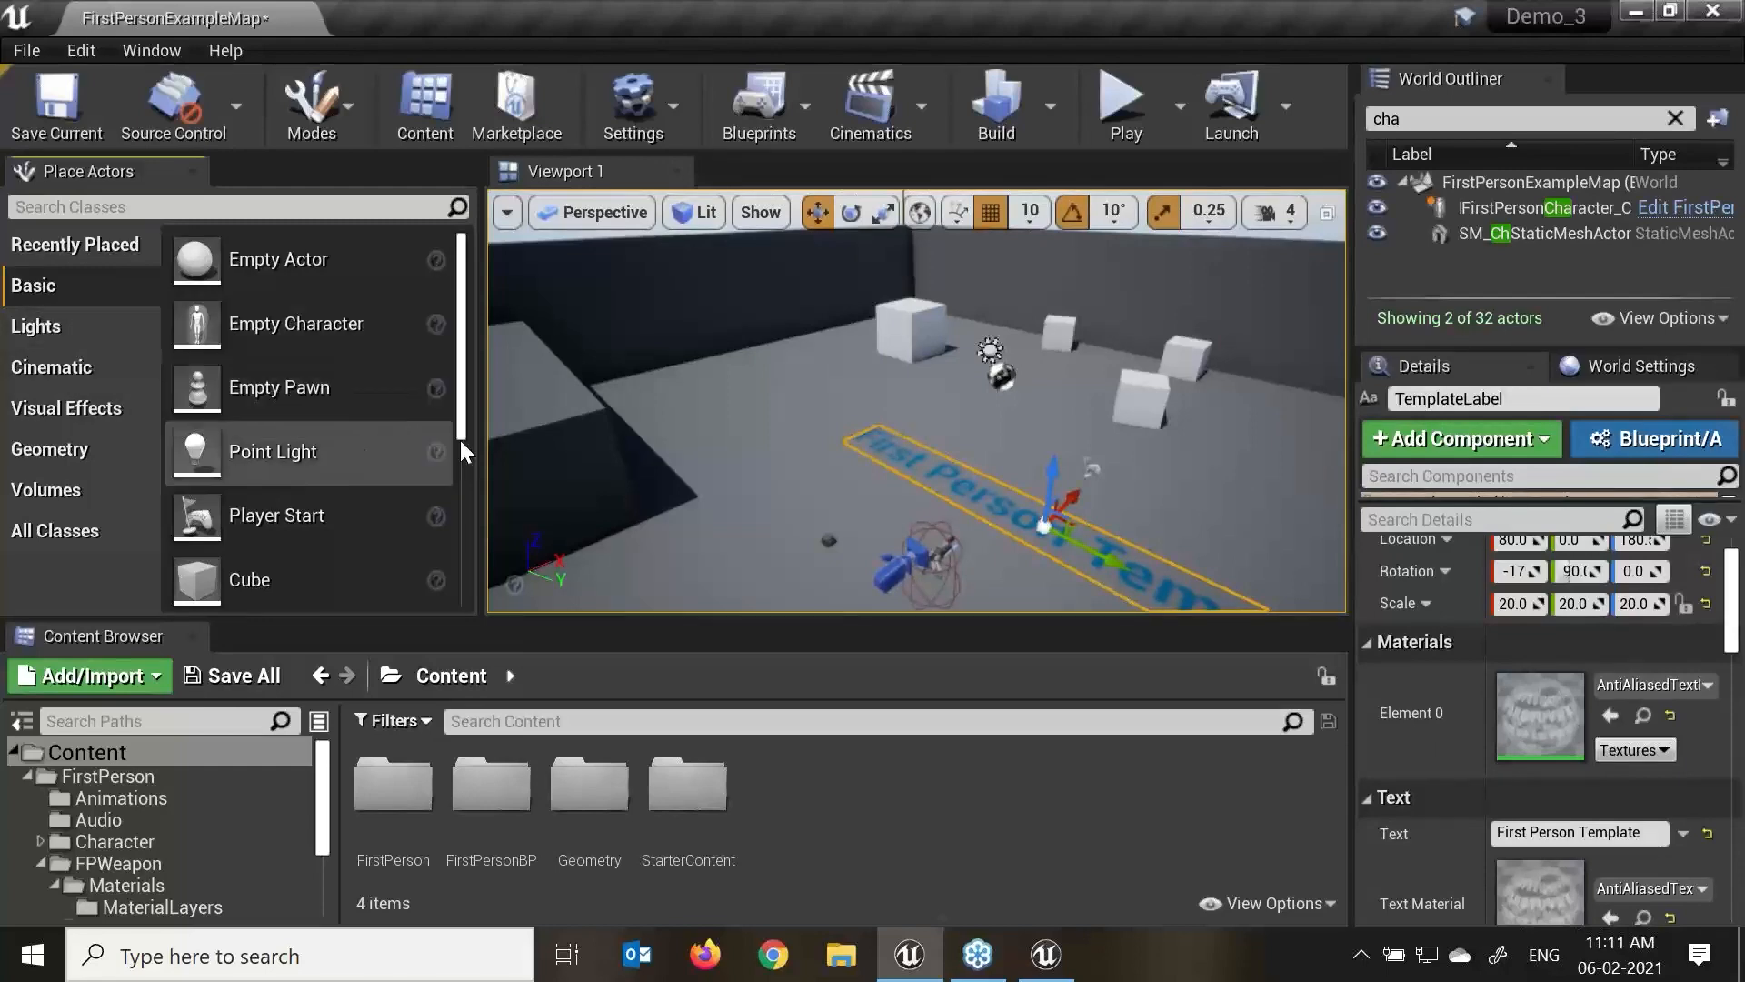
# Place a basic cube on the floor near the dark block and frame it in the view.
pyautogui.moveTo(483, 441); pyautogui.dragTo(511, 443)
pyautogui.moveTo(228, 565); pyautogui.dragTo(771, 496)
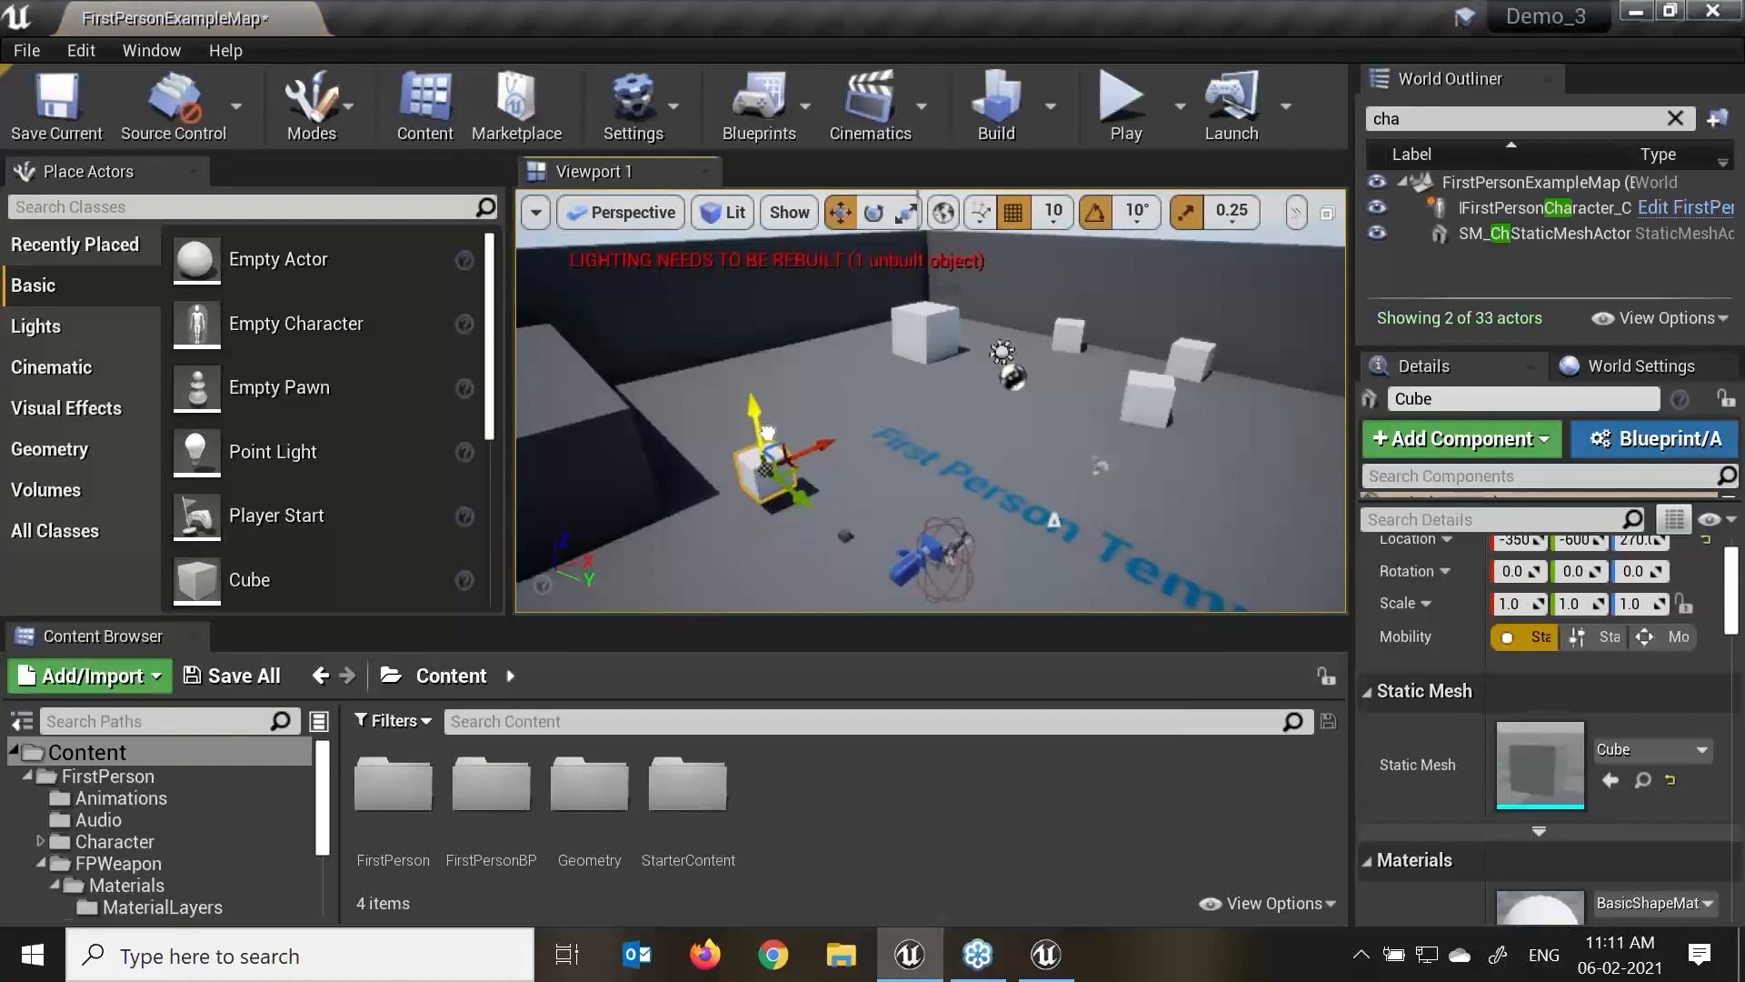
pyautogui.press('f')
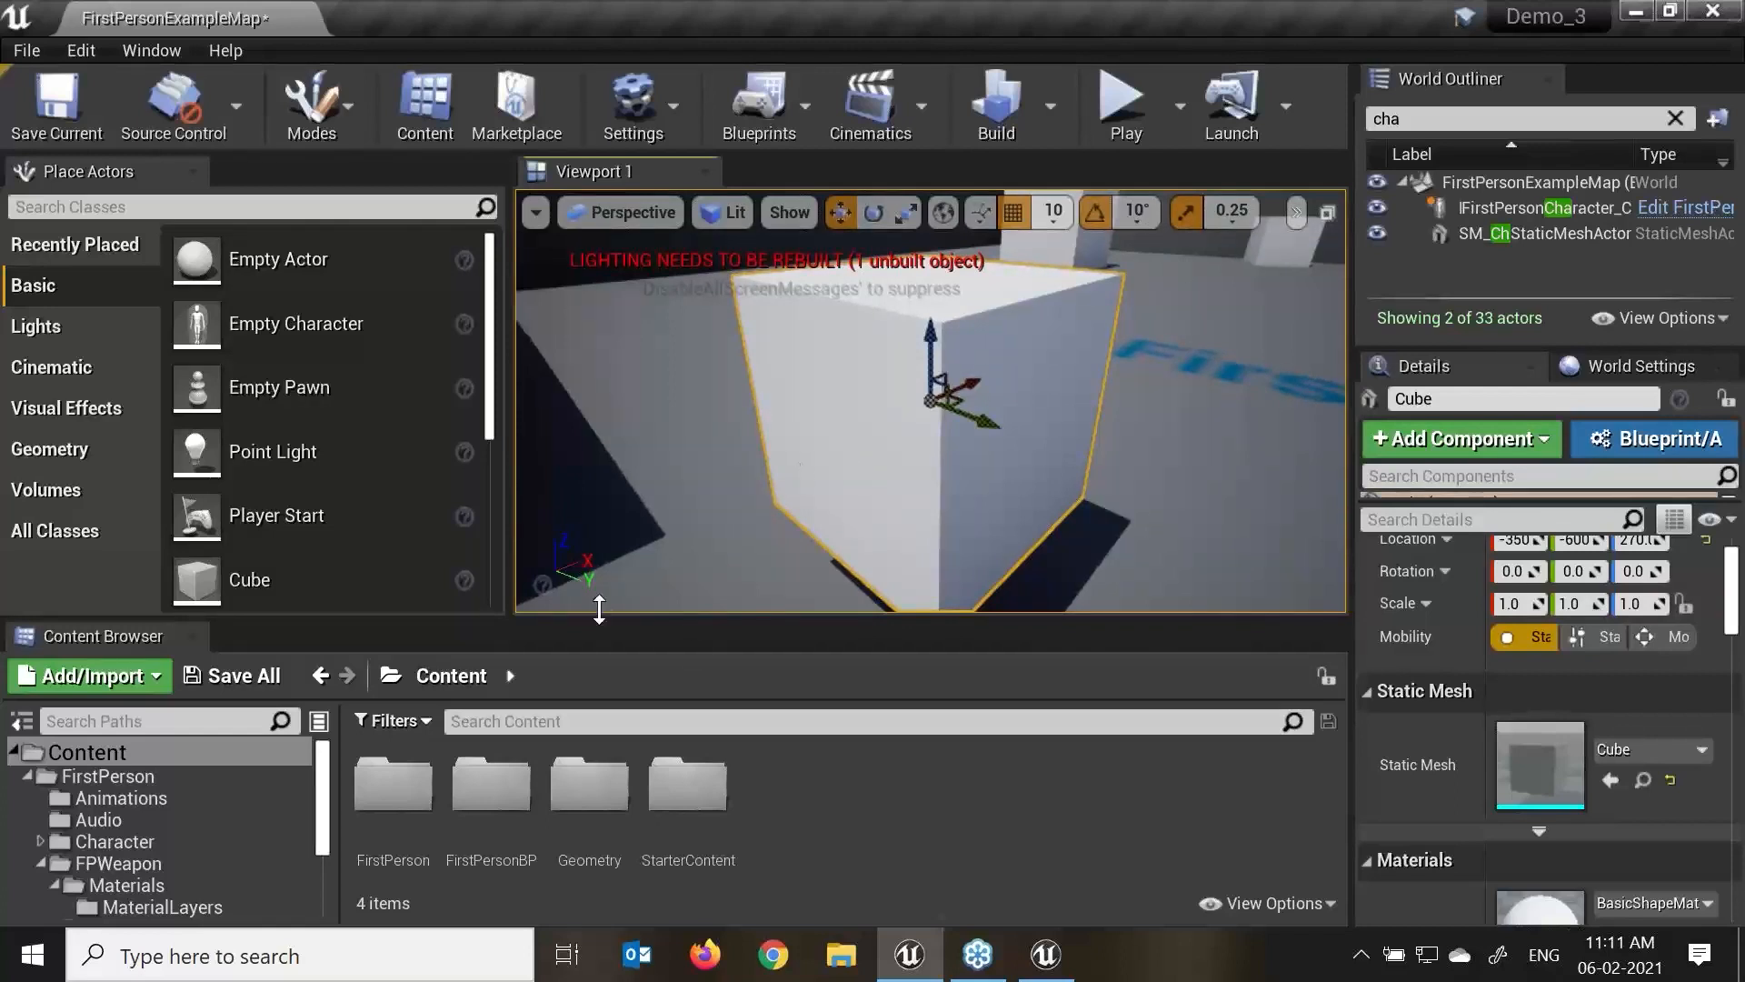
# Show the geometry brush shapes, clear the actor list's search filter, and enlarge the list around the selected cube.
pyautogui.click(100, 454)
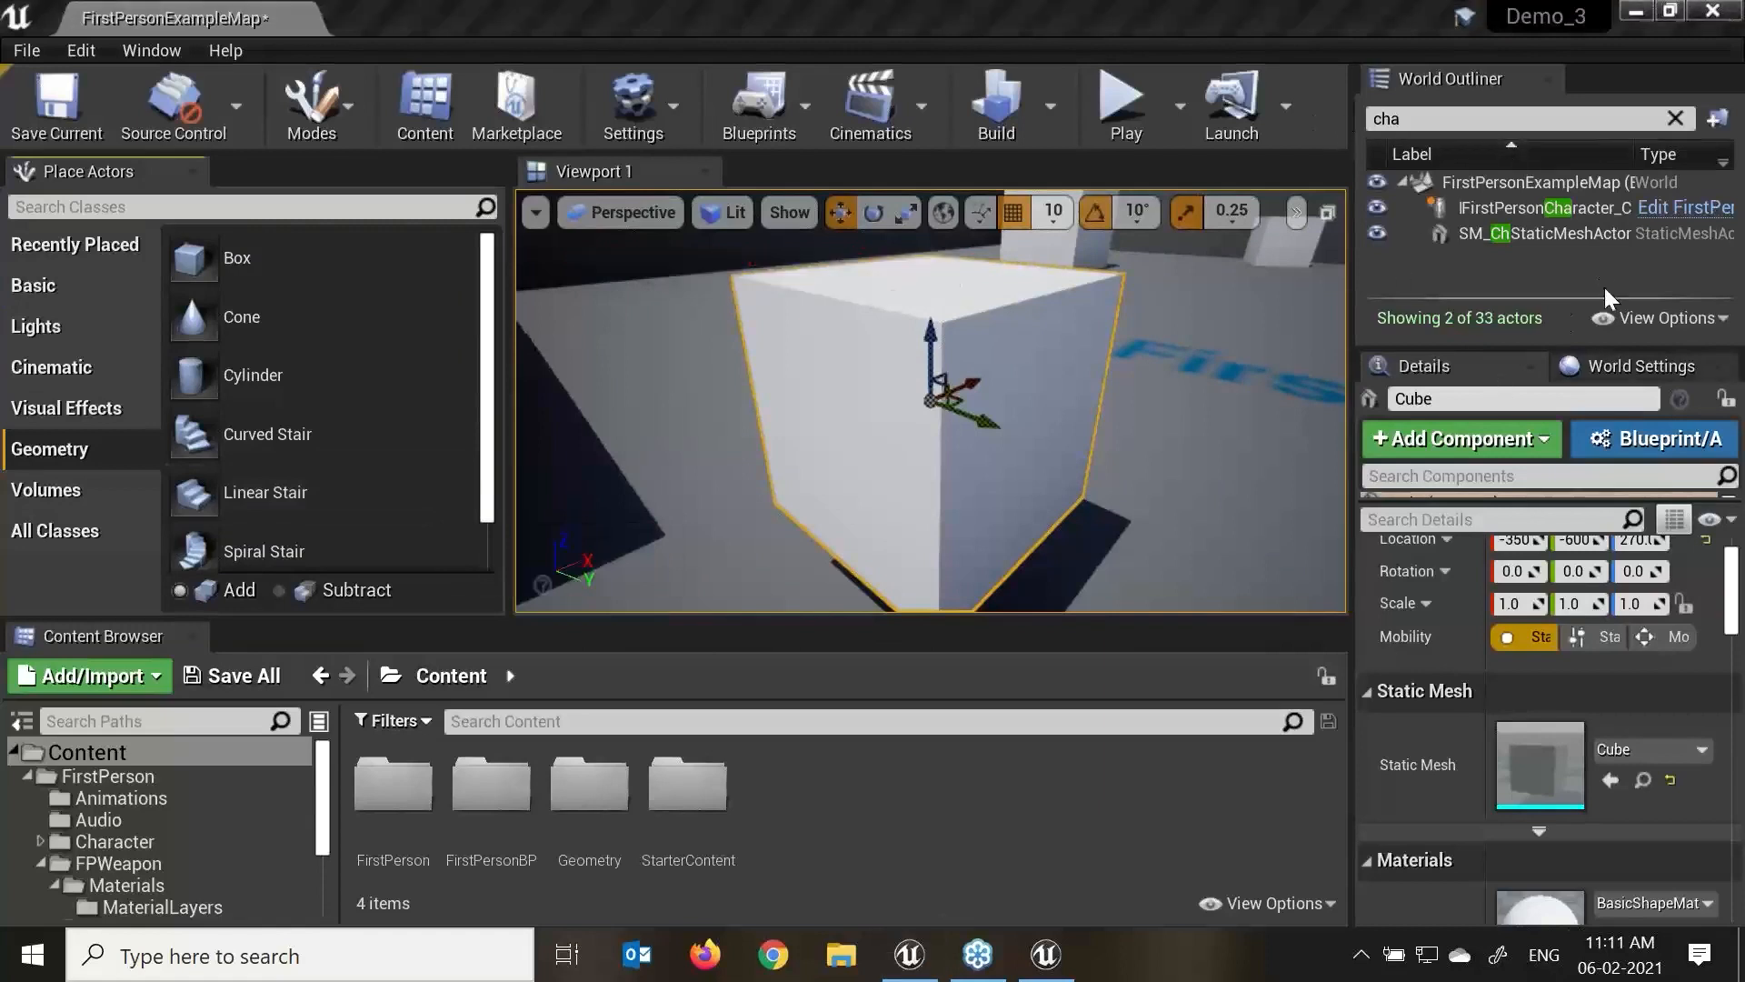
pyautogui.click(1421, 115)
pyautogui.press('BackSpace')
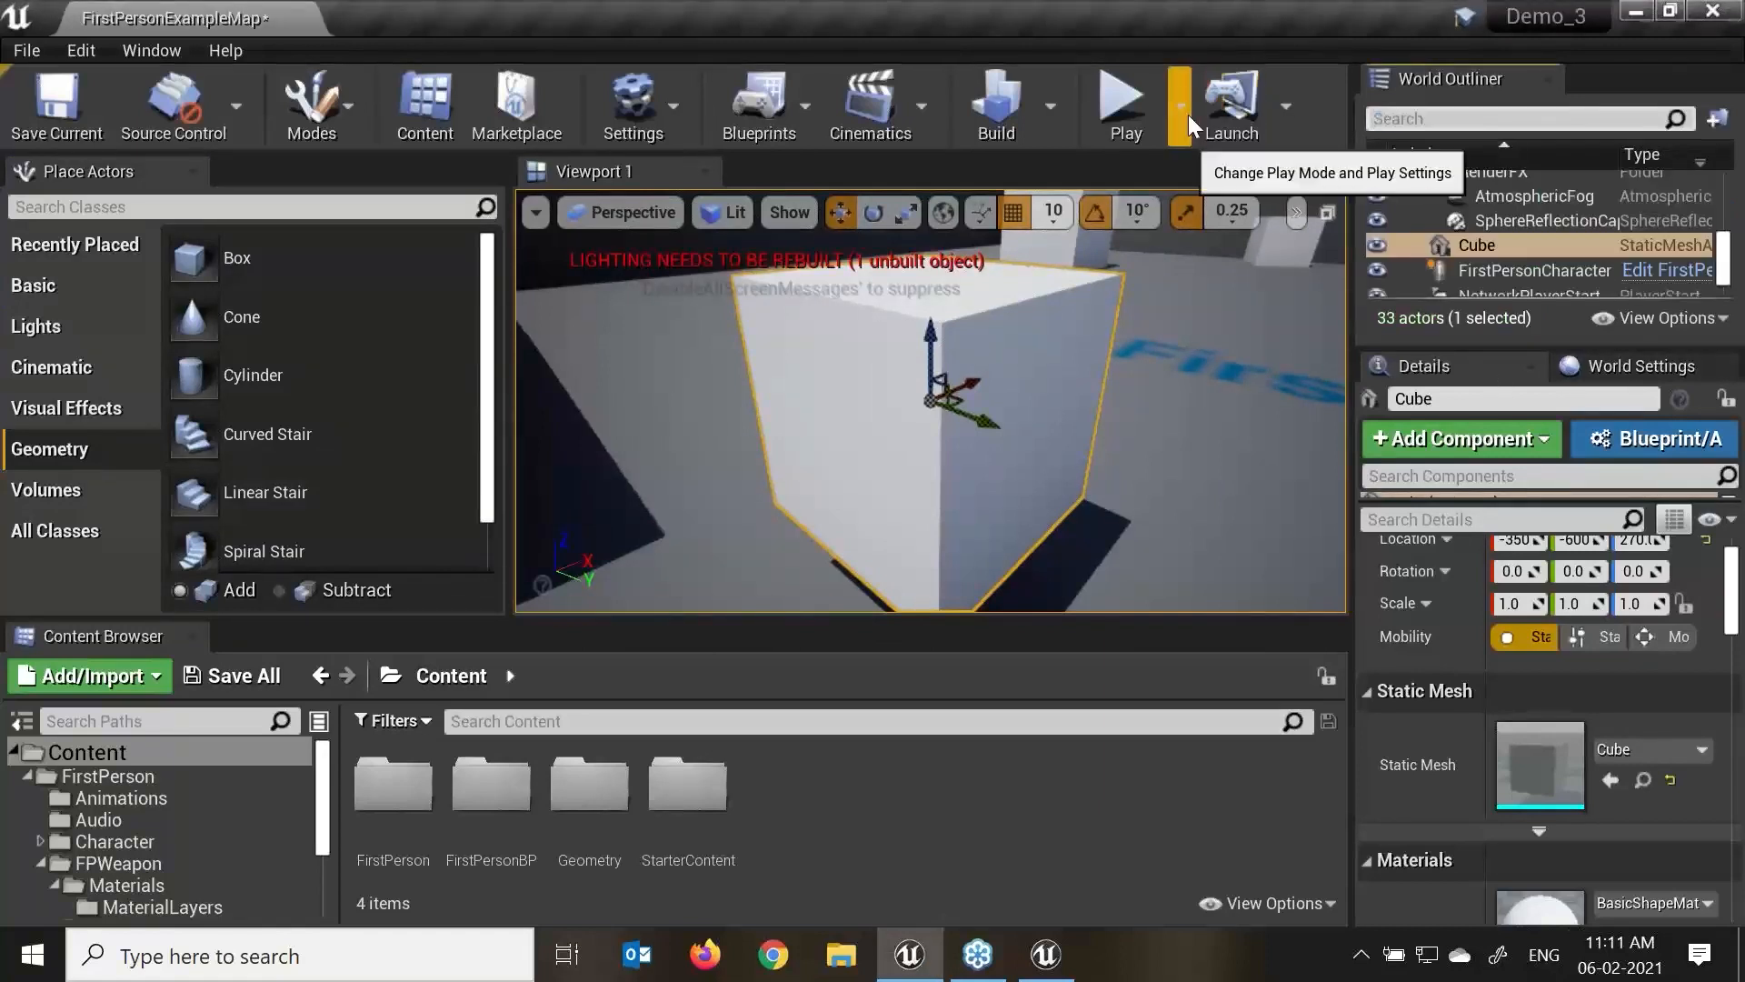
pyautogui.moveTo(1324, 283); pyautogui.dragTo(1251, 280)
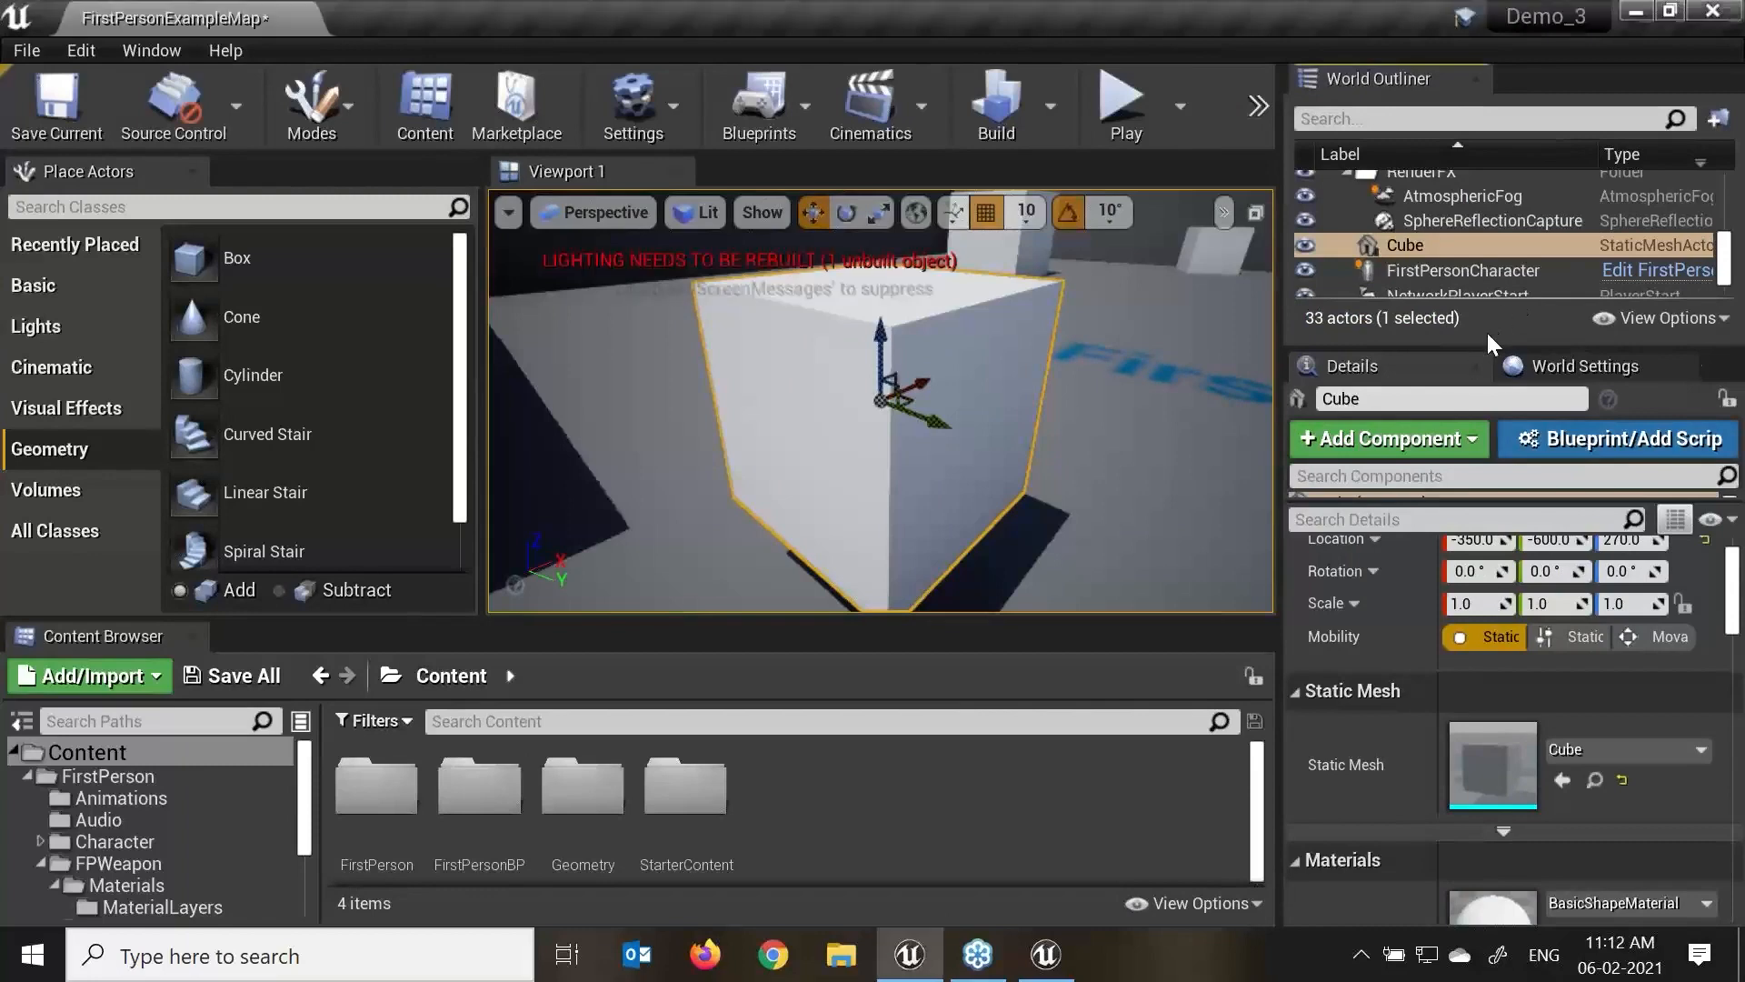
pyautogui.moveTo(1482, 349); pyautogui.dragTo(1488, 663)
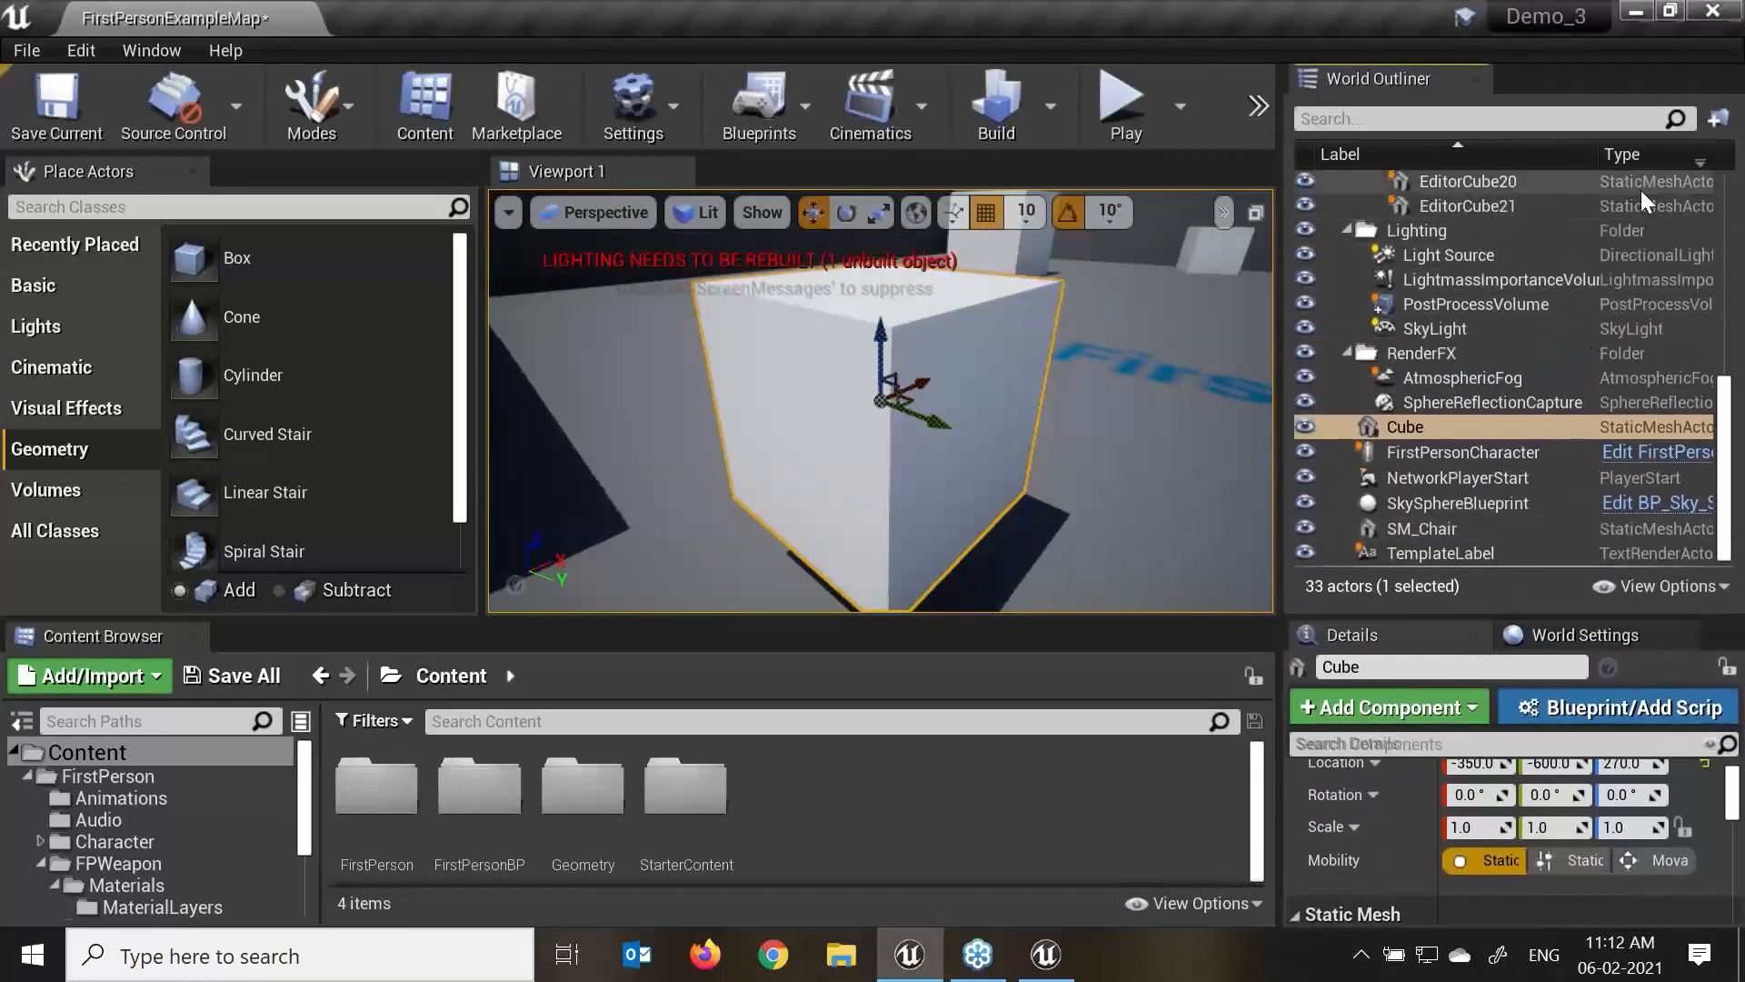
pyautogui.click(1634, 428)
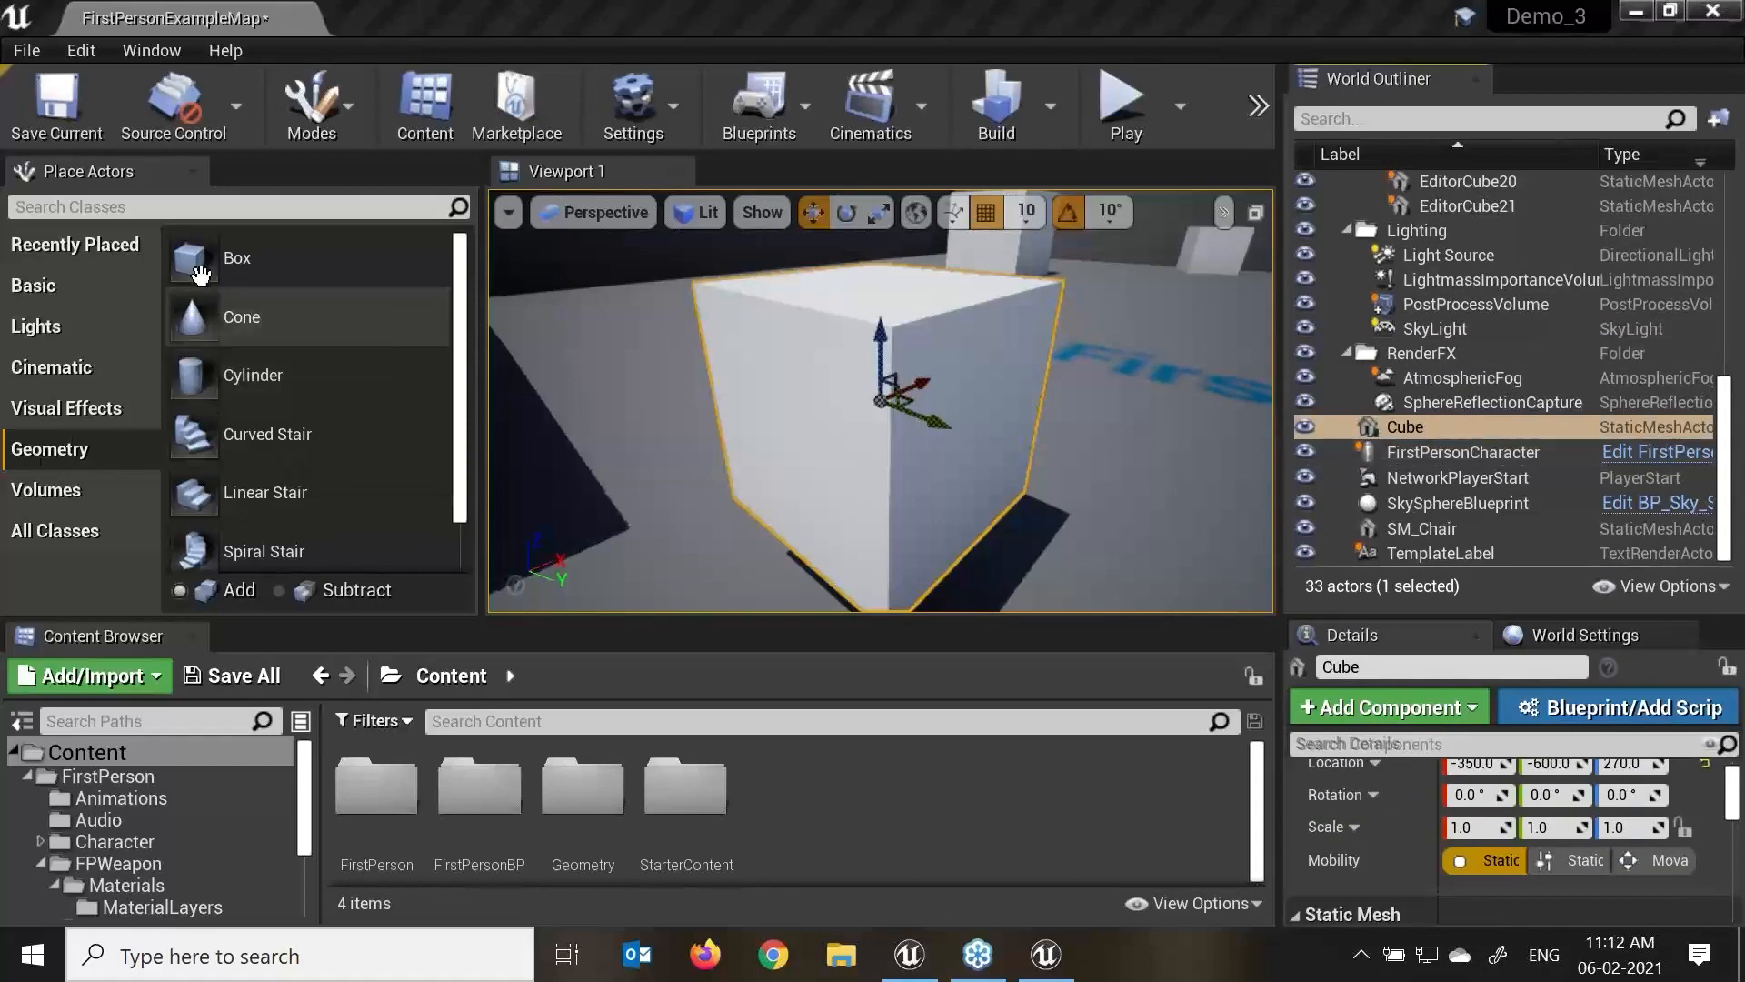
# Place an additive box brush on the floor beside the cube, then reselect the cube.
pyautogui.moveTo(193, 262)
pyautogui.mouseDown()
pyautogui.moveTo(1021, 460)
pyautogui.moveTo(1163, 522)
pyautogui.mouseUp()
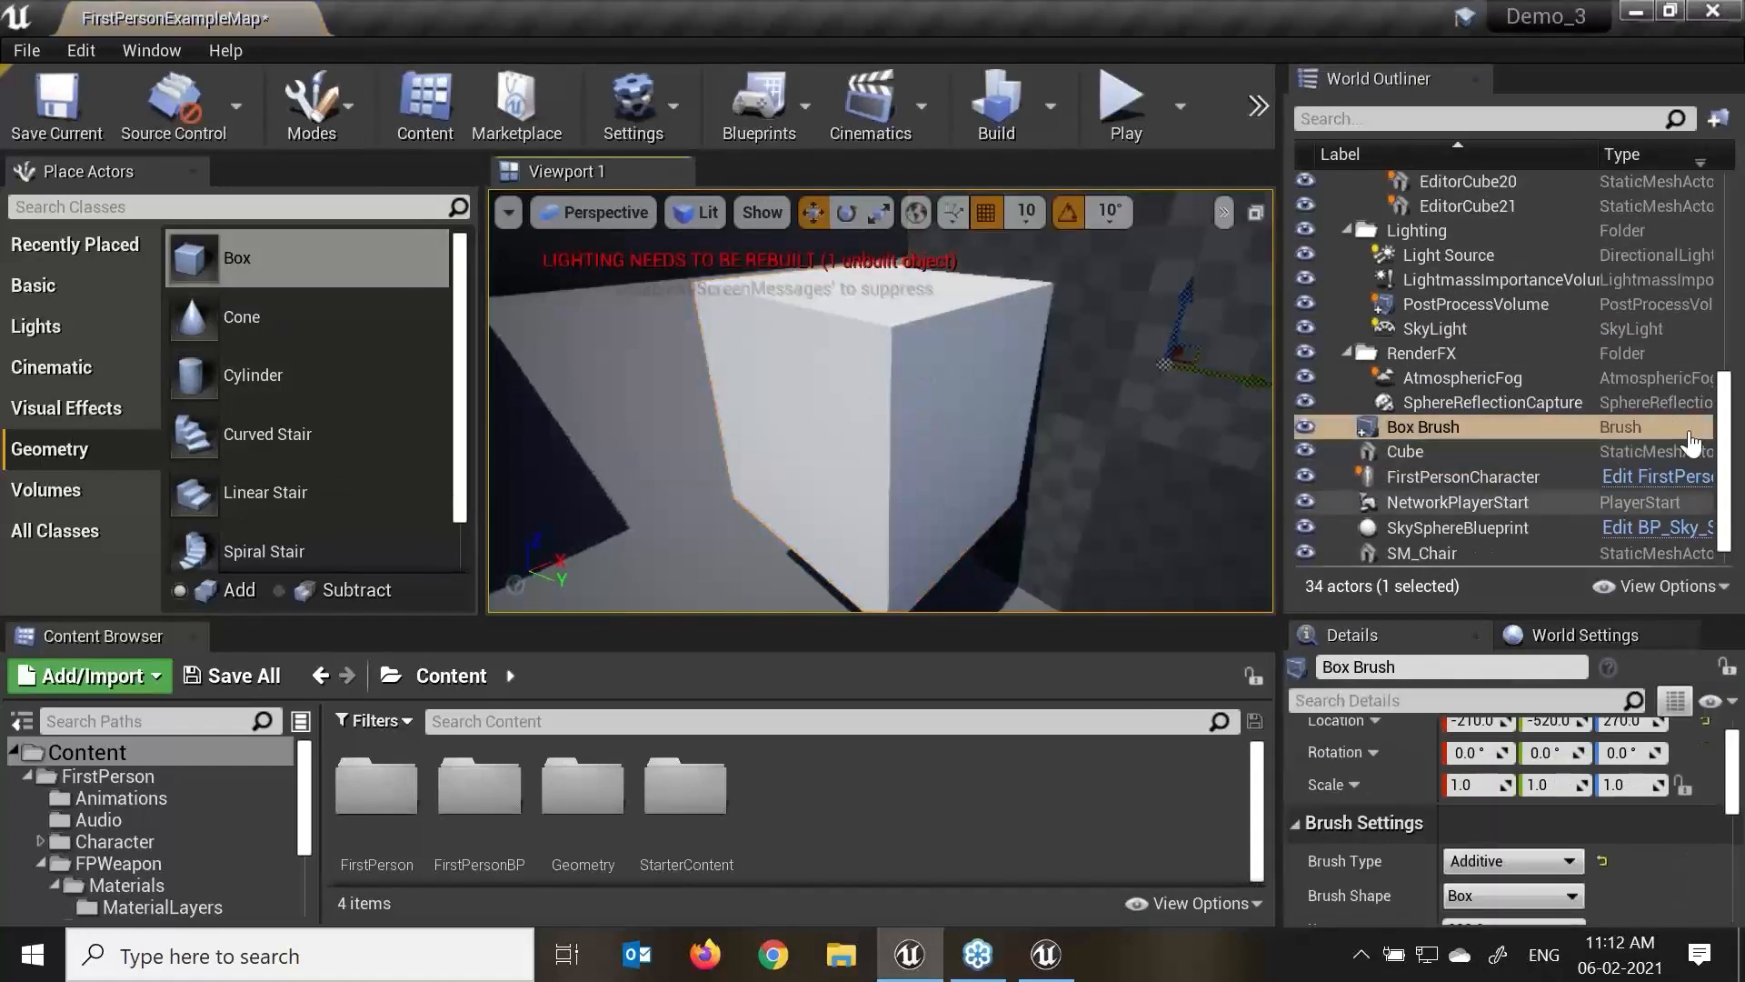
pyautogui.click(1645, 433)
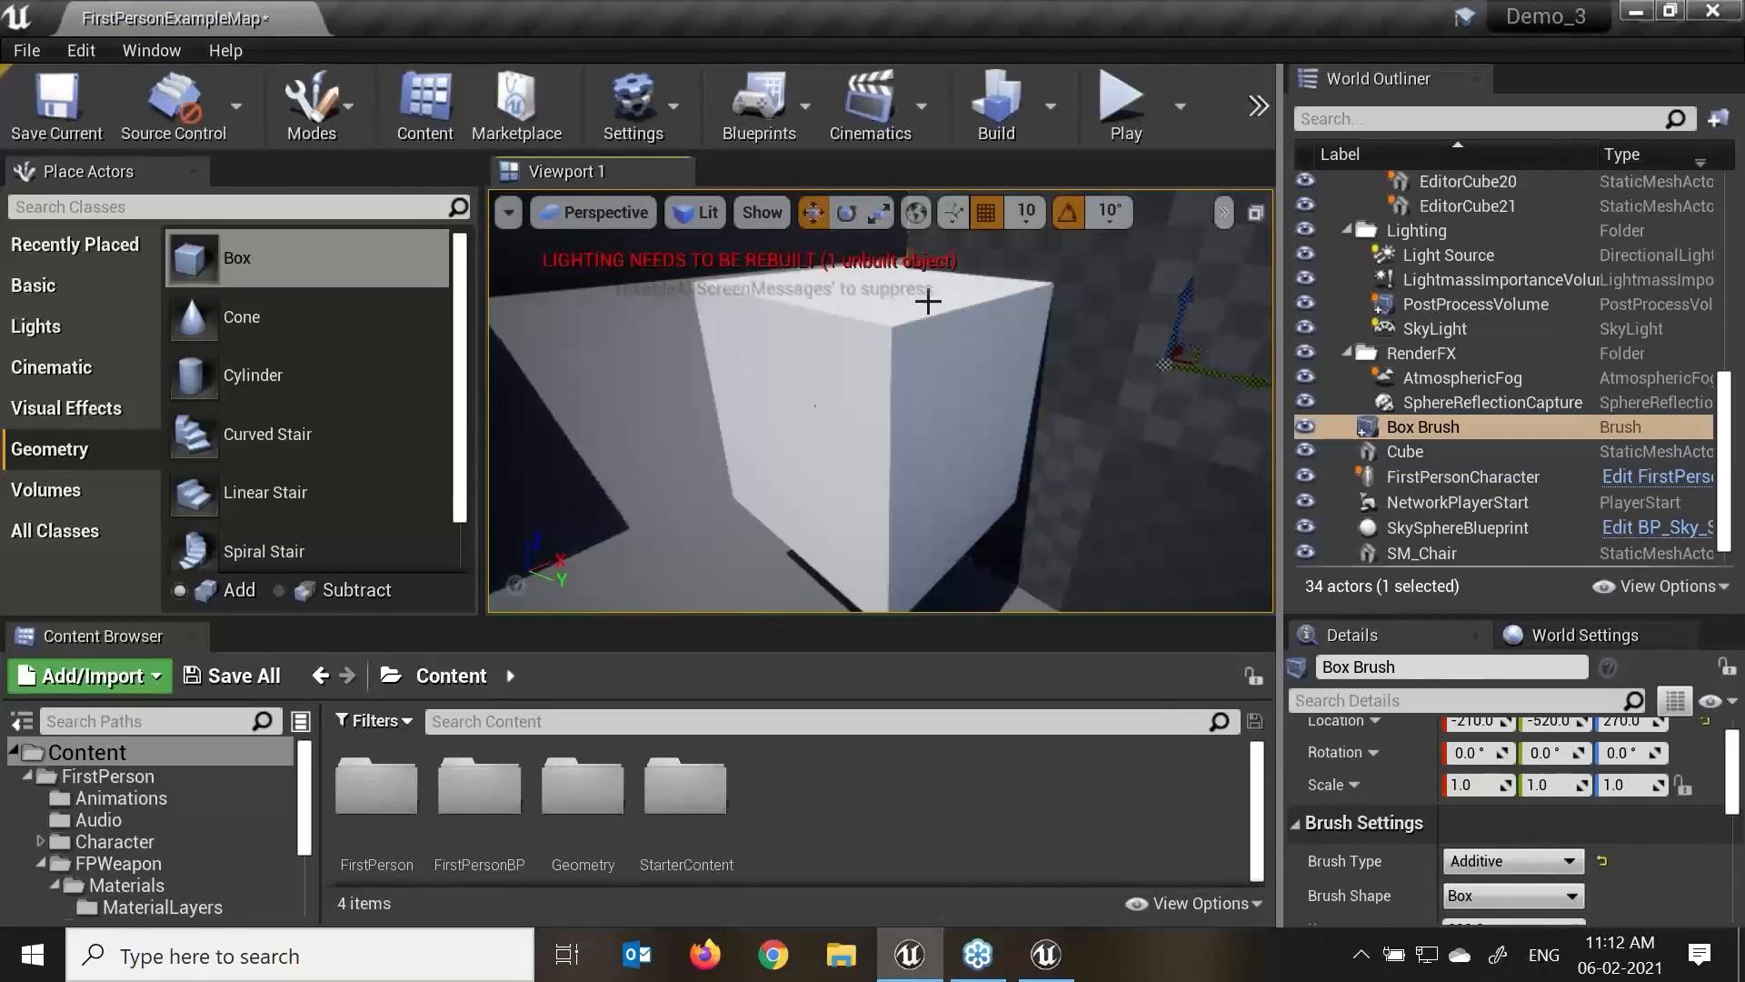
pyautogui.click(799, 292)
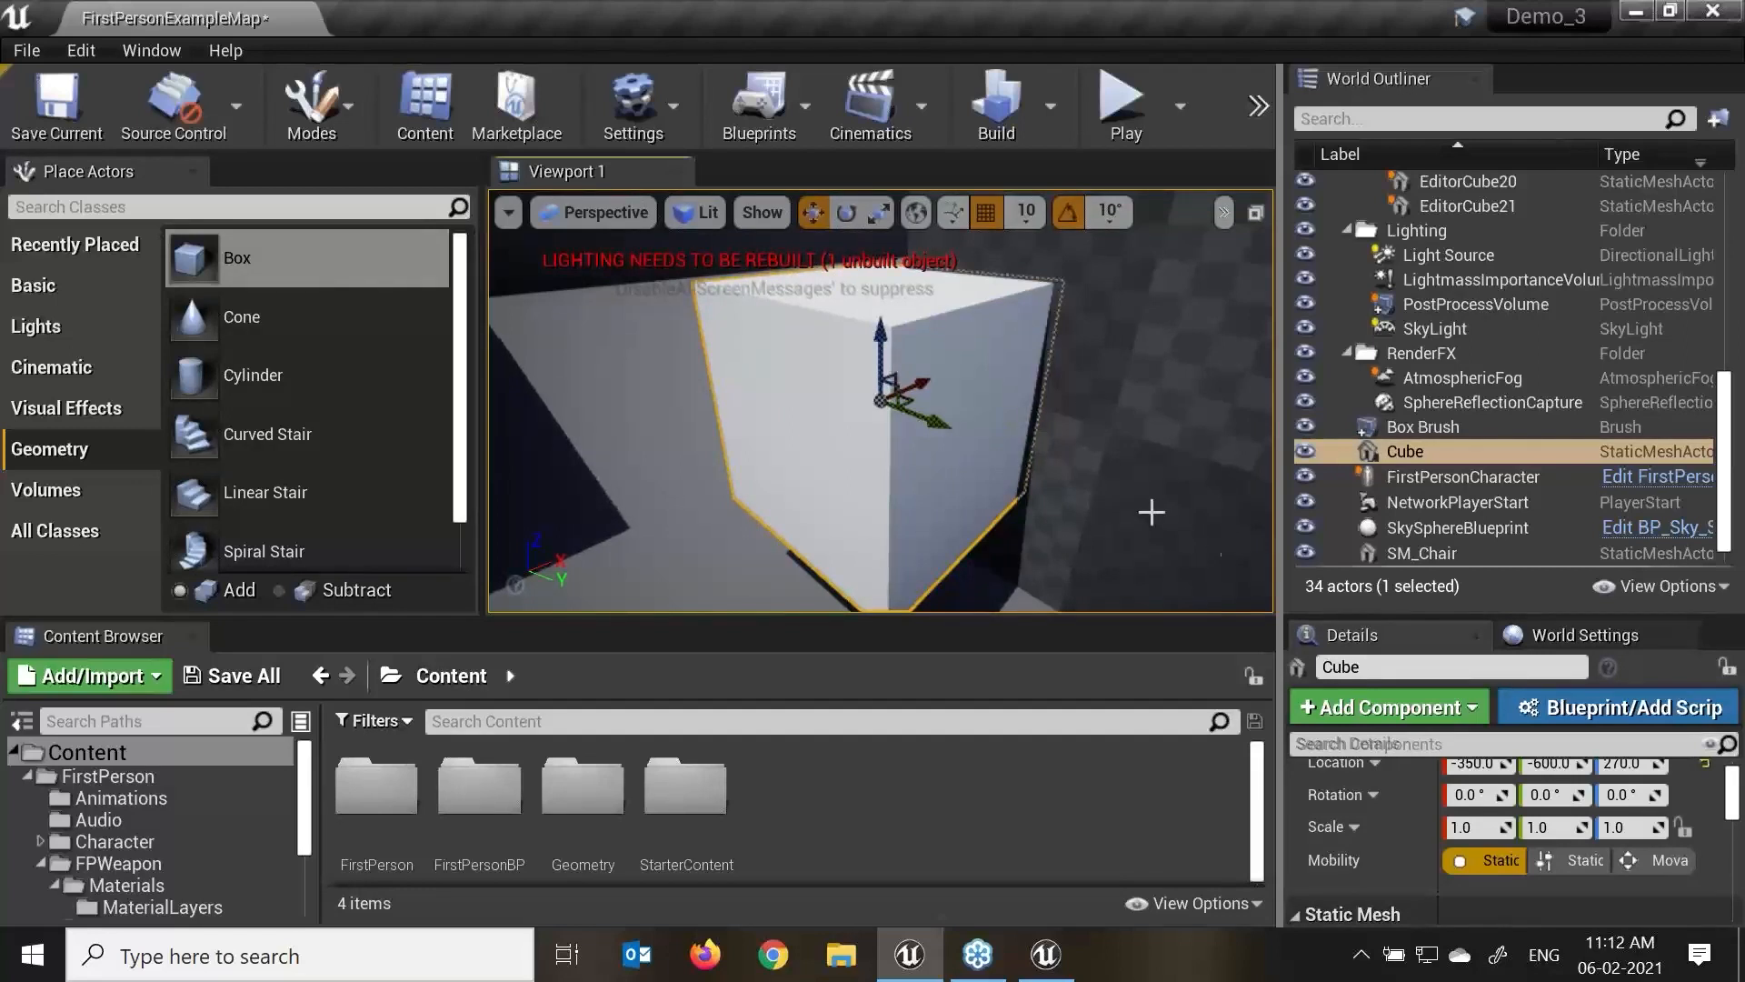
# Enlarge the asset browsing area and search the content for "st_".
pyautogui.moveTo(877, 621); pyautogui.dragTo(892, 564)
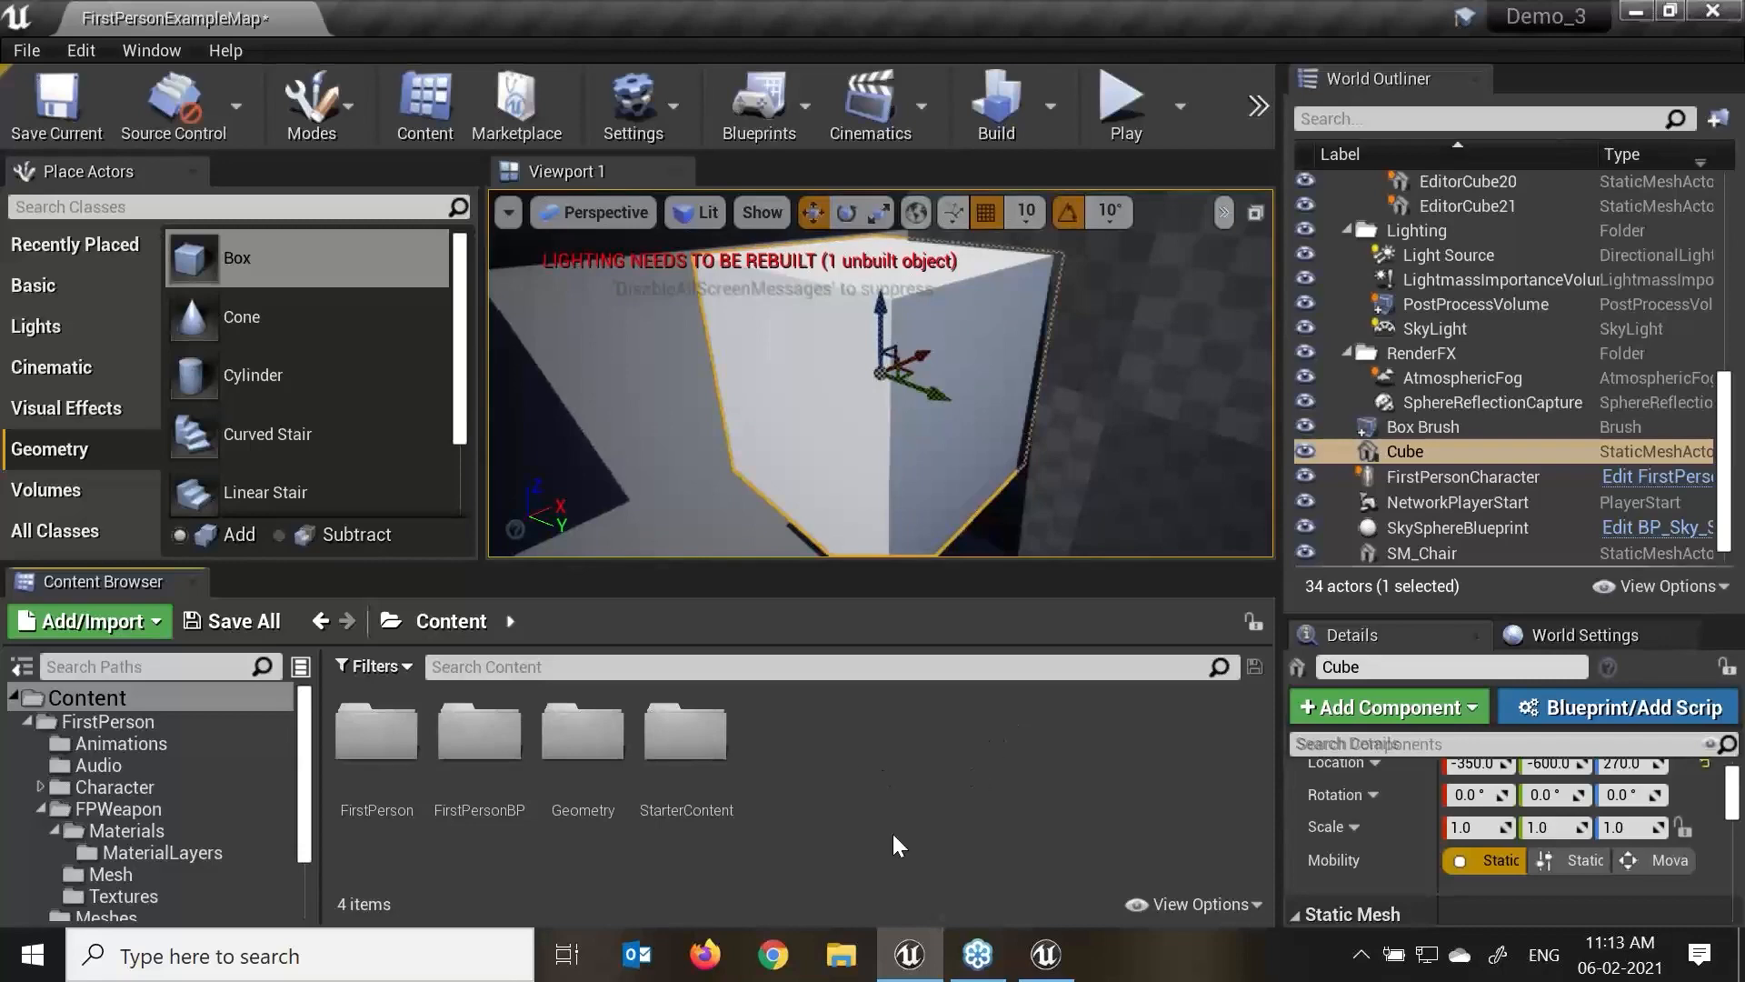
pyautogui.click(569, 669)
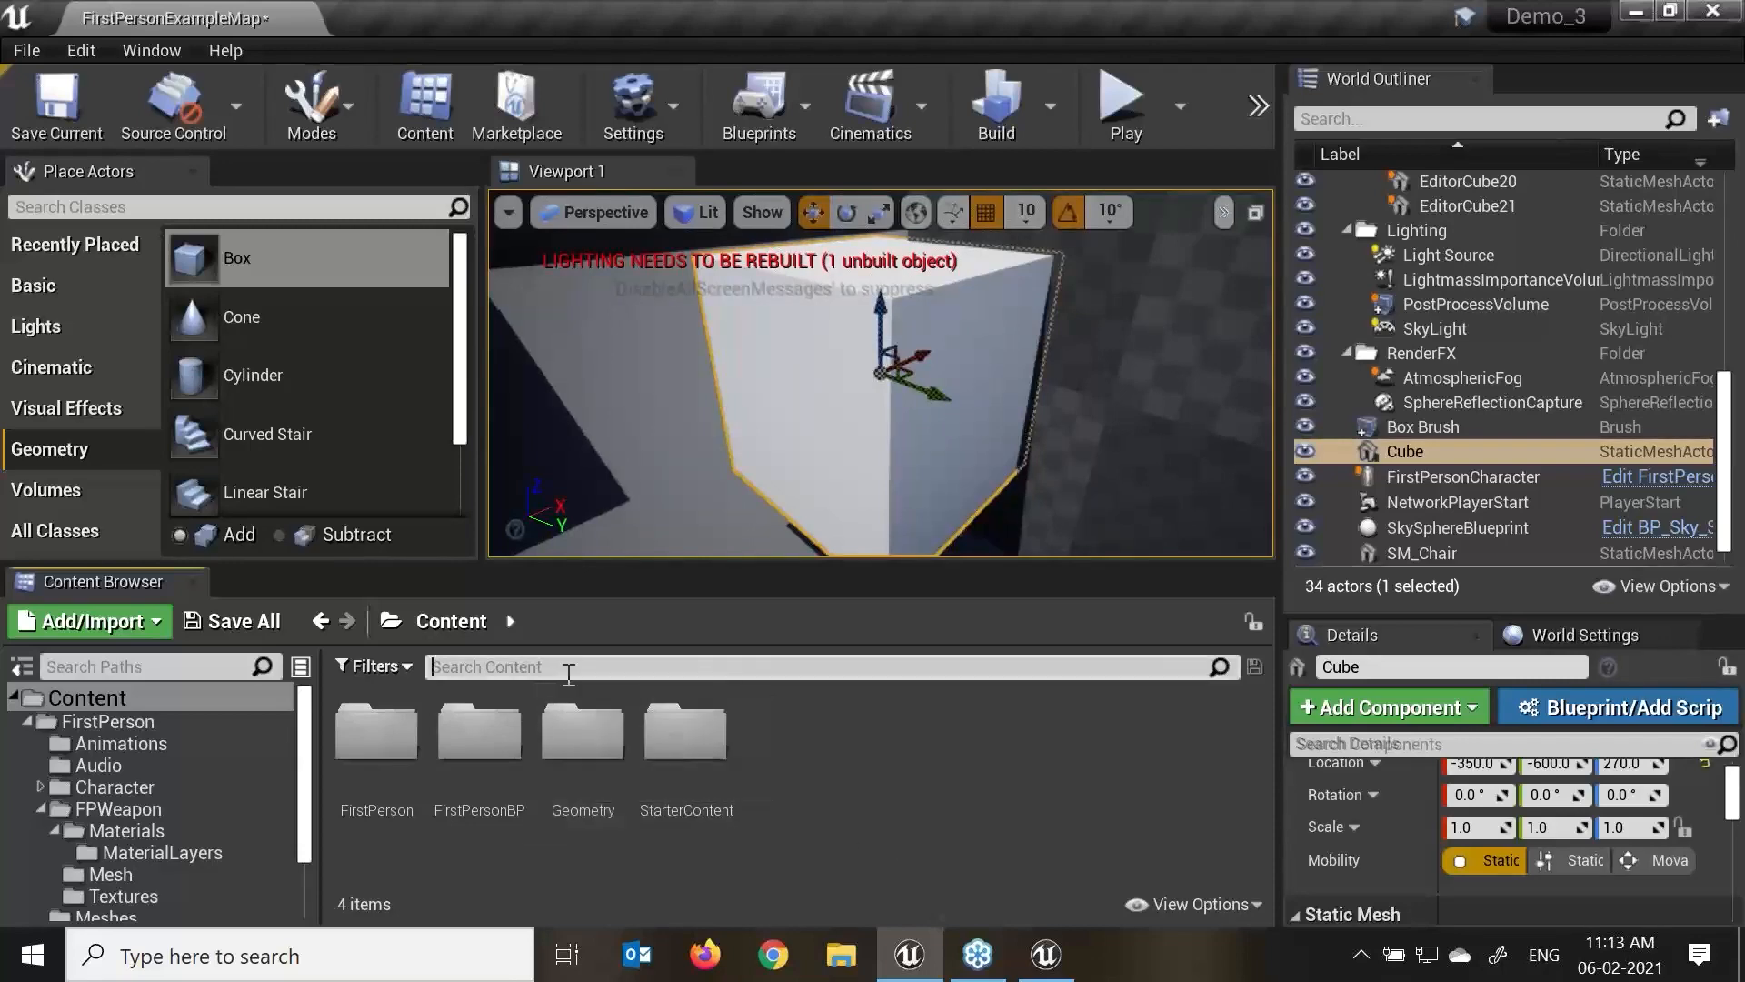
pyautogui.write('st')
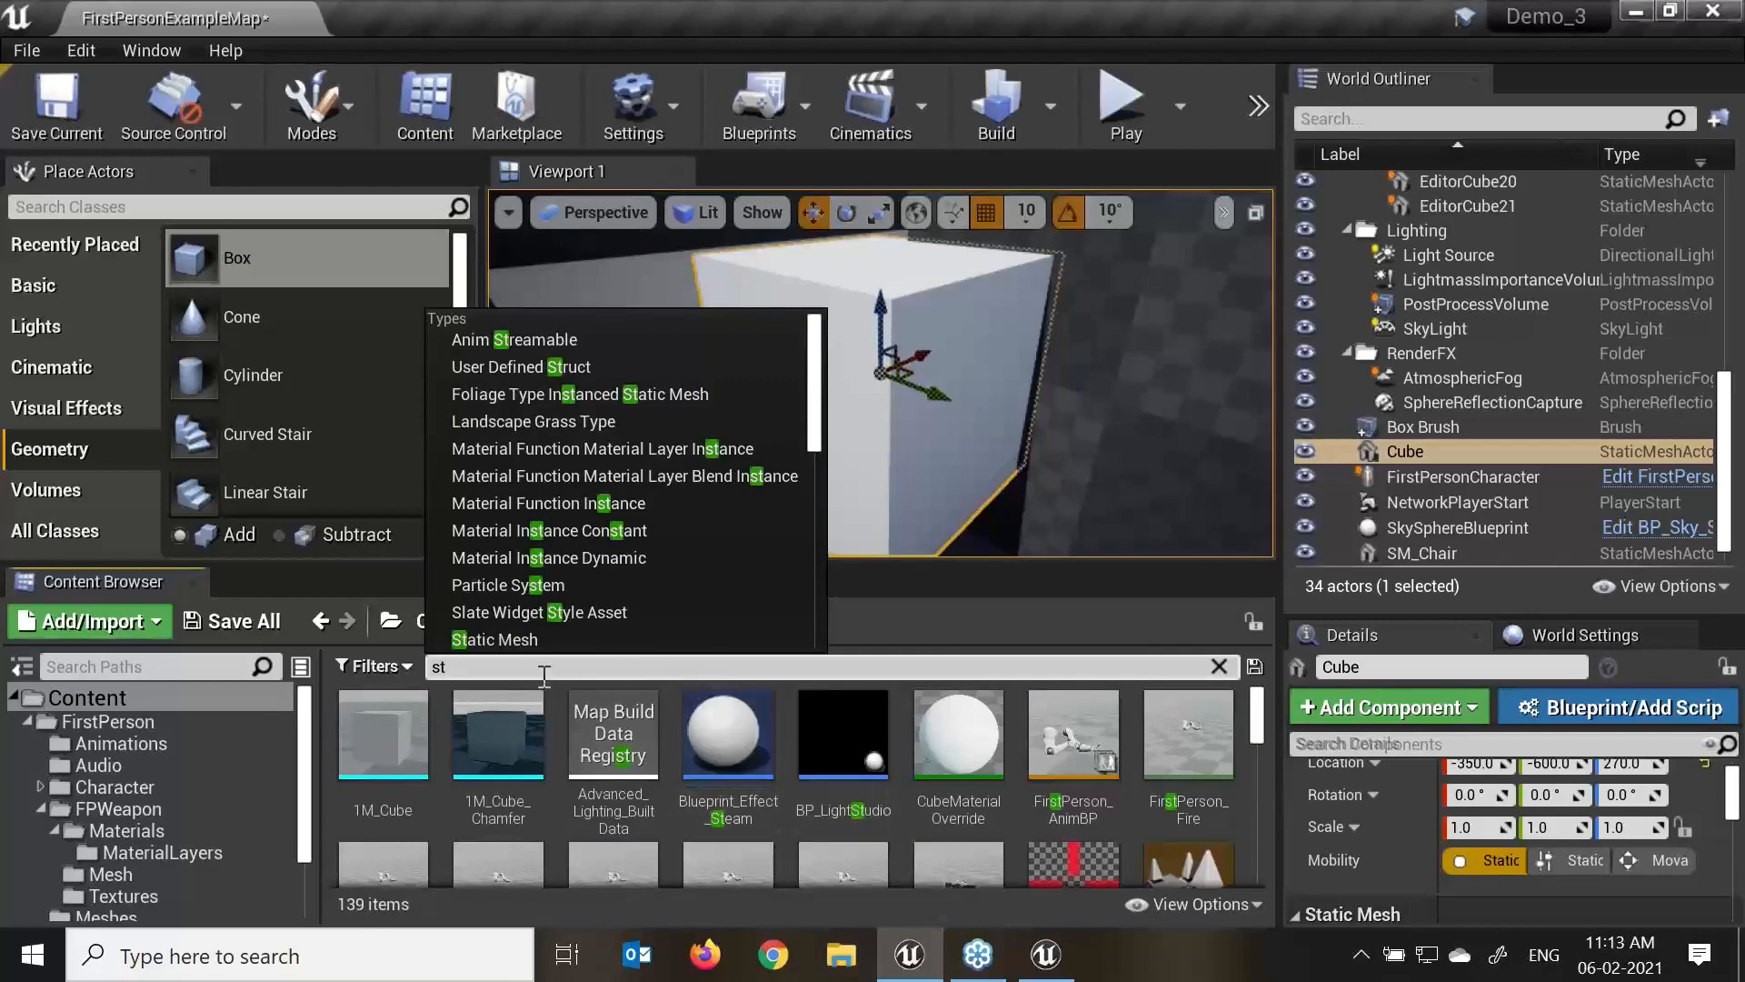
pyautogui.write('_')
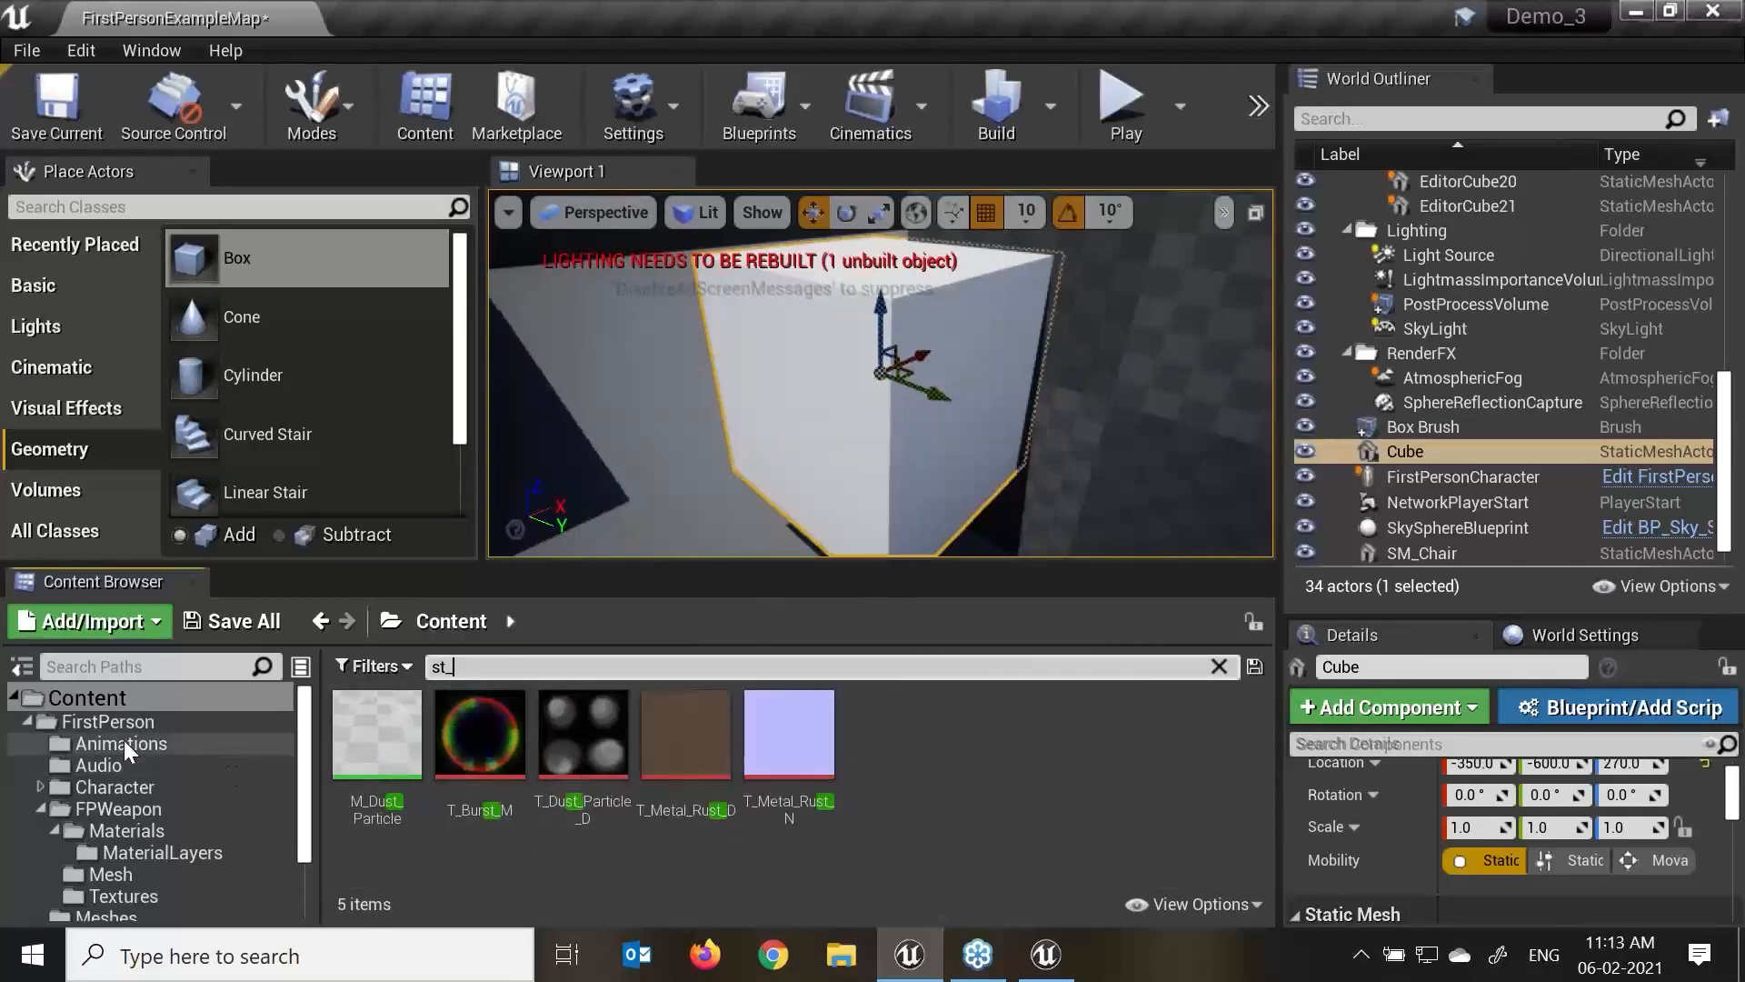
pyautogui.click(124, 742)
pyautogui.click(140, 722)
pyautogui.click(143, 700)
pyautogui.click(499, 668)
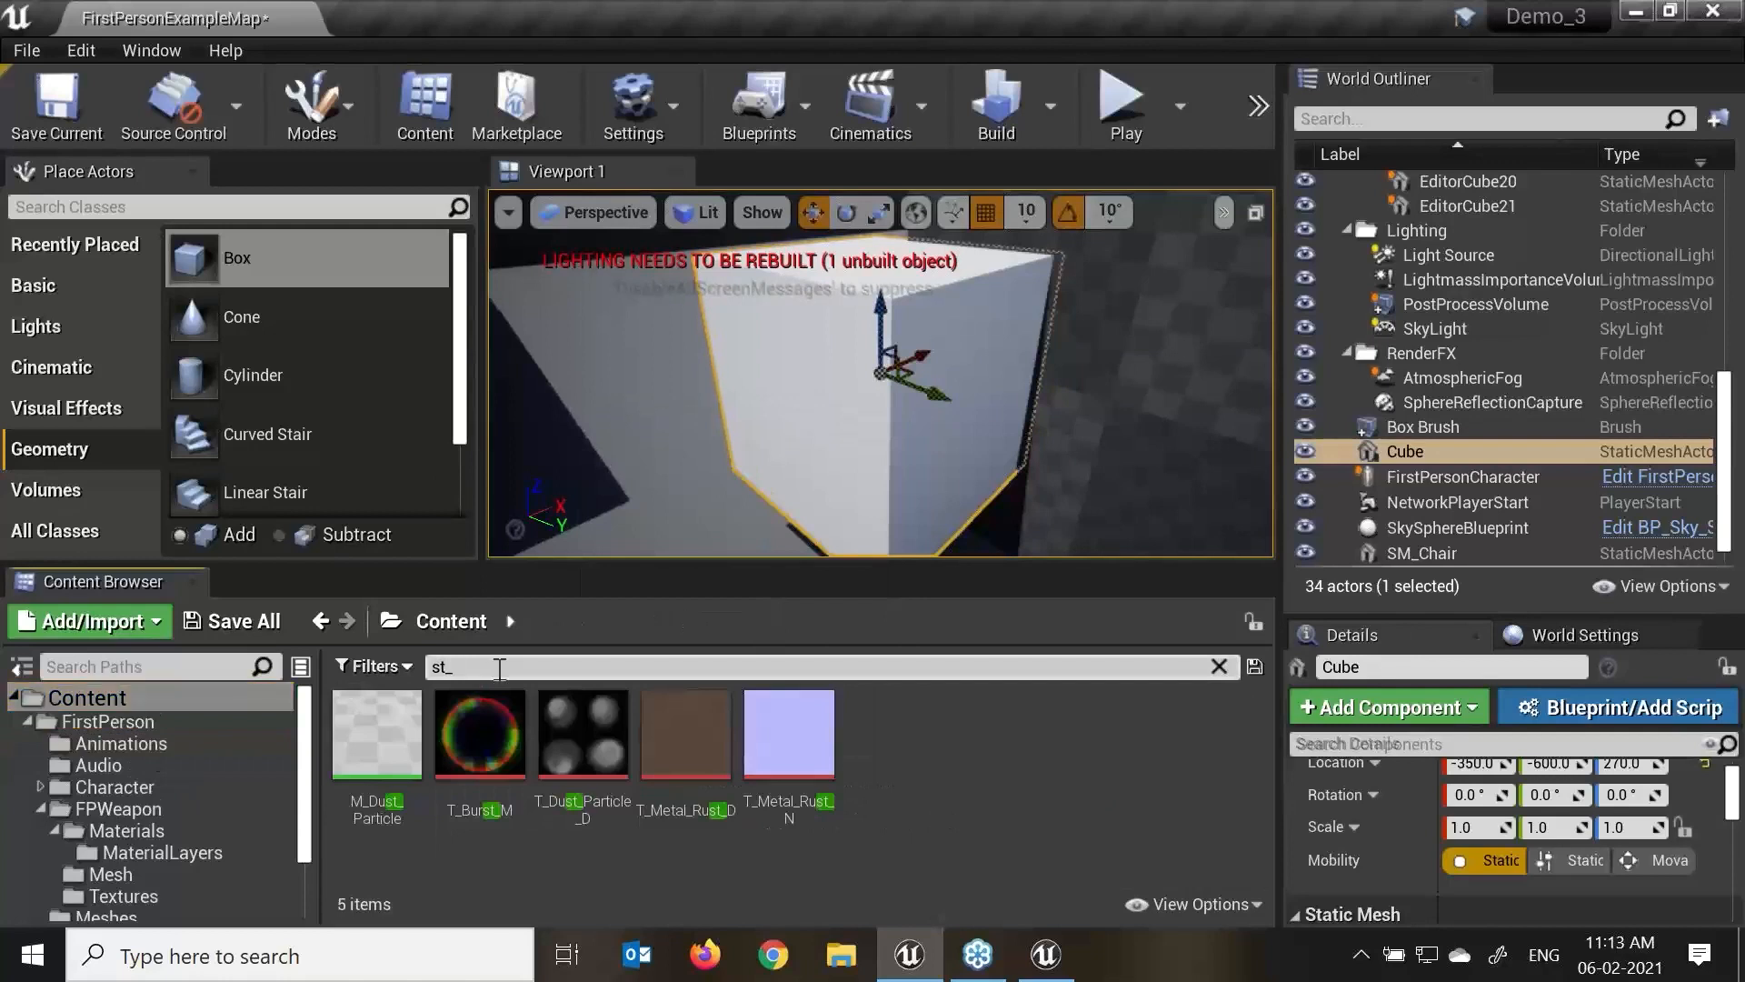
# Search the content for "chair" and place the SM_Chair static mesh on the open floor.
pyautogui.moveTo(499, 668); pyautogui.dragTo(248, 667)
pyautogui.write('chair')
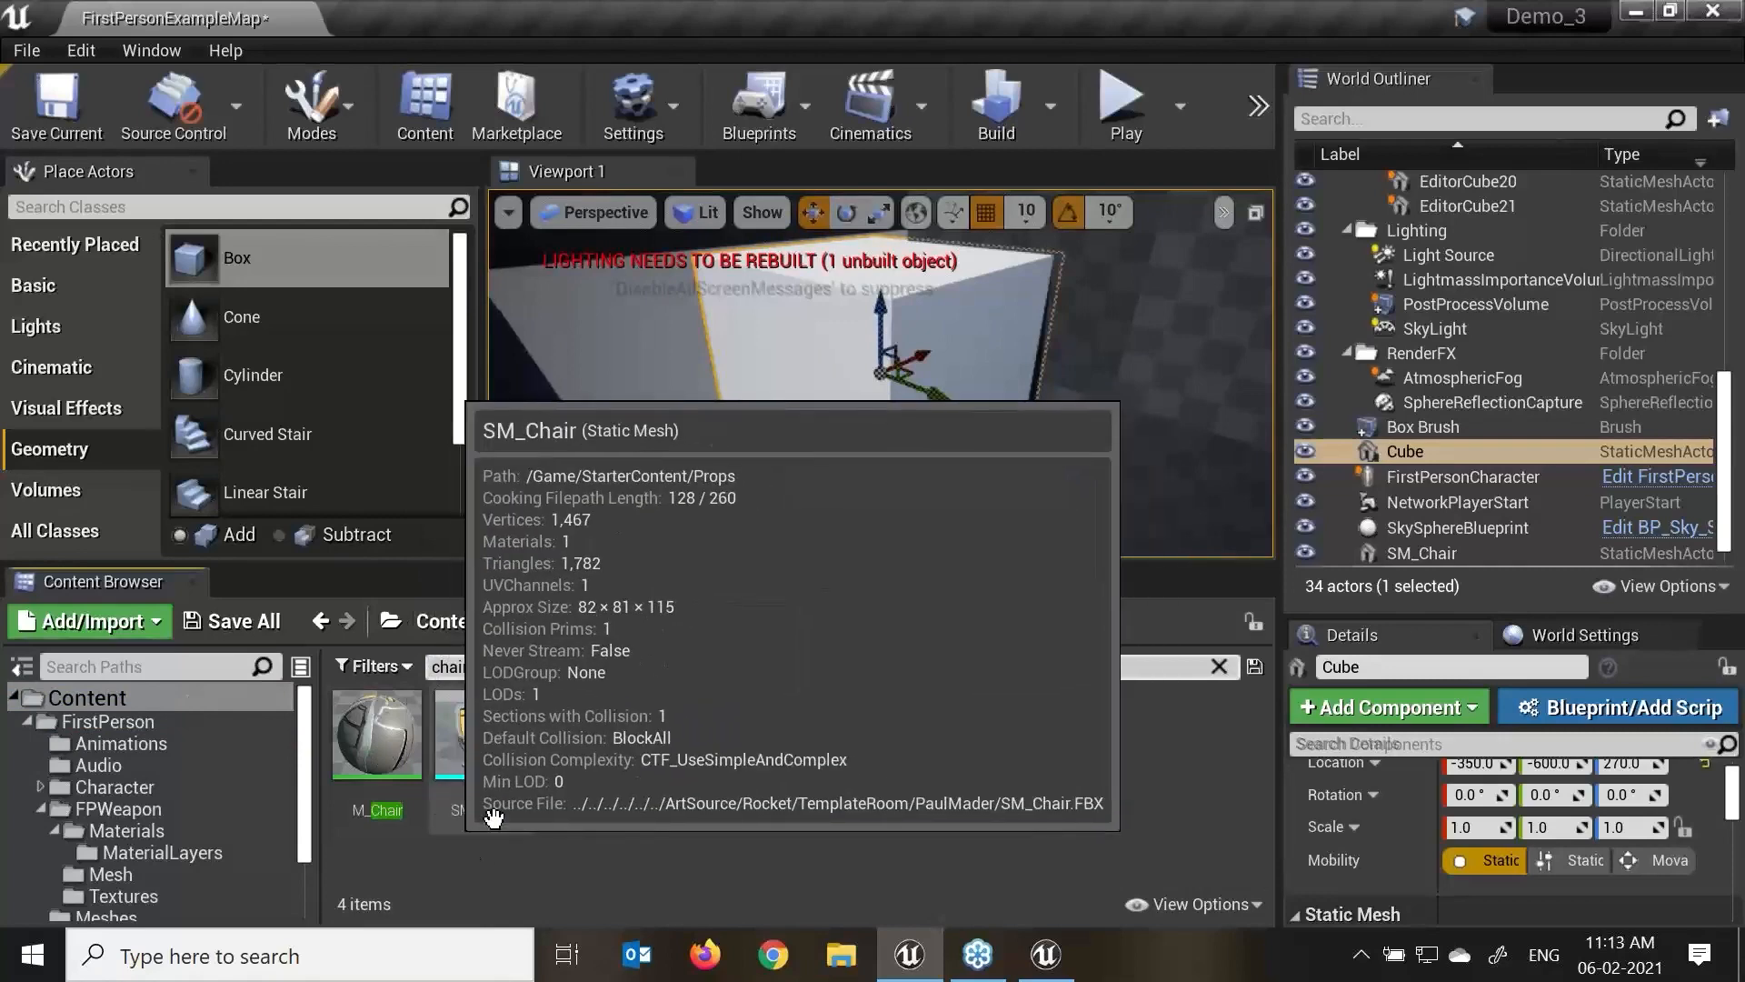
pyautogui.moveTo(493, 827)
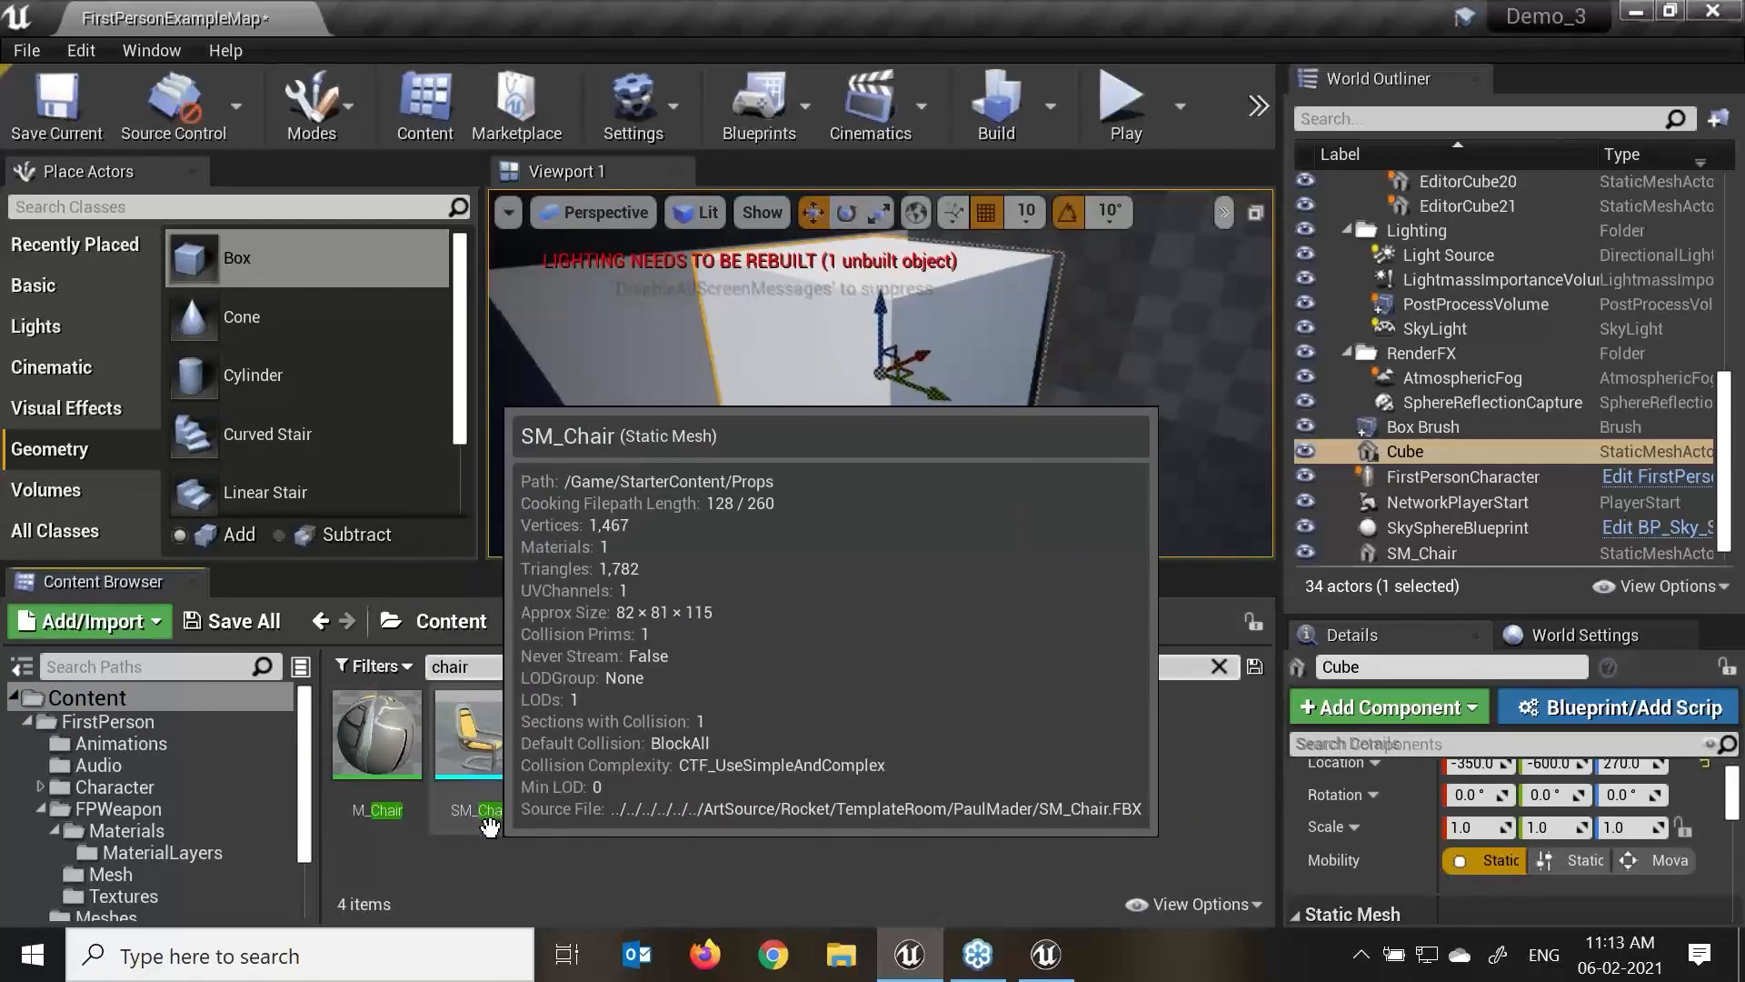
pyautogui.keyDown('alt'); pyautogui.moveTo(990, 397); pyautogui.dragTo(1036, 396); pyautogui.keyUp('alt')
pyautogui.scroll(-6, 991, 396)
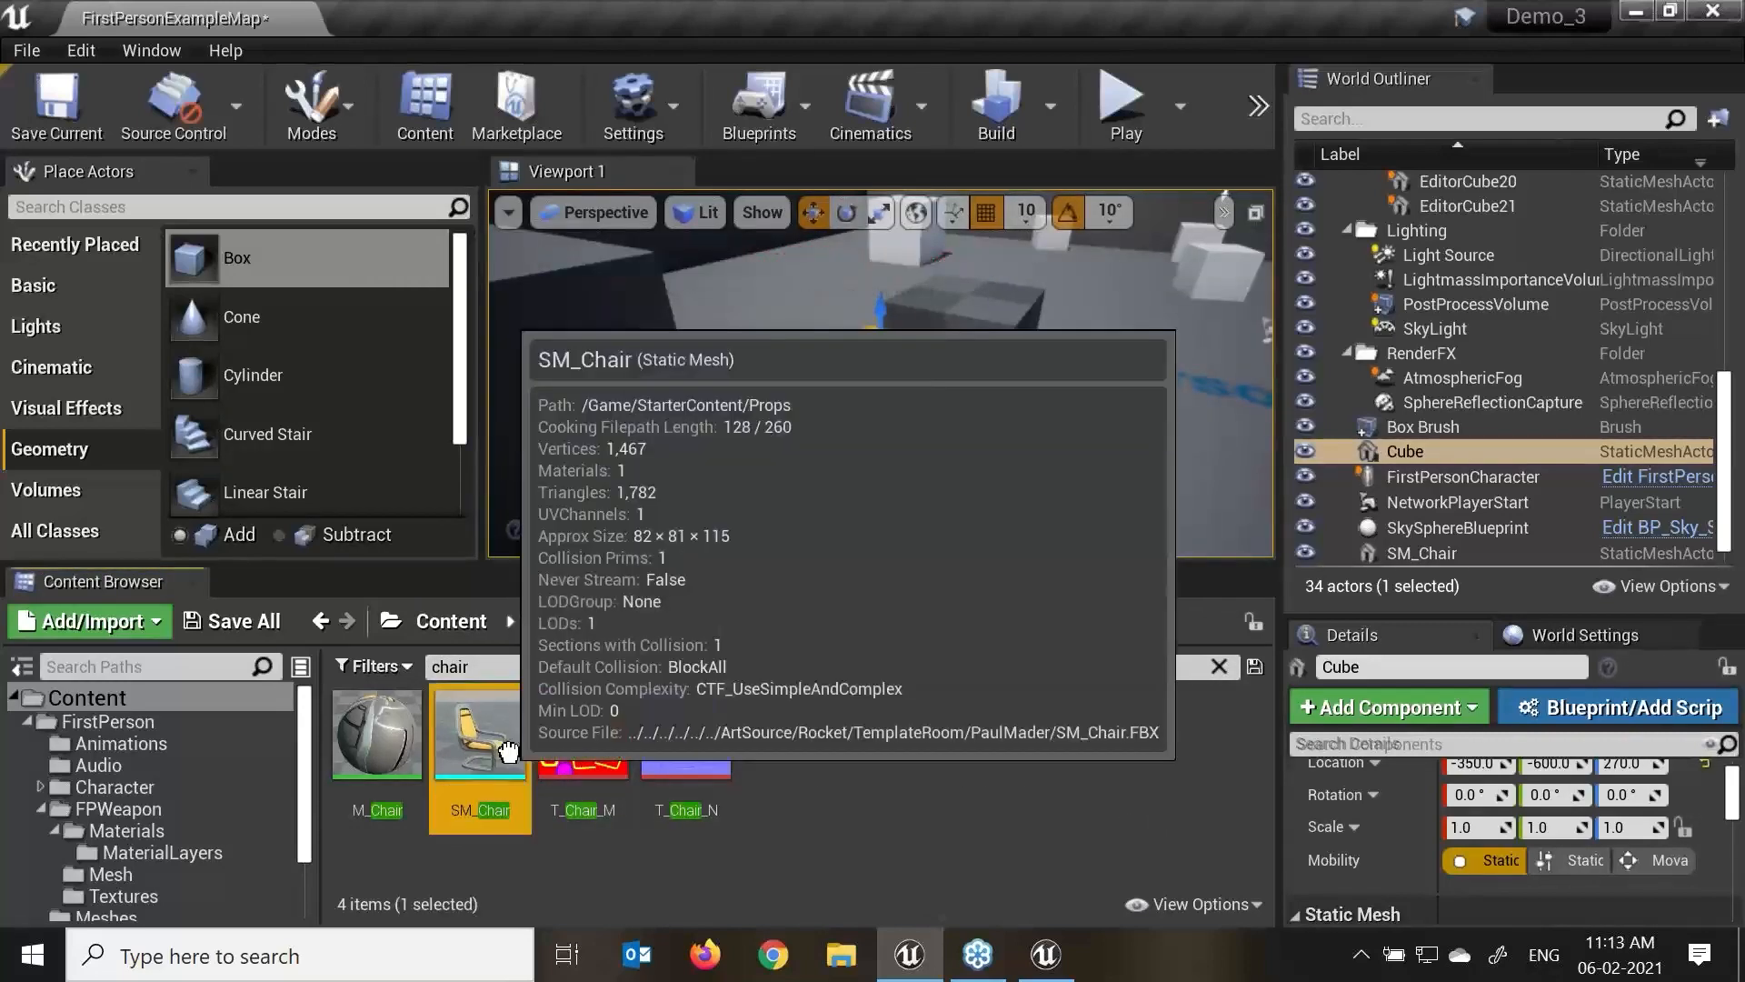
pyautogui.moveTo(477, 741); pyautogui.dragTo(1159, 472)
pyautogui.press('f')
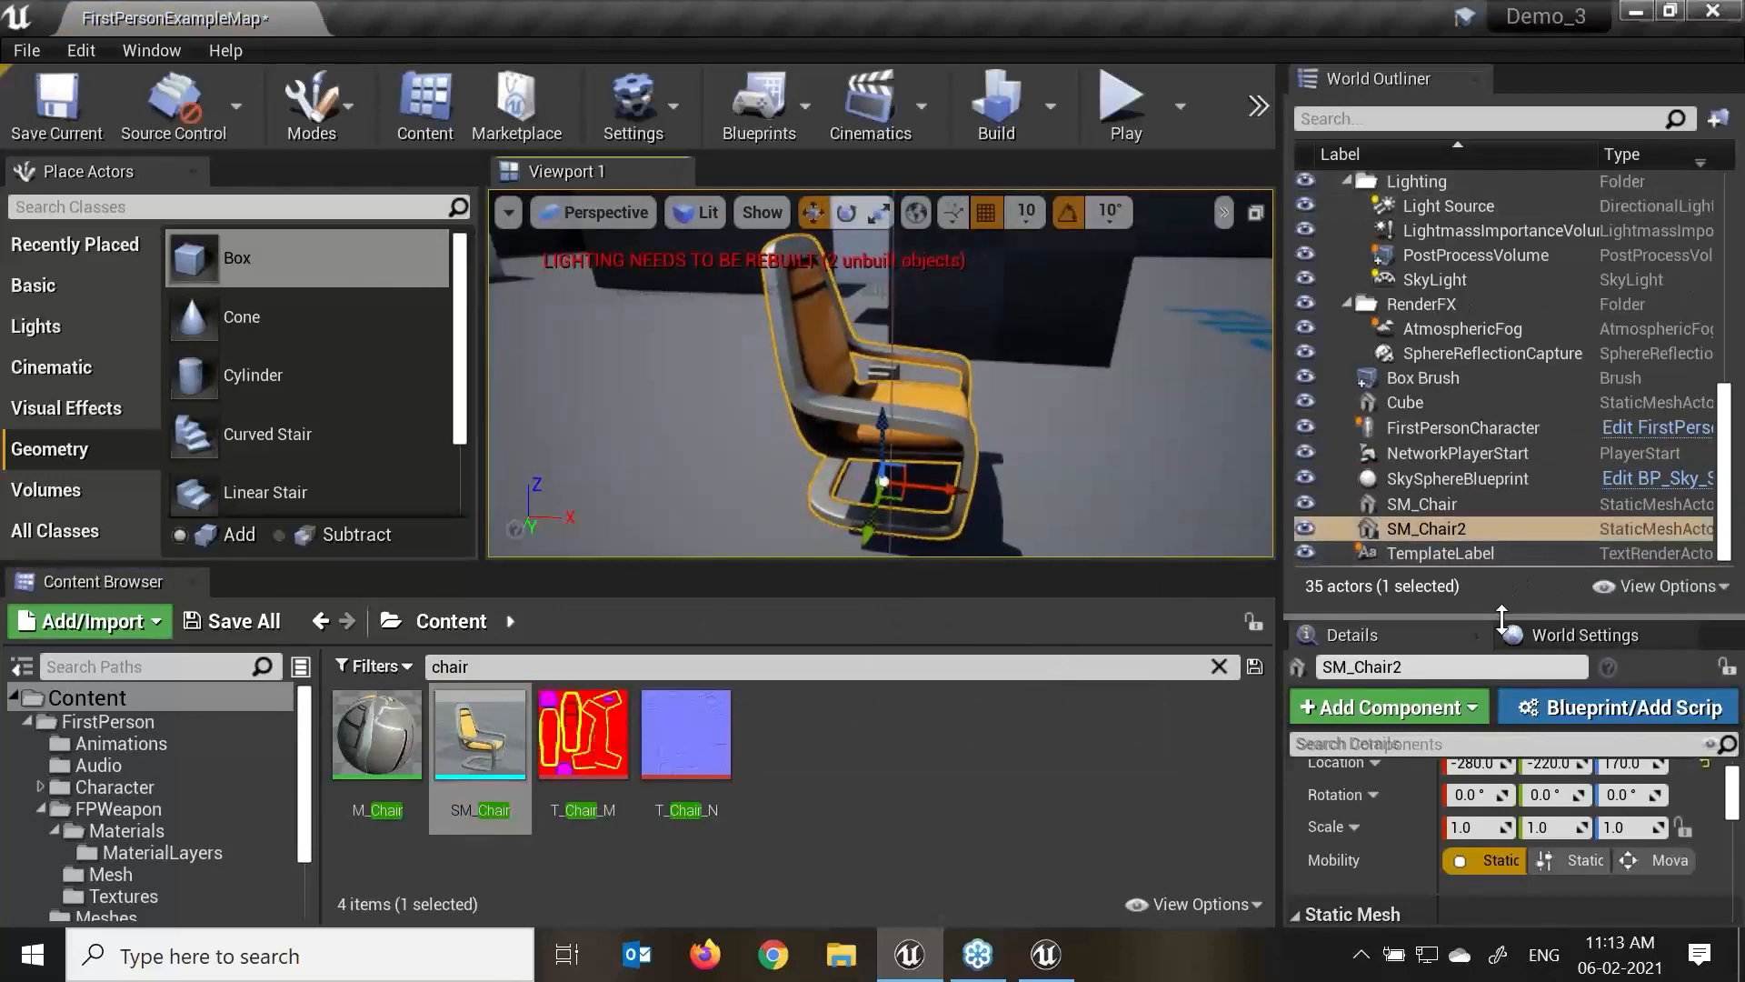
# Examine the placed chair from several angles along with its actor type and static mesh settings.
pyautogui.moveTo(1509, 606); pyautogui.dragTo(1456, 457)
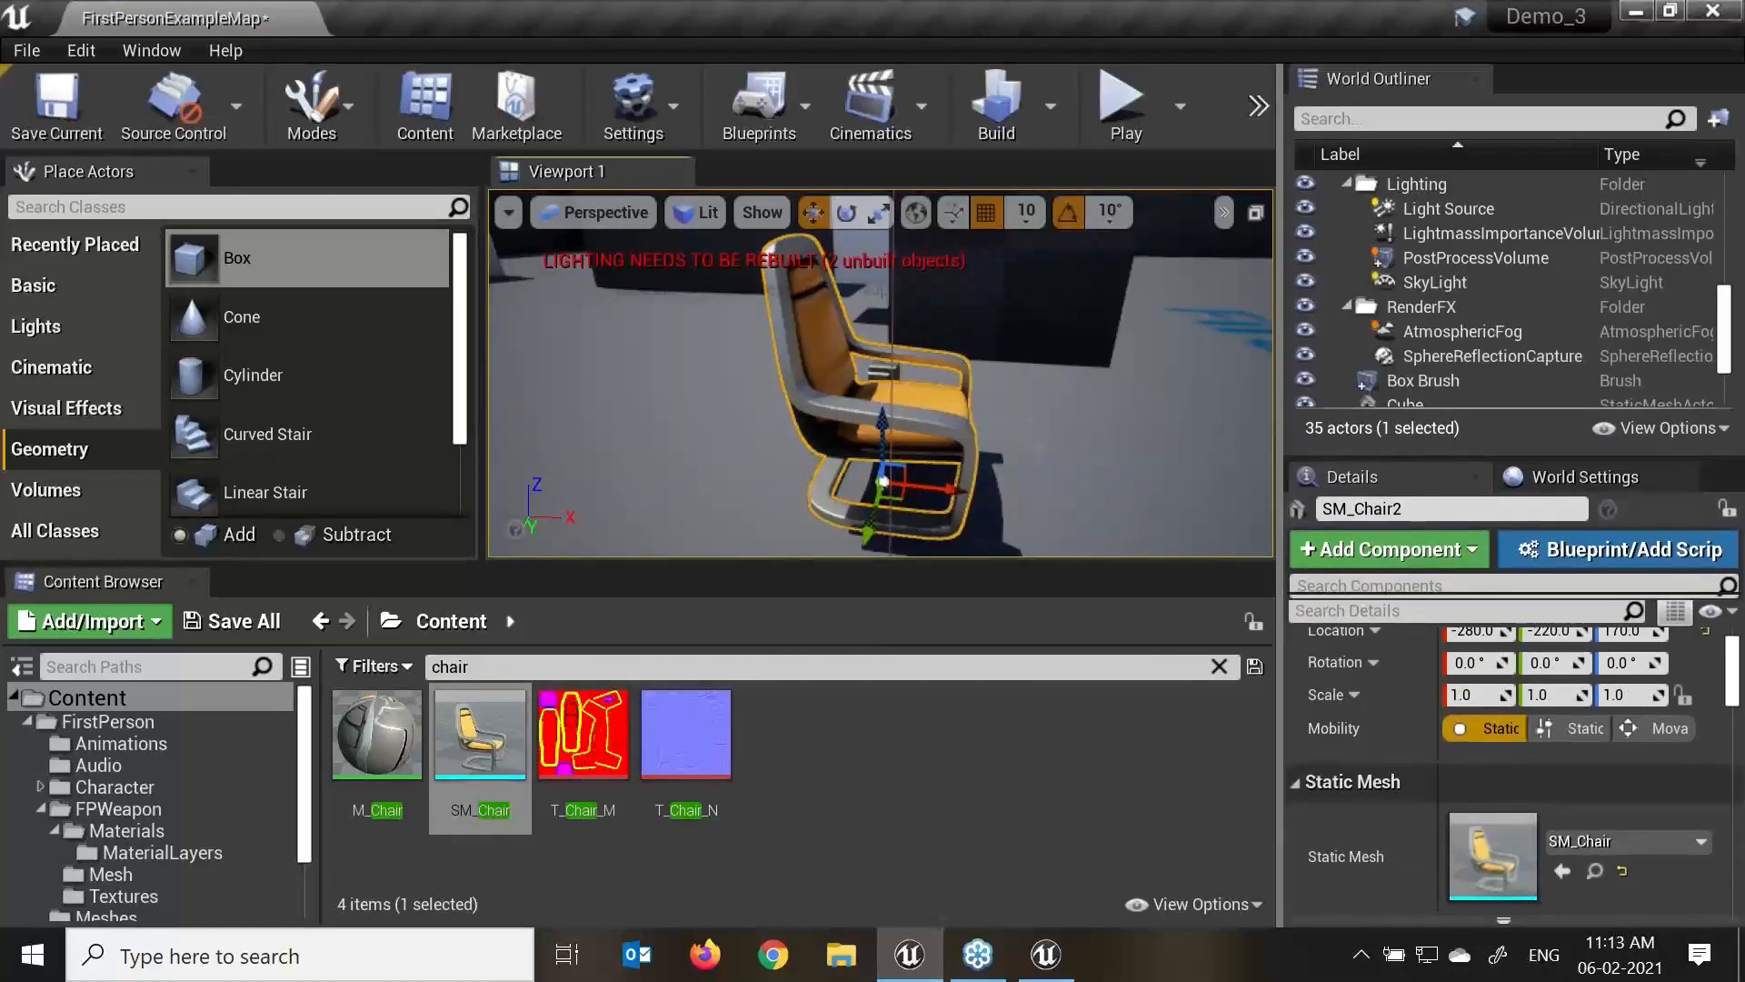
pyautogui.keyDown('alt'); pyautogui.moveTo(1090, 391); pyautogui.dragTo(1009, 422); pyautogui.keyUp('alt')
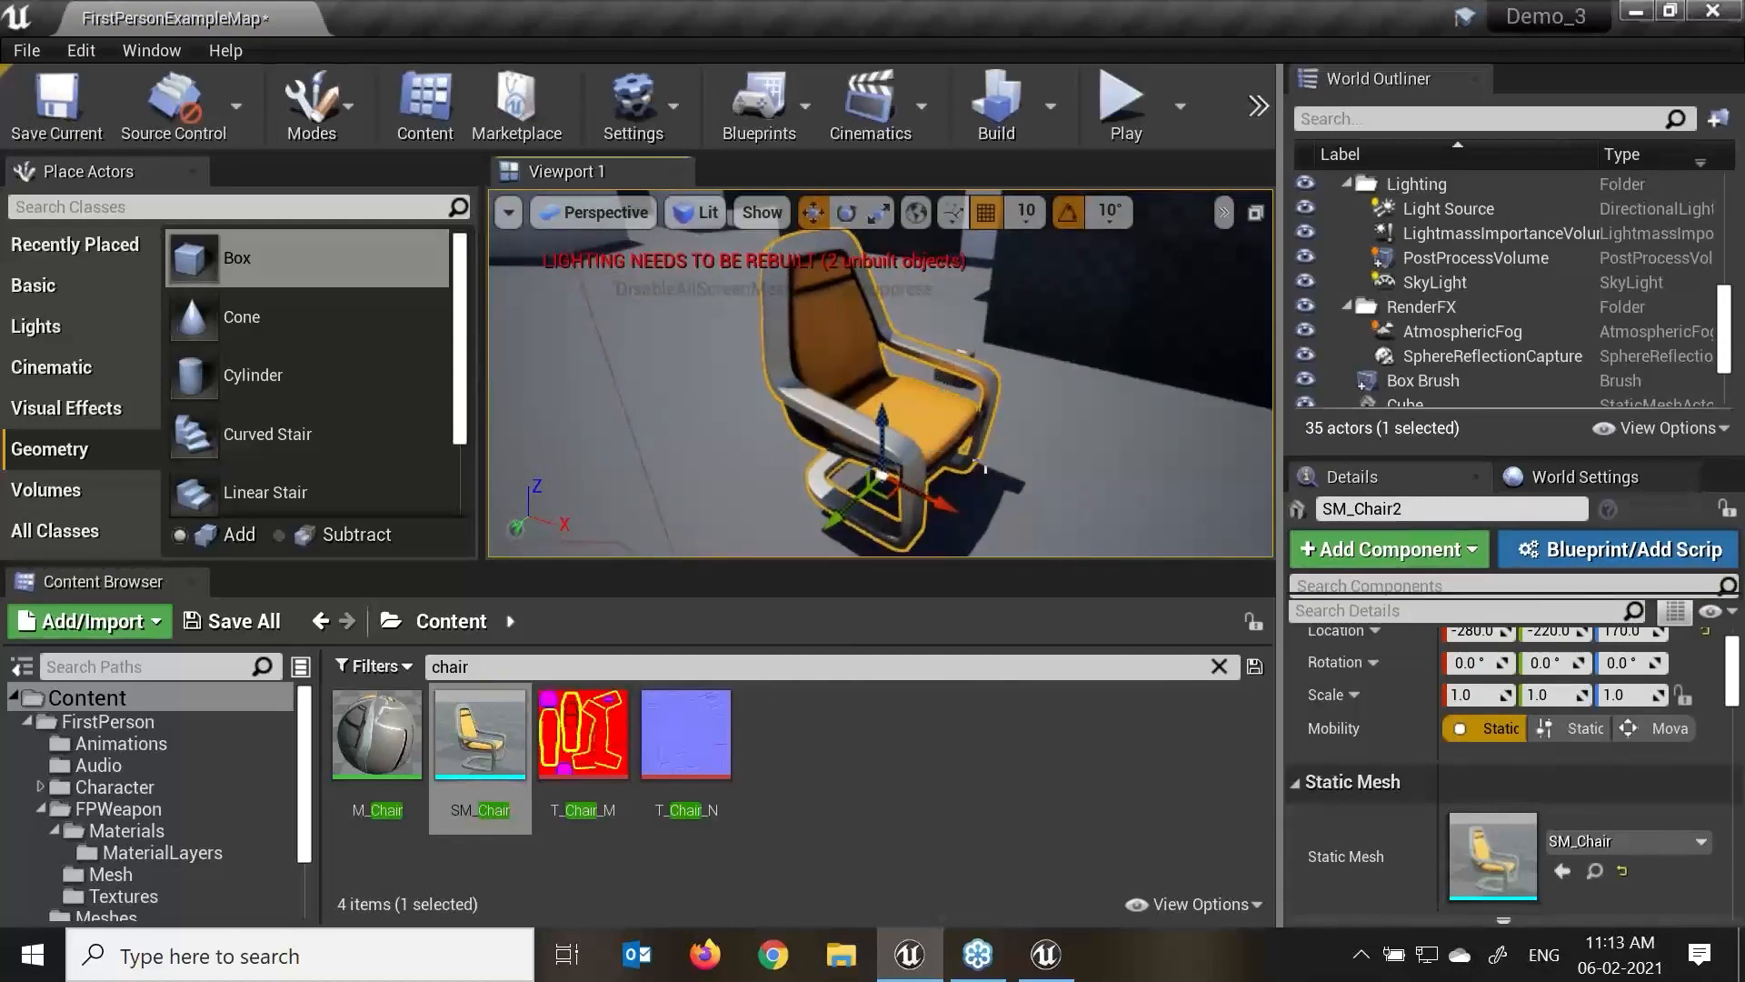
pyautogui.scroll(-3, 1004, 448)
pyautogui.moveTo(1034, 460)
pyautogui.keyDown('alt'); pyautogui.mouseDown()
pyautogui.moveTo(955, 460)
pyautogui.moveTo(1023, 462)
pyautogui.mouseUp(); pyautogui.keyUp('alt')
pyautogui.moveTo(1723, 331); pyautogui.dragTo(1723, 359)
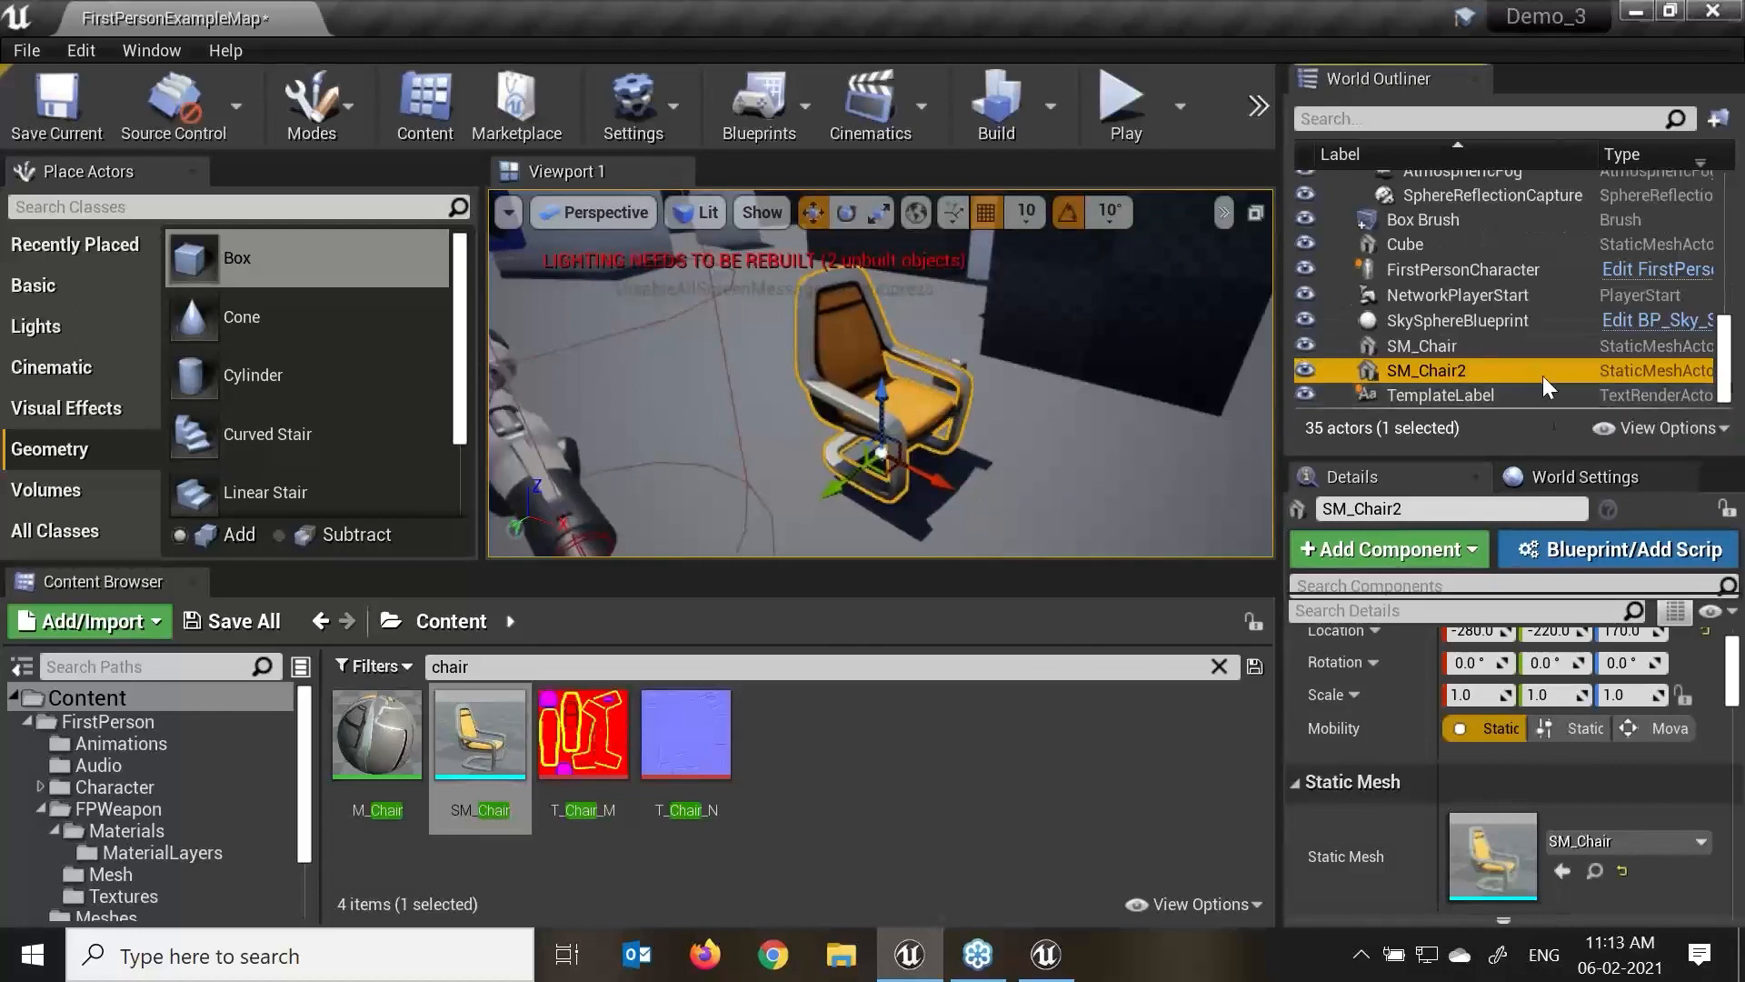
pyautogui.click(1382, 853)
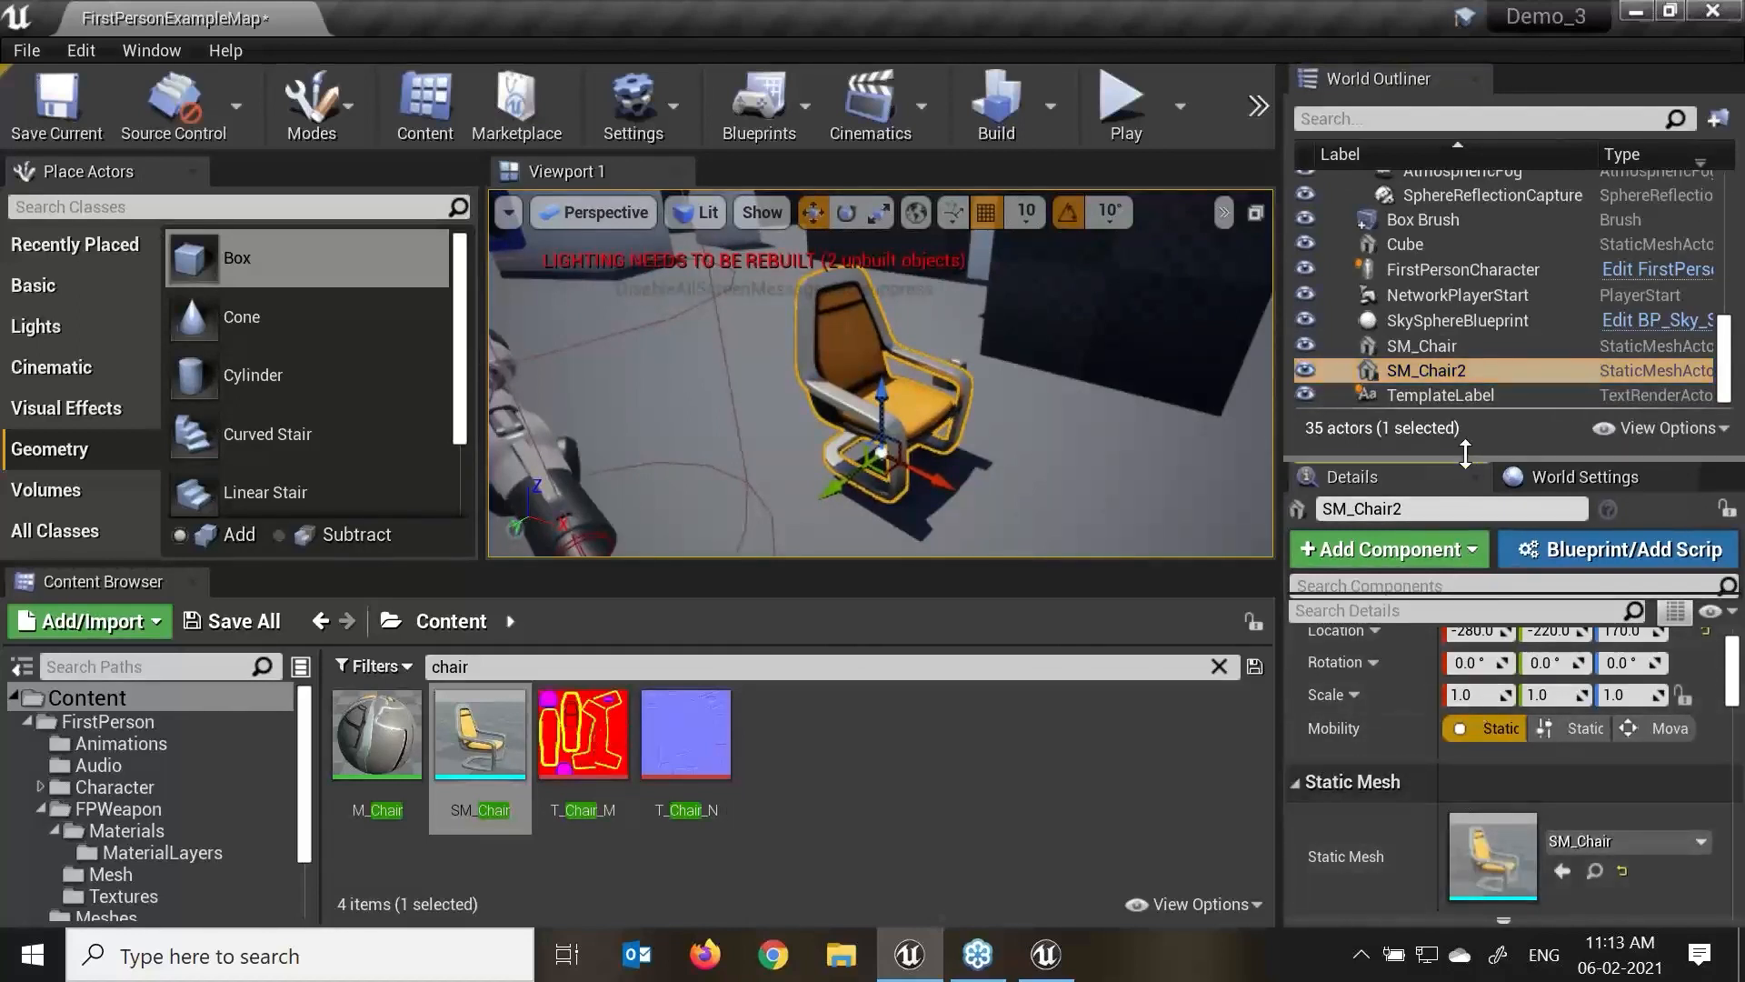
pyautogui.moveTo(1463, 454); pyautogui.dragTo(1490, 368)
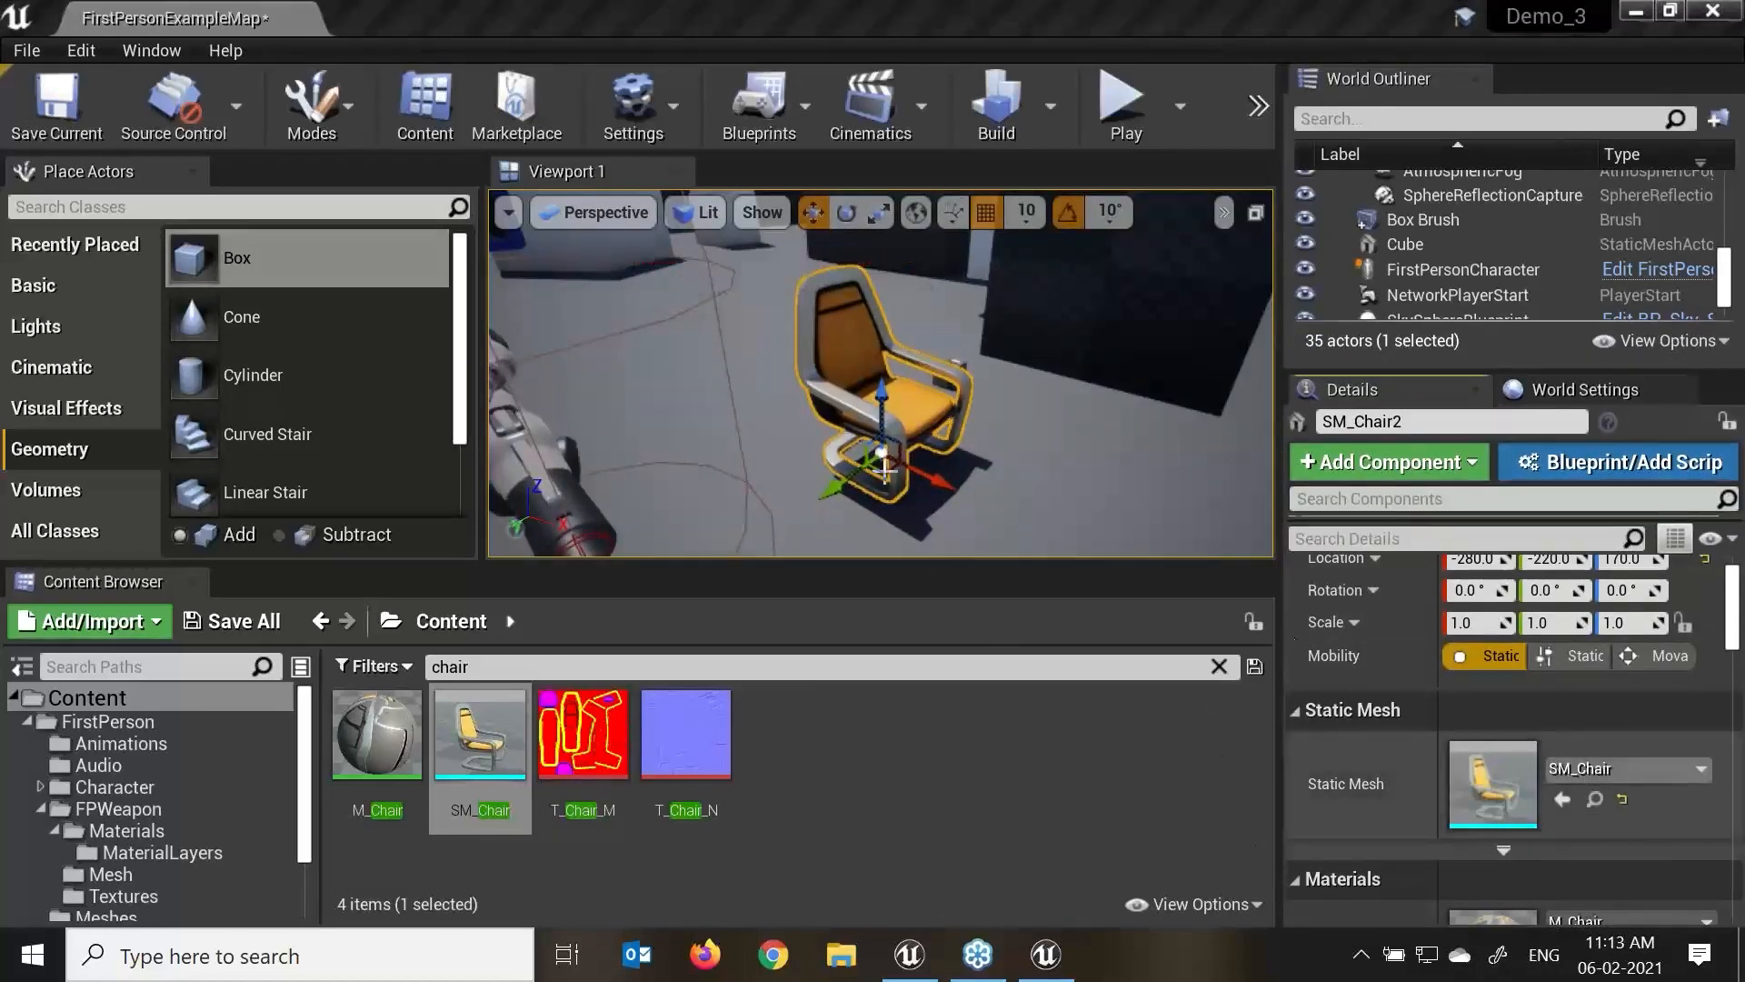
pyautogui.click(908, 431)
pyautogui.press('f')
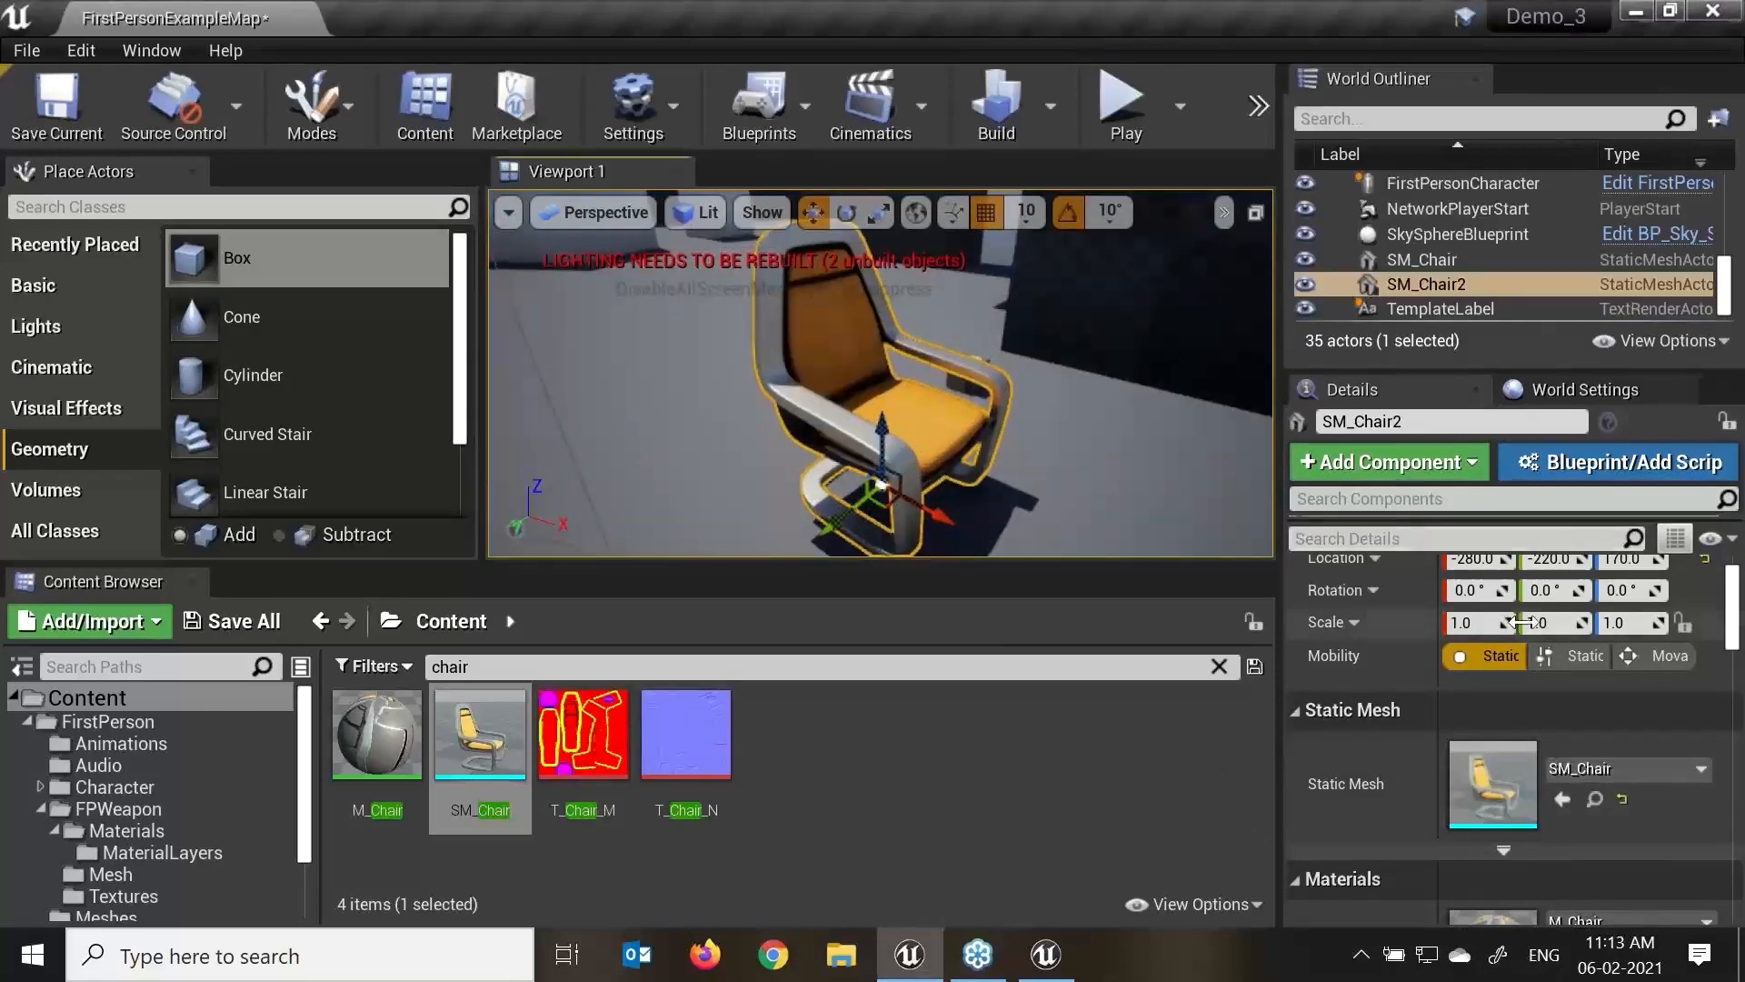
pyautogui.keyDown('alt'); pyautogui.moveTo(1028, 445); pyautogui.dragTo(1028, 422); pyautogui.keyUp('alt')
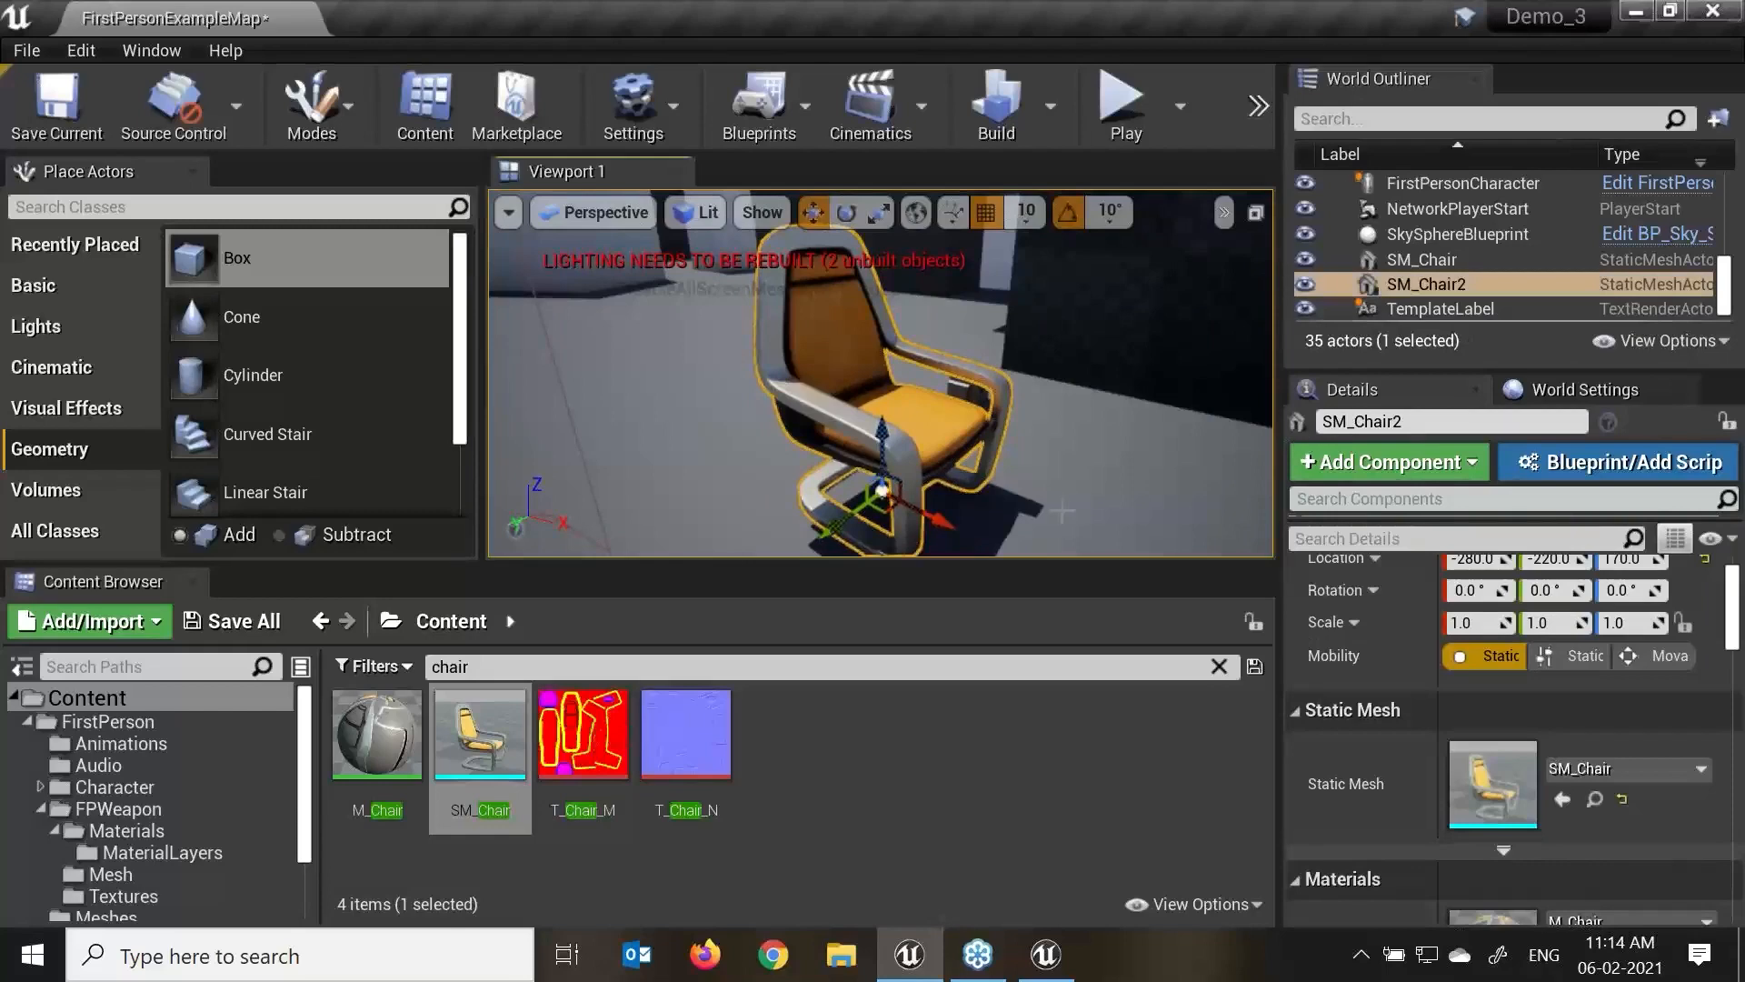
# Swap the placed chair's static mesh for SM_CornerFrame and inspect it up close.
pyautogui.click(1654, 767)
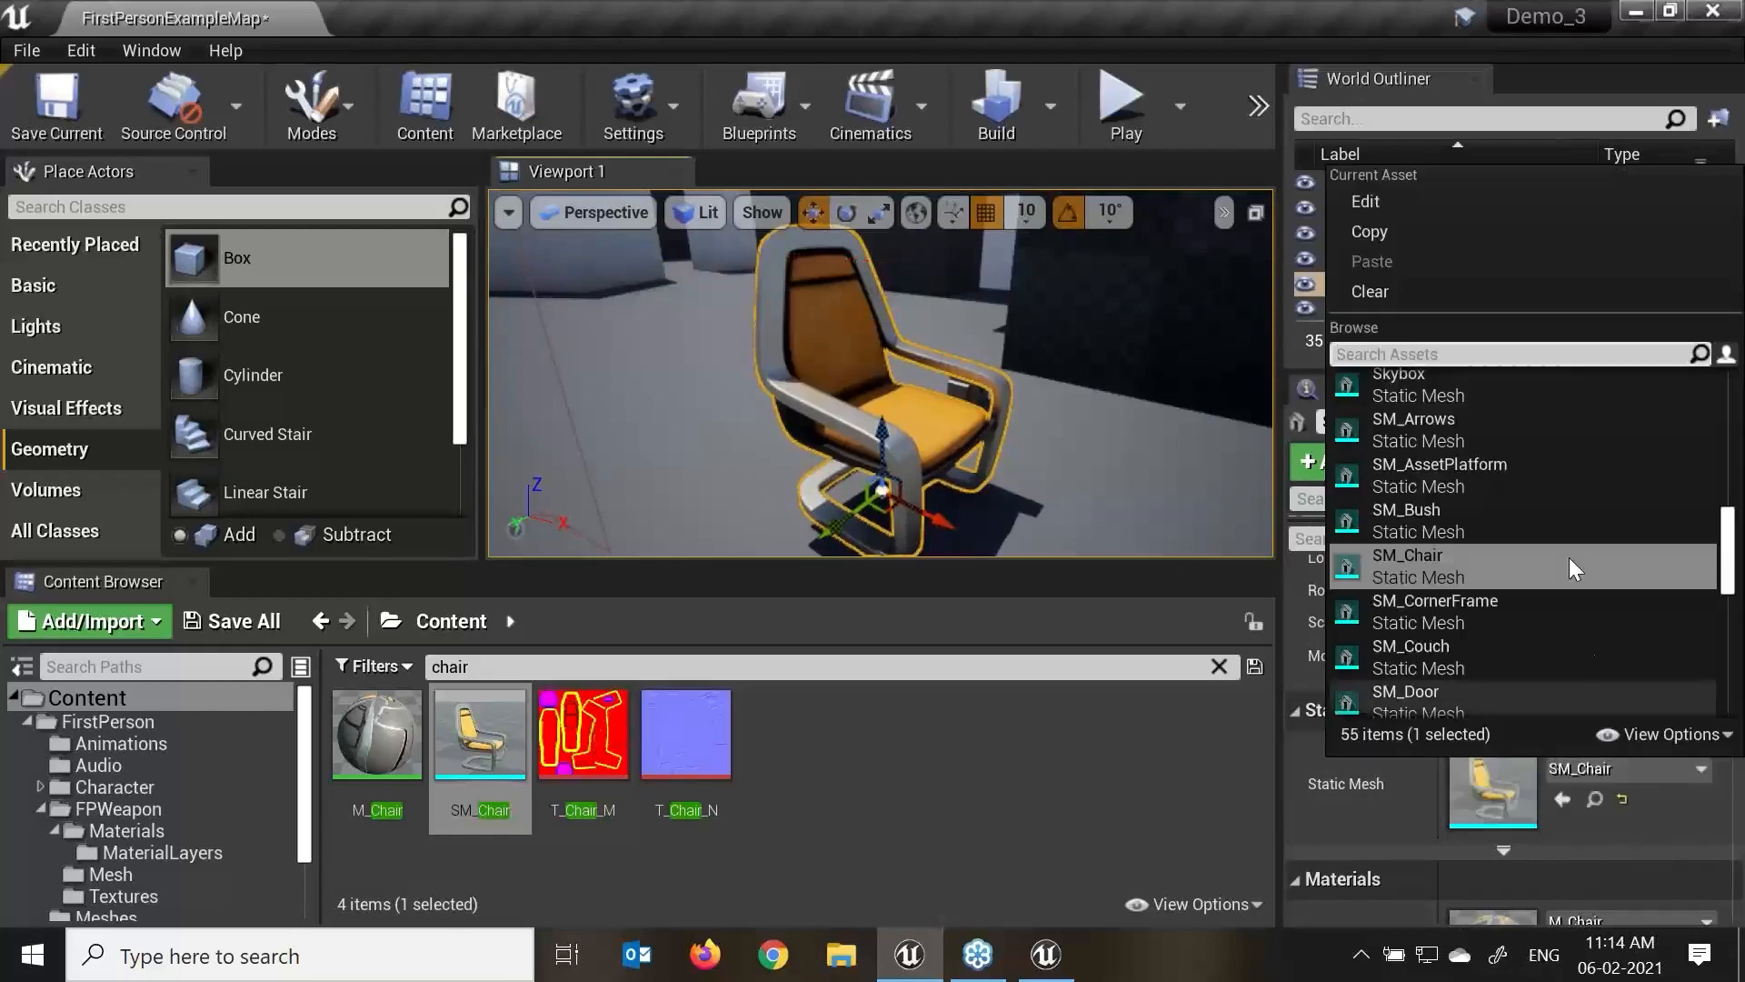
pyautogui.click(1487, 607)
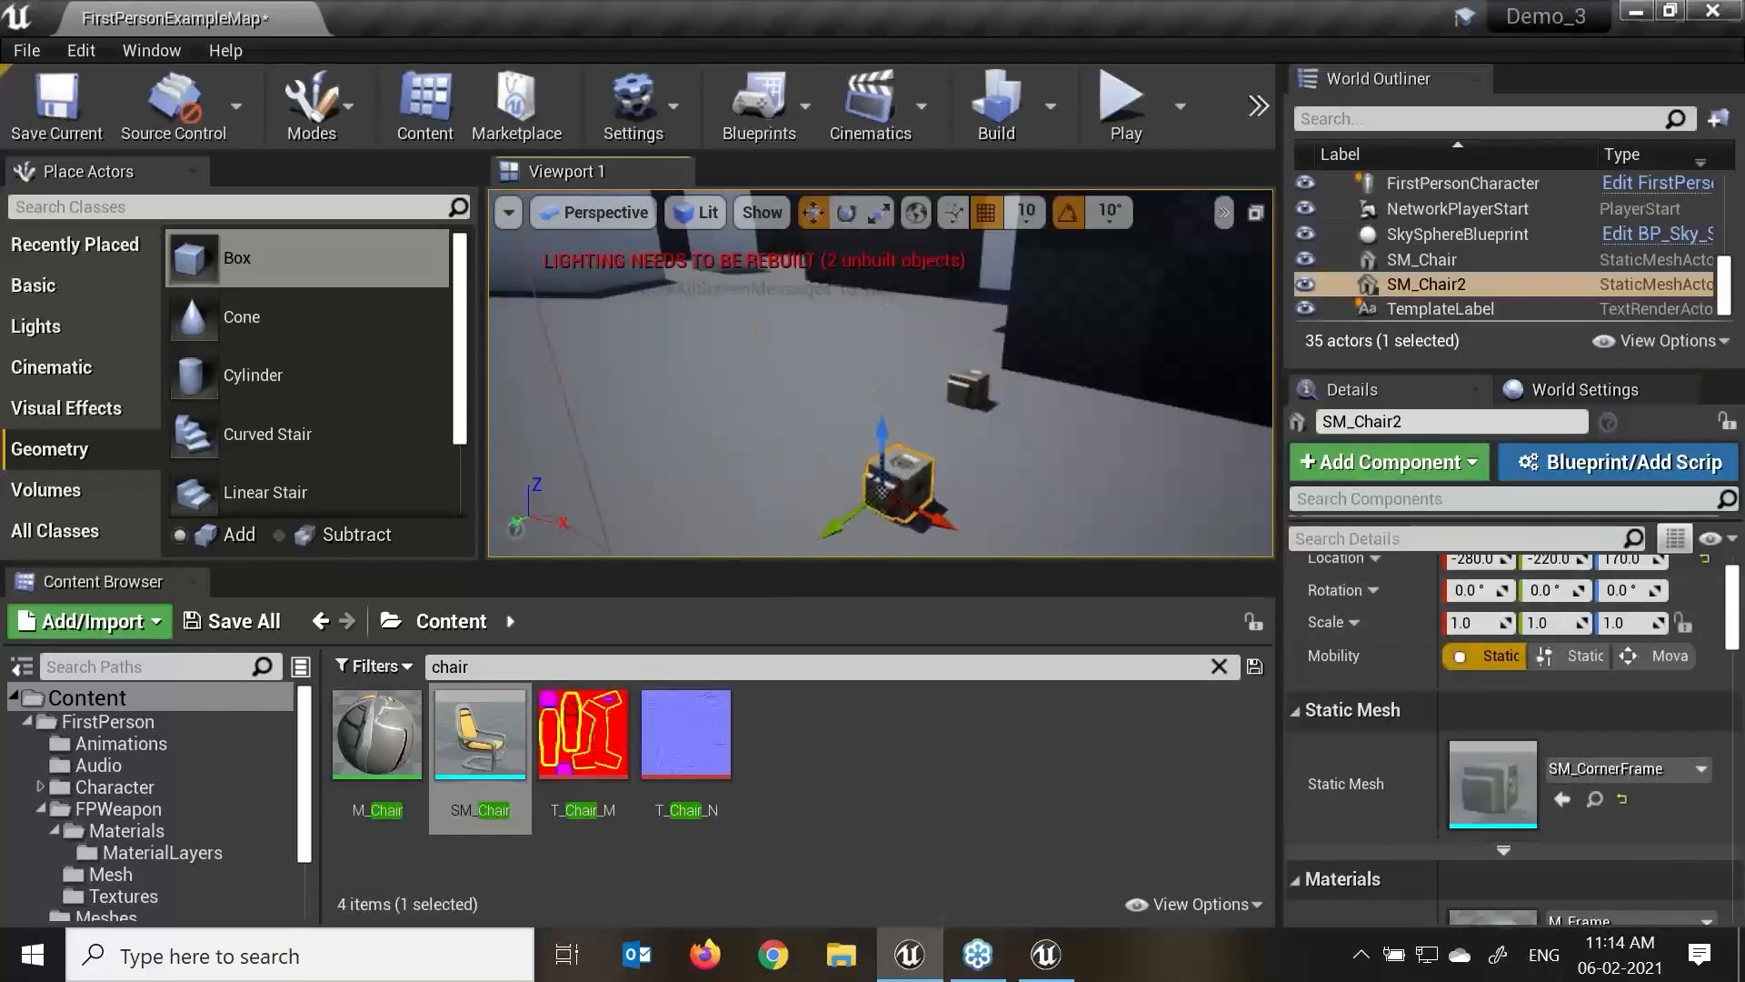
pyautogui.press('f')
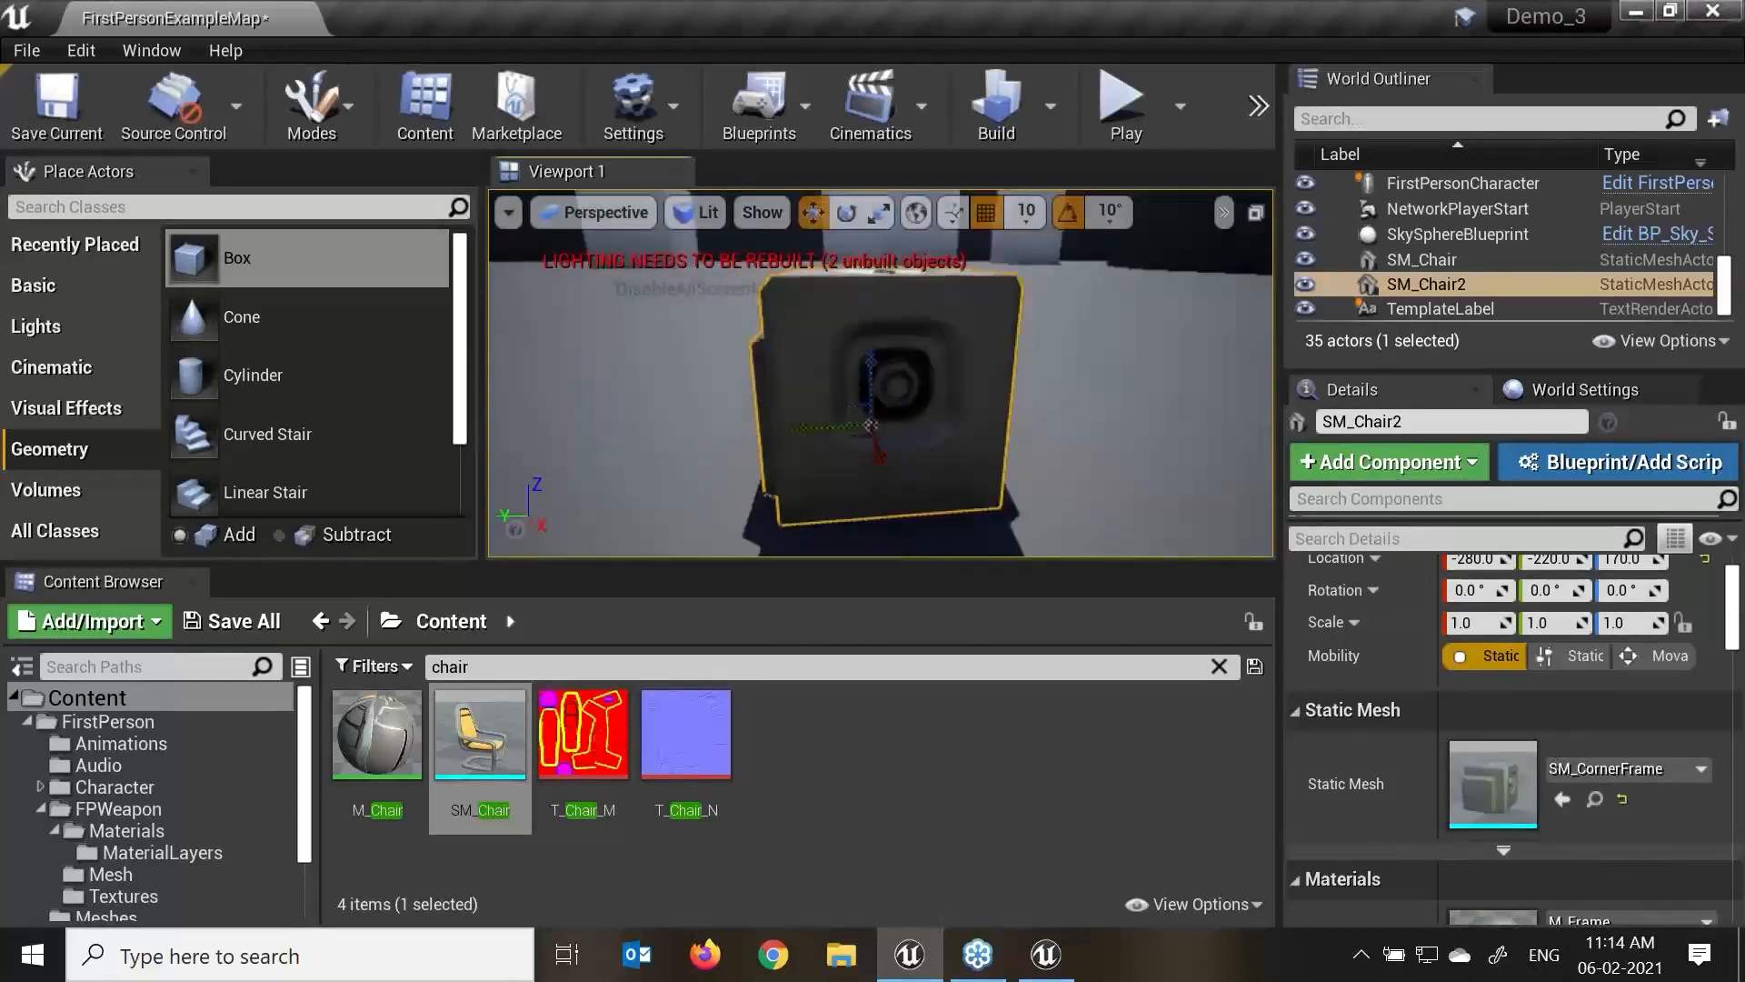
pyautogui.keyDown('alt'); pyautogui.moveTo(881, 391); pyautogui.dragTo(1009, 459); pyautogui.keyUp('alt')
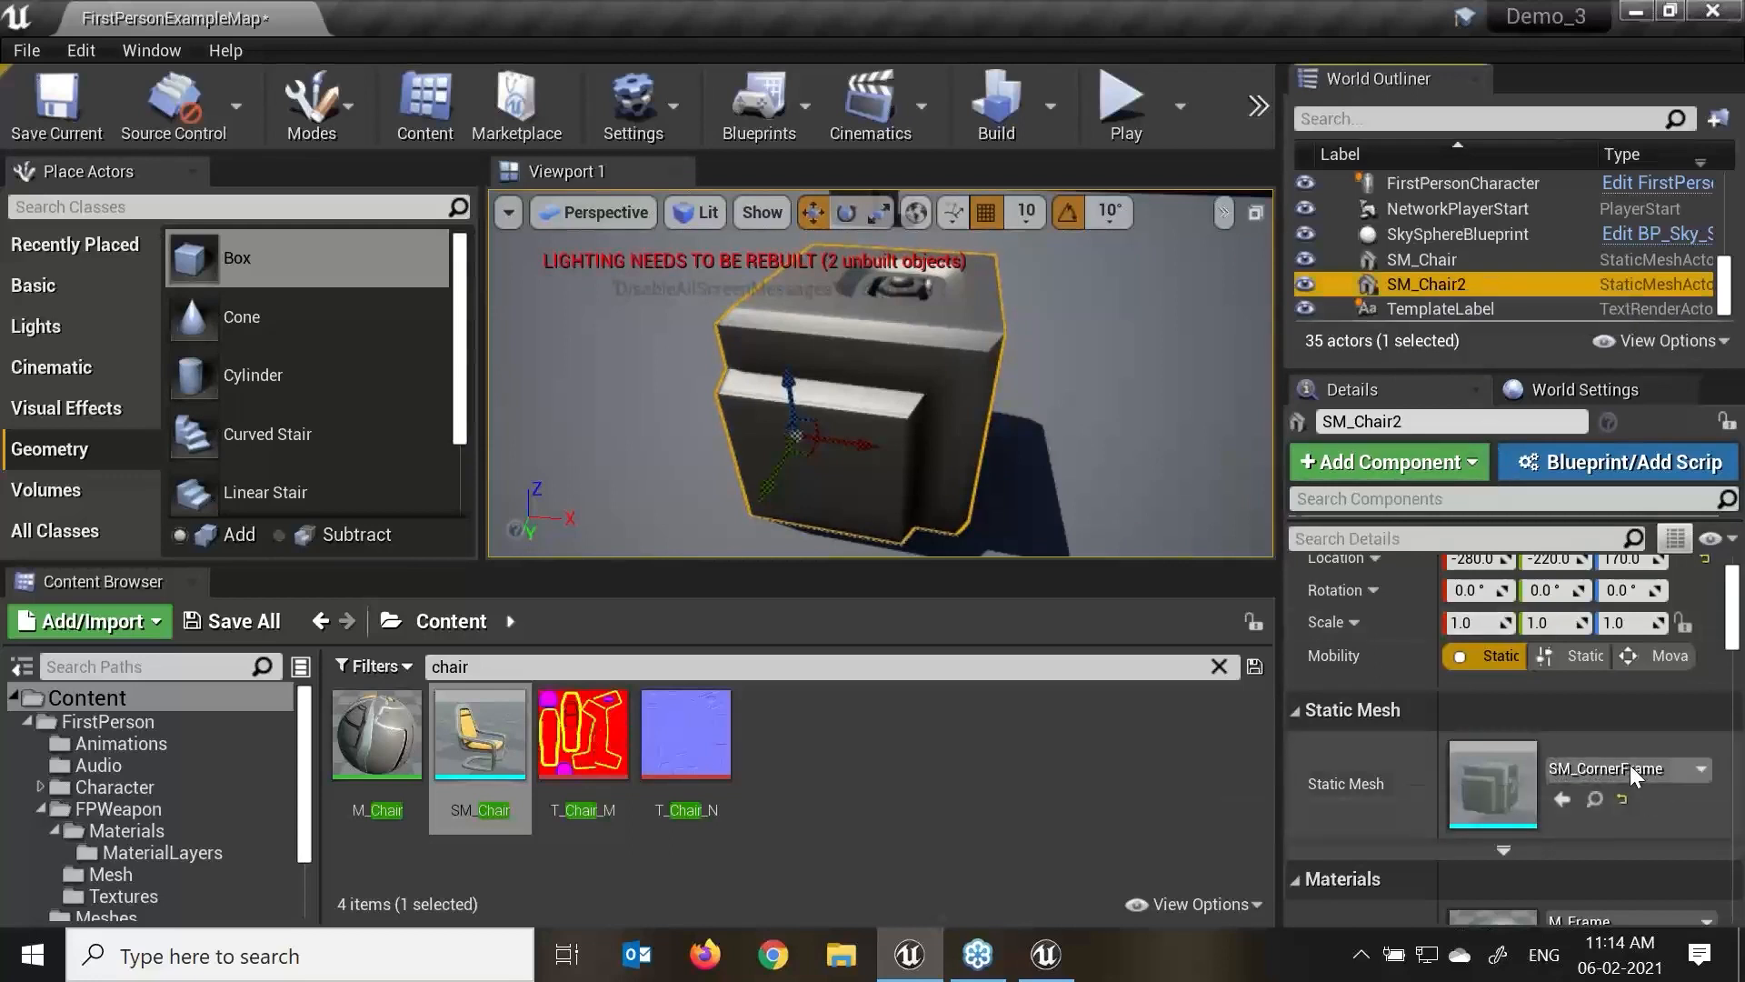
# Change the selected SM_Chair2 actor's static mesh to SM_Bush.
pyautogui.click(1698, 770)
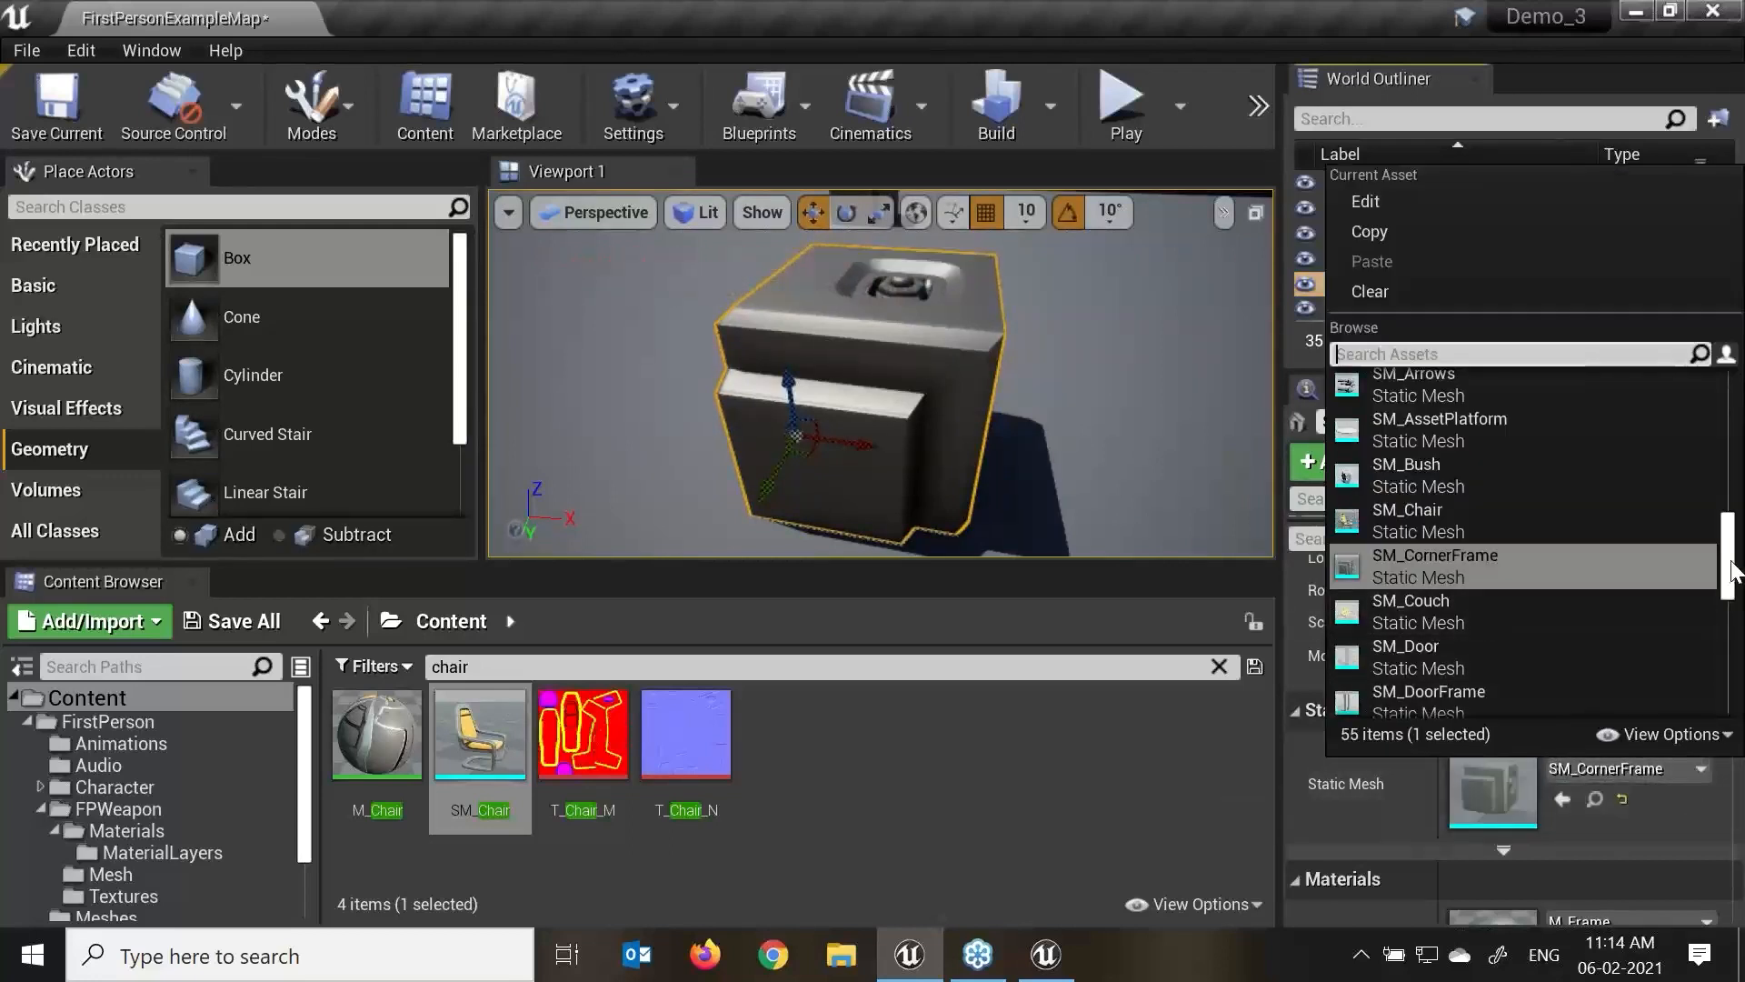
pyautogui.moveTo(1733, 571)
pyautogui.mouseDown()
pyautogui.moveTo(1741, 687)
pyautogui.moveTo(1736, 574)
pyautogui.mouseUp()
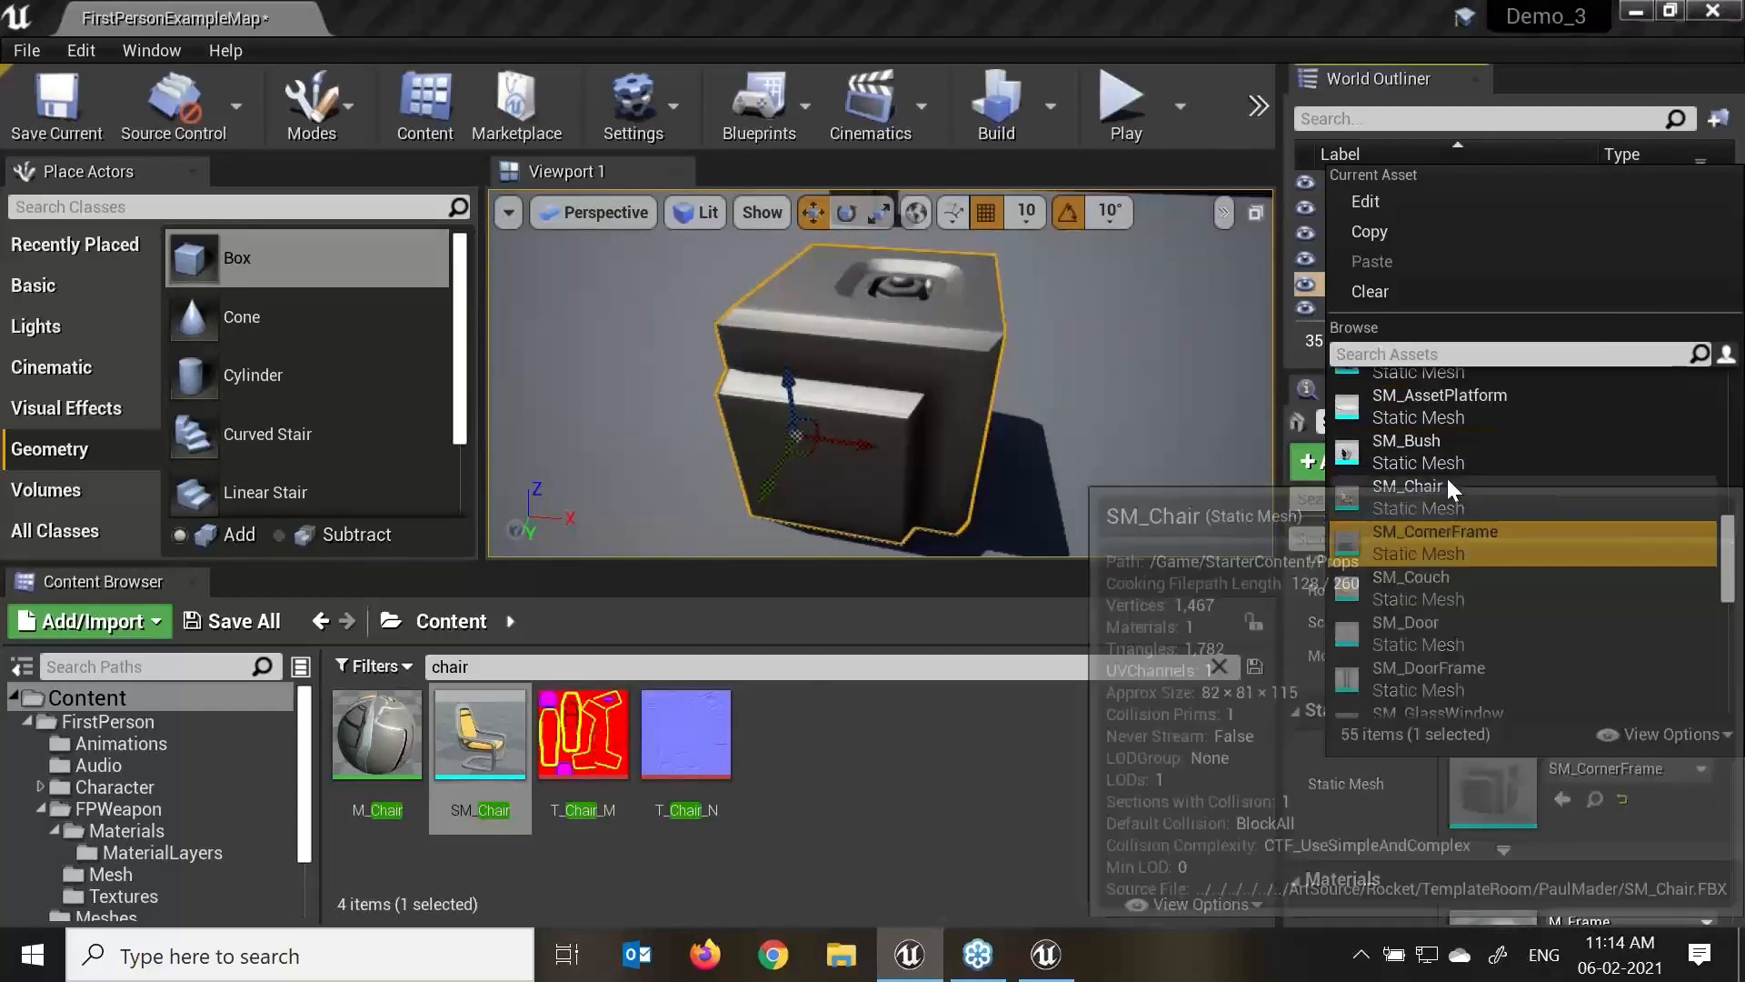
pyautogui.click(1452, 458)
pyautogui.scroll(-6, 1020, 403)
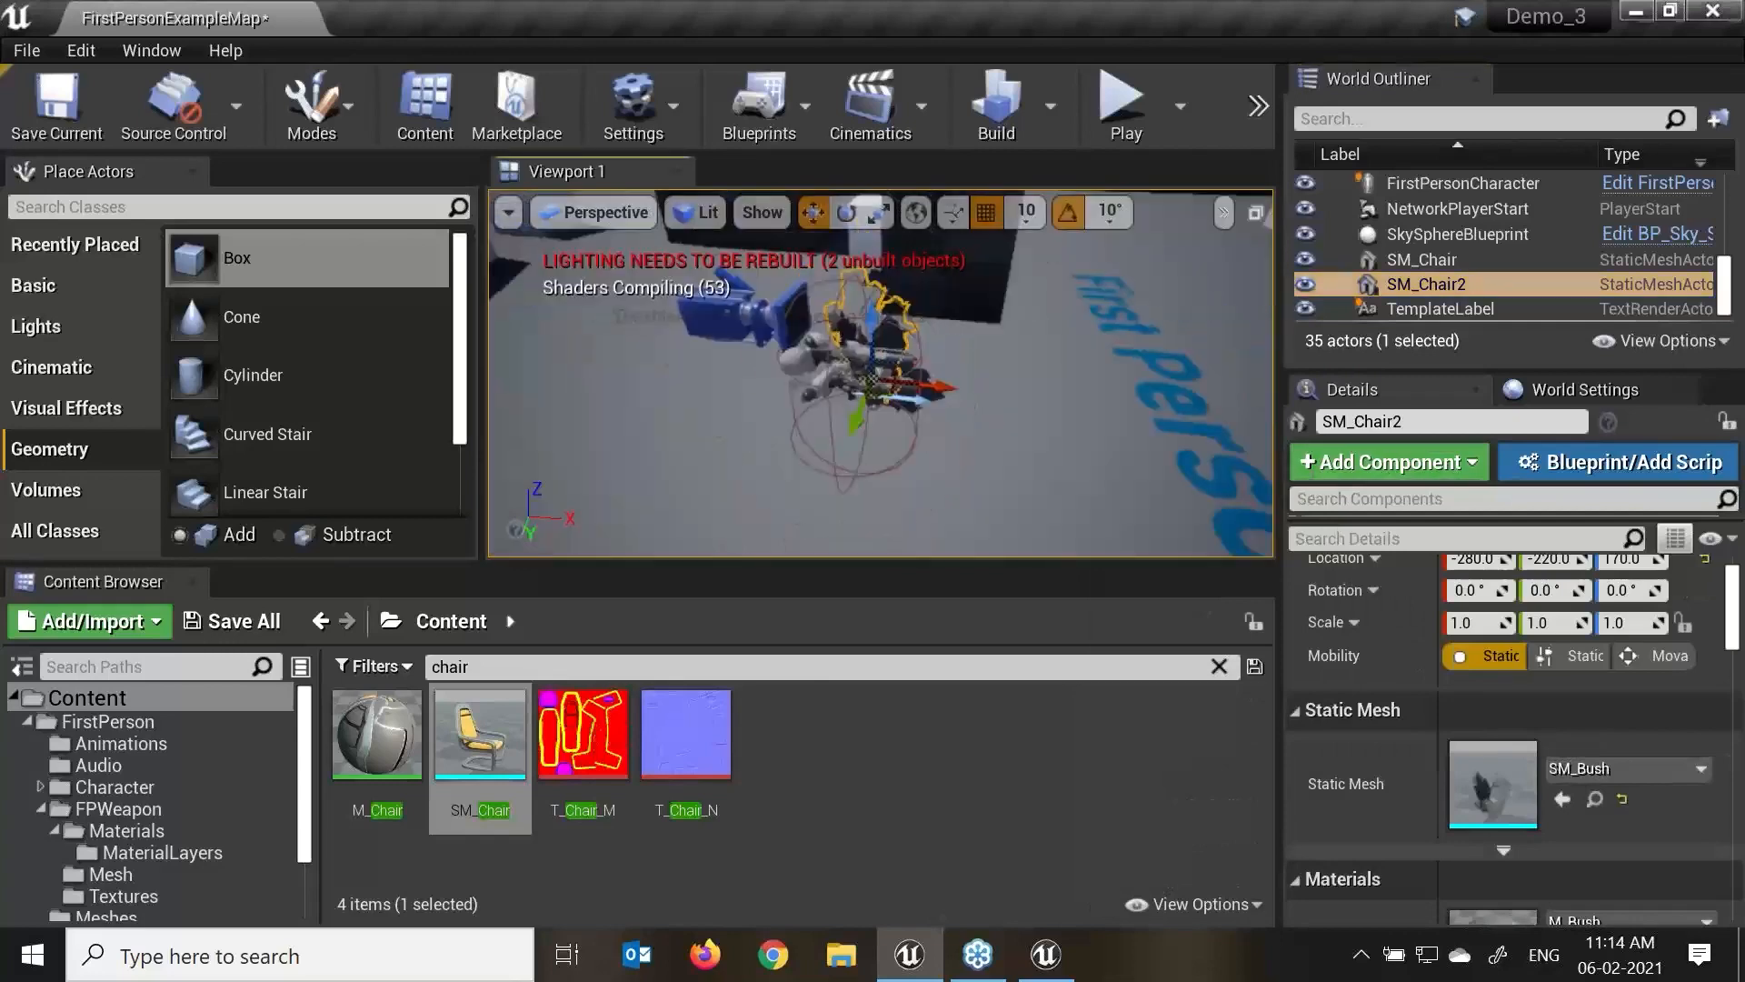
# Move the bush away from the player character to about X -451, Y -228, keeping its actor selected.
pyautogui.moveTo(934, 387); pyautogui.dragTo(787, 369)
pyautogui.moveTo(880, 462); pyautogui.dragTo(1227, 373)
pyautogui.keyDown('alt'); pyautogui.moveTo(1164, 444); pyautogui.dragTo(1177, 444); pyautogui.keyUp('alt')
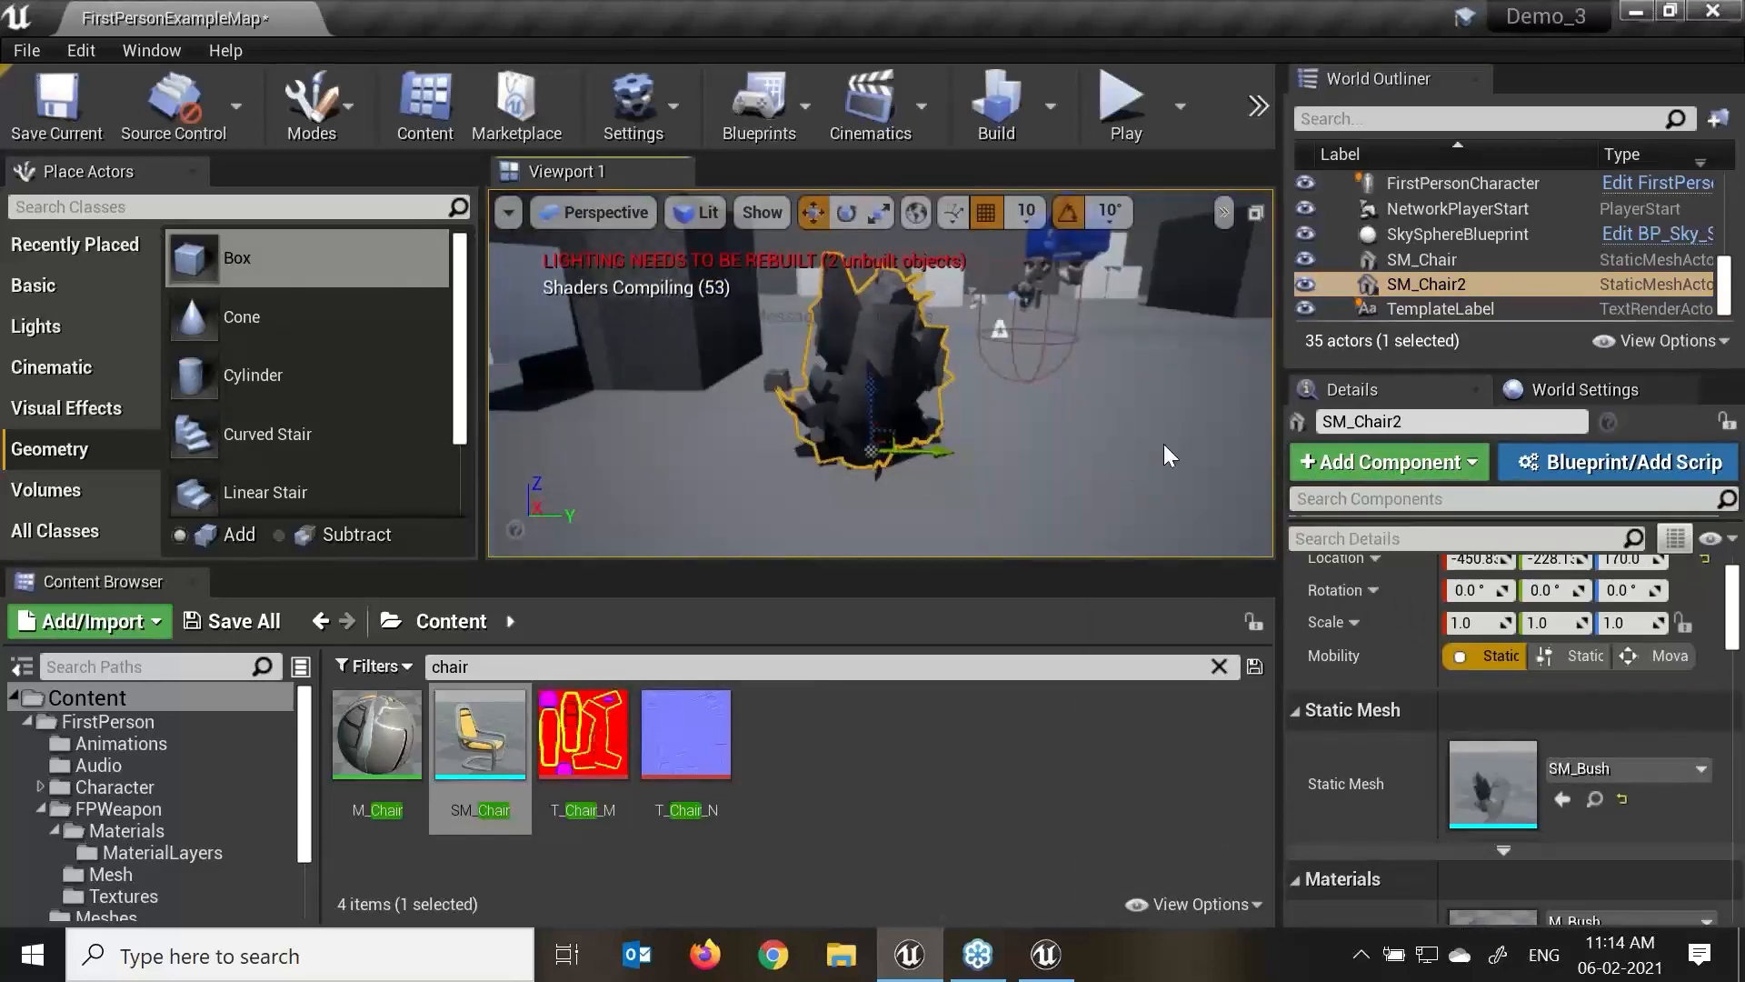
pyautogui.click(1446, 284)
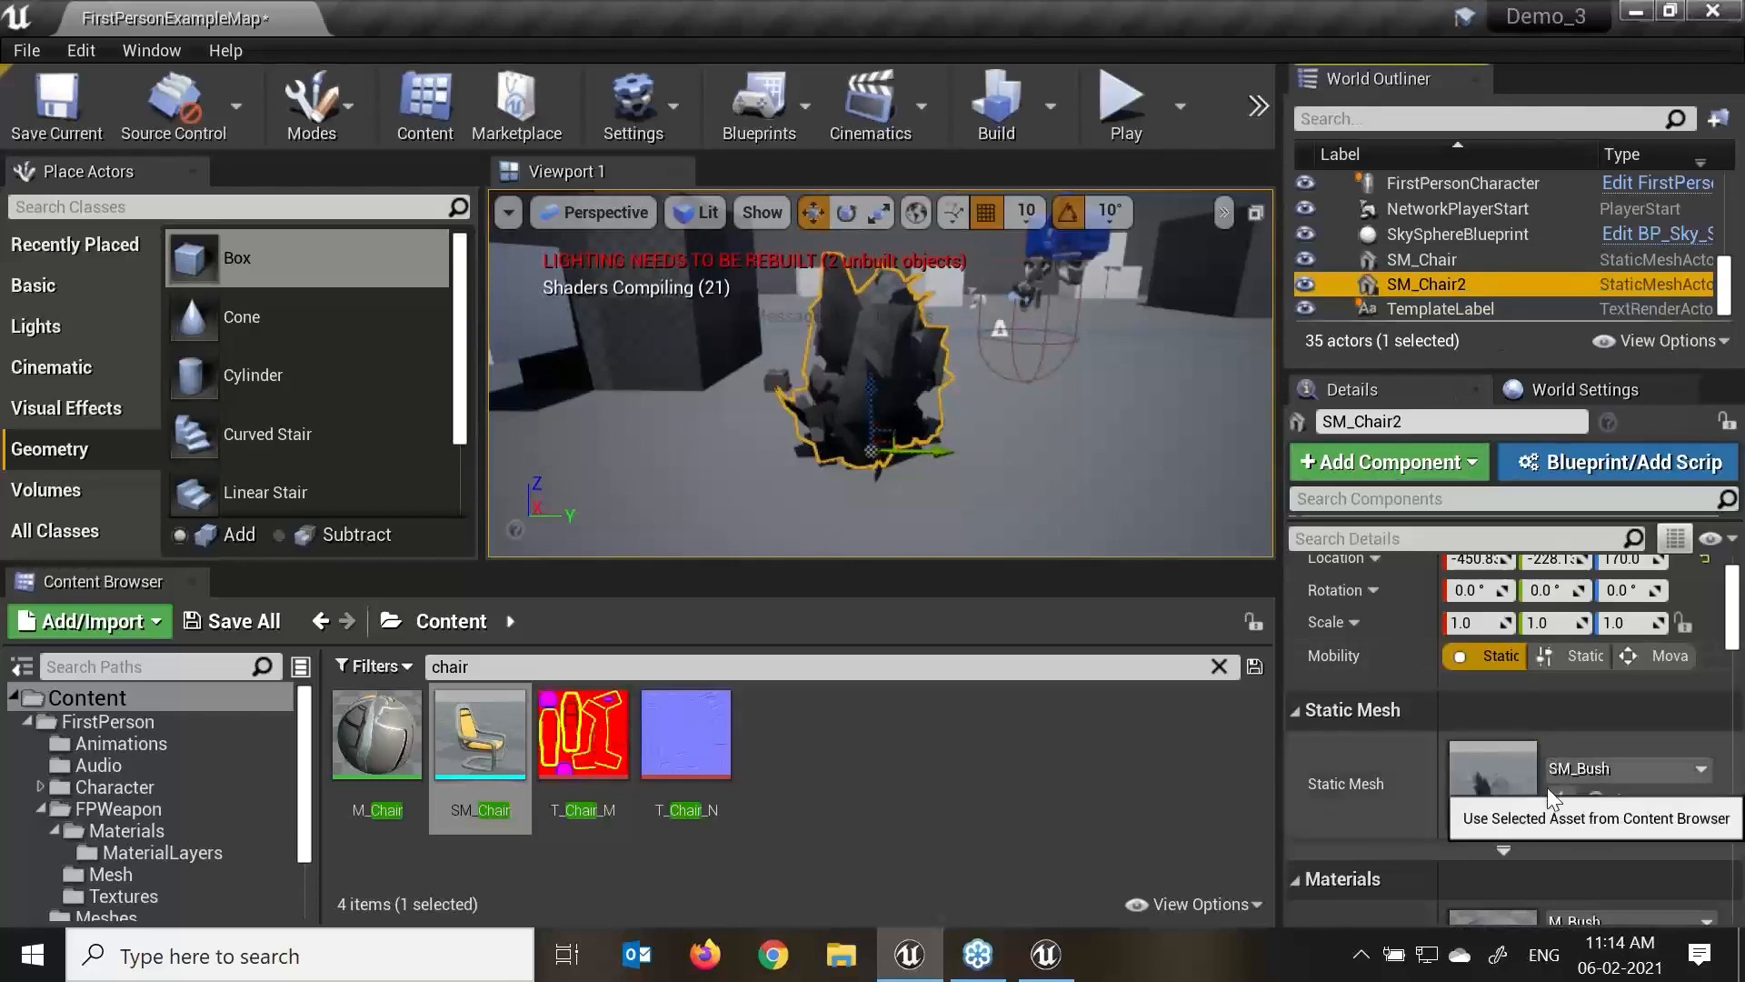
# Change the SM_Chair2 actor's static mesh to SM_Arrows and view the arrow from its side.
pyautogui.click(1632, 775)
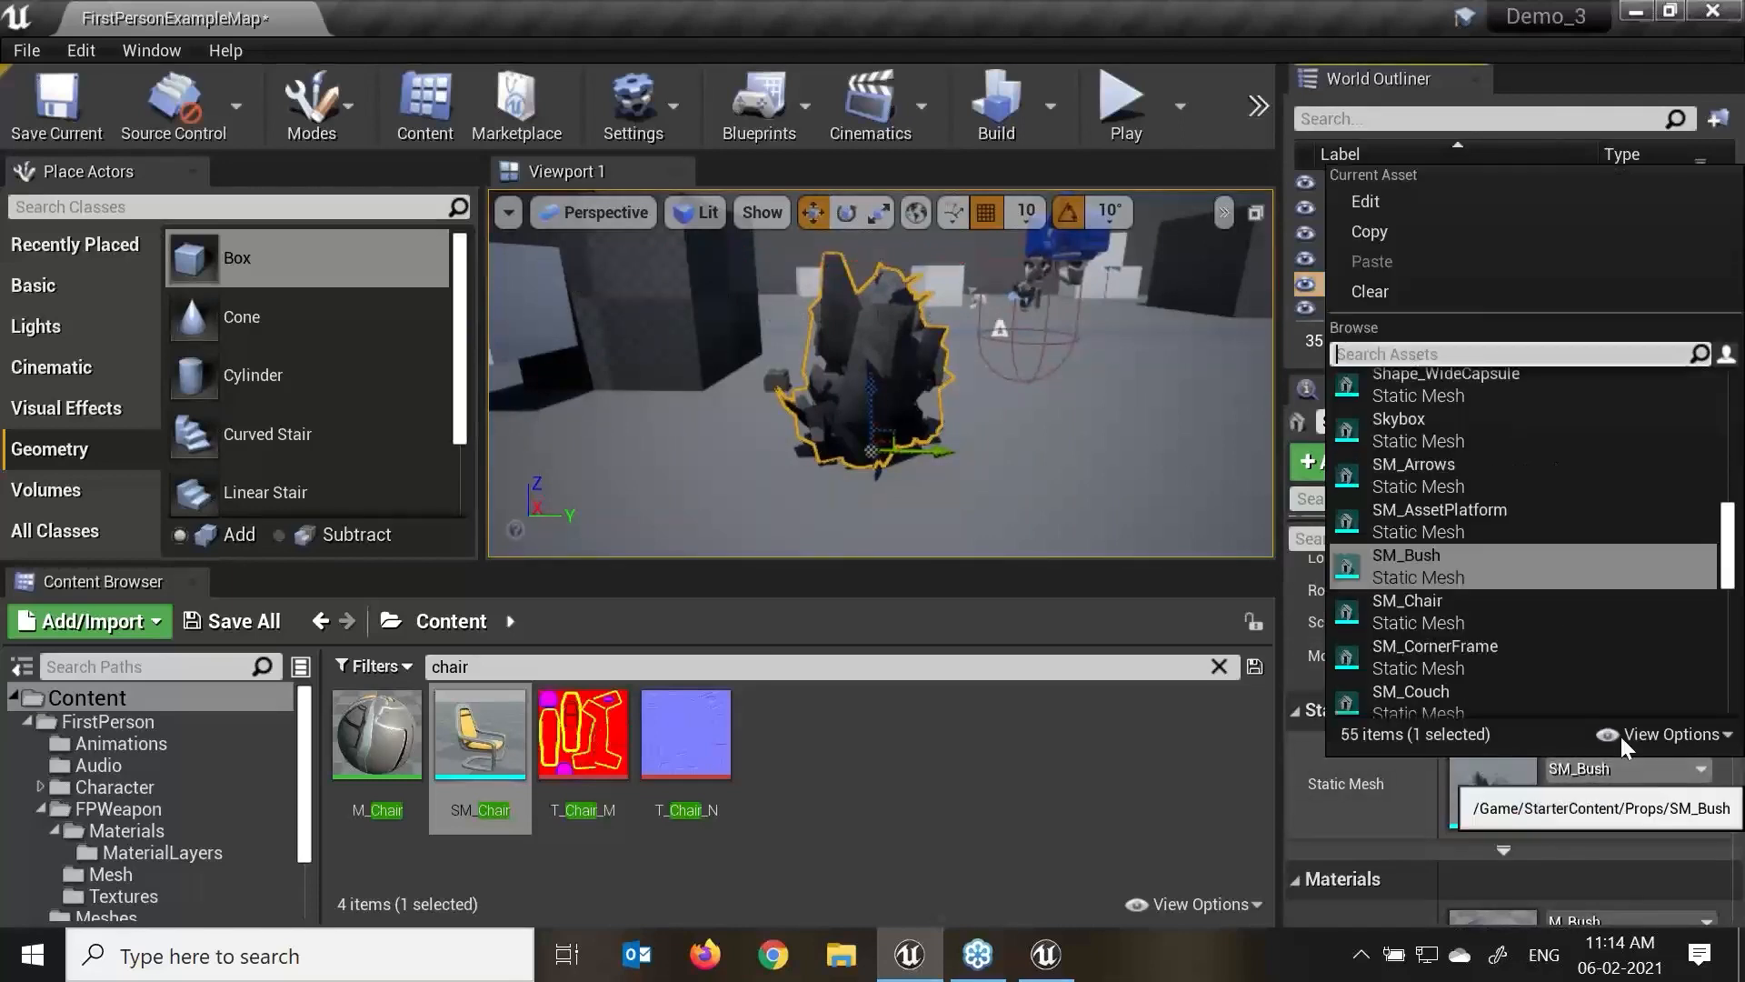
pyautogui.click(1485, 475)
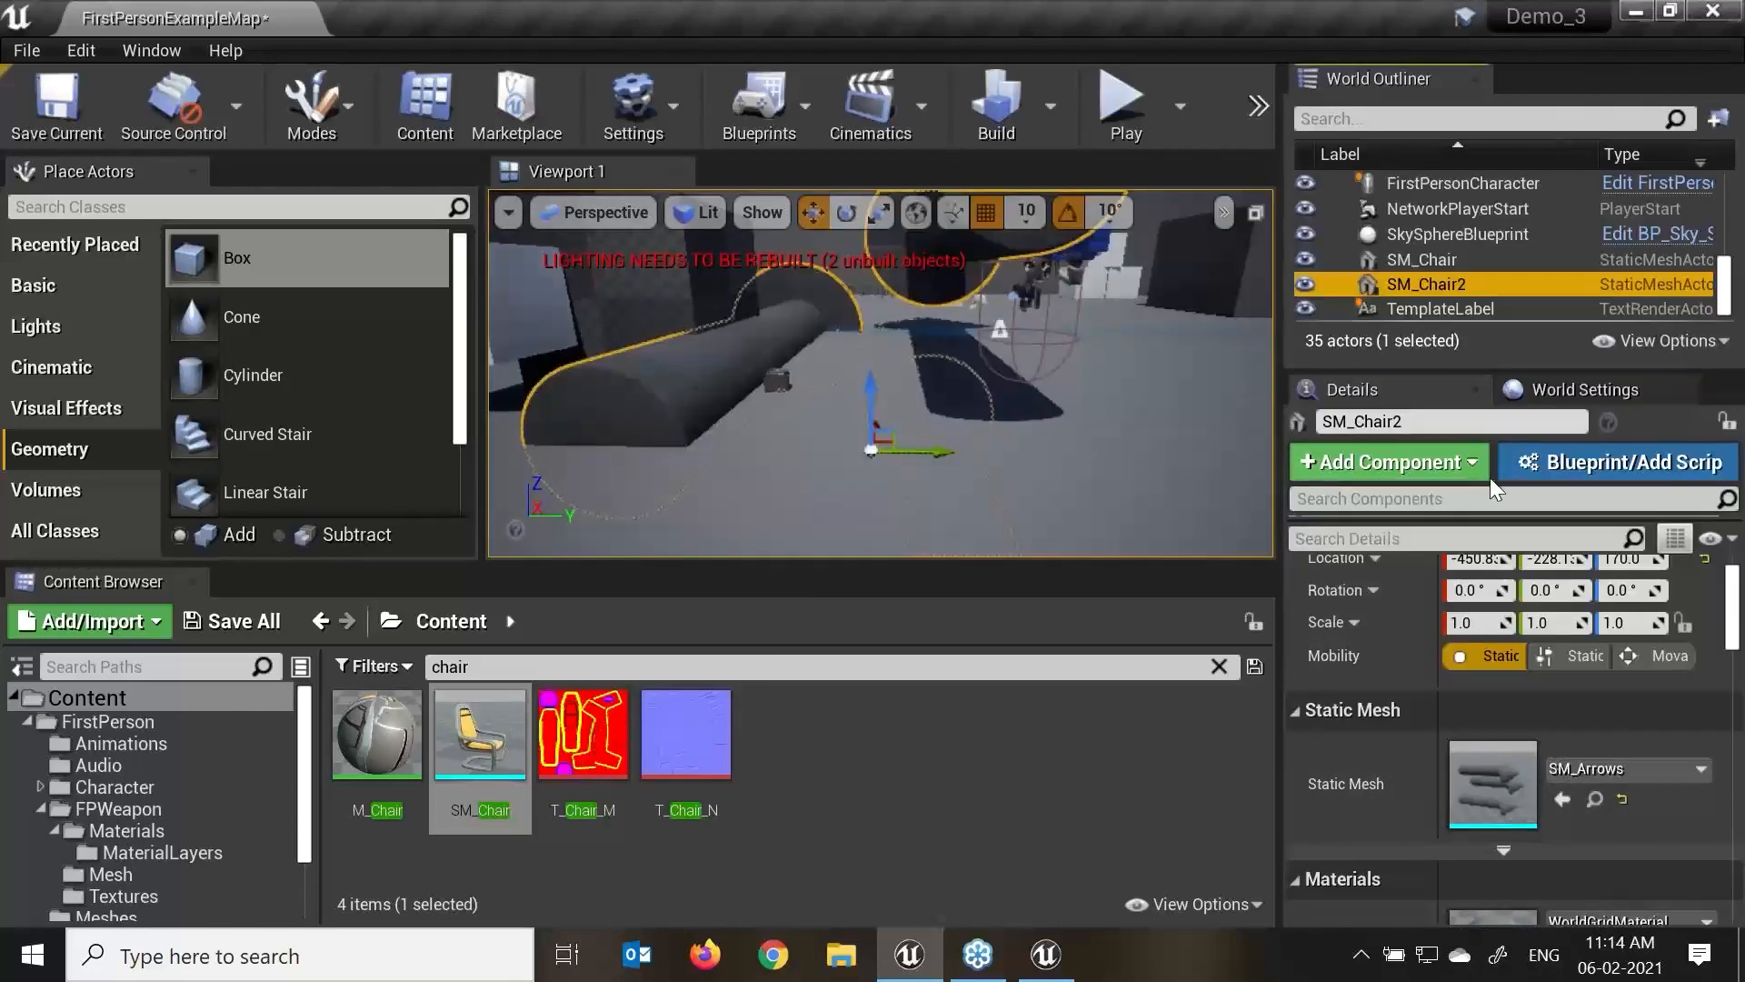
pyautogui.scroll(-6, 1075, 443)
pyautogui.keyDown('alt'); pyautogui.moveTo(1074, 443); pyautogui.dragTo(791, 437); pyautogui.keyUp('alt')
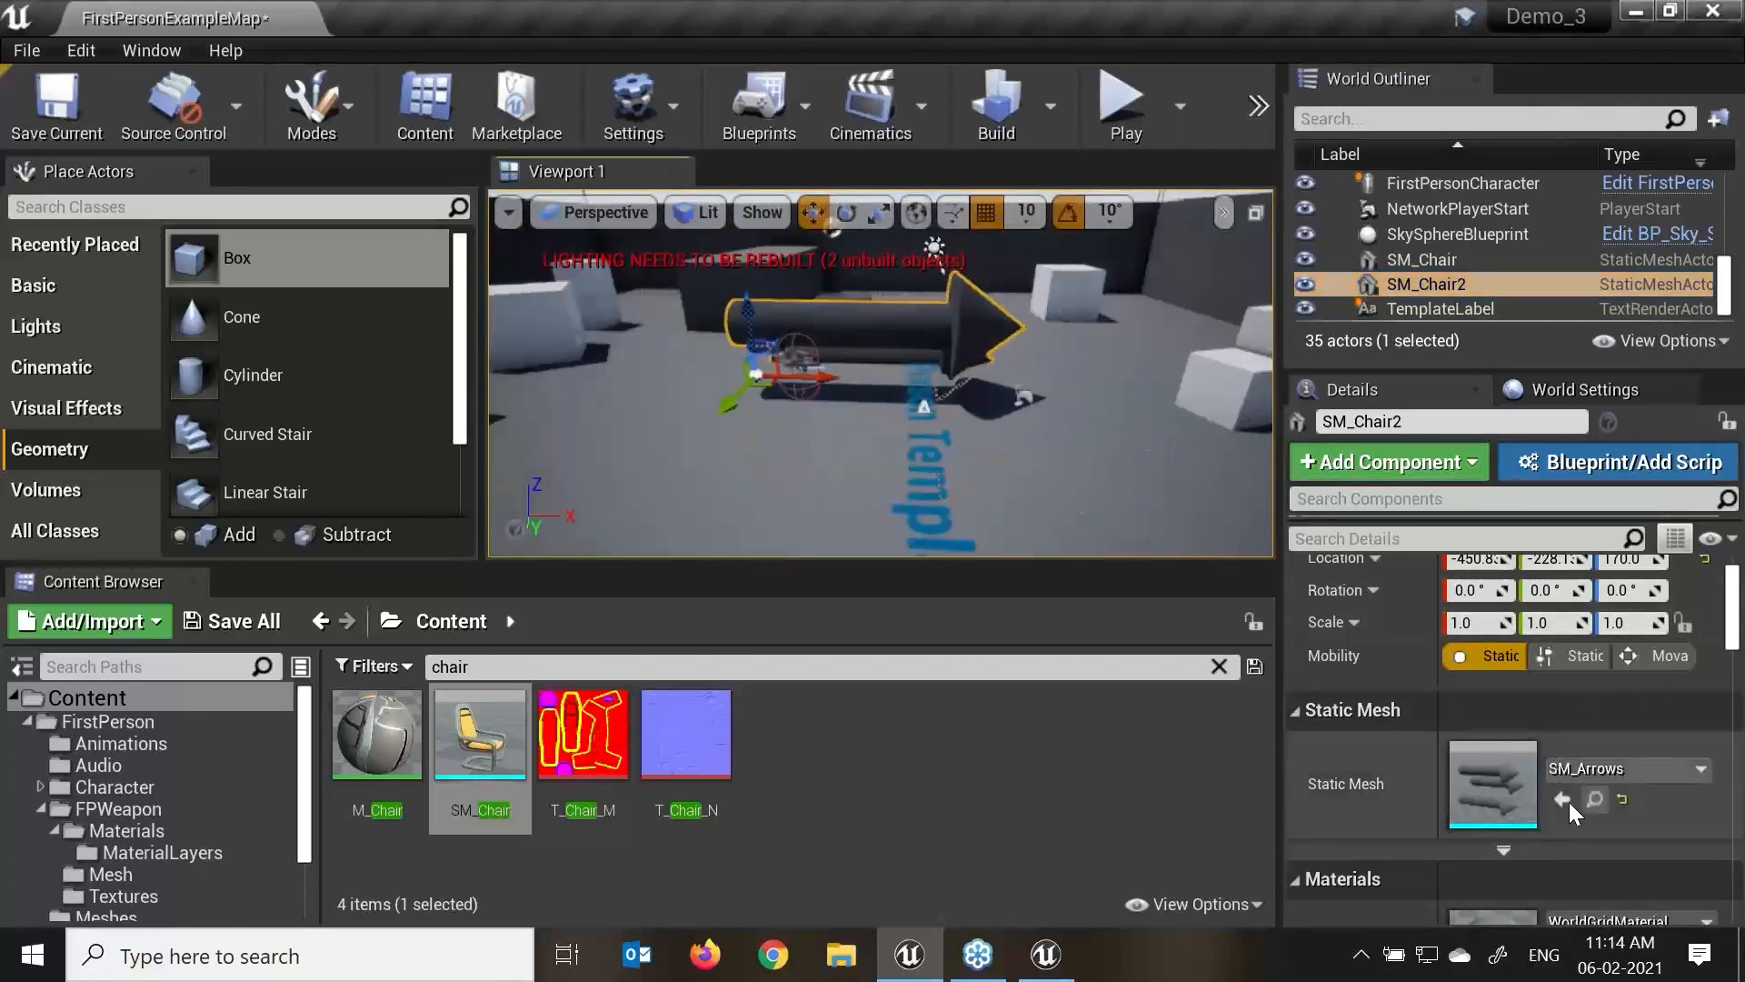
# Swap the SM_Chair2 actor's static mesh for Skybox and then for 1M_Cube, bringing the cube into focus.
pyautogui.click(1590, 769)
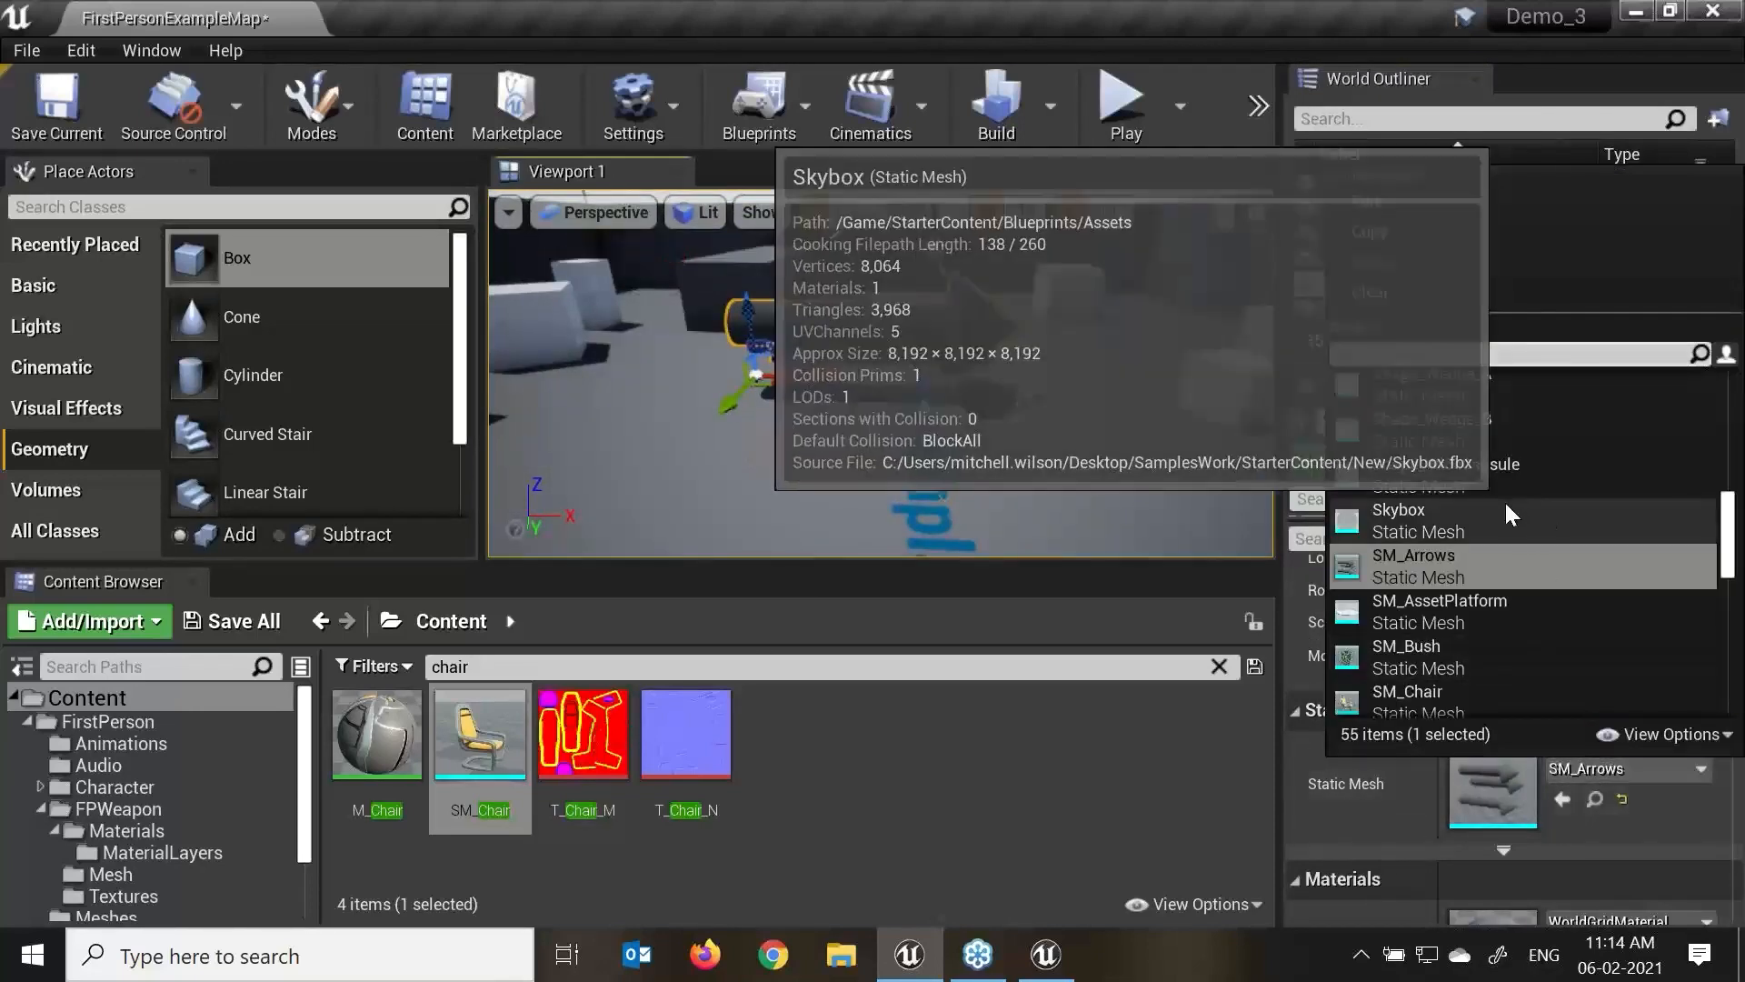
pyautogui.click(1504, 503)
pyautogui.click(1640, 768)
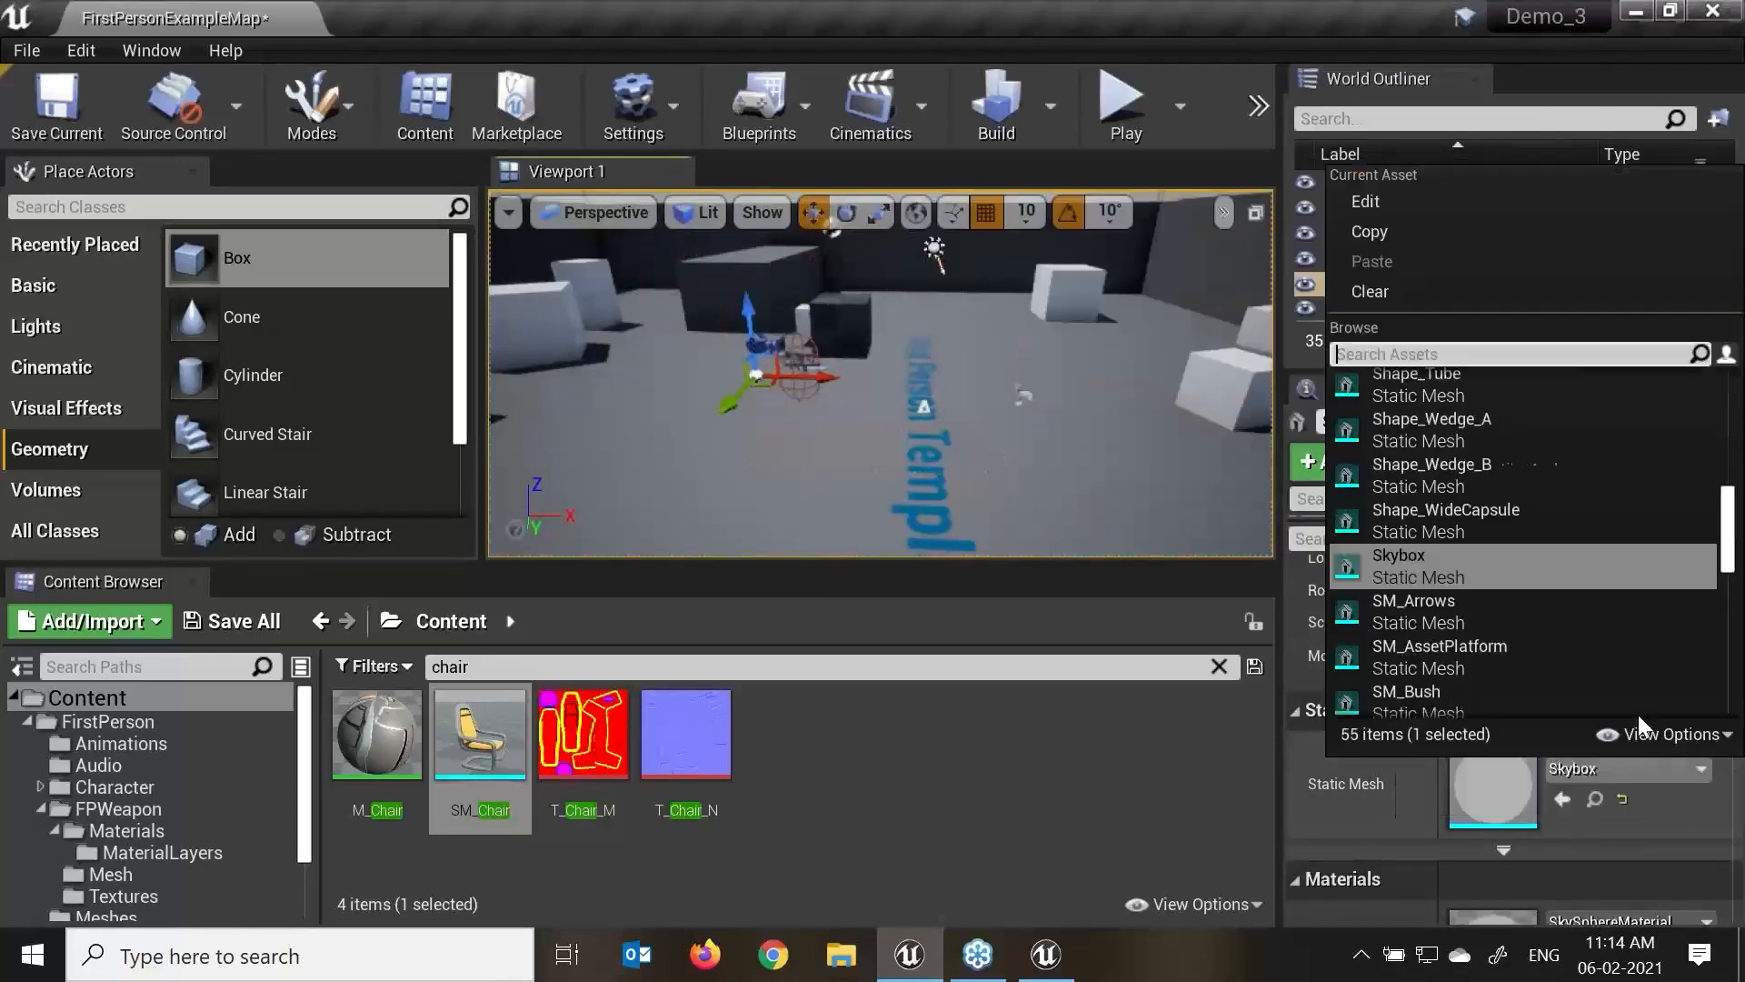
pyautogui.moveTo(1719, 514); pyautogui.dragTo(1727, 375)
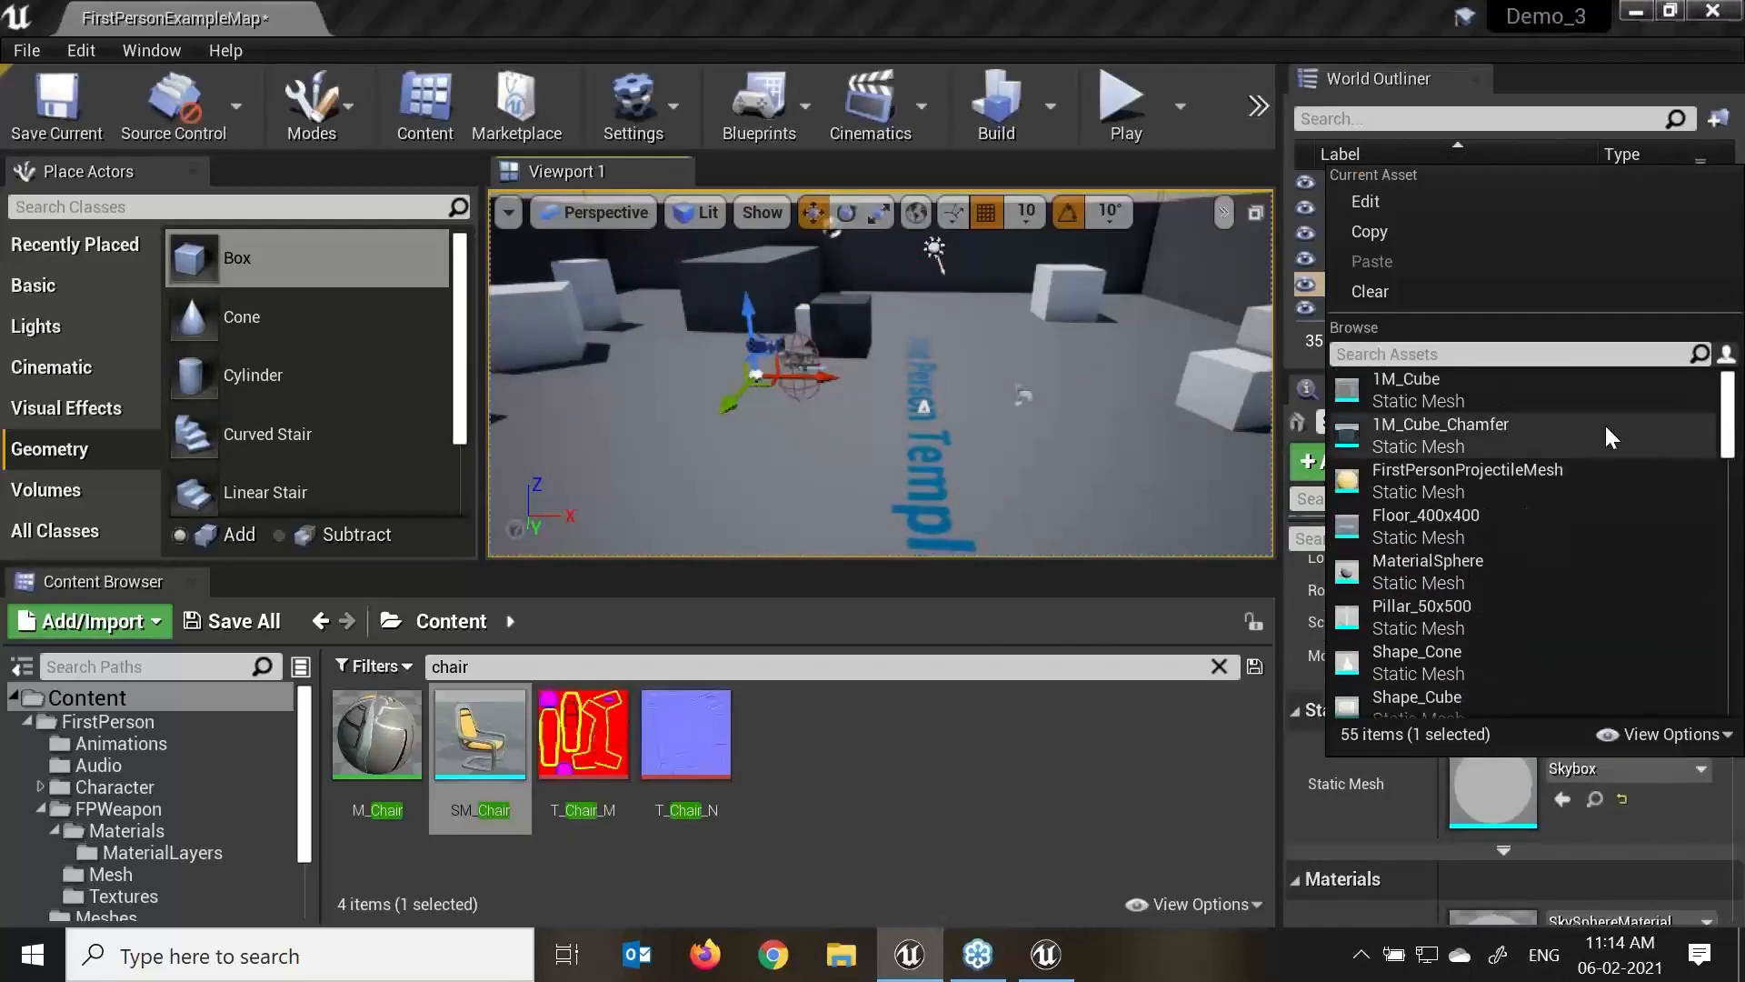
pyautogui.click(1395, 390)
pyautogui.press('f')
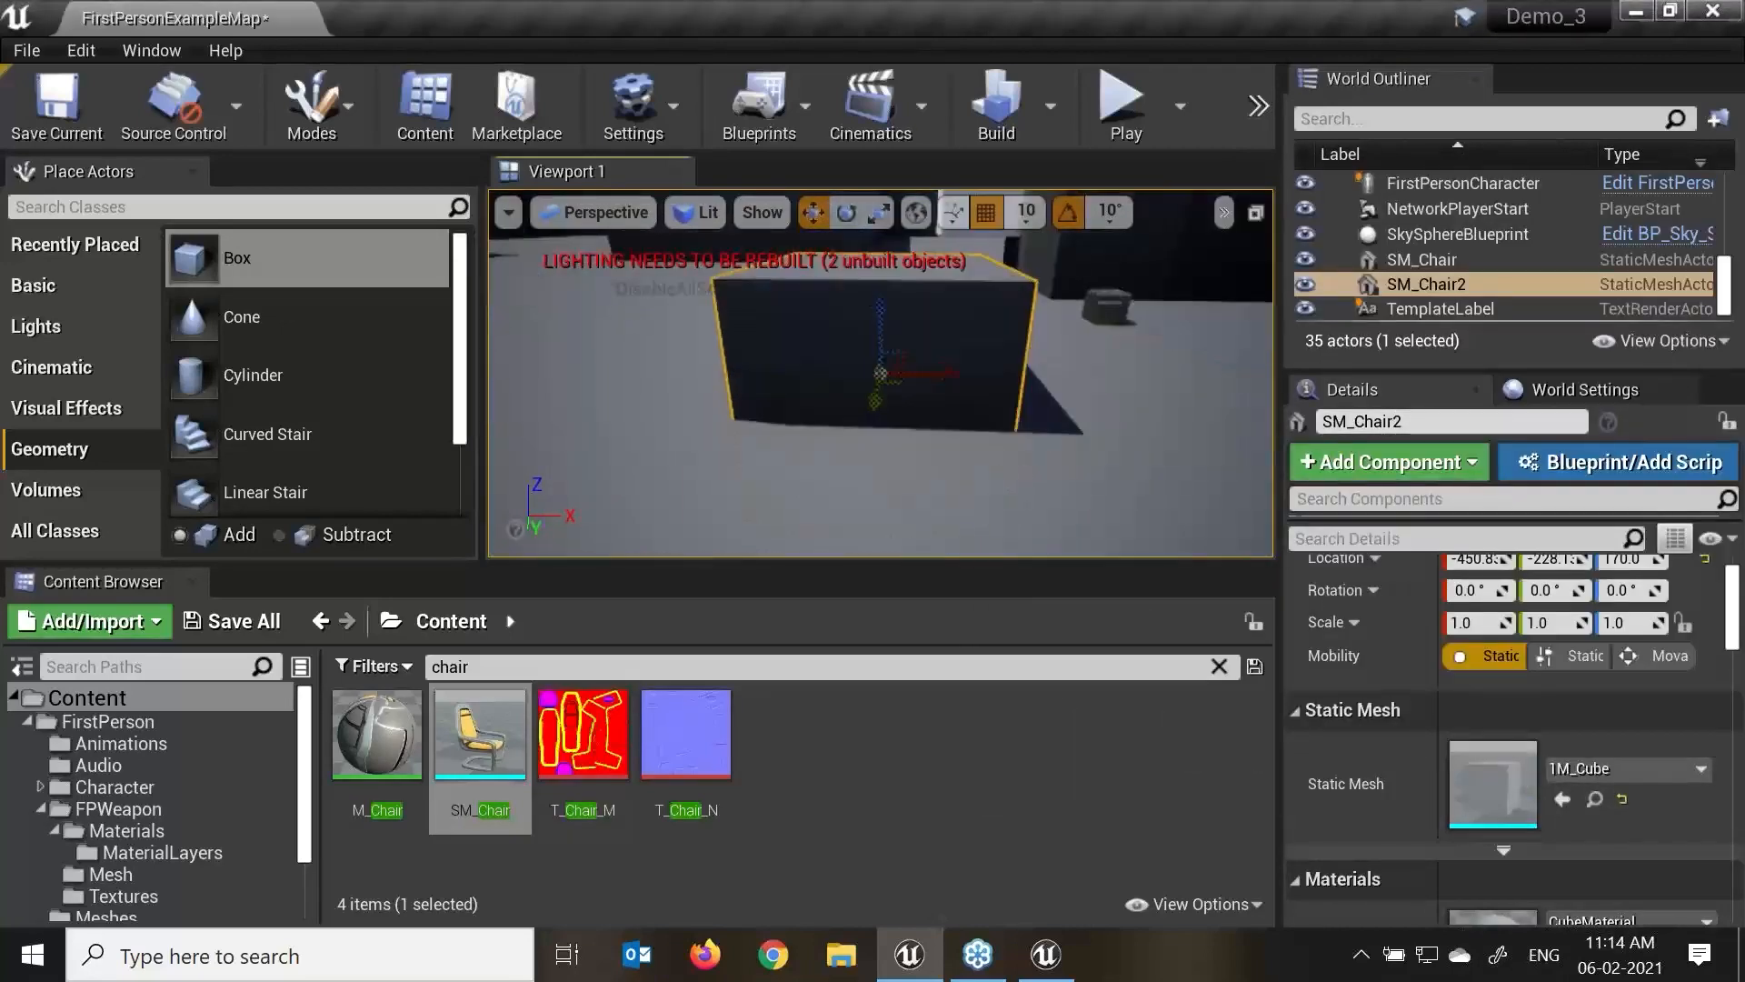
# Raise the cube to Z 200 and swap its static mesh for the SM_Chair asset selected in the Content Browser.
pyautogui.moveTo(882, 320); pyautogui.dragTo(881, 259)
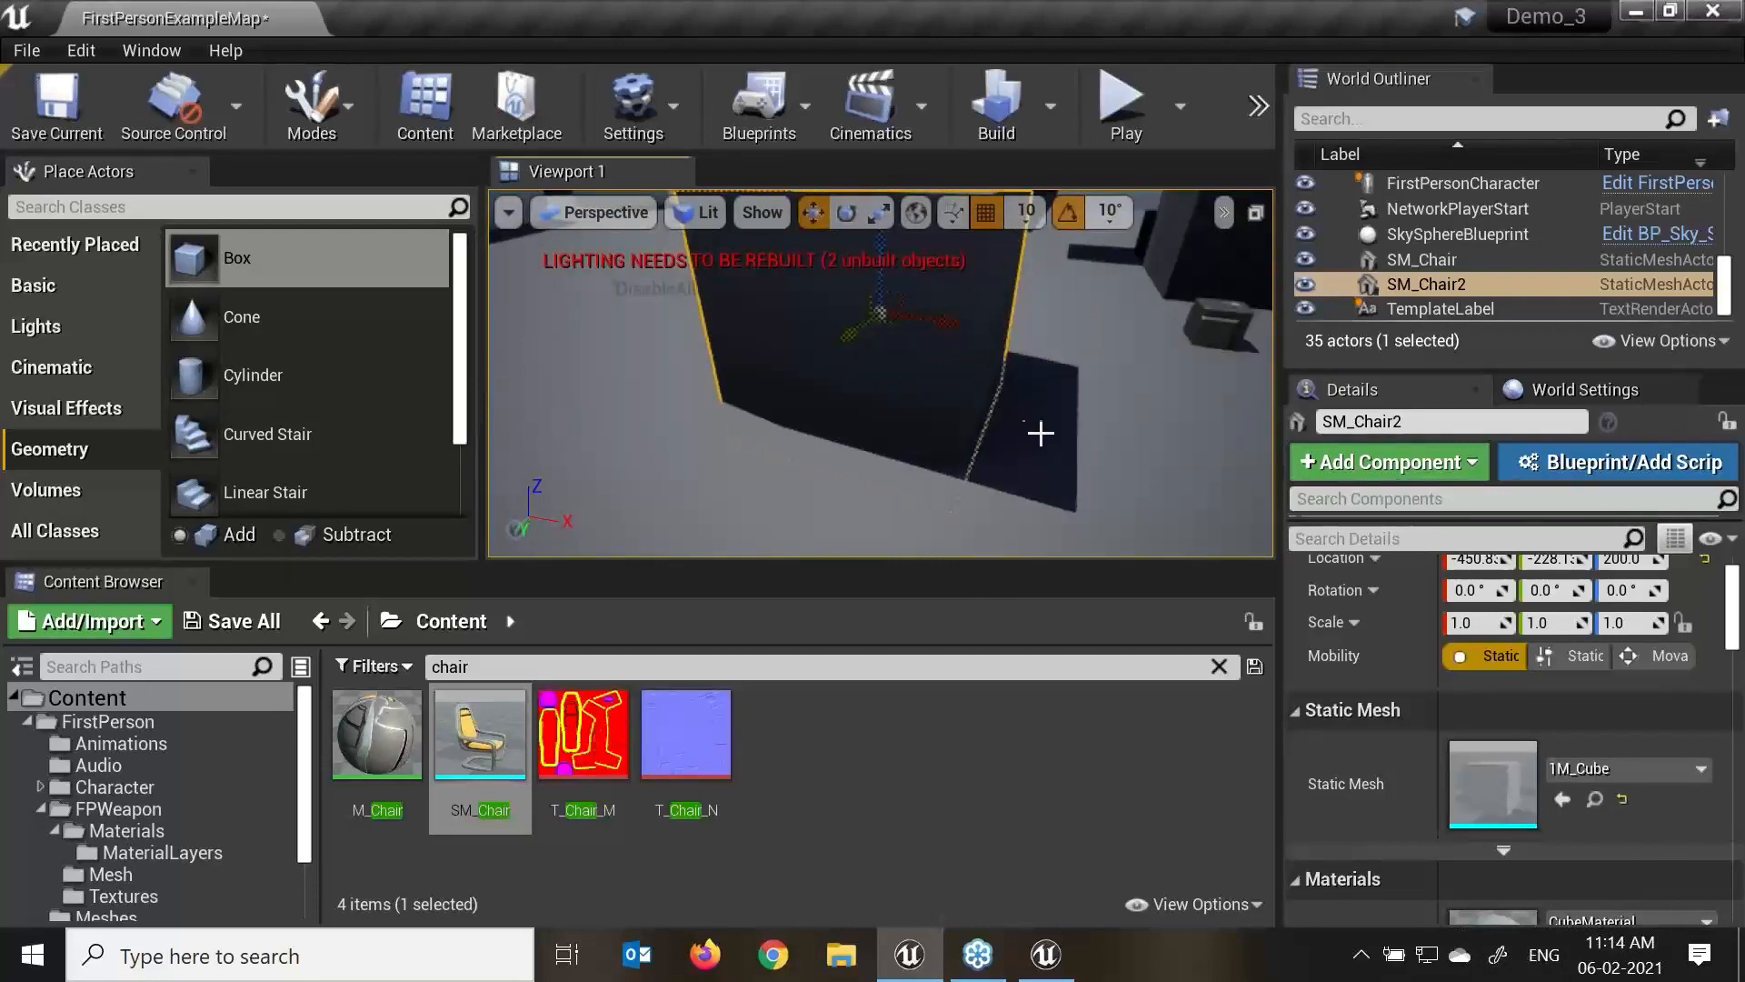
pyautogui.scroll(-5, 1028, 431)
pyautogui.keyDown('alt'); pyautogui.moveTo(1028, 432); pyautogui.dragTo(1254, 442); pyautogui.keyUp('alt')
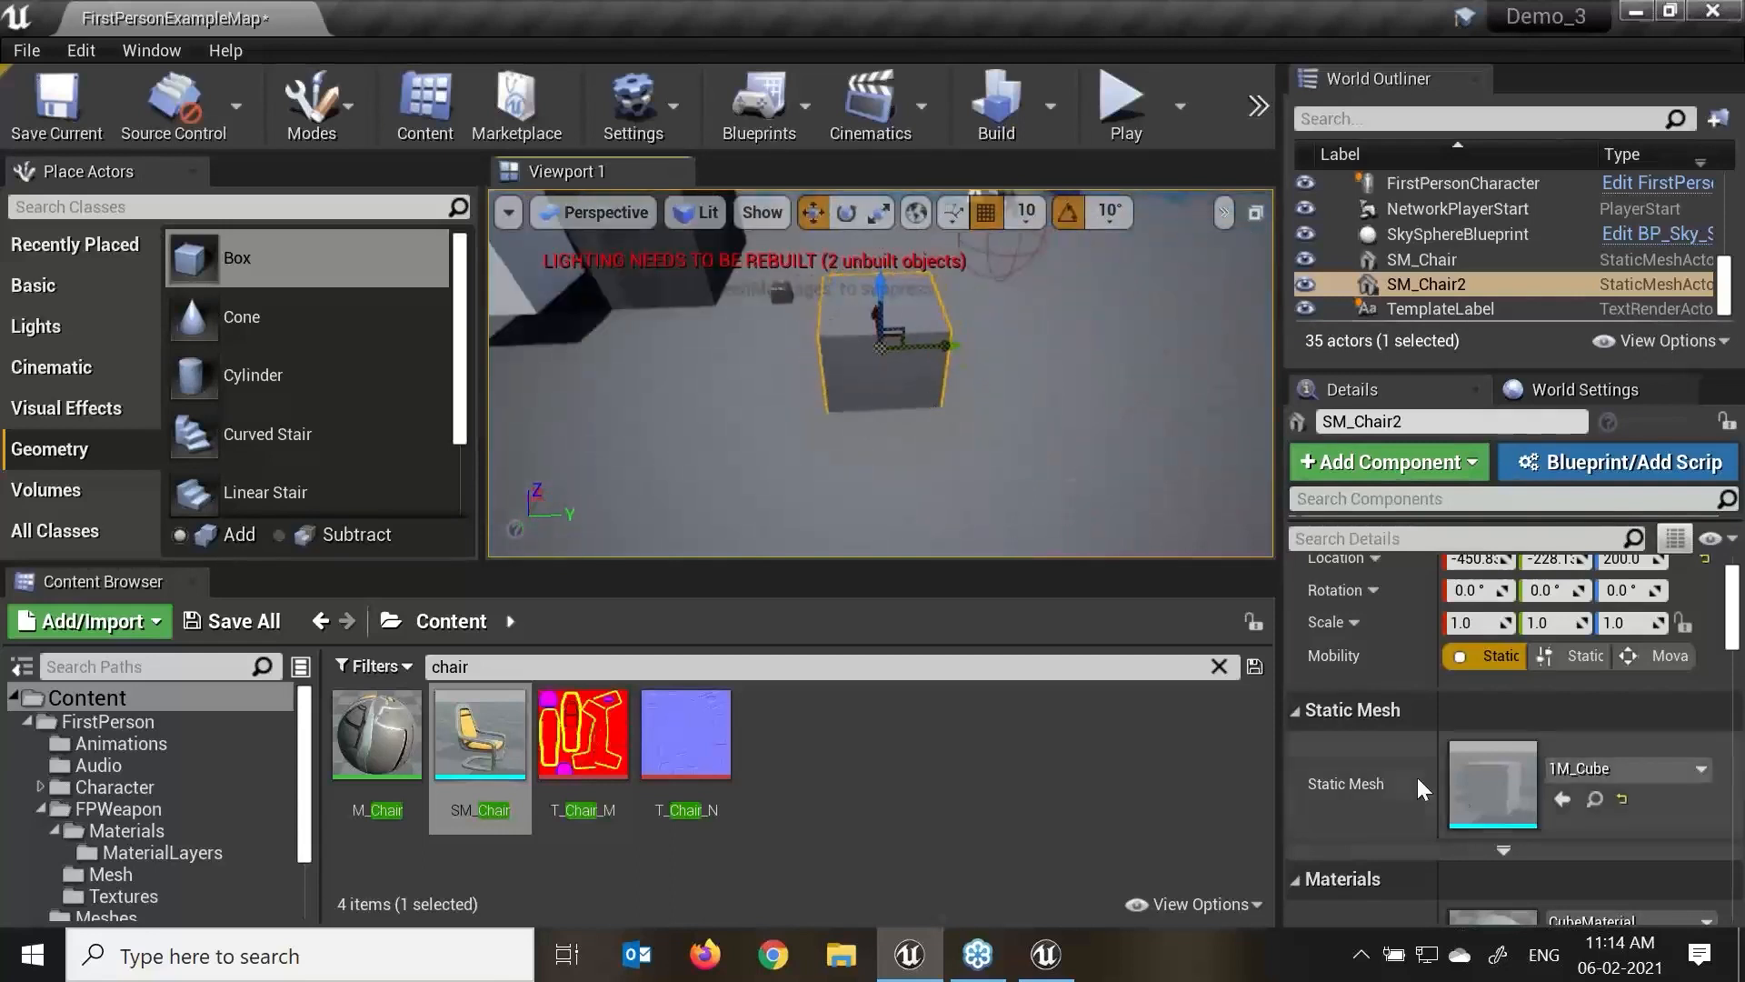
pyautogui.click(1563, 800)
pyautogui.click(481, 768)
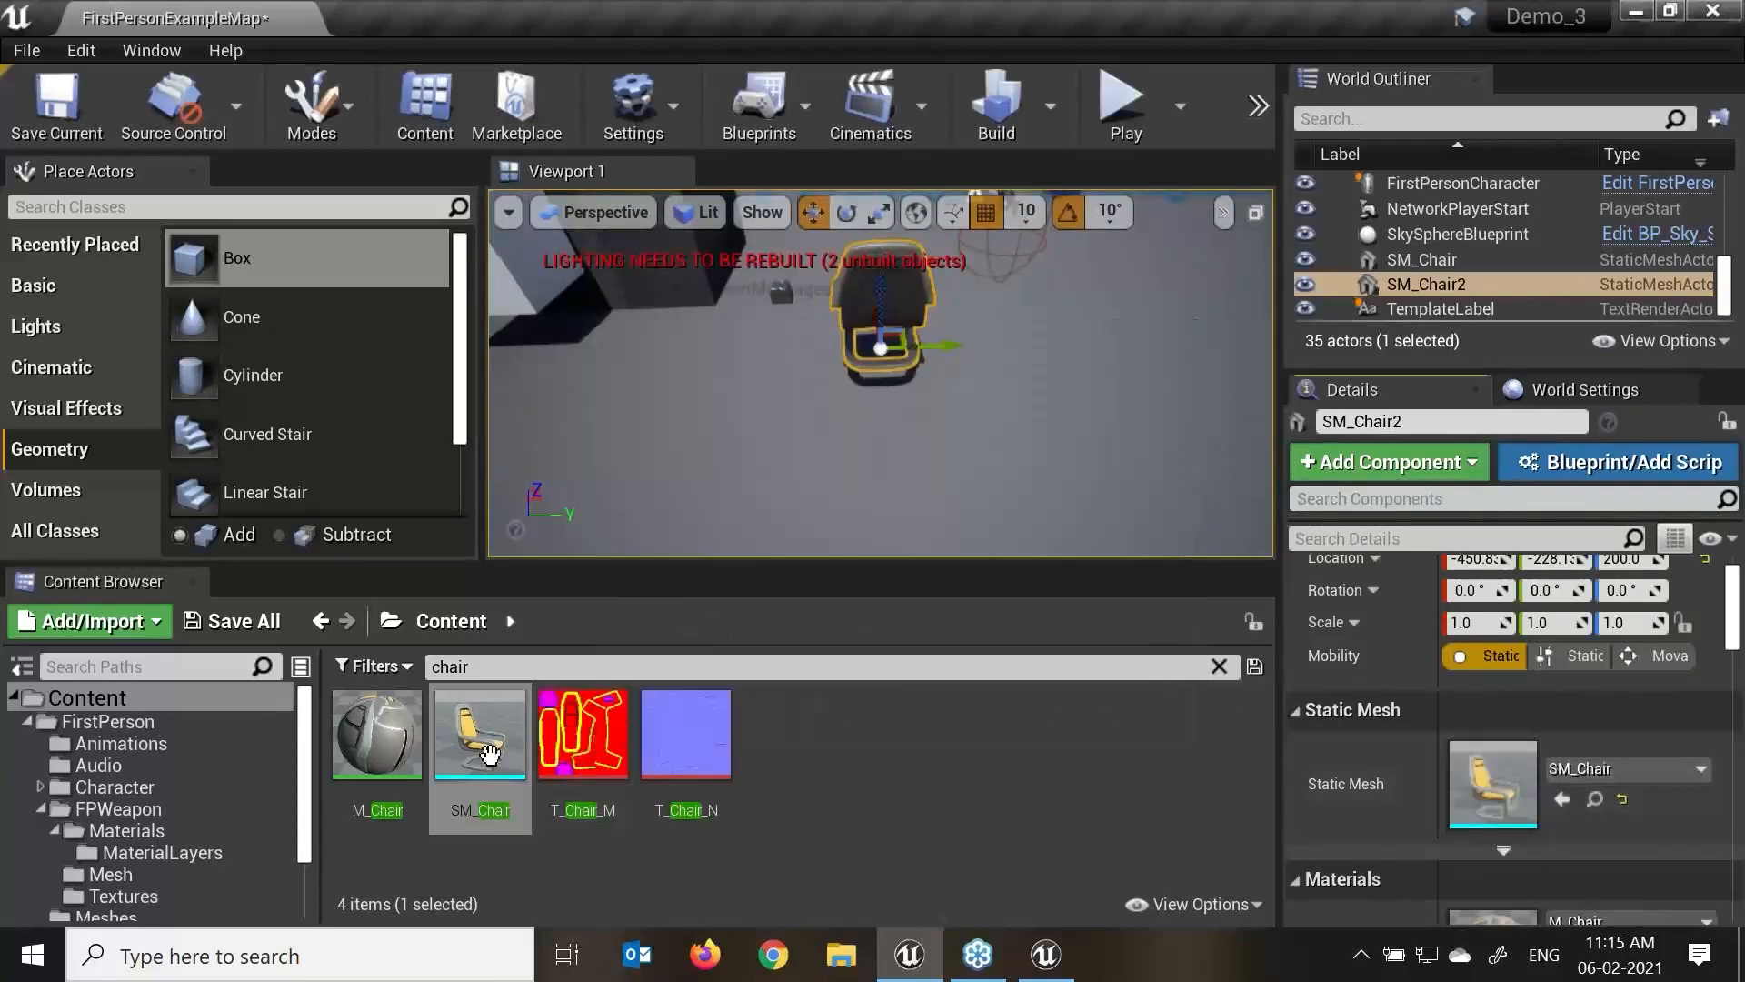
# Search the project content for SM, assign SM_Bush as the SM_Chair2 actor's static mesh, and inspect the bush from several angles.
pyautogui.moveTo(479, 667); pyautogui.dragTo(410, 674)
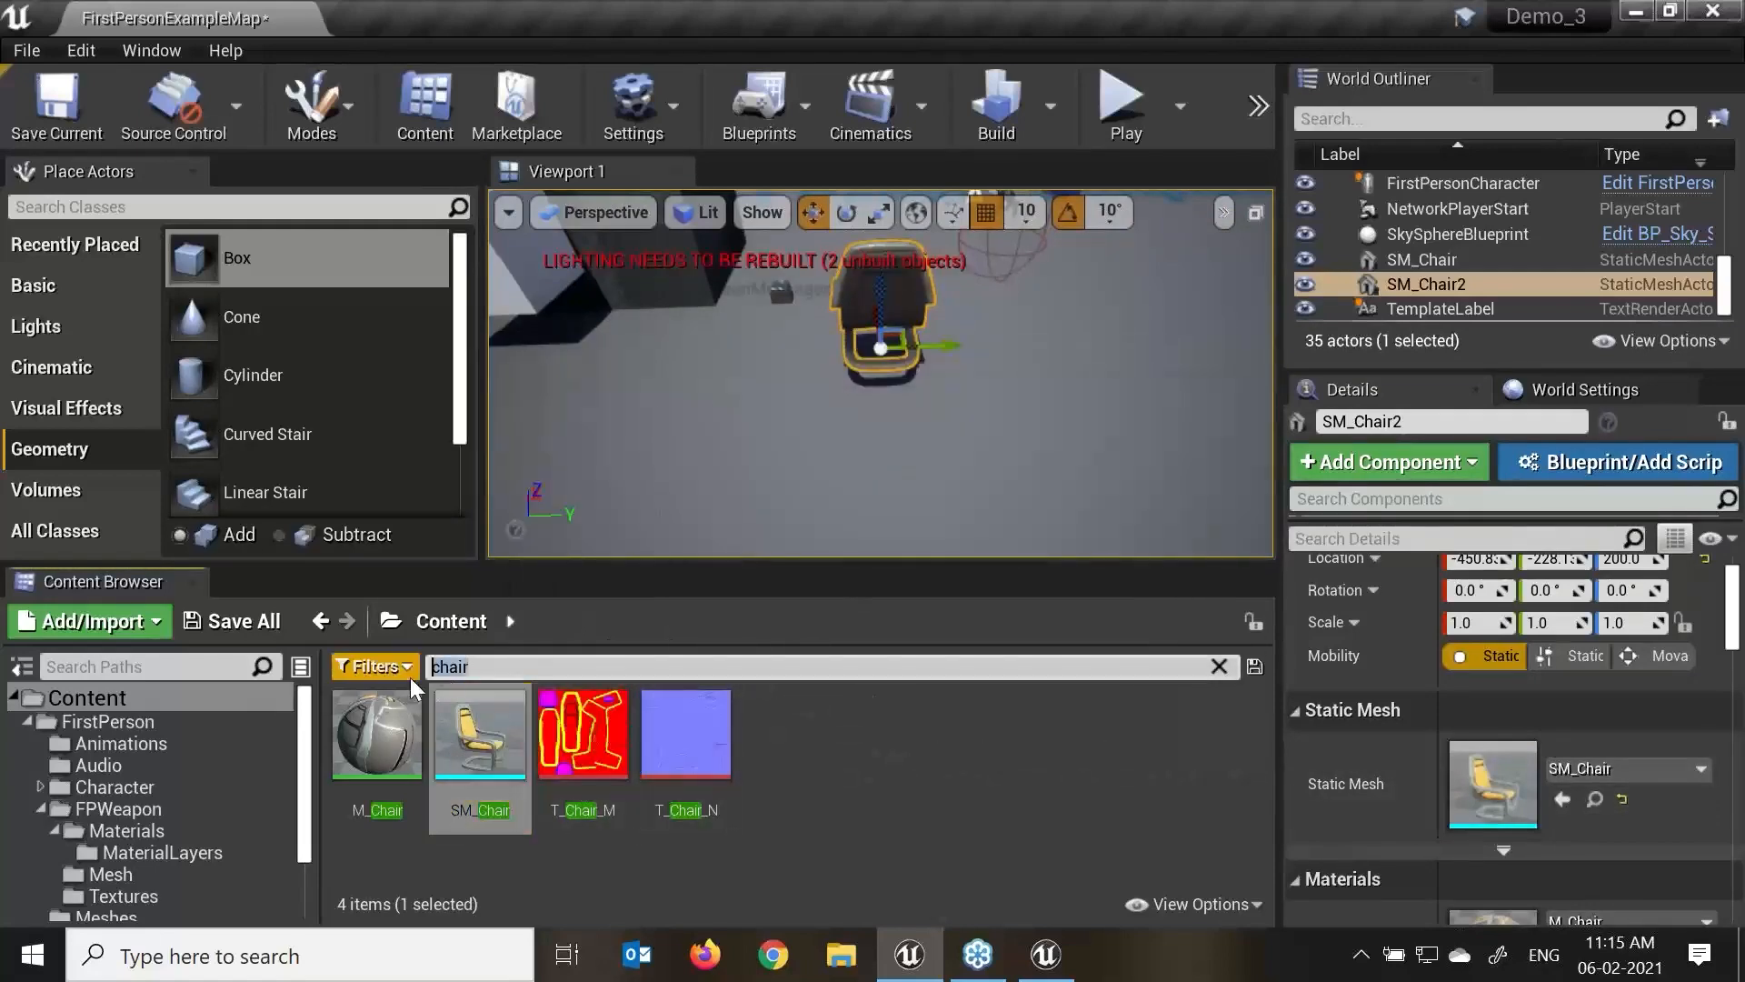
pyautogui.press('BackSpace')
pyautogui.write('SM')
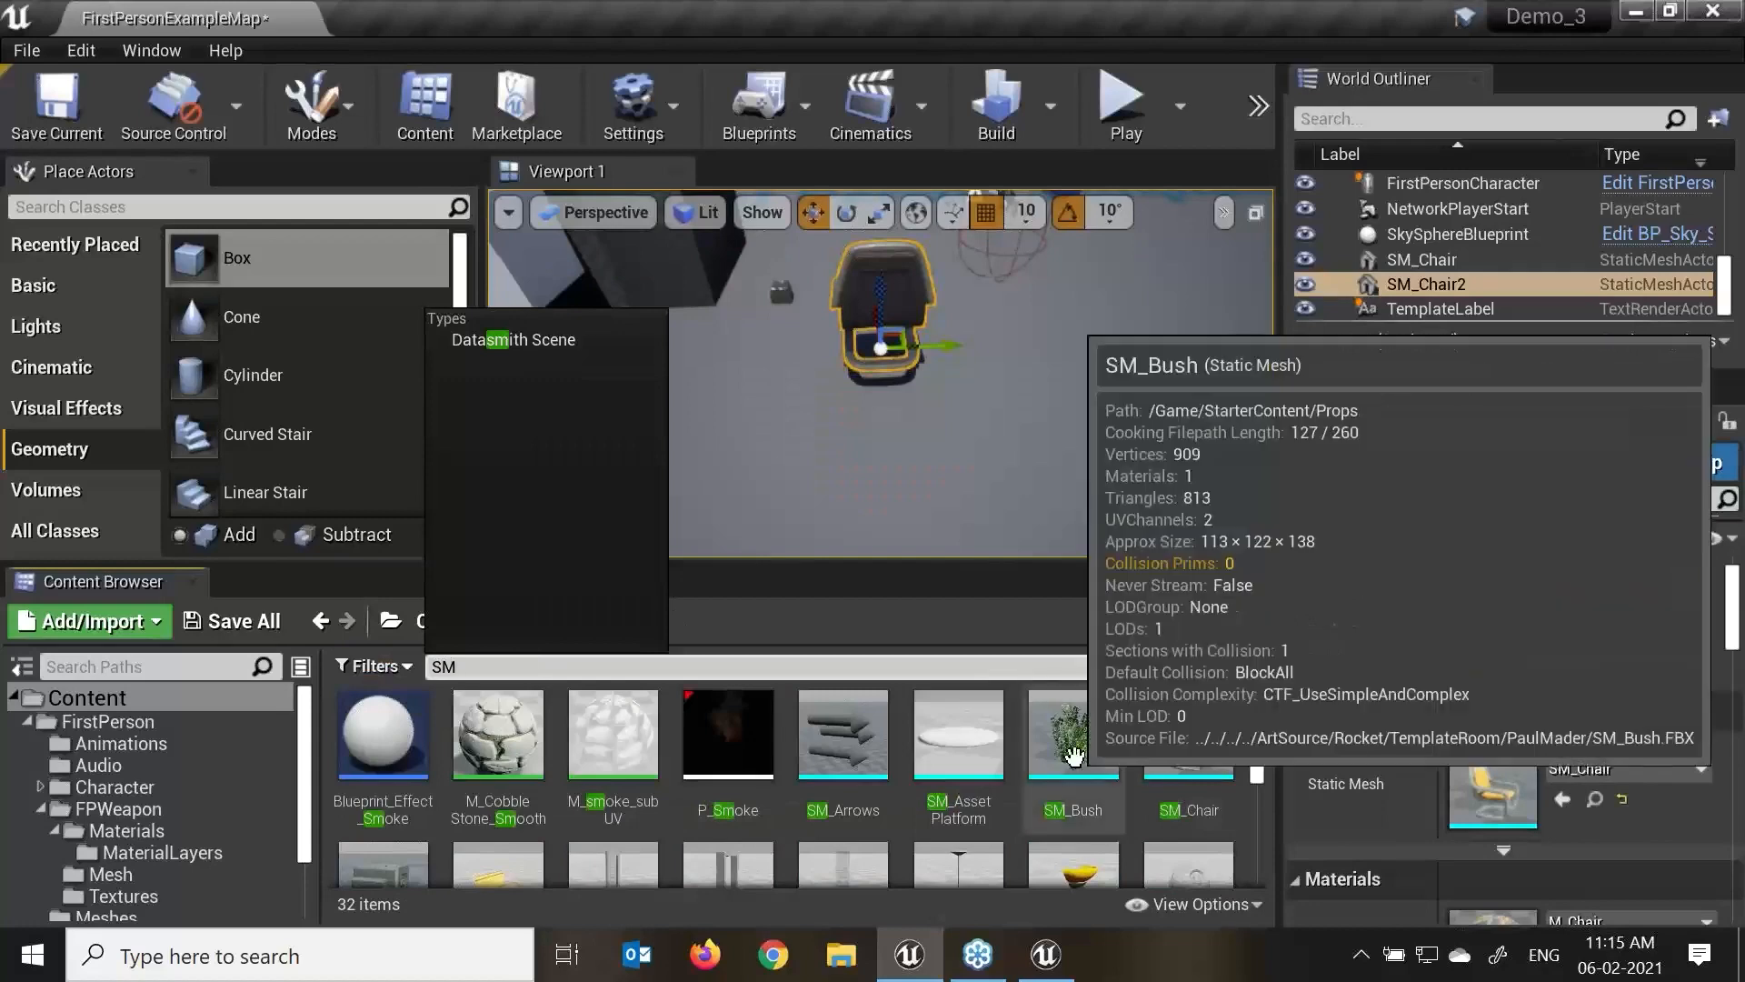
pyautogui.click(1082, 762)
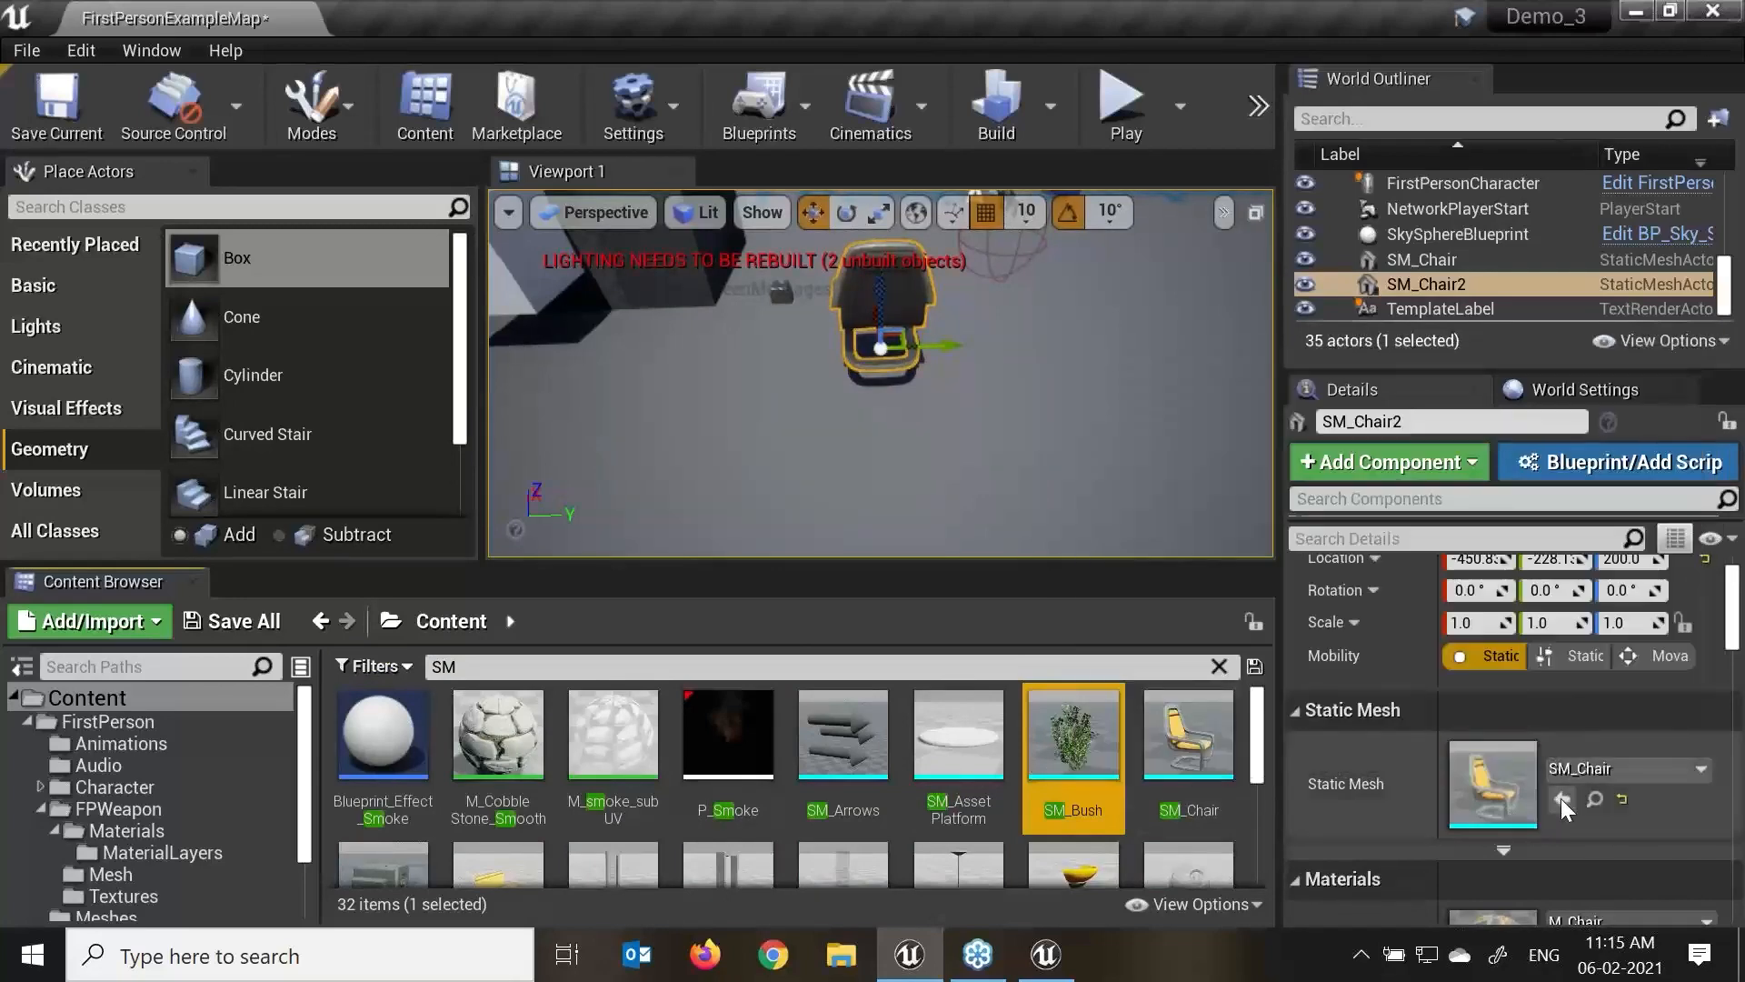
pyautogui.click(1562, 804)
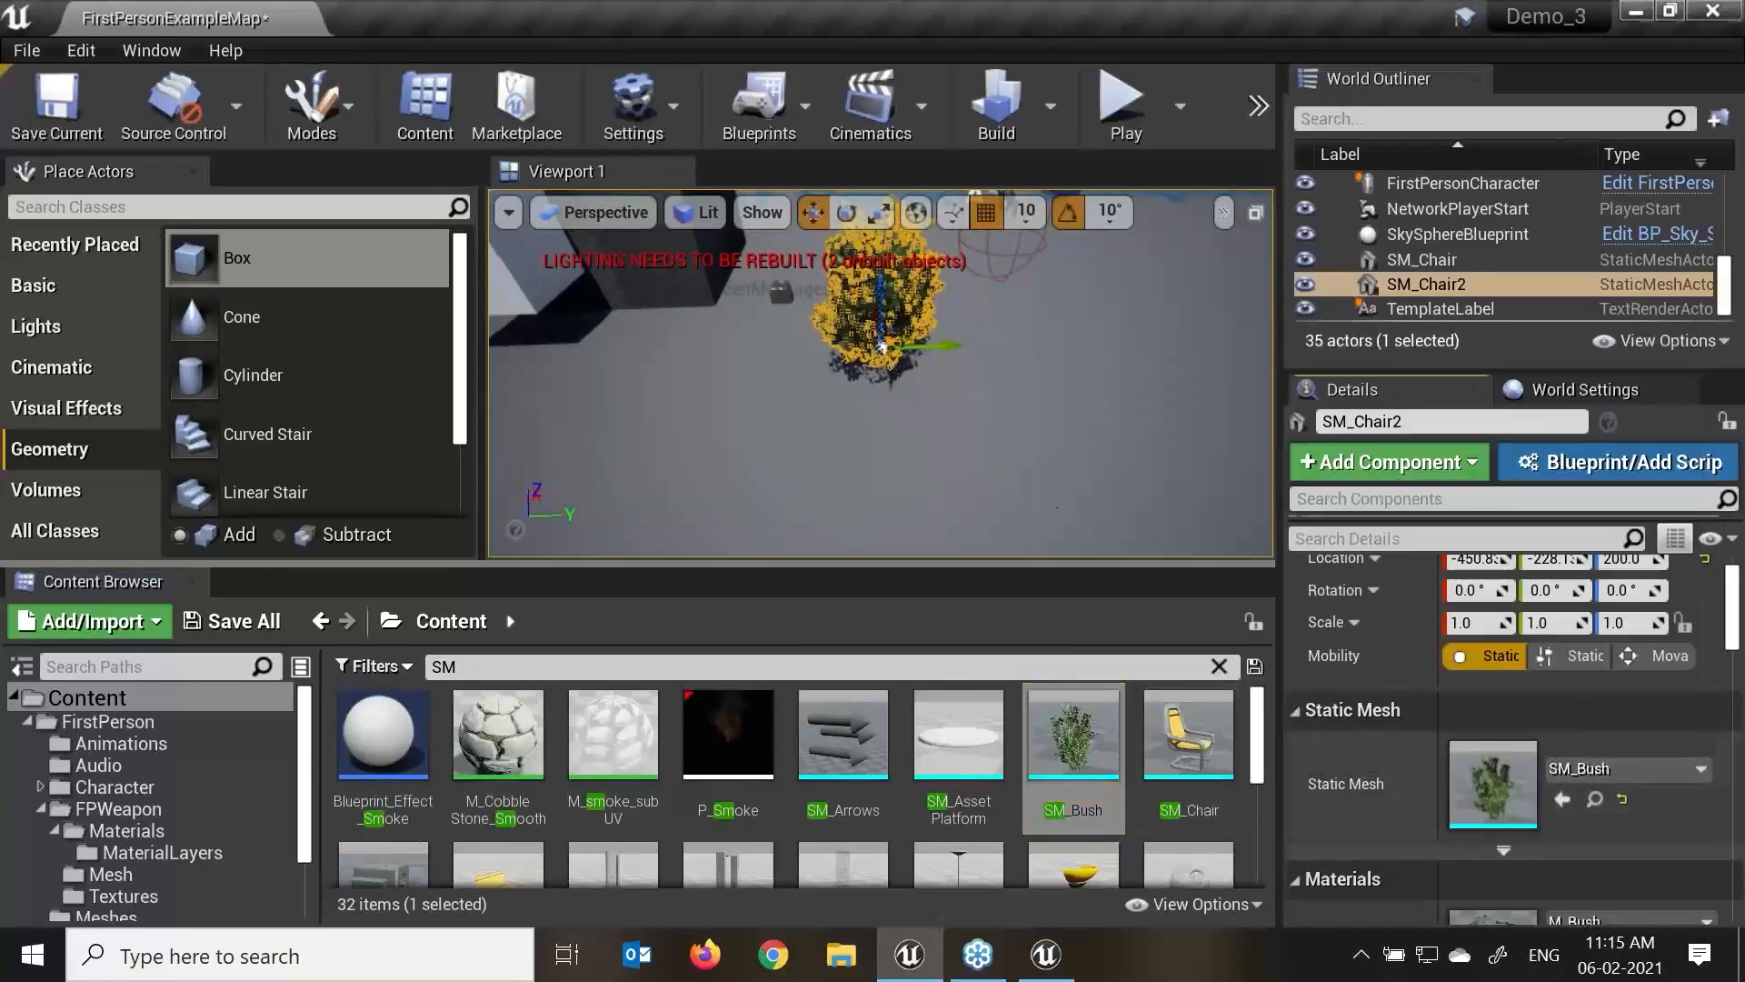
pyautogui.press('f')
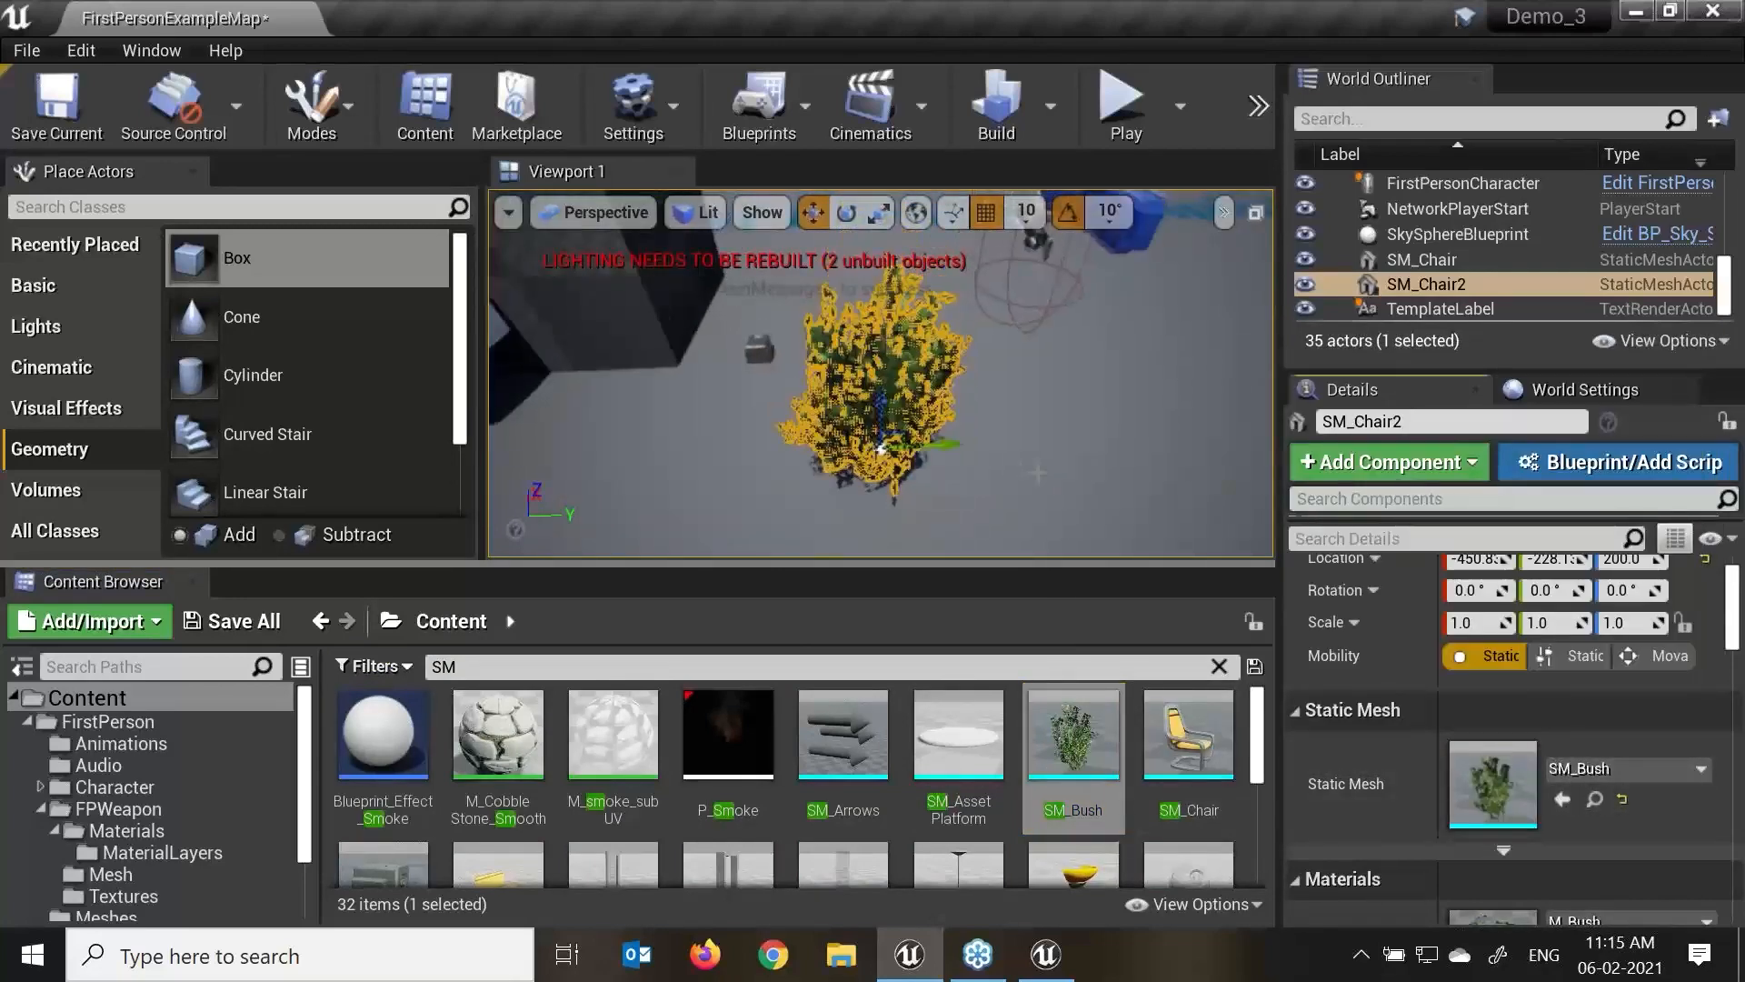
pyautogui.click(872, 467)
pyautogui.click(927, 401)
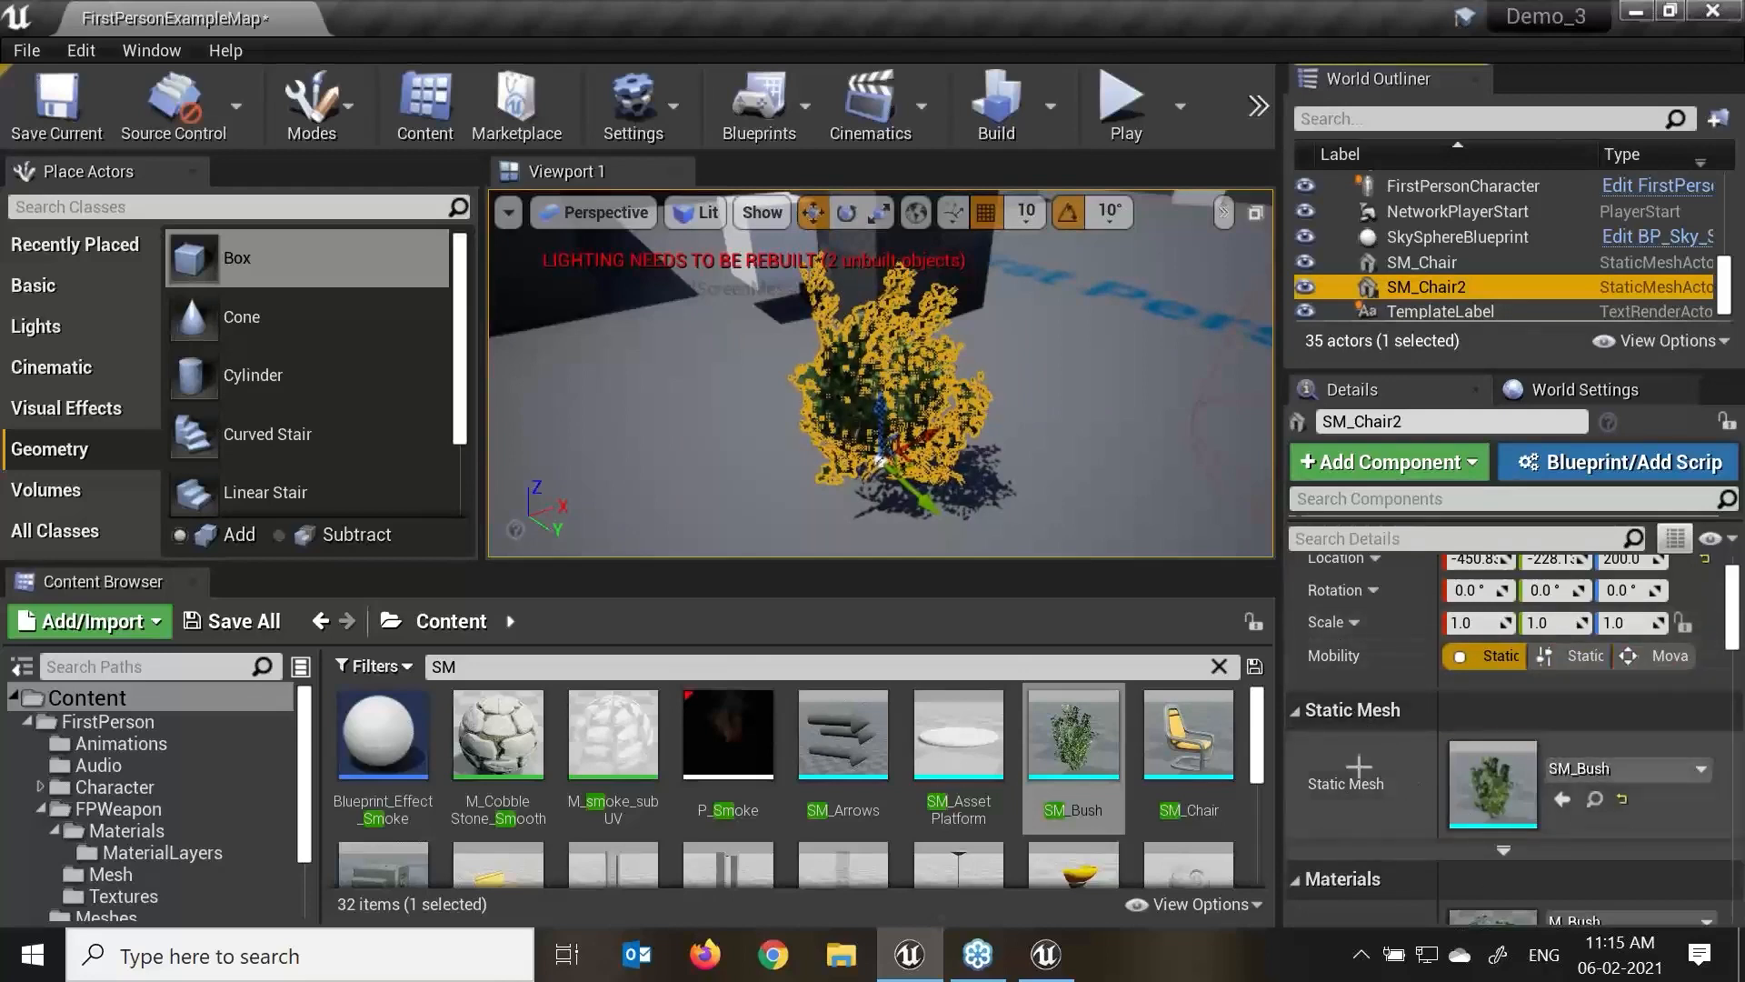
pyautogui.keyDown('alt'); pyautogui.moveTo(1039, 486); pyautogui.dragTo(1209, 493); pyautogui.keyUp('alt')
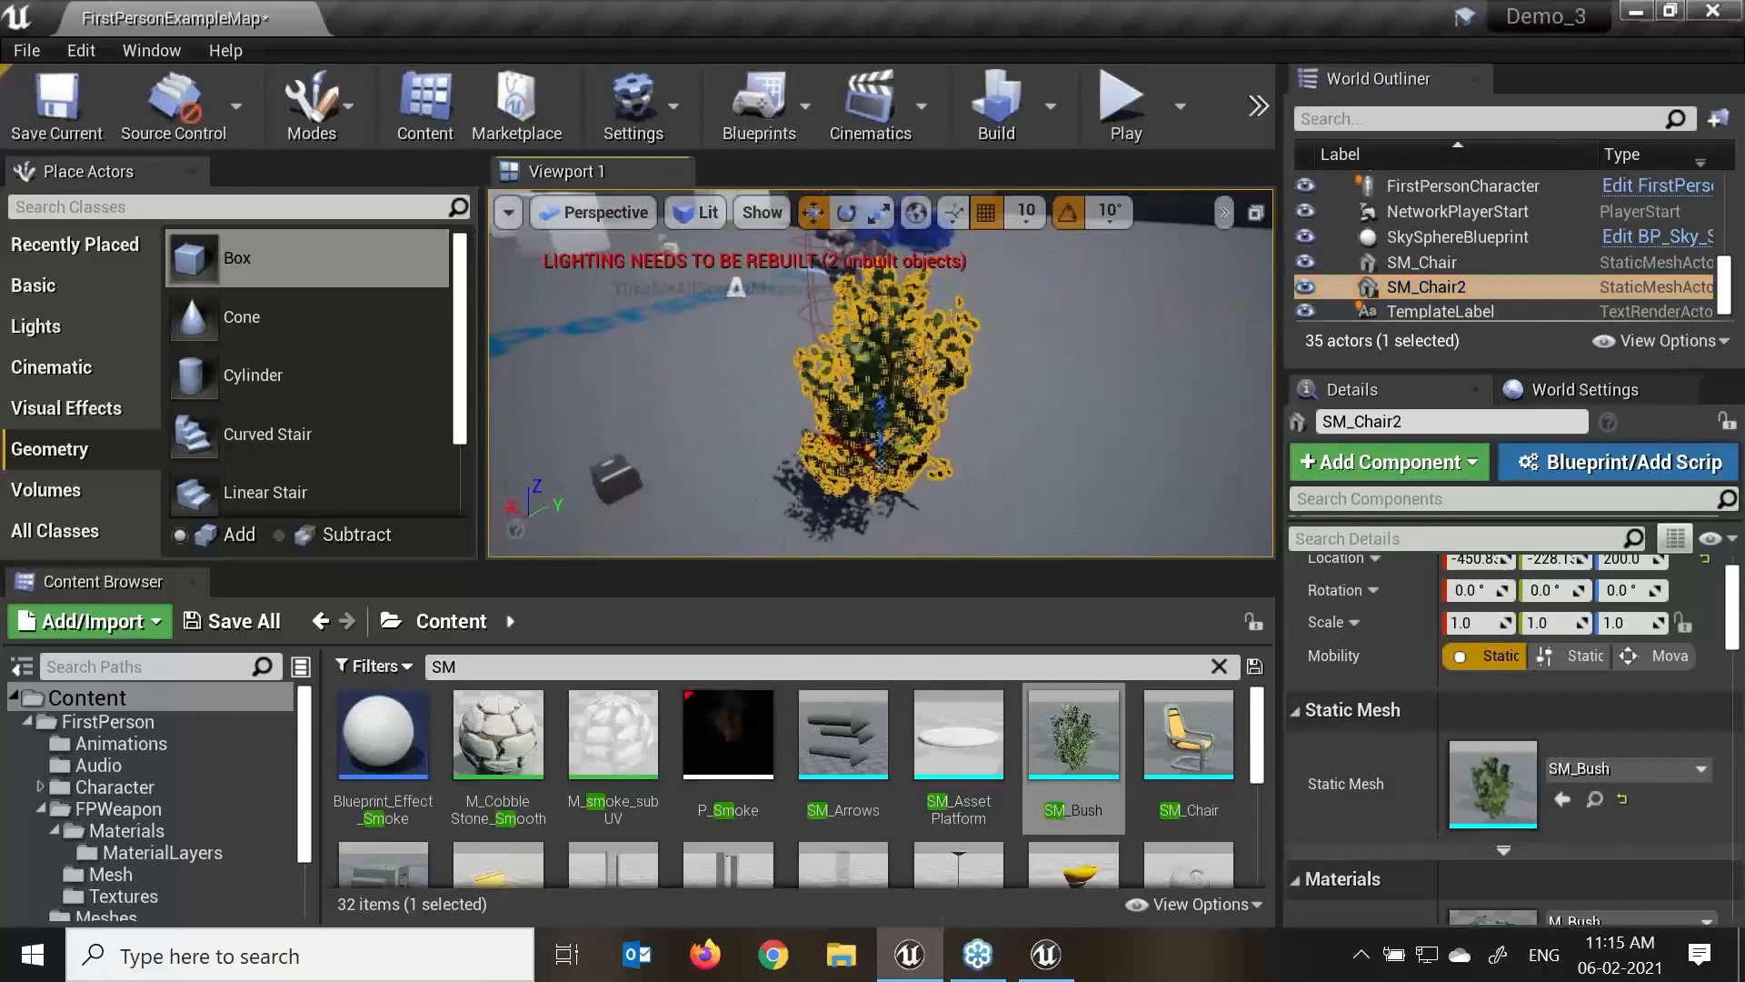
# Reset the SM_Chair2 actor's static mesh to None and assign the SM_Lamp_Wall asset instead, keeping the actor selected and in focus.
pyautogui.click(1621, 802)
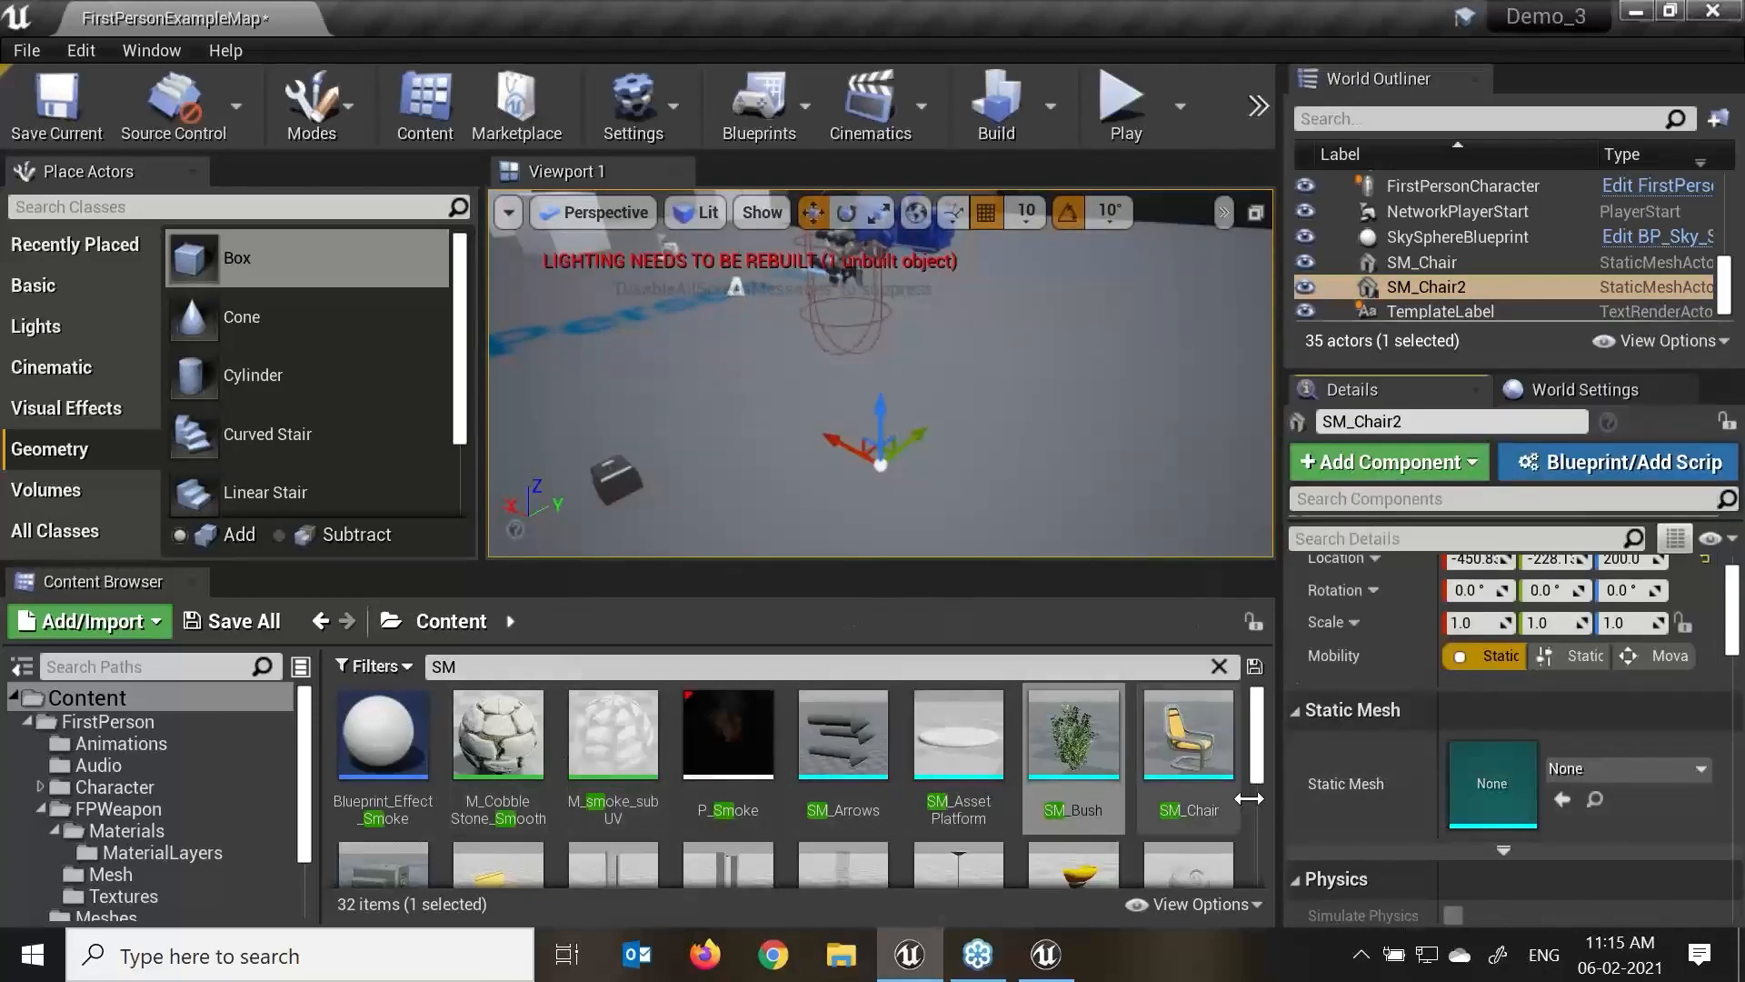
pyautogui.scroll(-2, 1136, 791)
pyautogui.click(1073, 732)
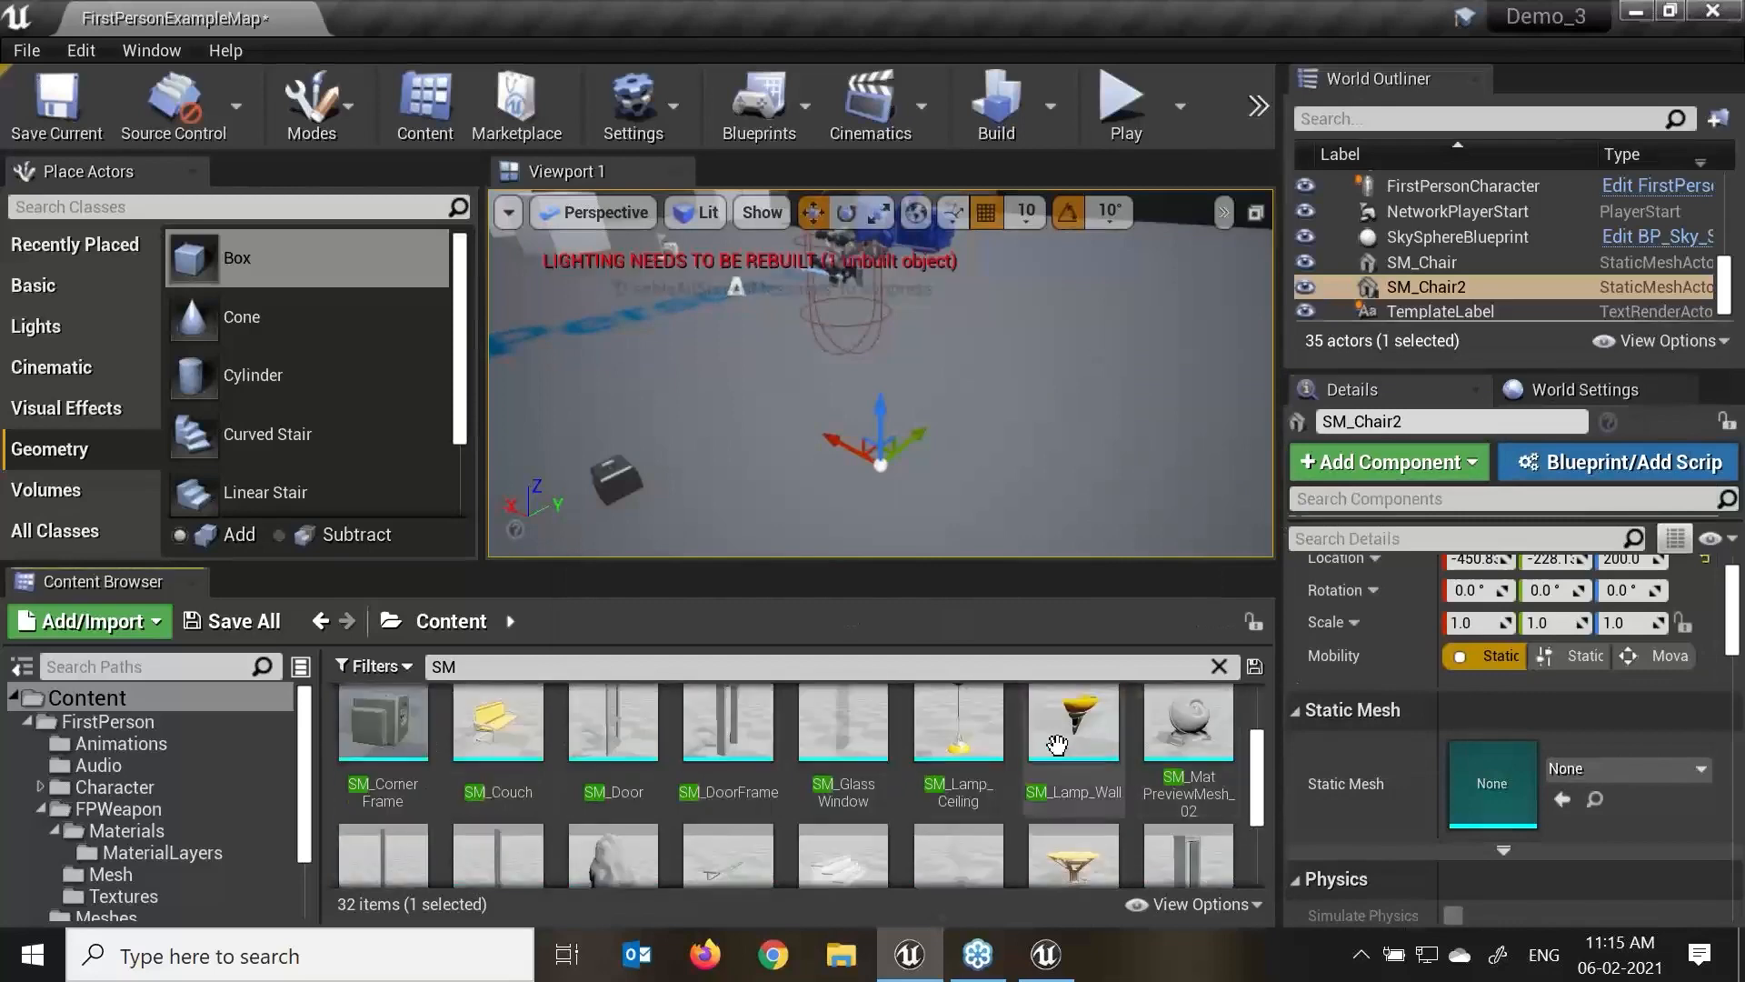
pyautogui.click(1560, 798)
pyautogui.rightClick(526, 428)
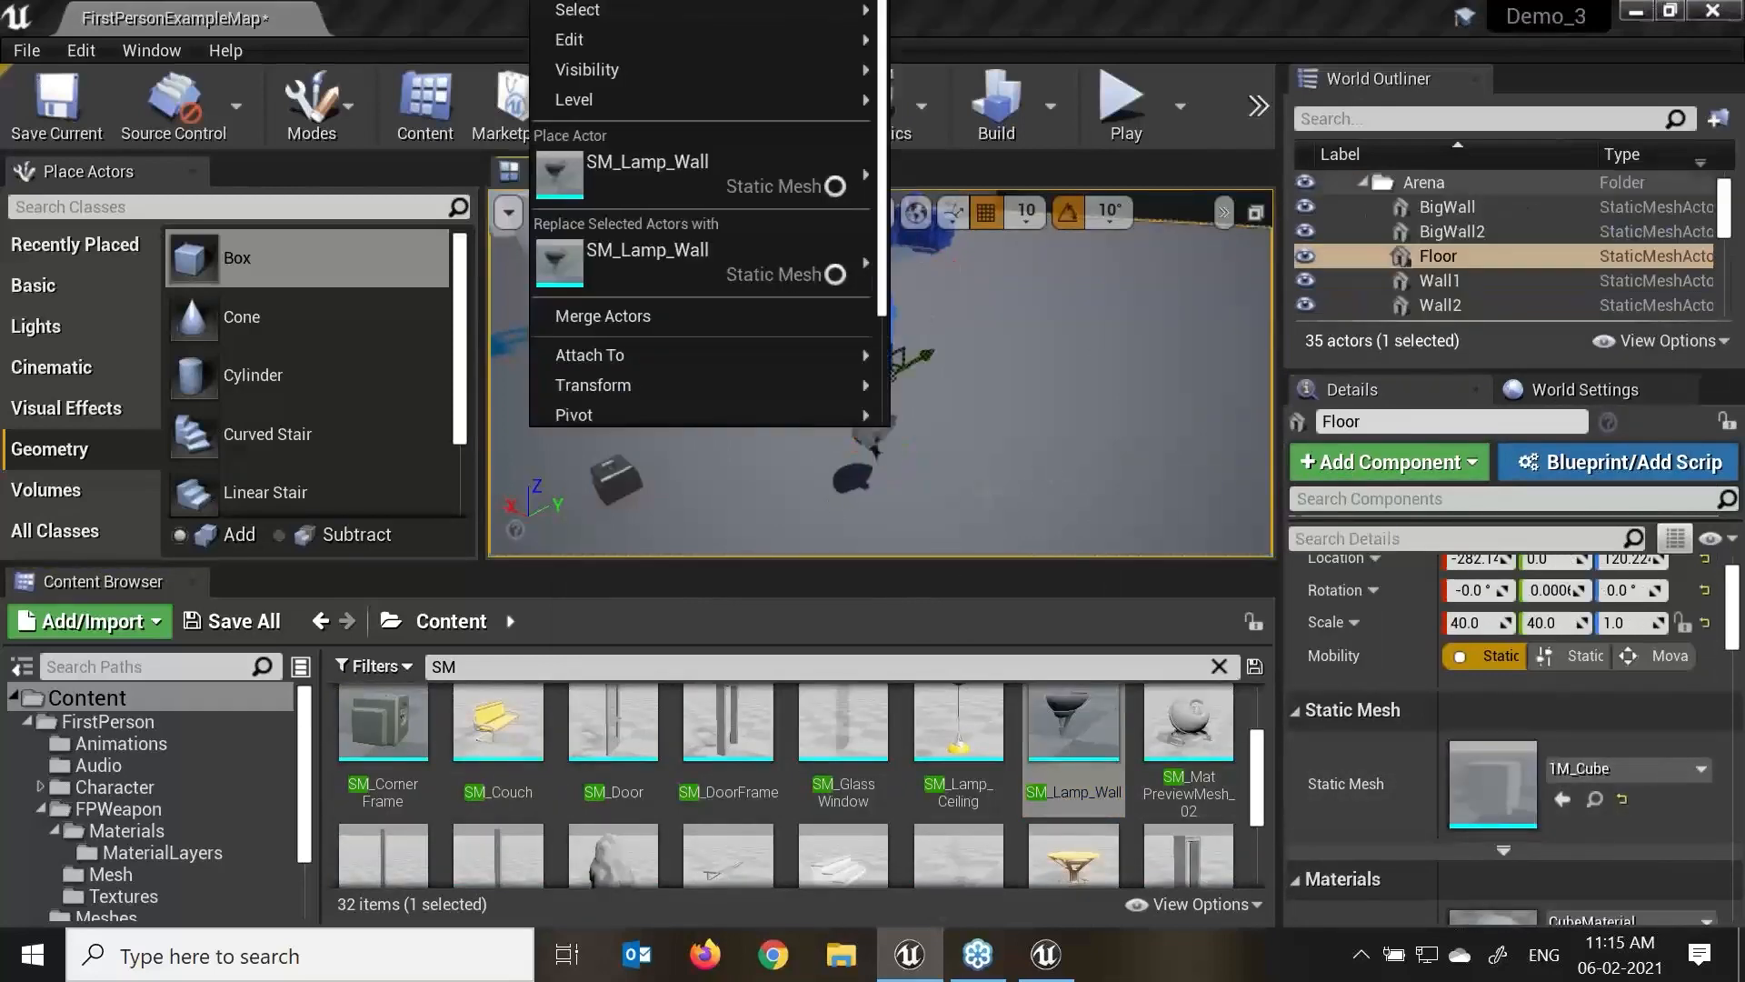
pyautogui.click(527, 427)
pyautogui.click(867, 429)
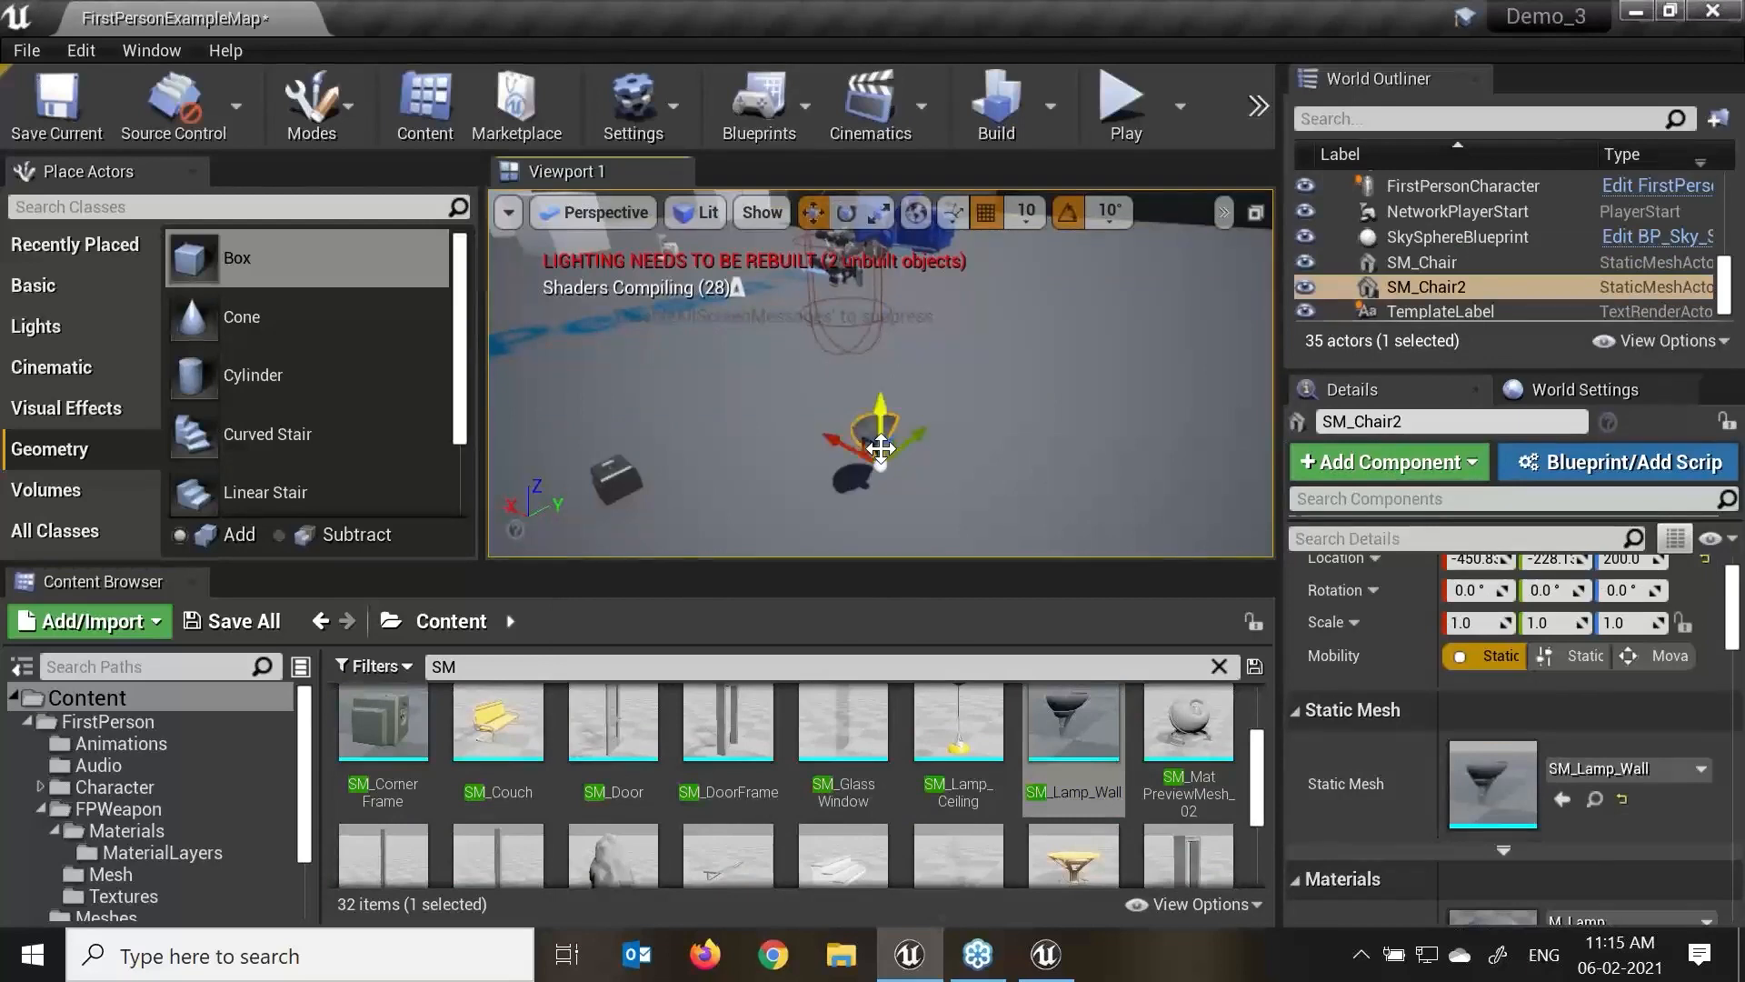
pyautogui.press('f')
pyautogui.keyDown('alt'); pyautogui.moveTo(881, 448); pyautogui.dragTo(917, 449); pyautogui.keyUp('alt')
pyautogui.scroll(-5, 880, 448)
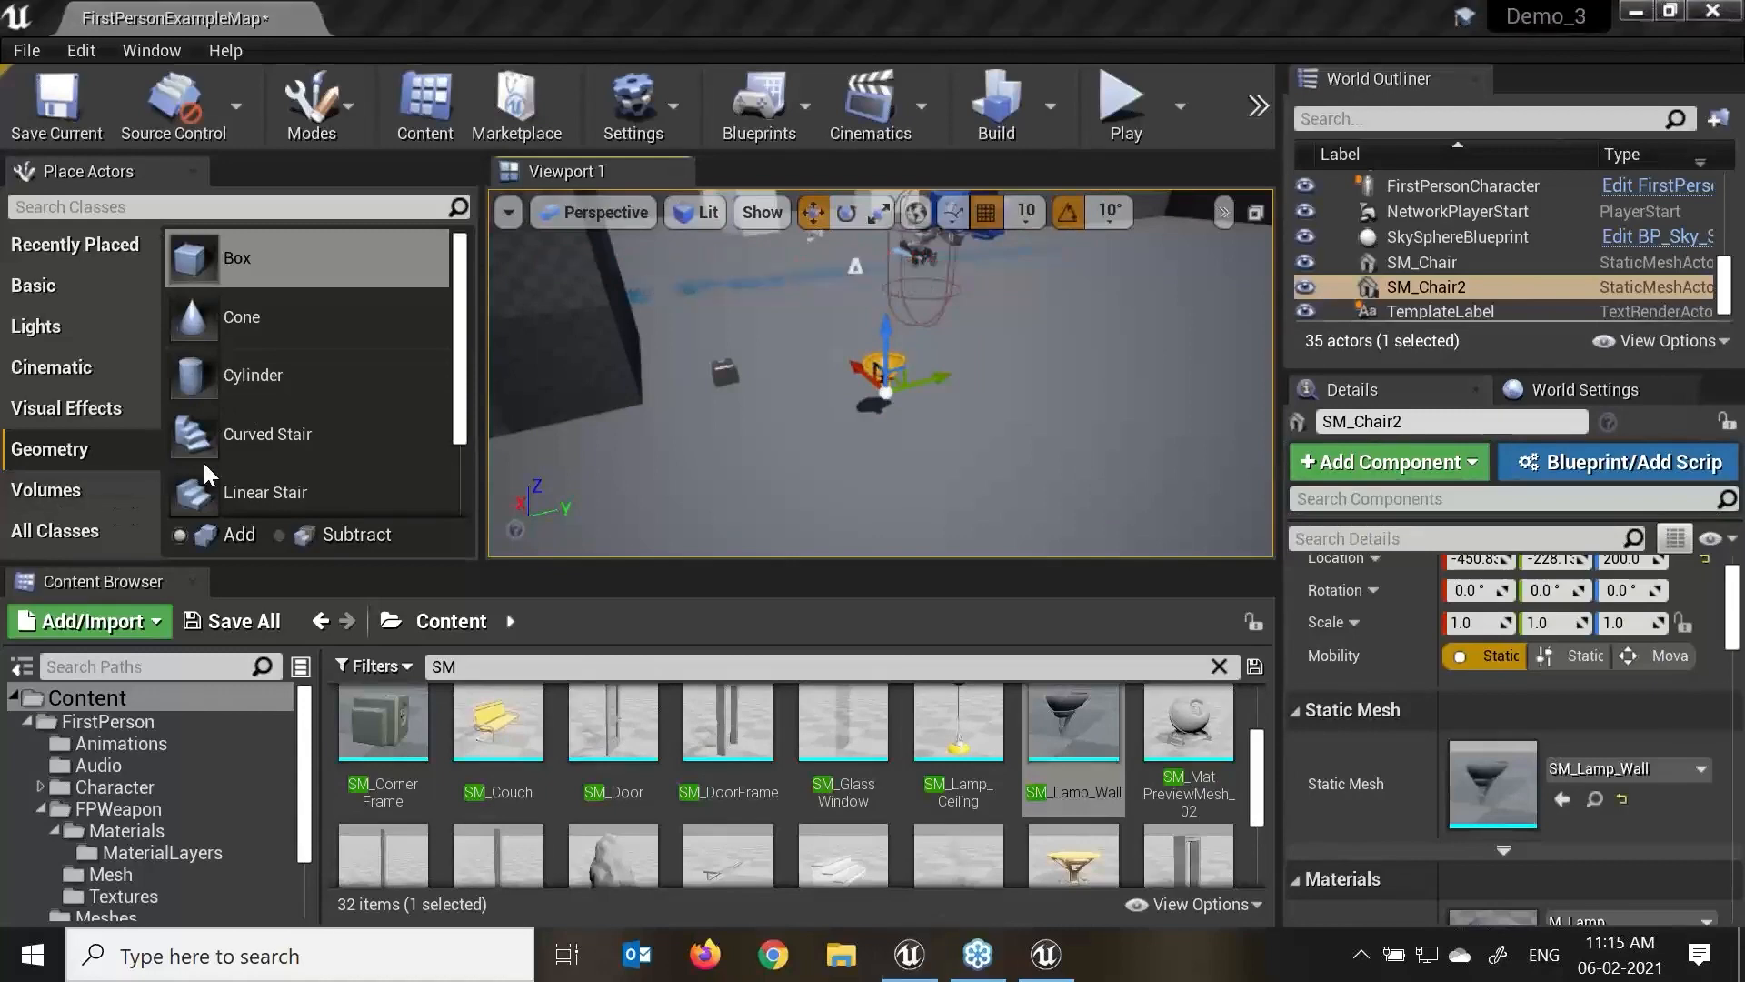
# Show the Basic placeable actors and select the SM_Couch asset in the project content.
pyautogui.click(60, 300)
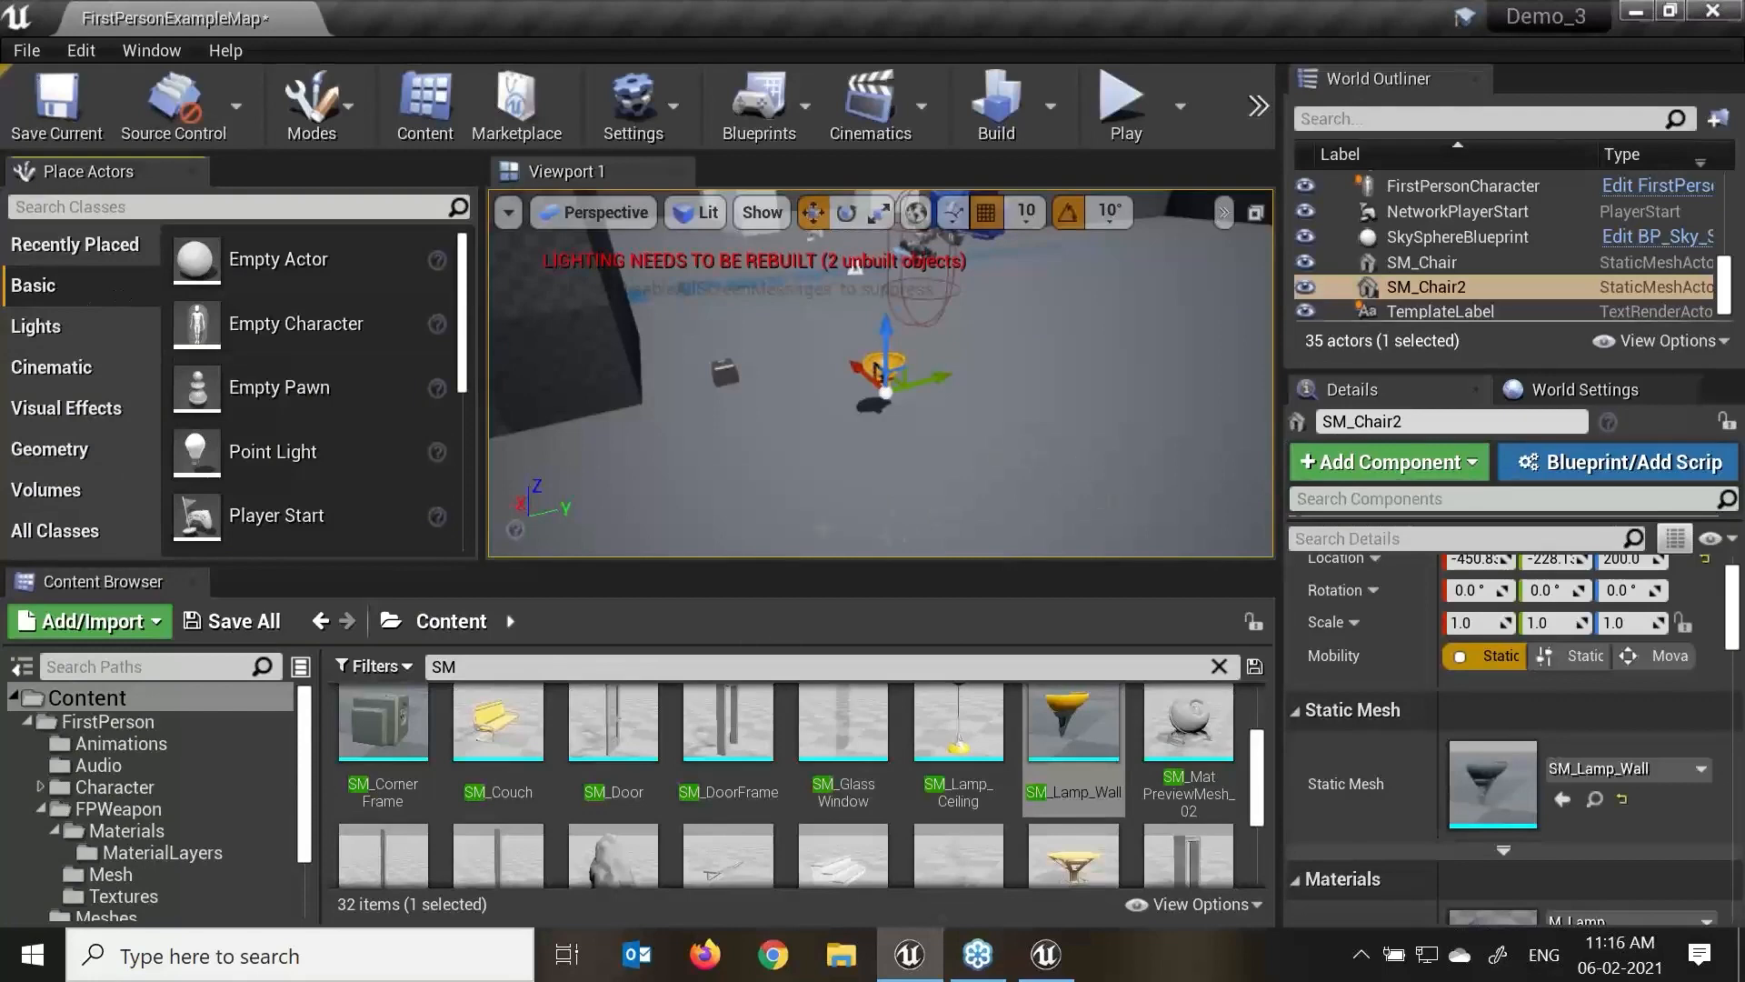
pyautogui.click(497, 746)
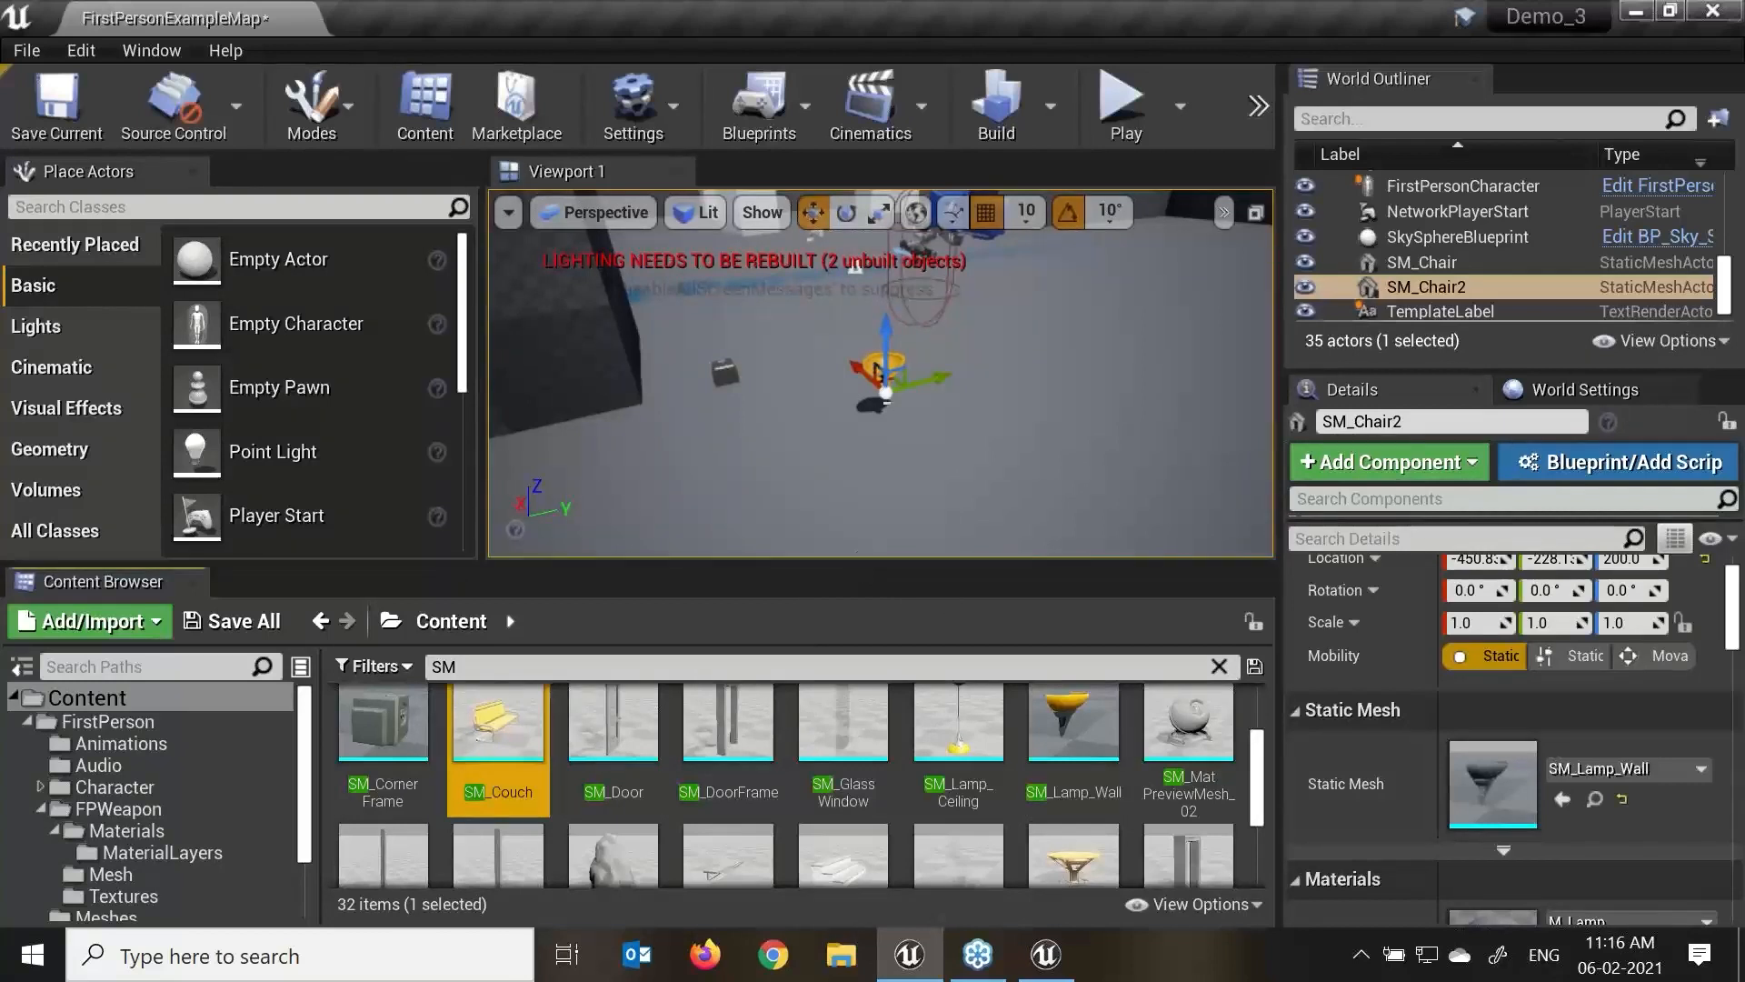
pyautogui.scroll(6, 946, 429)
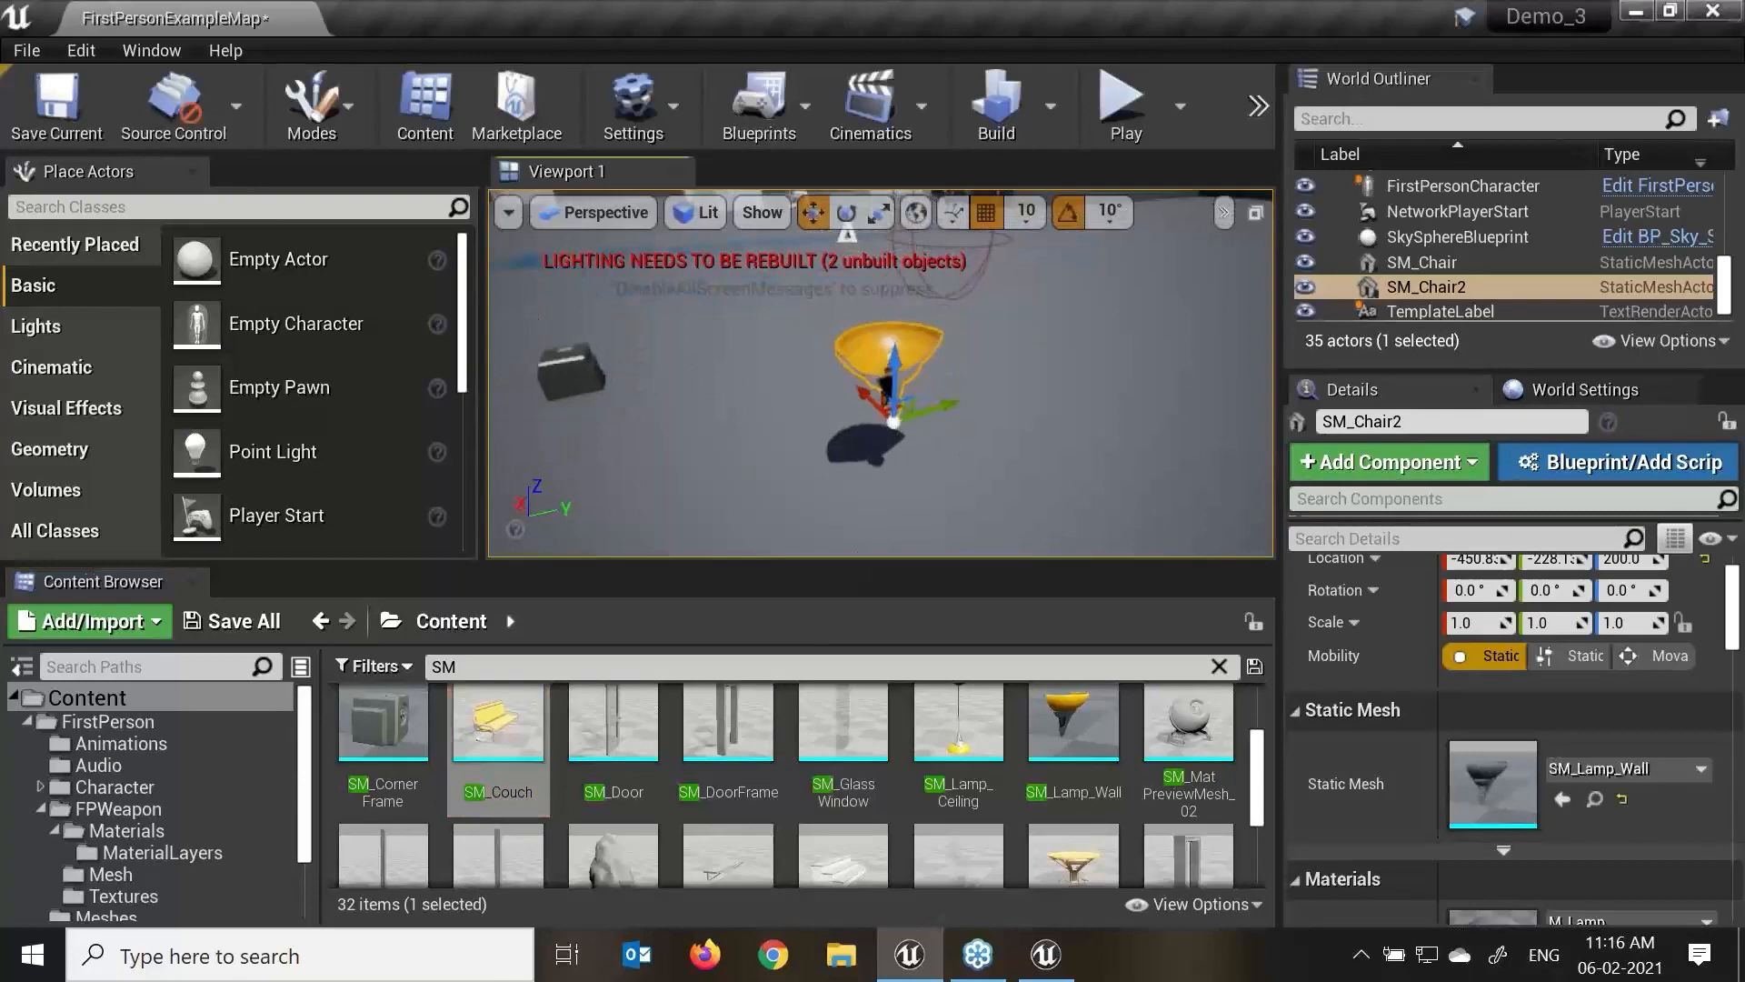
# Play the level in the viewport, fire the gun toward the cubes ahead, and end the play session.
pyautogui.click(1122, 104)
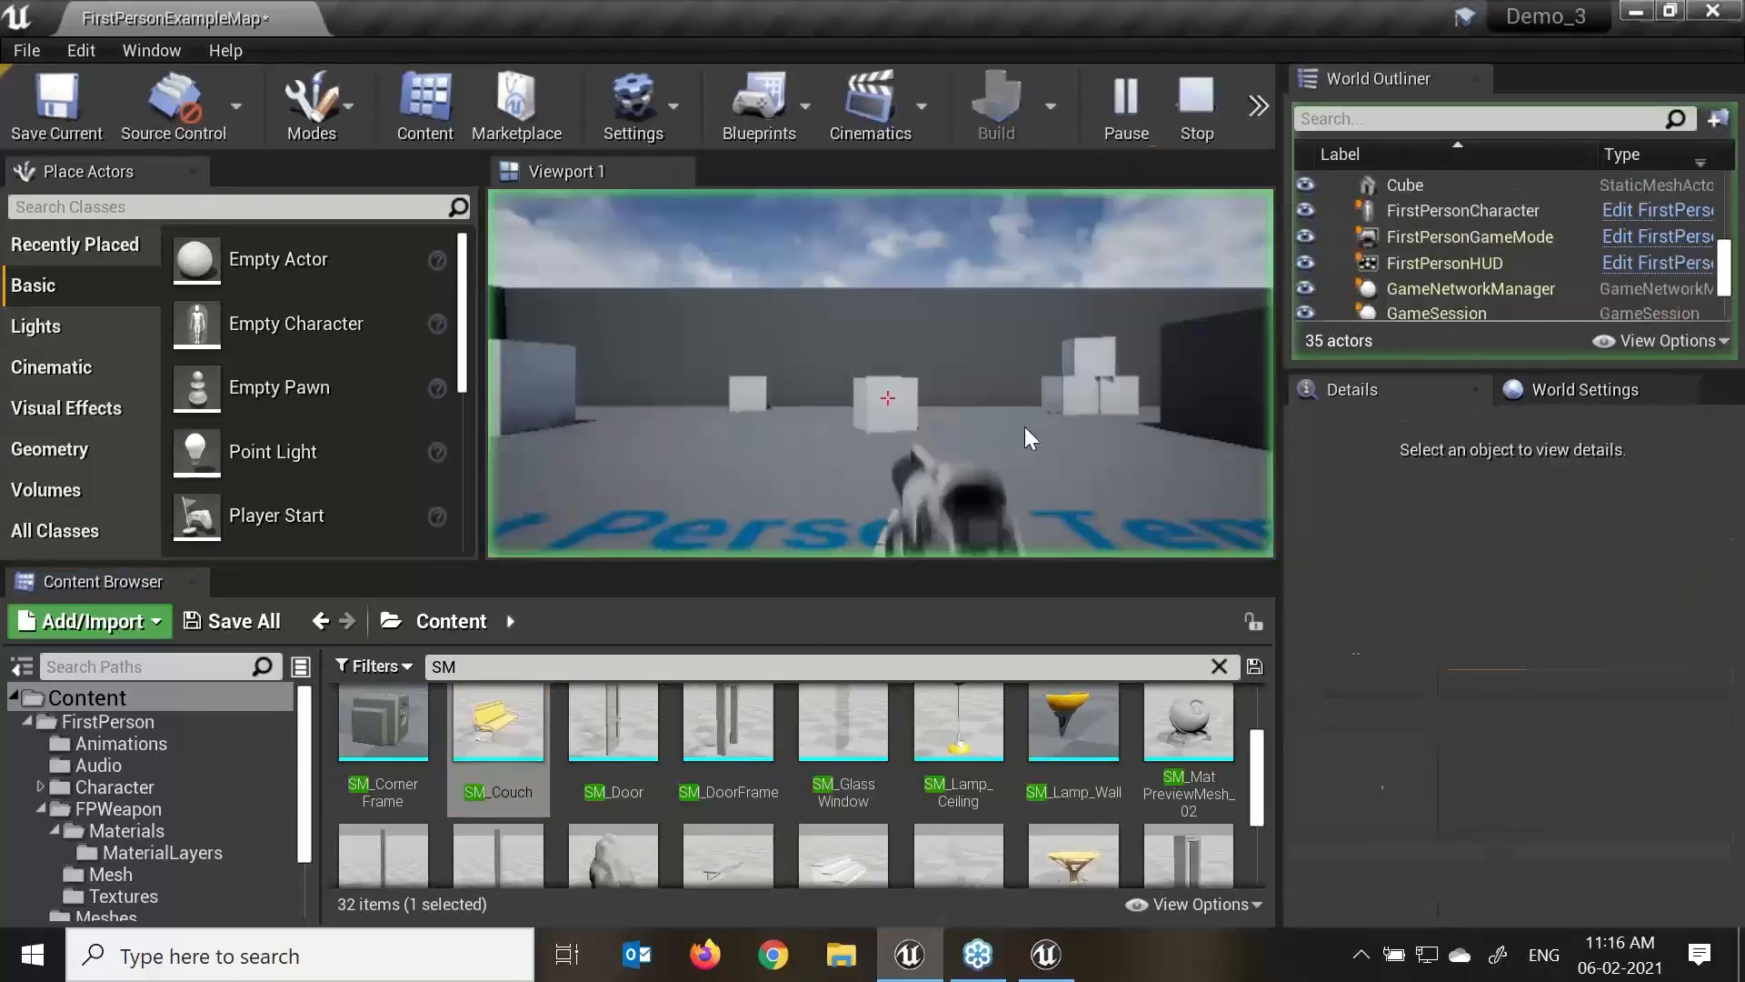
pyautogui.click(862, 411)
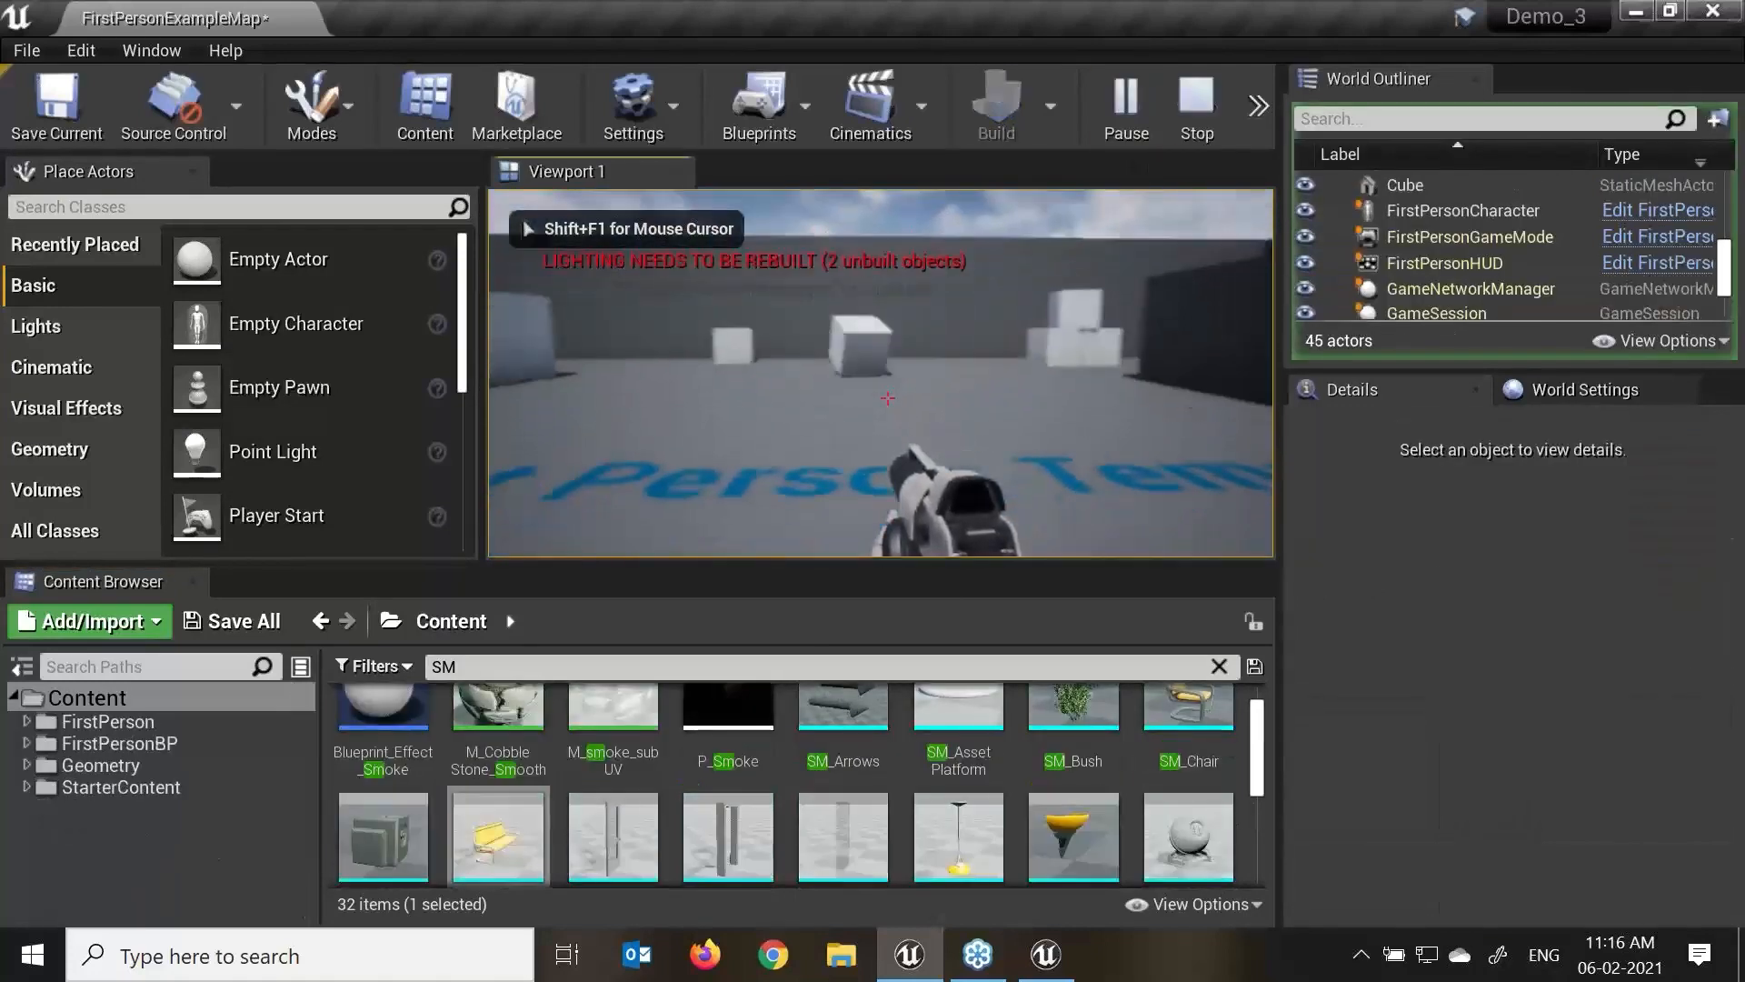
pyautogui.click(887, 398)
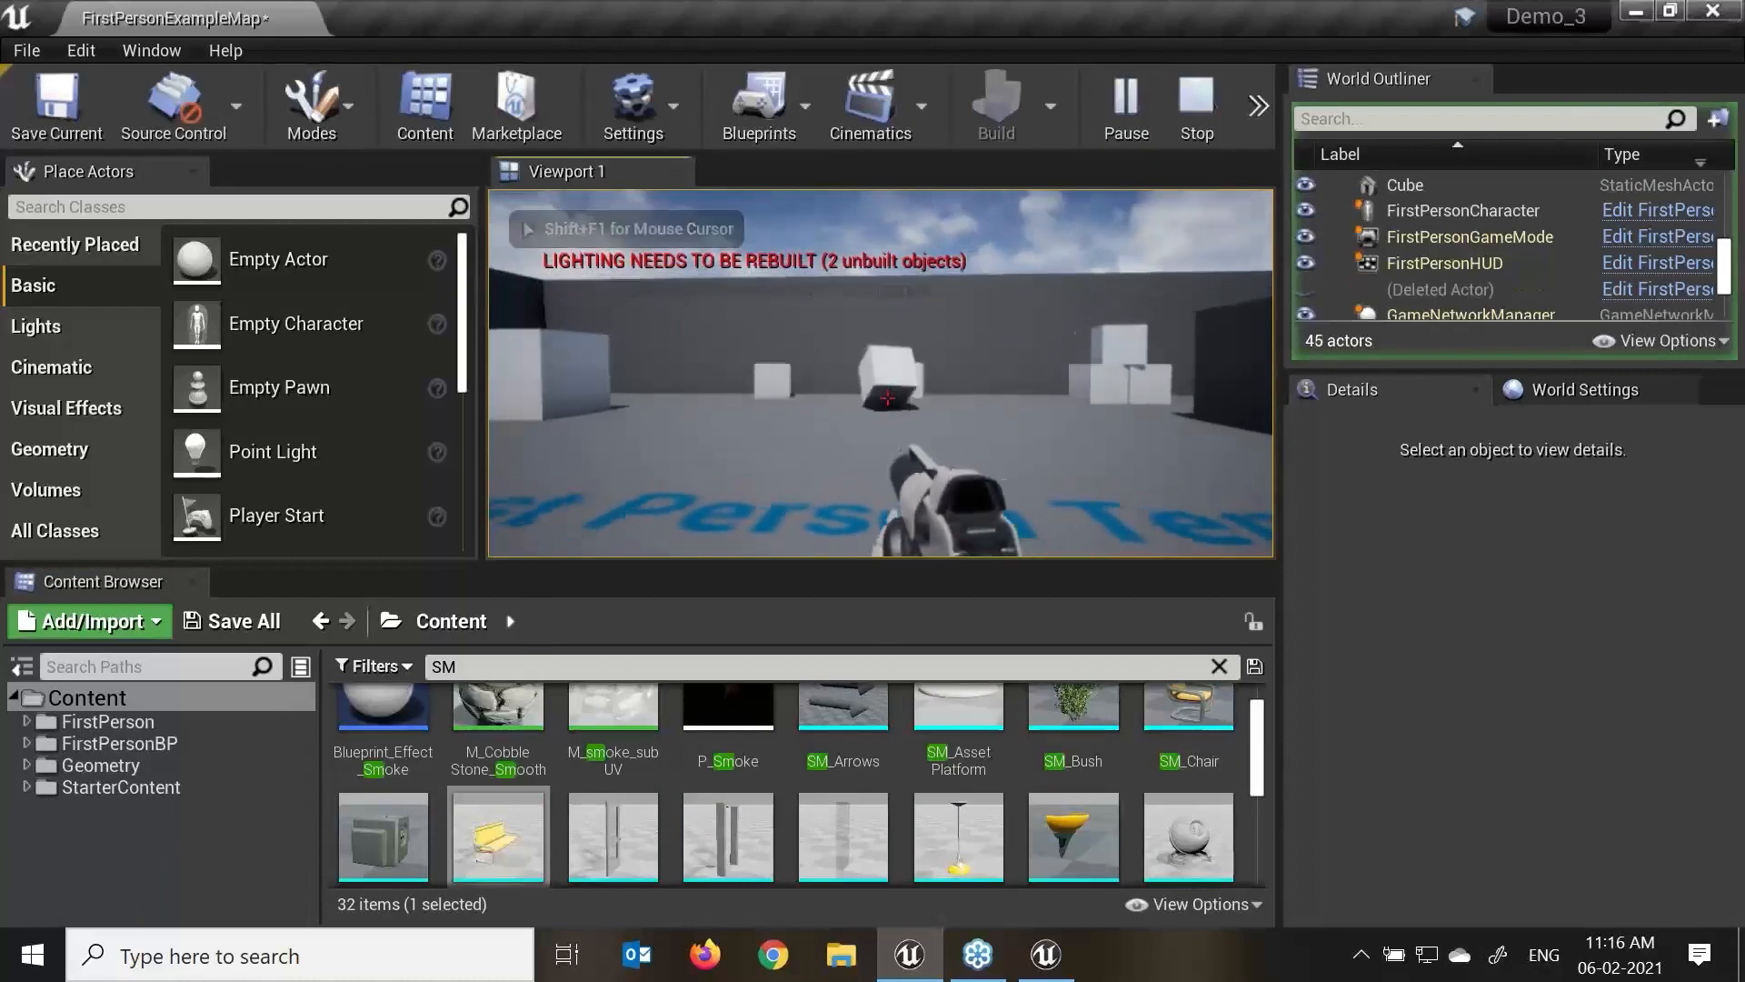
pyautogui.click(888, 398)
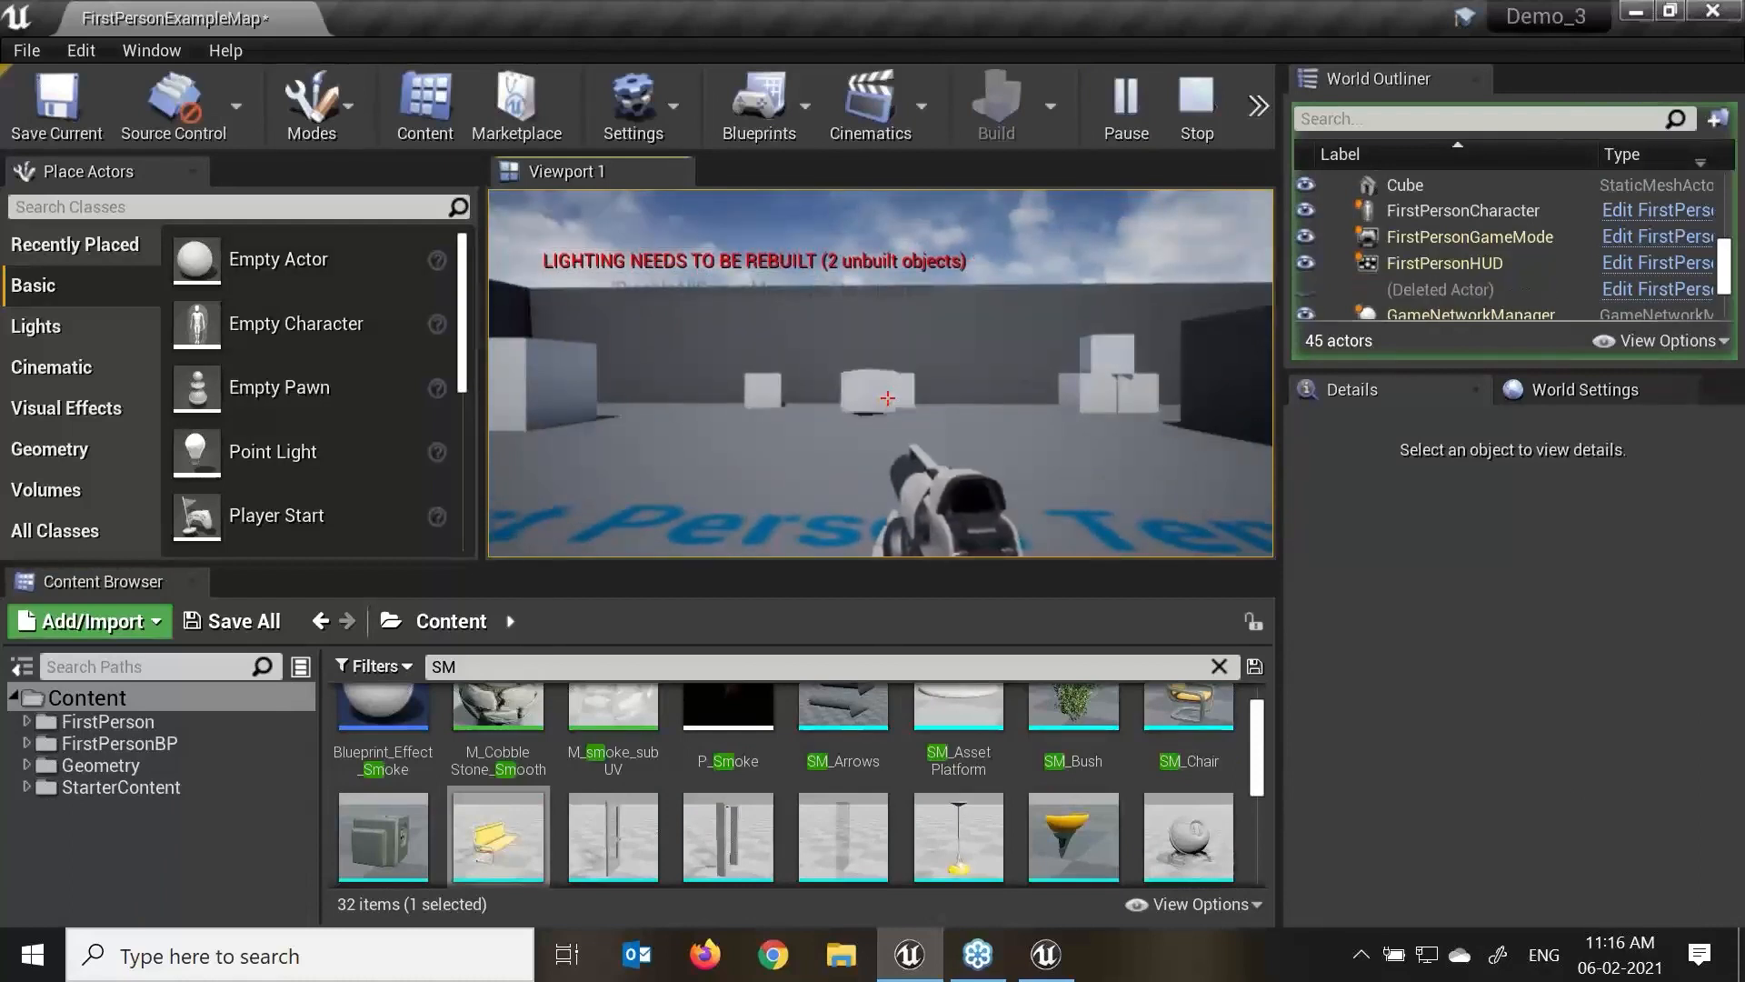
pyautogui.click(887, 398)
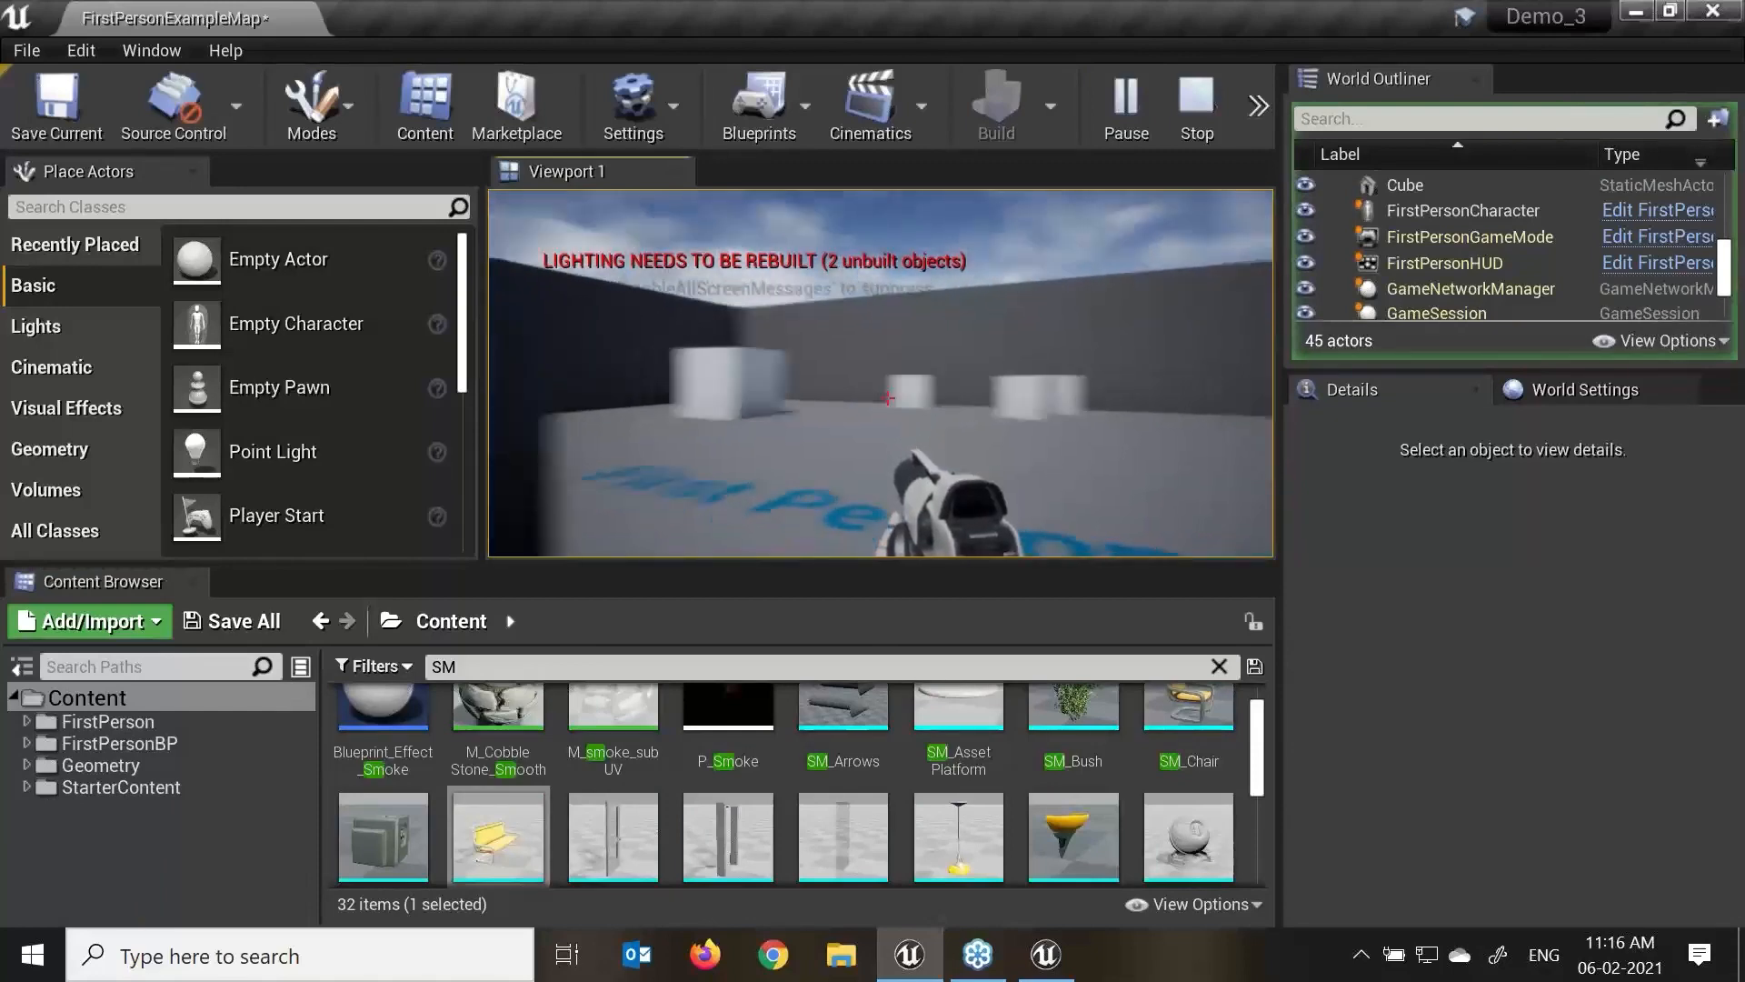
pyautogui.click(887, 398)
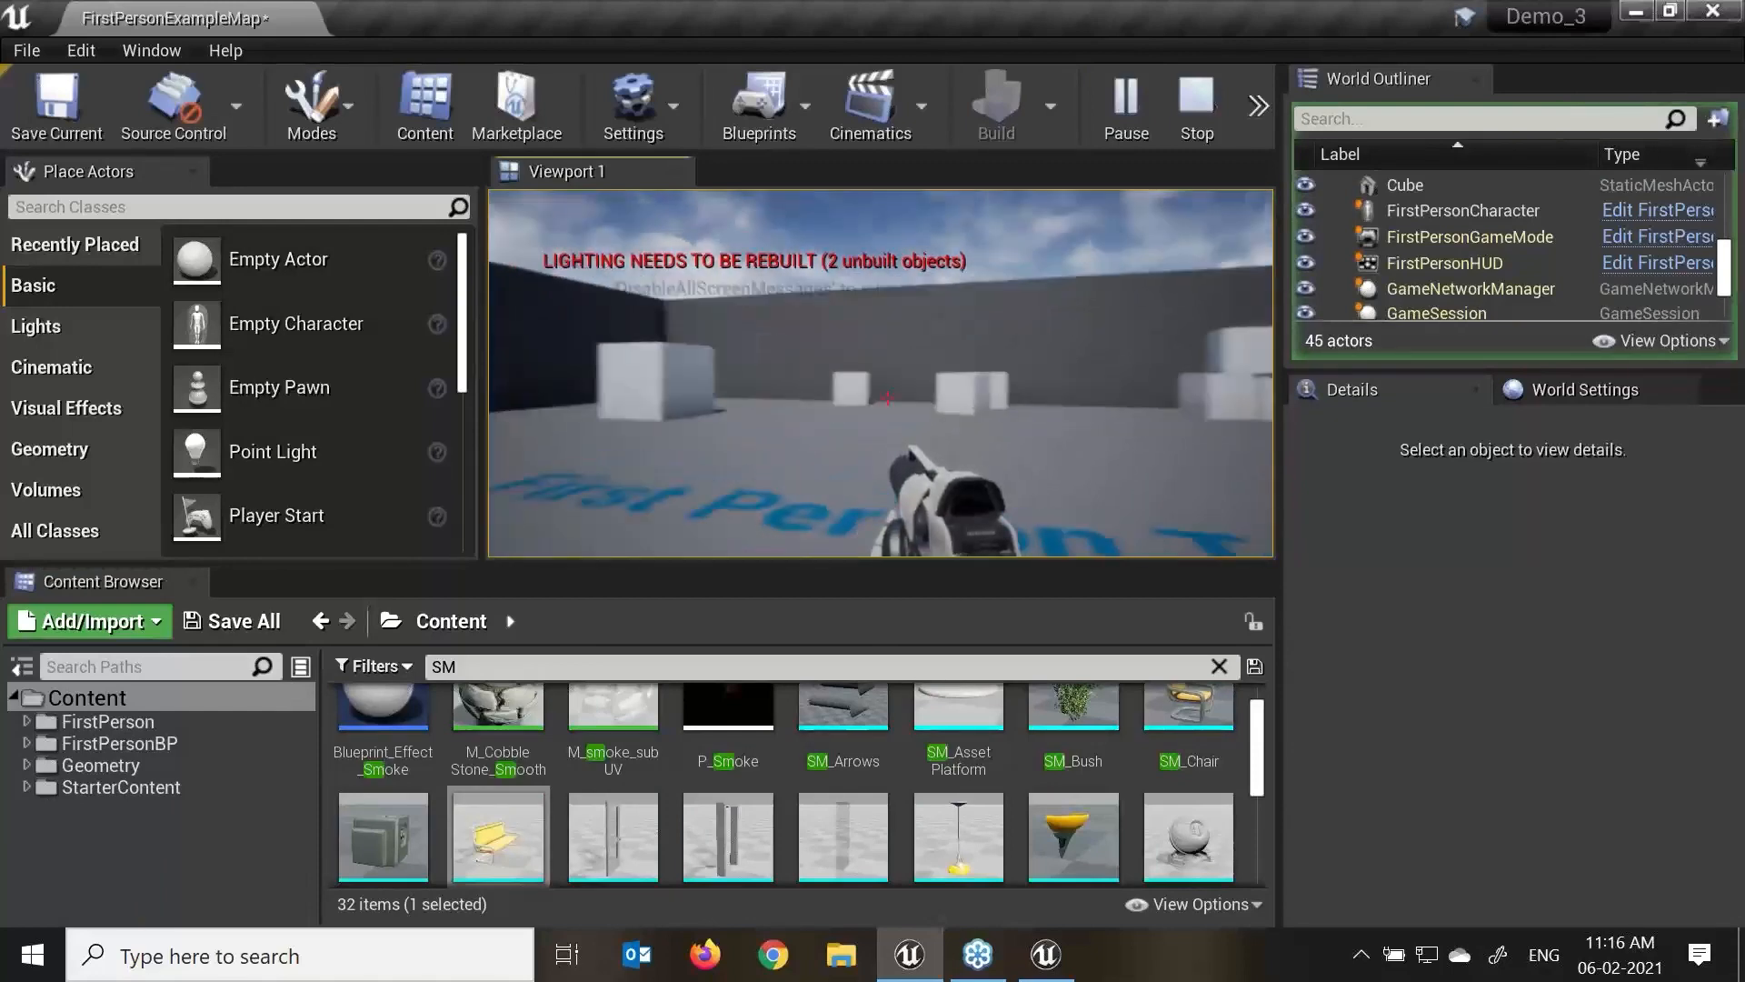
pyautogui.press('`')
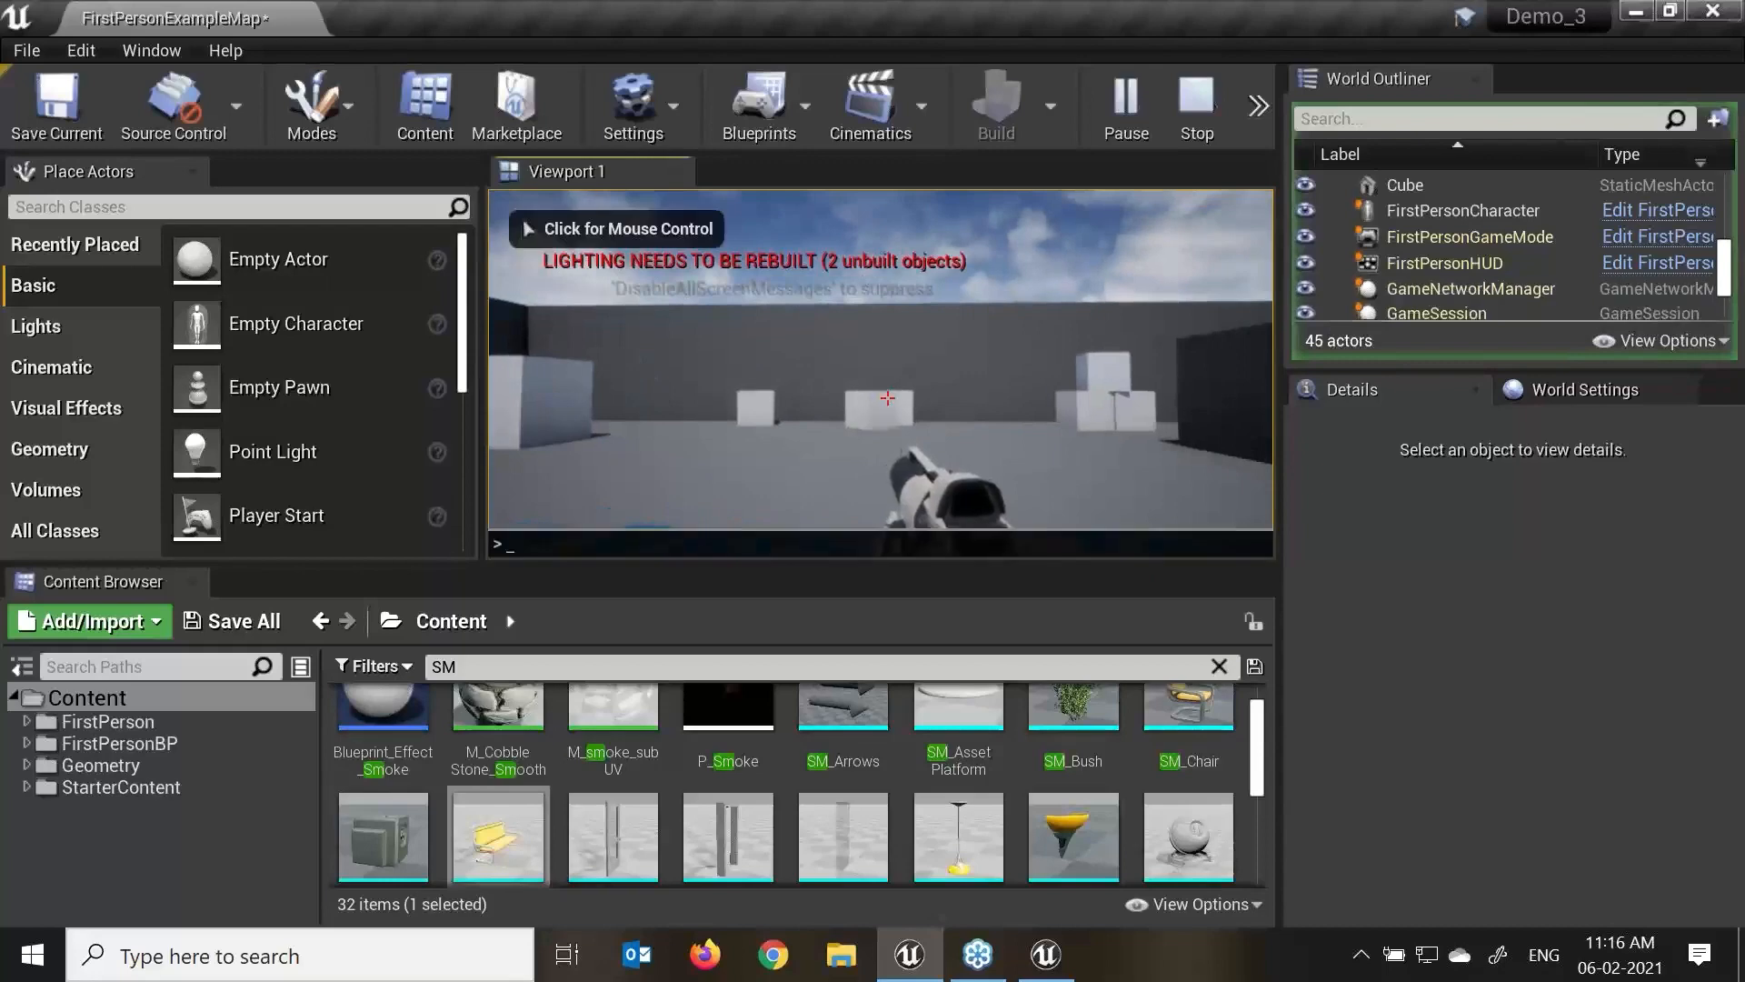
pyautogui.press('Escape')
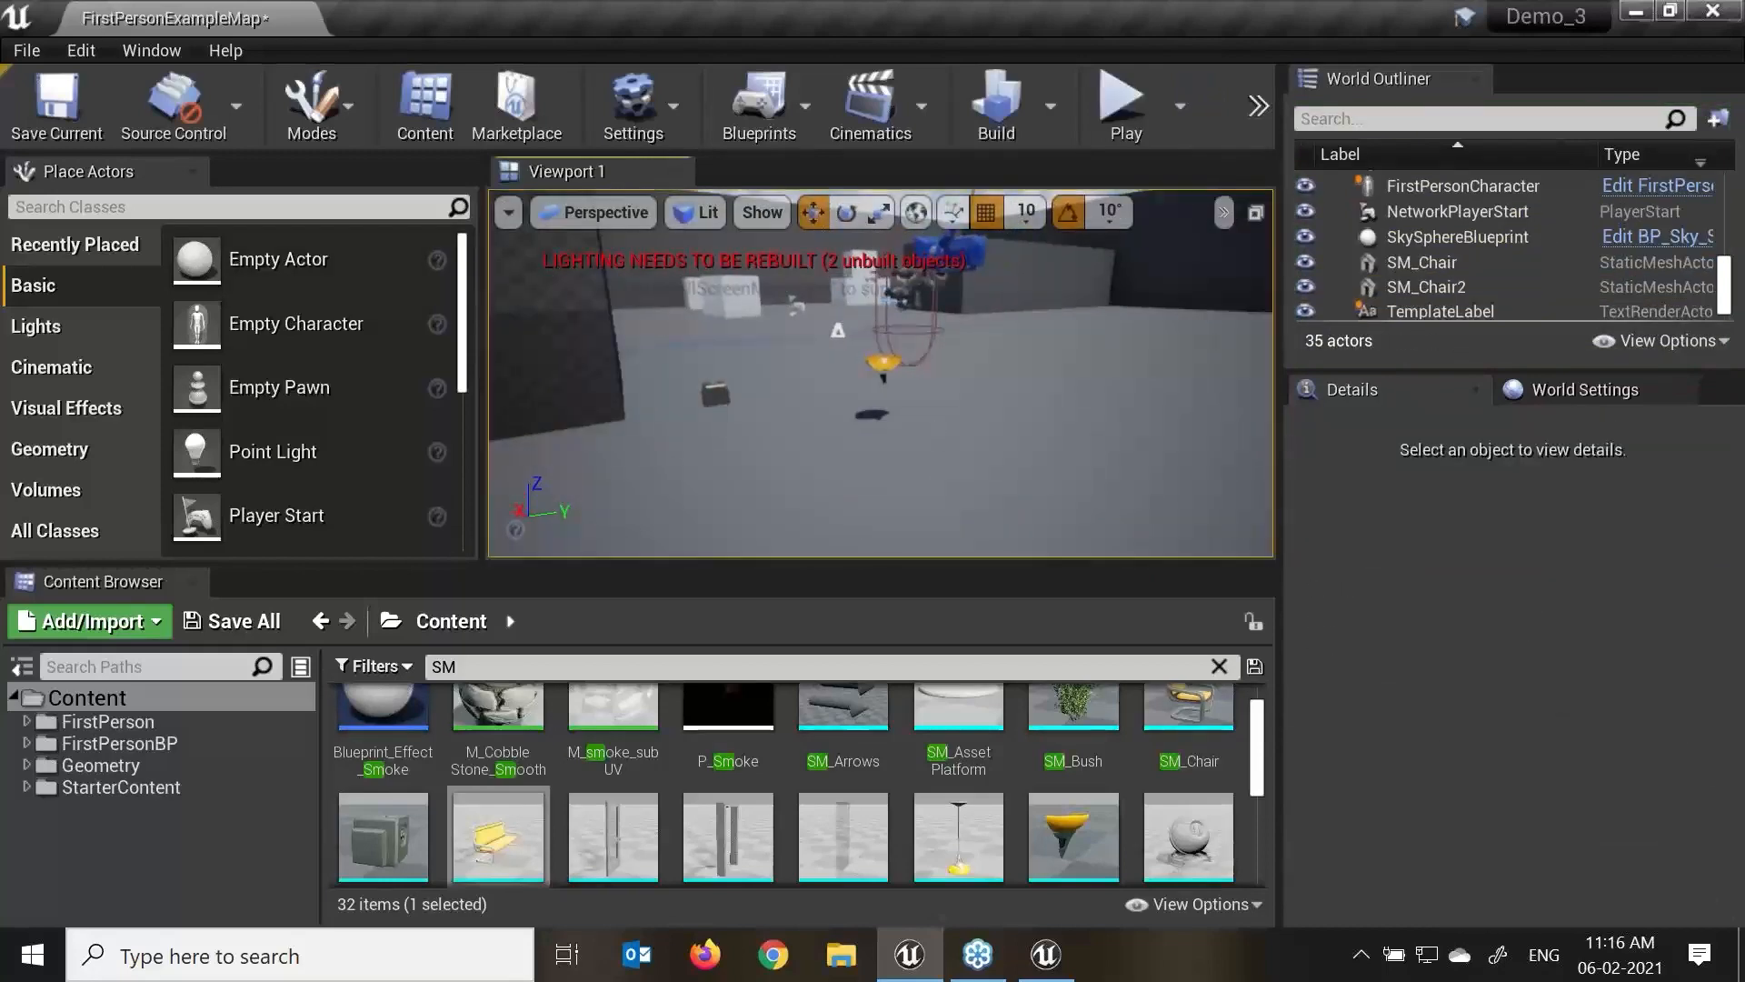
pyautogui.click(71, 329)
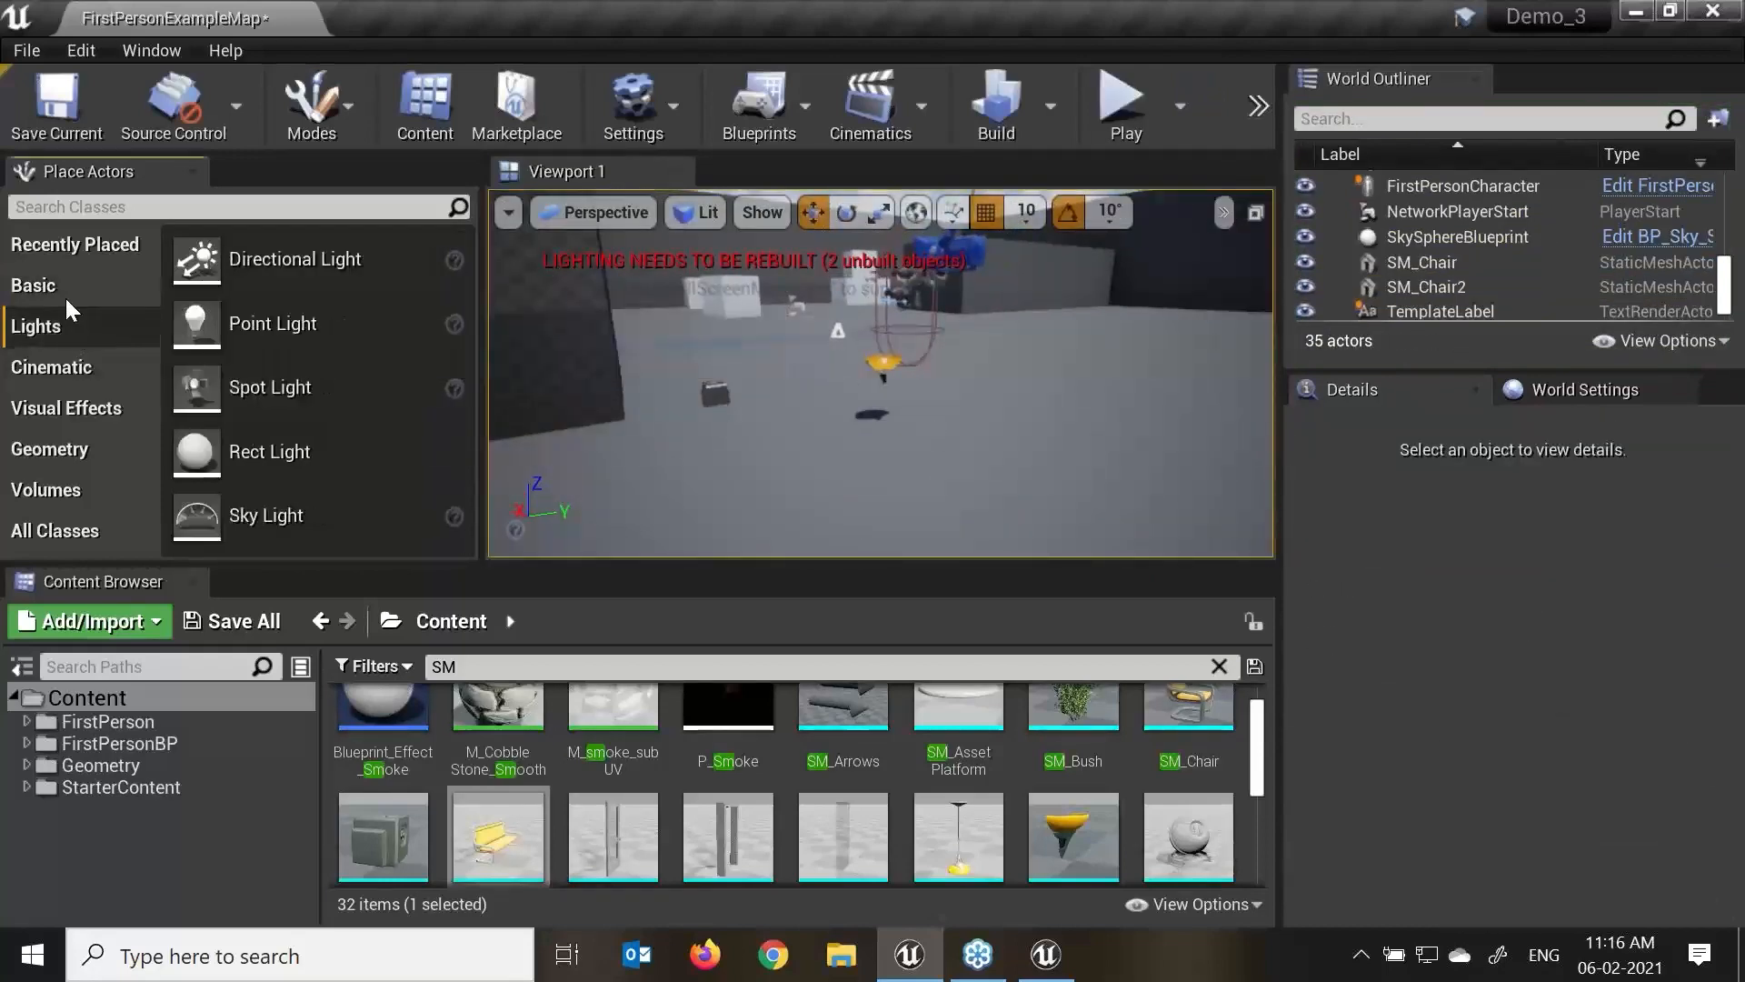
pyautogui.click(63, 293)
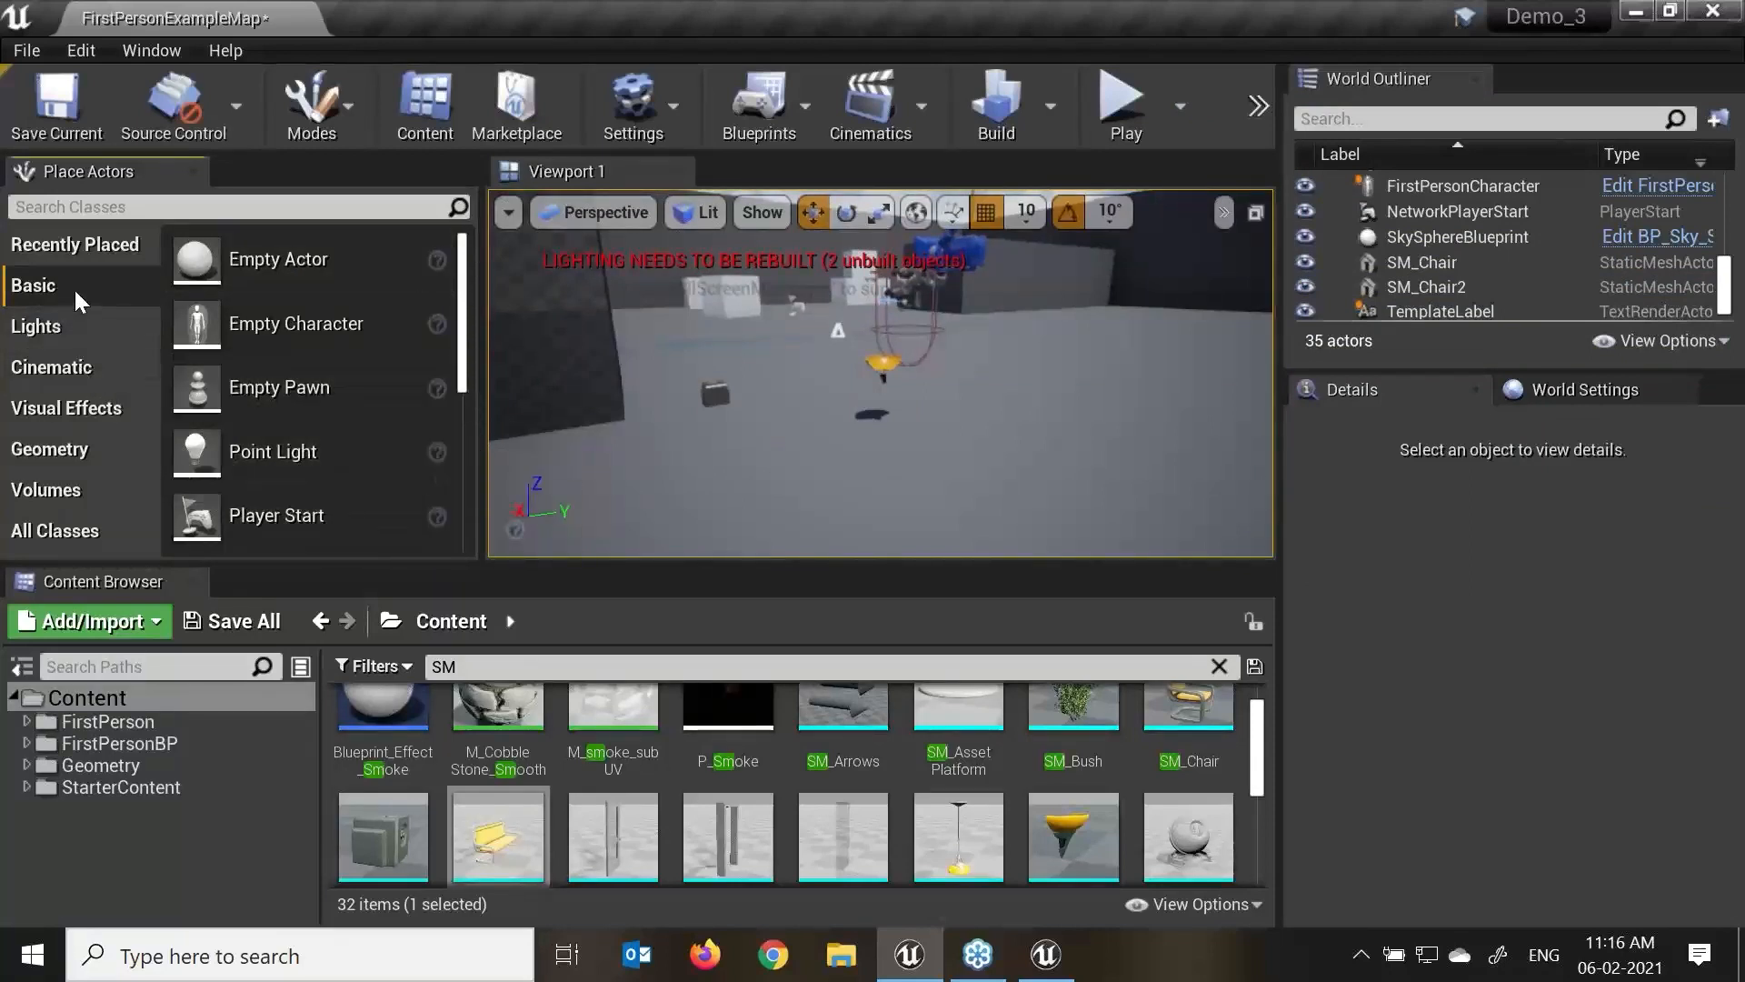
# Place a basic Cube actor in the level near the first-person character and focus the view on it.
pyautogui.scroll(-3, 465, 445)
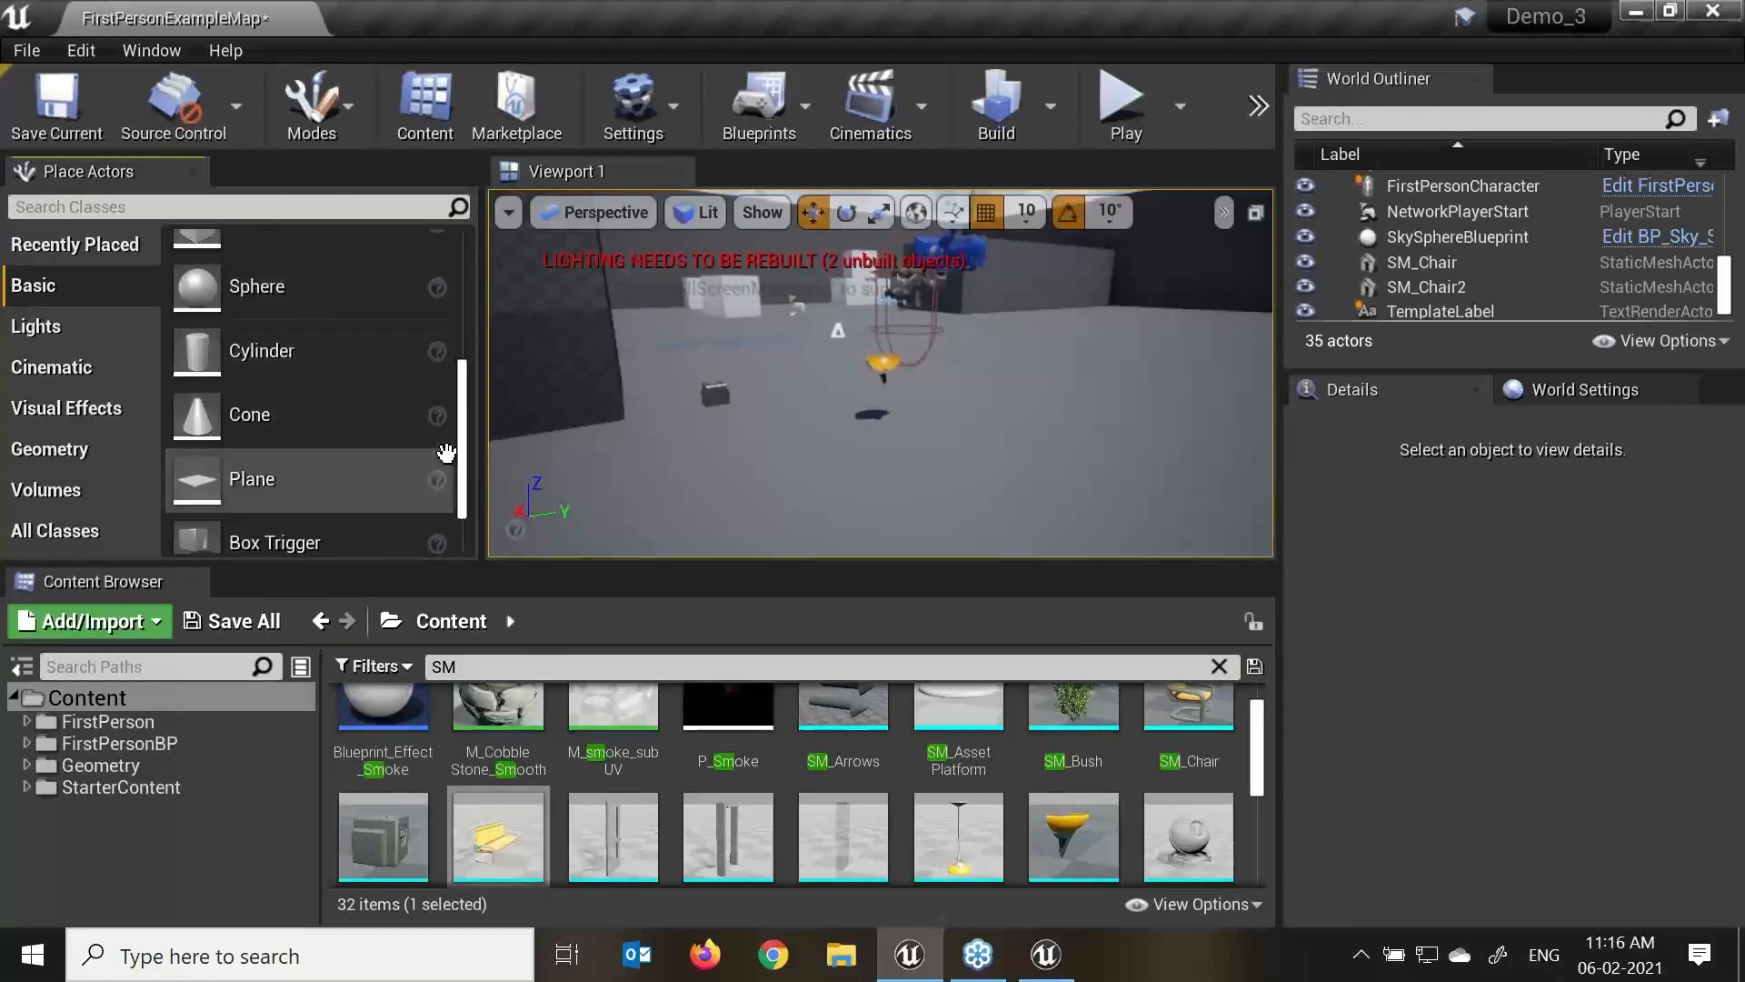
pyautogui.scroll(3, 468, 422)
pyautogui.moveTo(254, 372); pyautogui.dragTo(896, 368)
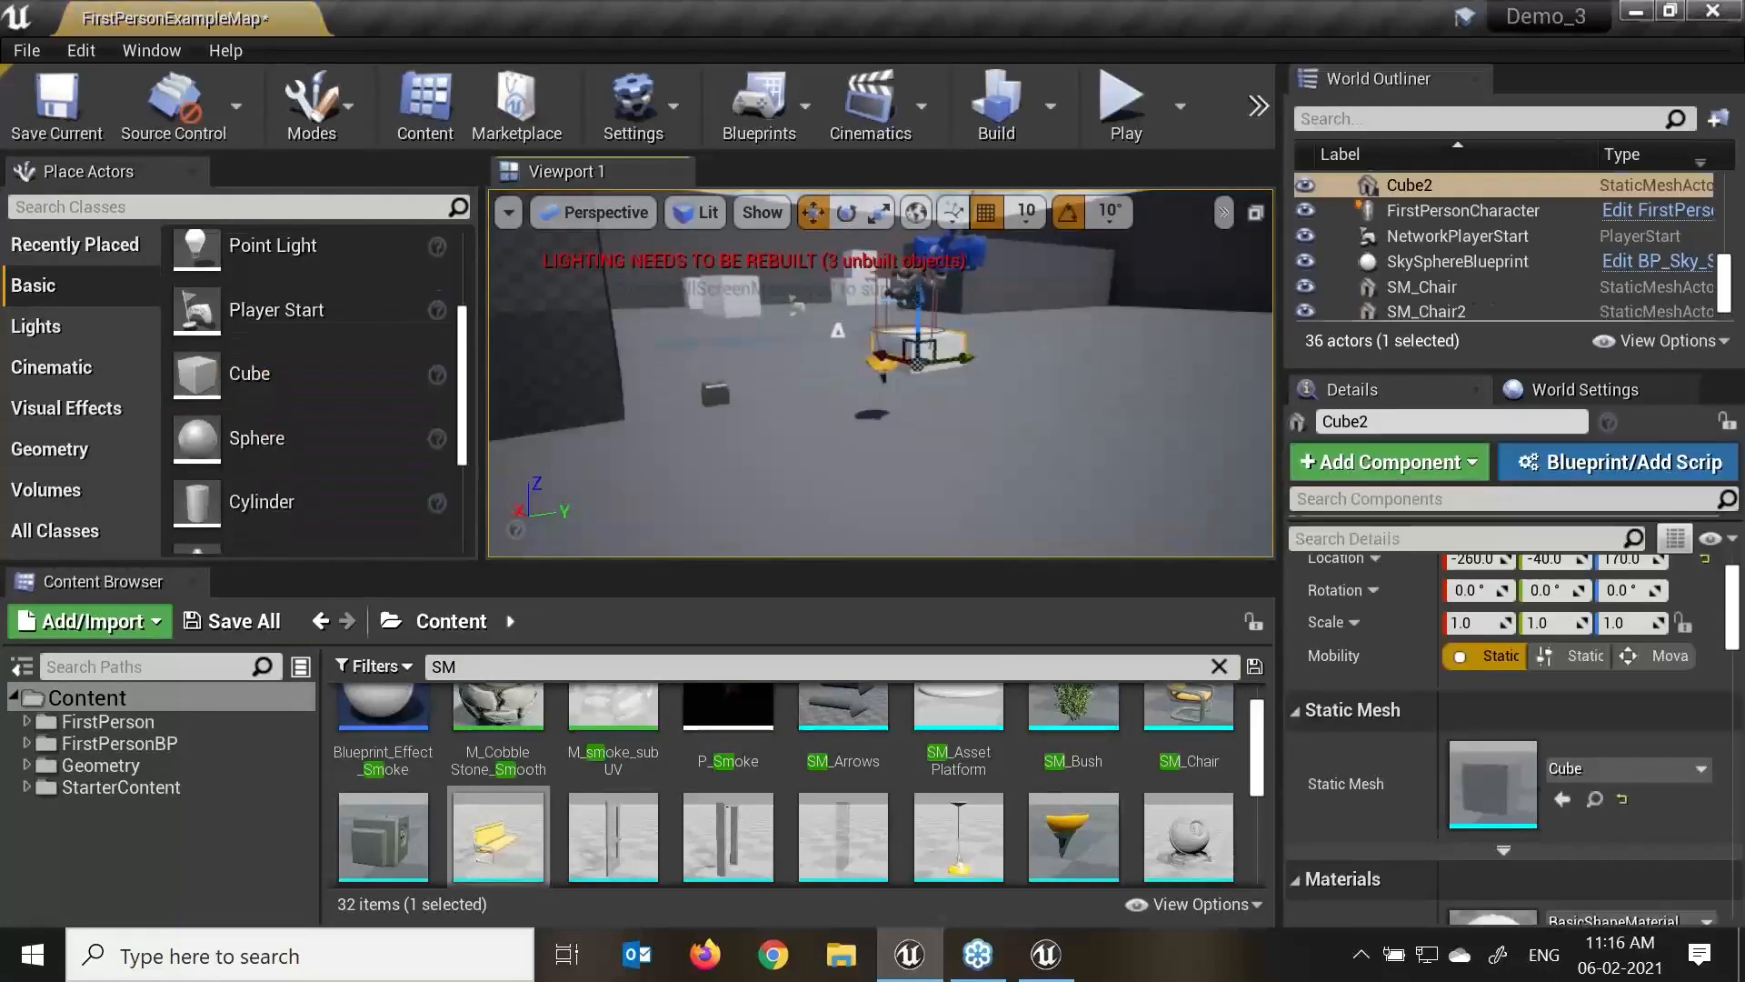
pyautogui.press('f')
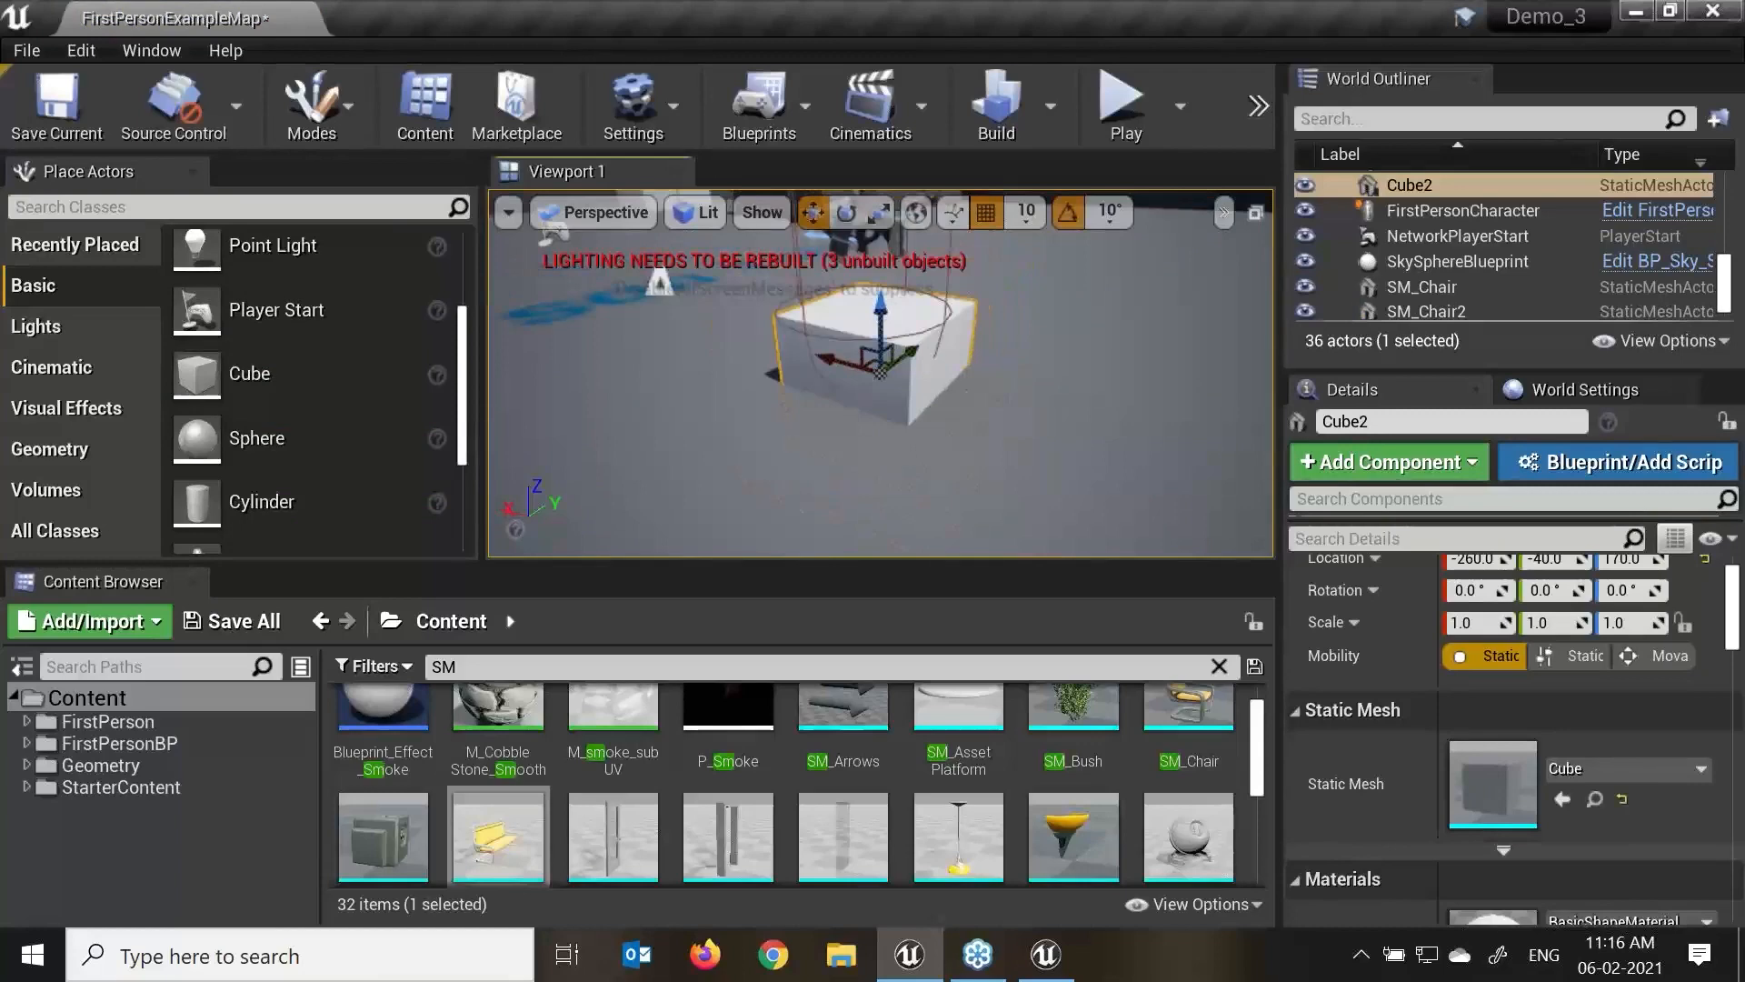
# In the enlarged viewport, move the Cube2 actor above the open floor ahead of the character, to about X 300, Y -40, Z 270.
pyautogui.press('F11')
pyautogui.scroll(-3, 961, 489)
pyautogui.keyDown('alt'); pyautogui.moveTo(962, 489); pyautogui.dragTo(1045, 537); pyautogui.keyUp('alt')
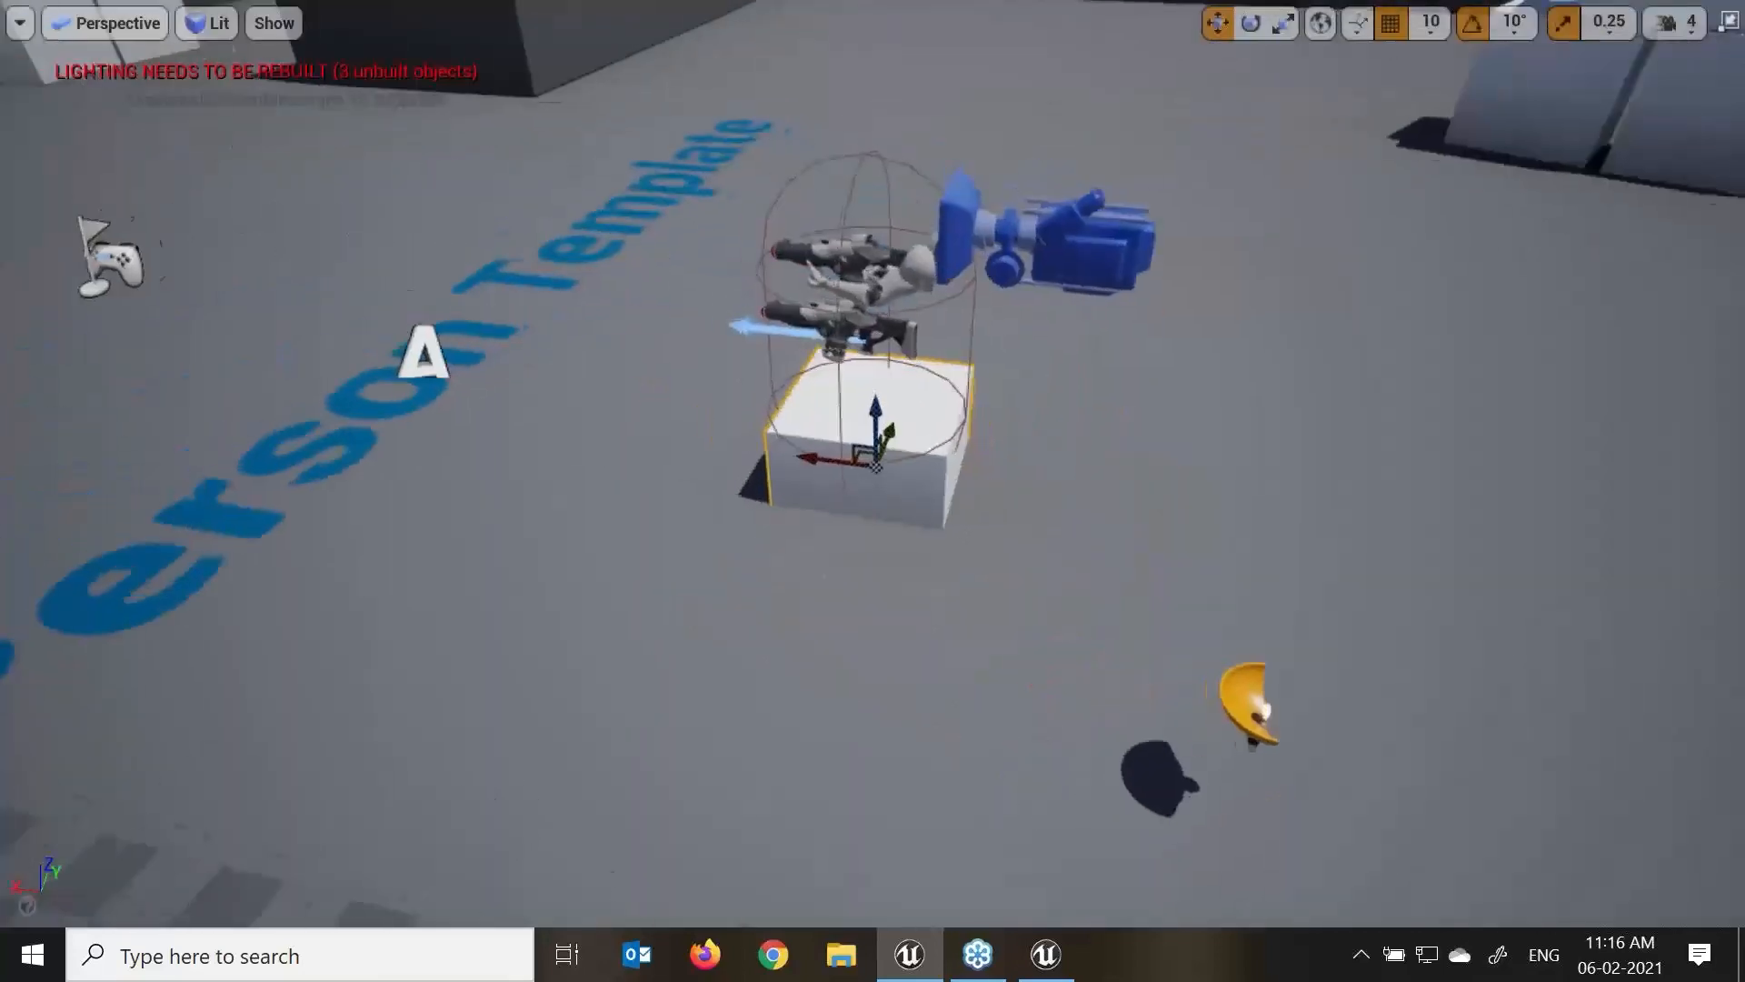
pyautogui.moveTo(822, 452)
pyautogui.mouseDown()
pyautogui.moveTo(215, 357)
pyautogui.moveTo(409, 293)
pyautogui.moveTo(280, 348)
pyautogui.moveTo(154, 173)
pyautogui.mouseUp()
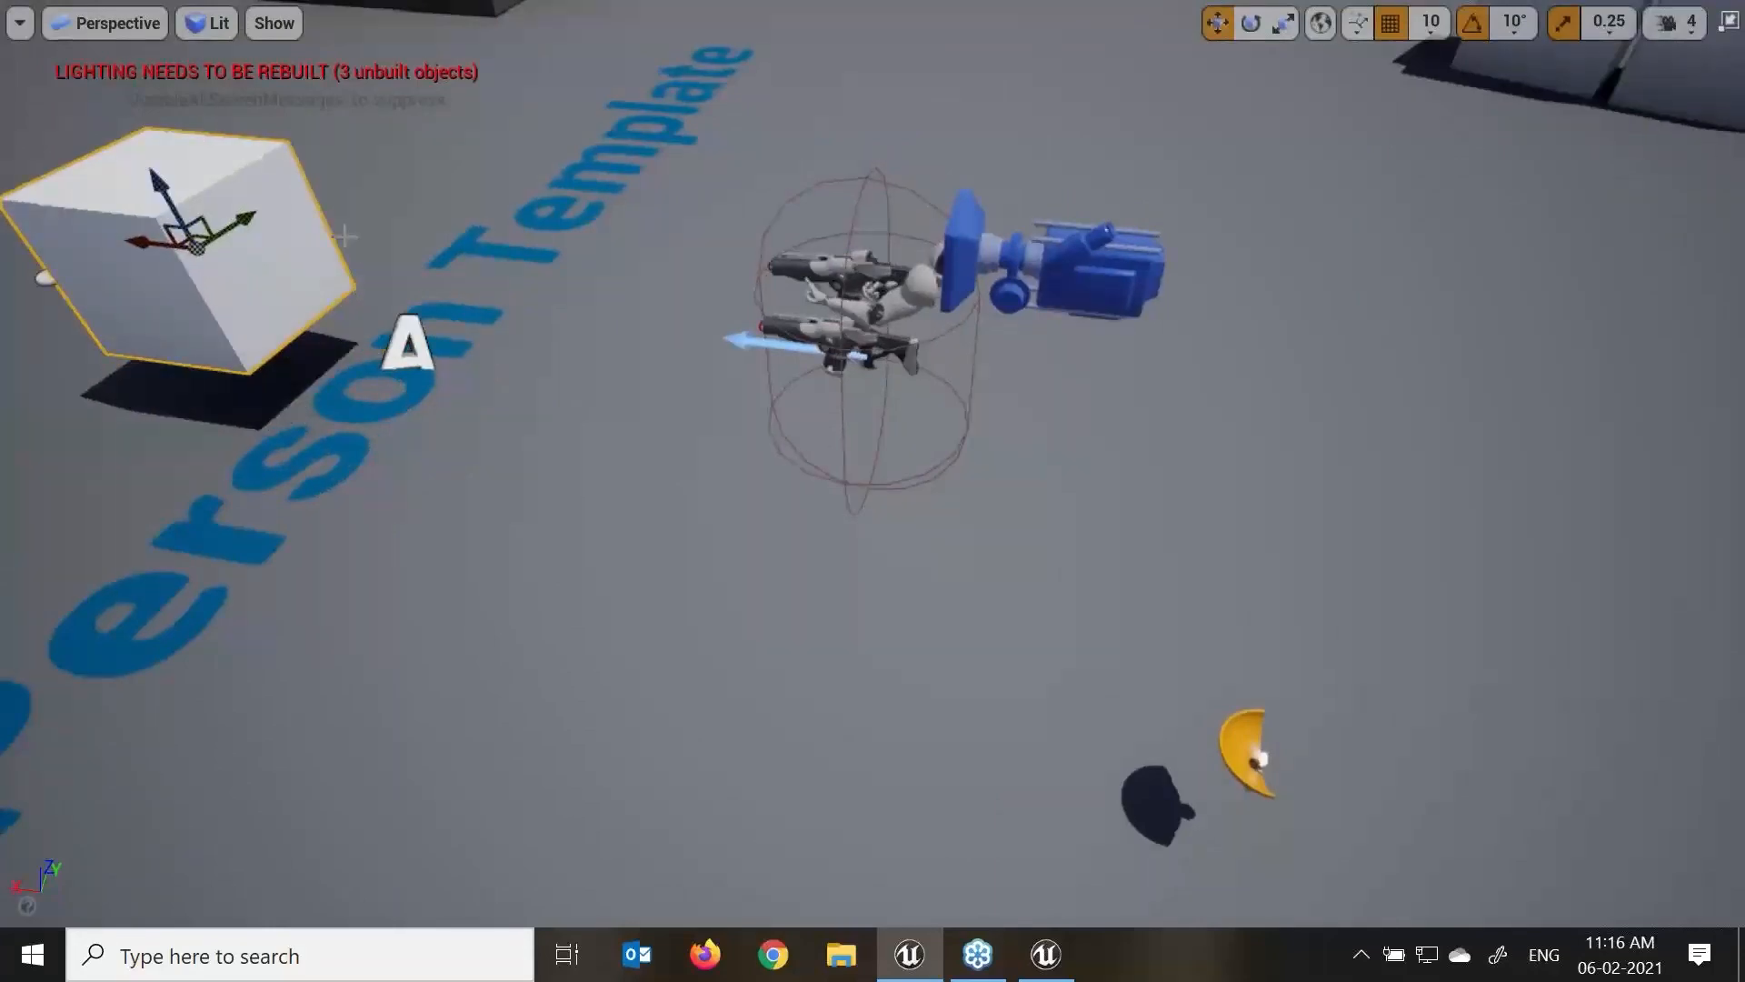
pyautogui.press('f')
pyautogui.scroll(-5, 830, 496)
pyautogui.keyDown('alt'); pyautogui.moveTo(830, 496); pyautogui.dragTo(610, 467); pyautogui.keyUp('alt')
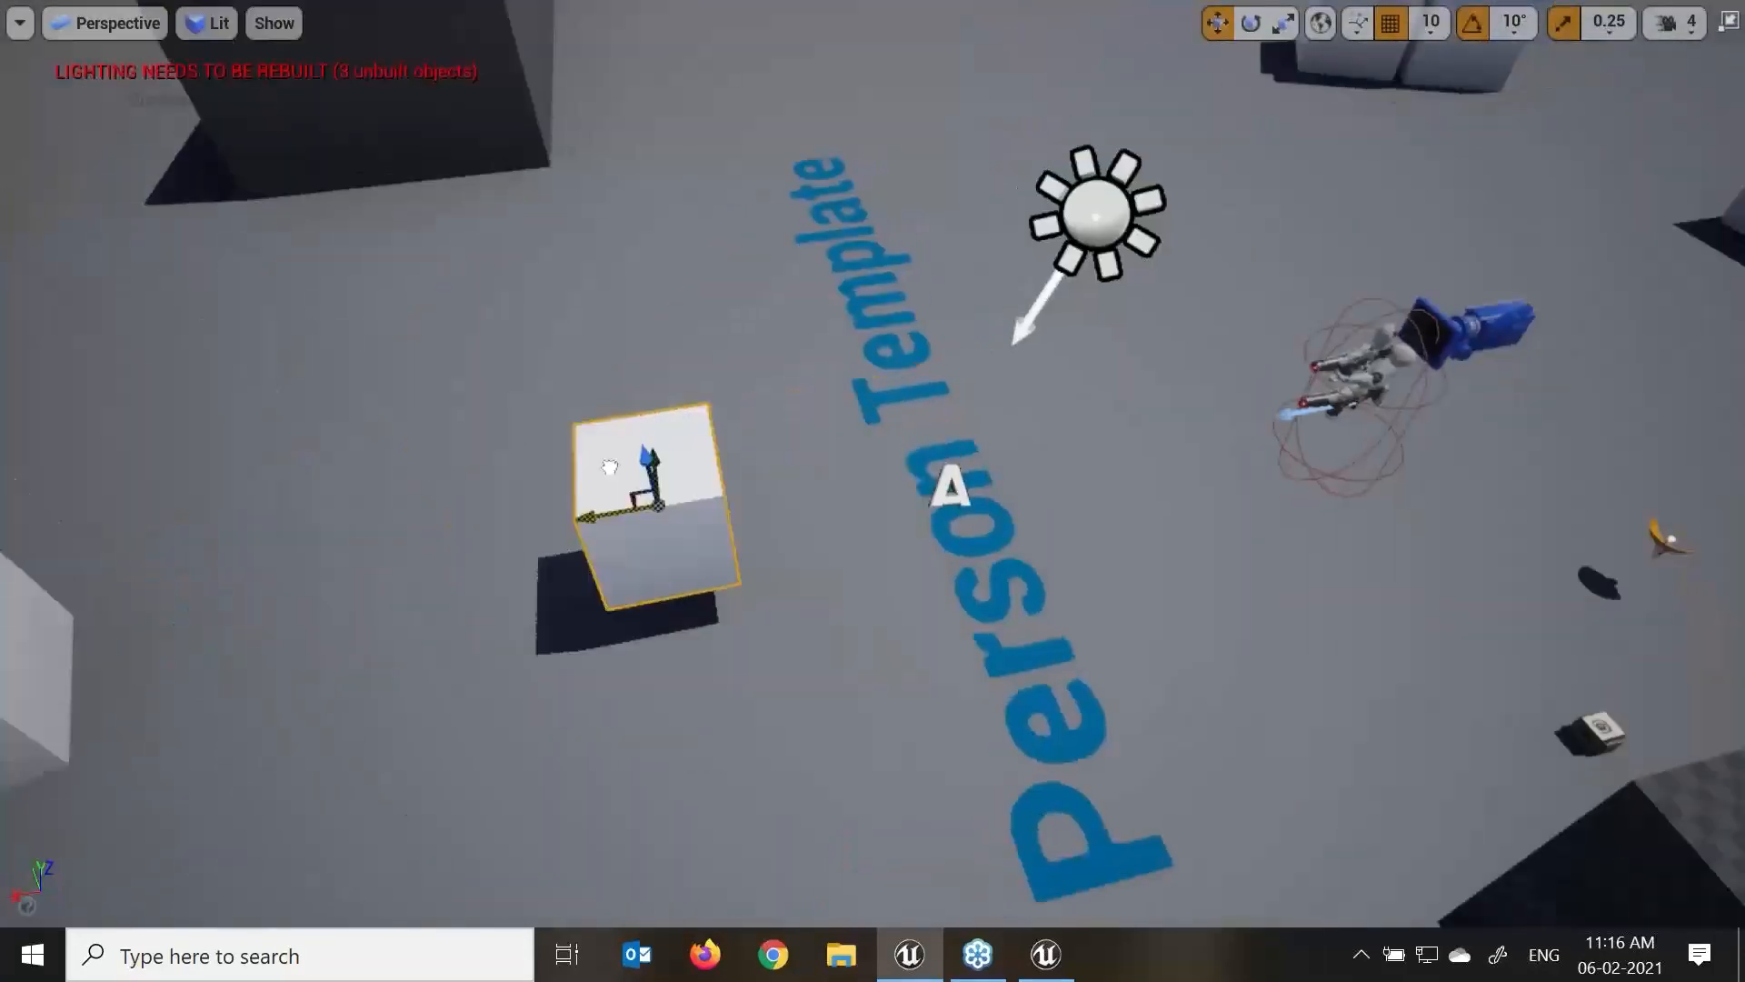
pyautogui.keyDown('alt'); pyautogui.moveTo(1136, 675); pyautogui.dragTo(809, 582); pyautogui.keyUp('alt')
pyautogui.scroll(-3, 1136, 674)
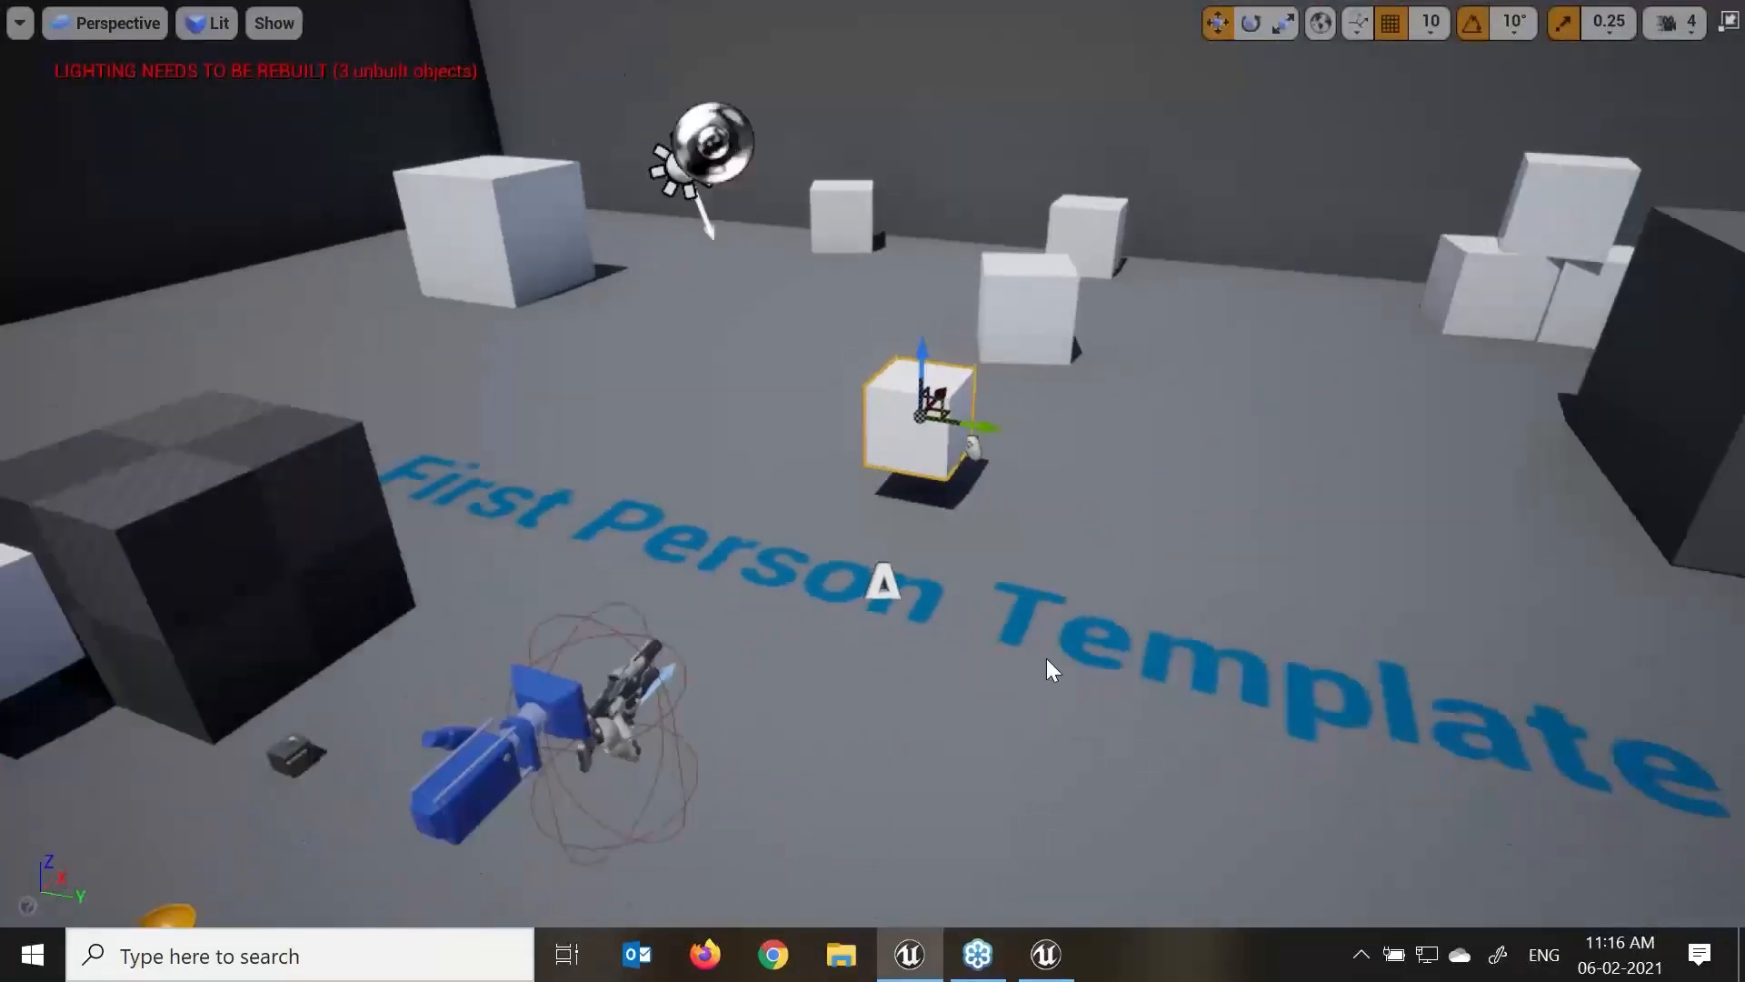
pyautogui.keyDown('alt'); pyautogui.moveTo(1048, 668); pyautogui.dragTo(1066, 625); pyautogui.keyUp('alt')
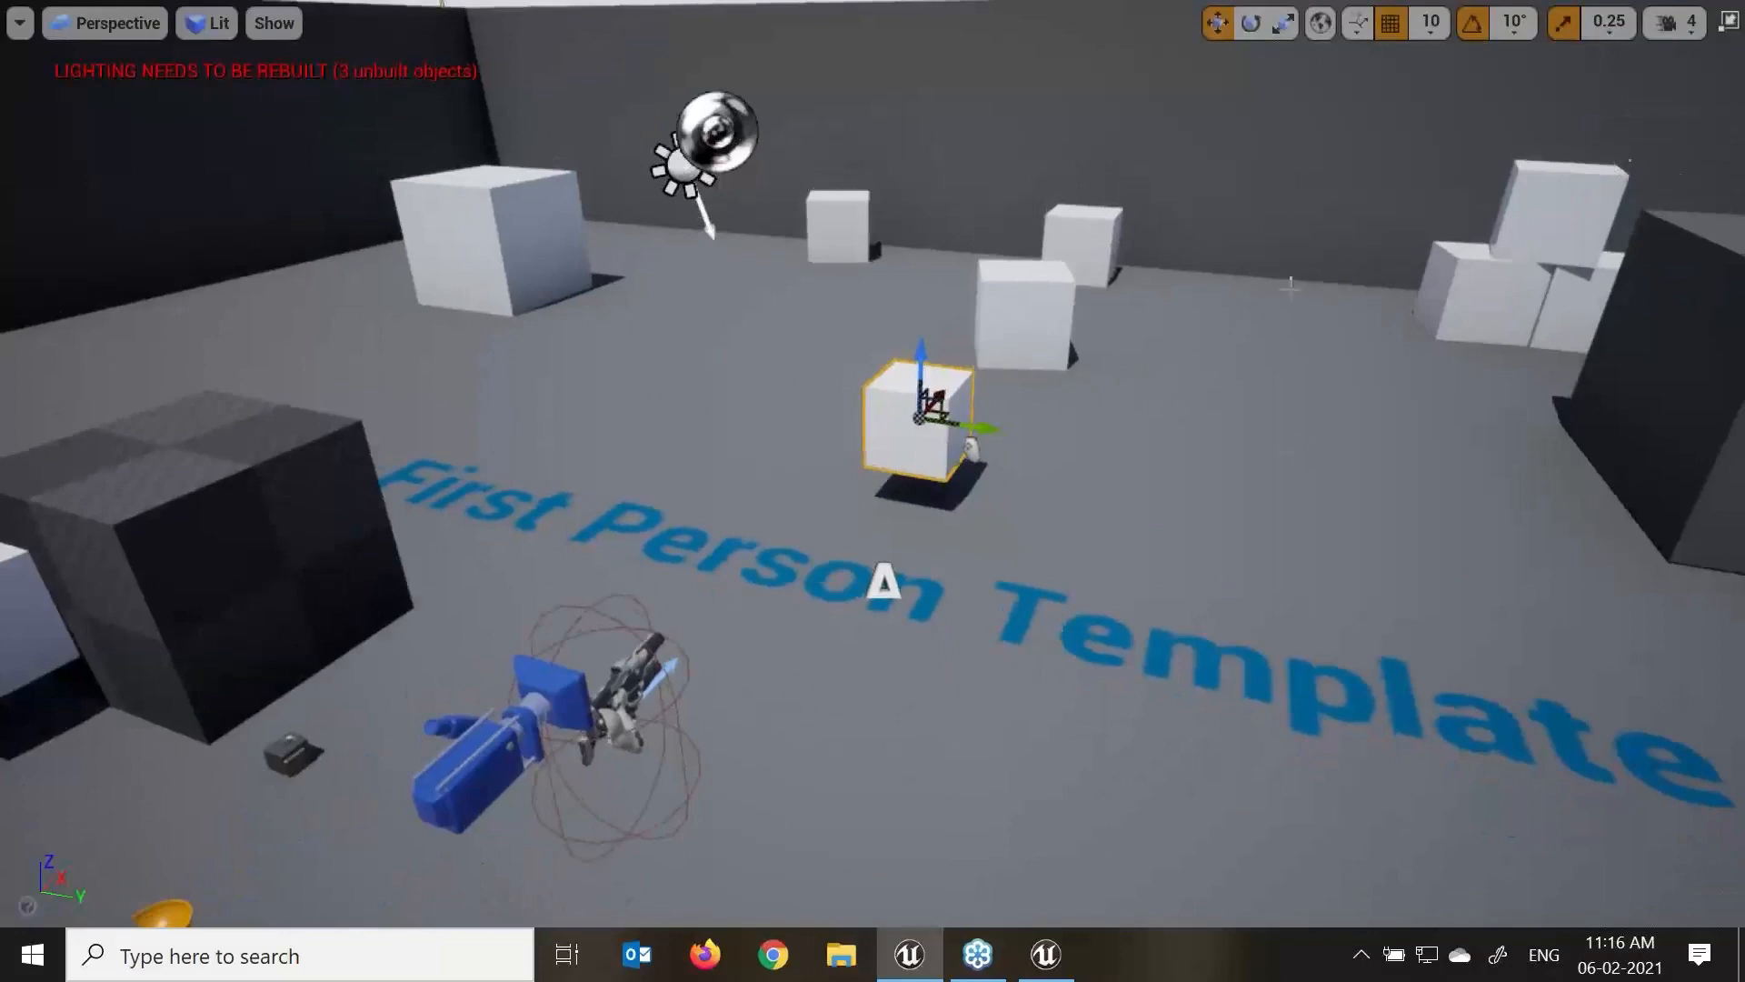
pyautogui.press('F11')
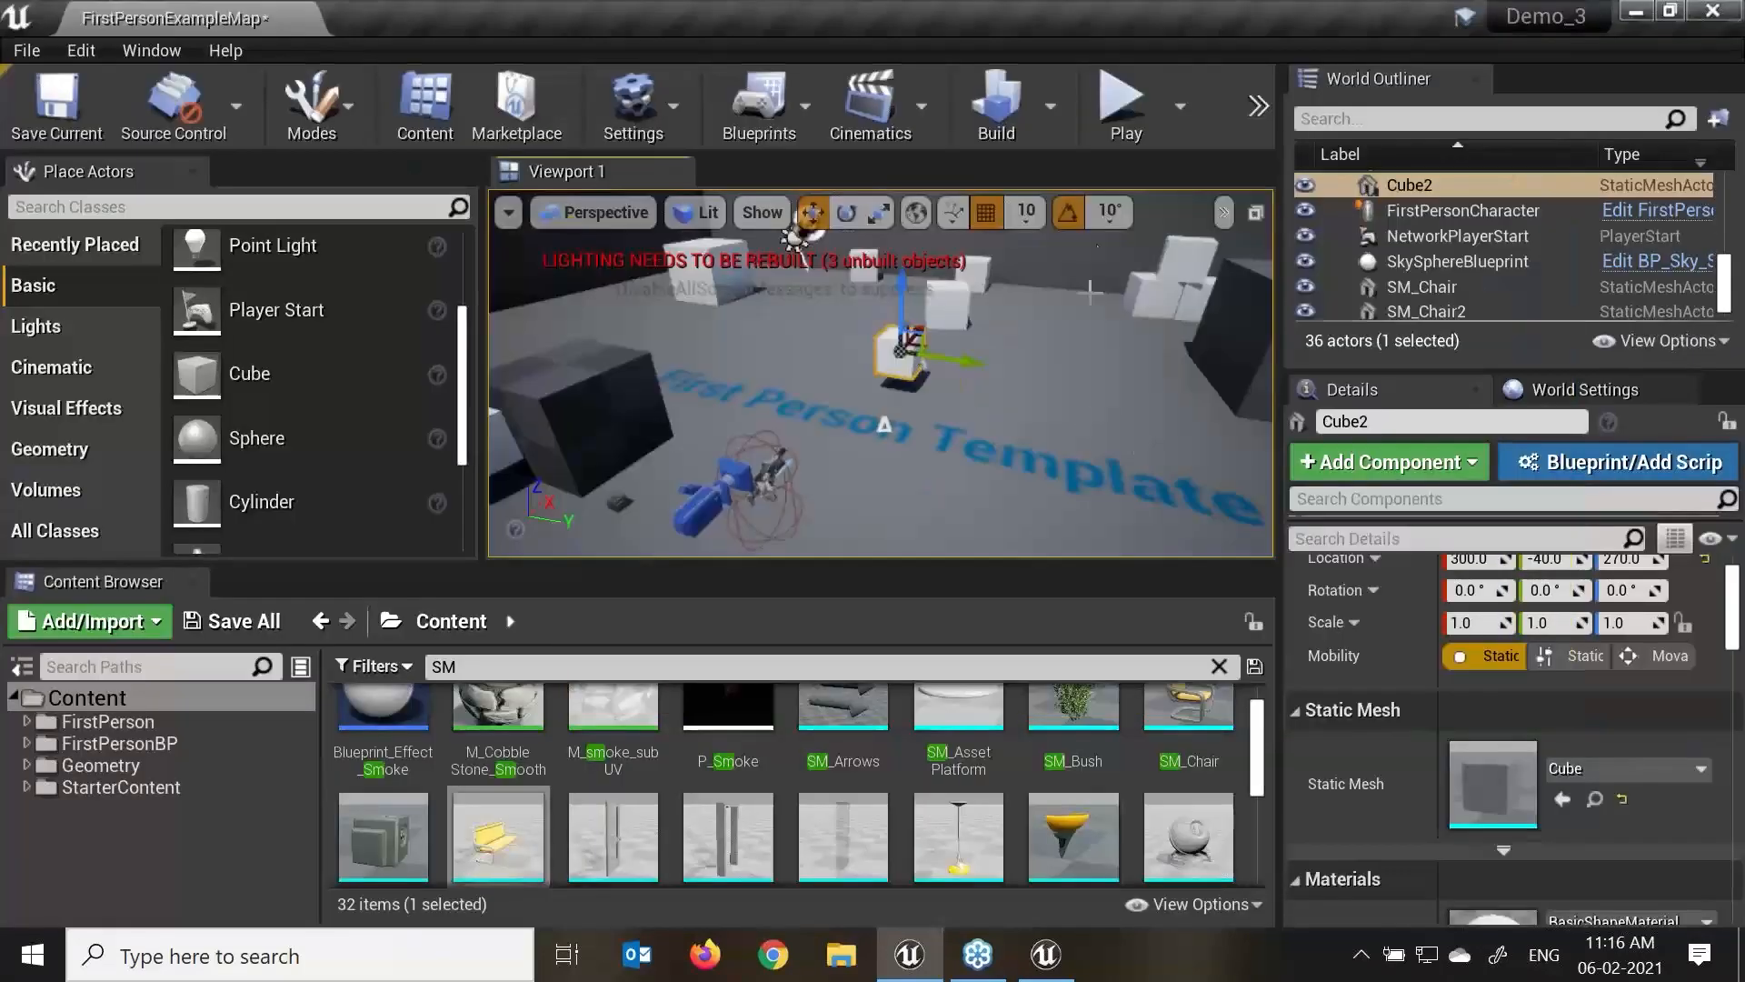
# Play the level in the viewport, fire several shots at the newly placed cube, and end the play session.
pyautogui.click(1132, 107)
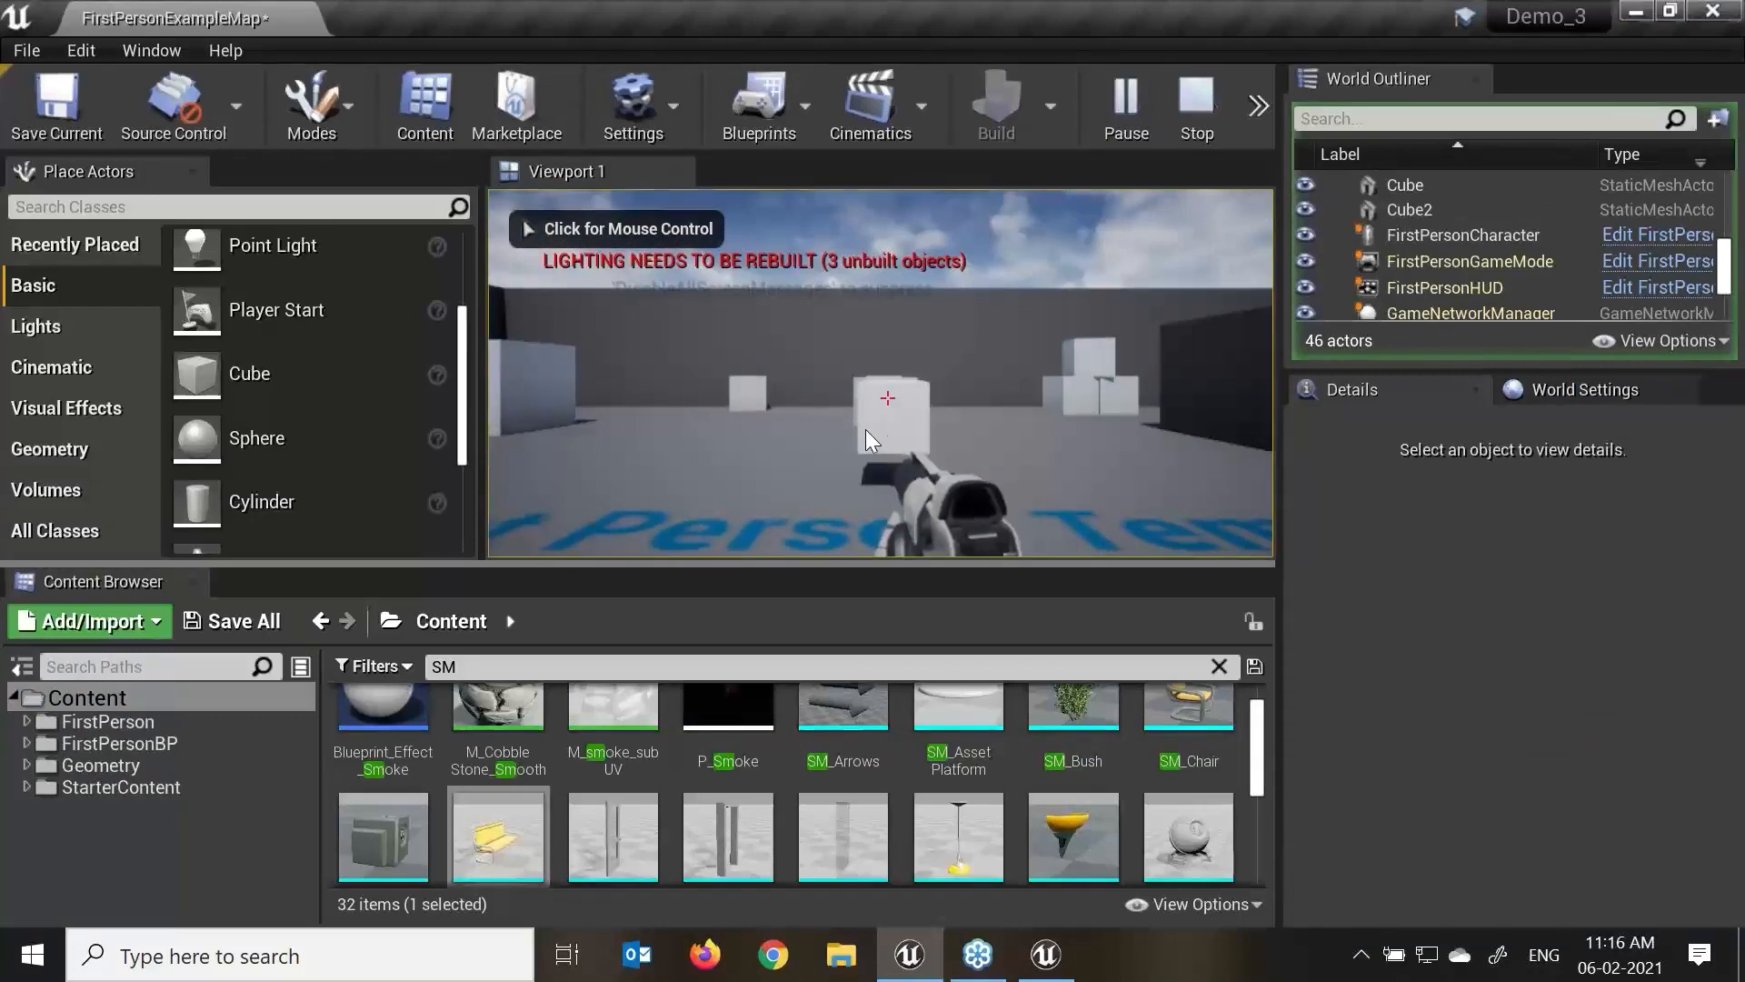
pyautogui.click(908, 429)
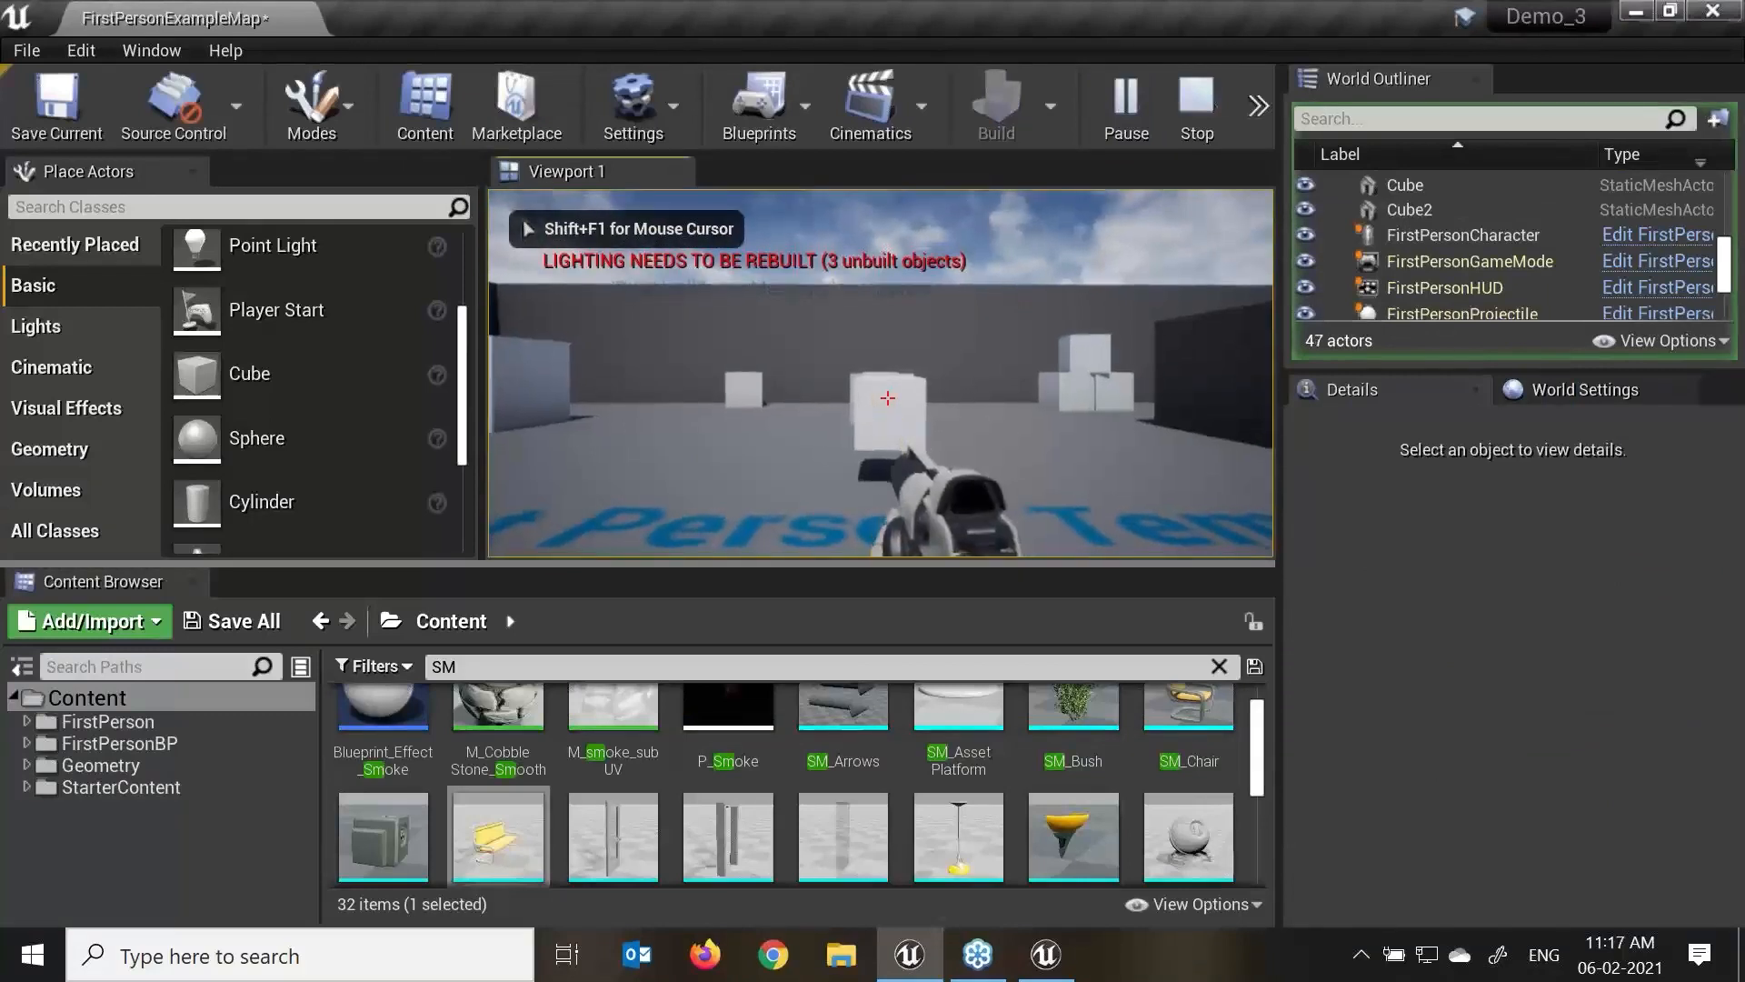
pyautogui.click(888, 398)
pyautogui.click(888, 398)
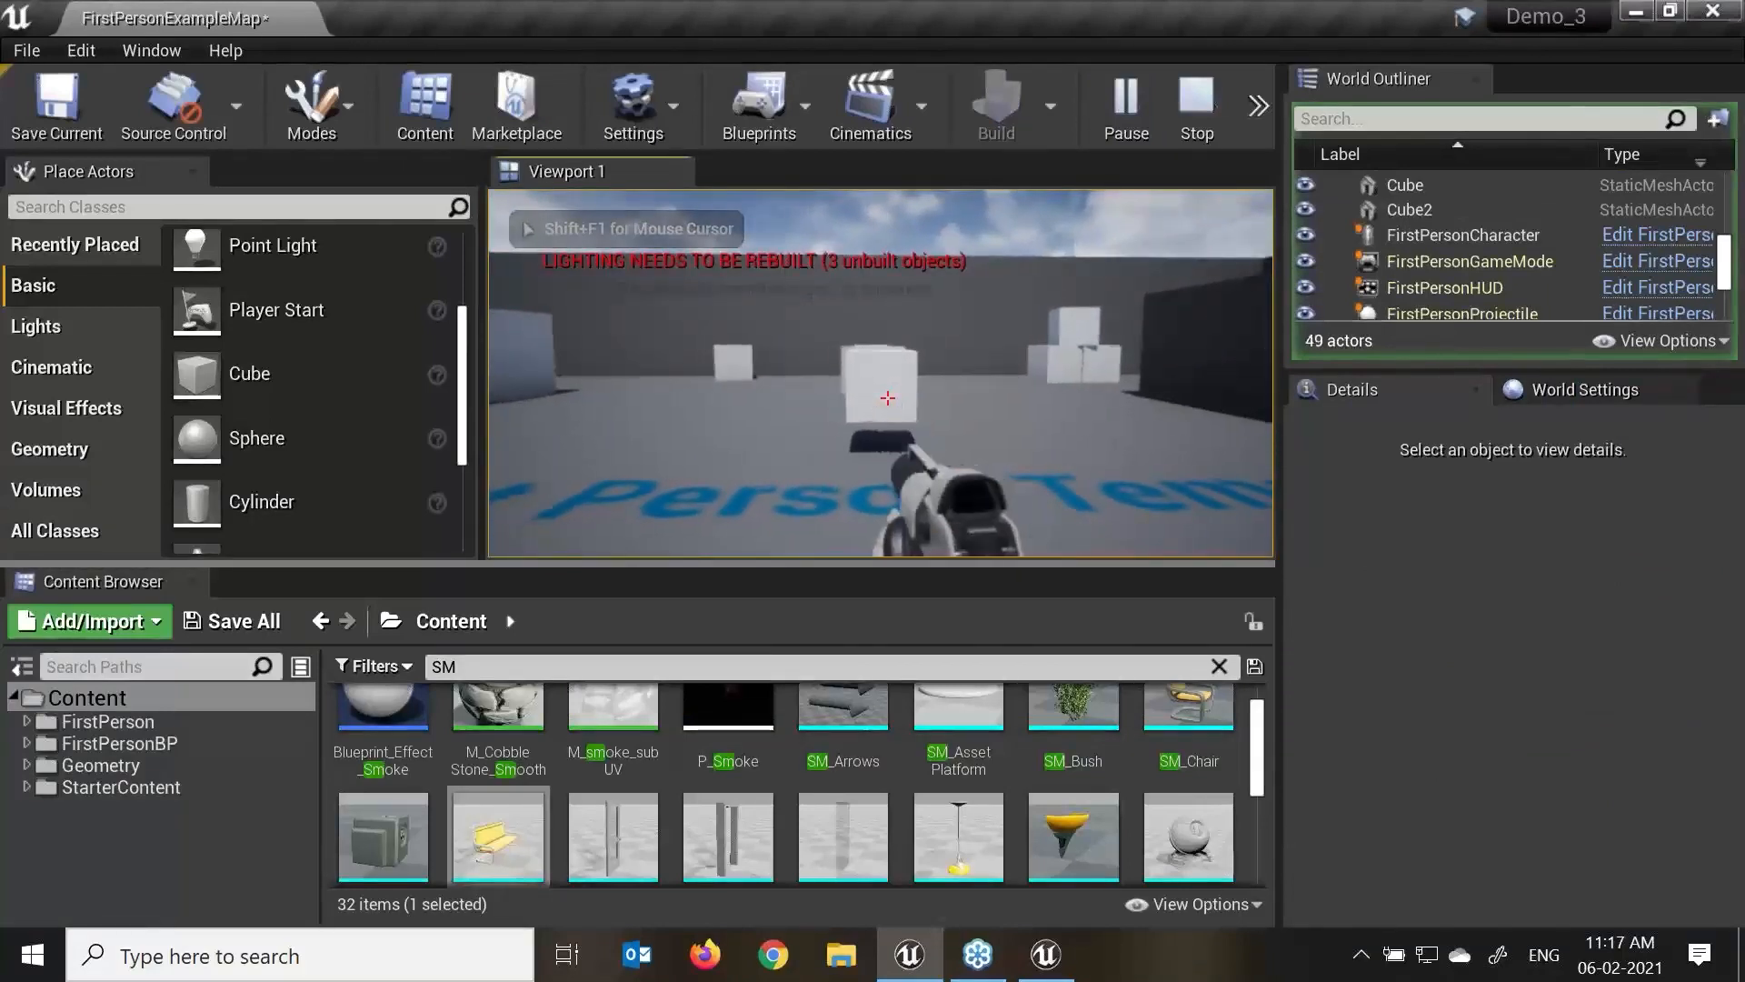
pyautogui.press('Escape')
# Widen the actor details area and set the Cube2 actor's mobility to Movable.
pyautogui.press('f')
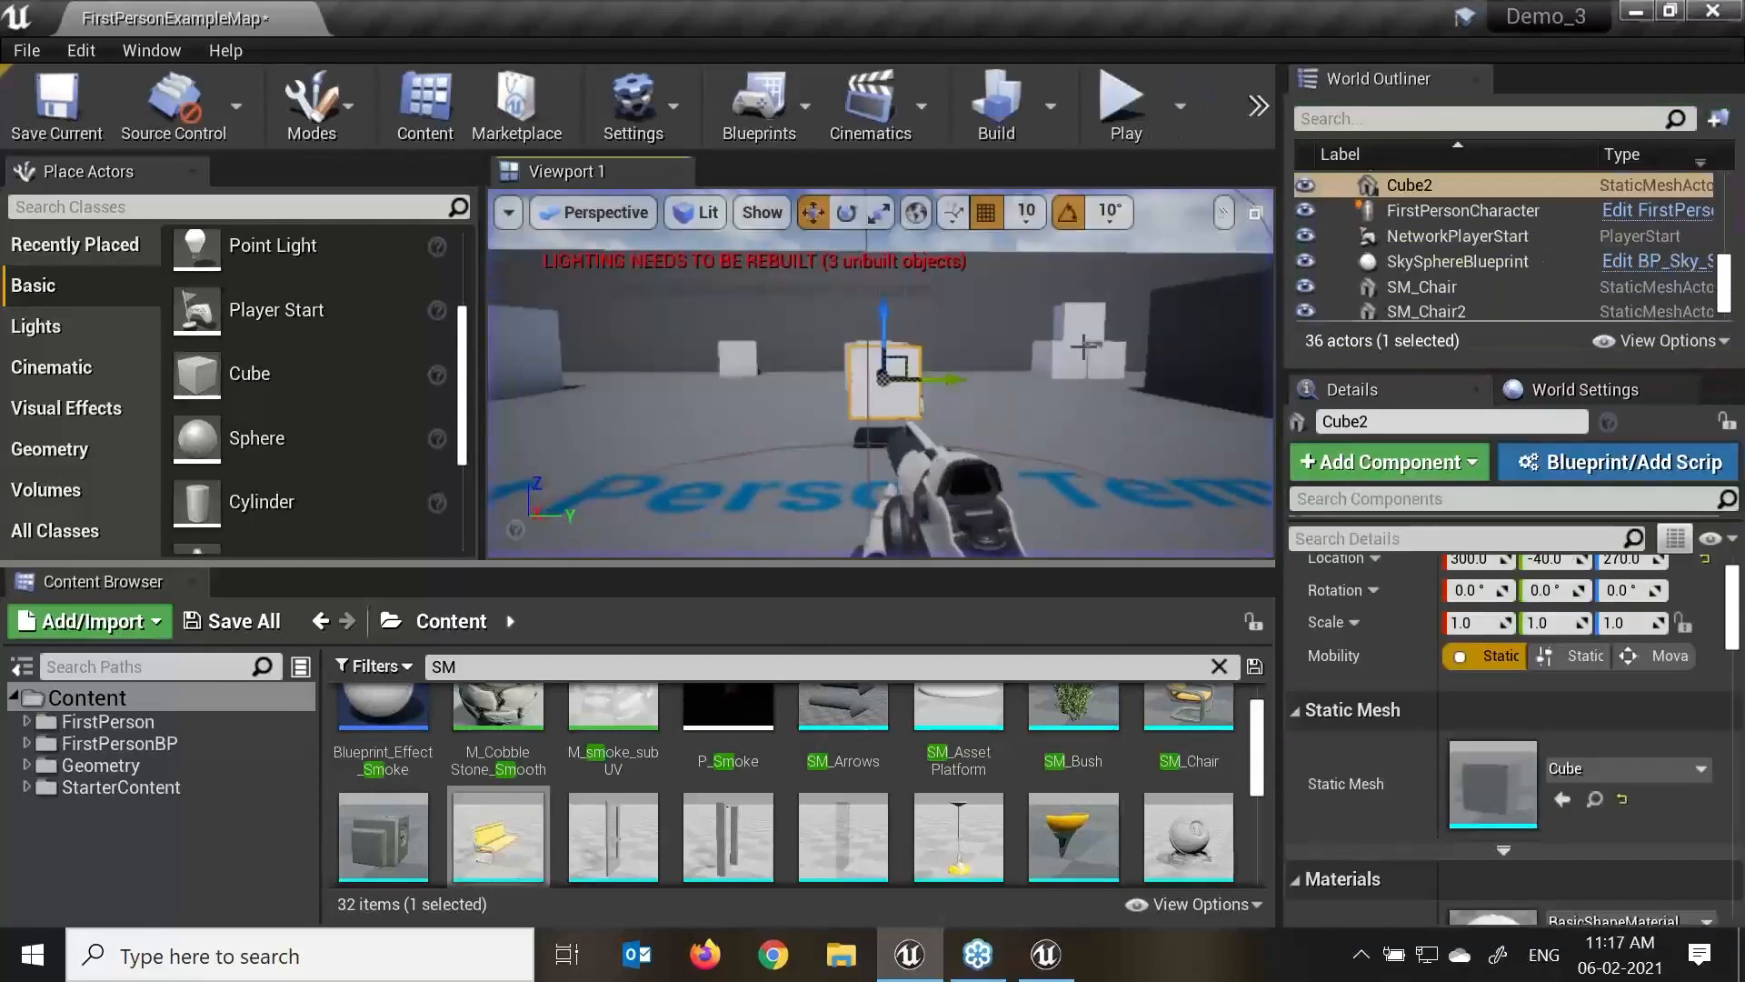
pyautogui.keyDown('alt'); pyautogui.moveTo(1095, 407); pyautogui.dragTo(991, 468); pyautogui.keyUp('alt')
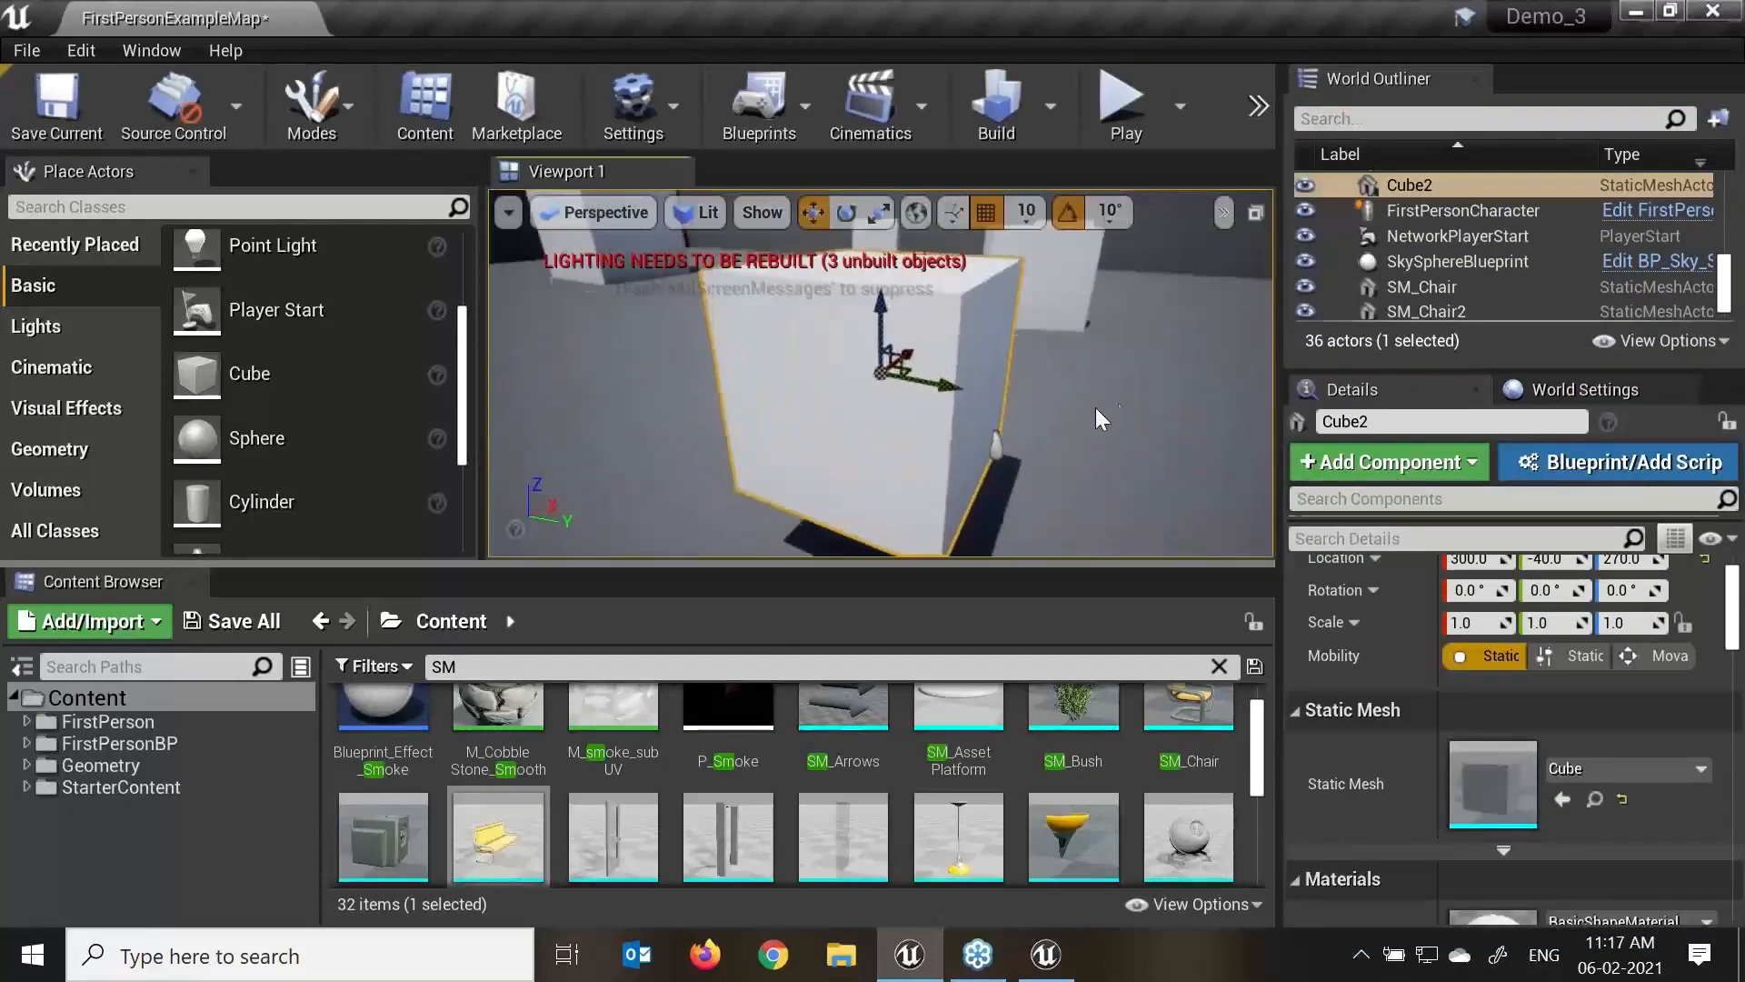
pyautogui.scroll(-4, 1017, 406)
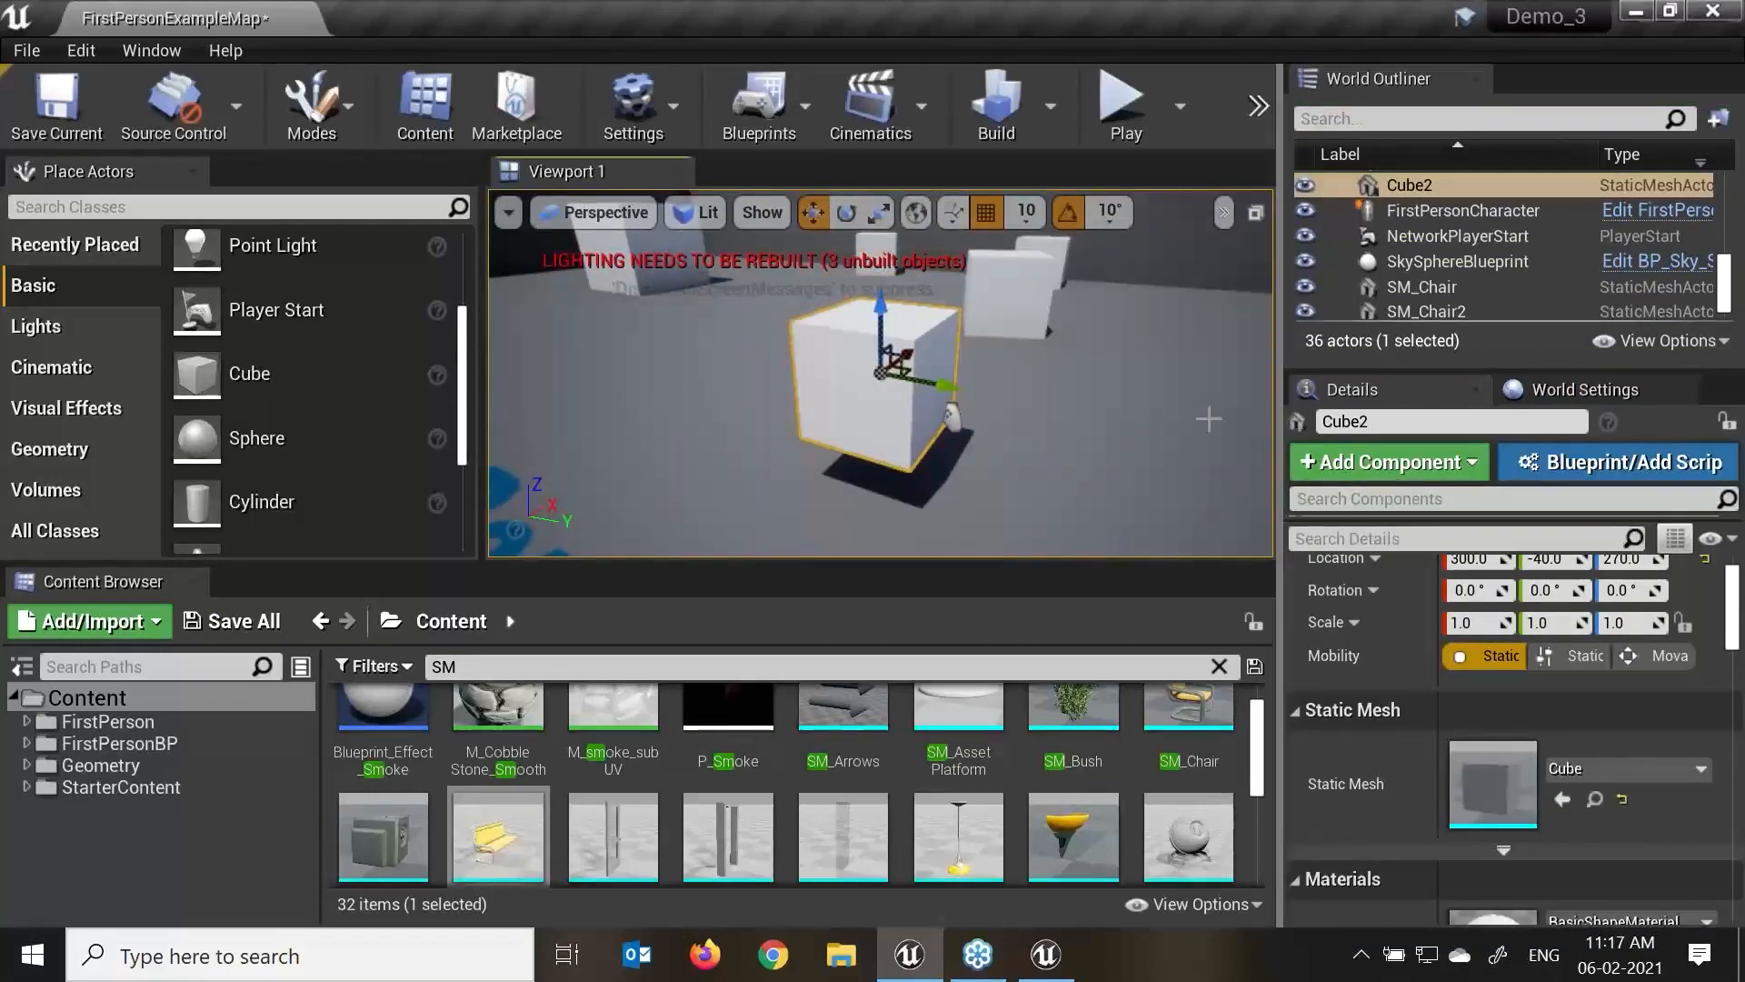
pyautogui.moveTo(1280, 392); pyautogui.dragTo(1118, 409)
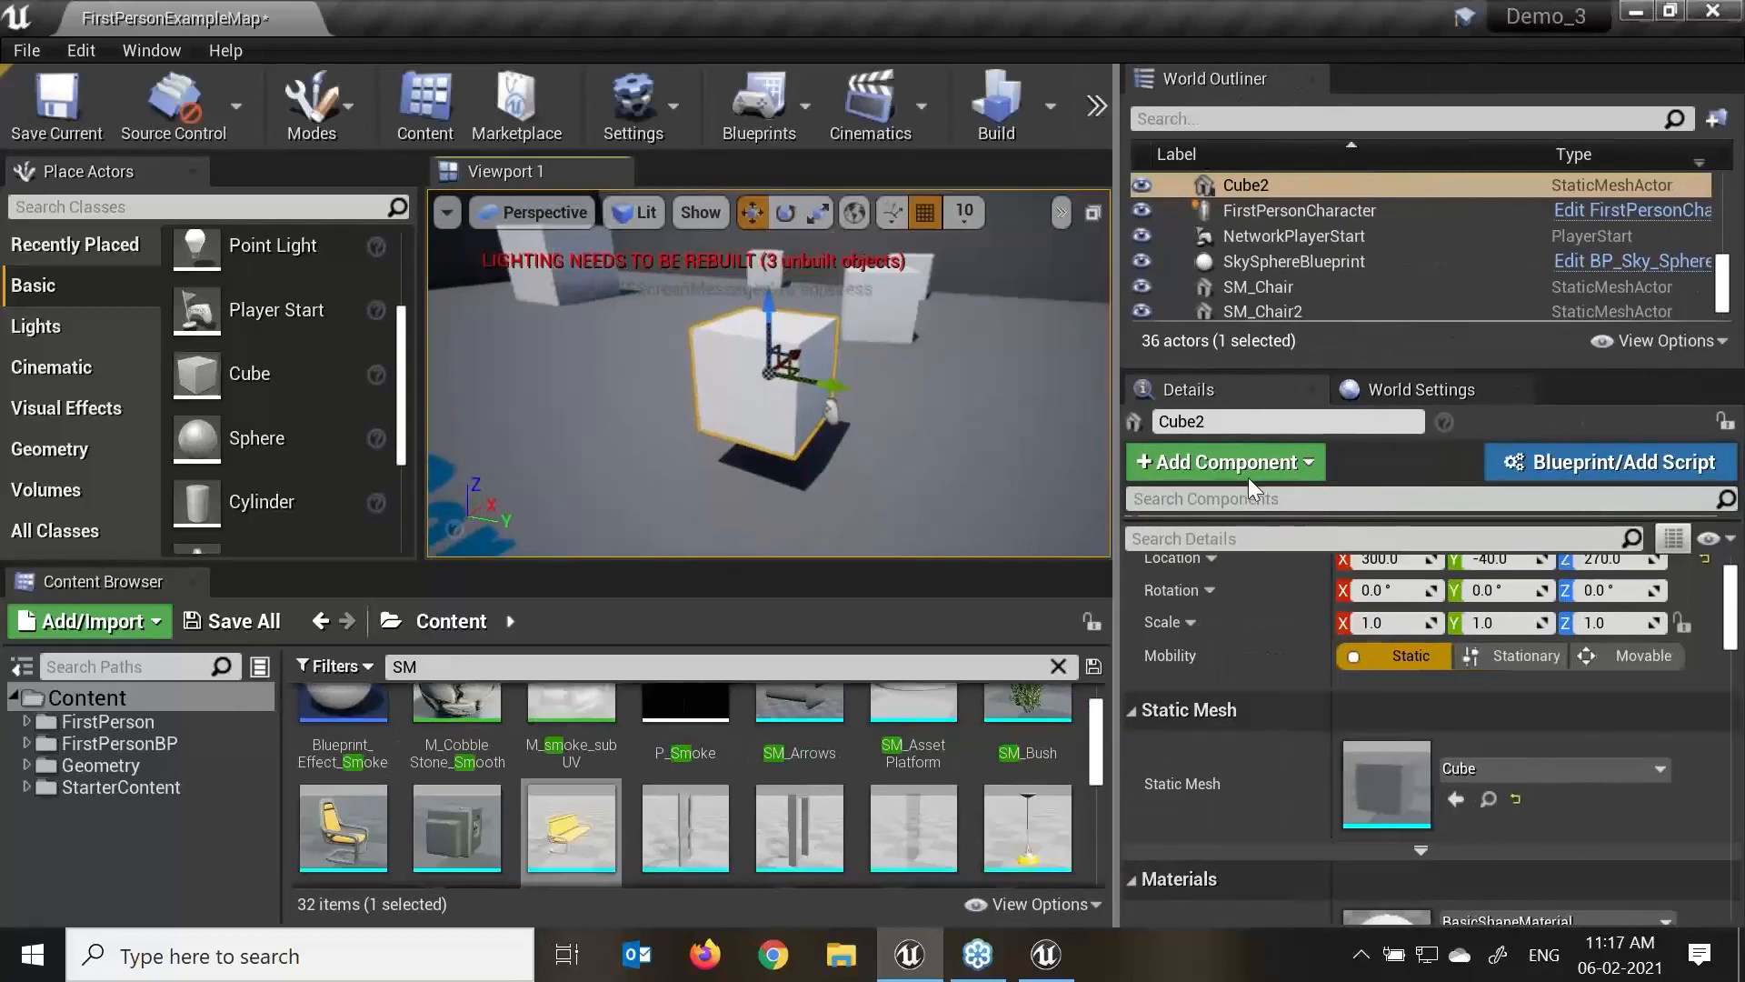
pyautogui.scroll(1, 1280, 580)
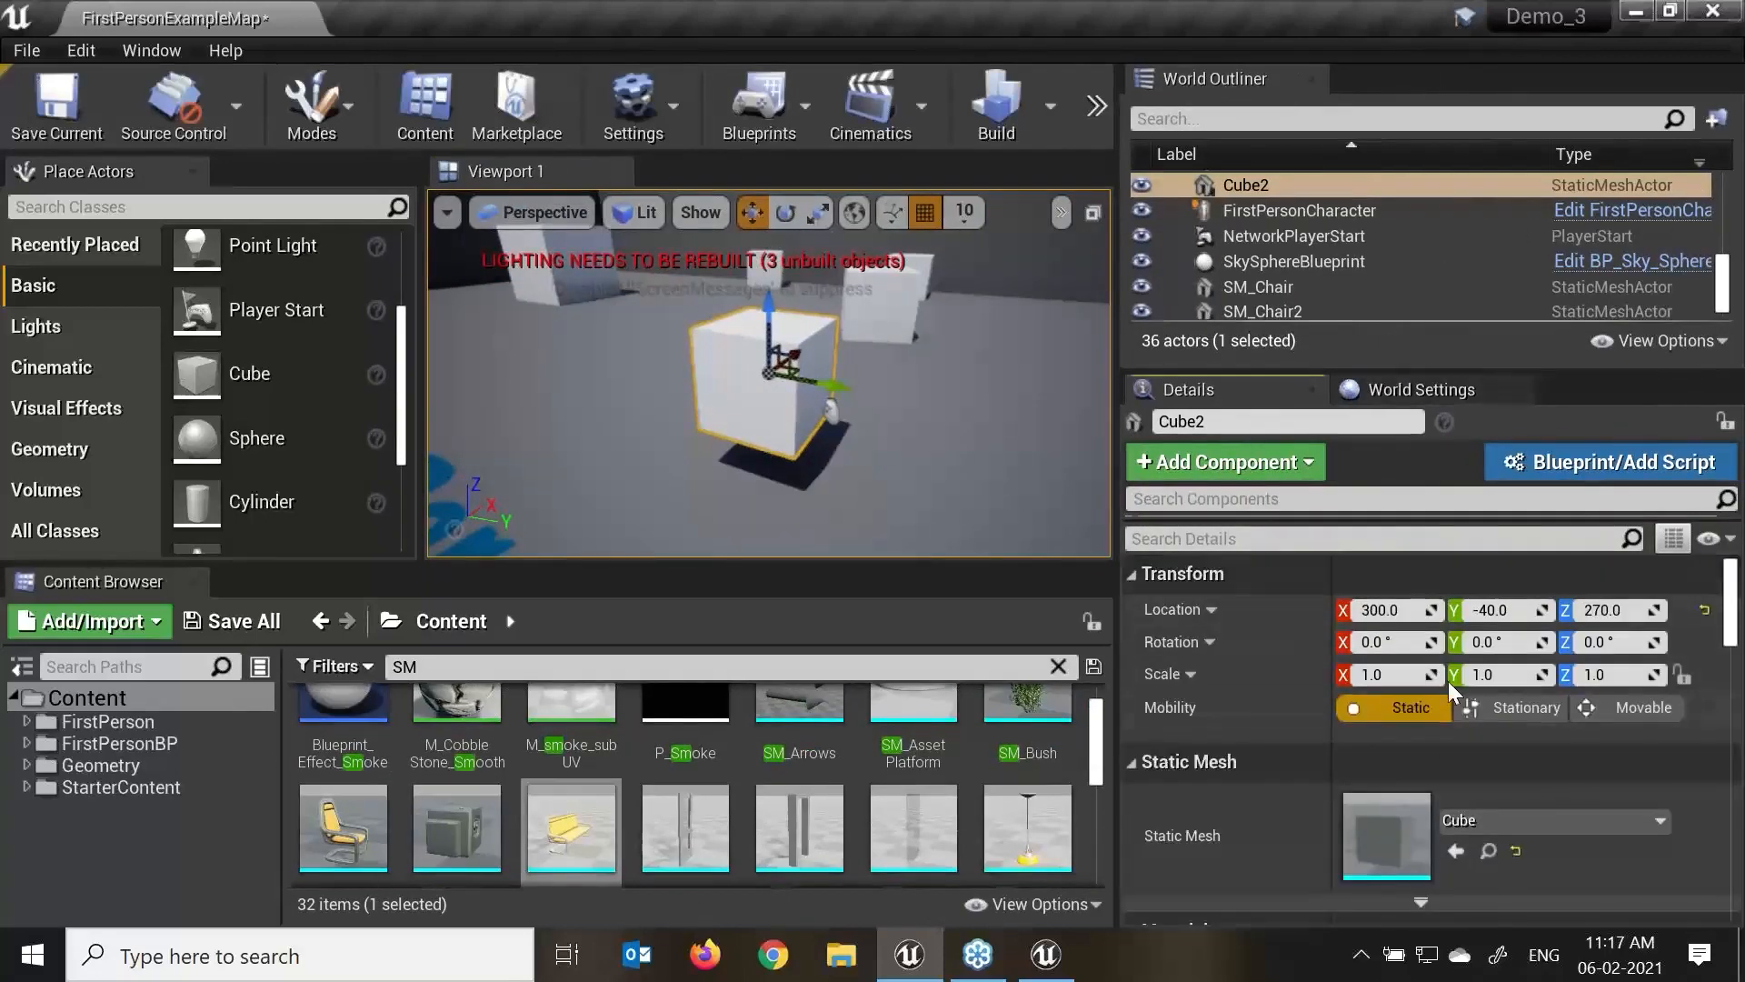
pyautogui.click(1654, 712)
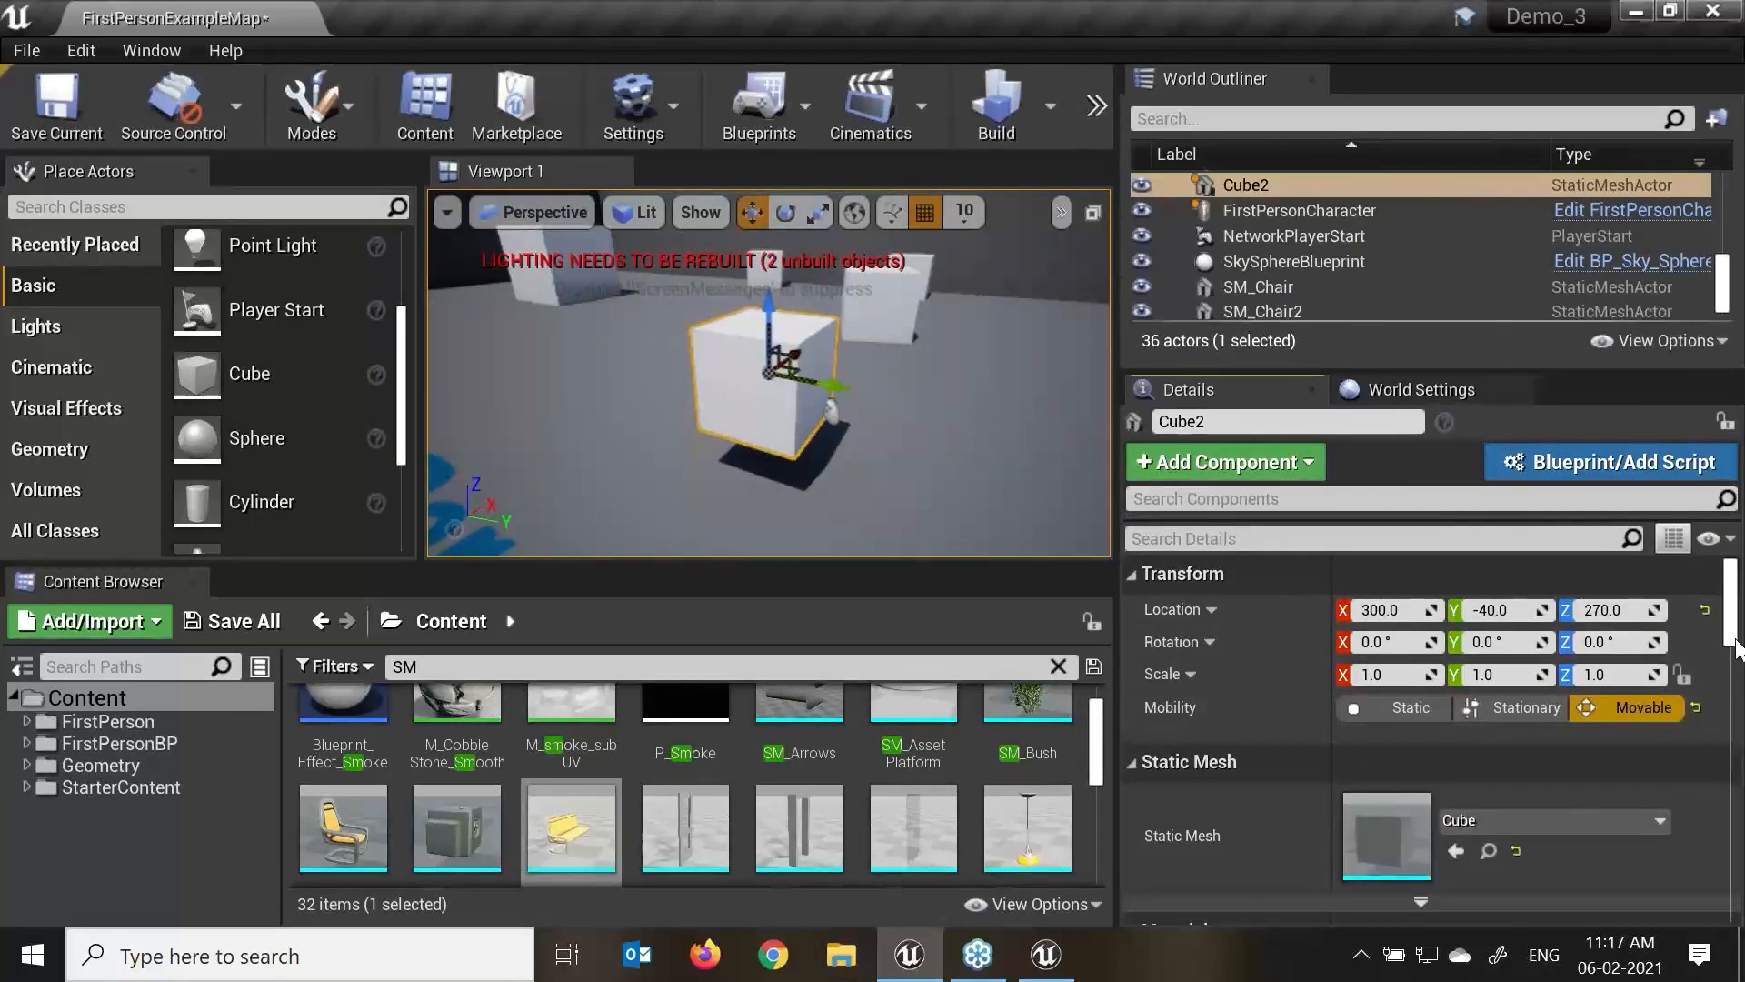
# Enable Simulate Physics in the Cube2 actor's physics settings.
pyautogui.scroll(-5, 1736, 654)
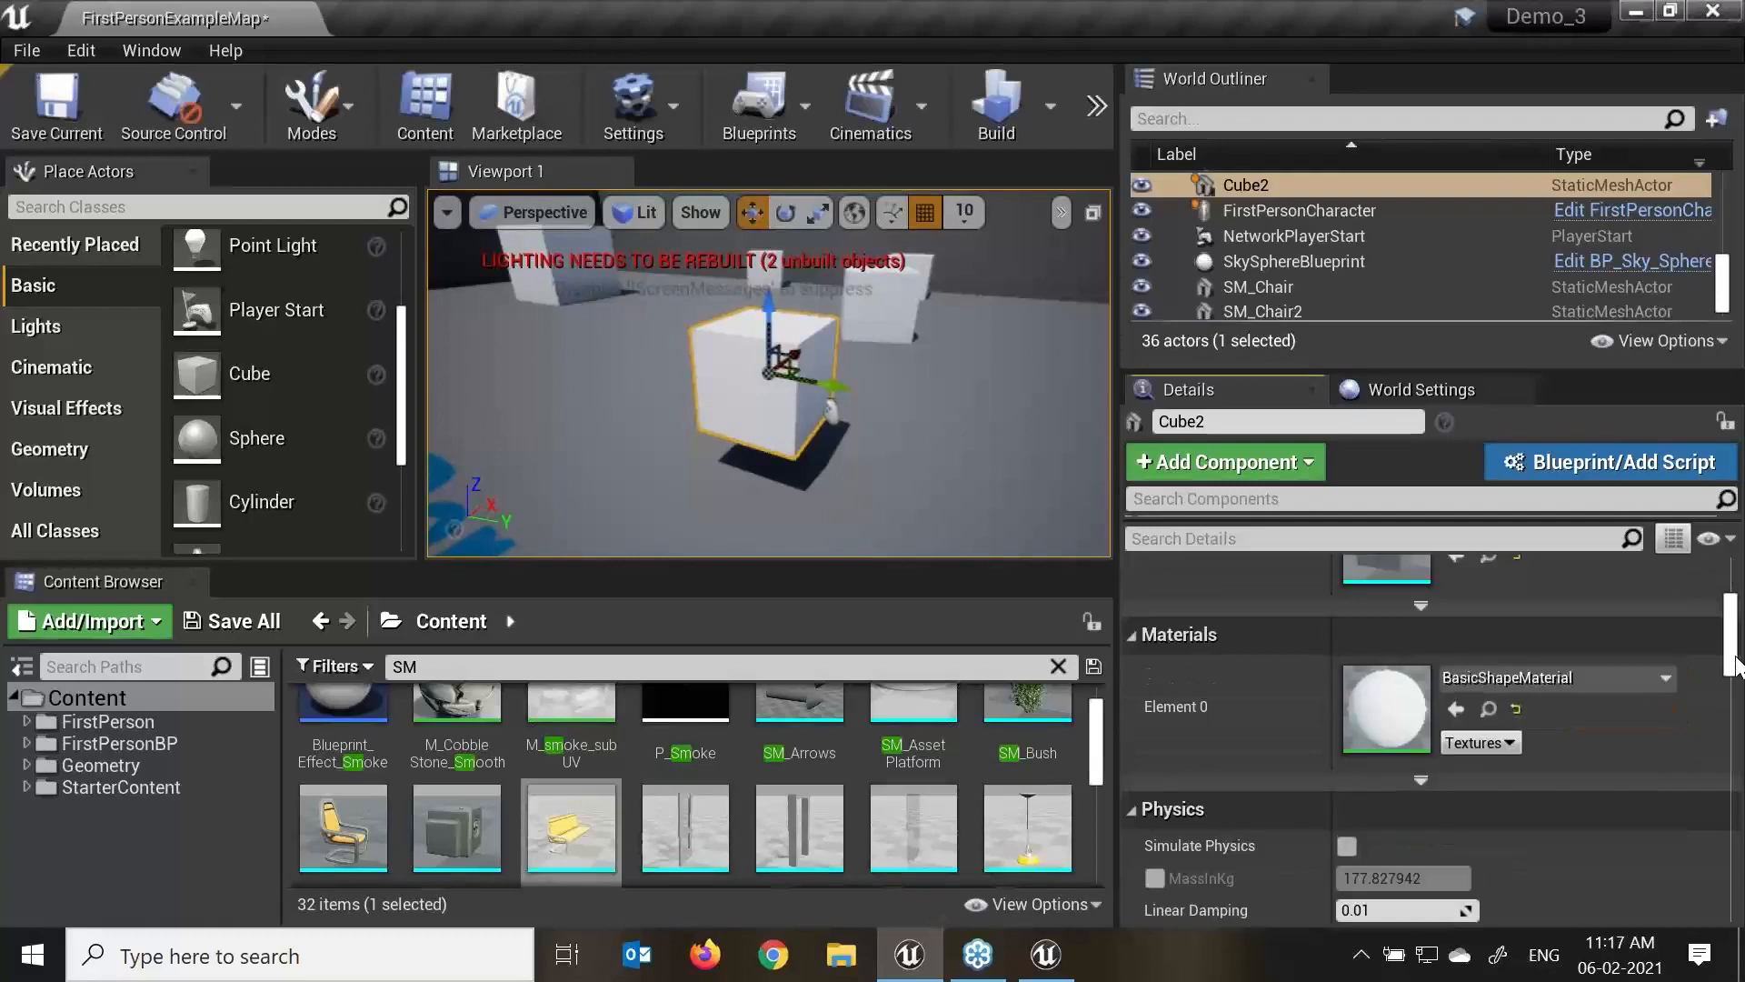
pyautogui.scroll(-3, 1736, 668)
pyautogui.scroll(5, 1738, 659)
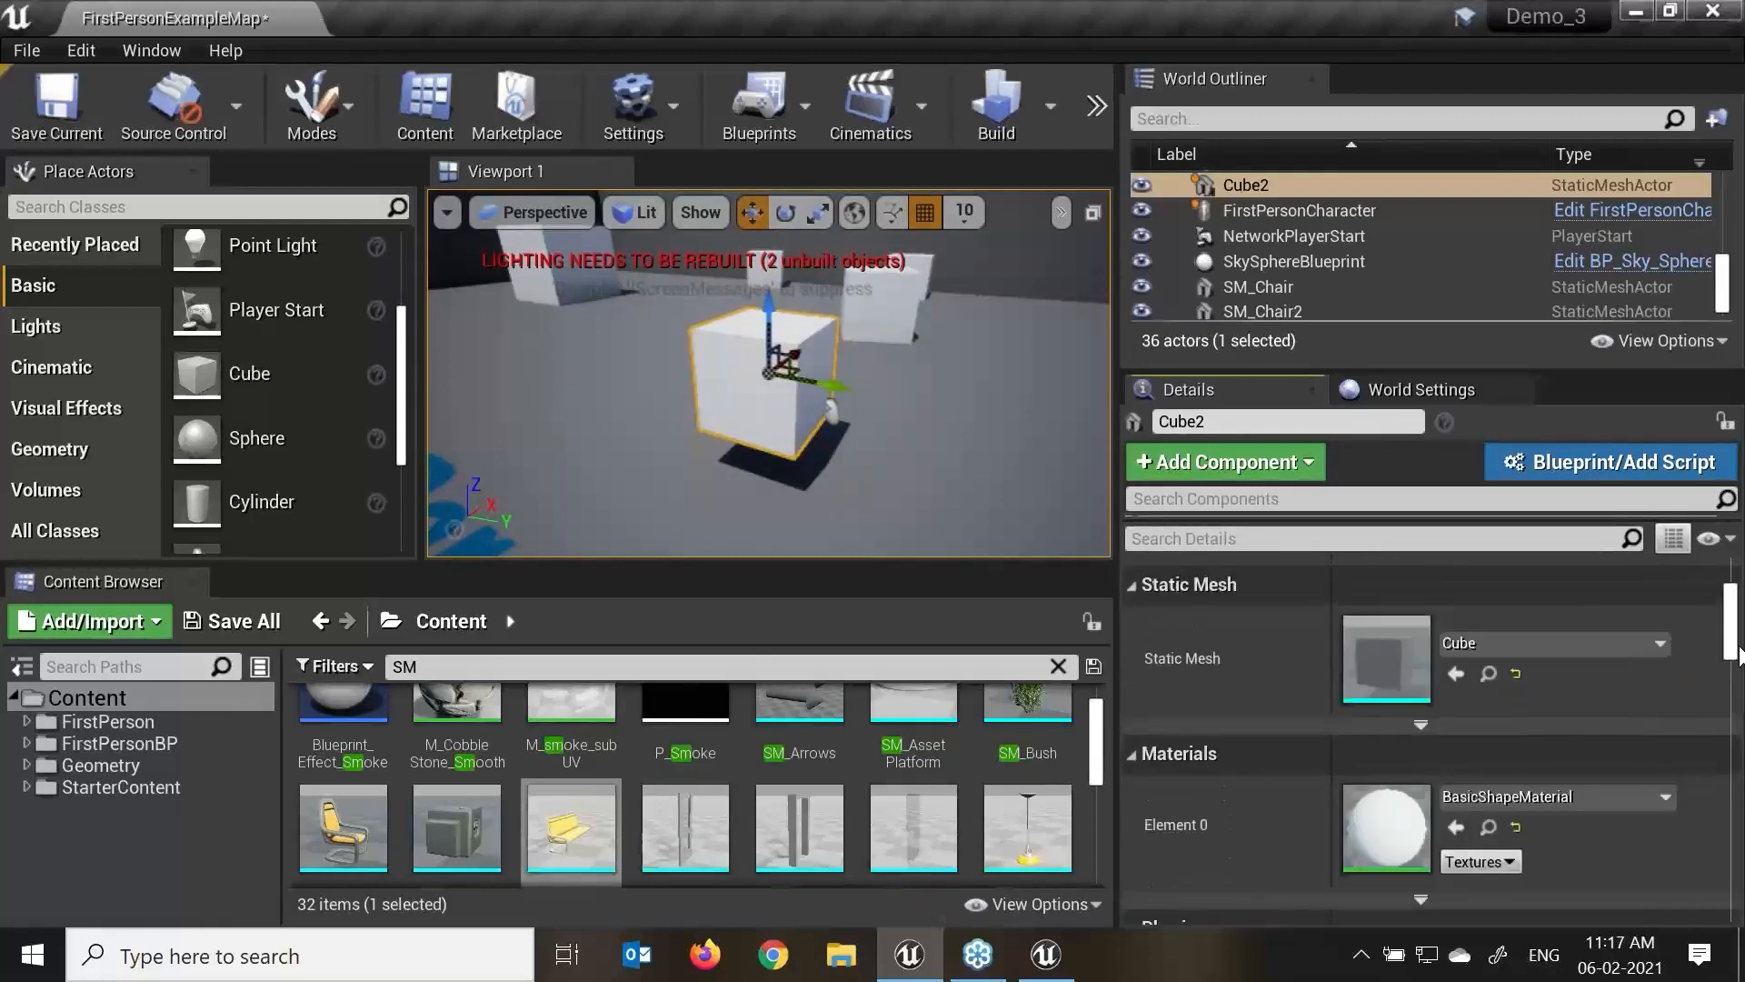
pyautogui.moveTo(1739, 647); pyautogui.dragTo(1737, 641)
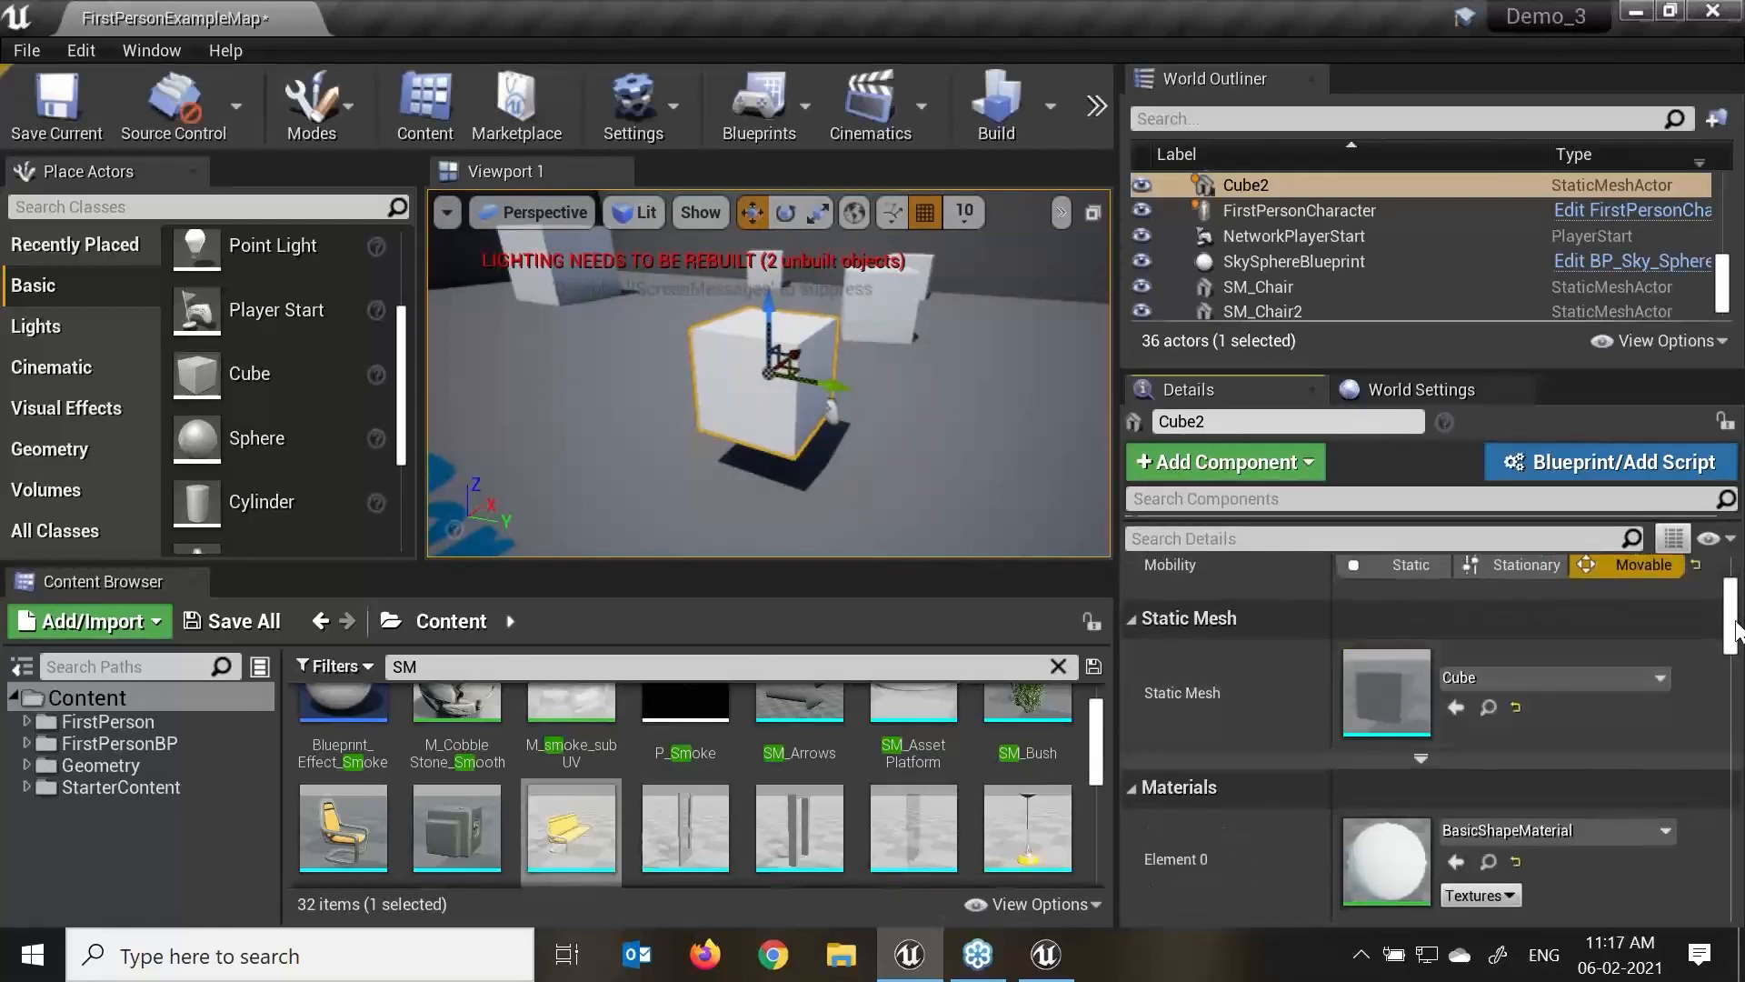
pyautogui.scroll(-3, 1736, 627)
pyautogui.scroll(2, 1455, 655)
pyautogui.scroll(-2, 1223, 668)
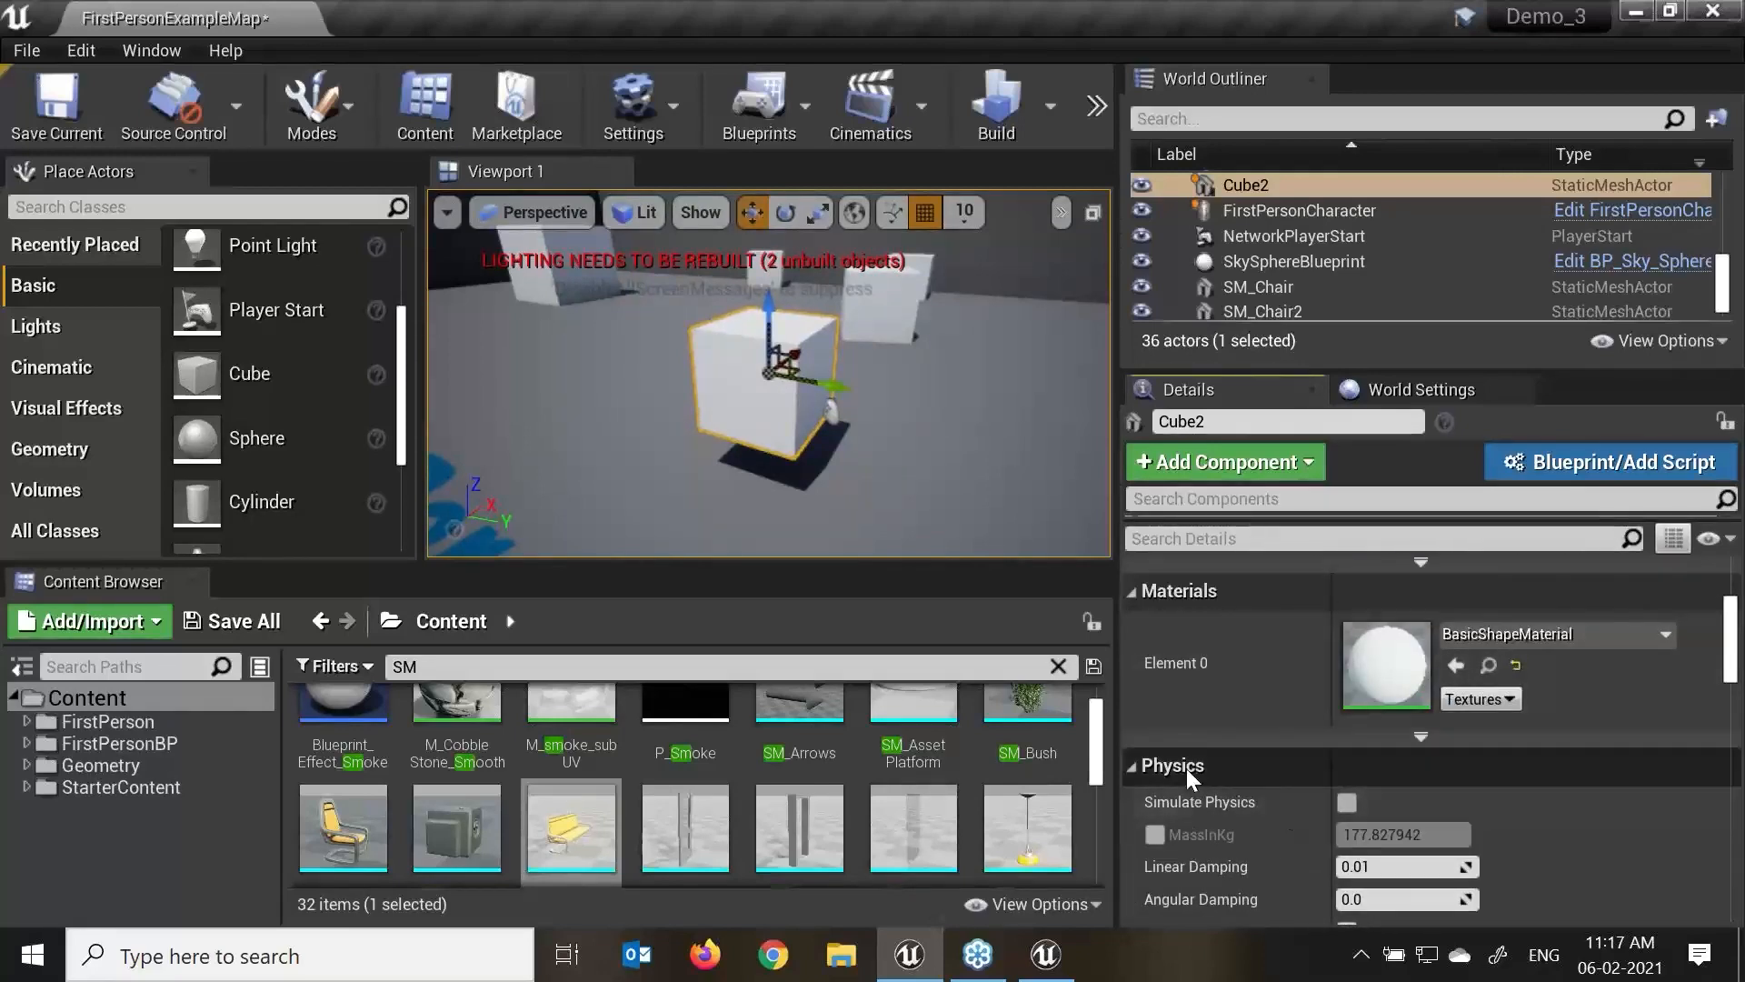
pyautogui.scroll(-2, 1274, 781)
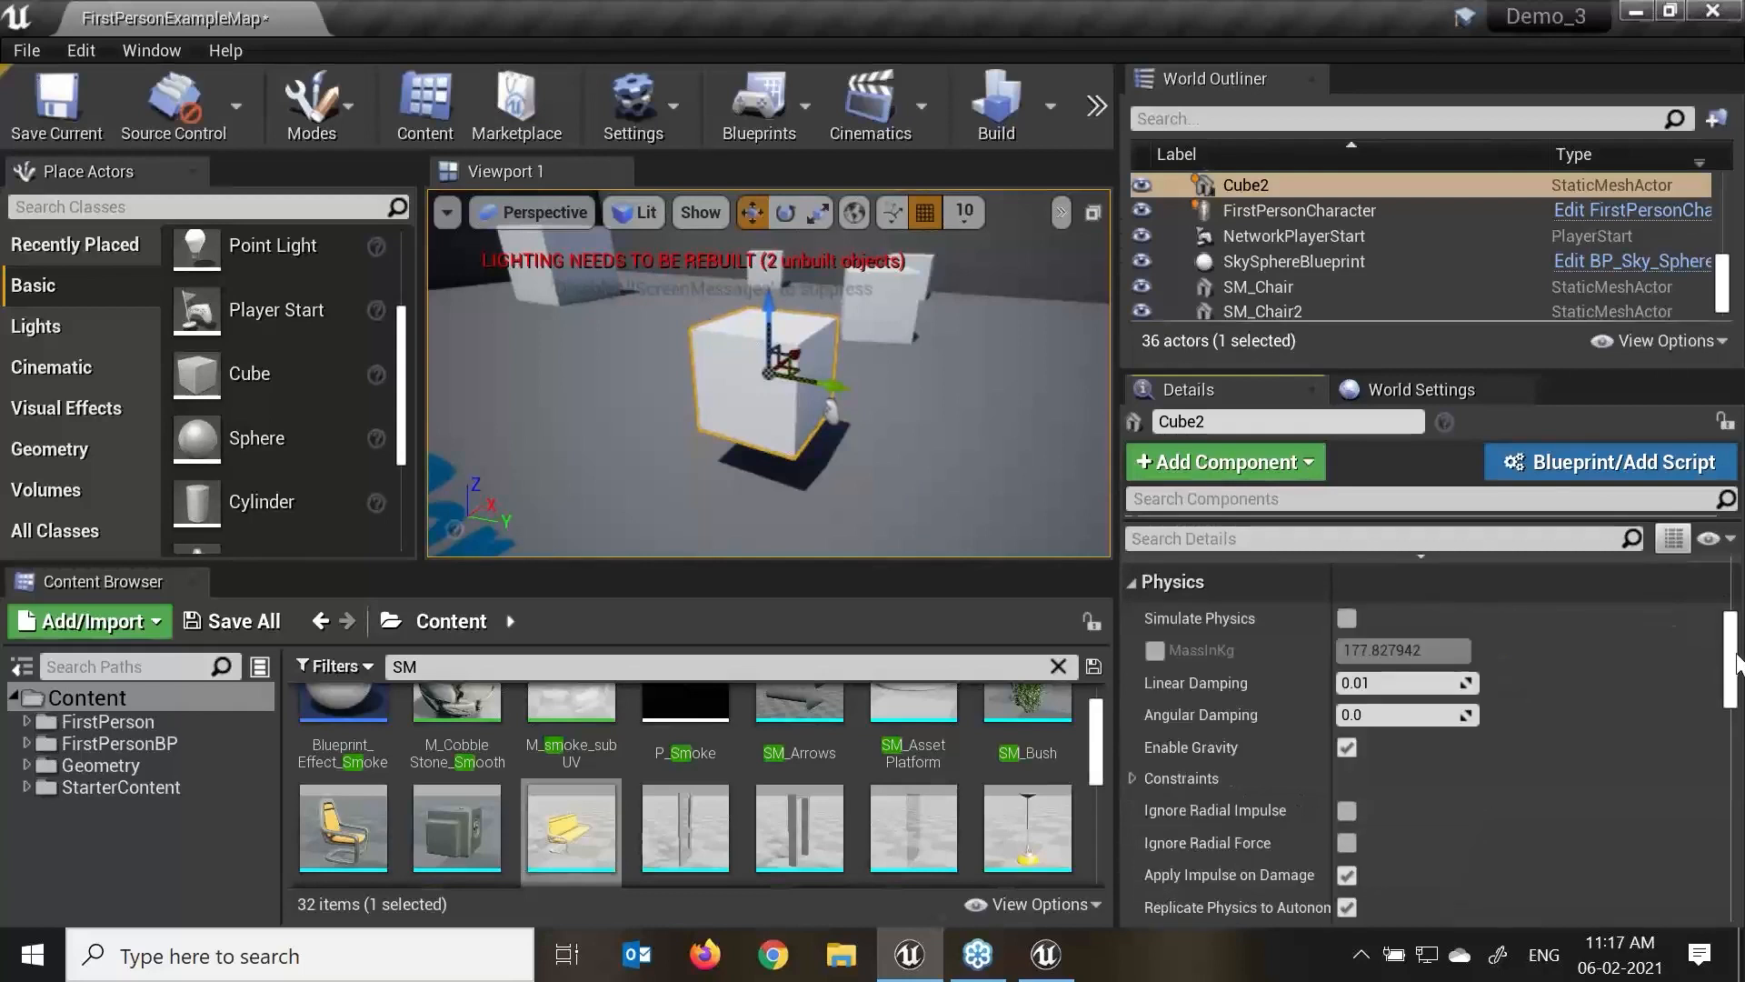
pyautogui.click(1349, 612)
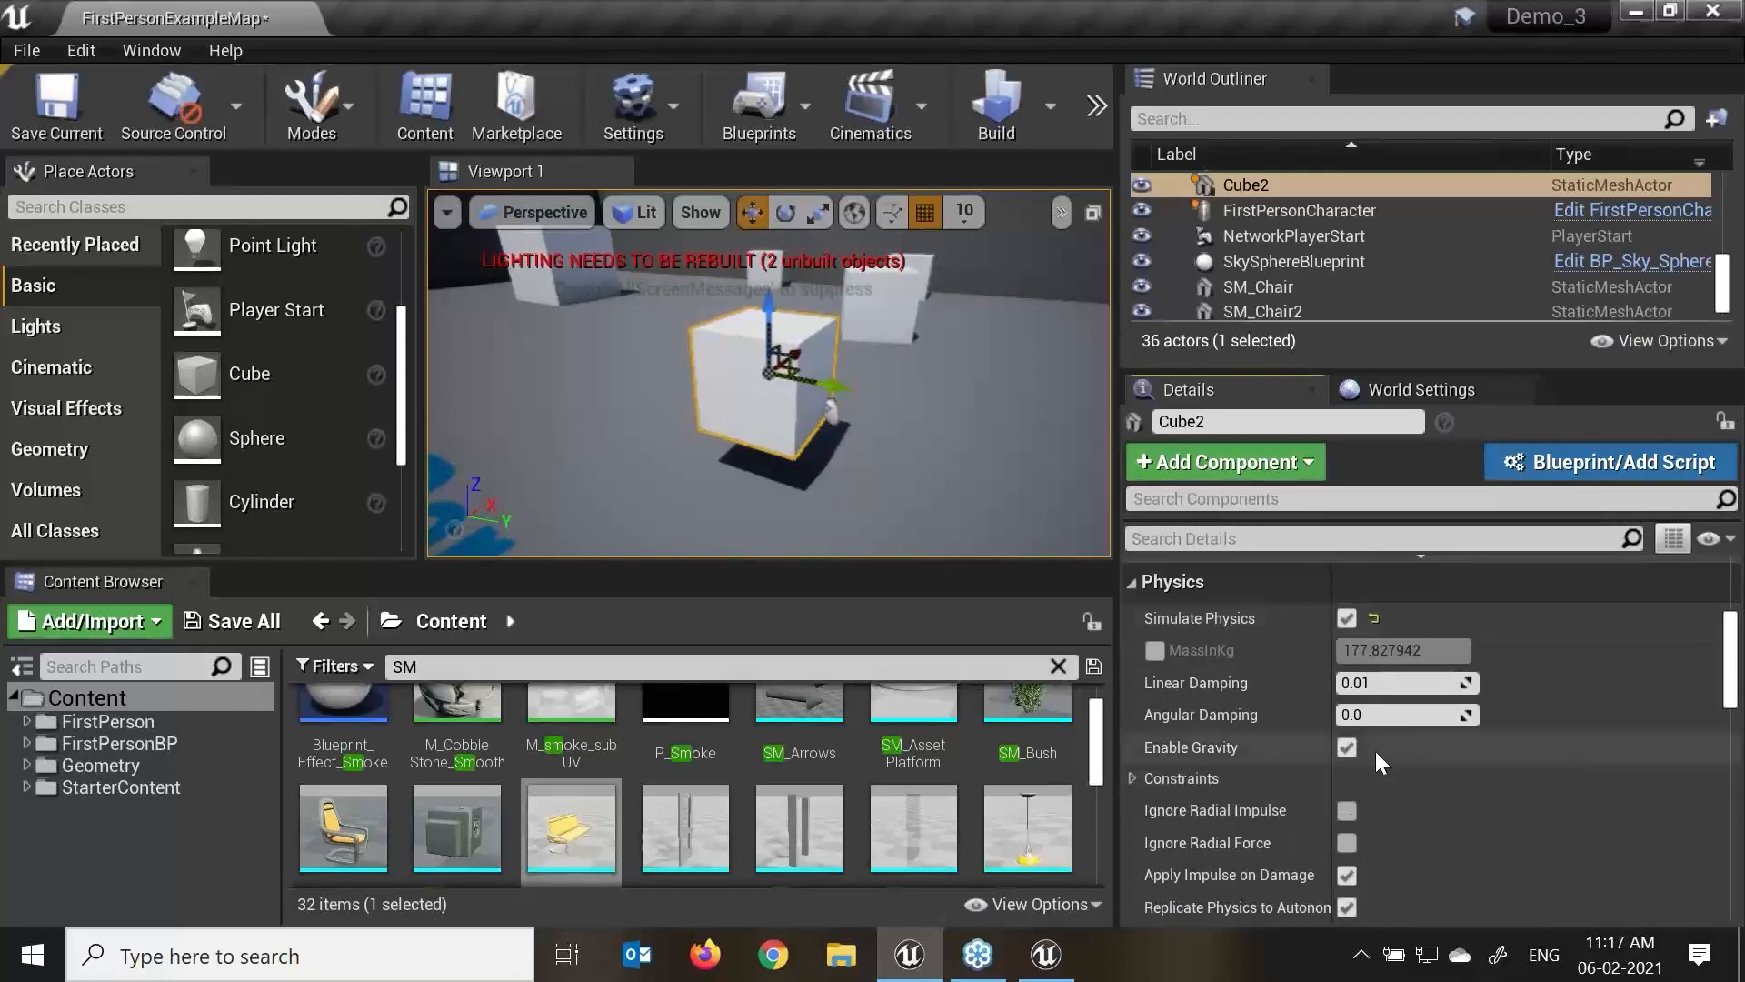
# Play the level to check how the physics-enabled cube behaves under gravity, and end the play session.
pyautogui.click(1098, 111)
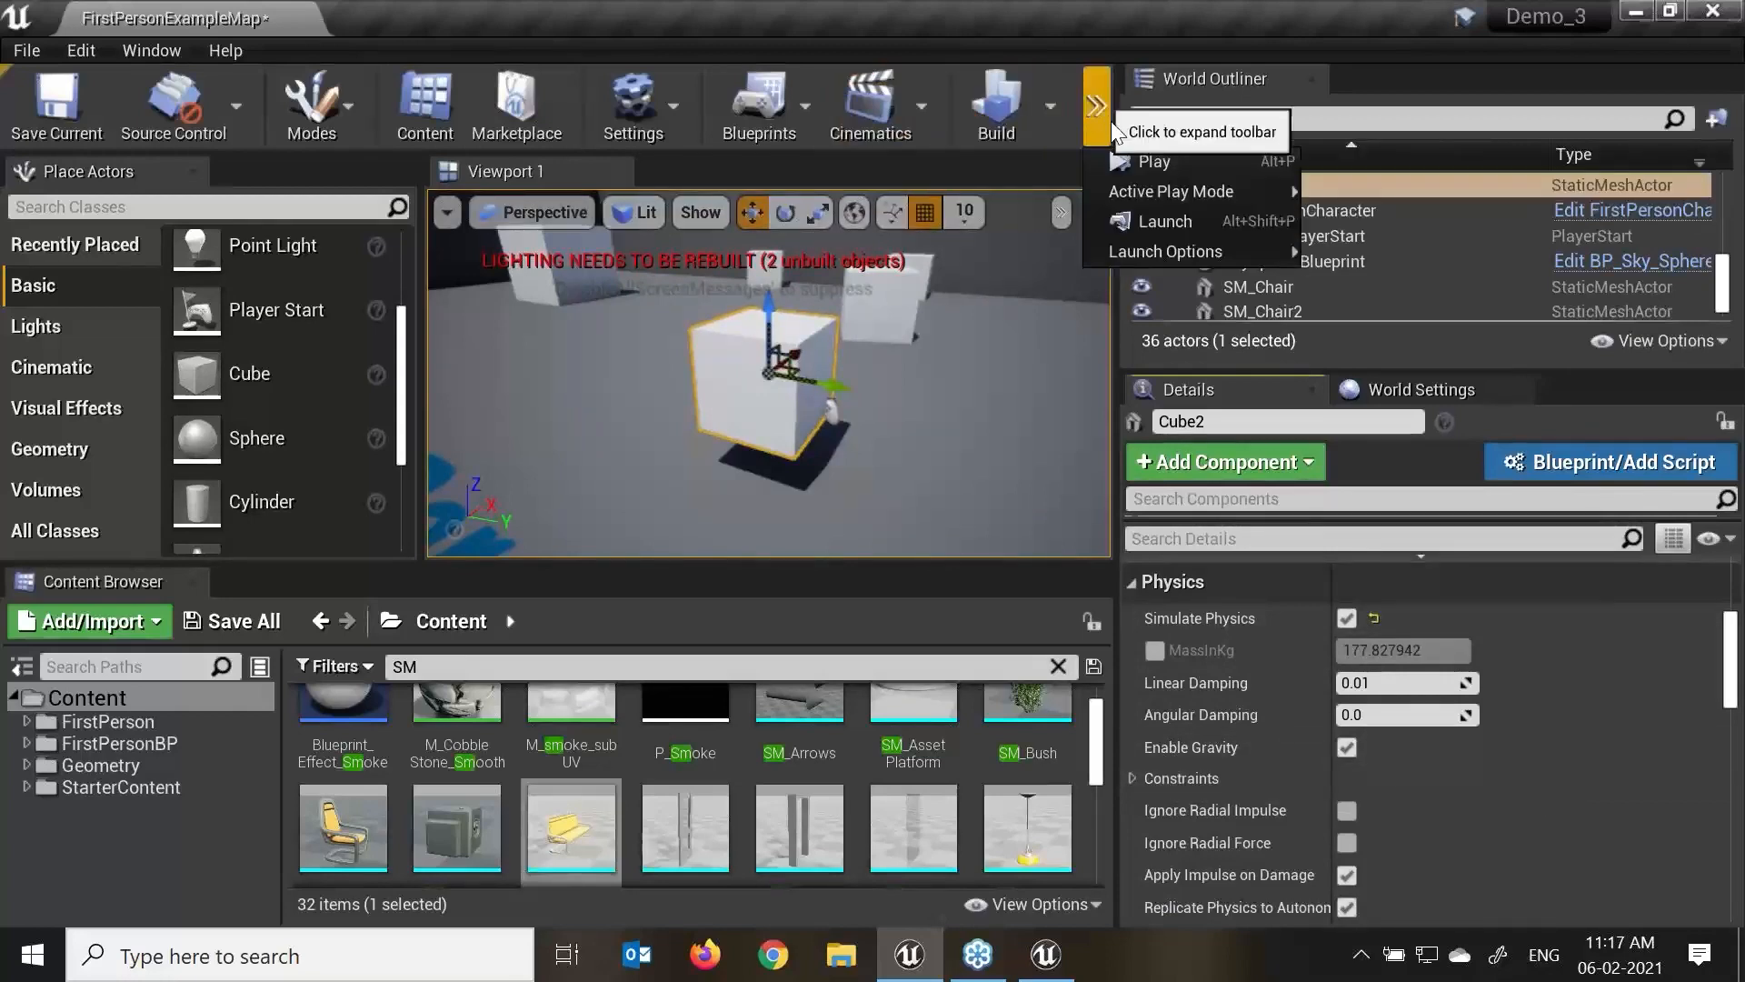
pyautogui.click(1149, 162)
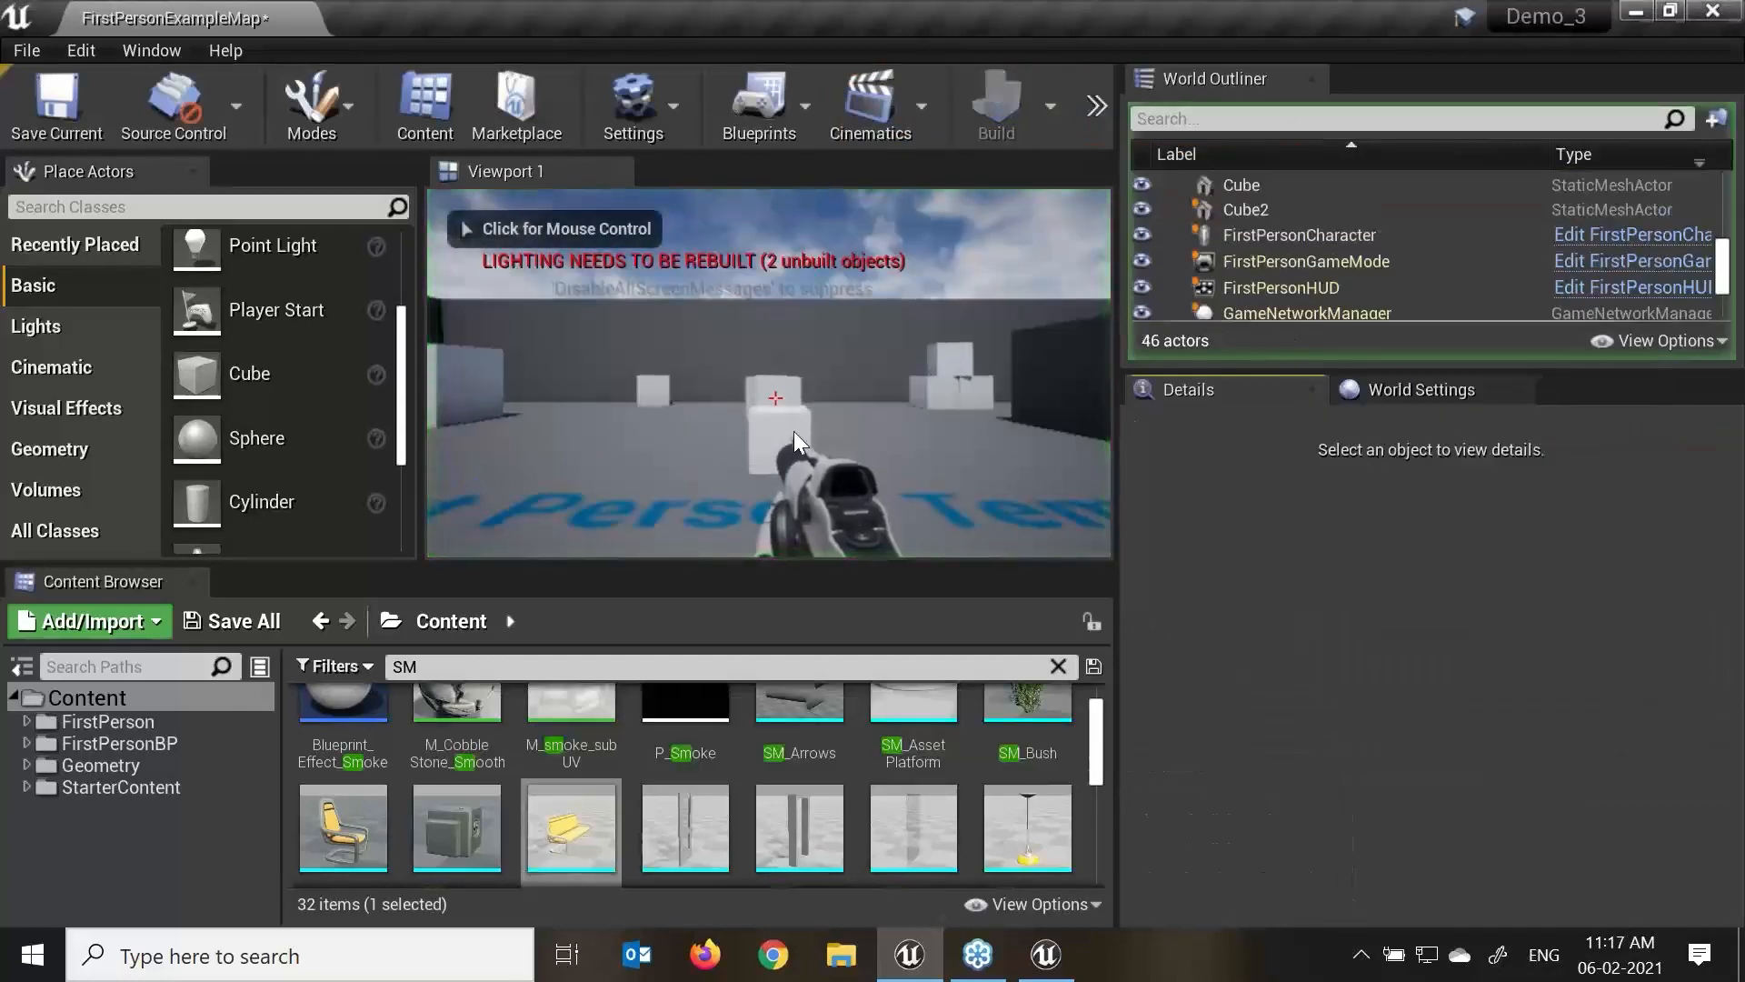
pyautogui.press('Escape')
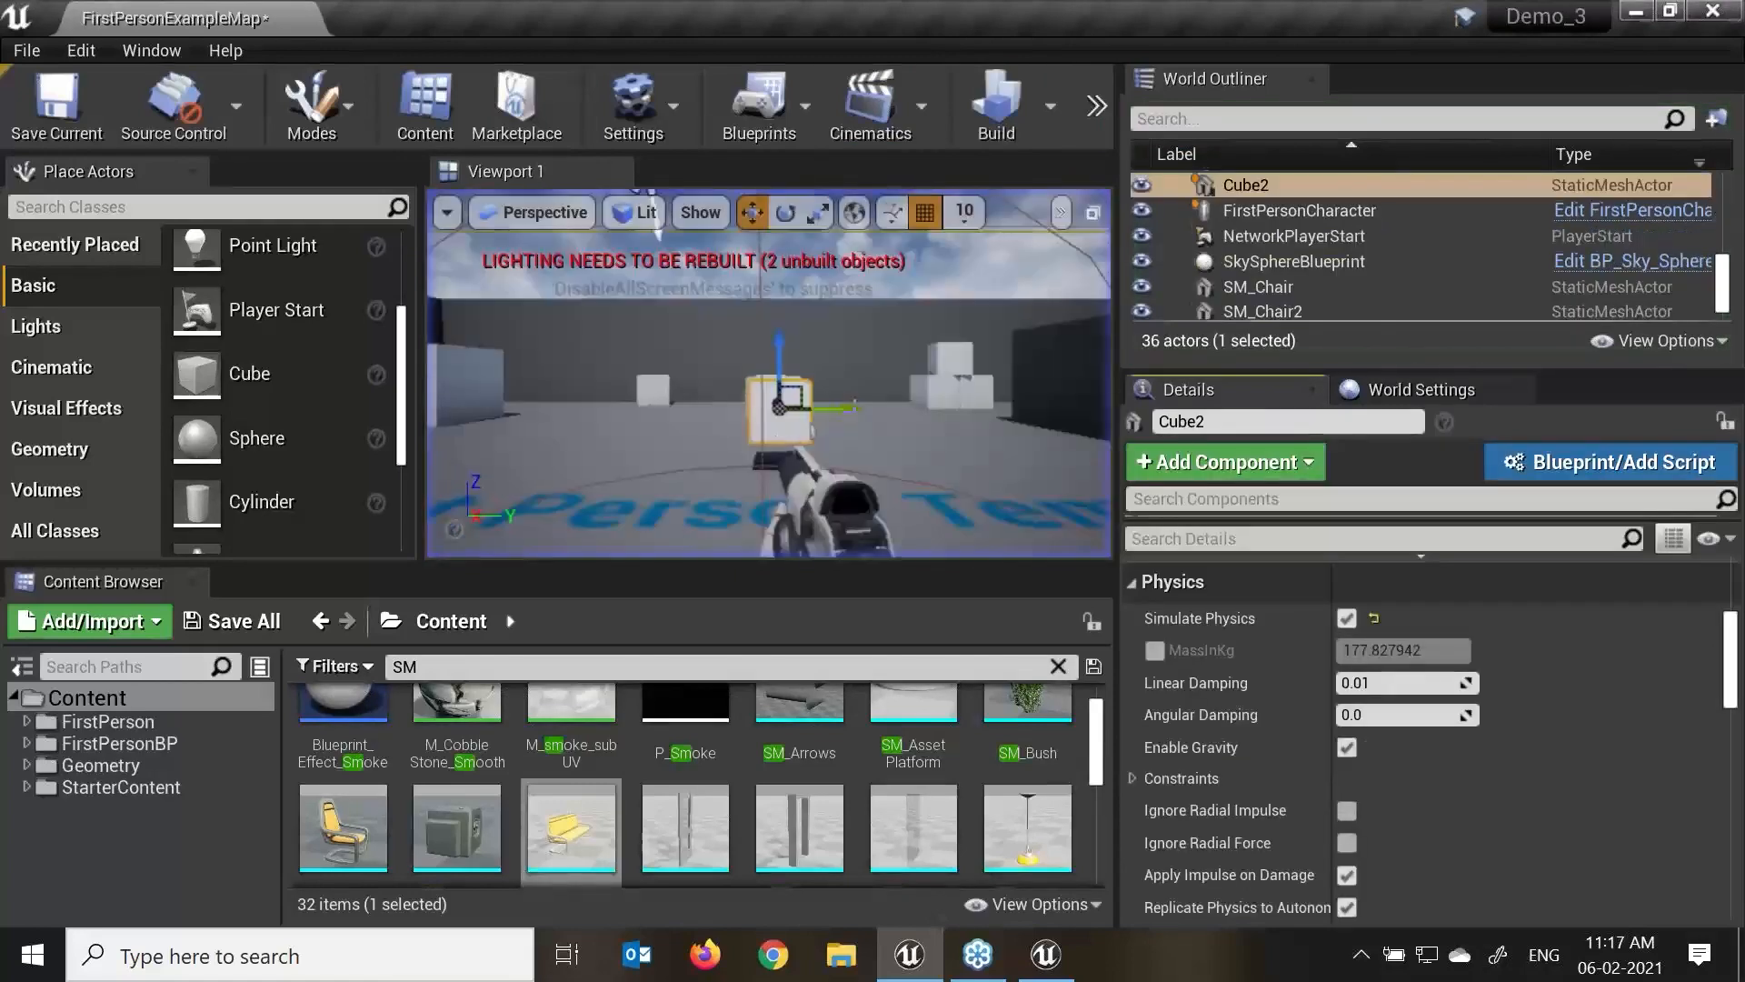
# Raise the Cube2 actor higher above the floor, play the level firing at the cube, and end the session.
pyautogui.moveTo(783, 423); pyautogui.dragTo(793, 305)
pyautogui.moveTo(729, 255); pyautogui.dragTo(729, 217)
pyautogui.click(1100, 115)
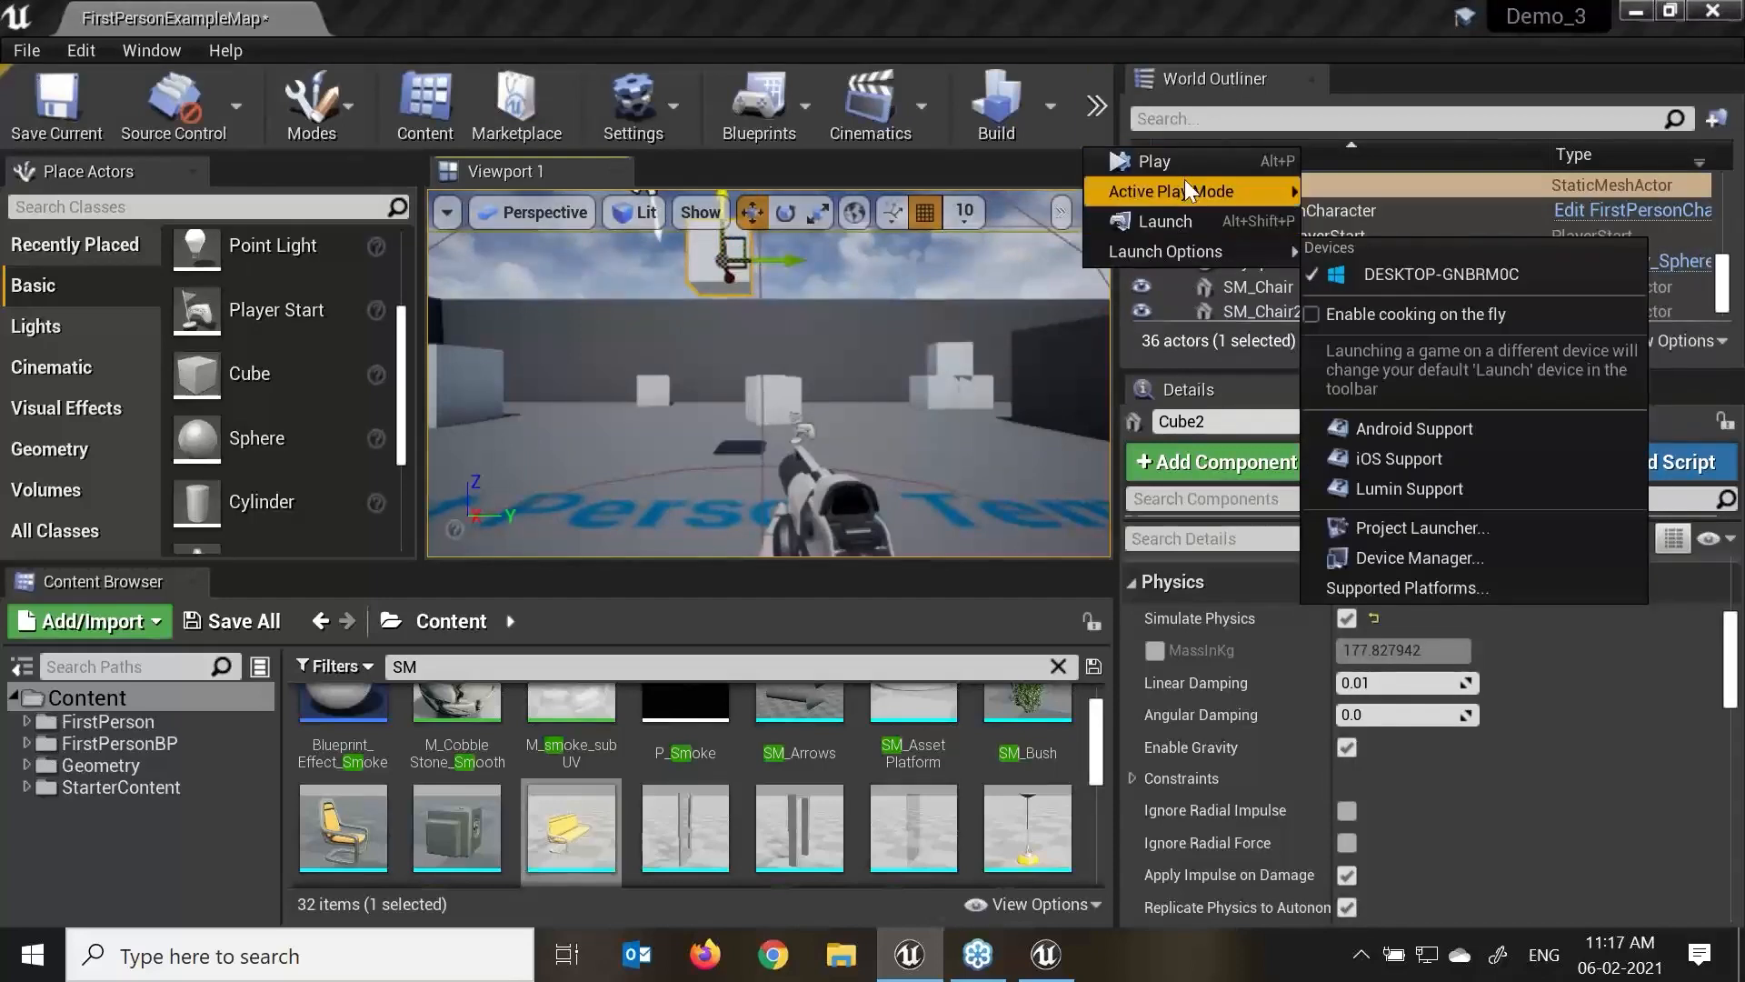
pyautogui.click(1187, 167)
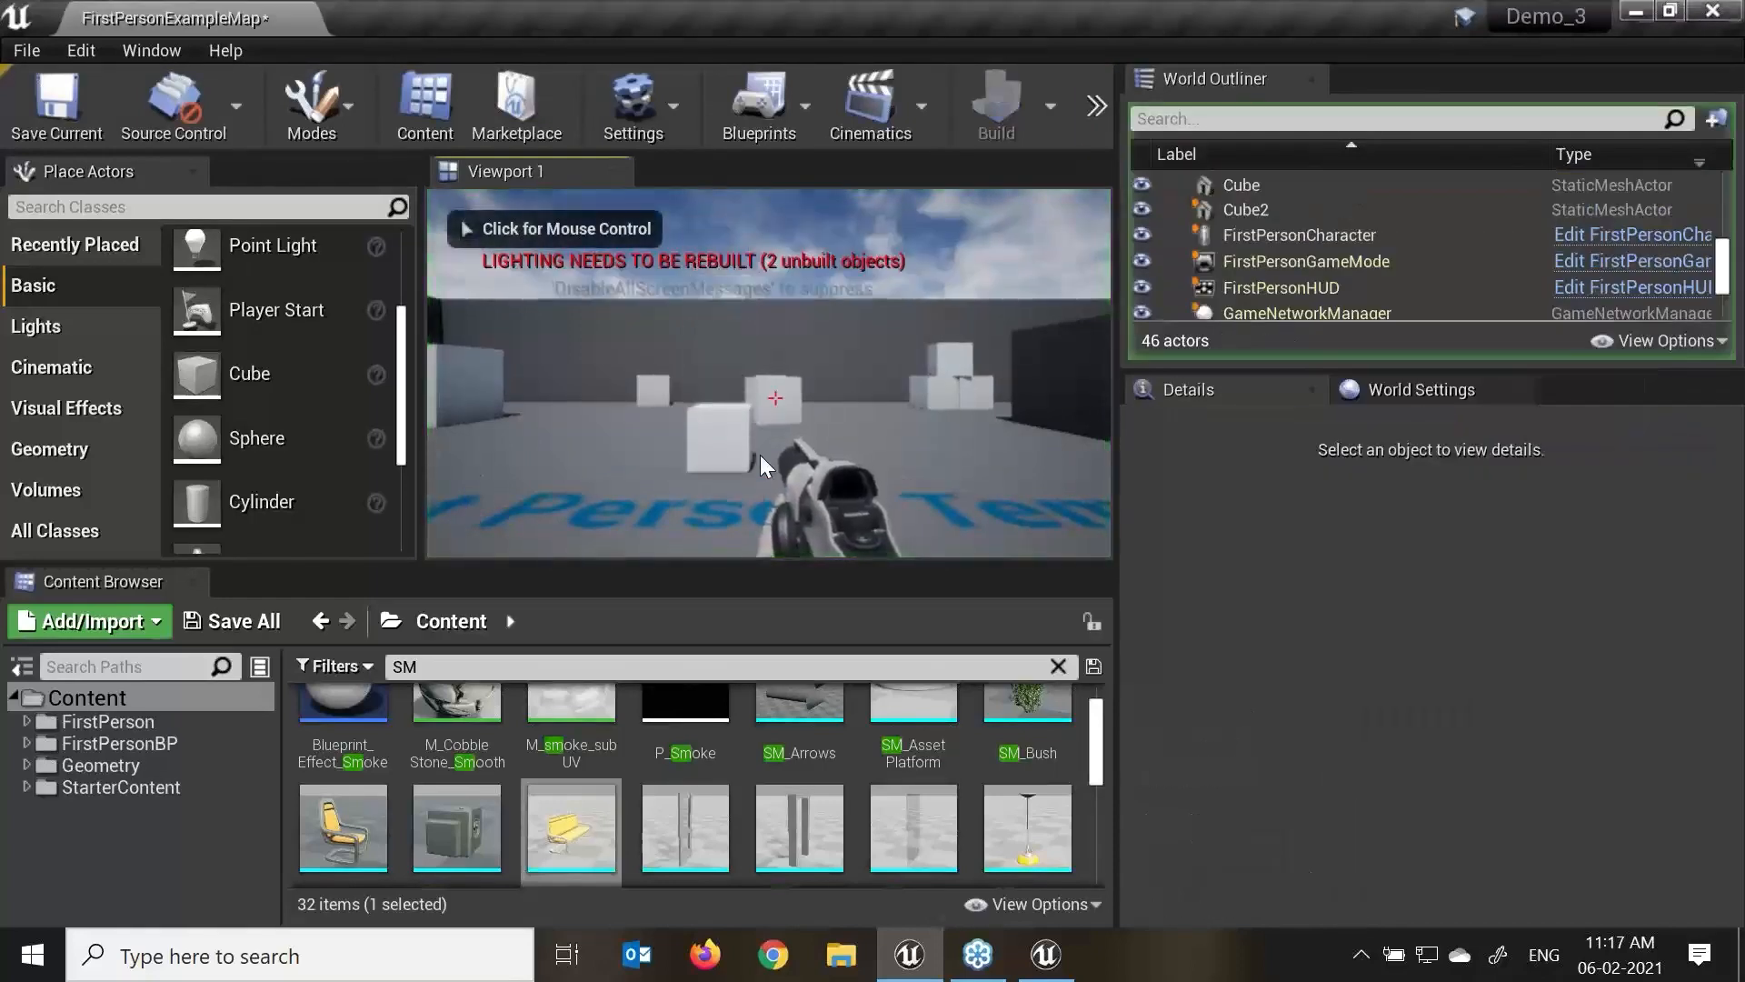
pyautogui.click(708, 489)
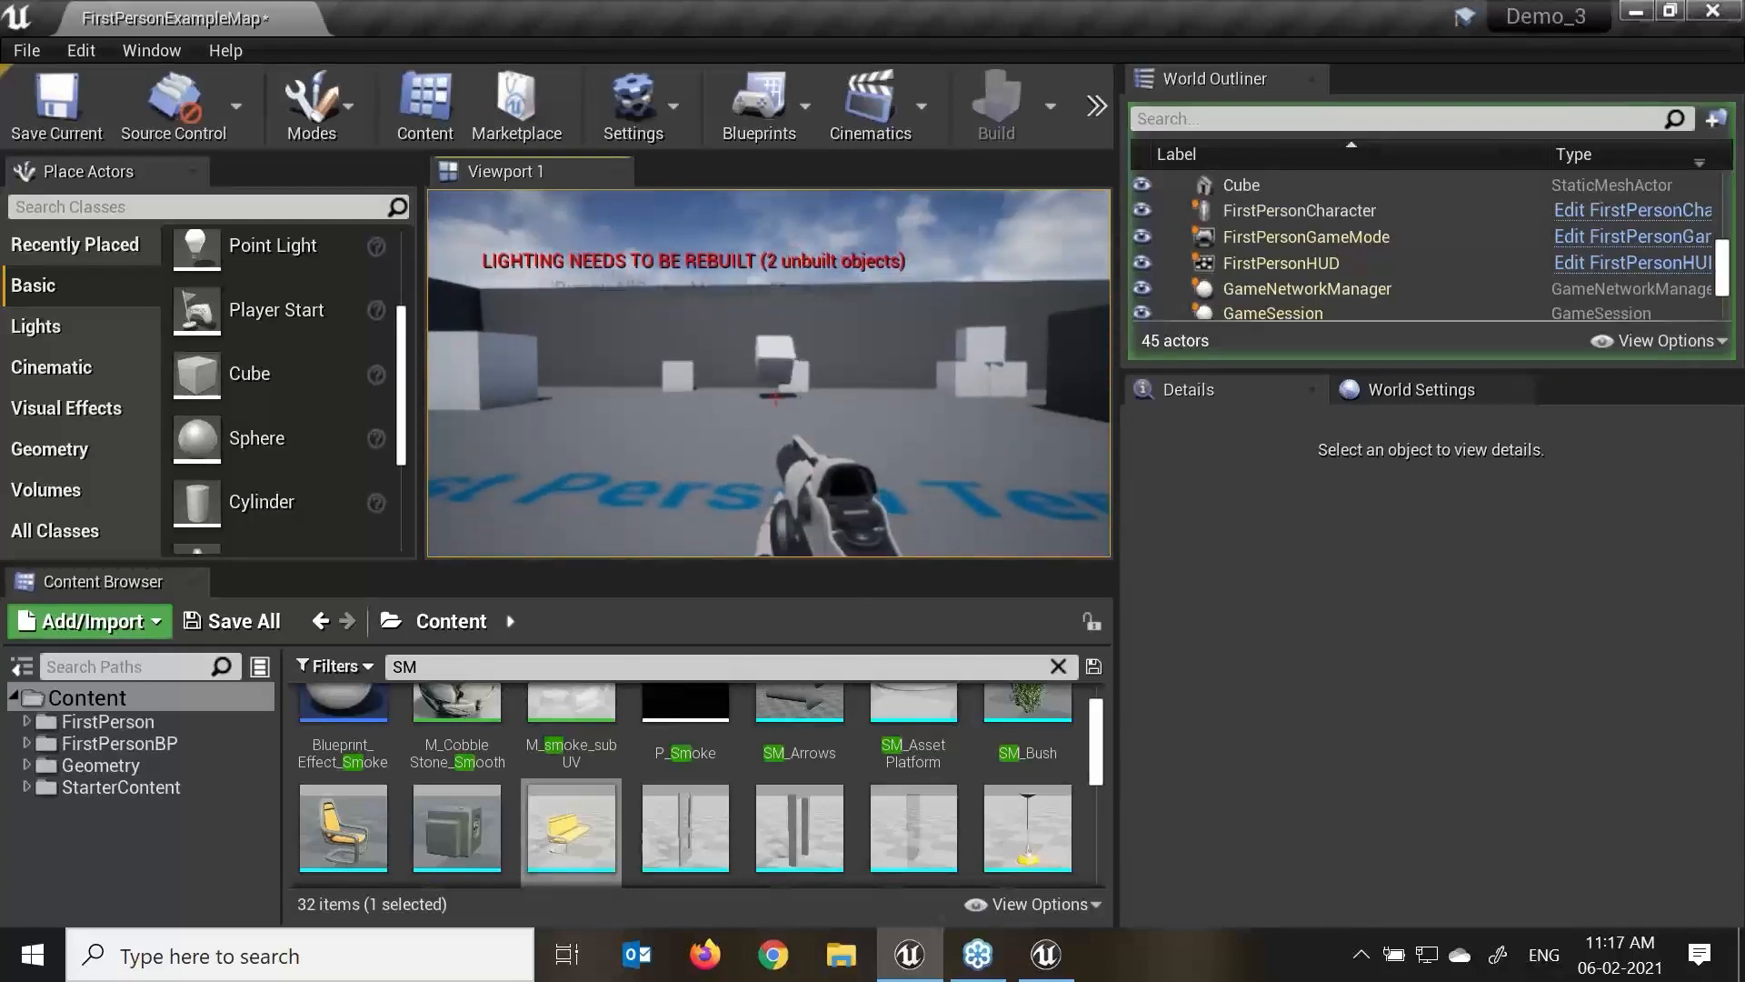
pyautogui.press('Escape')
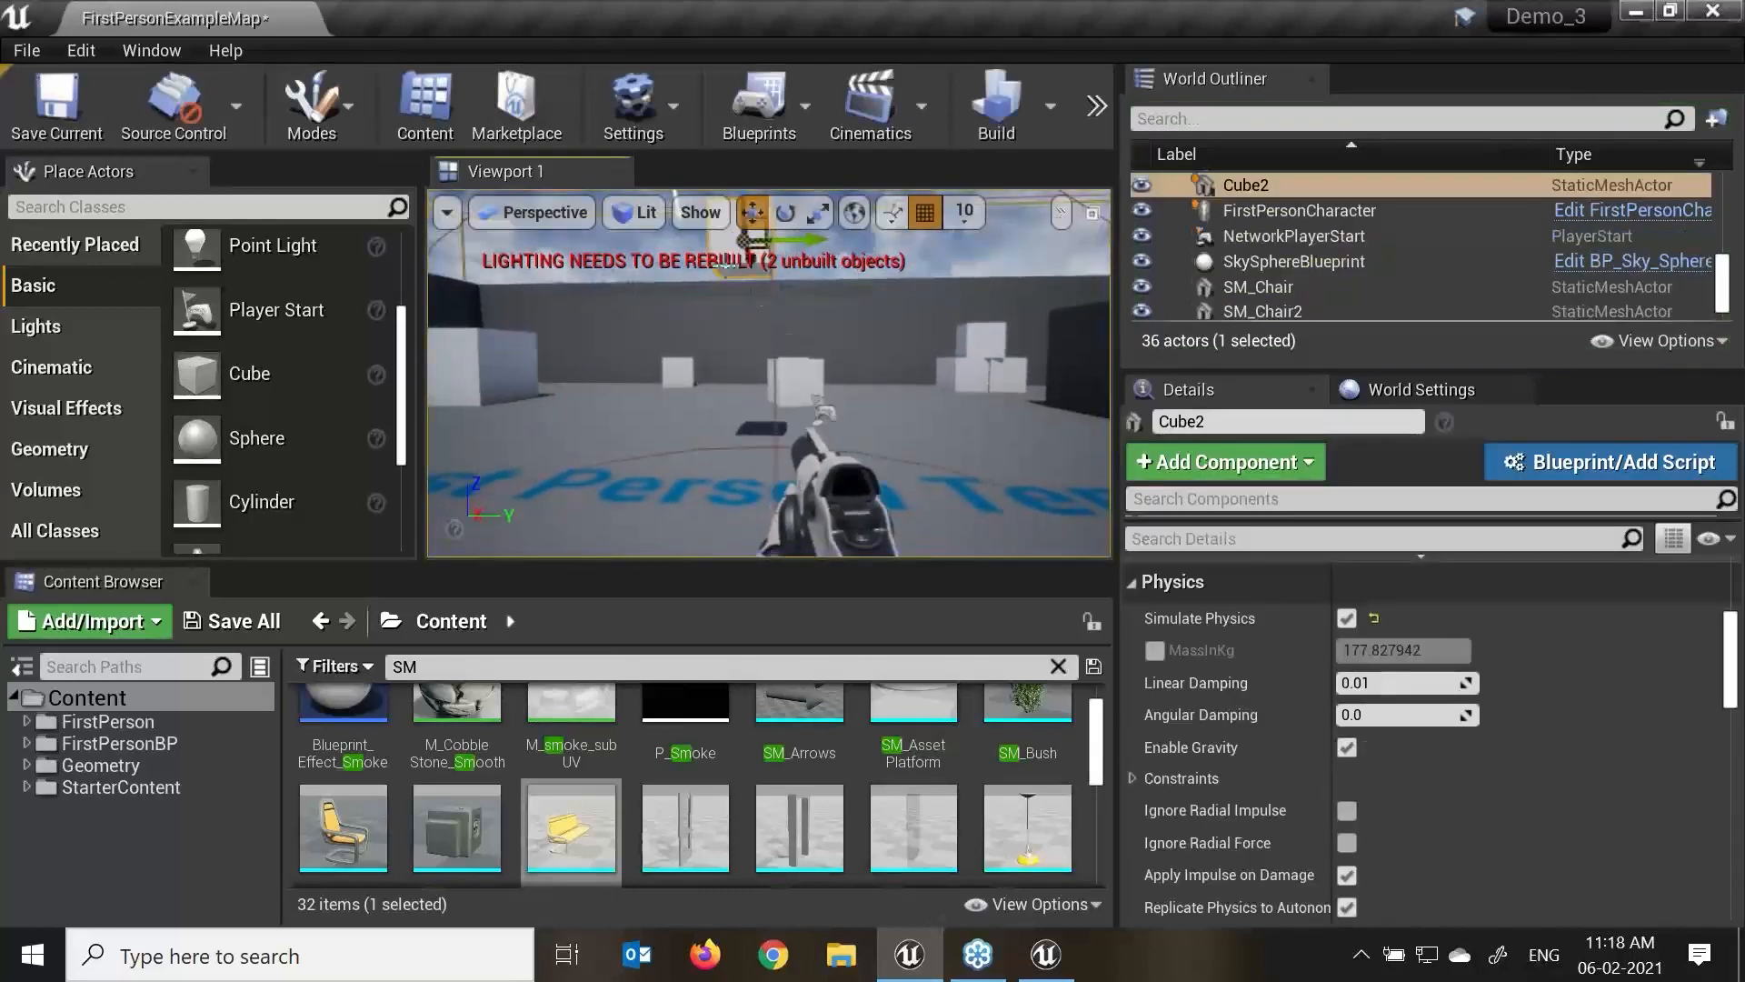
# Show the viewport in game view, undo the last move of the Cube2 actor, and inspect it from another angle.
pyautogui.press('g')
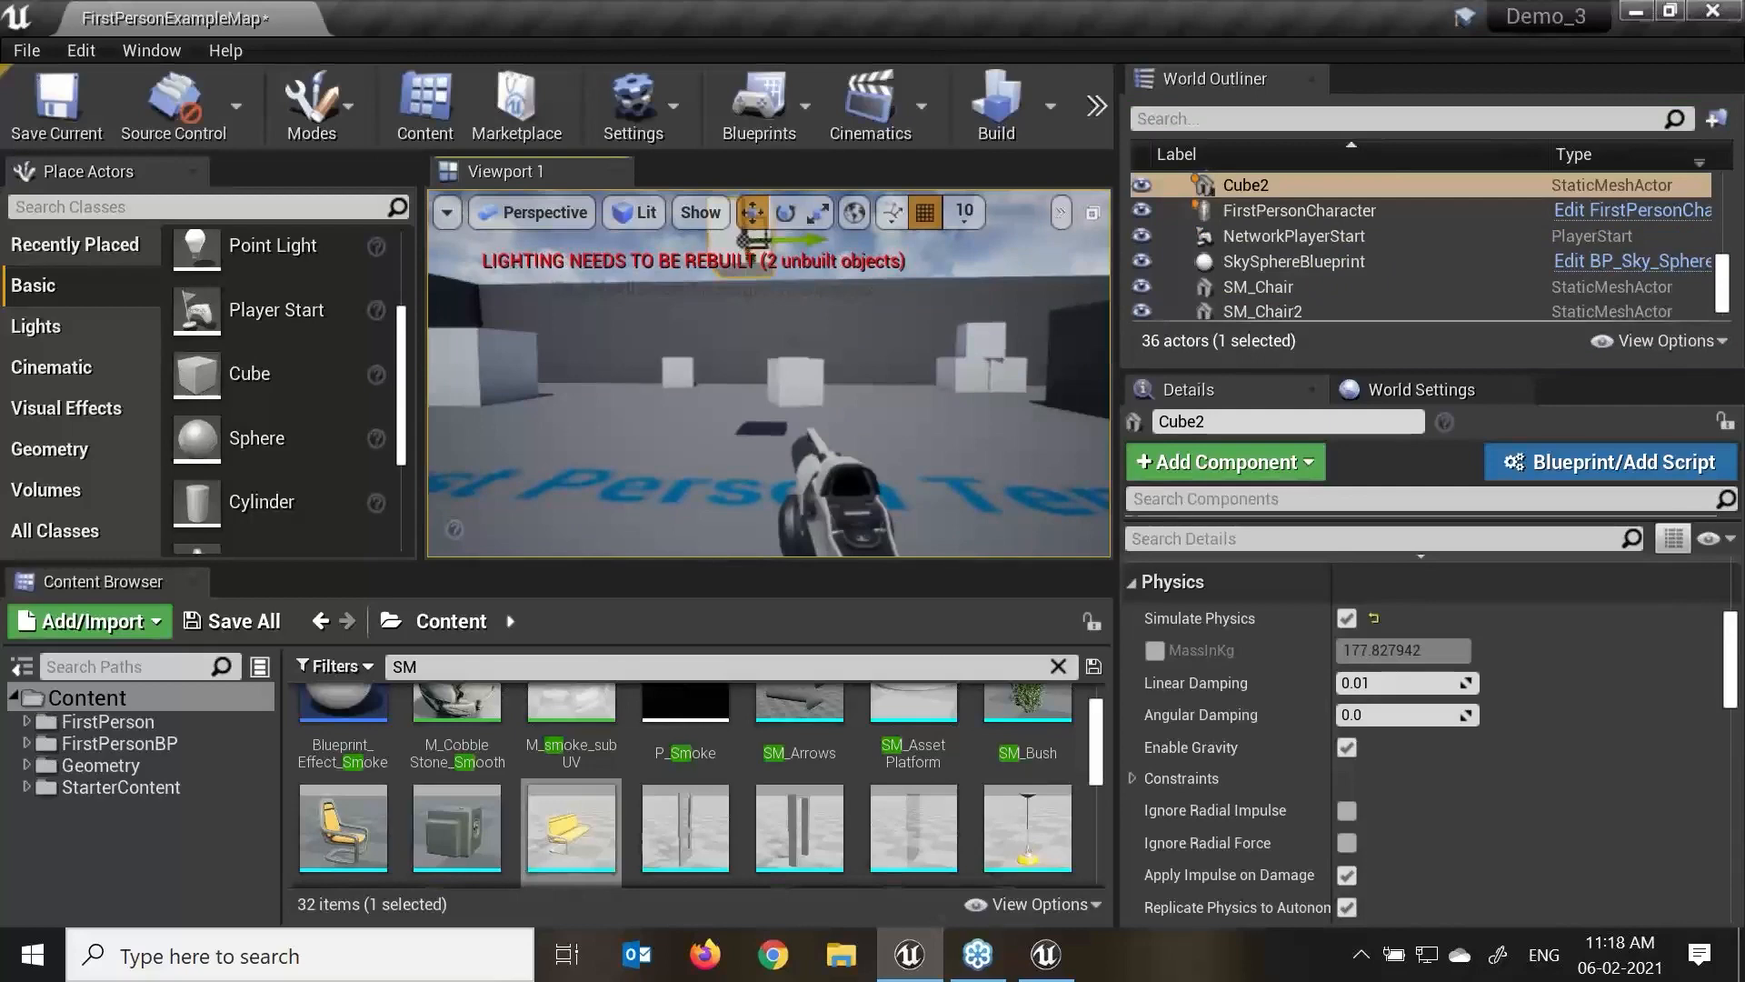
pyautogui.press('f')
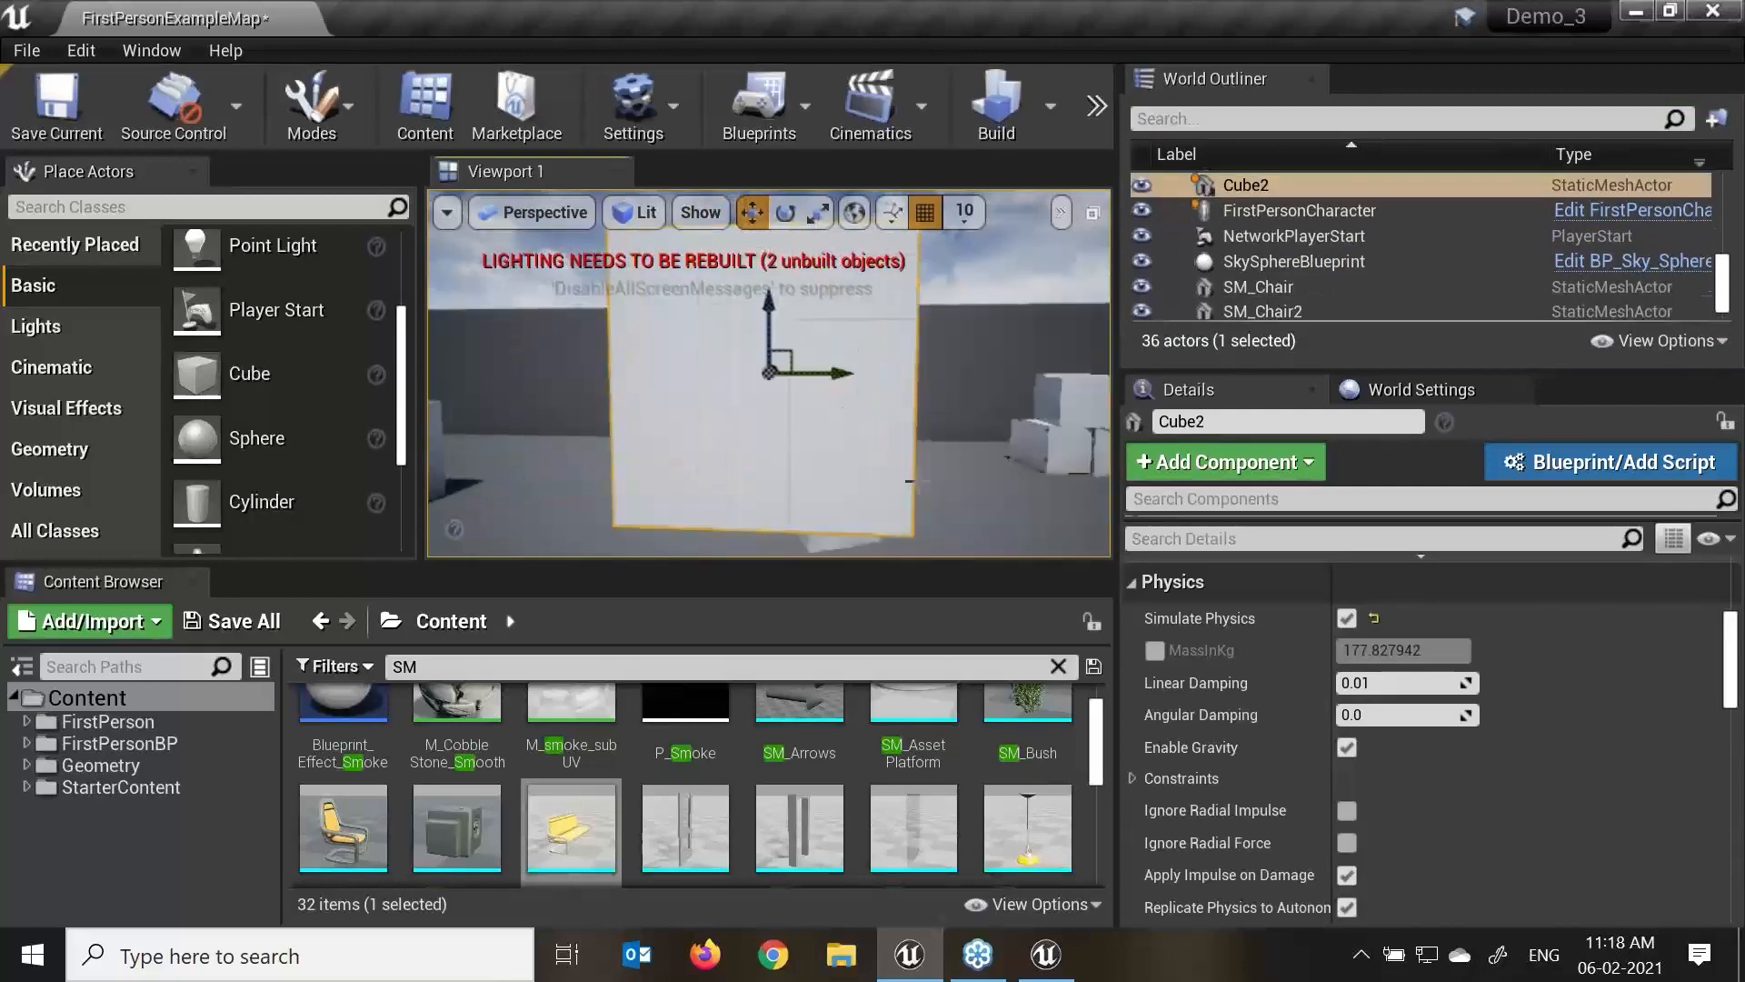
pyautogui.hotkey('ctrl', 'z')
pyautogui.scroll(-6, 896, 499)
pyautogui.keyDown('alt'); pyautogui.moveTo(896, 498); pyautogui.dragTo(1005, 555); pyautogui.keyUp('alt')
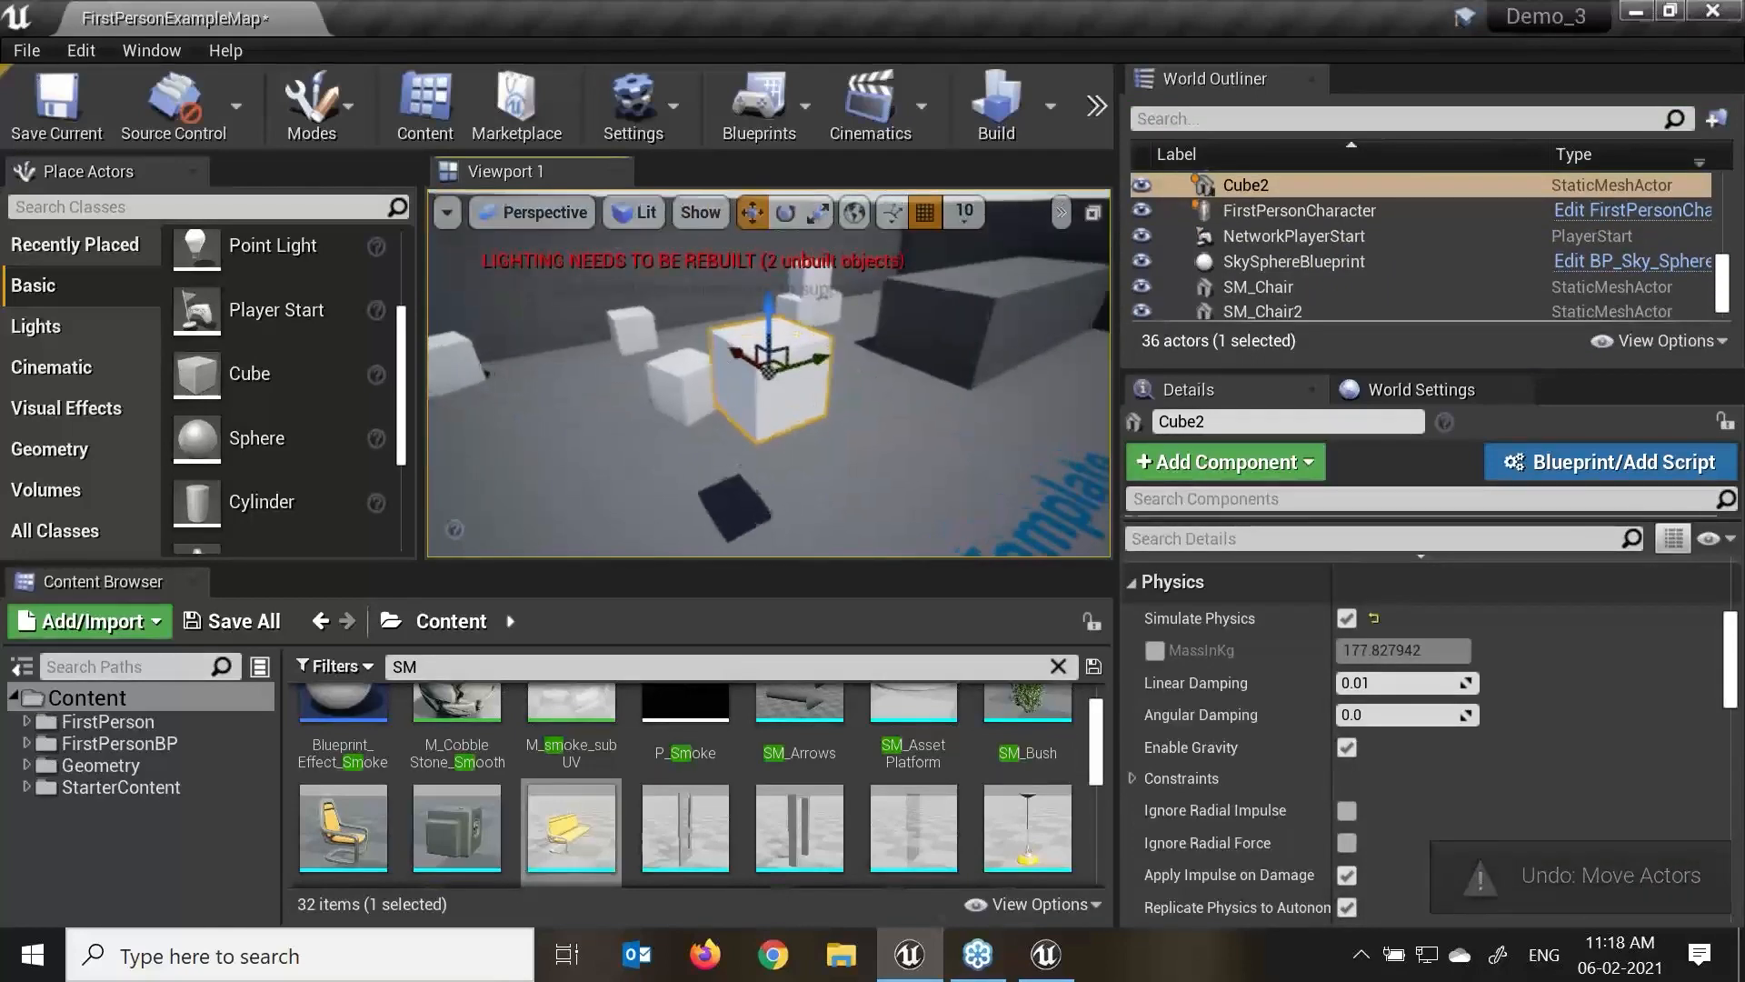
pyautogui.keyDown('alt'); pyautogui.moveTo(770, 383); pyautogui.dragTo(741, 382, button='right'); pyautogui.keyUp('alt')
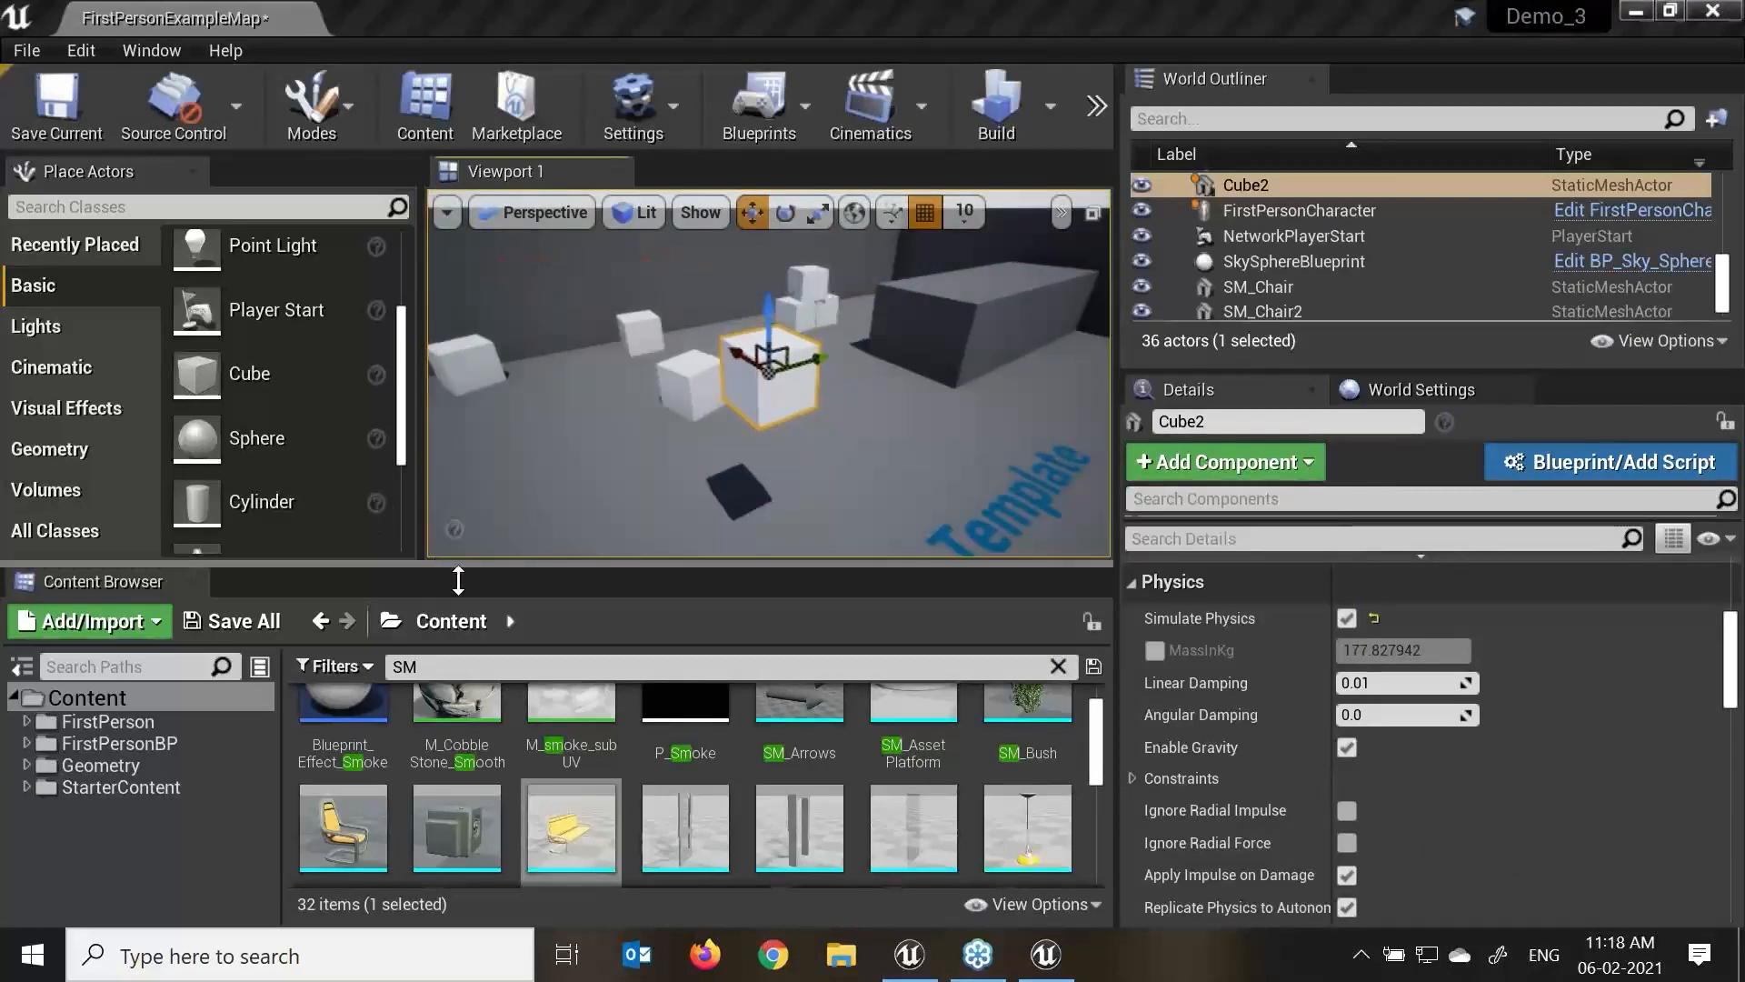
# Place an additive Box geometry brush on the floor beside the Cube2 actor.
pyautogui.click(71, 458)
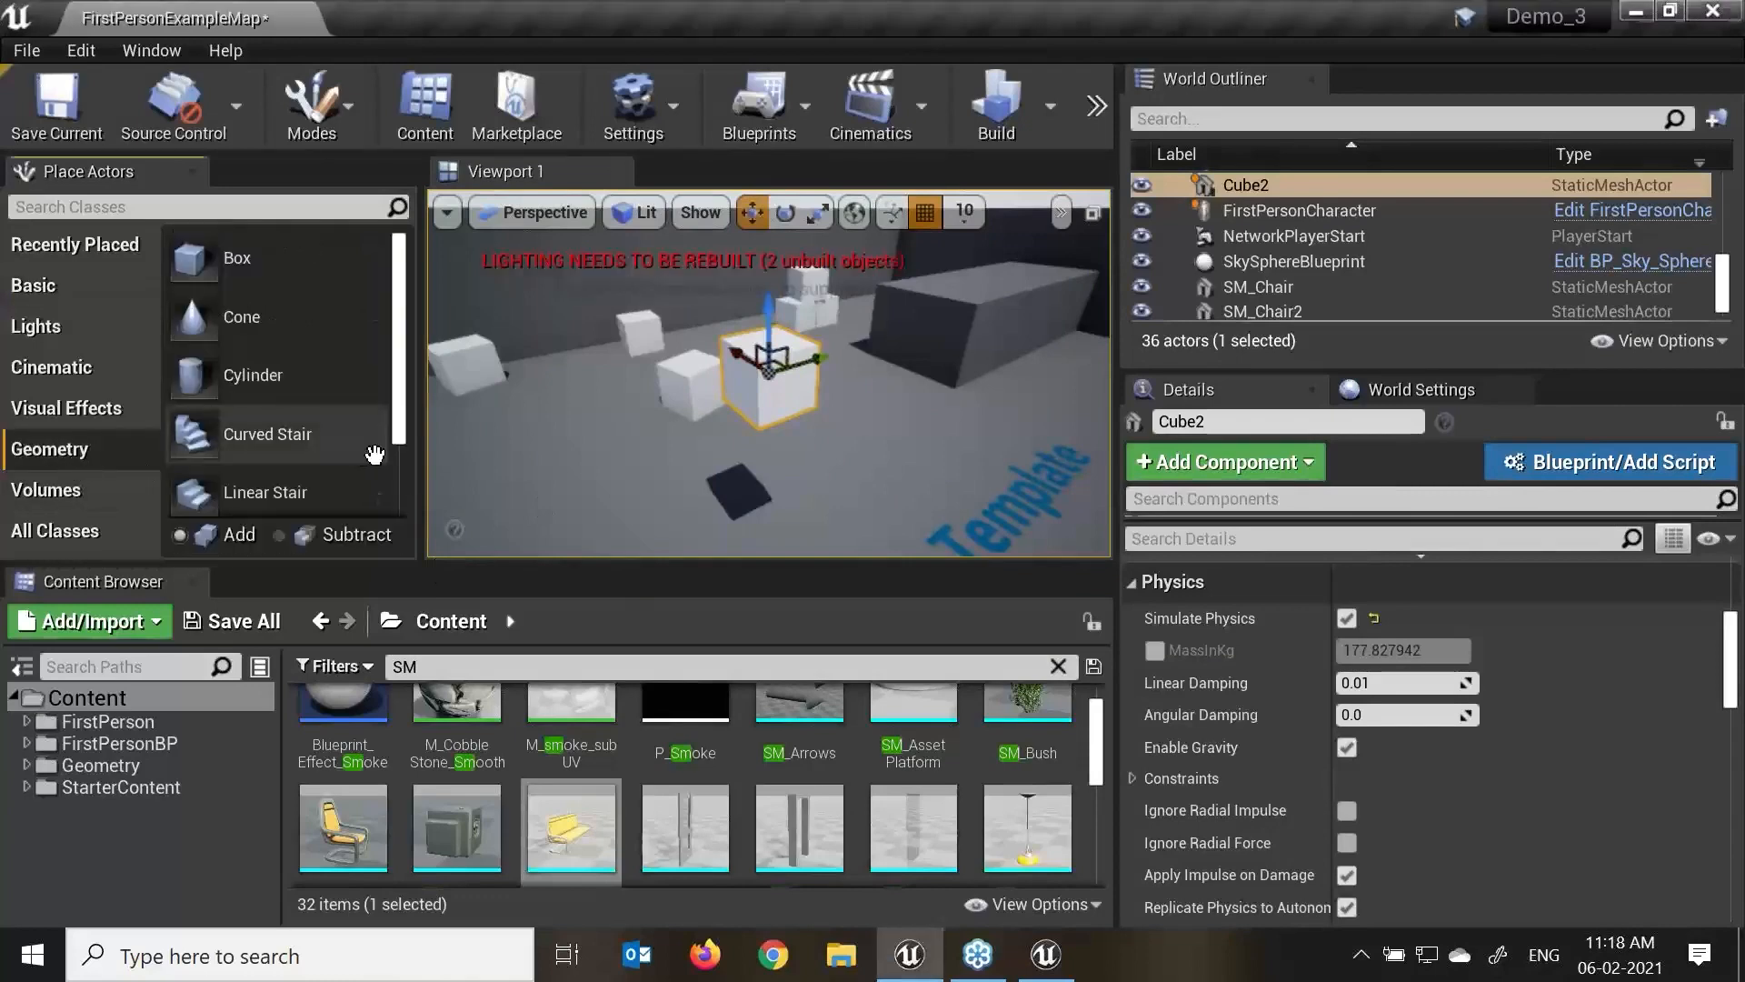
pyautogui.moveTo(400, 428); pyautogui.dragTo(403, 455)
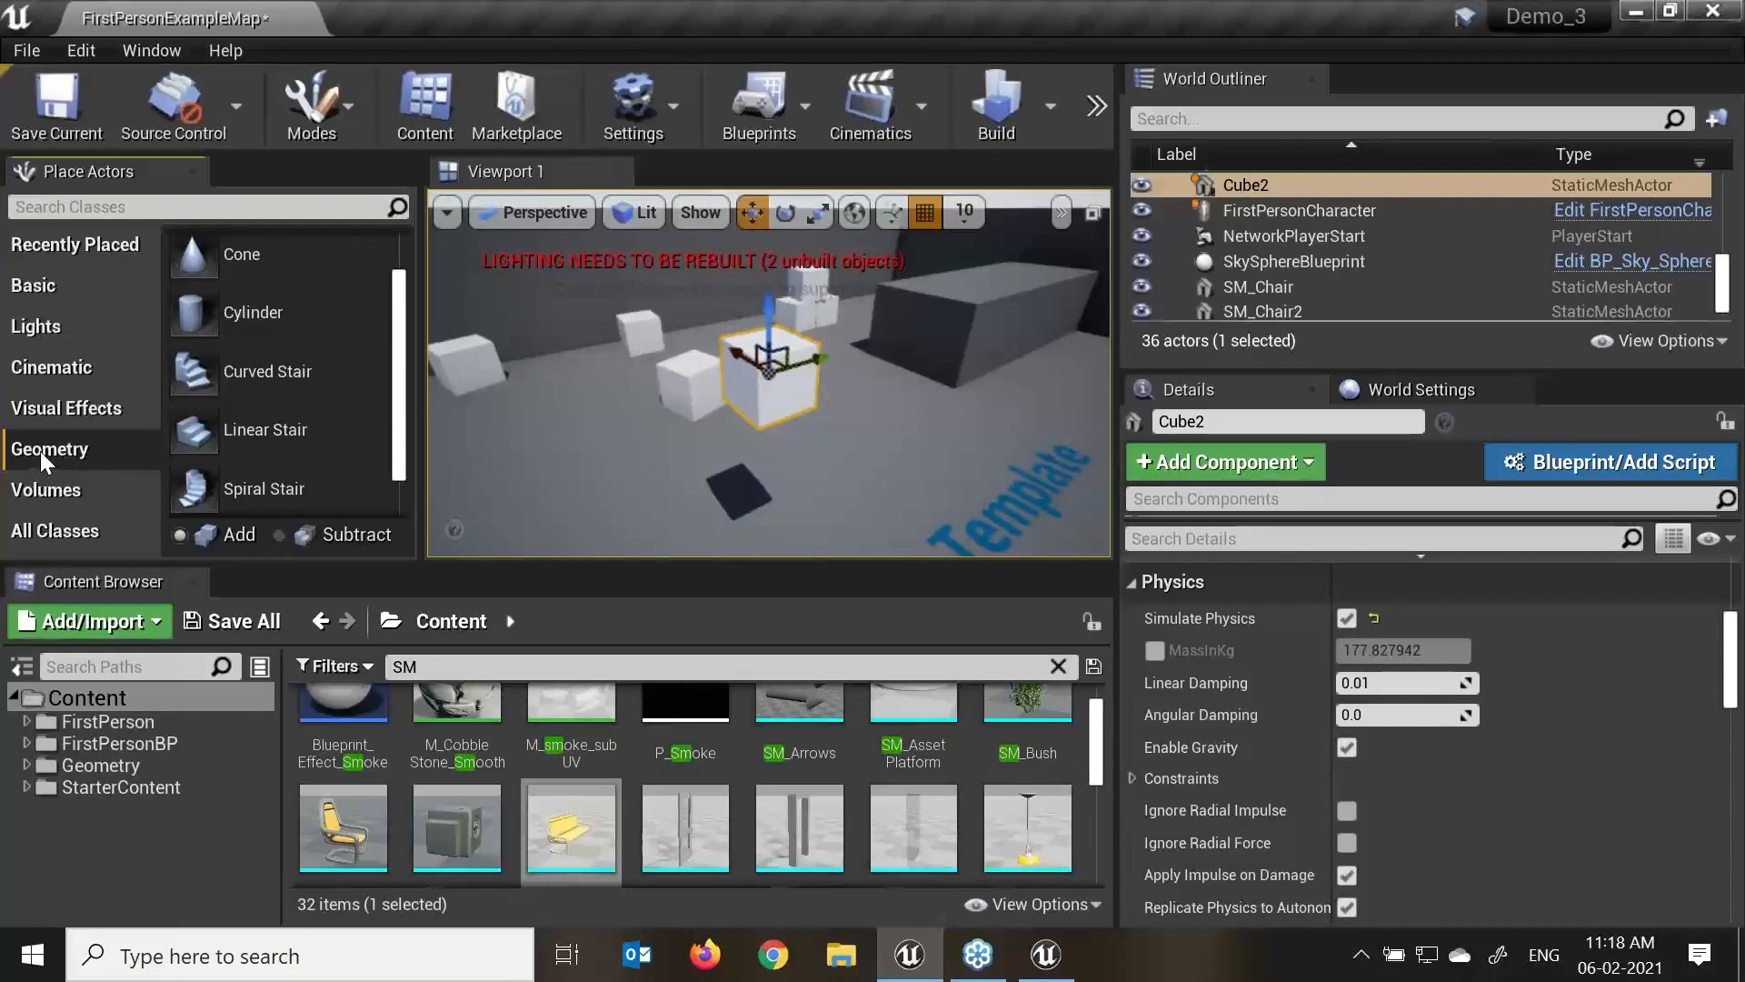
pyautogui.click(90, 409)
pyautogui.click(80, 451)
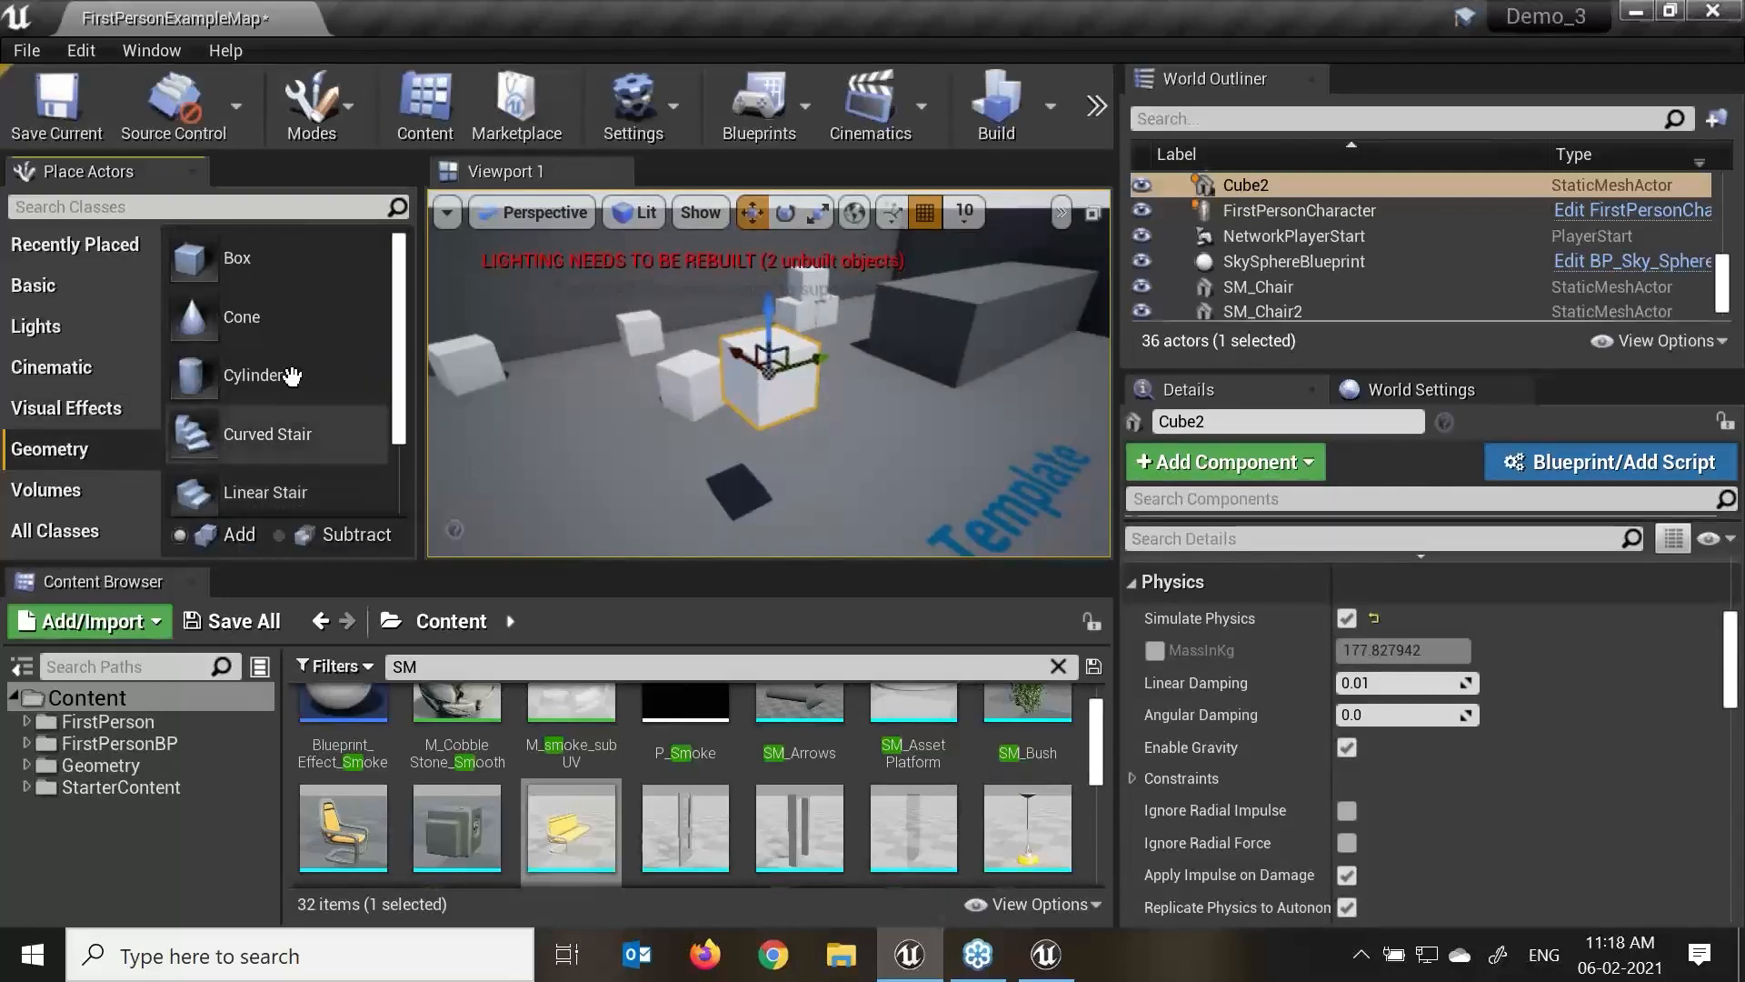
pyautogui.moveTo(209, 263)
pyautogui.mouseDown()
pyautogui.moveTo(662, 451)
pyautogui.moveTo(636, 464)
pyautogui.mouseUp()
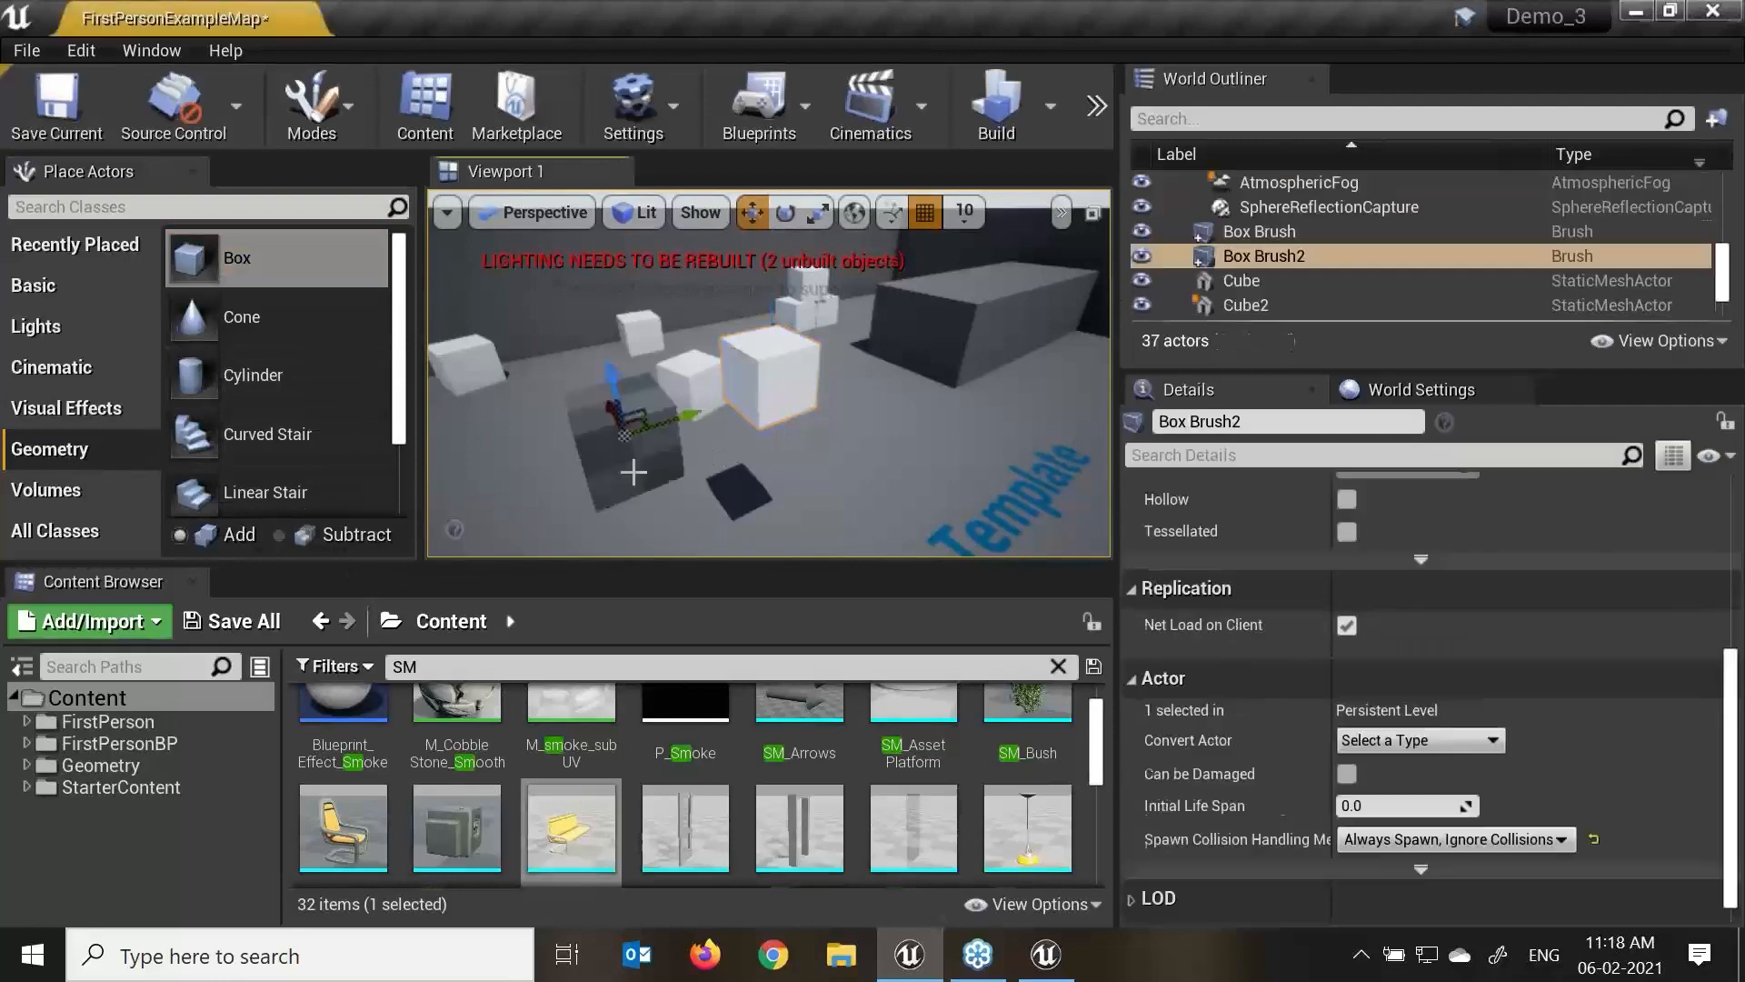
# Review the new box brush's brush and actor settings, and move it along Y to -440.
pyautogui.scroll(4, 1295, 745)
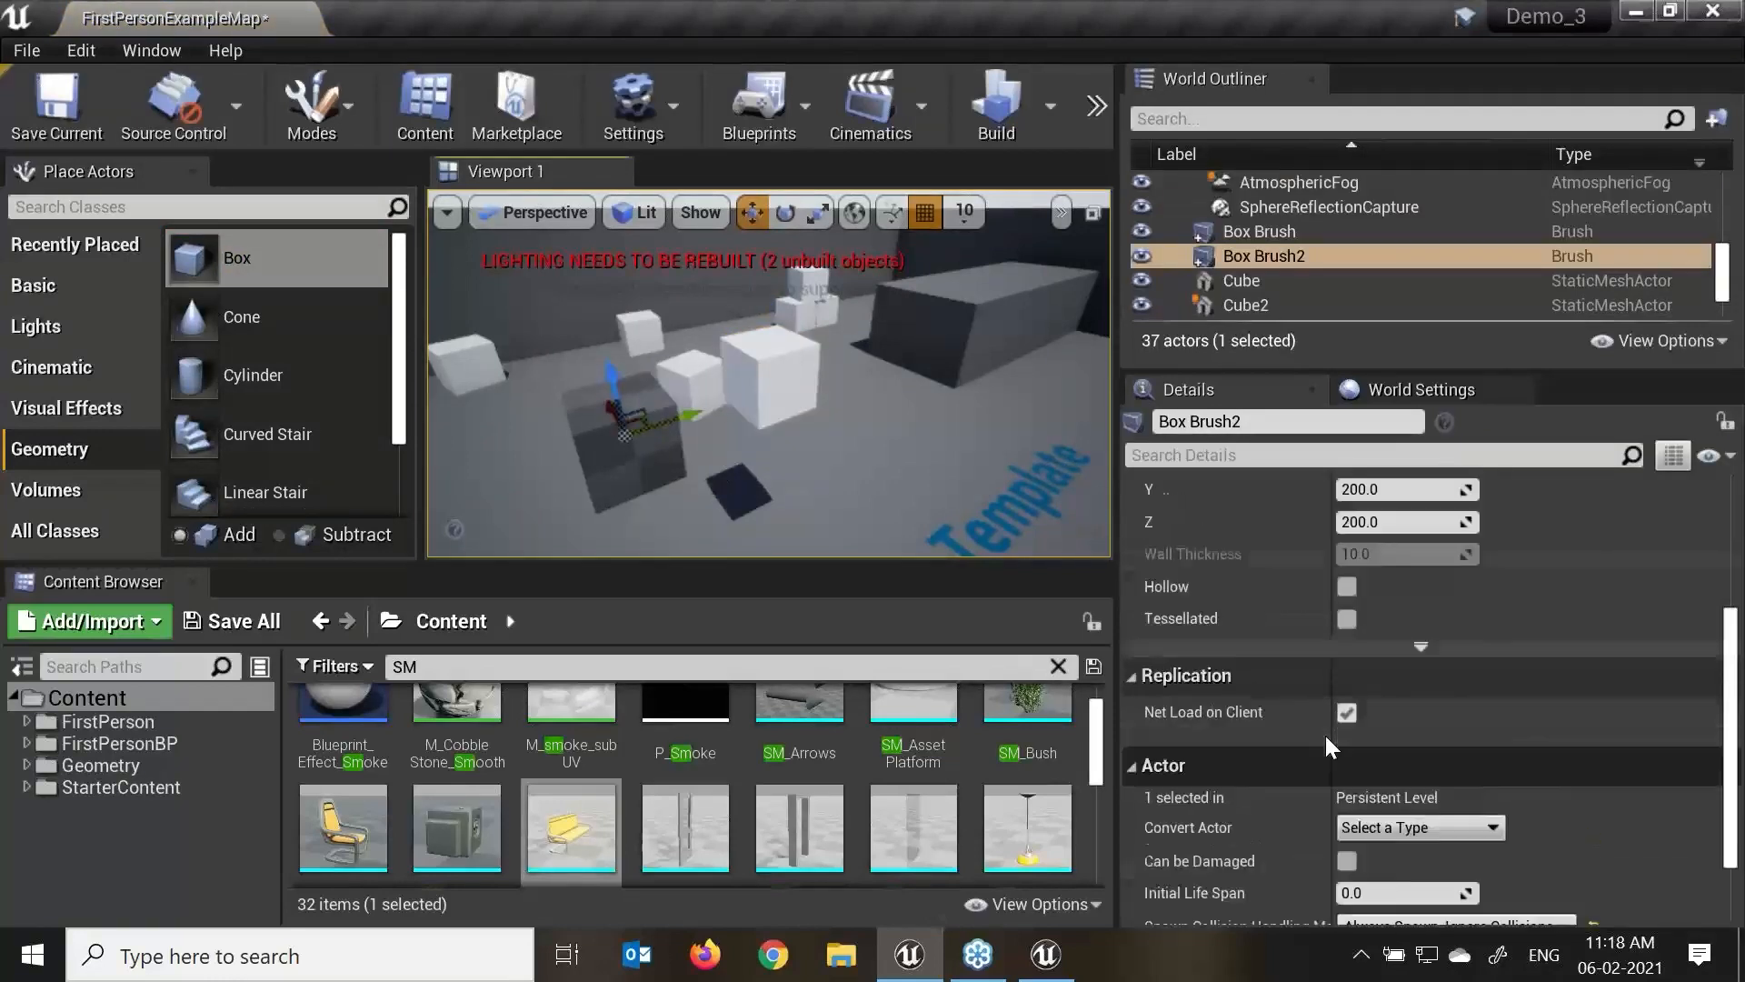
pyautogui.scroll(-5, 1285, 724)
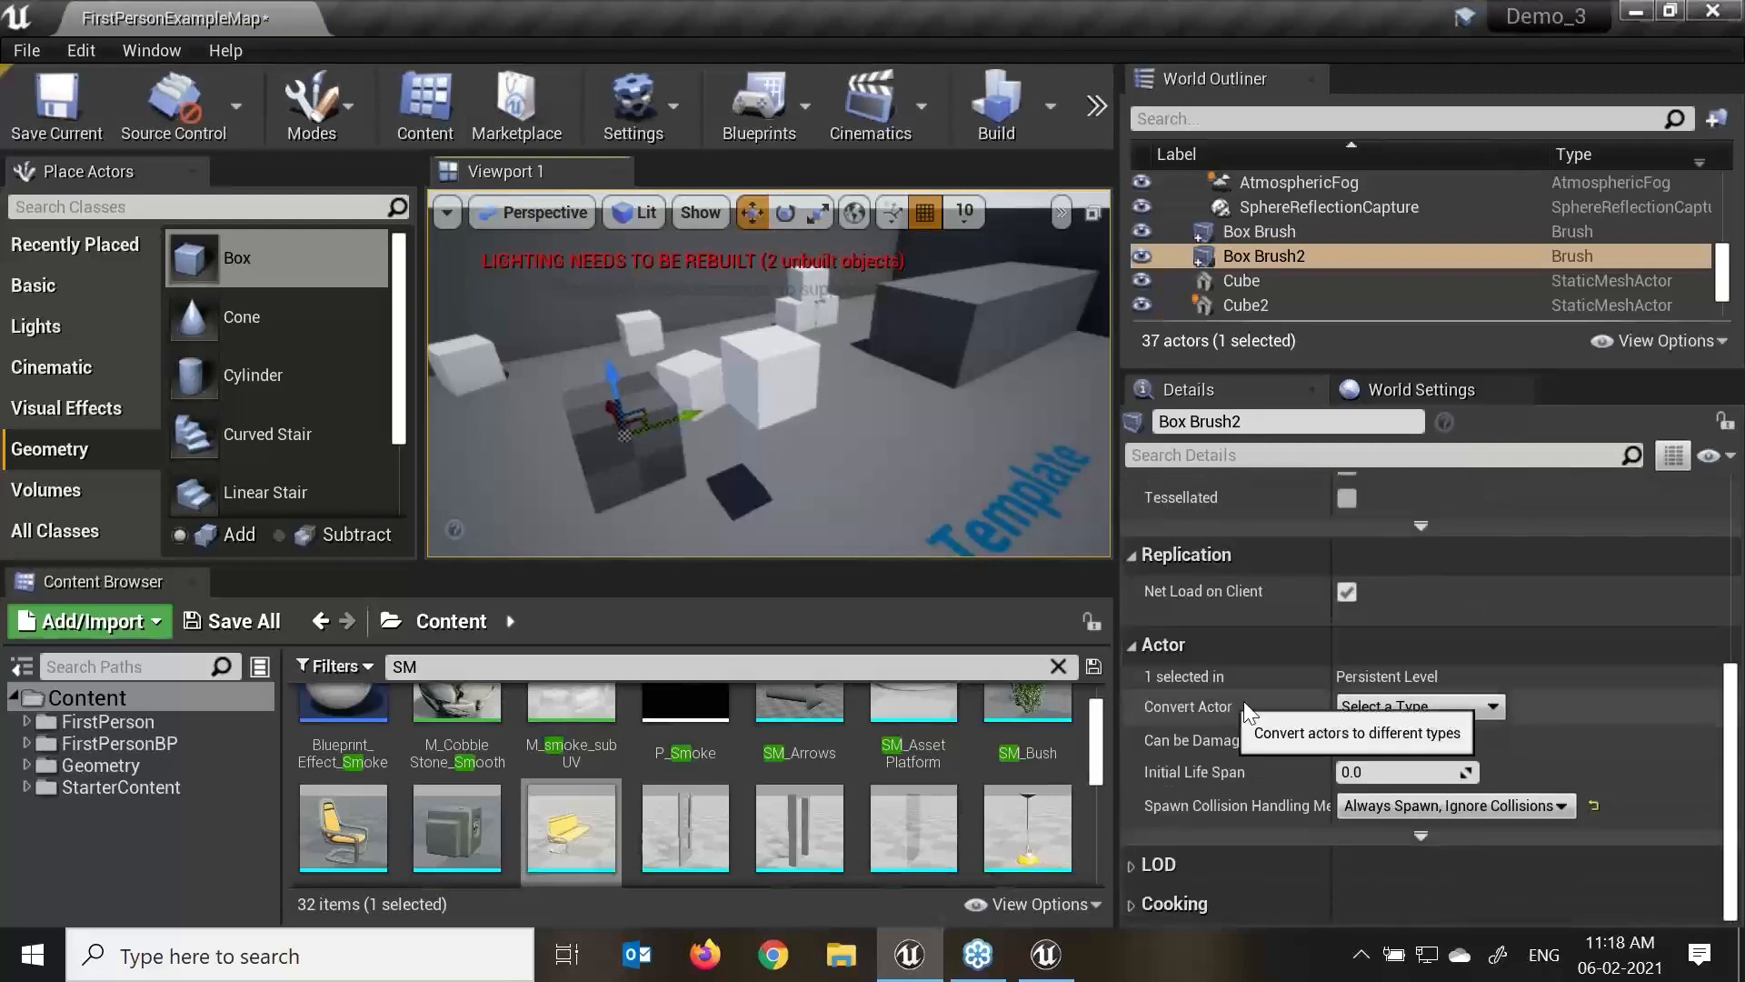
pyautogui.scroll(5, 1236, 700)
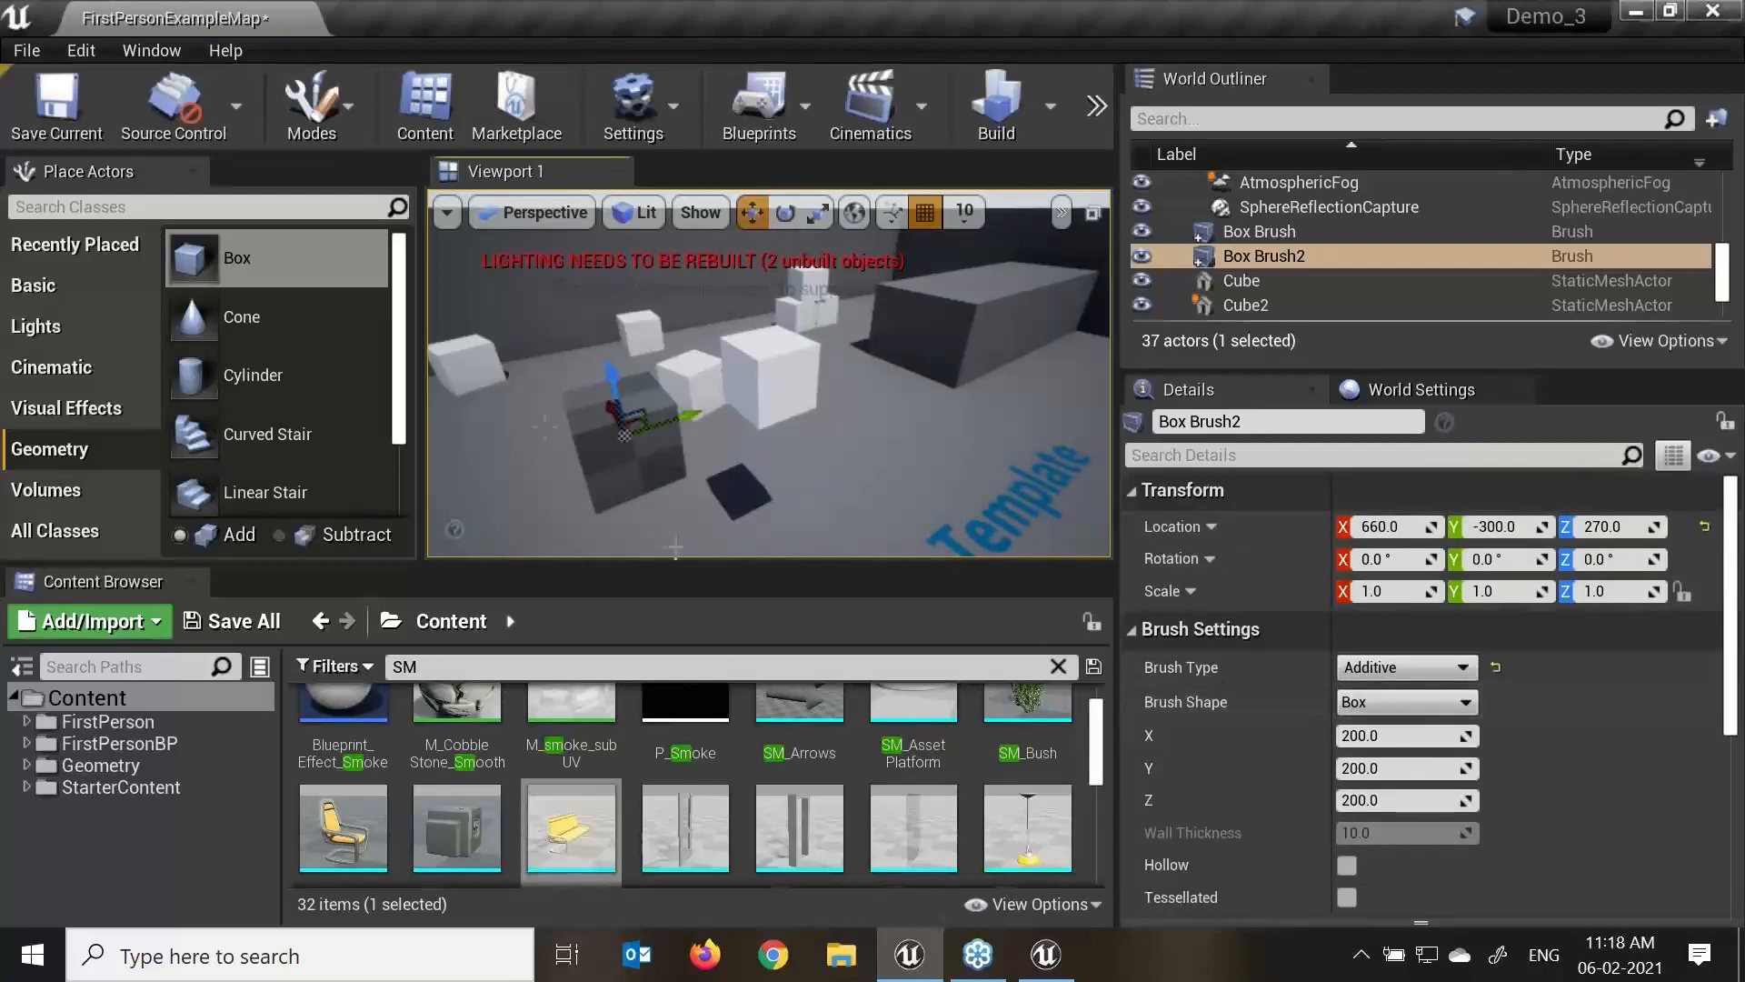
pyautogui.moveTo(689, 417); pyautogui.dragTo(630, 435)
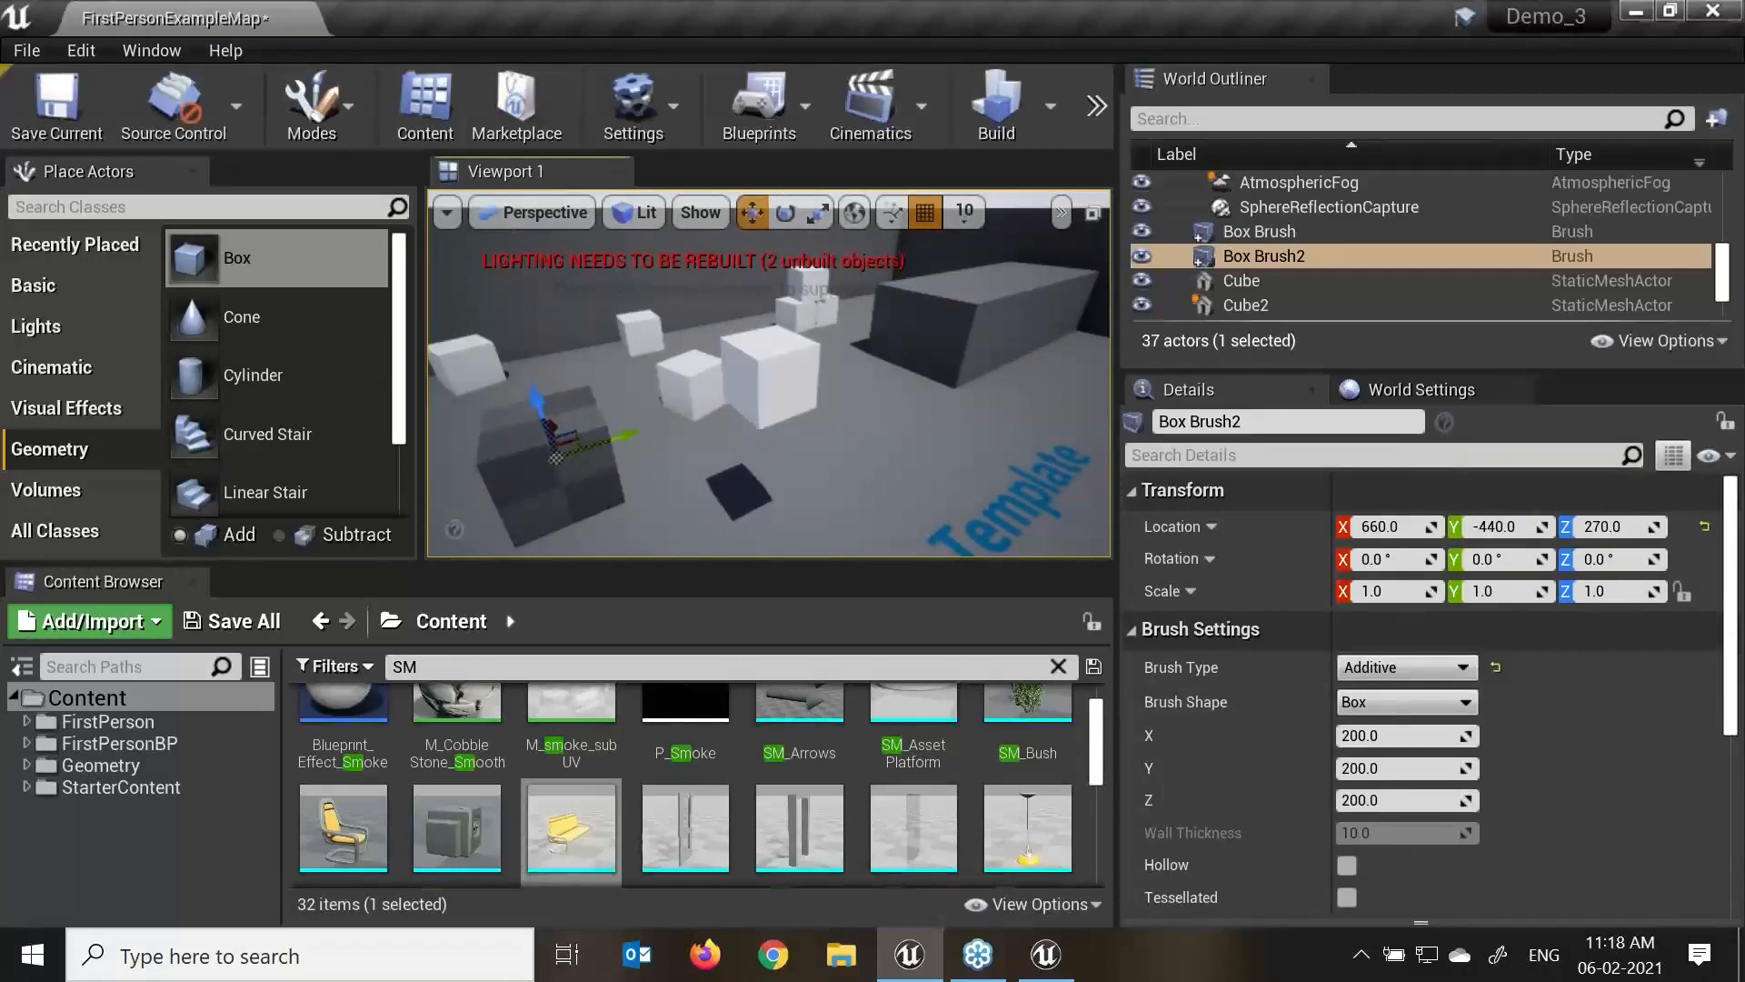
# Select a face of the box brush to compare it with the static mesh cube, and delete Box Brush2.
pyautogui.click(560, 469)
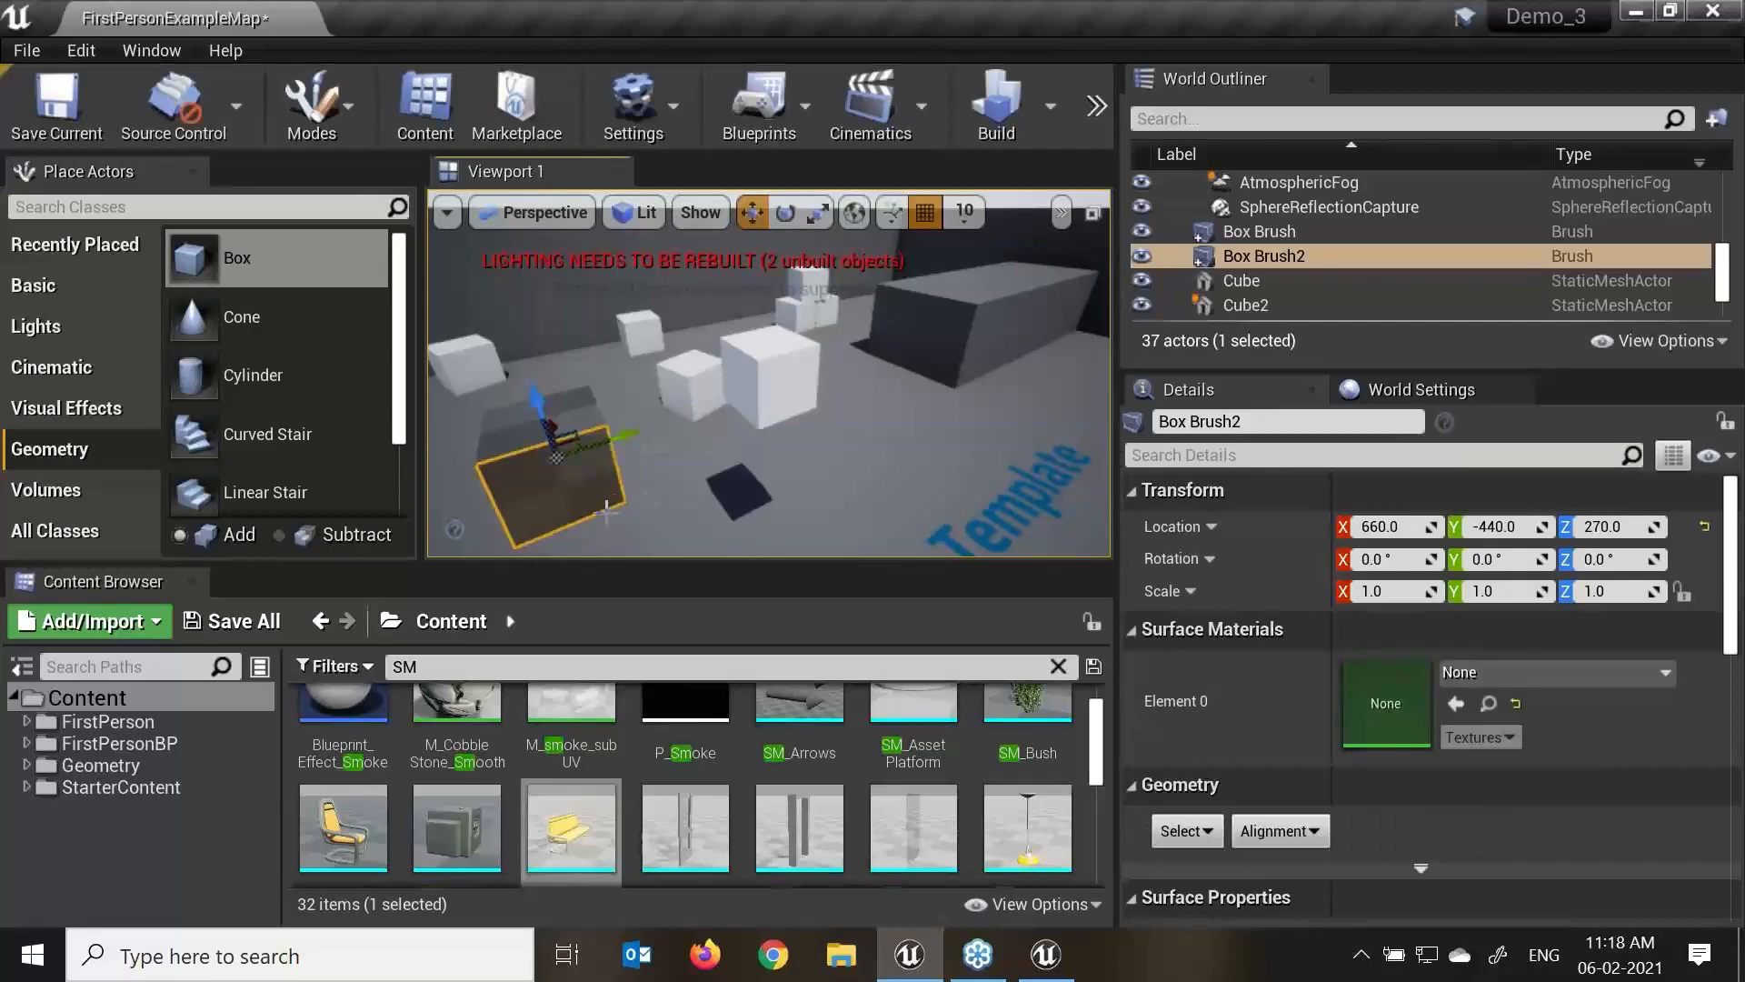
pyautogui.click(591, 491)
pyautogui.click(589, 490)
pyautogui.click(771, 389)
pyautogui.click(536, 439)
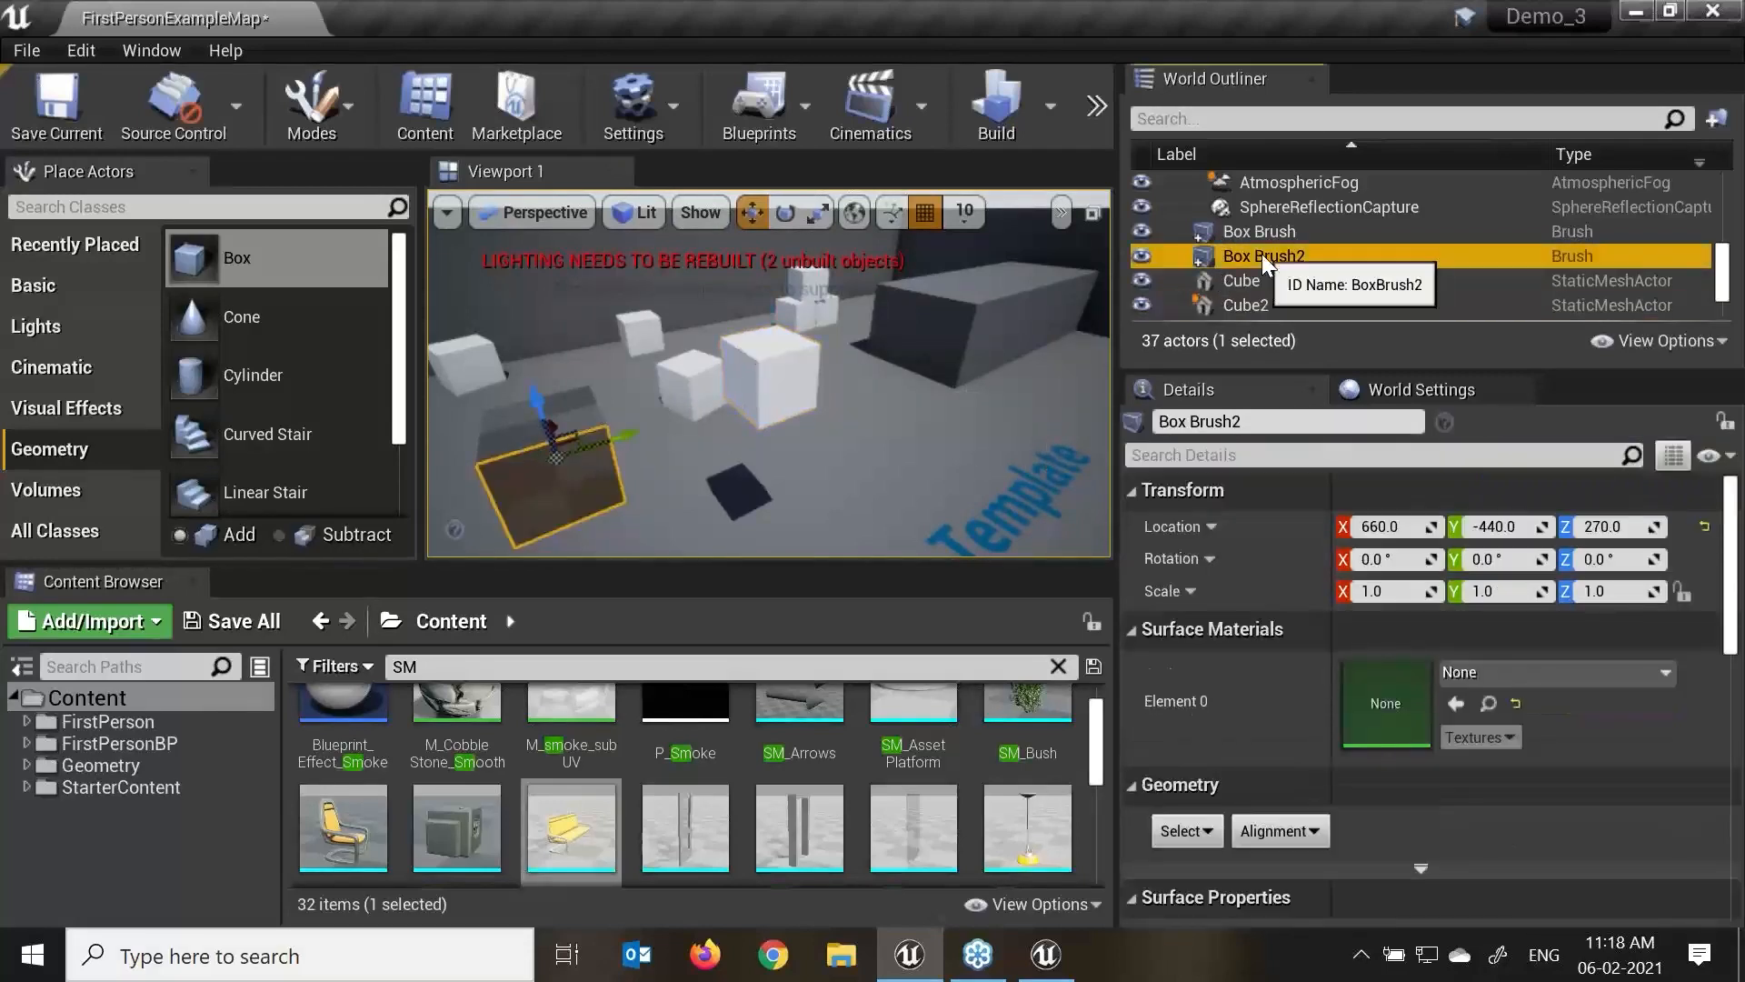
pyautogui.press('Delete')
# Override the Cube2 actor's mass in its physics settings with 1000 kg.
pyautogui.click(772, 391)
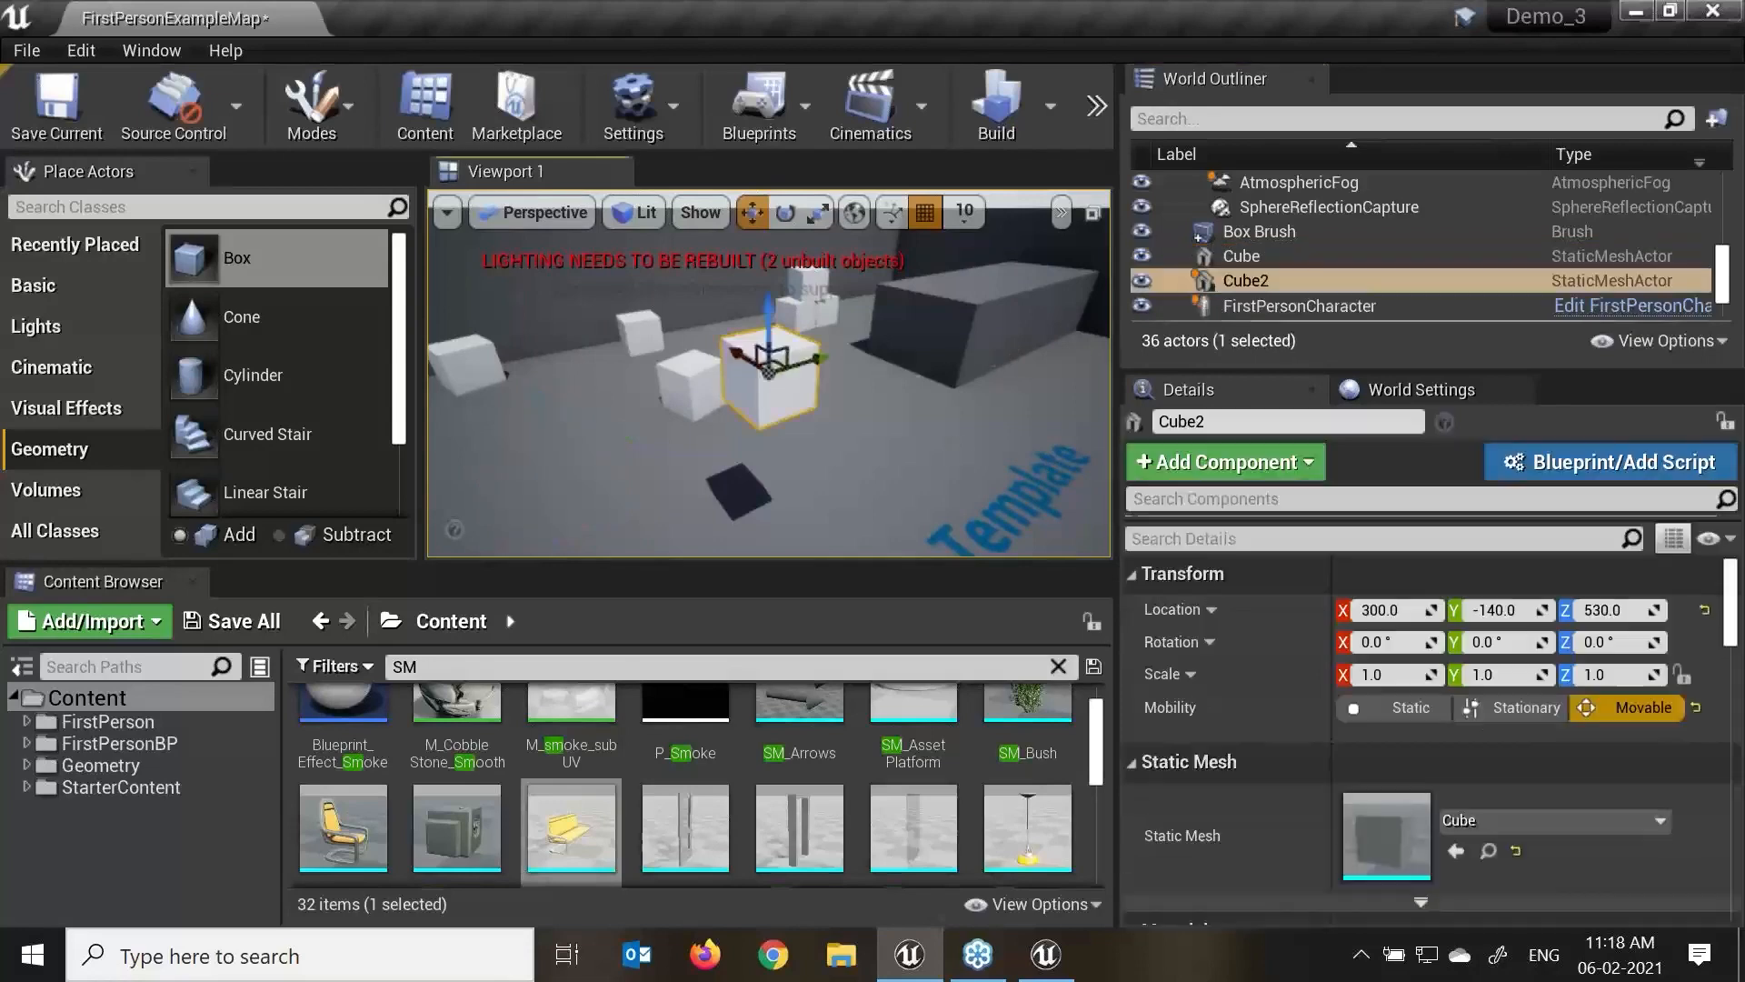
pyautogui.press('f')
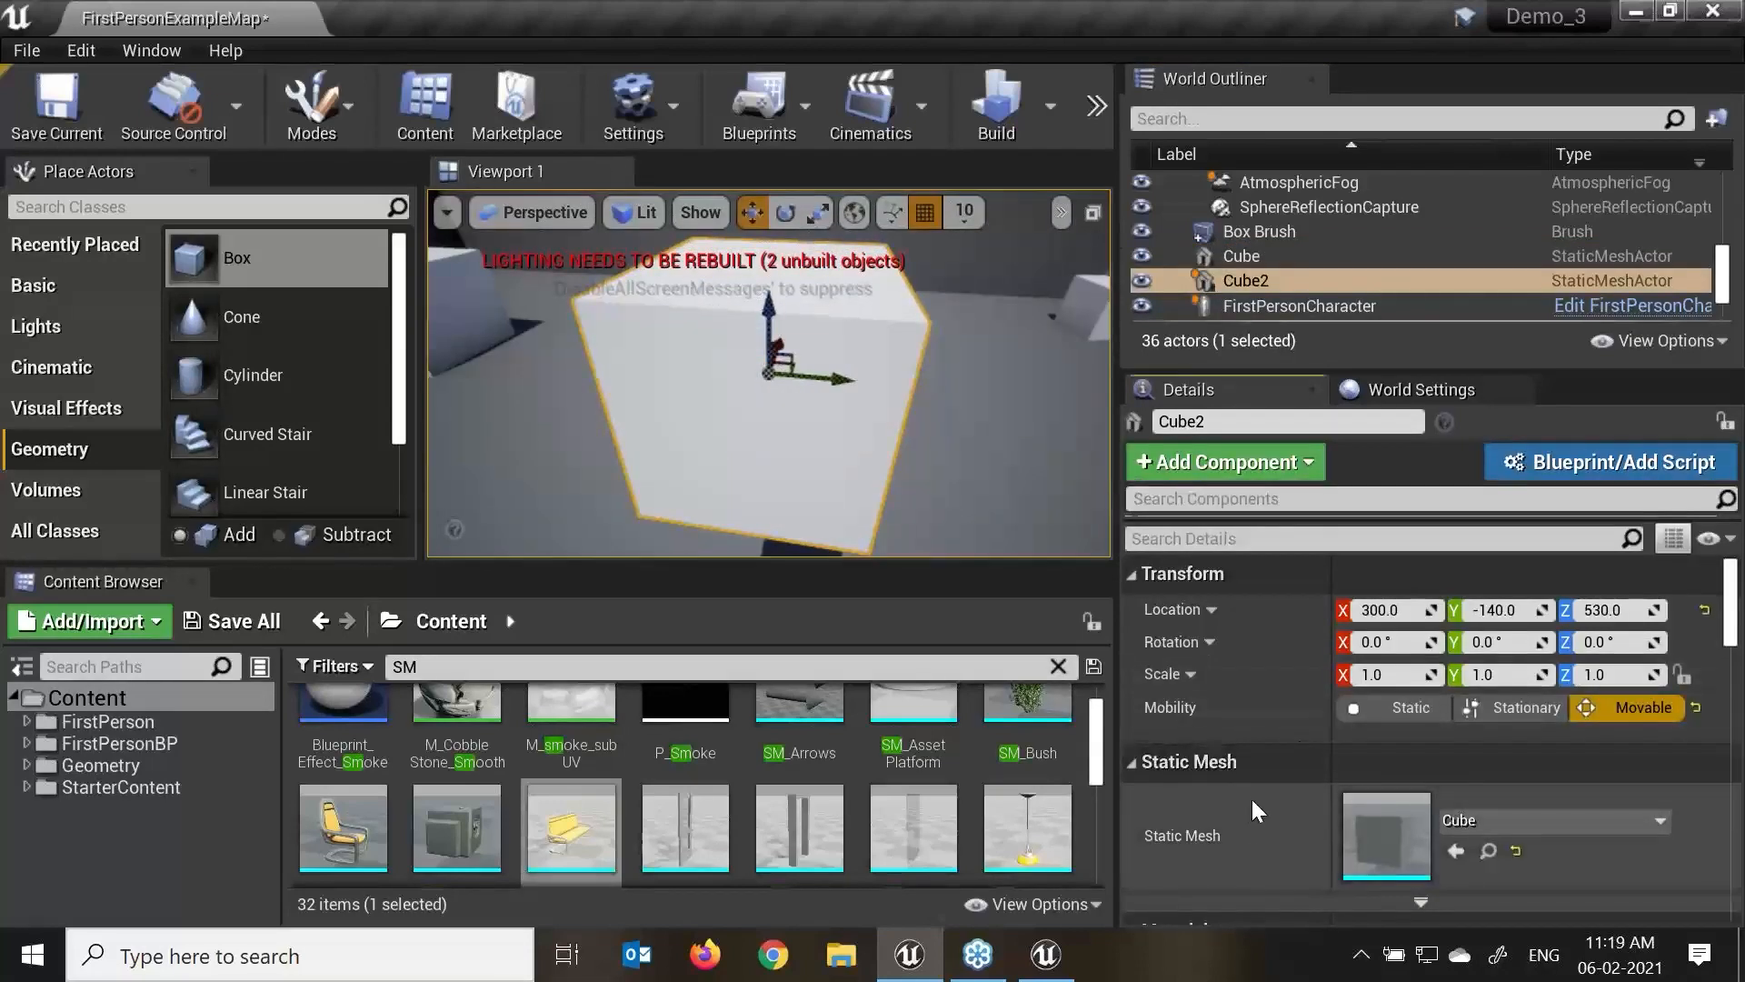
pyautogui.scroll(-1, 1254, 797)
pyautogui.scroll(-10, 1265, 773)
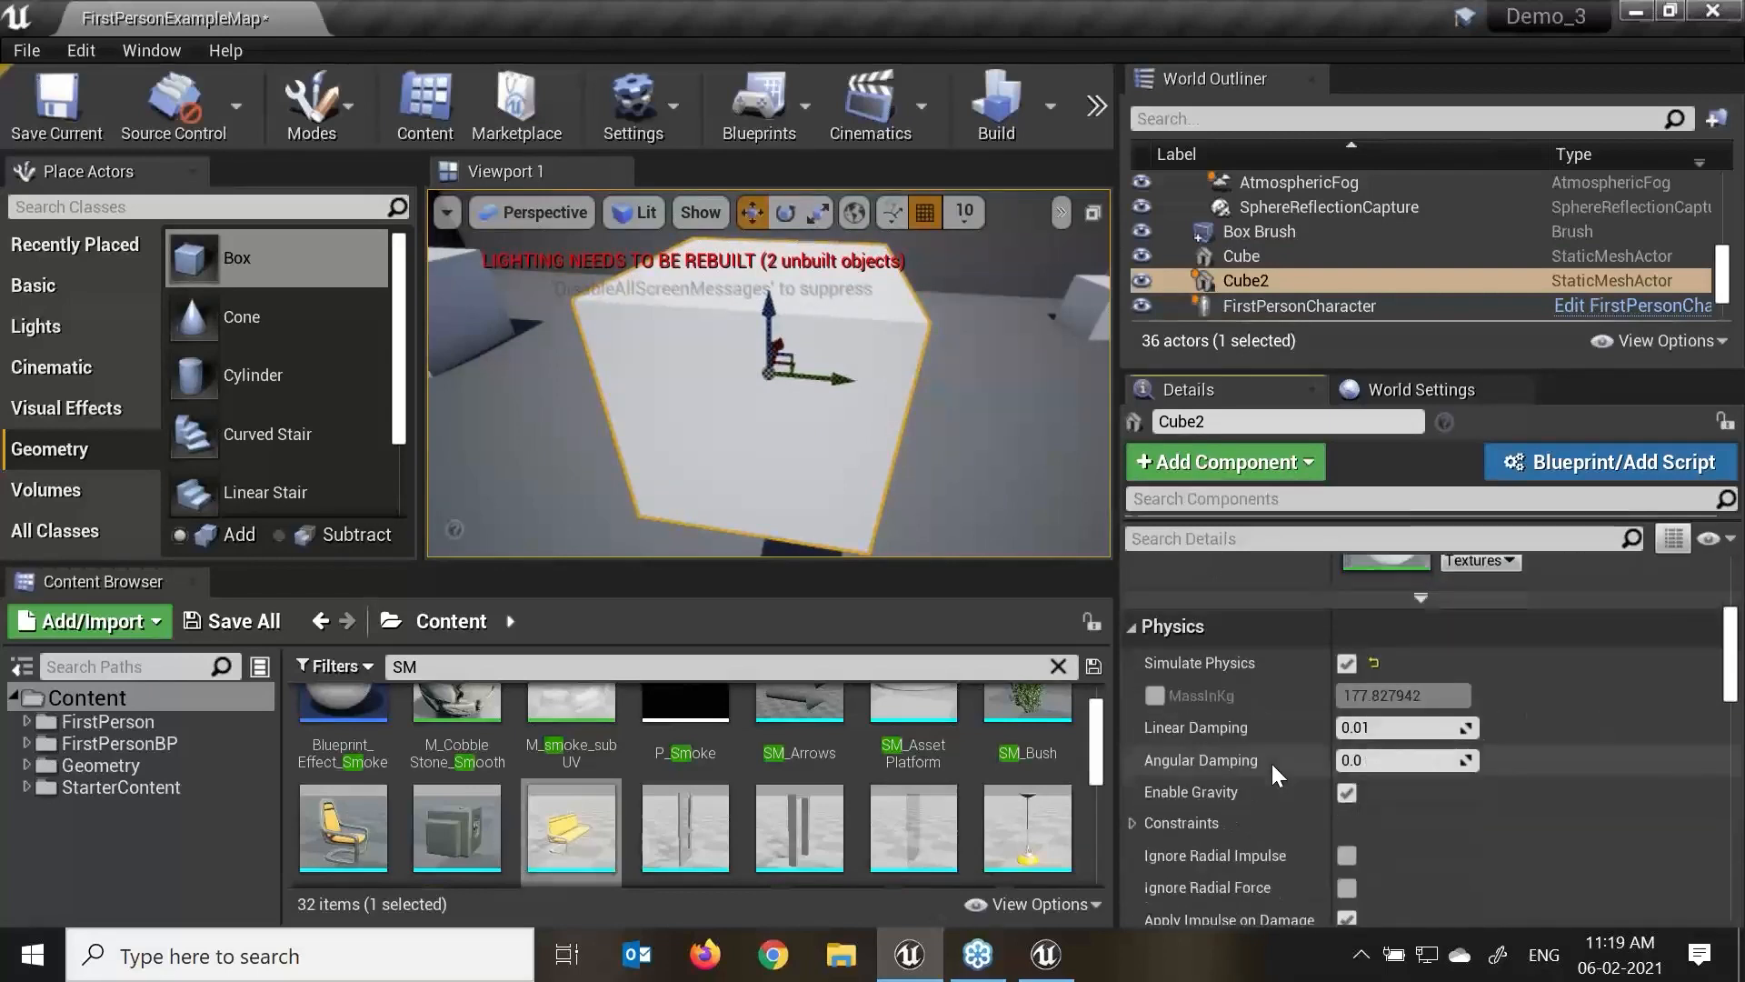
pyautogui.click(1155, 652)
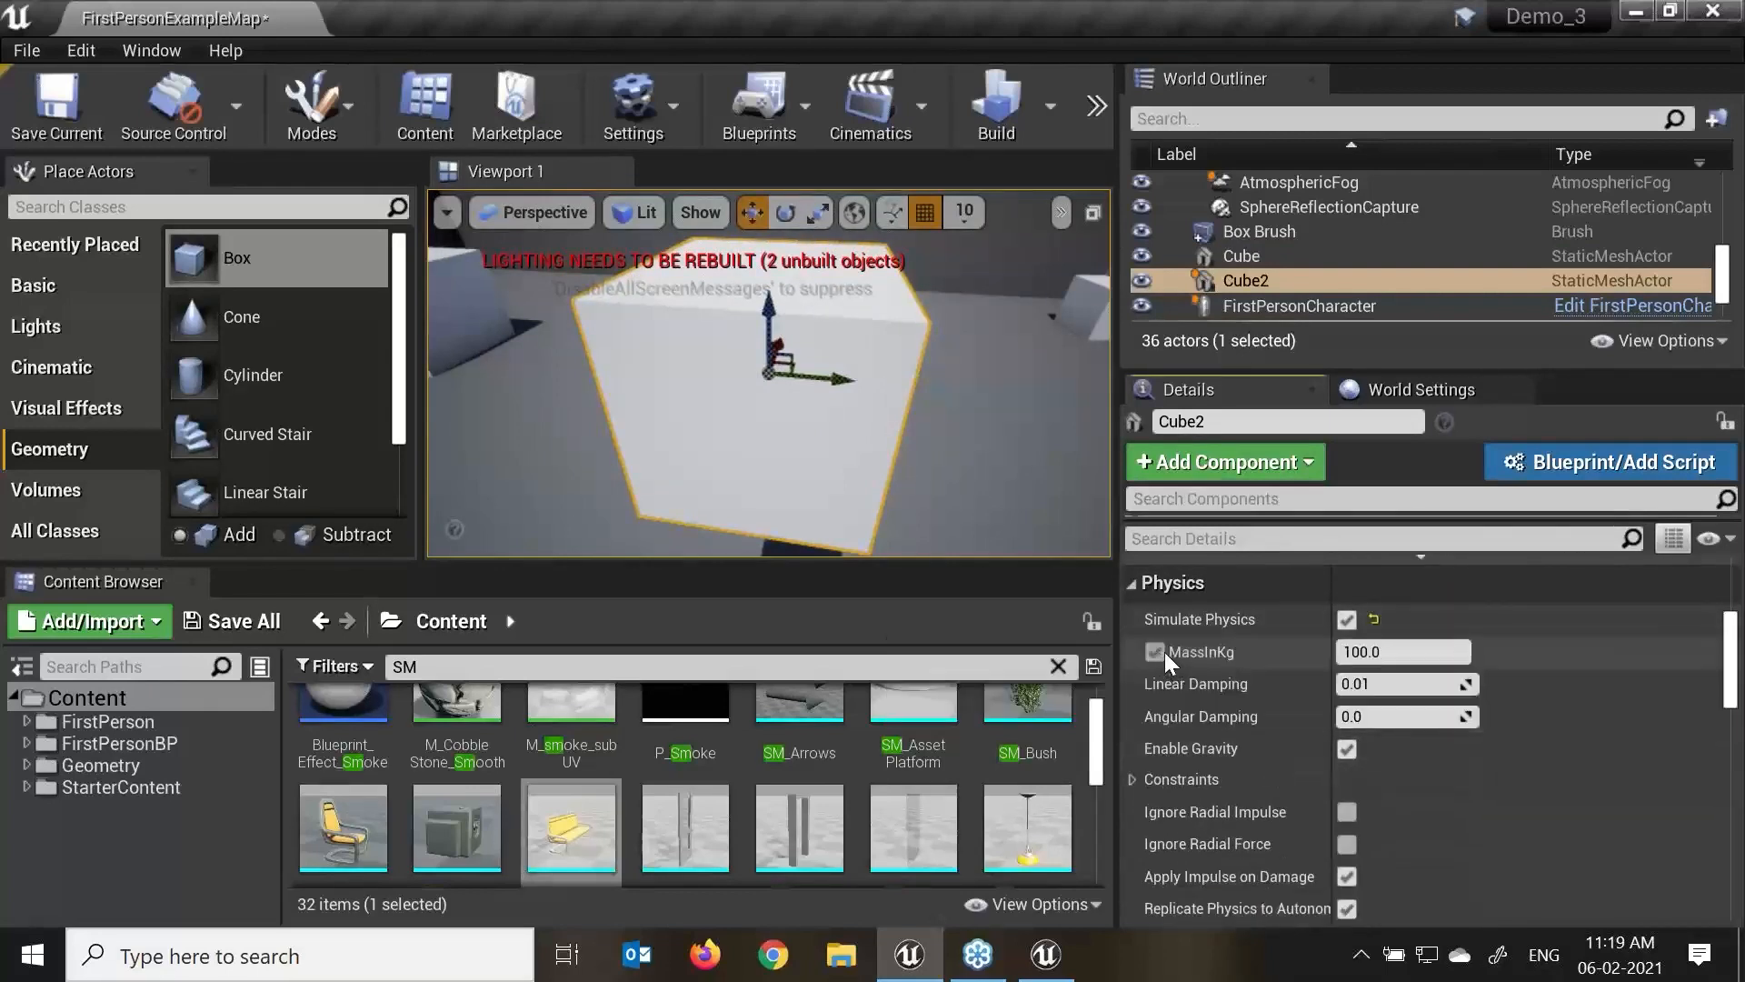
pyautogui.scroll(-5, 886, 481)
pyautogui.keyDown('alt'); pyautogui.moveTo(898, 469); pyautogui.dragTo(791, 495); pyautogui.keyUp('alt')
pyautogui.click(1418, 652)
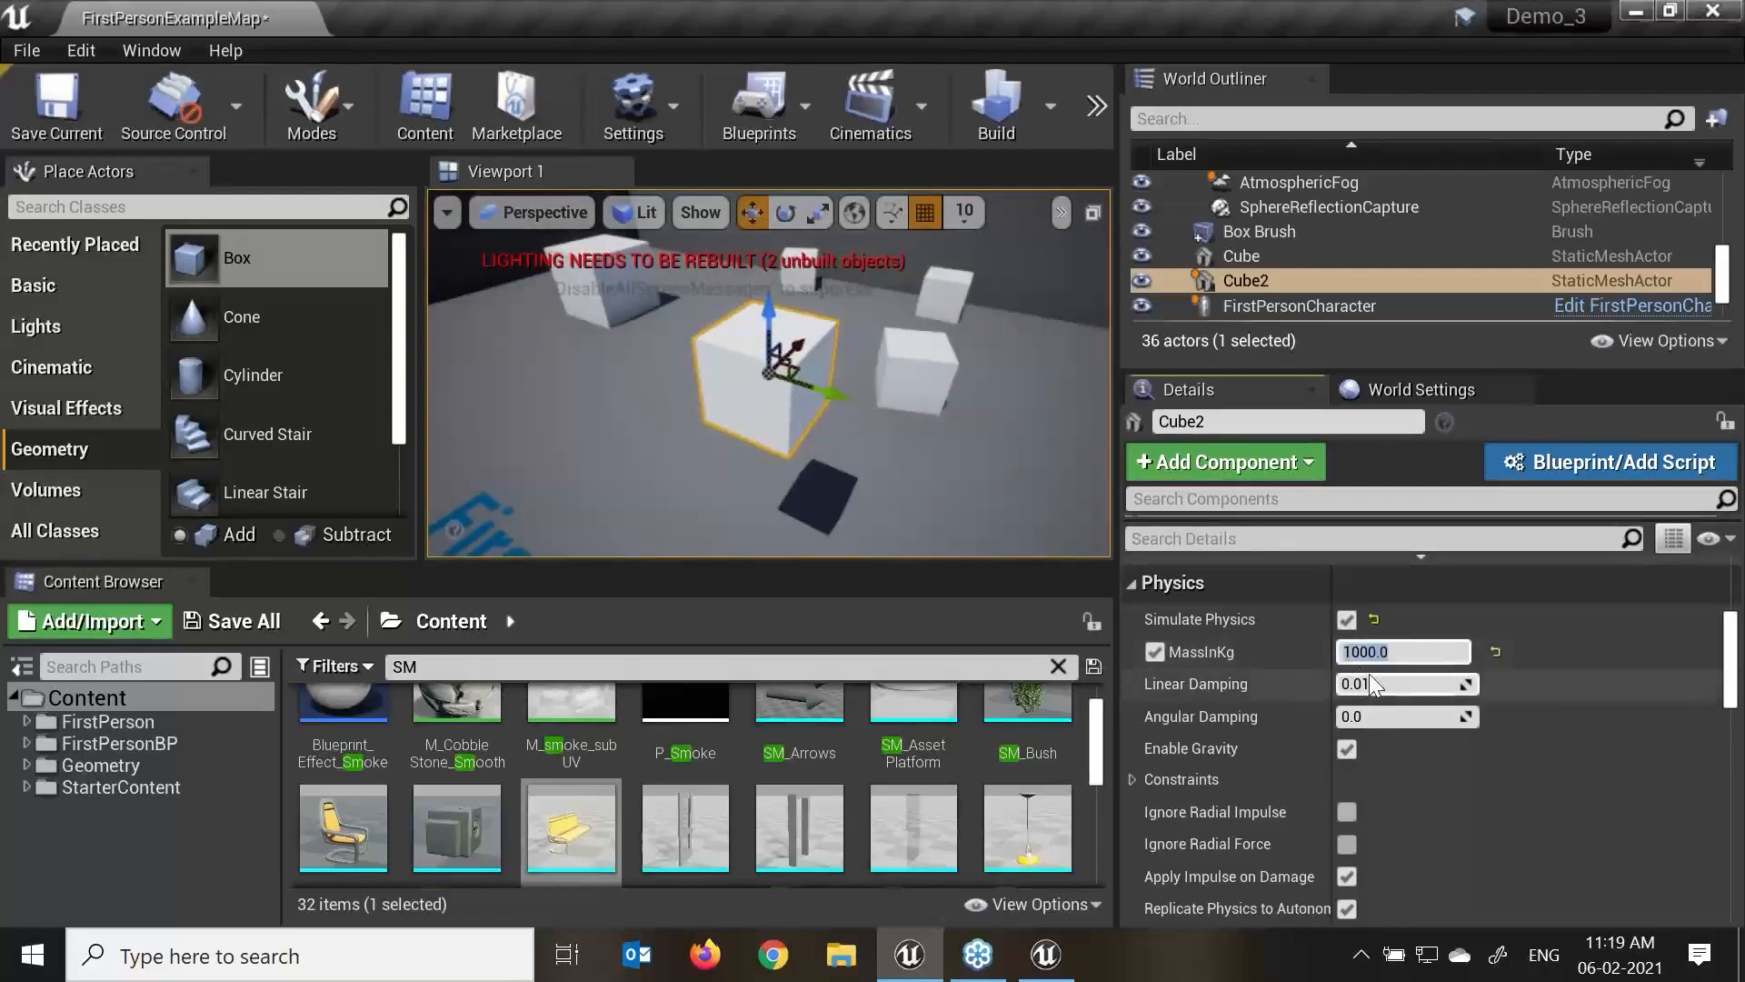
# Play the level in the selected viewport to check how the heavier cube behaves, and end the session.
pyautogui.click(1096, 107)
pyautogui.moveTo(1171, 193)
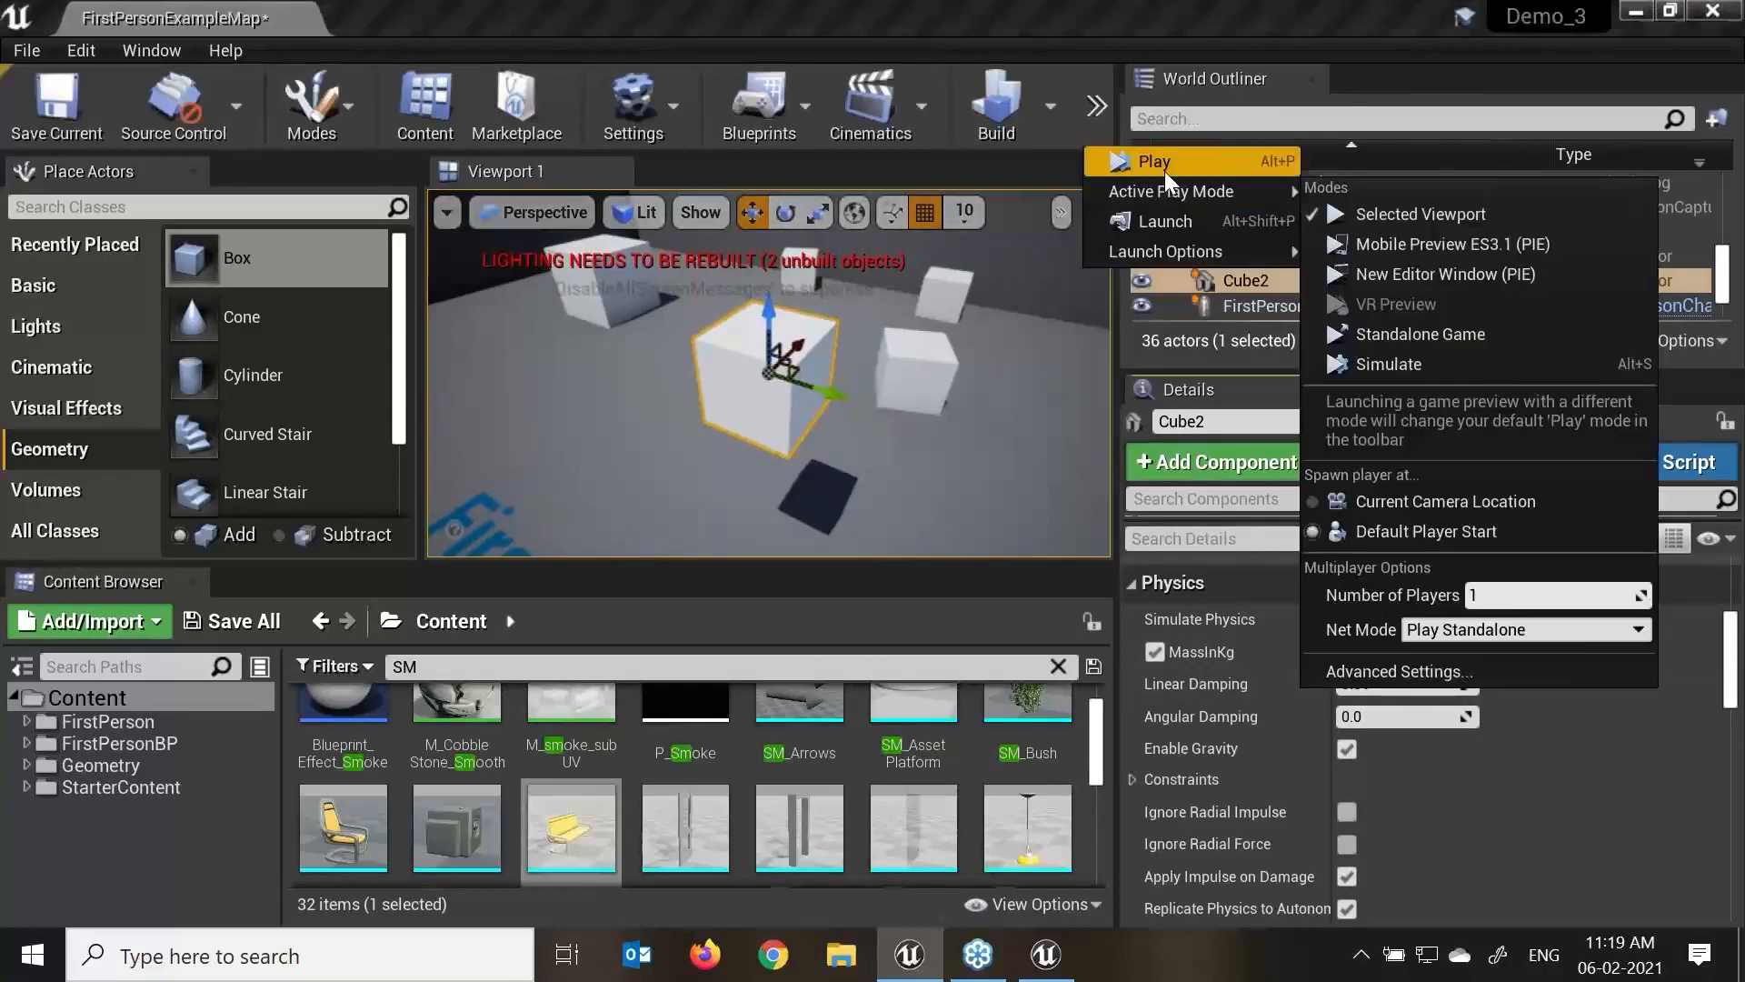
pyautogui.click(1159, 164)
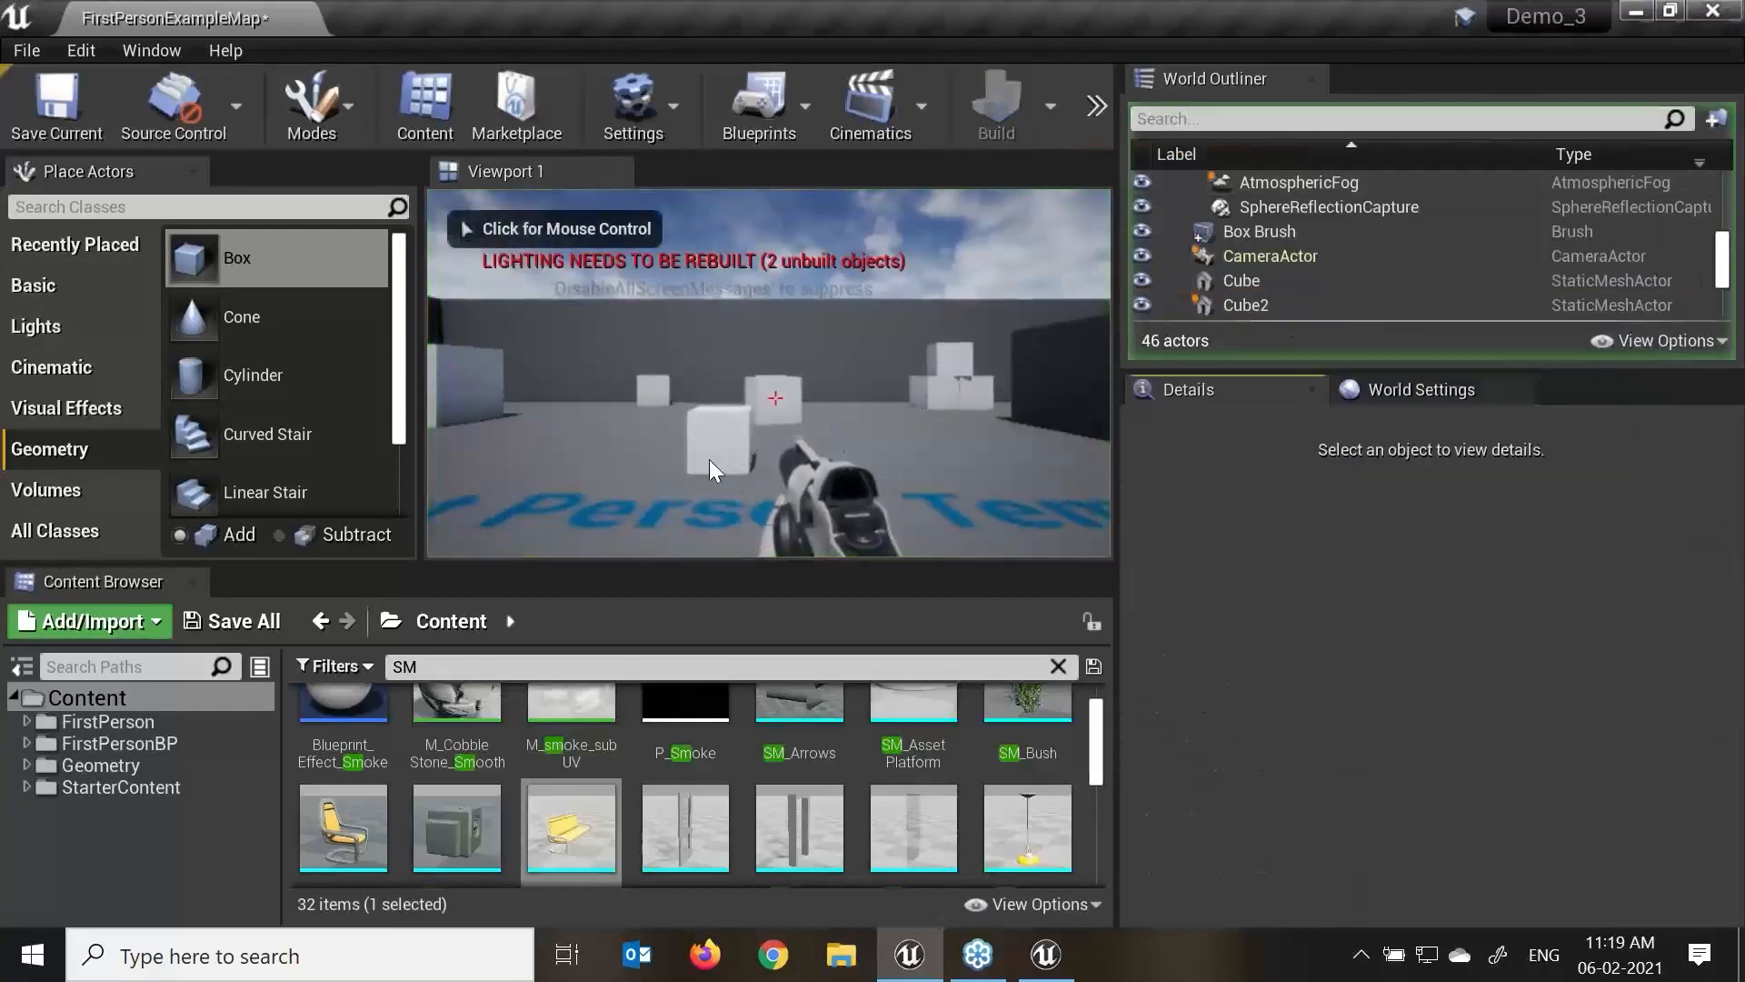
pyautogui.press('Escape')
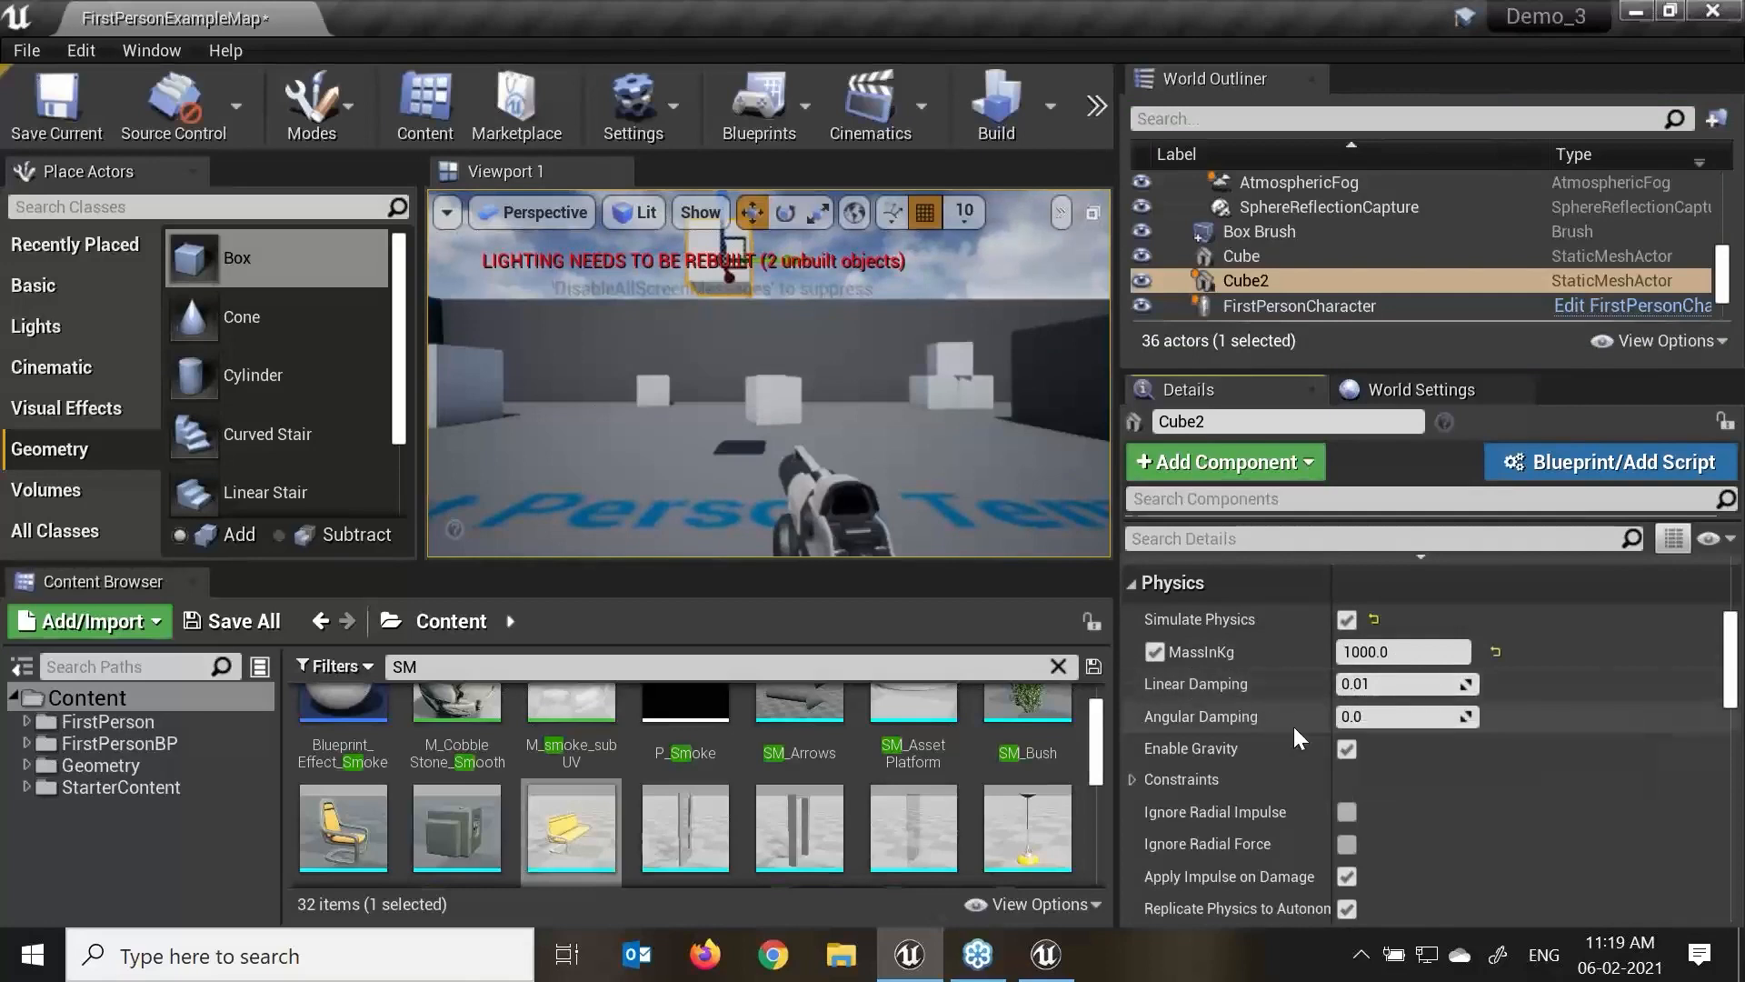
# Turn off Enable Gravity for Cube2, play the level firing at the cube, and end the session.
pyautogui.click(1354, 756)
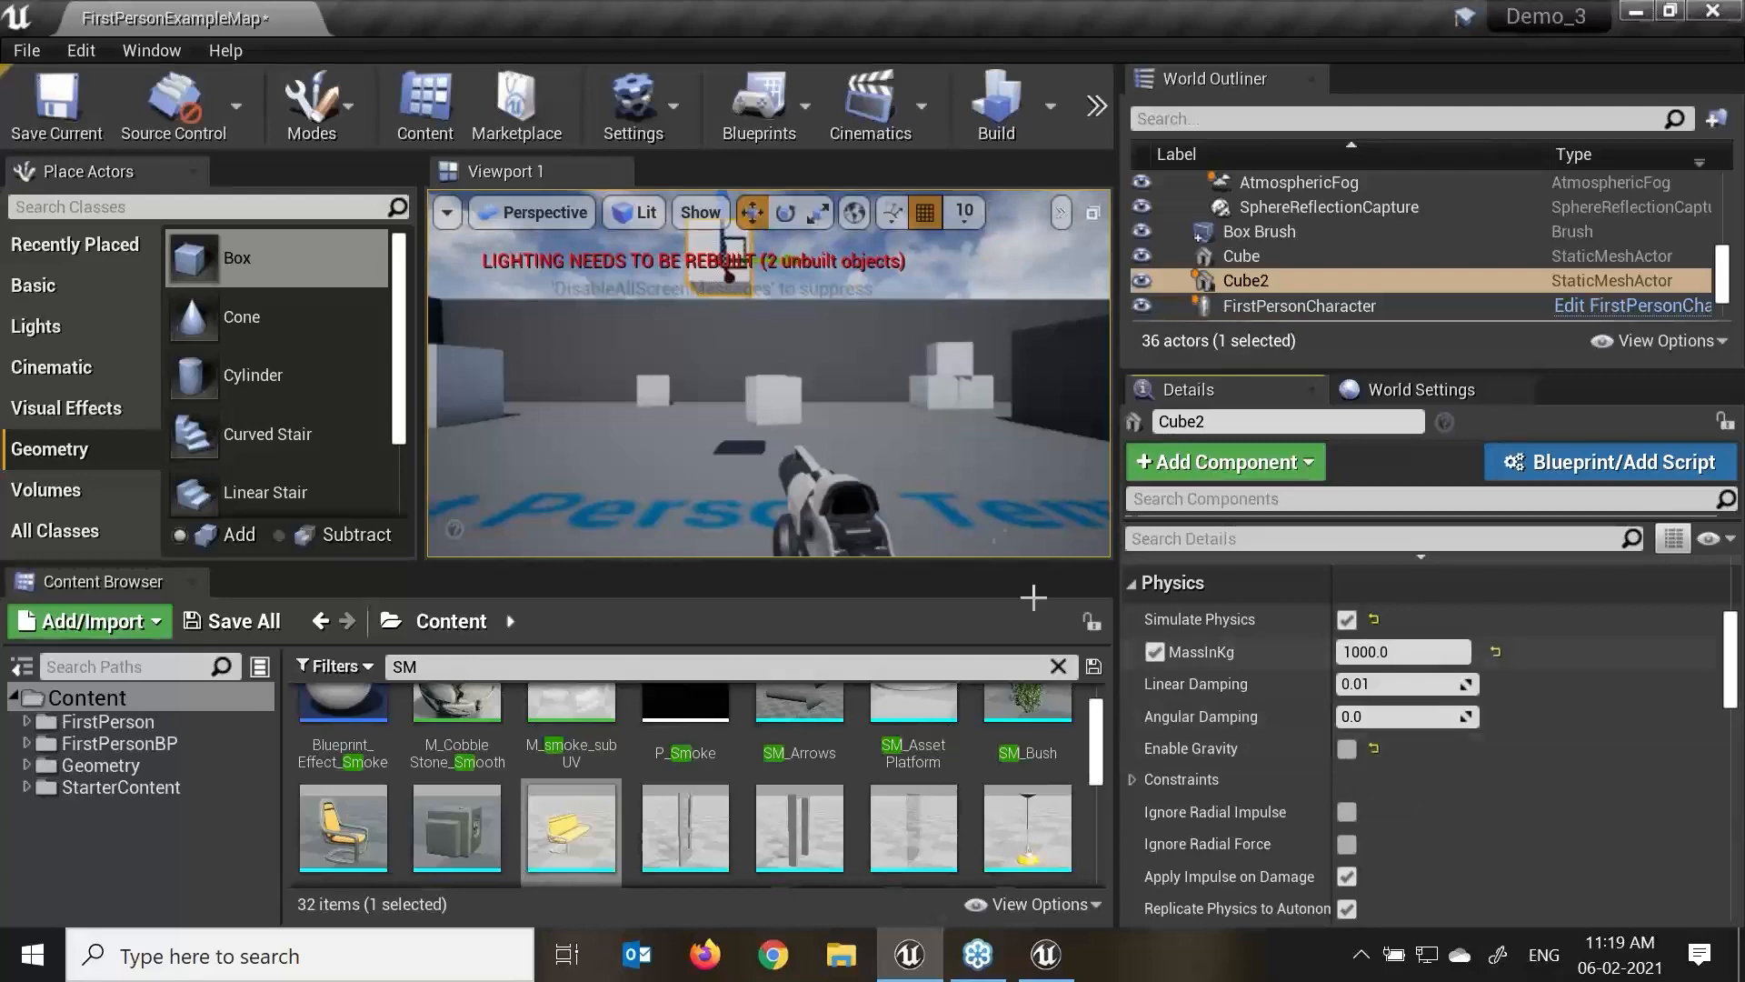
pyautogui.click(1095, 118)
pyautogui.click(1193, 167)
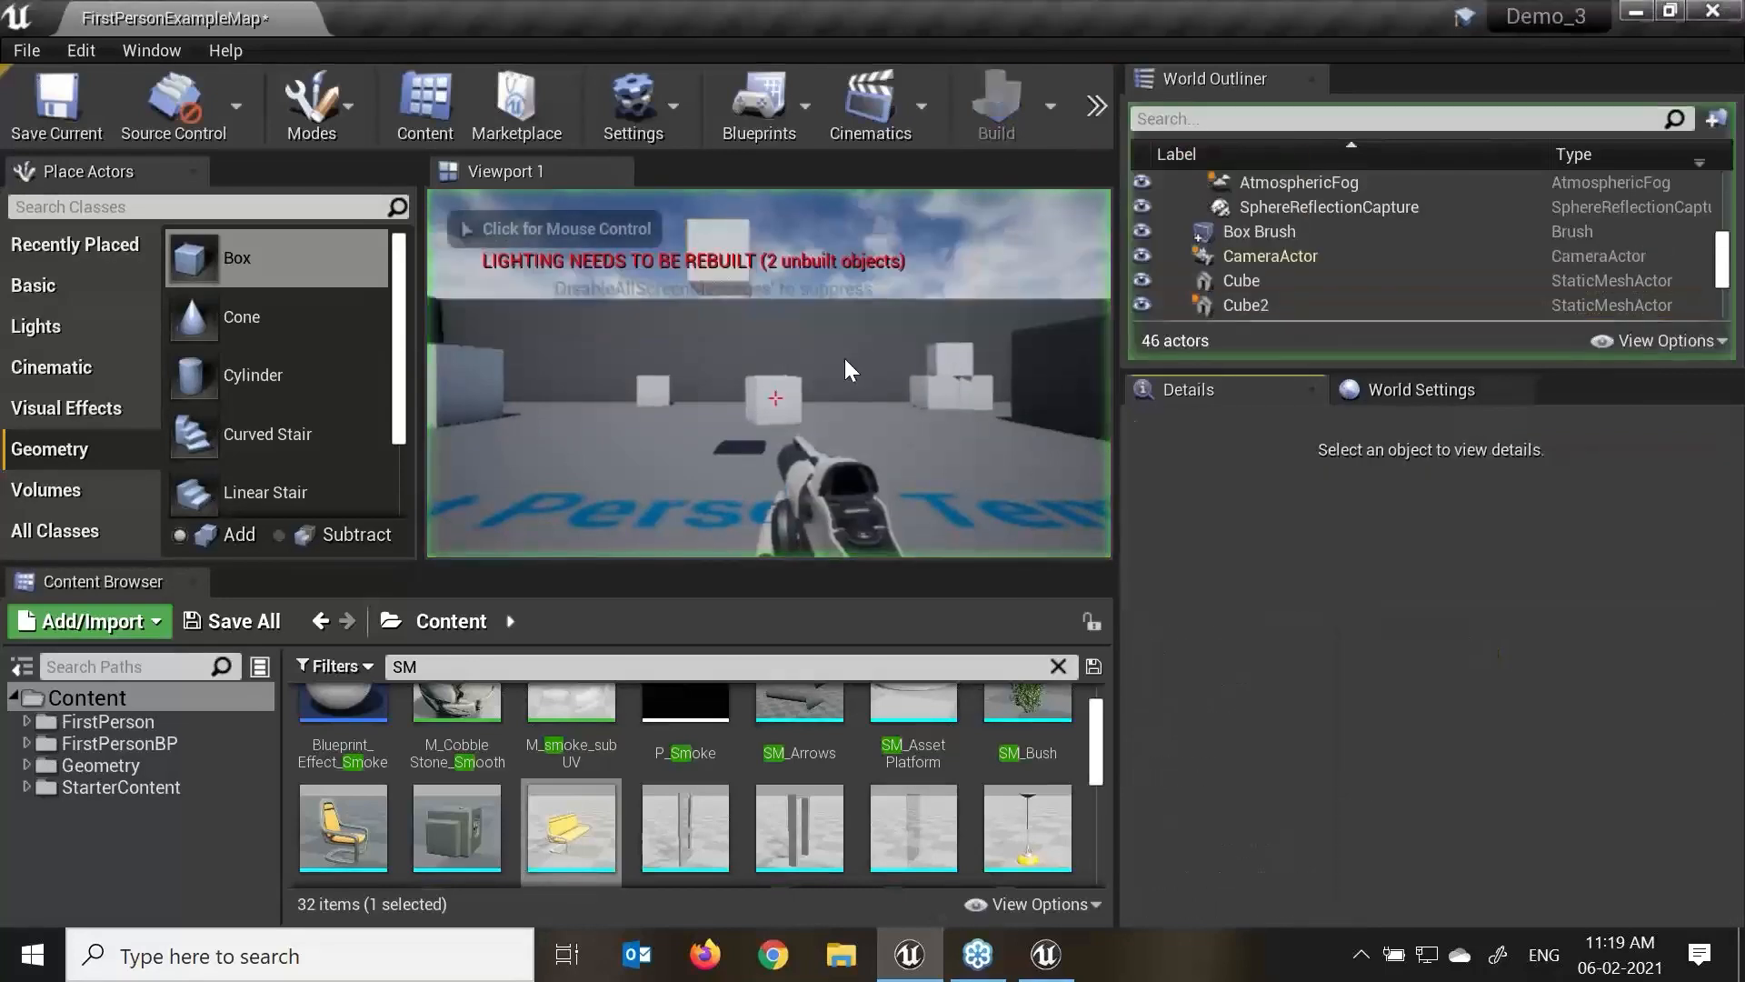
pyautogui.click(755, 309)
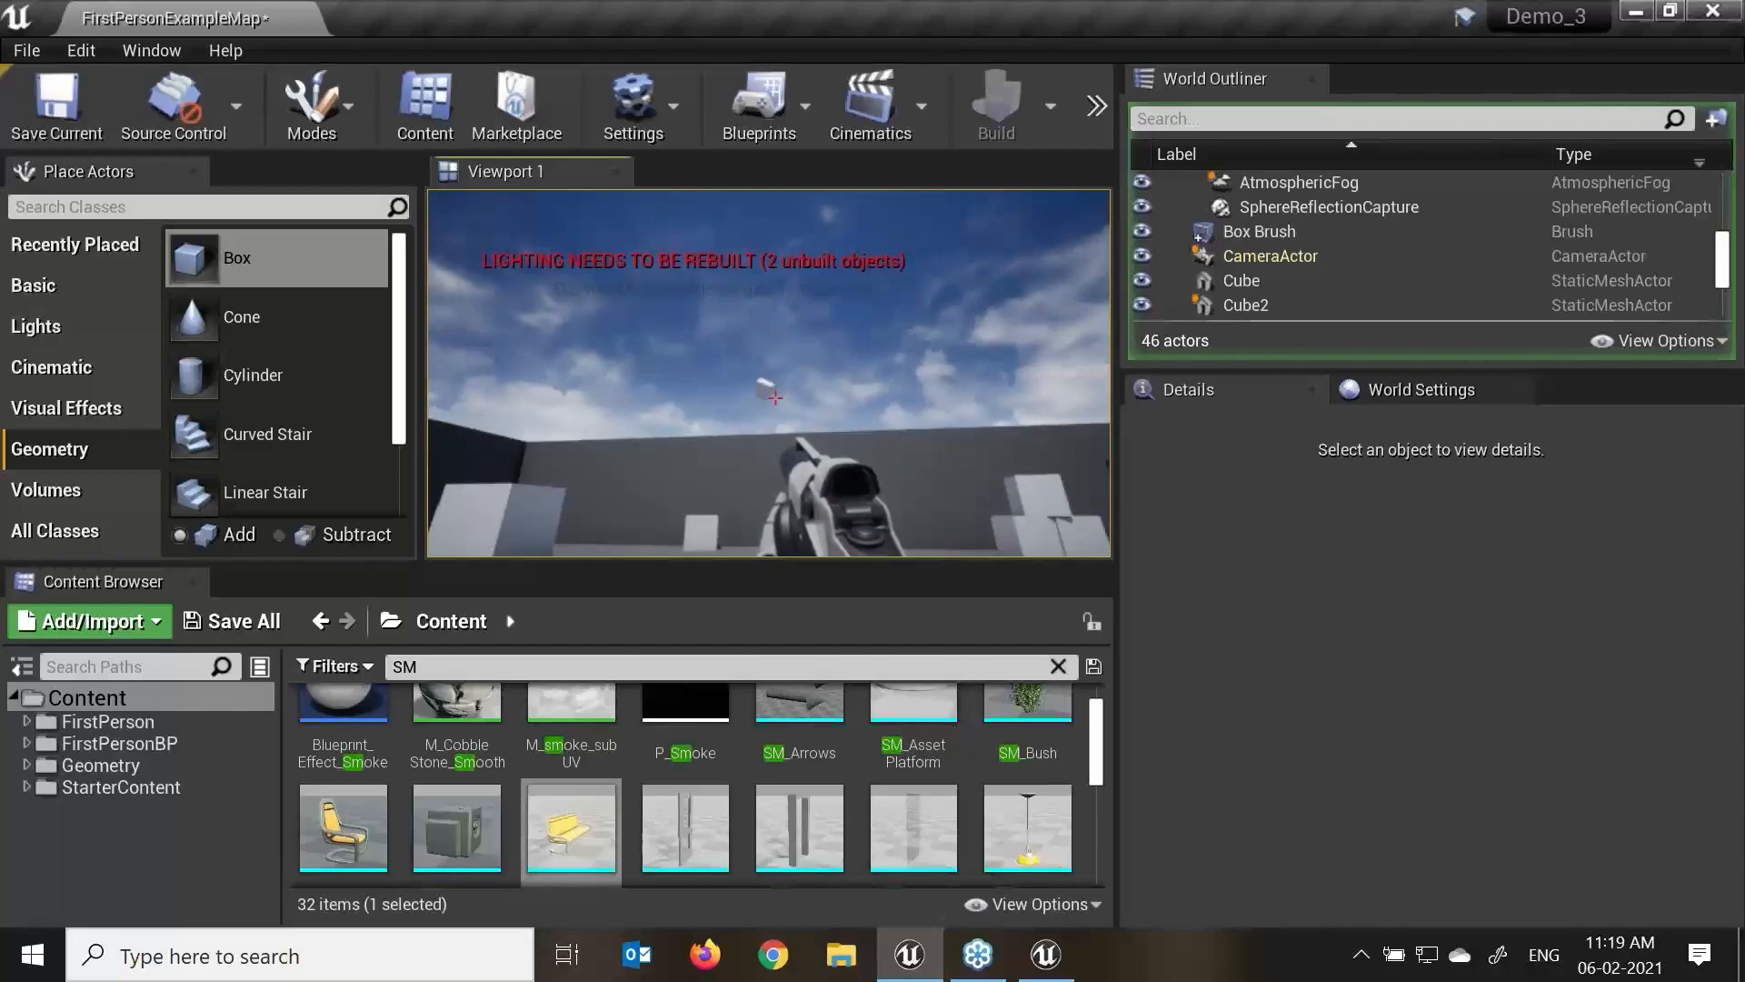
pyautogui.click(775, 397)
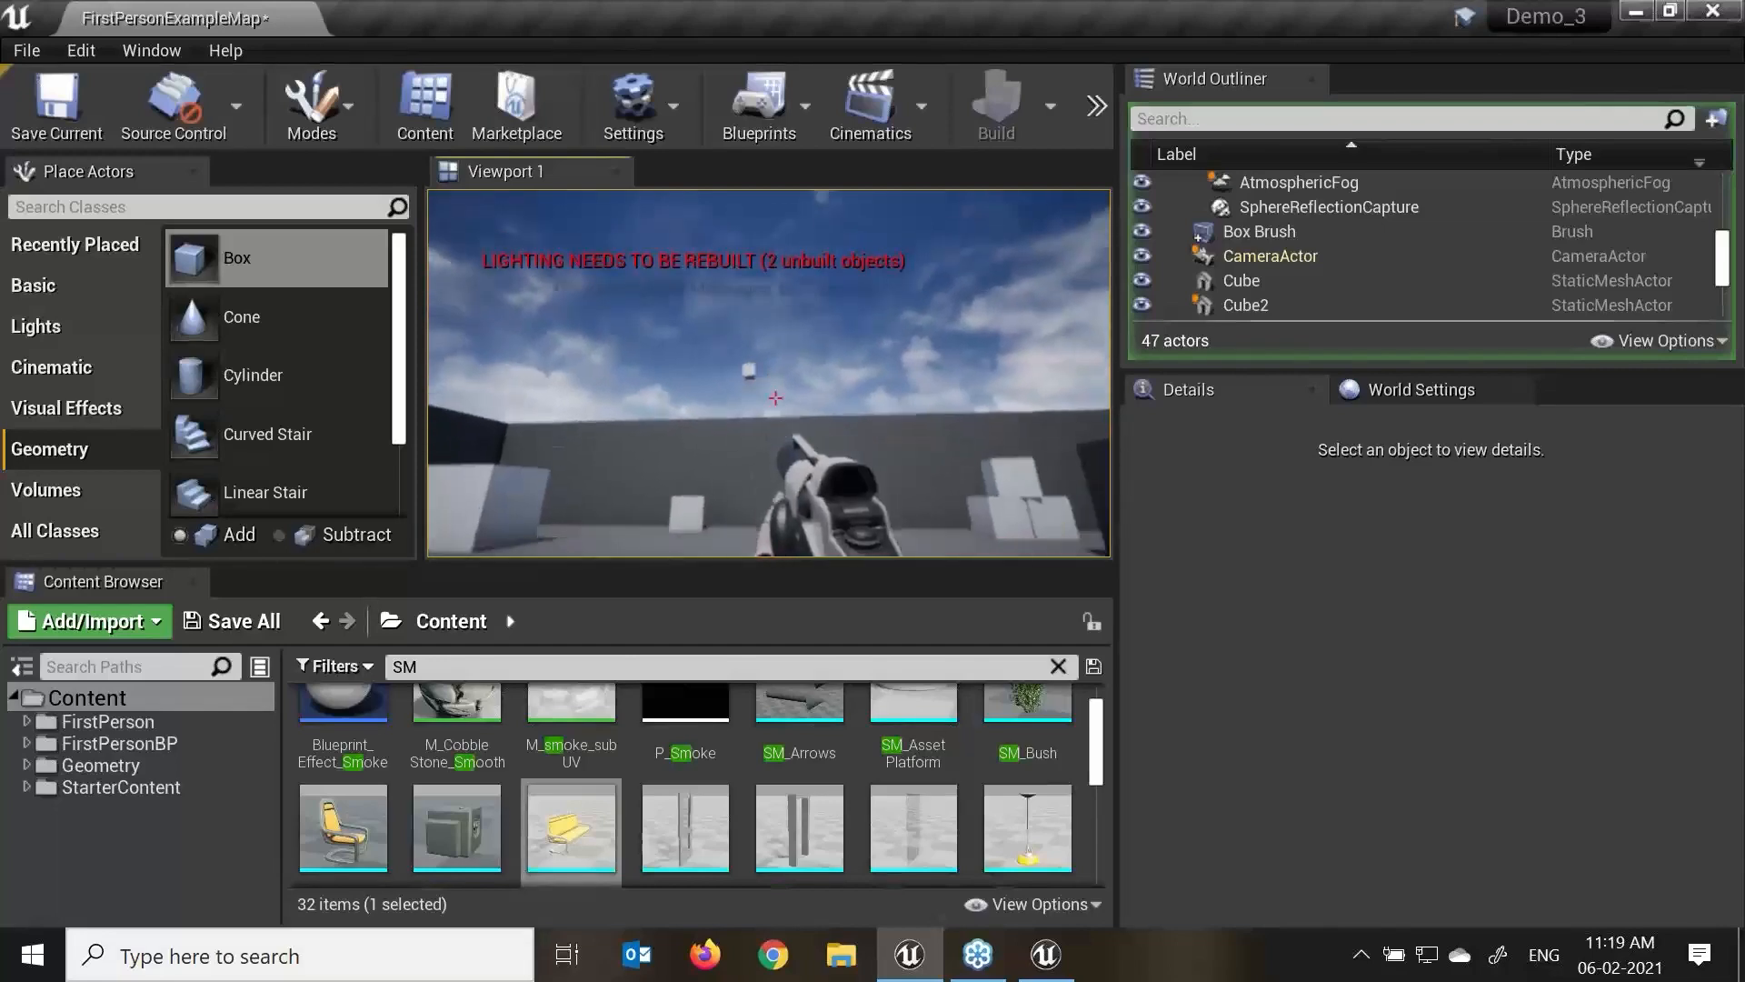
pyautogui.press('Escape')
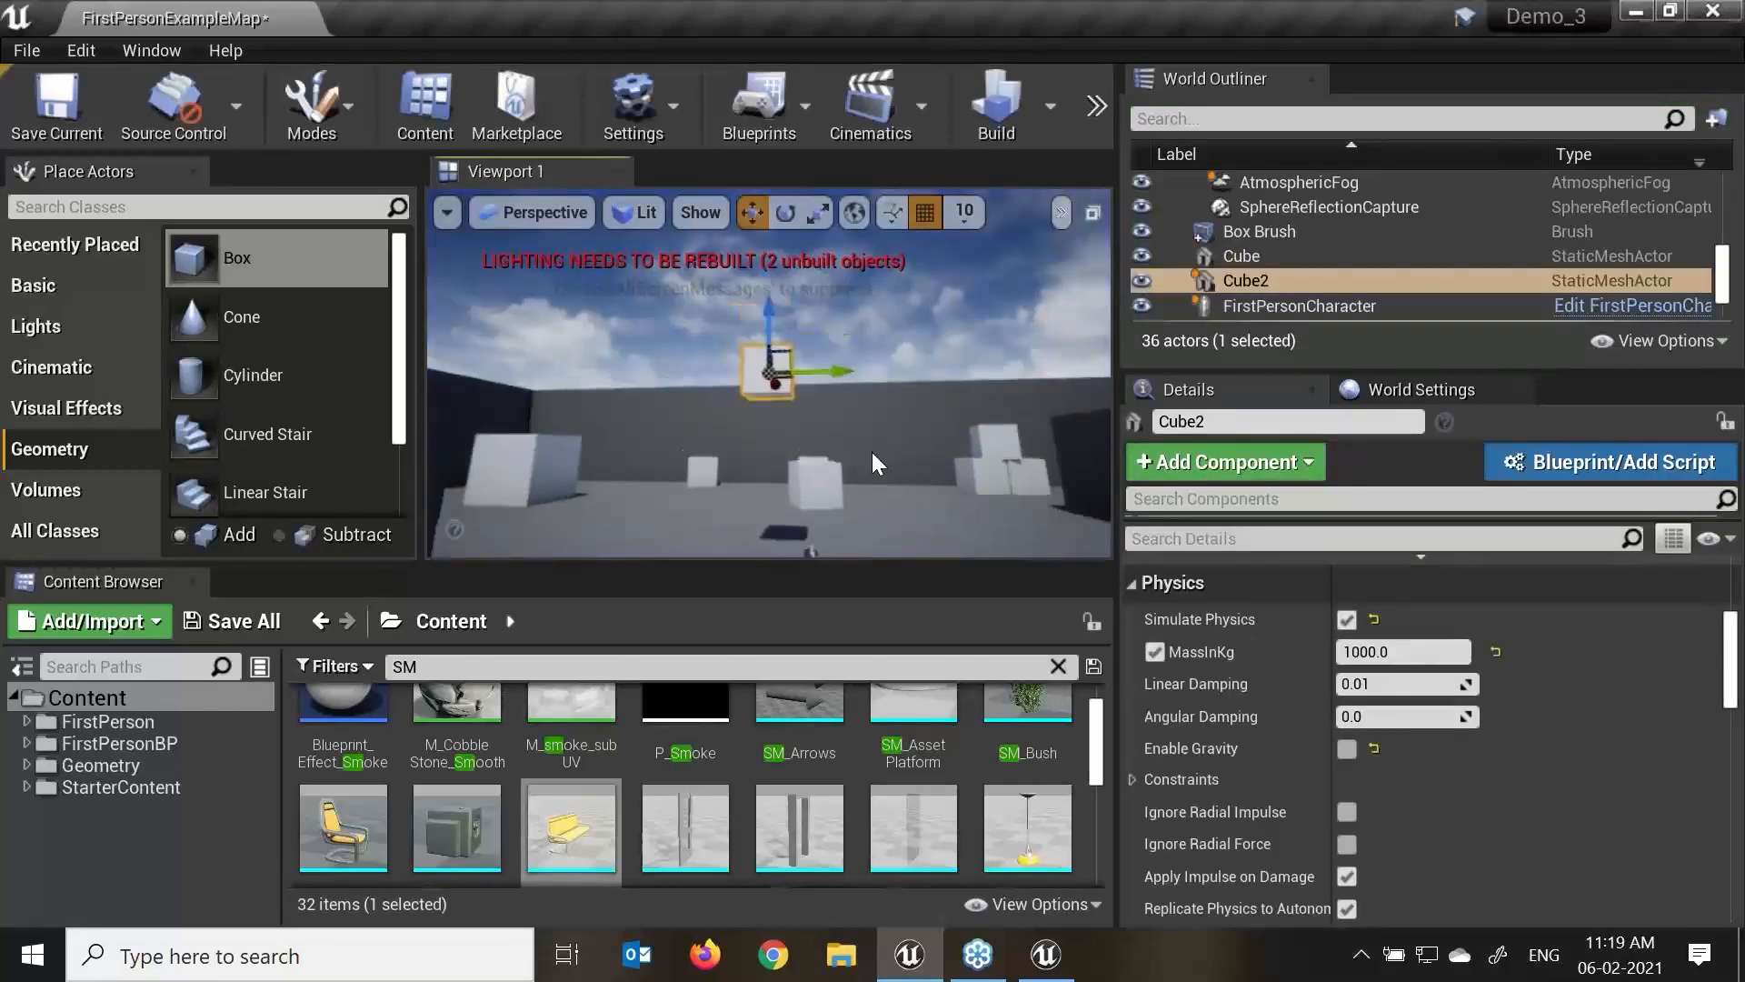
# Lower Cube2 closer to the floor, play the level following and firing at the gravity-free cube, and end the session.
pyautogui.moveTo(776, 320); pyautogui.dragTo(776, 427)
pyautogui.click(1094, 111)
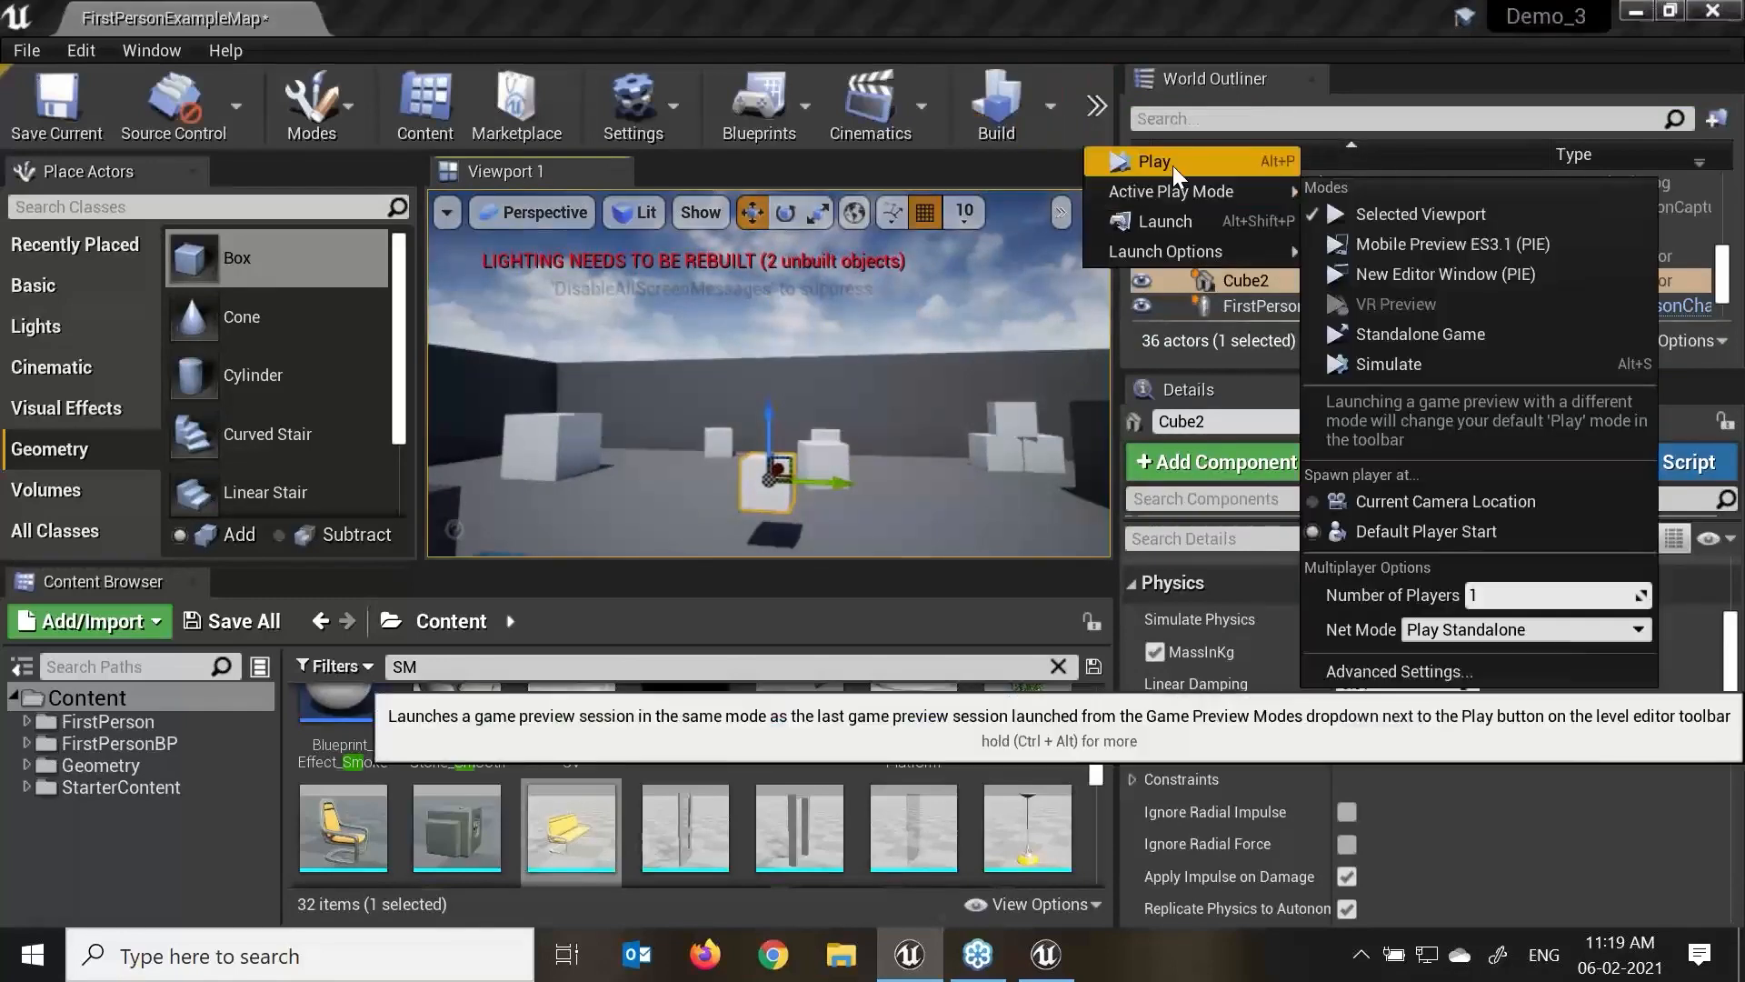
pyautogui.click(1173, 167)
pyautogui.click(727, 375)
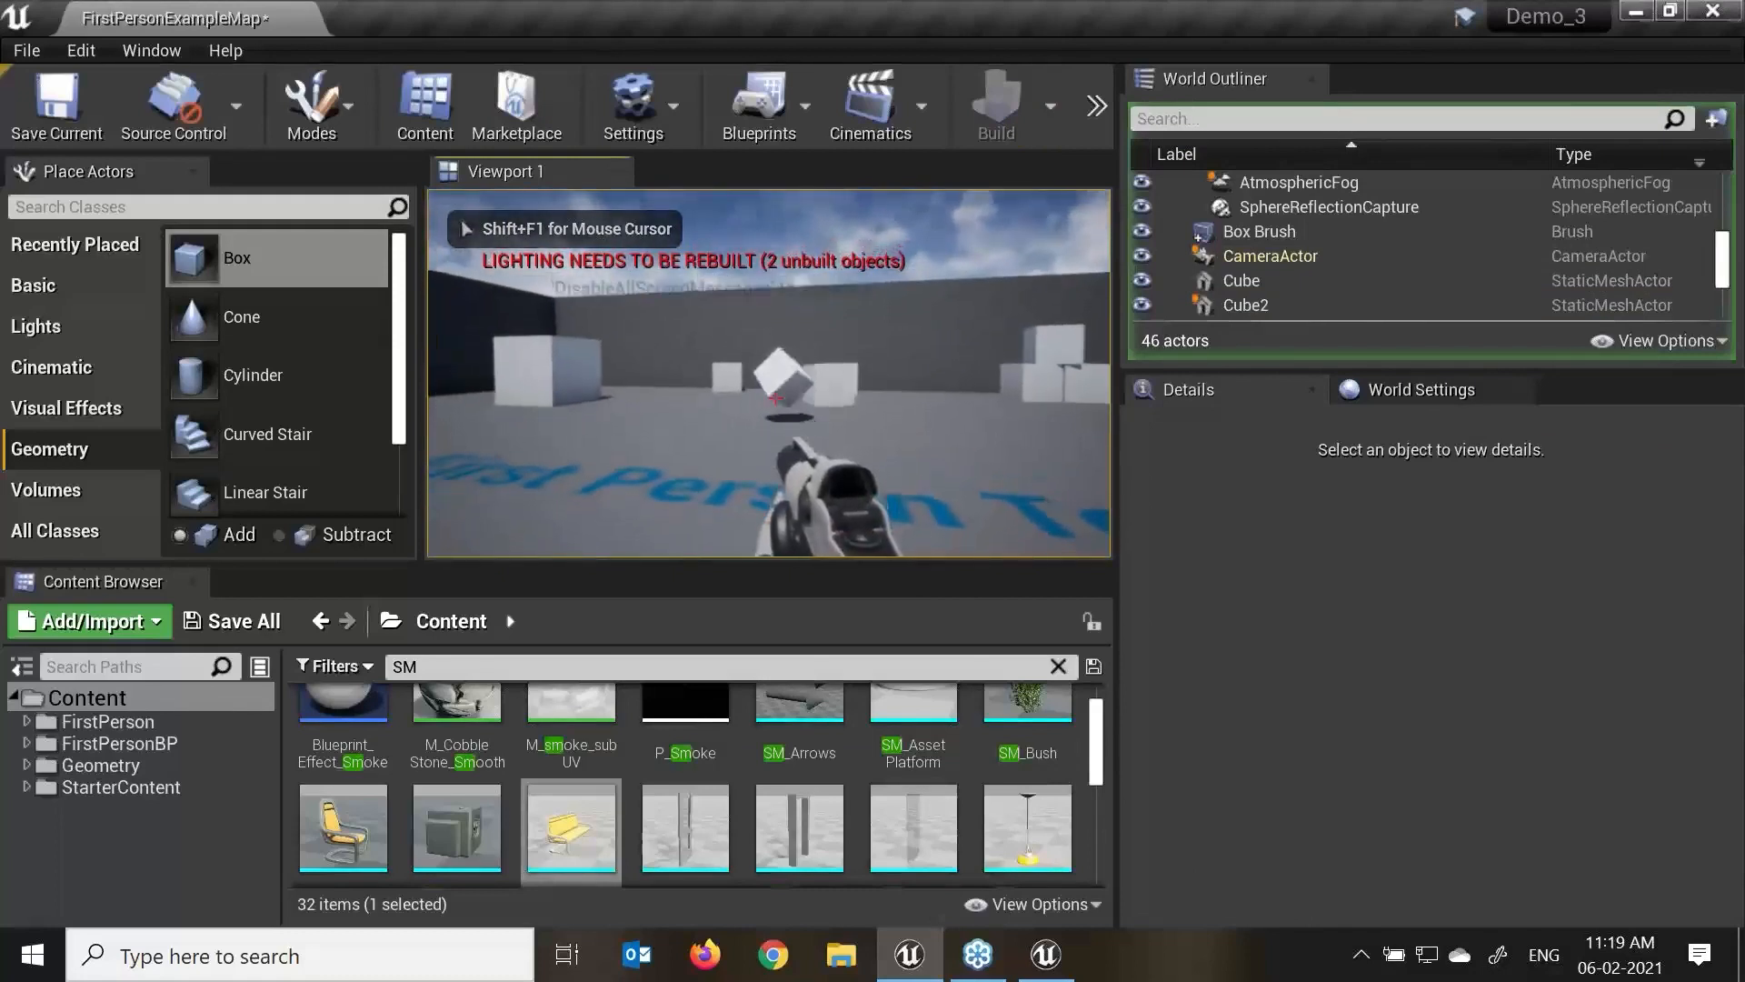
pyautogui.press('w')
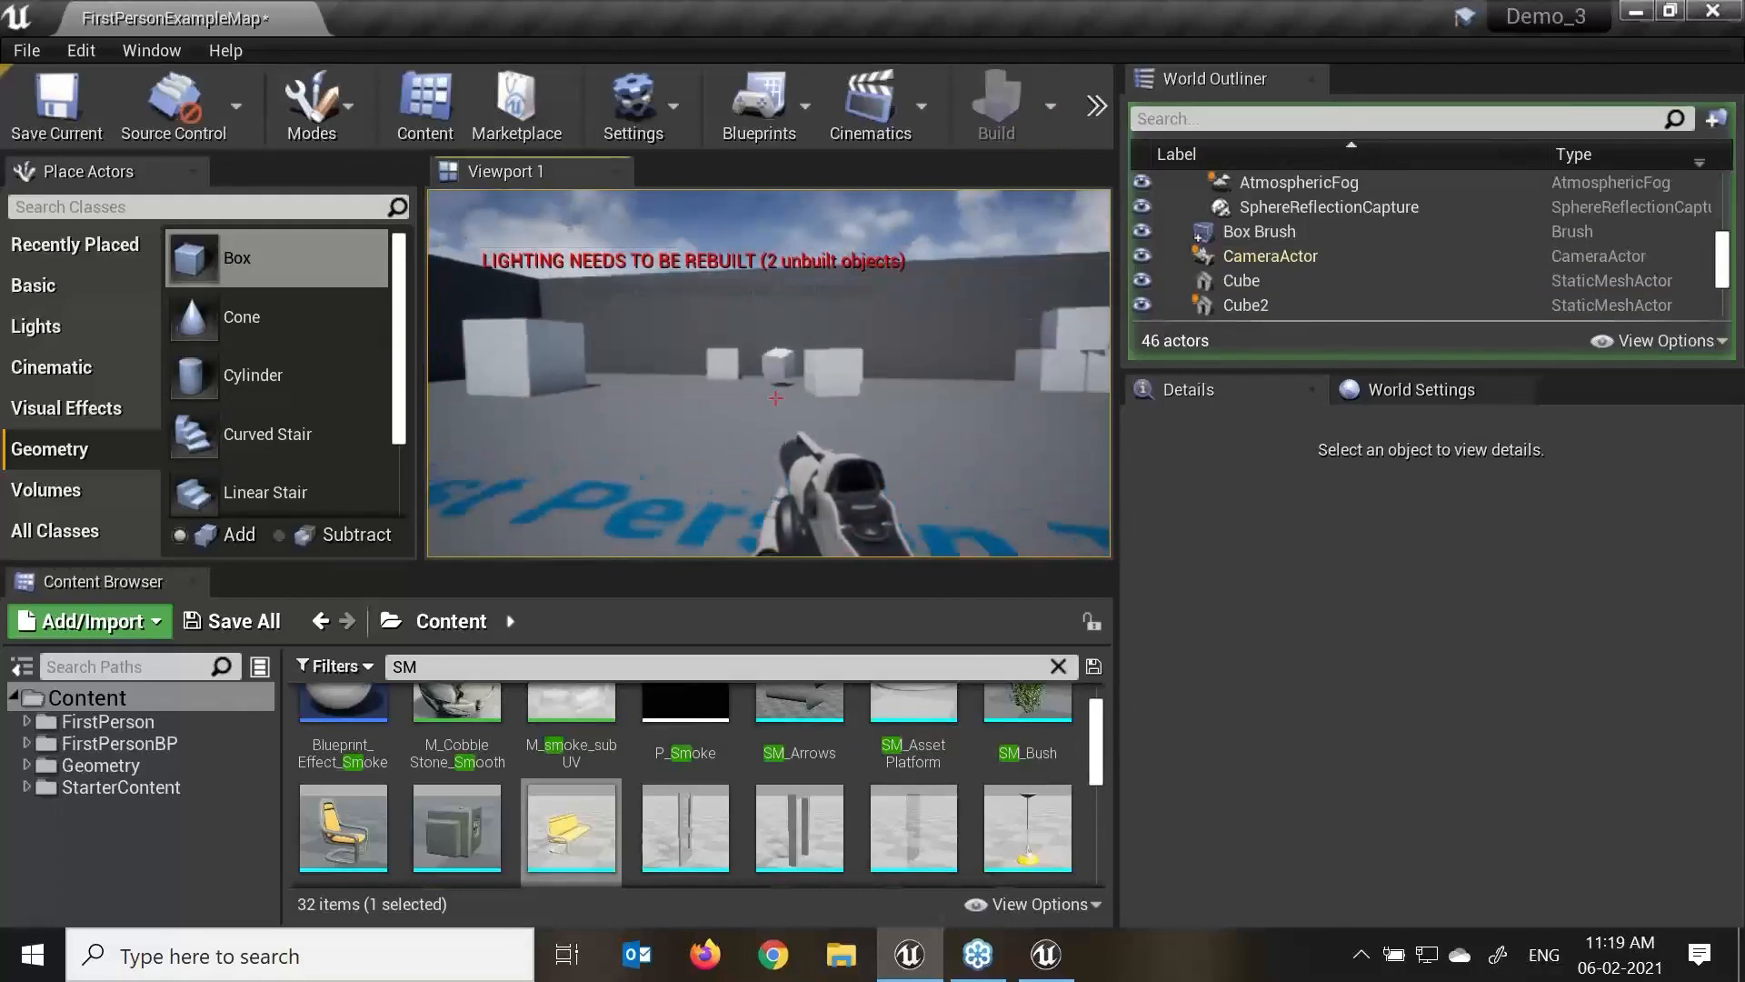
pyautogui.press('w')
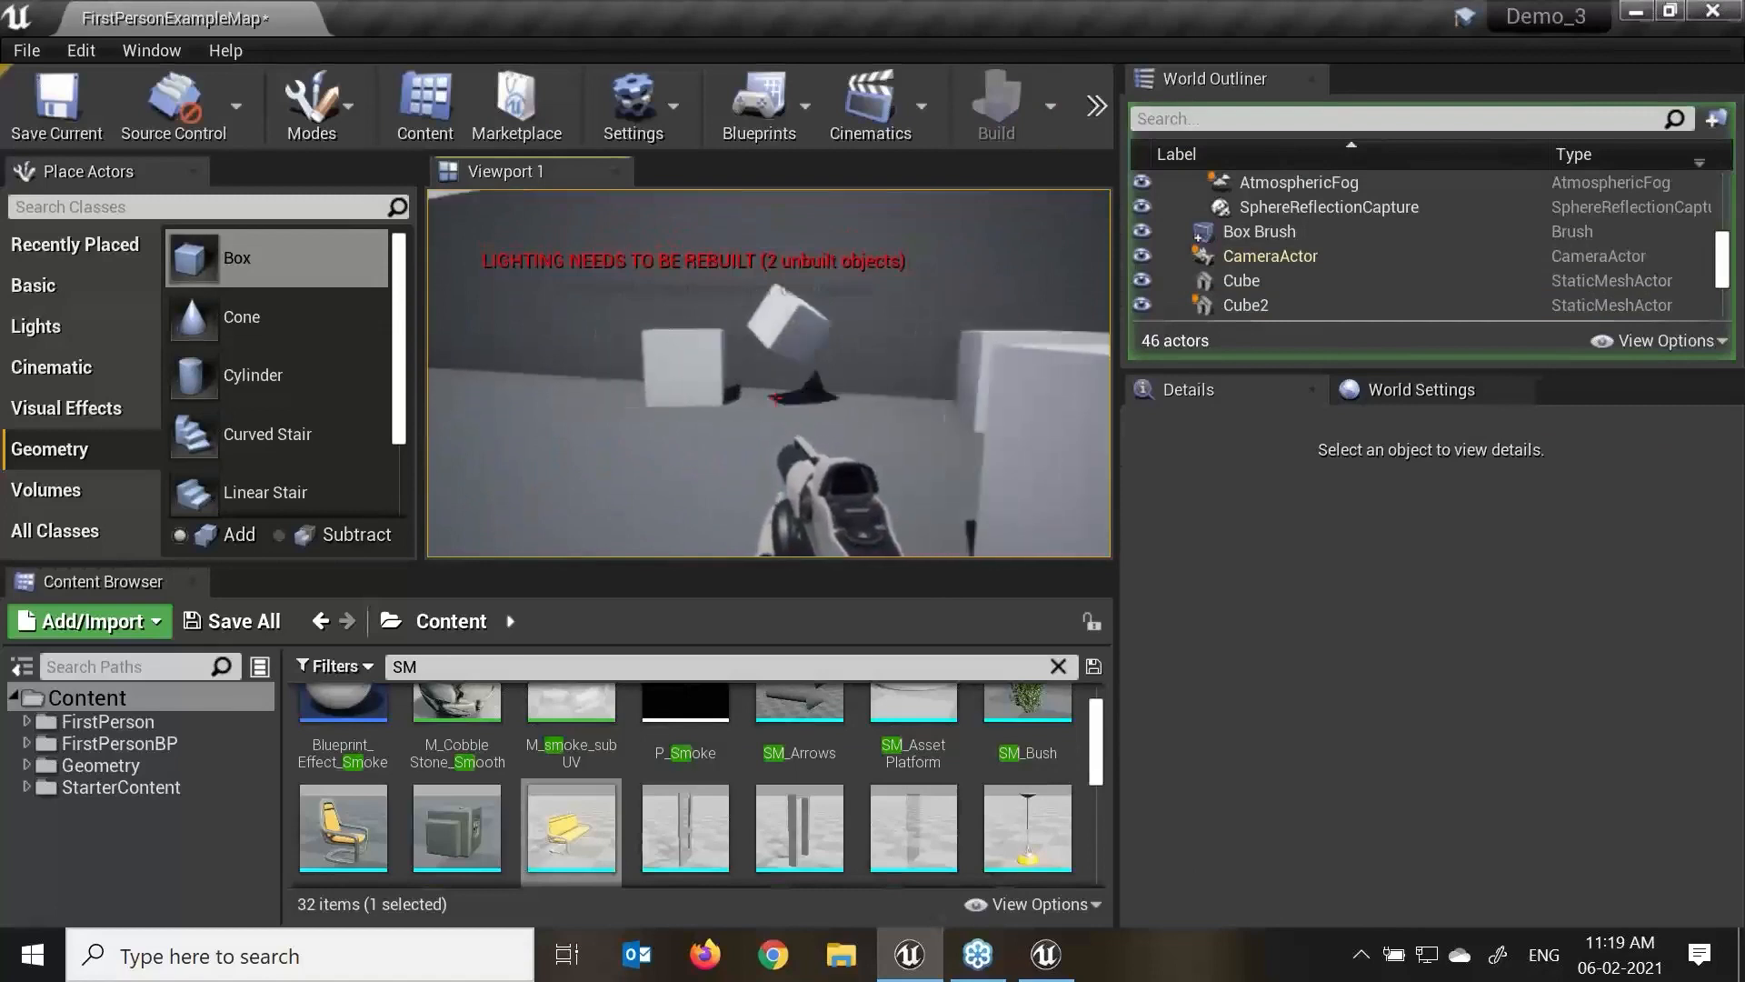
pyautogui.click(775, 399)
pyautogui.click(776, 399)
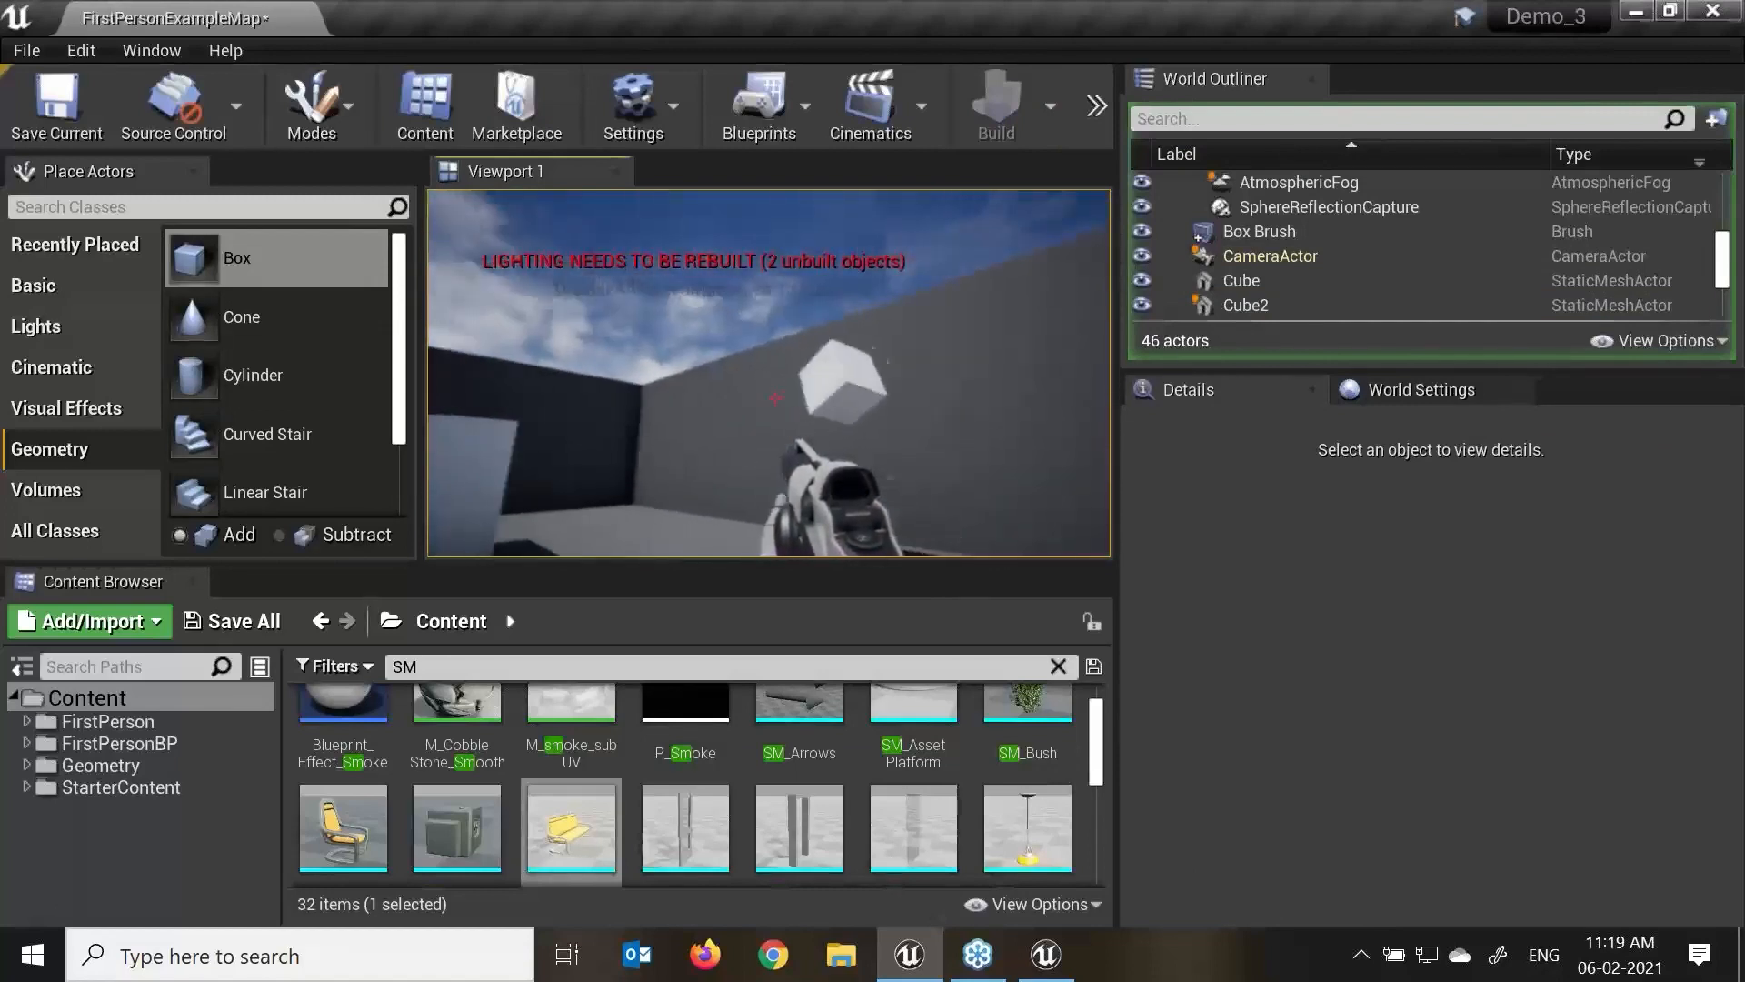
pyautogui.click(775, 398)
pyautogui.click(775, 398)
pyautogui.click(775, 398)
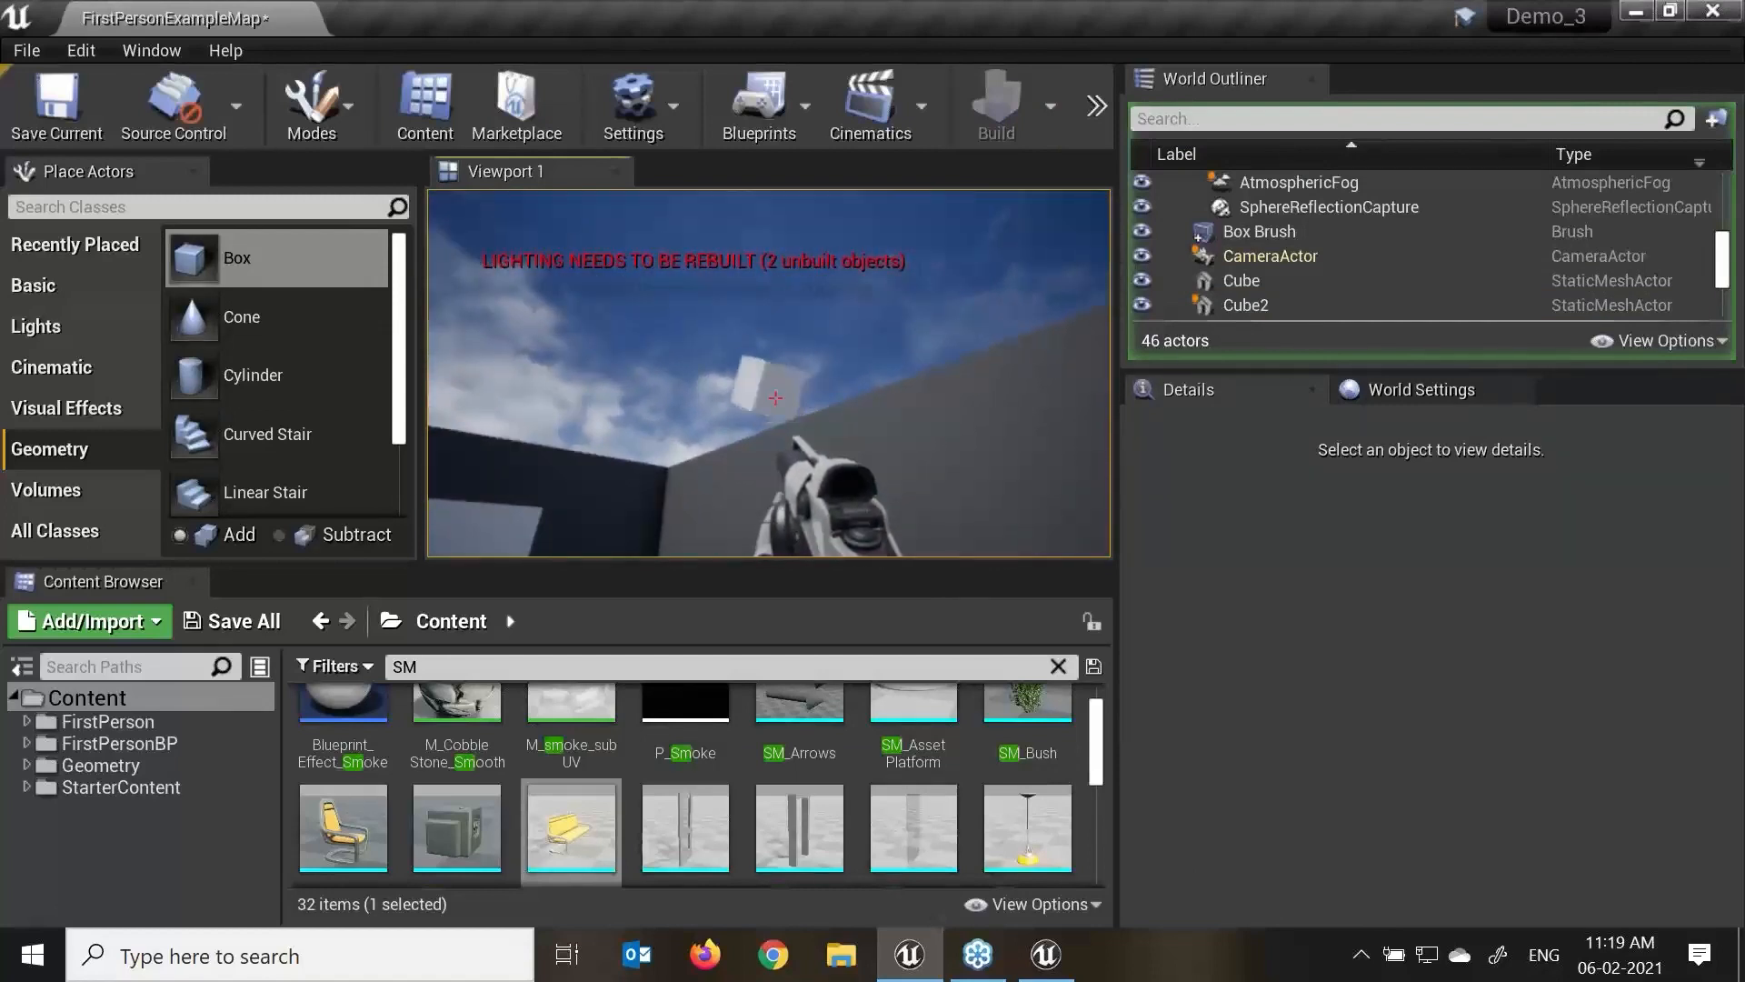
pyautogui.click(775, 398)
pyautogui.click(776, 398)
pyautogui.press('Escape')
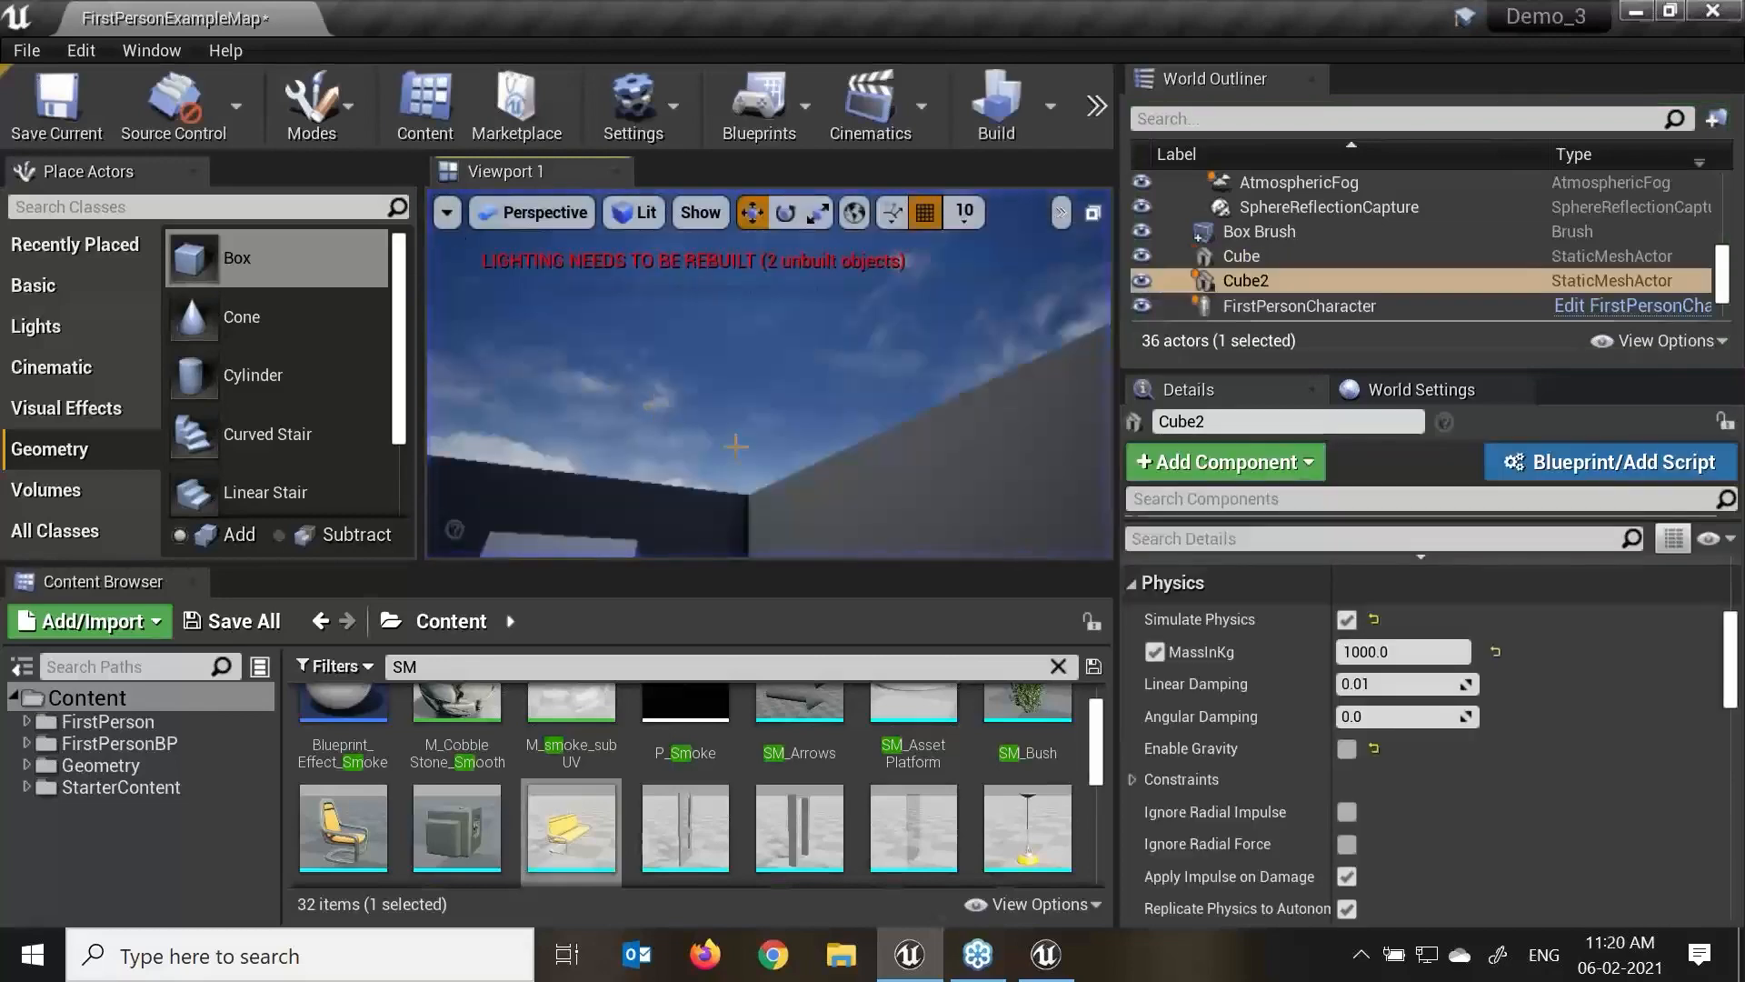
# Turn Enable Gravity back on in the Cube2 actor's physics settings.
pyautogui.moveTo(769, 398); pyautogui.dragTo(793, 484, button='right')
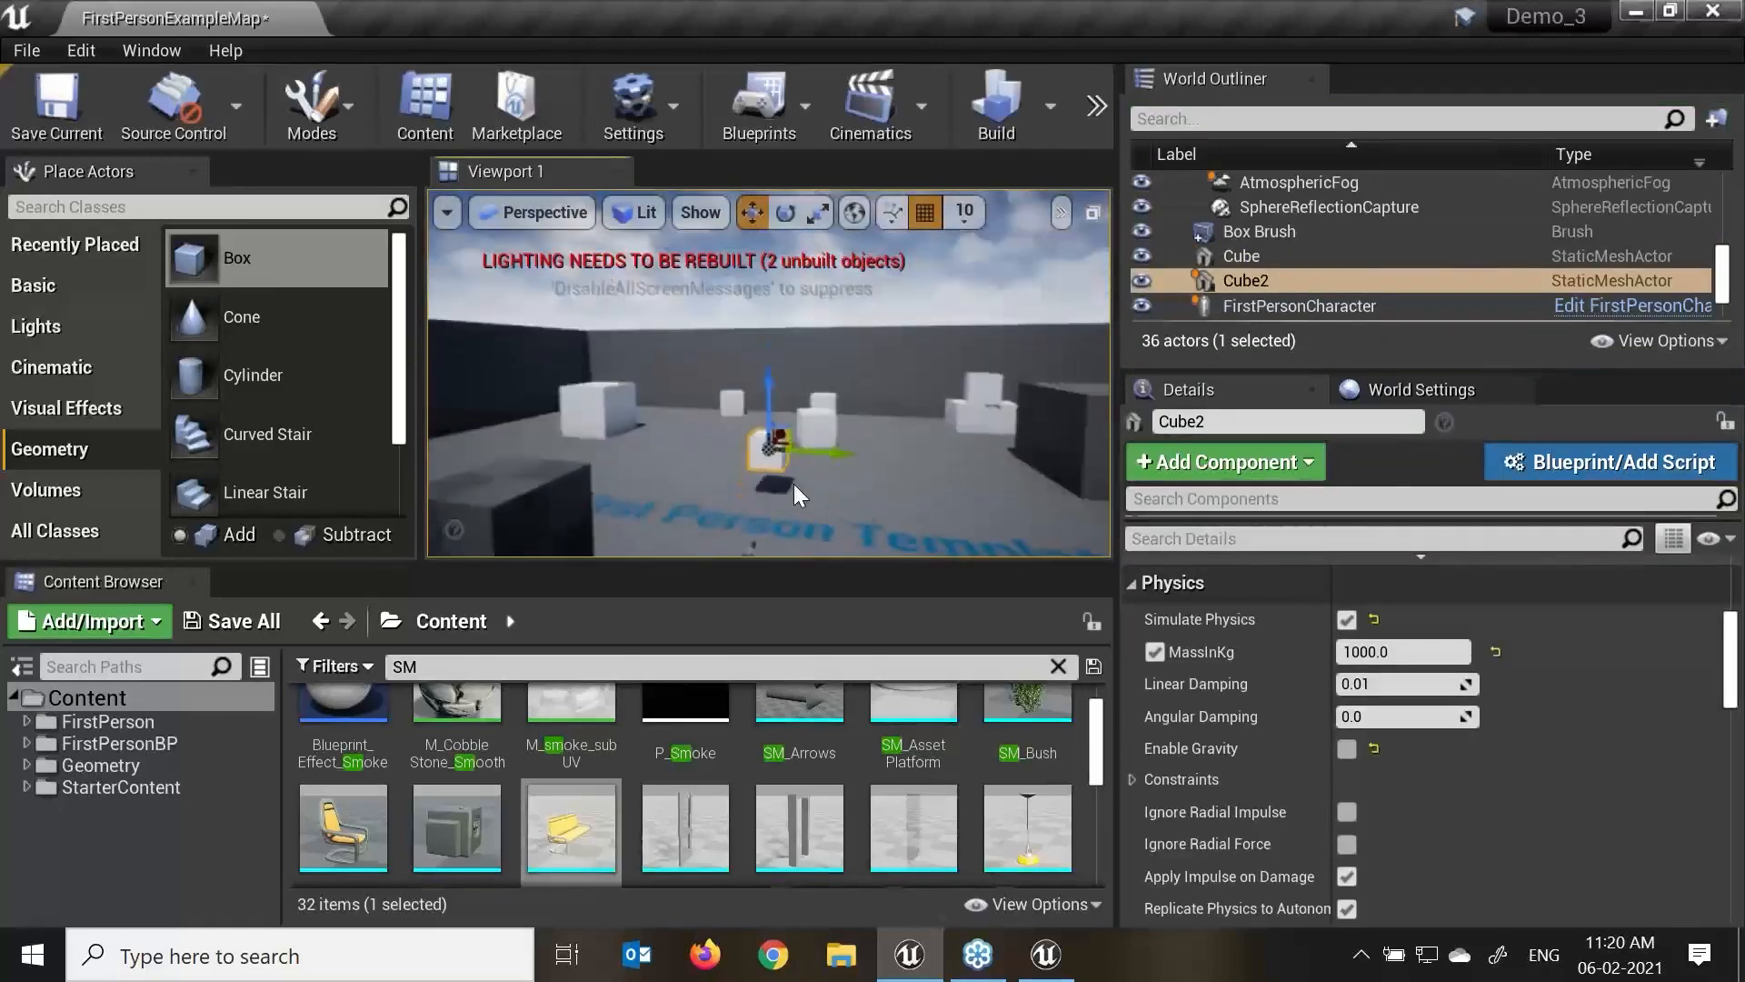
pyautogui.keyDown('alt'); pyautogui.moveTo(794, 484); pyautogui.dragTo(717, 507); pyautogui.keyUp('alt')
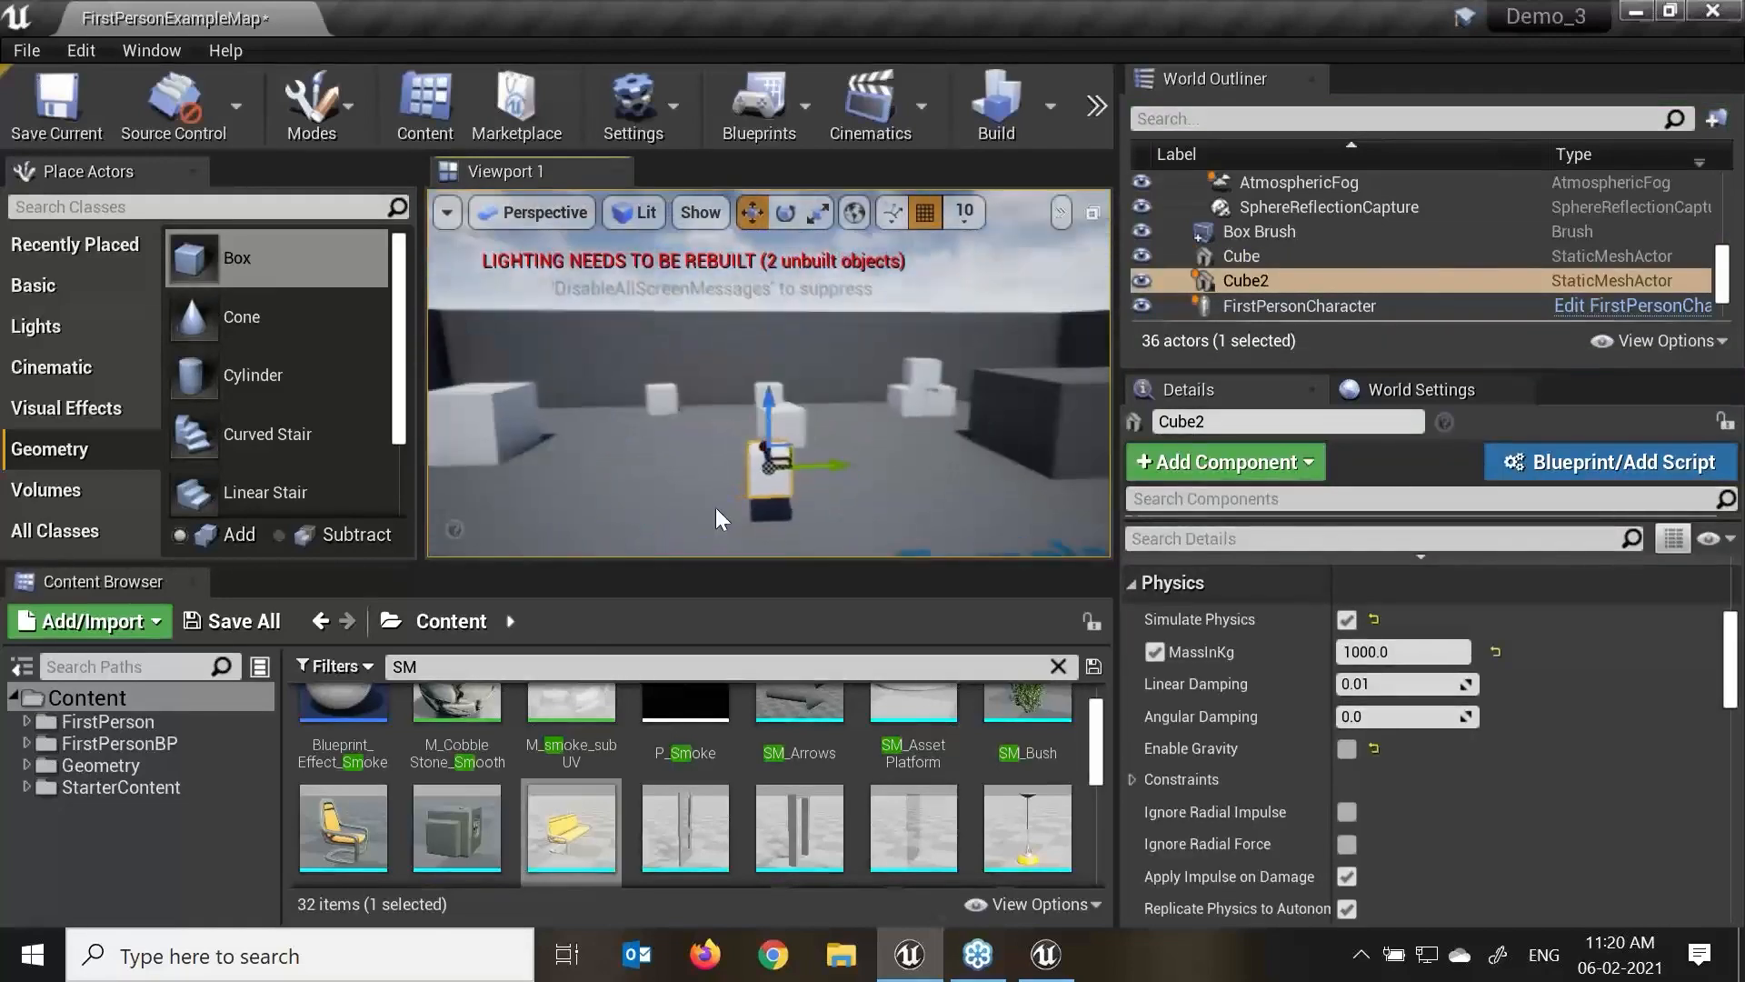
pyautogui.click(1346, 748)
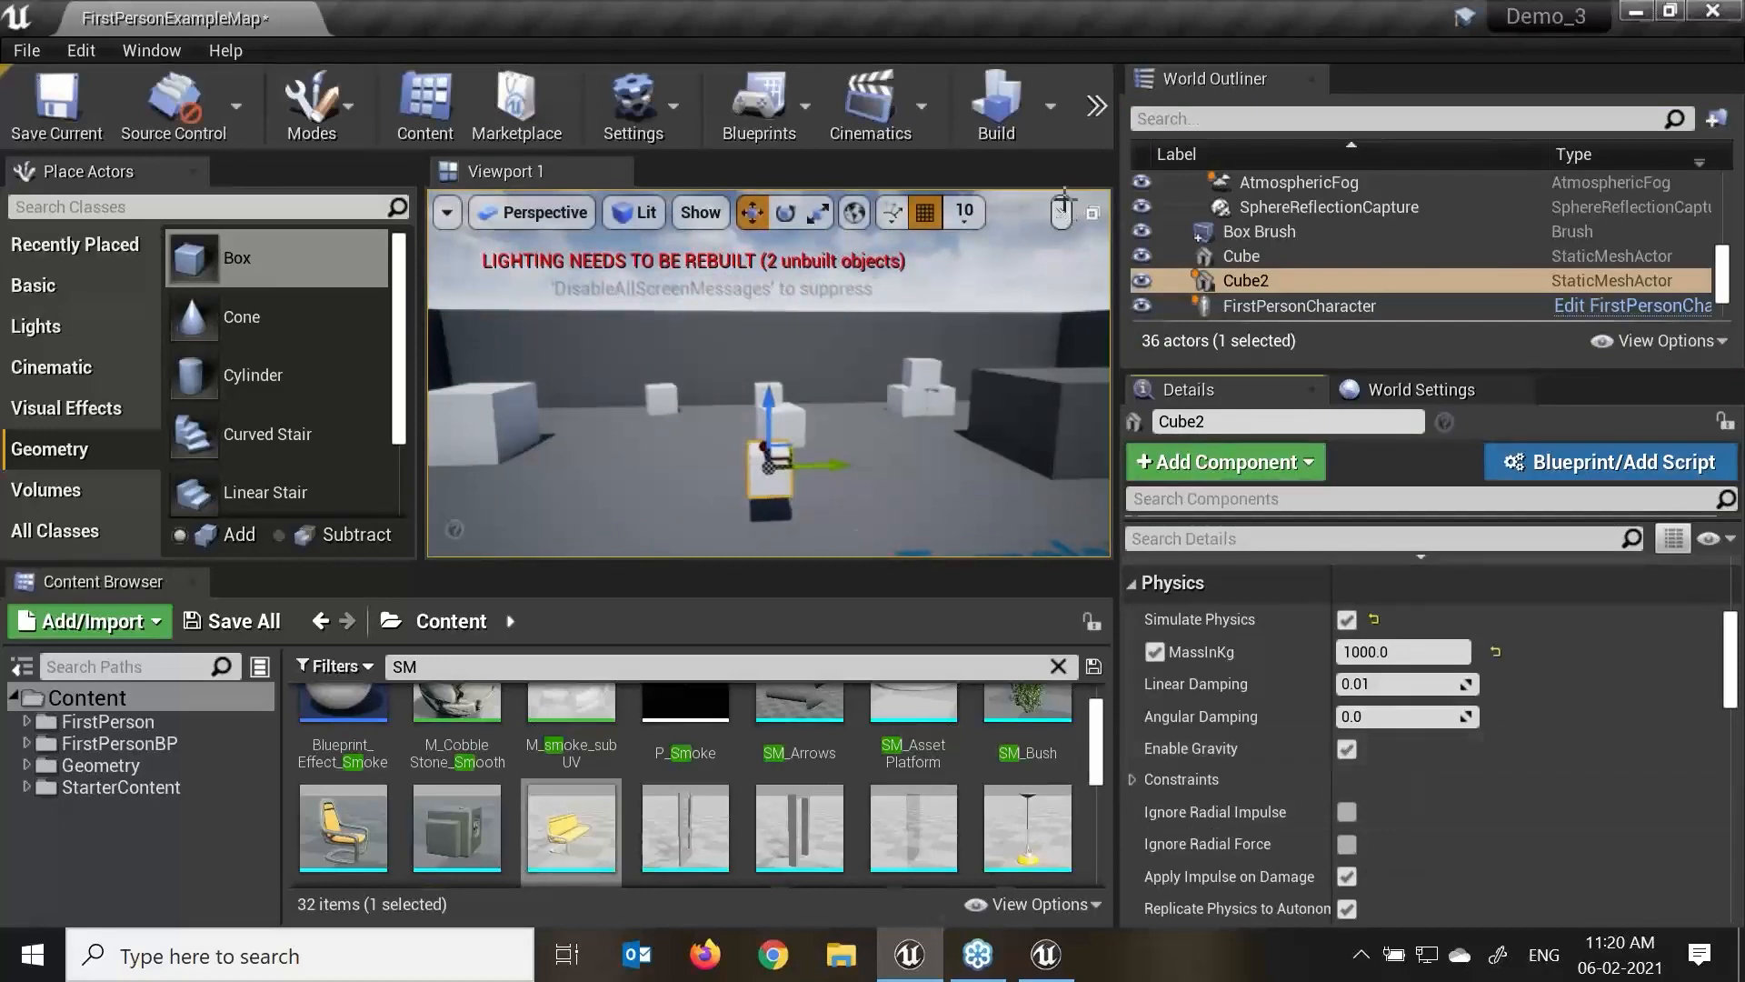
# Play the level in the selected viewport, move around and fire at the gravity-enabled cube, and end the session.
pyautogui.click(1100, 107)
pyautogui.click(1191, 173)
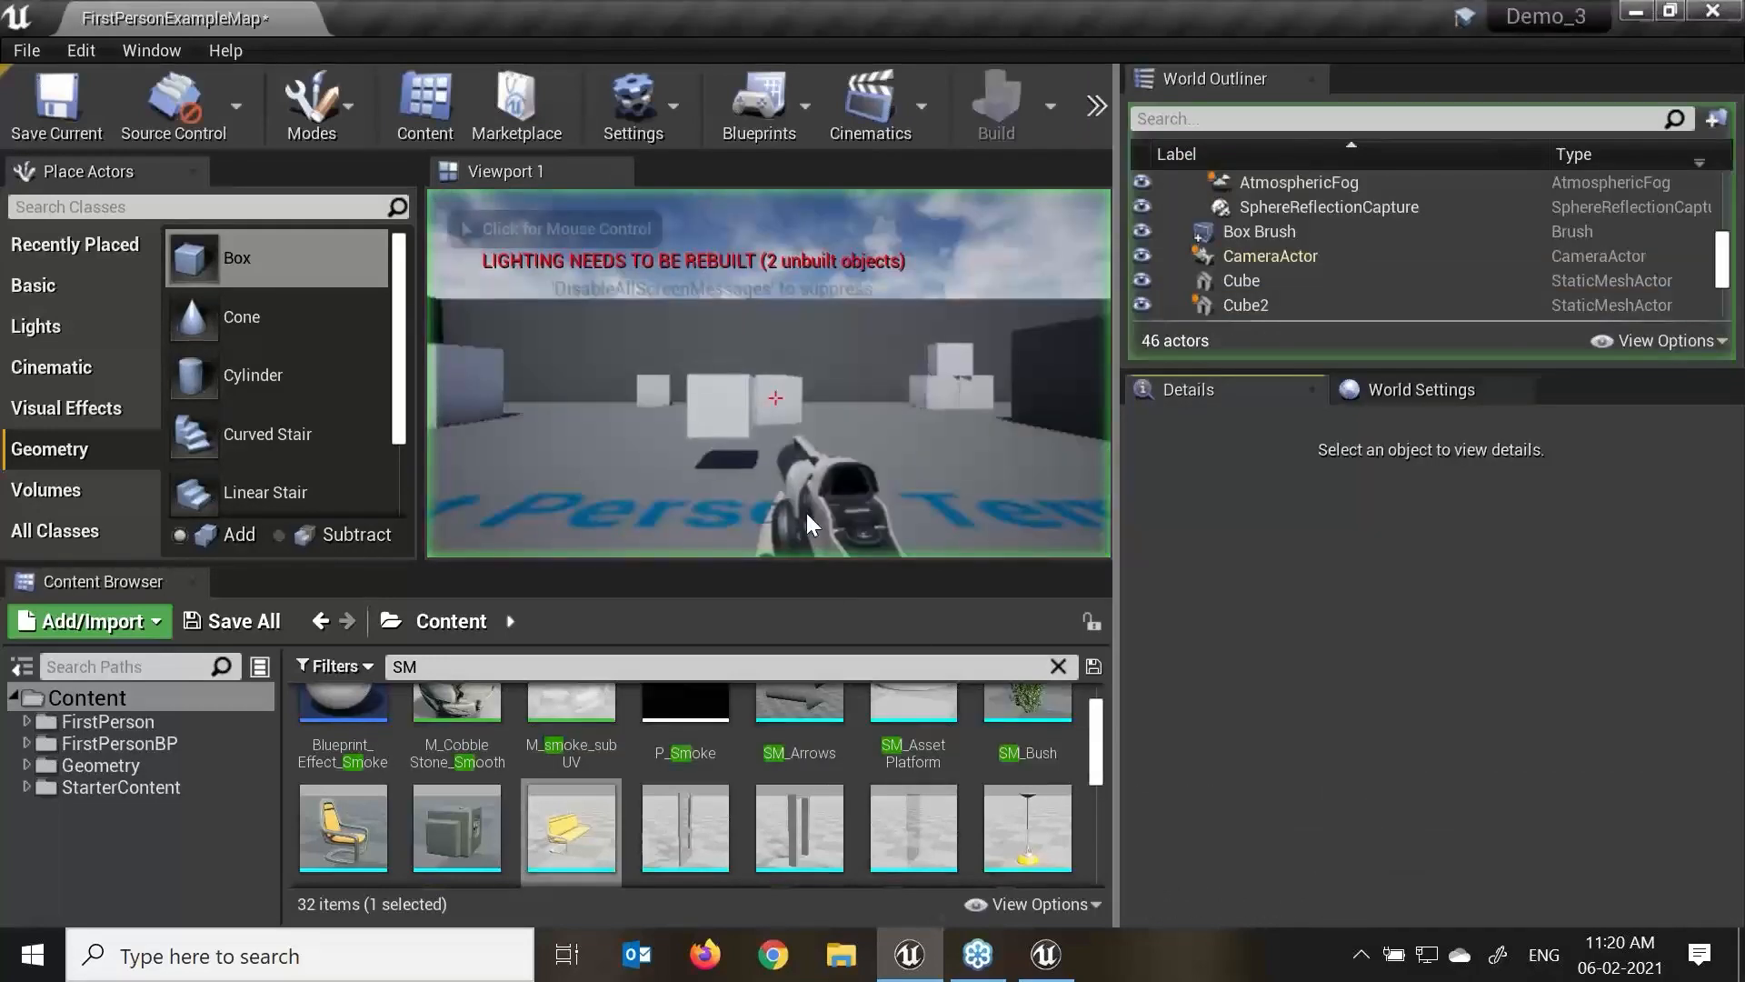
pyautogui.click(723, 449)
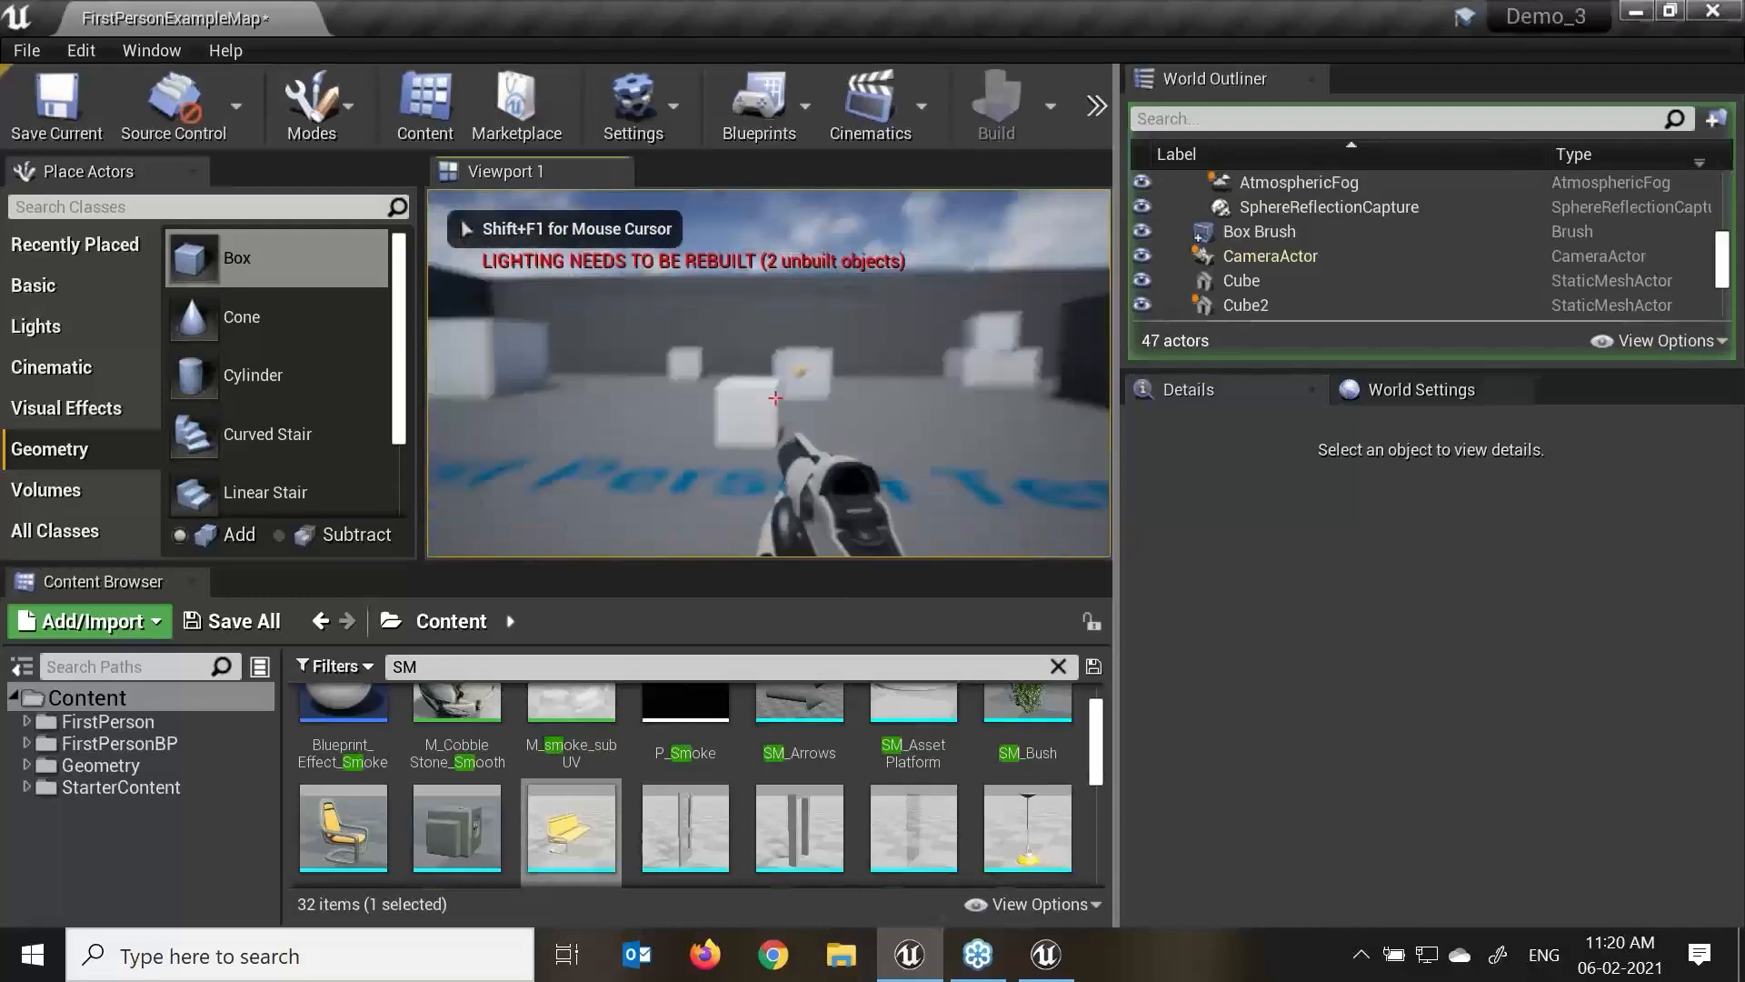
pyautogui.press('w')
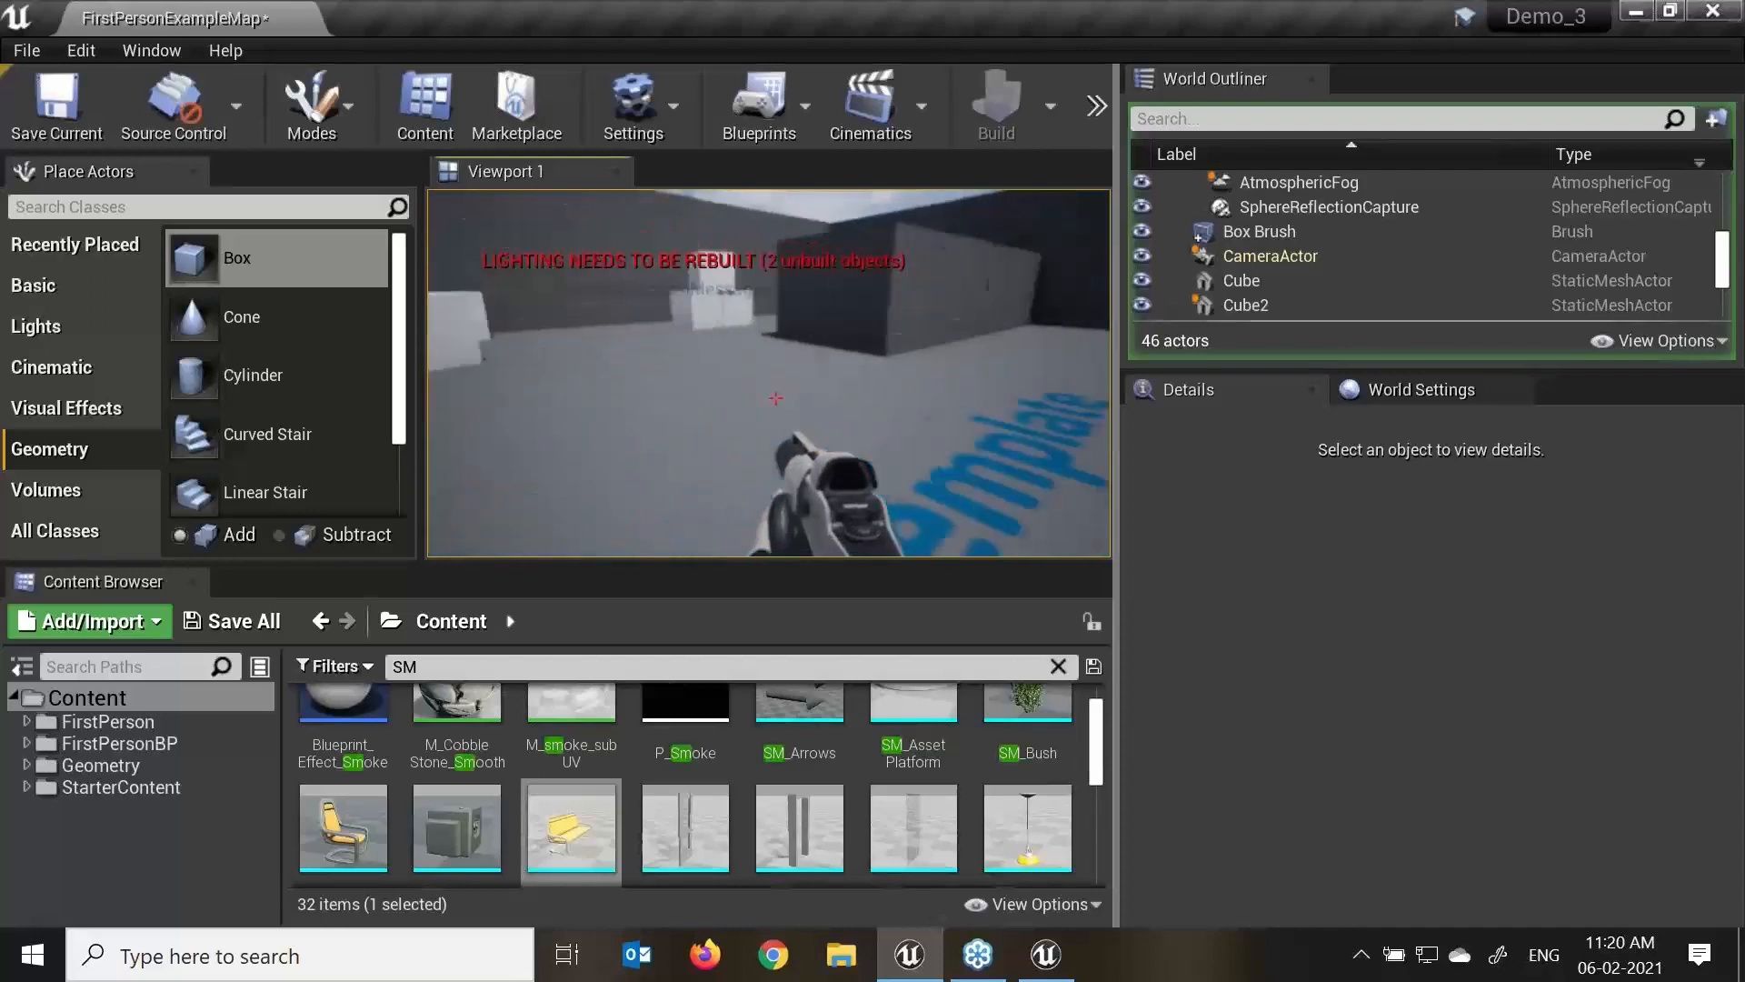
pyautogui.press('Escape')
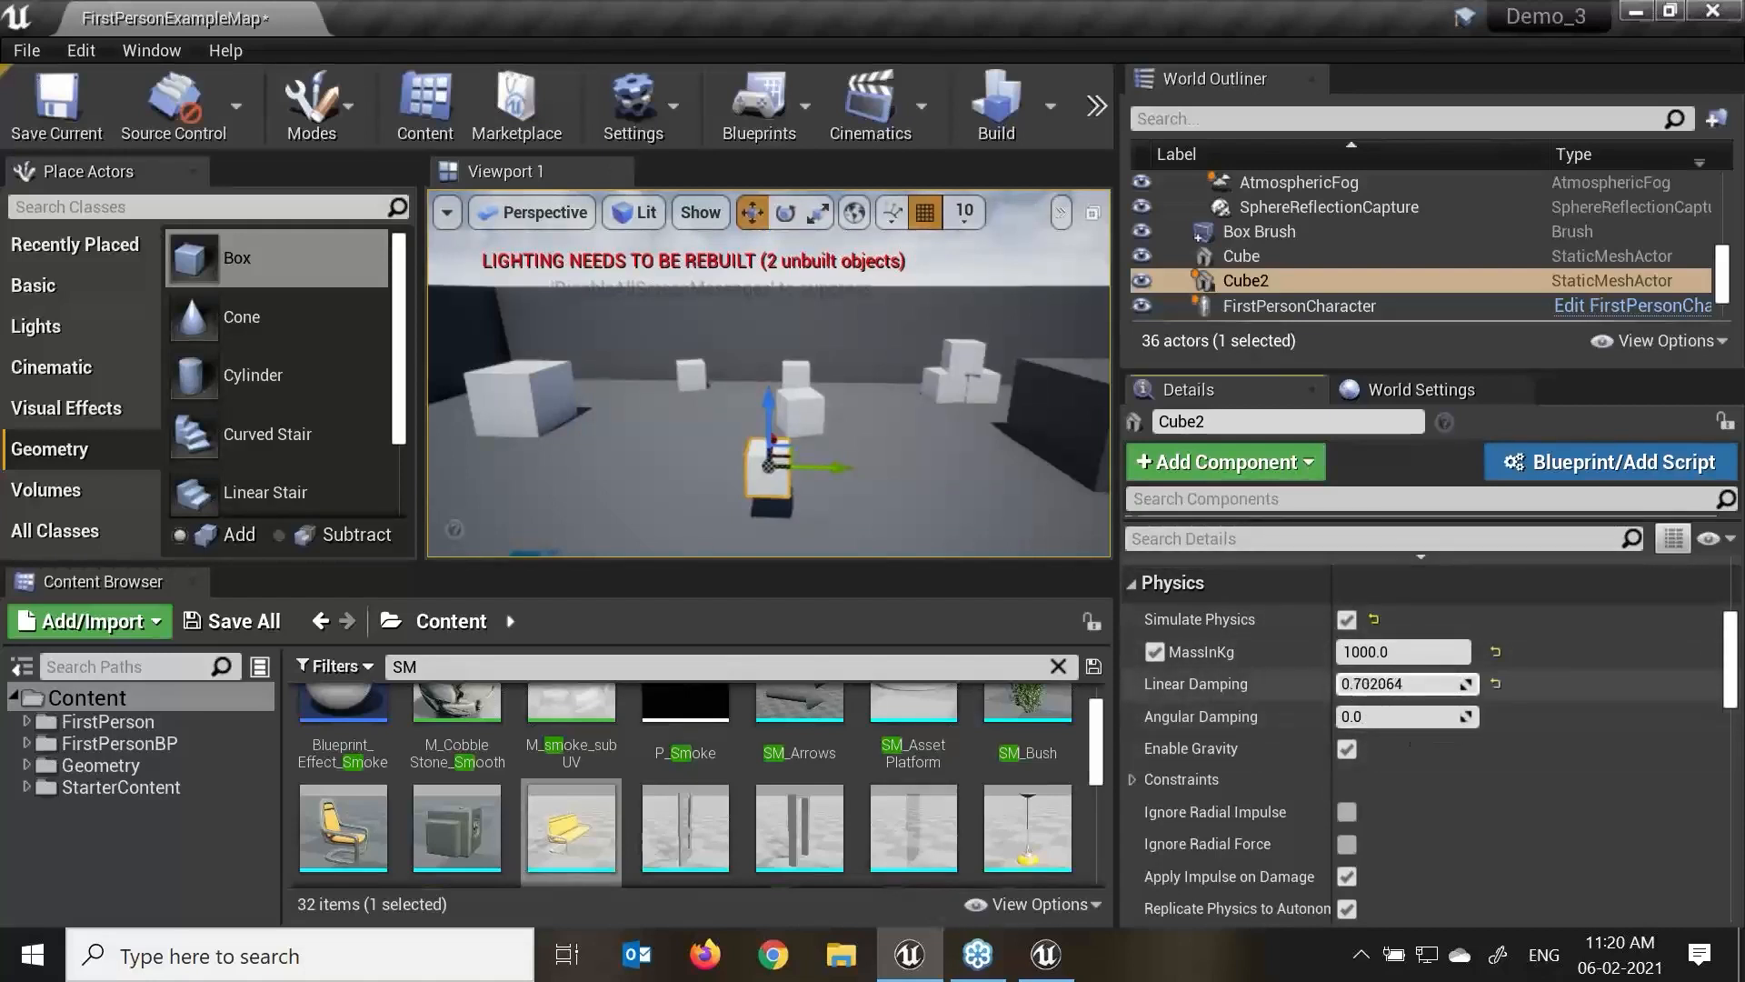
# Raise Cube2's Linear Damping to about 15.64, play the level firing at the falling cube, and end the session.
pyautogui.moveTo(1400, 684); pyautogui.dragTo(1454, 684)
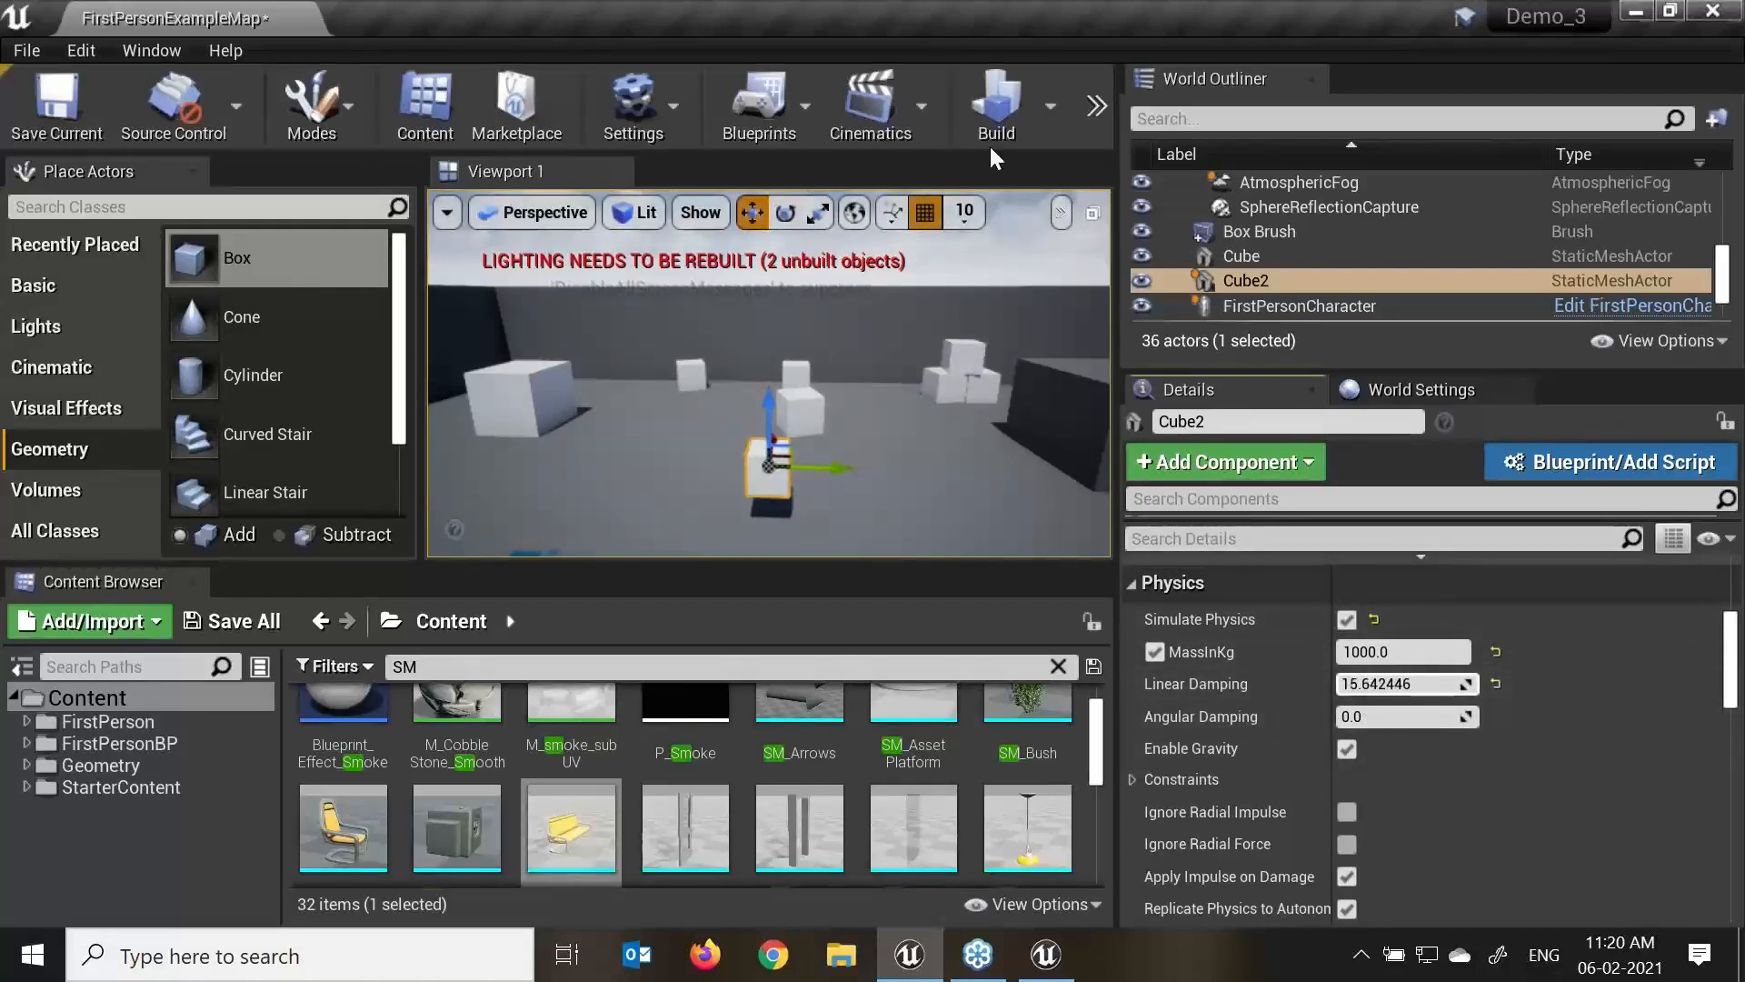
pyautogui.click(1094, 108)
pyautogui.click(1149, 161)
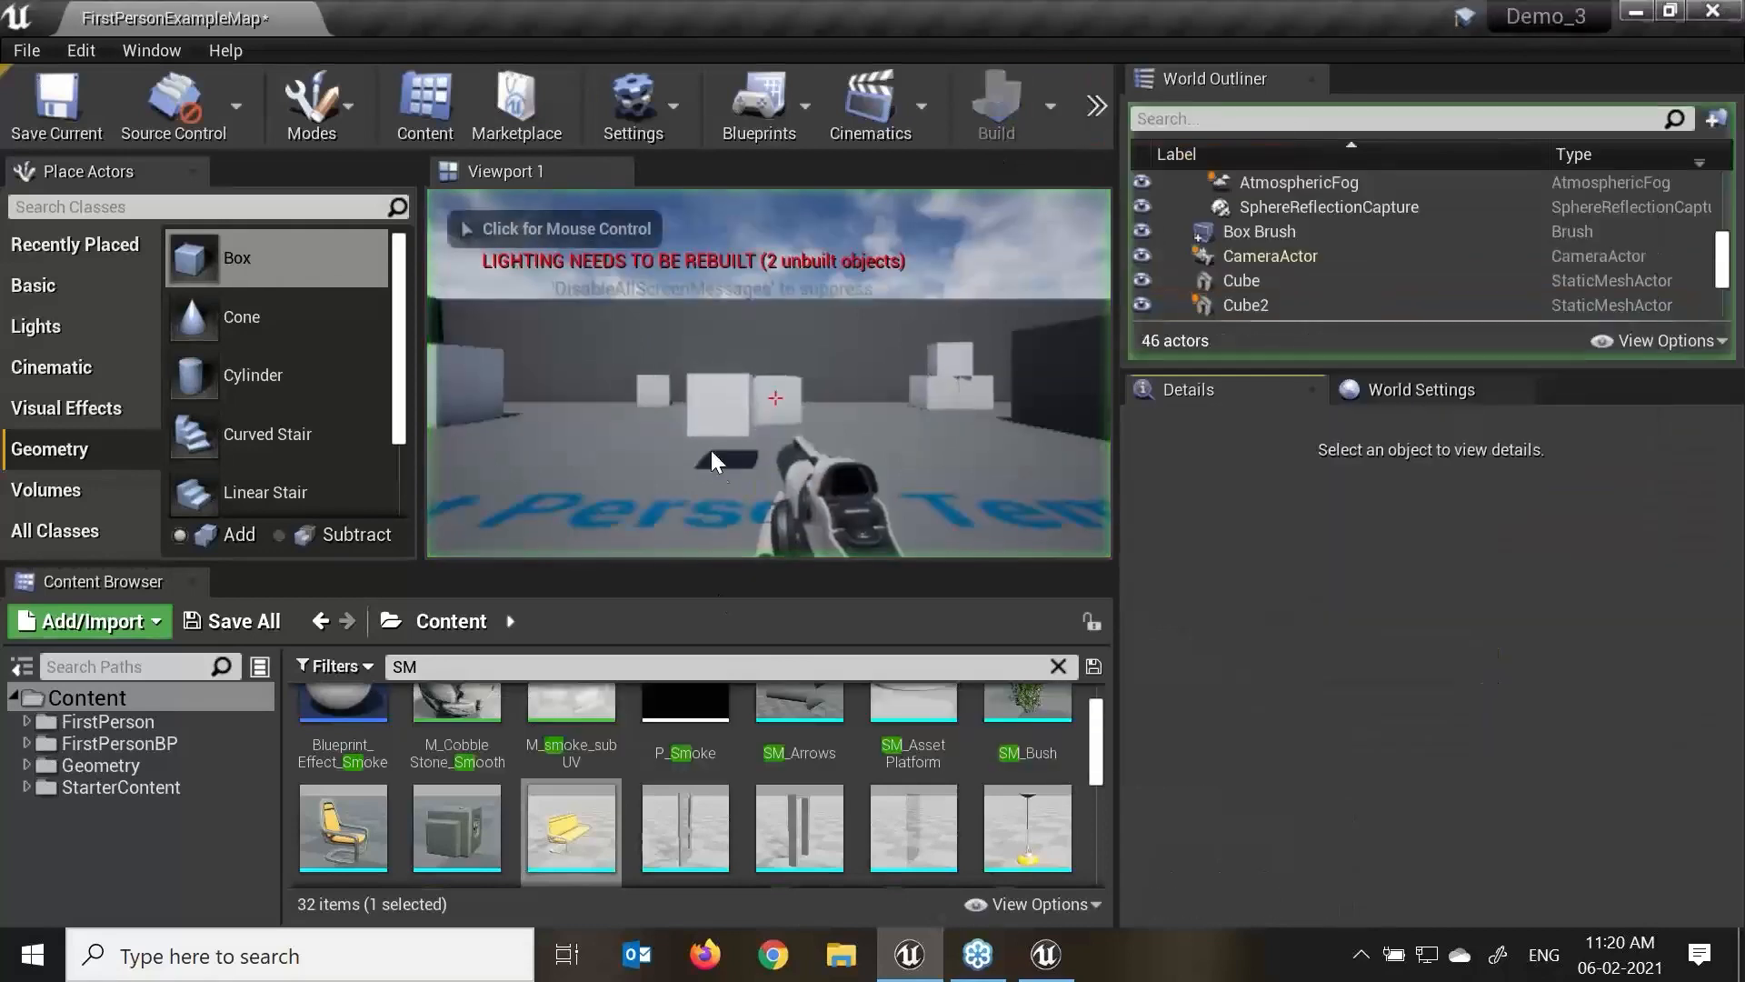
pyautogui.click(623, 483)
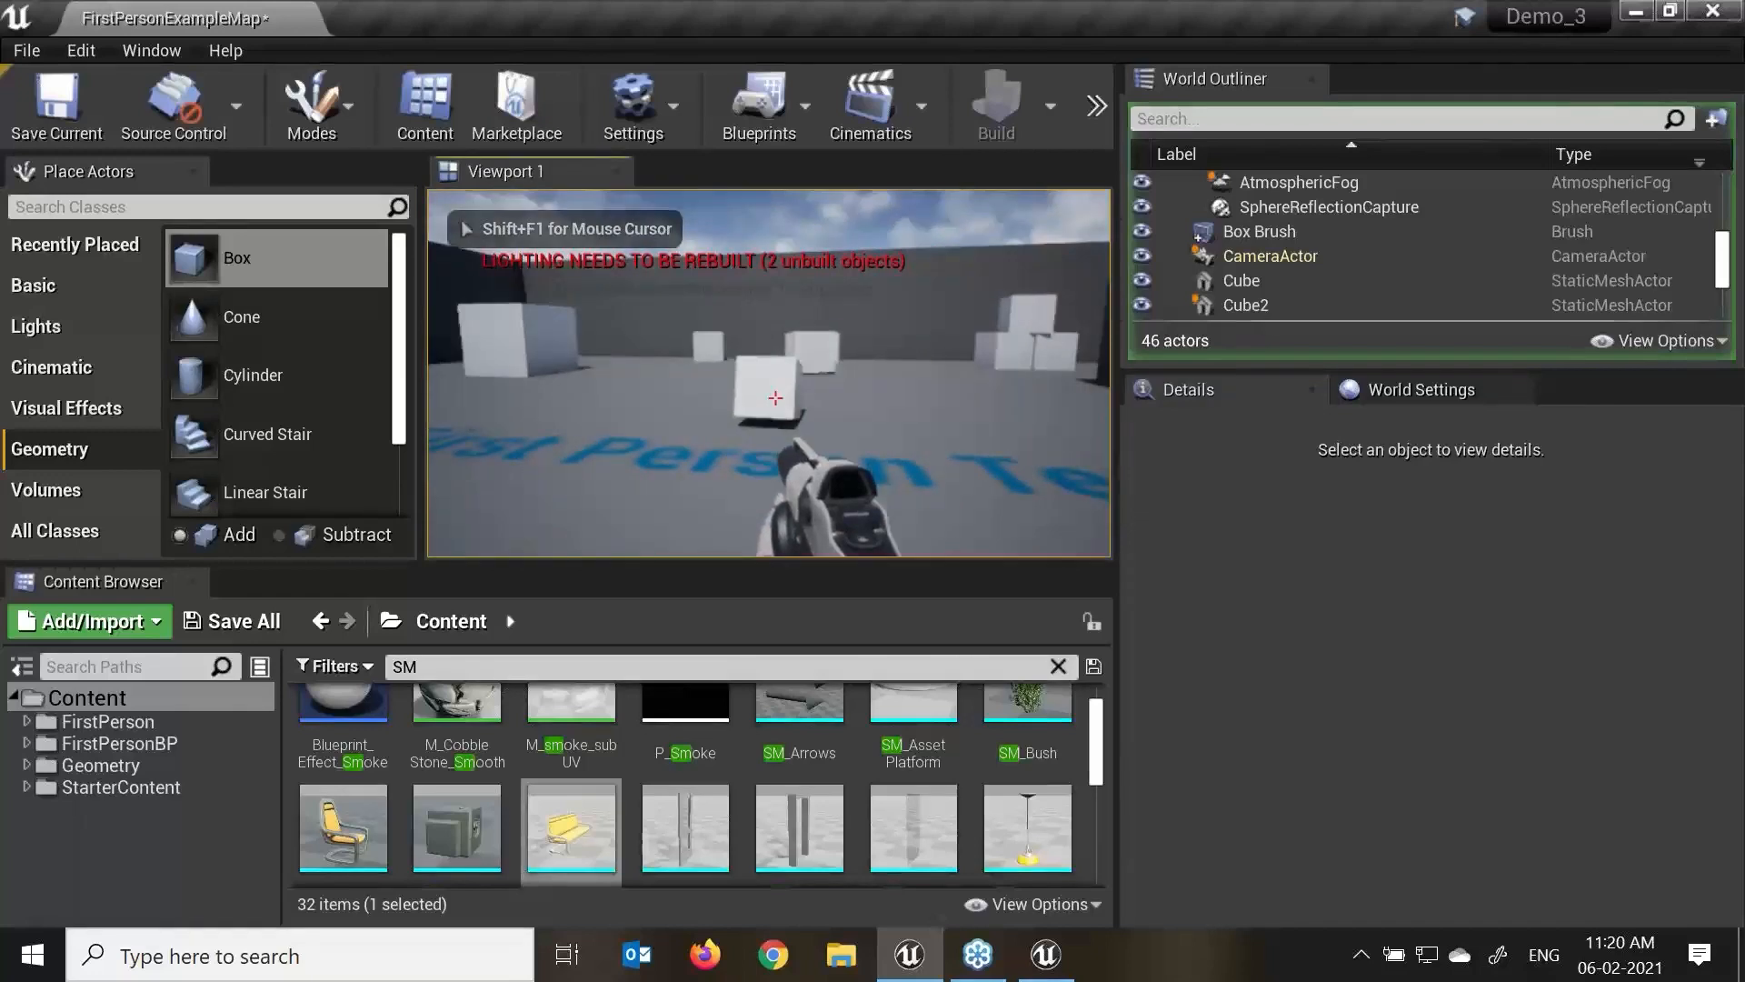
pyautogui.click(775, 399)
pyautogui.click(776, 398)
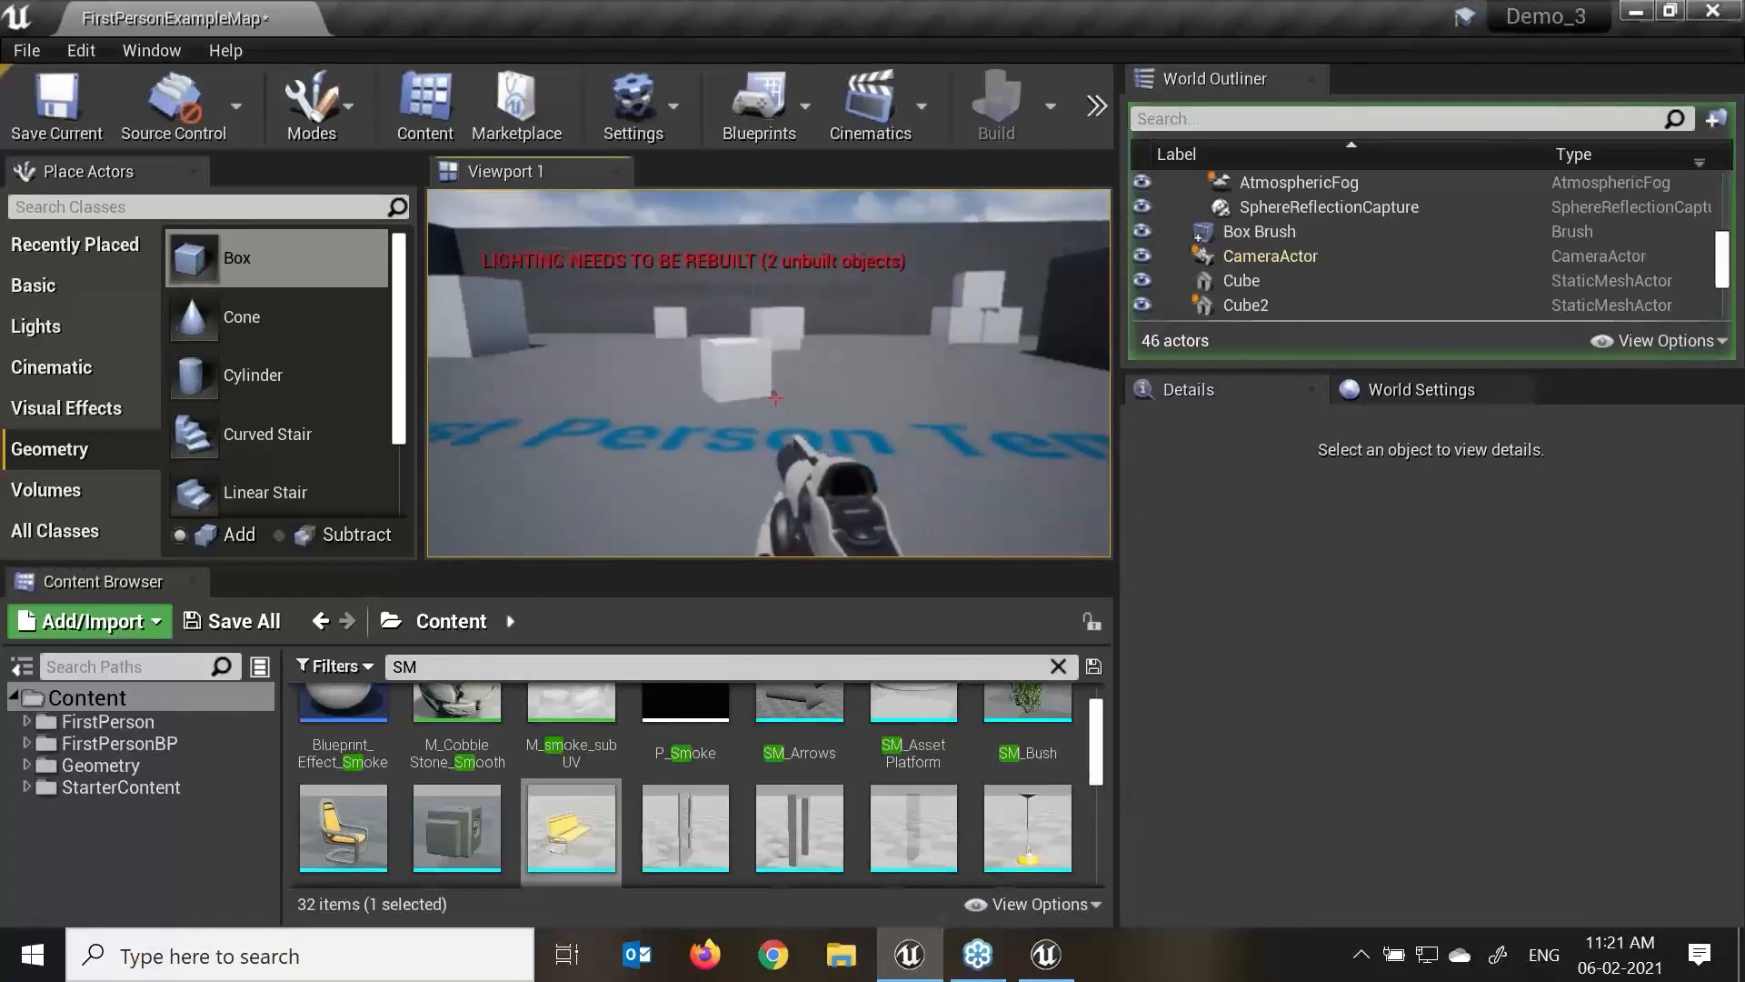
pyautogui.press('Escape')
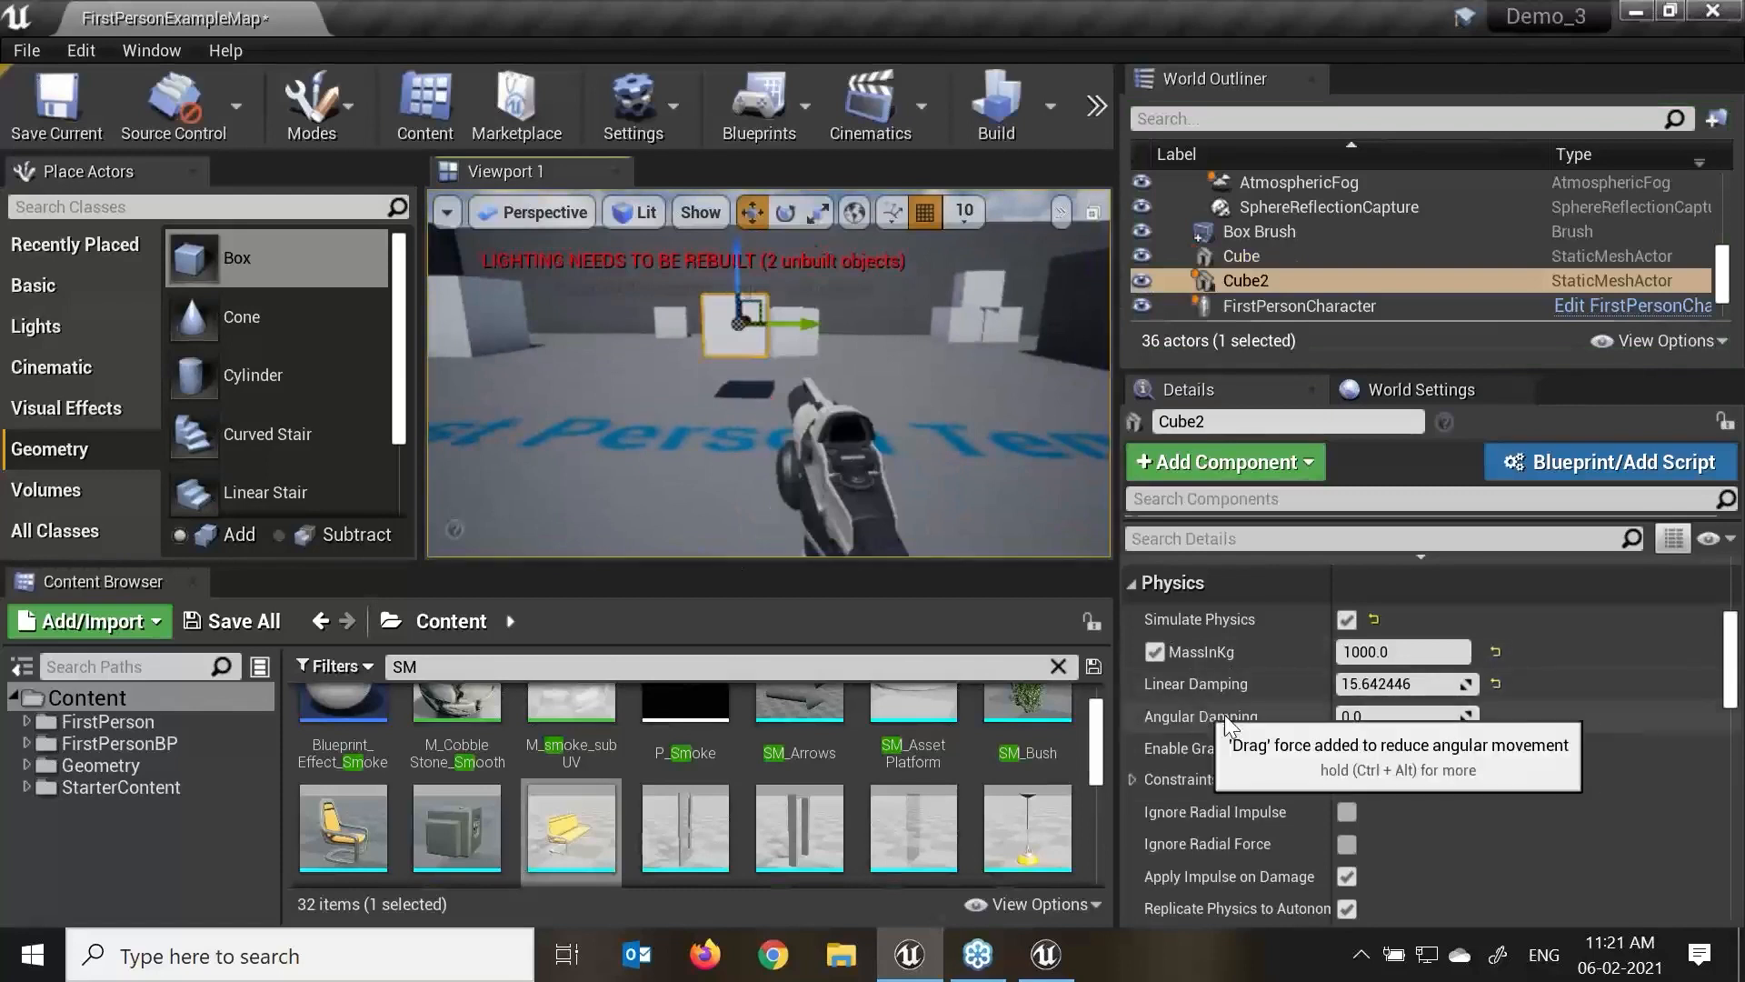
# Set Cube2's Linear Damping to 0 and its Angular Damping to 30.
pyautogui.click(1432, 684)
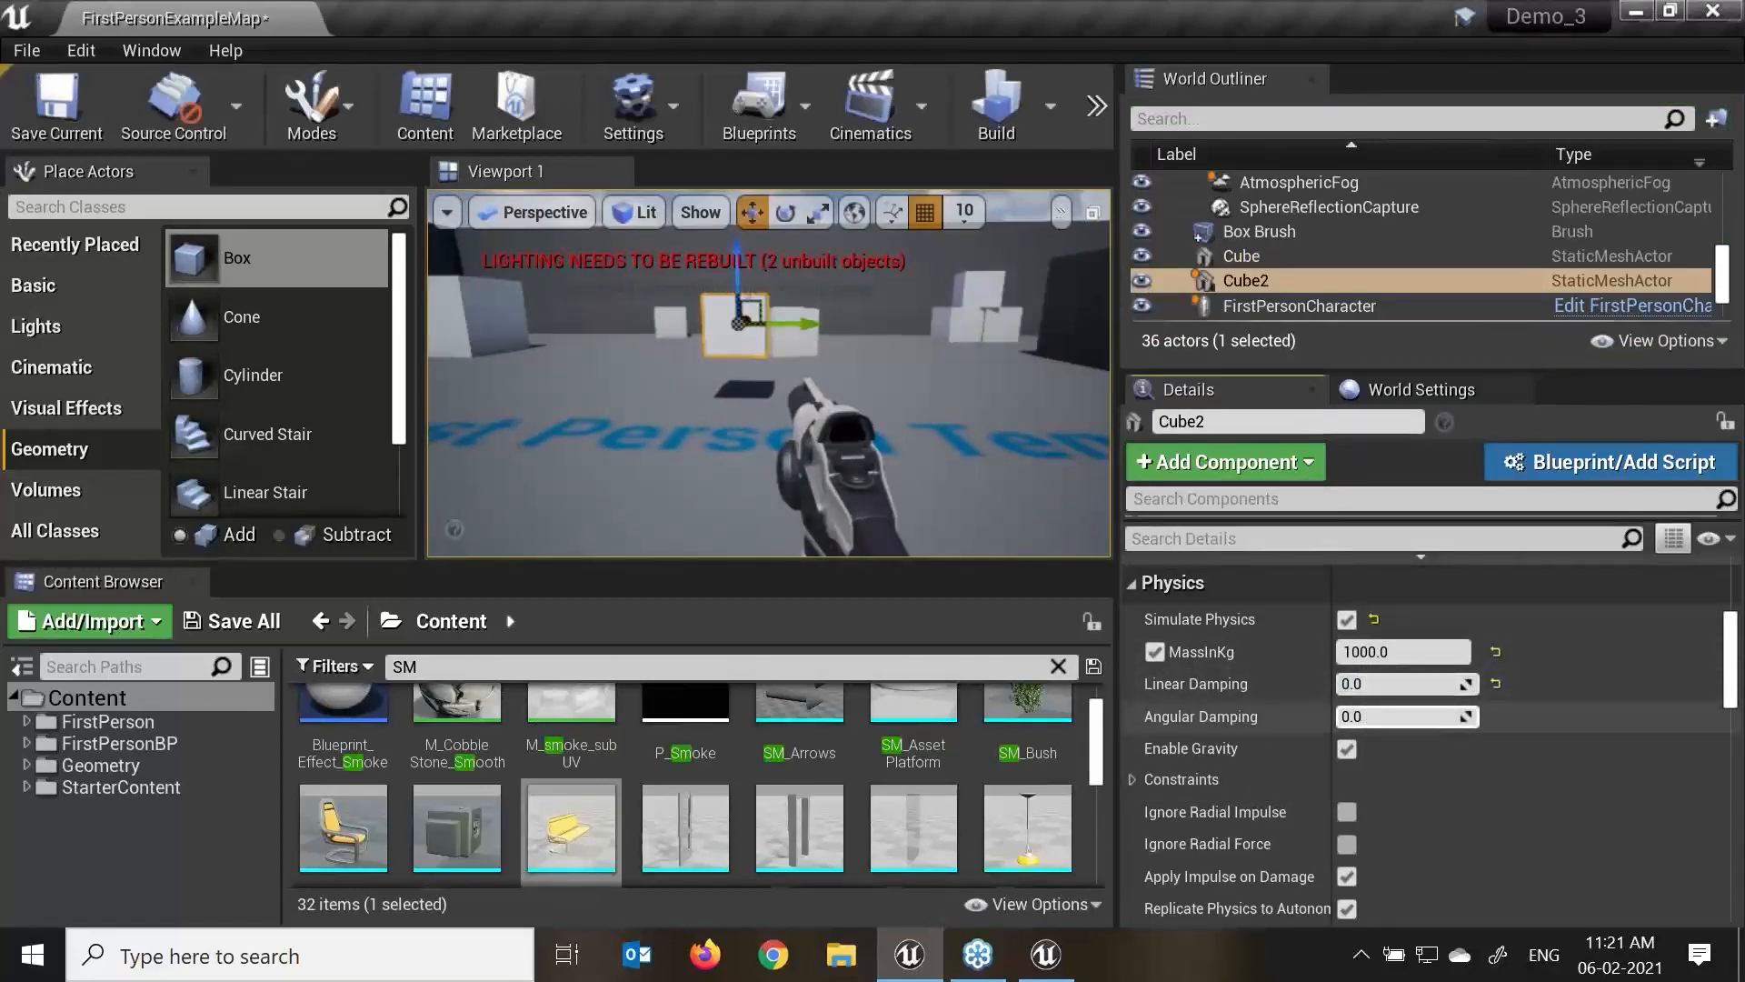
pyautogui.moveTo(1403, 717); pyautogui.dragTo(1418, 717)
pyautogui.click(1403, 717)
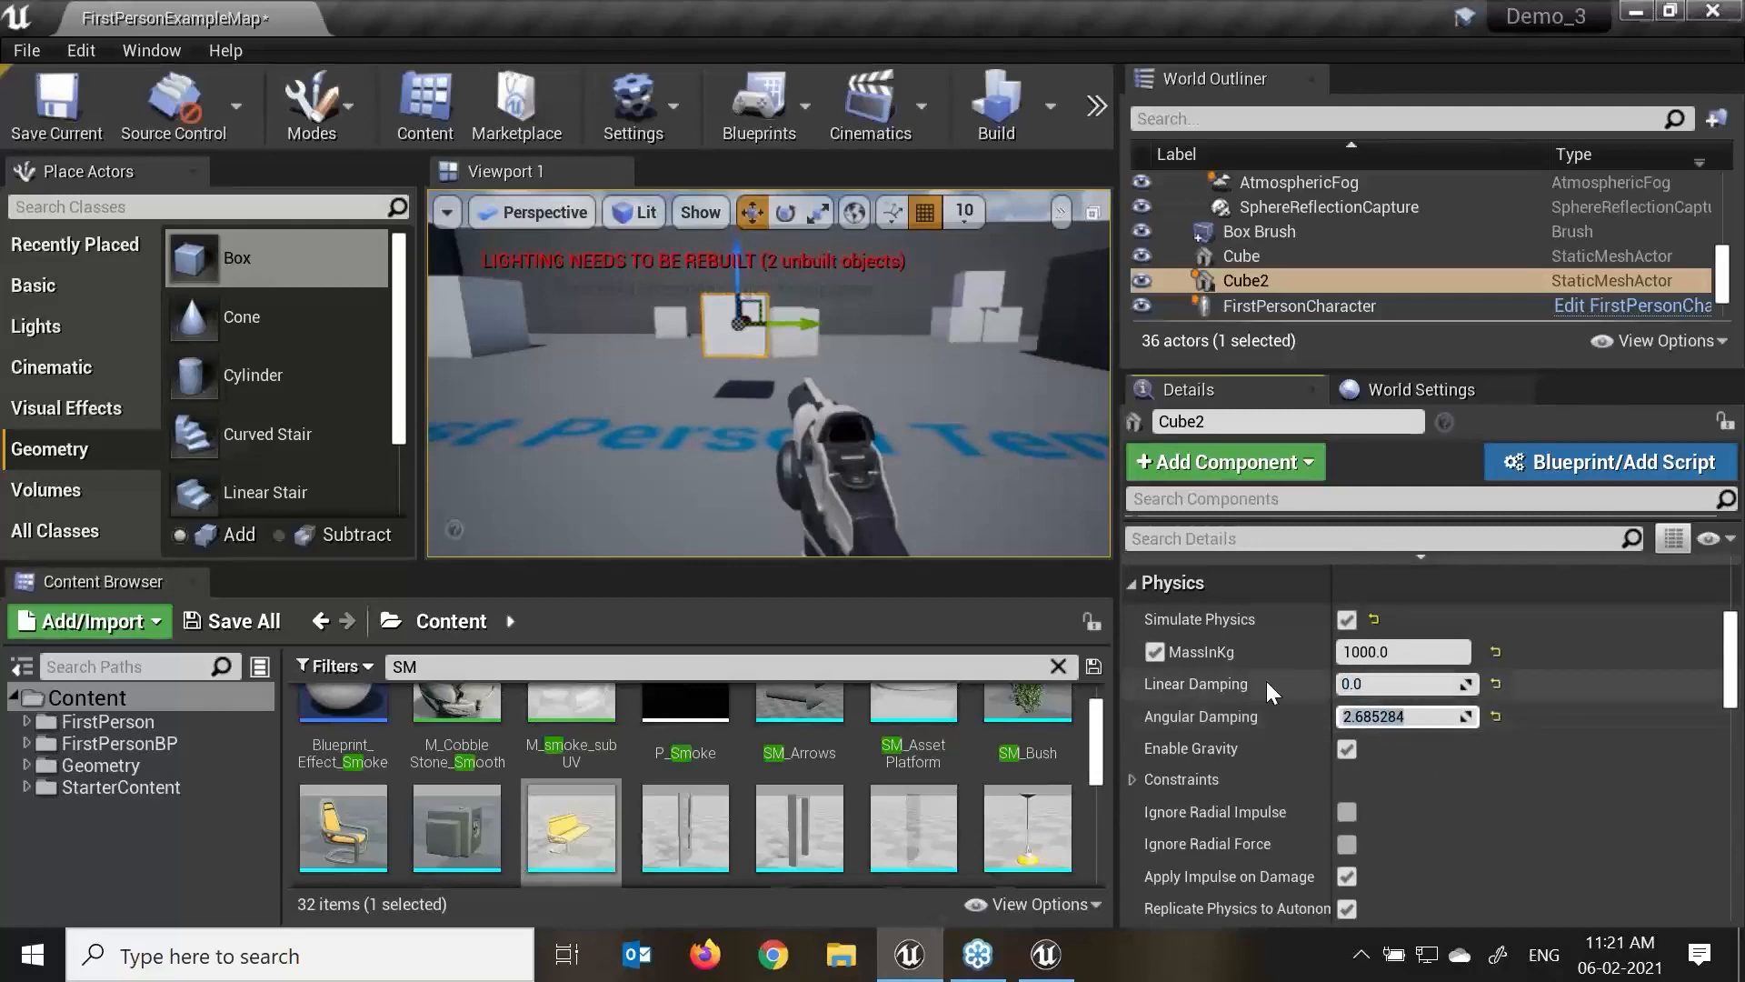
pyautogui.write('30')
pyautogui.press('Return')
# Play the level, fire at the cube to test its angular damping, and end the session.
pyautogui.click(1099, 109)
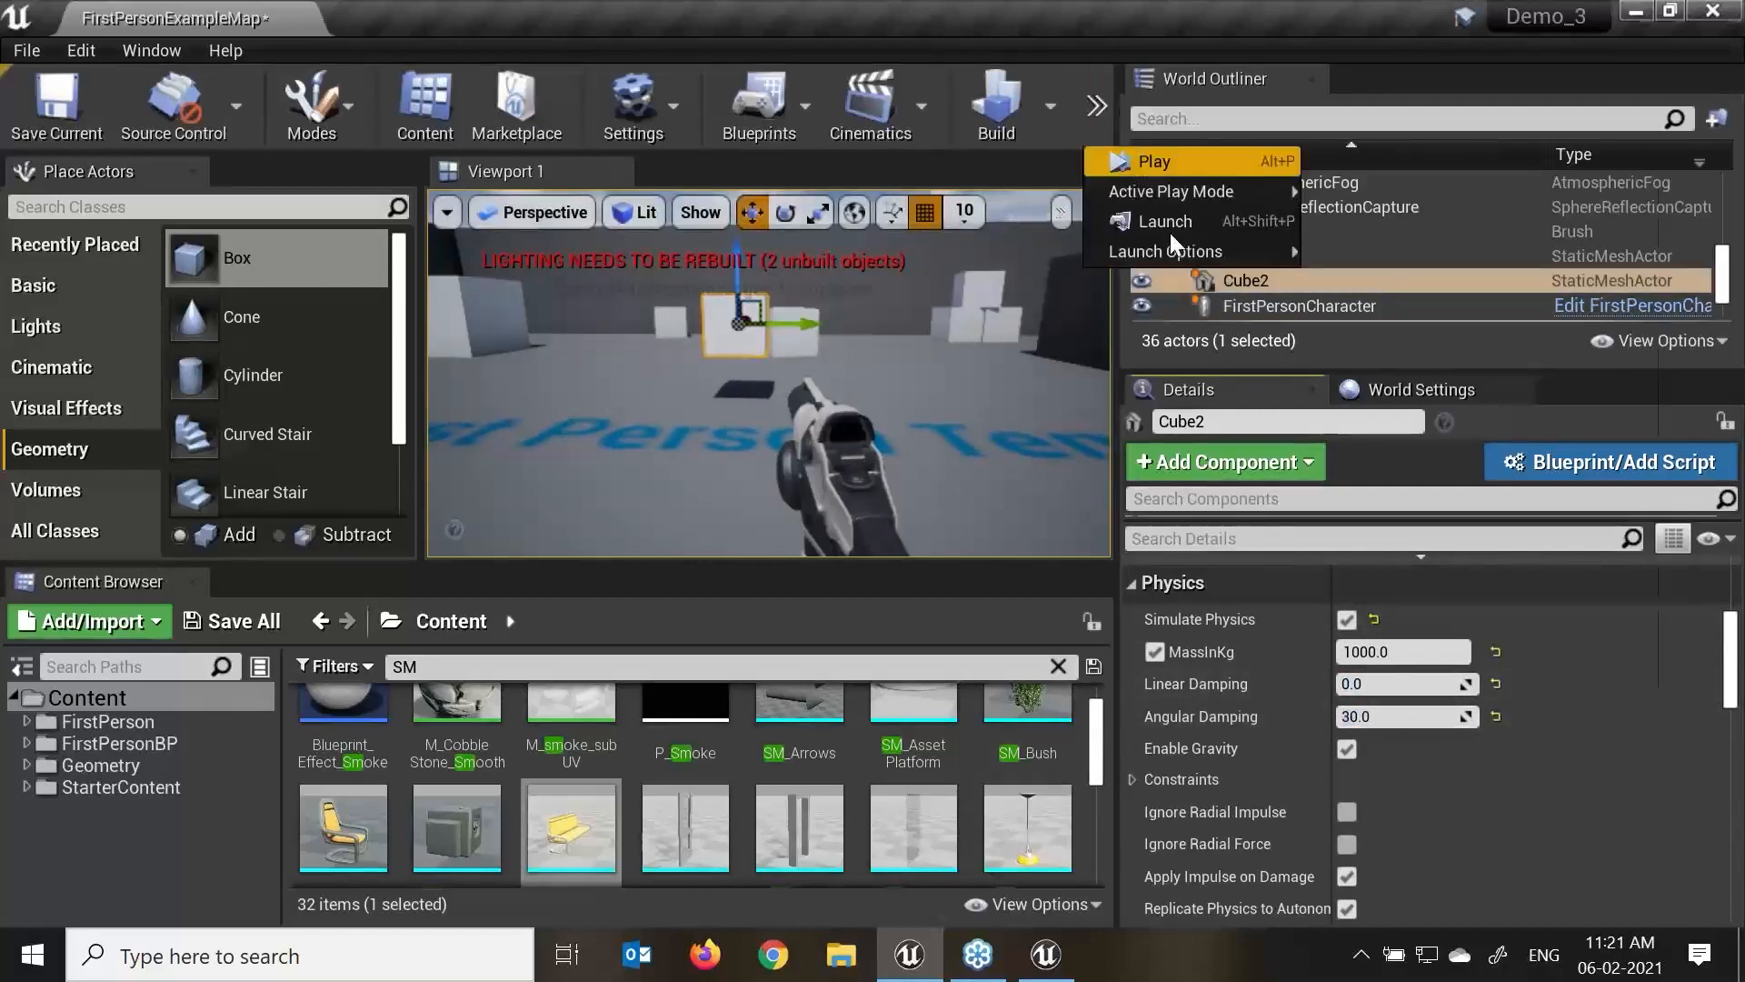
pyautogui.click(1157, 163)
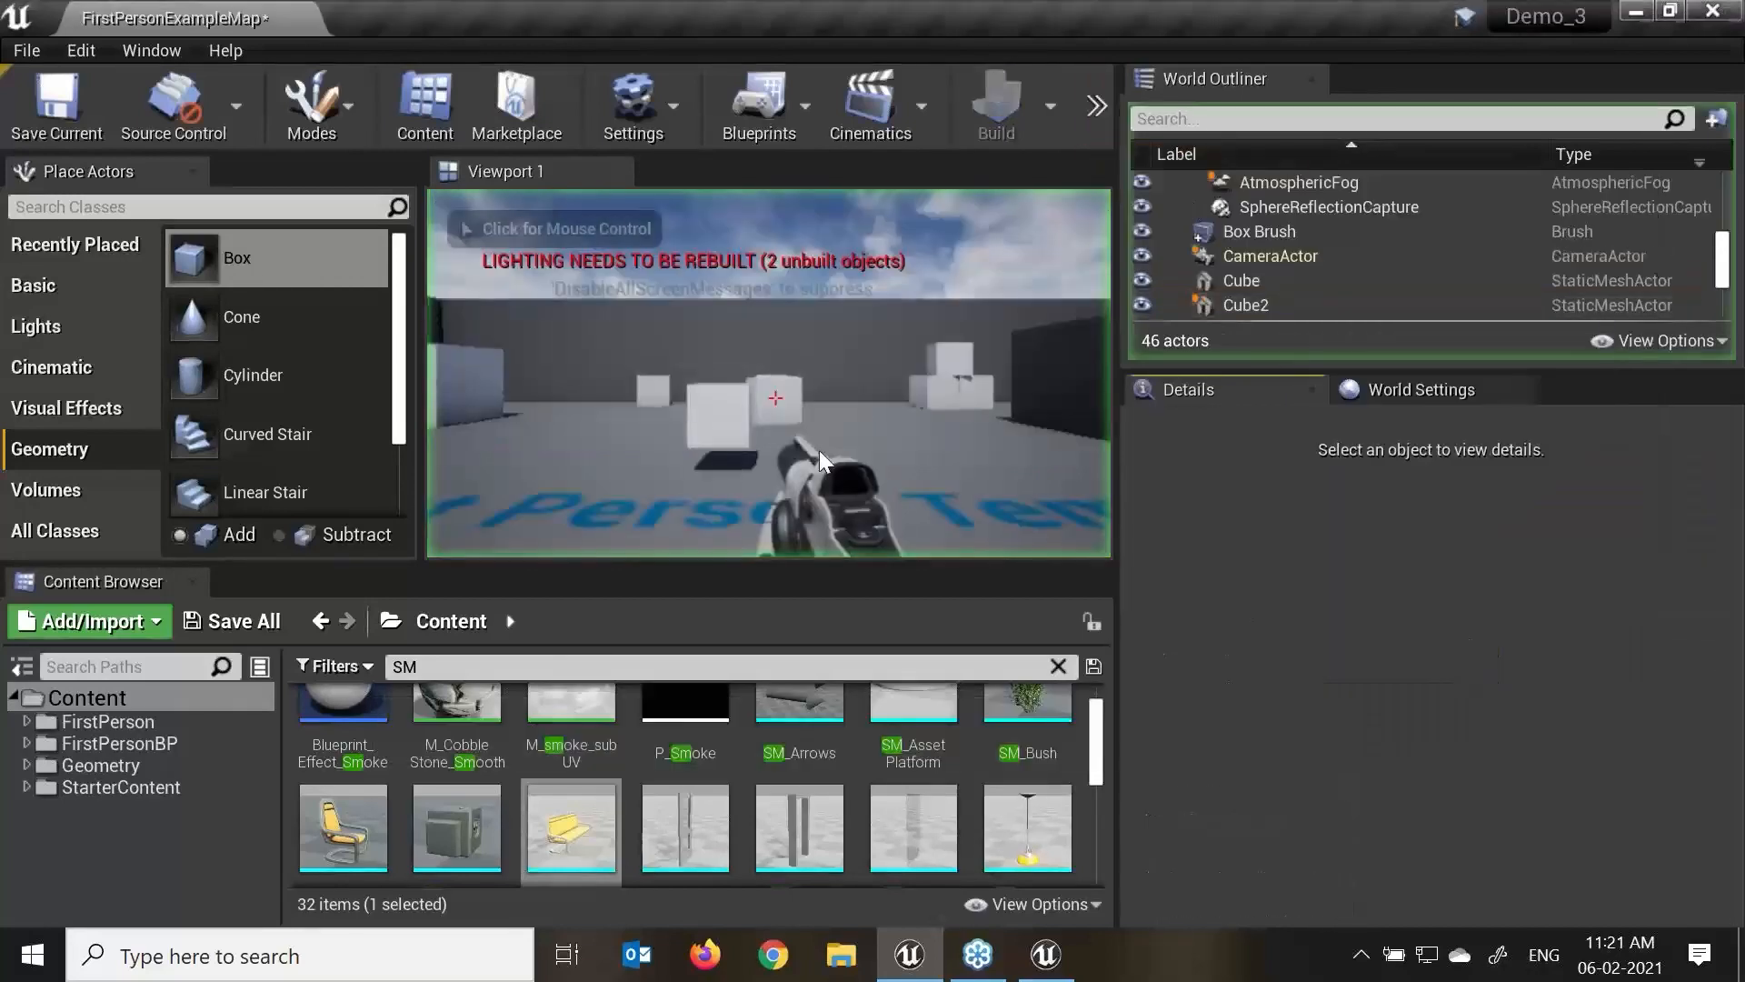
pyautogui.click(641, 495)
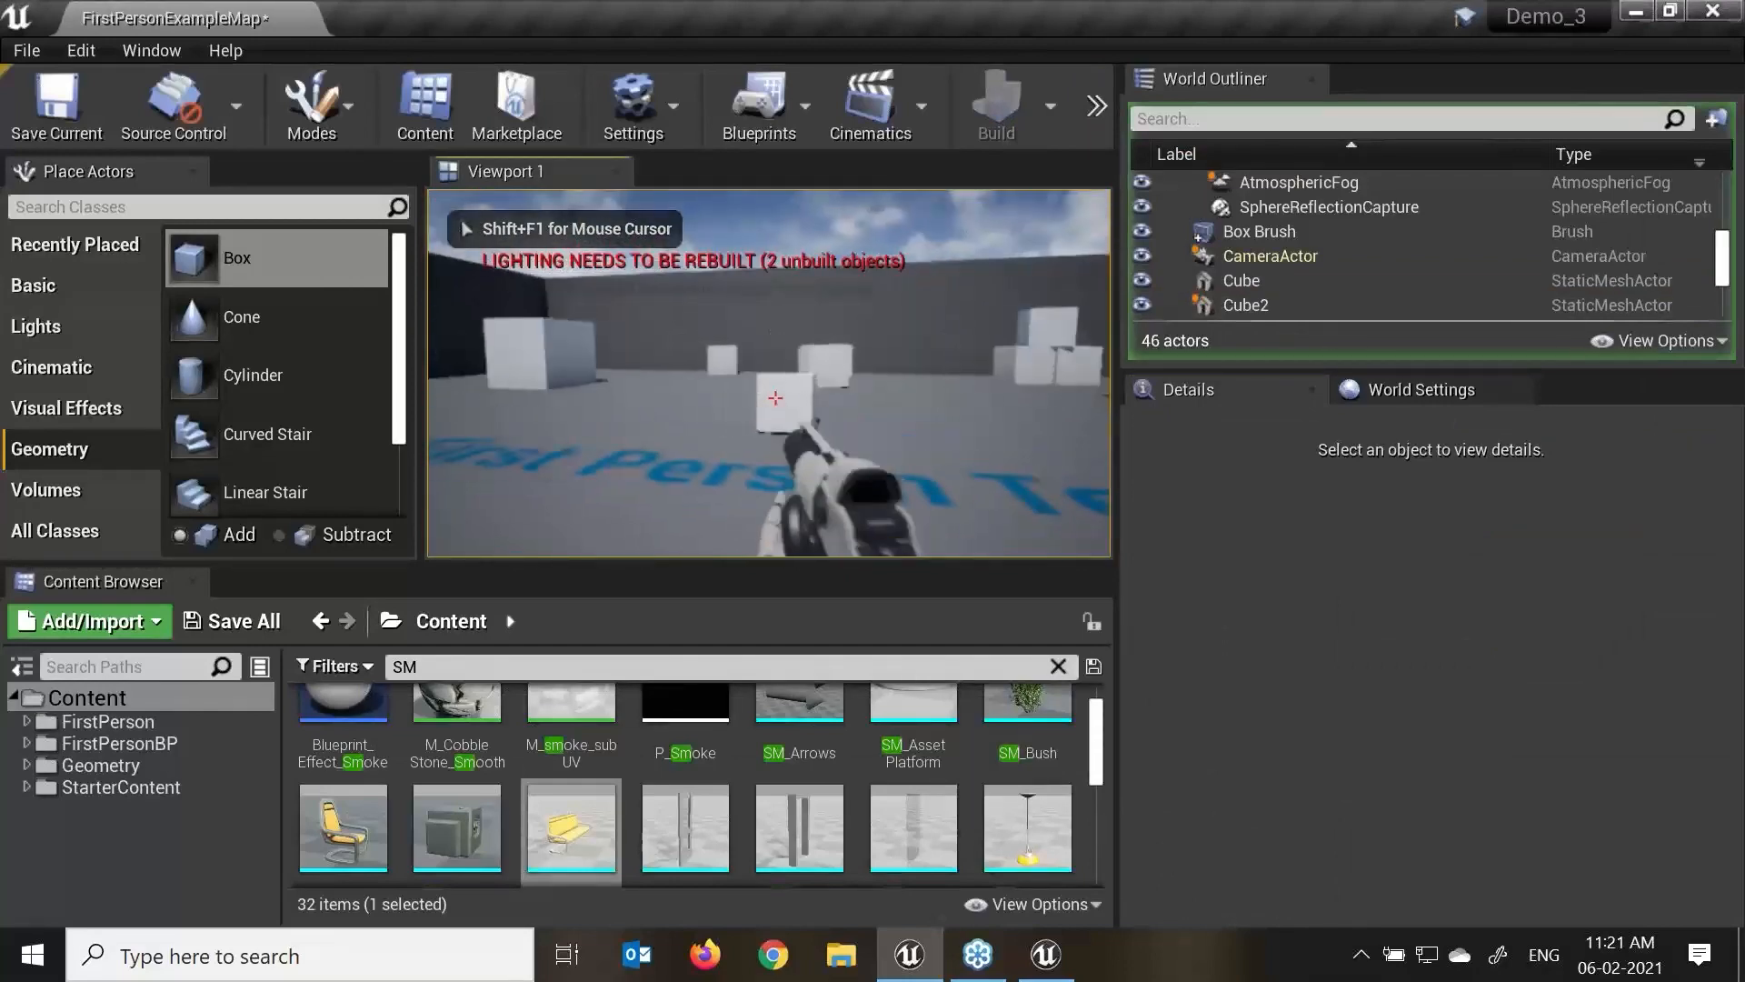
pyautogui.click(776, 398)
pyautogui.click(775, 399)
pyautogui.press('Escape')
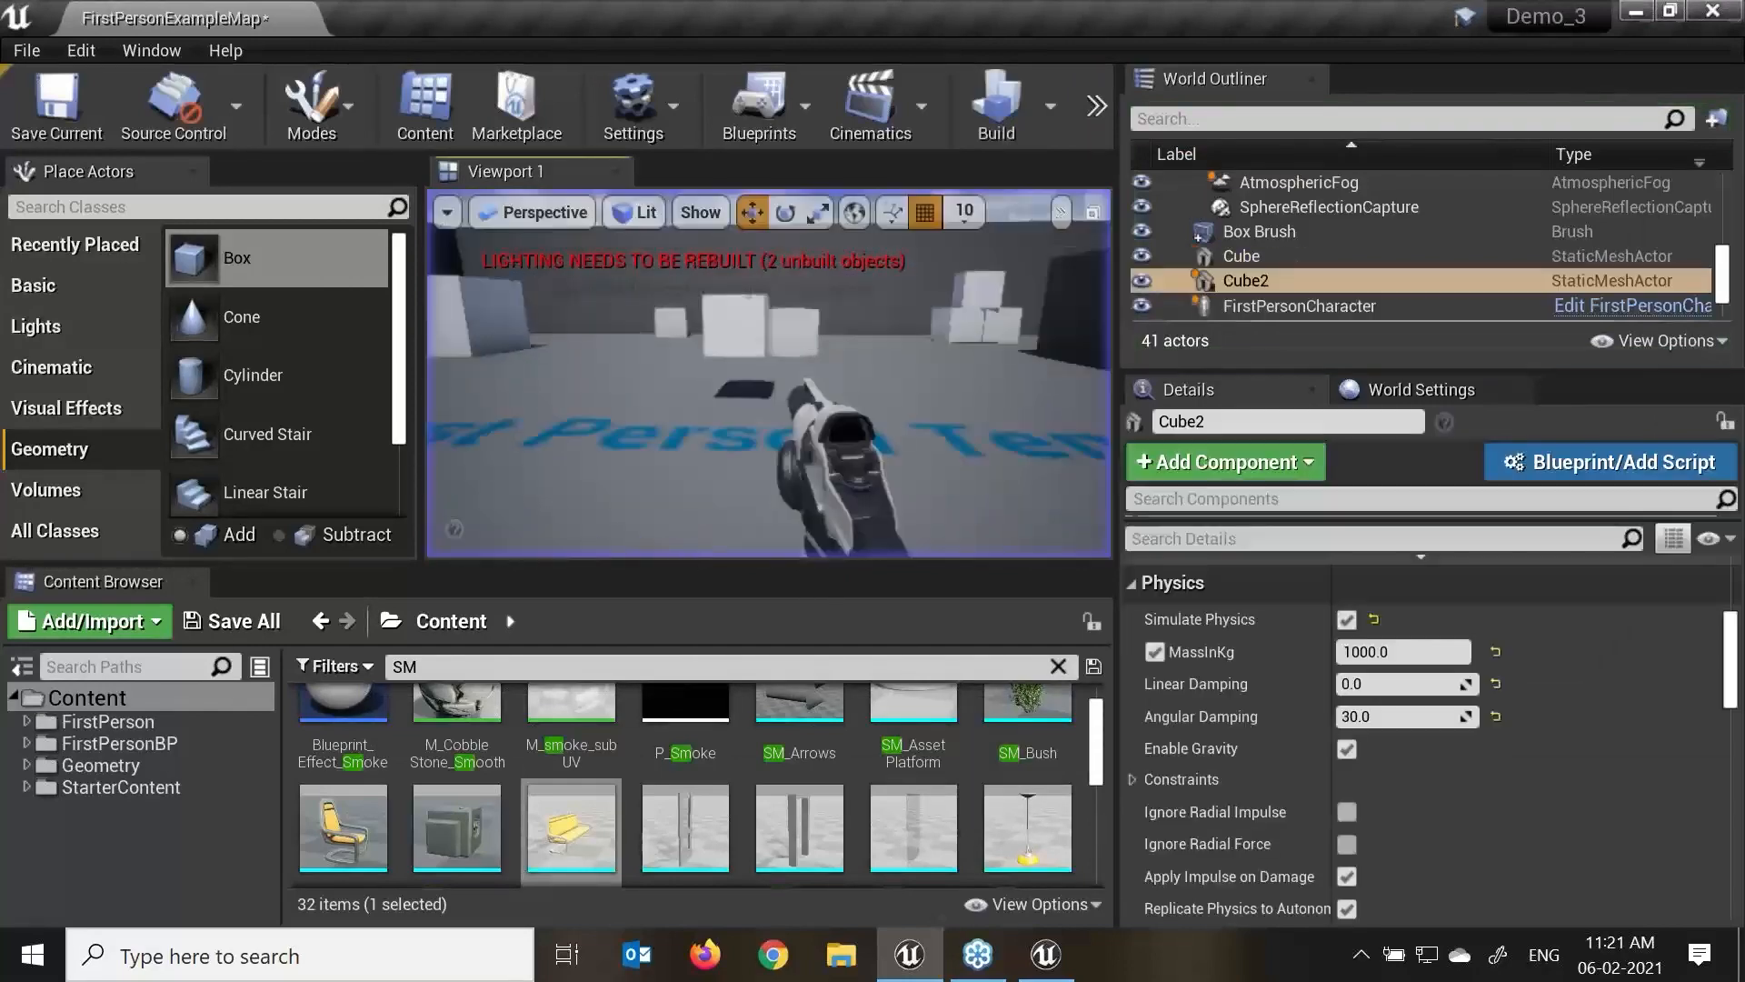
# Raise Cube2's Linear Damping to about 46.78 and set its mass to 10 kg.
pyautogui.moveTo(1375, 686); pyautogui.dragTo(1446, 694)
pyautogui.click(1385, 653)
pyautogui.write('10')
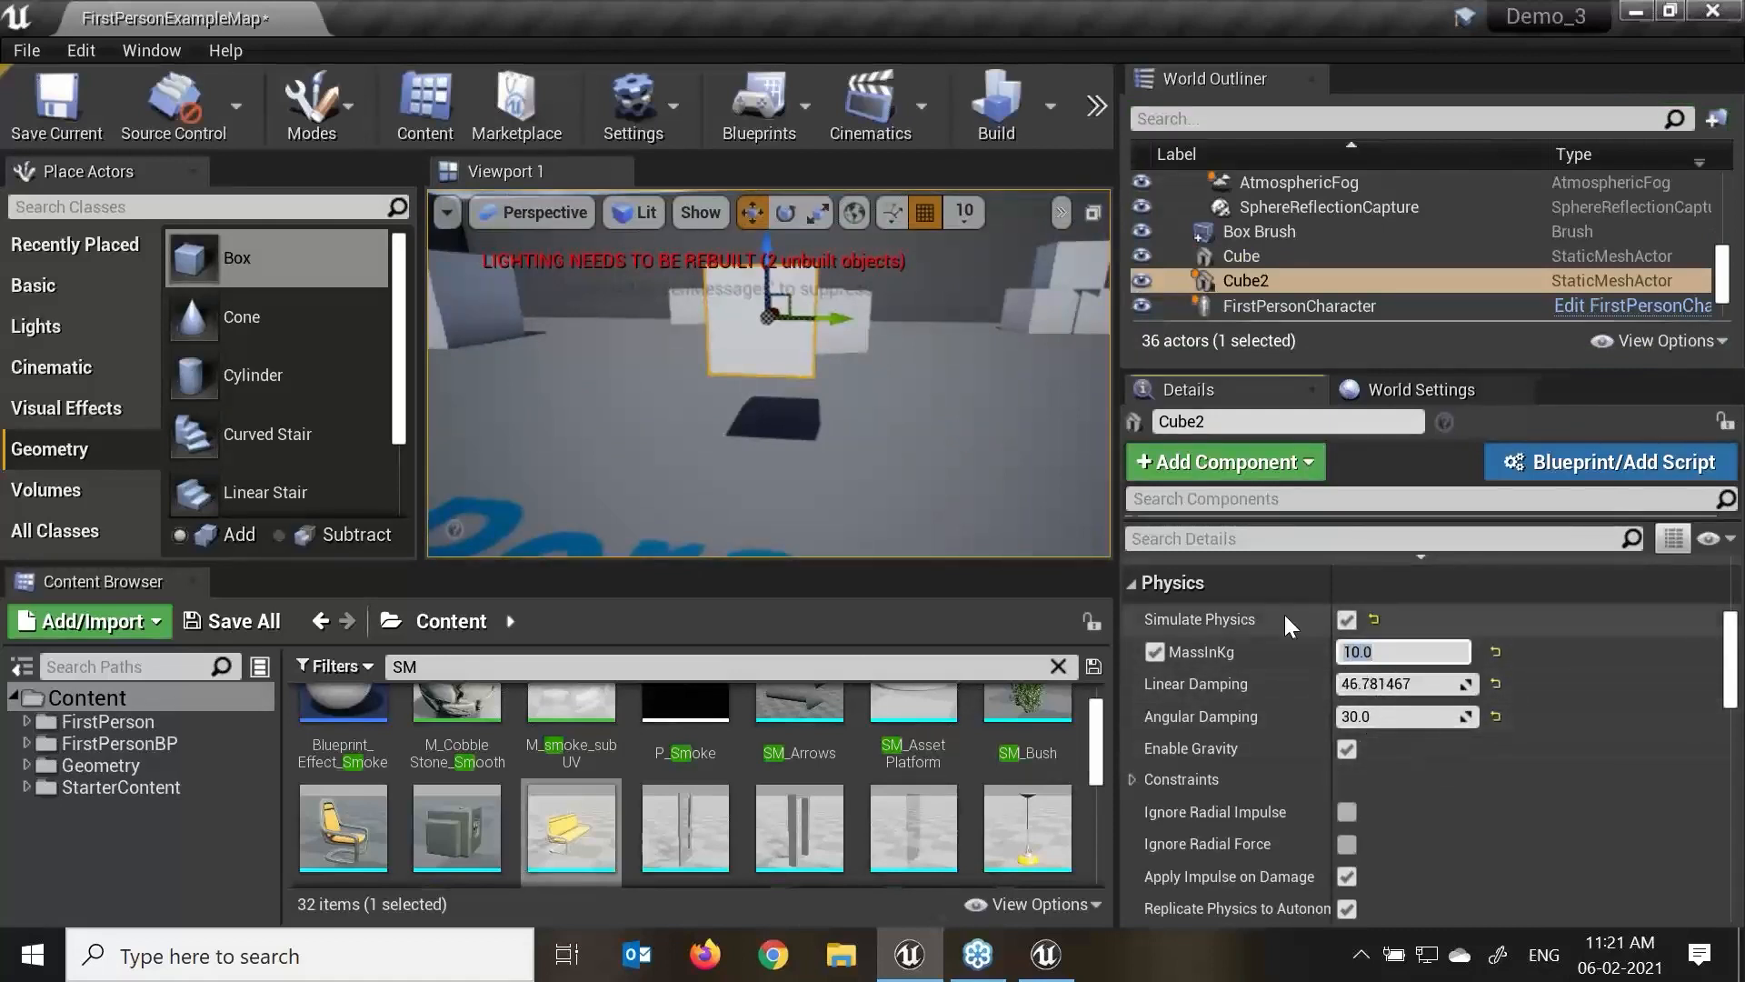
# Play the level, fire repeatedly at the lighter, strongly damped cube, and end the session.
pyautogui.click(1095, 106)
pyautogui.click(1151, 163)
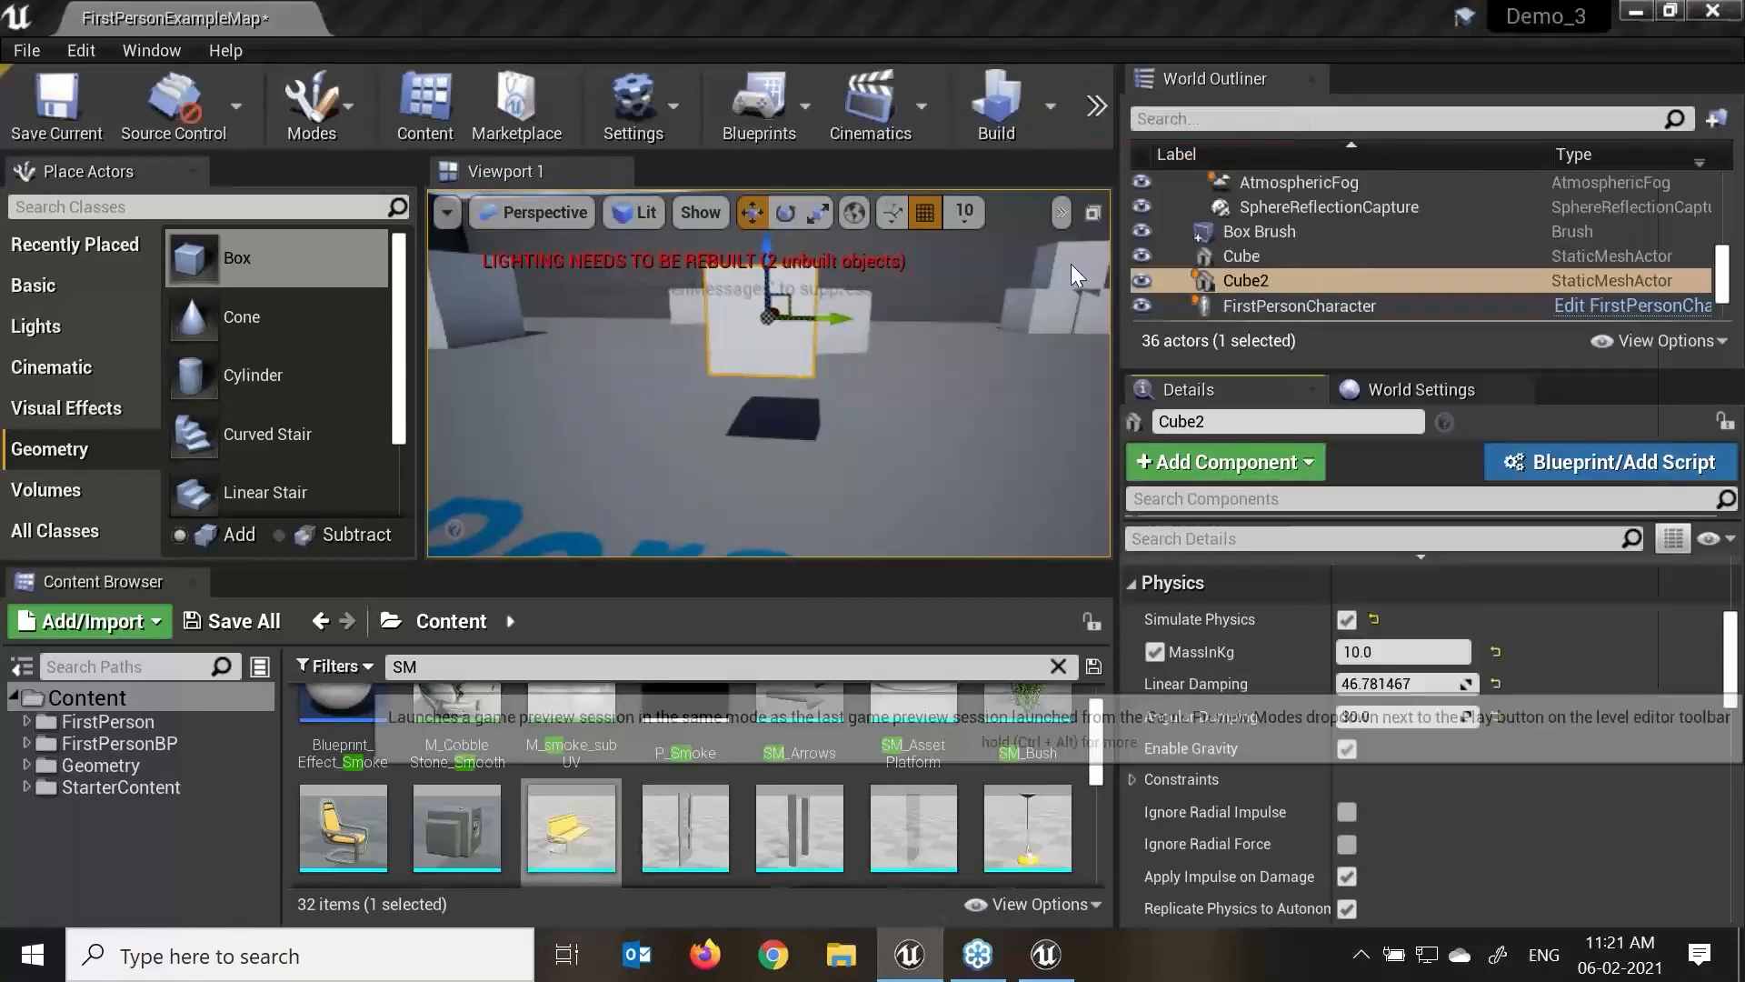
pyautogui.click(703, 396)
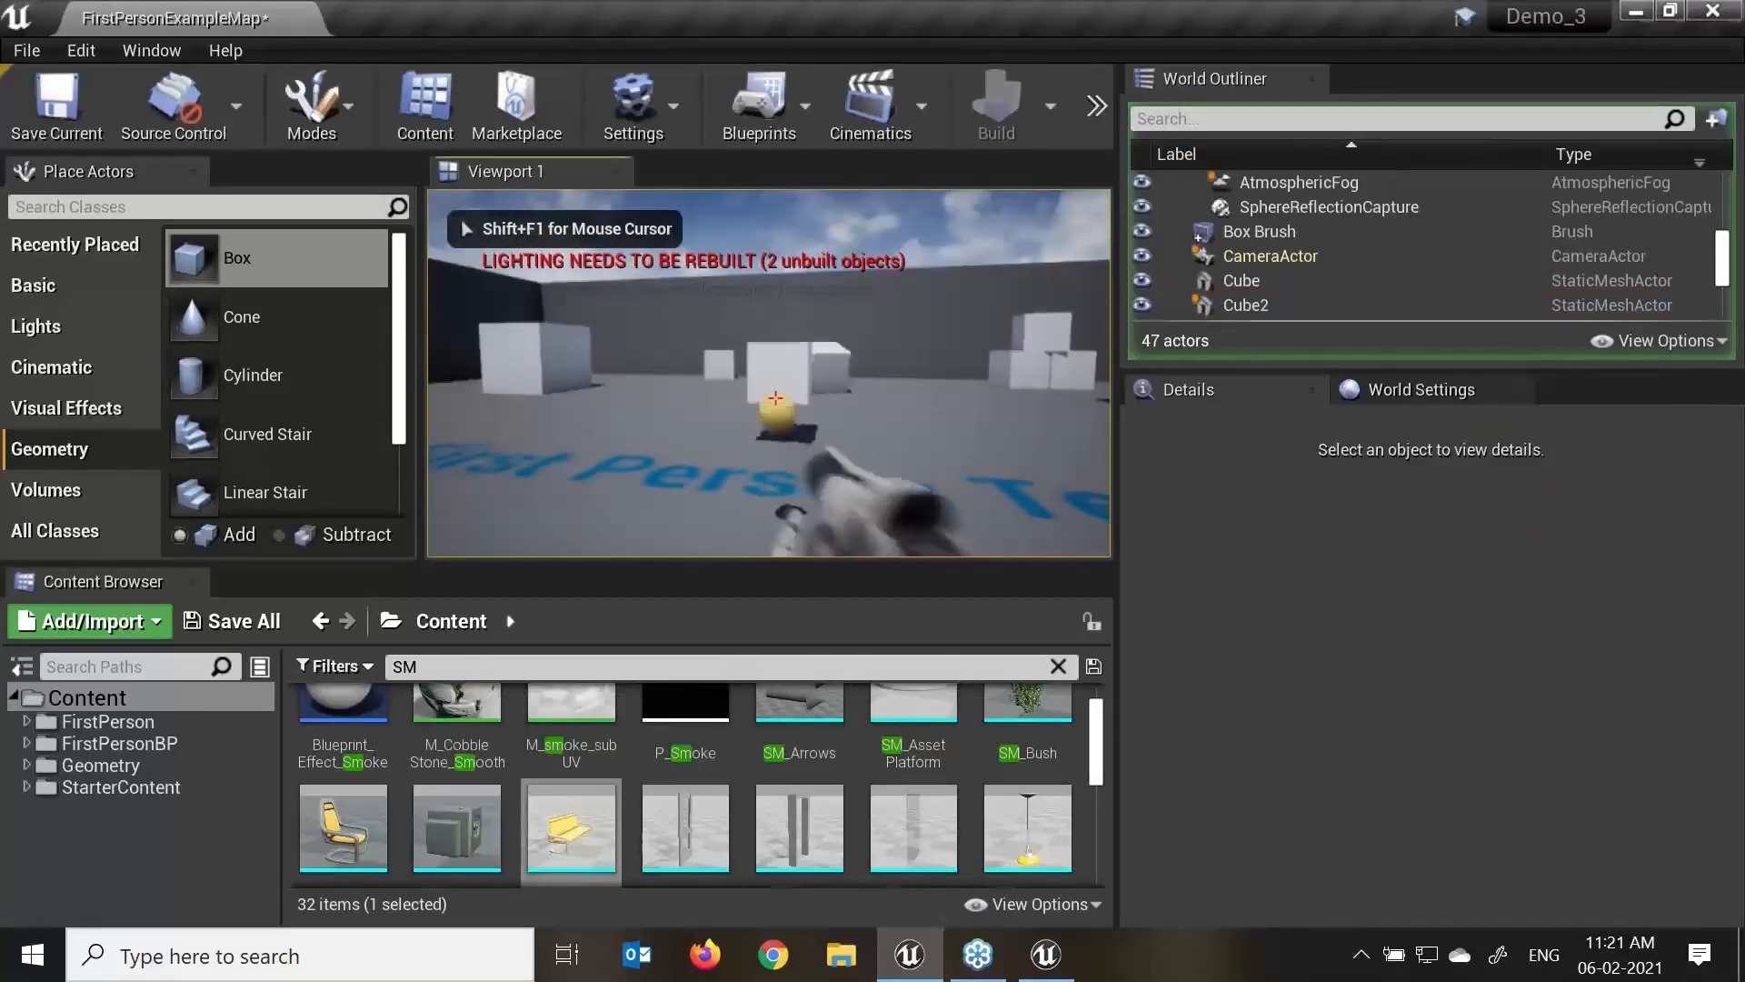
pyautogui.click(769, 373)
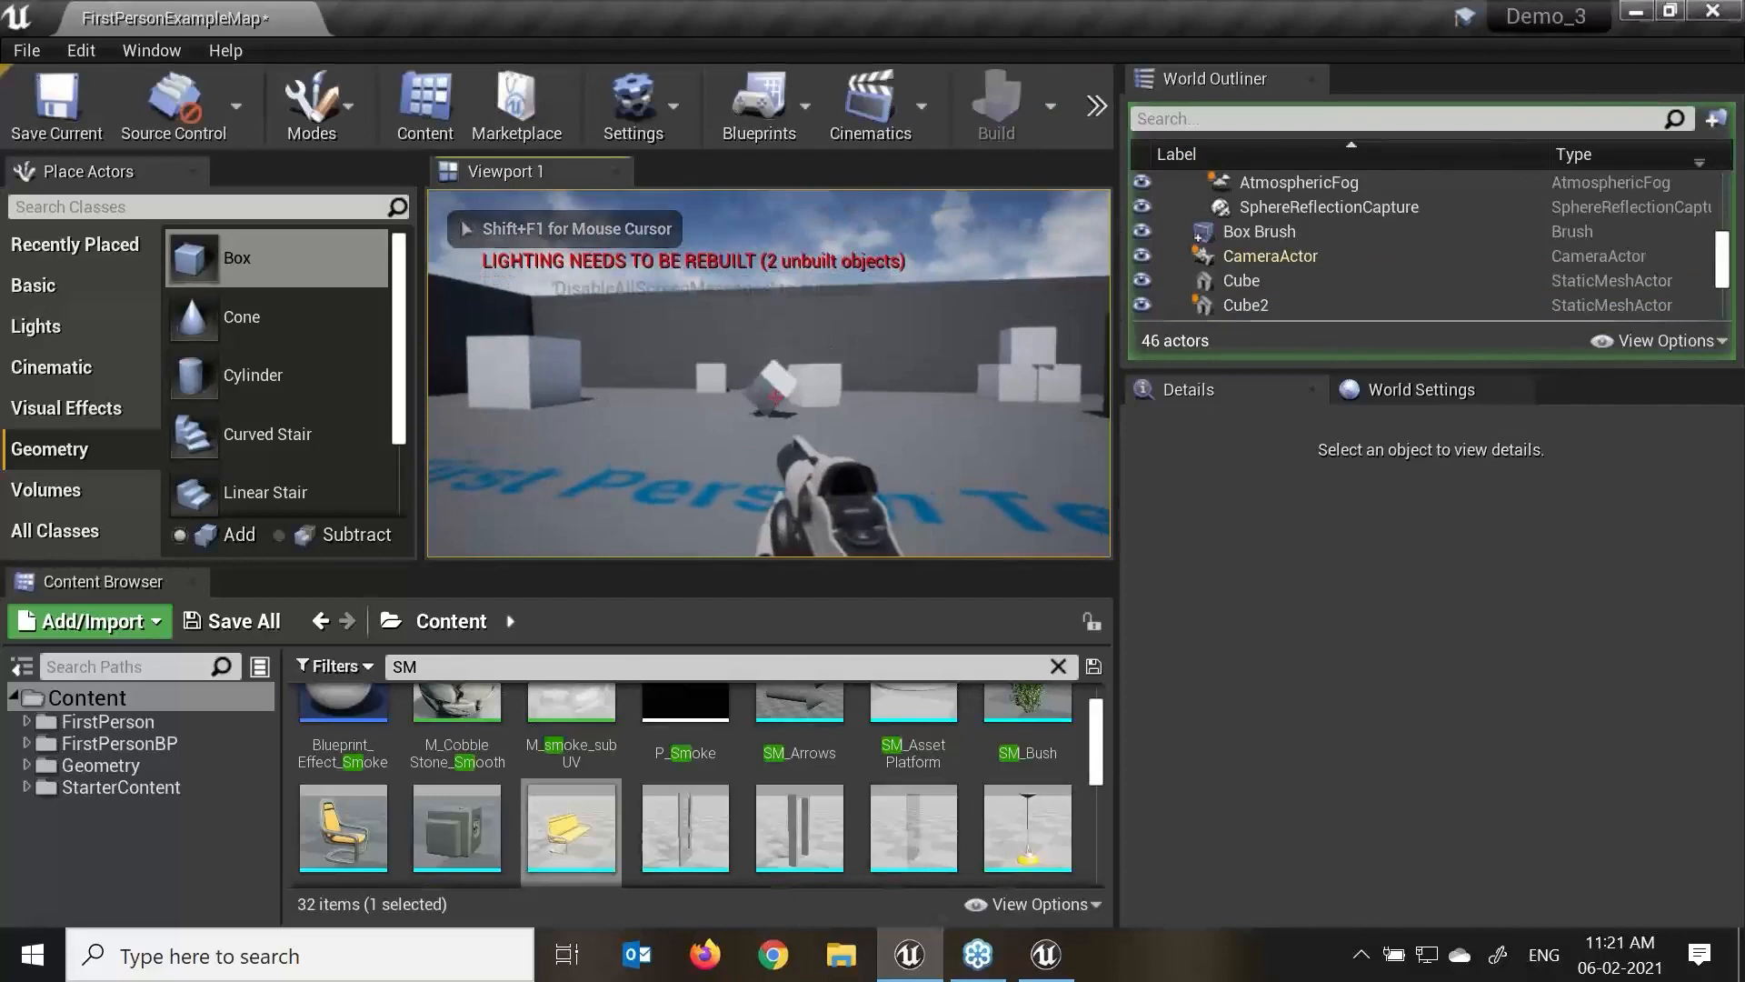
pyautogui.click(769, 373)
pyautogui.click(769, 374)
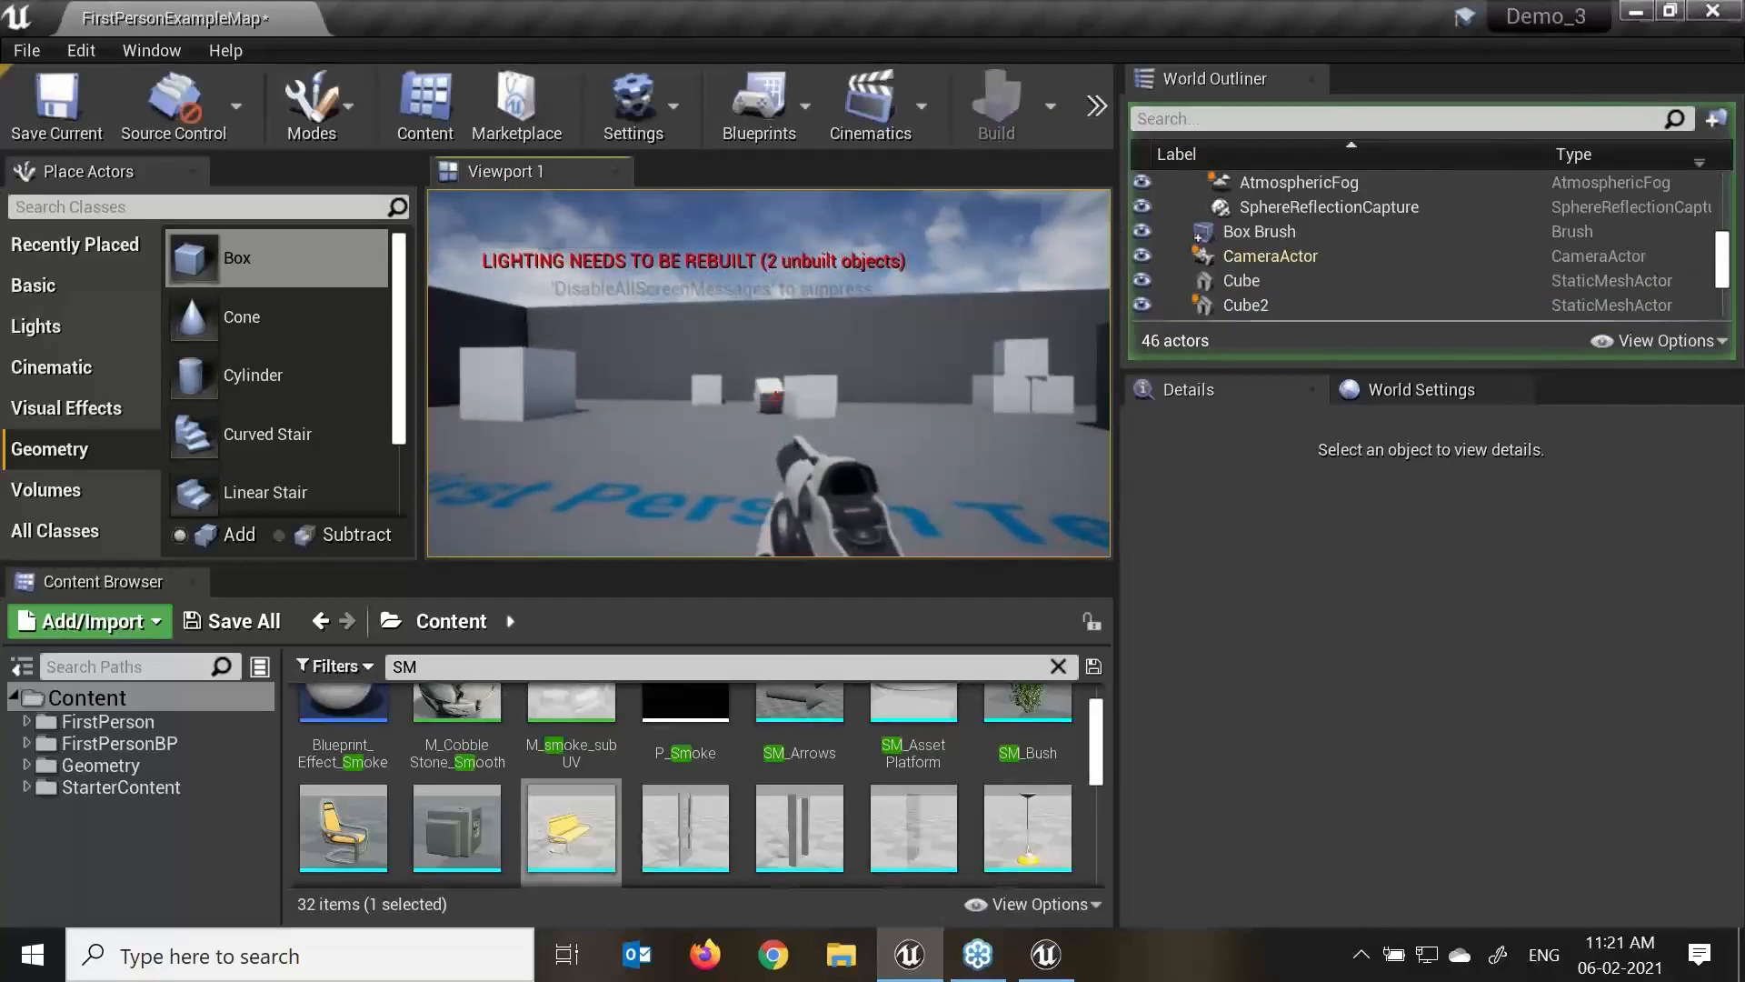
pyautogui.click(769, 374)
pyautogui.press('Escape')
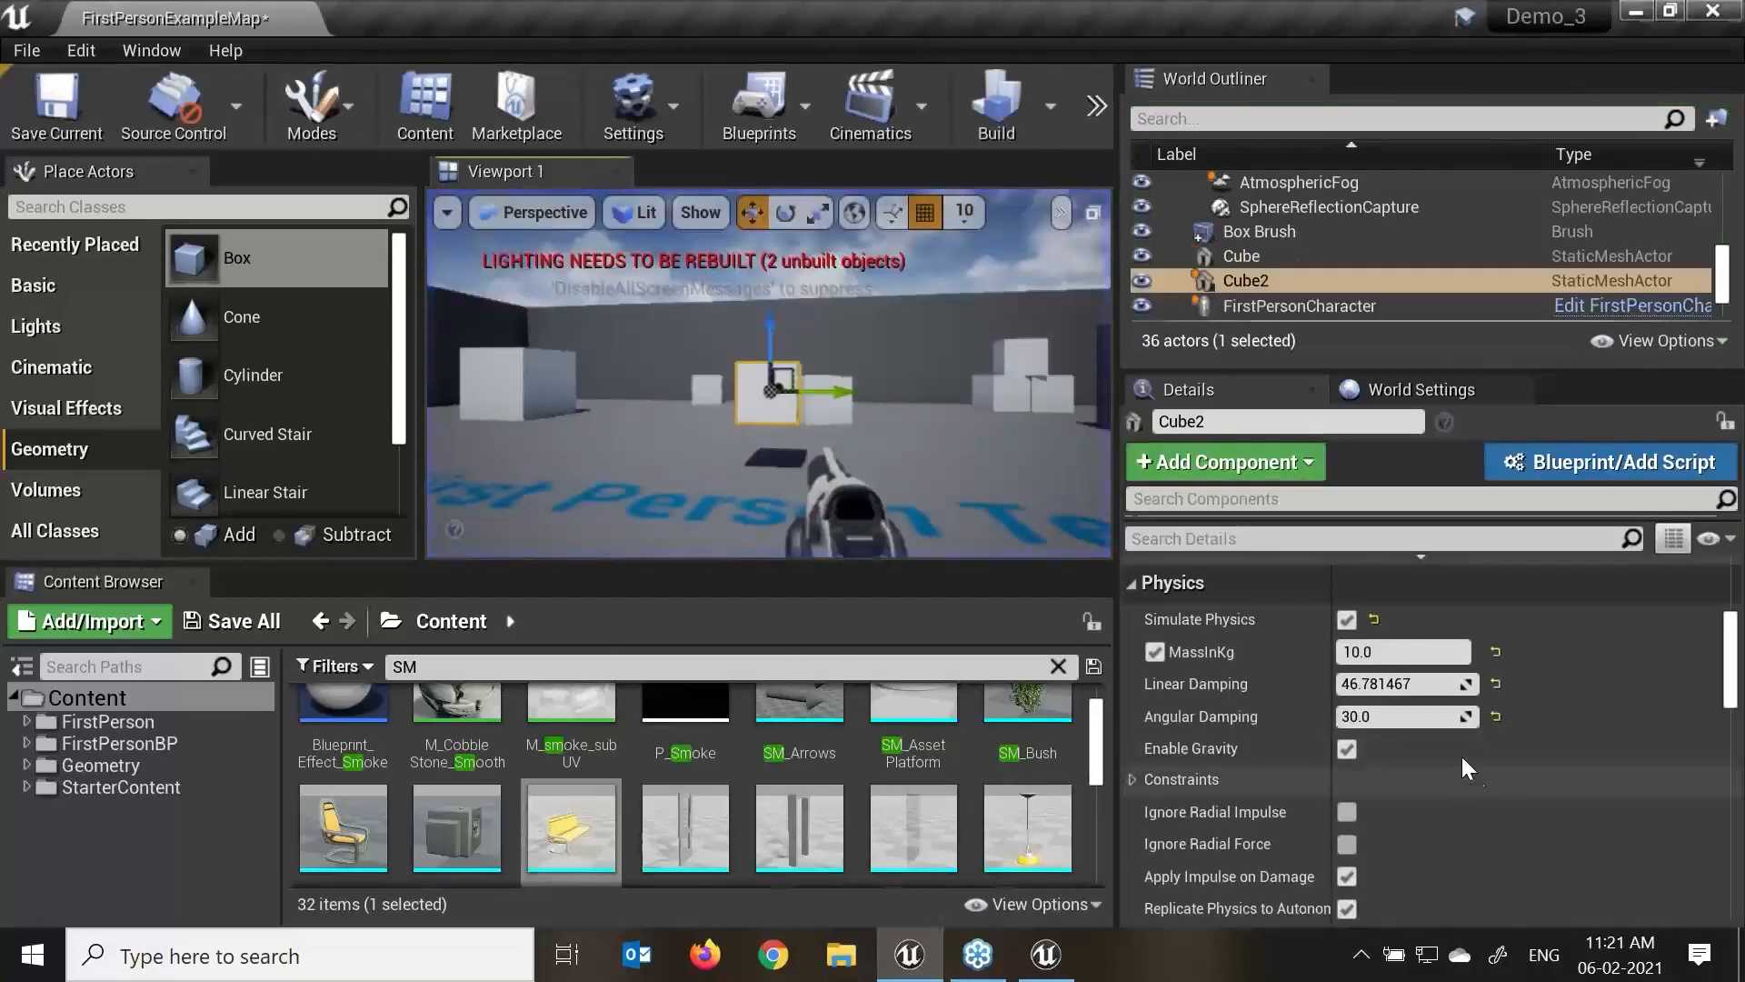
# Set Cube2's Angular Damping to about 23043 and Linear Damping to about -62.13, then briefly play the level and end the session.
pyautogui.moveTo(1373, 710); pyautogui.dragTo(1500, 709)
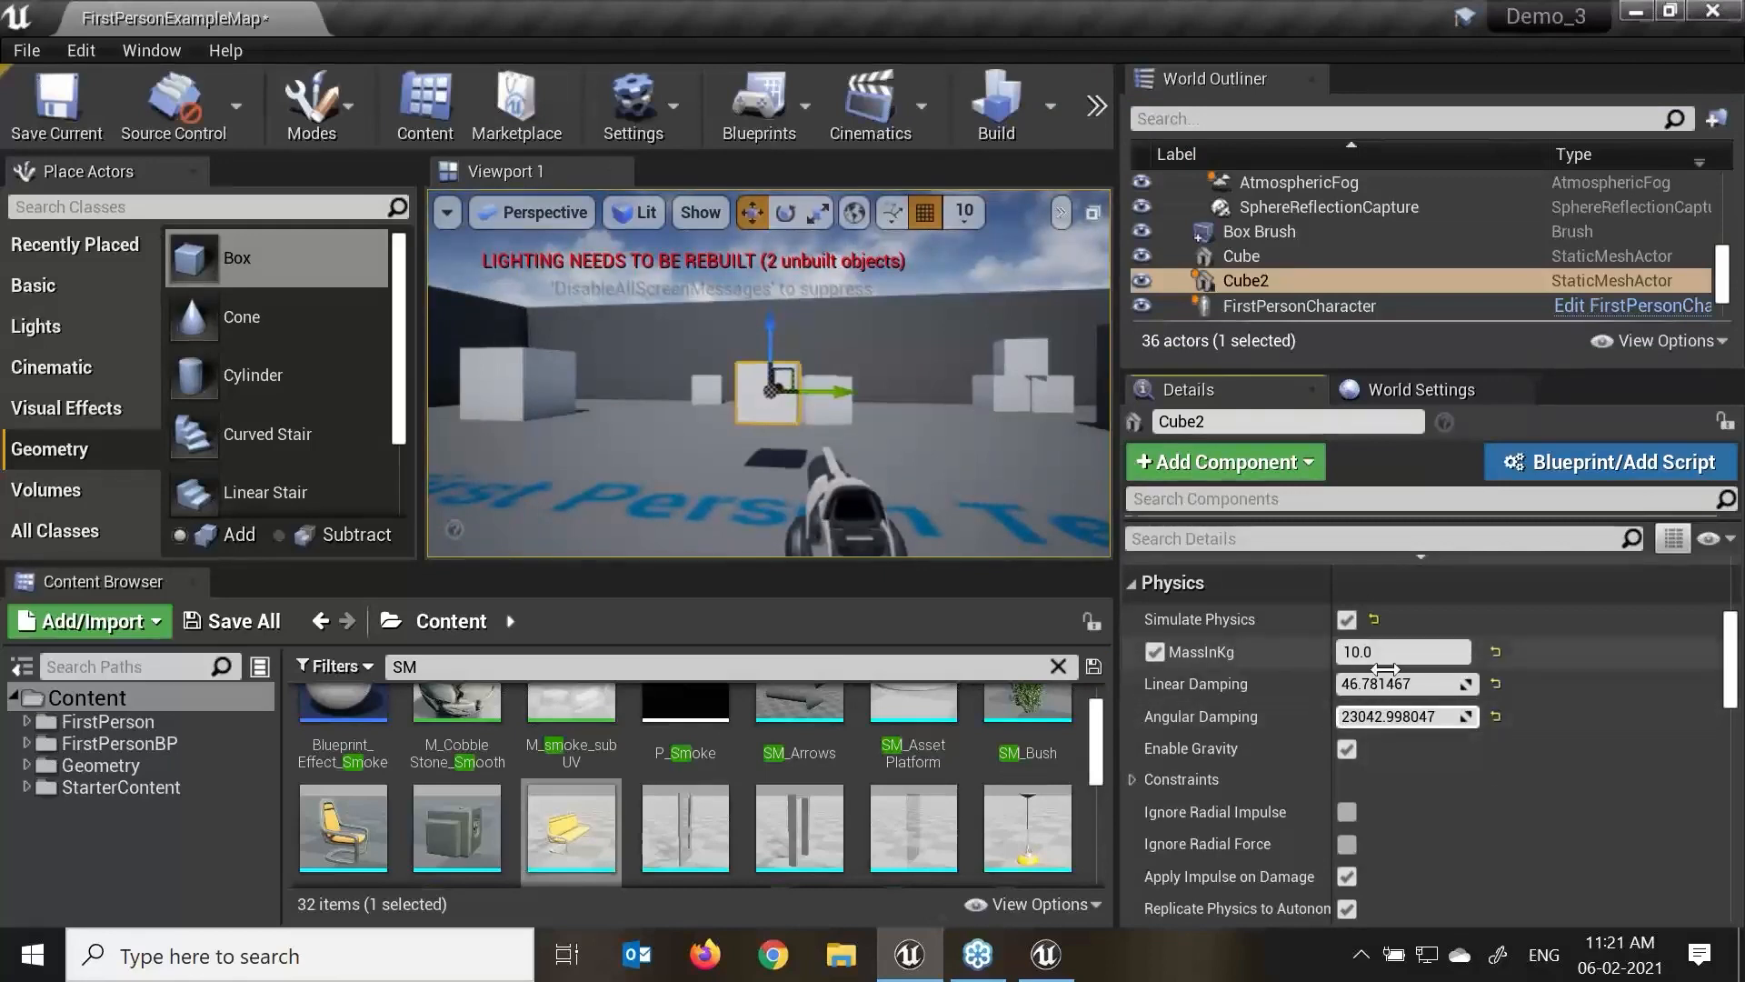
pyautogui.moveTo(1352, 683); pyautogui.dragTo(1291, 683)
pyautogui.click(1097, 116)
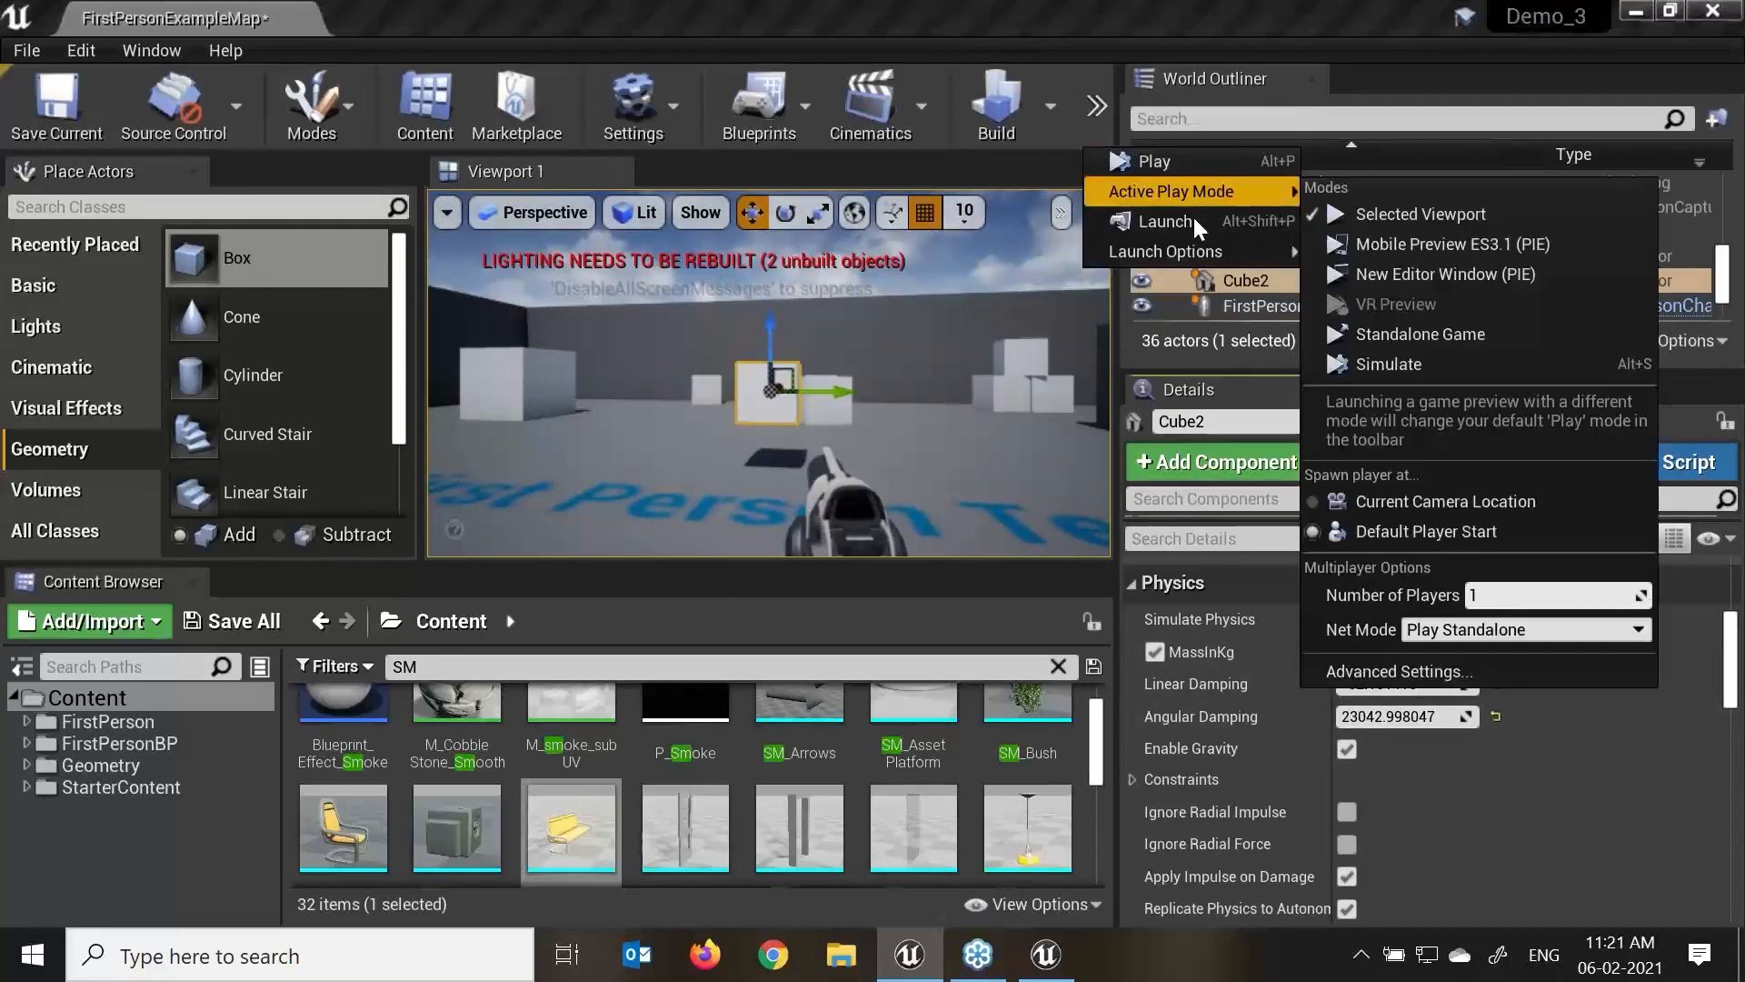
pyautogui.click(1188, 176)
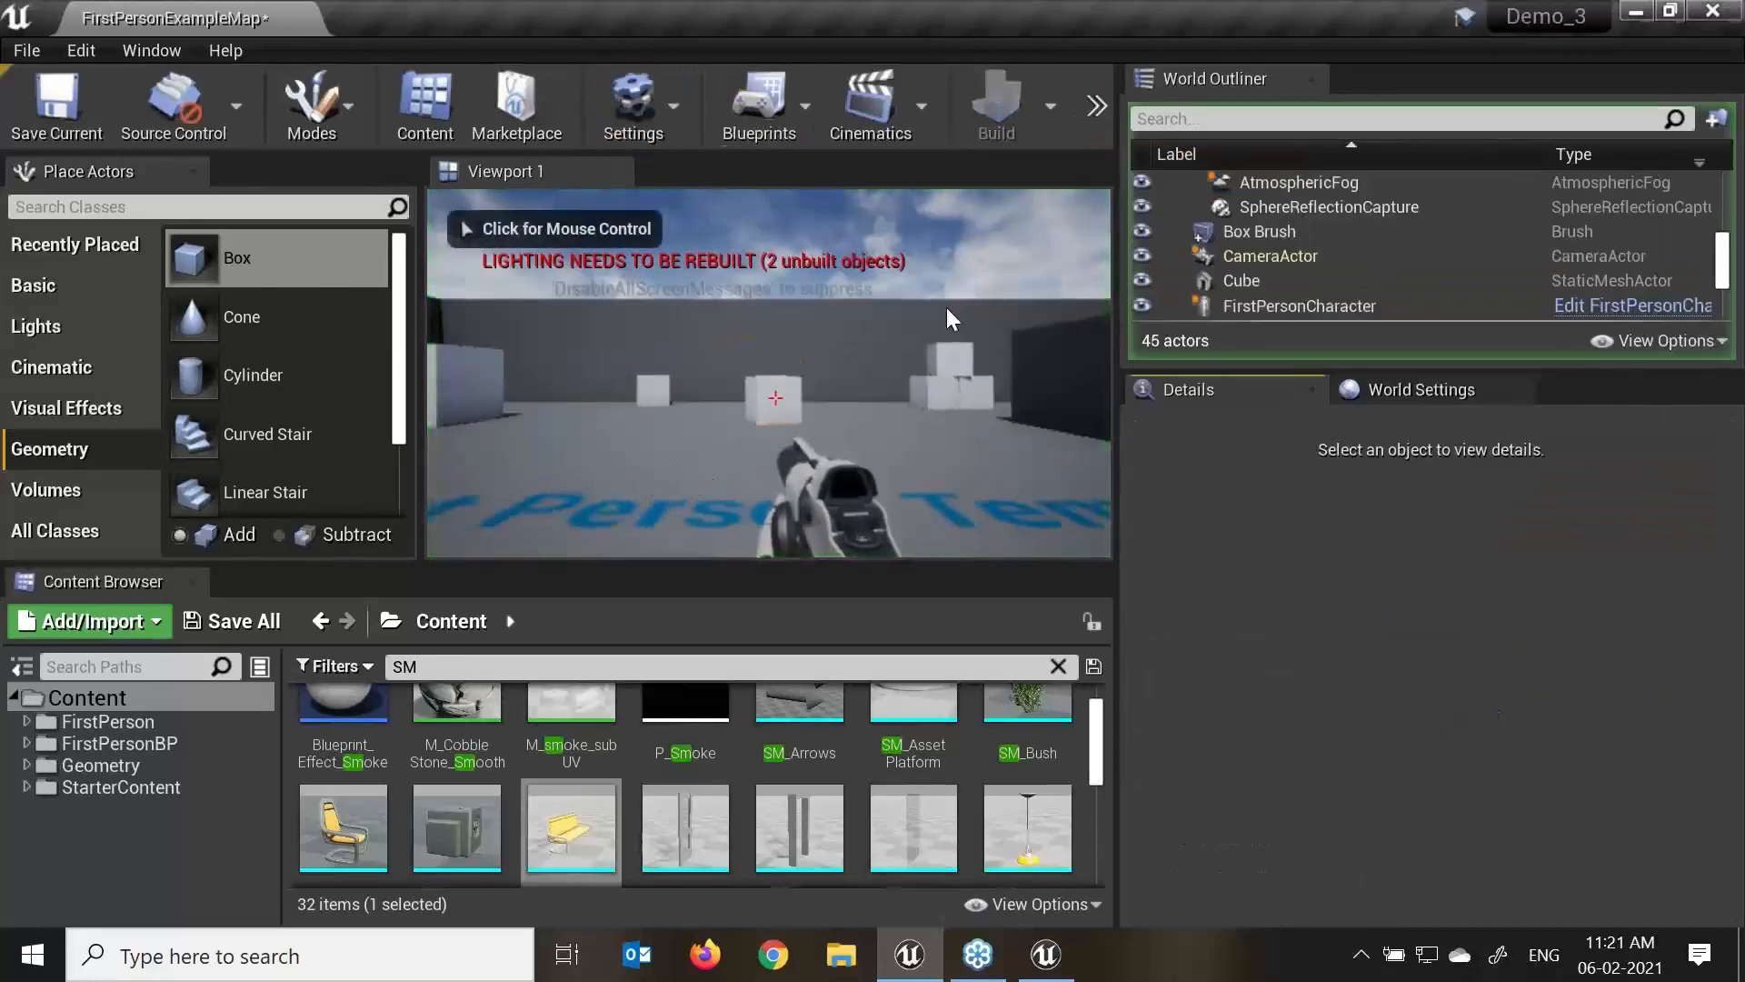
pyautogui.press('Escape')
# Set Cube2's Angular Damping to 300 and its Linear Damping to -10.
pyautogui.click(1097, 106)
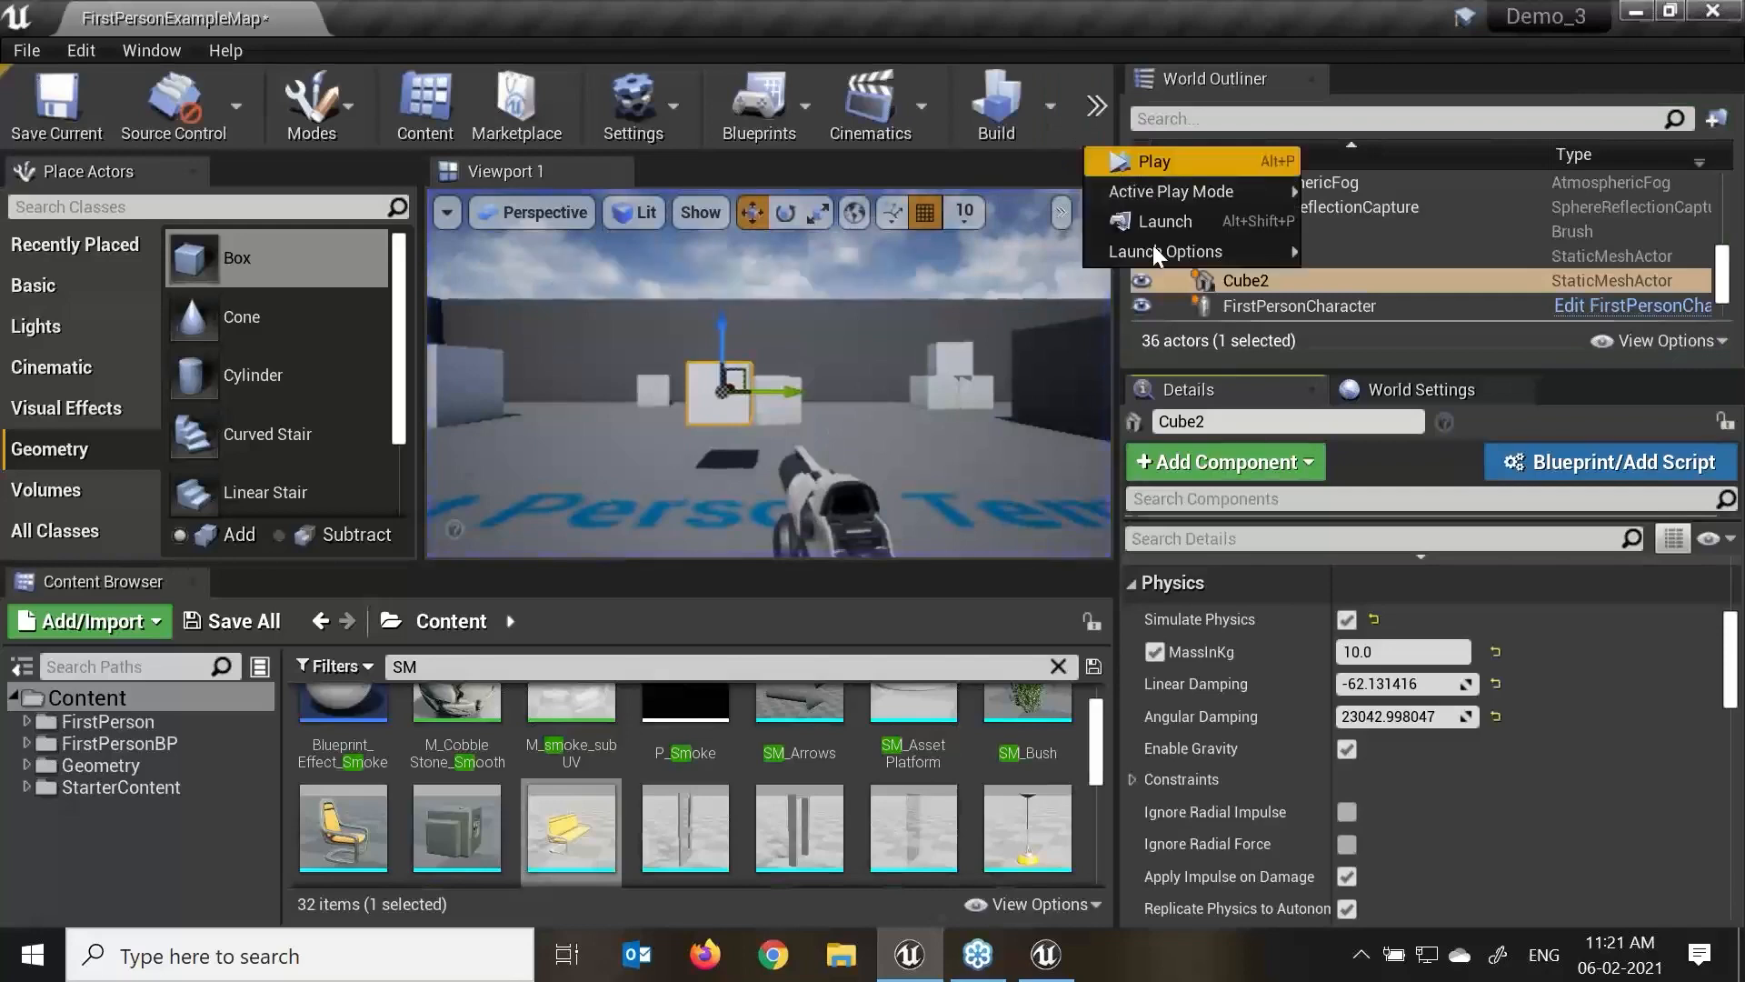
pyautogui.click(1461, 835)
pyautogui.click(1422, 720)
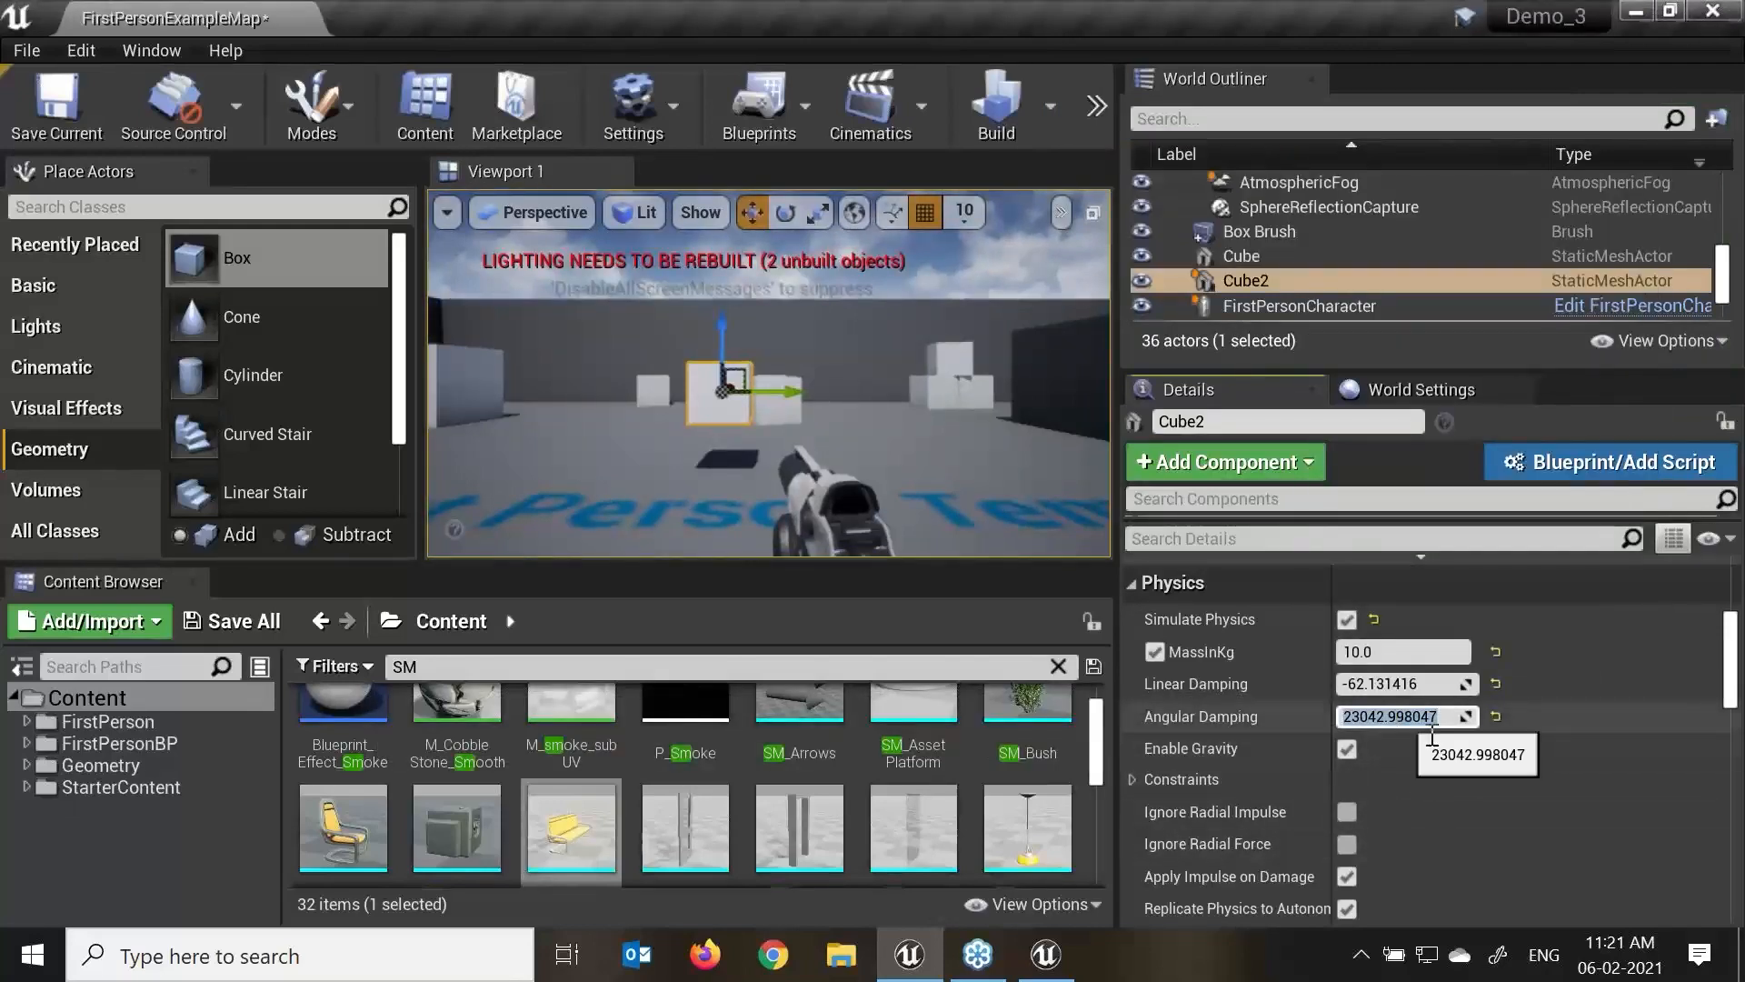
pyautogui.click(1373, 683)
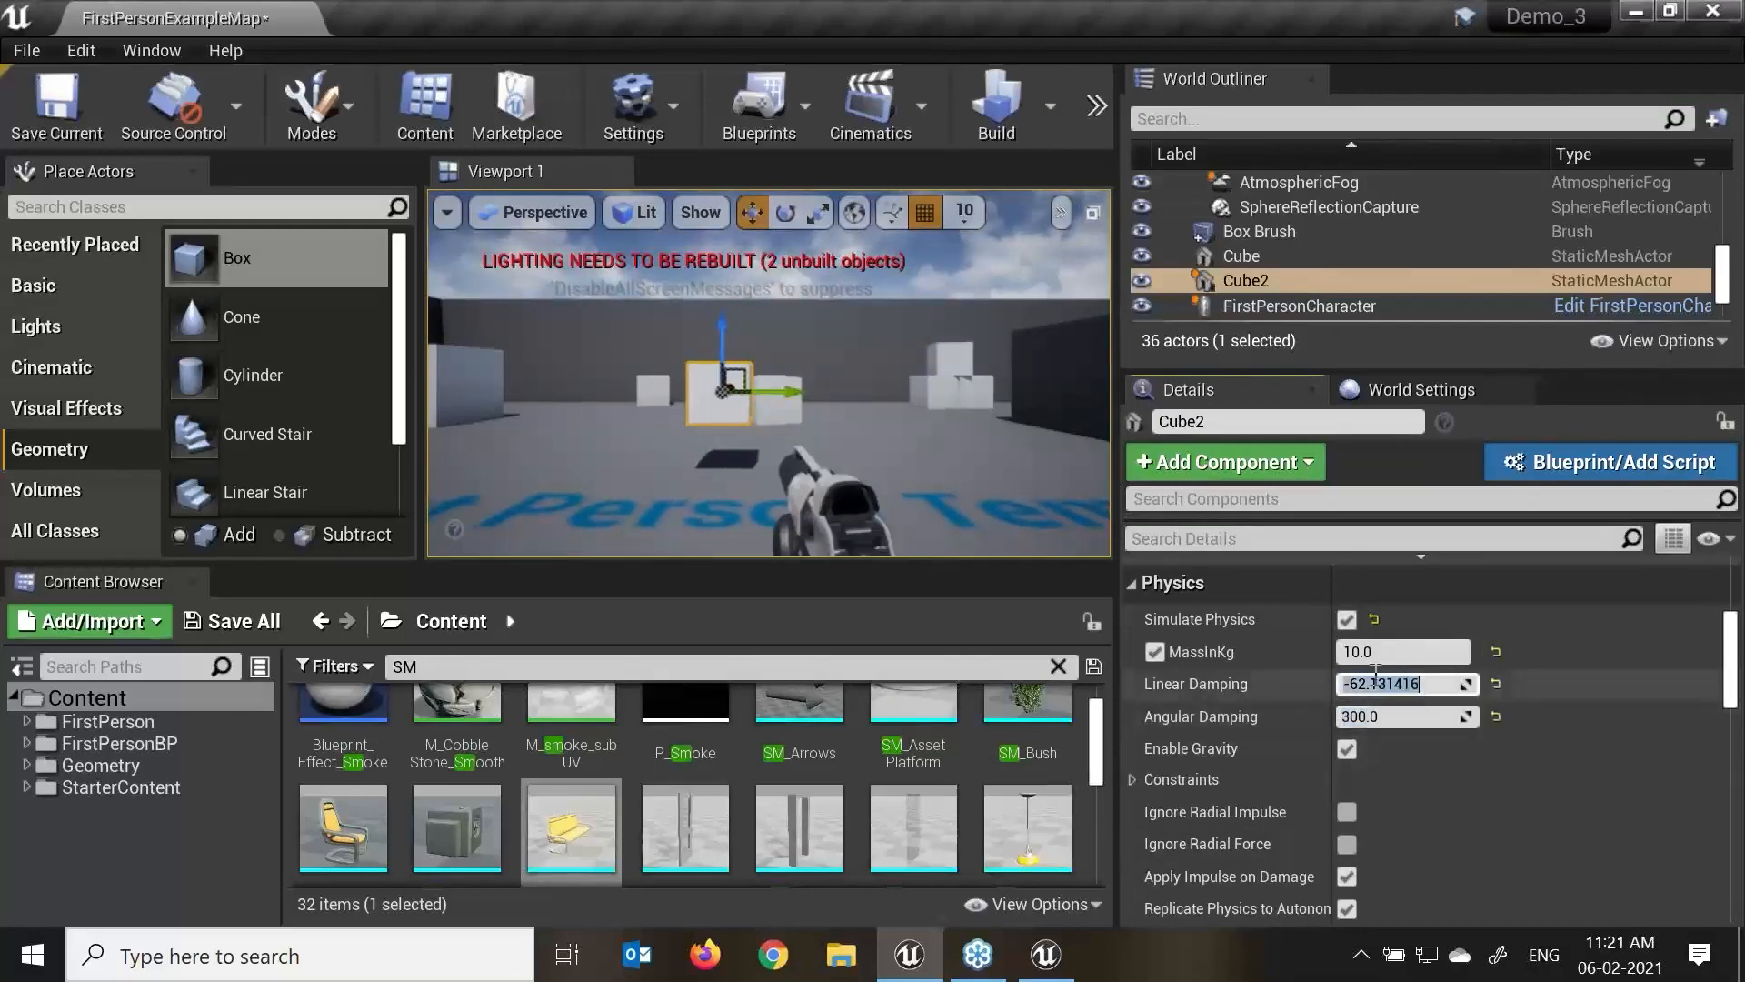
pyautogui.write('-10')
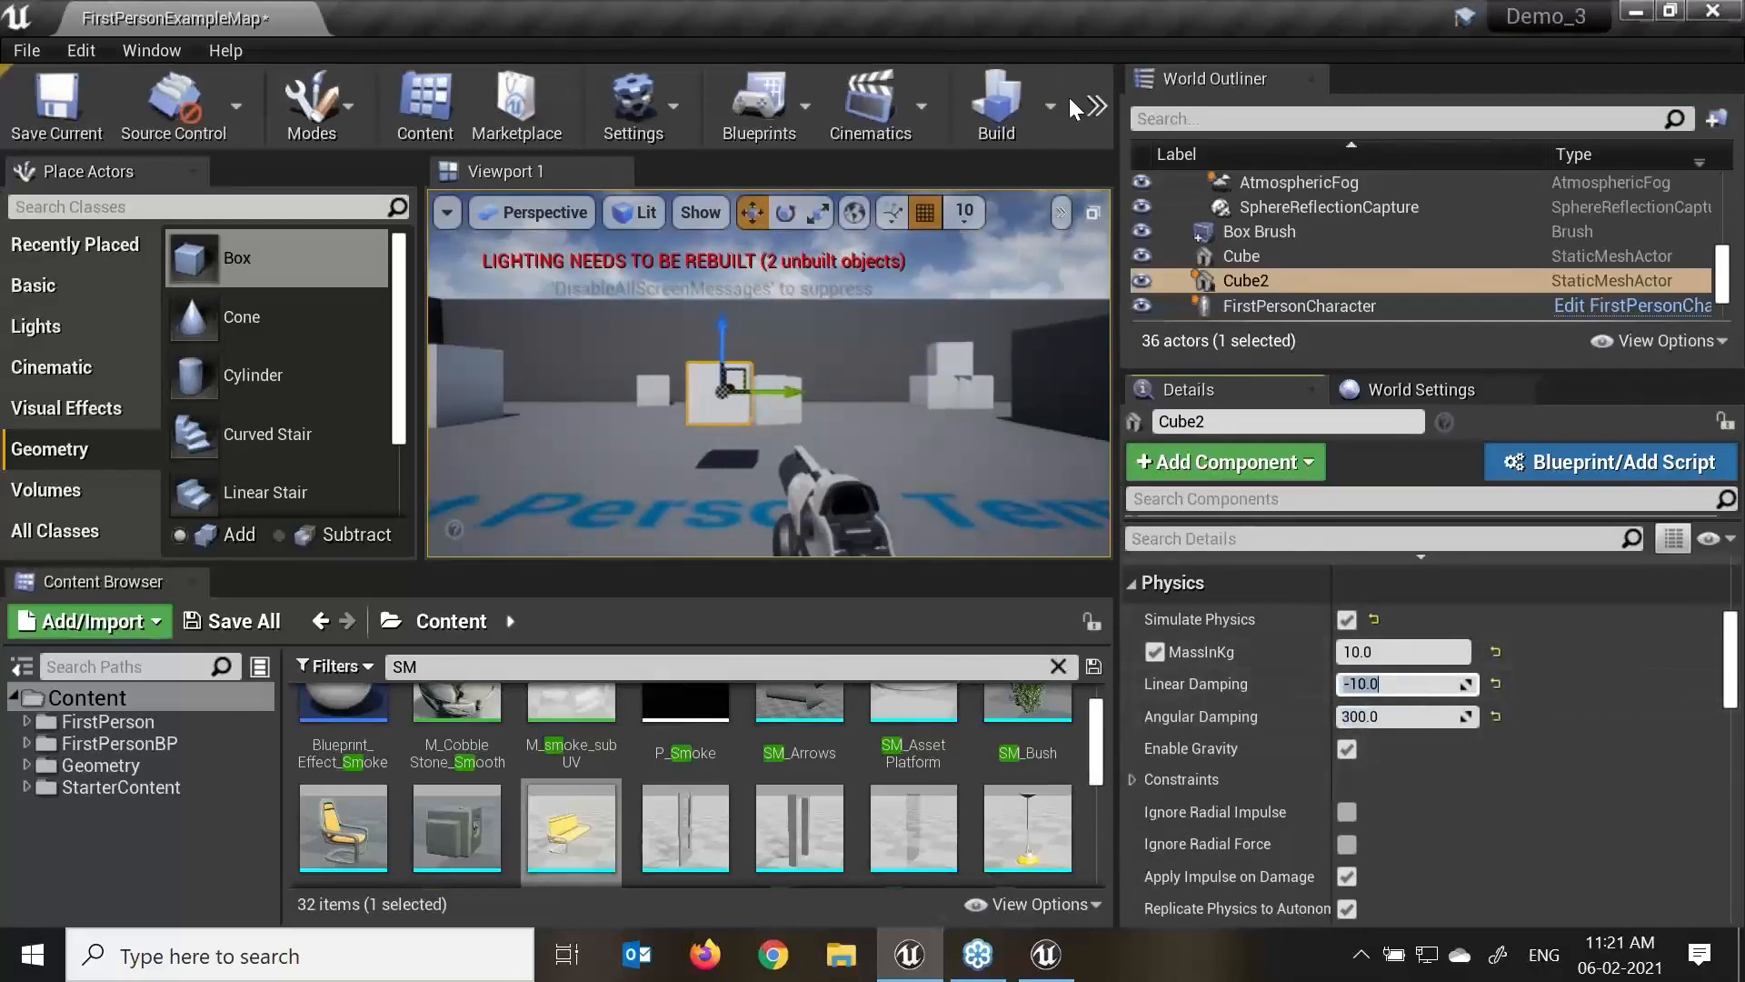
# Play the level to watch how the cube moves with negative linear damping, and end the session.
pyautogui.click(1097, 106)
pyautogui.moveTo(1164, 191)
pyautogui.click(1155, 162)
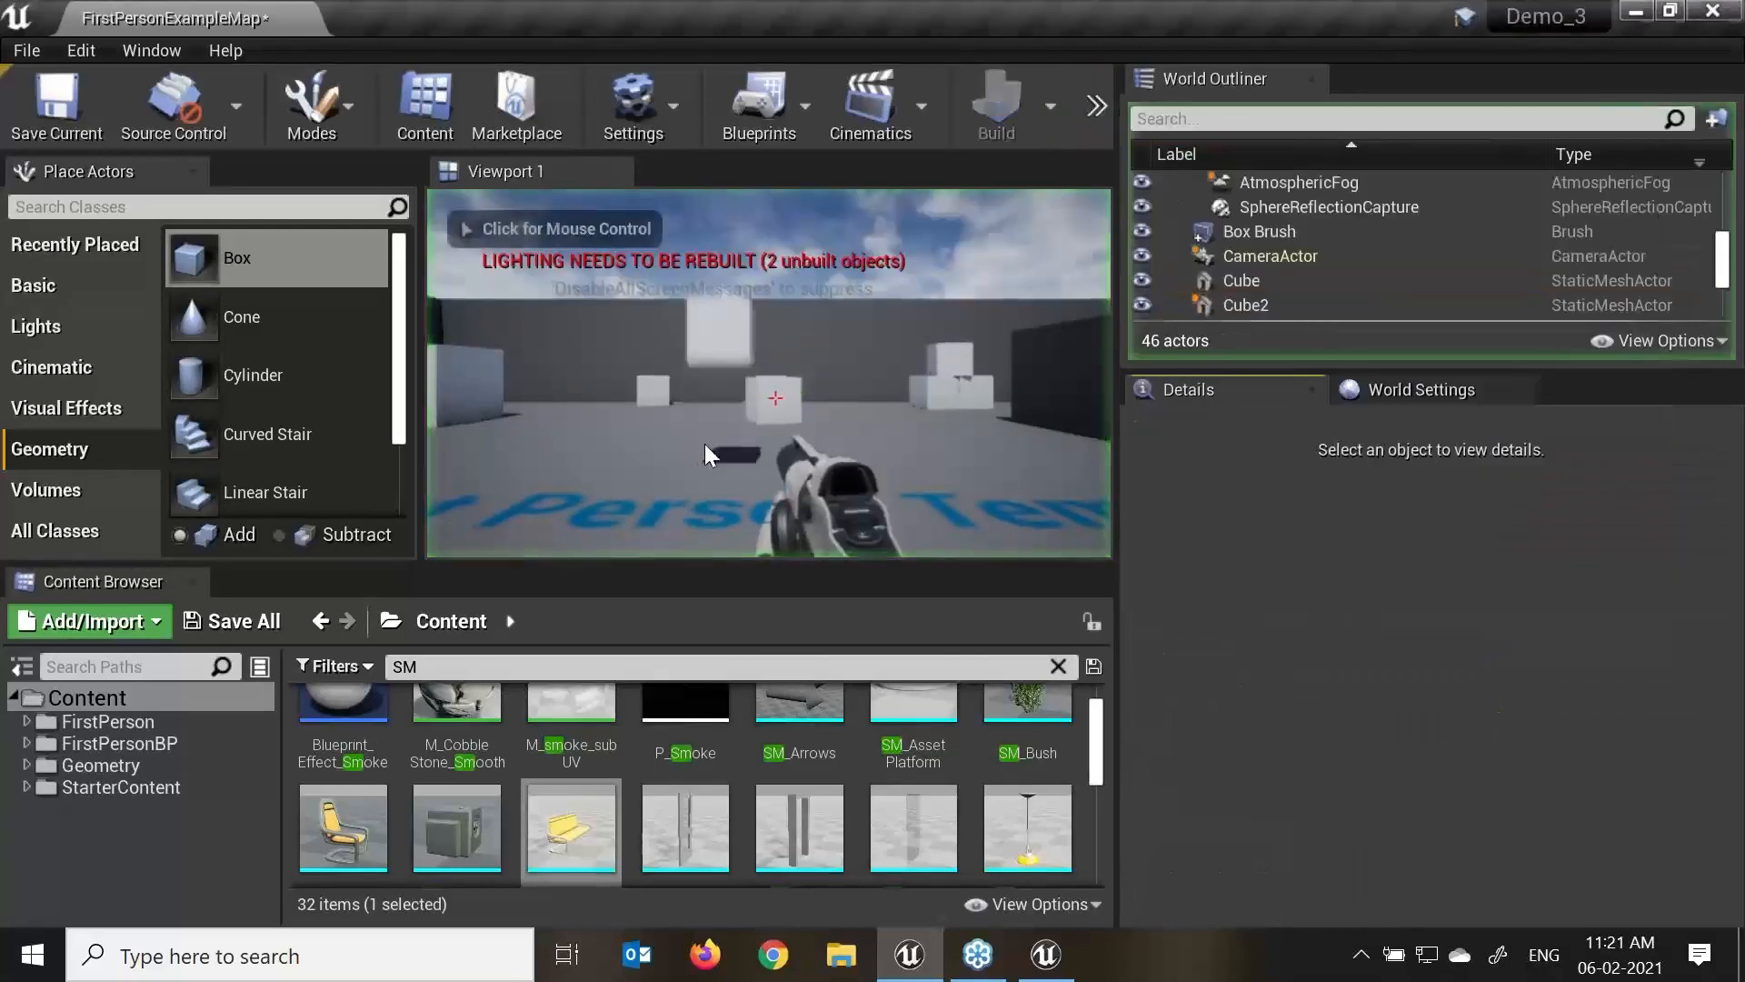
pyautogui.press('Escape')
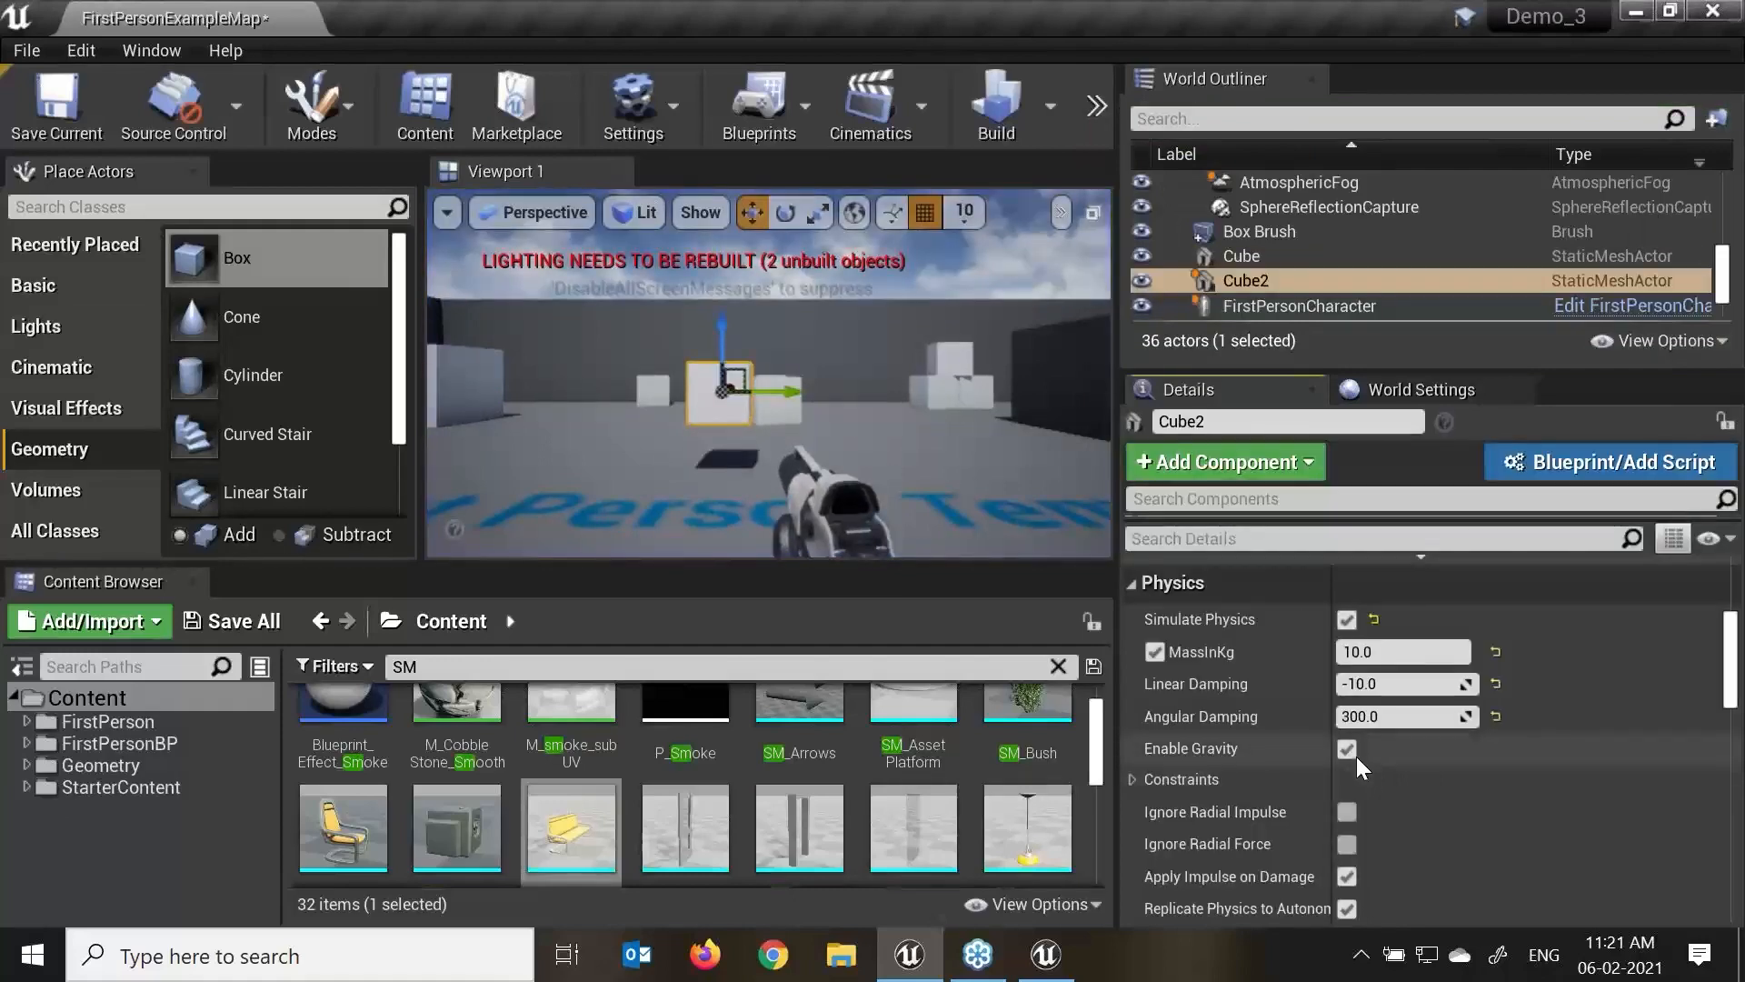
# Turn off Enable Gravity for Cube2, play the level to check the cube's behaviour, and end the session.
pyautogui.click(1098, 107)
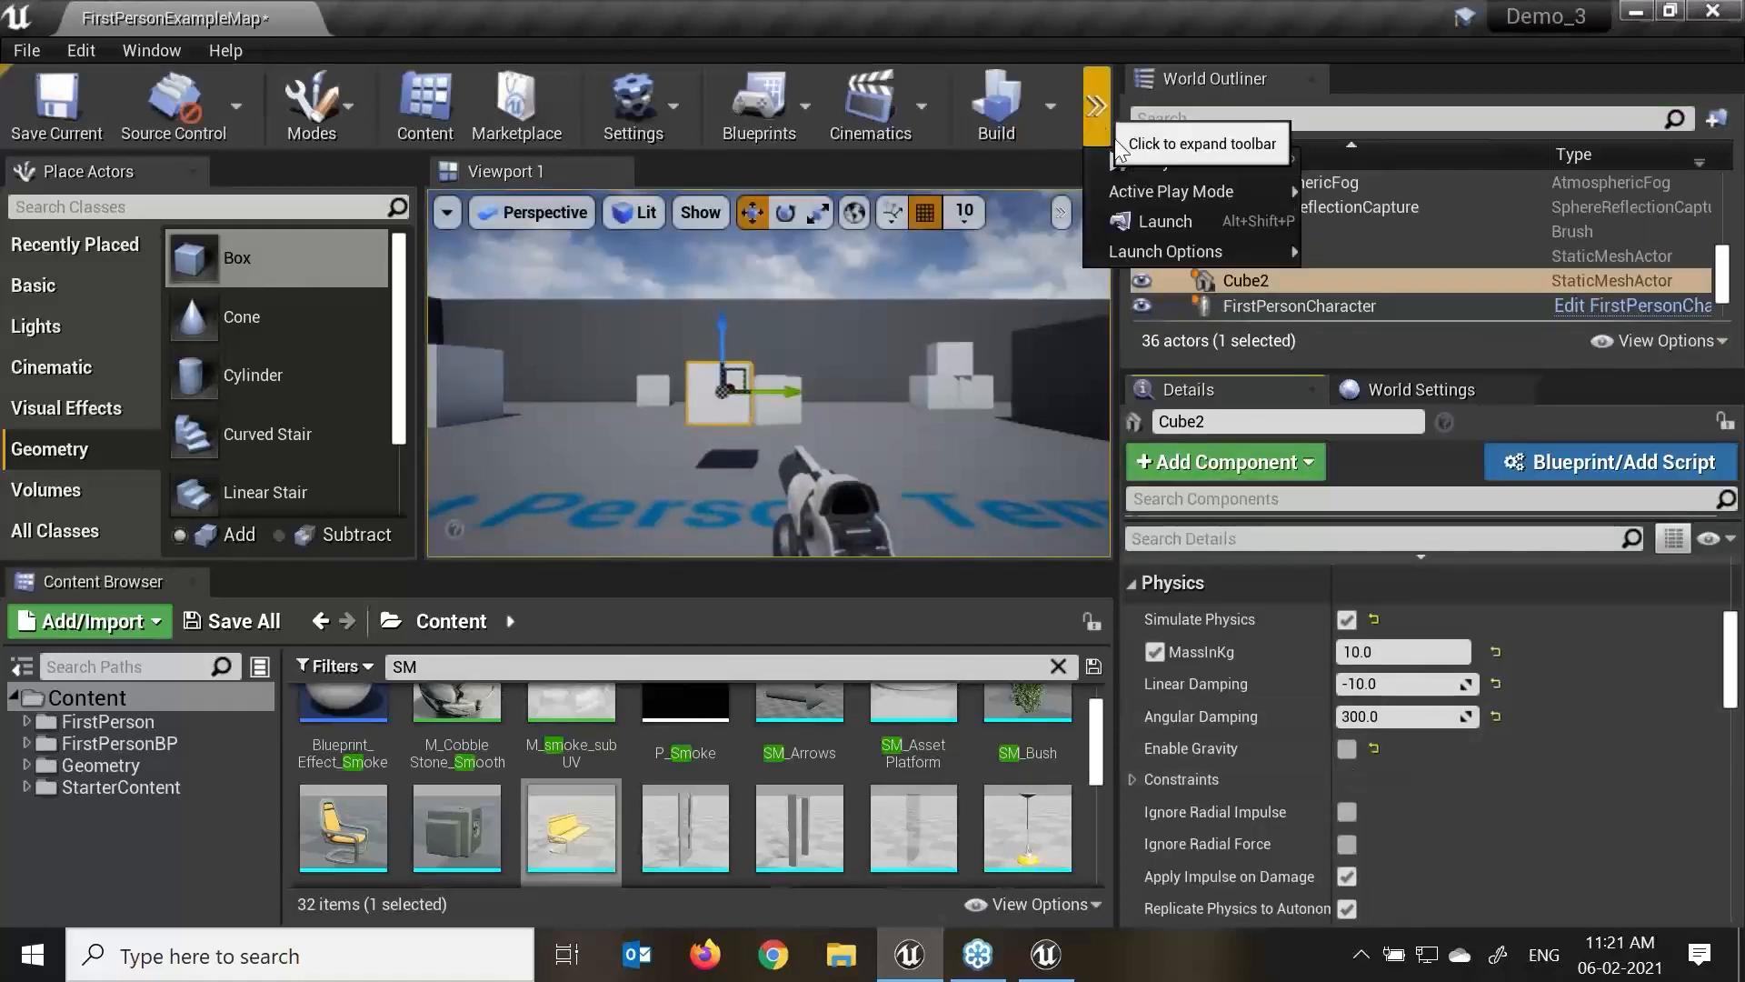
pyautogui.click(1192, 166)
pyautogui.click(702, 394)
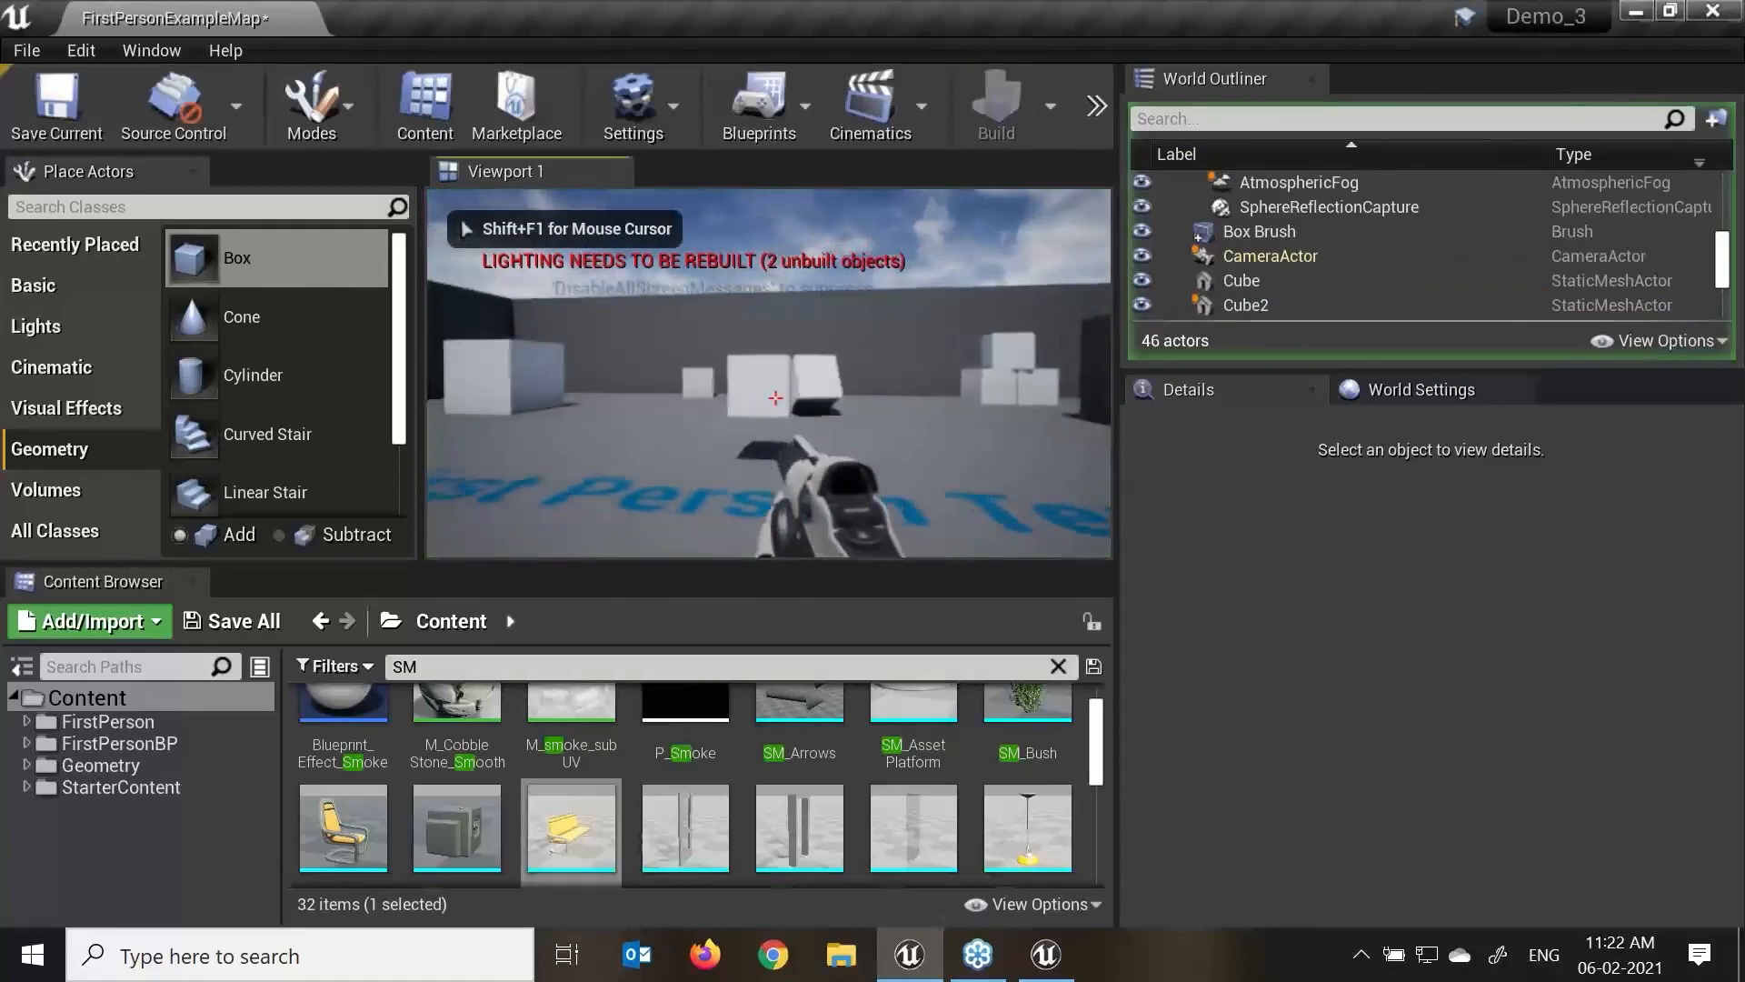
pyautogui.press('Escape')
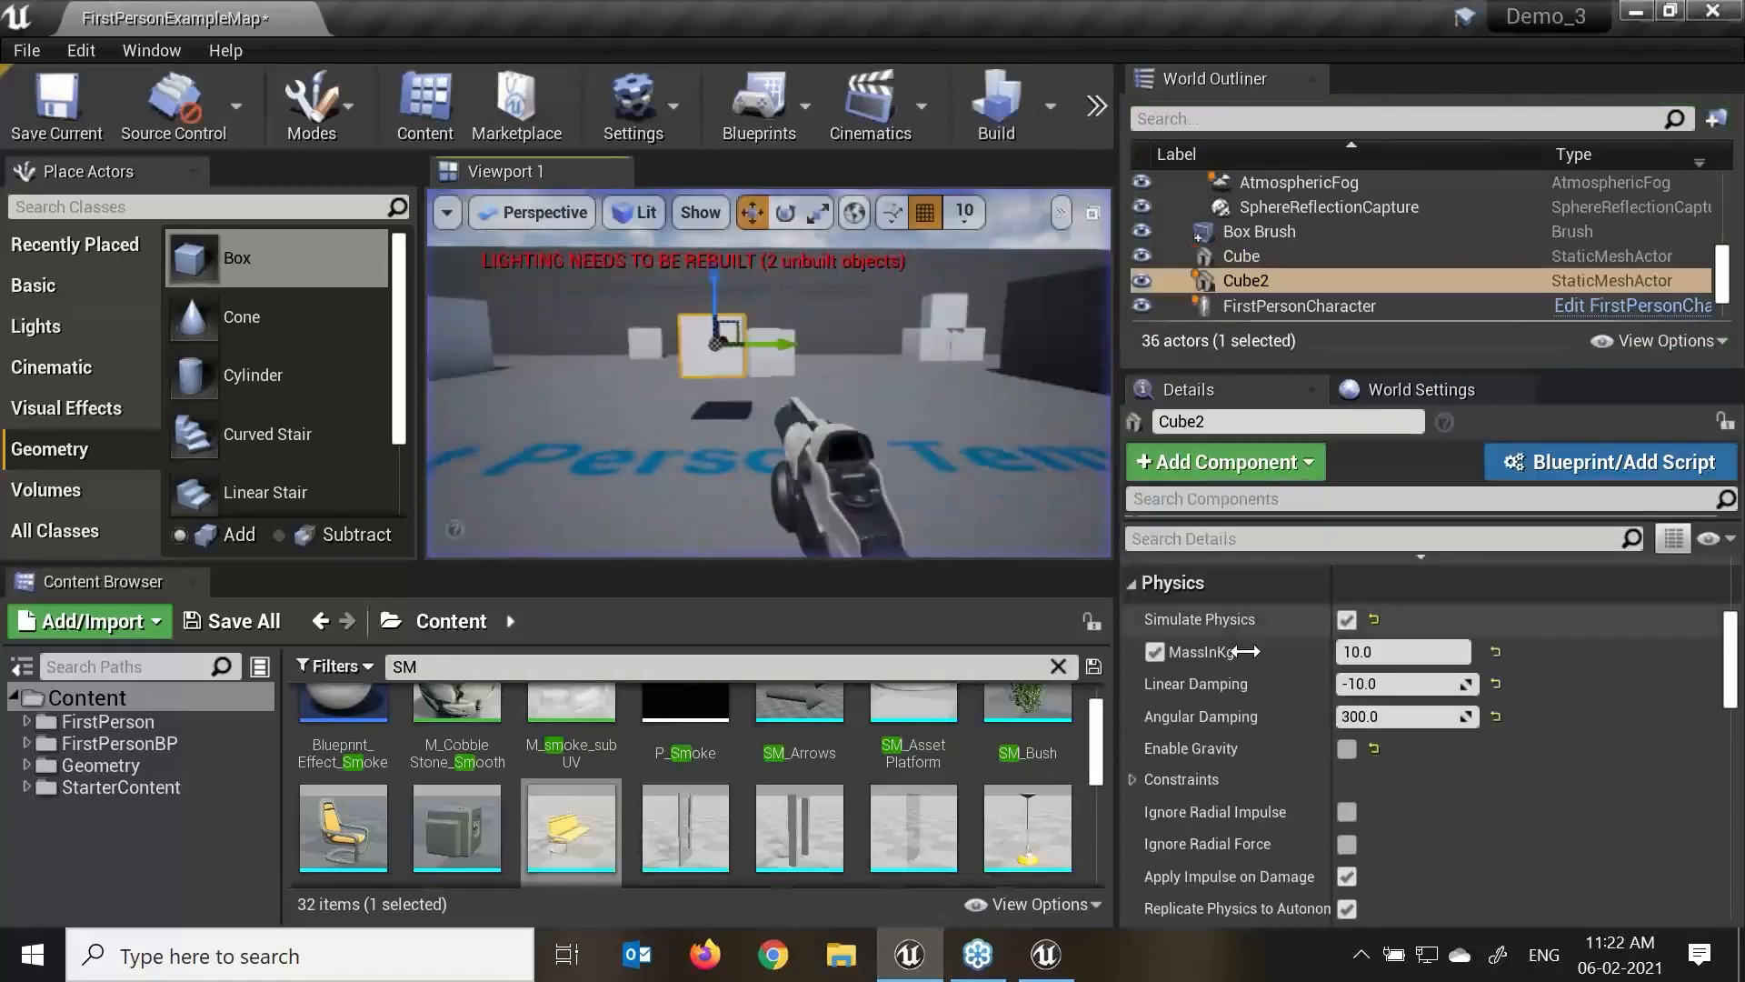
# Set Cube2's Linear Damping to 1, play the level to test the cube's movement, and end the session.
pyautogui.click(1392, 691)
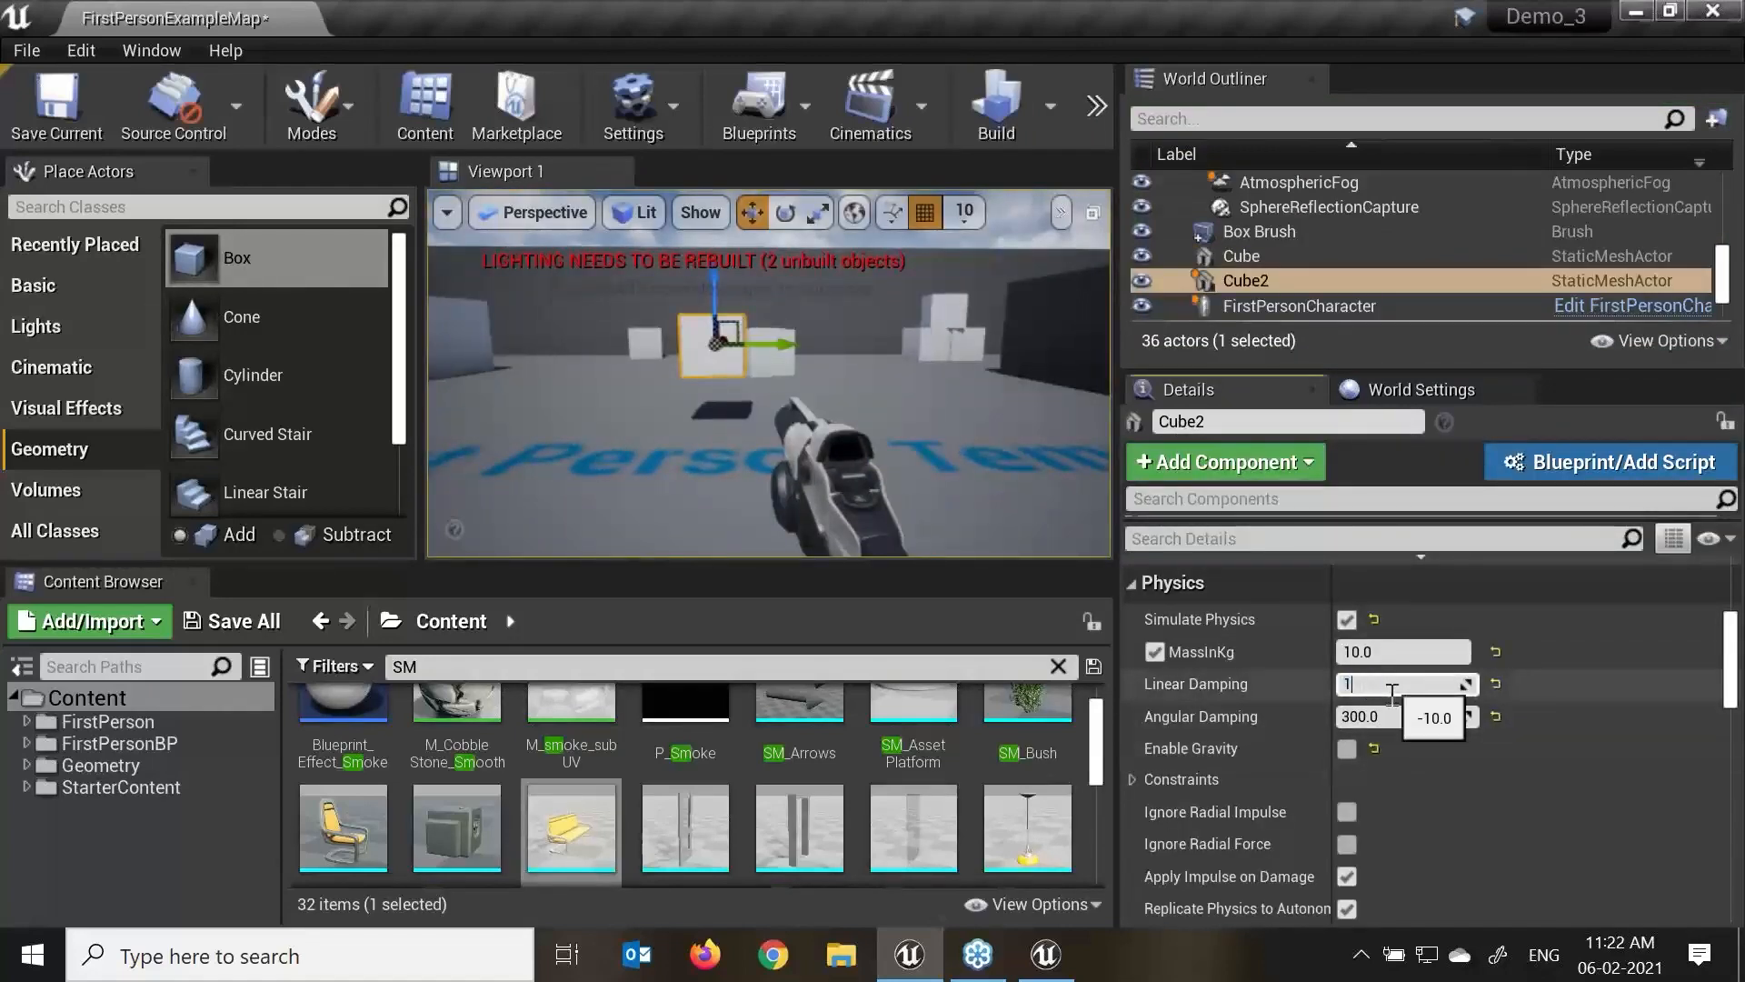
pyautogui.click(1104, 107)
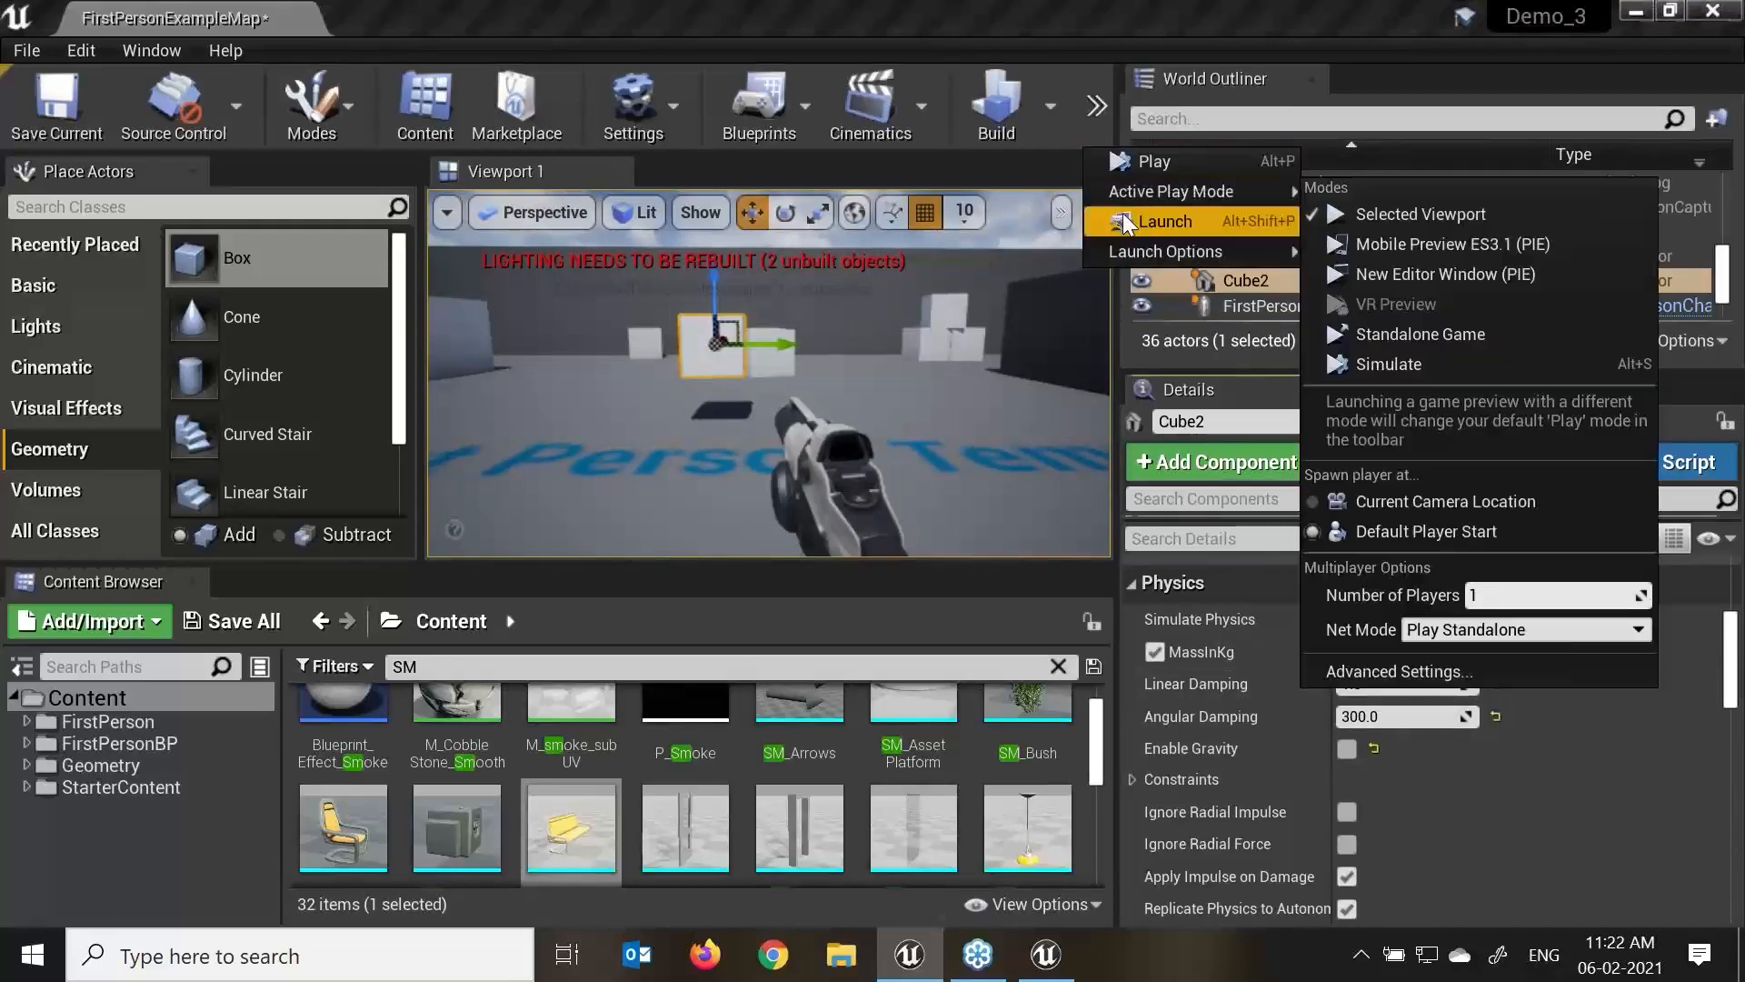
pyautogui.click(1112, 188)
pyautogui.click(697, 421)
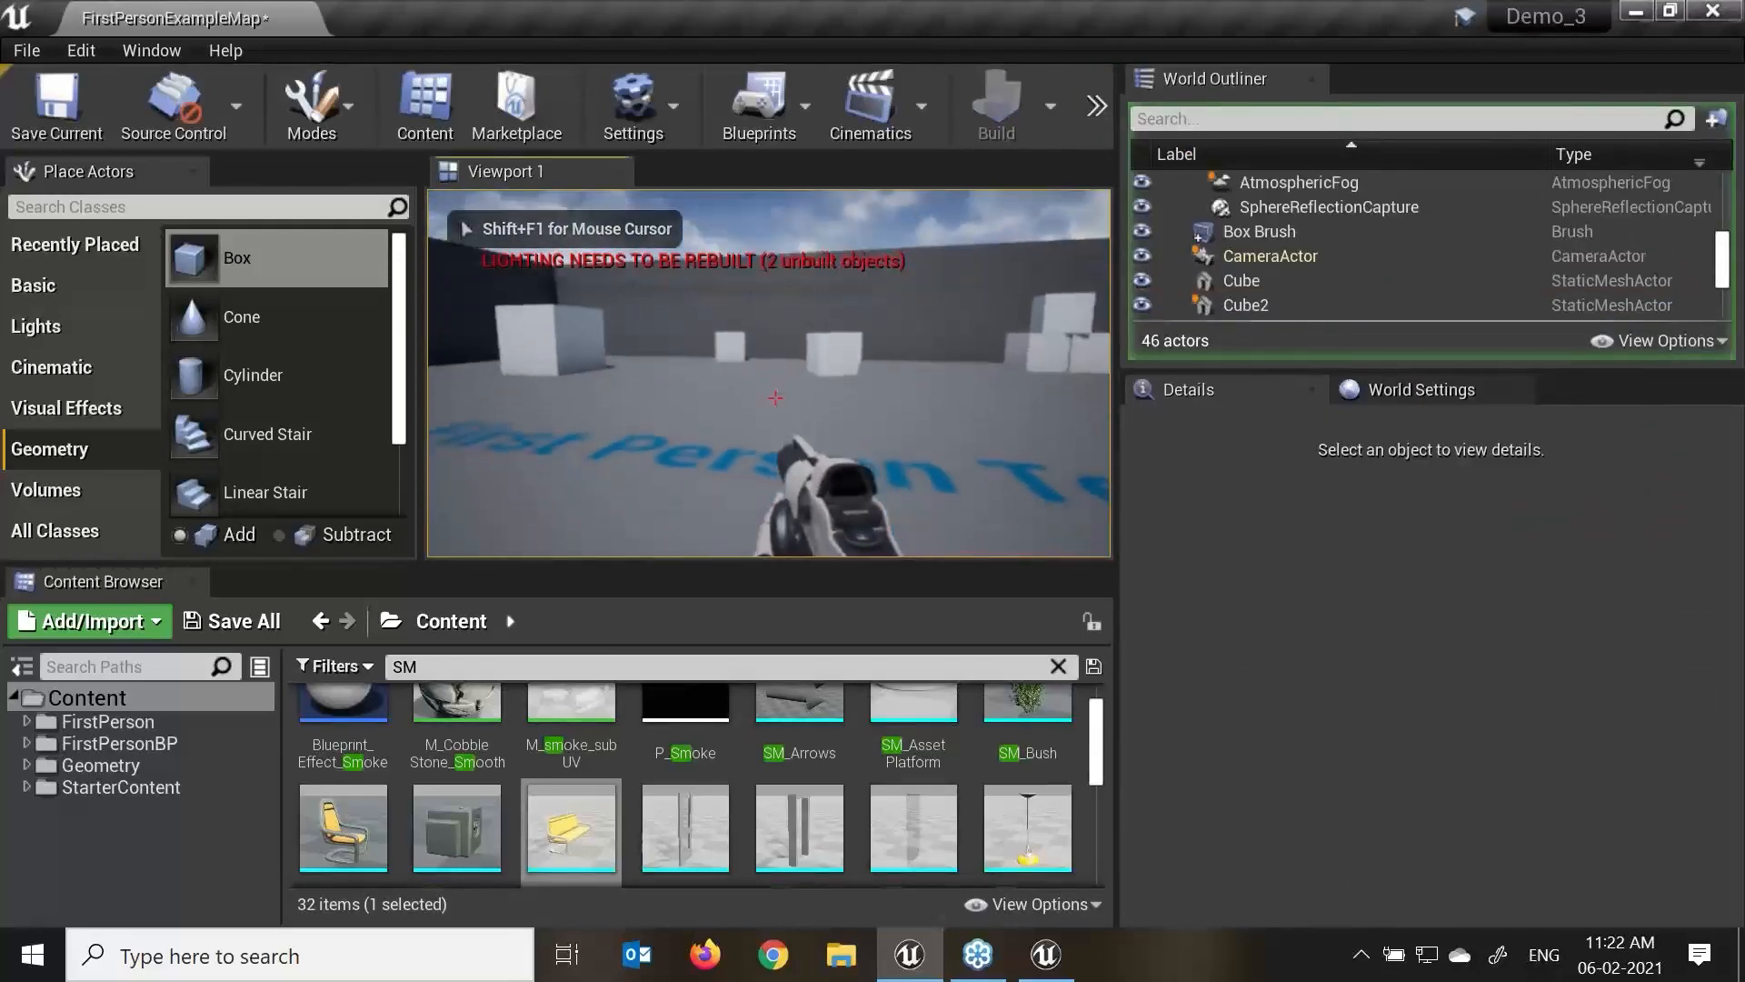
pyautogui.press('Escape')
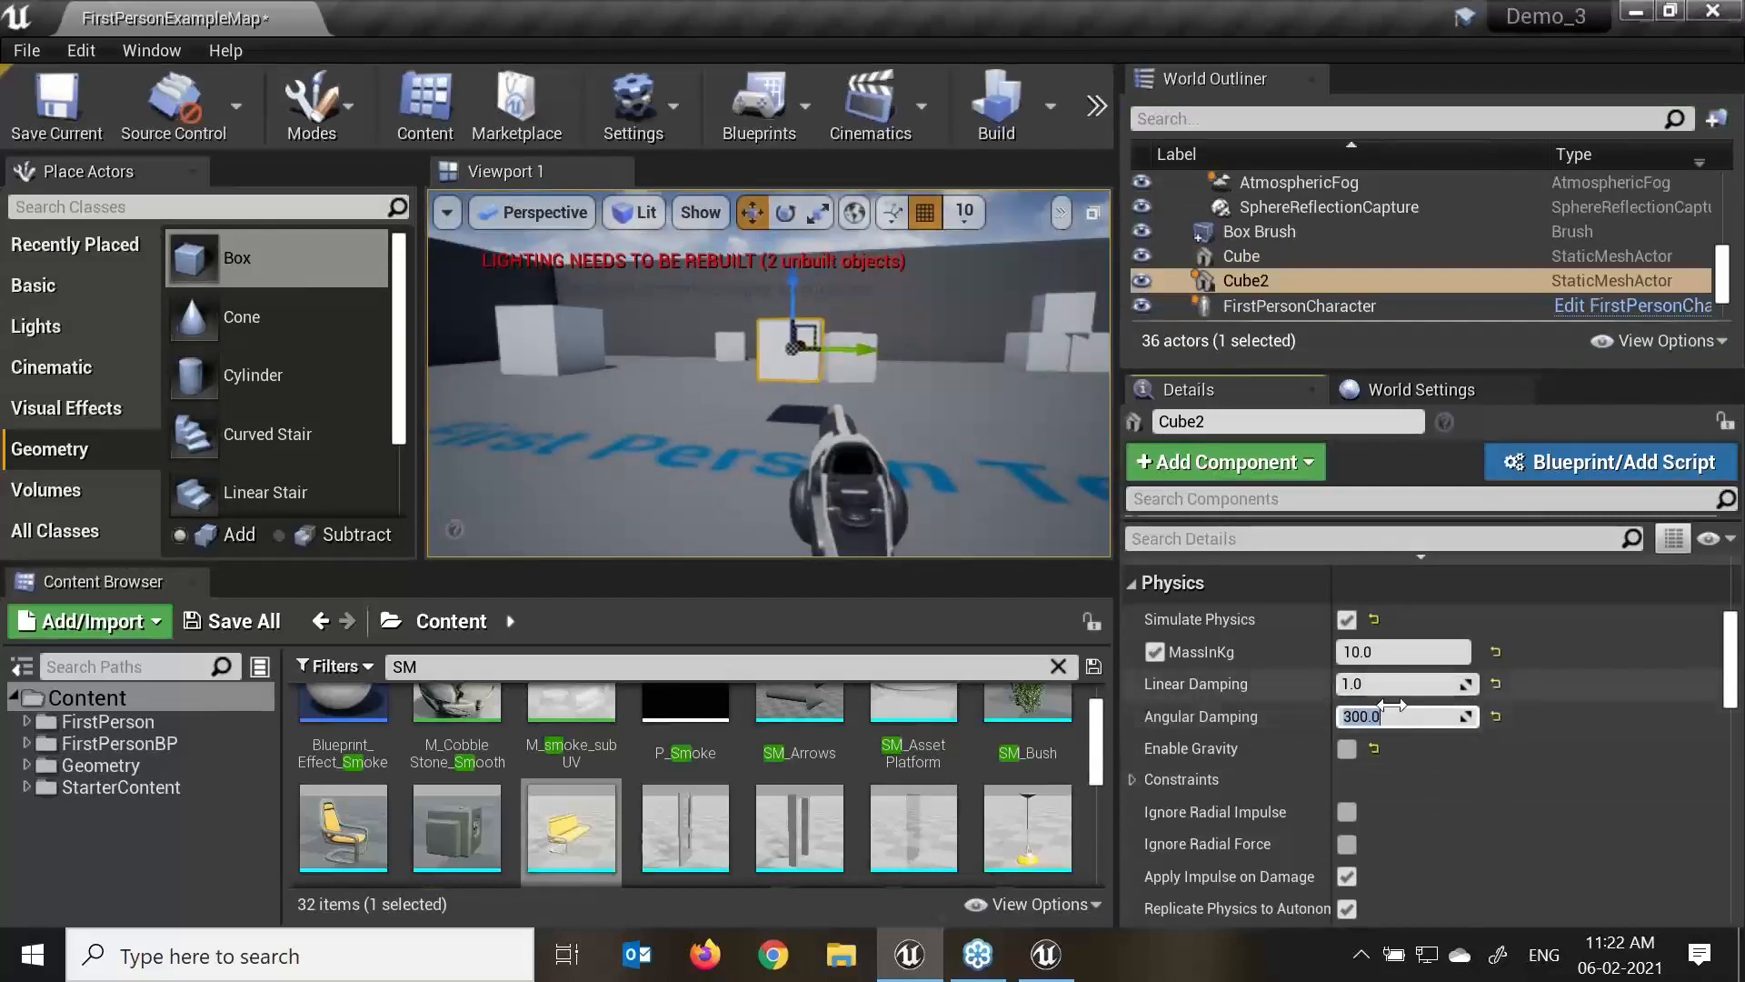
# Set Cube2's Linear Damping to 0, play the level to test the cube, and end the session.
pyautogui.moveTo(1391, 693); pyautogui.dragTo(1409, 692)
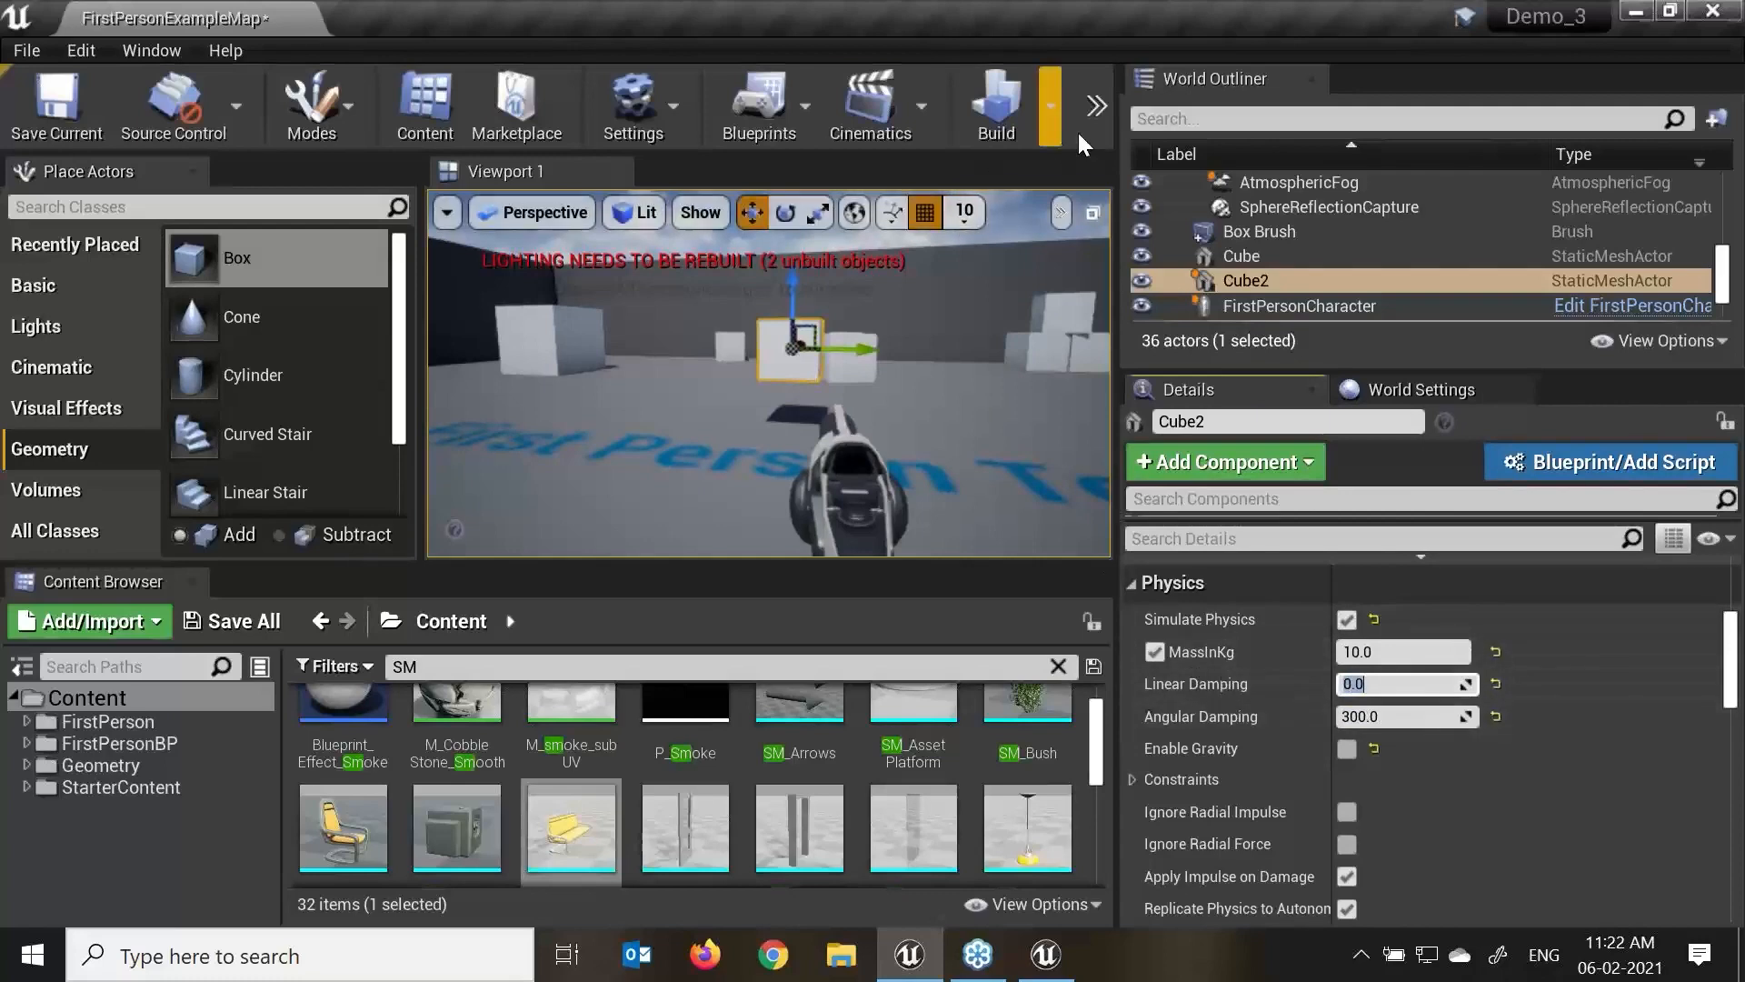
pyautogui.click(1052, 132)
pyautogui.click(1170, 160)
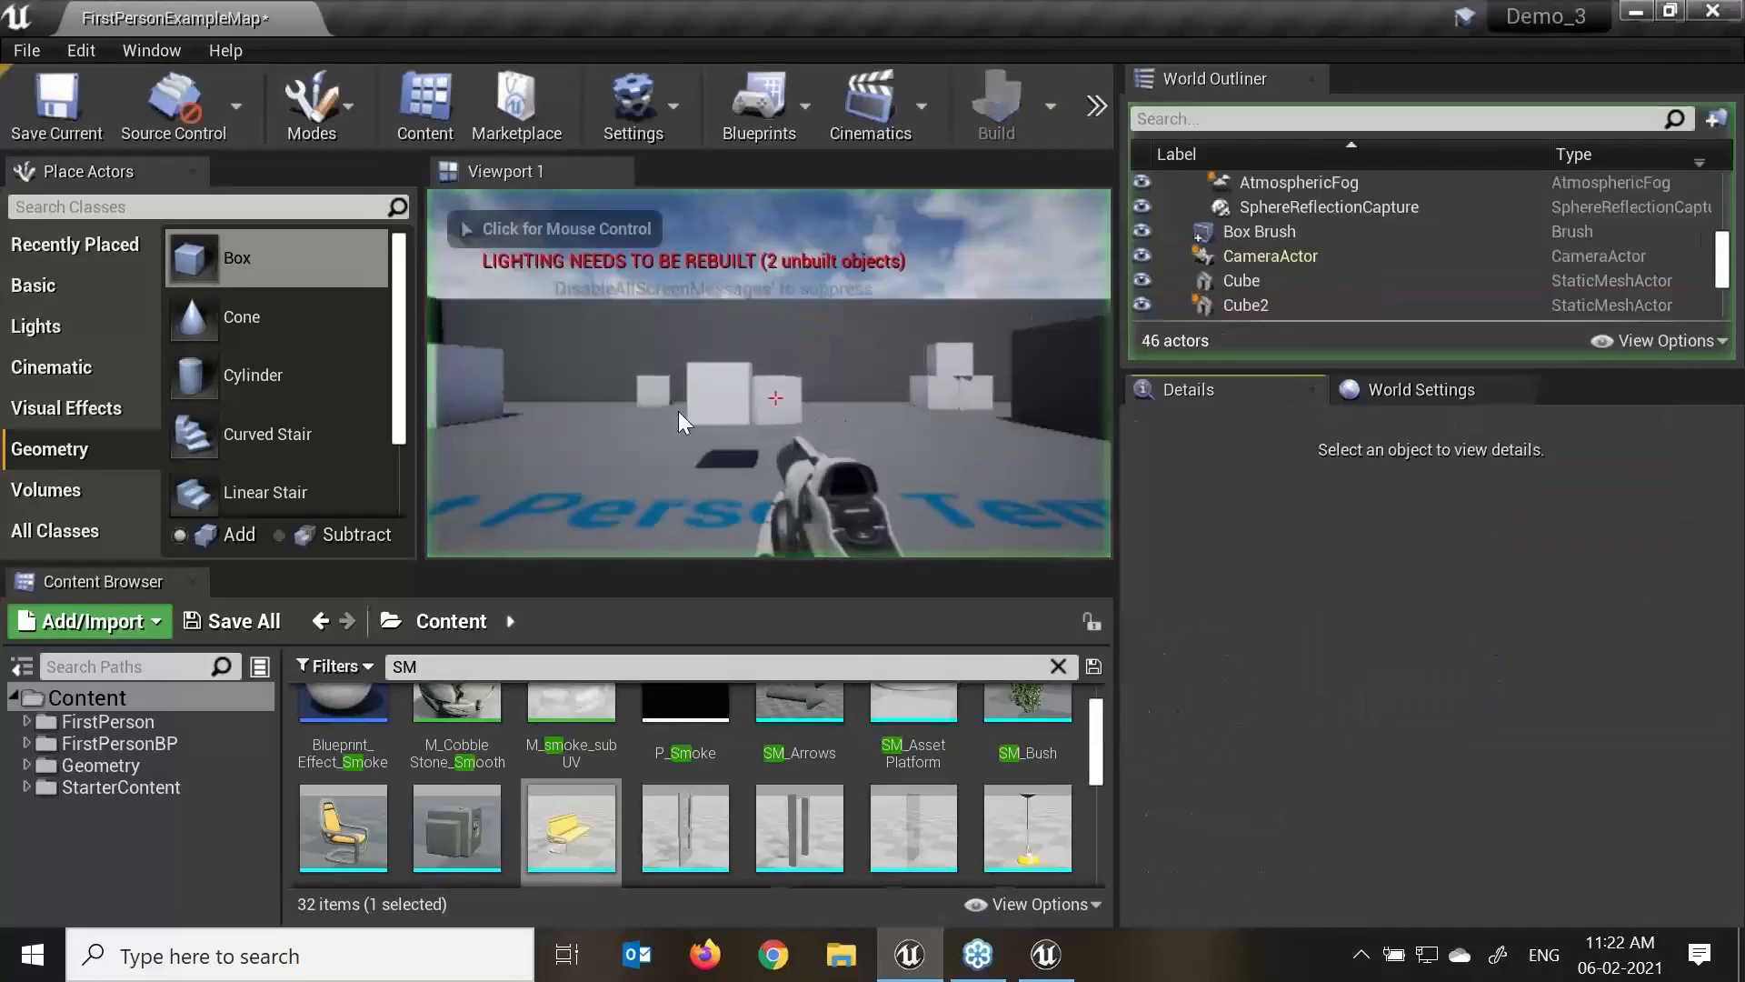
pyautogui.press('Escape')
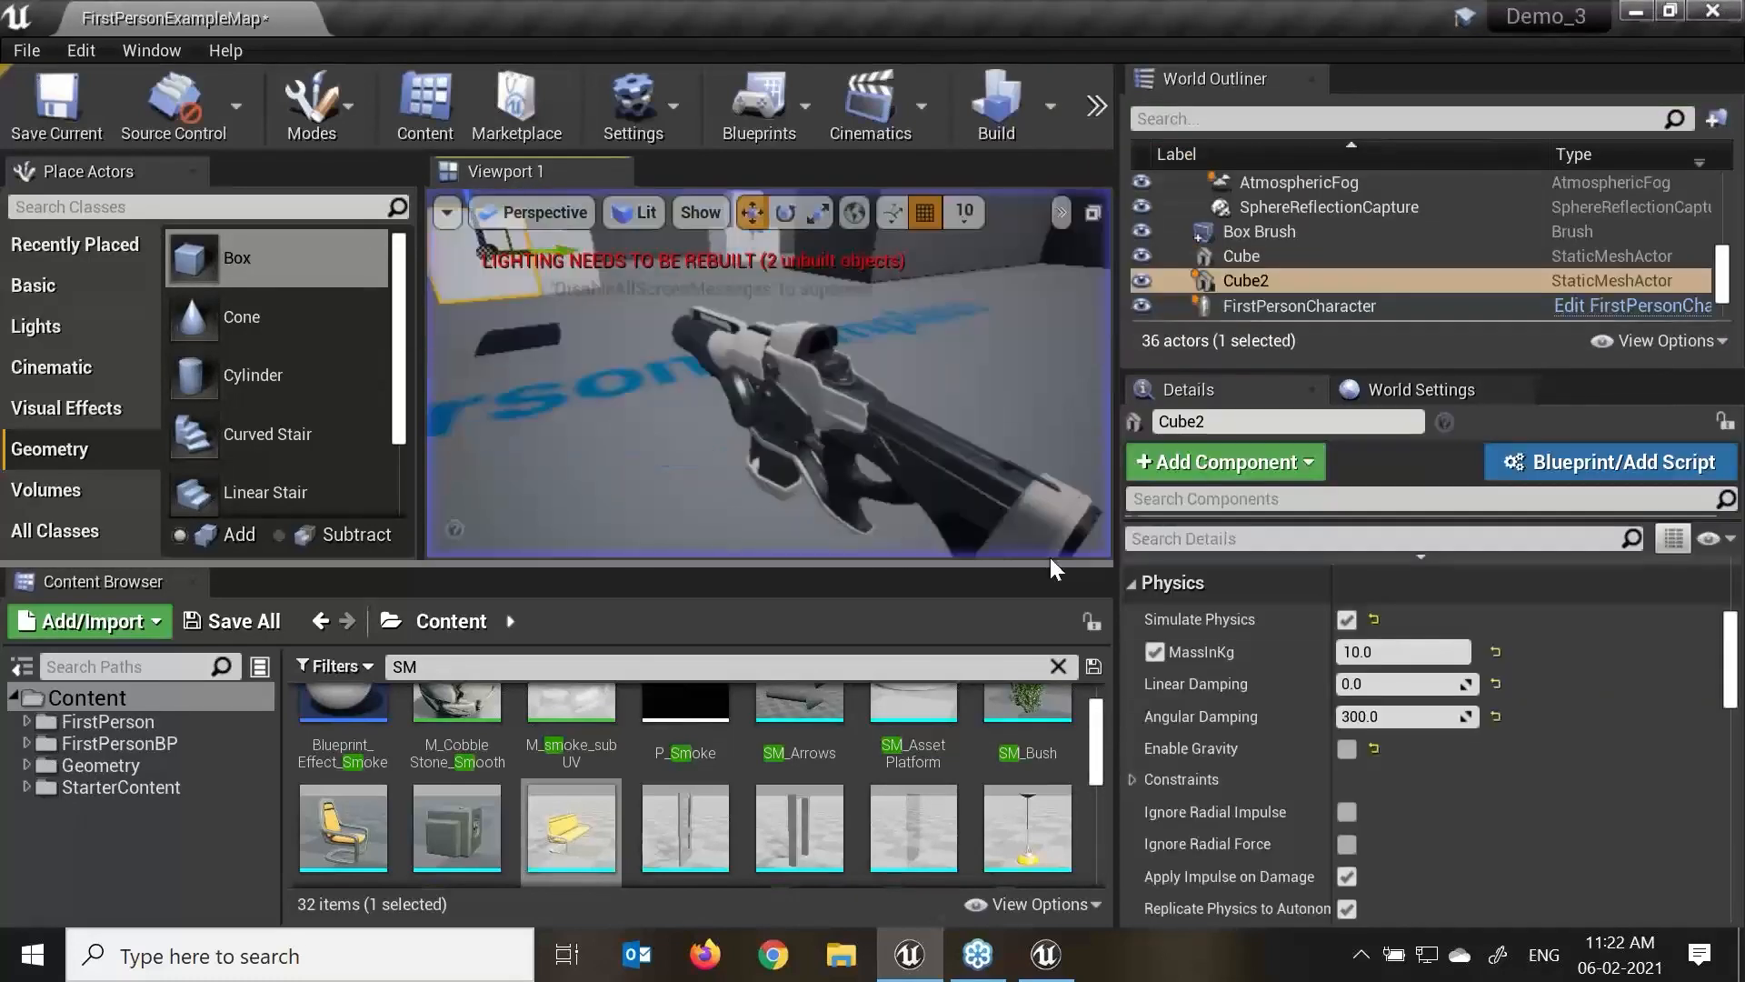
# Set Cube2's Angular Damping to 10, play the level to check the cube's rotation, and end the session.
pyautogui.press('Return')
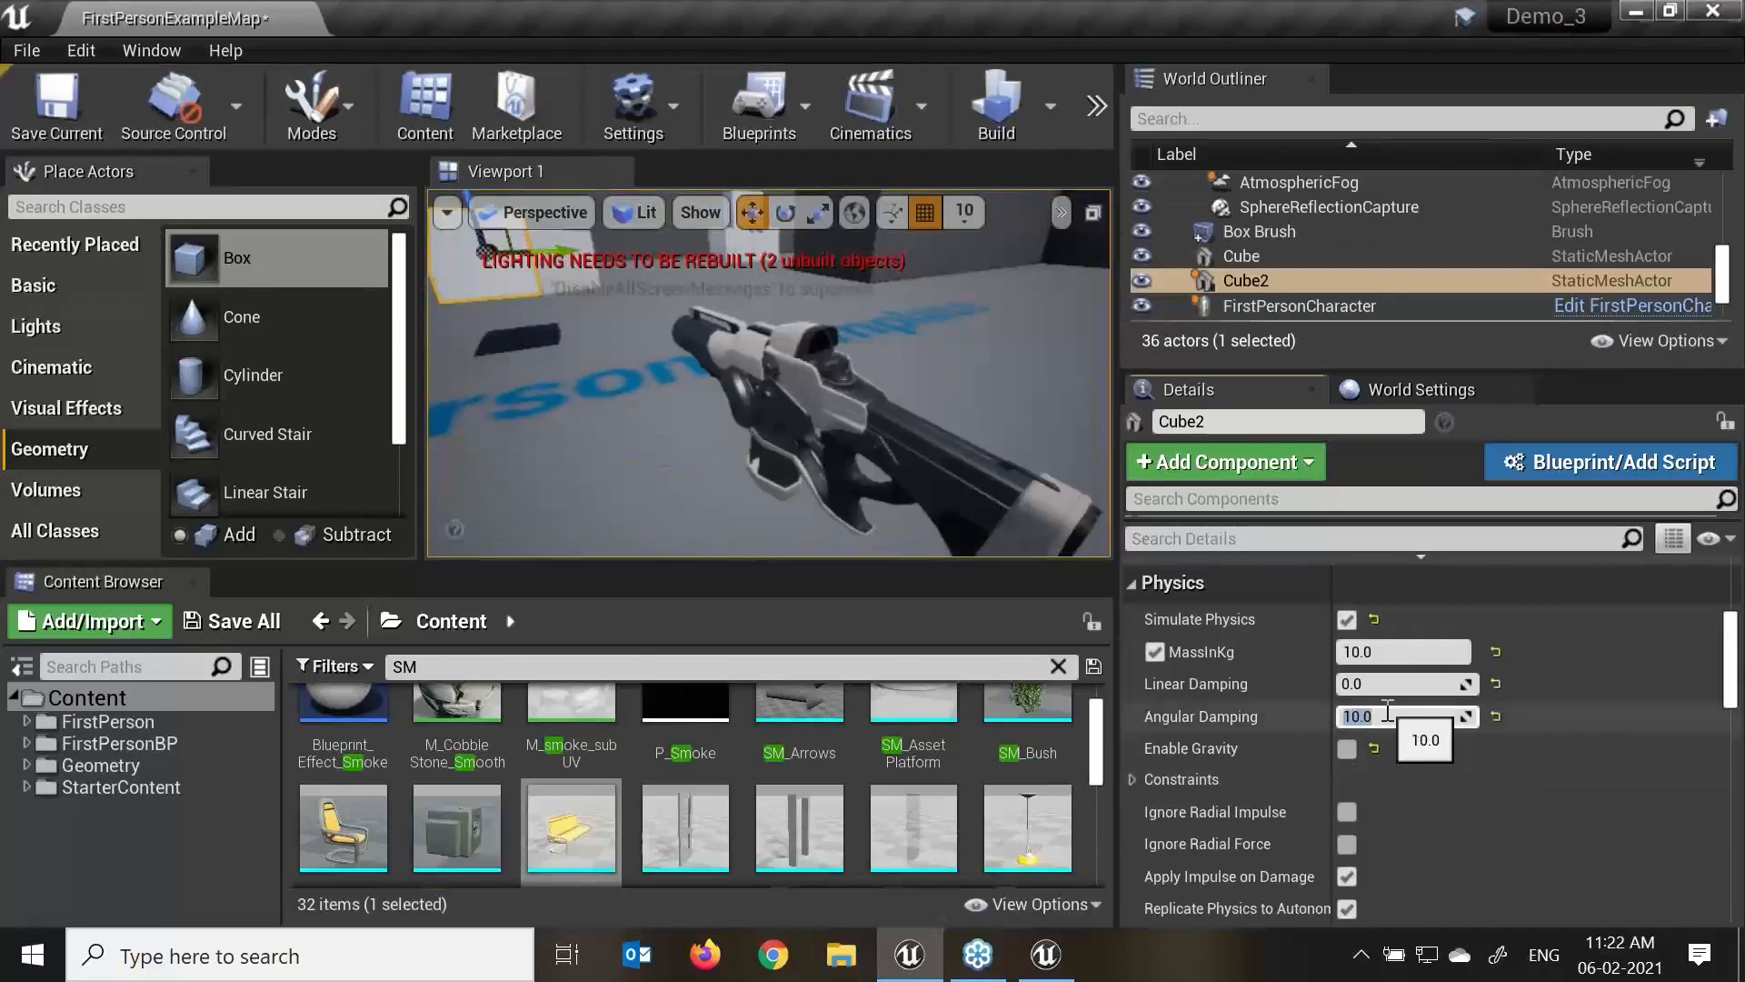
pyautogui.click(1097, 111)
pyautogui.click(1153, 161)
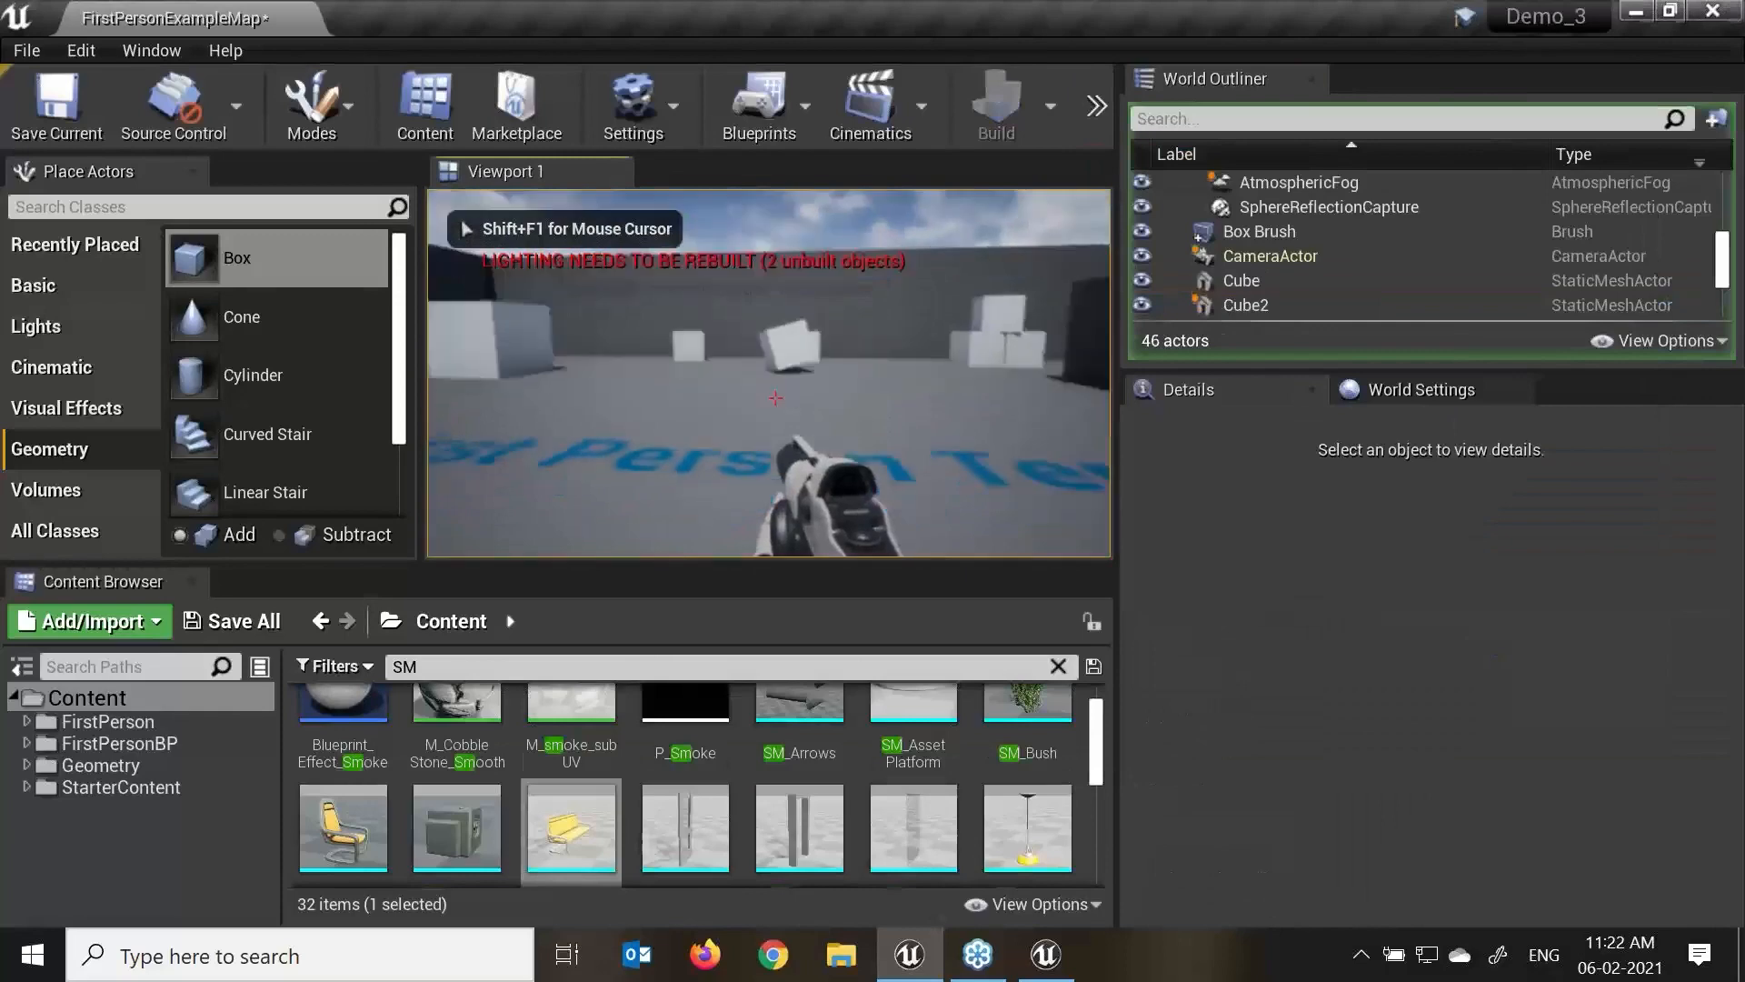
pyautogui.press('Escape')
# Set Cube2's mass to 1 kg and turn Enable Gravity back on, with a short play test of the level.
pyautogui.click(1405, 651)
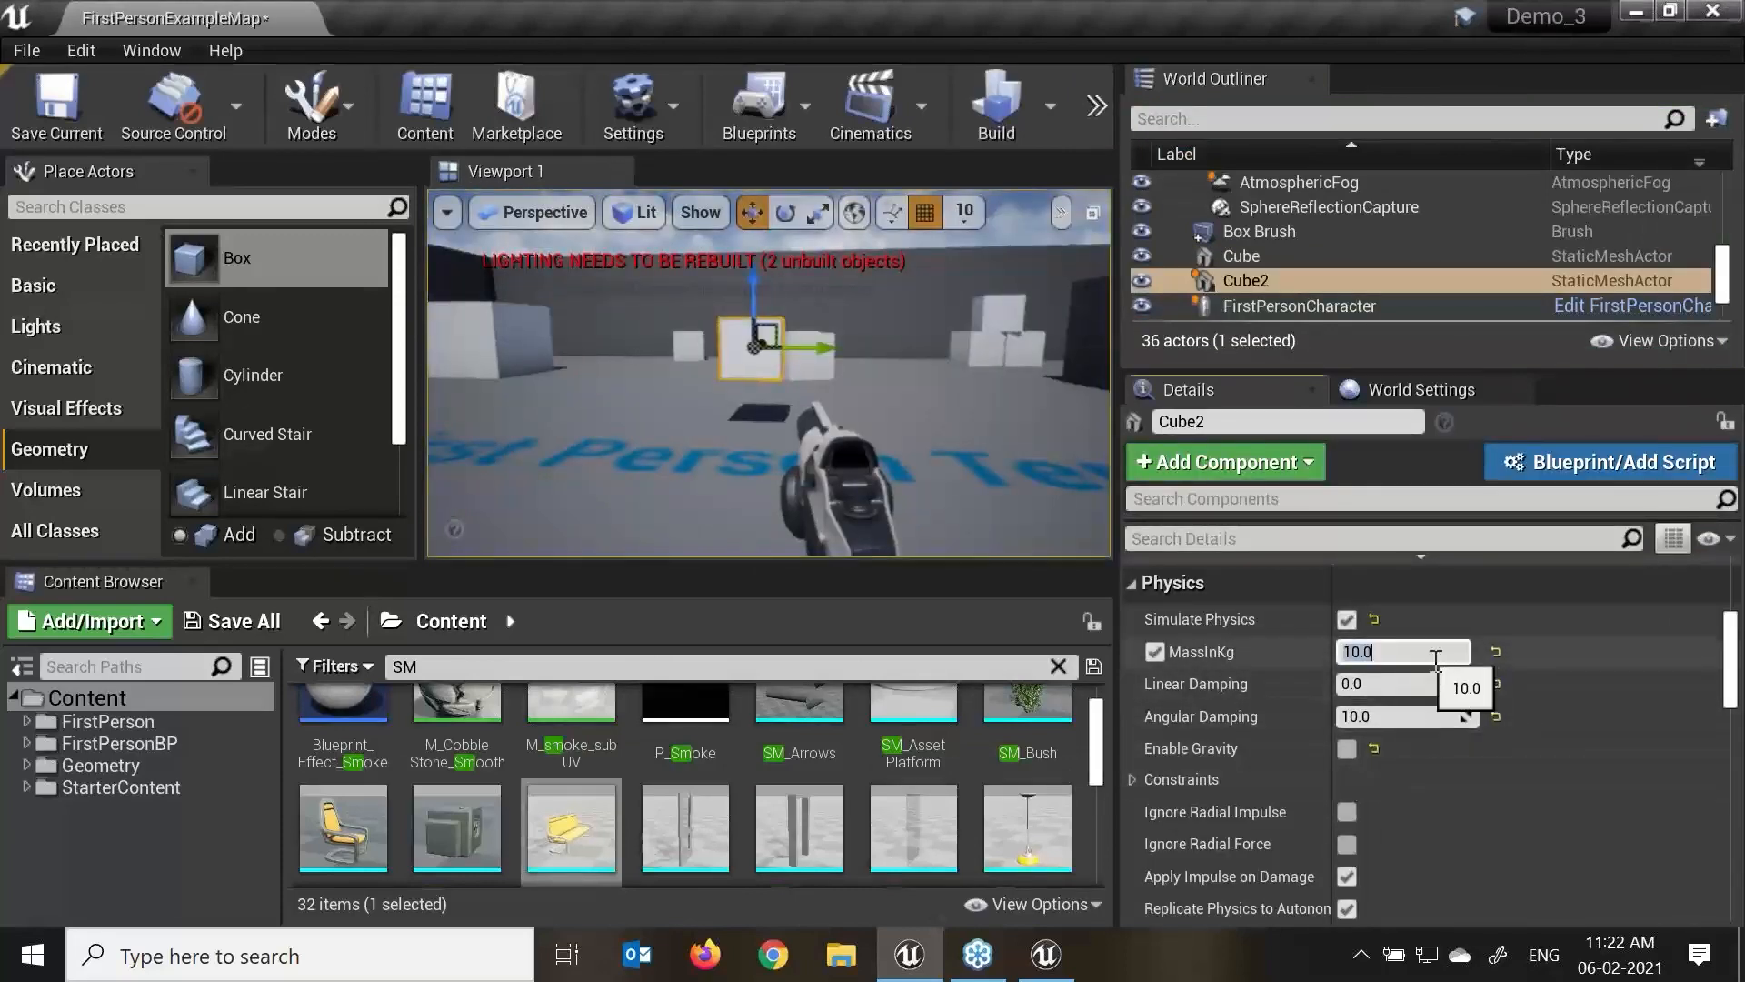
pyautogui.click(1347, 748)
pyautogui.click(1098, 106)
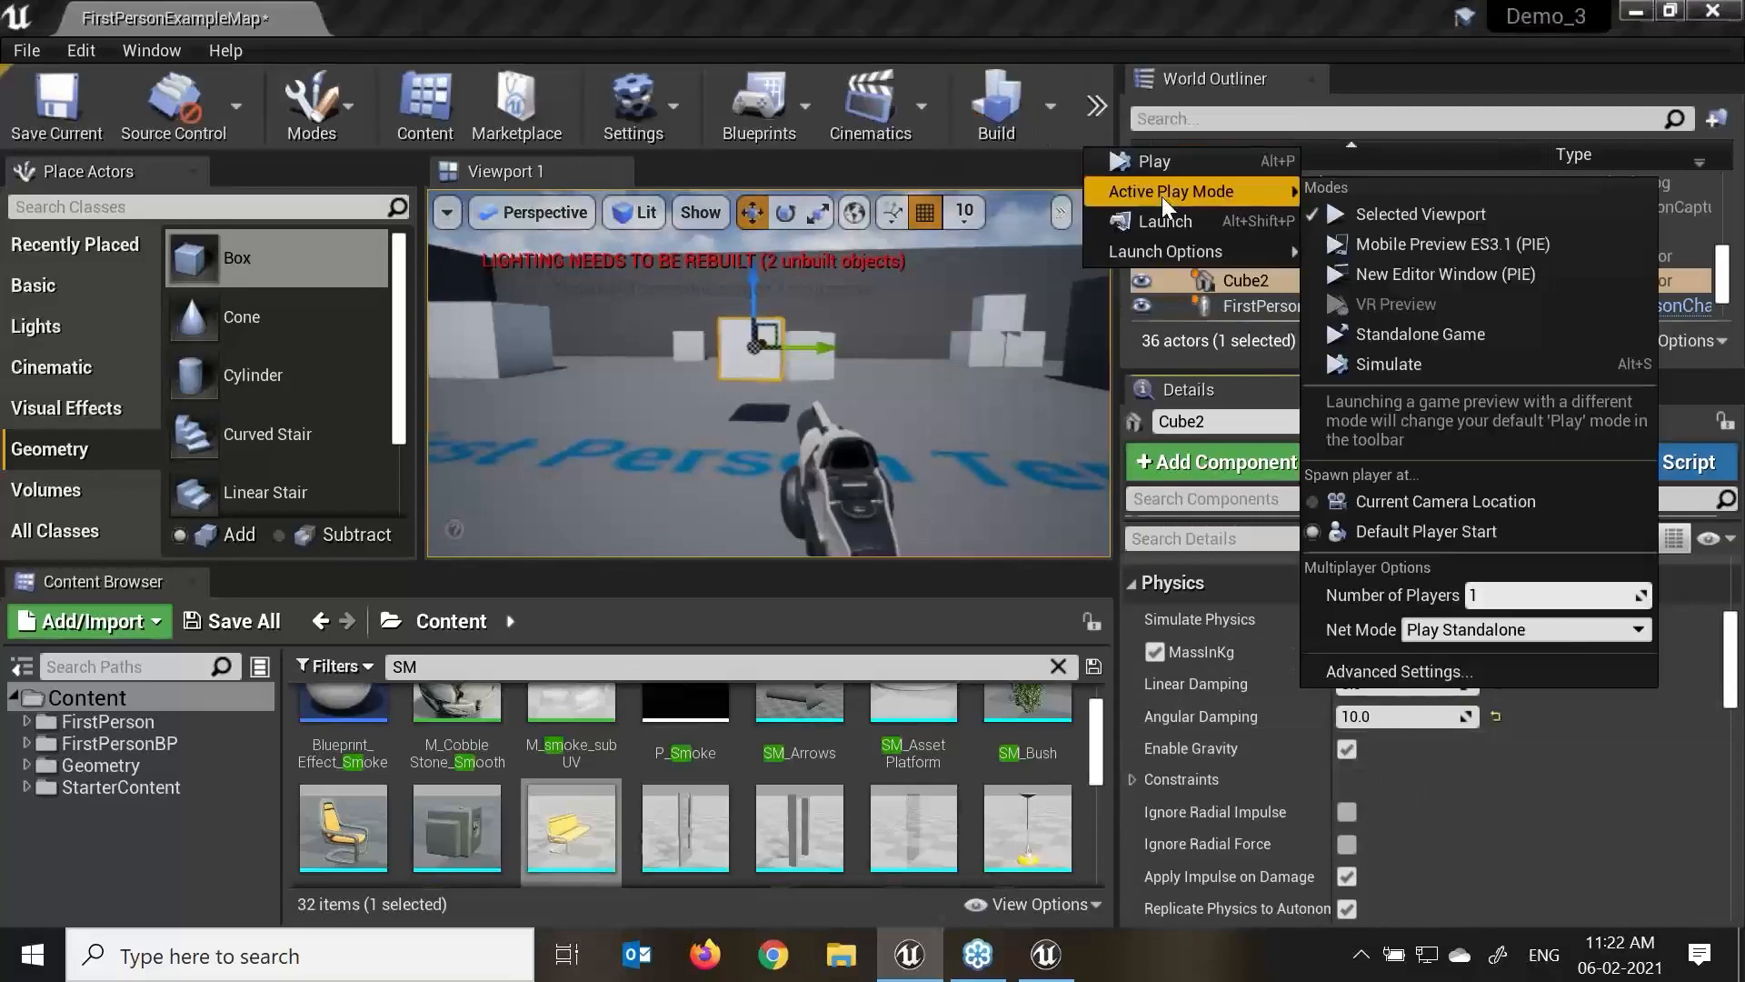
pyautogui.click(1144, 193)
pyautogui.click(590, 467)
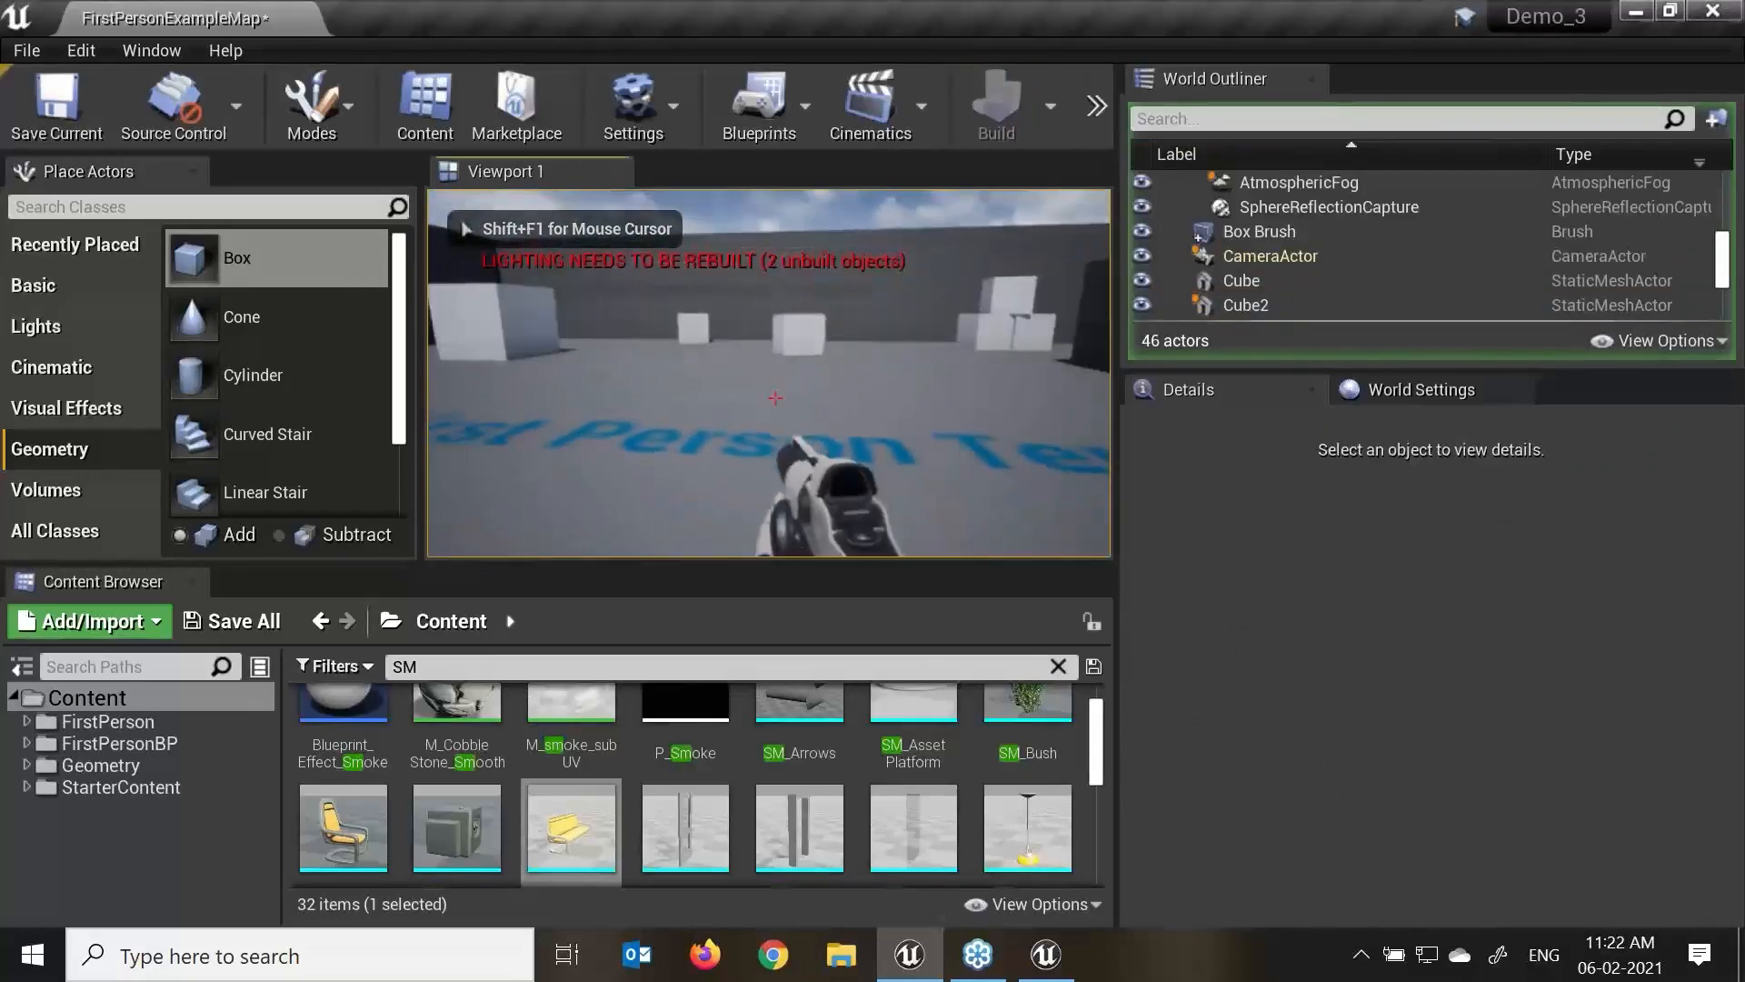
pyautogui.press('Escape')
# Build the level to update its lighting, and close the message log while the build runs.
pyautogui.click(992, 113)
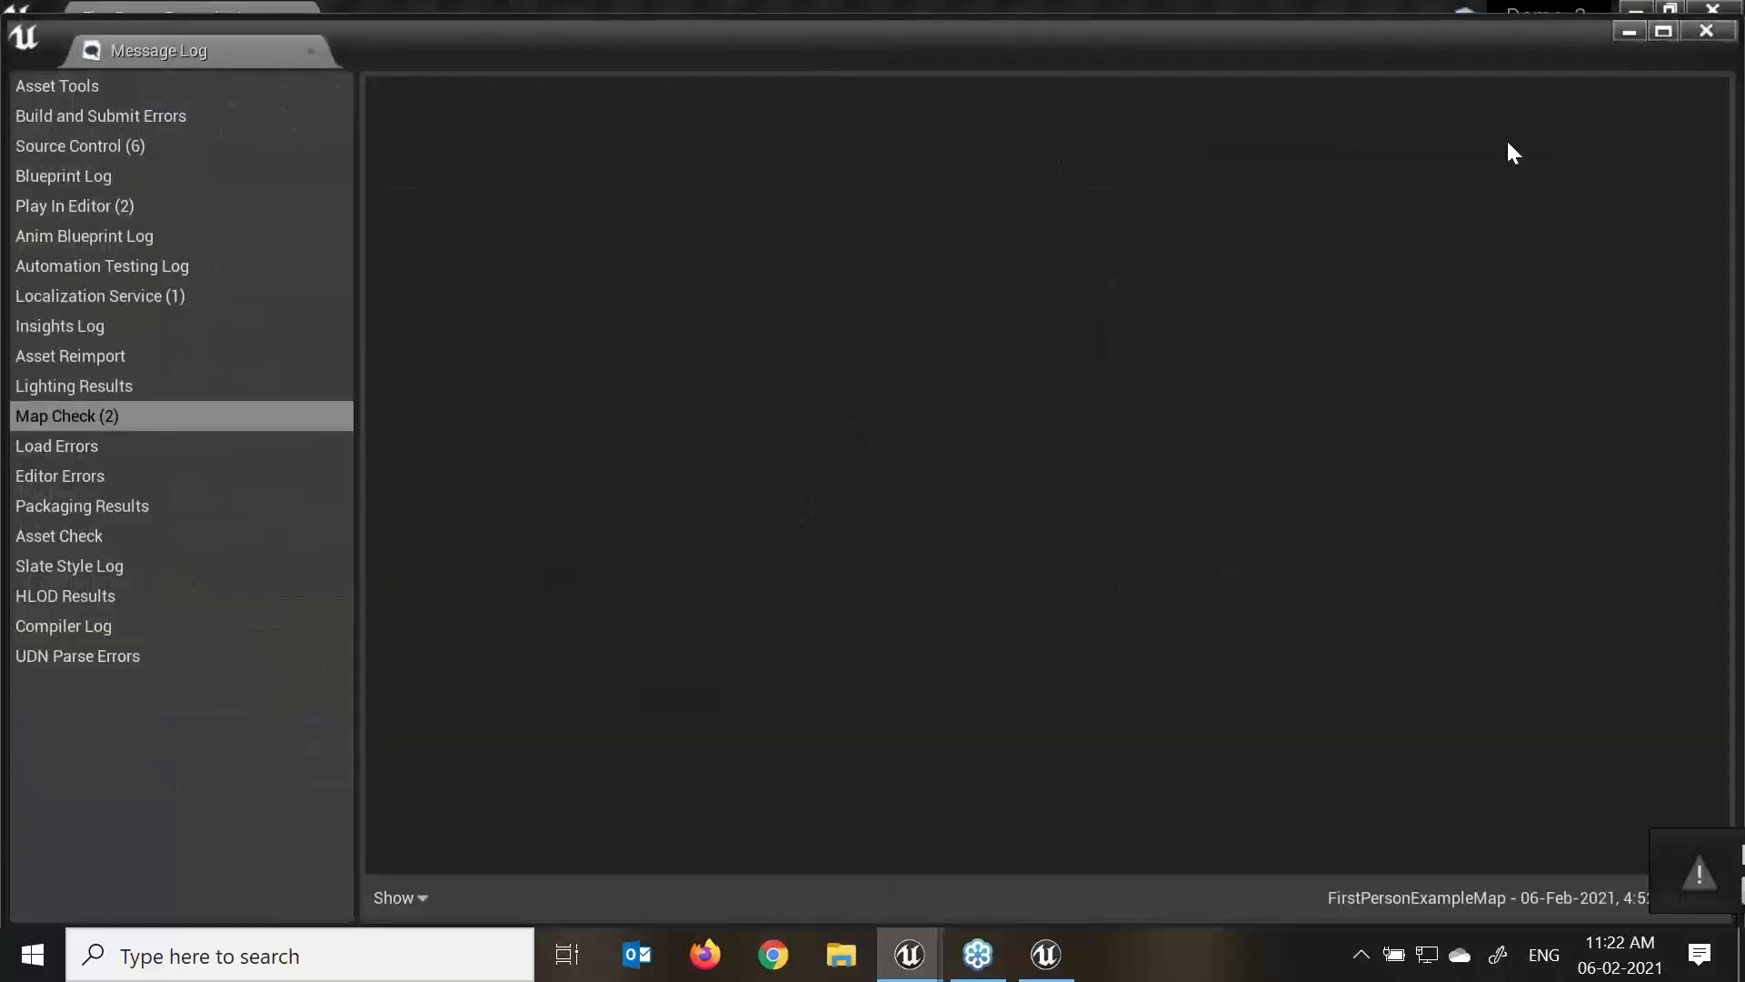
pyautogui.moveTo(1554, 38); pyautogui.dragTo(1375, 53)
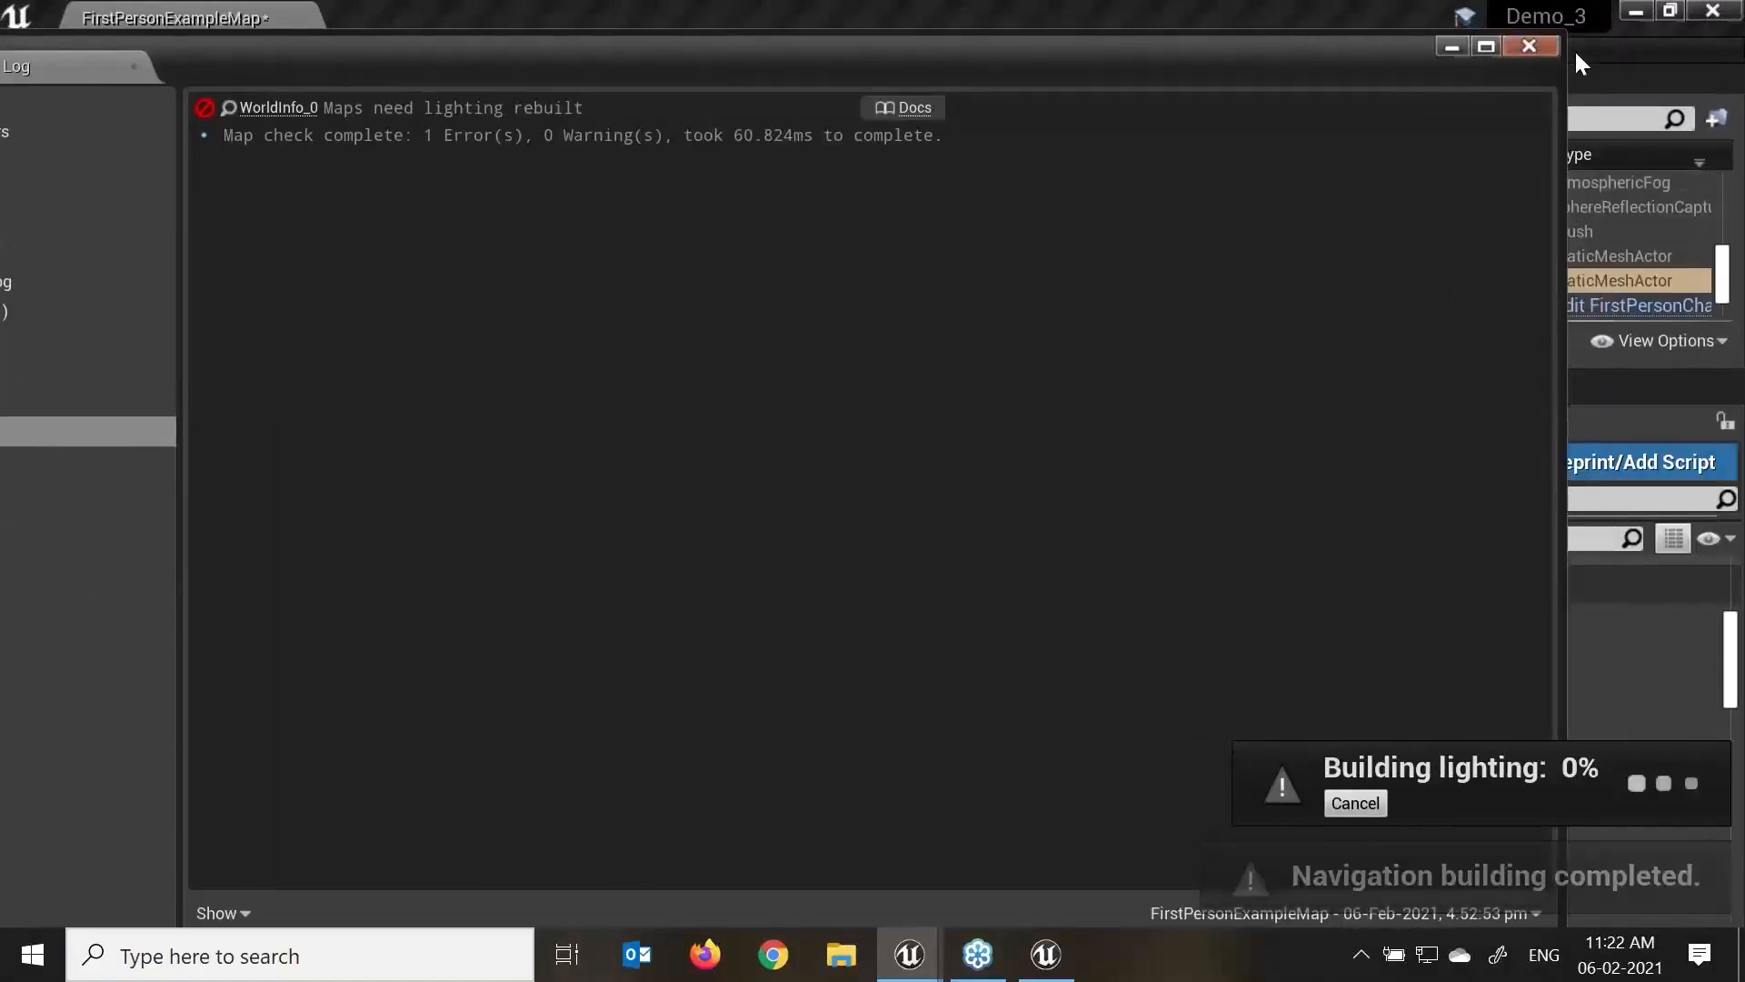
pyautogui.click(1529, 46)
pyautogui.click(1052, 107)
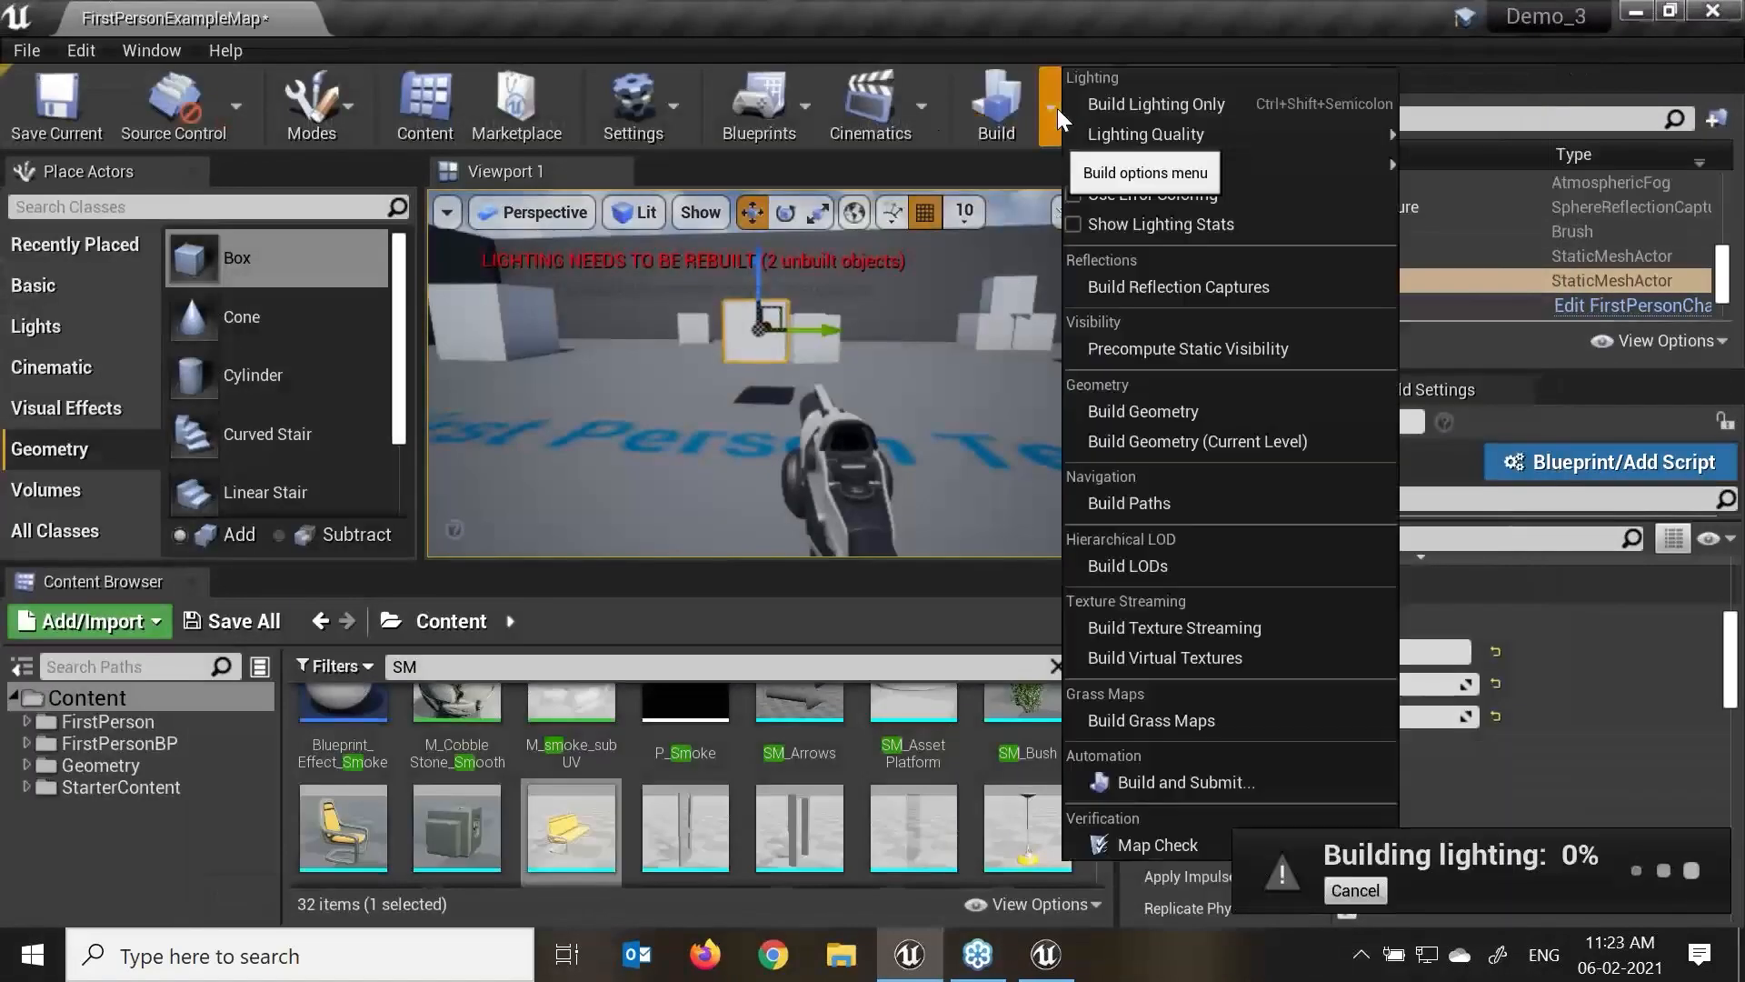
pyautogui.moveTo(1190, 144)
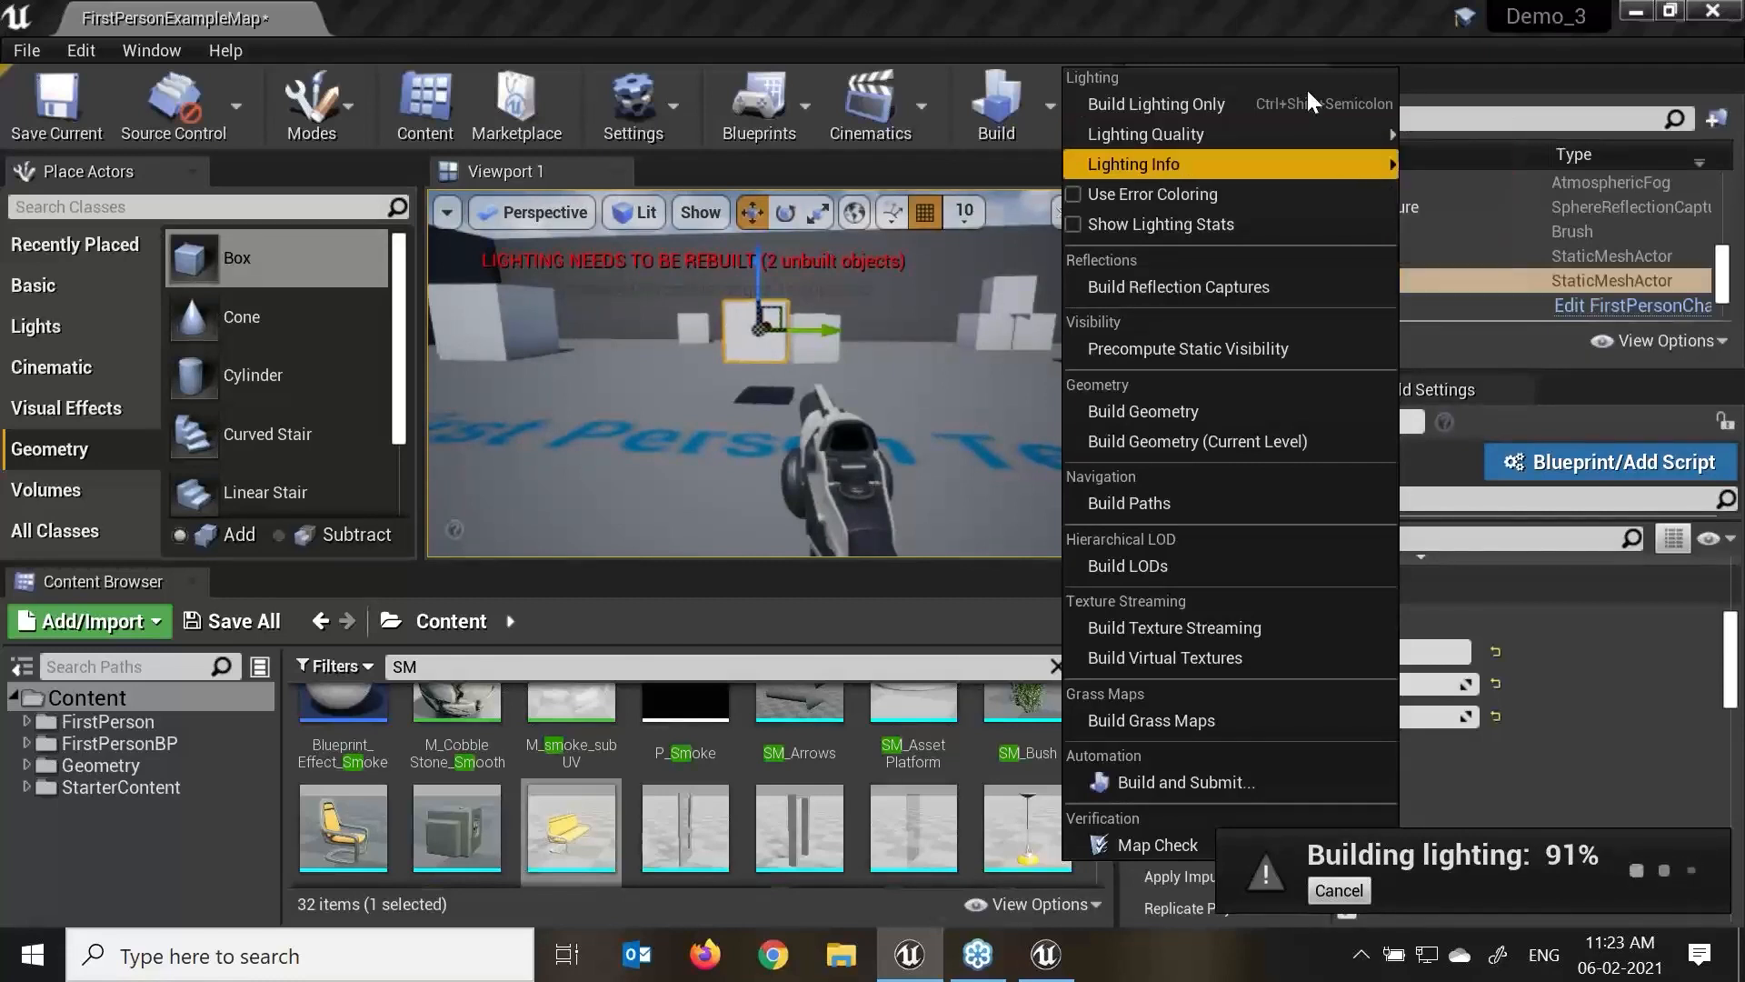
pyautogui.click(1243, 38)
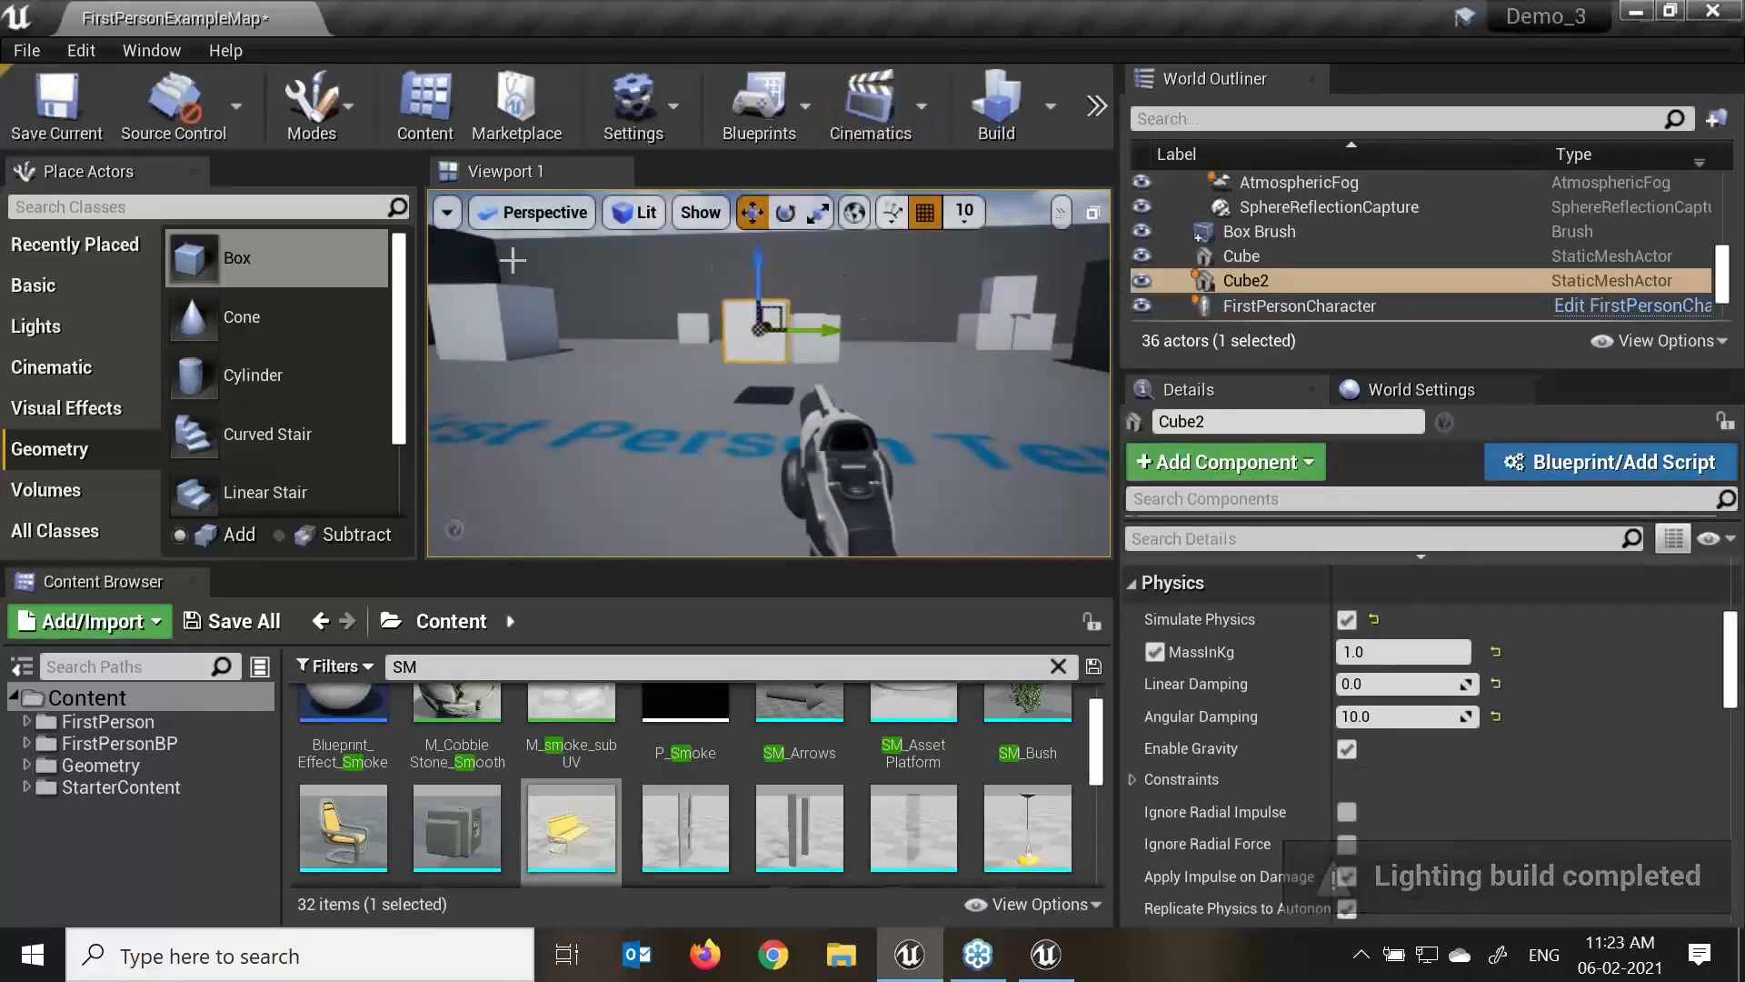
# Play the level with the rebuilt lighting, shoot towards the light cube, and end the session.
pyautogui.click(1096, 106)
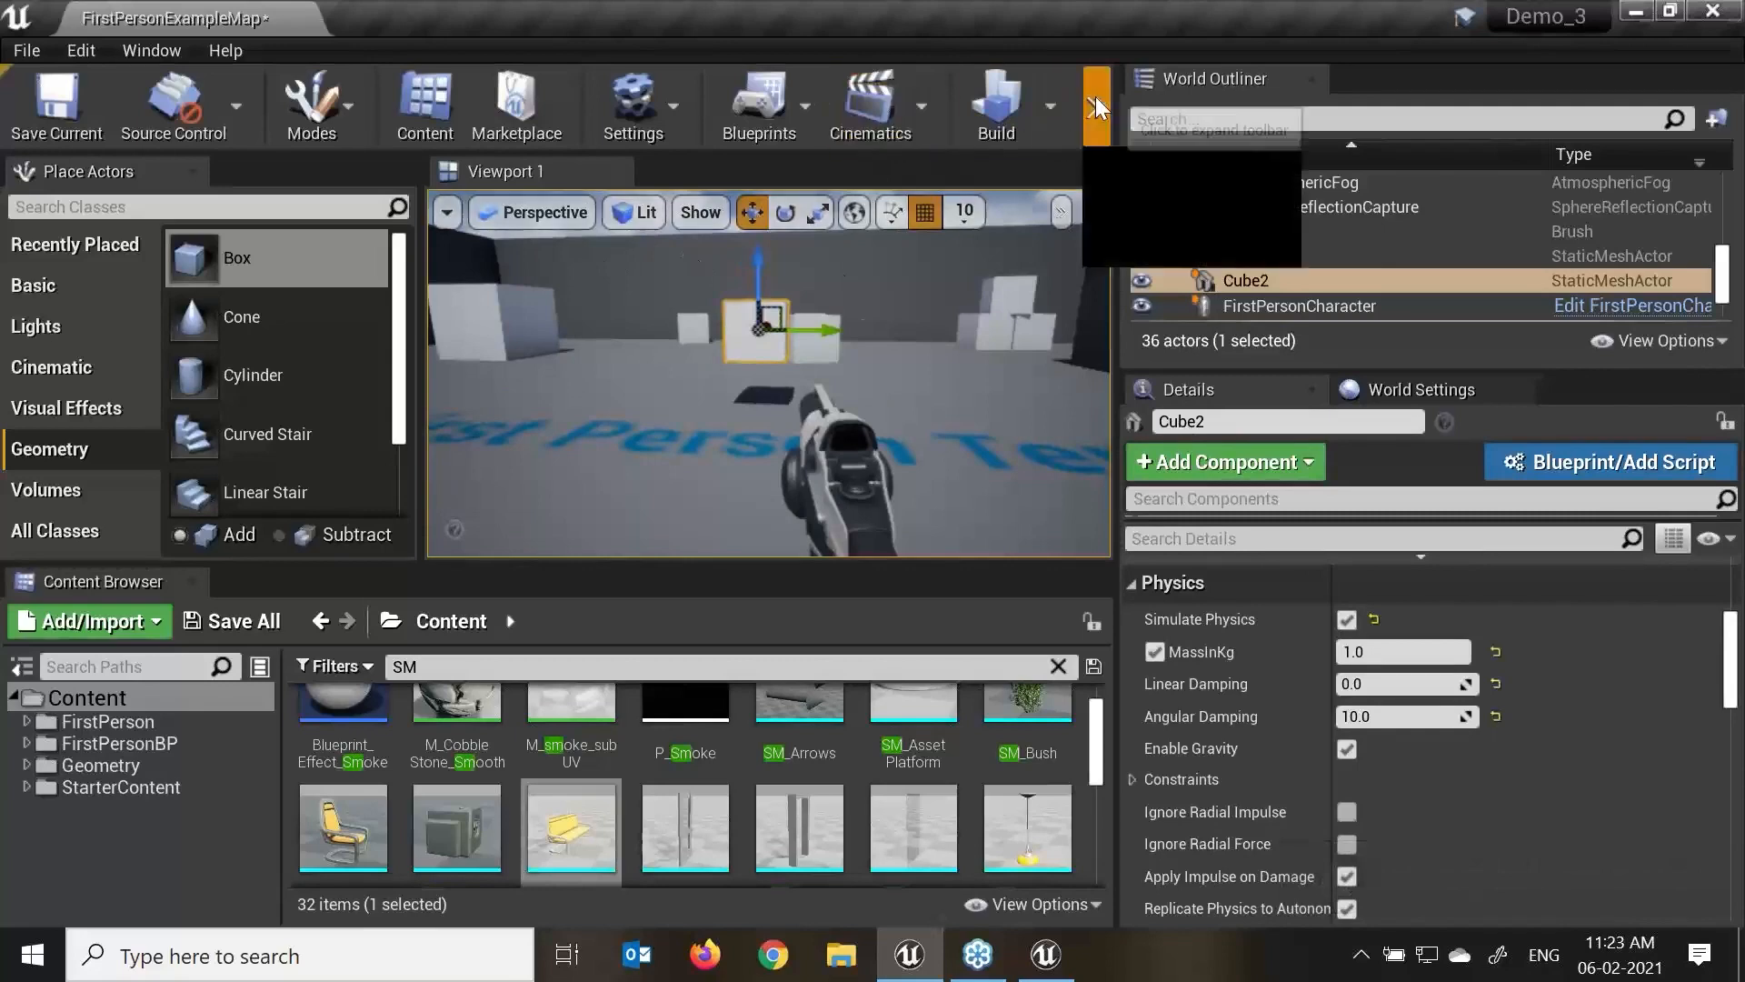
pyautogui.click(1113, 156)
pyautogui.click(740, 468)
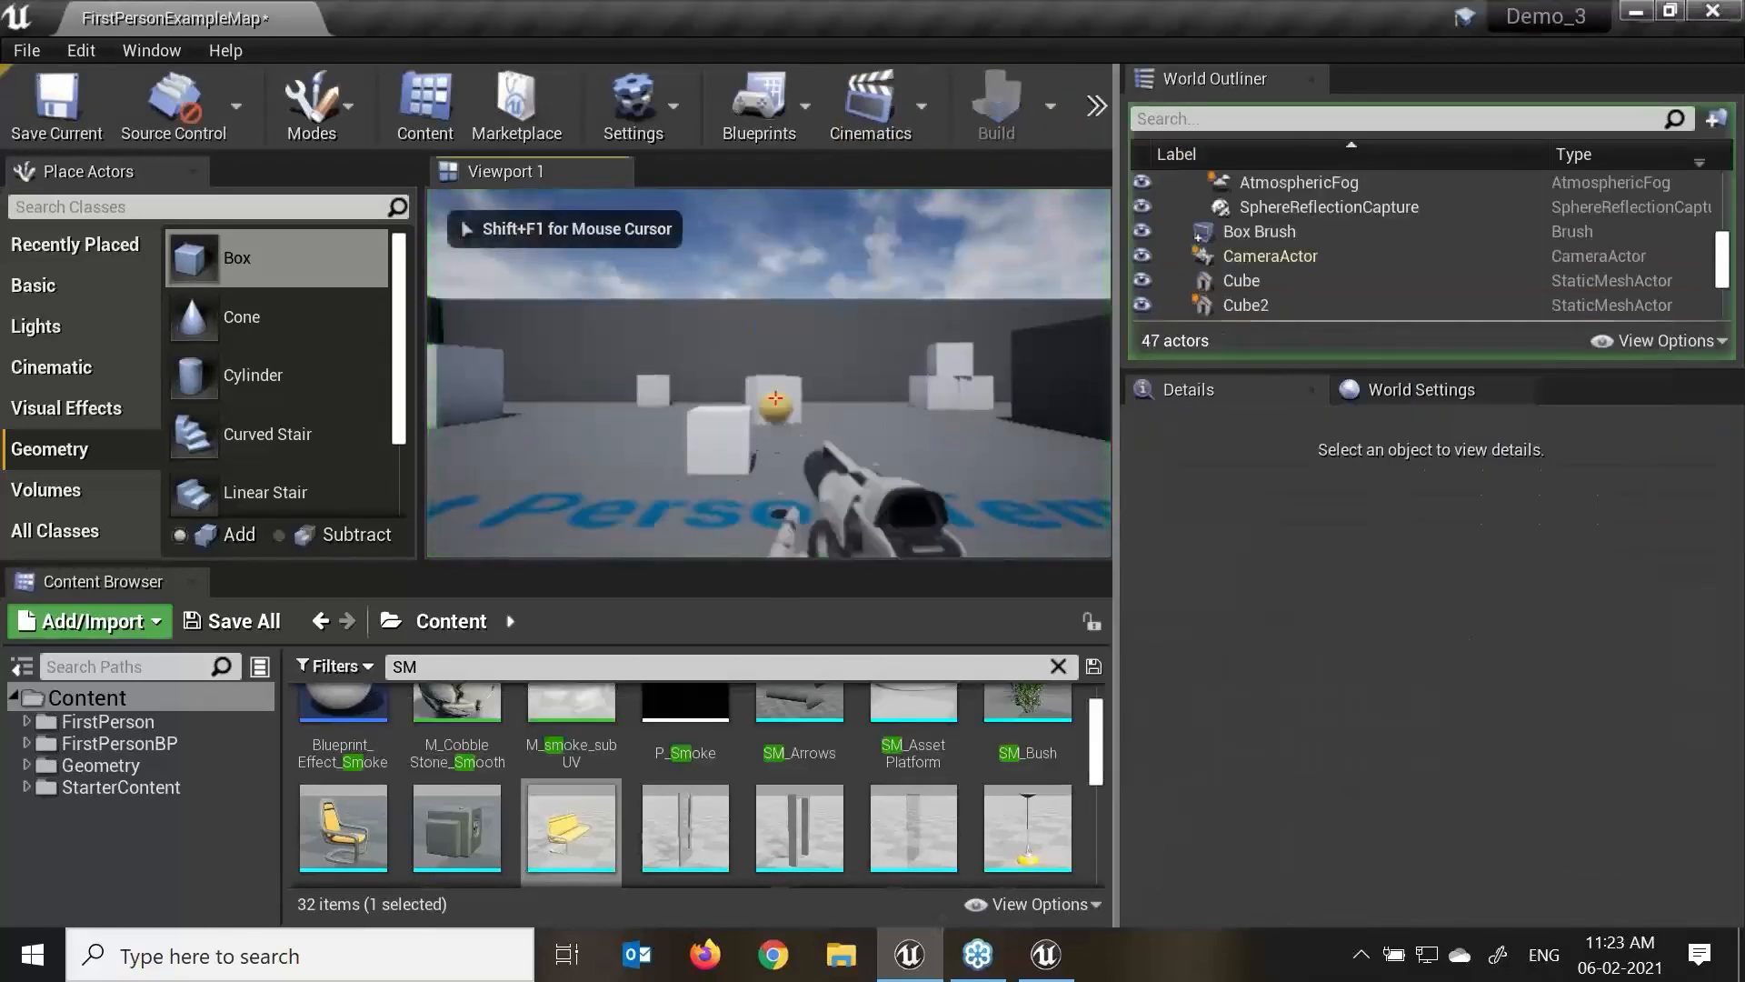
pyautogui.press('Escape')
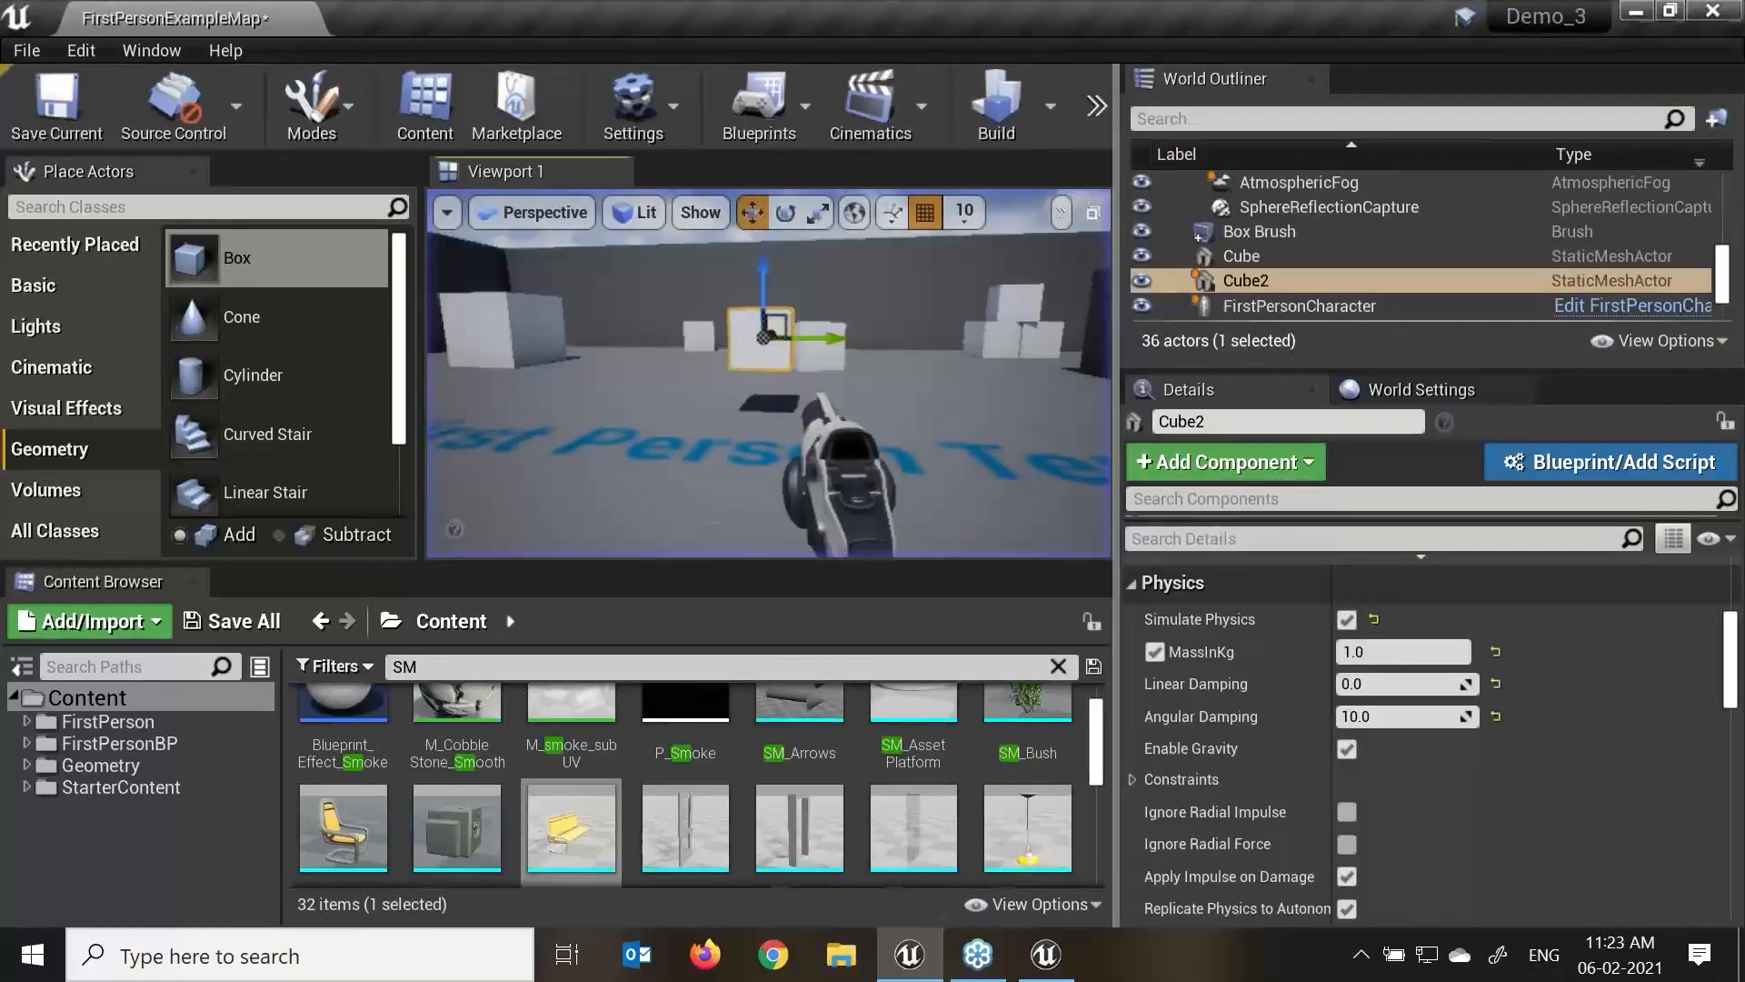
# Reset Cube2's mass to the default 100 kg and its Angular Damping to the default 0.
pyautogui.click(1156, 652)
pyautogui.click(1155, 652)
pyautogui.click(1496, 651)
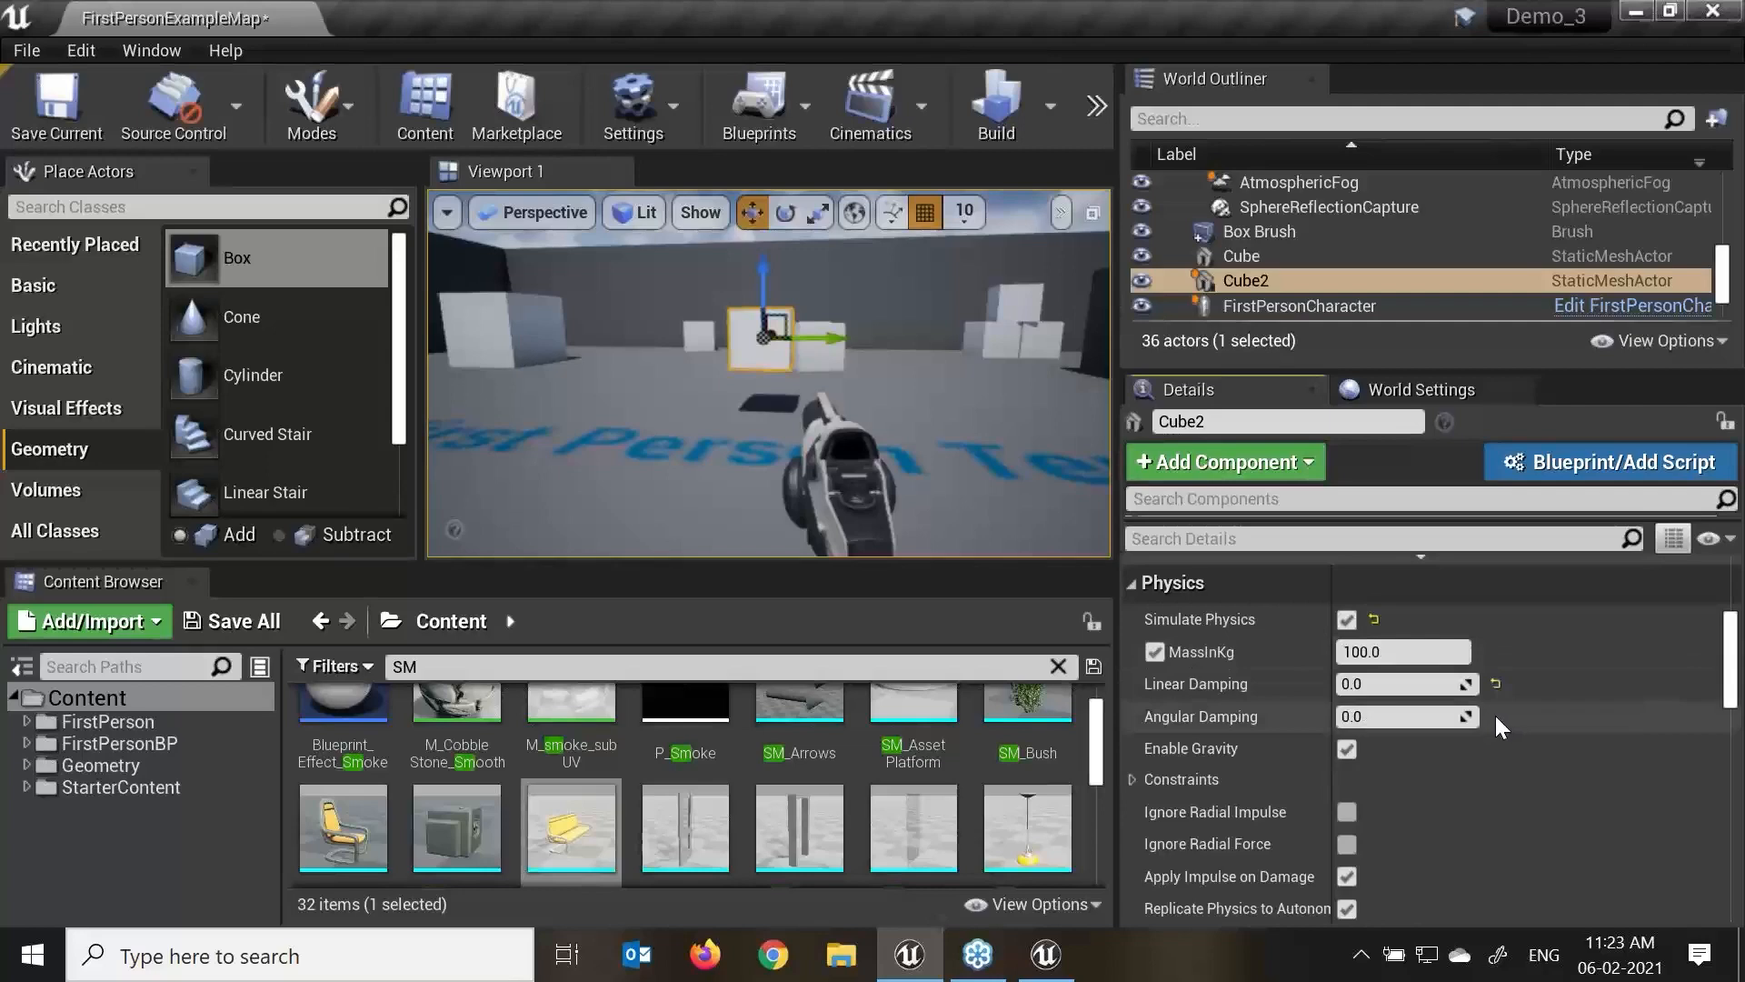
# Play the level and shoot at the cubes to compare their physics reactions, and end the session.
pyautogui.click(1100, 111)
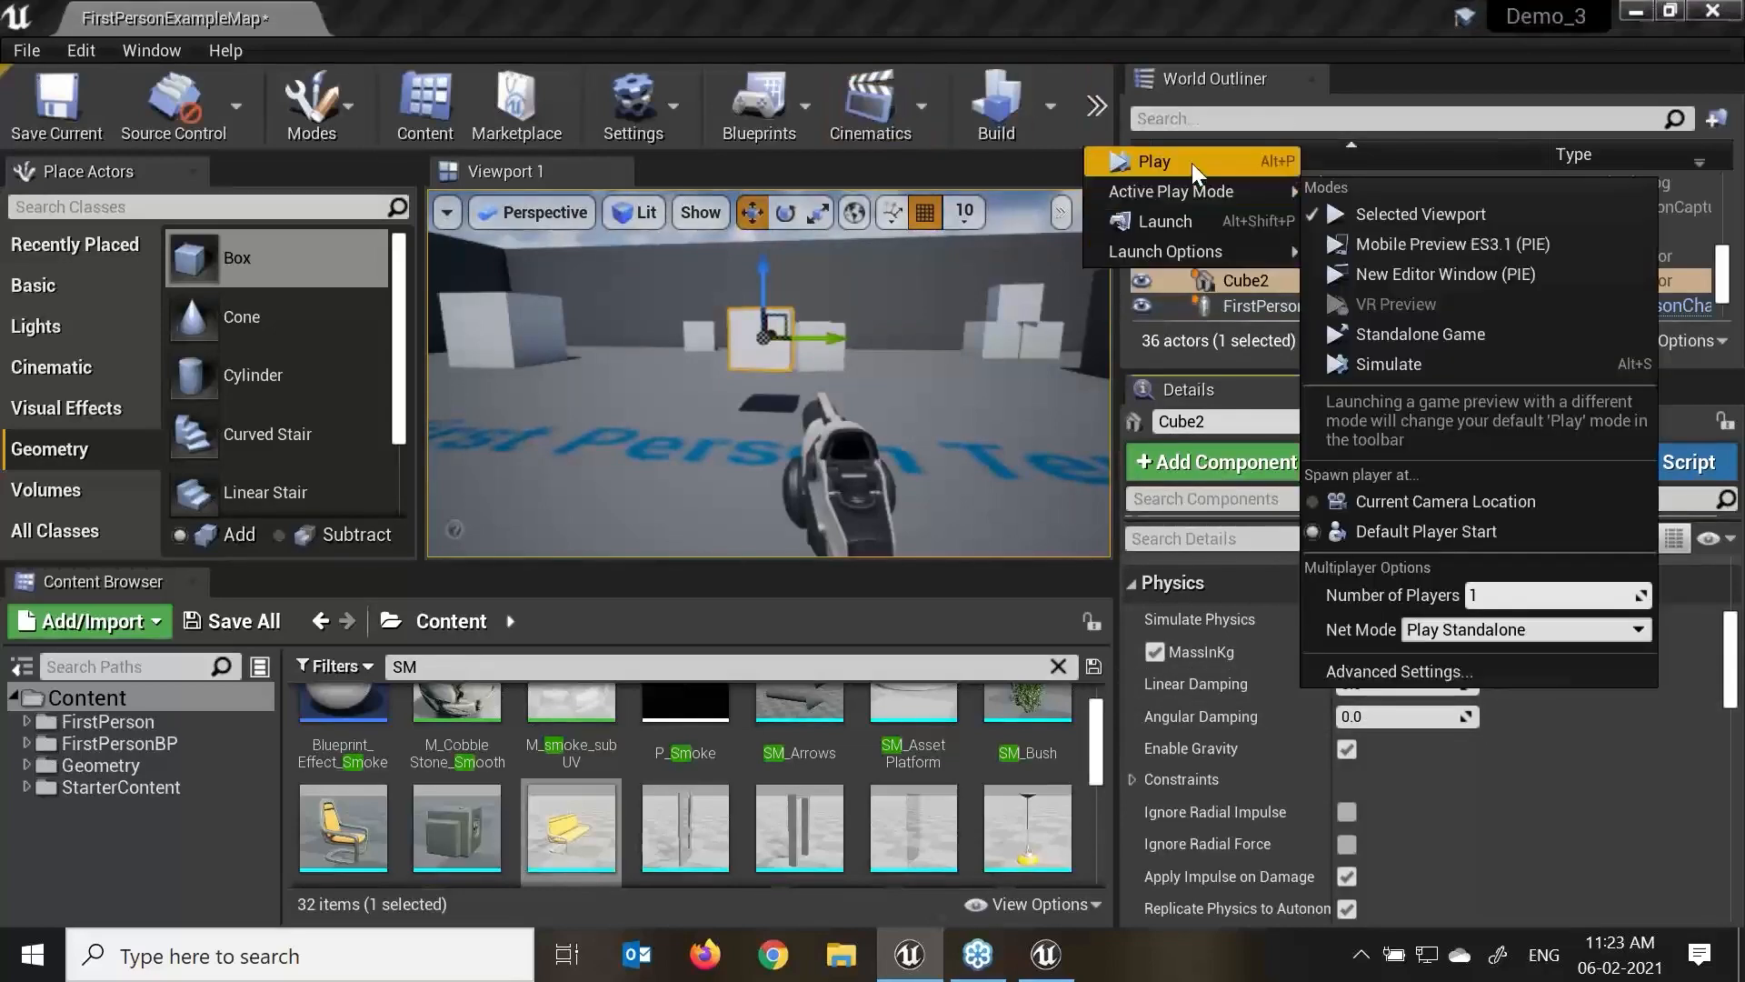
pyautogui.click(1192, 162)
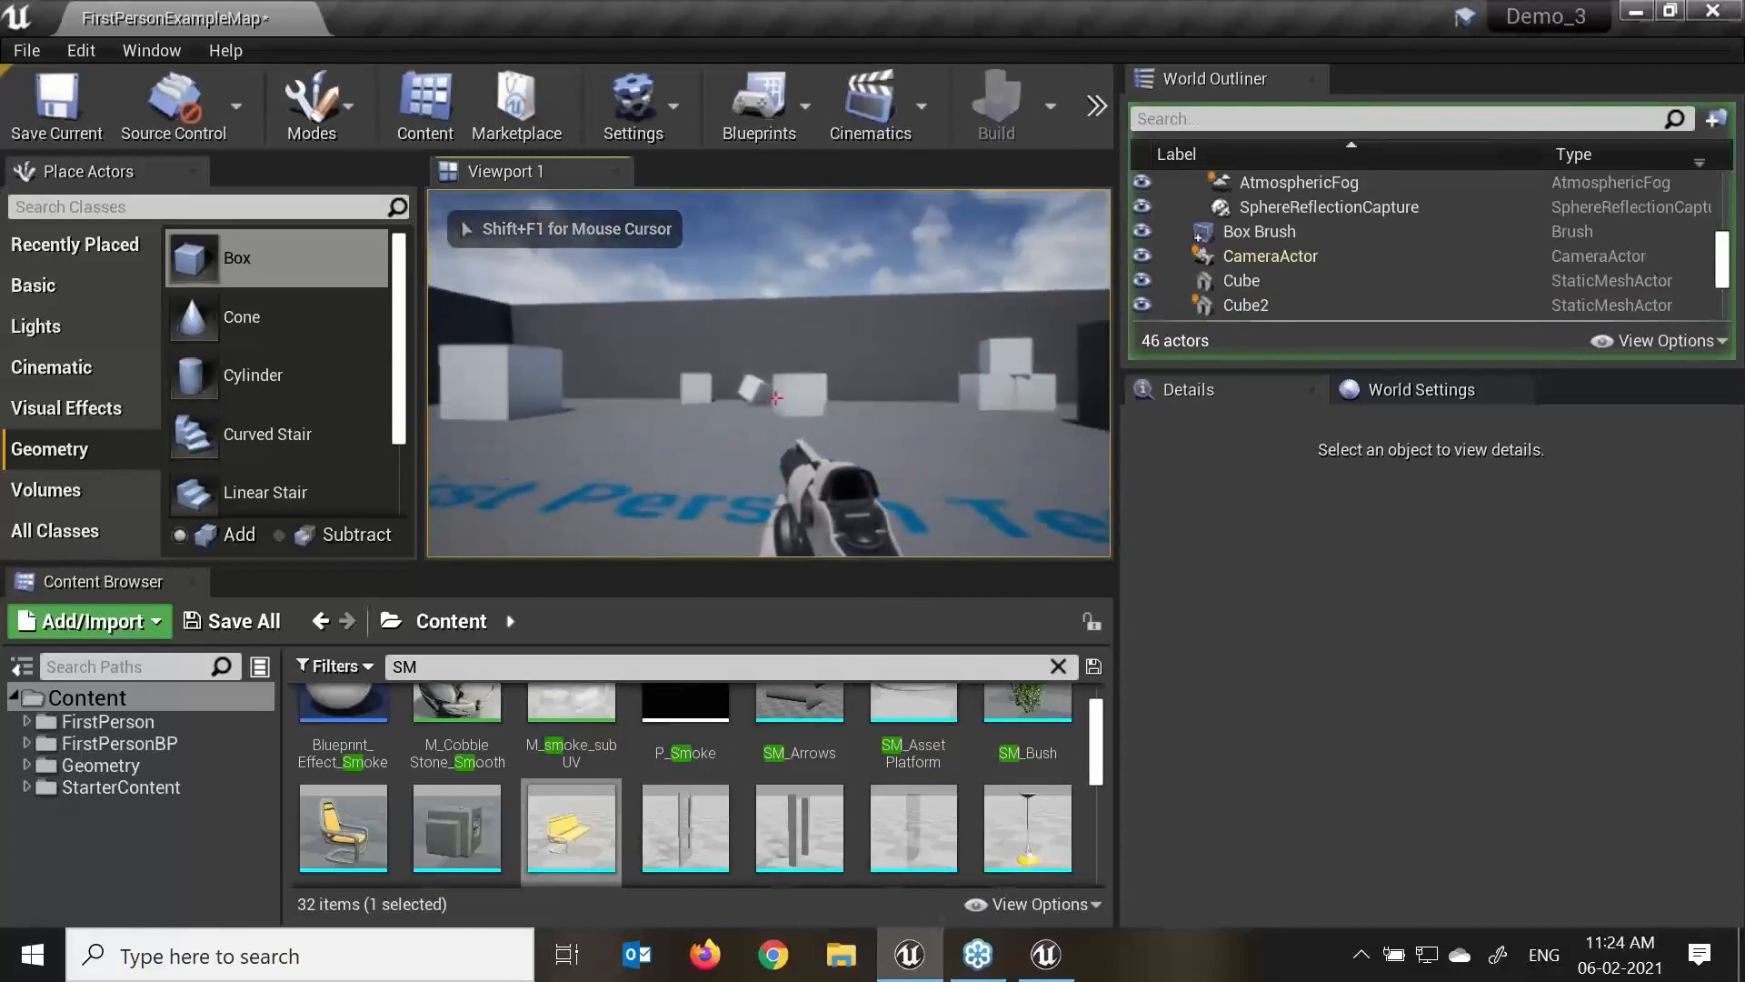
pyautogui.click(775, 398)
pyautogui.click(775, 398)
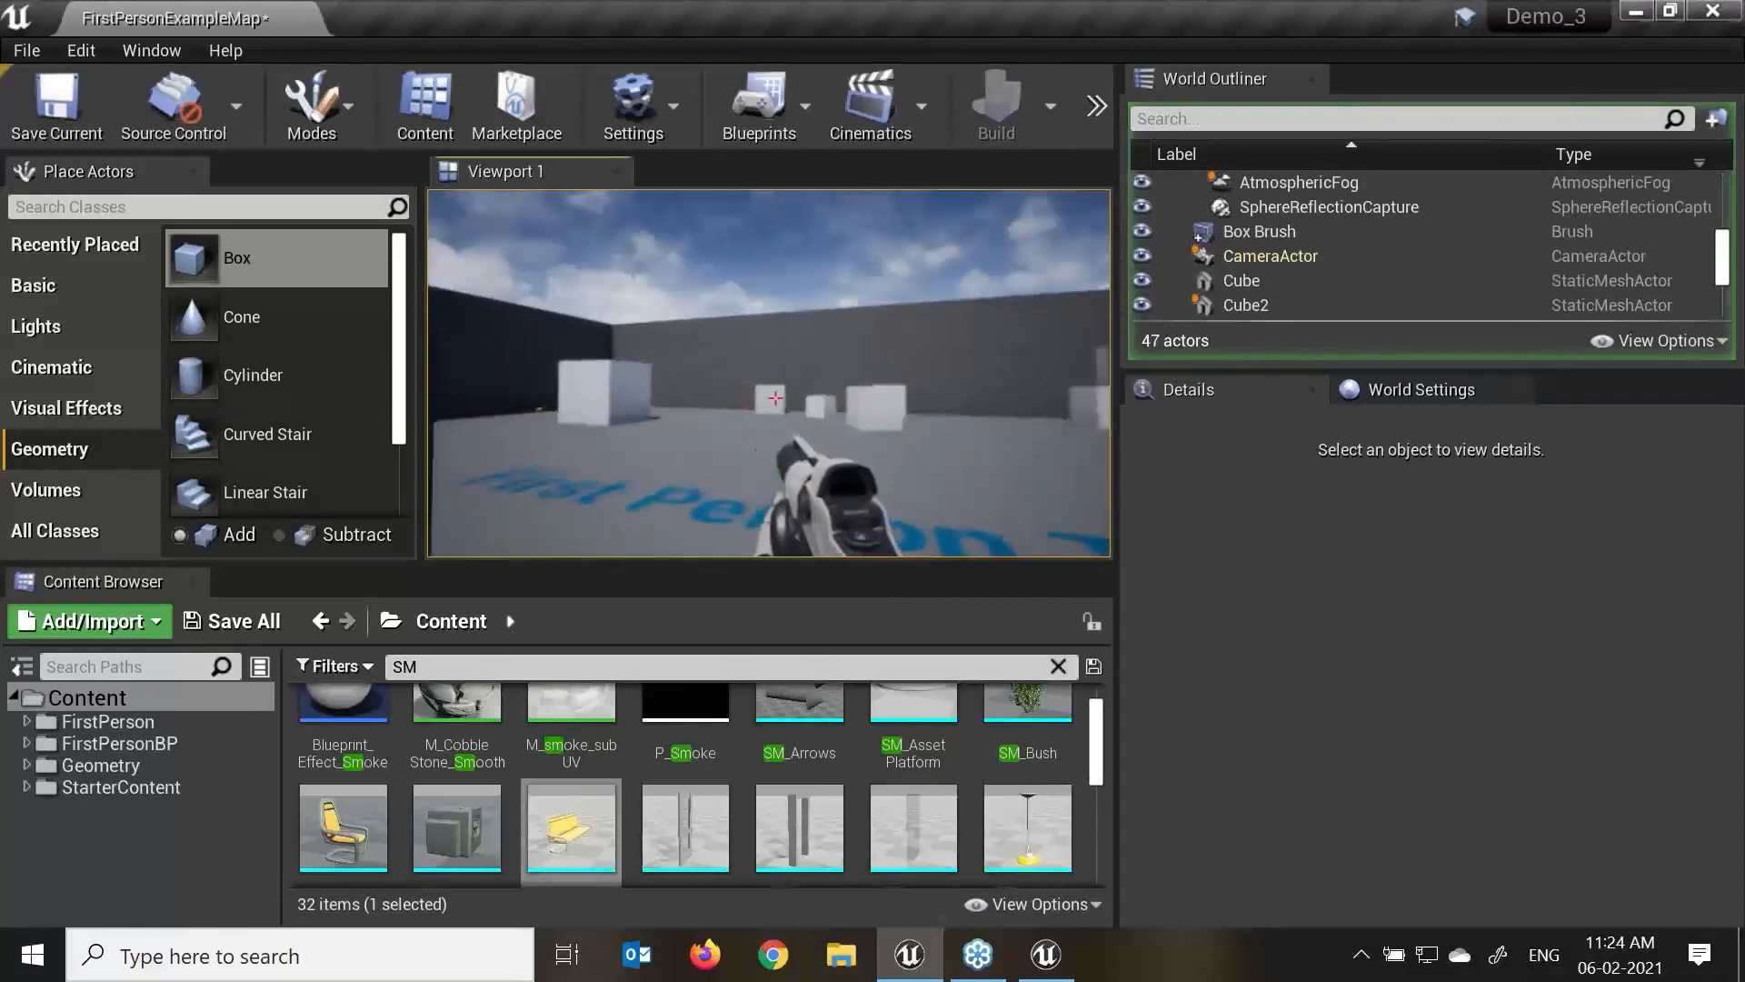
pyautogui.click(776, 398)
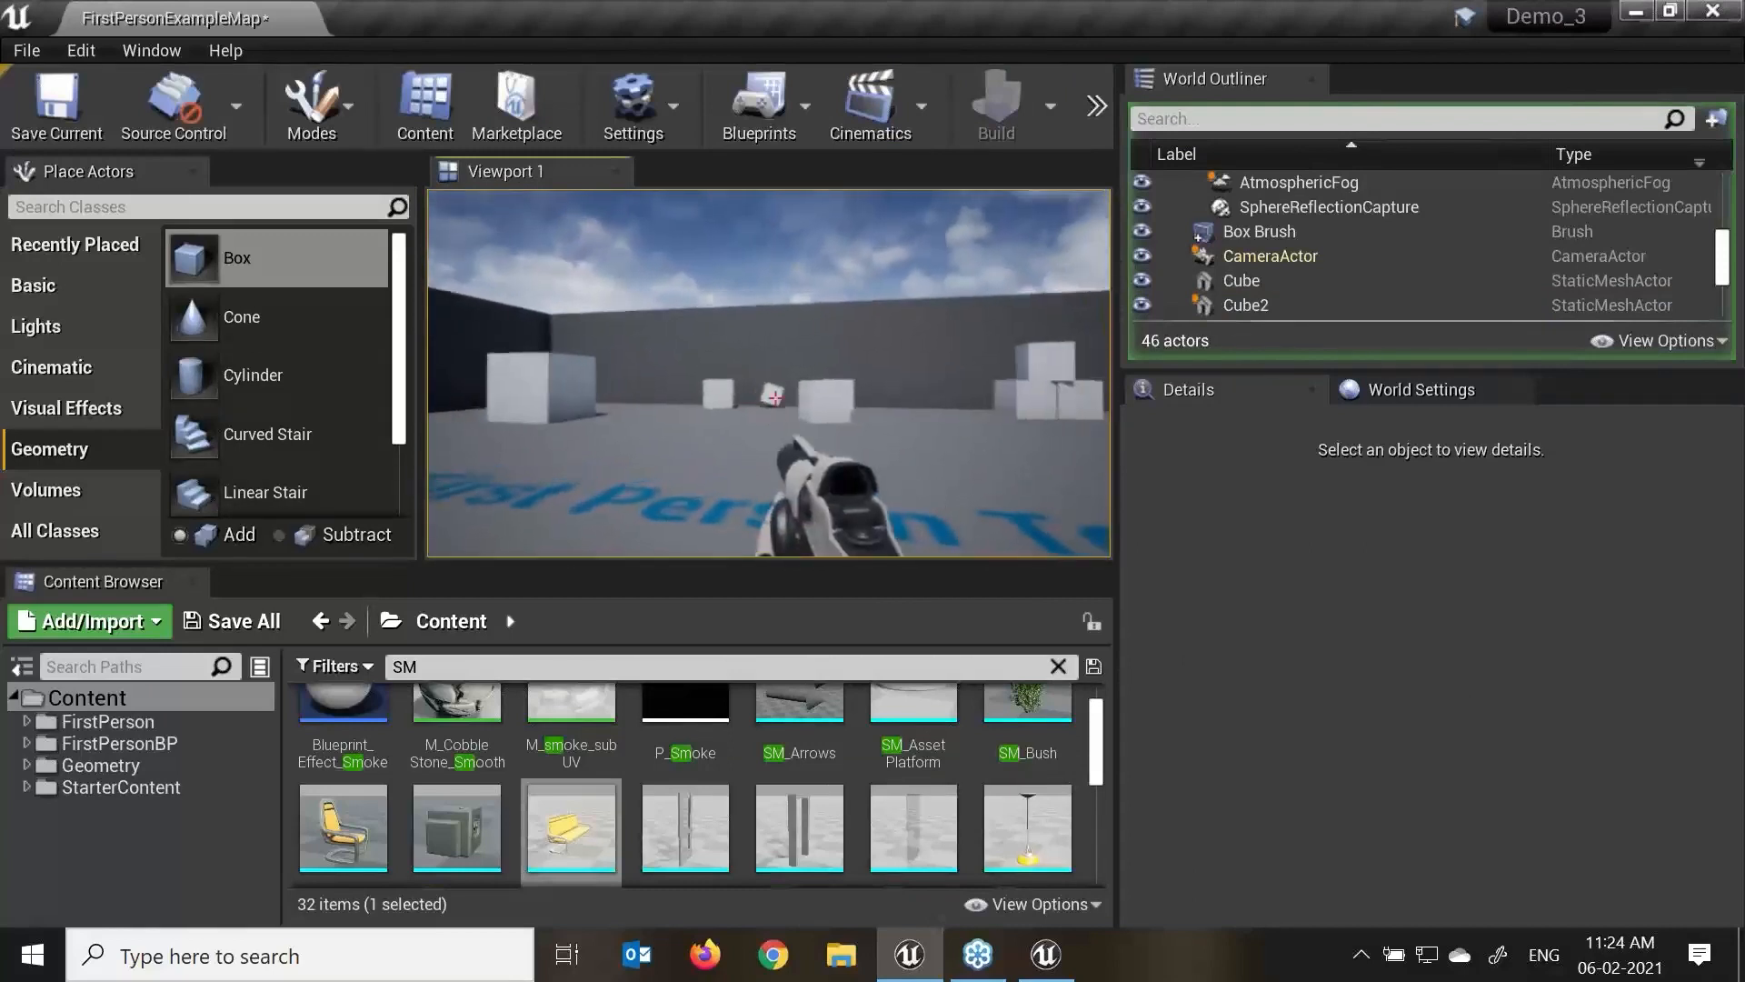
pyautogui.press('Escape')
# Select EditorCube9 to examine its default physics settings, and deselect it to view all the cubes in the arena.
pyautogui.click(726, 393)
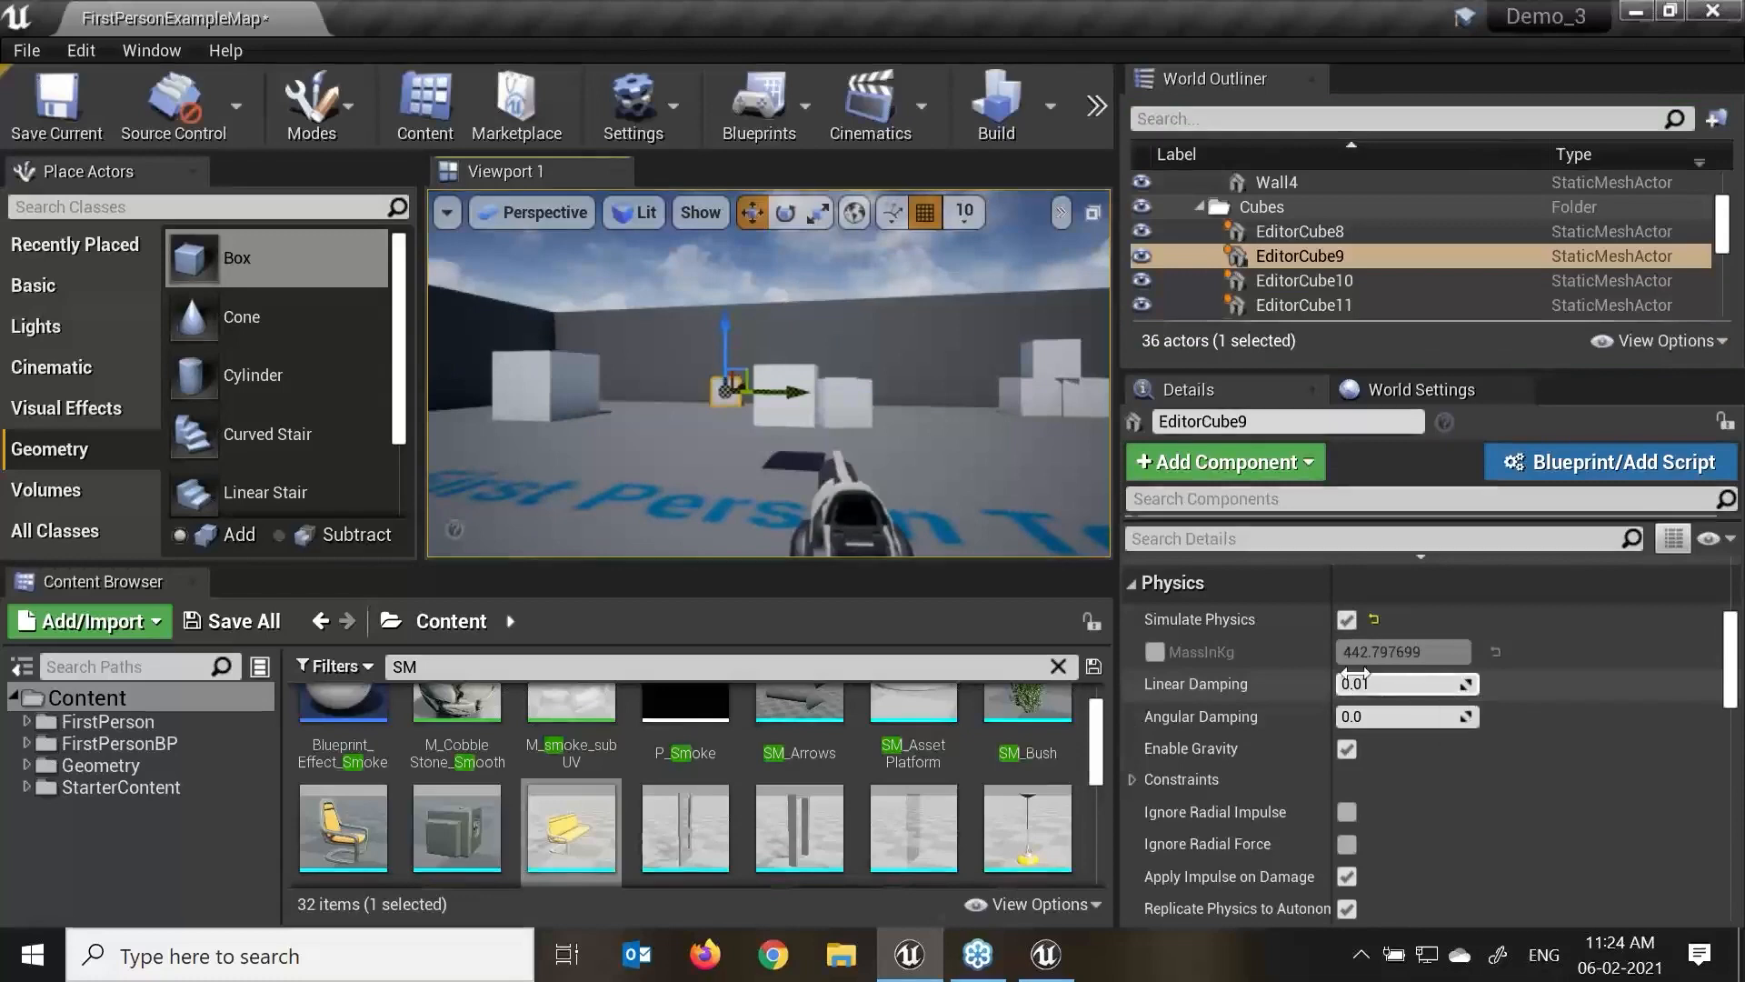
pyautogui.press('Escape')
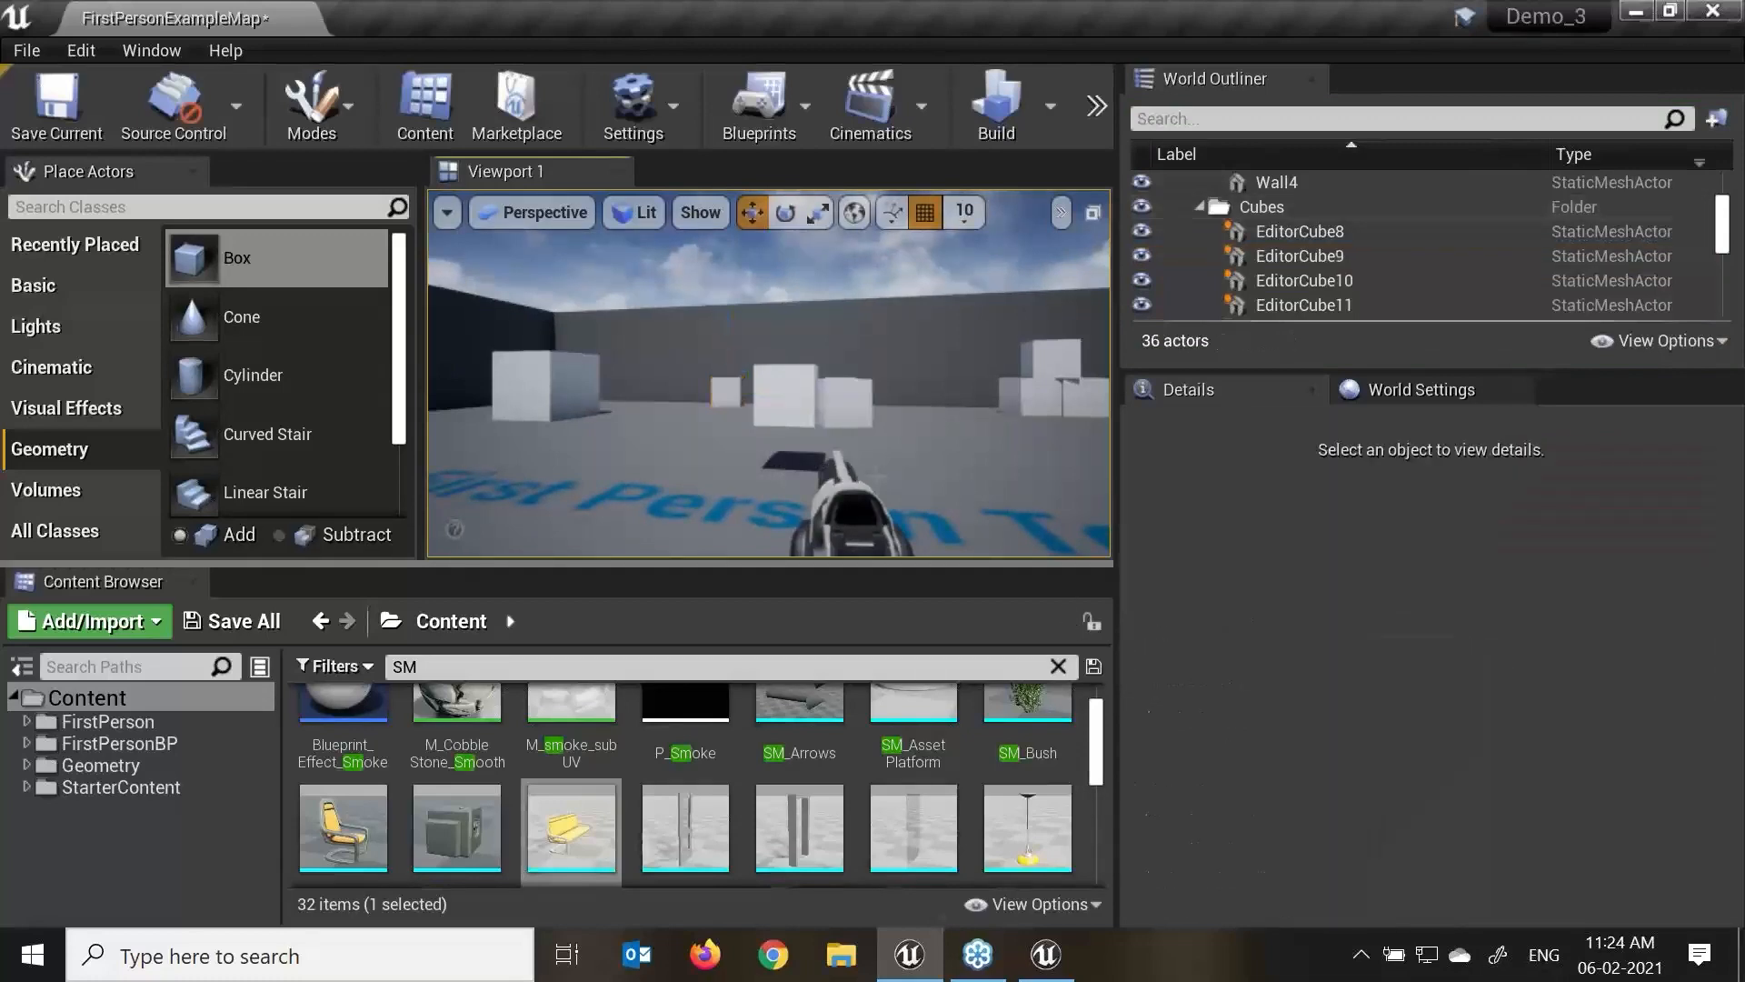
pyautogui.moveTo(777, 404); pyautogui.dragTo(862, 471, button='right')
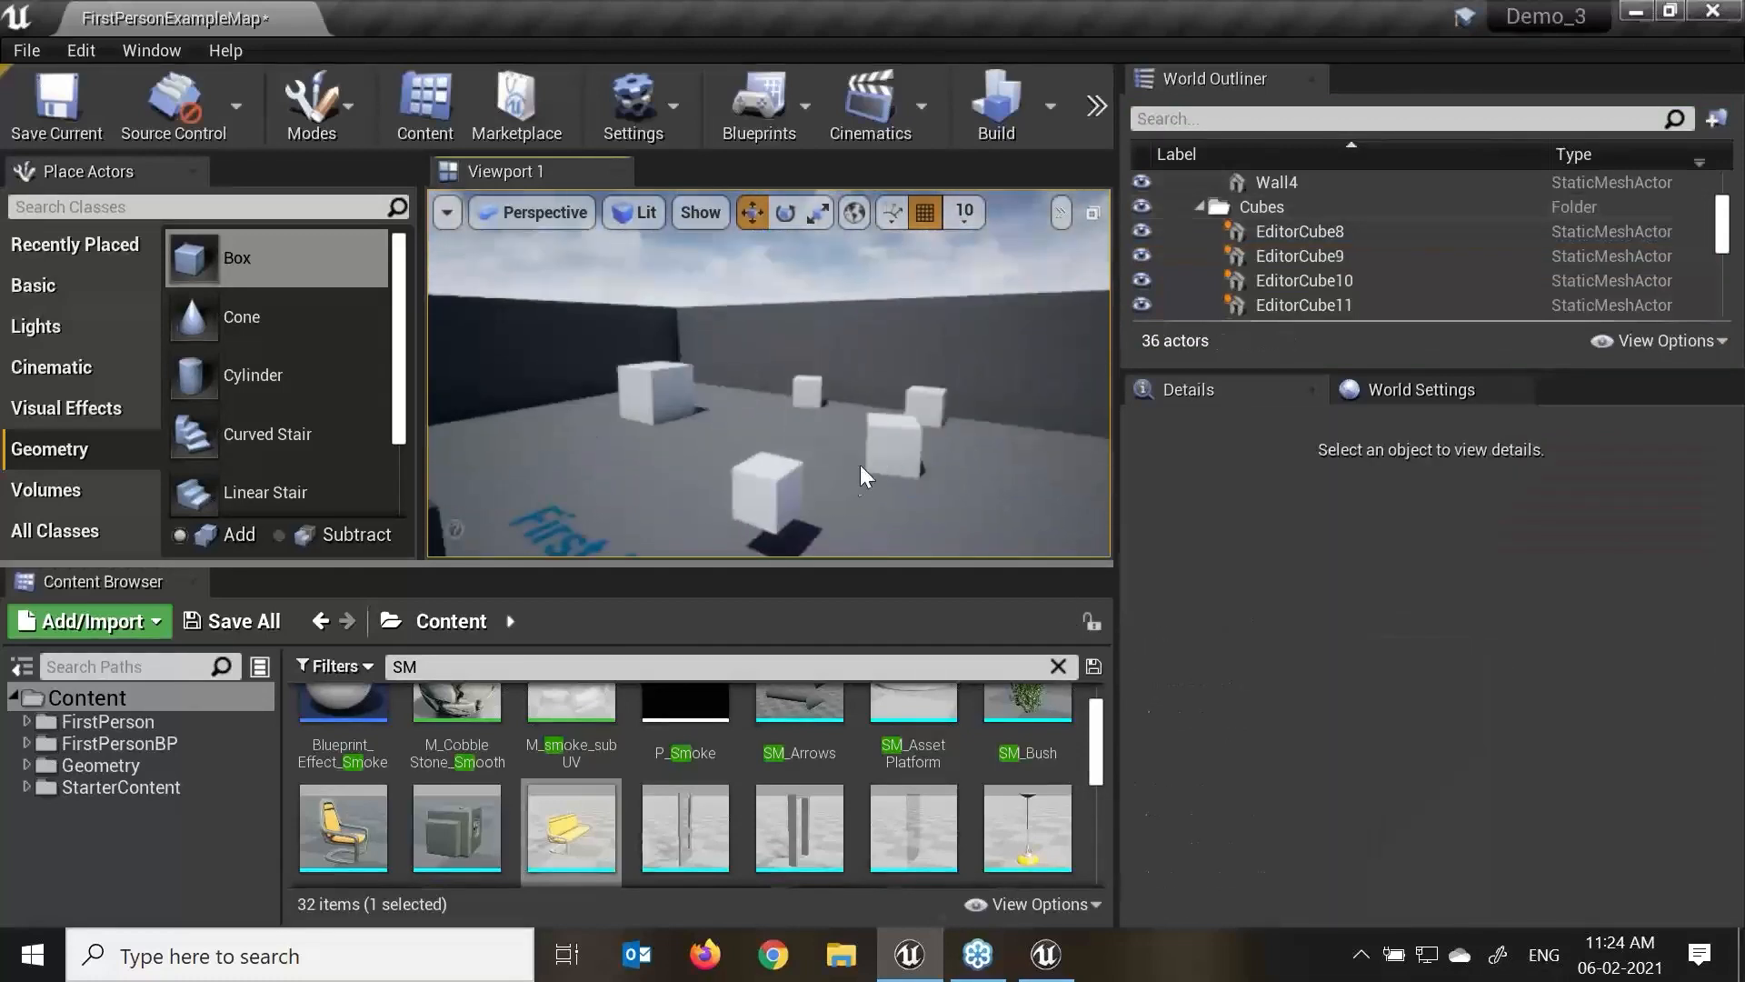
pyautogui.scroll(-2, 887, 485)
pyautogui.scroll(-2, 887, 478)
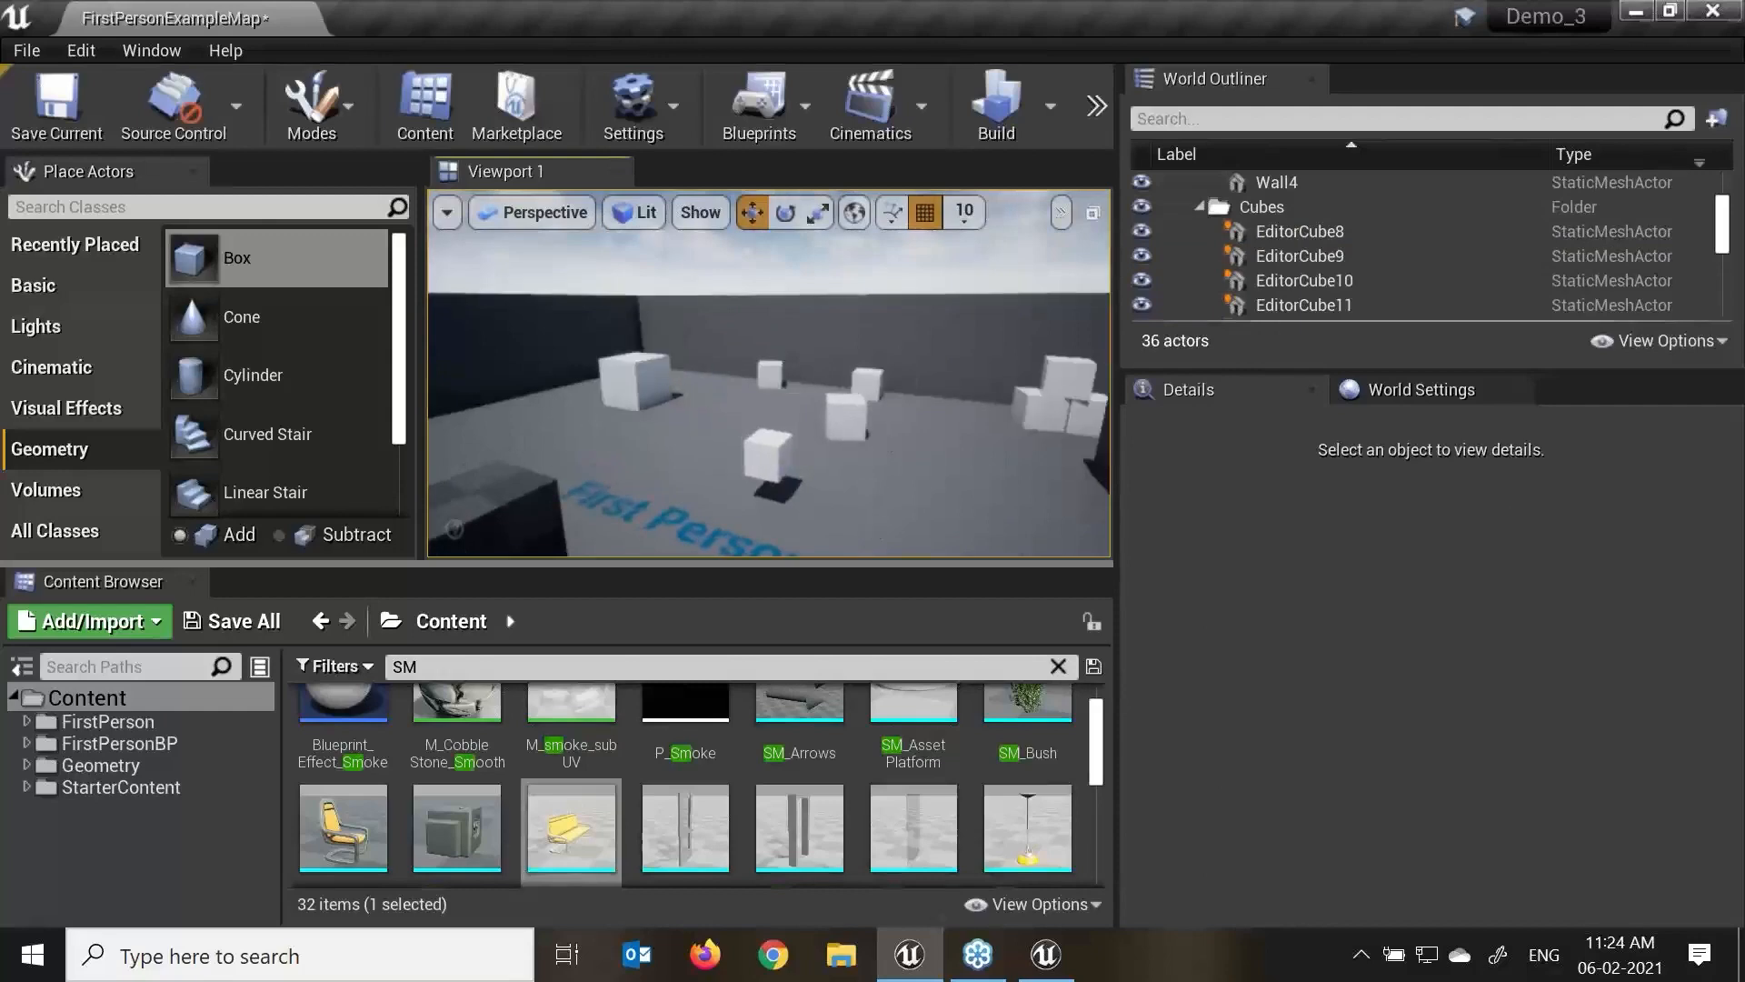
# Show the First Person template in the Games category for a new project, and cancel without creating one.
pyautogui.click(14, 52)
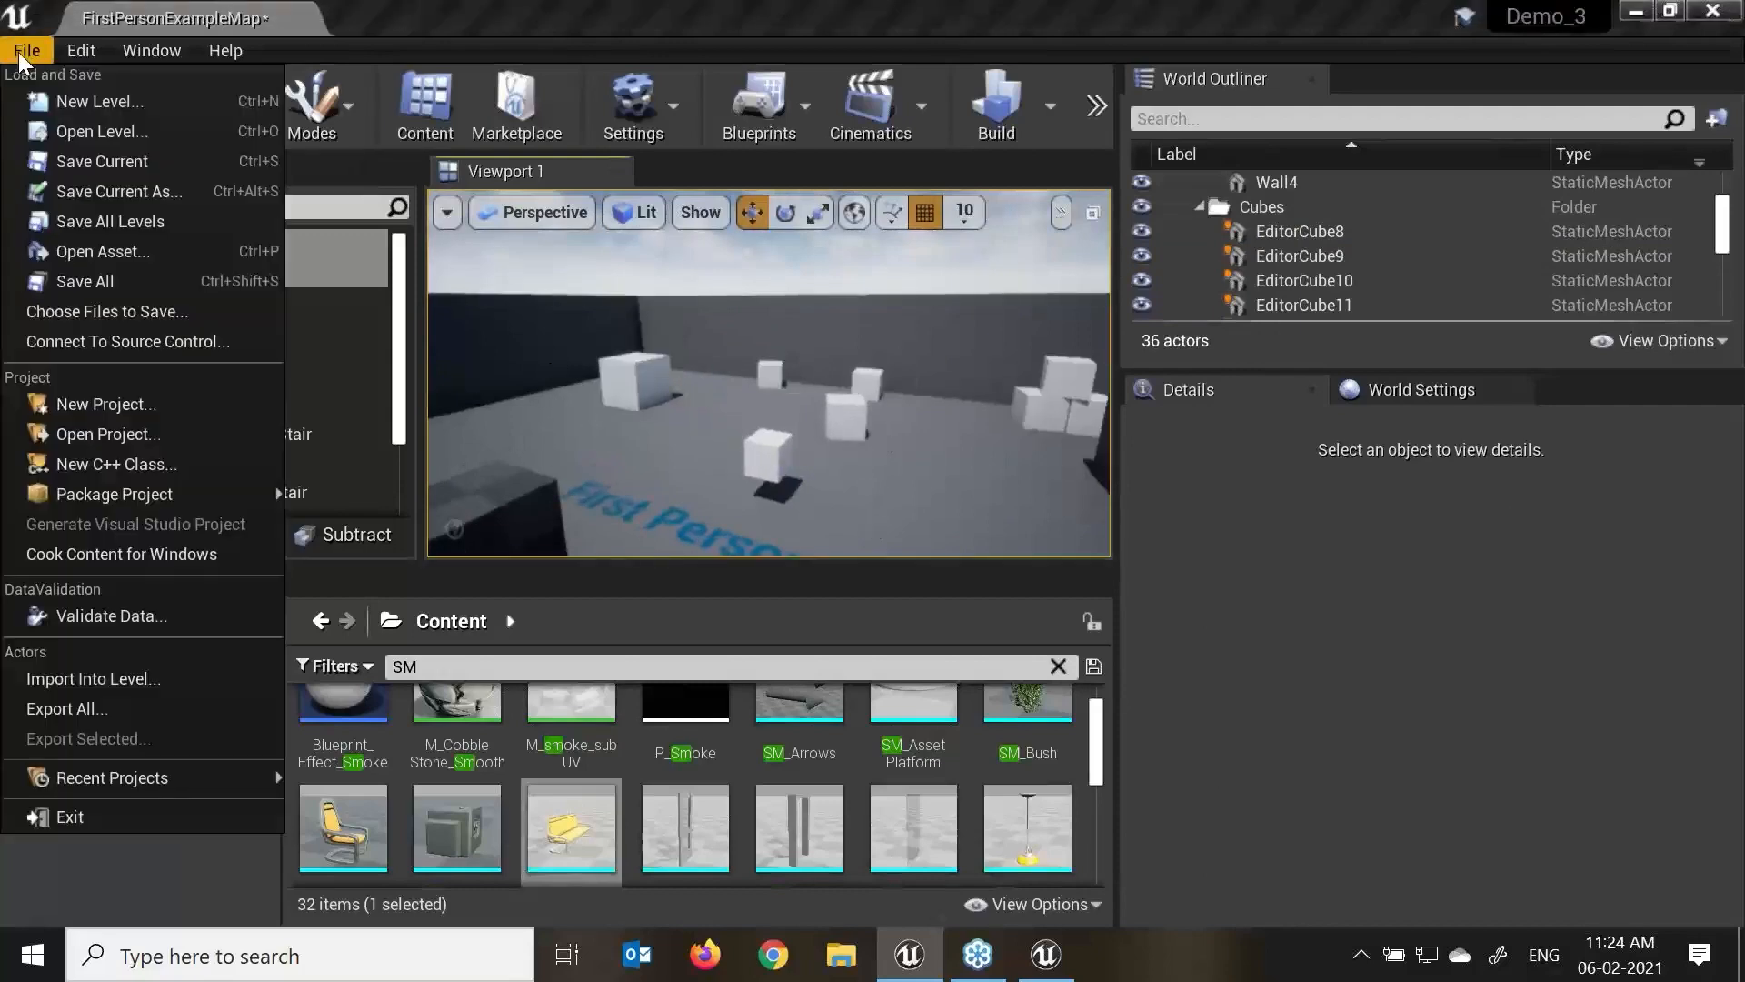
pyautogui.click(89, 404)
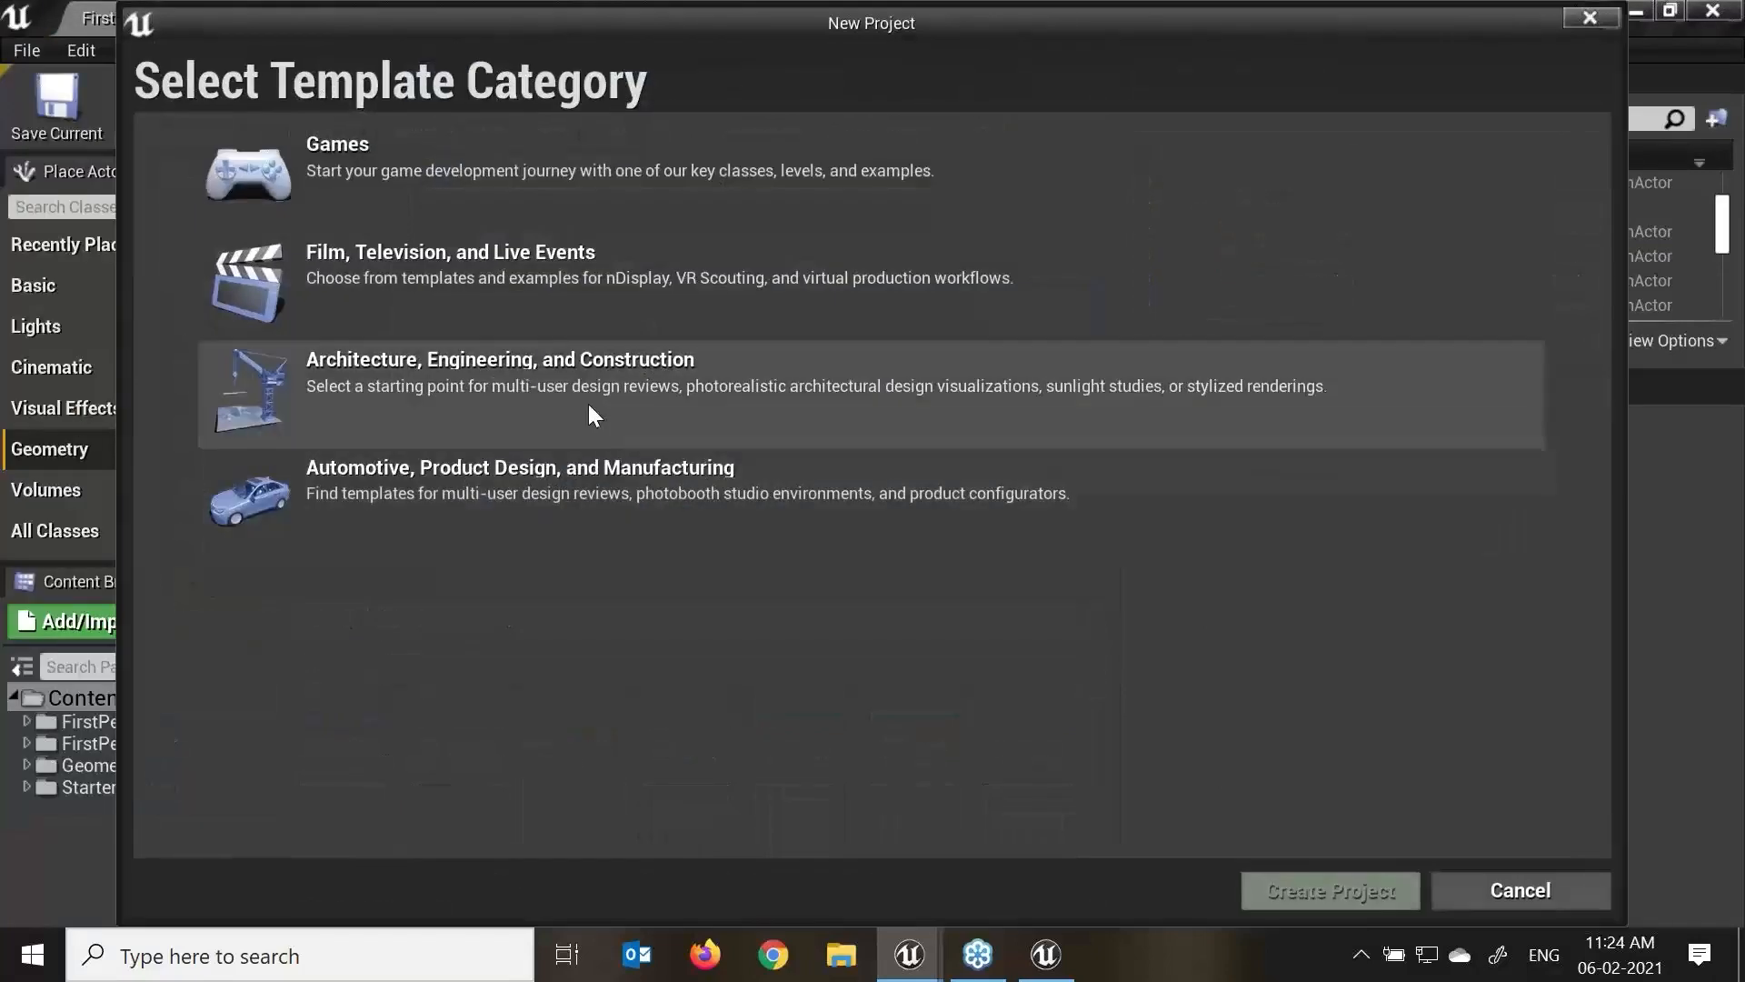
pyautogui.doubleClick(325, 156)
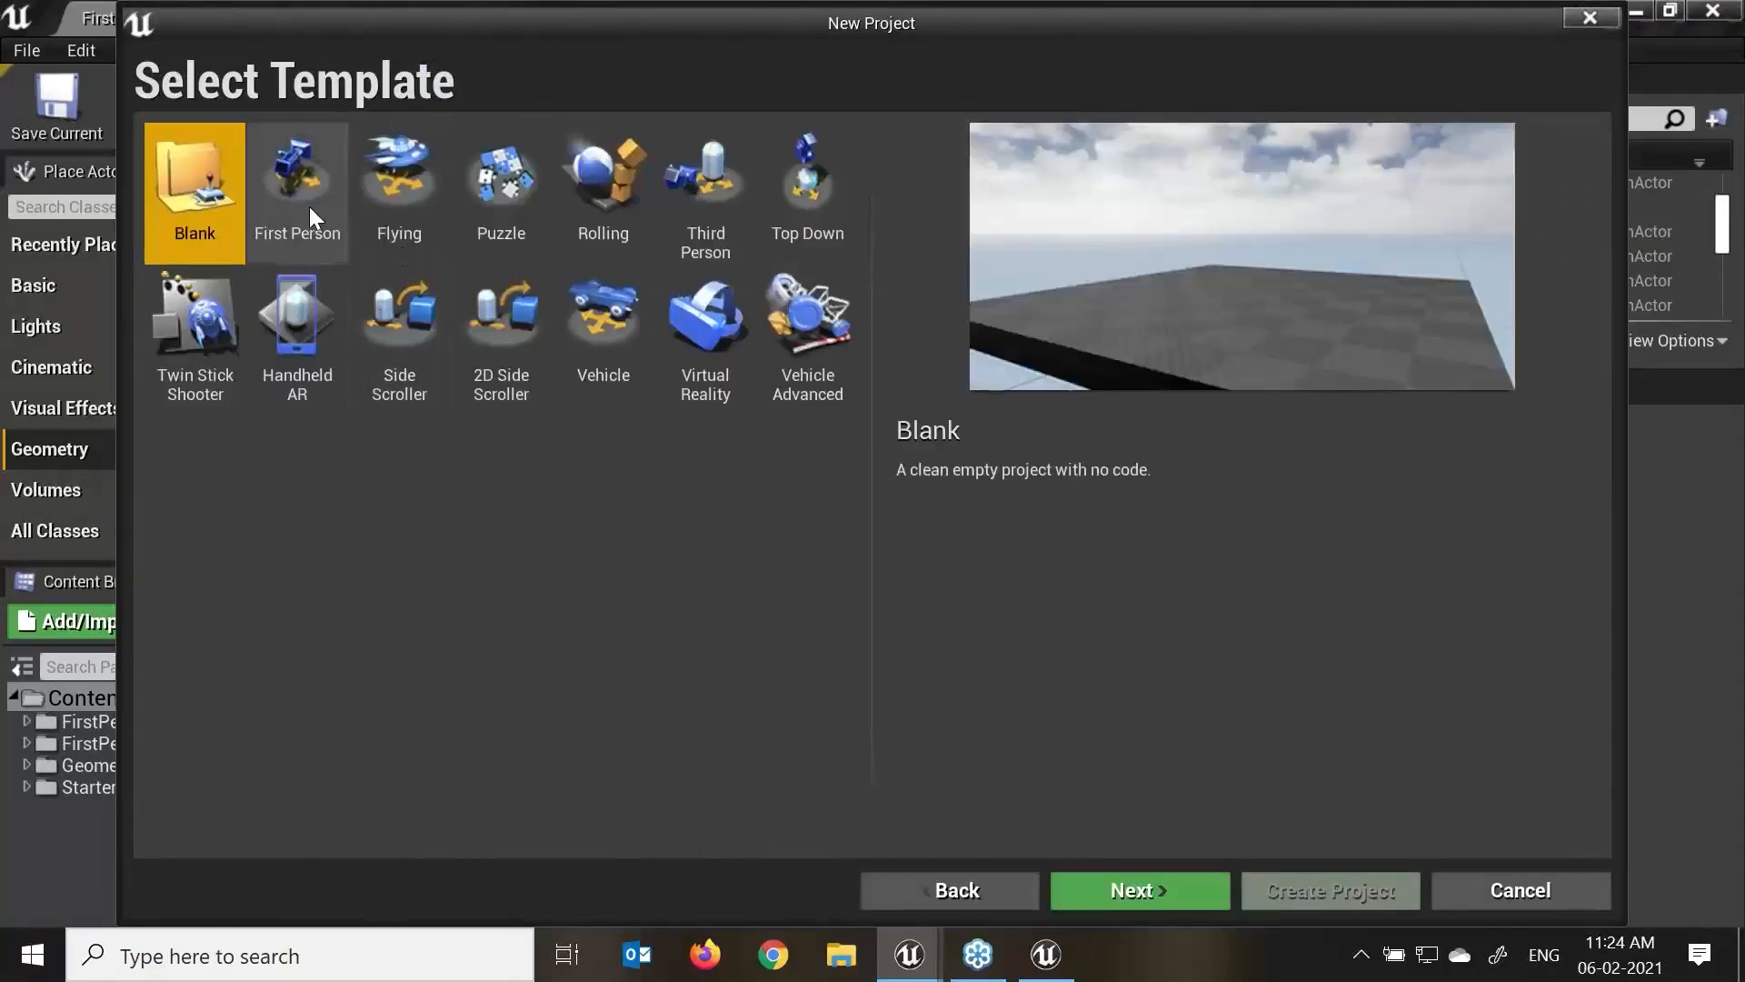
pyautogui.click(303, 199)
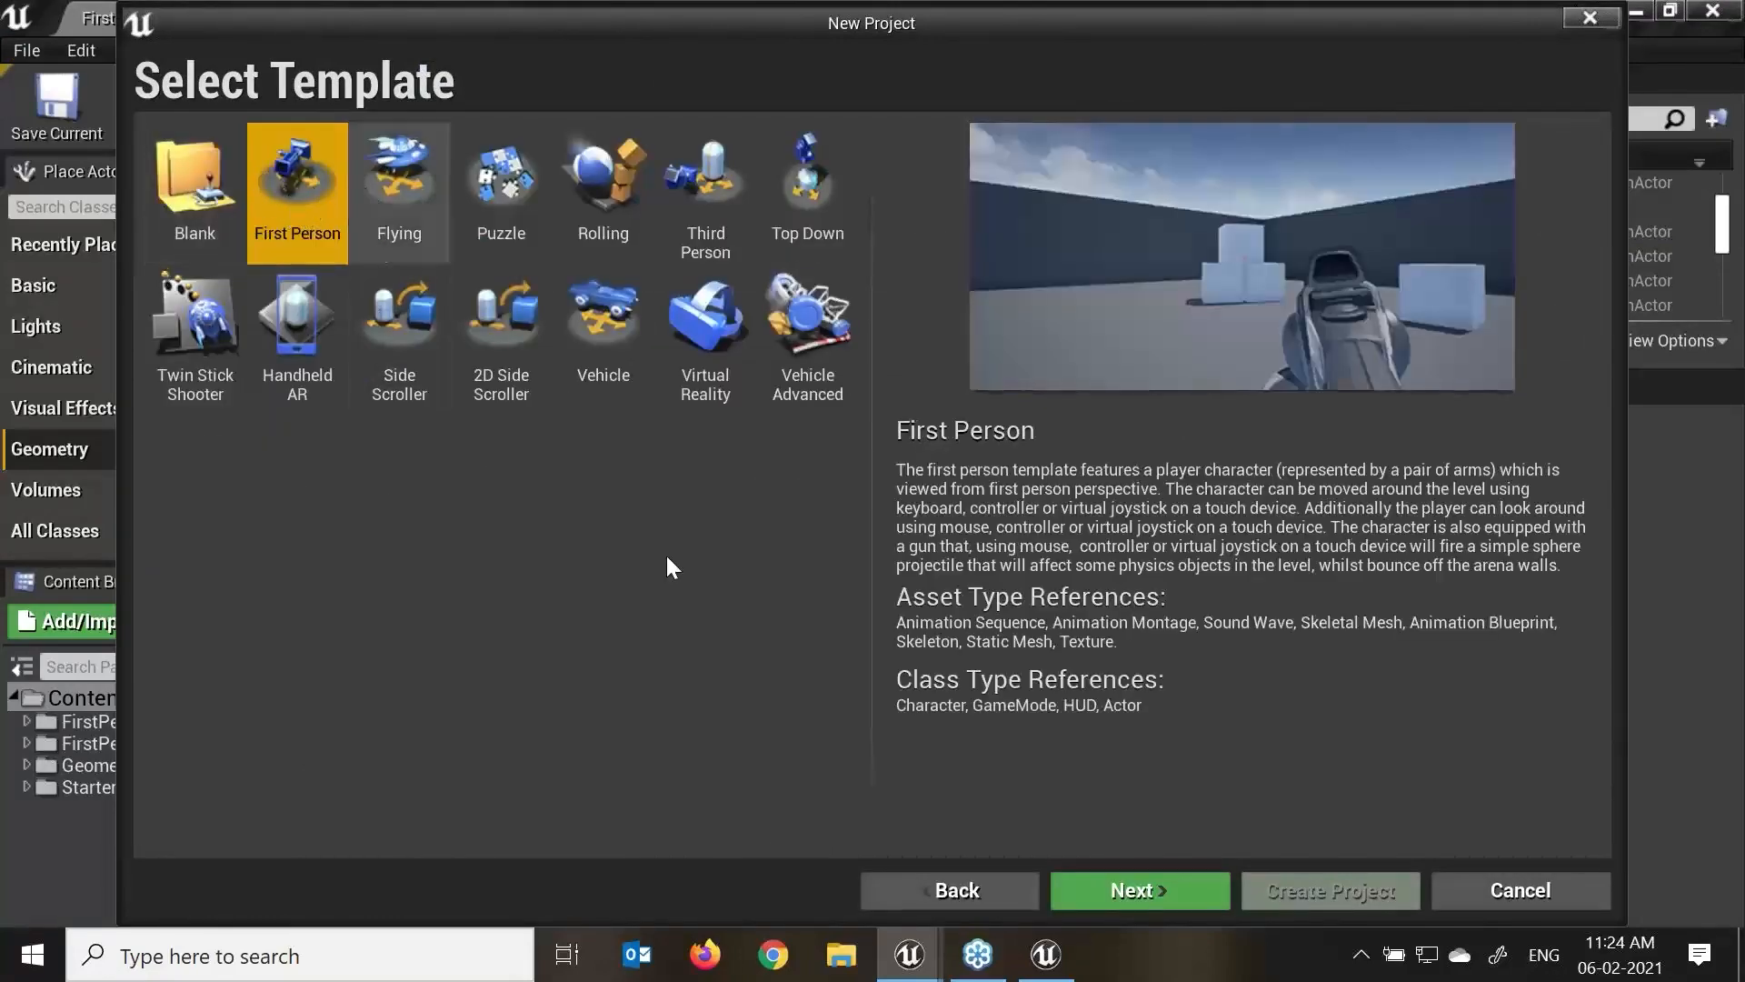
pyautogui.click(1516, 895)
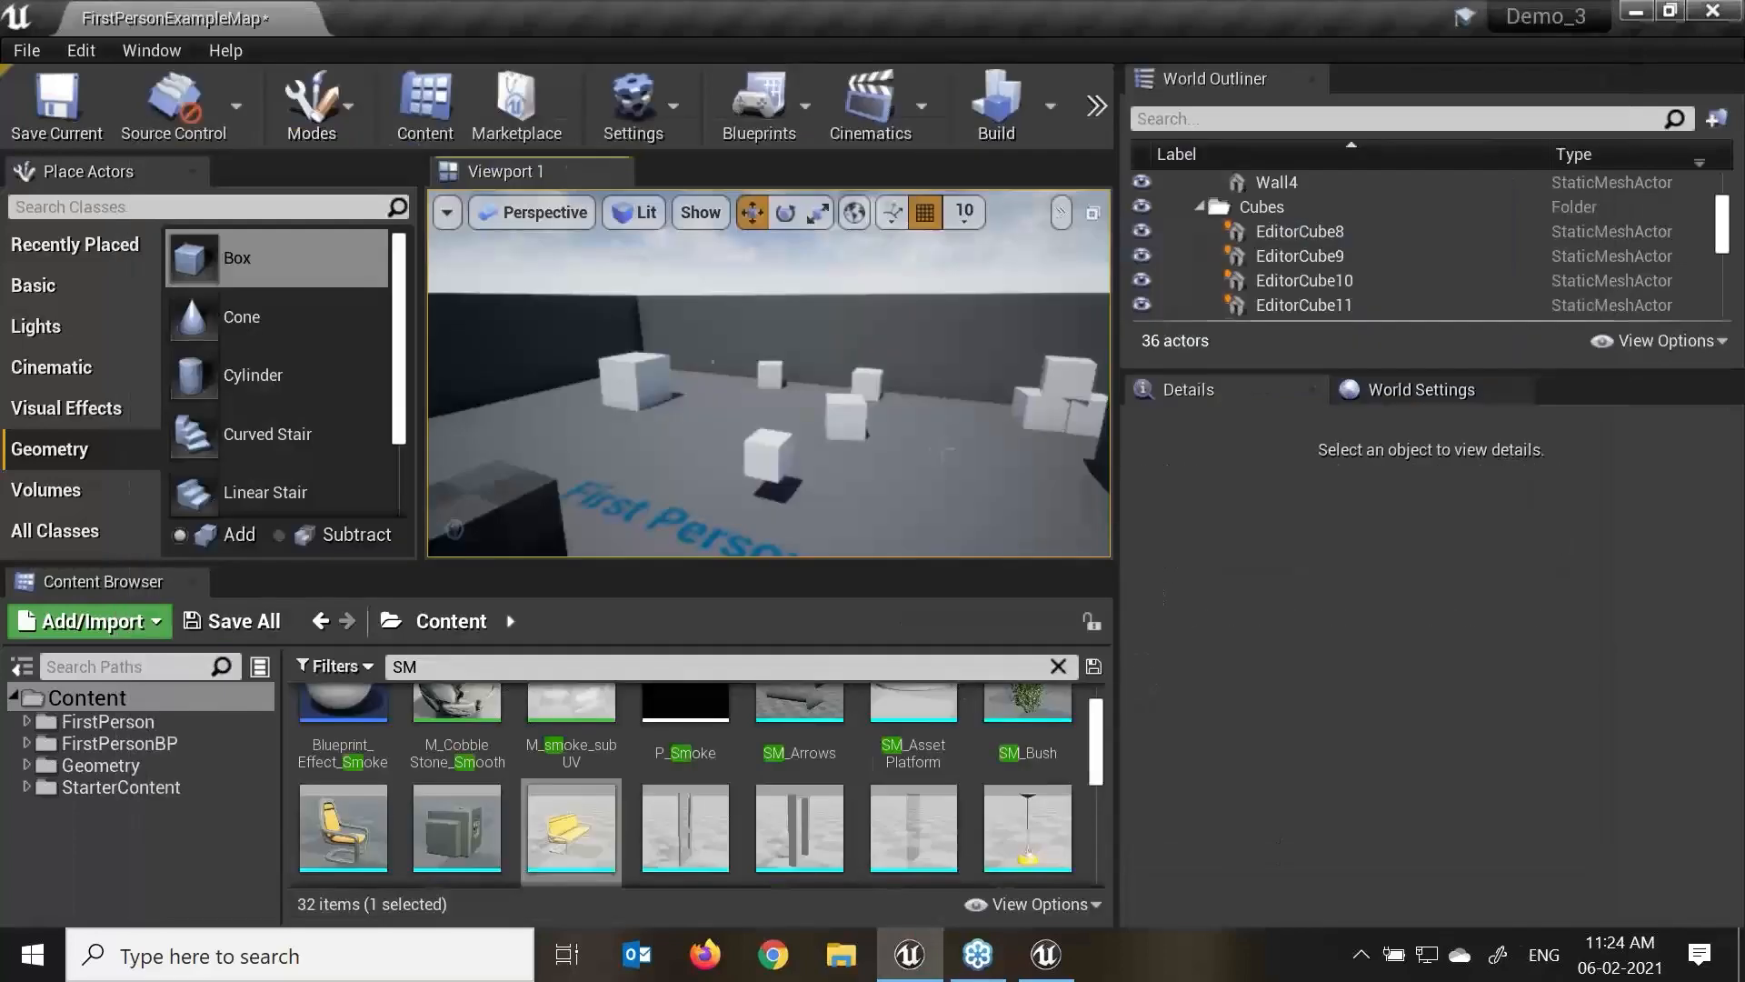
pyautogui.moveTo(783, 394)
pyautogui.keyDown('alt'); pyautogui.mouseDown()
pyautogui.moveTo(887, 390)
pyautogui.moveTo(754, 435)
pyautogui.moveTo(783, 395)
pyautogui.mouseUp(); pyautogui.keyUp('alt')
pyautogui.keyDown('alt'); pyautogui.moveTo(853, 428); pyautogui.dragTo(794, 444, button='right'); pyautogui.keyUp('alt')
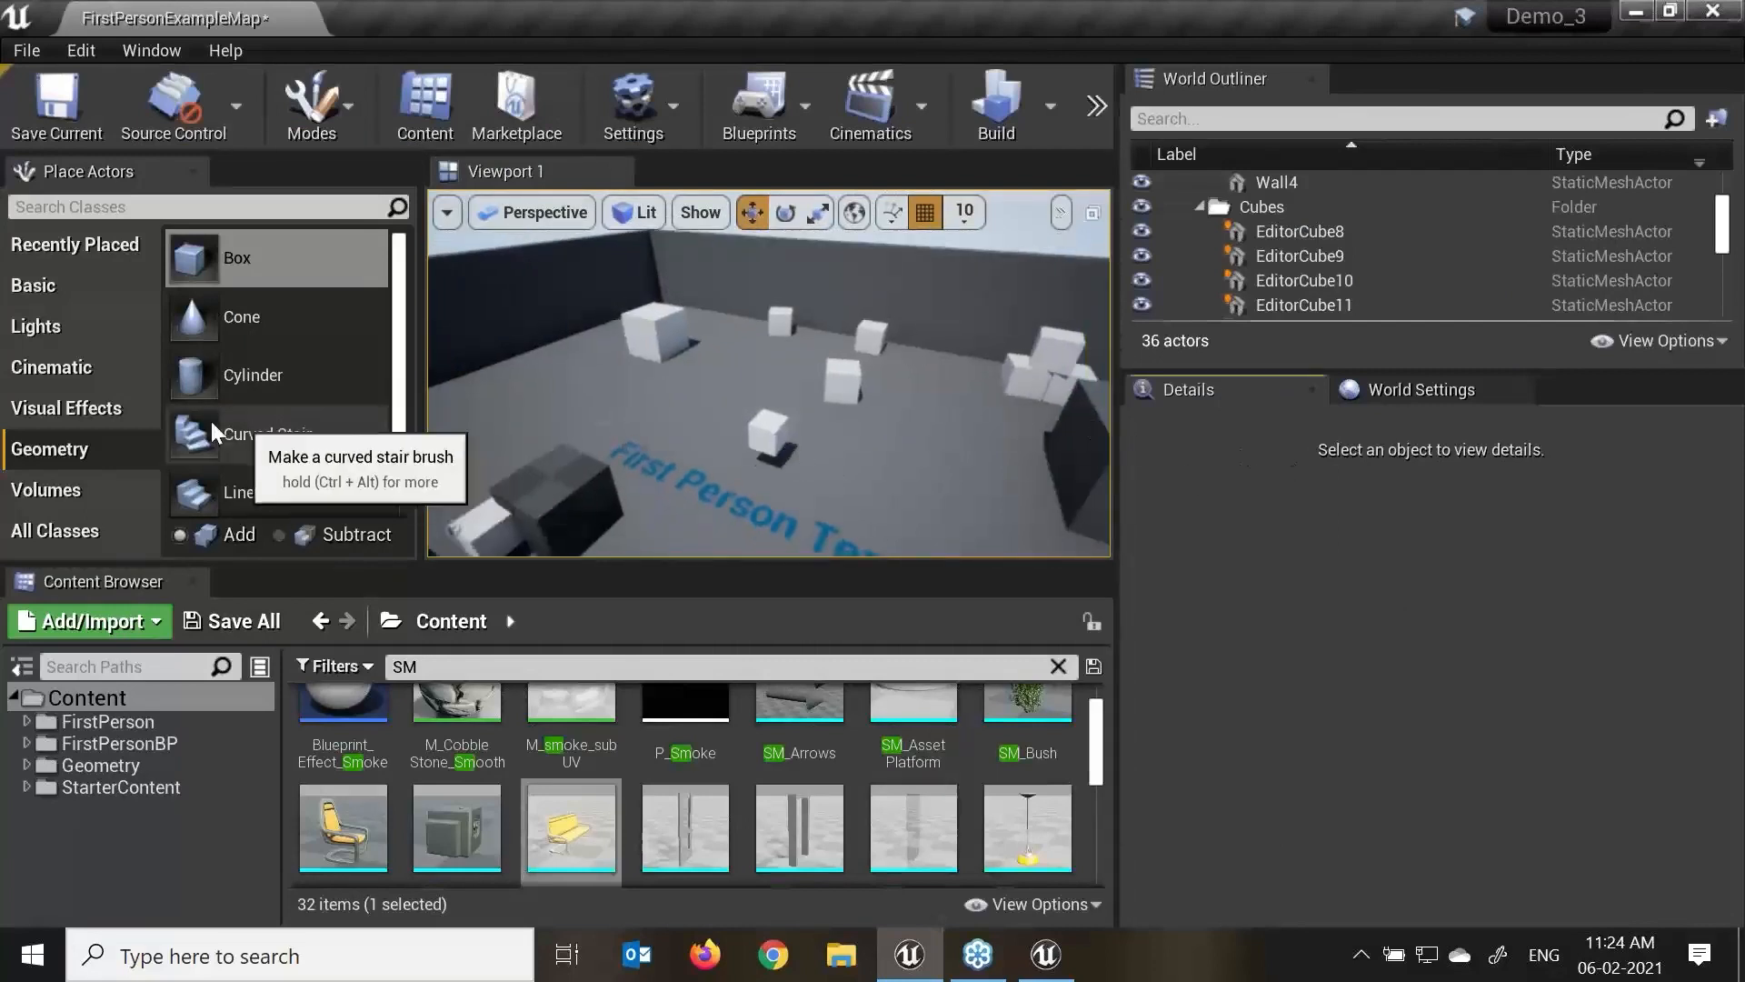
# Compare the geometry brush shapes with the Basic static mesh shapes among the placeable actors.
pyautogui.click(80, 414)
pyautogui.click(64, 451)
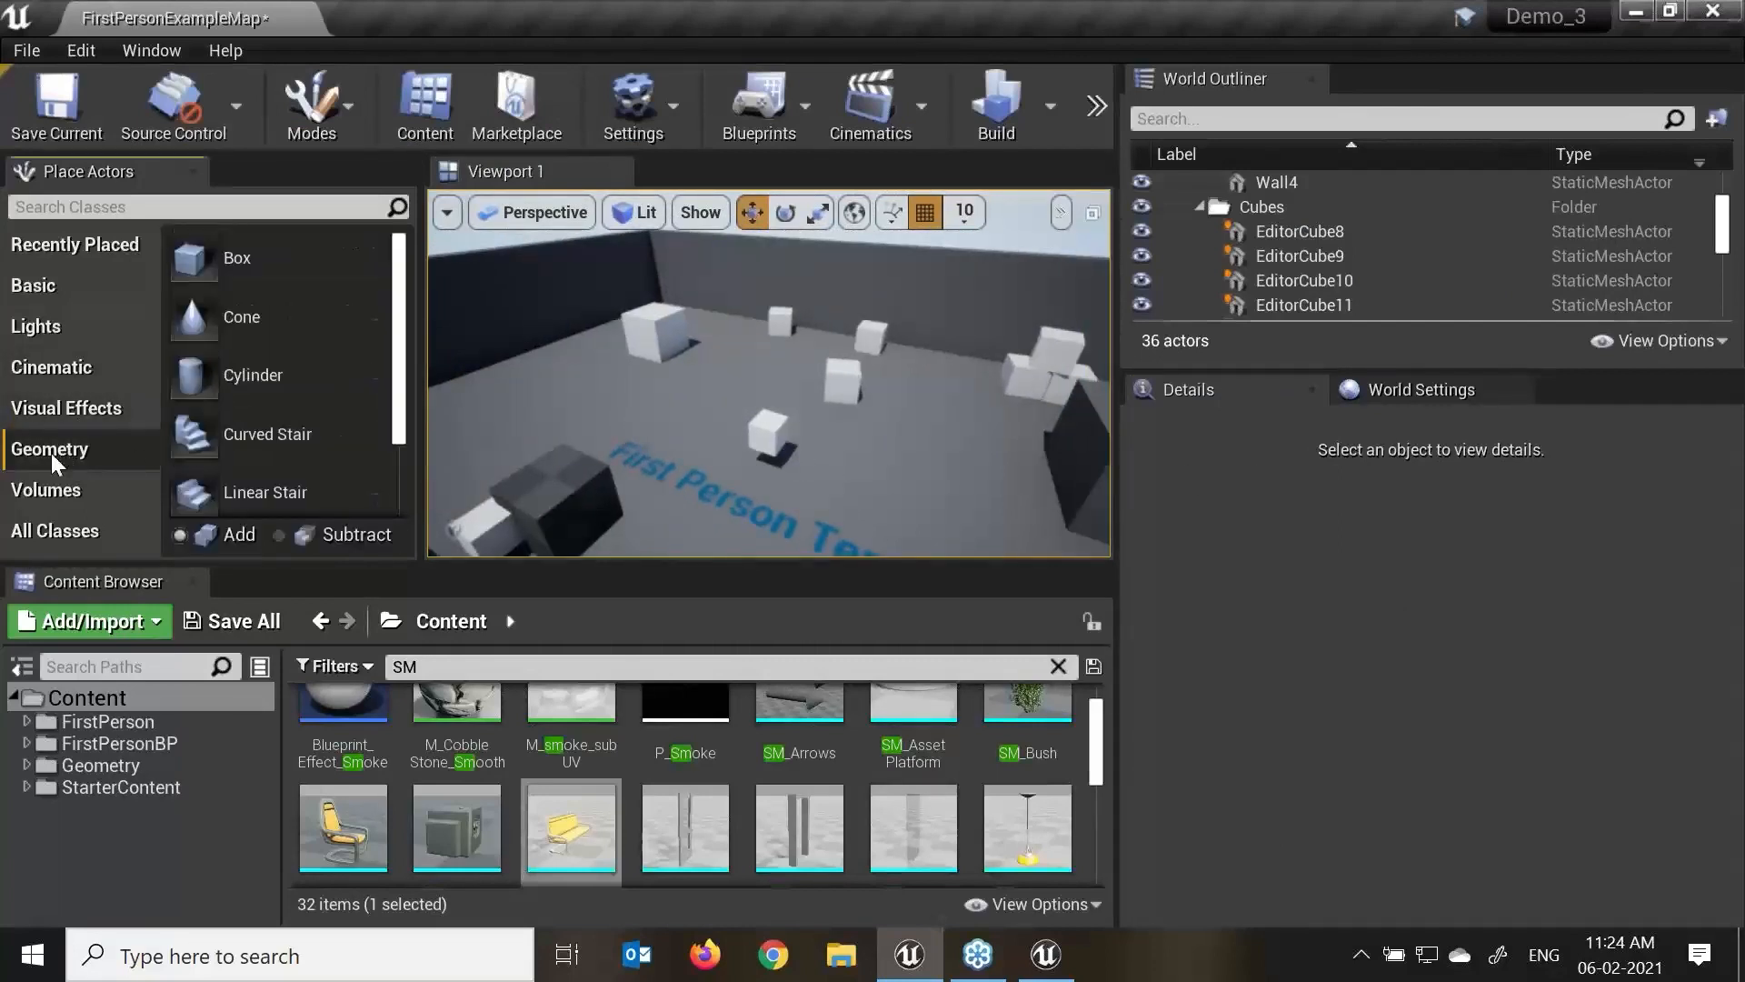
pyautogui.scroll(-2, 397, 338)
pyautogui.scroll(2, 397, 338)
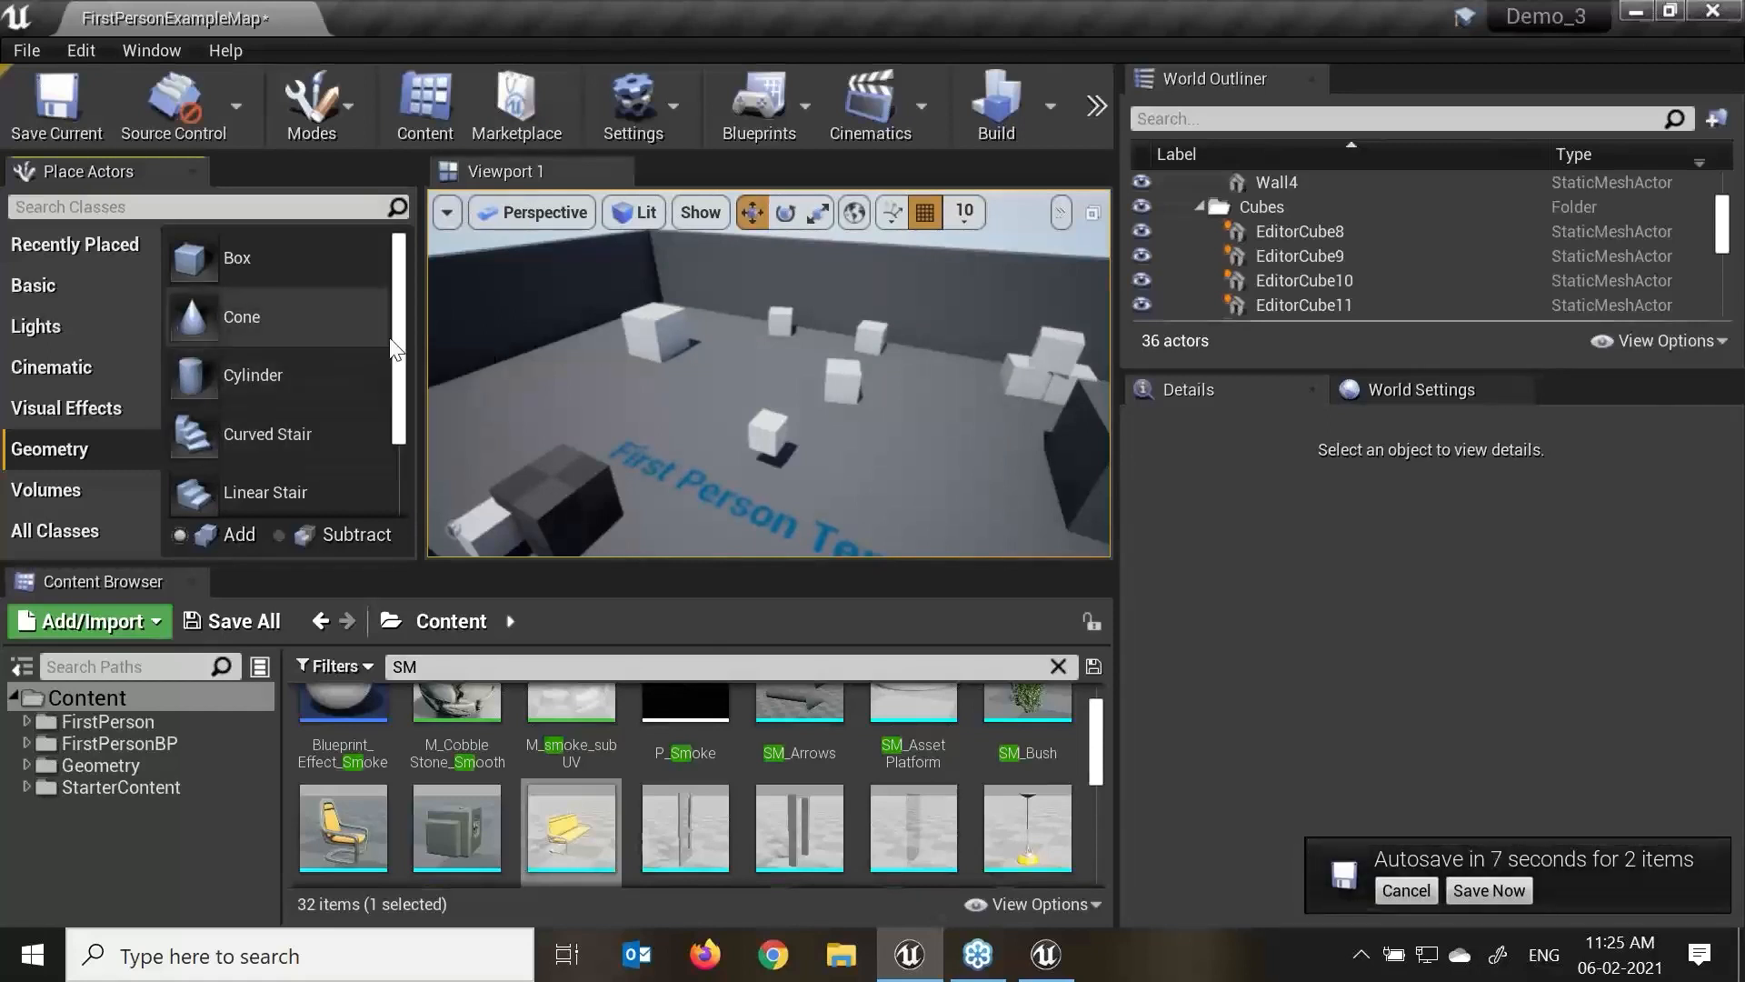
pyautogui.scroll(-2, 380, 409)
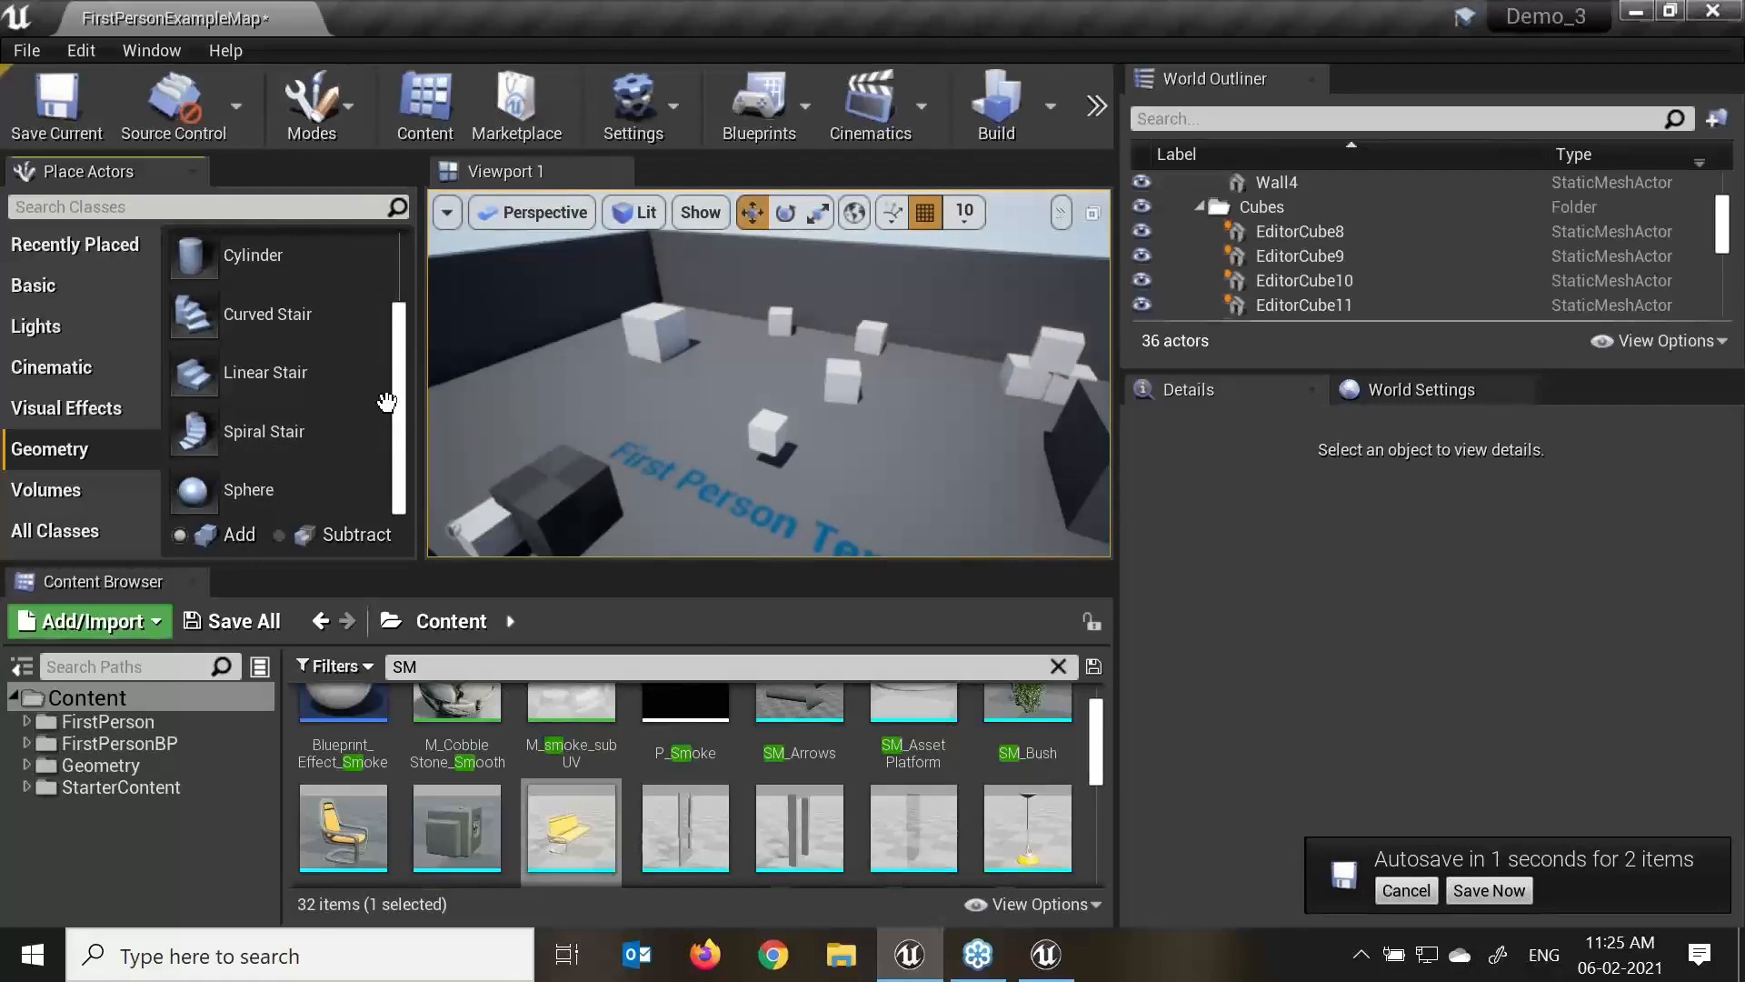
pyautogui.click(83, 287)
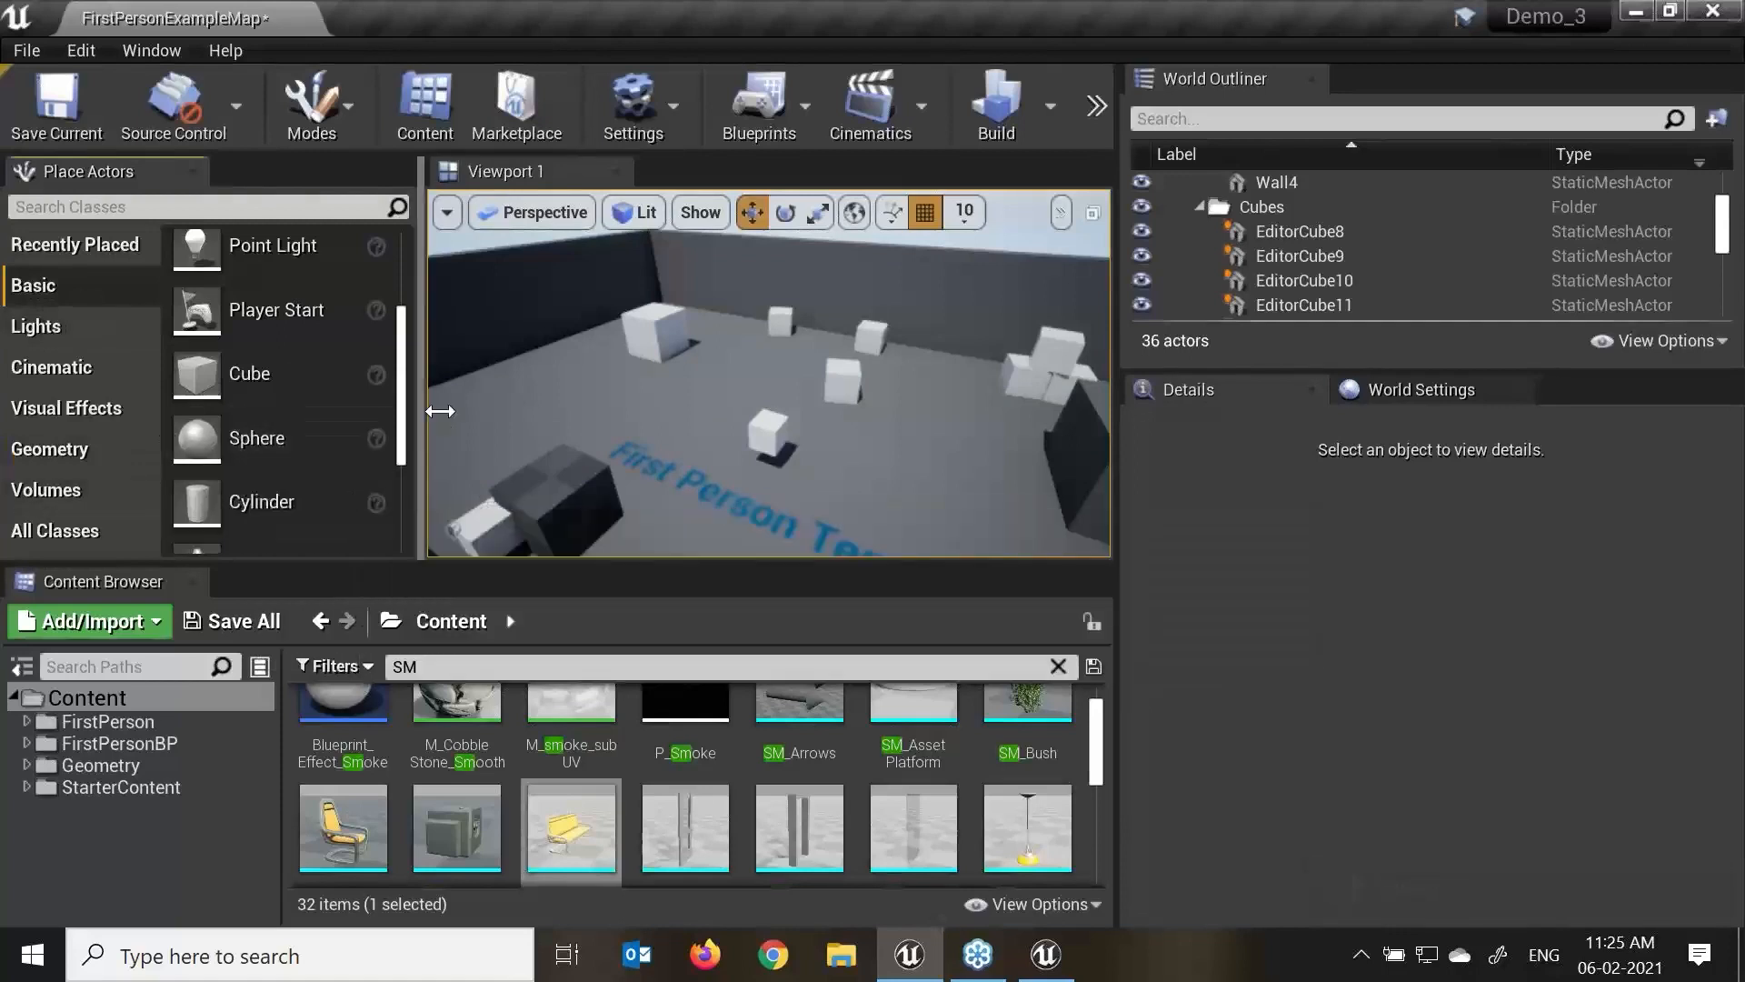
pyautogui.moveTo(420, 409); pyautogui.dragTo(467, 424)
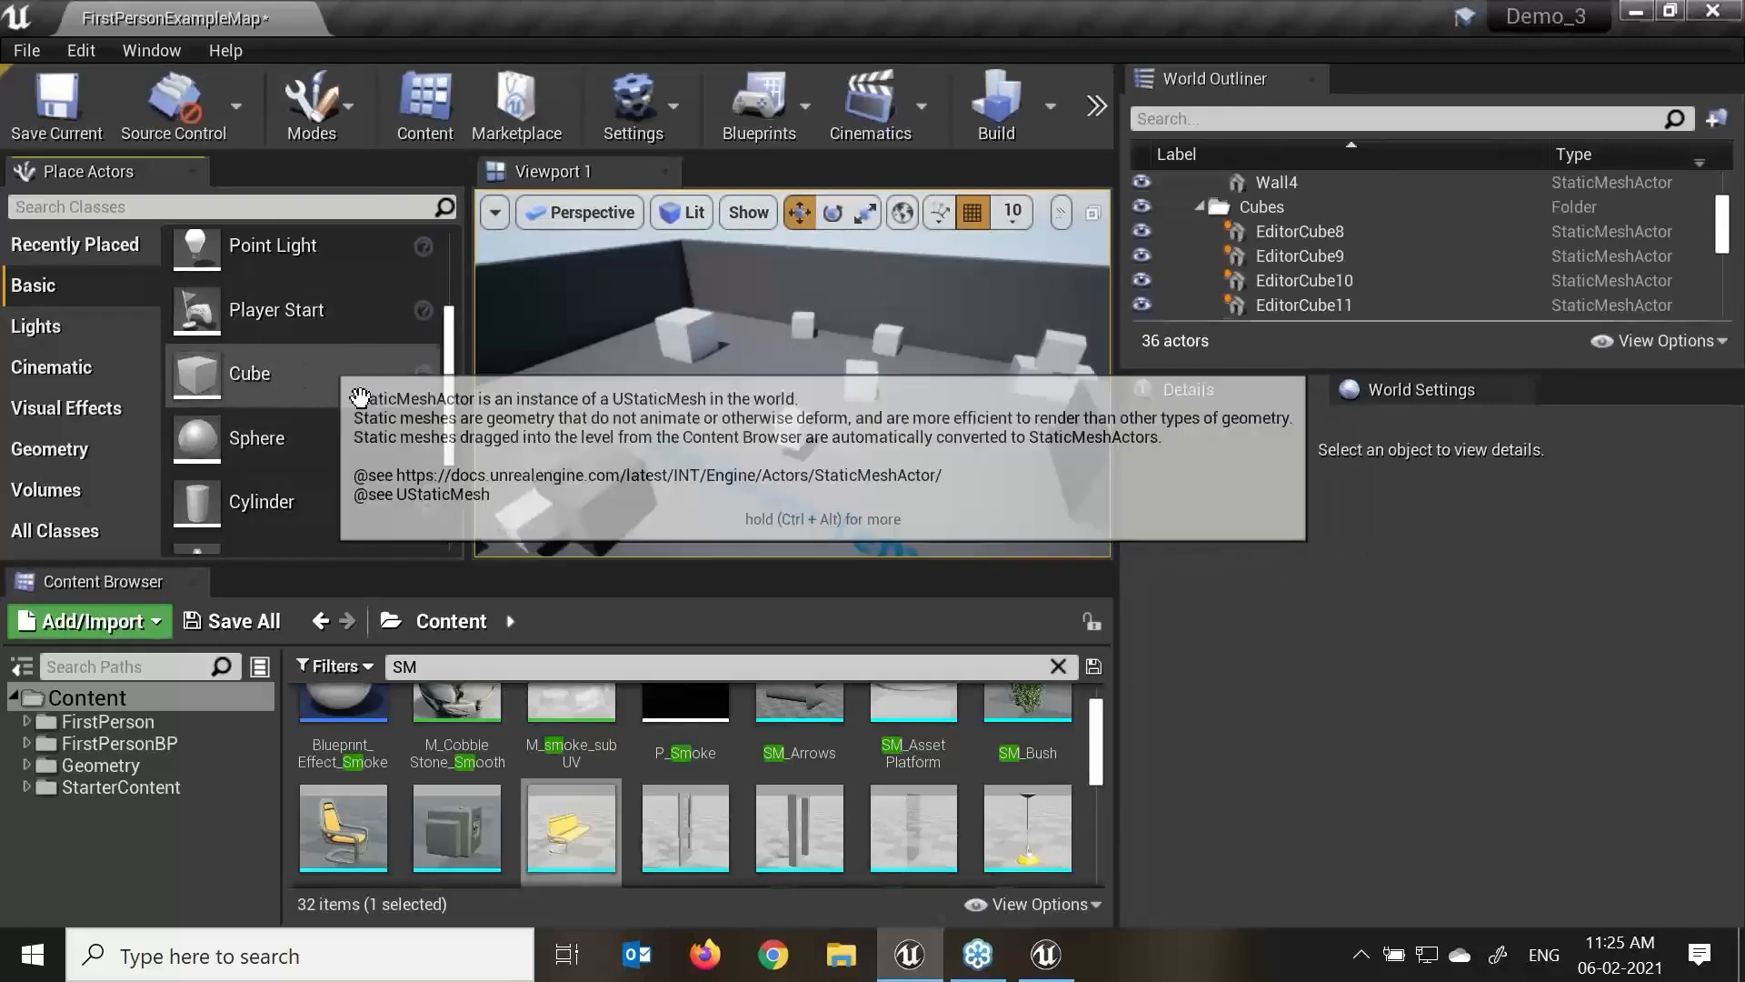
pyautogui.click(36, 454)
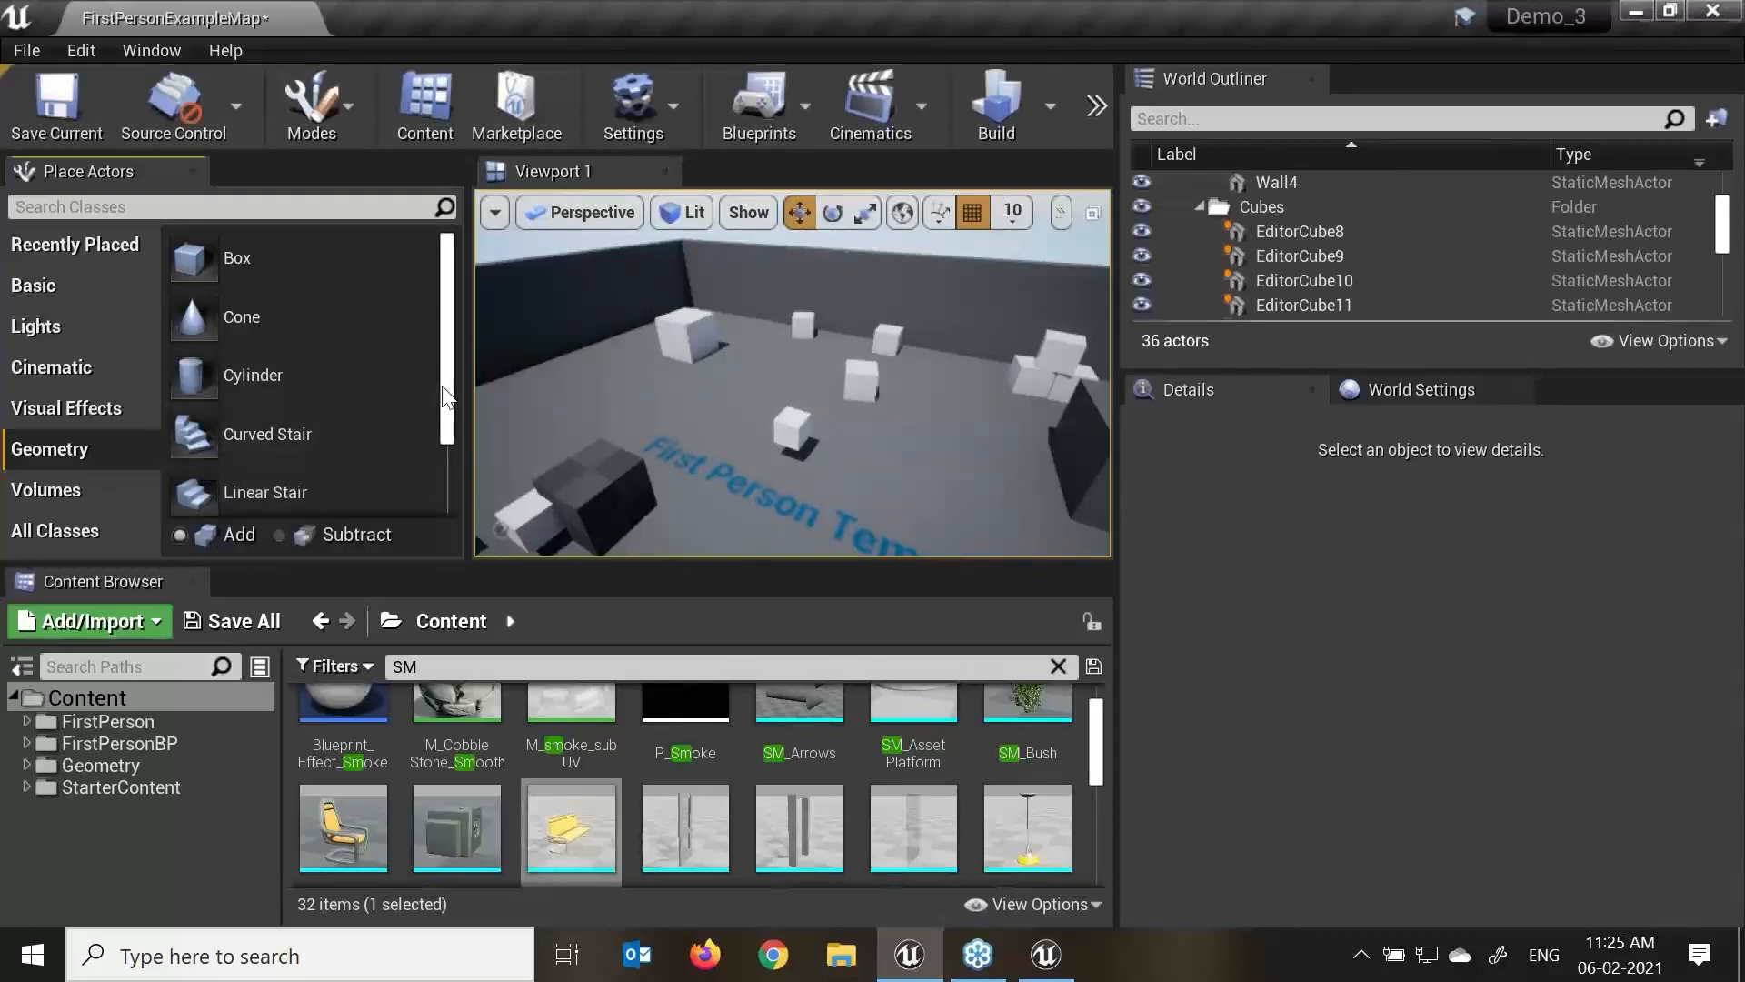
pyautogui.scroll(-3, 451, 462)
pyautogui.scroll(3, 455, 423)
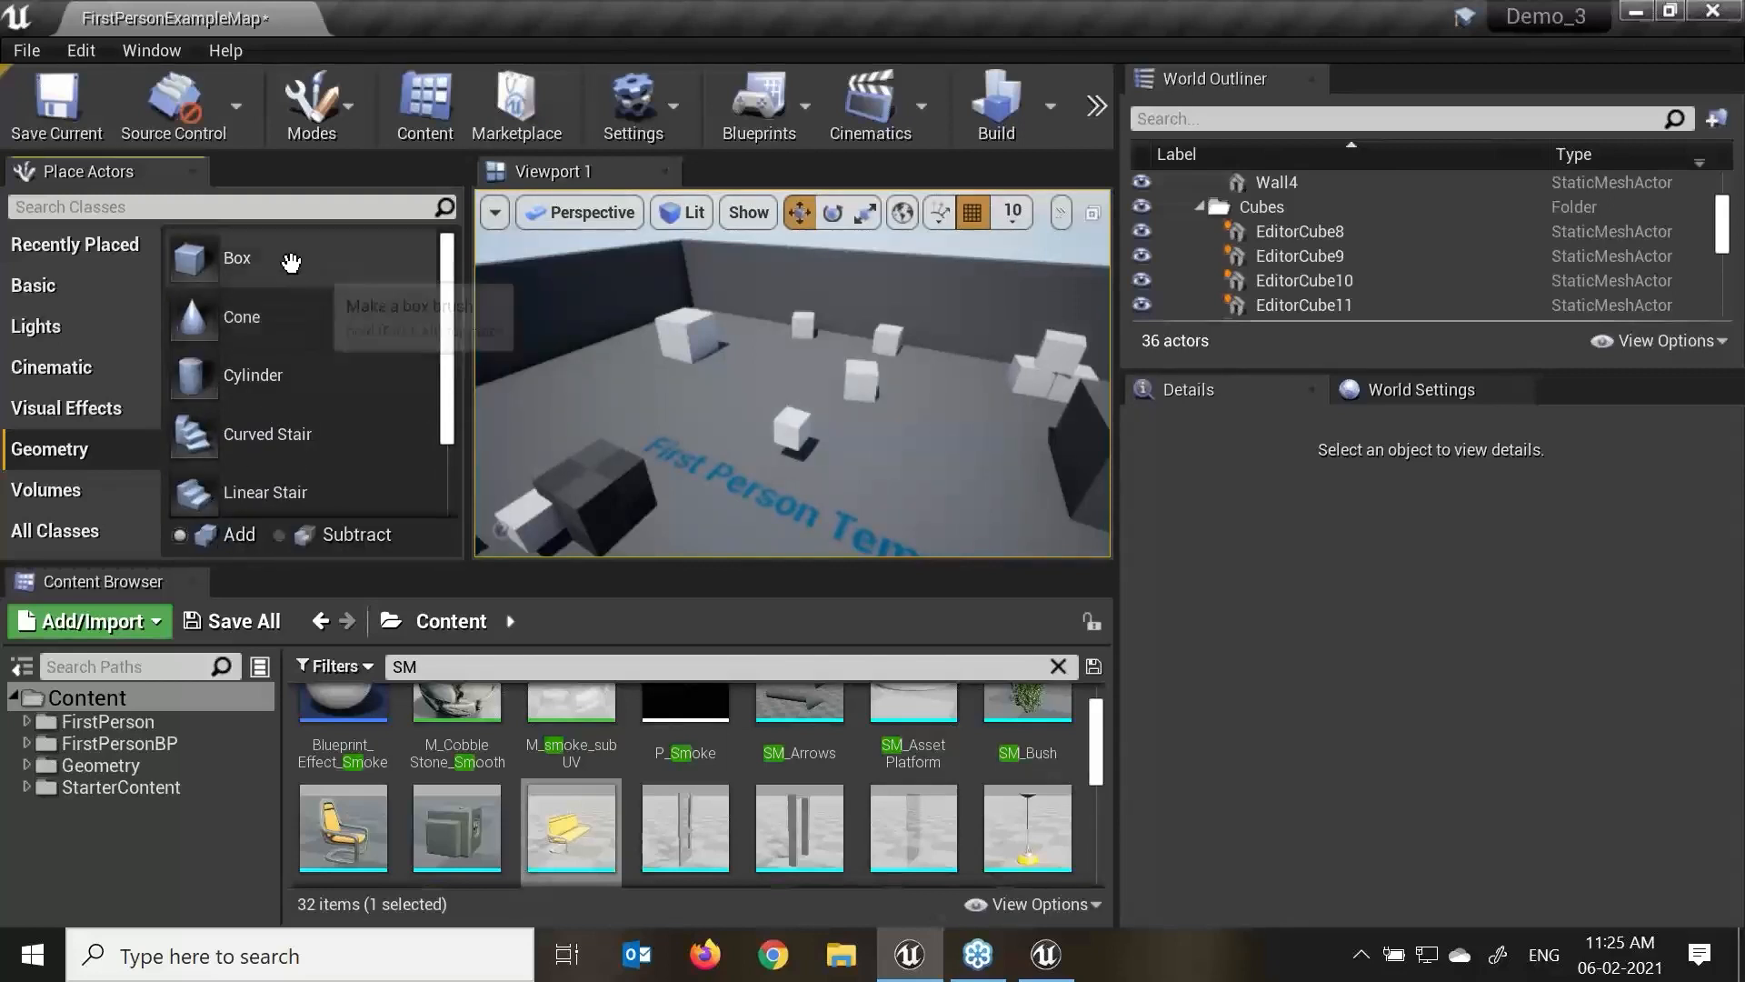
# Place an additive box brush on the arena floor among the white cubes.
pyautogui.moveTo(235, 255); pyautogui.dragTo(718, 438)
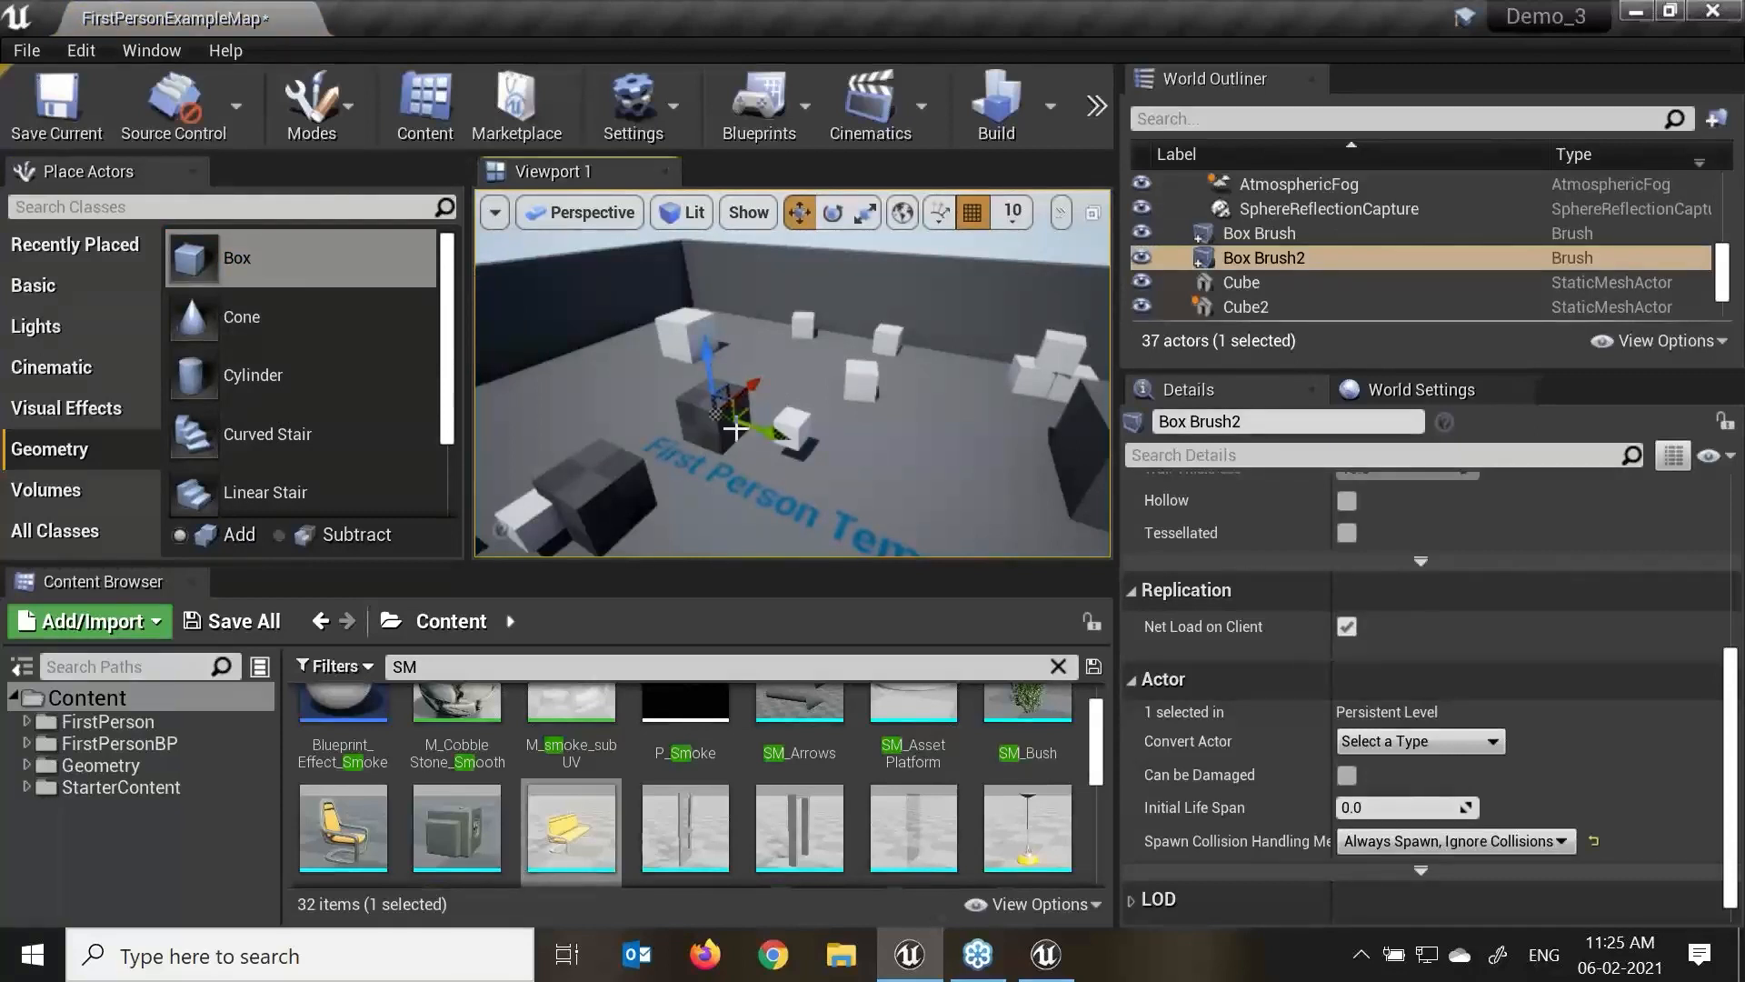
pyautogui.scroll(2, 735, 418)
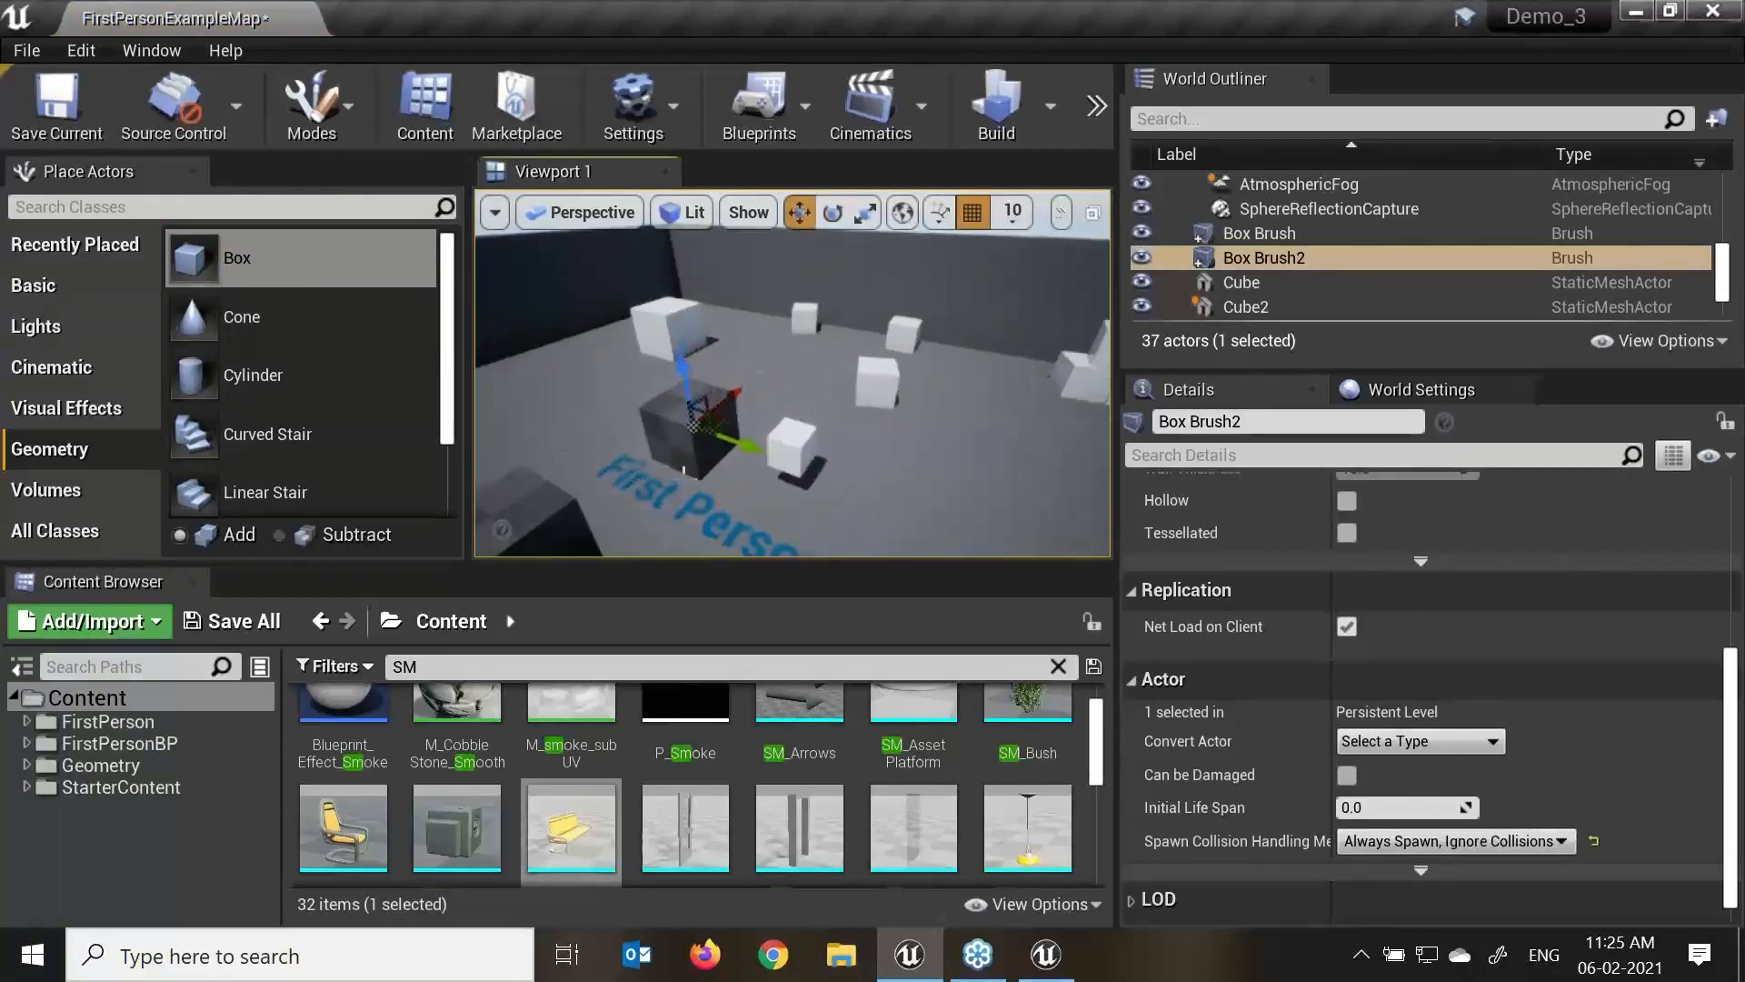
pyautogui.scroll(2, 677, 464)
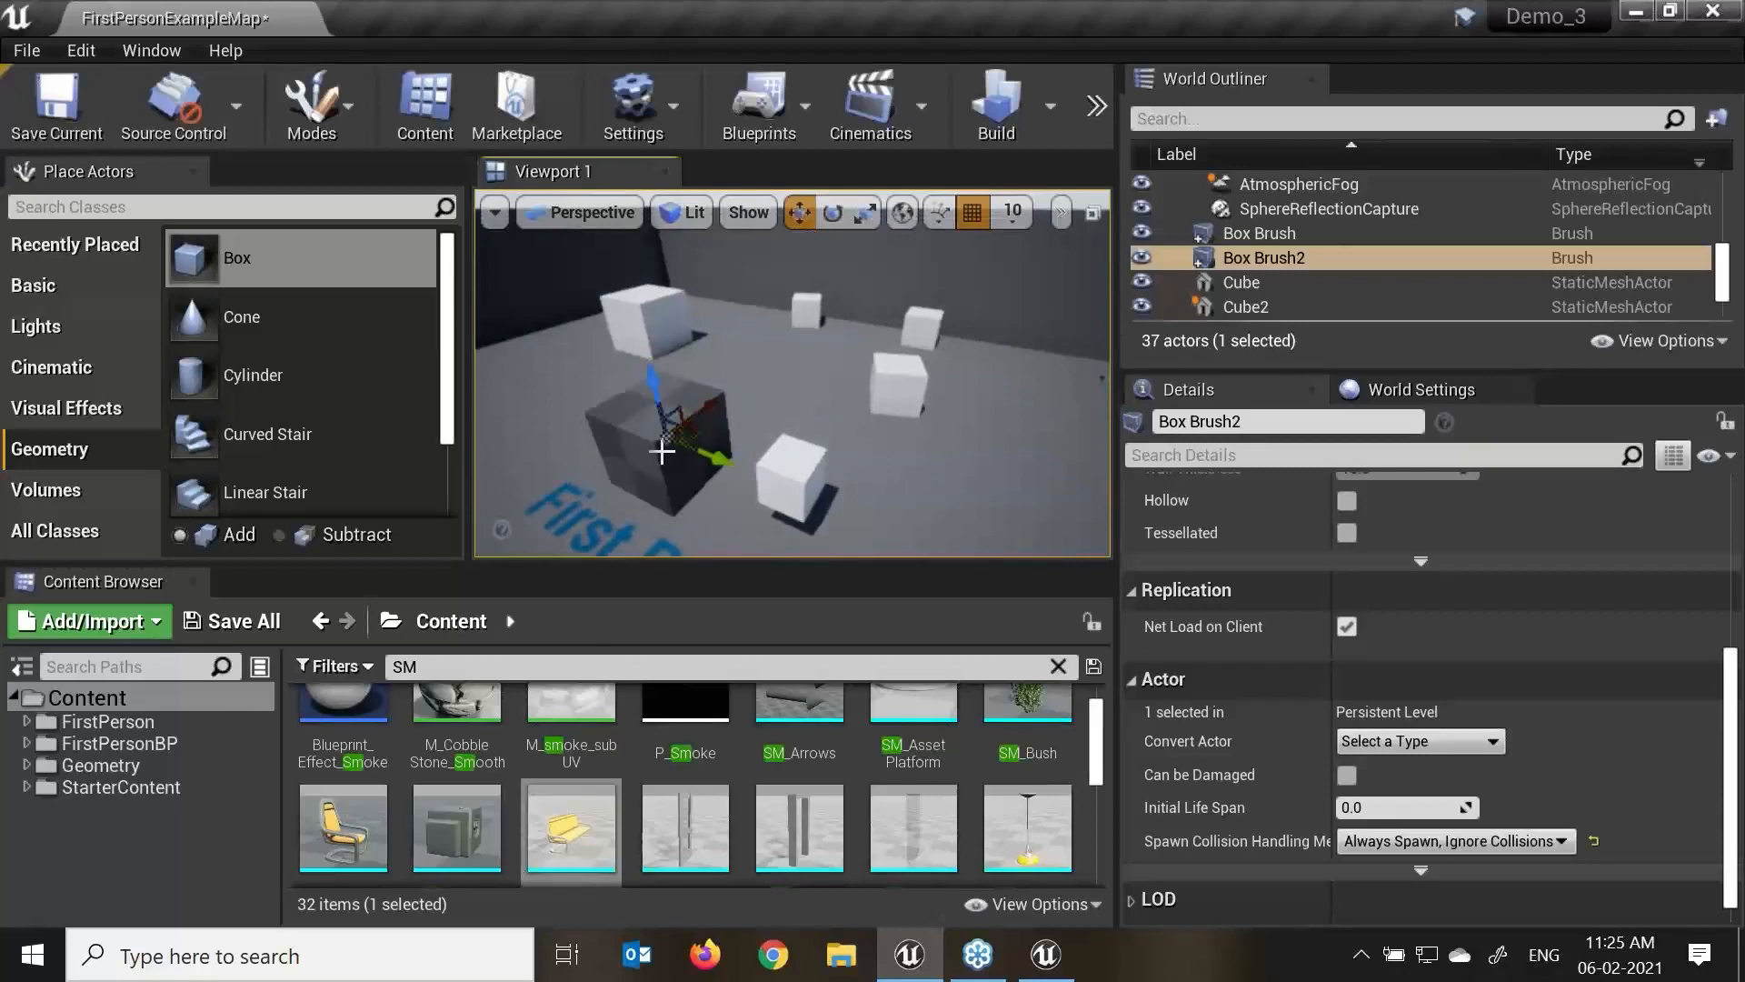
# Duplicate the new box brush repeatedly to form an offset row of overlapping copies.
pyautogui.hotkey('ctrl', 'z')
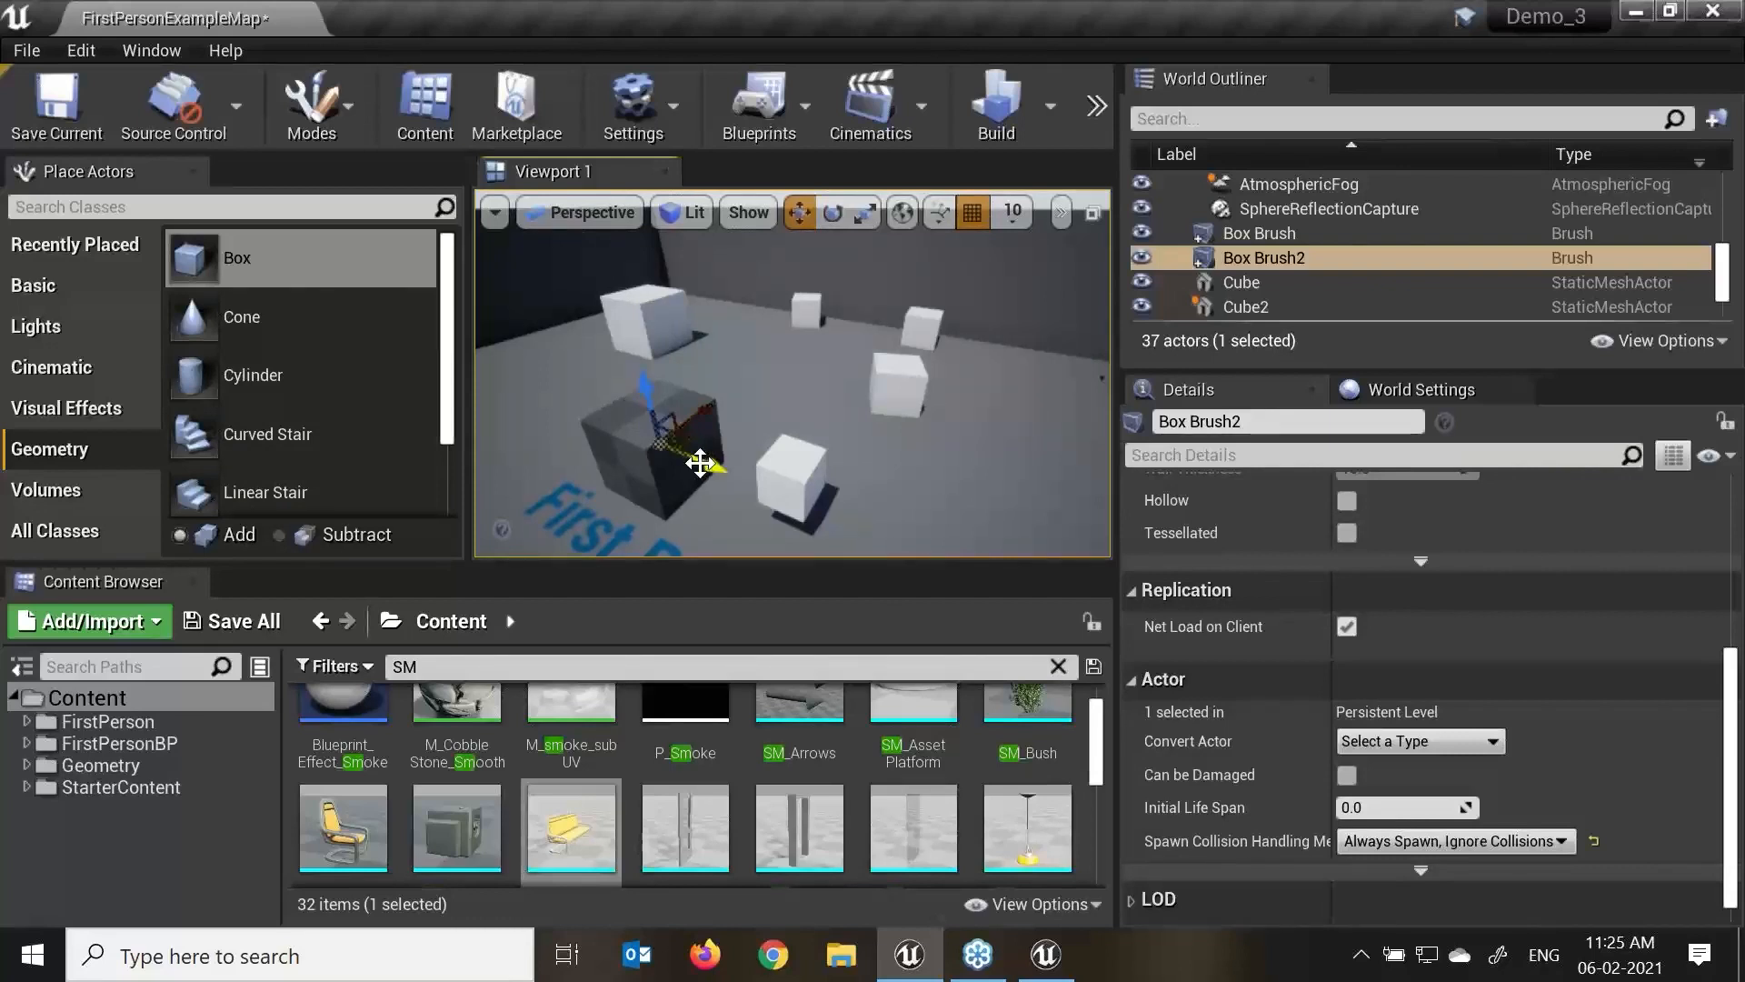
pyautogui.keyDown('alt'); pyautogui.moveTo(700, 463); pyautogui.dragTo(720, 474); pyautogui.keyUp('alt')
pyautogui.press('f')
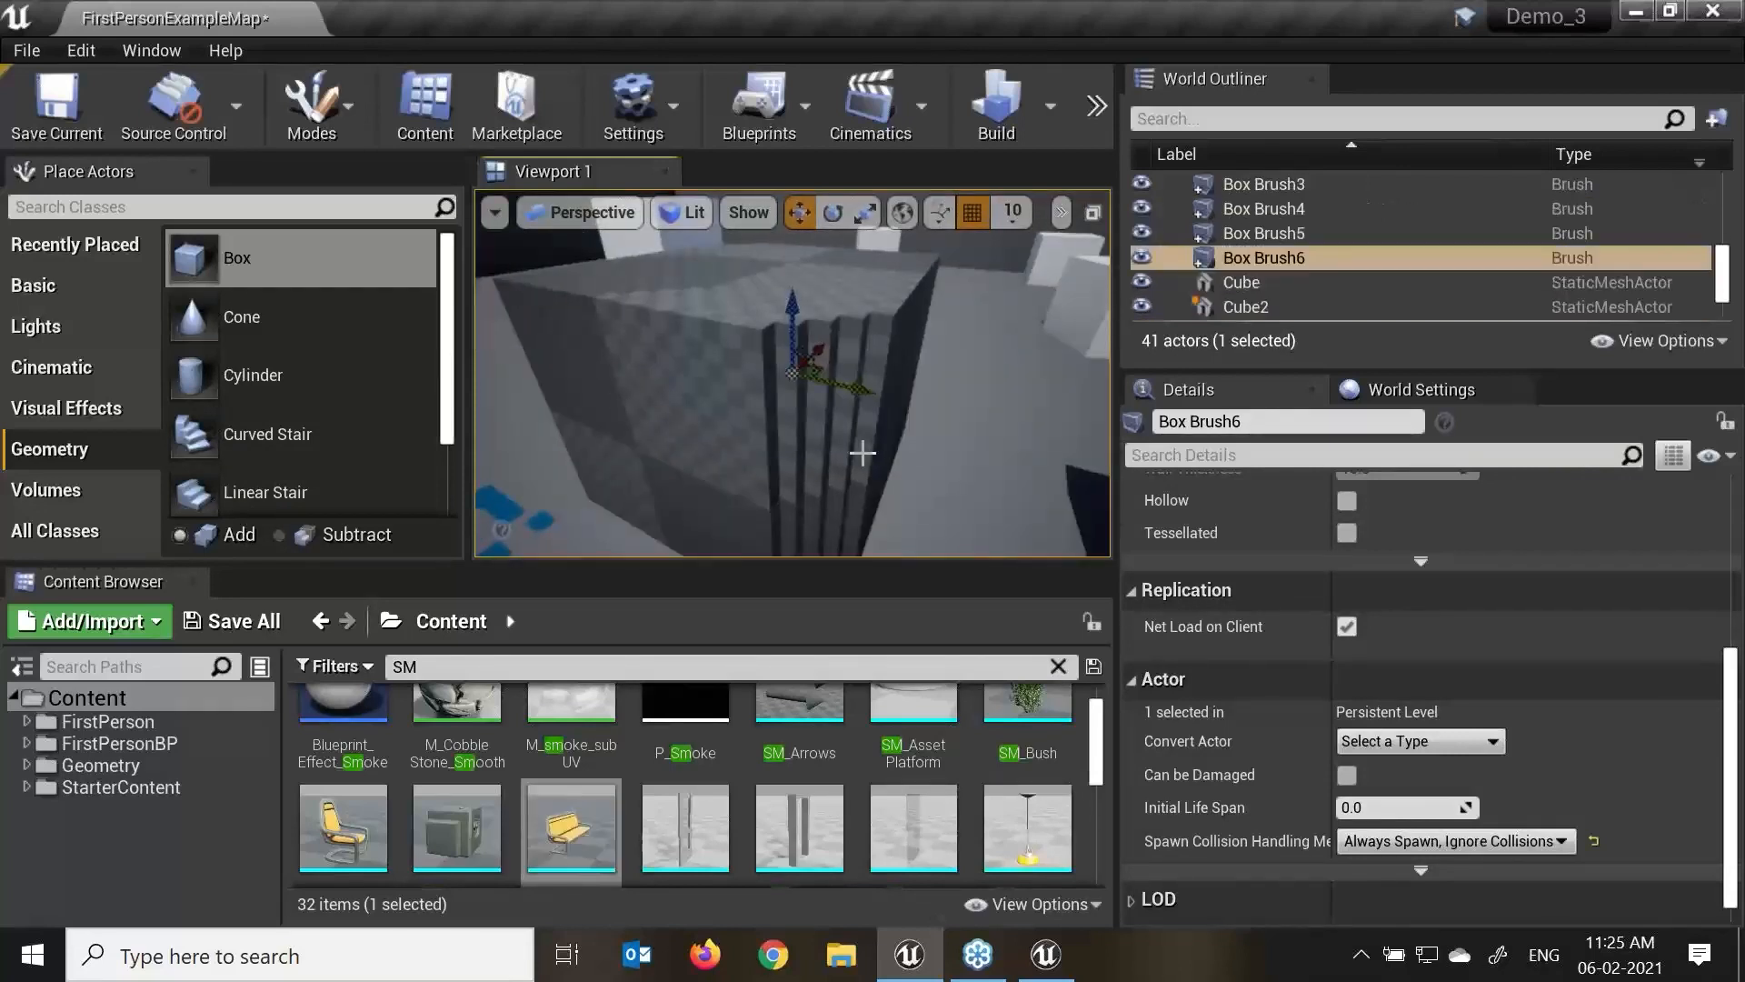
pyautogui.press('F11')
pyautogui.scroll(-5, 953, 443)
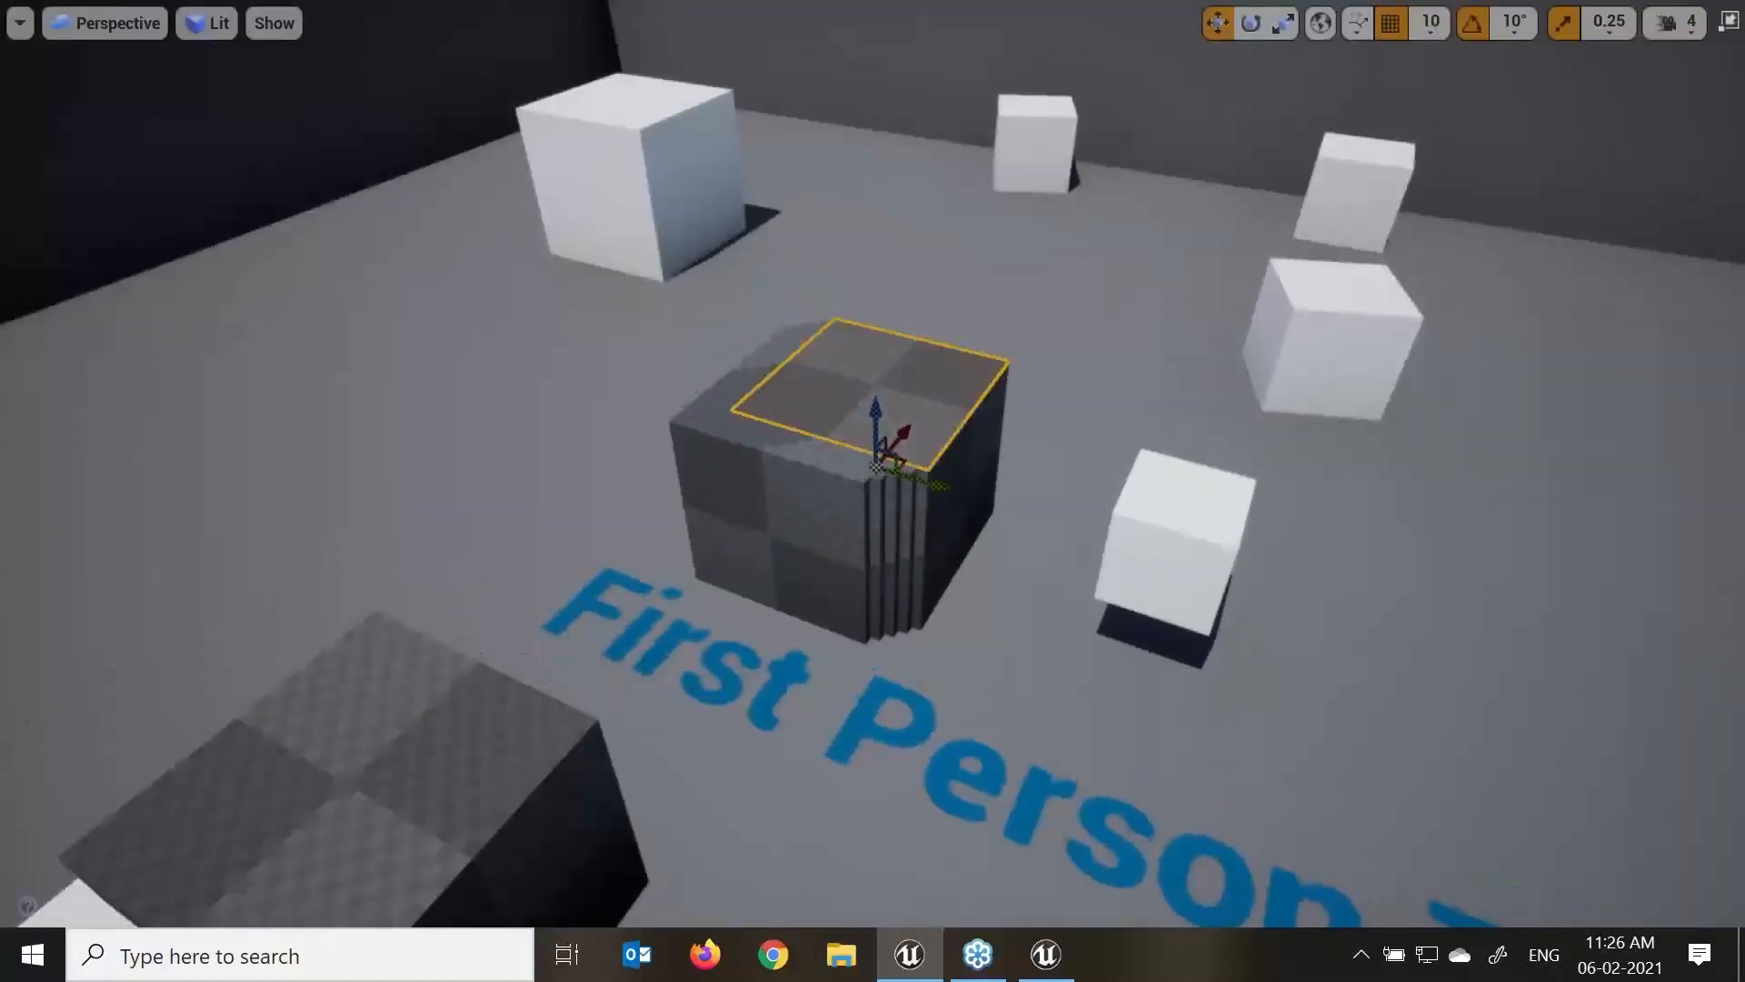
pyautogui.hotkey('ctrl', 'w')
pyautogui.hotkey('ctrl', 'w')
pyautogui.hotkey('ctrl', 'w')
pyautogui.hotkey('ctrl', 'w')
pyautogui.hotkey('ctrl', 'w')
pyautogui.hotkey('ctrl', 'w')
pyautogui.hotkey('ctrl', 'w')
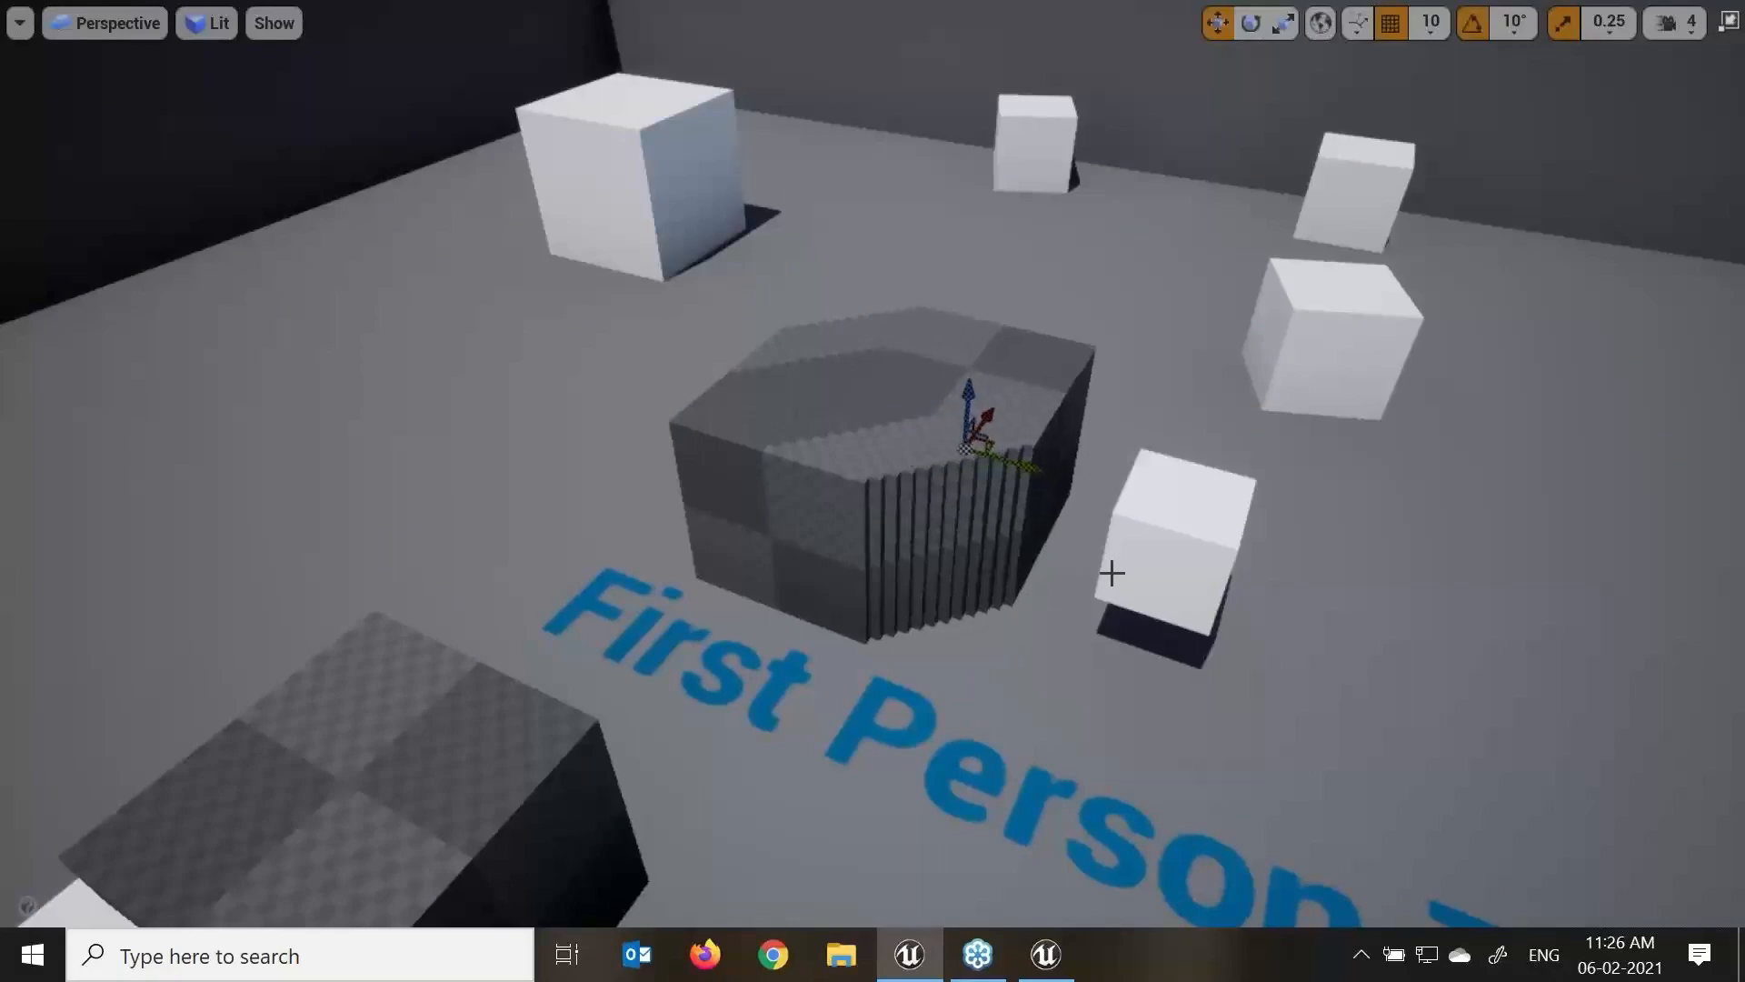
pyautogui.scroll(5, 1018, 477)
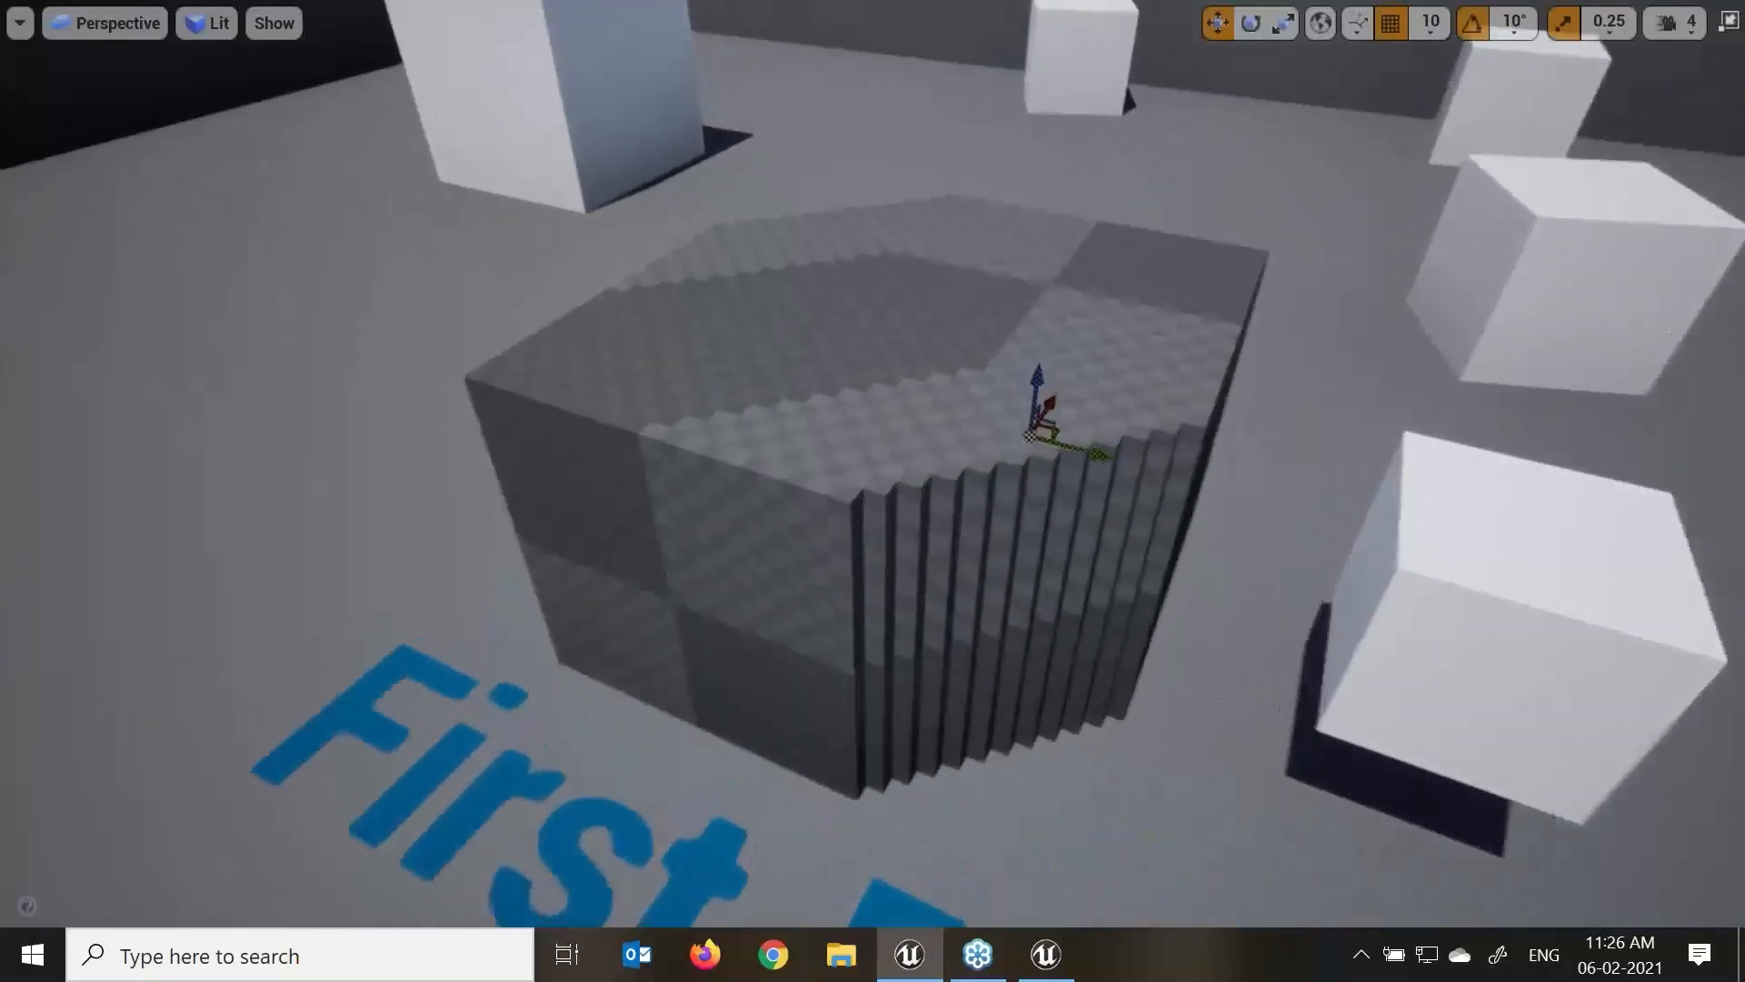
pyautogui.moveTo(1133, 549)
pyautogui.keyDown('alt'); pyautogui.mouseDown()
pyautogui.moveTo(1117, 528)
pyautogui.moveTo(1143, 540)
pyautogui.mouseUp(); pyautogui.keyUp('alt')
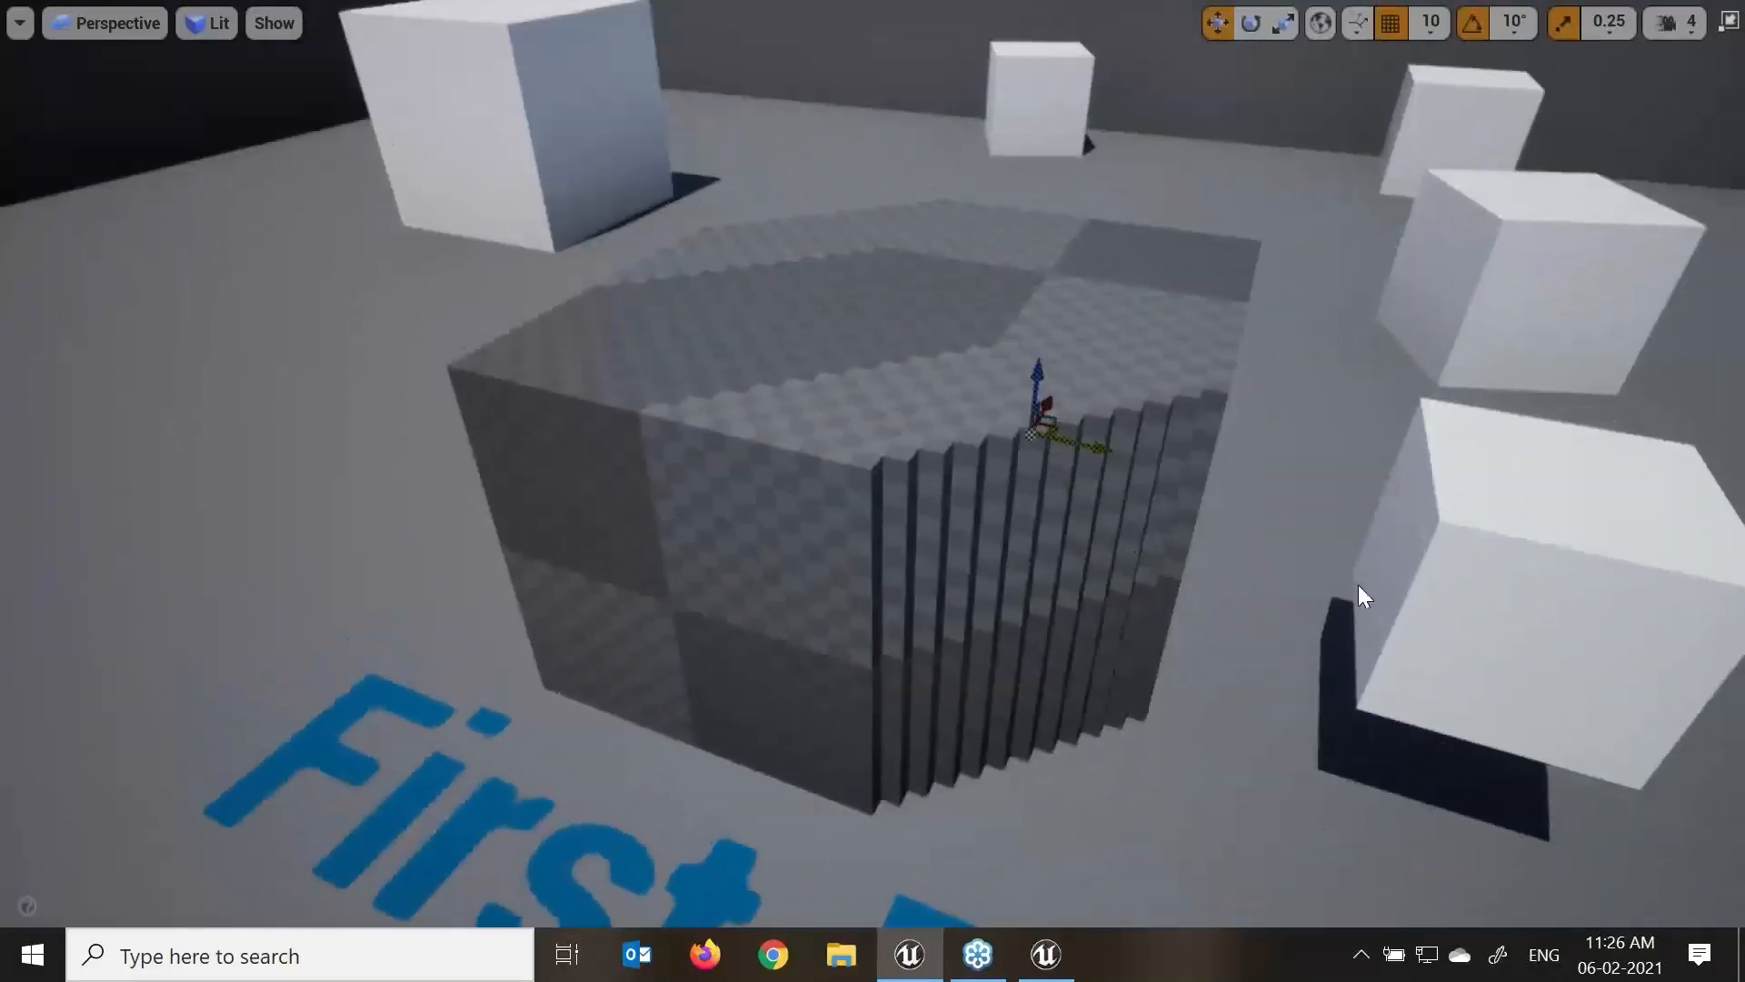
# Duplicate the white static mesh cube nearest the box brushes several times for comparison.
pyautogui.scroll(-4, 1448, 548)
pyautogui.click(1448, 548)
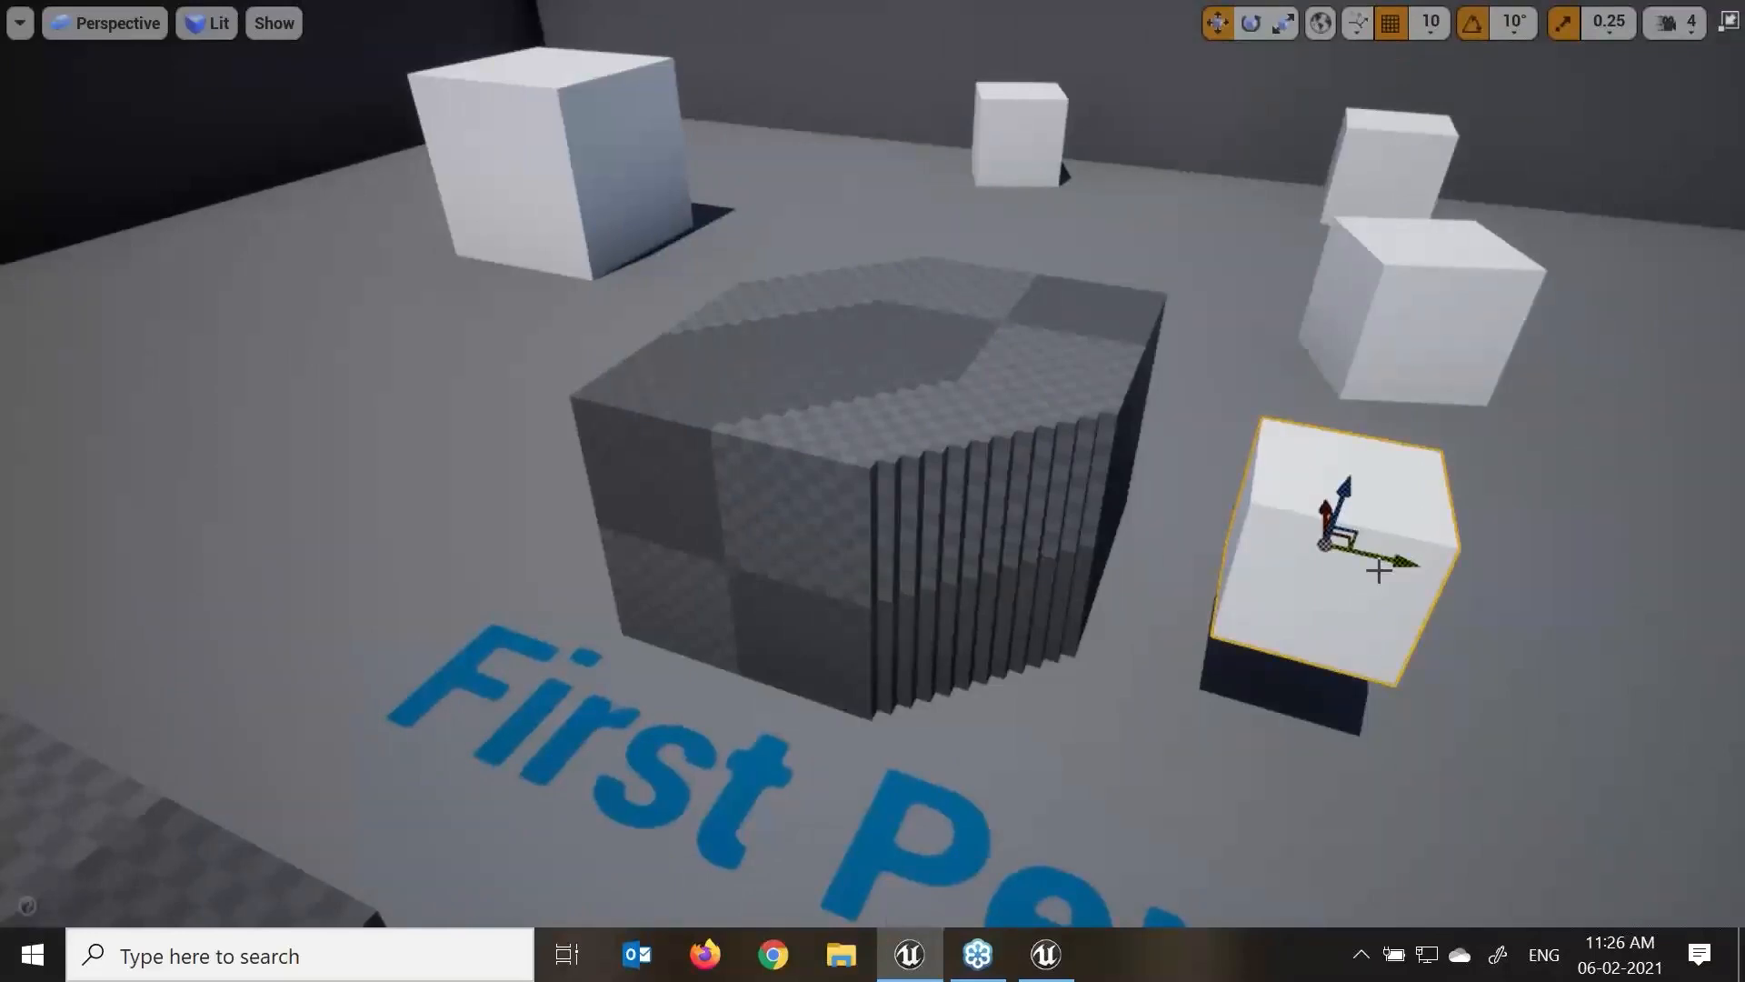
pyautogui.hotkey('ctrl', 'w')
pyautogui.hotkey('ctrl', 'w')
pyautogui.hotkey('ctrl', 'w')
pyautogui.hotkey('ctrl', 'w')
pyautogui.hotkey('ctrl', 'w')
pyautogui.hotkey('ctrl', 'w')
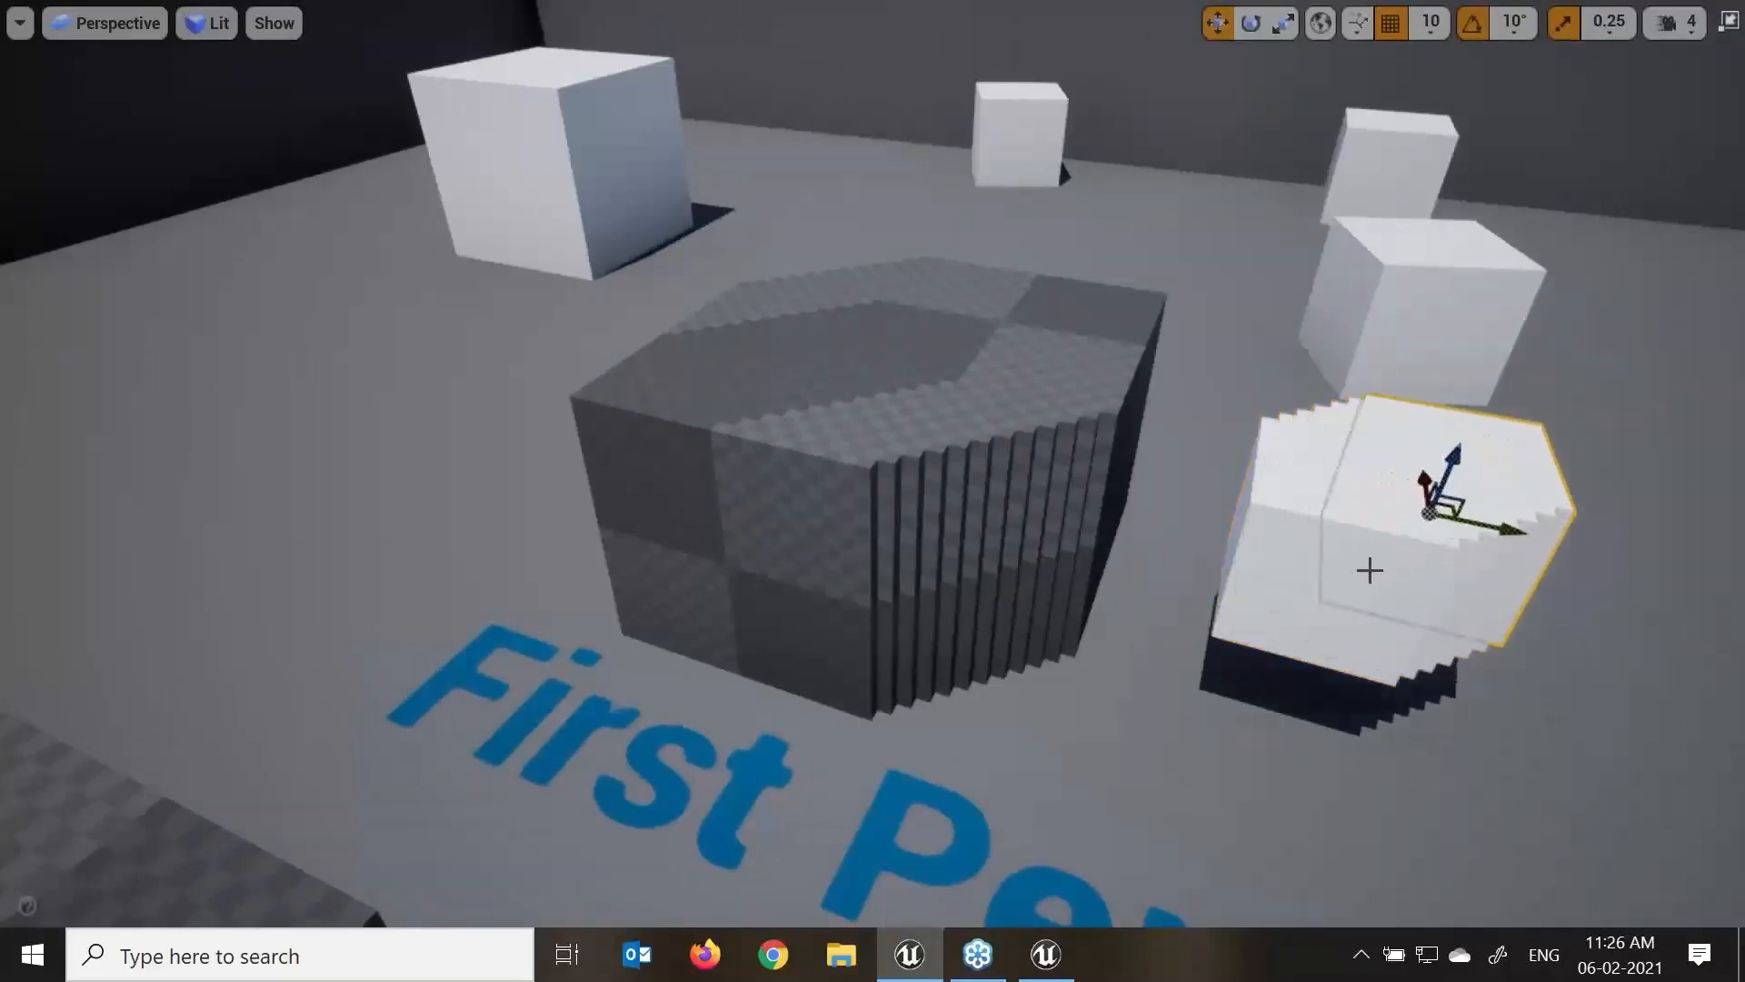
pyautogui.keyDown('alt'); pyautogui.moveTo(1378, 622); pyautogui.dragTo(1359, 593); pyautogui.keyUp('alt')
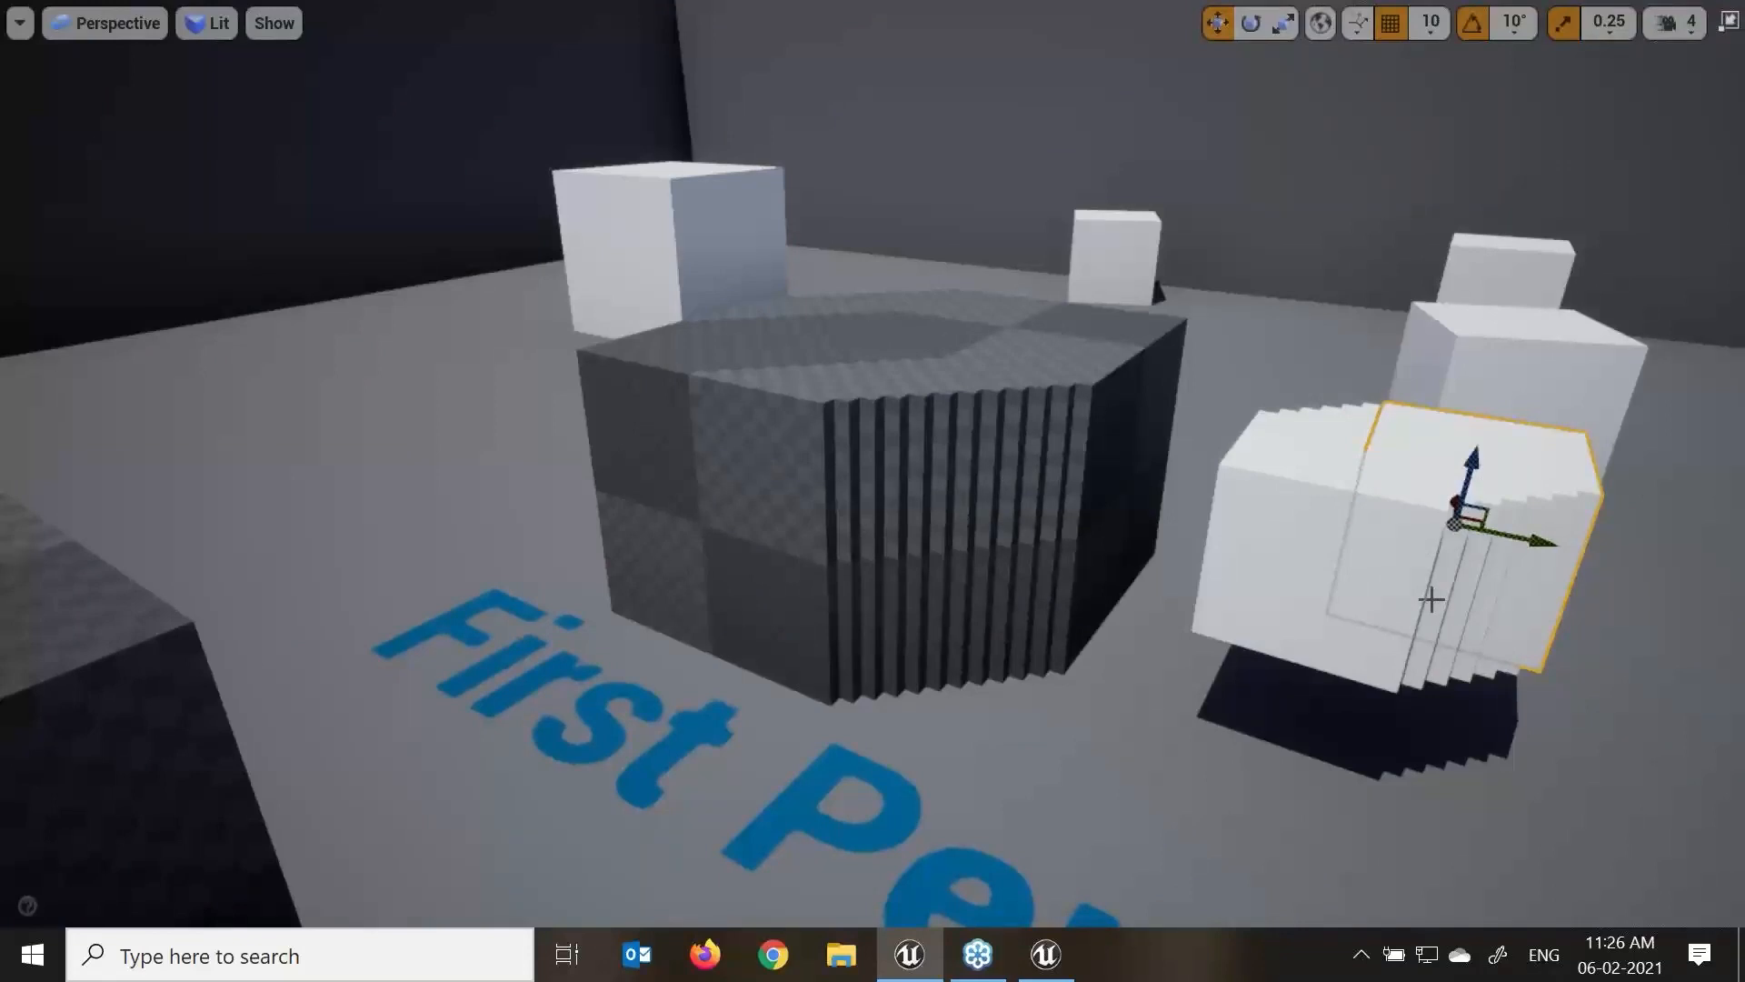
# Delete all the duplicated box brushes one by one, keeping only the original box brush.
pyautogui.click(1050, 498)
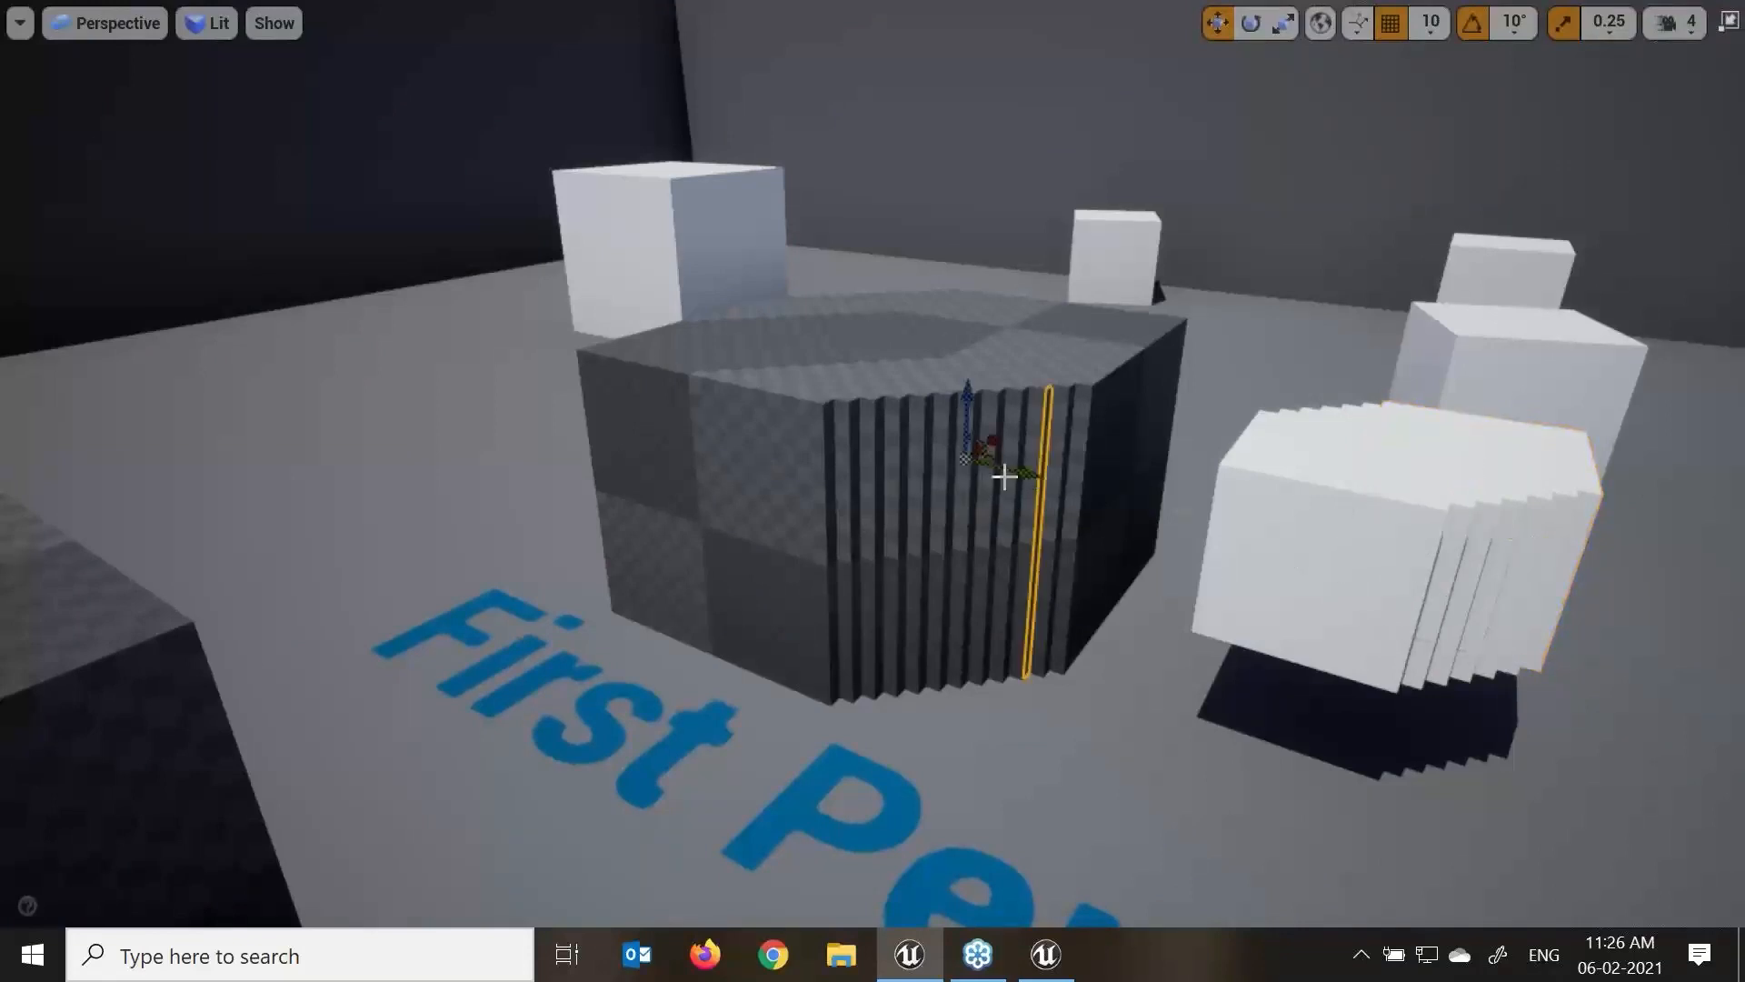
pyautogui.click(1092, 435)
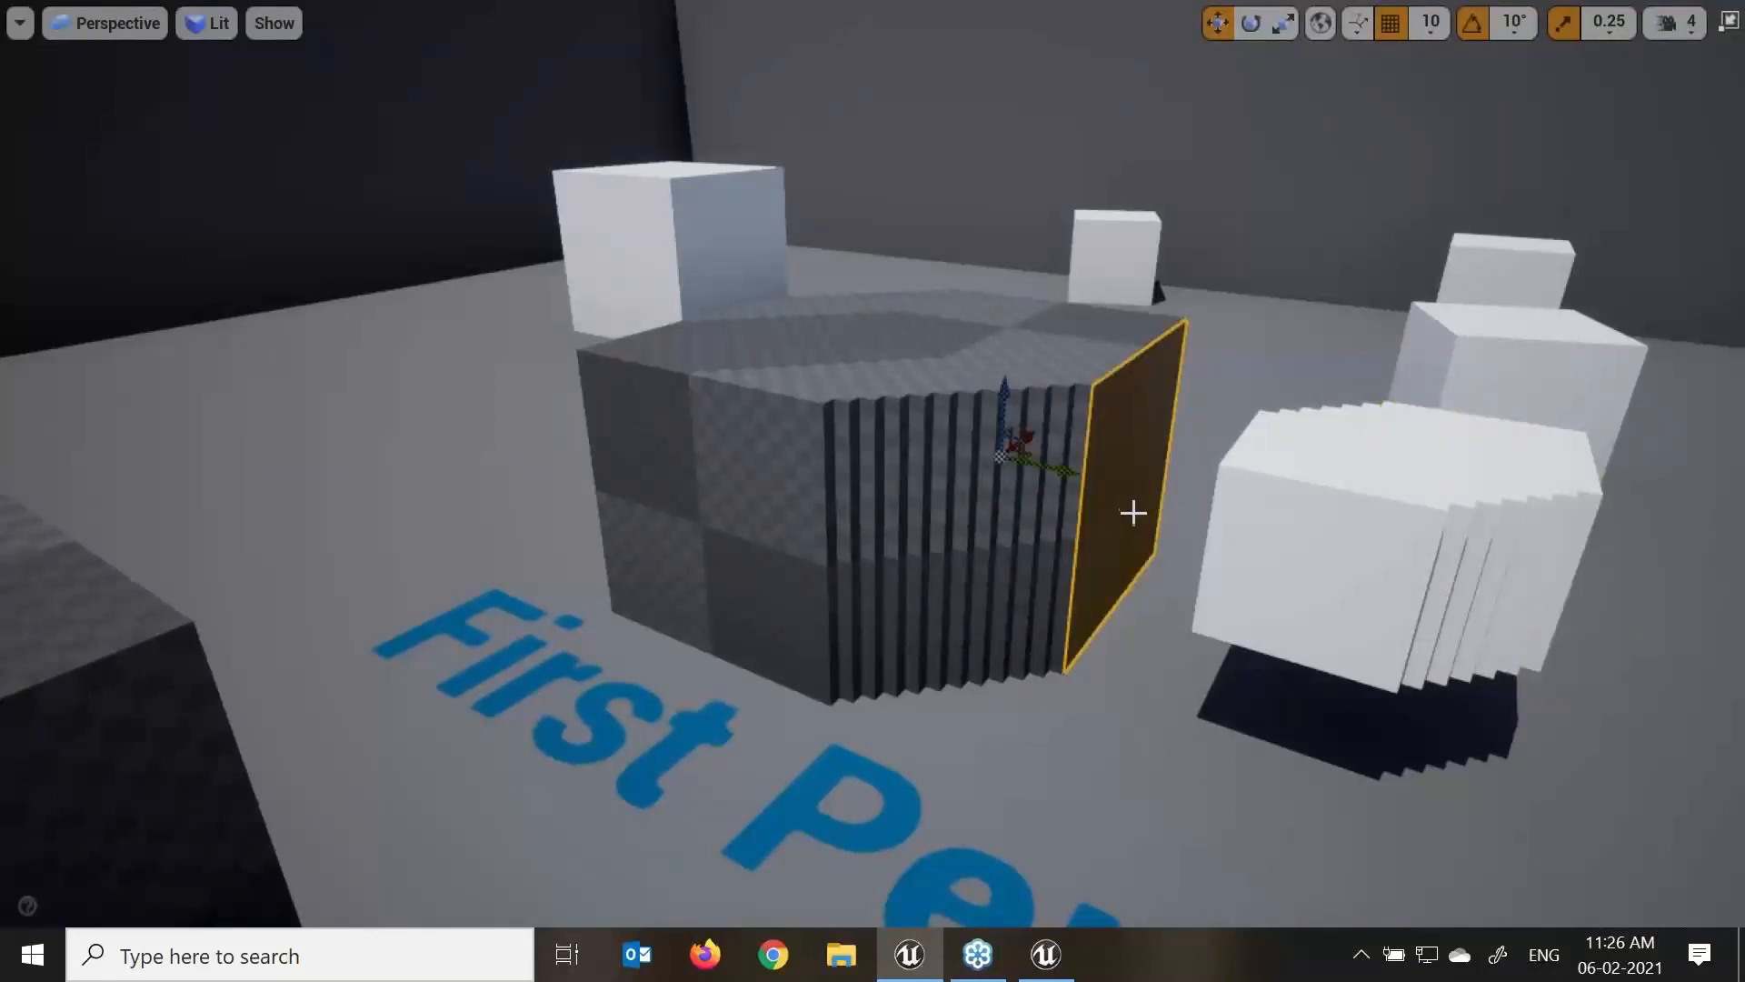
pyautogui.press('Delete')
pyautogui.hotkey('ctrl', 'z')
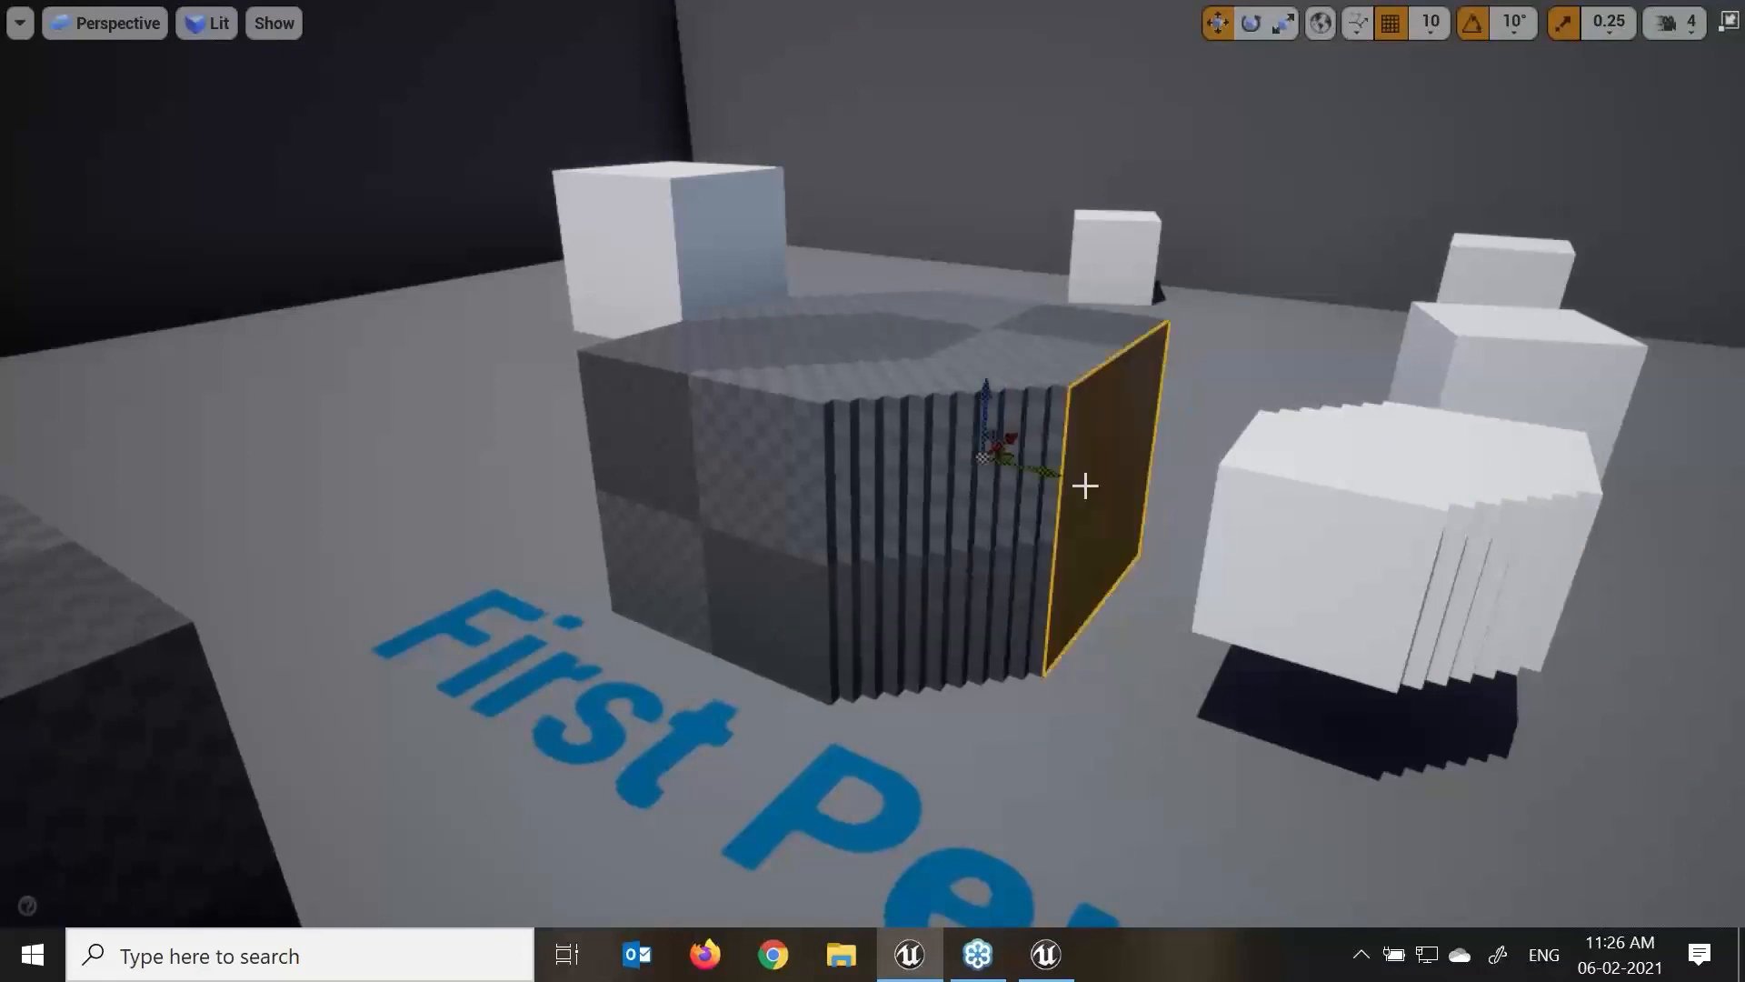
pyautogui.press('Delete')
pyautogui.click(1073, 498)
pyautogui.press('Delete')
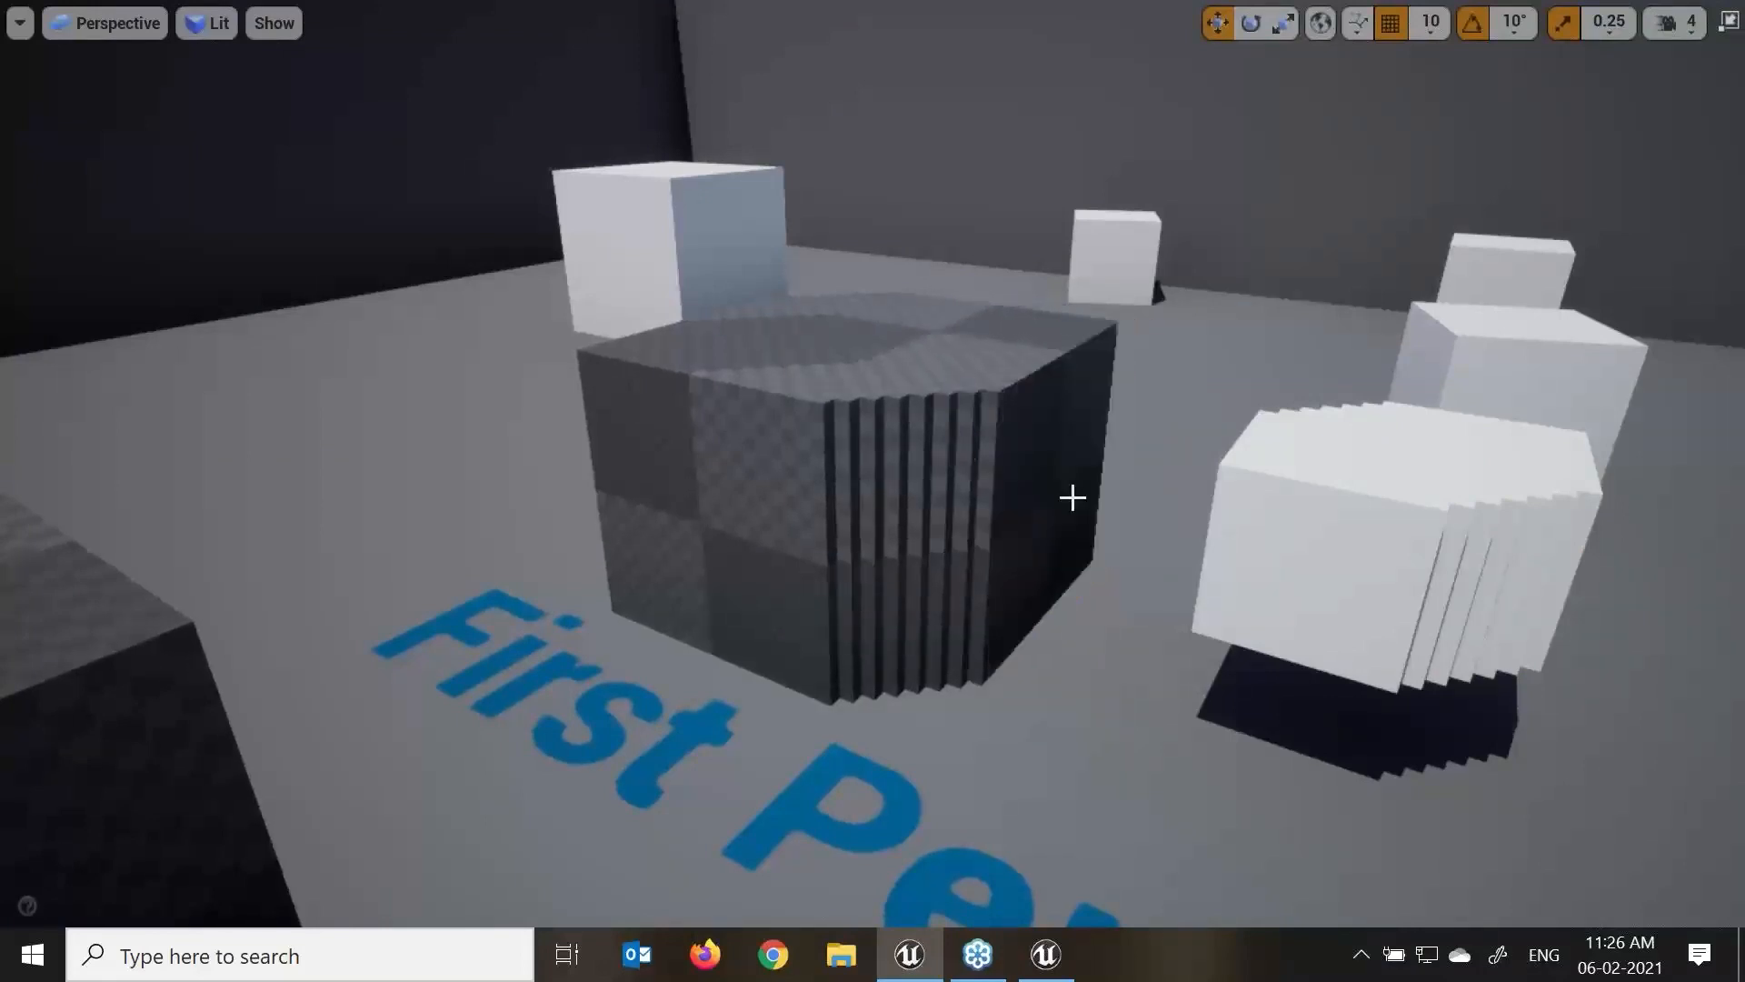
pyautogui.click(1057, 495)
pyautogui.press('Delete')
pyautogui.click(1032, 495)
pyautogui.press('Delete')
pyautogui.click(996, 495)
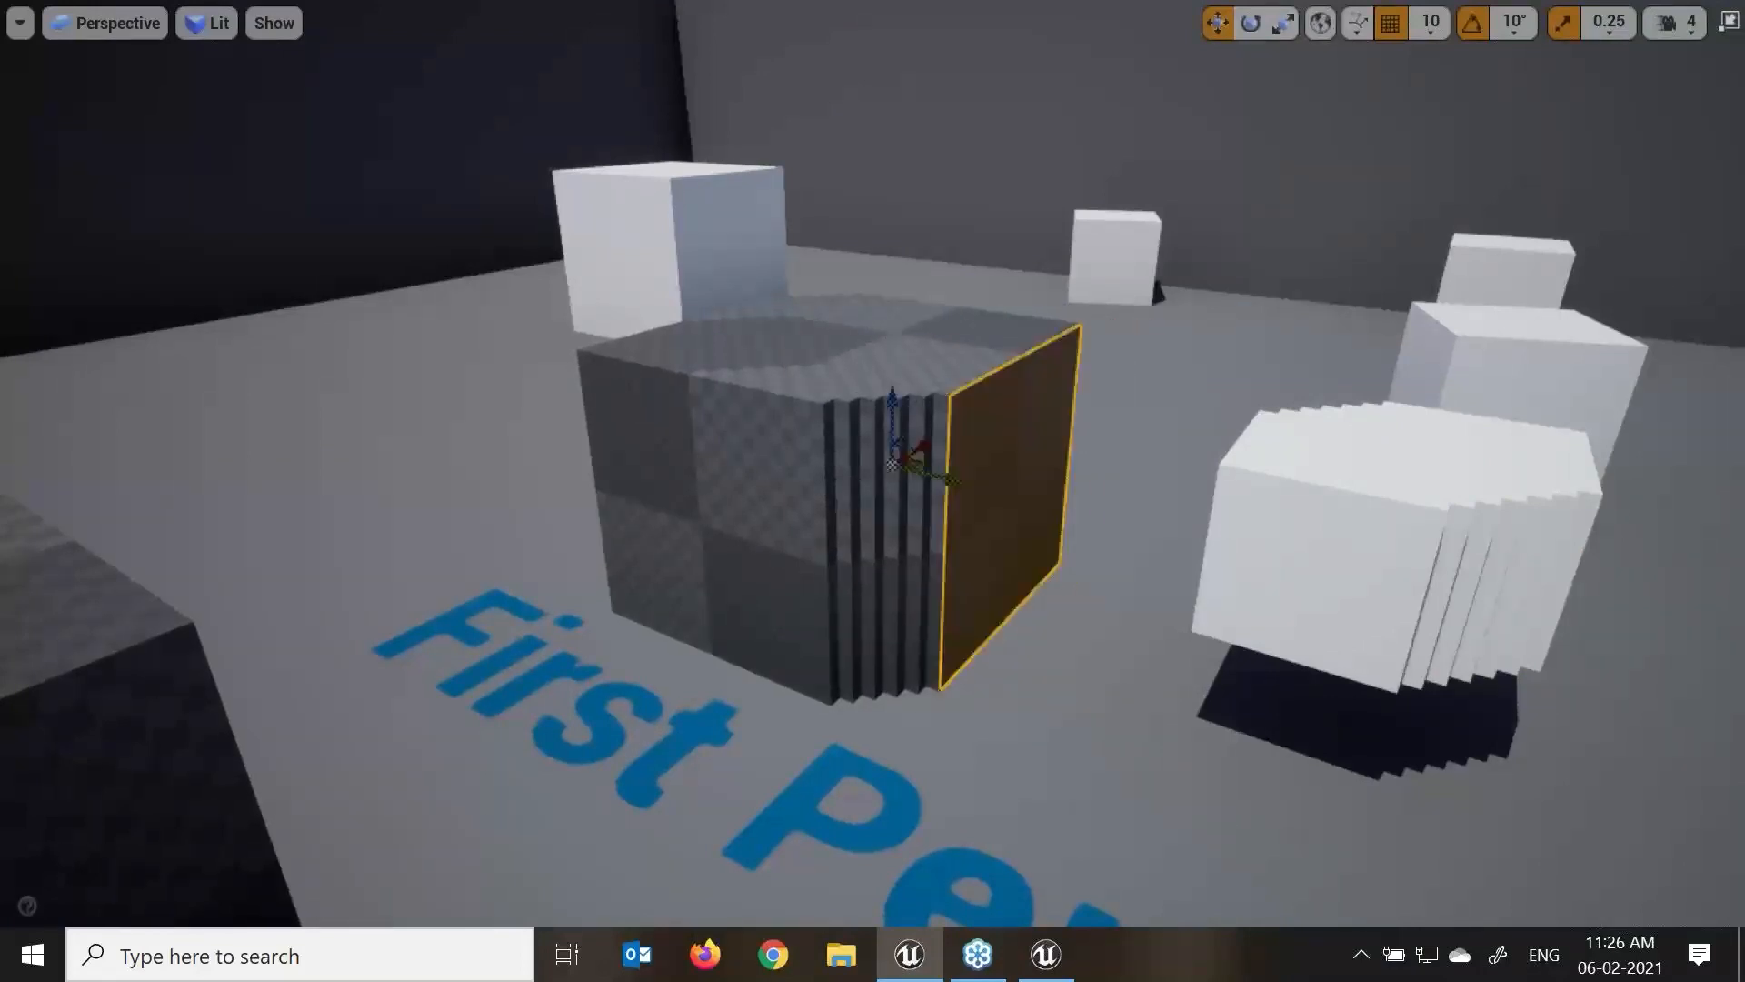
pyautogui.press('Delete')
pyautogui.click(966, 494)
pyautogui.press('Delete')
pyautogui.click(932, 495)
pyautogui.press('Delete')
pyautogui.click(916, 486)
pyautogui.press('Delete')
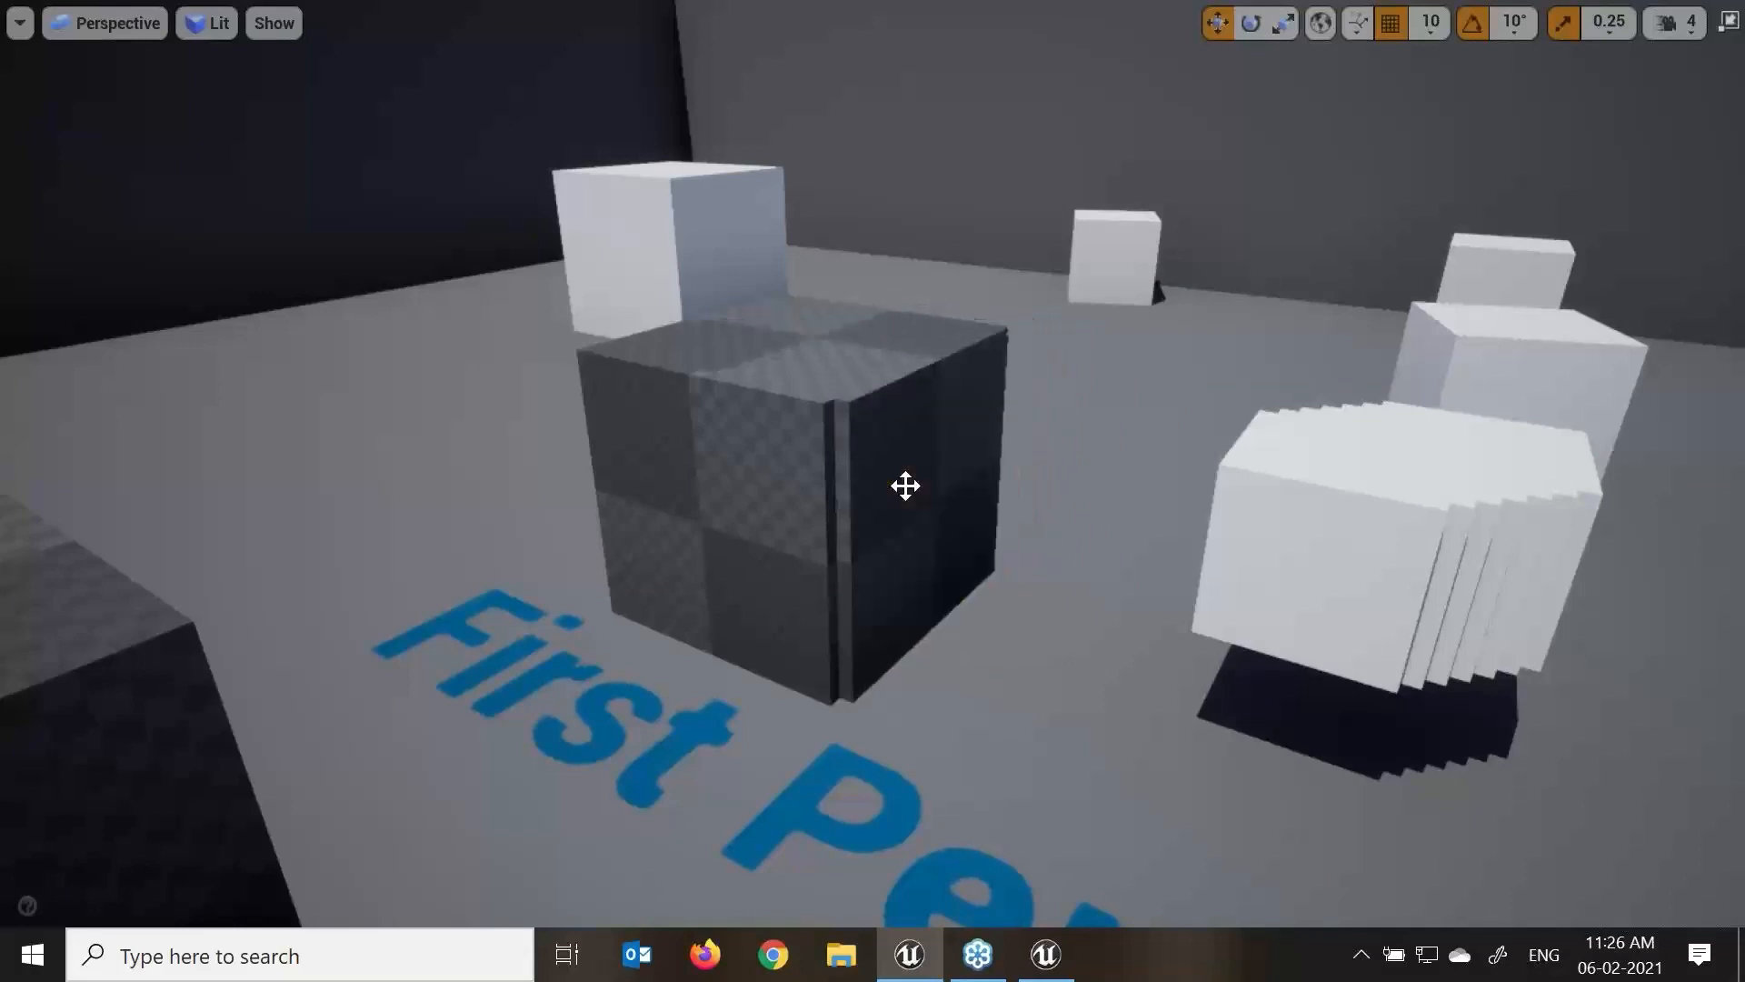
pyautogui.click(904, 483)
pyautogui.press('Delete')
# Delete the duplicated white cubes, keeping only Cube2, and return the viewport to its normal size.
pyautogui.click(1535, 558)
pyautogui.press('Delete')
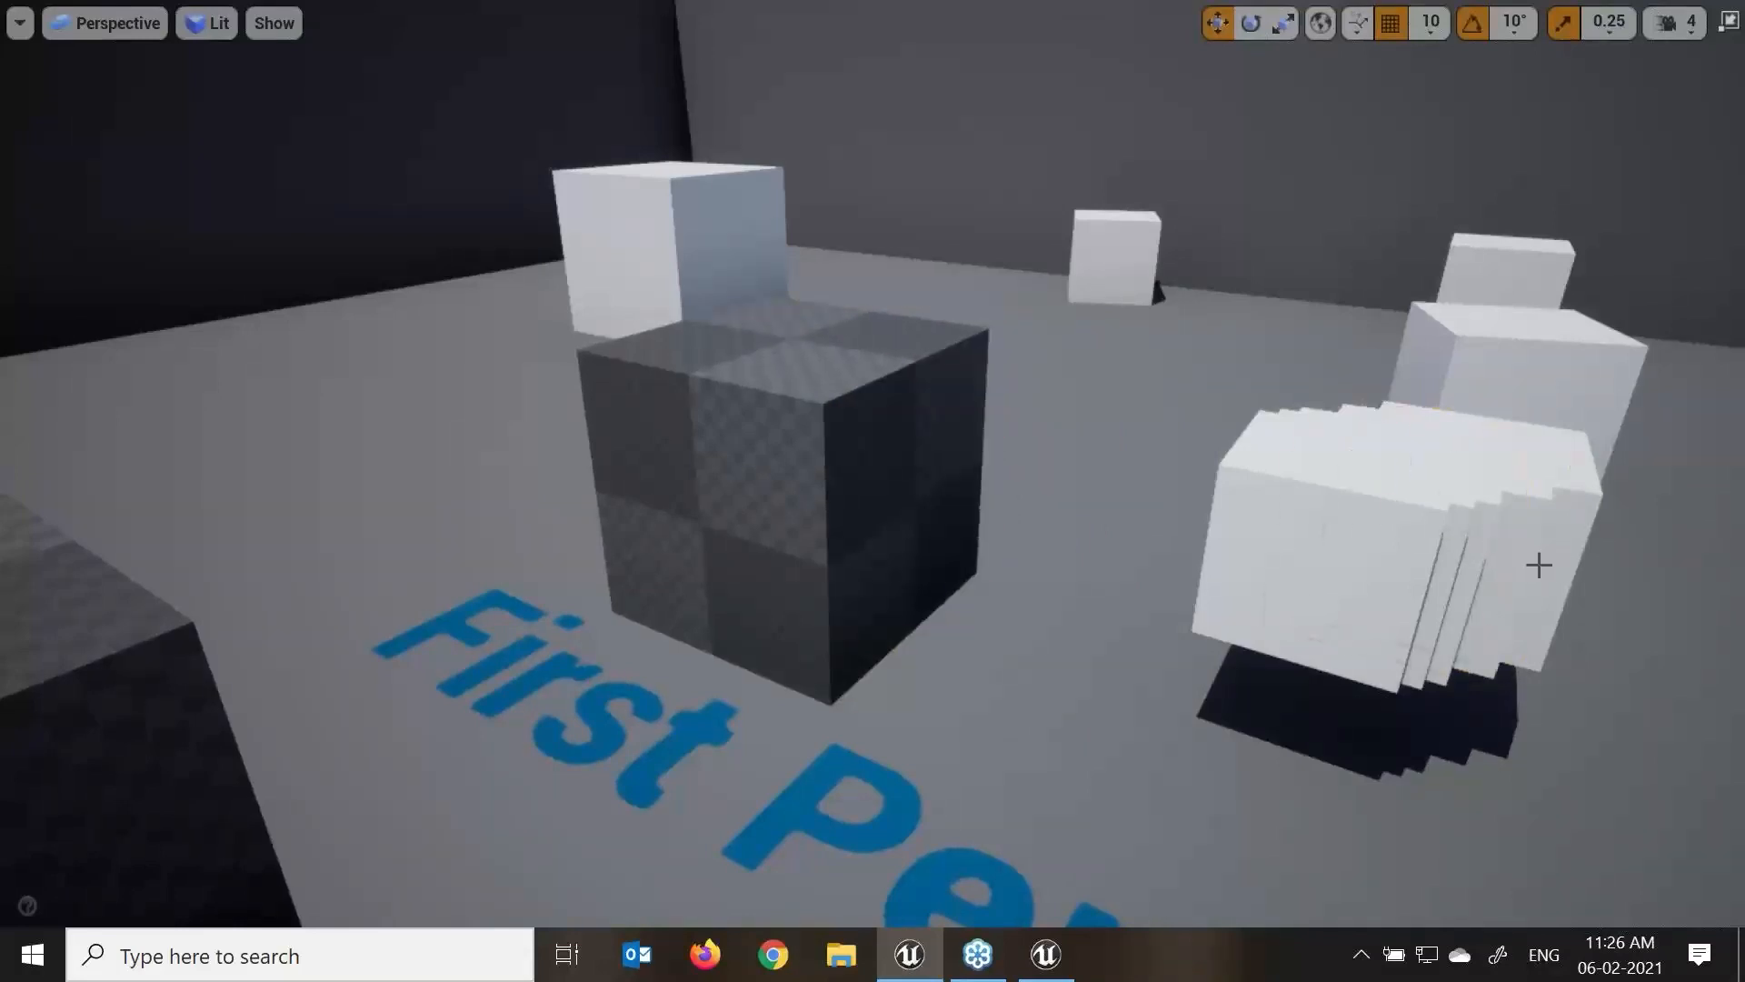
pyautogui.click(1539, 565)
pyautogui.press('Delete')
pyautogui.click(1538, 563)
pyautogui.click(1502, 544)
pyautogui.press('Delete')
pyautogui.click(1448, 549)
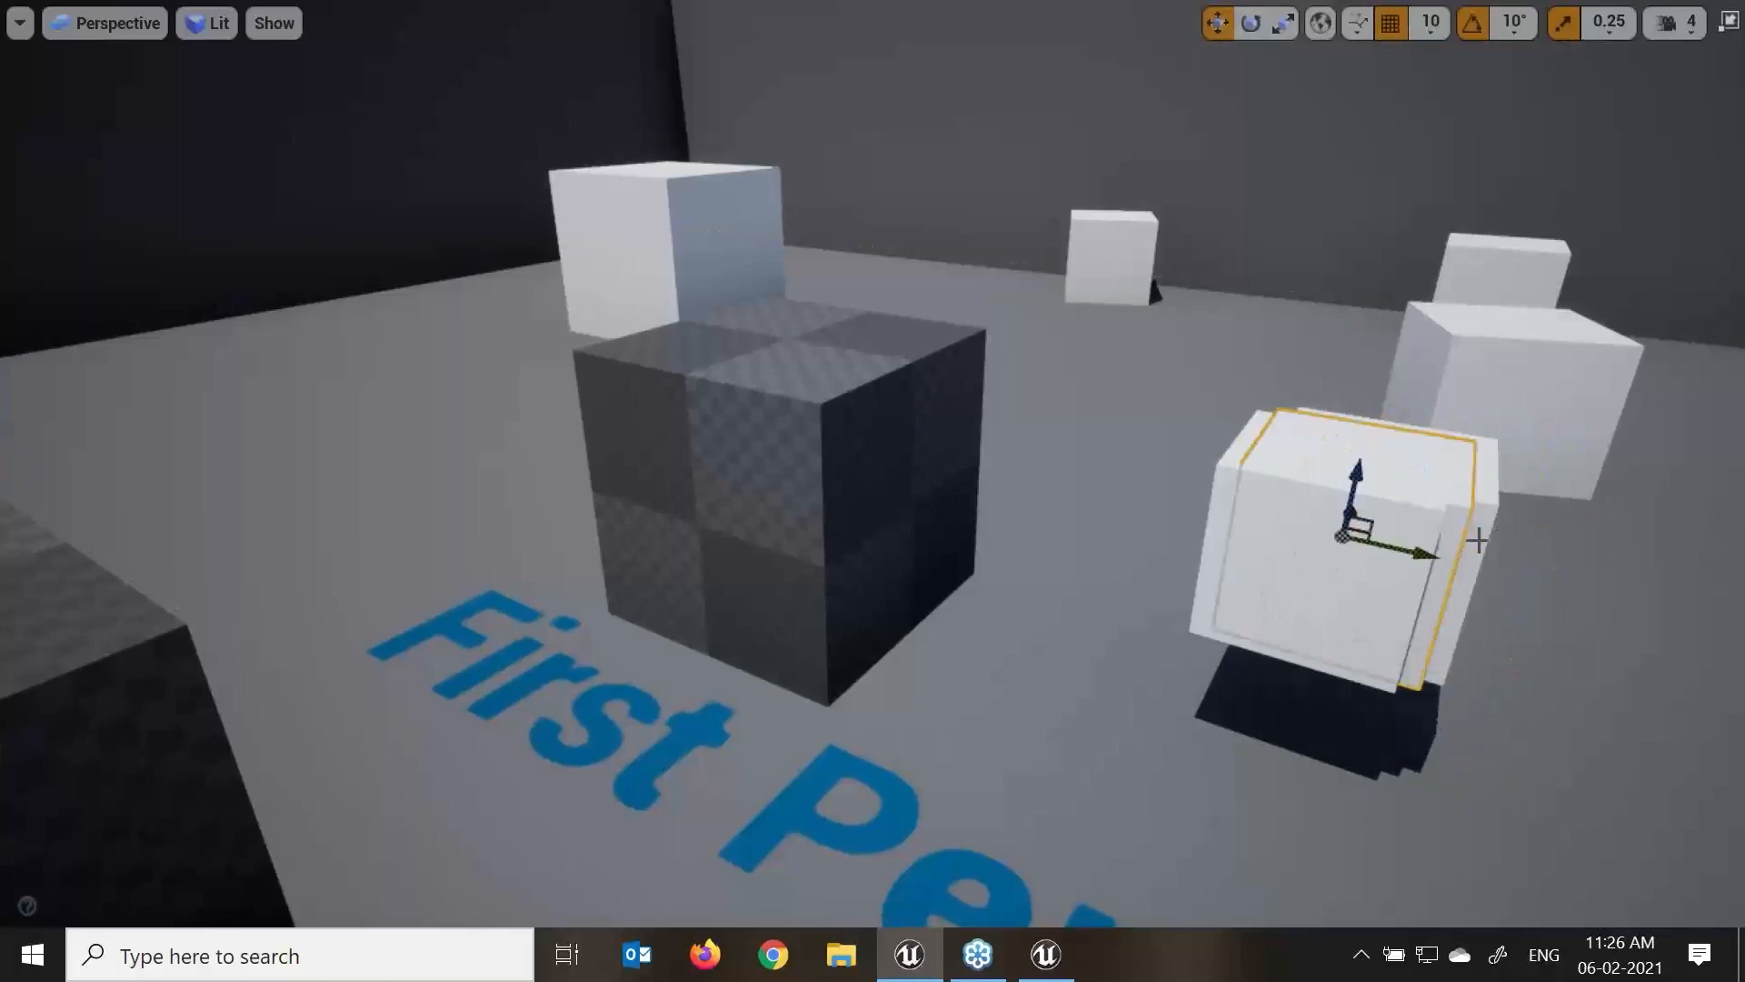
pyautogui.press('Delete')
pyautogui.click(1450, 546)
pyautogui.press('Delete')
pyautogui.click(1395, 547)
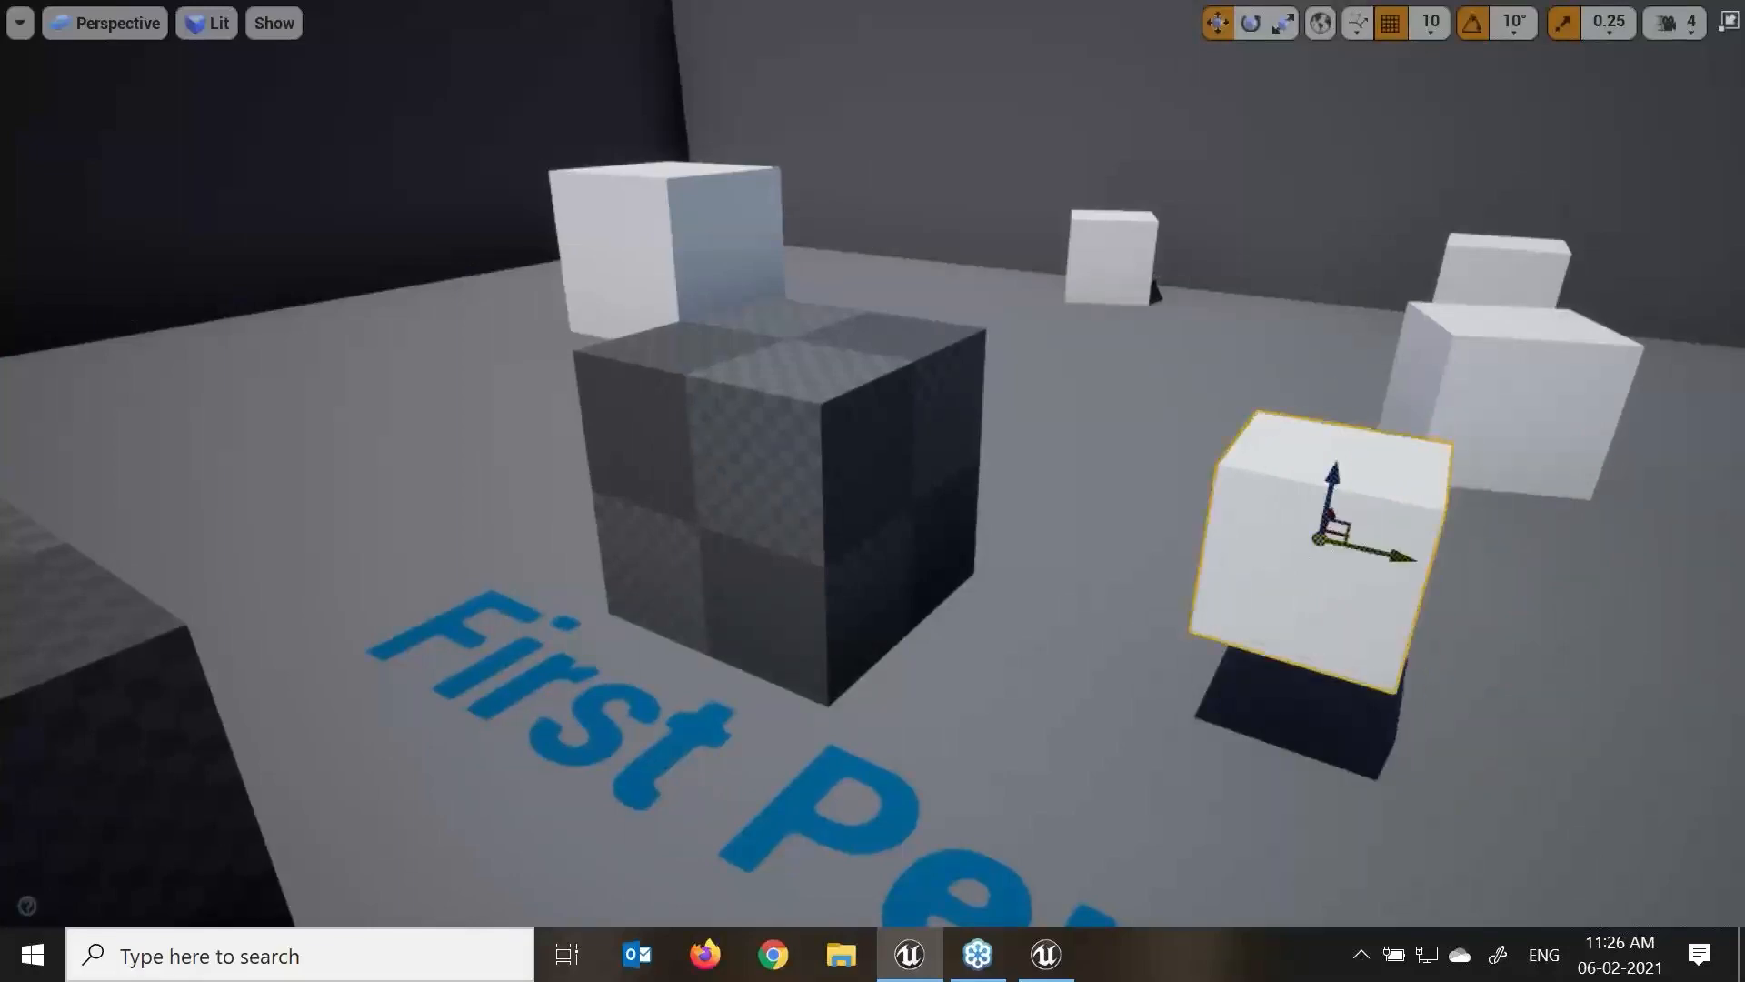
pyautogui.scroll(-1, 1395, 547)
pyautogui.press('F11')
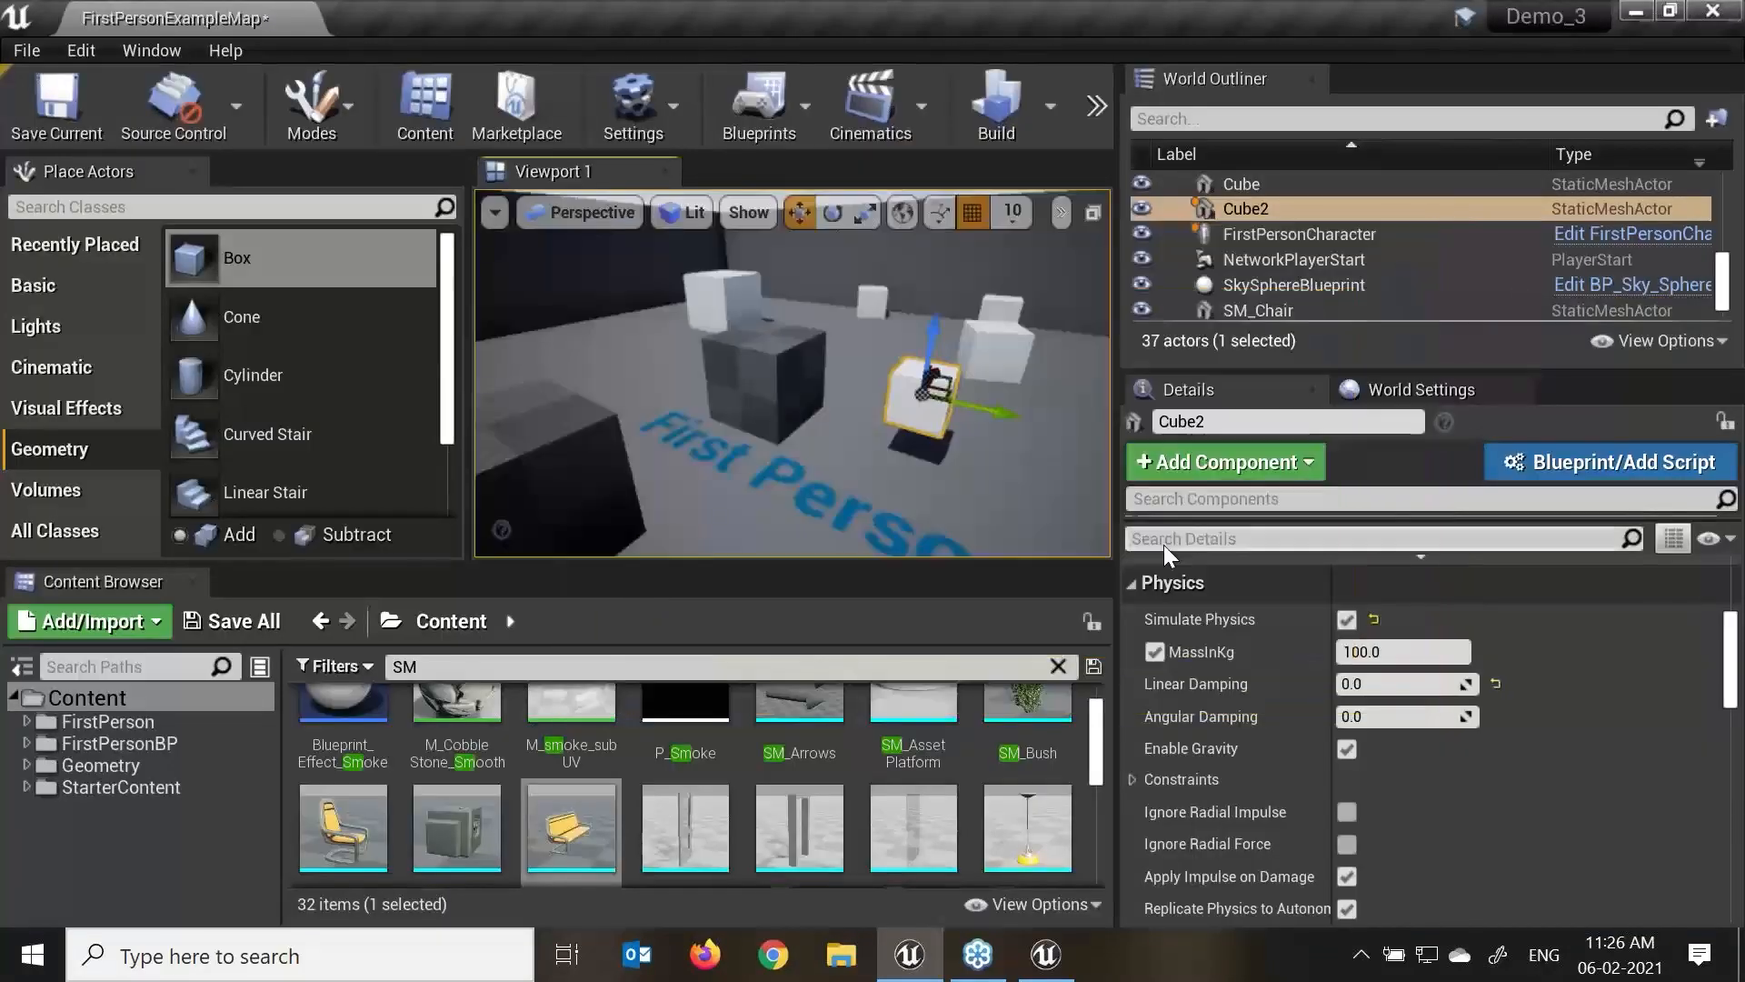
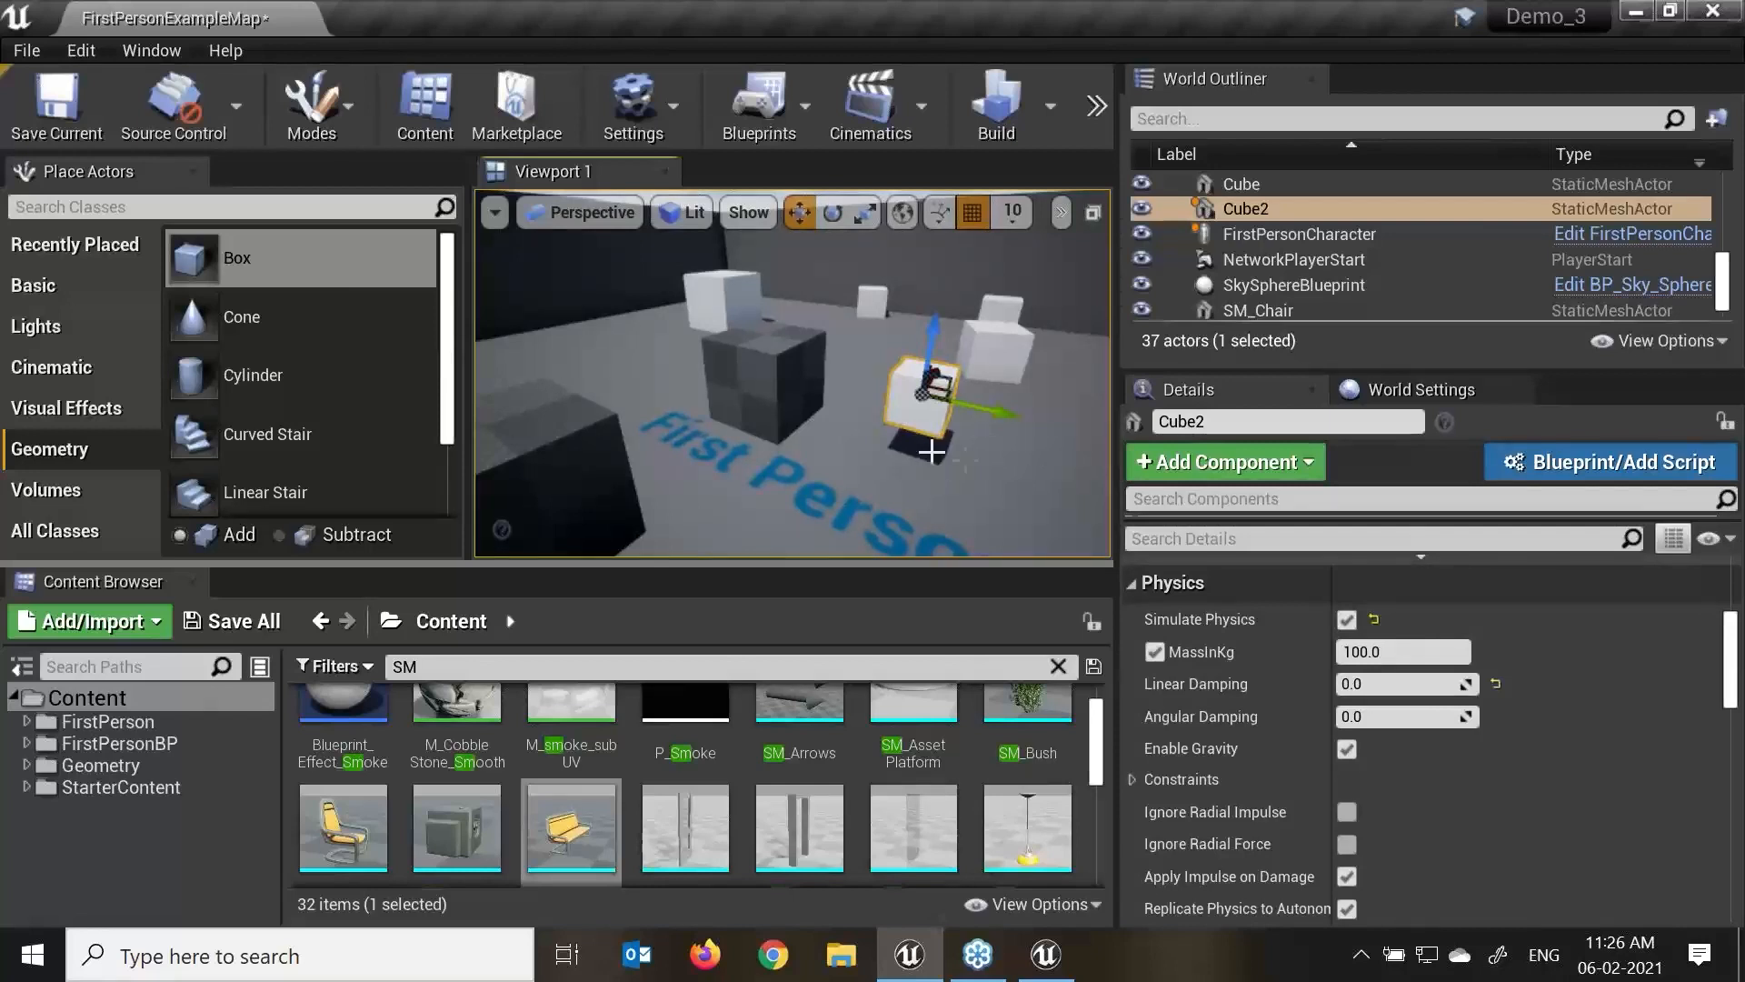
# Create a new level from the template with a floor, sky and player start, saving FirstPersonExampleMap and its built data.
pyautogui.click(27, 50)
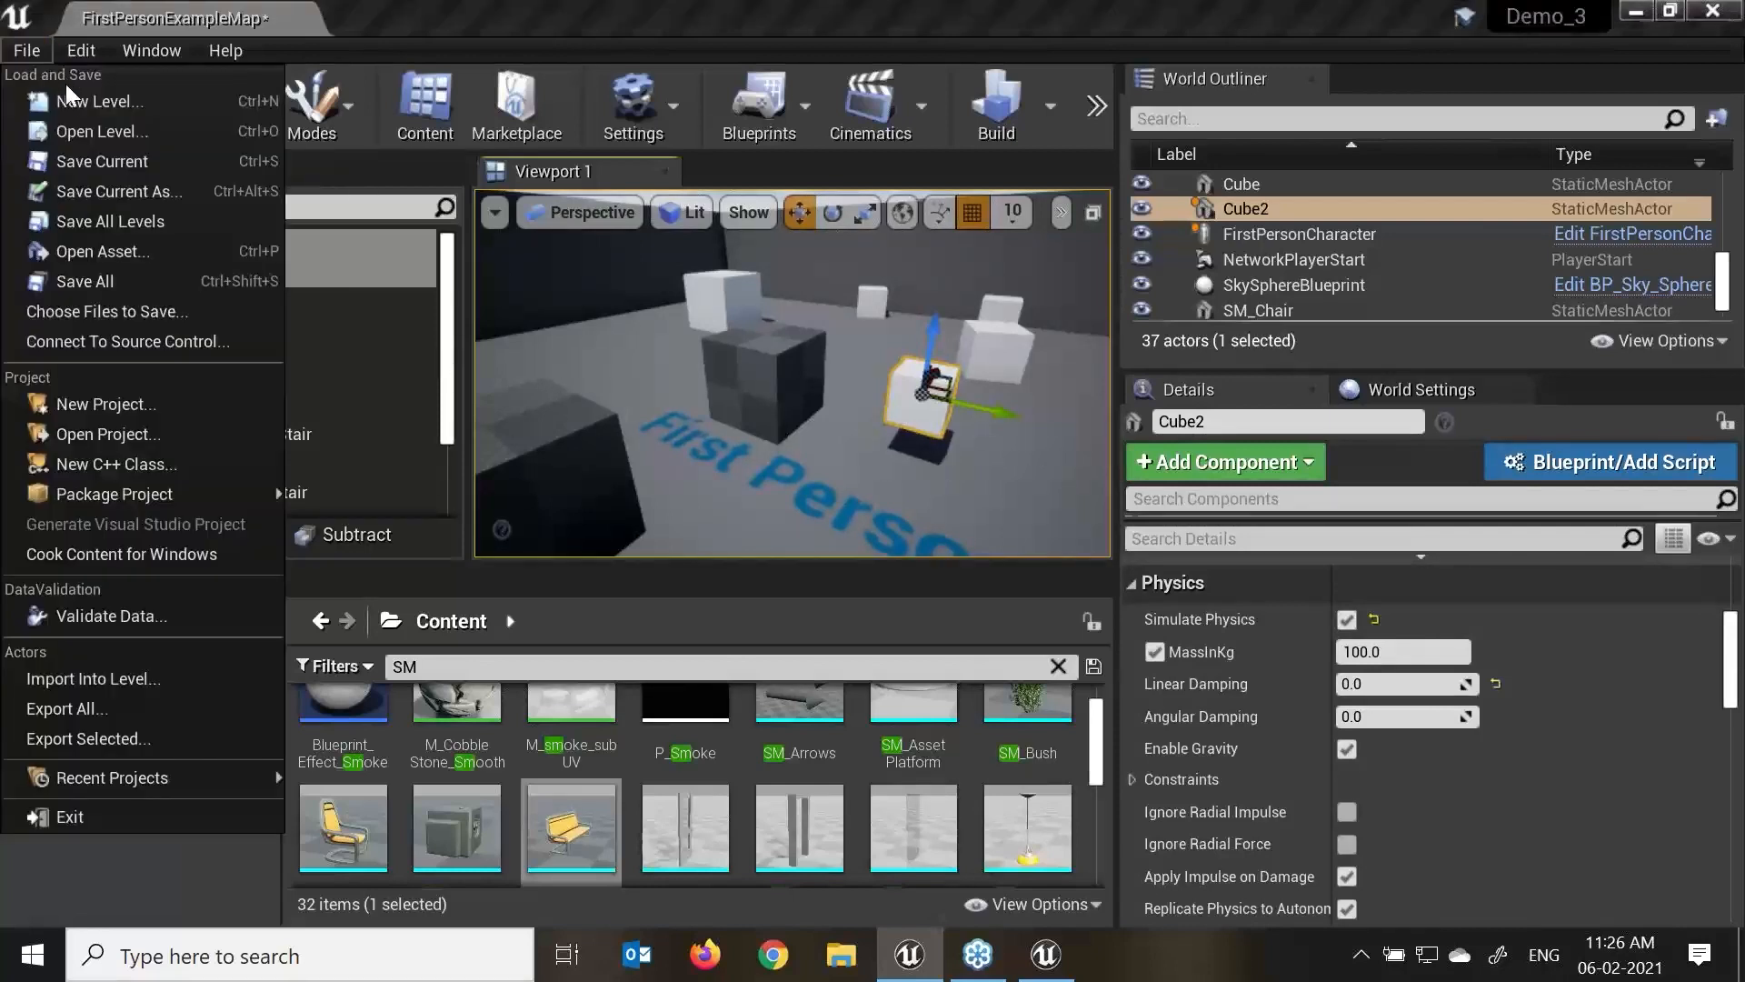
pyautogui.click(65, 103)
pyautogui.click(618, 350)
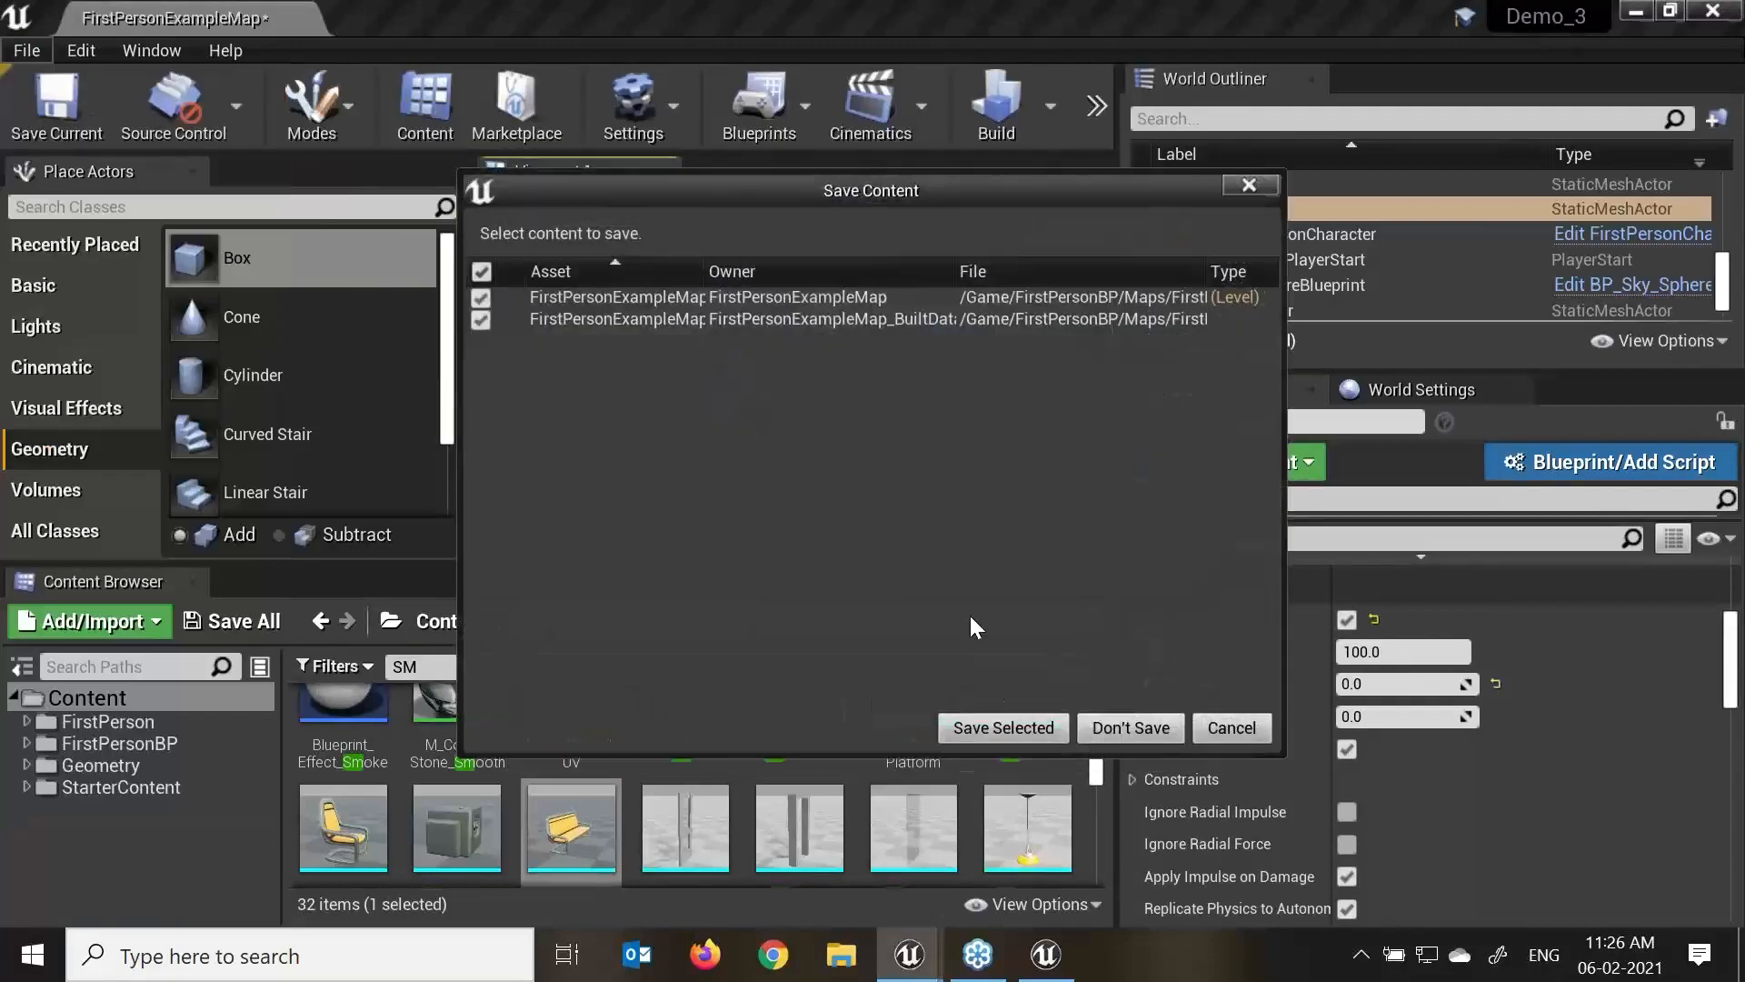
pyautogui.click(1003, 729)
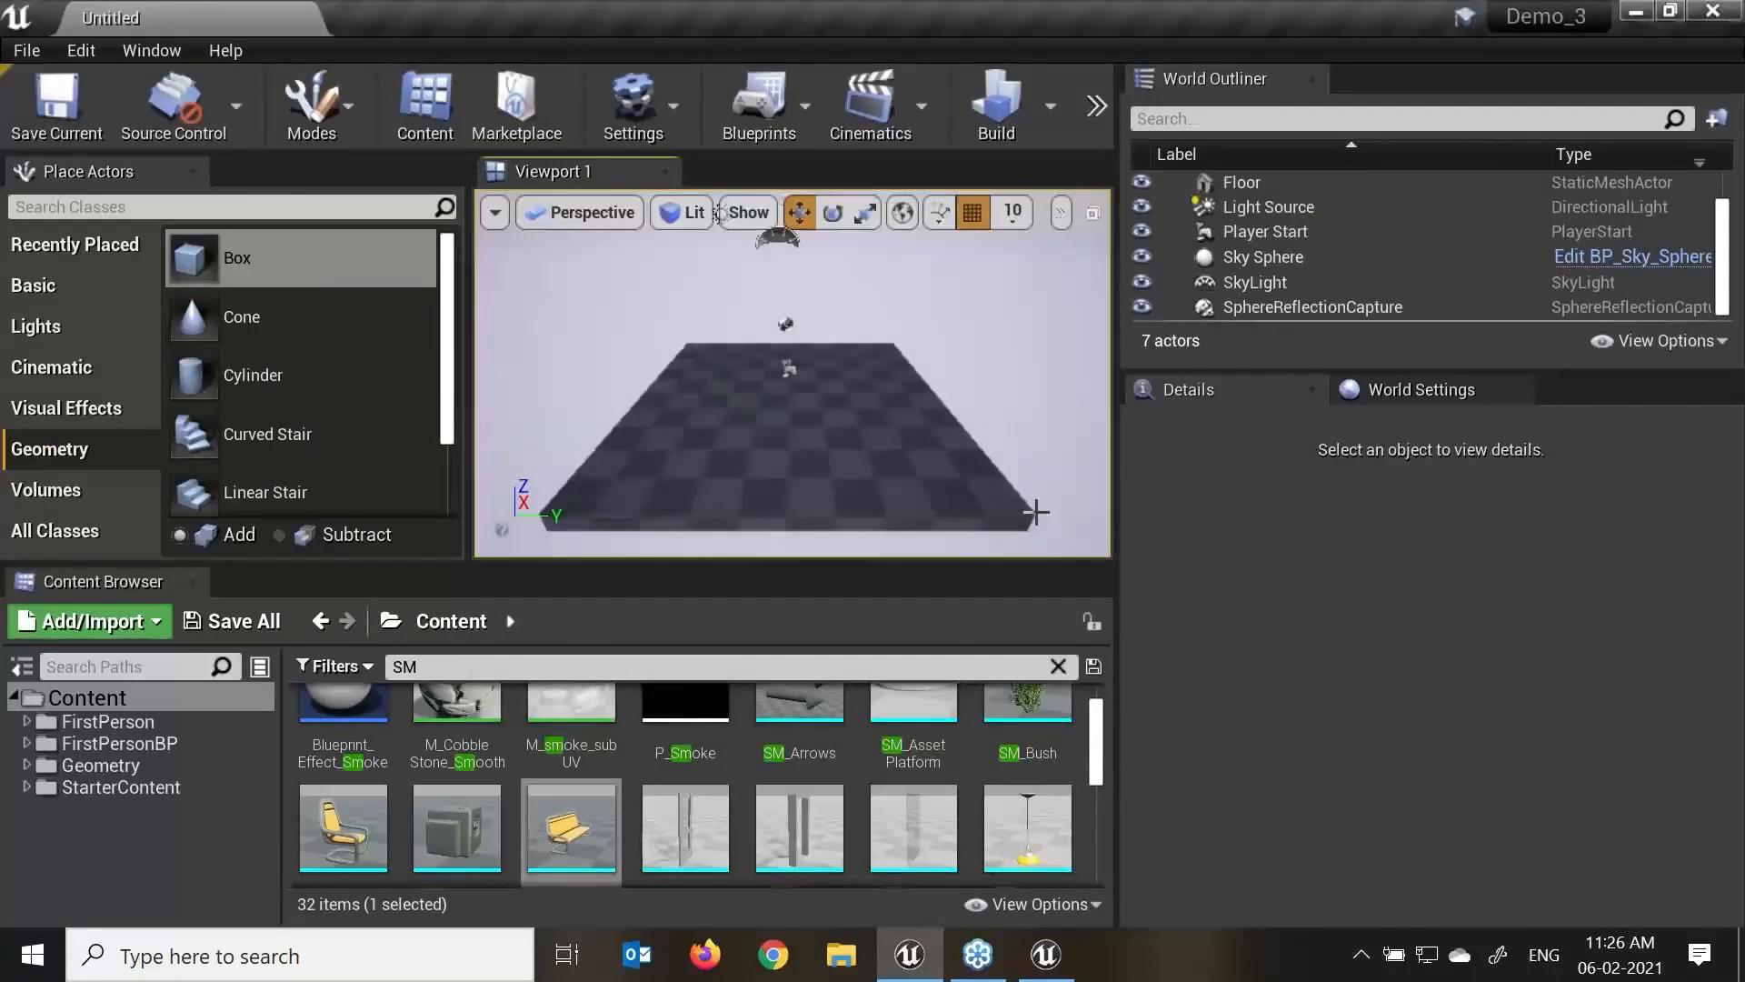
# Widen the viewport by narrowing the World Outliner and Details area.
pyautogui.keyDown('alt'); pyautogui.moveTo(728, 379); pyautogui.dragTo(810, 493); pyautogui.keyUp('alt')
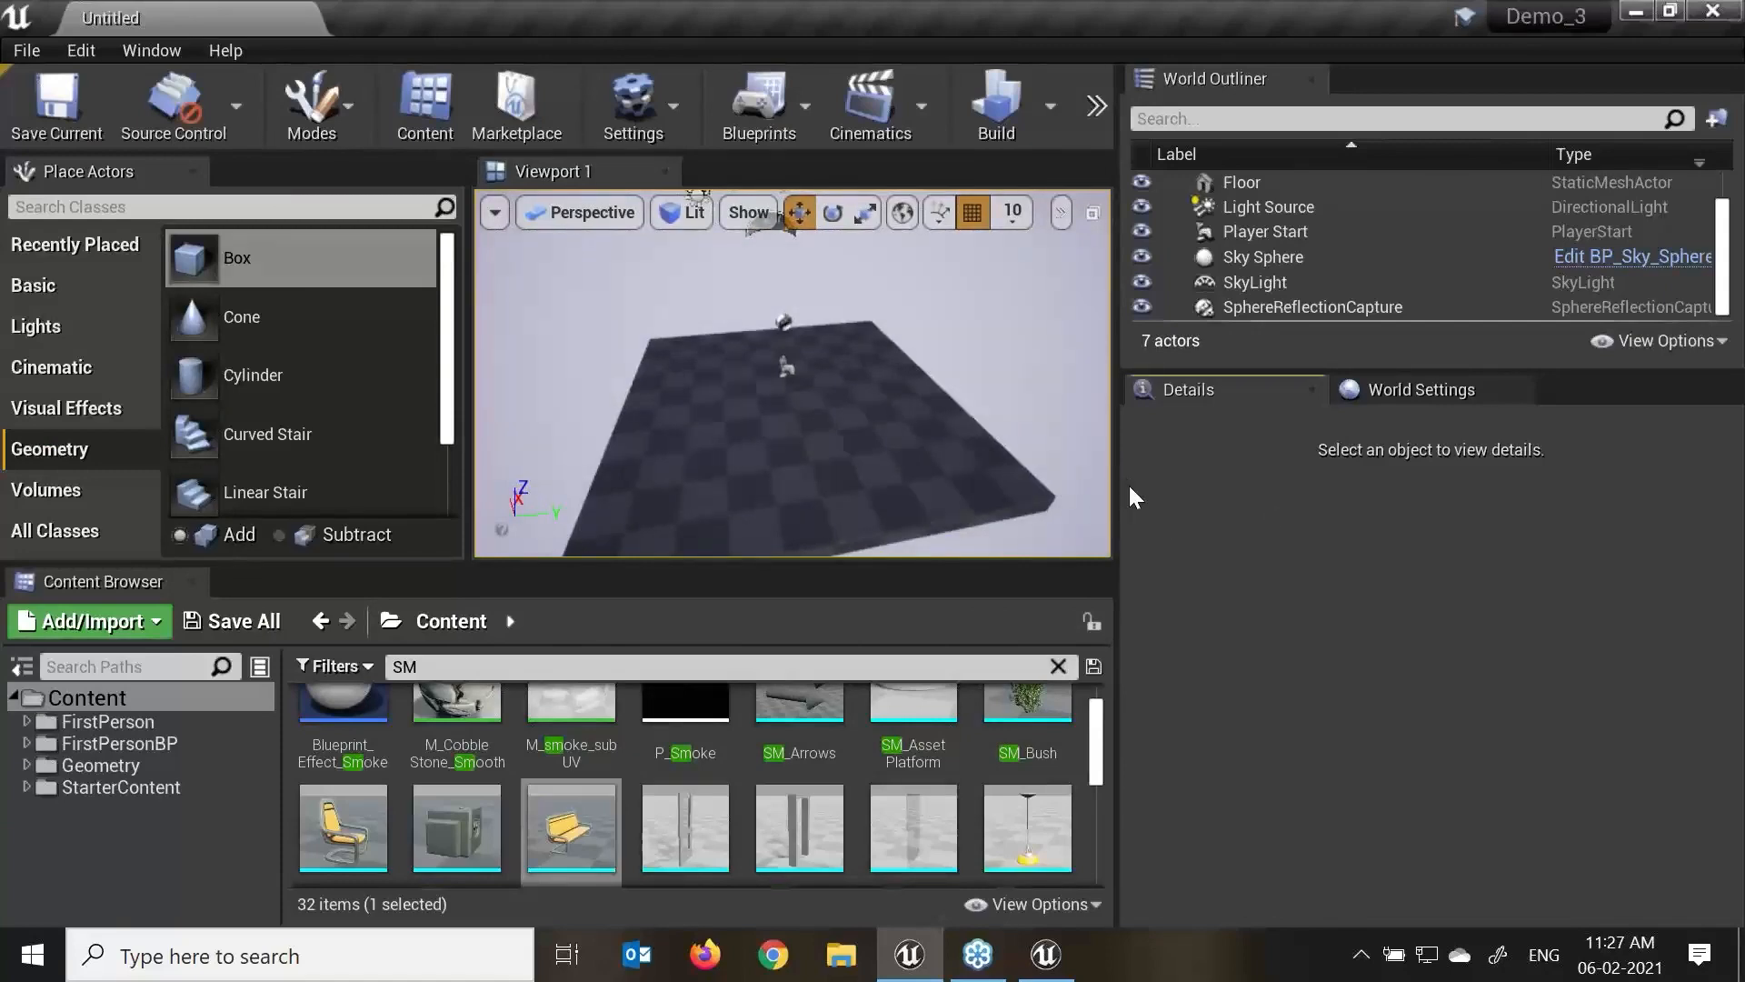
pyautogui.moveTo(1119, 489); pyautogui.dragTo(1371, 498)
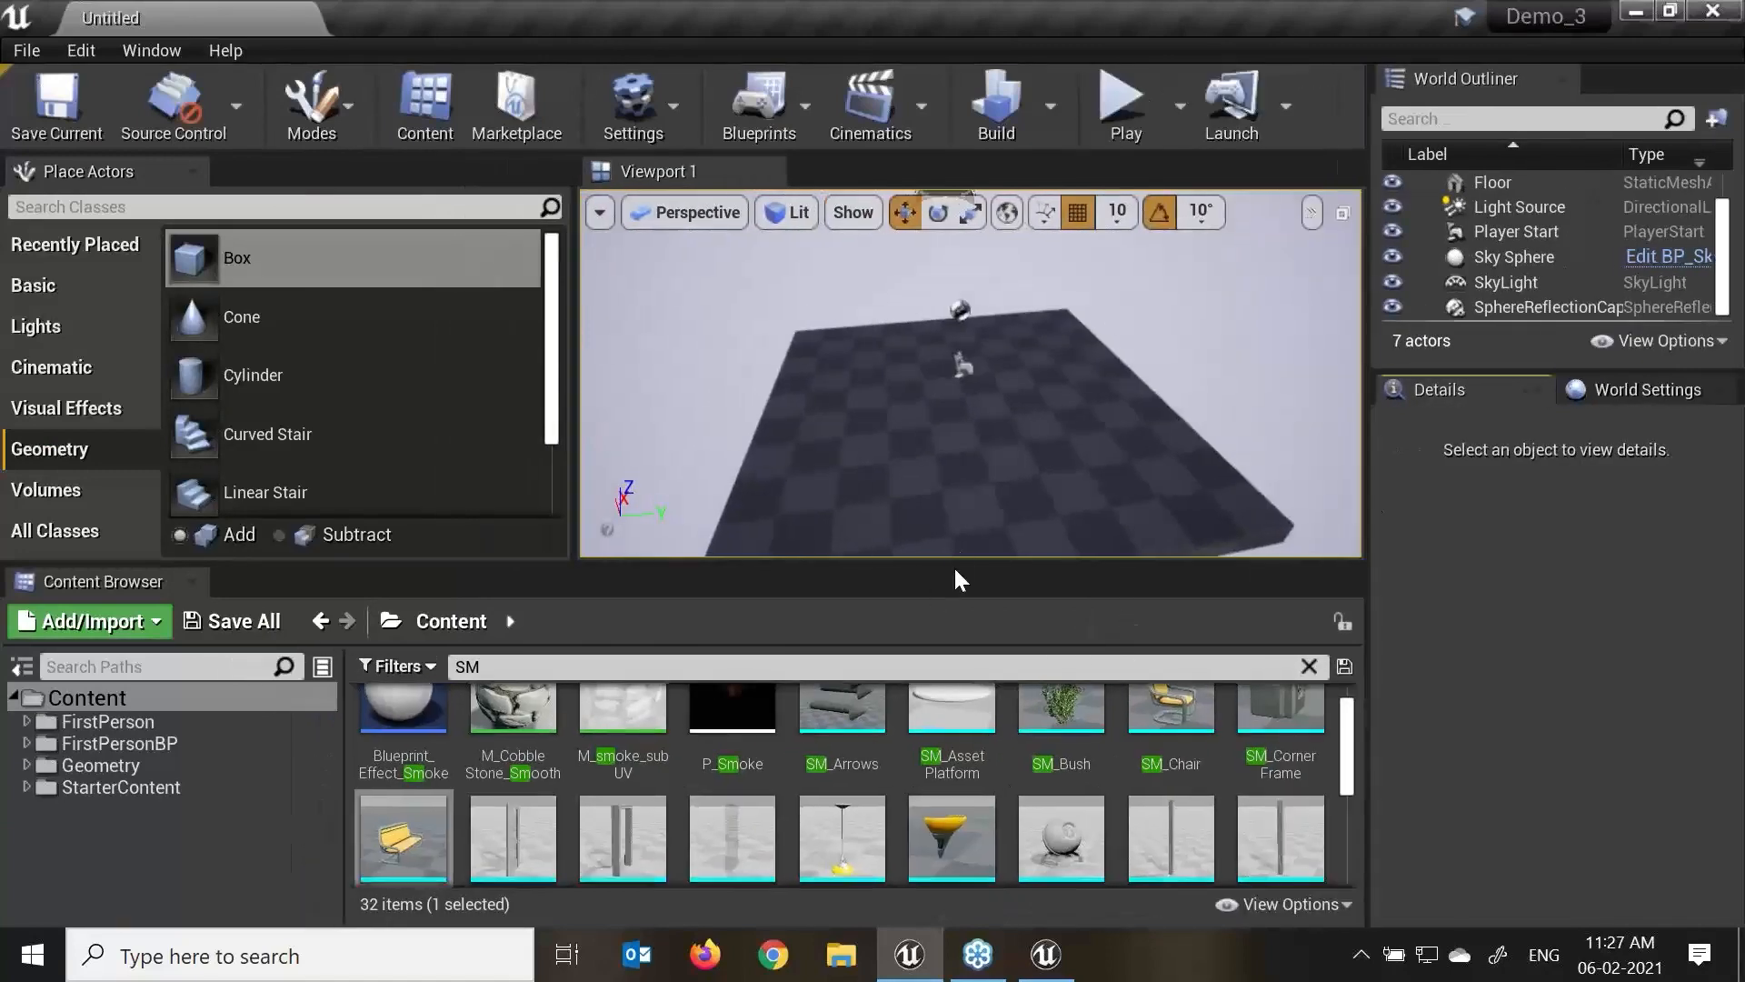
# Make the viewport taller, place an additive box brush on the floor, and raise it to Z 140.
pyautogui.moveTo(968, 565); pyautogui.dragTo(939, 707)
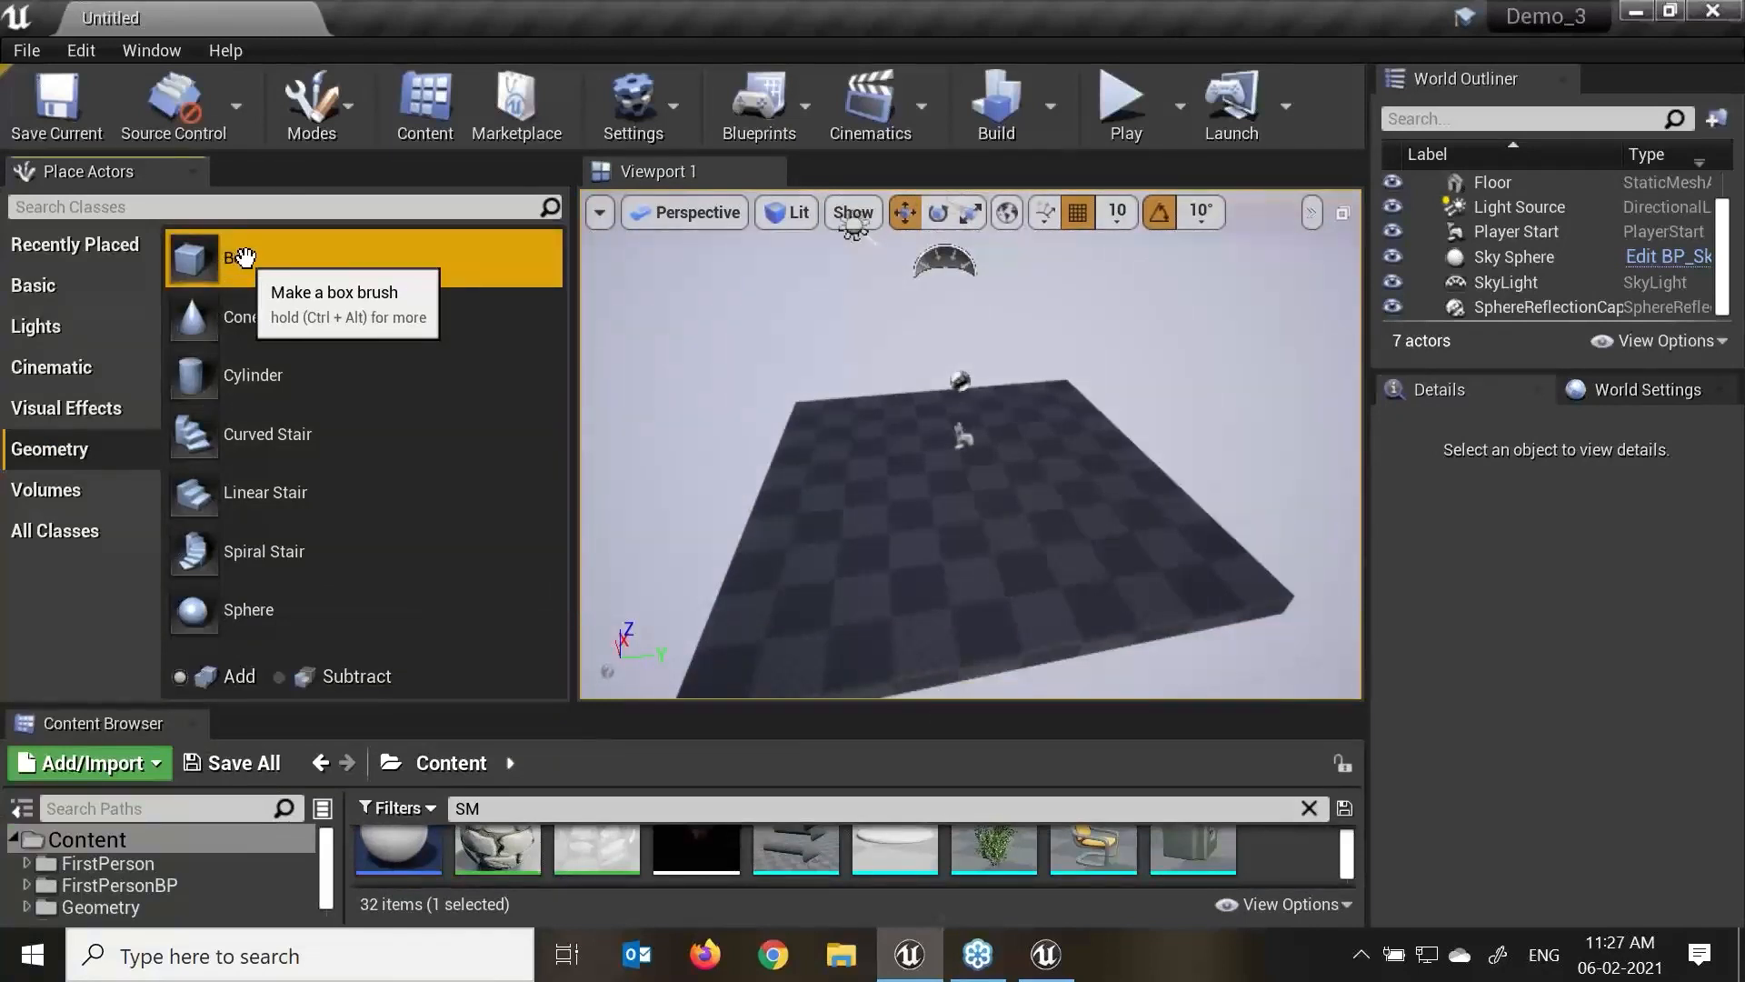
pyautogui.click(230, 687)
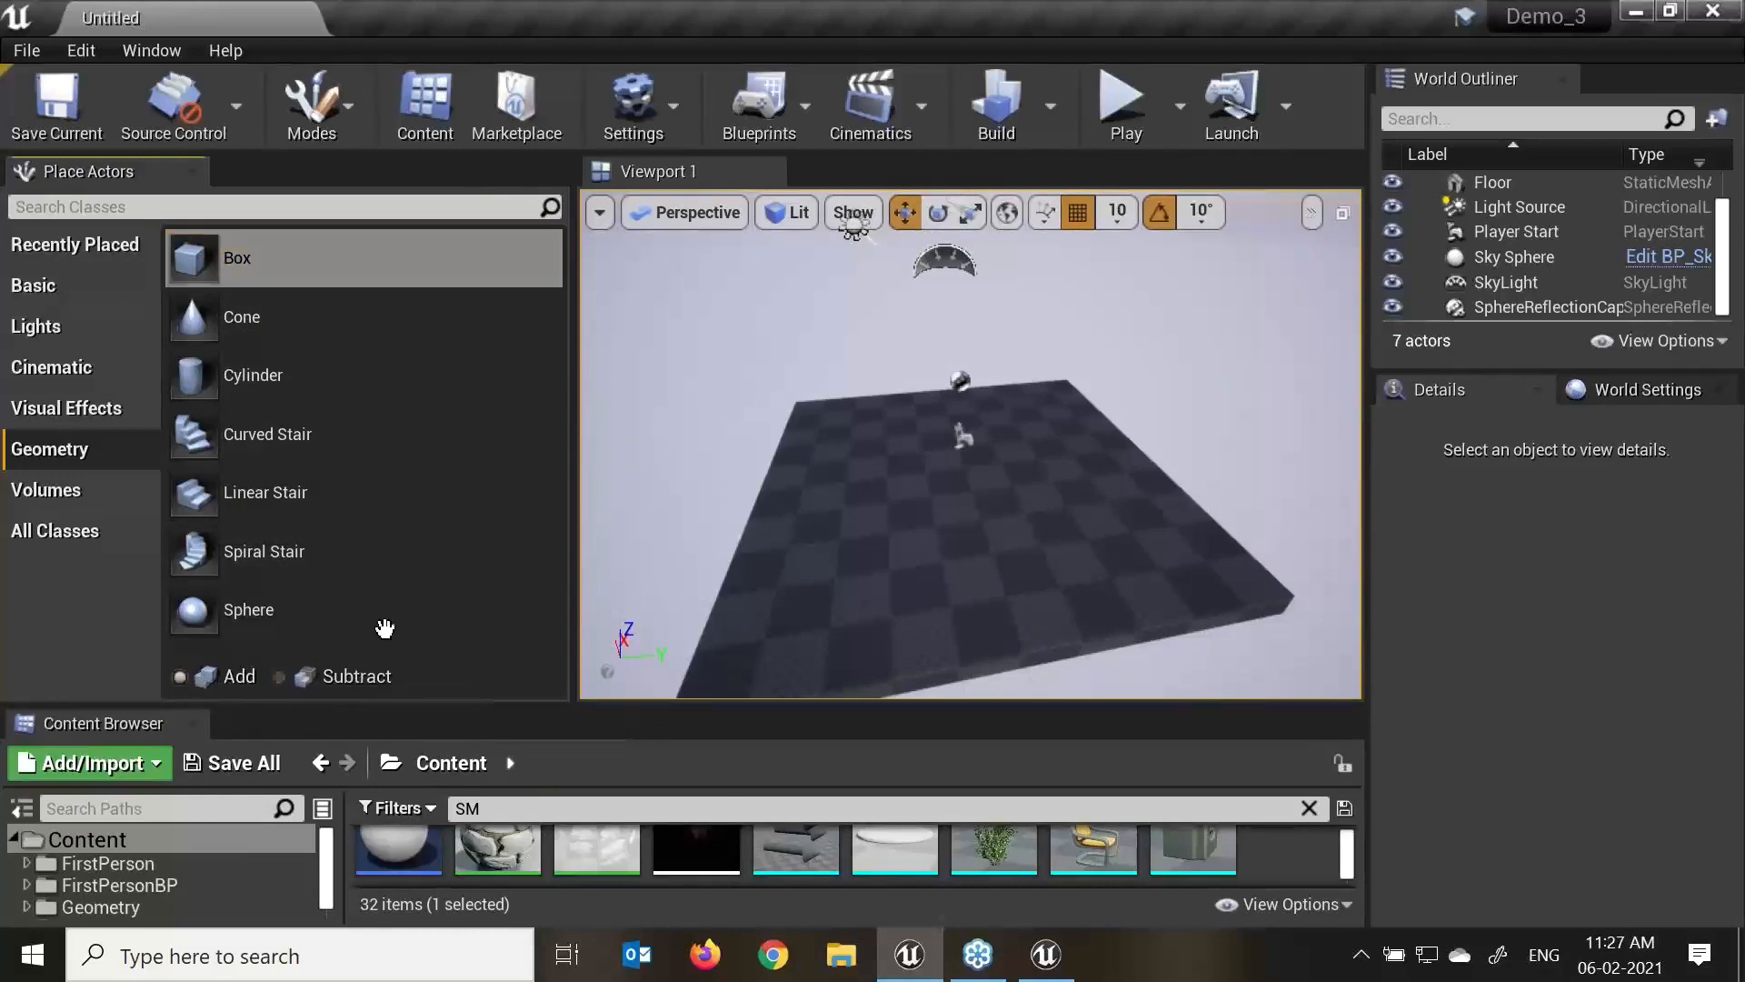
pyautogui.moveTo(229, 257)
pyautogui.mouseDown()
pyautogui.moveTo(990, 506)
pyautogui.moveTo(931, 476)
pyautogui.moveTo(982, 537)
pyautogui.moveTo(1045, 537)
pyautogui.moveTo(966, 498)
pyautogui.mouseUp()
pyautogui.press('f')
pyautogui.scroll(-4, 981, 537)
pyautogui.scroll(2, 965, 498)
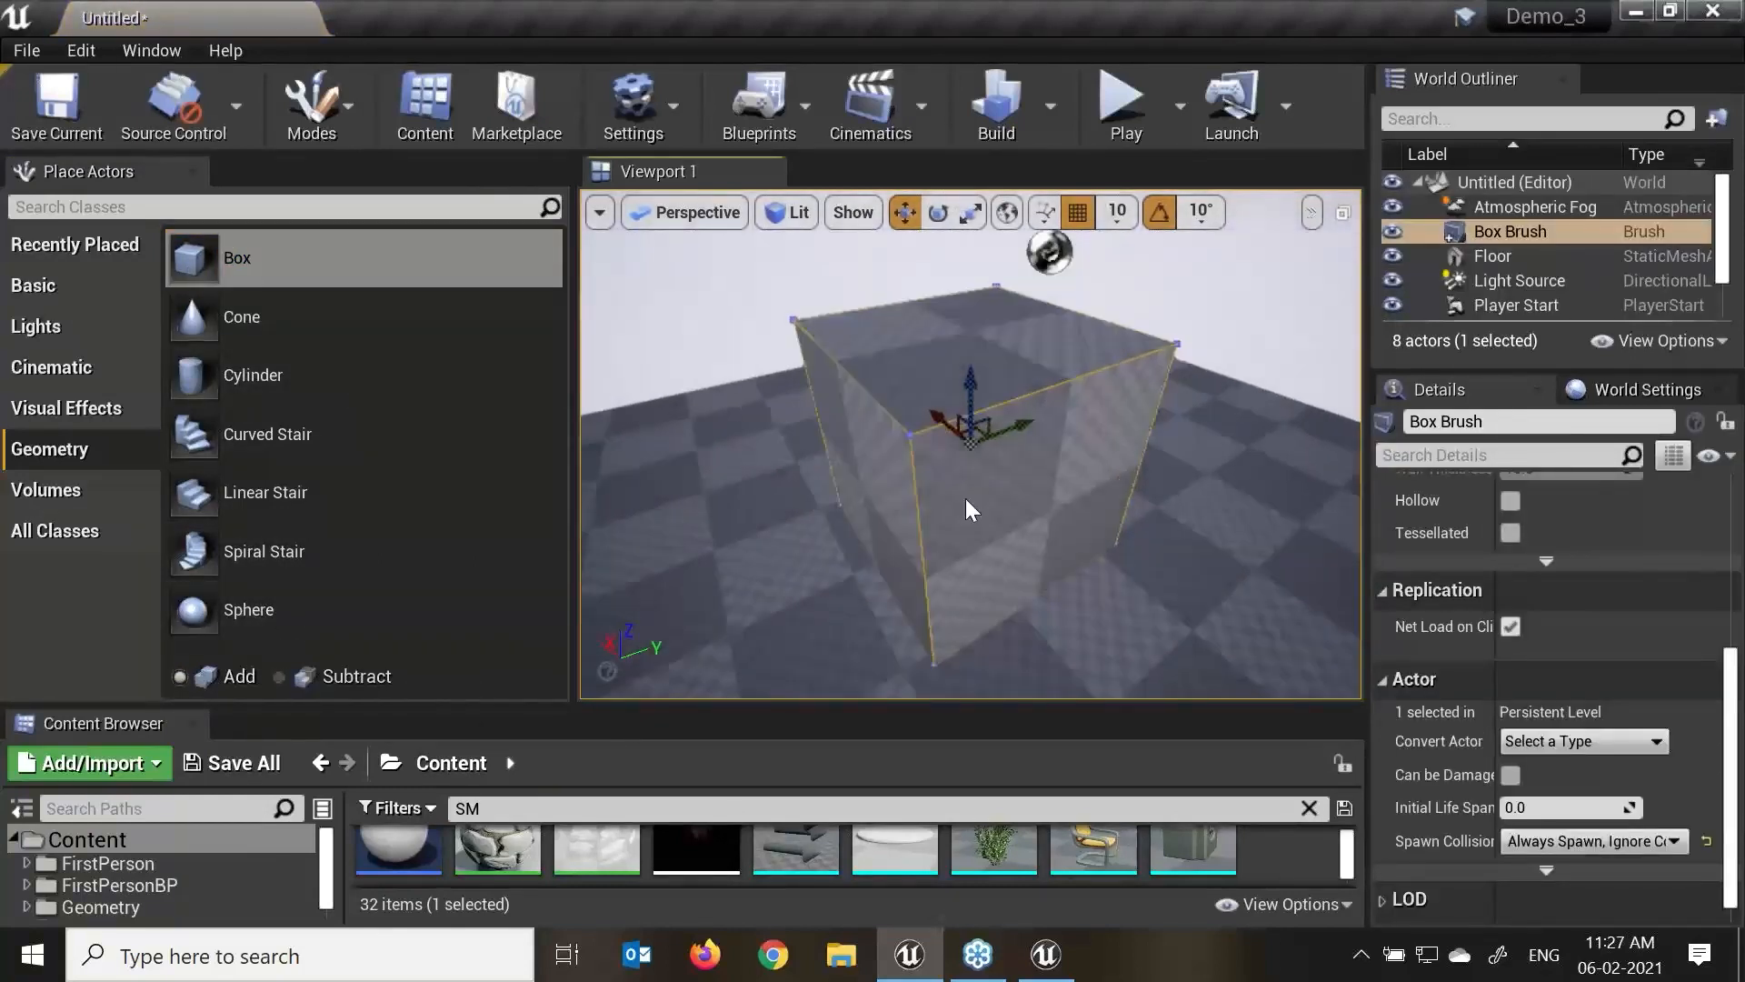
pyautogui.moveTo(969, 385)
pyautogui.mouseDown()
pyautogui.moveTo(974, 318)
pyautogui.moveTo(974, 347)
pyautogui.mouseUp()
pyautogui.scroll(-4, 1188, 487)
pyautogui.keyDown('alt'); pyautogui.moveTo(1188, 487); pyautogui.dragTo(1246, 524); pyautogui.keyUp('alt')
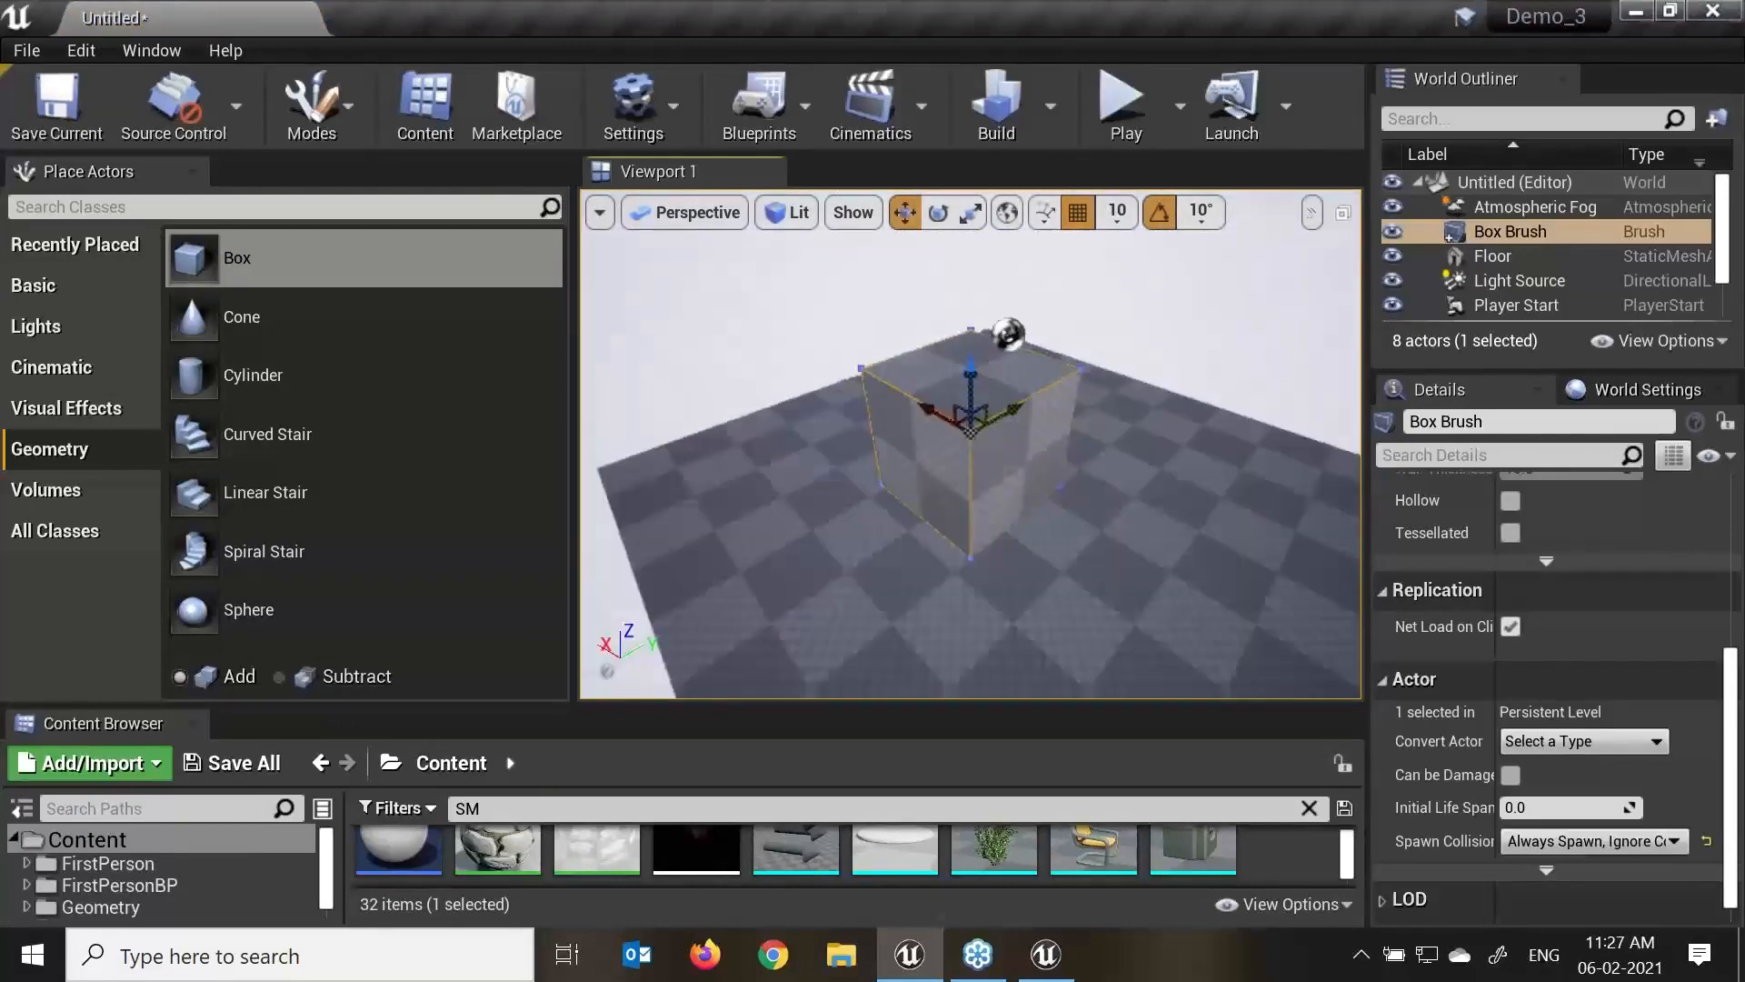
# Widen the Details area, change the box brush's type to Subtractive, and restore it to Additive.
pyautogui.moveTo(1366, 518); pyautogui.dragTo(1219, 514)
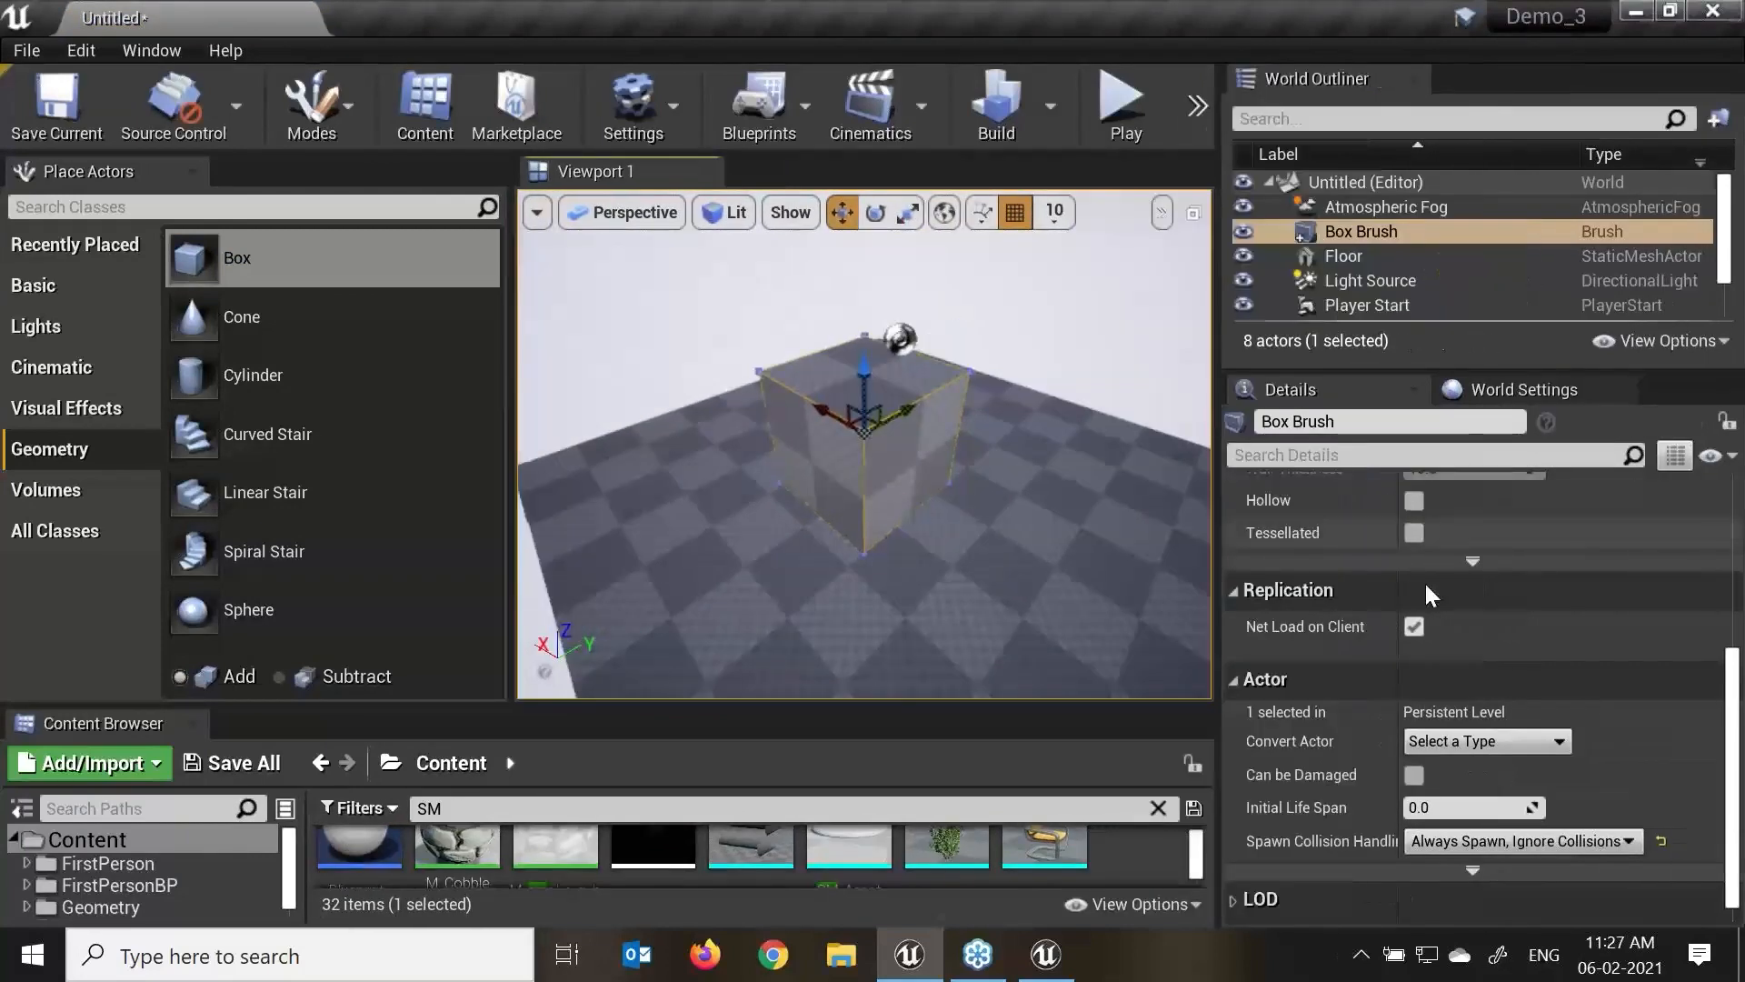
pyautogui.scroll(6, 1364, 618)
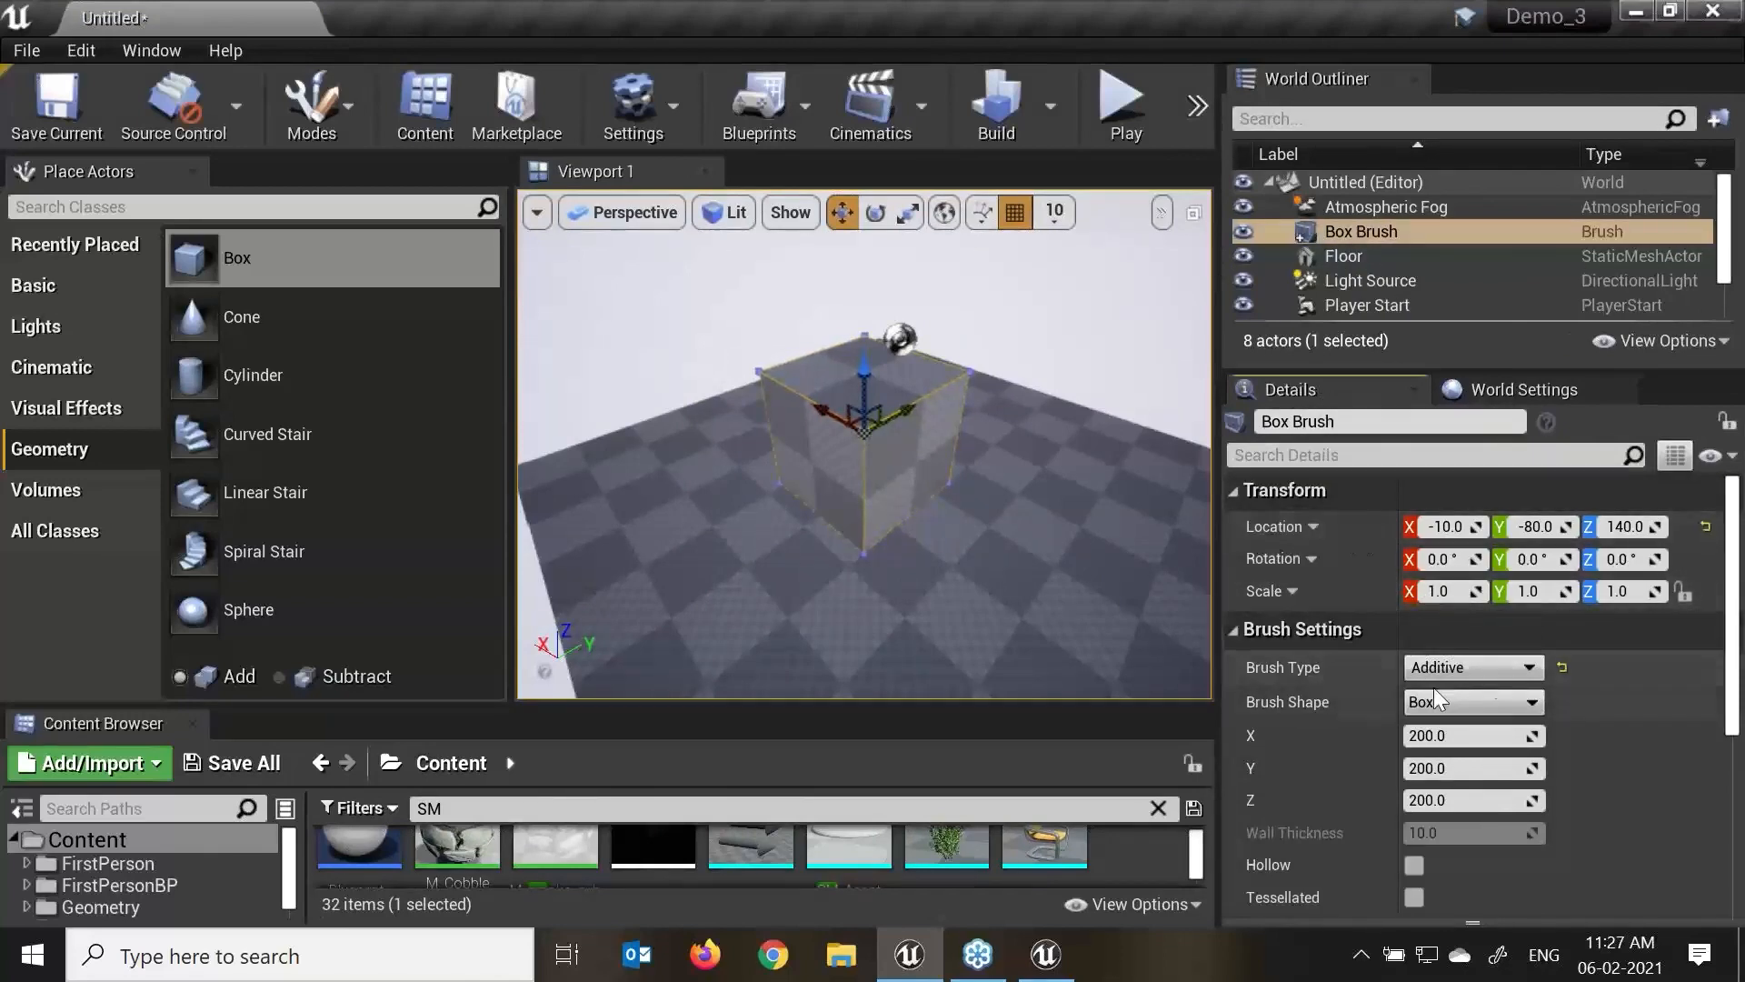
pyautogui.click(1509, 669)
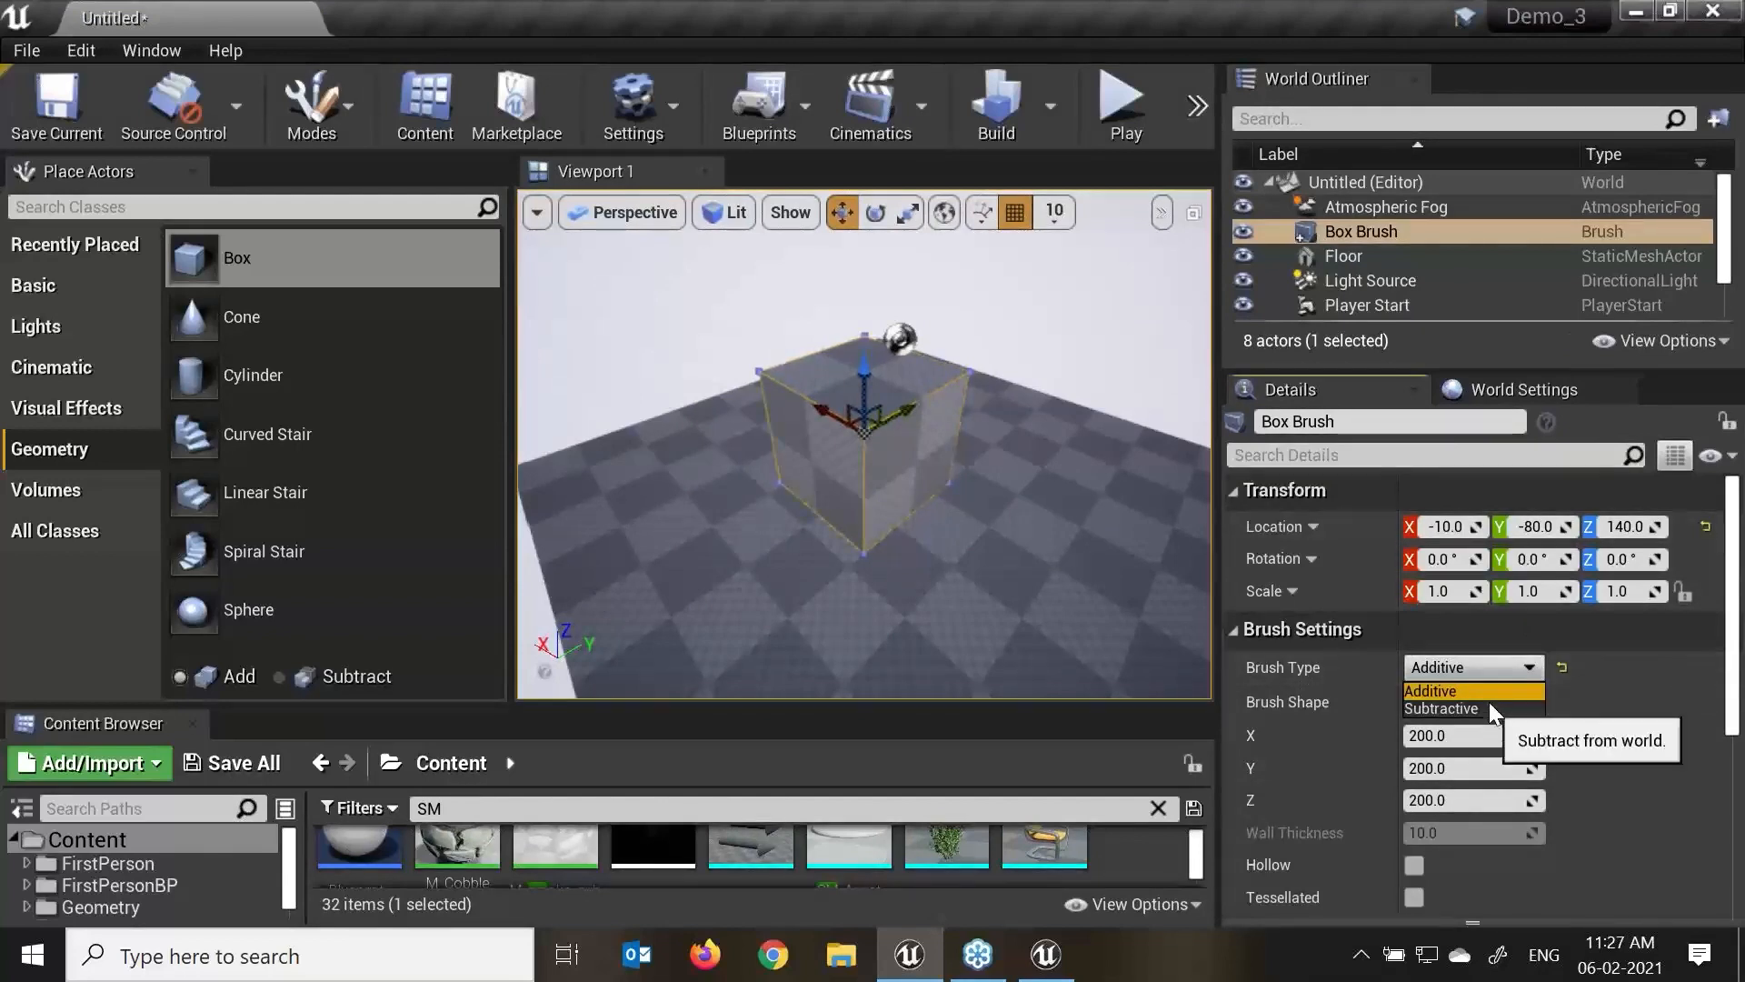
pyautogui.click(1492, 709)
pyautogui.click(1505, 683)
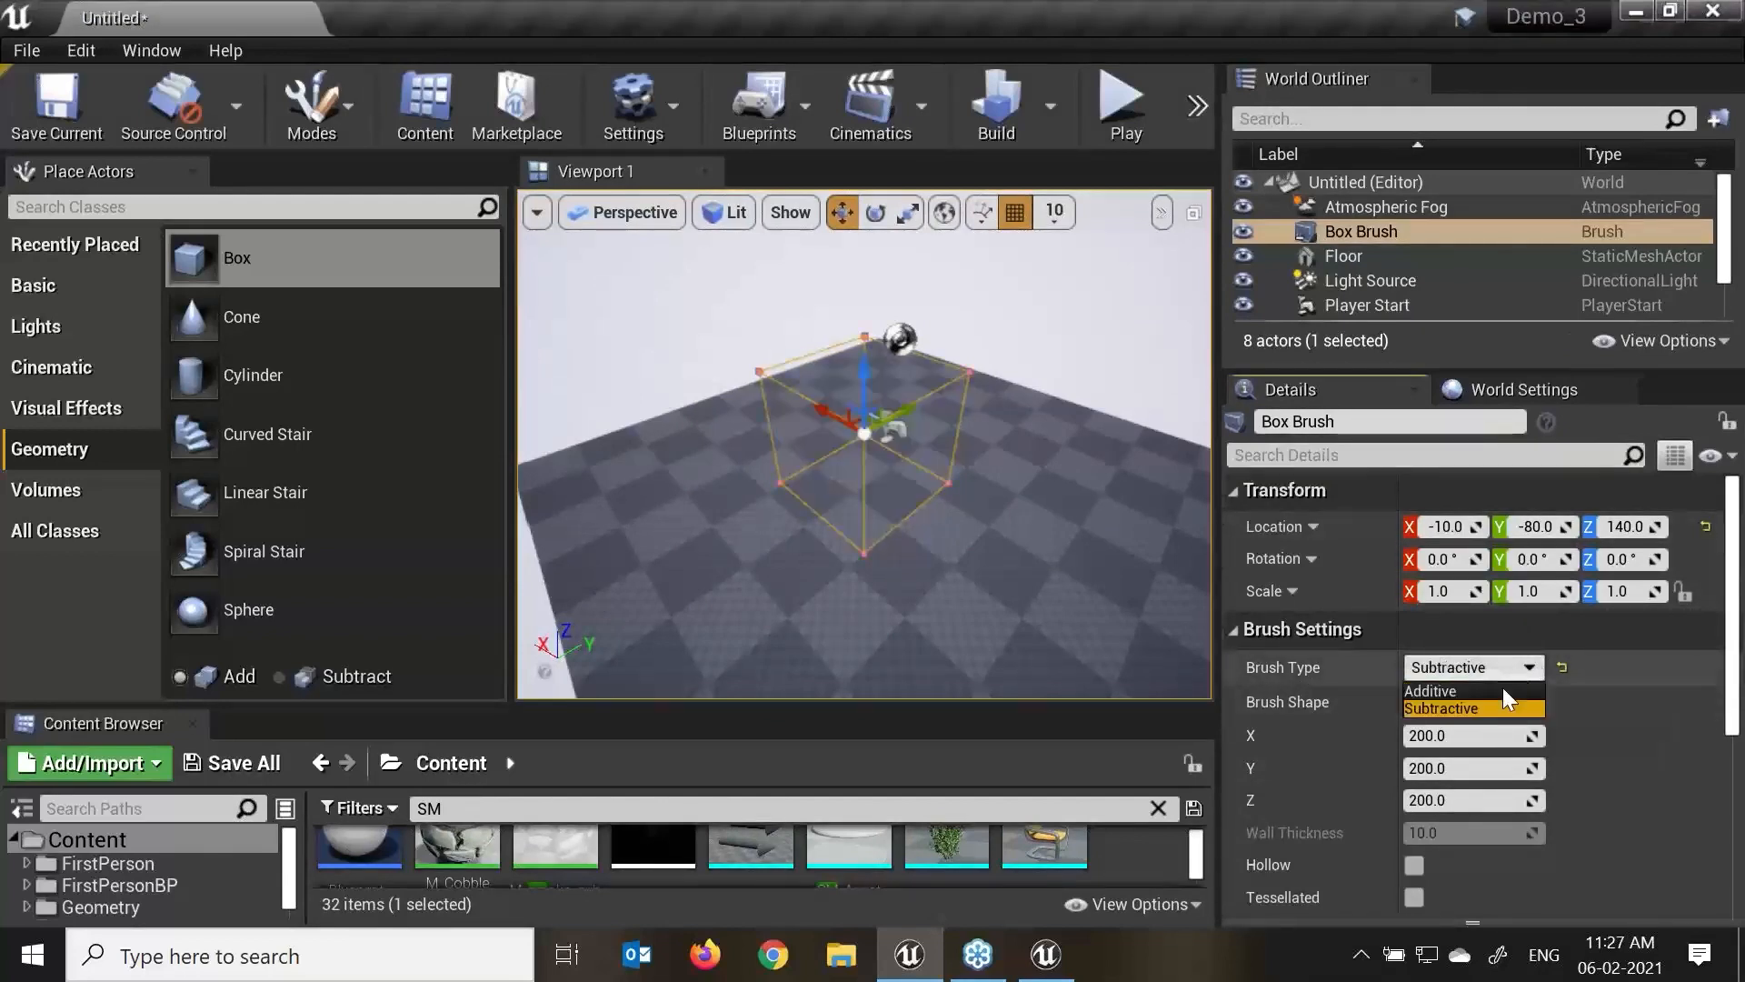
pyautogui.click(1501, 690)
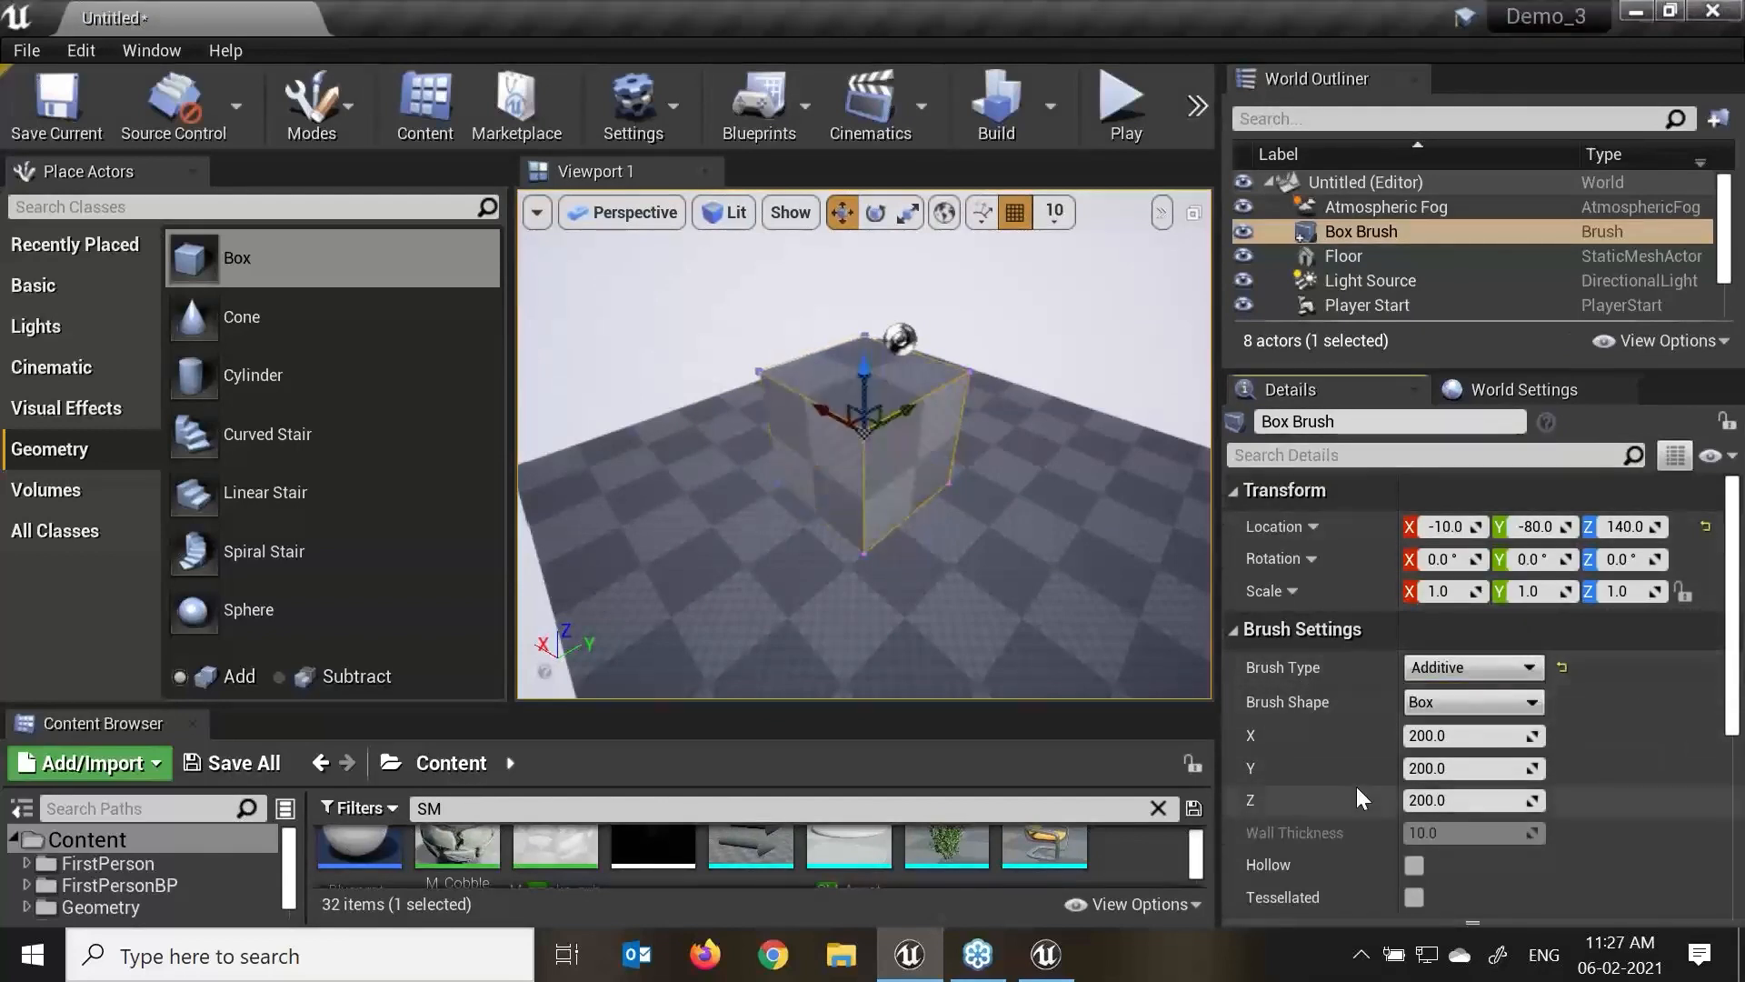
# Try the cone shape on the box brush and rebuild it as a cube.
pyautogui.click(1503, 701)
pyautogui.click(1503, 476)
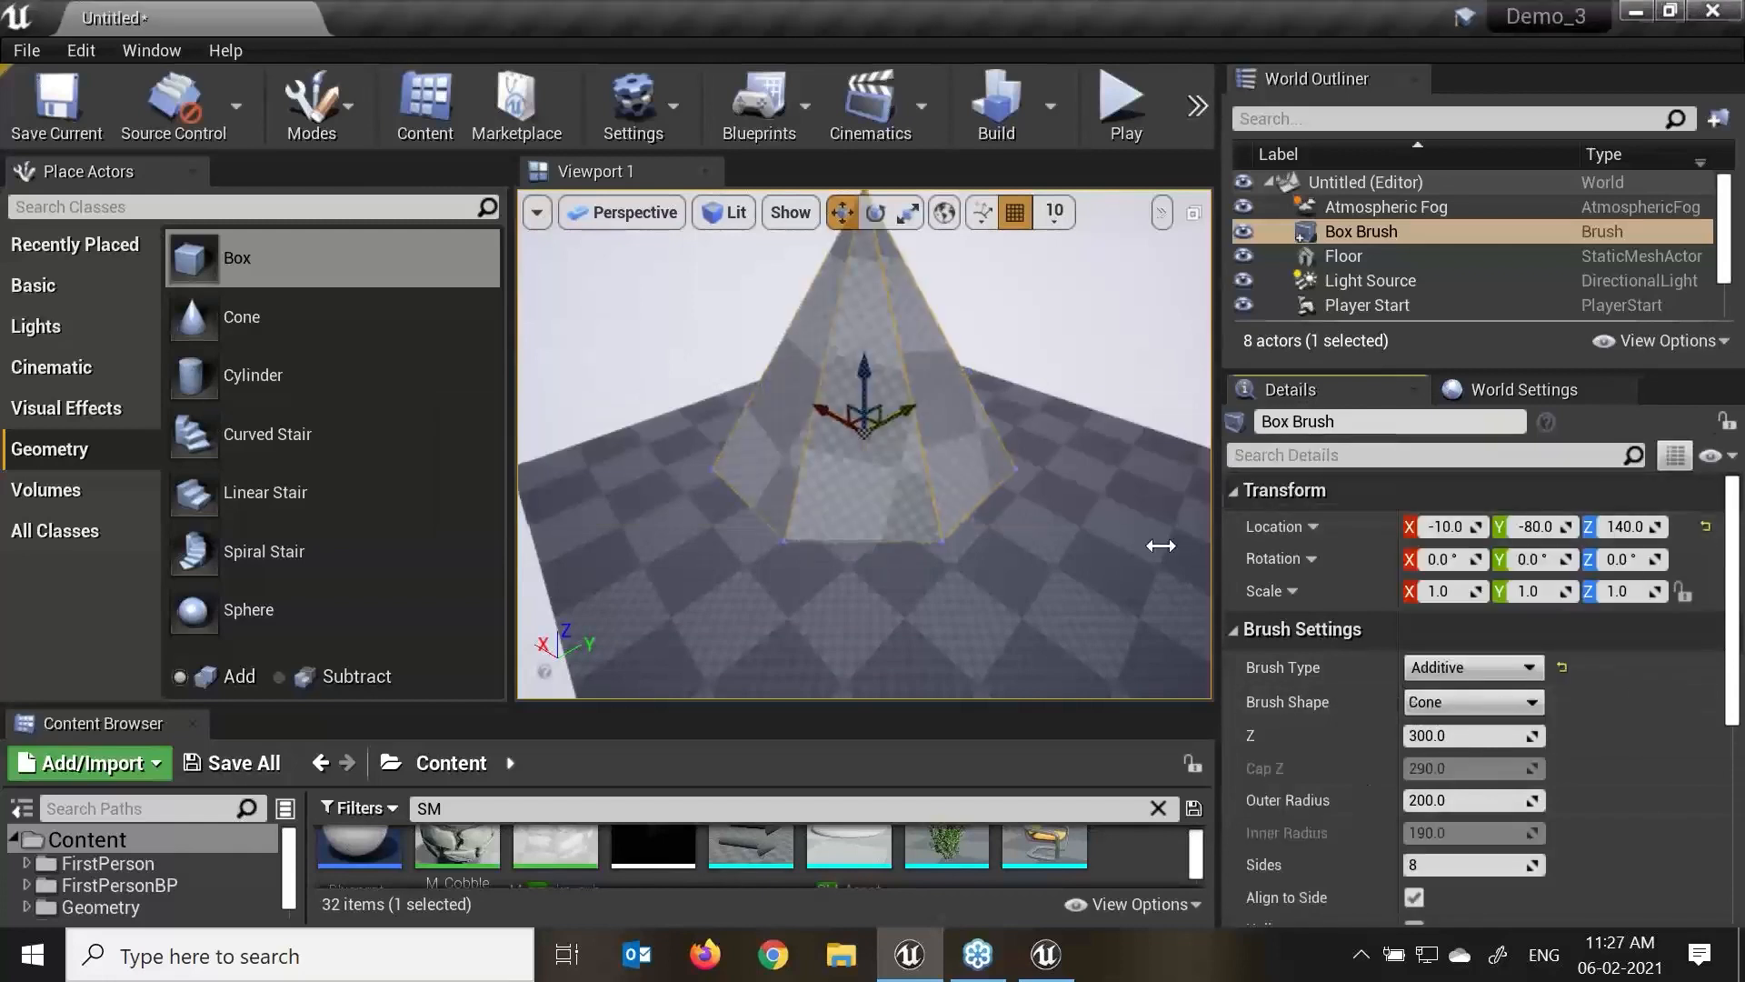
pyautogui.click(1507, 669)
pyautogui.click(1467, 704)
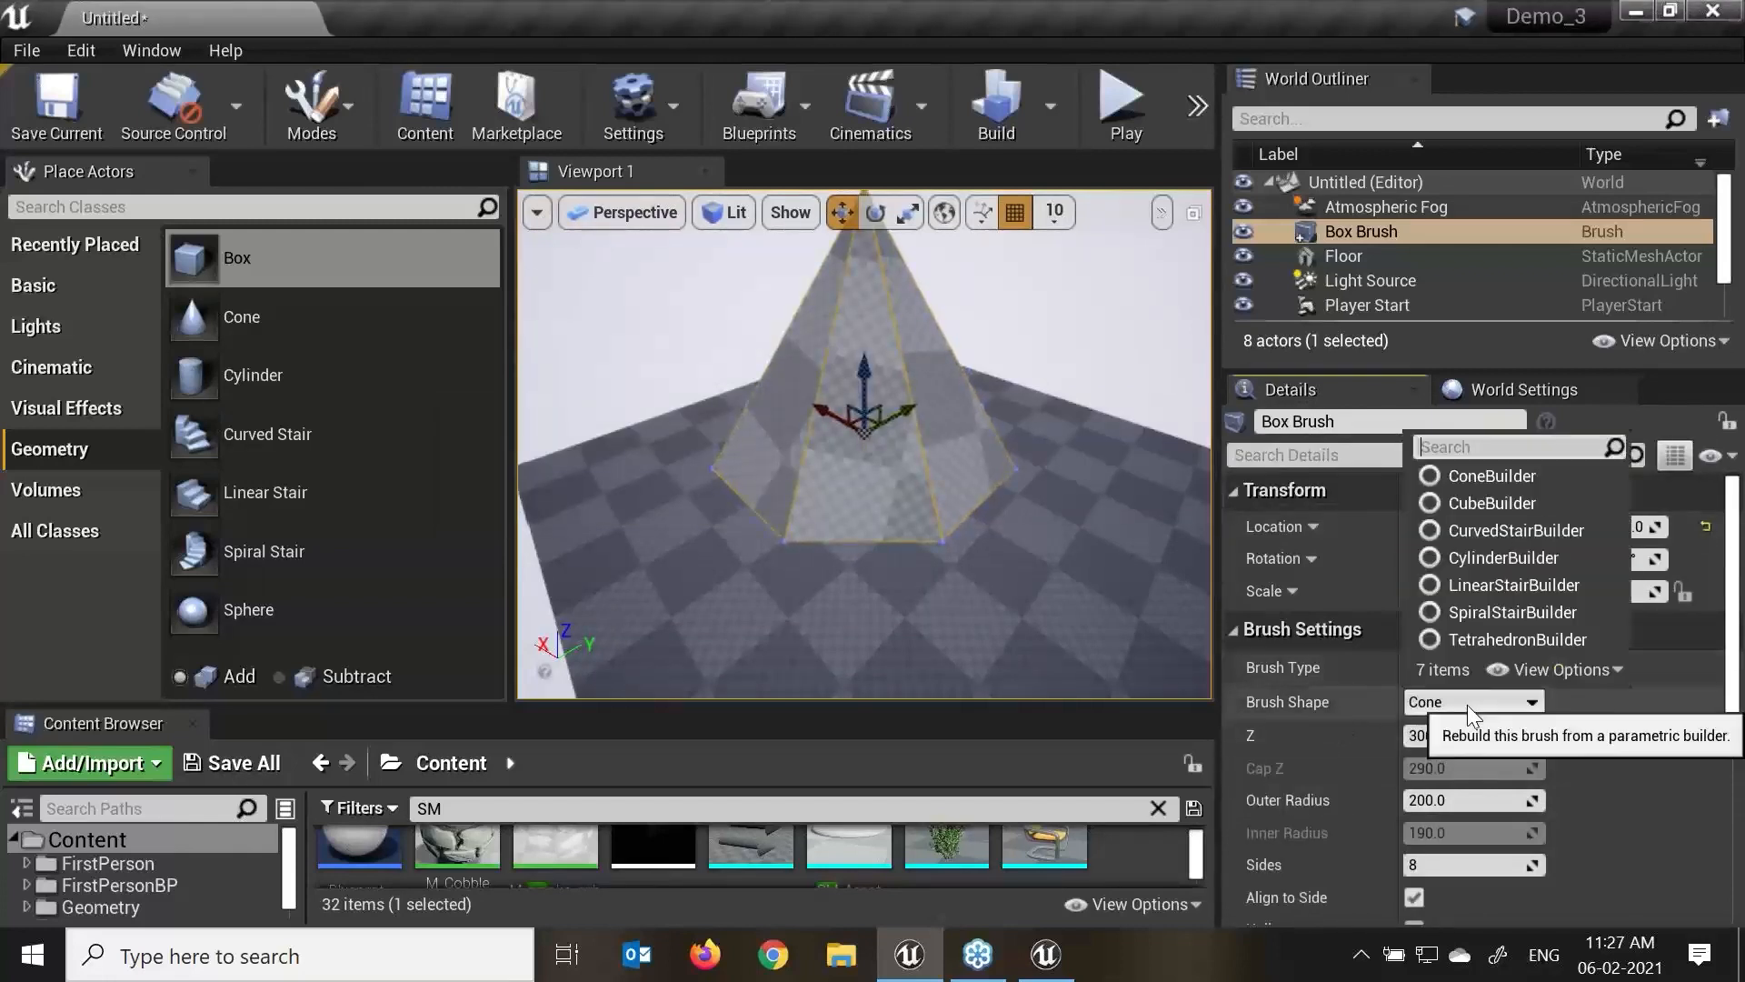
pyautogui.click(1509, 503)
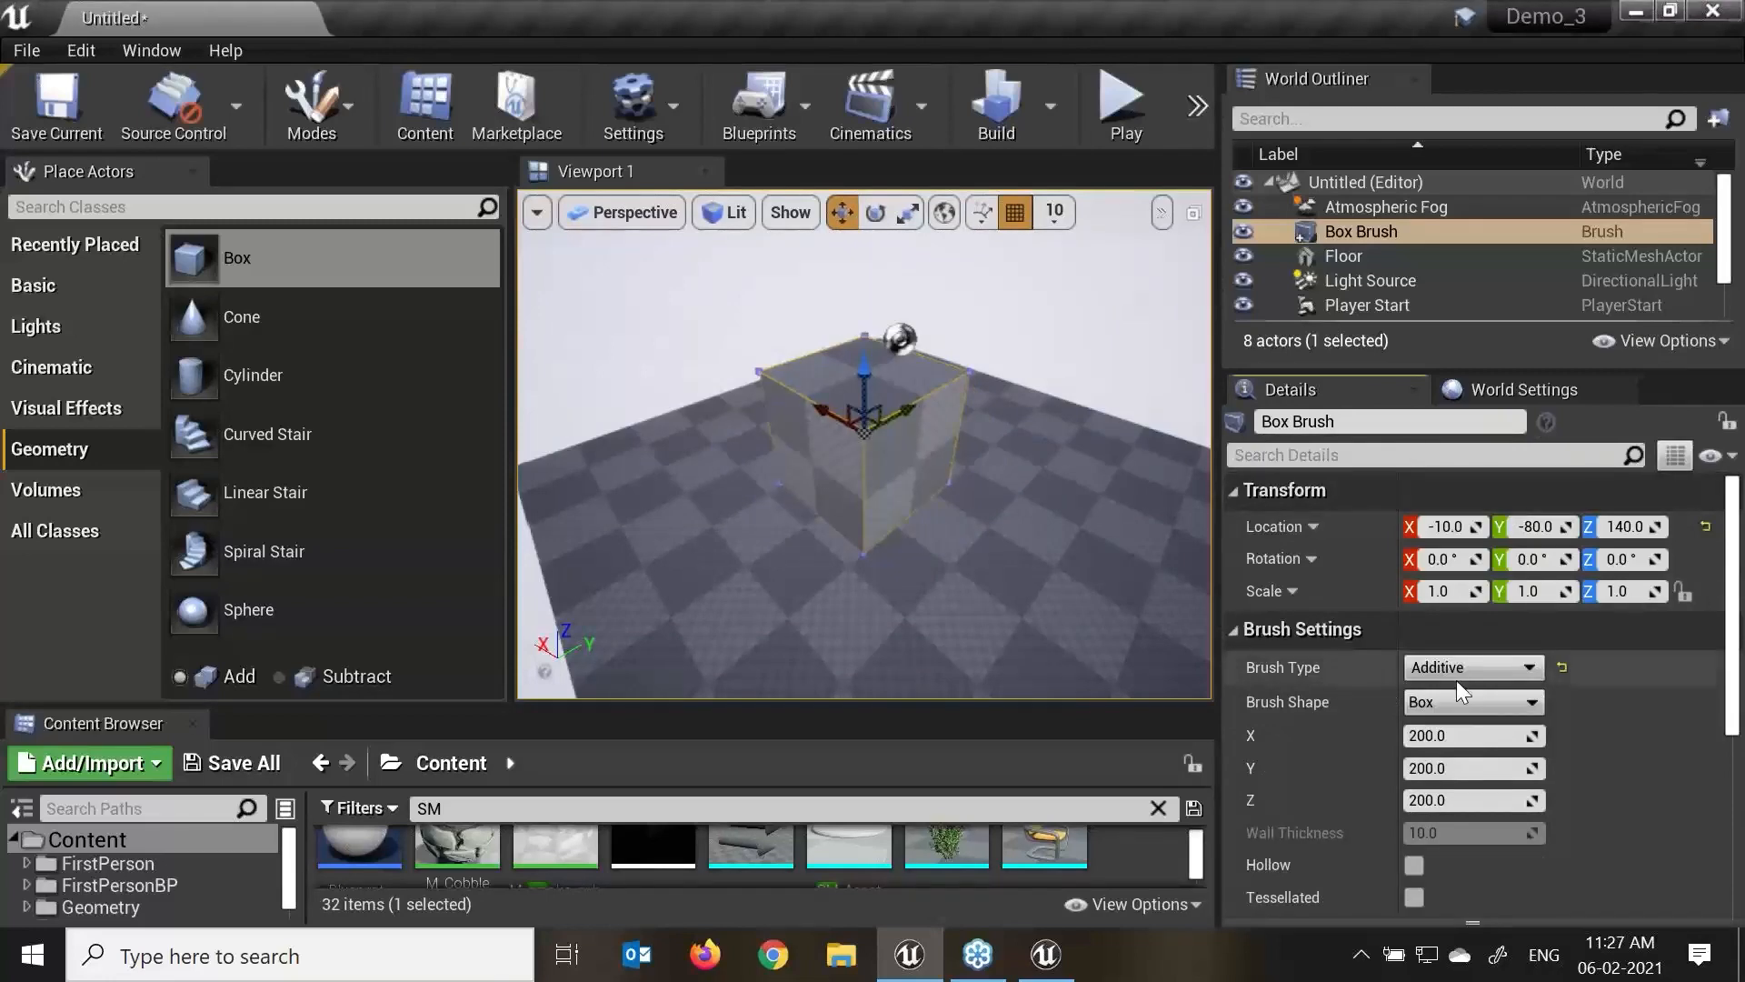
# Try the spiral stair and cone shapes on the brush, finishing with the cube shape.
pyautogui.click(1476, 698)
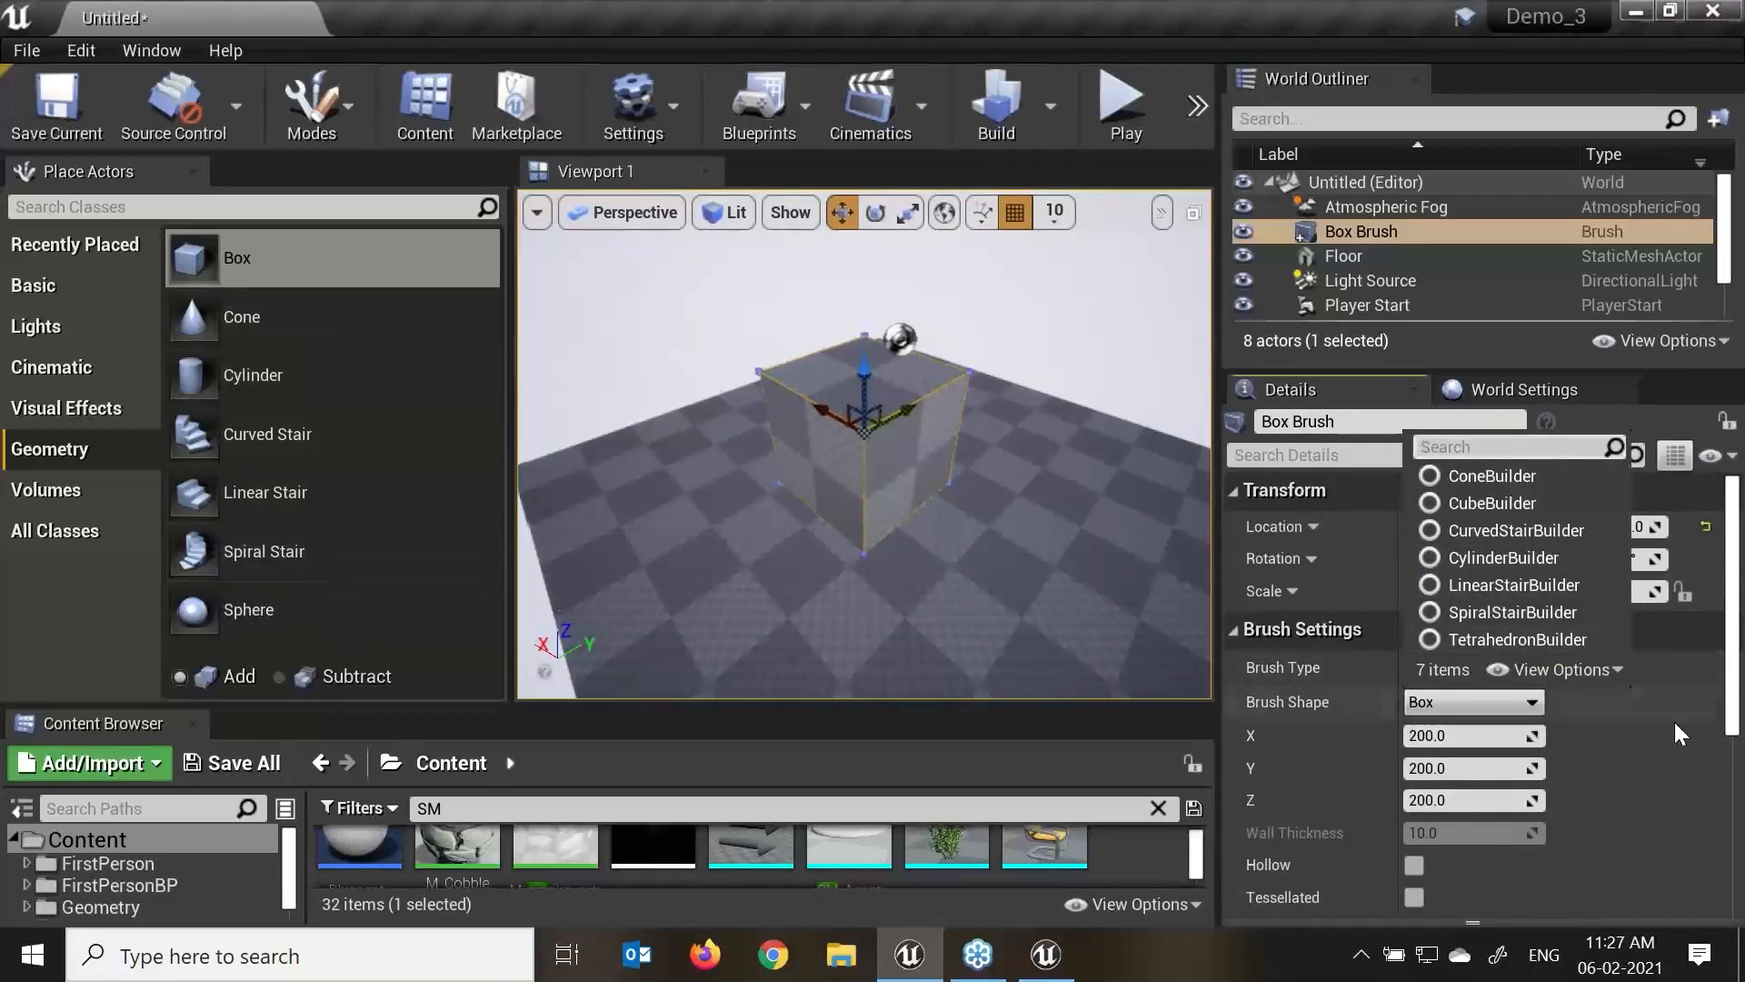
pyautogui.click(1518, 614)
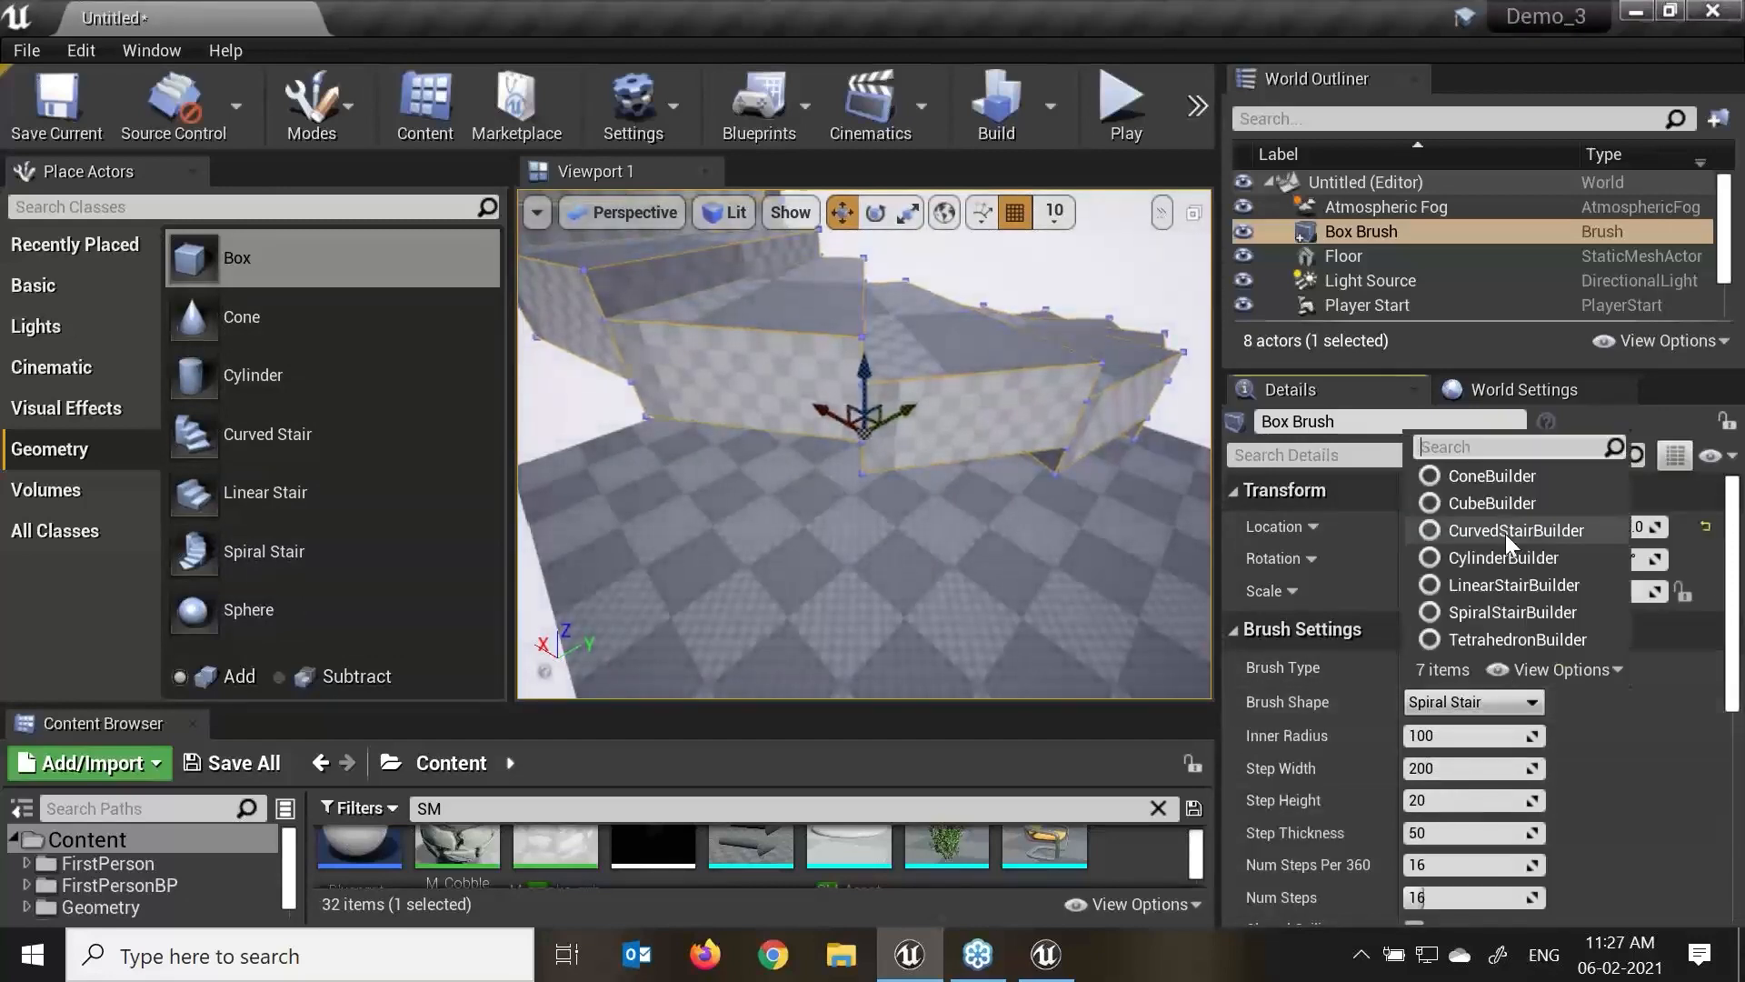
pyautogui.click(1493, 478)
pyautogui.click(1474, 677)
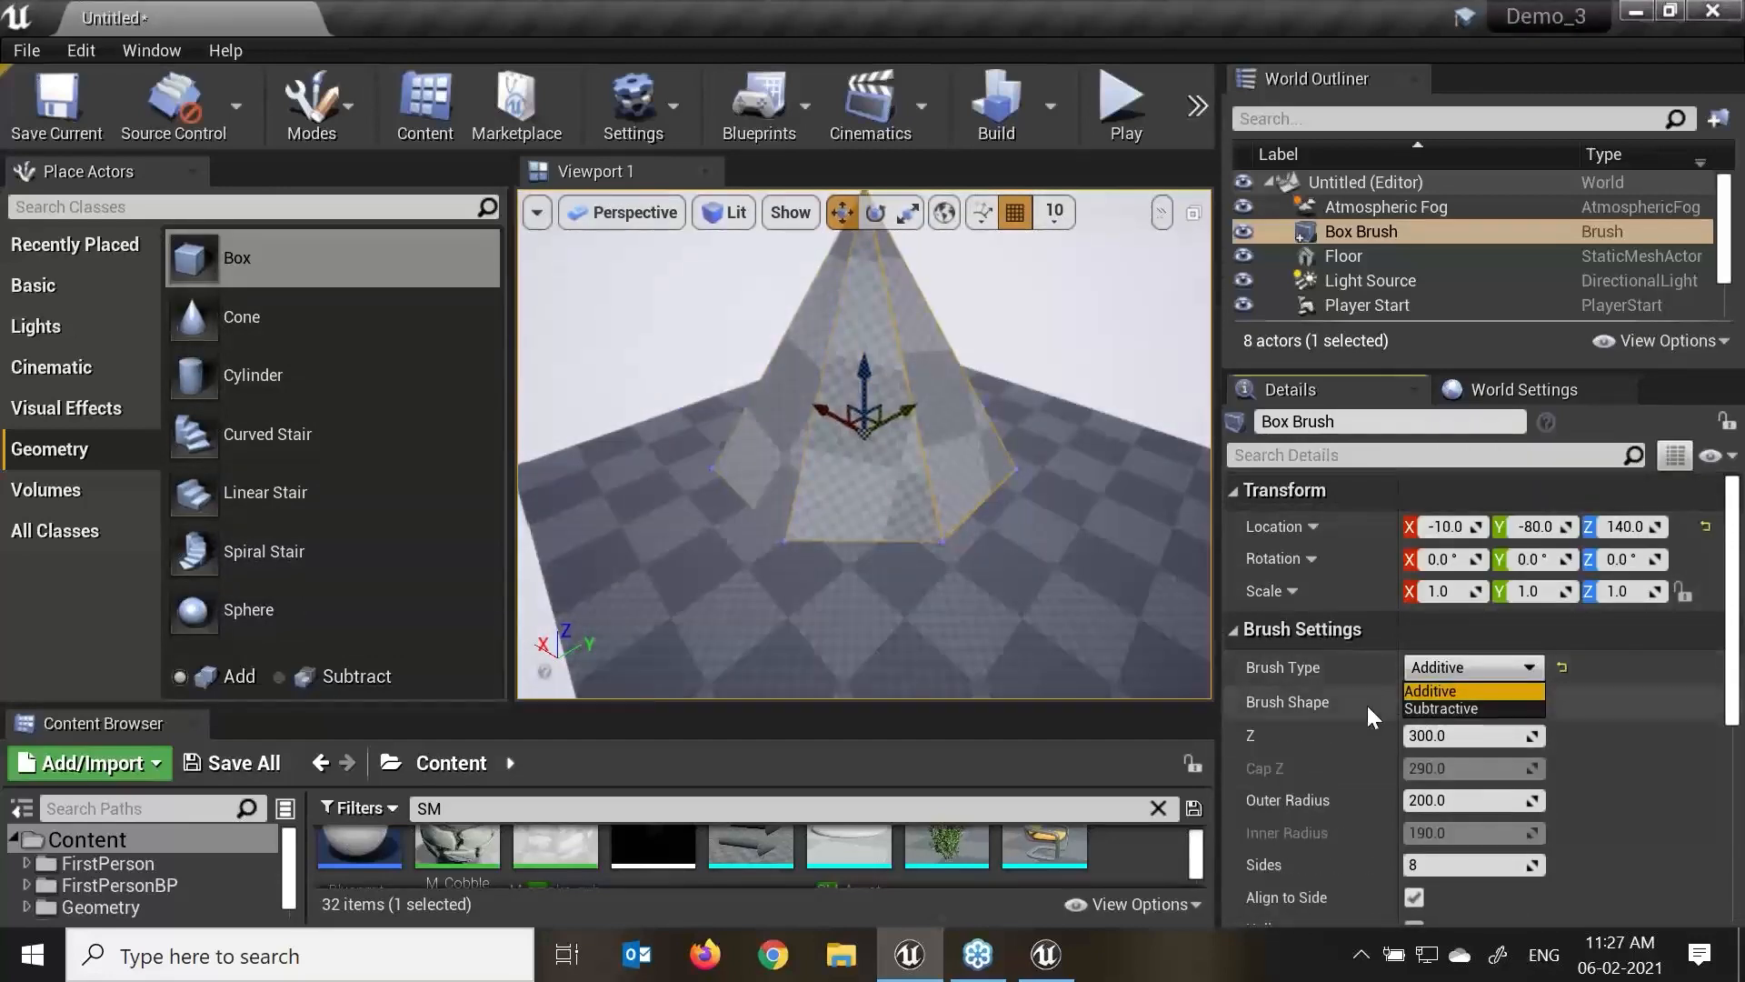
pyautogui.click(1474, 700)
pyautogui.click(1495, 478)
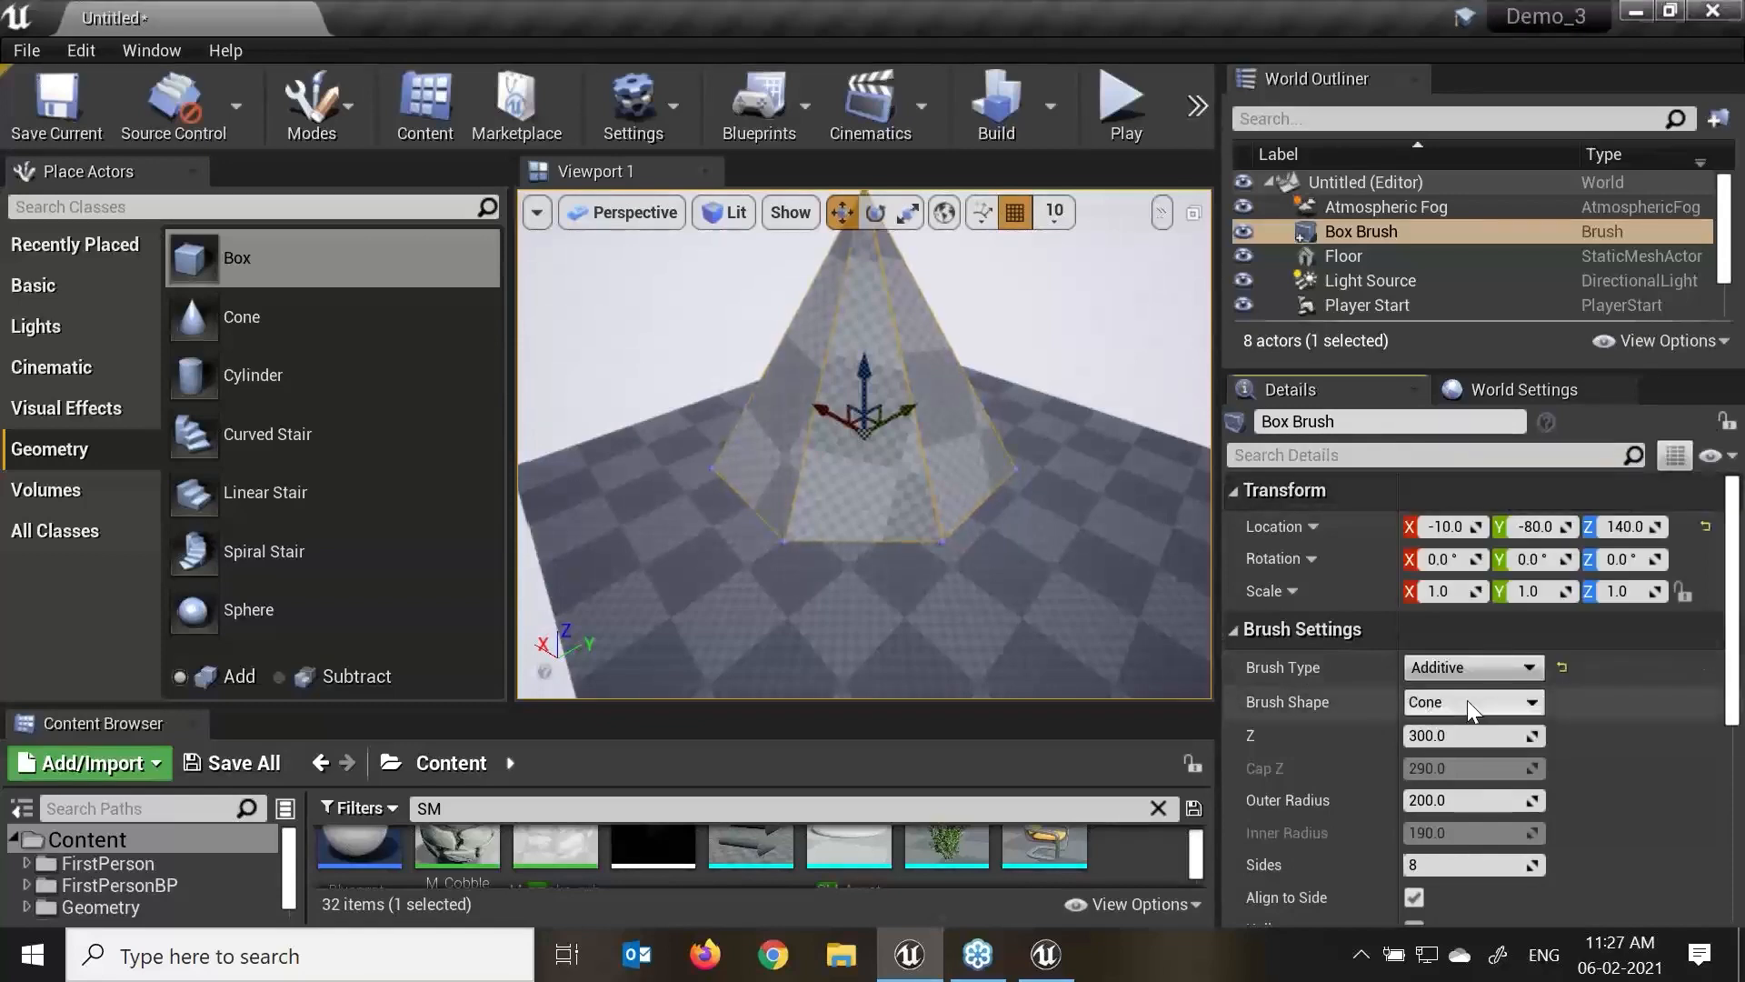
pyautogui.click(1467, 700)
pyautogui.click(1516, 503)
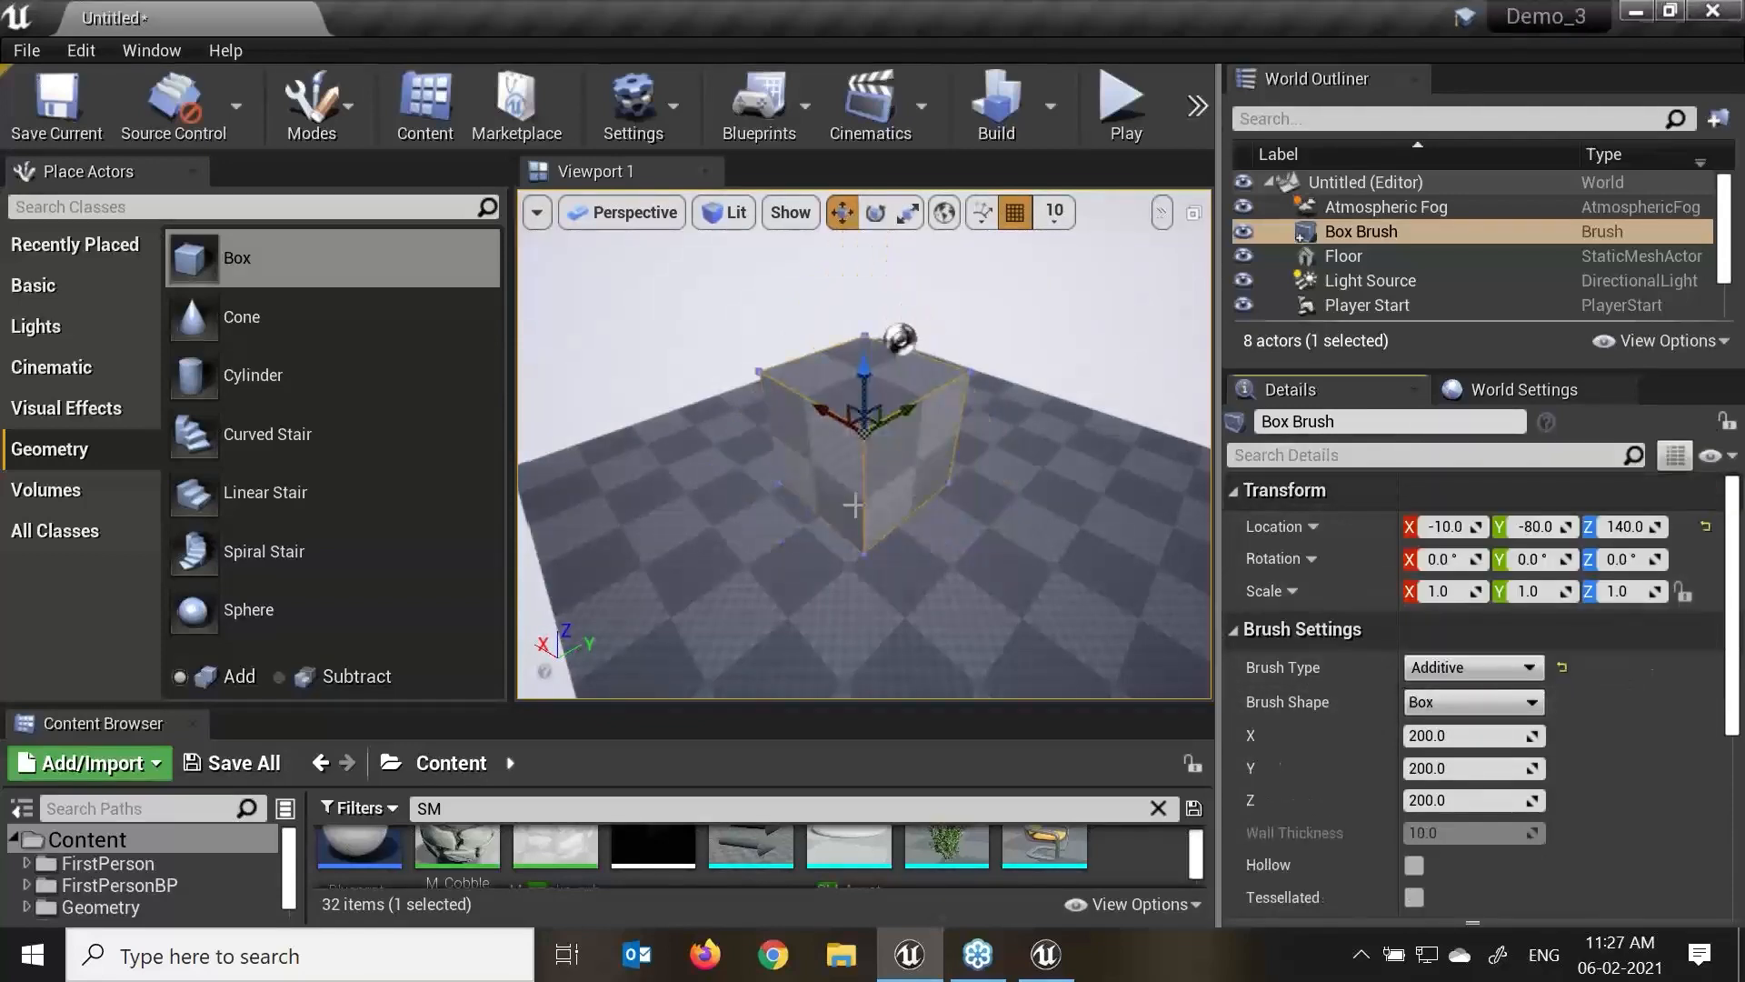
# Enlarge the box brush to about 405 in X, 257 in Y and 262 in Z, and make it hollow.
pyautogui.scroll(2, 964, 518)
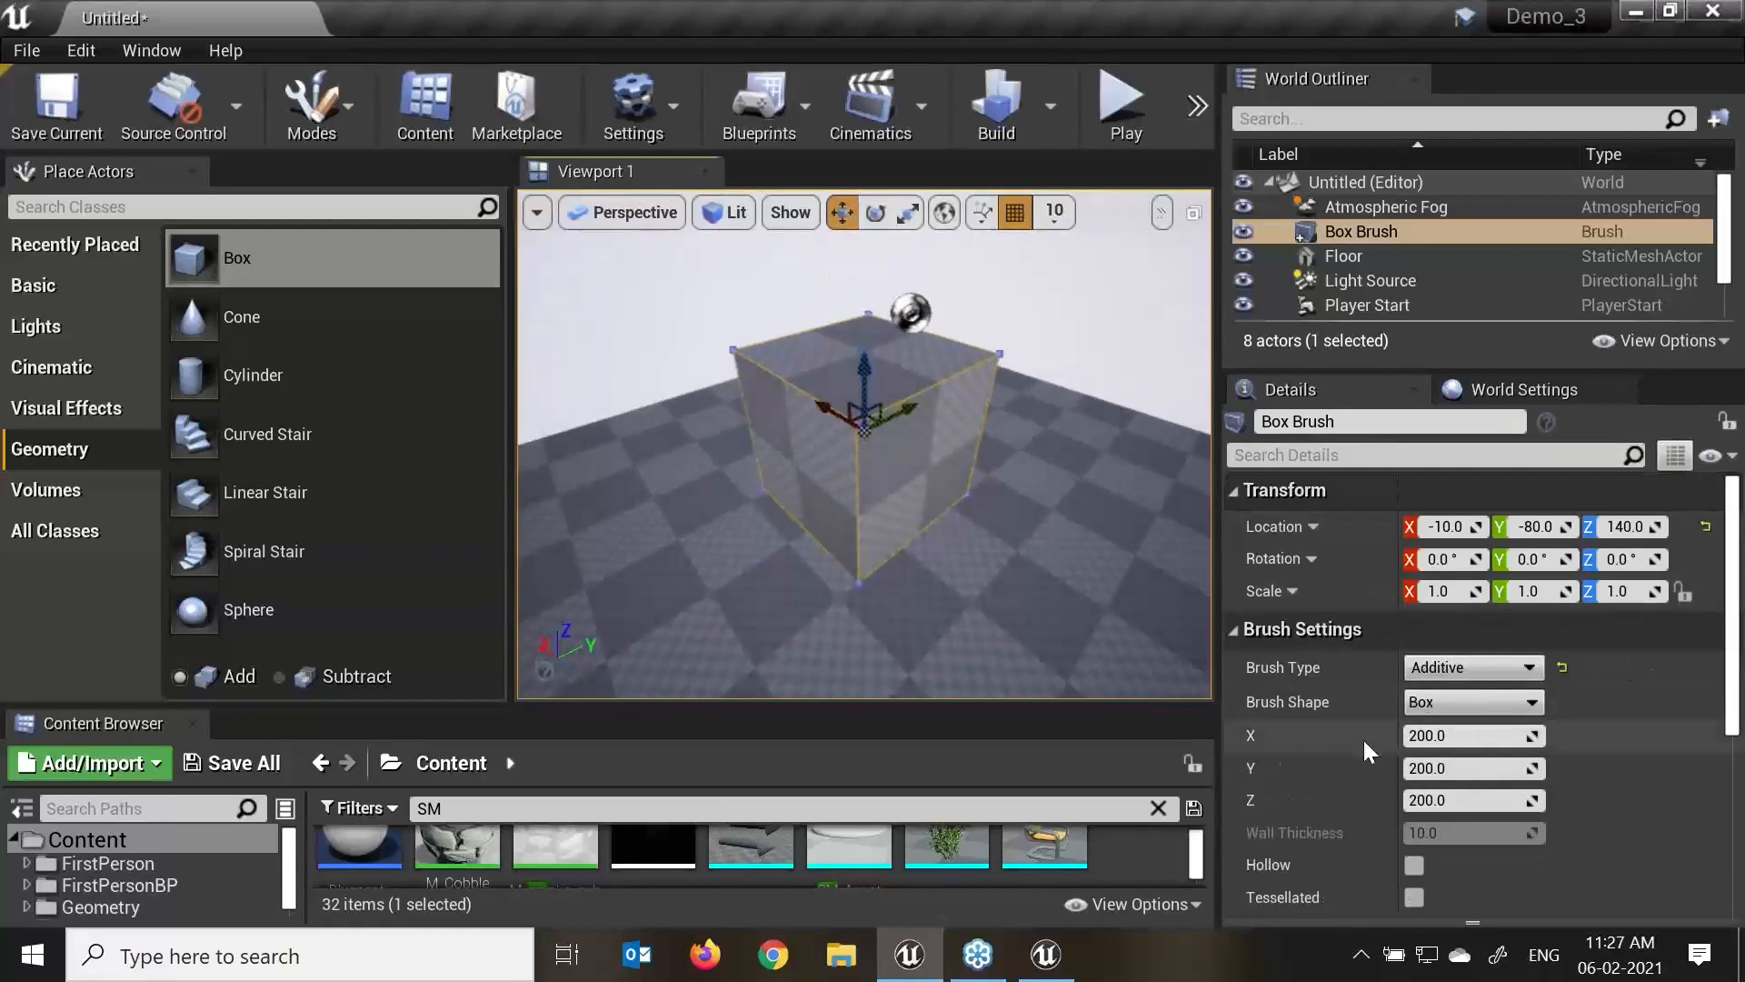
pyautogui.moveTo(1465, 736); pyautogui.dragTo(1573, 736)
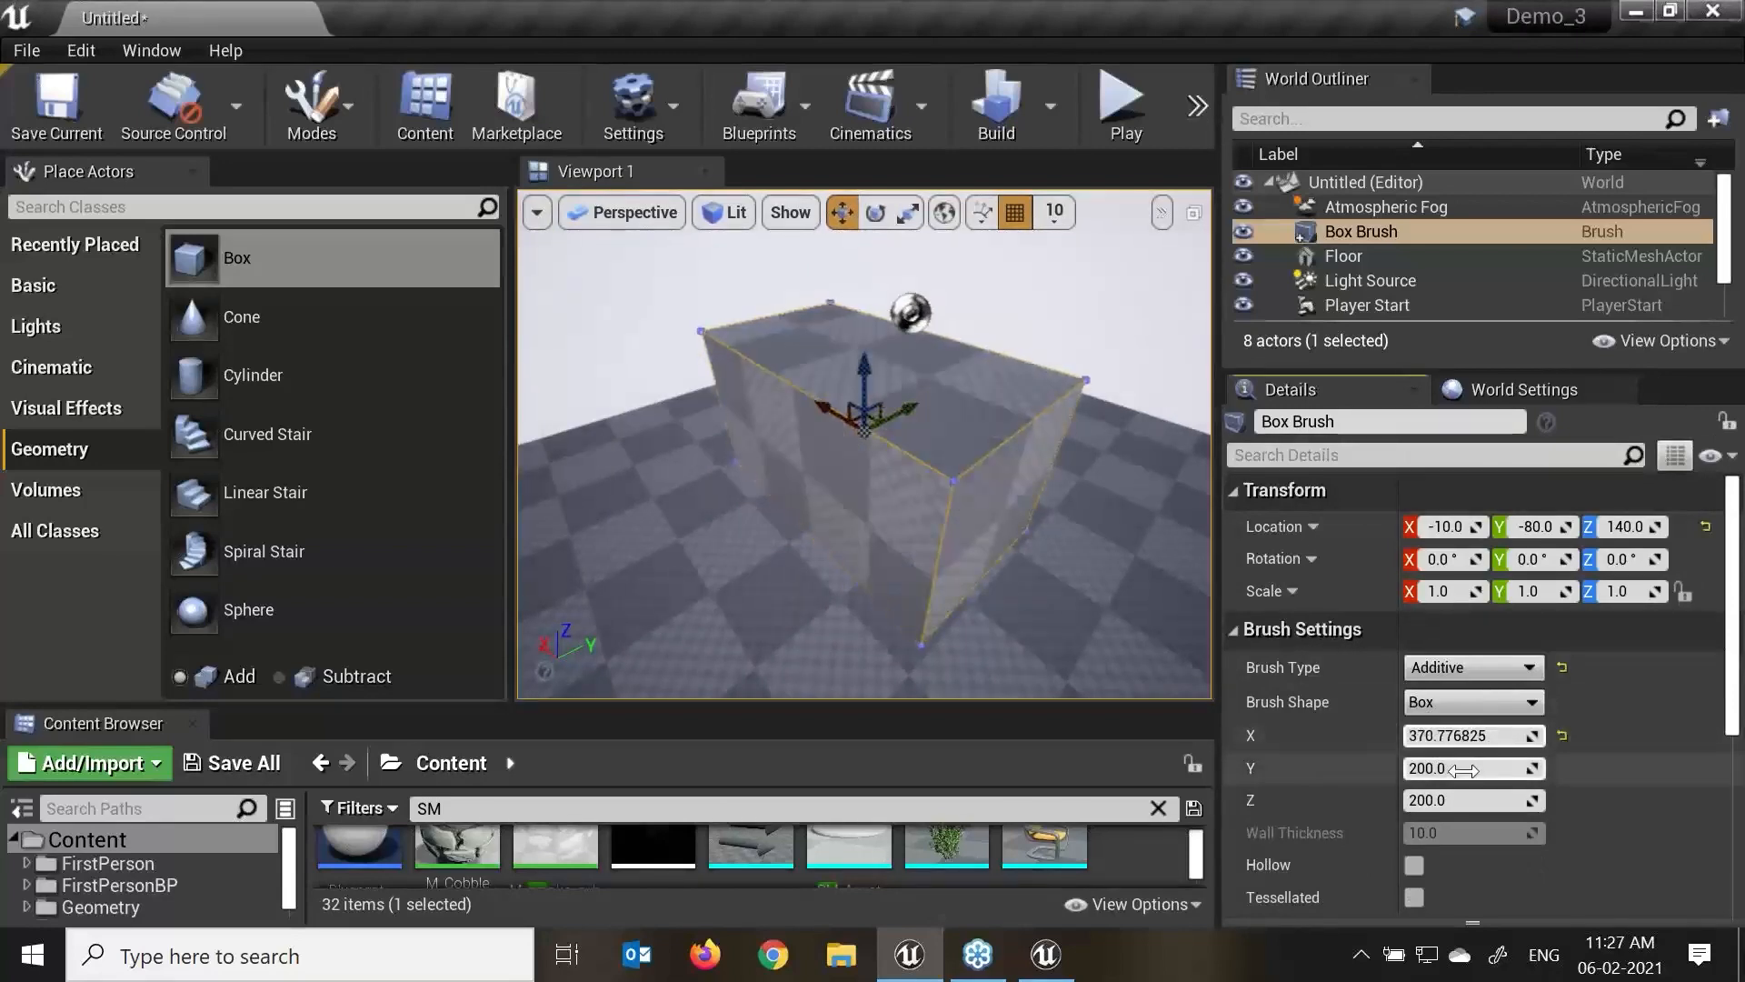
pyautogui.moveTo(1465, 735)
pyautogui.mouseDown()
pyautogui.moveTo(1491, 735)
pyautogui.moveTo(1509, 768)
pyautogui.moveTo(1459, 775)
pyautogui.moveTo(1485, 800)
pyautogui.mouseUp()
pyautogui.keyDown('alt'); pyautogui.moveTo(963, 518); pyautogui.dragTo(1036, 518); pyautogui.keyUp('alt')
pyautogui.scroll(-3, 1036, 518)
pyautogui.scroll(2, 863, 445)
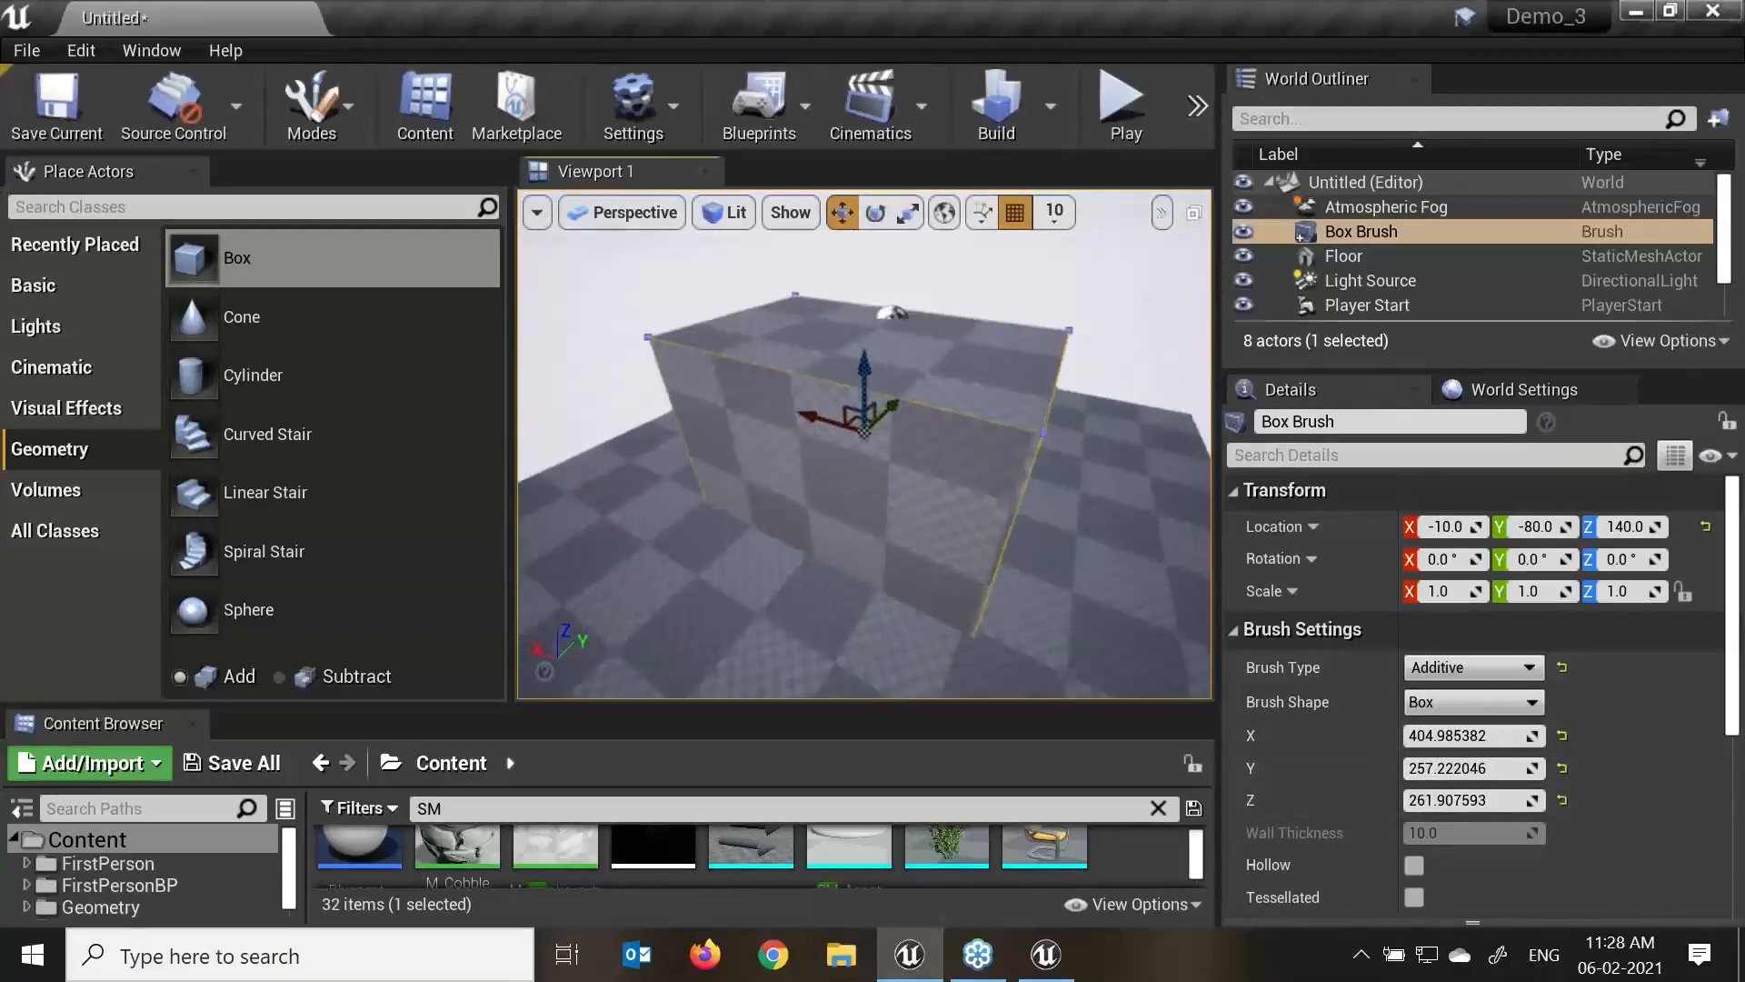
pyautogui.scroll(-1, 1363, 780)
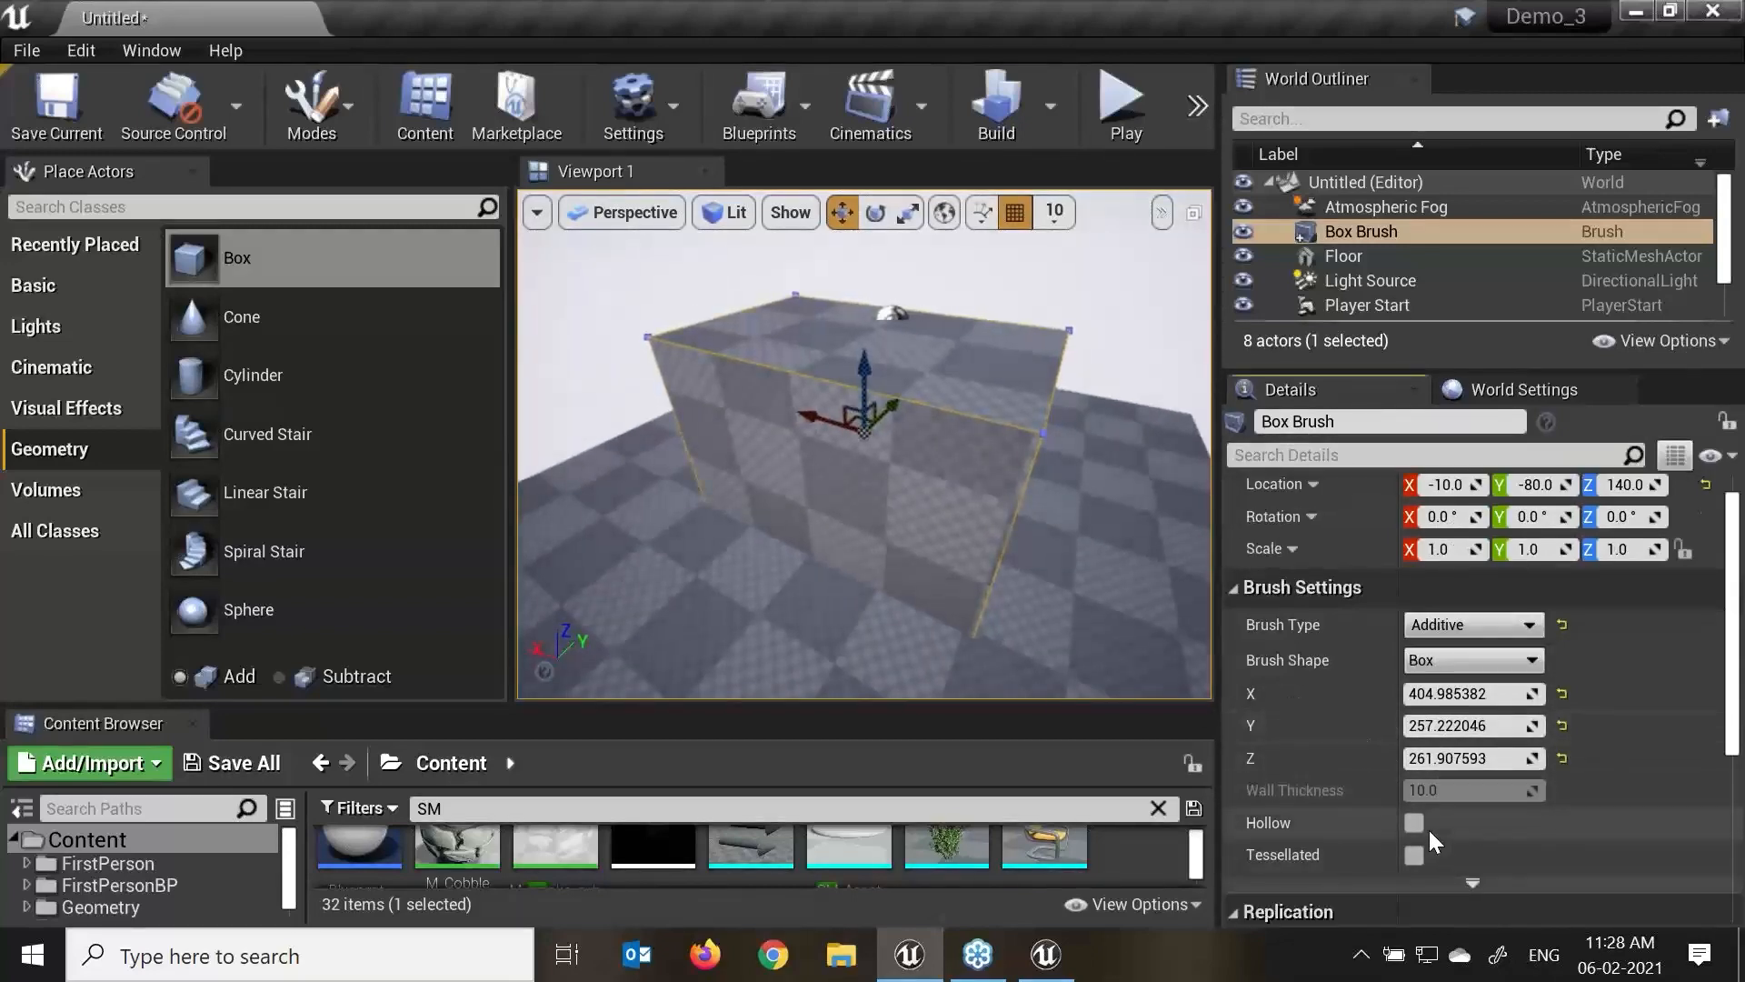
pyautogui.click(1418, 826)
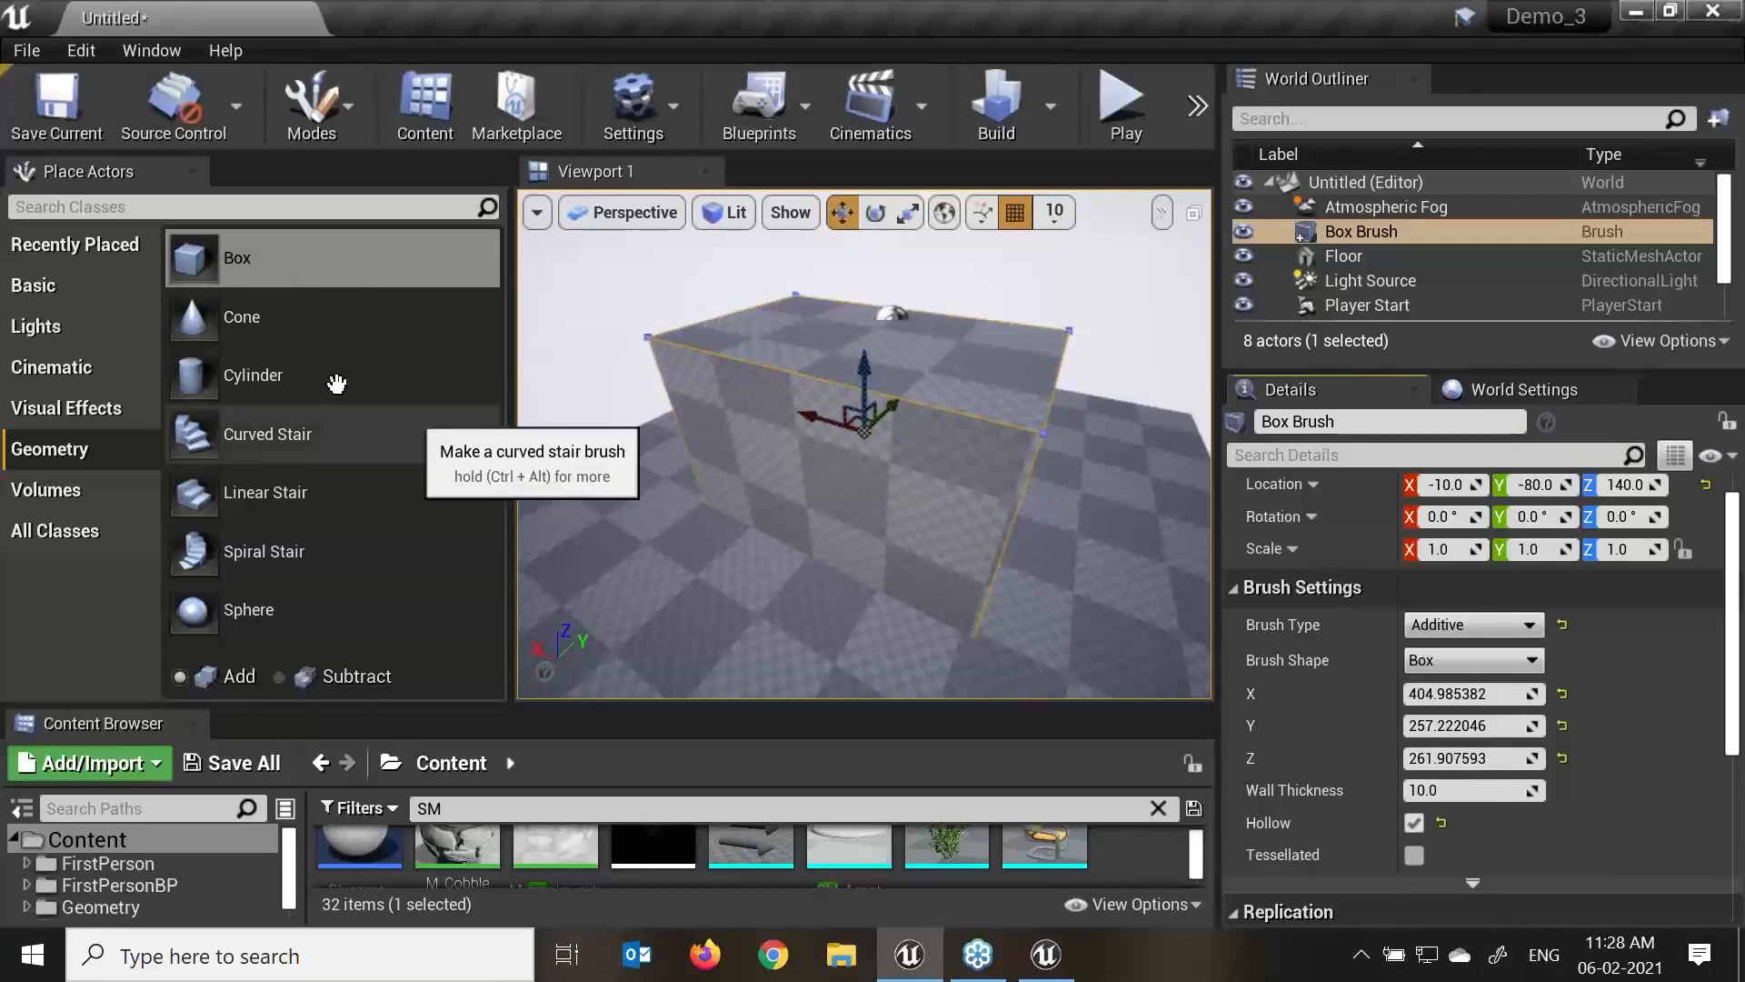
# Place a subtractive box brush and shift it to Y -280 so it cuts into the hollow box's side.
pyautogui.click(195, 250)
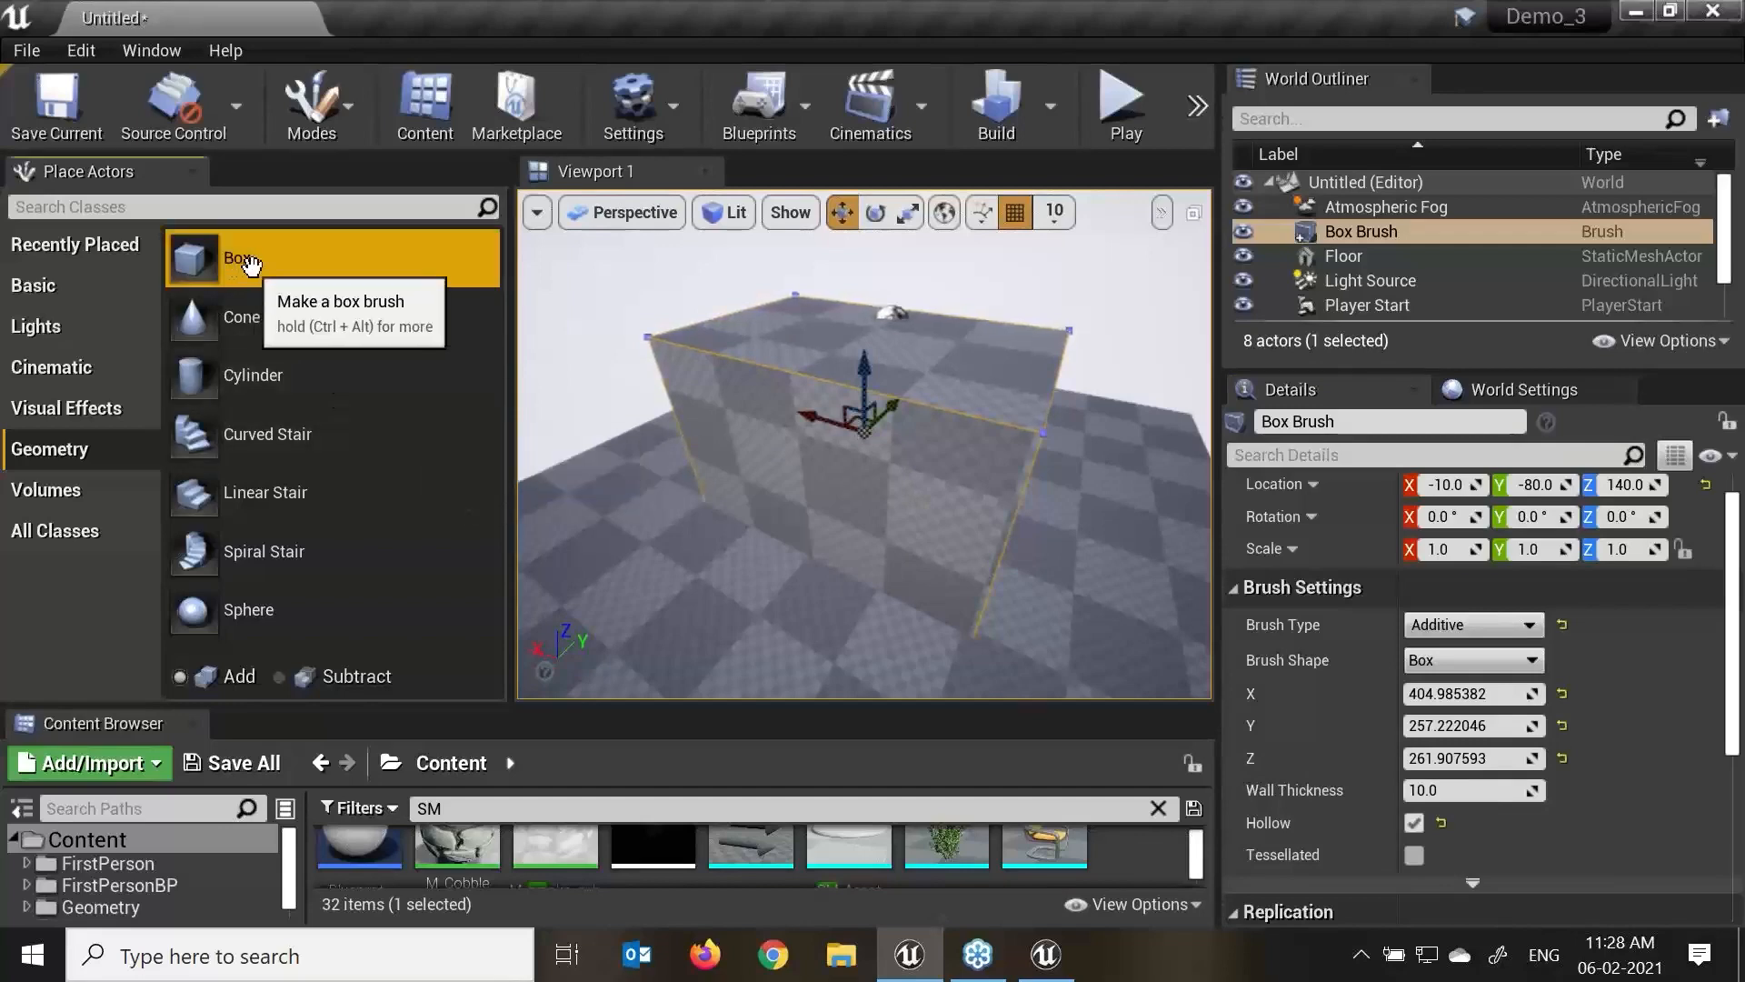
pyautogui.click(330, 678)
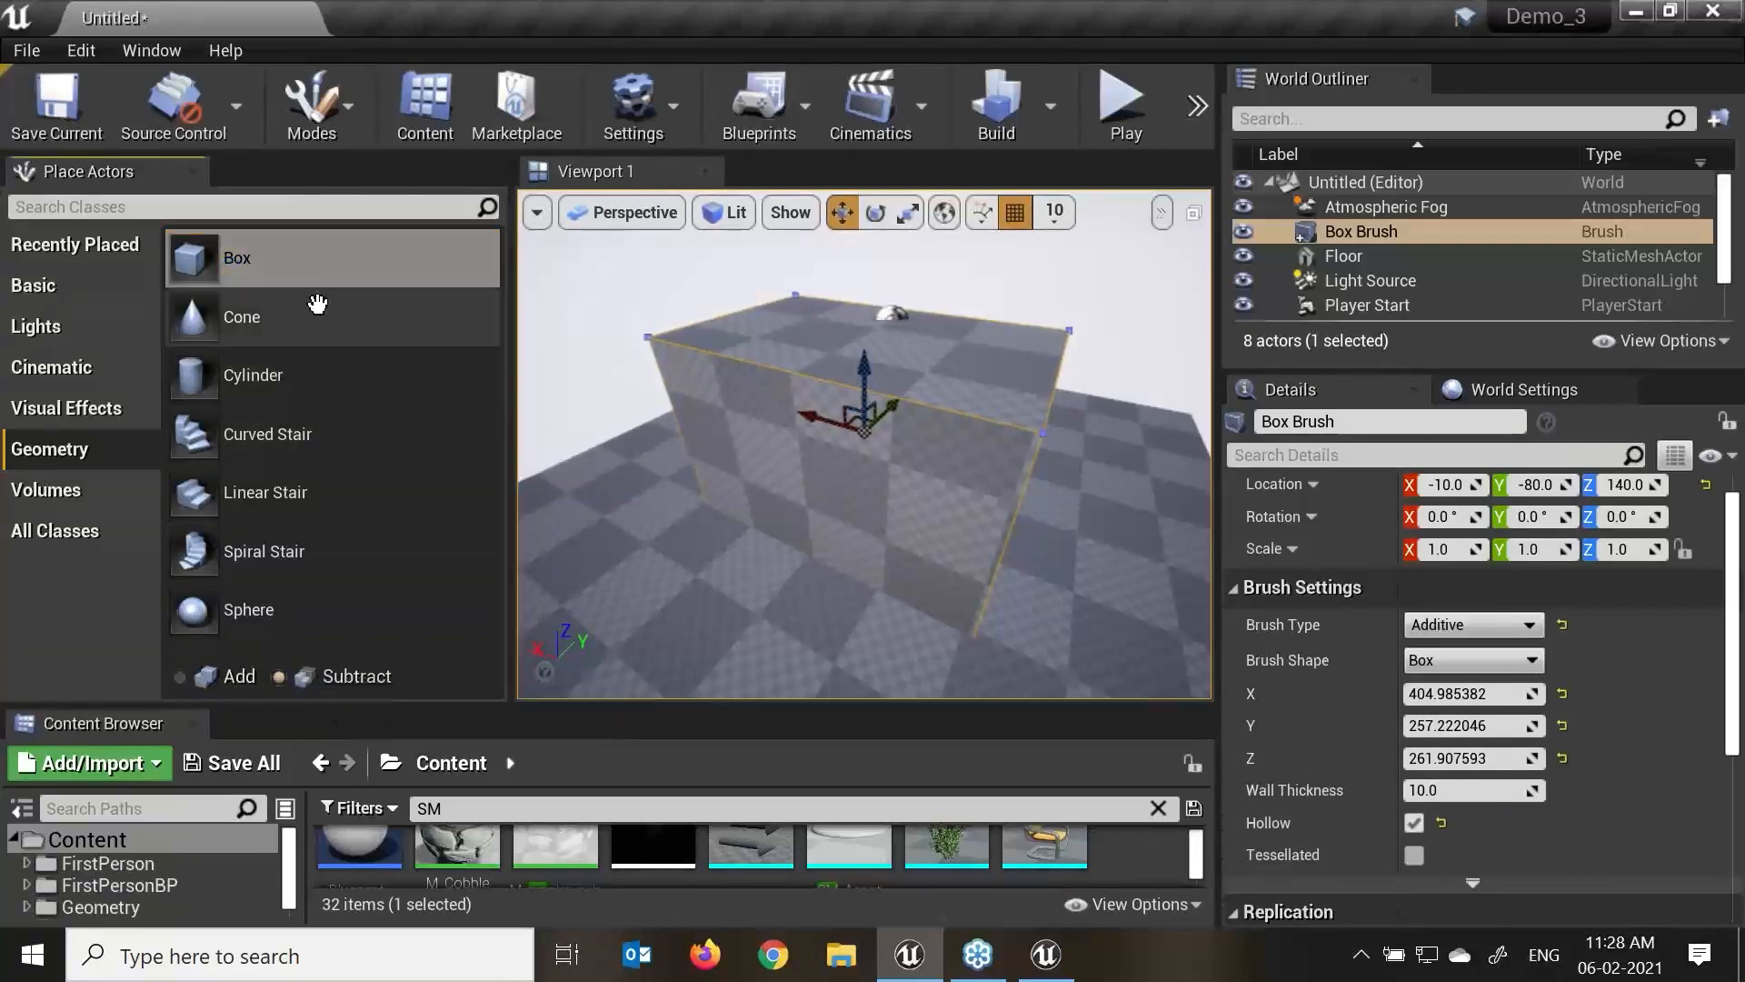
pyautogui.moveTo(195, 258)
pyautogui.mouseDown()
pyautogui.moveTo(864, 506)
pyautogui.moveTo(855, 491)
pyautogui.mouseUp()
pyautogui.moveTo(764, 517)
pyautogui.mouseDown(button='right')
pyautogui.moveTo(725, 519)
pyautogui.moveTo(798, 500)
pyautogui.mouseUp(button='right')
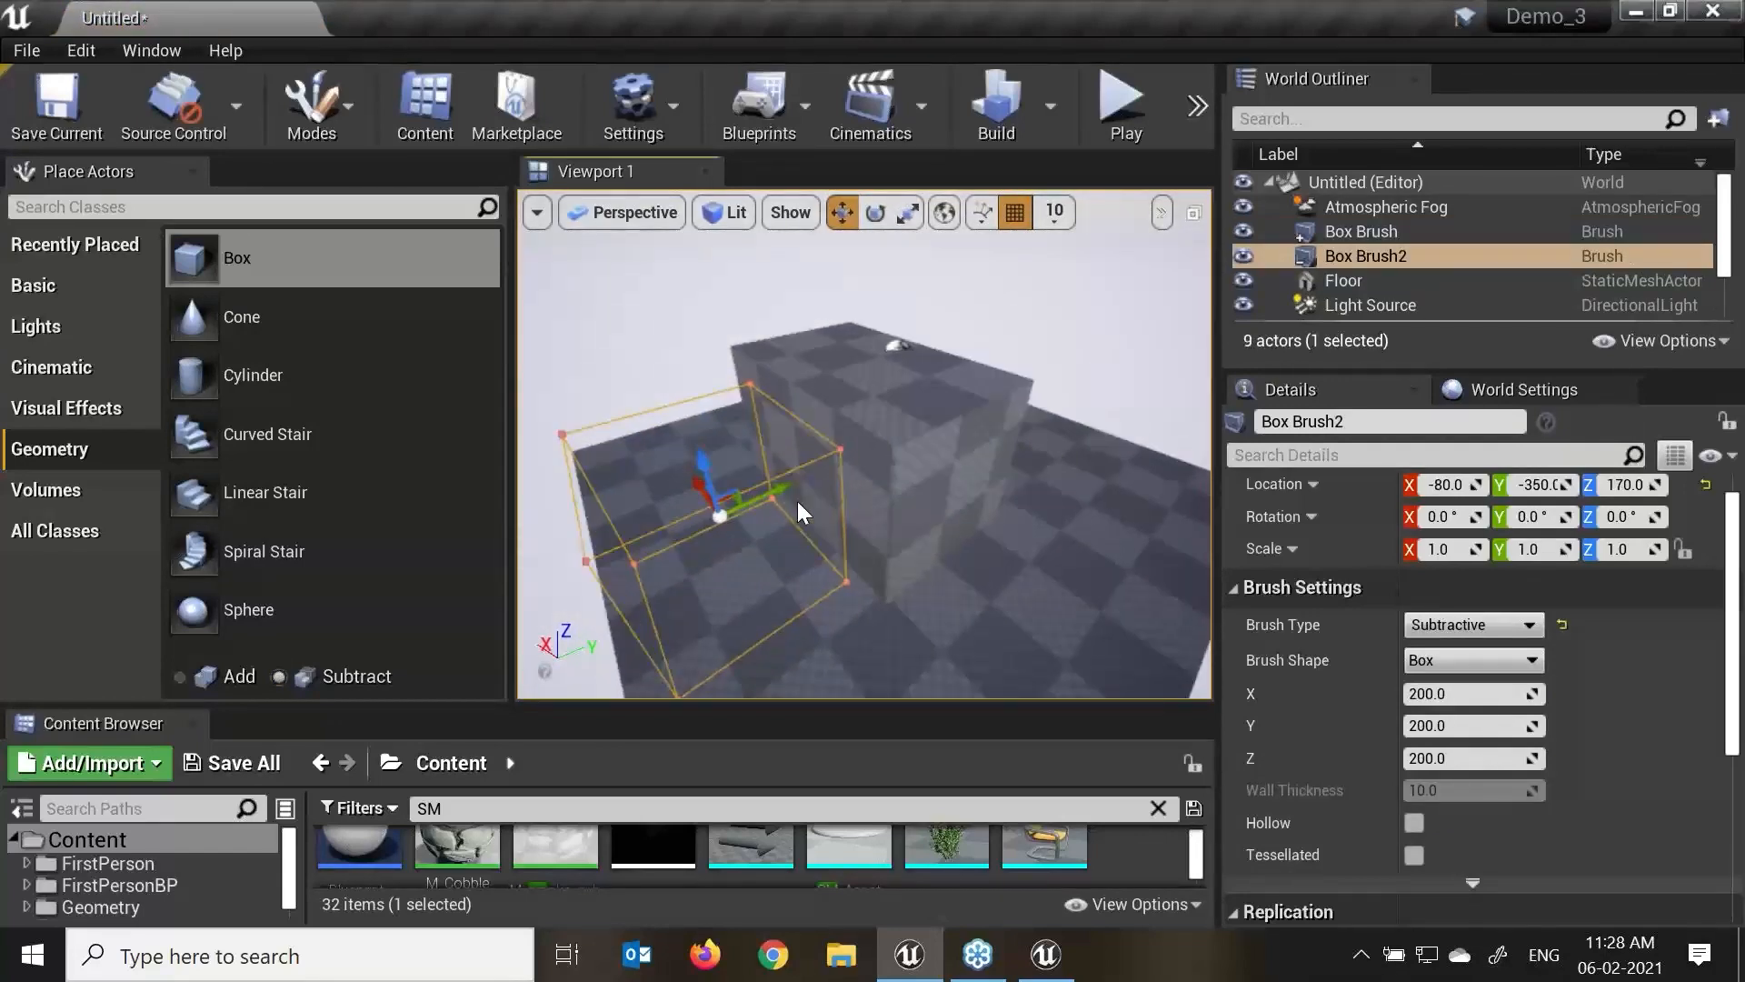
pyautogui.moveTo(774, 500); pyautogui.dragTo(825, 487)
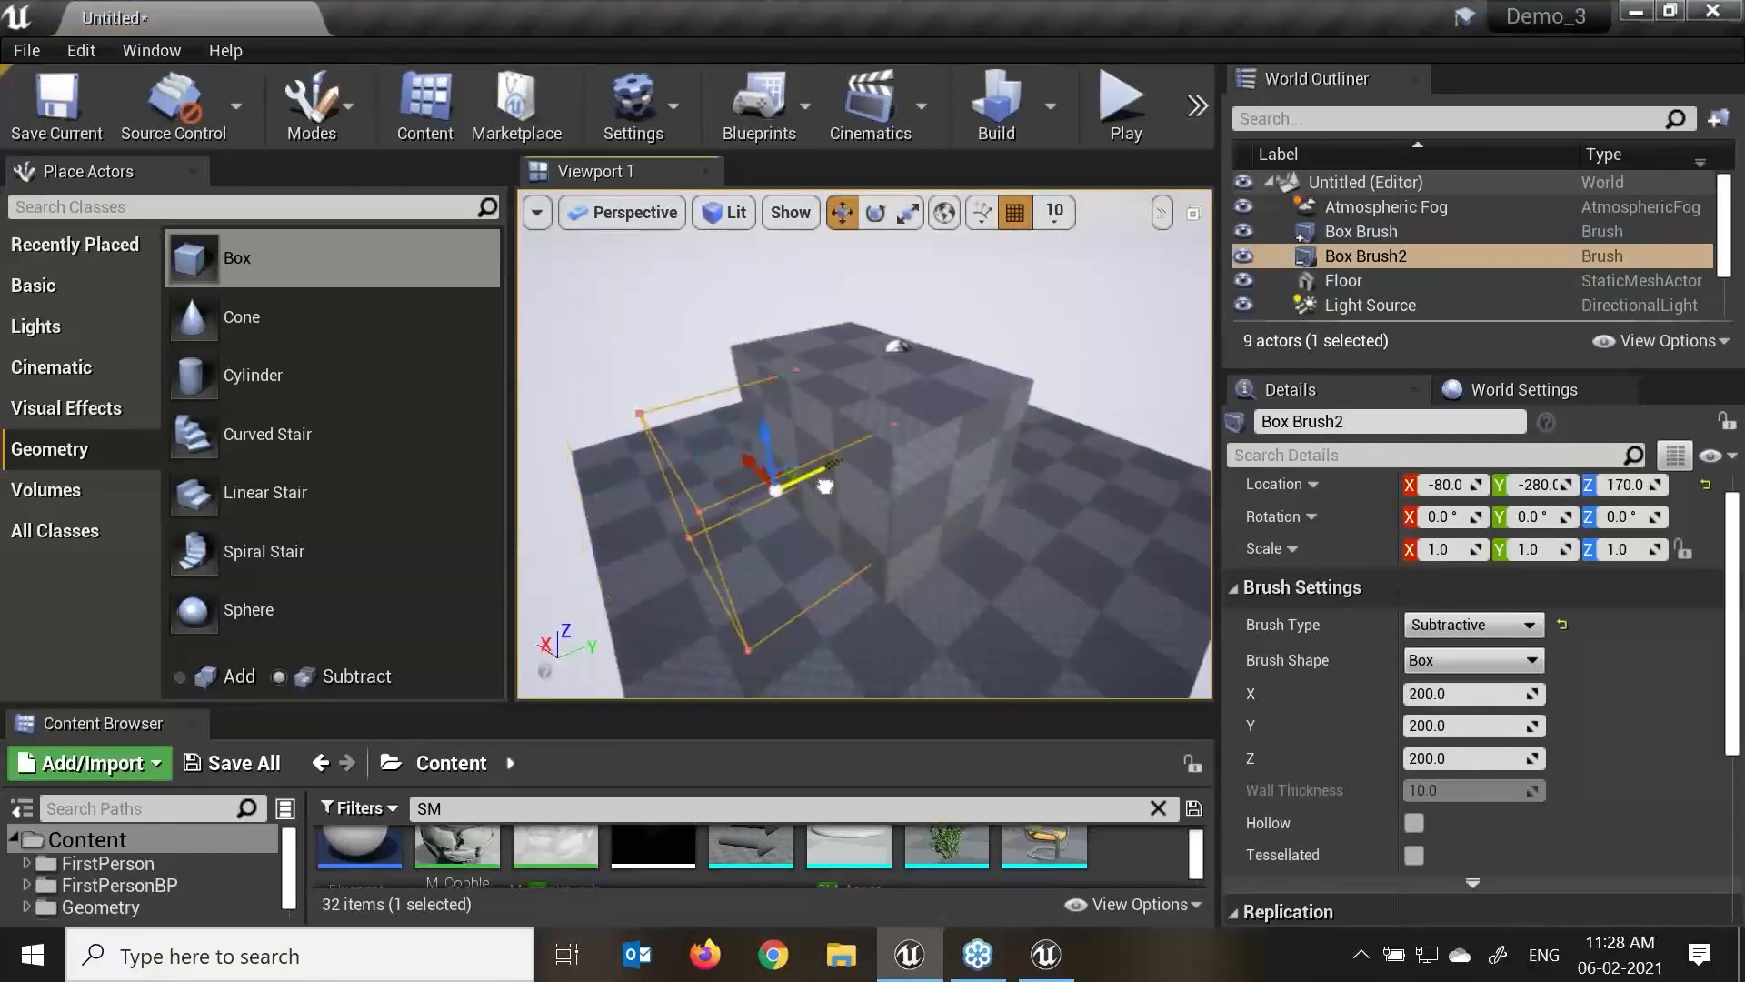
# Duplicate the subtractive box brush to X 10 and lower the copy to Z 140 to widen the opening.
pyautogui.moveTo(807, 515)
pyautogui.mouseDown(button='right')
pyautogui.moveTo(846, 496)
pyautogui.moveTo(936, 501)
pyautogui.mouseUp(button='right')
pyautogui.scroll(2, 992, 494)
pyautogui.moveTo(966, 491)
pyautogui.mouseDown()
pyautogui.moveTo(858, 497)
pyautogui.moveTo(1040, 452)
pyautogui.mouseUp()
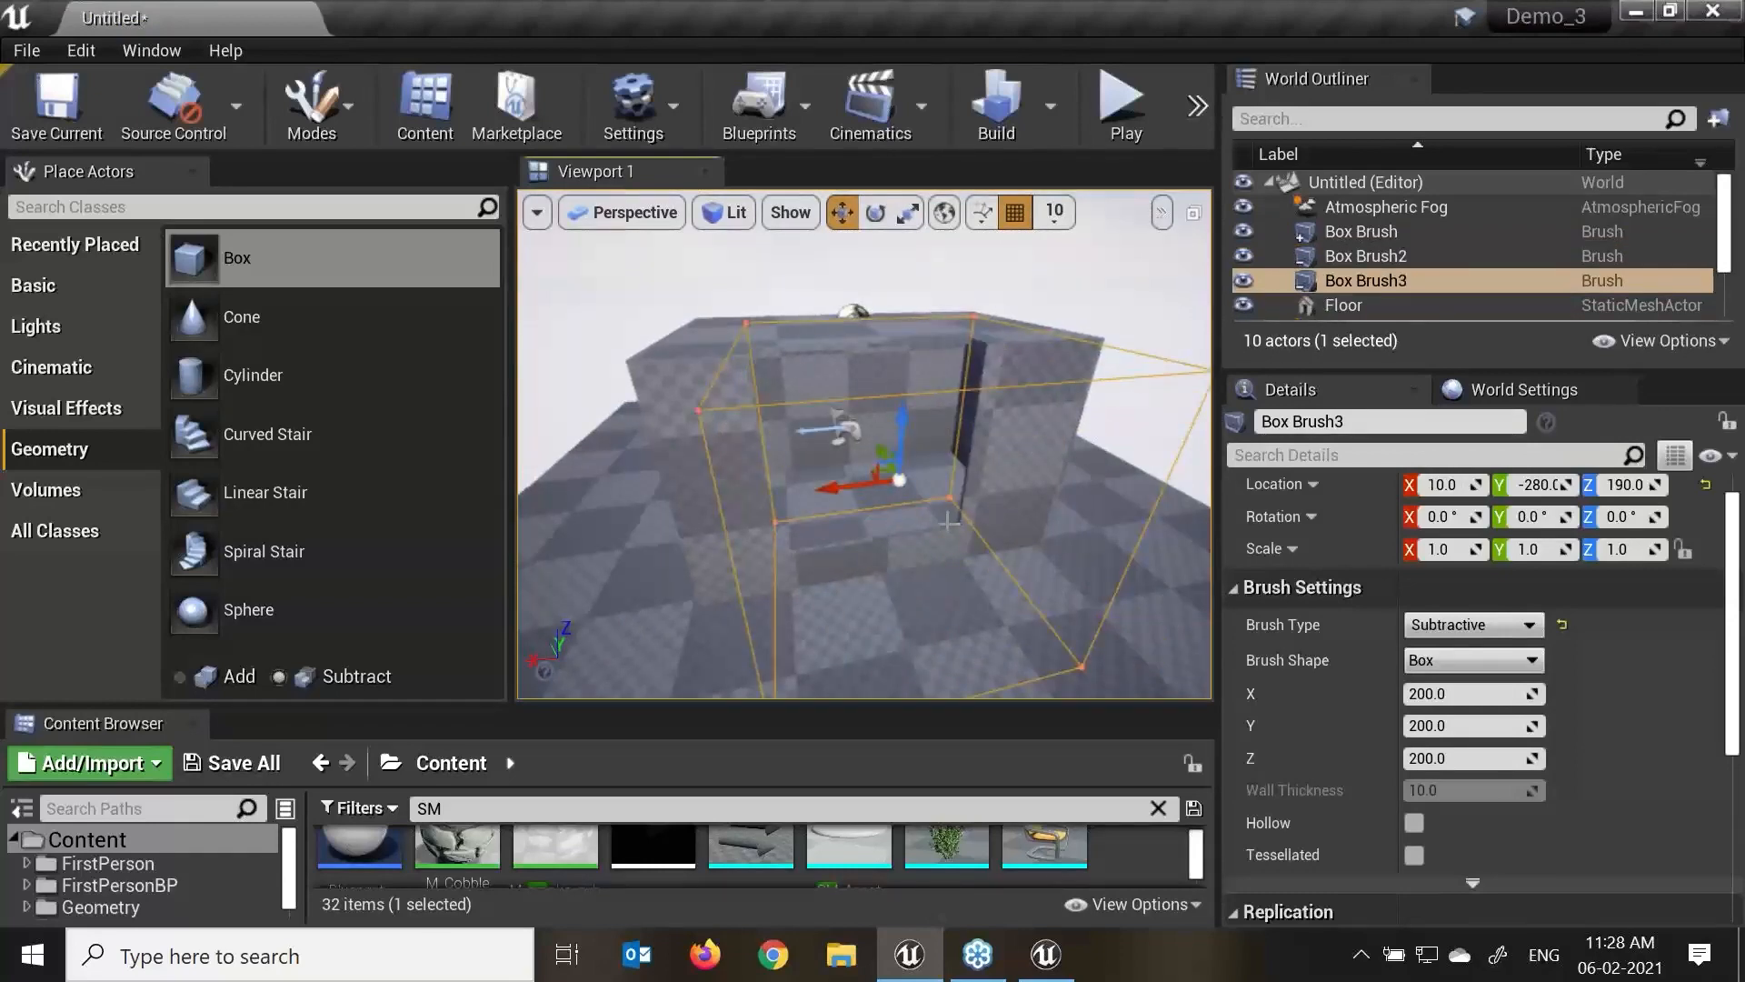
pyautogui.moveTo(896, 480); pyautogui.dragTo(865, 475, button='right')
pyautogui.scroll(2, 864, 475)
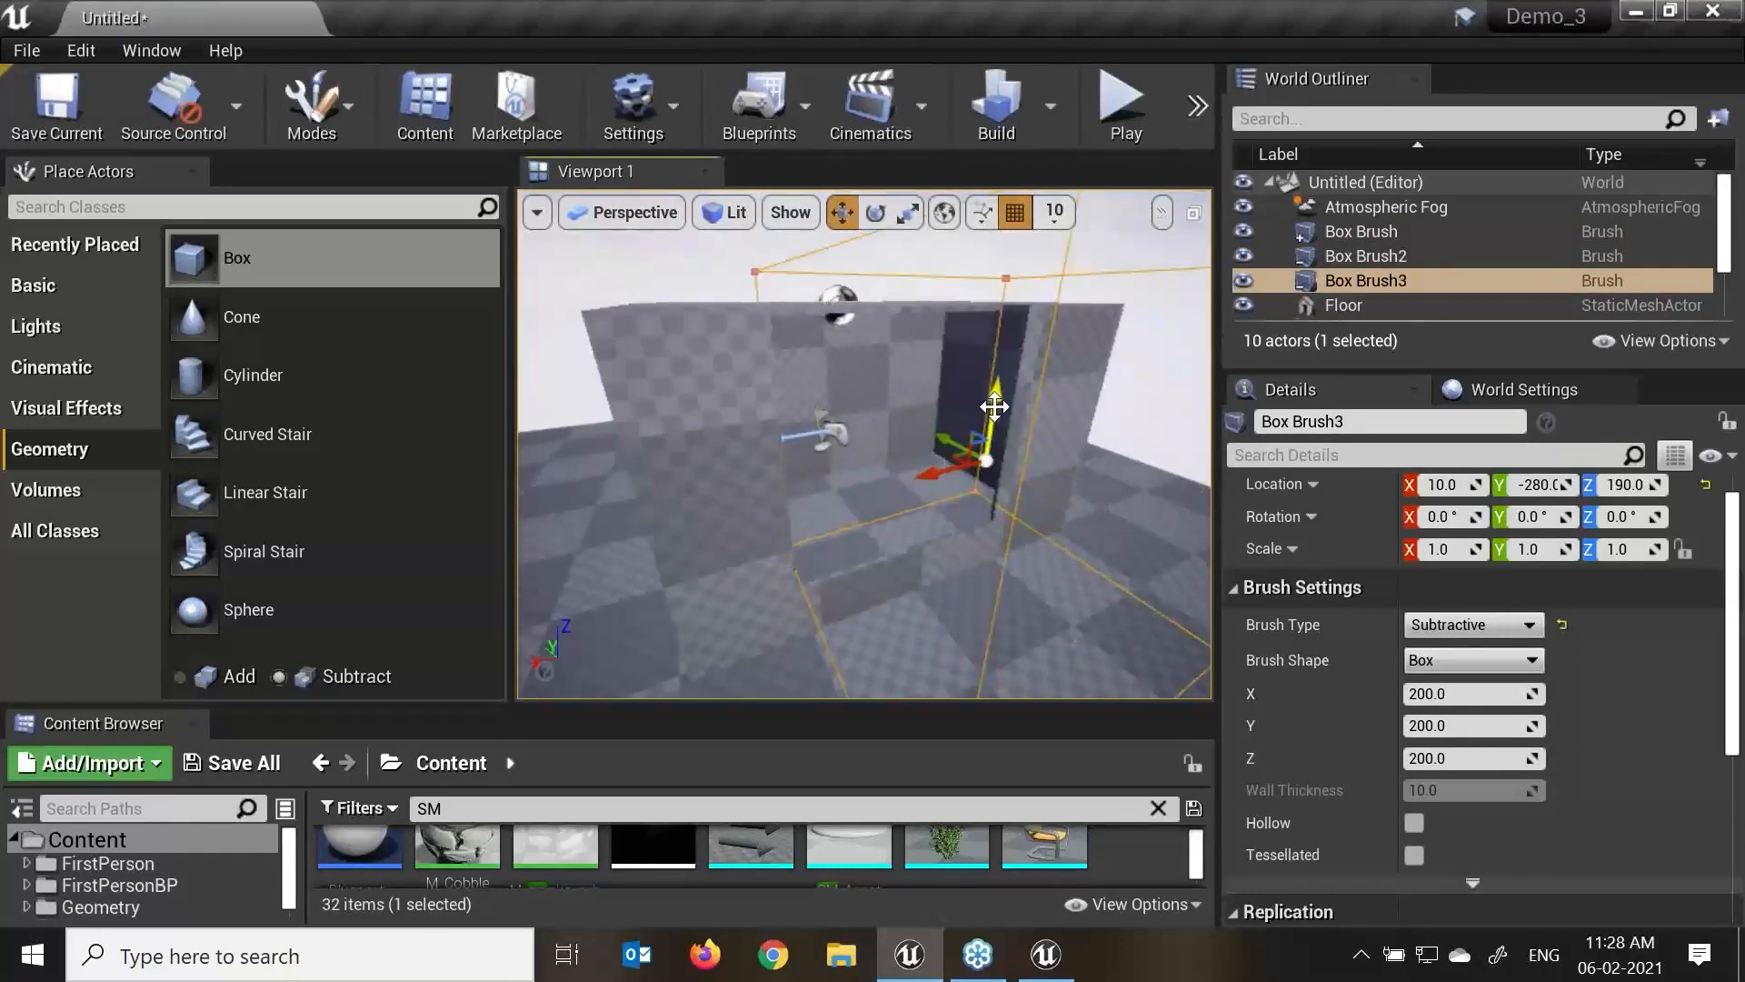
pyautogui.moveTo(995, 407); pyautogui.dragTo(978, 487)
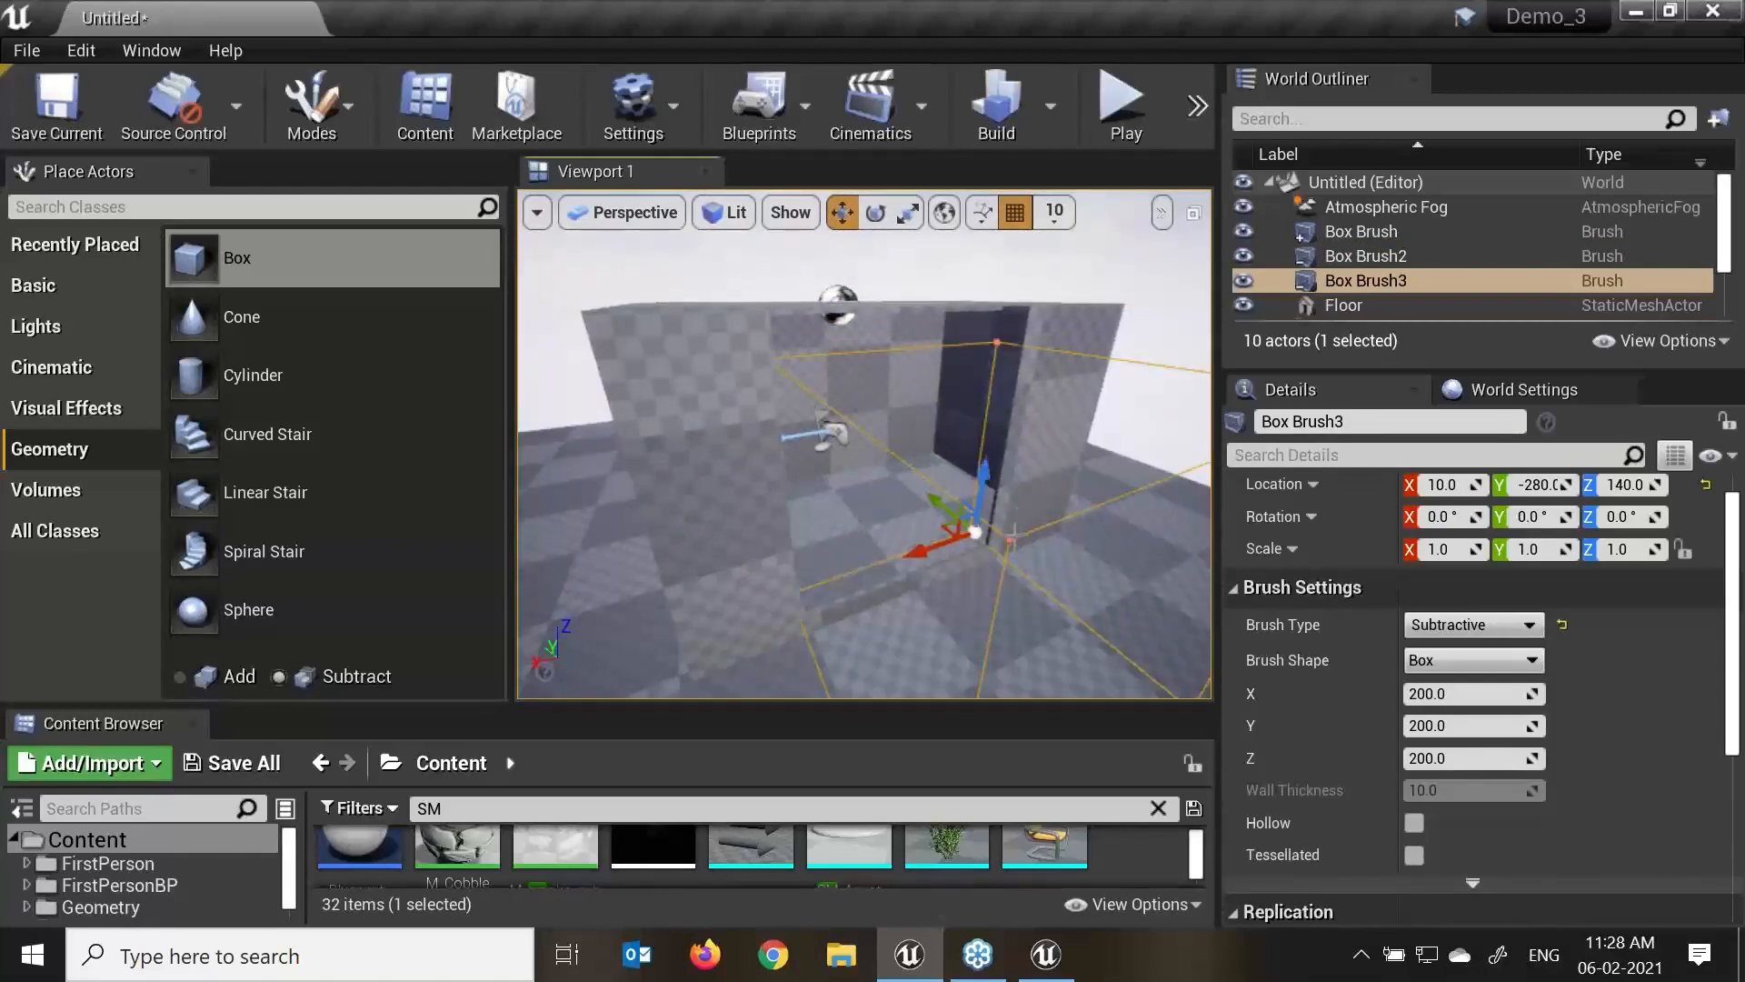
# Try shifting the duplicated subtractive brush along X to -80, and undo the moves.
pyautogui.moveTo(919, 564); pyautogui.dragTo(946, 548)
pyautogui.moveTo(1018, 597); pyautogui.dragTo(1090, 593, button='right')
pyautogui.hotkey('ctrl', 'z')
pyautogui.moveTo(918, 543); pyautogui.dragTo(857, 515, button='right')
pyautogui.moveTo(861, 507); pyautogui.dragTo(951, 506)
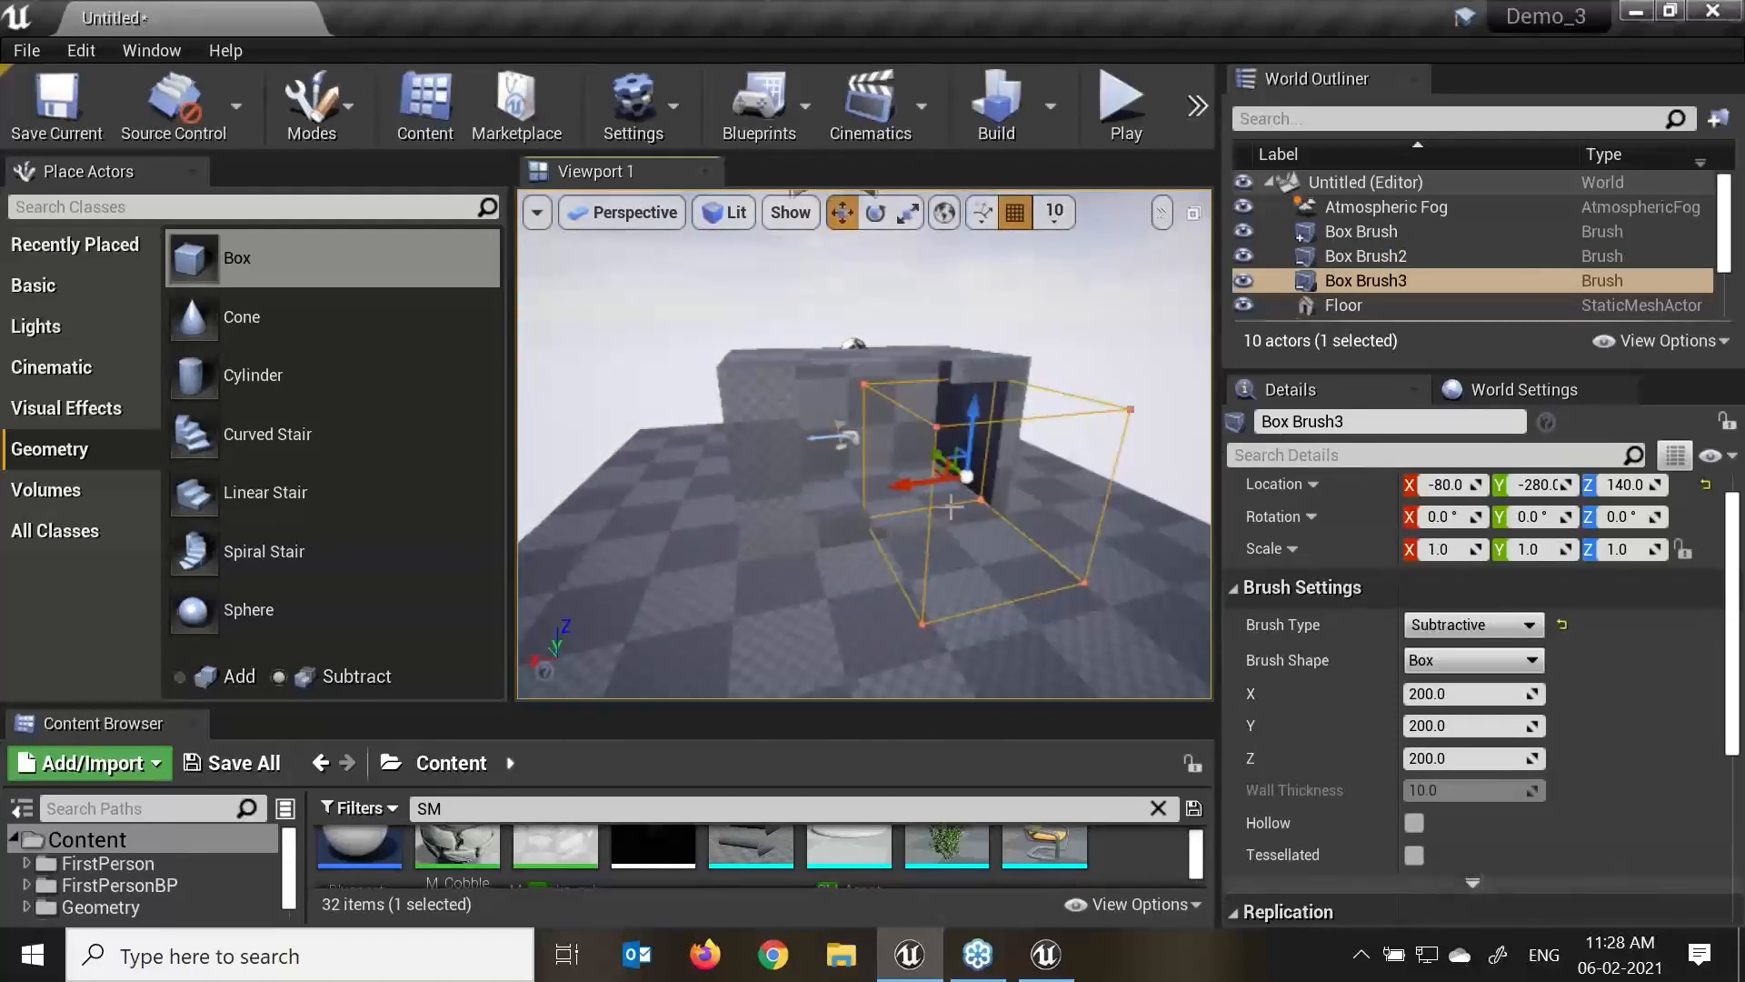
pyautogui.hotkey('ctrl', 'z')
pyautogui.moveTo(997, 517); pyautogui.dragTo(937, 477, button='right')
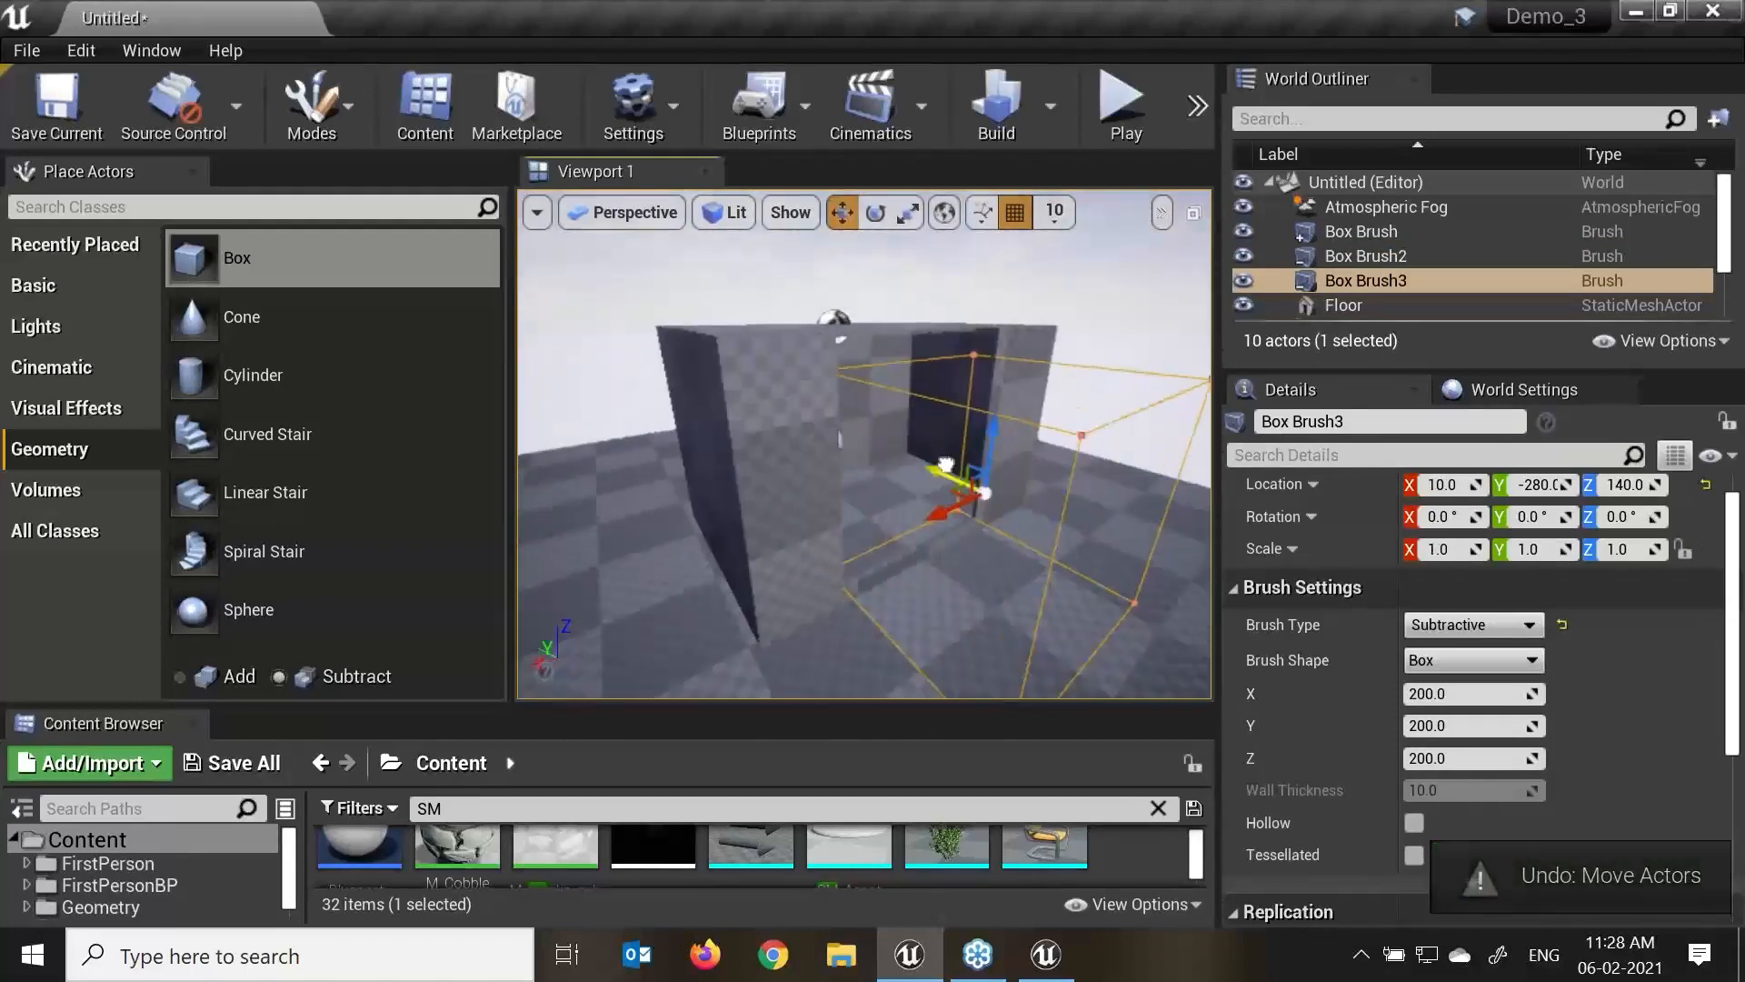
# Reposition the duplicated subtractive brush at Y -340 and Z 250.
pyautogui.scroll(-3, 991, 518)
pyautogui.moveTo(909, 465)
pyautogui.mouseDown()
pyautogui.moveTo(1072, 543)
pyautogui.moveTo(1132, 482)
pyautogui.moveTo(1146, 429)
pyautogui.moveTo(998, 397)
pyautogui.mouseUp()
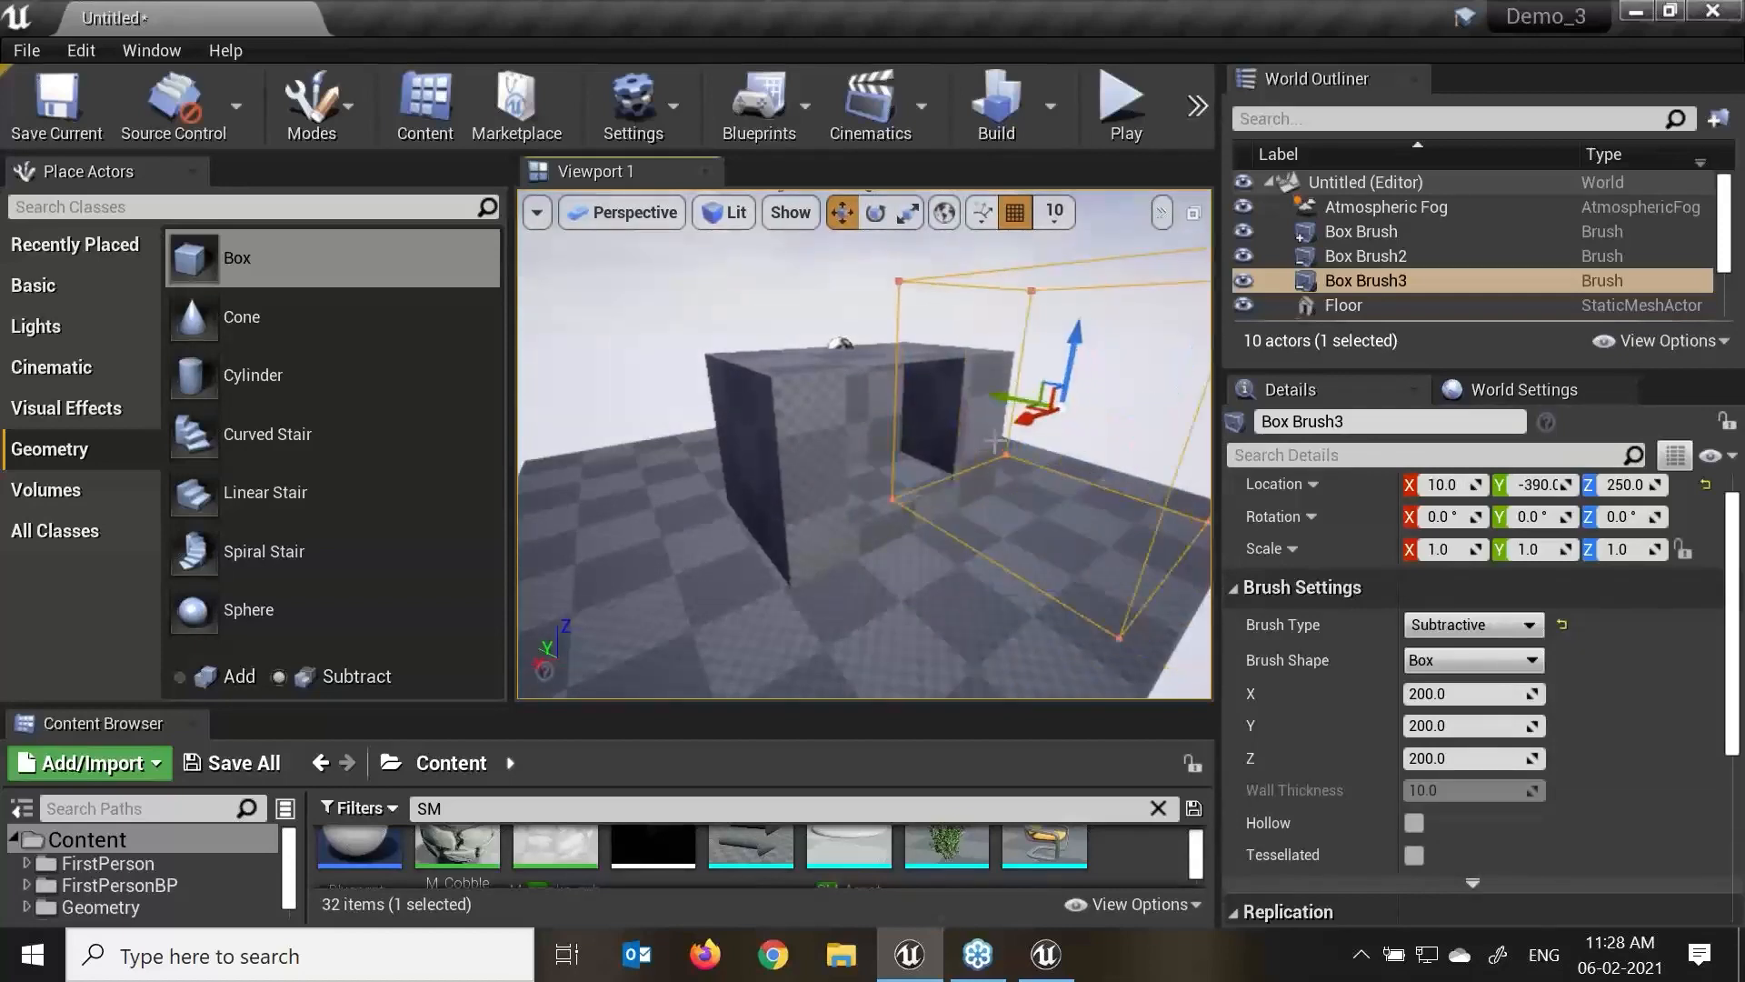
pyautogui.moveTo(1030, 439)
pyautogui.mouseDown(button='right')
pyautogui.moveTo(1036, 481)
pyautogui.moveTo(1038, 434)
pyautogui.mouseUp(button='right')
pyautogui.moveTo(1051, 451); pyautogui.dragTo(1001, 427)
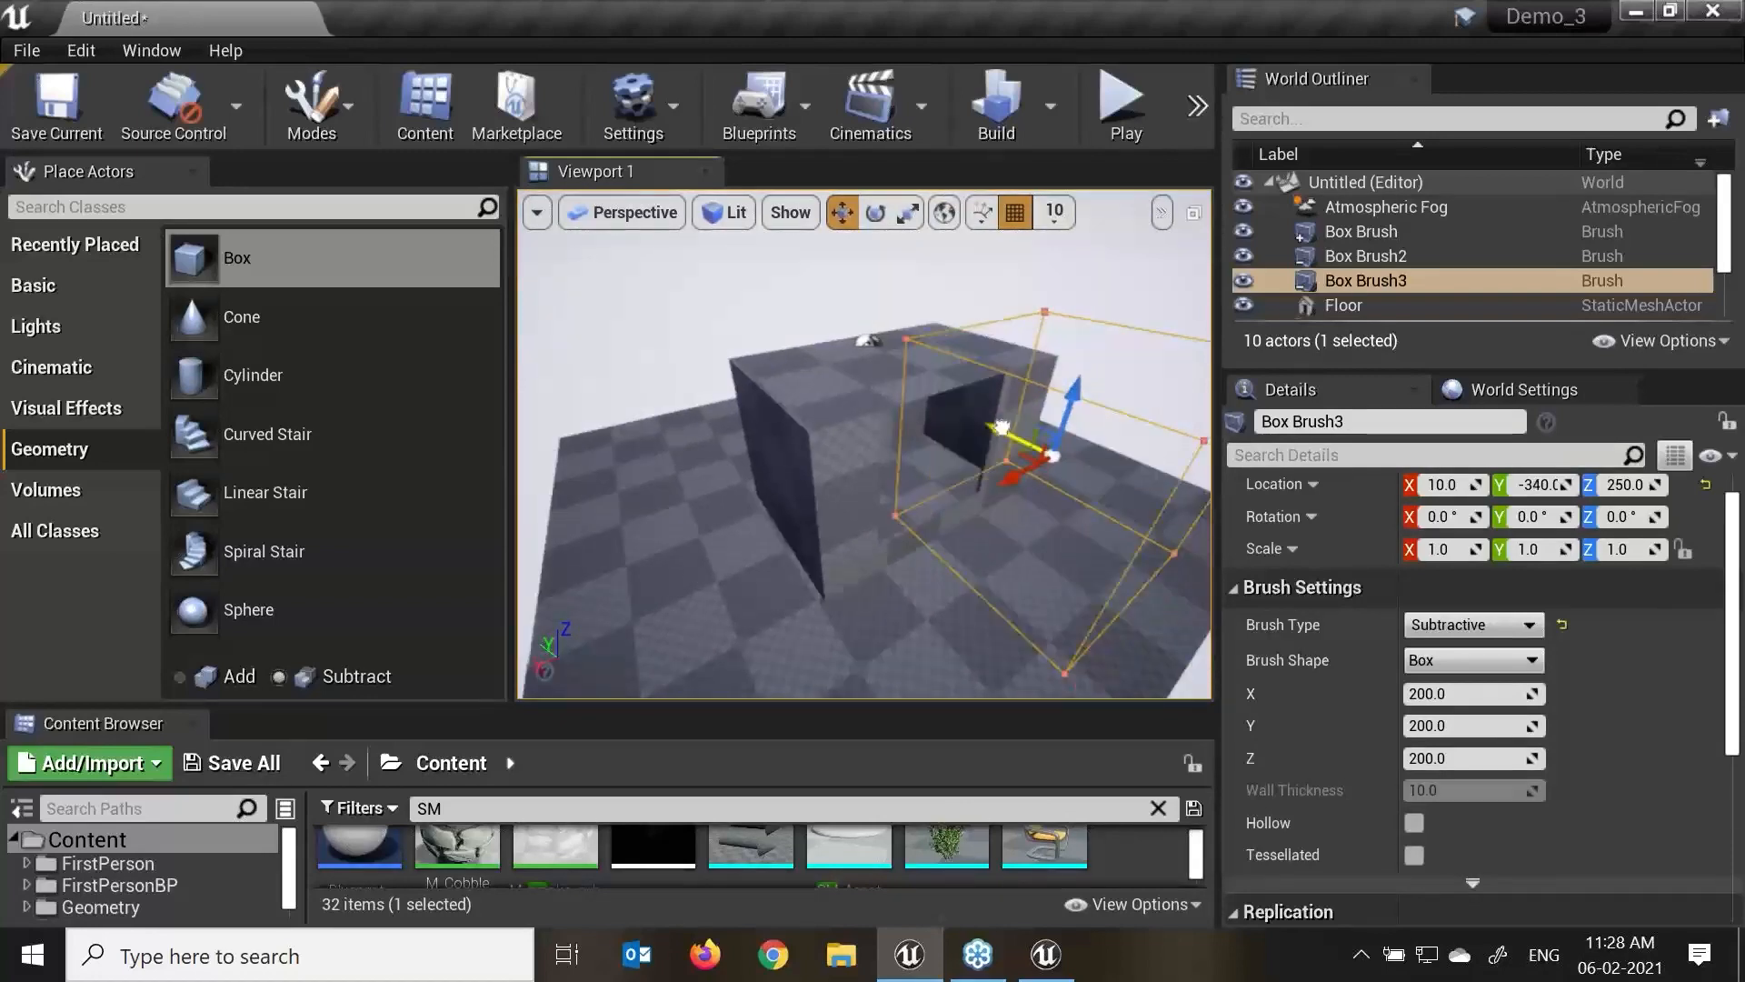
# Inspect the opening up close and select the outer wall surface around it on the hollow box brush.
pyautogui.scroll(6, 854, 409)
pyautogui.moveTo(862, 411); pyautogui.dragTo(845, 384, button='right')
pyautogui.scroll(-5, 1087, 531)
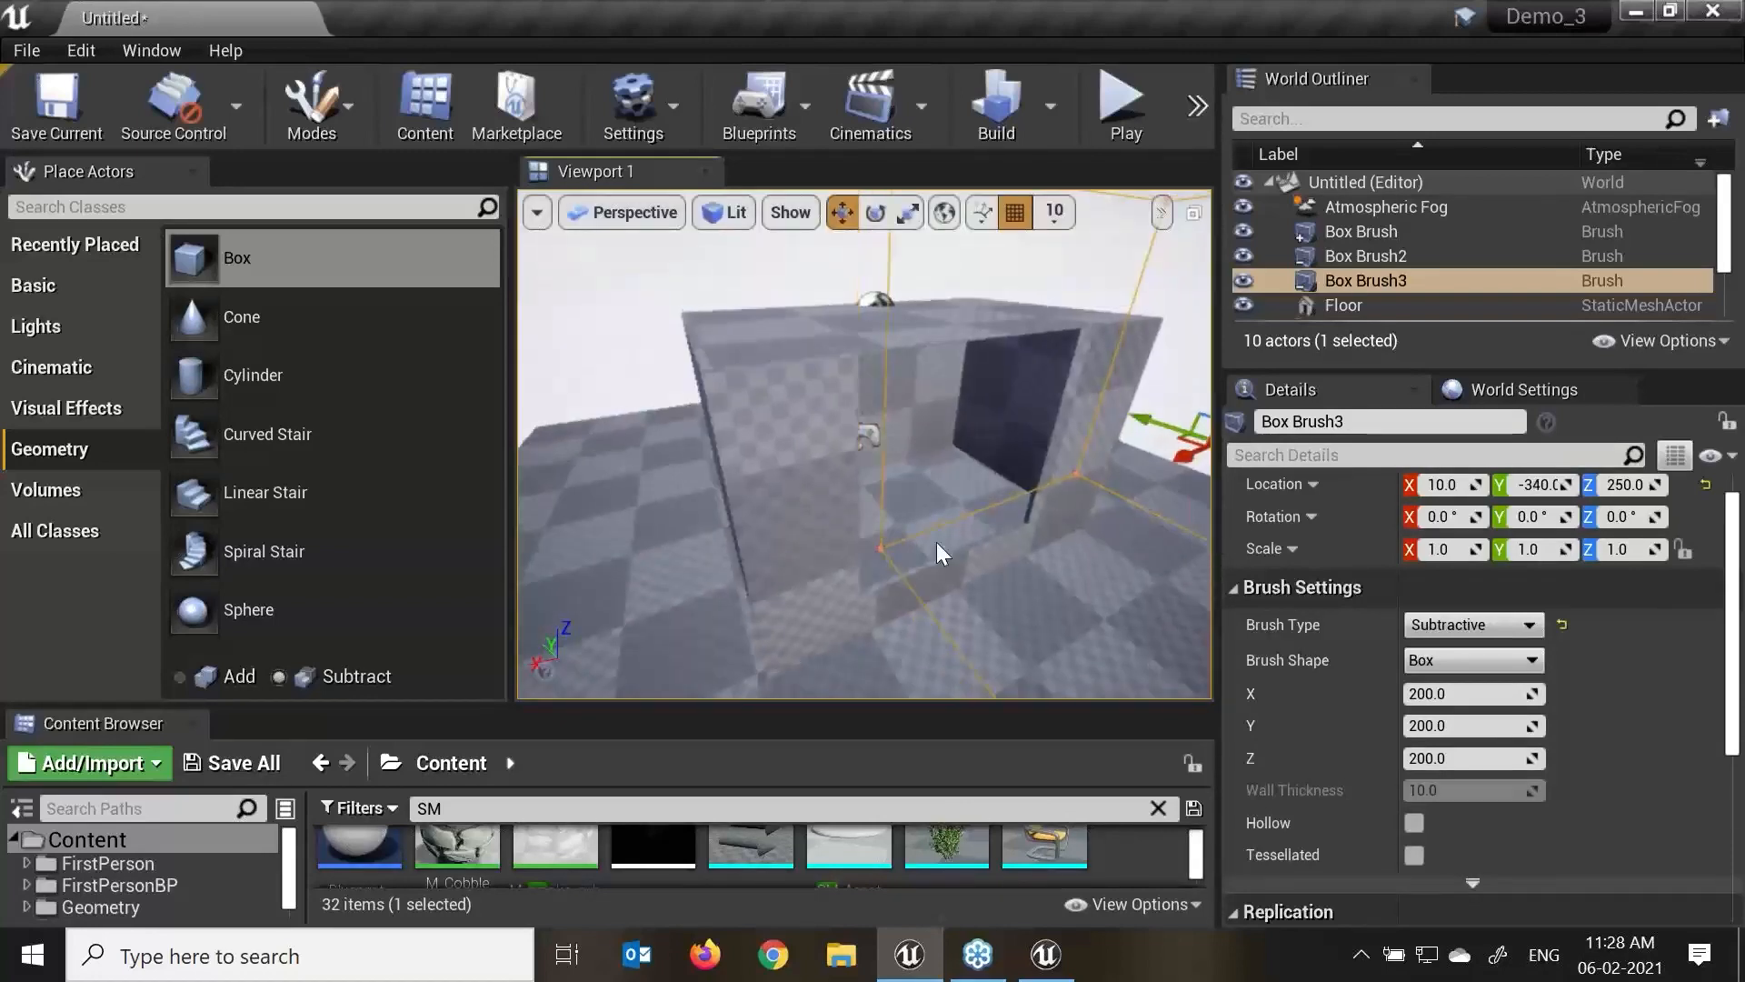
pyautogui.click(937, 541)
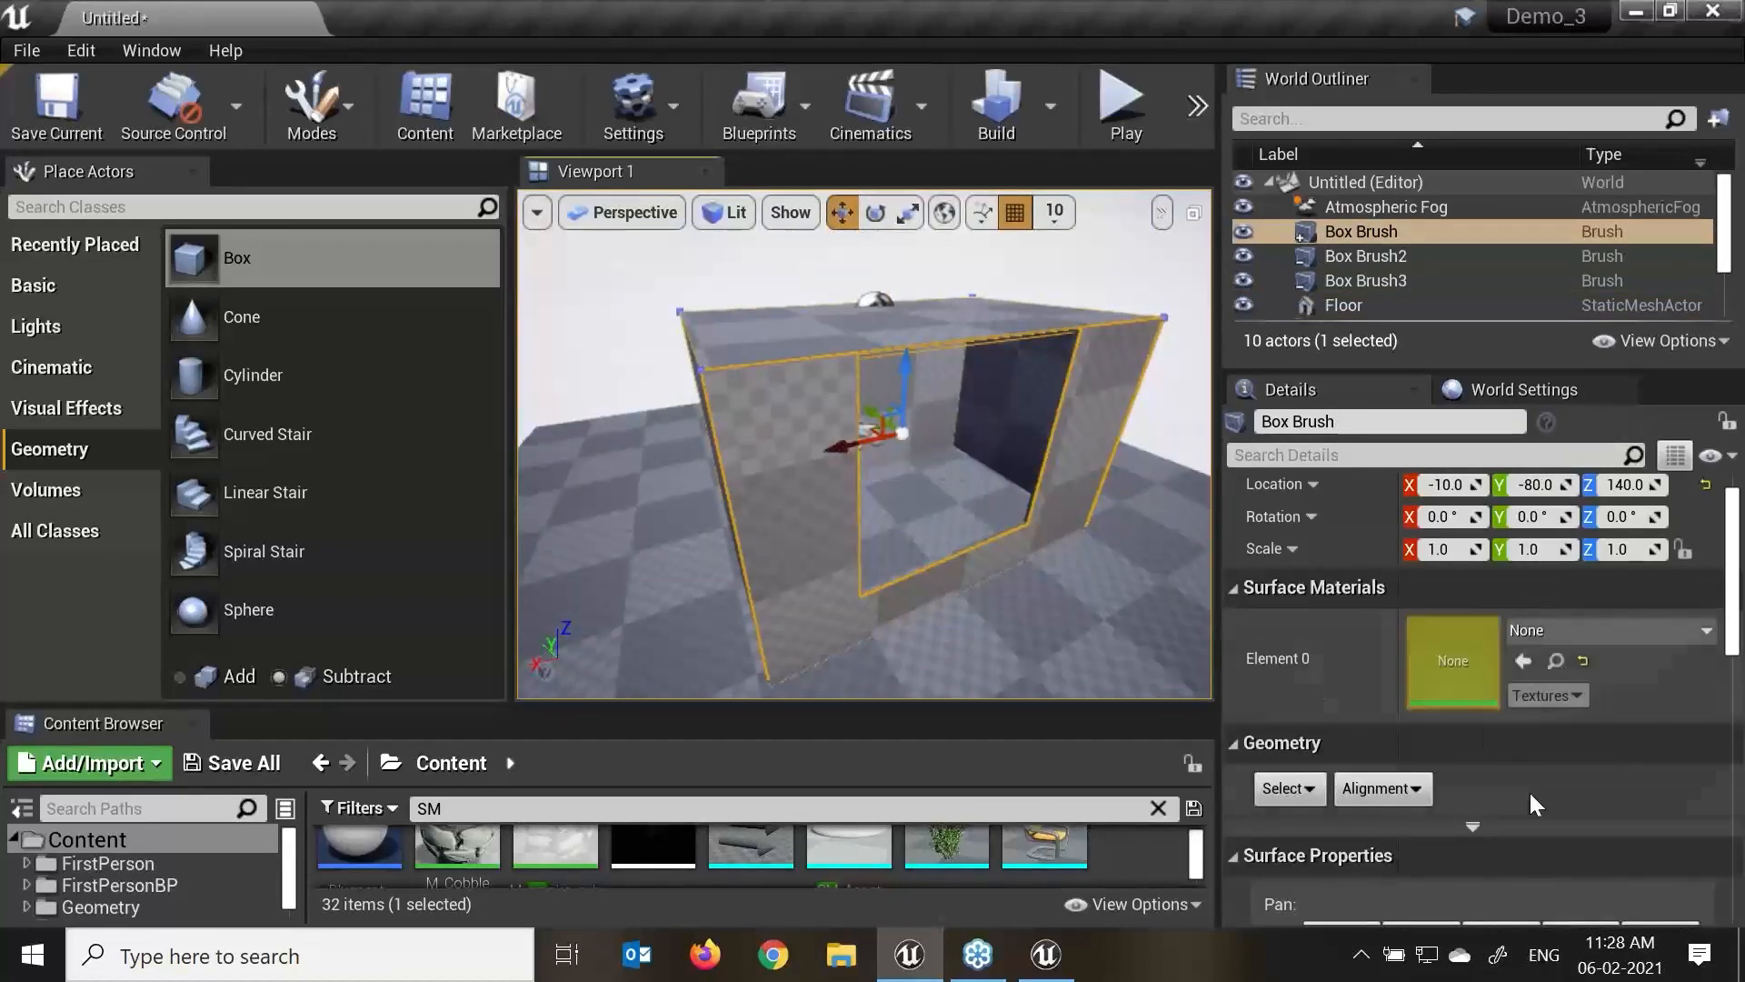
# Select the whole Box Brush actor instead of its wall surface and show its brush settings.
pyautogui.scroll(-5, 1544, 775)
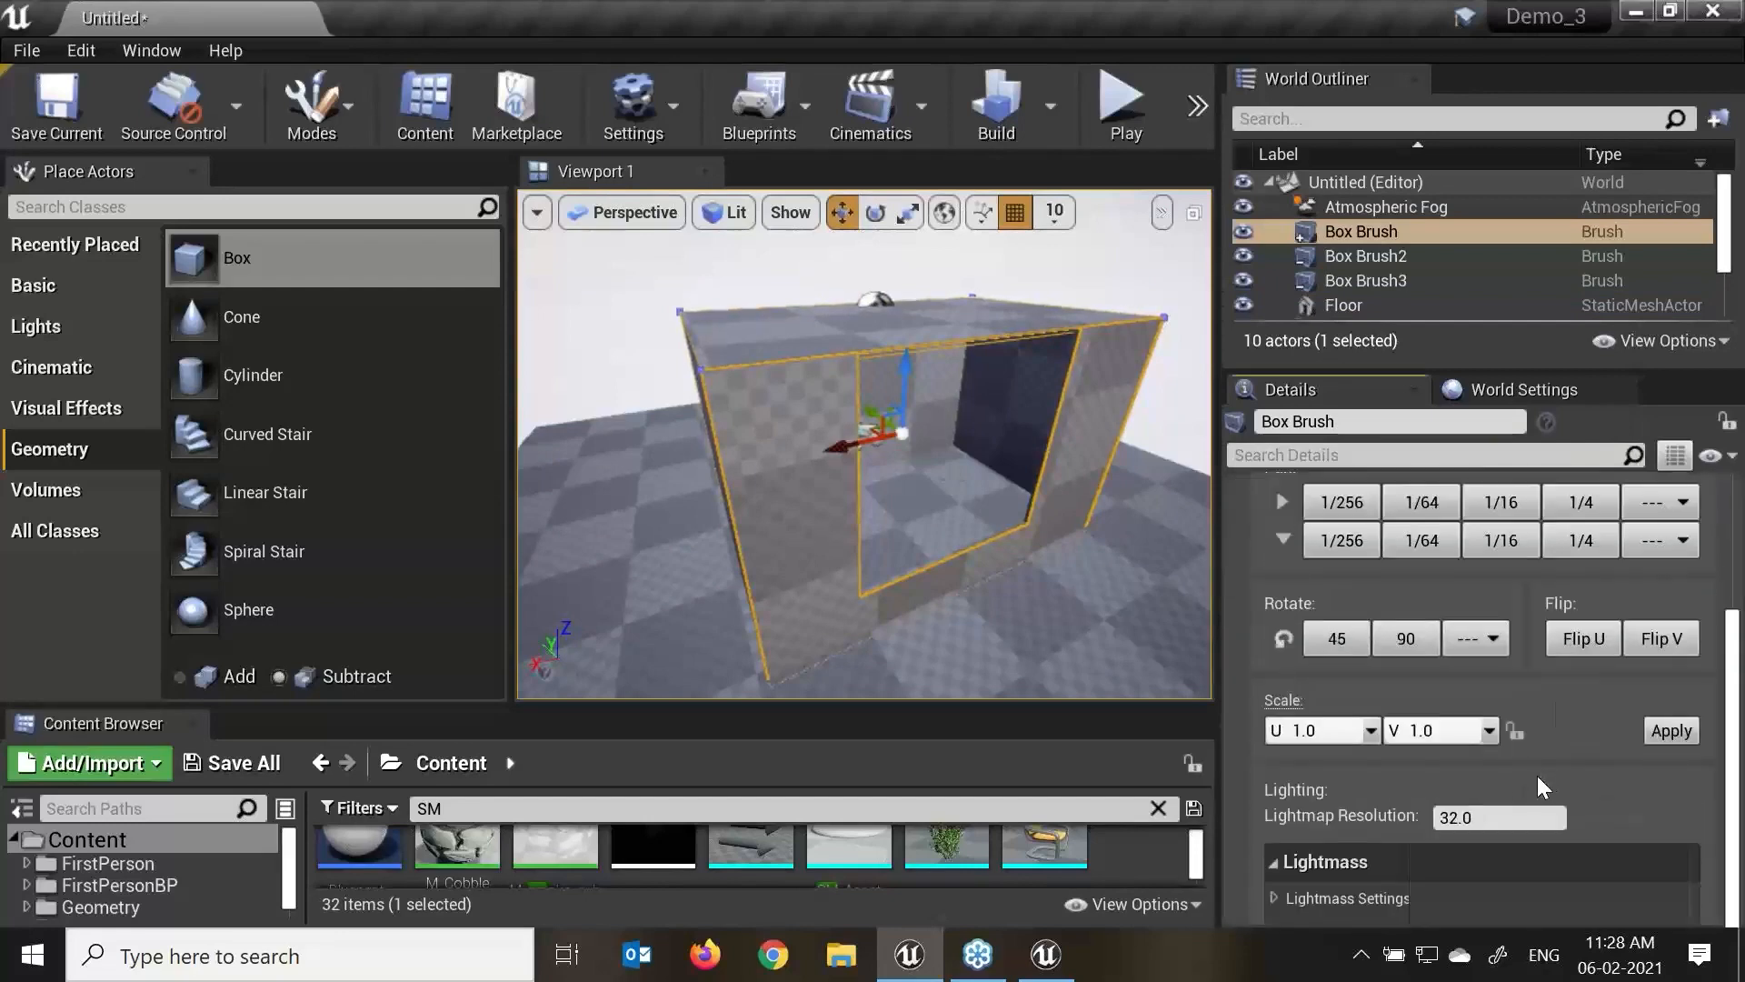
pyautogui.doubleClick(1365, 231)
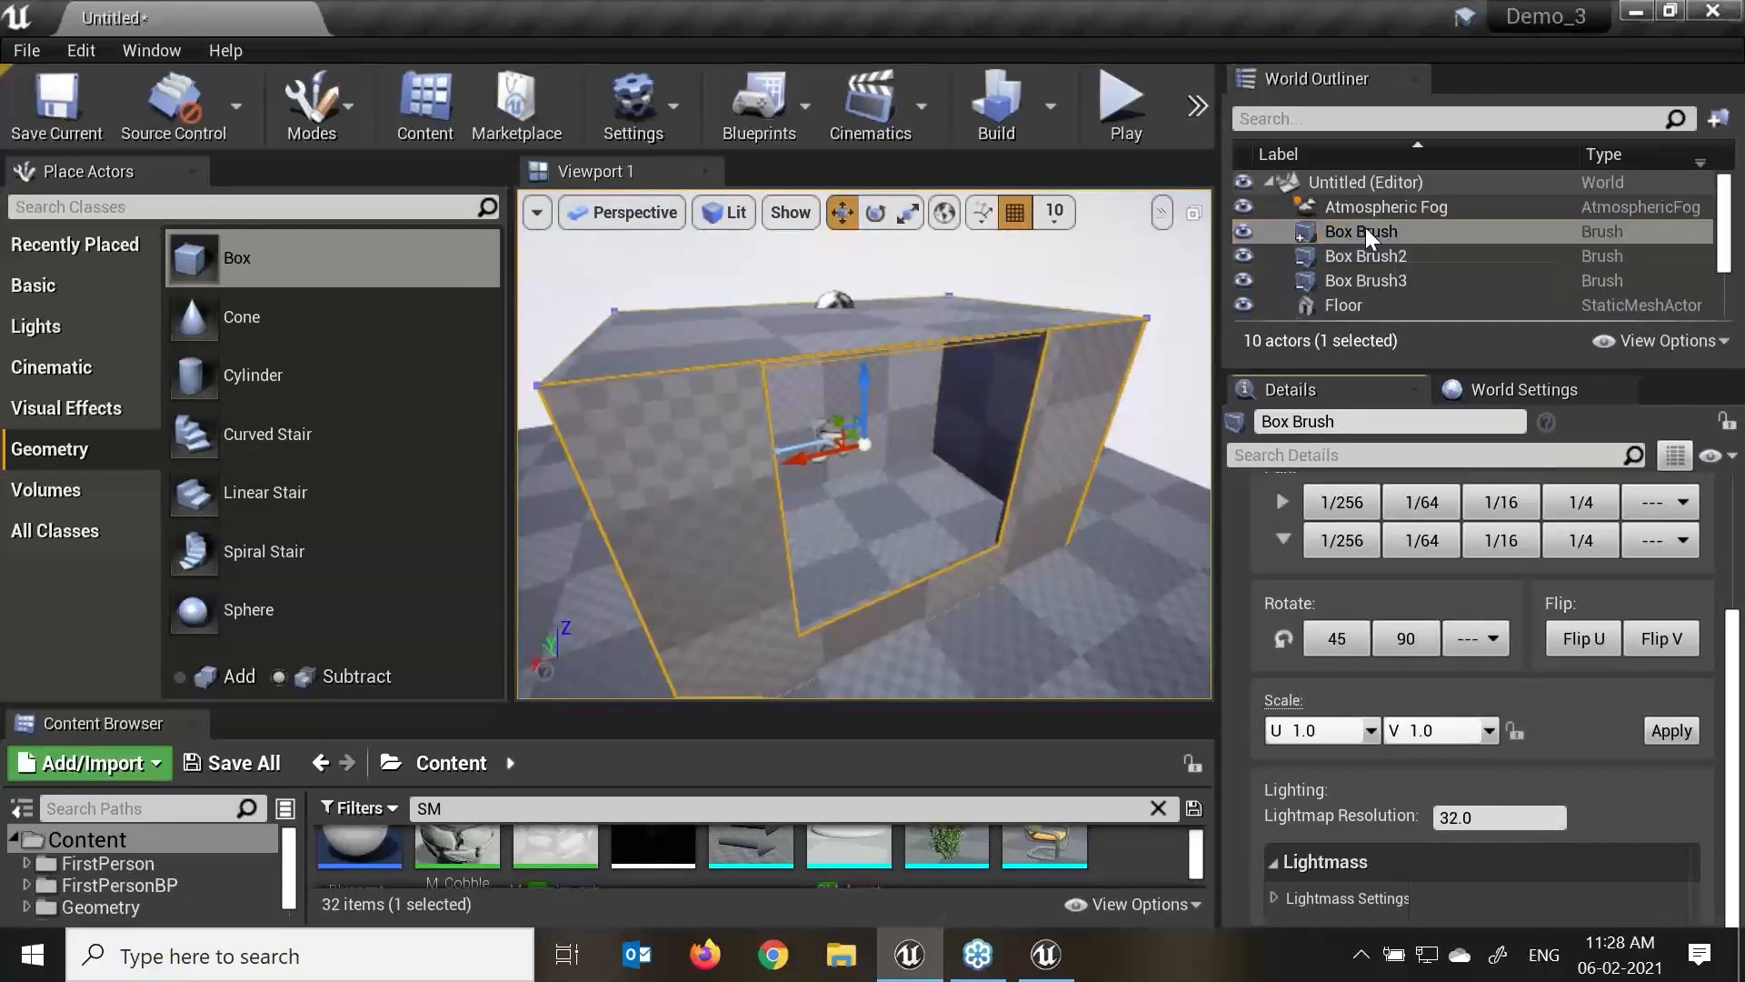
pyautogui.click(1303, 207)
pyautogui.hotkey('ctrl', 'z')
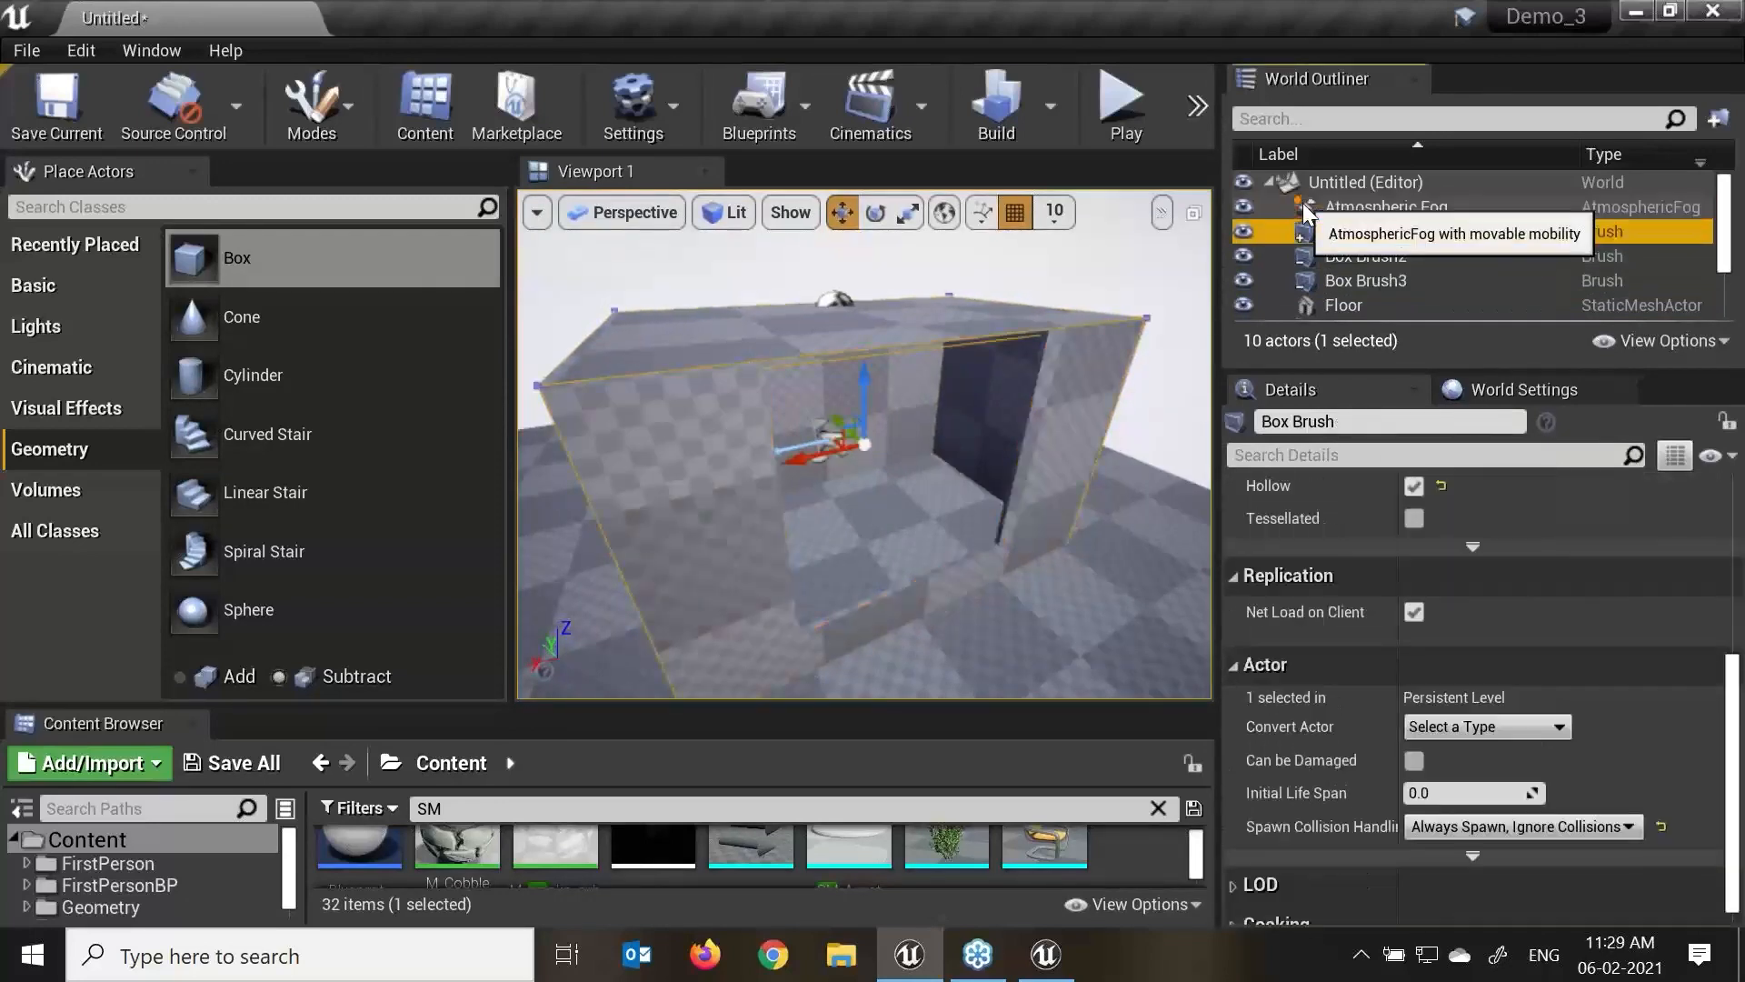
pyautogui.click(1371, 766)
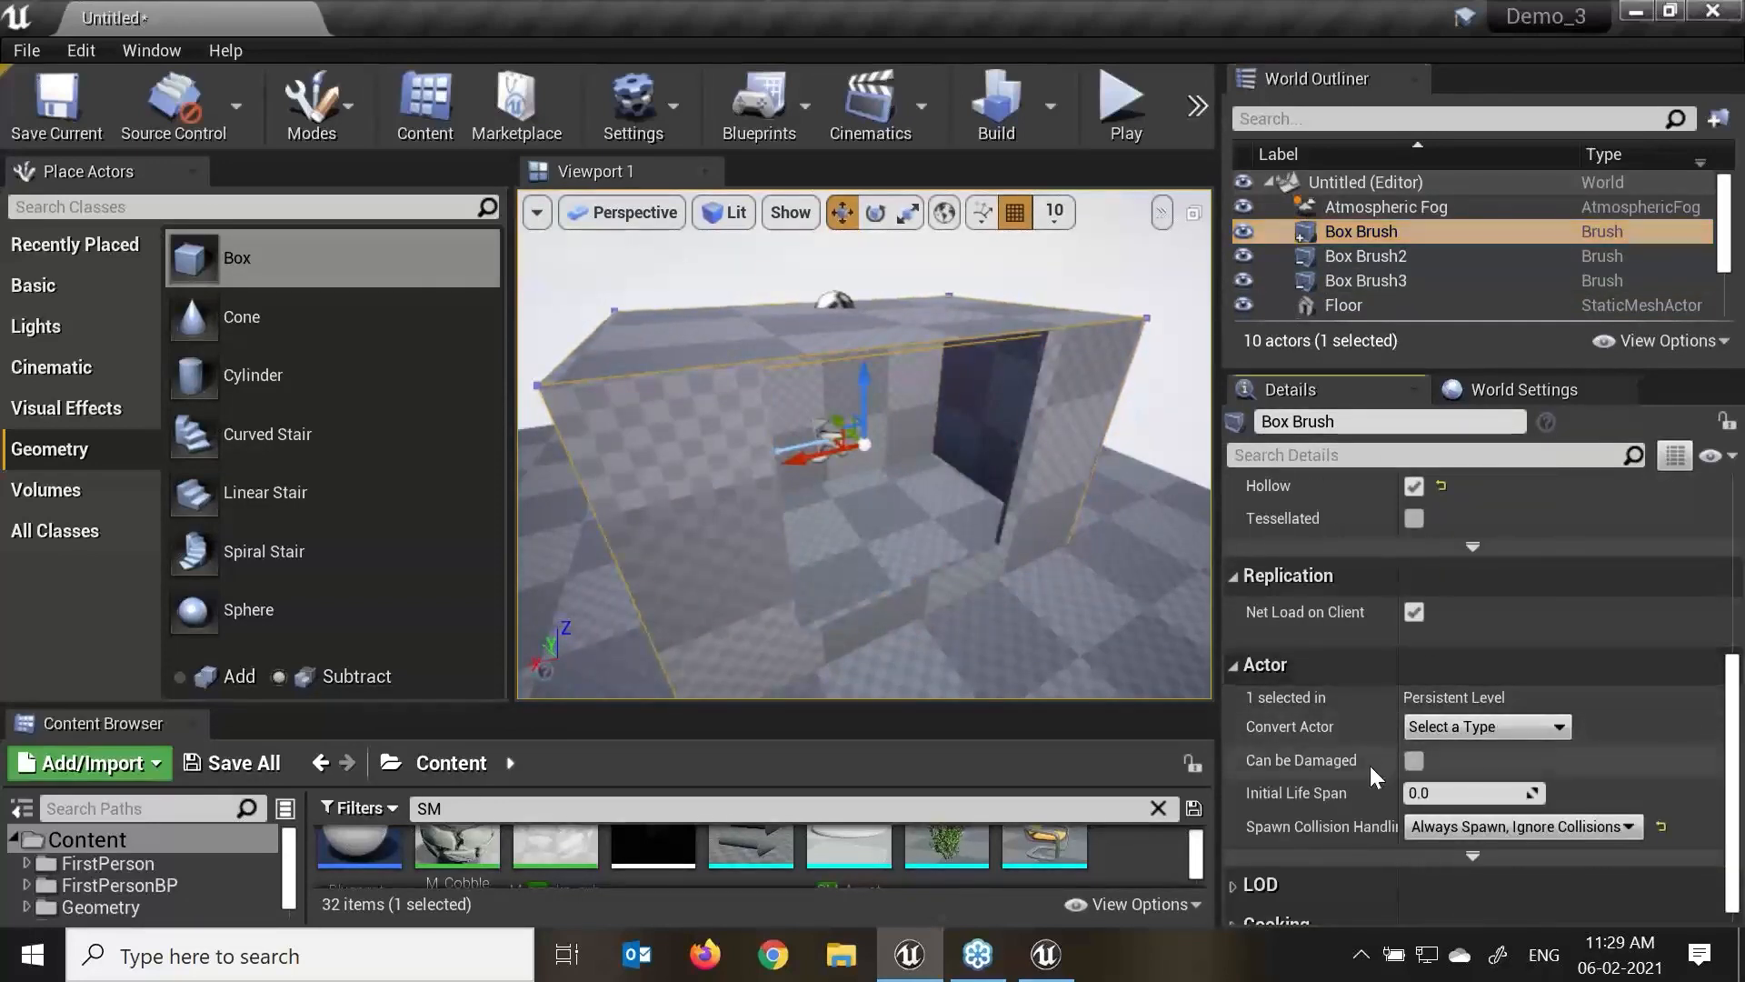
pyautogui.scroll(-1, 1355, 741)
pyautogui.scroll(9, 1336, 723)
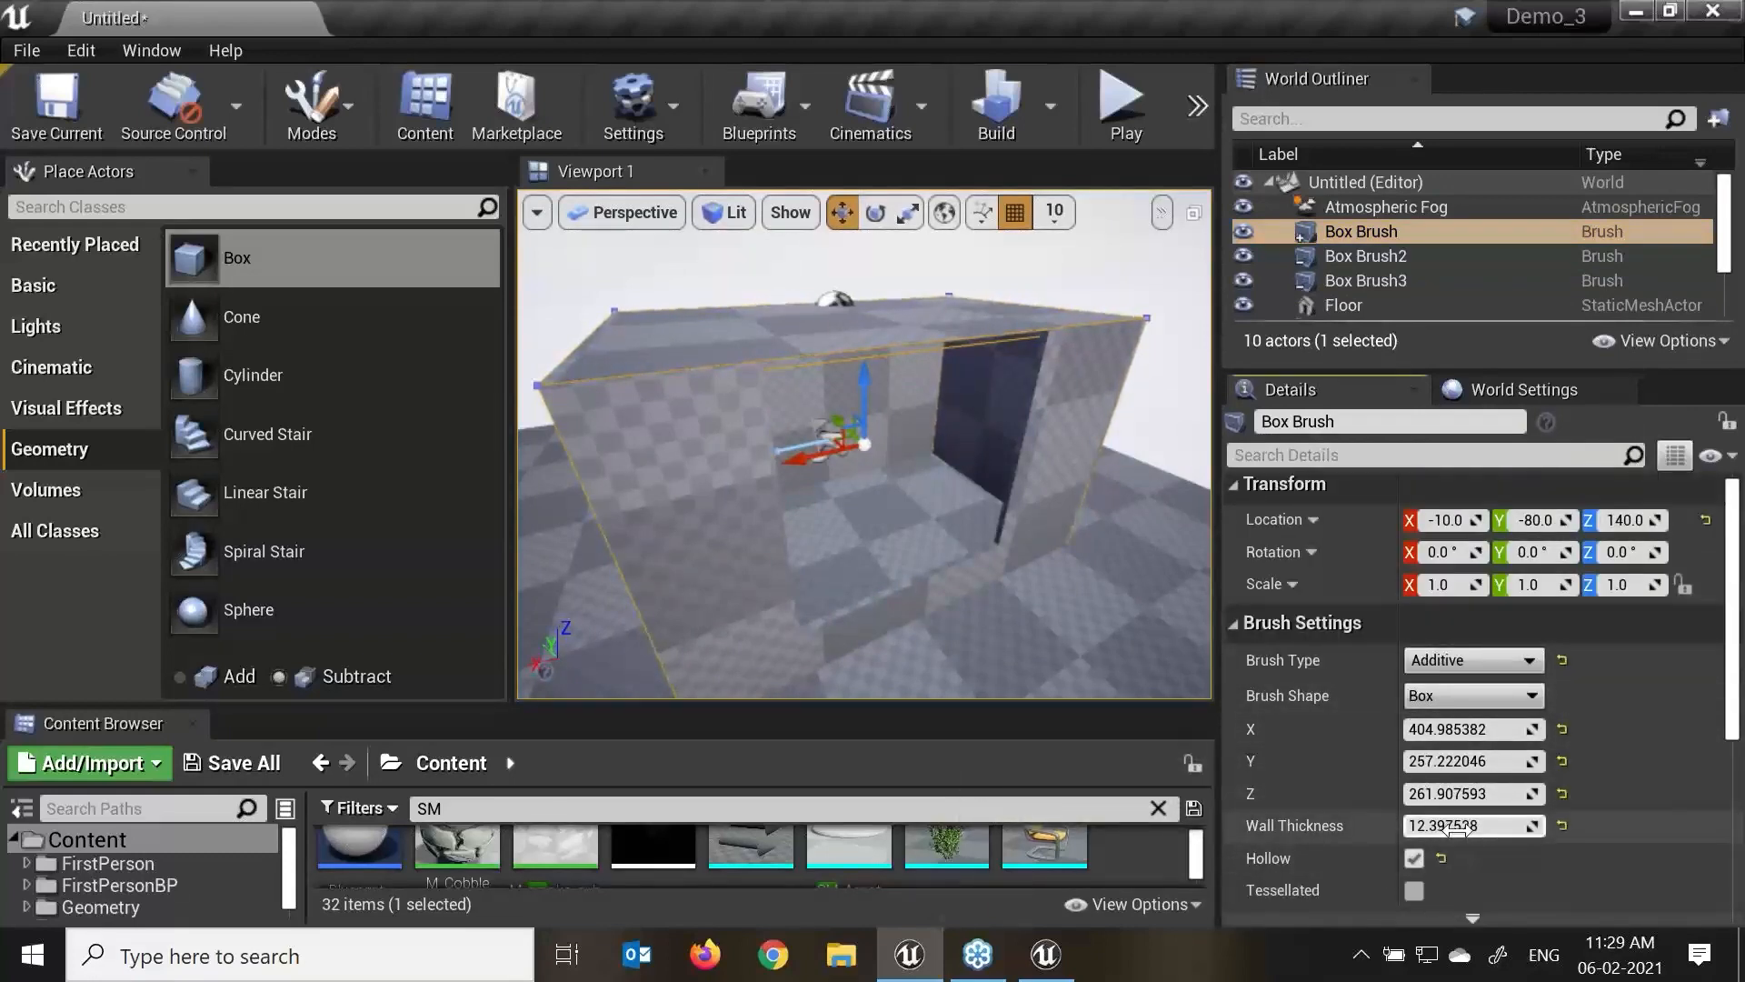
# Try several wall thicknesses on the box brush, toggle Hollow off and on, and settle on a thickness of about 5.4.
pyautogui.moveTo(1473, 825)
pyautogui.mouseDown()
pyautogui.moveTo(1441, 826)
pyautogui.moveTo(1457, 835)
pyautogui.mouseUp()
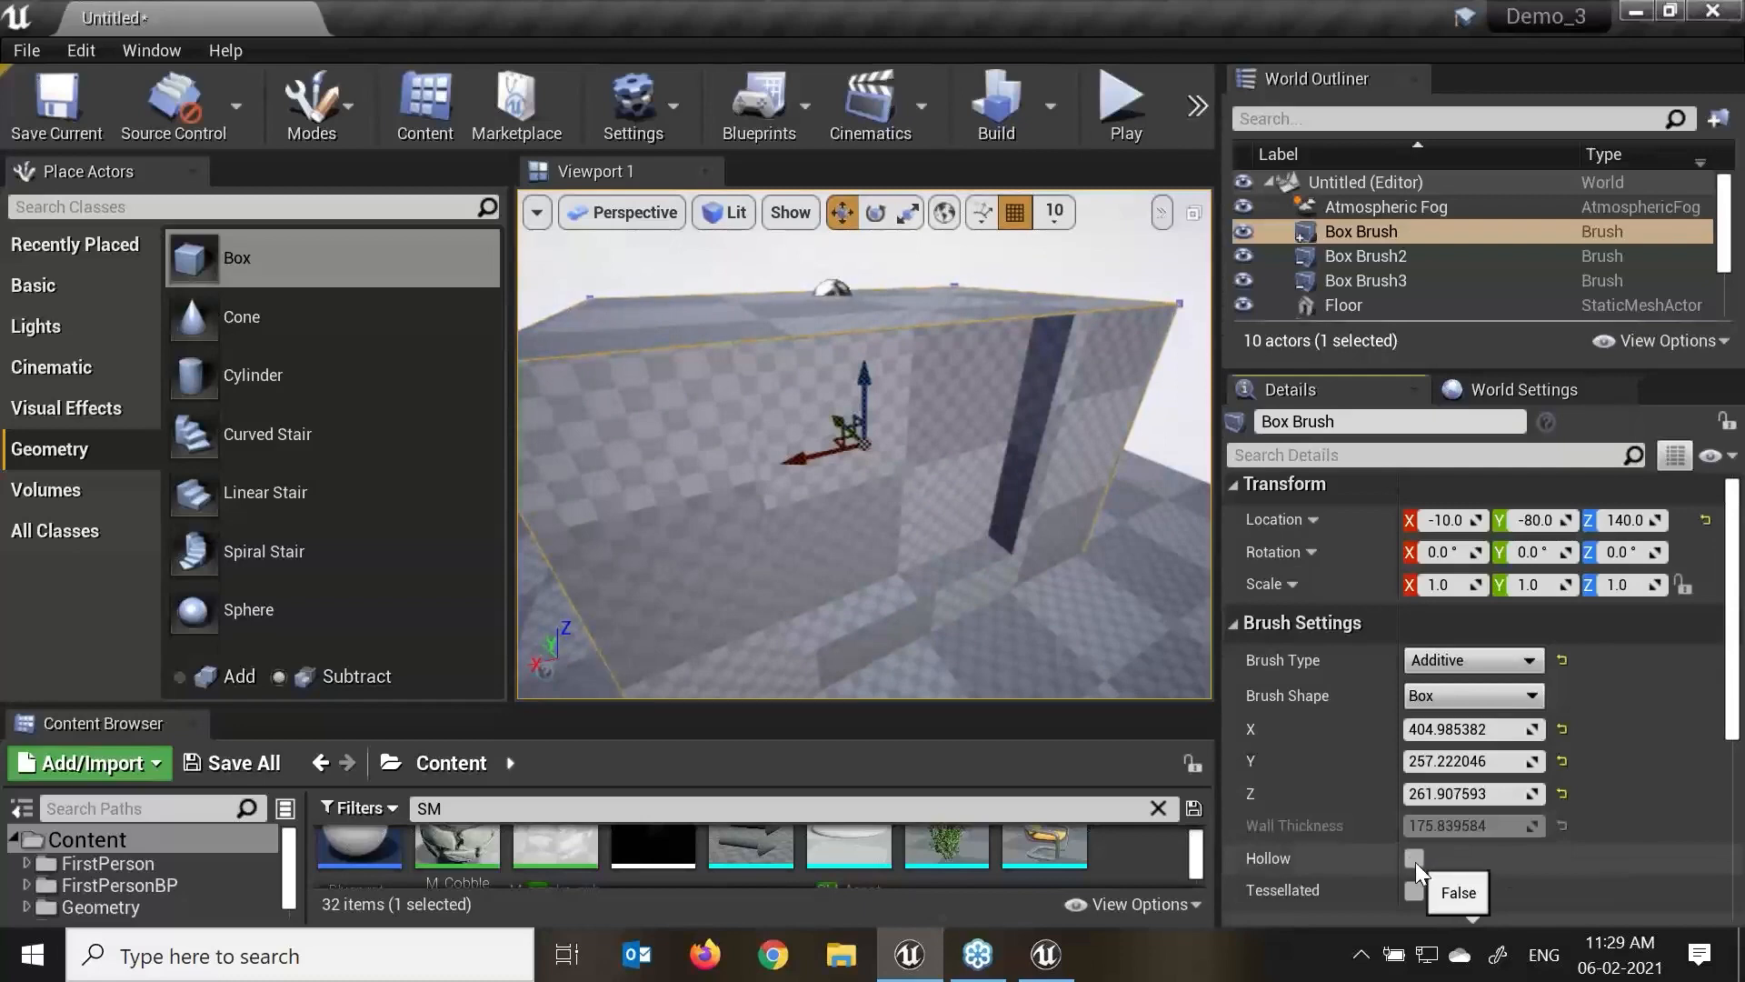
pyautogui.click(1416, 859)
pyautogui.moveTo(1455, 825)
pyautogui.mouseDown()
pyautogui.moveTo(1436, 826)
pyautogui.moveTo(1482, 825)
pyautogui.mouseUp()
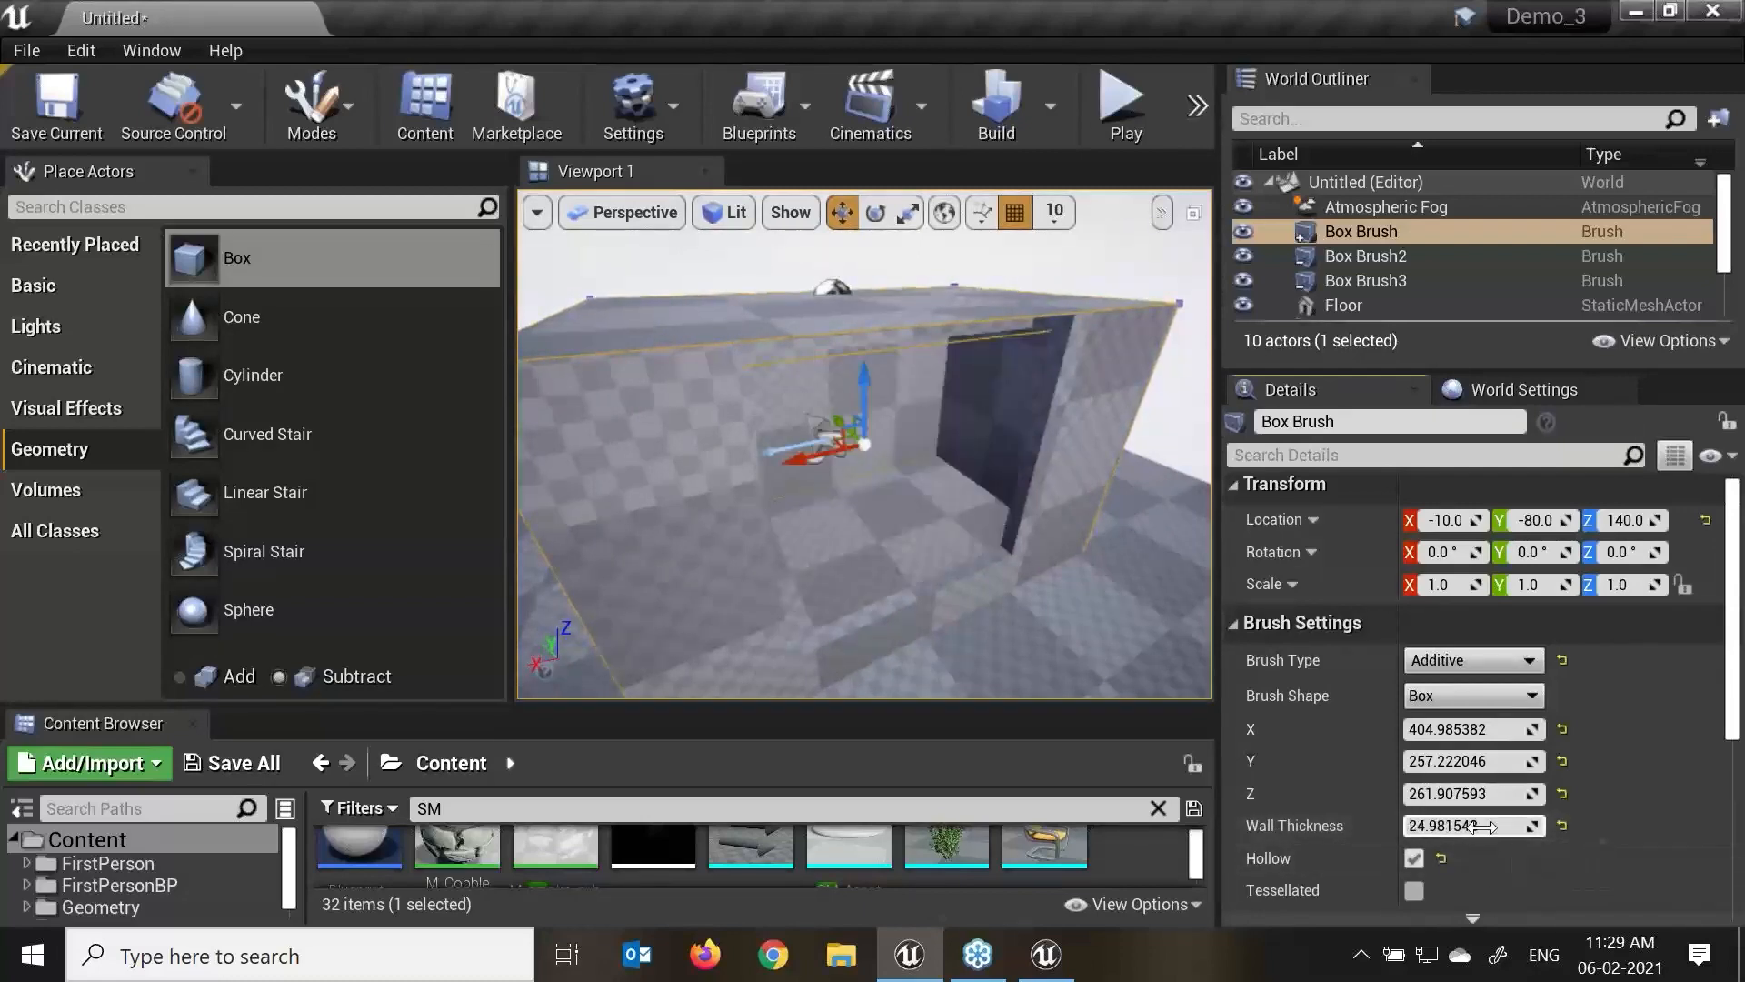
pyautogui.moveTo(920, 531)
pyautogui.keyDown('alt'); pyautogui.mouseDown()
pyautogui.moveTo(1018, 495)
pyautogui.moveTo(896, 468)
pyautogui.mouseUp(); pyautogui.keyUp('alt')
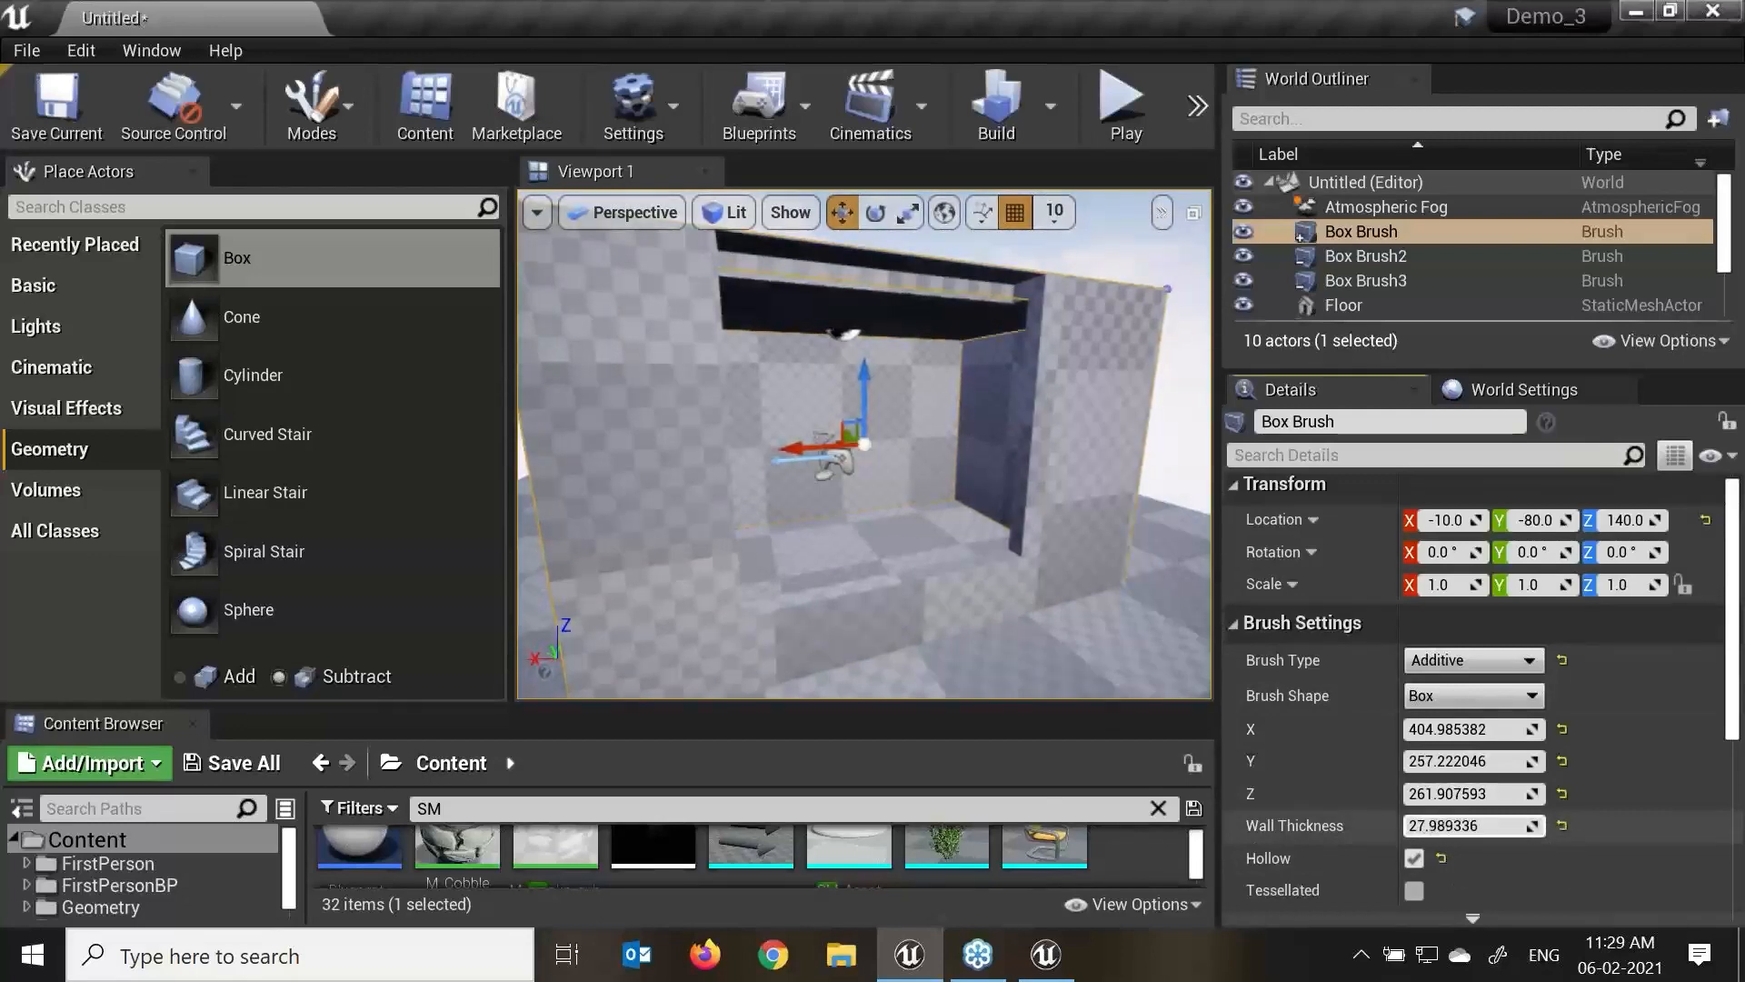
pyautogui.moveTo(1459, 825)
pyautogui.mouseDown()
pyautogui.moveTo(1445, 829)
pyautogui.moveTo(1506, 825)
pyautogui.mouseUp()
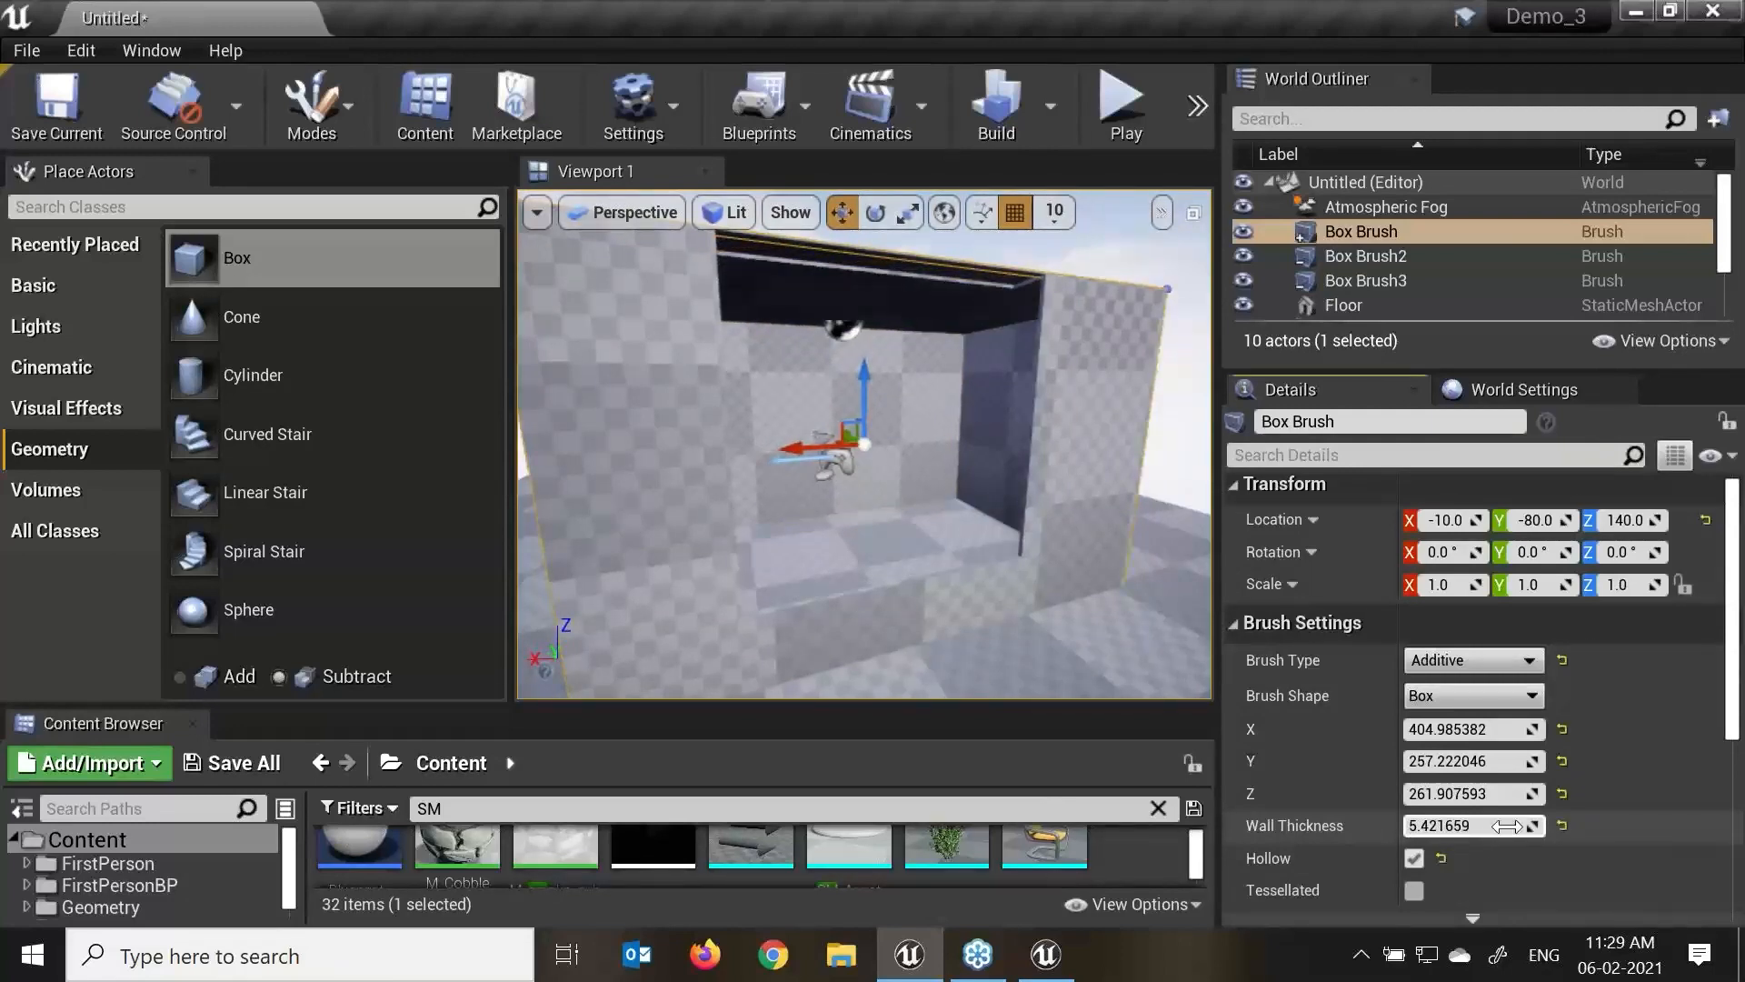
# Try the box brush with Hollow off and Tessellated on, inspect its faces, and undo the changes.
pyautogui.click(1414, 857)
pyautogui.click(1414, 889)
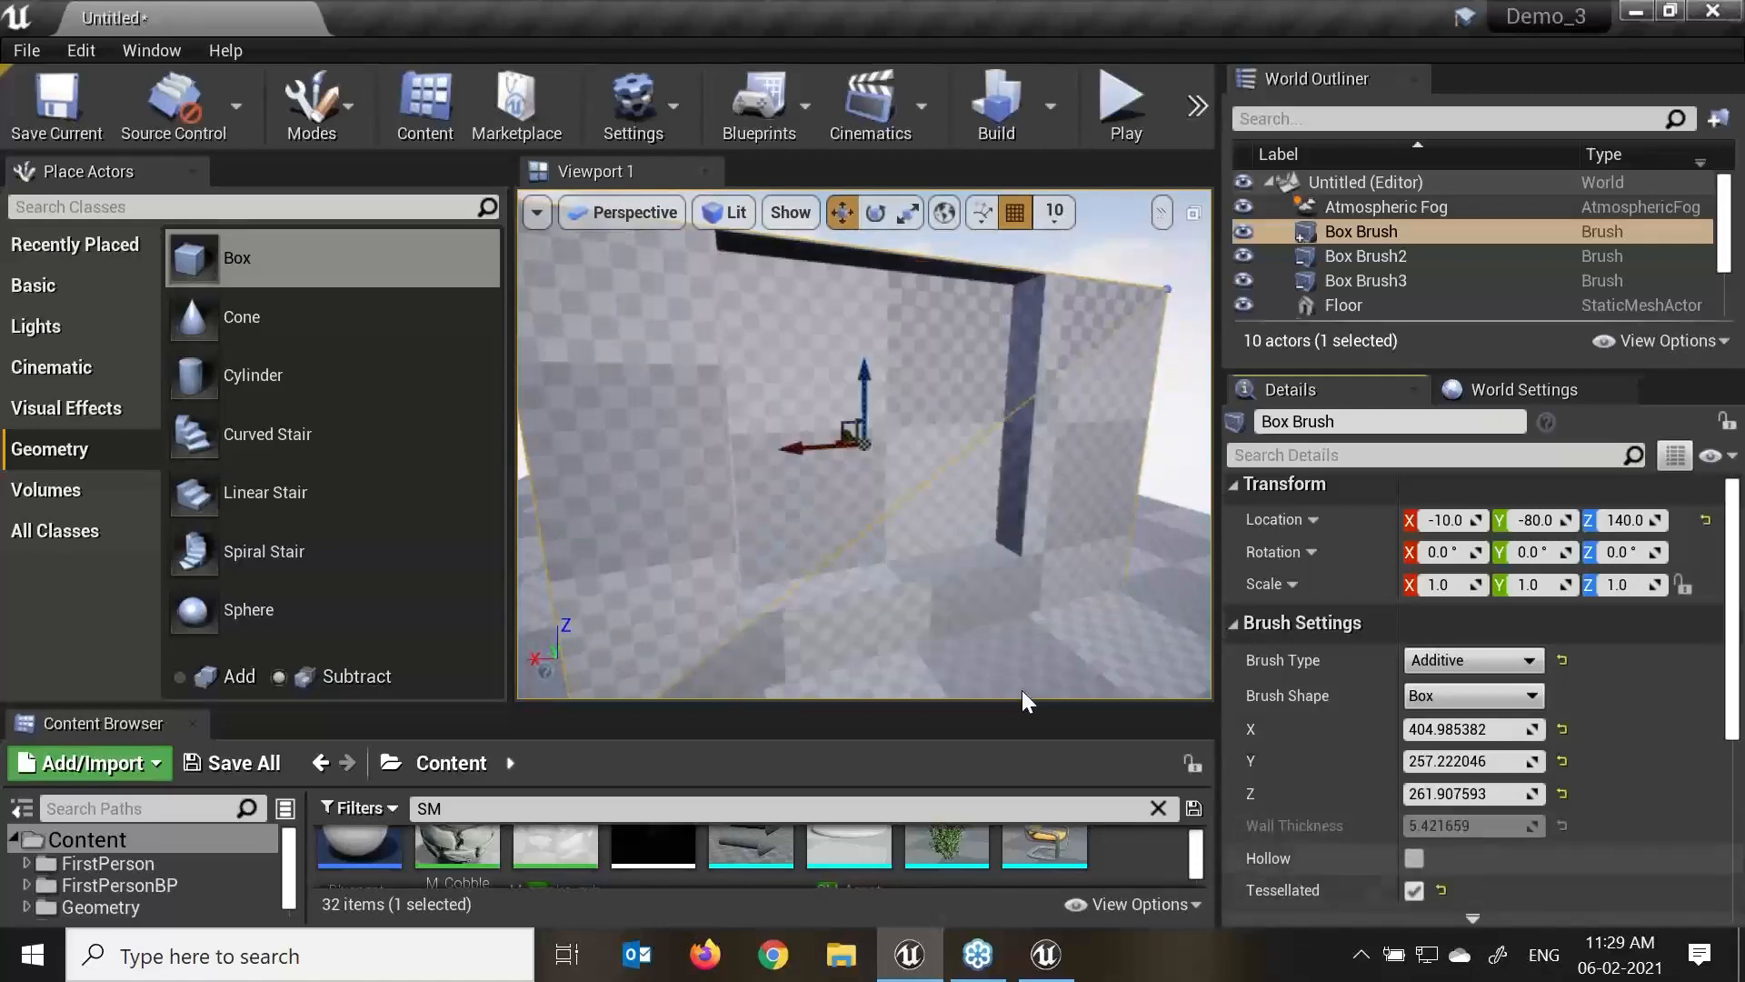
pyautogui.keyDown('alt'); pyautogui.moveTo(692, 393); pyautogui.dragTo(857, 531); pyautogui.keyUp('alt')
pyautogui.scroll(-8, 856, 530)
pyautogui.moveTo(655, 490)
pyautogui.keyDown('alt'); pyautogui.mouseDown()
pyautogui.moveTo(709, 514)
pyautogui.moveTo(909, 477)
pyautogui.mouseUp(); pyautogui.keyUp('alt')
pyautogui.scroll(3, 873, 486)
pyautogui.moveTo(1001, 536)
pyautogui.keyDown('alt'); pyautogui.mouseDown()
pyautogui.moveTo(909, 523)
pyautogui.moveTo(1001, 536)
pyautogui.mouseUp(); pyautogui.keyUp('alt')
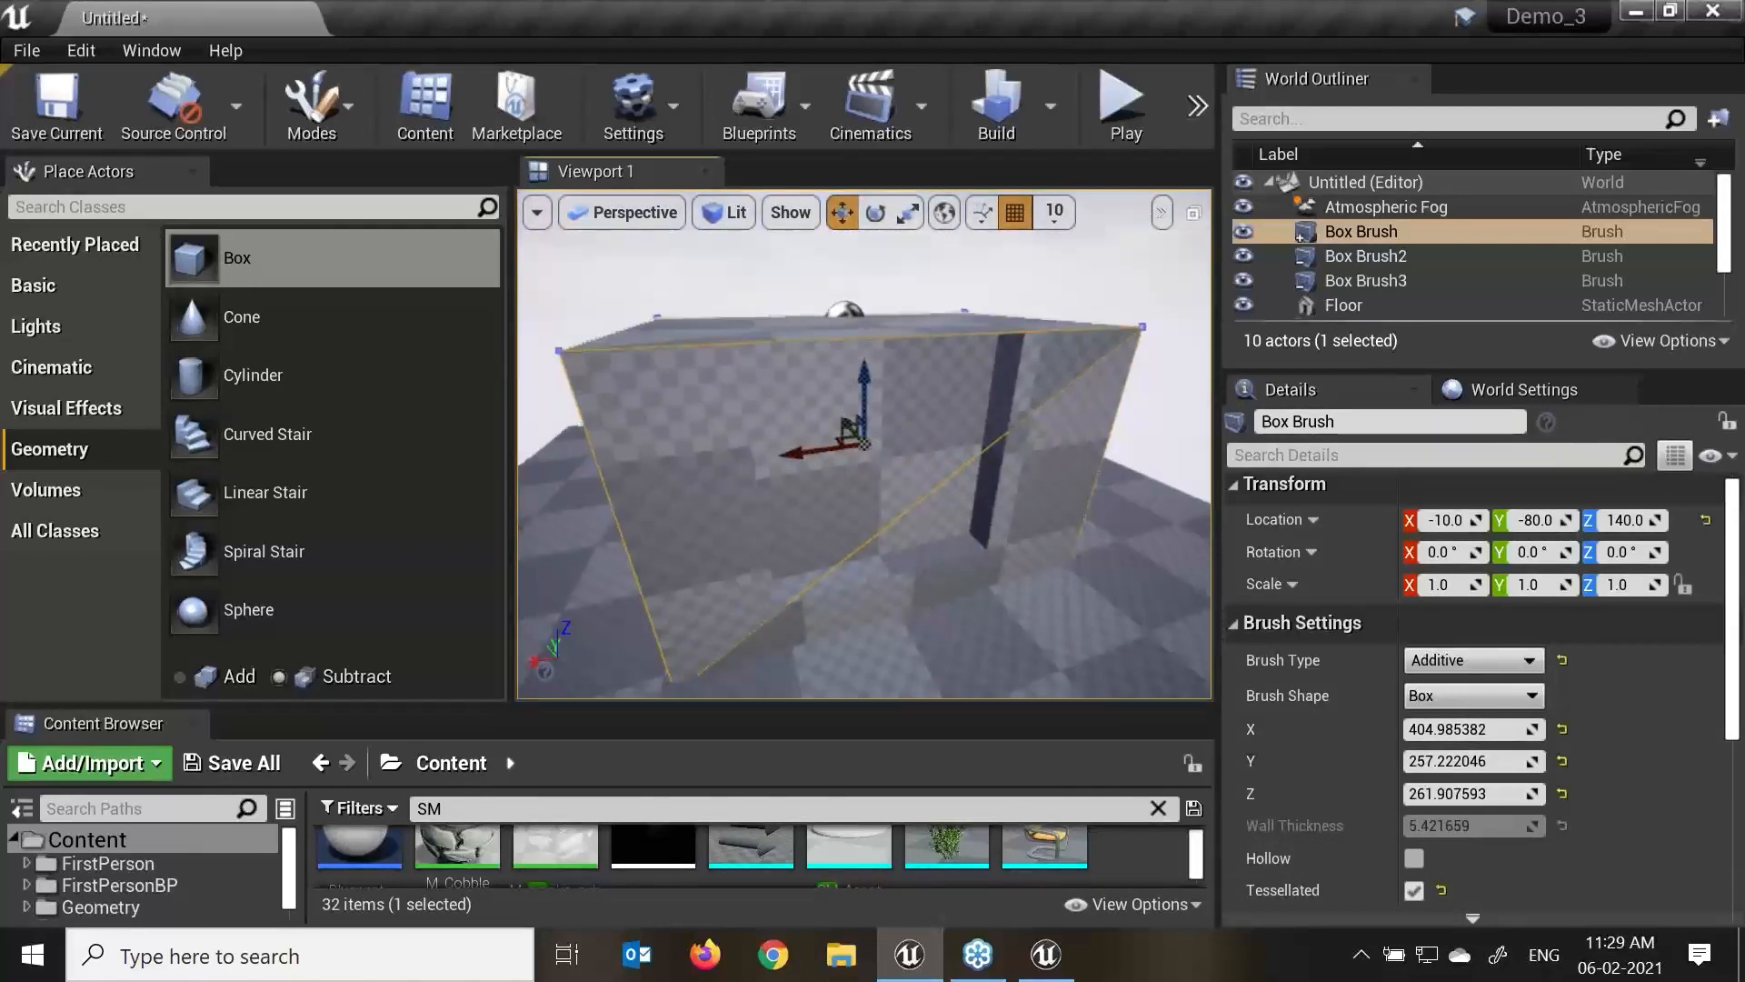
pyautogui.scroll(-5, 1001, 537)
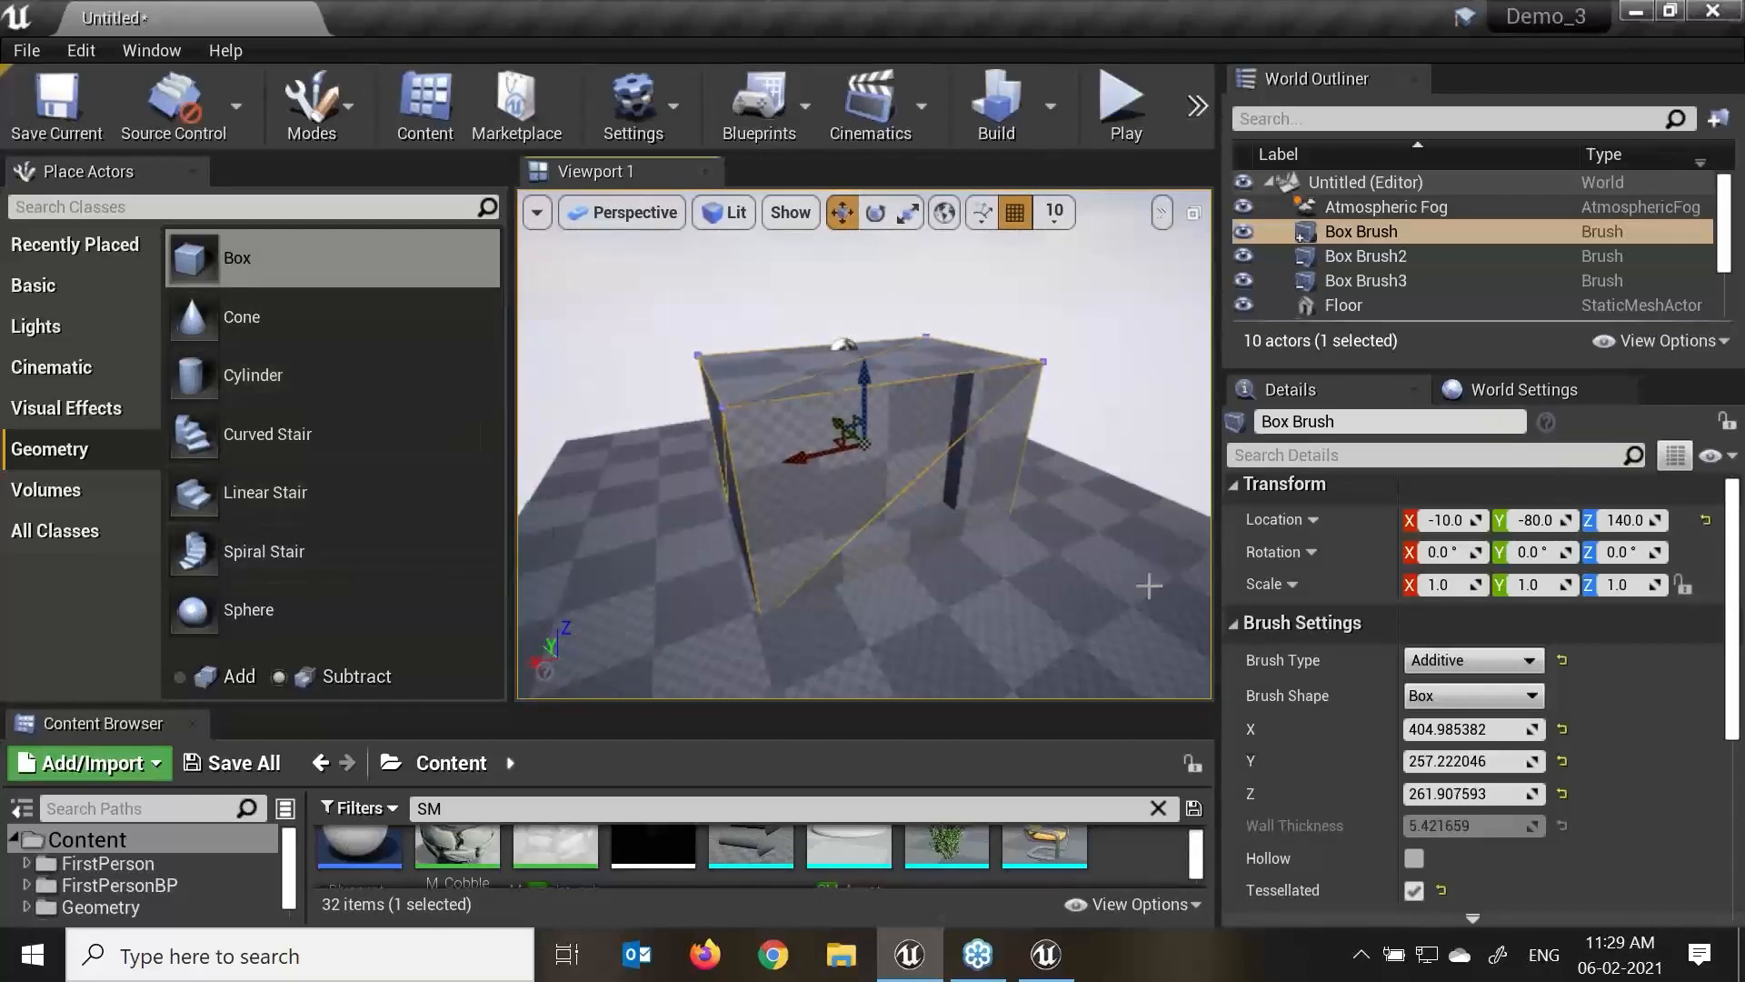
pyautogui.hotkey('ctrl', 'z')
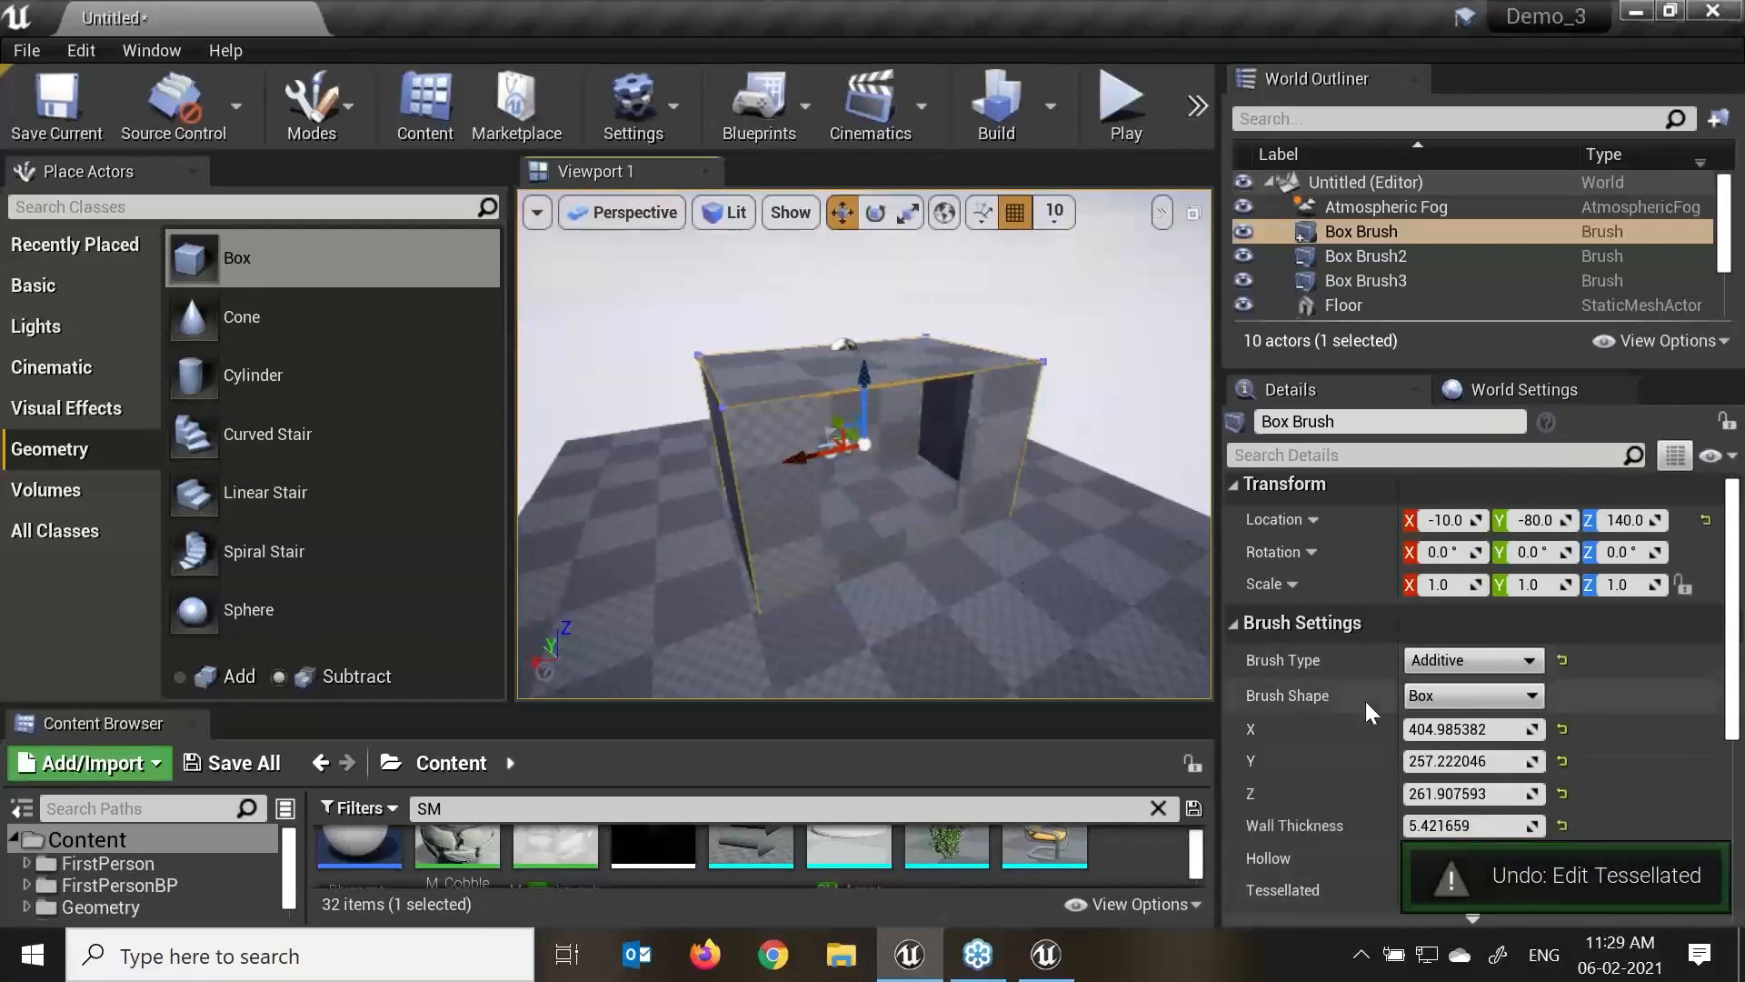
# Review the remaining settings of the box brush and delete it from the level.
pyautogui.scroll(-3, 1339, 738)
pyautogui.scroll(-1, 1376, 780)
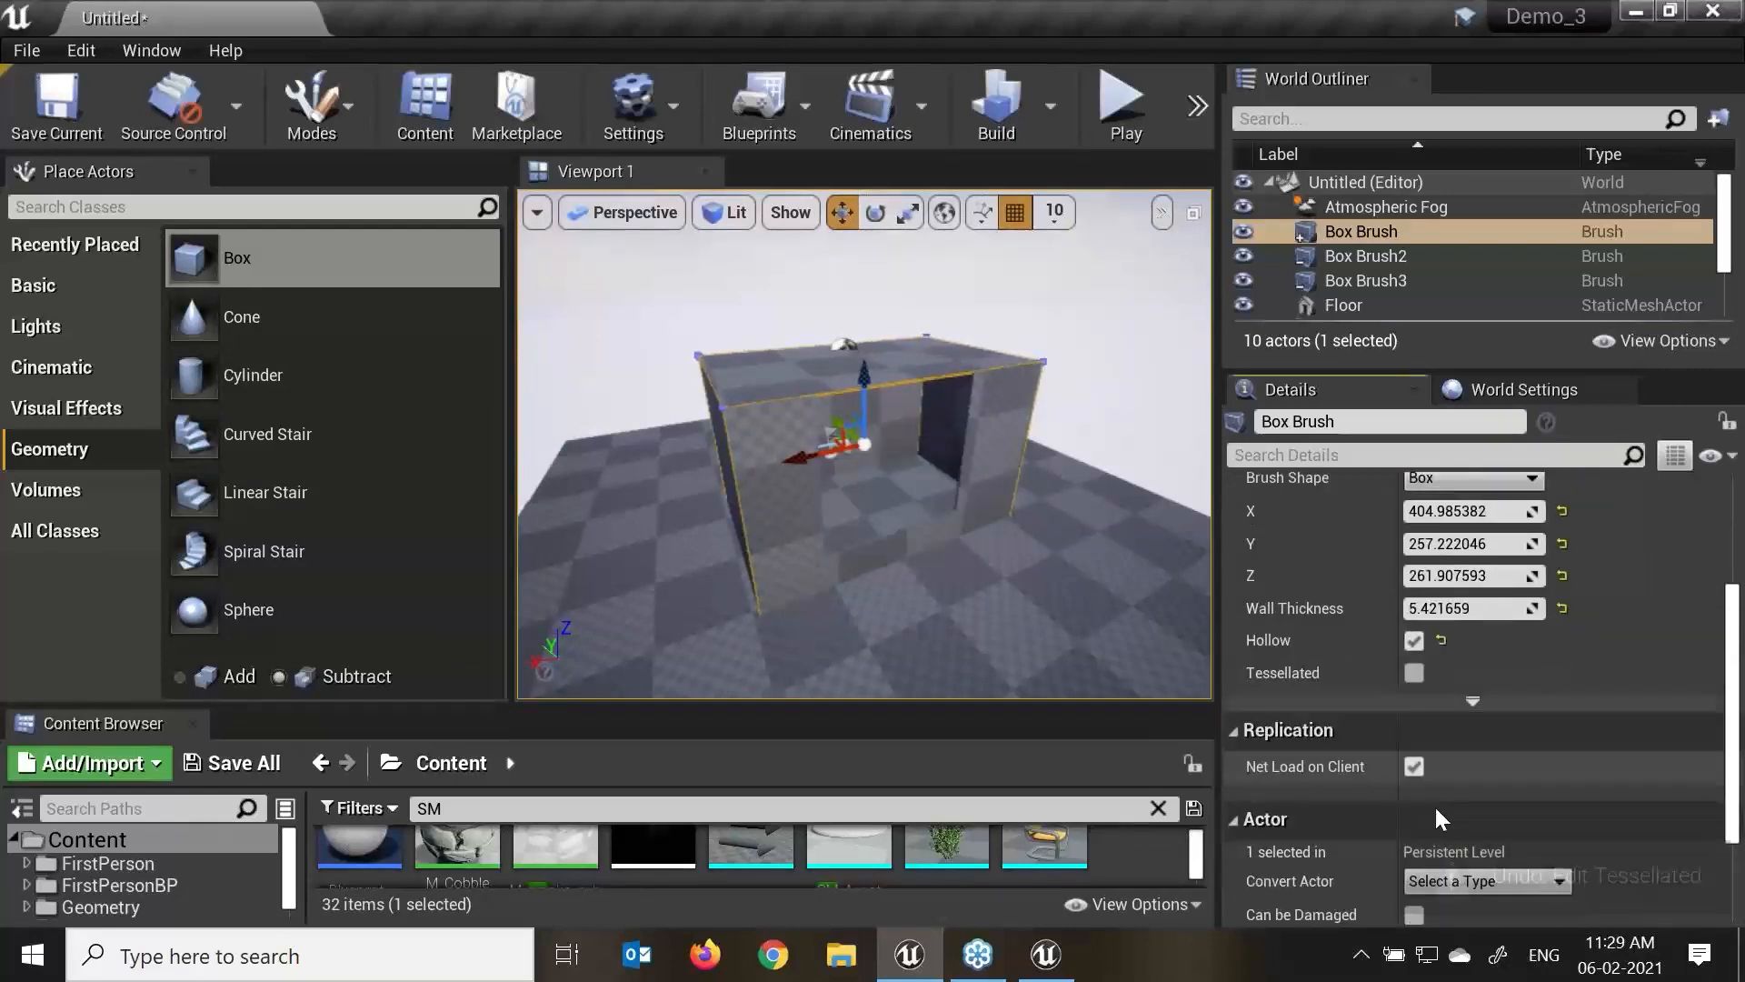
pyautogui.scroll(-2, 1345, 831)
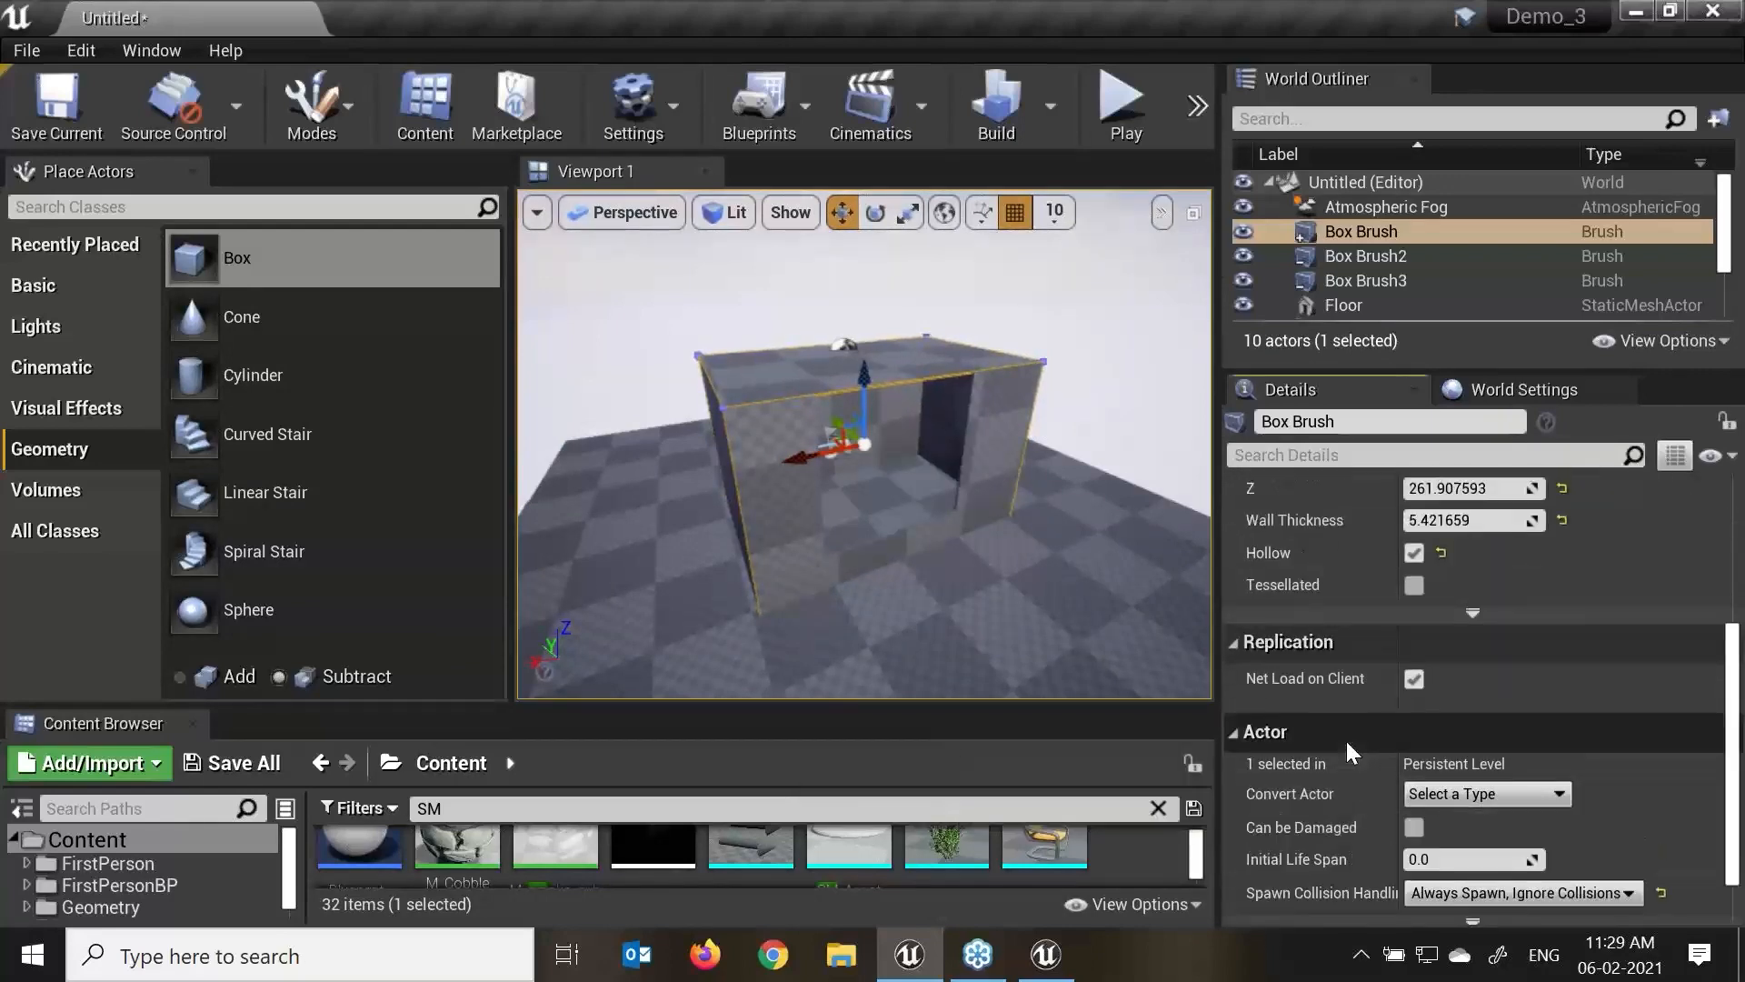
pyautogui.scroll(6, 1346, 740)
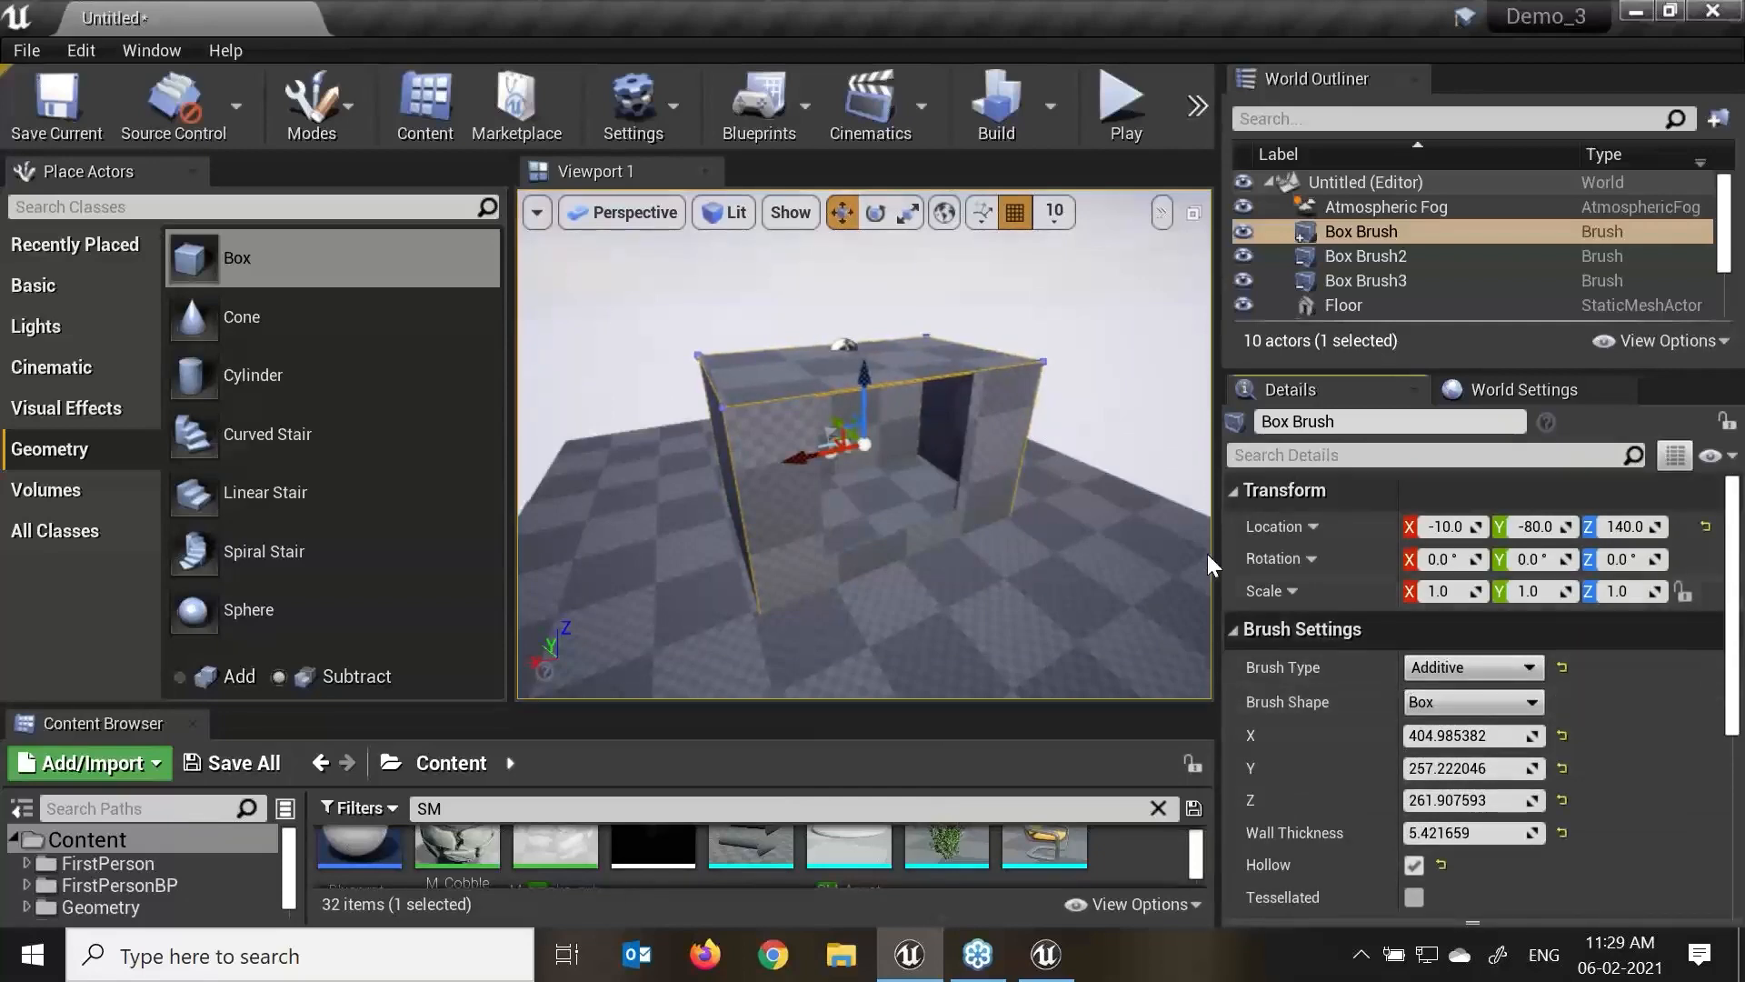
pyautogui.click(992, 405)
pyautogui.press('Delete')
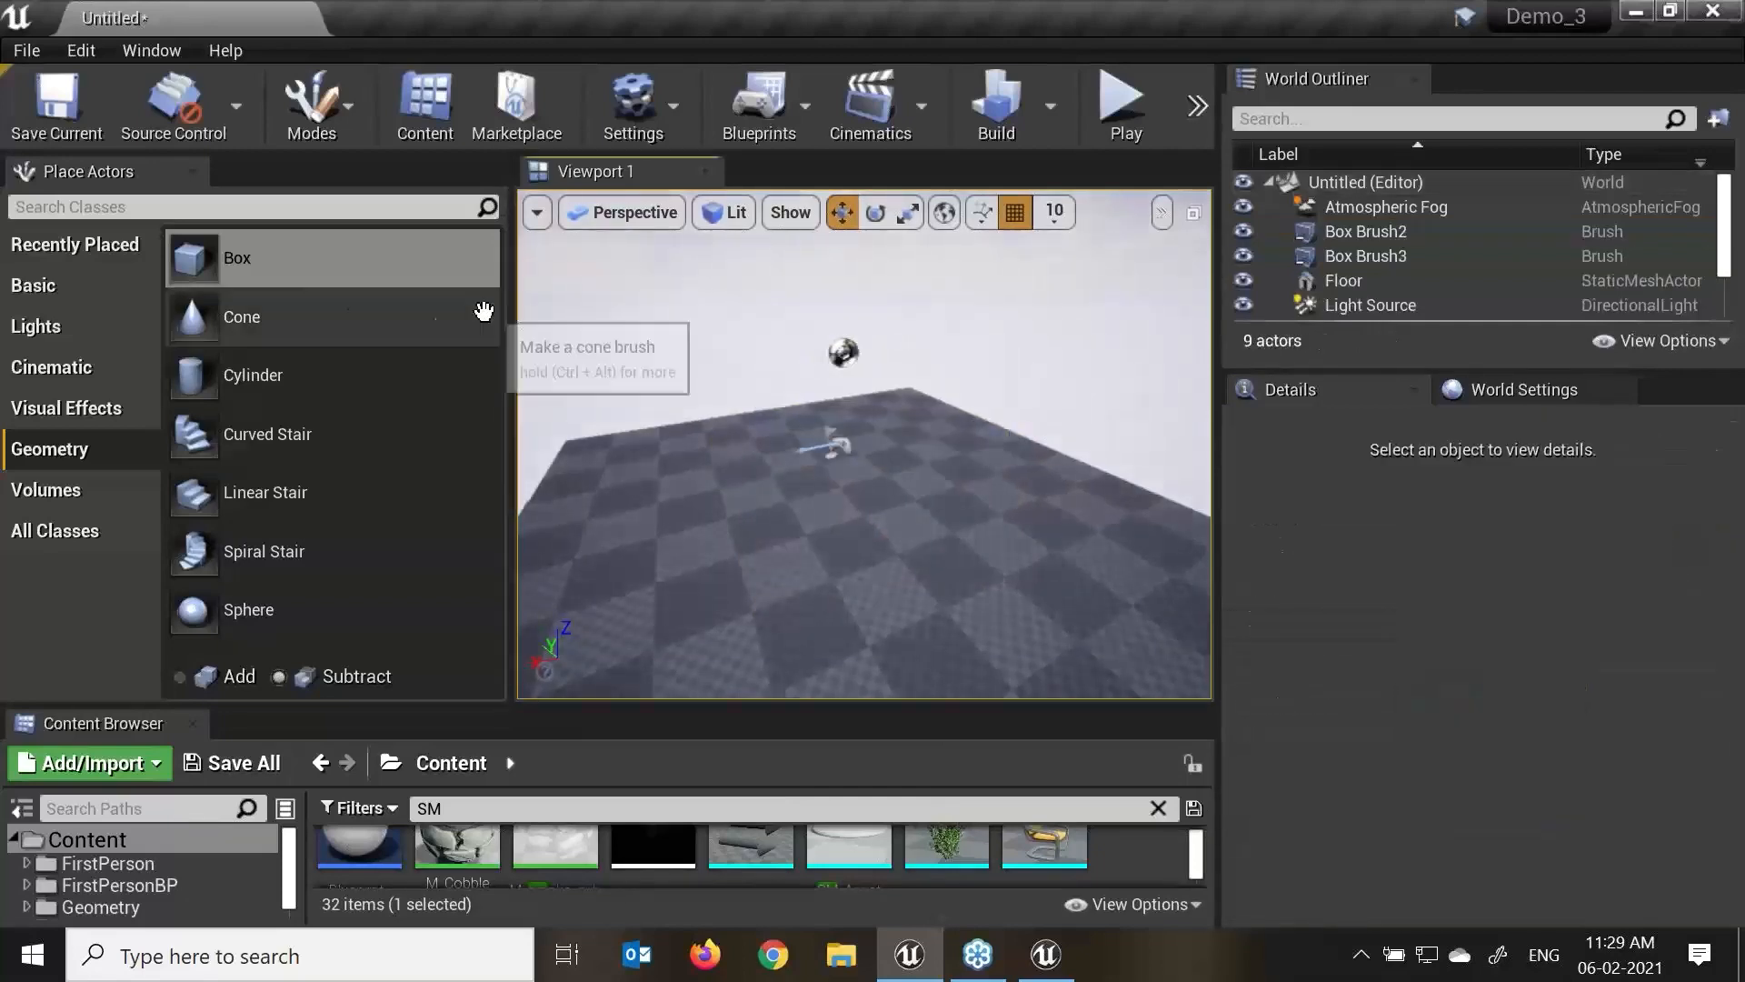
# Place a cone brush on the floor, switch brush placement to Add, and move the cone along X to -540.
pyautogui.moveTo(259, 314); pyautogui.dragTo(919, 544)
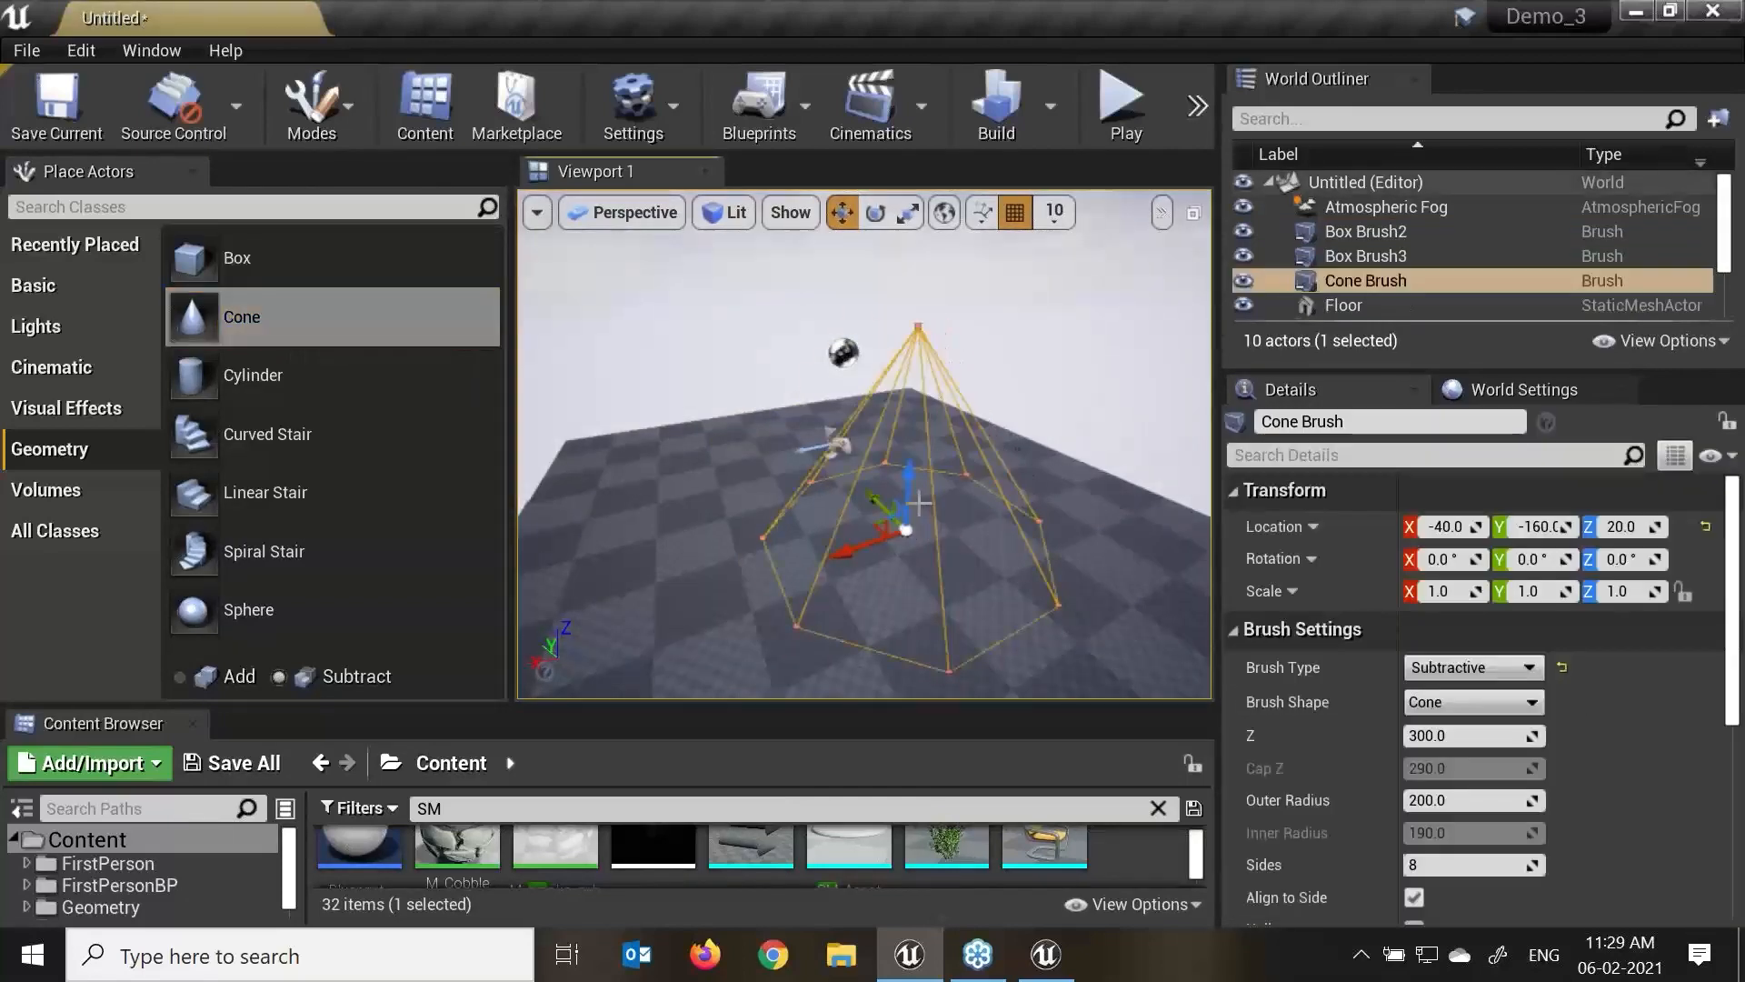
pyautogui.press('f')
pyautogui.scroll(-4, 916, 546)
pyautogui.click(217, 672)
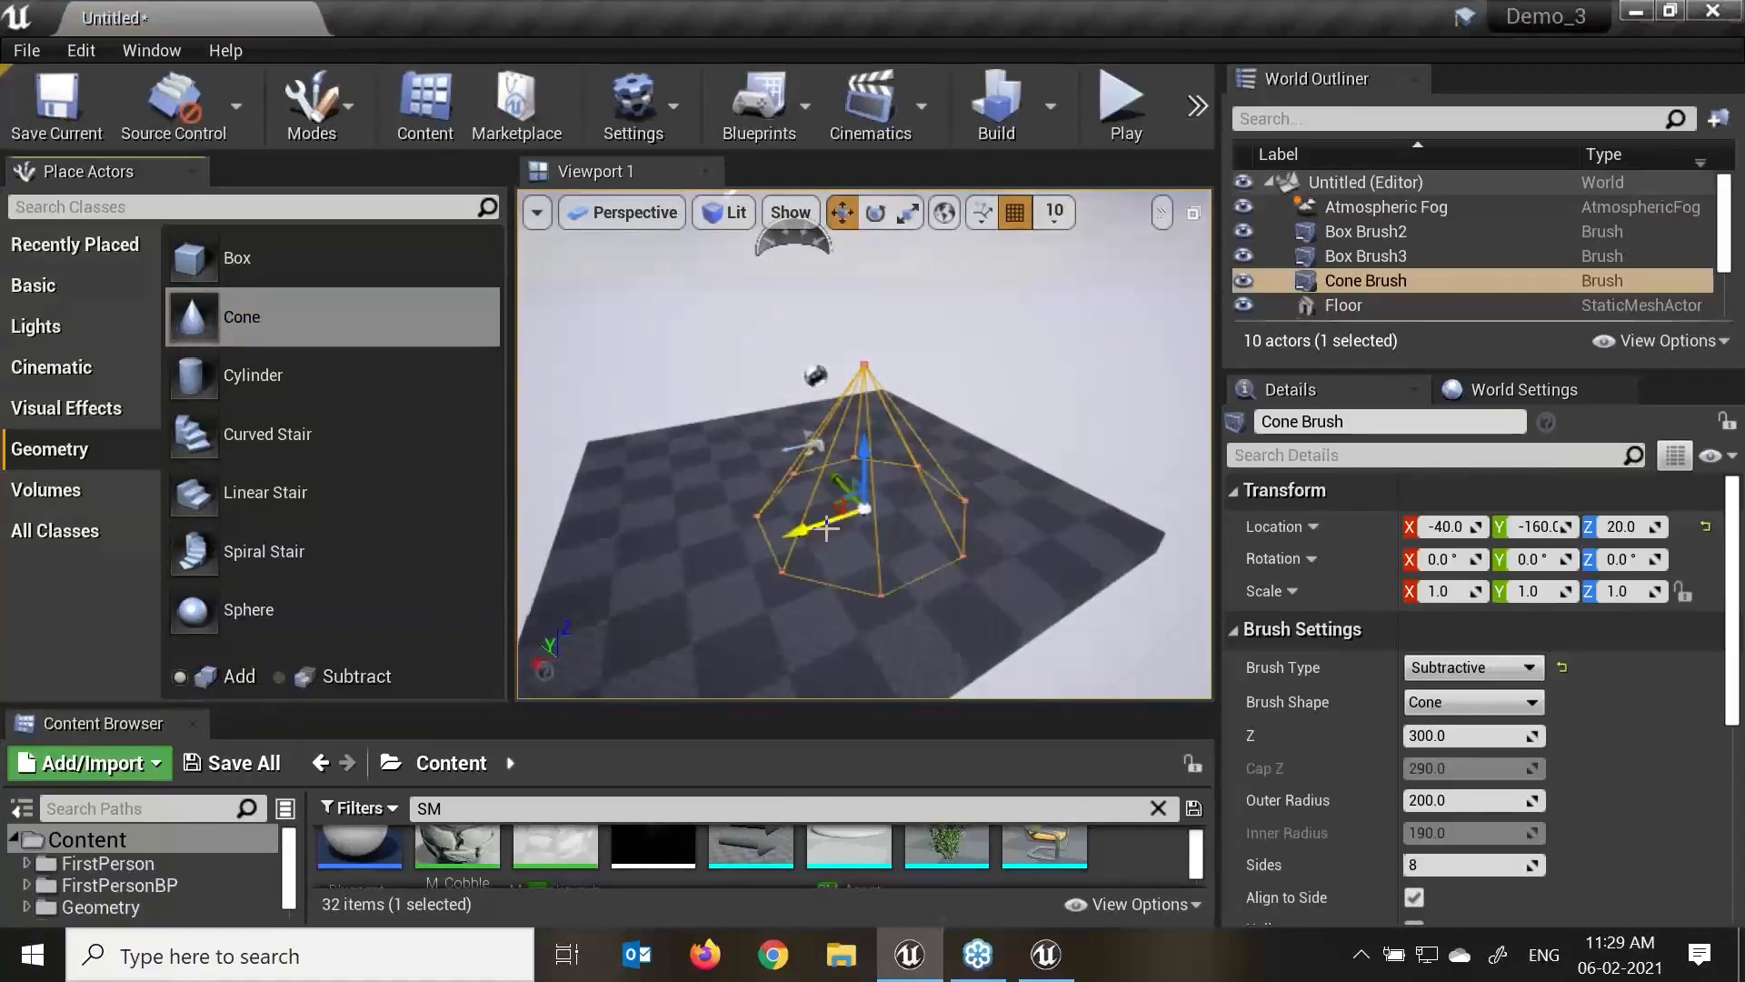
pyautogui.moveTo(821, 525); pyautogui.dragTo(987, 463)
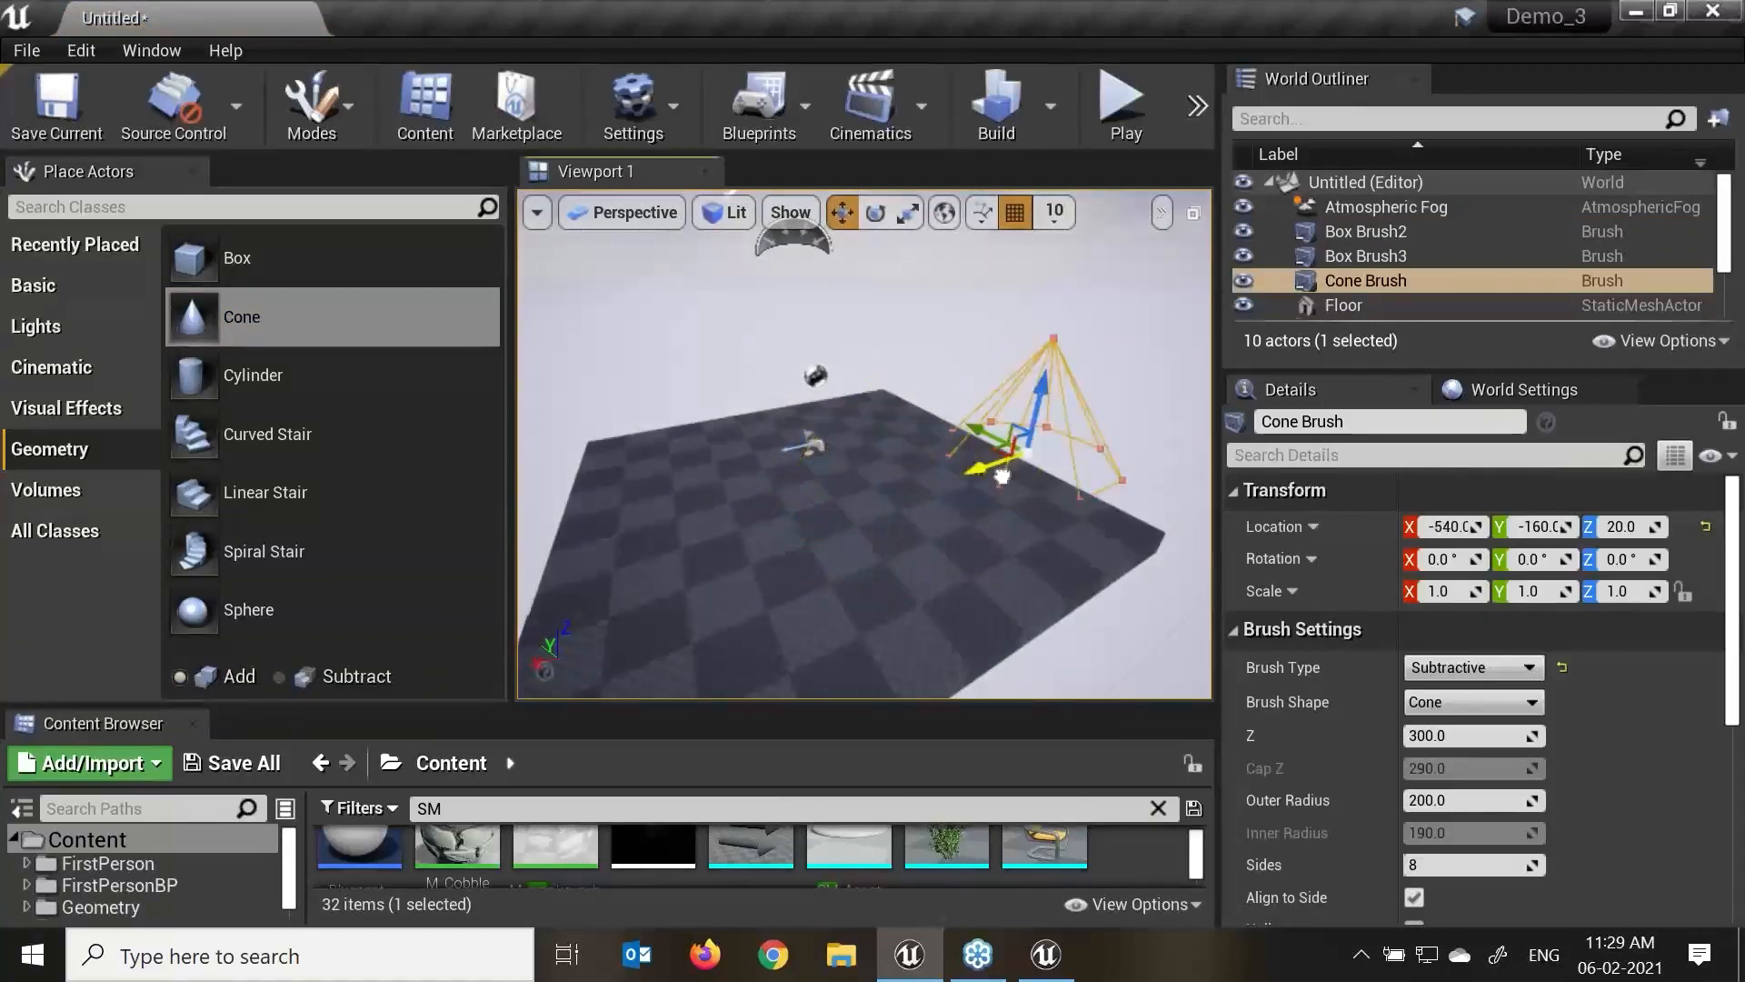
# Change the cone brush's type to Additive and move it farther along X to -990, clear of the floor.
pyautogui.click(1489, 666)
pyautogui.click(1482, 691)
pyautogui.moveTo(1182, 587)
pyautogui.mouseDown()
pyautogui.moveTo(1145, 570)
pyautogui.moveTo(1335, 612)
pyautogui.mouseUp()
pyautogui.press('f')
pyautogui.keyDown('alt'); pyautogui.moveTo(1105, 579); pyautogui.dragTo(1023, 584); pyautogui.keyUp('alt')
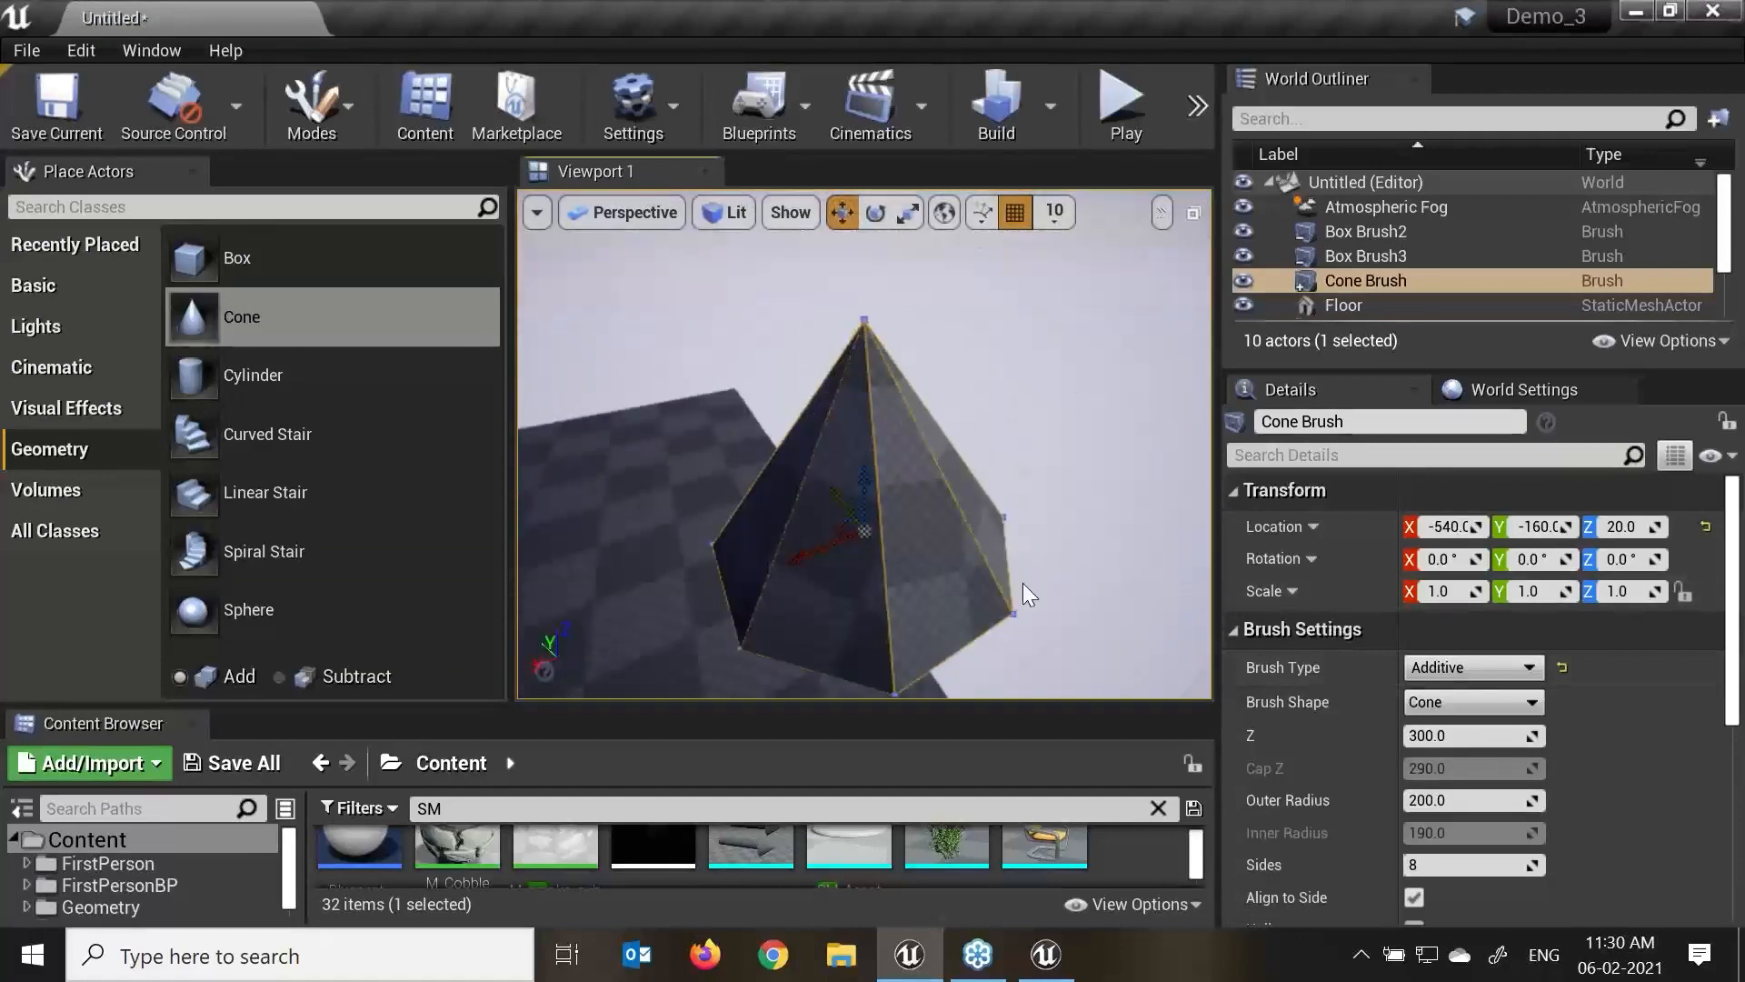
pyautogui.scroll(-3, 1036, 592)
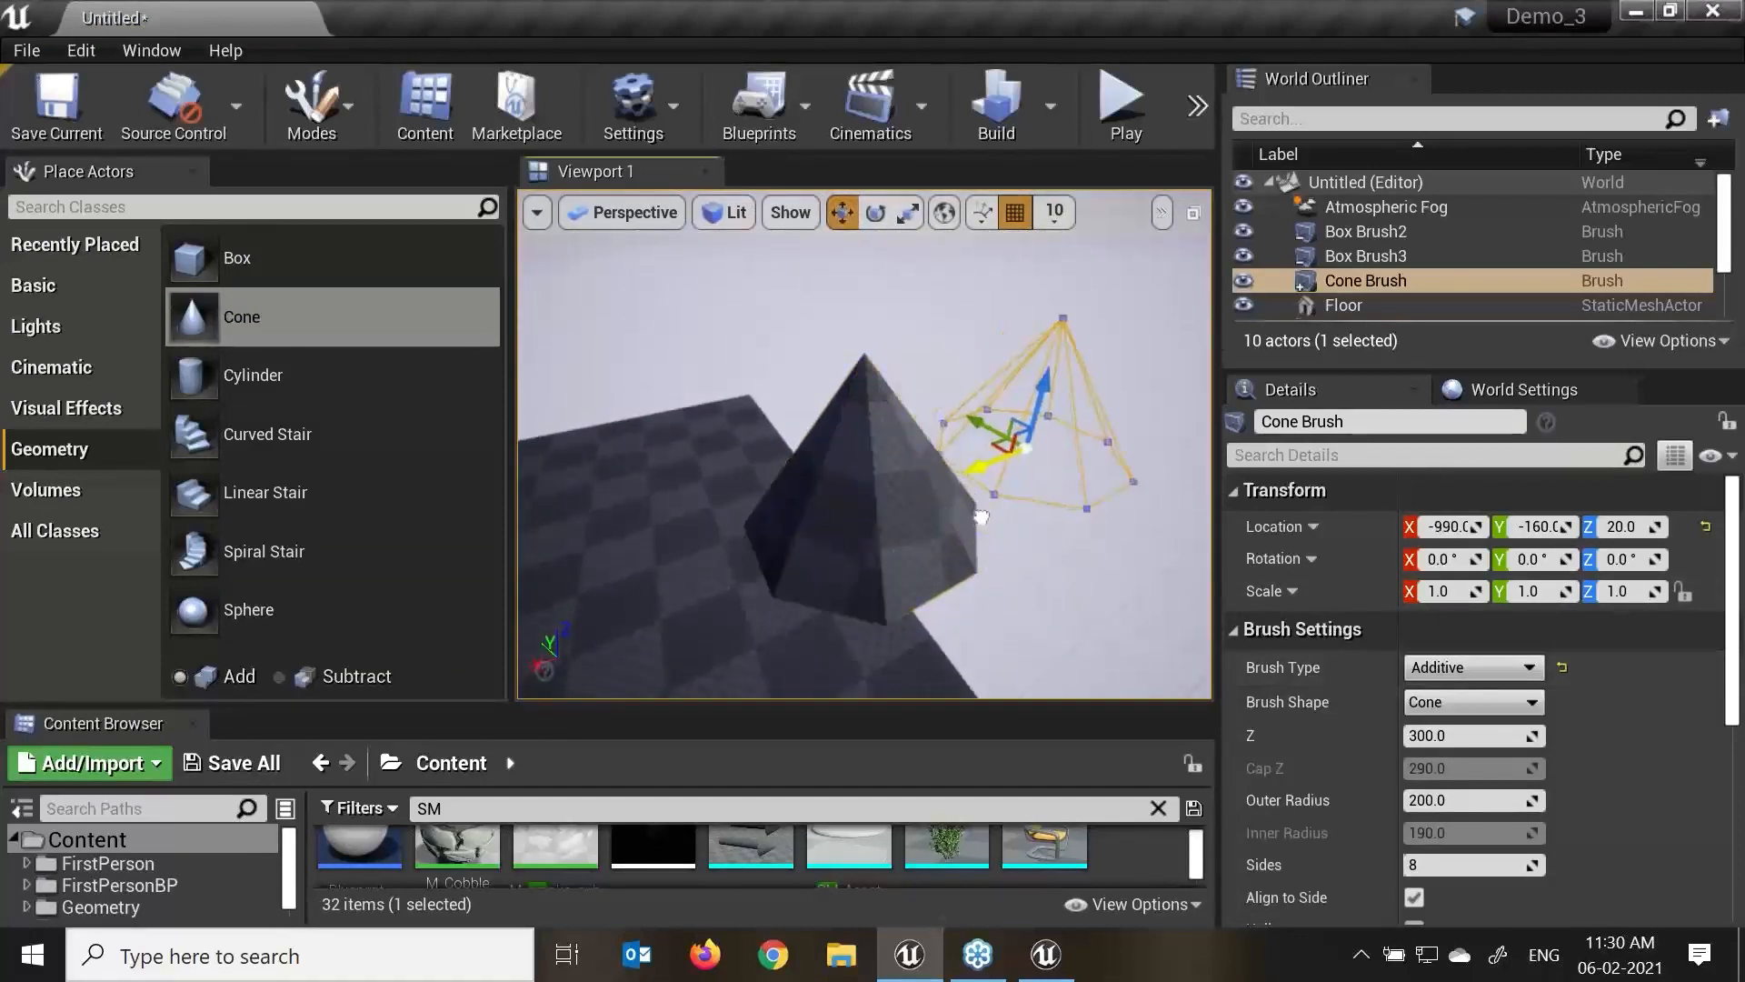
pyautogui.press('f')
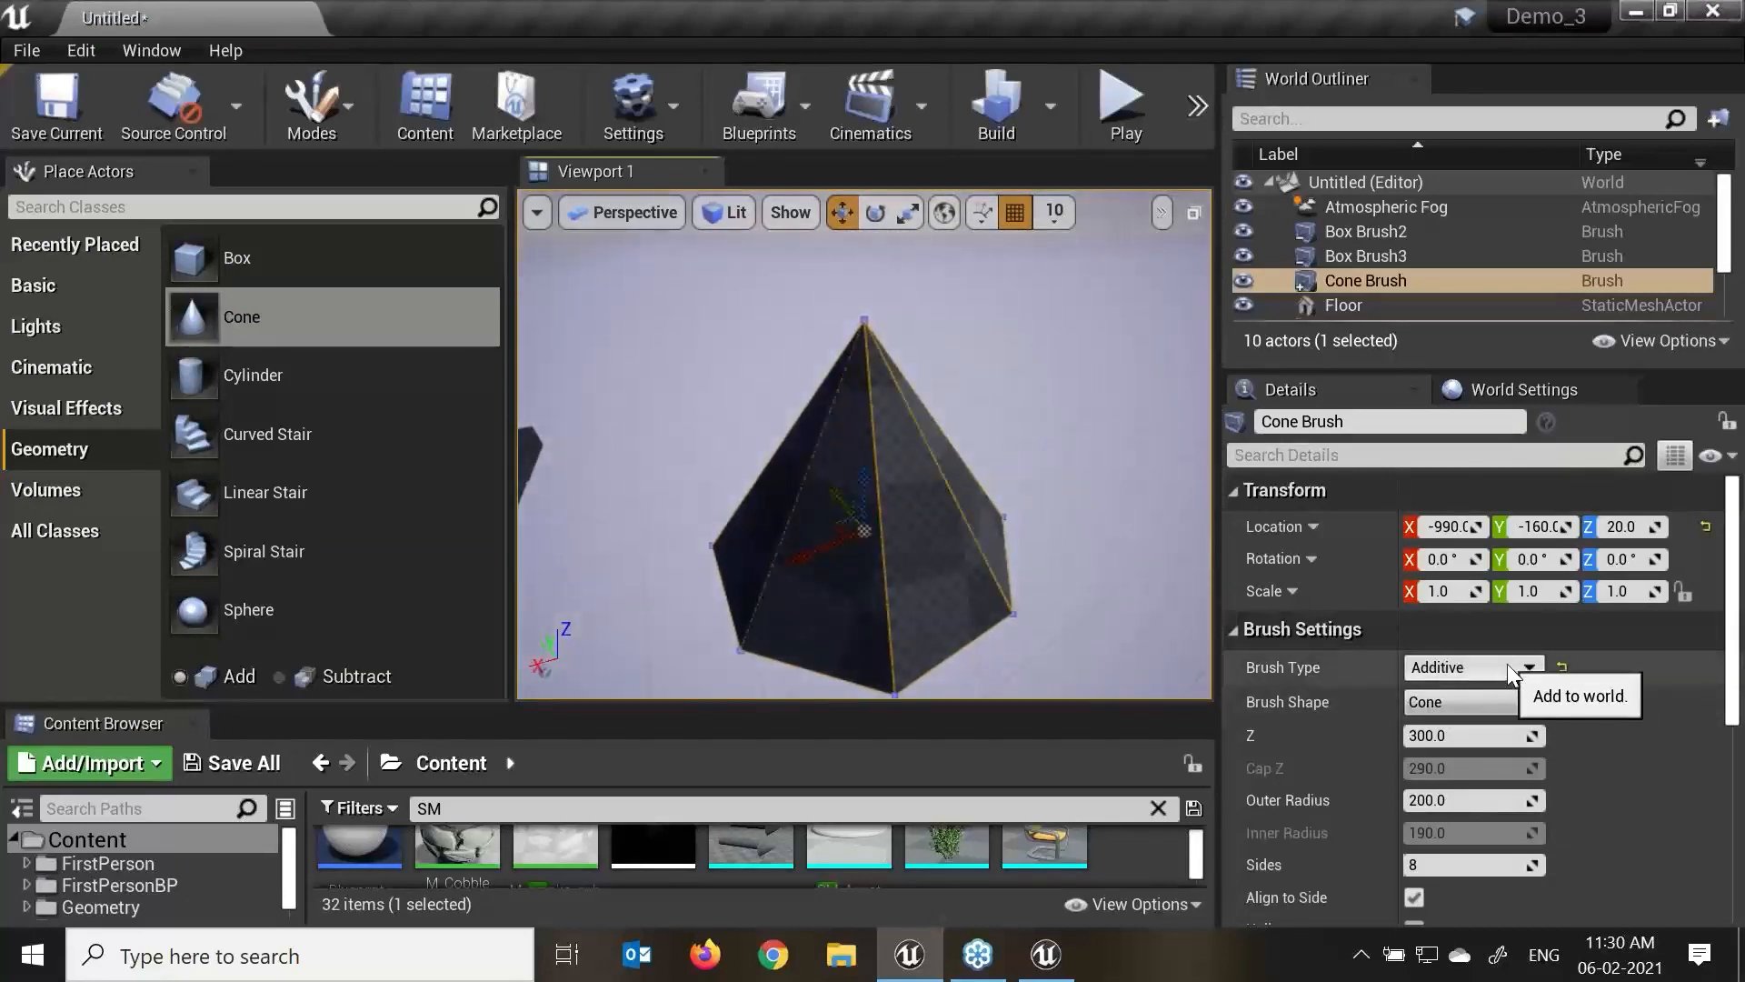
# Check the available brush shapes, keep Cone, and reduce its Z to about 284.5 and outer radius to about 188.6.
pyautogui.click(1509, 692)
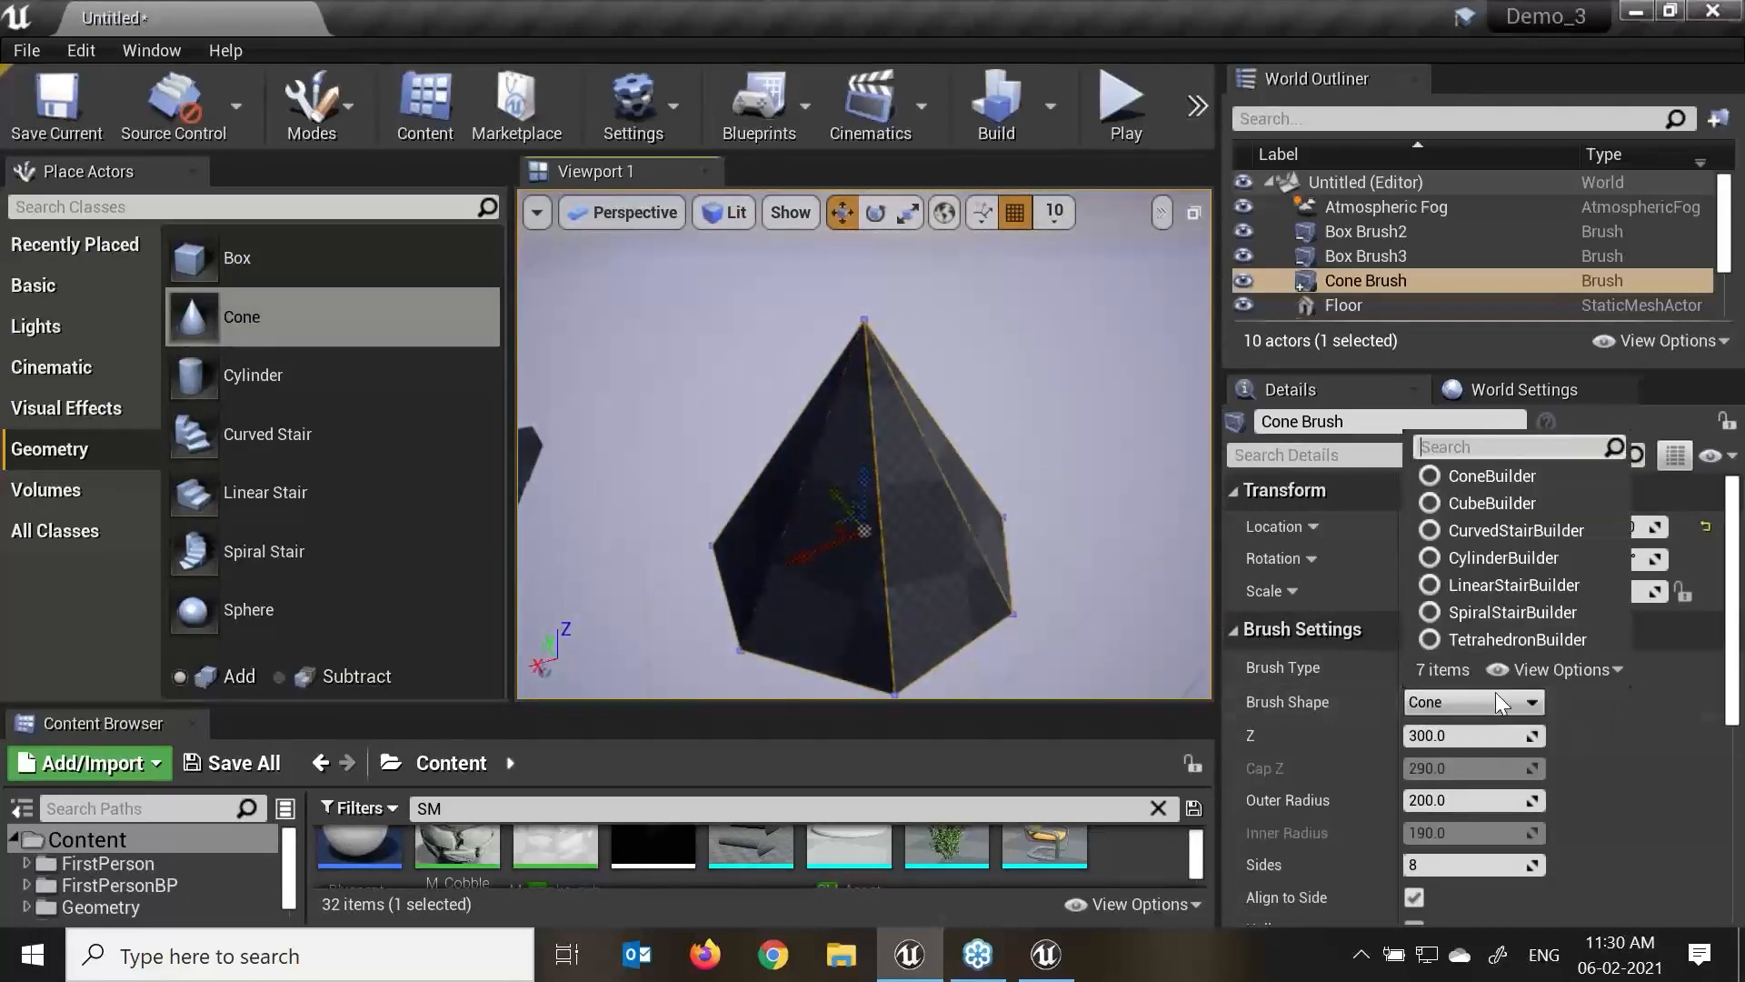
pyautogui.click(1604, 735)
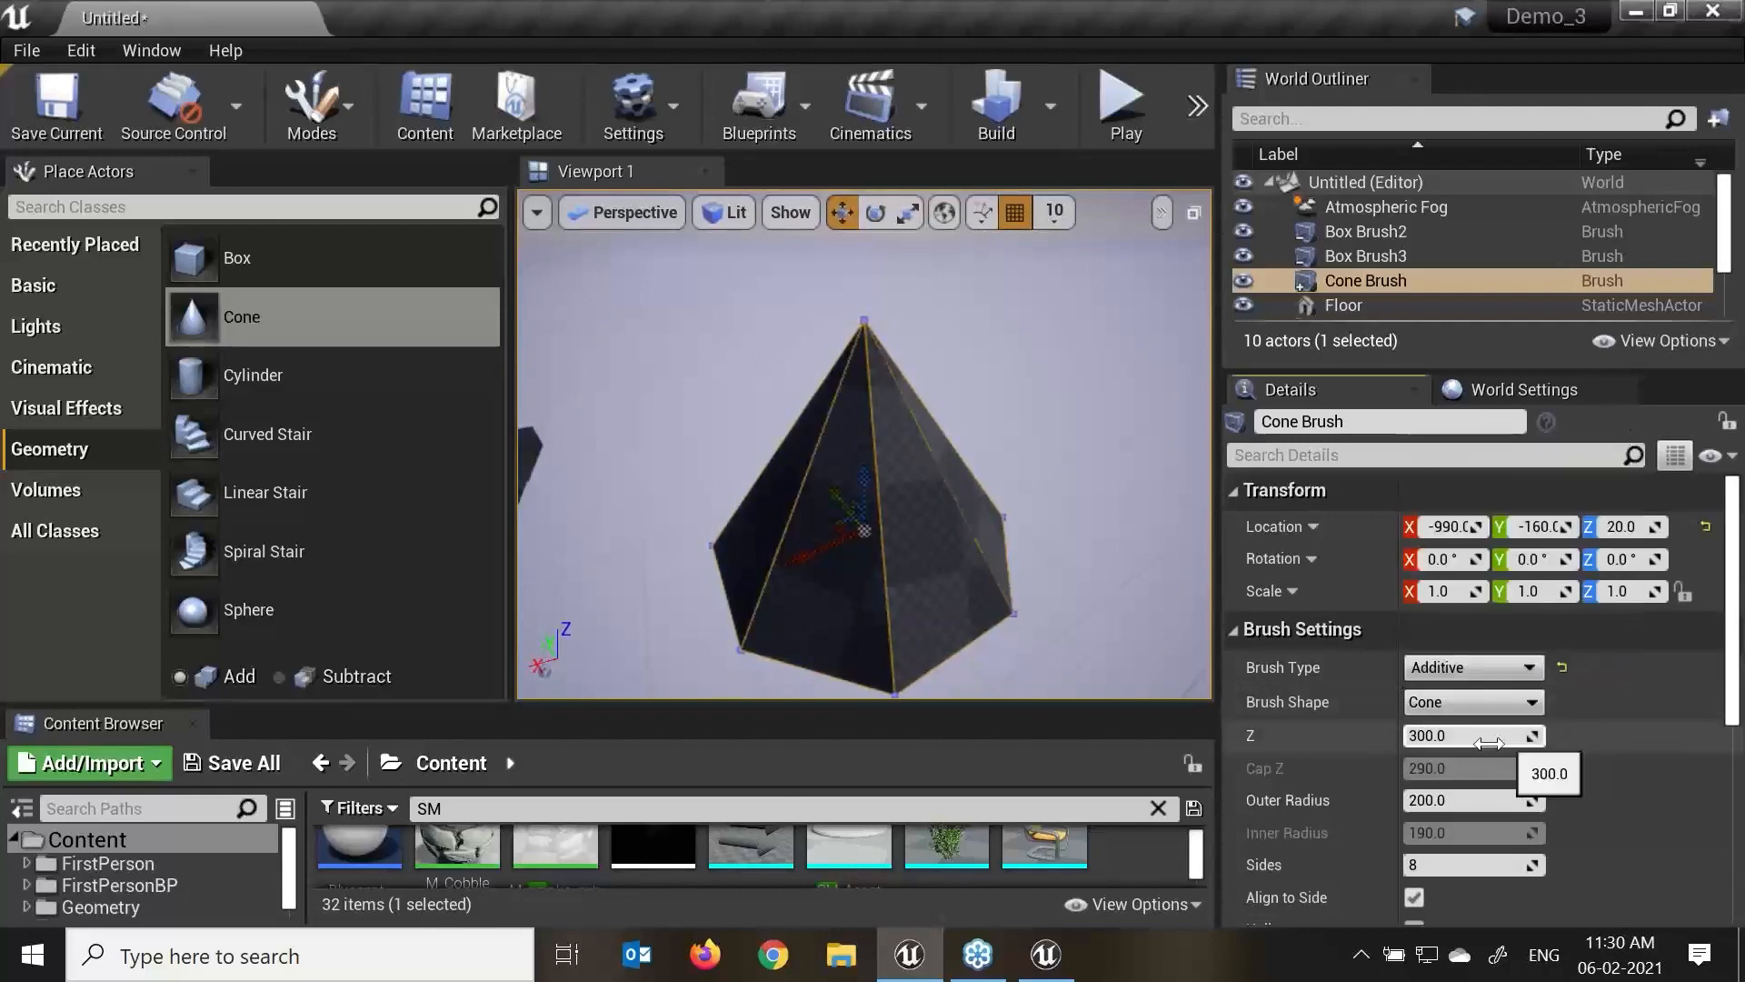
pyautogui.moveTo(1488, 743)
pyautogui.mouseDown()
pyautogui.moveTo(1510, 744)
pyautogui.moveTo(1473, 800)
pyautogui.mouseUp()
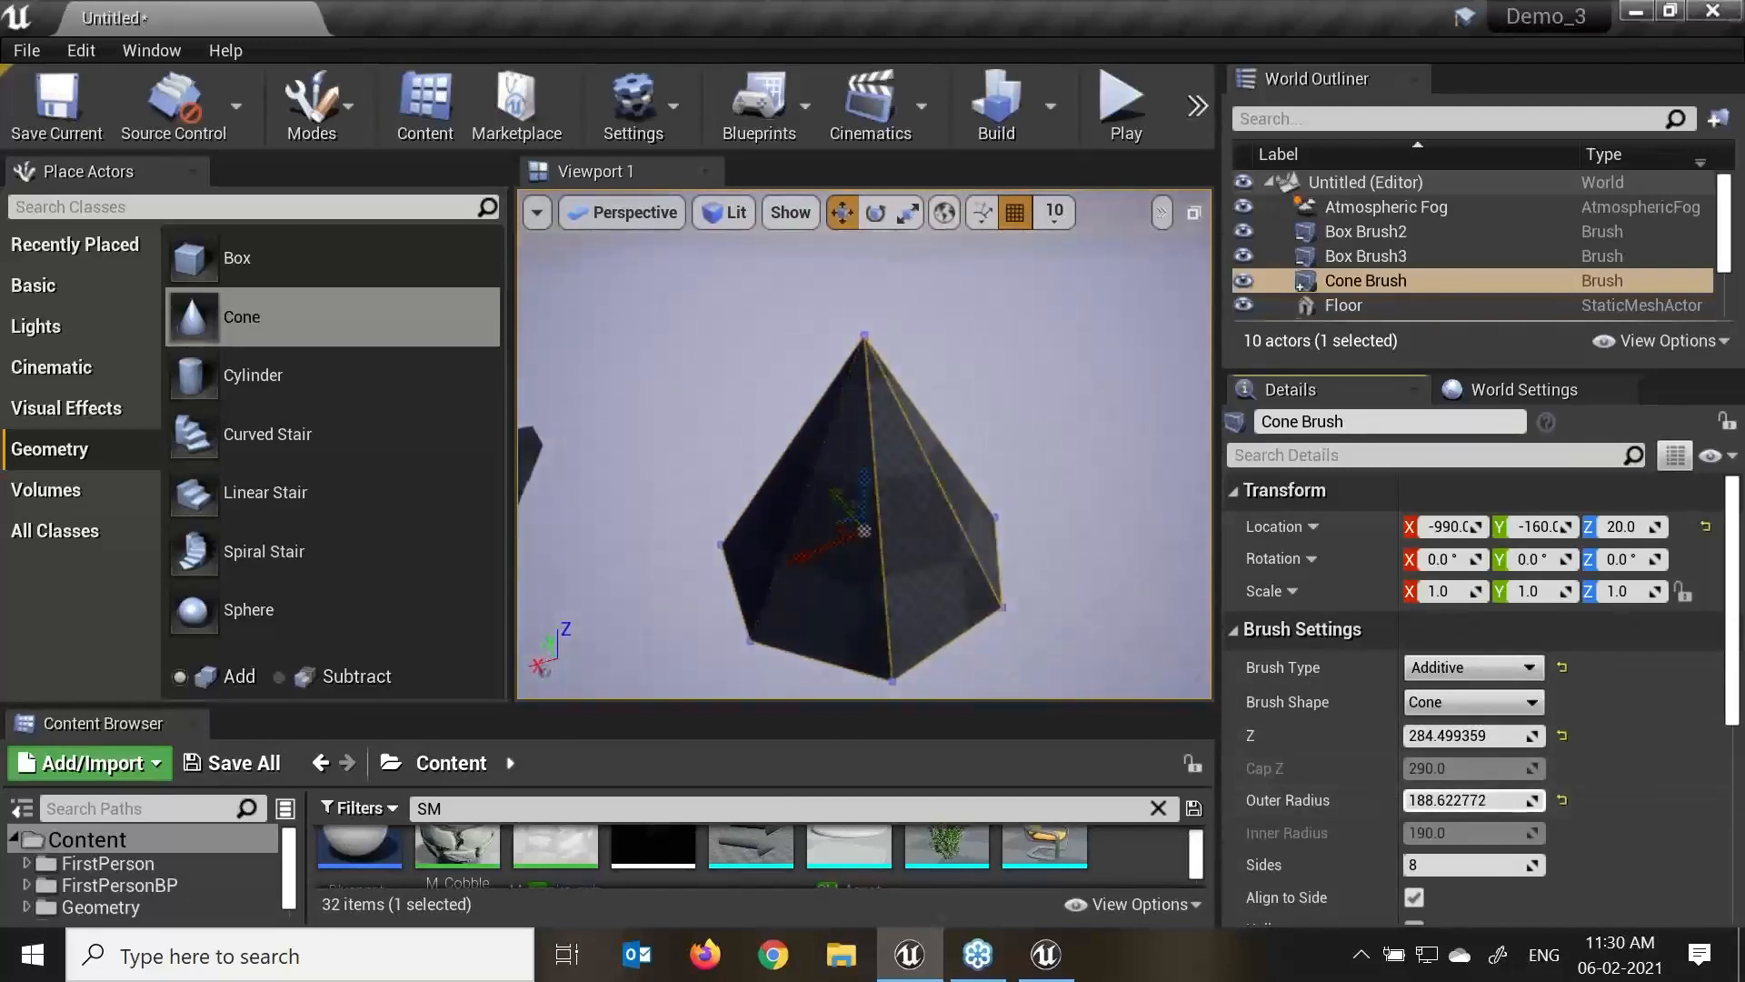
pyautogui.moveTo(993, 586)
pyautogui.mouseDown(button='right')
pyautogui.moveTo(964, 537)
pyautogui.moveTo(986, 622)
pyautogui.moveTo(967, 573)
pyautogui.moveTo(978, 597)
pyautogui.mouseUp(button='right')
pyautogui.press('w')
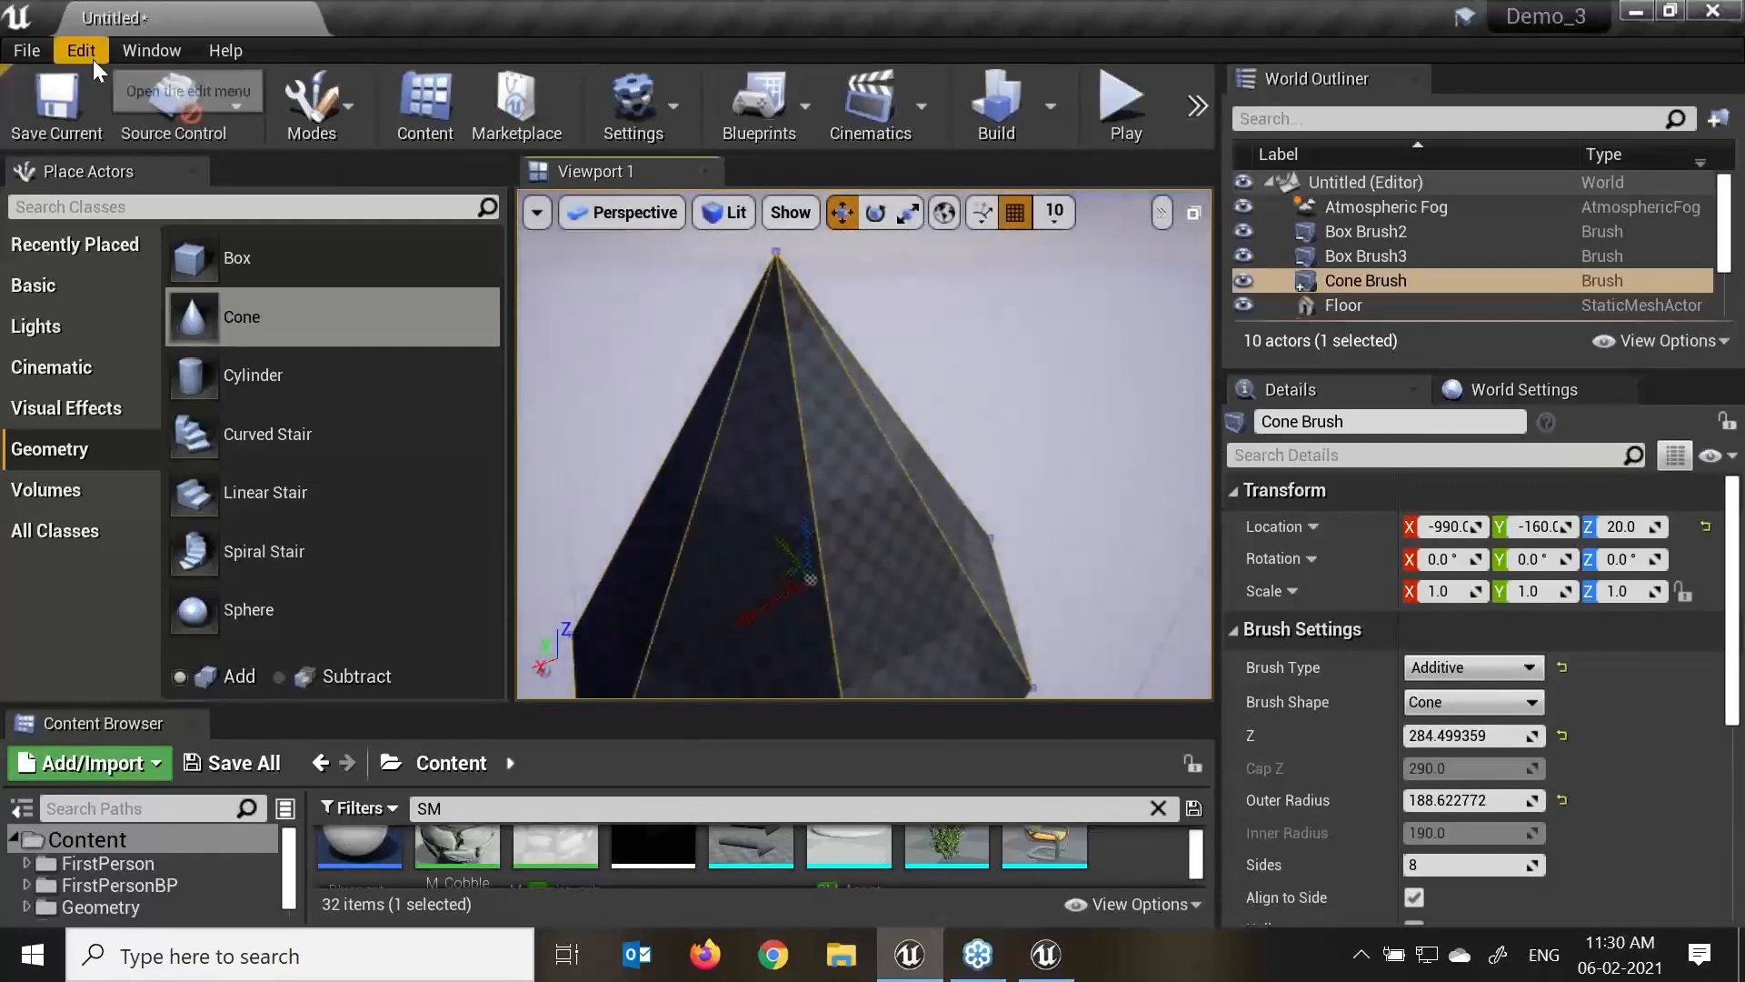
# Enable Invert Middle Mouse Pan in the Level Editor viewport preferences and close the preferences.
pyautogui.click(91, 55)
pyautogui.click(180, 405)
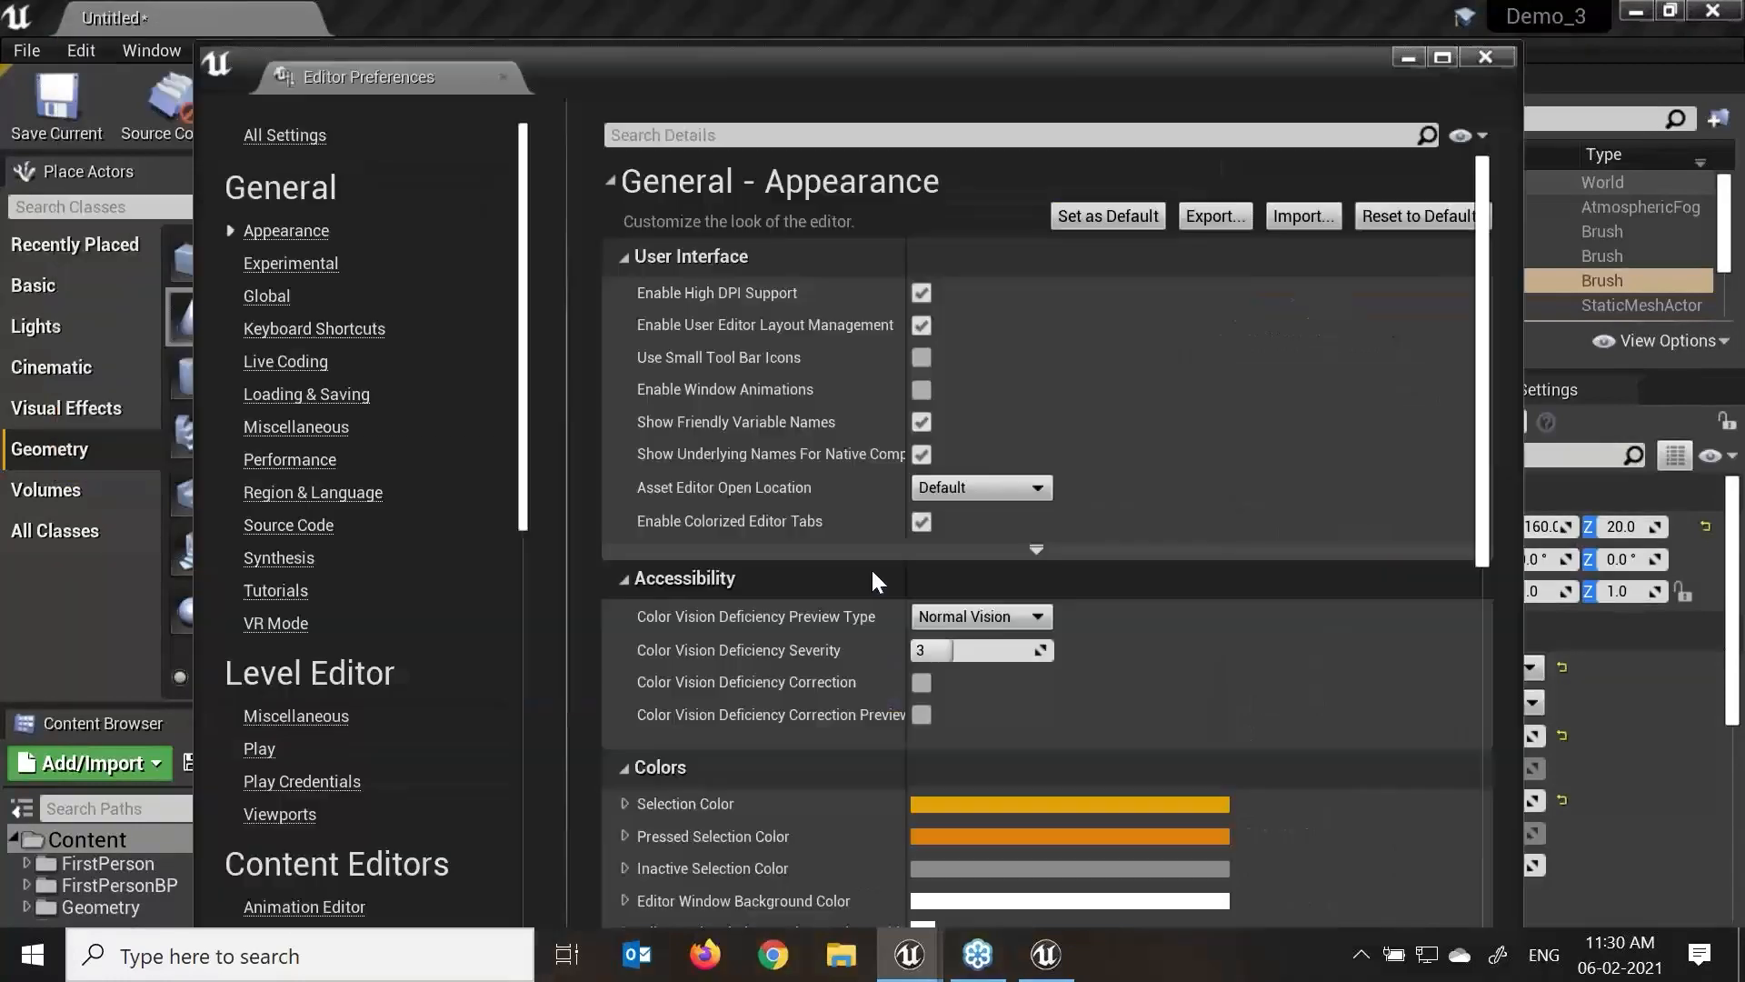
pyautogui.click(331, 331)
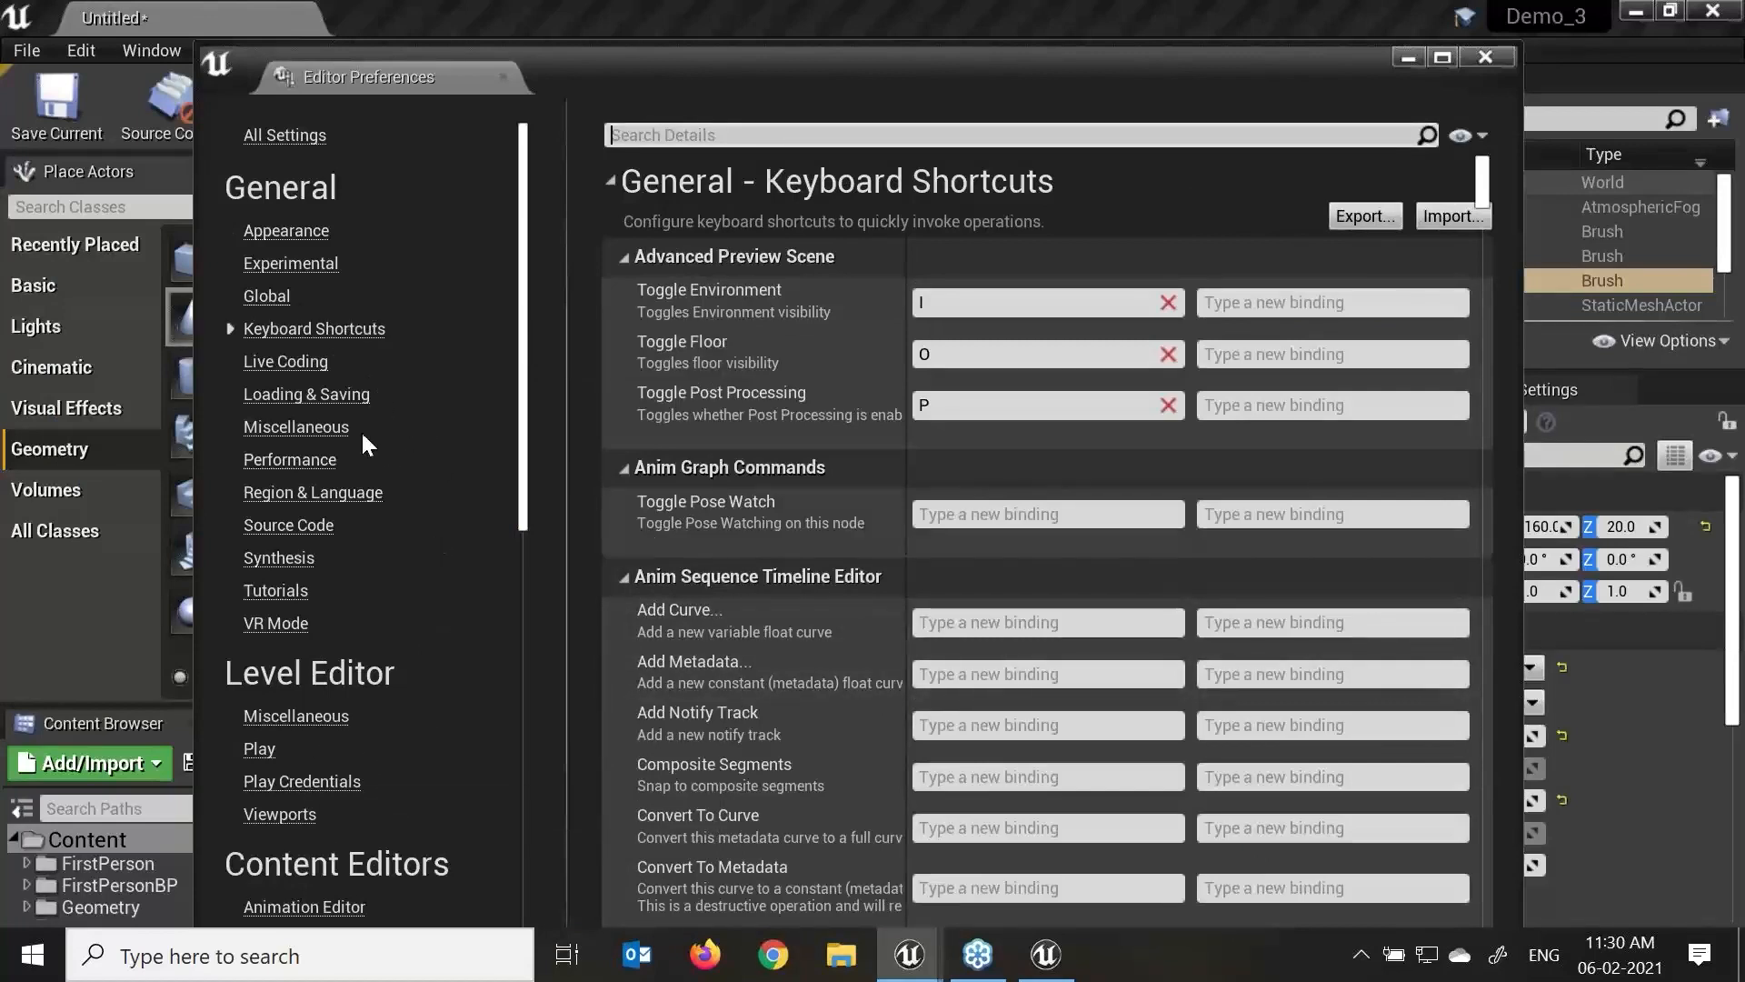
pyautogui.moveTo(523, 472); pyautogui.dragTo(515, 587)
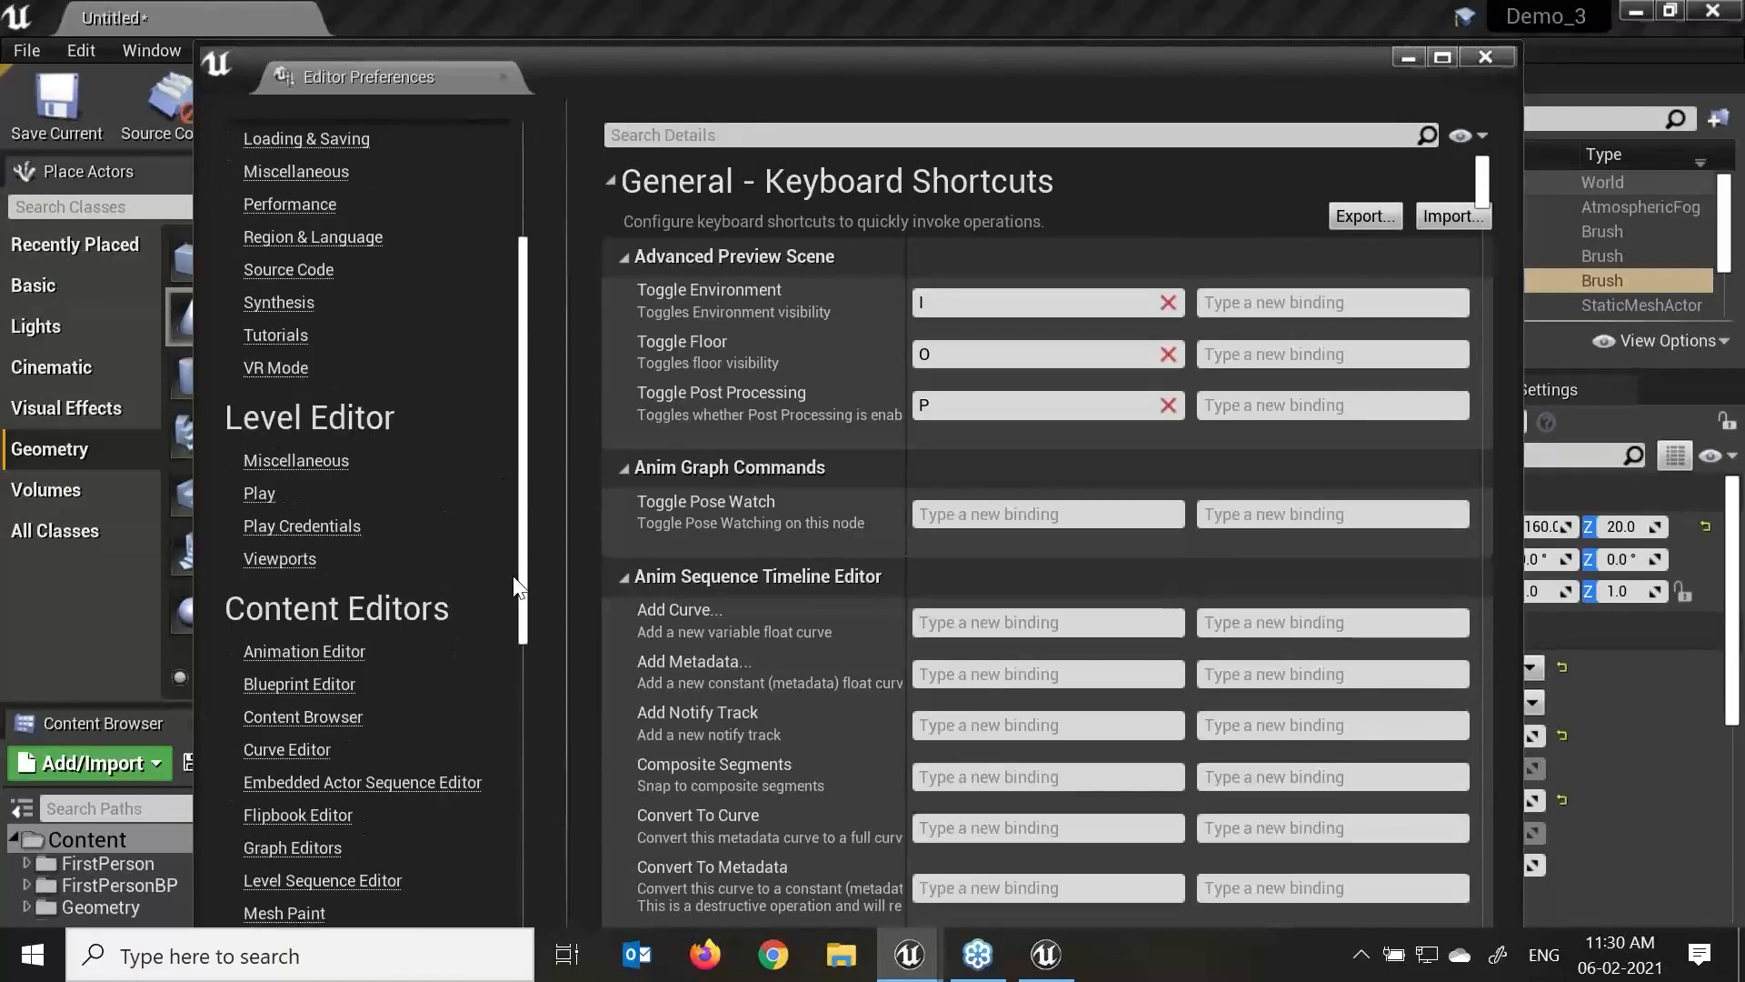
pyautogui.click(289, 559)
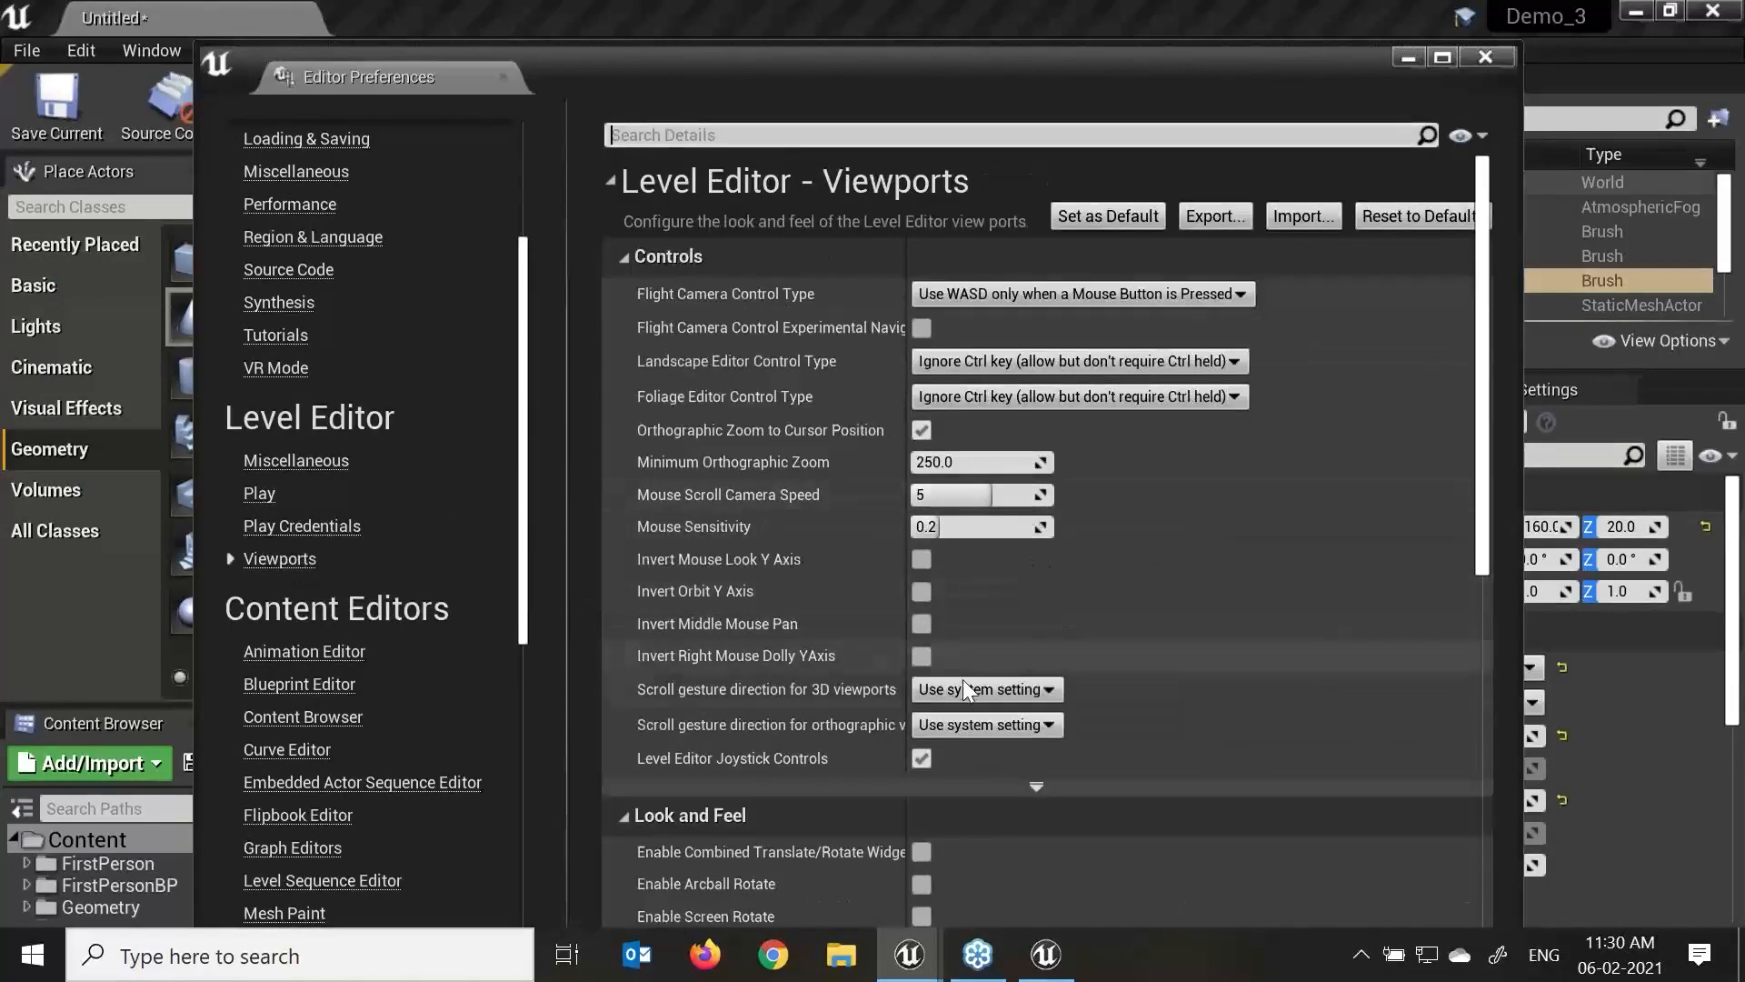
pyautogui.click(926, 620)
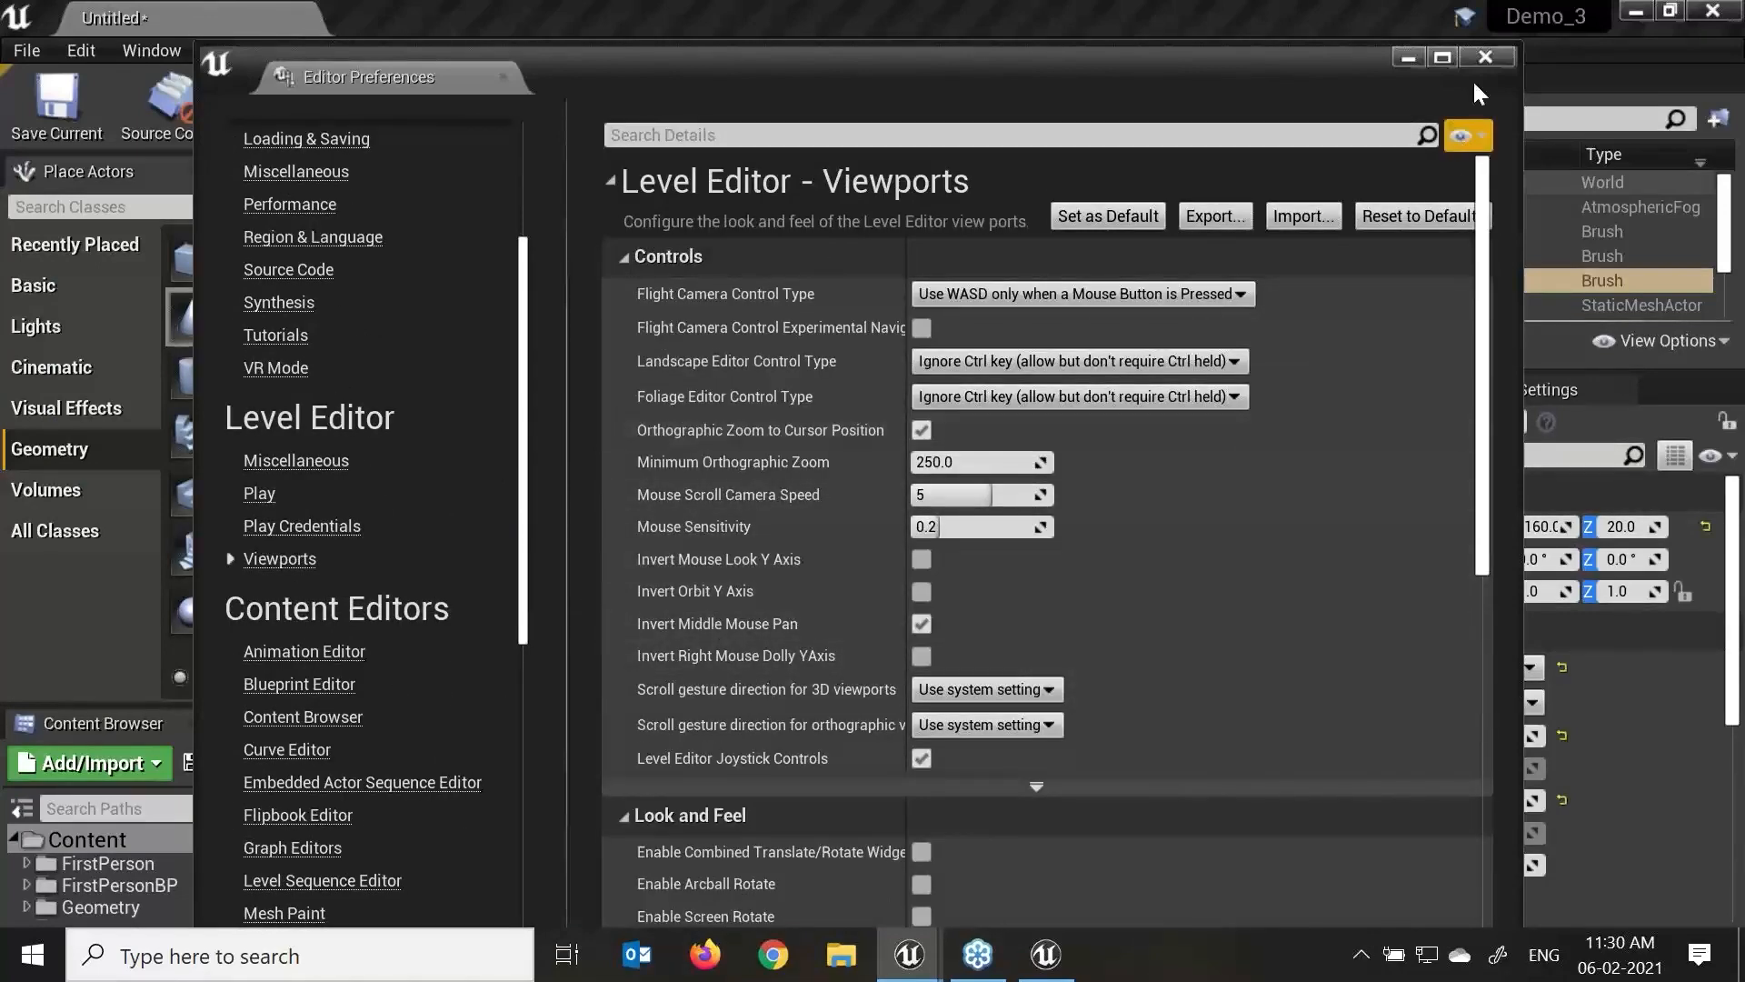
pyautogui.click(1486, 58)
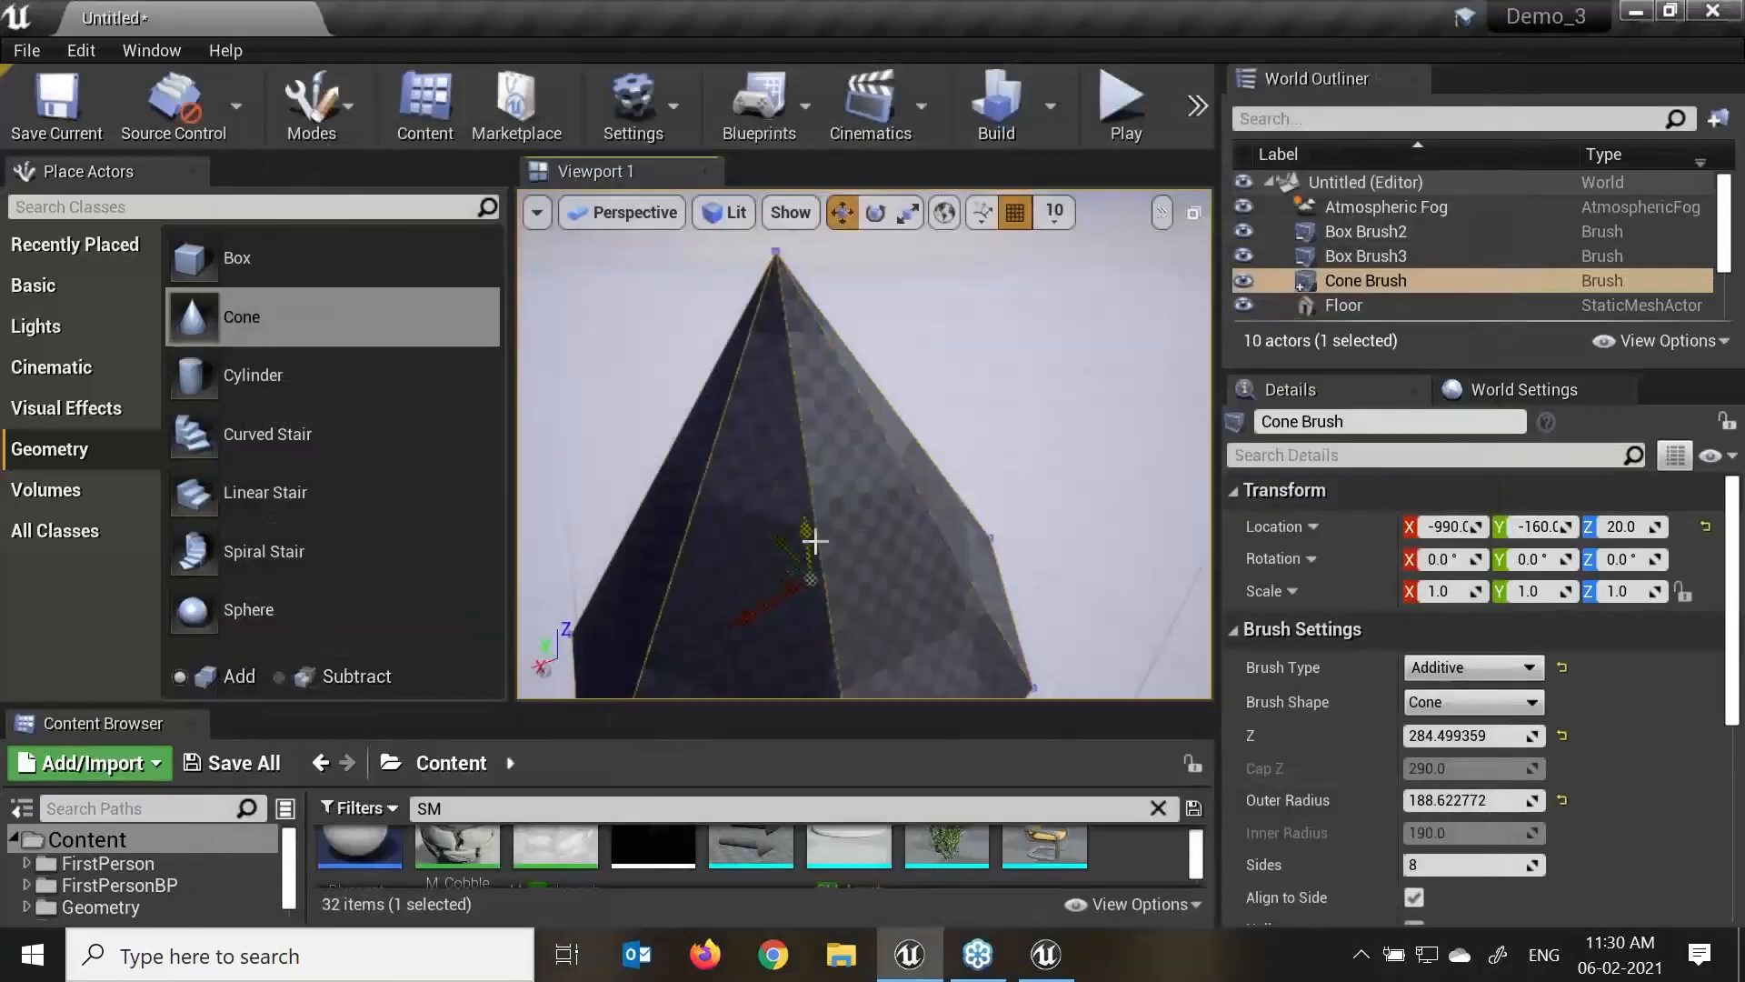
# Pan and orbit around the base of the cone brush to check the inverted panning.
pyautogui.scroll(5, 812, 538)
pyautogui.moveTo(812, 539); pyautogui.dragTo(812, 409, button='middle')
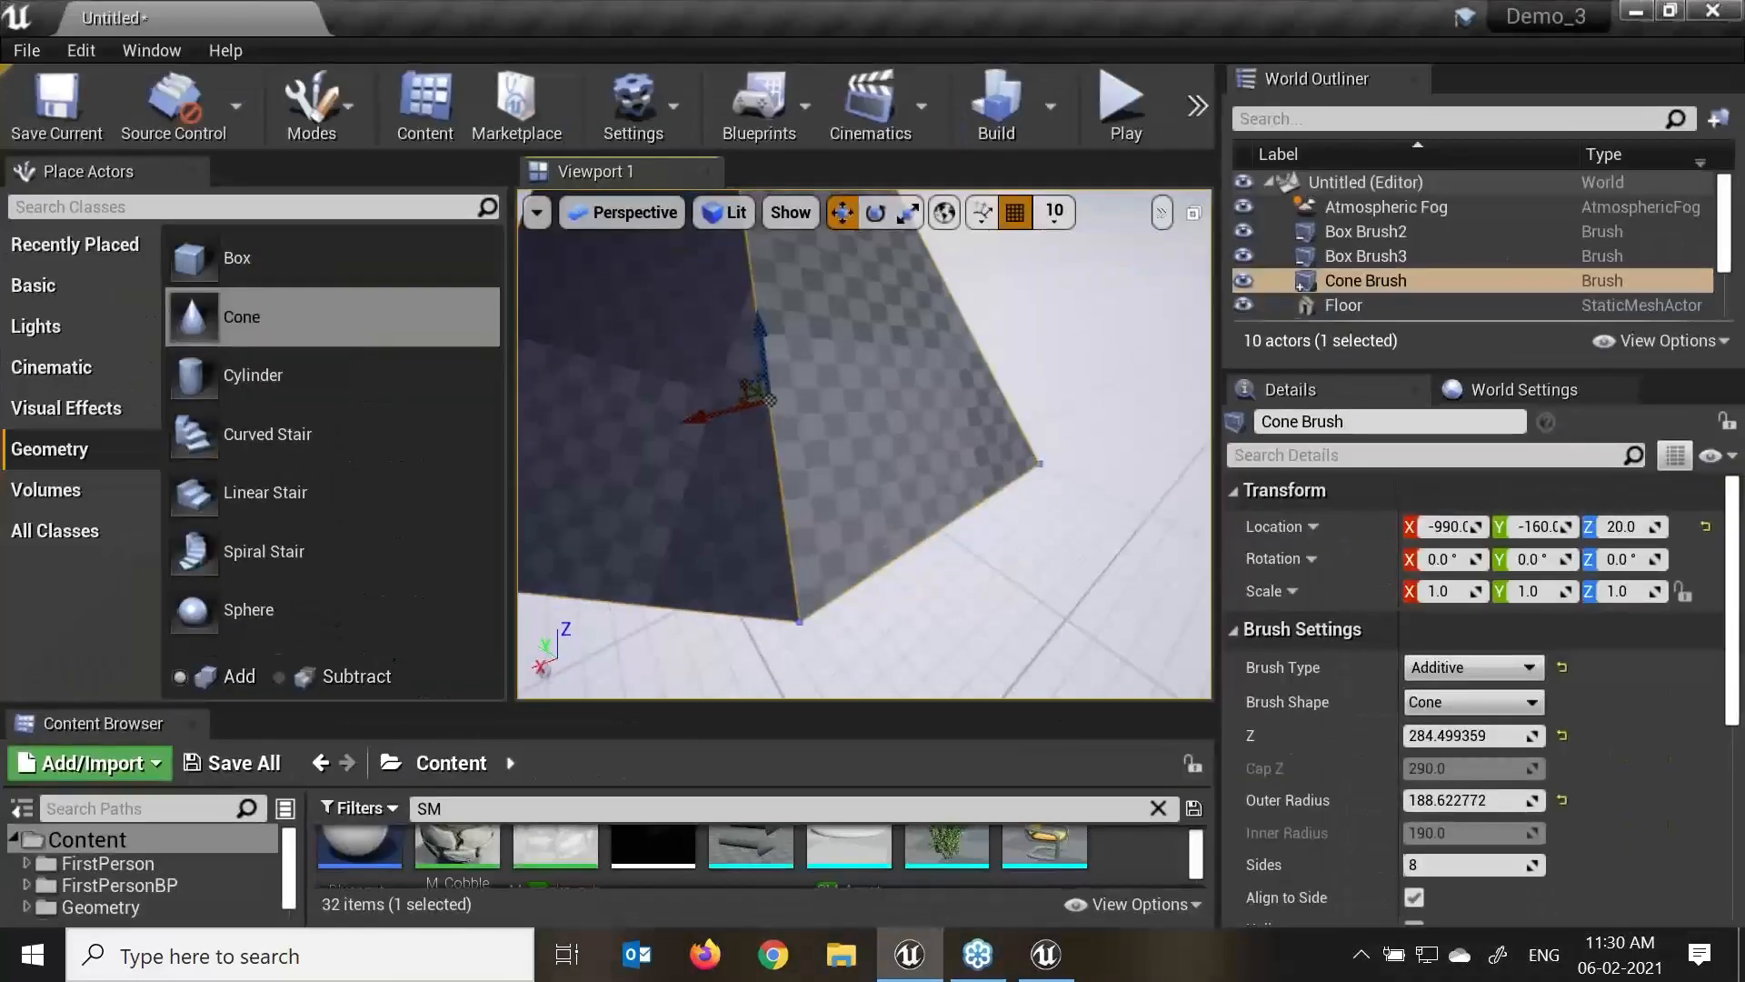
pyautogui.moveTo(953, 570)
pyautogui.keyDown('alt'); pyautogui.mouseDown()
pyautogui.moveTo(1023, 578)
pyautogui.moveTo(873, 513)
pyautogui.mouseUp(); pyautogui.keyUp('alt')
pyautogui.rightClick(894, 494)
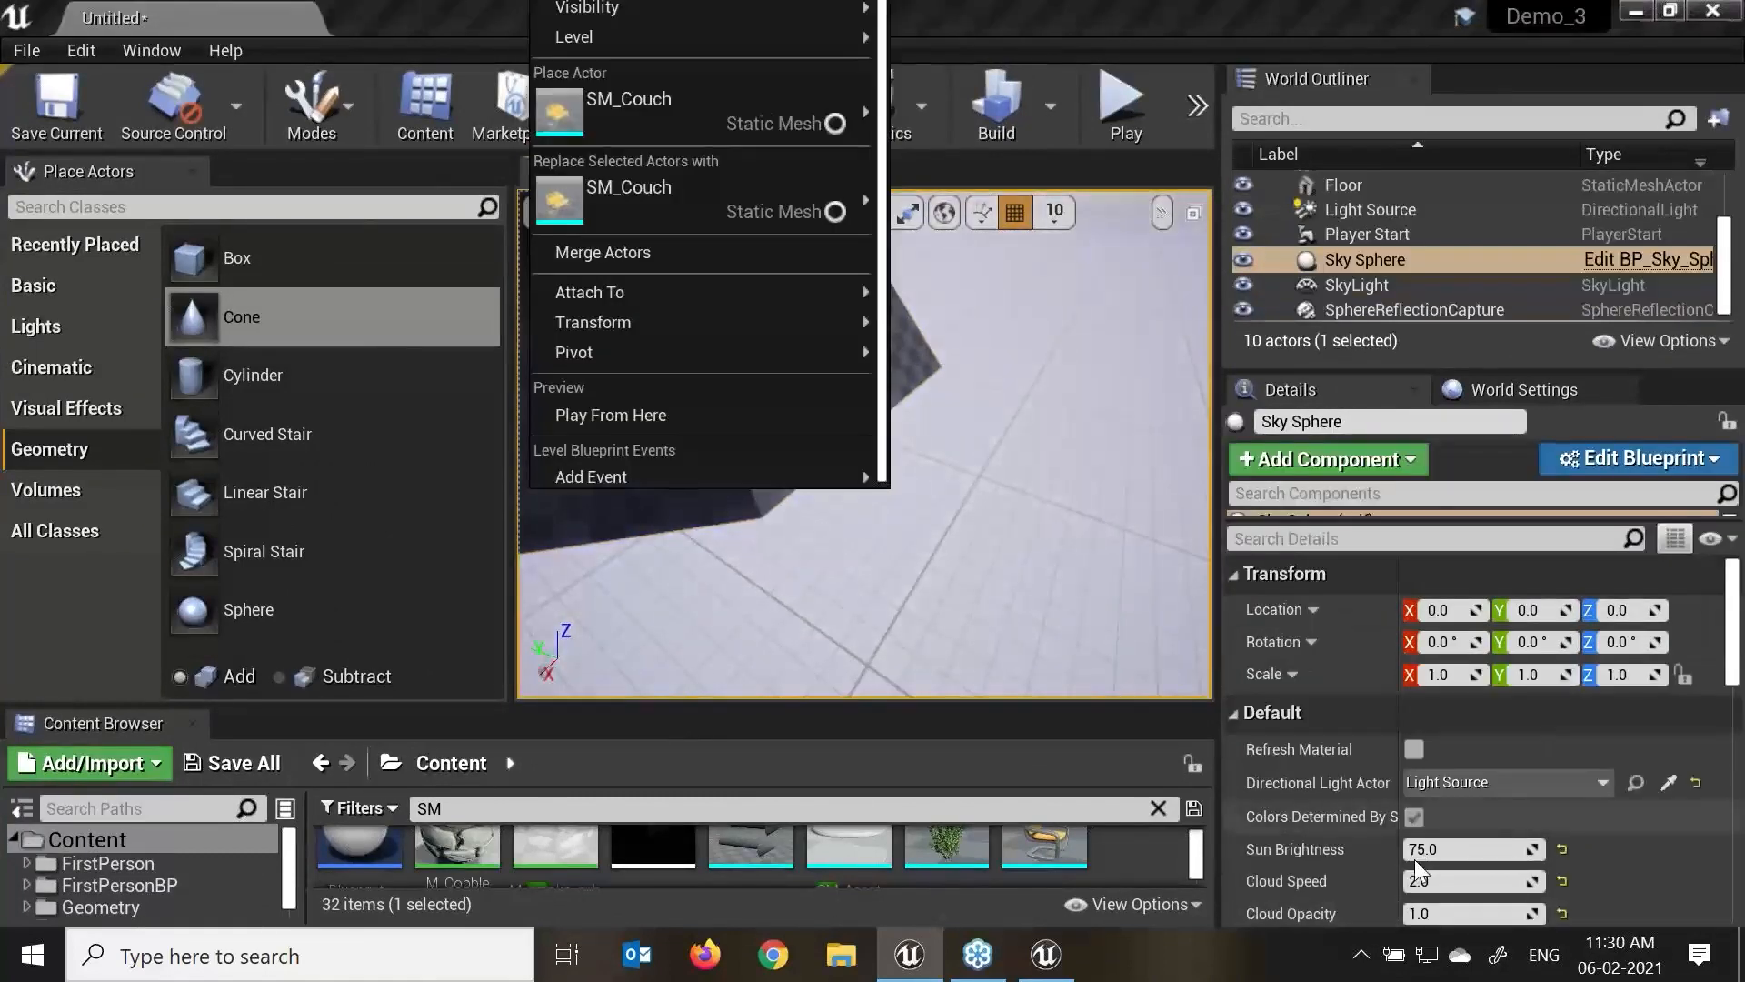
pyautogui.doubleClick(947, 489)
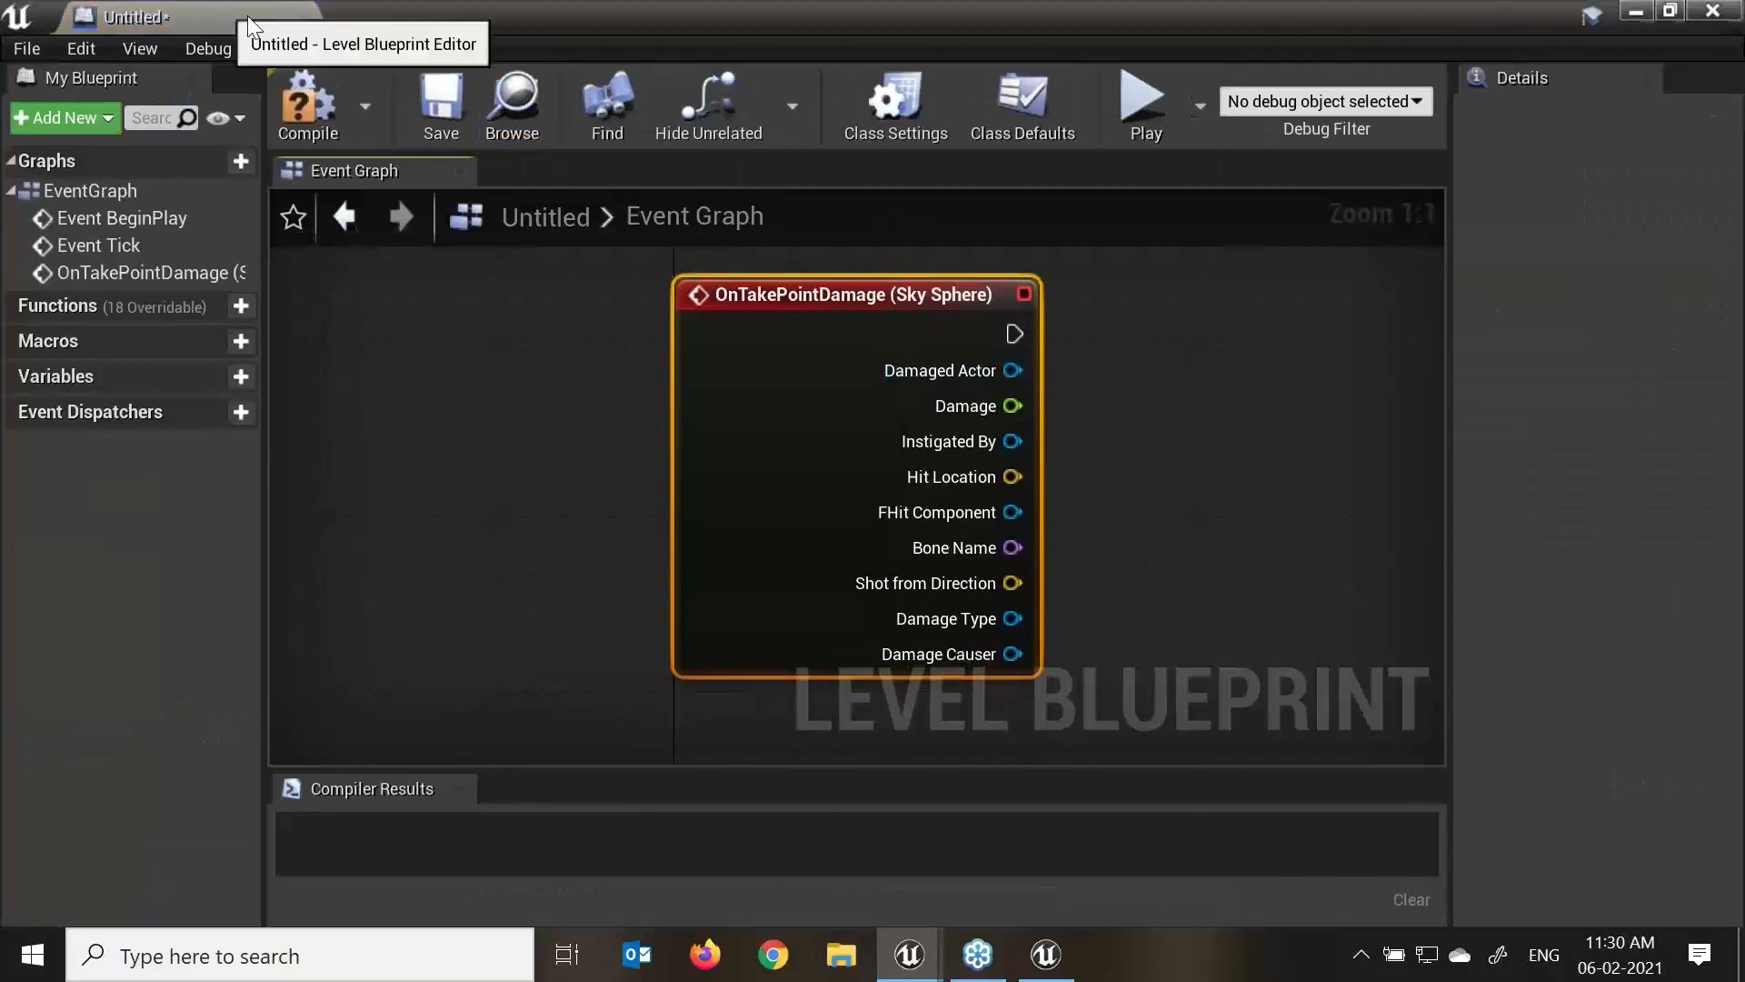
pyautogui.moveTo(248, 15); pyautogui.dragTo(630, 14)
pyautogui.click(563, 18)
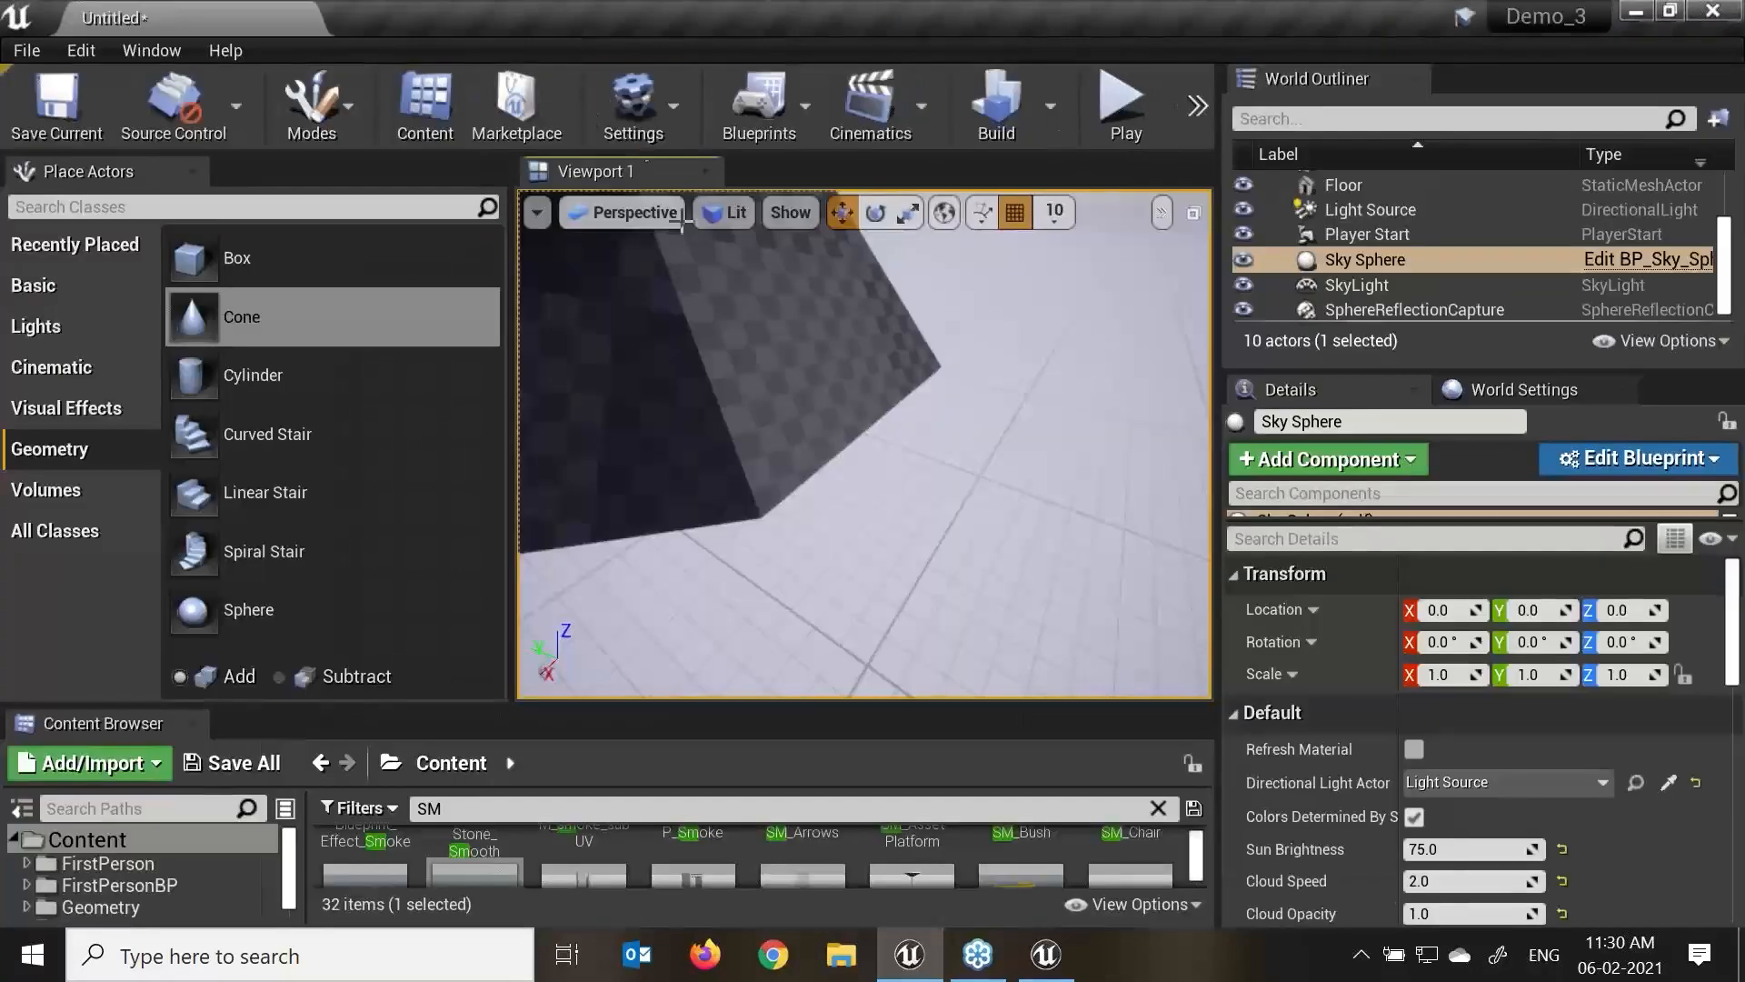
# Select a side face of the cone brush and look through its surface material, geometry and surface property settings.
pyautogui.click(810, 417)
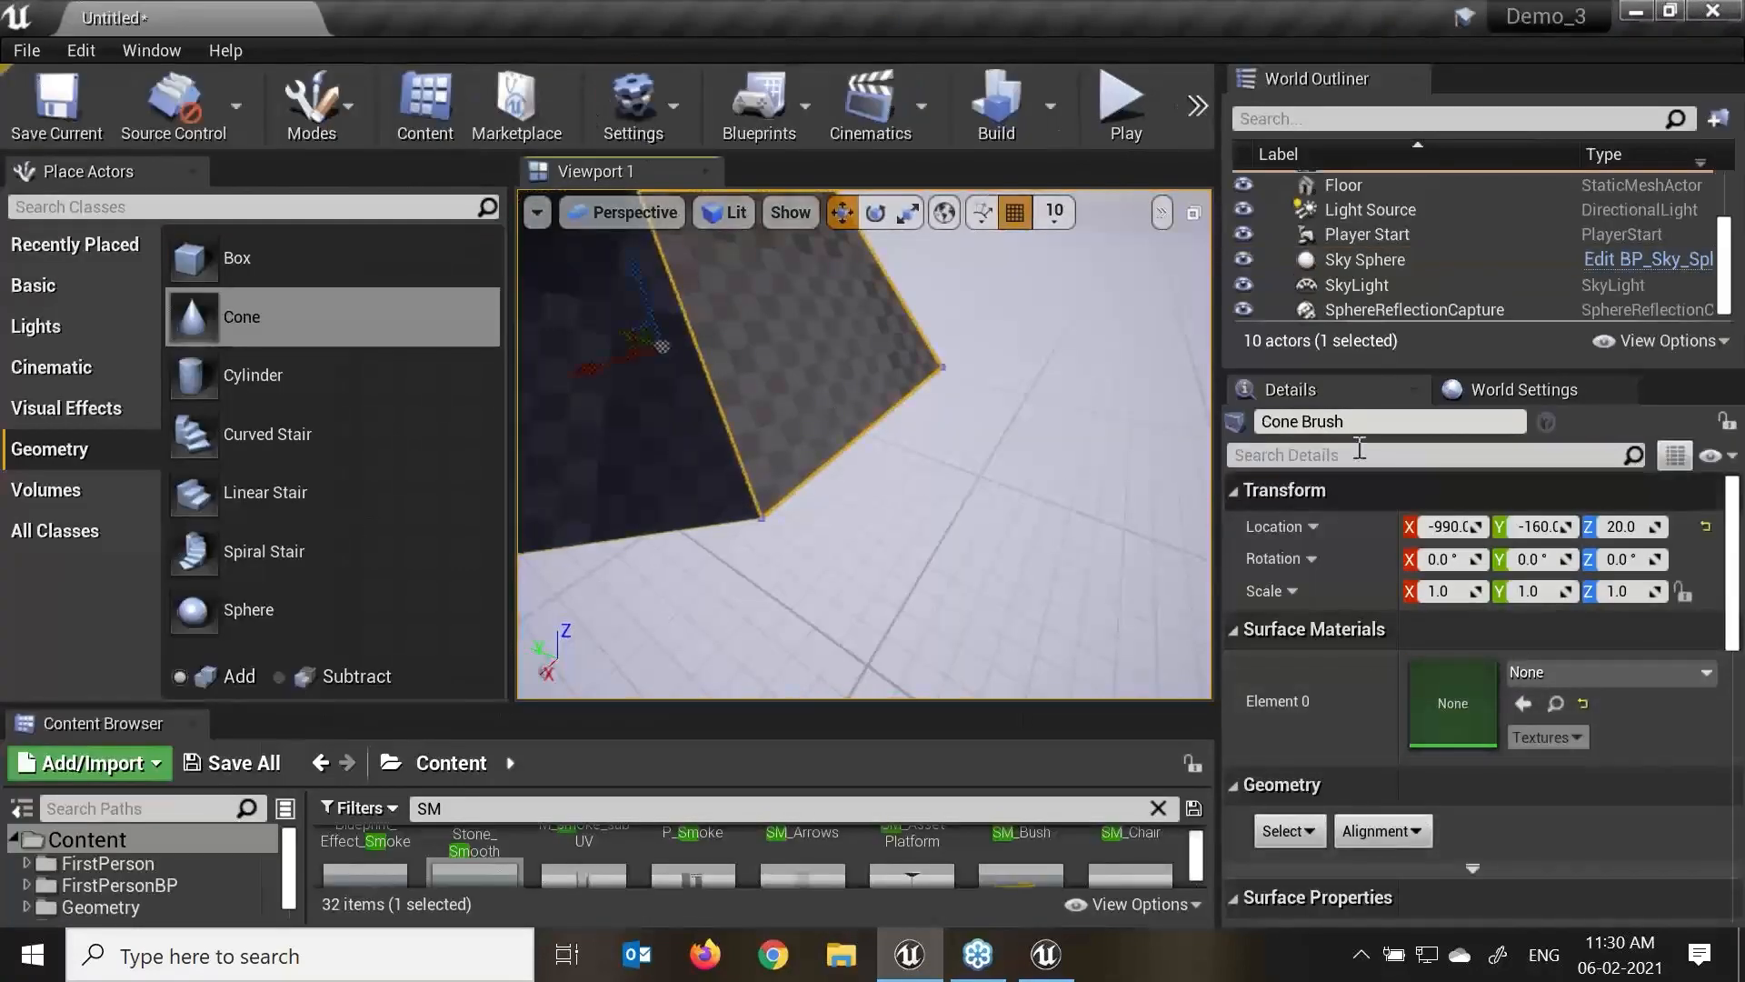
pyautogui.scroll(5, 1086, 476)
pyautogui.scroll(-5, 1086, 476)
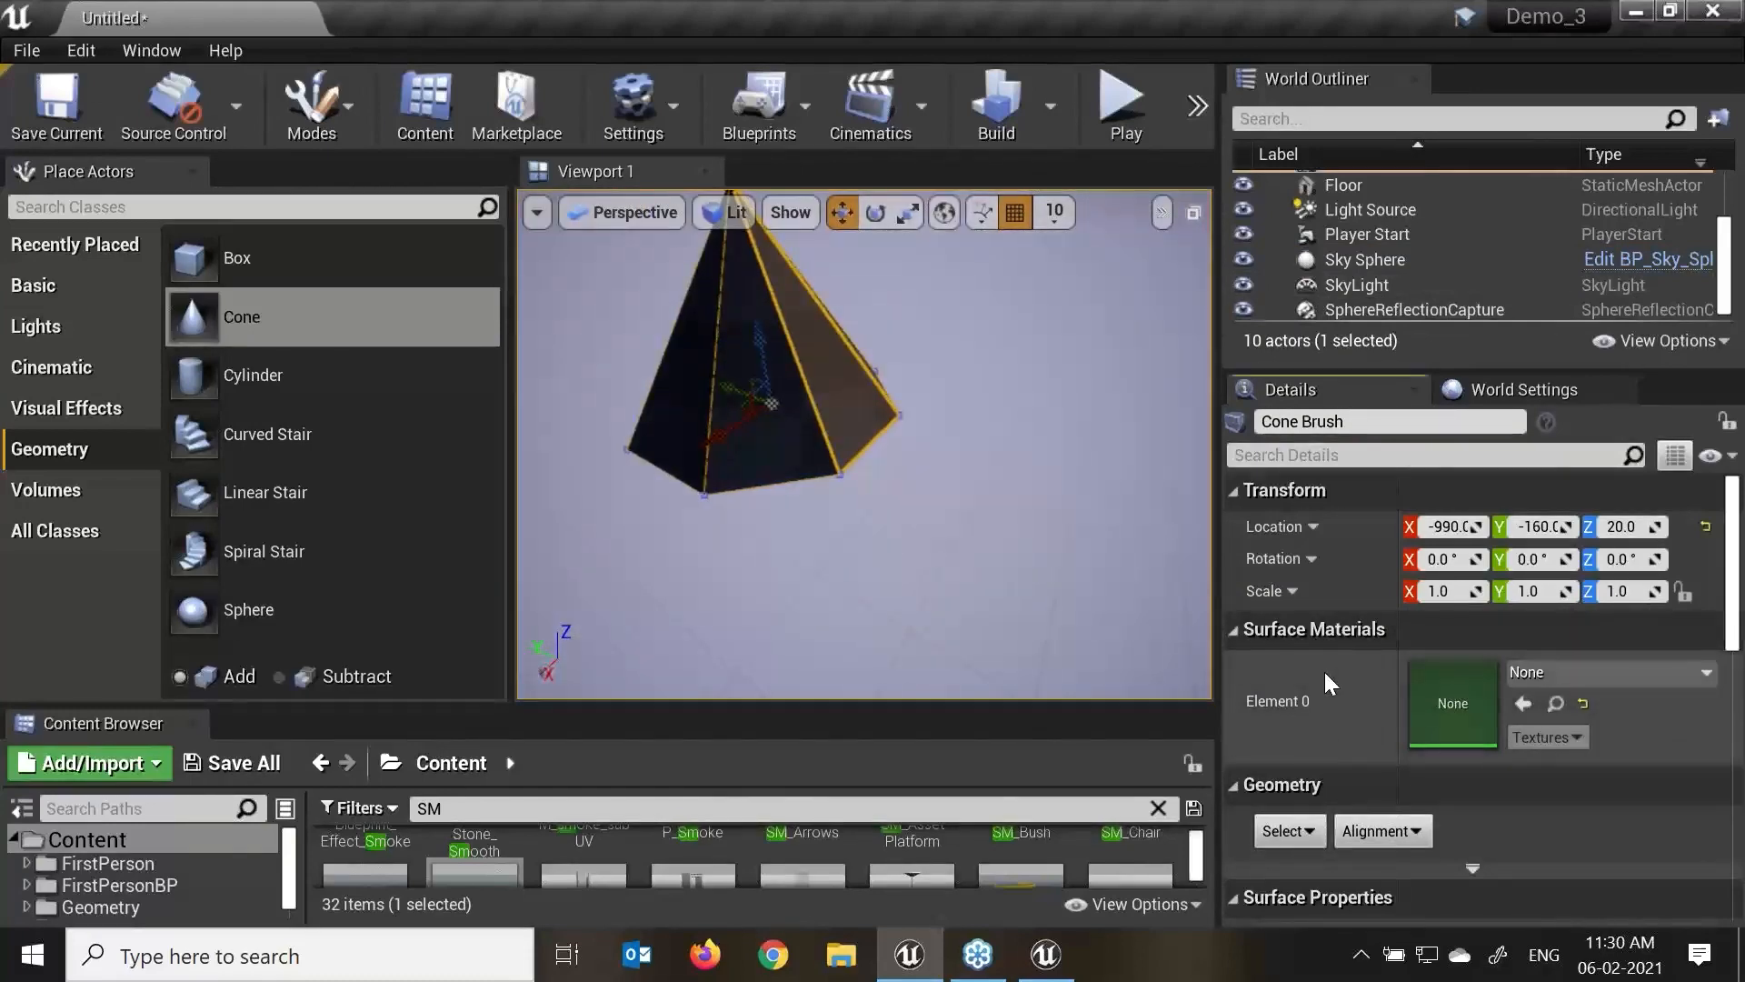
pyautogui.scroll(-3, 1324, 673)
pyautogui.scroll(-3, 1495, 770)
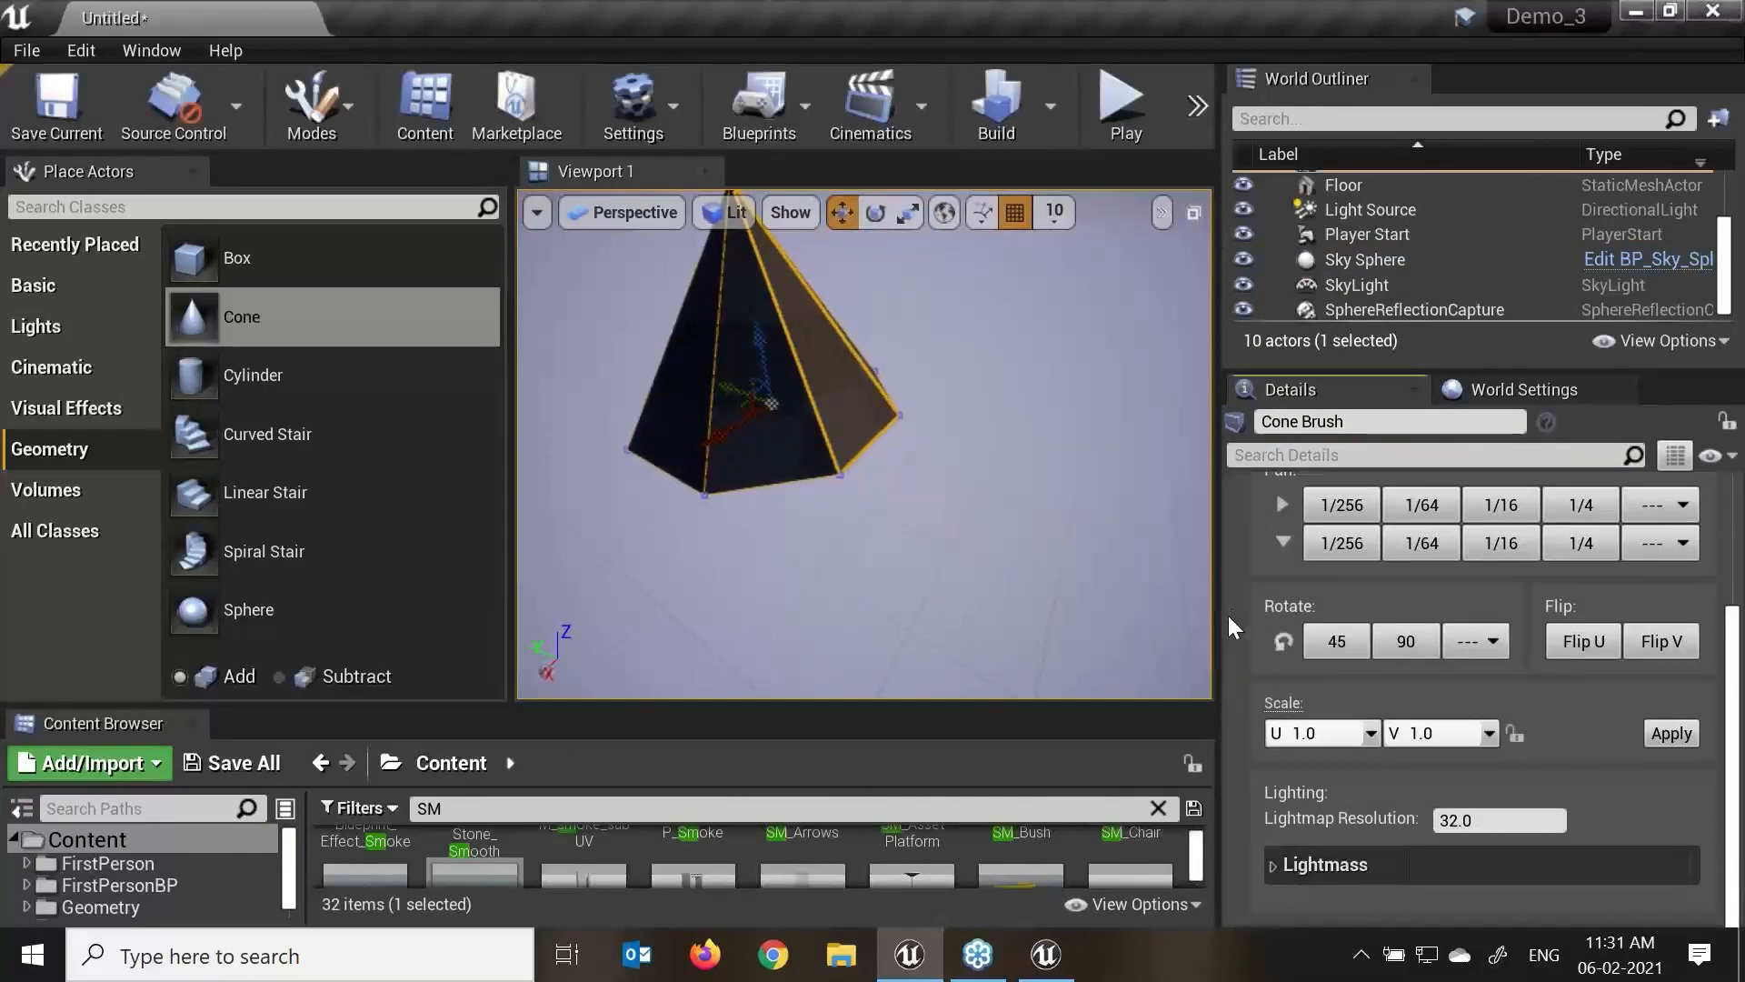
pyautogui.scroll(6, 1229, 615)
pyautogui.scroll(-2, 1354, 728)
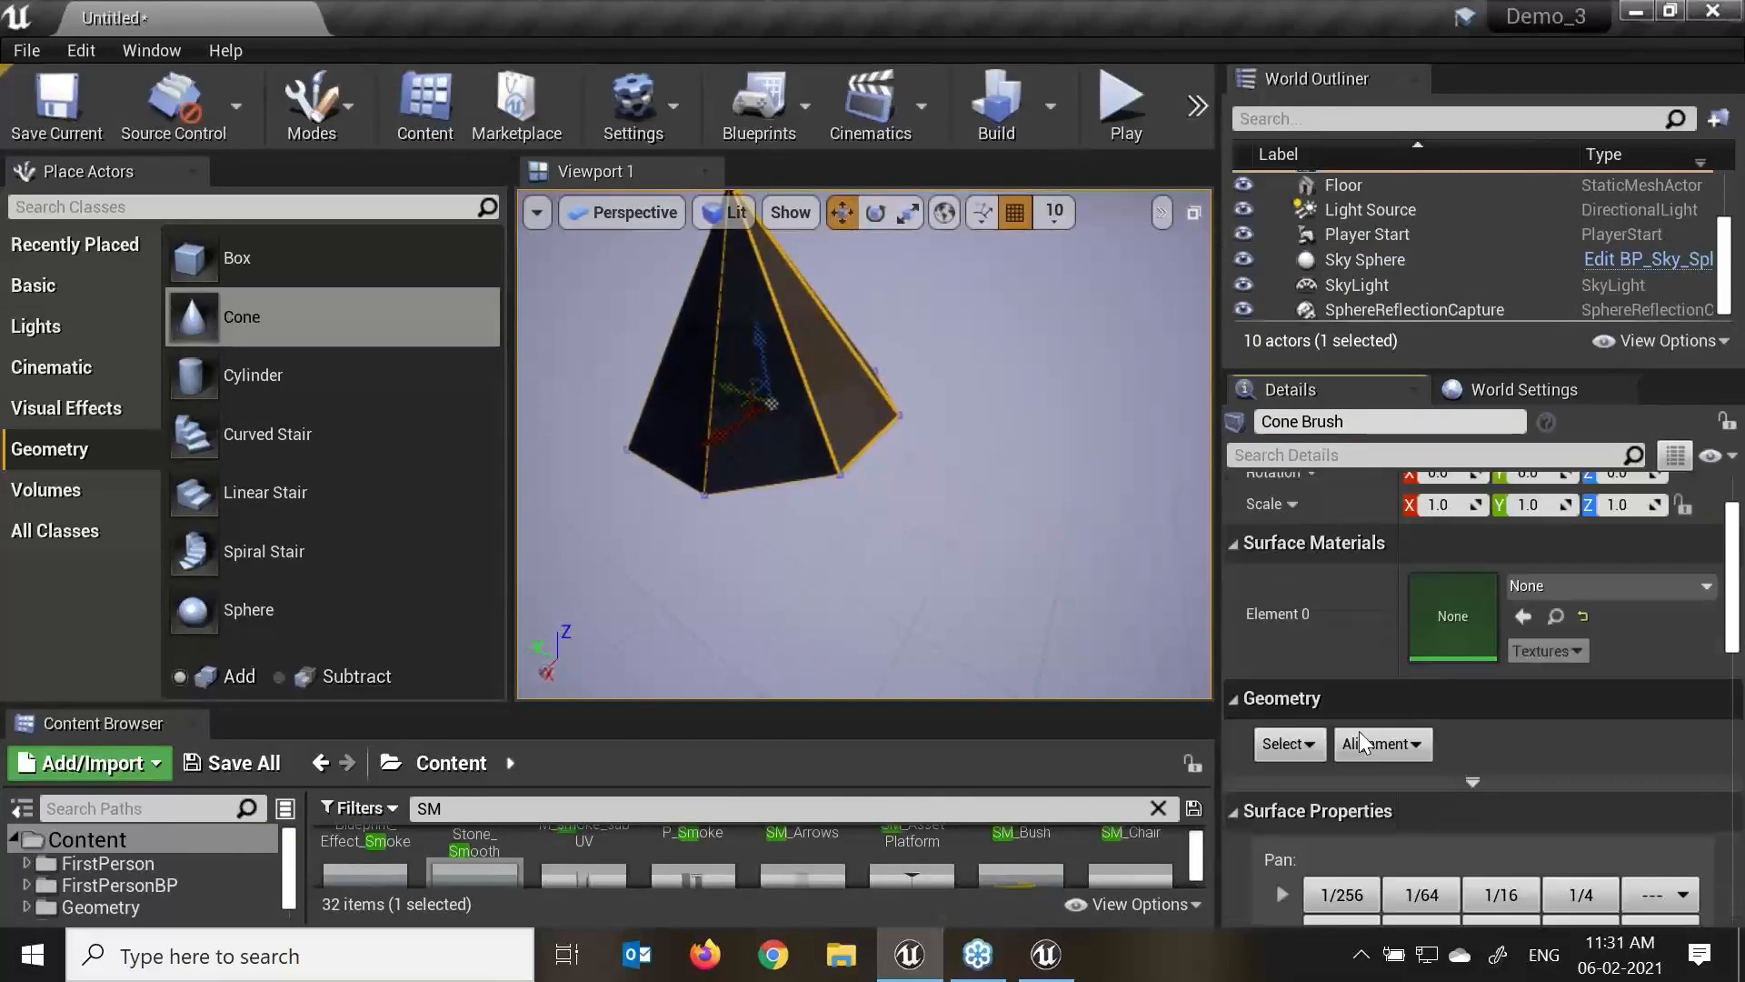
# Select the whole cone brush actor and set its number of sides to 50.
pyautogui.click(979, 492)
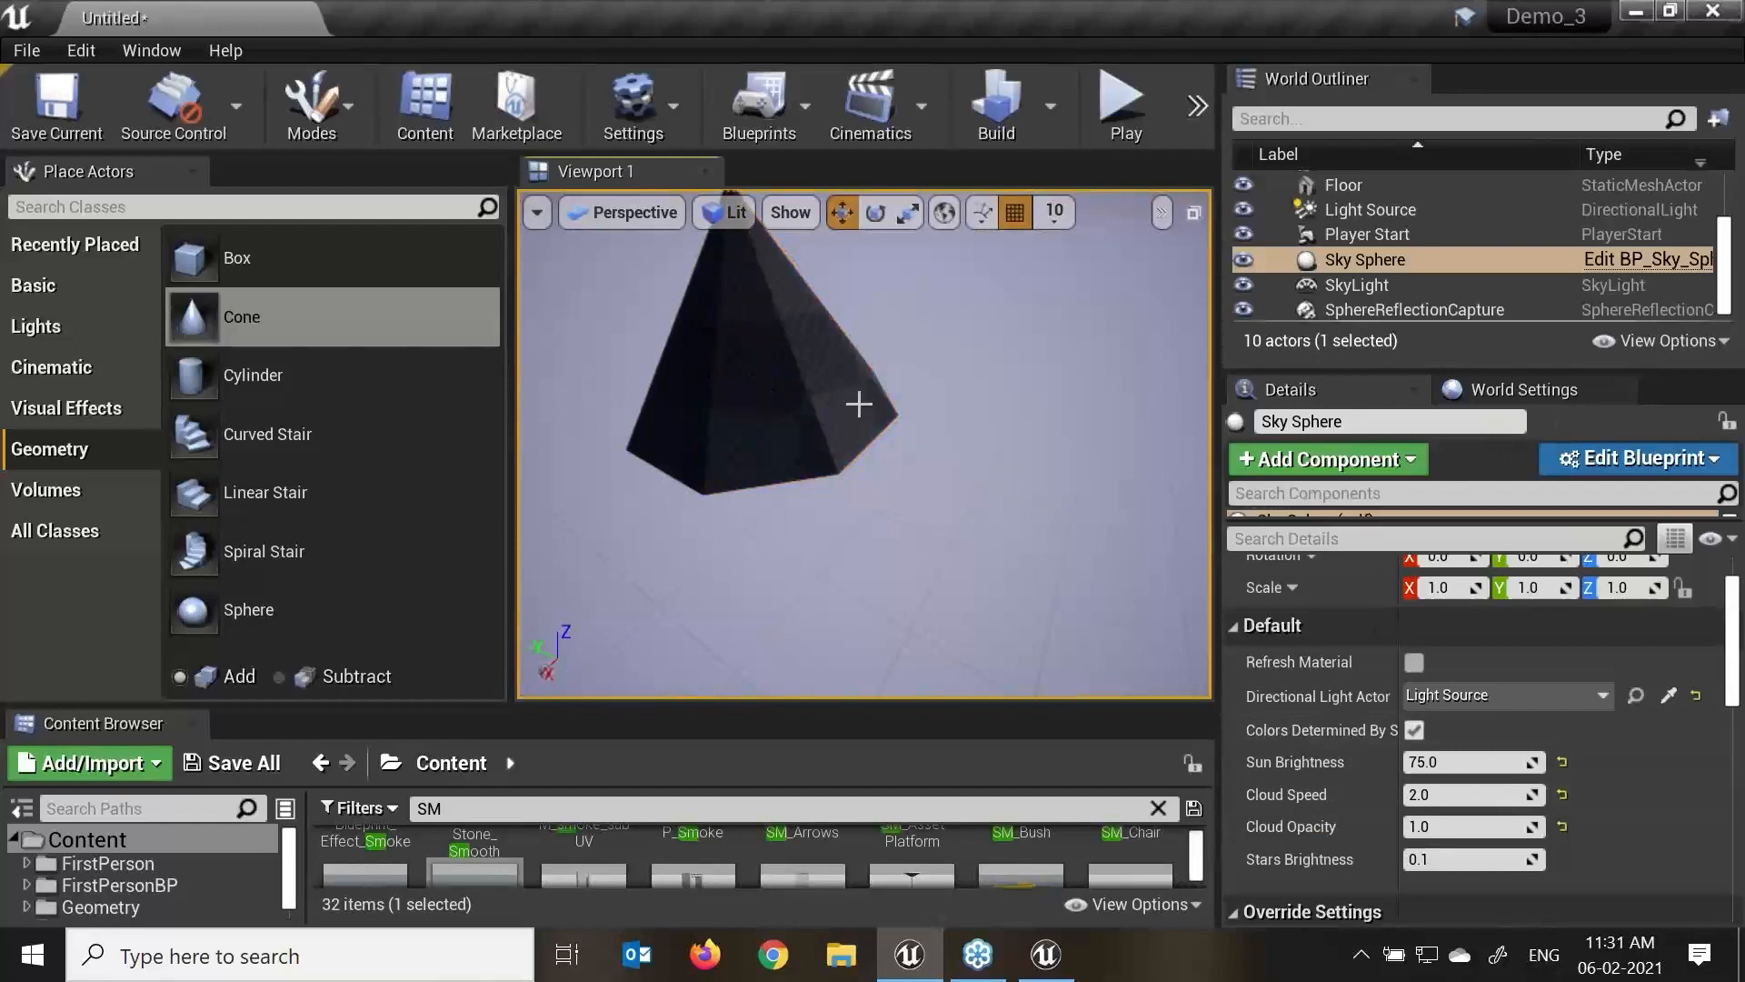
pyautogui.click(1371, 283)
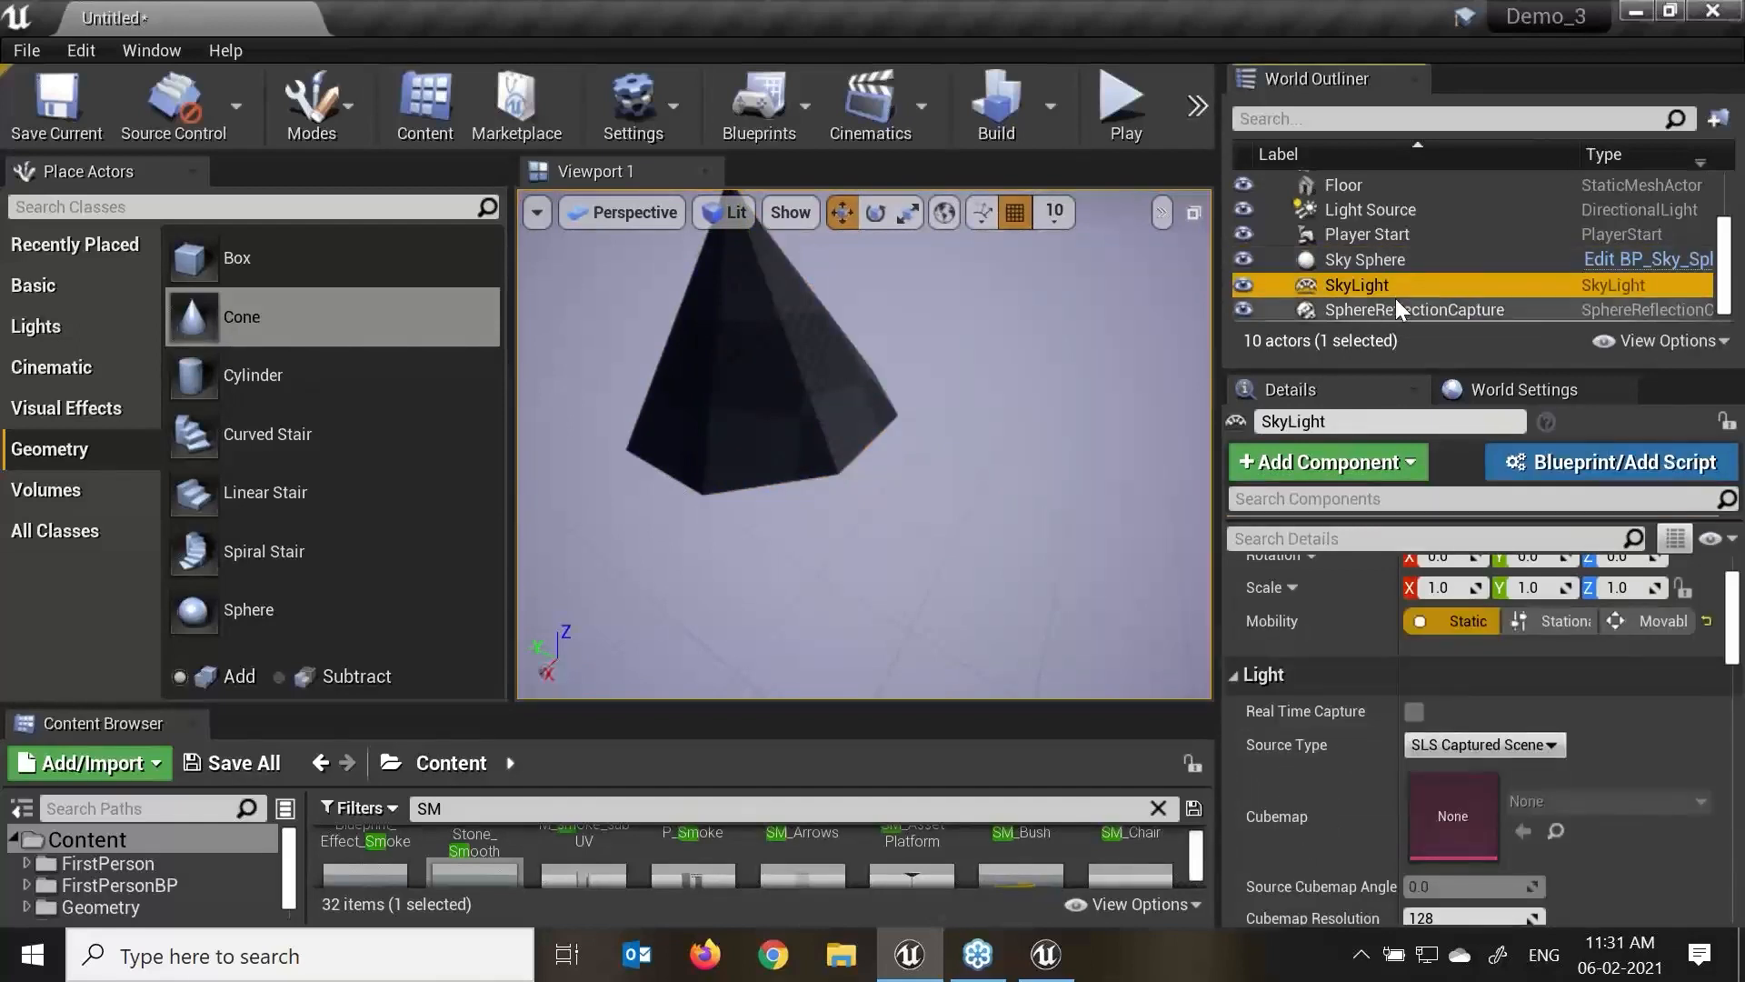
pyautogui.click(1400, 309)
pyautogui.moveTo(1730, 280); pyautogui.dragTo(1733, 255)
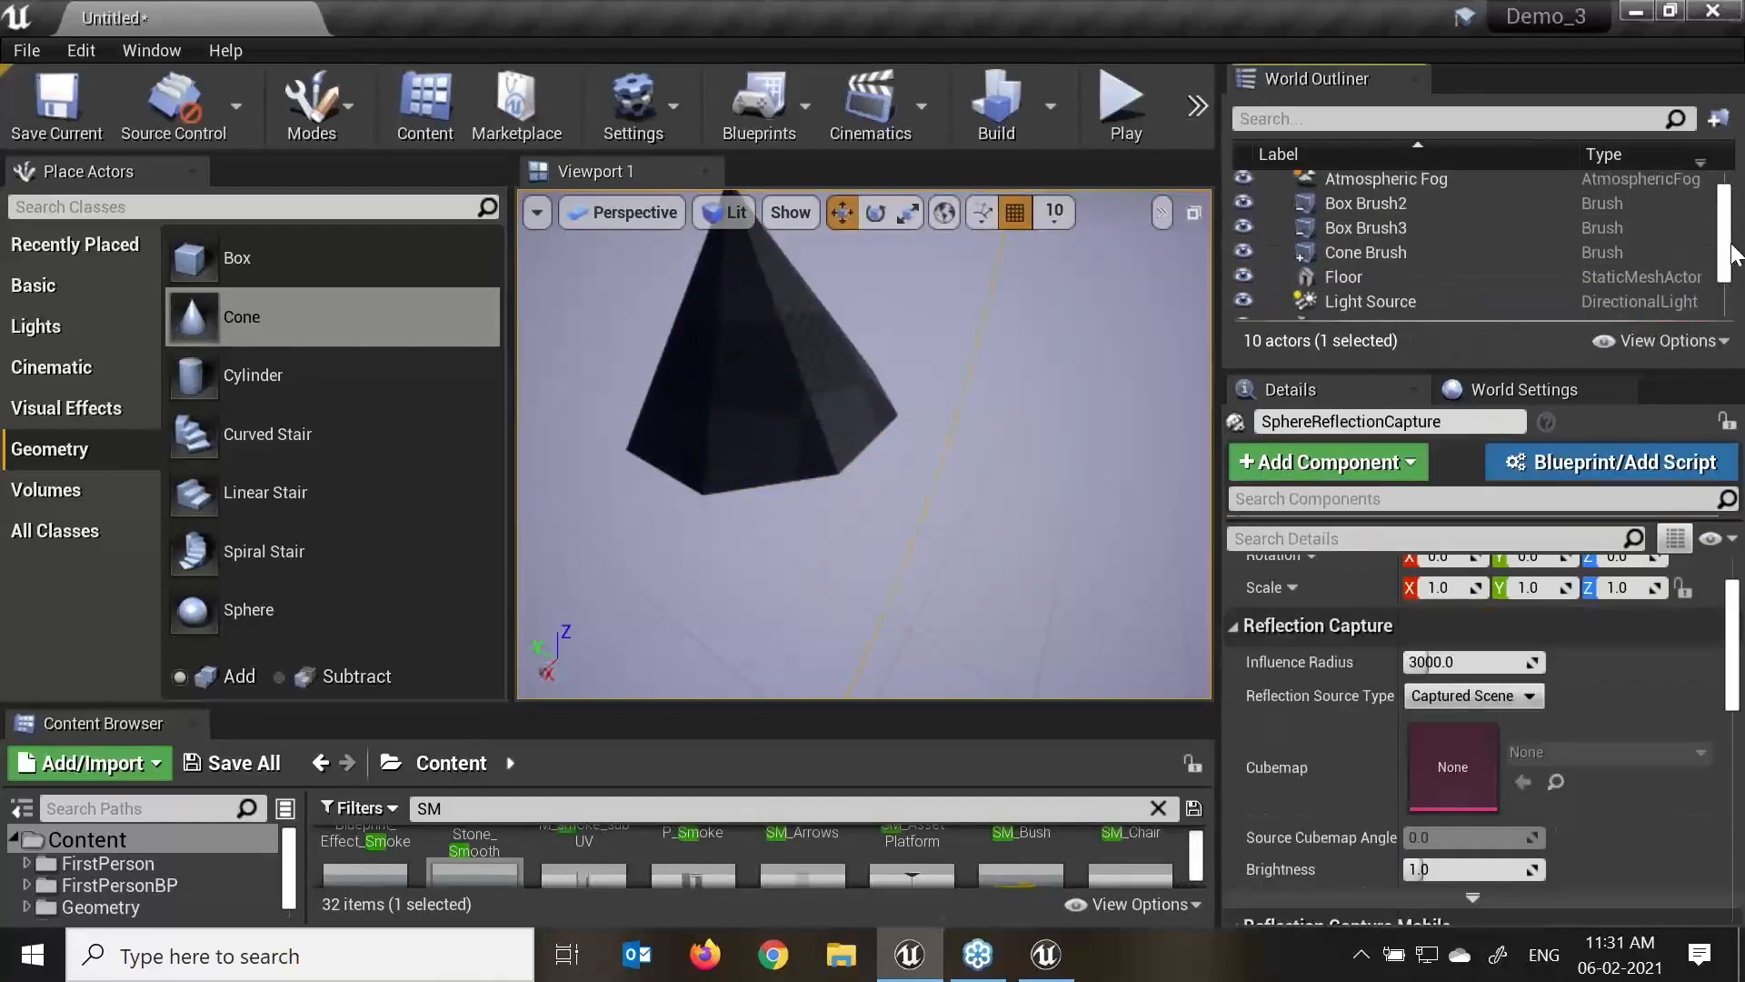
pyautogui.click(1409, 254)
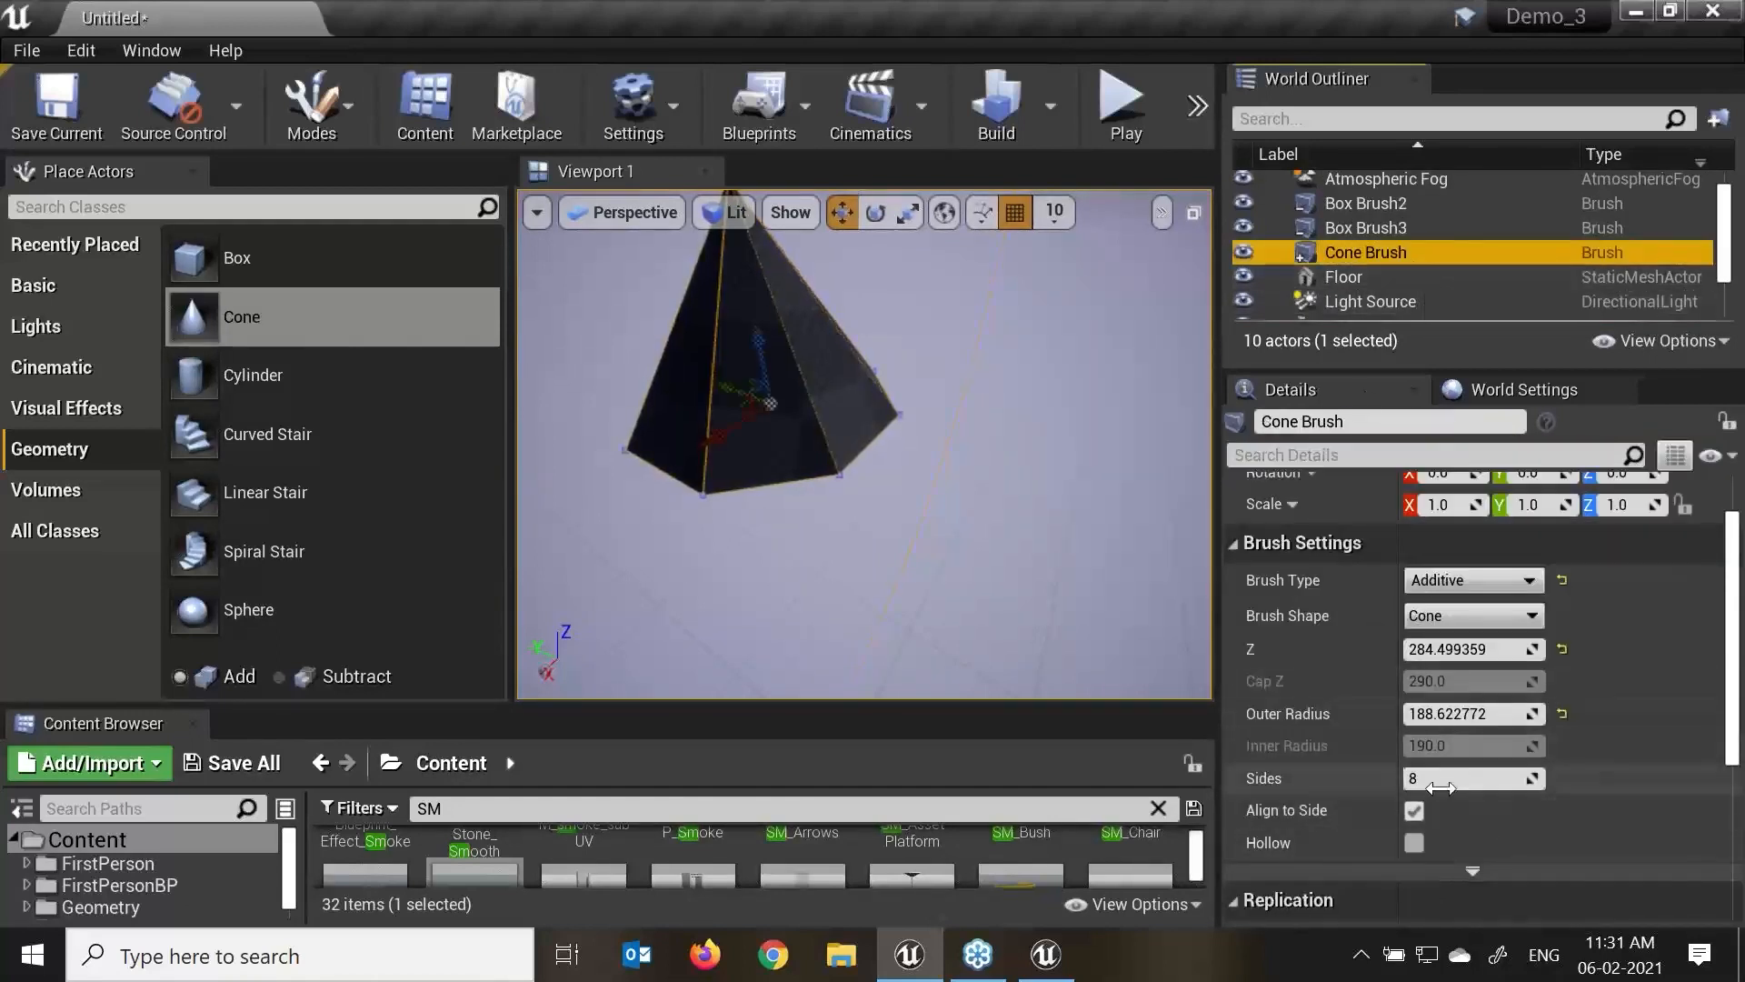
pyautogui.moveTo(1411, 778); pyautogui.dragTo(1509, 779)
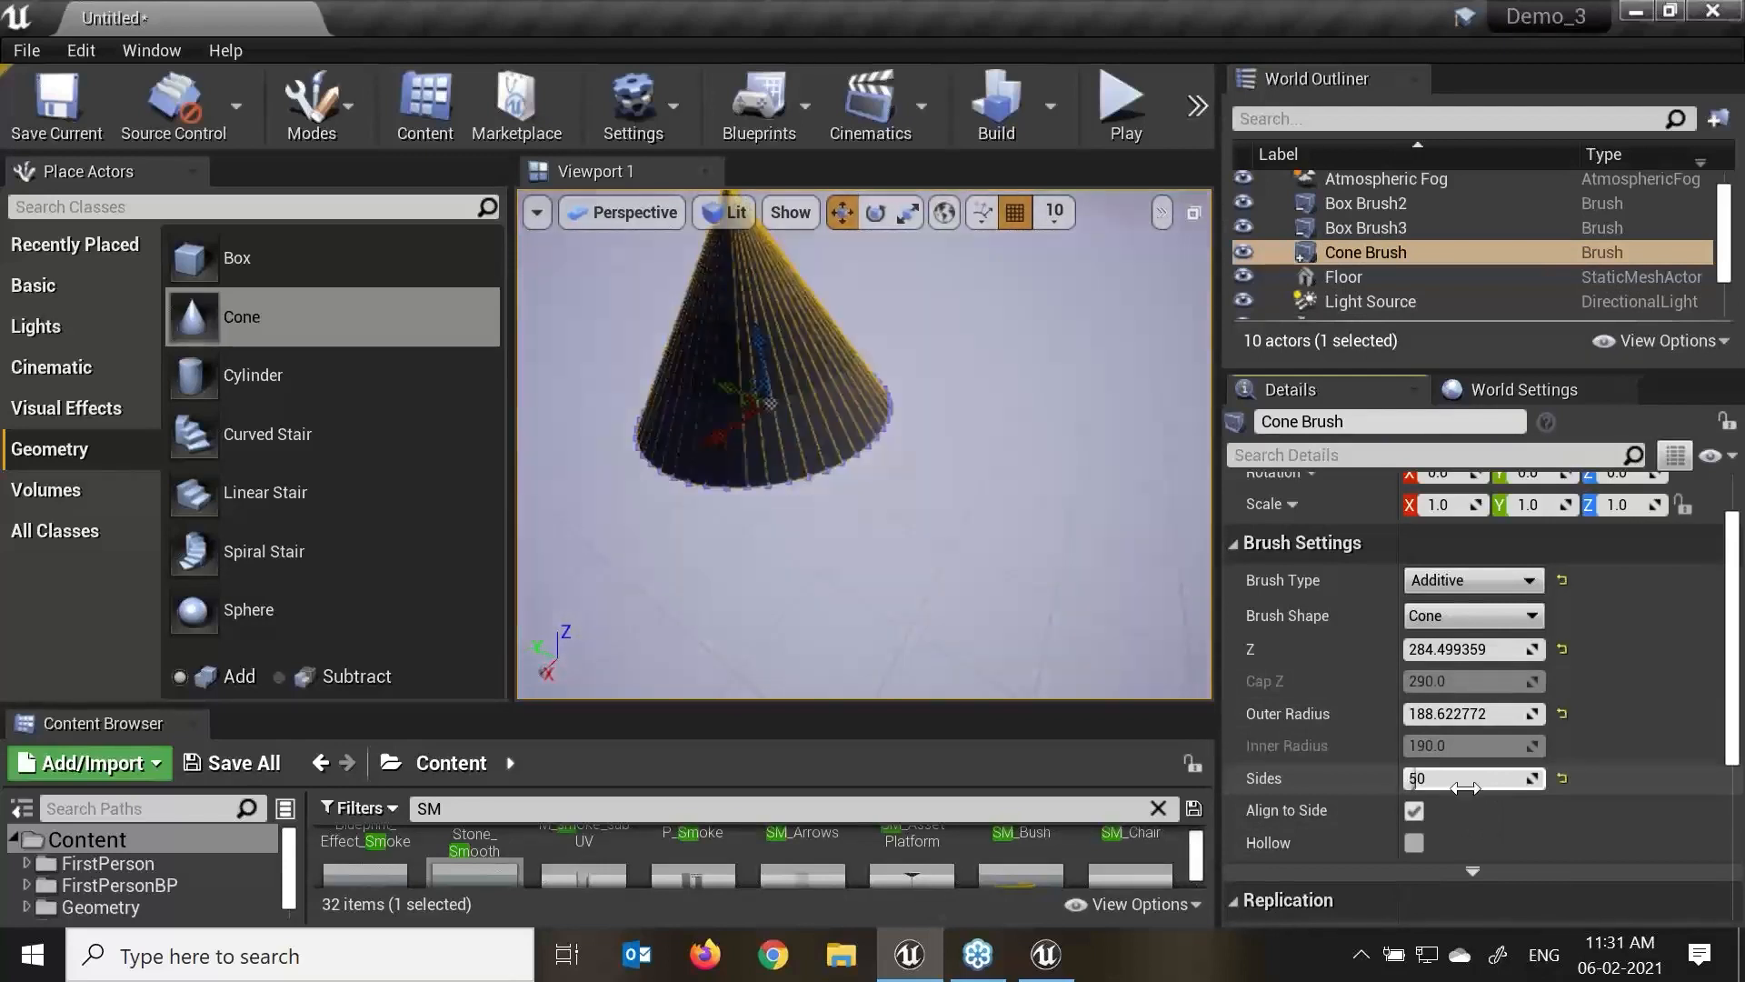
pyautogui.scroll(8, 940, 430)
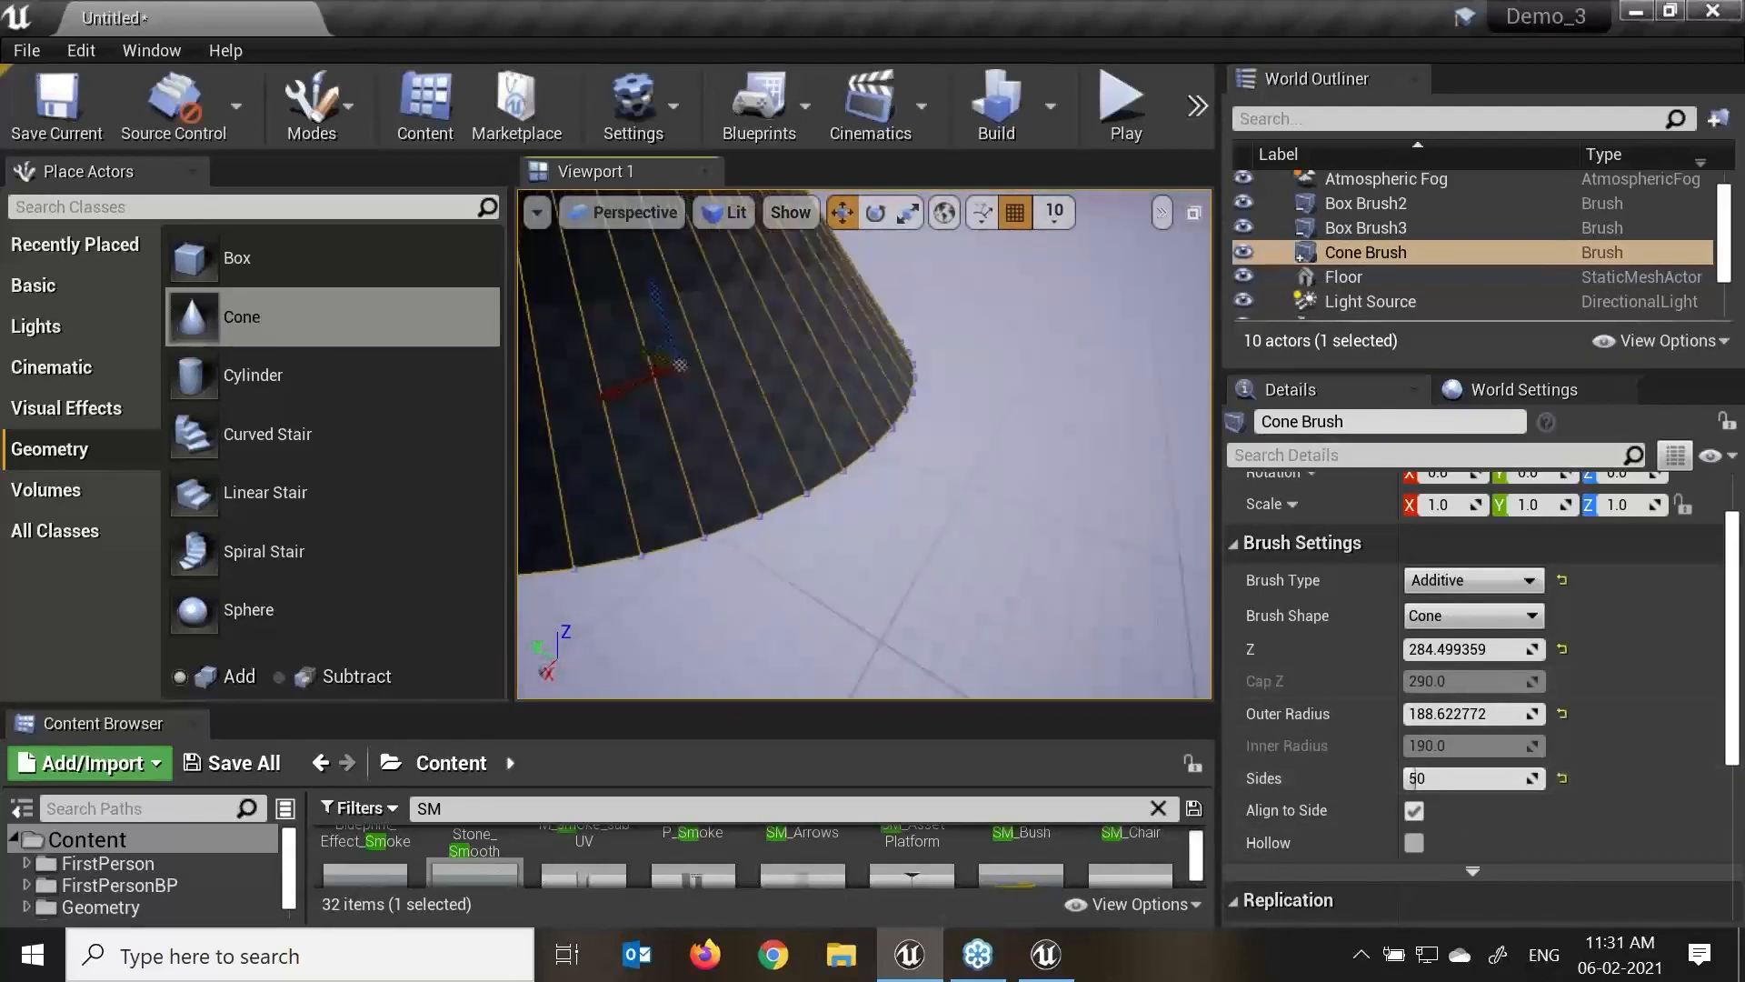
# Set the cone brush's number of sides to 6.
pyautogui.moveTo(1421, 774); pyautogui.dragTo(1438, 778)
pyautogui.moveTo(1158, 679); pyautogui.dragTo(1158, 679, button='right')
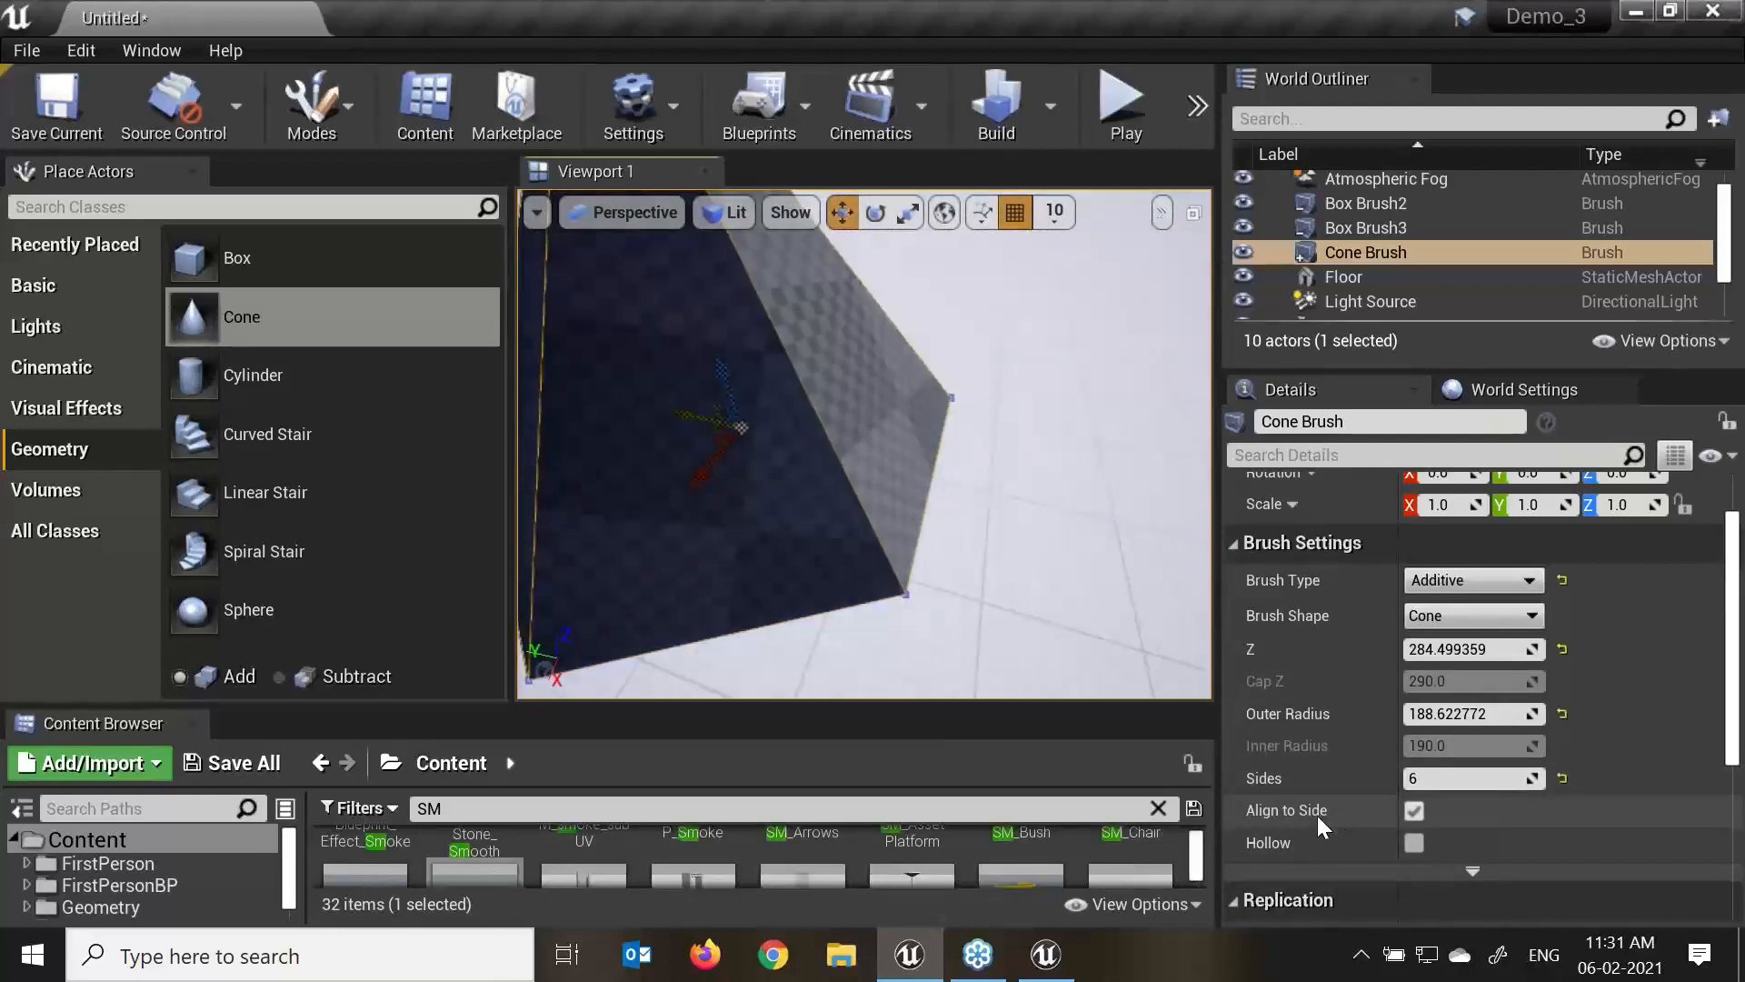
pyautogui.moveTo(968, 382); pyautogui.dragTo(968, 382, button='right')
pyautogui.moveTo(945, 648); pyautogui.dragTo(945, 647, button='right')
# Turn Align to Side off for the cone brush, compare its base corners, and turn the option back on.
pyautogui.click(1414, 809)
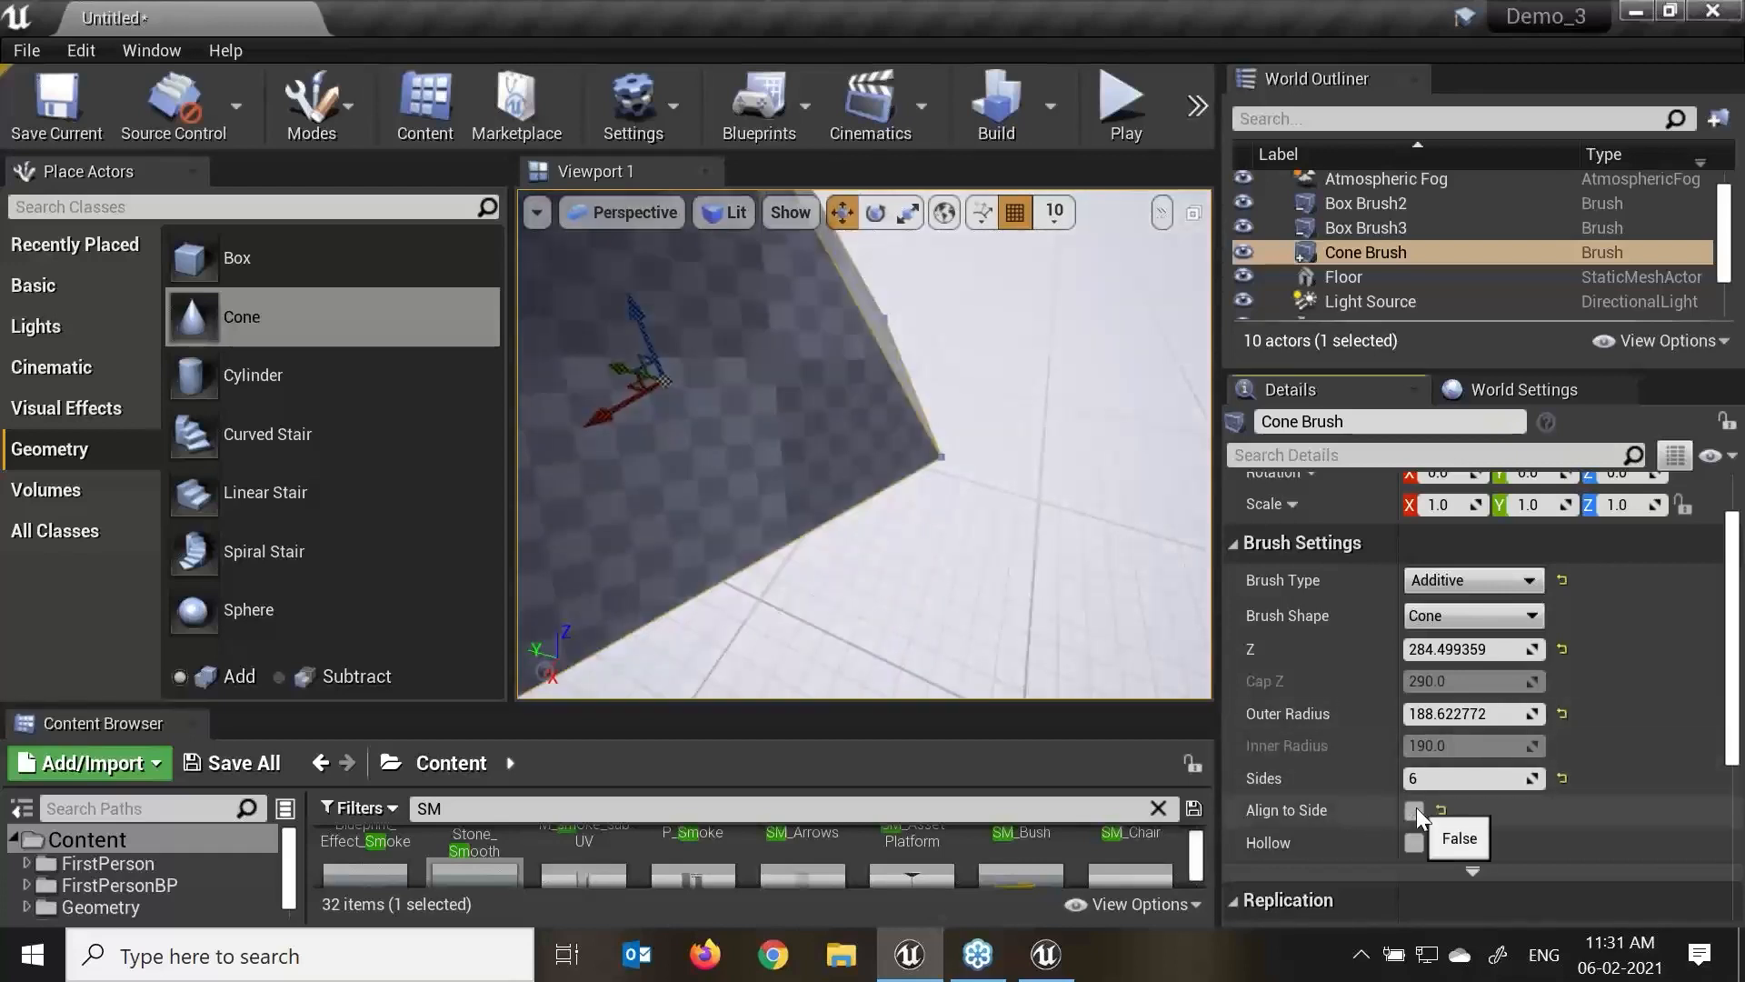
pyautogui.moveTo(1040, 581); pyautogui.dragTo(1040, 581, button='right')
pyautogui.scroll(3, 698, 544)
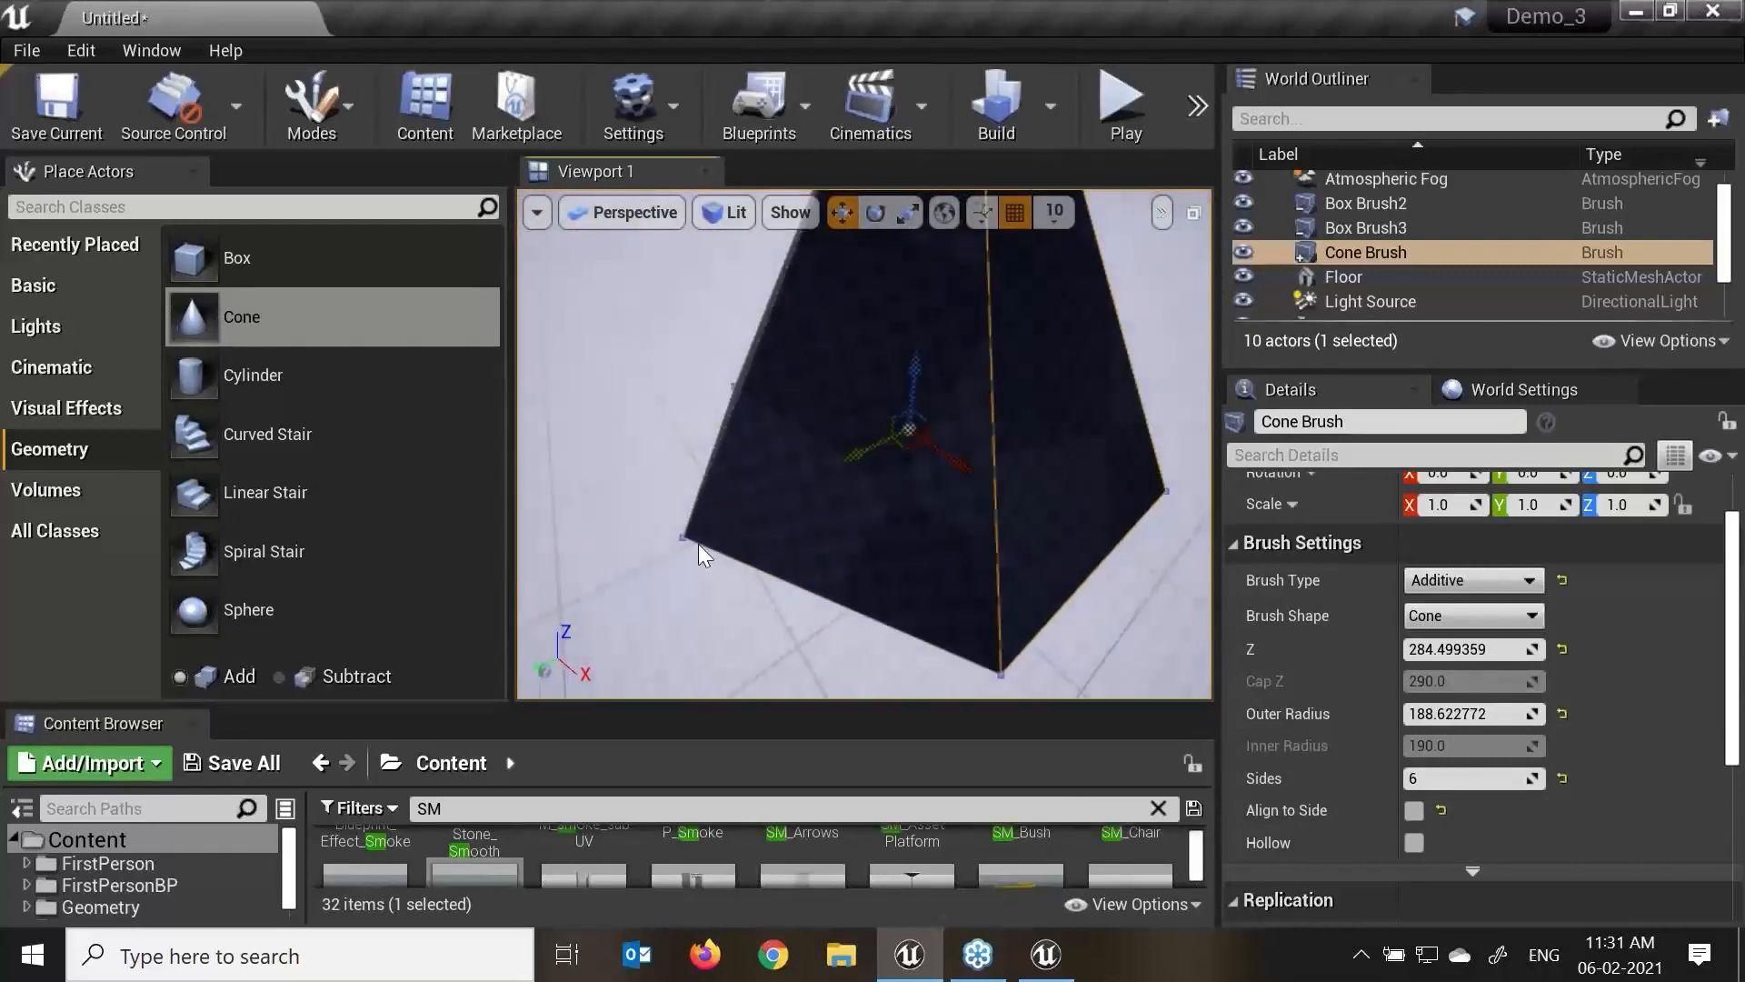
pyautogui.click(1415, 811)
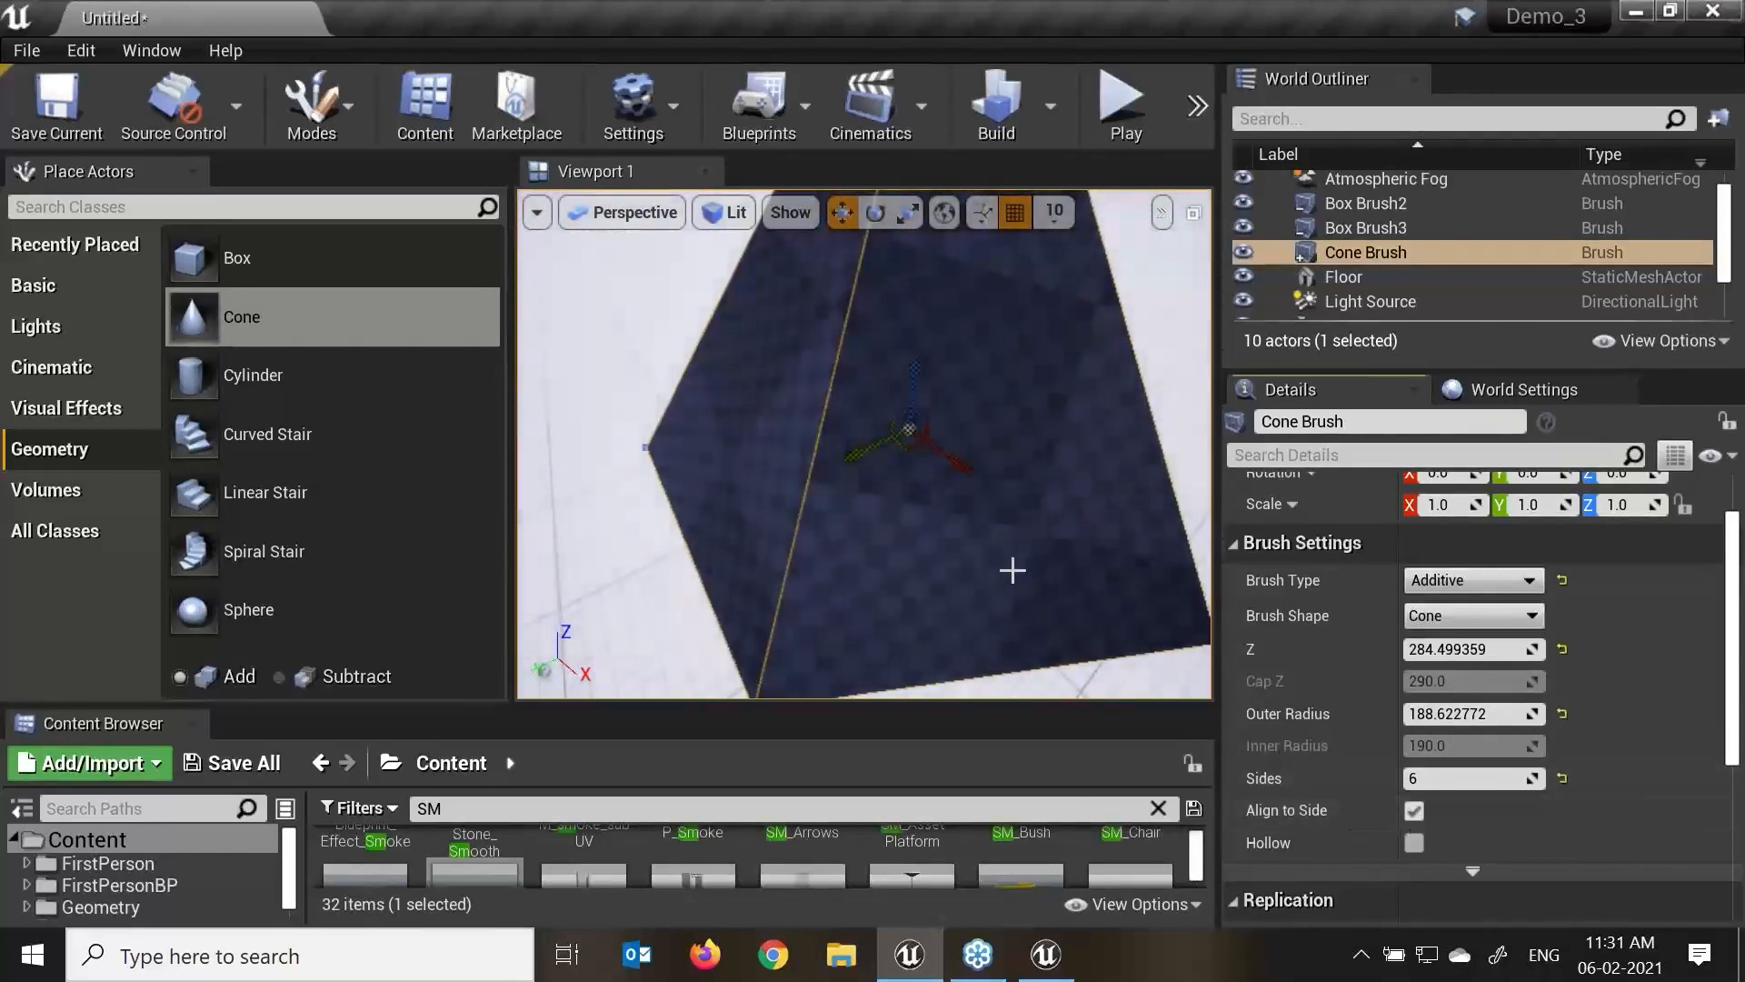
pyautogui.moveTo(1012, 572); pyautogui.dragTo(1009, 604, button='right')
pyautogui.scroll(3, 949, 422)
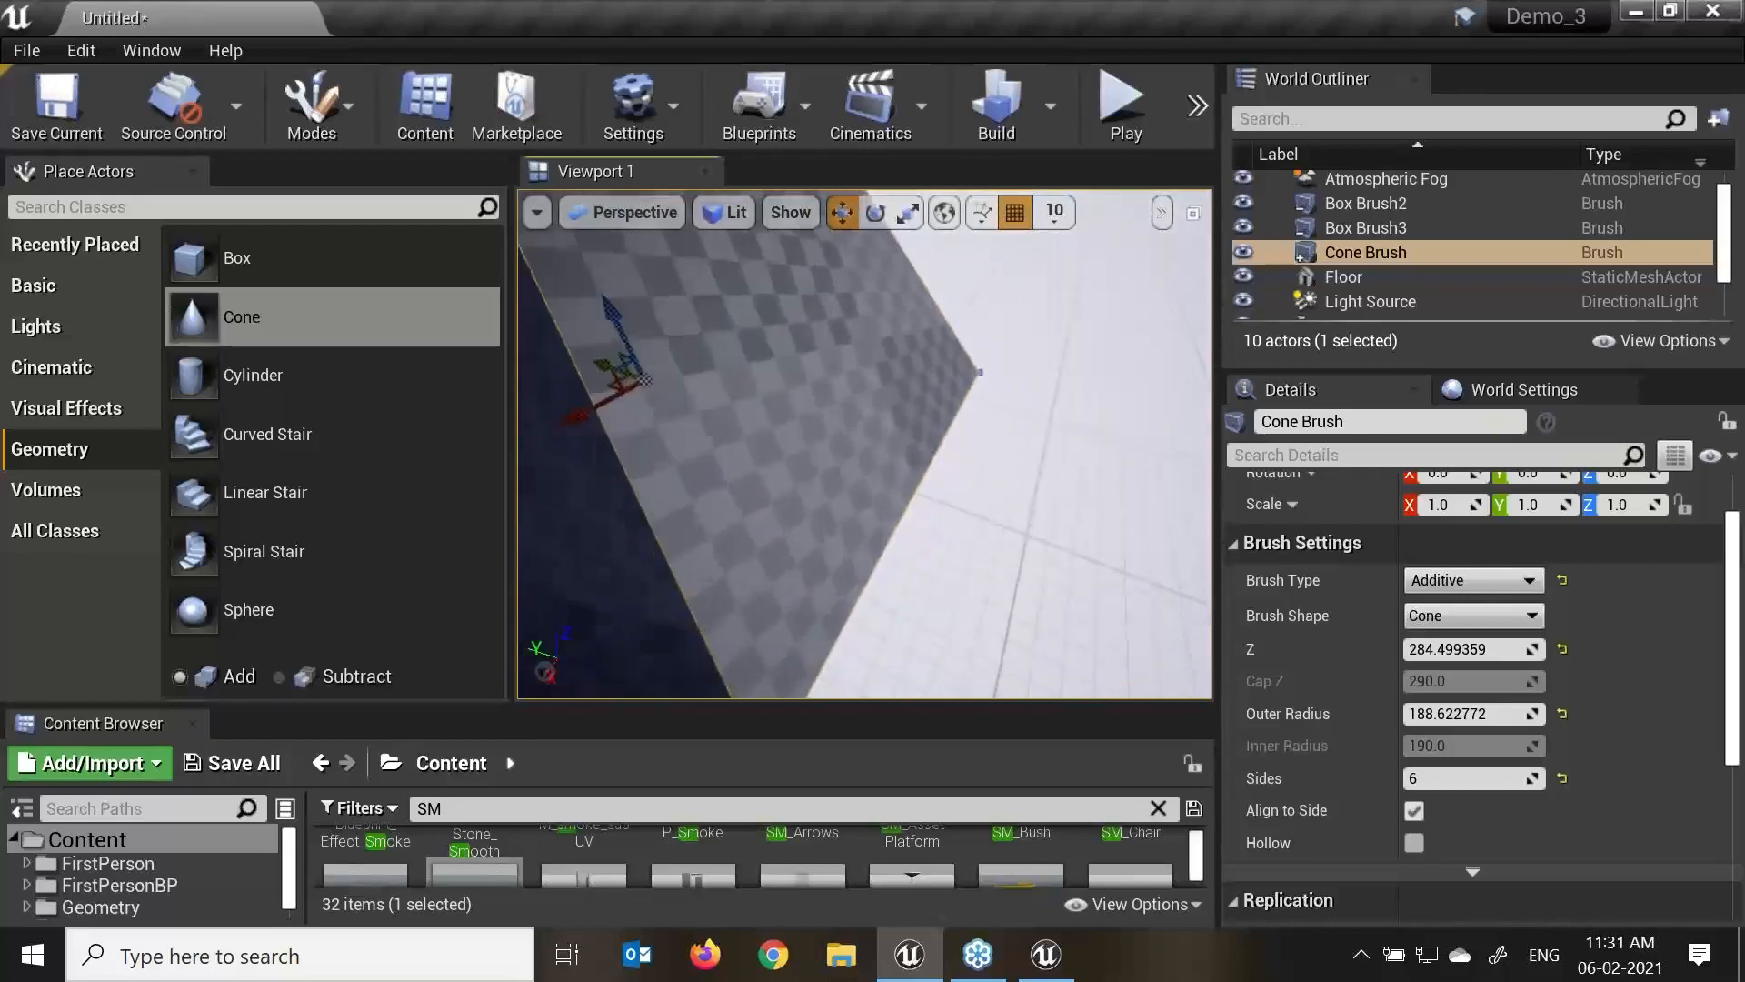
pyautogui.scroll(-3, 985, 522)
pyautogui.scroll(2, 909, 469)
pyautogui.scroll(-2, 963, 519)
pyautogui.moveTo(1034, 526); pyautogui.dragTo(1034, 525, button='right')
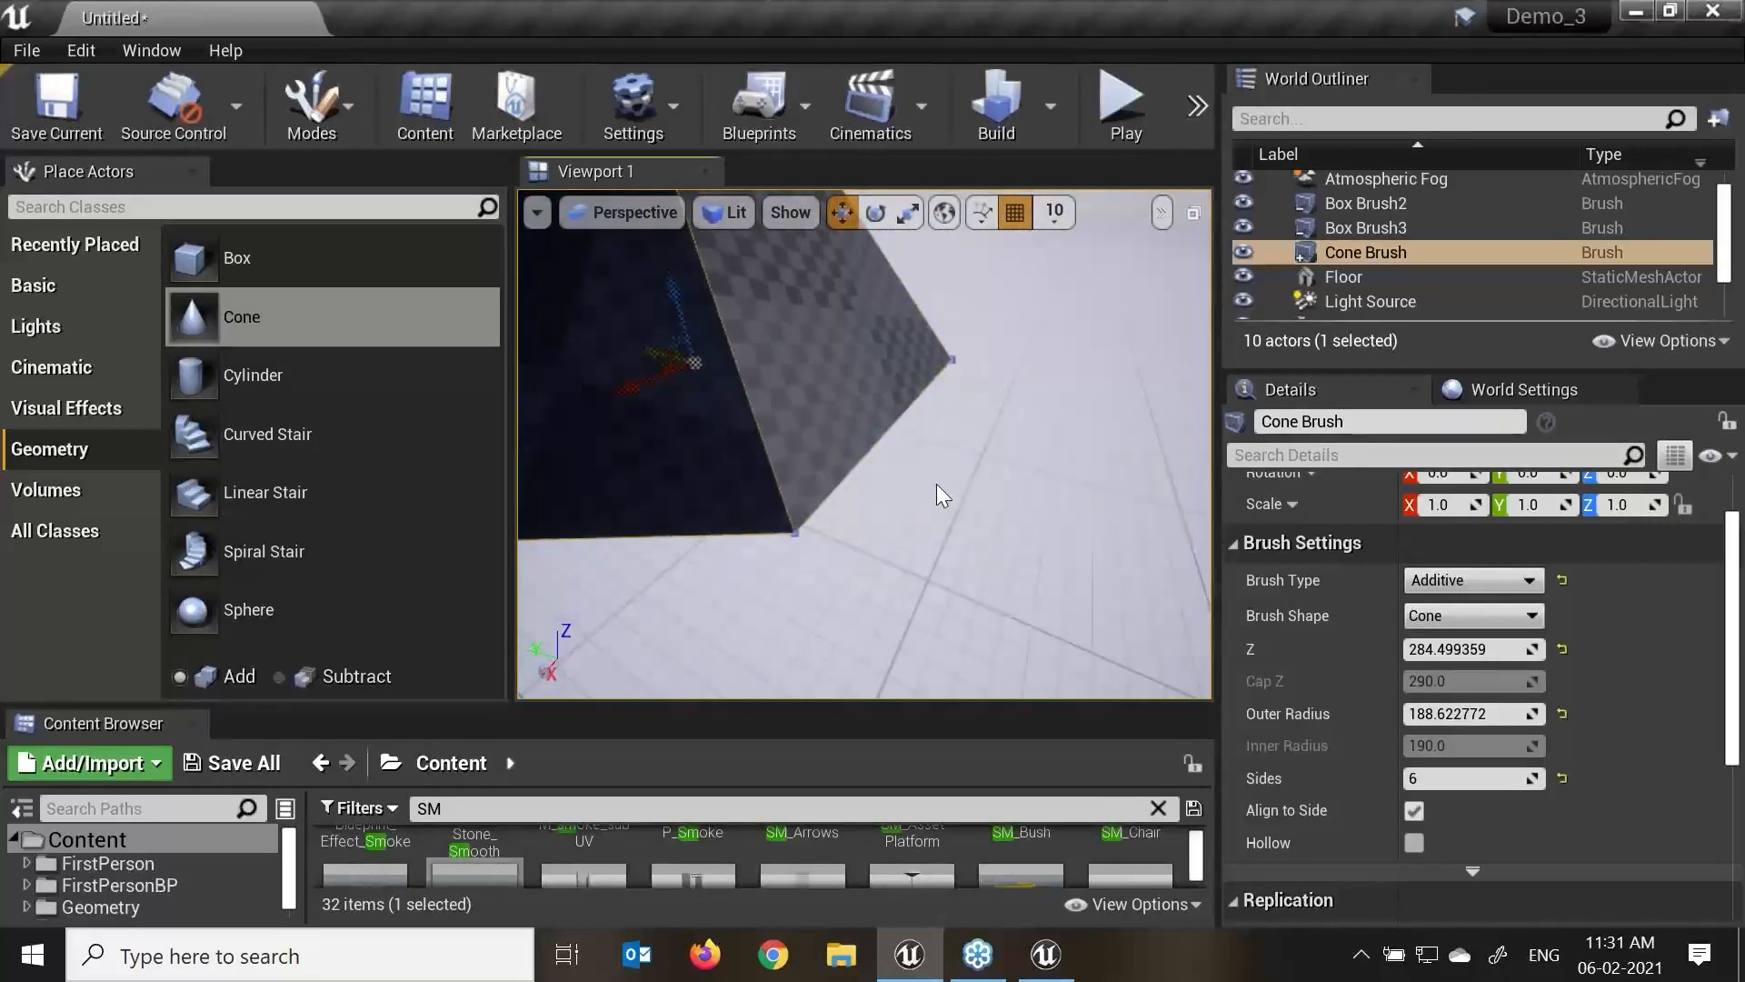
# Try to make the cone brush hollow, and turn the Hollow option back off.
pyautogui.click(1417, 842)
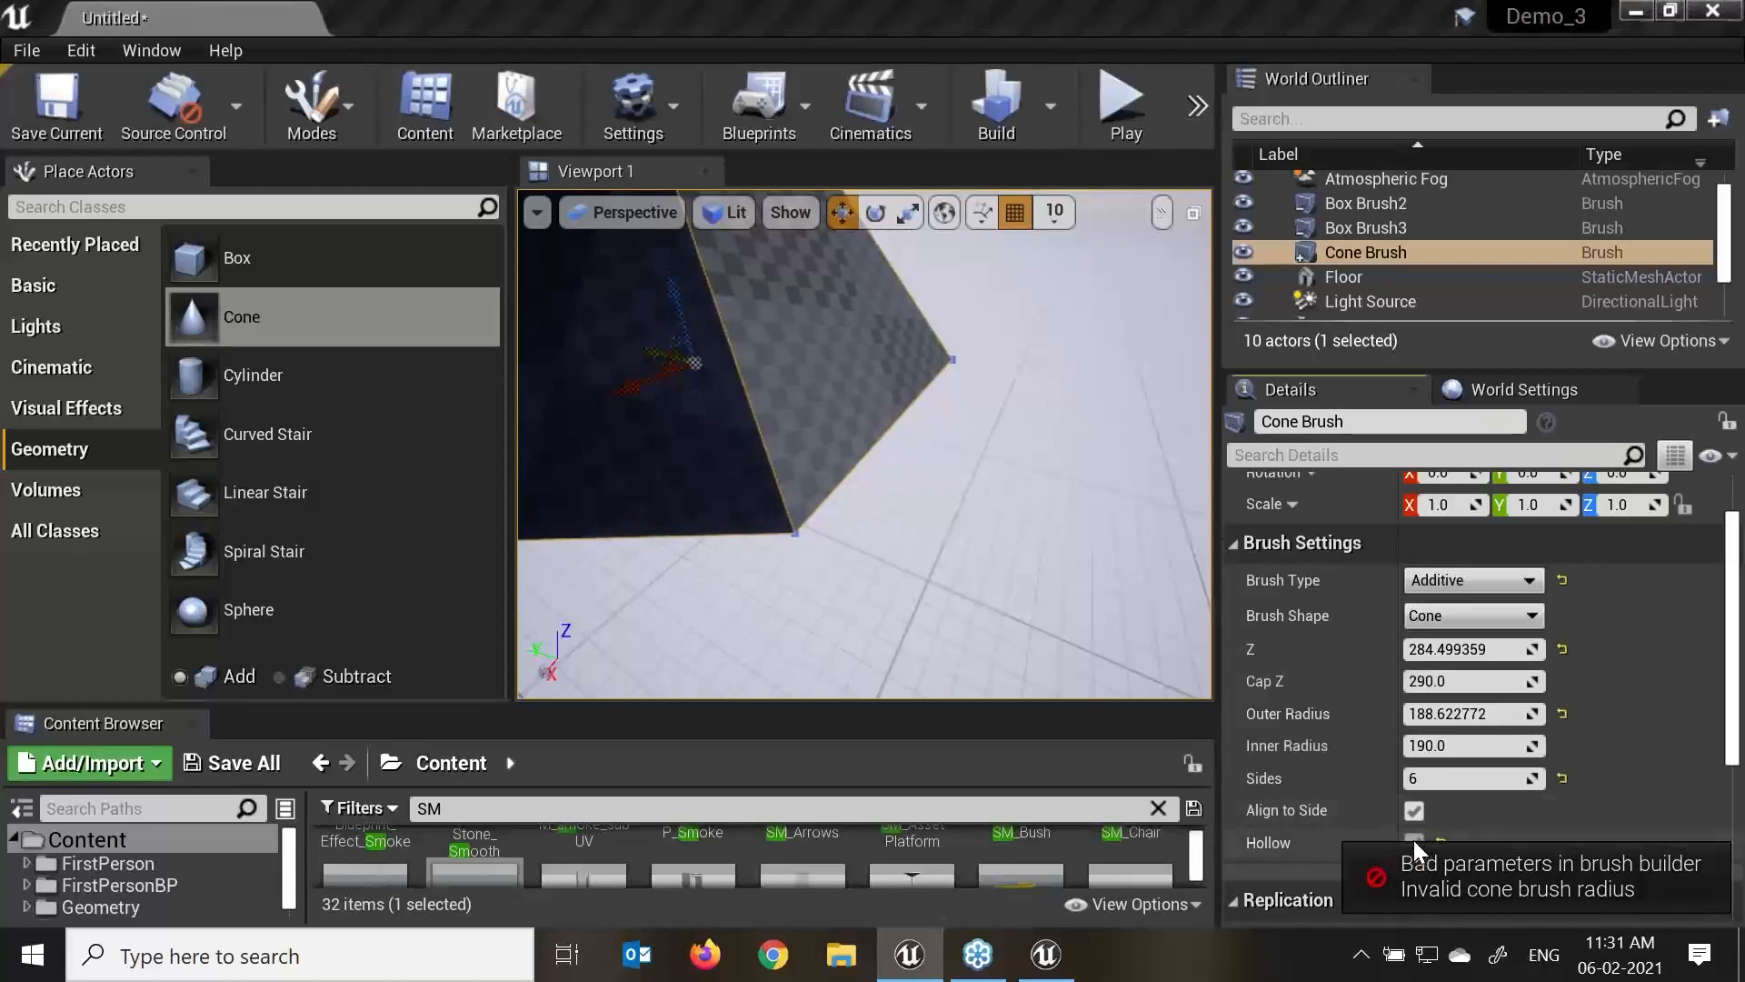
pyautogui.click(1416, 842)
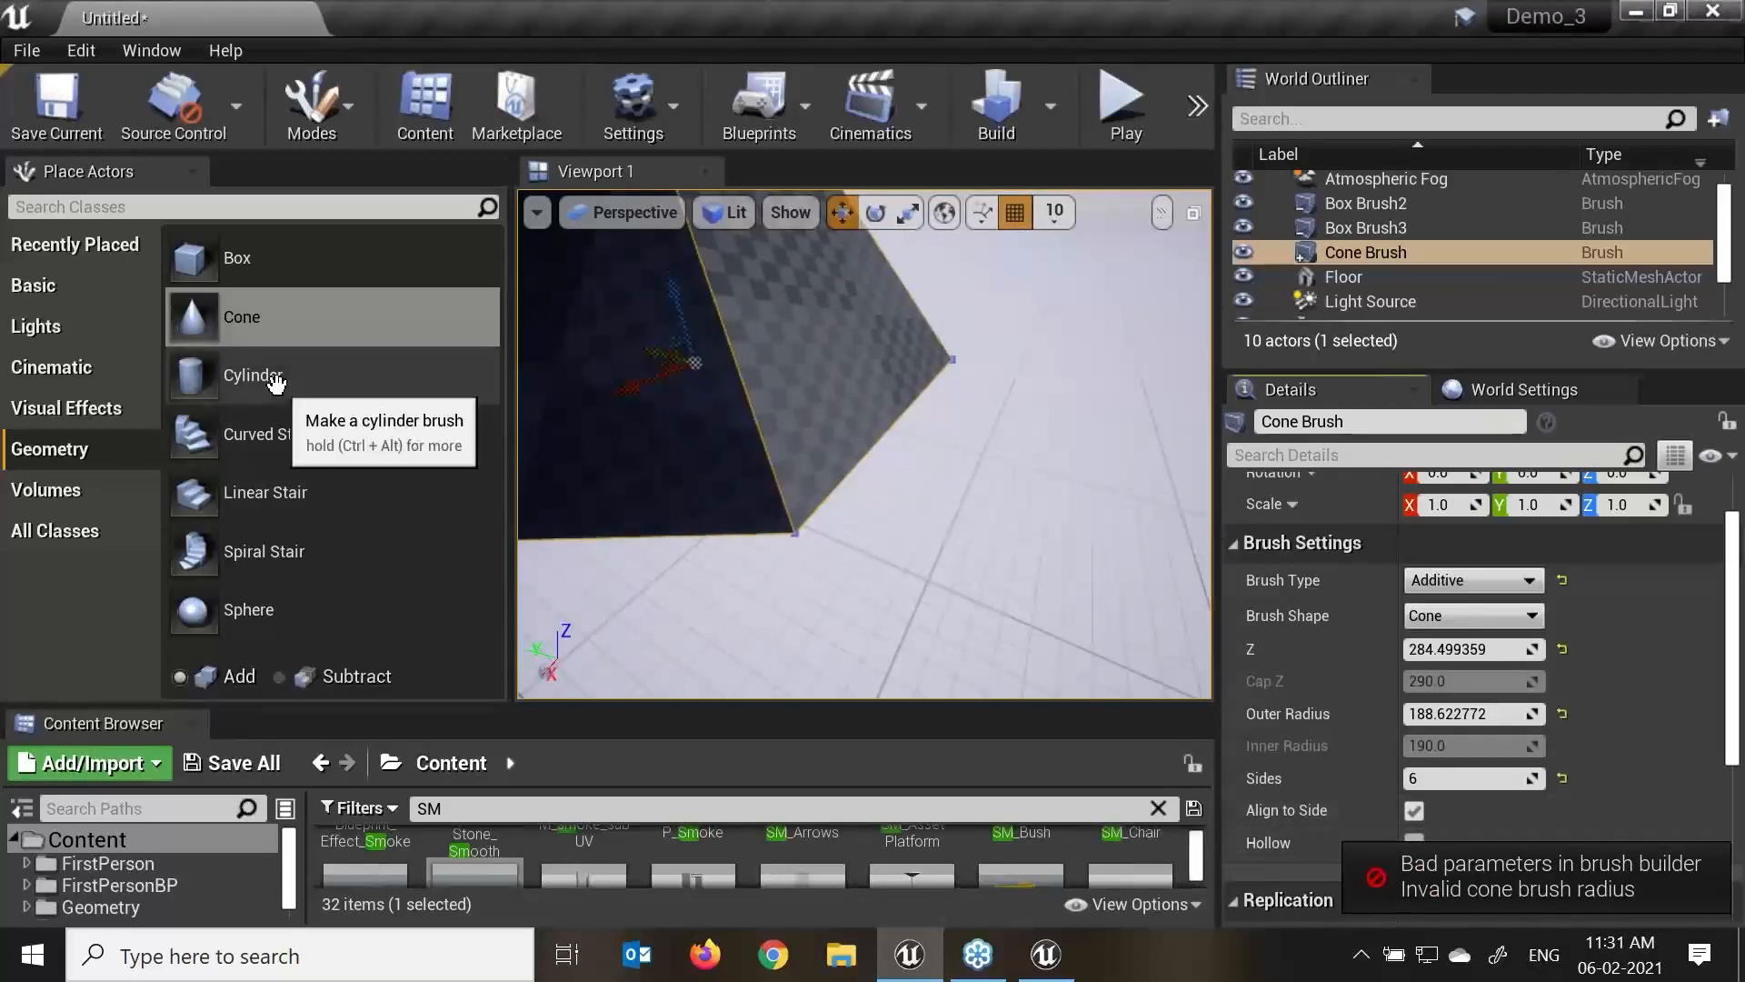
# Place an additive cylinder brush on the floor beside the cone and focus the view on it.
pyautogui.moveTo(264, 377)
pyautogui.mouseDown()
pyautogui.moveTo(975, 473)
pyautogui.moveTo(1057, 518)
pyautogui.mouseUp()
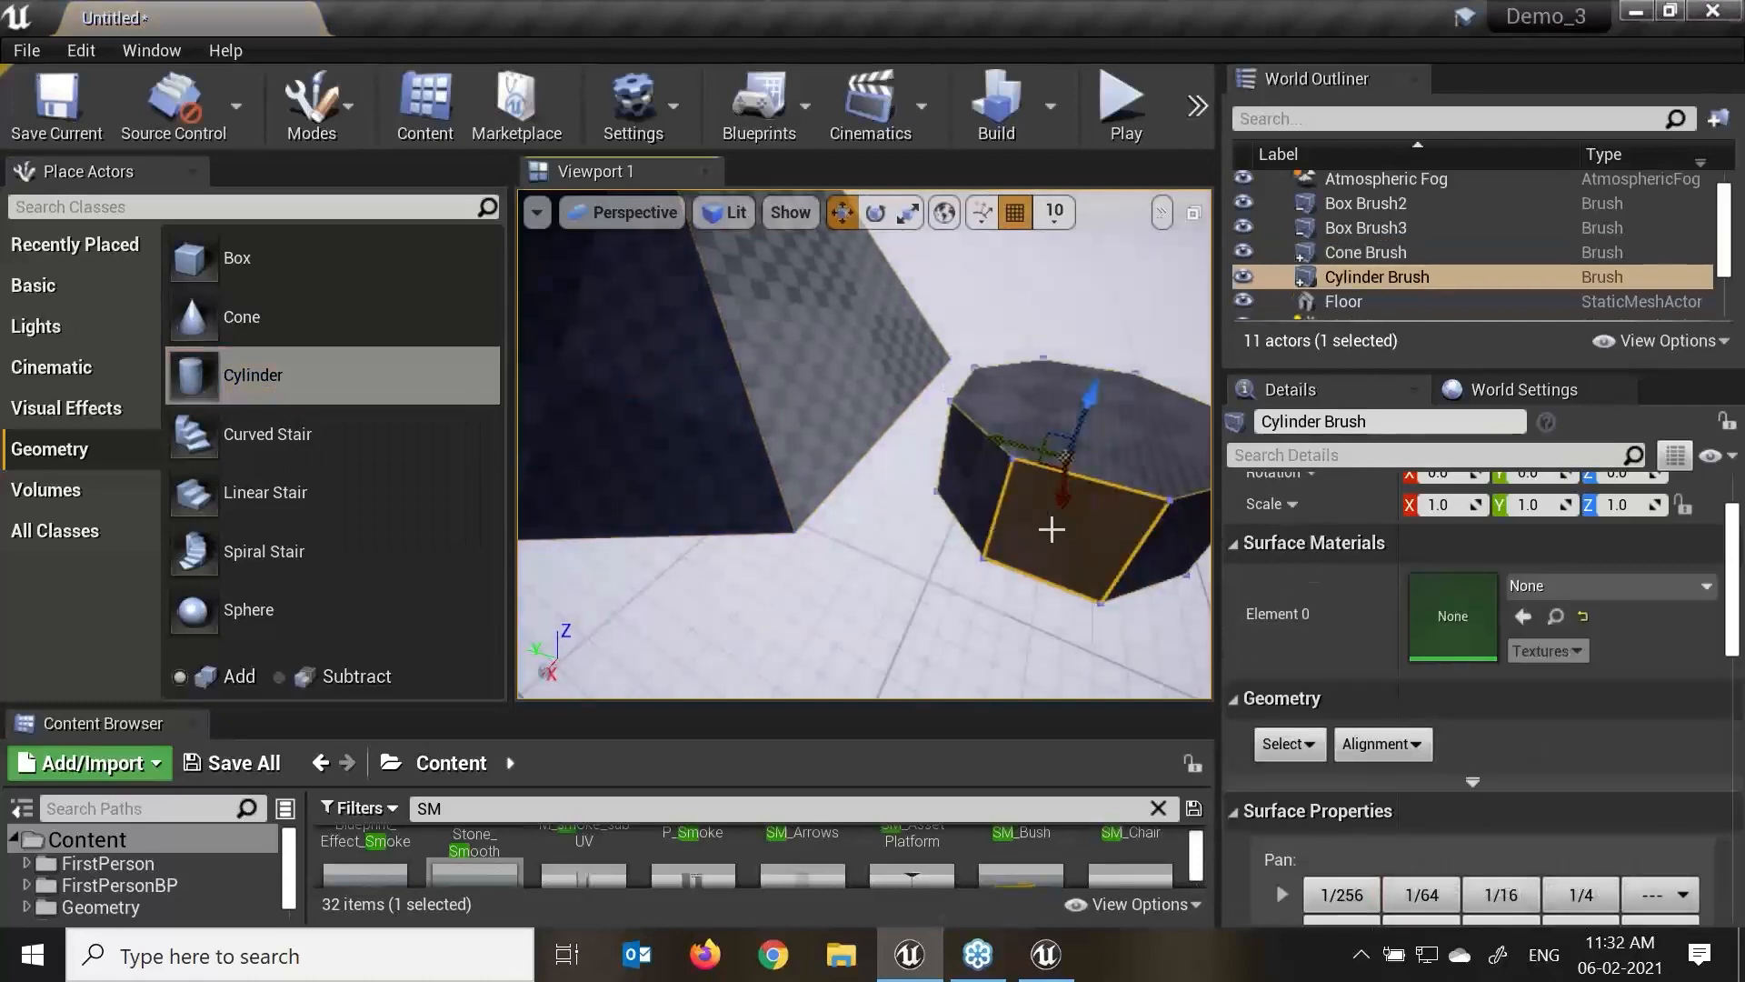
pyautogui.press('f')
pyautogui.click(993, 549)
pyautogui.click(918, 438)
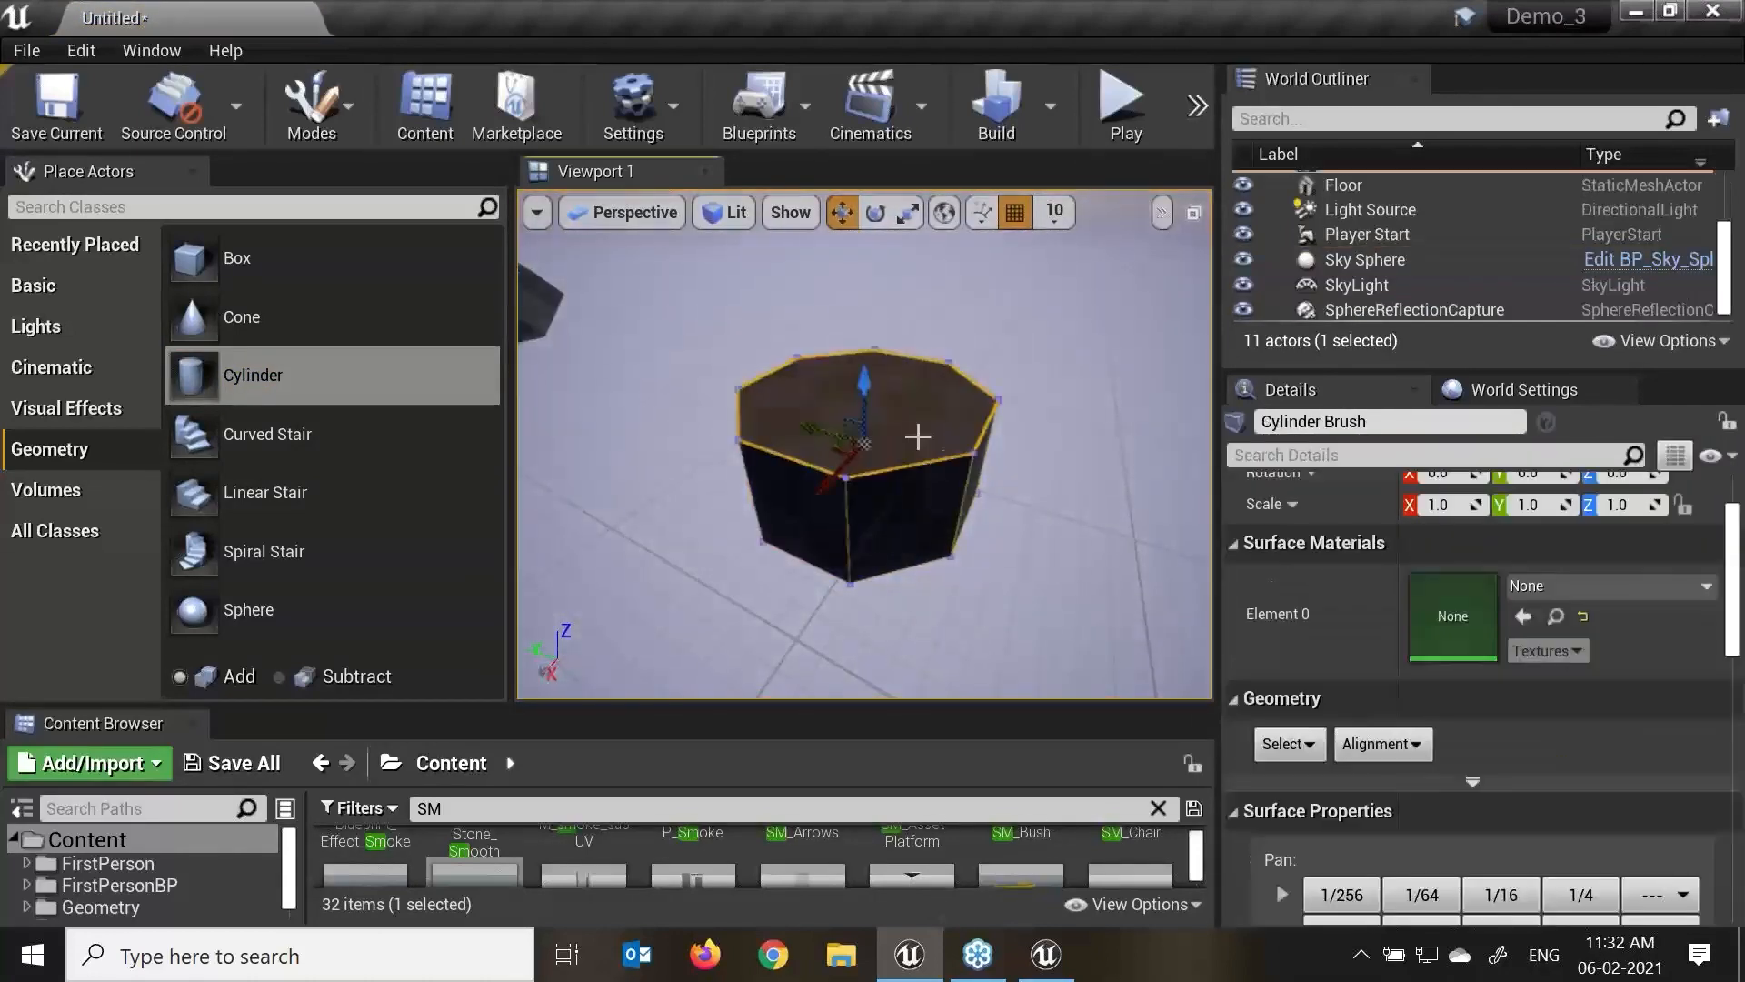
# Select the whole Cylinder Brush actor to show its brush settings instead of its surface properties.
pyautogui.click(1372, 283)
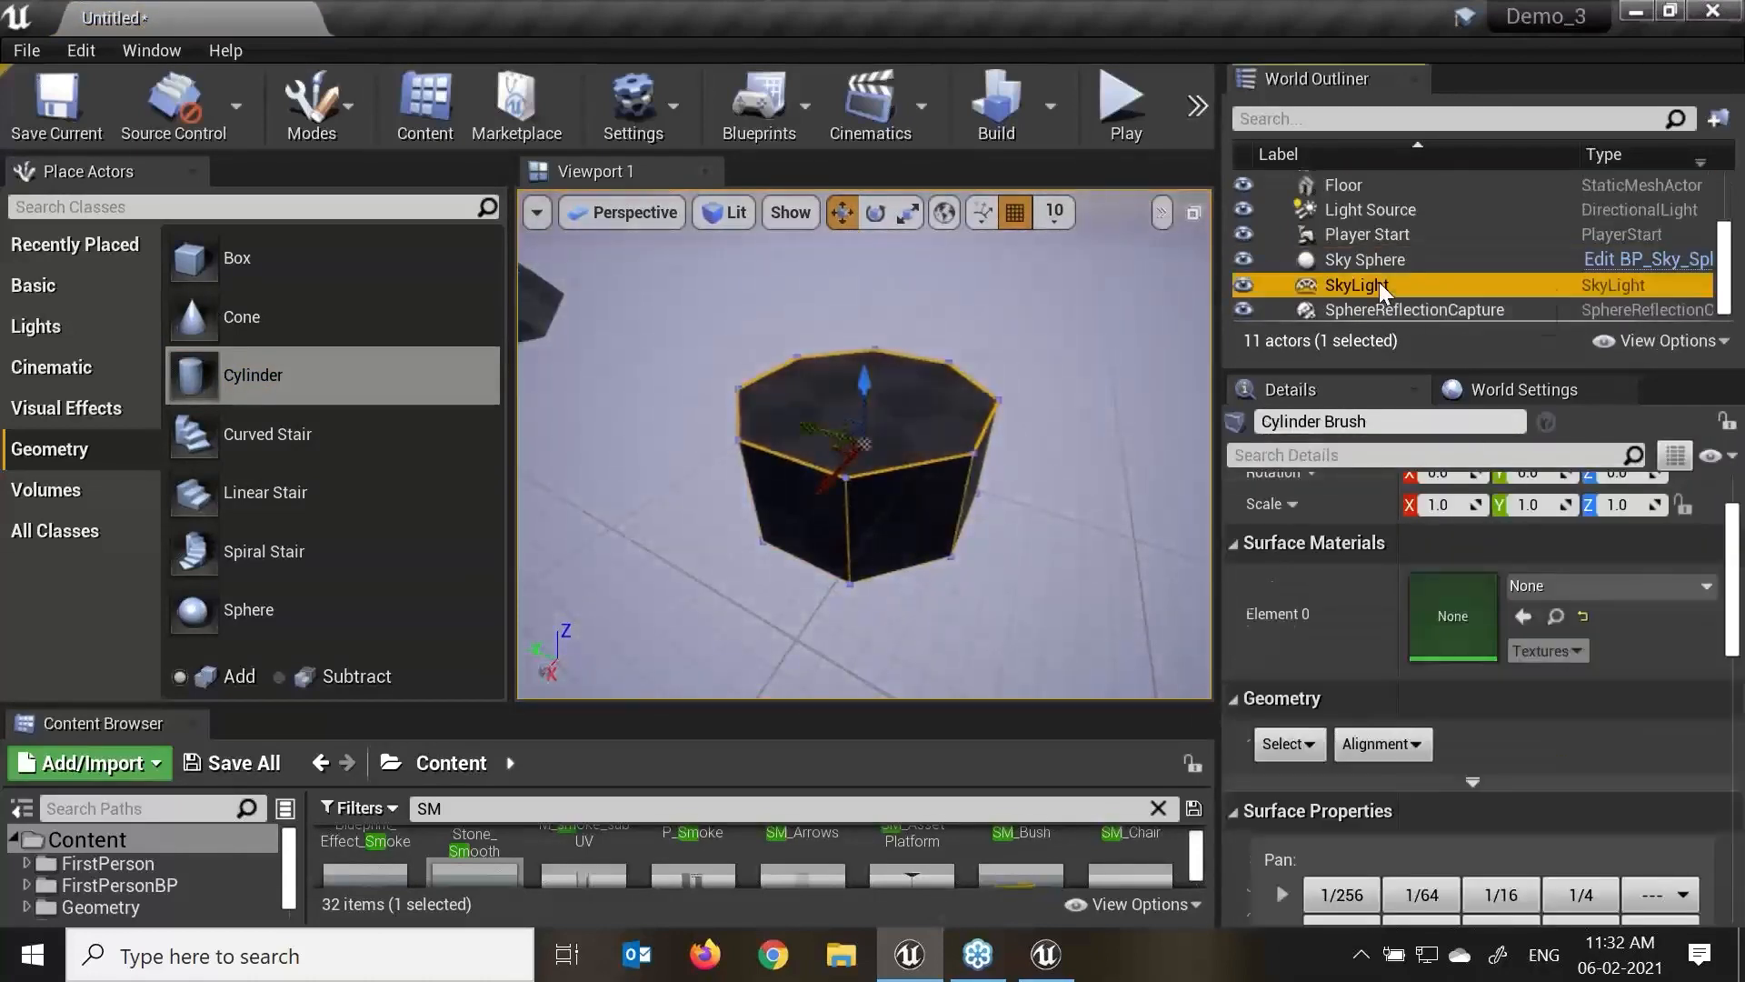
pyautogui.scroll(3, 1418, 272)
pyautogui.click(1395, 255)
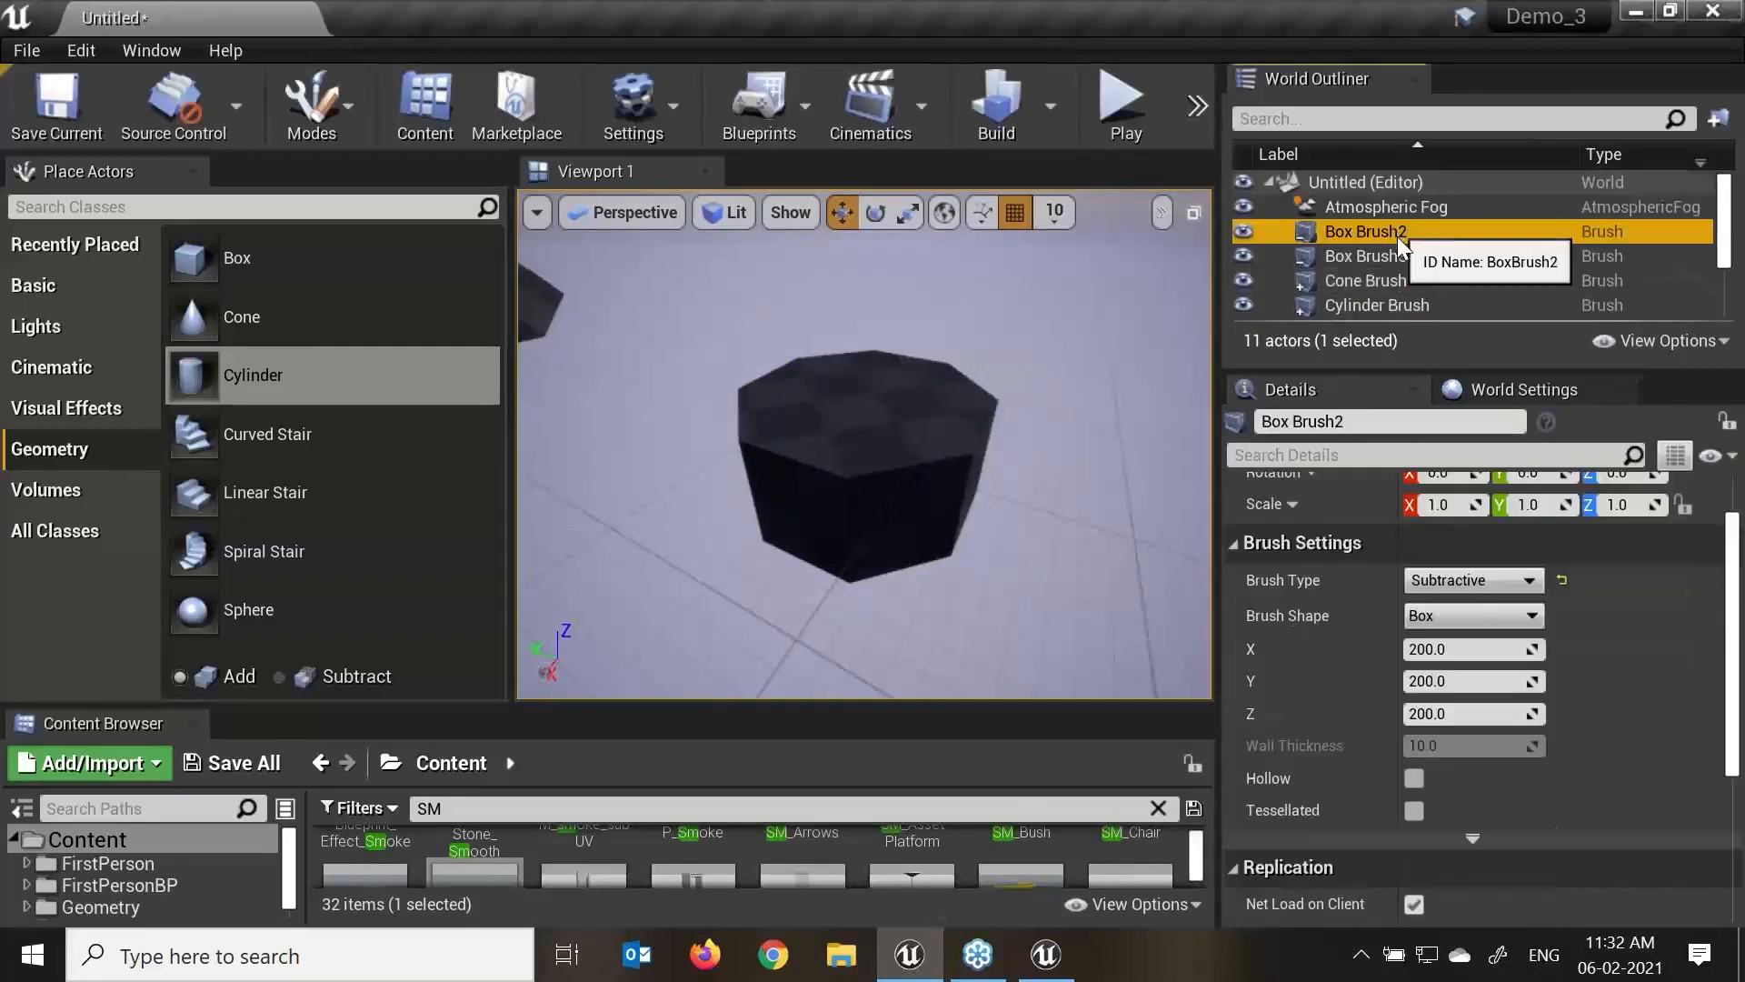
pyautogui.click(1395, 280)
pyautogui.click(1403, 302)
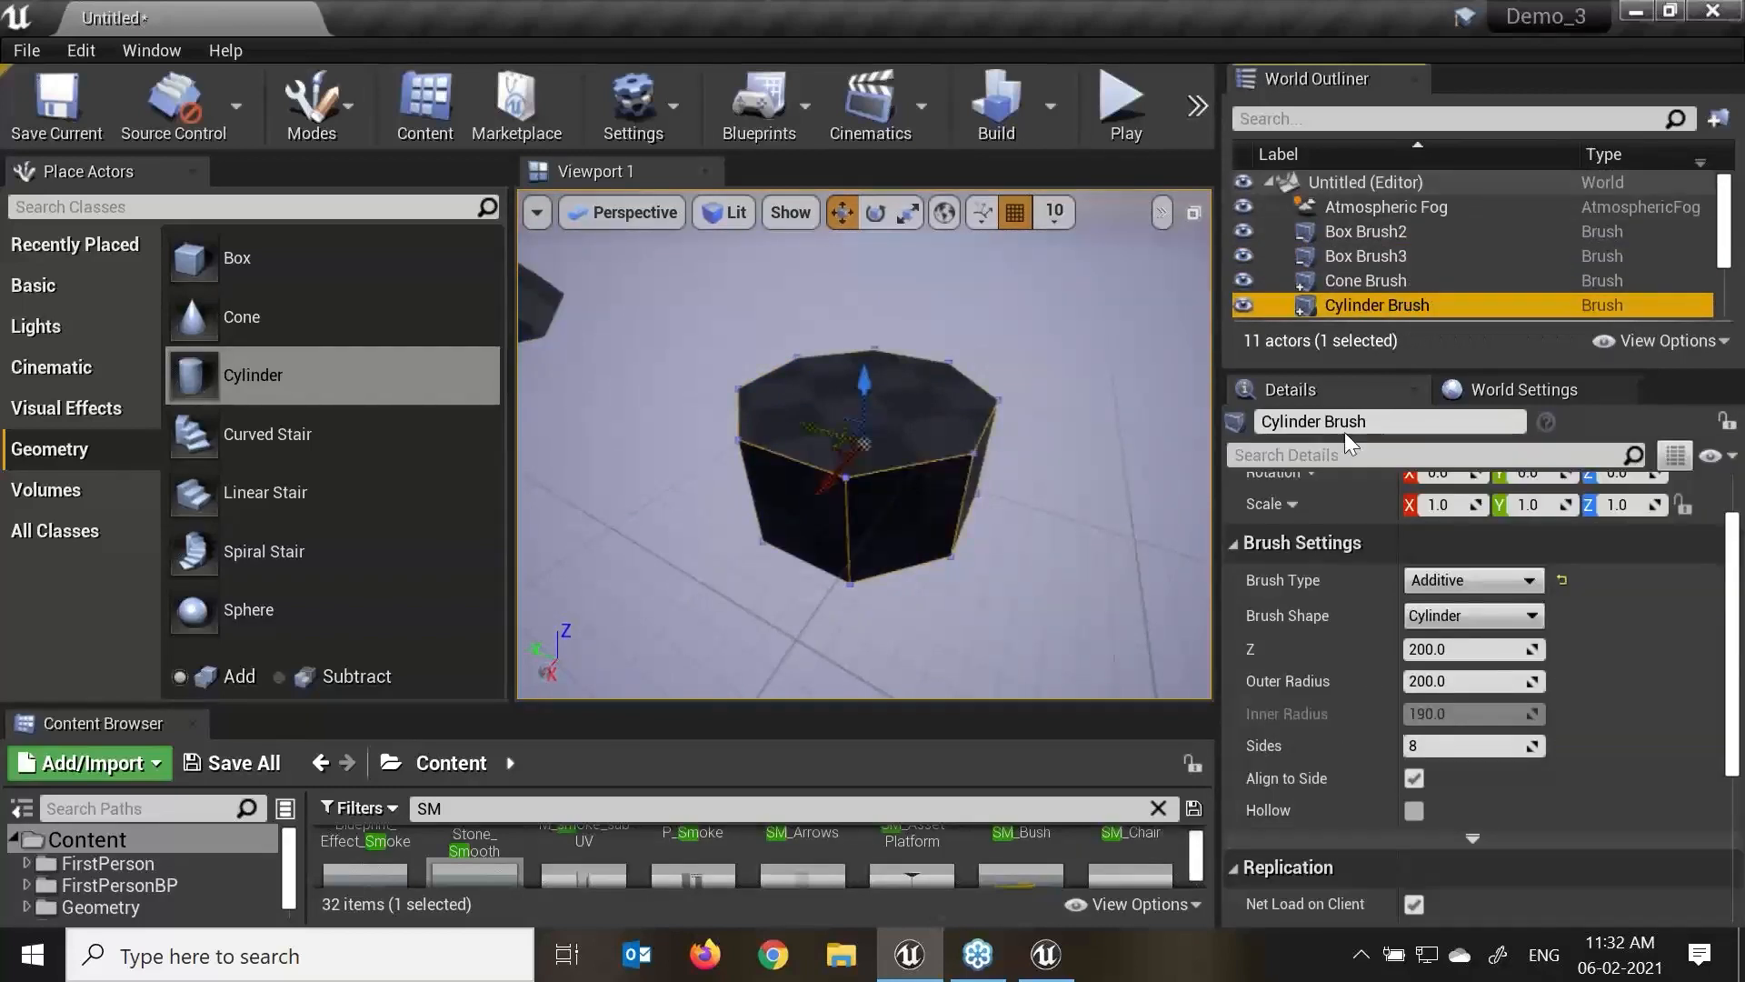
pyautogui.scroll(-1, 1561, 798)
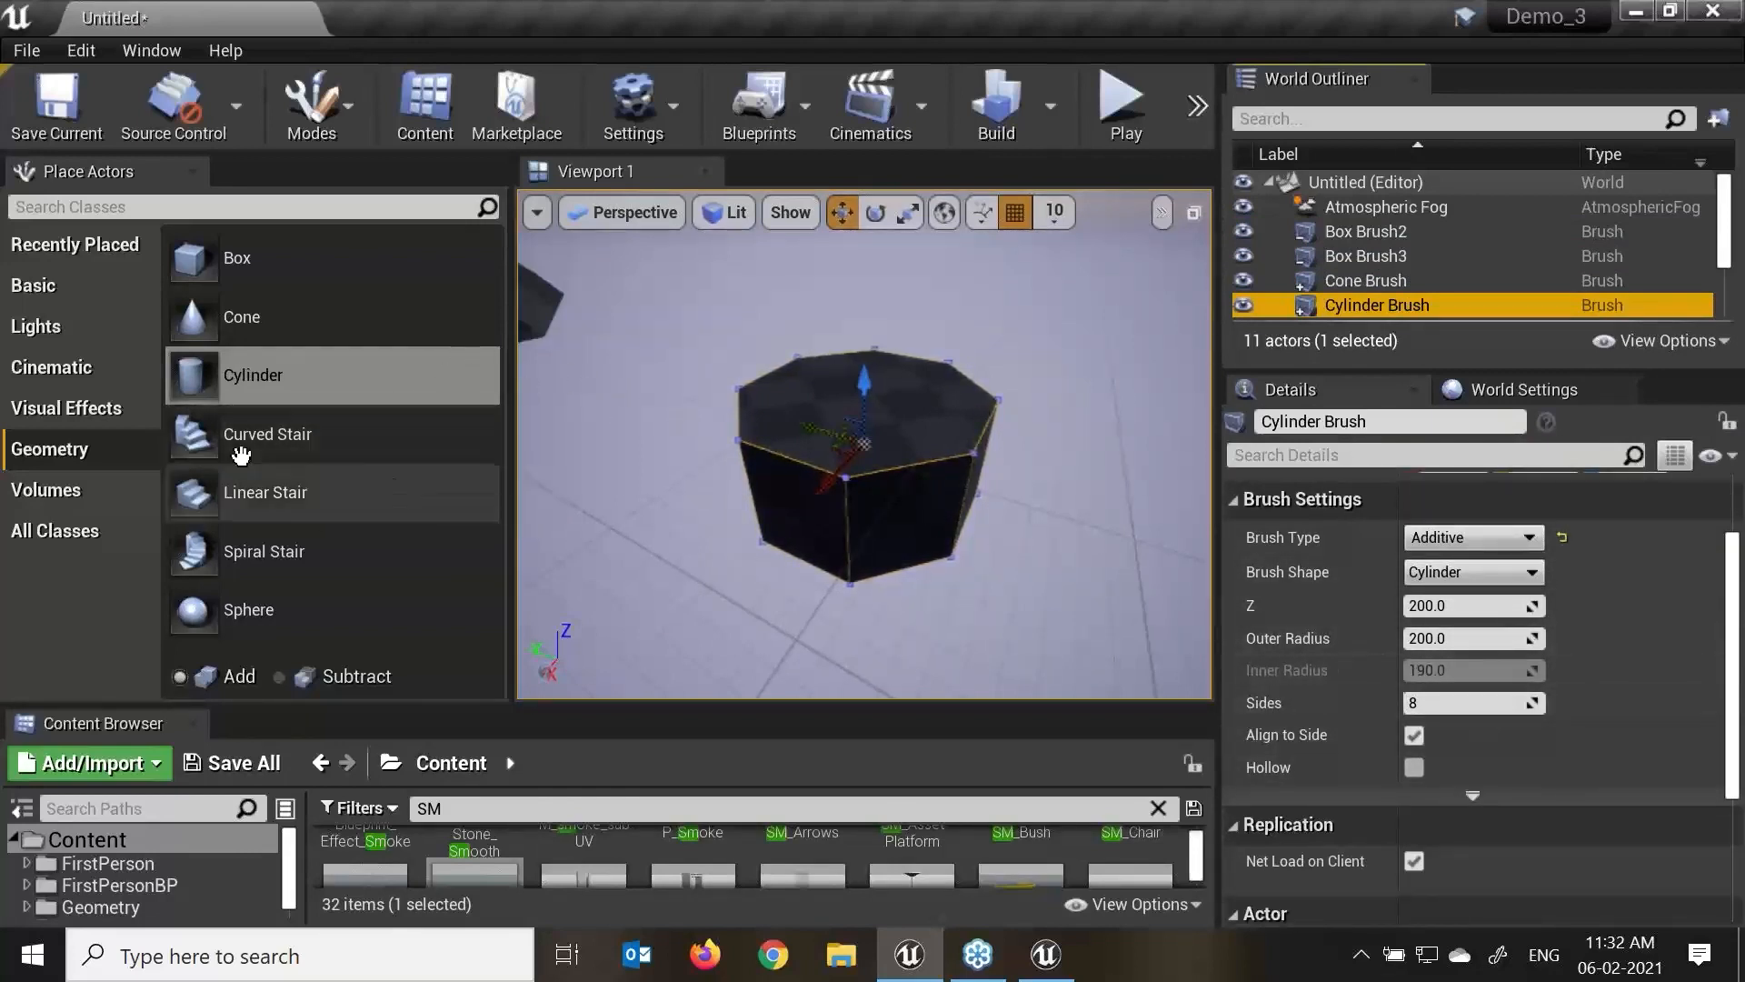
# Place an additive curved stair brush on the floor next to the cylinder.
pyautogui.moveTo(272, 436)
pyautogui.mouseDown()
pyautogui.moveTo(259, 452)
pyautogui.moveTo(782, 381)
pyautogui.moveTo(1132, 427)
pyautogui.moveTo(1179, 408)
pyautogui.mouseUp()
pyautogui.moveTo(1096, 496); pyautogui.dragTo(1036, 587, button='right')
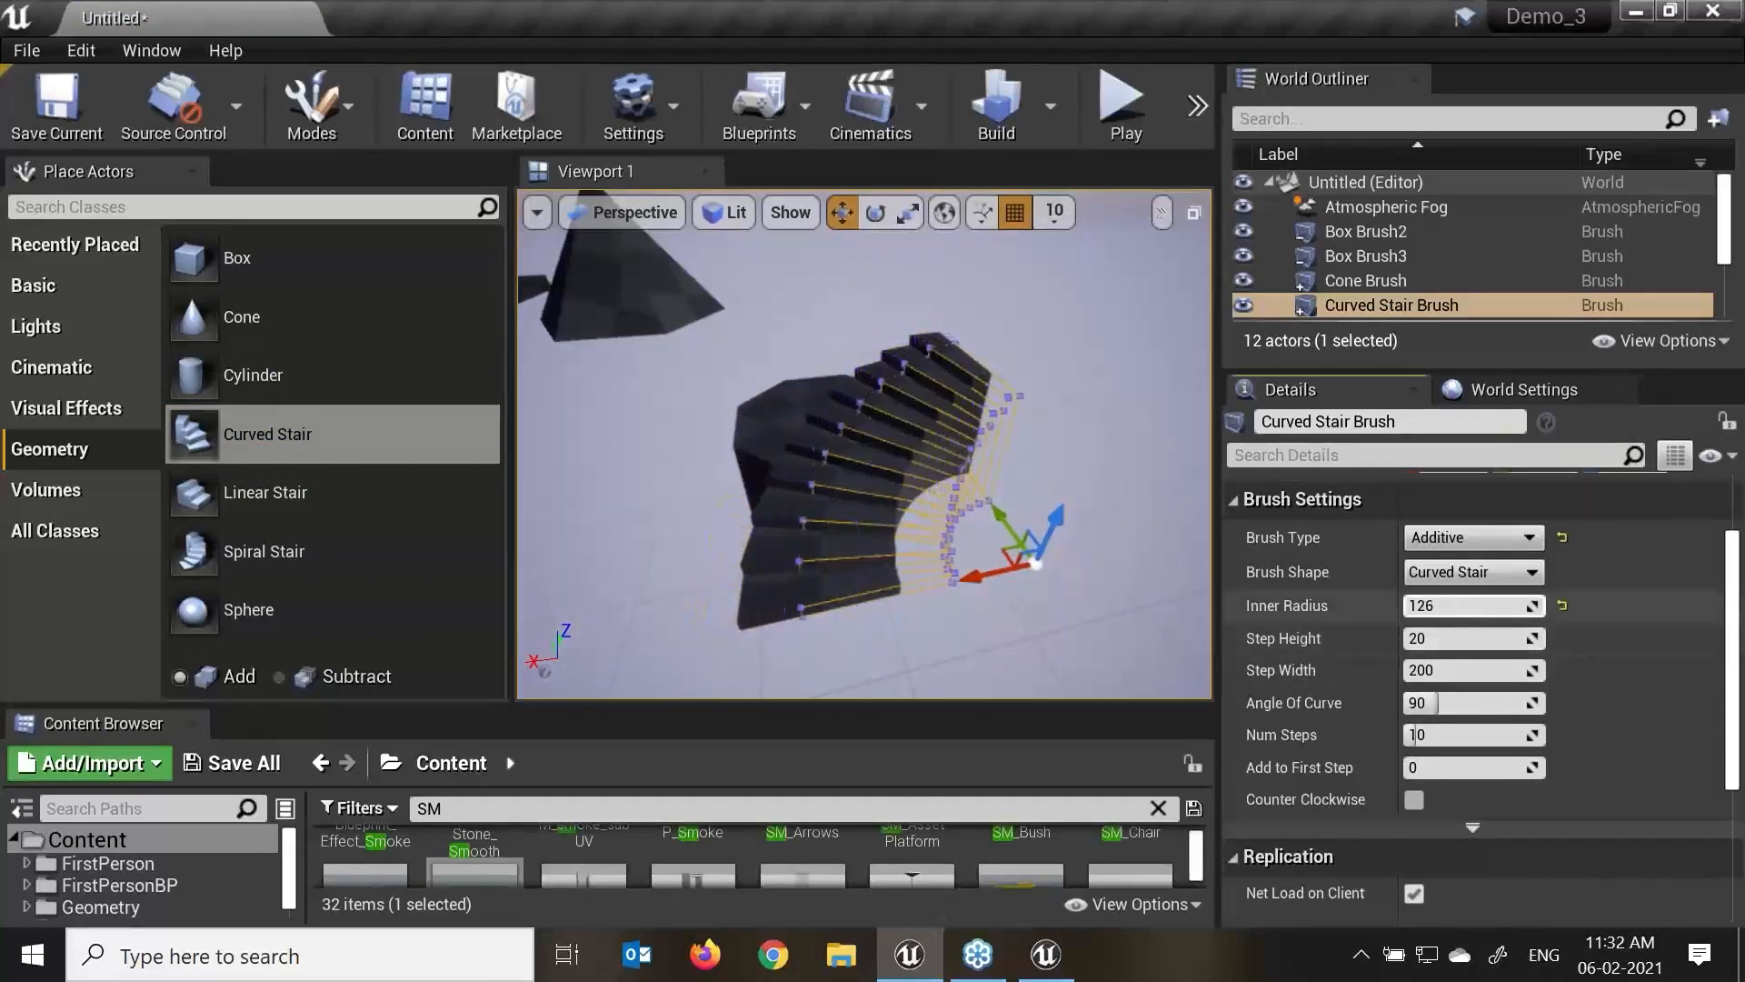
# Try an inner radius of 126 on the curved stair, undo it, and set the step height to 25.
pyautogui.moveTo(1470, 606); pyautogui.dragTo(1464, 605)
pyautogui.hotkey('ctrl', 'z')
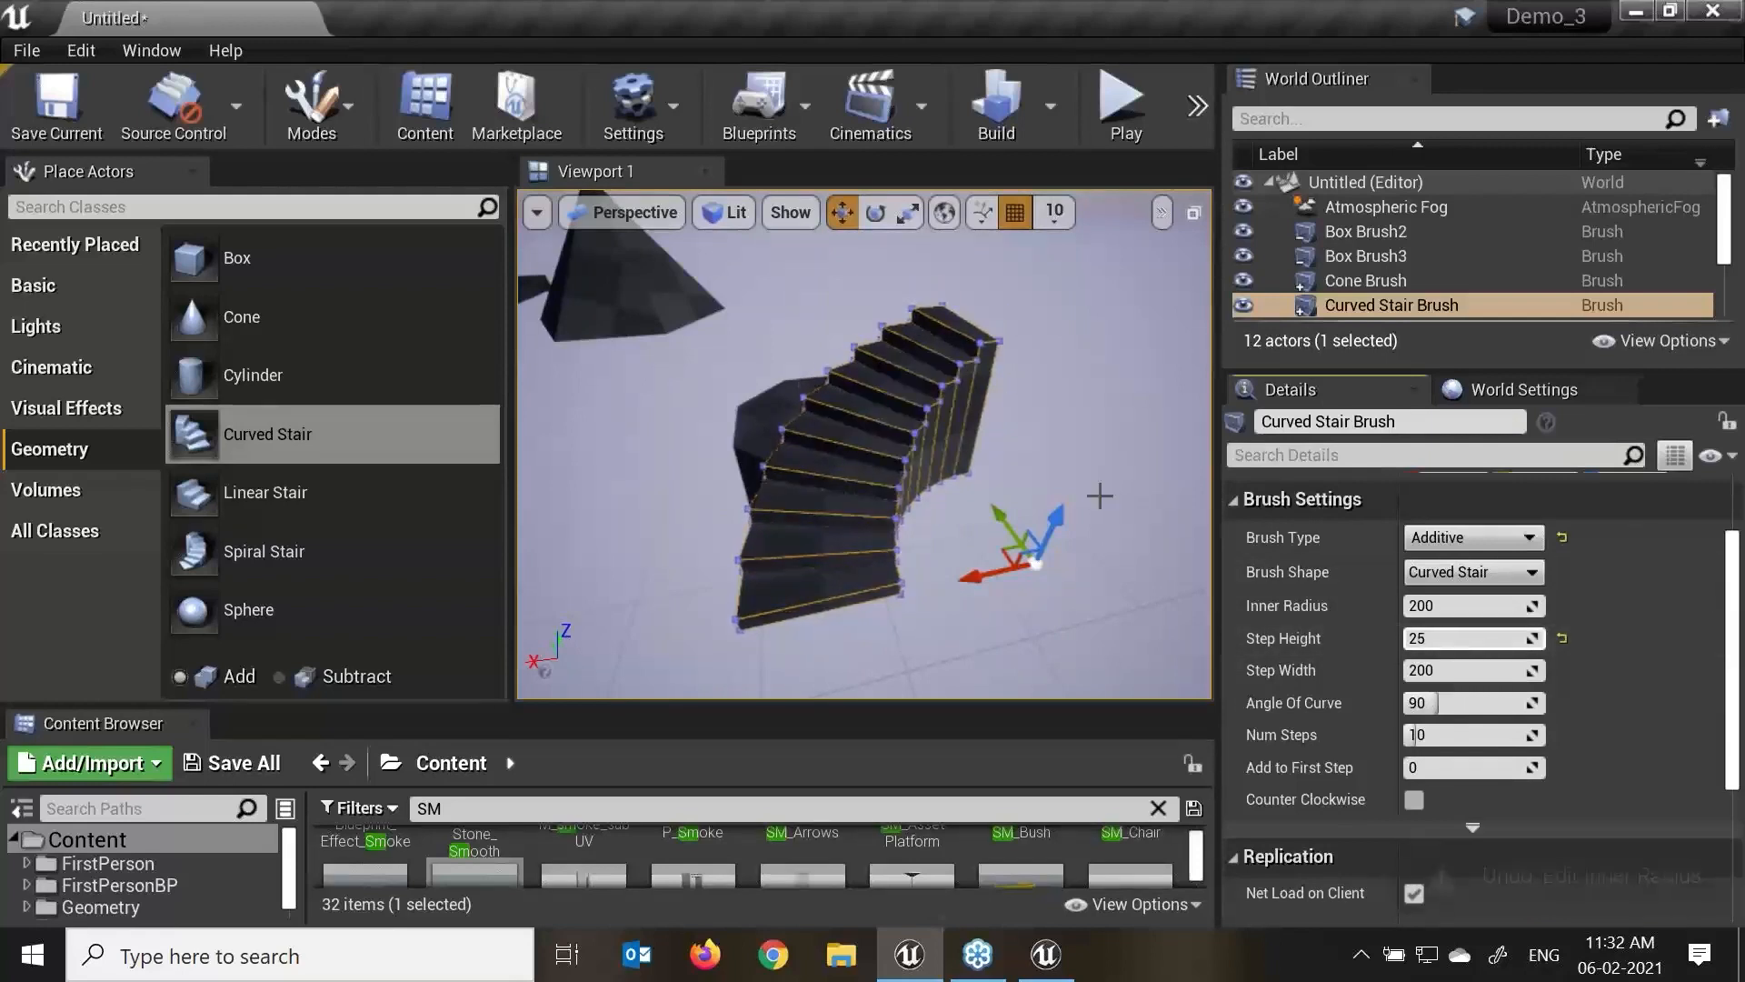
pyautogui.keyDown('alt'); pyautogui.moveTo(1099, 494); pyautogui.dragTo(1095, 503); pyautogui.keyUp('alt')
pyautogui.scroll(3, 1095, 502)
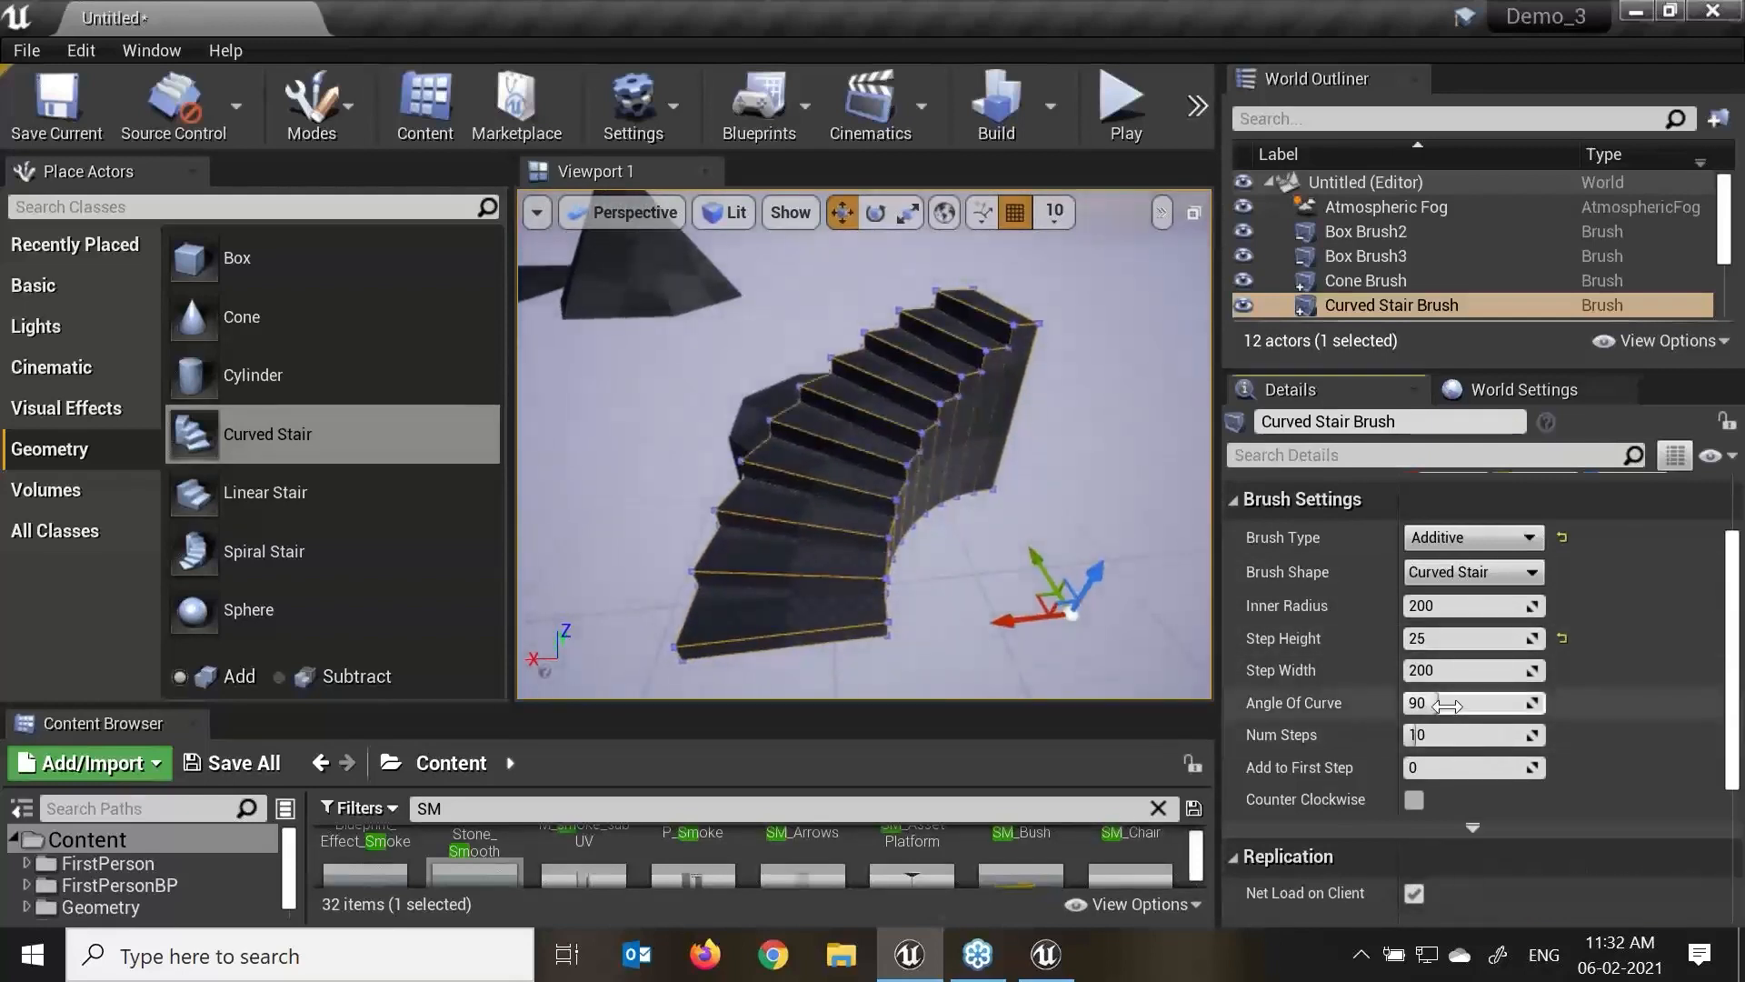
# Try an angle of curve of 259 on the curved stair, inspect the shape, and undo the change.
pyautogui.moveTo(1443, 702); pyautogui.dragTo(1536, 703)
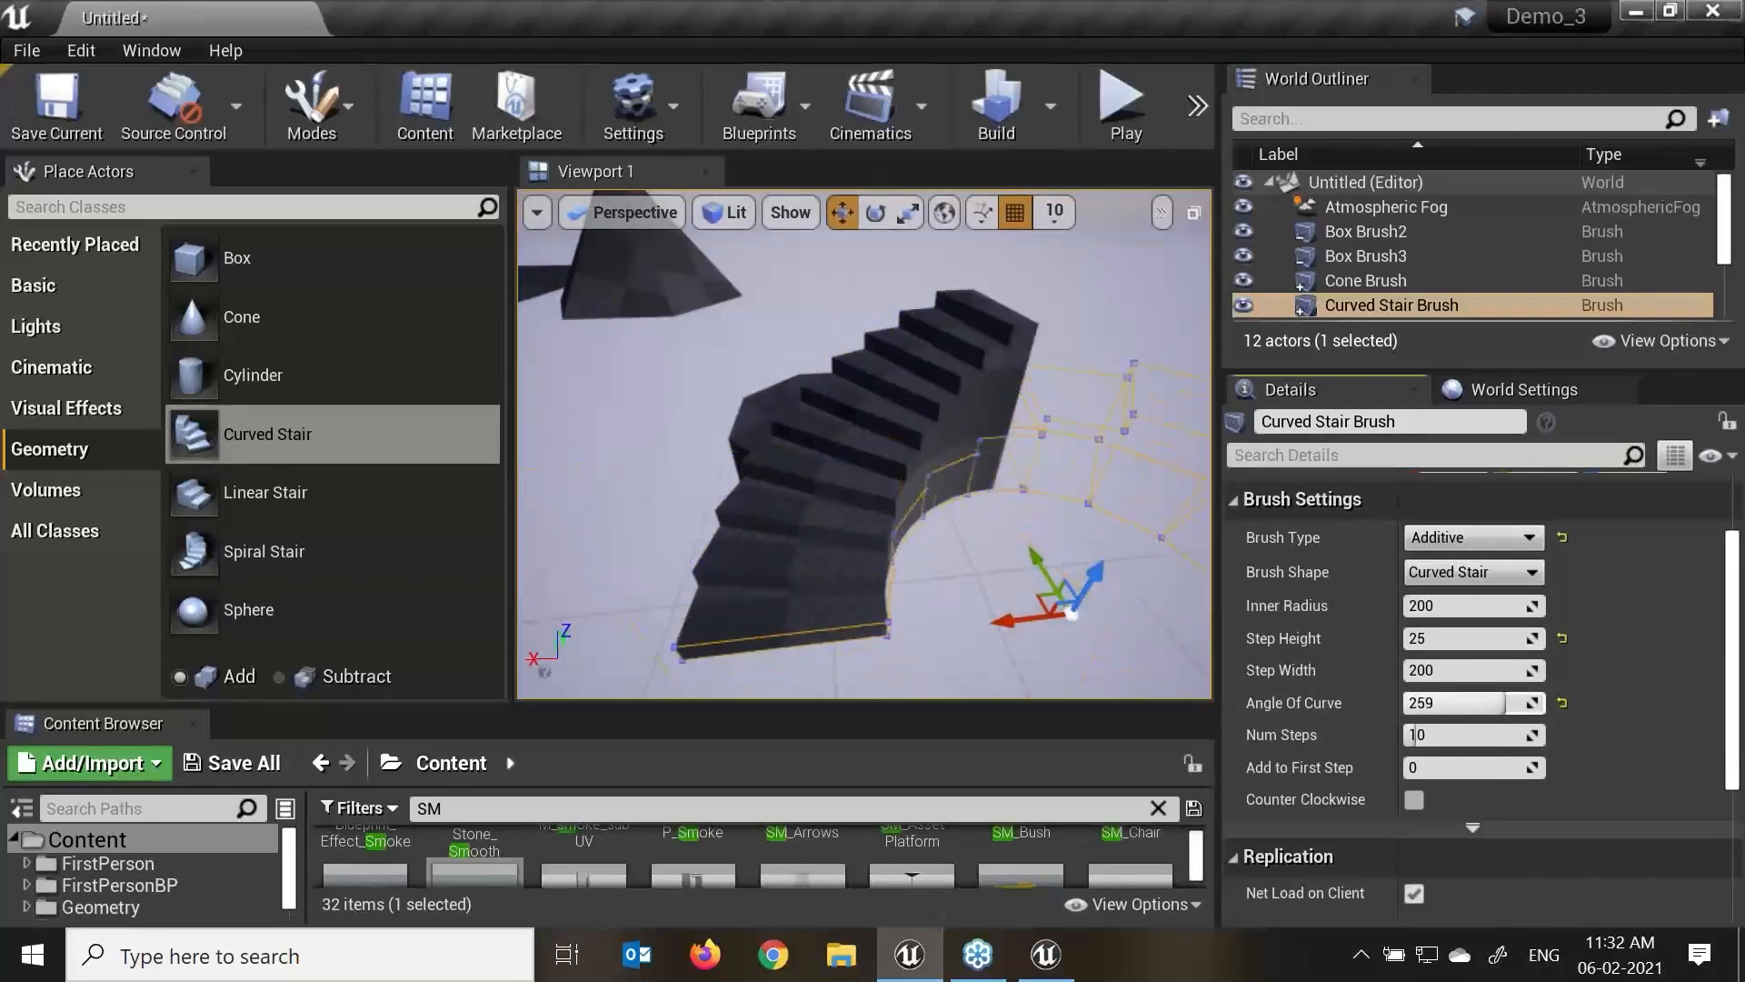
pyautogui.keyDown('alt'); pyautogui.moveTo(955, 522); pyautogui.dragTo(990, 531); pyautogui.keyUp('alt')
pyautogui.scroll(-2, 1030, 566)
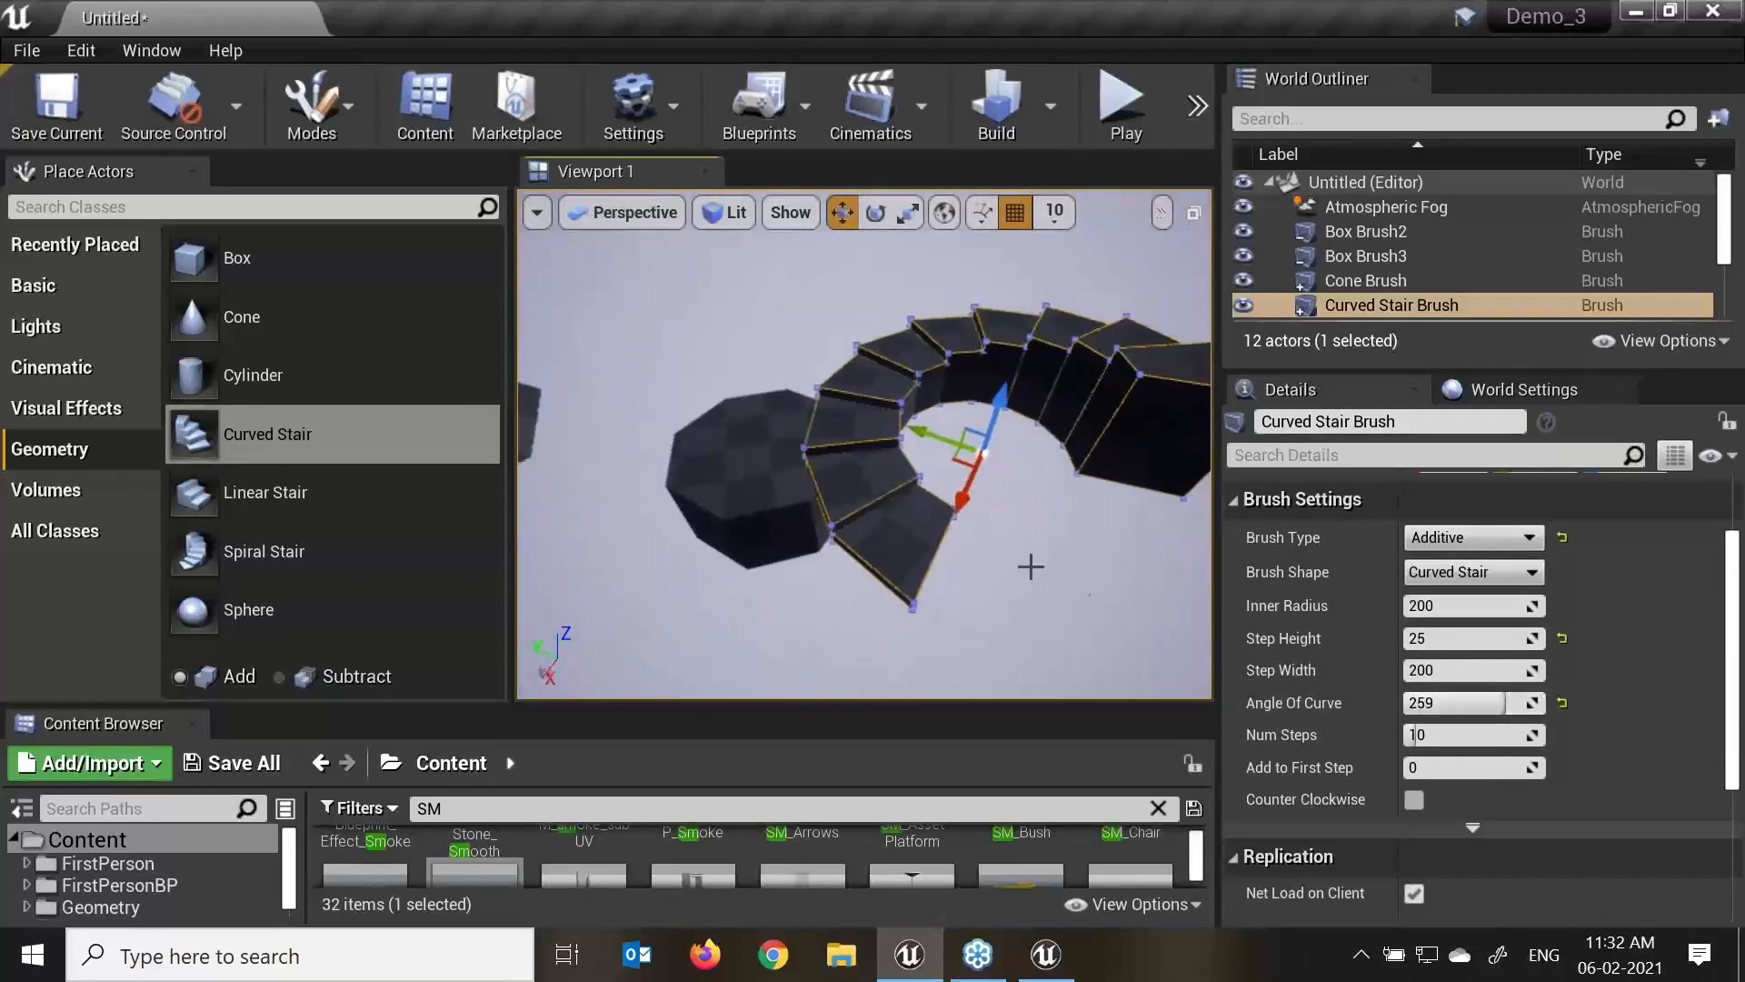
pyautogui.hotkey('ctrl', 'z')
pyautogui.hotkey('ctrl', 'z')
pyautogui.hotkey('ctrl', 'z')
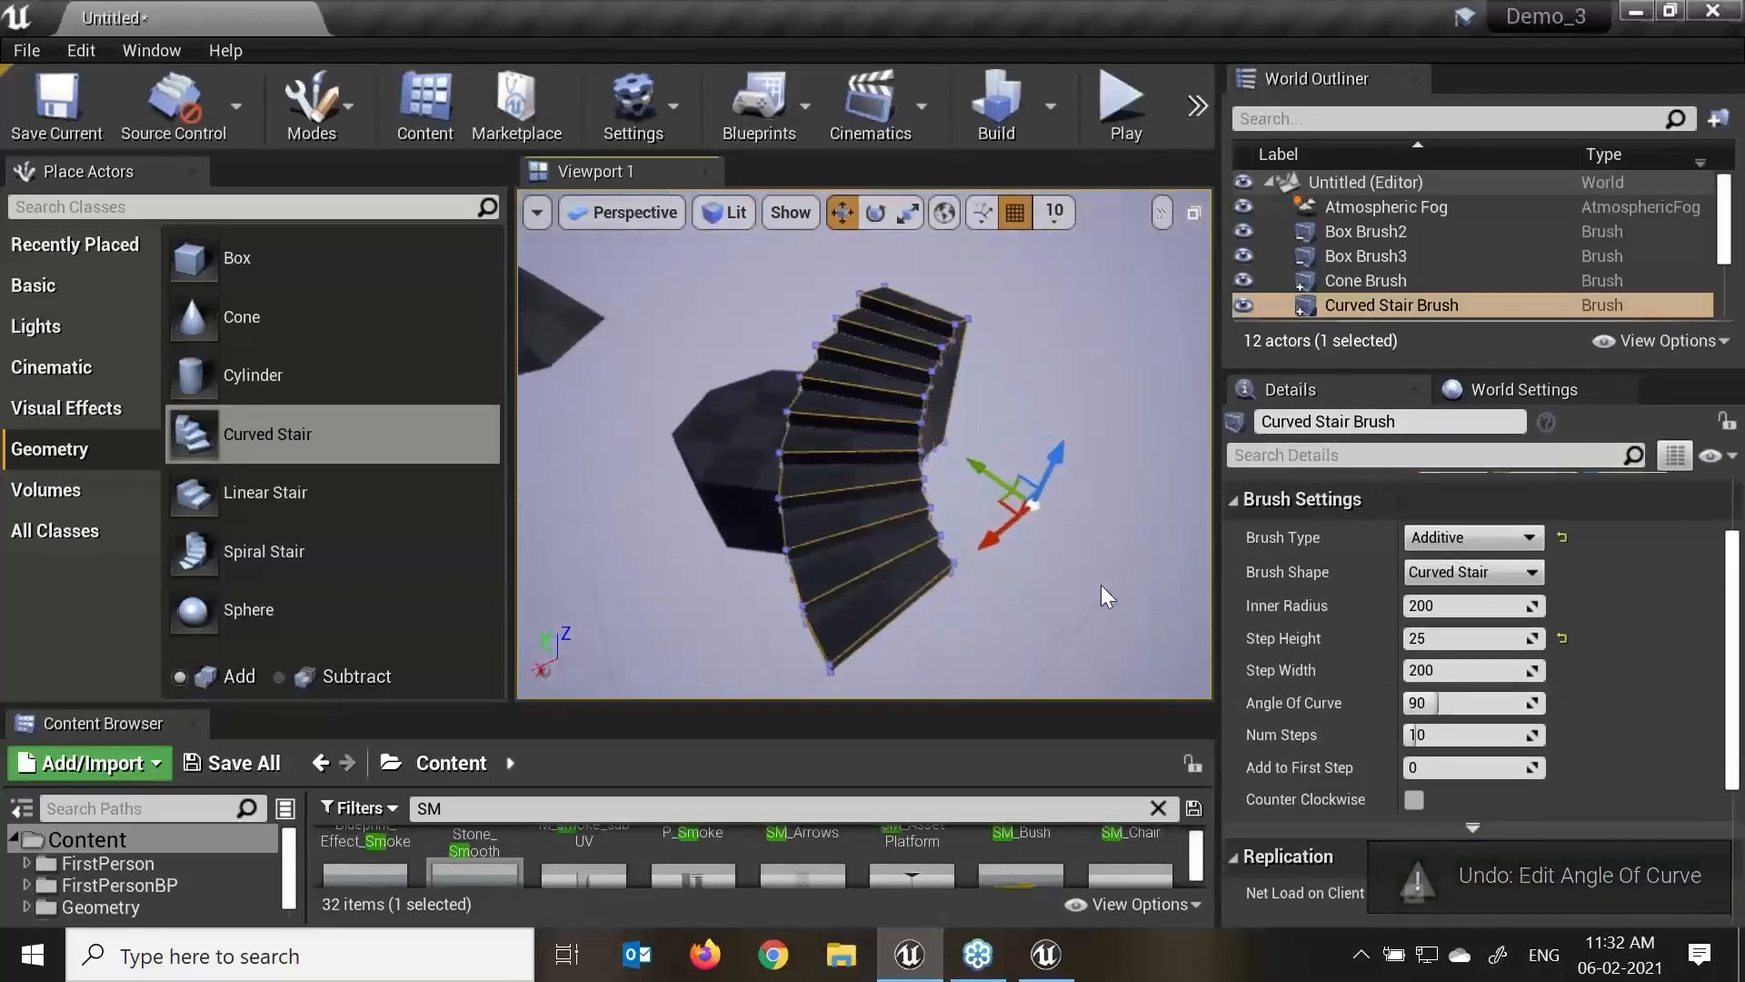
# Set the curved stair's number of steps to 31 and its angle of curve to 83.
pyautogui.moveTo(1417, 734); pyautogui.dragTo(1428, 734)
pyautogui.scroll(-3, 1071, 590)
pyautogui.keyDown('alt'); pyautogui.moveTo(1071, 591); pyautogui.dragTo(1105, 592); pyautogui.keyUp('alt')
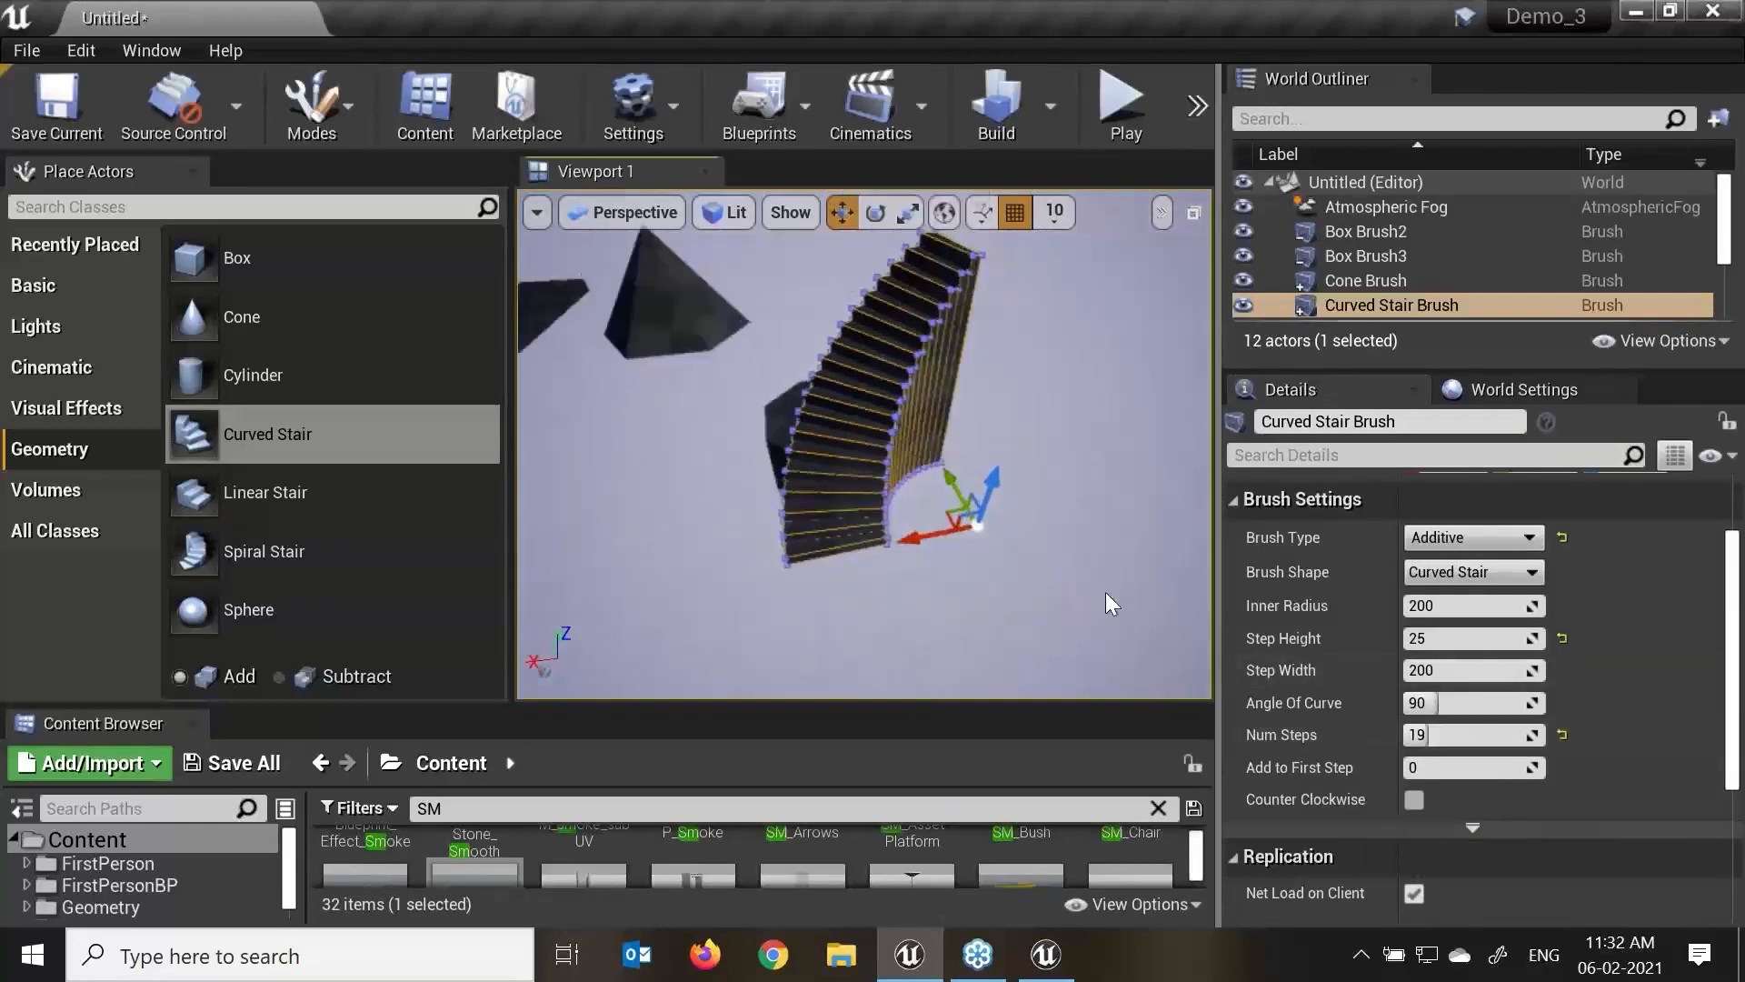
pyautogui.scroll(2, 1106, 591)
pyautogui.moveTo(1479, 736); pyautogui.dragTo(1503, 735)
pyautogui.scroll(-3, 1055, 402)
pyautogui.moveTo(1054, 402); pyautogui.dragTo(980, 314, button='right')
pyautogui.moveTo(1132, 627); pyautogui.dragTo(1133, 611, button='right')
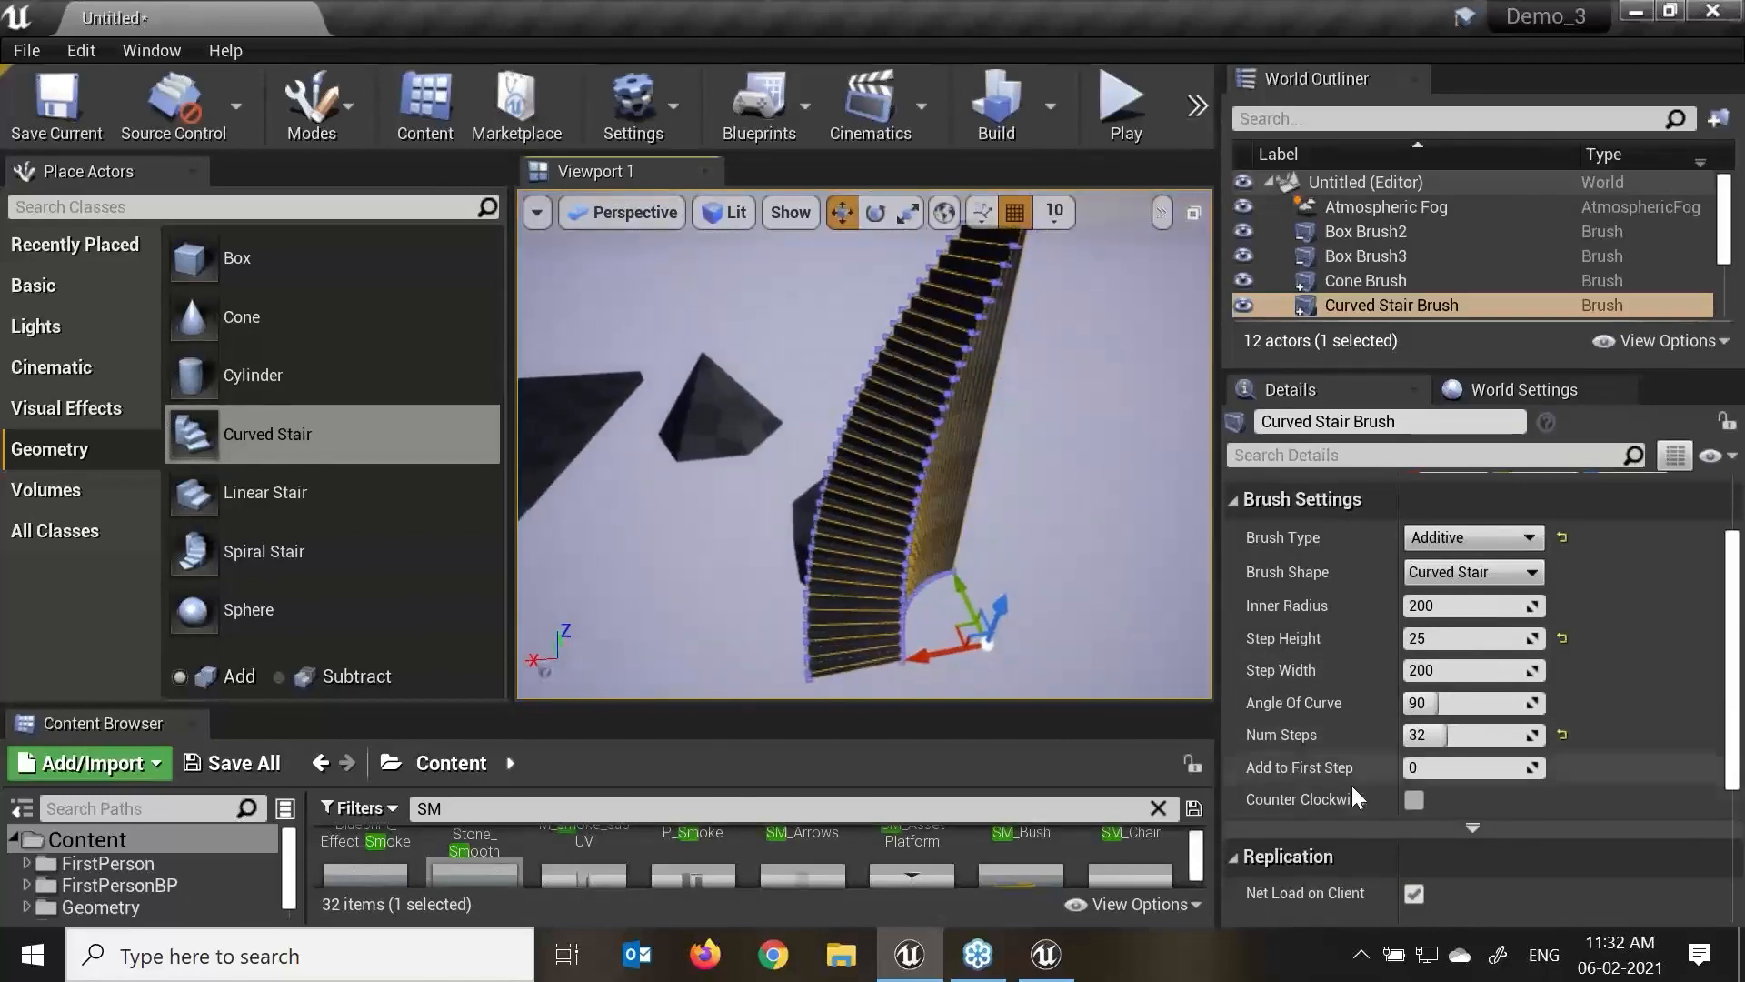
pyautogui.moveTo(1438, 741); pyautogui.dragTo(1420, 709)
pyautogui.click(1437, 738)
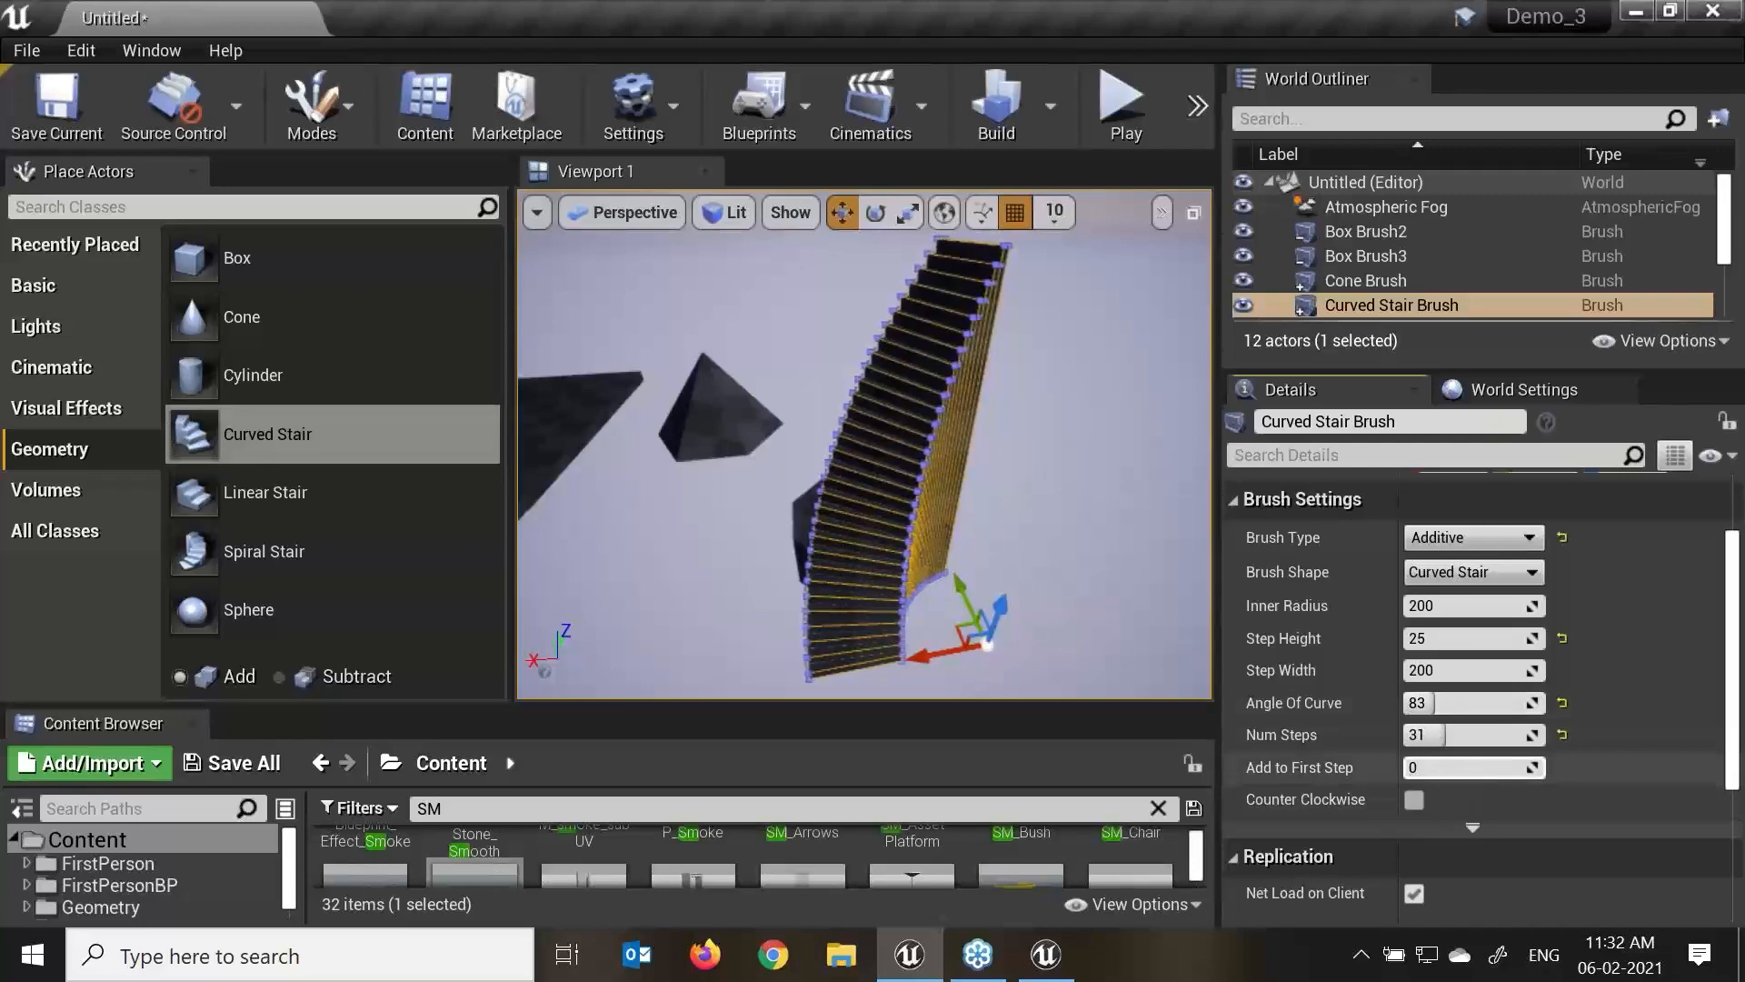
# Make the curved stair turn counter clockwise and inspect it from another side.
pyautogui.click(1414, 799)
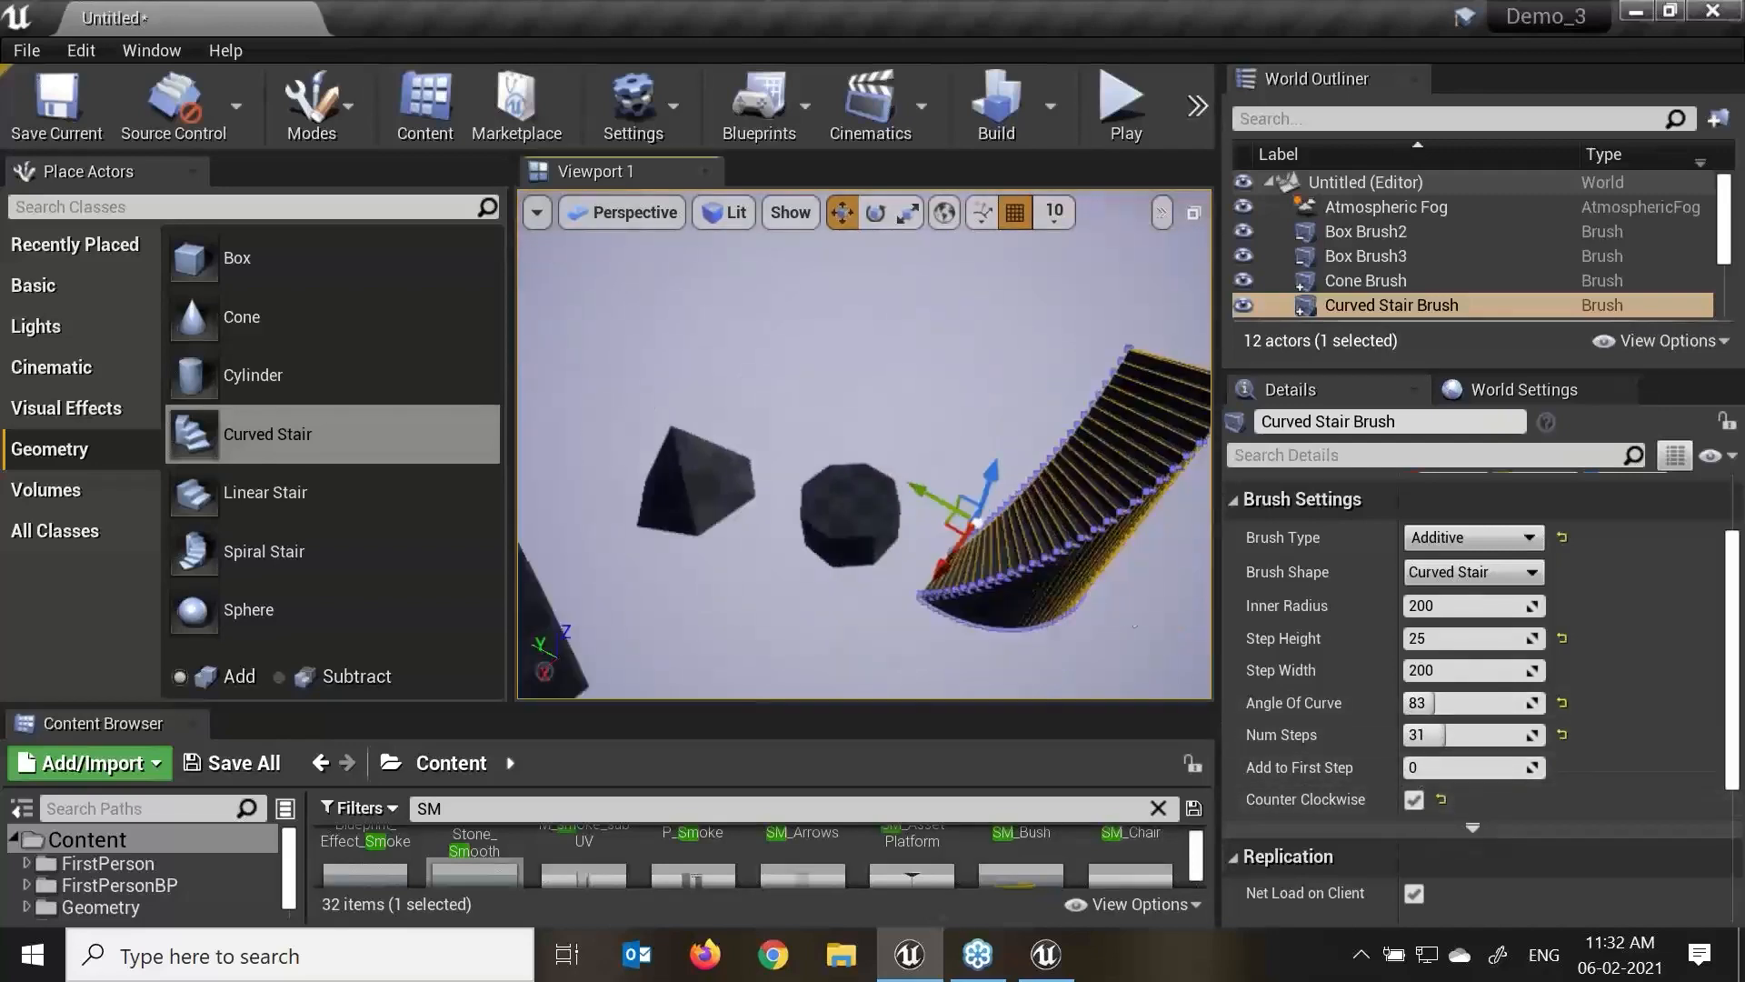
pyautogui.moveTo(1015, 525)
pyautogui.keyDown('alt'); pyautogui.mouseDown()
pyautogui.moveTo(1059, 507)
pyautogui.moveTo(1009, 518)
pyautogui.mouseUp(); pyautogui.keyUp('alt')
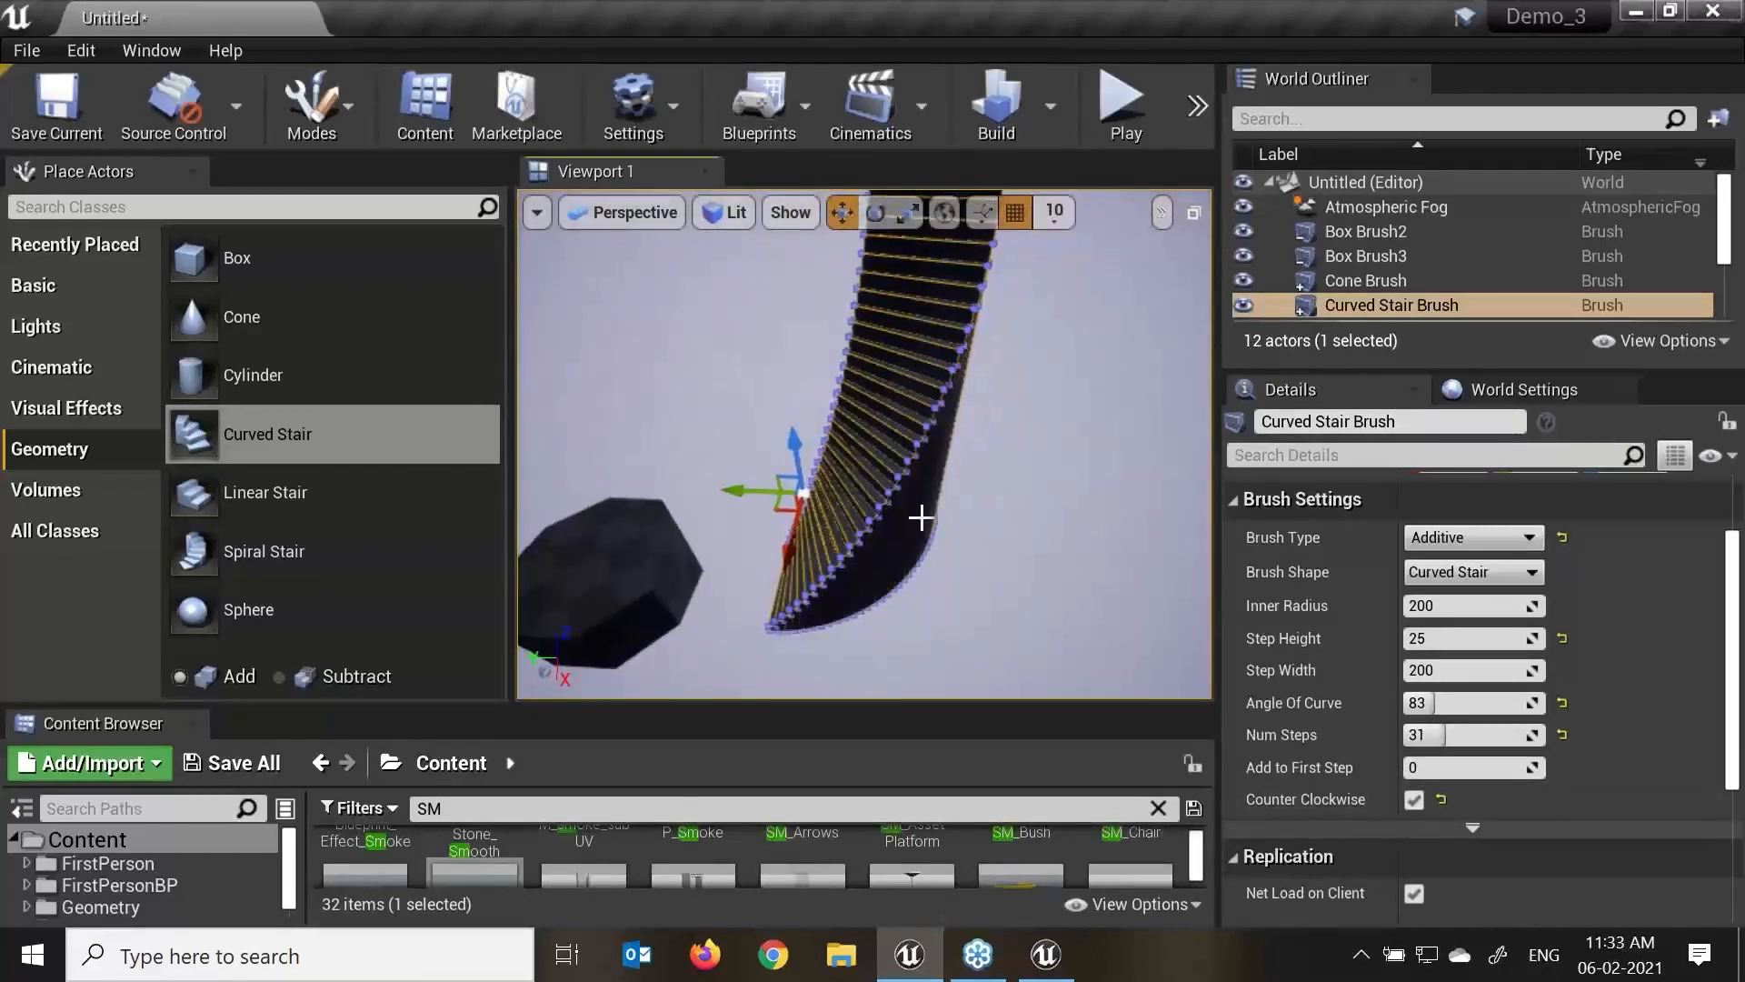
# Place an additive linear stair brush near the curved stair, with a step width of 235 and 15 steps.
pyautogui.moveTo(263, 491)
pyautogui.mouseDown()
pyautogui.moveTo(1053, 539)
pyautogui.moveTo(966, 549)
pyautogui.moveTo(984, 514)
pyautogui.mouseUp()
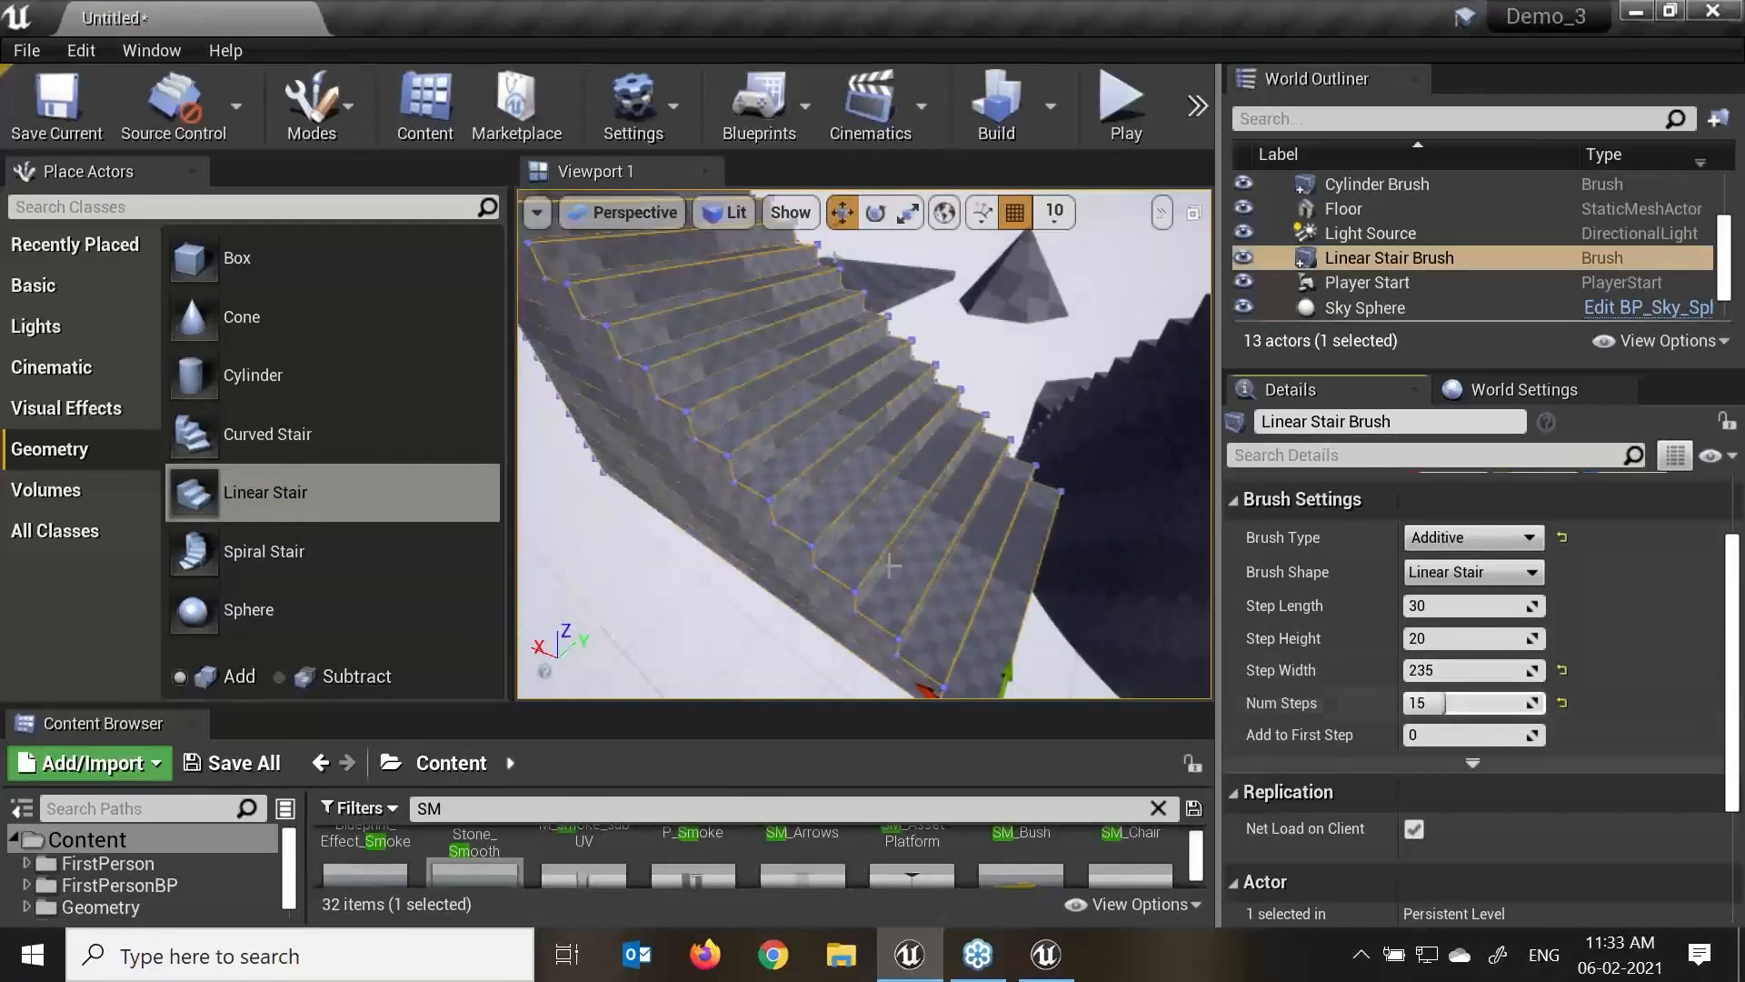
pyautogui.scroll(-4, 864, 444)
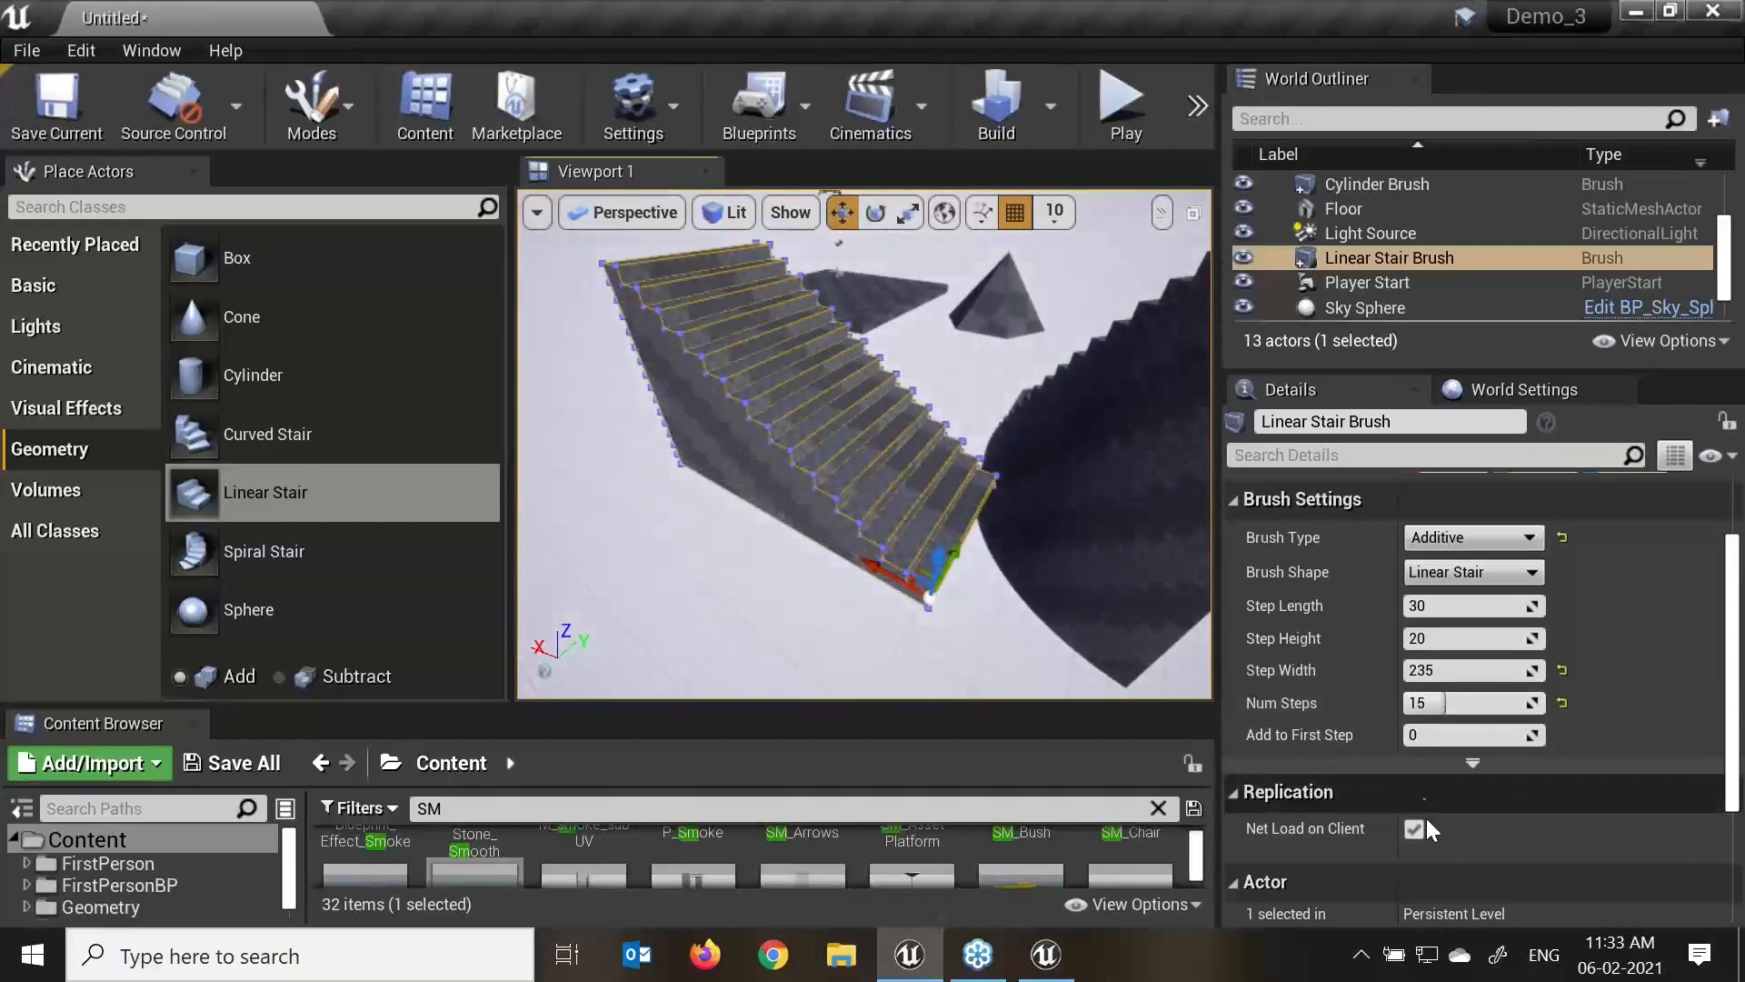
pyautogui.scroll(-3, 1353, 636)
pyautogui.scroll(-1, 1355, 659)
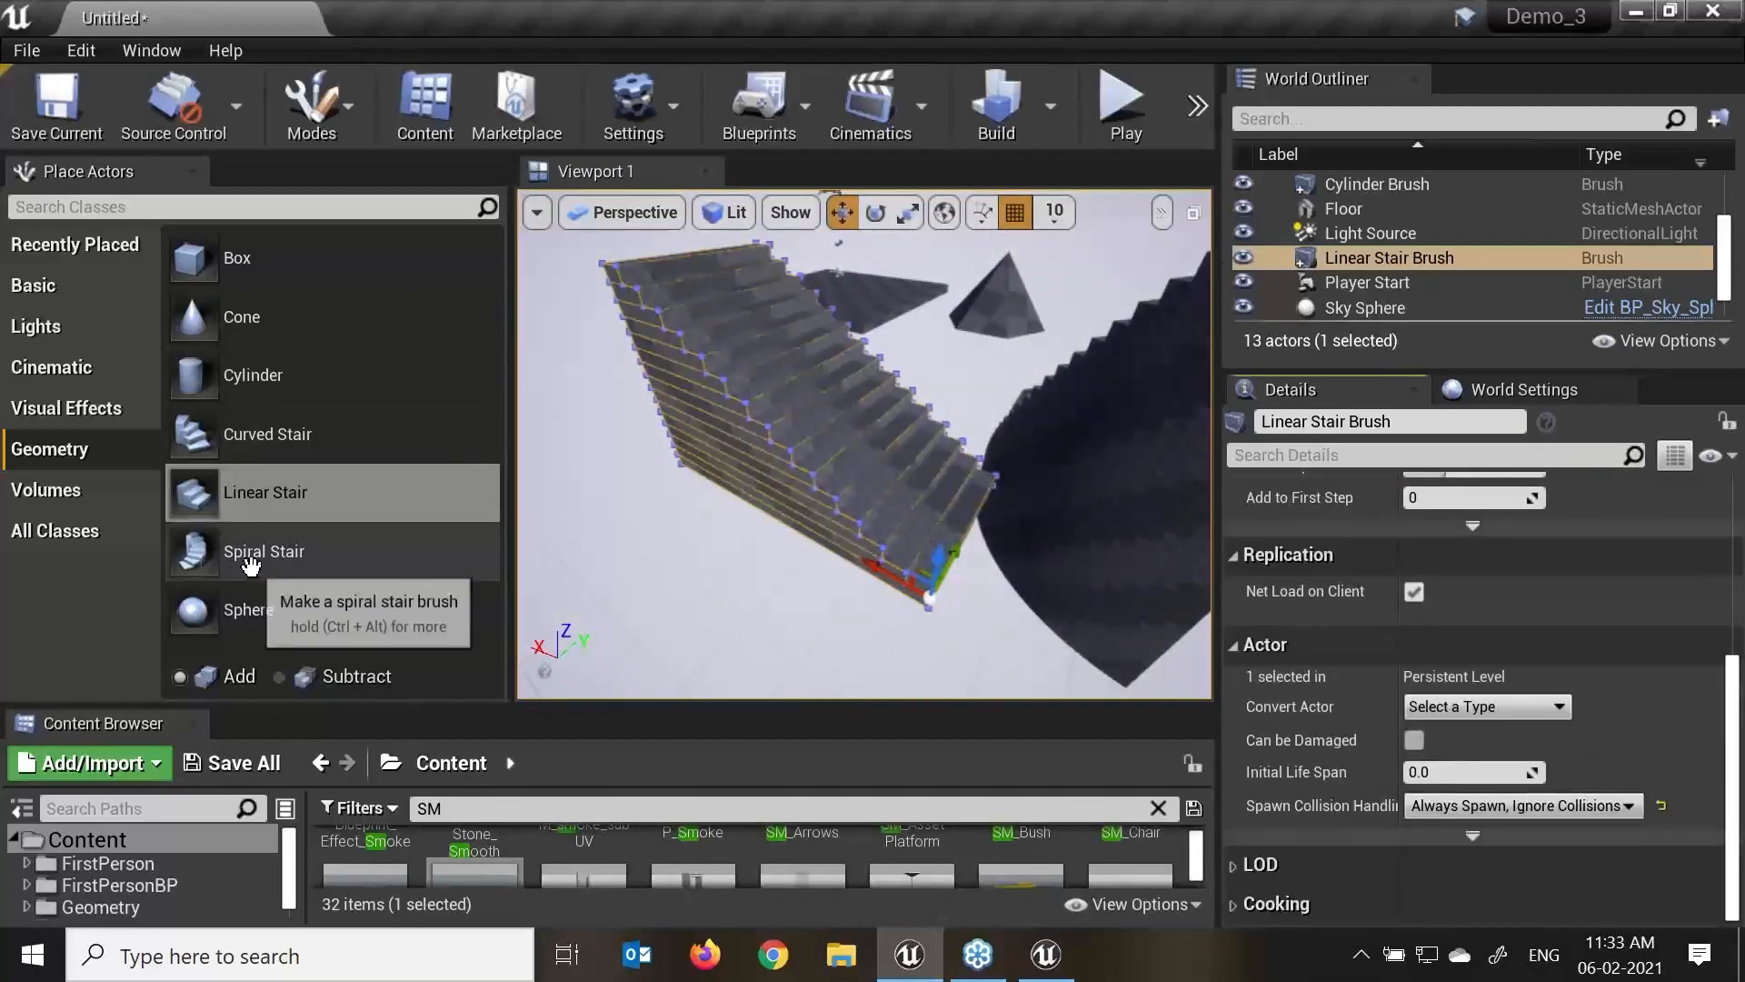
# Place an additive spiral stair brush on the open floor away from the other stairs.
pyautogui.moveTo(264, 551)
pyautogui.mouseDown()
pyautogui.moveTo(584, 545)
pyautogui.moveTo(845, 655)
pyautogui.moveTo(939, 642)
pyautogui.moveTo(818, 588)
pyautogui.moveTo(798, 530)
pyautogui.moveTo(1080, 557)
pyautogui.moveTo(971, 580)
pyautogui.moveTo(896, 569)
pyautogui.mouseUp()
pyautogui.scroll(-4, 756, 605)
pyautogui.scroll(-2, 846, 654)
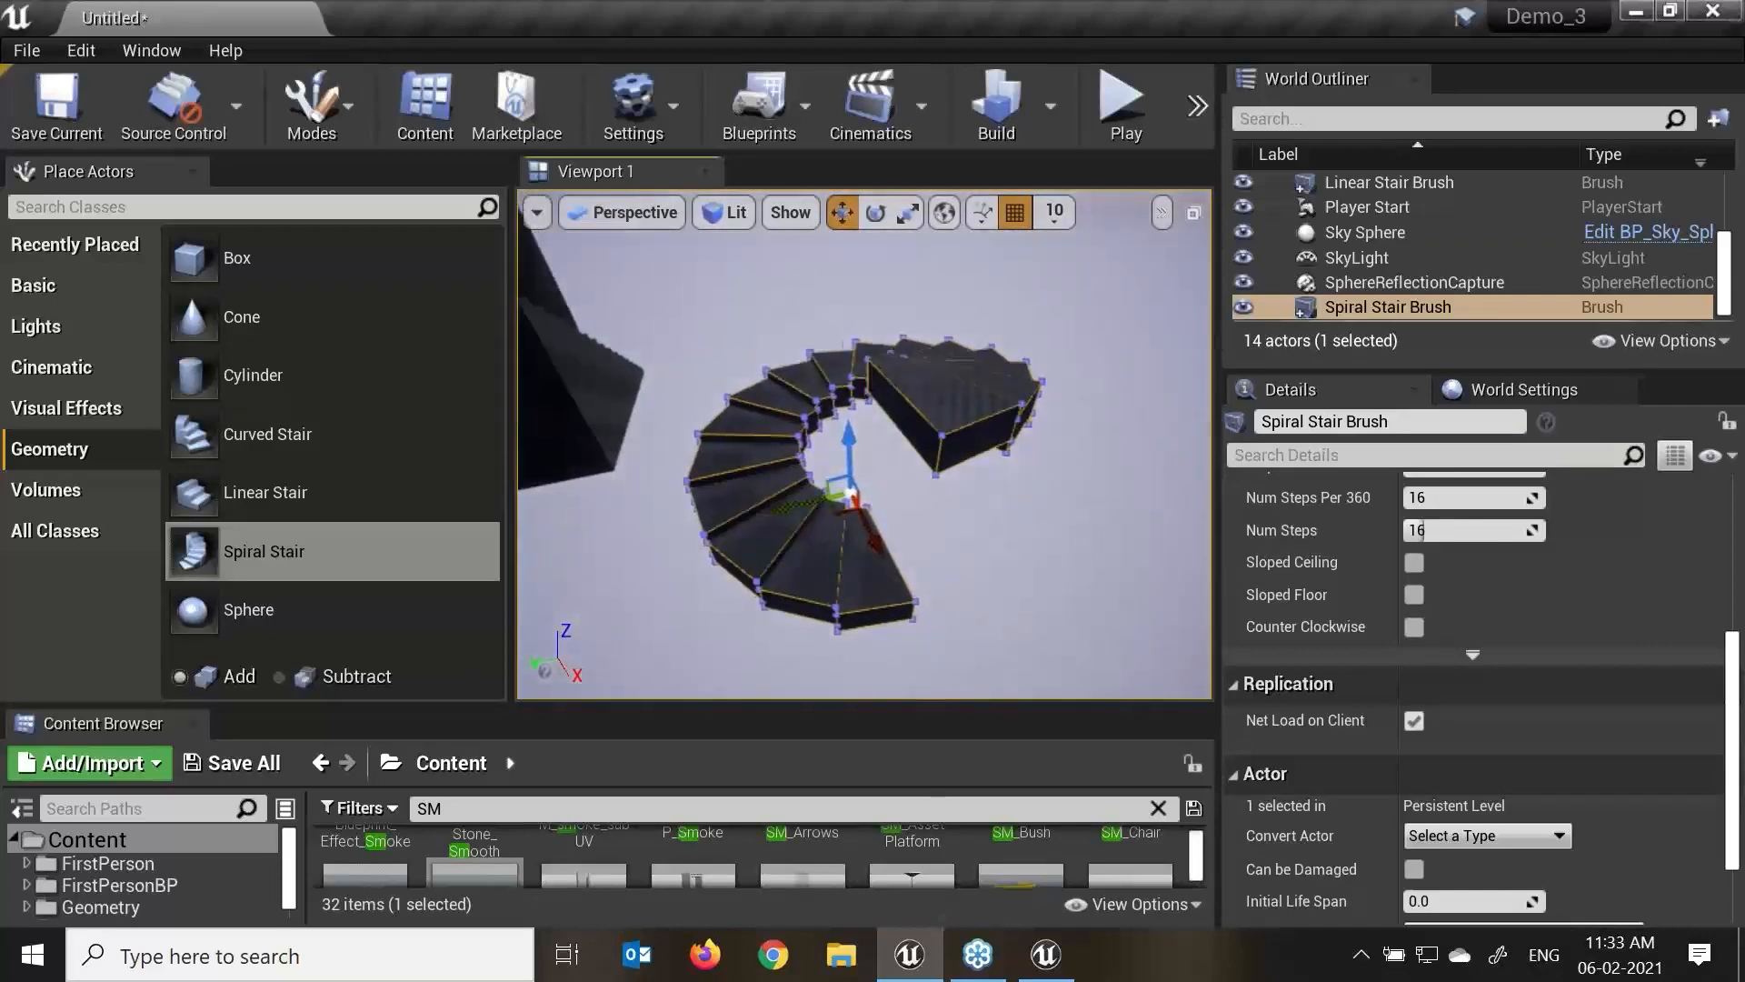
# Set the spiral stair's total number of steps to 32.
pyautogui.scroll(5, 1418, 660)
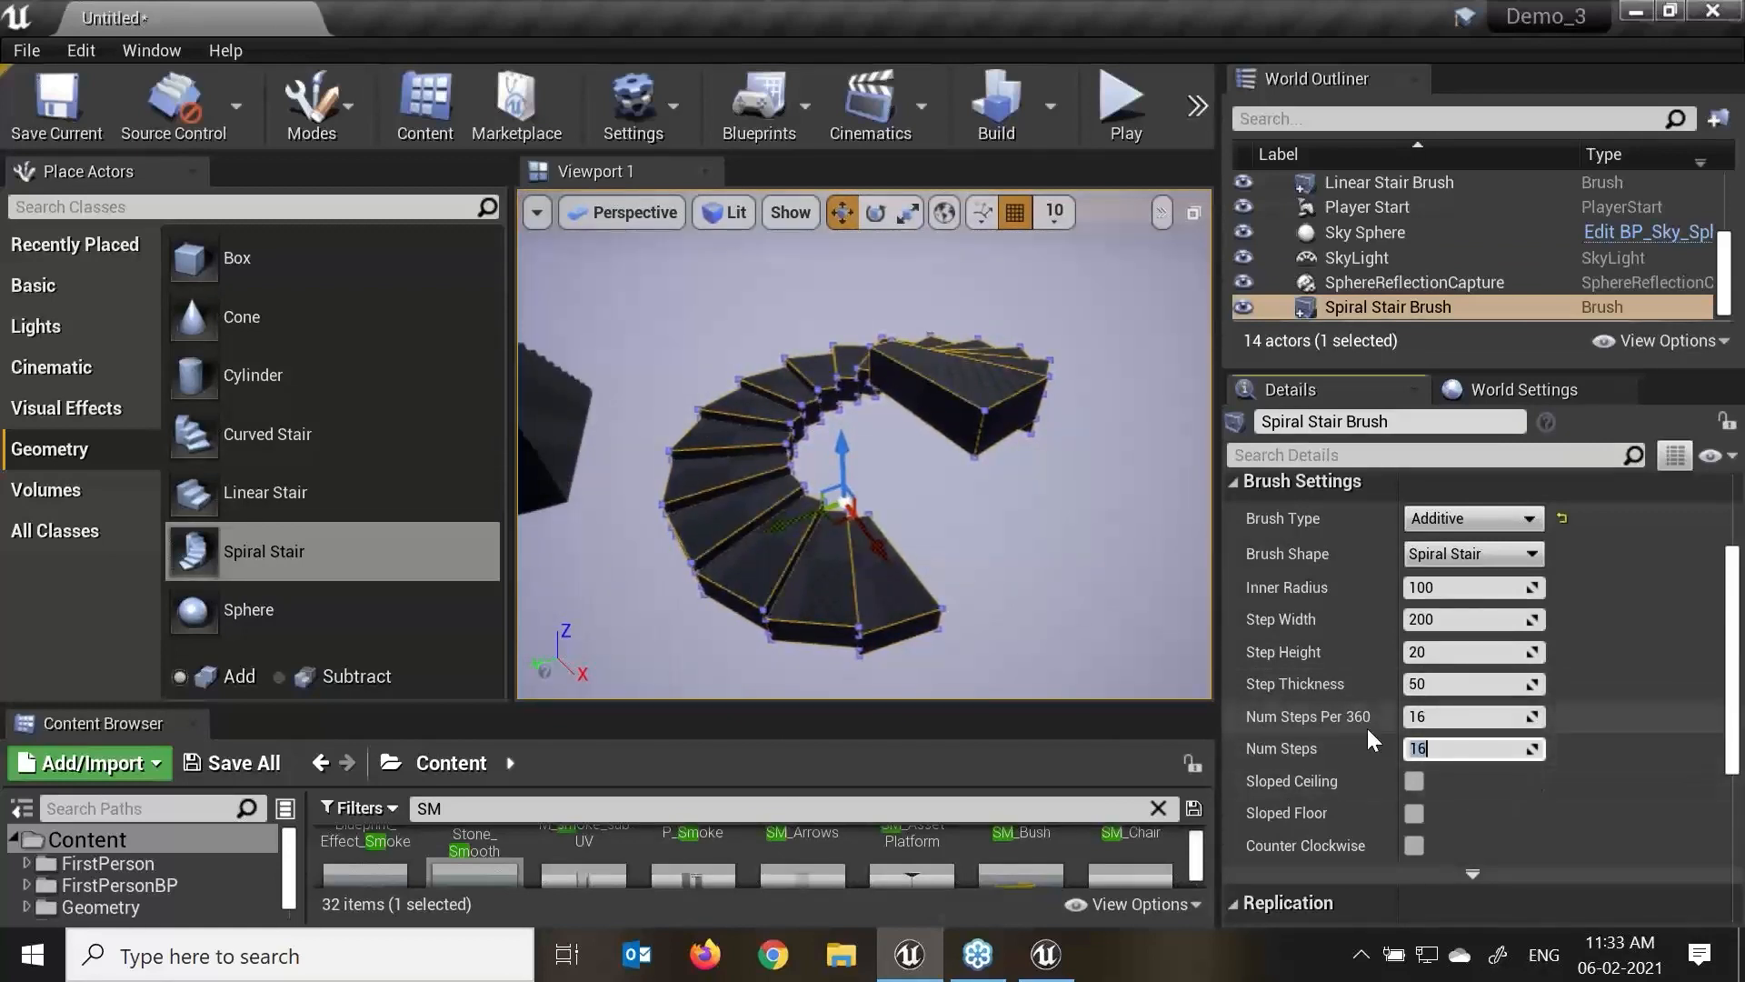
pyautogui.write('232')
pyautogui.press('Return')
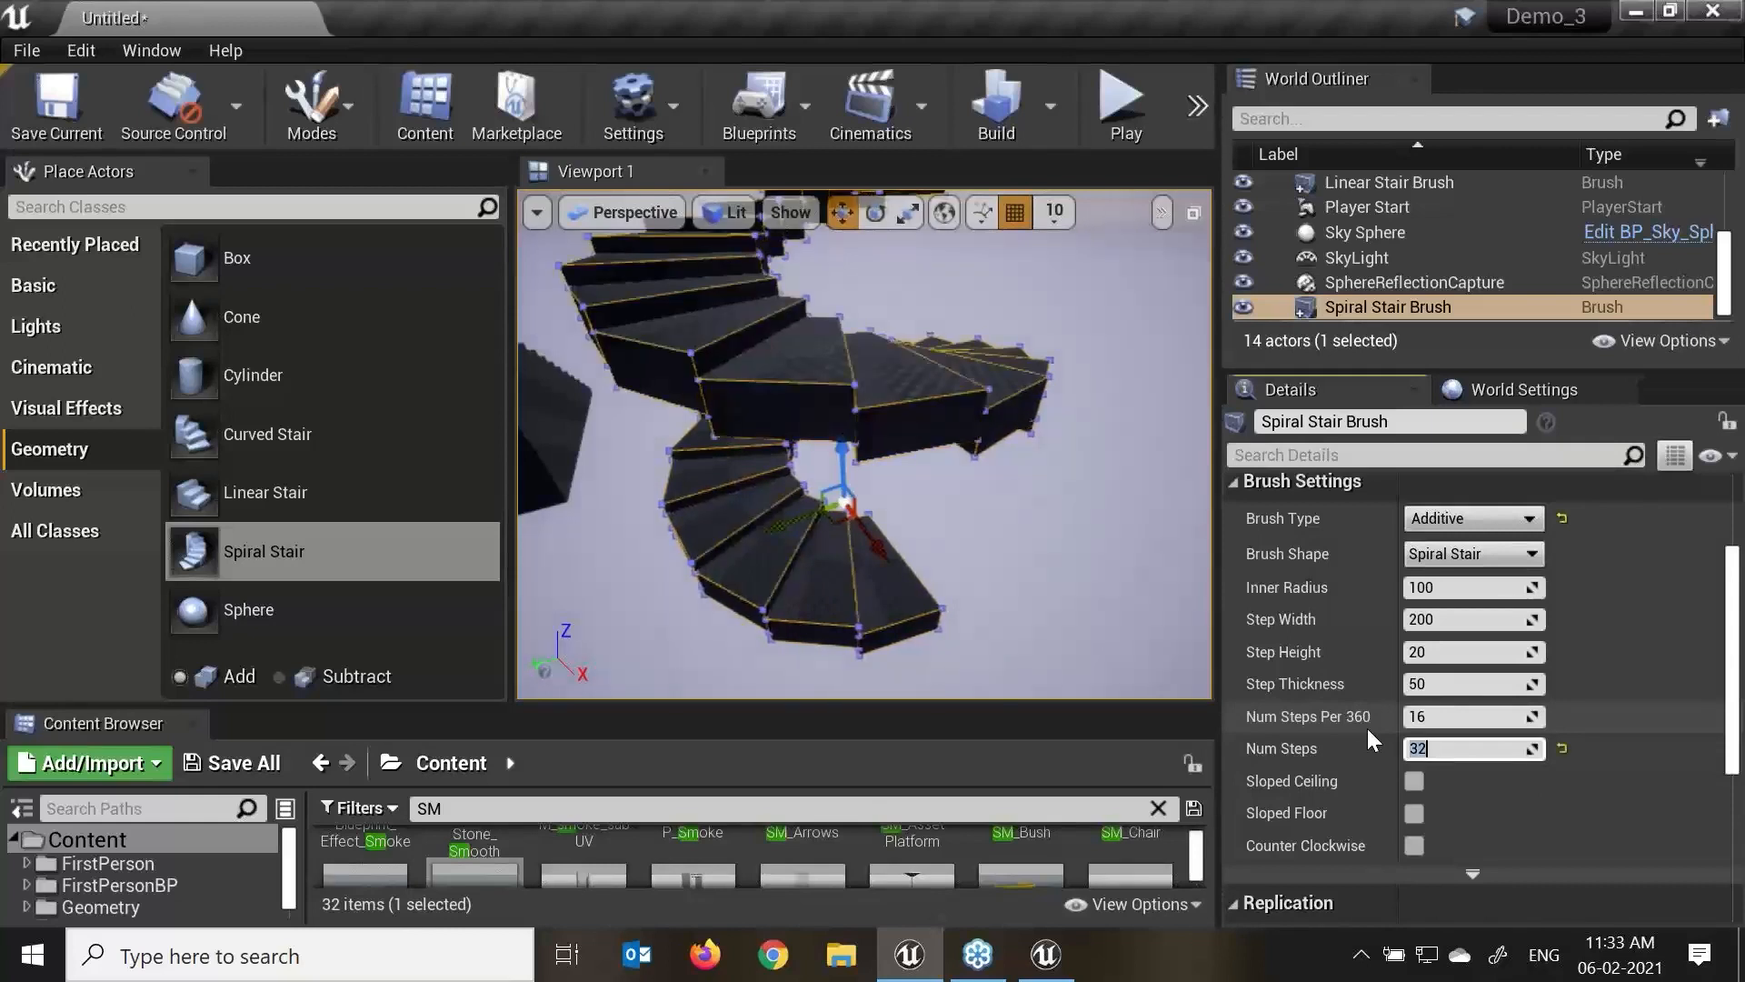
pyautogui.scroll(-4, 1081, 571)
pyautogui.keyDown('alt'); pyautogui.moveTo(1080, 578); pyautogui.dragTo(1104, 545); pyautogui.keyUp('alt')
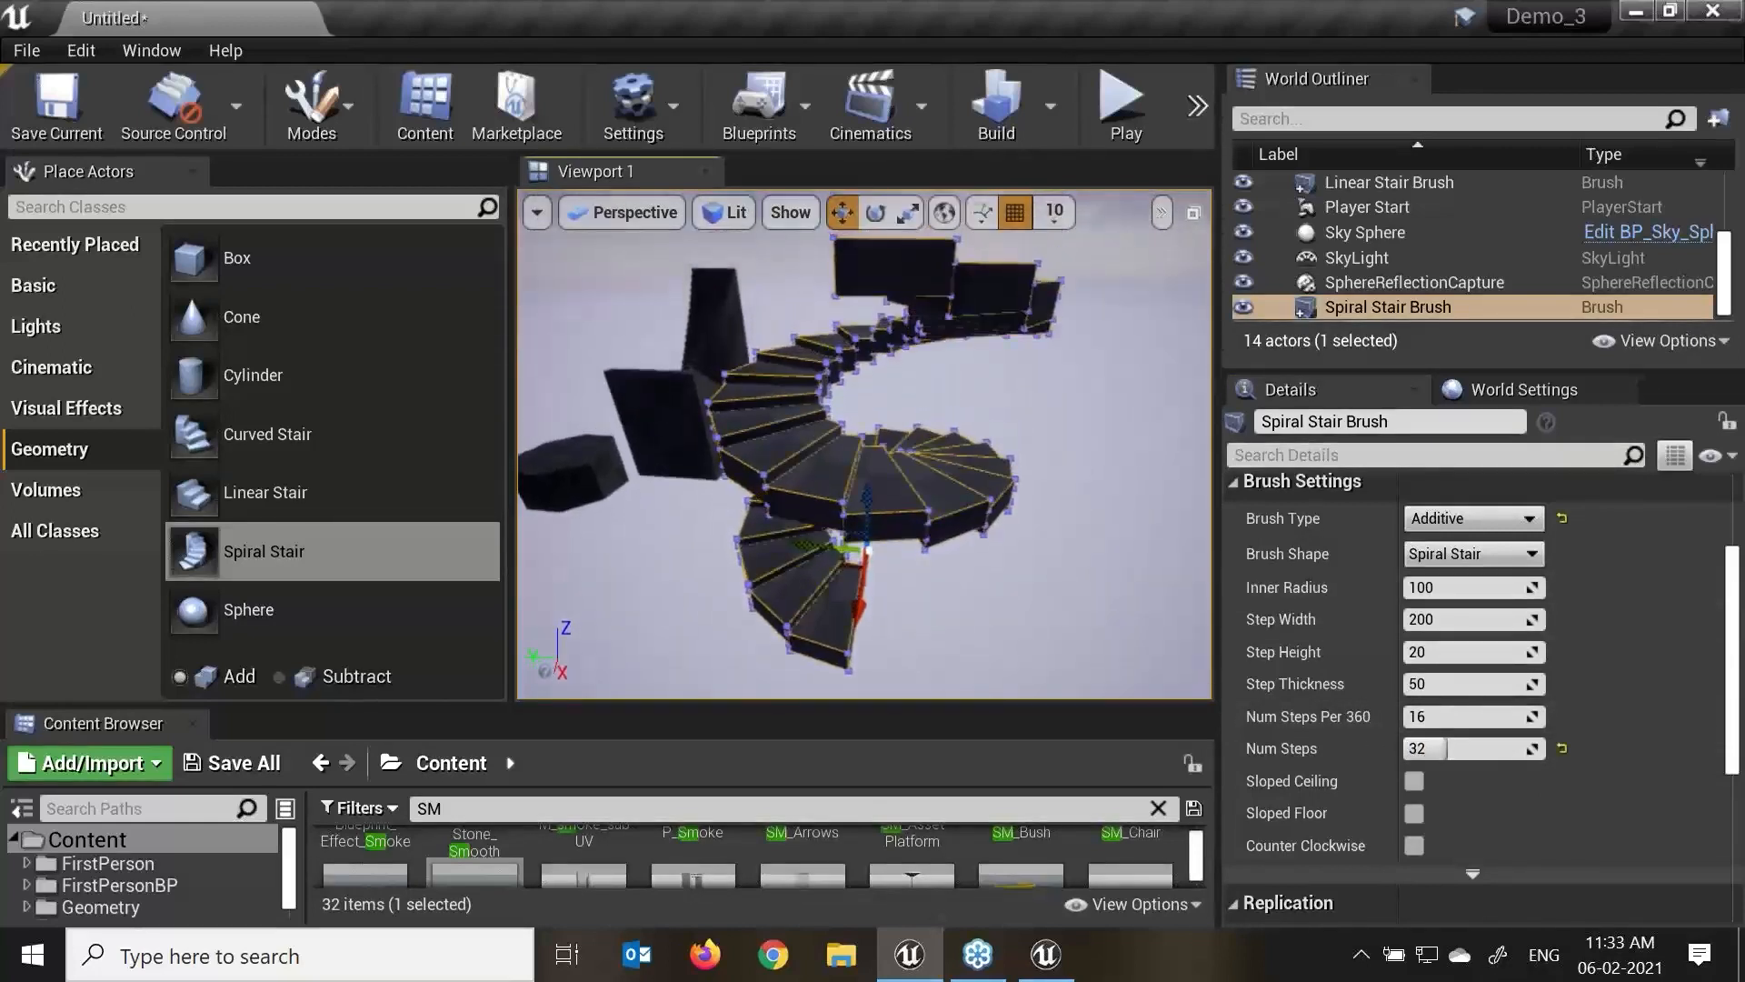
# Set the spiral stair's number of steps per 360 degrees to 32.
pyautogui.moveTo(793, 535)
pyautogui.keyDown('alt'); pyautogui.mouseDown()
pyautogui.moveTo(758, 513)
pyautogui.moveTo(800, 545)
pyautogui.moveTo(807, 520)
pyautogui.mouseUp(); pyautogui.keyUp('alt')
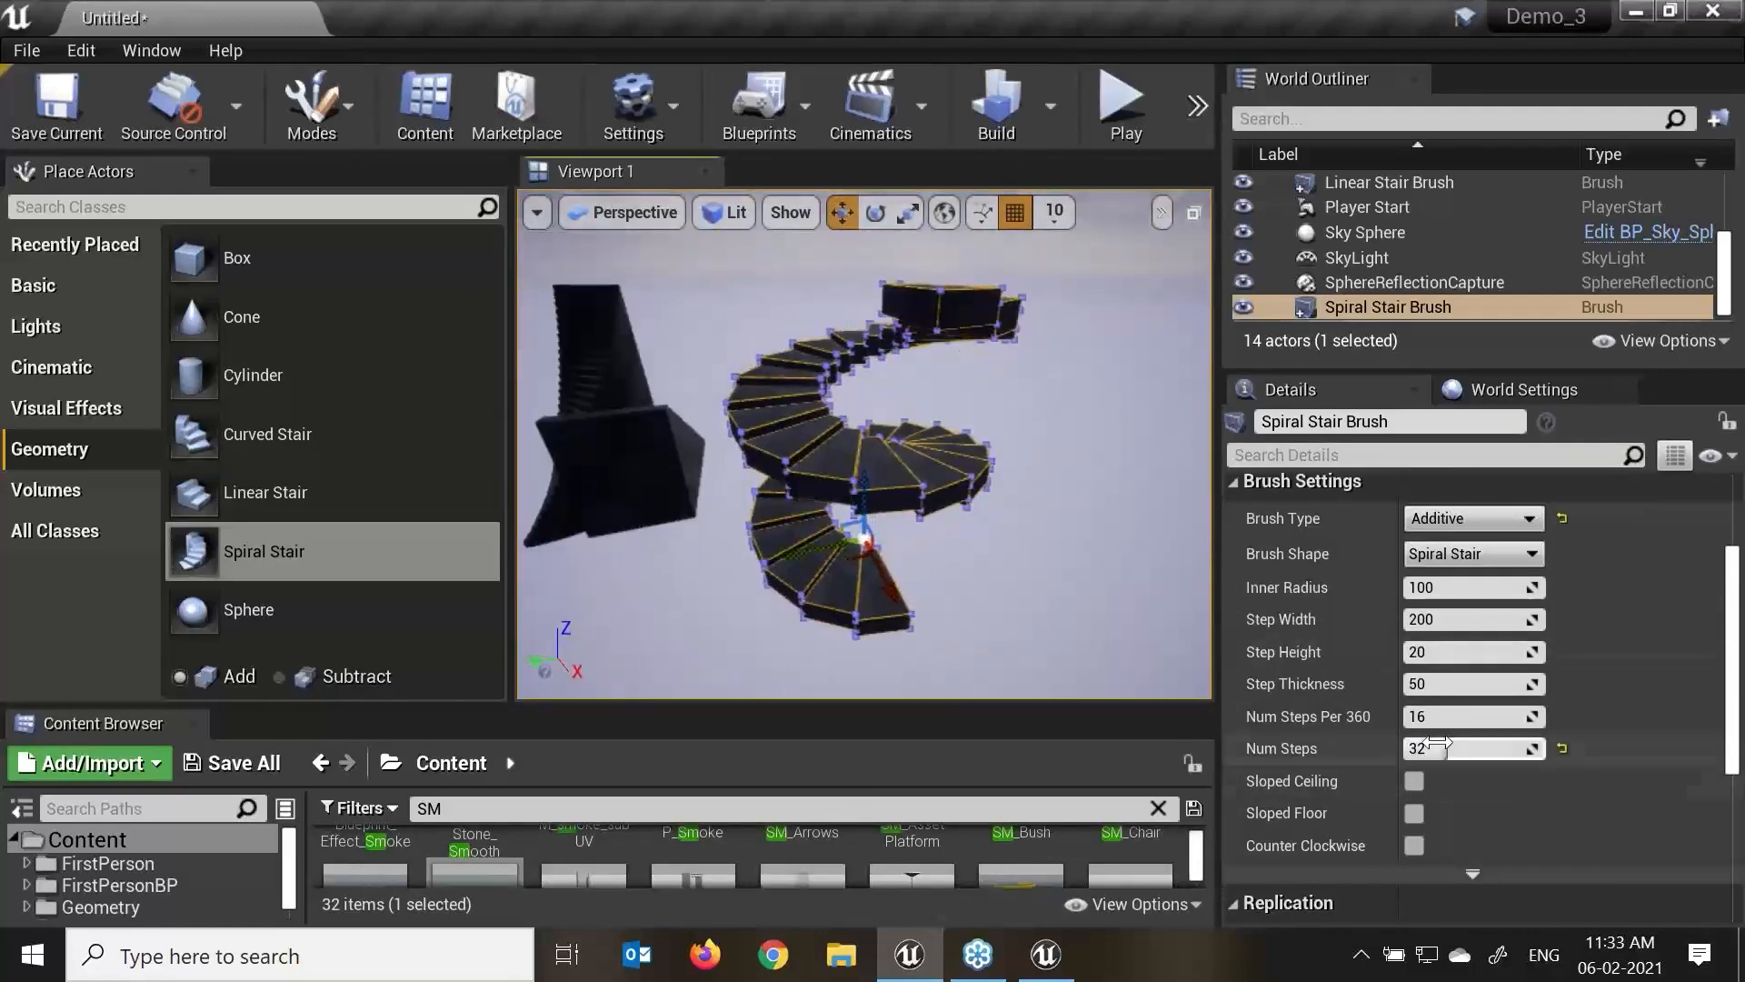
pyautogui.write('32')
pyautogui.press('Return')
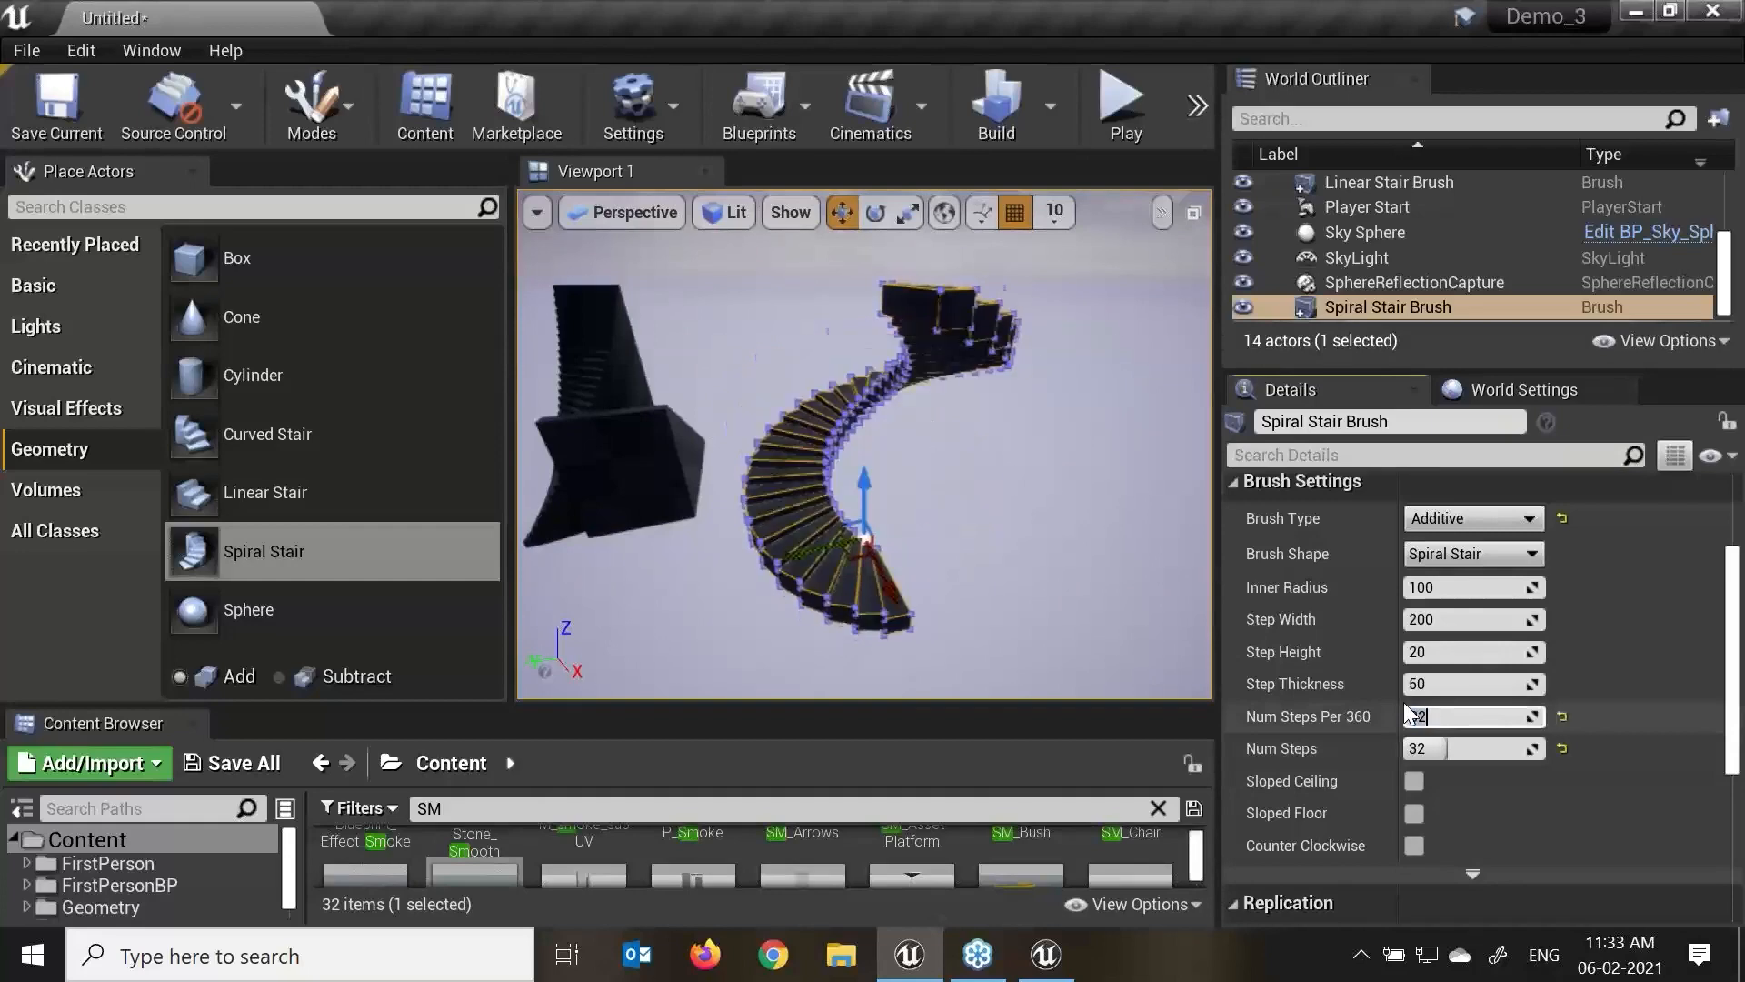
pyautogui.moveTo(1114, 525)
pyautogui.keyDown('alt'); pyautogui.mouseDown()
pyautogui.moveTo(1179, 551)
pyautogui.moveTo(1115, 509)
pyautogui.mouseUp(); pyautogui.keyUp('alt')
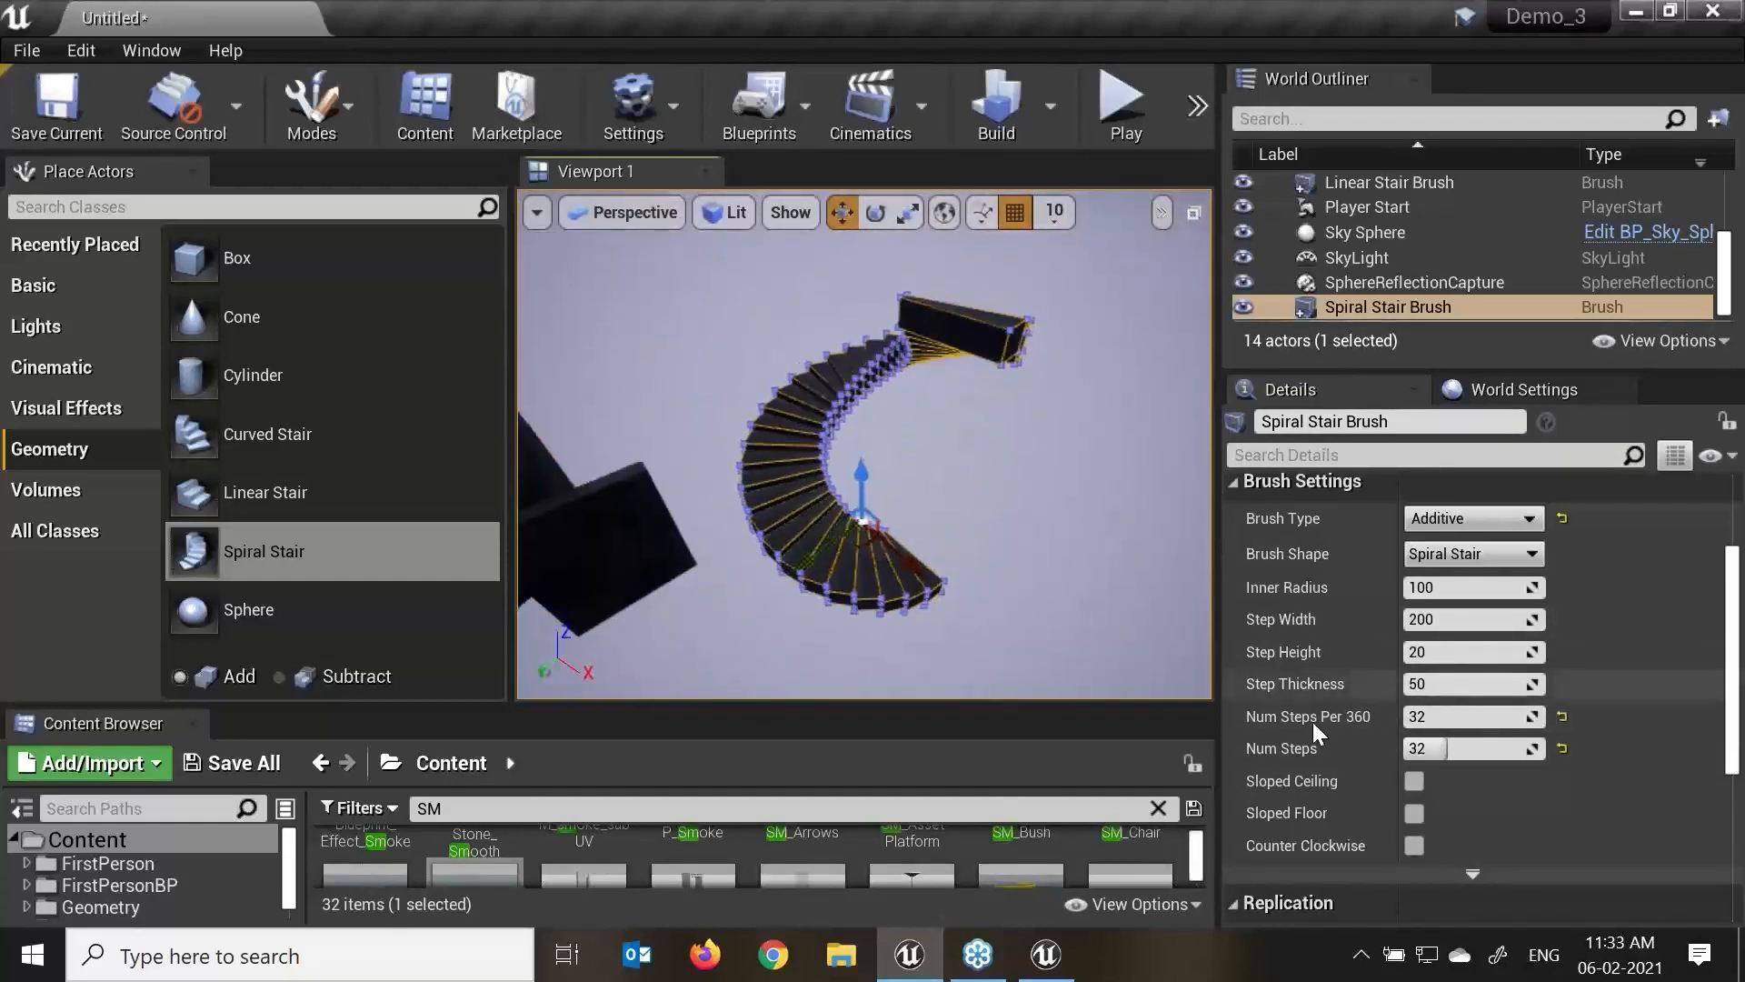
# Set both the spiral stair's number of steps per 360 degrees and its total number of steps to 16.
pyautogui.write('16')
pyautogui.press('Return')
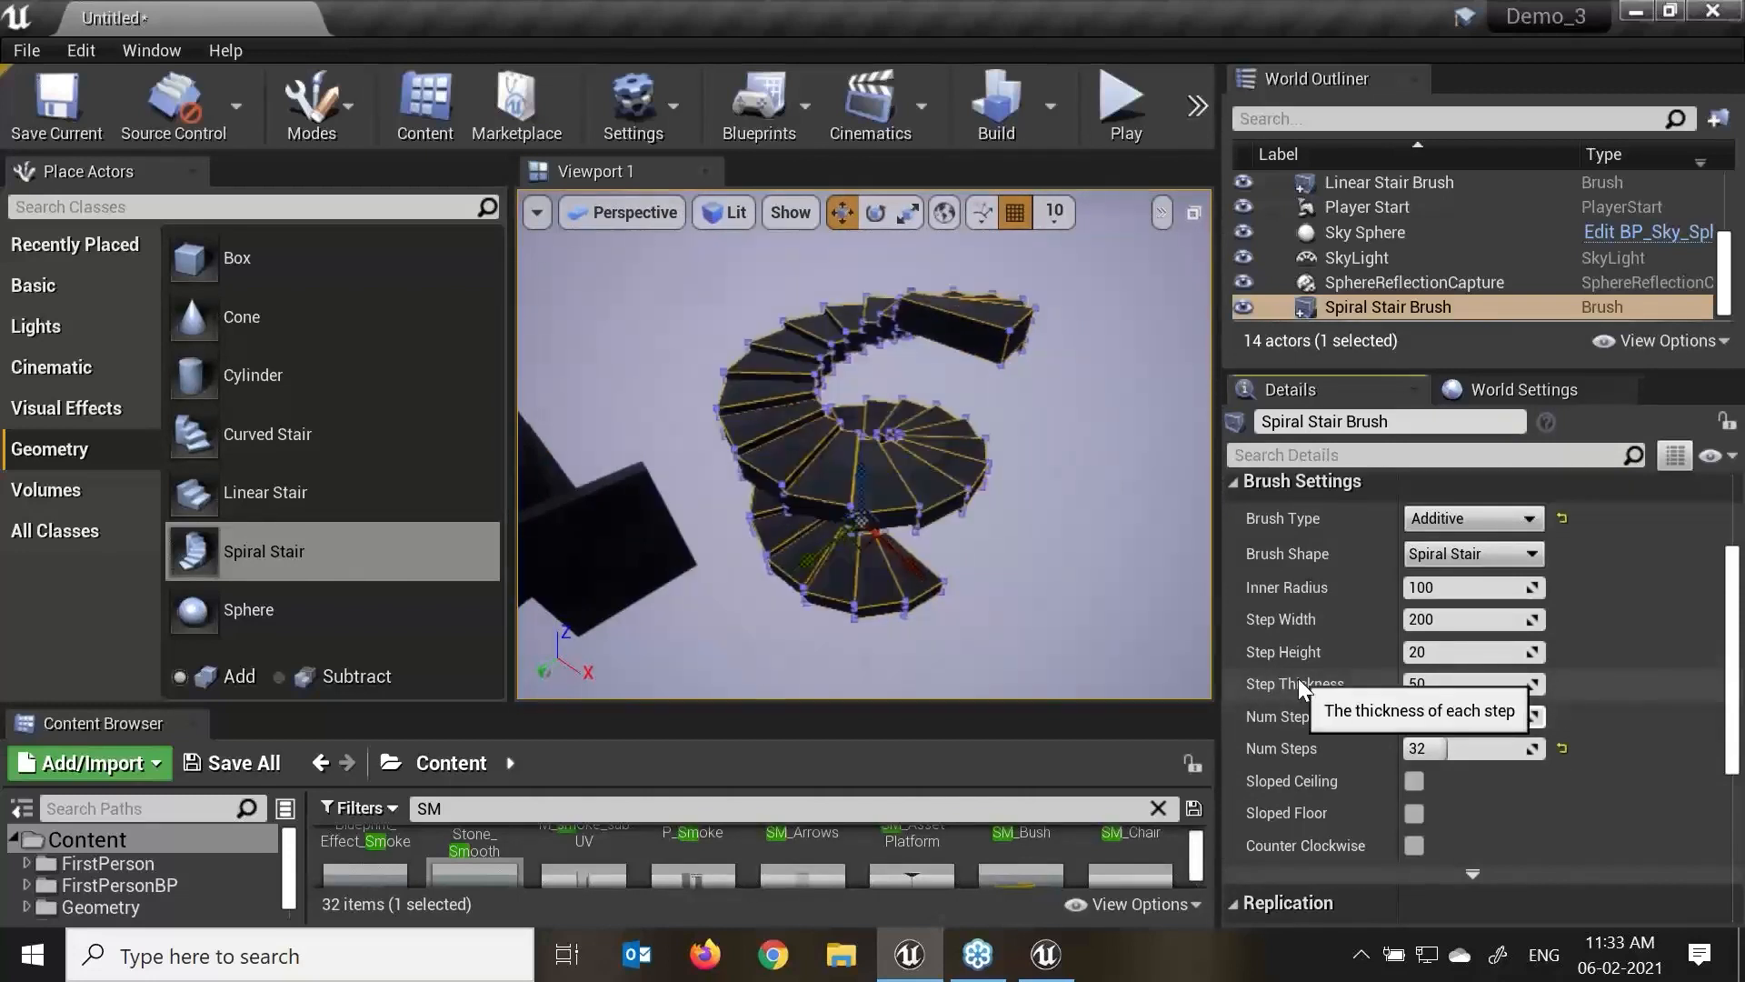
pyautogui.write('16')
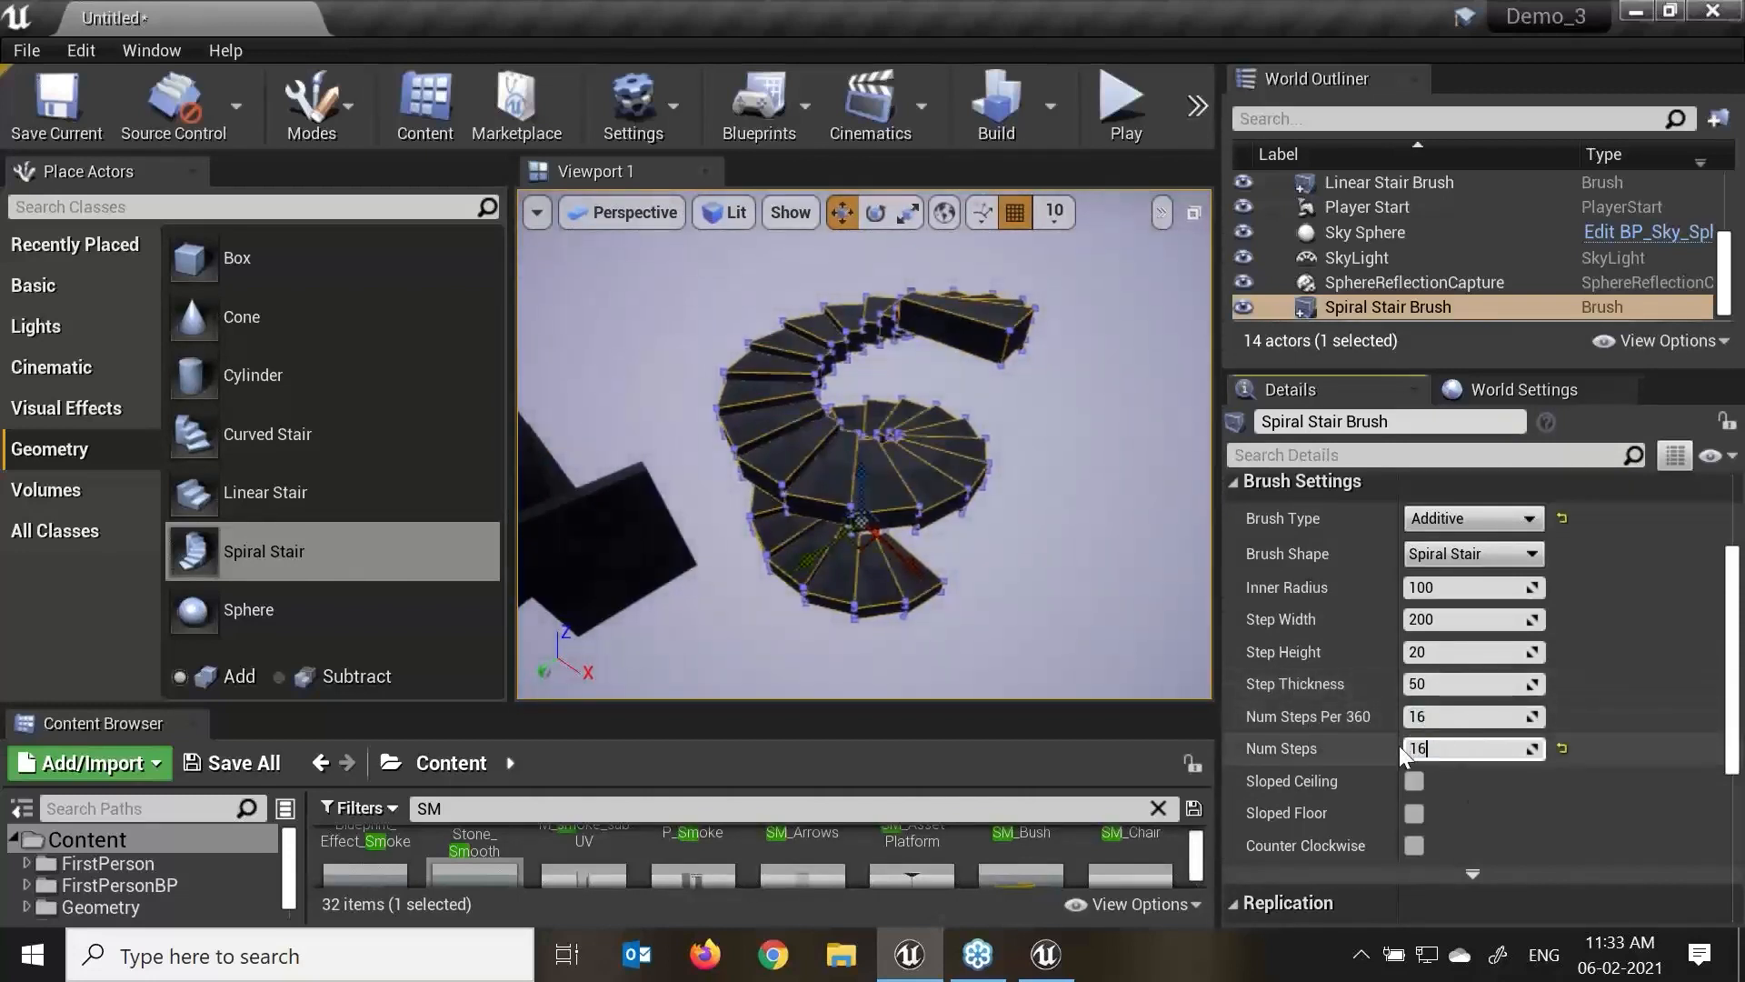
pyautogui.press('Return')
pyautogui.keyDown('alt'); pyautogui.moveTo(996, 511); pyautogui.dragTo(1027, 511, button='right'); pyautogui.keyUp('alt')
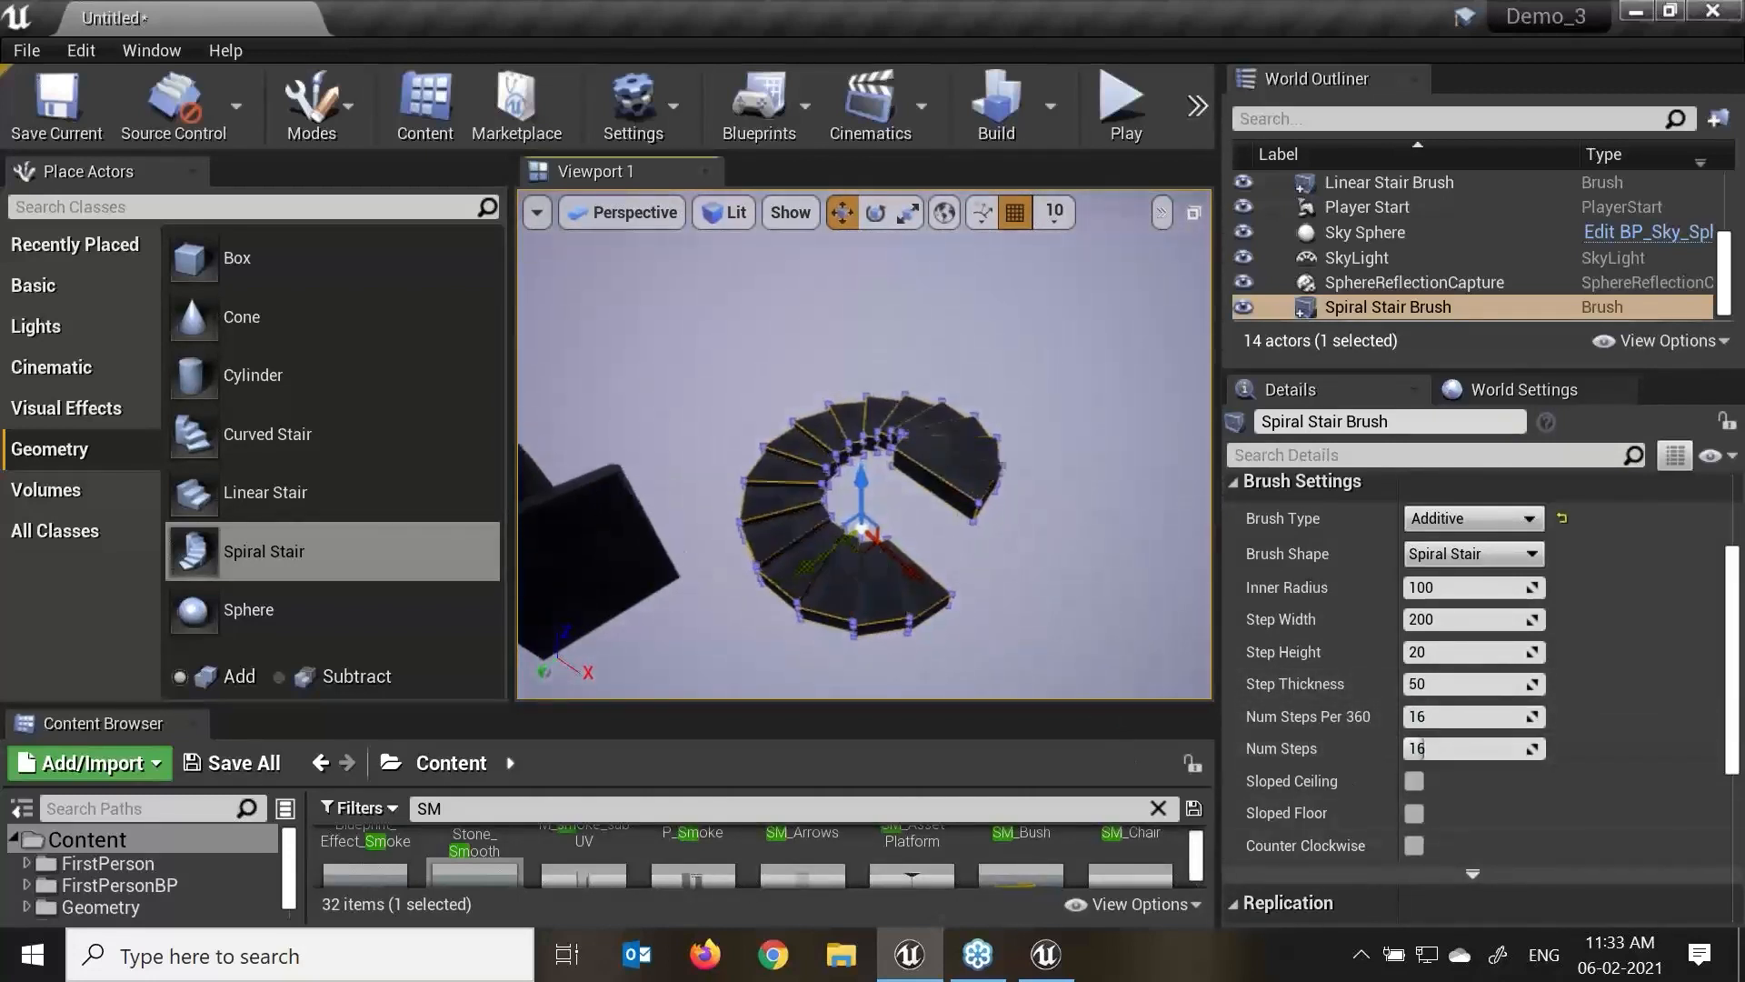
# Toggle the spiral stair's Sloped Ceiling option to compare the underside of the steps, leaving it enabled.
pyautogui.click(1414, 781)
pyautogui.keyDown('alt'); pyautogui.moveTo(863, 509); pyautogui.dragTo(1045, 463); pyautogui.keyUp('alt')
pyautogui.click(1411, 782)
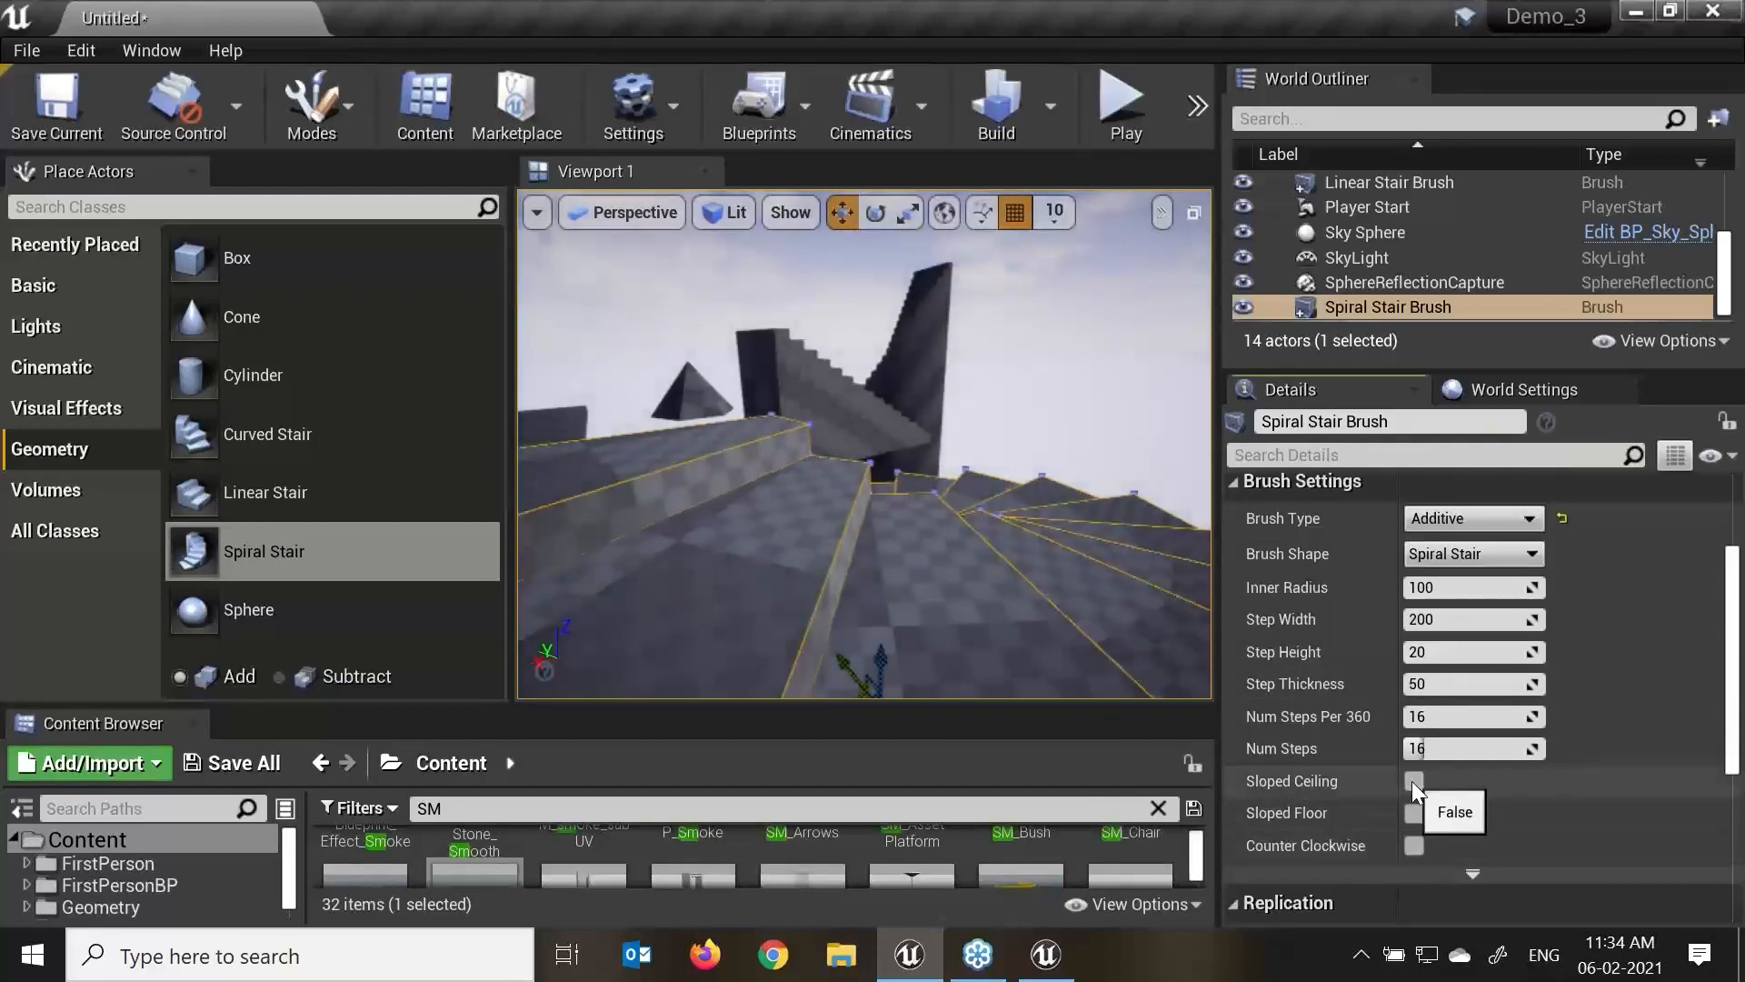
pyautogui.click(1411, 782)
pyautogui.keyDown('alt'); pyautogui.moveTo(963, 509); pyautogui.dragTo(895, 481); pyautogui.keyUp('alt')
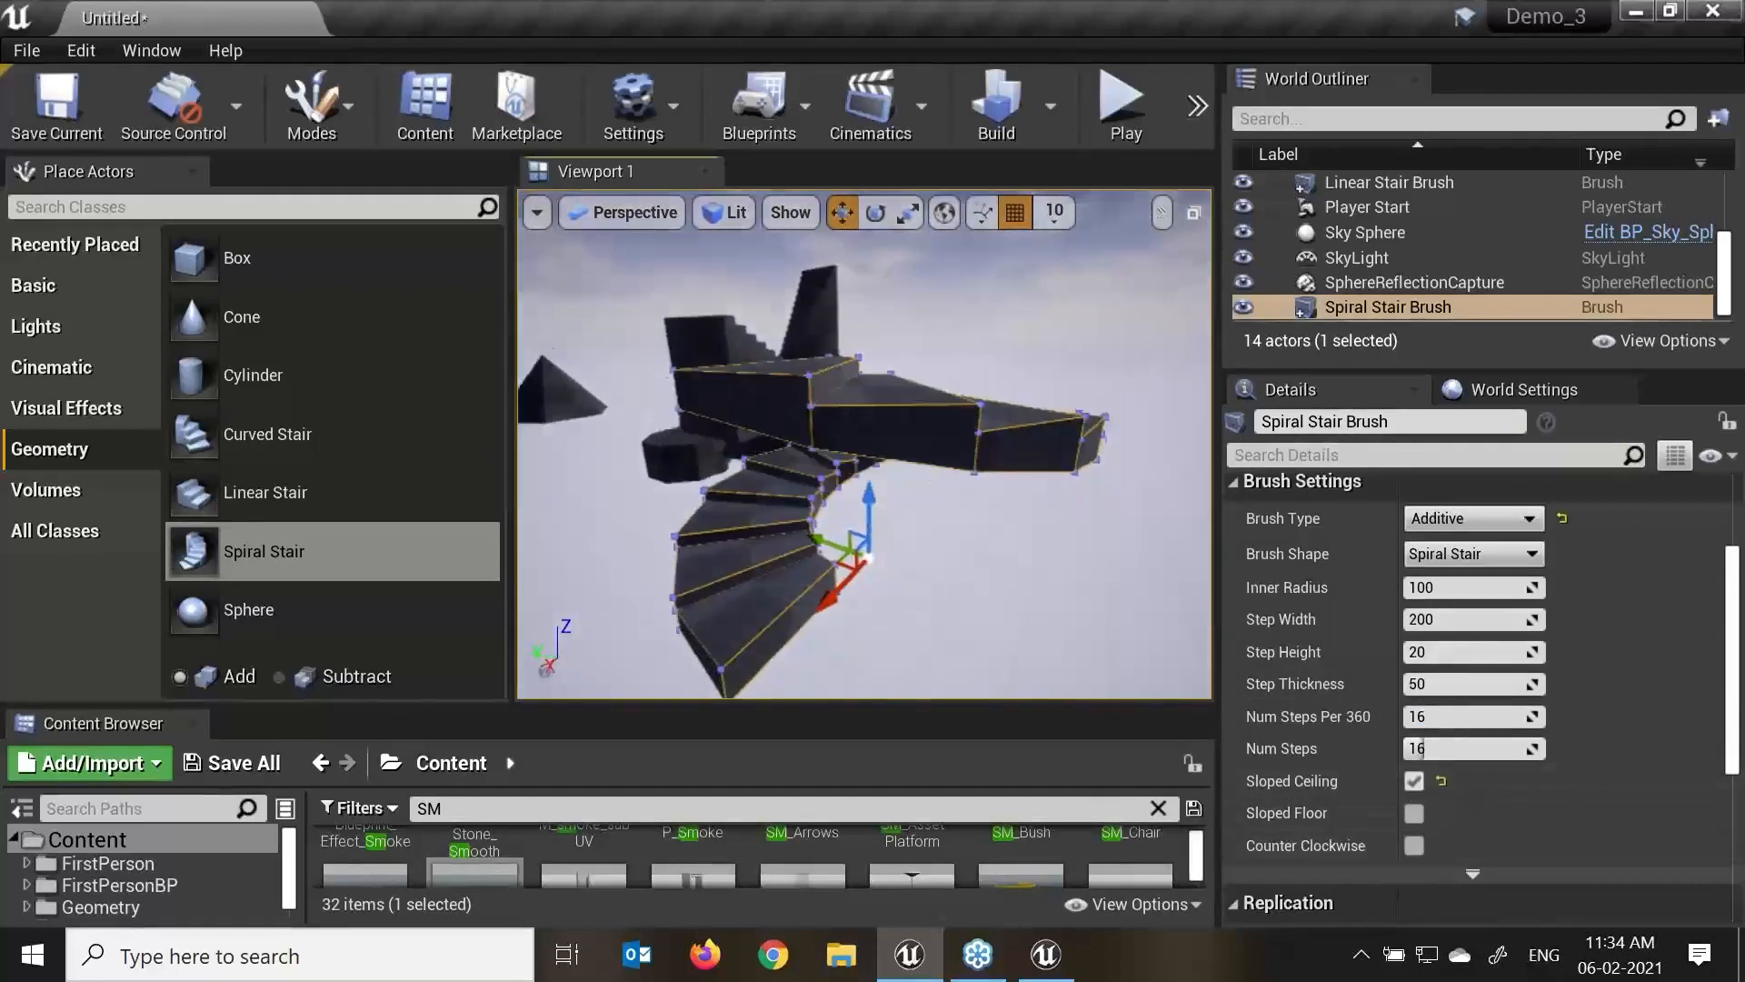
pyautogui.click(1416, 781)
pyautogui.click(1417, 781)
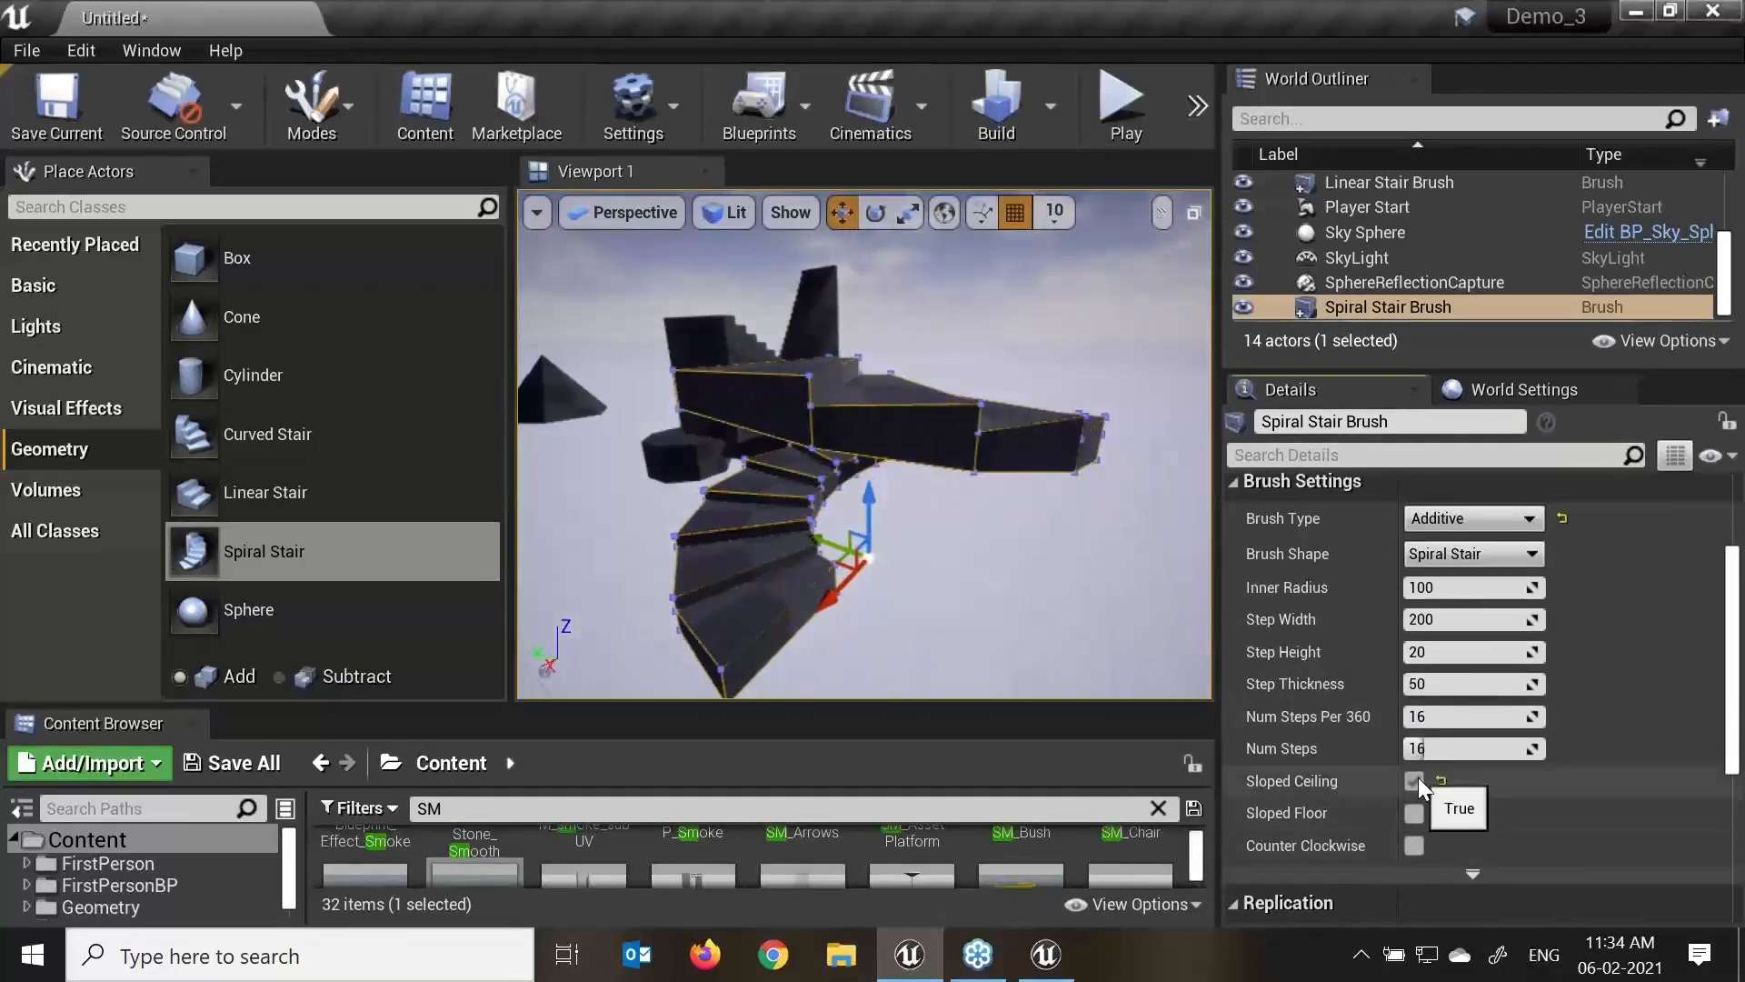
pyautogui.click(1417, 781)
pyautogui.click(1415, 781)
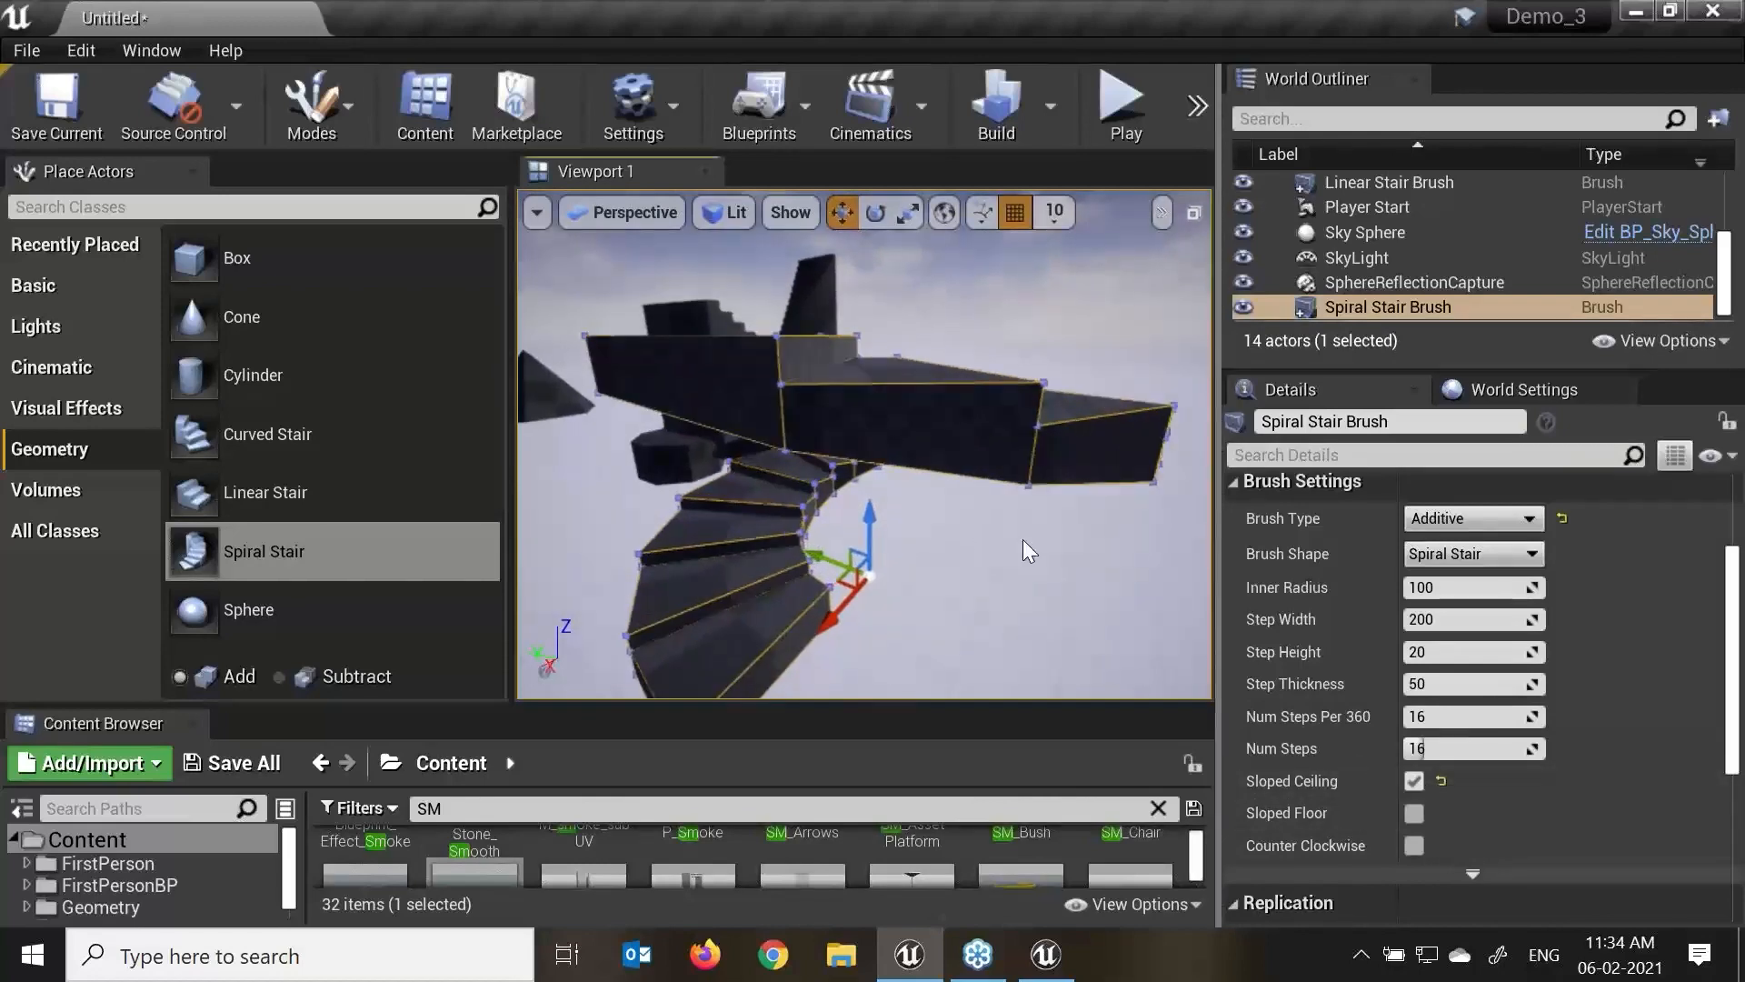
# Try the Sloped Floor option on the spiral stair, inspect the surface from above and turn the option off again.
pyautogui.click(1410, 815)
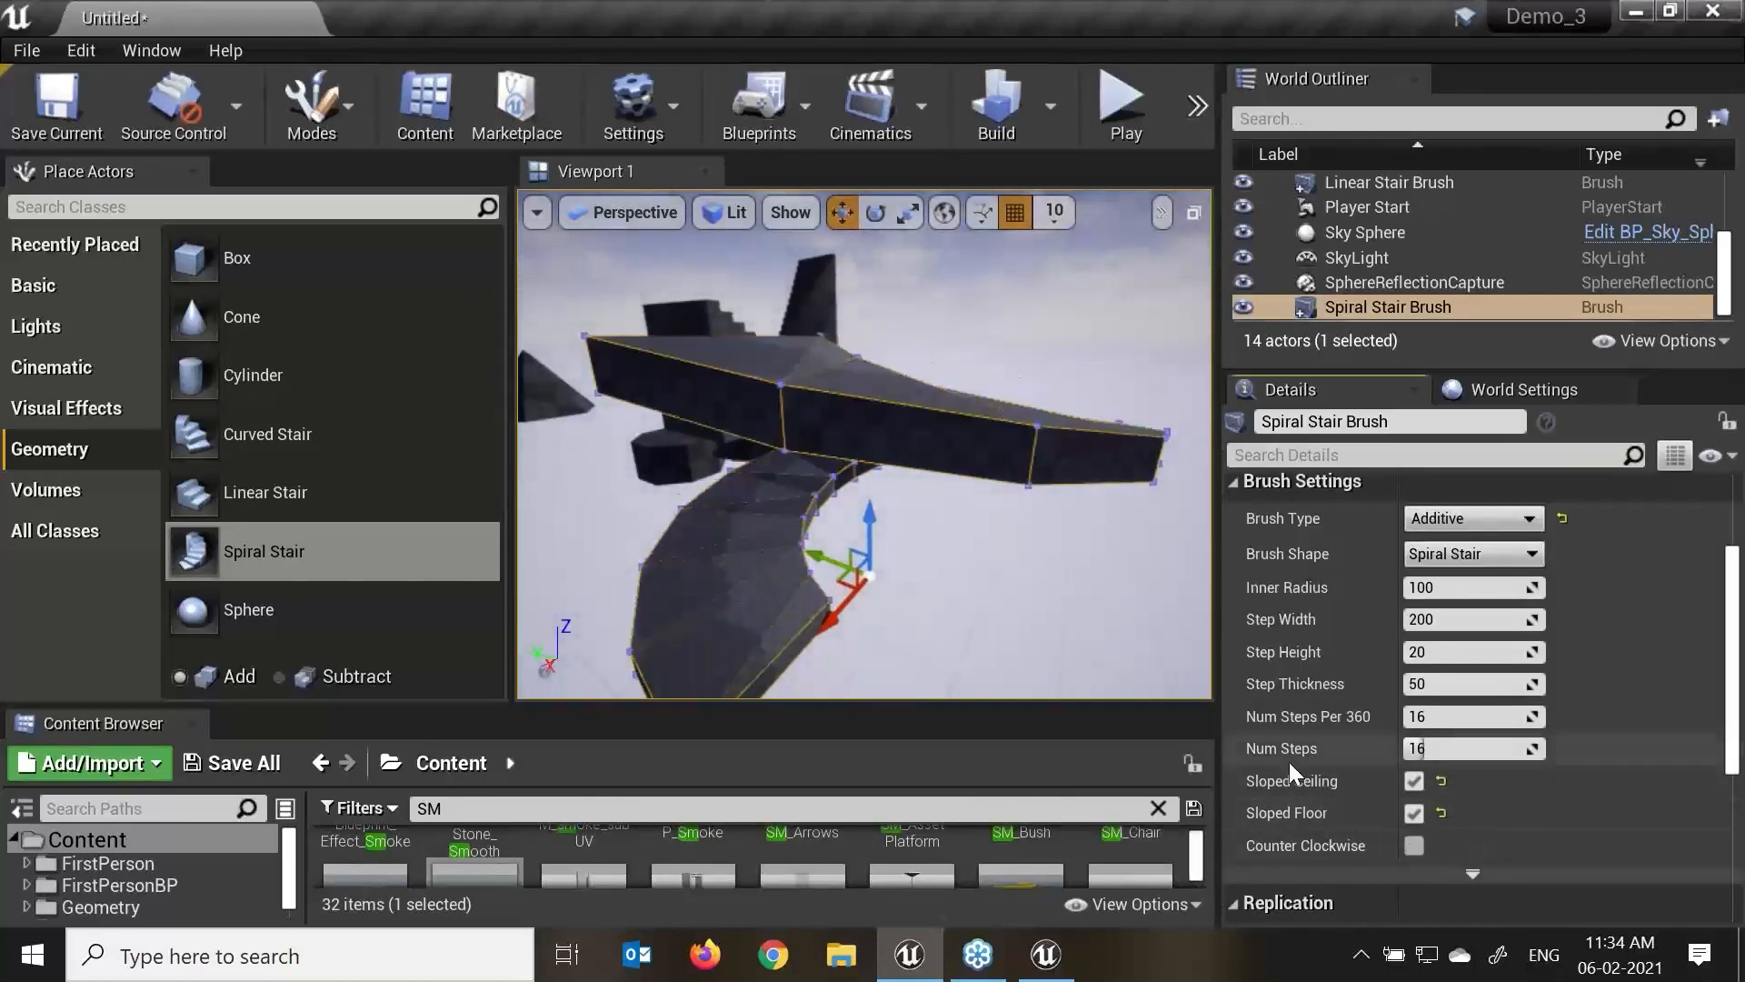
pyautogui.moveTo(1068, 377)
pyautogui.keyDown('alt'); pyautogui.mouseDown()
pyautogui.moveTo(918, 445)
pyautogui.moveTo(881, 491)
pyautogui.mouseUp(); pyautogui.keyUp('alt')
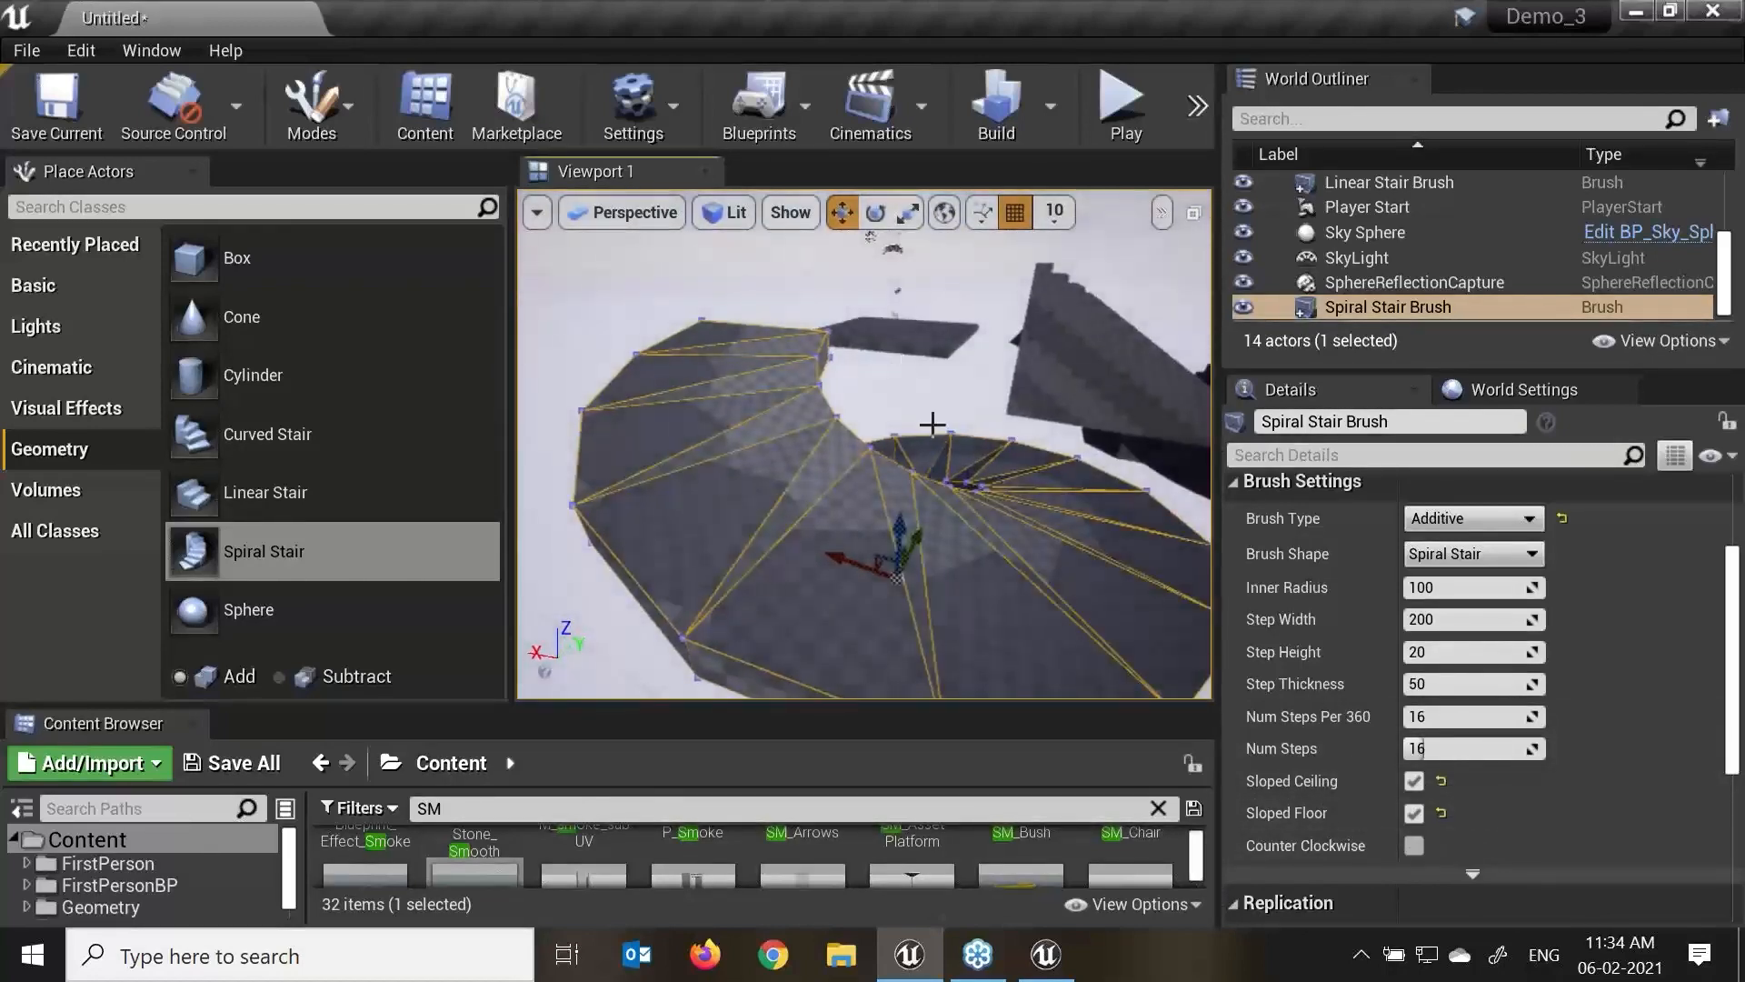
pyautogui.click(1415, 812)
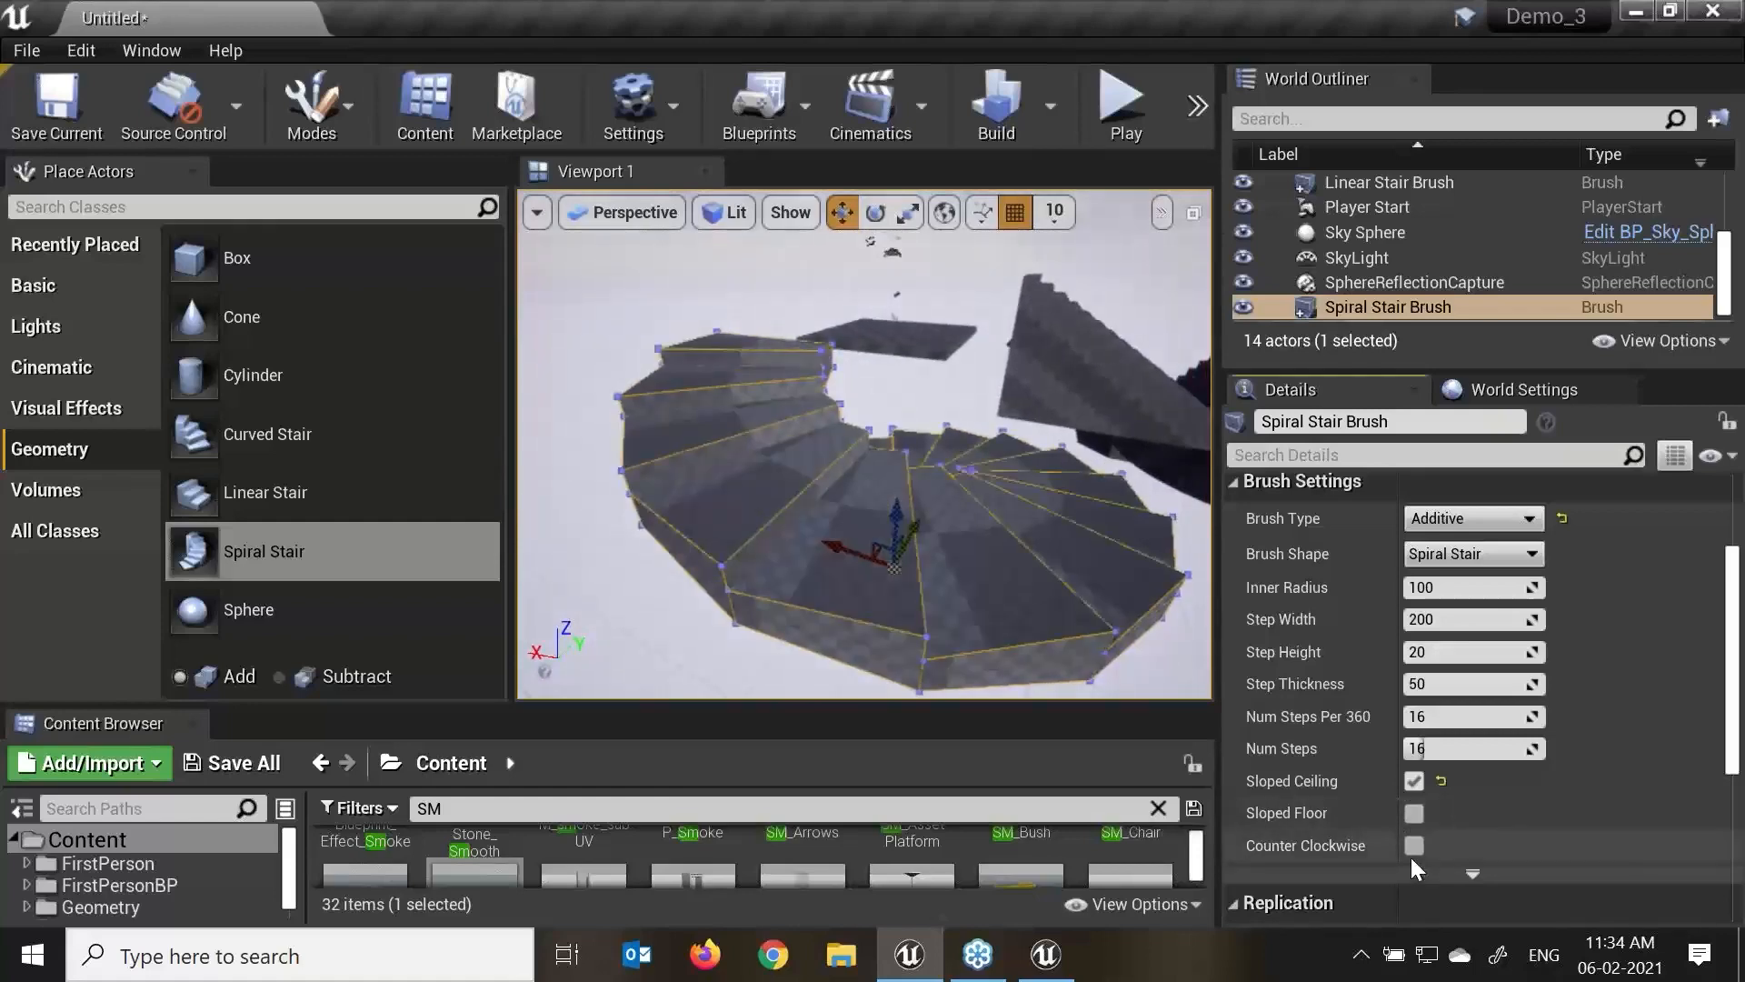
# Make the spiral stair run counter clockwise.
pyautogui.click(1413, 848)
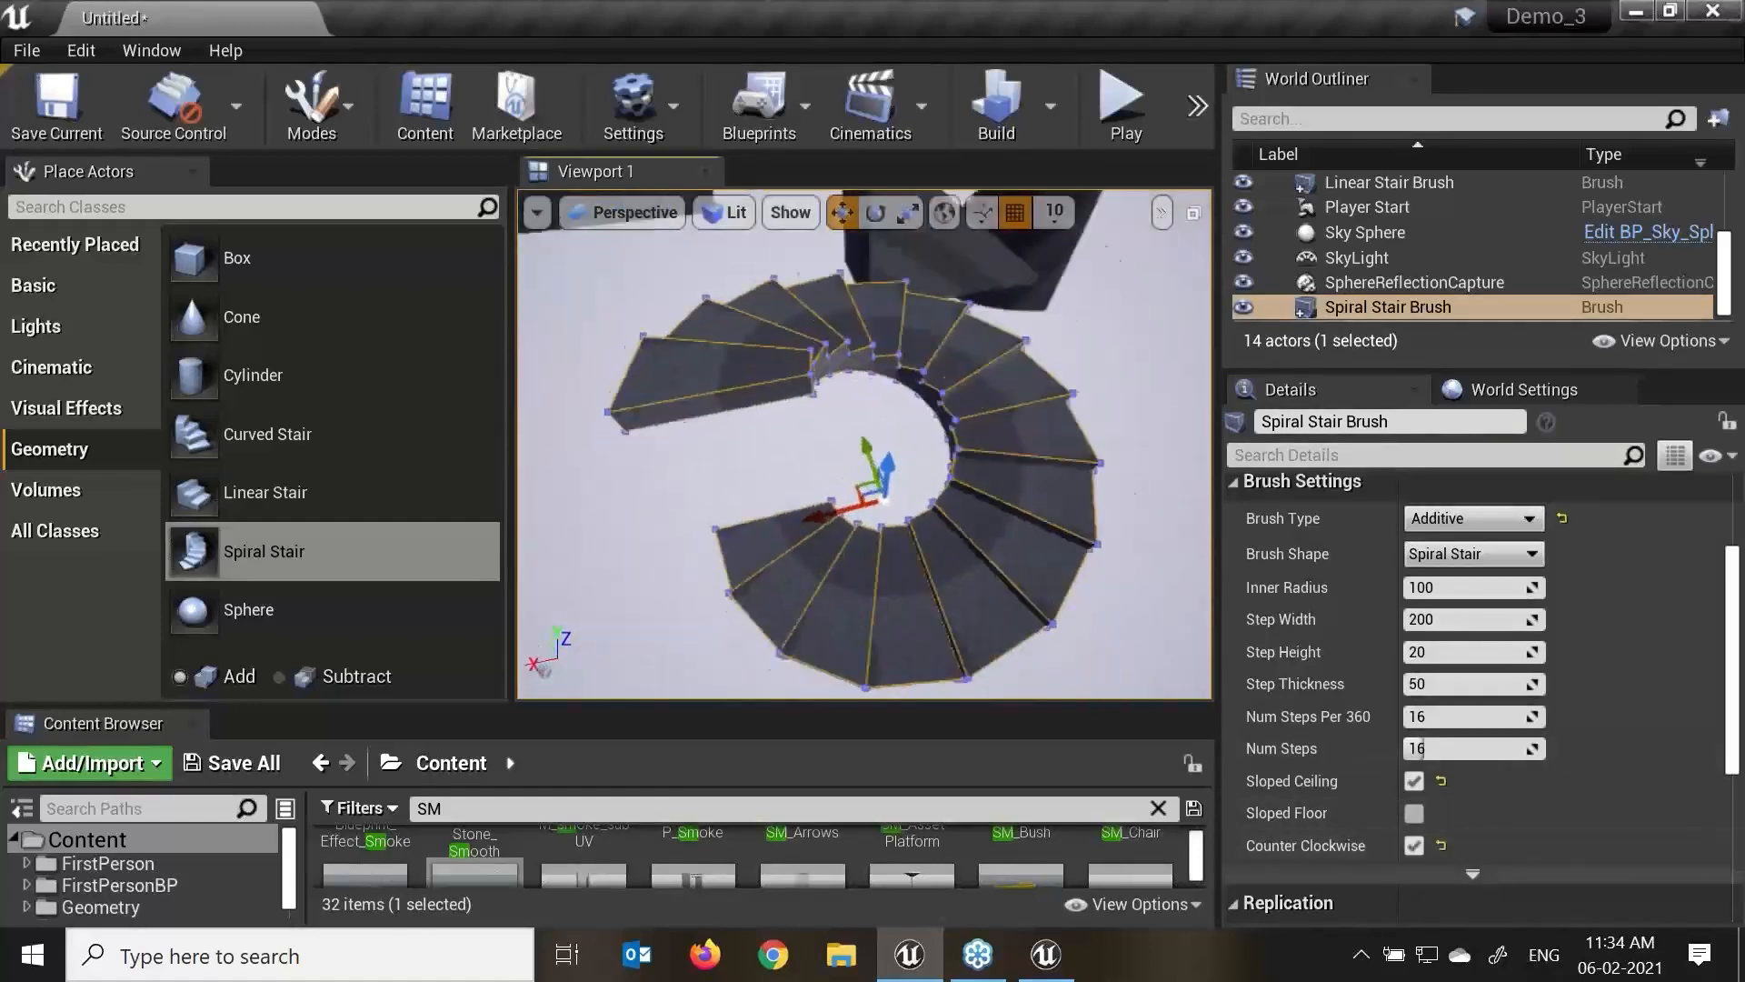
pyautogui.keyDown('alt'); pyautogui.moveTo(881, 473); pyautogui.dragTo(557, 440); pyautogui.keyUp('alt')
# Place an additive sphere brush near the spiral stair, with a radius of about 257 and a tessellation of 3.
pyautogui.moveTo(269, 610); pyautogui.dragTo(641, 423)
pyautogui.press('f')
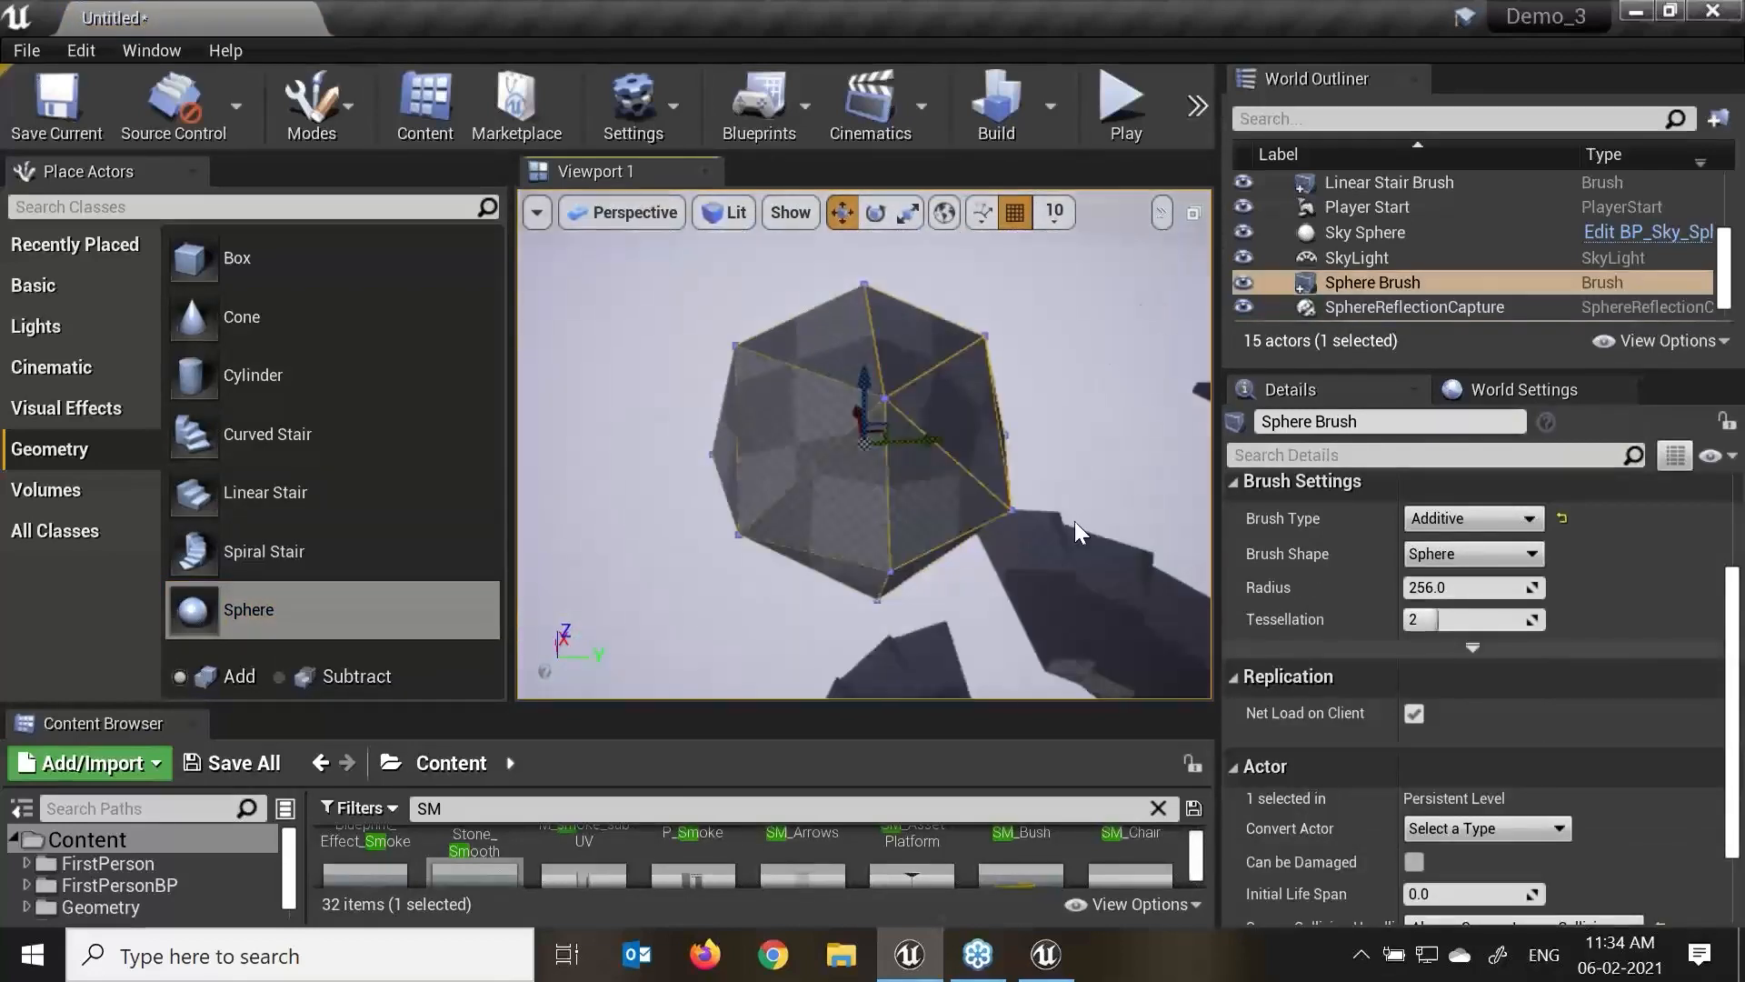
pyautogui.click(1491, 557)
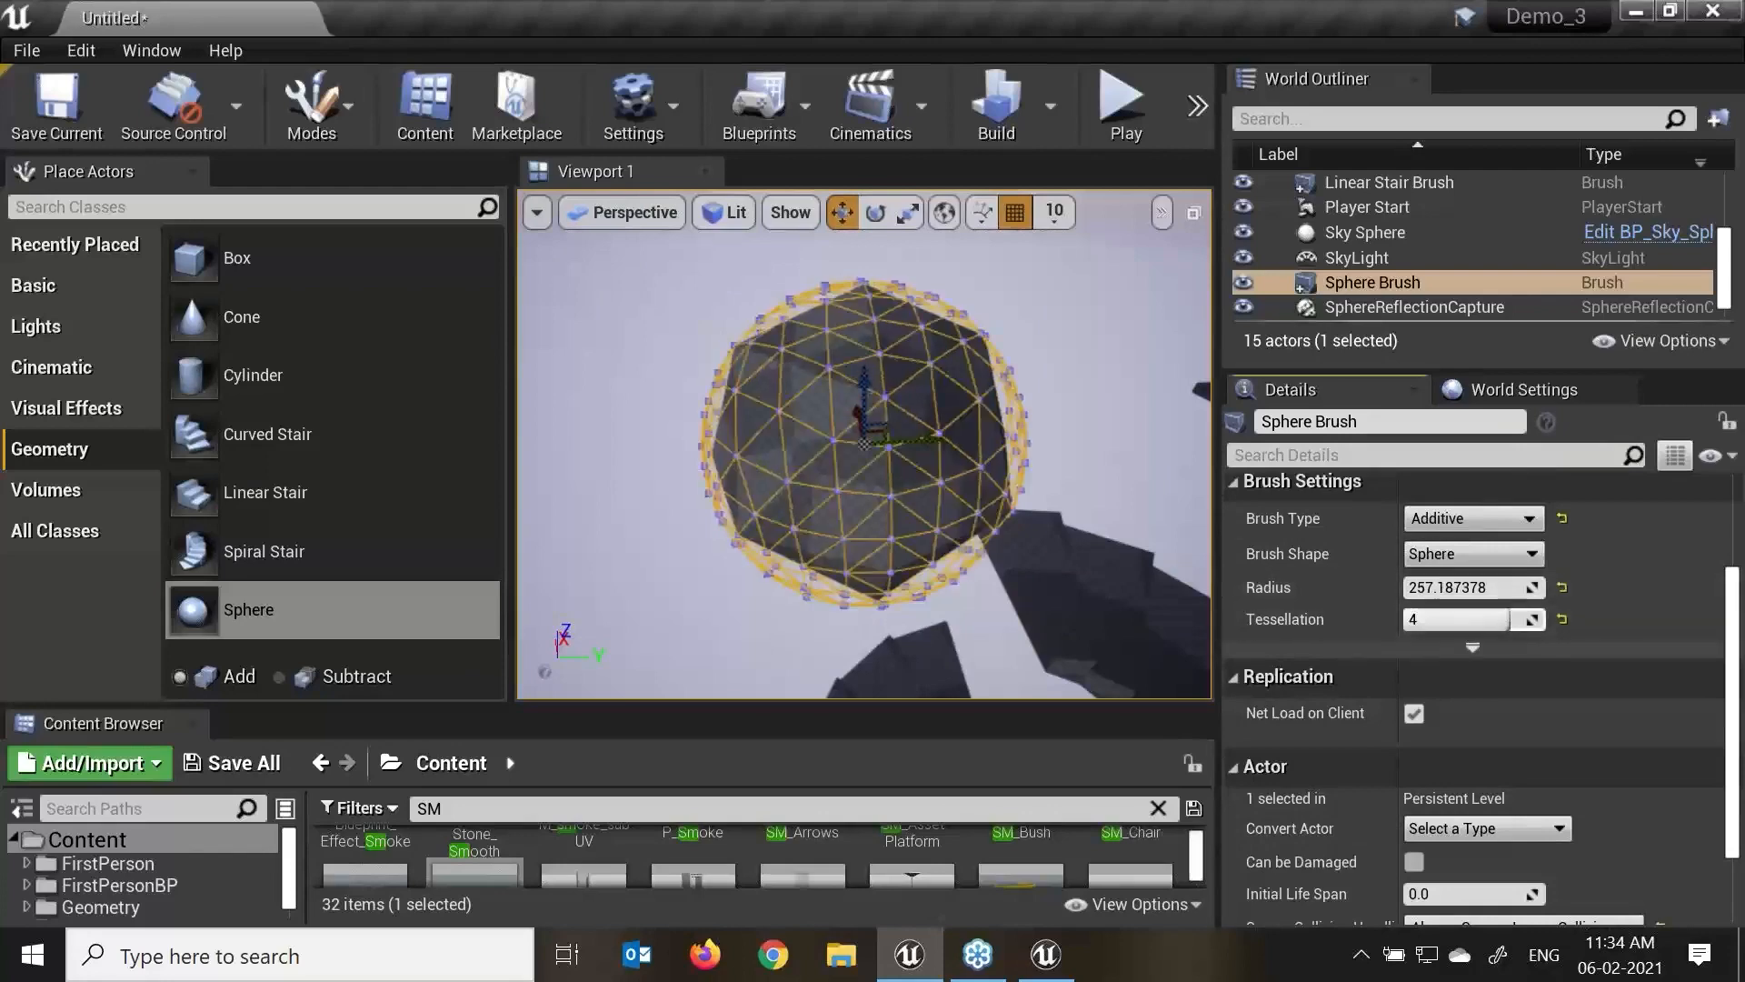
pyautogui.scroll(3, 847, 444)
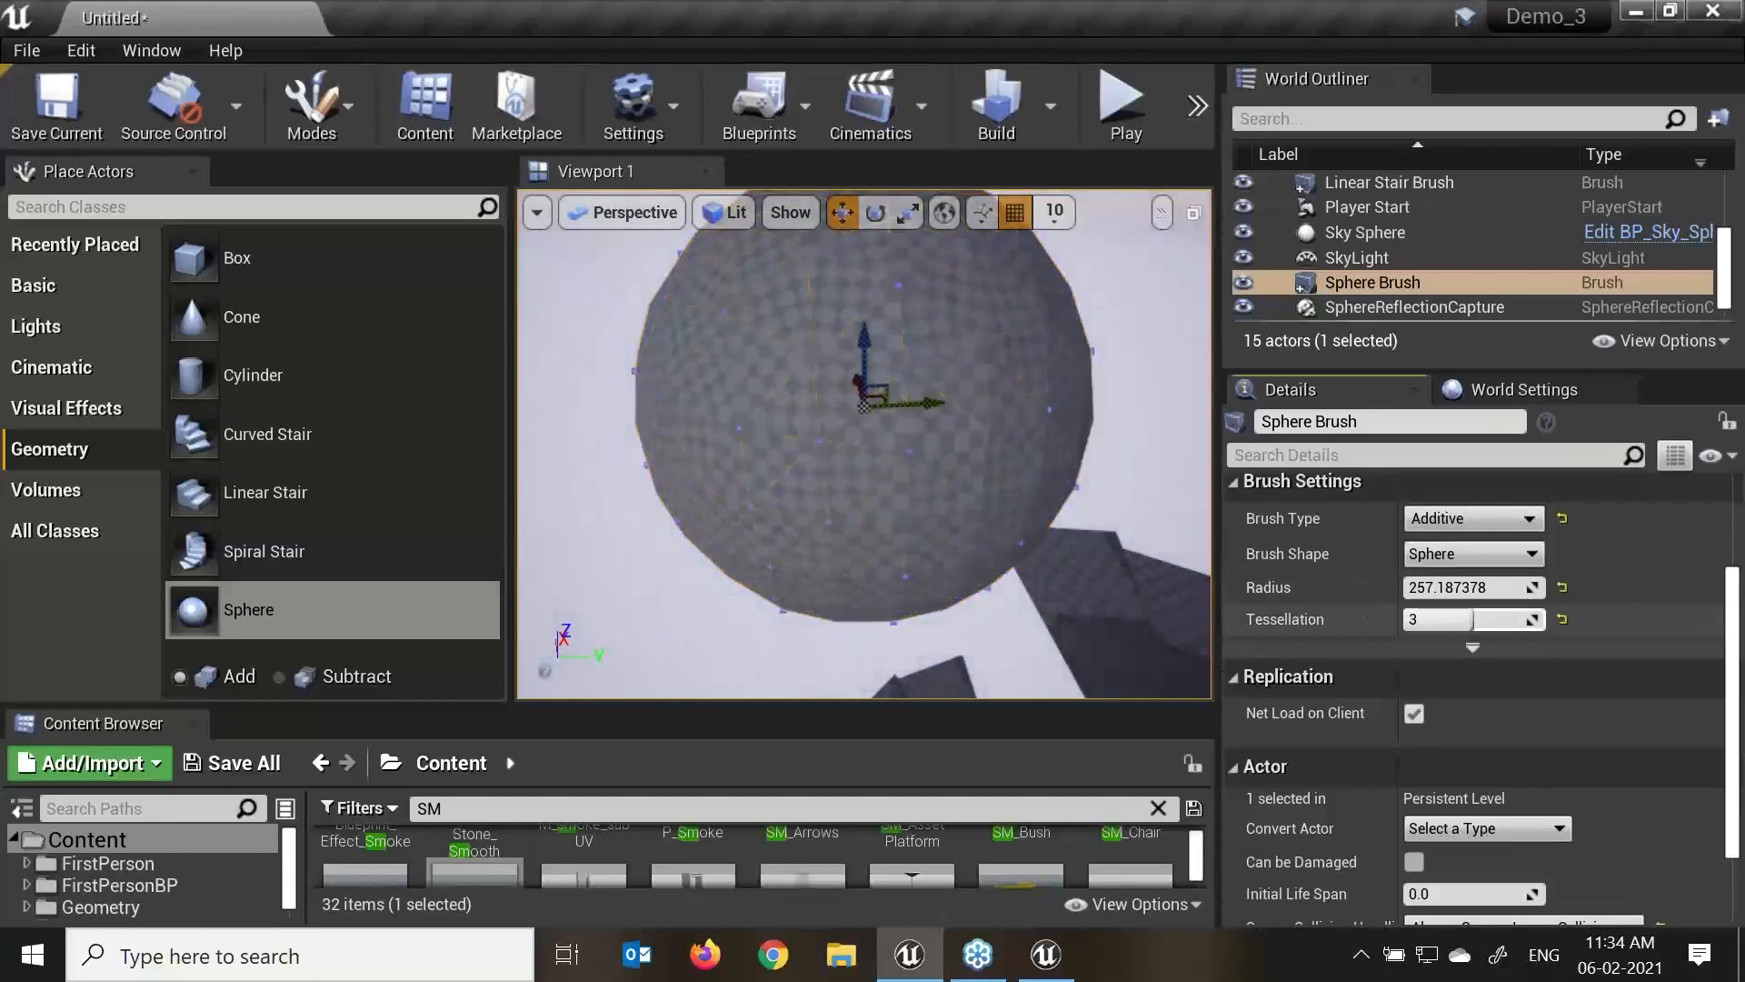
pyautogui.keyDown('alt'); pyautogui.moveTo(865, 444); pyautogui.dragTo(1090, 459); pyautogui.keyUp('alt')
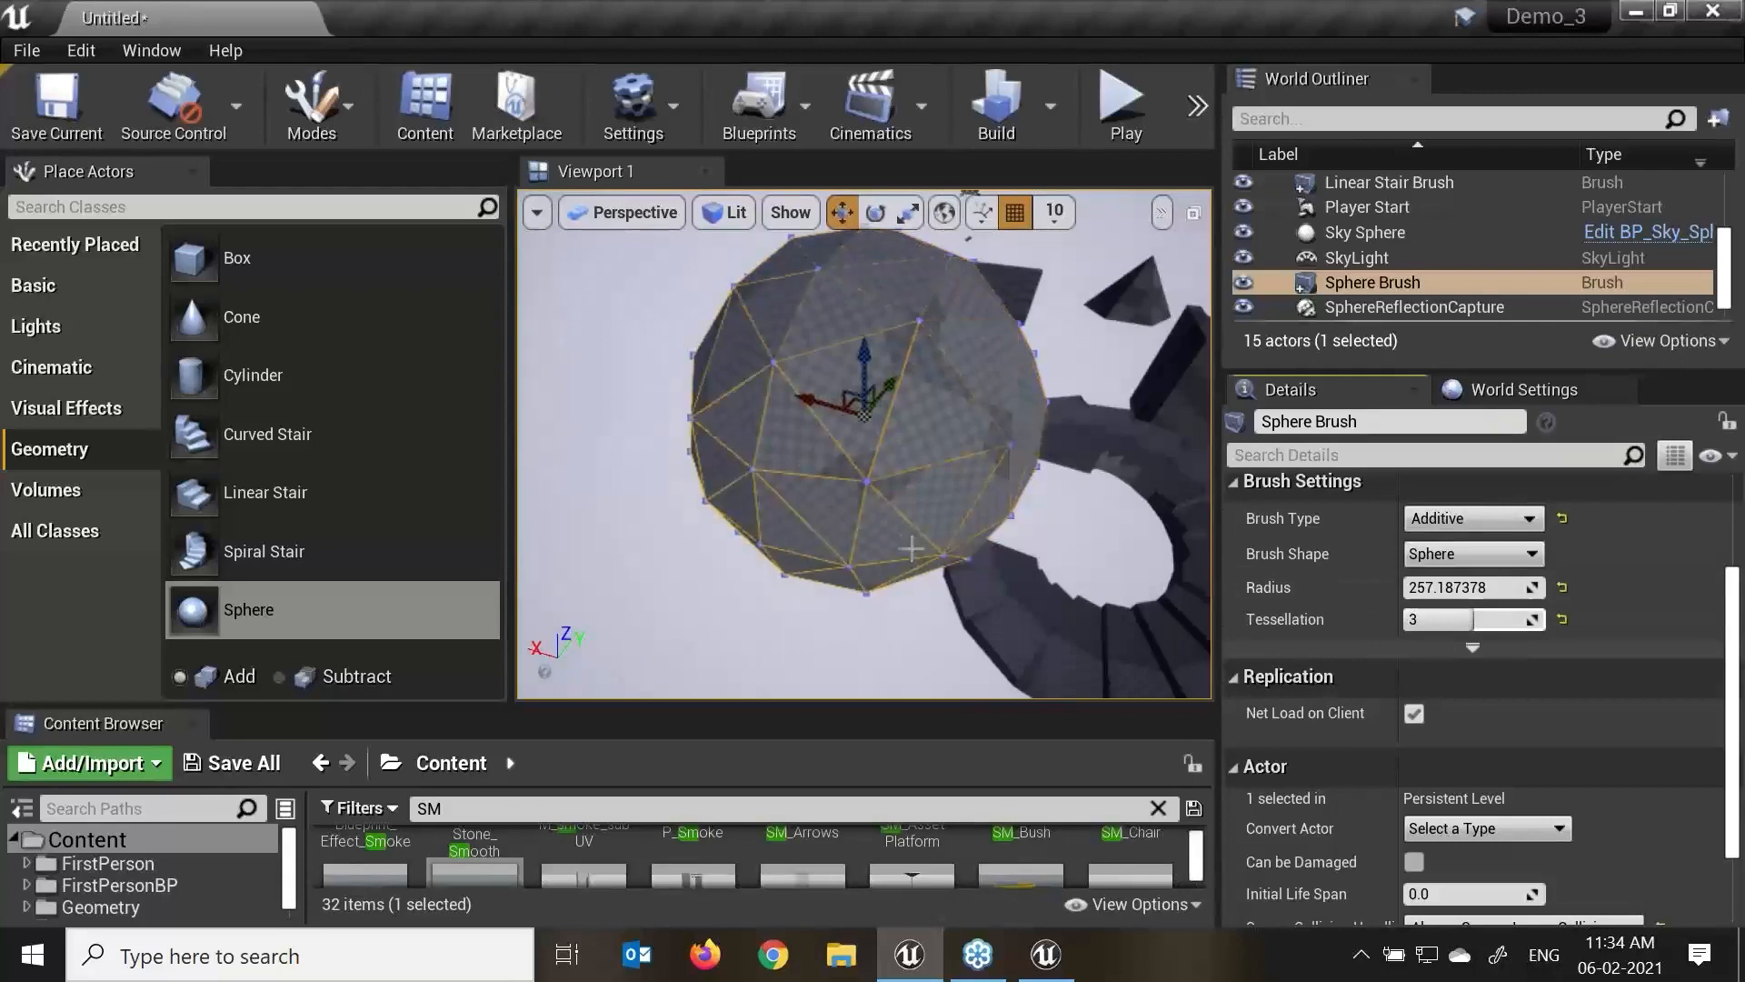
pyautogui.moveTo(911, 548)
pyautogui.keyDown('alt'); pyautogui.mouseDown()
pyautogui.moveTo(1063, 527)
pyautogui.moveTo(1182, 536)
pyautogui.mouseUp(); pyautogui.keyUp('alt')
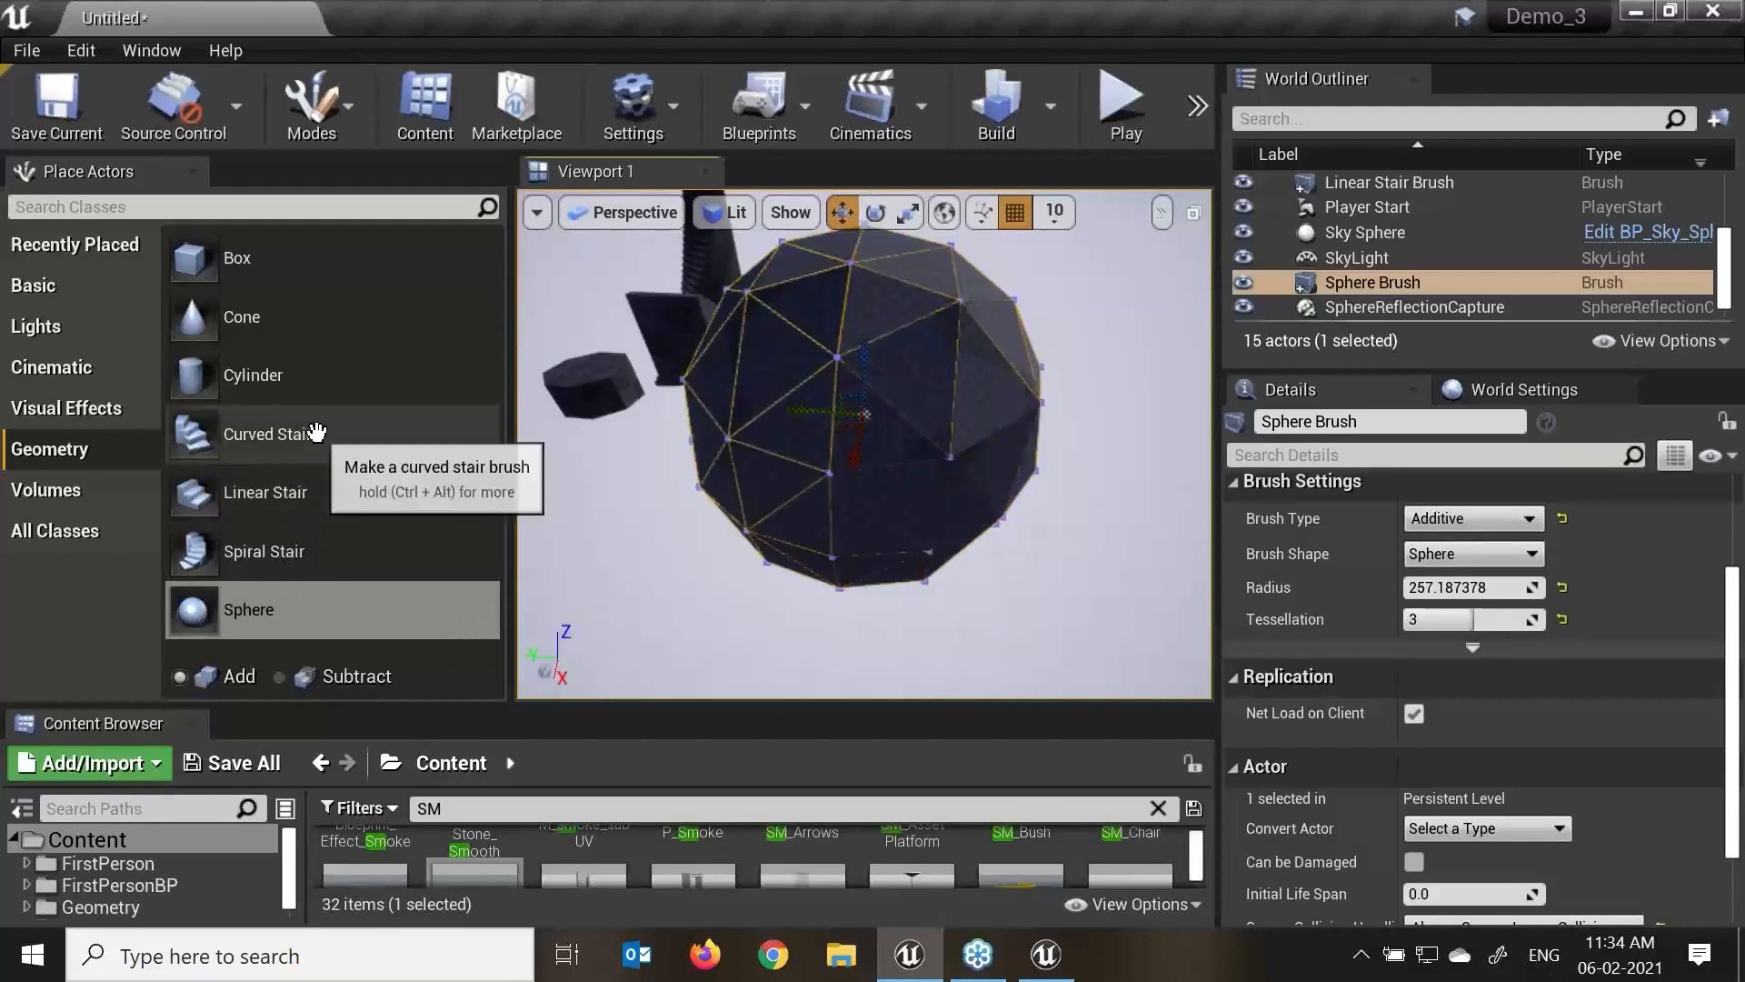
# Widen the viewport by narrowing the World Outliner and Details area, and make the Content Browser taller.
pyautogui.click(238, 316)
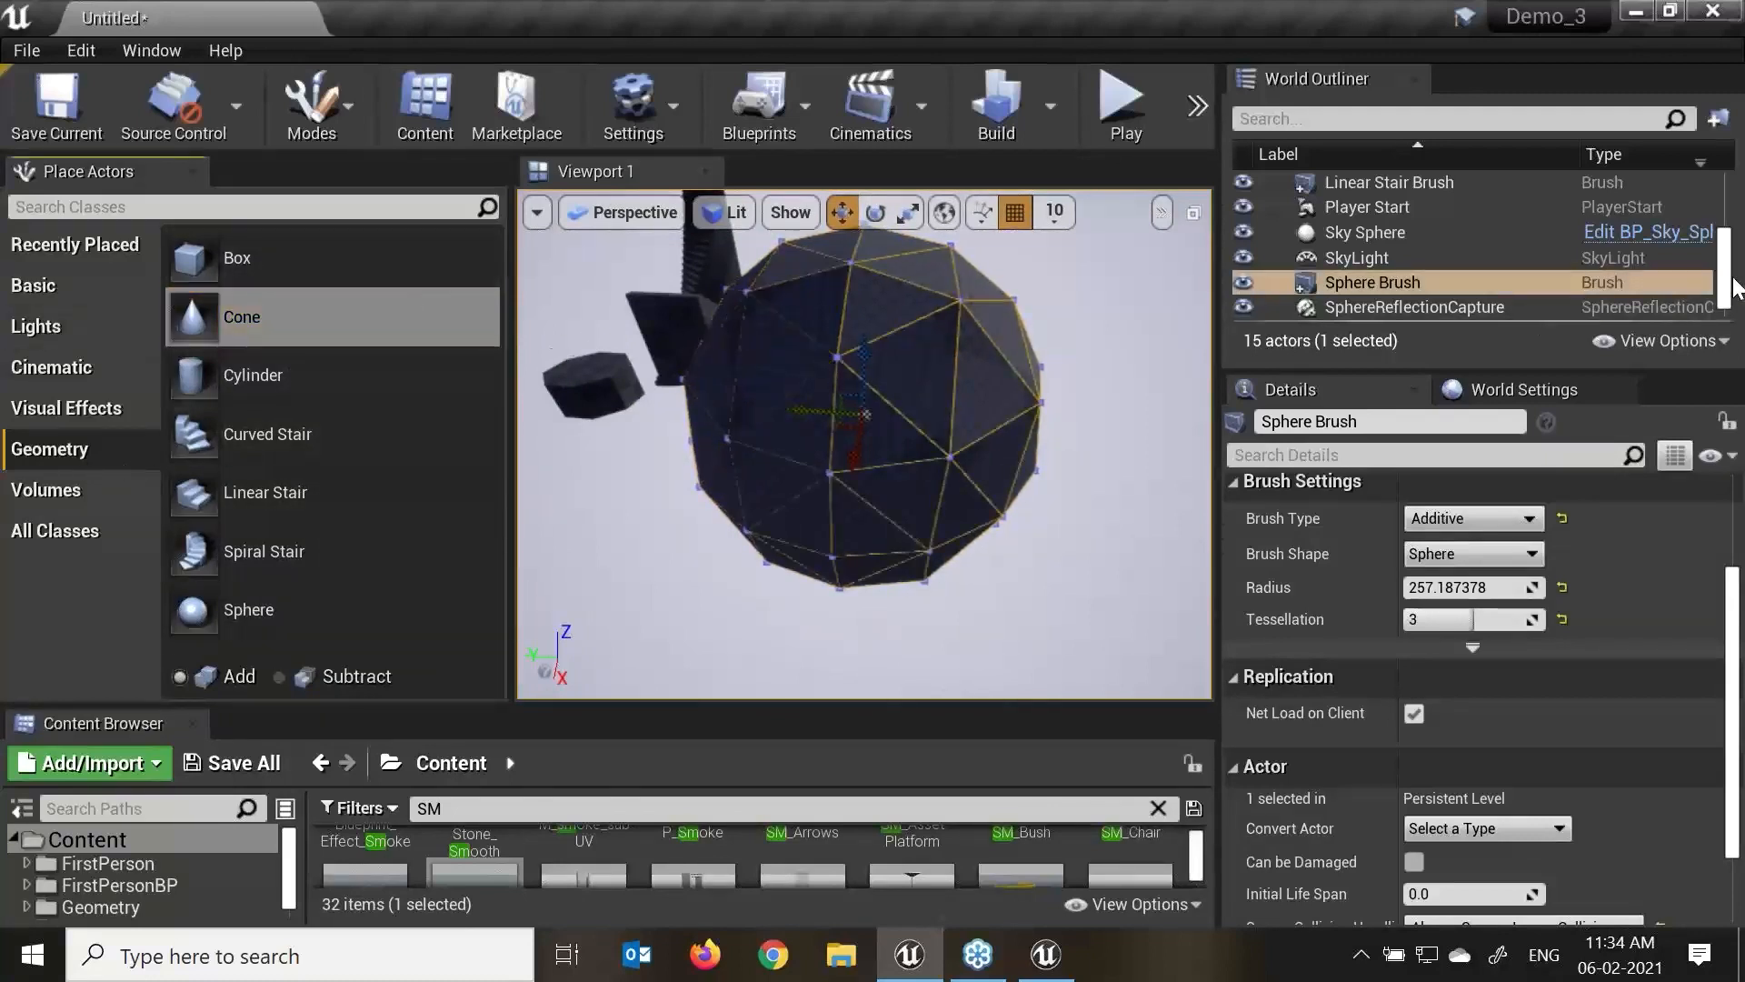
pyautogui.moveTo(1727, 298); pyautogui.dragTo(1740, 221)
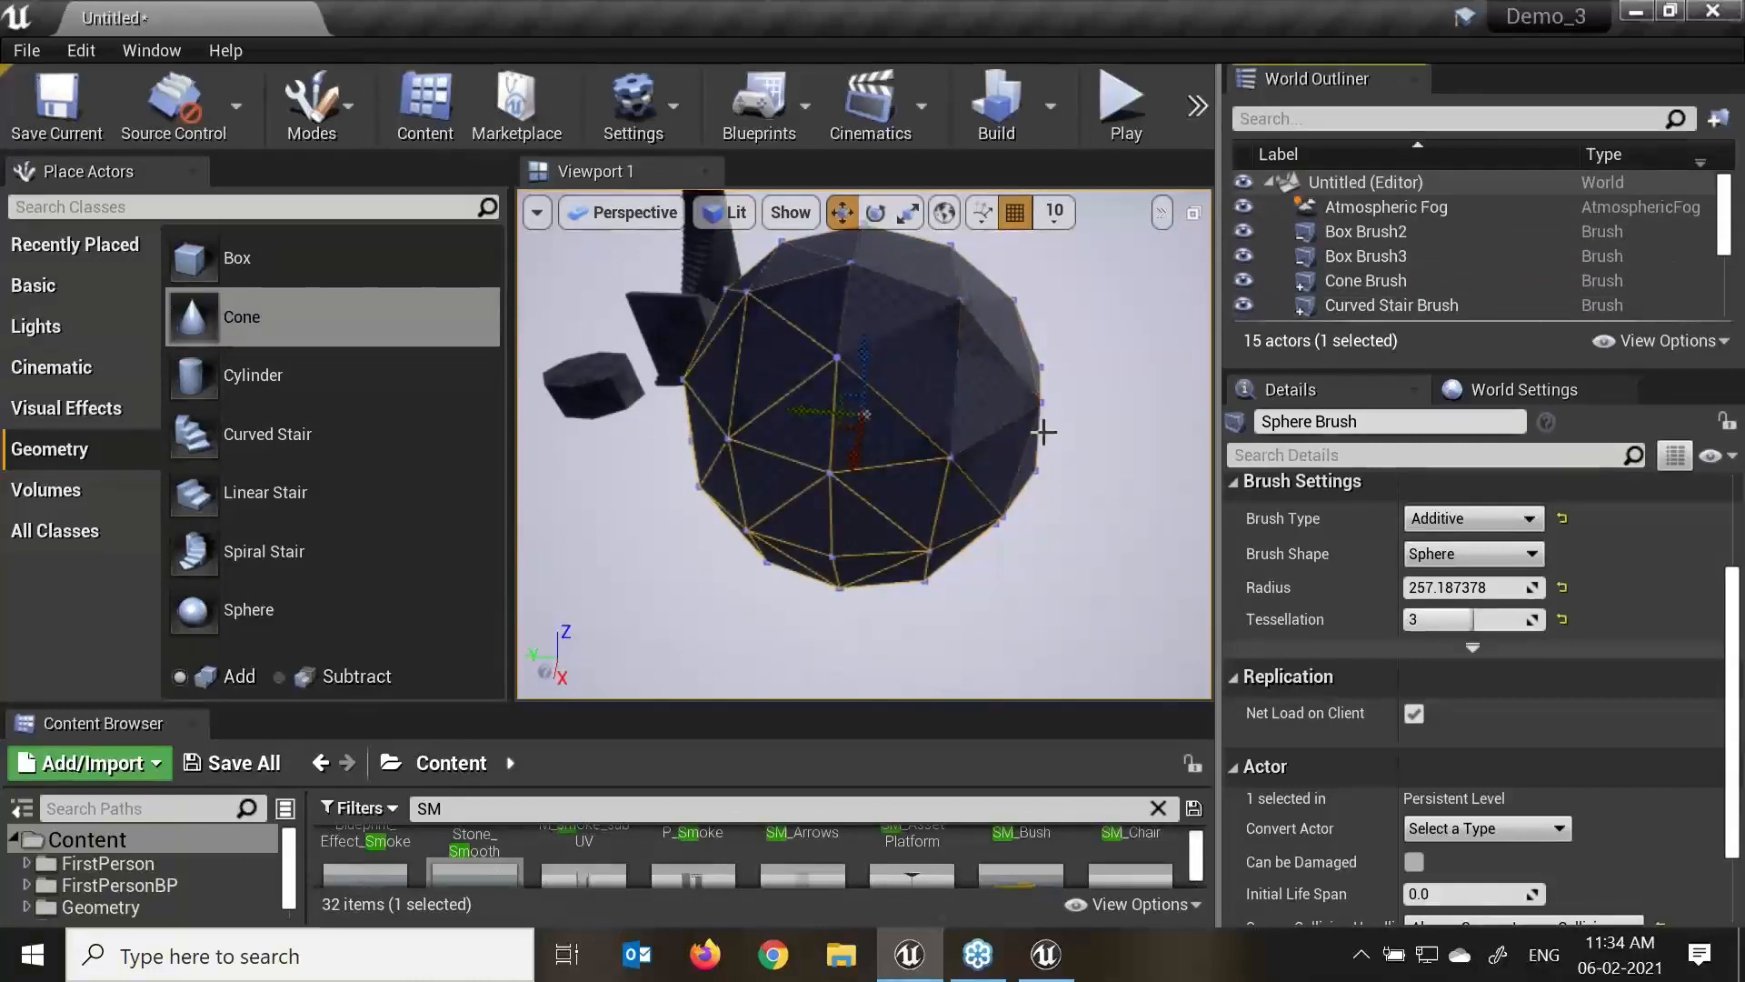
pyautogui.keyDown('alt'); pyautogui.moveTo(1030, 545); pyautogui.dragTo(1067, 520); pyautogui.keyUp('alt')
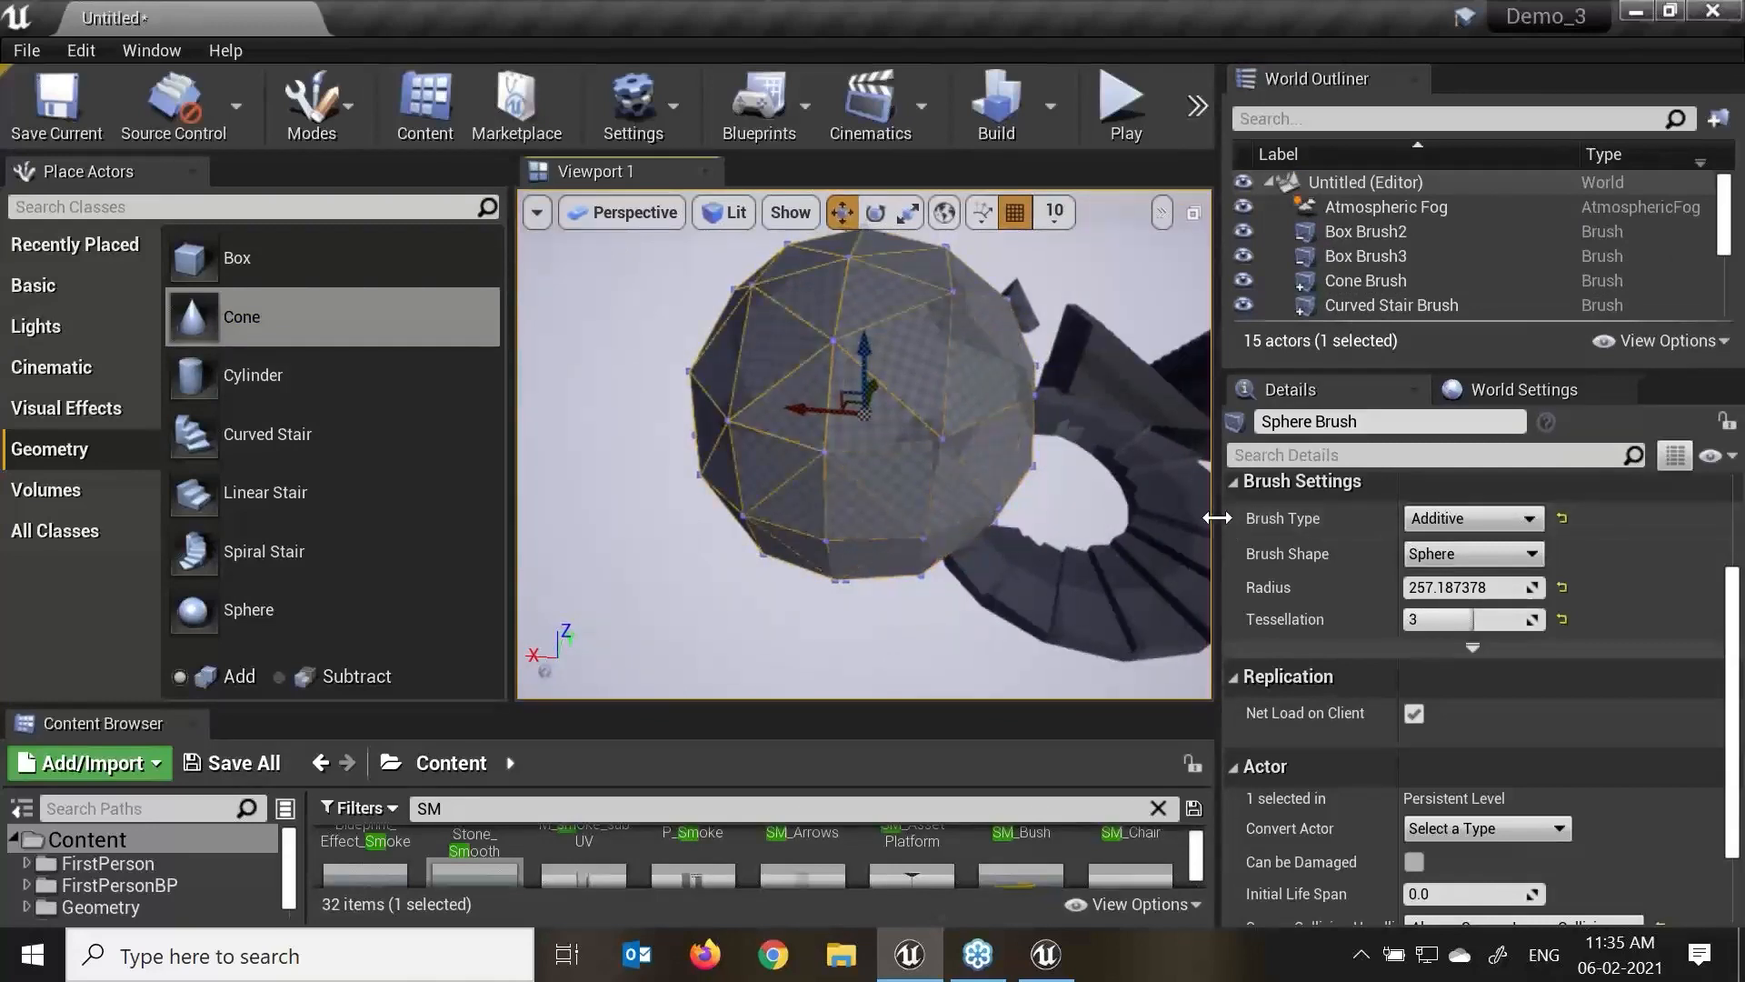
pyautogui.moveTo(1218, 520); pyautogui.dragTo(1450, 527)
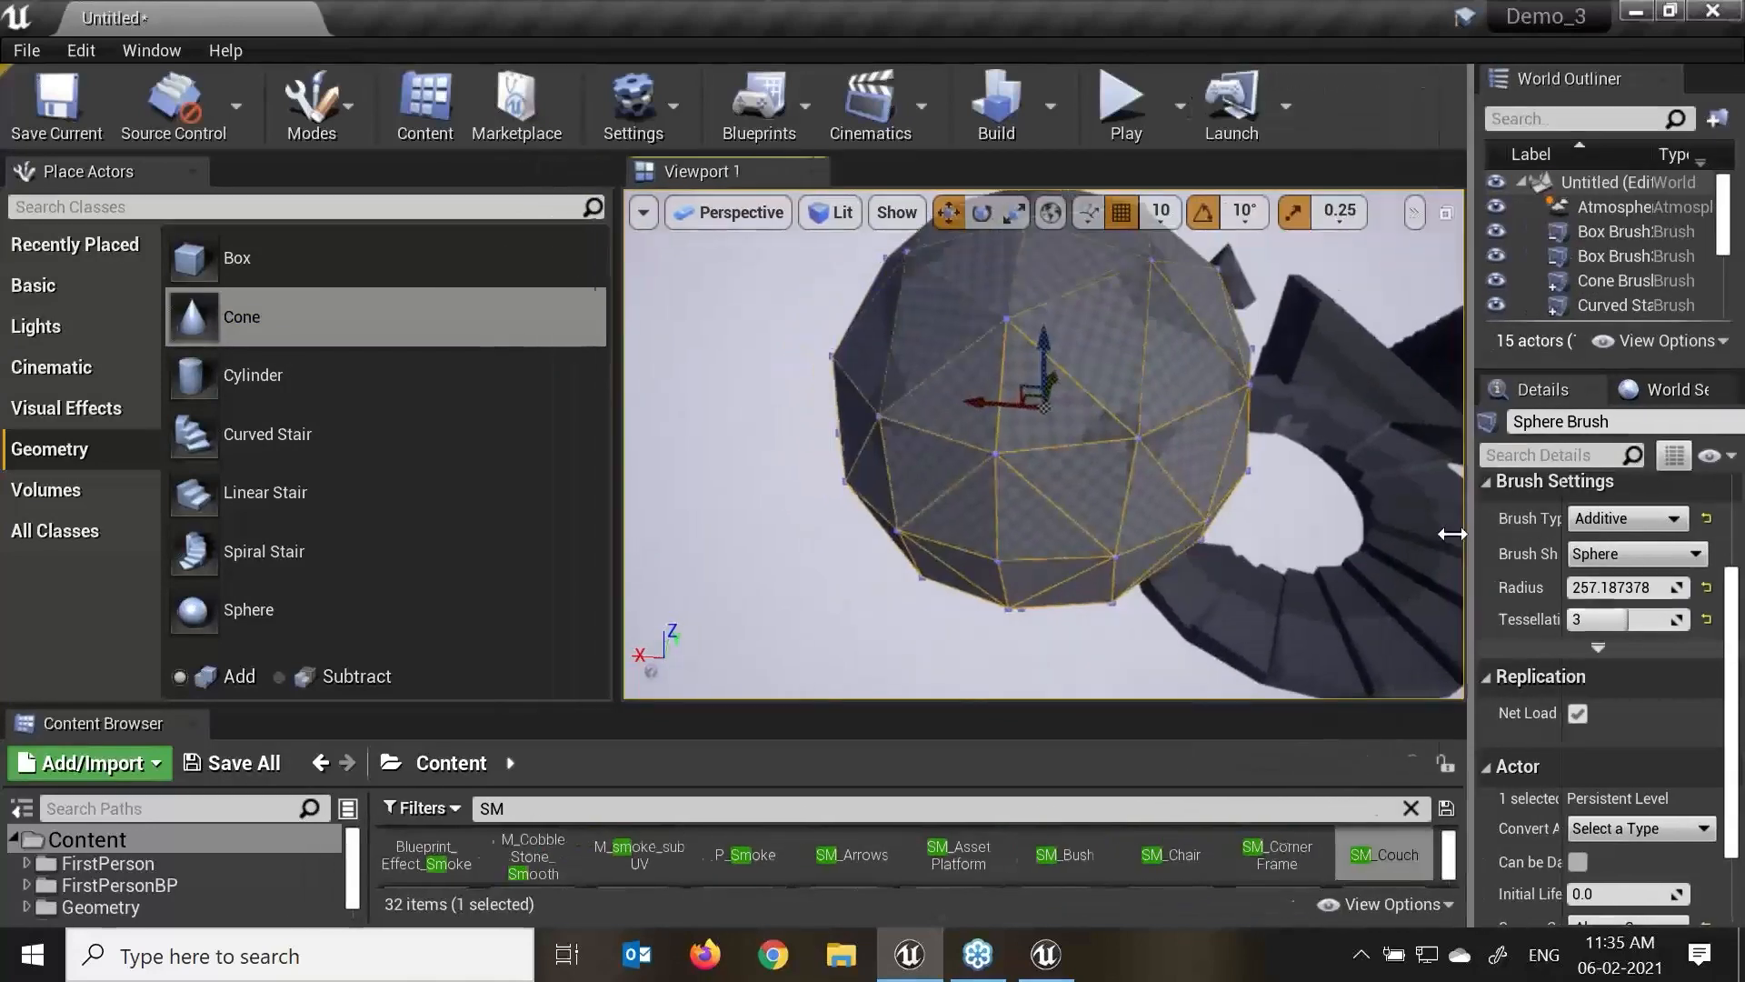
pyautogui.keyDown('alt'); pyautogui.moveTo(1202, 546); pyautogui.dragTo(1191, 538); pyautogui.keyUp('alt')
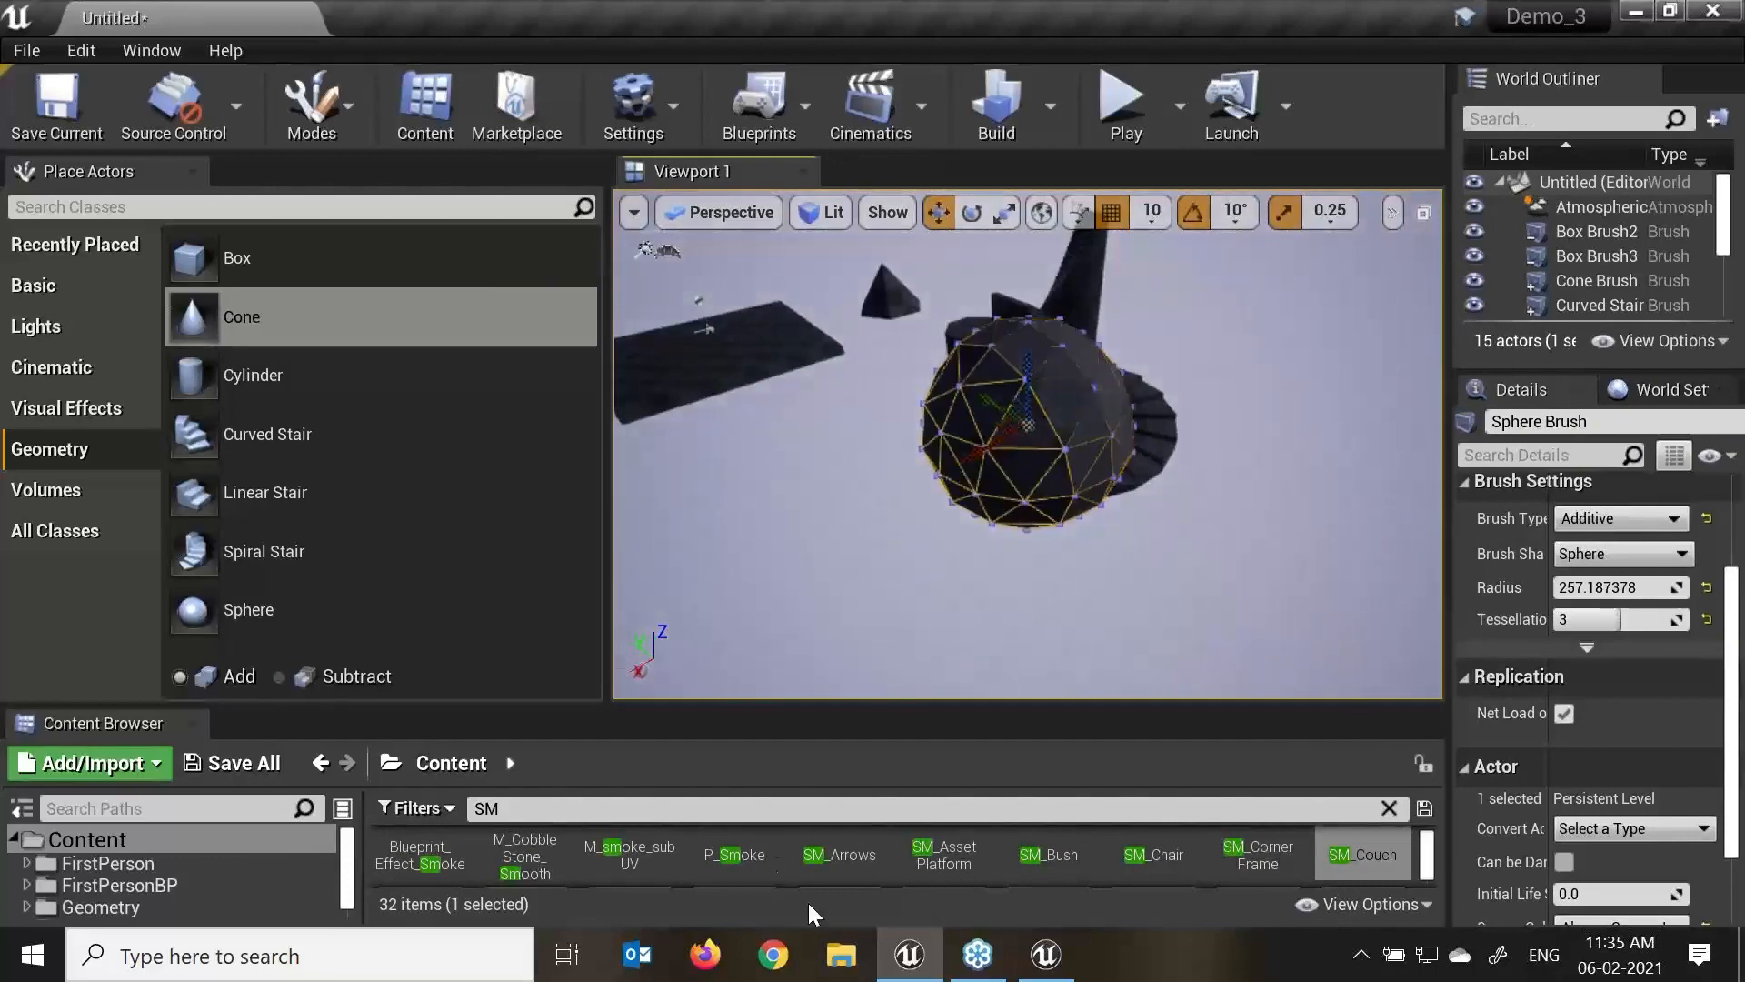
pyautogui.moveTo(913, 708); pyautogui.dragTo(903, 626)
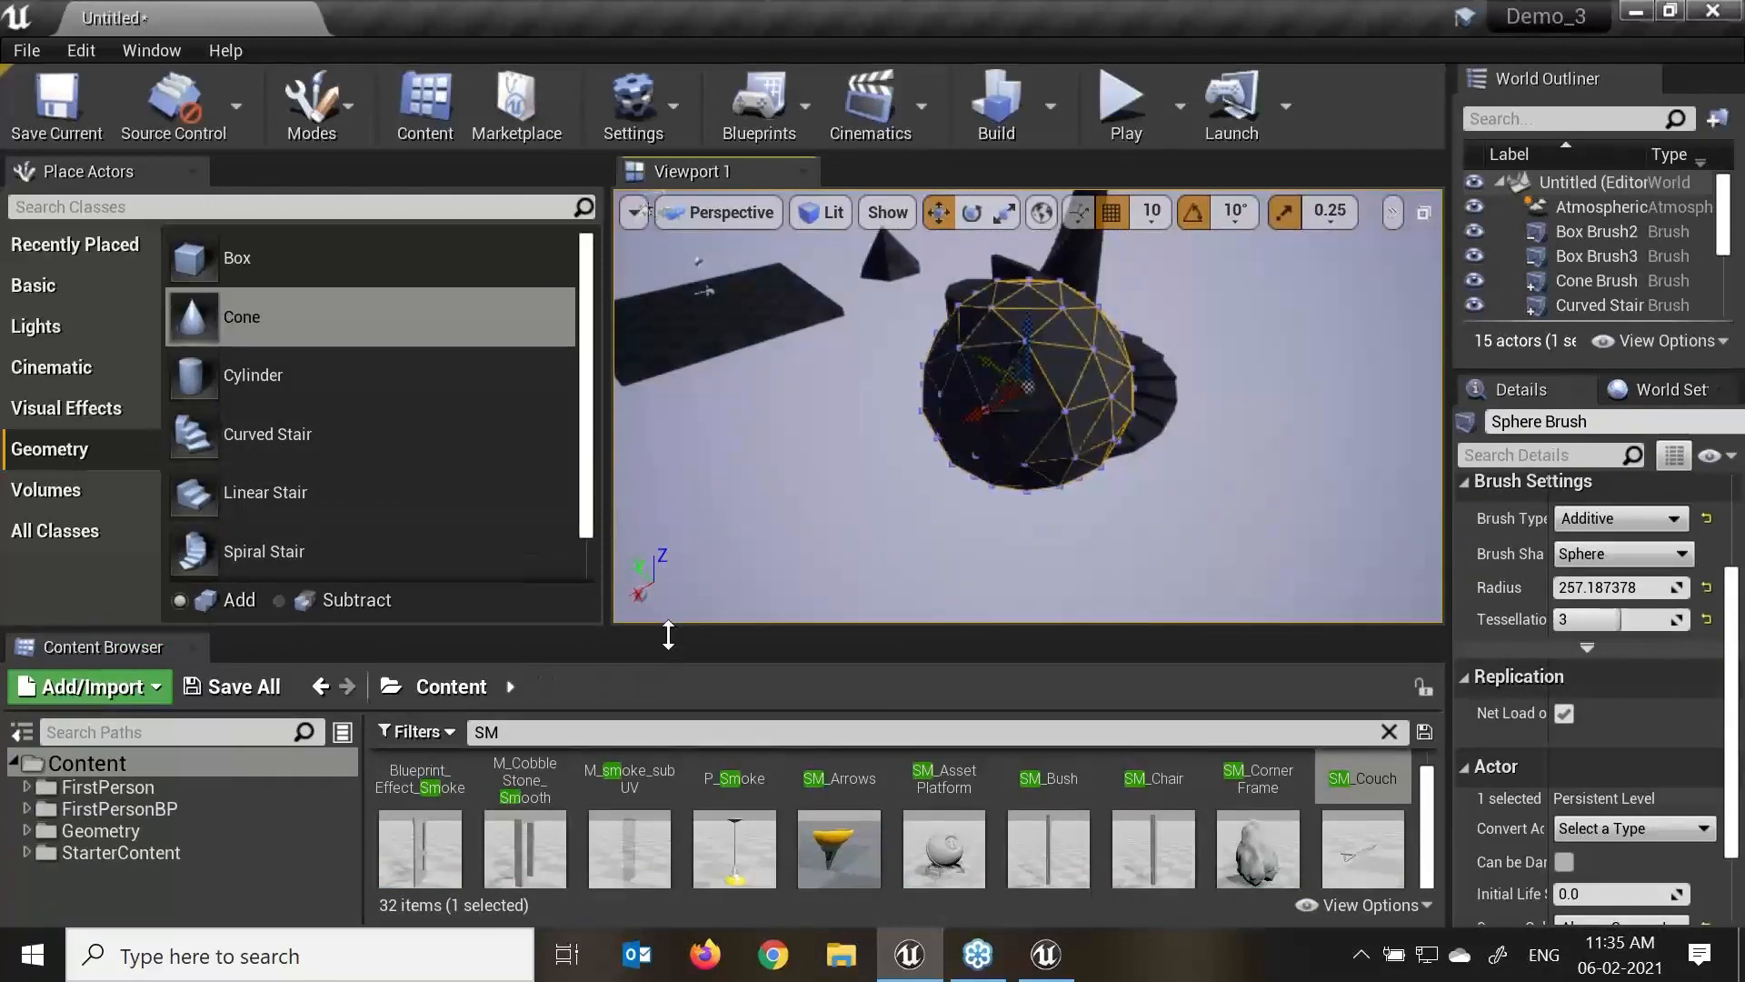
pyautogui.moveTo(668, 635); pyautogui.dragTo(713, 614)
# Place an additive box brush on the rectangular floor platform and frame it in the viewport.
pyautogui.moveTo(909, 409); pyautogui.dragTo(809, 354, button='middle')
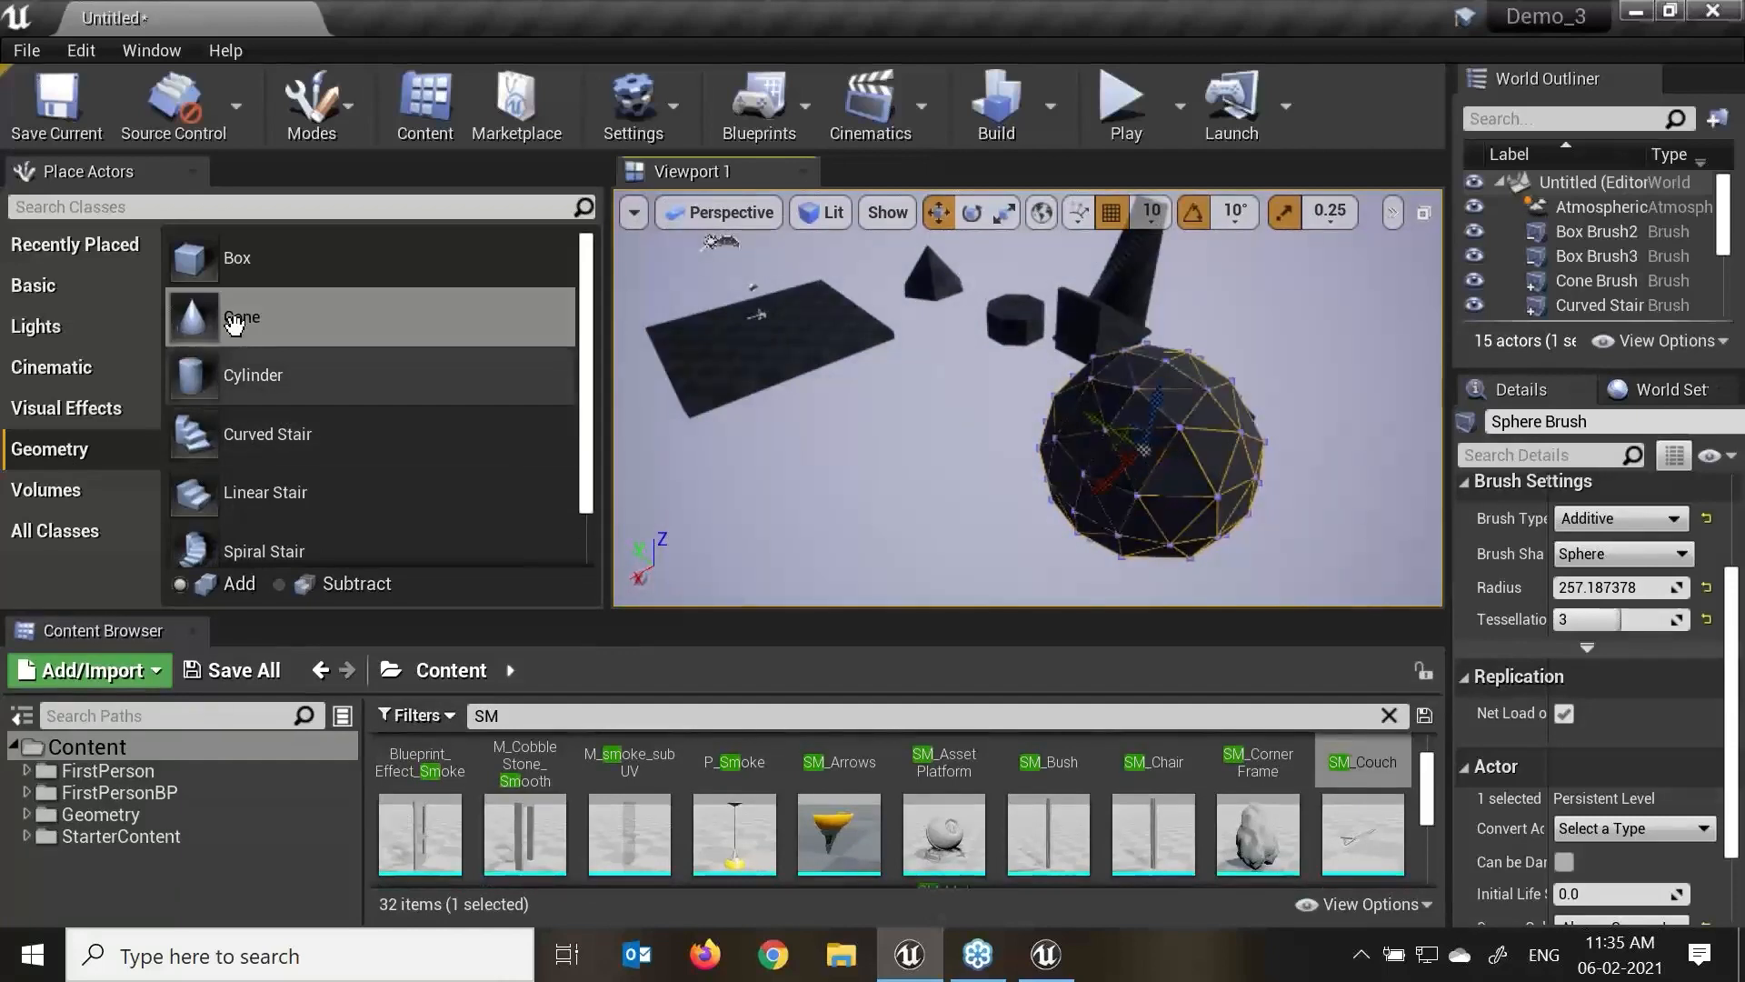
pyautogui.moveTo(236, 257)
pyautogui.mouseDown()
pyautogui.moveTo(518, 370)
pyautogui.moveTo(799, 311)
pyautogui.moveTo(791, 324)
pyautogui.mouseUp()
pyautogui.press('f')
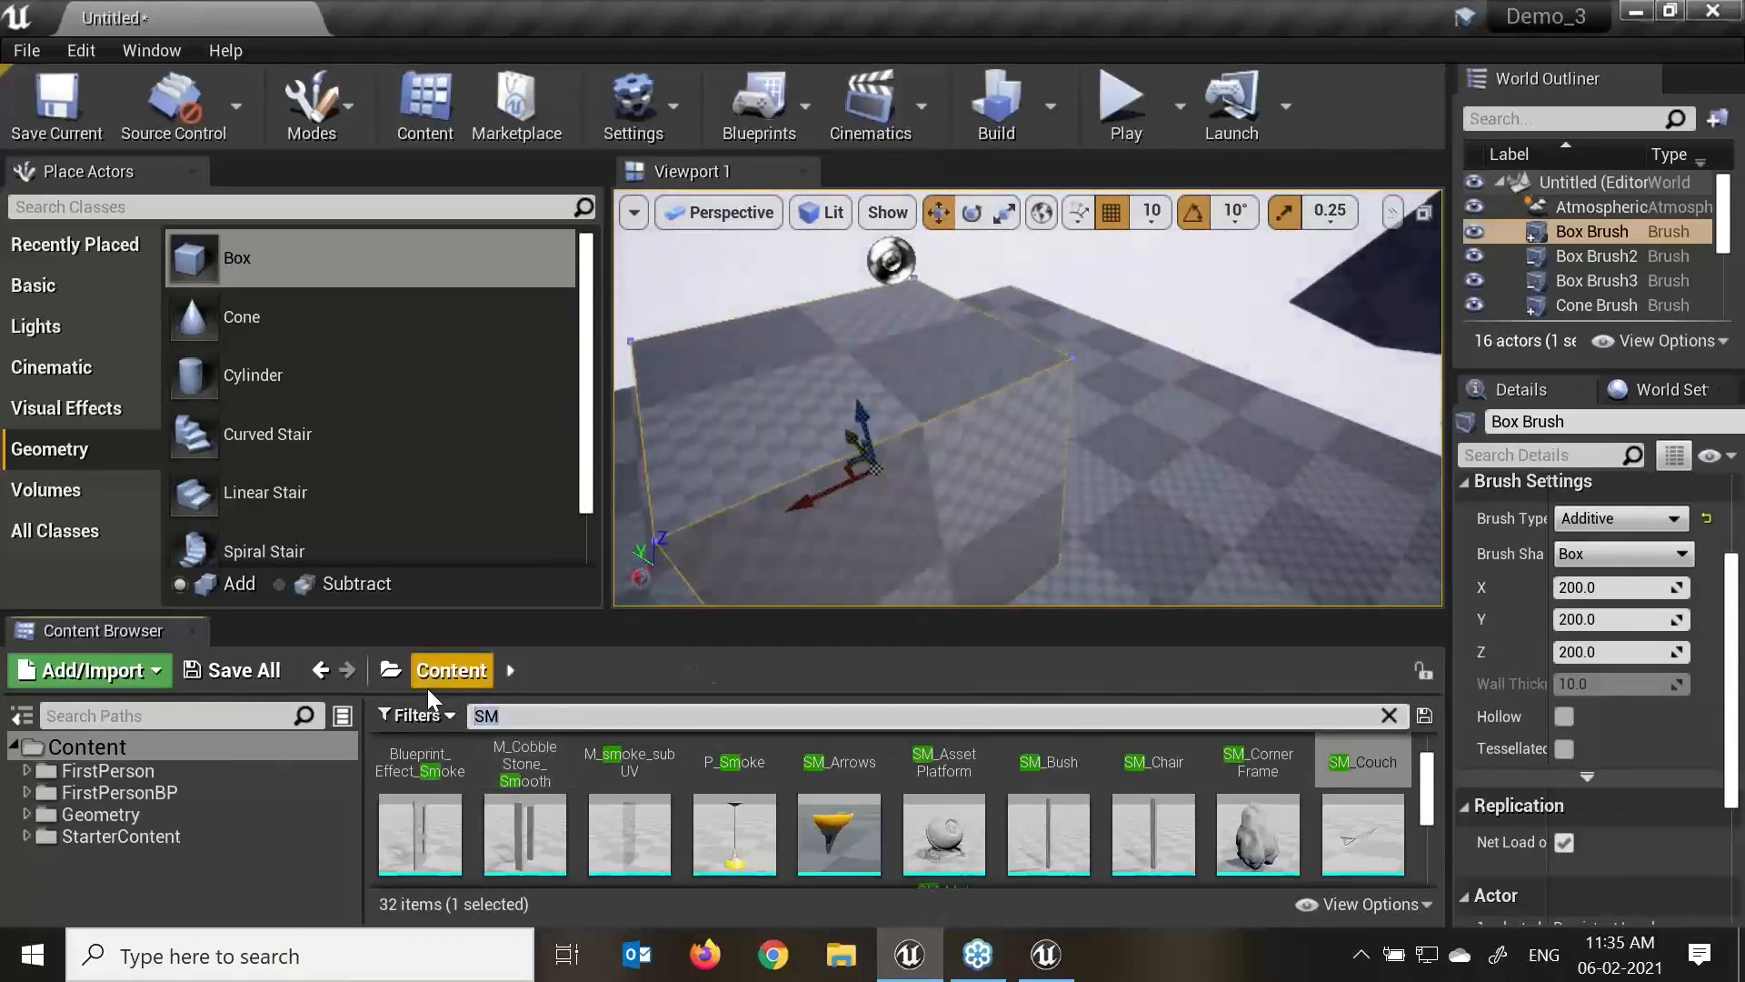
# Search the project content for "materia" and adjust the Content Browser height to show the material thumbnails.
pyautogui.write('materia')
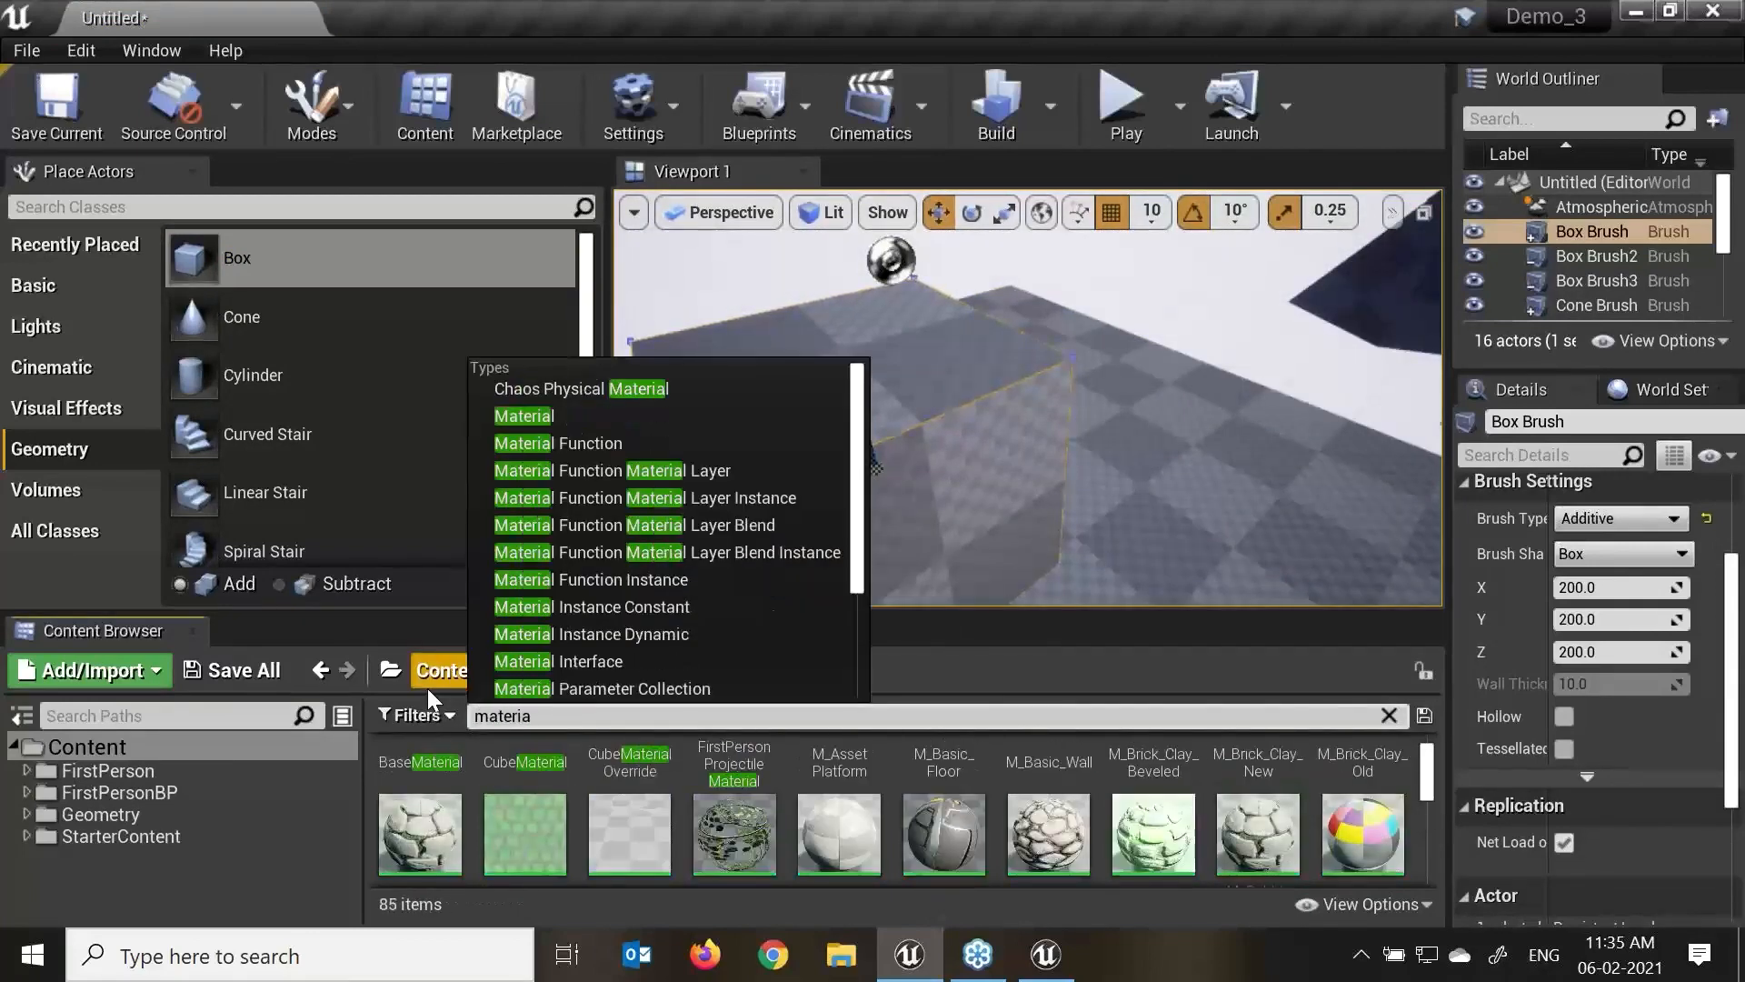
pyautogui.click(990, 631)
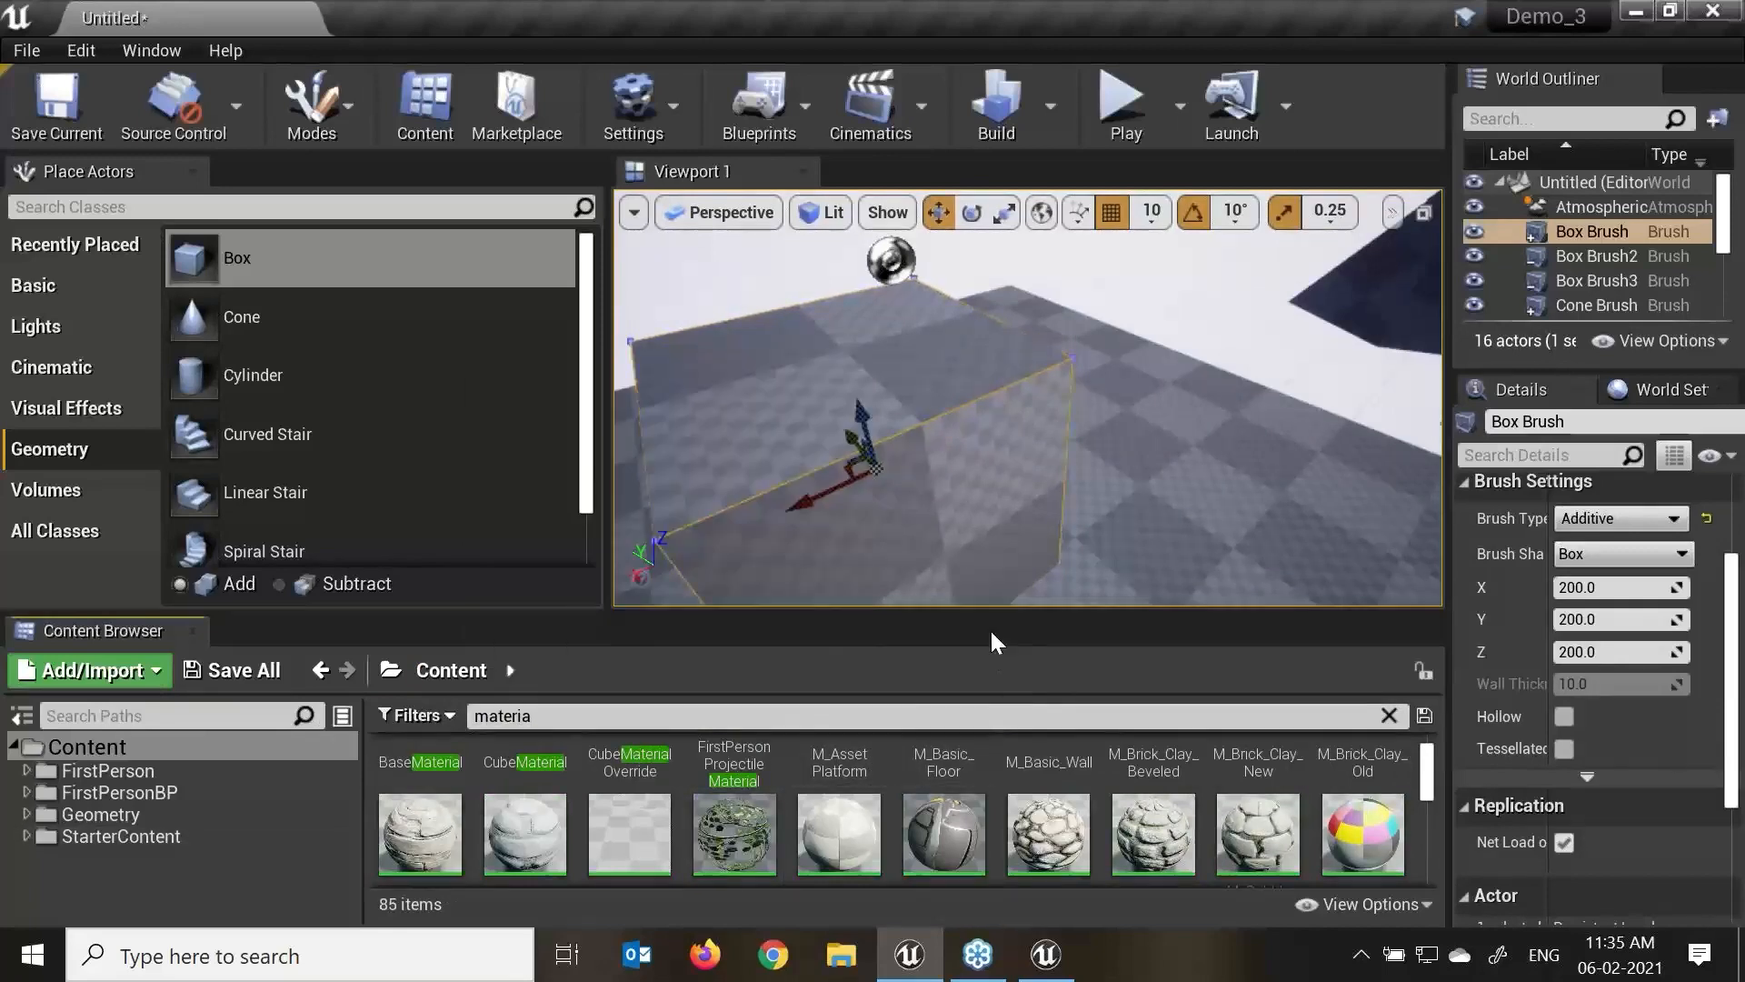
pyautogui.moveTo(1017, 613); pyautogui.dragTo(938, 625)
pyautogui.scroll(-3, 1024, 582)
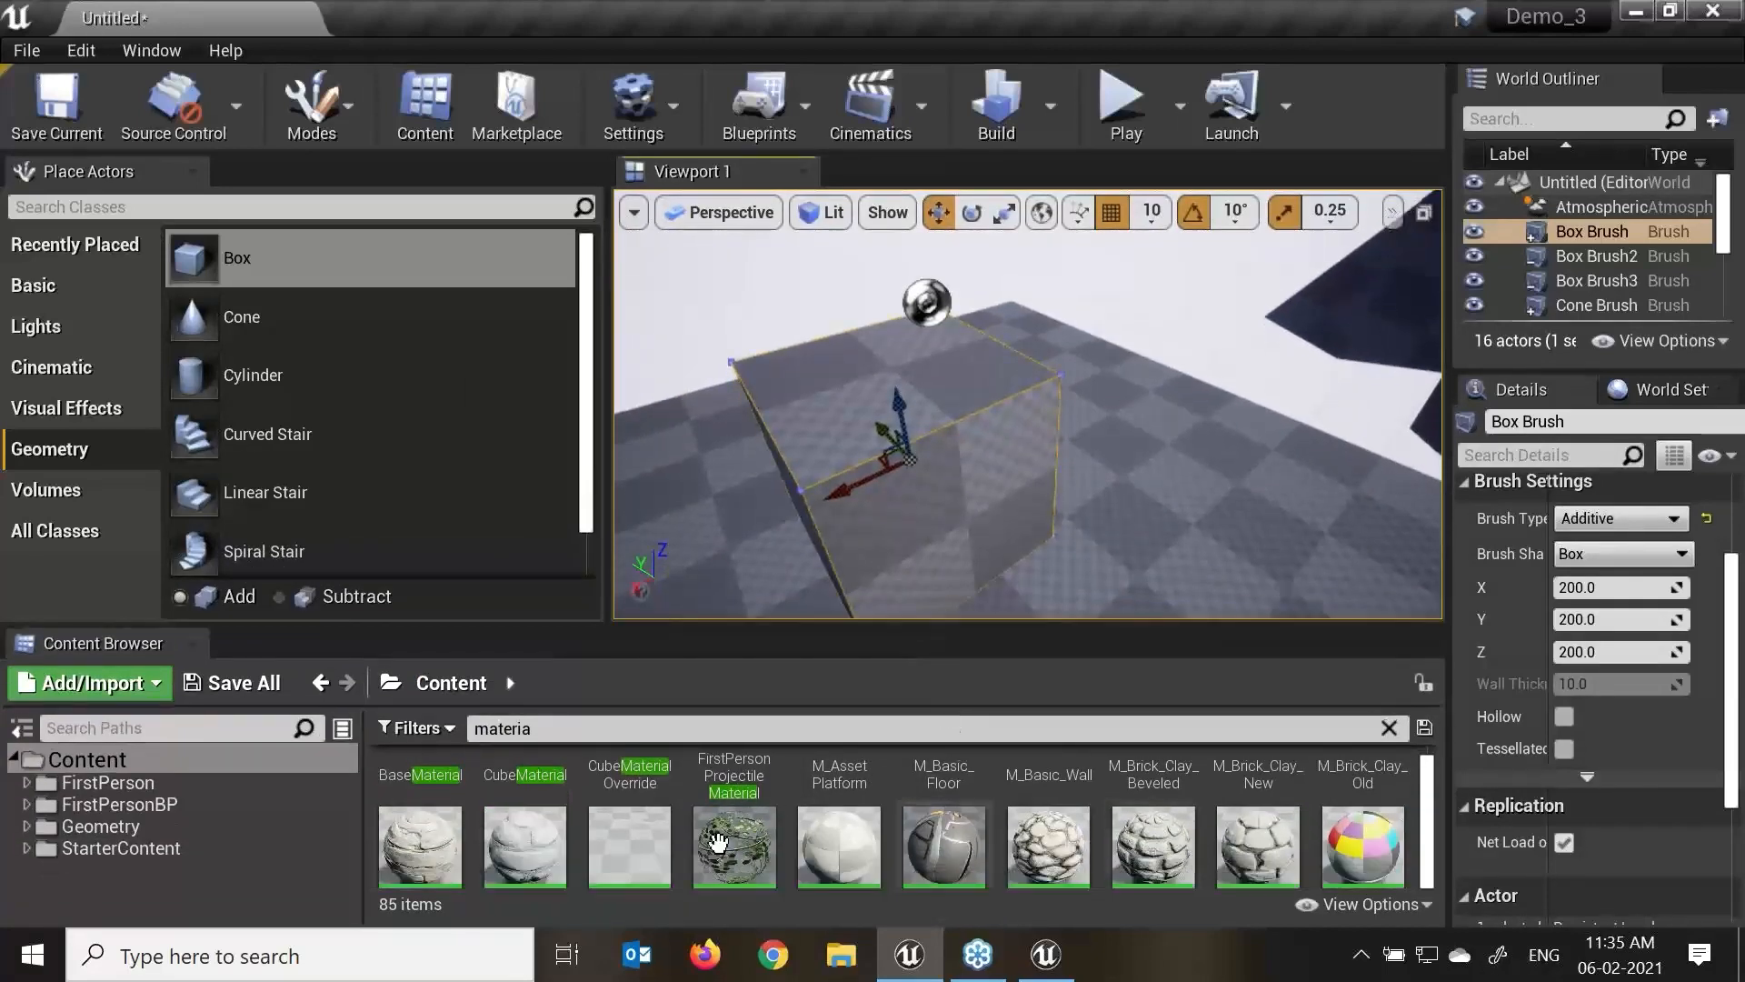
# Apply BaseMaterial and then CubeMaterial to a side face of the box brush, and deselect the box.
pyautogui.moveTo(420, 841); pyautogui.dragTo(952, 519)
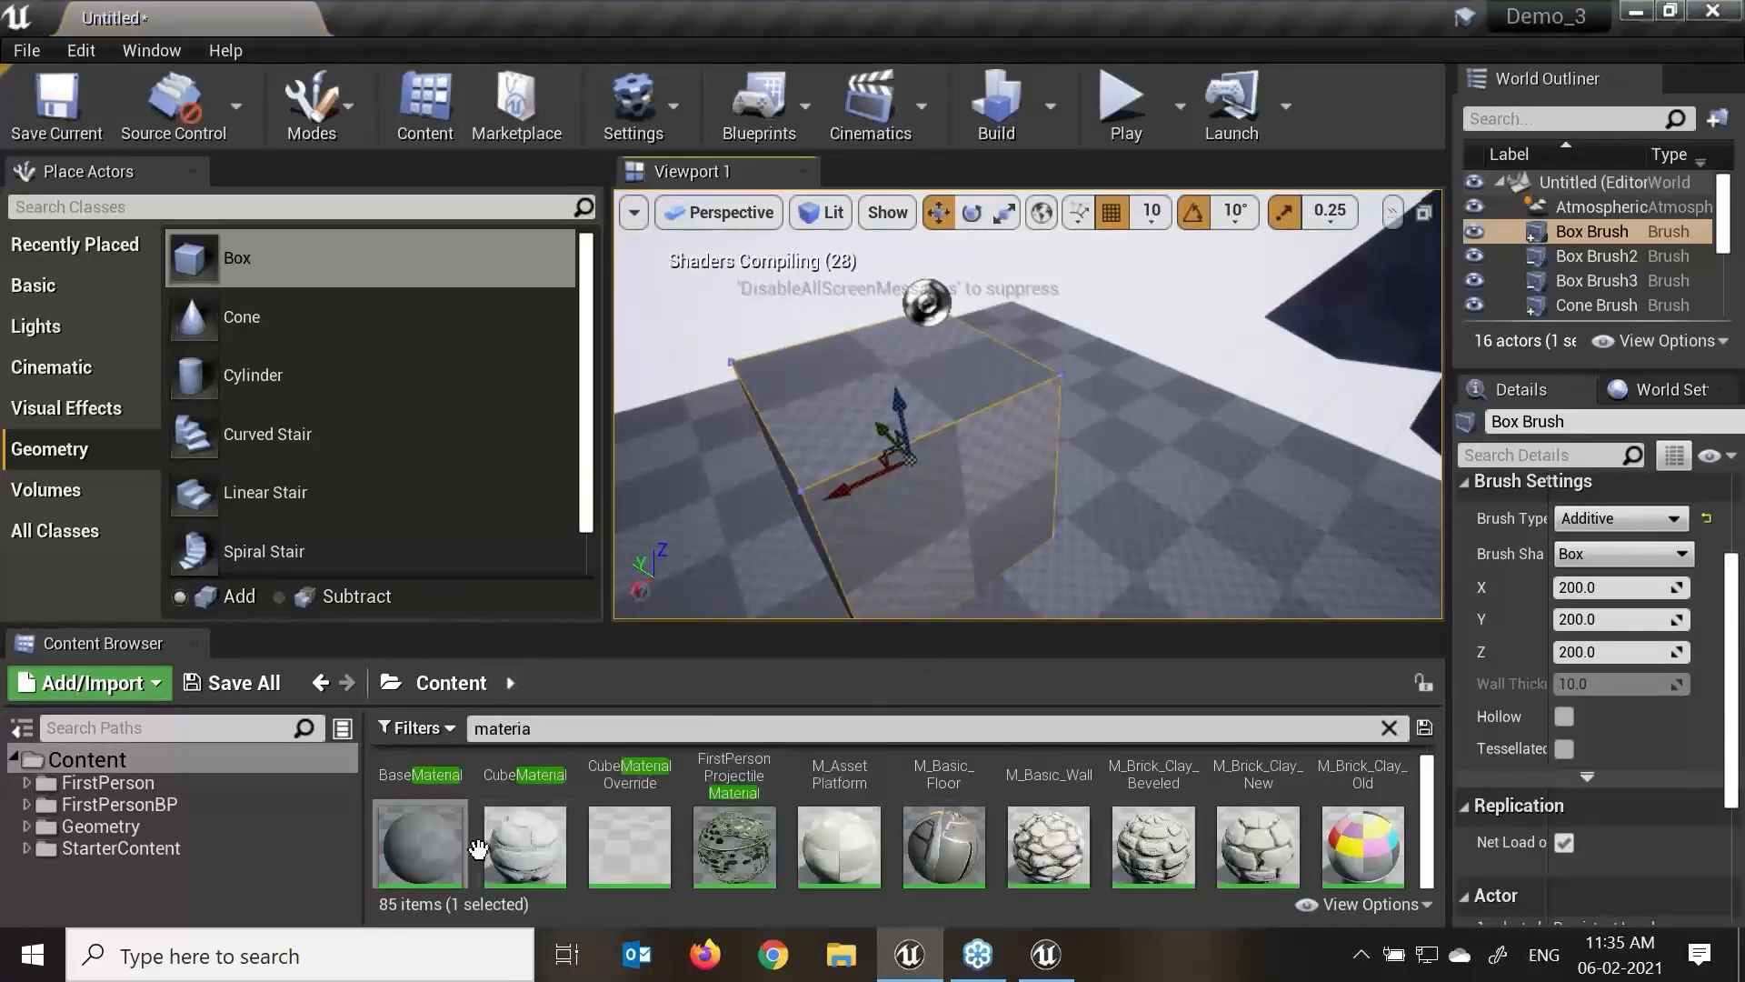
pyautogui.moveTo(509, 847); pyautogui.dragTo(942, 482)
pyautogui.keyDown('alt'); pyautogui.moveTo(1024, 549); pyautogui.dragTo(1088, 472); pyautogui.keyUp('alt')
pyautogui.click(1105, 326)
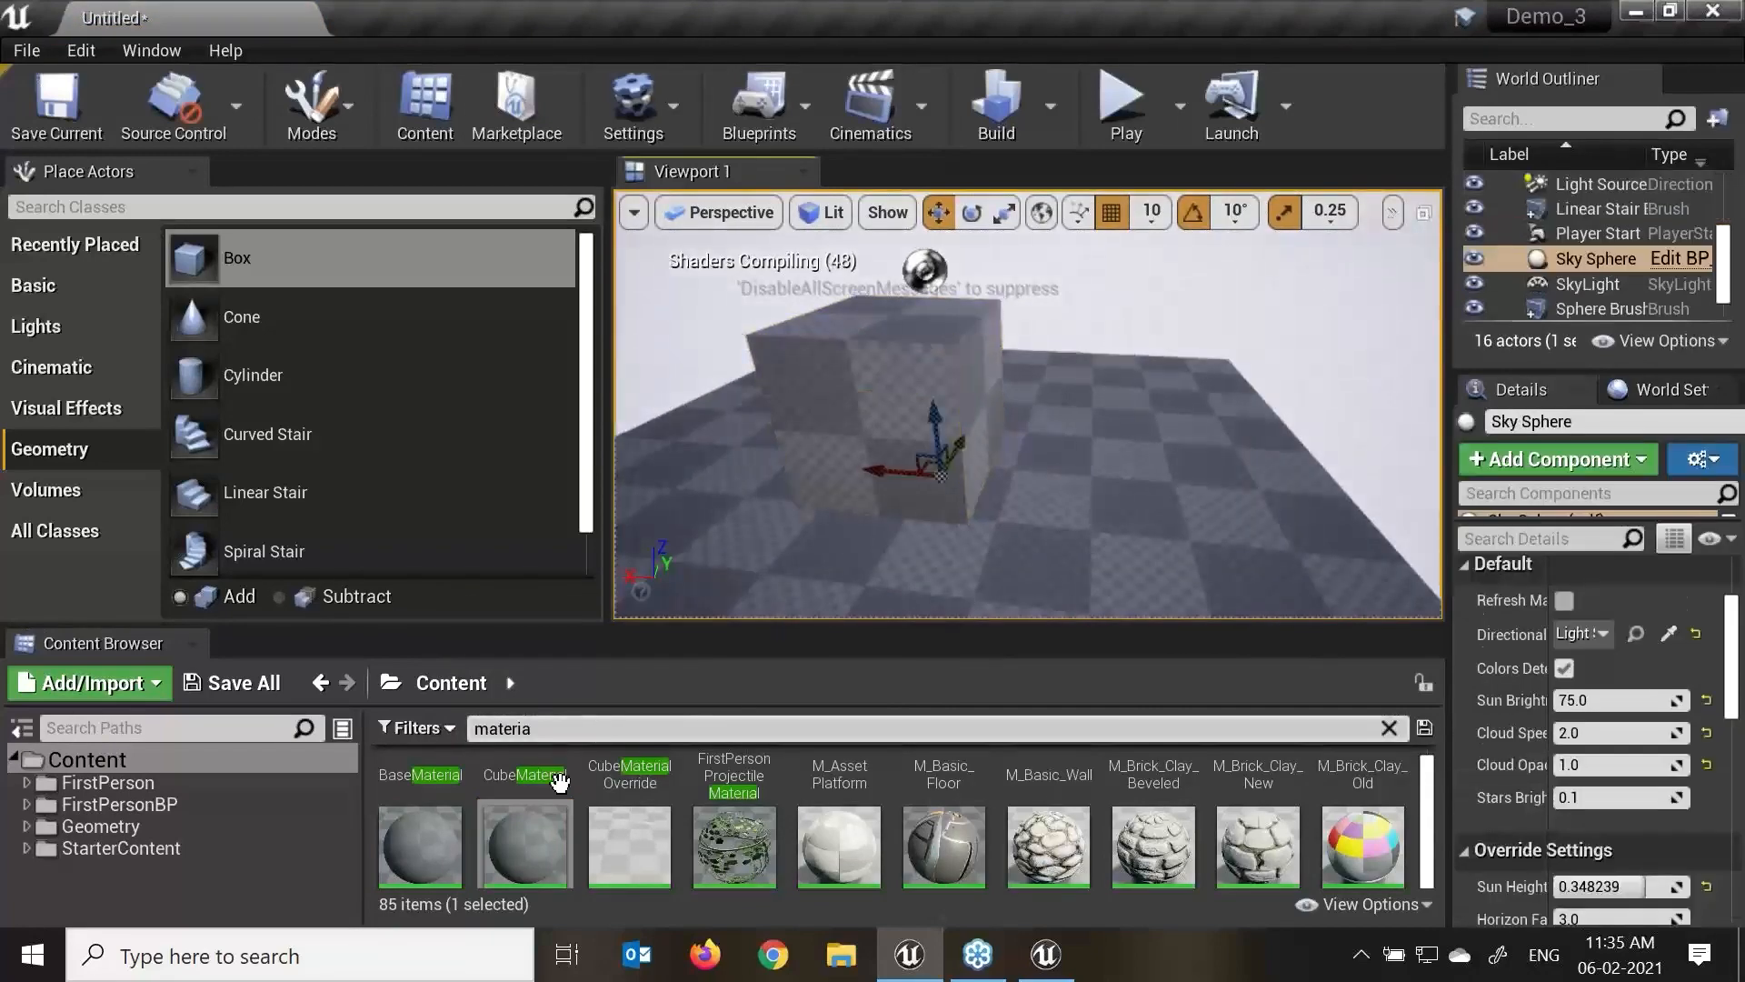
# Apply M_CobbleStone_Rough and then M_CobbleStone_Pebble to the front face of the box brush.
pyautogui.scroll(-2, 559, 782)
pyautogui.click(734, 805)
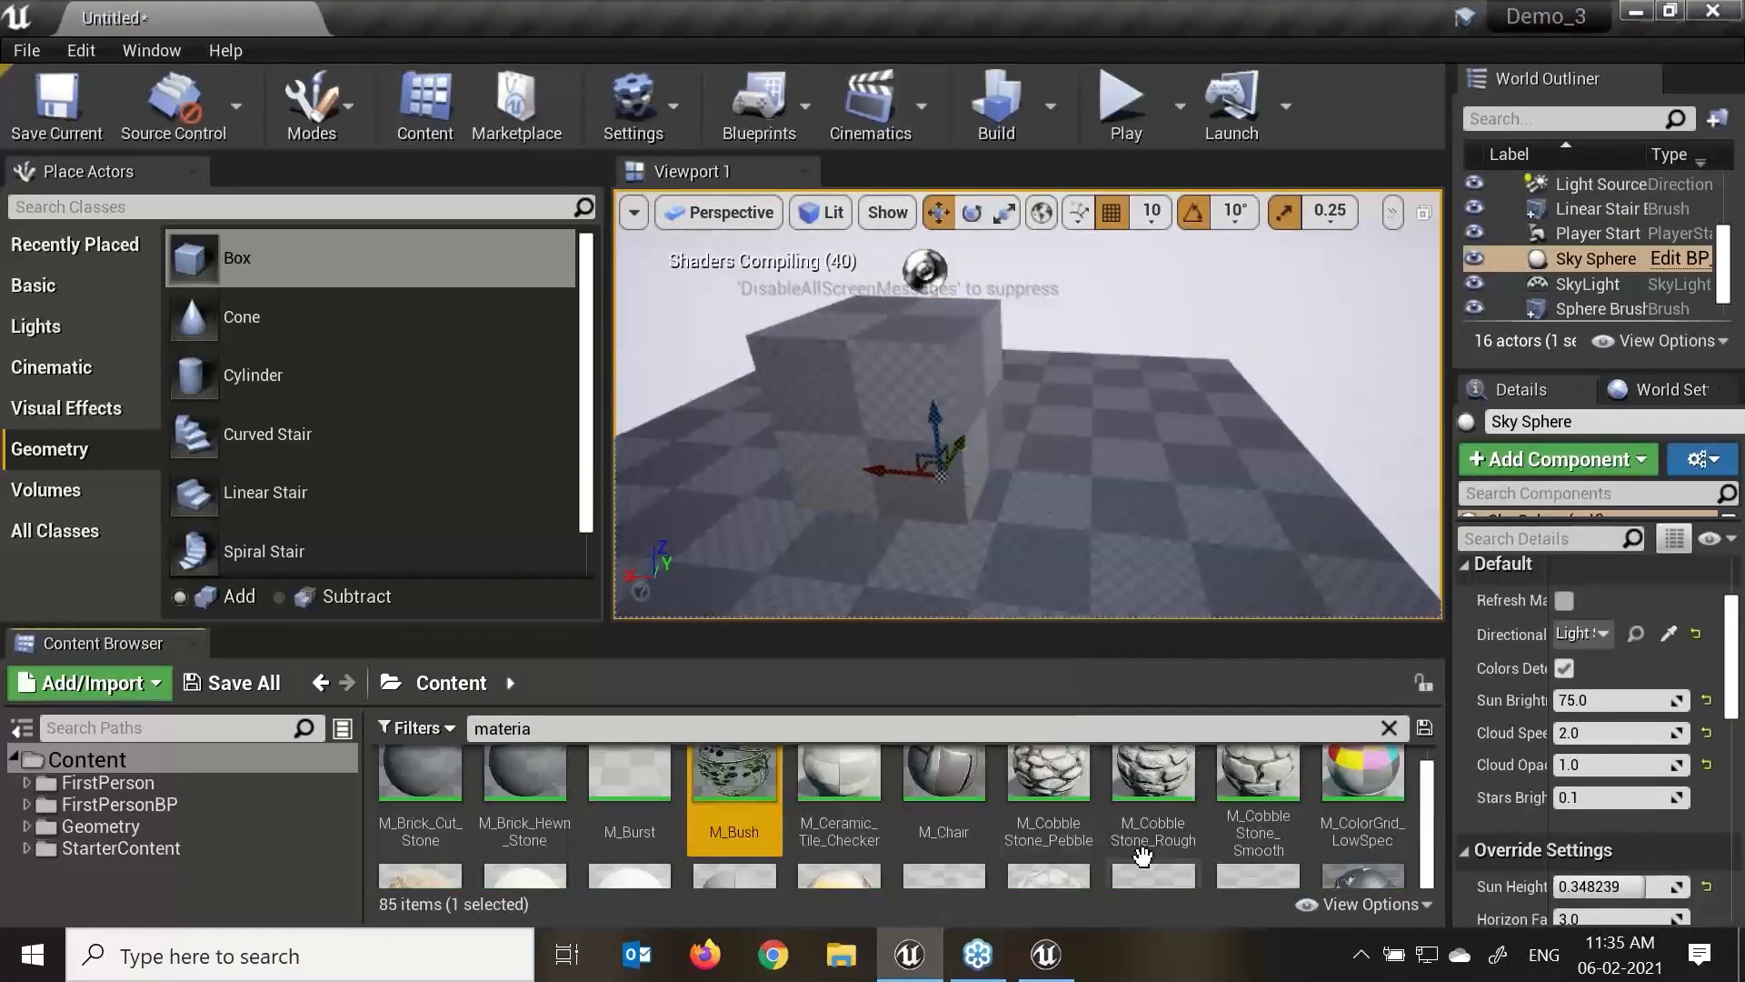
pyautogui.moveTo(1144, 850); pyautogui.dragTo(929, 423)
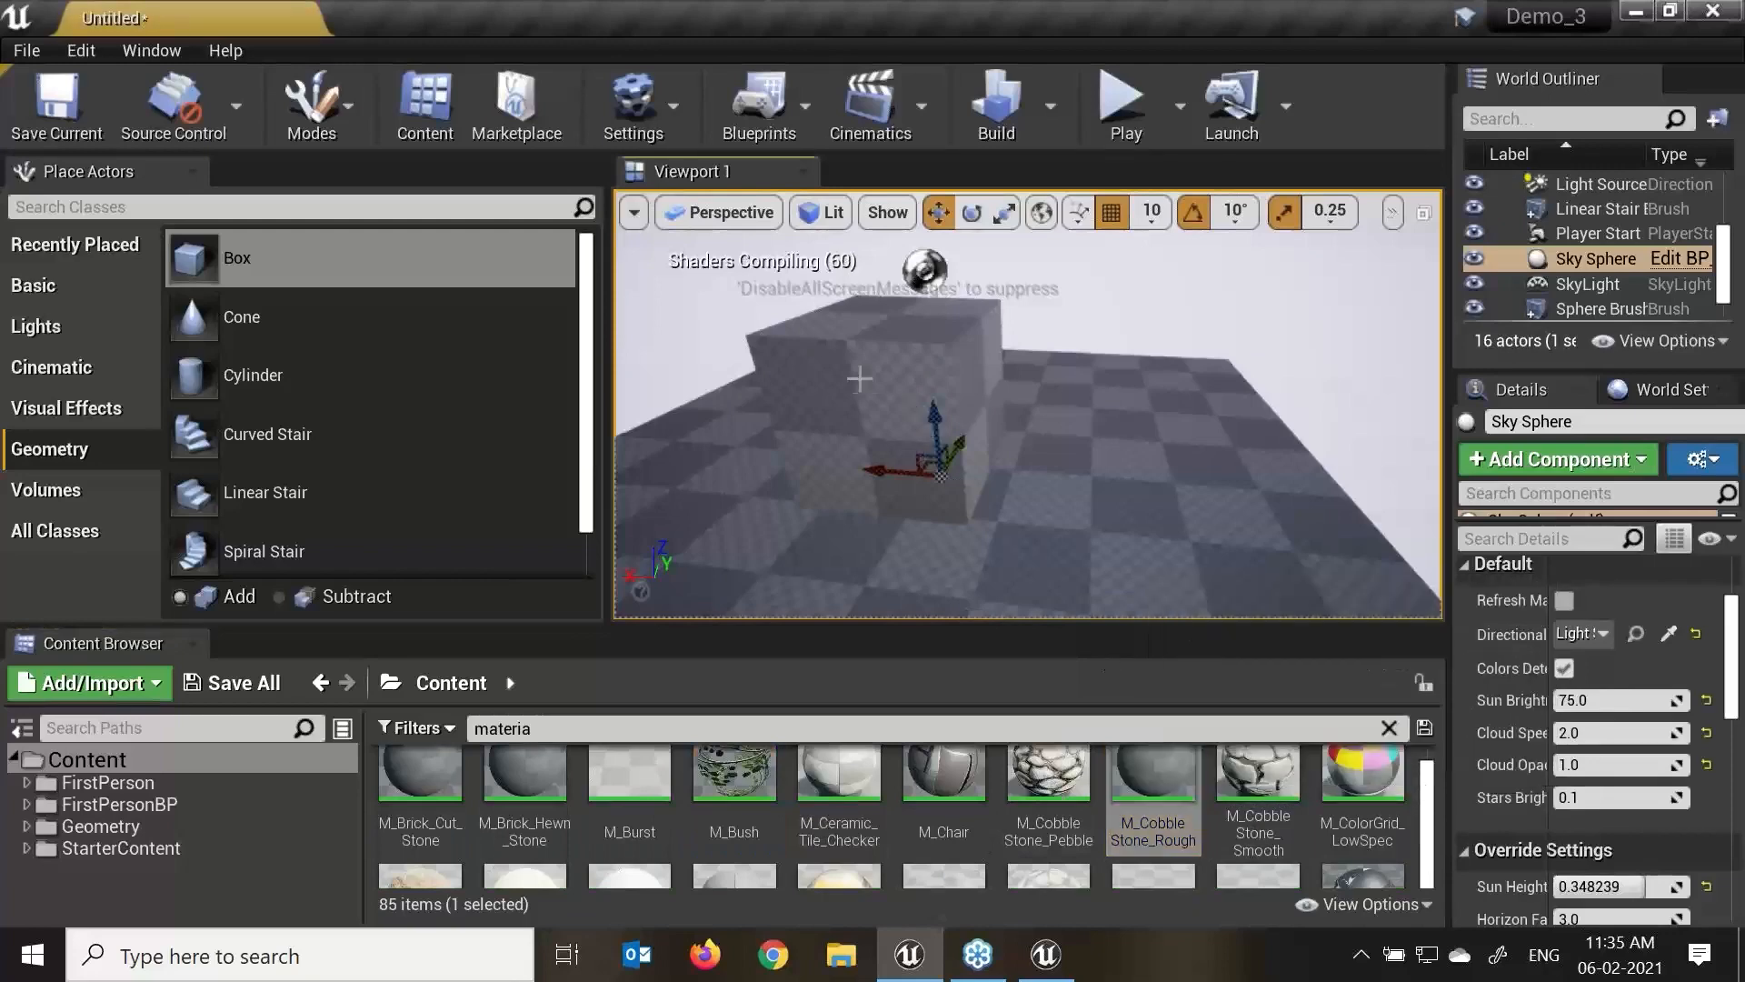
pyautogui.click(895, 419)
pyautogui.moveTo(1048, 784); pyautogui.dragTo(924, 463)
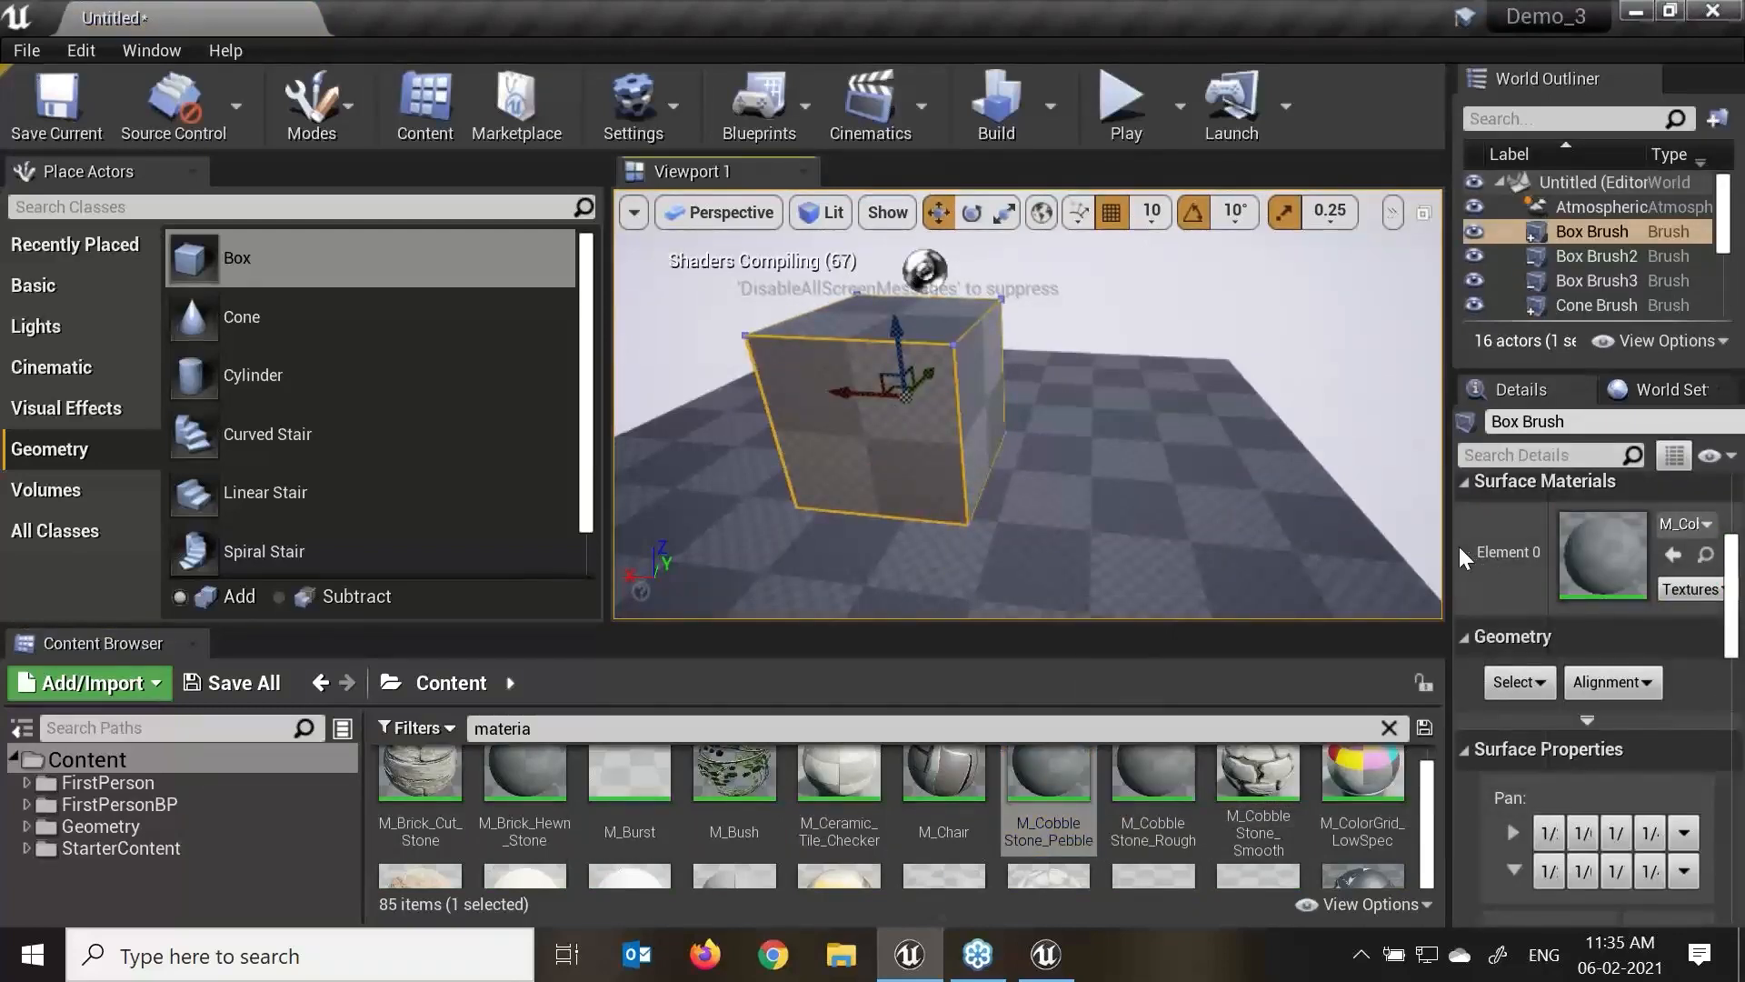
# Widen the Details area and the viewport, and select the whole Box Brush actor.
pyautogui.moveTo(1453, 543); pyautogui.dragTo(1265, 552)
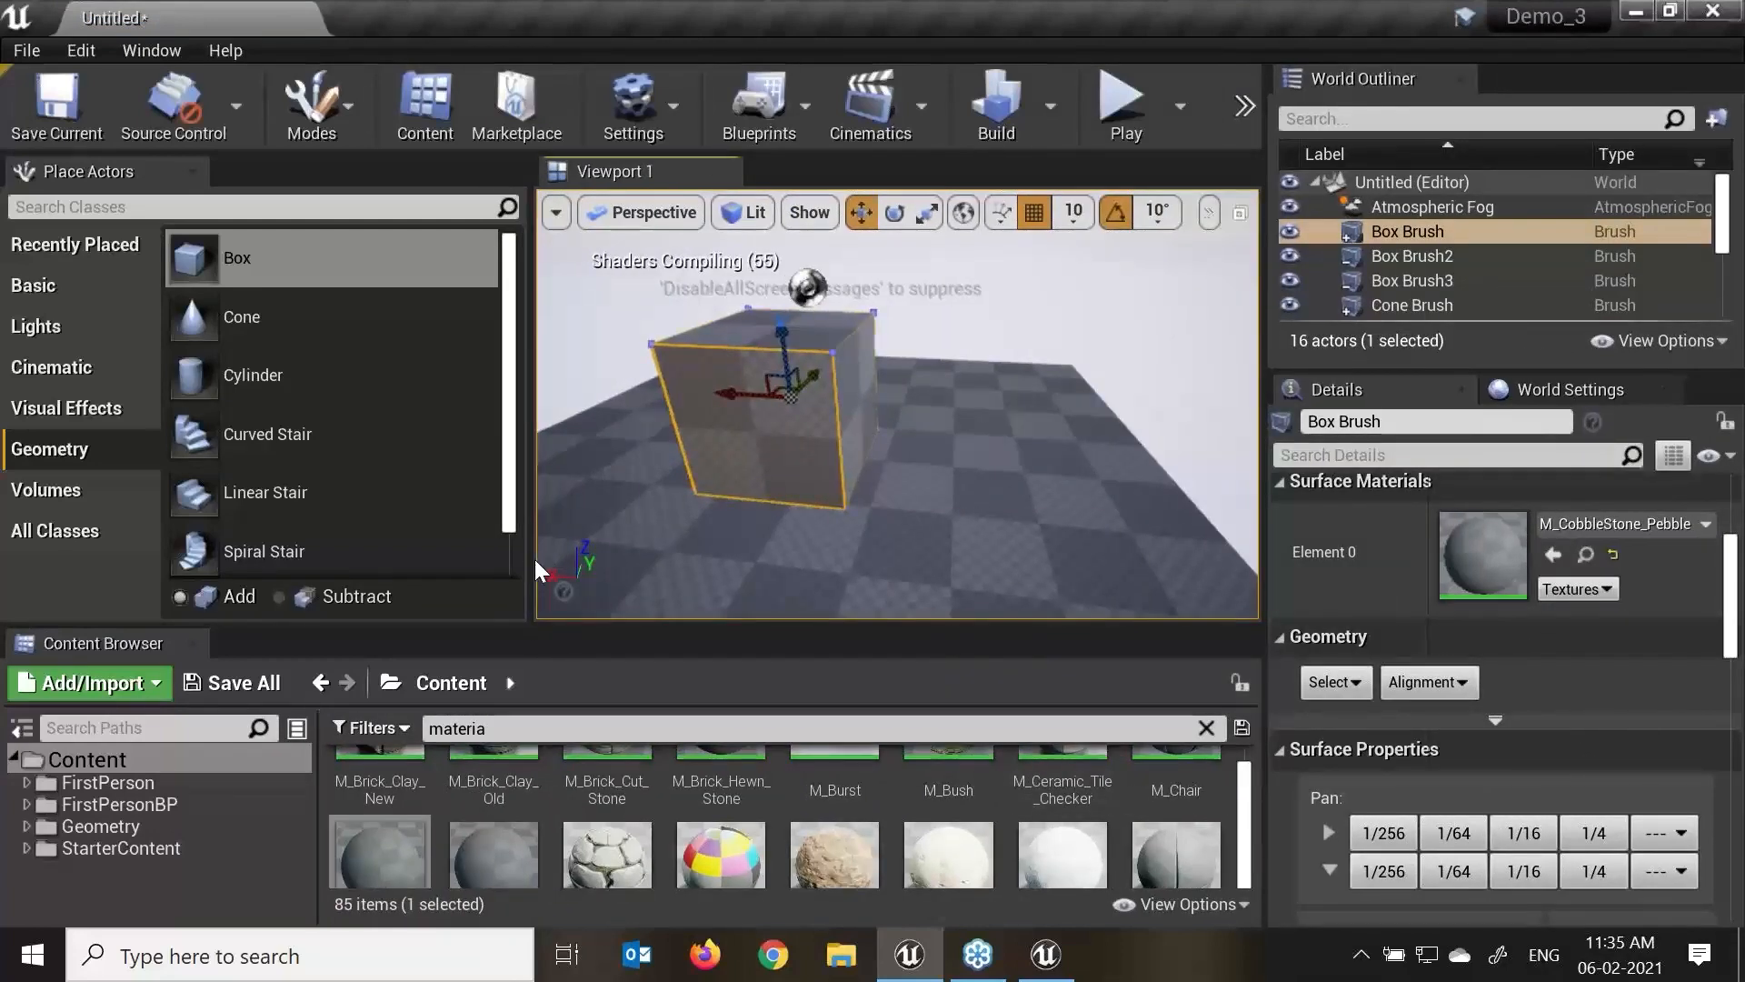
pyautogui.moveTo(533, 557); pyautogui.dragTo(472, 558)
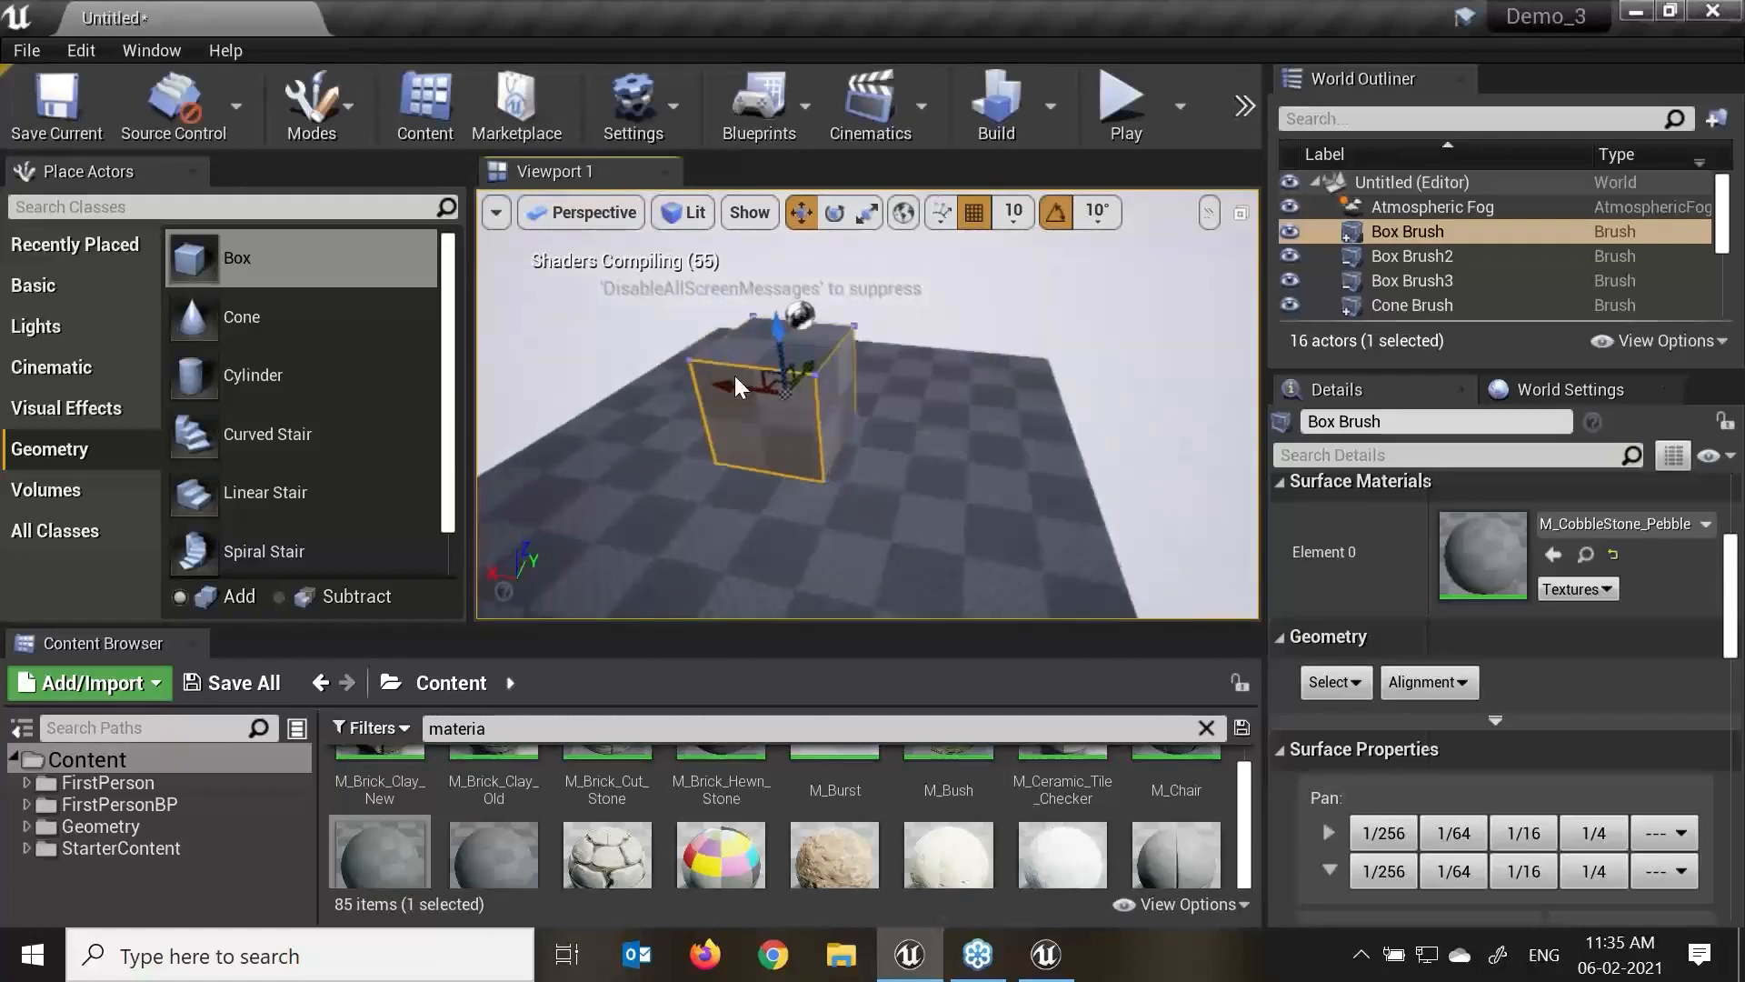
pyautogui.click(1438, 230)
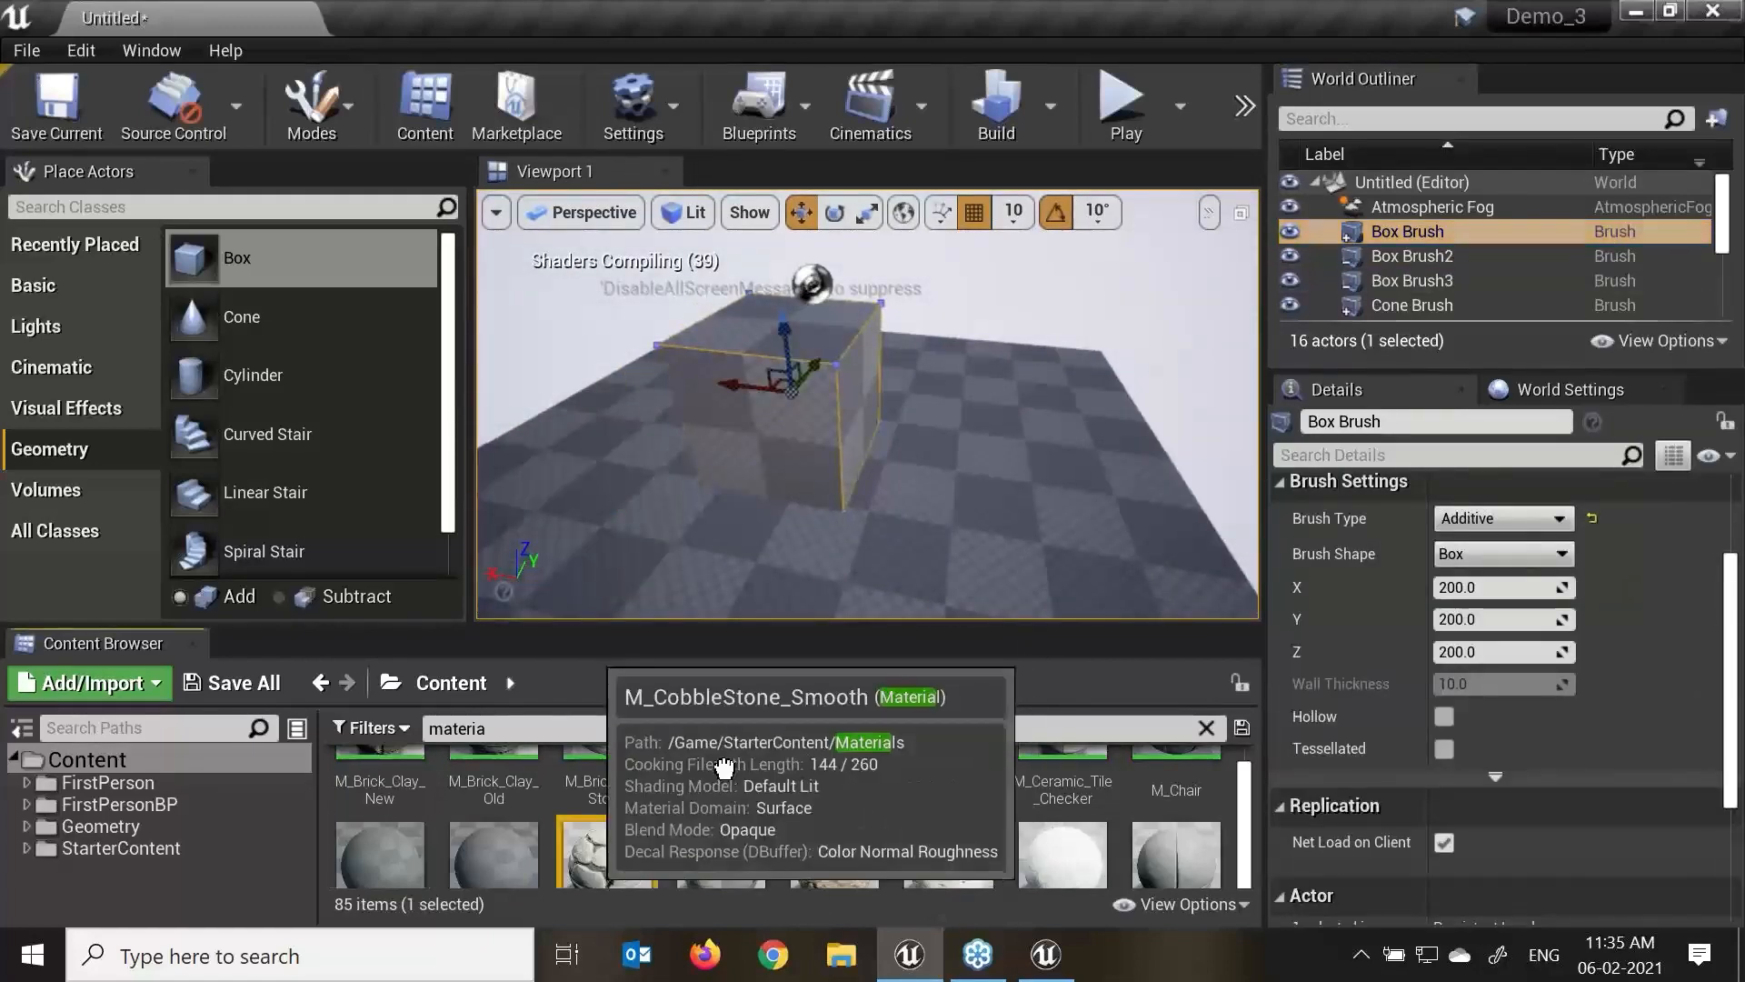
# Apply M_CobbleStone_Smooth to the front face of the box brush.
pyautogui.moveTo(607, 855); pyautogui.dragTo(750, 419)
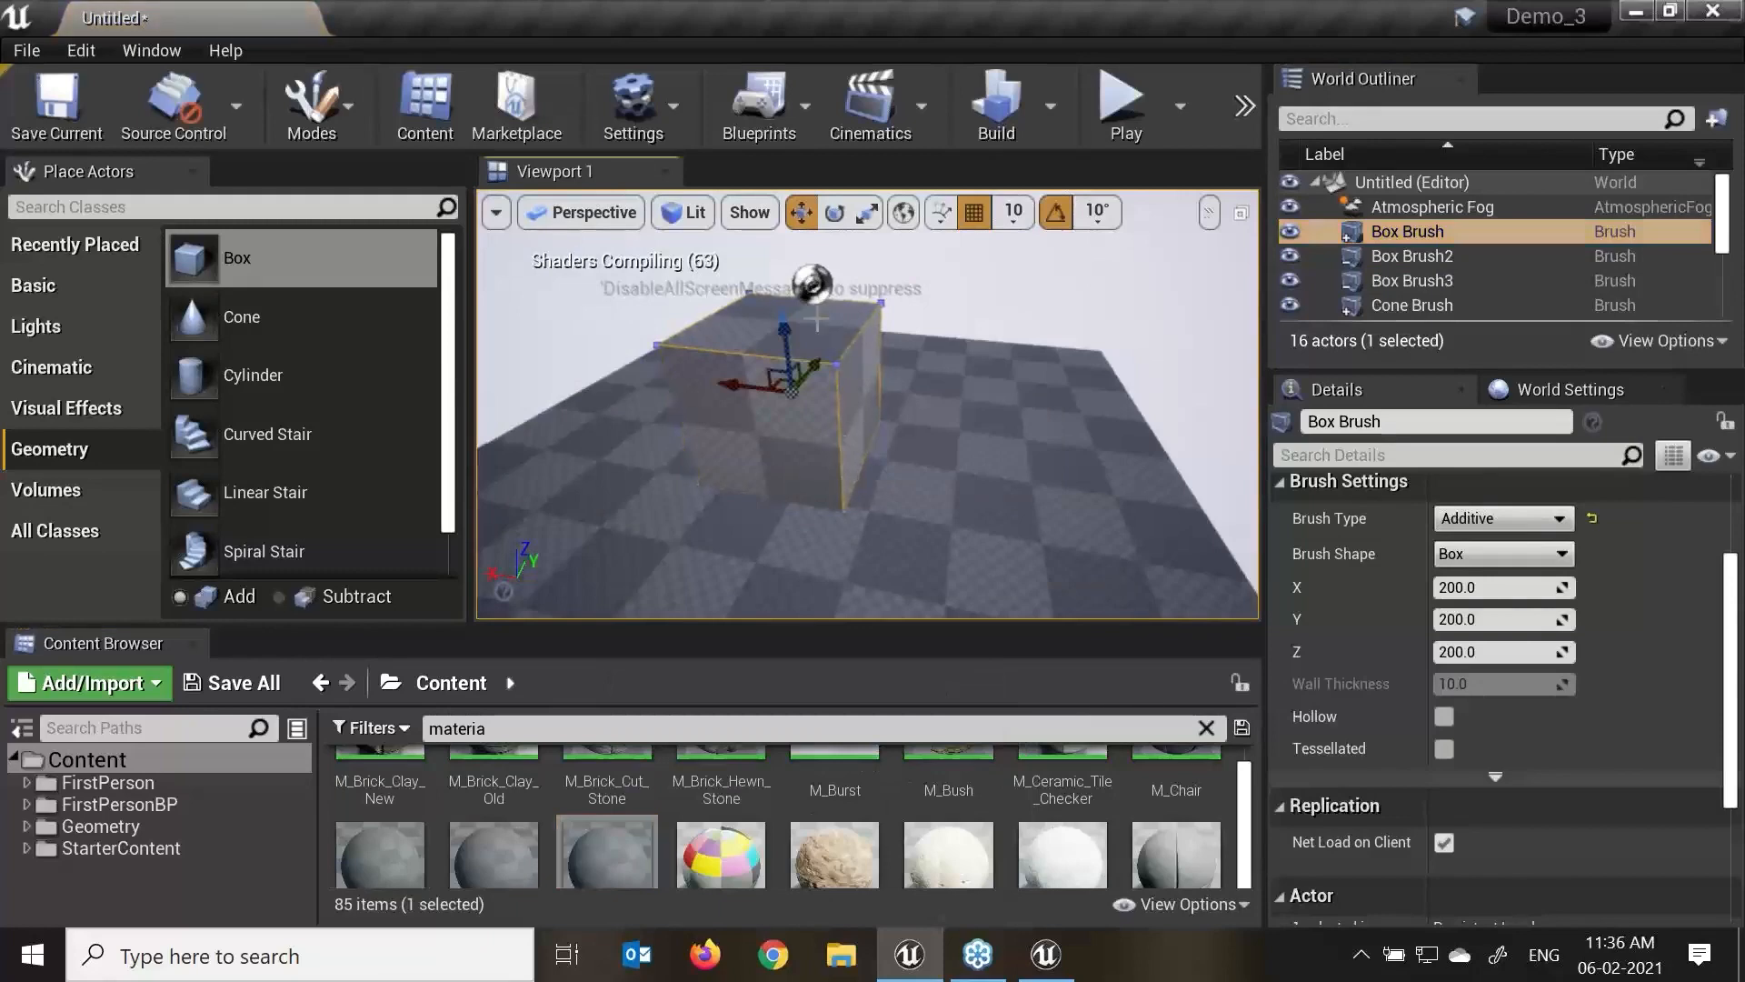
# Create a new default level, saving the current level as FirstPersonExampleMap_1 in FirstPersonBP/Maps.
pyautogui.click(27, 50)
pyautogui.click(54, 73)
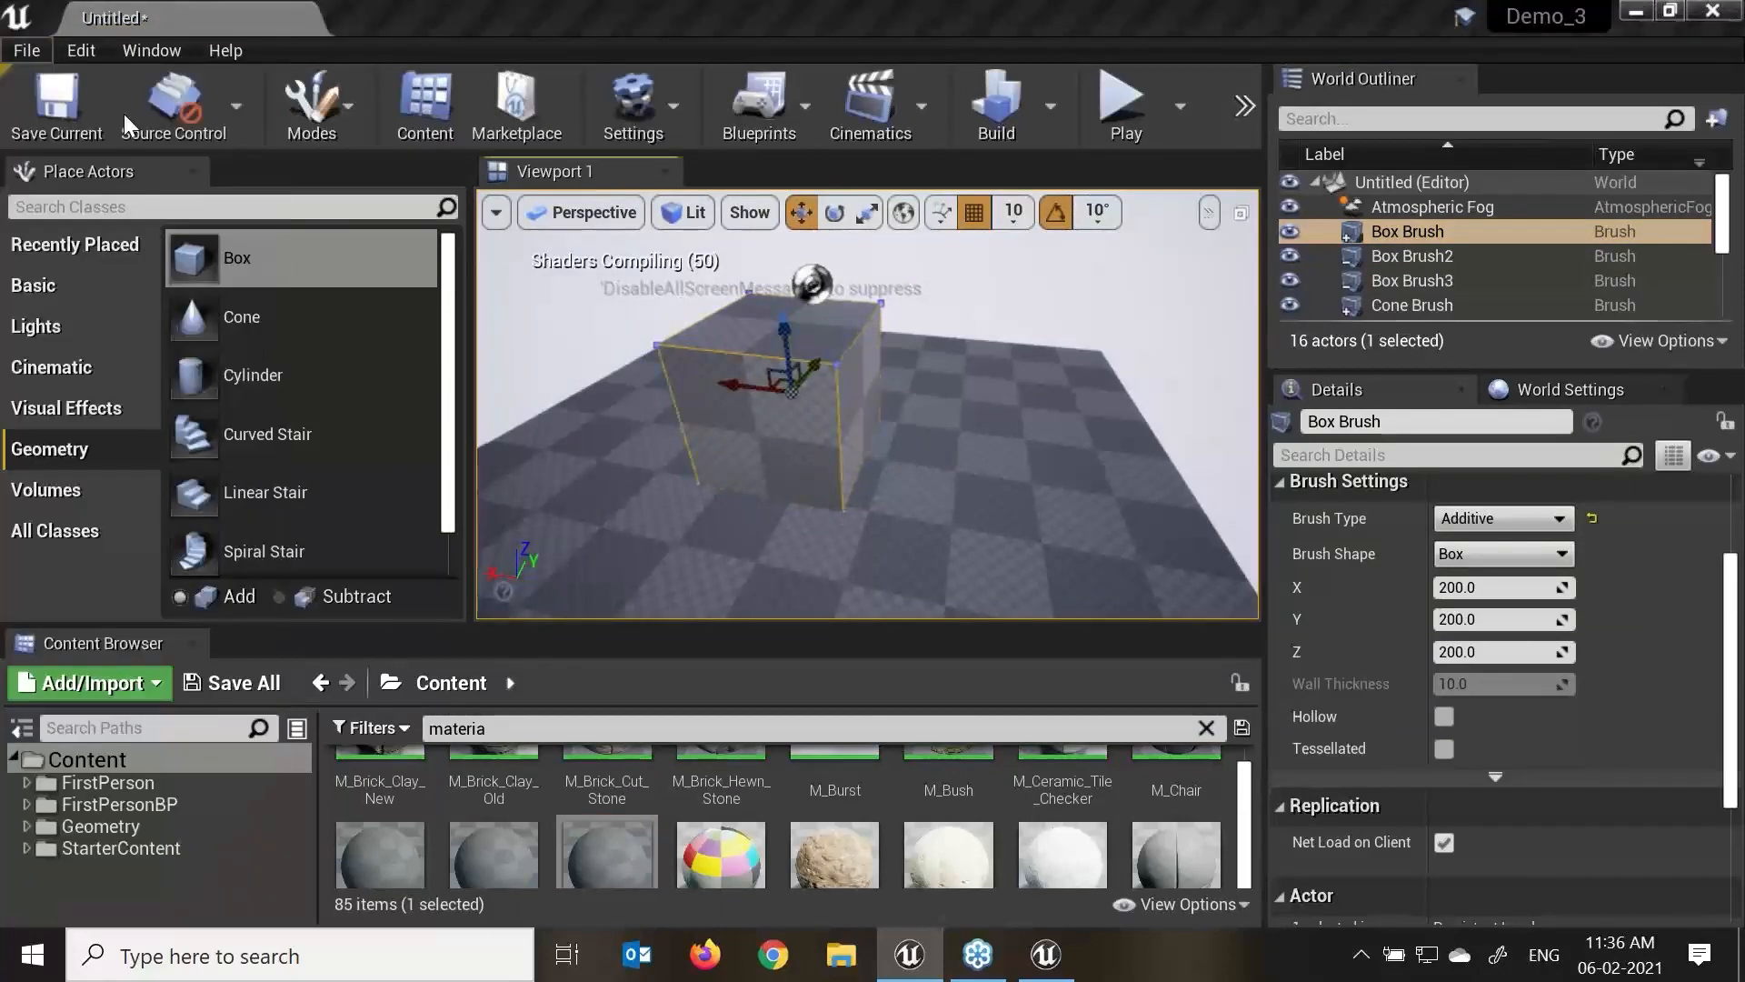
pyautogui.click(670, 343)
pyautogui.click(1027, 727)
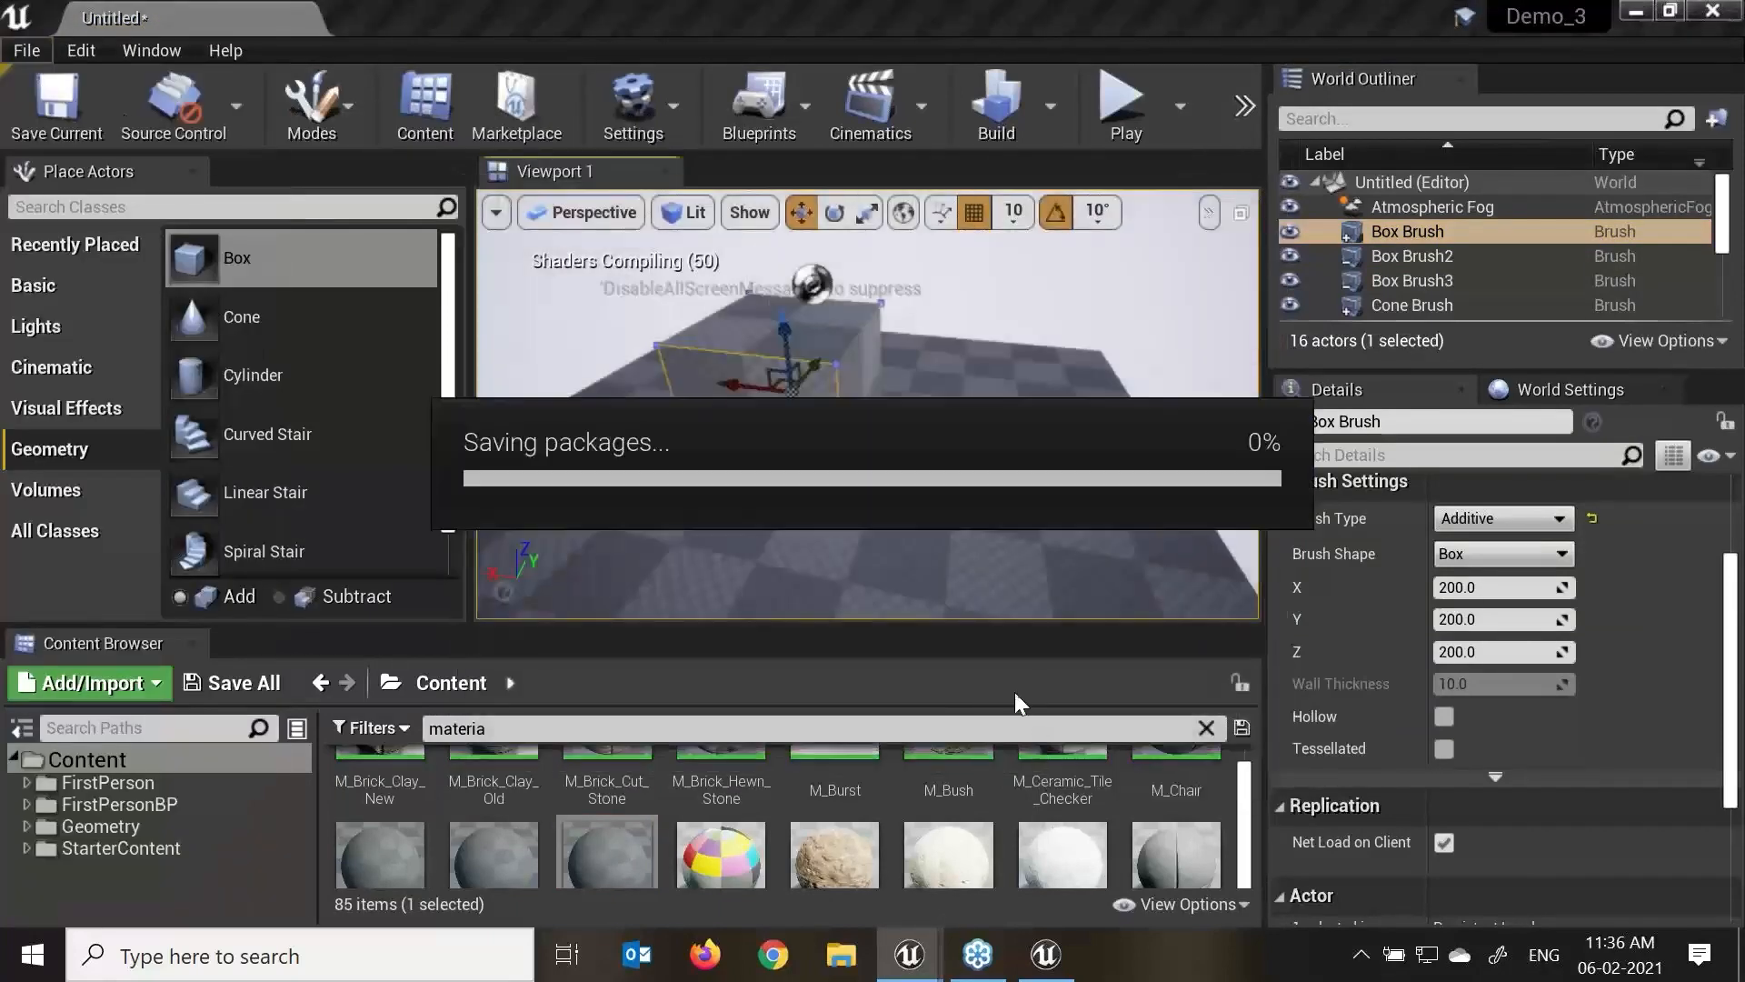
pyautogui.doubleClick(502, 119)
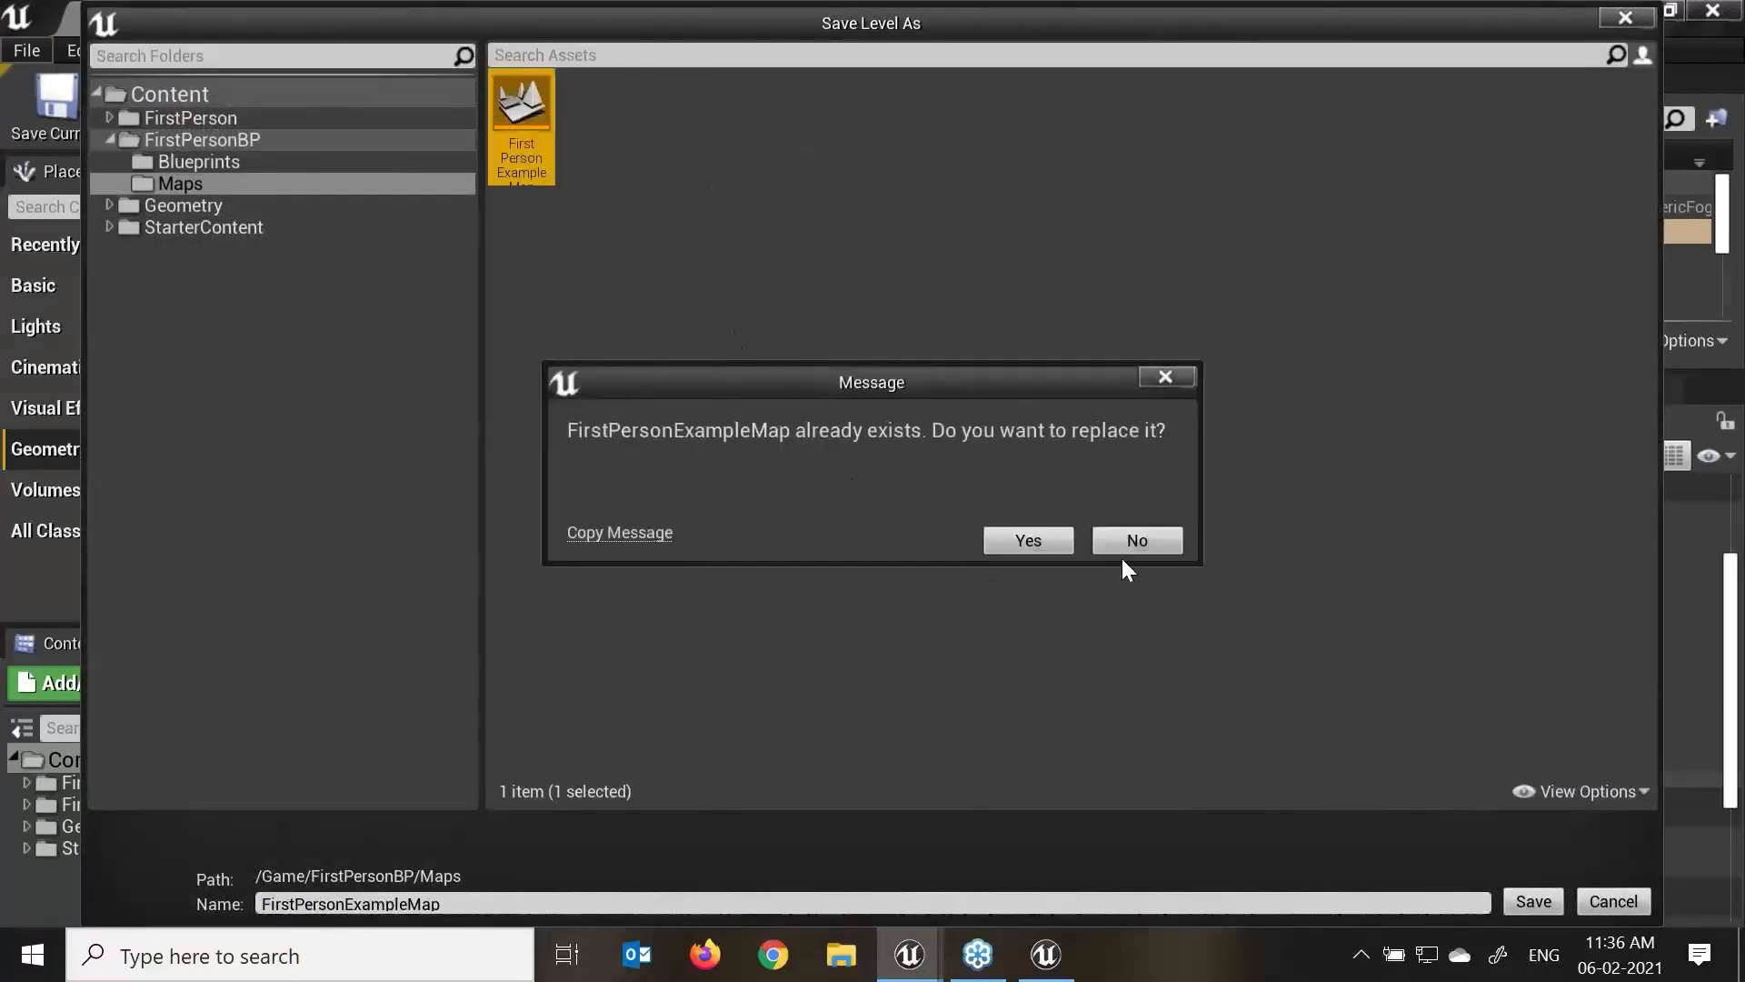
pyautogui.click(1130, 542)
pyautogui.click(495, 903)
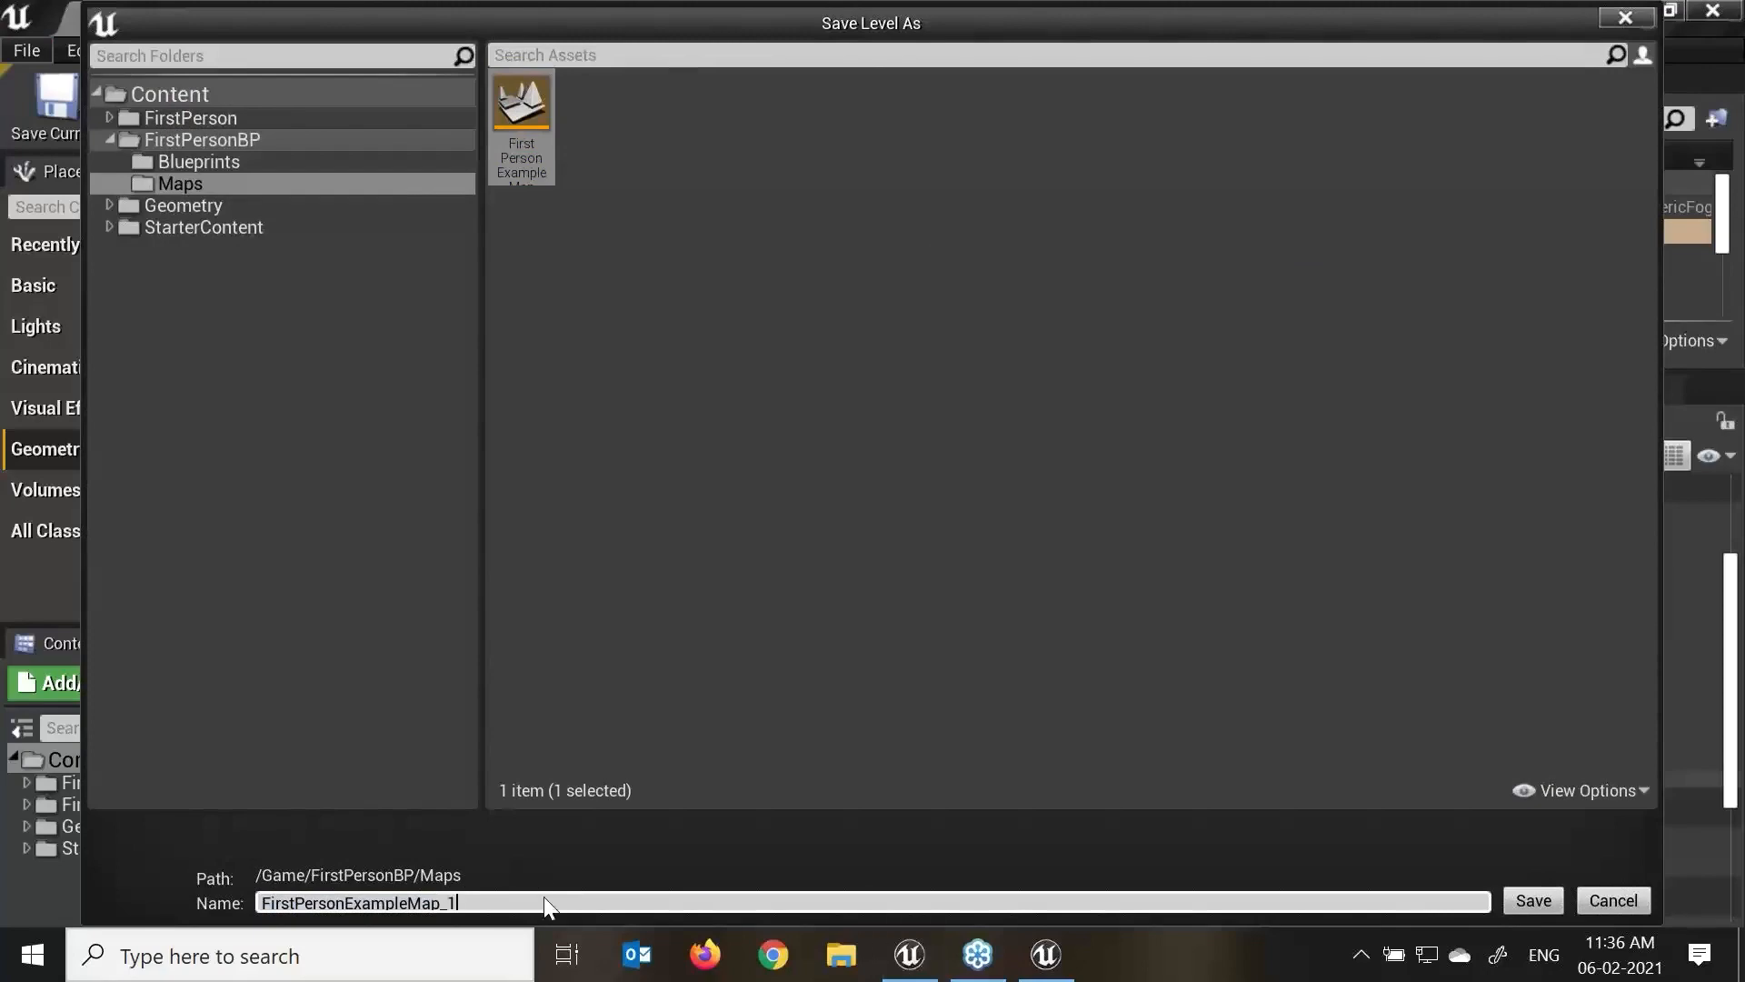
pyautogui.press('Return')
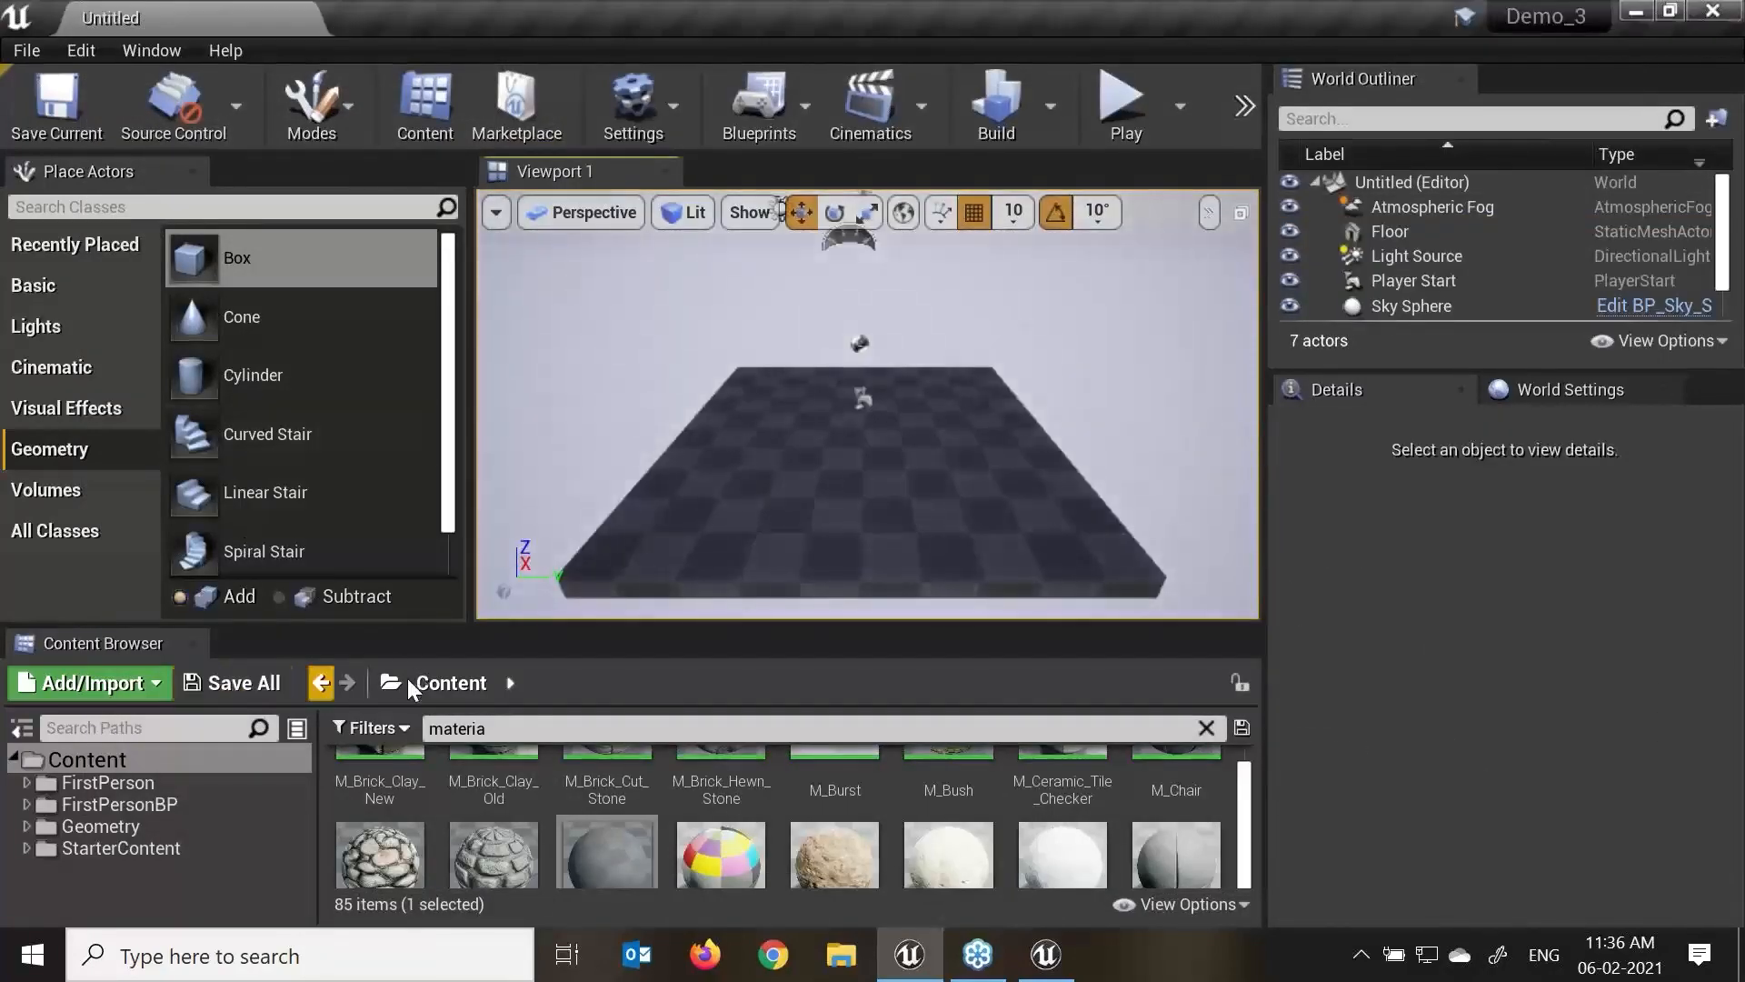
# Place a box brush with the M_CobbleStone_Smooth material on the new level's floor and frame it.
pyautogui.moveTo(204, 261); pyautogui.dragTo(838, 465)
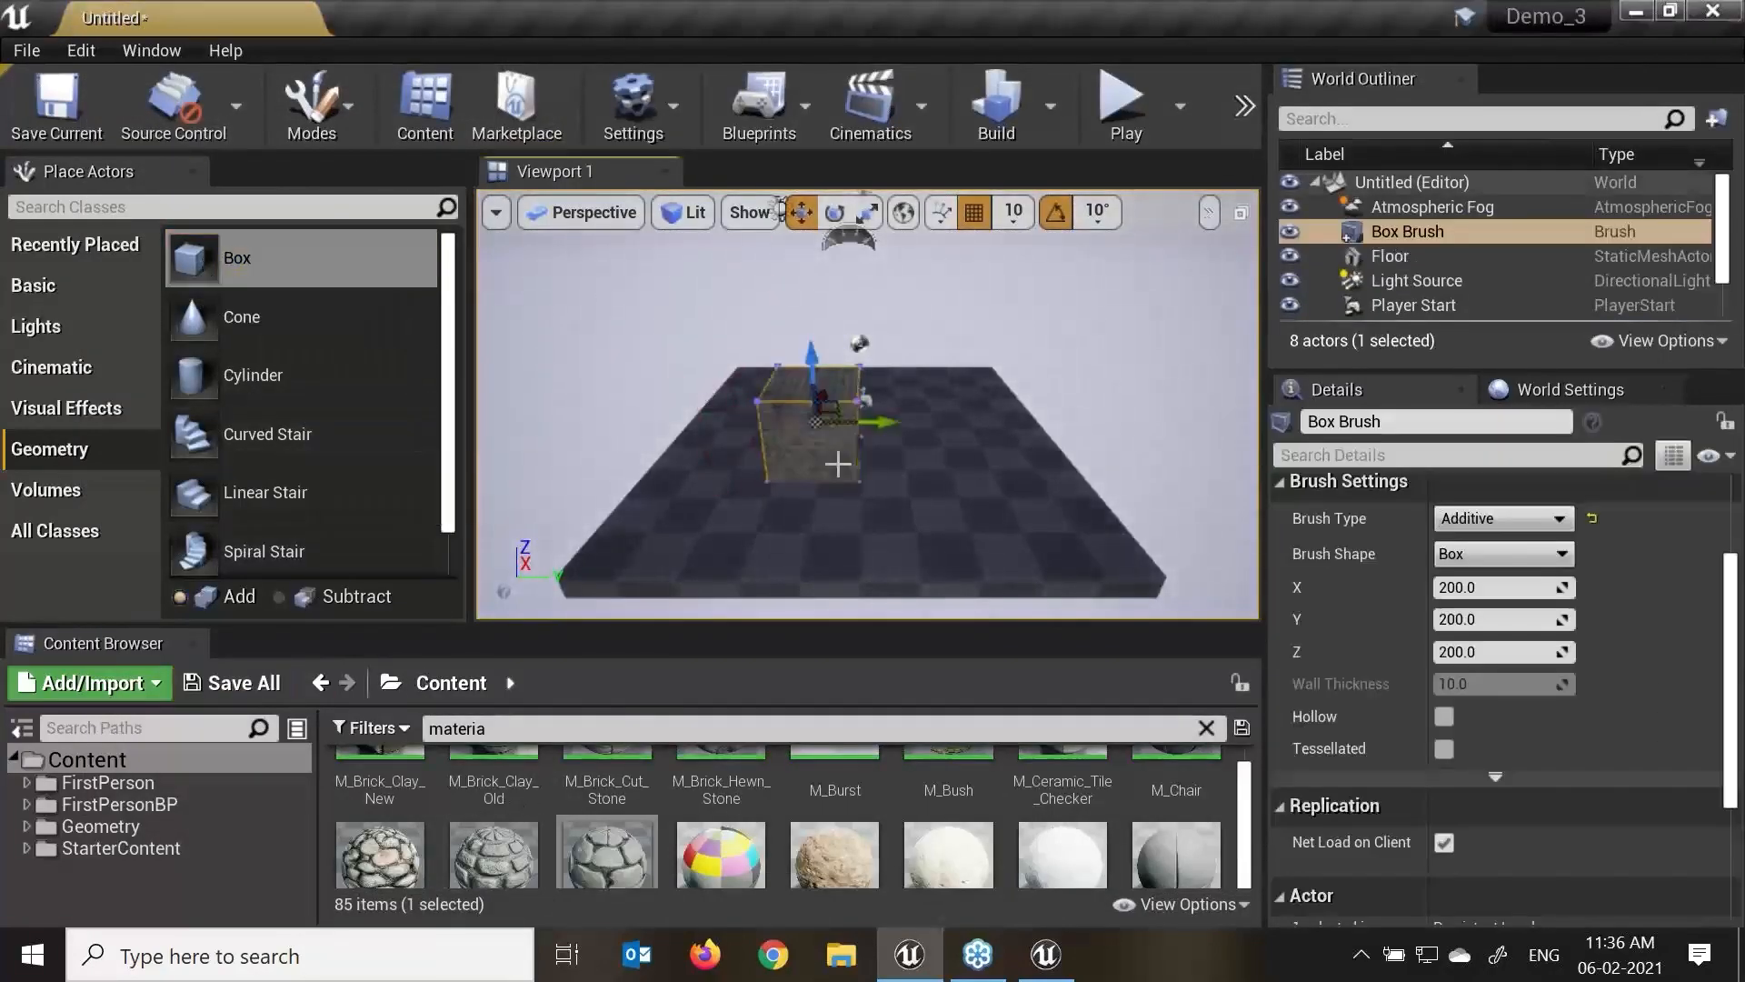
pyautogui.press('f')
pyautogui.keyDown('alt'); pyautogui.moveTo(989, 533); pyautogui.dragTo(1147, 537); pyautogui.keyUp('alt')
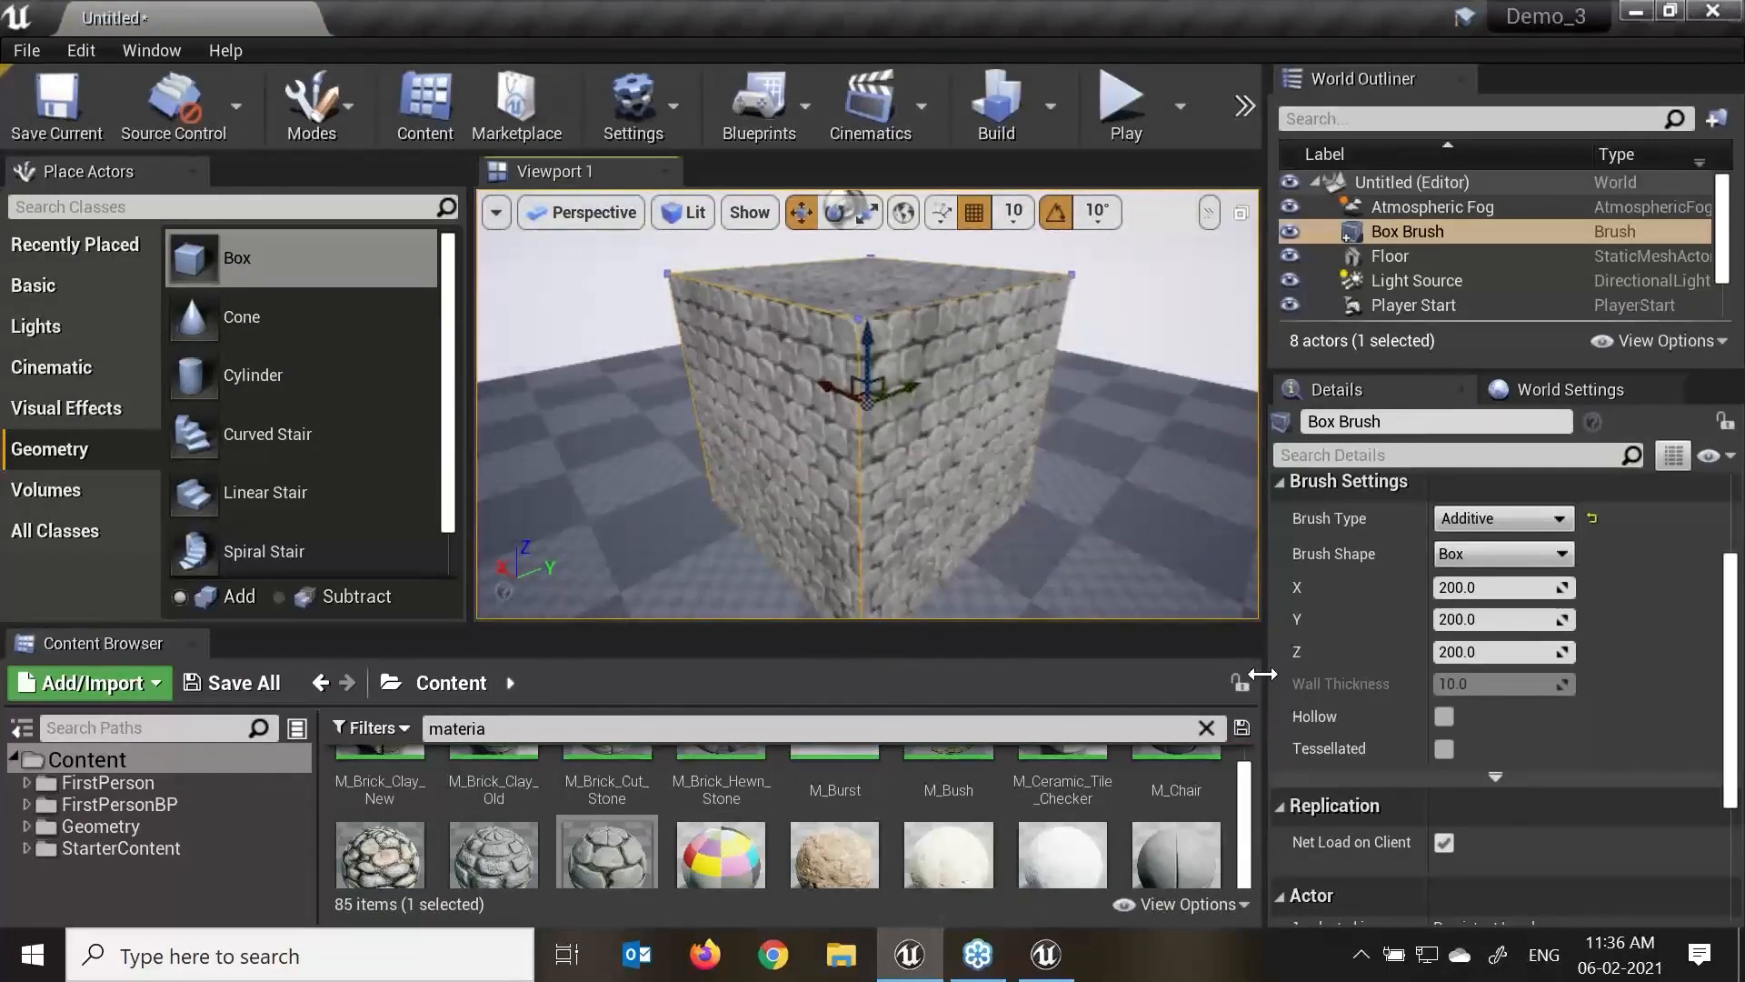
# Widen the viewport and place a second box brush beside the first with M_CobbleStone_Rough as its material.
pyautogui.moveTo(1263, 673); pyautogui.dragTo(1423, 674)
pyautogui.click(1131, 780)
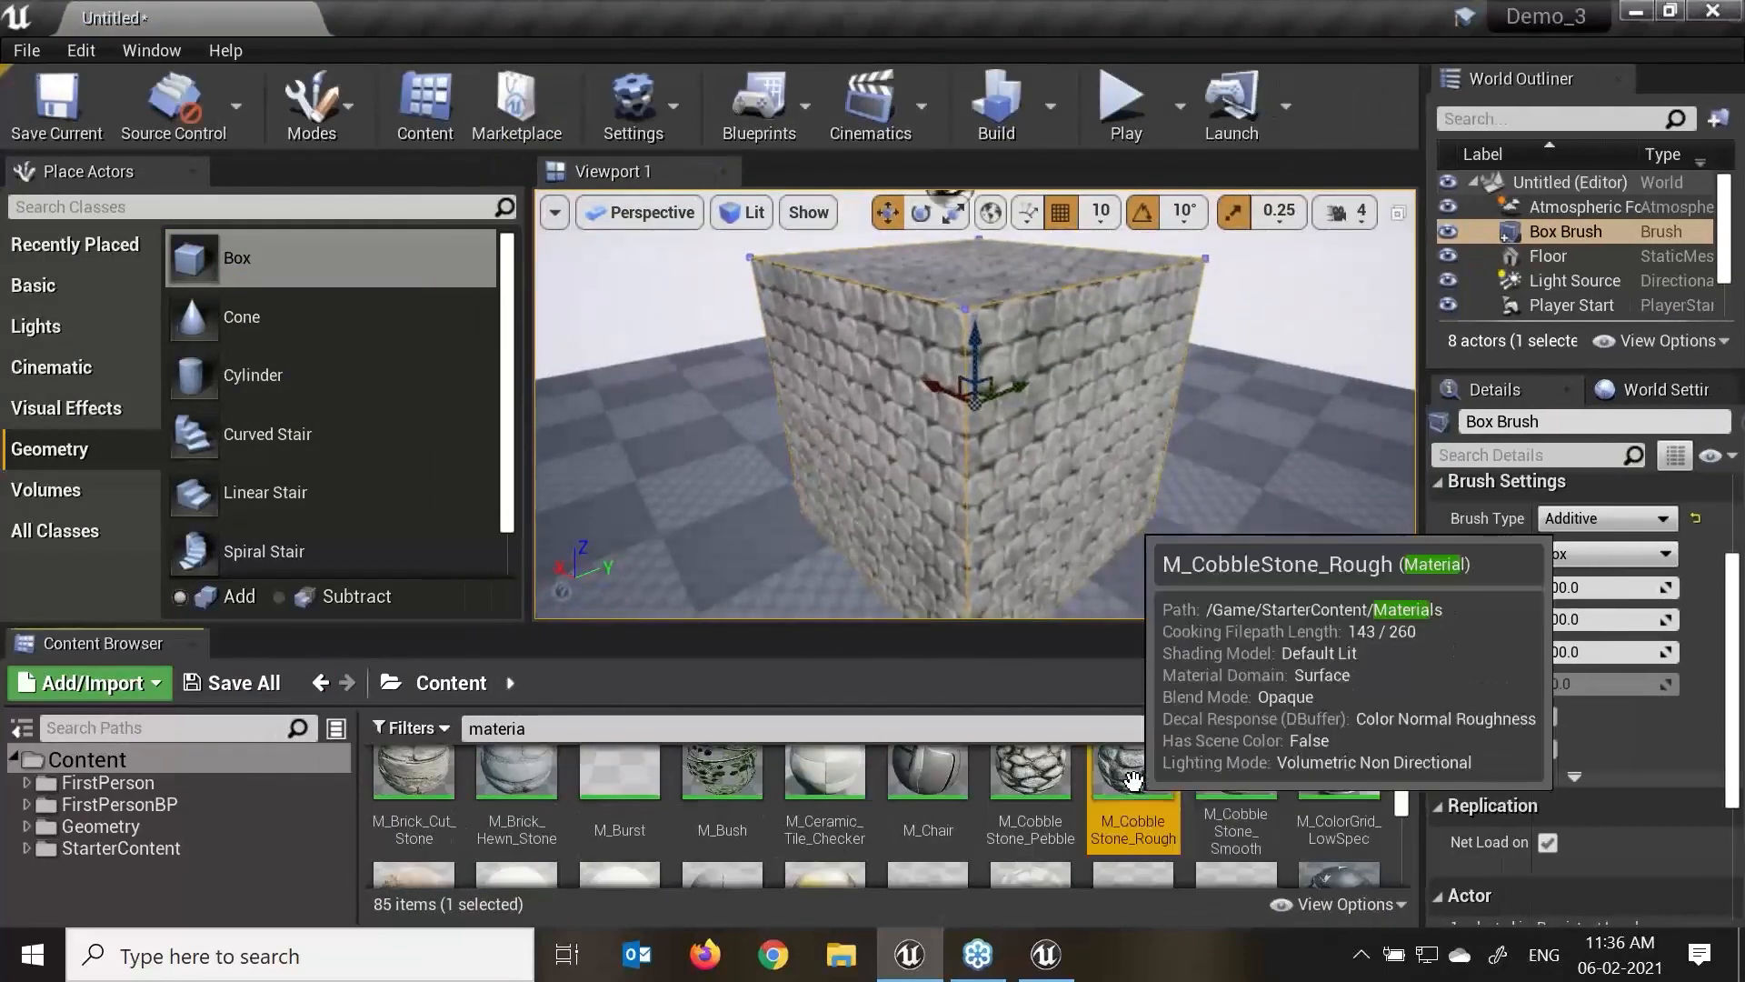
pyautogui.moveTo(224, 270)
pyautogui.mouseDown()
pyautogui.moveTo(993, 374)
pyautogui.moveTo(1277, 482)
pyautogui.mouseUp()
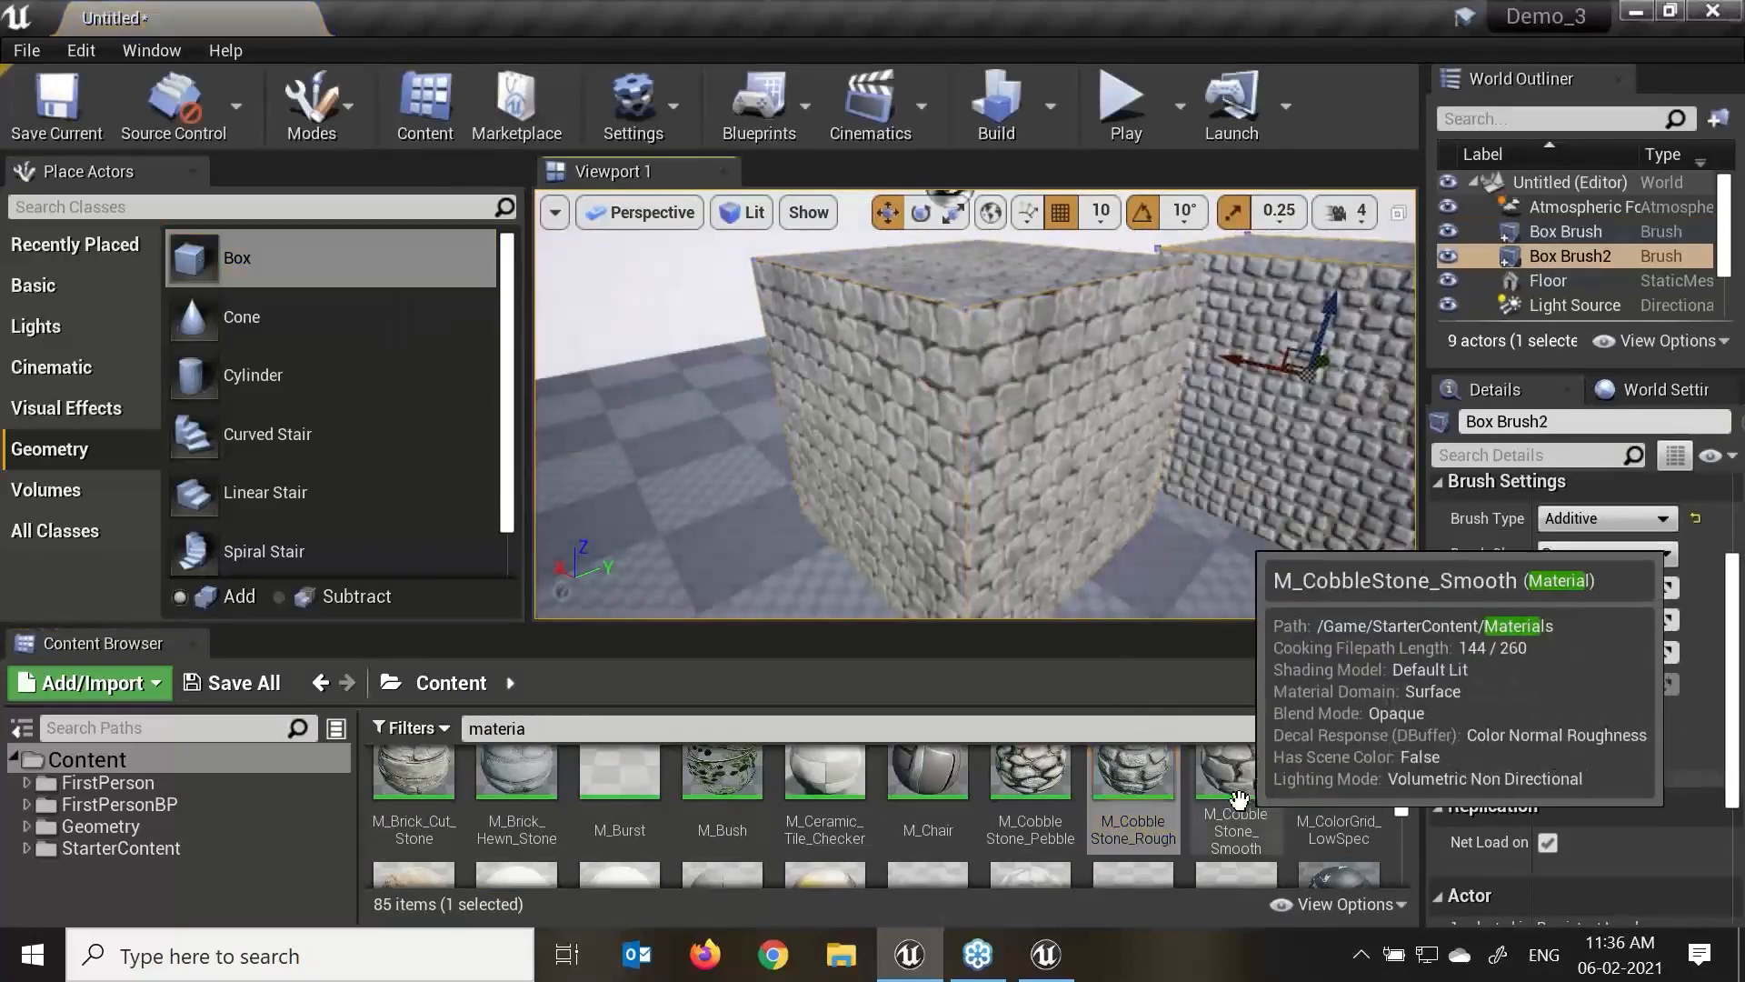
pyautogui.moveTo(1312, 463)
pyautogui.keyDown('alt'); pyautogui.mouseDown()
pyautogui.moveTo(1354, 466)
pyautogui.moveTo(1082, 450)
pyautogui.moveTo(1172, 455)
pyautogui.mouseUp(); pyautogui.keyUp('alt')
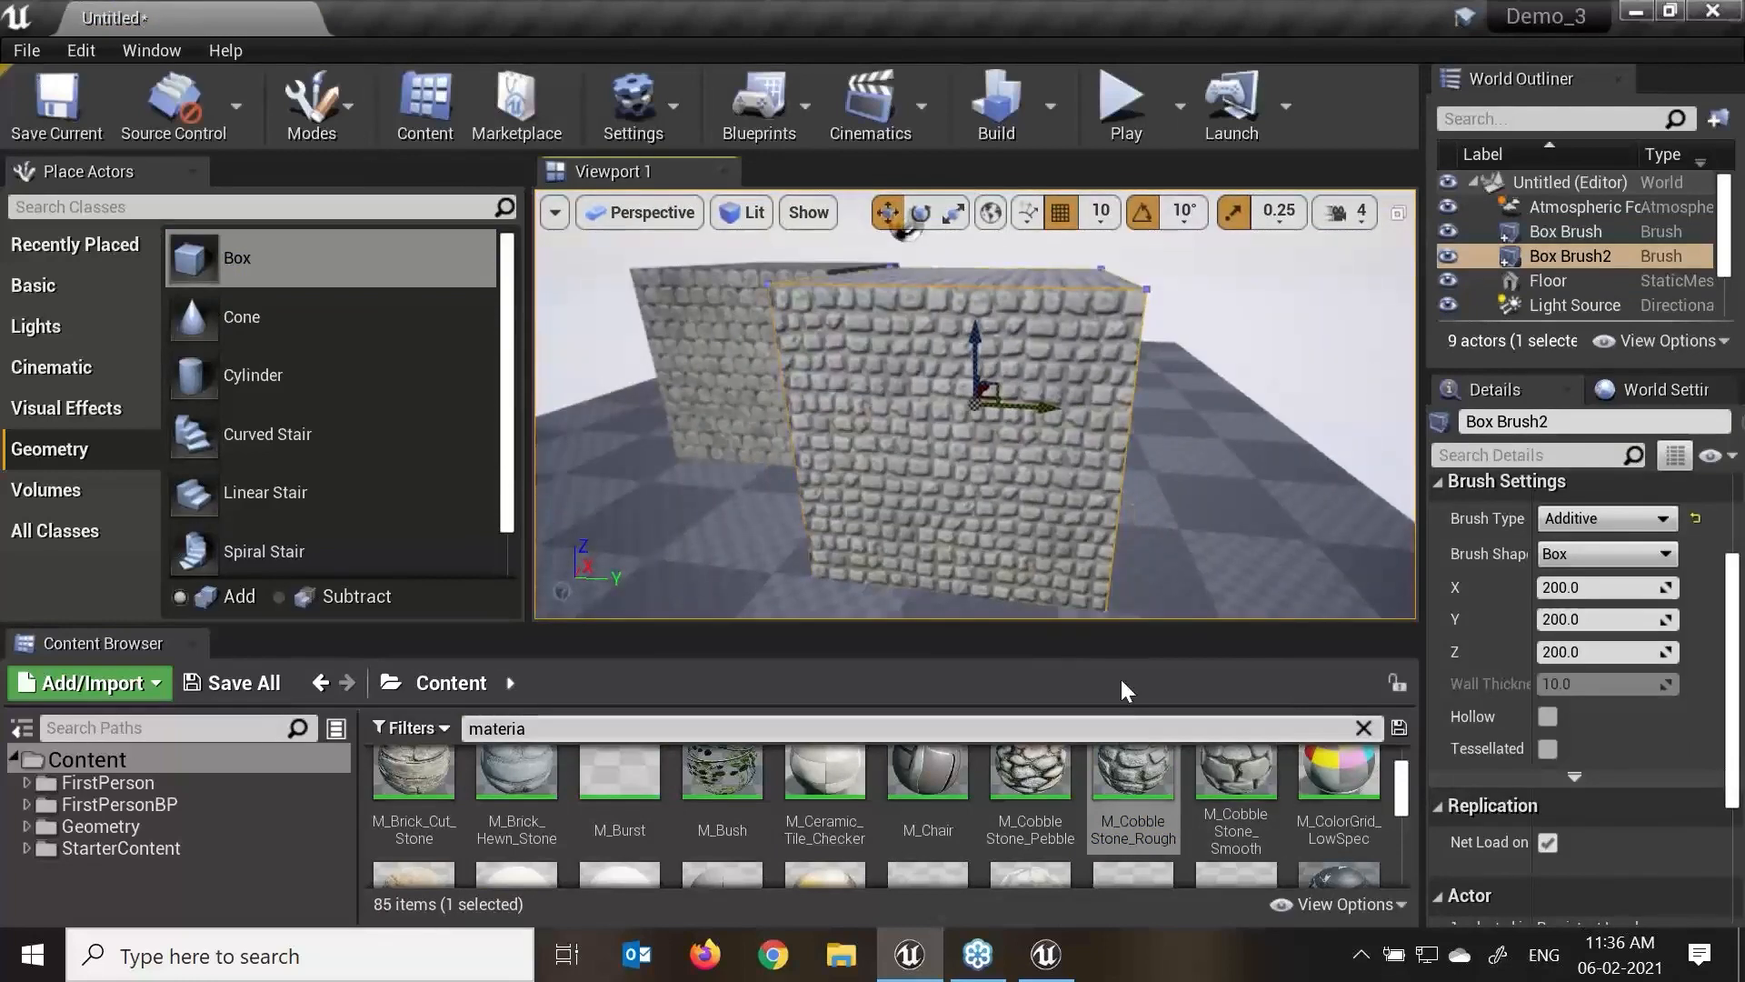
# Enlarge the Content Browser and place a cylinder brush in front of the boxes with M_Concrete_Grime as its material.
pyautogui.moveTo(1132, 627); pyautogui.dragTo(1152, 557)
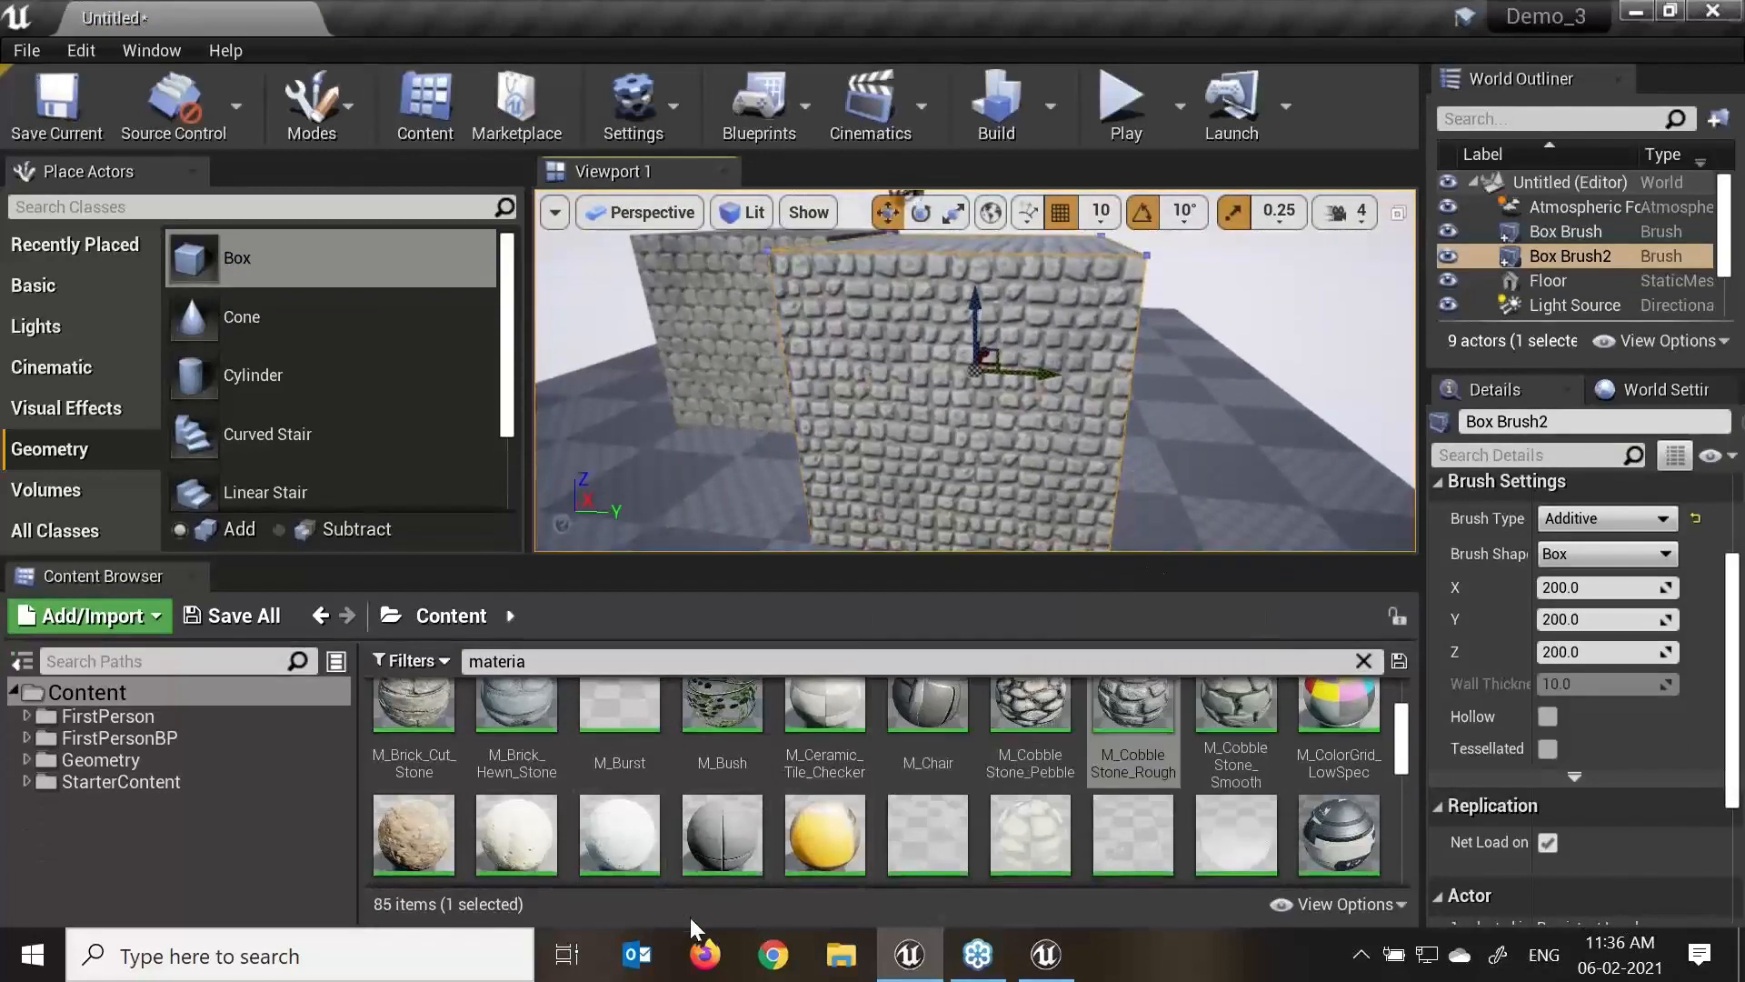
pyautogui.click(414, 828)
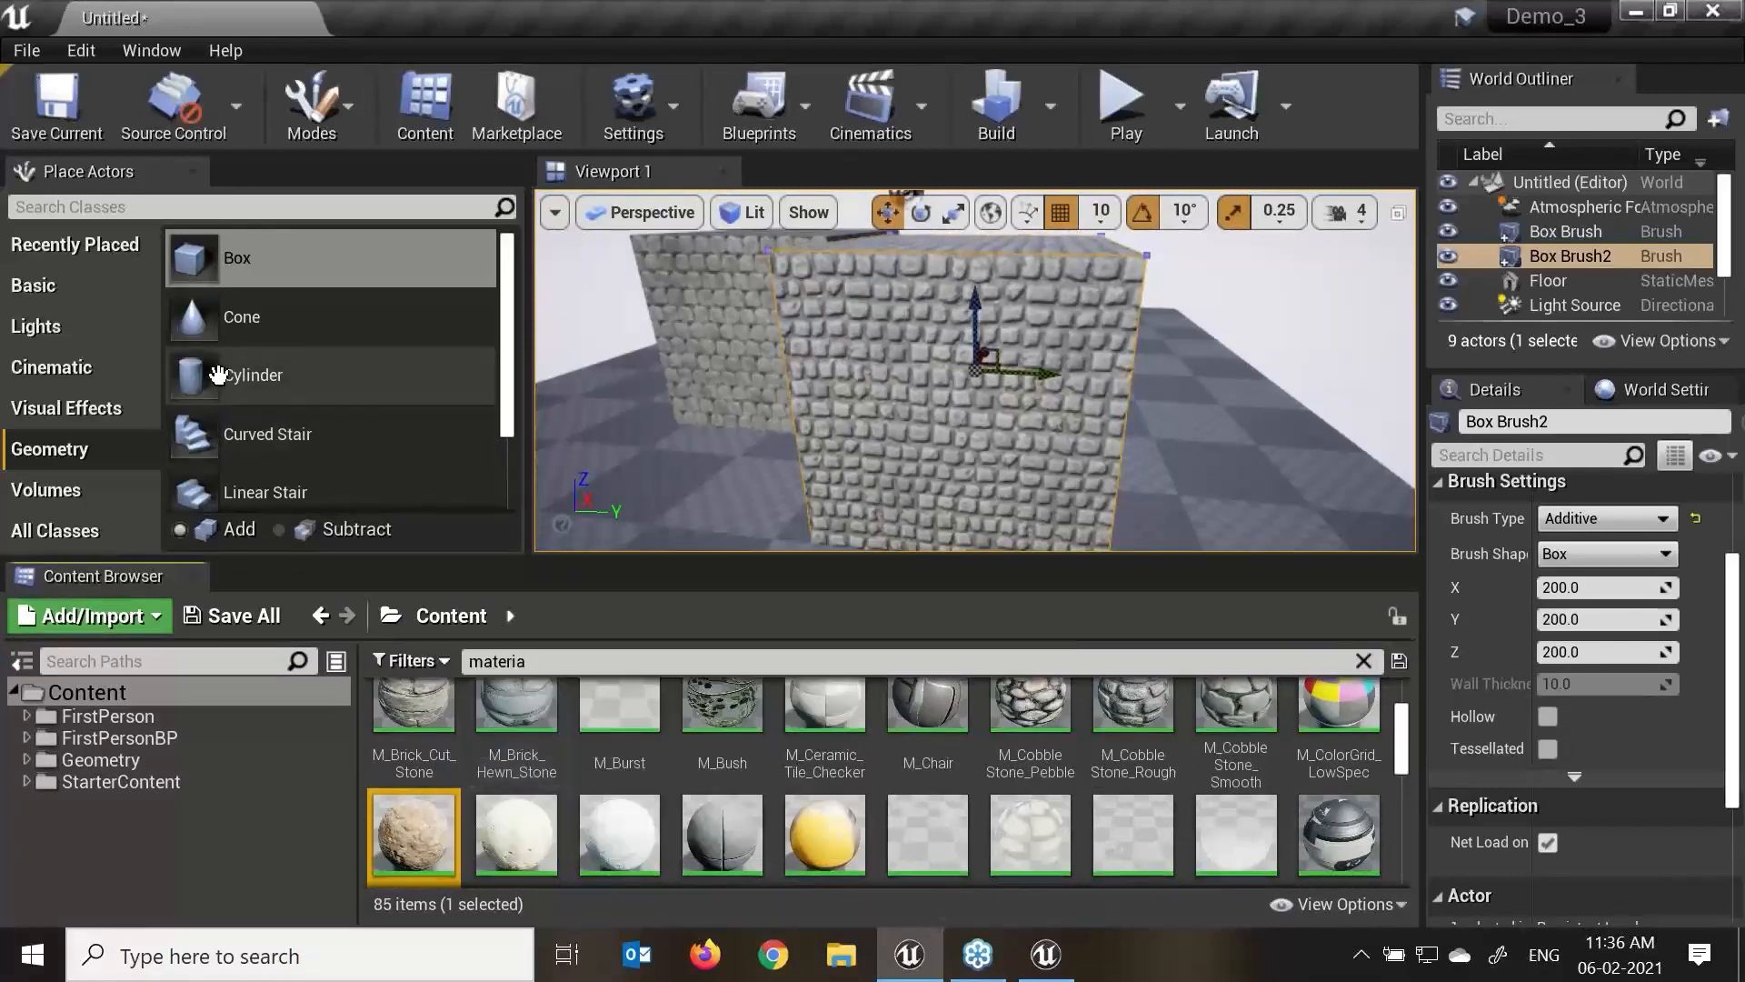
pyautogui.moveTo(224, 373); pyautogui.dragTo(809, 491)
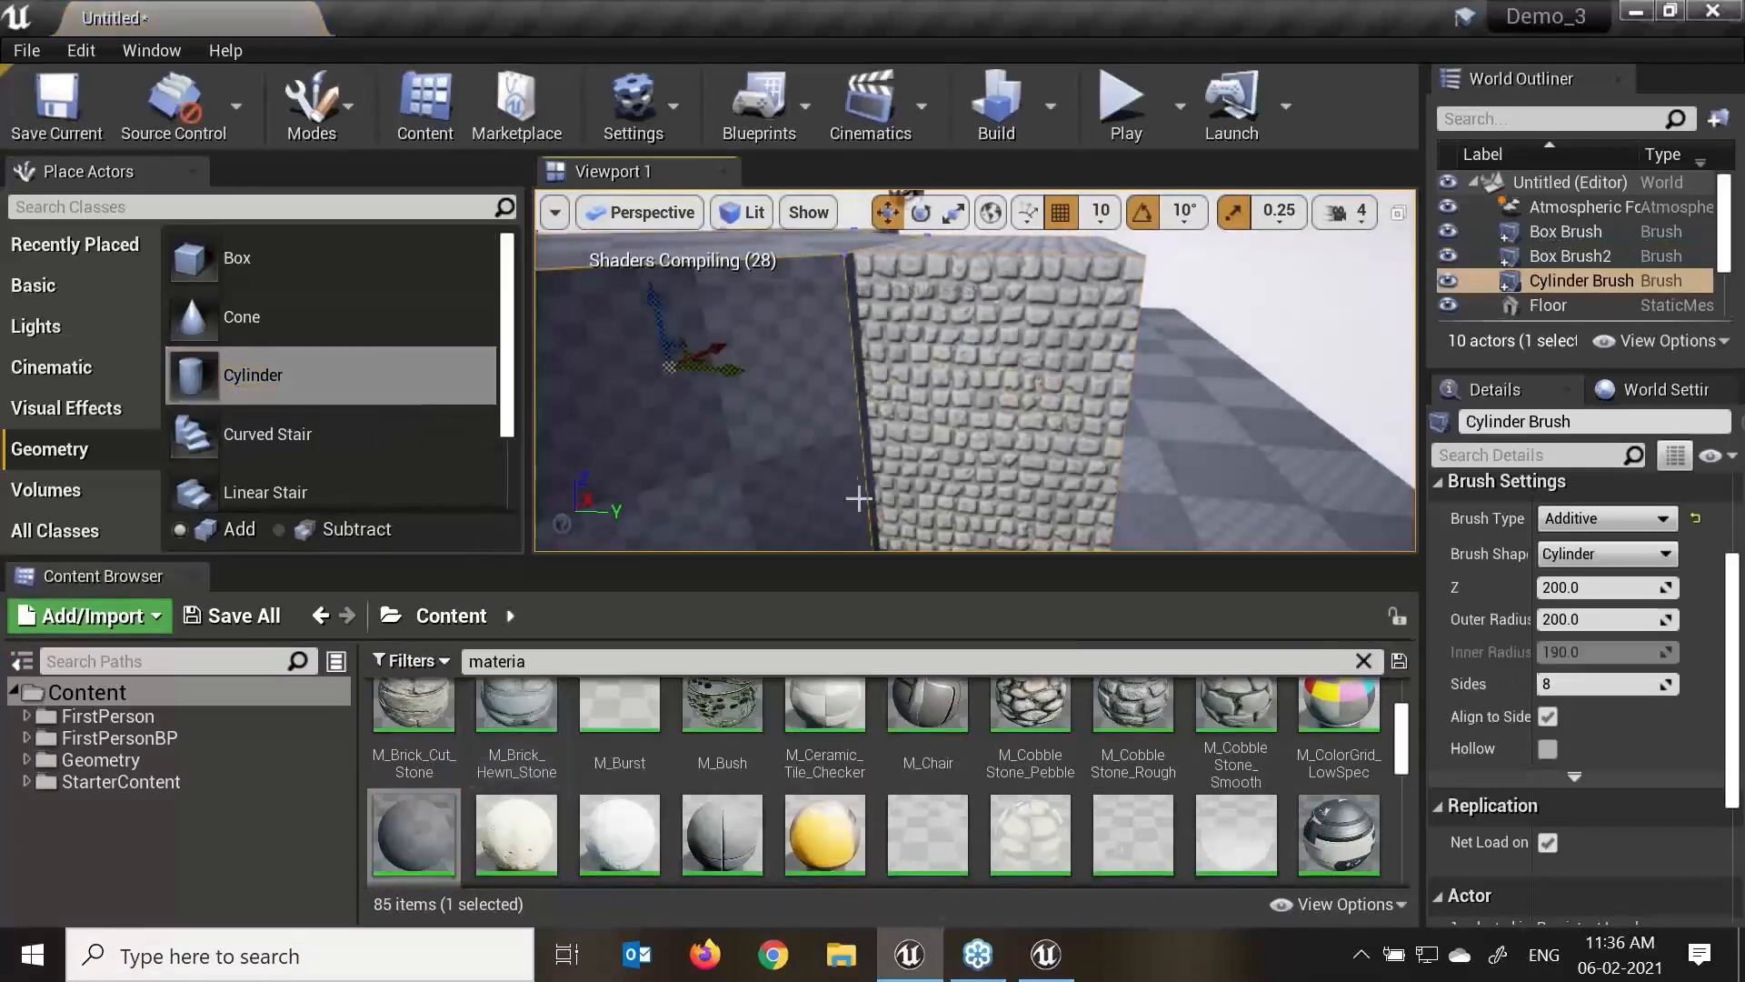
pyautogui.scroll(-8, 859, 498)
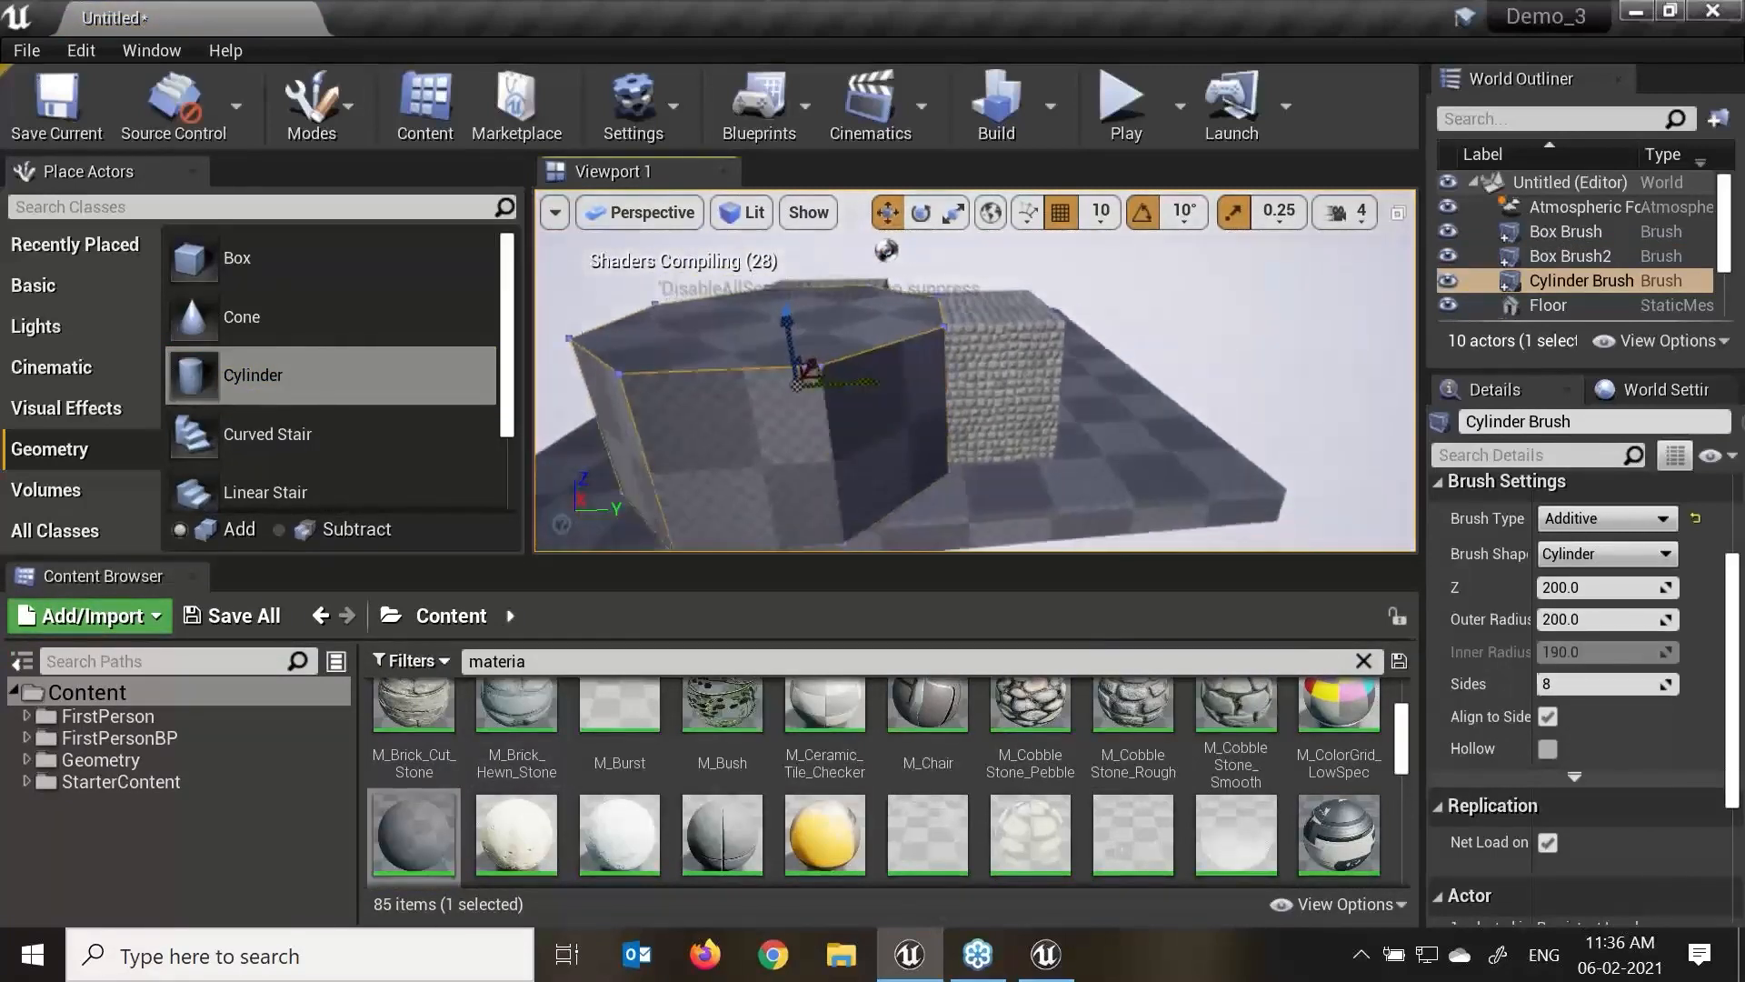
pyautogui.moveTo(859, 498); pyautogui.dragTo(865, 503, button='right')
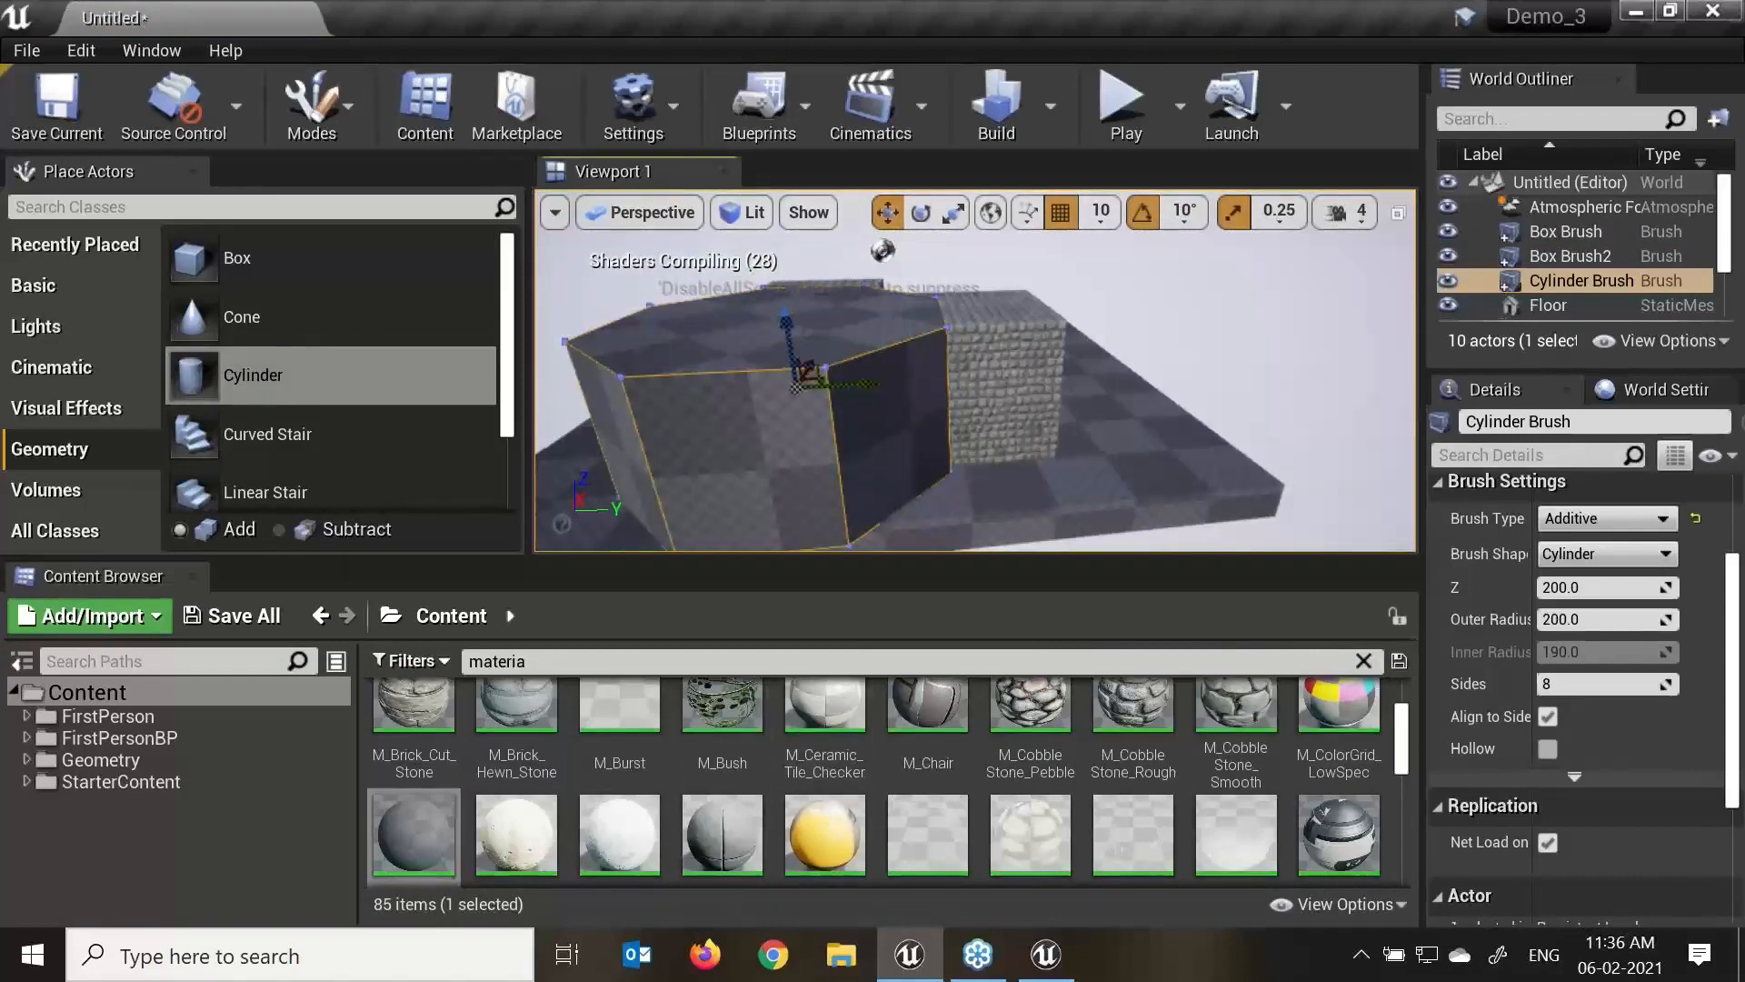
# Move the second box brush along the Y axis, away from the cylinder brush.
pyautogui.click(1034, 390)
pyautogui.moveTo(1099, 370); pyautogui.dragTo(1102, 371)
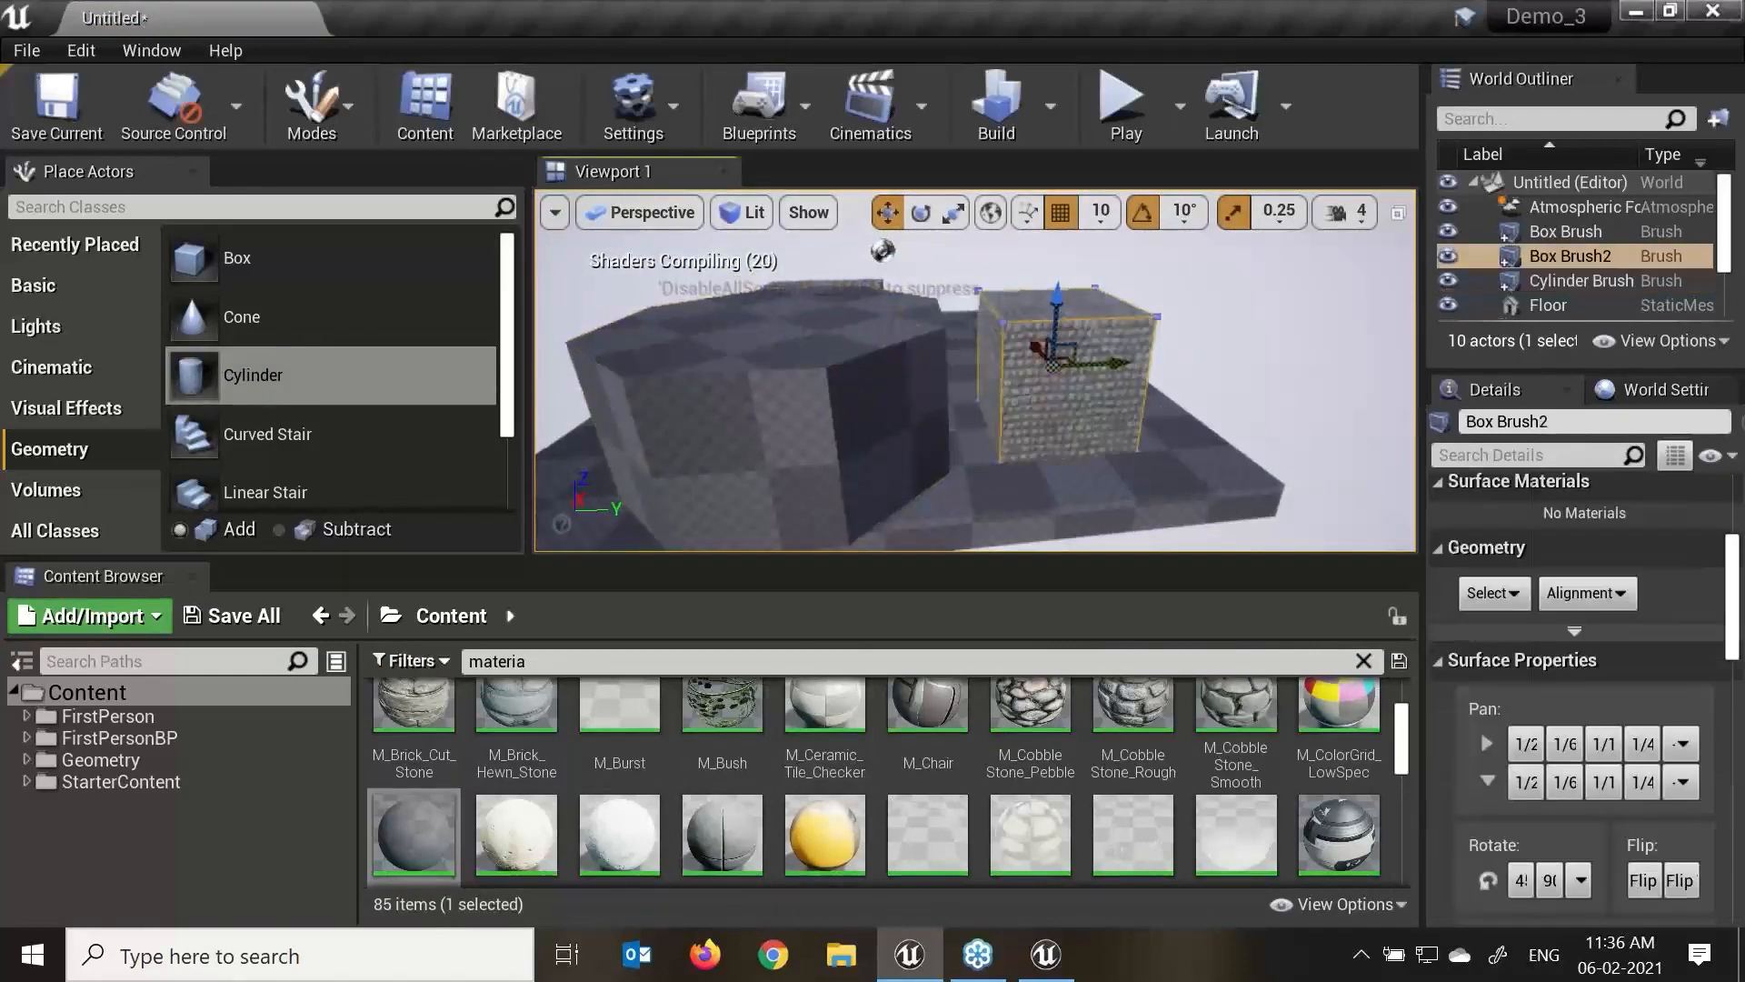
pyautogui.scroll(4, 1109, 516)
pyautogui.click(238, 257)
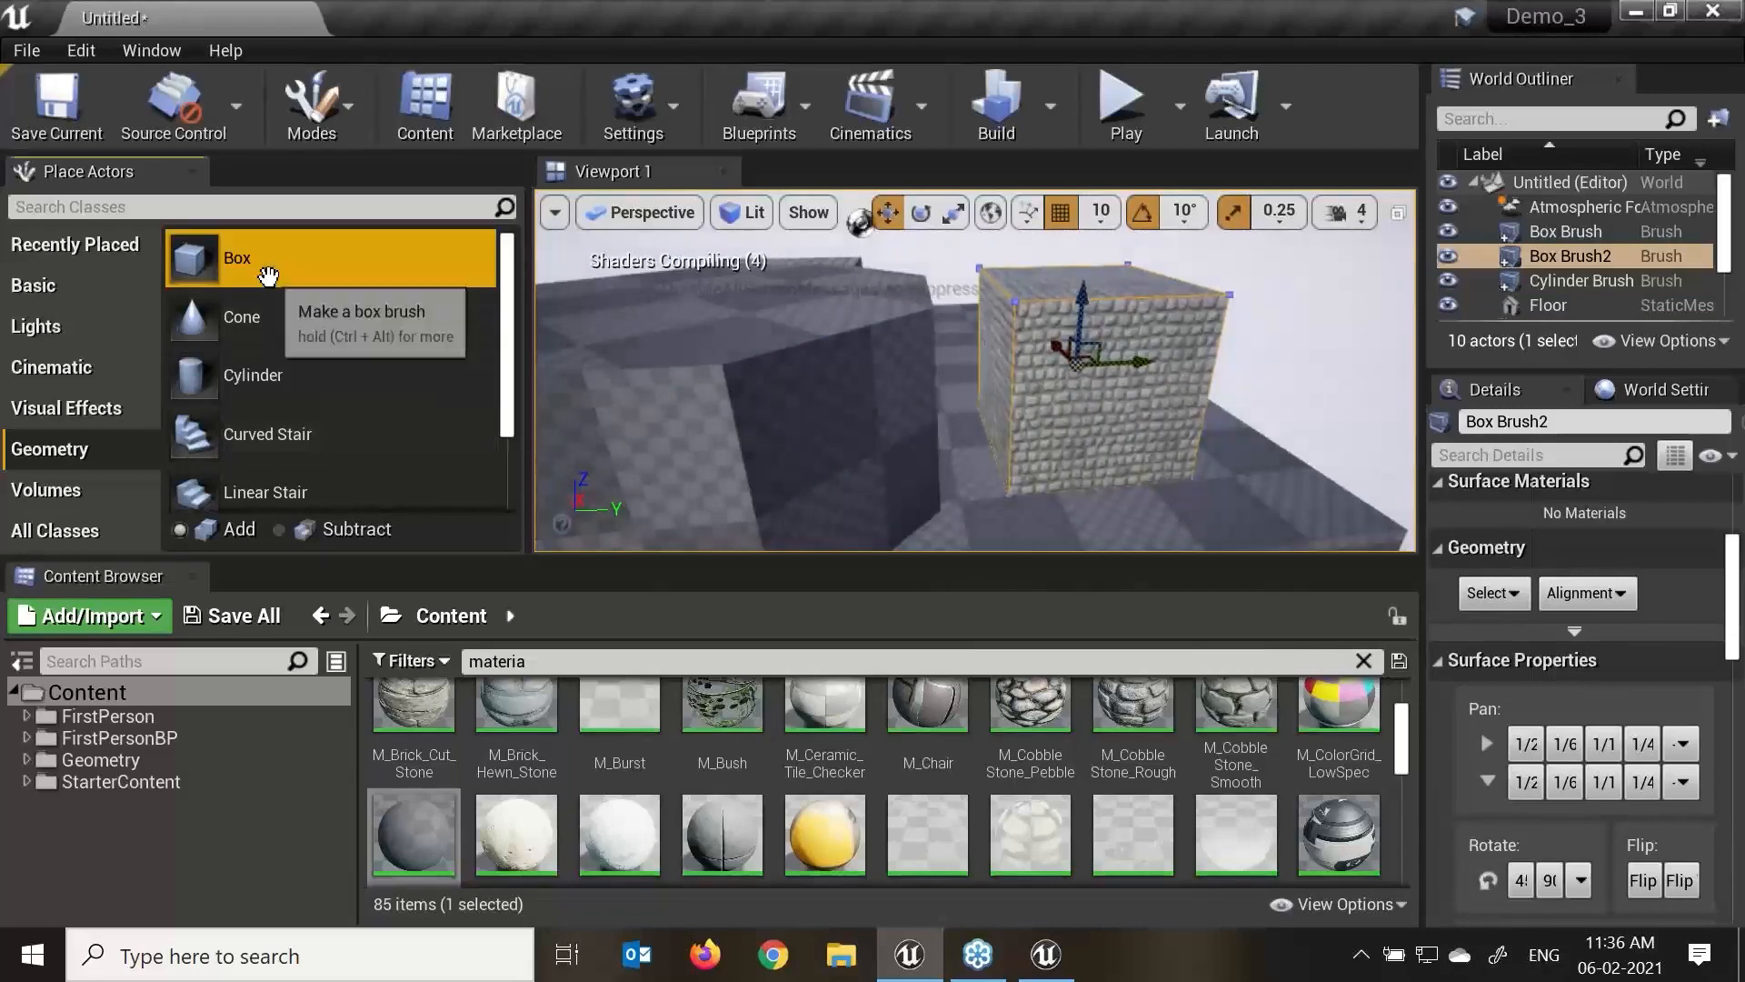
pyautogui.click(855, 375)
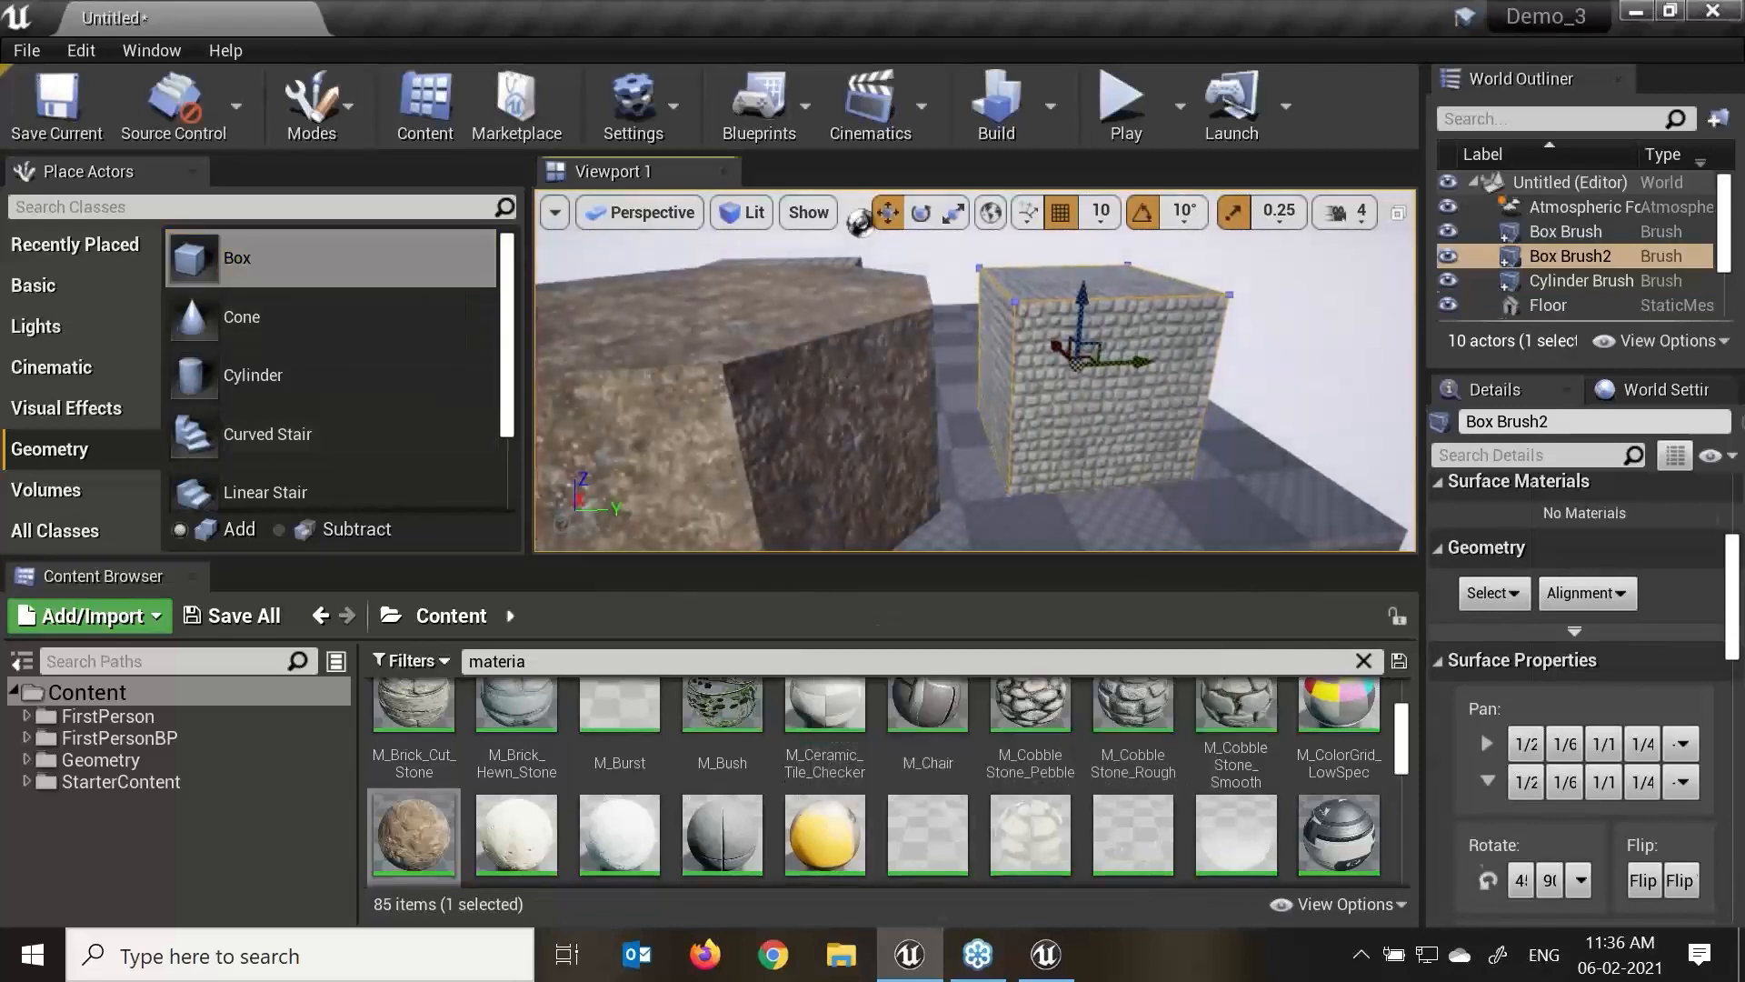
# Widen the viewport, apply M_Brick_Cut_Stone and then M_Bush to a side face of the cylinder brush, and deselect it.
pyautogui.moveTo(691, 454)
pyautogui.keyDown('alt'); pyautogui.mouseDown()
pyautogui.moveTo(764, 481)
pyautogui.moveTo(461, 499)
pyautogui.mouseUp(); pyautogui.keyUp('alt')
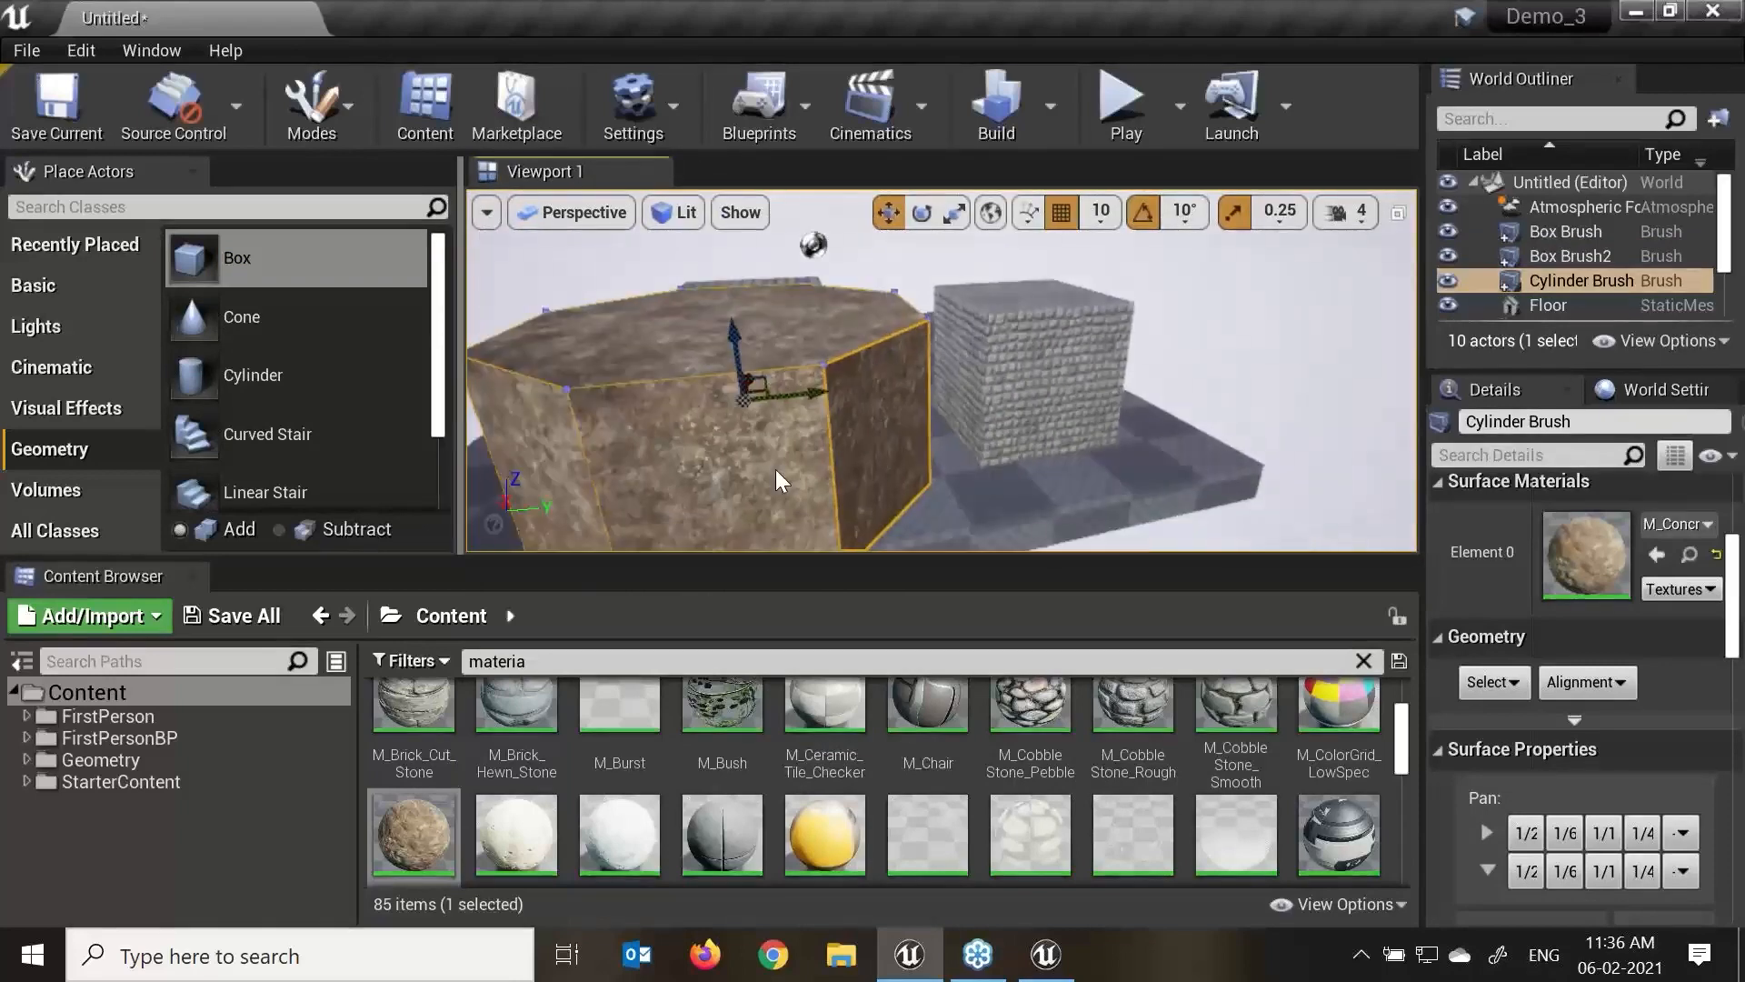
pyautogui.moveTo(811, 491)
pyautogui.keyDown('alt'); pyautogui.mouseDown()
pyautogui.moveTo(855, 477)
pyautogui.moveTo(936, 491)
pyautogui.mouseUp(); pyautogui.keyUp('alt')
pyautogui.click(818, 482)
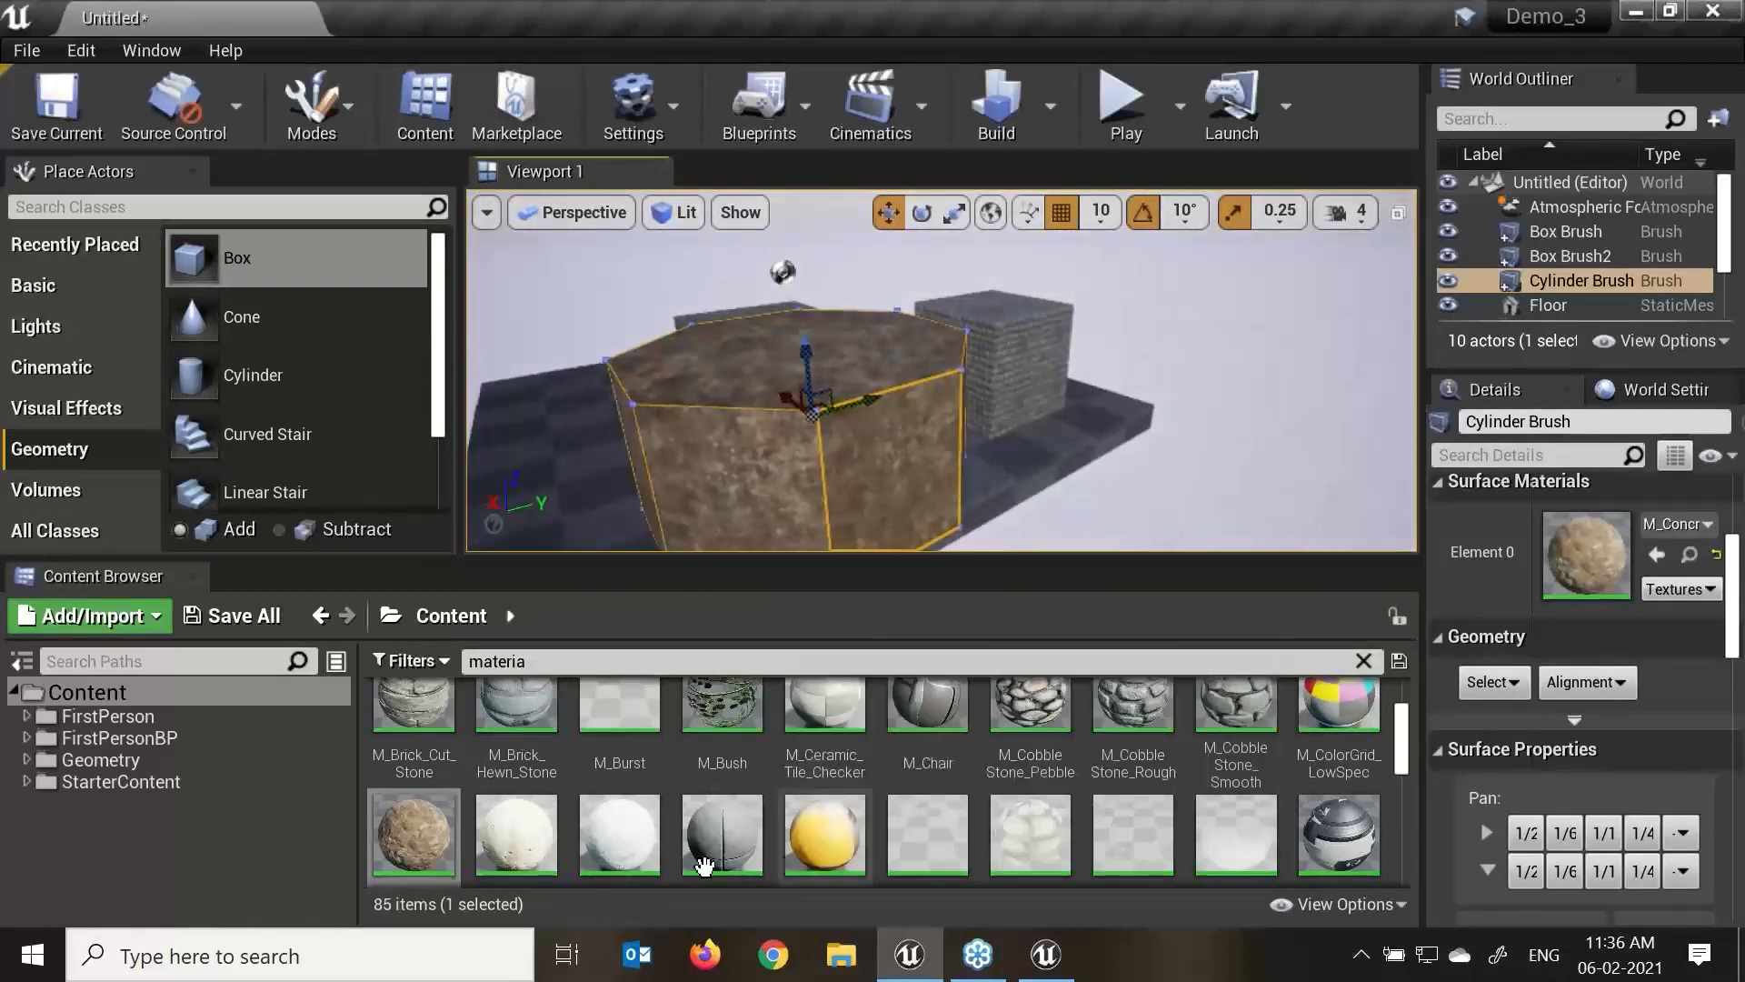
pyautogui.moveTo(406, 696)
pyautogui.mouseDown()
pyautogui.moveTo(886, 509)
pyautogui.moveTo(750, 399)
pyautogui.moveTo(782, 428)
pyautogui.mouseUp()
pyautogui.moveTo(723, 709)
pyautogui.mouseDown()
pyautogui.moveTo(718, 491)
pyautogui.moveTo(779, 479)
pyautogui.mouseUp()
pyautogui.scroll(-4, 779, 479)
pyautogui.click(1182, 363)
pyautogui.moveTo(1182, 364)
pyautogui.keyDown('alt'); pyautogui.mouseDown()
pyautogui.moveTo(1118, 366)
pyautogui.moveTo(1168, 400)
pyautogui.moveTo(1181, 368)
pyautogui.moveTo(1161, 411)
pyautogui.mouseUp(); pyautogui.keyUp('alt')
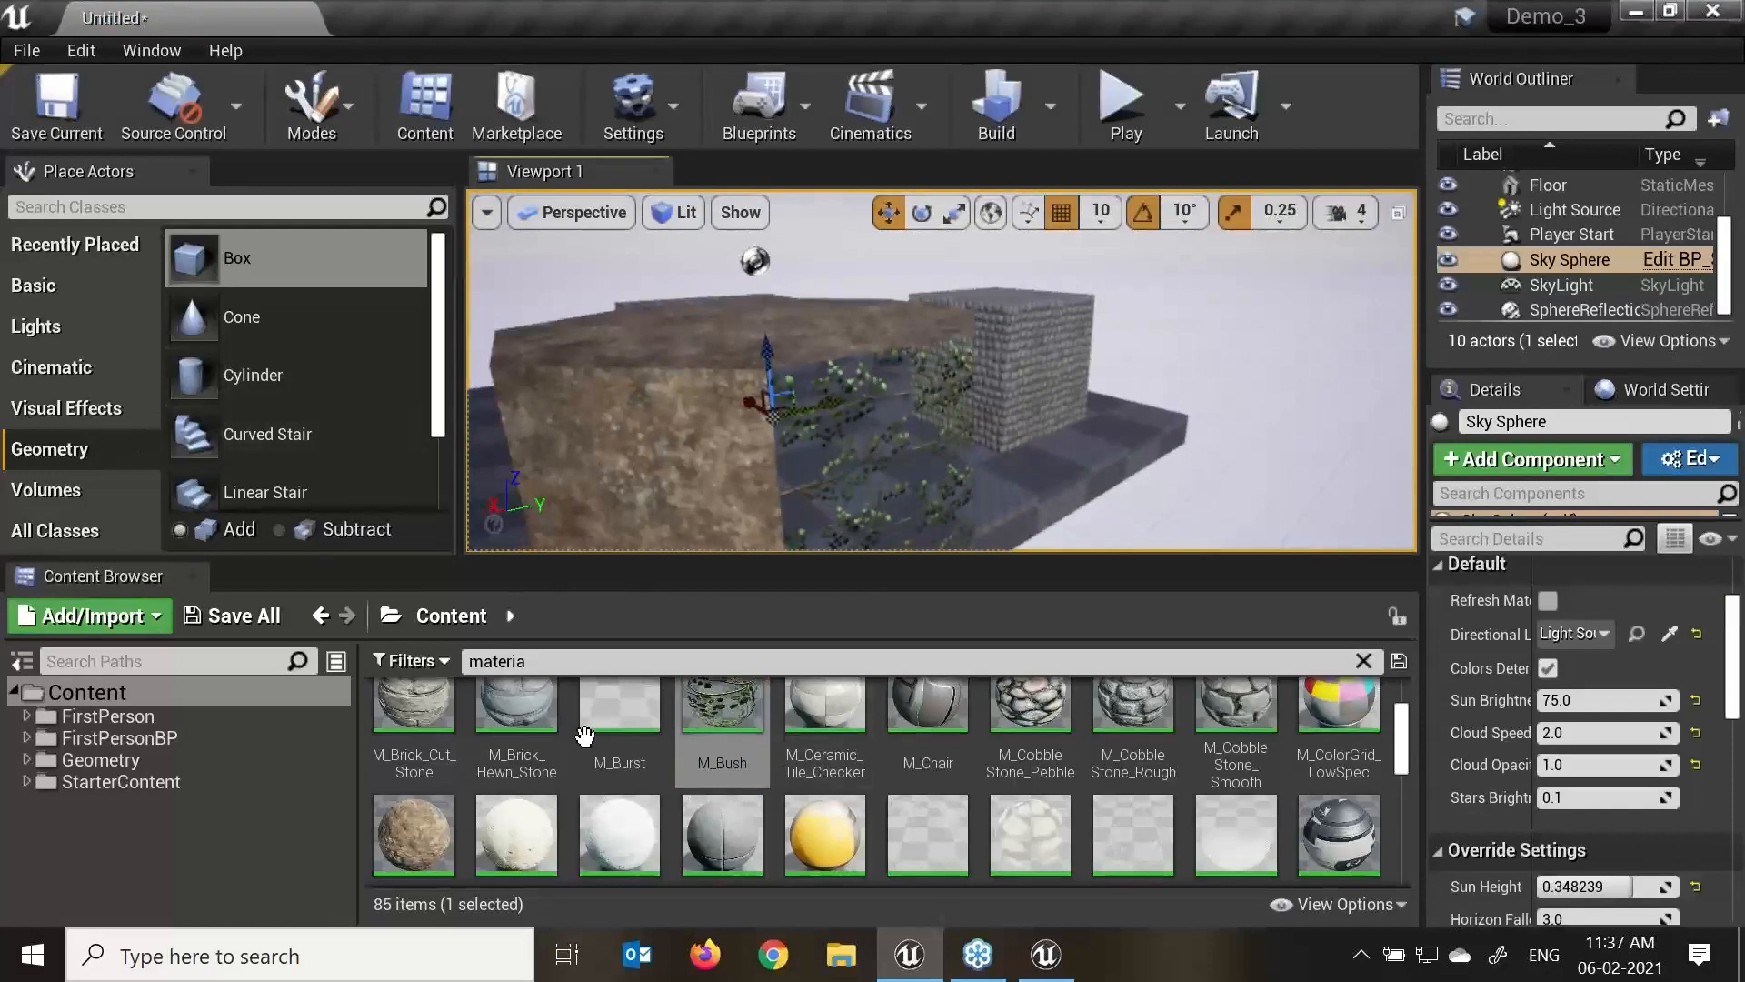
# Undo a misplaced M_CobbleStone_Pebble application on the floor and apply that material to the cylinder brush's side face.
pyautogui.moveTo(1030, 713); pyautogui.dragTo(944, 411)
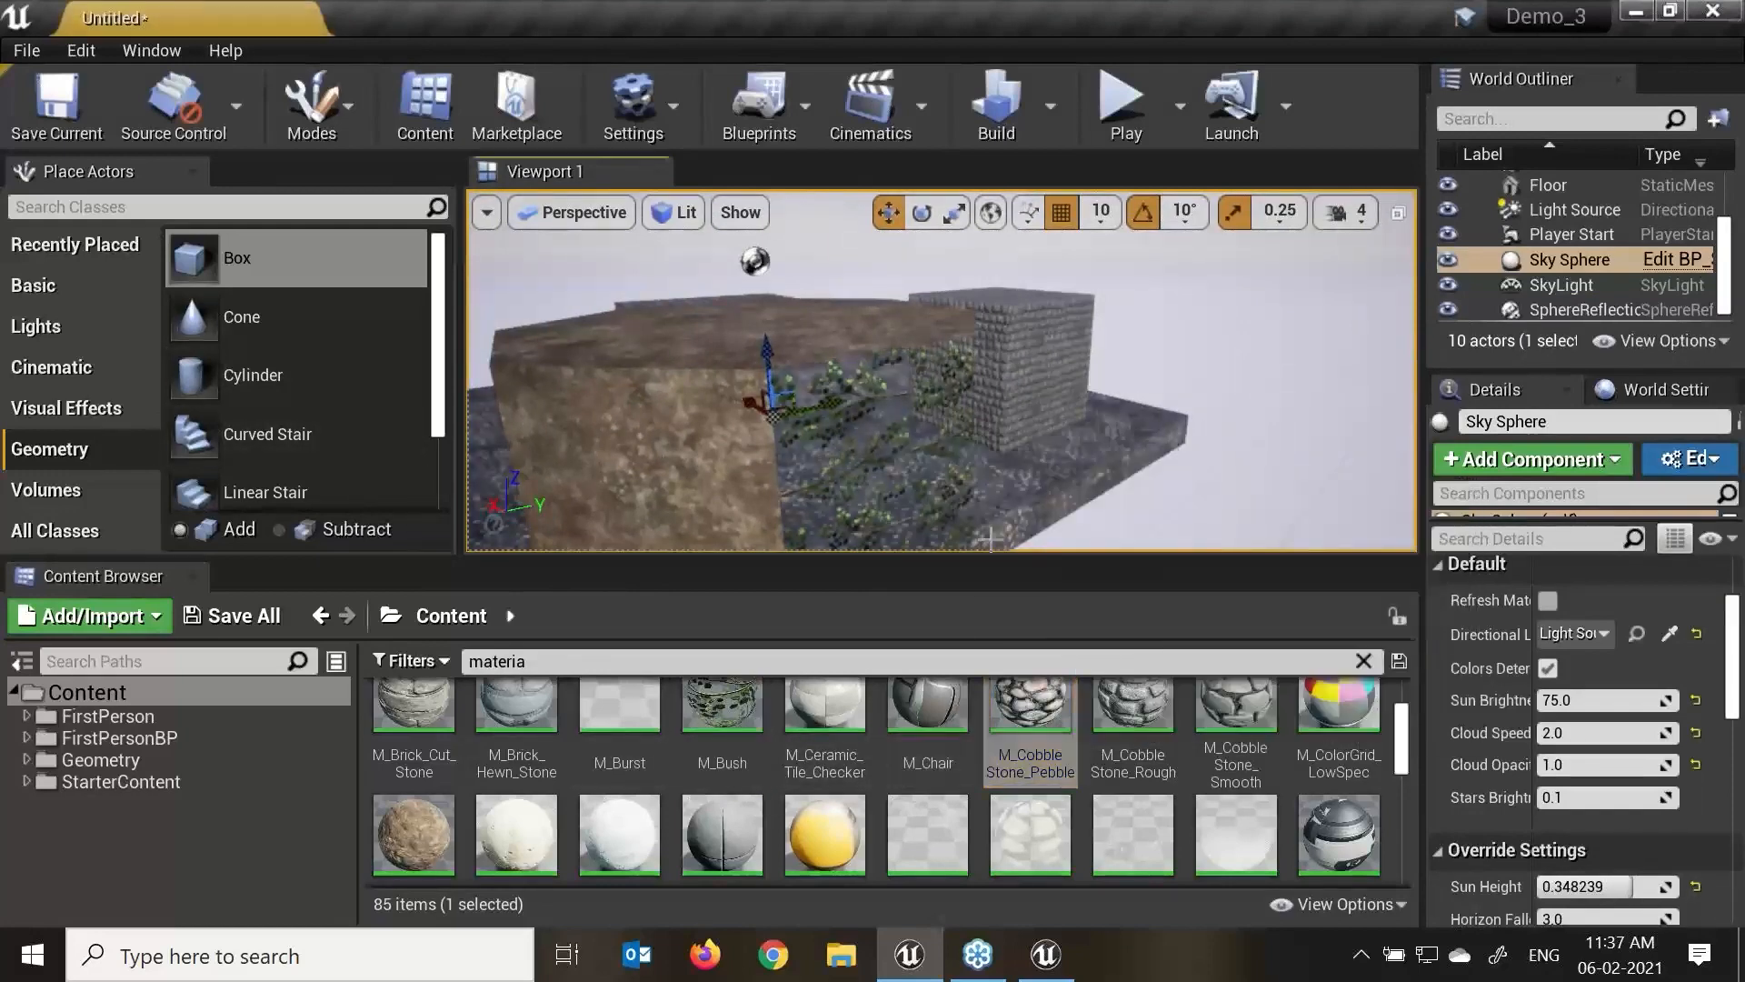
pyautogui.hotkey('ctrl', 'z')
pyautogui.moveTo(1057, 719); pyautogui.dragTo(773, 427)
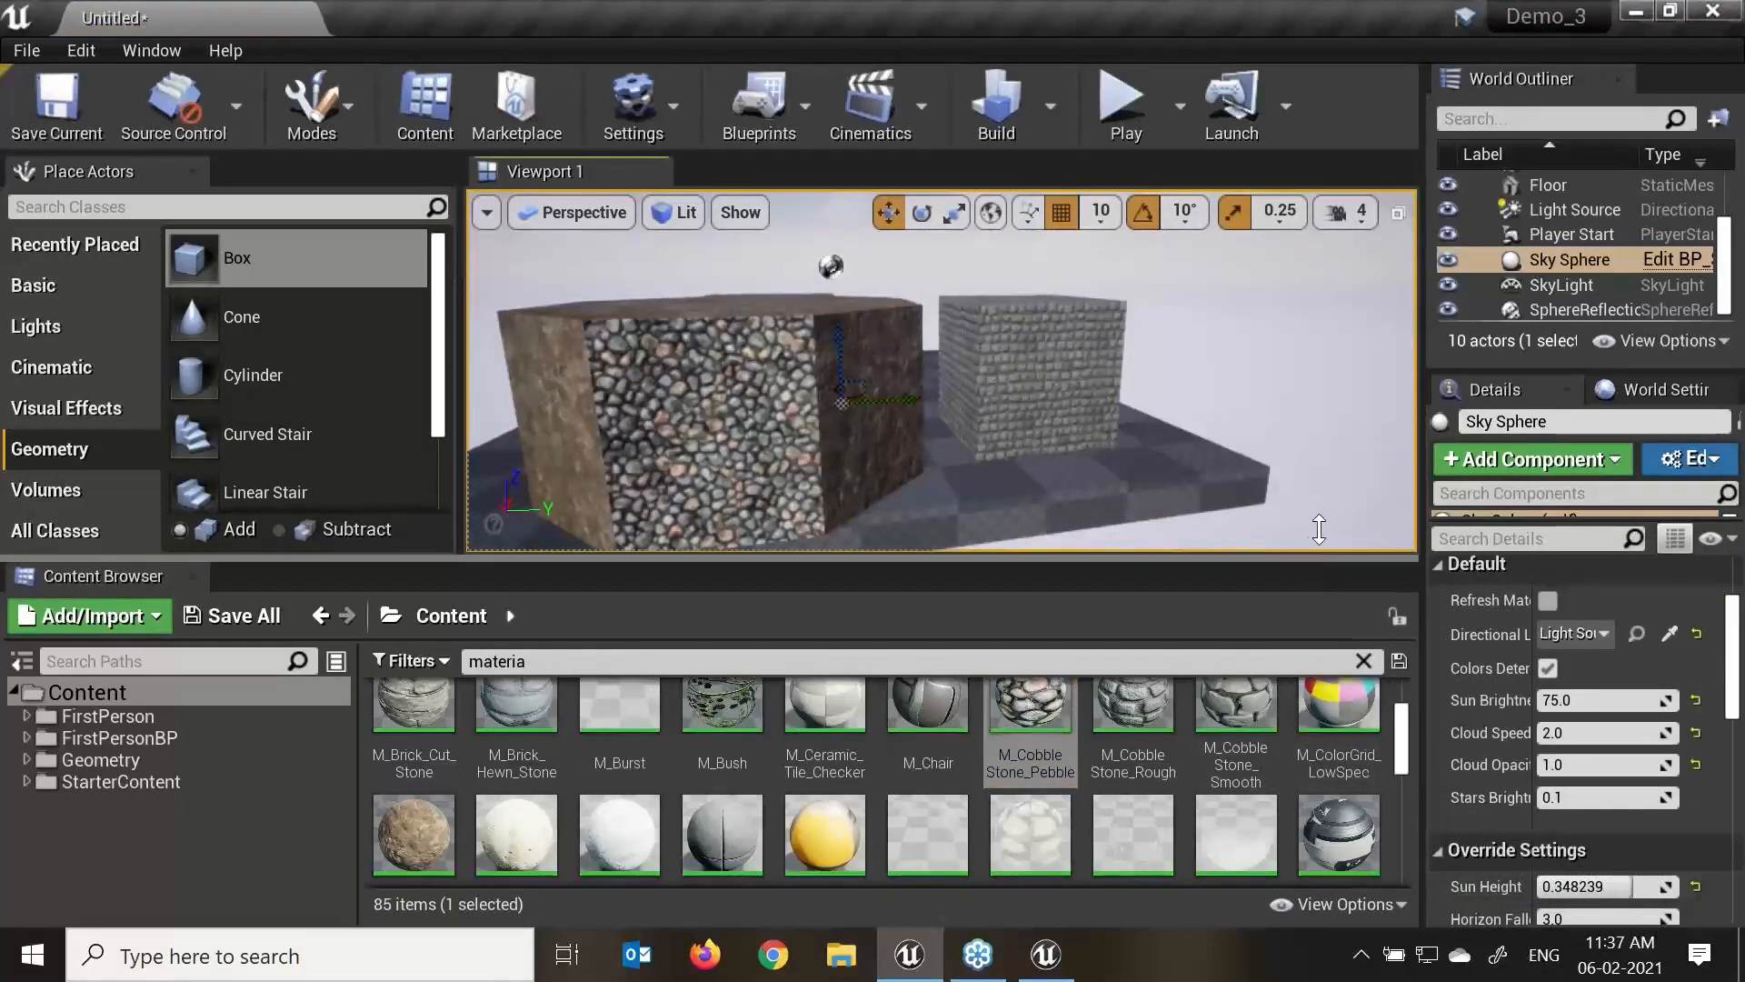
# Enlarge the Content Browser further and reduce its thumbnail scale to fit more materials.
pyautogui.moveTo(1302, 559); pyautogui.dragTo(1301, 480)
pyautogui.click(1371, 902)
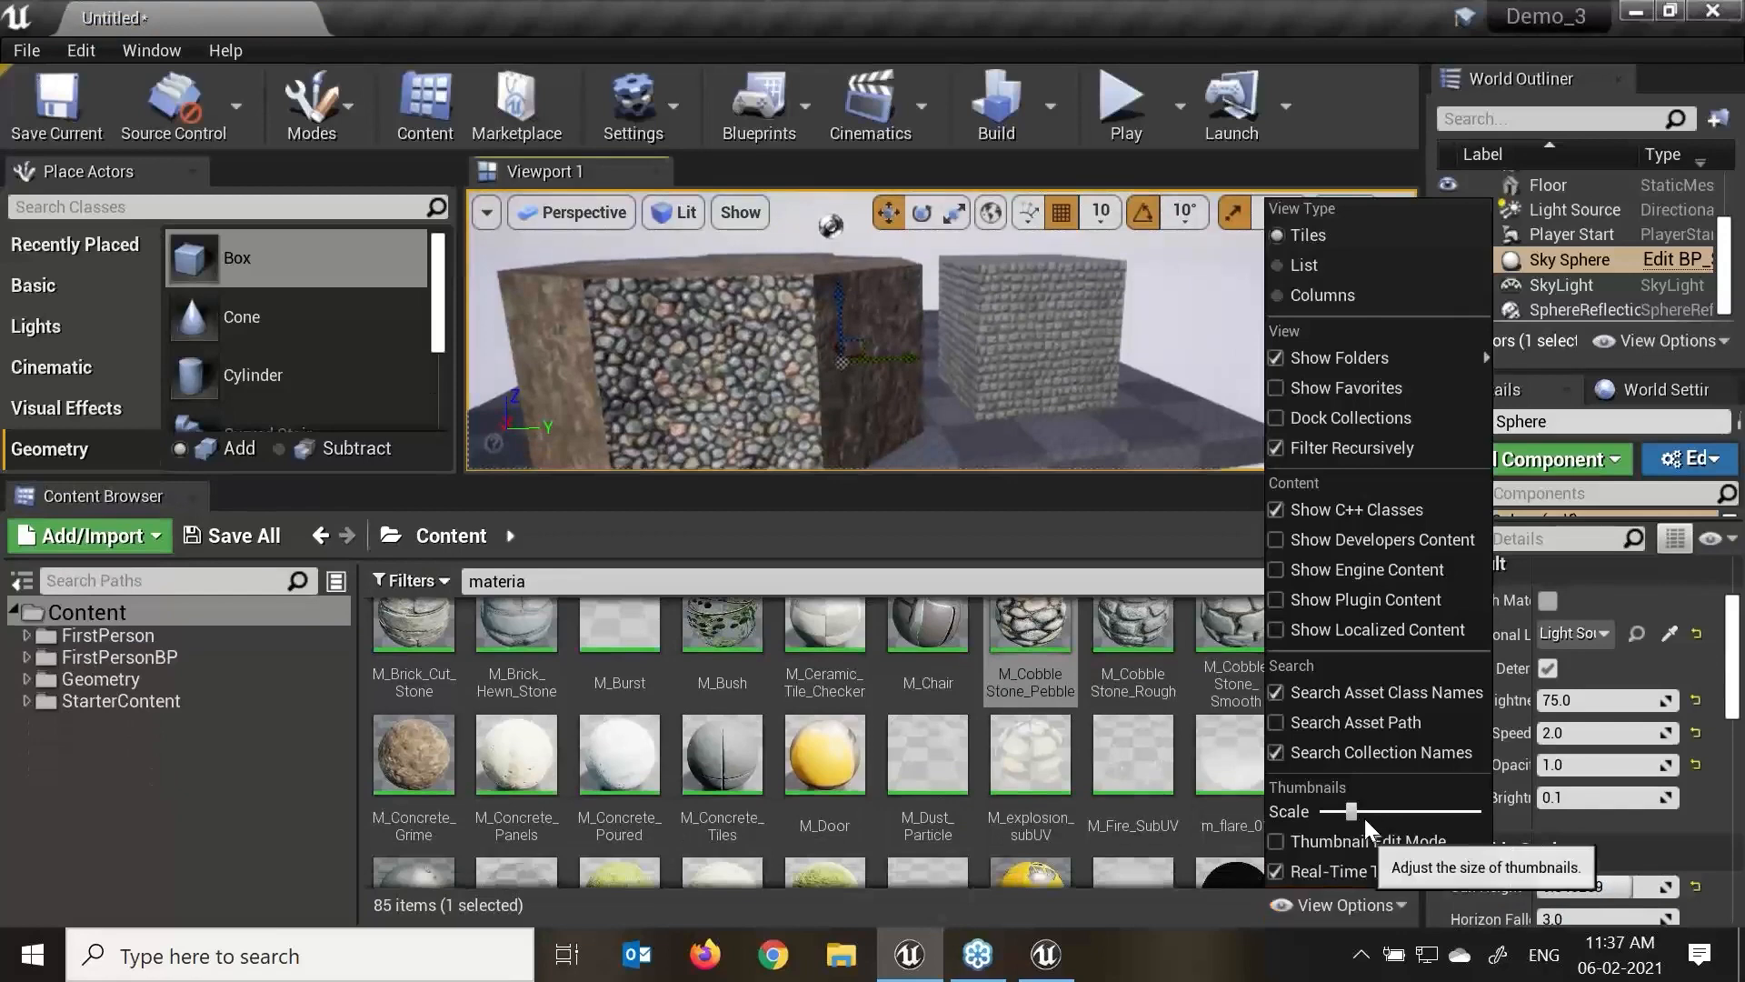
pyautogui.moveTo(1351, 809); pyautogui.dragTo(1346, 809)
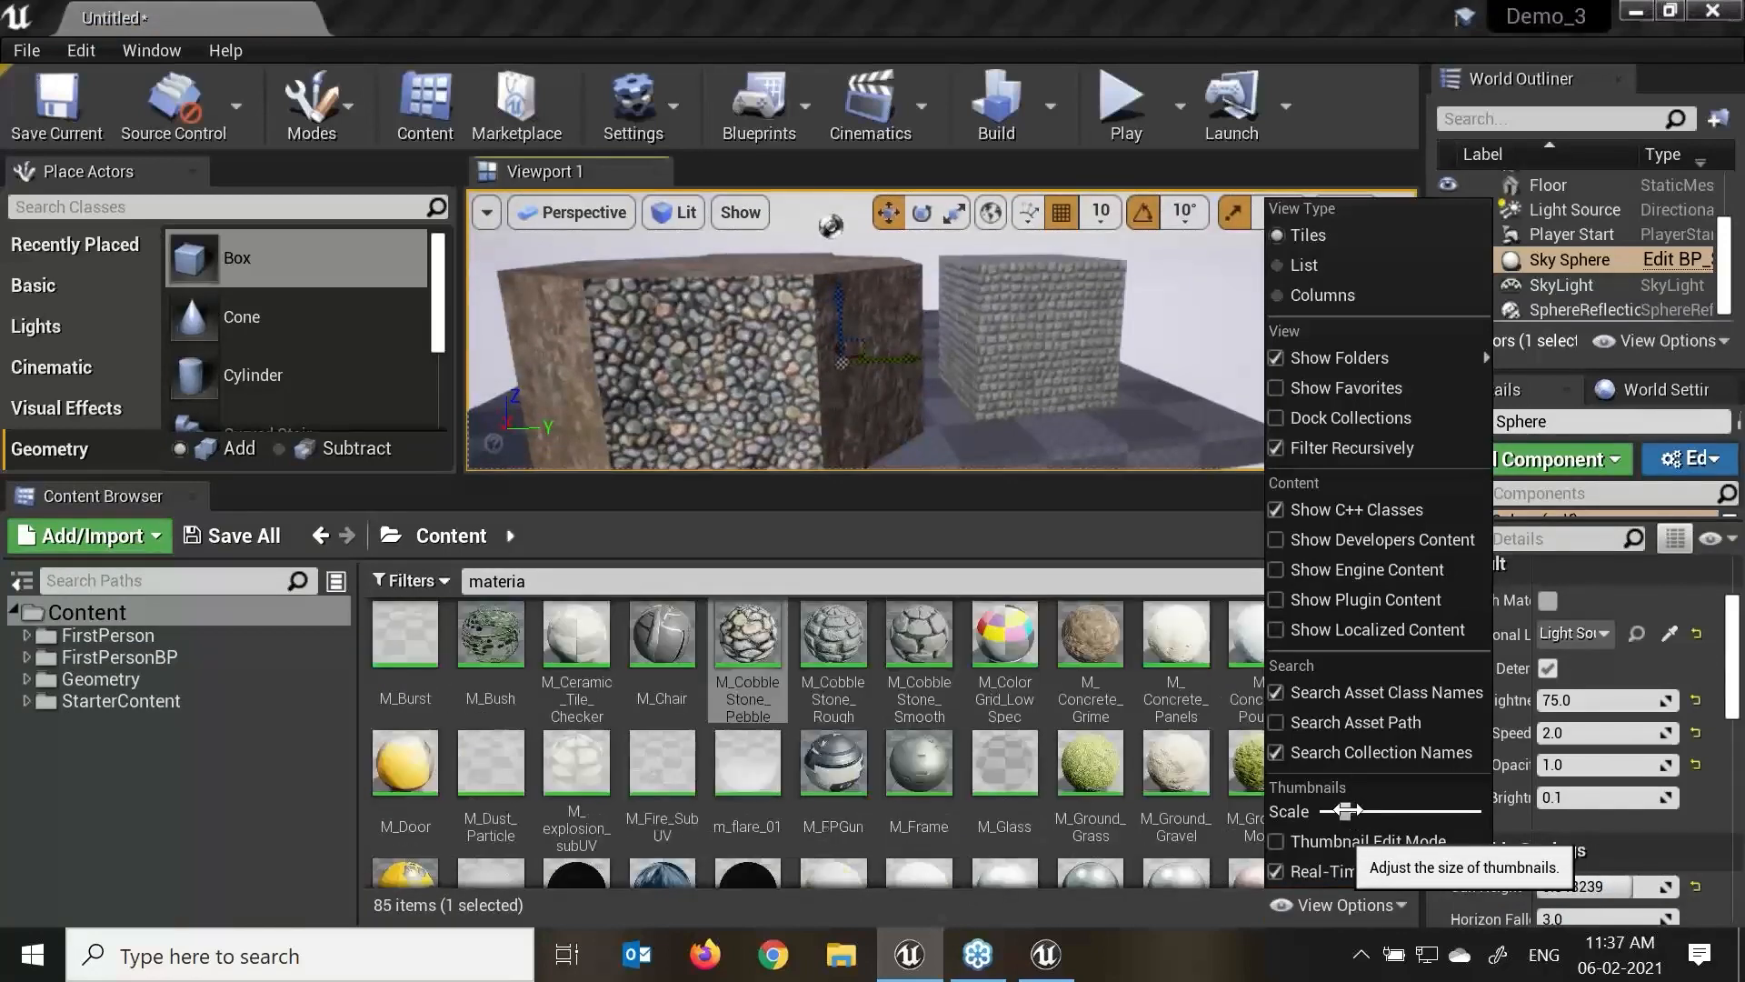
pyautogui.click(324, 782)
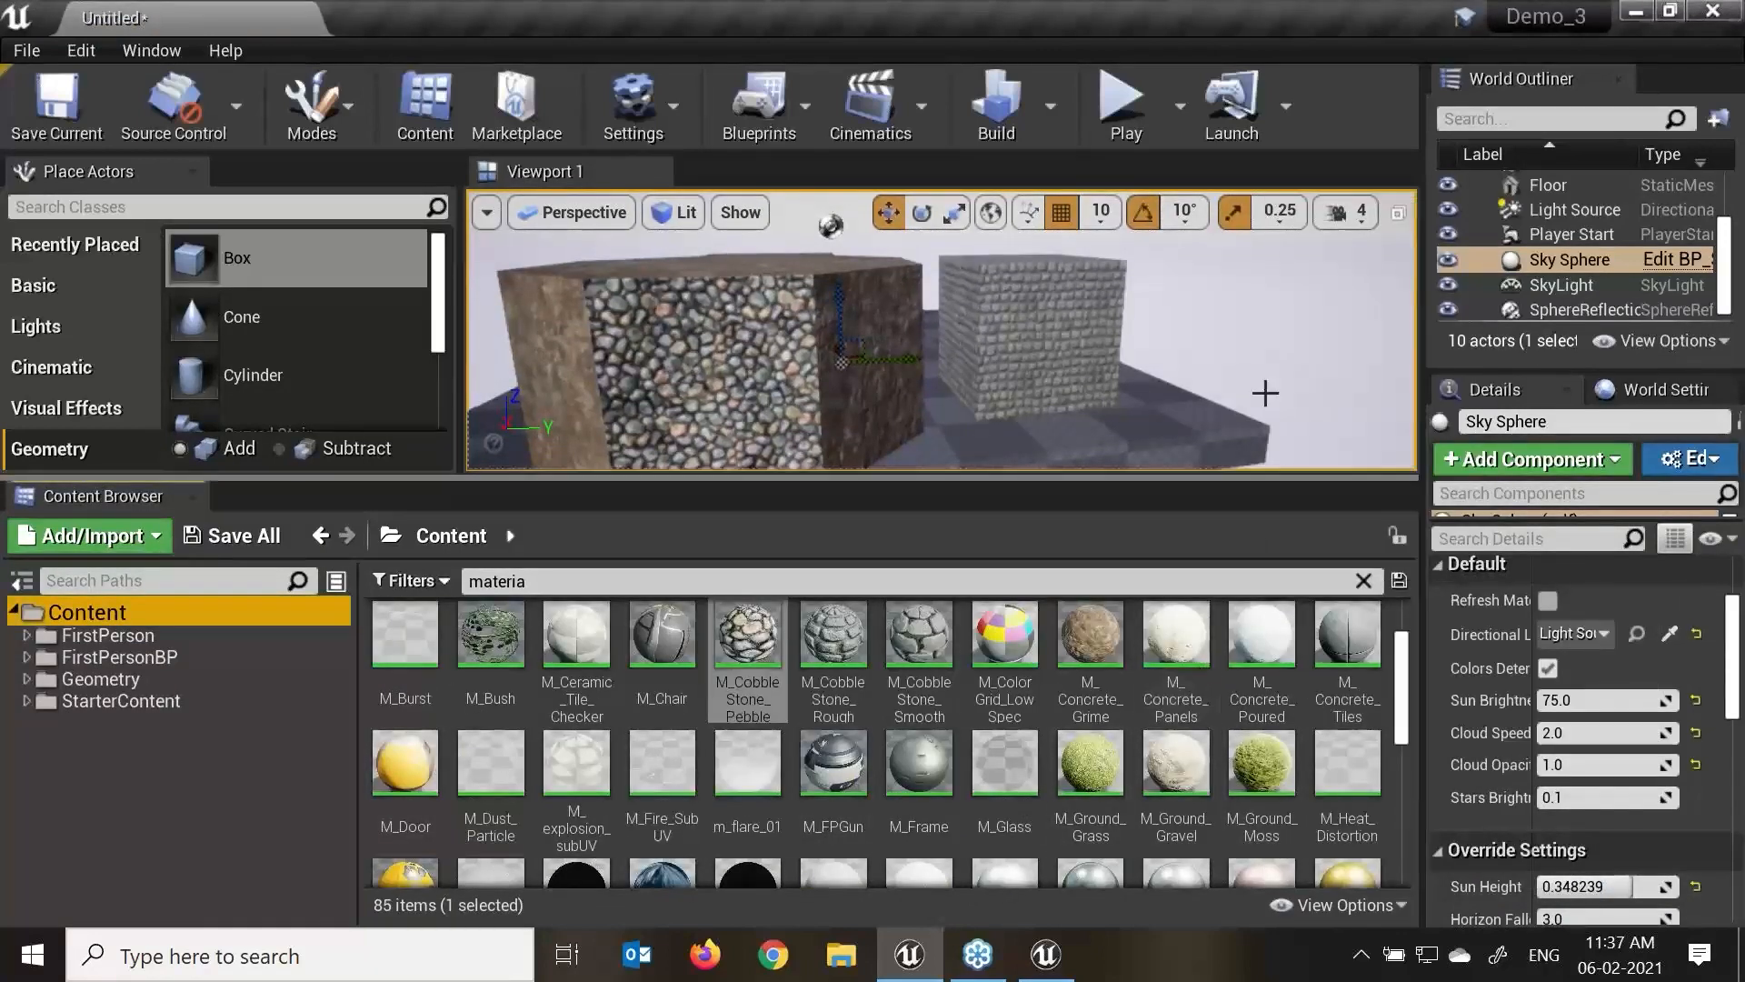
pyautogui.click(1582, 287)
pyautogui.click(1584, 262)
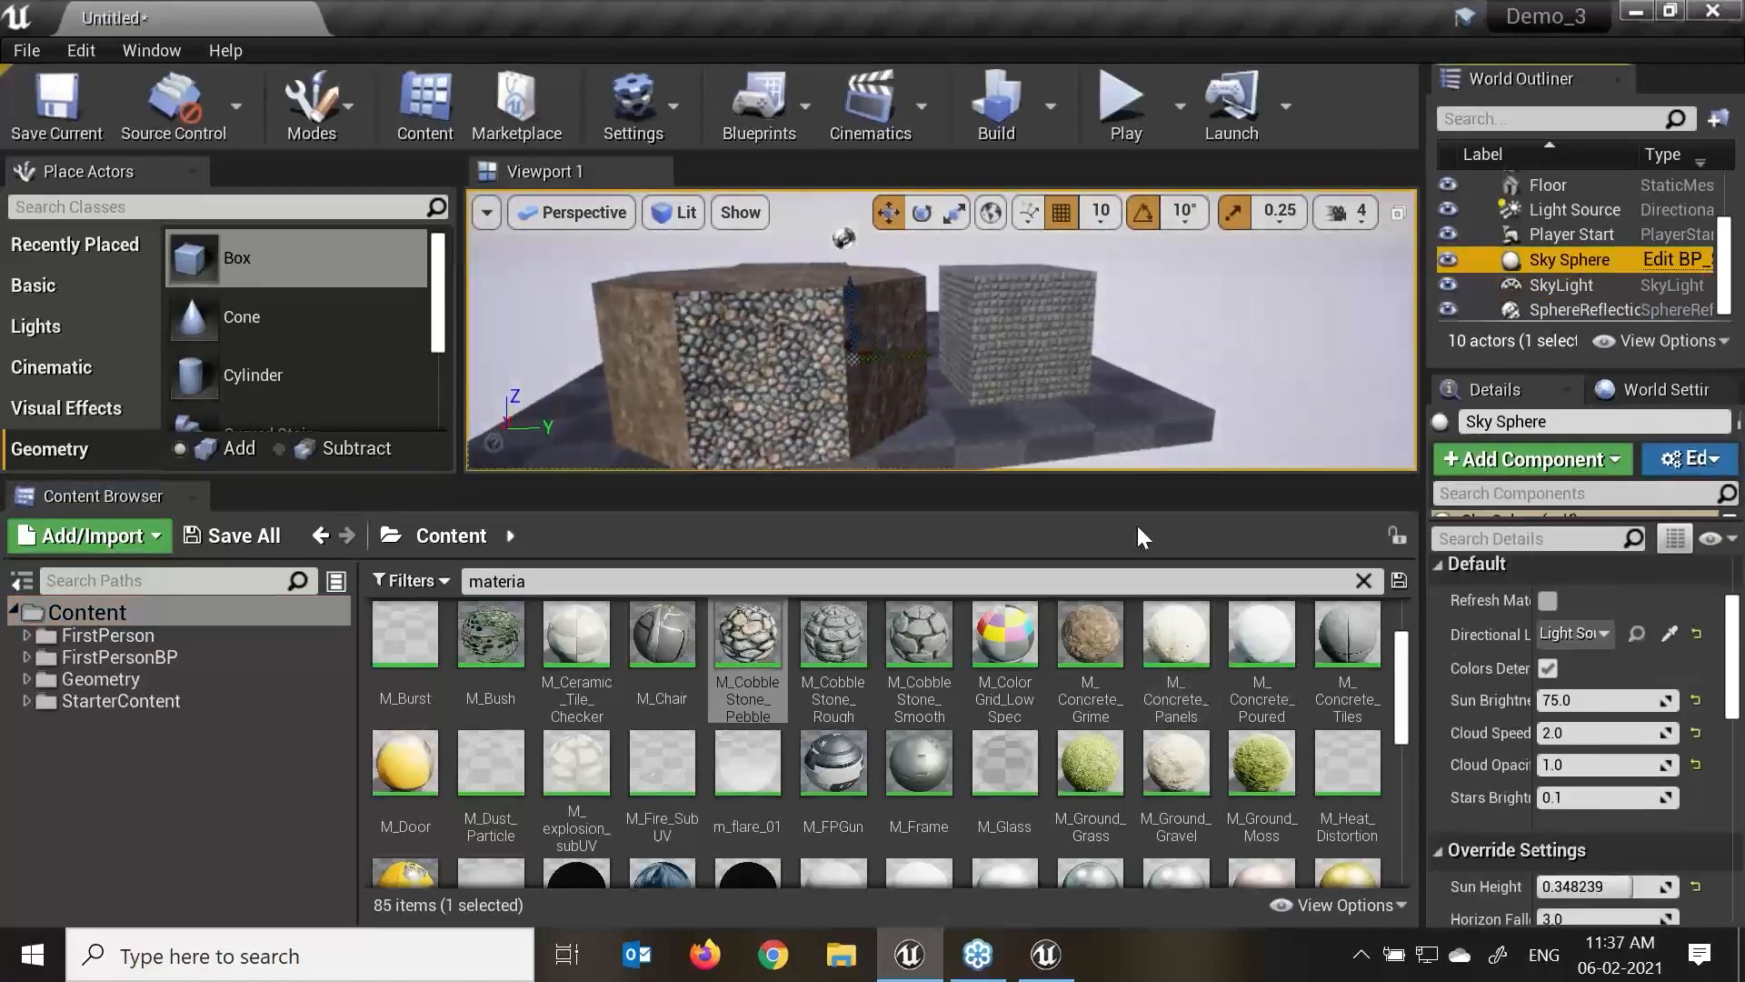
# Place a curved stair brush near the second box brush with M_Concrete_Grime as its material.
pyautogui.click(1086, 691)
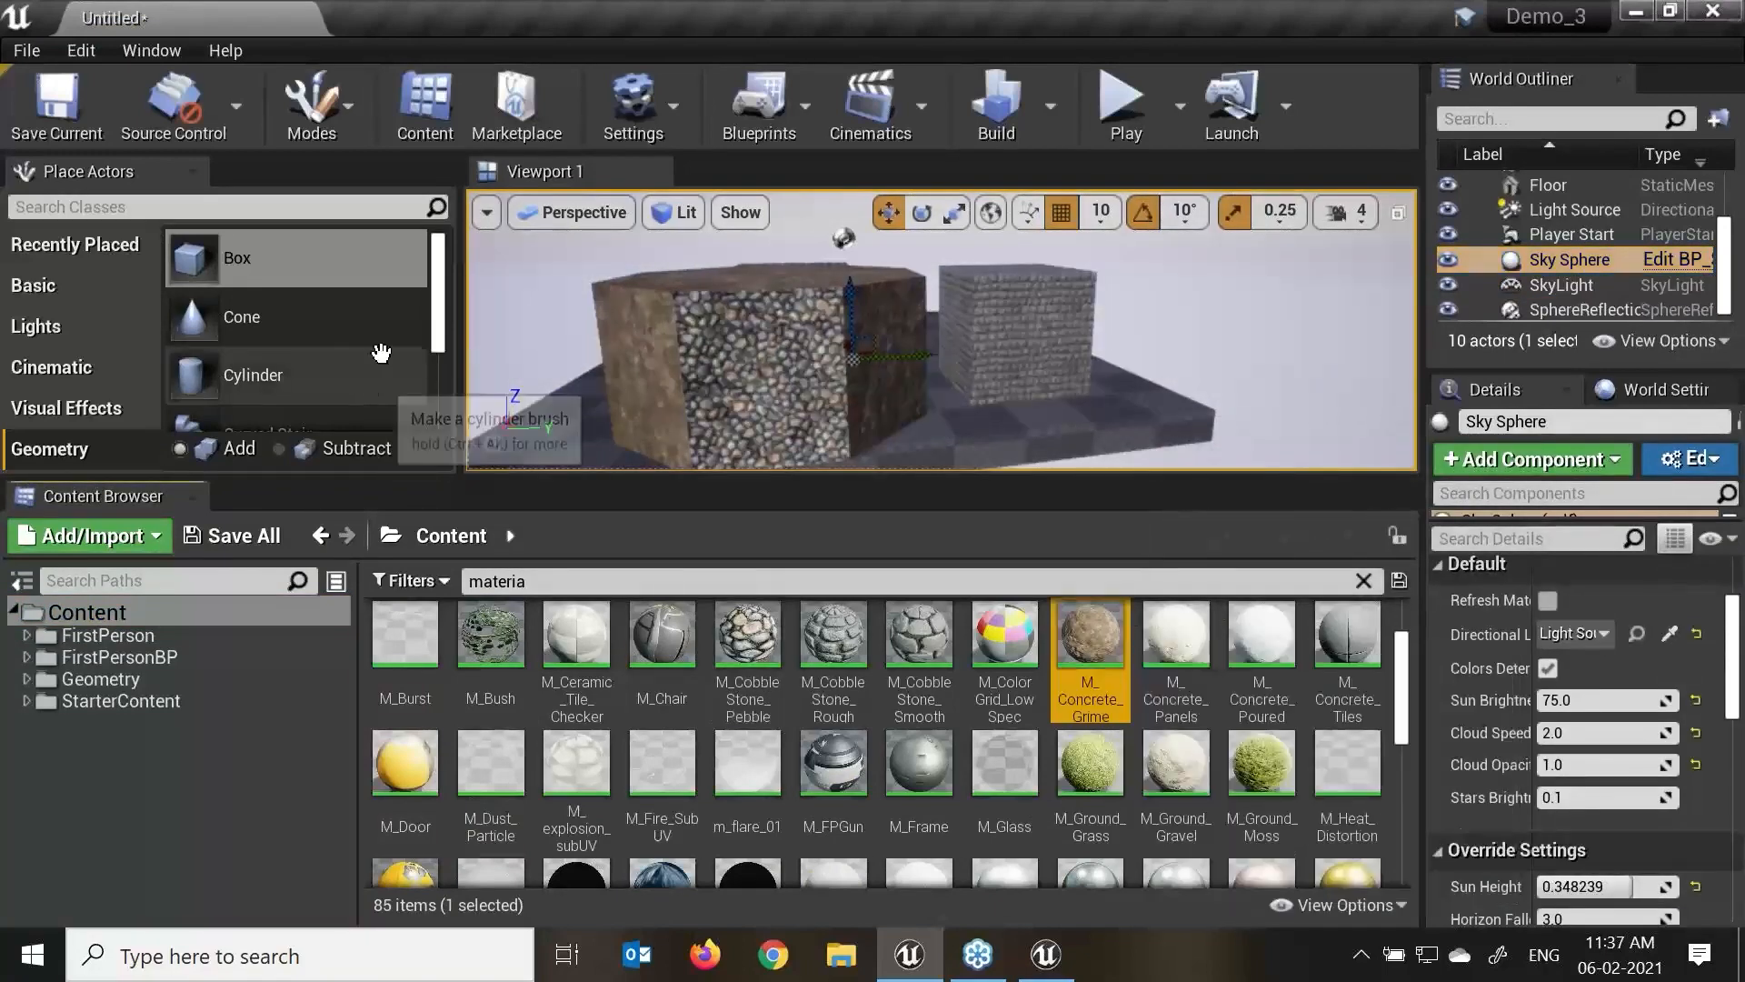
pyautogui.moveTo(437, 325); pyautogui.dragTo(440, 380)
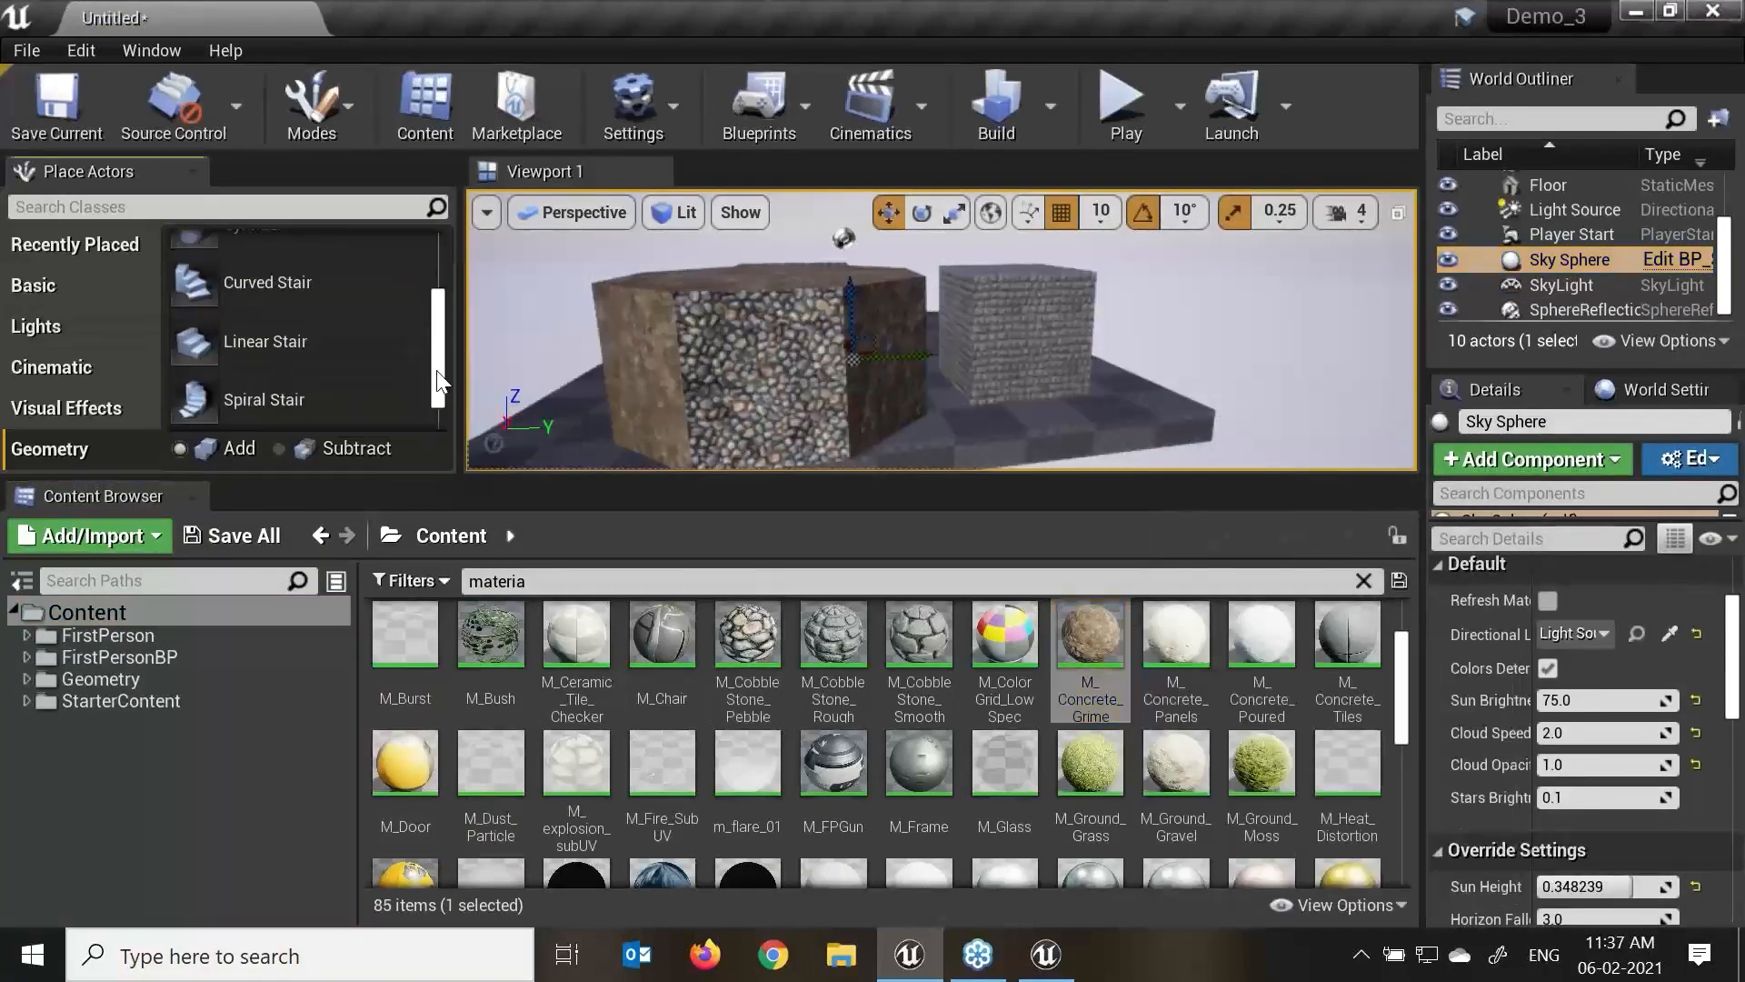
pyautogui.moveTo(250, 282)
pyautogui.mouseDown()
pyautogui.moveTo(1000, 418)
pyautogui.moveTo(920, 424)
pyautogui.mouseUp()
pyautogui.scroll(-3, 1119, 425)
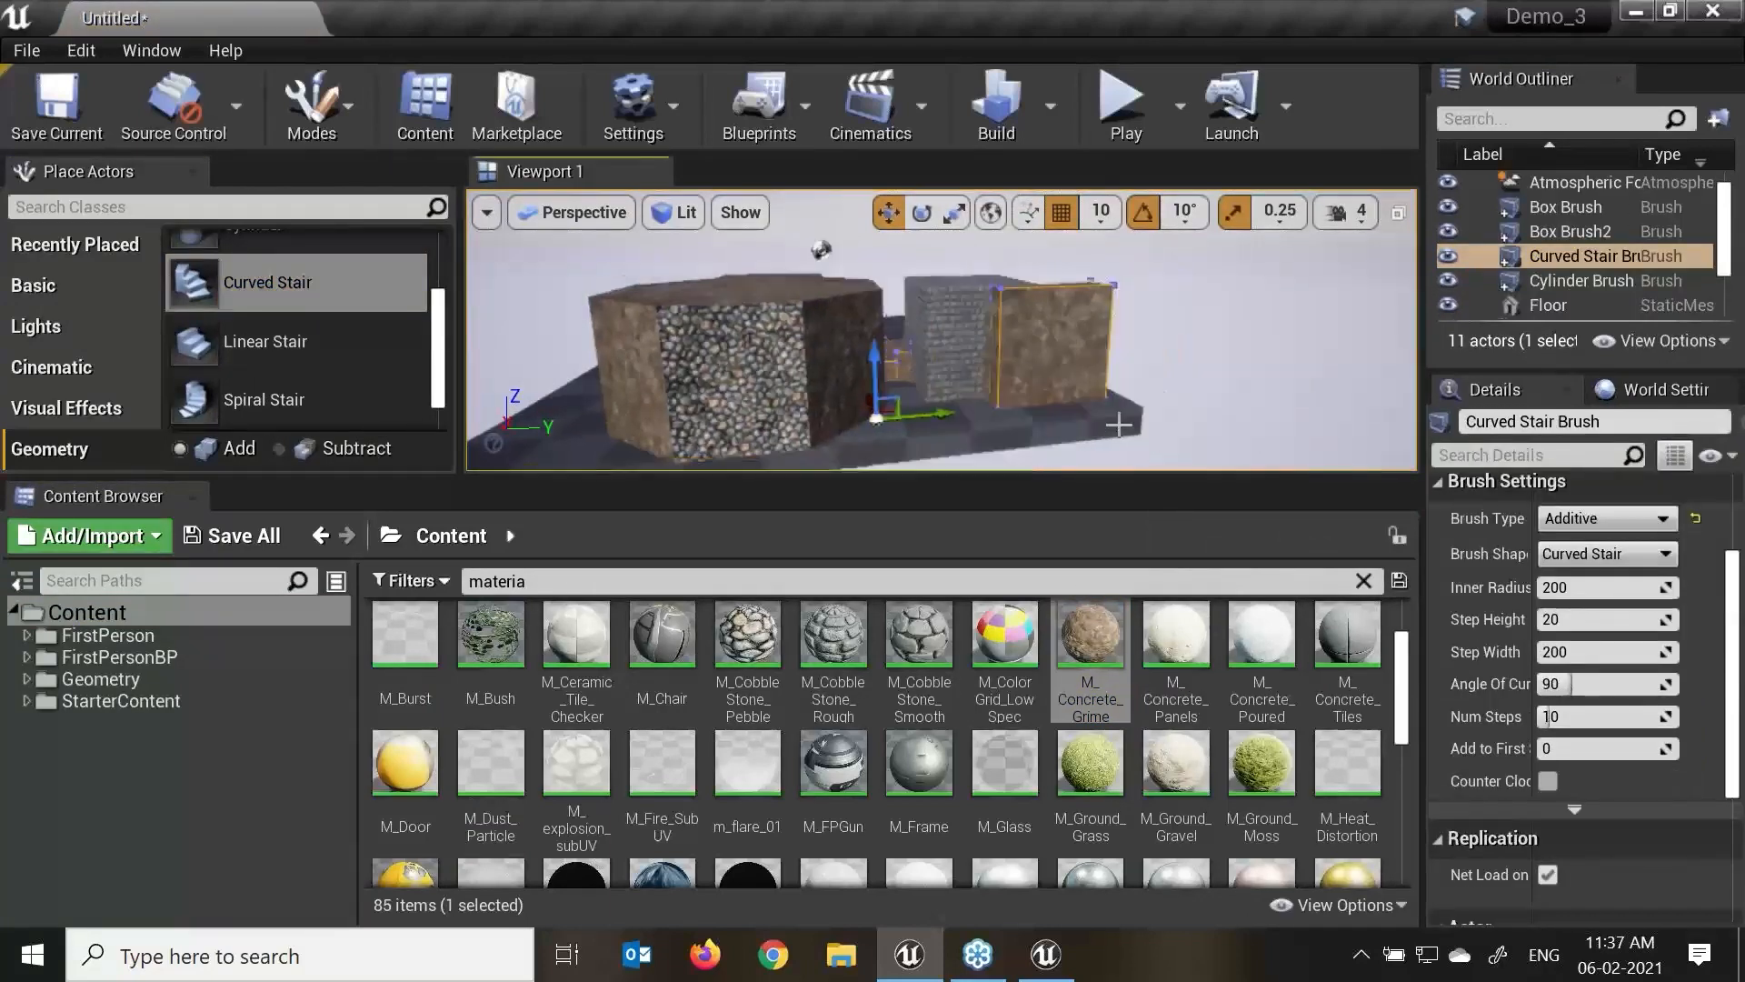
pyautogui.keyDown('alt'); pyautogui.moveTo(1119, 420); pyautogui.dragTo(818, 437); pyautogui.keyUp('alt')
pyautogui.keyDown('alt'); pyautogui.moveTo(1073, 400); pyautogui.dragTo(1108, 396); pyautogui.keyUp('alt')
pyautogui.scroll(4, 998, 393)
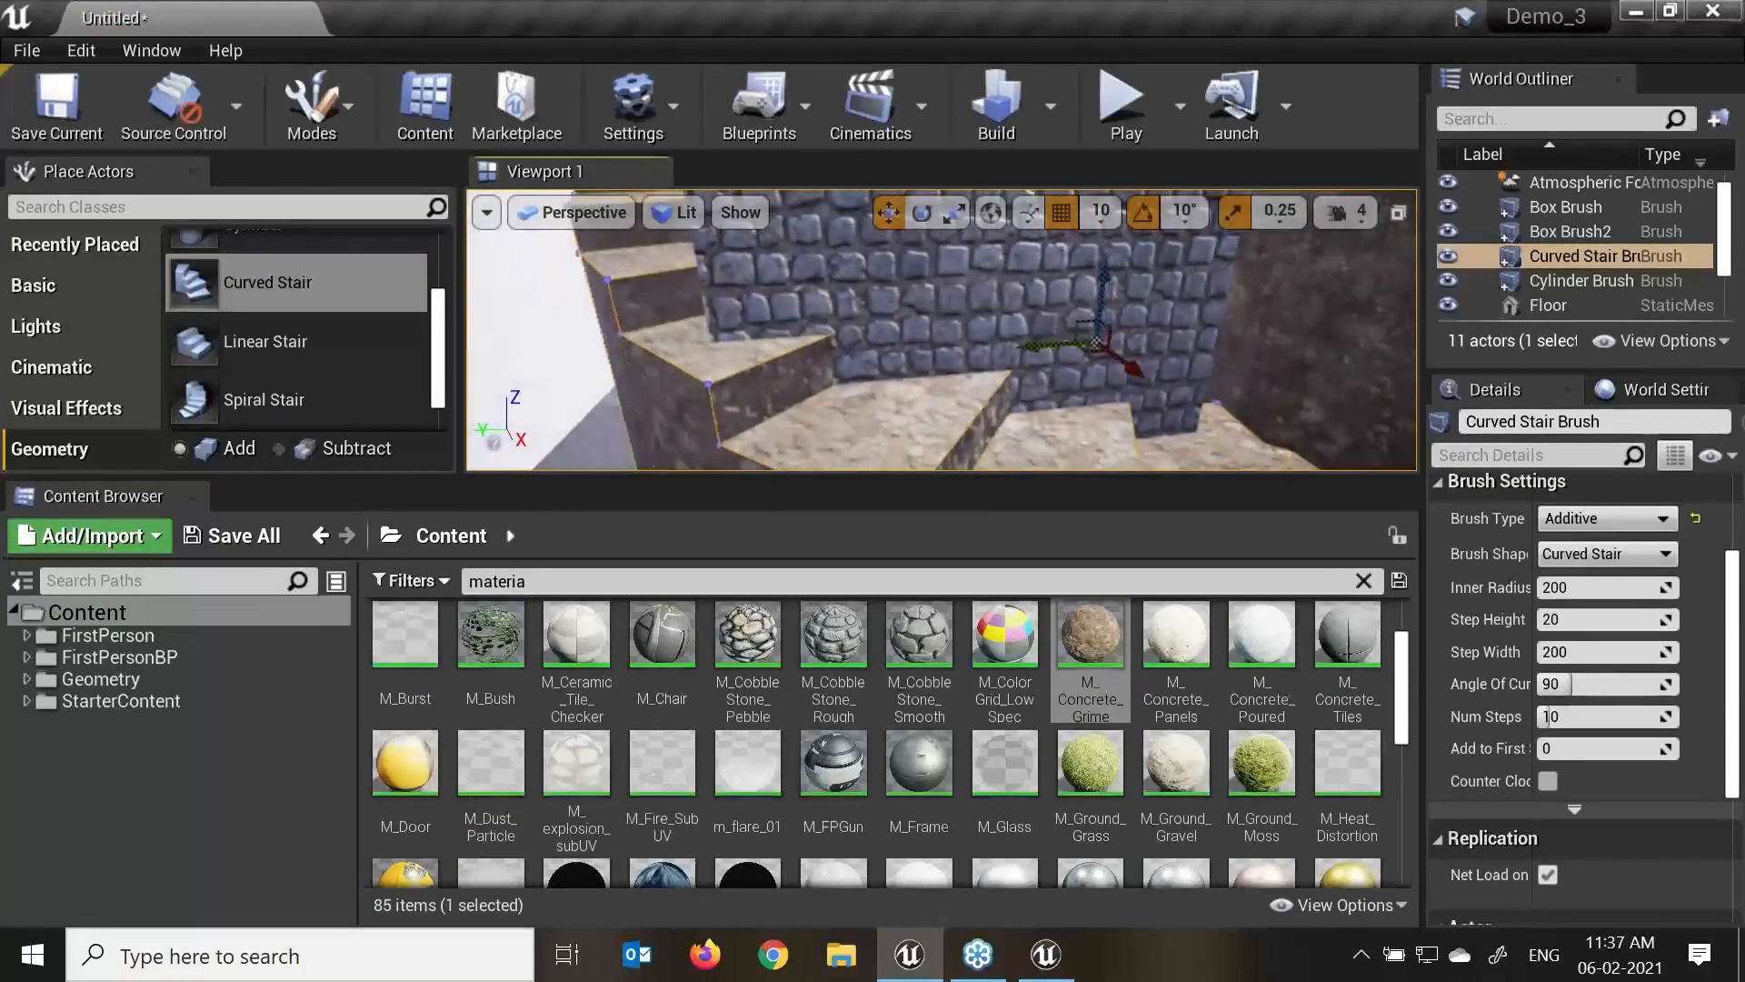
# Move the second box brush clear of the curved stair and inspect the stair's steps up close.
pyautogui.scroll(-4, 972, 348)
pyautogui.click(973, 345)
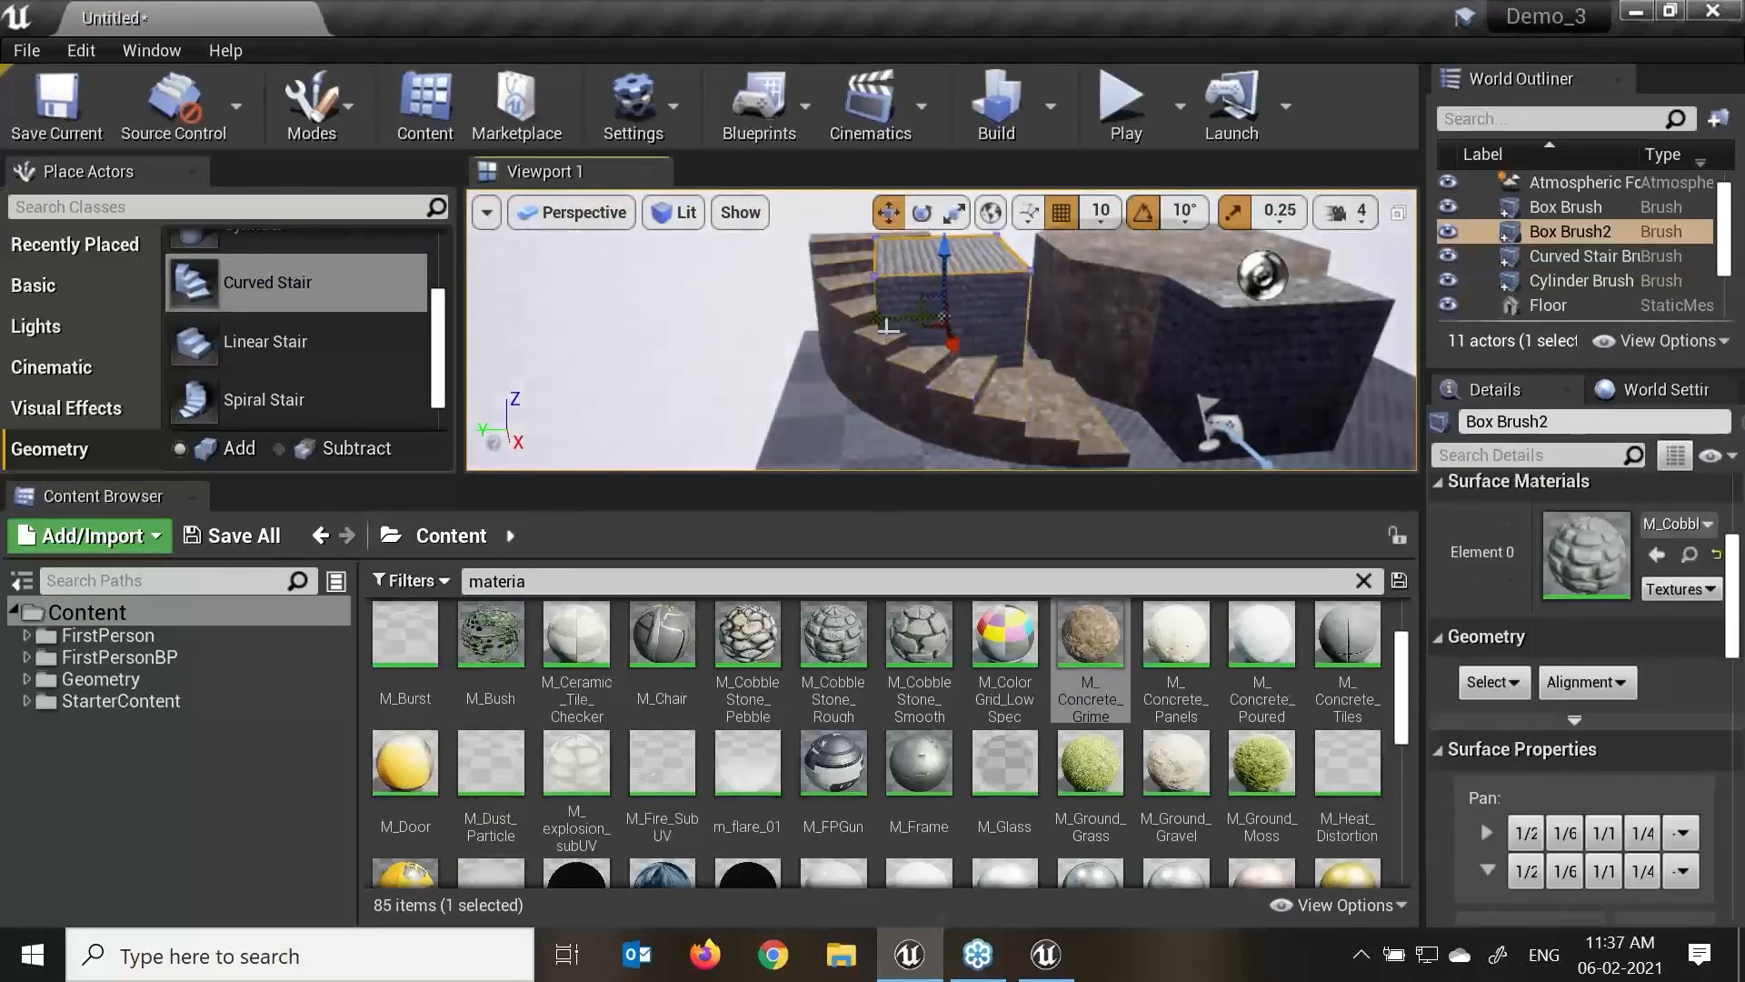
pyautogui.moveTo(1318, 325); pyautogui.dragTo(1320, 326)
pyautogui.keyDown('alt'); pyautogui.moveTo(1095, 343); pyautogui.dragTo(1018, 391); pyautogui.keyUp('alt')
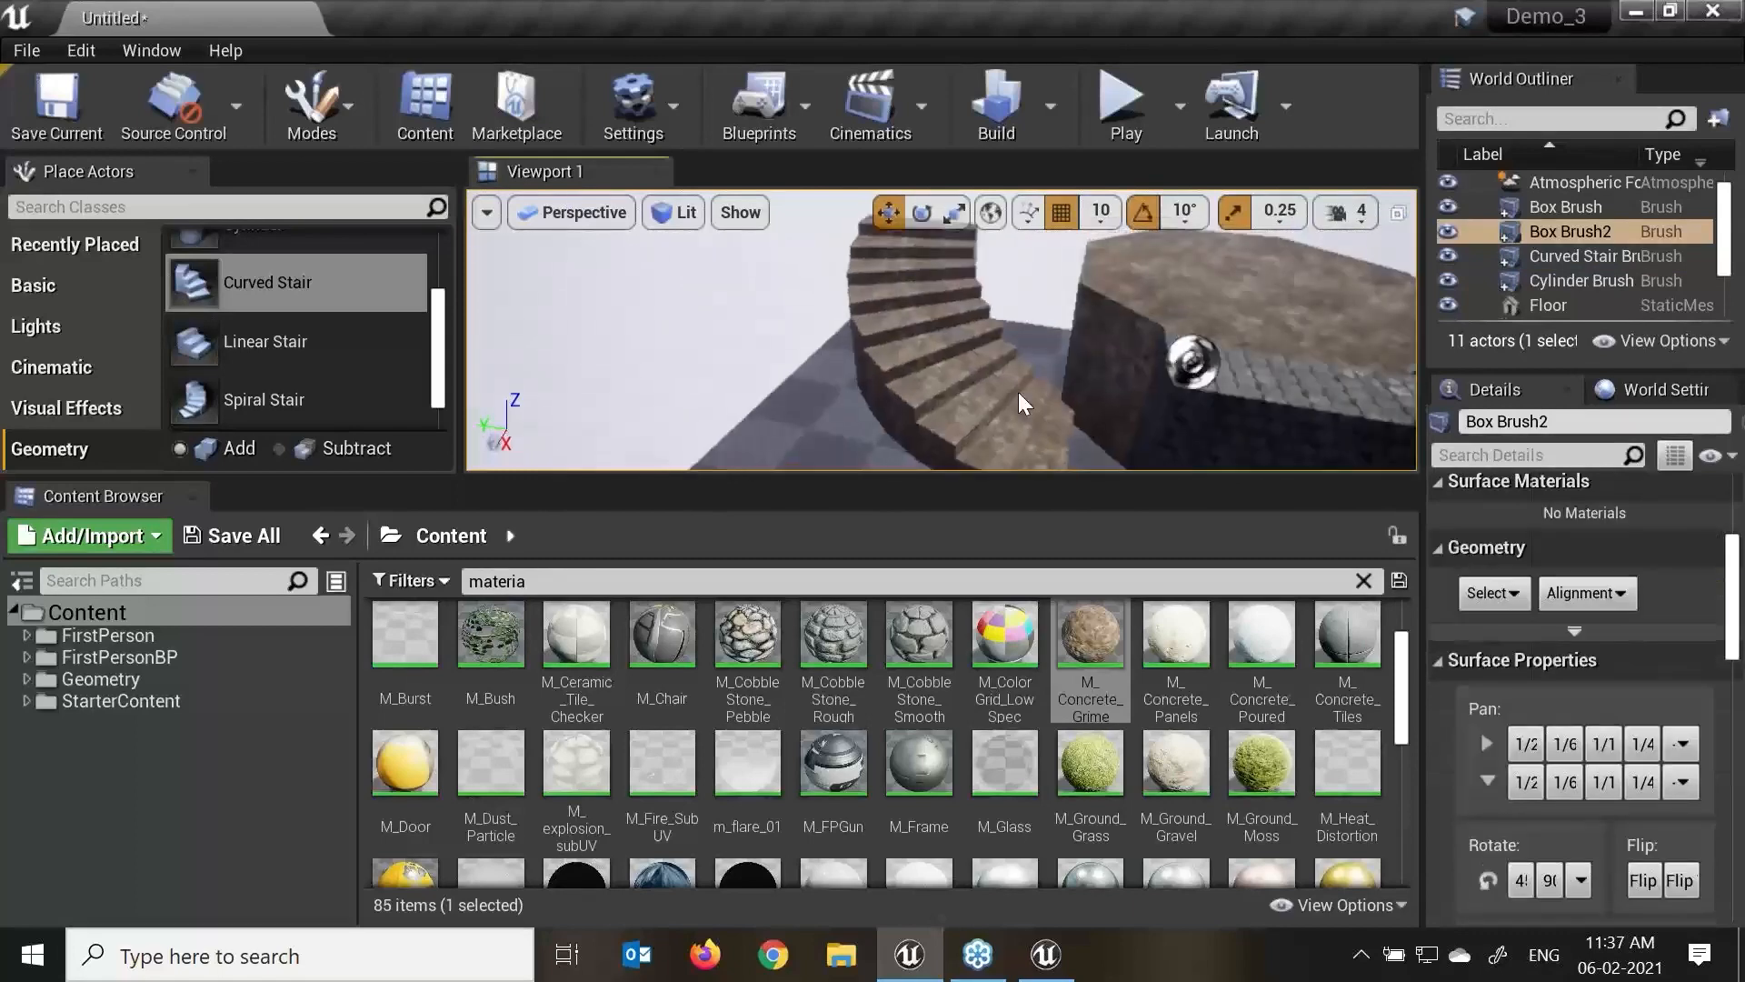
pyautogui.scroll(3, 995, 320)
pyautogui.moveTo(994, 320)
pyautogui.keyDown('alt'); pyautogui.mouseDown()
pyautogui.moveTo(1090, 251)
pyautogui.moveTo(1143, 302)
pyautogui.mouseUp(); pyautogui.keyUp('alt')
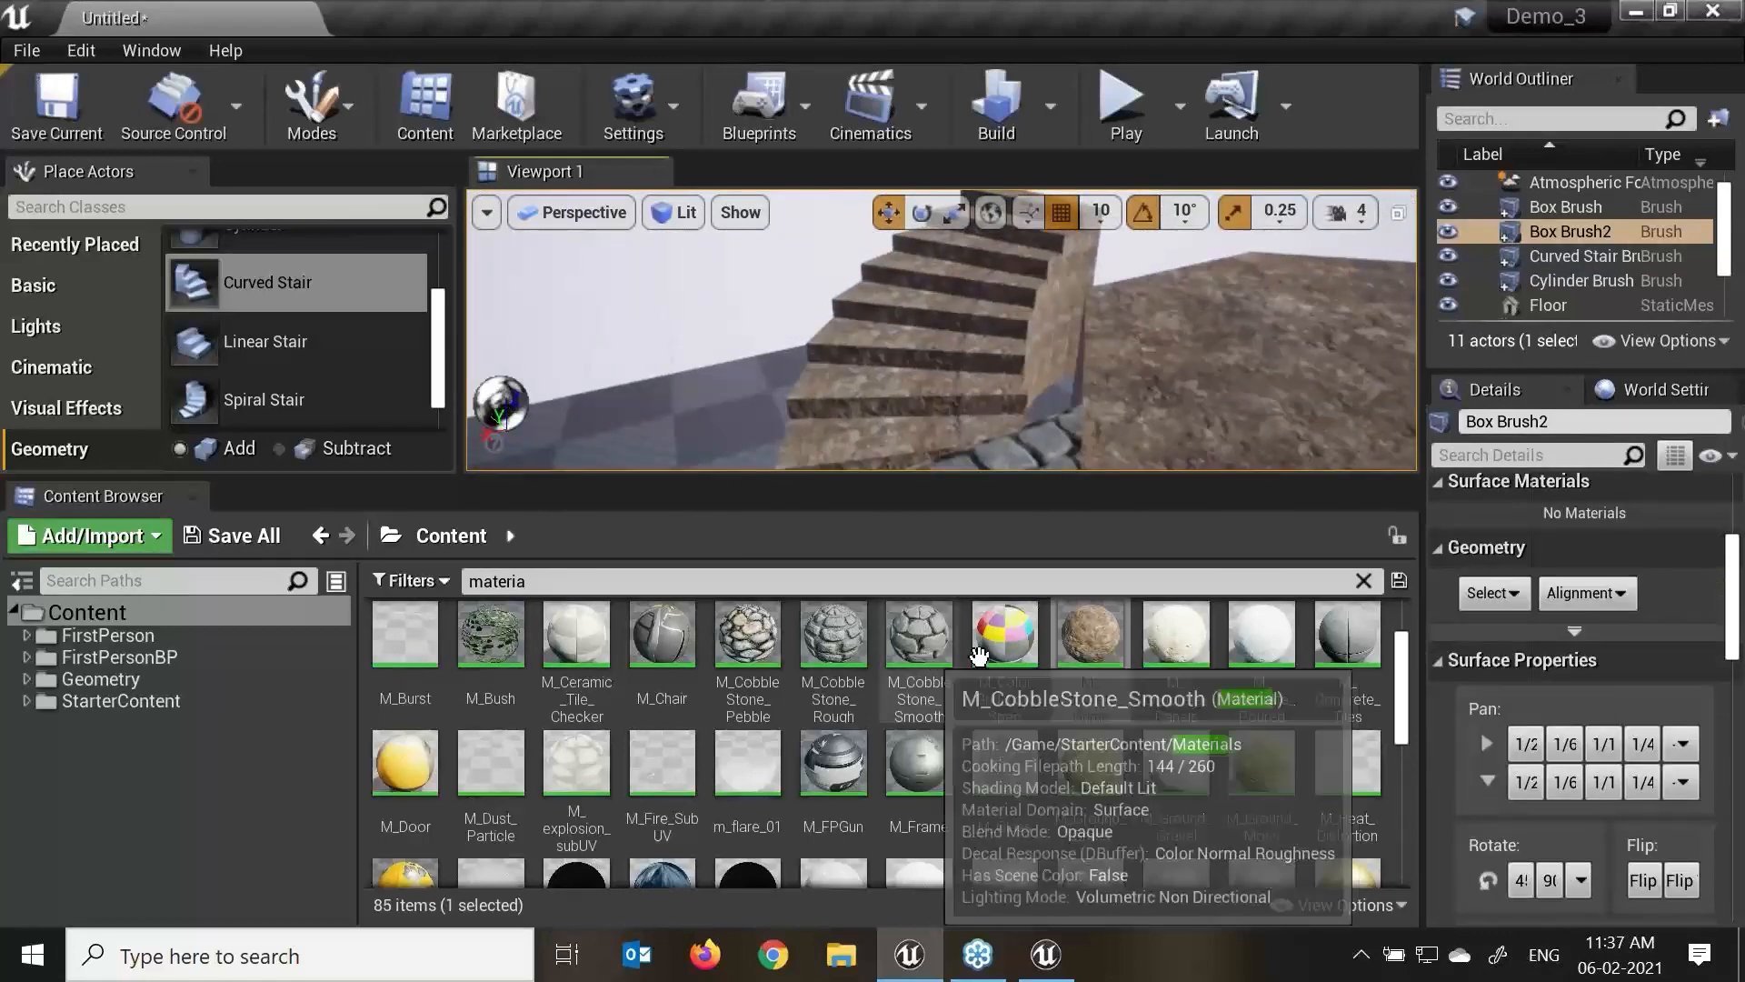
# Widen the Details panel to make more room for the brush properties.
pyautogui.click(662, 637)
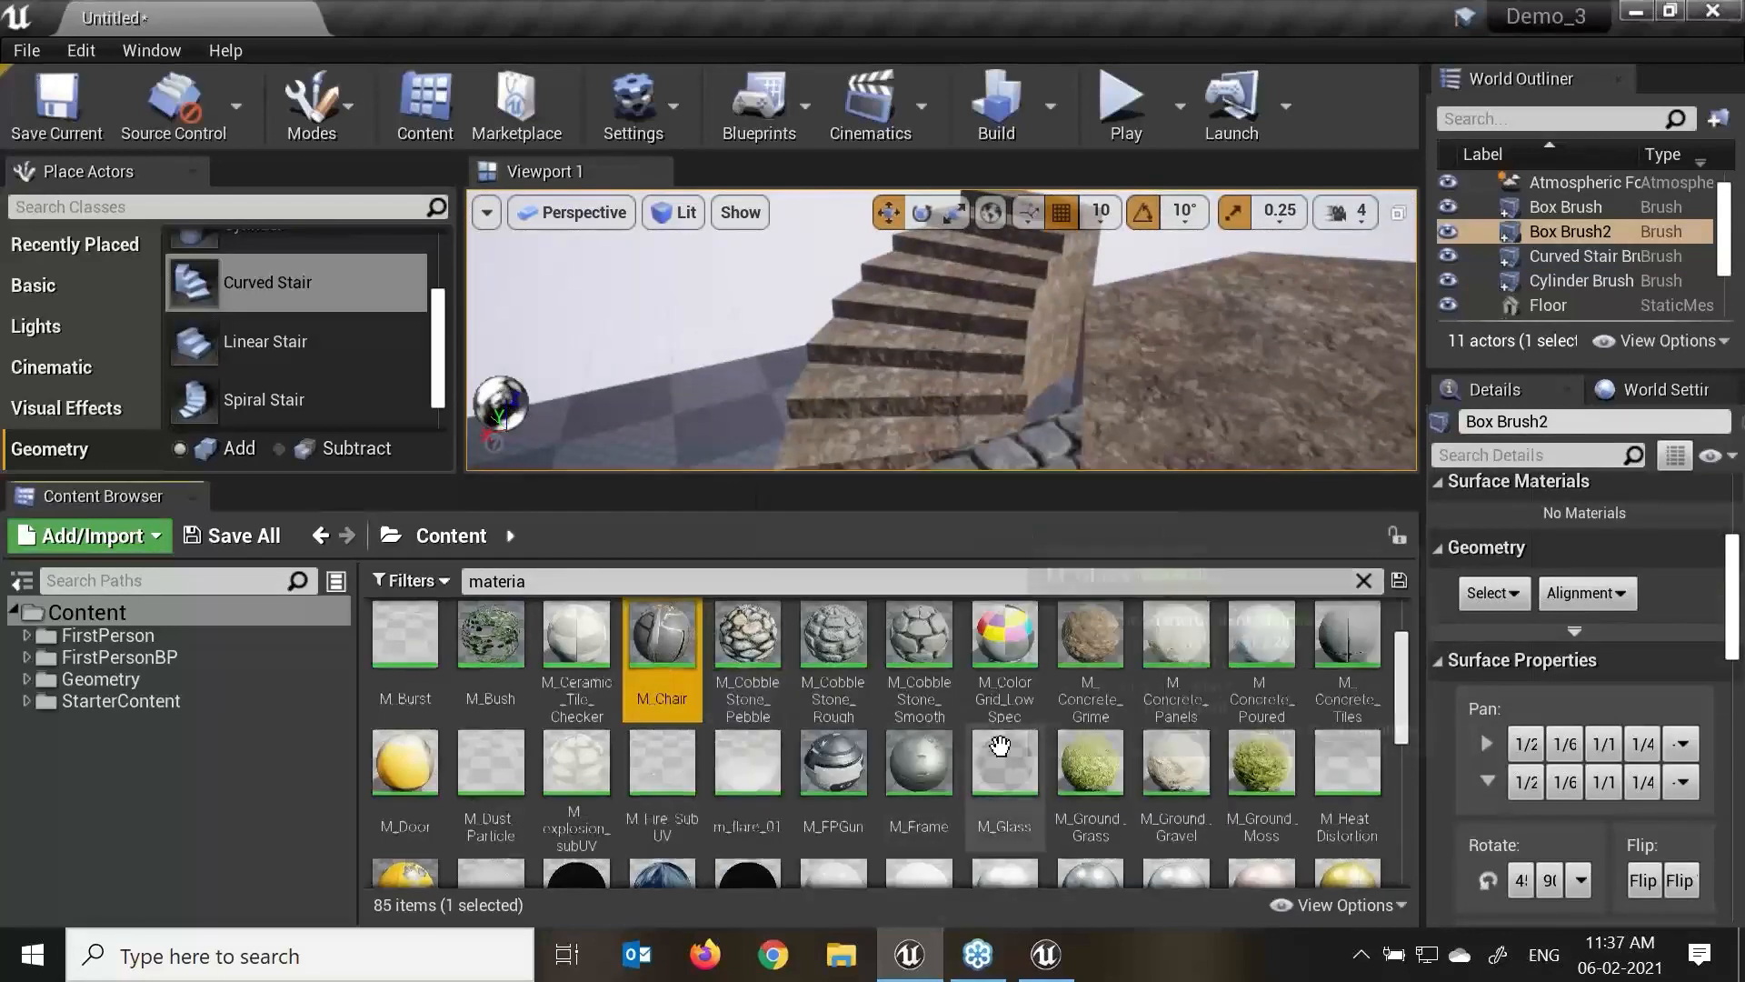
pyautogui.scroll(2, 1000, 736)
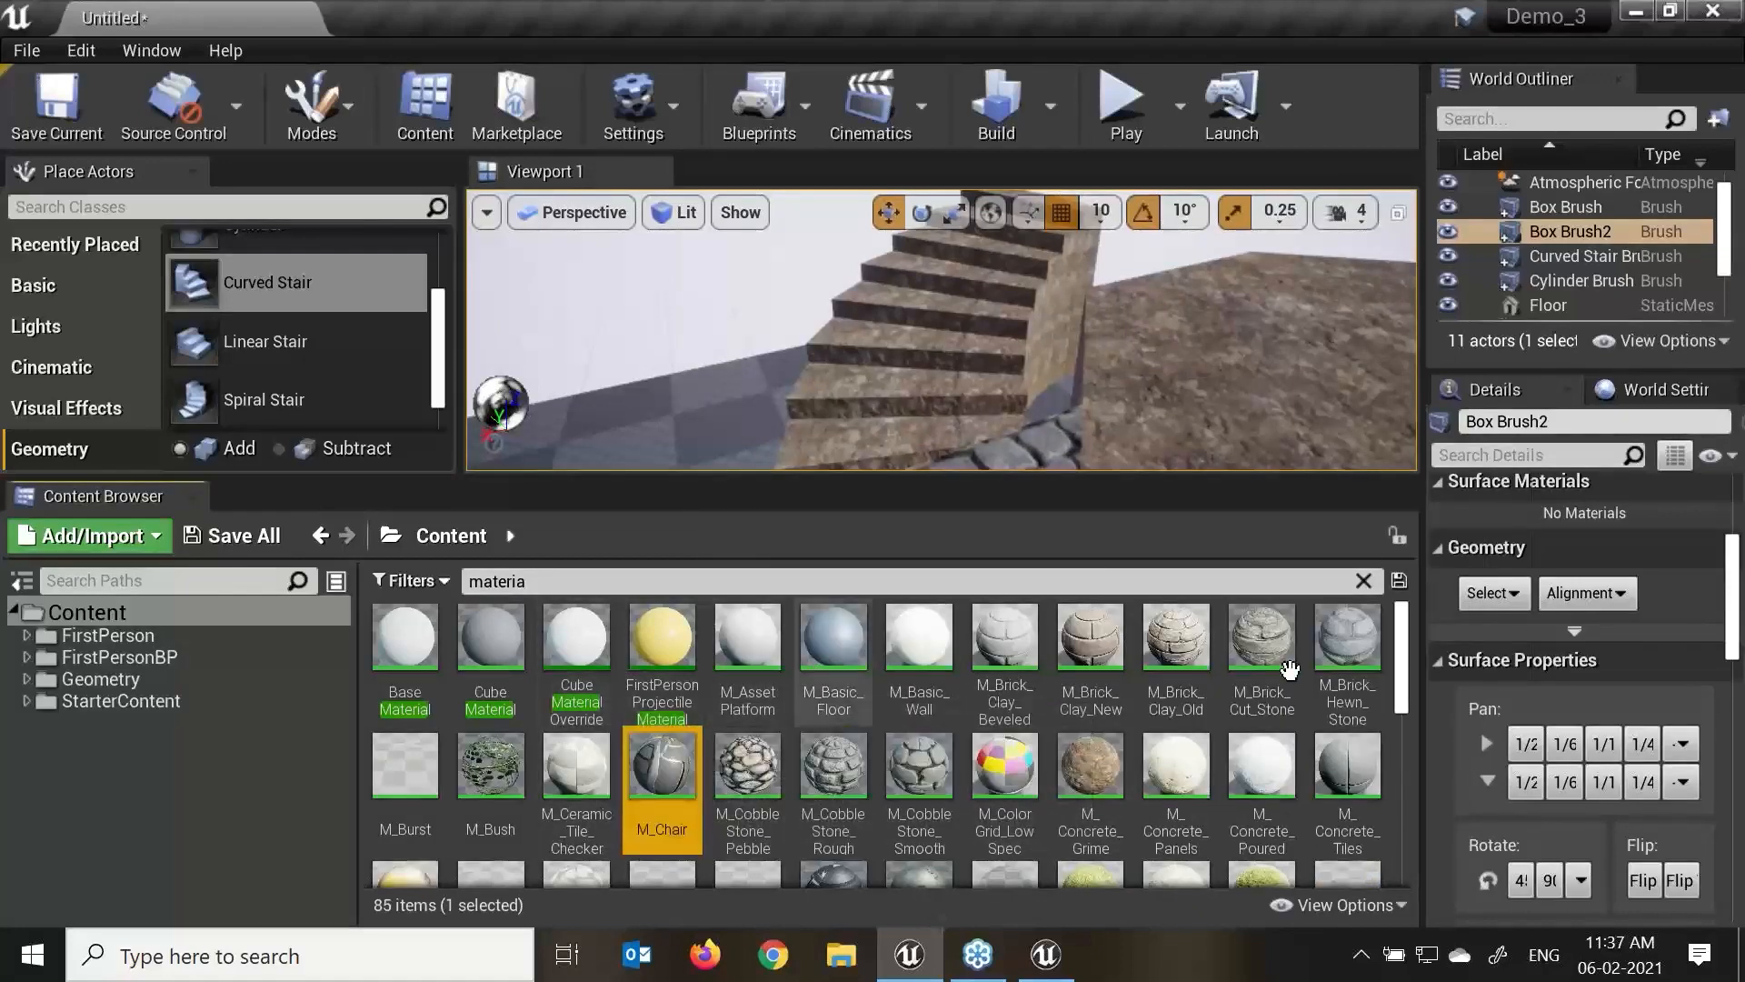
pyautogui.moveTo(1424, 600); pyautogui.dragTo(1293, 603)
# Select the curved stair brush and examine its brush settings, such as radius, step dimensions, curve angle and number of steps.
pyautogui.click(892, 309)
pyautogui.scroll(-4, 892, 328)
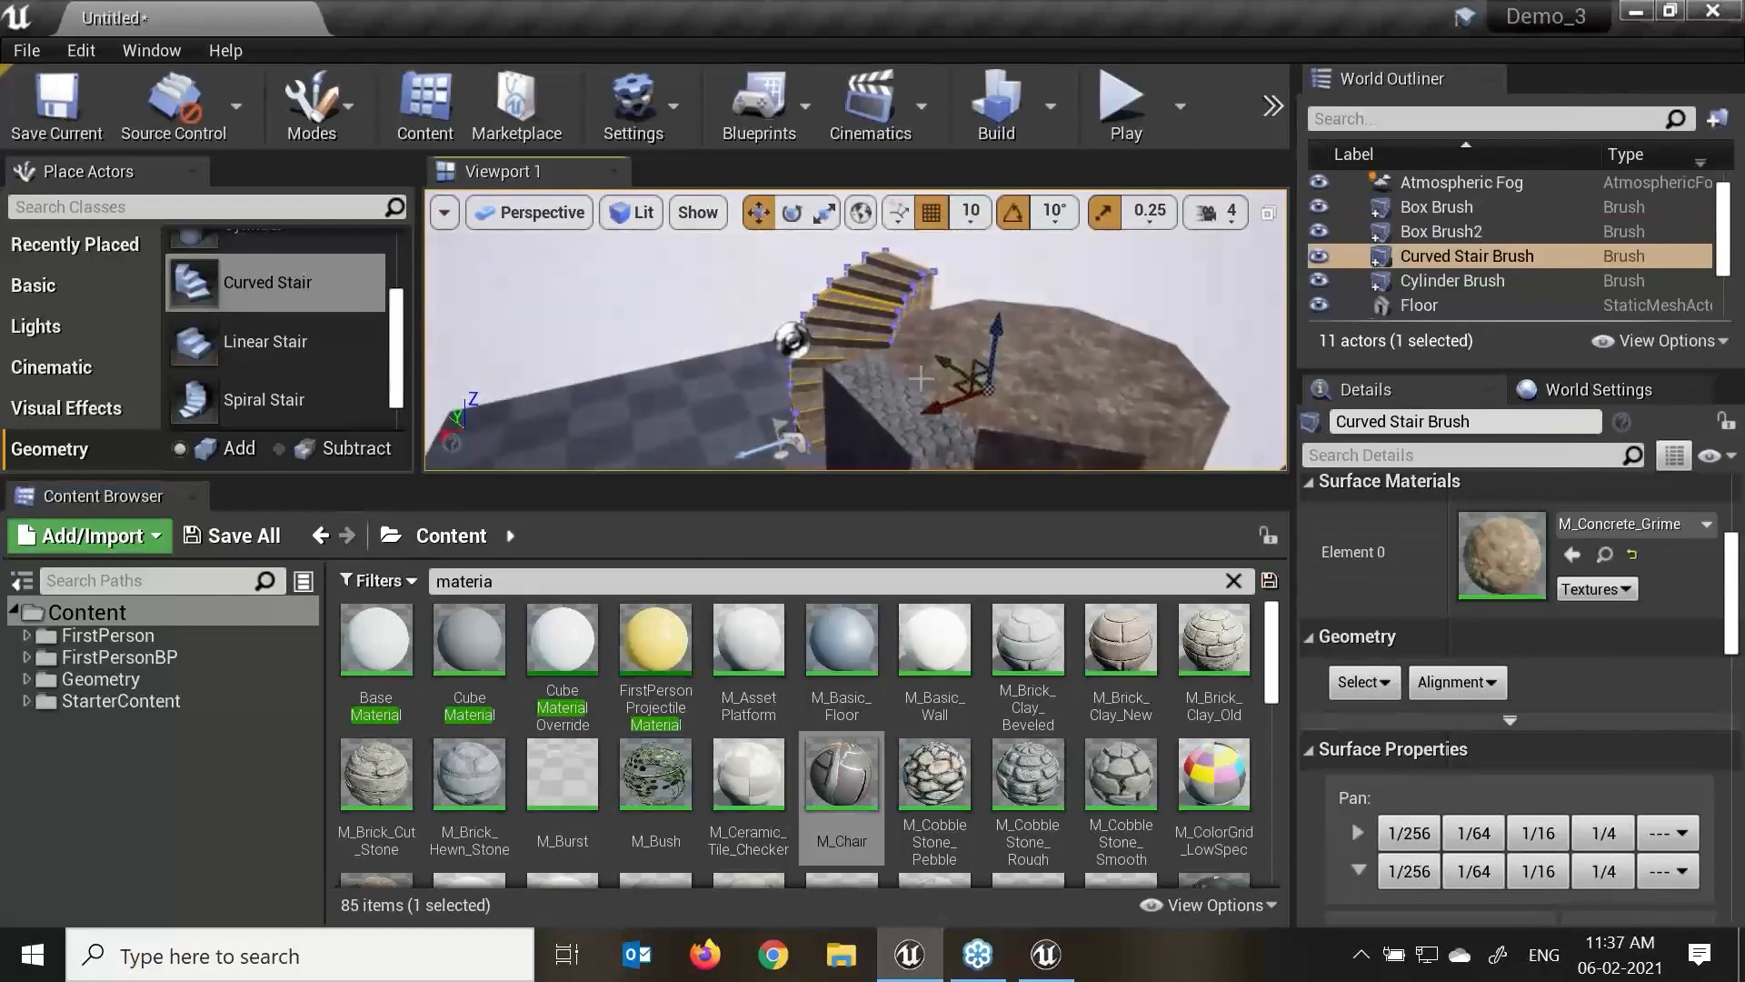
pyautogui.scroll(1, 892, 328)
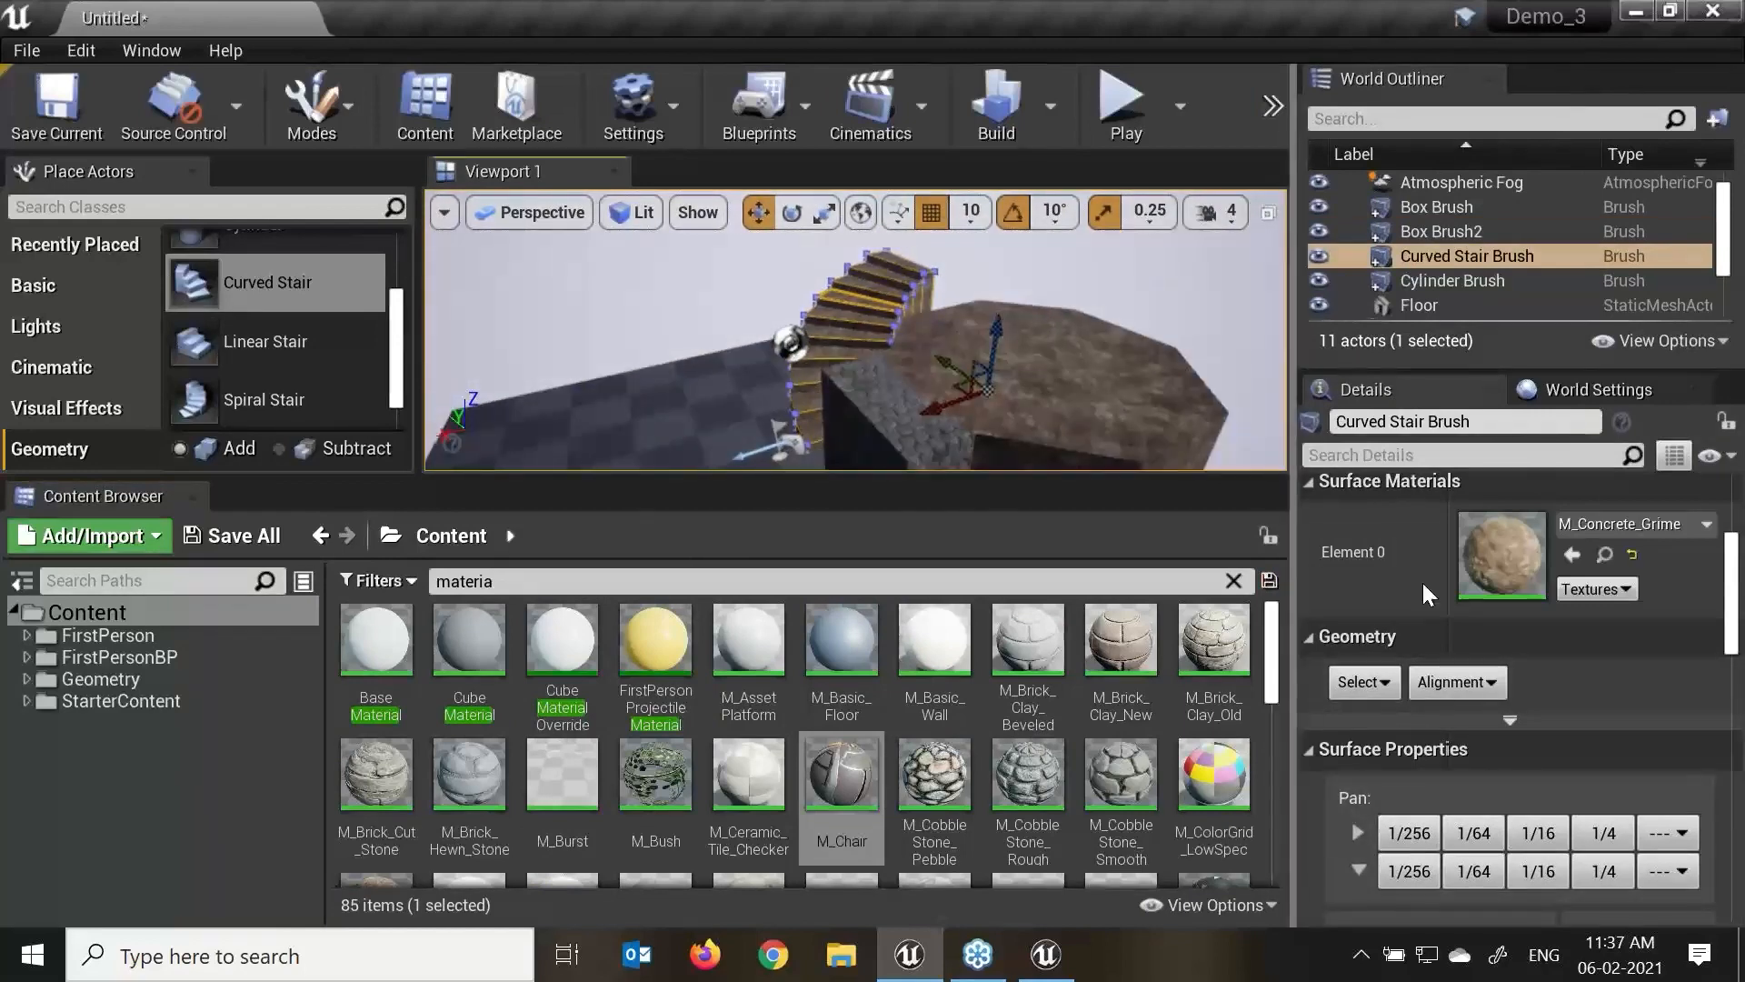
pyautogui.click(1491, 282)
pyautogui.click(1496, 255)
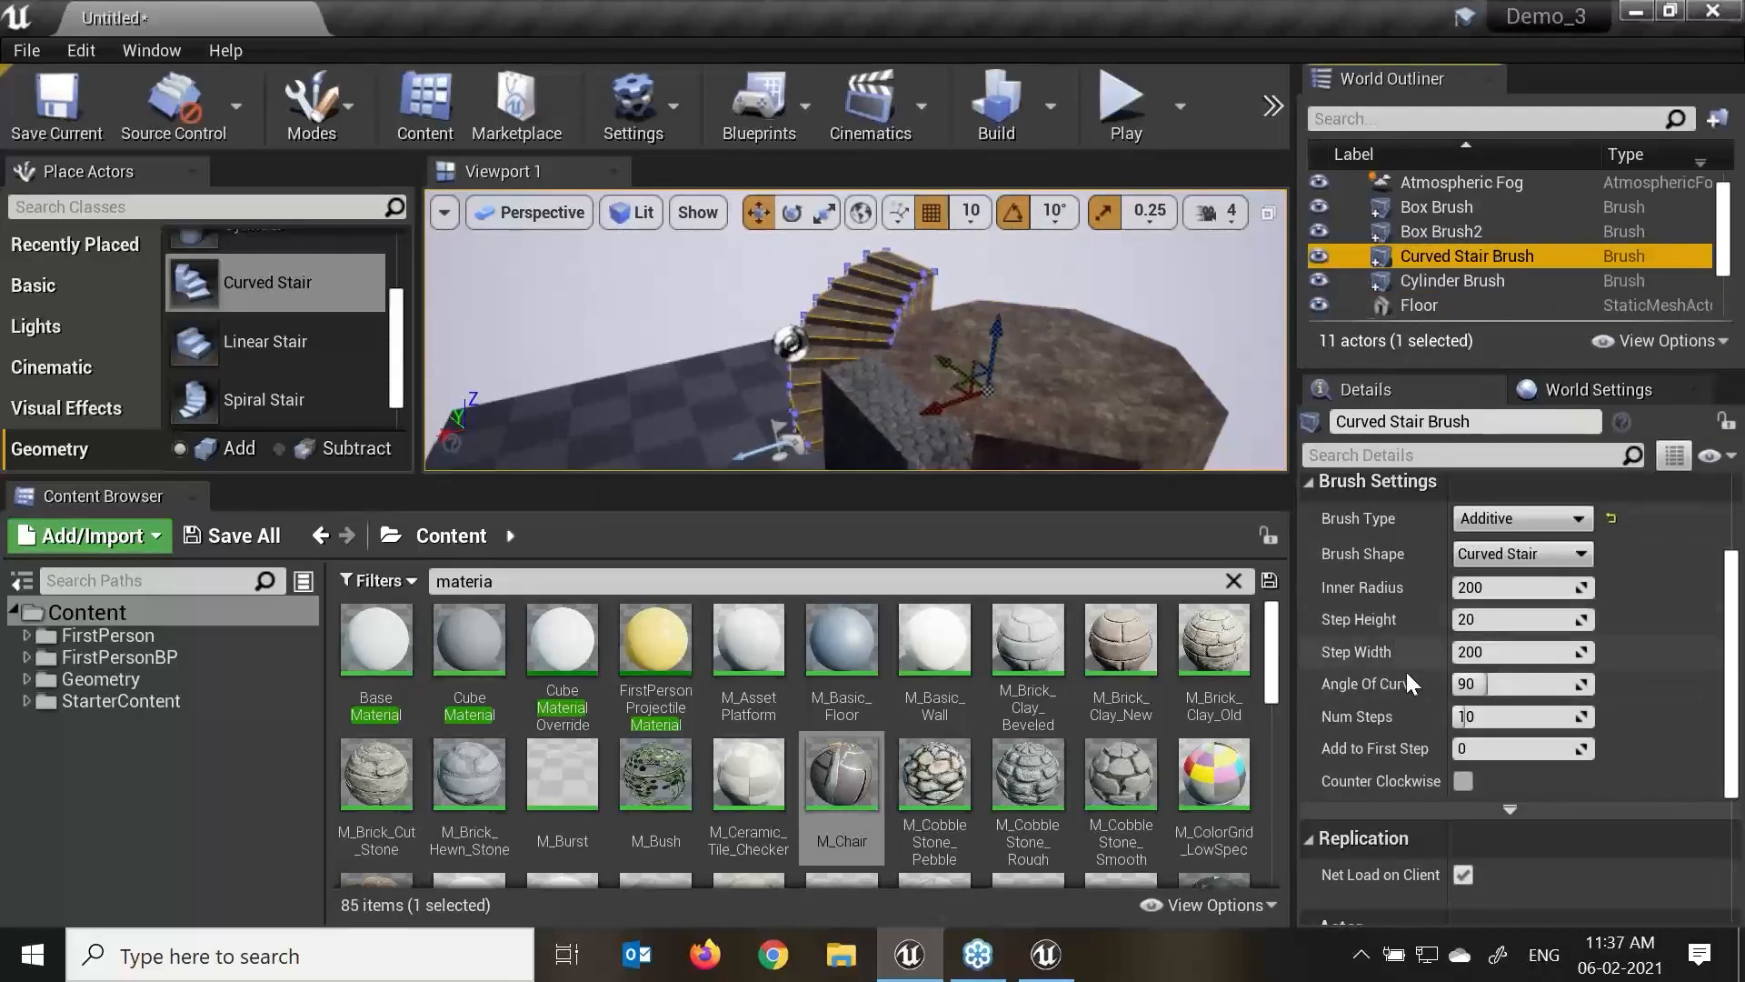
pyautogui.scroll(-5, 1416, 684)
pyautogui.scroll(8, 1423, 691)
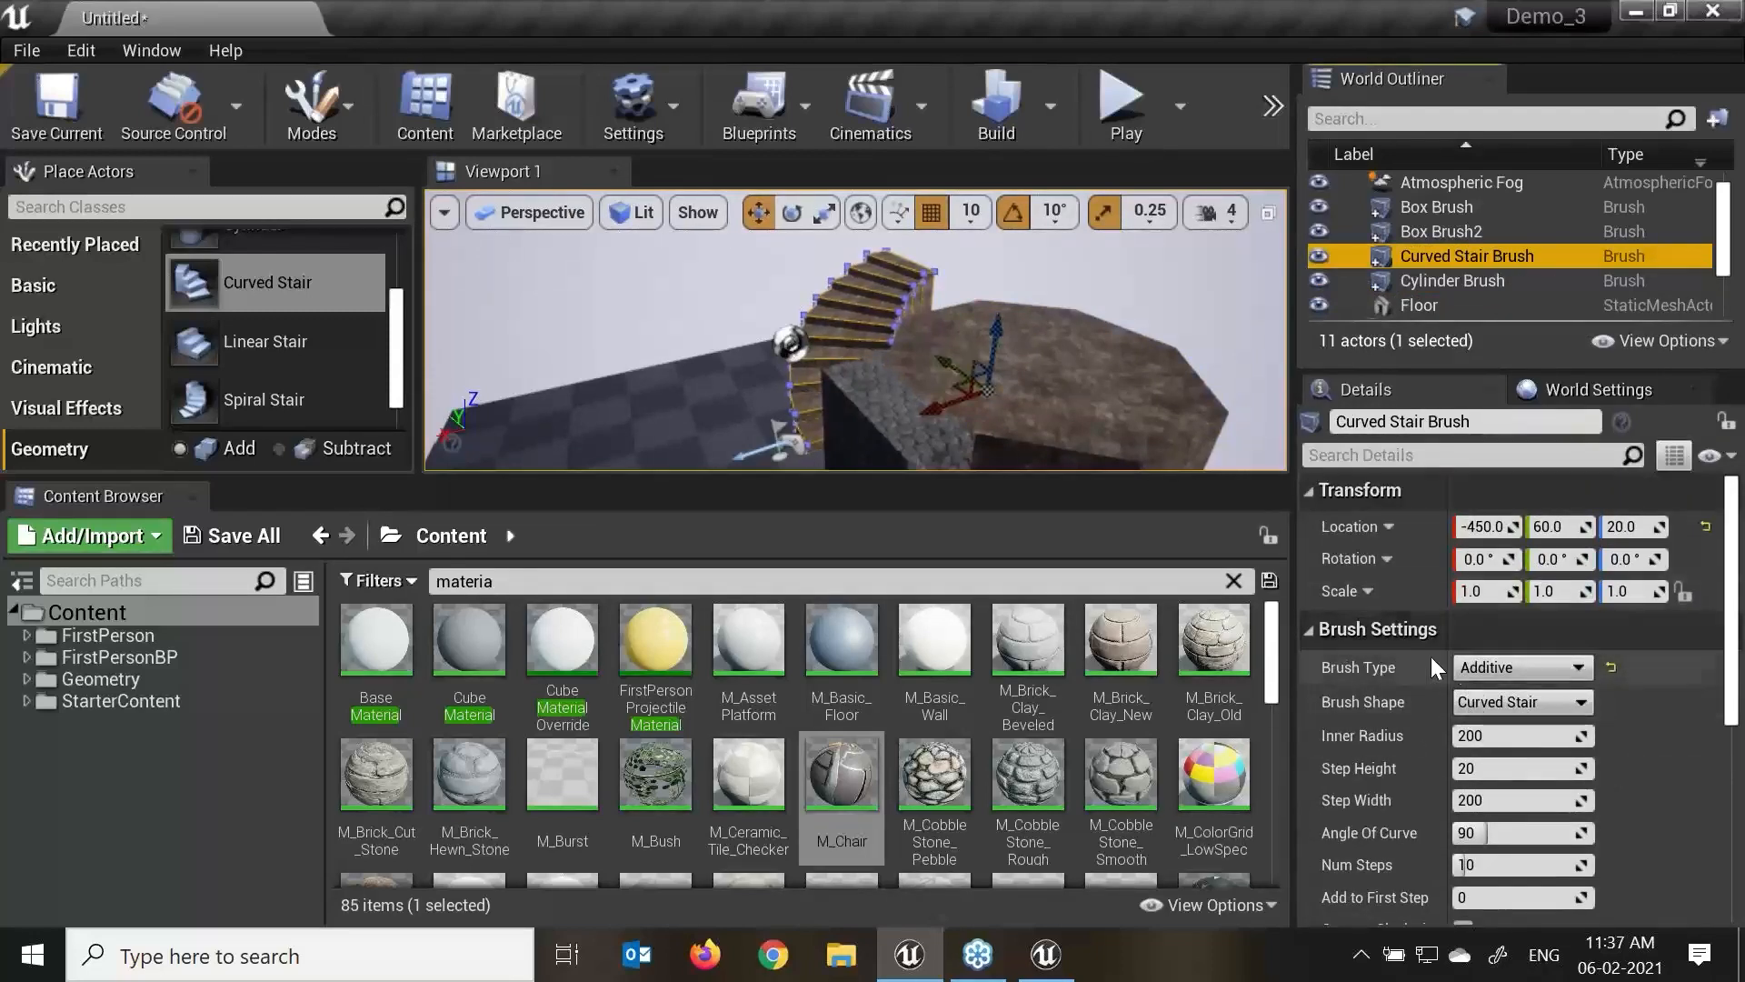
# Frame the cylinder brush, select one of its M_Concrete_Grime side faces and enlarge the viewport's height.
pyautogui.moveTo(821, 315); pyautogui.dragTo(821, 315, button='right')
pyautogui.click(1133, 390)
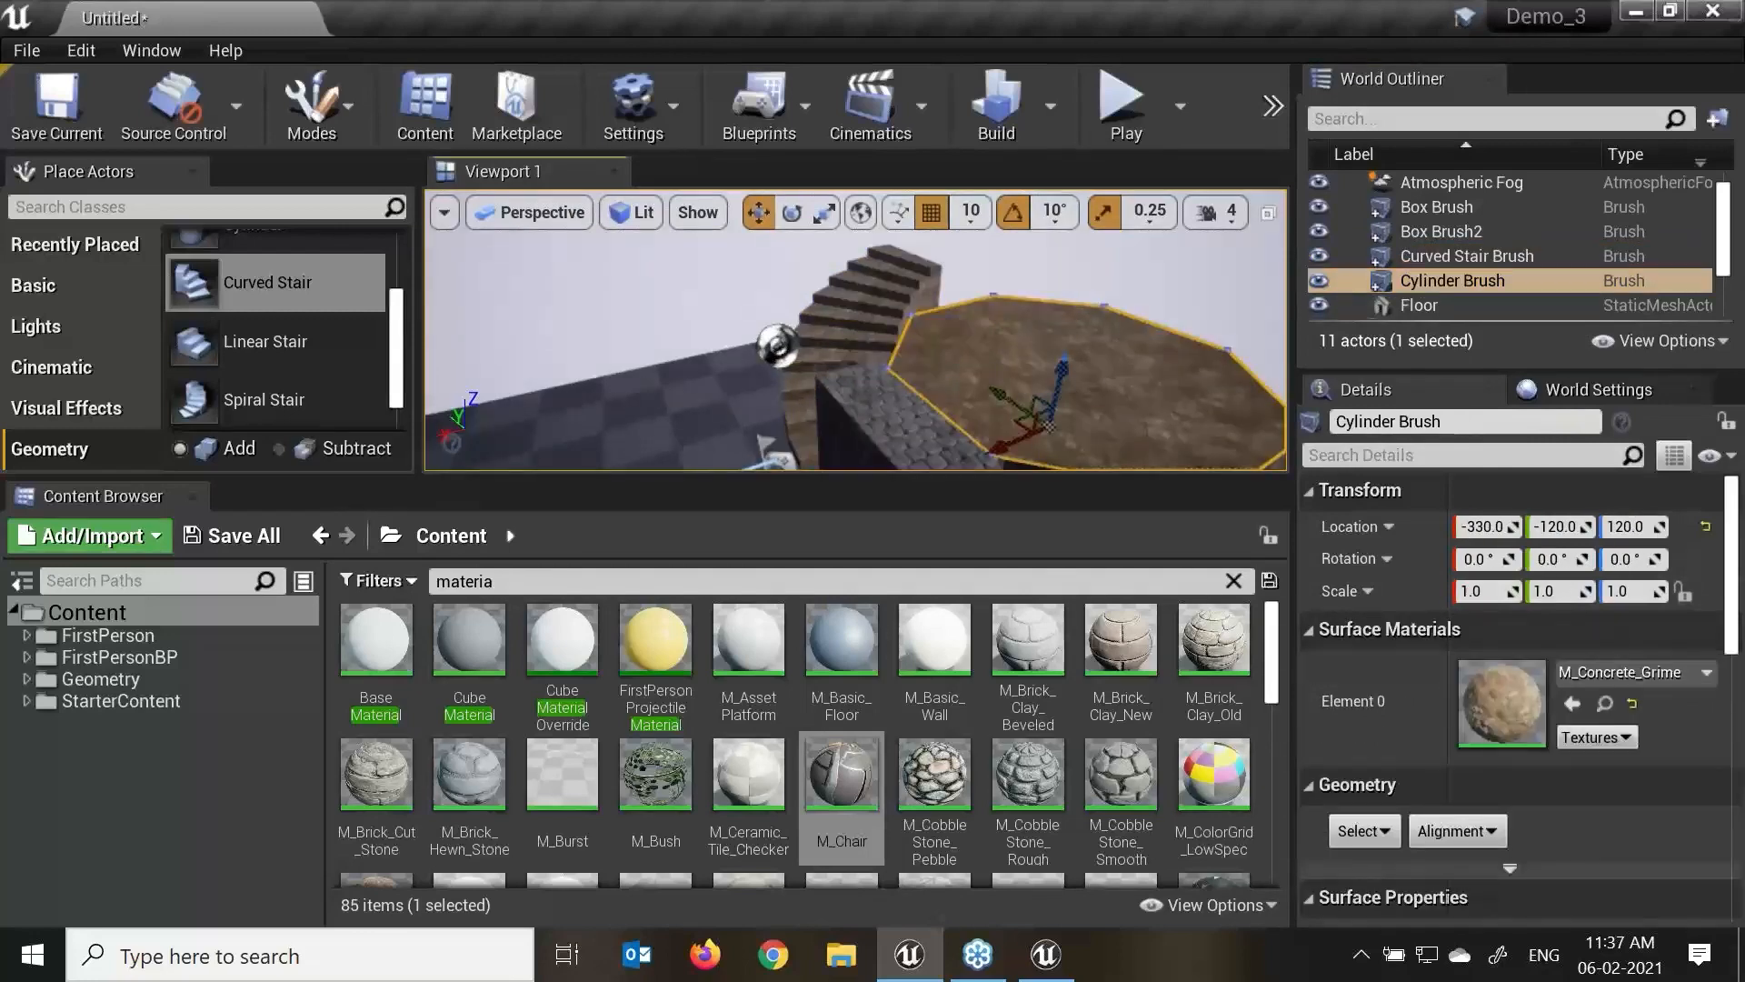
pyautogui.press('f')
pyautogui.moveTo(1133, 390)
pyautogui.keyDown('alt'); pyautogui.mouseDown()
pyautogui.moveTo(1009, 392)
pyautogui.moveTo(898, 355)
pyautogui.mouseUp(); pyautogui.keyUp('alt')
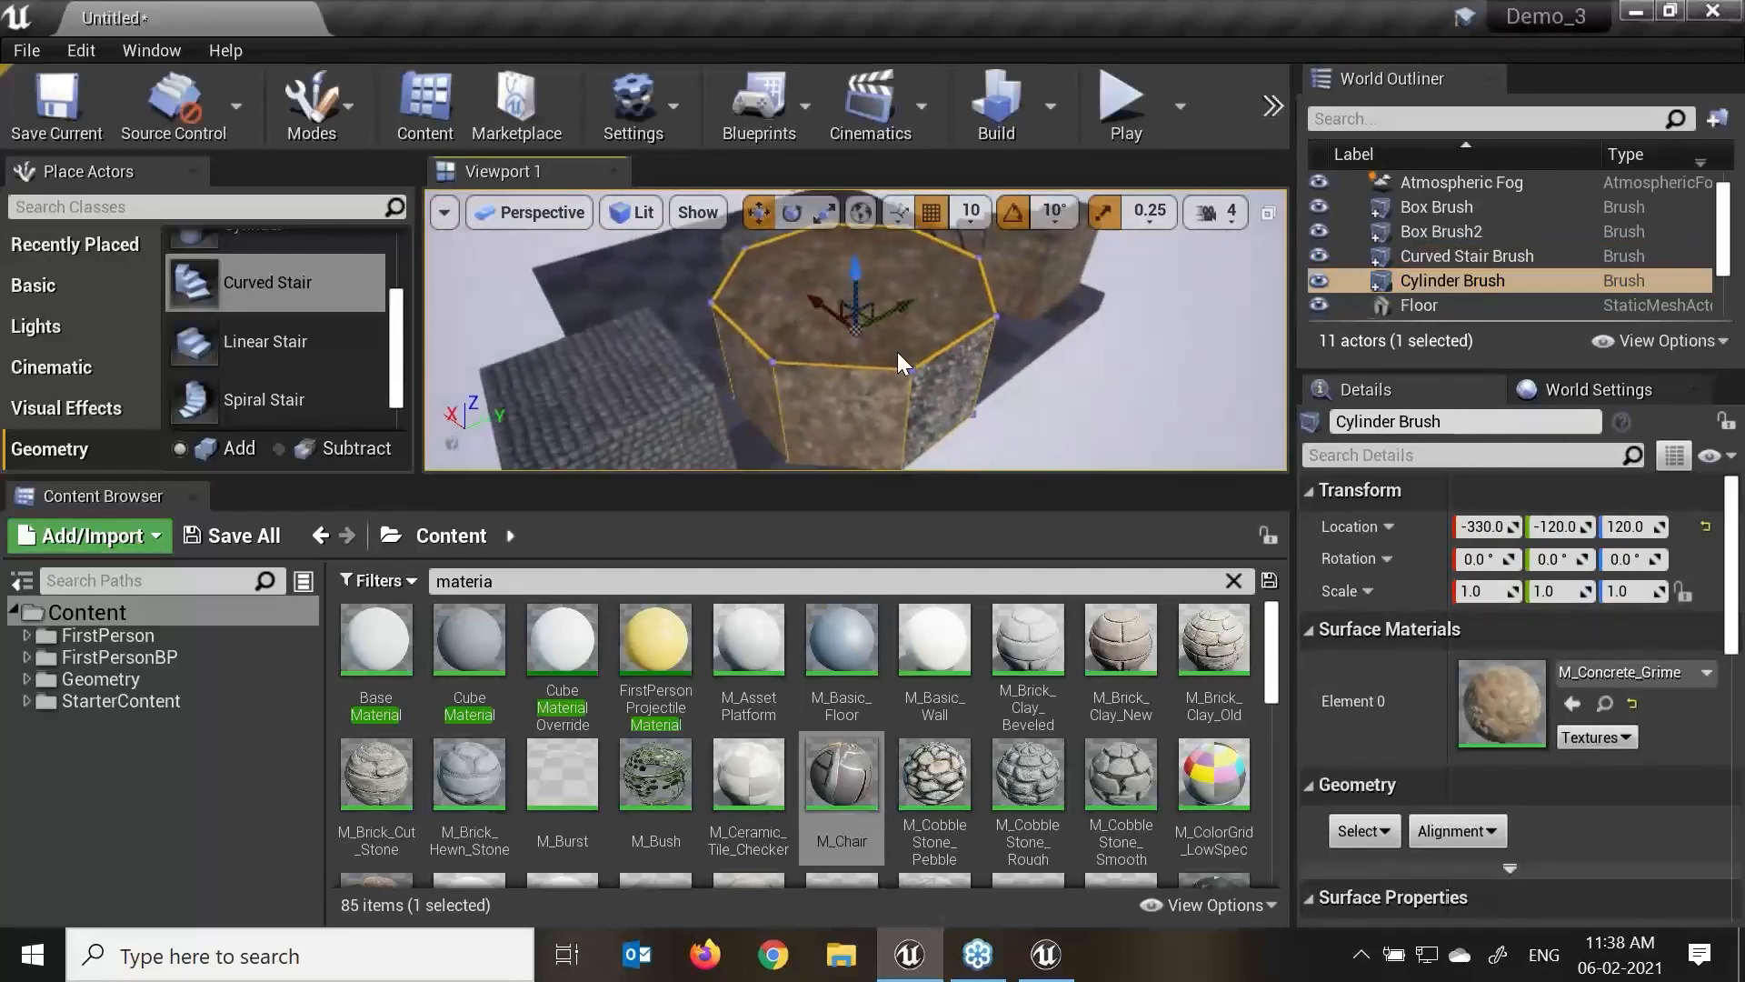
pyautogui.click(1176, 445)
pyautogui.click(868, 397)
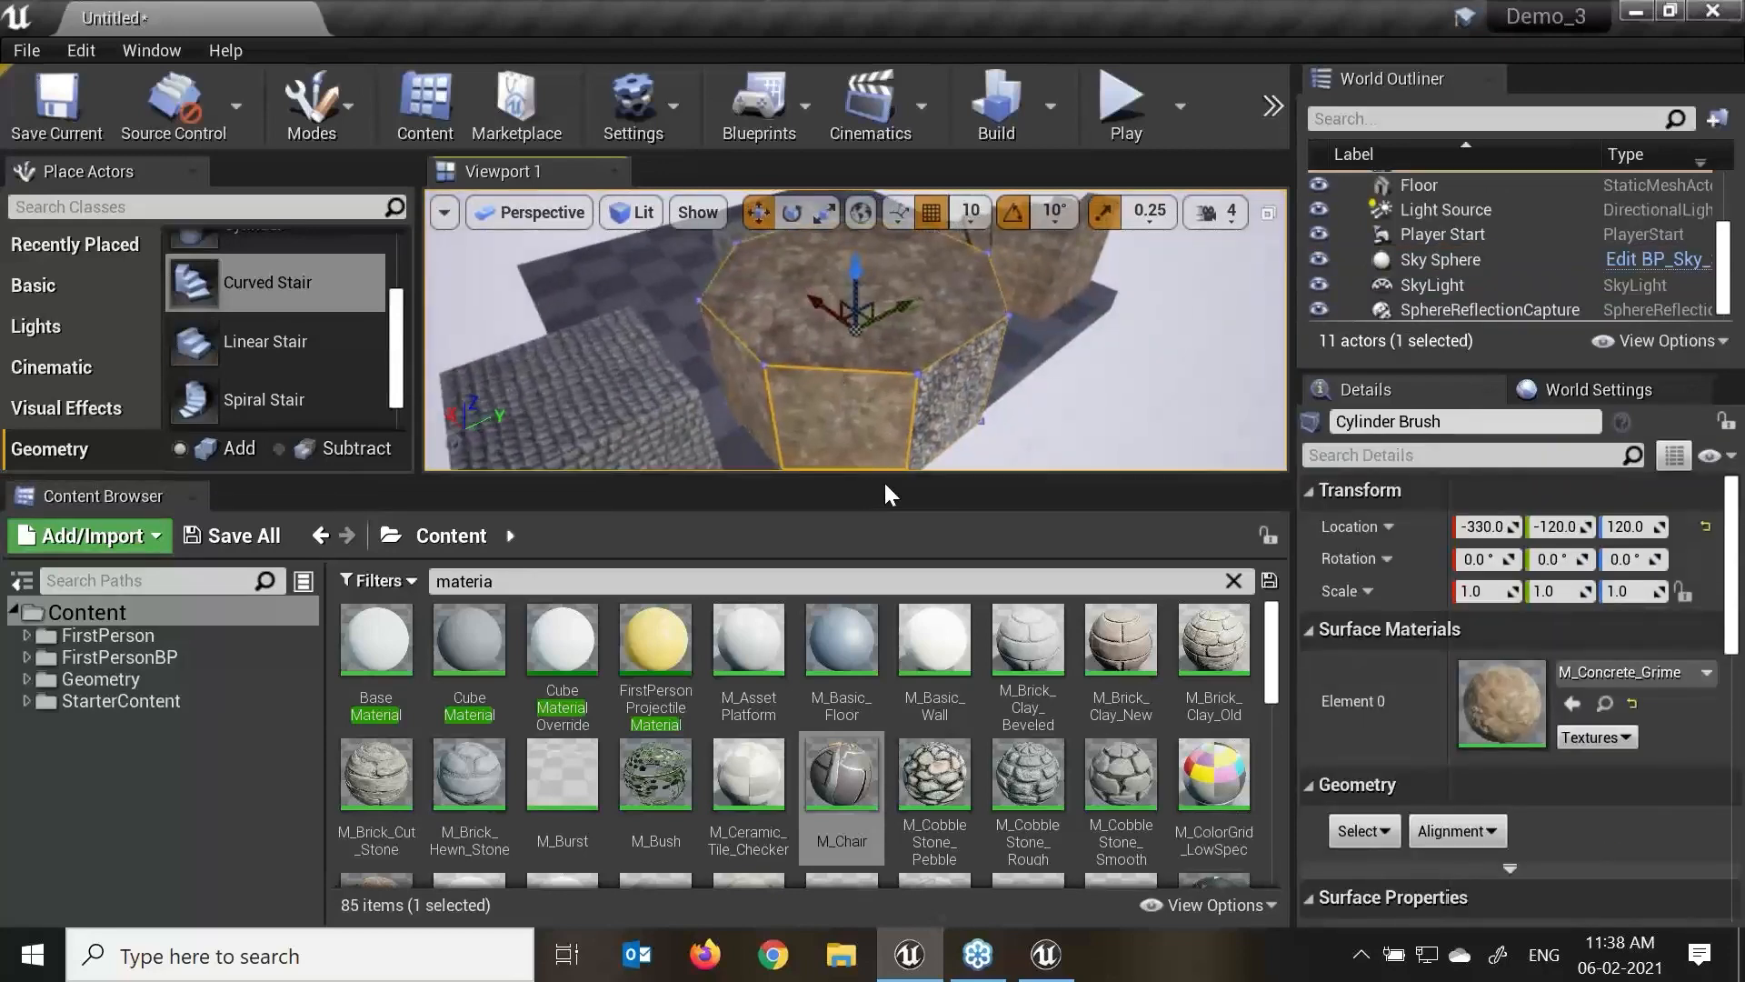
pyautogui.moveTo(884, 480); pyautogui.dragTo(887, 606)
pyautogui.scroll(3, 687, 395)
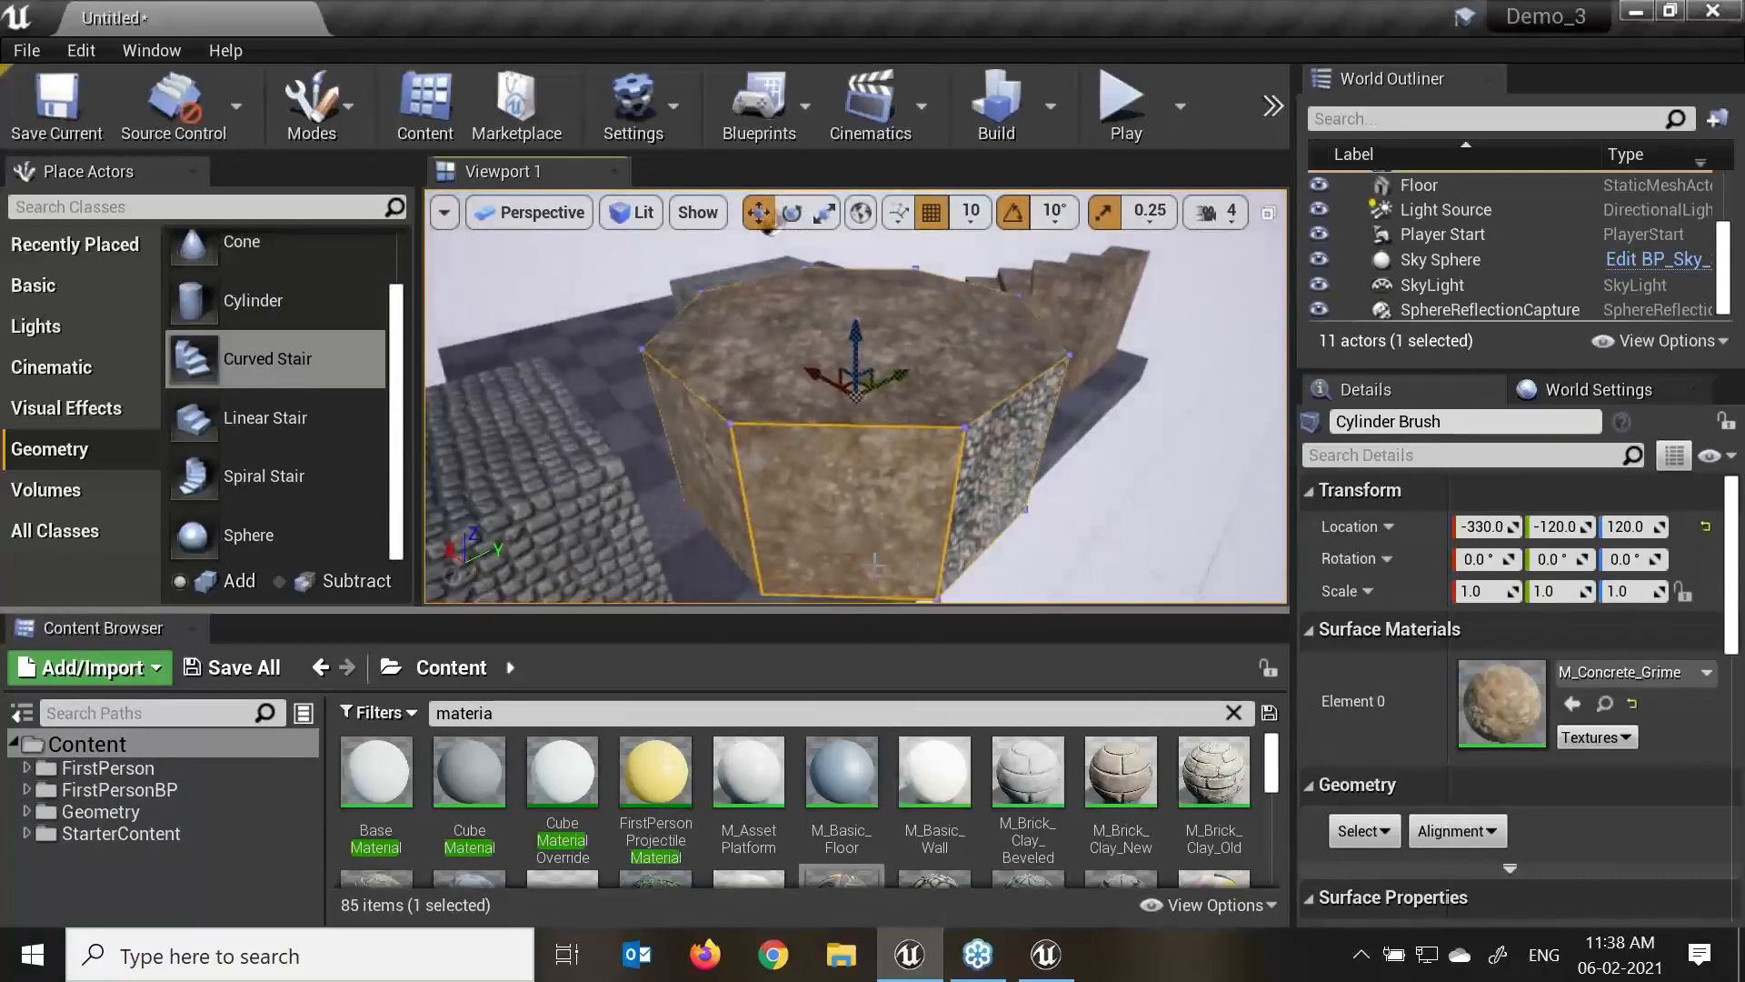
# Select all surfaces adjacent to the cylinder's chosen side face and apply FirstPersonProjectileMaterial to them.
pyautogui.keyDown('alt'); pyautogui.moveTo(1109, 558); pyautogui.dragTo(1064, 532); pyautogui.keyUp('alt')
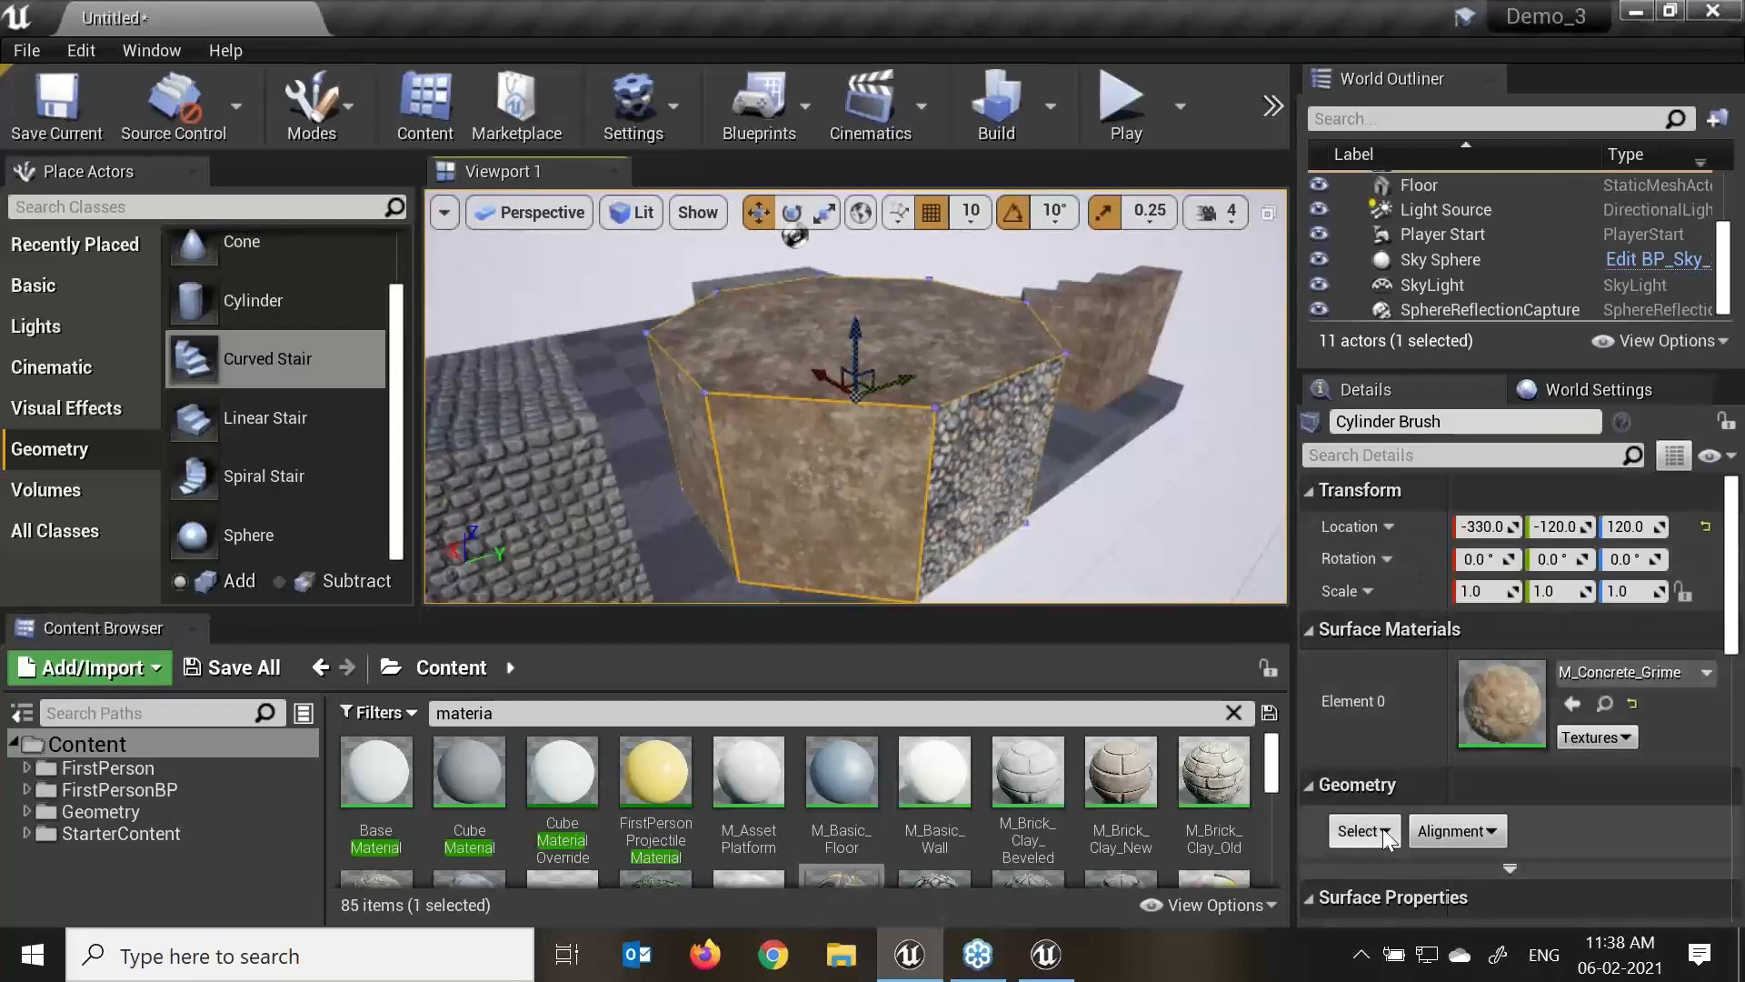
pyautogui.scroll(-3, 1412, 744)
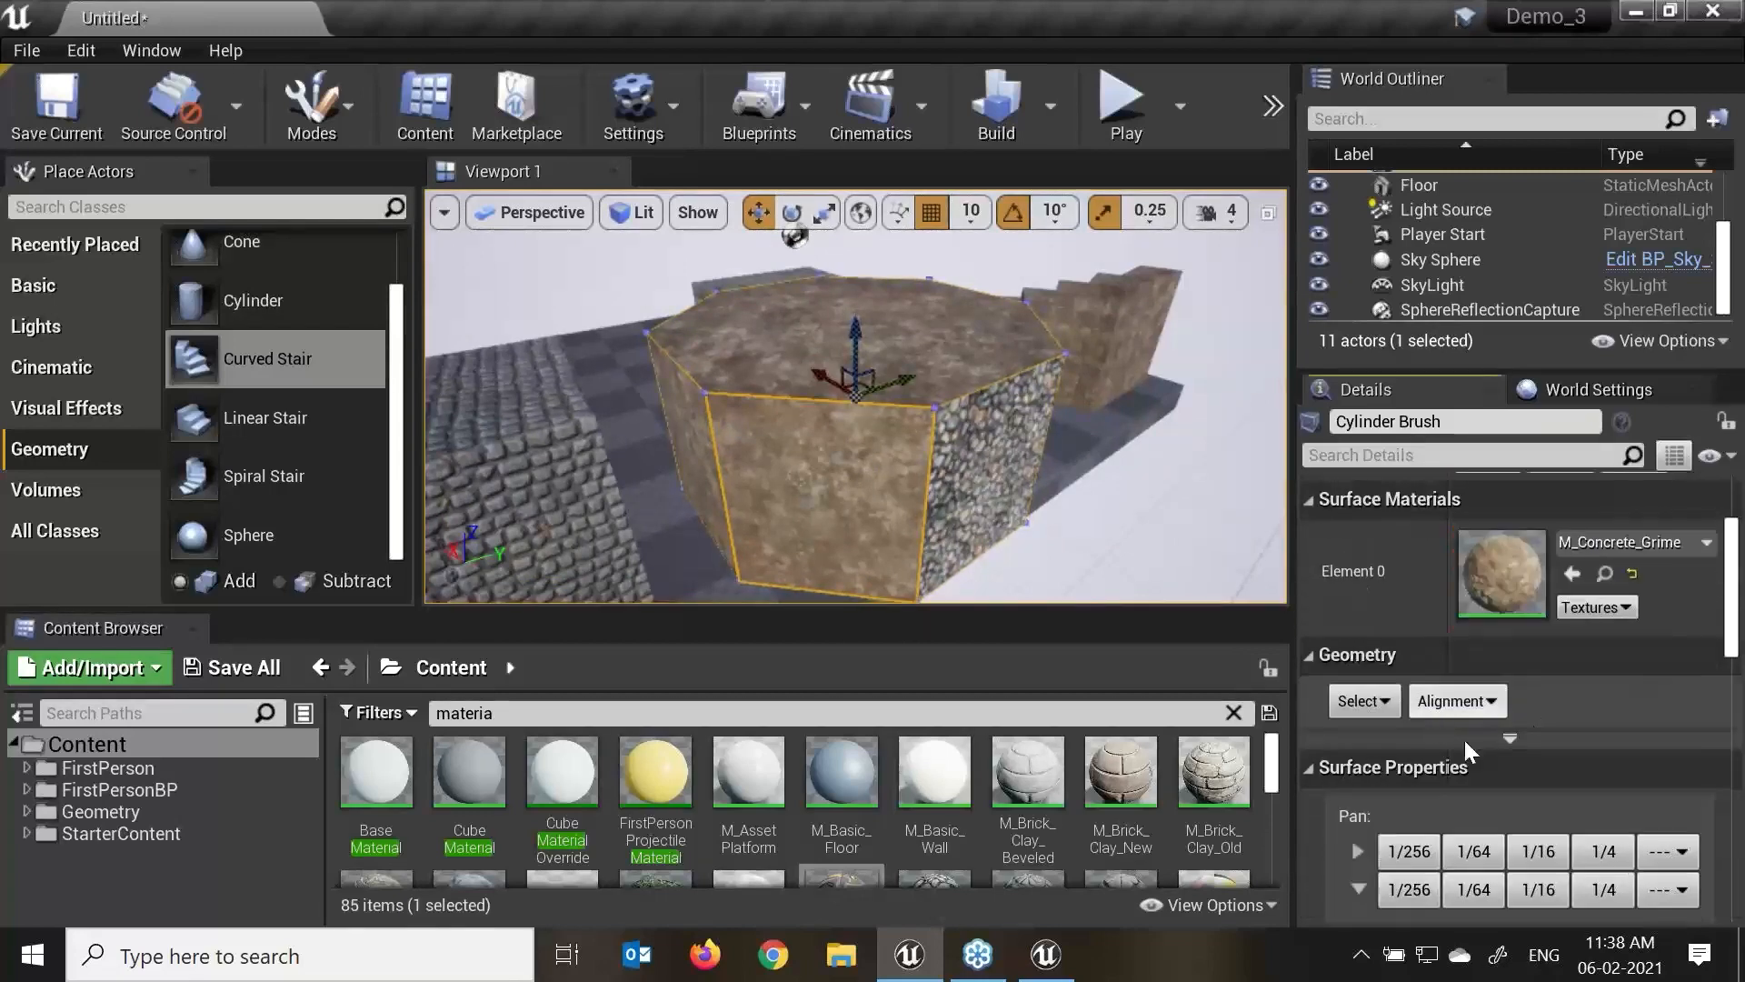
pyautogui.click(1383, 701)
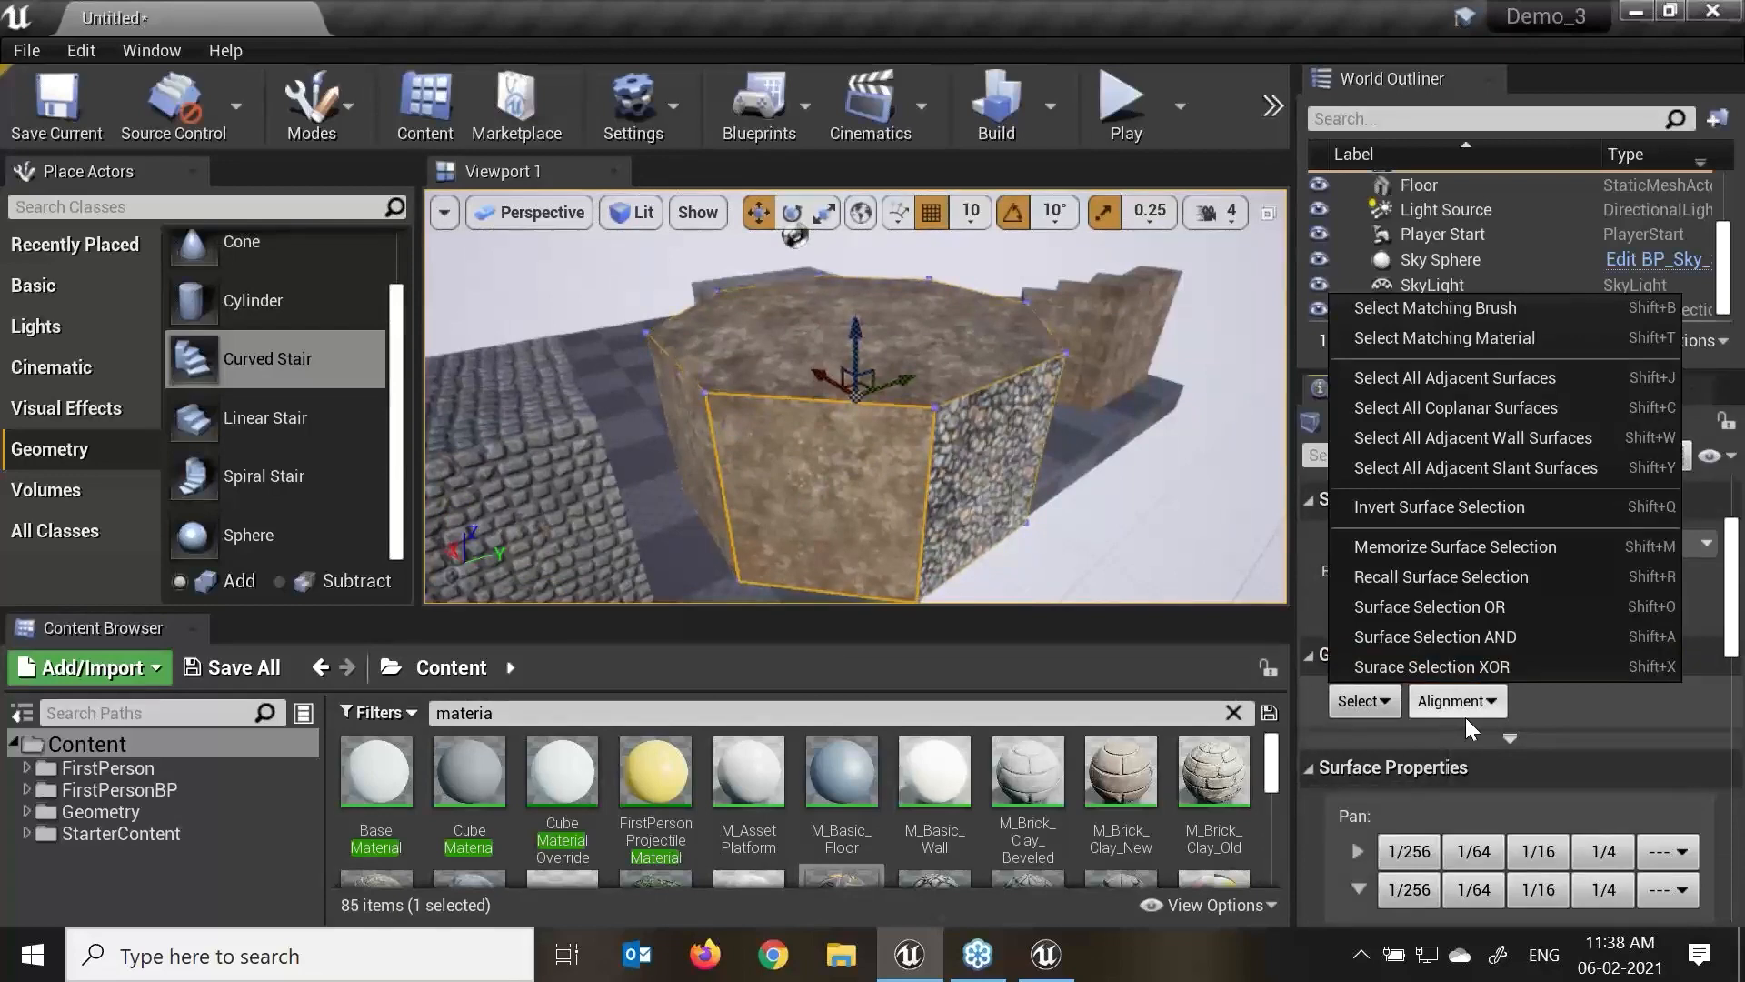
pyautogui.click(1510, 738)
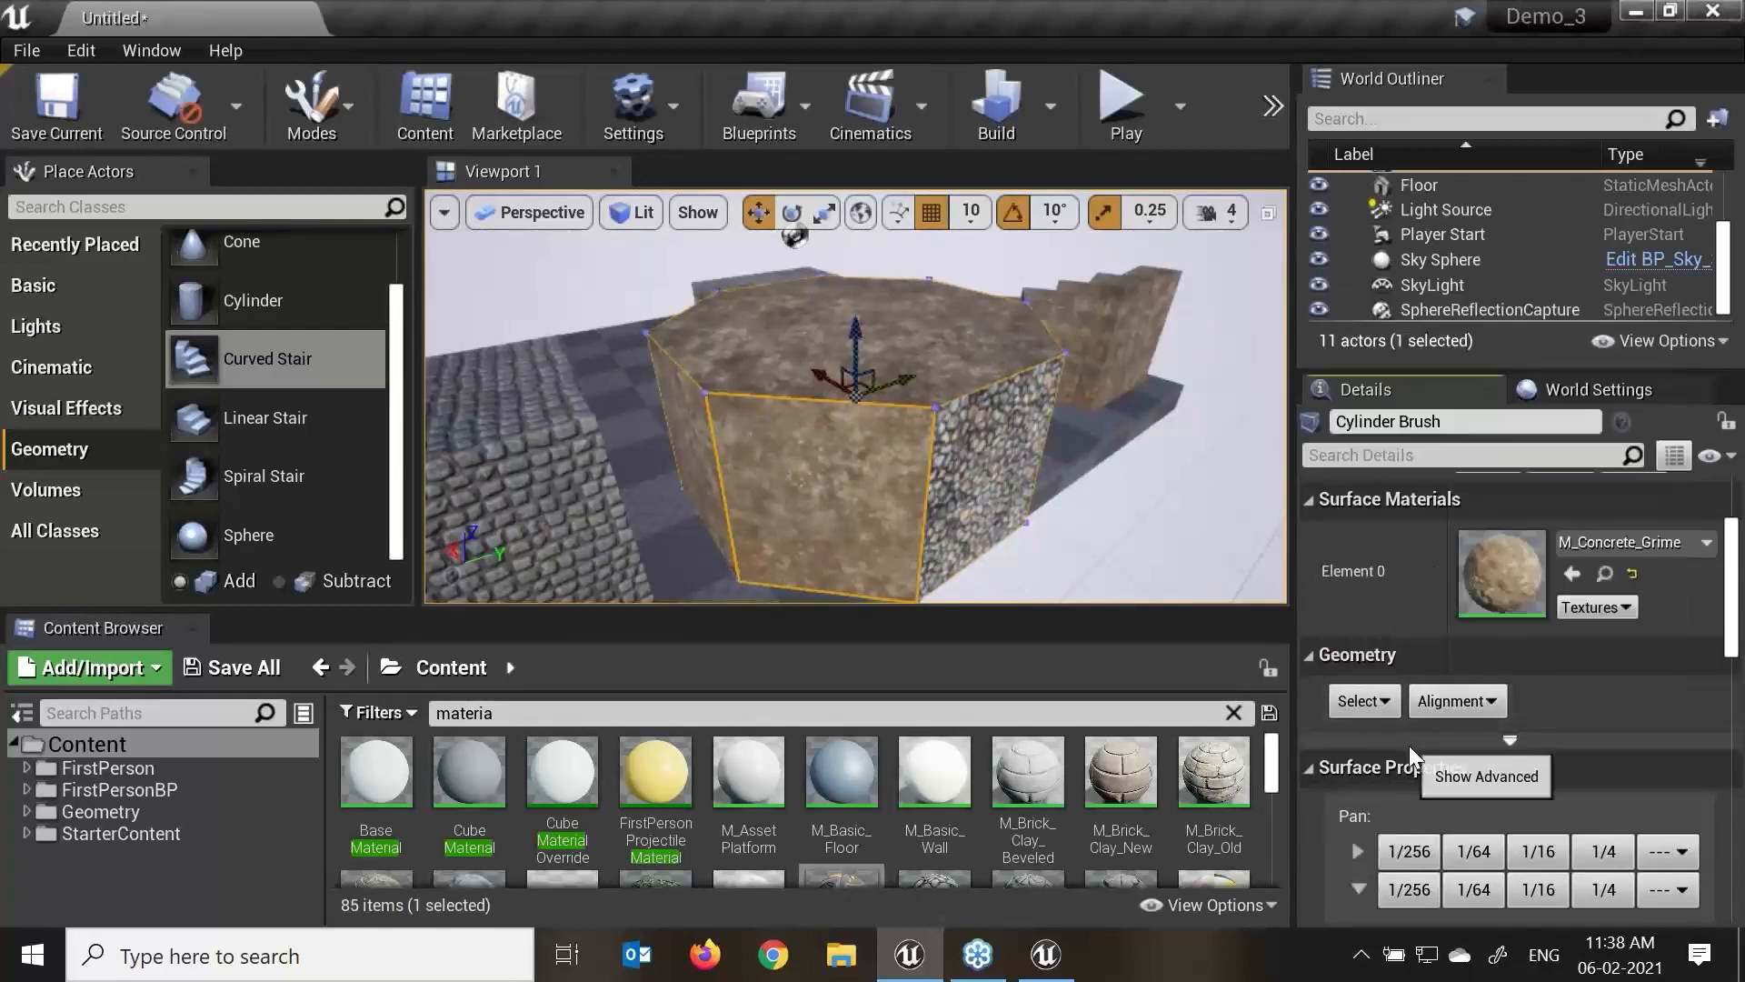
pyautogui.click(1383, 701)
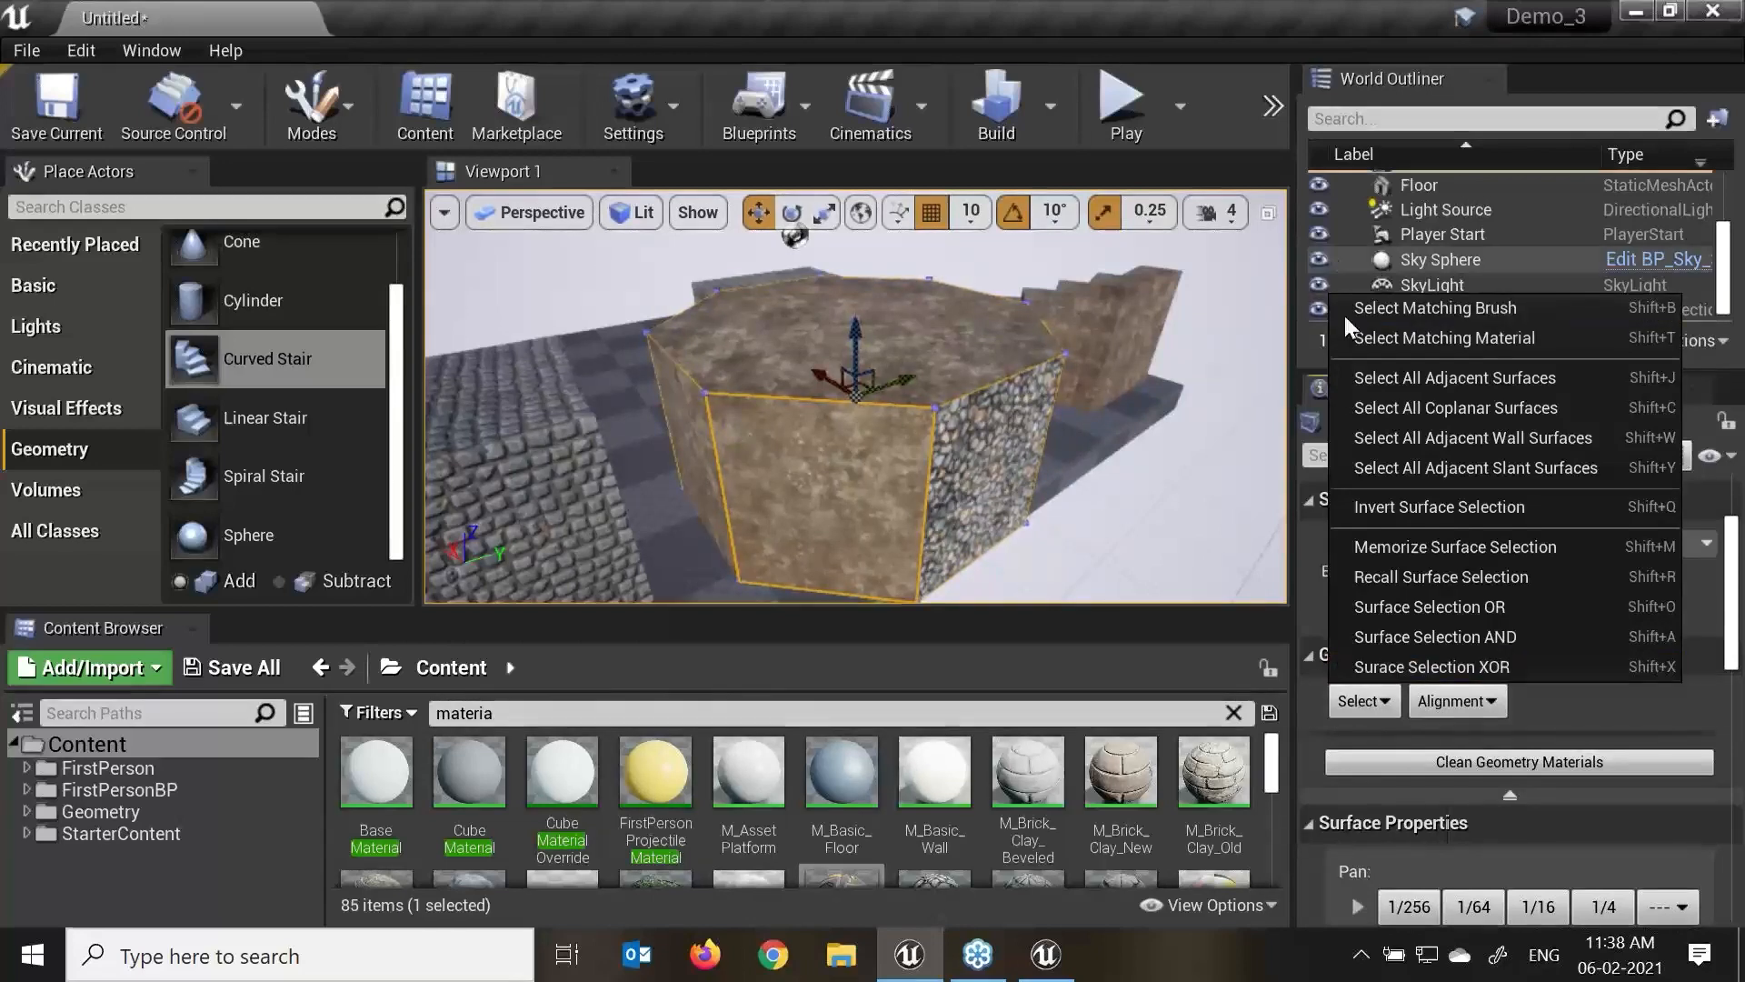
pyautogui.click(1440, 379)
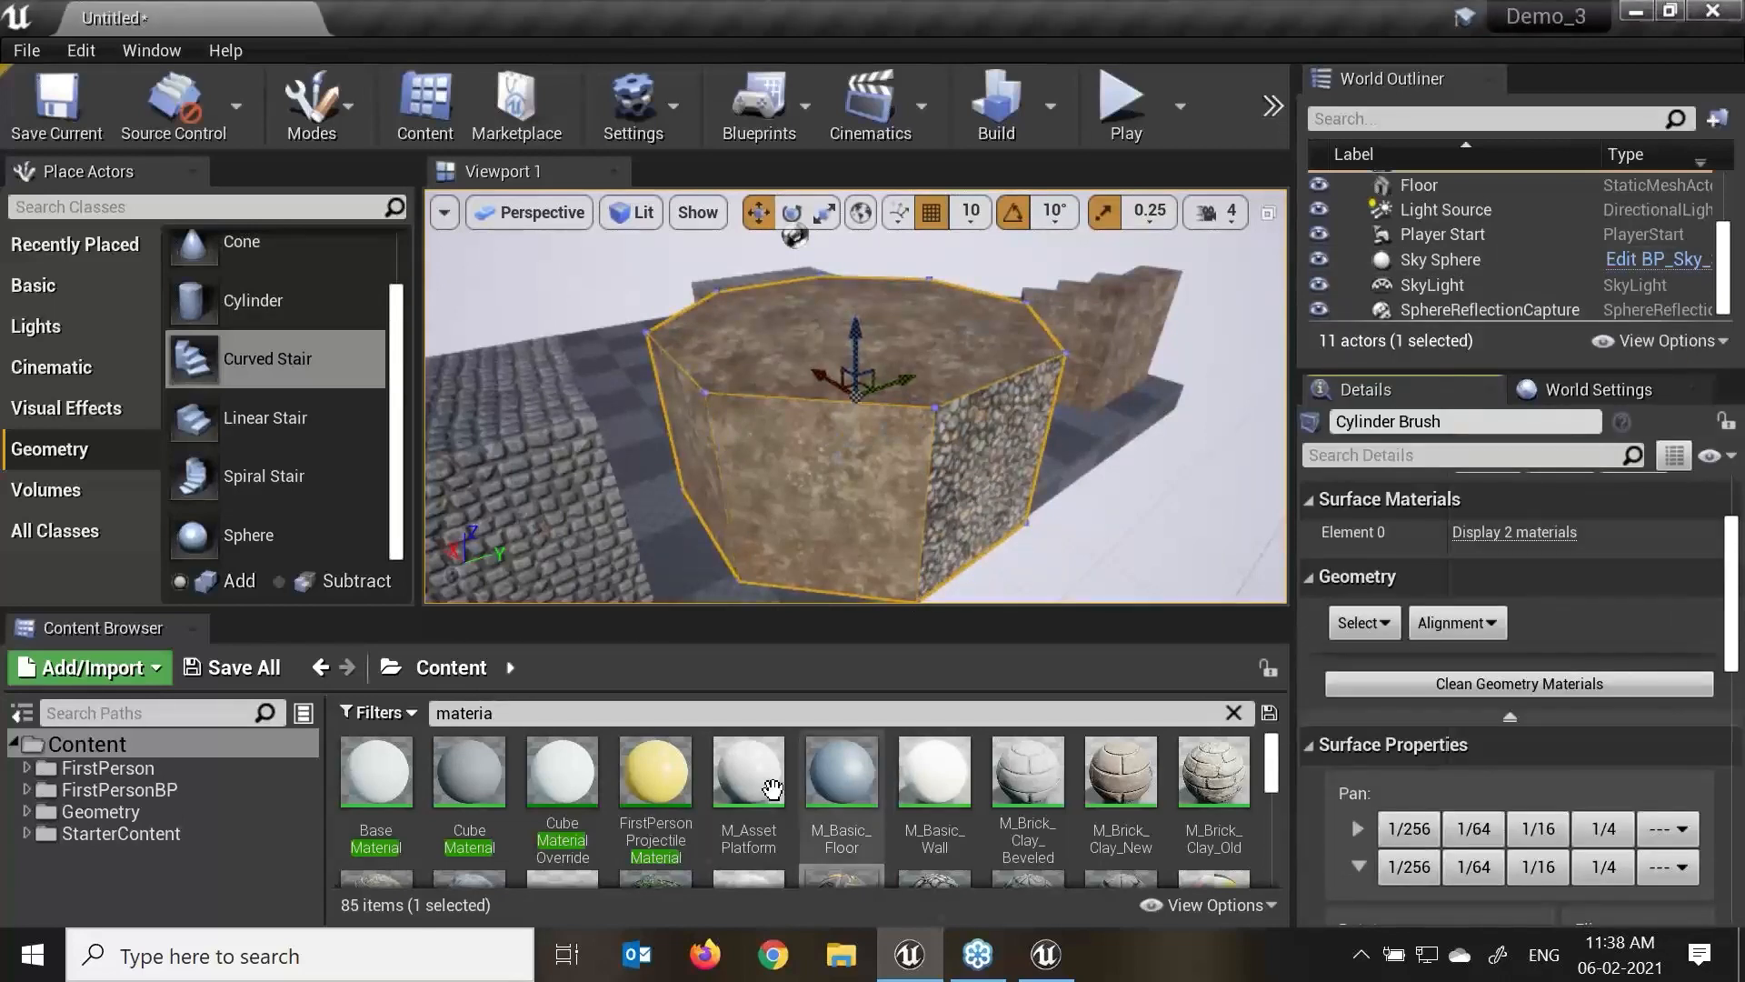
pyautogui.moveTo(656, 773); pyautogui.dragTo(909, 568)
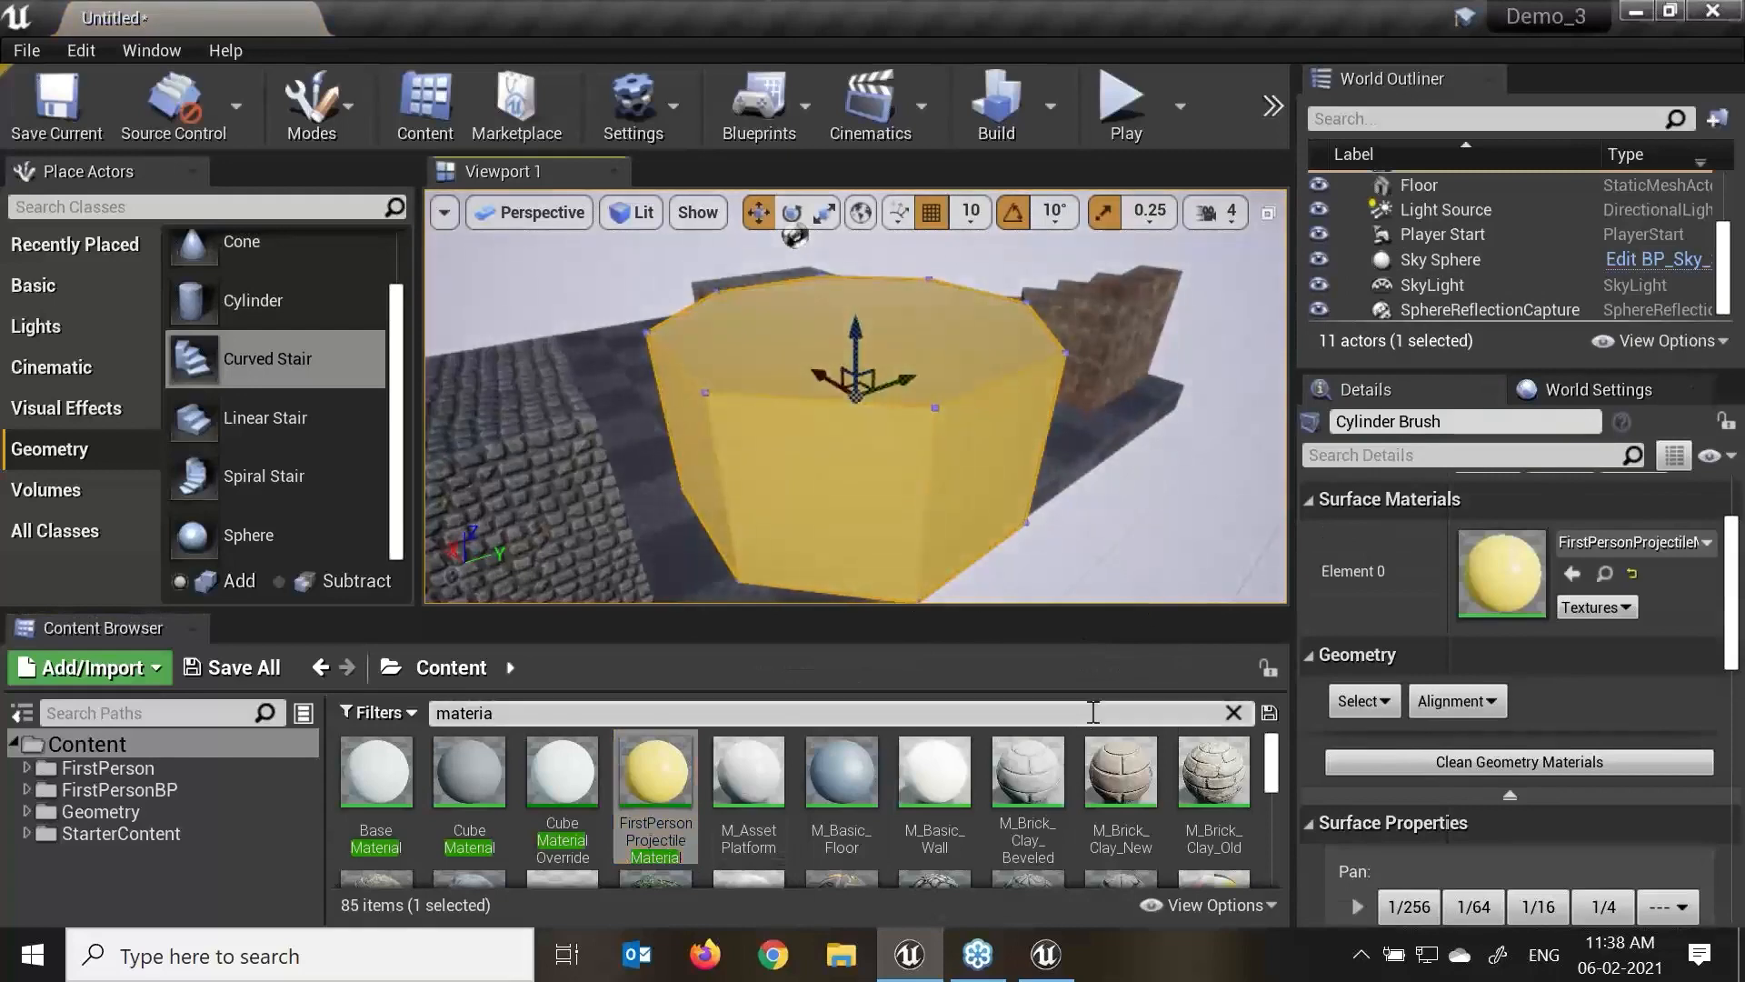
# Try the coplanar, adjacent wall and all adjacent surface selections starting from another side face of the cylinder.
pyautogui.click(1183, 521)
pyautogui.click(974, 455)
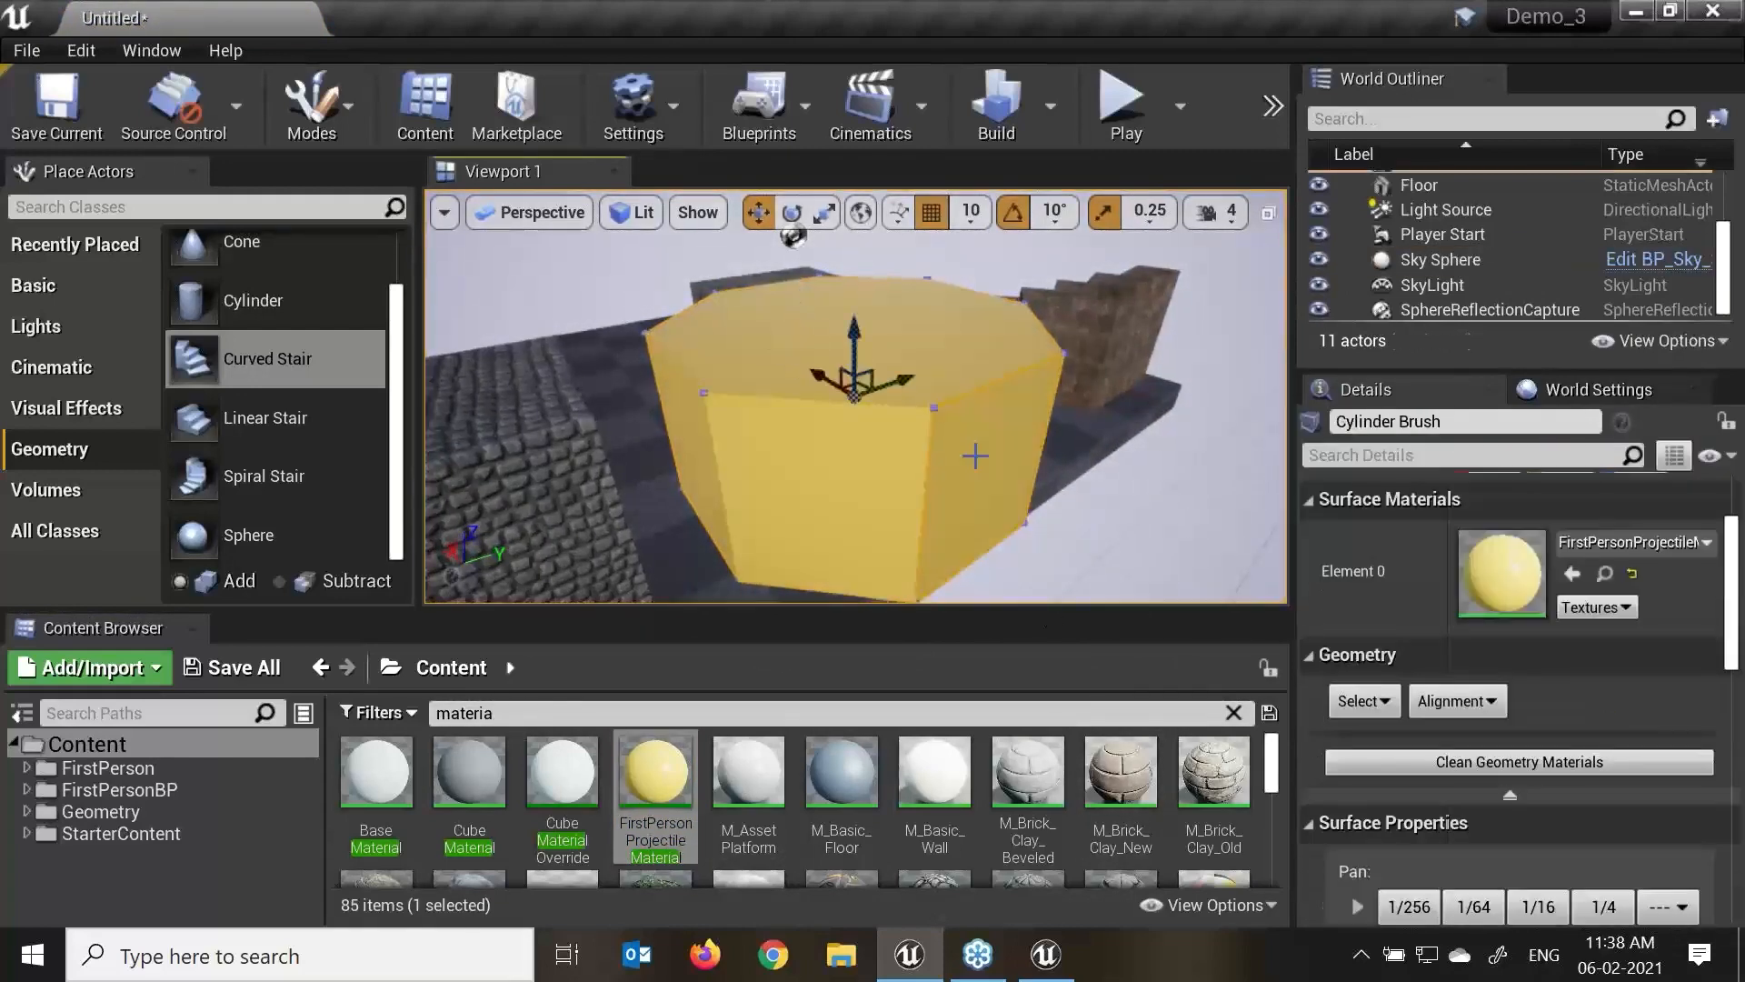
pyautogui.click(1364, 701)
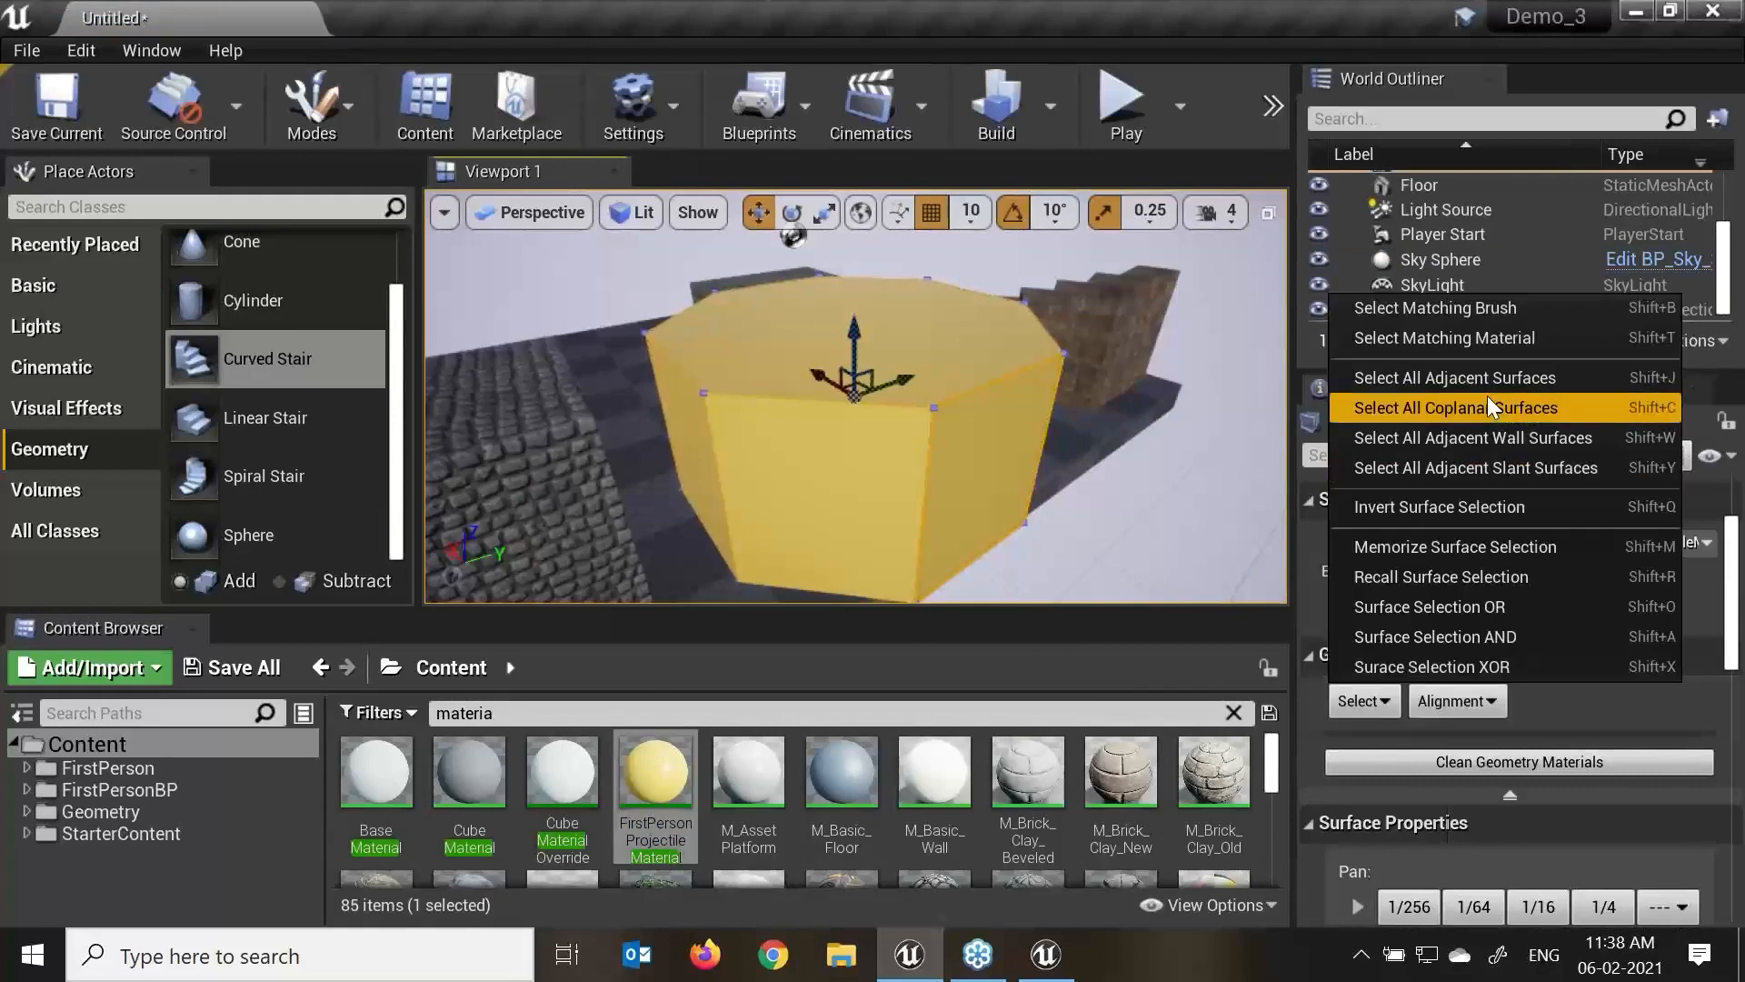
pyautogui.click(1545, 409)
pyautogui.click(1368, 700)
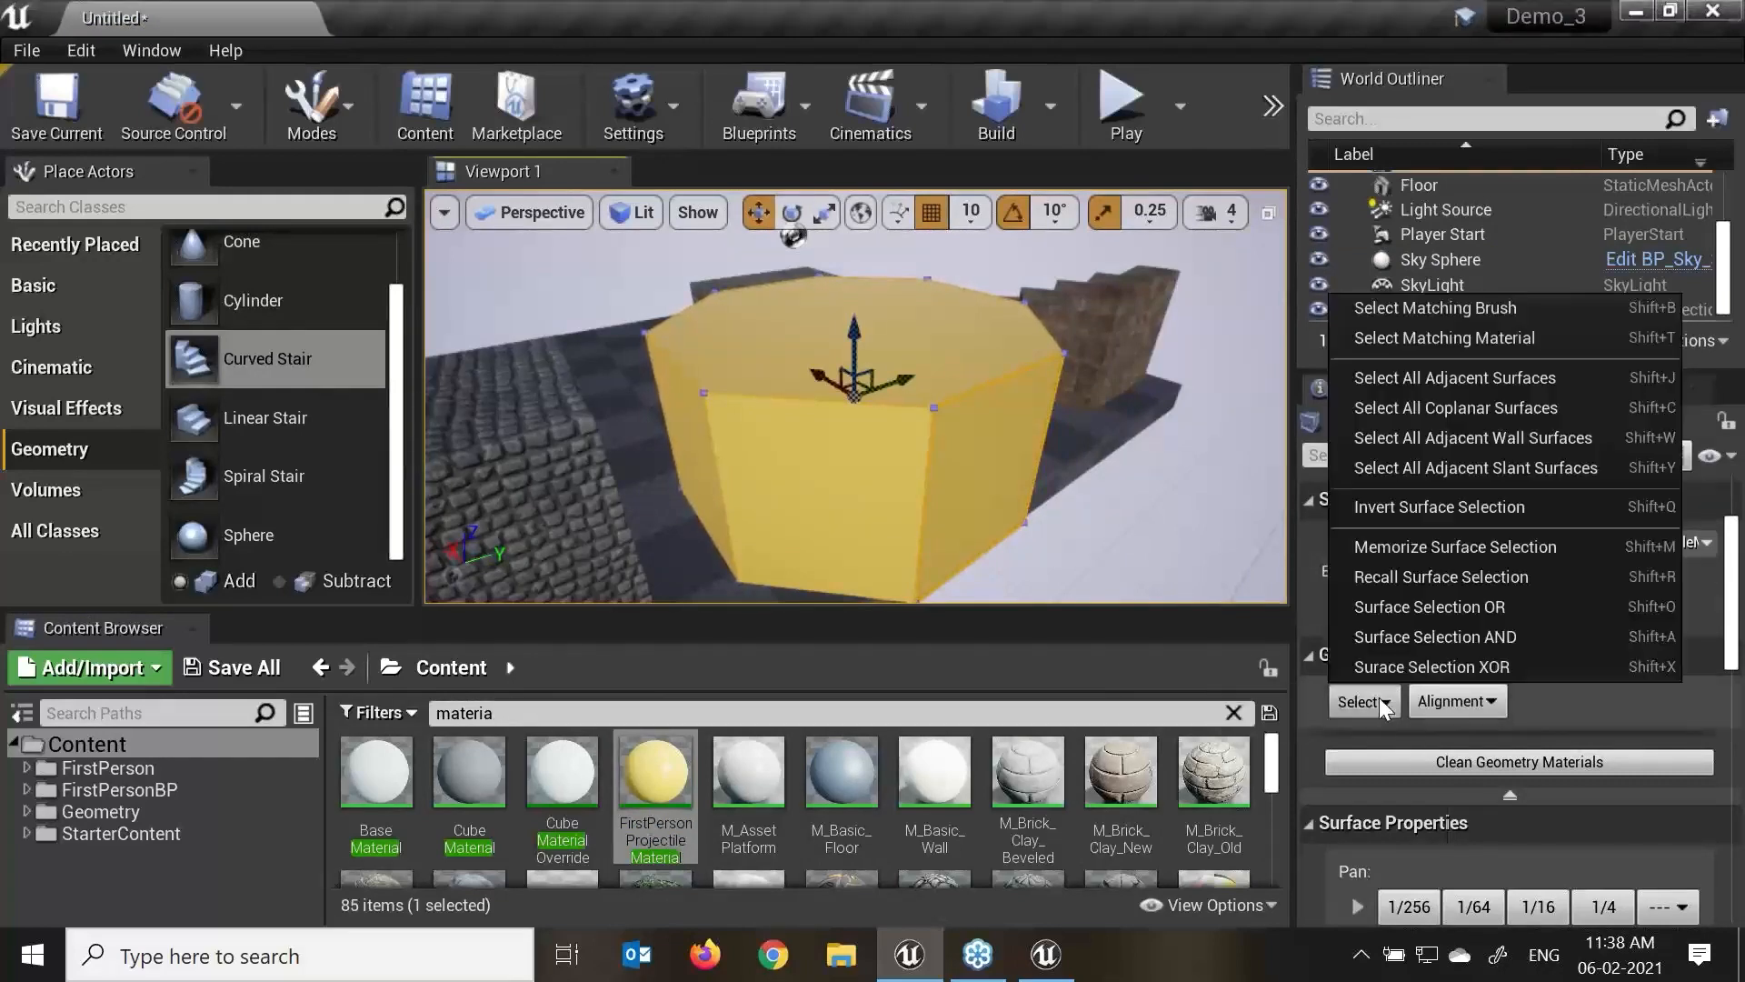
pyautogui.click(1545, 441)
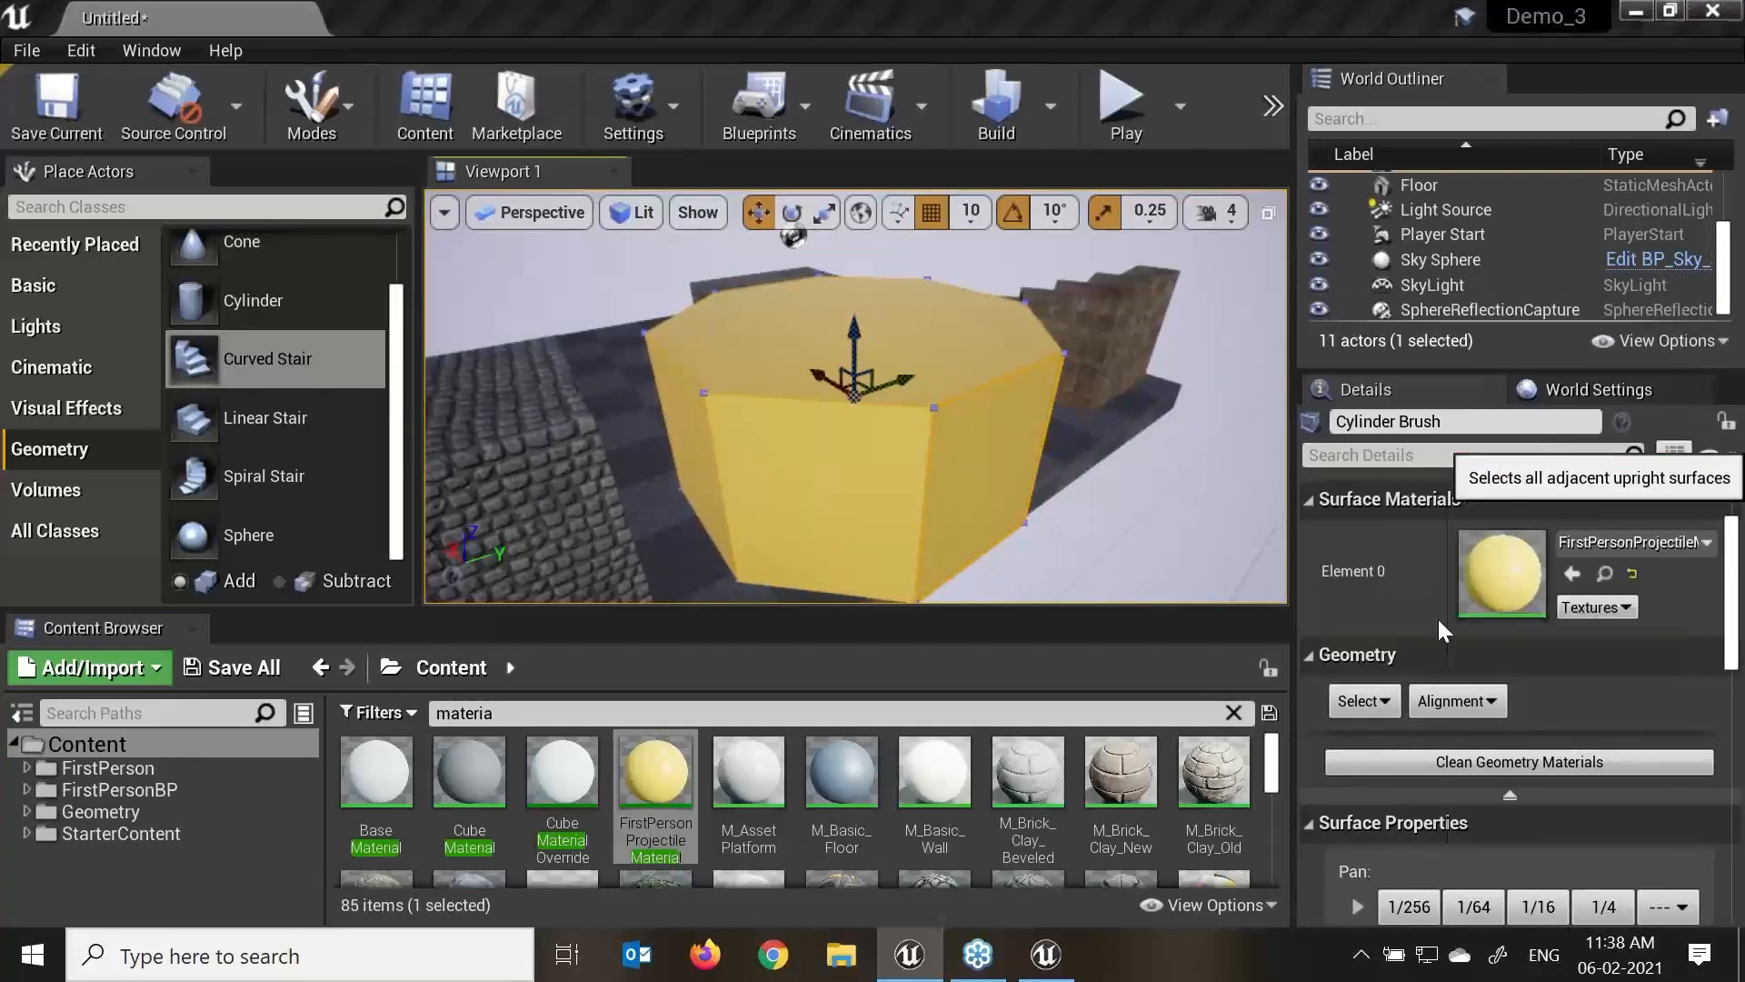
pyautogui.click(1372, 622)
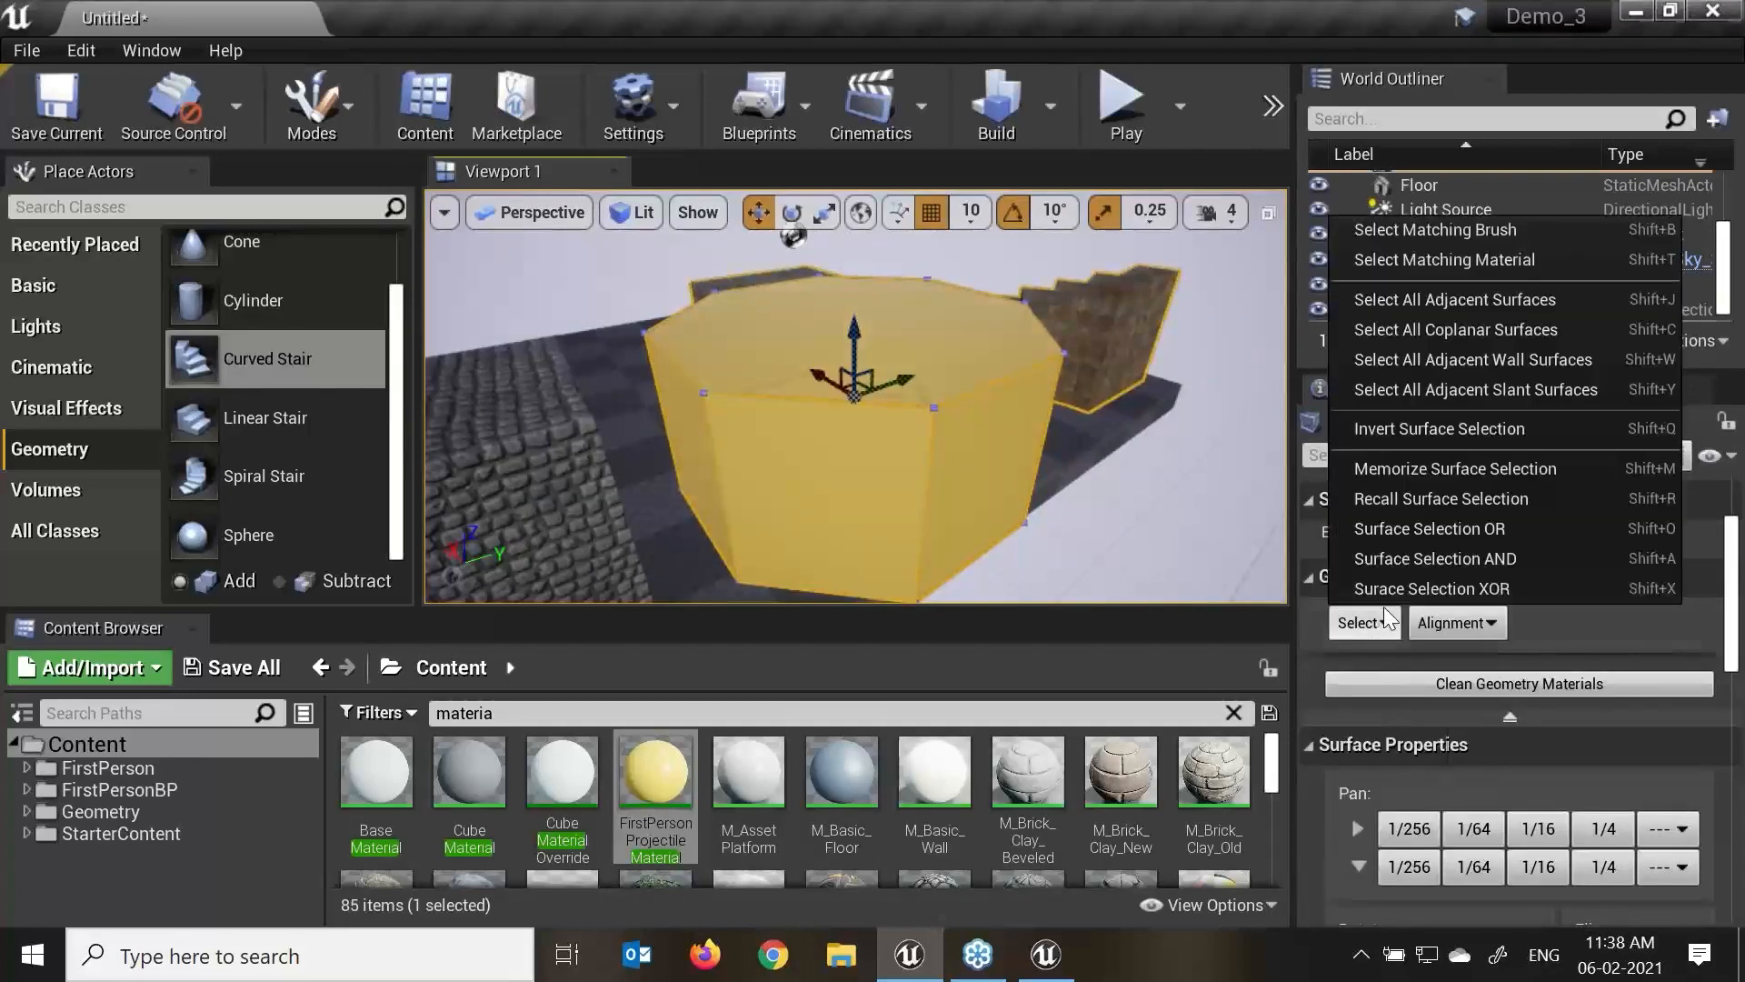
pyautogui.click(1449, 302)
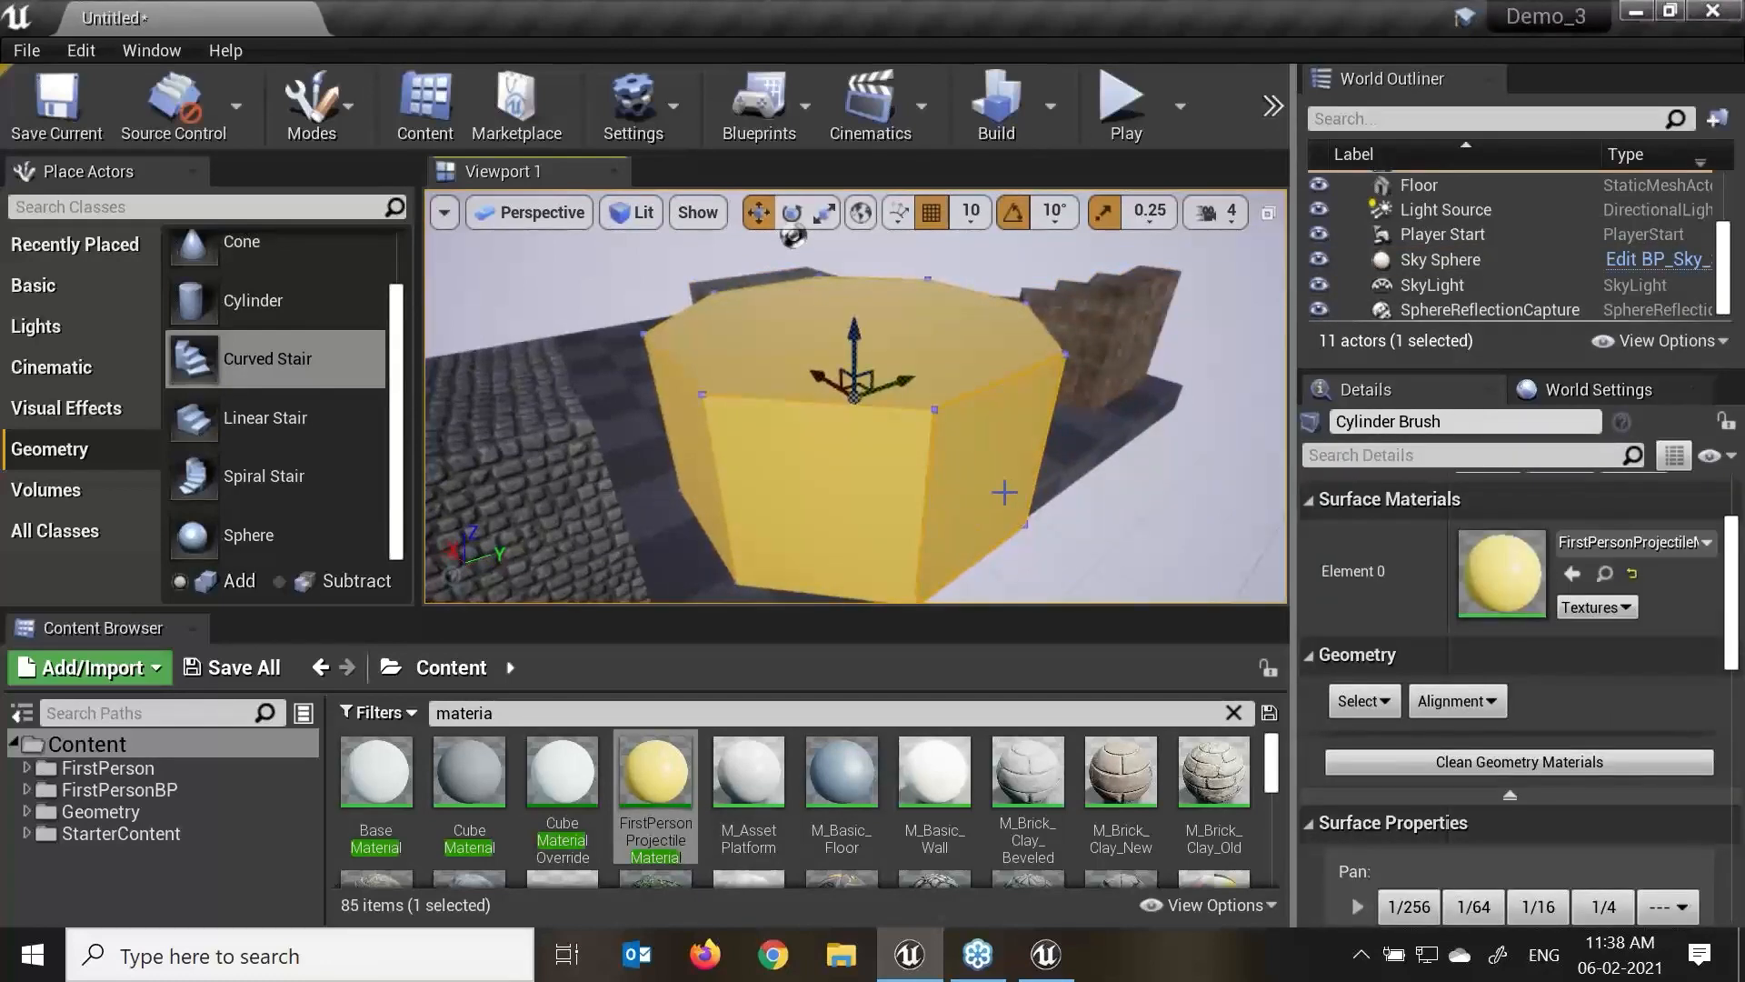
# Select the cylinder brush's top surface and apply M_Brick_Clay_New to it.
pyautogui.keyDown('alt'); pyautogui.moveTo(984, 512); pyautogui.dragTo(951, 509); pyautogui.keyUp('alt')
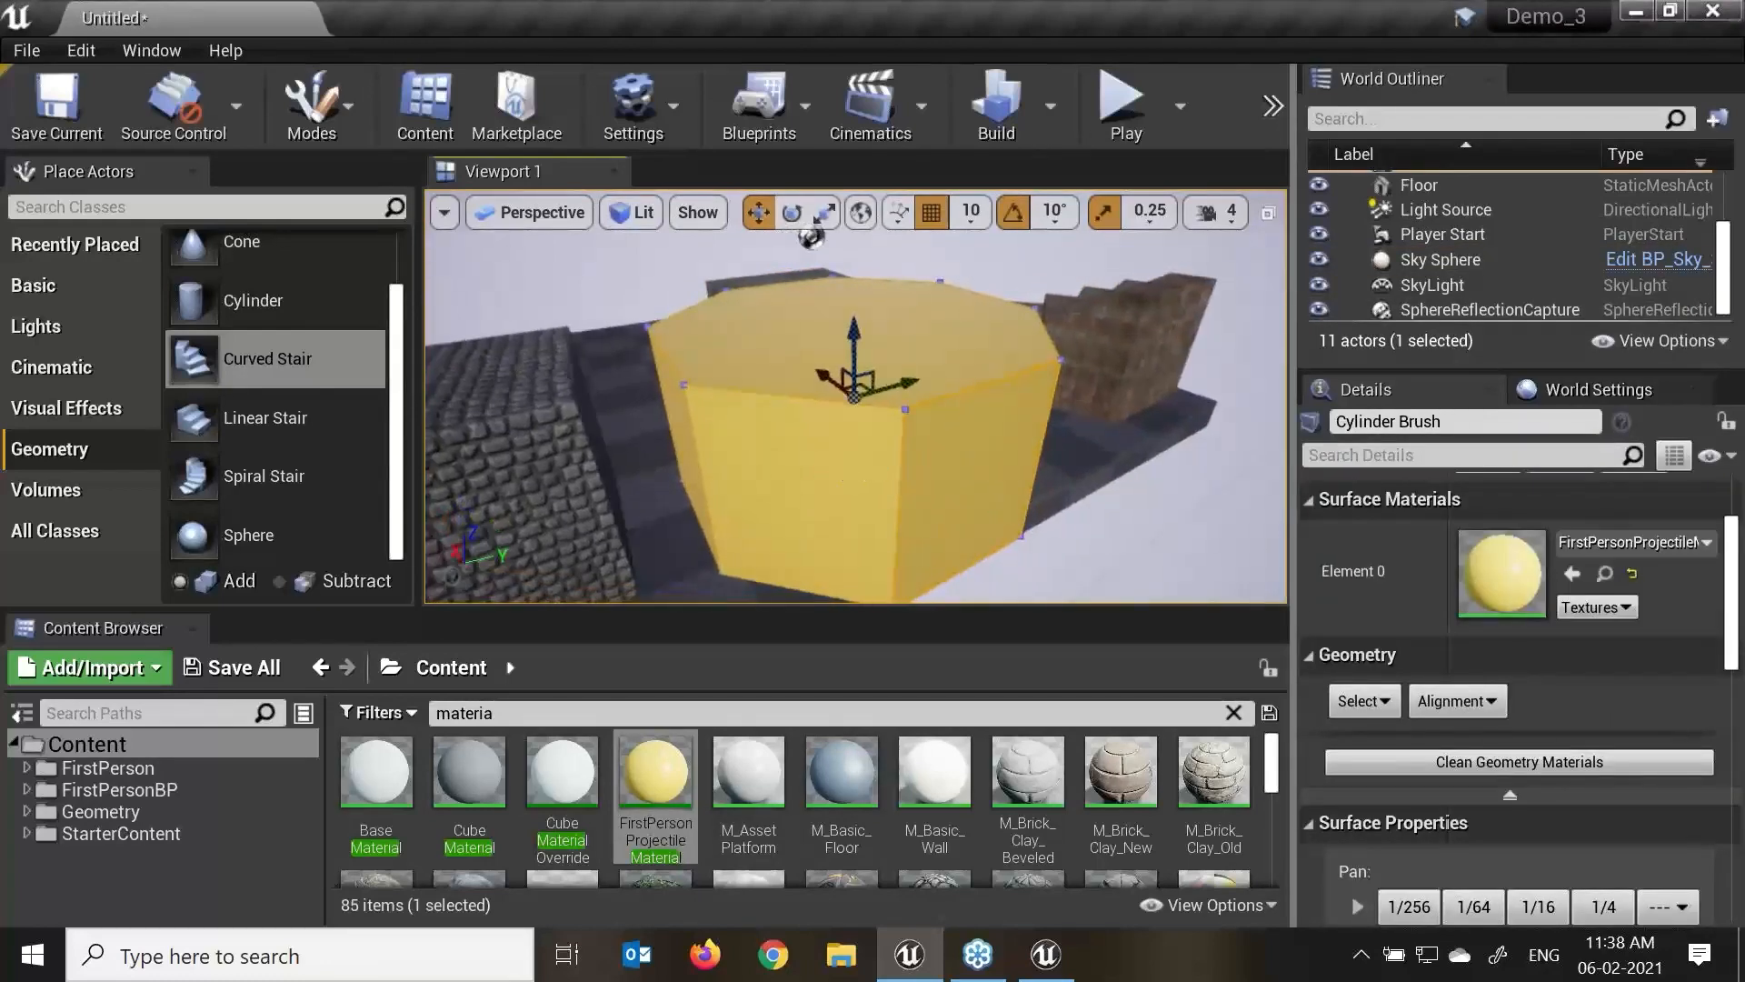
pyautogui.click(859, 480)
pyautogui.click(815, 388)
pyautogui.click(954, 454)
pyautogui.click(911, 389)
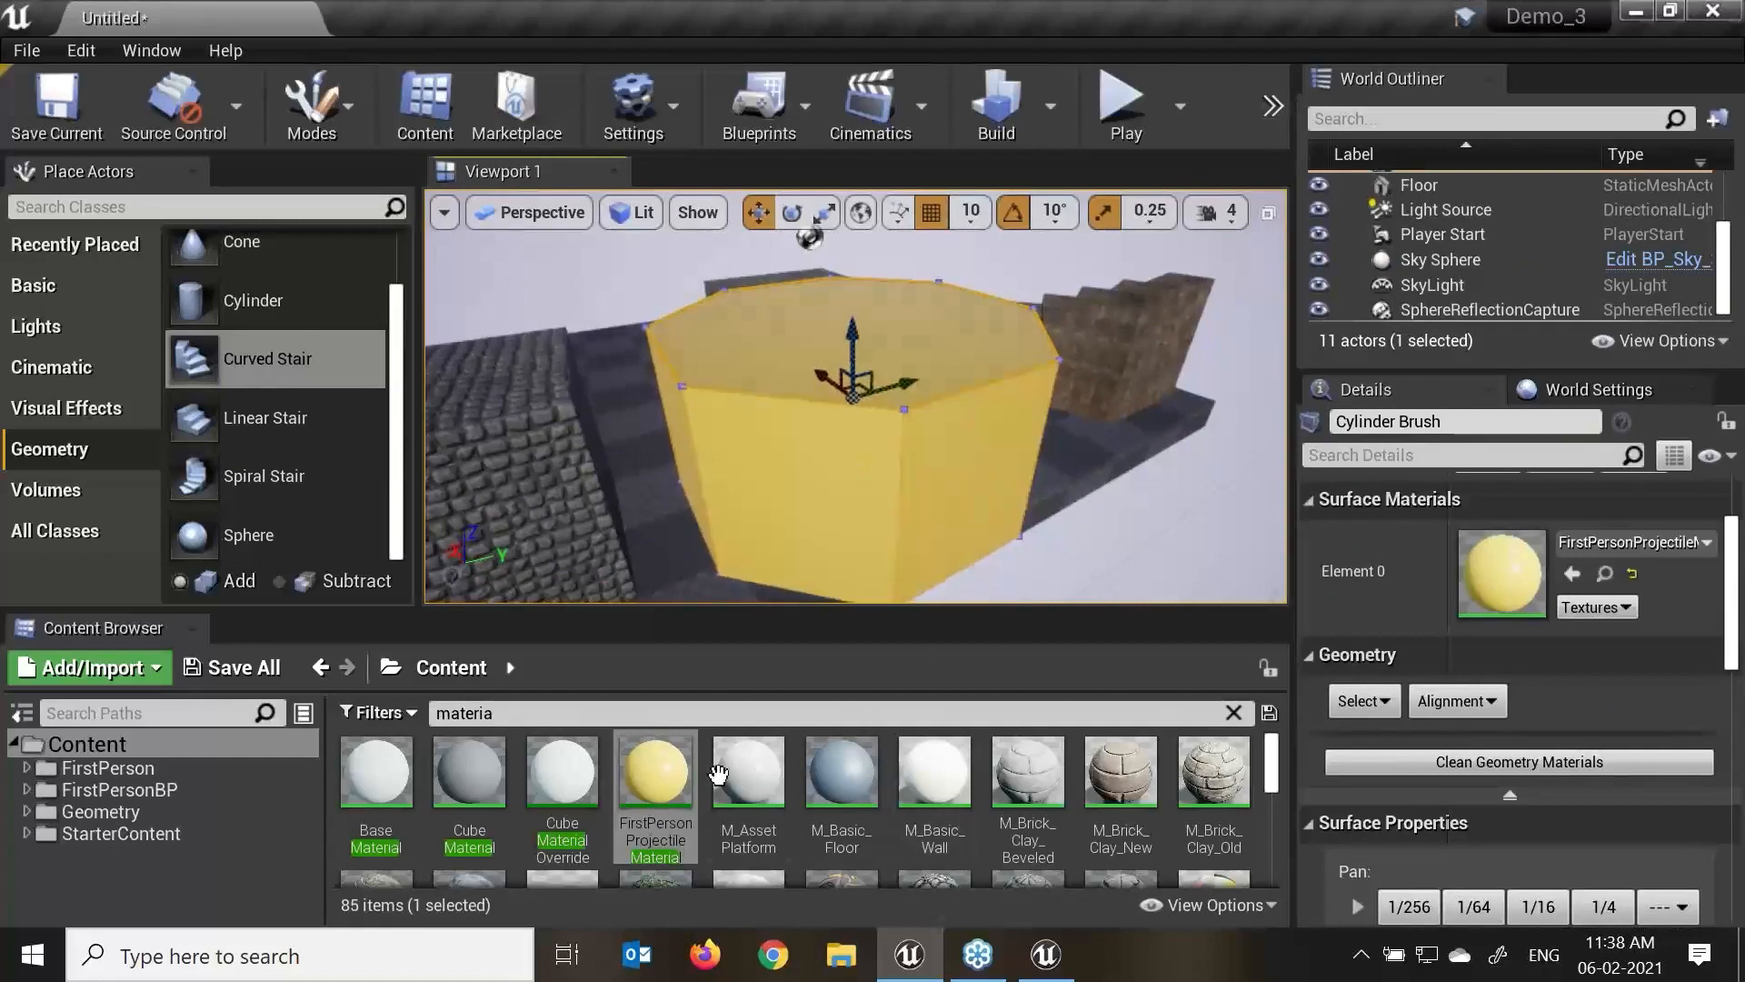
pyautogui.moveTo(664, 775); pyautogui.dragTo(762, 797)
pyautogui.moveTo(1126, 773); pyautogui.dragTo(933, 364)
pyautogui.keyDown('alt'); pyautogui.moveTo(1073, 472); pyautogui.dragTo(1018, 513); pyautogui.keyUp('alt')
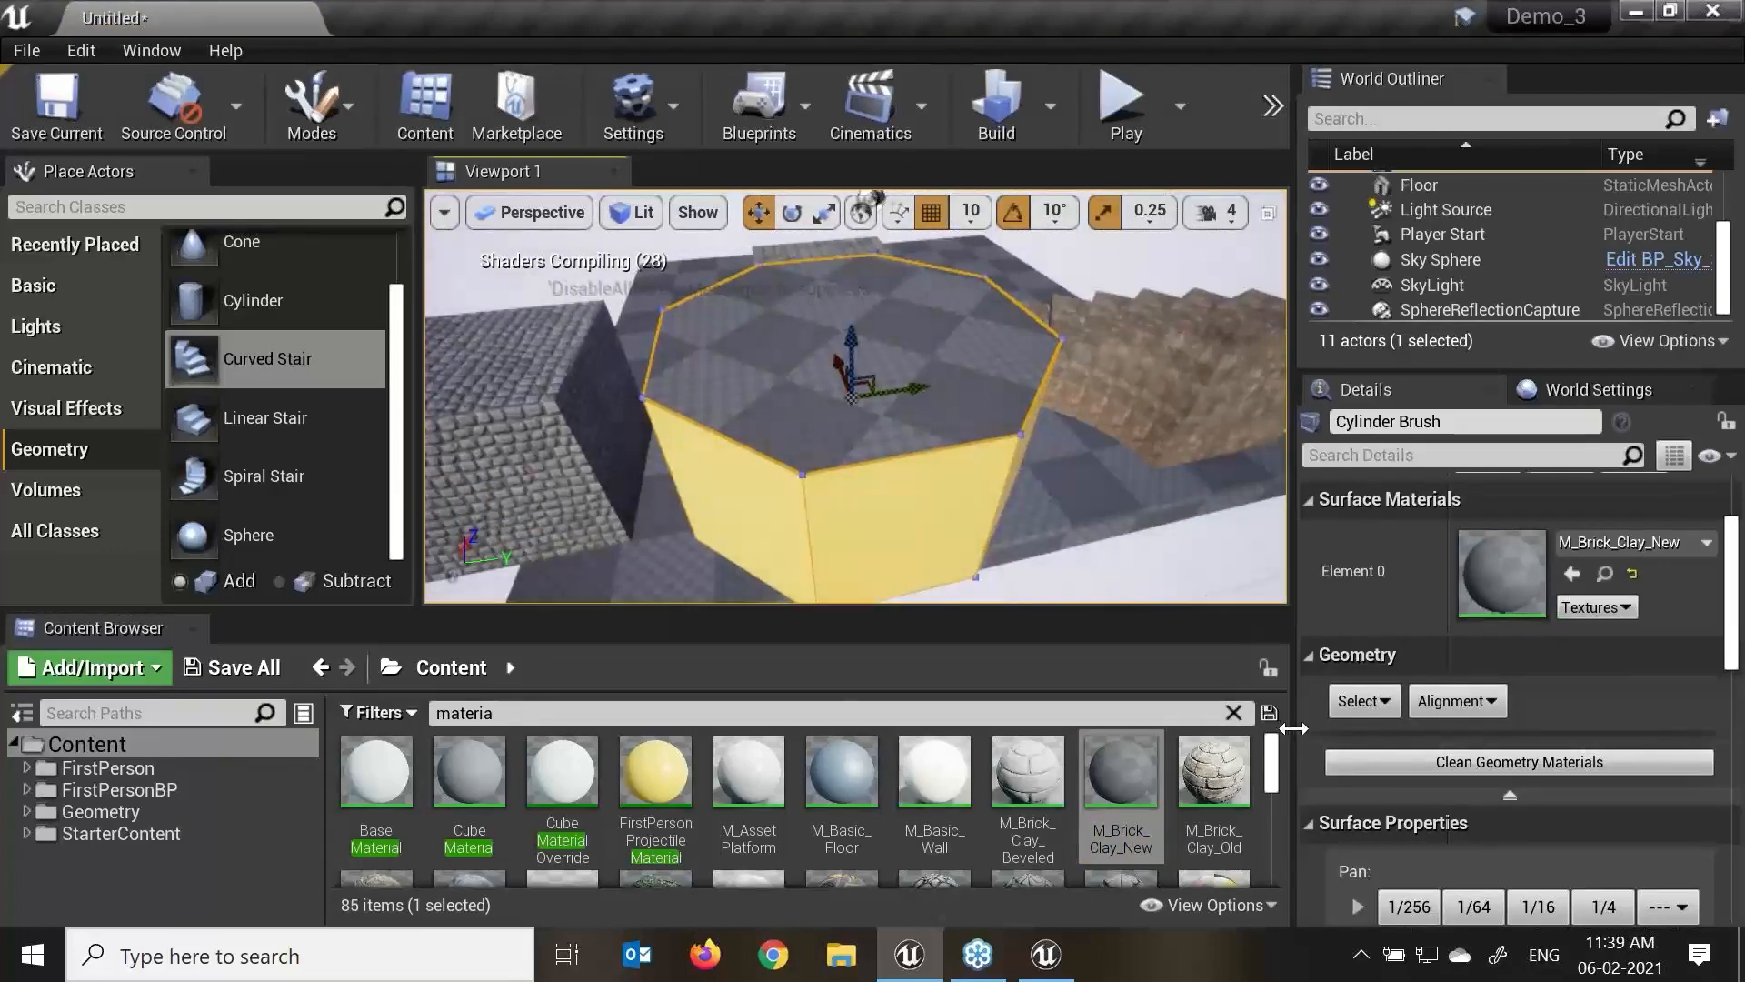
# Widen the Details panel a little more and clean the unused geometry materials.
pyautogui.moveTo(1266, 696); pyautogui.dragTo(1227, 697)
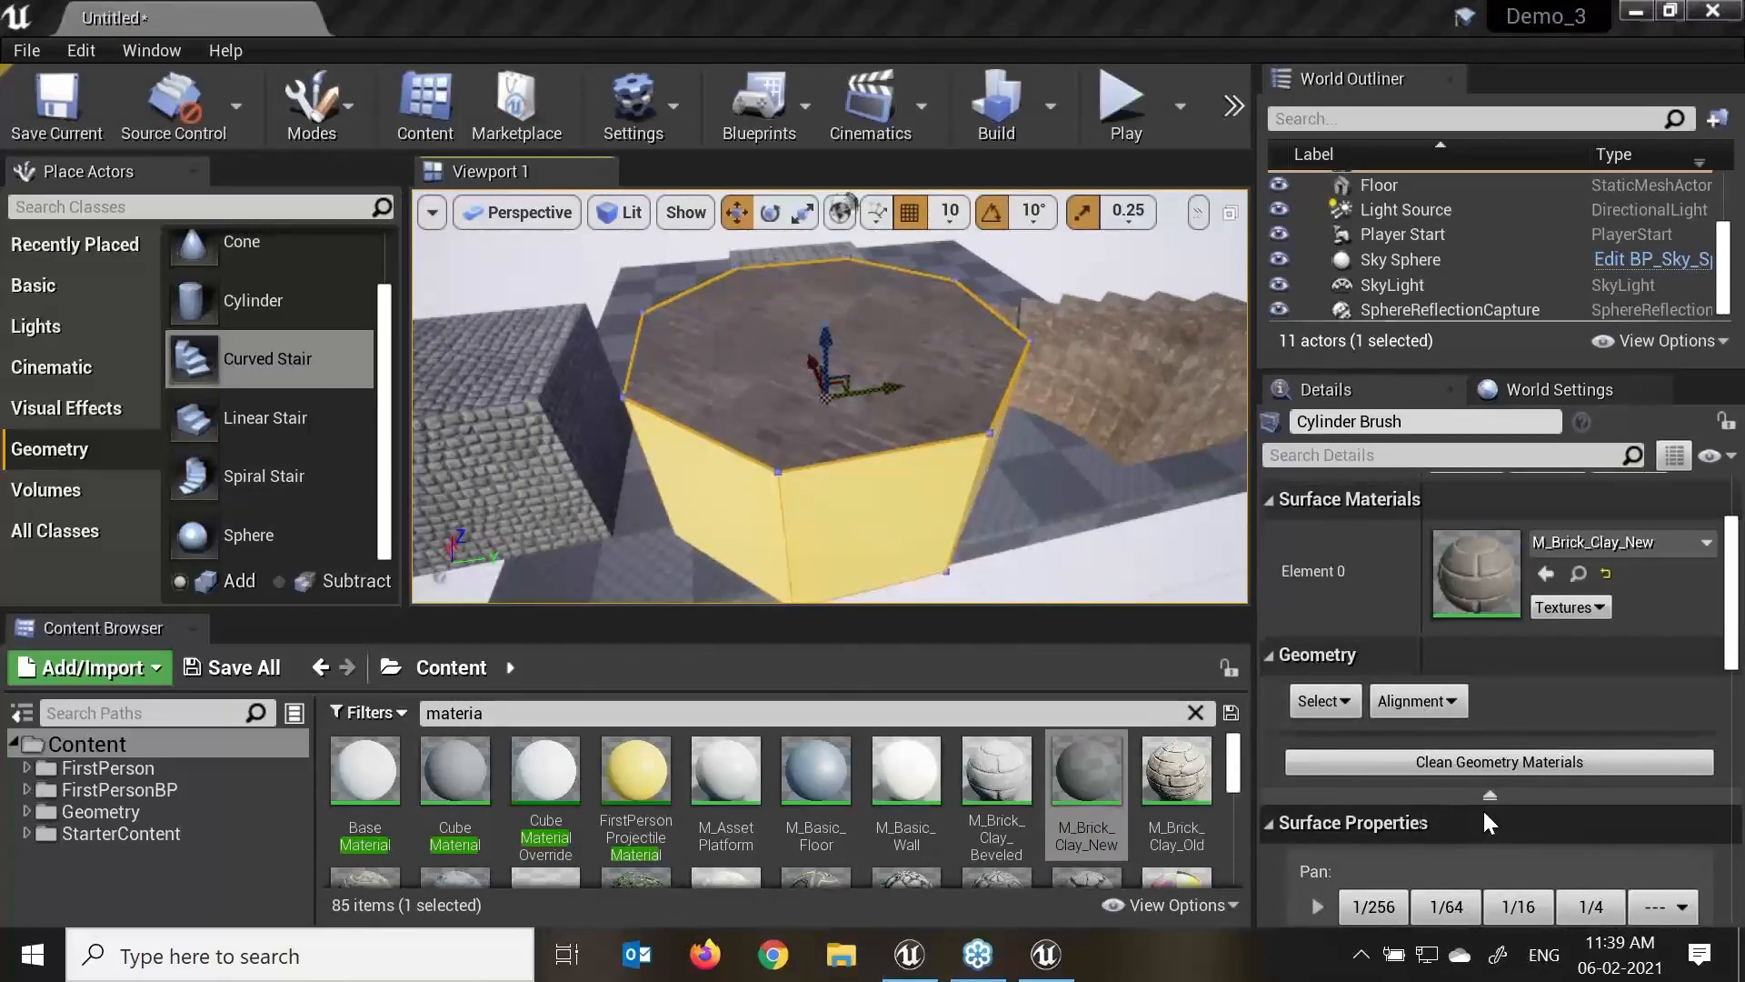
pyautogui.moveTo(1736, 586); pyautogui.dragTo(1735, 677)
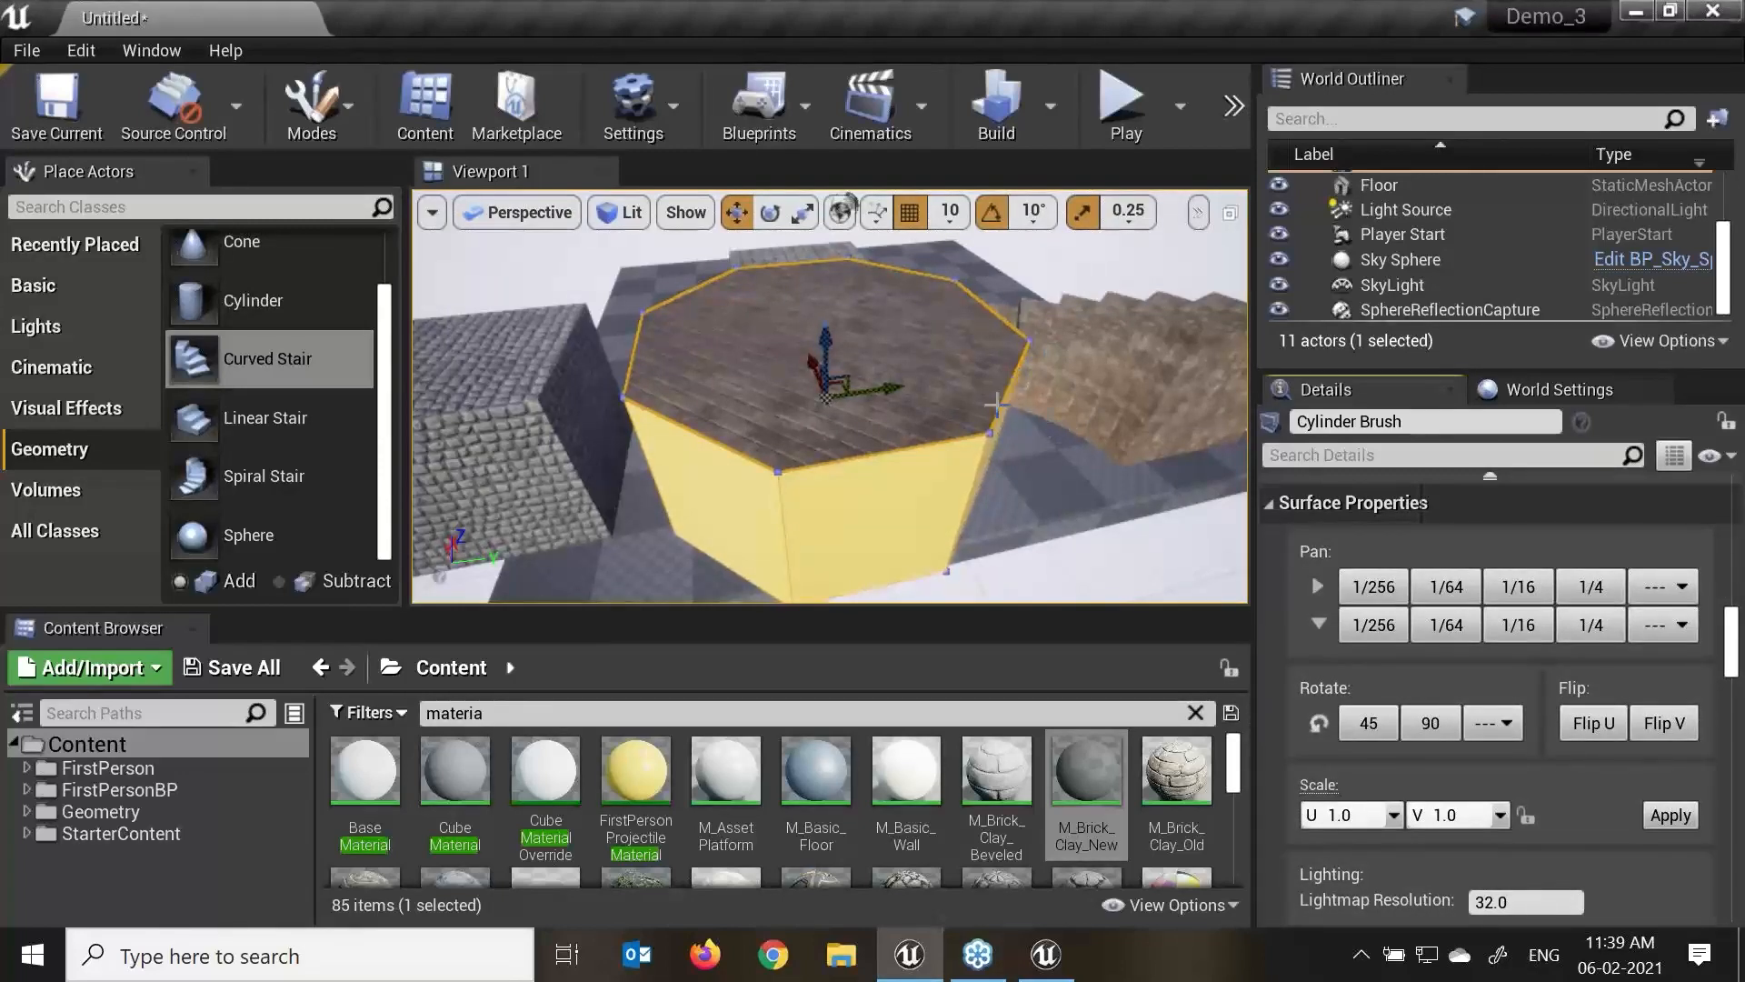
pyautogui.scroll(3, 1442, 665)
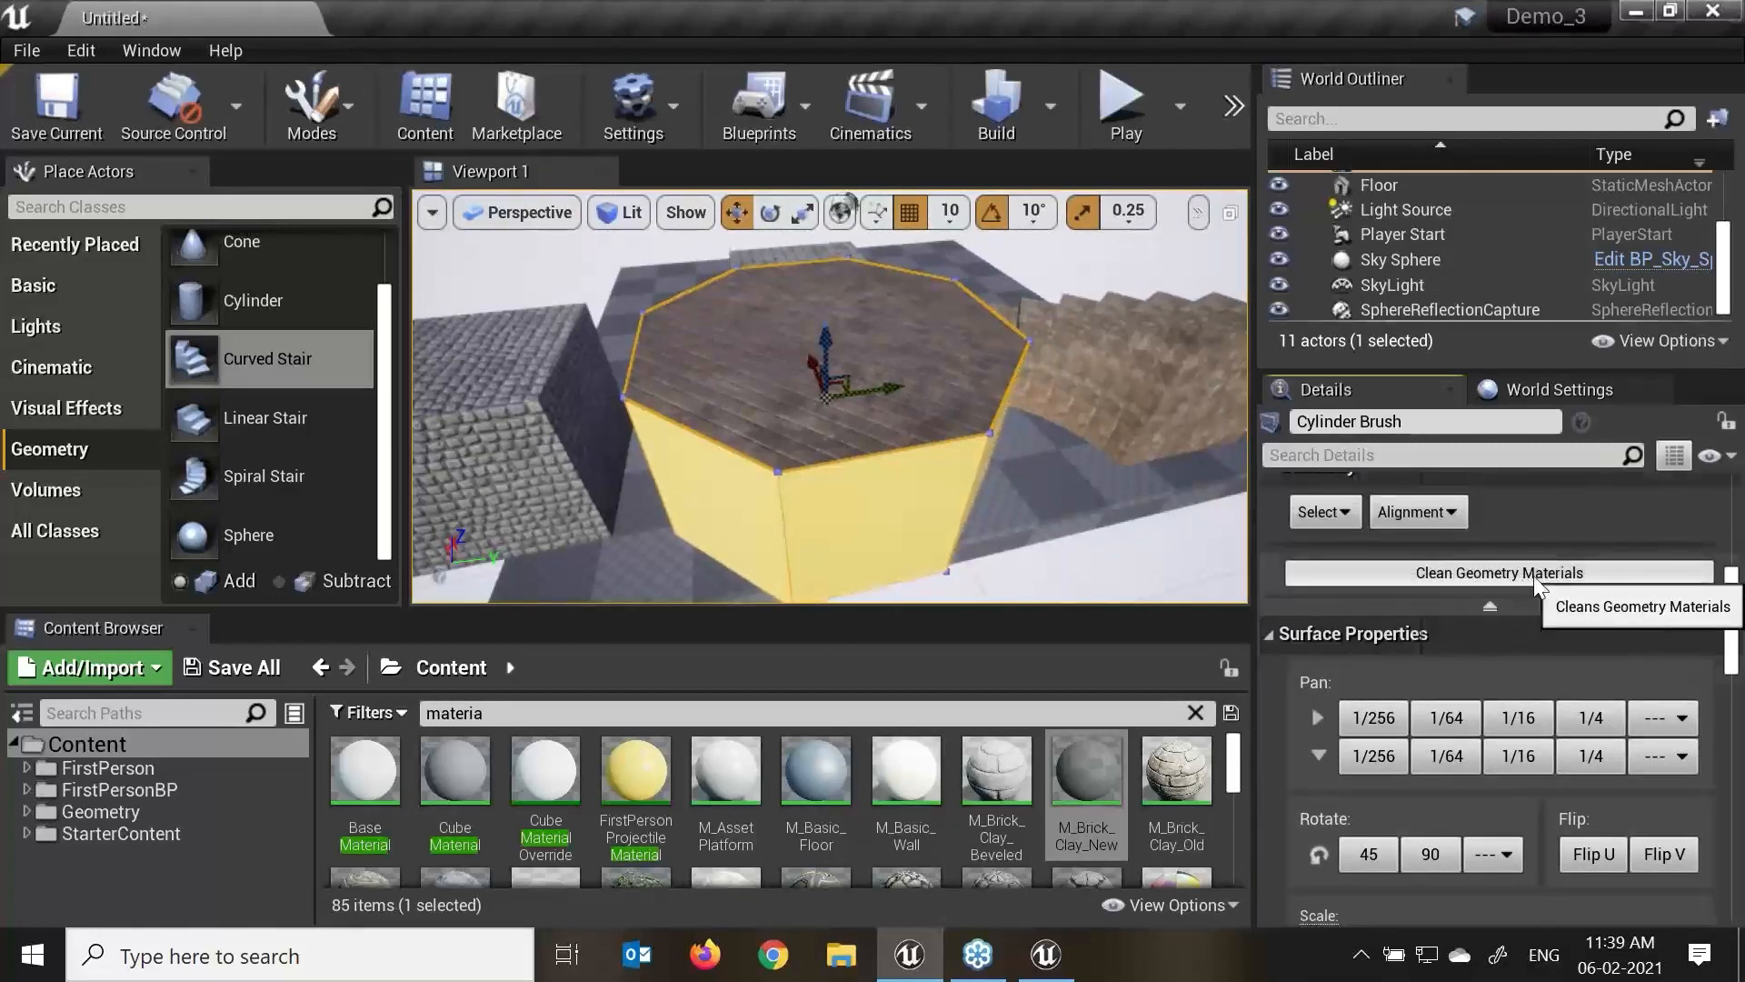
pyautogui.click(1480, 574)
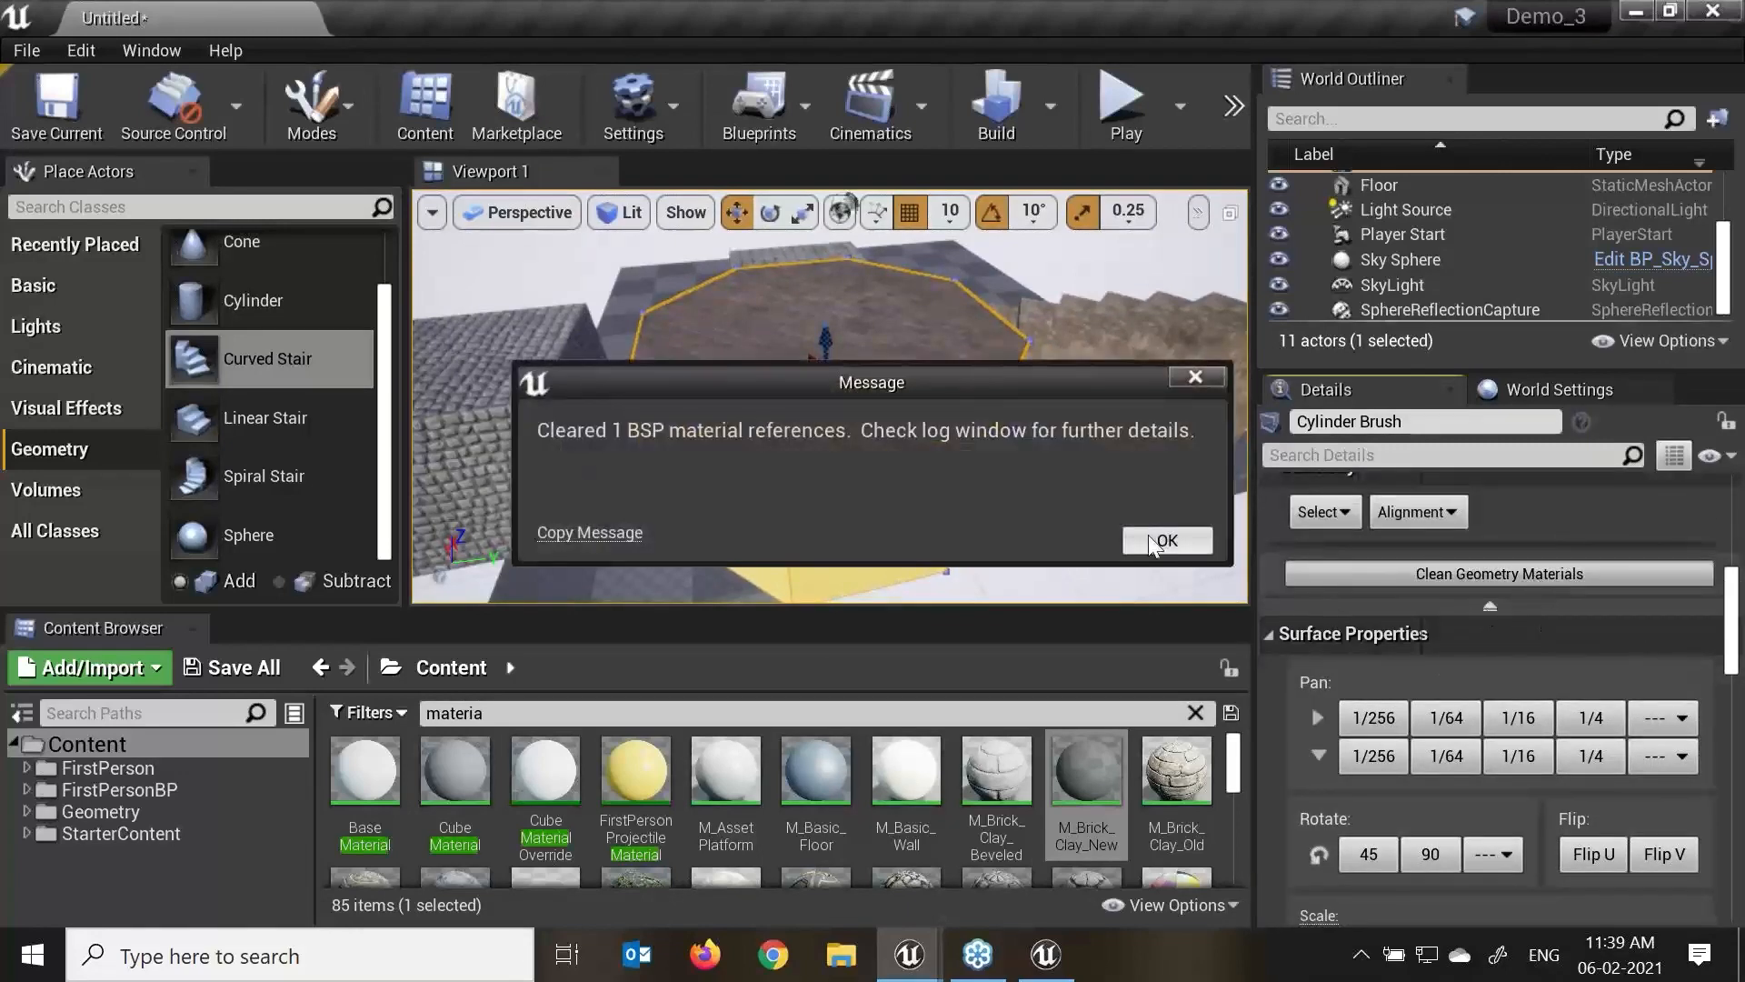
pyautogui.click(1209, 377)
# Try the Default, Planar and Planar Wall surface alignments on the cylinder's top surface, finishing with Planar.
pyautogui.click(1446, 511)
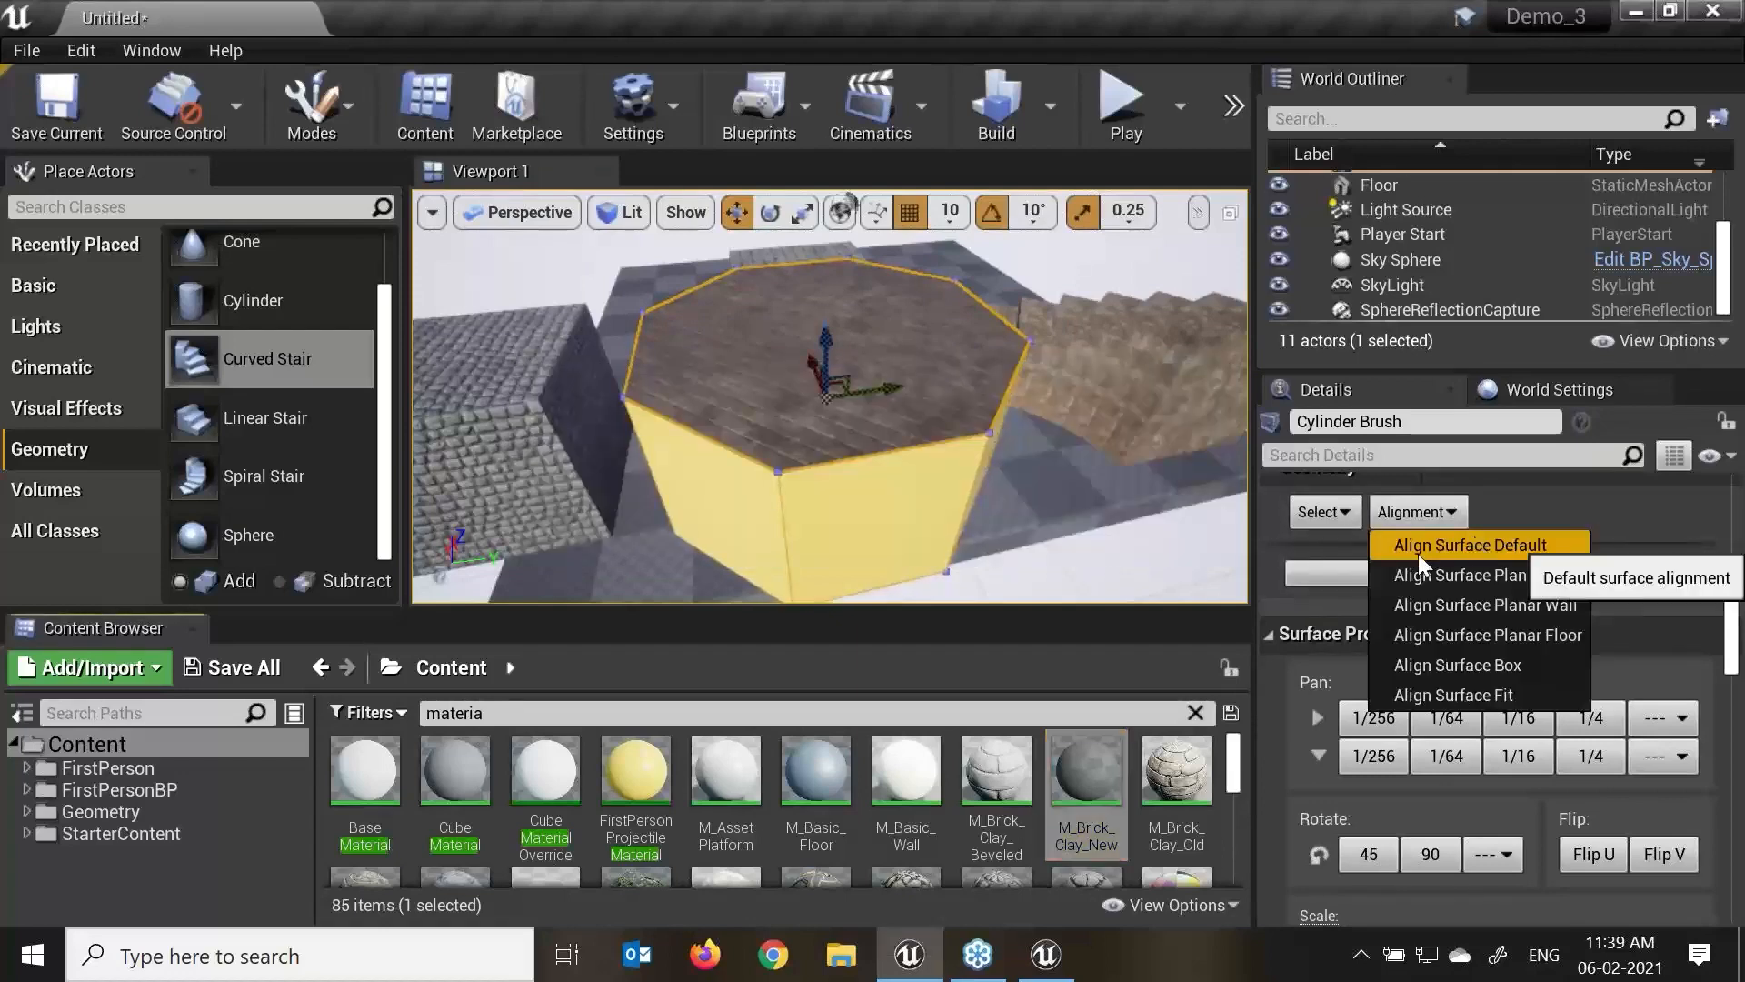
pyautogui.click(1510, 544)
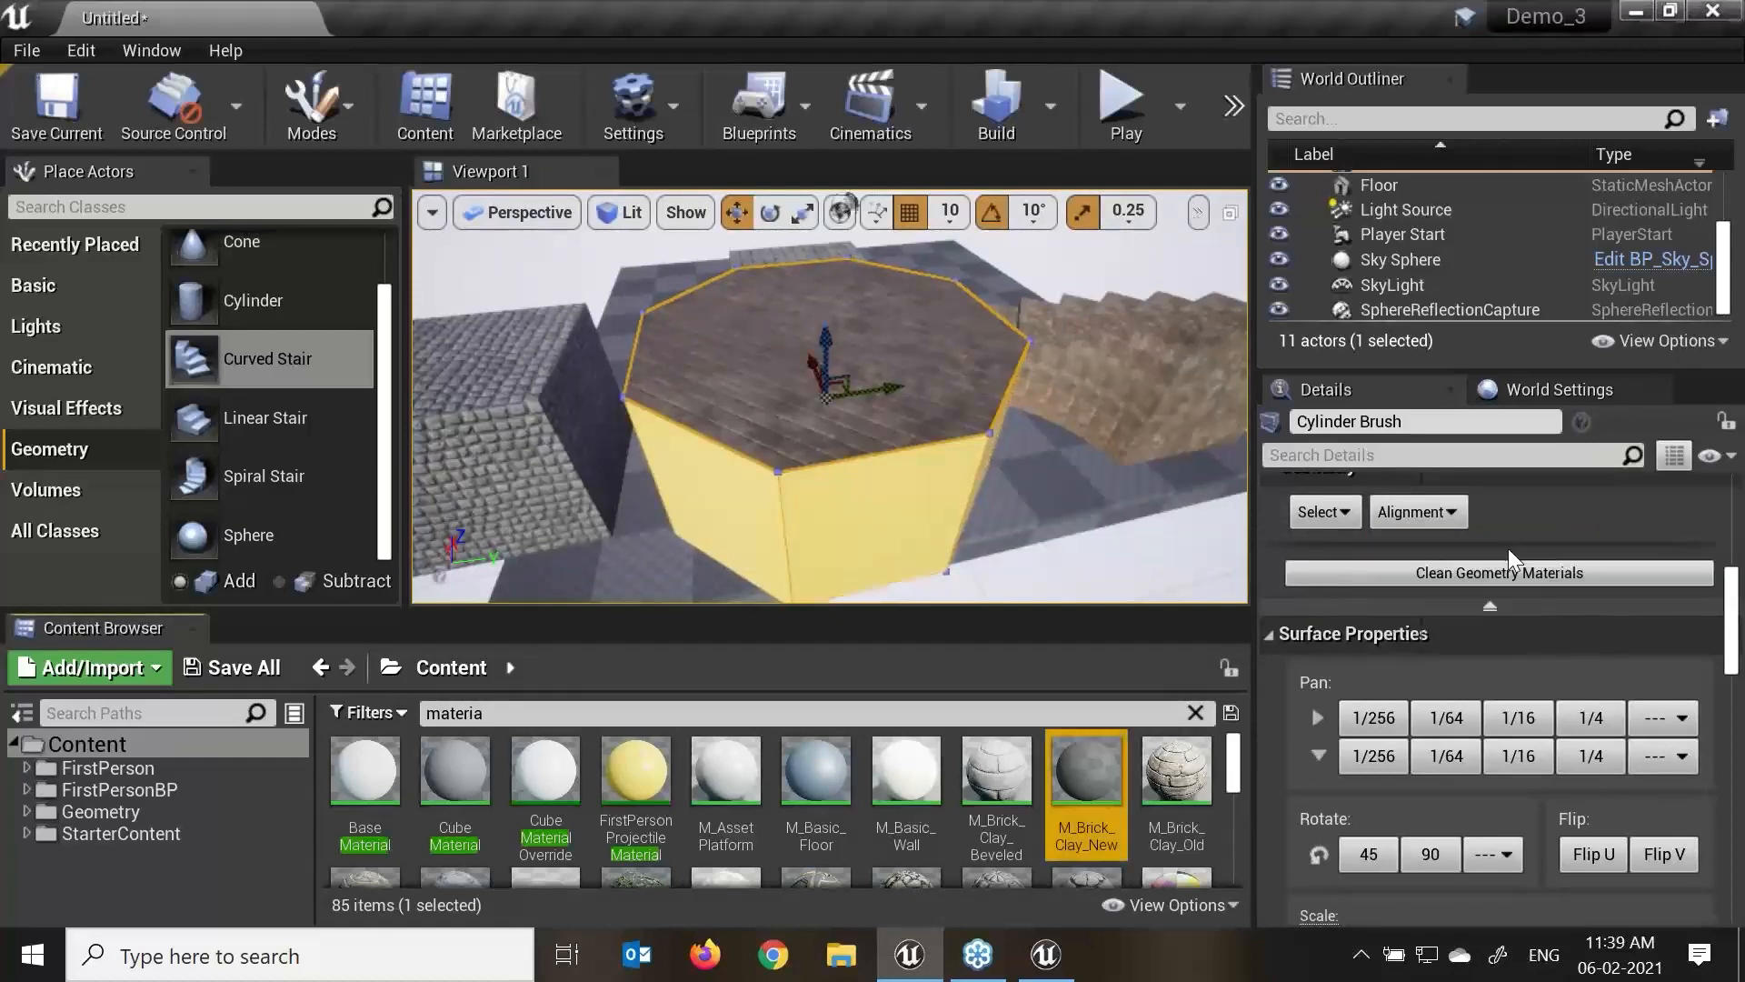
pyautogui.click(1434, 509)
pyautogui.click(1468, 575)
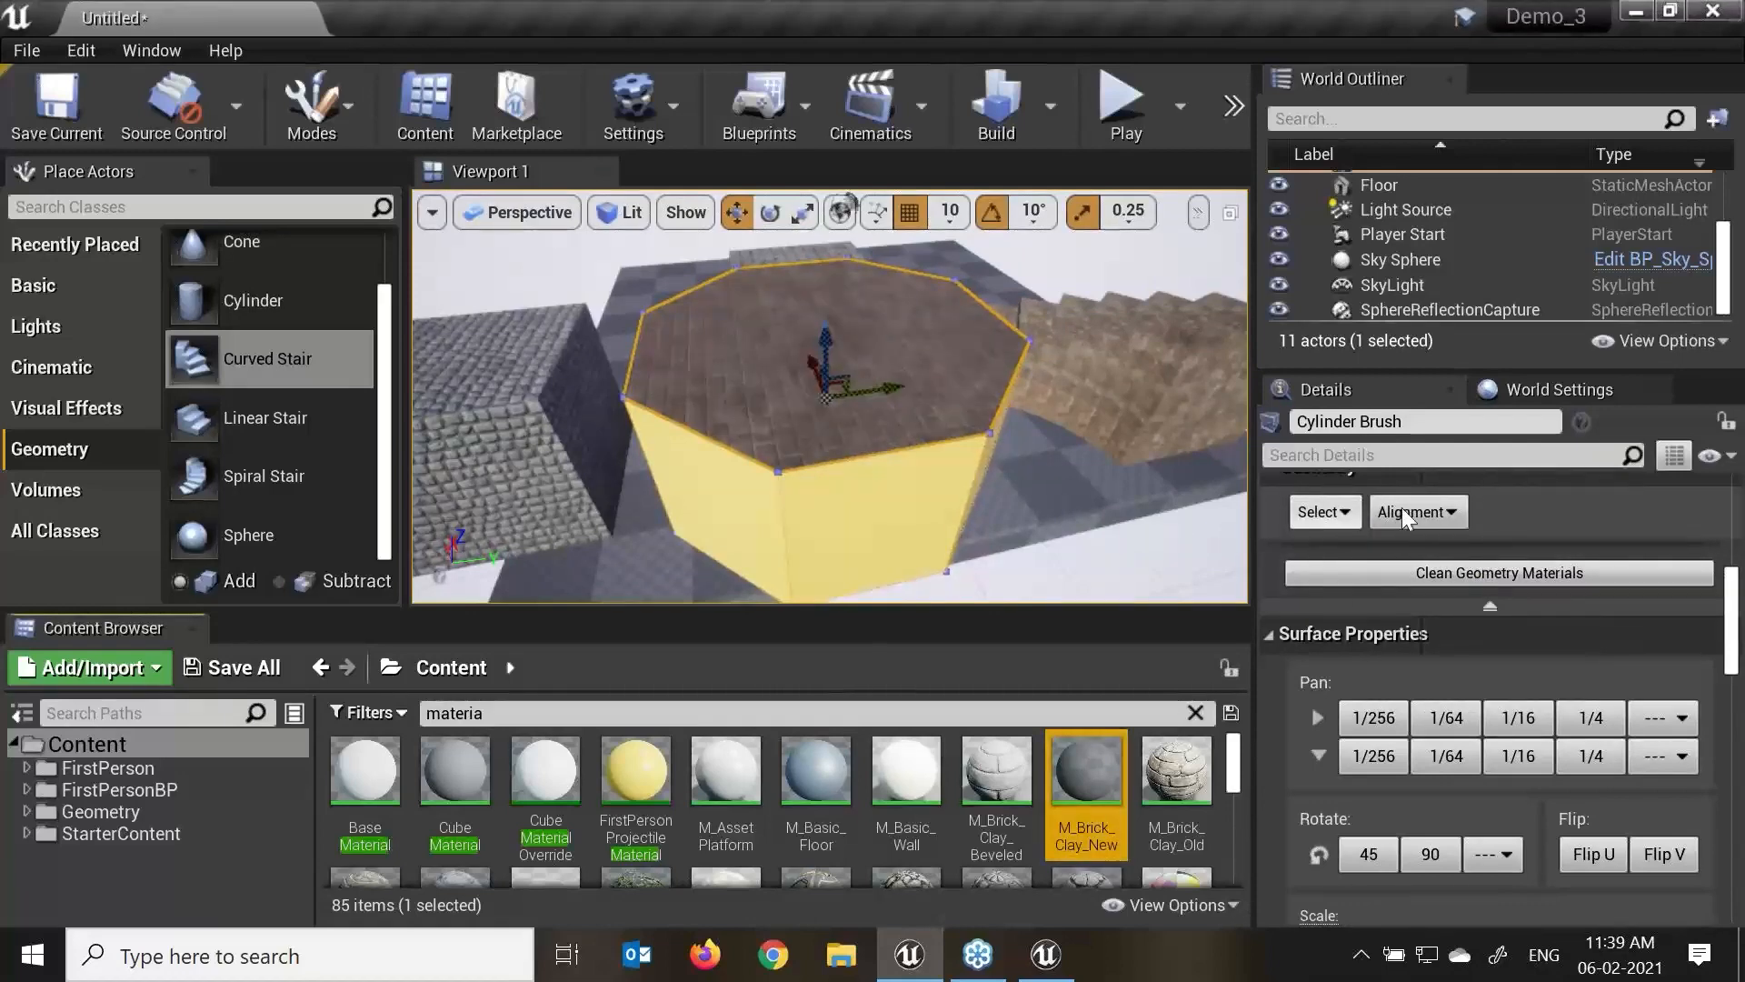
pyautogui.click(1401, 511)
pyautogui.click(1447, 592)
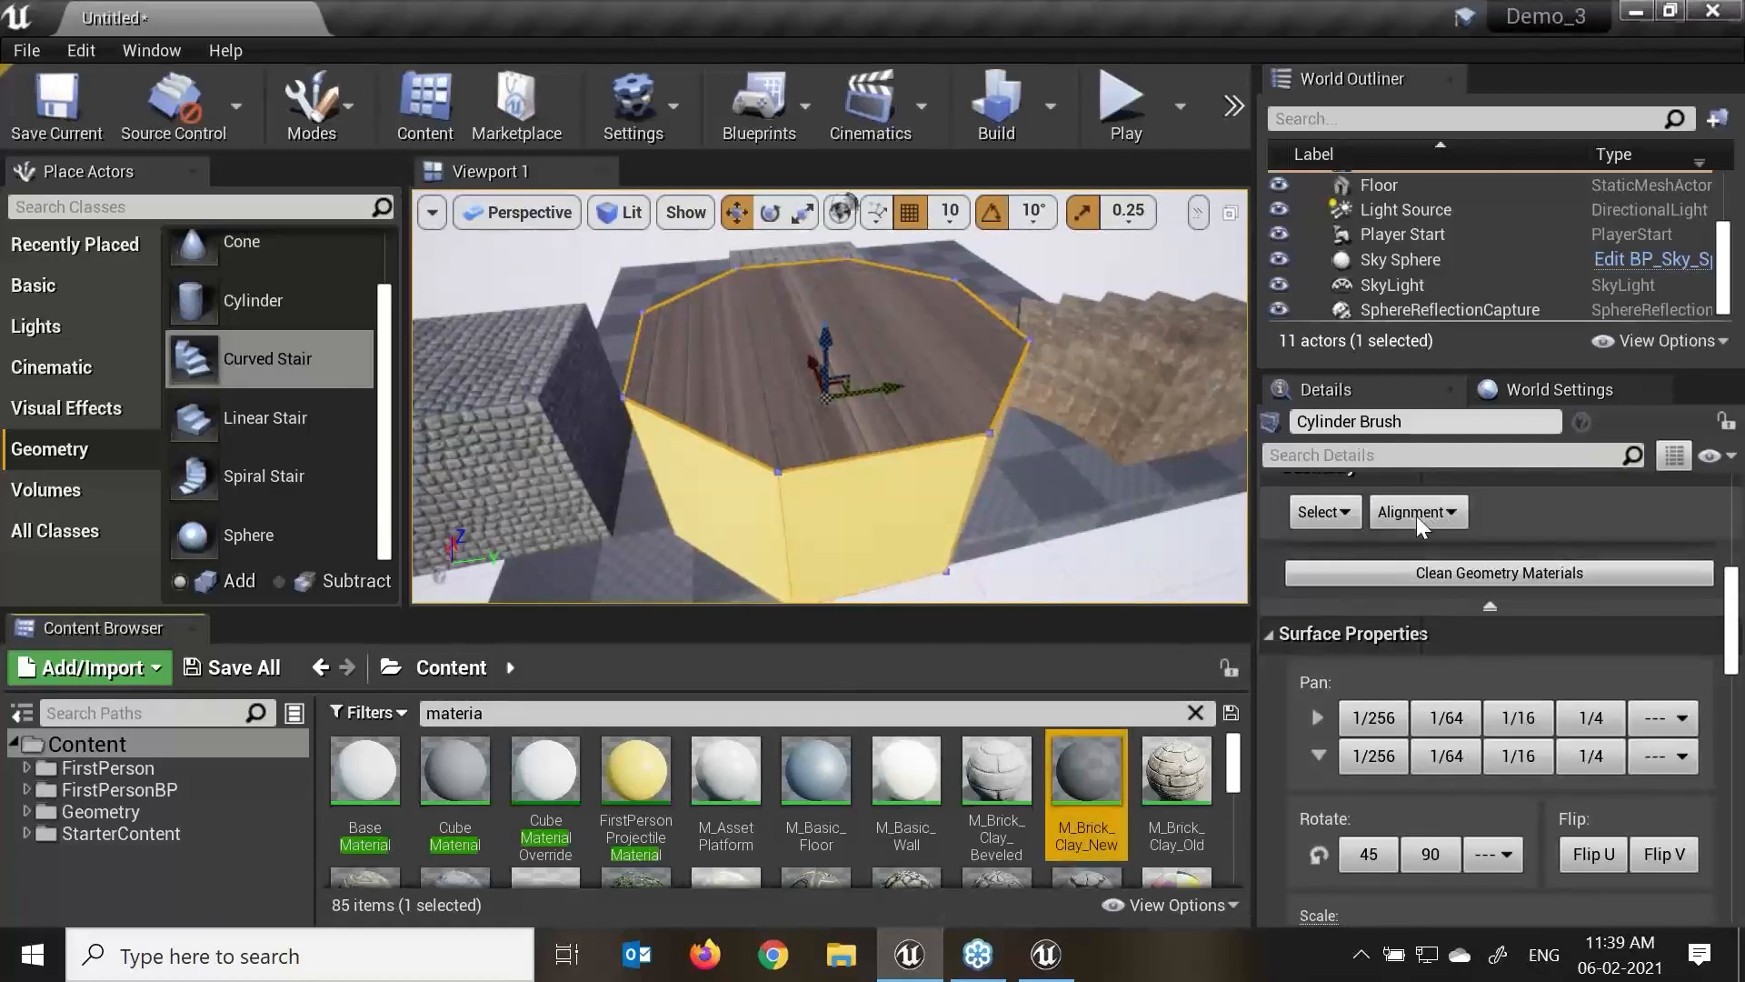
pyautogui.click(1417, 513)
pyautogui.click(1463, 569)
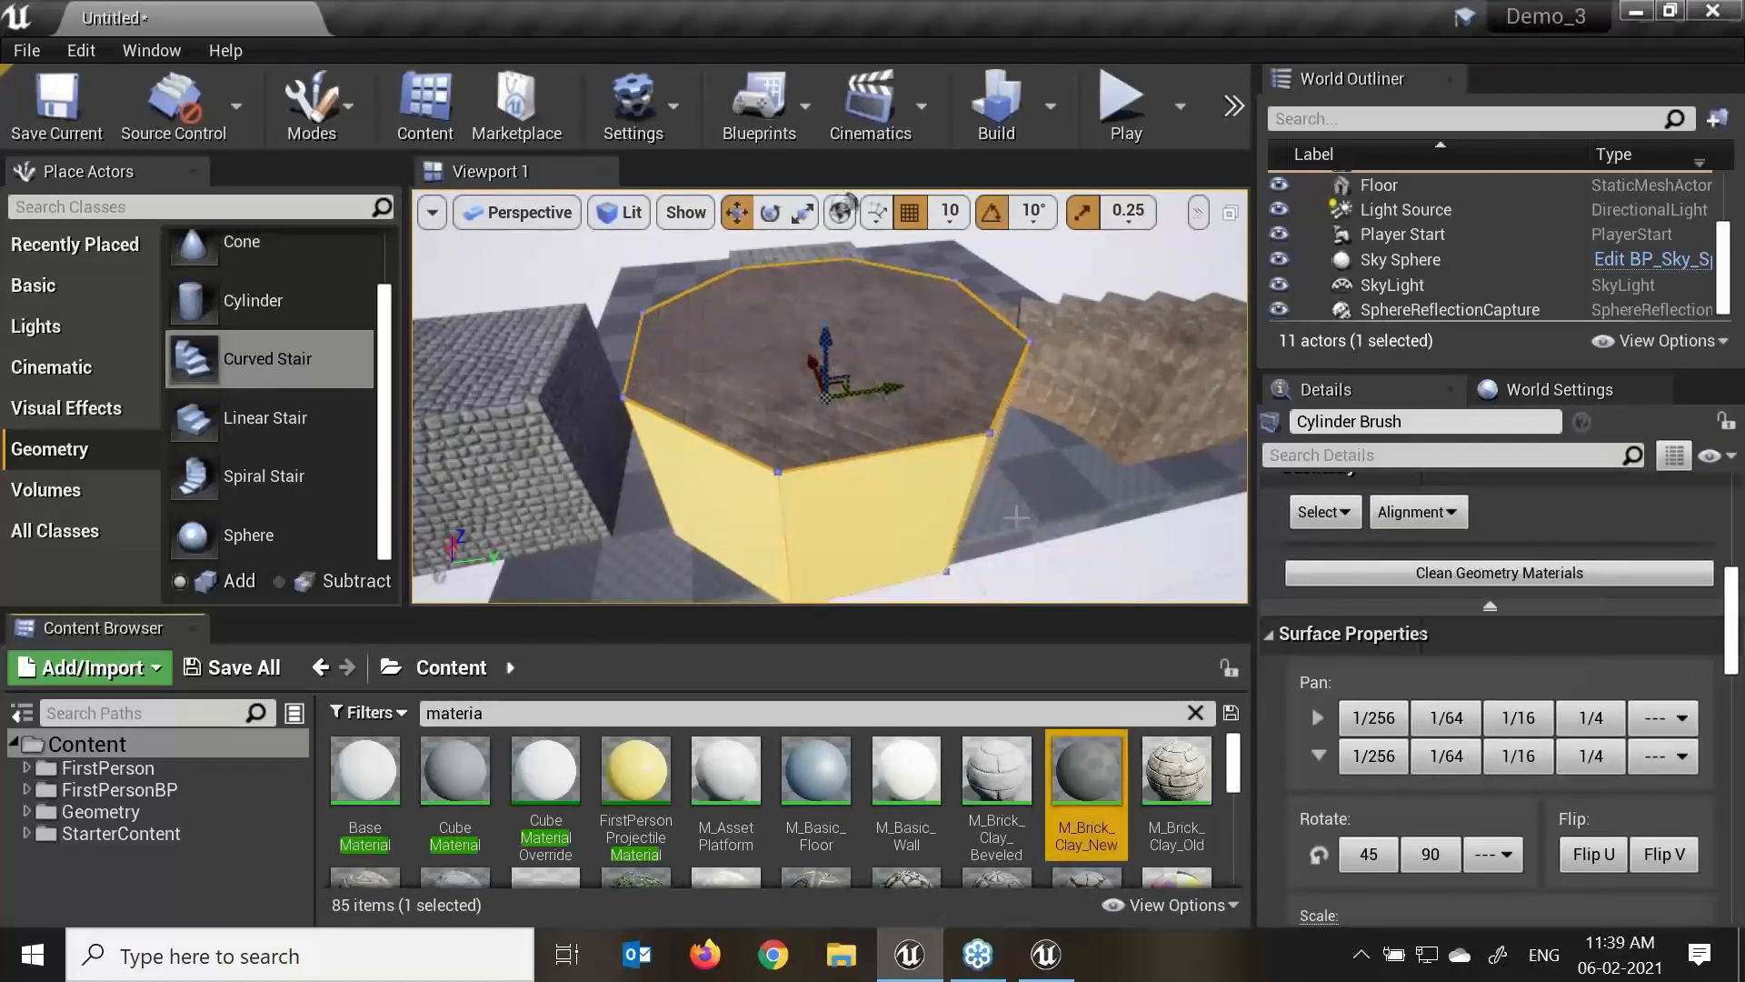
# Pan the brick texture on the cylinder's top surface along U by 1/64, 1/16 and 1/4.
pyautogui.keyDown('alt'); pyautogui.moveTo(990, 524); pyautogui.dragTo(1040, 534); pyautogui.keyUp('alt')
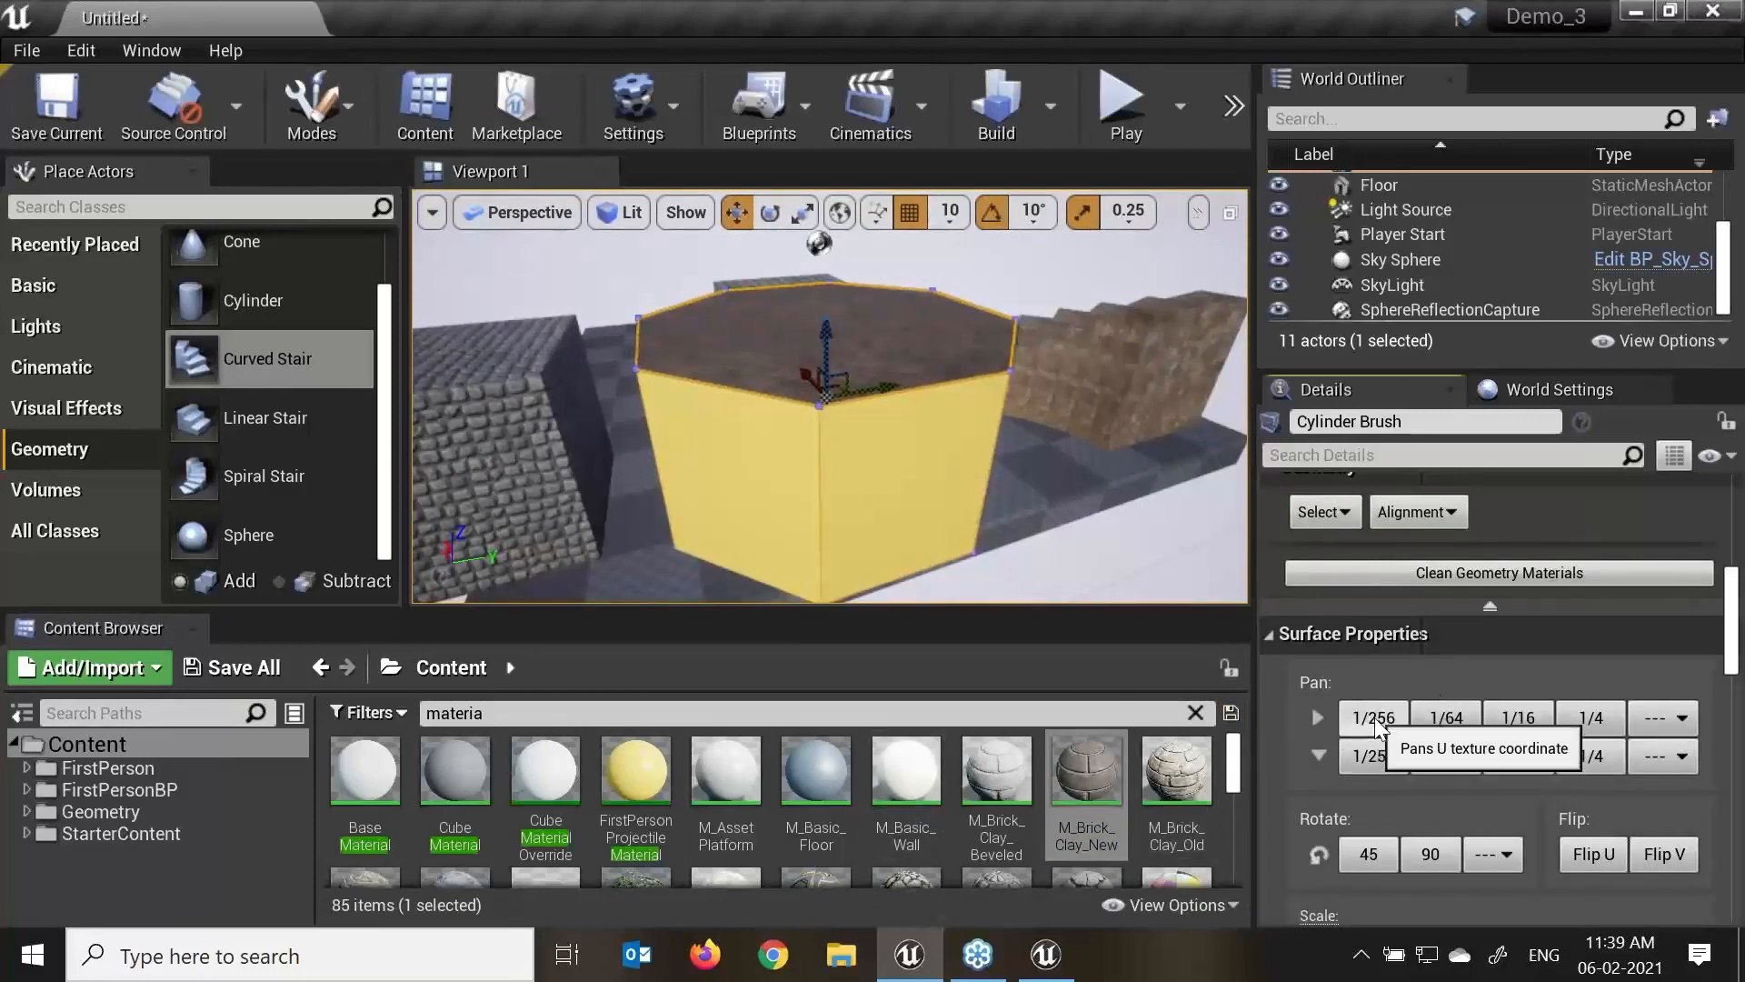
pyautogui.keyDown('alt'); pyautogui.moveTo(927, 297); pyautogui.dragTo(920, 391); pyautogui.keyUp('alt')
pyautogui.scroll(5, 924, 382)
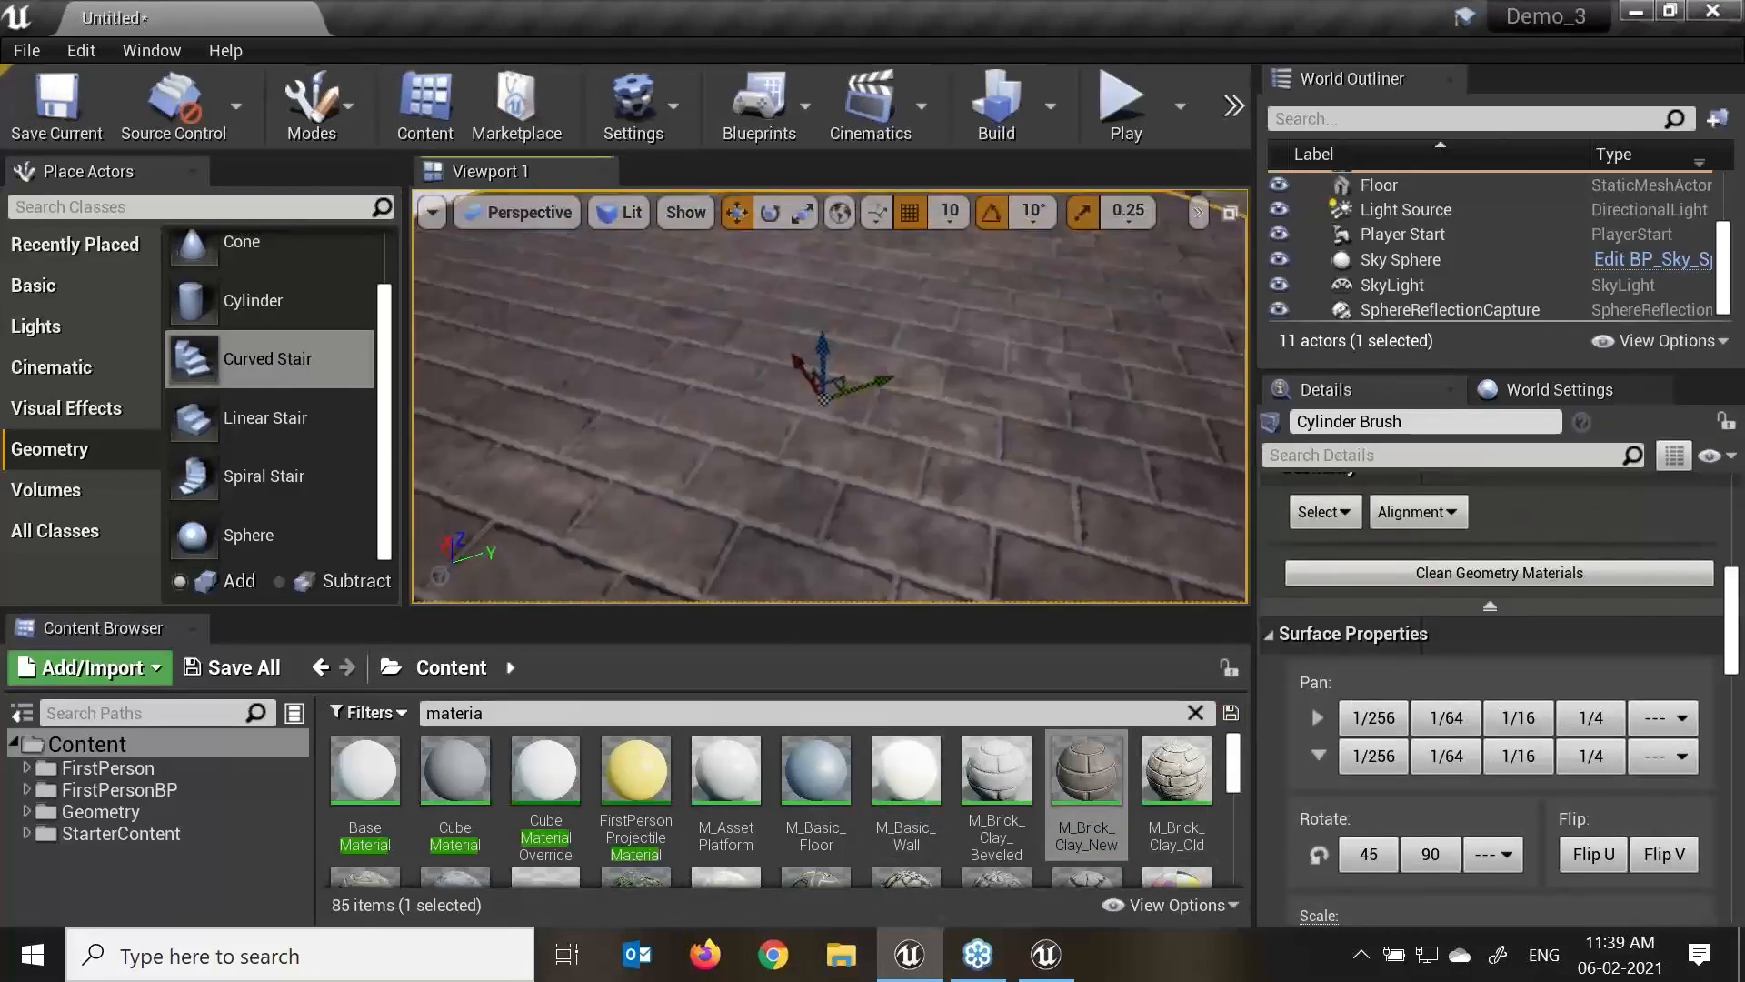
pyautogui.click(1445, 711)
pyautogui.click(1445, 710)
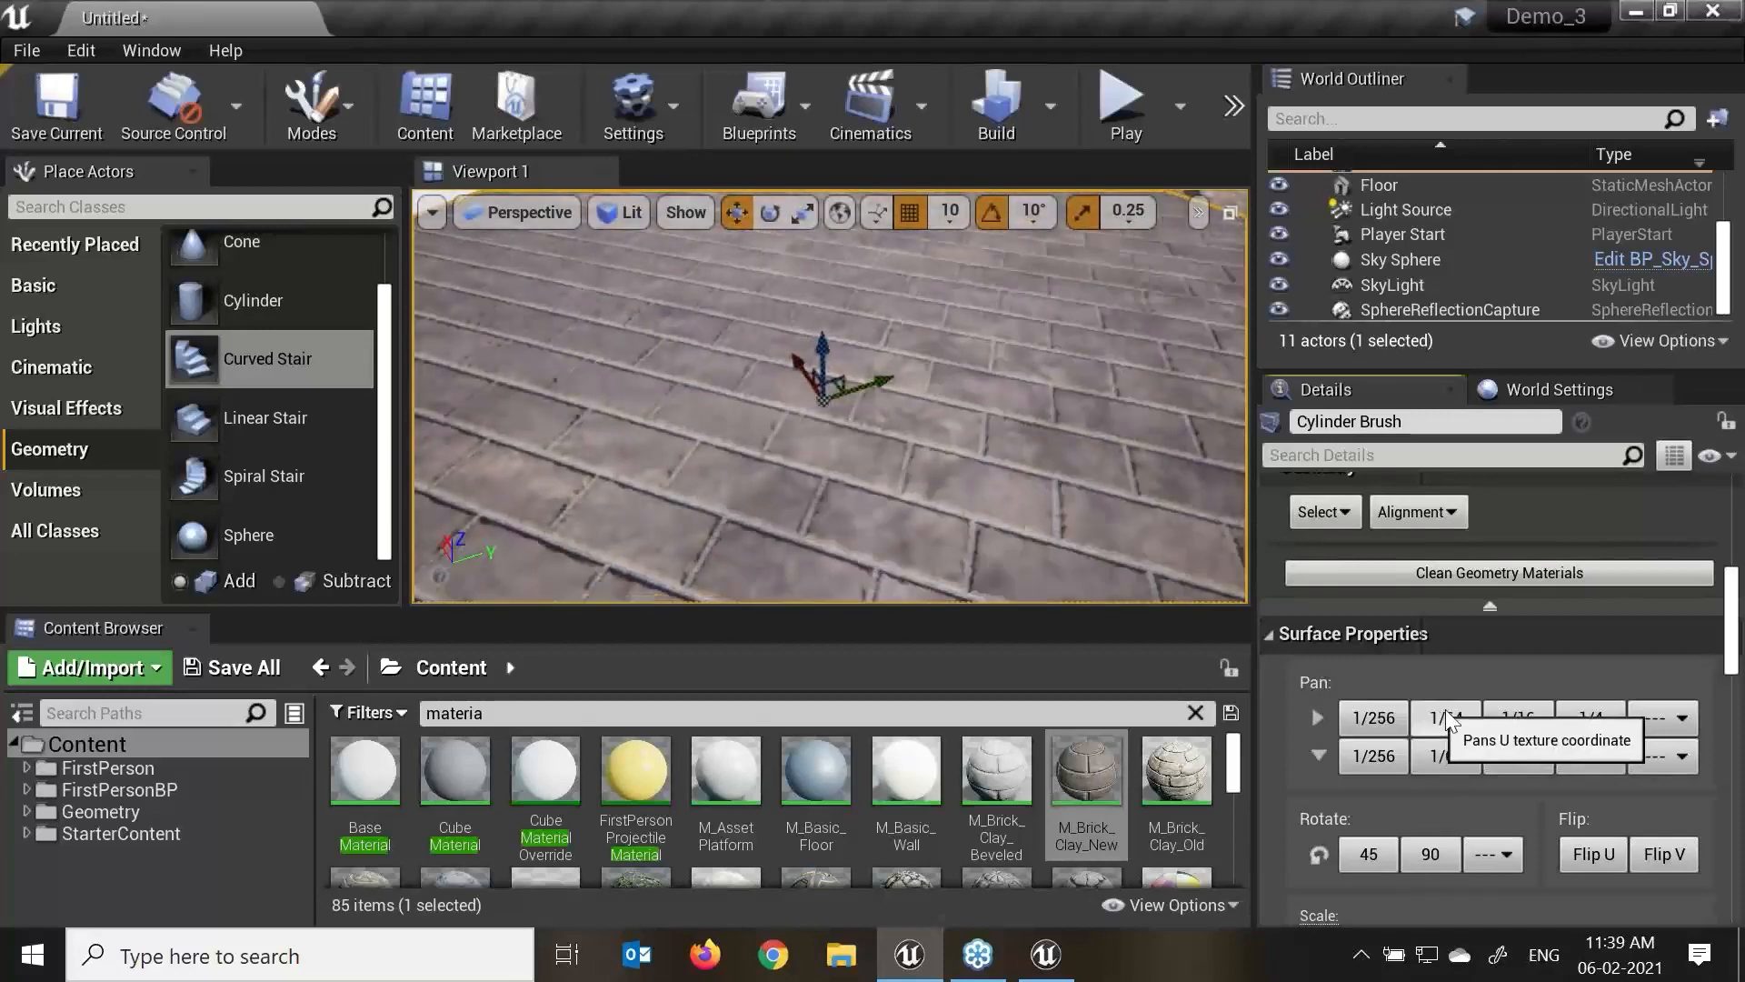
pyautogui.click(1495, 708)
pyautogui.click(1570, 723)
# Pan the cylinder top's brick texture along V by 1/256, 1/64, 1/16 and 1/4.
pyautogui.click(1570, 759)
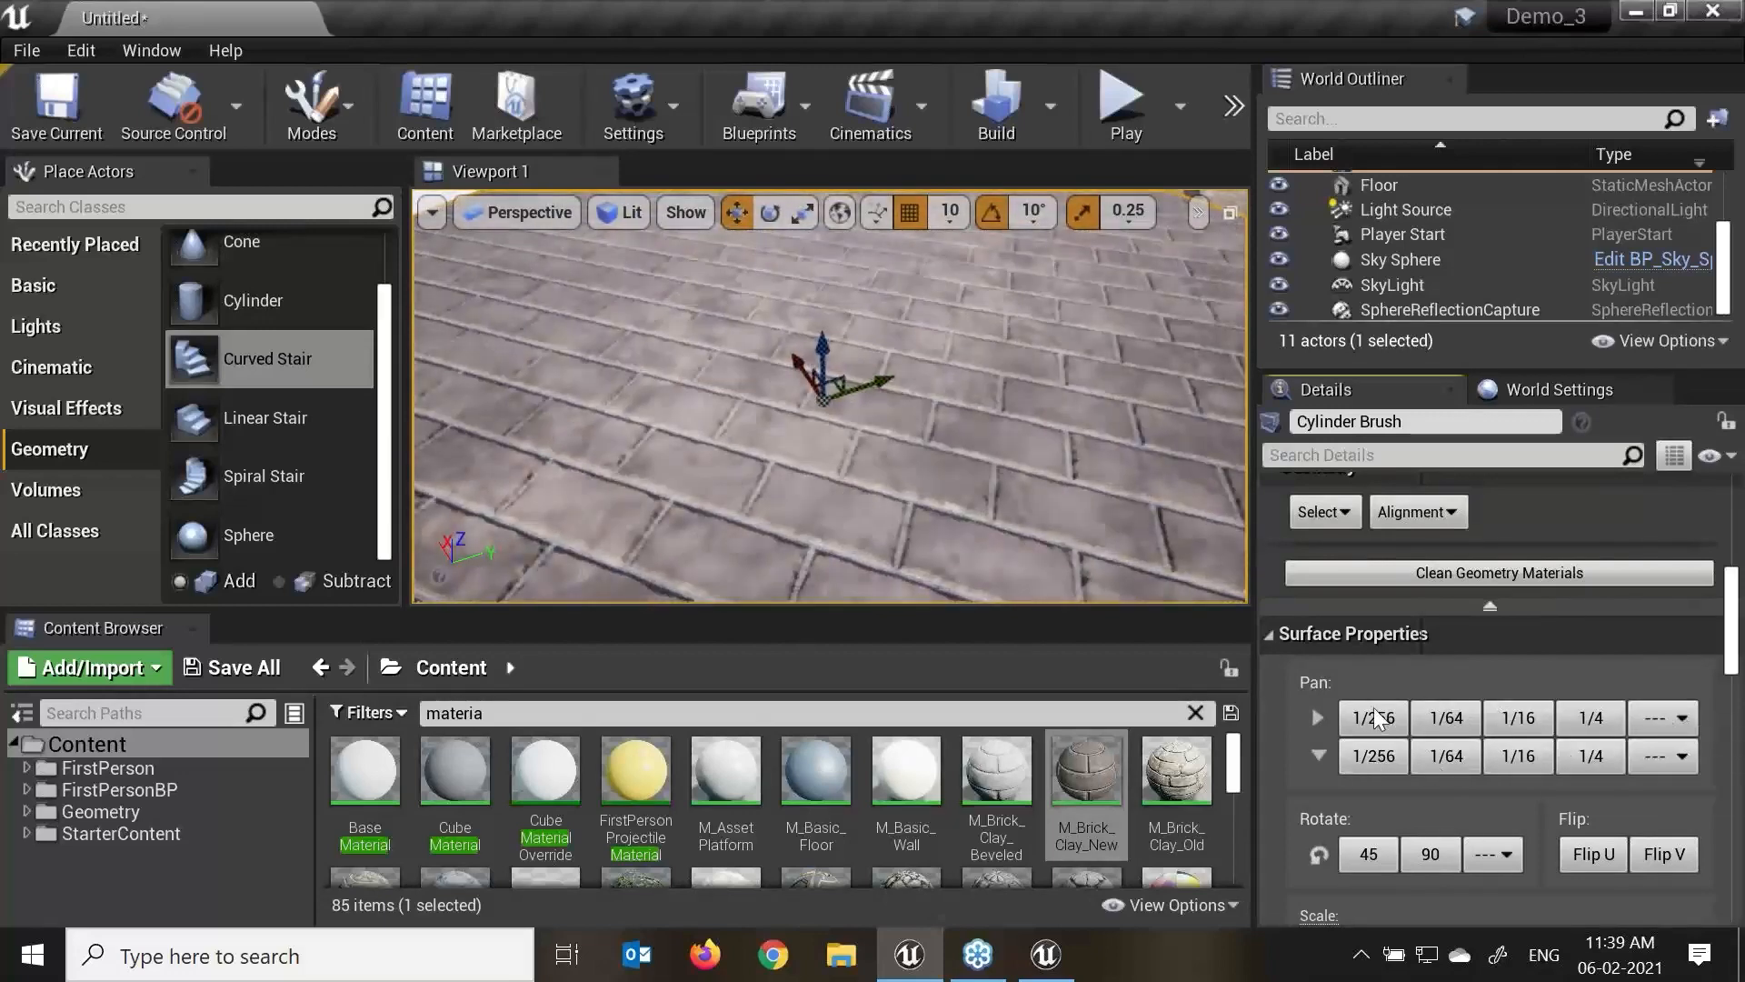
pyautogui.click(1376, 768)
pyautogui.scroll(-5, 950, 427)
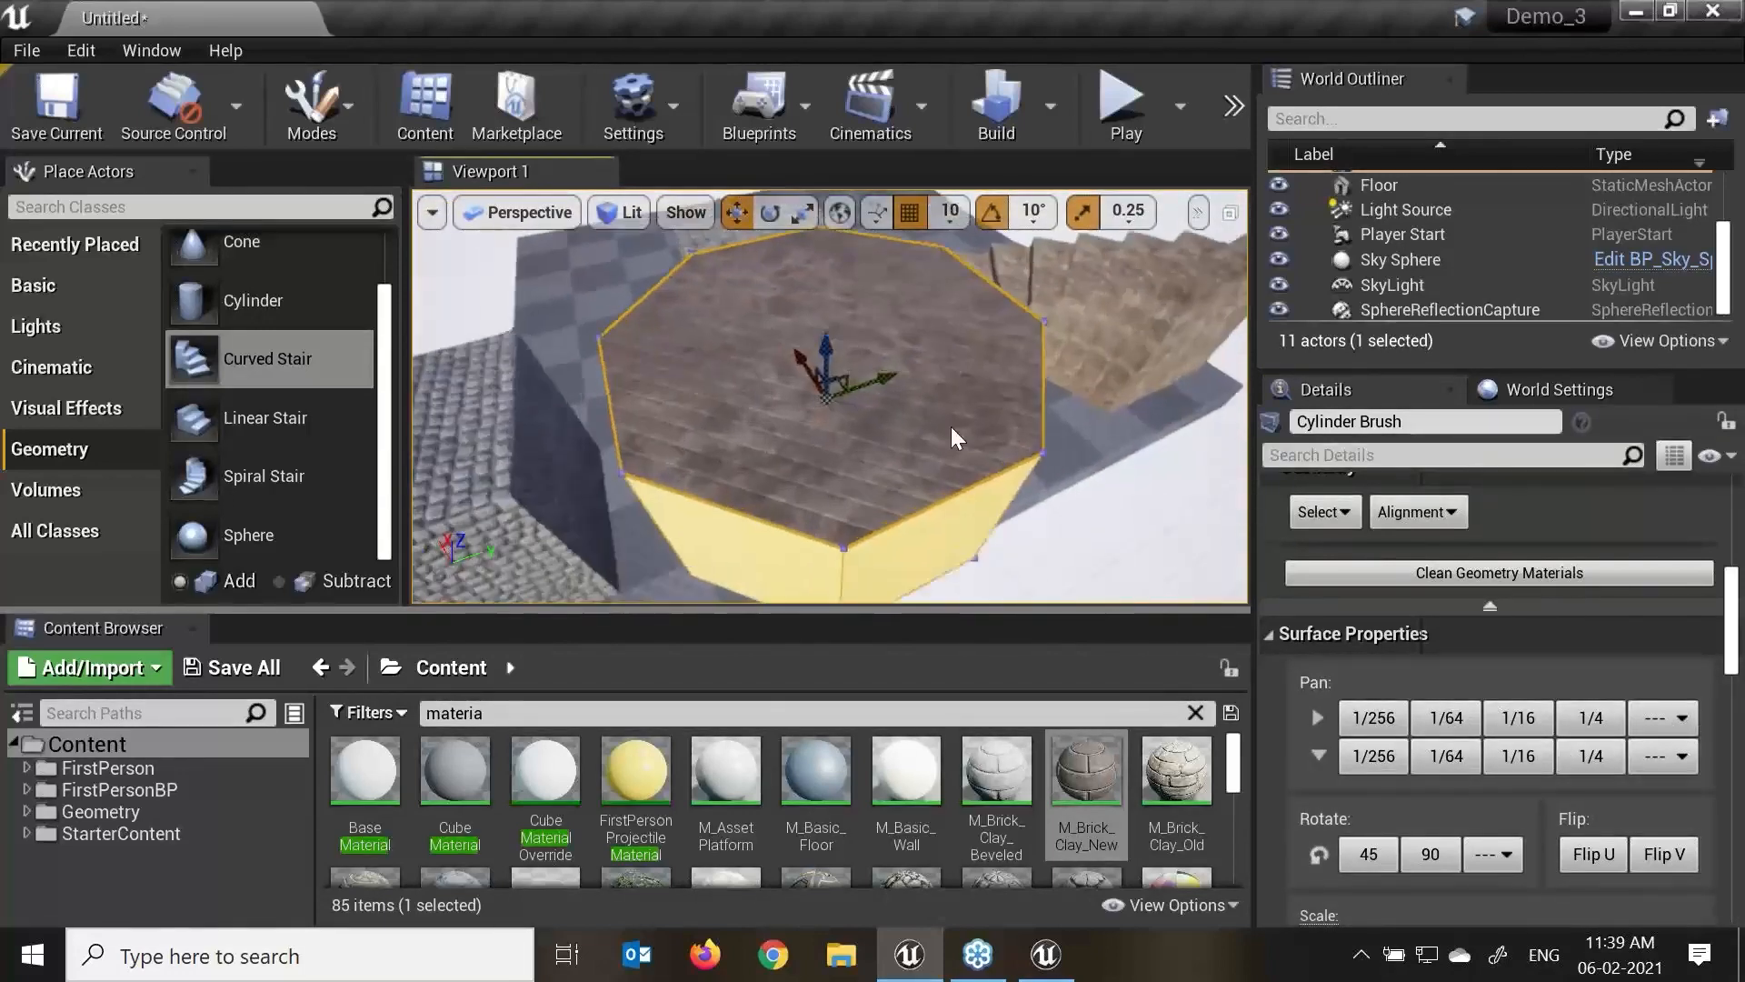
pyautogui.click(1455, 758)
pyautogui.click(1456, 758)
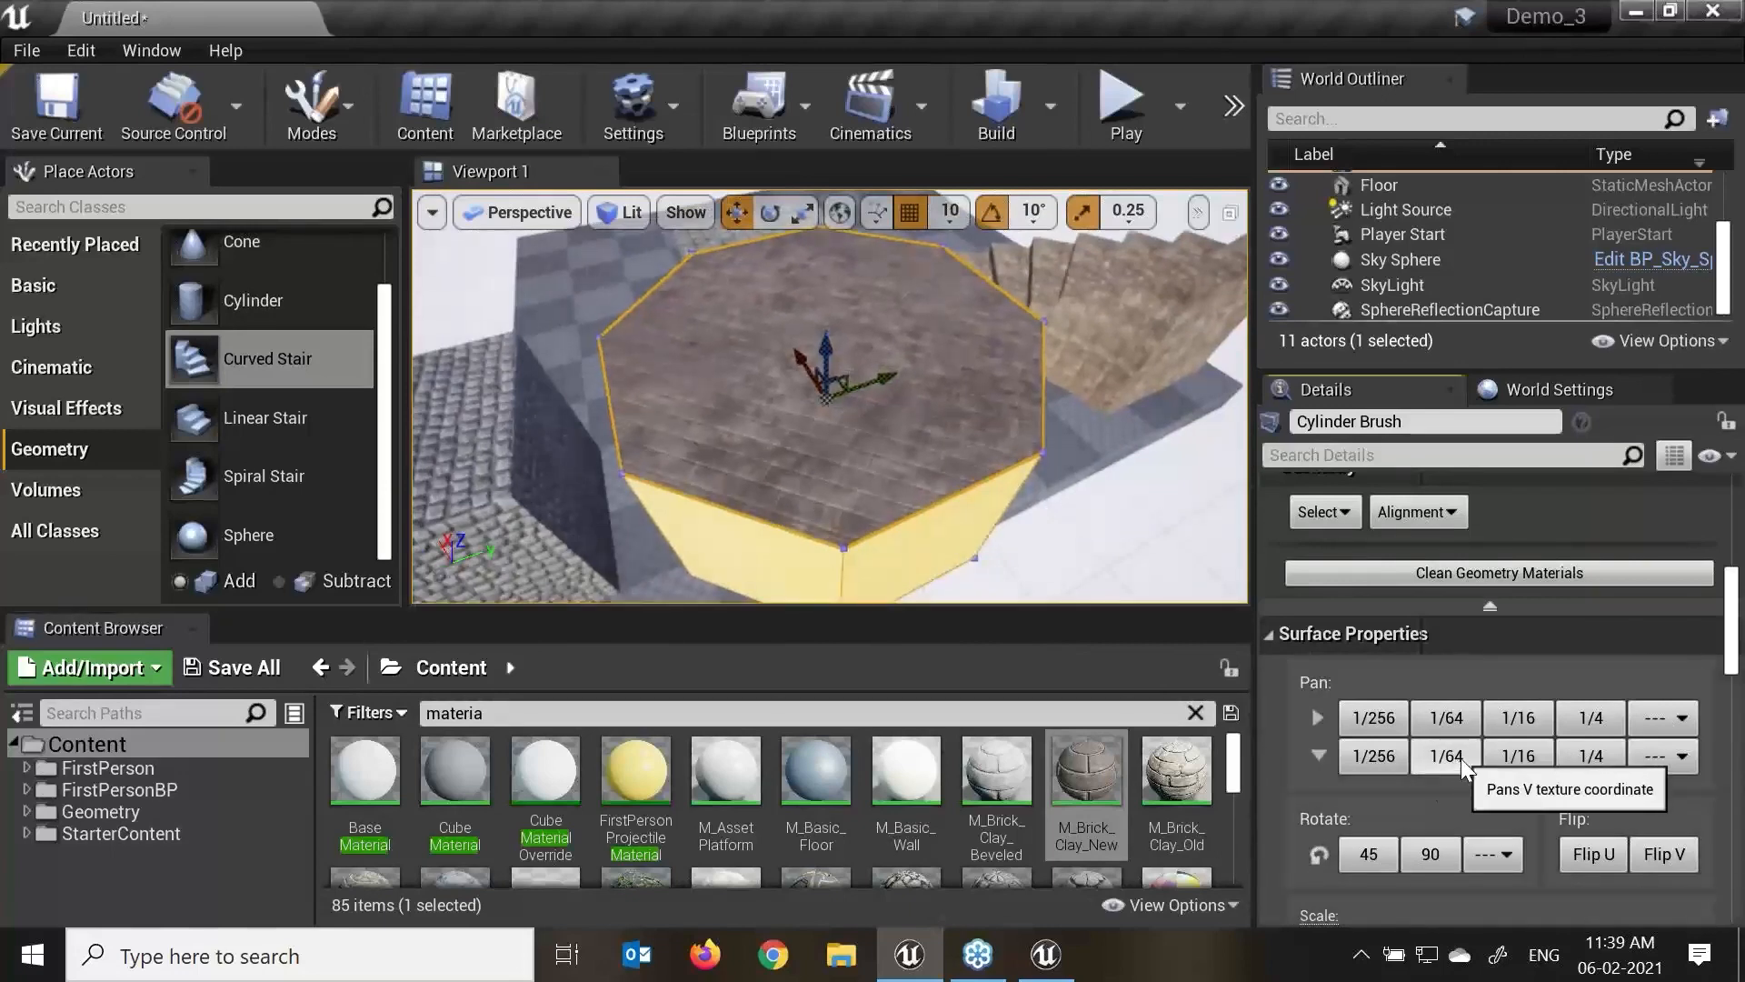
pyautogui.click(1460, 759)
pyautogui.click(1460, 758)
pyautogui.click(1506, 762)
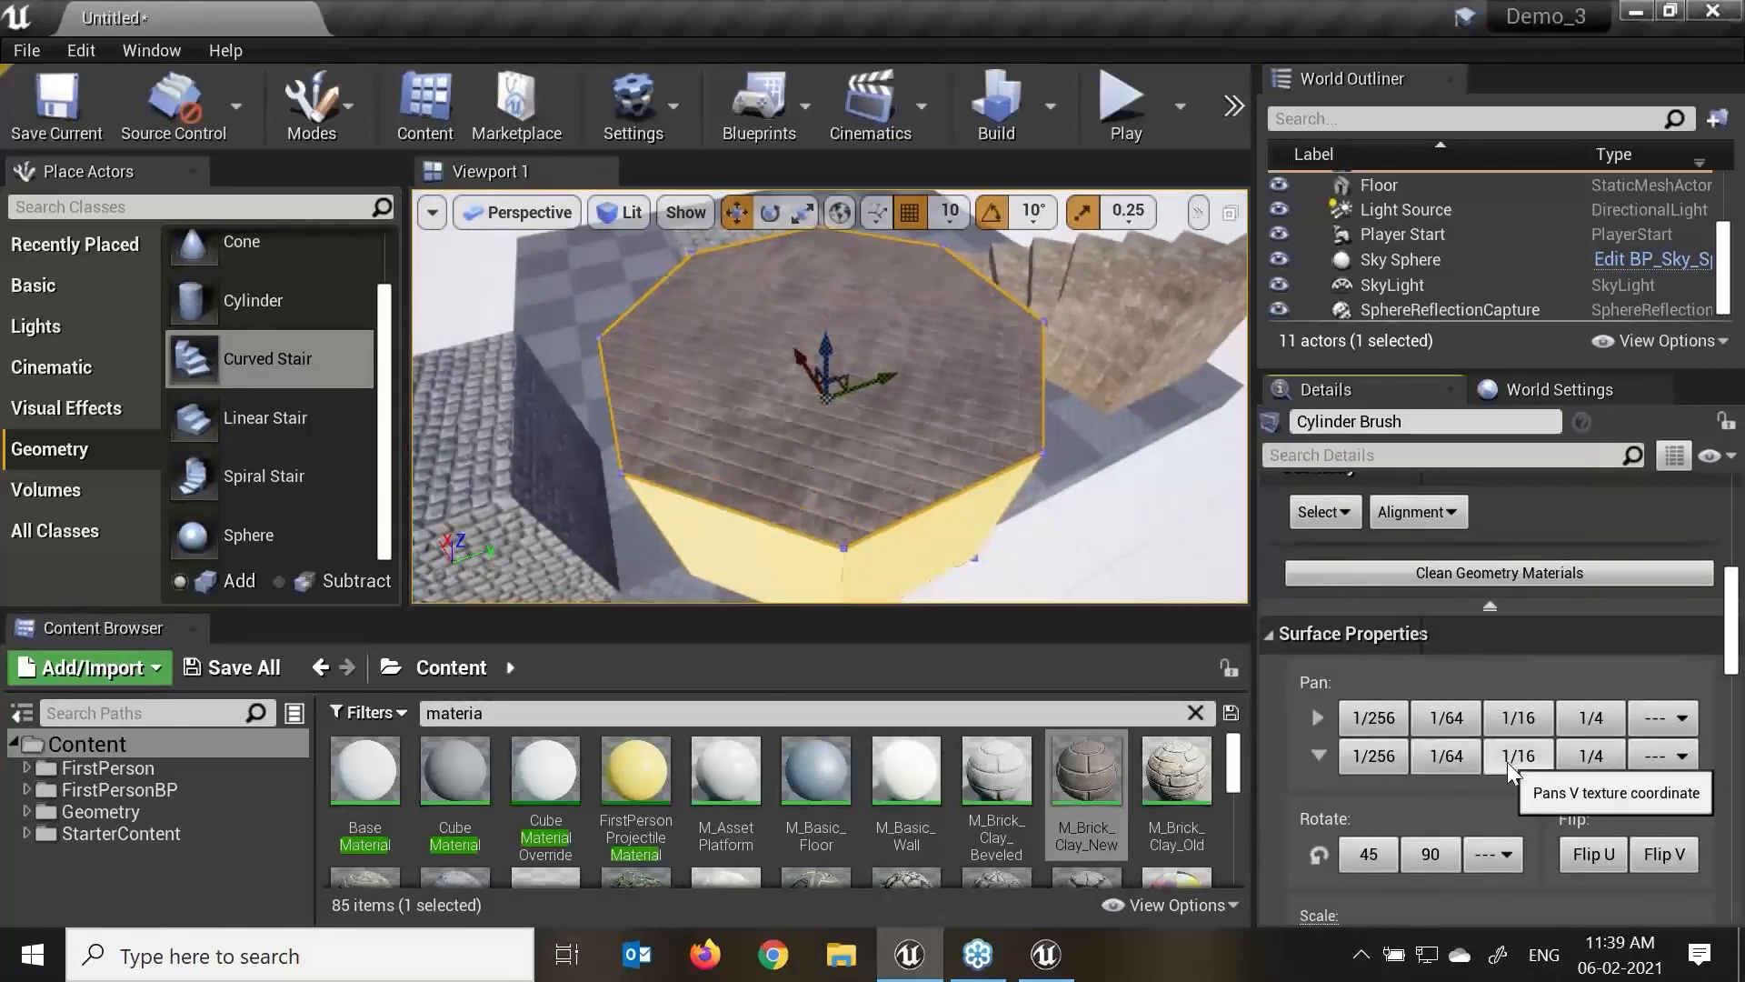
pyautogui.click(1574, 762)
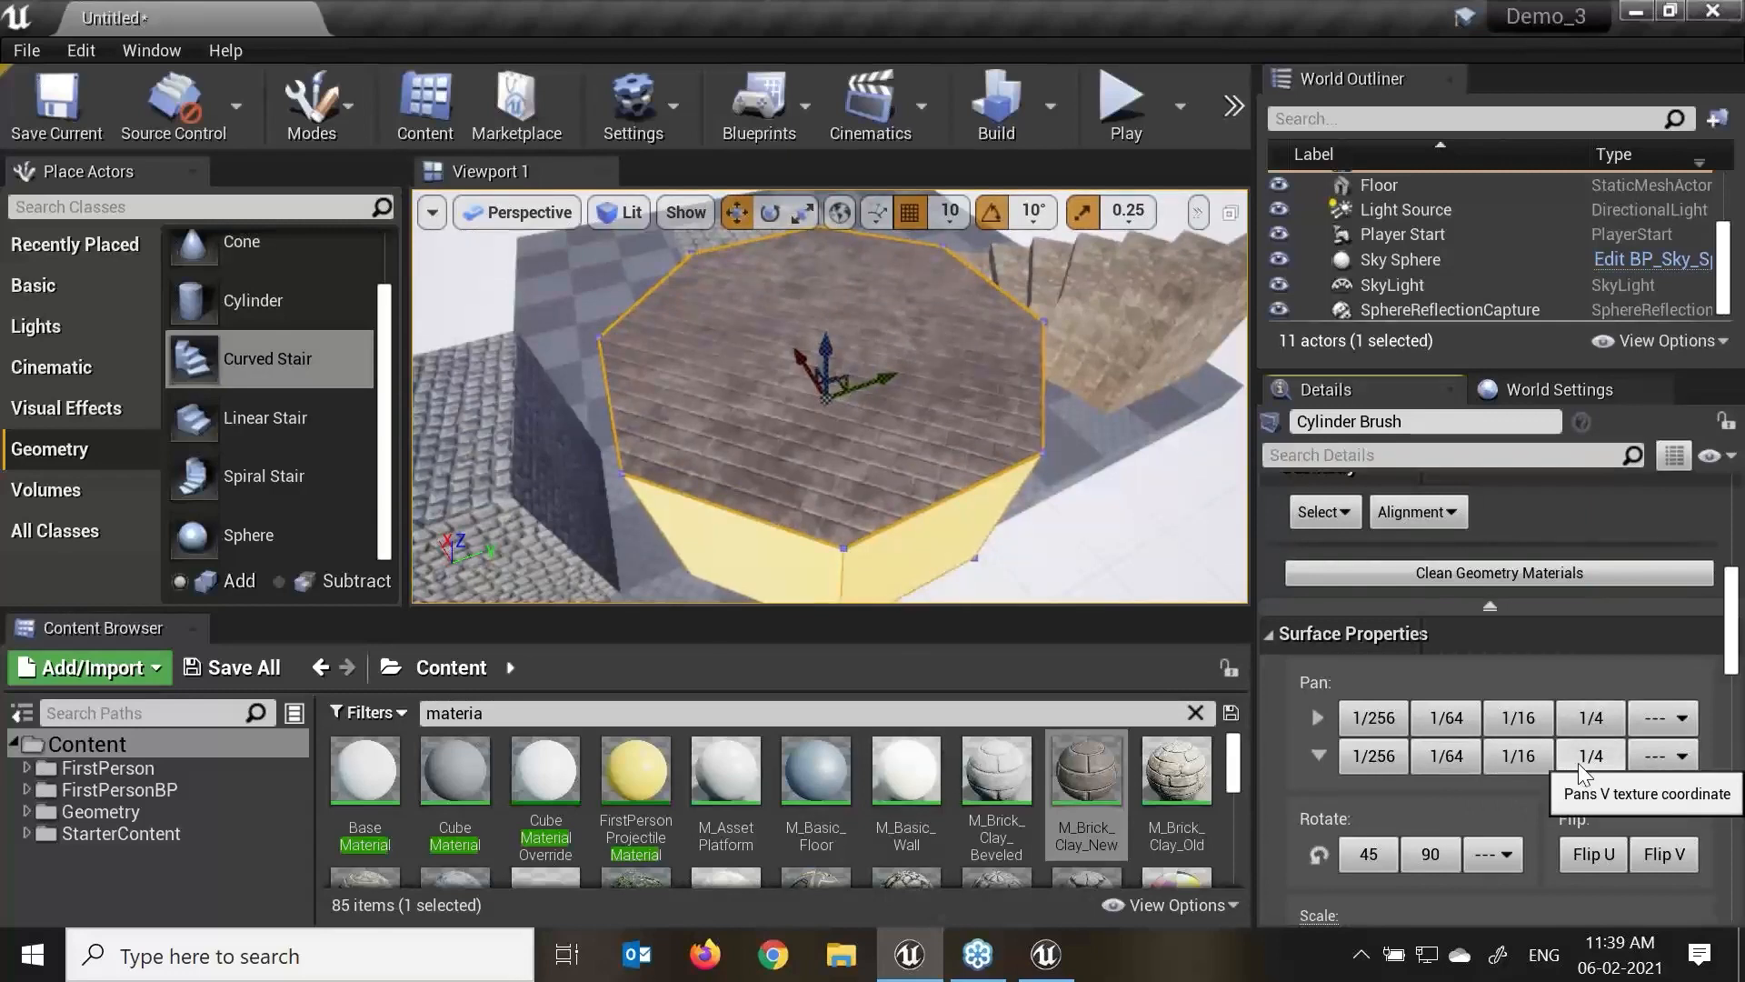
pyautogui.click(1589, 757)
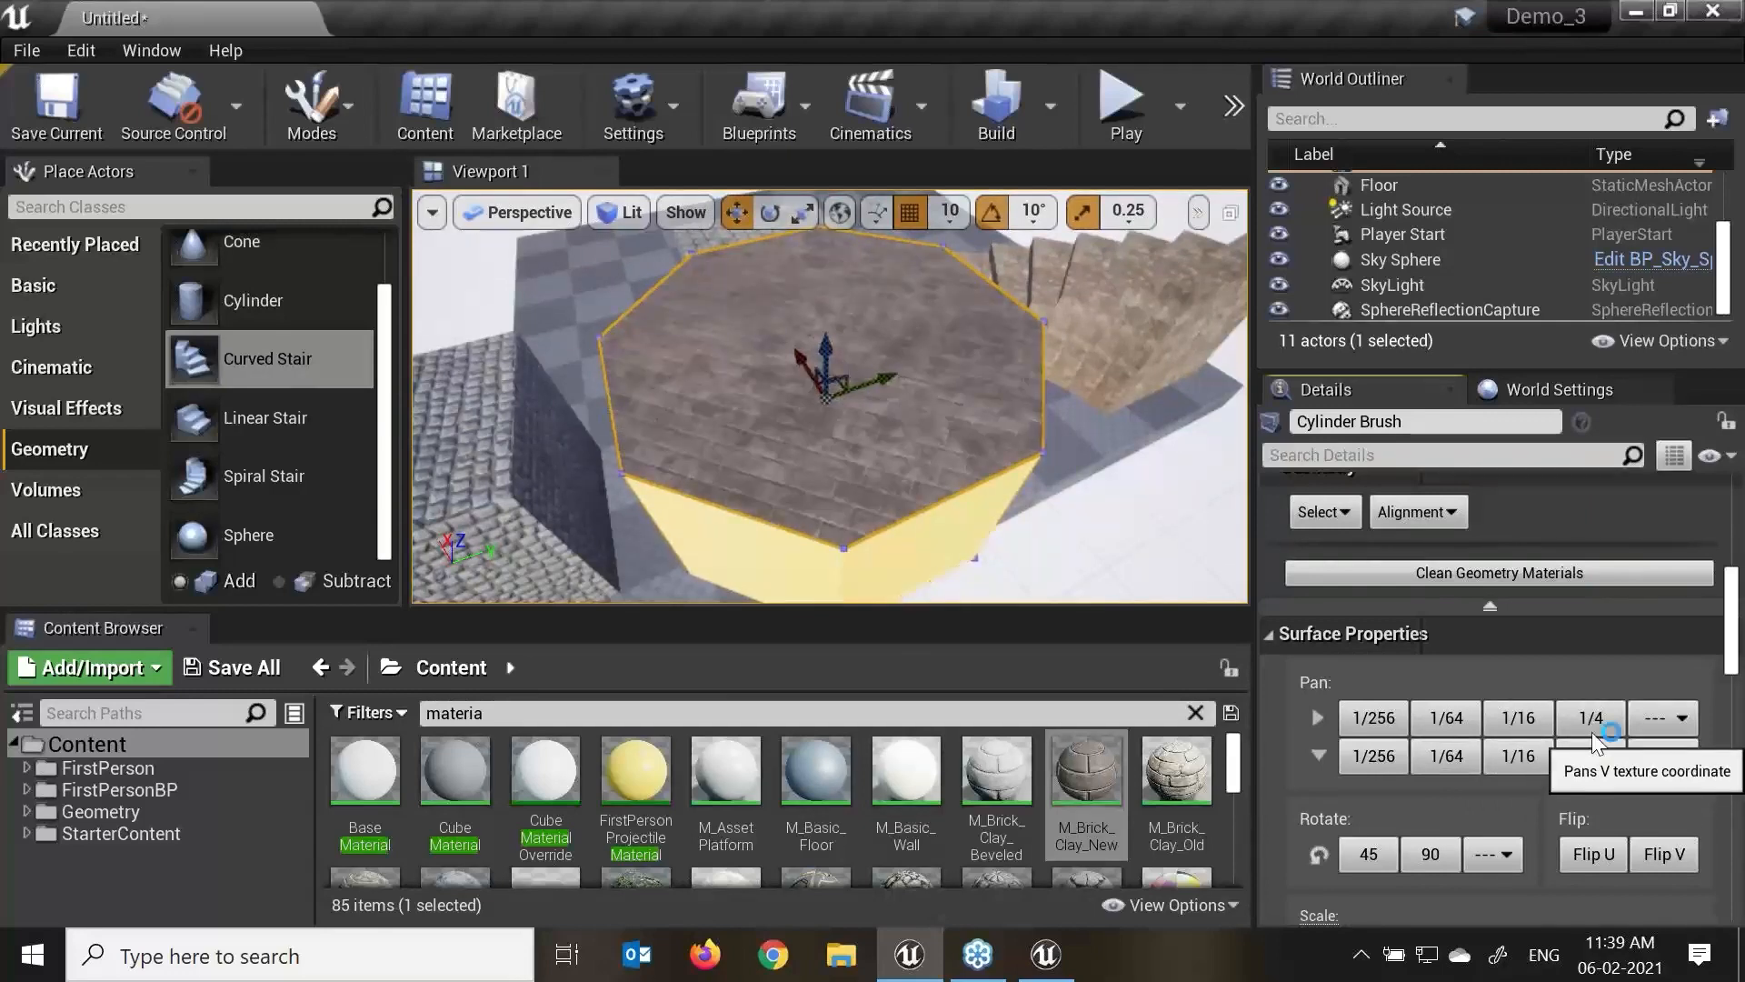
pyautogui.click(1595, 758)
# Reverse the U and V pan directions and pan the texture along V by a custom amount of 25.
pyautogui.click(1680, 759)
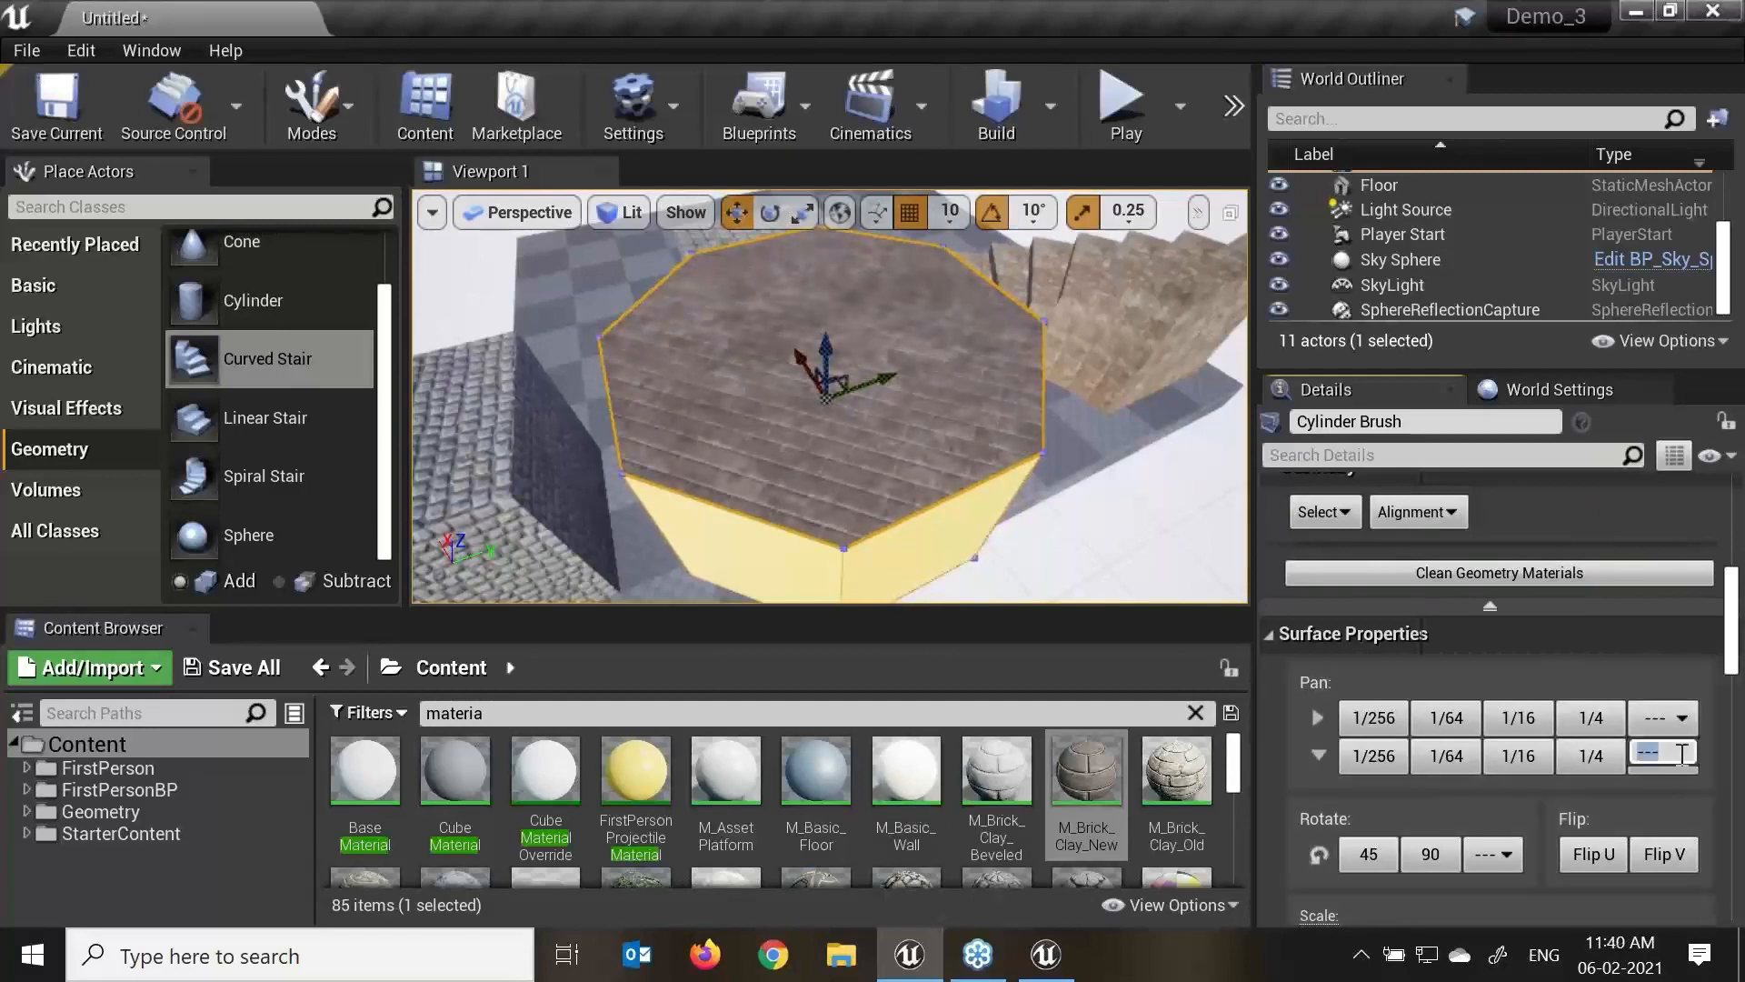
pyautogui.click(1328, 719)
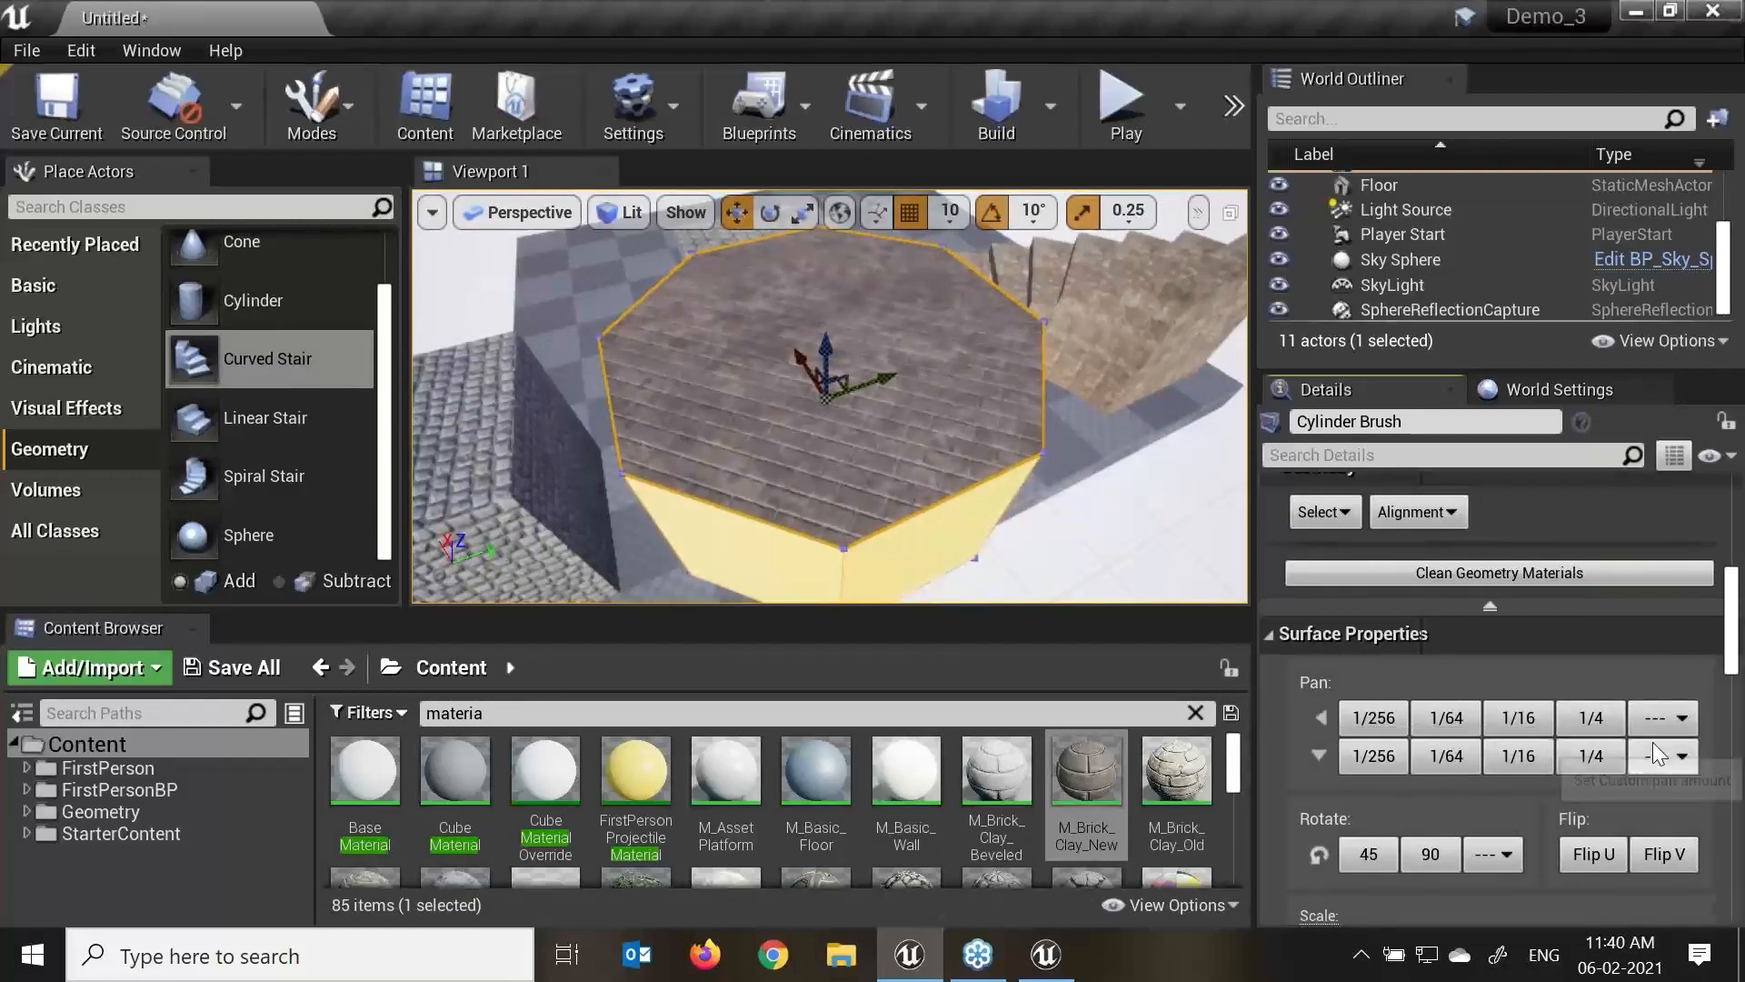
pyautogui.click(1329, 722)
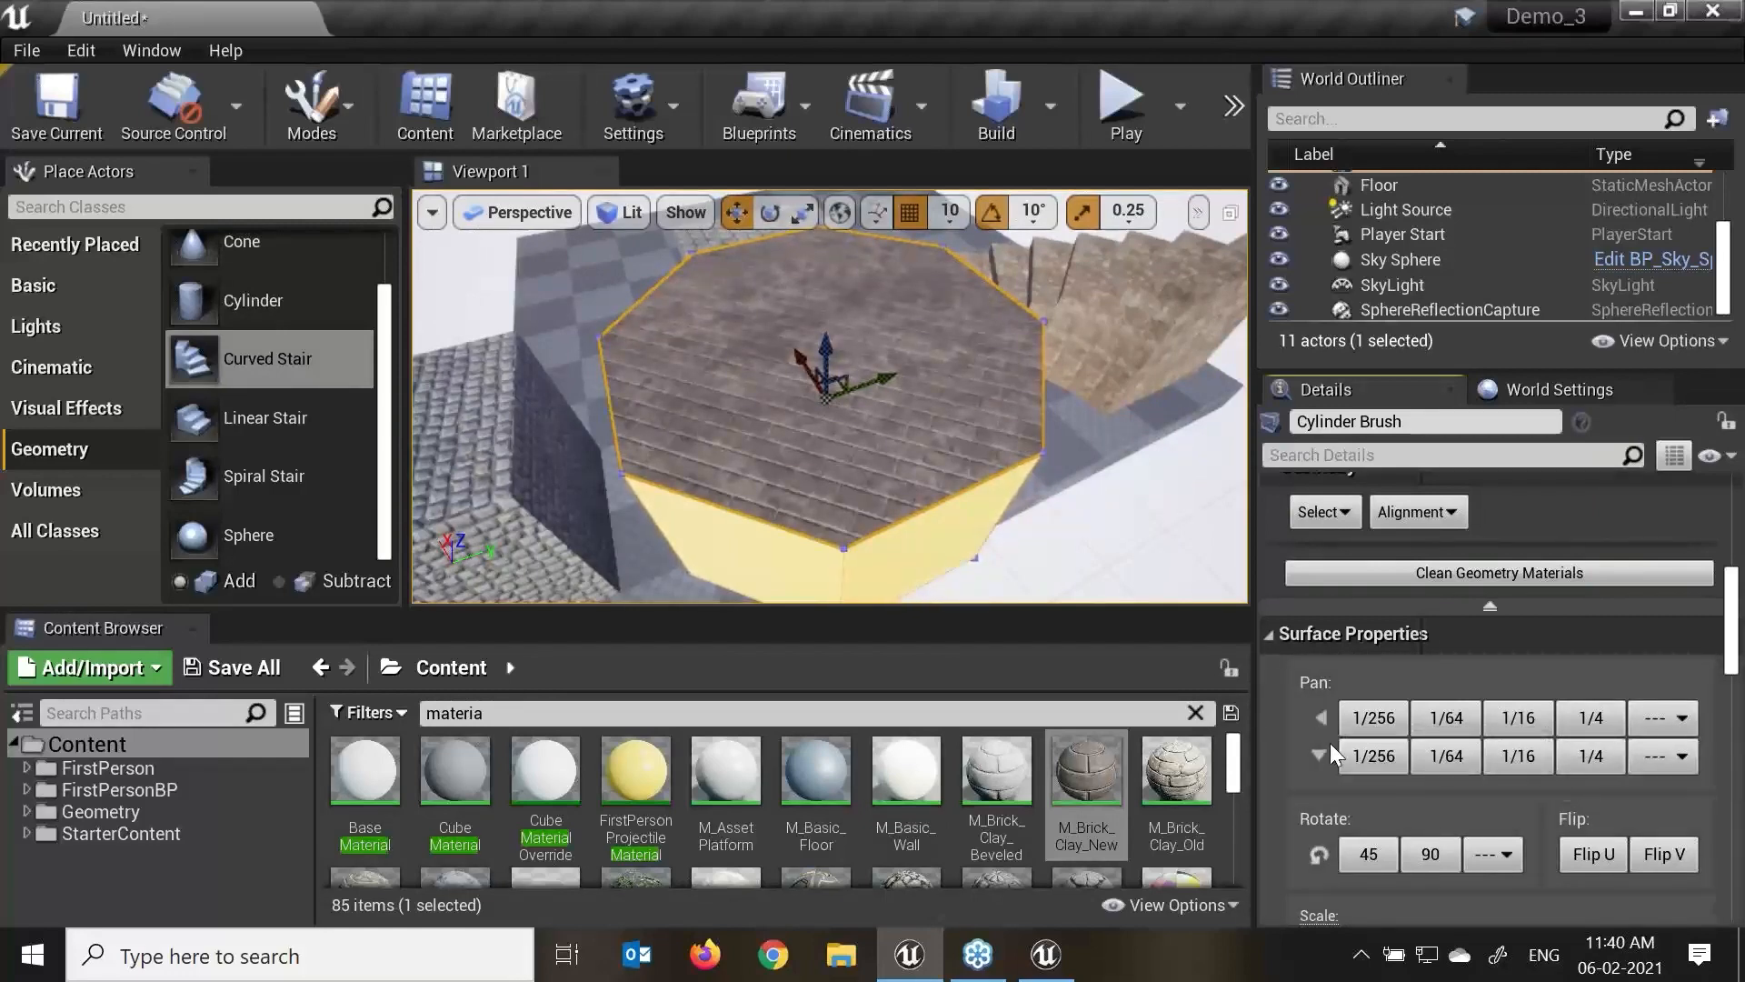
pyautogui.click(1327, 758)
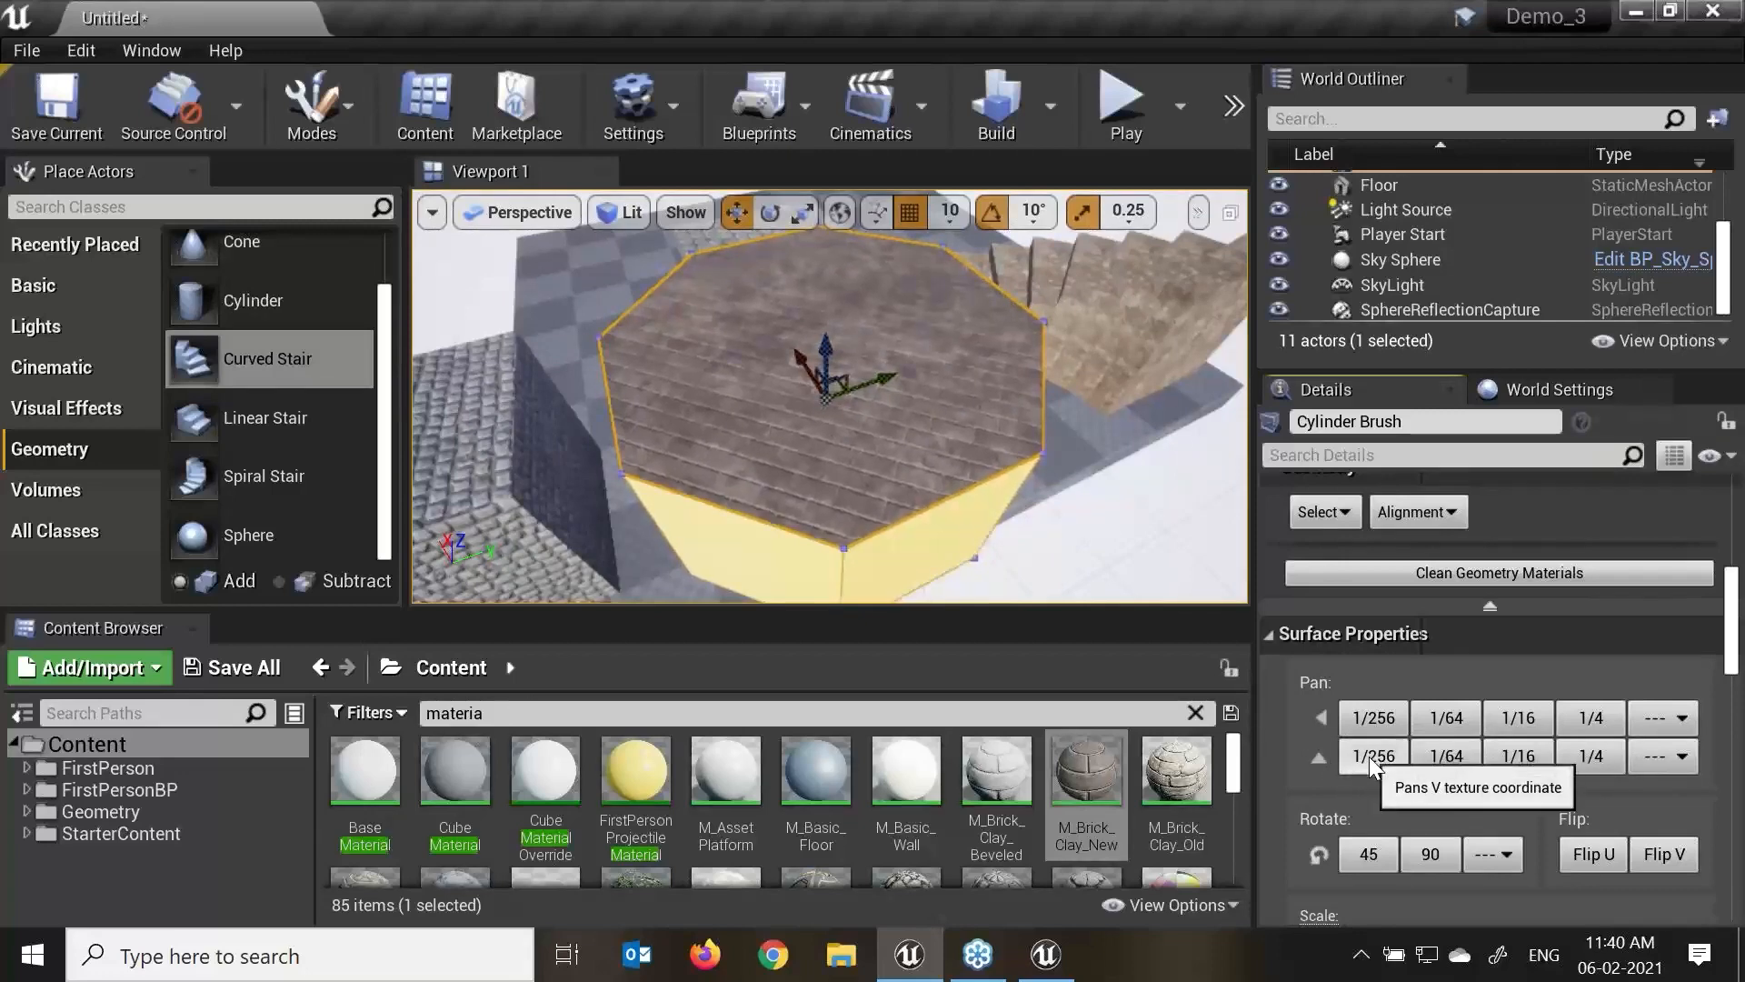
pyautogui.click(1663, 755)
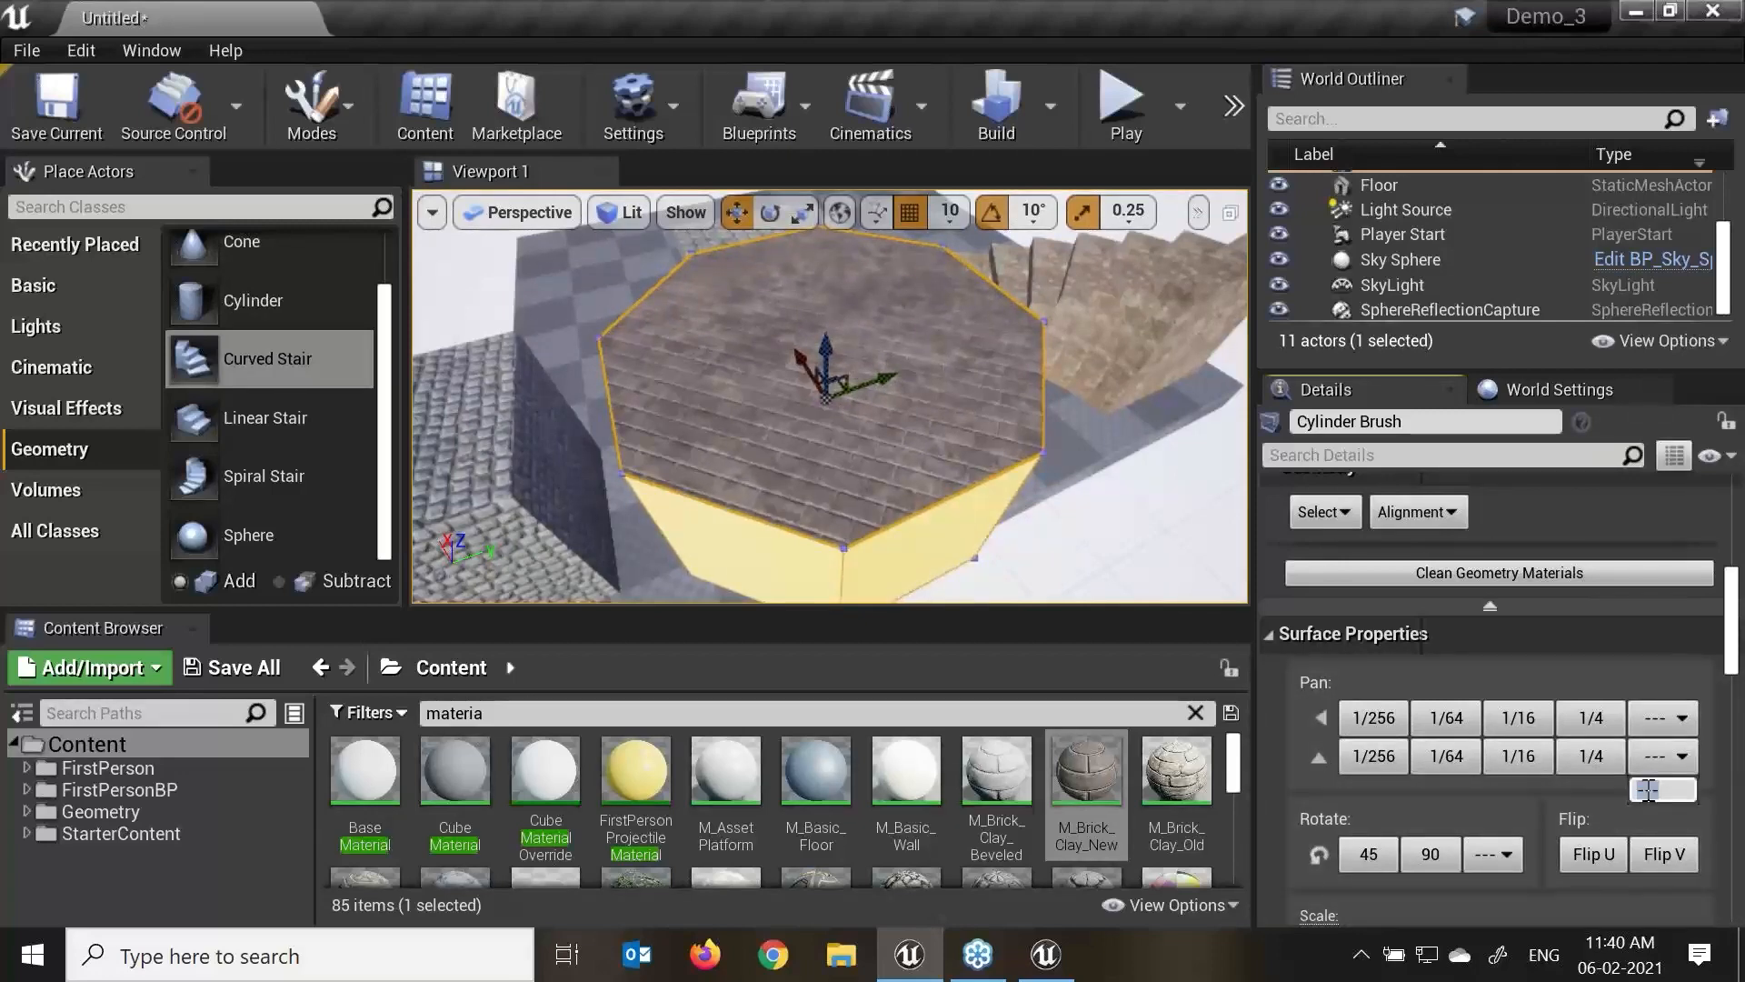
pyautogui.write('25')
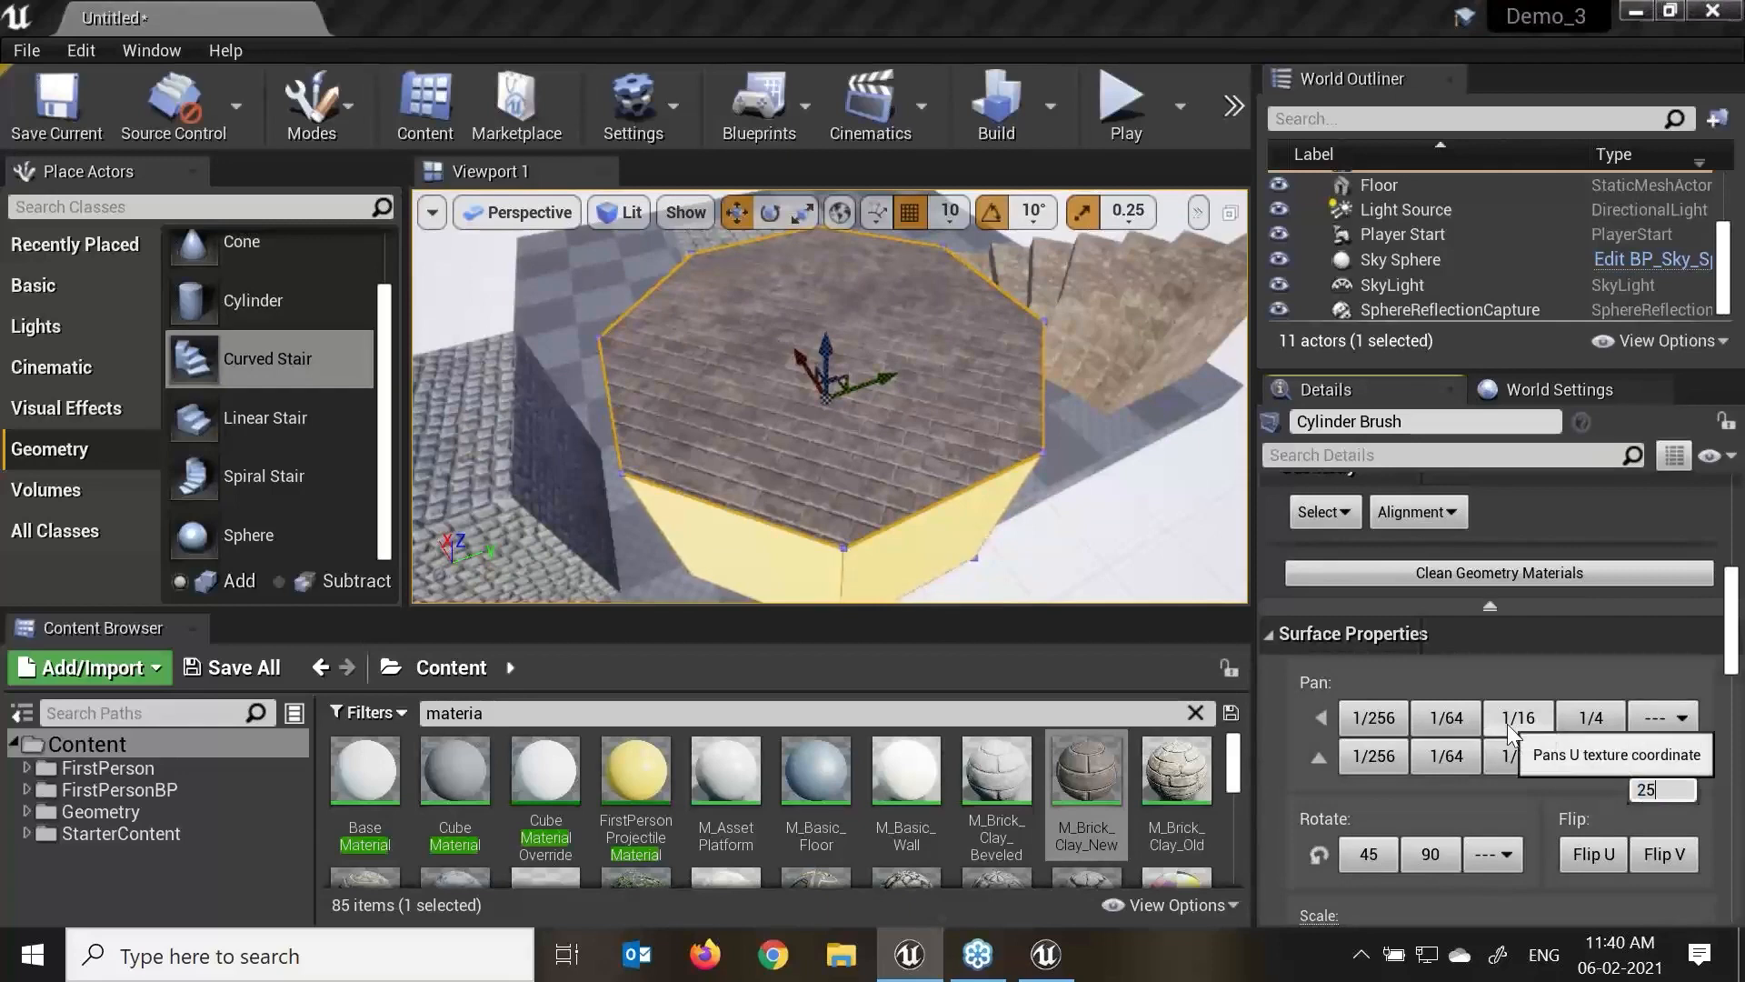
pyautogui.press('Return')
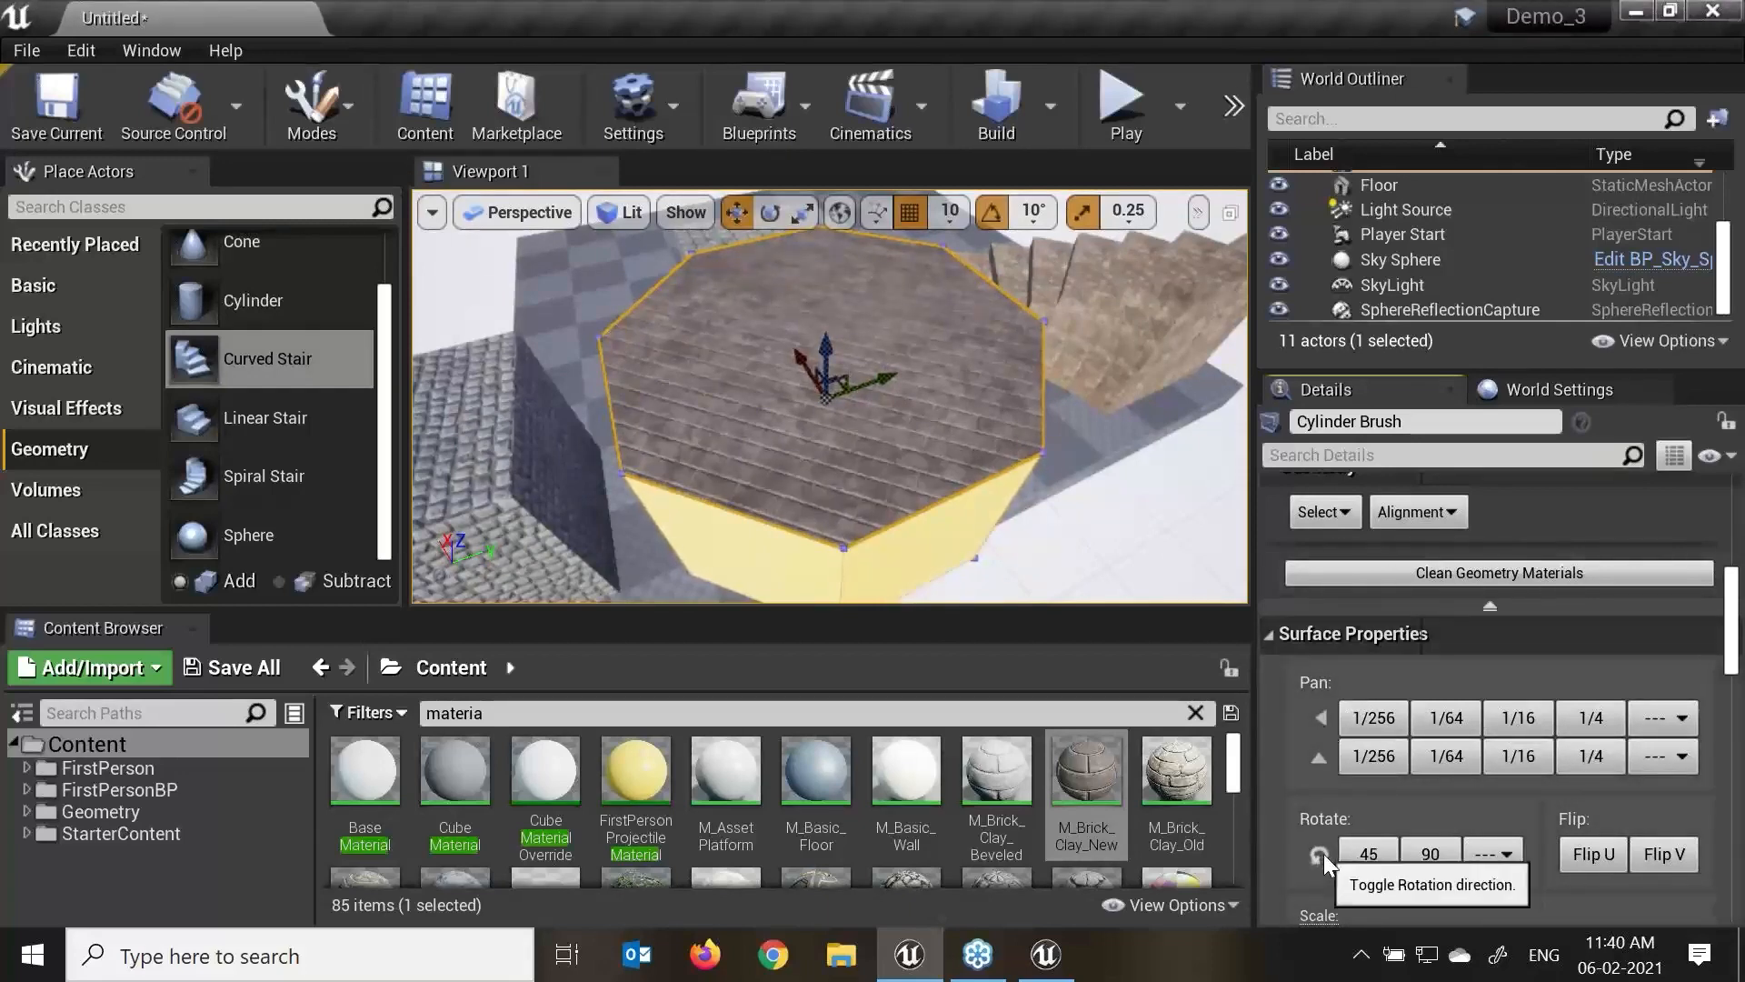
# Rotate the brick texture on the cylinder's top surface in repeated 45-degree increments.
pyautogui.click(1367, 855)
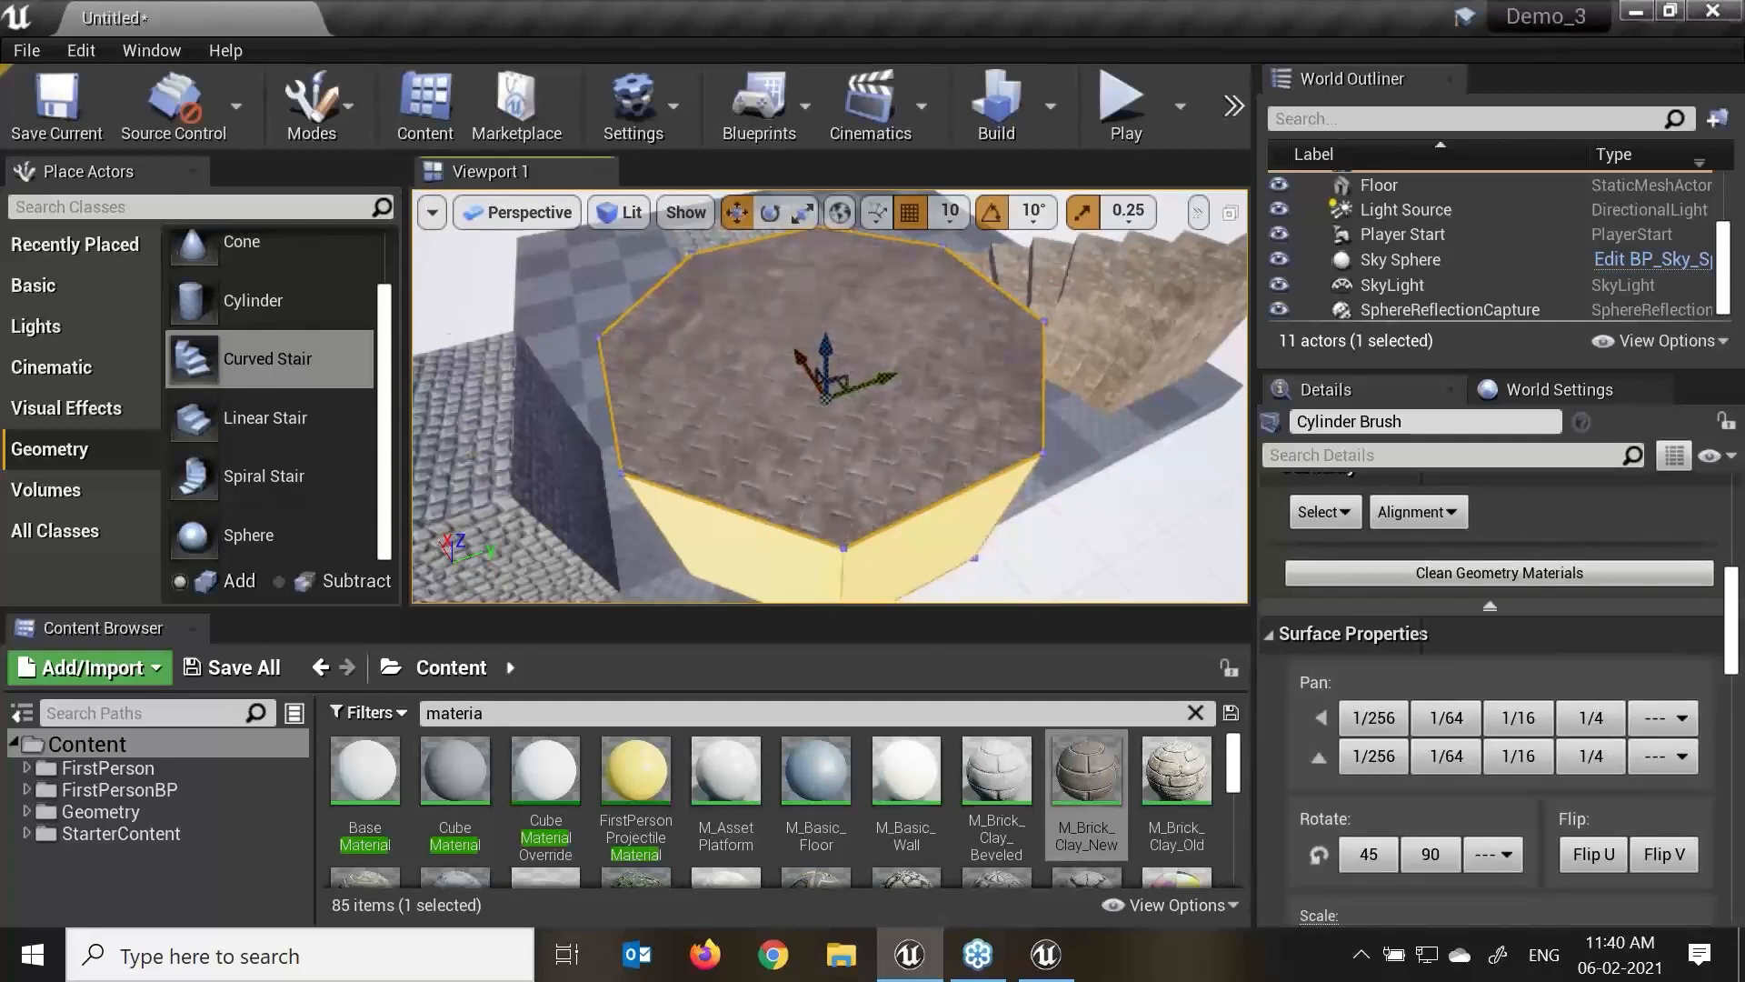
pyautogui.scroll(4, 1222, 538)
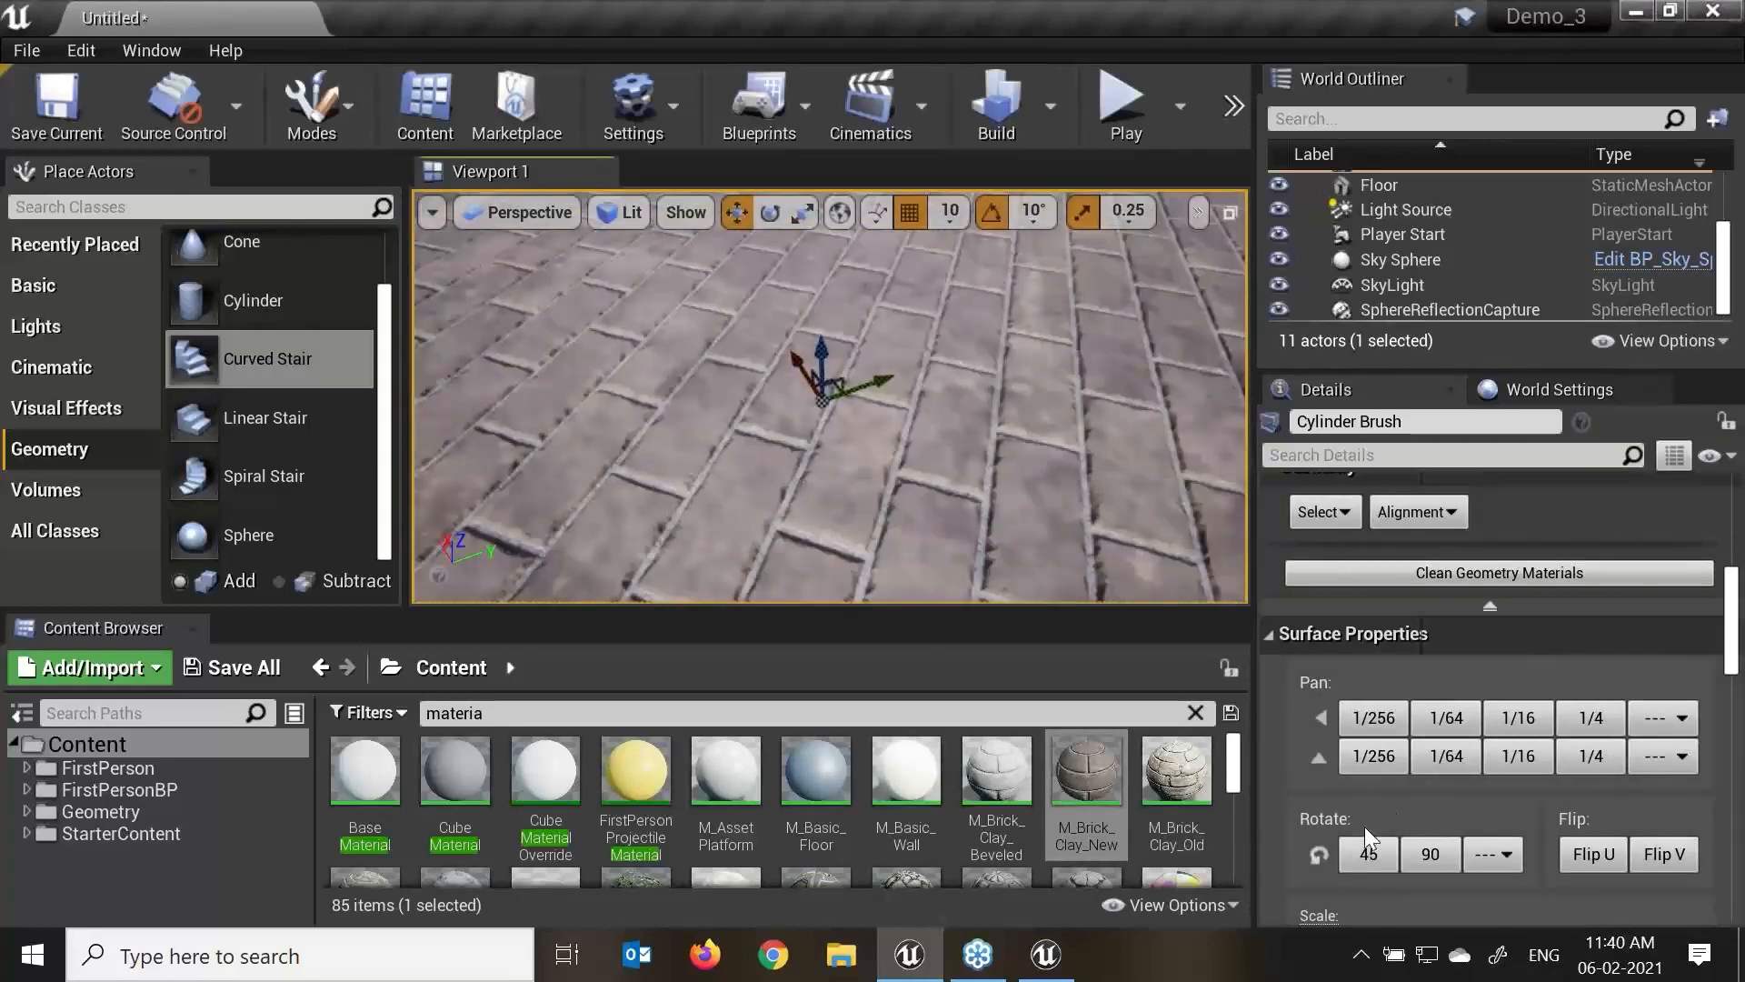
pyautogui.click(1370, 861)
pyautogui.click(1370, 860)
pyautogui.scroll(-8, 1182, 581)
# Examine the rotated brick pattern on the cylinder's top surface from several angles and distances.
pyautogui.keyDown('alt'); pyautogui.moveTo(1046, 545); pyautogui.dragTo(865, 437); pyautogui.keyUp('alt')
pyautogui.press('r')
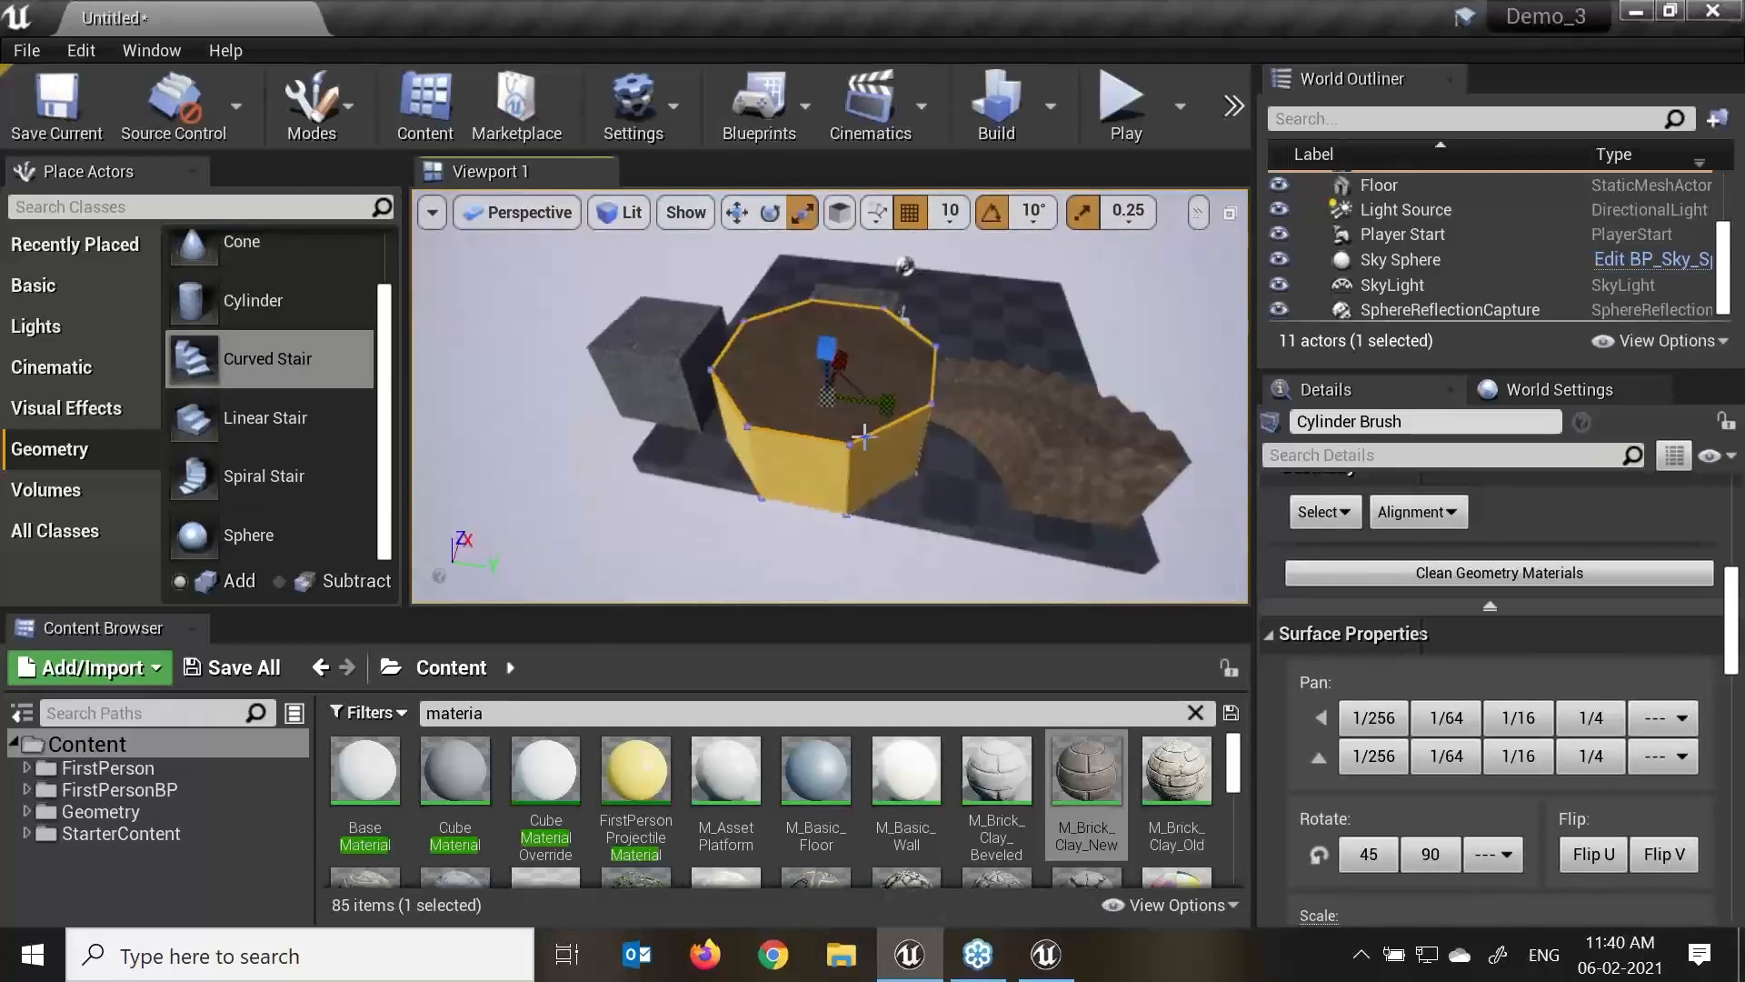
pyautogui.scroll(6, 828, 393)
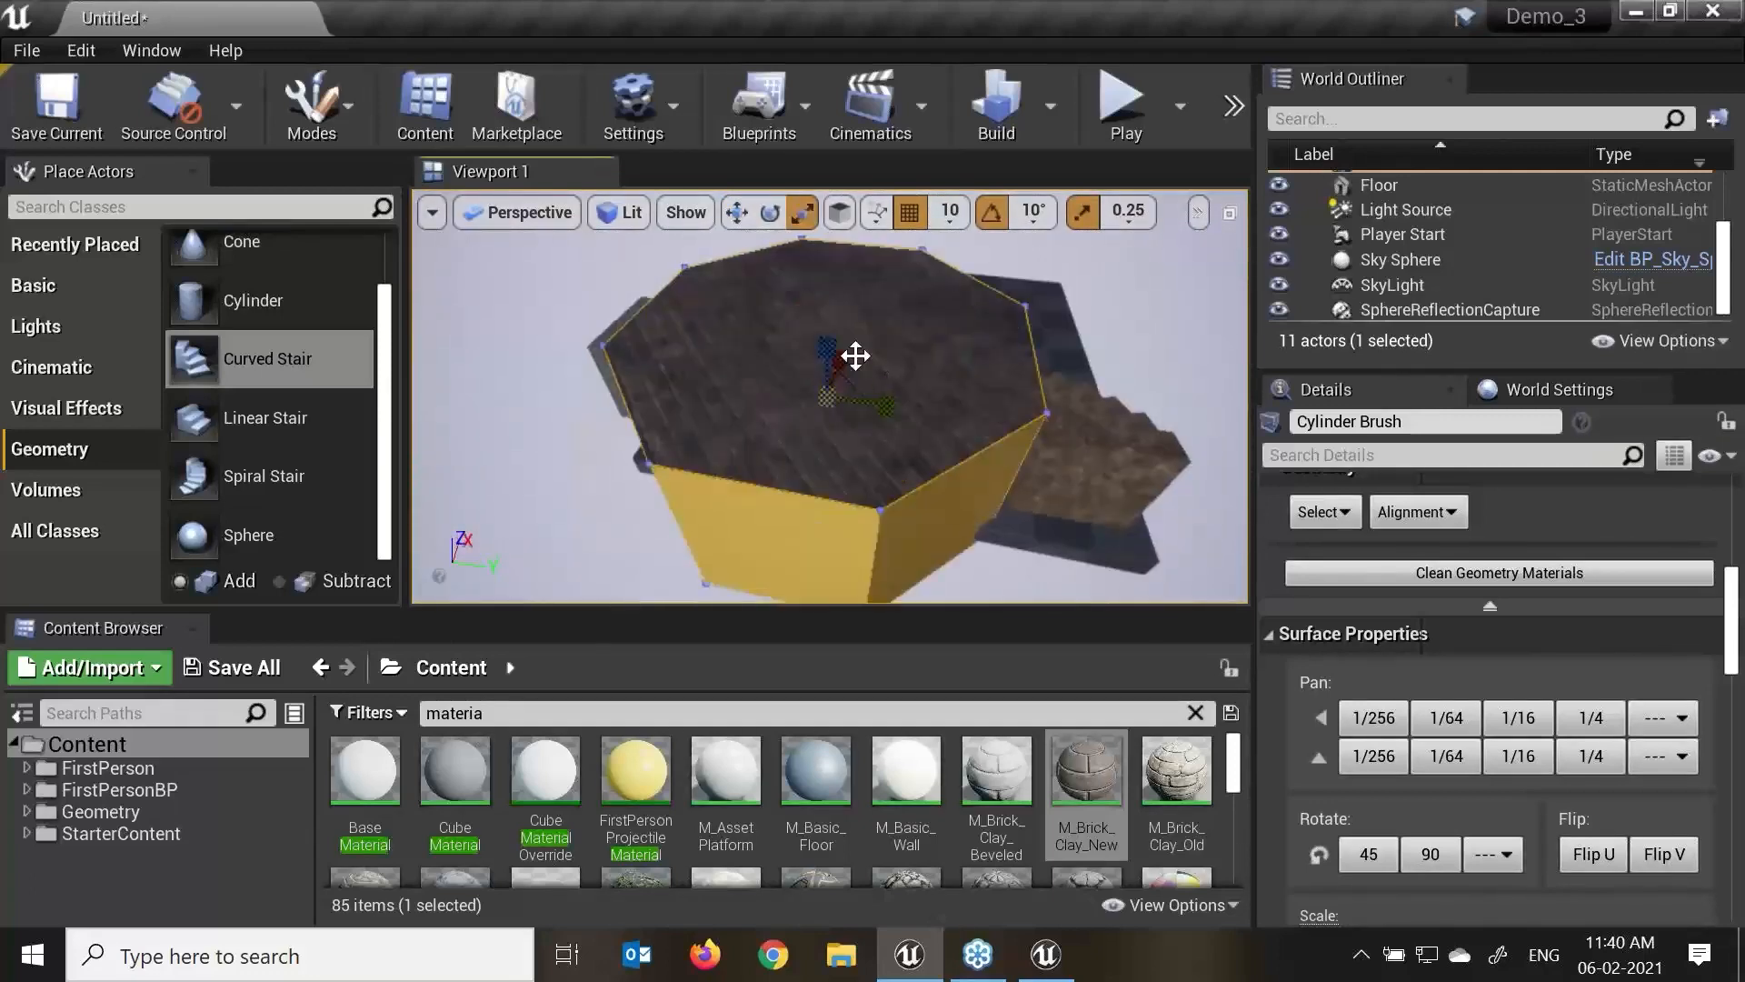
pyautogui.scroll(5, 833, 404)
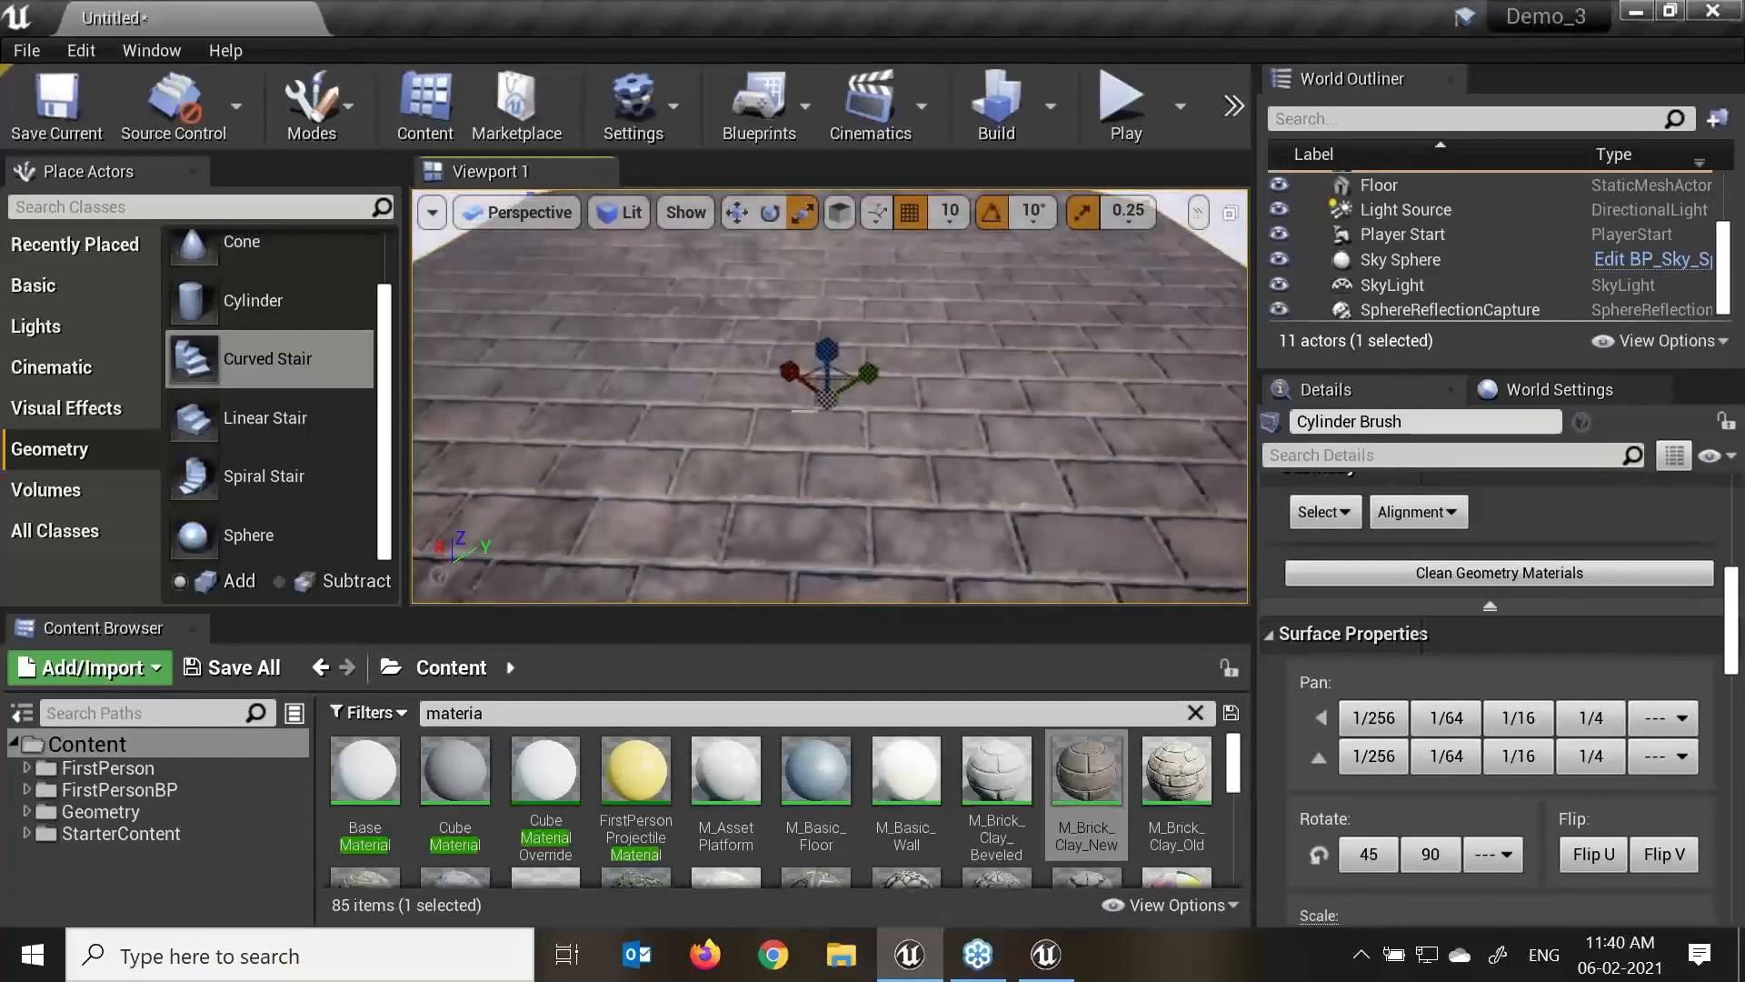
pyautogui.scroll(-6, 832, 403)
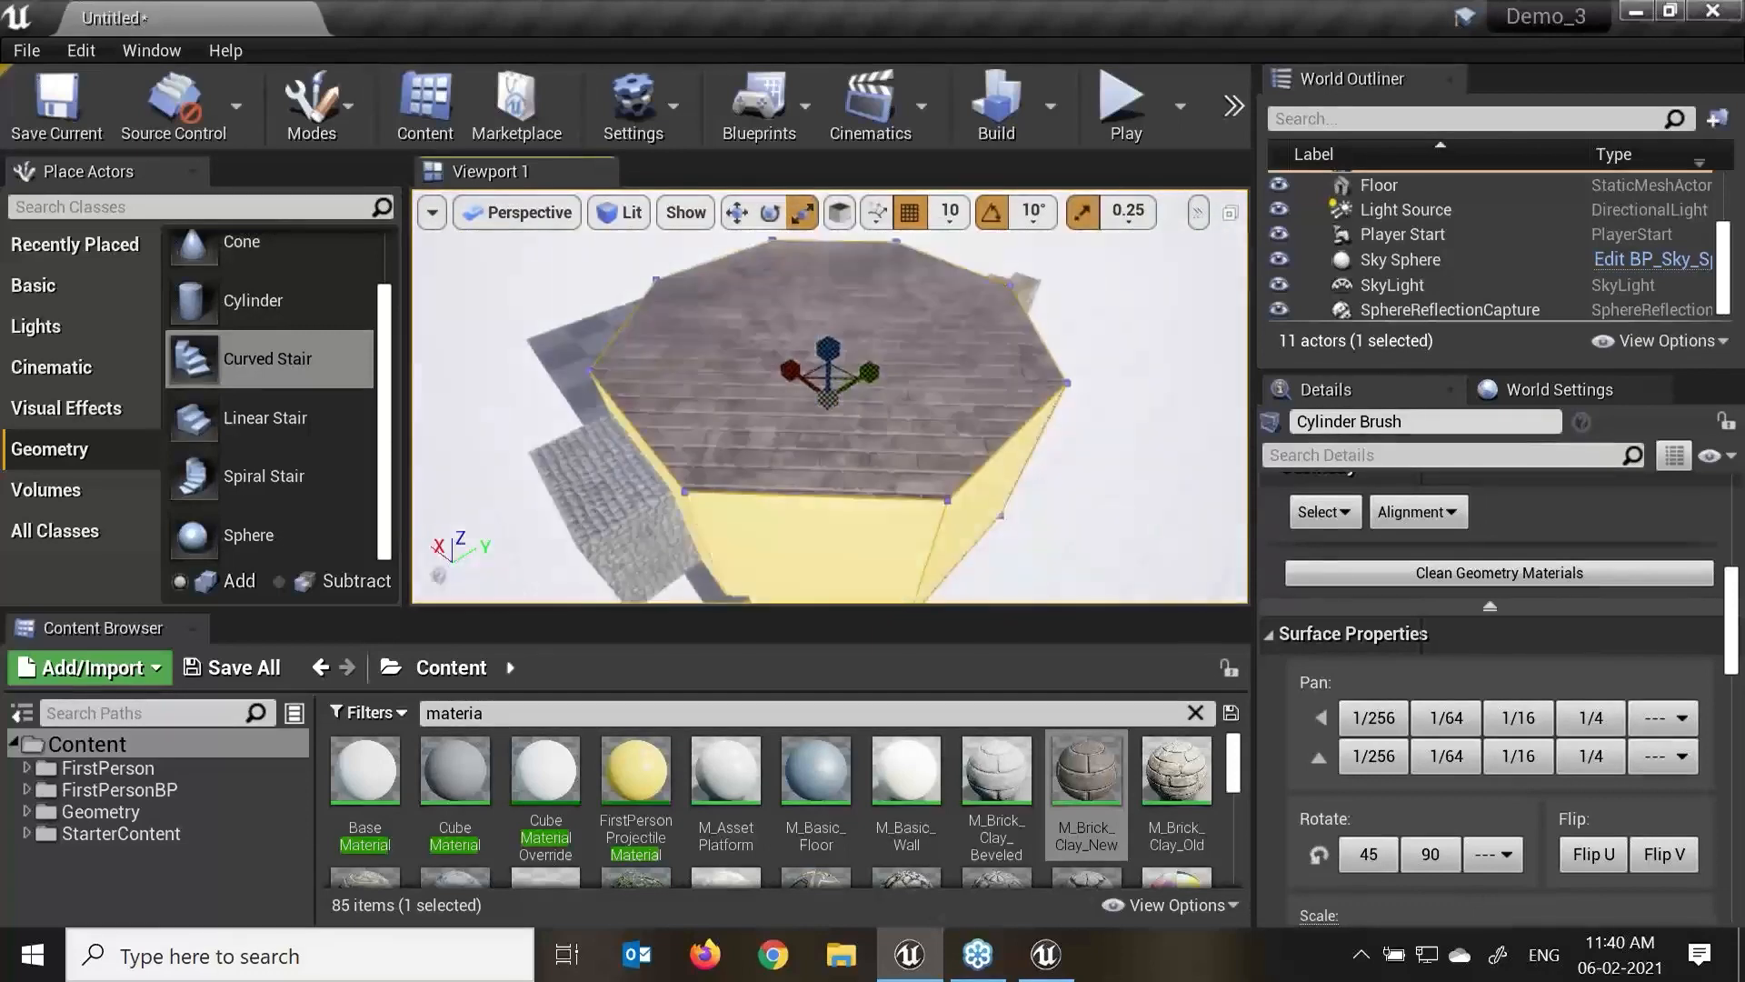
pyautogui.scroll(-5, 829, 394)
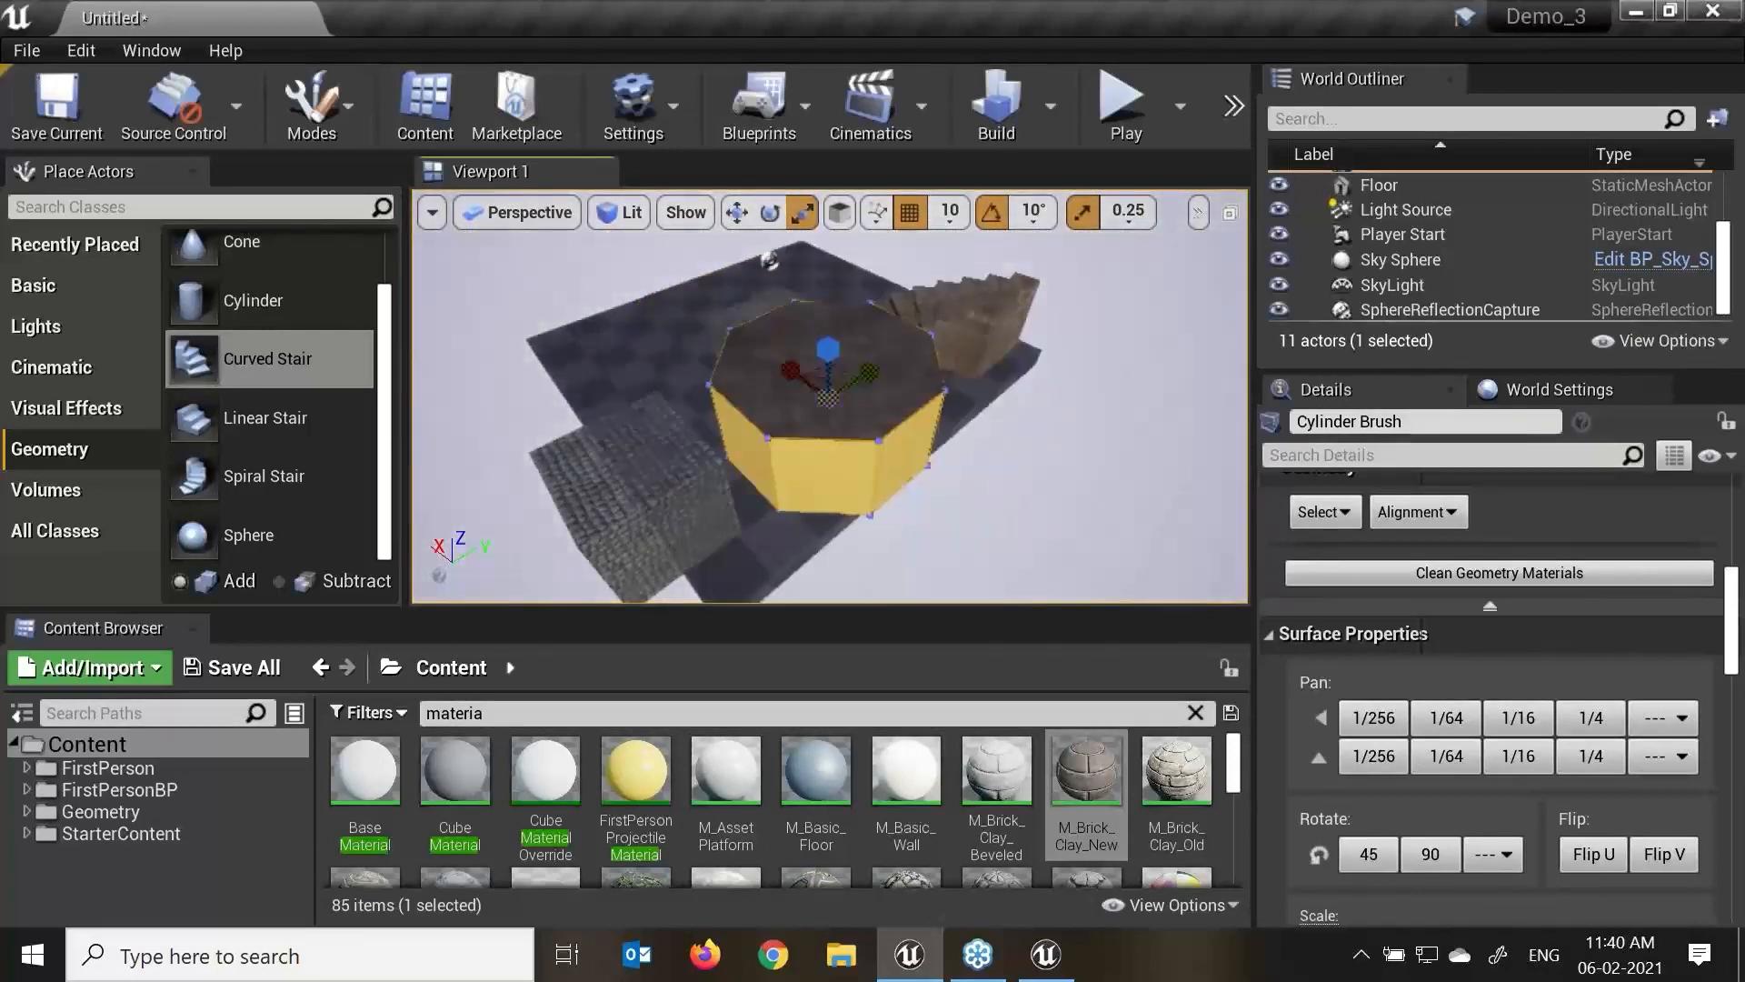
pyautogui.scroll(6, 881, 405)
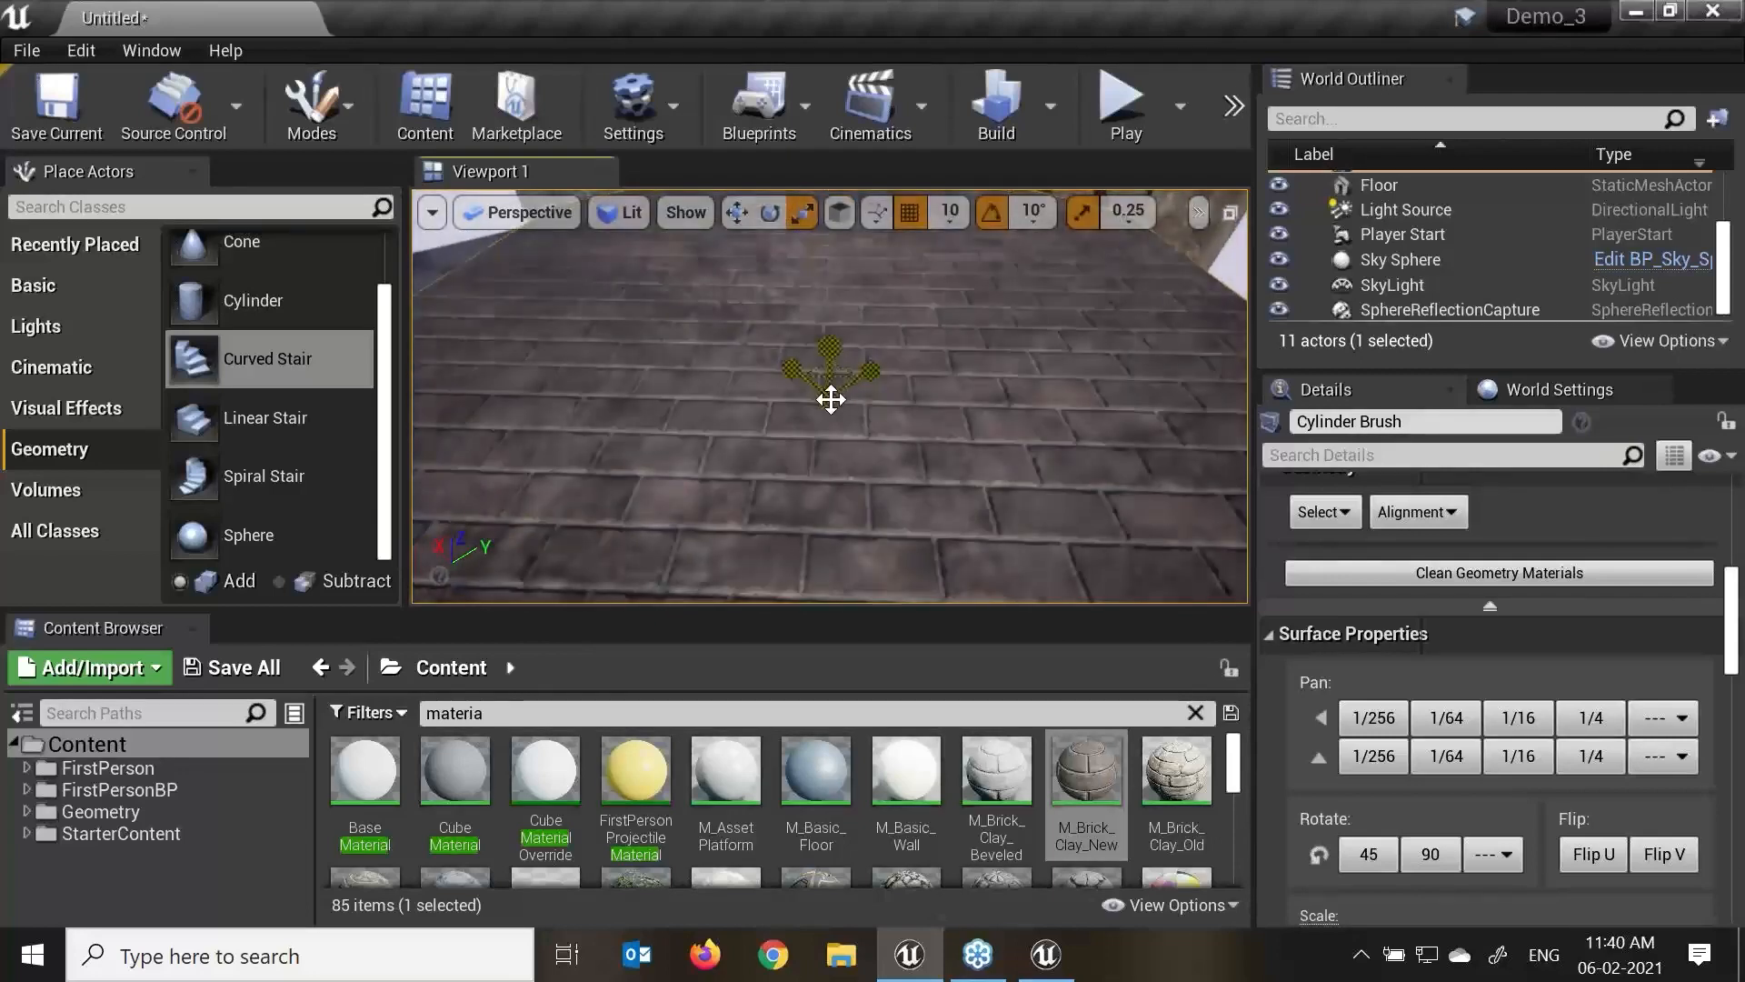
pyautogui.scroll(-5, 831, 372)
pyautogui.scroll(6, 864, 395)
pyautogui.scroll(-5, 900, 418)
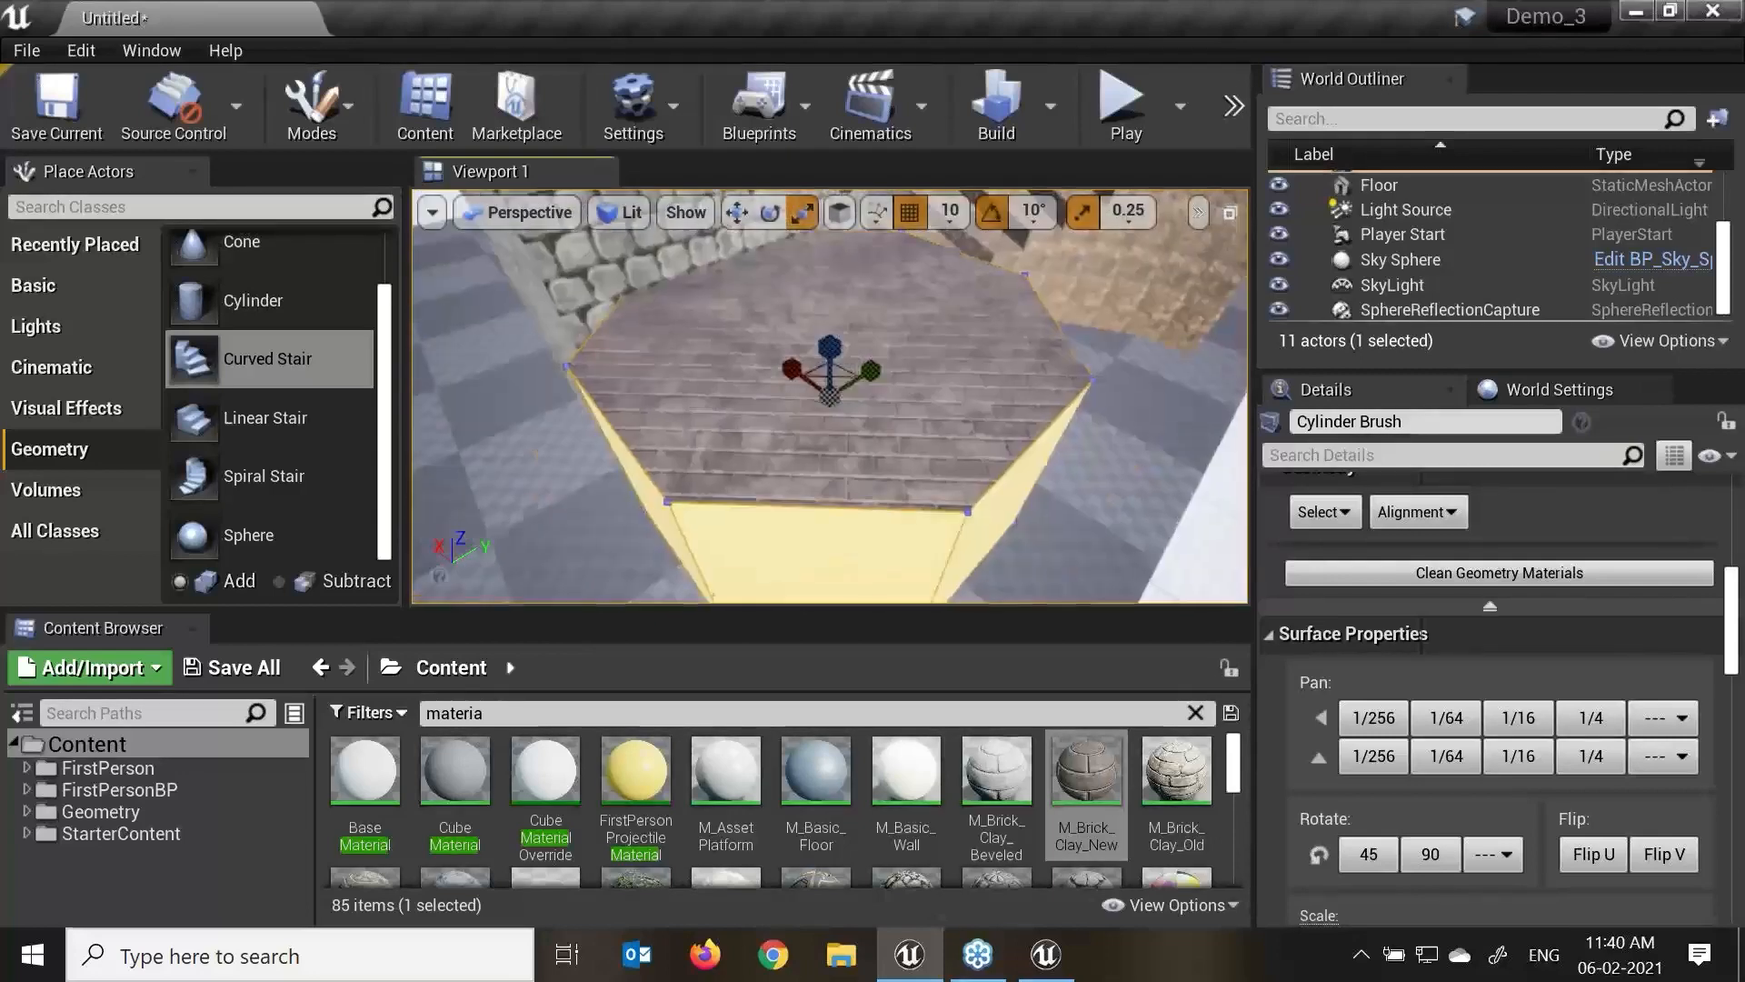
pyautogui.scroll(-3, 936, 441)
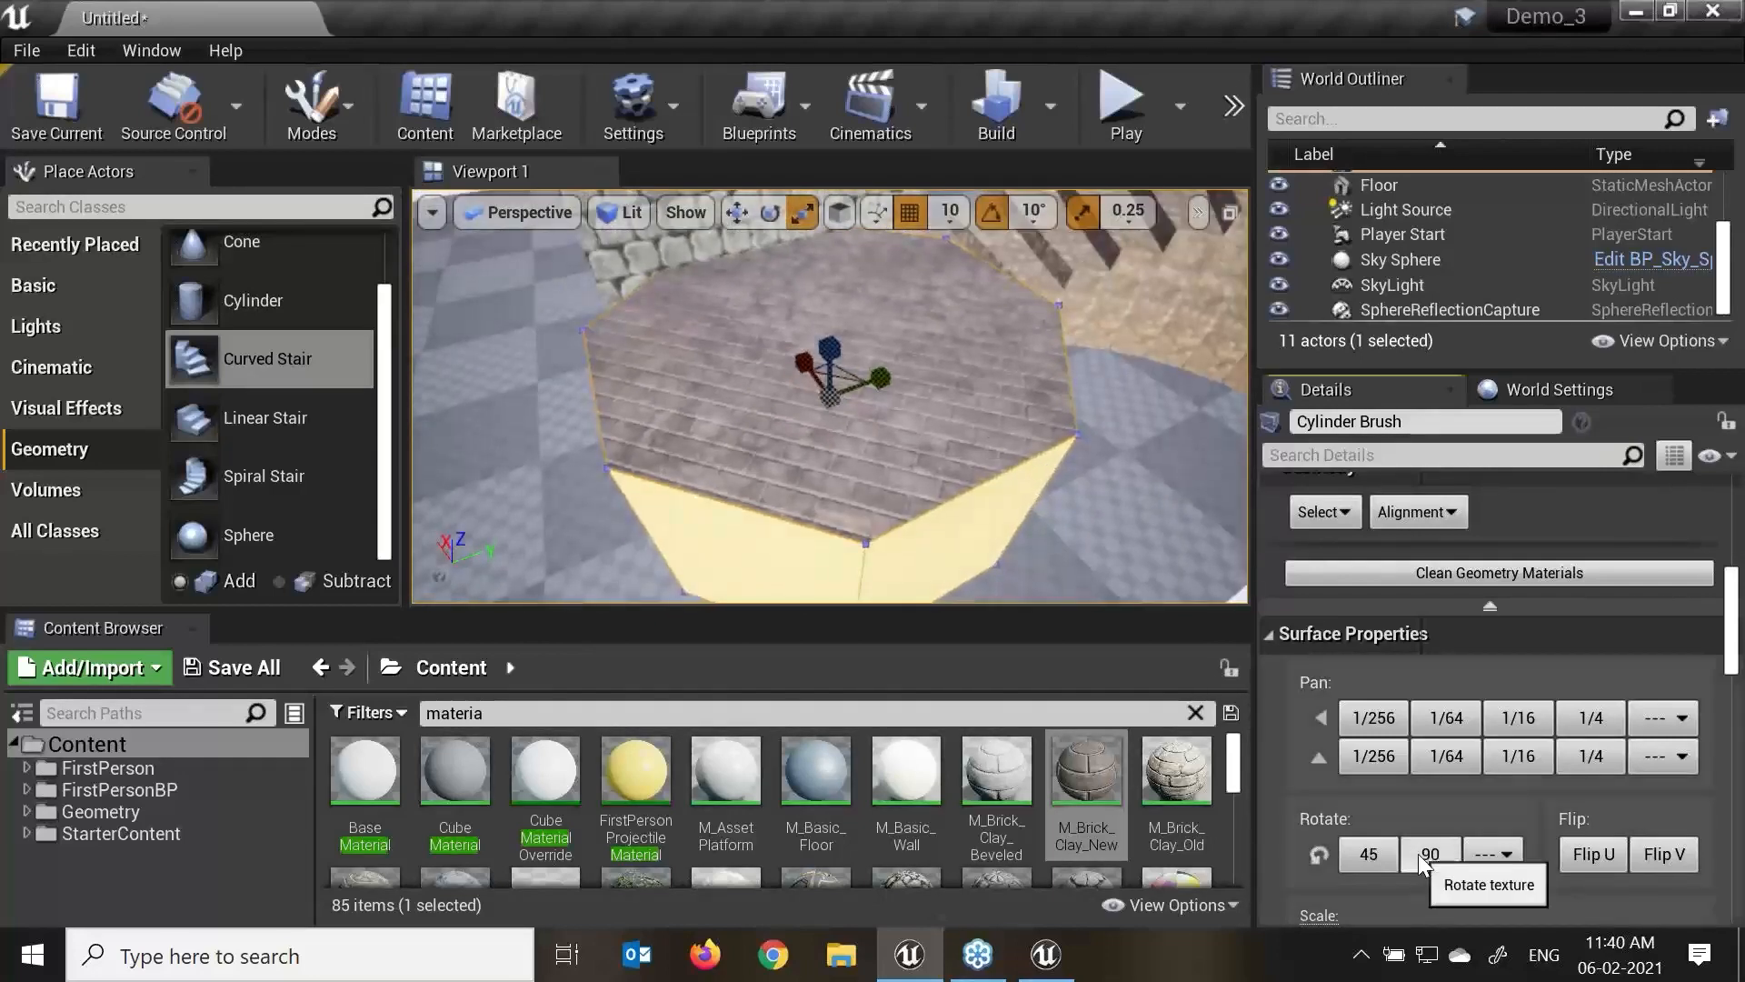
# Flip the brick texture on the cylinder's top surface in both U and V.
pyautogui.click(1494, 856)
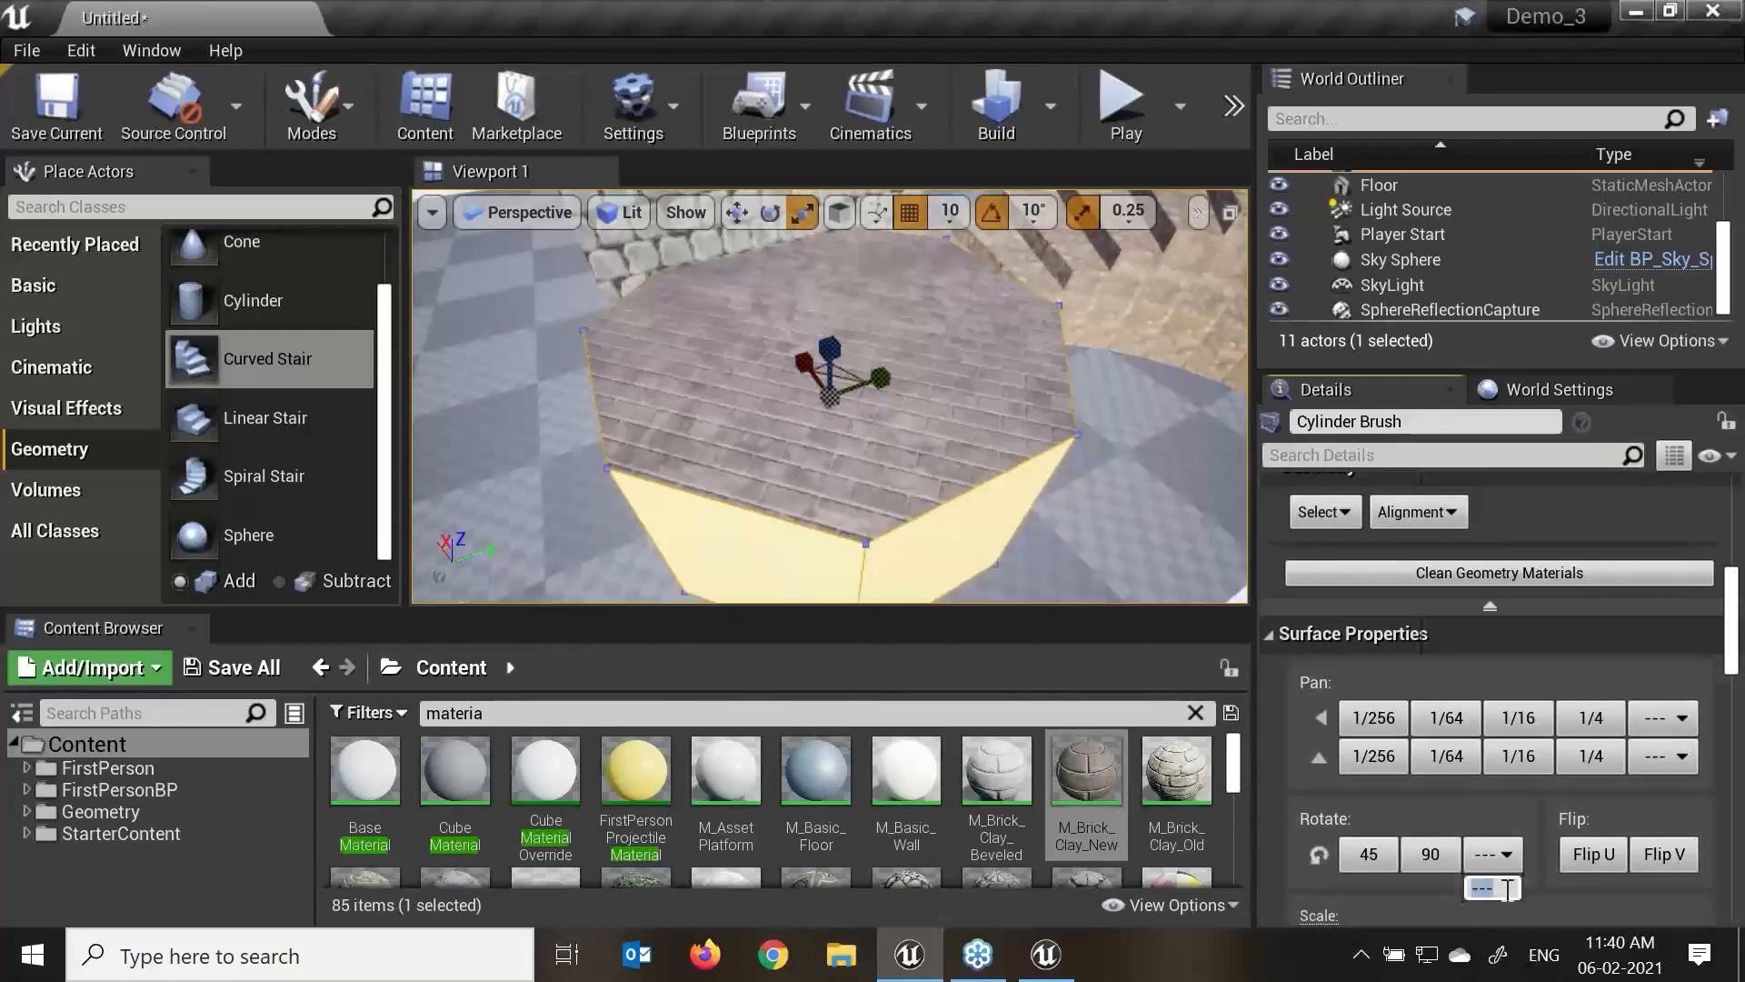
pyautogui.click(1500, 856)
pyautogui.keyDown('alt'); pyautogui.moveTo(1172, 427); pyautogui.dragTo(1045, 389); pyautogui.keyUp('alt')
pyautogui.press('w')
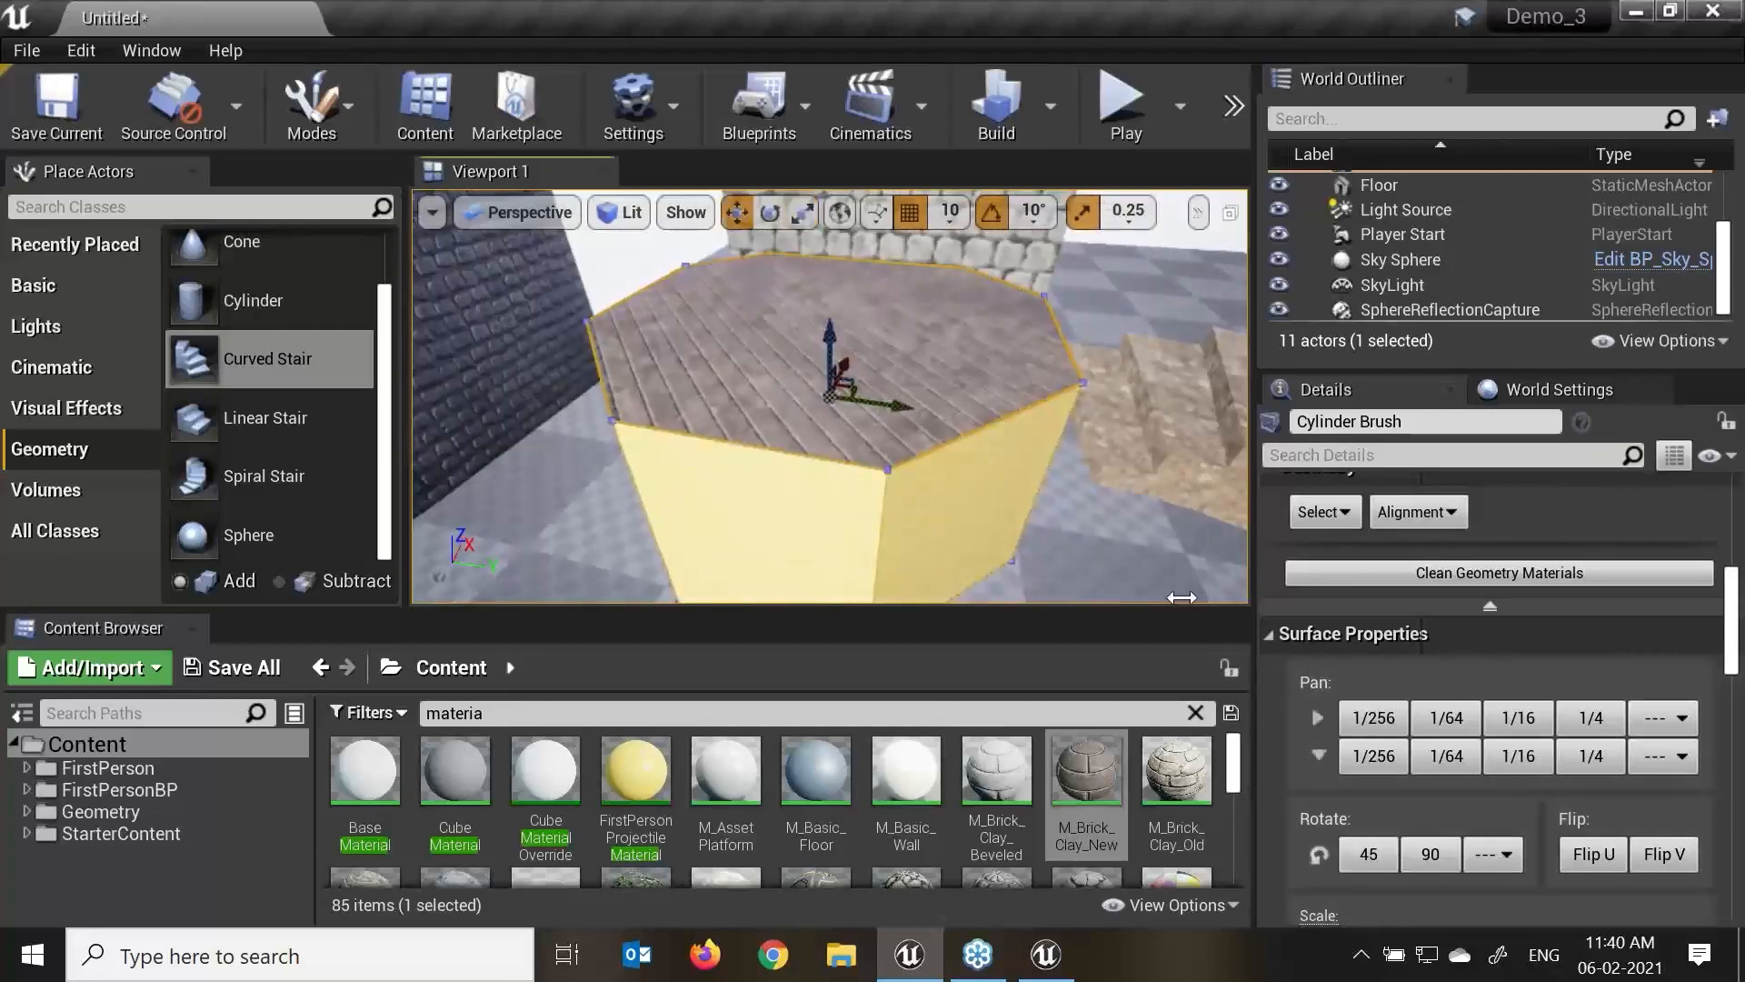
pyautogui.click(1612, 864)
pyautogui.click(1677, 862)
pyautogui.keyDown('alt'); pyautogui.moveTo(875, 385); pyautogui.dragTo(973, 414); pyautogui.keyUp('alt')
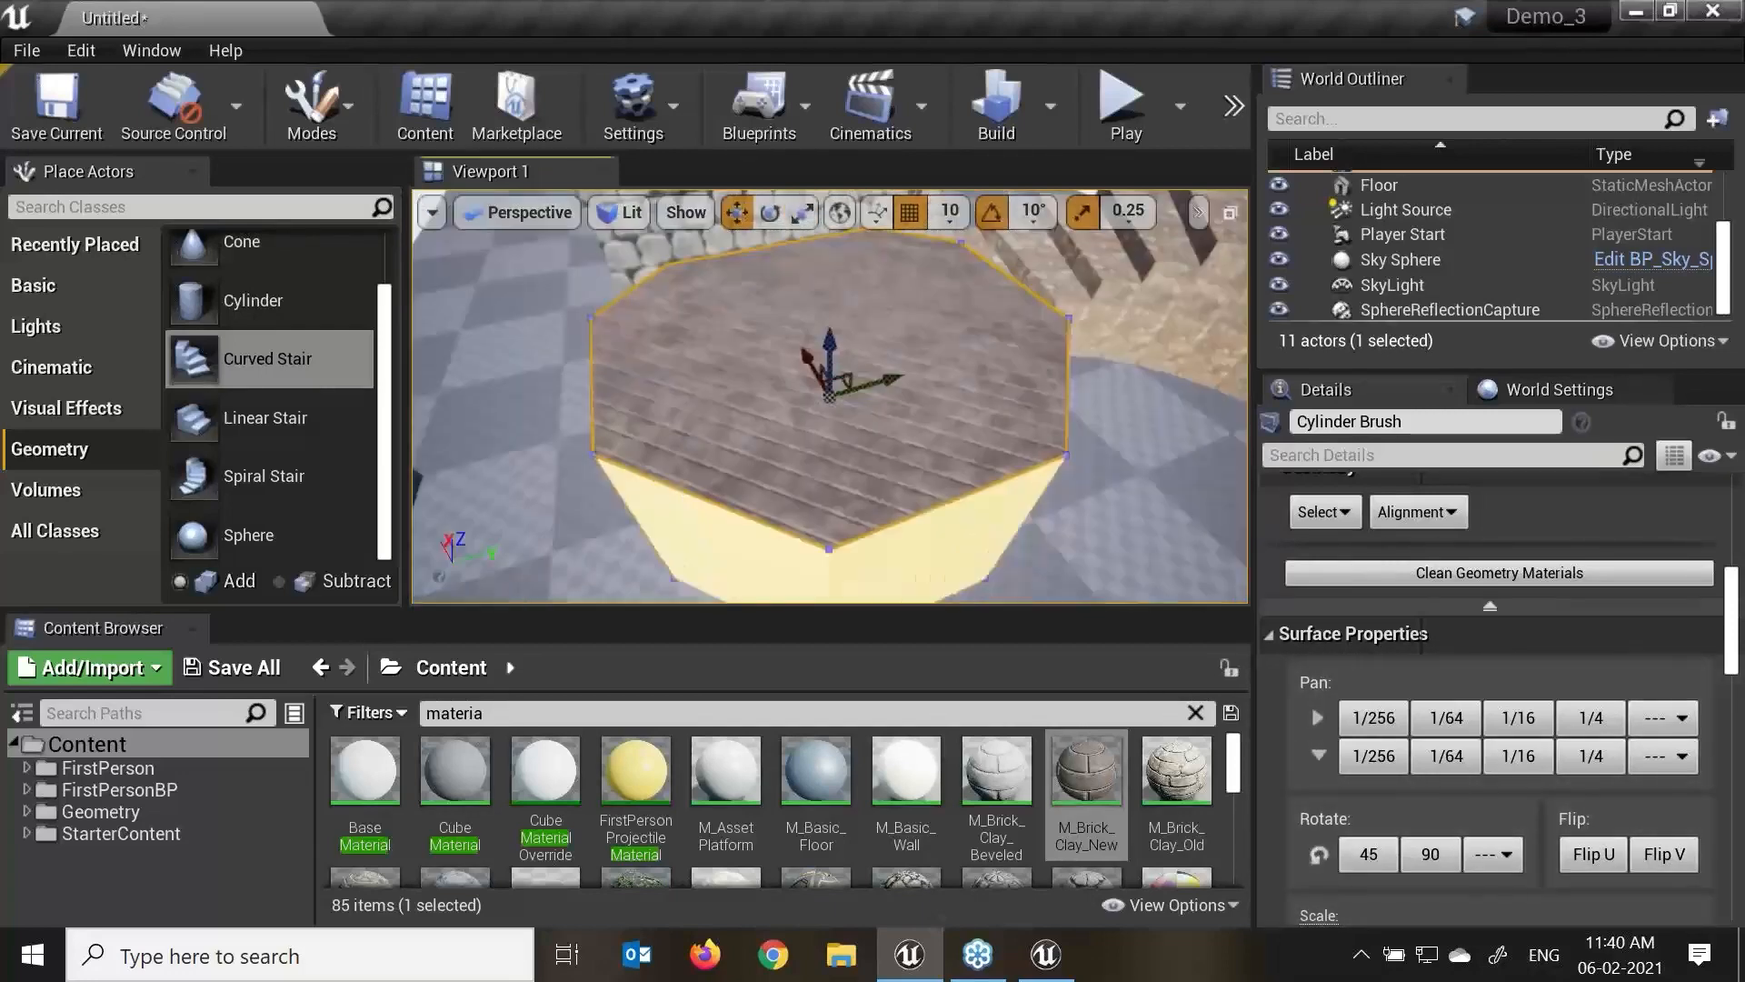
pyautogui.scroll(5, 875, 386)
pyautogui.scroll(-8, 876, 385)
# Reselect the cylinder brush and apply a U texture scale of 0.125 to its surfaces.
pyautogui.moveTo(1046, 509)
pyautogui.keyDown('alt'); pyautogui.mouseDown()
pyautogui.moveTo(946, 454)
pyautogui.moveTo(1023, 509)
pyautogui.moveTo(1018, 491)
pyautogui.mouseUp(); pyautogui.keyUp('alt')
pyautogui.click(1045, 509)
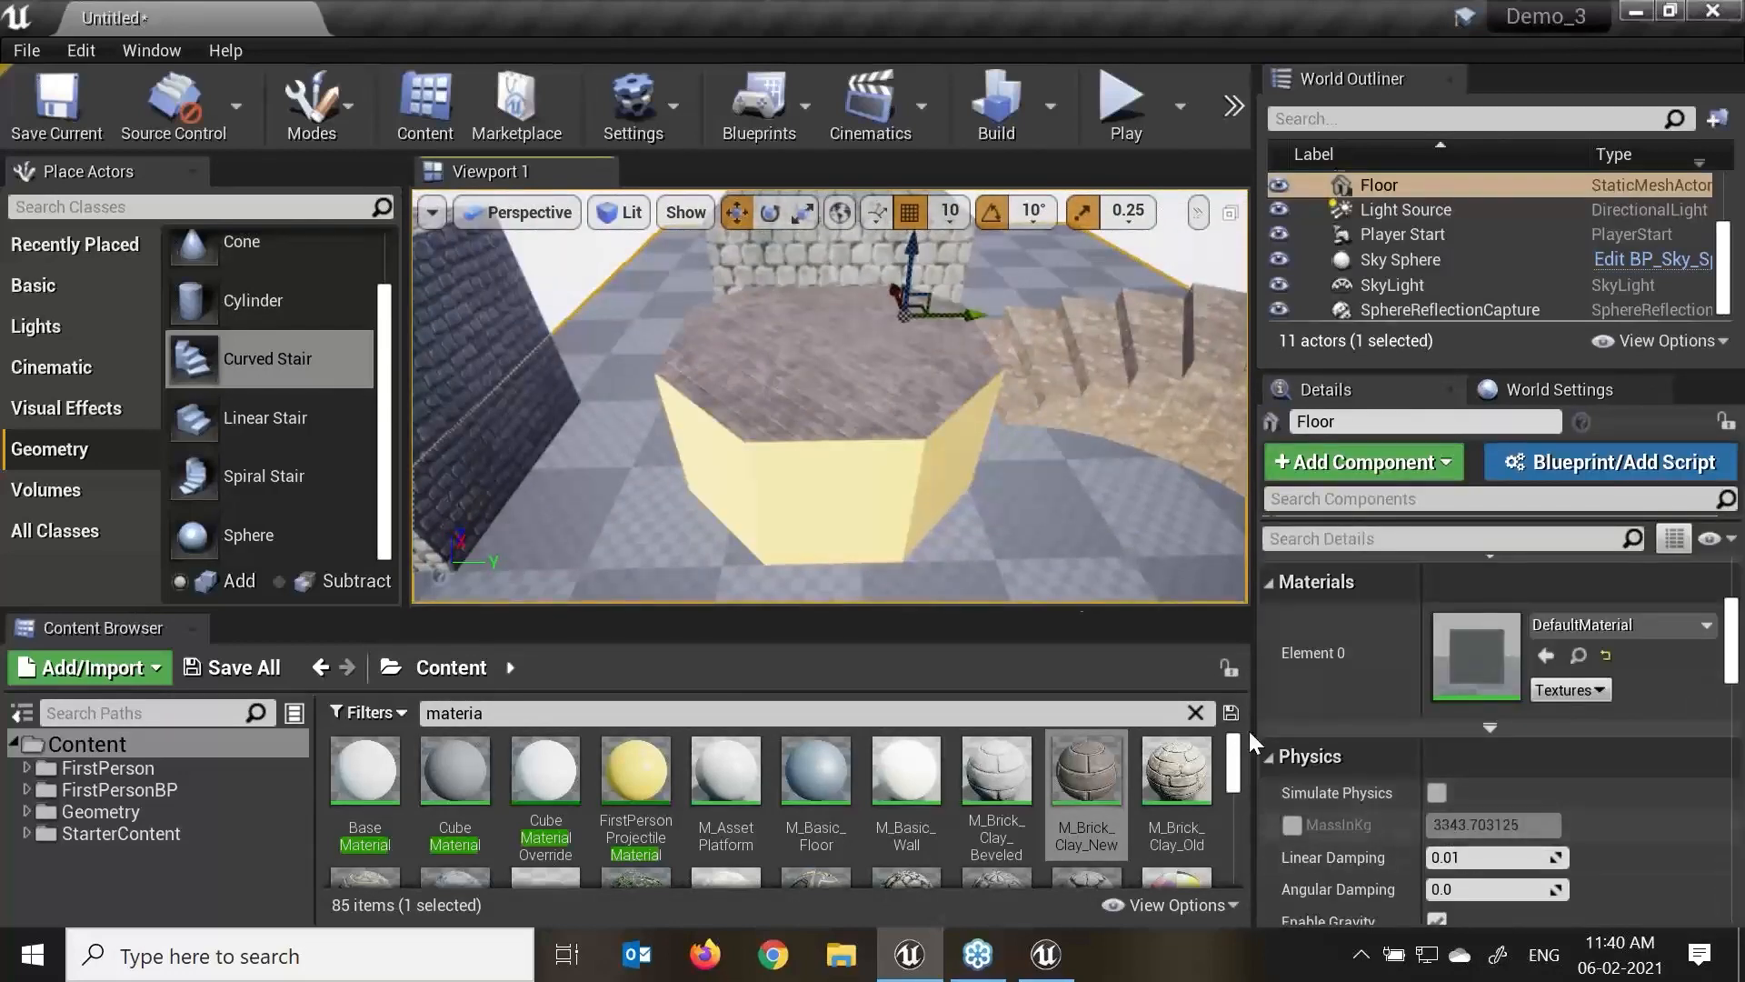
pyautogui.click(909, 473)
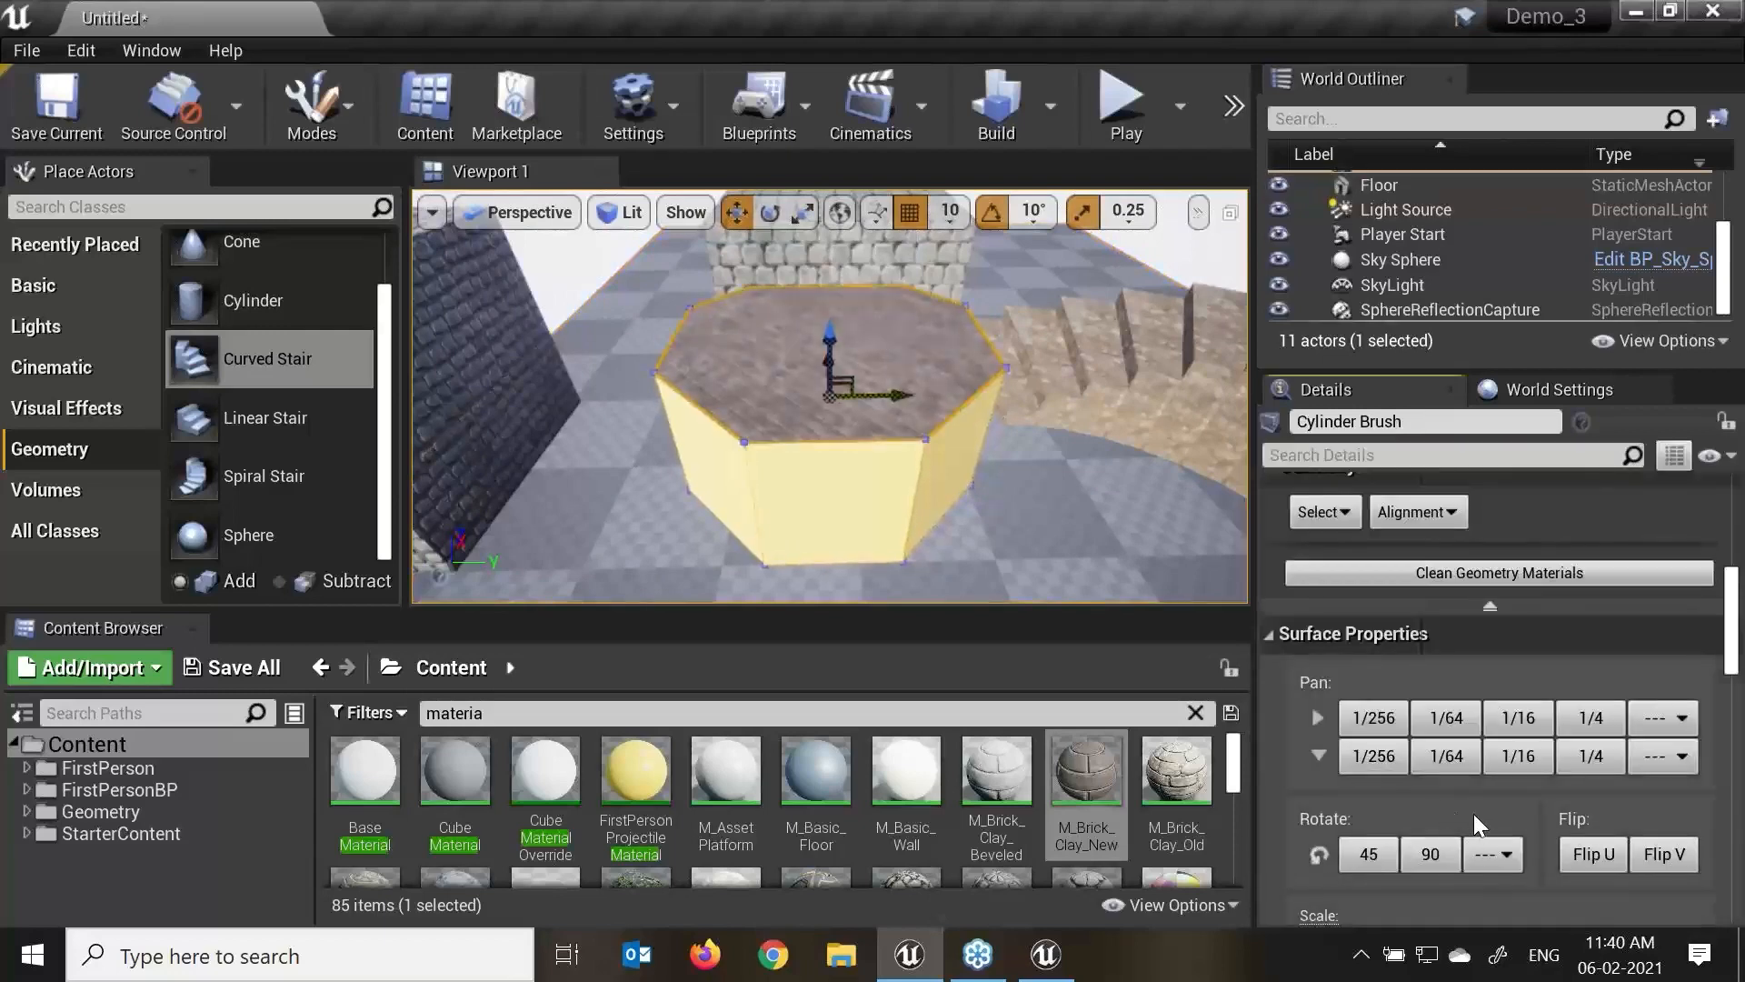
pyautogui.scroll(-2, 1474, 814)
pyautogui.scroll(-4, 1473, 807)
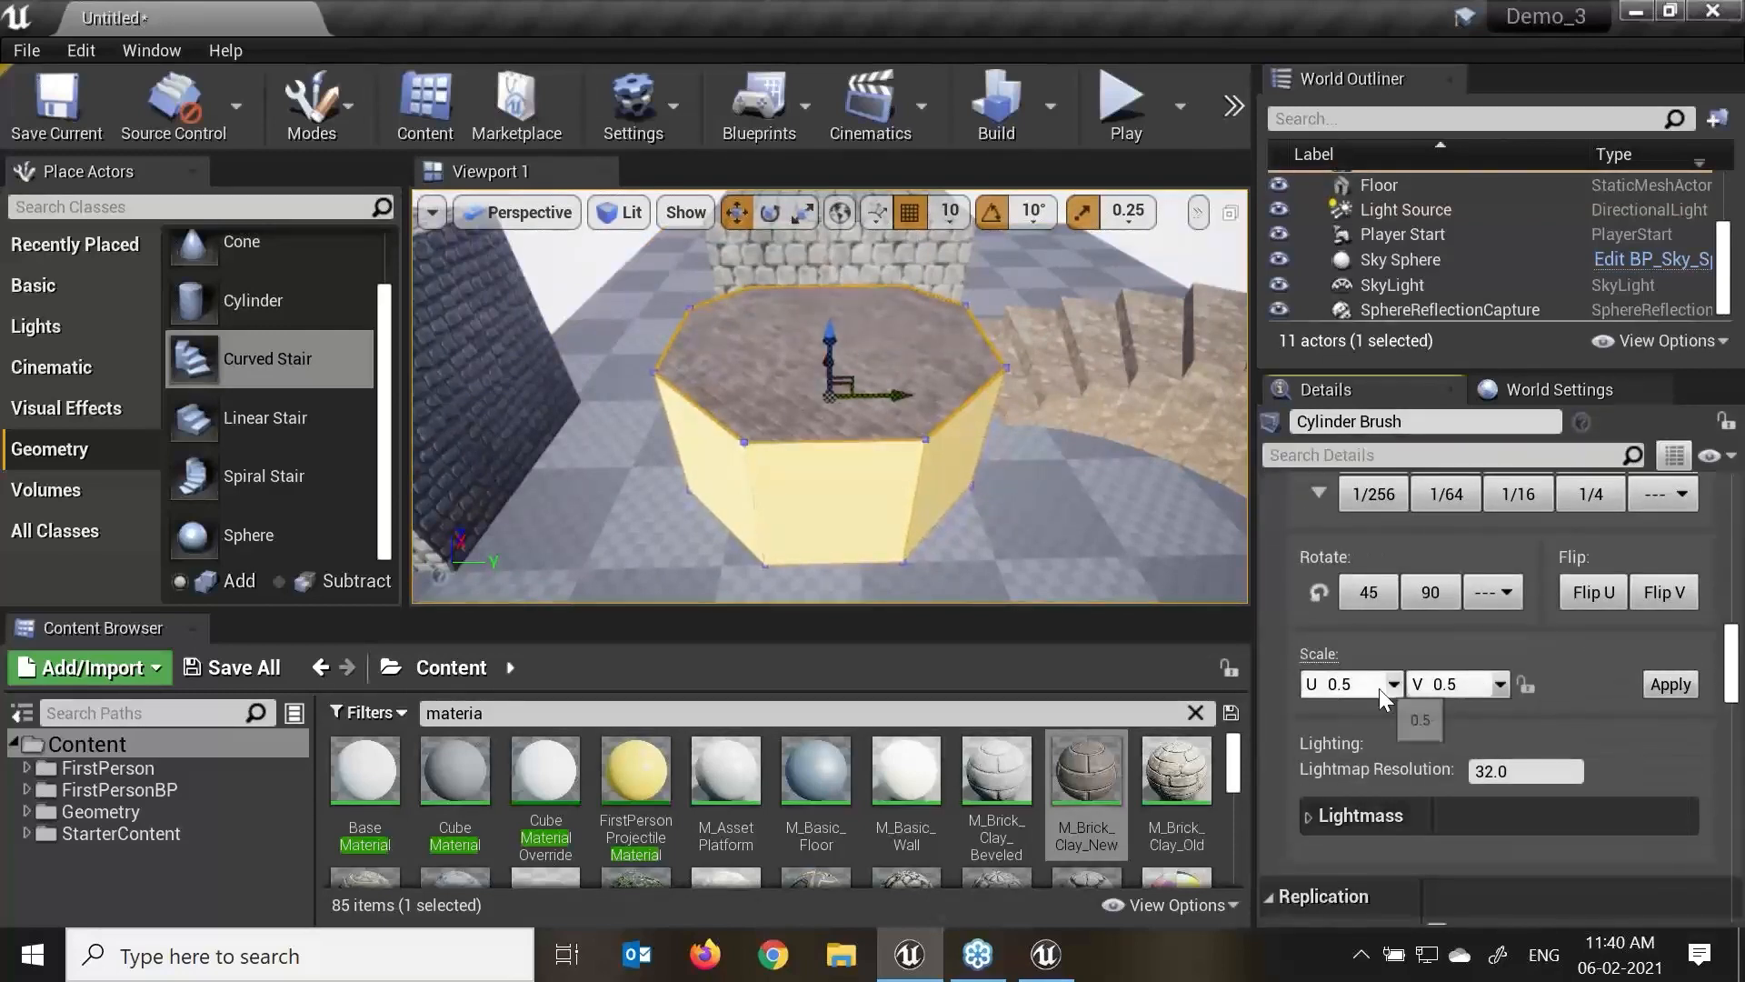
pyautogui.click(1394, 689)
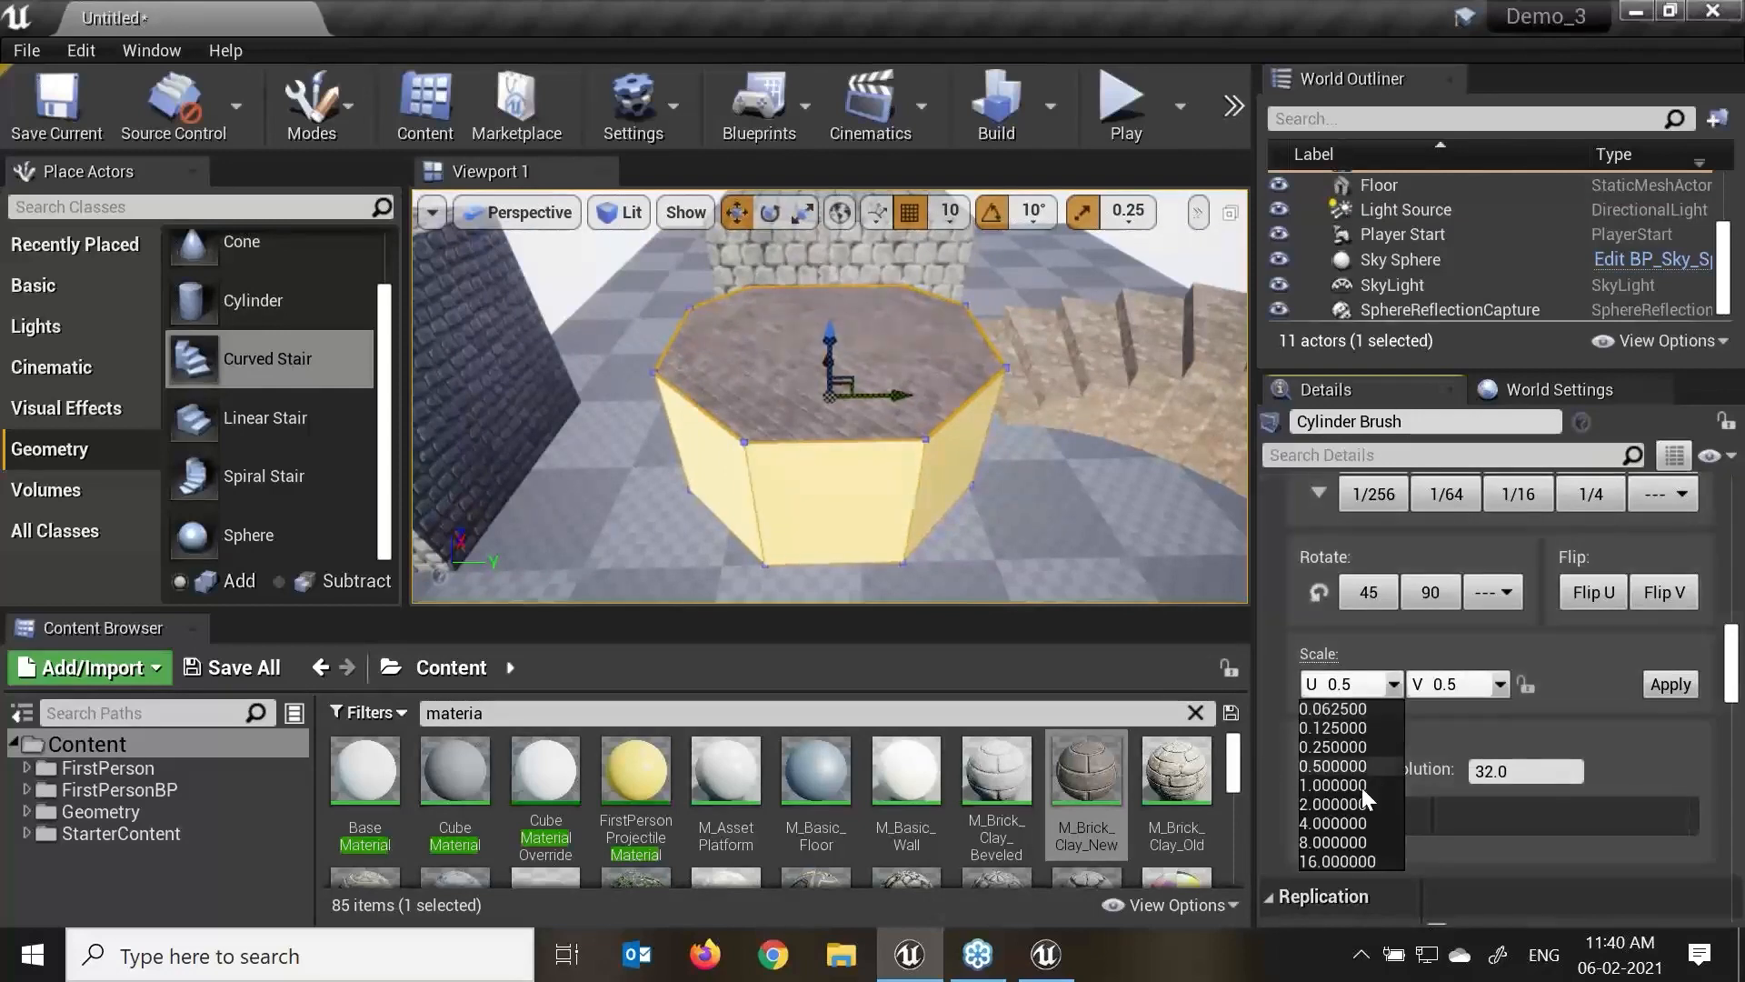
pyautogui.click(1362, 733)
pyautogui.click(1687, 684)
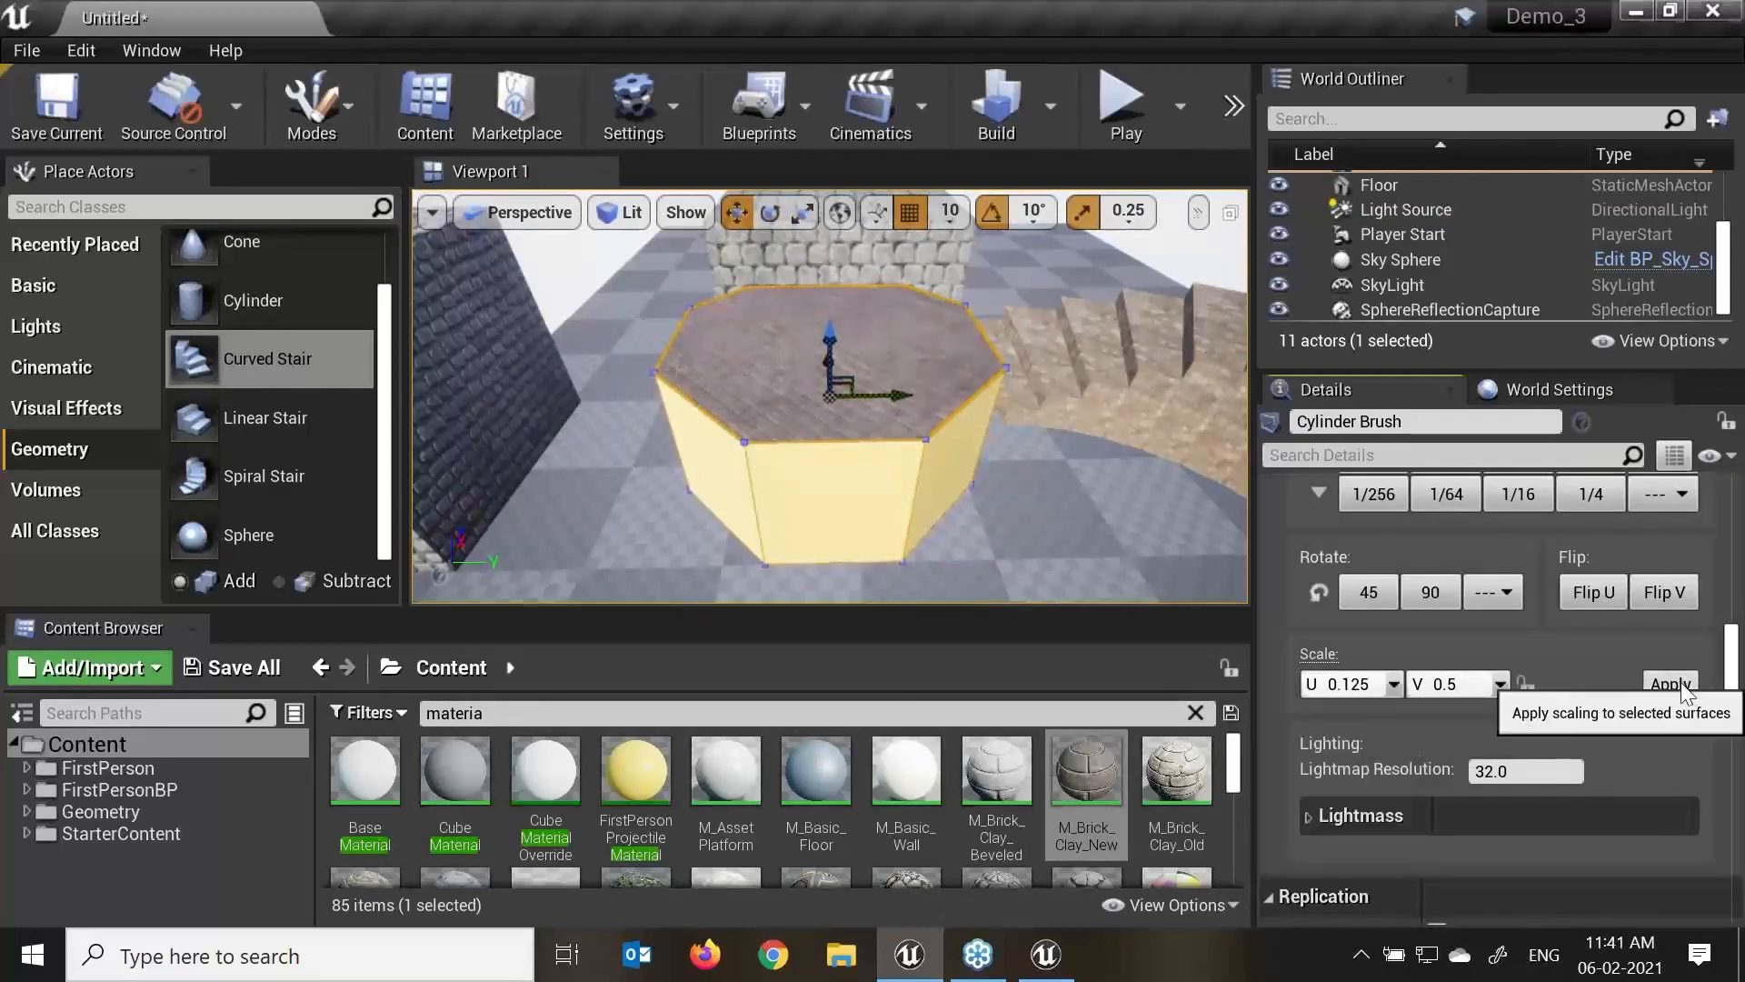
pyautogui.scroll(5, 736, 364)
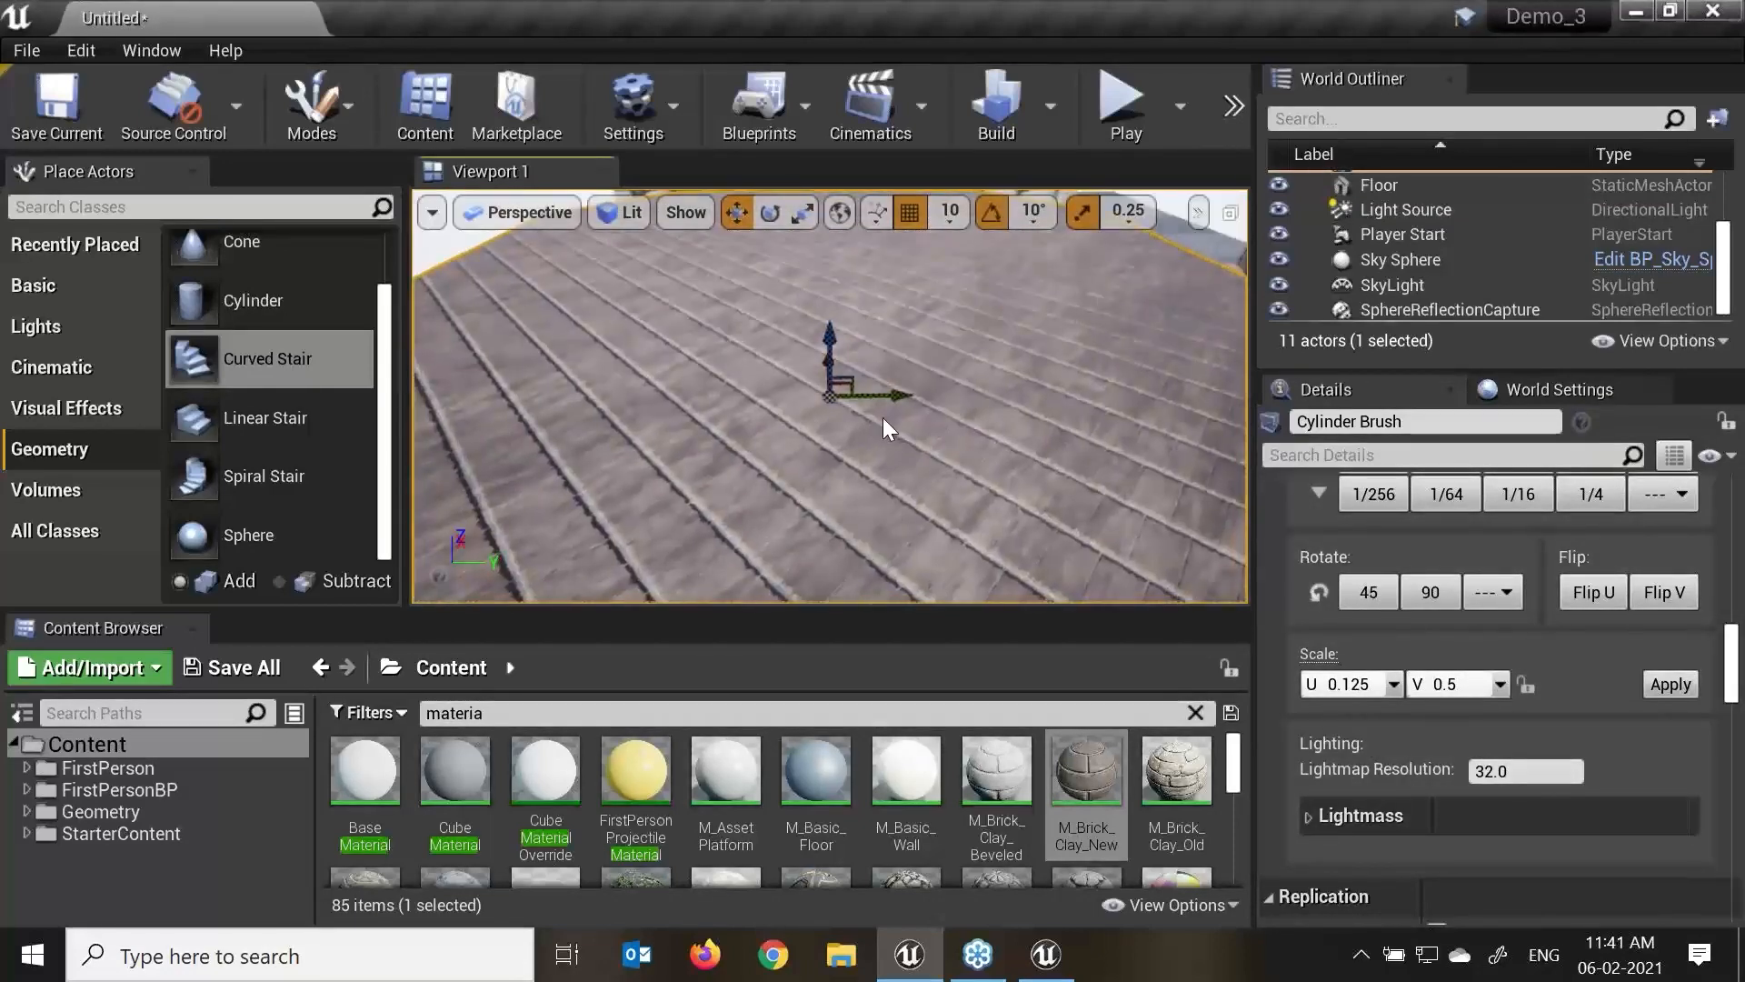
# Set the V texture scale to 0.125 and apply it to the cylinder brush's surfaces.
pyautogui.click(1500, 685)
pyautogui.click(1472, 727)
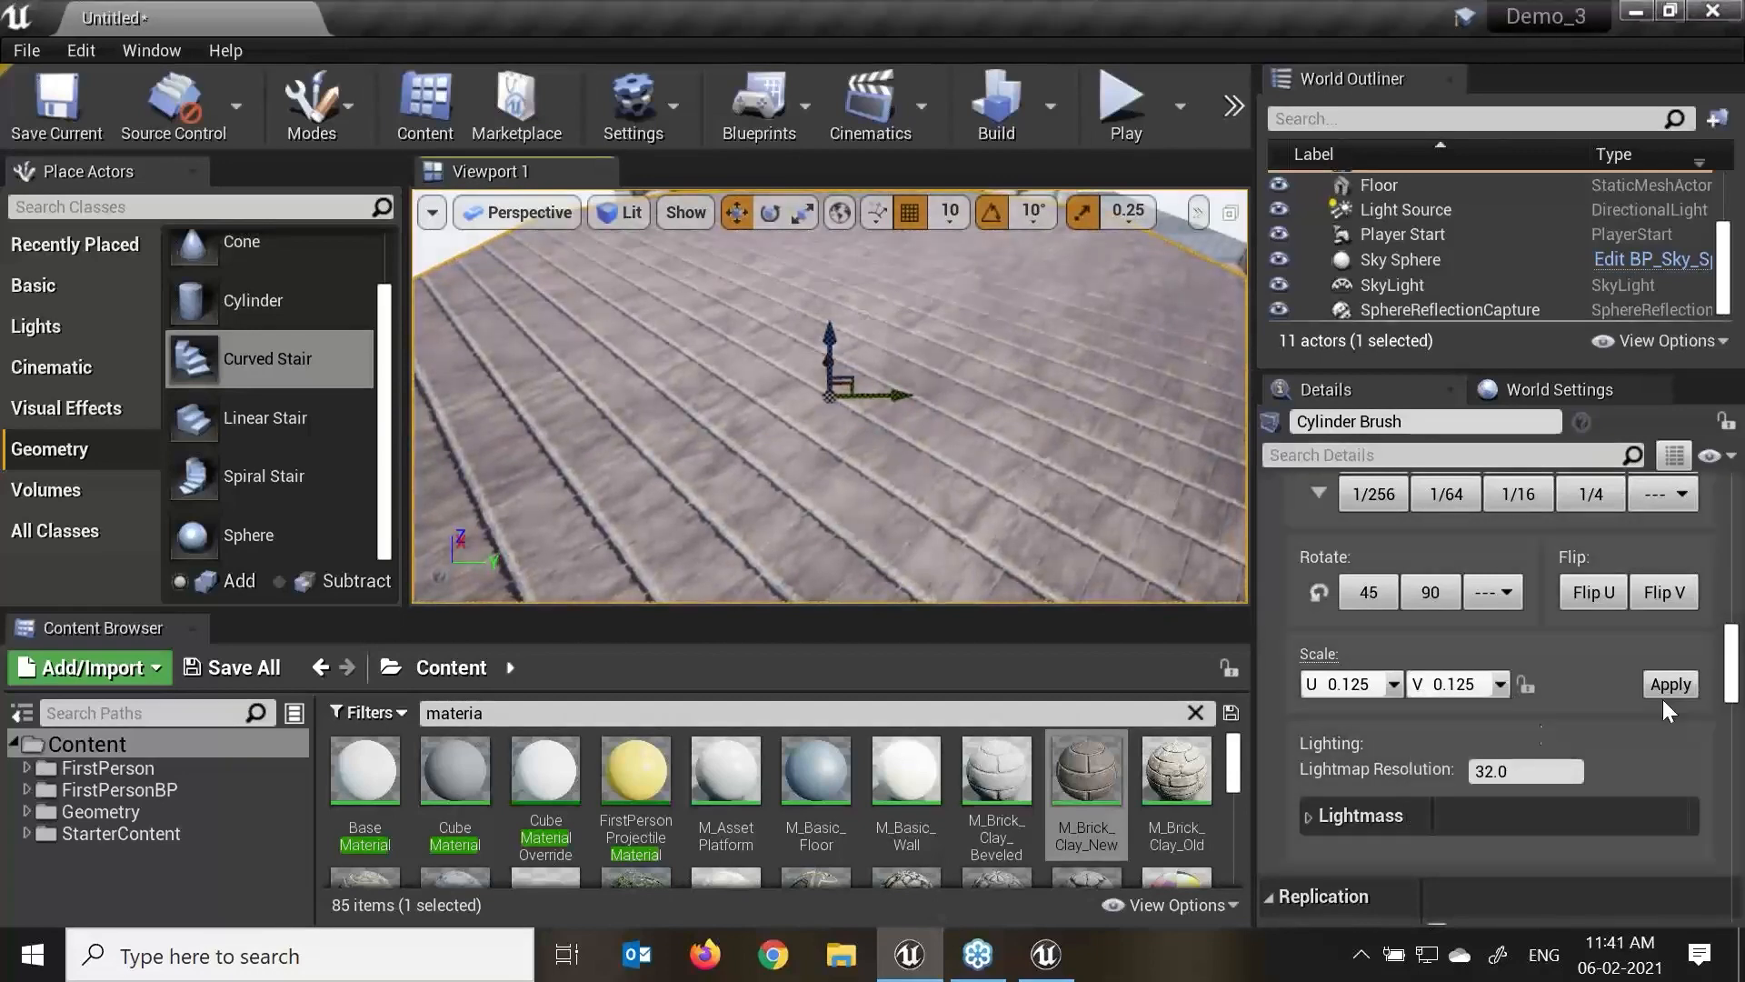
pyautogui.click(1669, 685)
pyautogui.keyDown('alt'); pyautogui.moveTo(964, 514); pyautogui.dragTo(1009, 546); pyautogui.keyUp('alt')
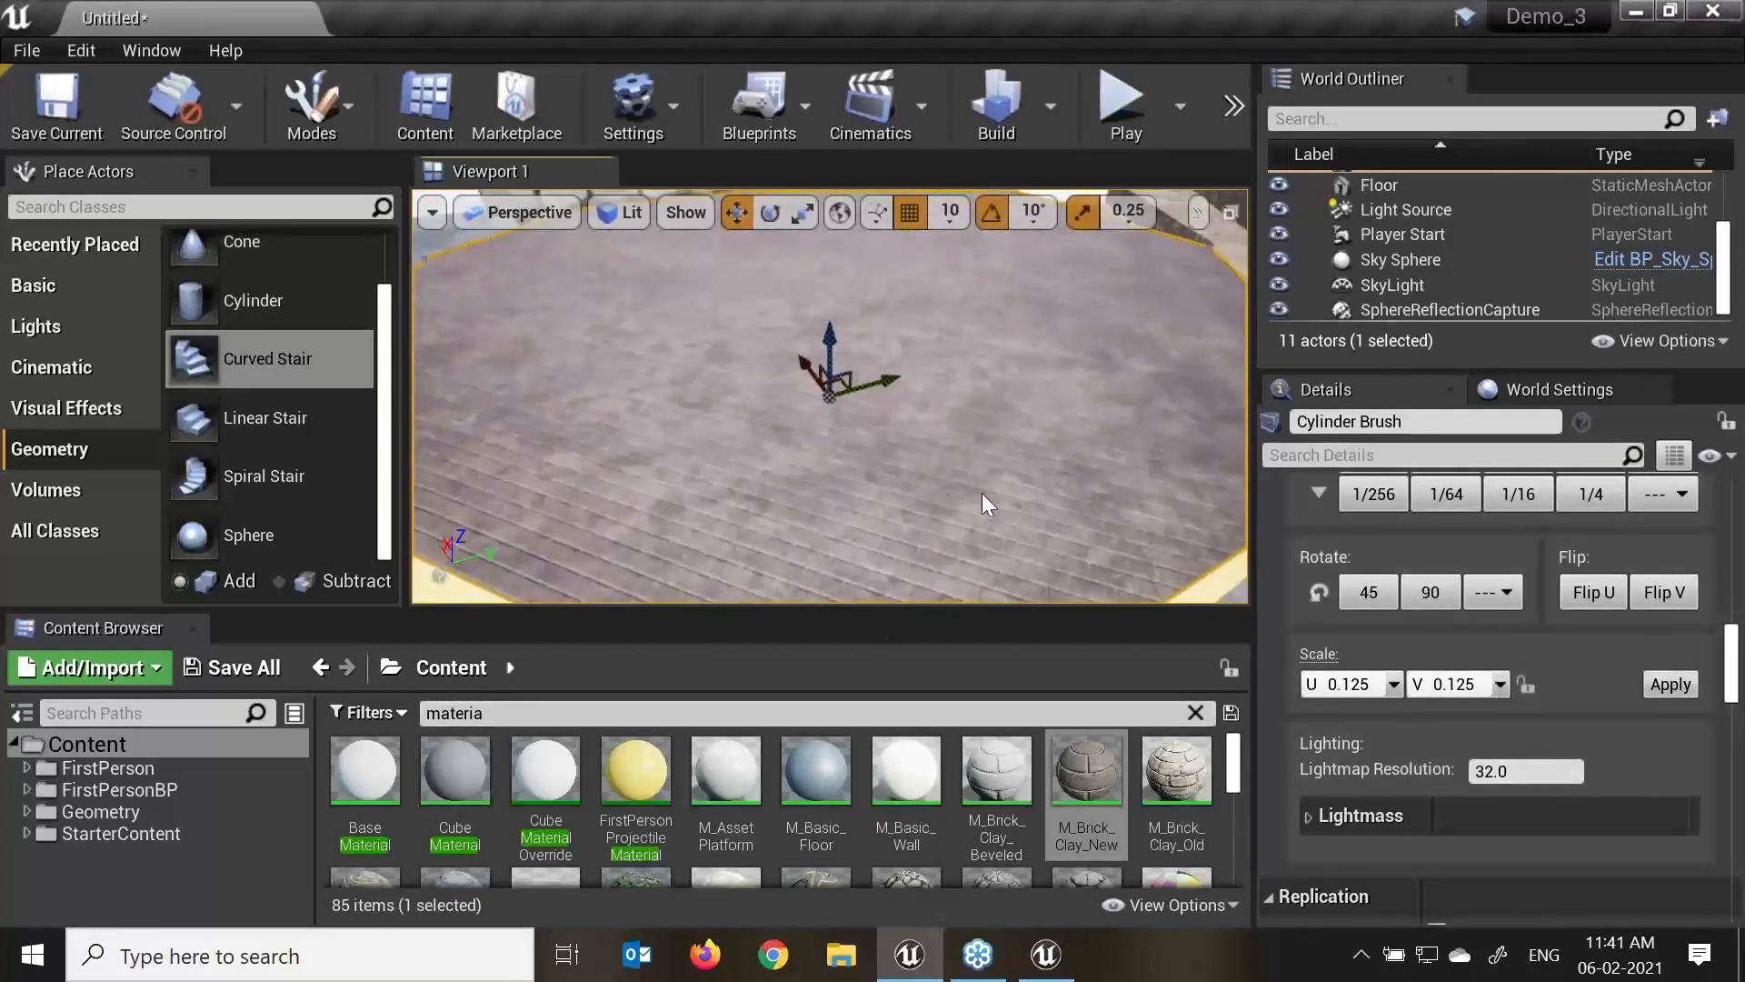
pyautogui.moveTo(985, 495)
pyautogui.keyDown('alt'); pyautogui.mouseDown(button='right')
pyautogui.moveTo(1036, 527)
pyautogui.moveTo(946, 511)
pyautogui.moveTo(987, 536)
pyautogui.mouseUp(button='right'); pyautogui.keyUp('alt')
# Scale the cylinder brush up uniformly in all axes.
pyautogui.press('r')
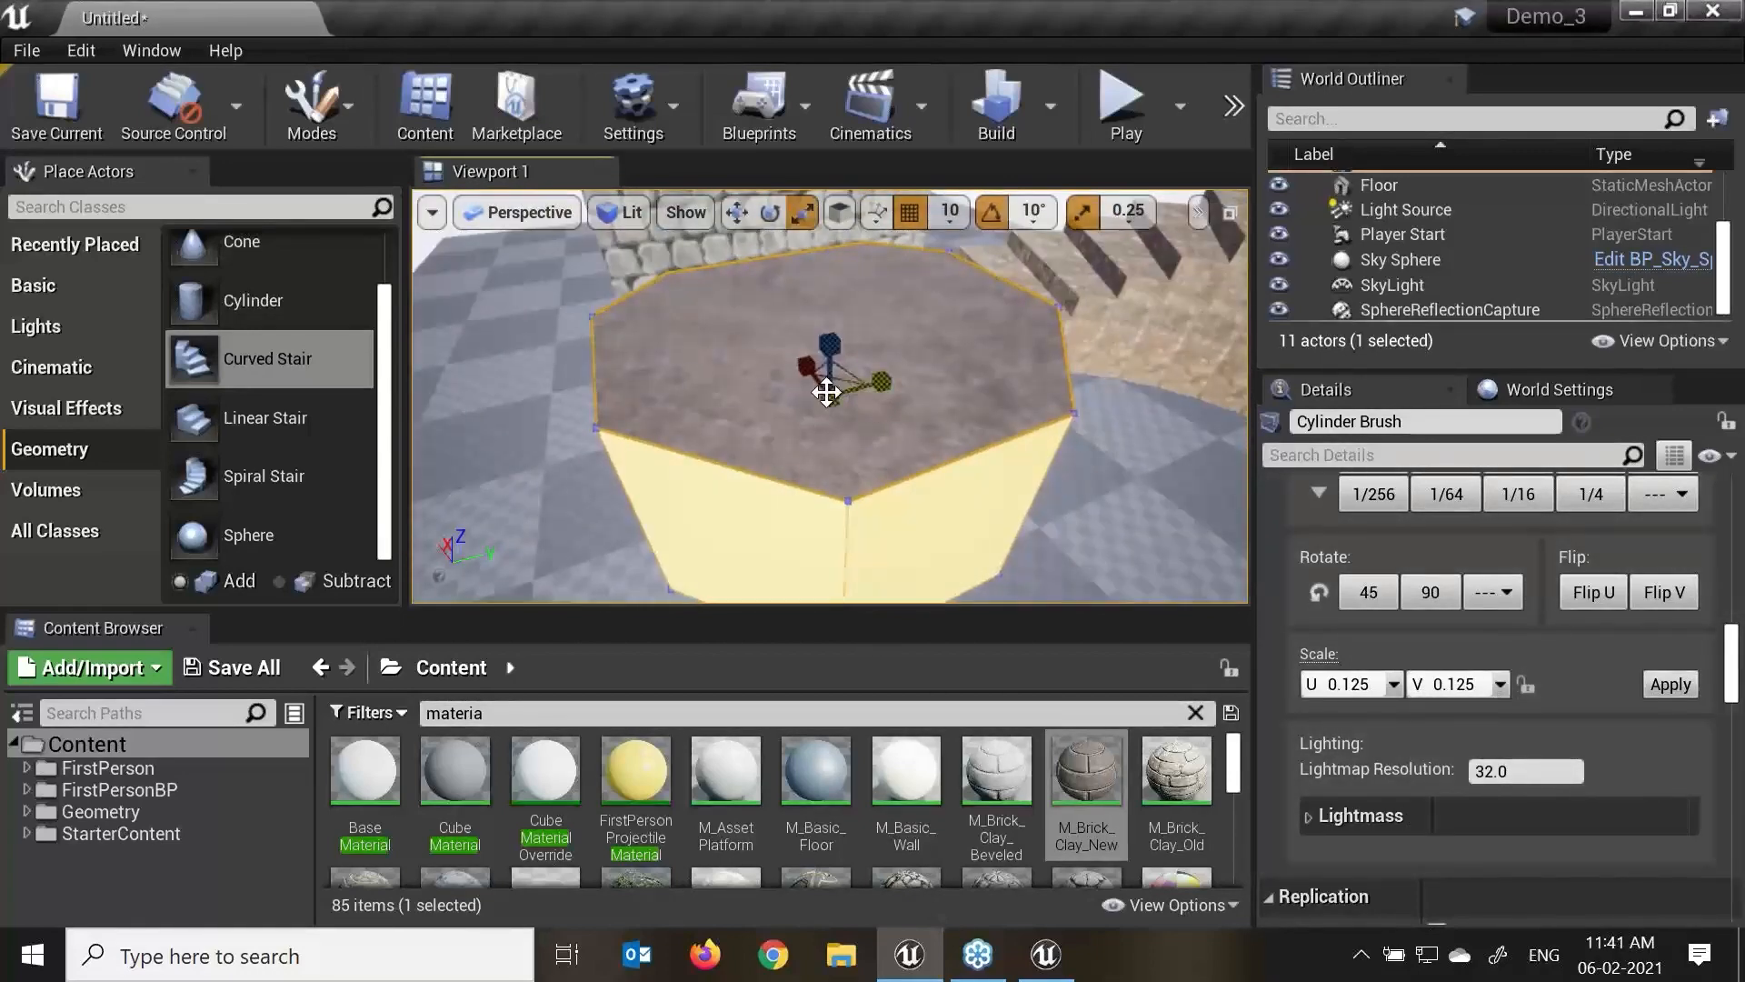
pyautogui.moveTo(829, 396); pyautogui.dragTo(882, 363)
pyautogui.moveTo(967, 498)
pyautogui.keyDown('alt'); pyautogui.mouseDown(button='right')
pyautogui.moveTo(900, 431)
pyautogui.moveTo(946, 468)
pyautogui.moveTo(907, 467)
pyautogui.mouseUp(button='right'); pyautogui.keyUp('alt')
pyautogui.moveTo(907, 467)
pyautogui.keyDown('alt'); pyautogui.mouseDown()
pyautogui.moveTo(982, 473)
pyautogui.moveTo(909, 464)
pyautogui.moveTo(969, 443)
pyautogui.mouseUp(); pyautogui.keyUp('alt')
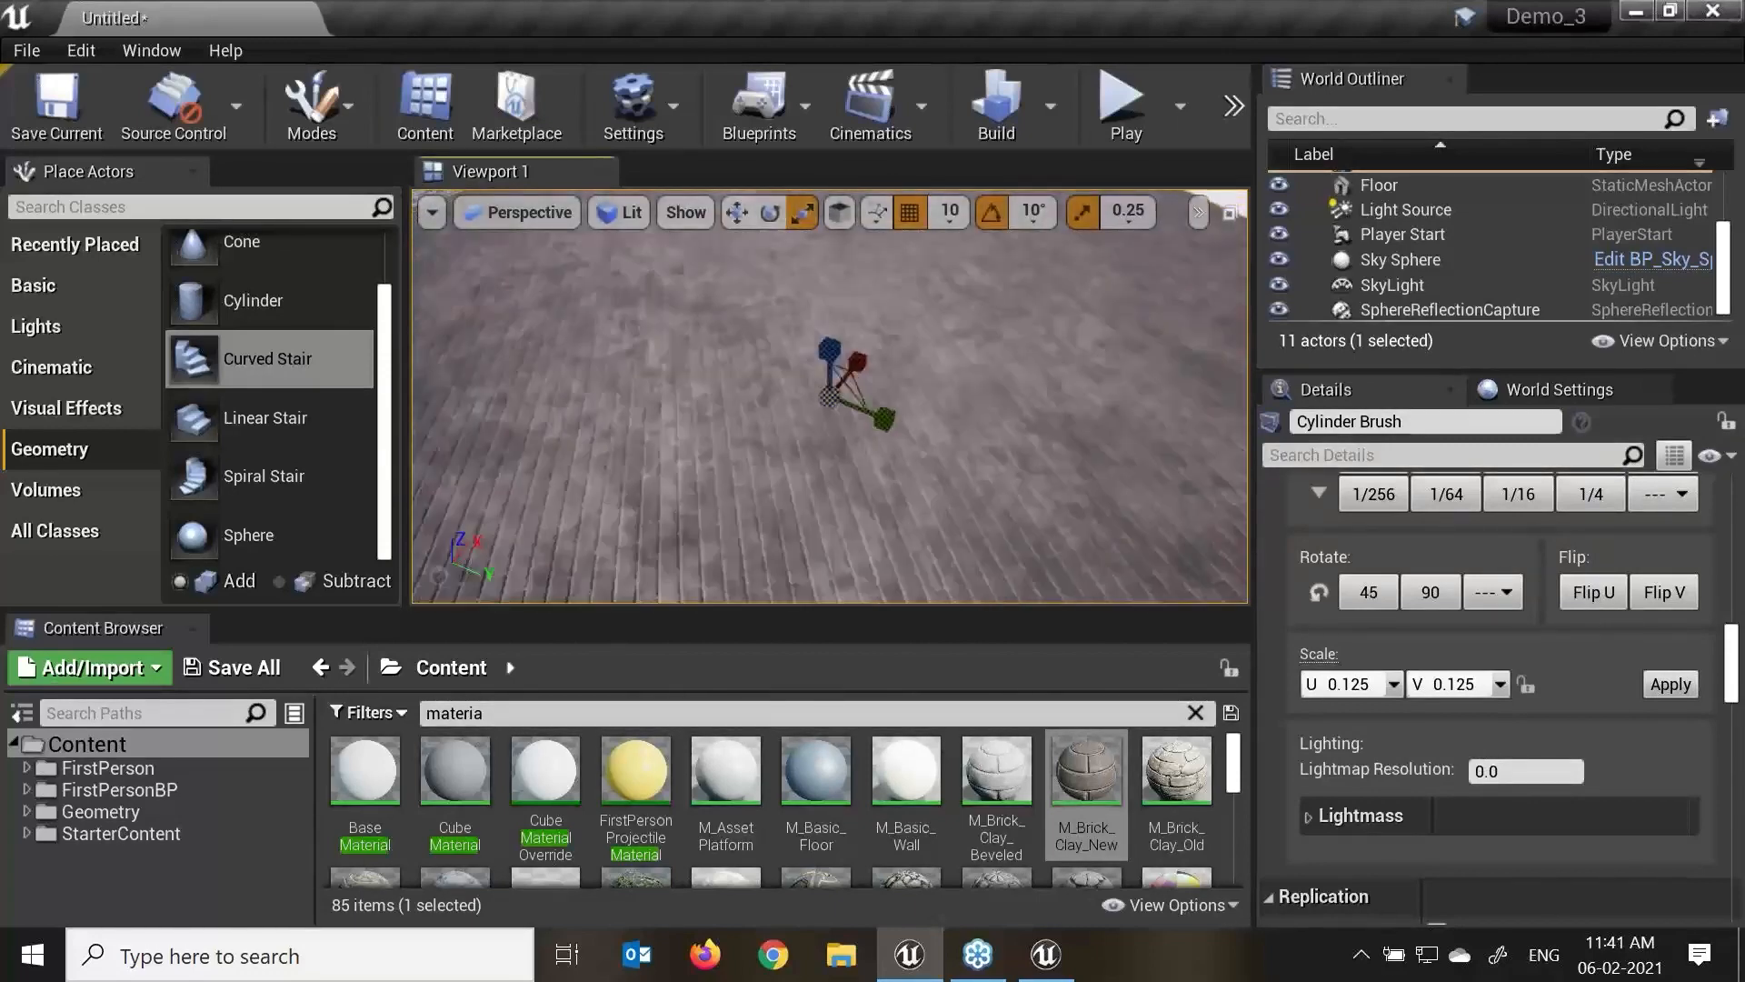
# Examine the rescaled brick texture on the cylinder's top surface from several angles and distances.
pyautogui.moveTo(1000, 445)
pyautogui.keyDown('alt'); pyautogui.mouseDown(button='right')
pyautogui.moveTo(1095, 486)
pyautogui.moveTo(996, 442)
pyautogui.mouseUp(button='right'); pyautogui.keyUp('alt')
pyautogui.moveTo(982, 382)
pyautogui.keyDown('alt'); pyautogui.mouseDown()
pyautogui.moveTo(1004, 427)
pyautogui.moveTo(1054, 441)
pyautogui.moveTo(1009, 473)
pyautogui.moveTo(968, 427)
pyautogui.mouseUp(); pyautogui.keyUp('alt')
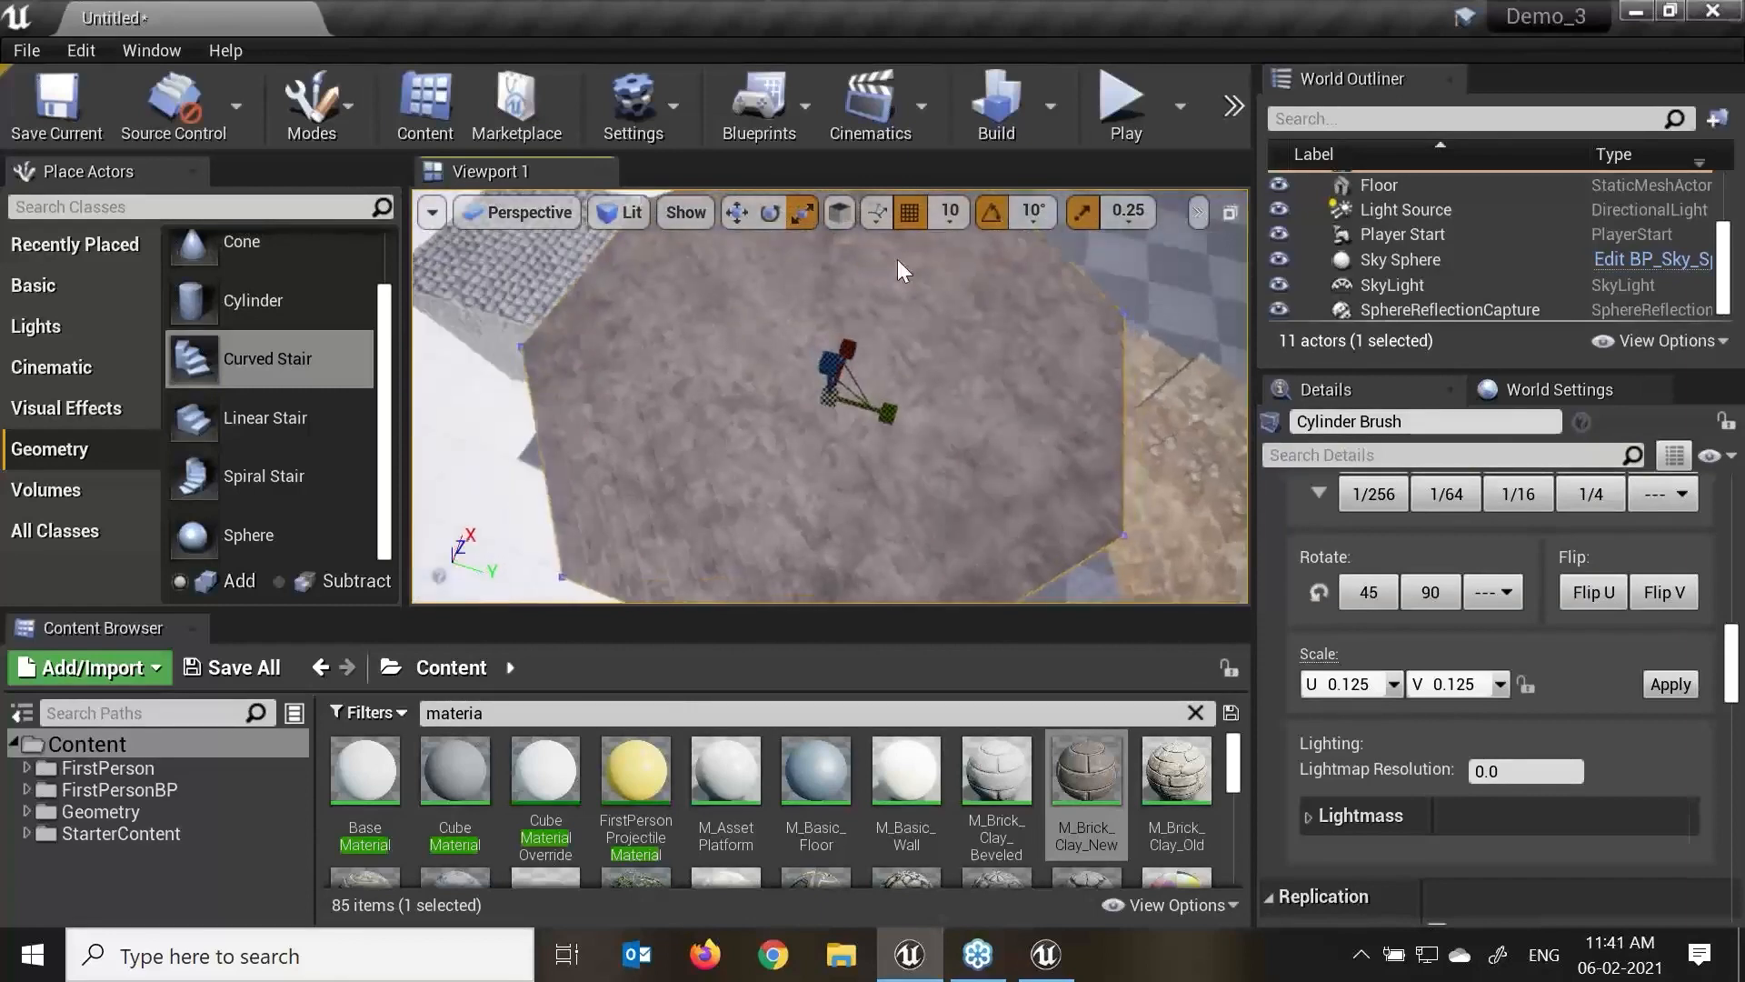
pyautogui.keyDown('alt'); pyautogui.moveTo(968, 427); pyautogui.dragTo(1054, 464, button='right'); pyautogui.keyUp('alt')
pyautogui.keyDown('alt'); pyautogui.moveTo(895, 338); pyautogui.dragTo(904, 346); pyautogui.keyUp('alt')
pyautogui.scroll(-5, 936, 428)
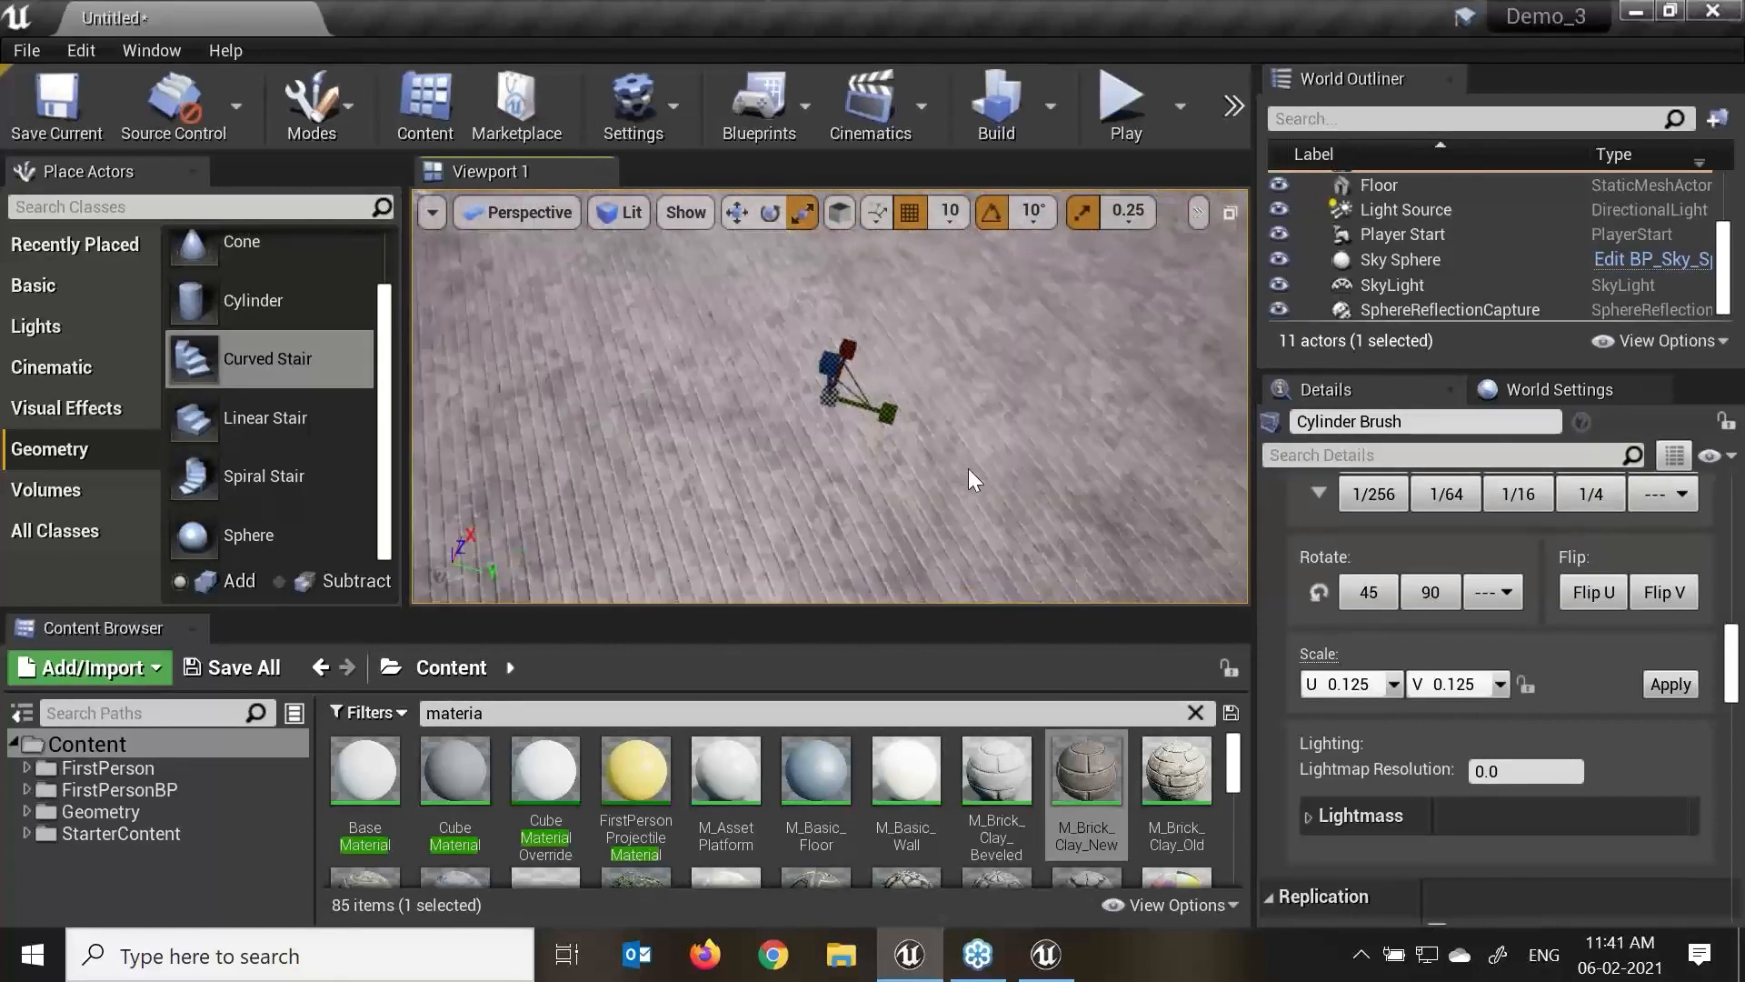
pyautogui.keyDown('alt'); pyautogui.moveTo(970, 469); pyautogui.dragTo(1013, 459); pyautogui.keyUp('alt')
pyautogui.scroll(-8, 1065, 518)
pyautogui.keyDown('alt'); pyautogui.moveTo(1066, 519); pyautogui.dragTo(1105, 516); pyautogui.keyUp('alt')
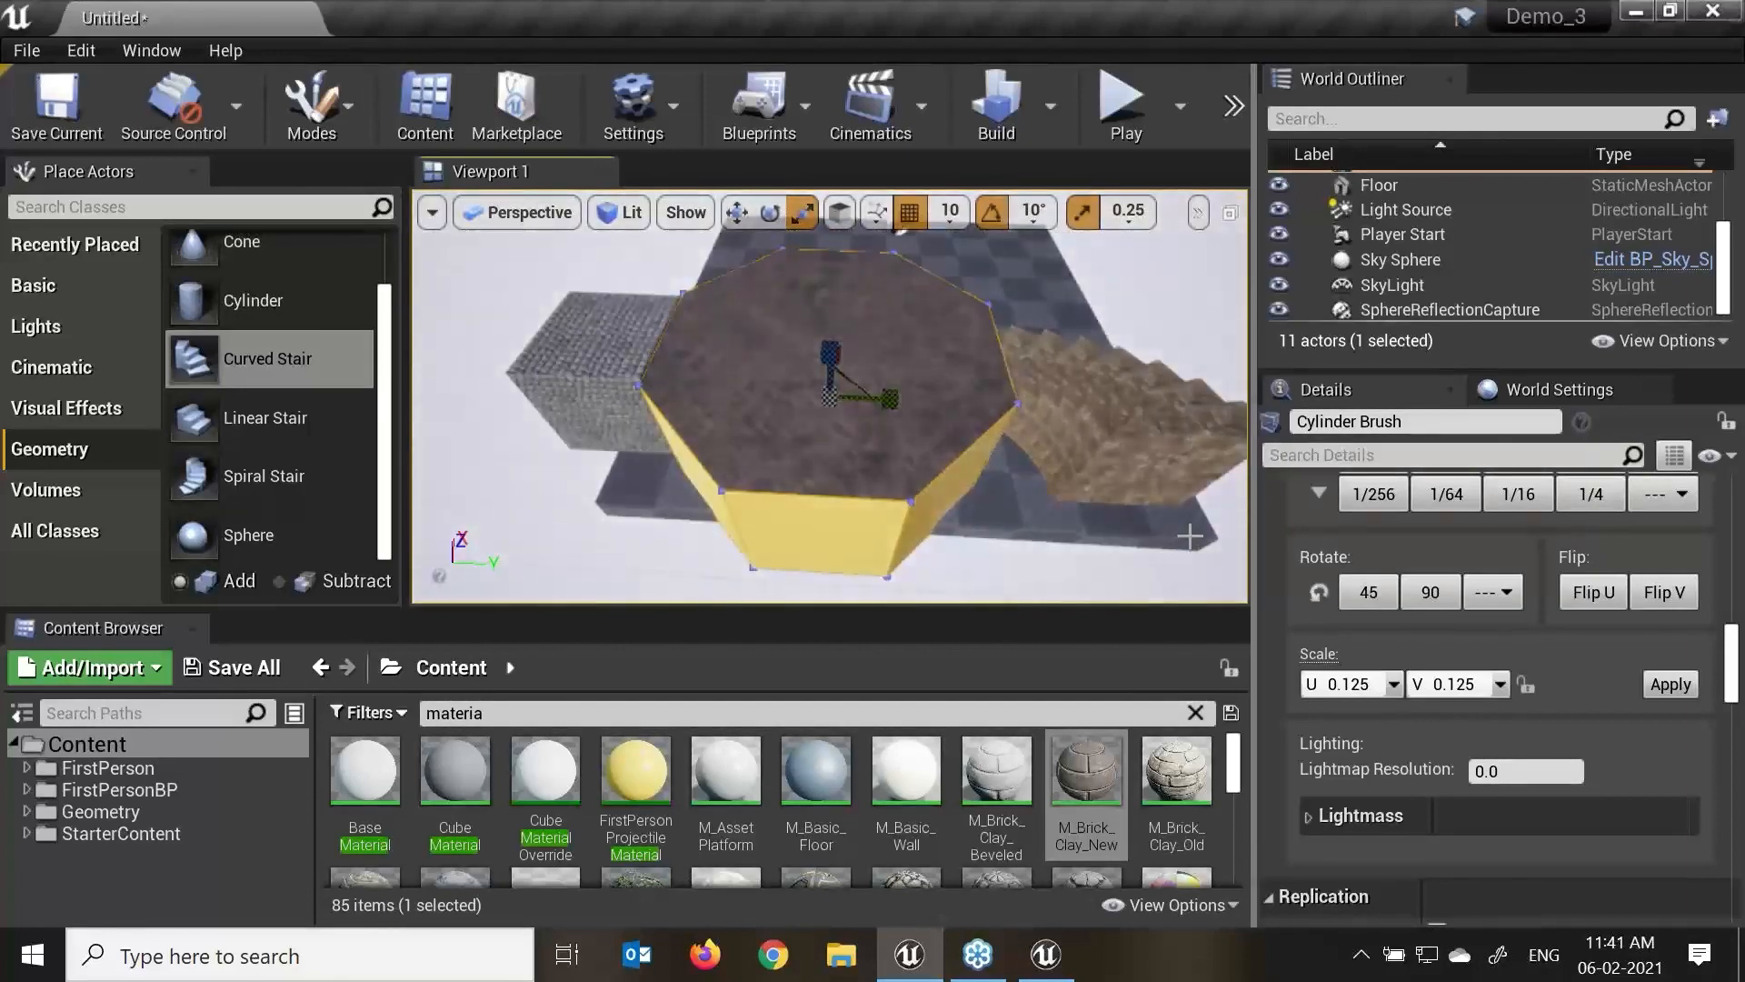
# Widen the Details area slightly, select the curved stair brush and frame it in the viewport.
pyautogui.moveTo(1247, 523); pyautogui.dragTo(1226, 524)
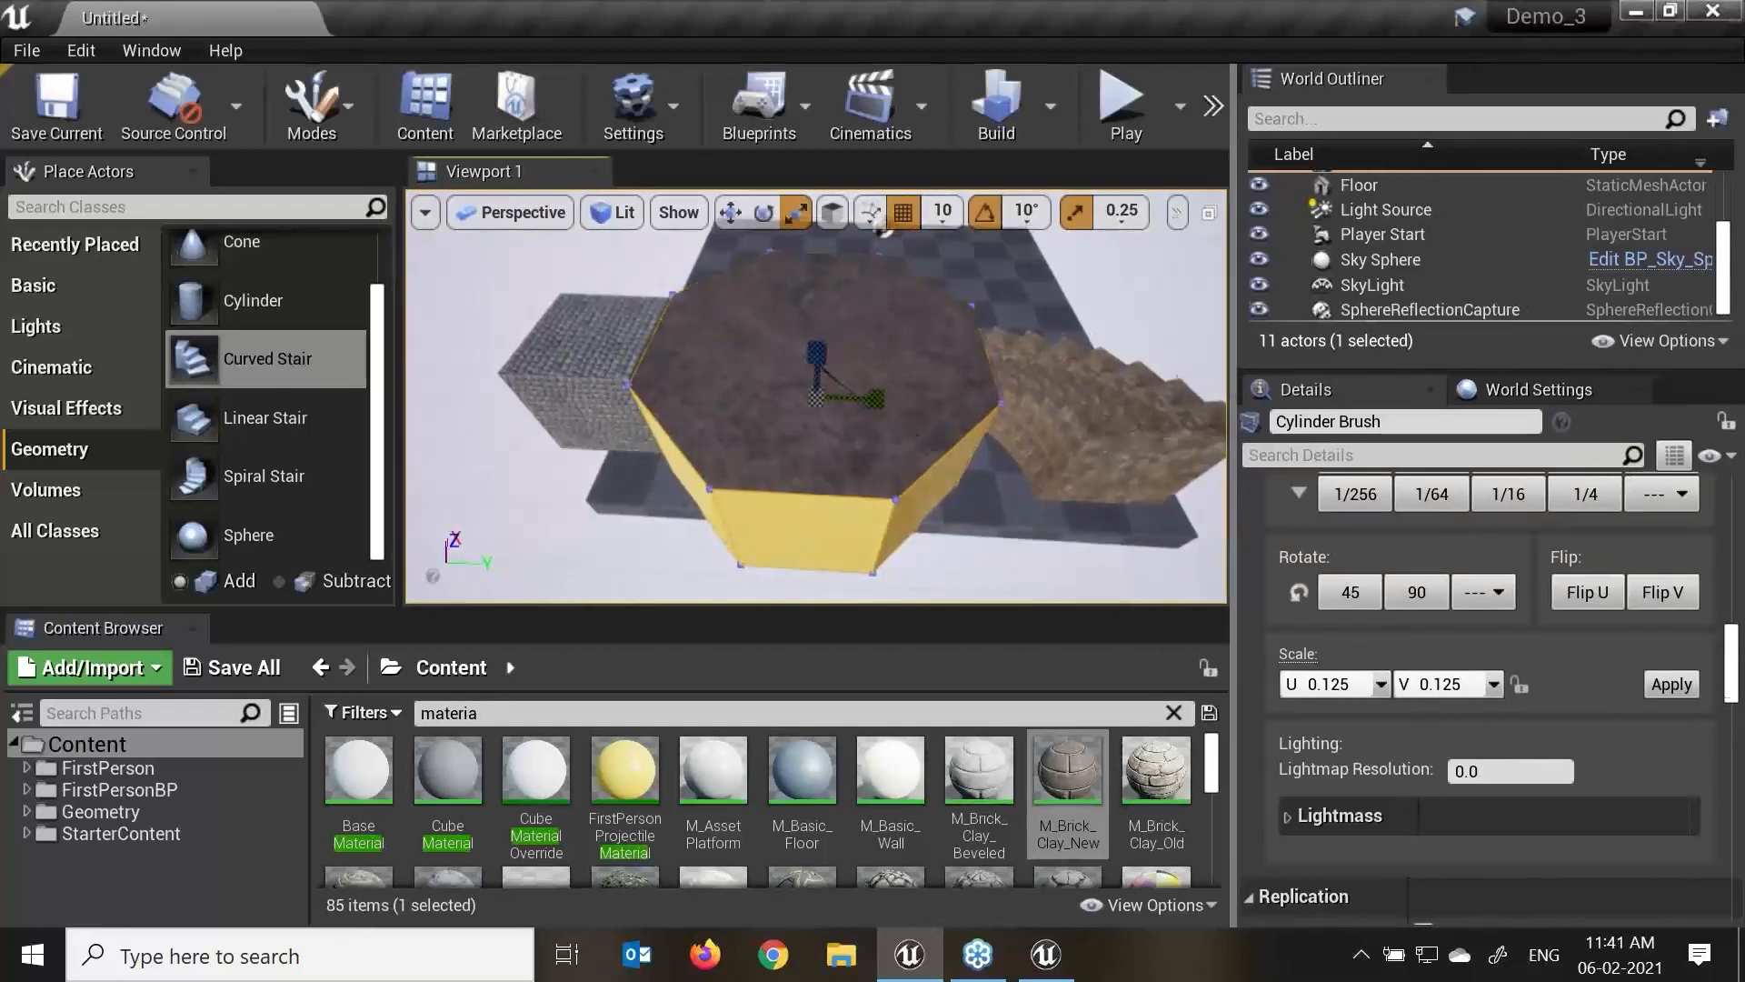
pyautogui.click(1107, 499)
pyautogui.moveTo(1127, 475)
pyautogui.keyDown('alt'); pyautogui.mouseDown()
pyautogui.moveTo(1169, 548)
pyautogui.moveTo(1141, 538)
pyautogui.moveTo(1061, 586)
pyautogui.mouseUp(); pyautogui.keyUp('alt')
pyautogui.click(1169, 547)
pyautogui.click(1155, 499)
pyautogui.click(1157, 479)
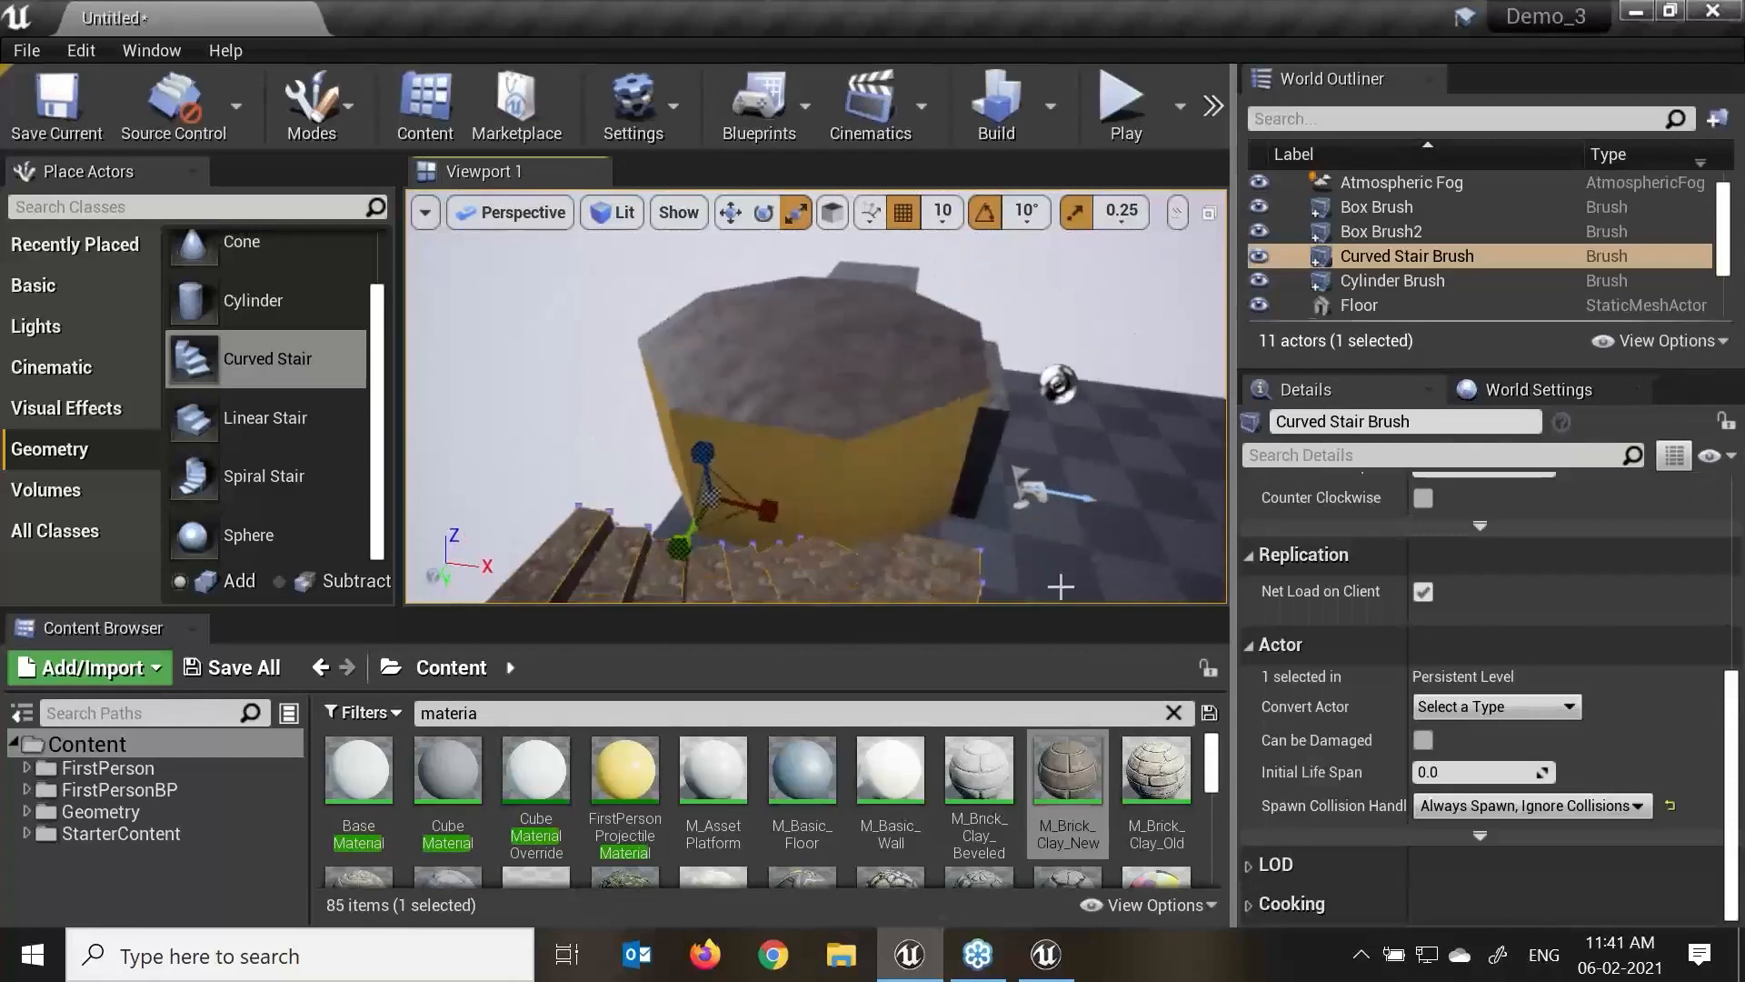
pyautogui.click(1398, 254)
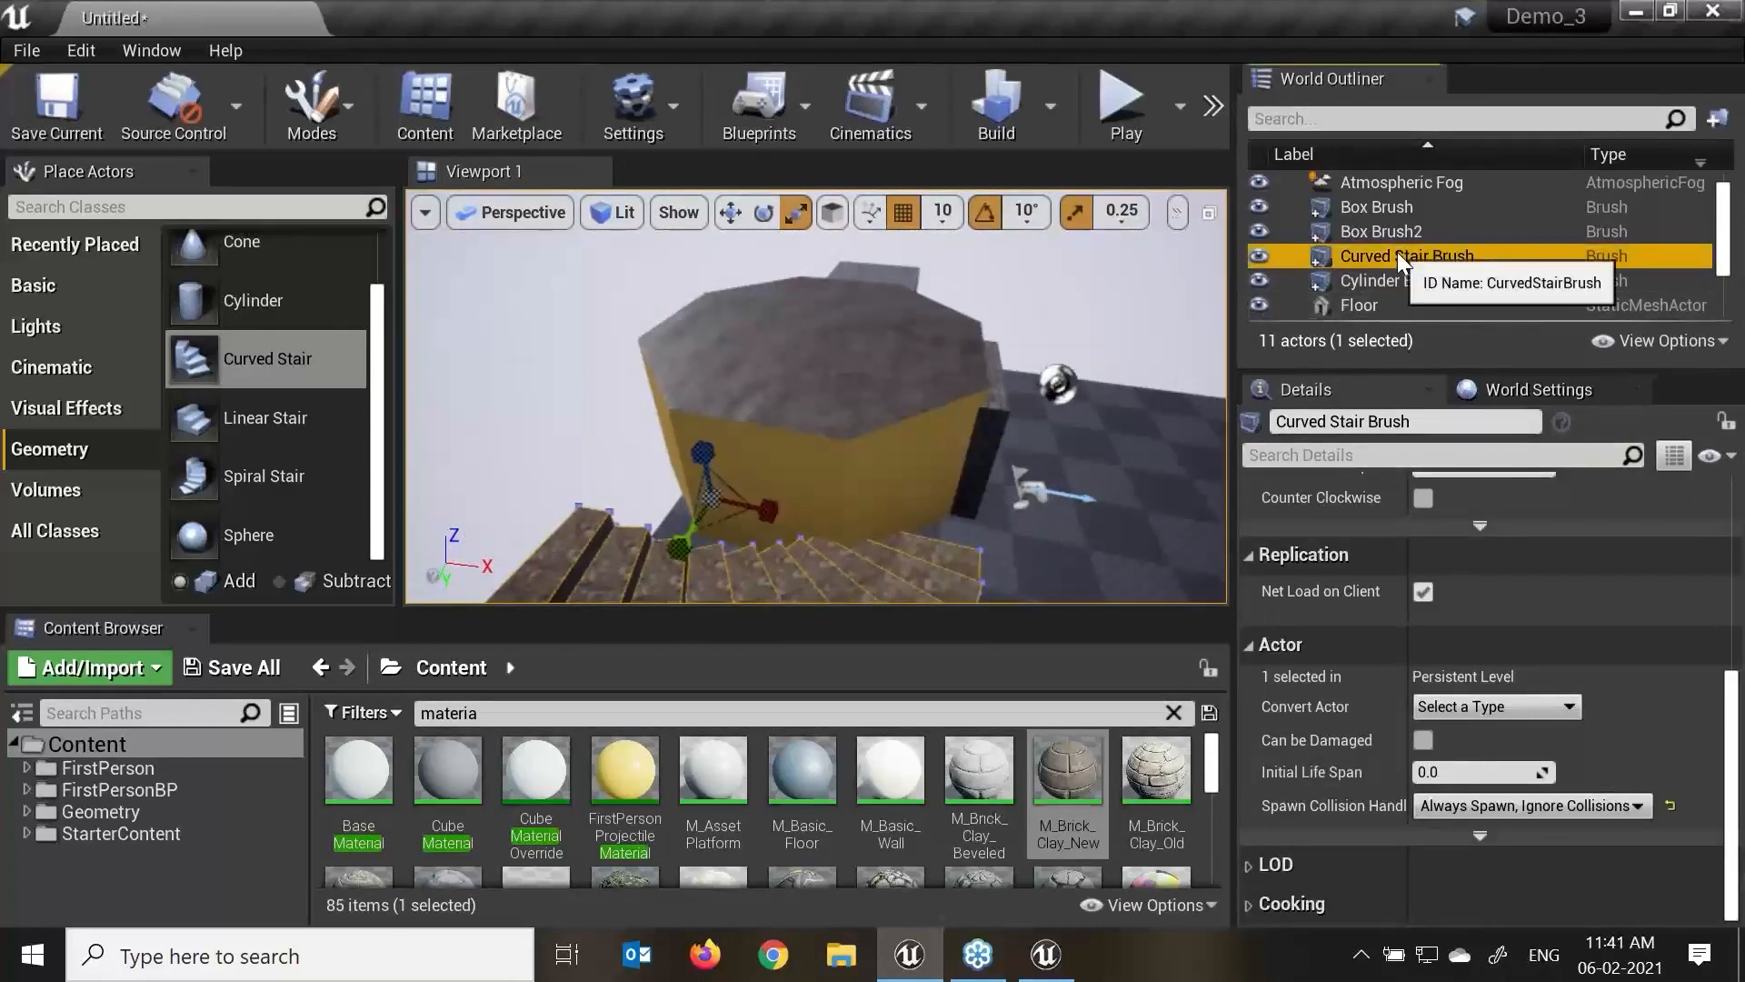
pyautogui.press('Up')
pyautogui.click(914, 573)
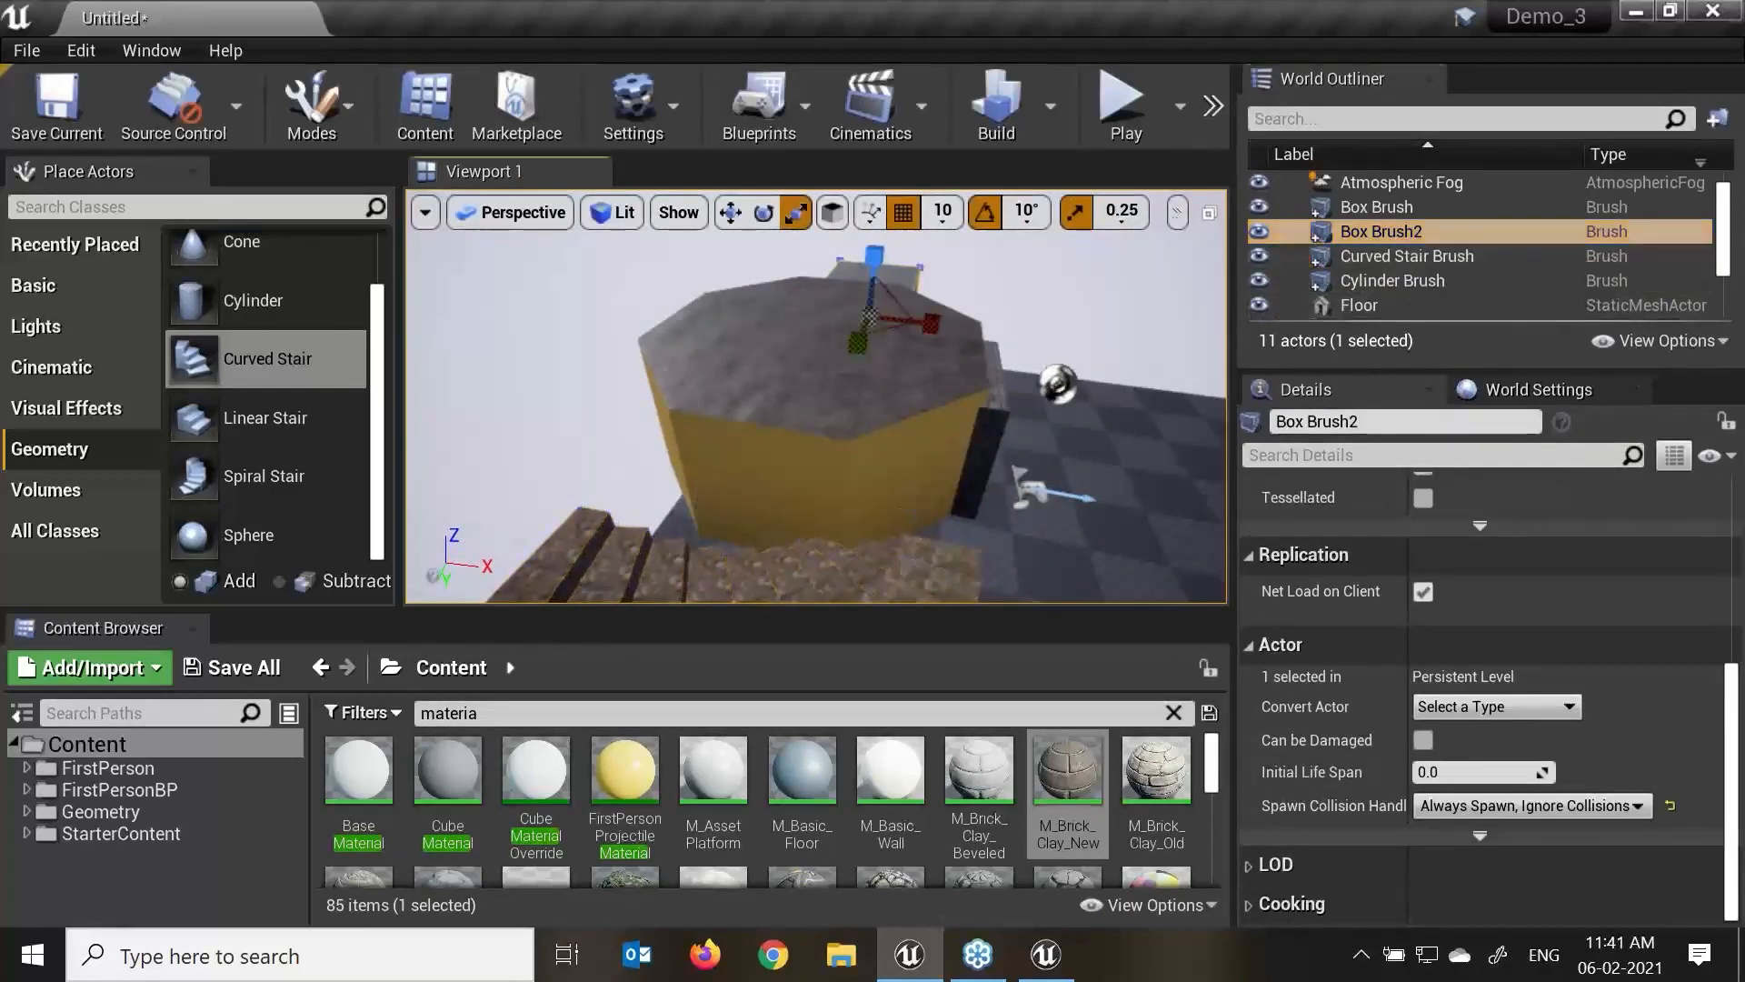
pyautogui.doubleClick(1410, 257)
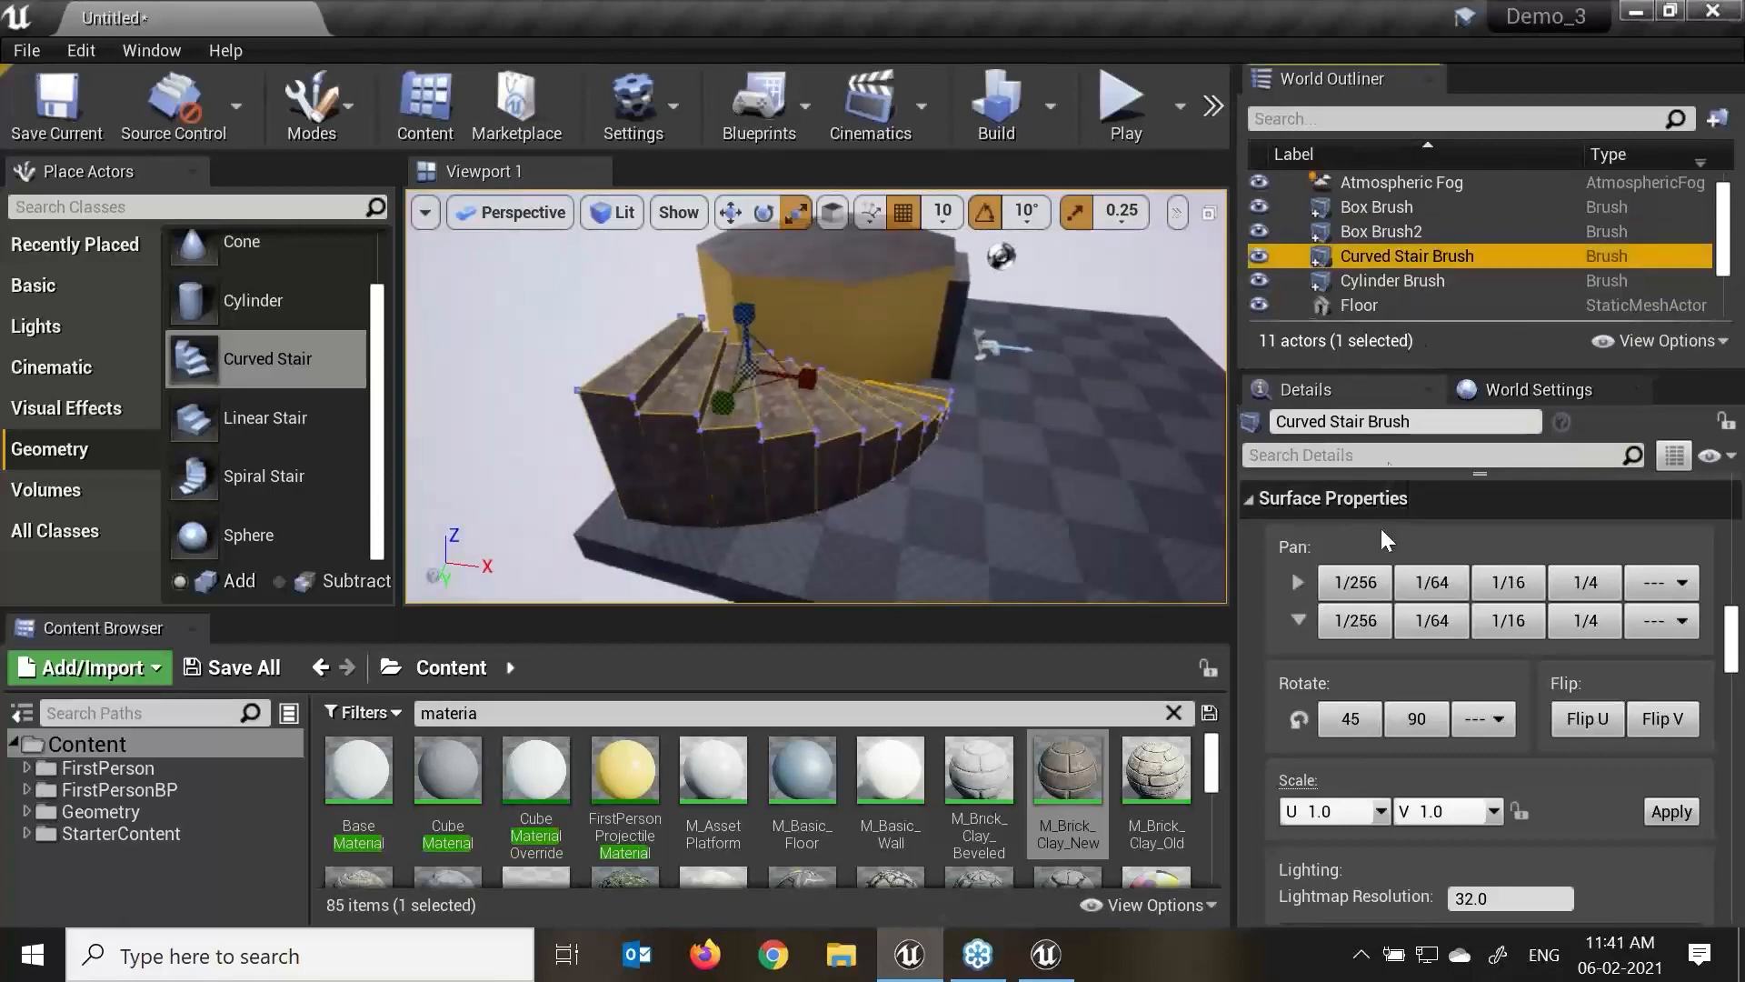
# Examine the curved stair brush's surface properties and its brush settings.
pyautogui.scroll(10, 1429, 573)
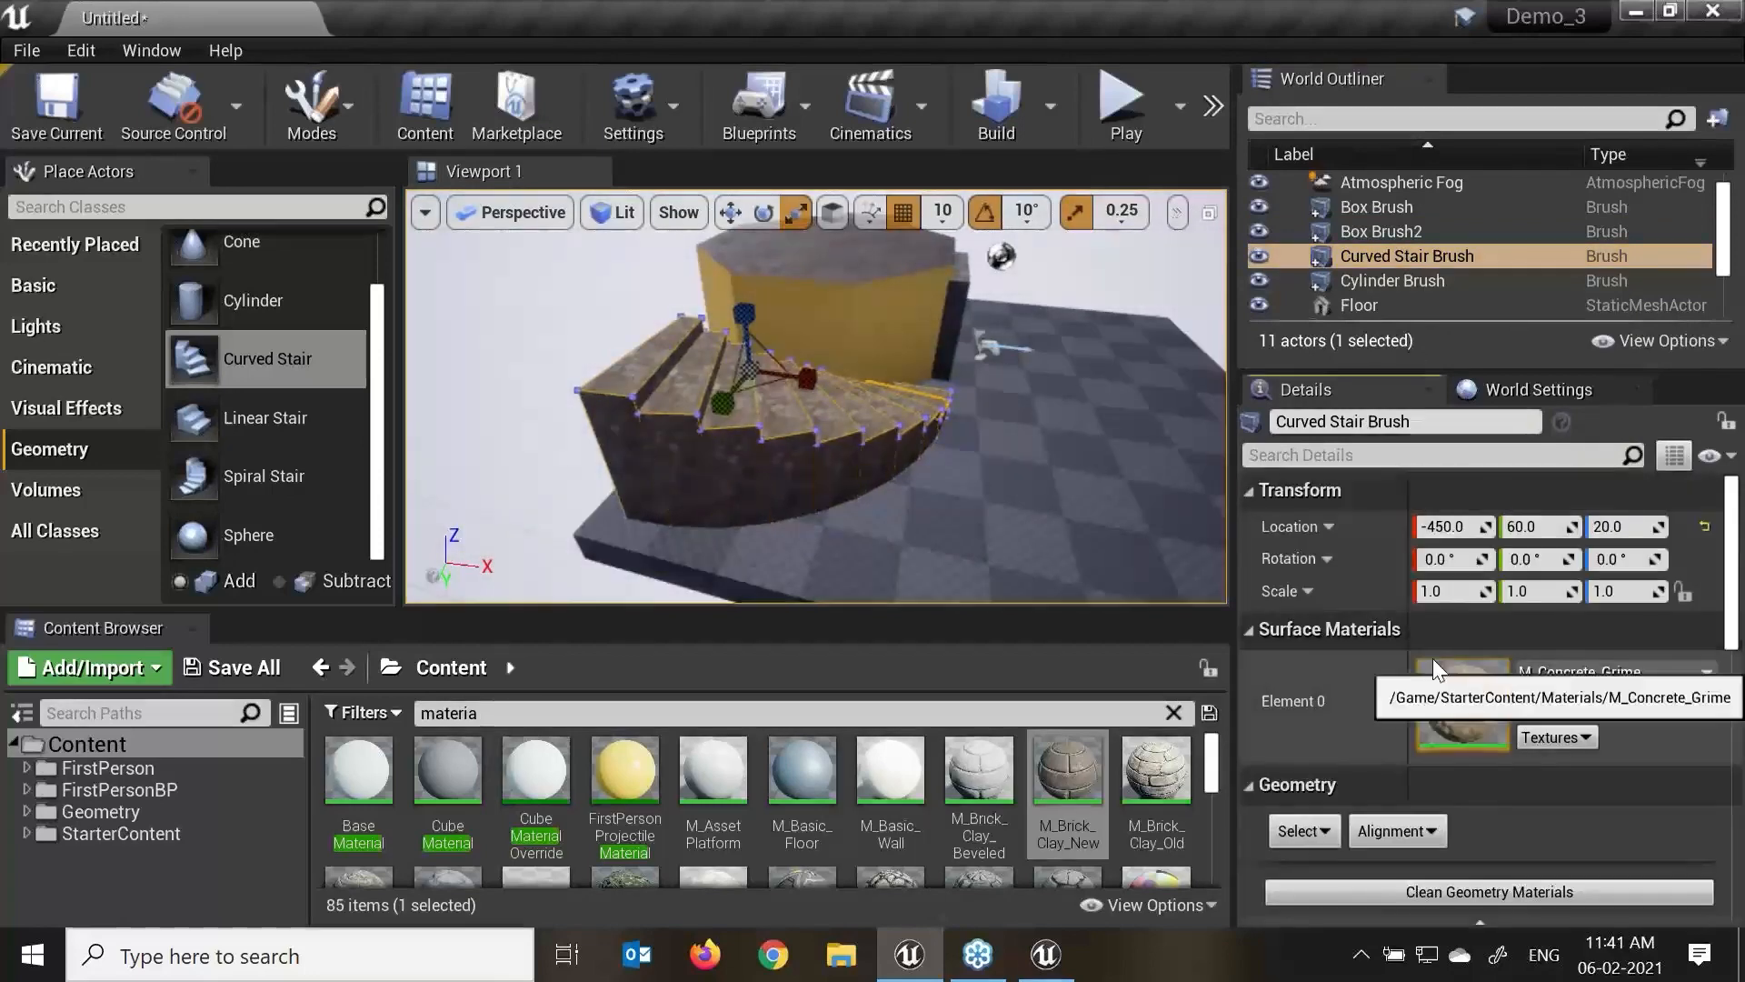
pyautogui.scroll(-10, 1445, 673)
pyautogui.scroll(-1, 1457, 694)
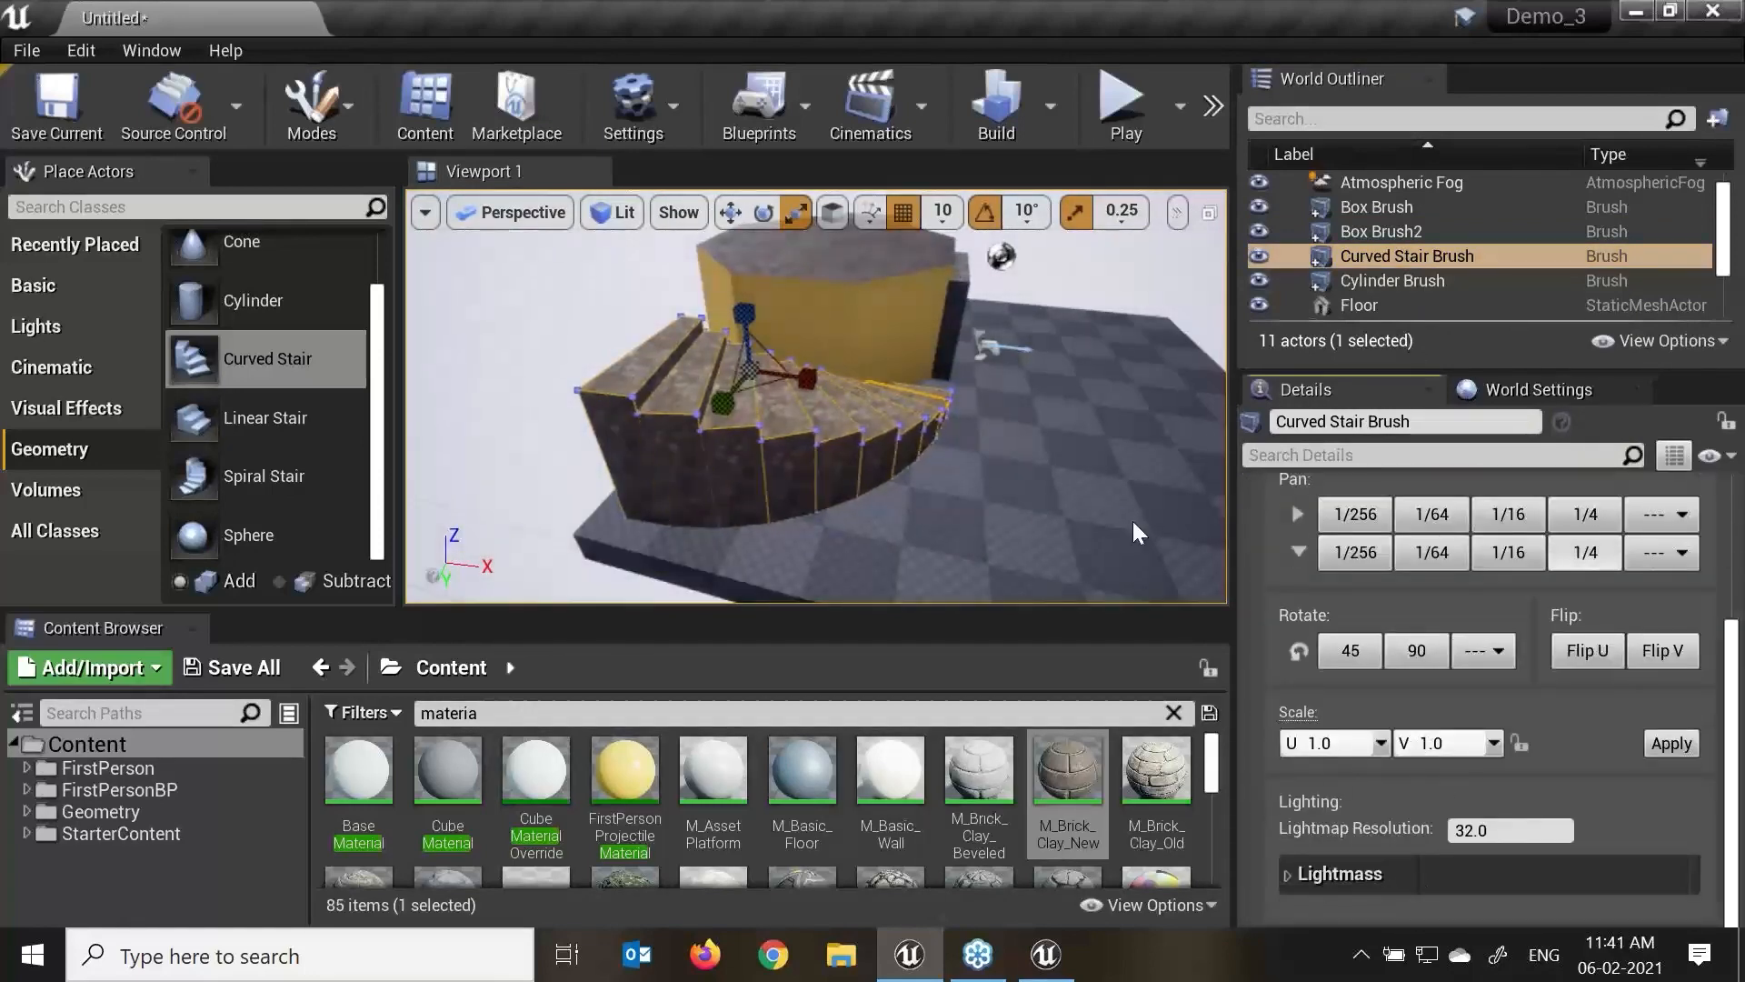
pyautogui.press('w')
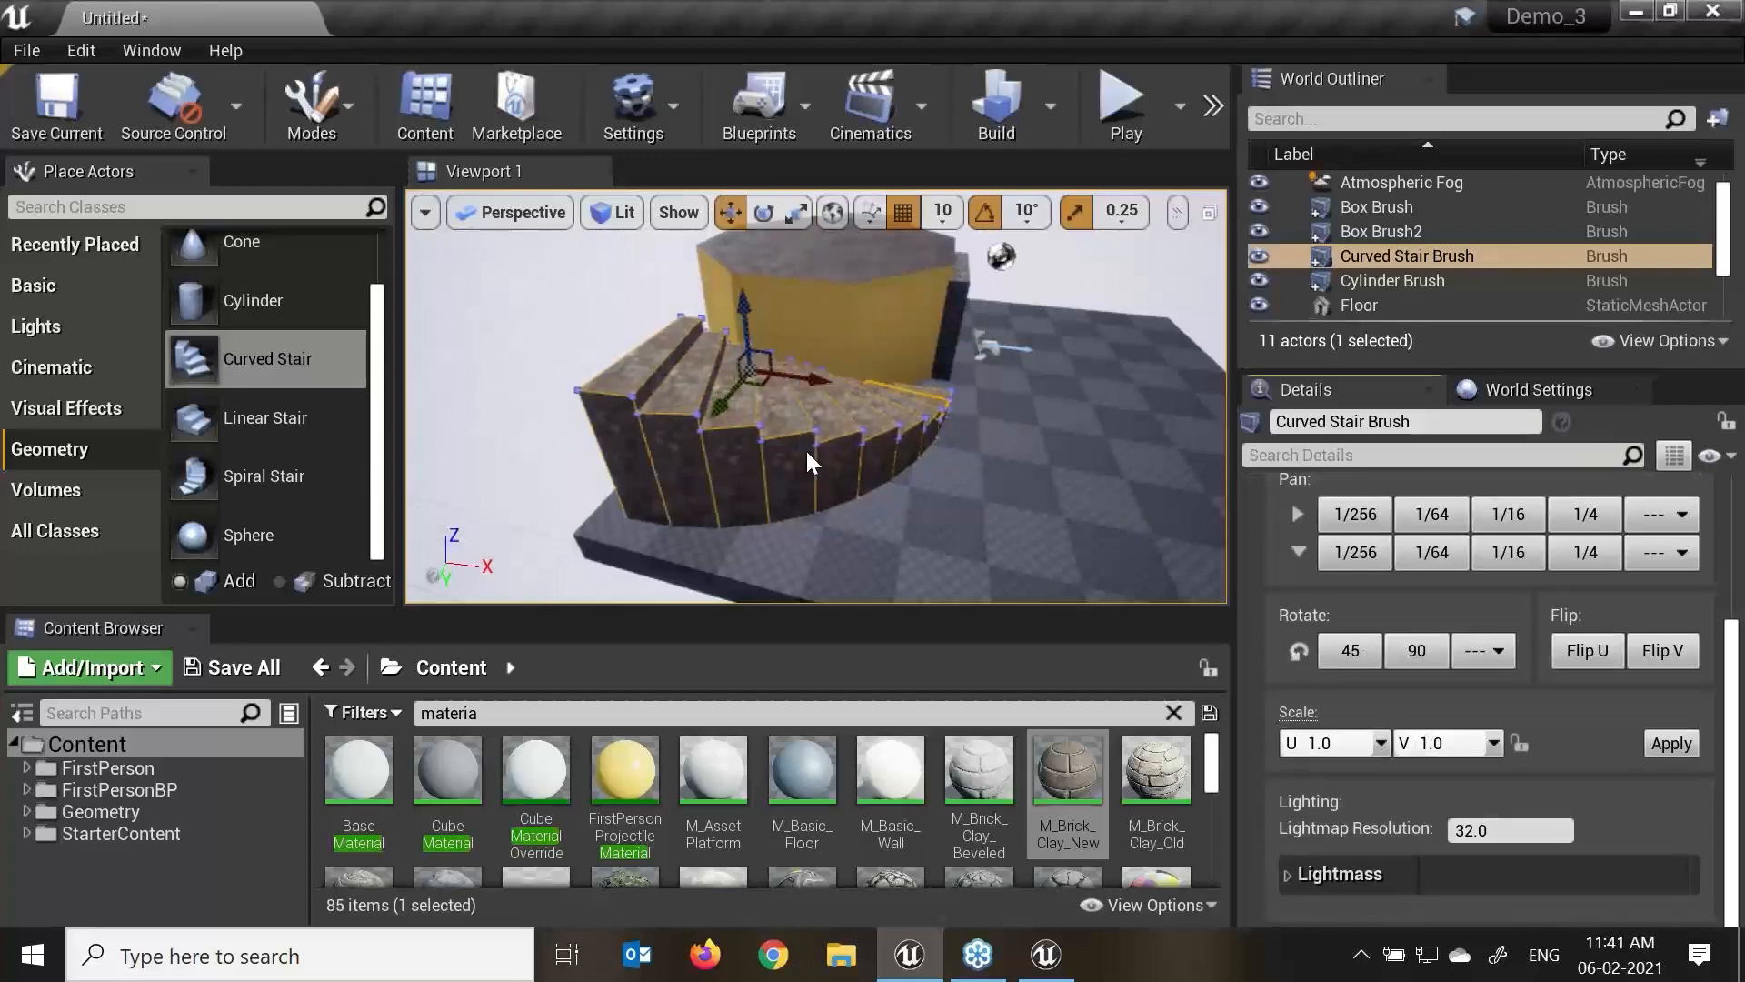
pyautogui.click(1400, 282)
pyautogui.click(1413, 260)
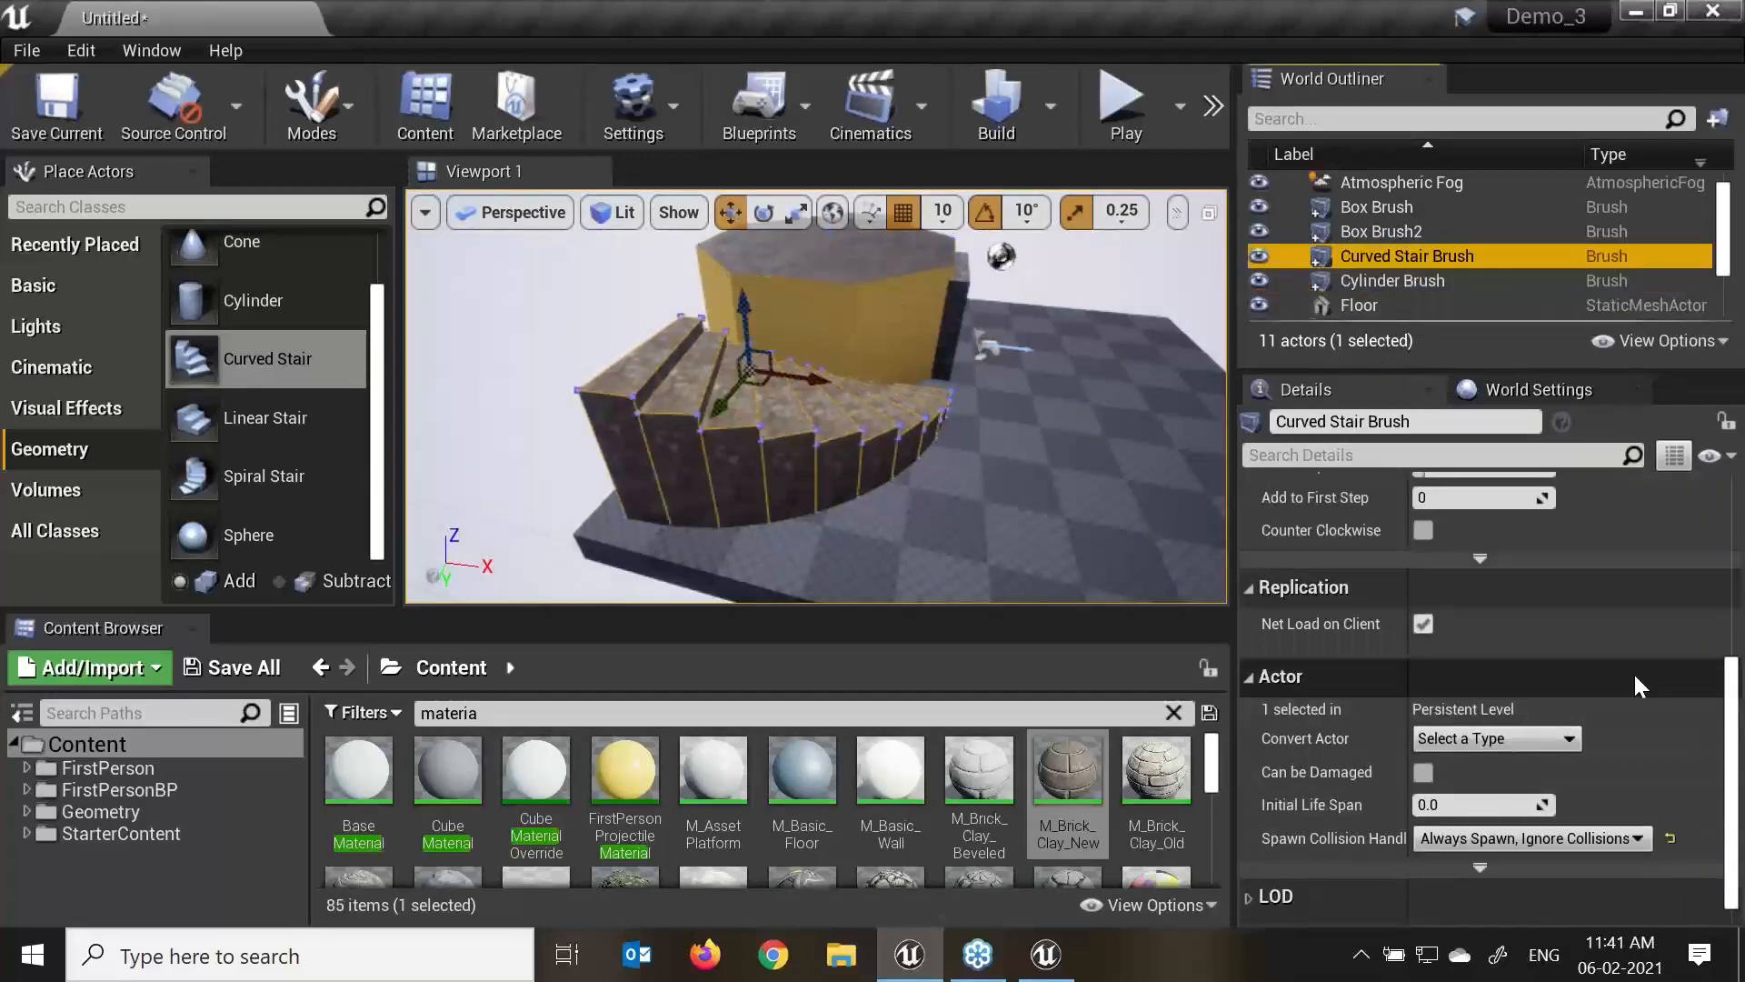
pyautogui.scroll(5, 1502, 663)
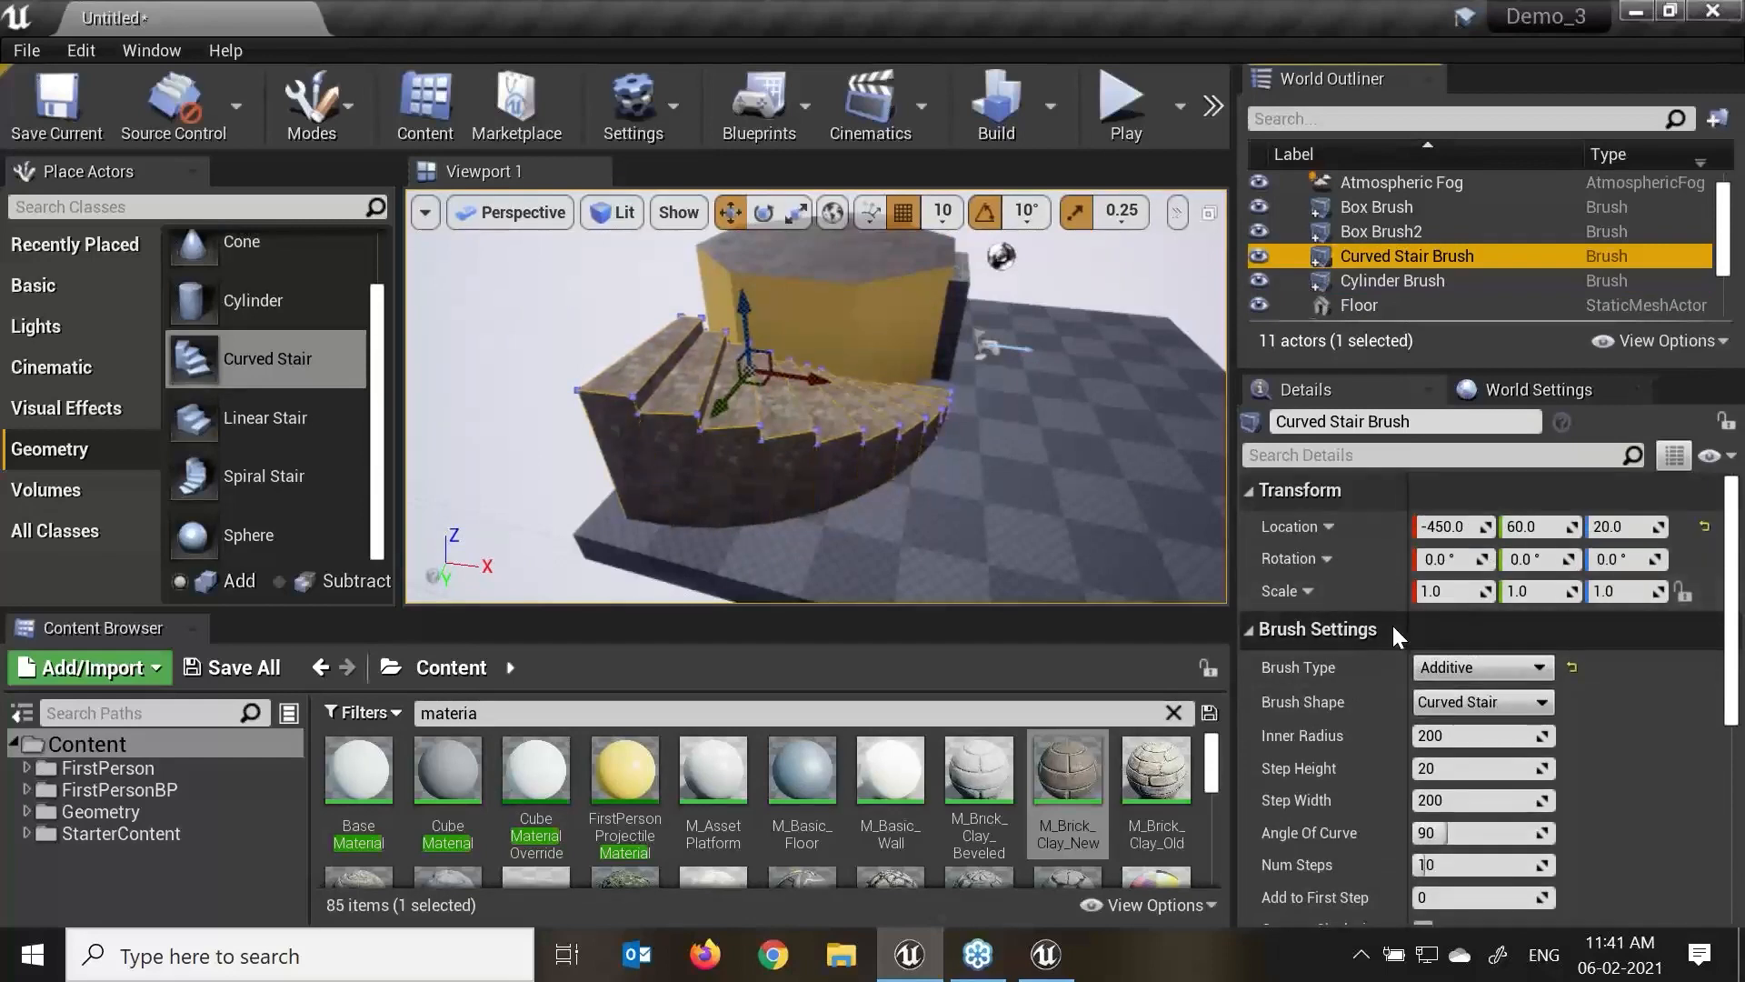
pyautogui.moveTo(798, 415)
pyautogui.keyDown('alt'); pyautogui.mouseDown()
pyautogui.moveTo(1000, 454)
pyautogui.moveTo(798, 414)
pyautogui.mouseUp(); pyautogui.keyUp('alt')
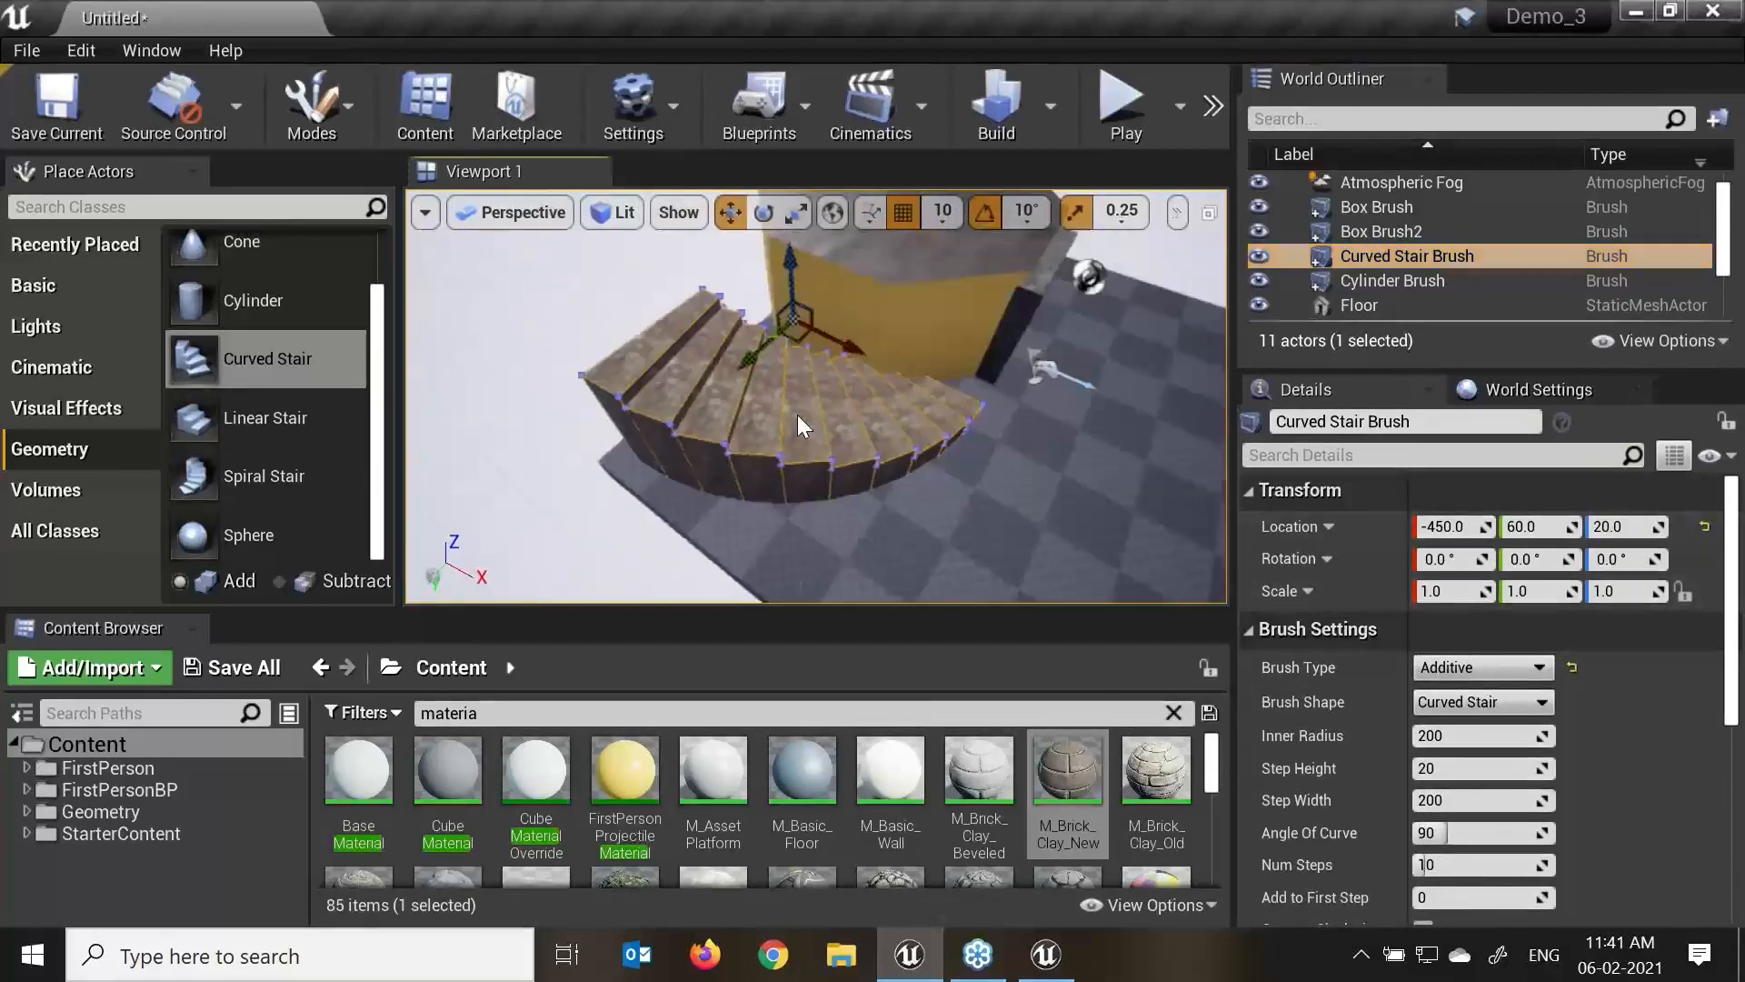
# Enlarge the Content Browser, select the M_Brick_Clay_Beveled material and place an additive cone brush on the floor near the stairs.
pyautogui.moveTo(756, 612); pyautogui.dragTo(781, 540)
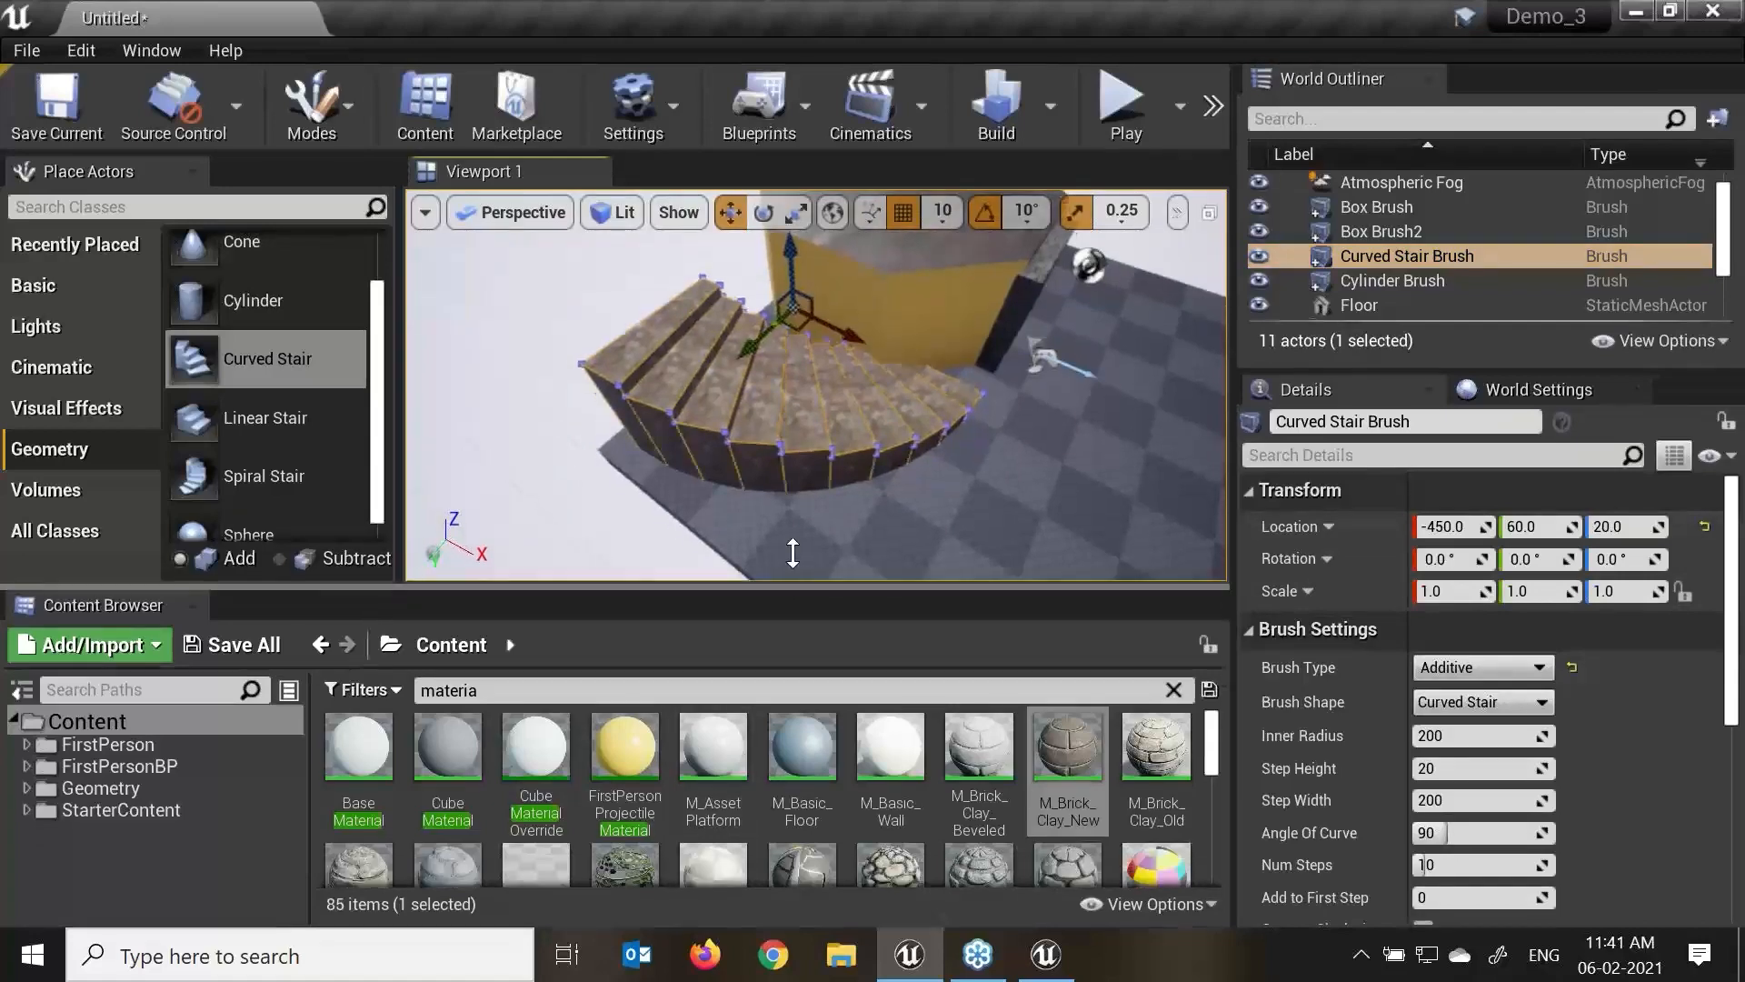
pyautogui.click(942, 747)
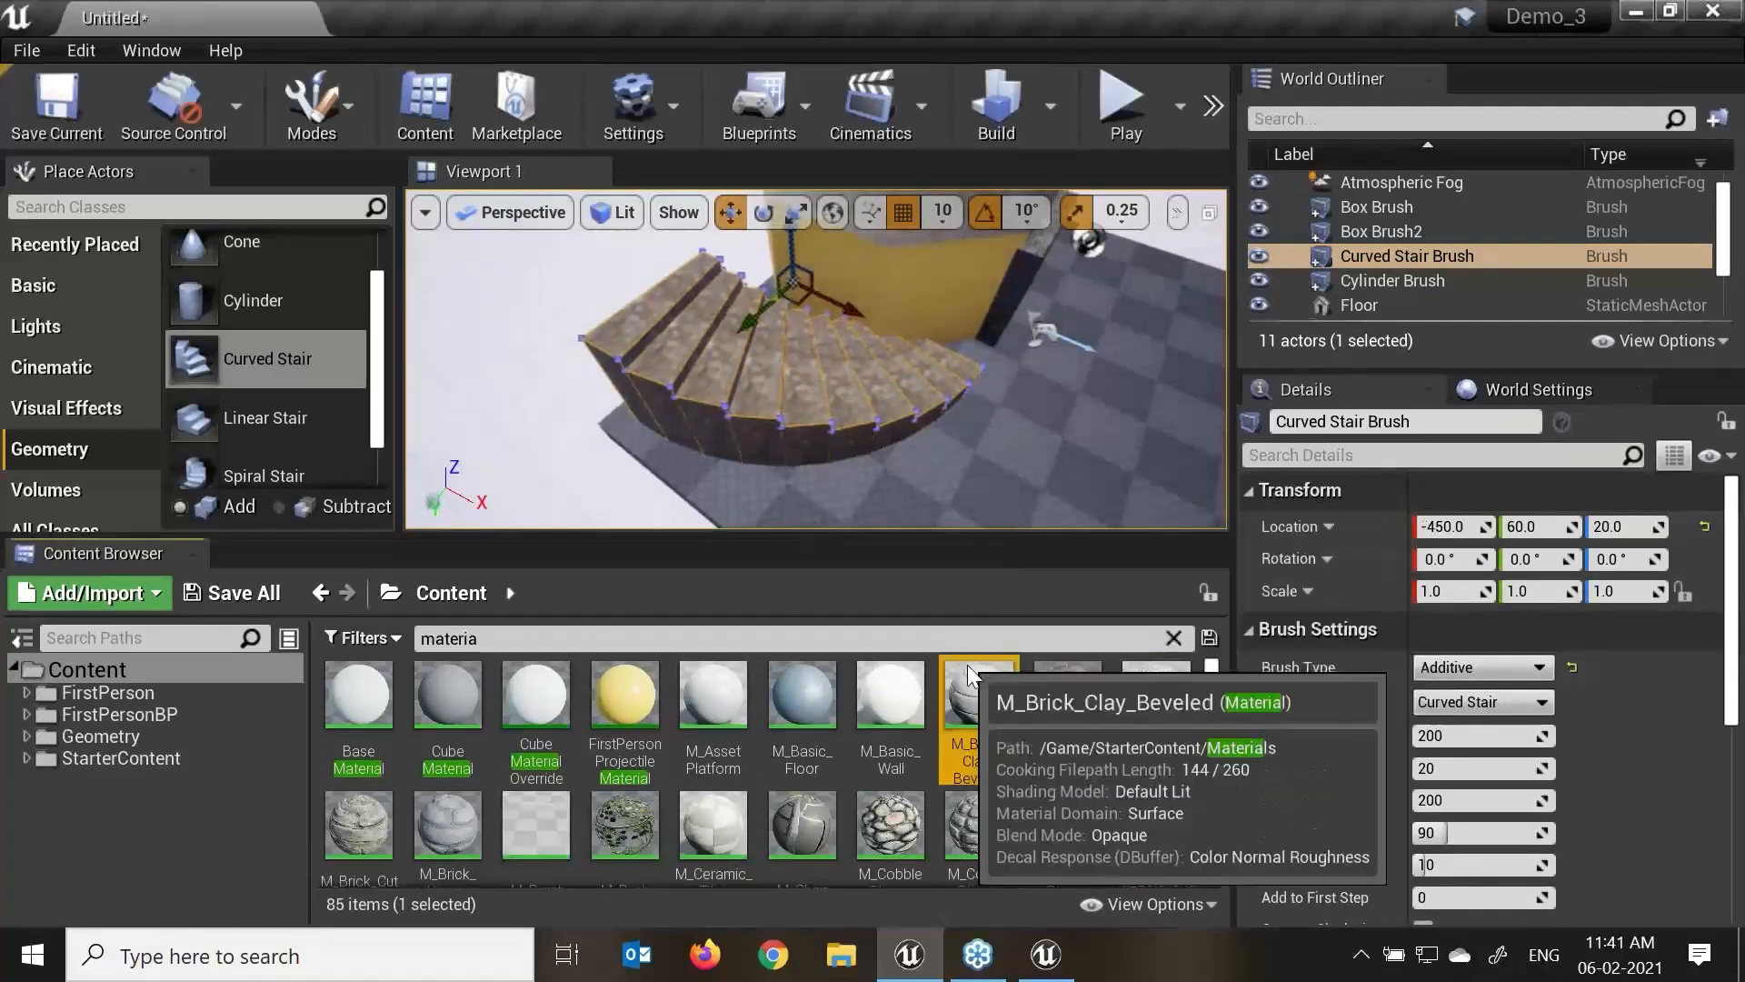
pyautogui.moveTo(201, 250); pyautogui.dragTo(1130, 452)
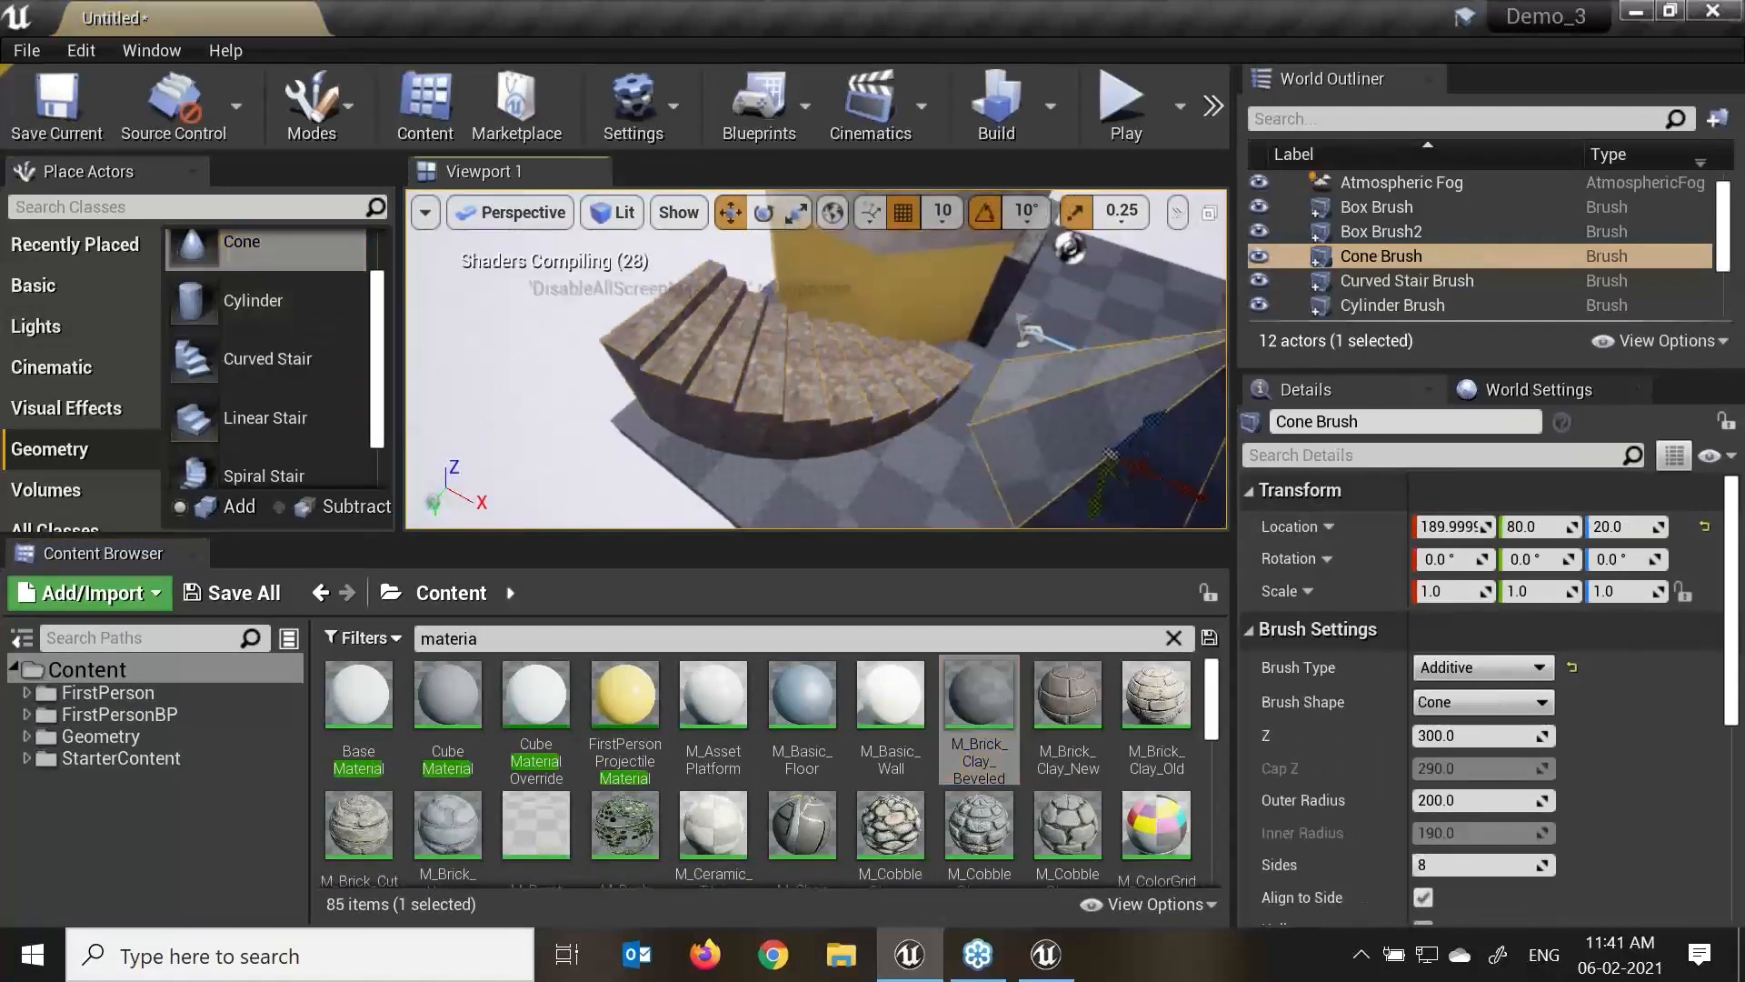
pyautogui.moveTo(1129, 451)
pyautogui.mouseDown(button='right')
pyautogui.moveTo(1046, 446)
pyautogui.moveTo(1095, 481)
pyautogui.moveTo(1102, 523)
pyautogui.mouseUp(button='right')
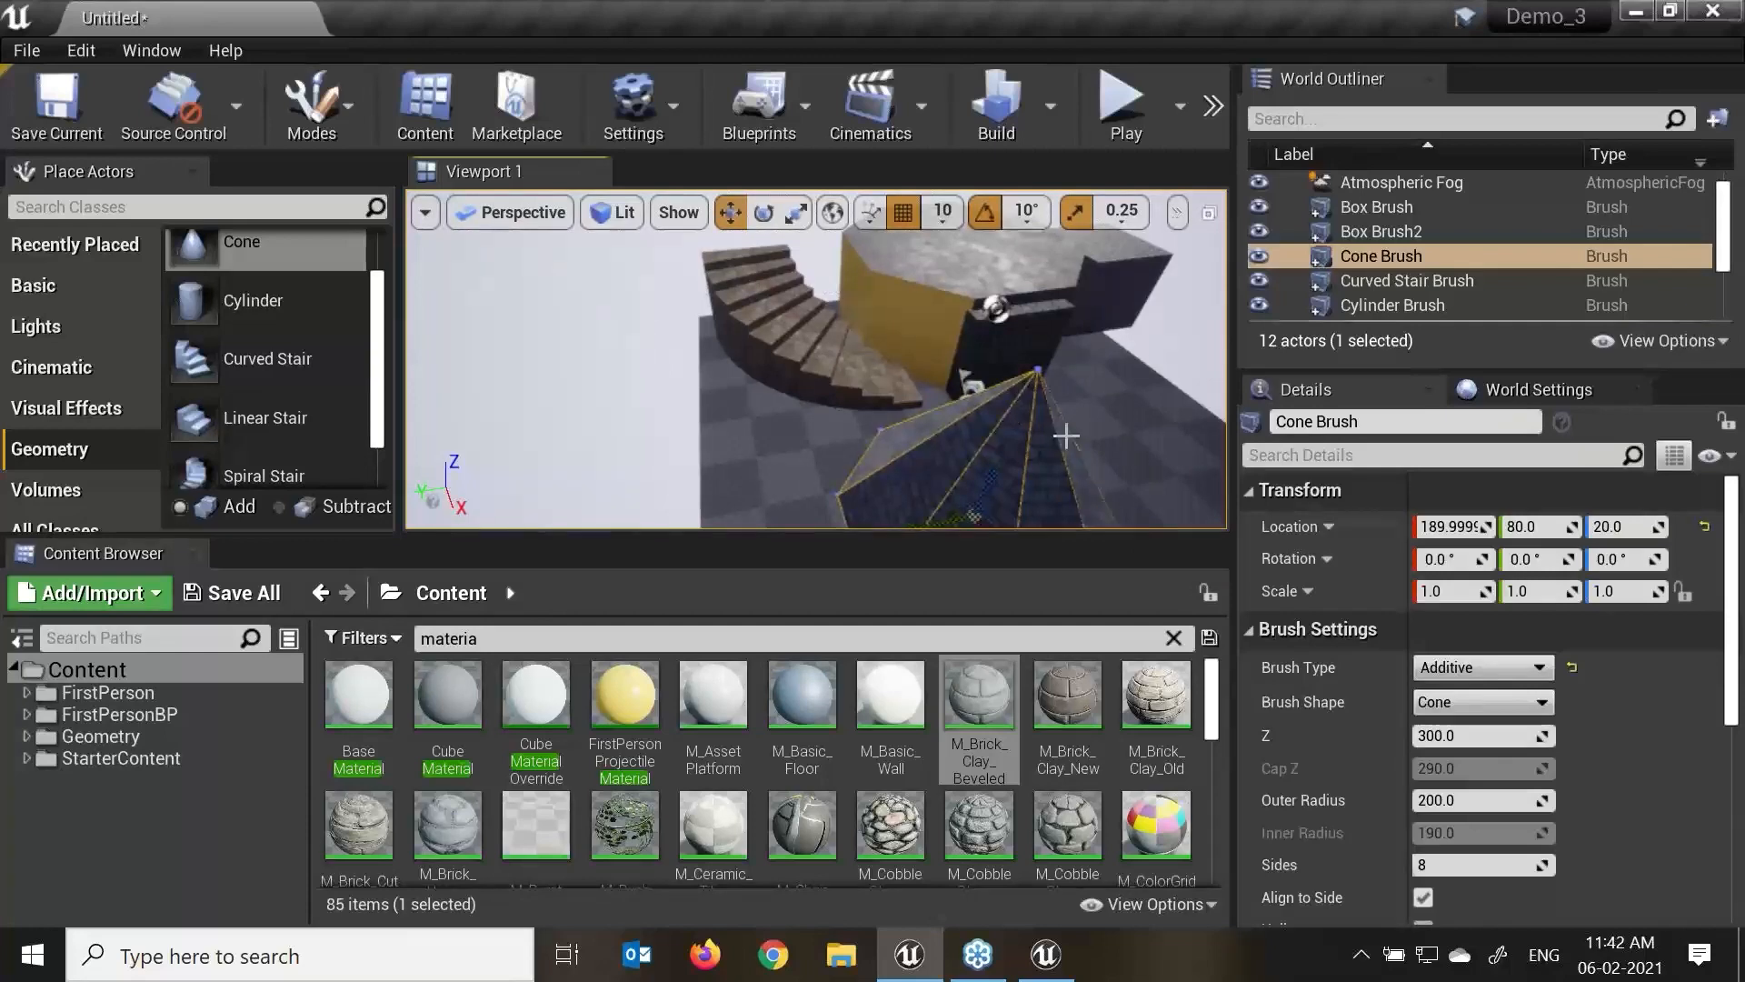
pyautogui.moveTo(1078, 428); pyautogui.dragTo(1120, 451, button='middle')
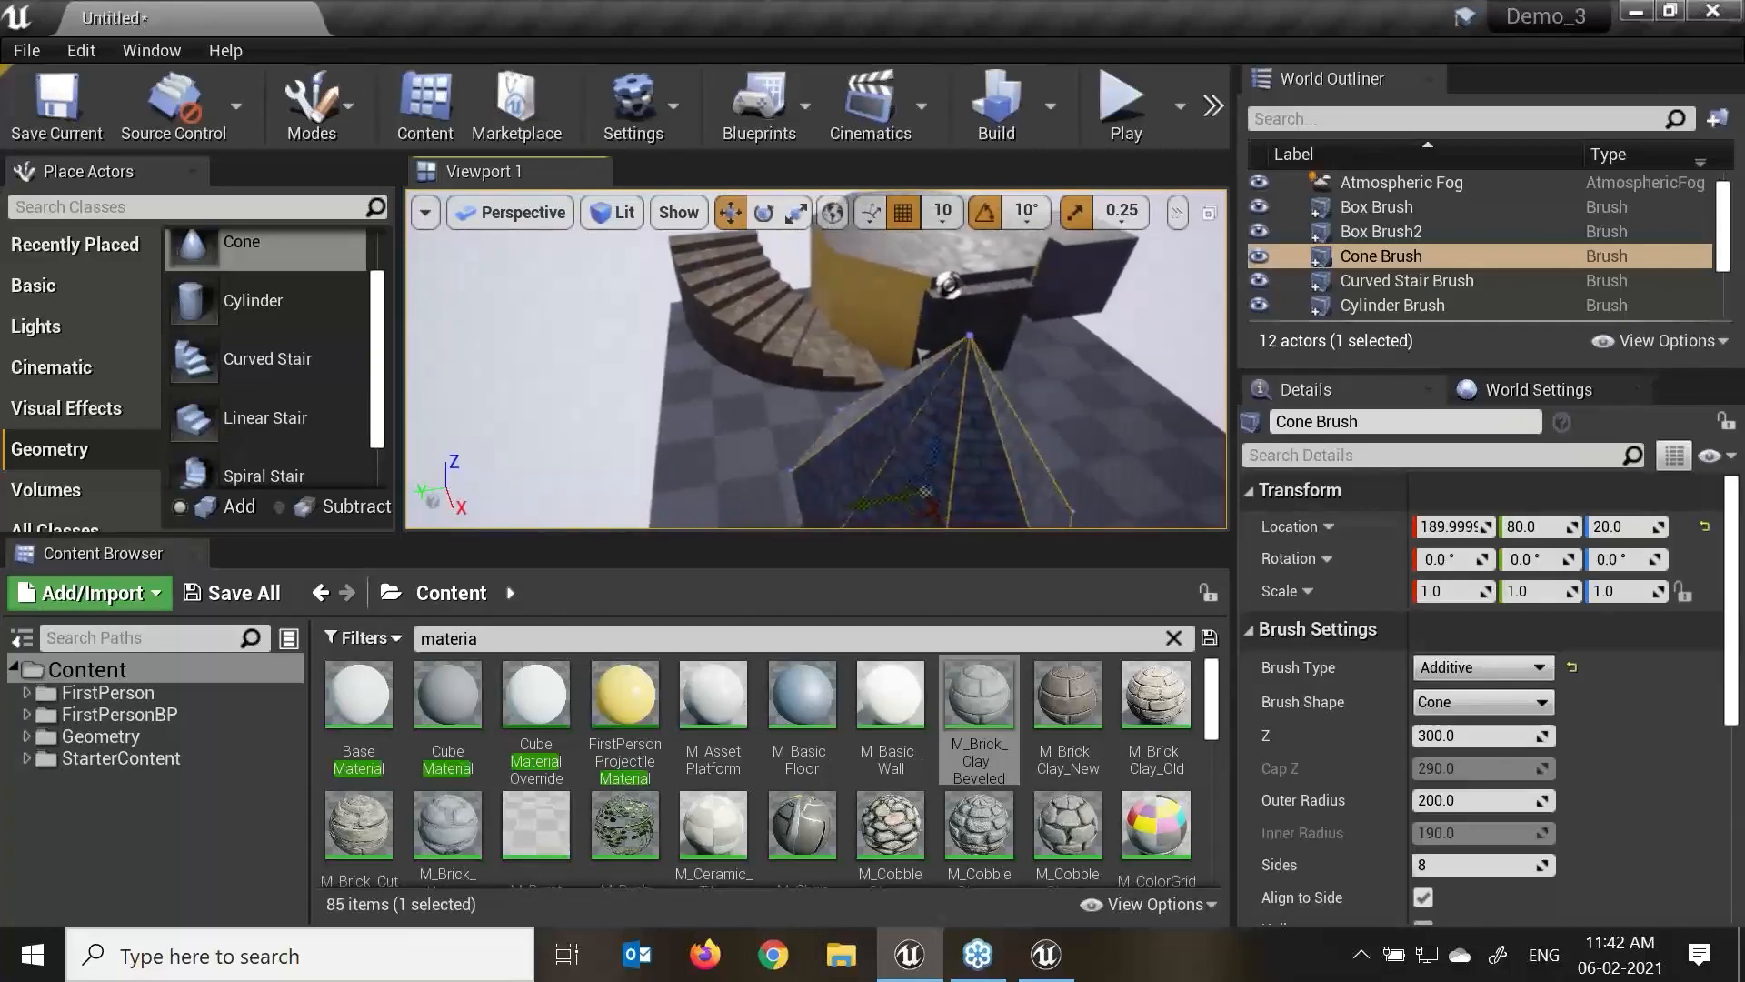
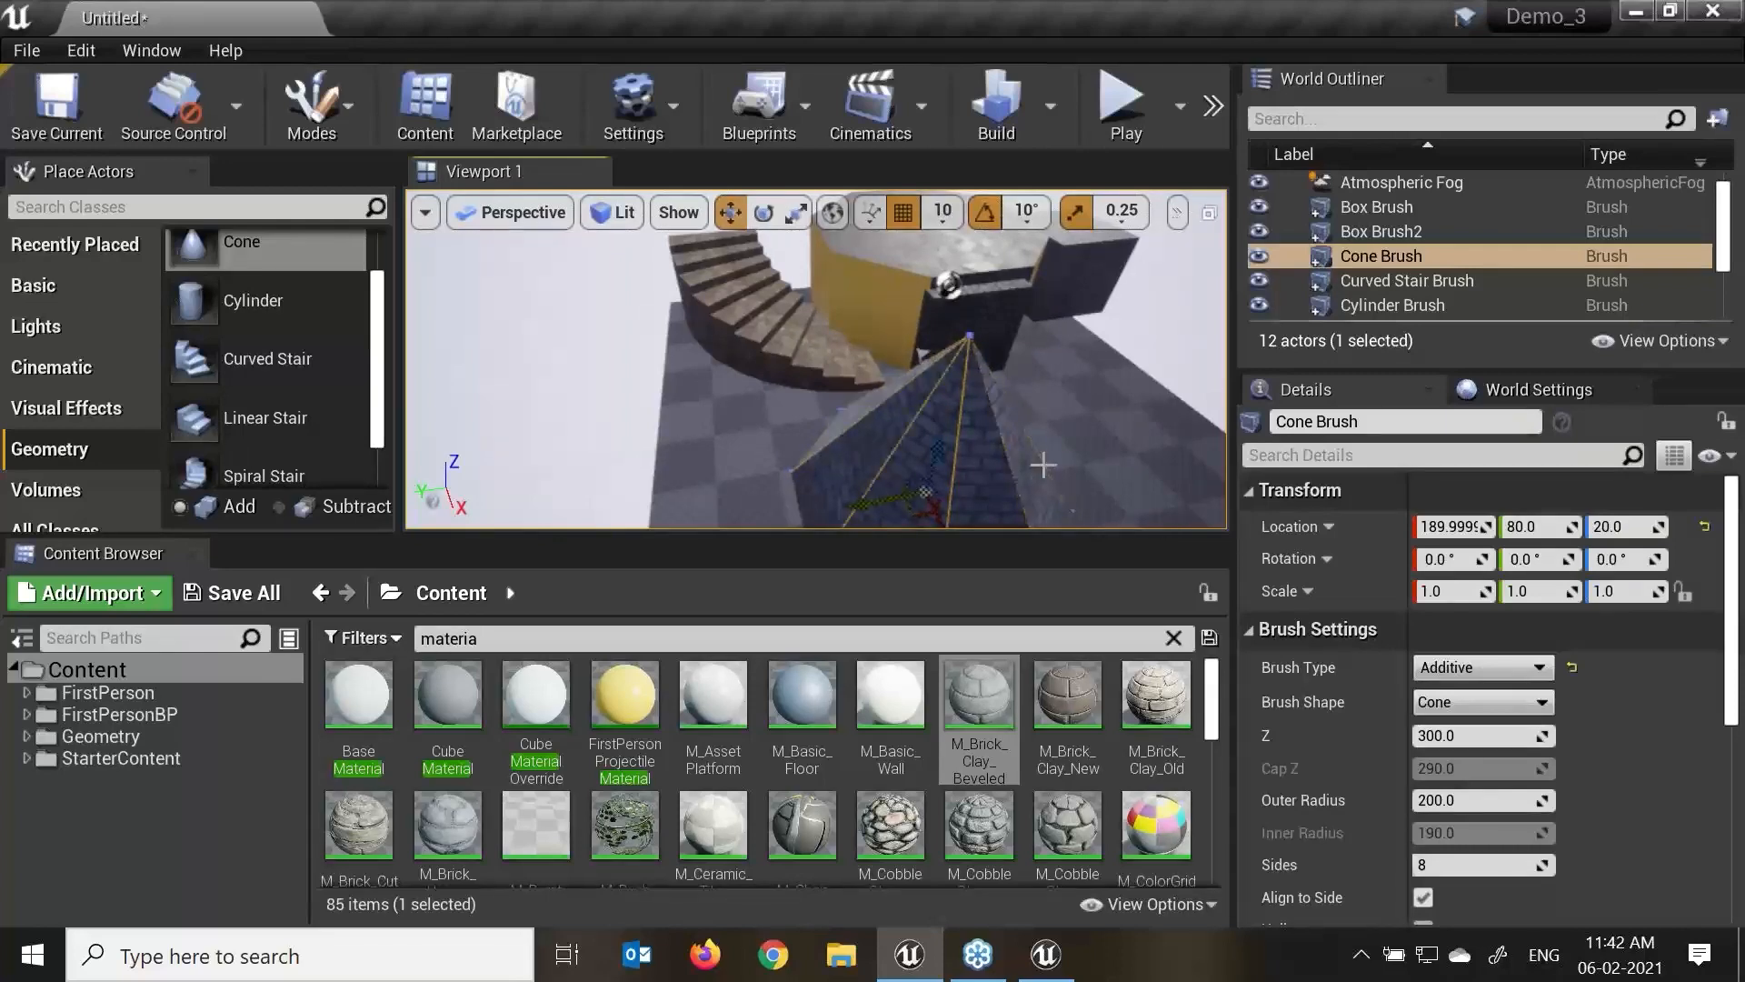
pyautogui.moveTo(1005, 450)
pyautogui.mouseDown(button='middle')
pyautogui.moveTo(1045, 500)
pyautogui.moveTo(1009, 482)
pyautogui.mouseUp(button='middle')
pyautogui.scroll(2, 1004, 450)
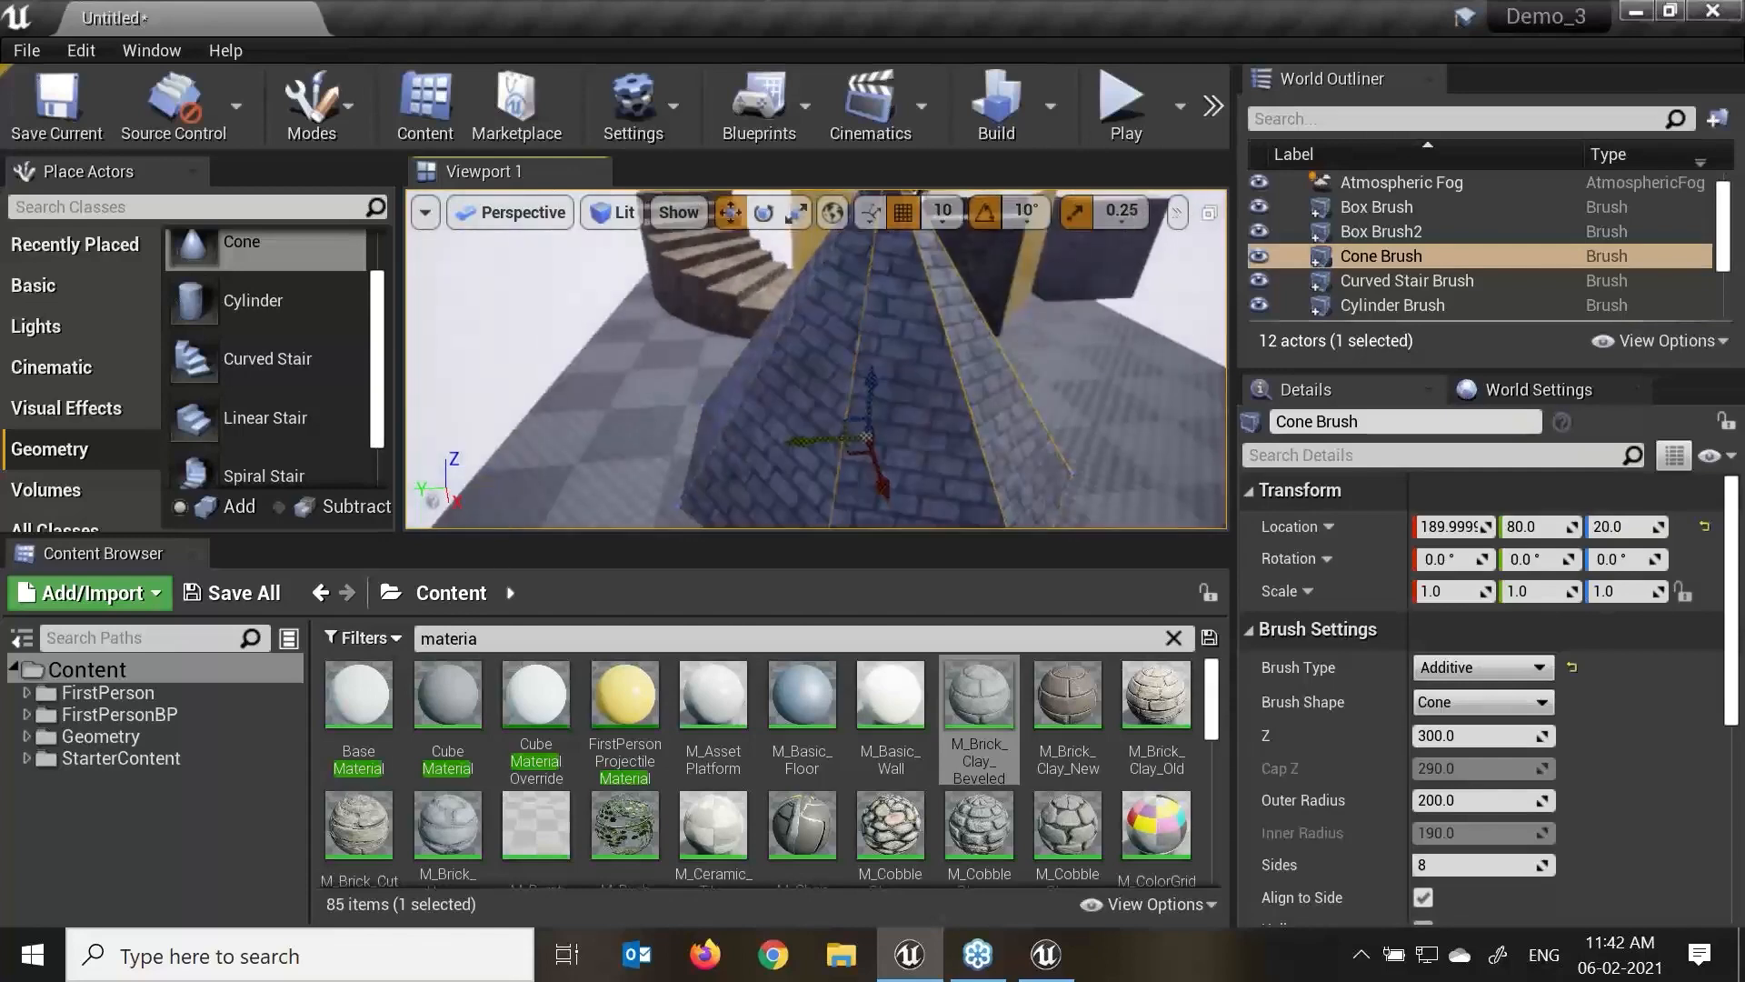
pyautogui.moveTo(1010, 455); pyautogui.dragTo(1027, 437, button='right')
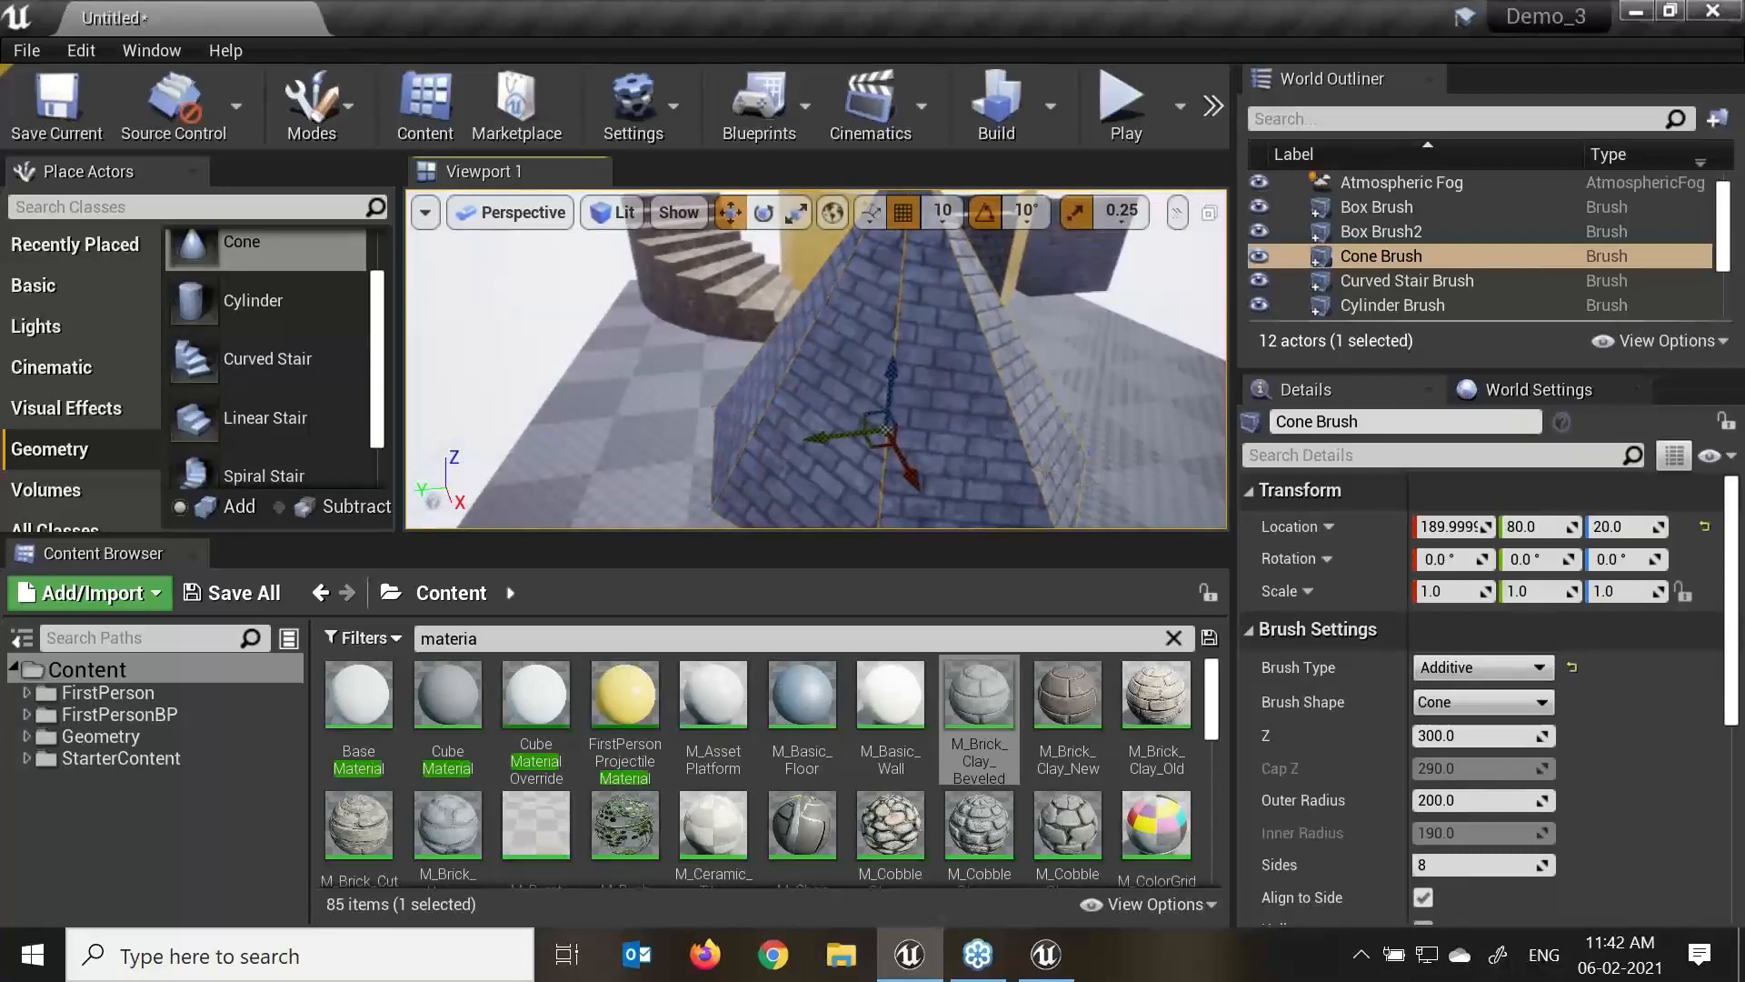
# Open the M_Brick_Clay_Beveled material for editing and select its main material node.
pyautogui.doubleClick(992, 705)
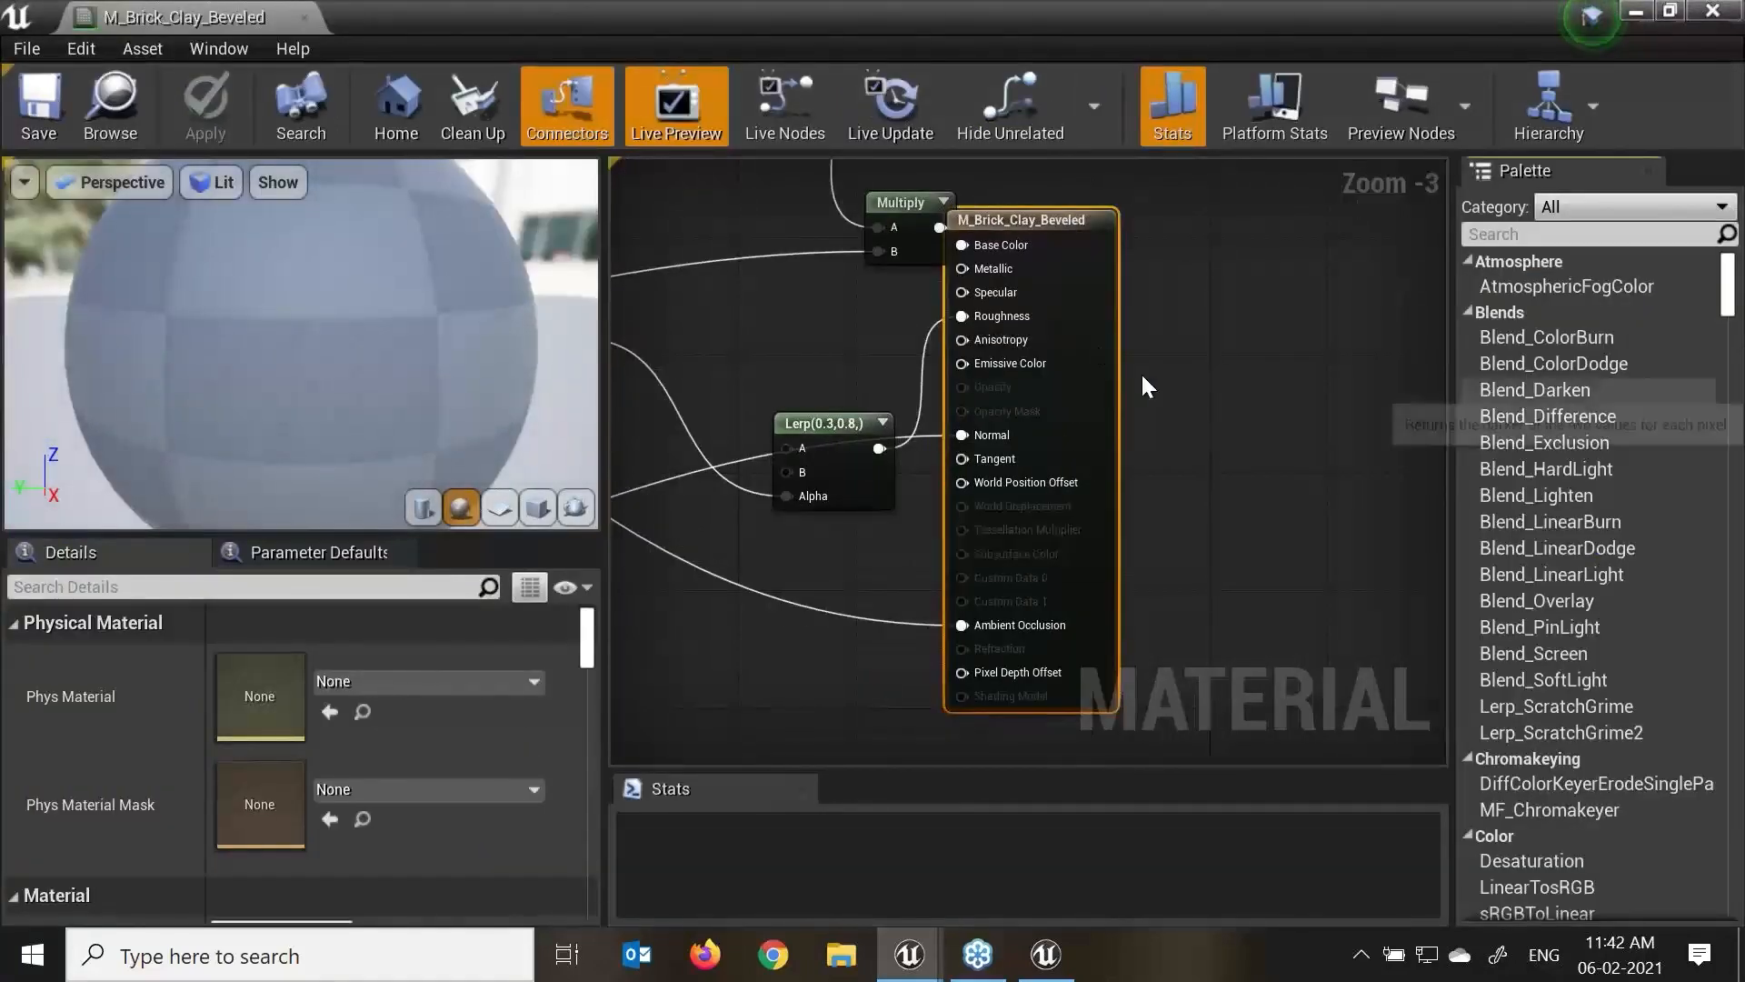
pyautogui.click(1247, 371)
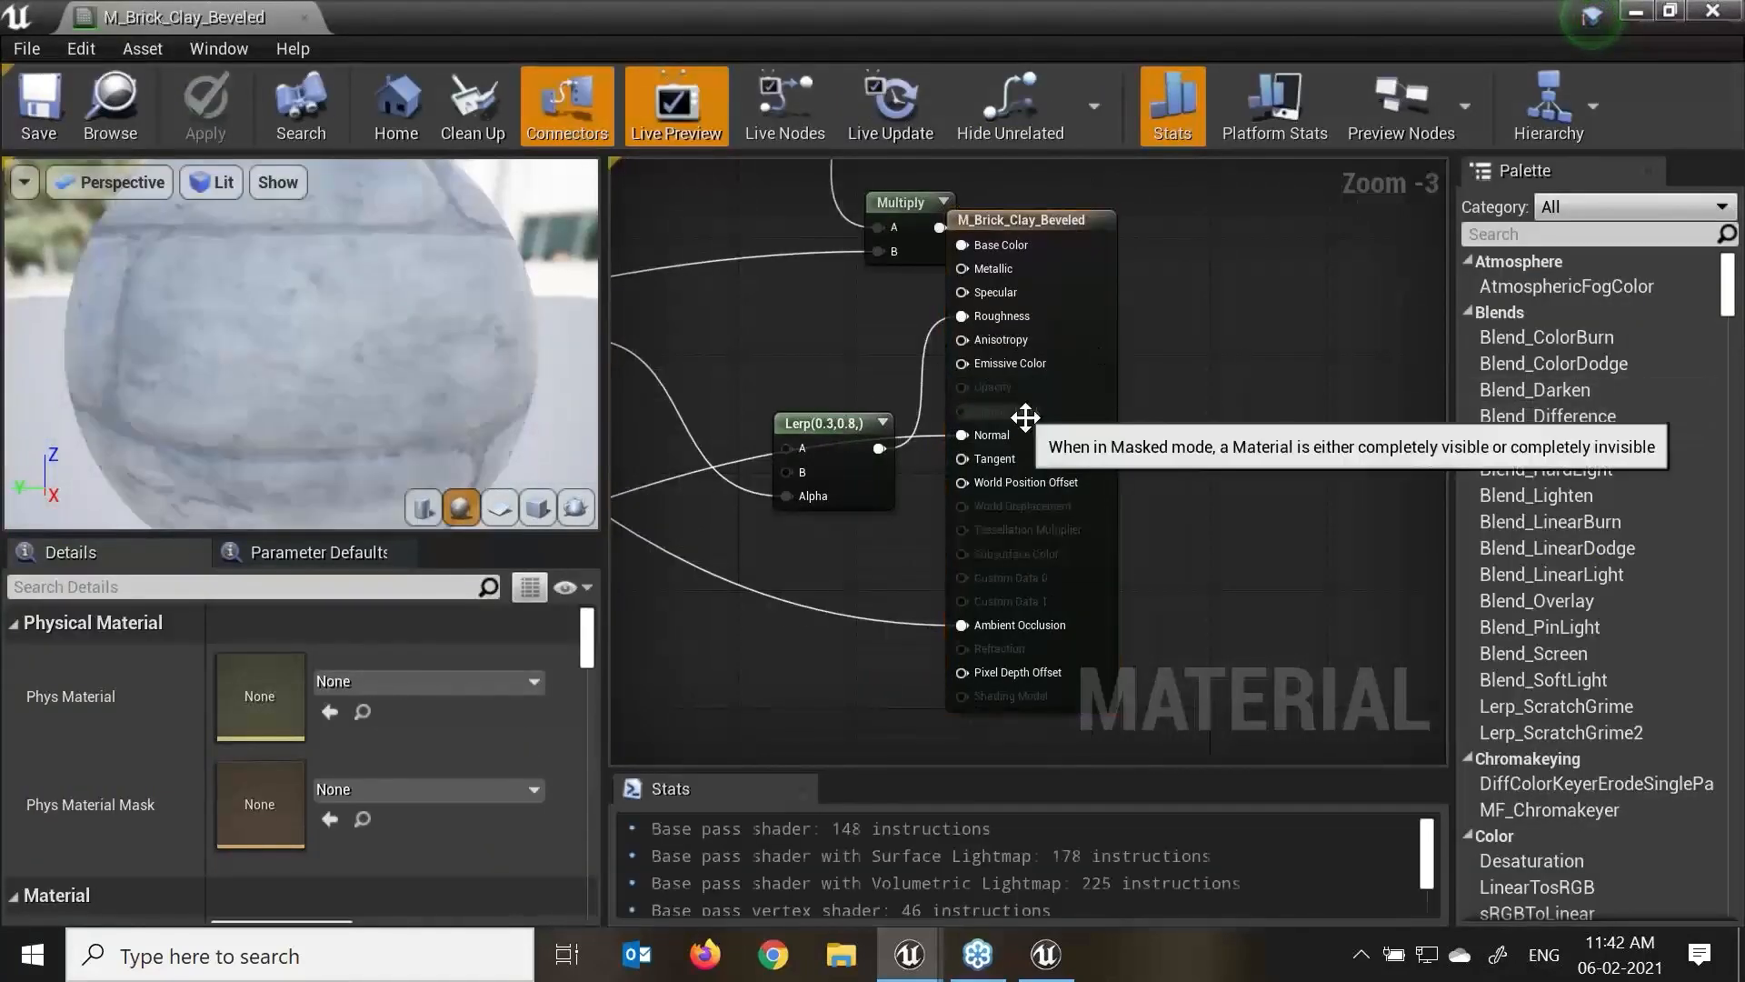
pyautogui.moveTo(918, 423); pyautogui.dragTo(1024, 485, button='right')
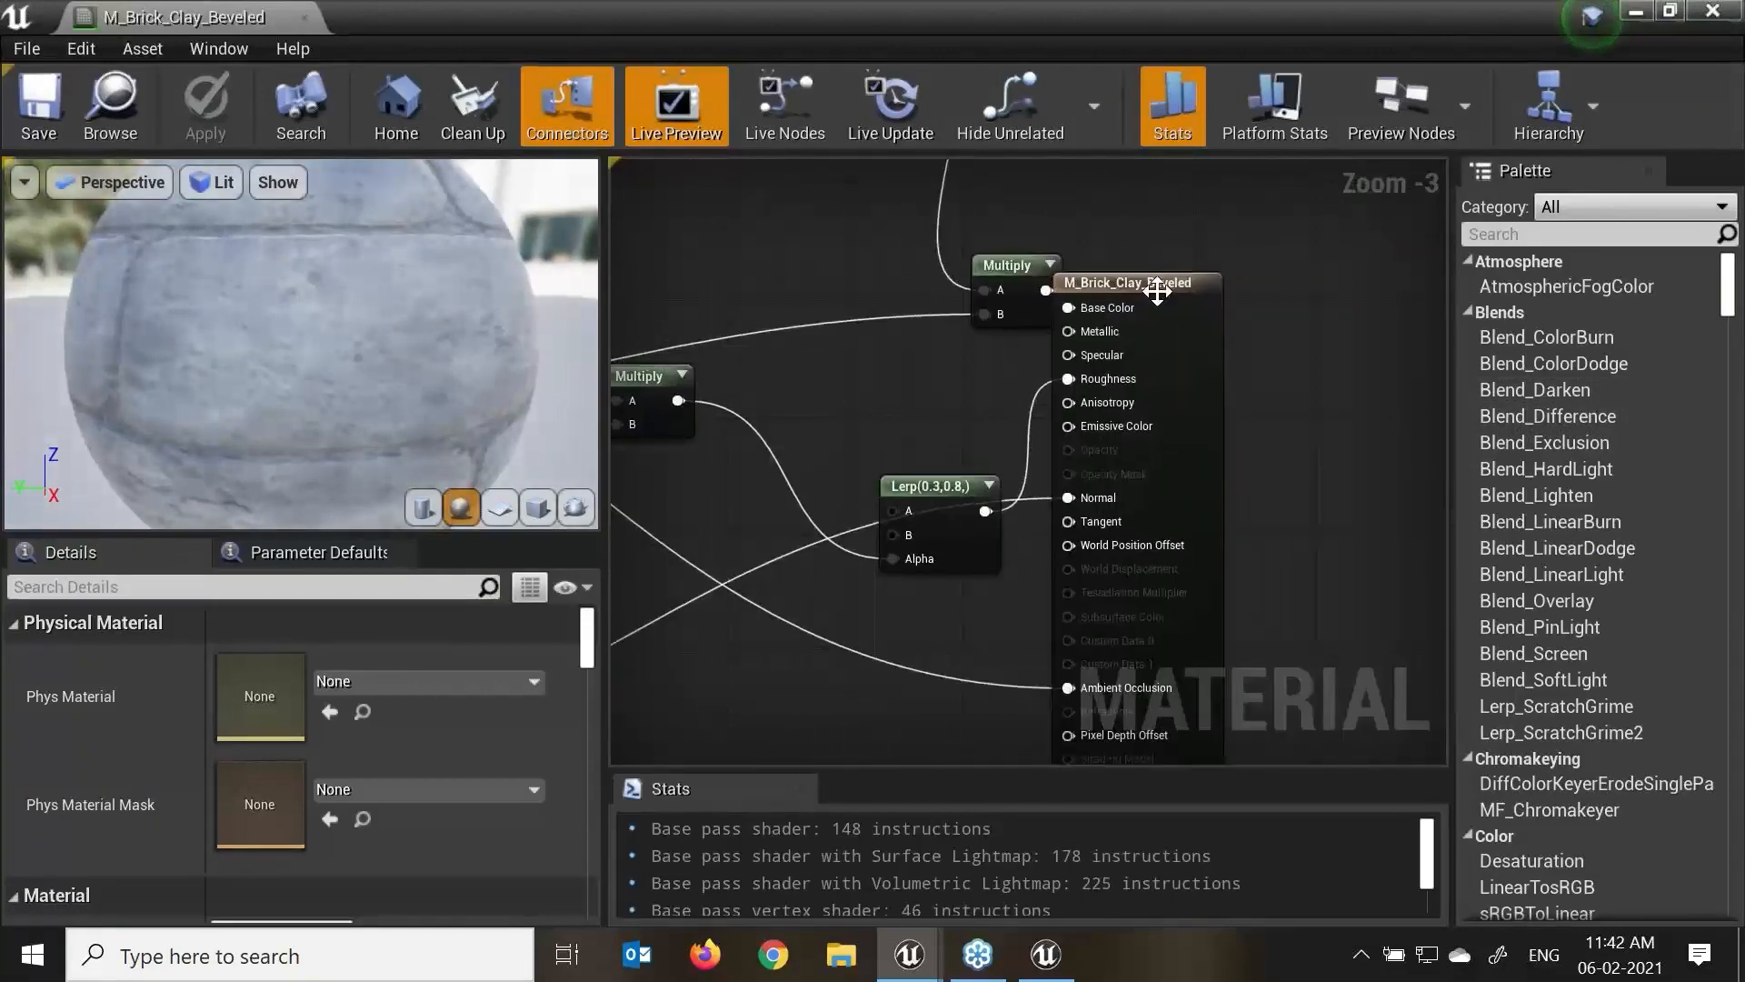
pyautogui.click(1133, 280)
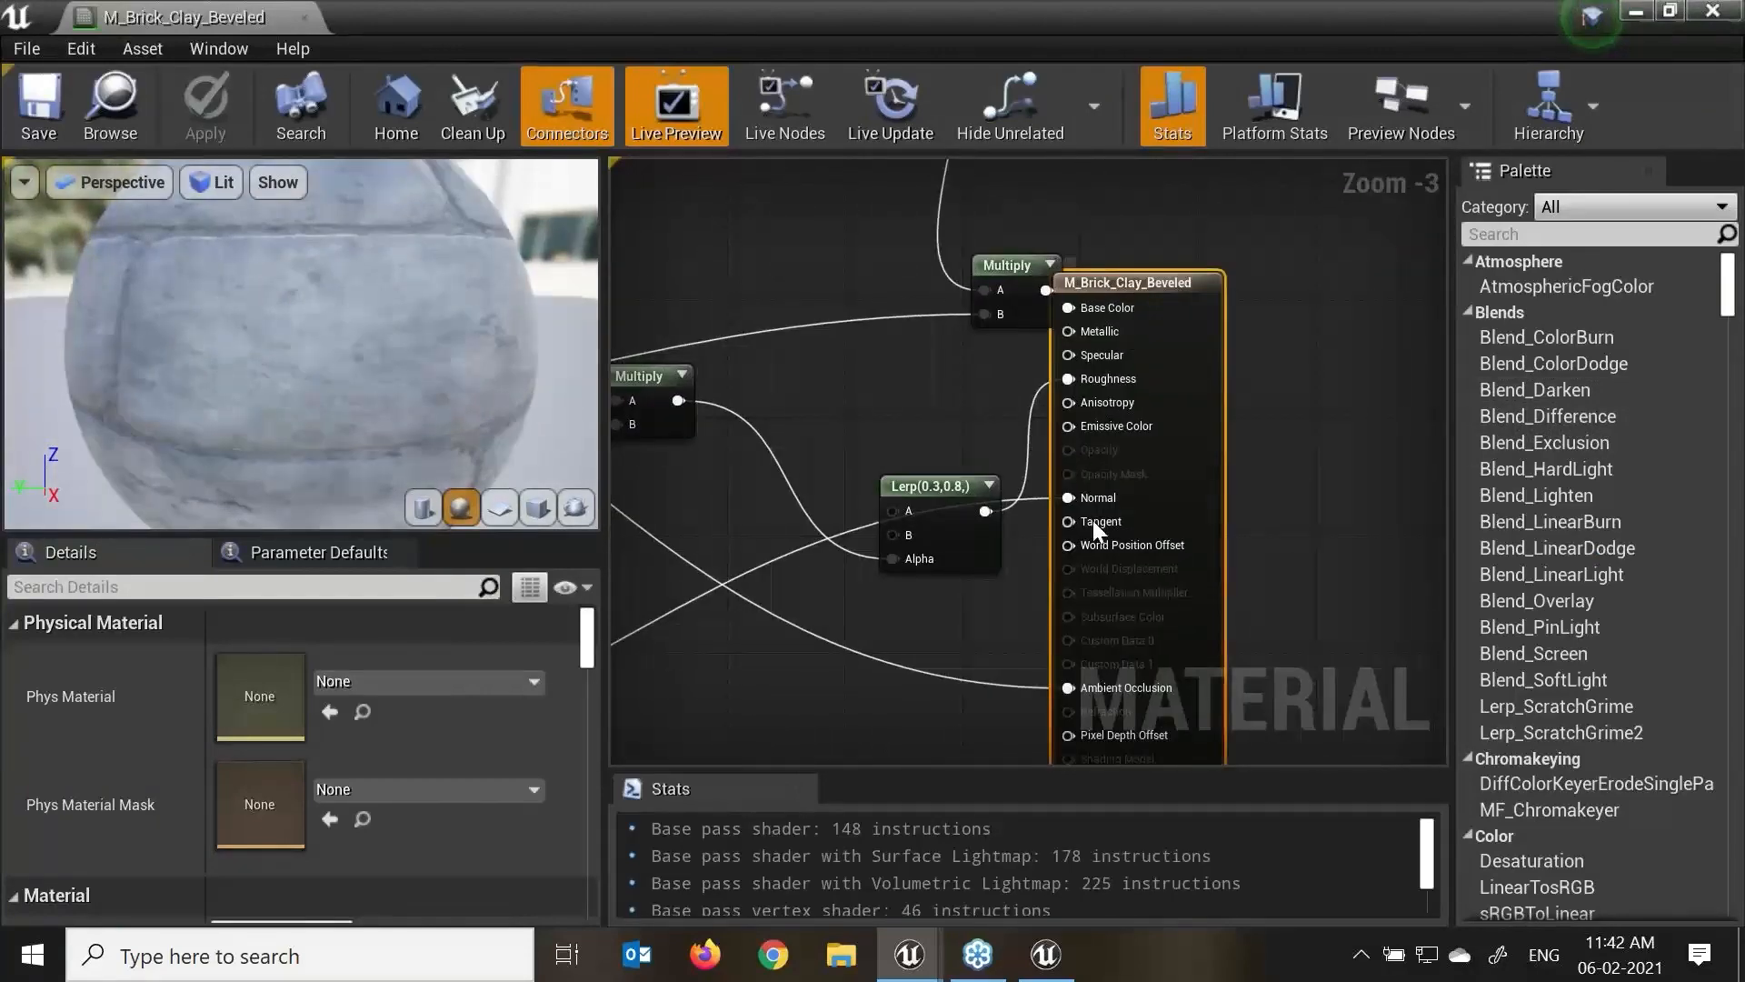
# Review the material's properties and enable Two Sided for M_Brick_Clay_Beveled.
pyautogui.scroll(-10, 587, 645)
pyautogui.scroll(3, 594, 666)
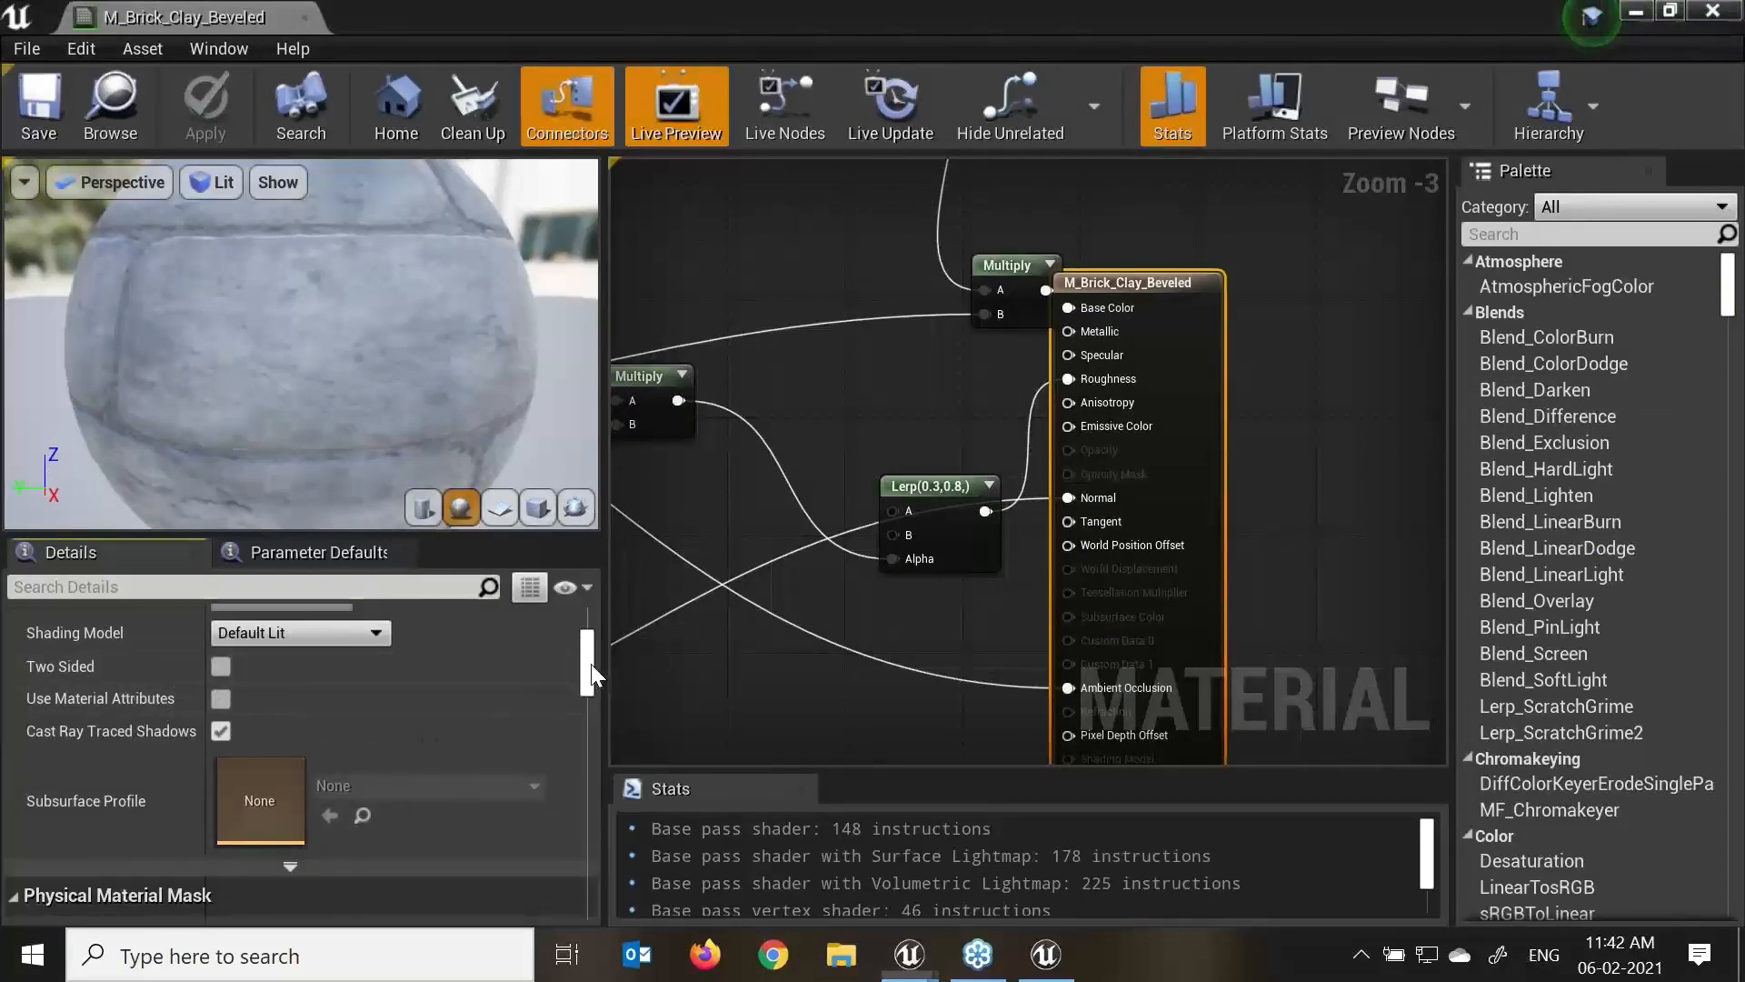
pyautogui.moveTo(591, 664)
pyautogui.mouseDown()
pyautogui.moveTo(593, 636)
pyautogui.moveTo(591, 664)
pyautogui.mouseUp()
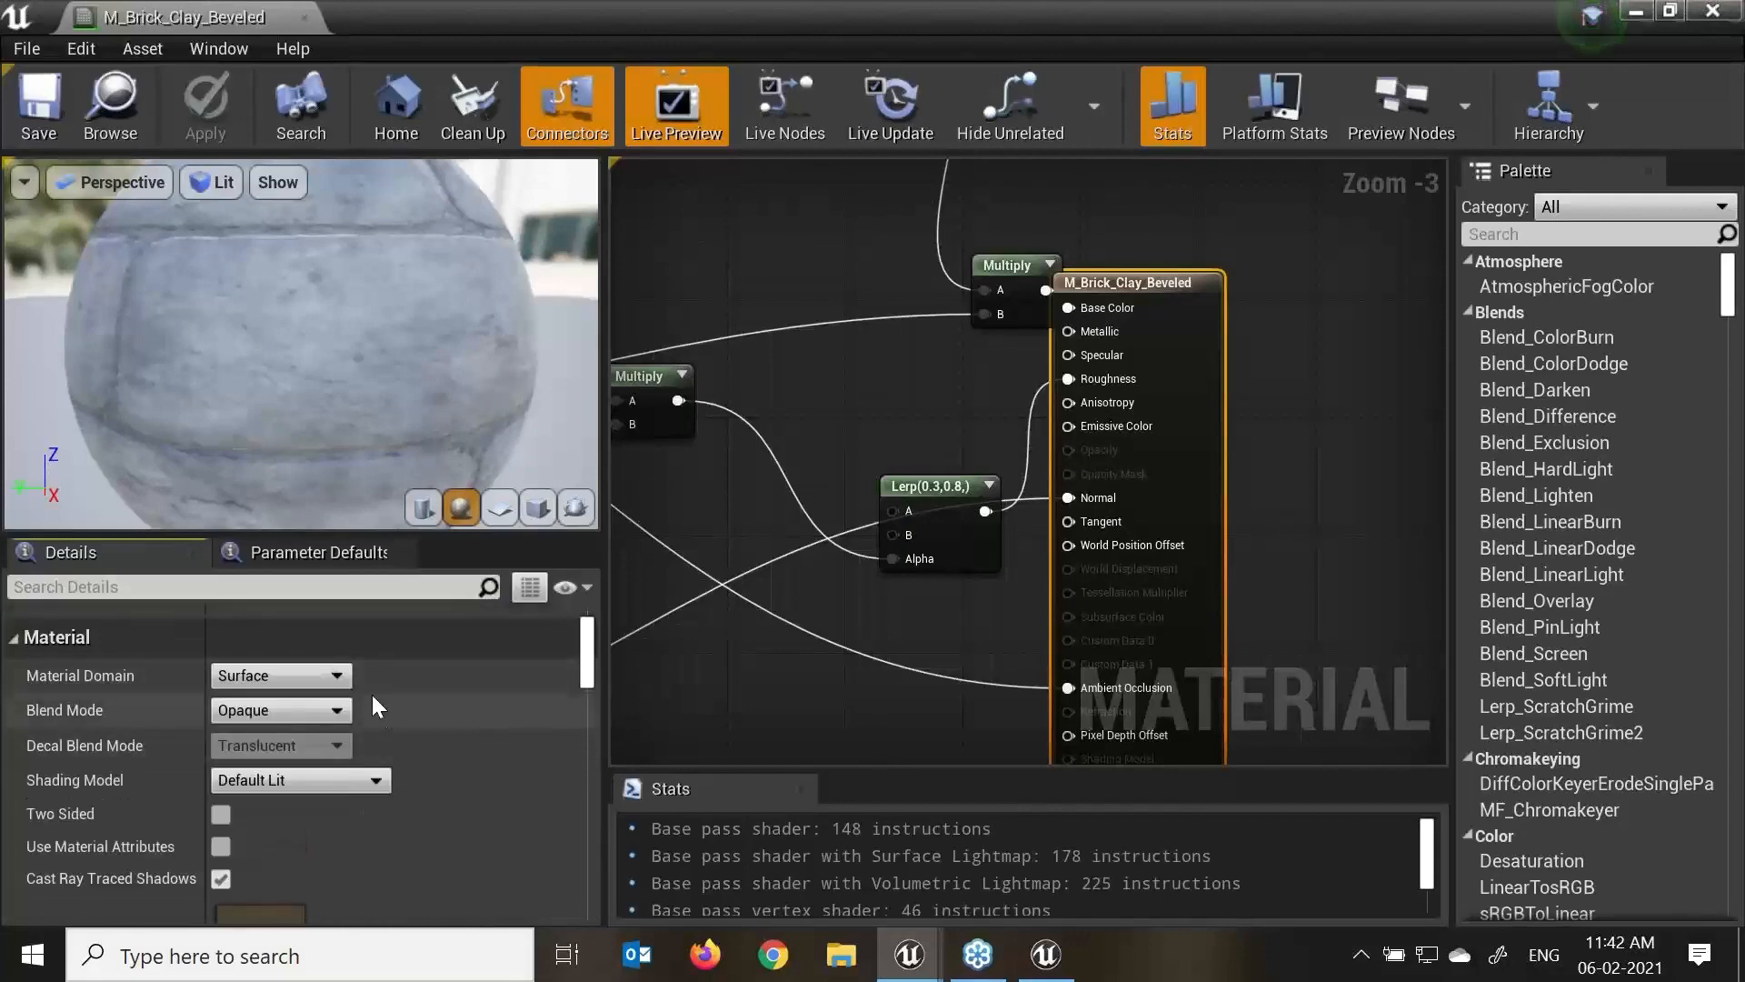
pyautogui.scroll(-3, 596, 673)
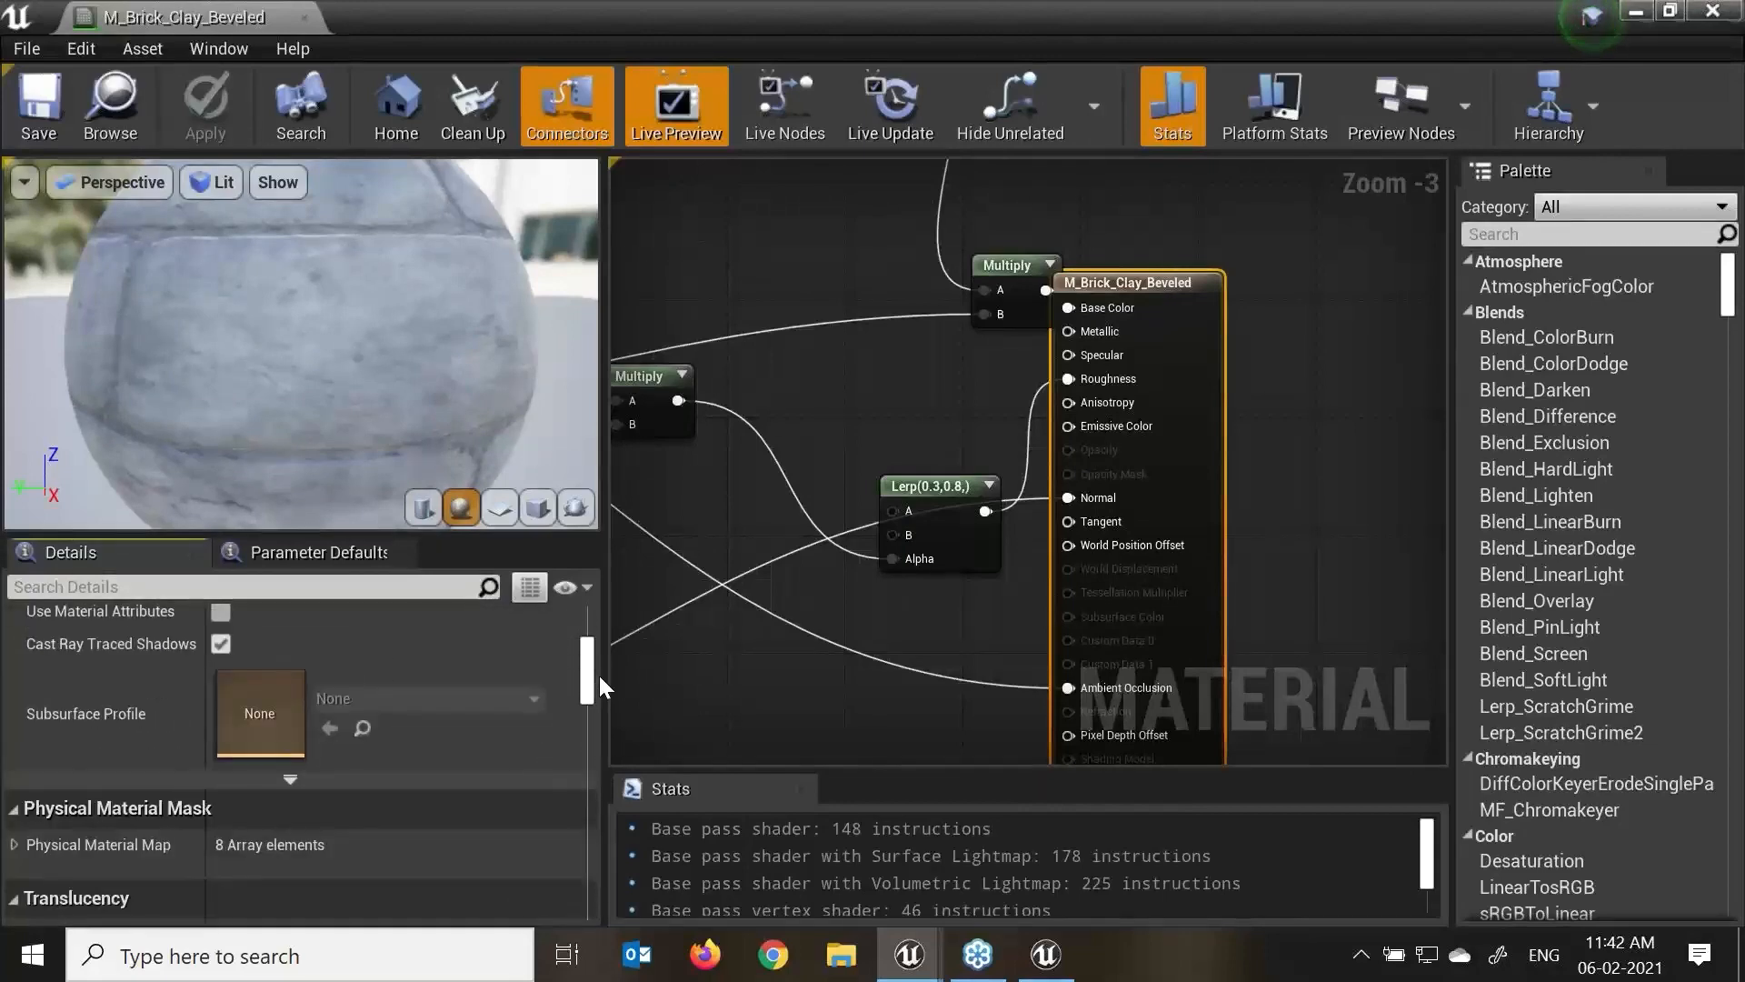
pyautogui.click(221, 653)
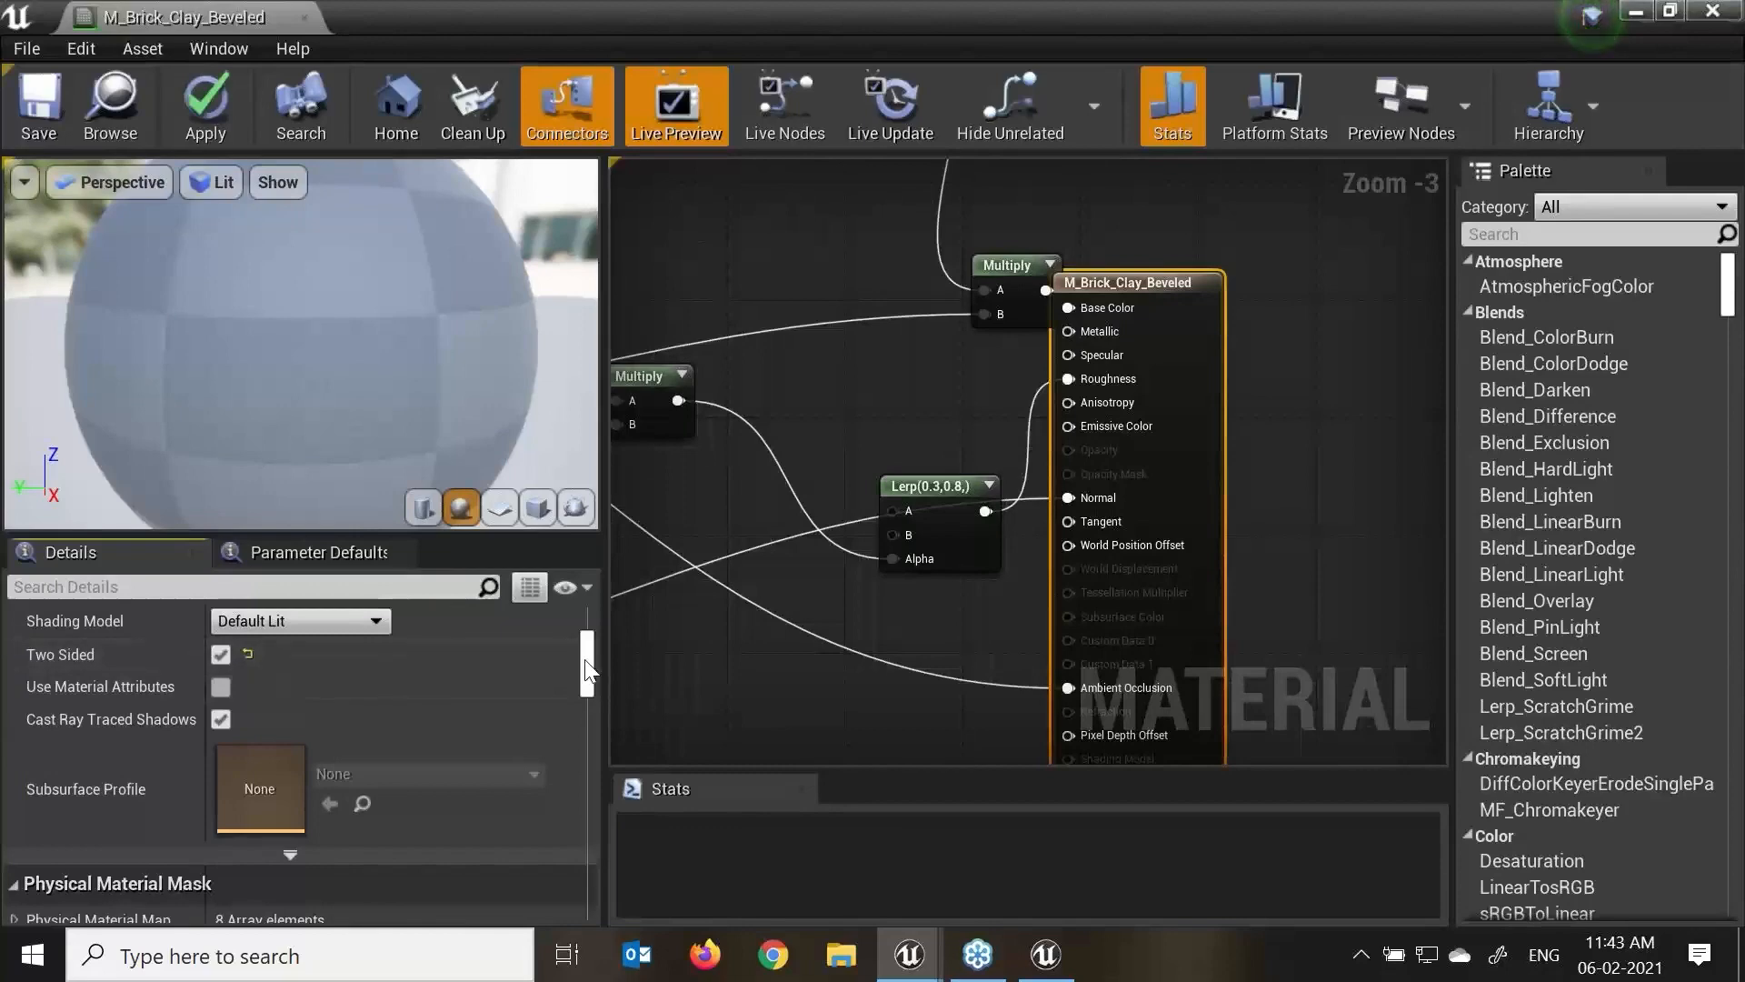
pyautogui.scroll(-5, 591, 700)
pyautogui.moveTo(591, 700); pyautogui.dragTo(601, 636)
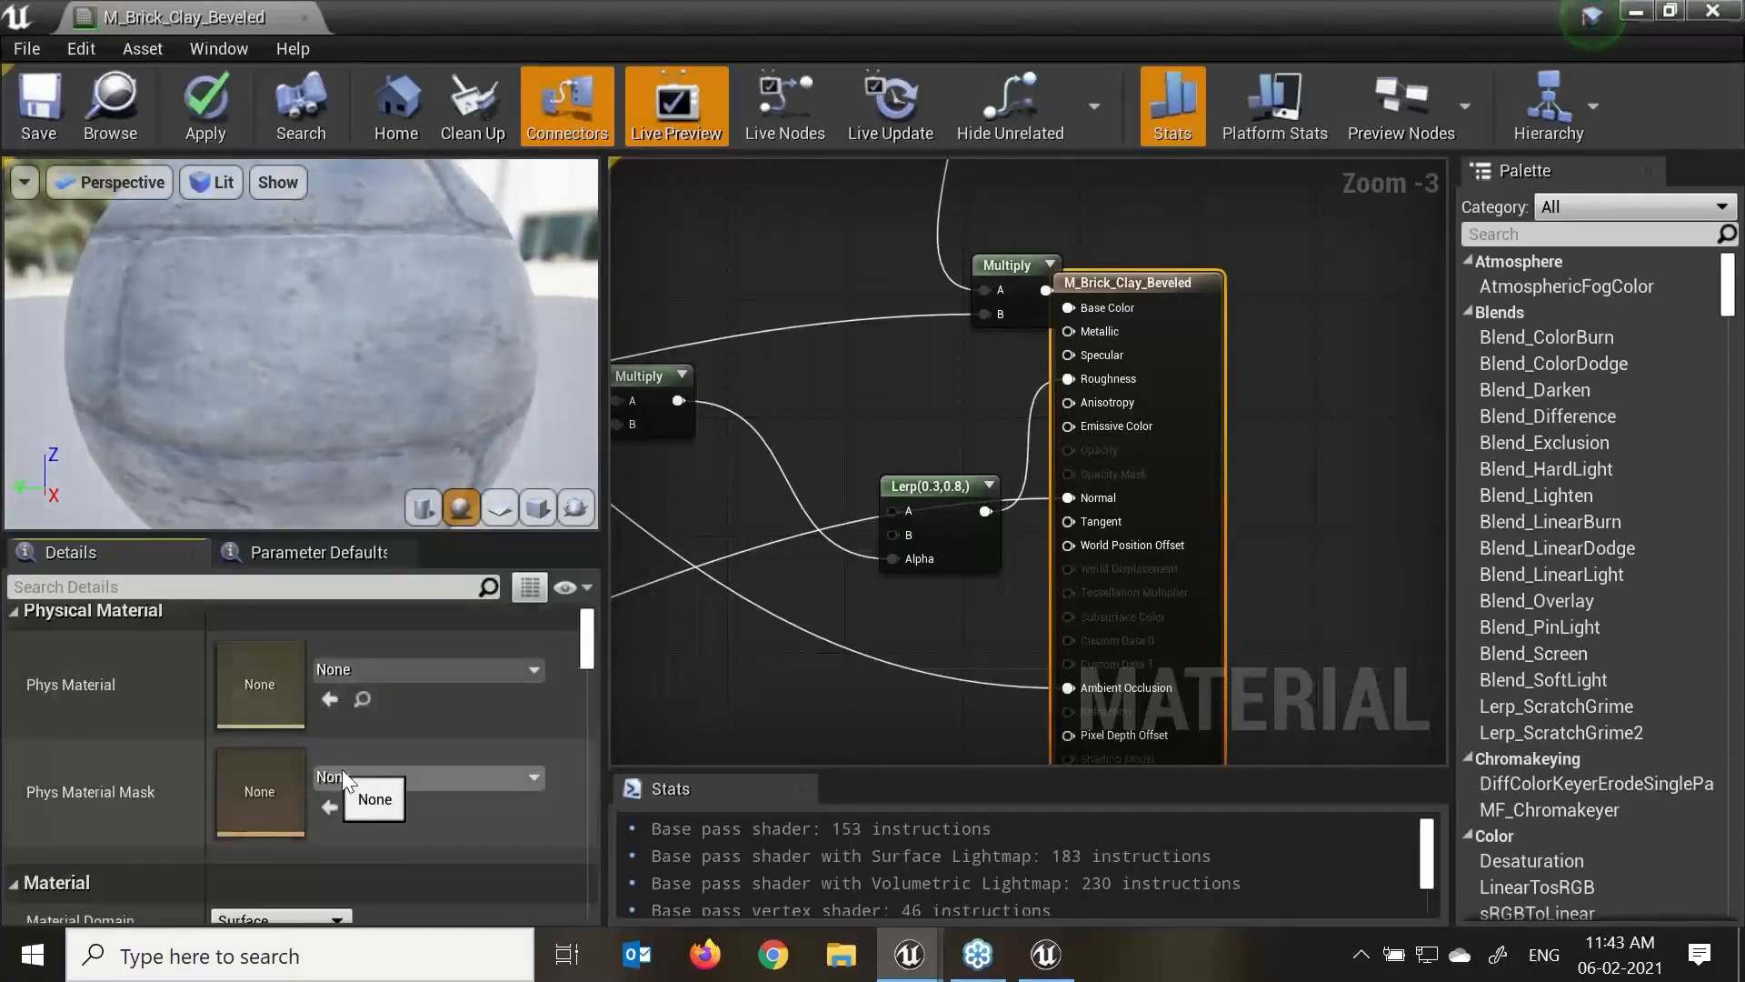
# Review the remaining physical material and translucency properties of M_Brick_Clay_Beveled, and return to the level.
pyautogui.scroll(-1, 363, 768)
pyautogui.scroll(-8, 412, 771)
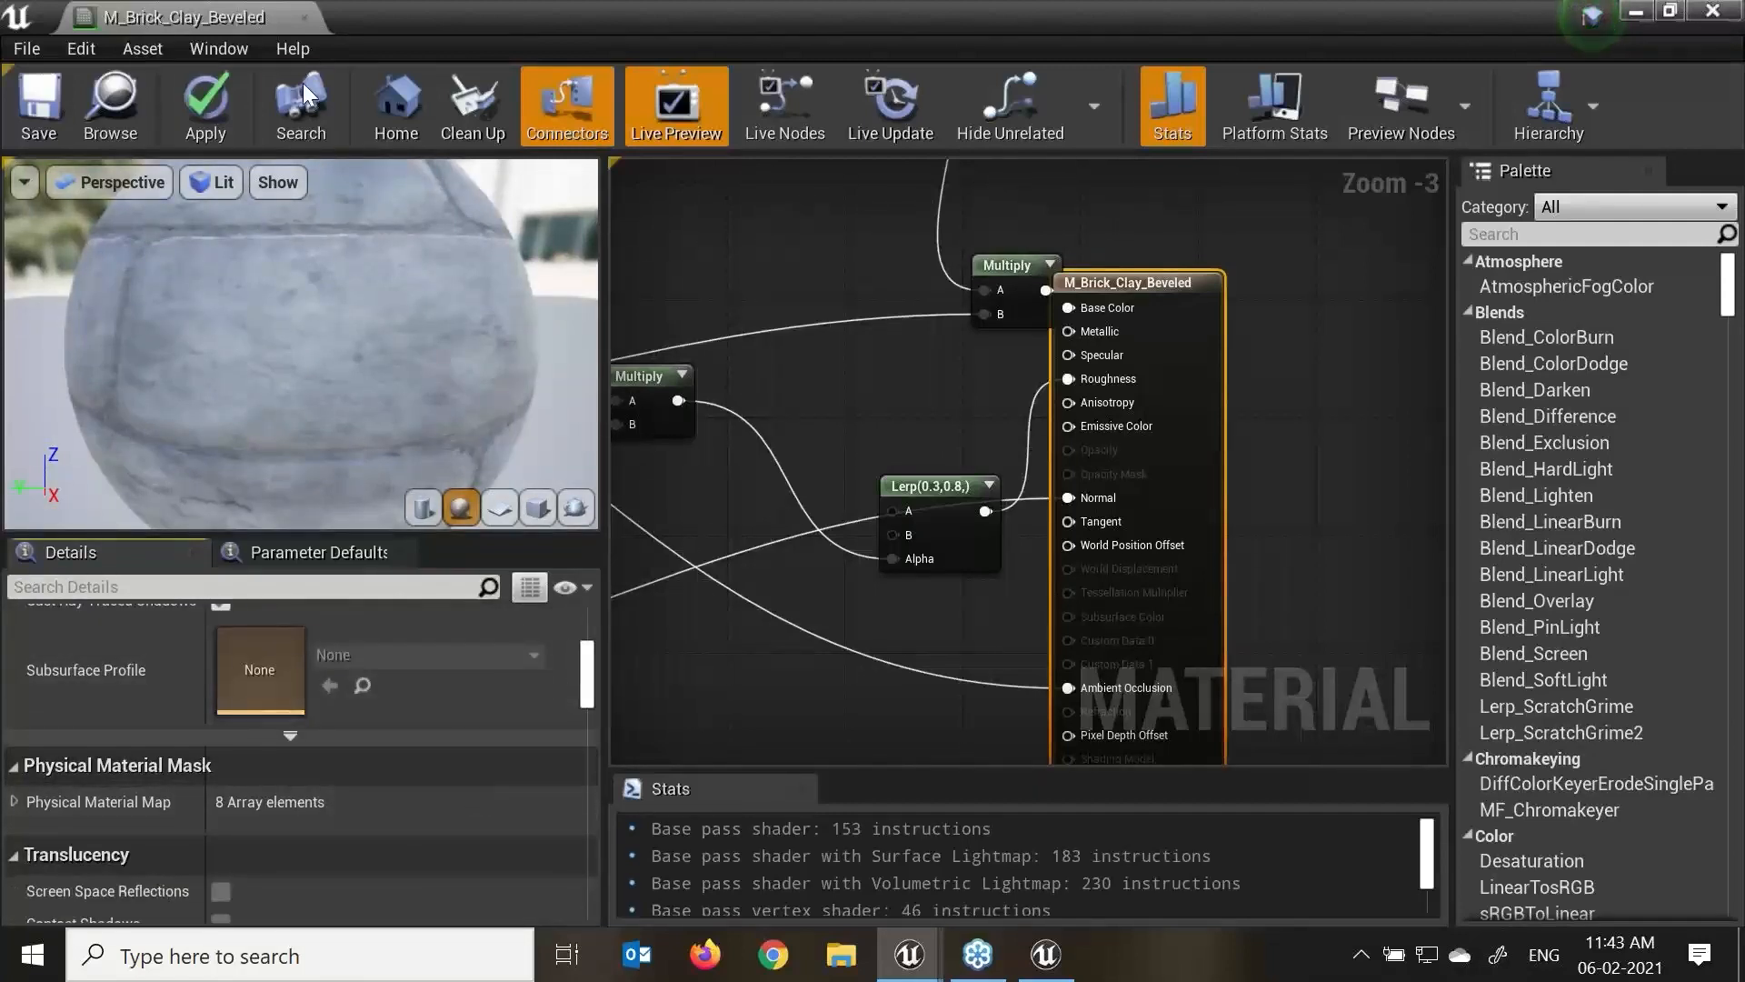
pyautogui.moveTo(565, 20); pyautogui.dragTo(513, 40)
pyautogui.click(244, 14)
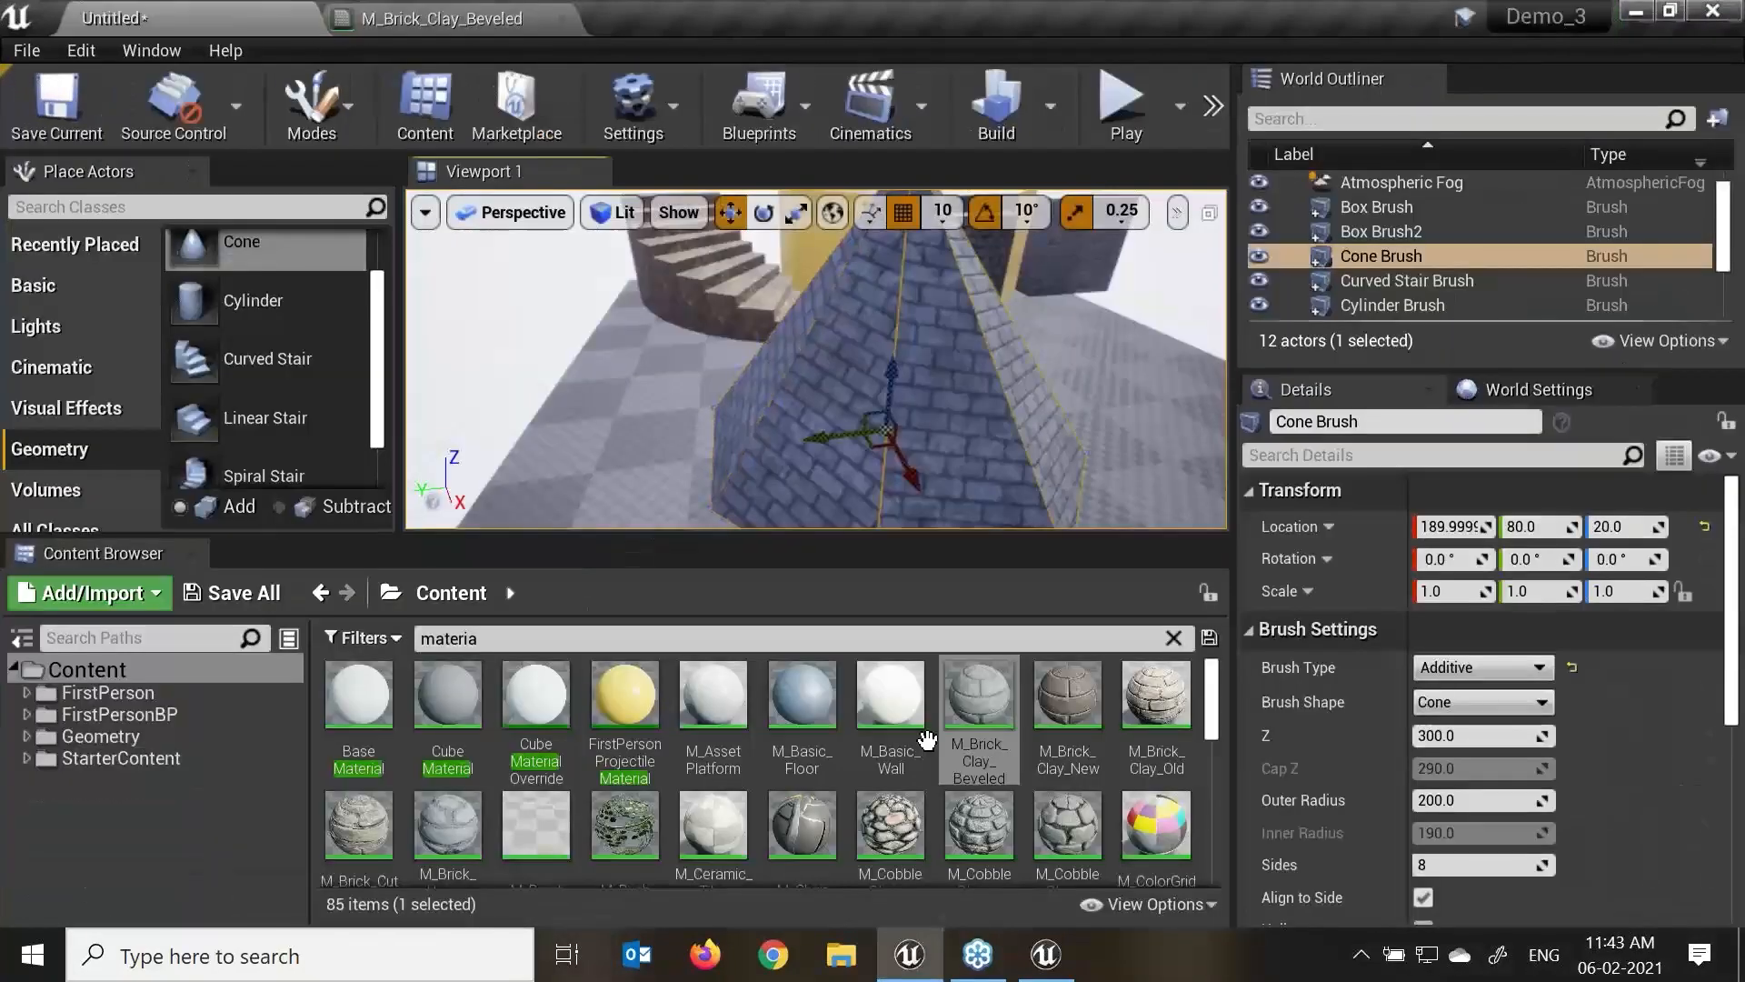
pyautogui.doubleClick(1011, 777)
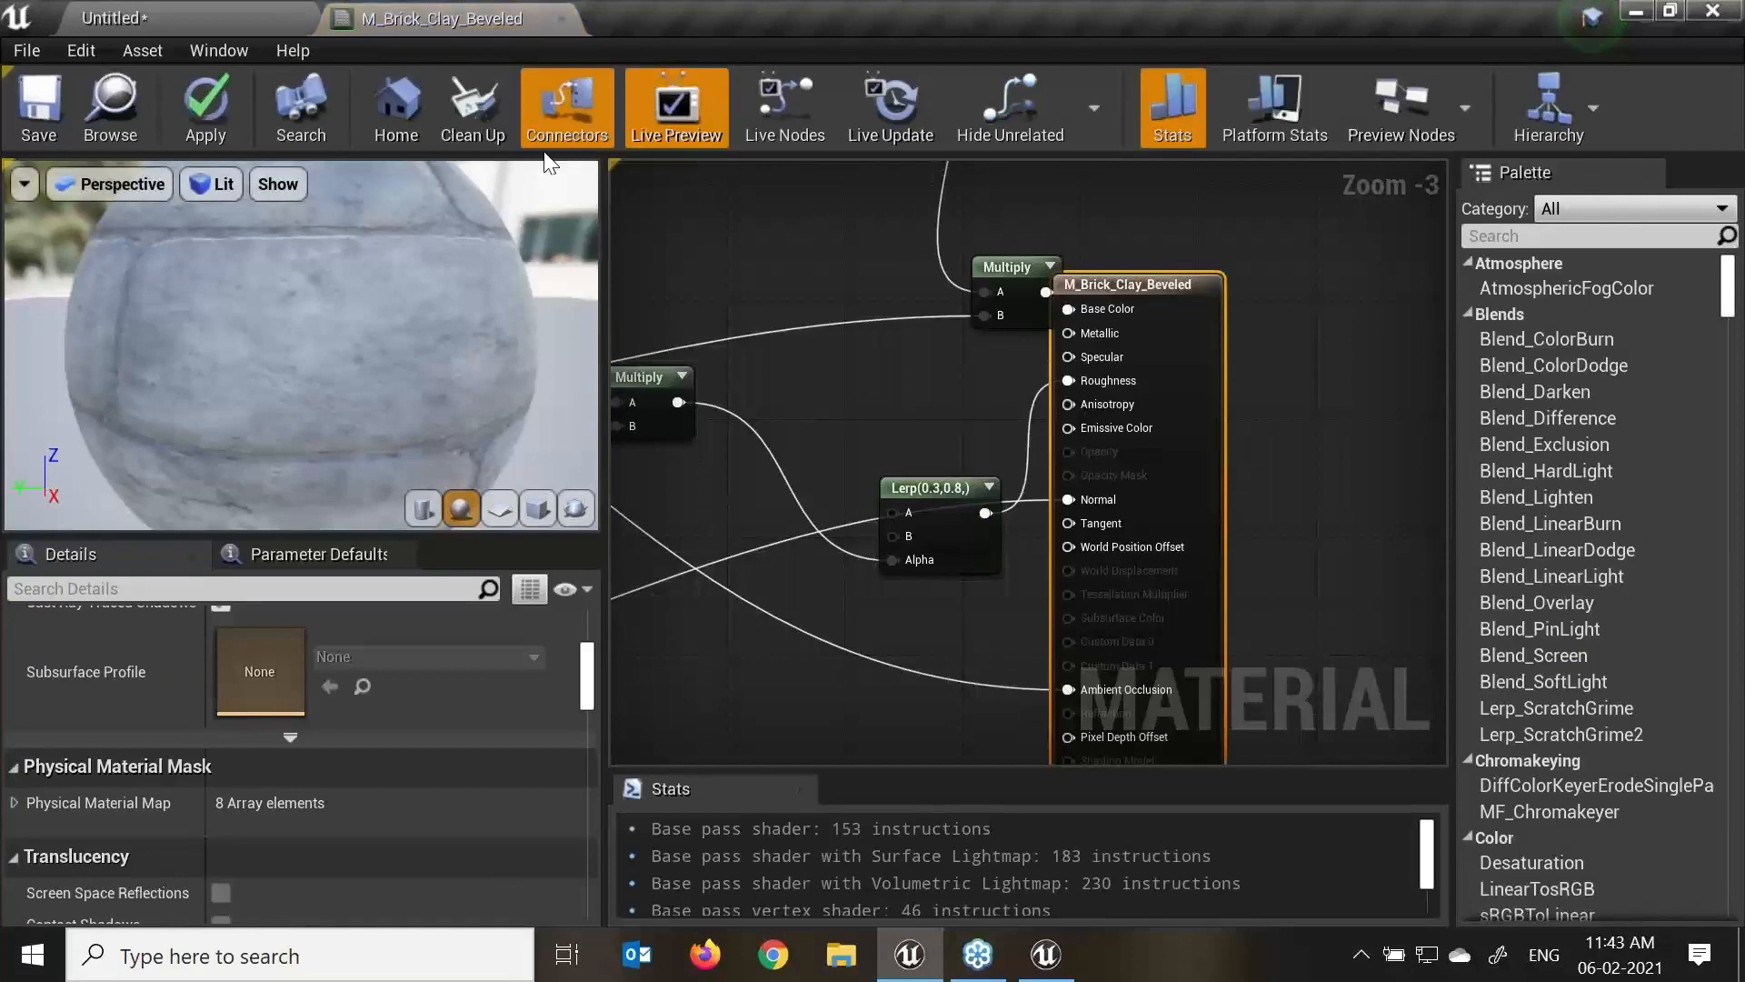
pyautogui.click(244, 13)
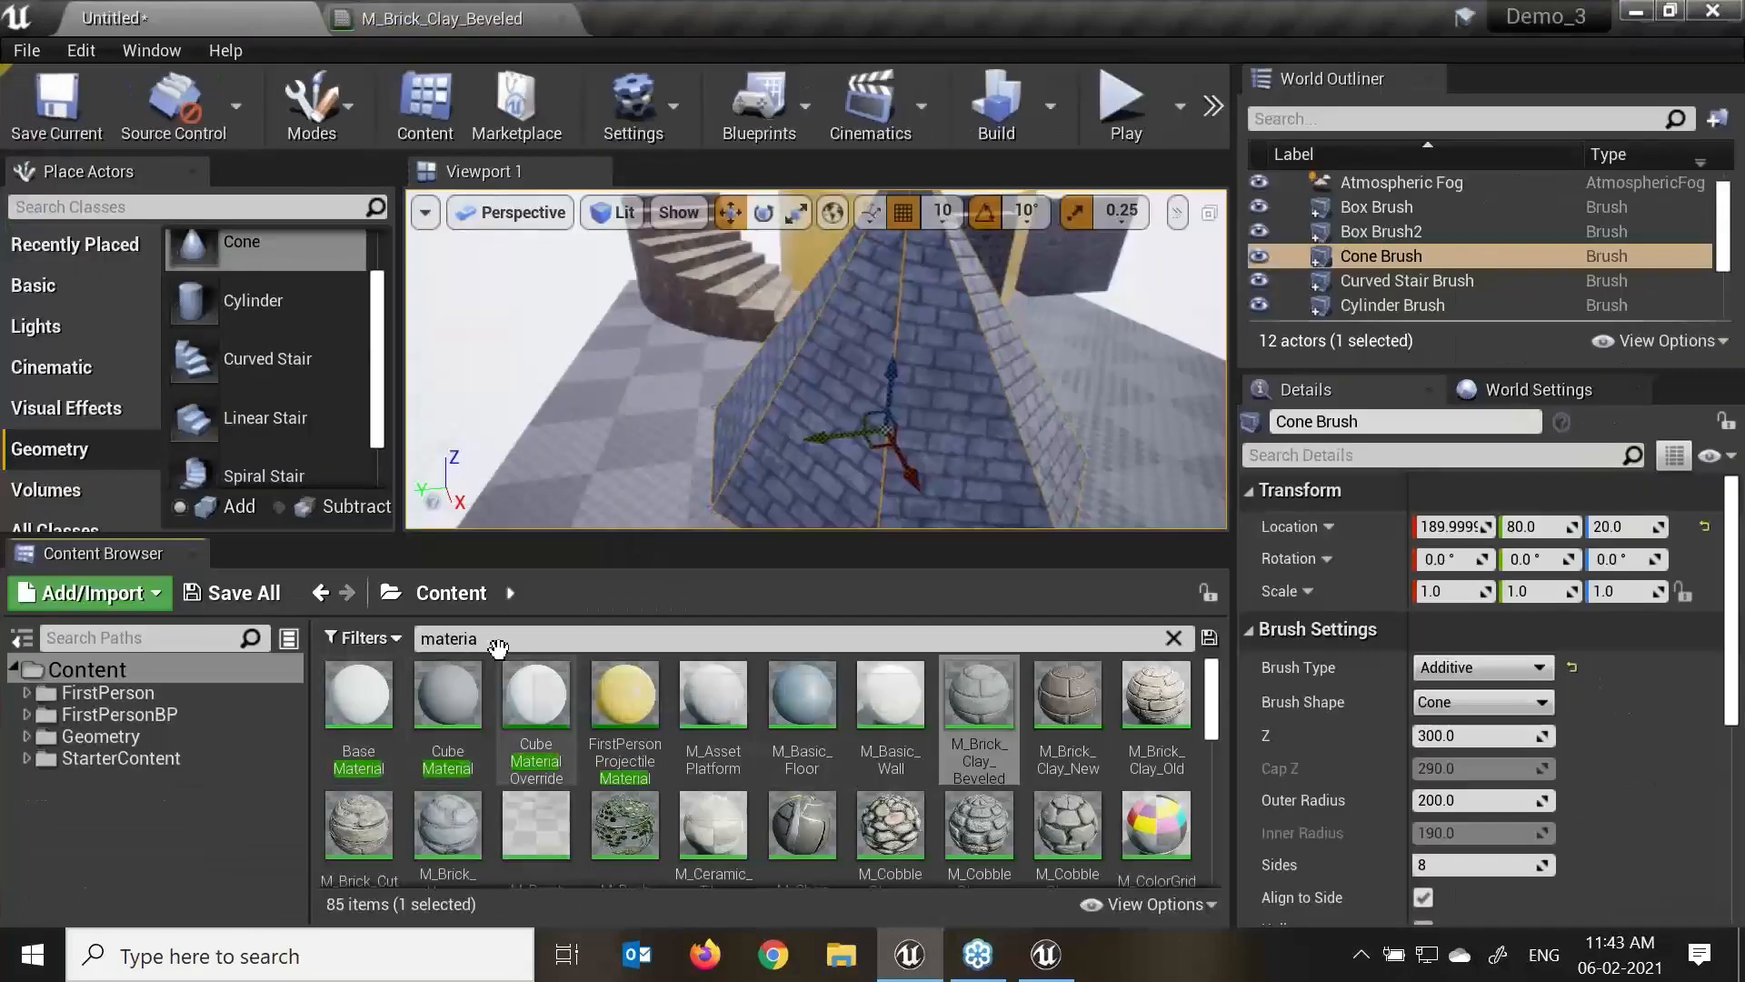
# Search the content for SM, inspect the SM_Chair static mesh in its editor, and return to the level with the search cleared.
pyautogui.moveTo(497, 641); pyautogui.dragTo(378, 656)
pyautogui.write('SM')
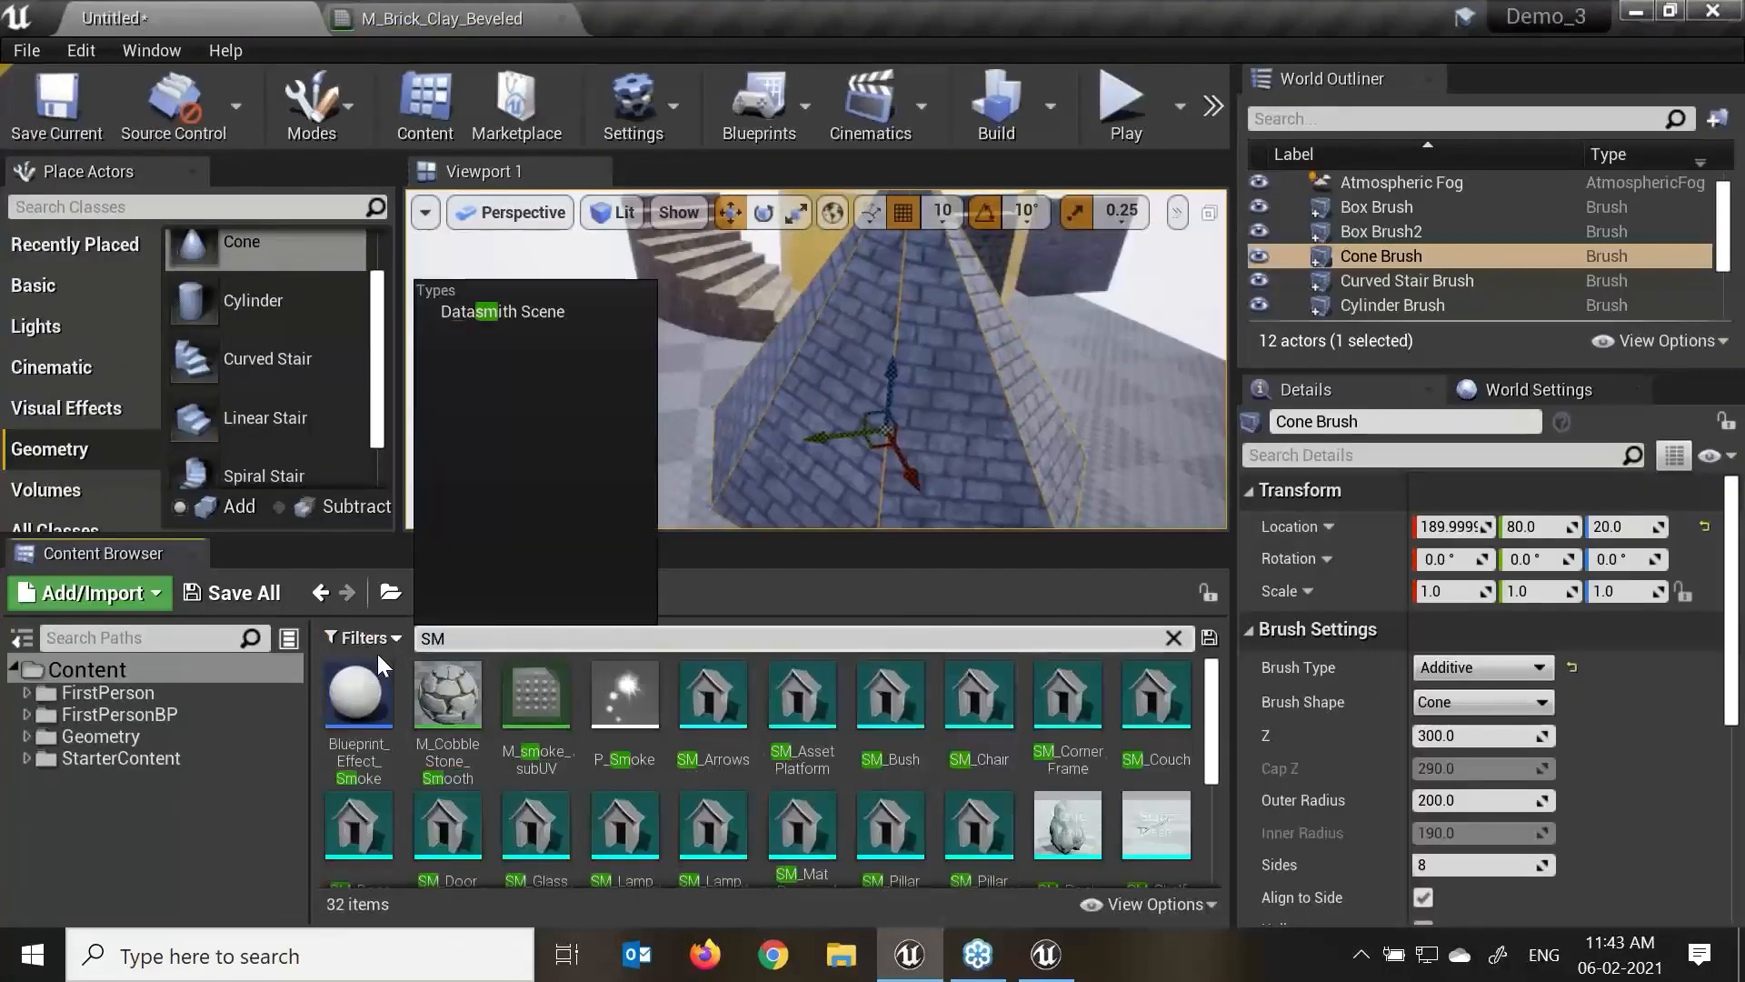
pyautogui.doubleClick(979, 700)
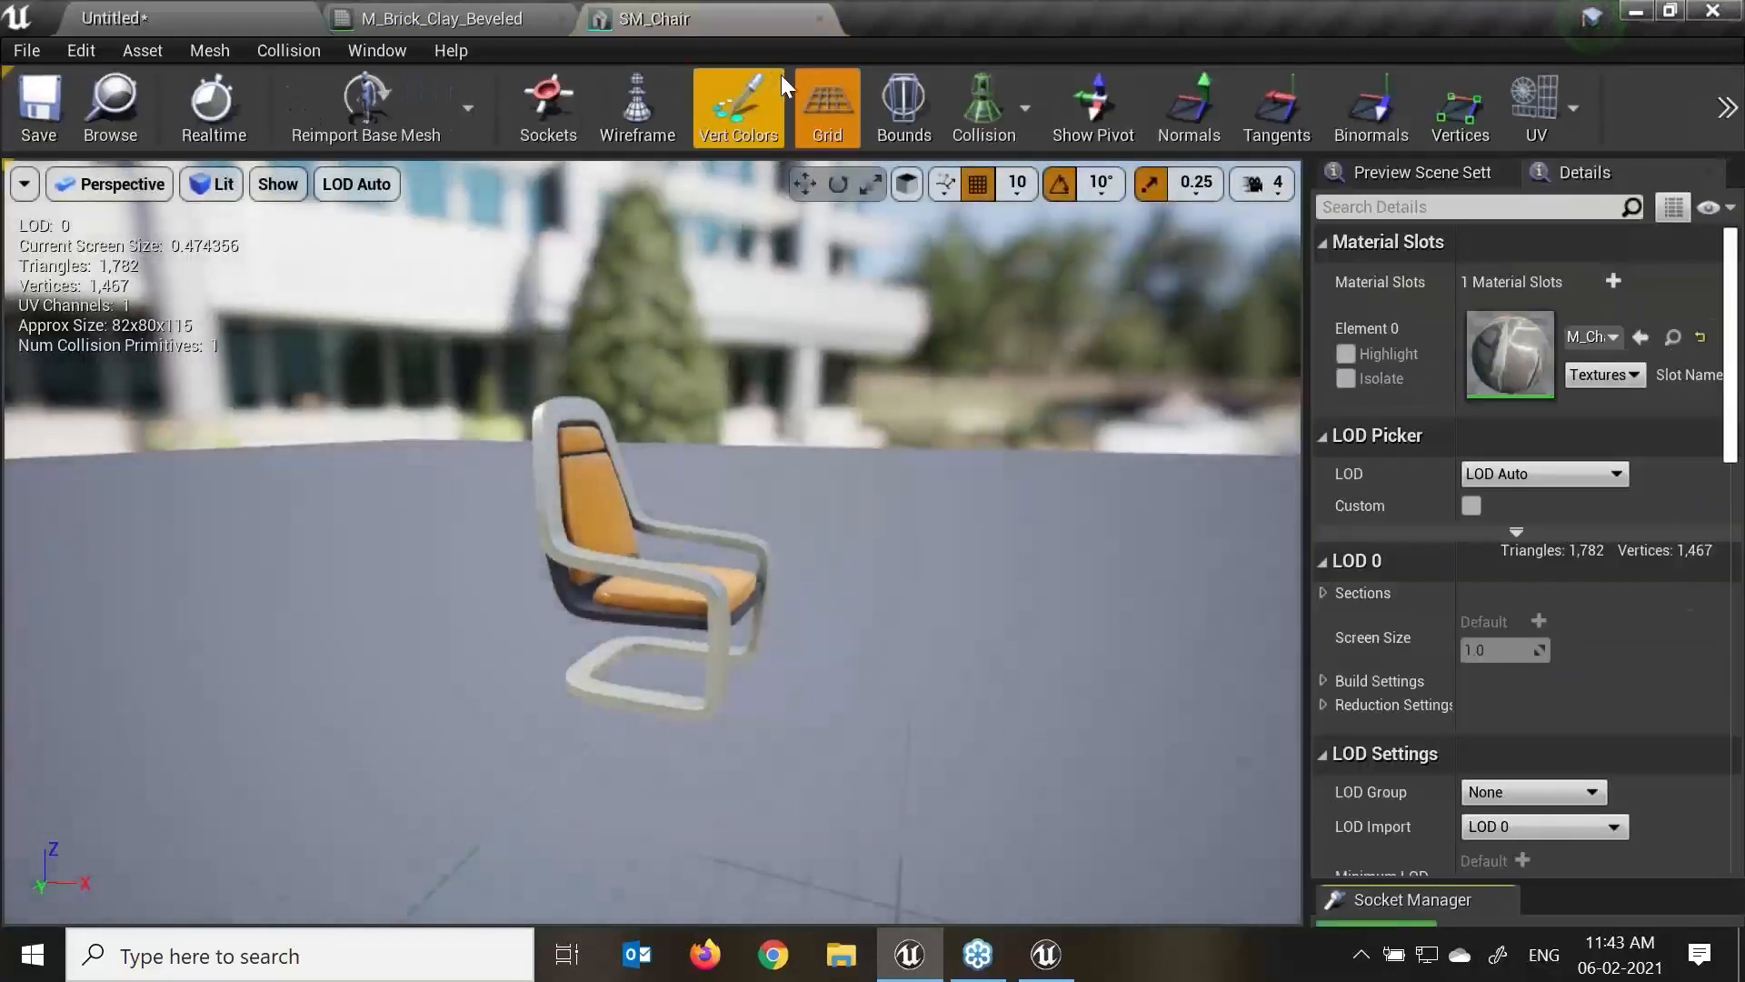
pyautogui.moveTo(787, 574); pyautogui.dragTo(707, 565)
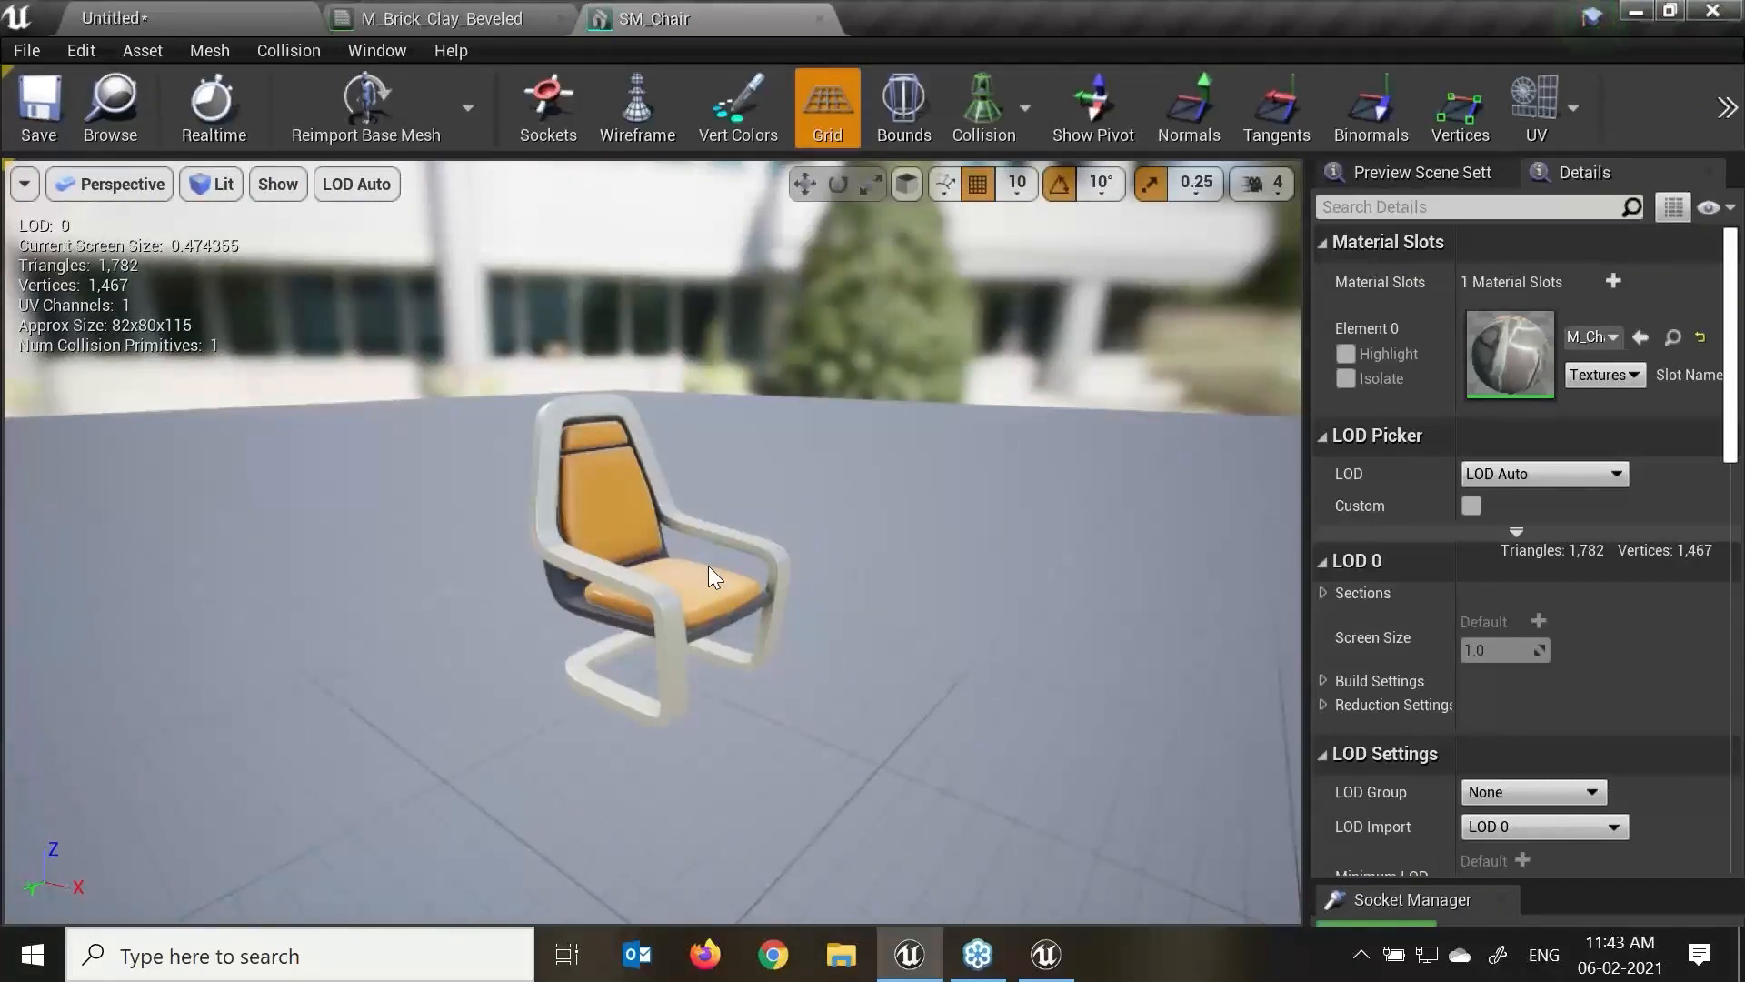
pyautogui.click(214, 21)
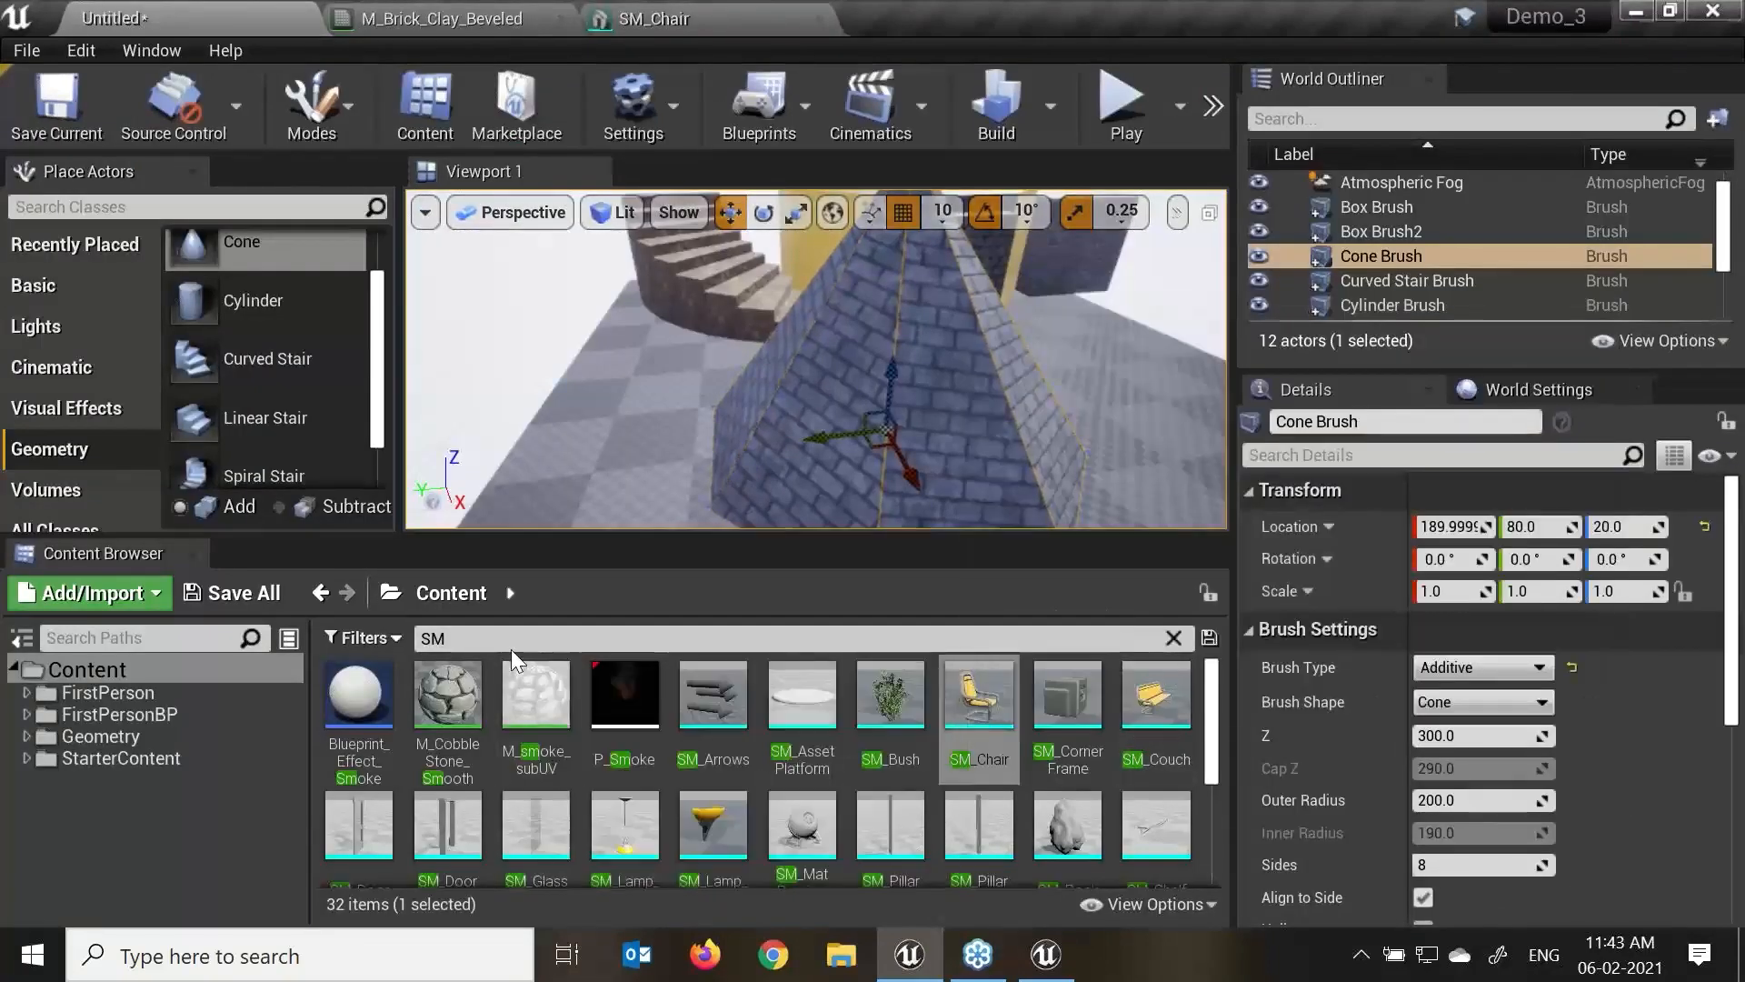
pyautogui.click(416, 640)
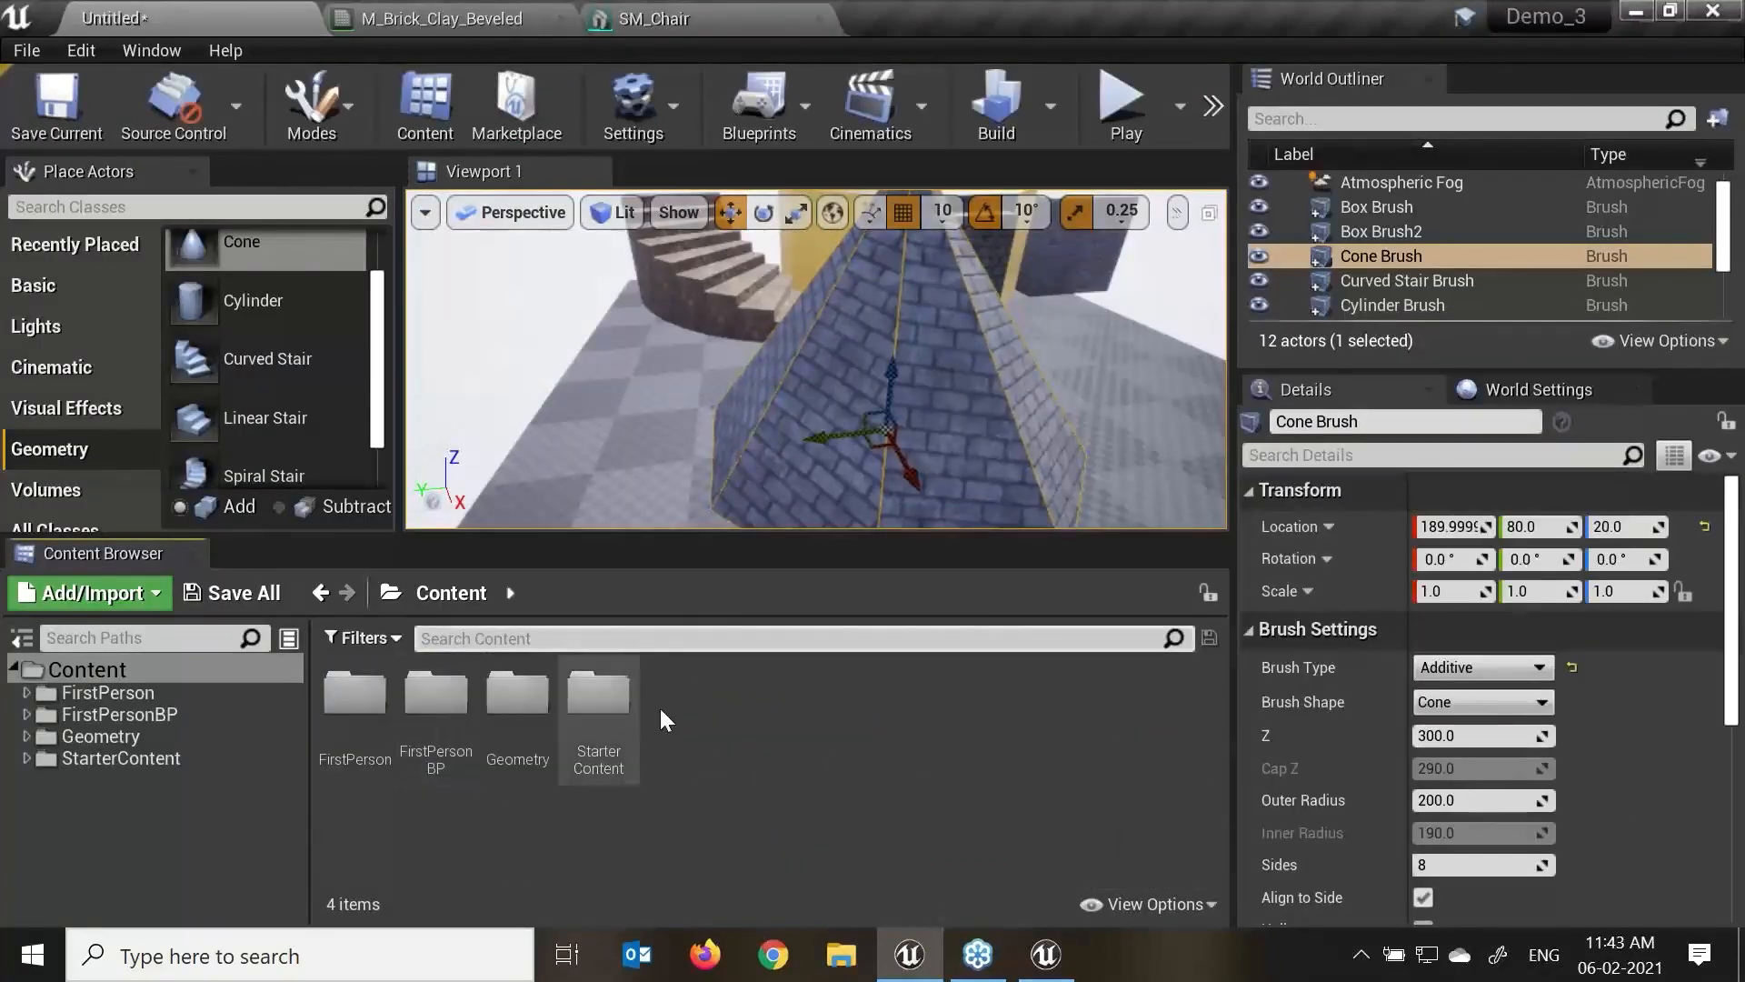
# Enlarge the viewport and apply a surface texture scale of U 0.0625 and V 0.0625 to one brick face of the cone brush.
pyautogui.moveTo(715, 538); pyautogui.dragTo(714, 558)
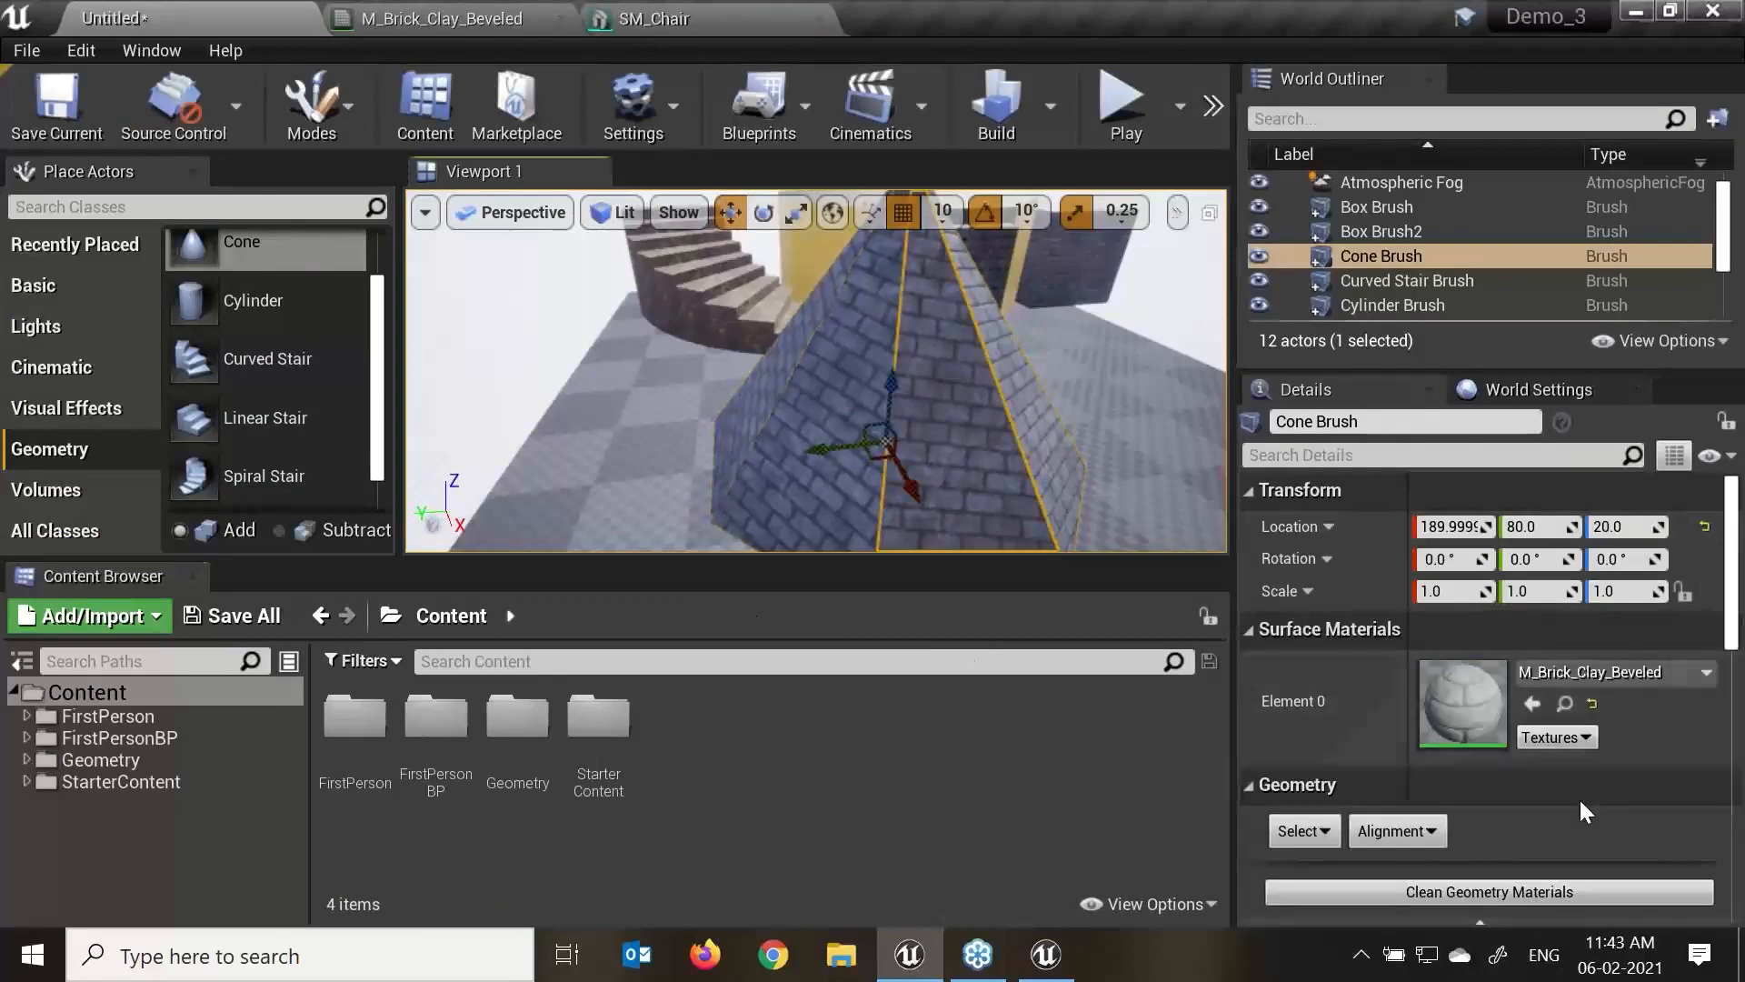
pyautogui.scroll(-5, 1579, 798)
pyautogui.scroll(-4, 1578, 783)
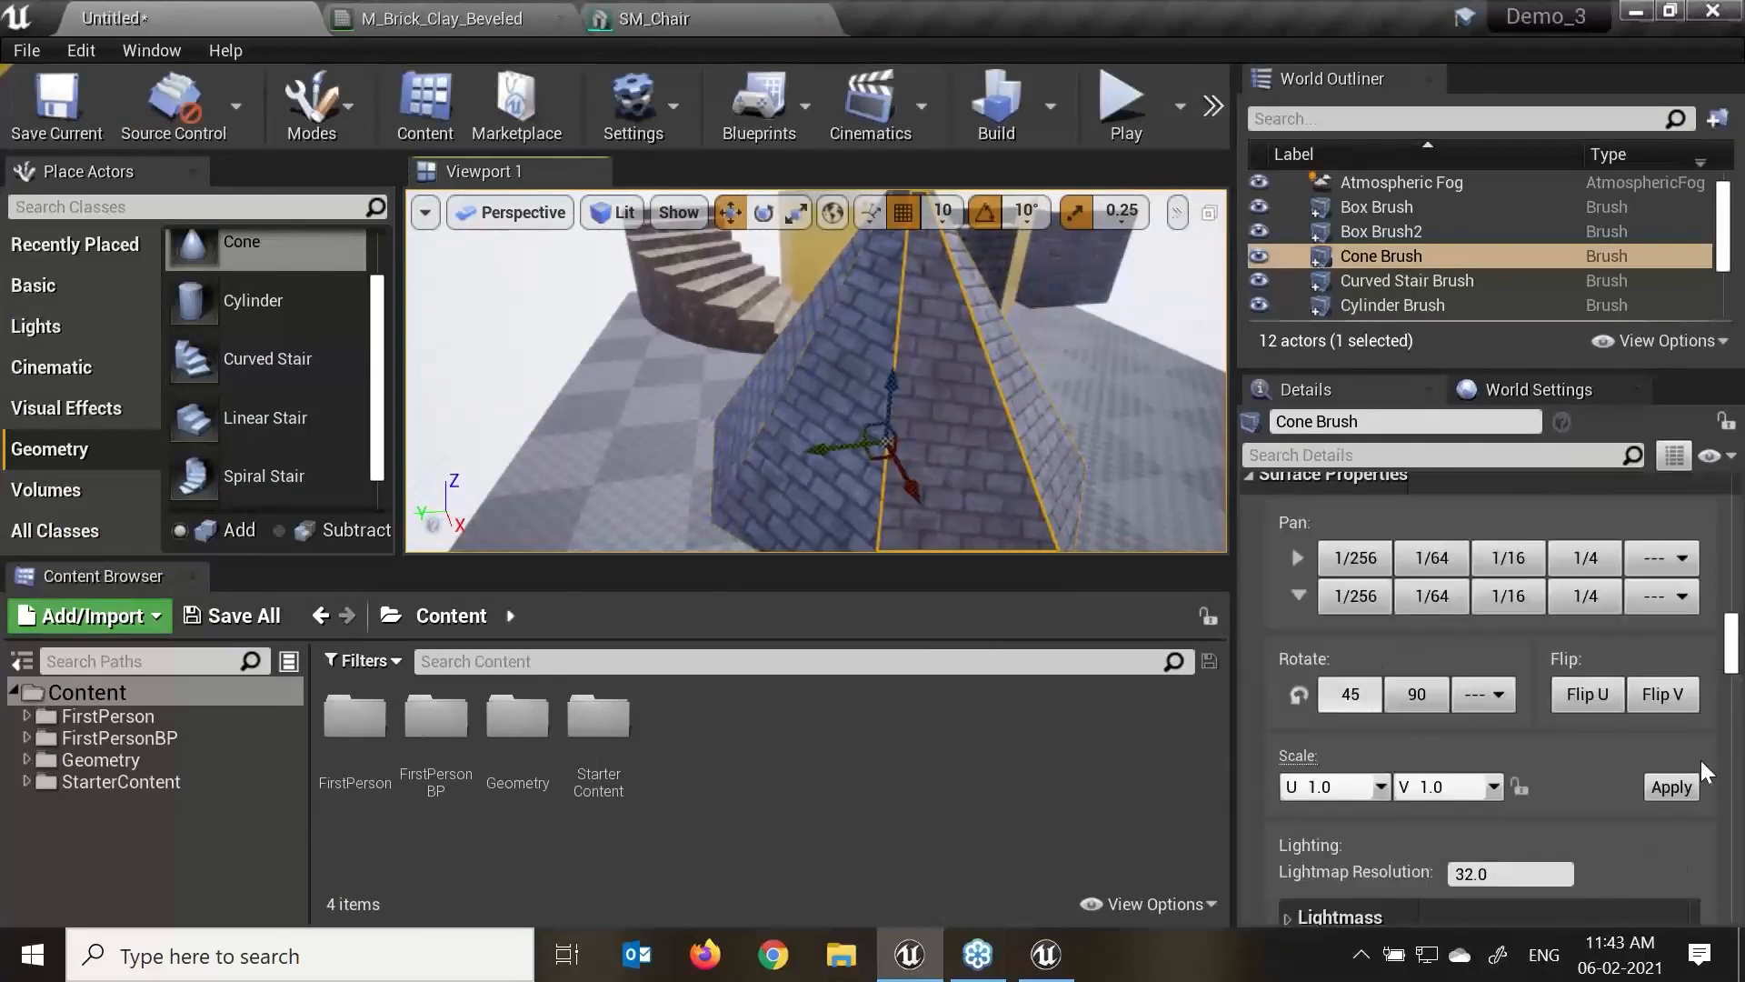
pyautogui.scroll(-1, 1673, 777)
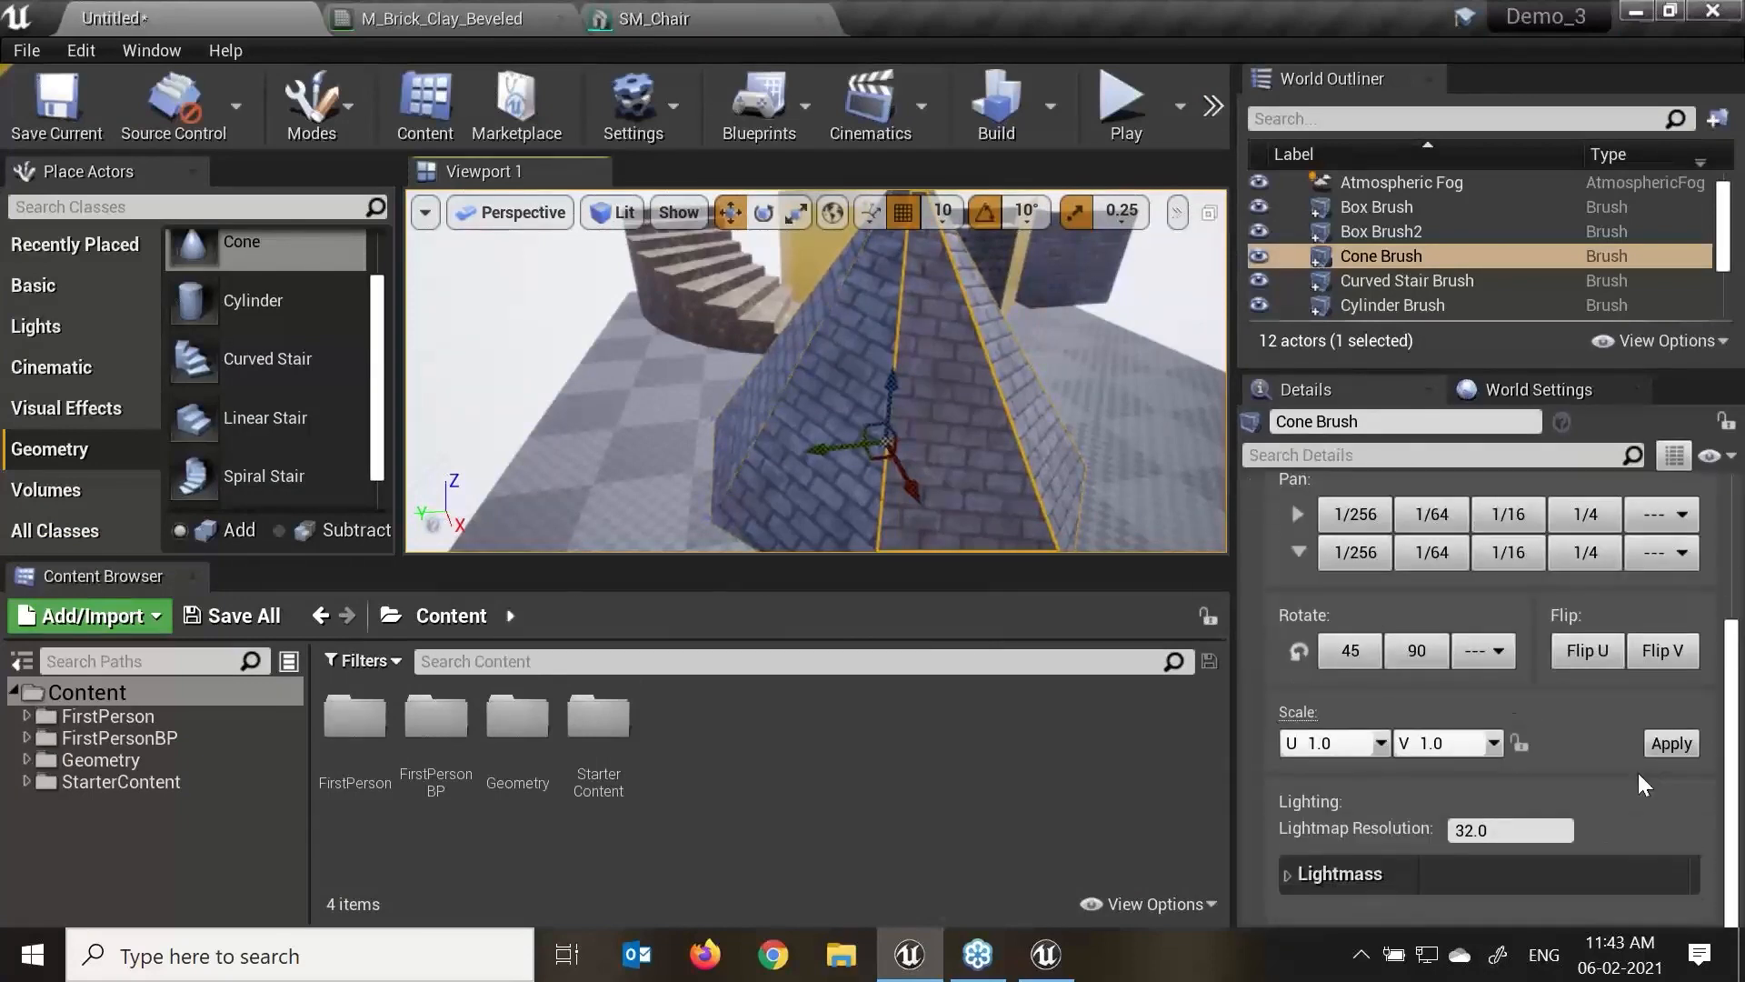
pyautogui.click(1682, 742)
pyautogui.click(1381, 743)
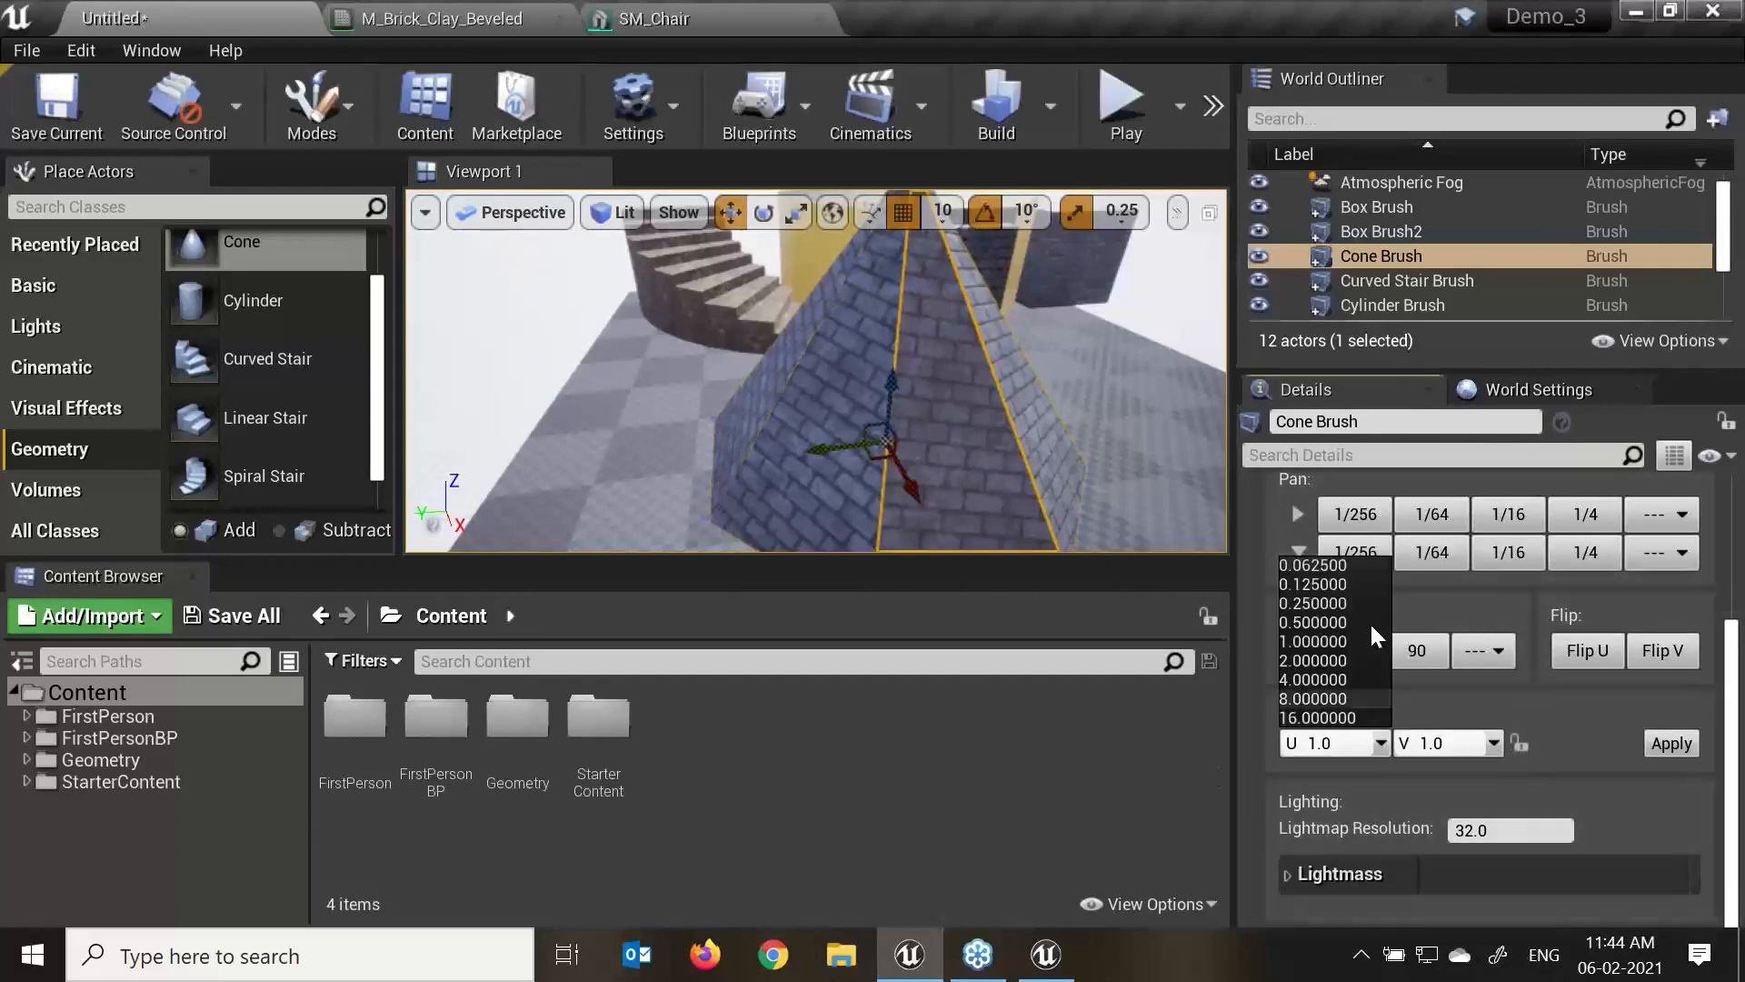
pyautogui.click(1331, 564)
pyautogui.click(1494, 743)
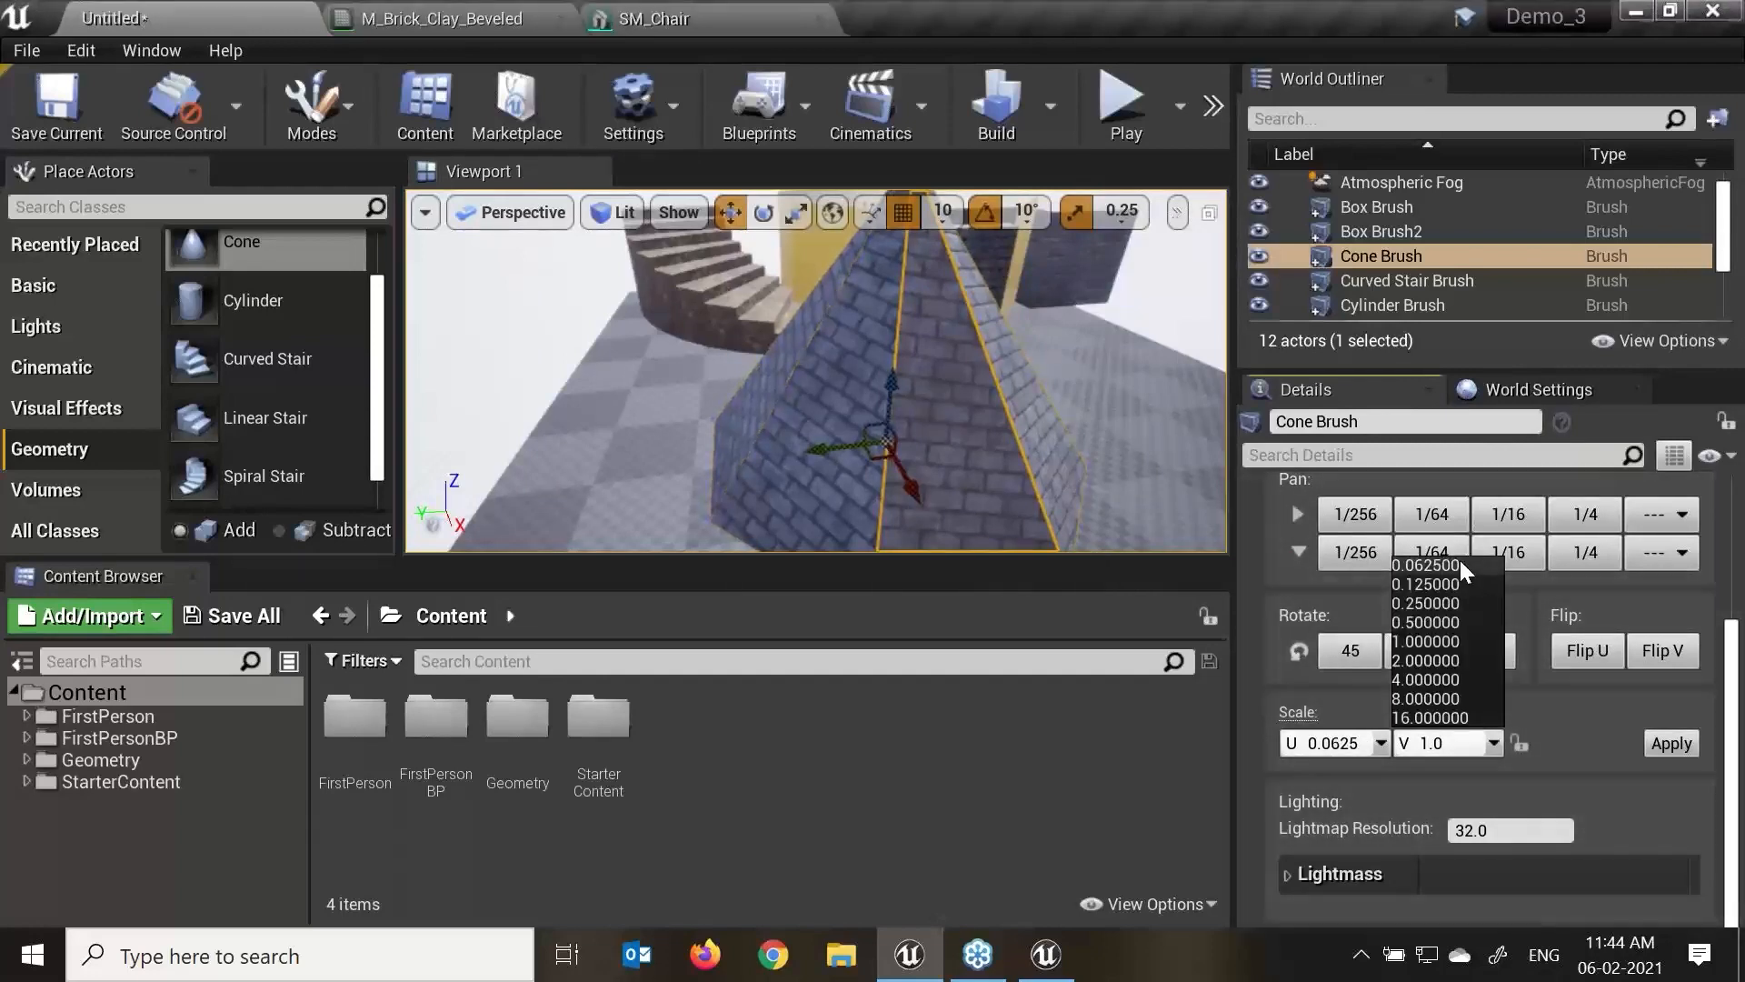
pyautogui.click(1460, 564)
pyautogui.click(1678, 746)
pyautogui.moveTo(1000, 391); pyautogui.dragTo(894, 411, button='right')
pyautogui.scroll(4, 816, 371)
pyautogui.scroll(-2, 885, 405)
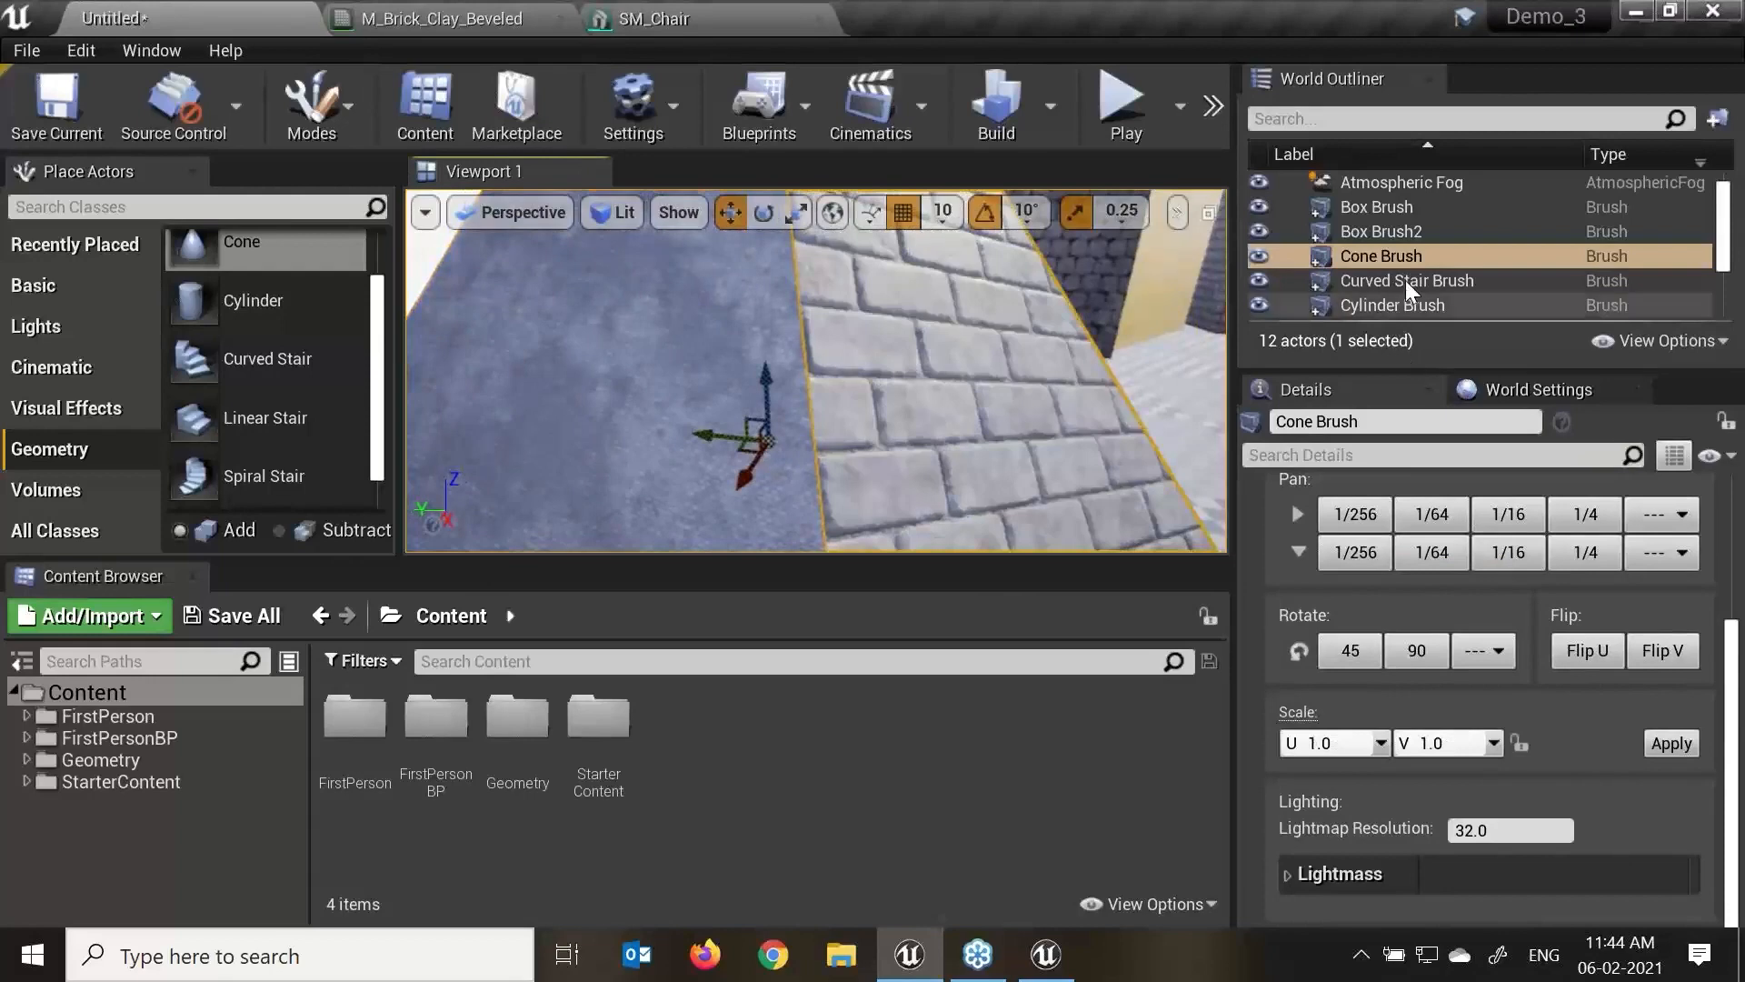
# Examine the actor and surface properties of the cone brush and Box Brush2, and frame the cone in the view.
pyautogui.click(1409, 276)
pyautogui.click(1411, 259)
pyautogui.press('f')
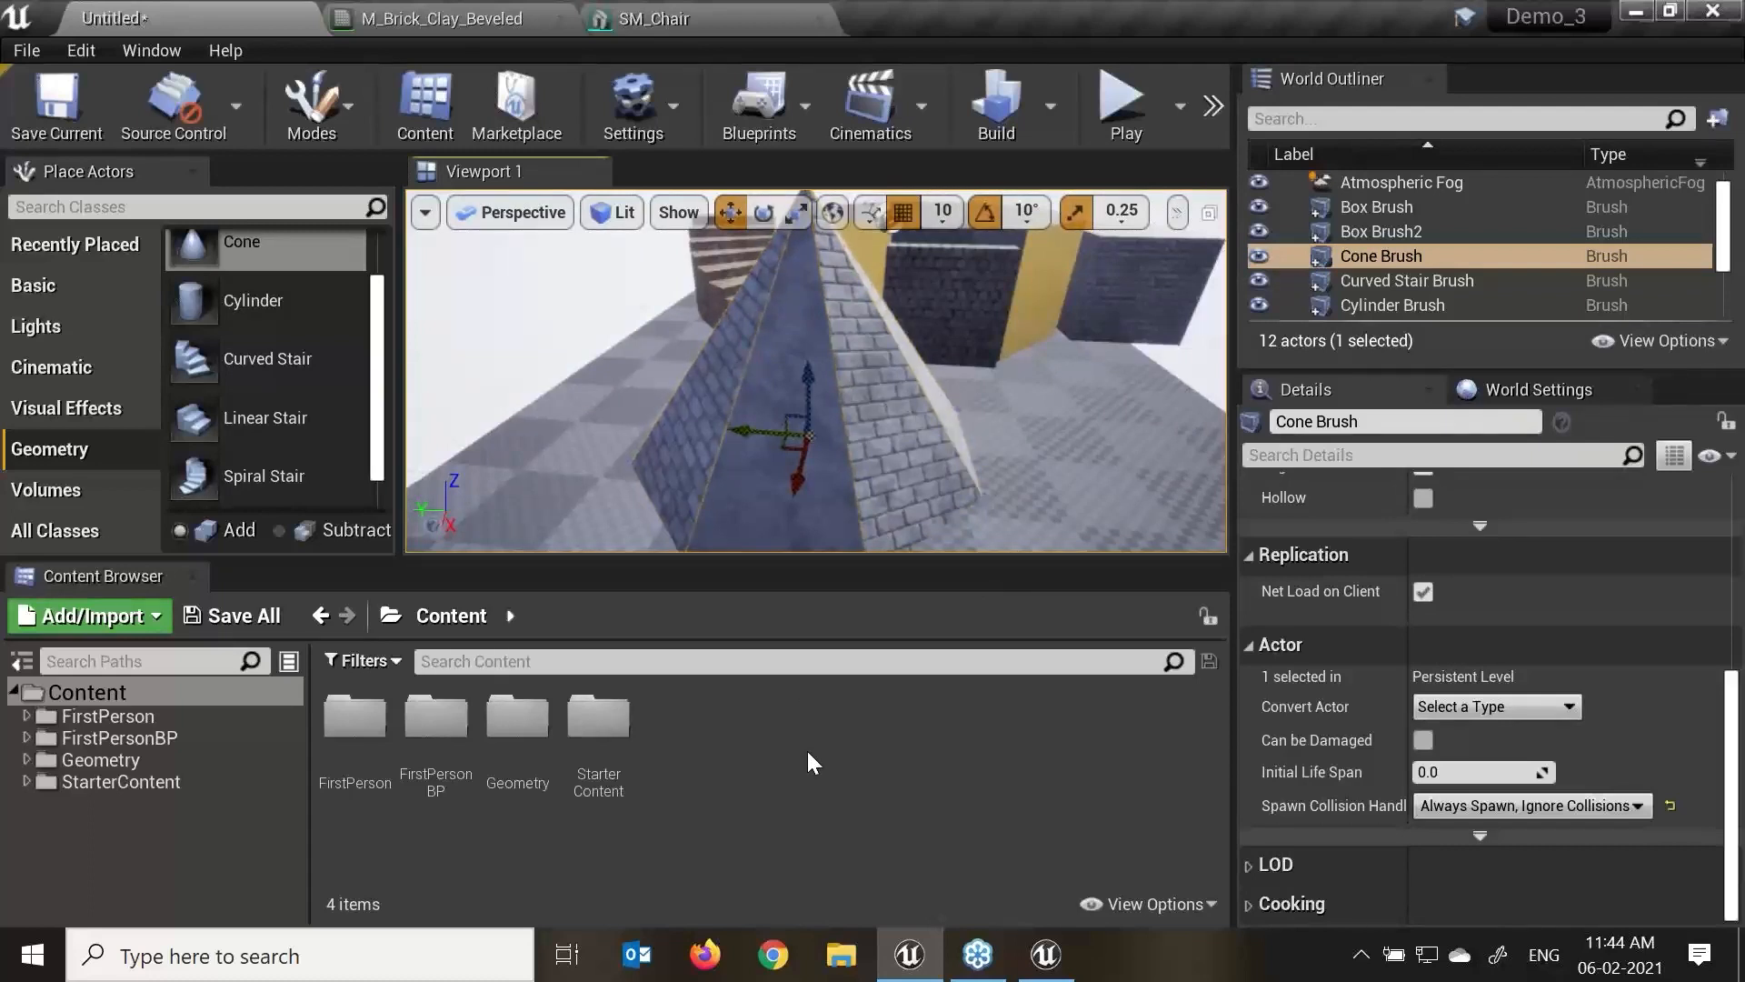
pyautogui.click(900, 427)
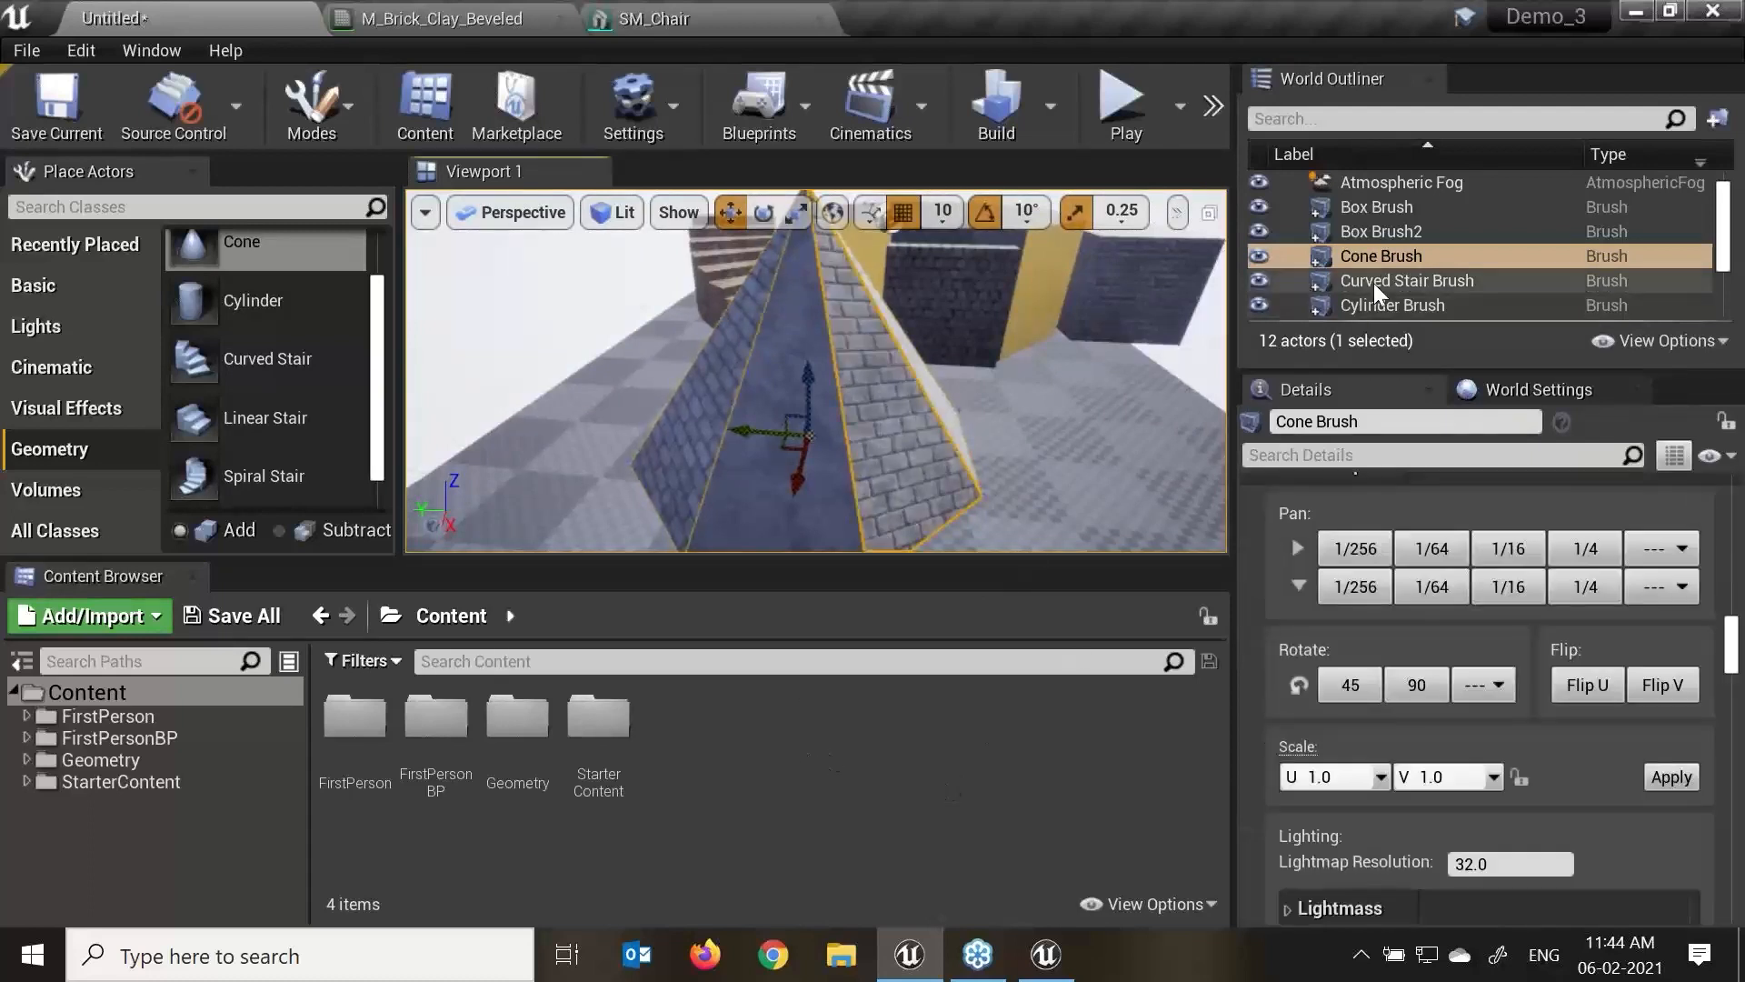
pyautogui.click(1405, 256)
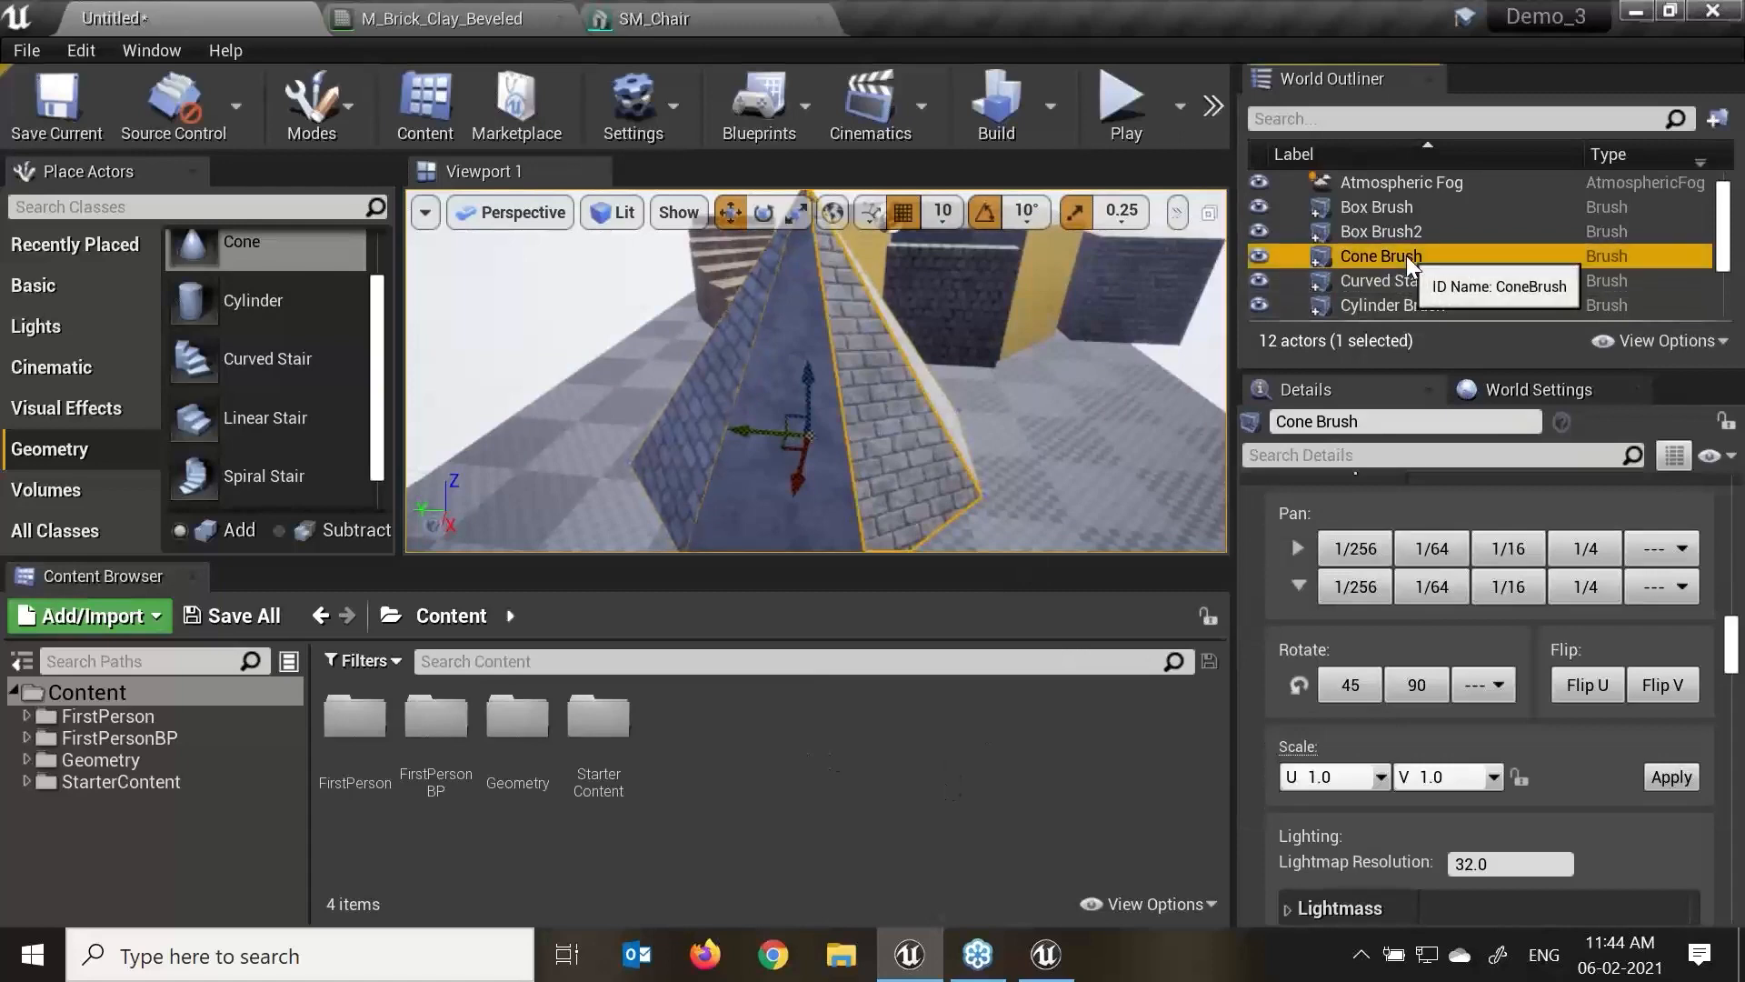
pyautogui.click(1268, 223)
pyautogui.scroll(2, 1420, 758)
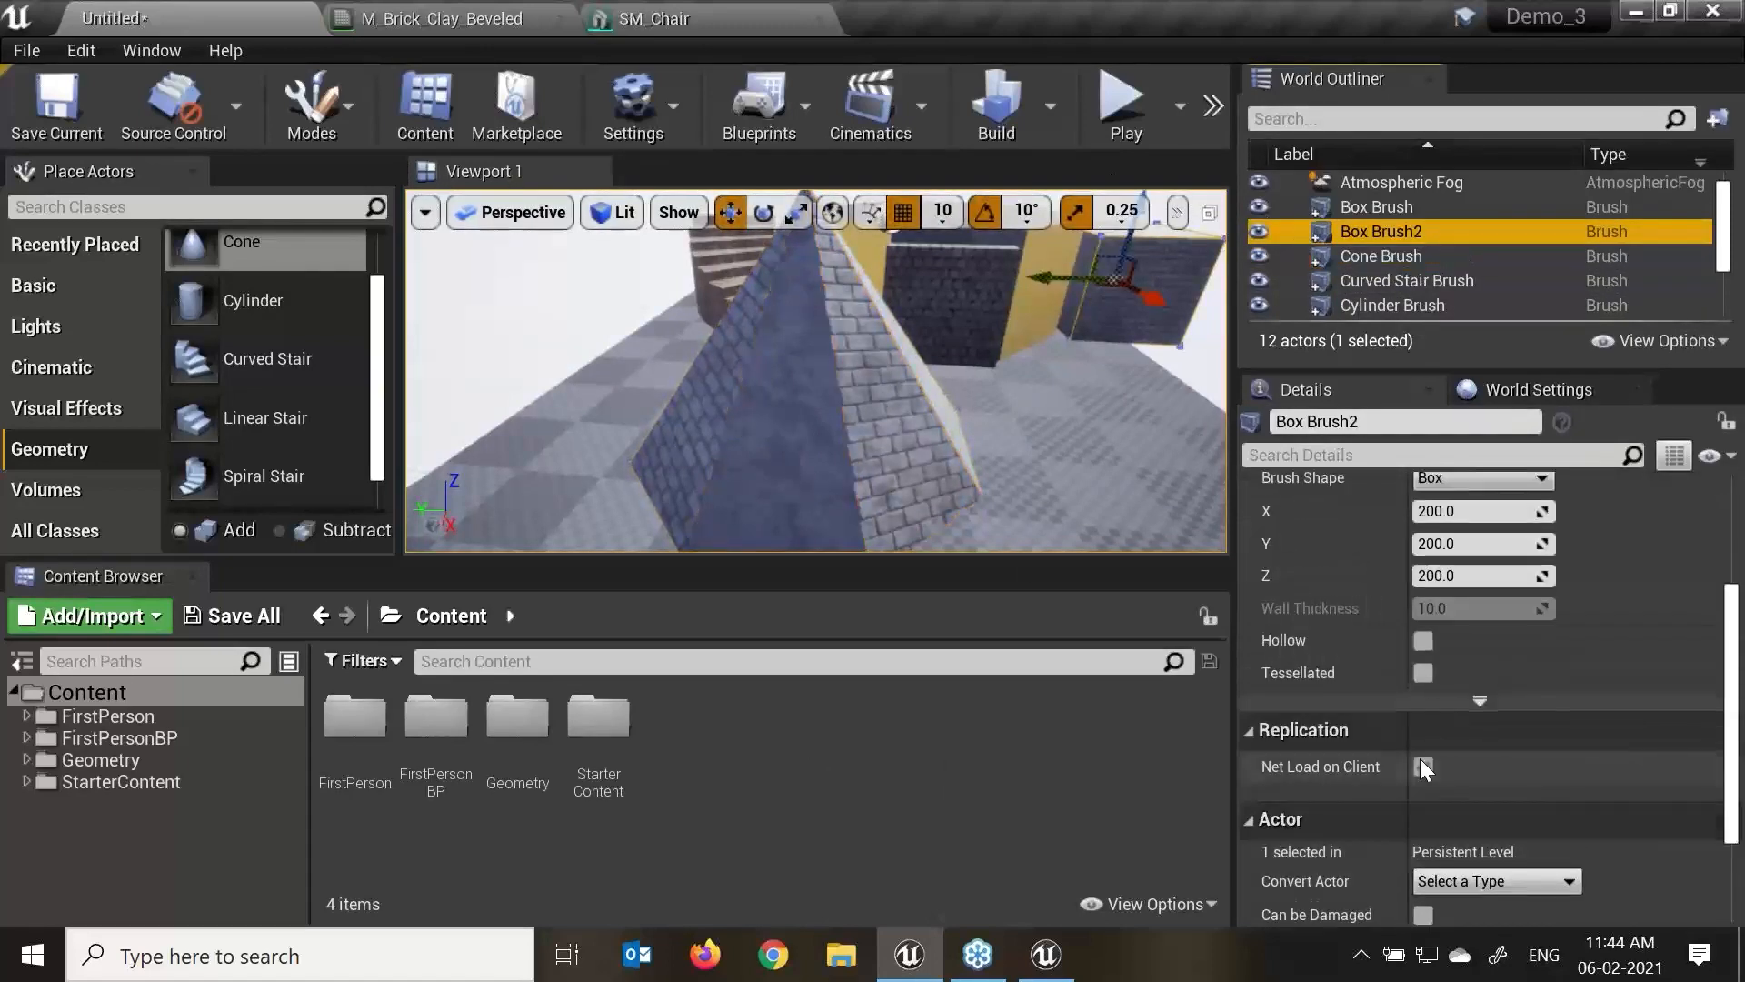
pyautogui.scroll(3, 1433, 724)
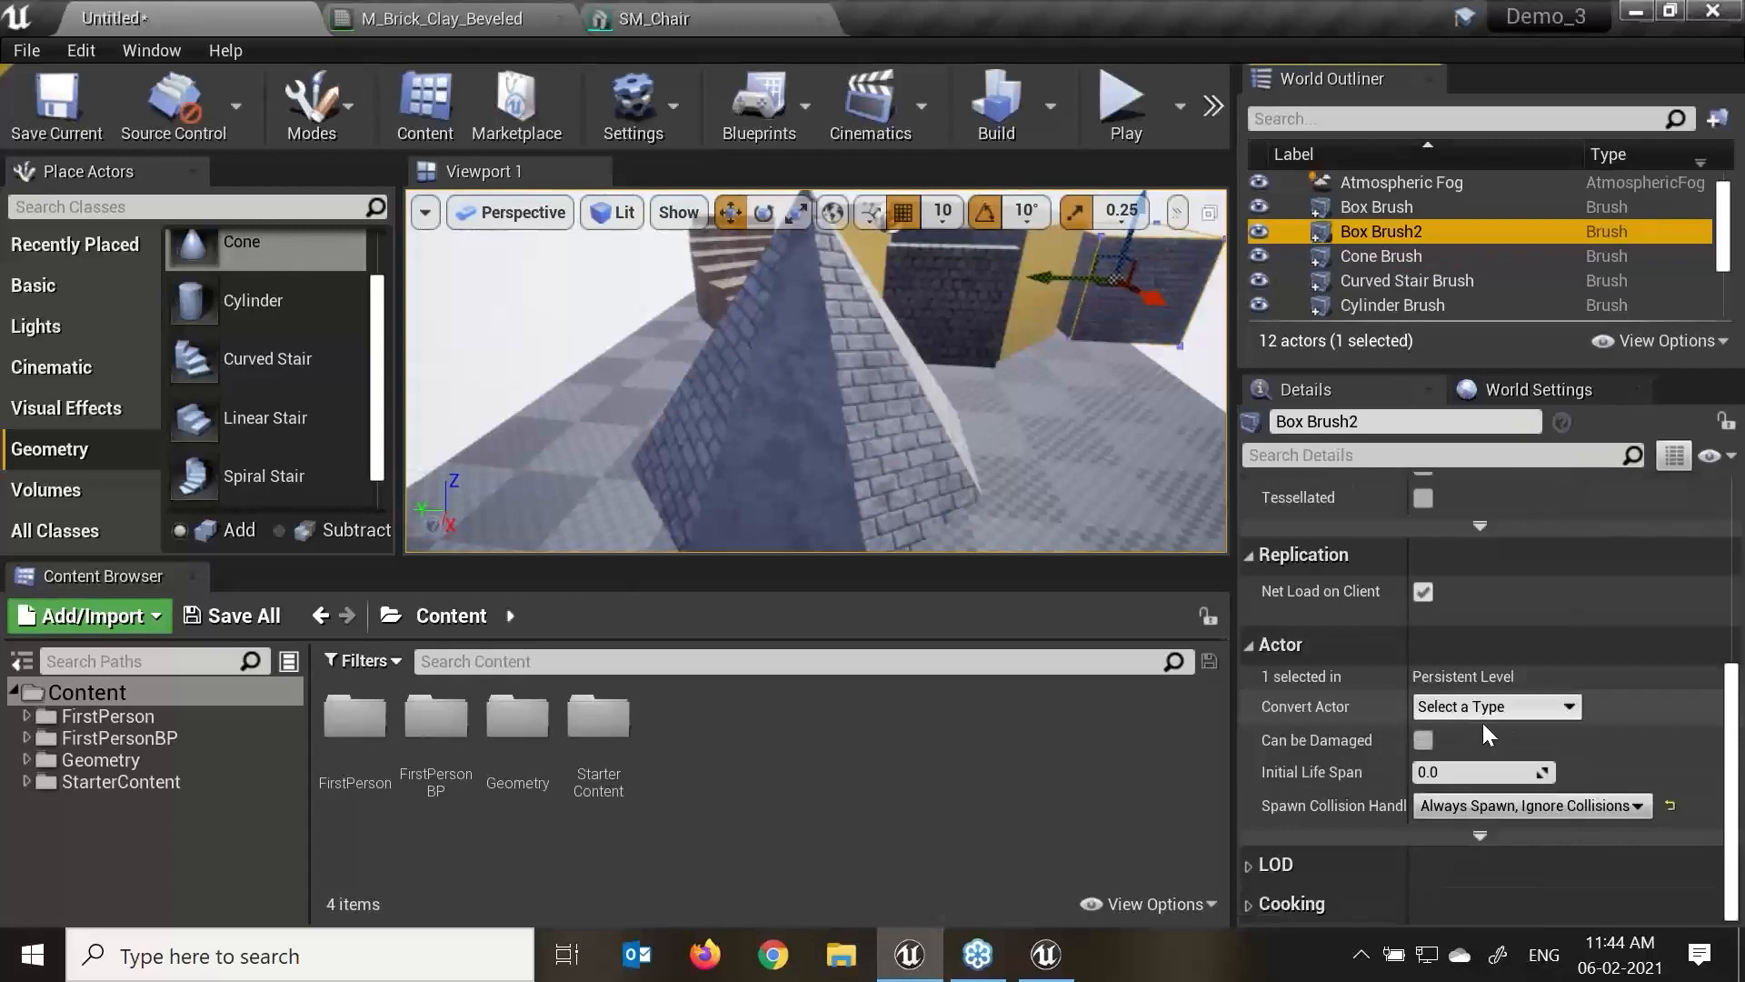
pyautogui.click(938, 428)
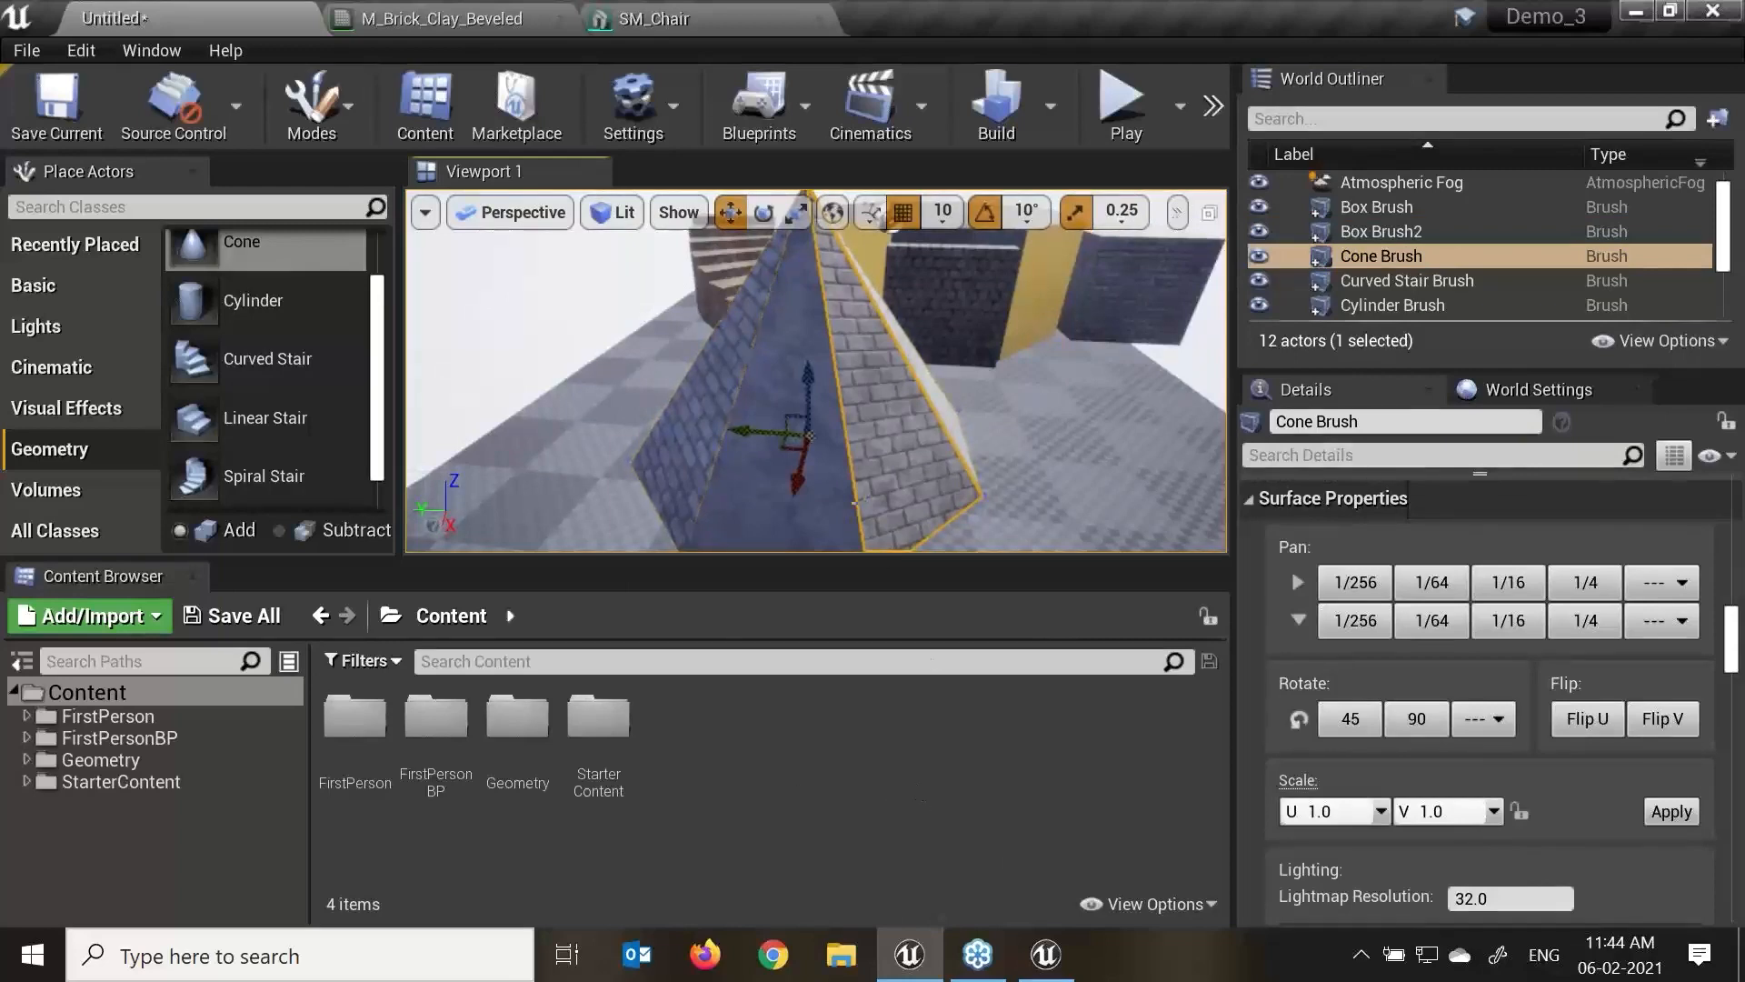
pyautogui.press('f')
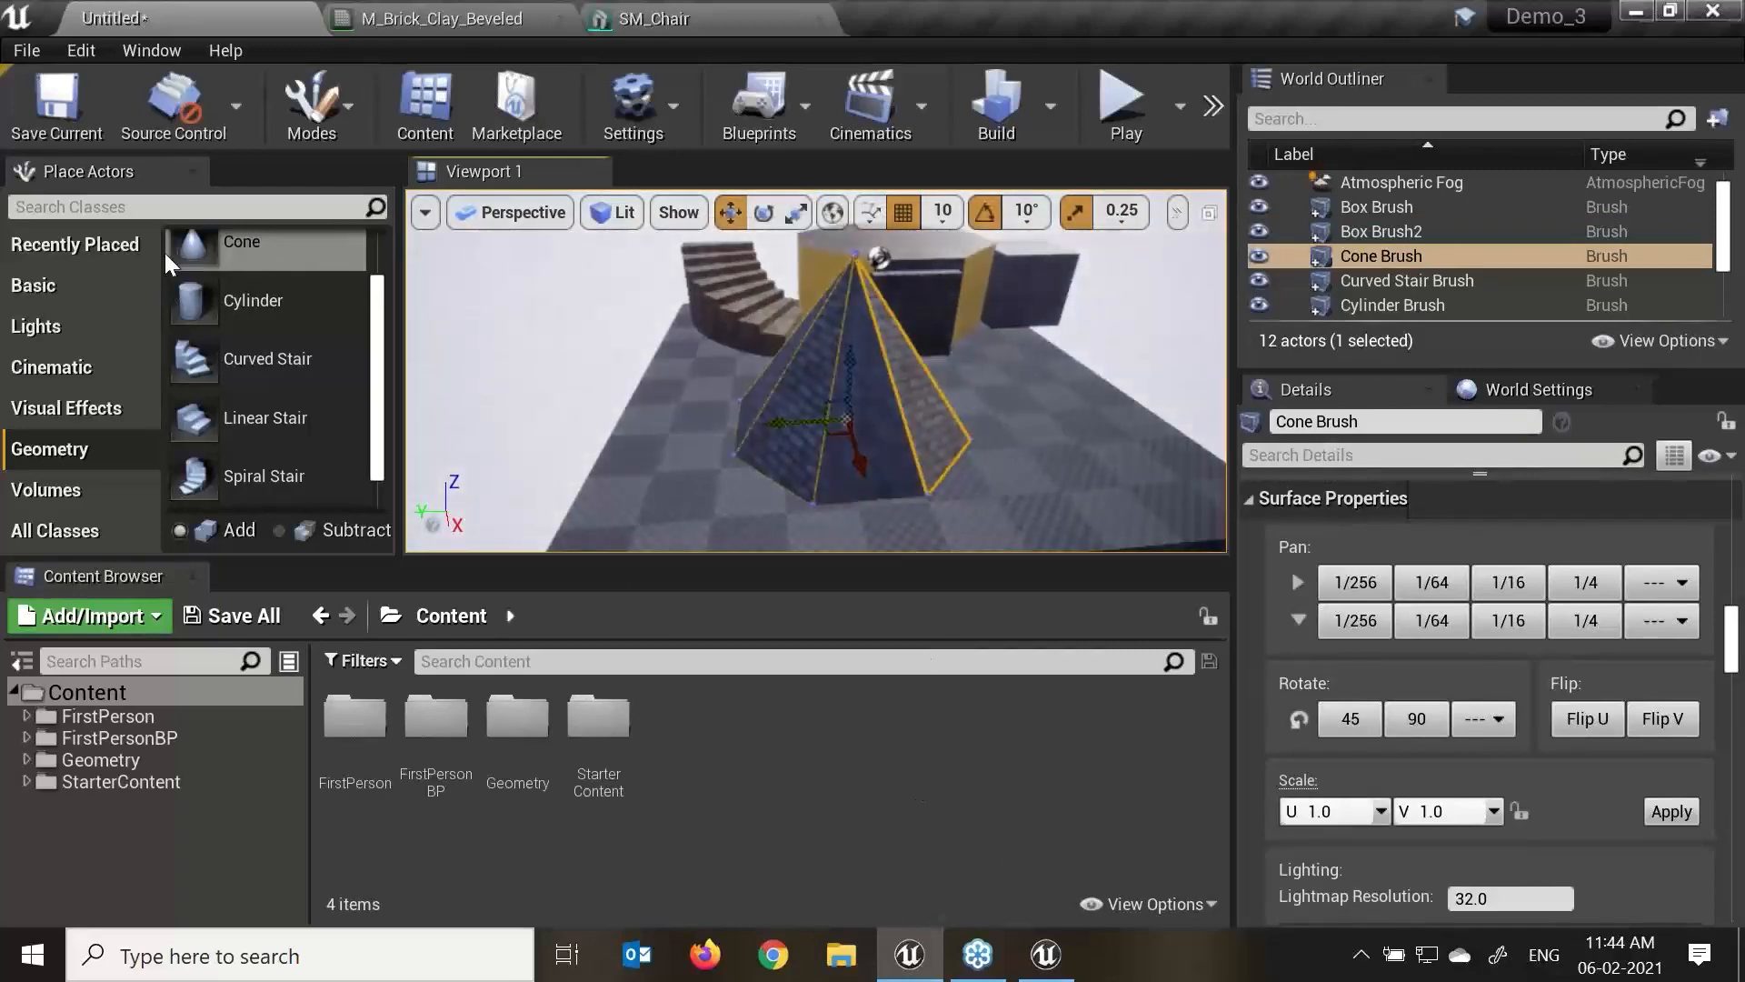
# Show the placeable light actors and enlarge the area listing them and the viewport.
pyautogui.click(51, 326)
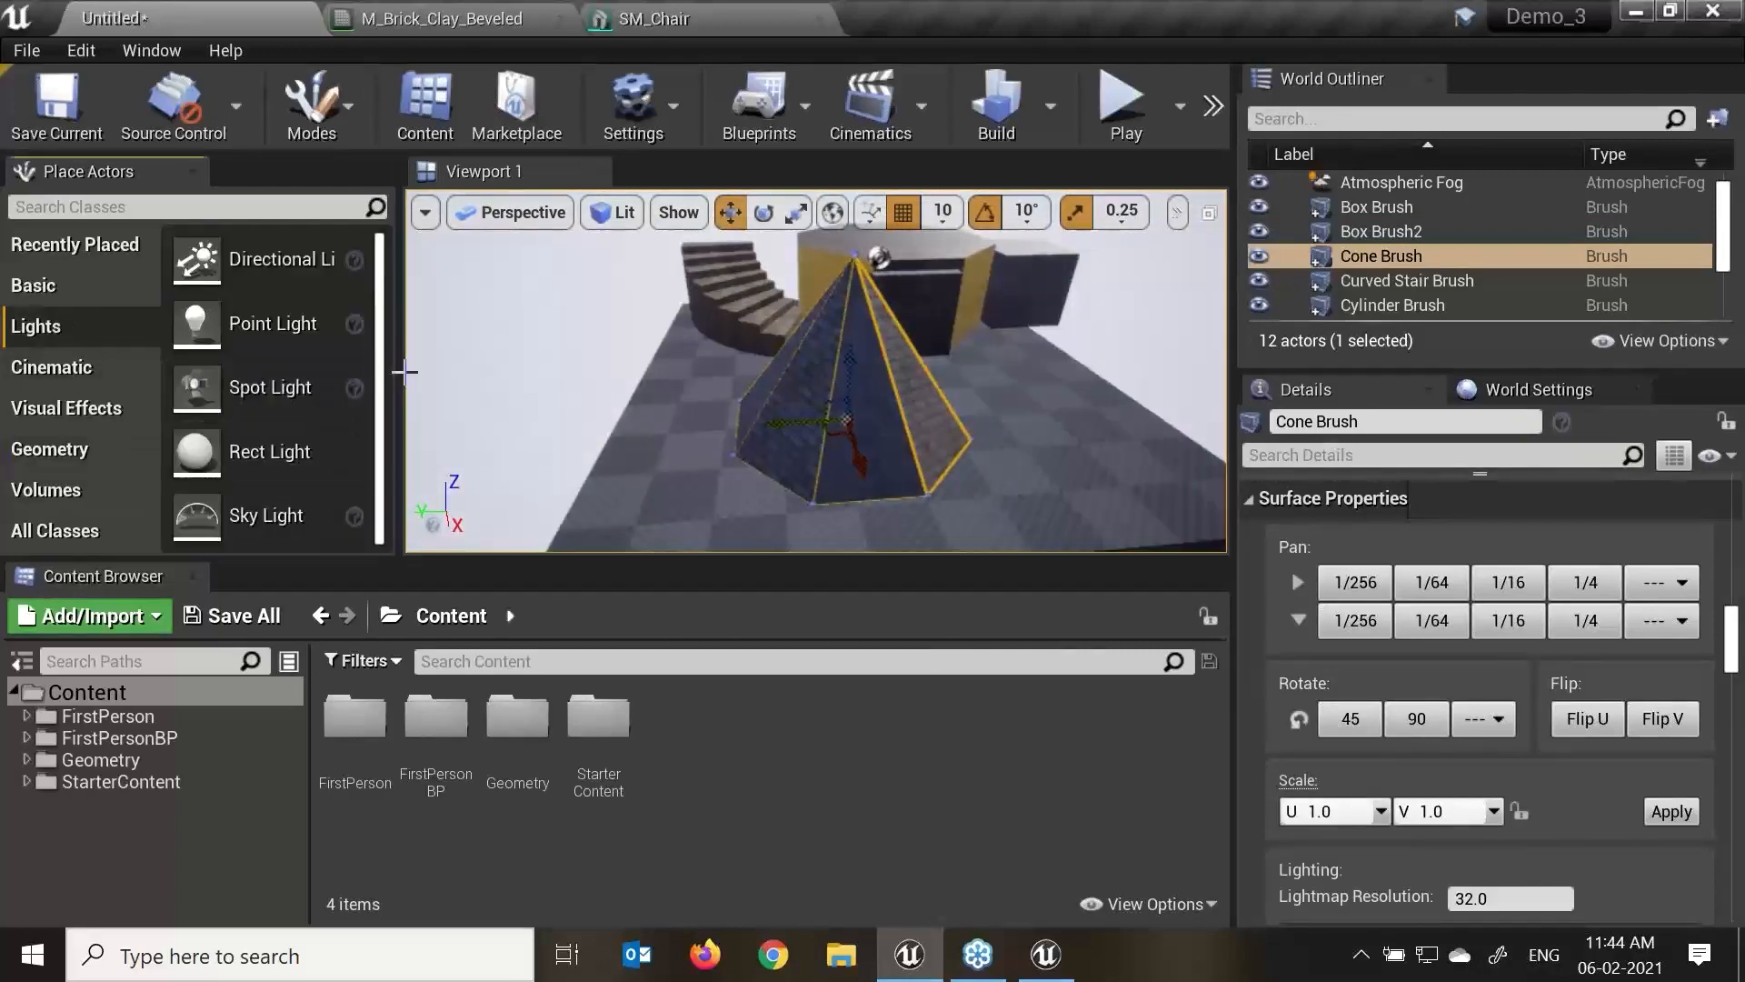
pyautogui.moveTo(404, 369); pyautogui.dragTo(544, 368)
pyautogui.moveTo(435, 559); pyautogui.dragTo(452, 656)
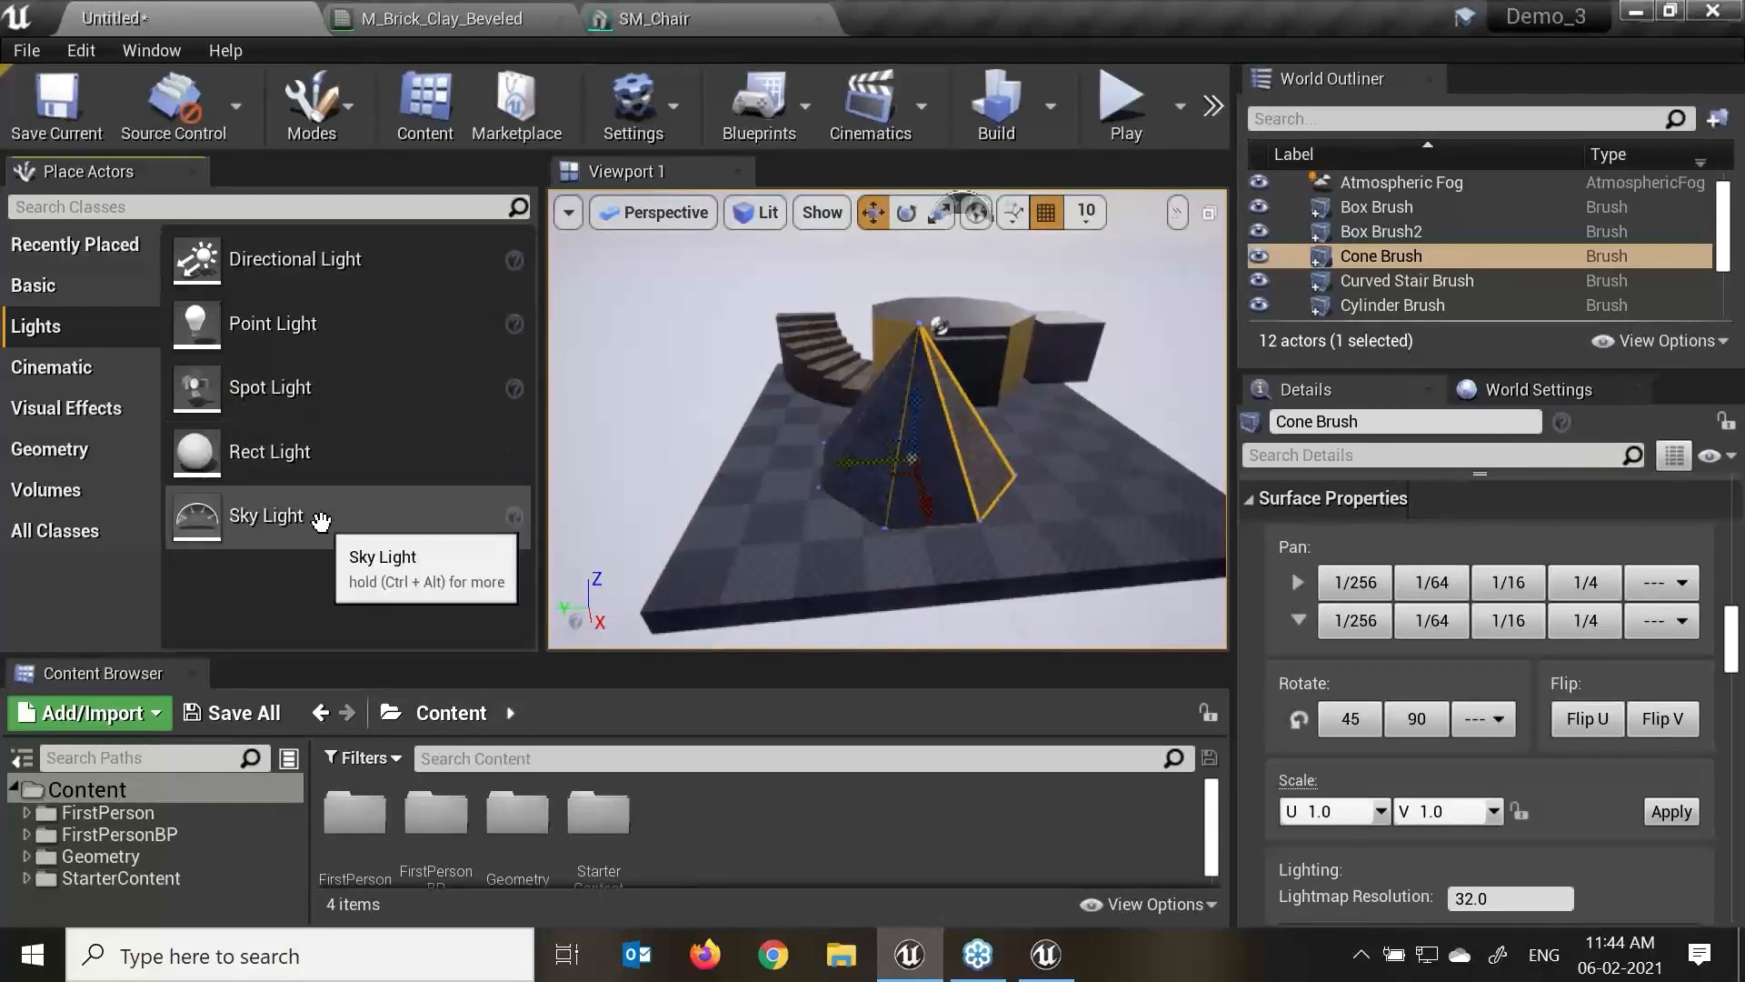
# Create a new empty level, saving the current one as Untitled_level_2 in the FirstPersonBP Maps folder.
pyautogui.click(18, 52)
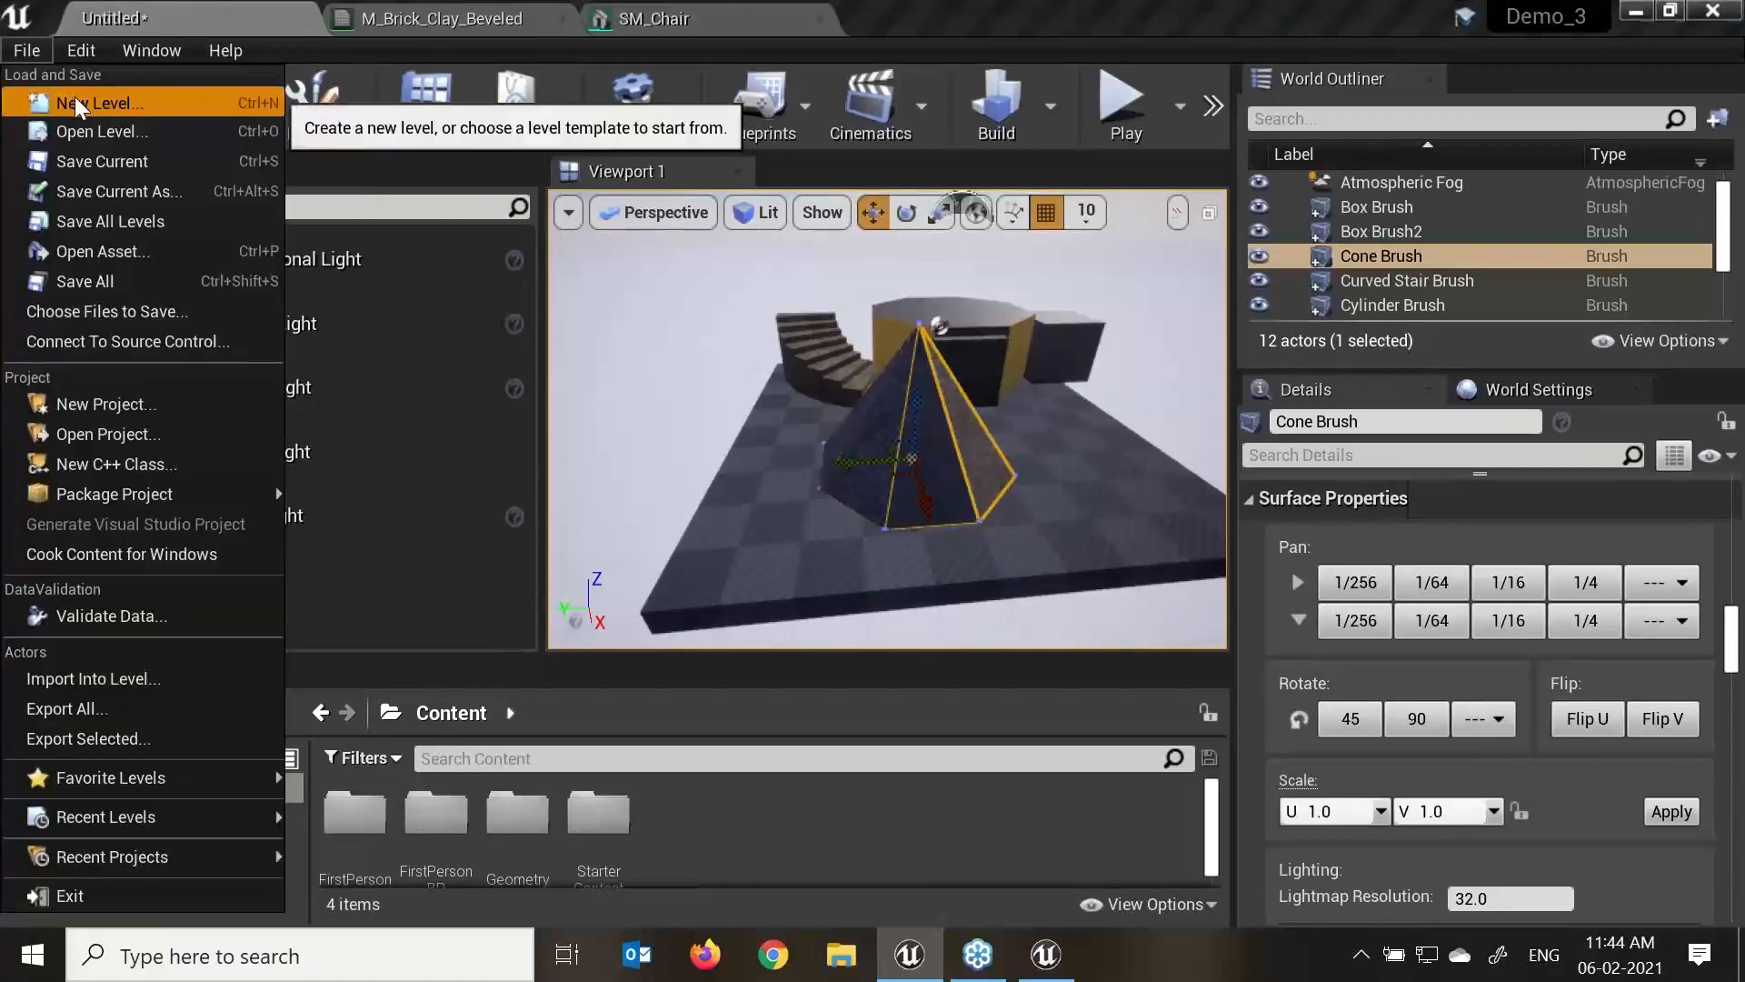
pyautogui.click(96, 101)
pyautogui.click(641, 550)
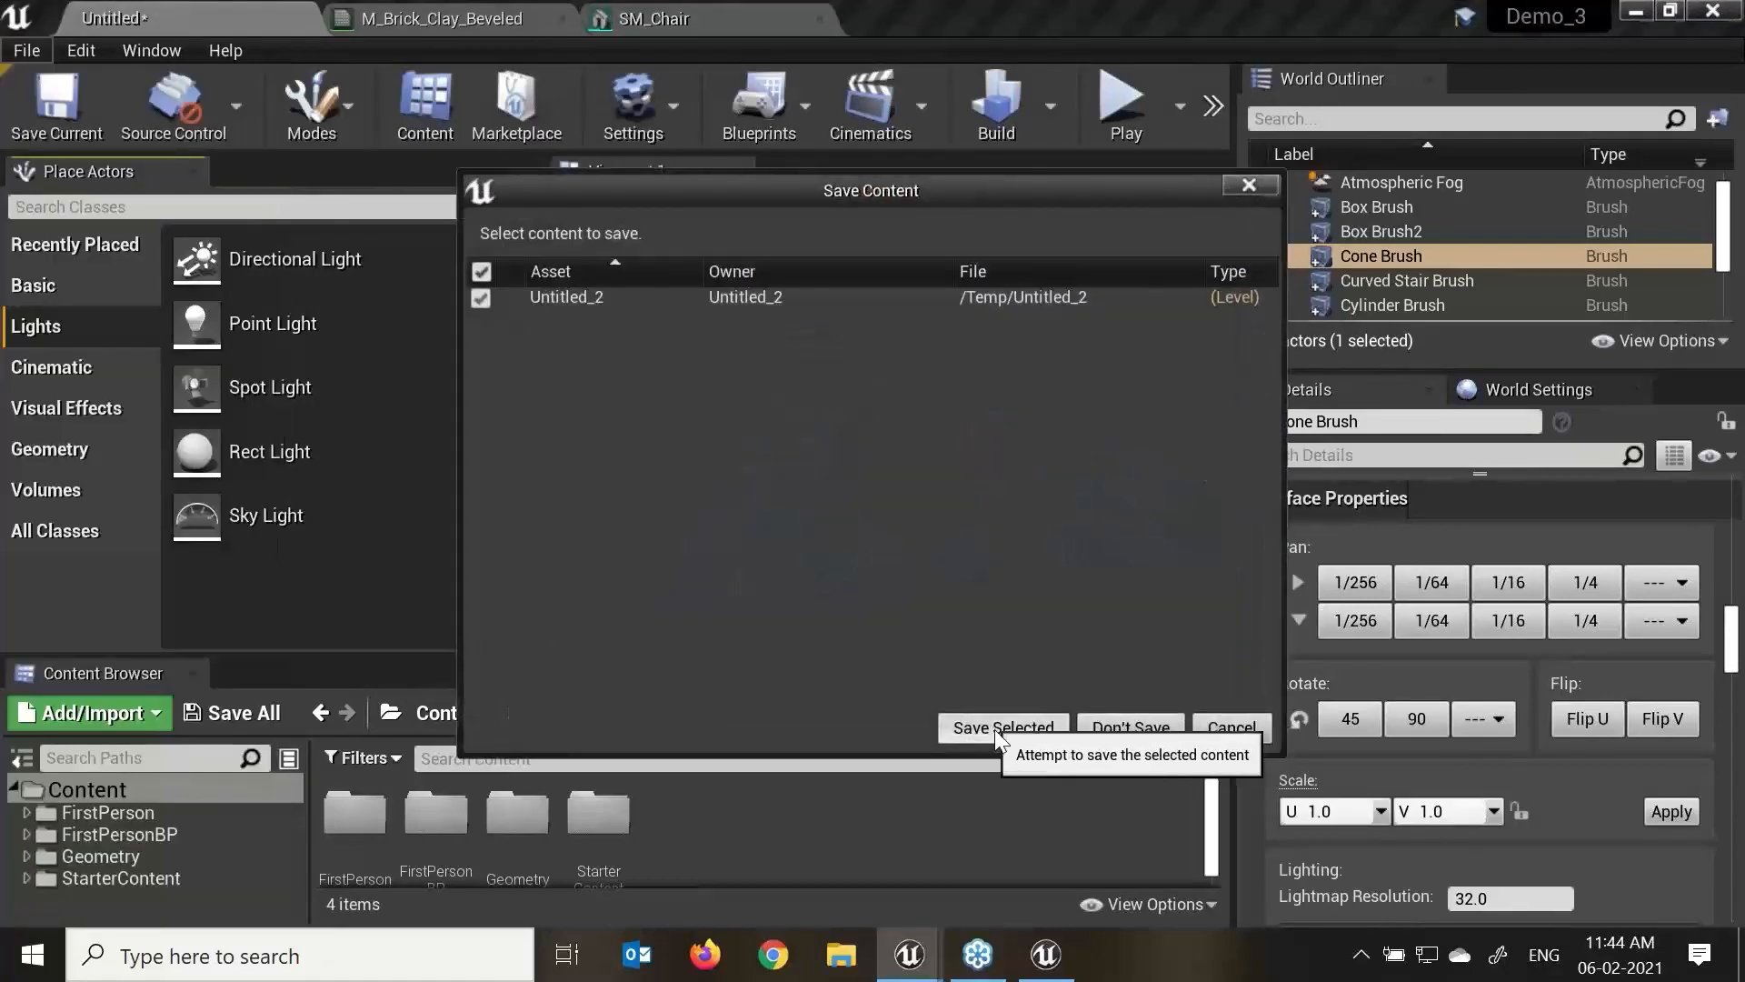
pyautogui.click(1011, 727)
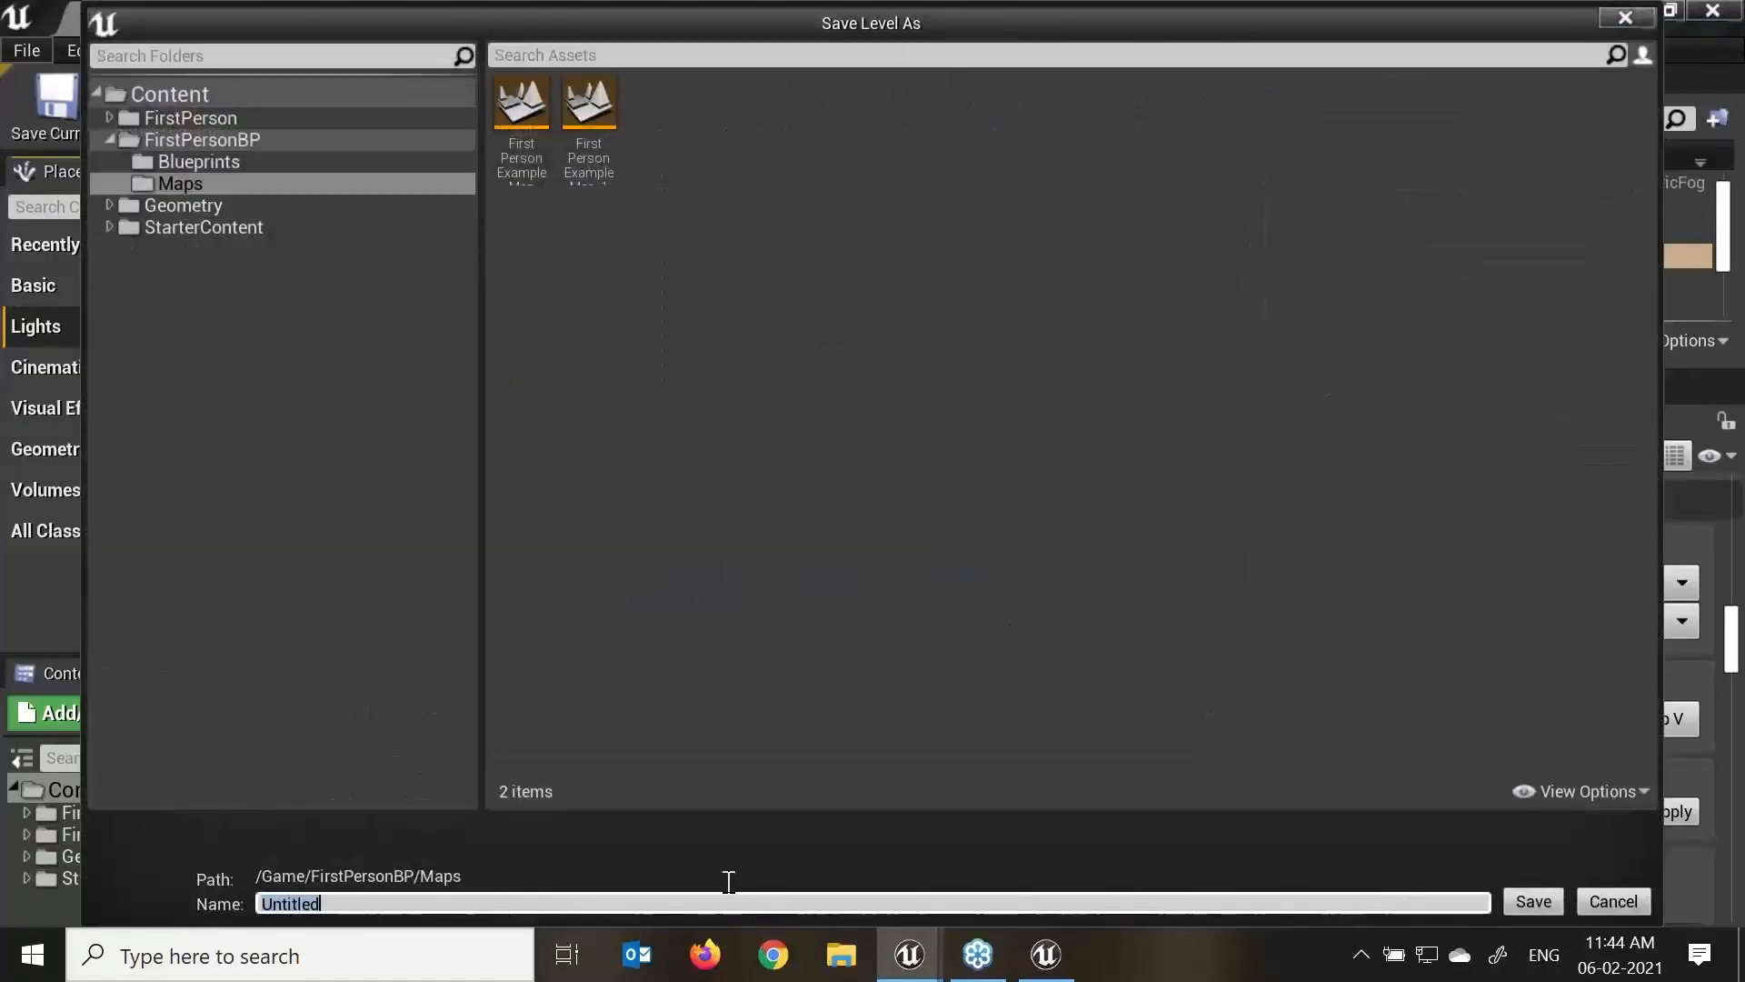
pyautogui.click(662, 903)
pyautogui.write('_level_3')
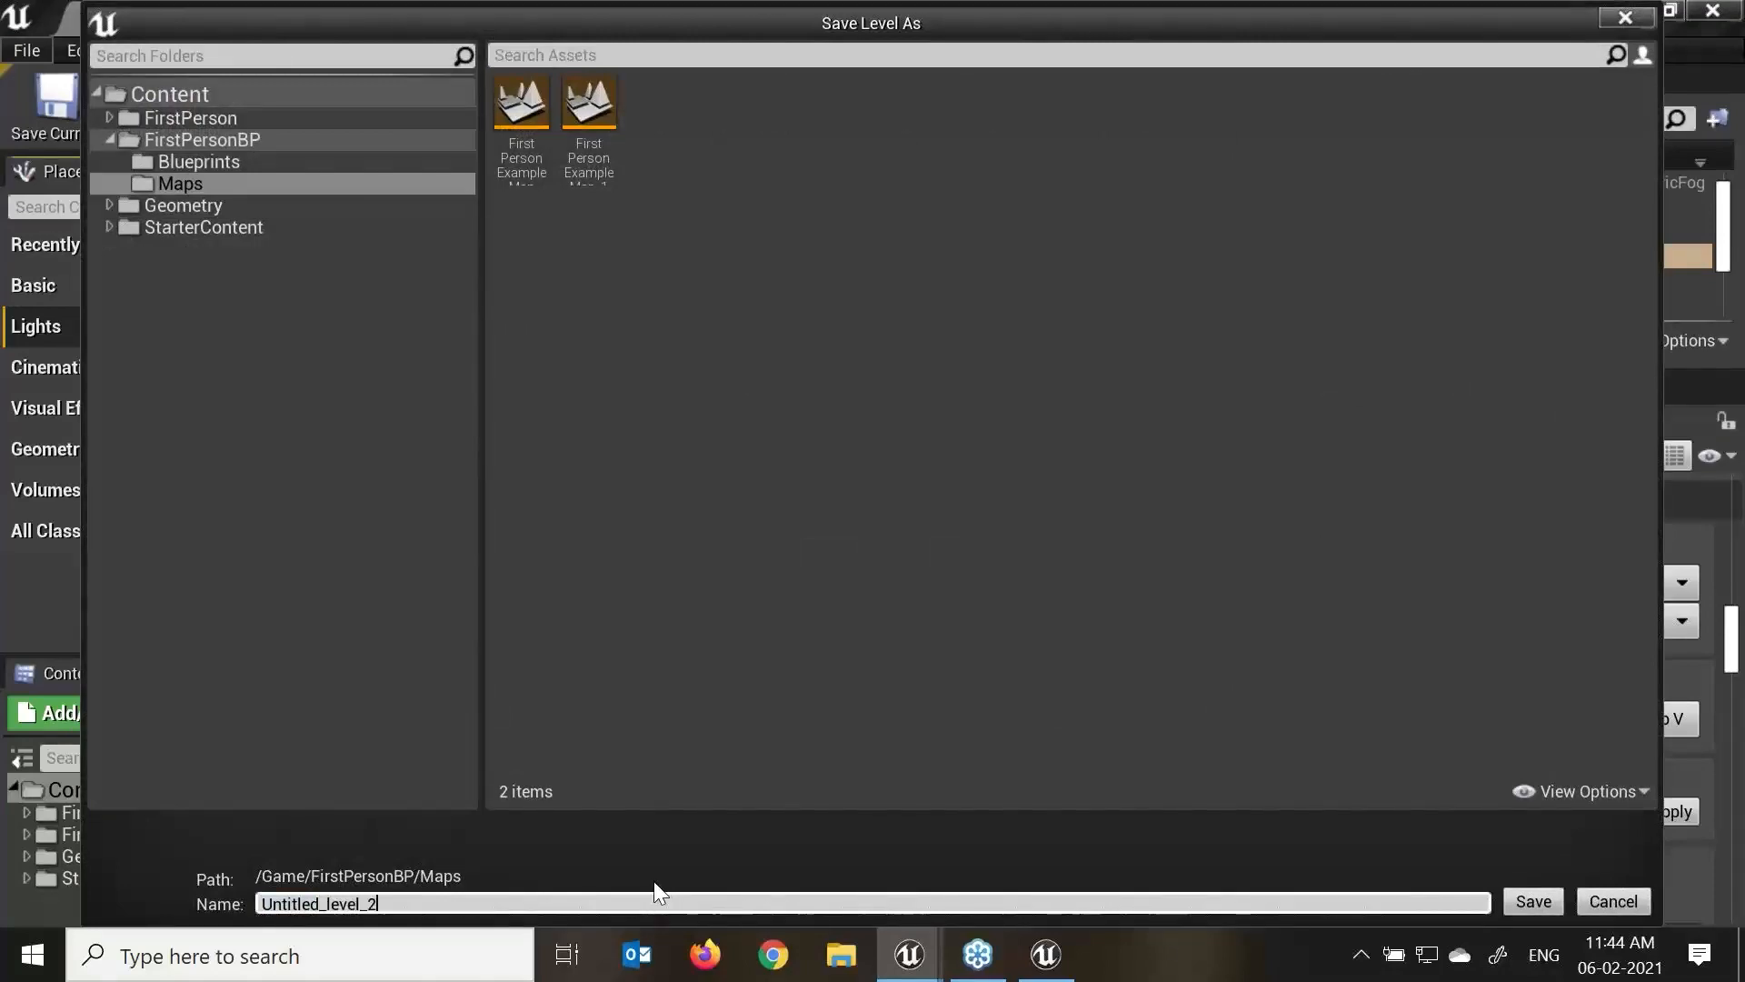
pyautogui.press('Return')
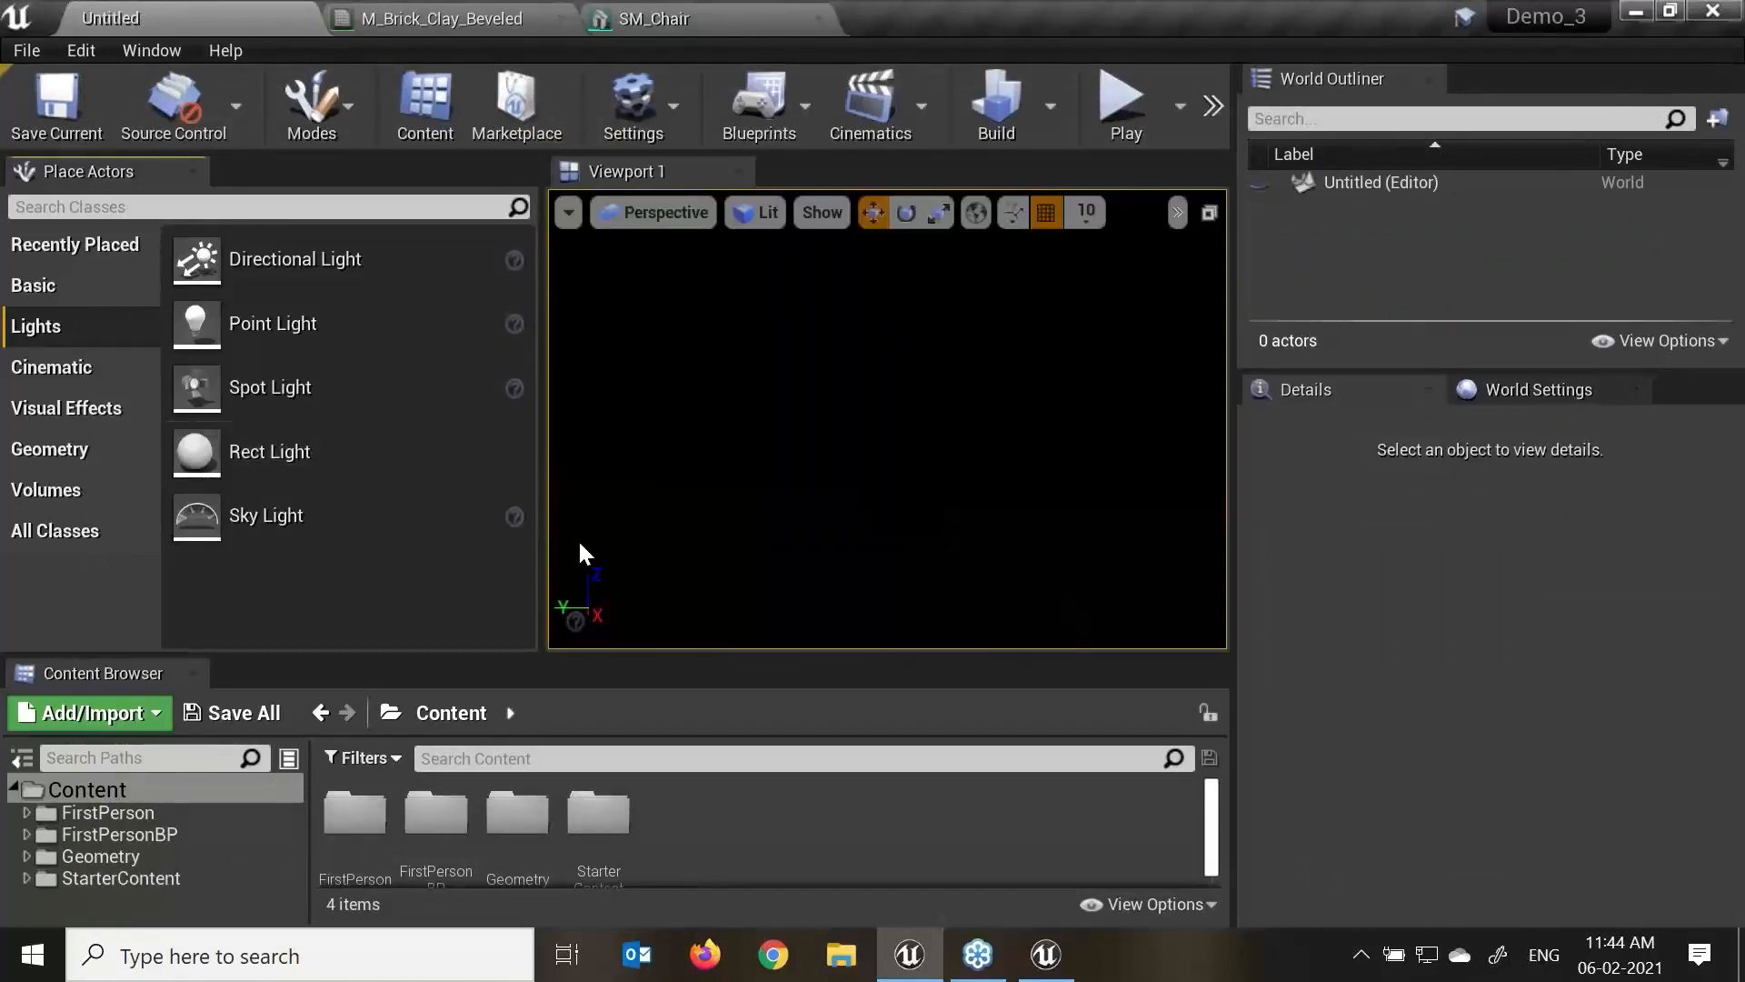
# Place an additive box brush in the empty level and scale it into a flat slab of 1.75 × 1.75 × 0.25.
pyautogui.click(106, 293)
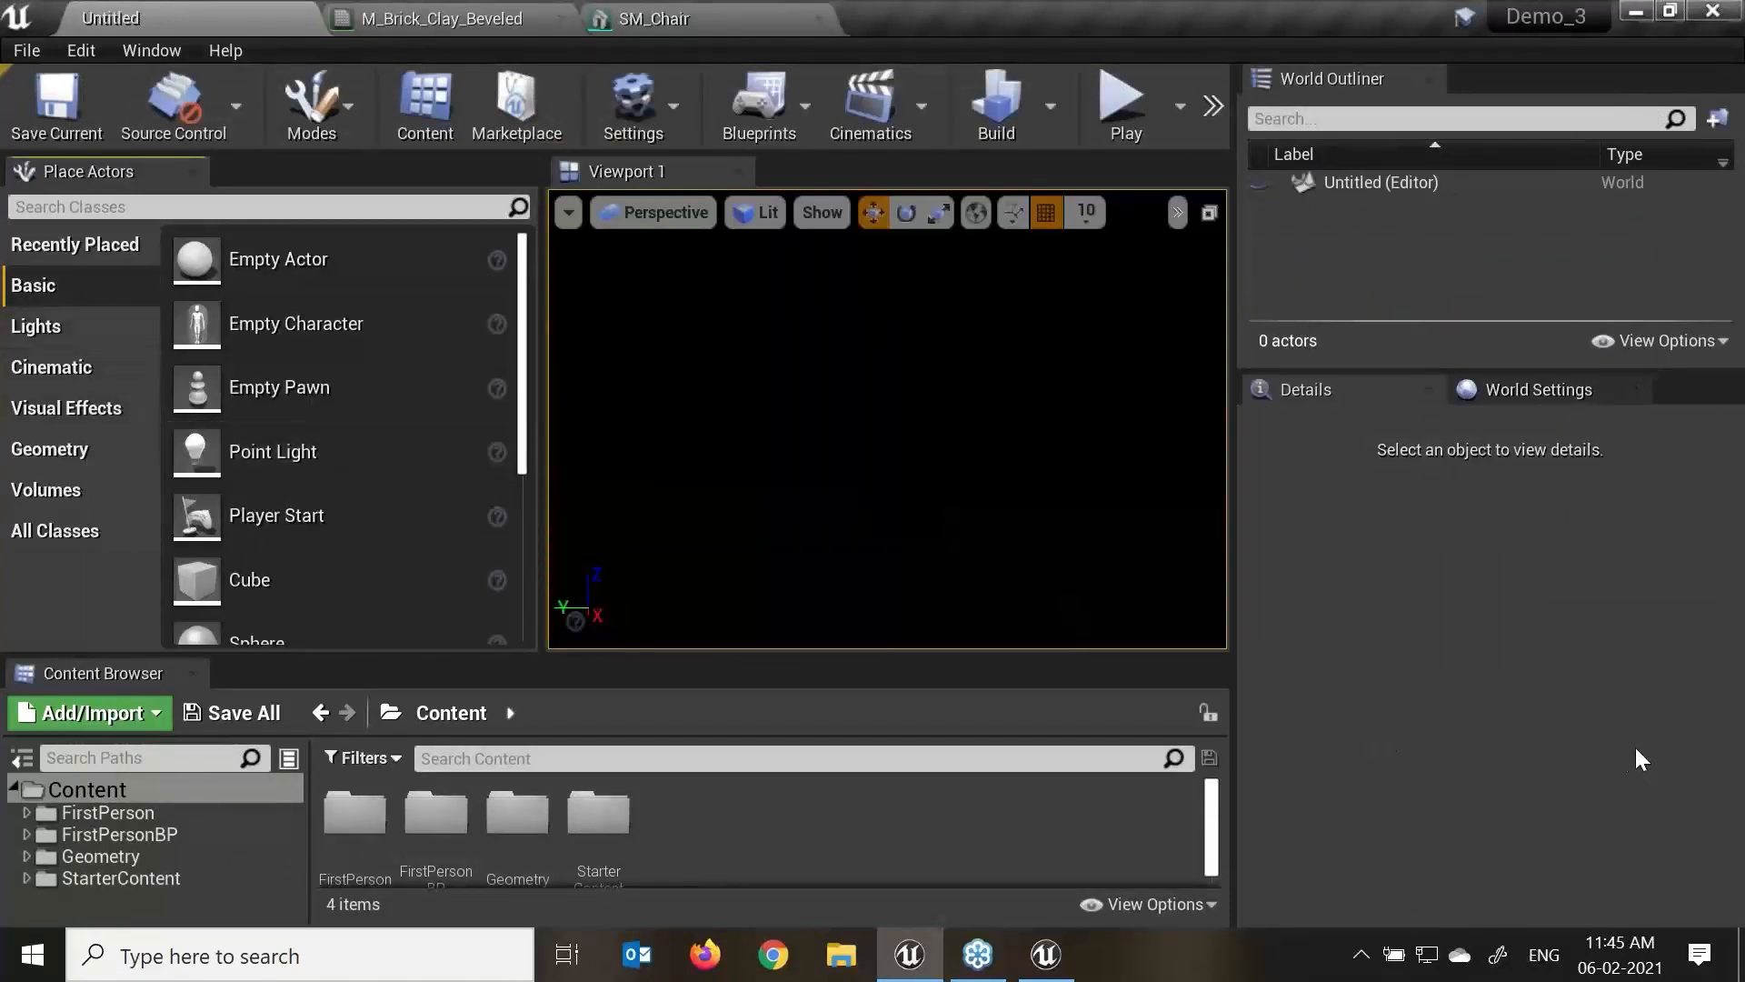
pyautogui.click(51, 462)
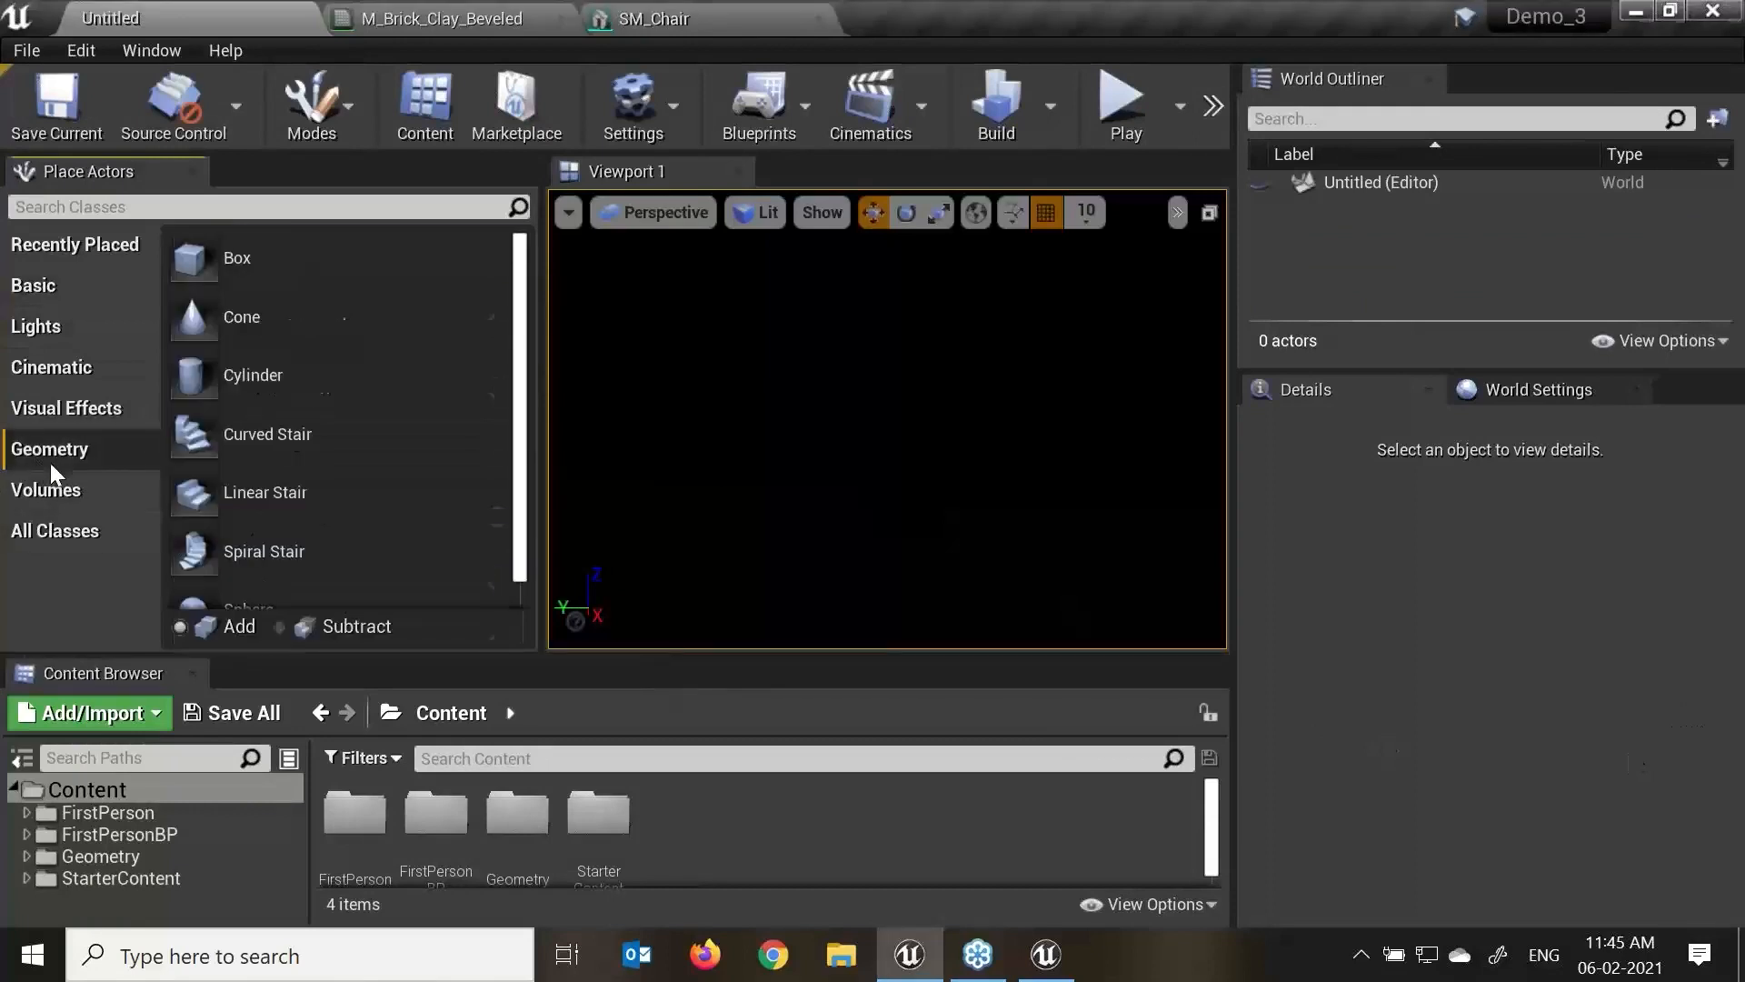
pyautogui.click(55, 491)
pyautogui.click(90, 451)
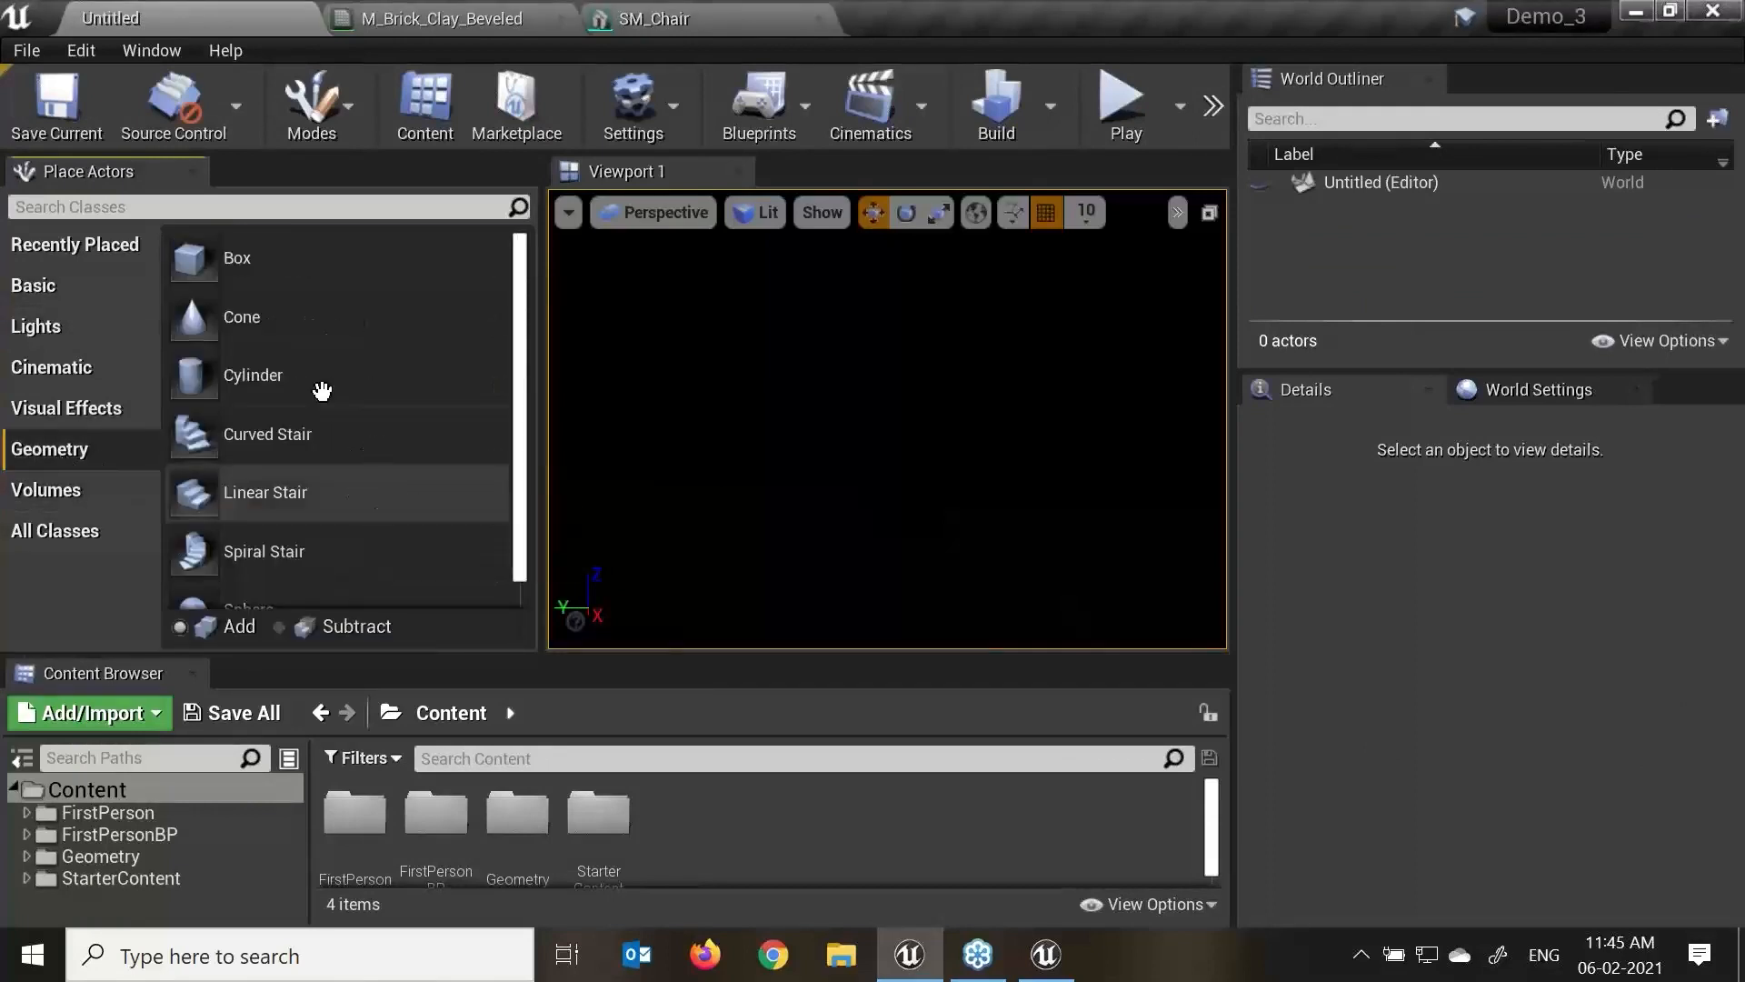
pyautogui.moveTo(194, 259); pyautogui.dragTo(853, 454)
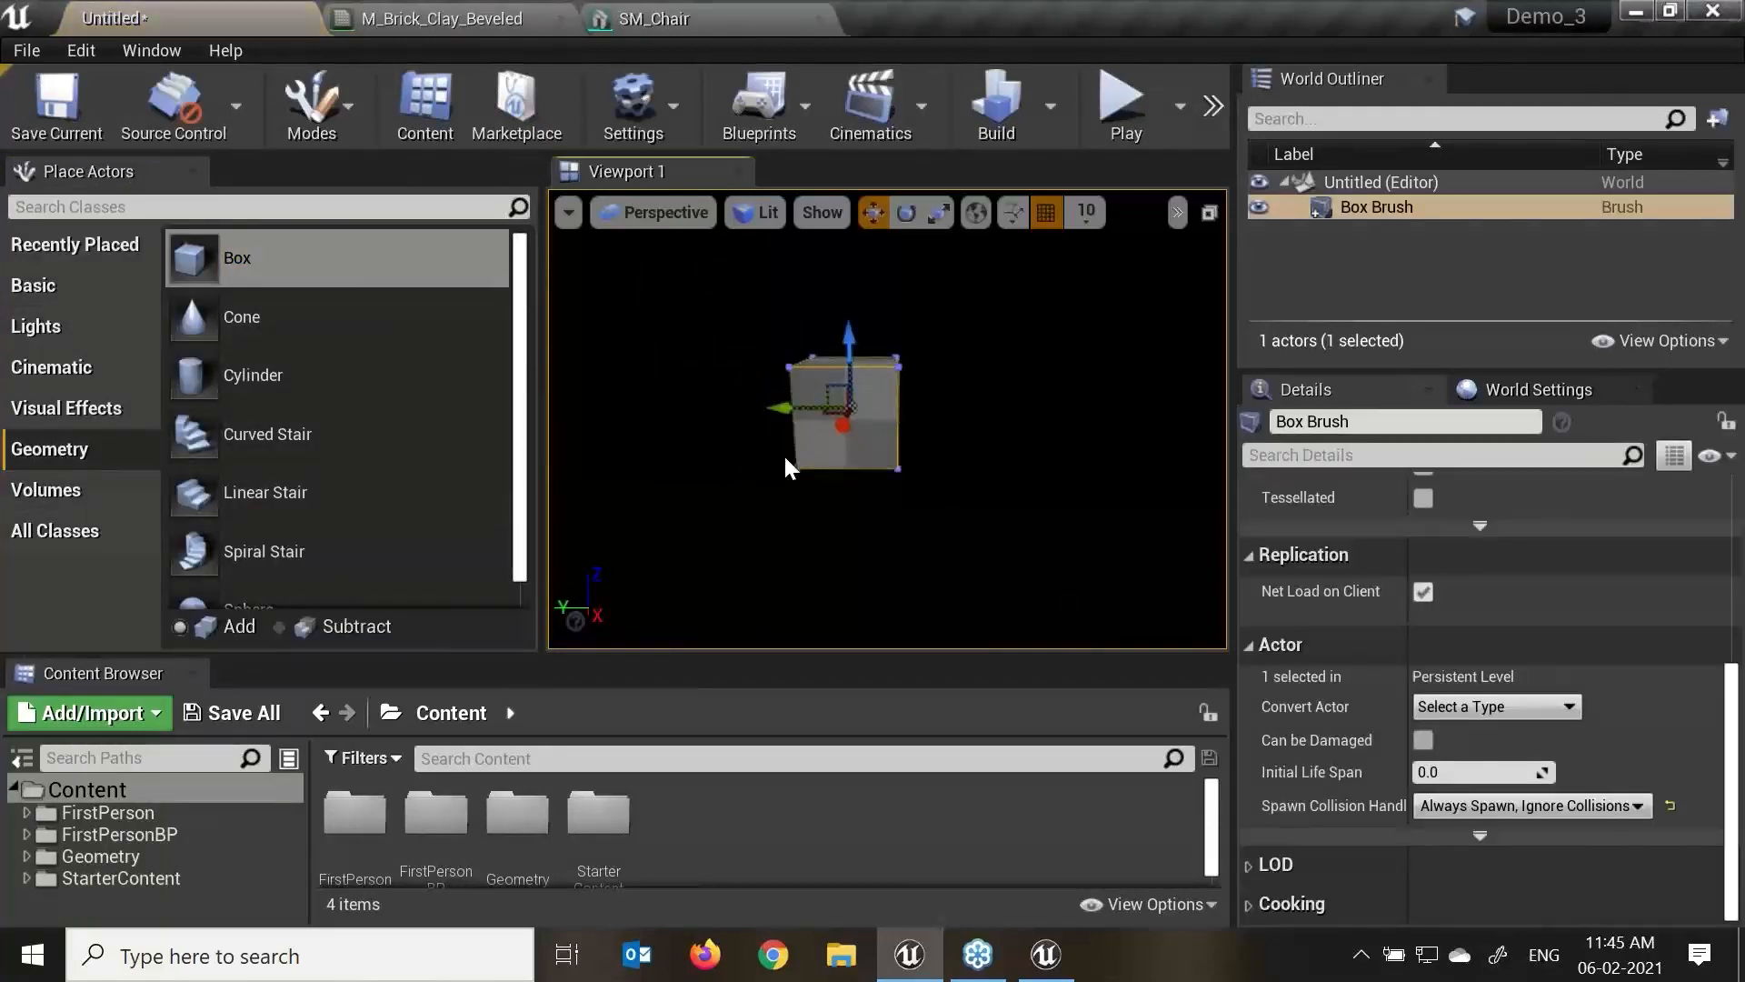
pyautogui.press('r')
pyautogui.moveTo(961, 377); pyautogui.dragTo(962, 428)
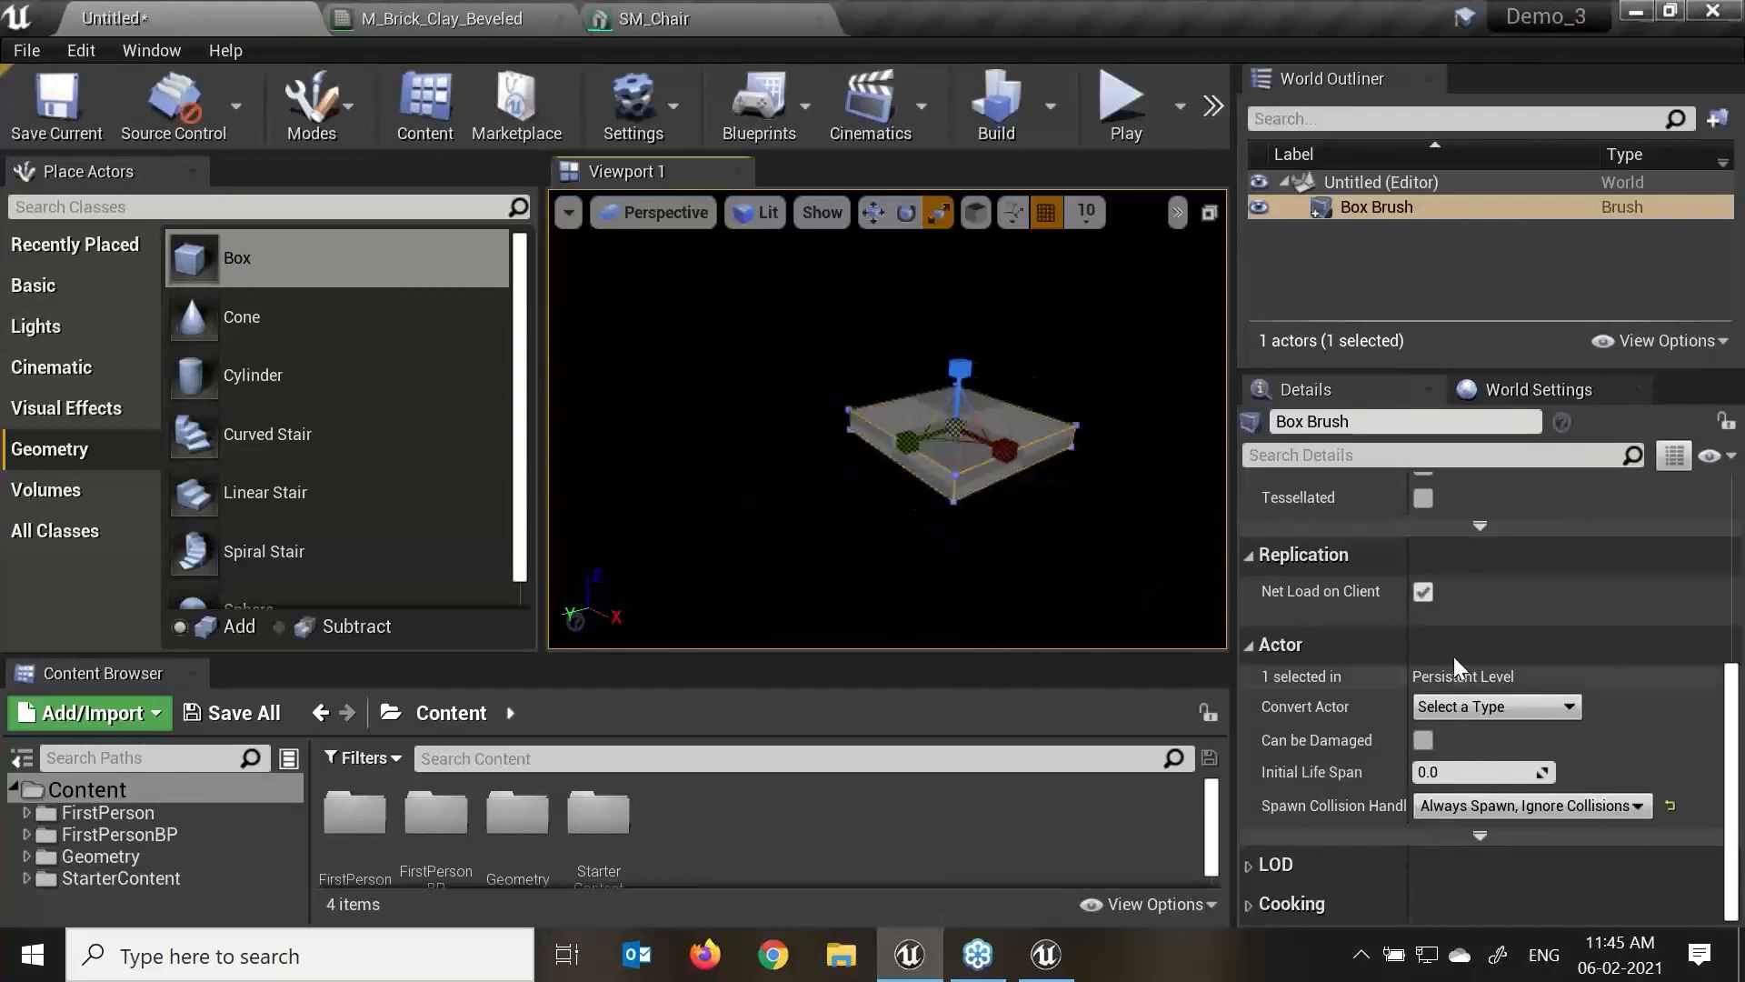
pyautogui.scroll(5, 1363, 681)
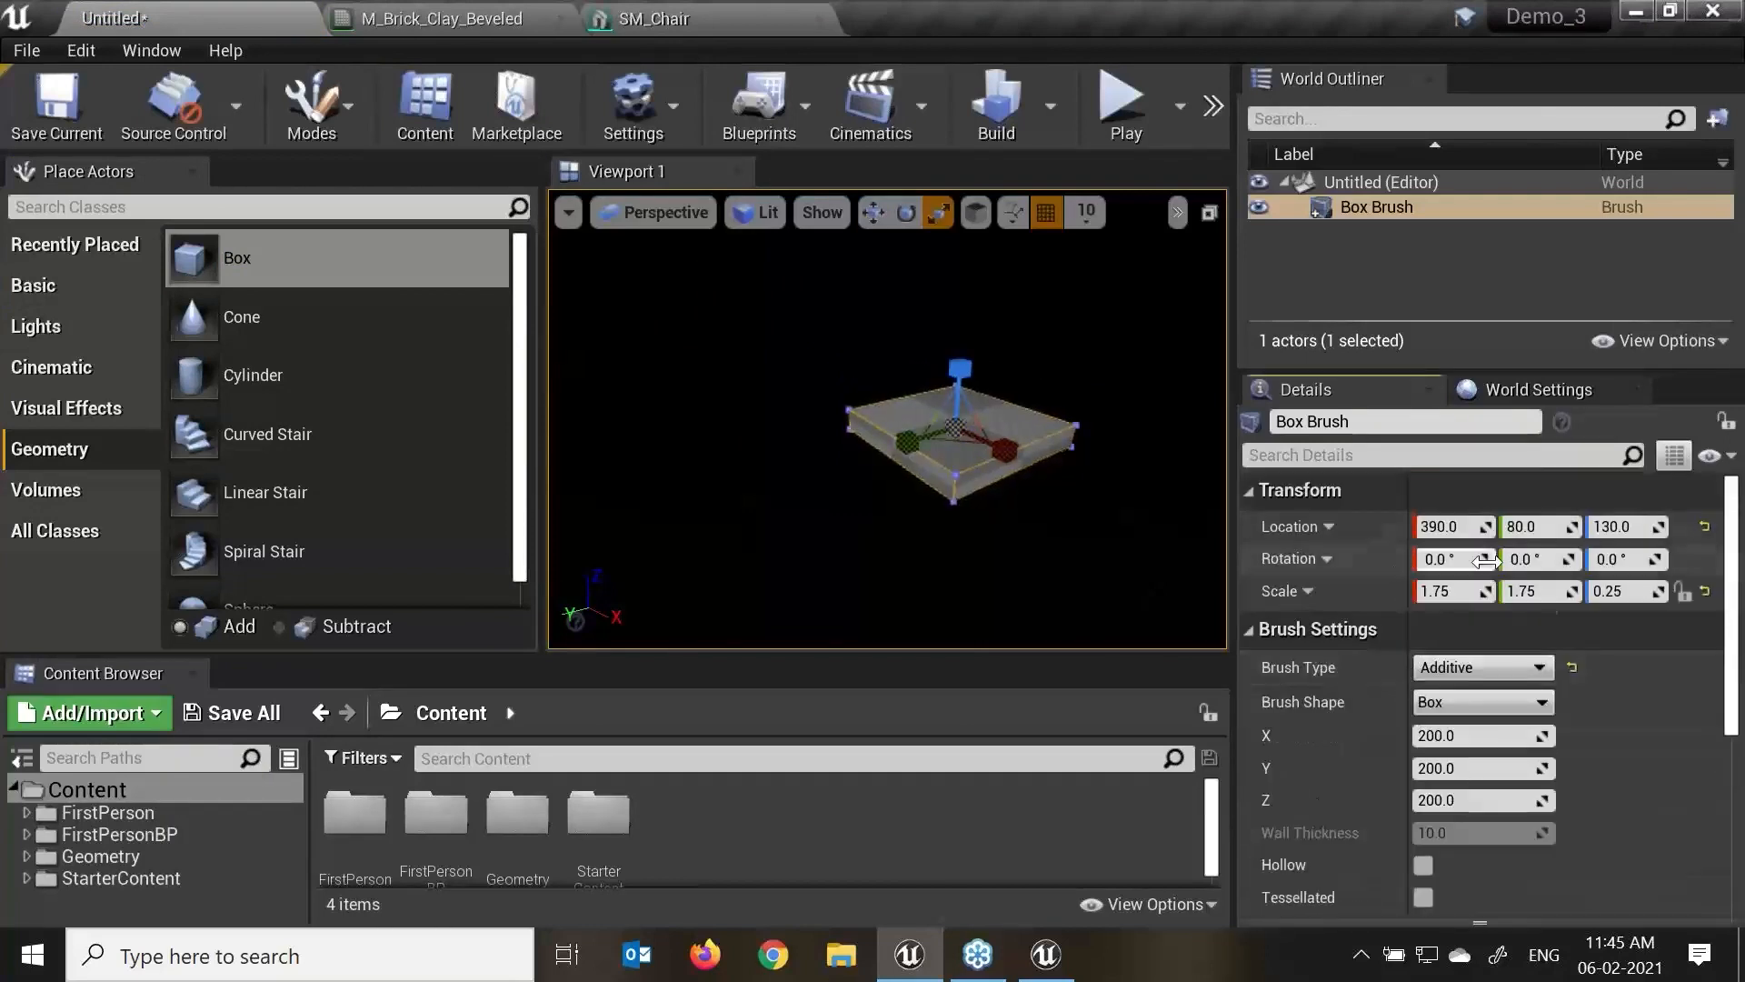
# Enlarge the box brush into a wide floor by setting its X and Y scale to 100.
pyautogui.moveTo(1458, 528); pyautogui.dragTo(1466, 527)
pyautogui.hotkey('ctrl', 'z')
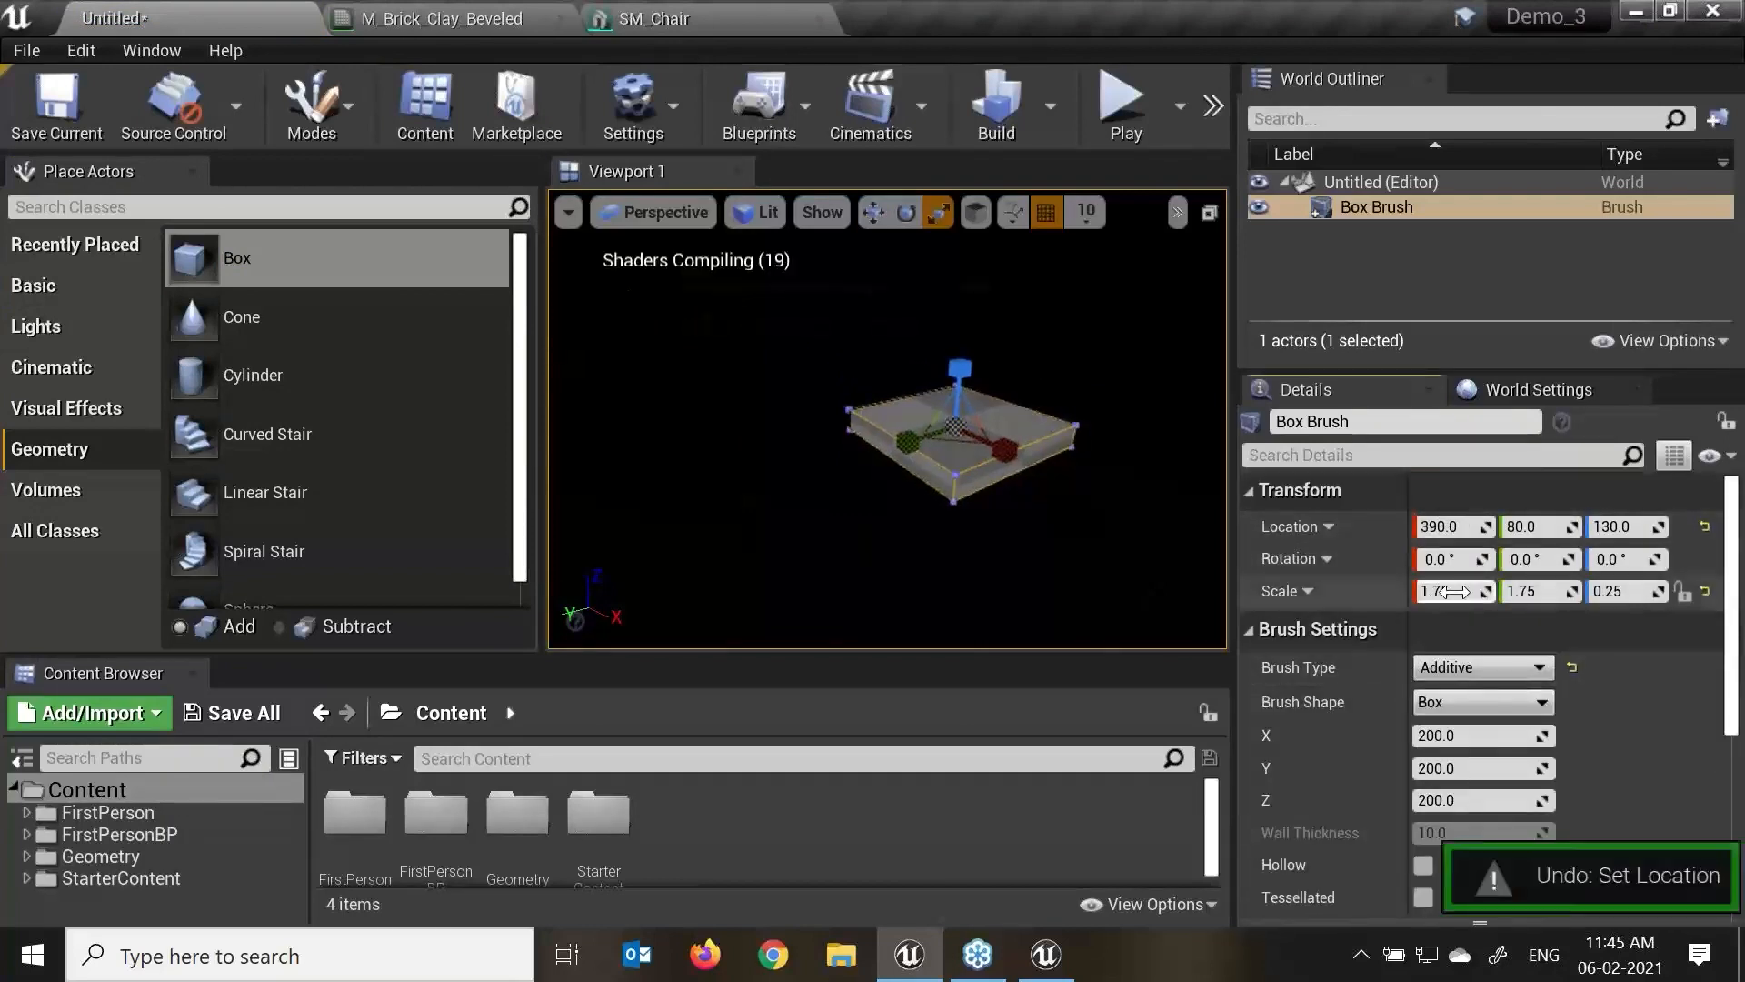
pyautogui.moveTo(1459, 591)
pyautogui.mouseDown()
pyautogui.moveTo(1518, 592)
pyautogui.moveTo(1464, 607)
pyautogui.mouseUp()
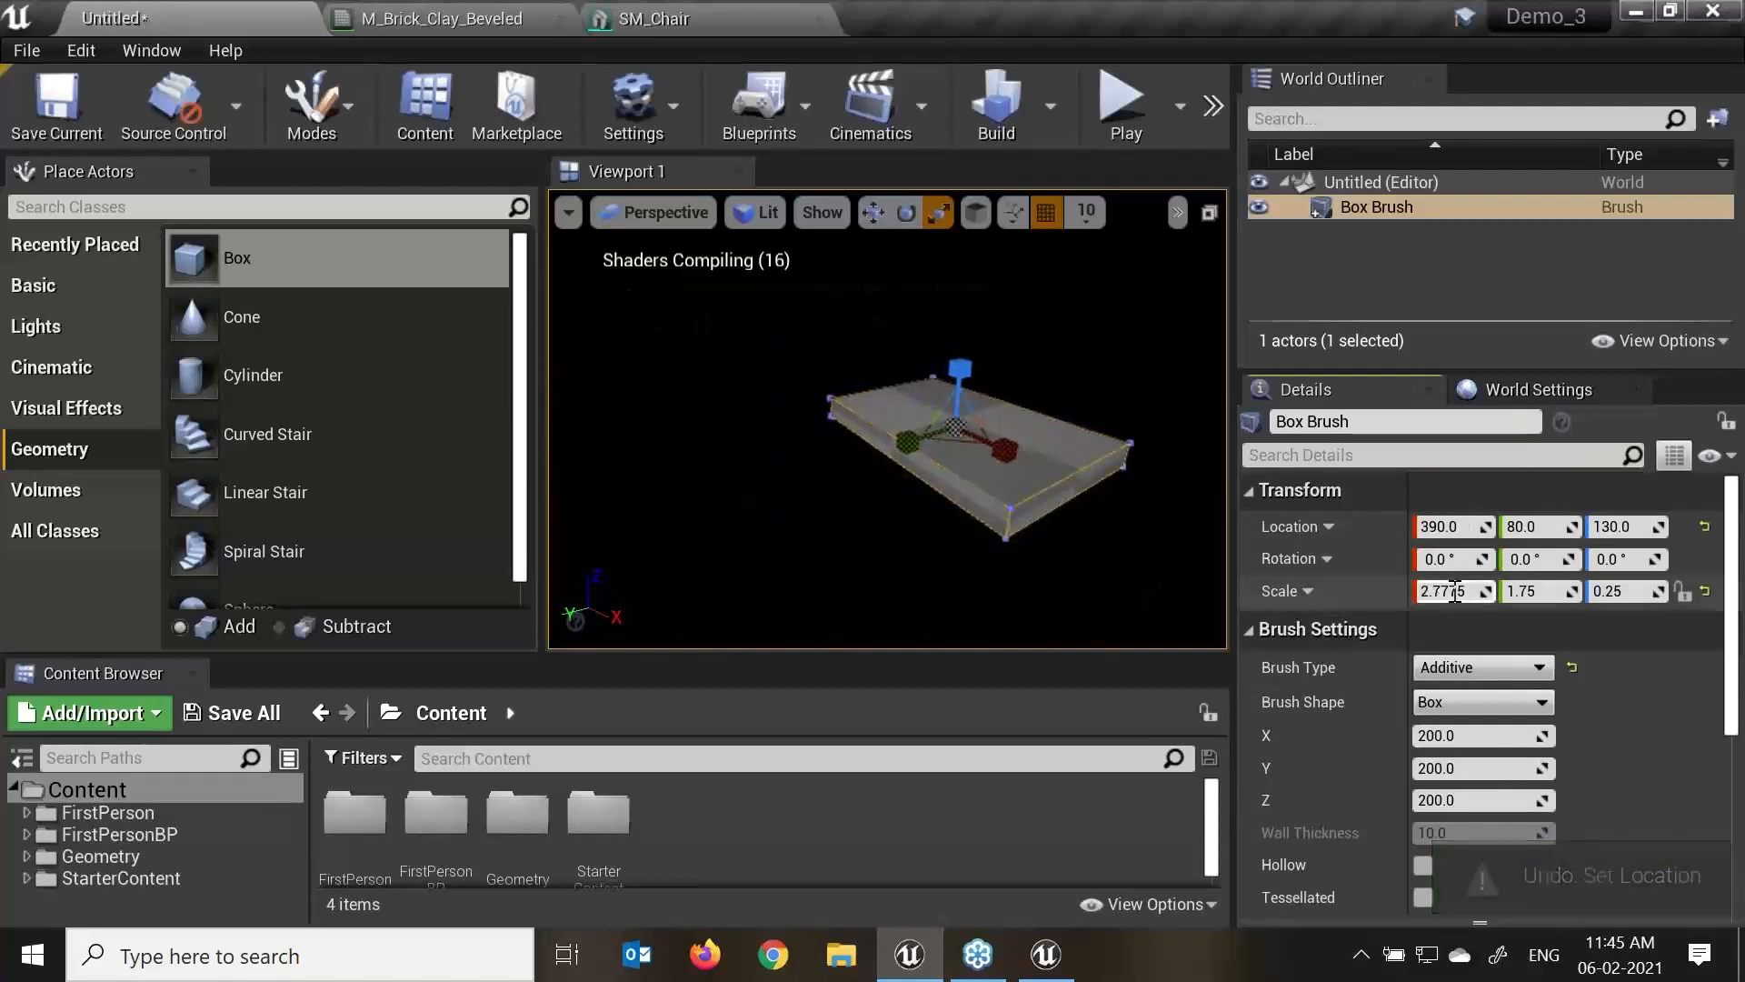
pyautogui.click(1457, 592)
pyautogui.write('100')
pyautogui.press('Return')
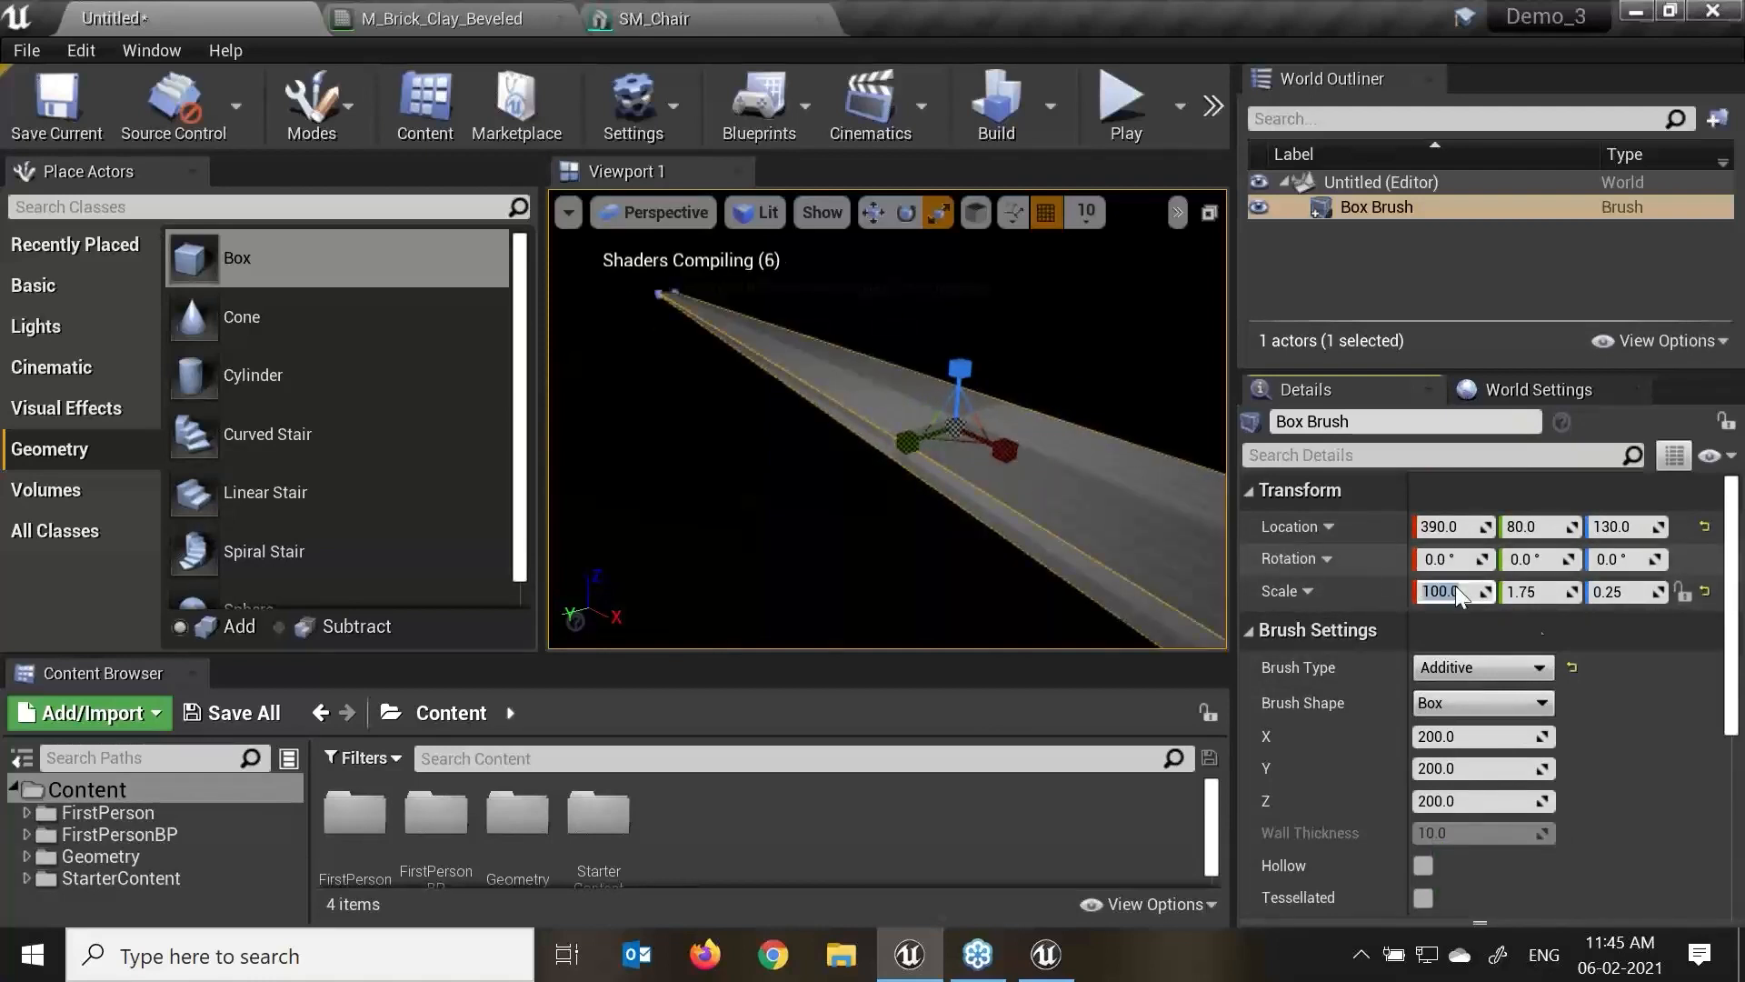
pyautogui.press('Tab')
pyautogui.write('100')
pyautogui.press('Return')
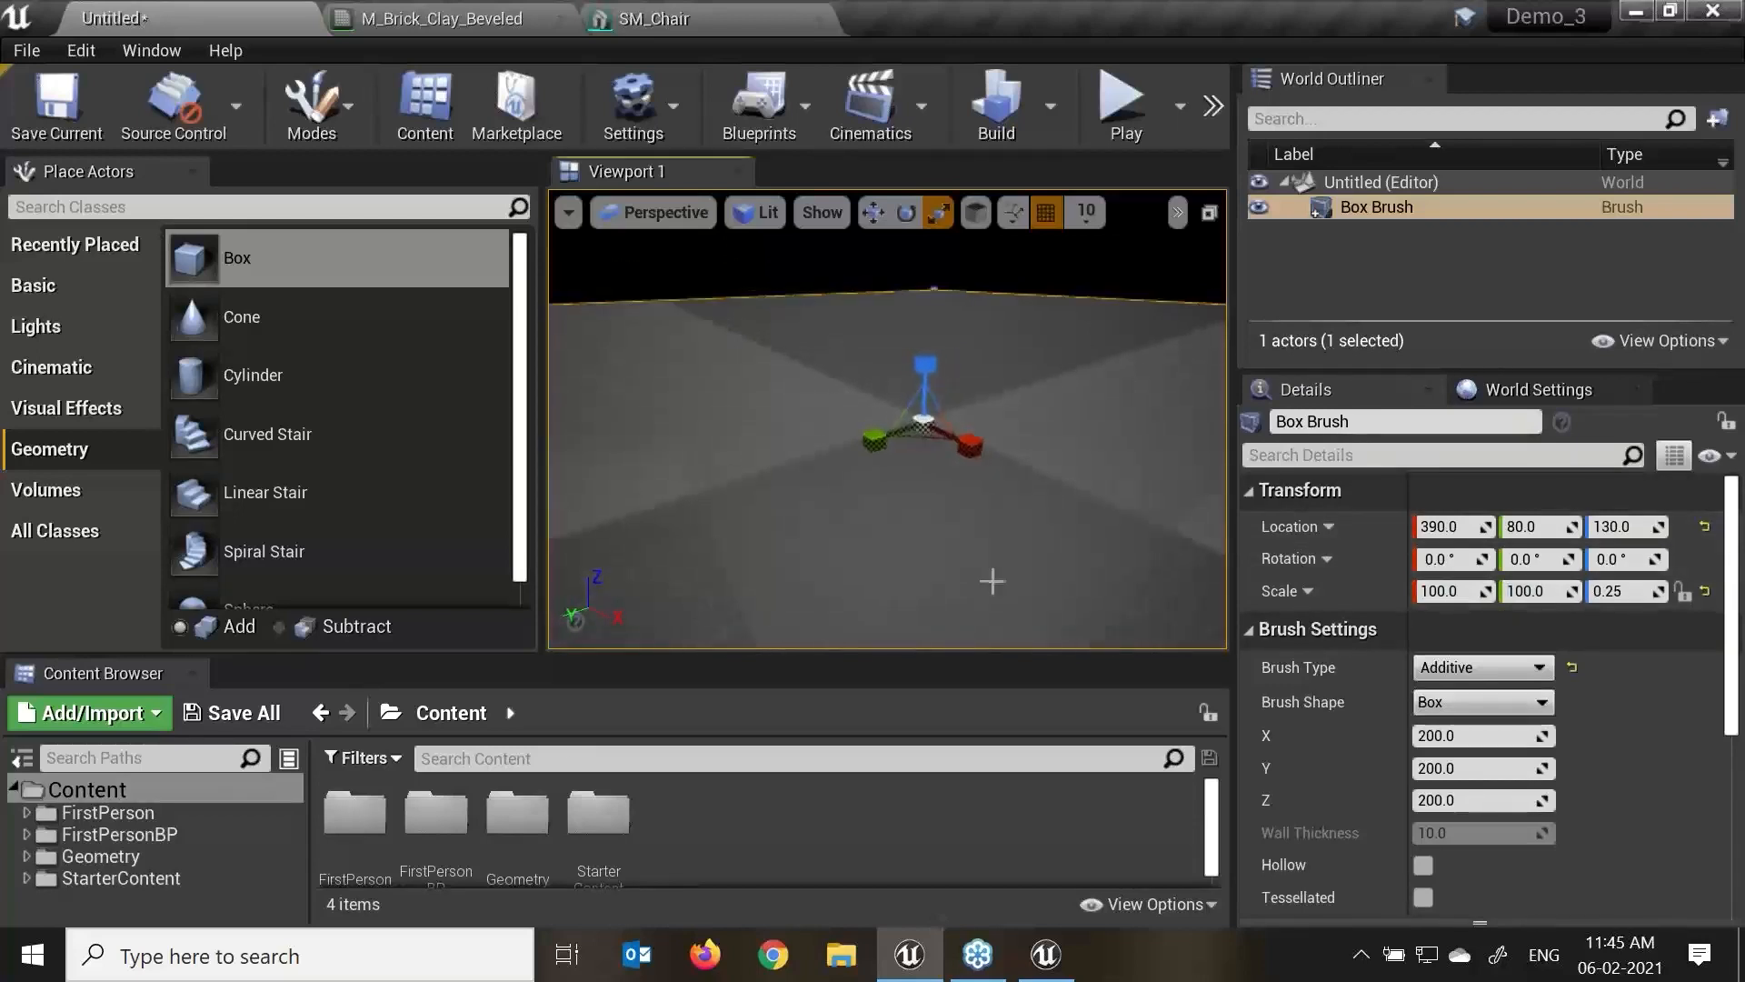
# Search the content for SM and place the SM_Chair mesh on the floor at about 130, 740, 160.
pyautogui.click(550, 757)
pyautogui.write('SM')
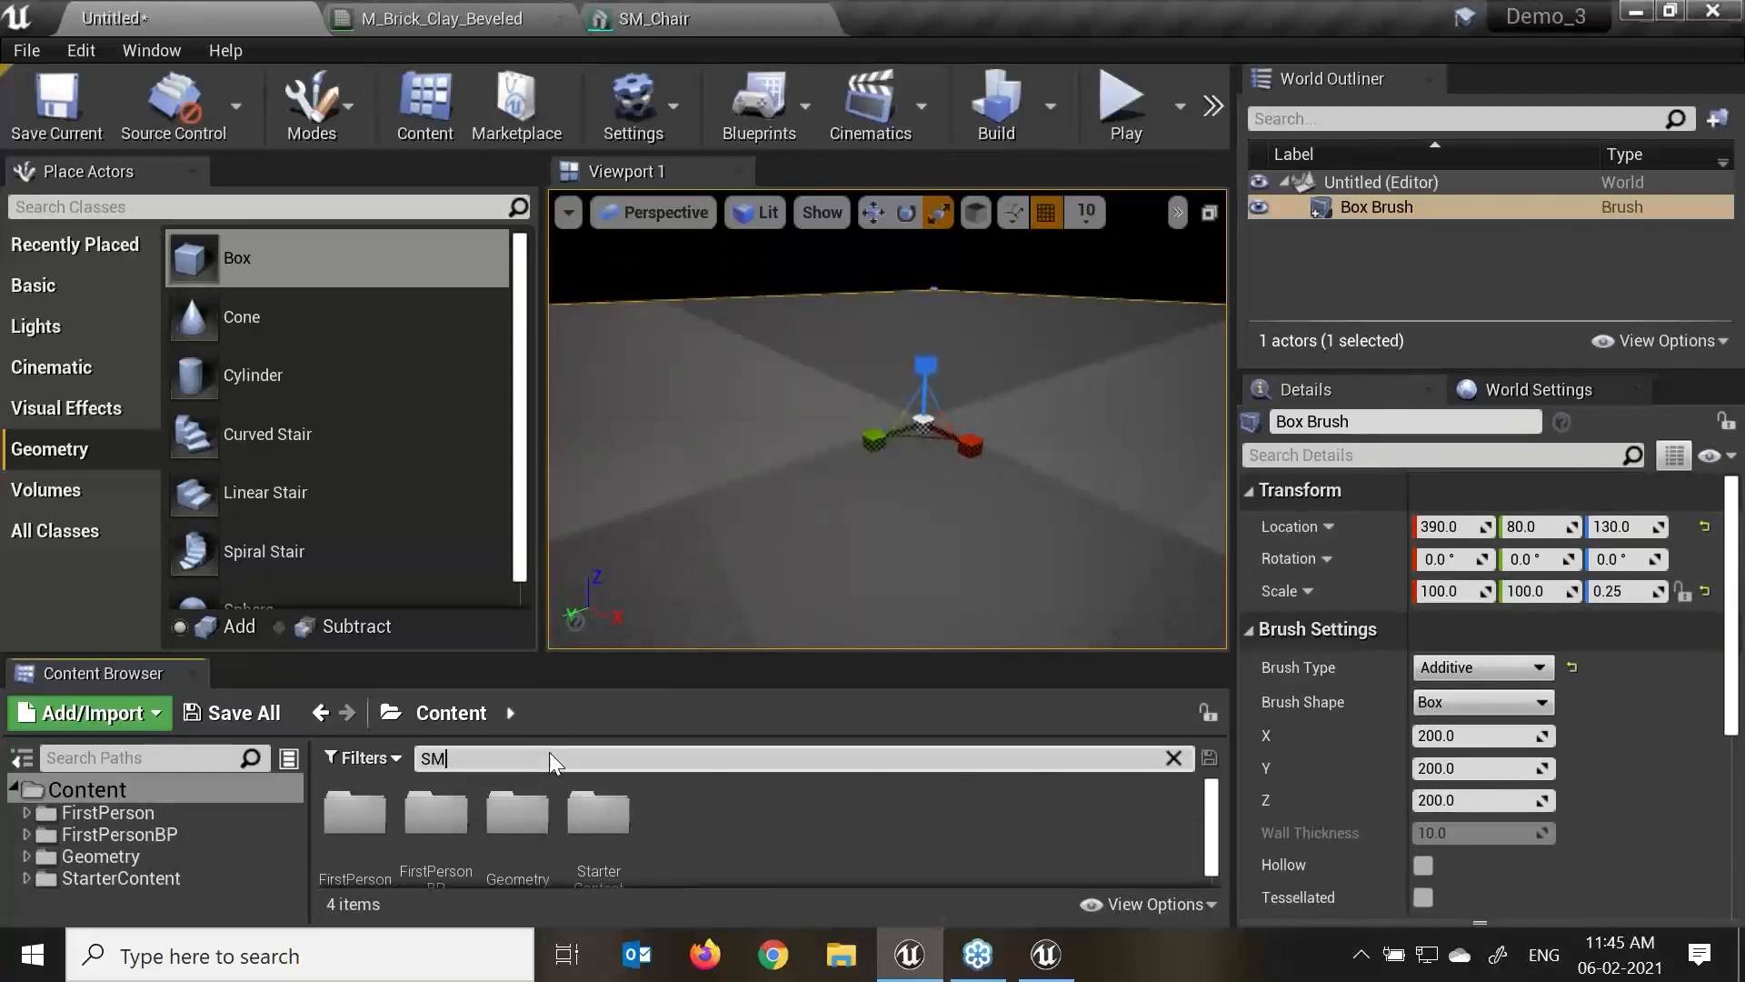
pyautogui.moveTo(895, 870); pyautogui.dragTo(771, 435)
pyautogui.press('f')
pyautogui.scroll(-5, 1099, 612)
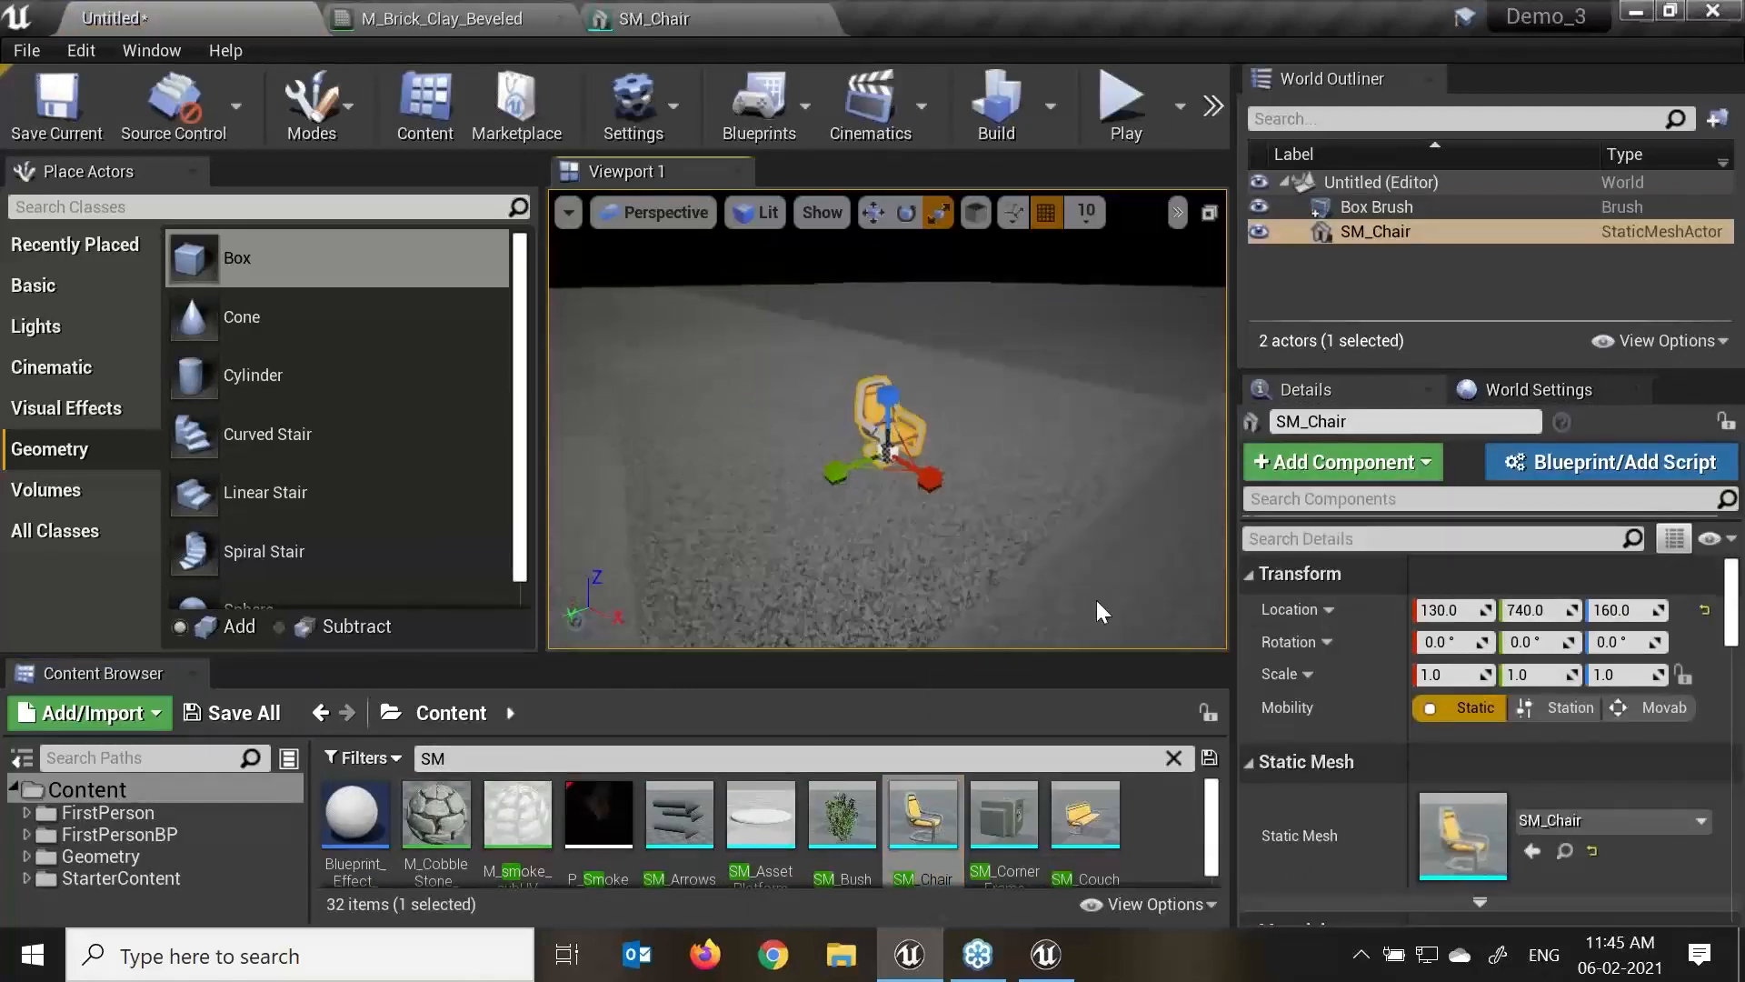
pyautogui.keyDown('alt'); pyautogui.moveTo(1099, 612); pyautogui.dragTo(1209, 612); pyautogui.keyUp('alt')
pyautogui.press('w')
pyautogui.press('r')
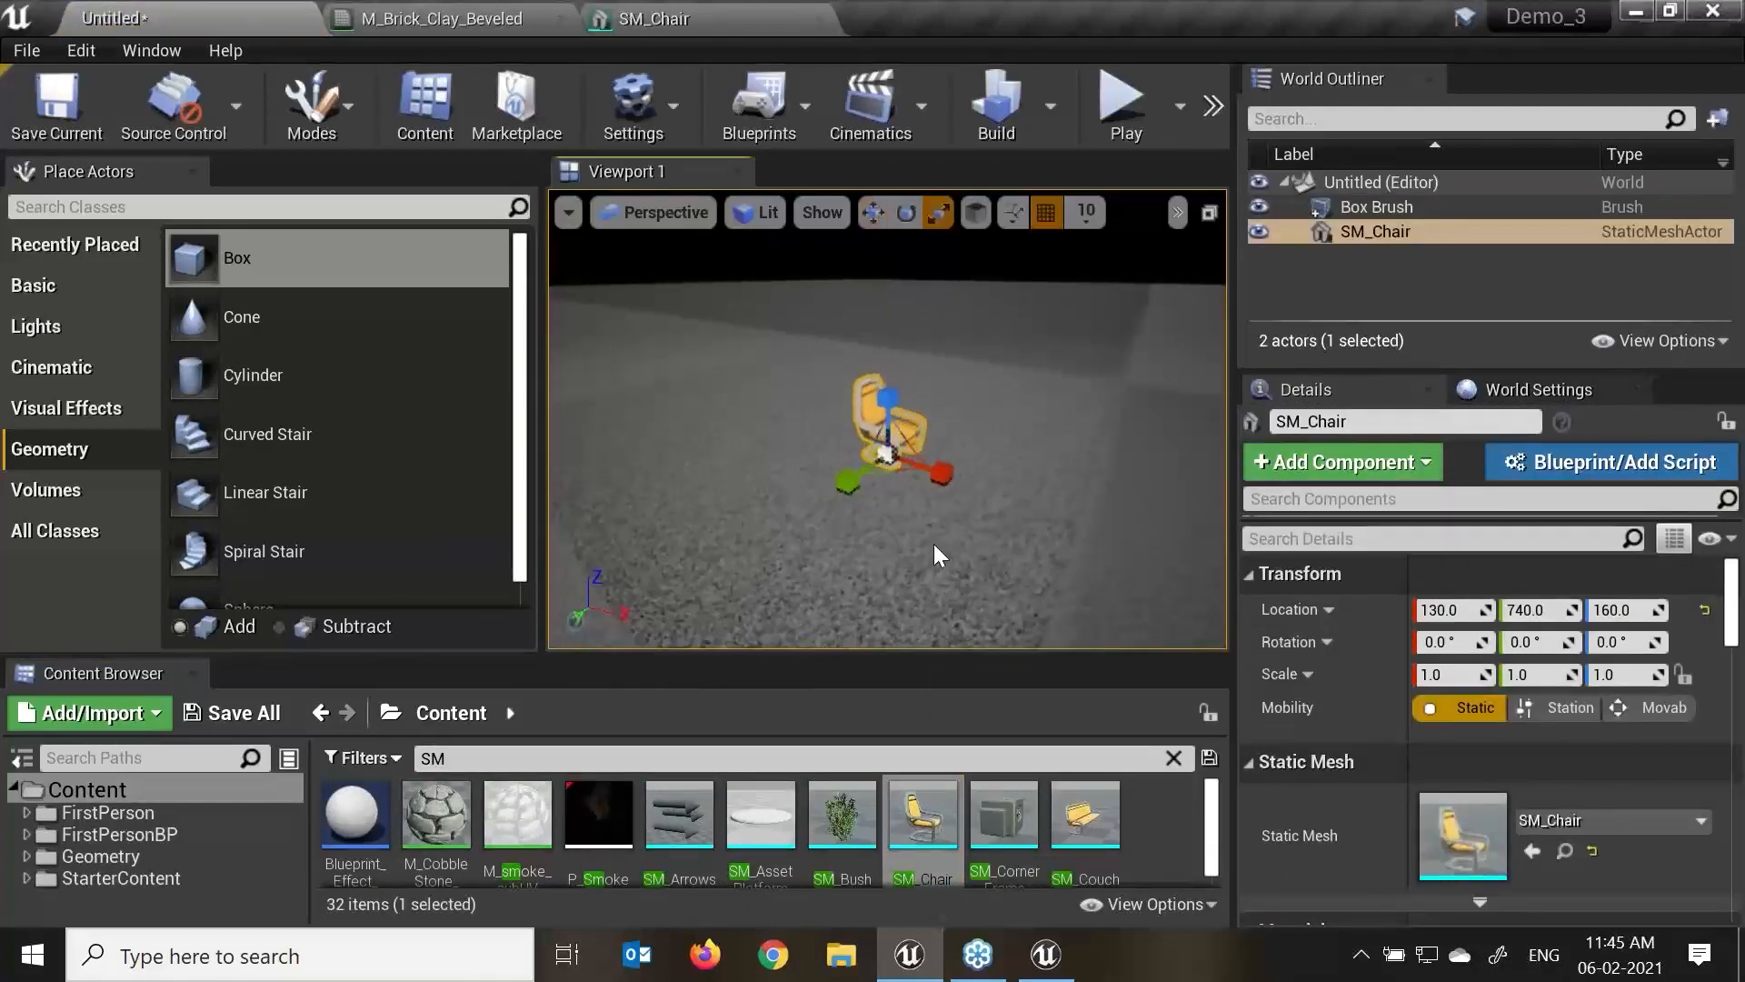
# Place a point light near the chair and raise it above the floor to 140, 530, 300.
pyautogui.click(51, 329)
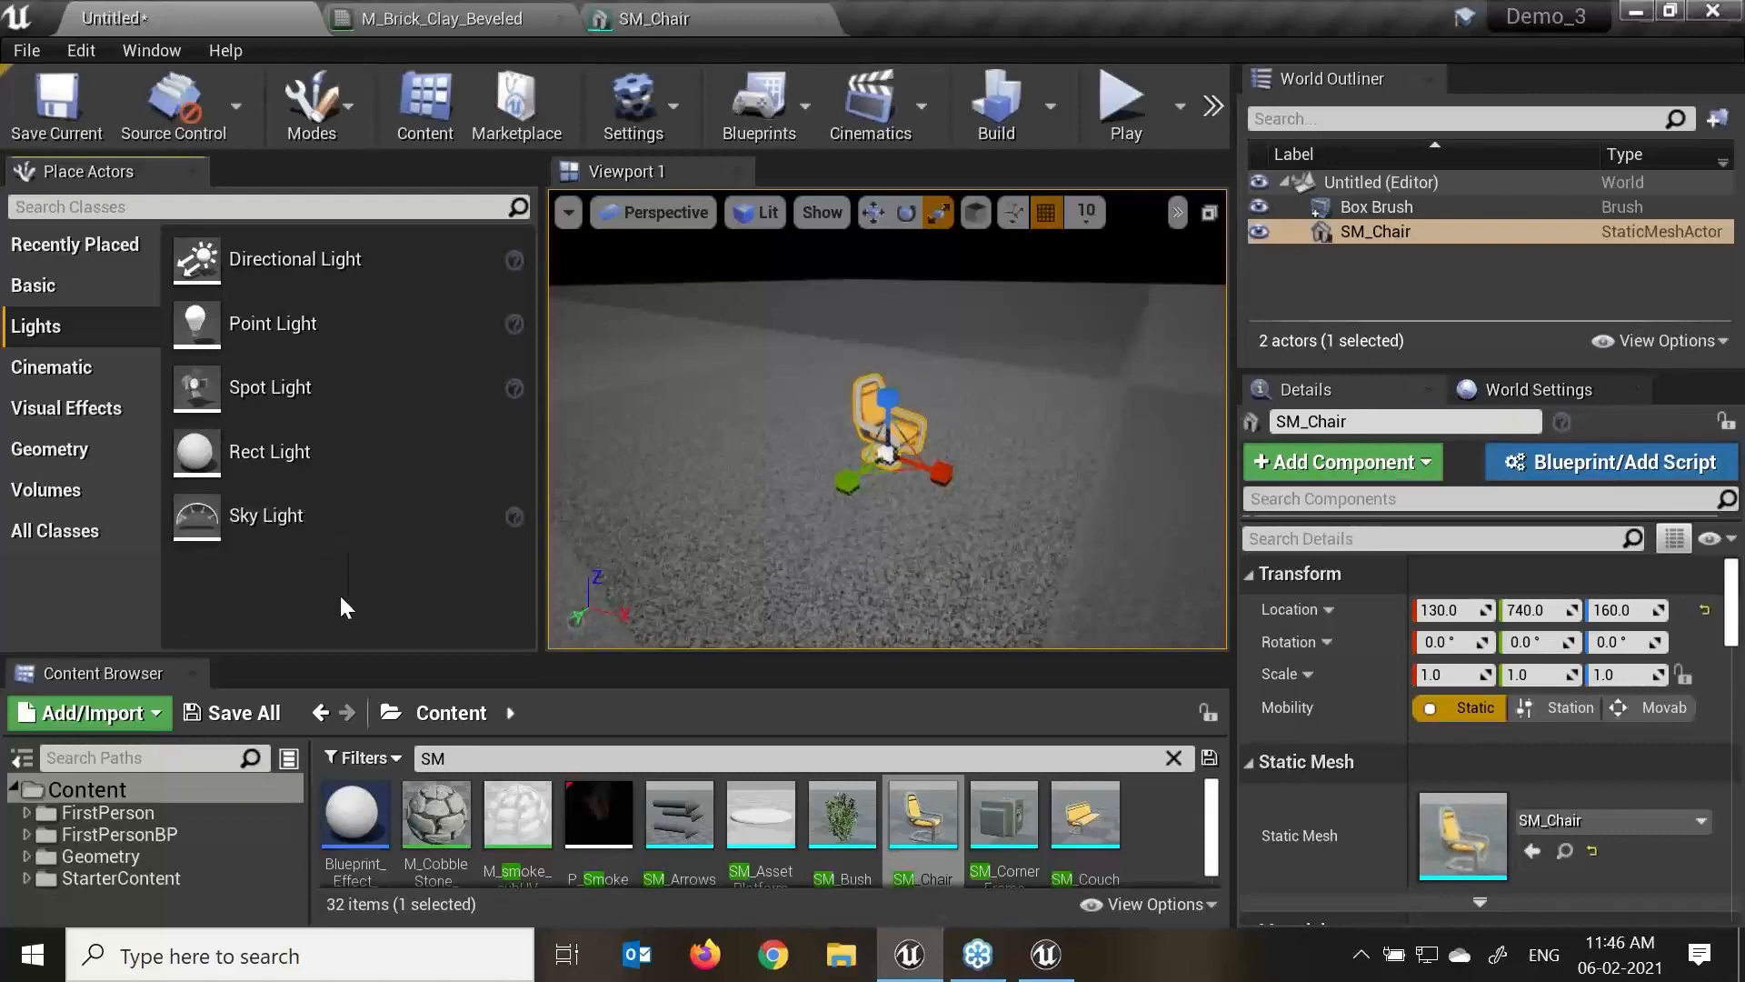
pyautogui.click(316, 335)
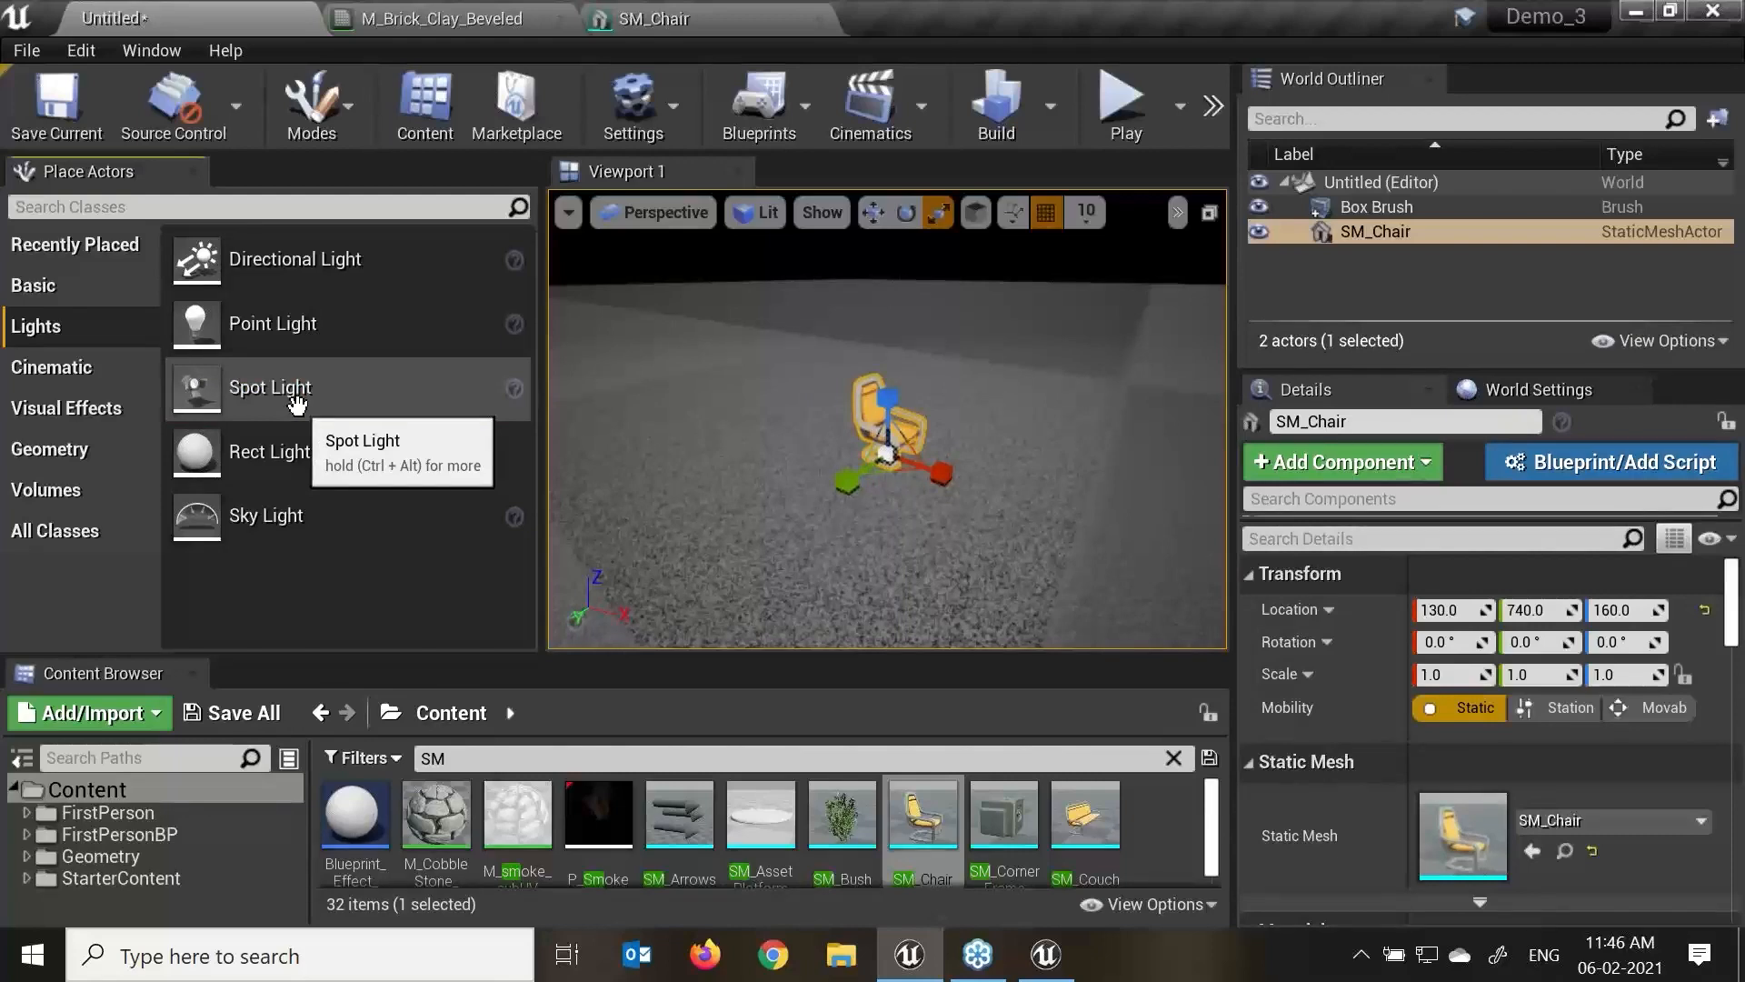
pyautogui.moveTo(309, 337); pyautogui.dragTo(936, 404)
pyautogui.press('w')
pyautogui.moveTo(962, 339); pyautogui.dragTo(964, 286)
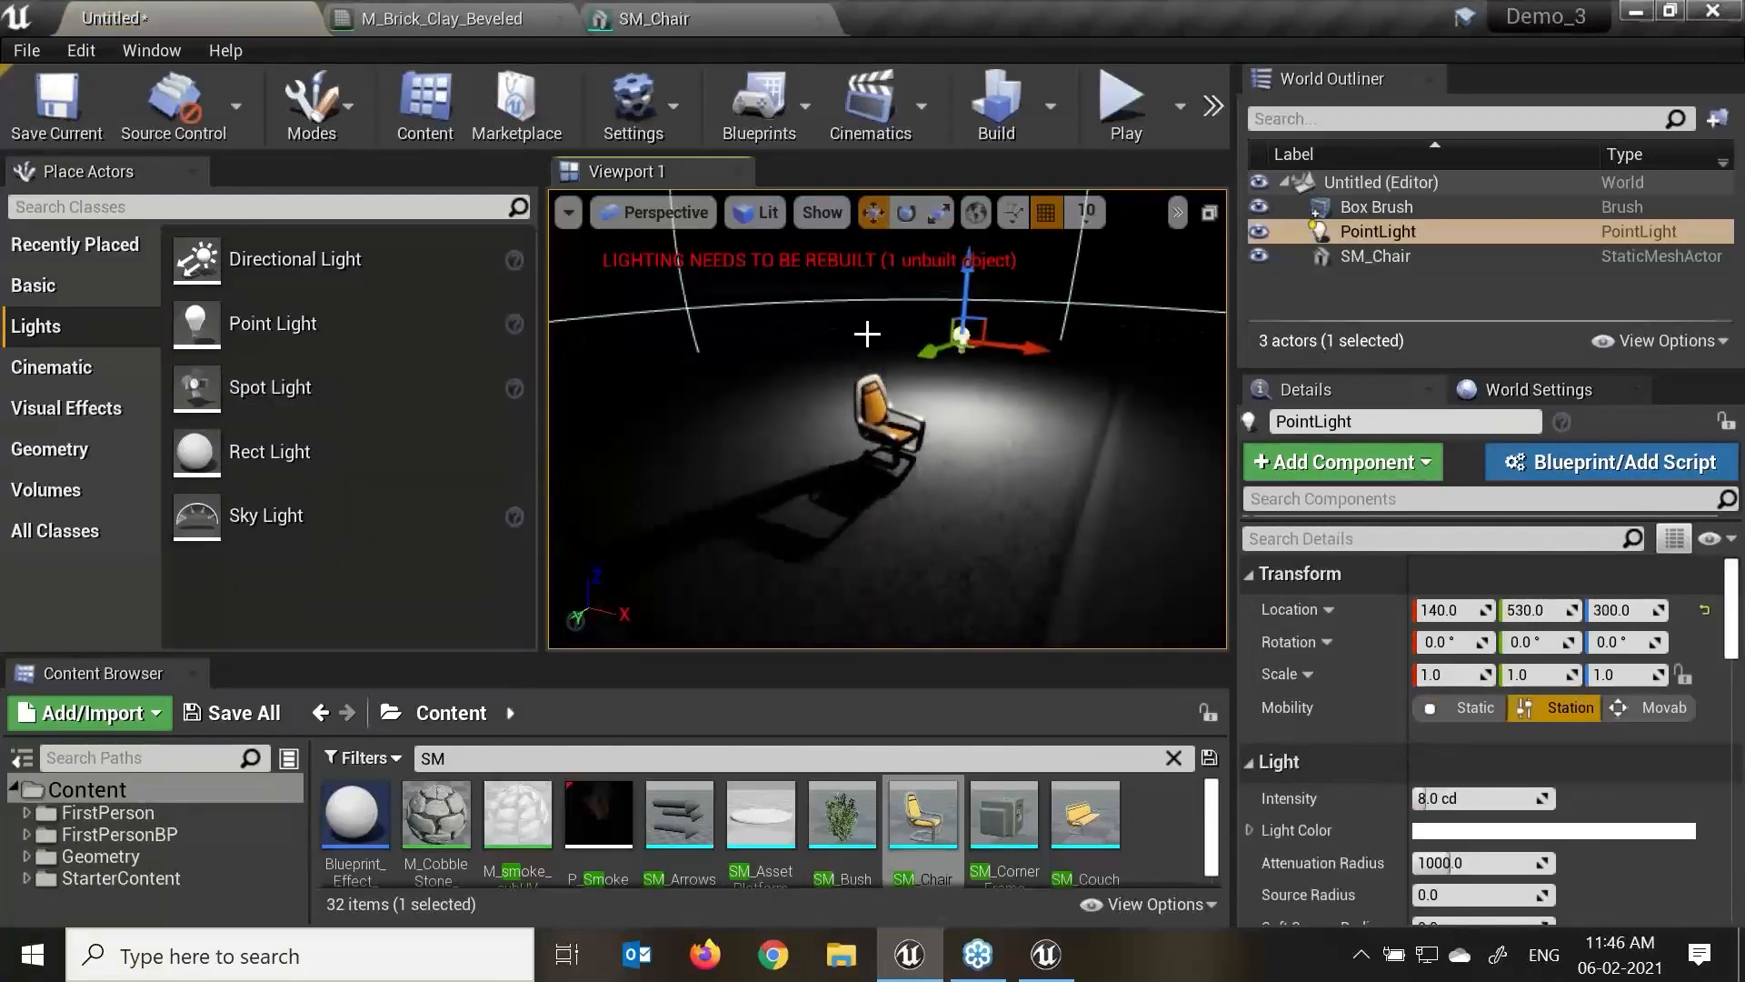
# Add a spot light raised to about 103, 817, 366 and a rect light beside the chair at 290, 620, 200.
pyautogui.moveTo(393, 385); pyautogui.dragTo(809, 409)
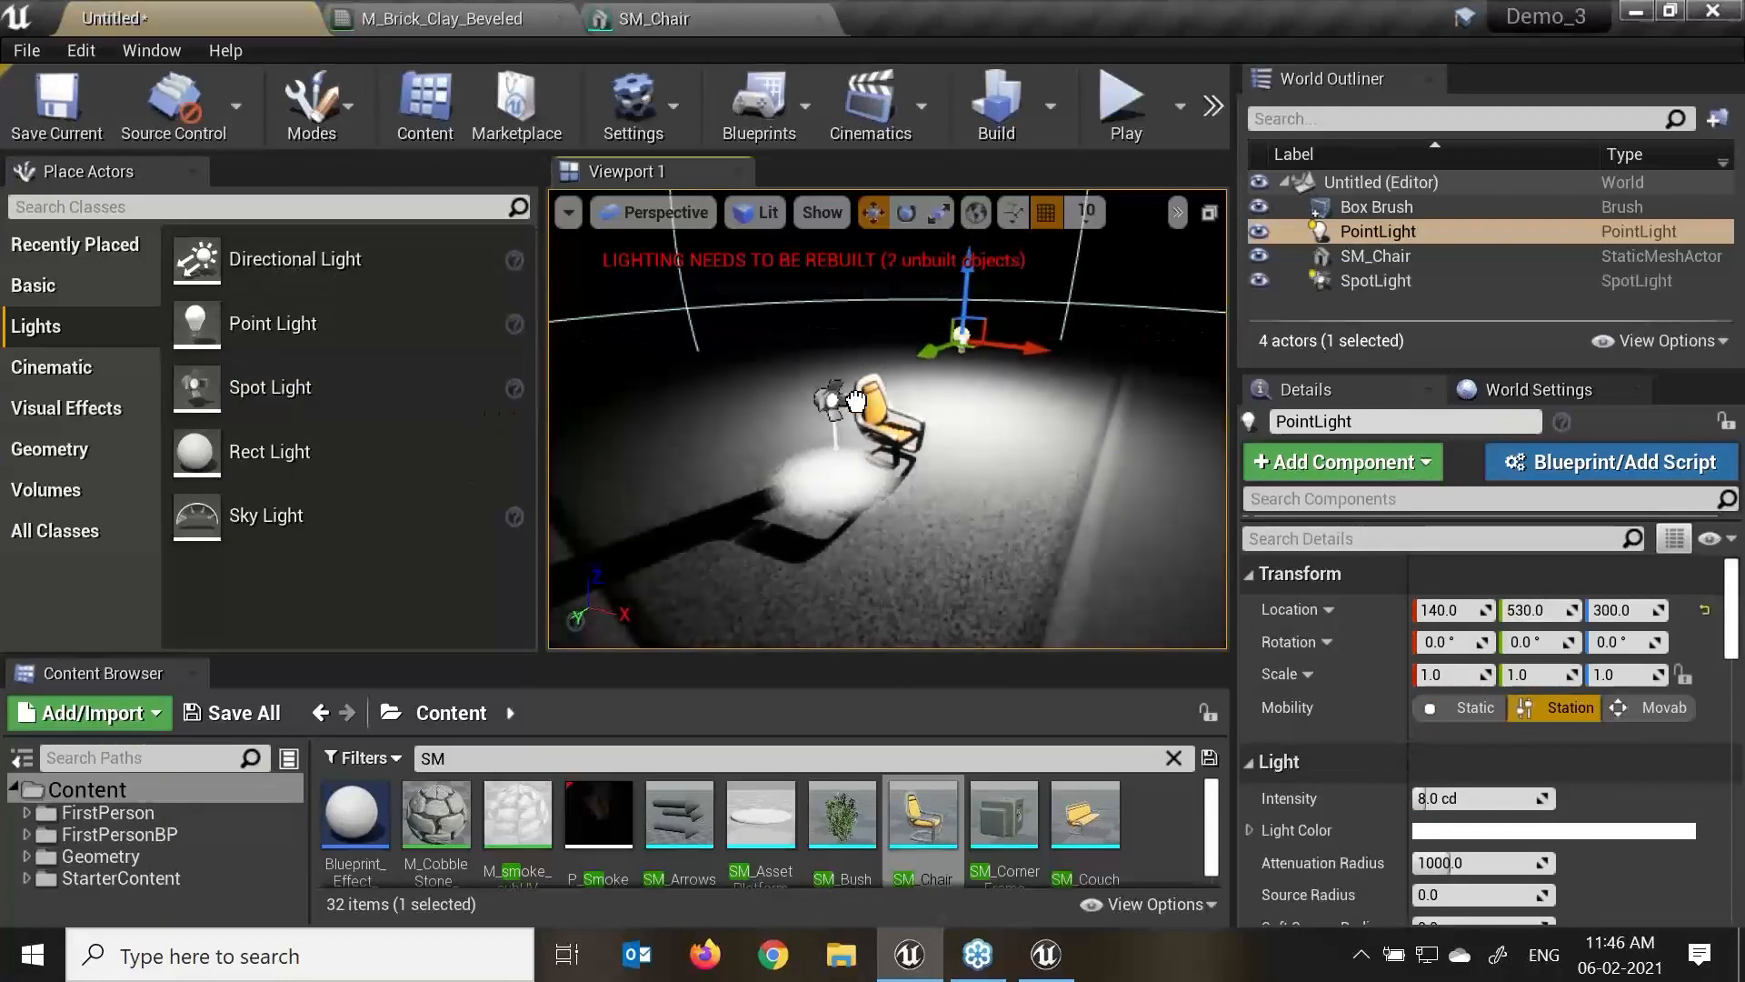
pyautogui.moveTo(813, 336); pyautogui.dragTo(754, 270)
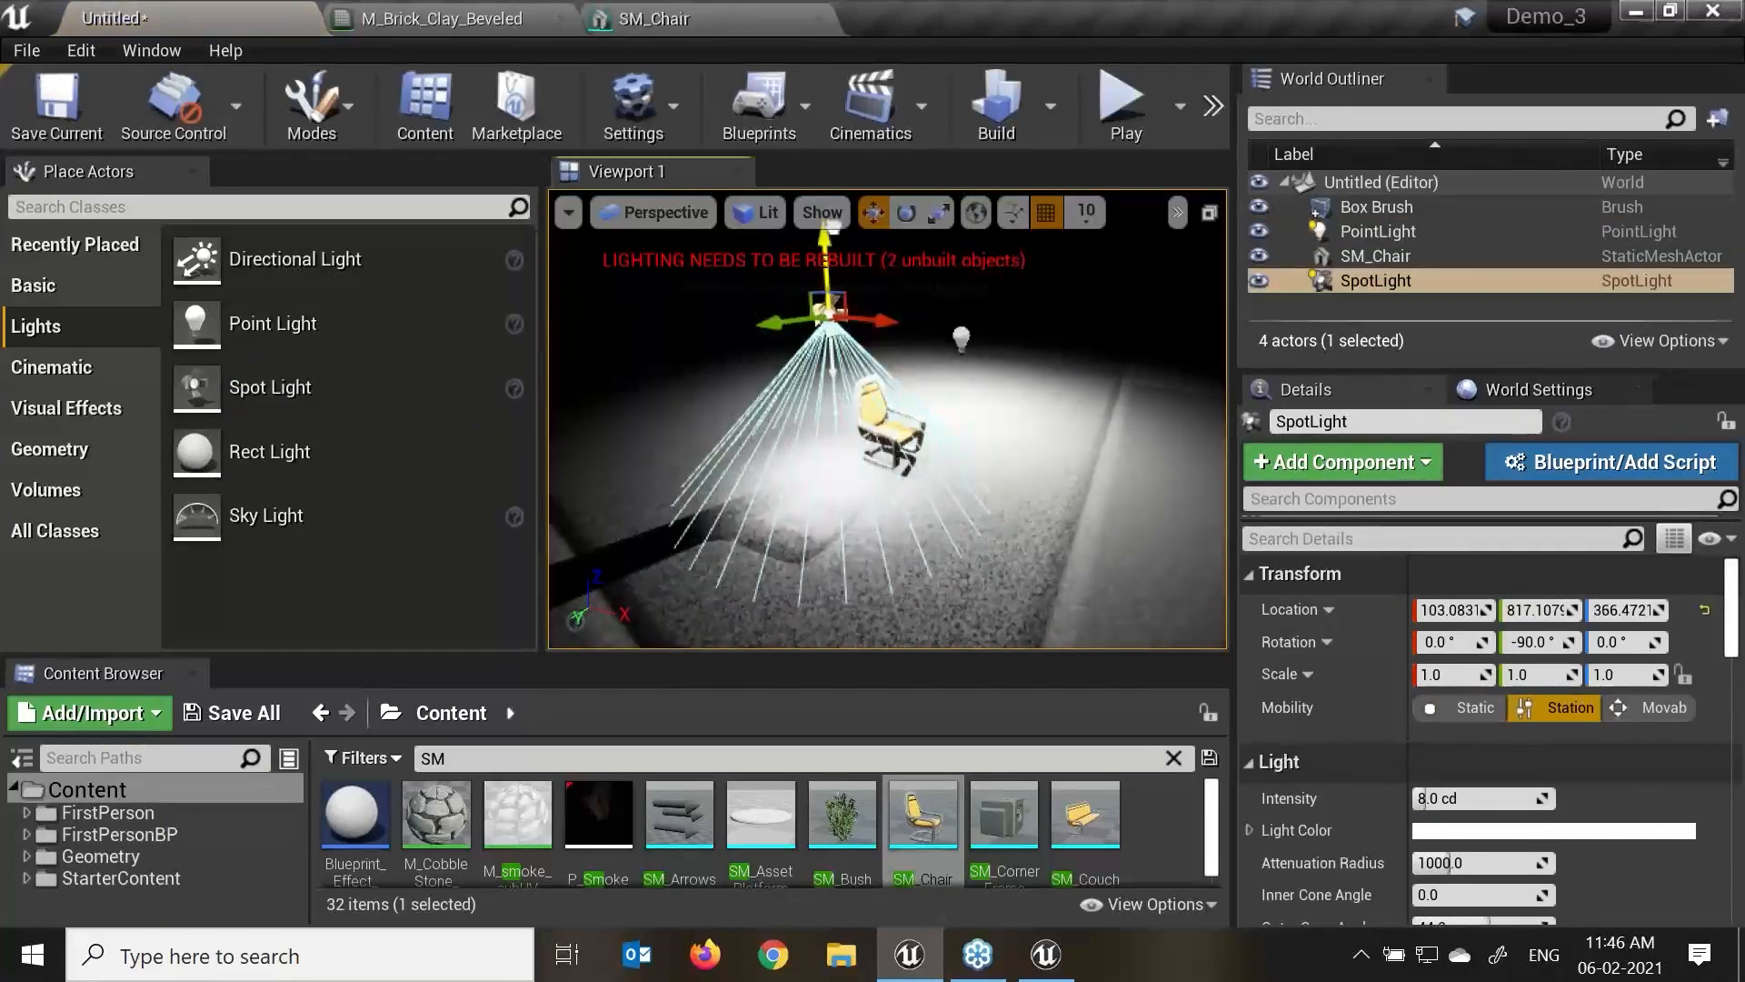
pyautogui.moveTo(391, 468); pyautogui.dragTo(1060, 510)
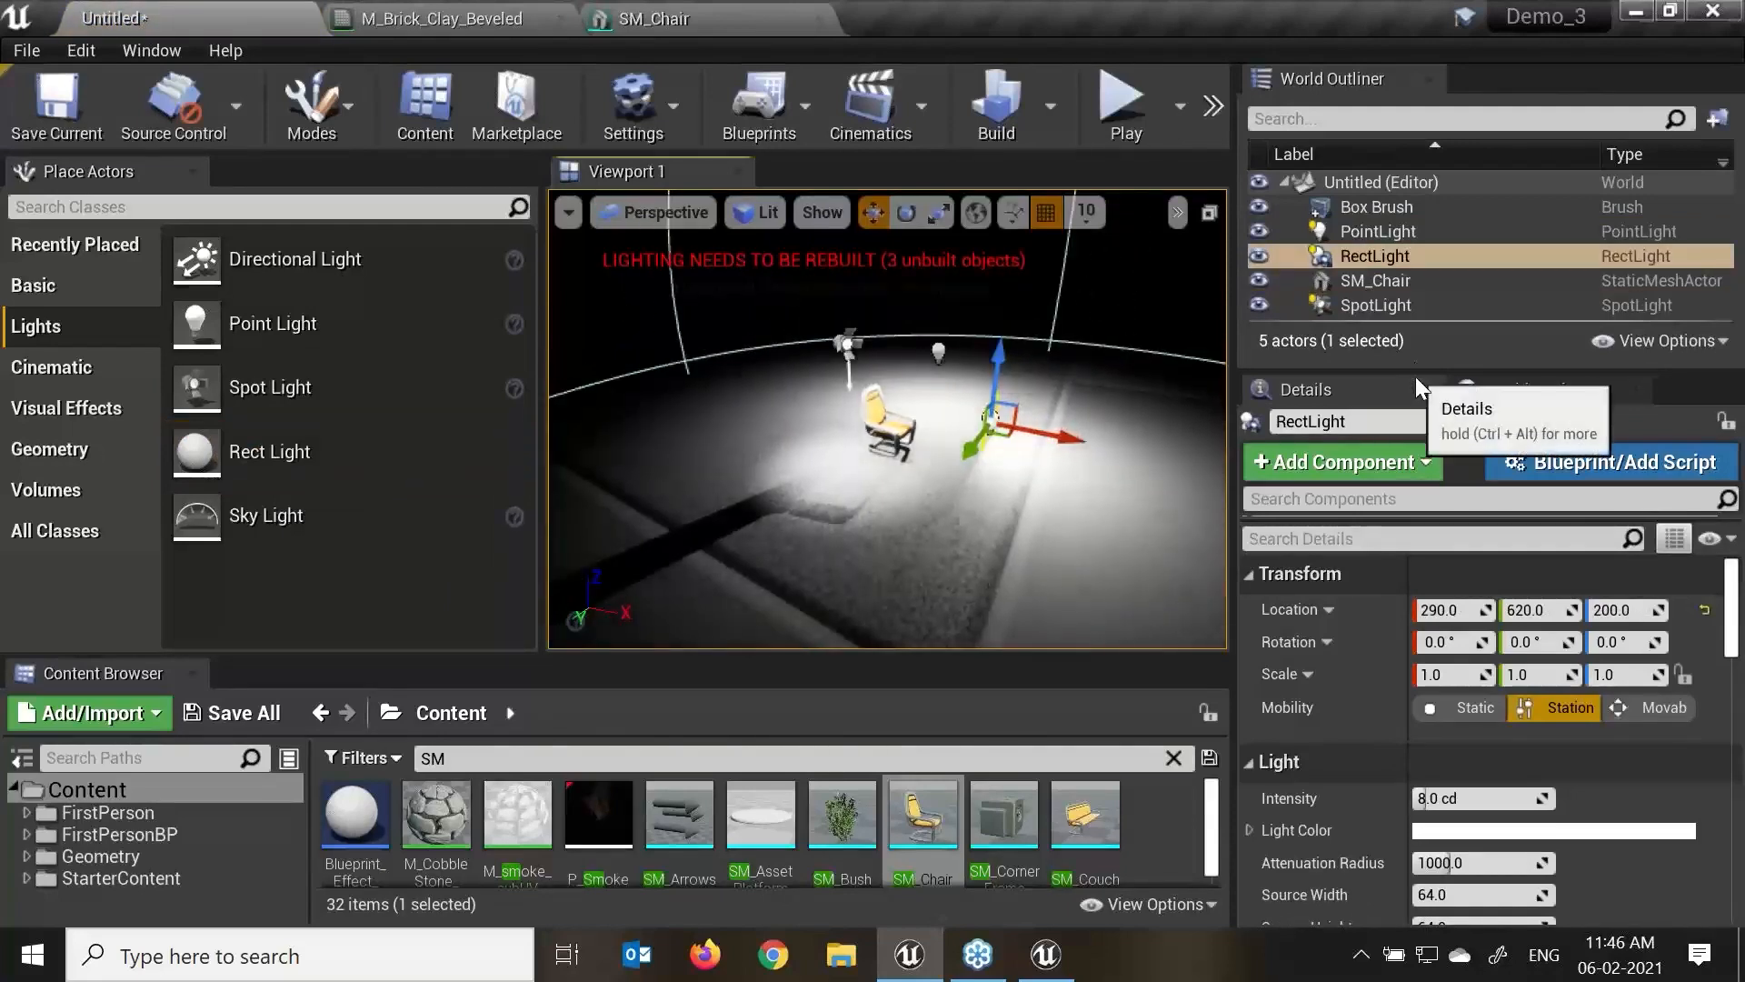
# Enlarge the actor list and delete the point light and the spot light from the level.
pyautogui.moveTo(1419, 445); pyautogui.dragTo(1419, 495)
pyautogui.click(1398, 234)
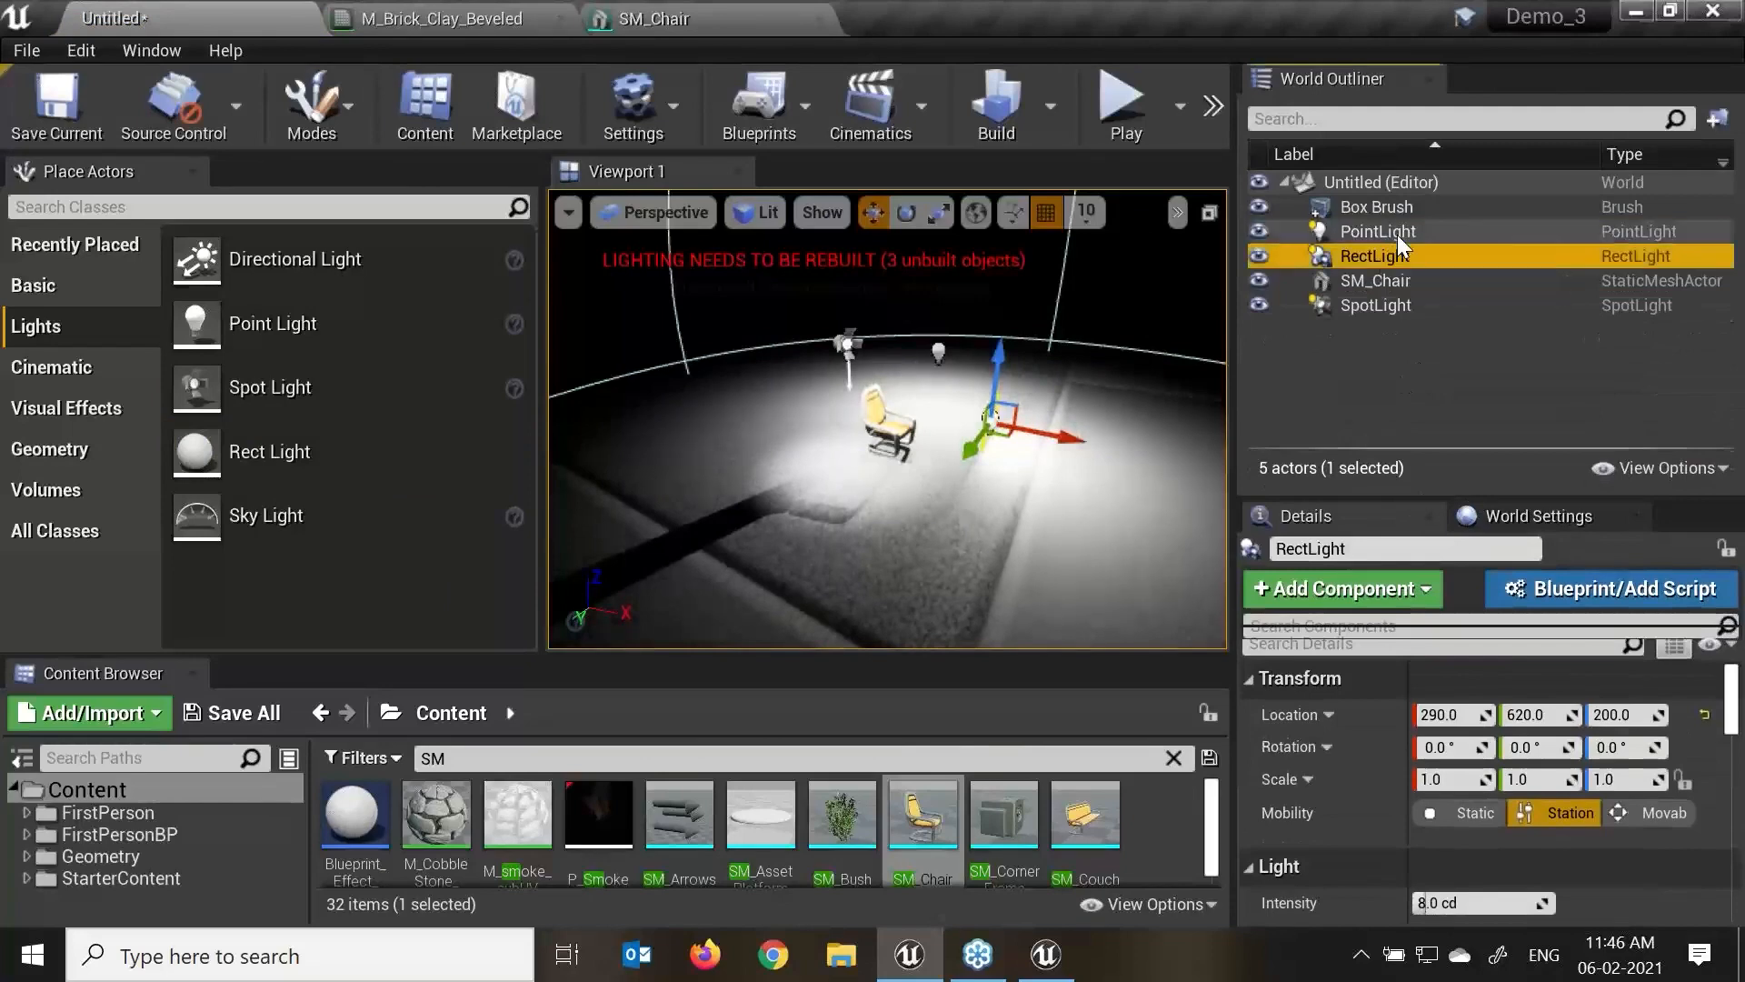
pyautogui.press('Delete')
pyautogui.click(1404, 255)
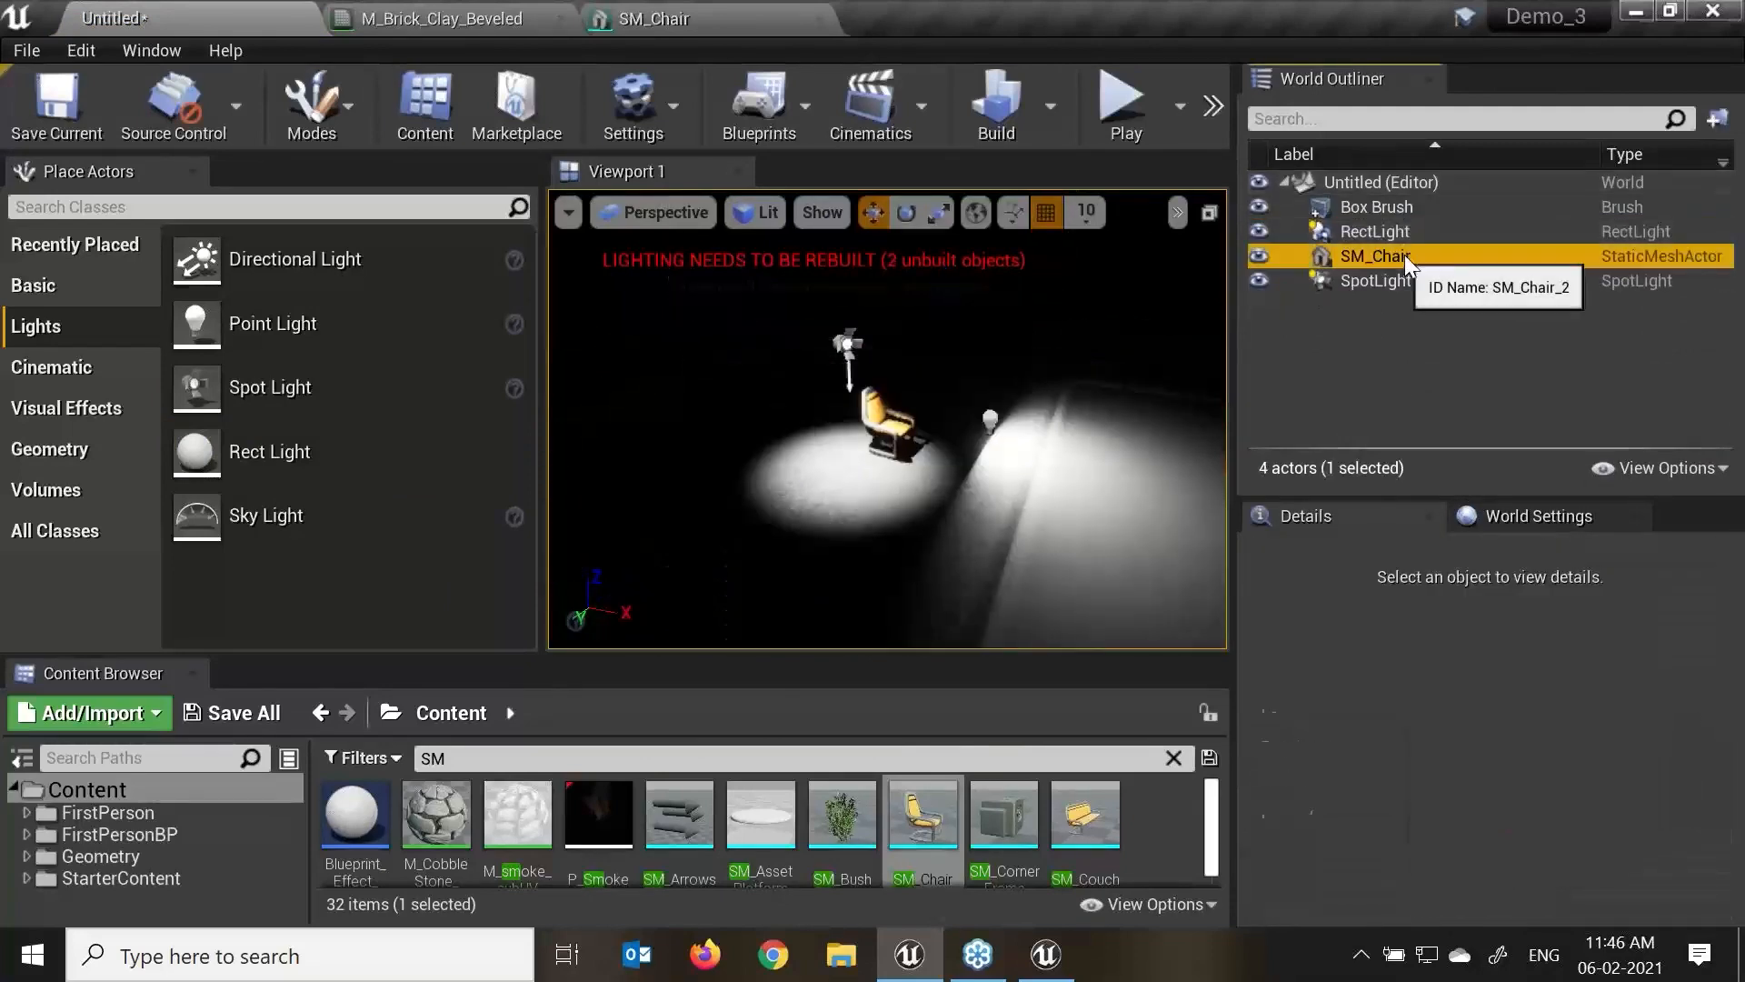
pyautogui.click(1410, 286)
pyautogui.press('Delete')
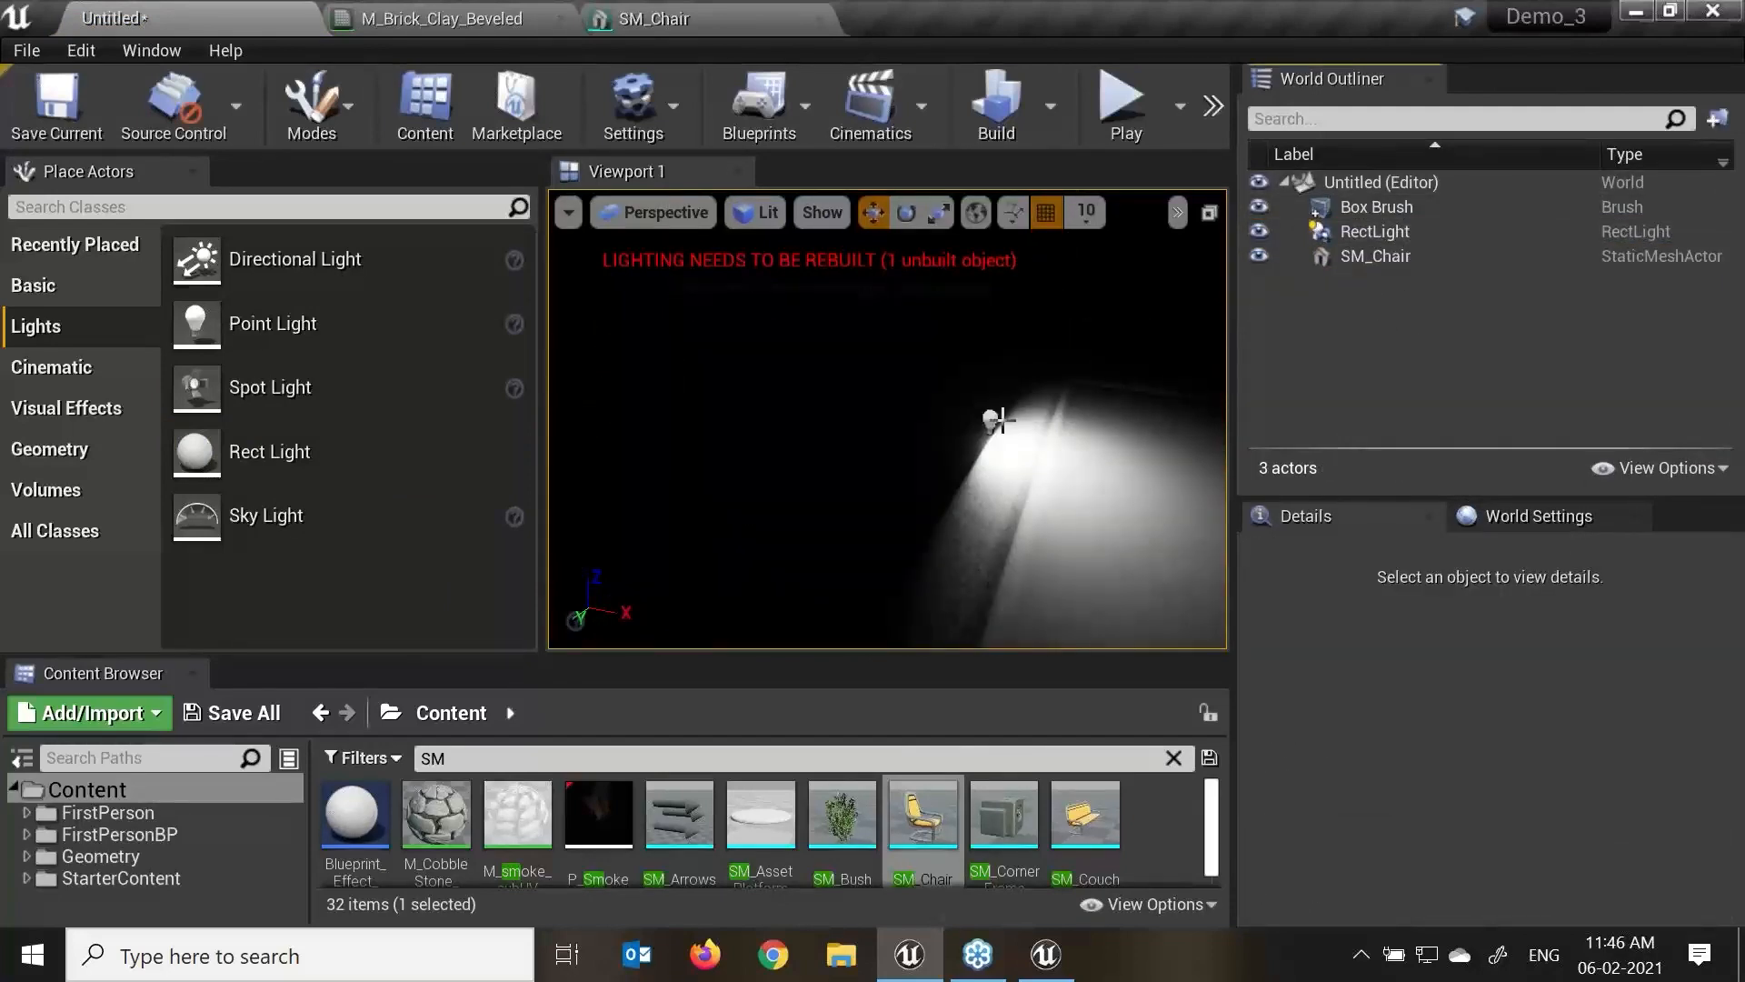
# Move the rect light along X to -40 near the chair to see its effect, and delete it.
pyautogui.click(1378, 238)
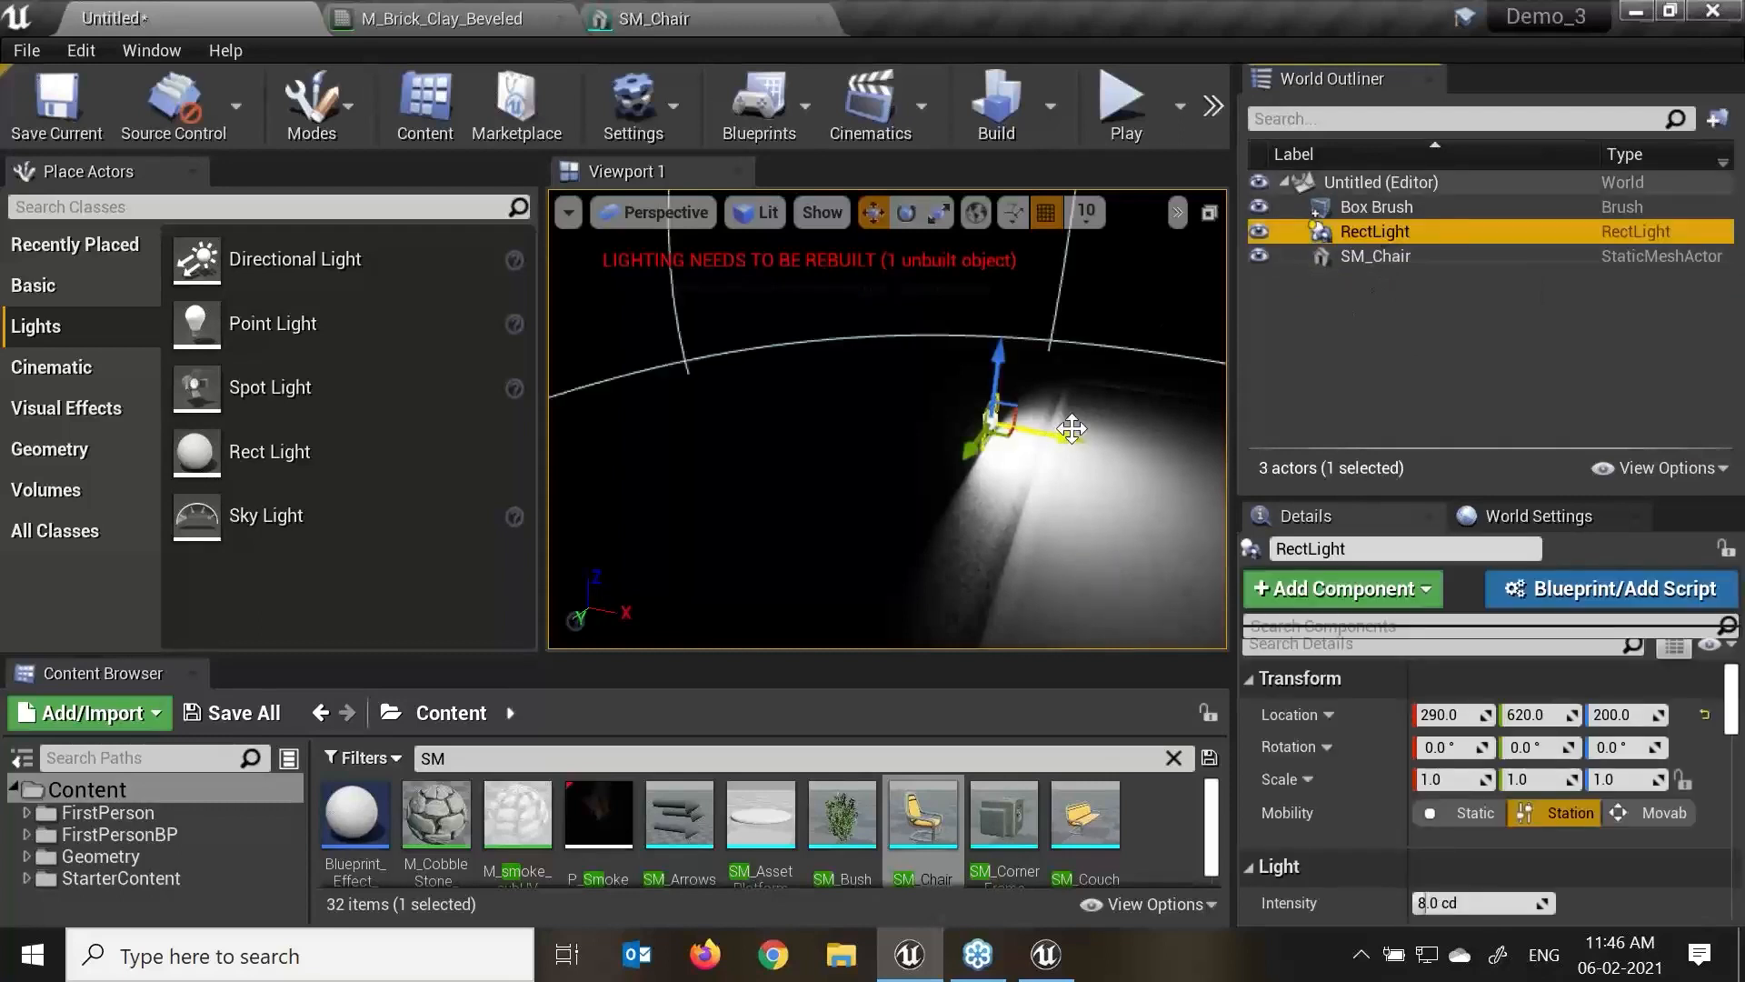
pyautogui.press('f')
pyautogui.moveTo(911, 397)
pyautogui.mouseDown()
pyautogui.moveTo(994, 390)
pyautogui.moveTo(911, 386)
pyautogui.moveTo(939, 391)
pyautogui.mouseUp()
pyautogui.scroll(4, 880, 364)
pyautogui.keyDown('alt'); pyautogui.moveTo(754, 358); pyautogui.dragTo(804, 377); pyautogui.keyUp('alt')
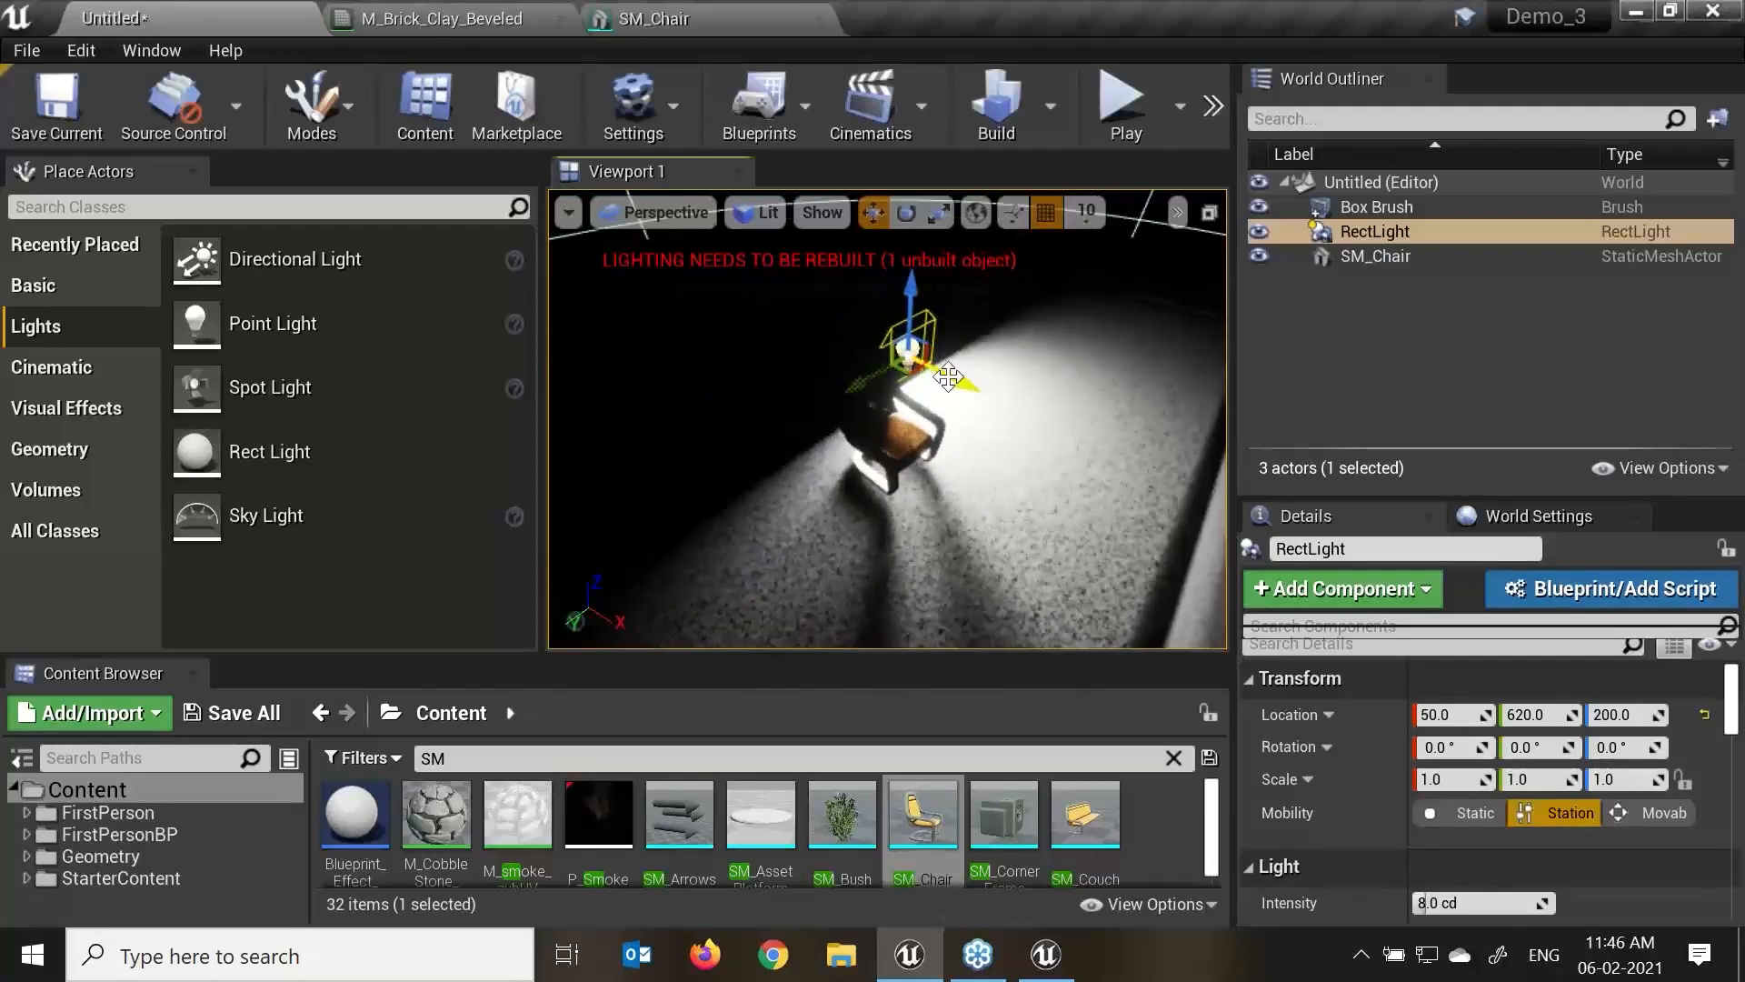
pyautogui.moveTo(956, 376)
pyautogui.mouseDown()
pyautogui.moveTo(905, 357)
pyautogui.moveTo(967, 391)
pyautogui.mouseUp()
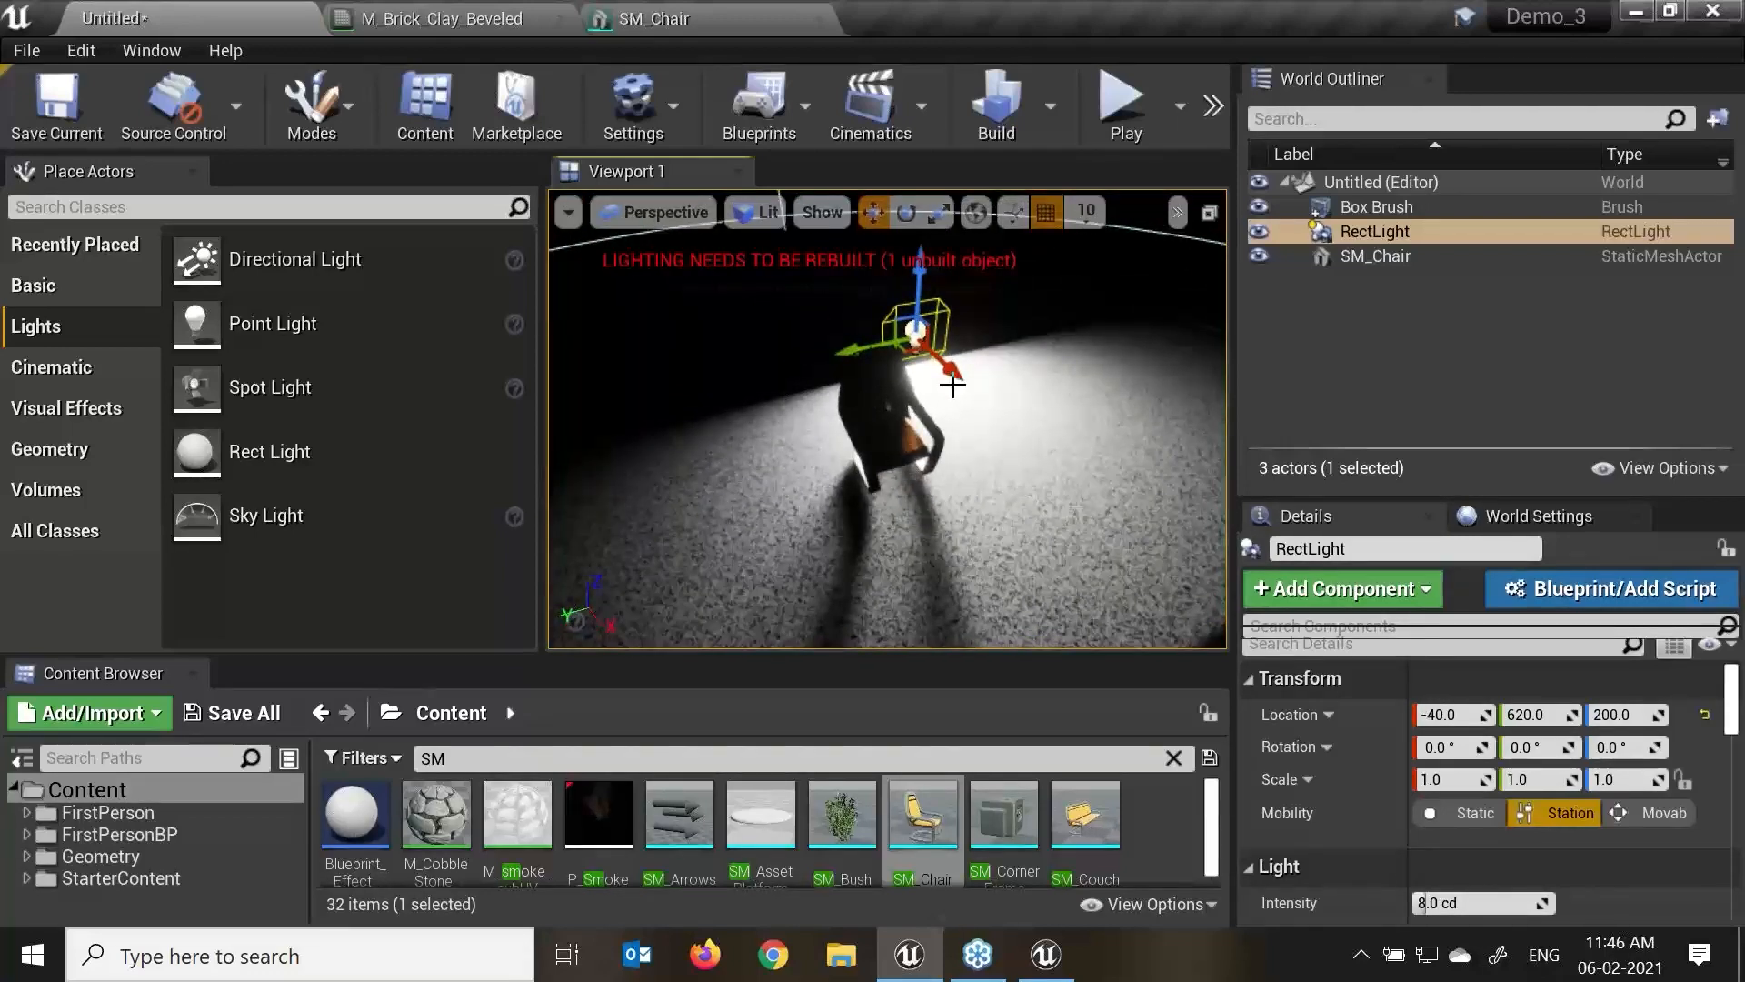
pyautogui.press('Delete')
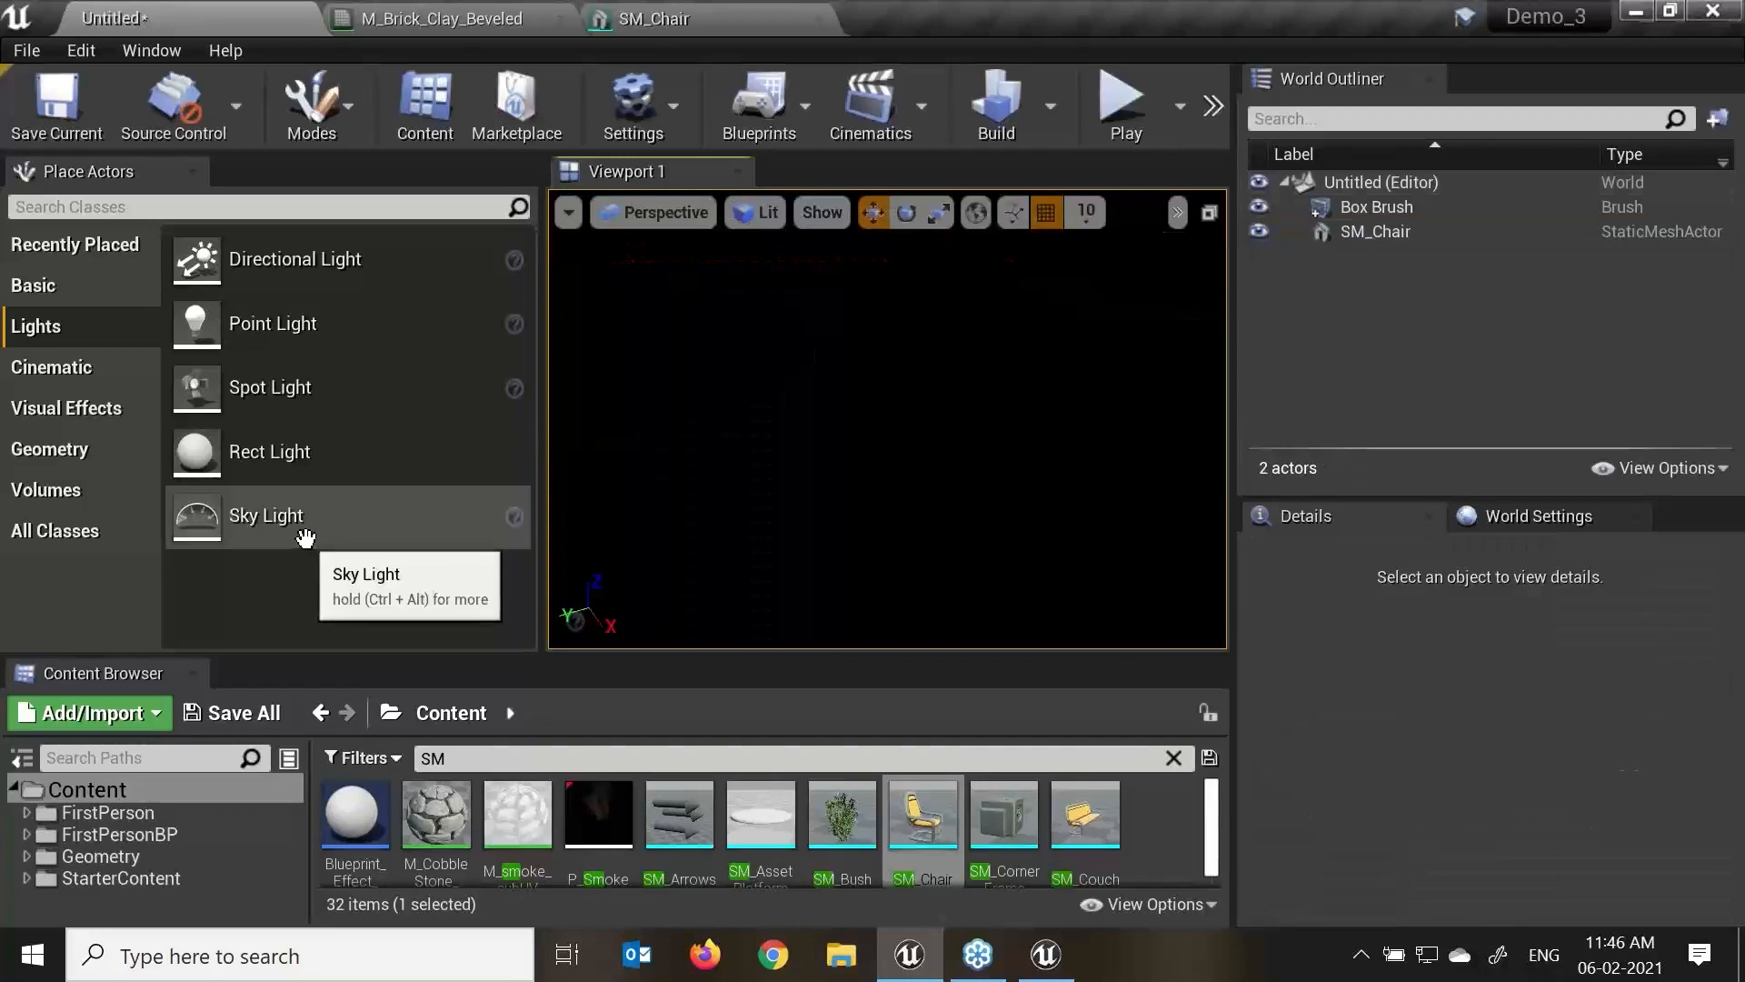
# Place a sky light at the chair and delete it again.
pyautogui.moveTo(312, 537); pyautogui.dragTo(896, 455)
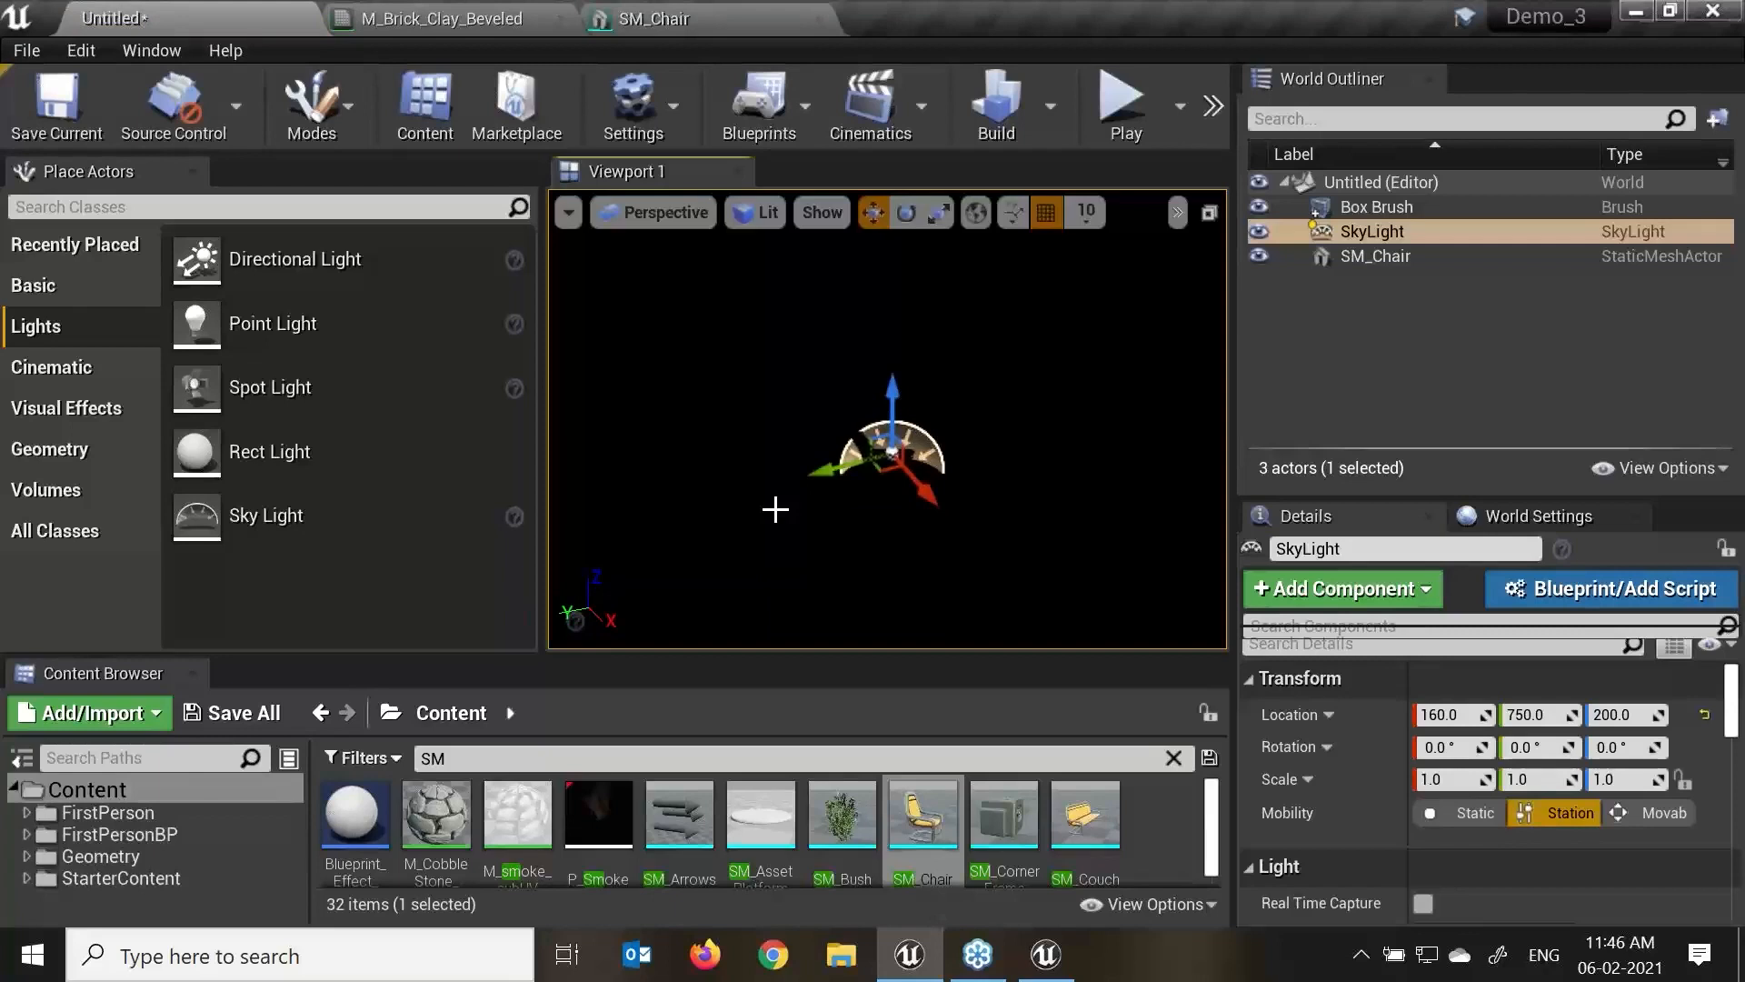
pyautogui.press('Delete')
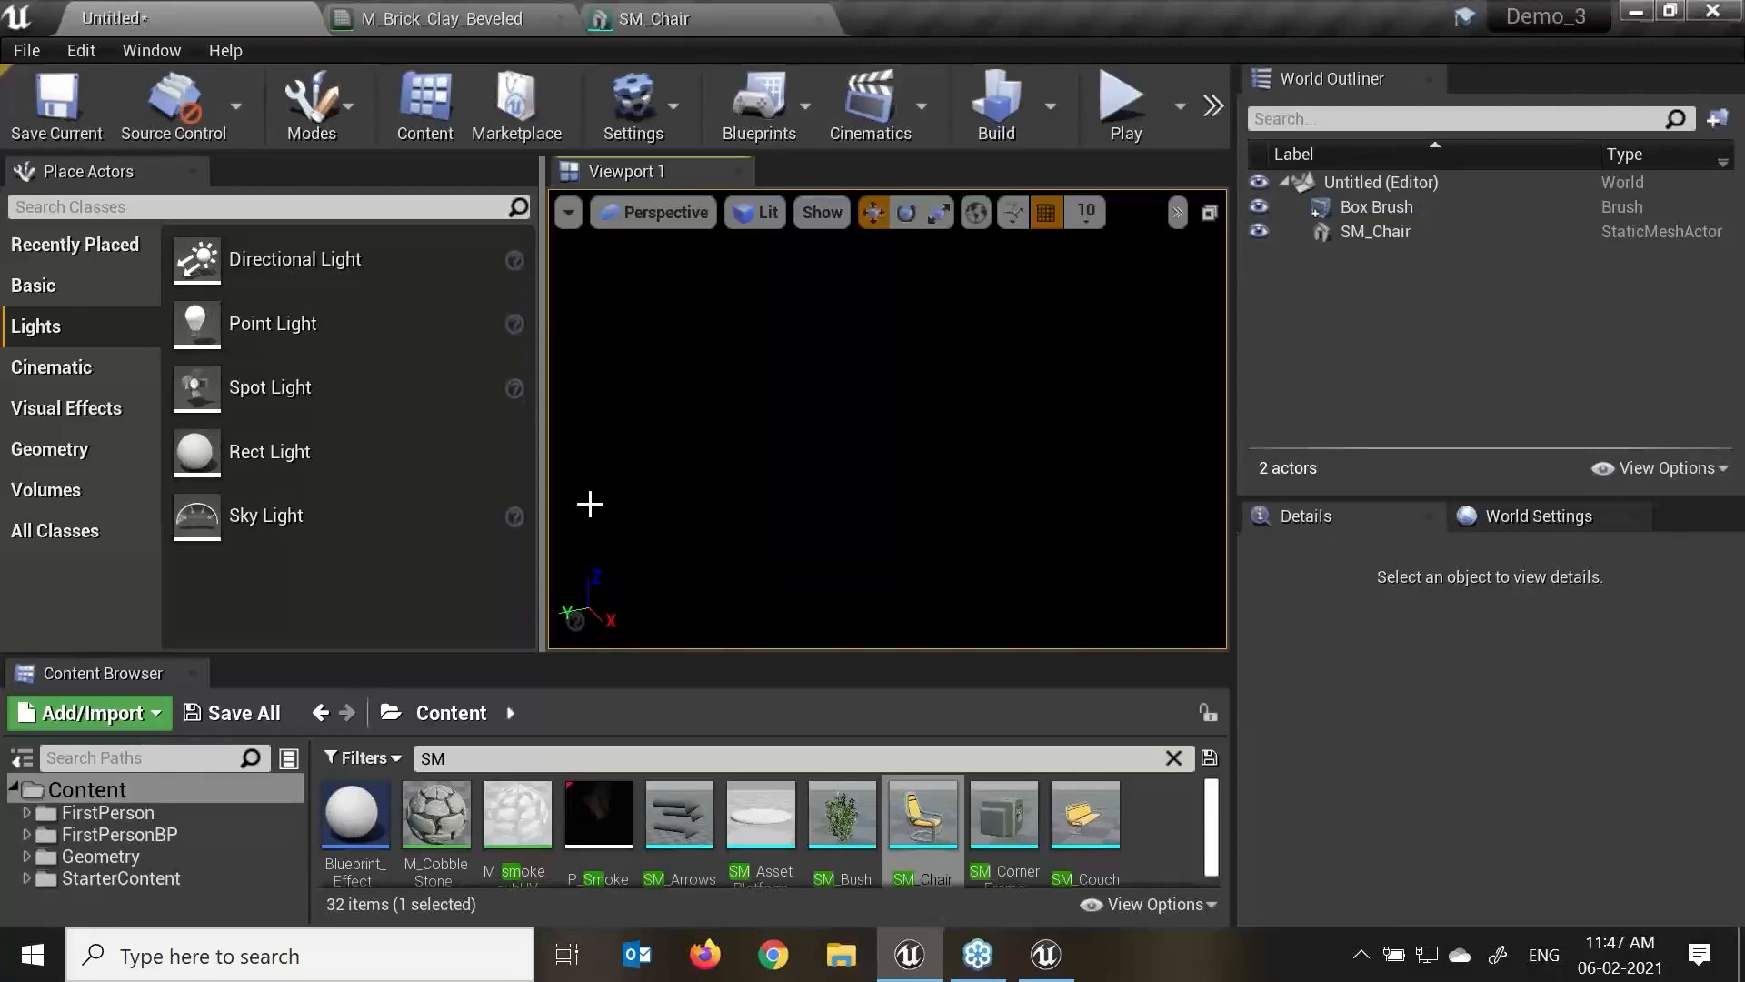
# Place a directional light above the chair and rotate it to about 180°, -84°, 540° so it shines steeply down.
pyautogui.moveTo(257, 263); pyautogui.dragTo(911, 233)
pyautogui.press('e')
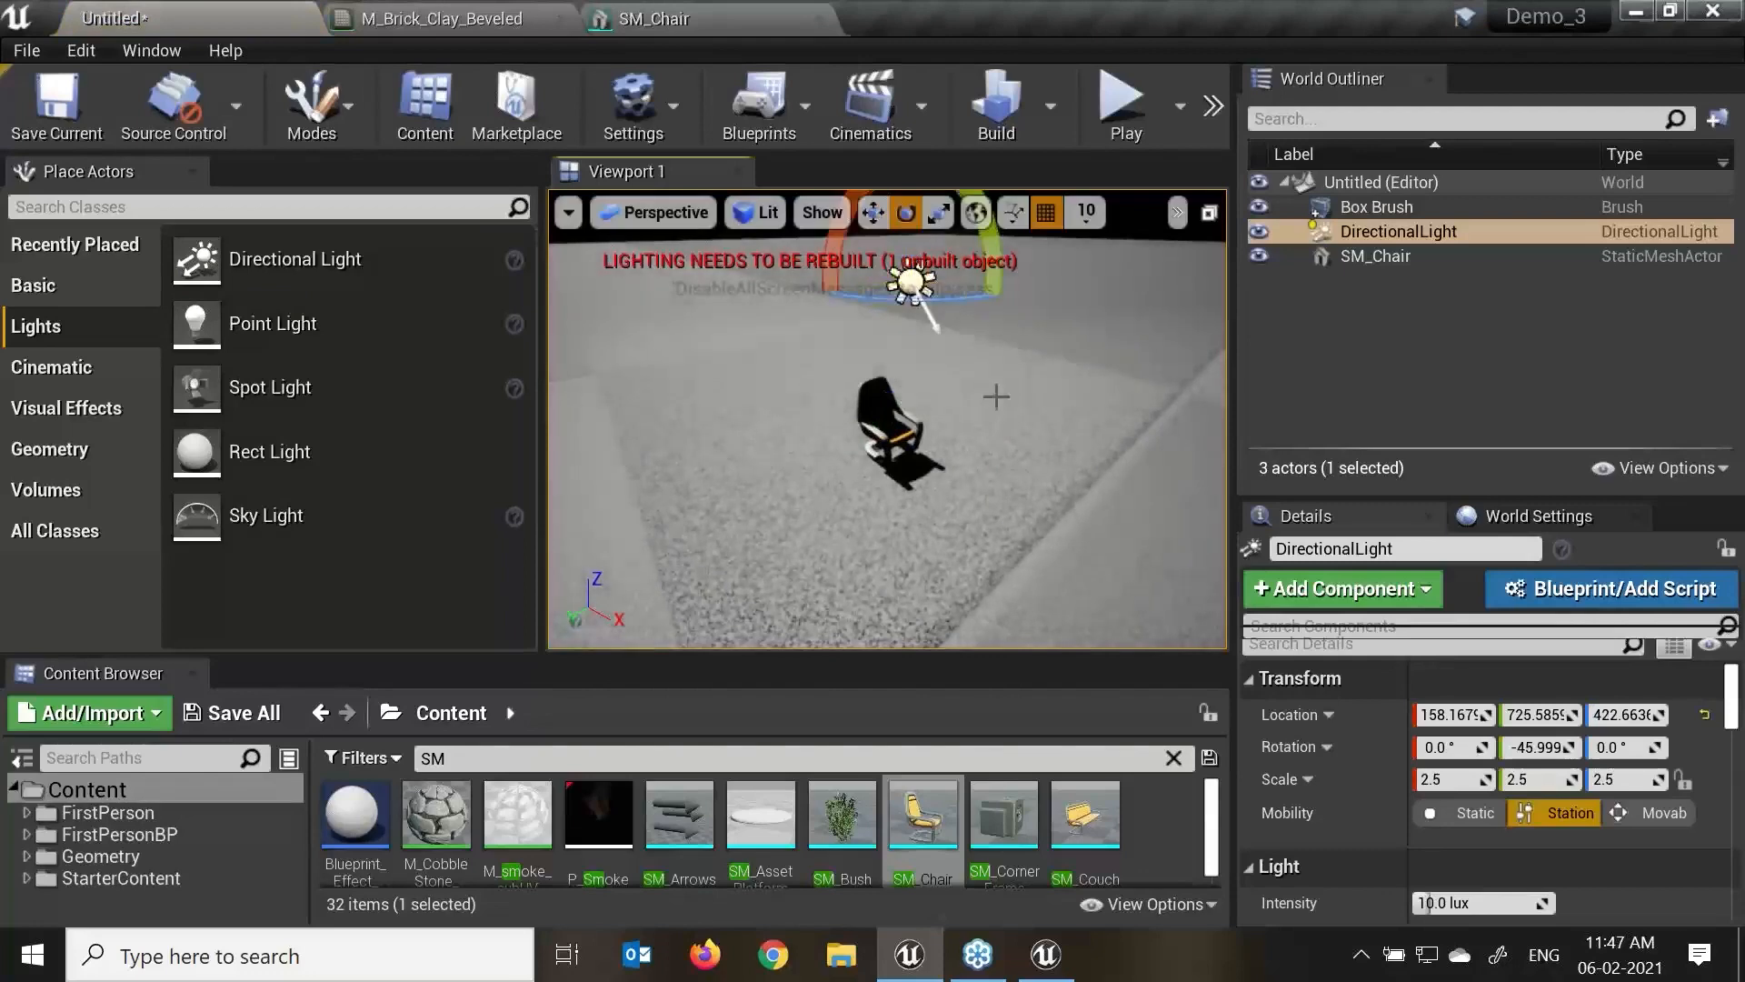
pyautogui.moveTo(1000, 357); pyautogui.dragTo(1004, 314, button='right')
pyautogui.moveTo(996, 395); pyautogui.dragTo(951, 473)
# Duplicate the directional light and rotate the copy to about 120°, -72°, 640°.
pyautogui.moveTo(1006, 404)
pyautogui.keyDown('alt'); pyautogui.mouseDown()
pyautogui.moveTo(1003, 378)
pyautogui.moveTo(989, 436)
pyautogui.moveTo(992, 414)
pyautogui.mouseUp(); pyautogui.keyUp('alt')
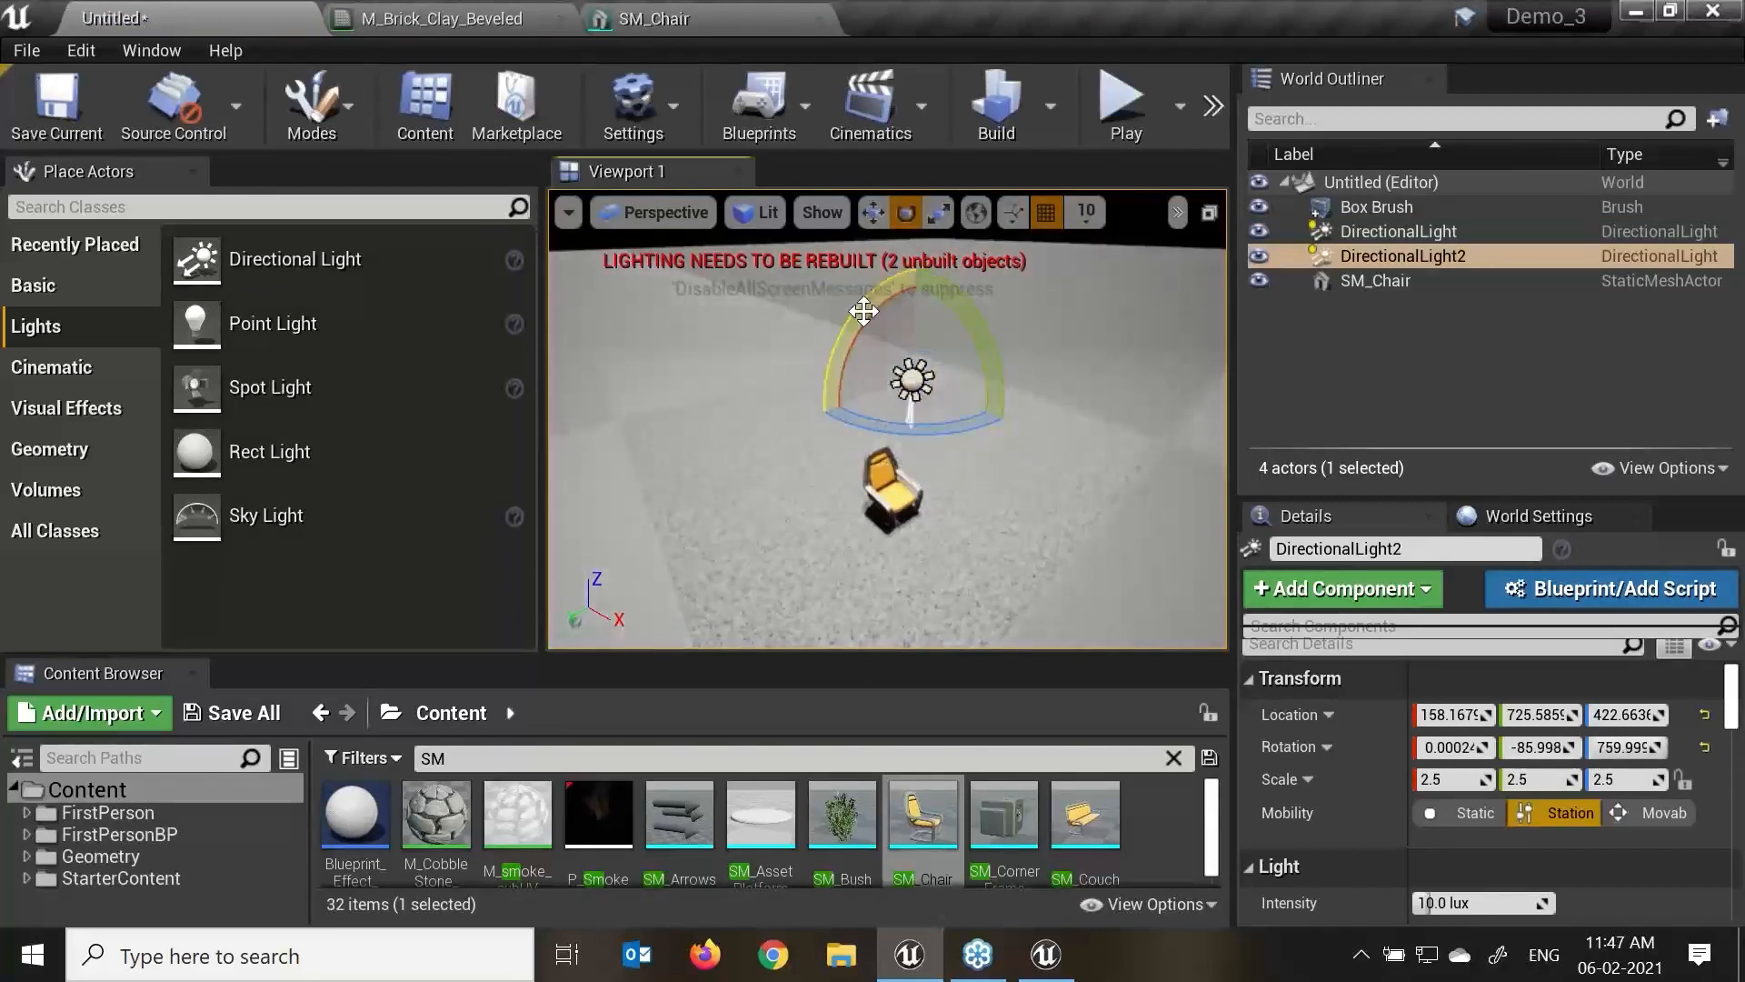
pyautogui.moveTo(865, 308)
pyautogui.mouseDown()
pyautogui.moveTo(854, 273)
pyautogui.moveTo(993, 281)
pyautogui.moveTo(810, 311)
pyautogui.moveTo(857, 342)
pyautogui.mouseUp()
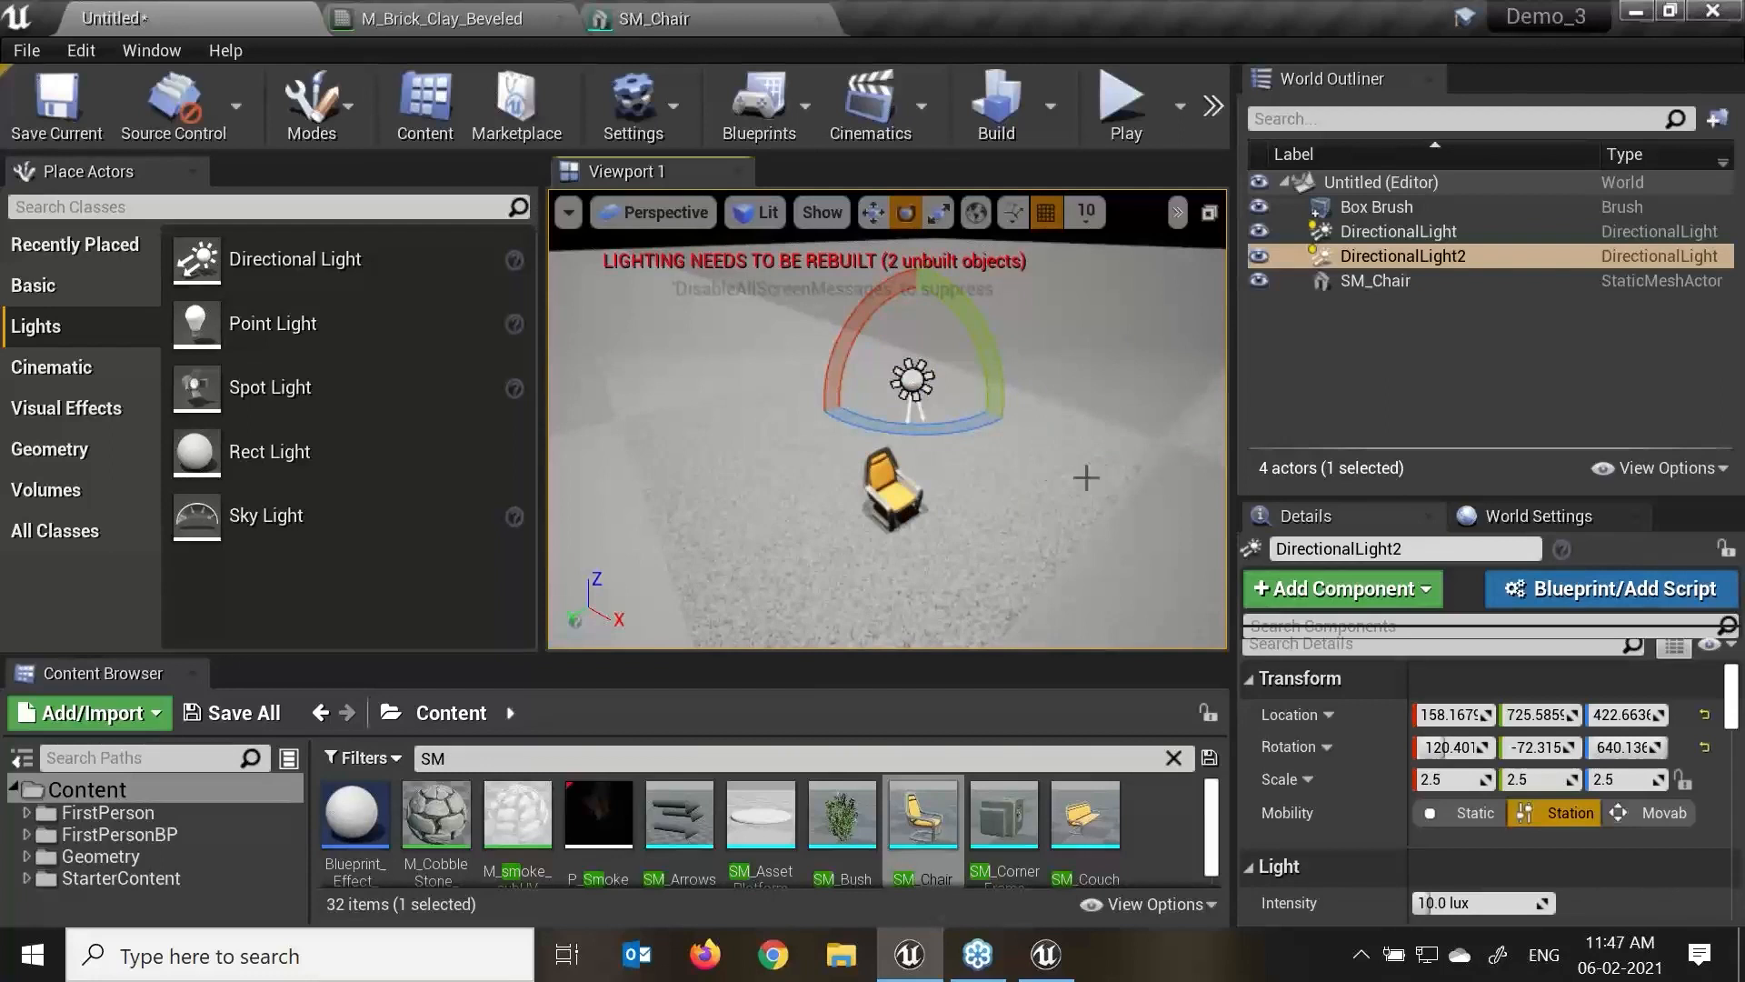
# Move the copied directional light up and away from the chair to about Y 1066, Z 533, and delete it.
pyautogui.keyDown('alt'); pyautogui.moveTo(1025, 504); pyautogui.dragTo(927, 457); pyautogui.keyUp('alt')
pyautogui.press('w')
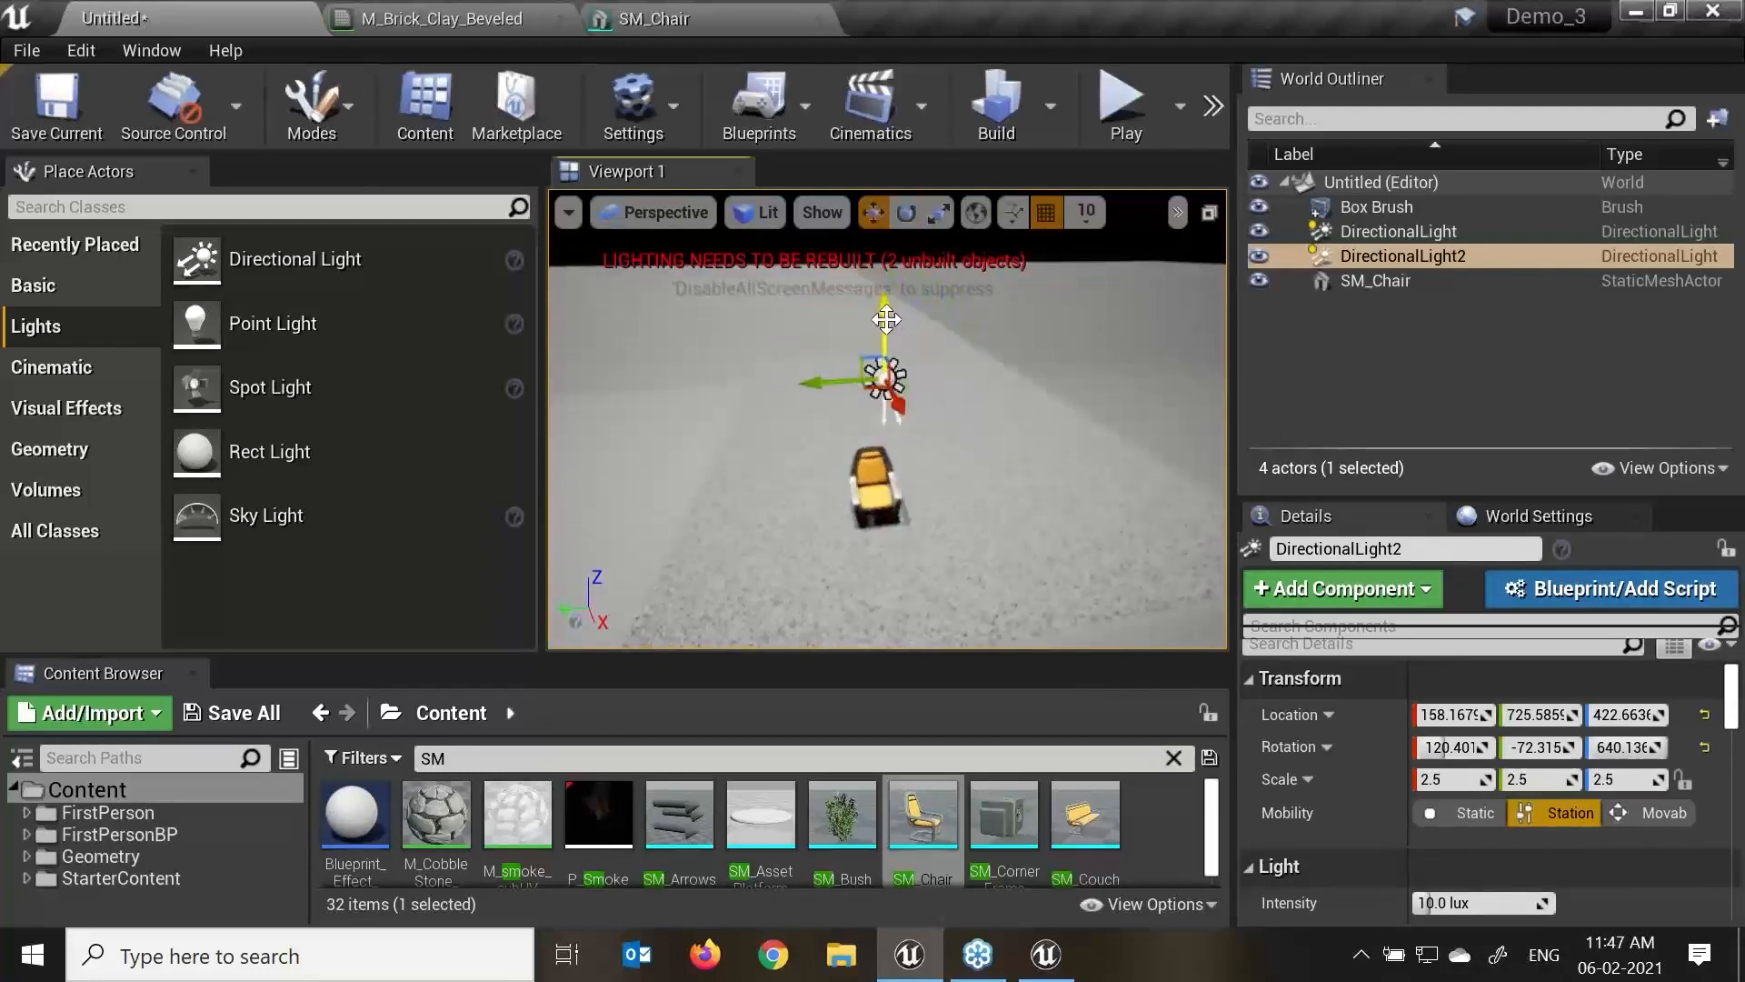
pyautogui.moveTo(887, 329); pyautogui.dragTo(886, 241)
pyautogui.moveTo(845, 298); pyautogui.dragTo(542, 307)
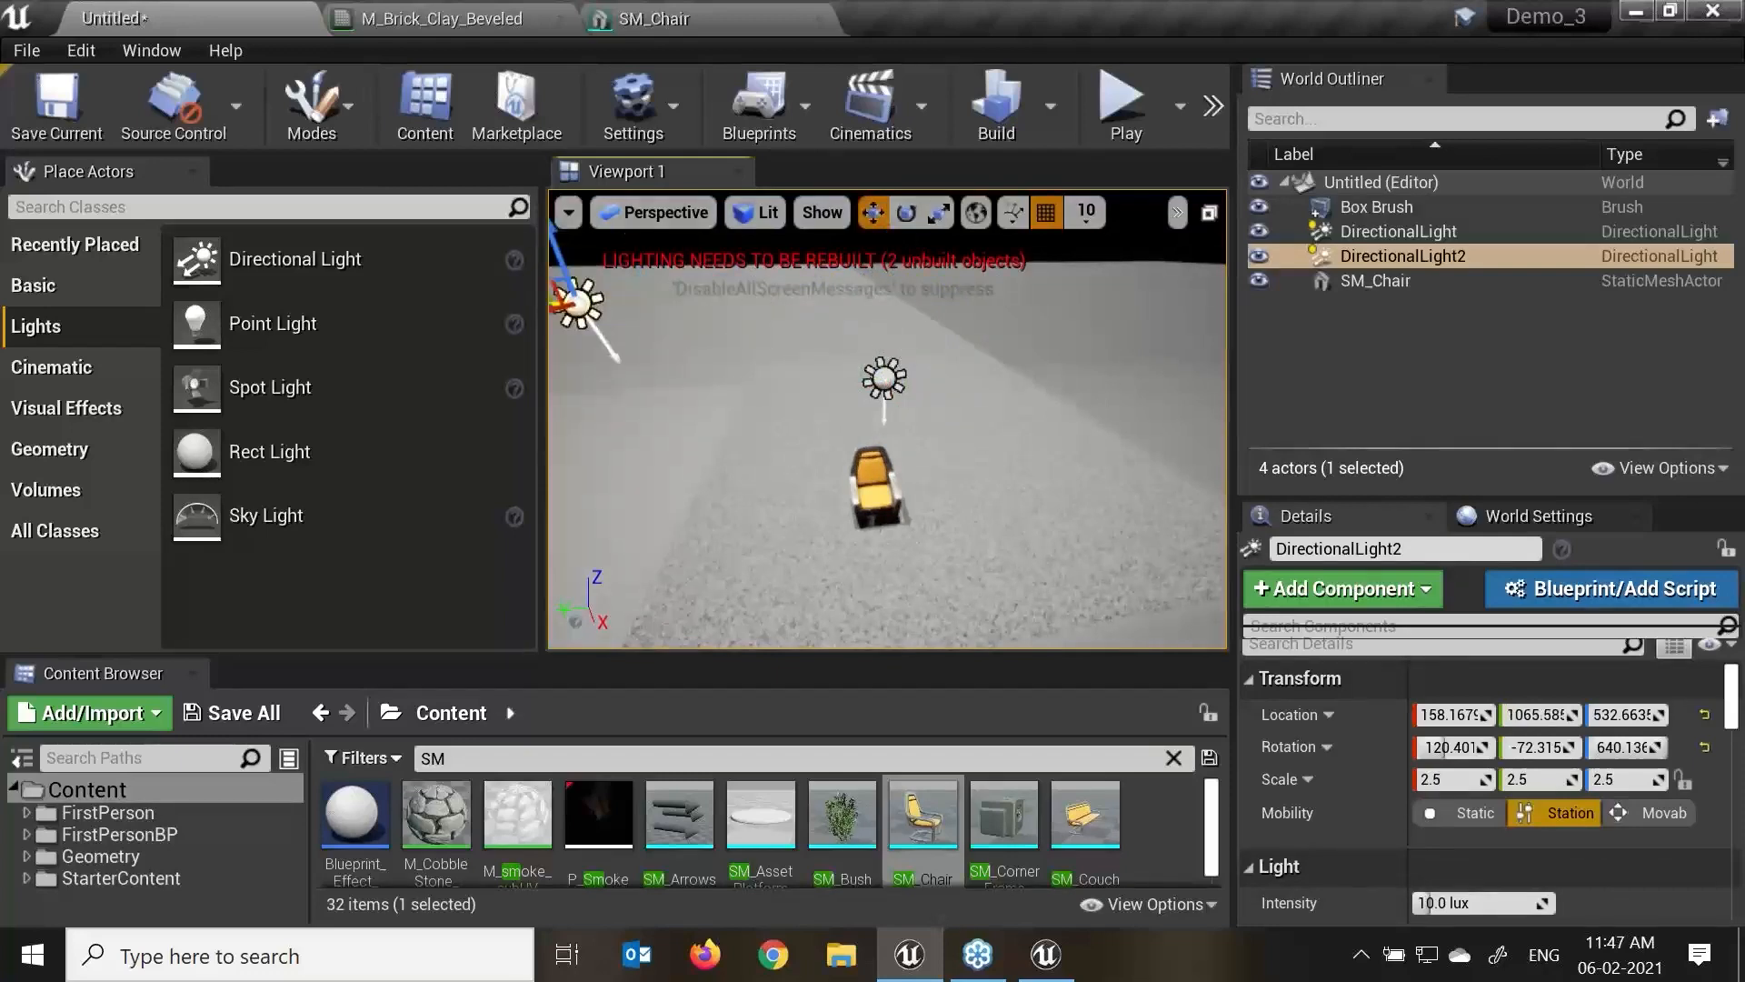
pyautogui.scroll(-3, 887, 419)
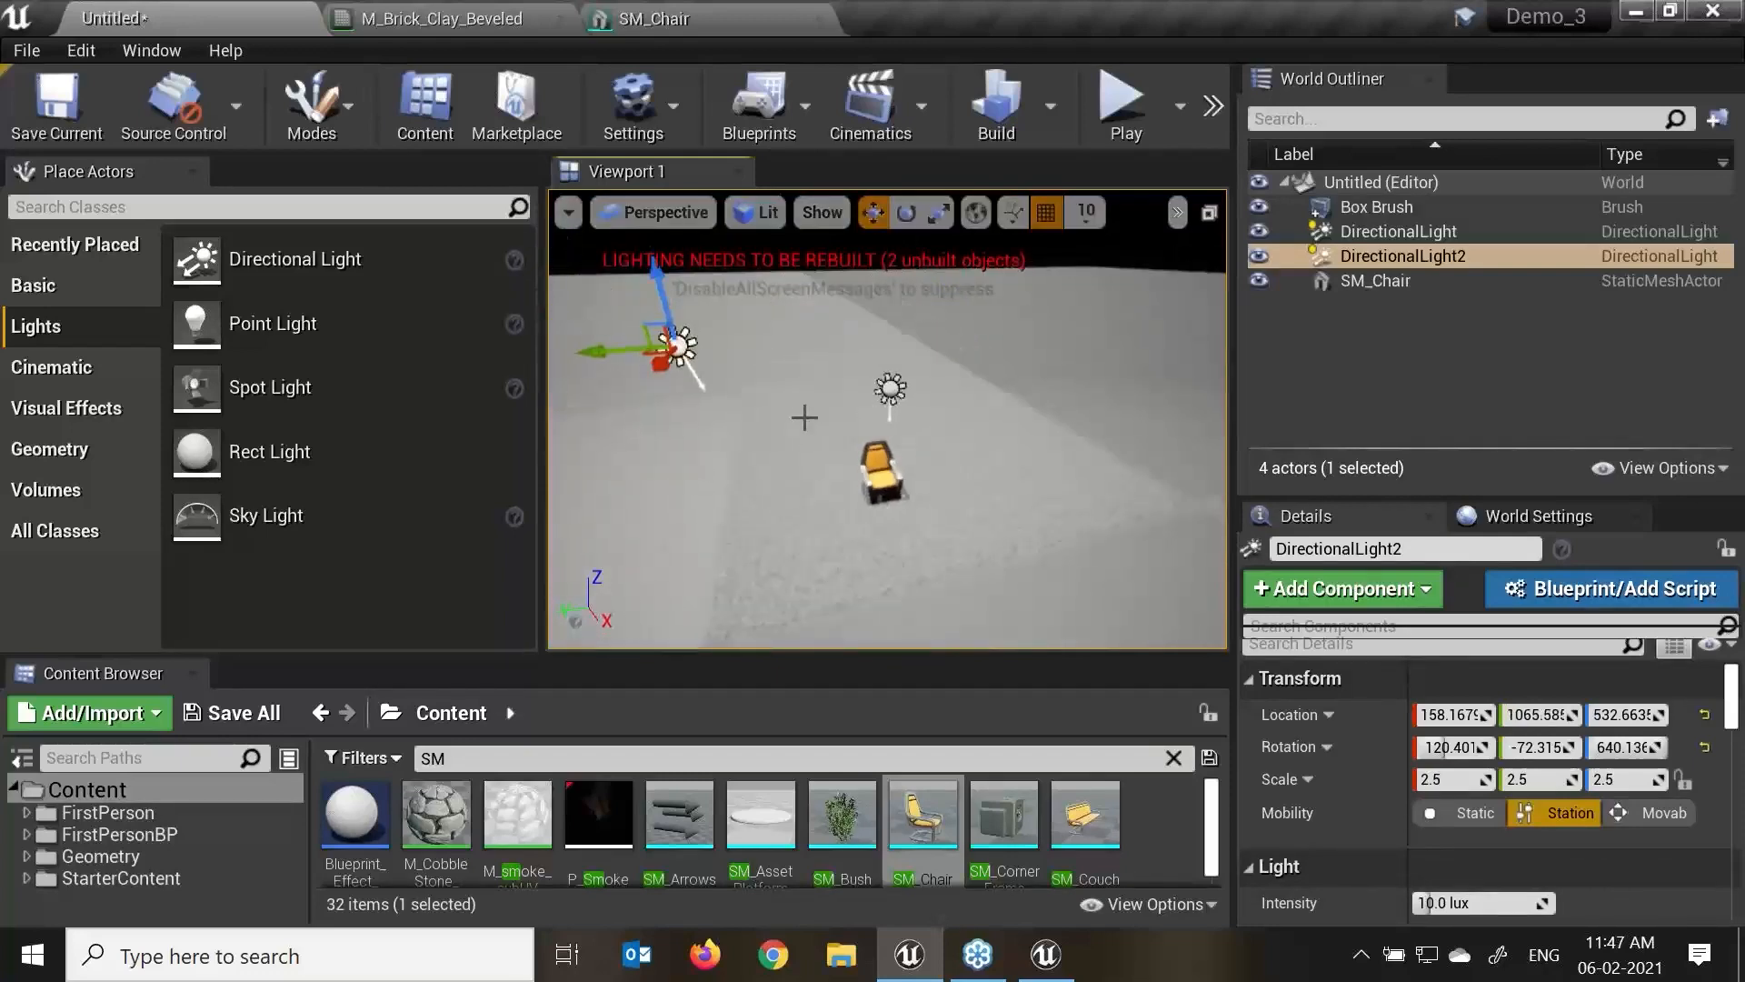
pyautogui.press('Delete')
# Move the original directional light away from the chair to about Y 1056, Z 453.
pyautogui.click(818, 414)
pyautogui.click(889, 389)
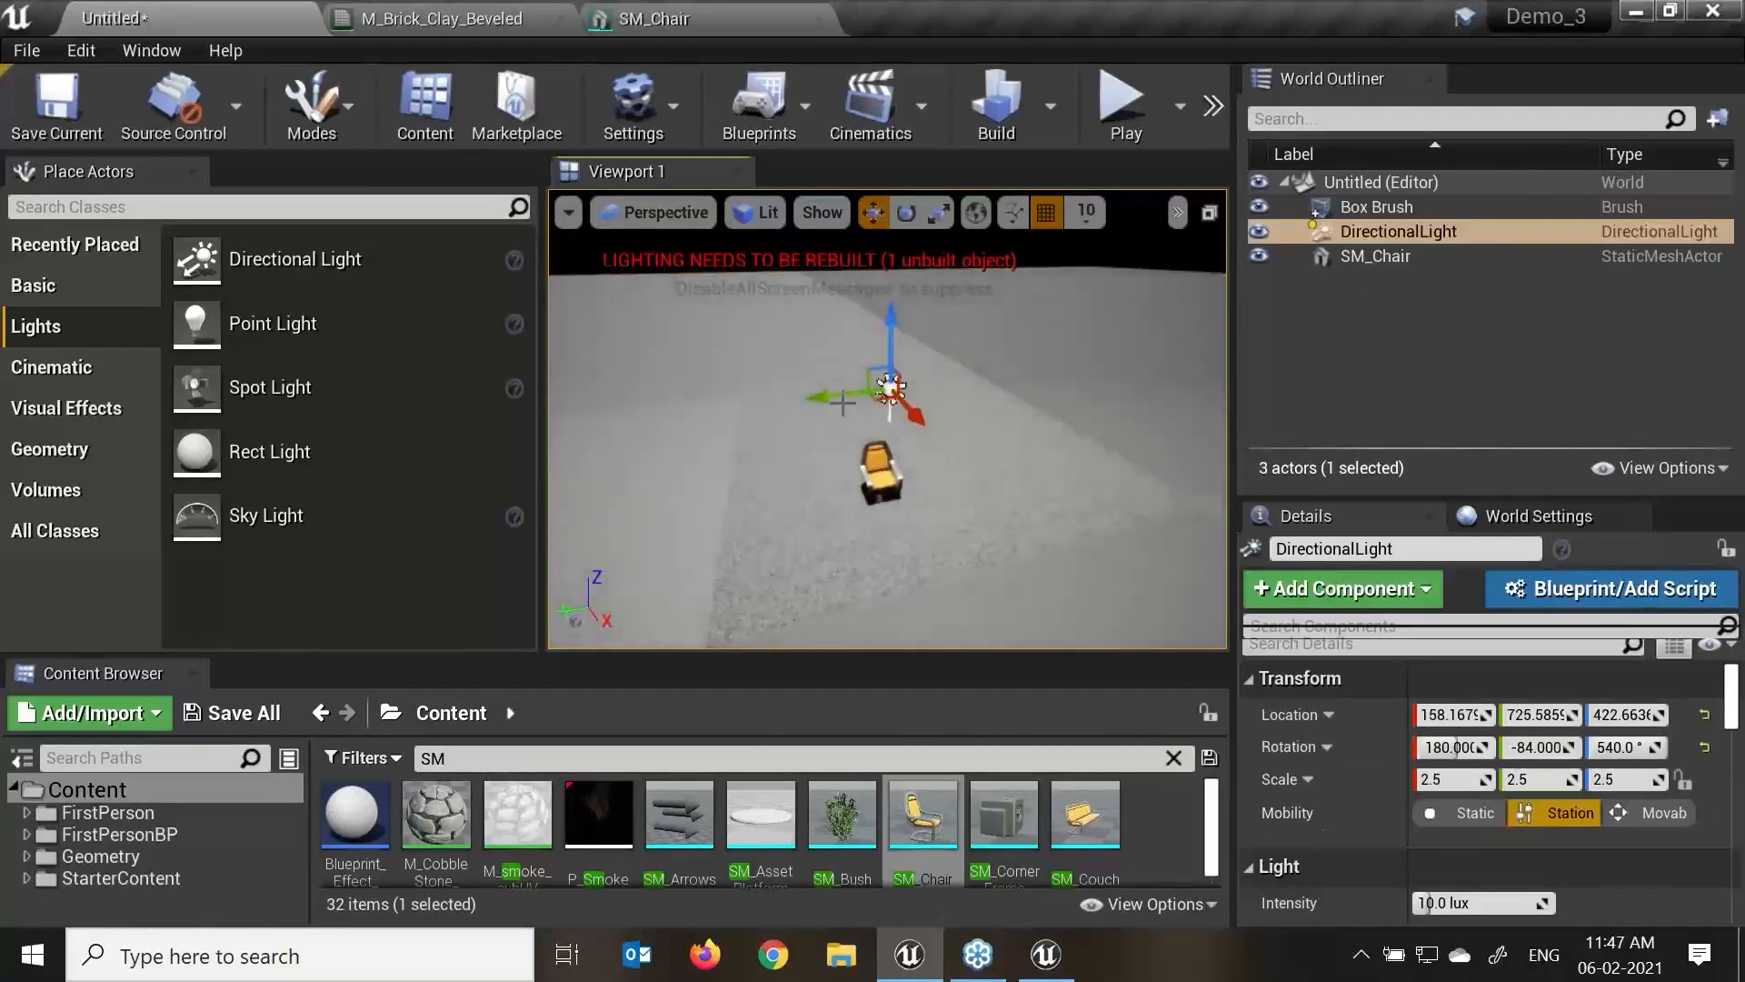
pyautogui.moveTo(843, 403); pyautogui.dragTo(683, 345)
pyautogui.moveTo(639, 400)
pyautogui.mouseDown()
pyautogui.moveTo(803, 406)
pyautogui.moveTo(650, 409)
pyautogui.mouseUp()
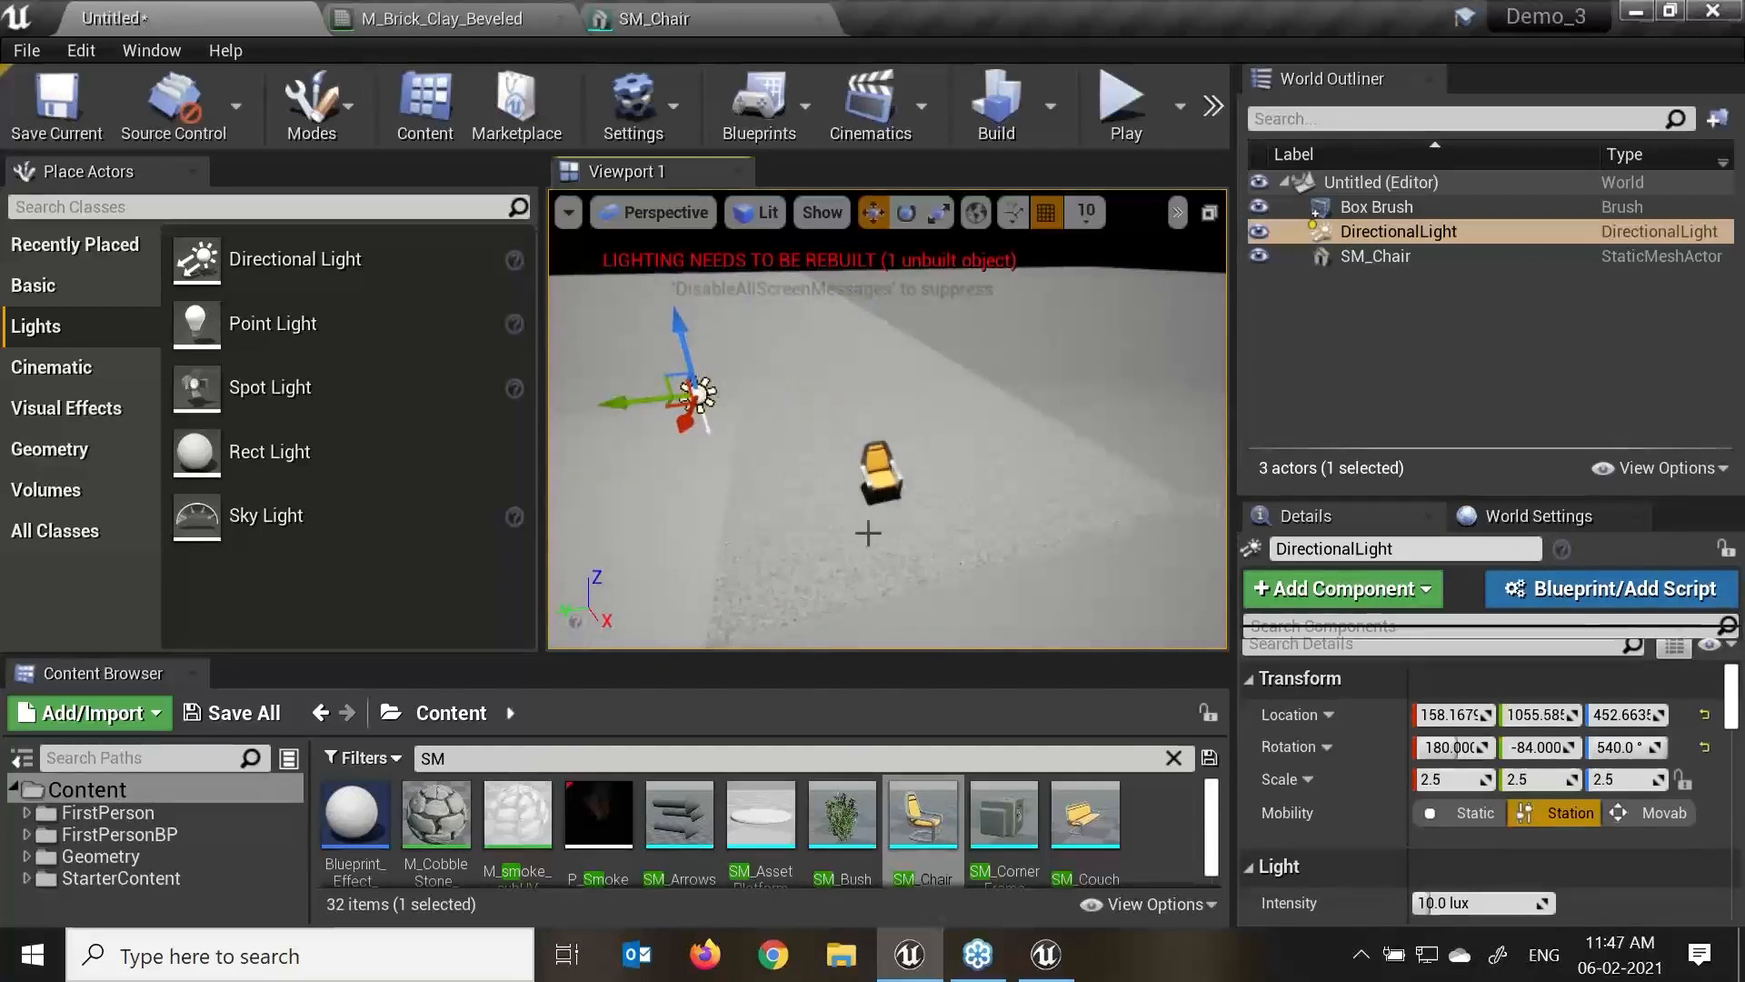
pyautogui.keyDown('alt'); pyautogui.moveTo(861, 488); pyautogui.dragTo(831, 460); pyautogui.keyUp('alt')
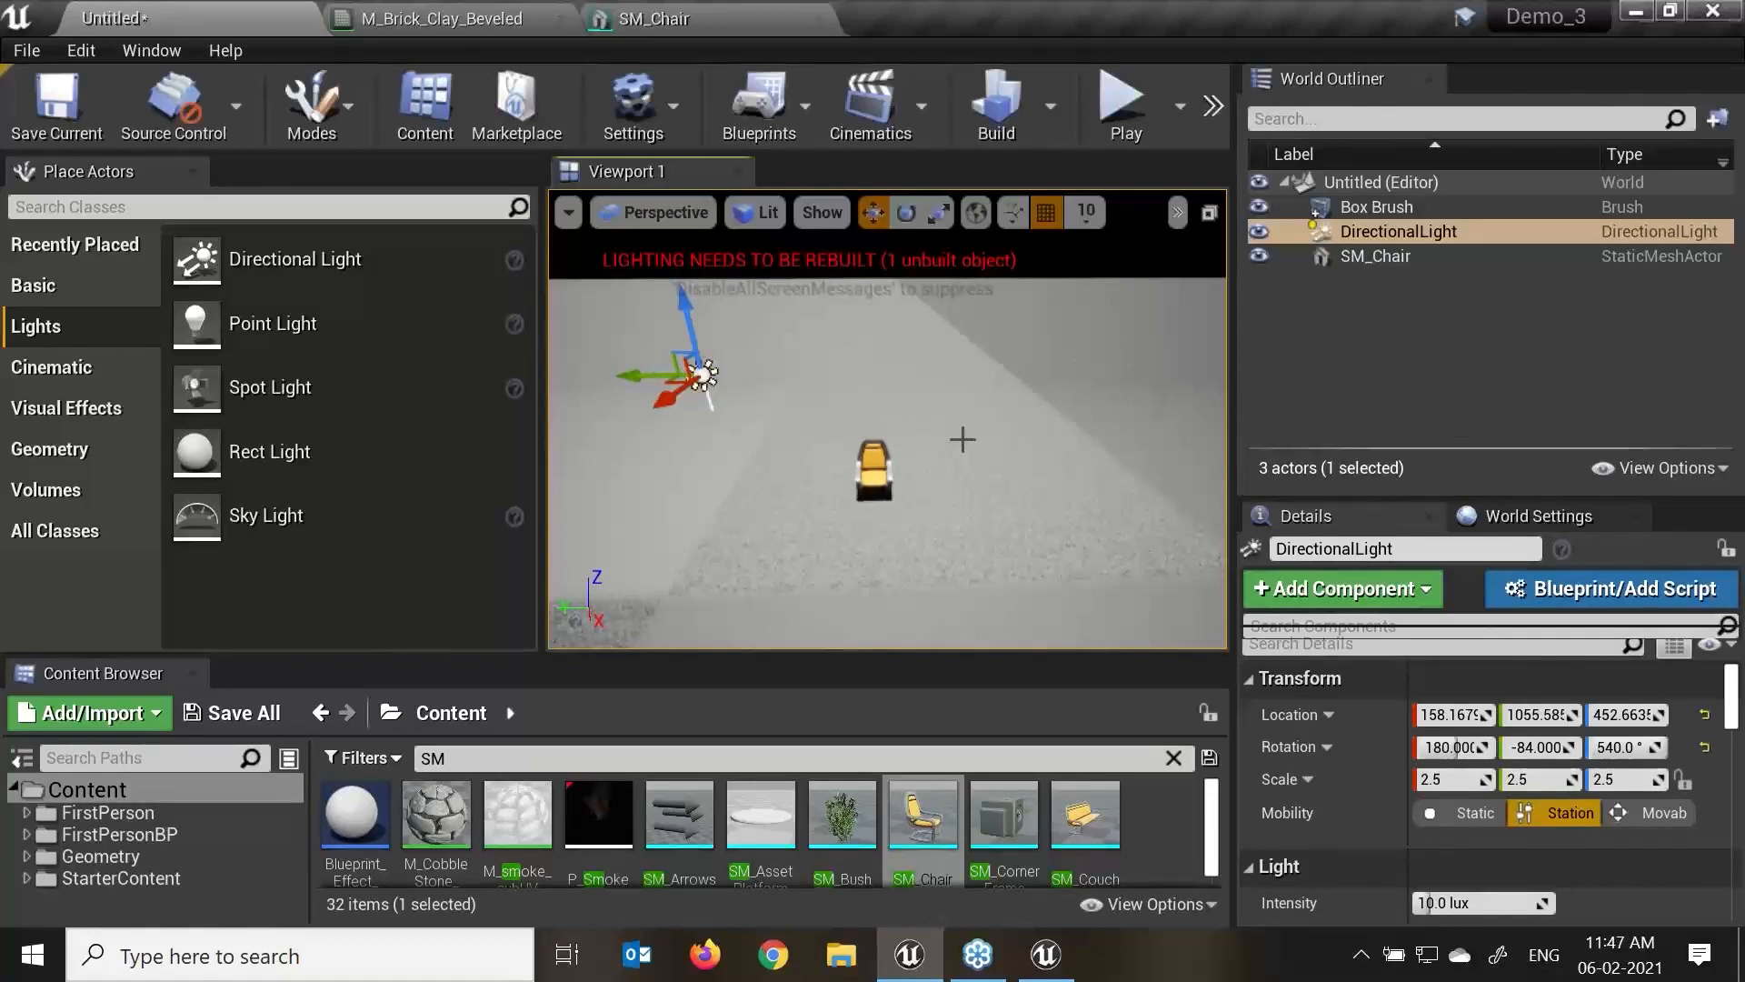
# Rename the directional light as Sunlight and enlarge the area showing its properties.
pyautogui.click(1355, 553)
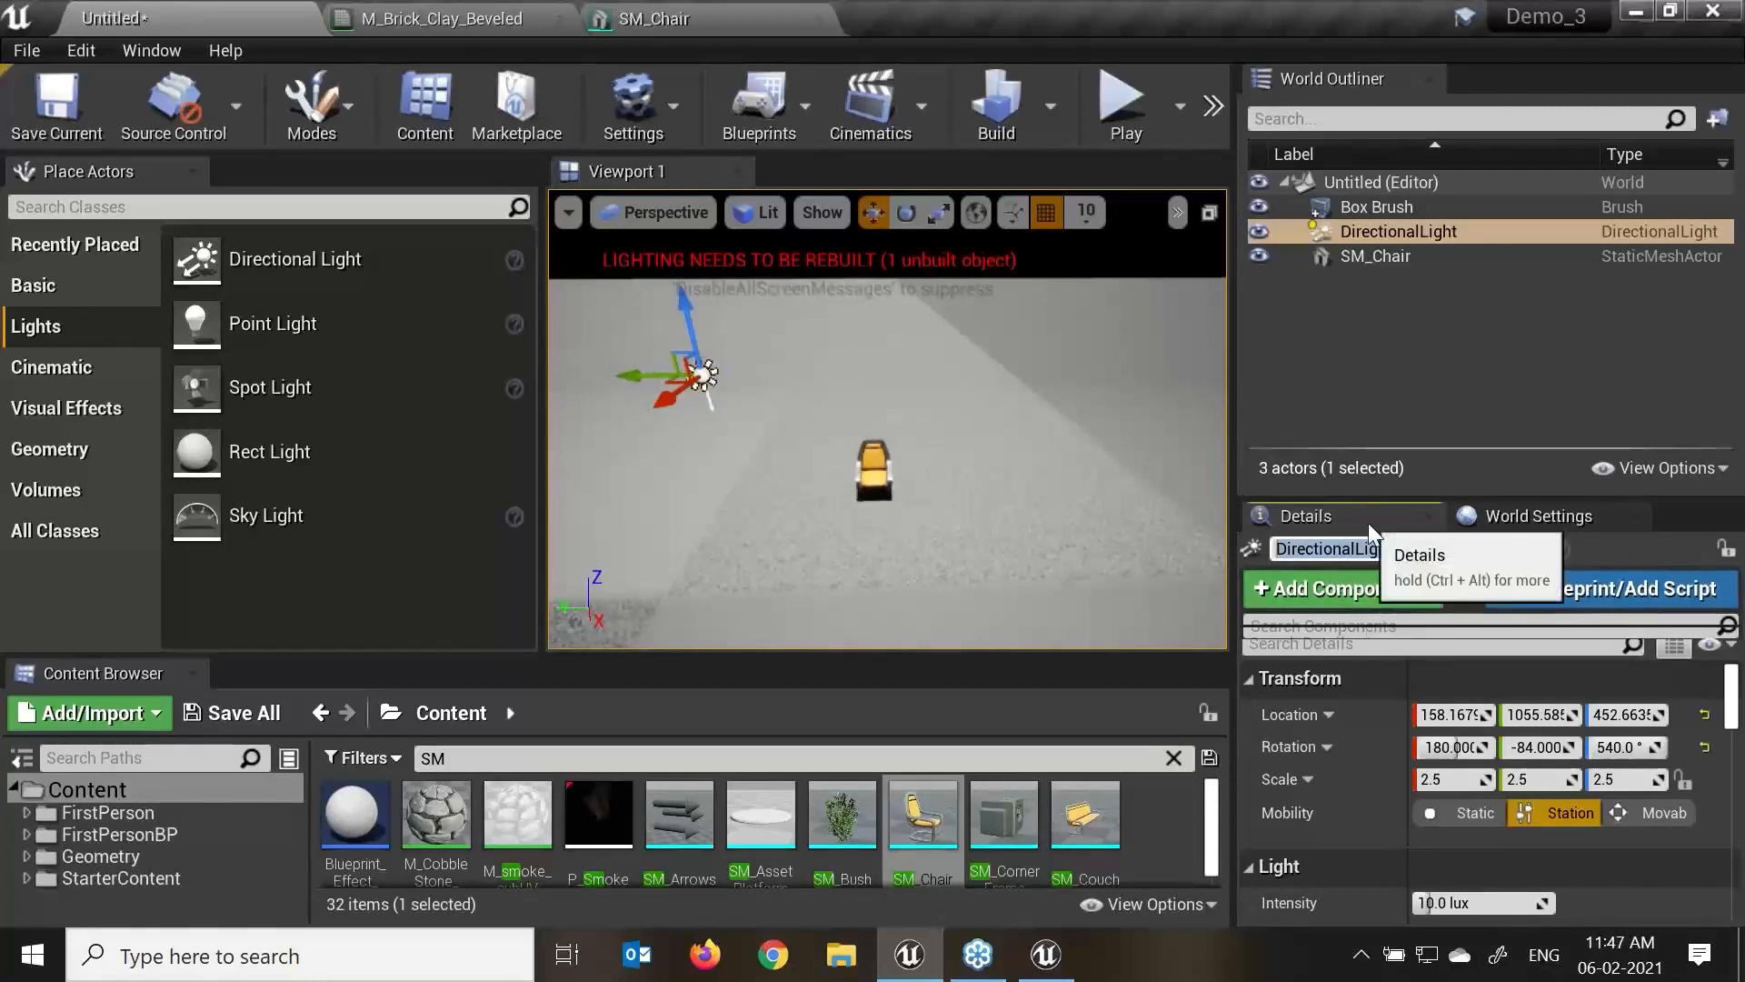
pyautogui.write('Sunlight')
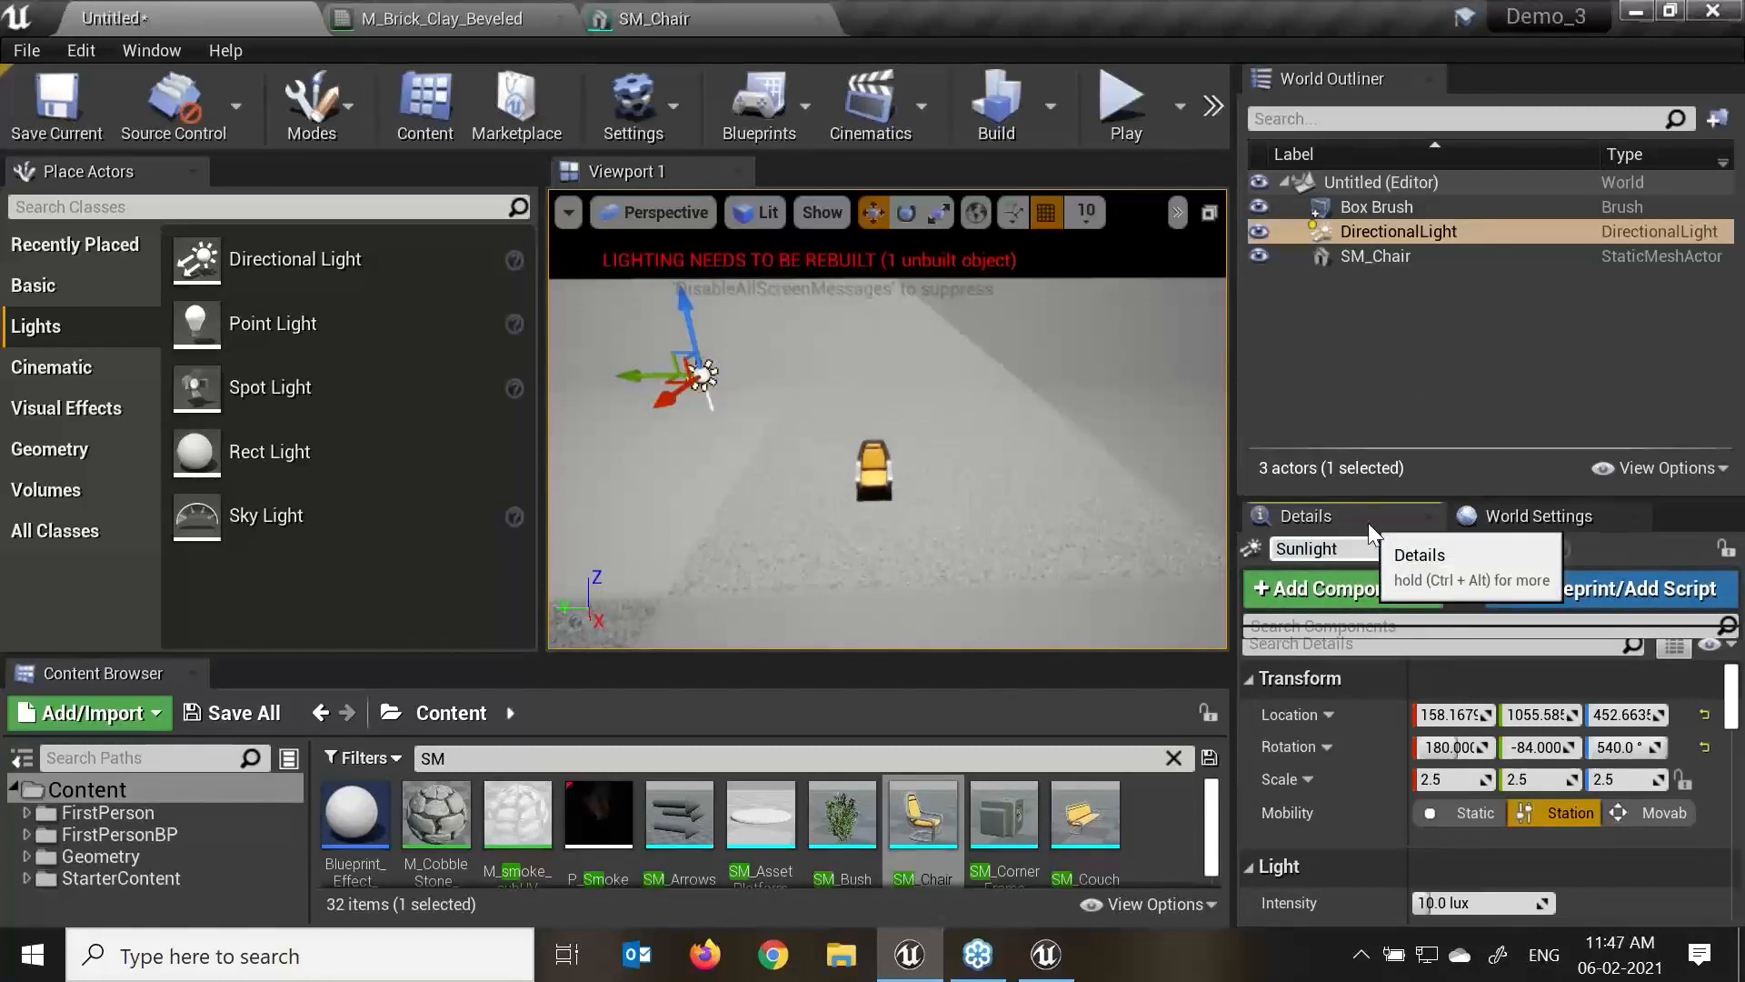
pyautogui.press('Return')
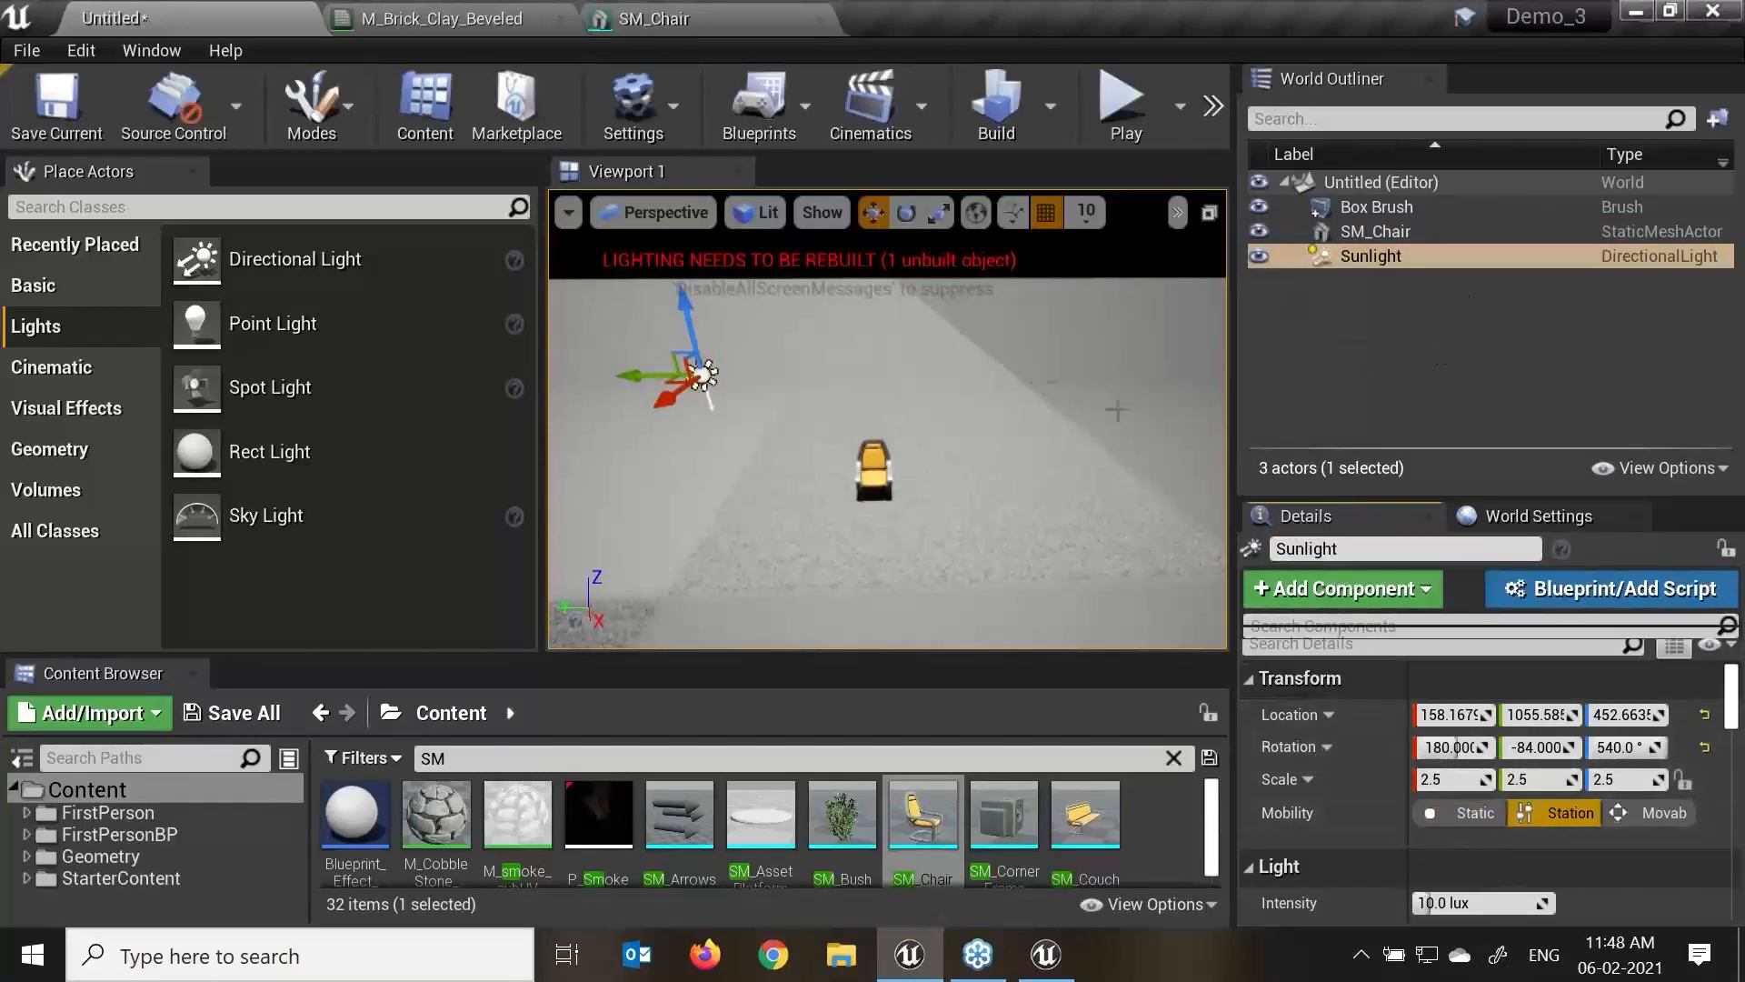
pyautogui.moveTo(1391, 493); pyautogui.dragTo(1439, 296)
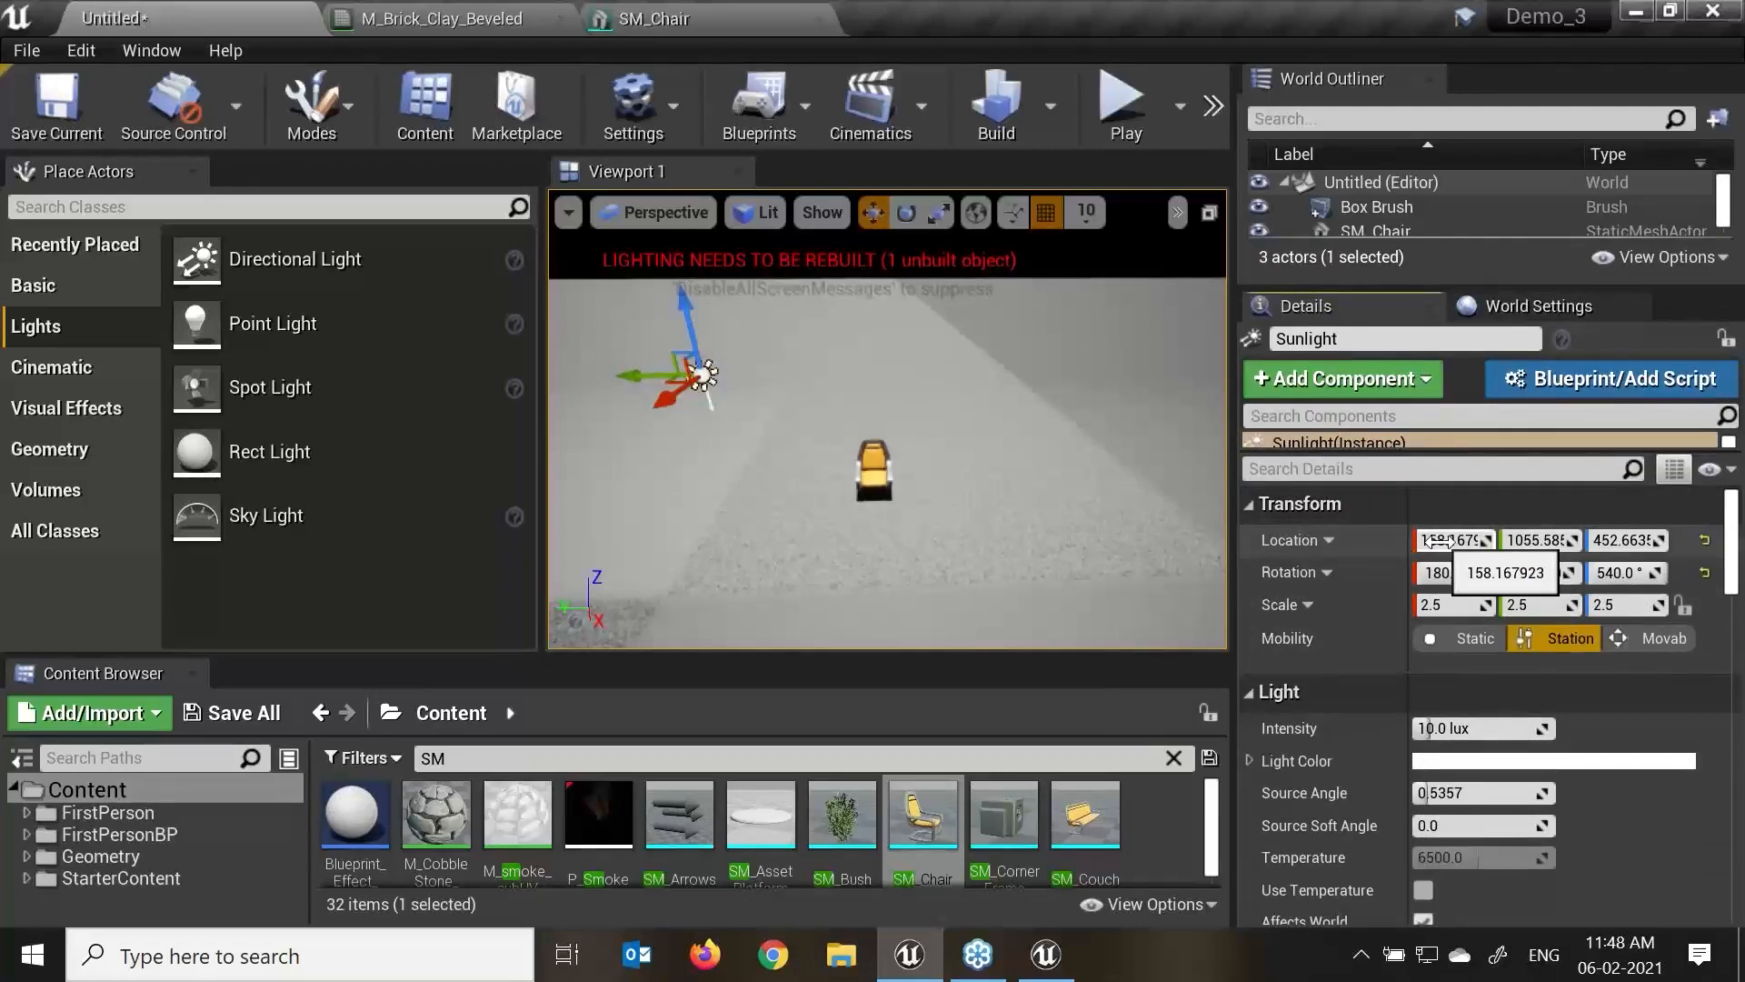
# Set the Sunlight's X location to 158, X rotation to about 169.2° and X scale to 2.48, and try the mobility options, ending on Movable.
pyautogui.moveTo(1452, 543); pyautogui.dragTo(1451, 604)
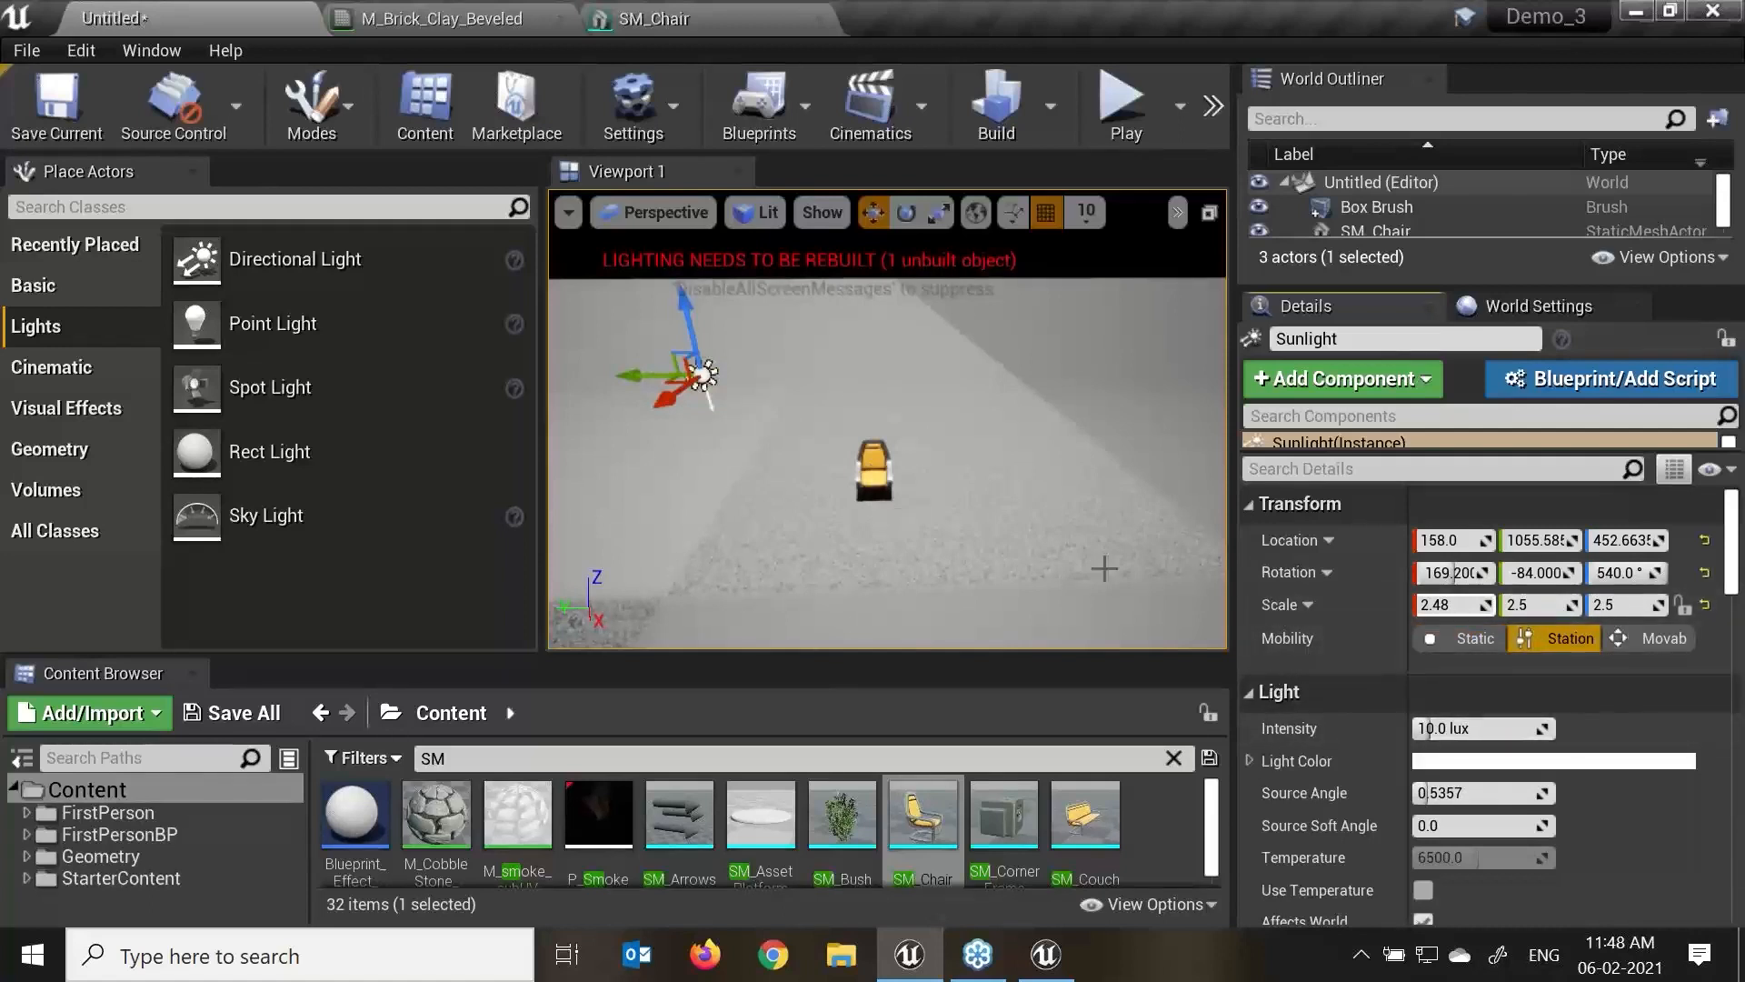
pyautogui.click(1471, 647)
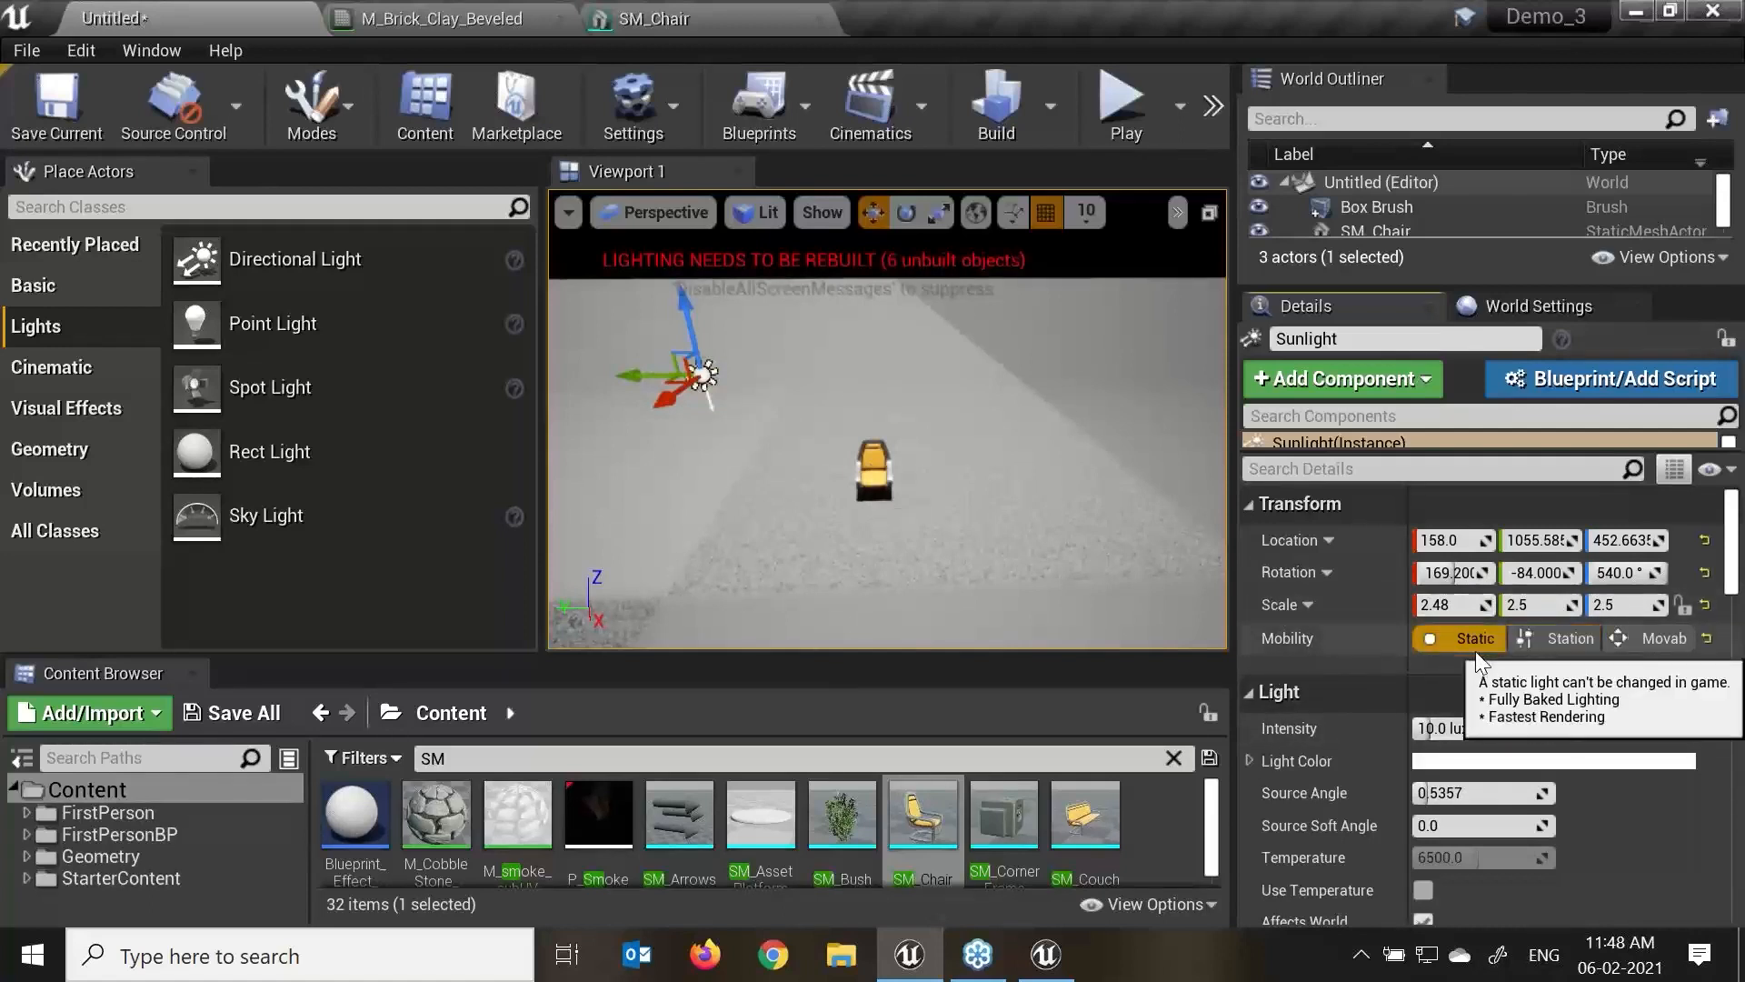
pyautogui.click(1556, 647)
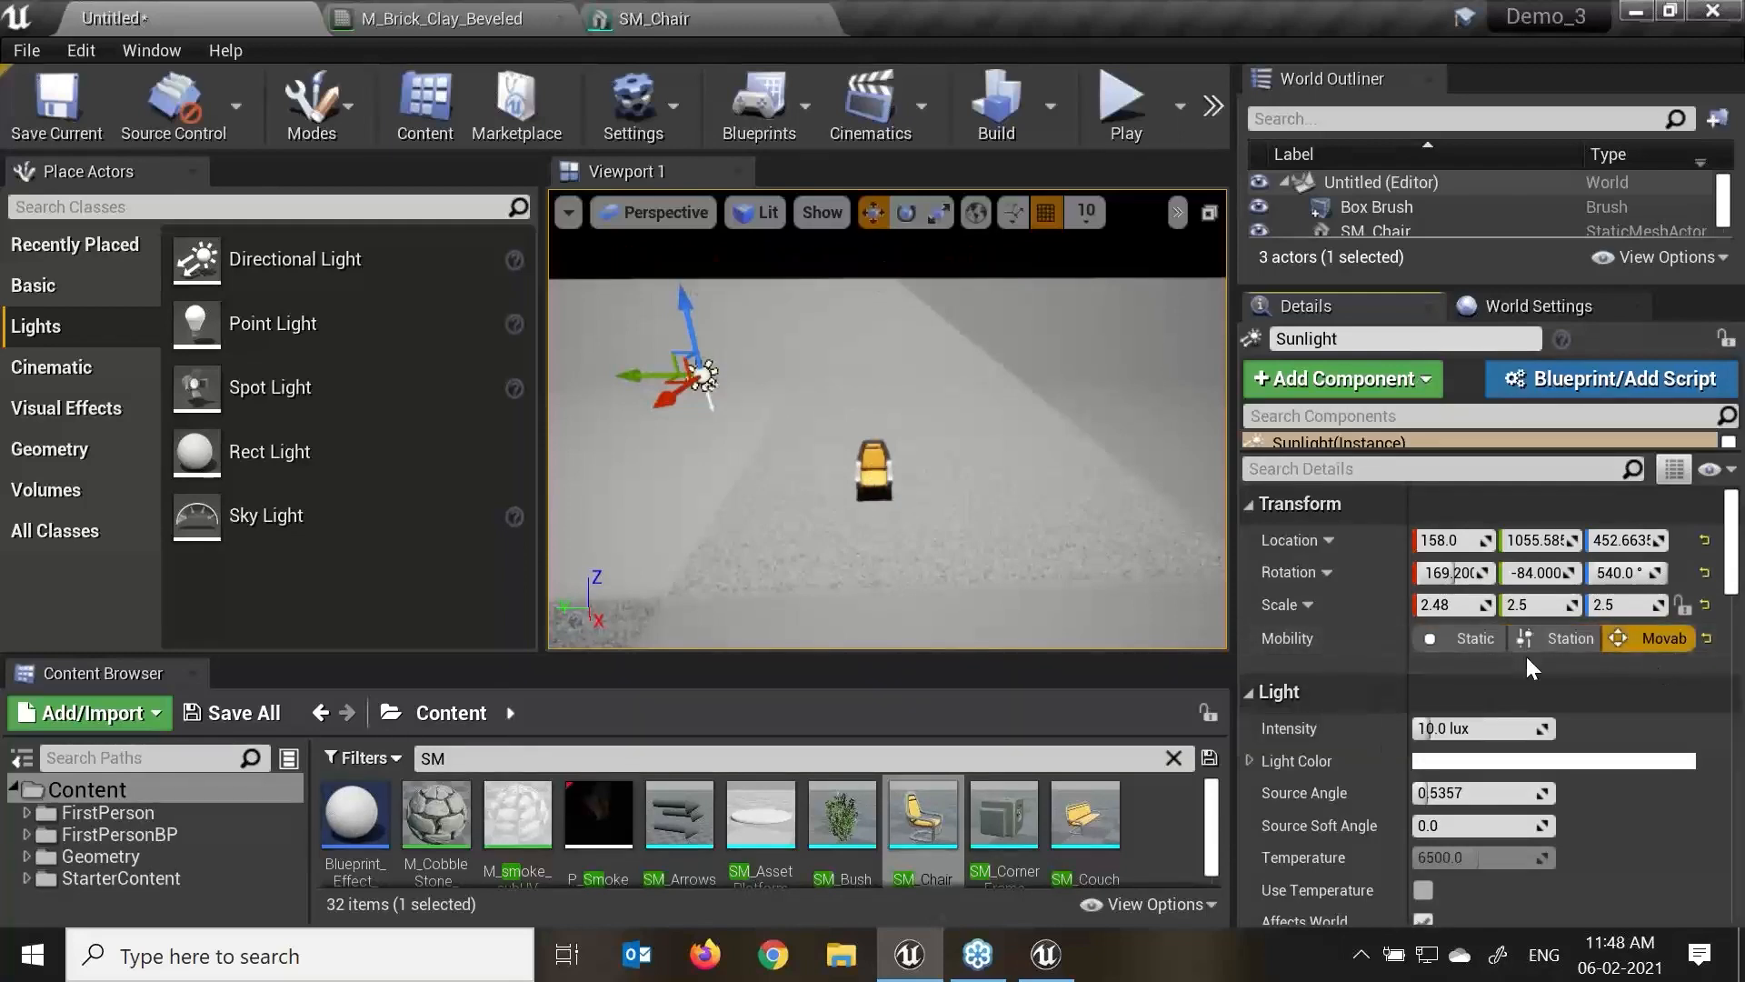
pyautogui.click(1467, 640)
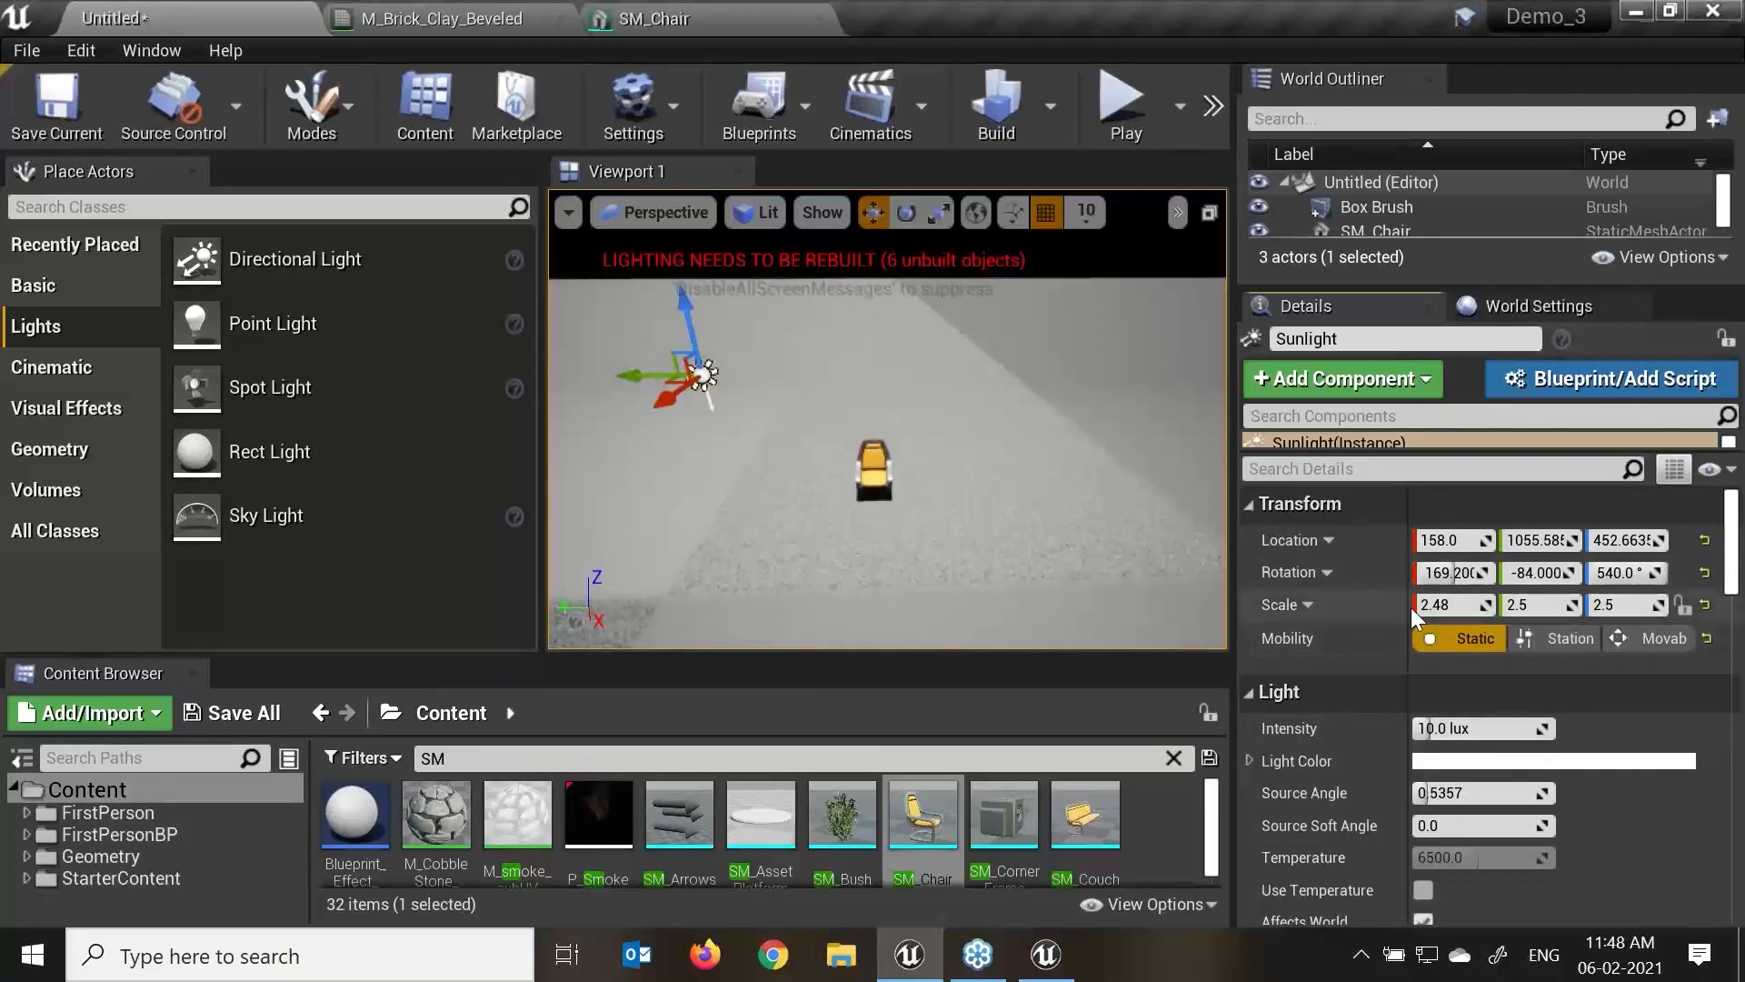
pyautogui.click(1560, 639)
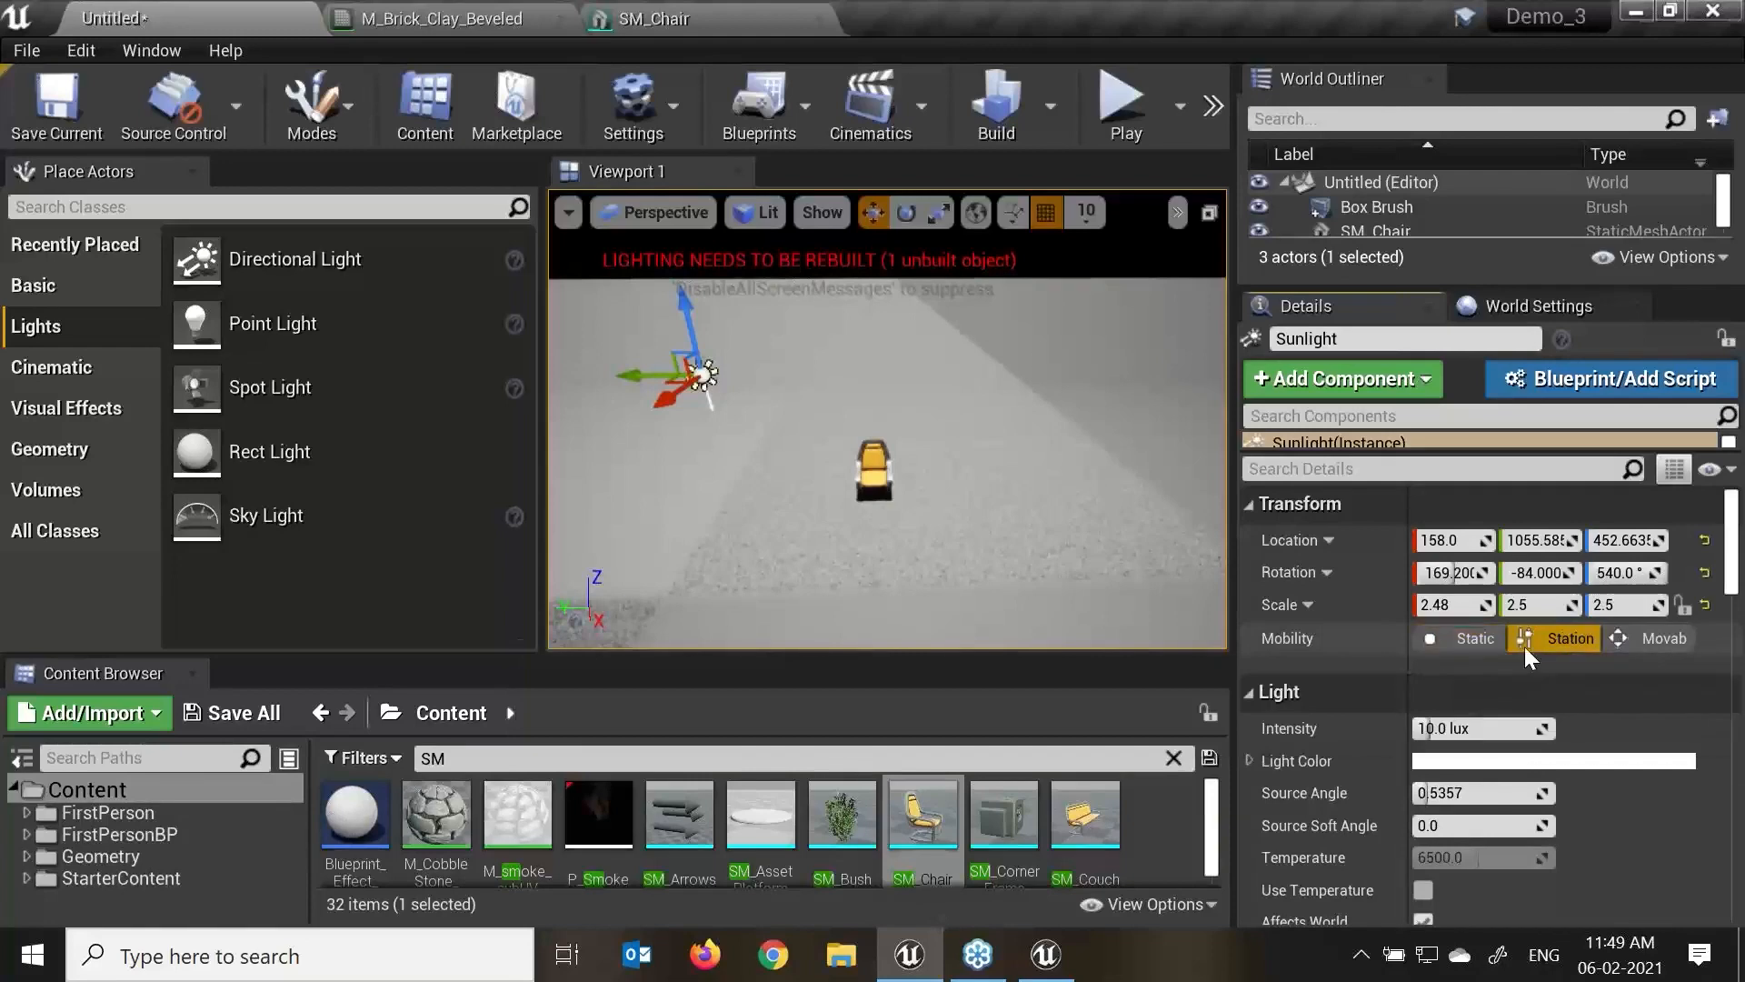
pyautogui.click(1443, 642)
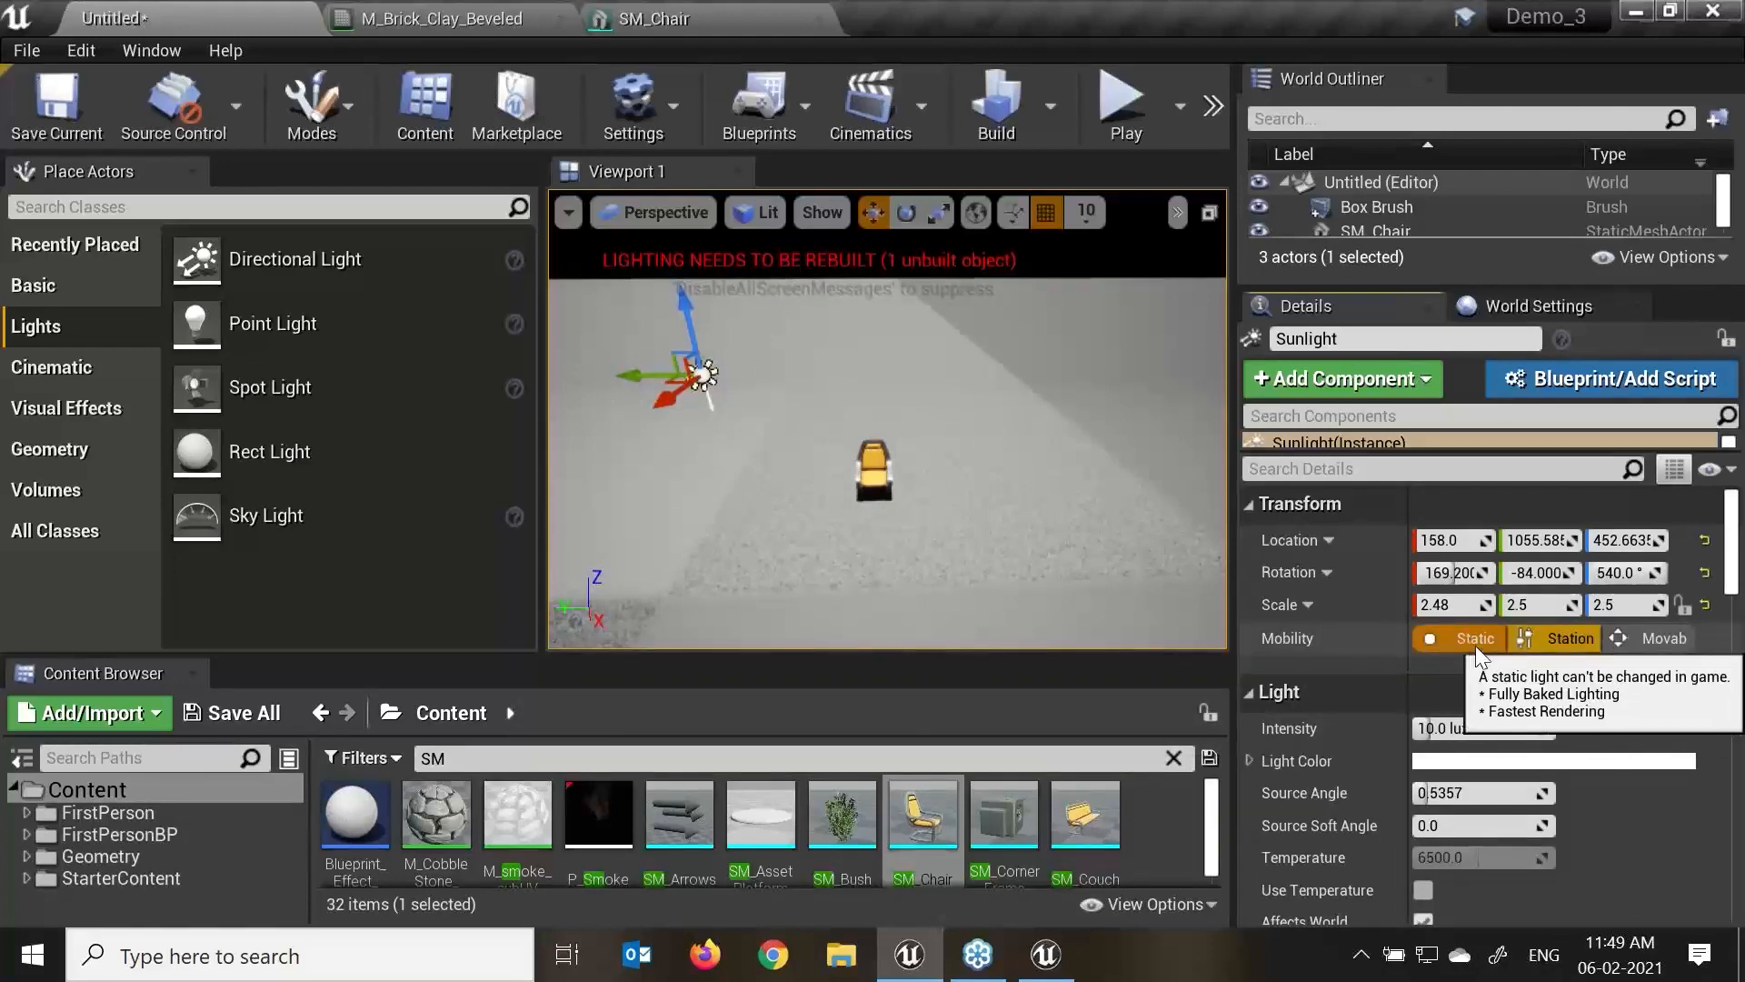
pyautogui.click(1636, 641)
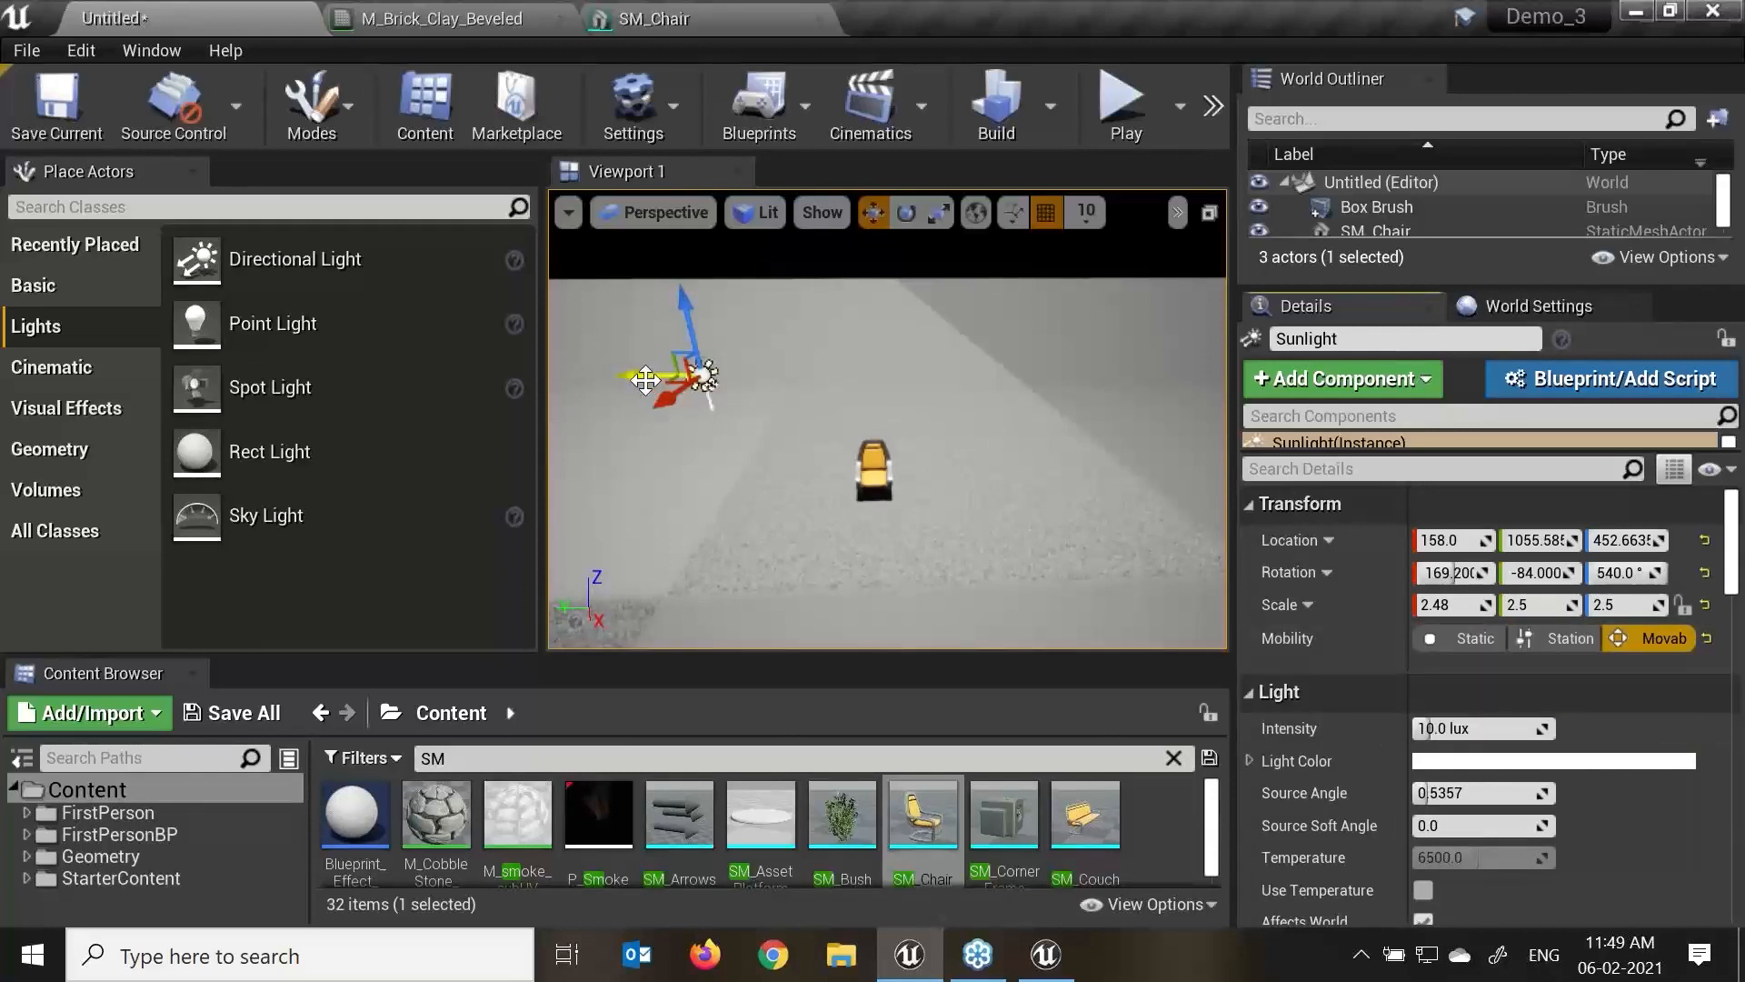
# Move the Sunlight along Y to about 456 and set its intensity to about 12.42 lux.
pyautogui.moveTo(645, 379); pyautogui.dragTo(959, 380)
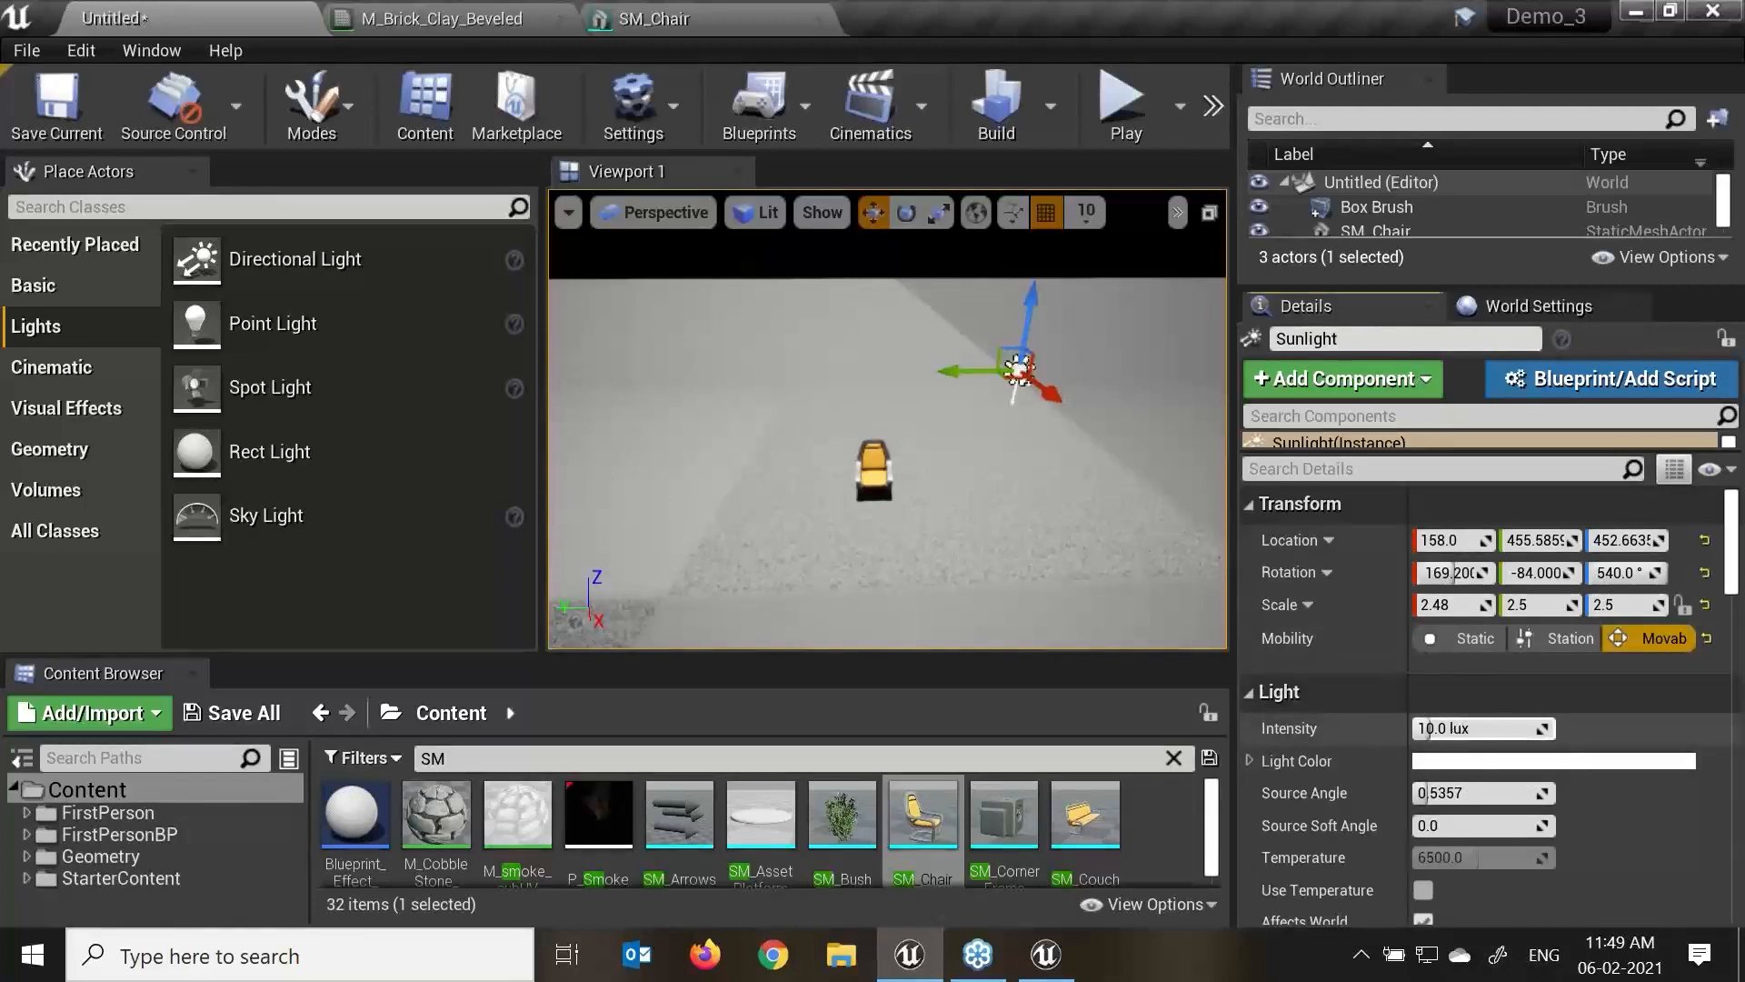
pyautogui.moveTo(1430, 728)
pyautogui.mouseDown()
pyautogui.moveTo(1382, 728)
pyautogui.moveTo(1454, 728)
pyautogui.mouseUp()
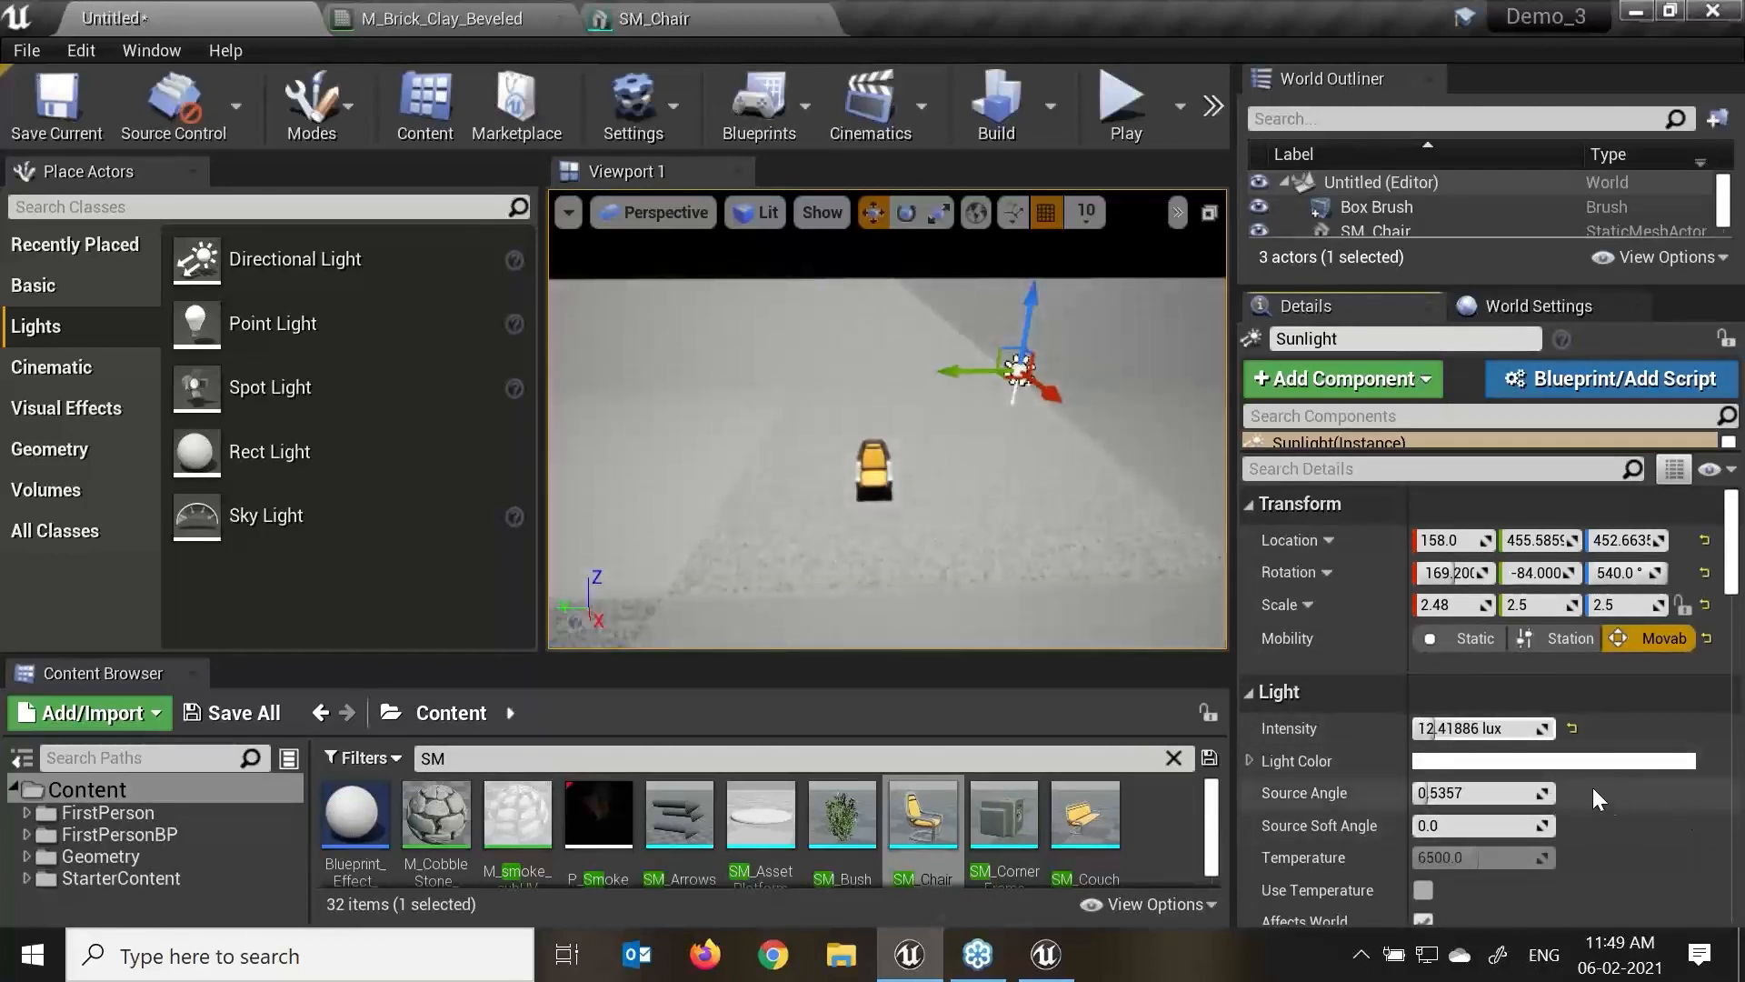
# Tint the Sunlight's light color pale green, hex sRGB AEFFD0.
pyautogui.scroll(-1, 1645, 815)
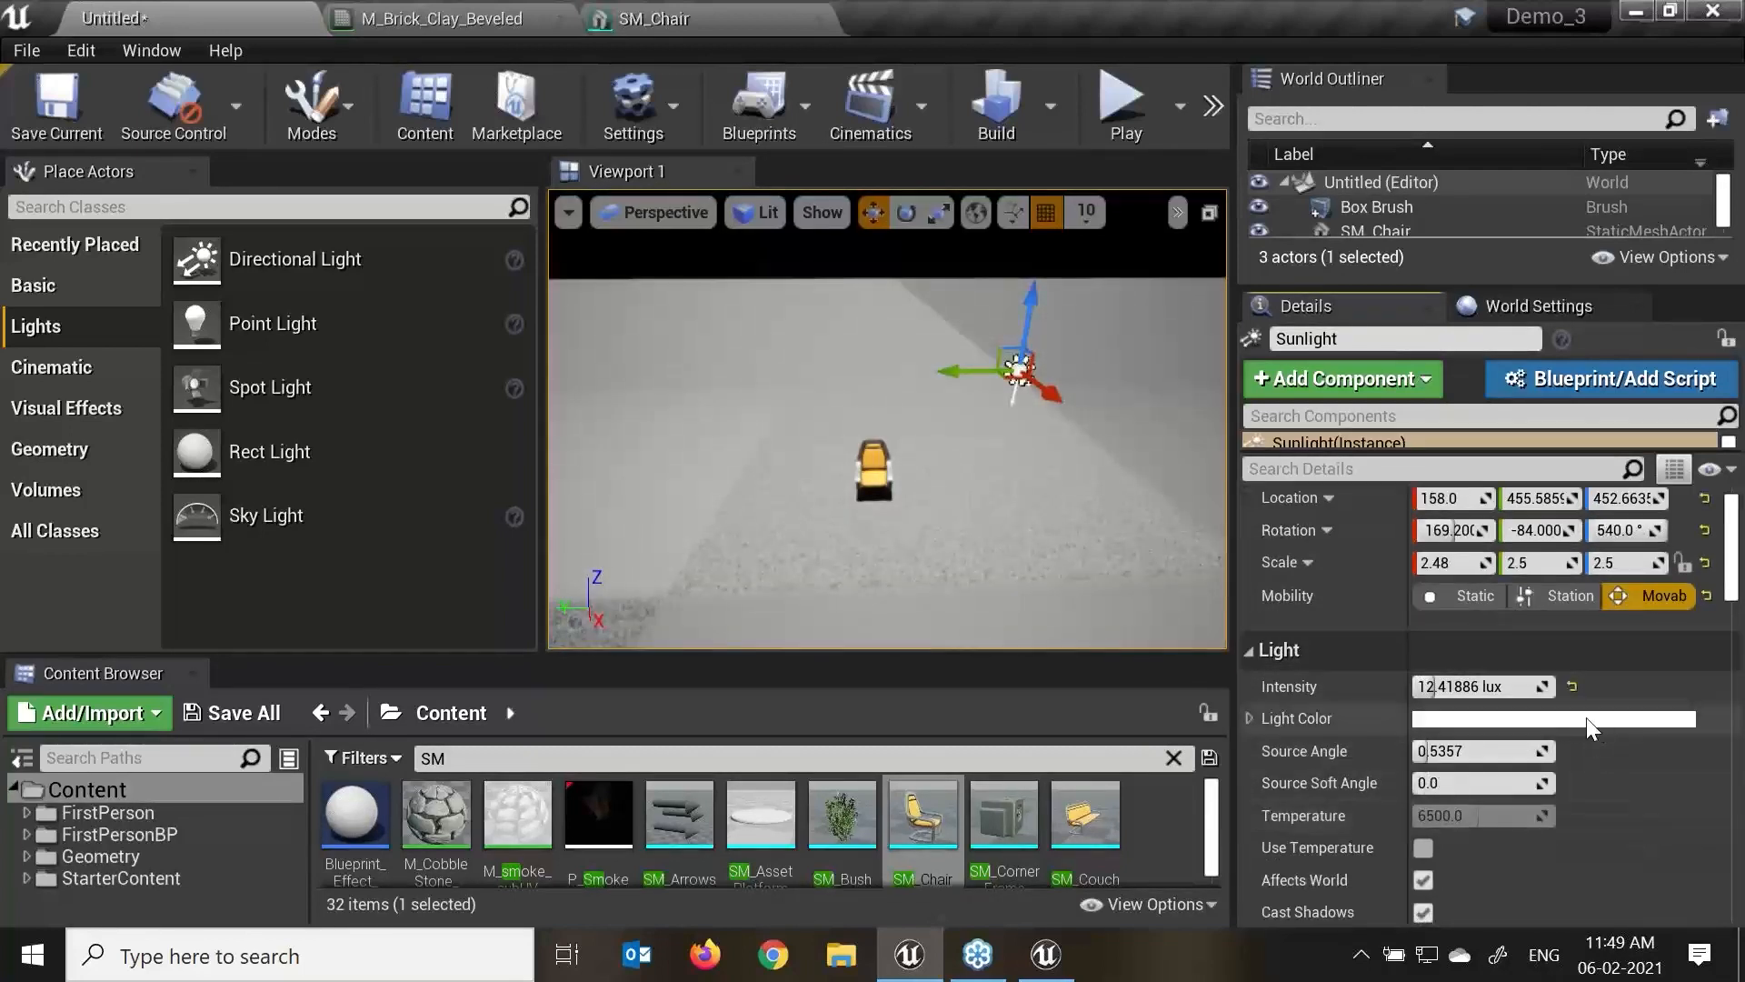
pyautogui.click(1585, 717)
pyautogui.moveTo(1217, 436)
pyautogui.mouseDown()
pyautogui.moveTo(1218, 362)
pyautogui.moveTo(1052, 449)
pyautogui.moveTo(1120, 390)
pyautogui.moveTo(1046, 411)
pyautogui.moveTo(1097, 445)
pyautogui.mouseUp()
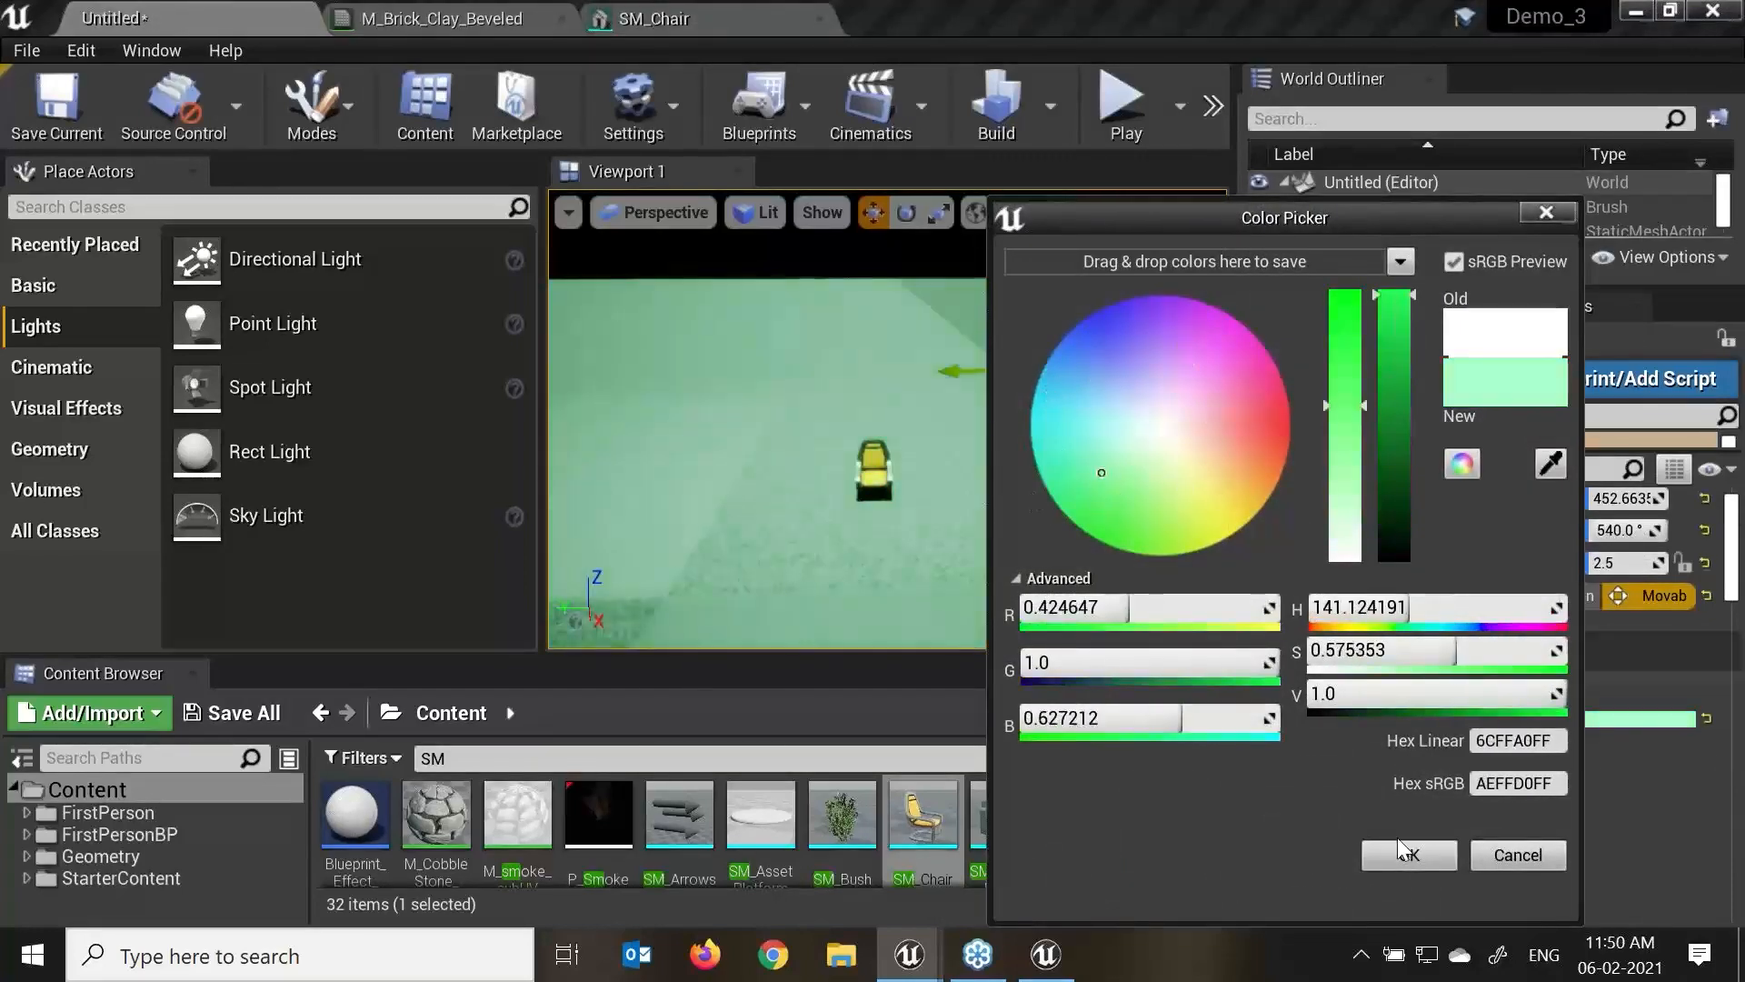
pyautogui.click(1407, 856)
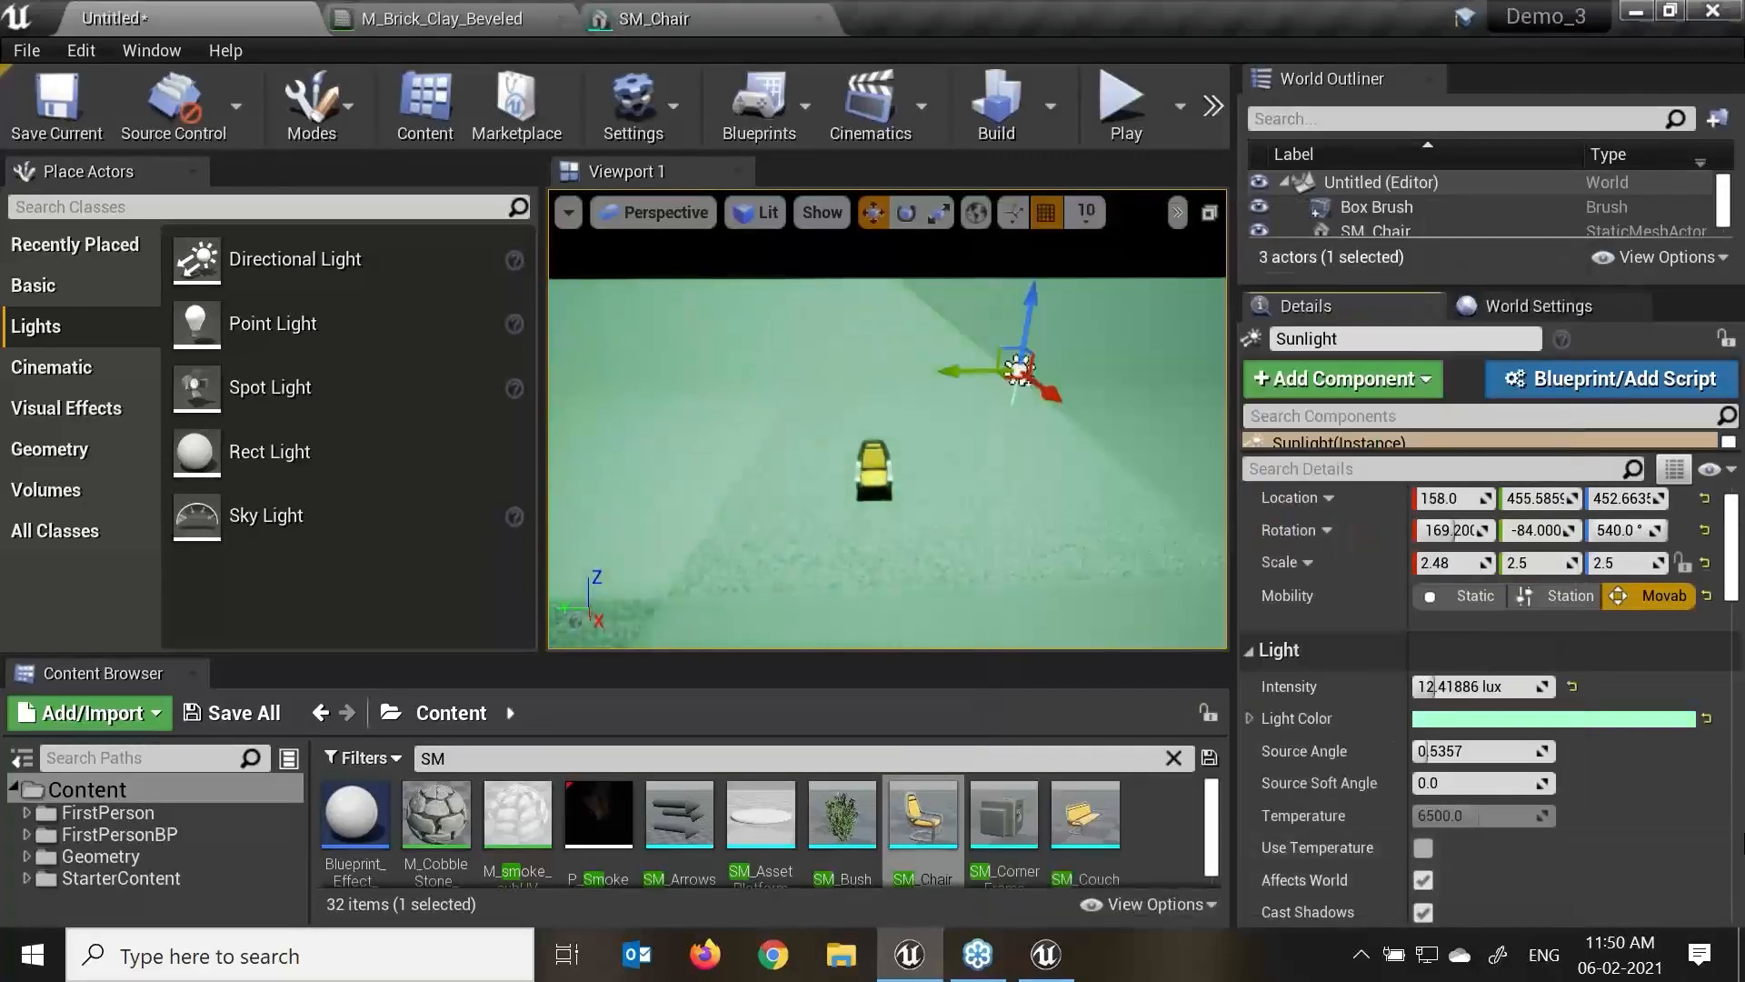
# Turn the Sunlight's light color pure red using the RGB values 255, 0, 0.
pyautogui.click(1250, 719)
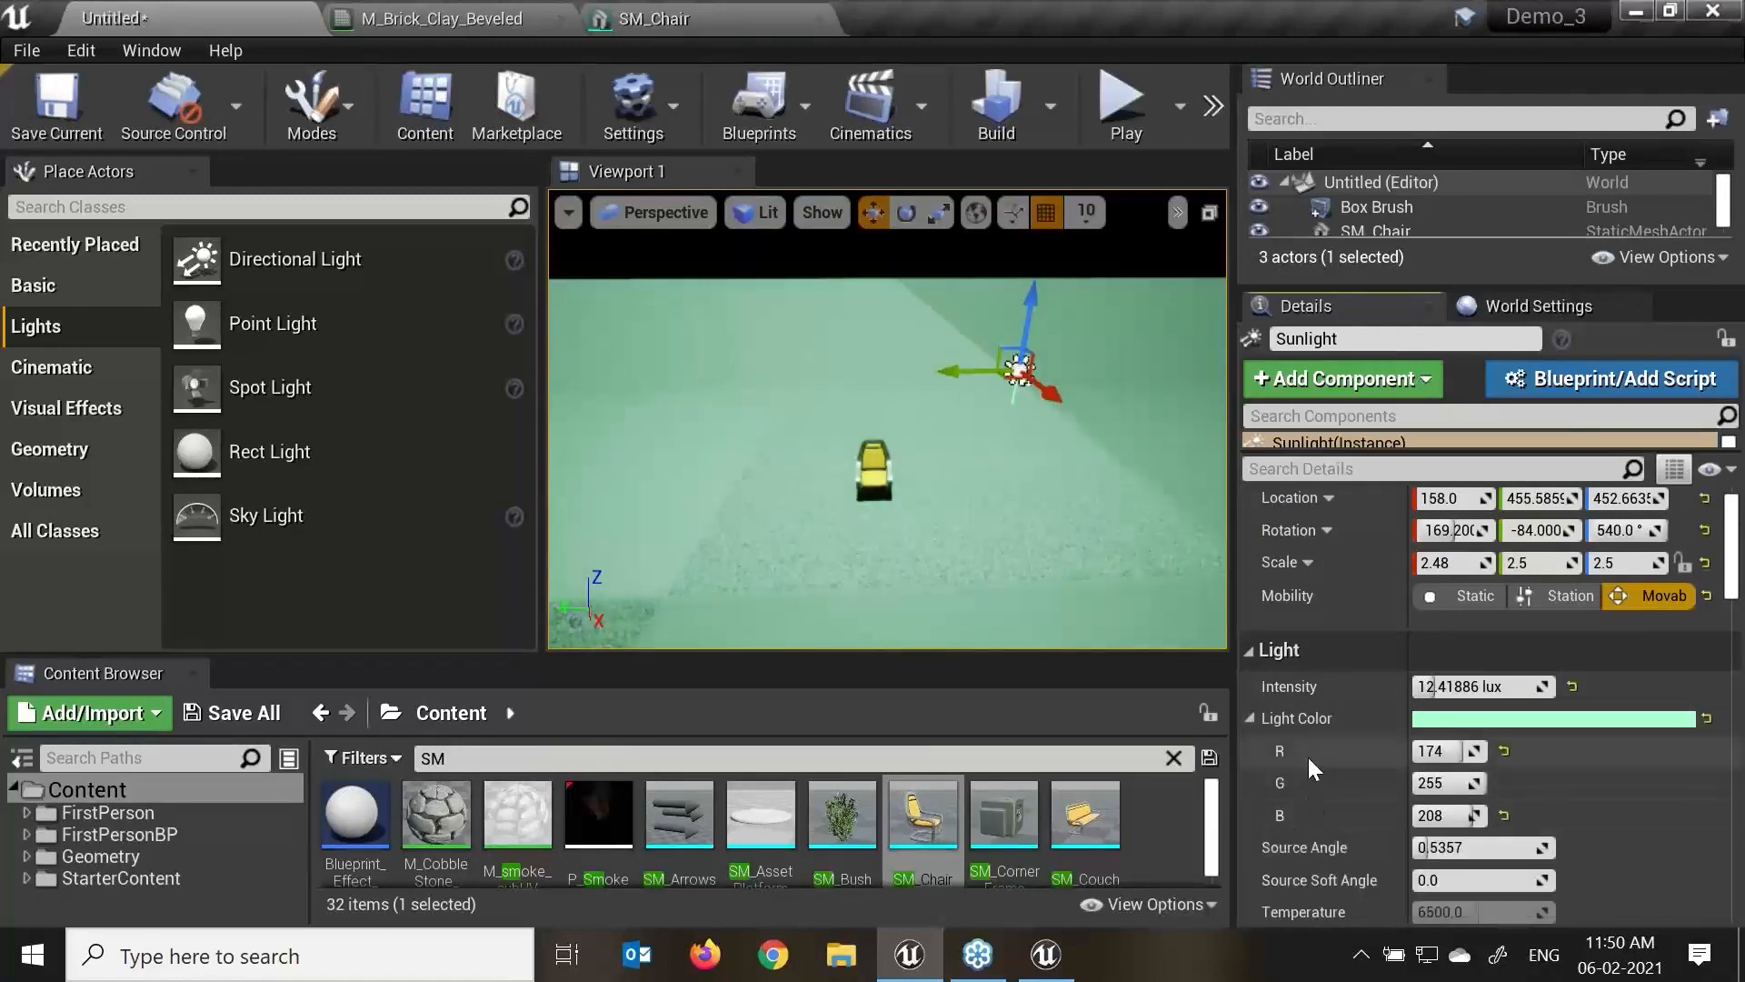
pyautogui.moveTo(1458, 752)
pyautogui.mouseDown()
pyautogui.moveTo(1434, 753)
pyautogui.moveTo(1467, 782)
pyautogui.moveTo(1453, 783)
pyautogui.mouseUp()
pyautogui.click(1475, 783)
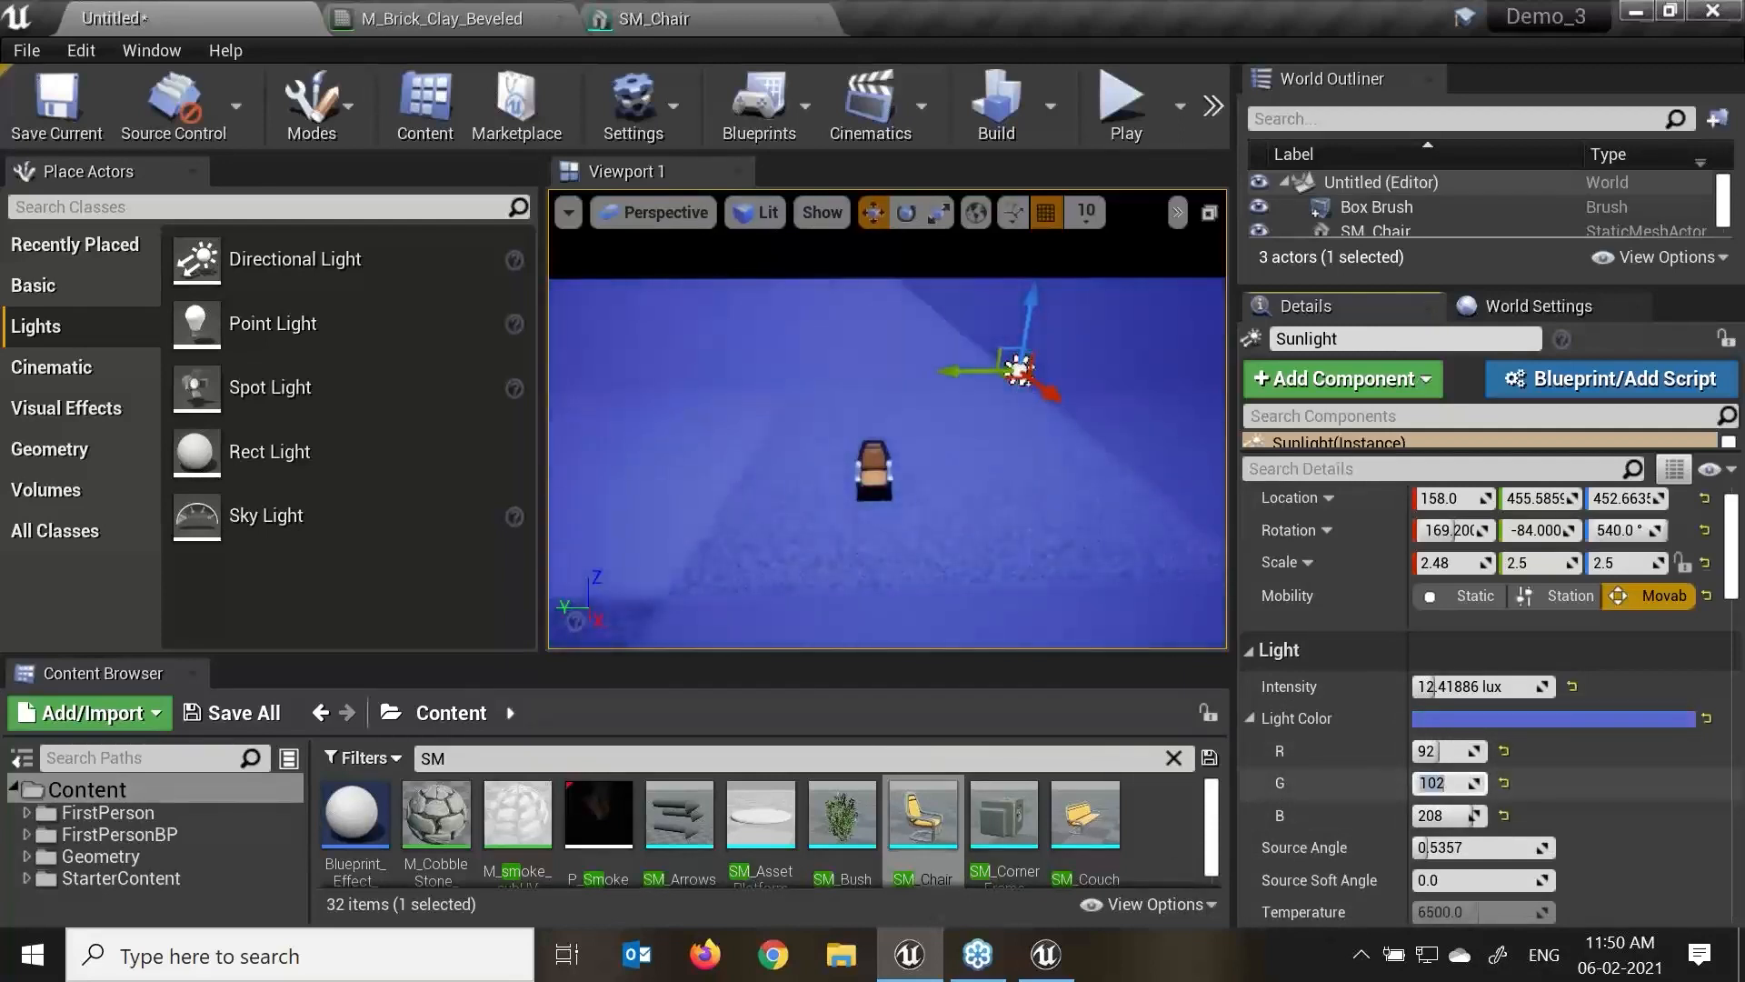
pyautogui.write('0')
pyautogui.press('Return')
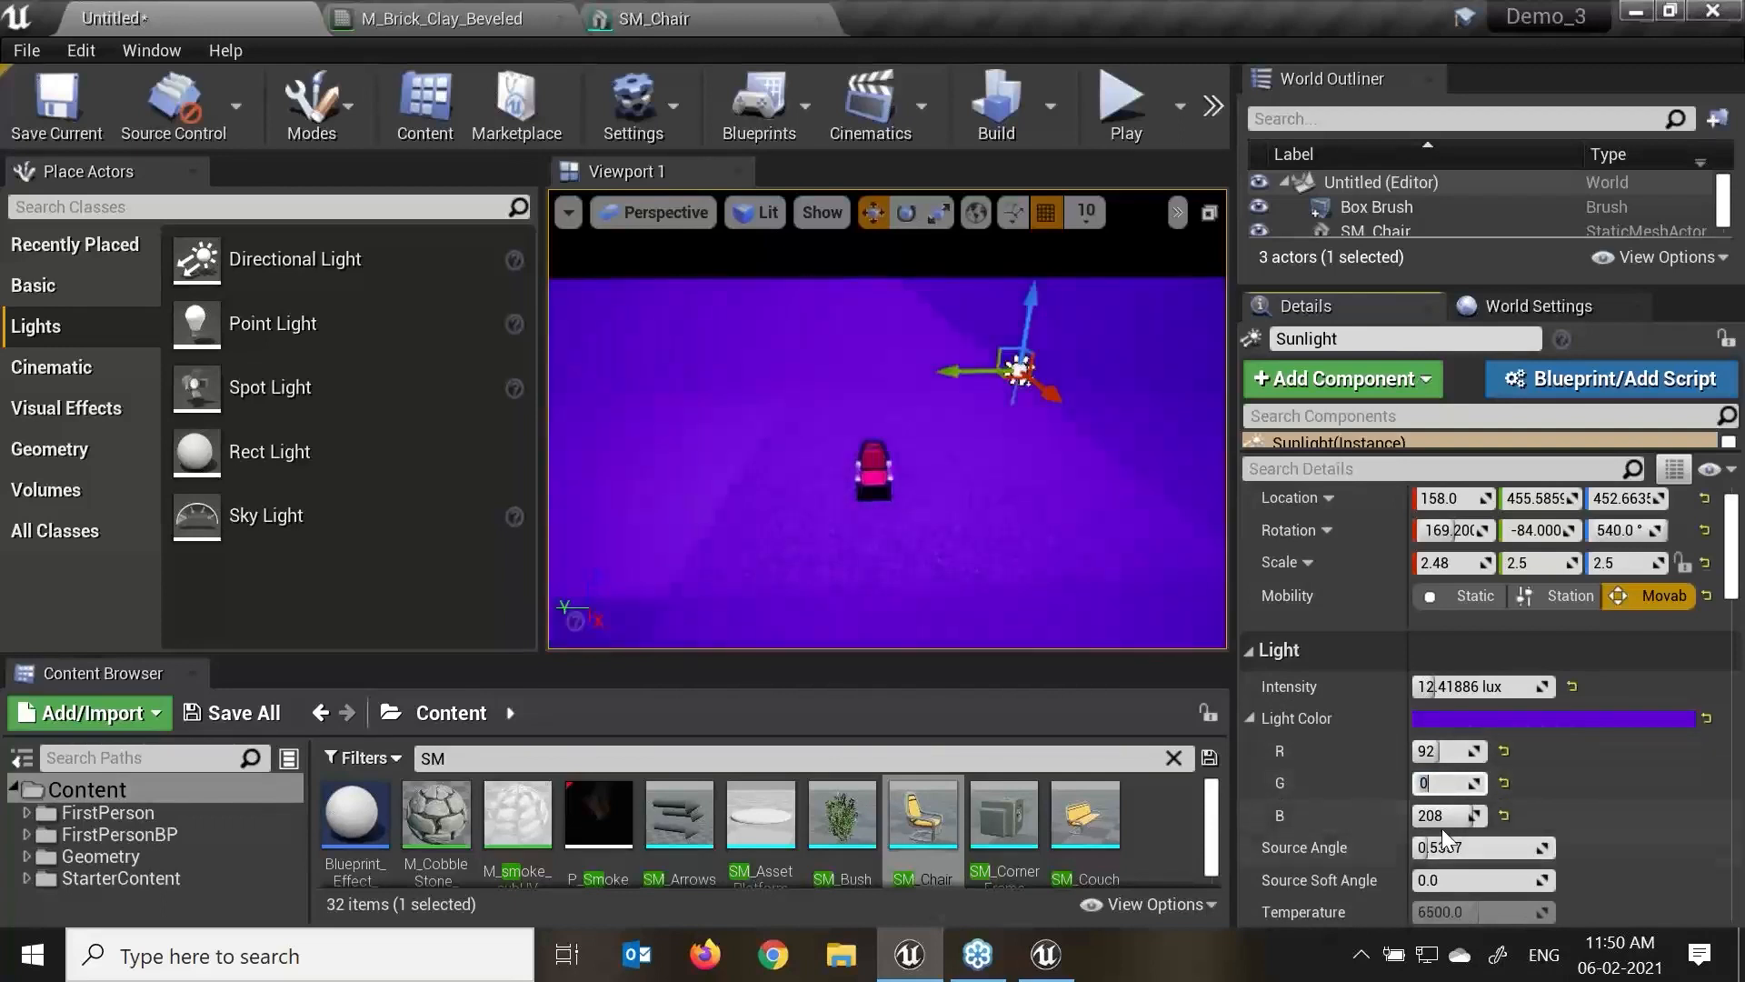
pyautogui.click(1433, 814)
pyautogui.write('0')
pyautogui.press('Return')
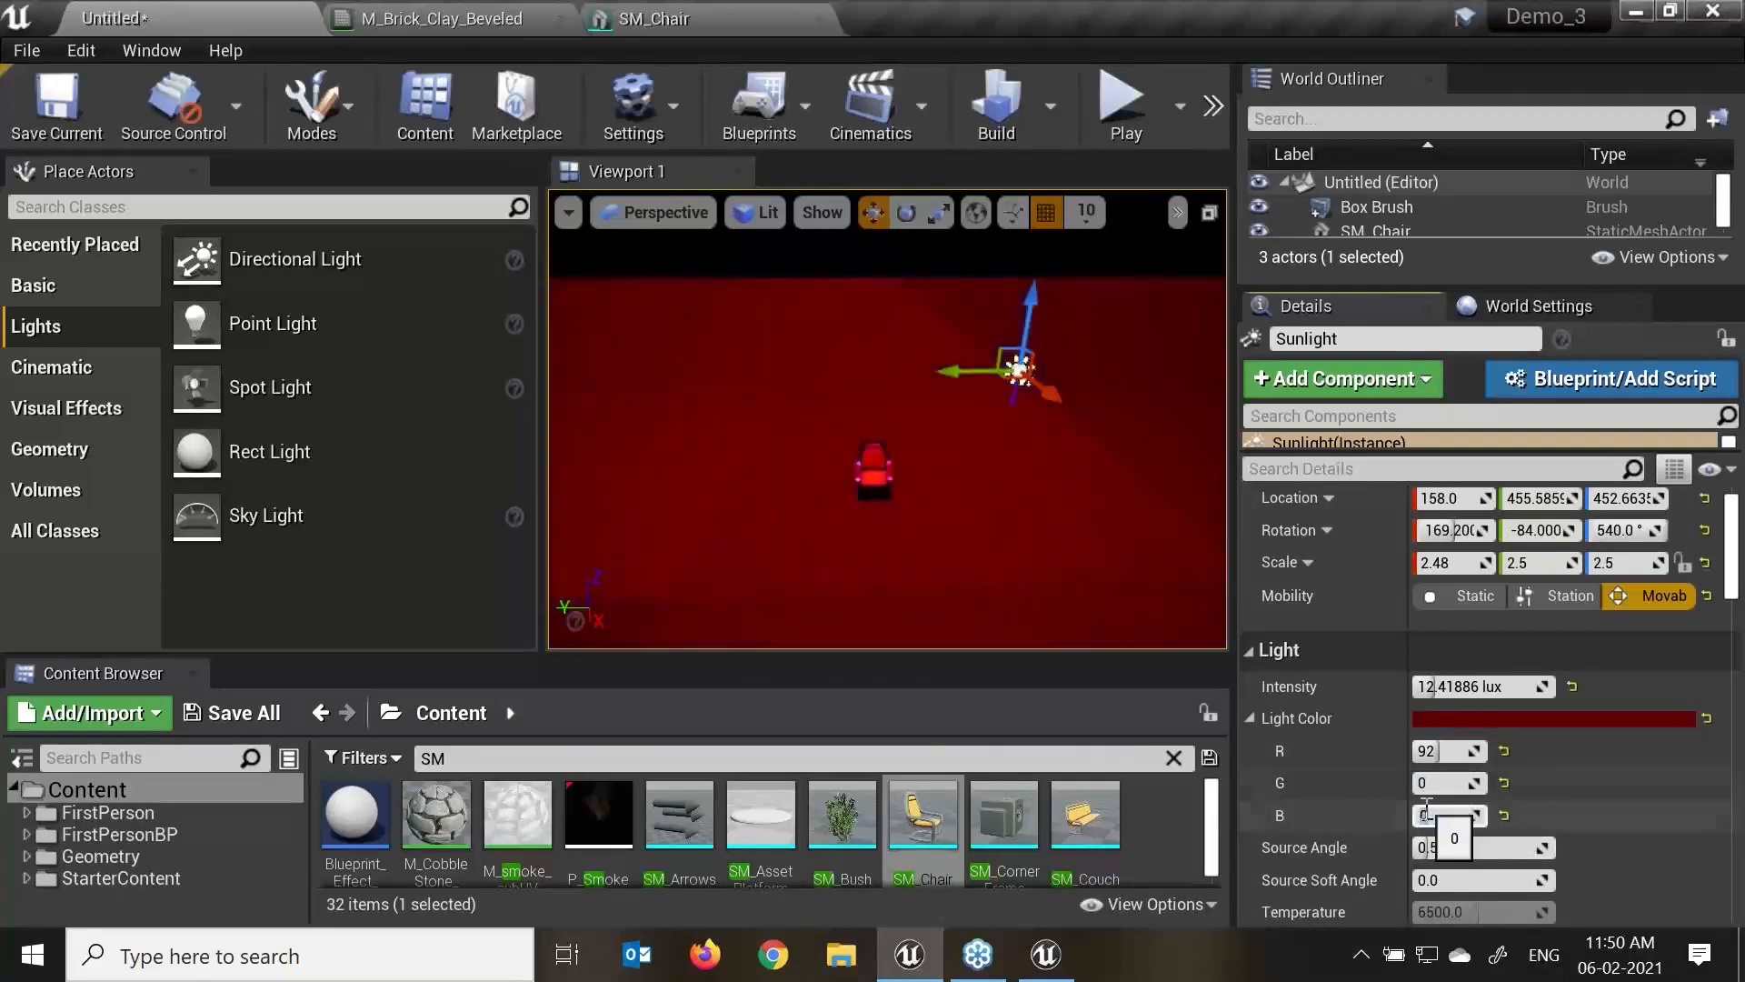
pyautogui.moveTo(1430, 752); pyautogui.dragTo(1482, 752)
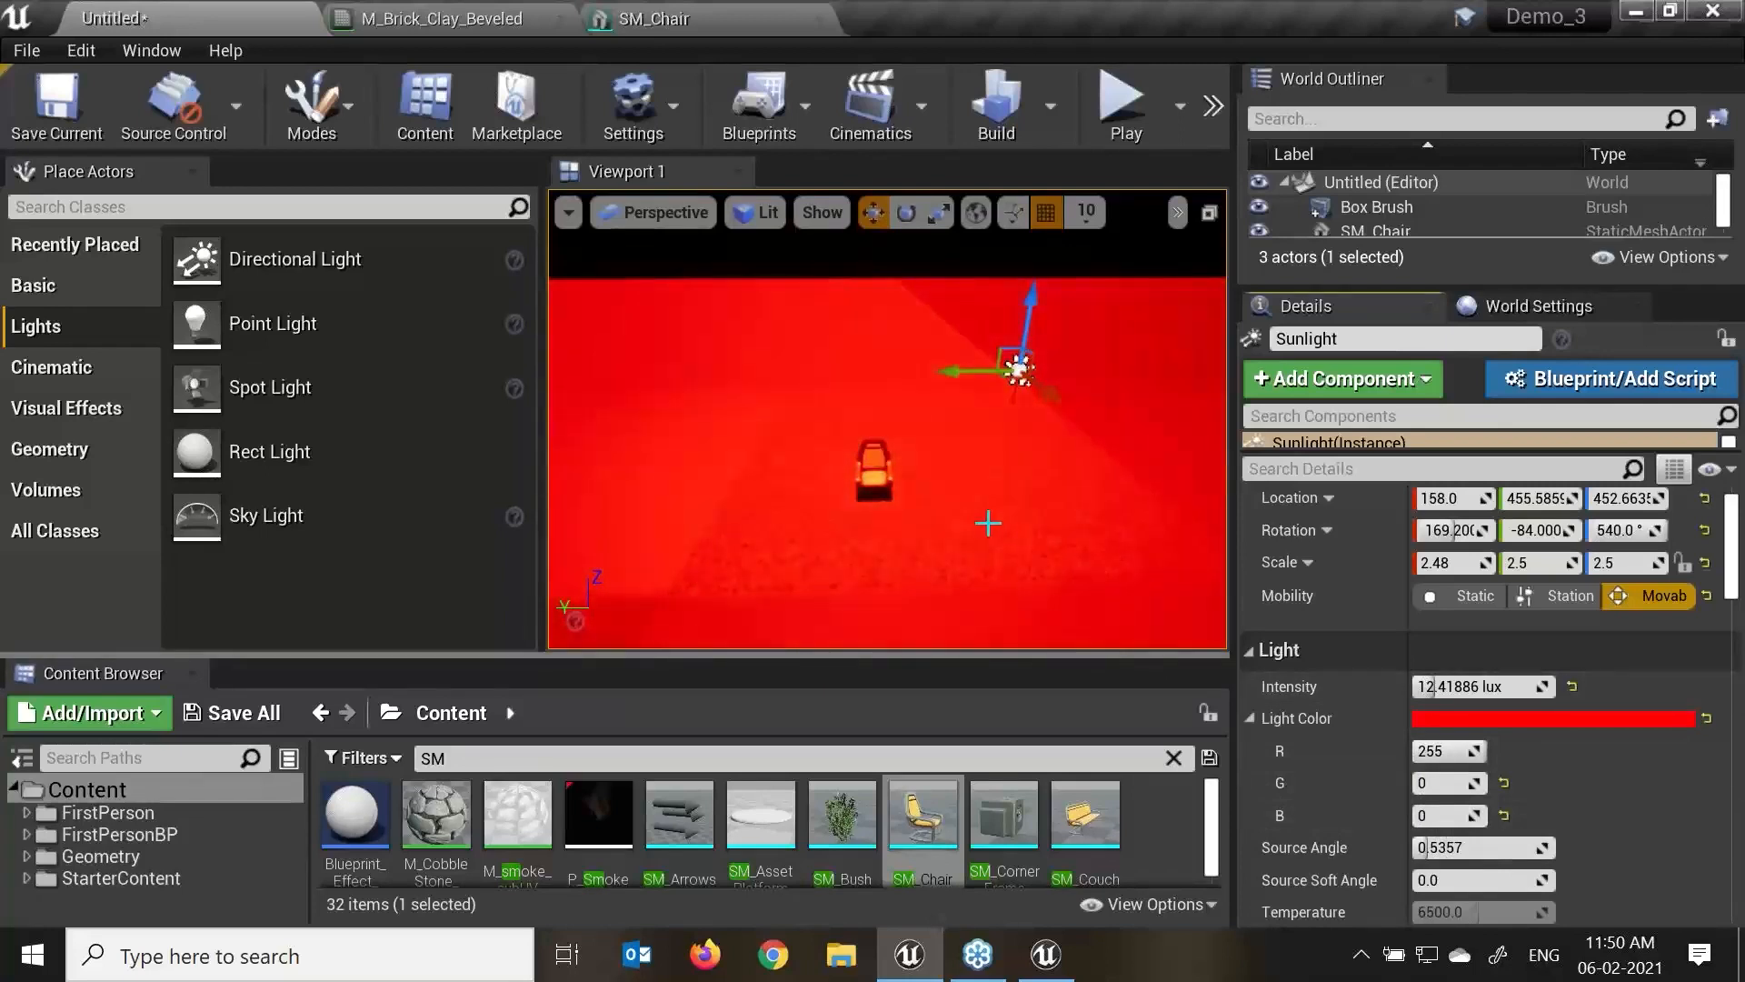
pyautogui.press('w')
pyautogui.moveTo(911, 395); pyautogui.dragTo(911, 373, button='right')
pyautogui.moveTo(946, 542)
pyautogui.keyDown('alt'); pyautogui.mouseDown()
pyautogui.moveTo(900, 468)
pyautogui.moveTo(923, 542)
pyautogui.mouseUp(); pyautogui.keyUp('alt')
pyautogui.keyDown('alt'); pyautogui.moveTo(923, 542); pyautogui.dragTo(904, 557, button='right'); pyautogui.keyUp('alt')
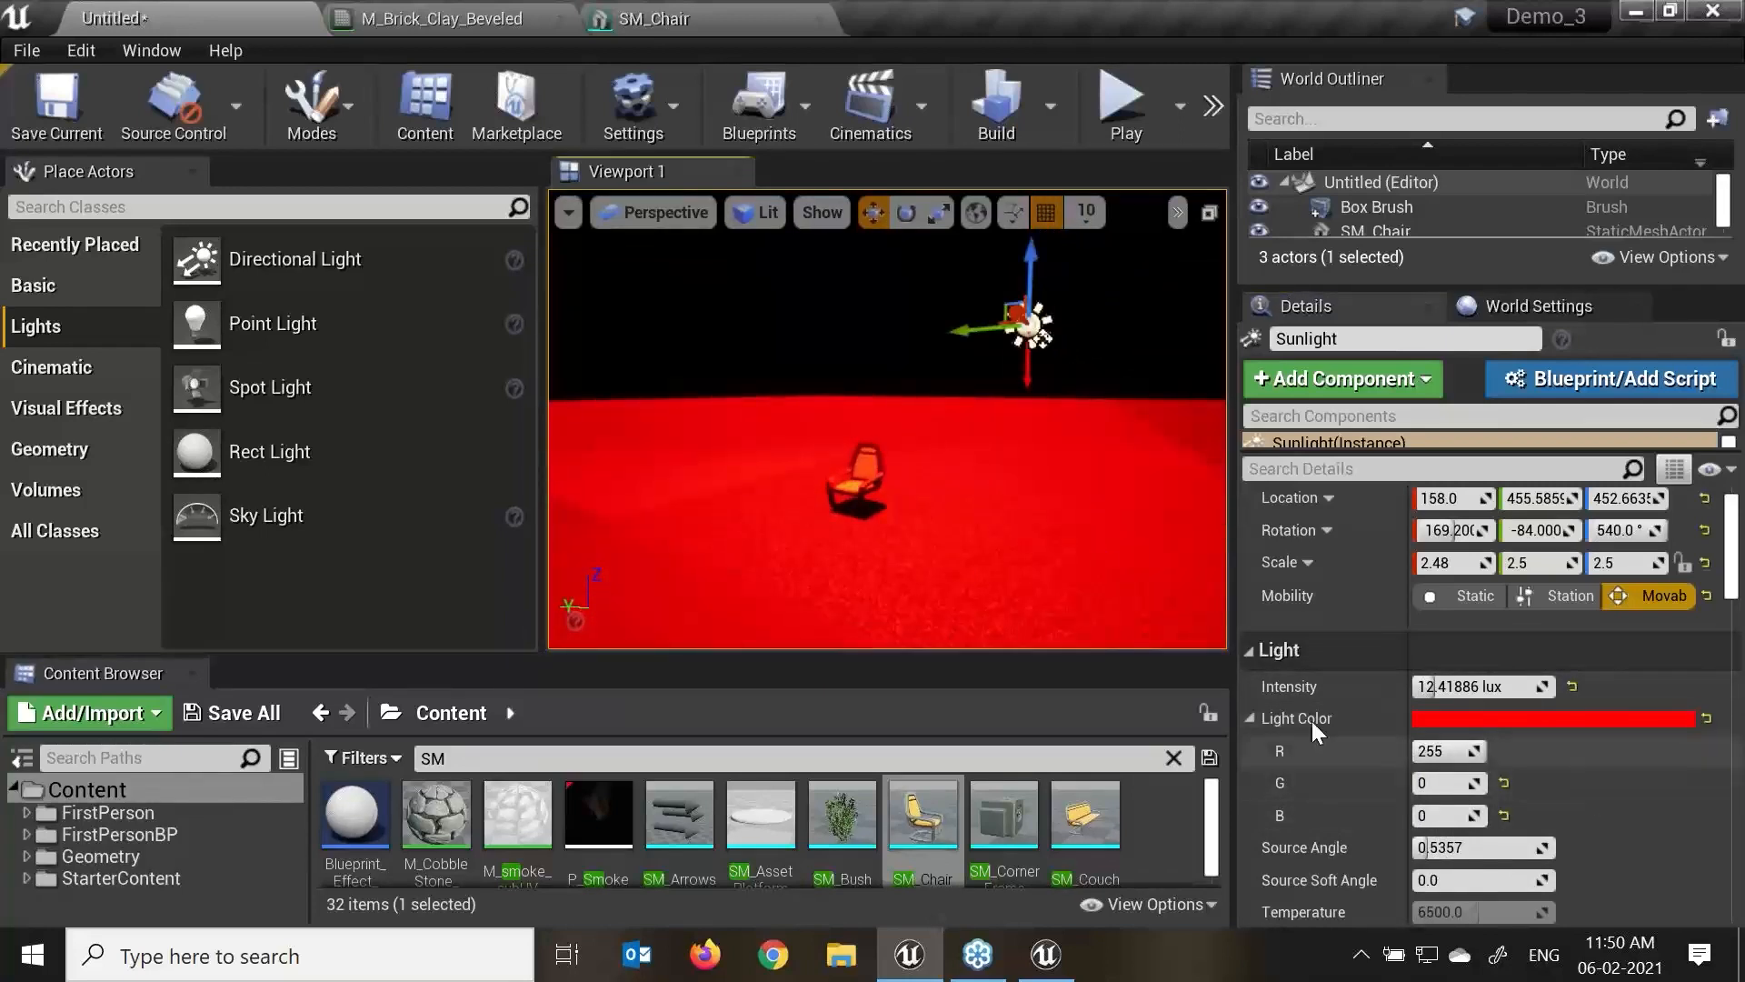
# Return the Sunlight's light color to white by removing its saturation in the color picker.
pyautogui.click(1256, 727)
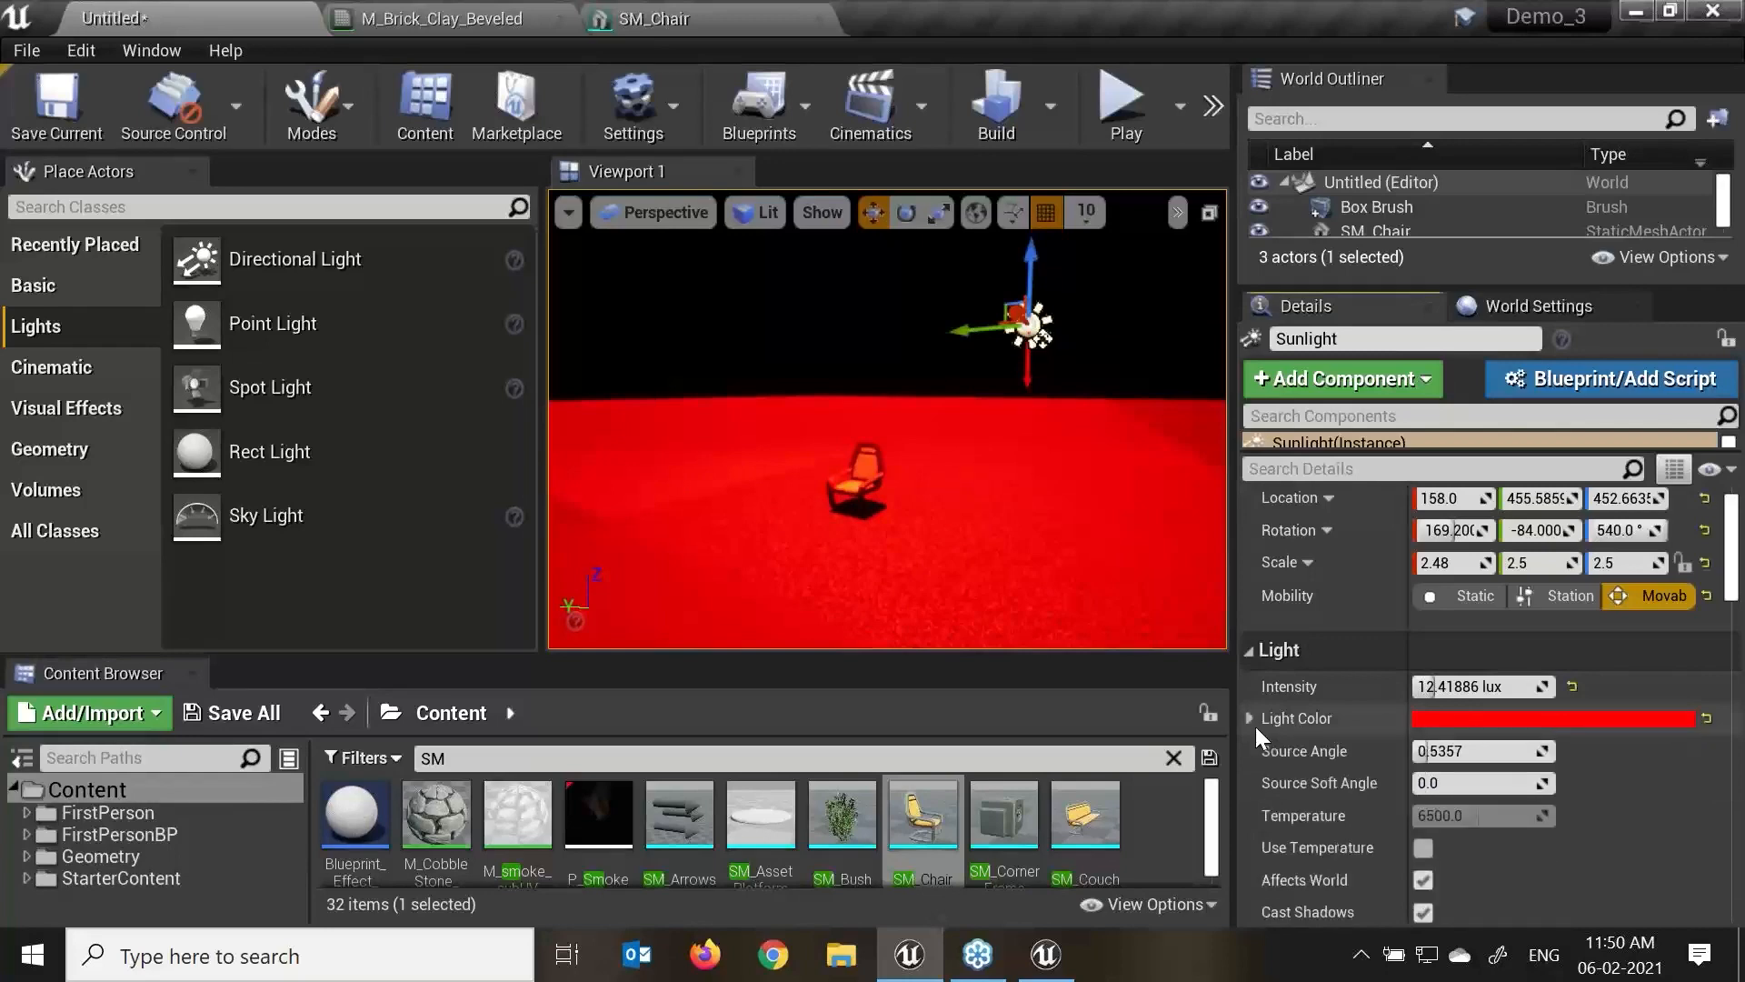
pyautogui.click(1508, 718)
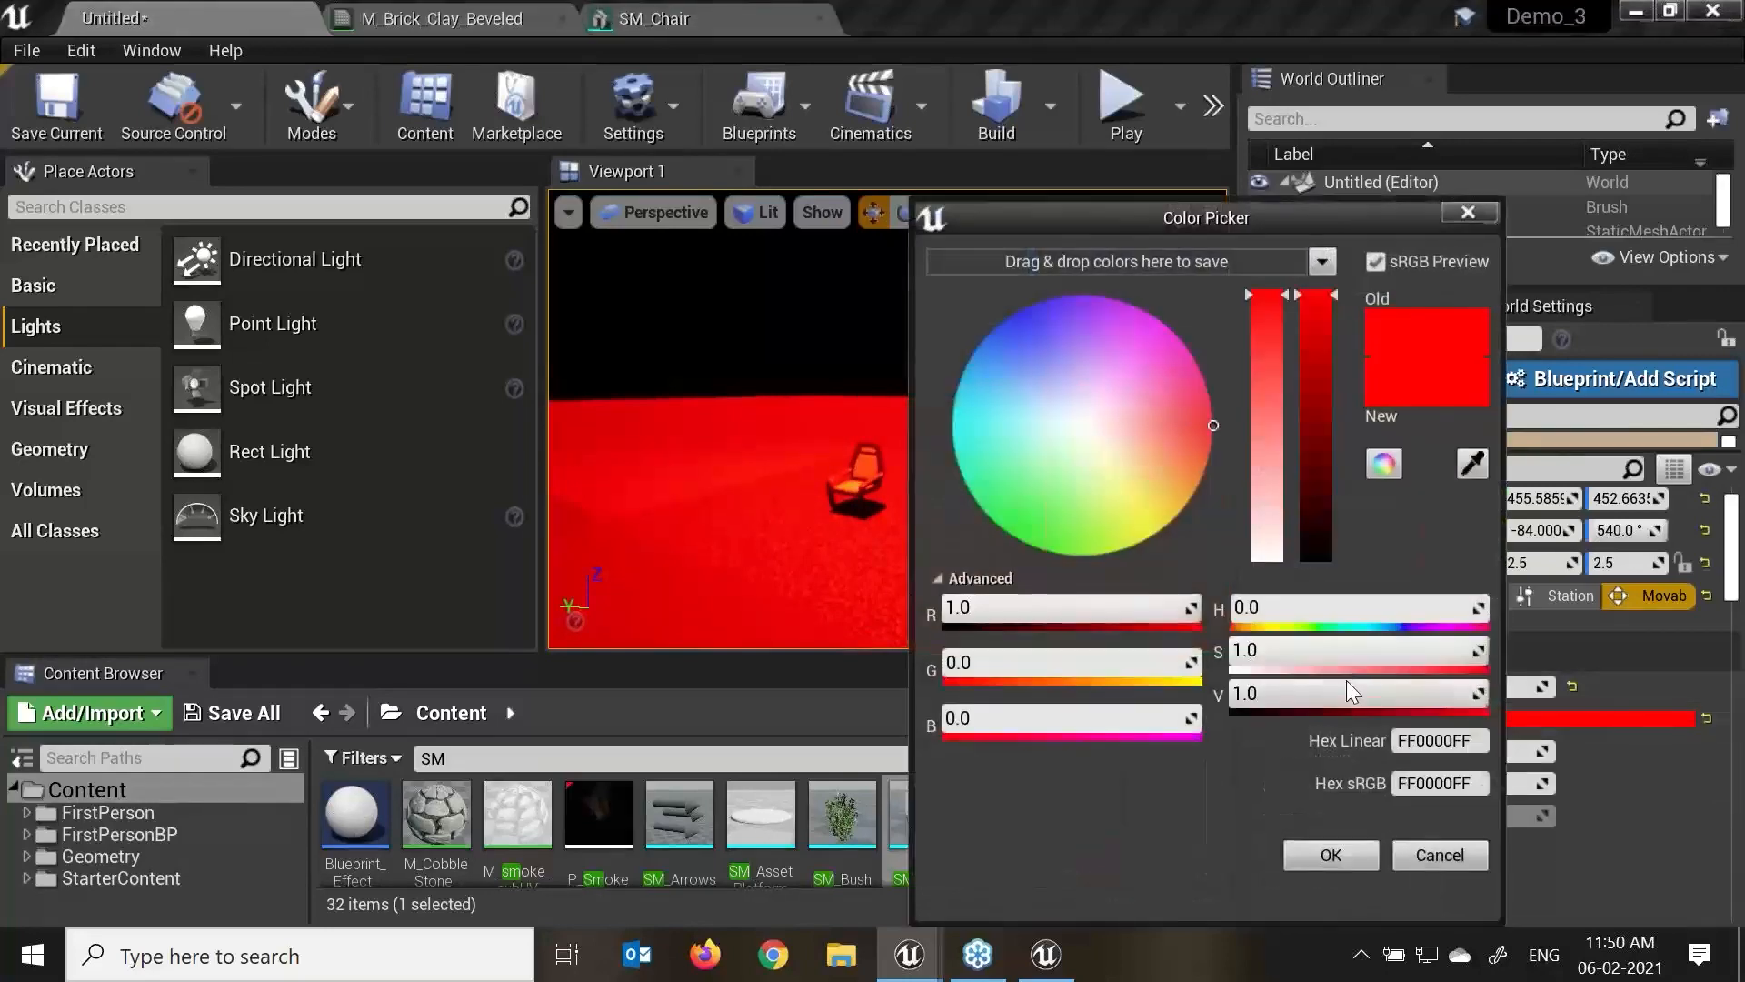
pyautogui.moveTo(1275, 522); pyautogui.dragTo(1268, 686)
pyautogui.click(1332, 858)
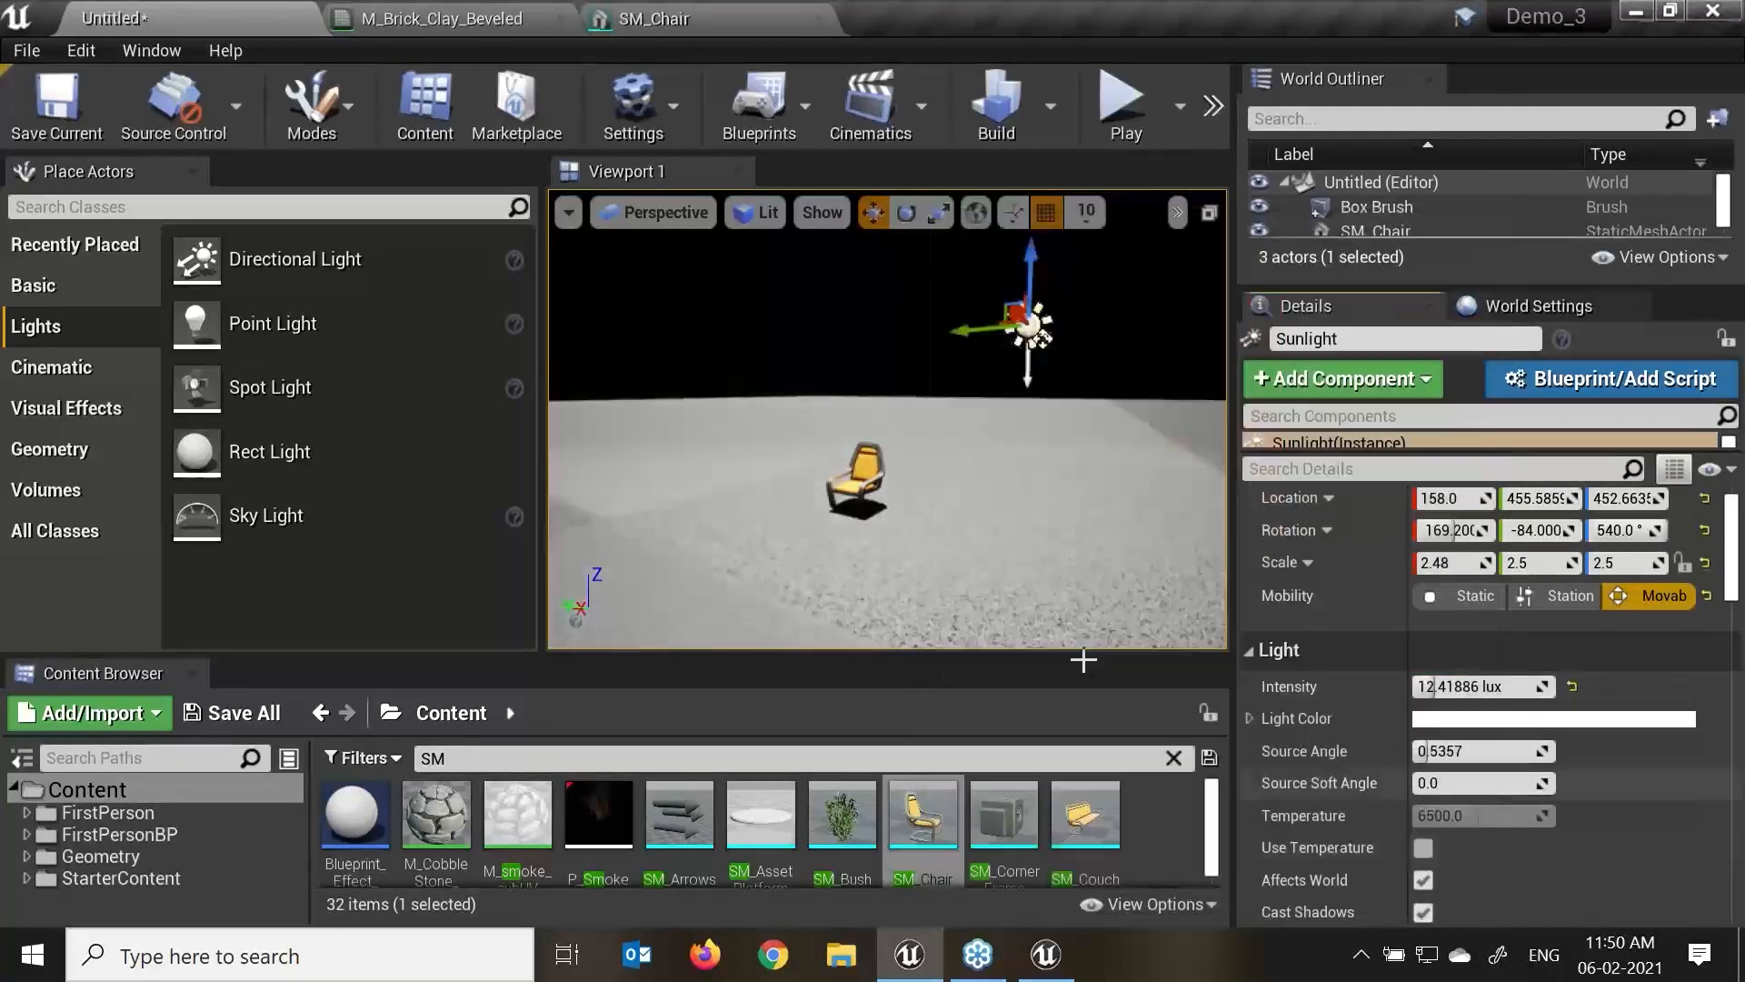
# Move the Sunlight to about Y 816, Z 423, and set its Source Angle to about 2.57 and Source Soft Angle to about 3.30.
pyautogui.moveTo(994, 335); pyautogui.dragTo(795, 311)
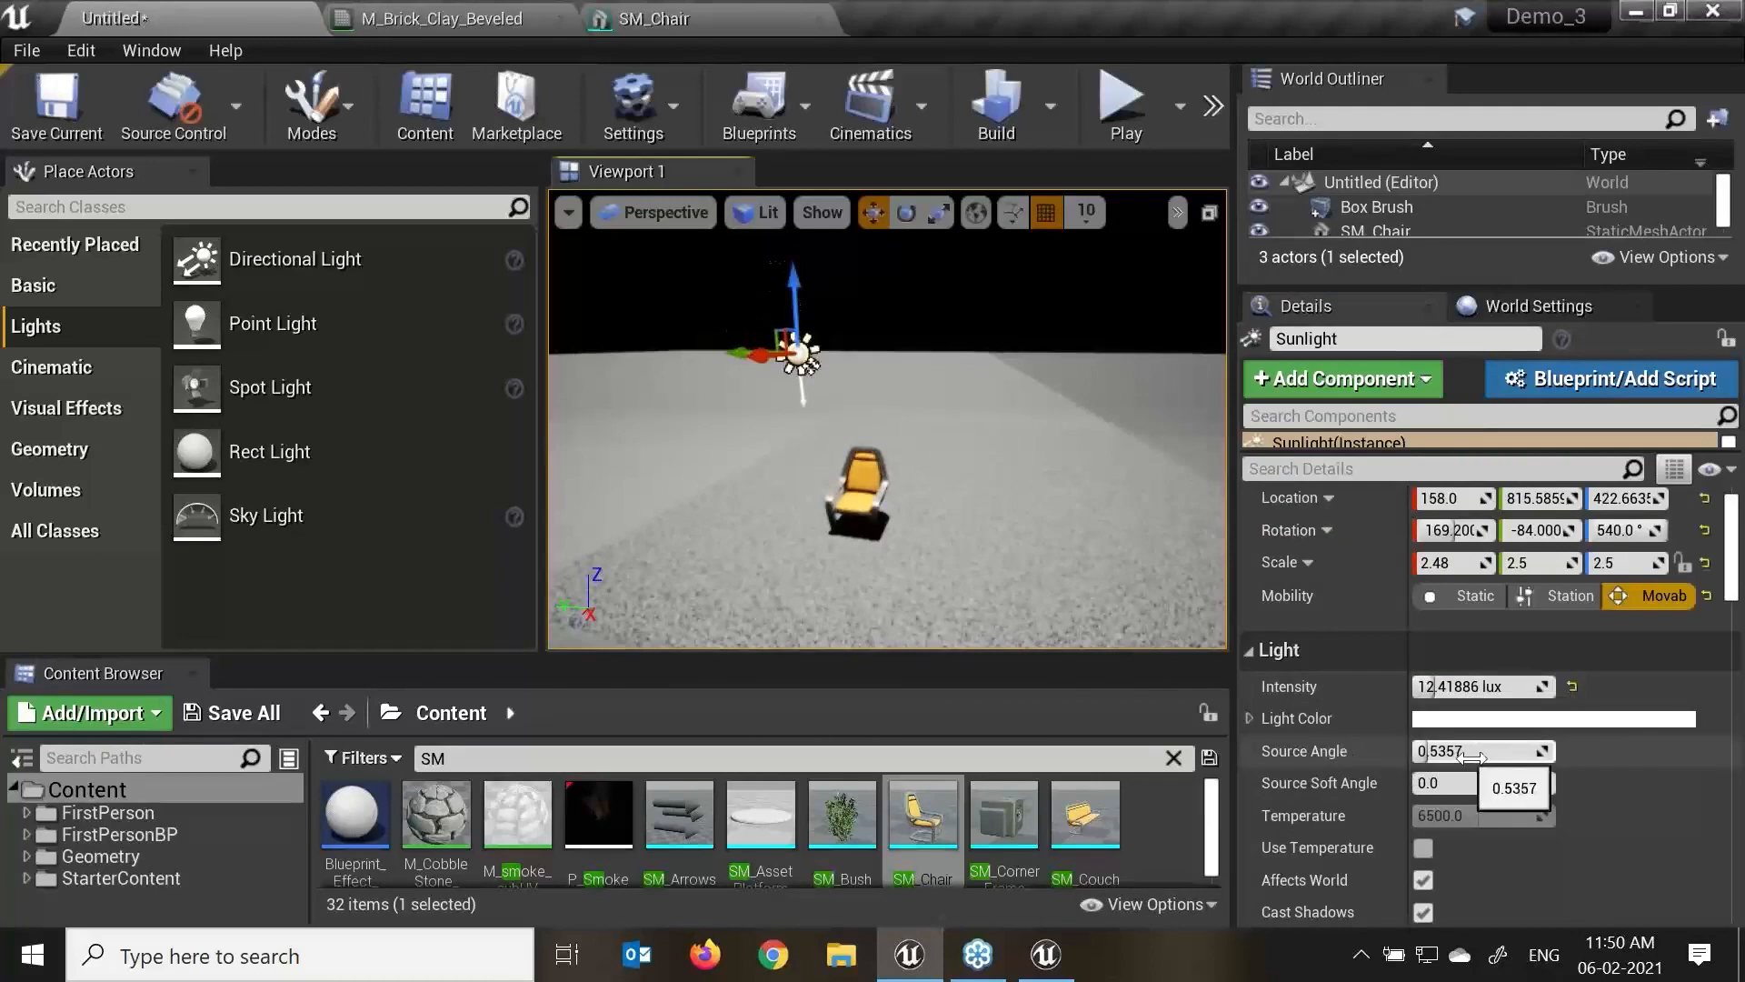
pyautogui.moveTo(1456, 752); pyautogui.dragTo(1505, 784)
# Try a color temperature of about 9188 on the Sunlight and turn Use Temperature back off.
pyautogui.click(1423, 847)
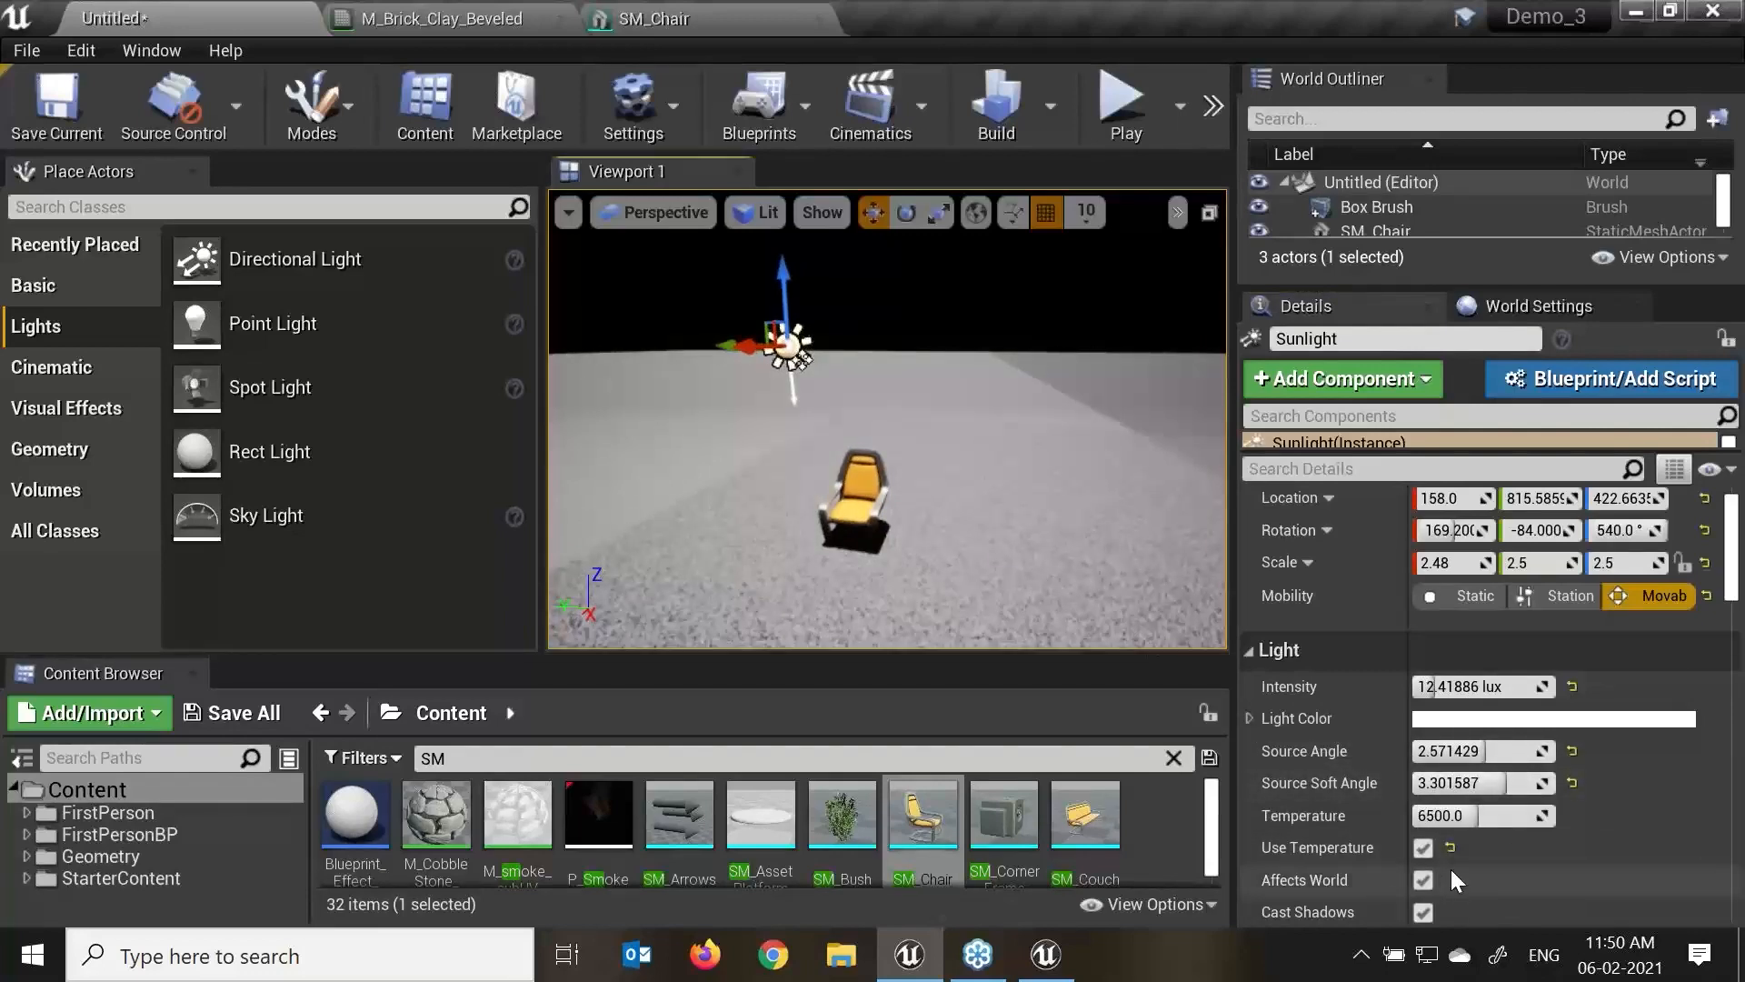
pyautogui.moveTo(1473, 816)
pyautogui.mouseDown()
pyautogui.moveTo(1422, 816)
pyautogui.moveTo(1553, 815)
pyautogui.moveTo(1437, 816)
pyautogui.moveTo(1514, 815)
pyautogui.moveTo(1495, 815)
pyautogui.mouseUp()
pyautogui.click(1422, 849)
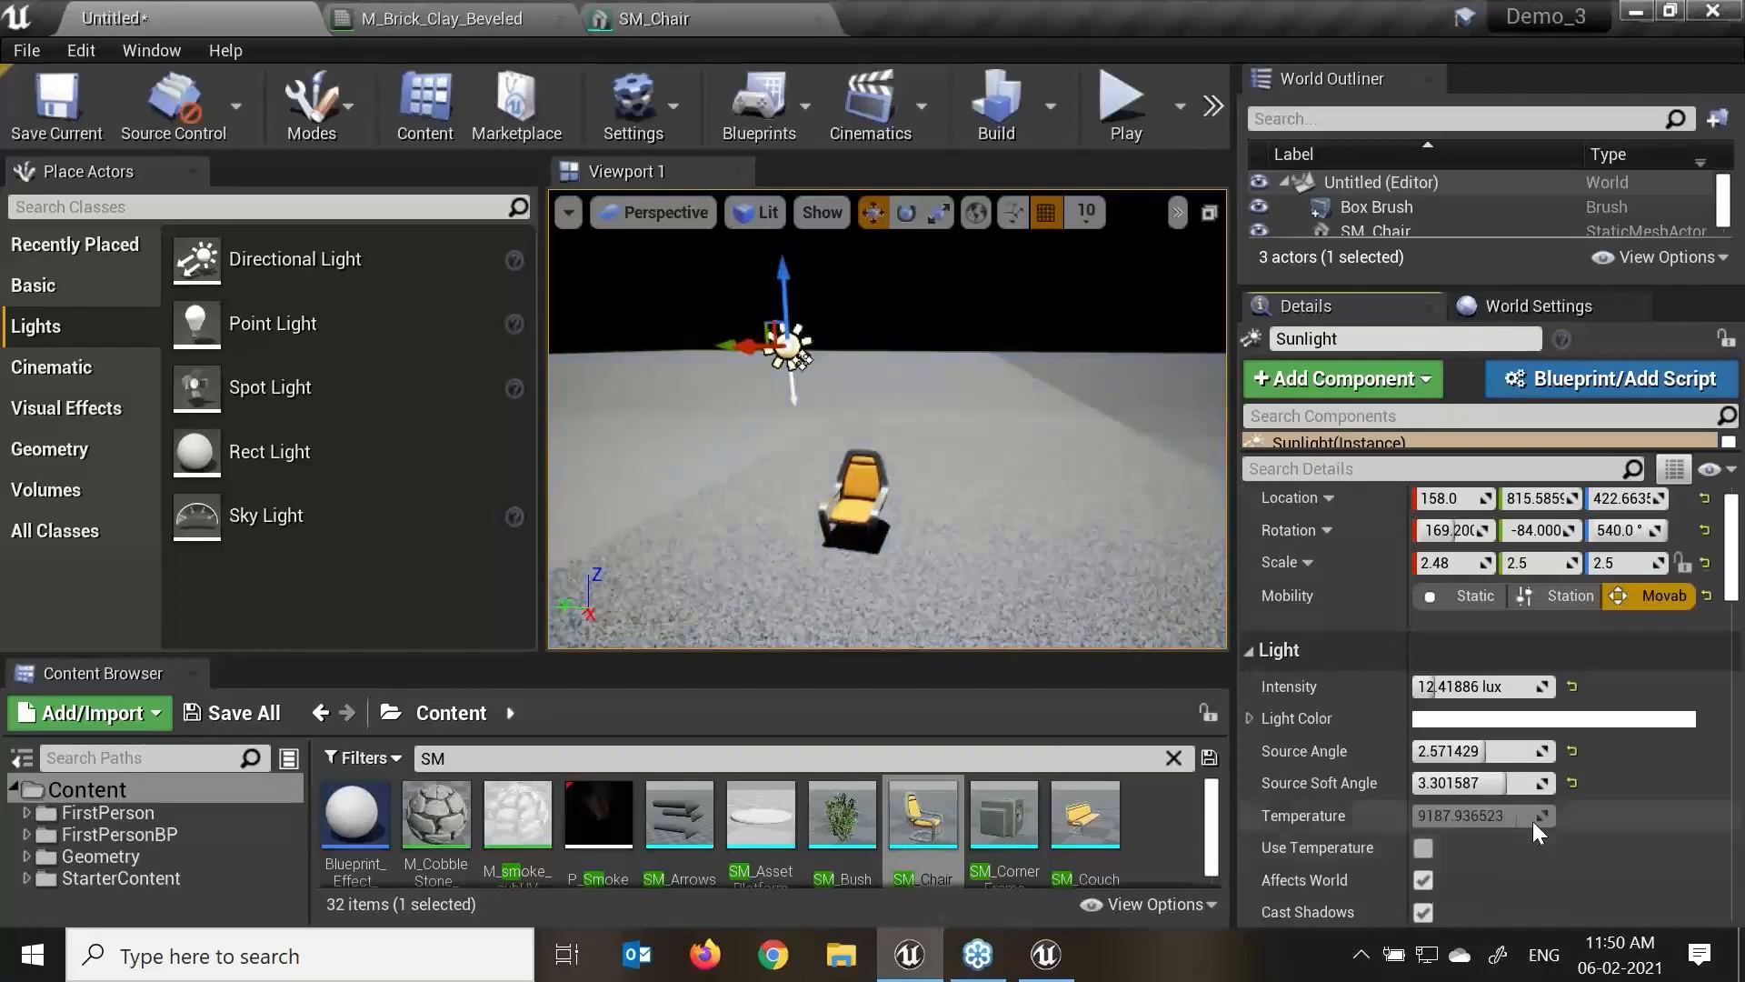
# Turn the Sunlight's Affects World option off and back on.
pyautogui.click(1423, 882)
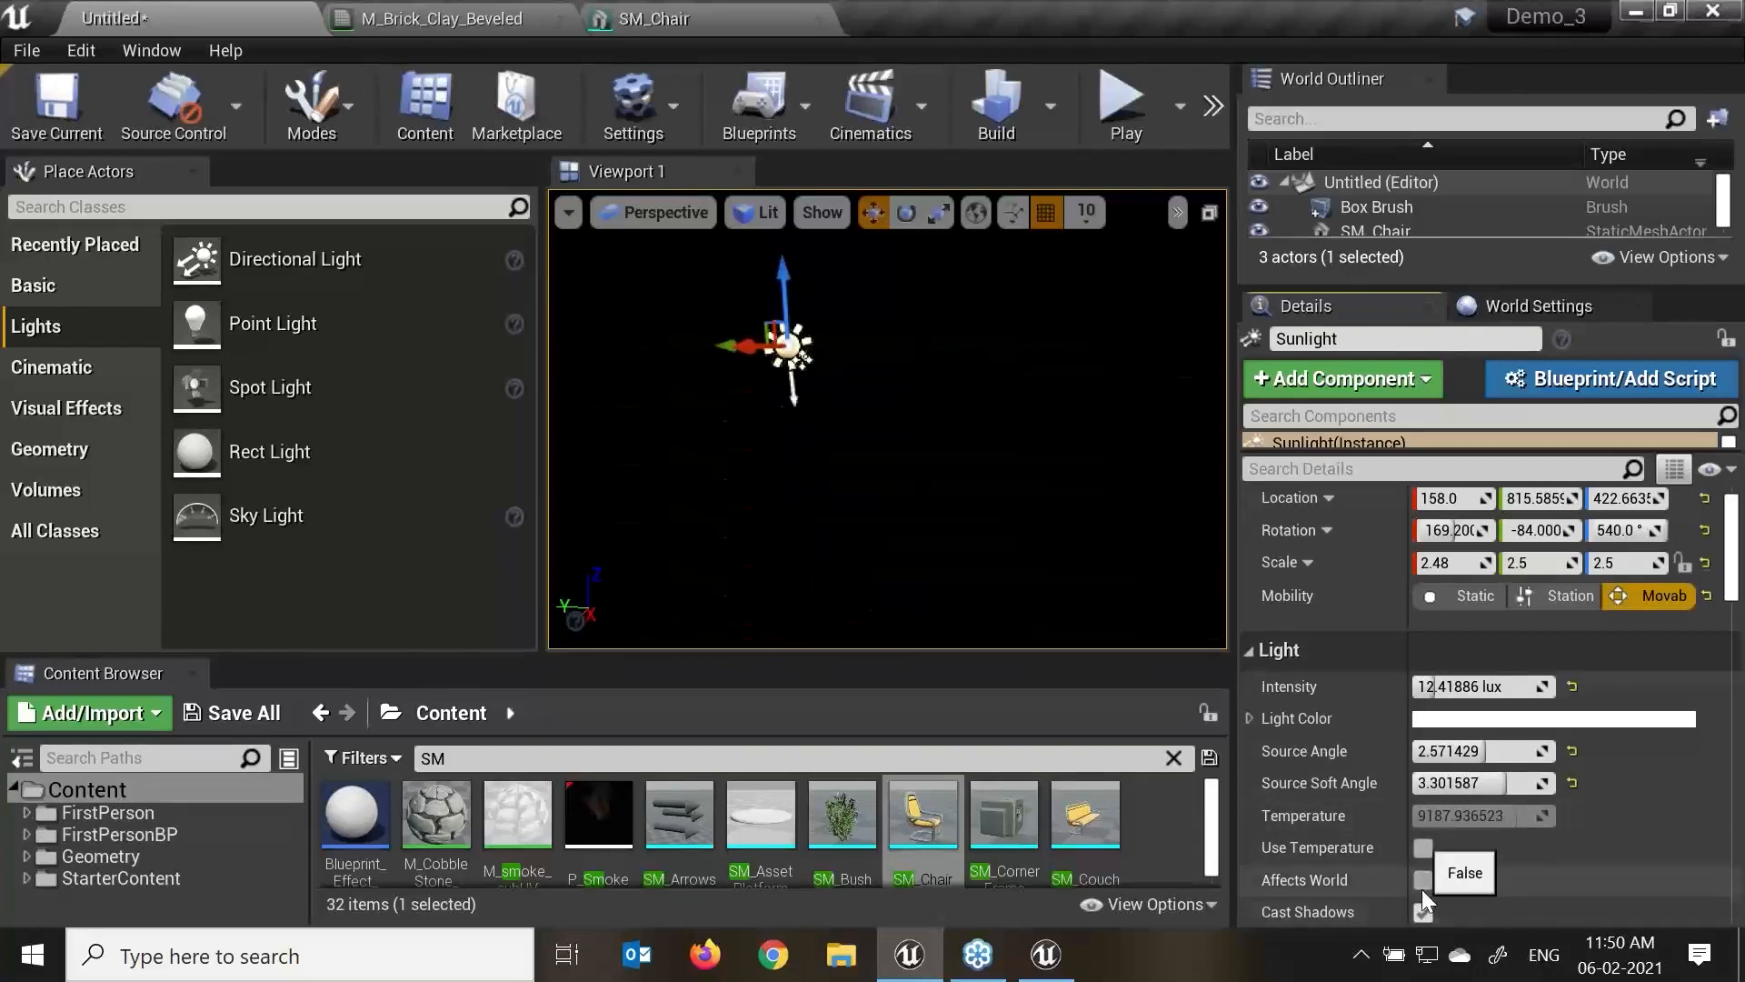
pyautogui.click(1421, 889)
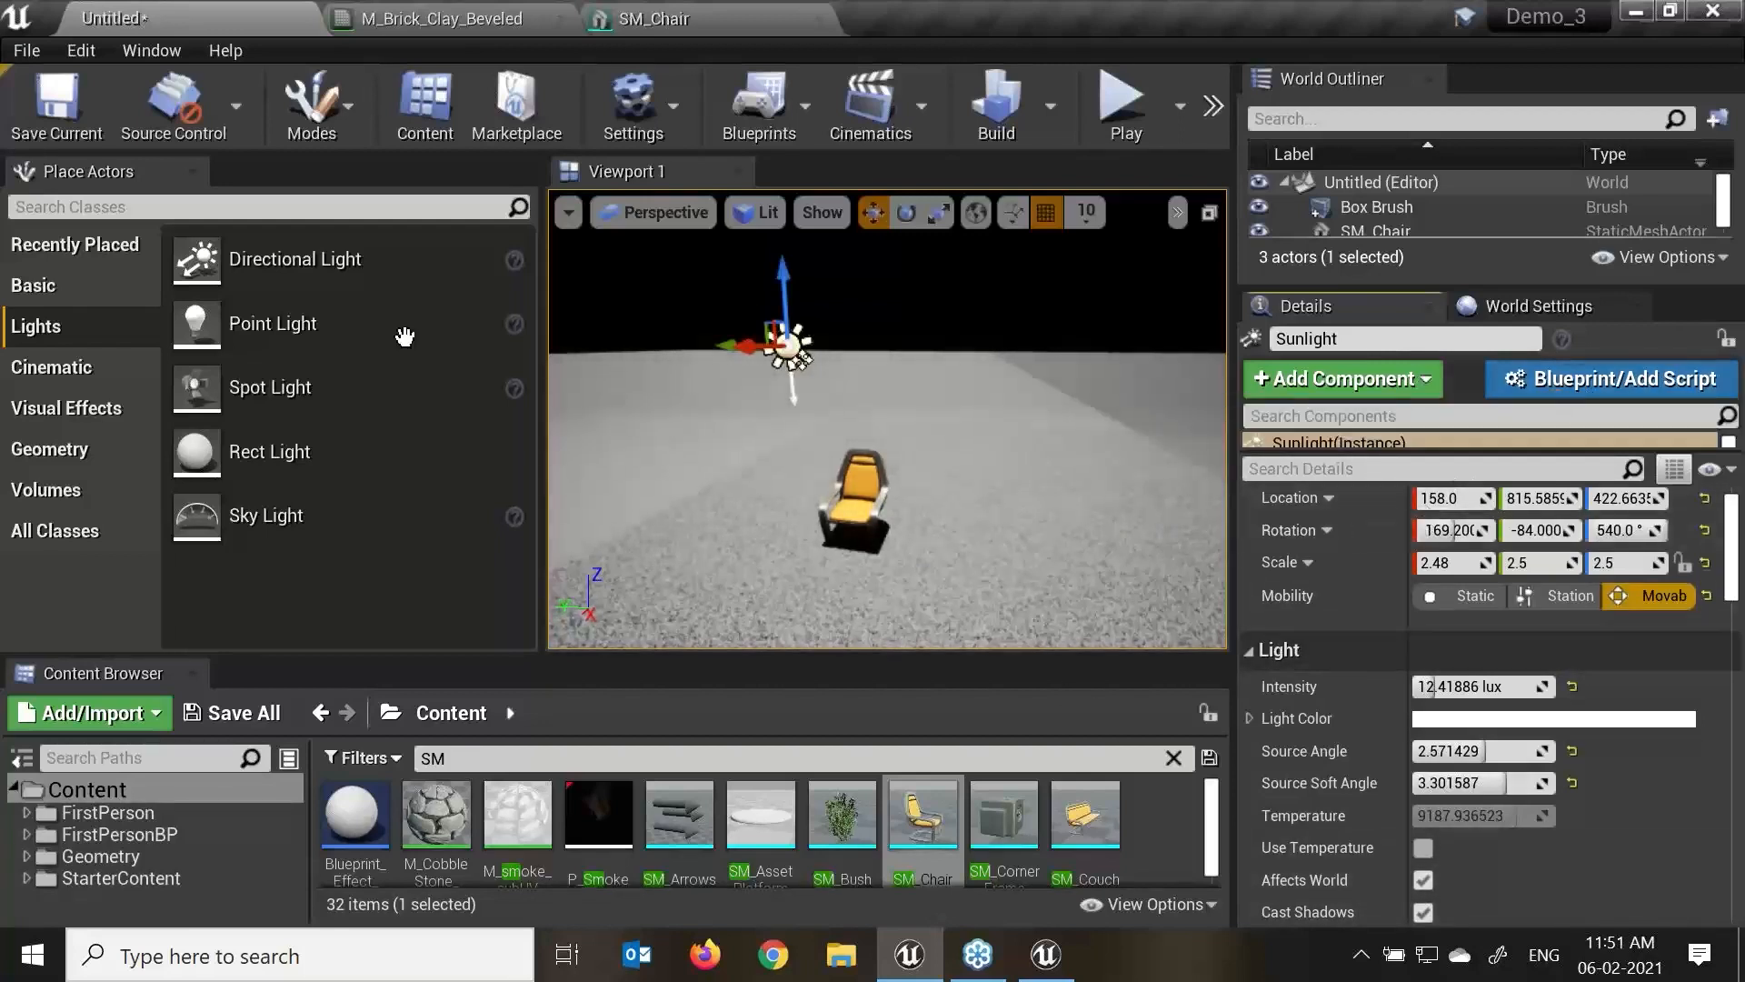
# List the placeable volume actors and slightly widen the area showing them.
pyautogui.click(74, 486)
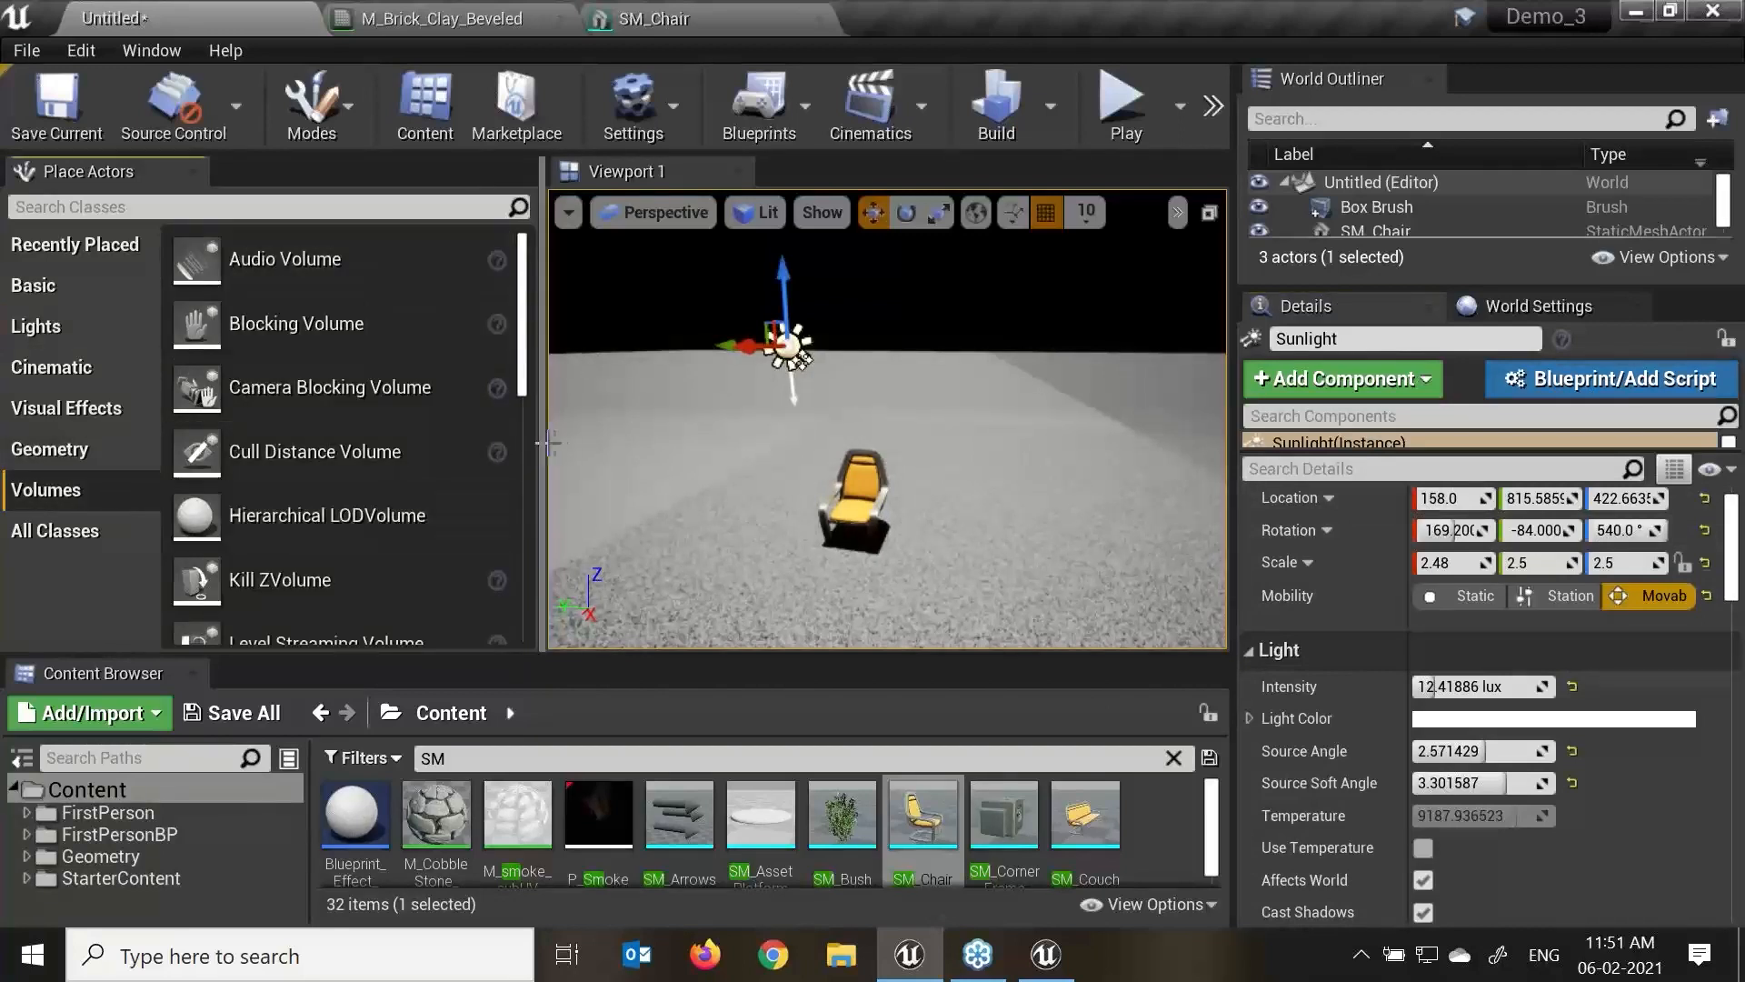
pyautogui.moveTo(546, 442); pyautogui.dragTo(560, 442)
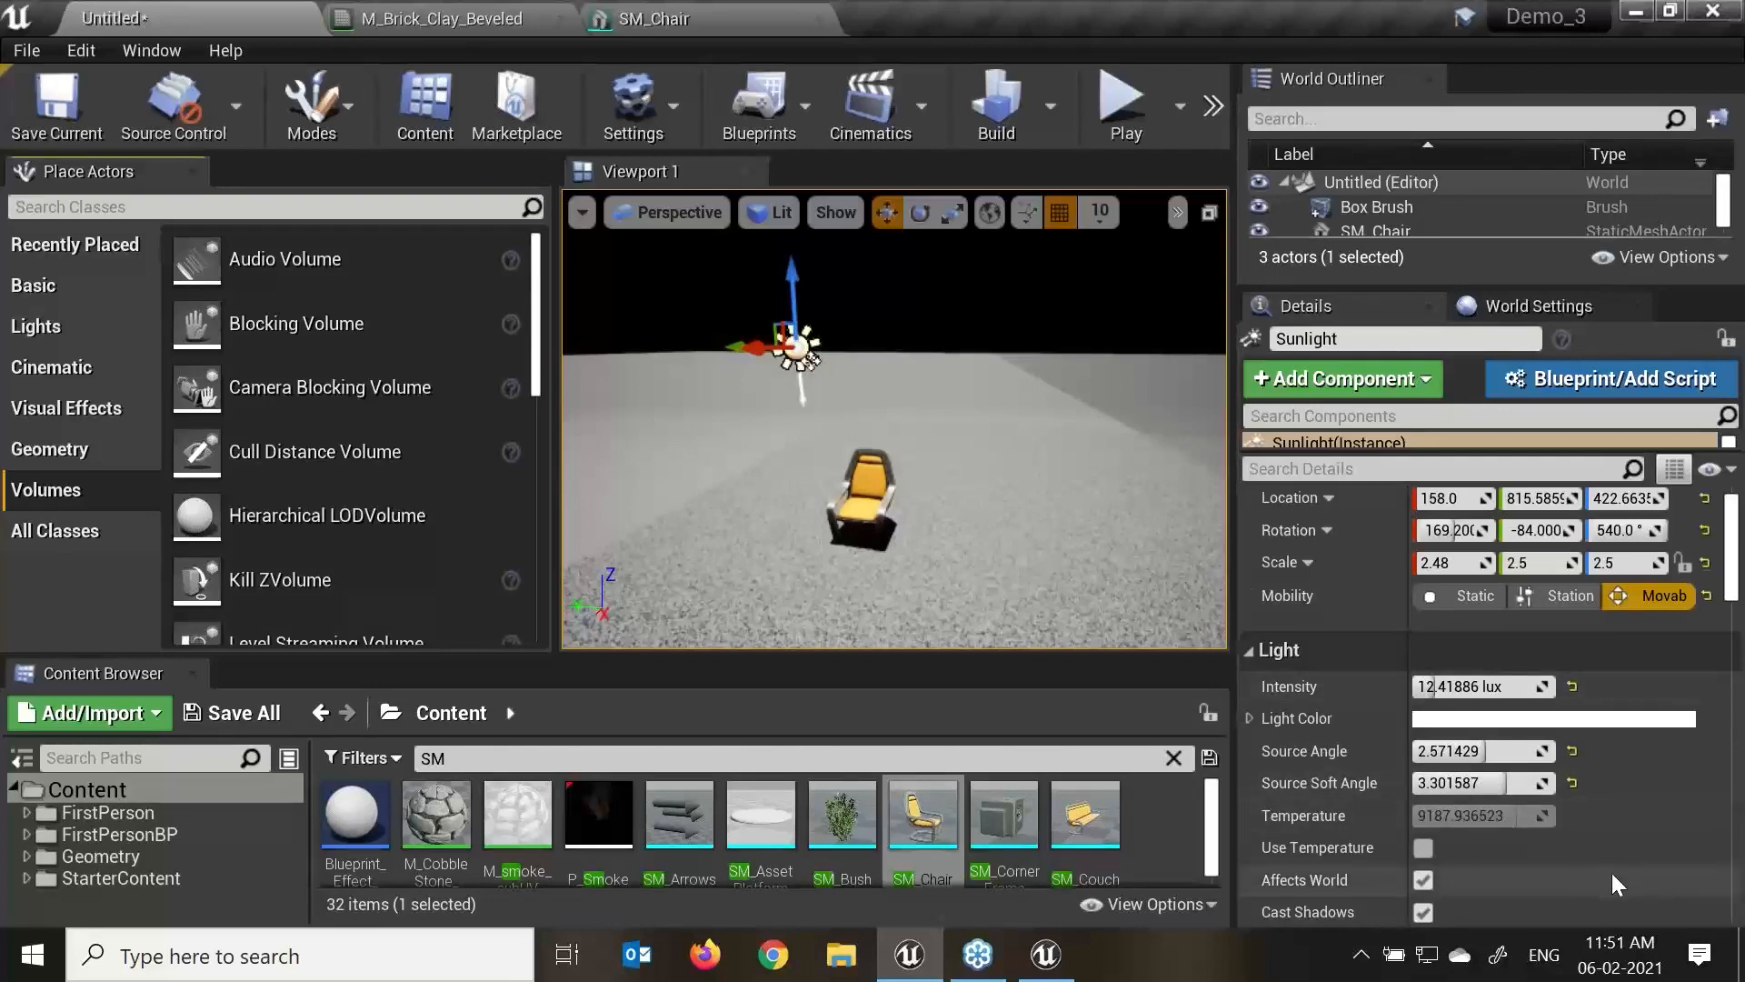
# Turn the Sunlight's Cast Shadows option off and back on to compare the chair's shadow.
pyautogui.scroll(-3, 1539, 797)
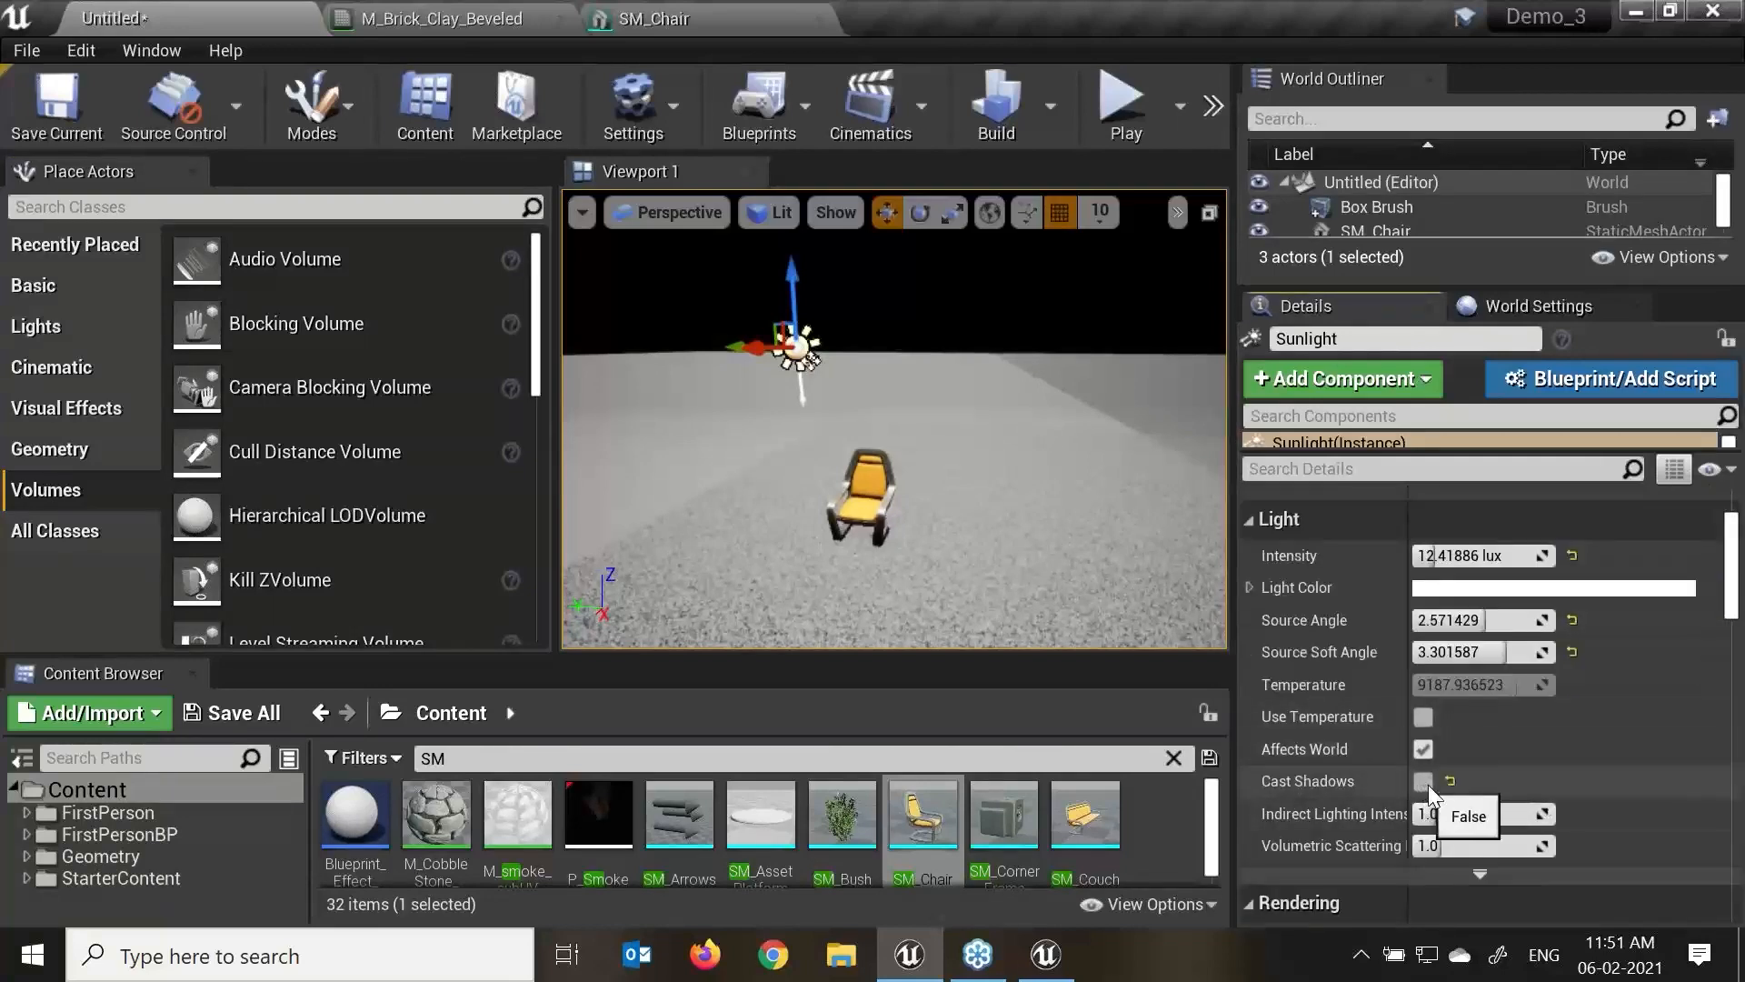
pyautogui.press('w')
pyautogui.moveTo(922, 526)
pyautogui.mouseDown(button='right')
pyautogui.moveTo(918, 549)
pyautogui.moveTo(922, 525)
pyautogui.mouseUp(button='right')
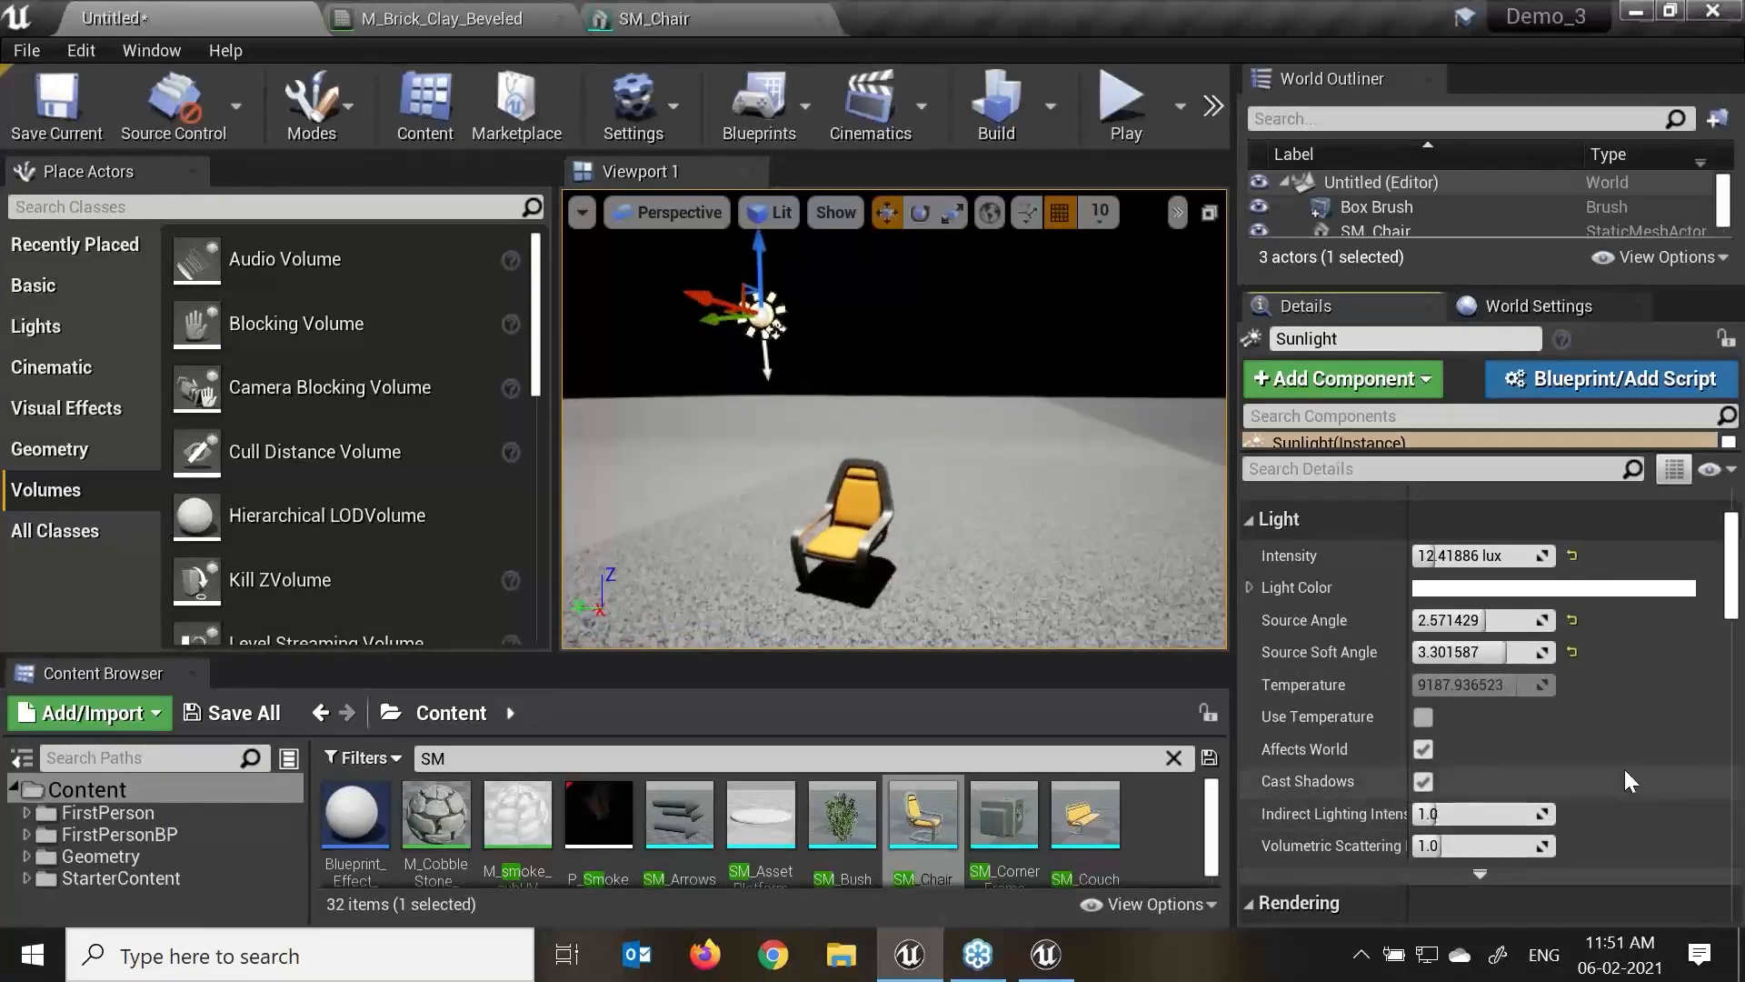
# Toggle the Sunlight's Visible option off and on, and Actor Hidden In Game on and off.
pyautogui.scroll(-2, 1625, 767)
pyautogui.scroll(-2, 1625, 771)
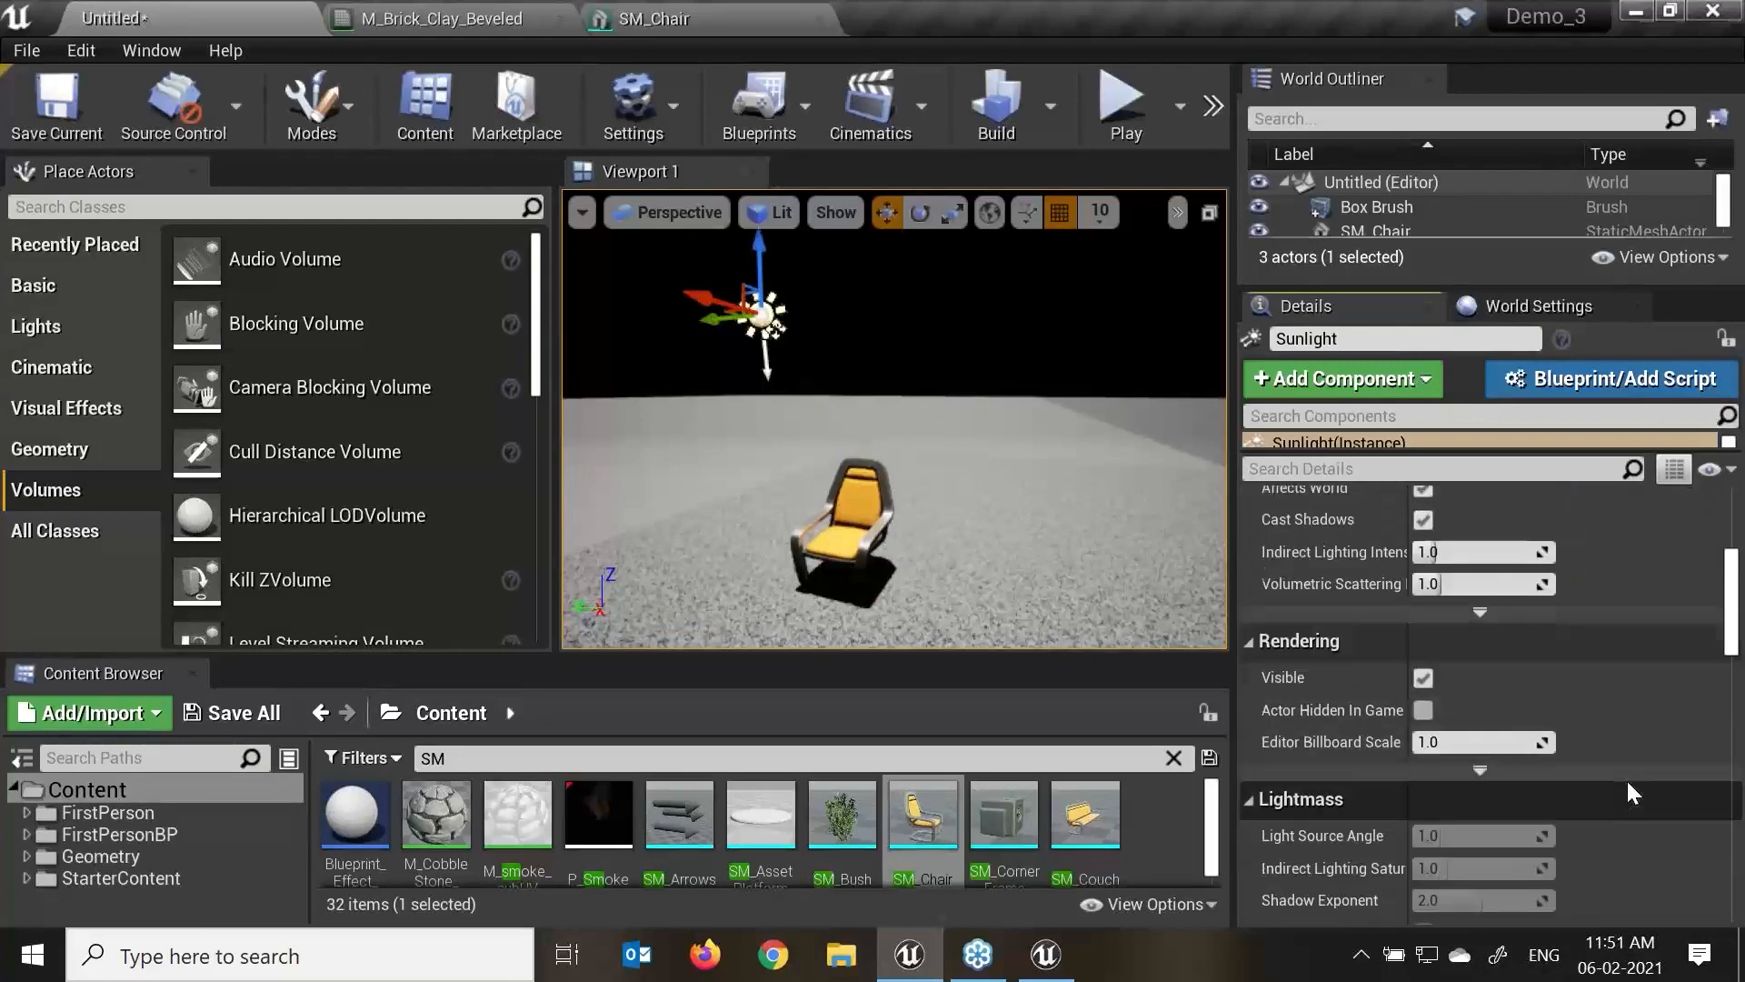
pyautogui.click(1421, 678)
pyautogui.click(1422, 678)
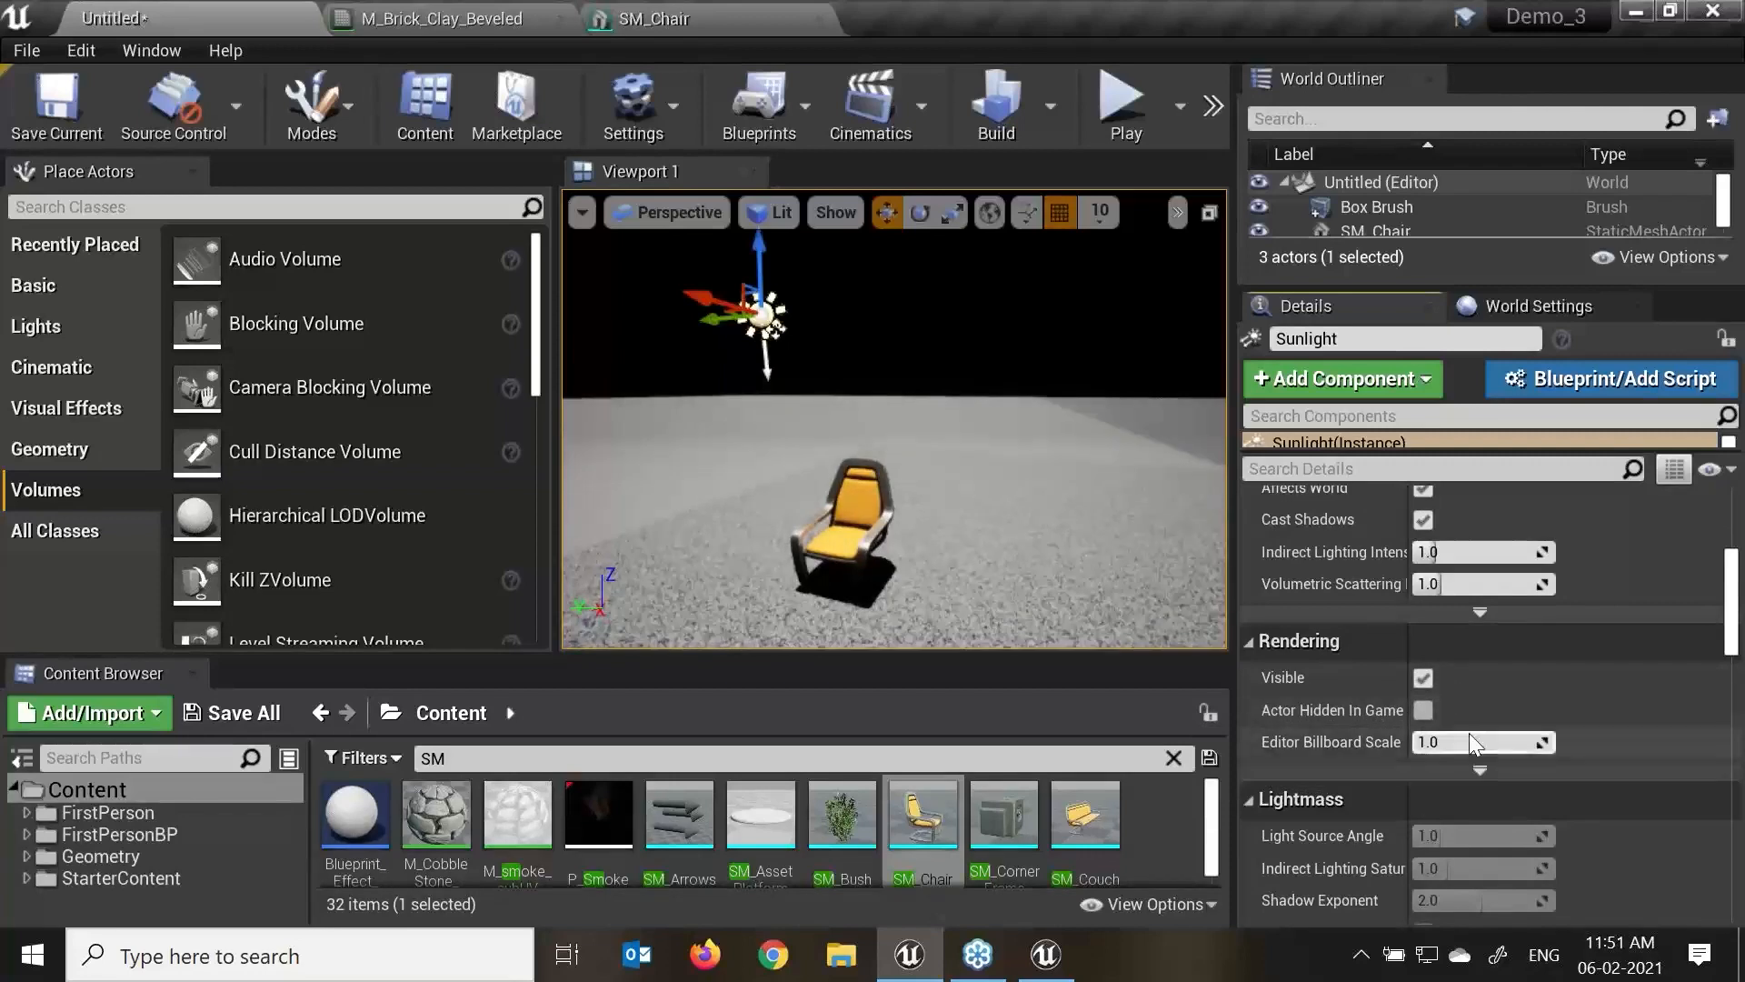
pyautogui.click(1423, 710)
pyautogui.click(1424, 711)
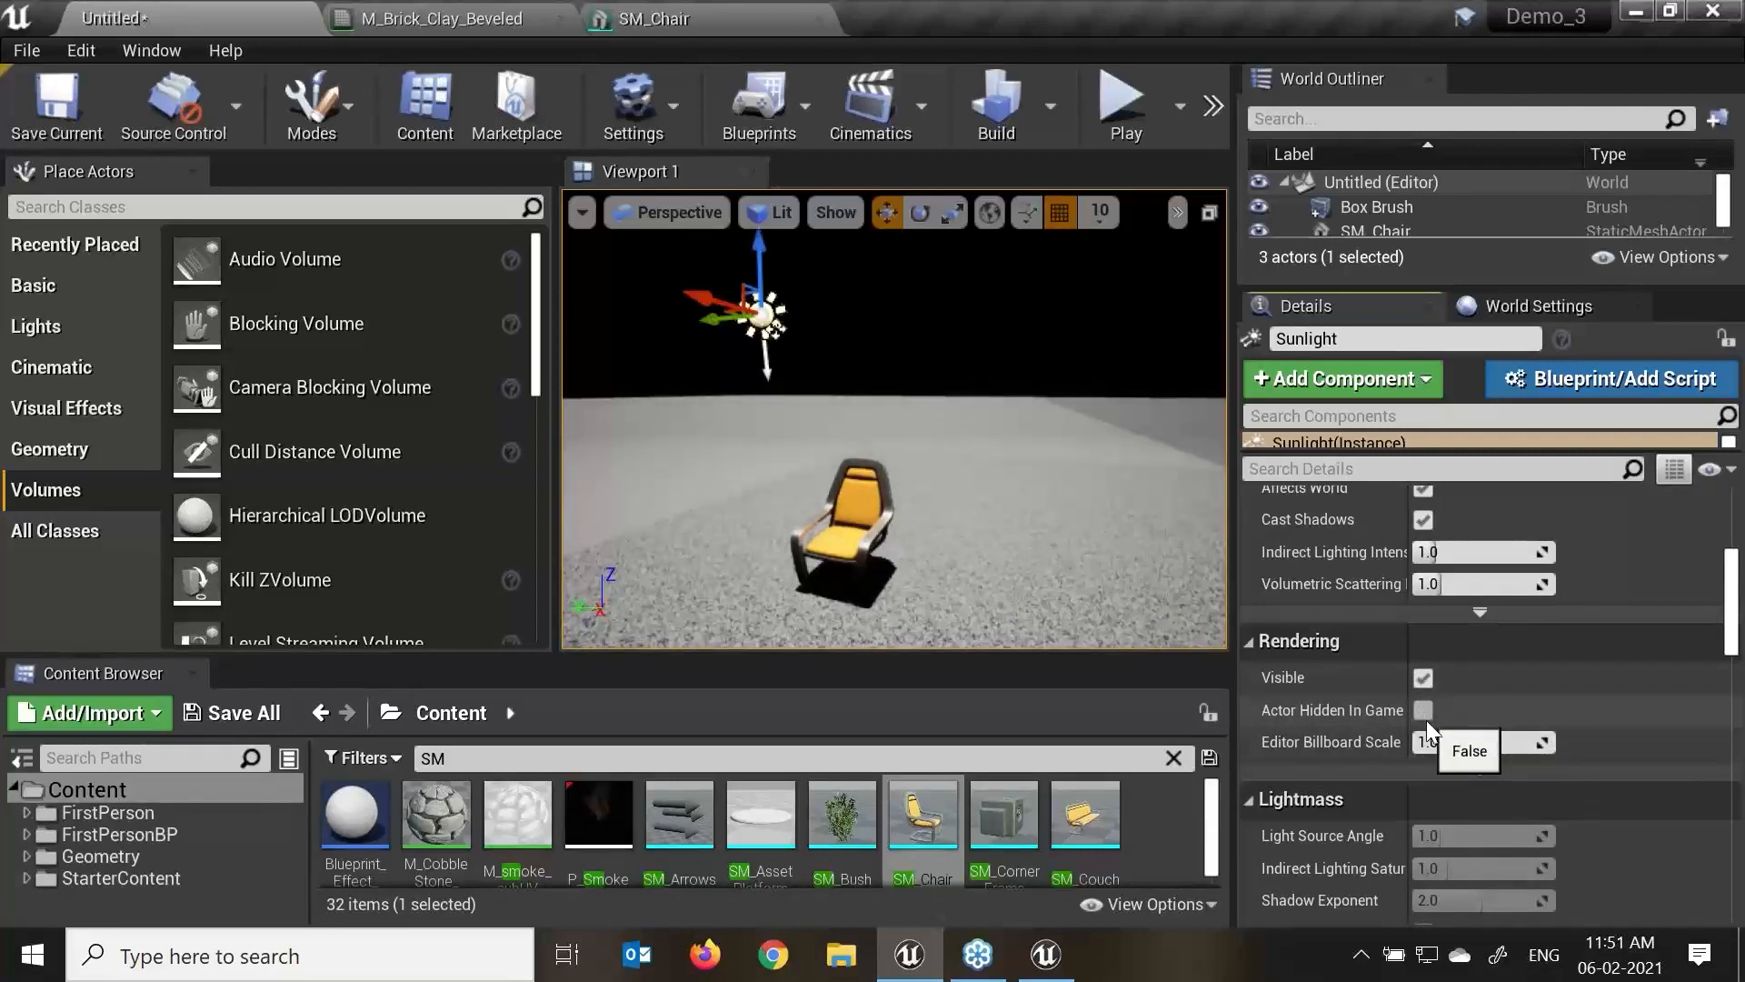
pyautogui.click(1425, 713)
pyautogui.click(1424, 709)
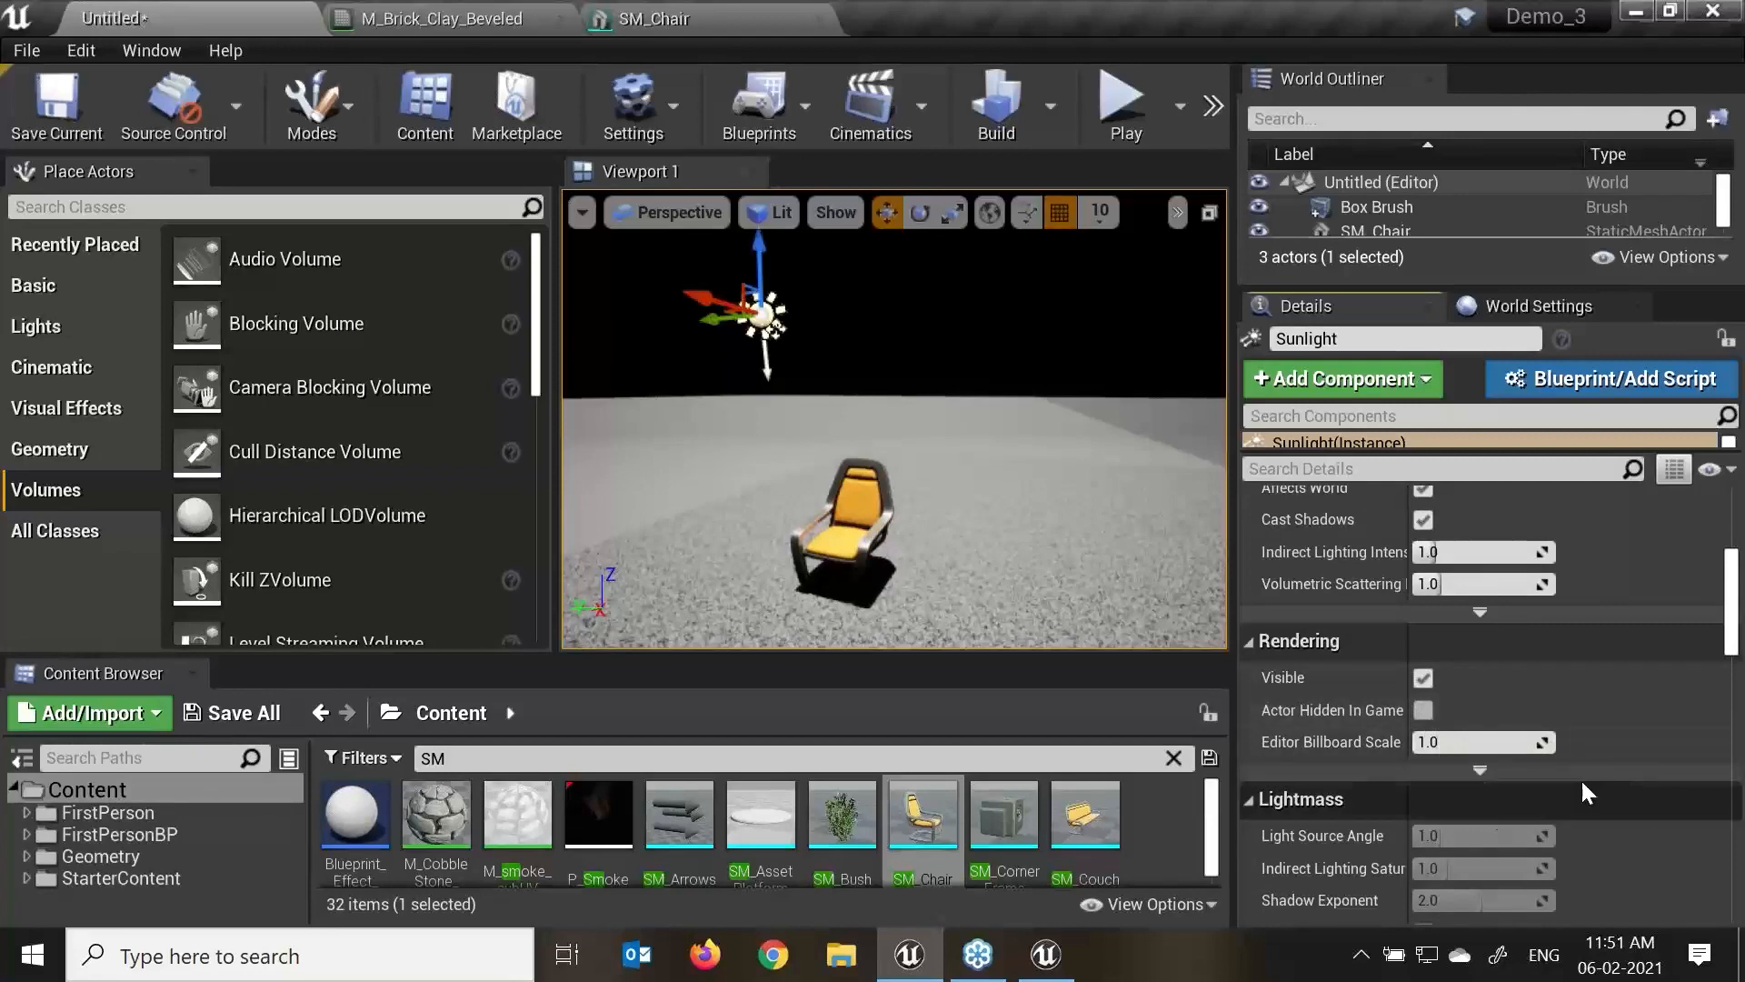
# Switch the Sunlight's mobility to Stationary, to Static, back through Stationary, and finally to Movable to compare the settings.
pyautogui.scroll(-6, 1649, 811)
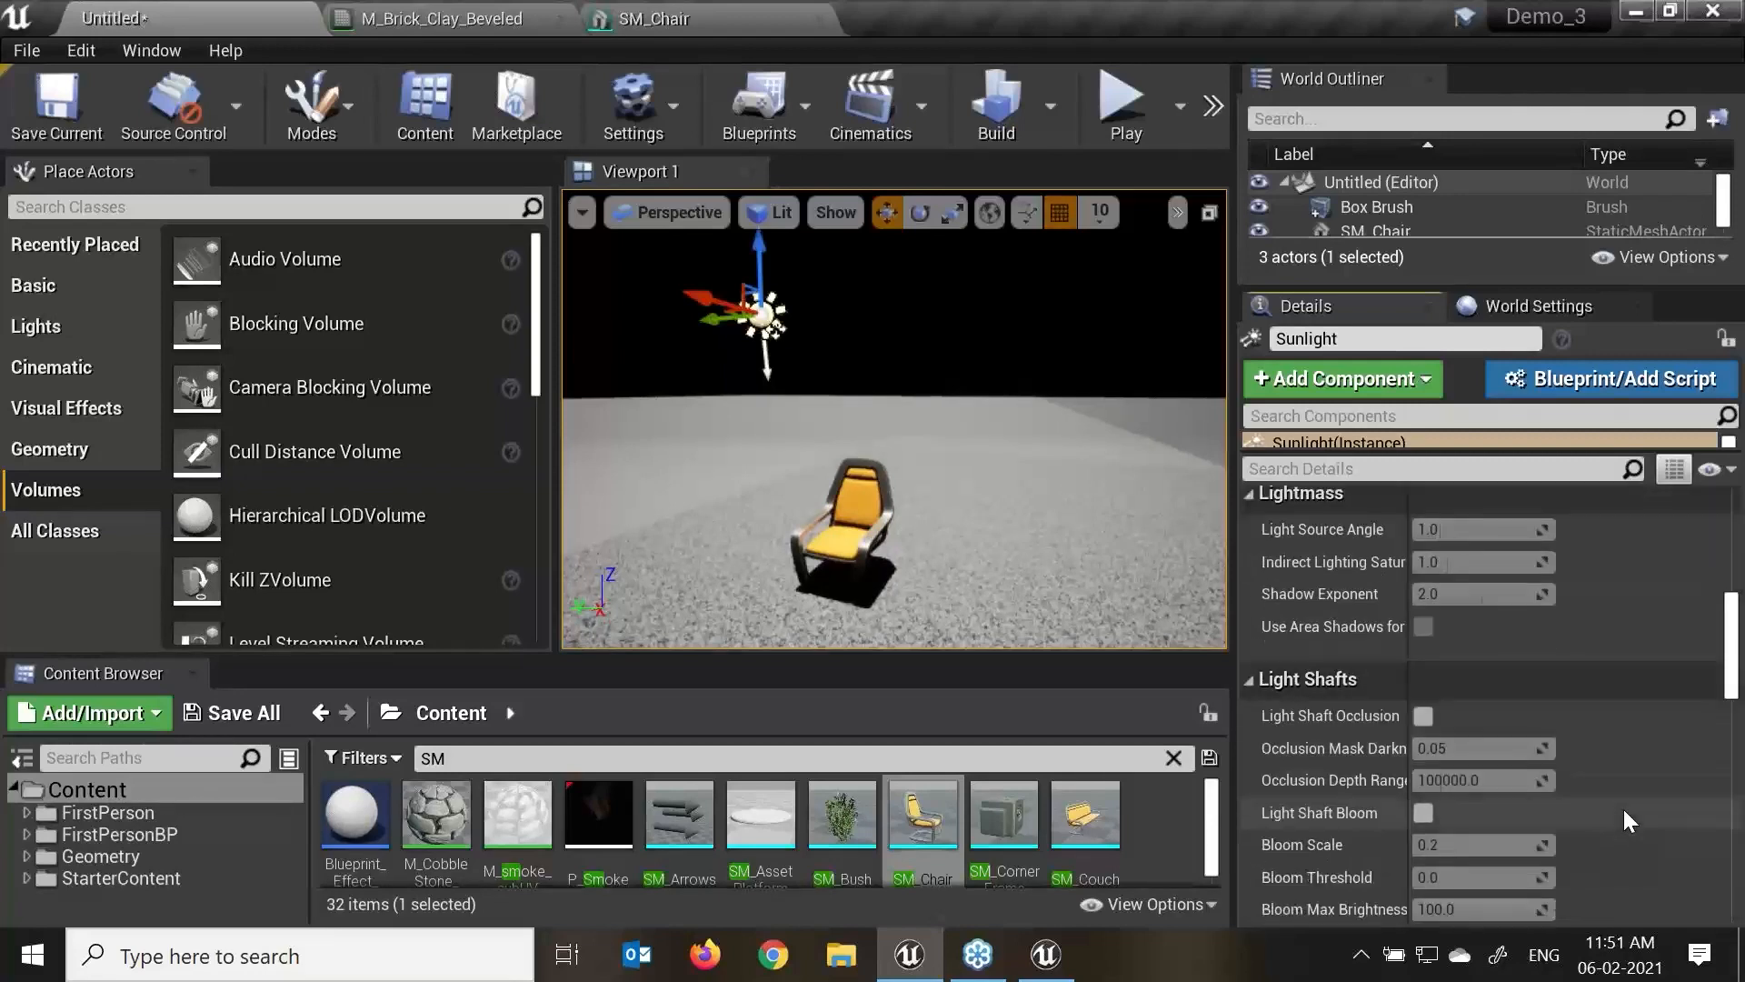
pyautogui.scroll(-3, 1620, 803)
pyautogui.scroll(10, 1618, 801)
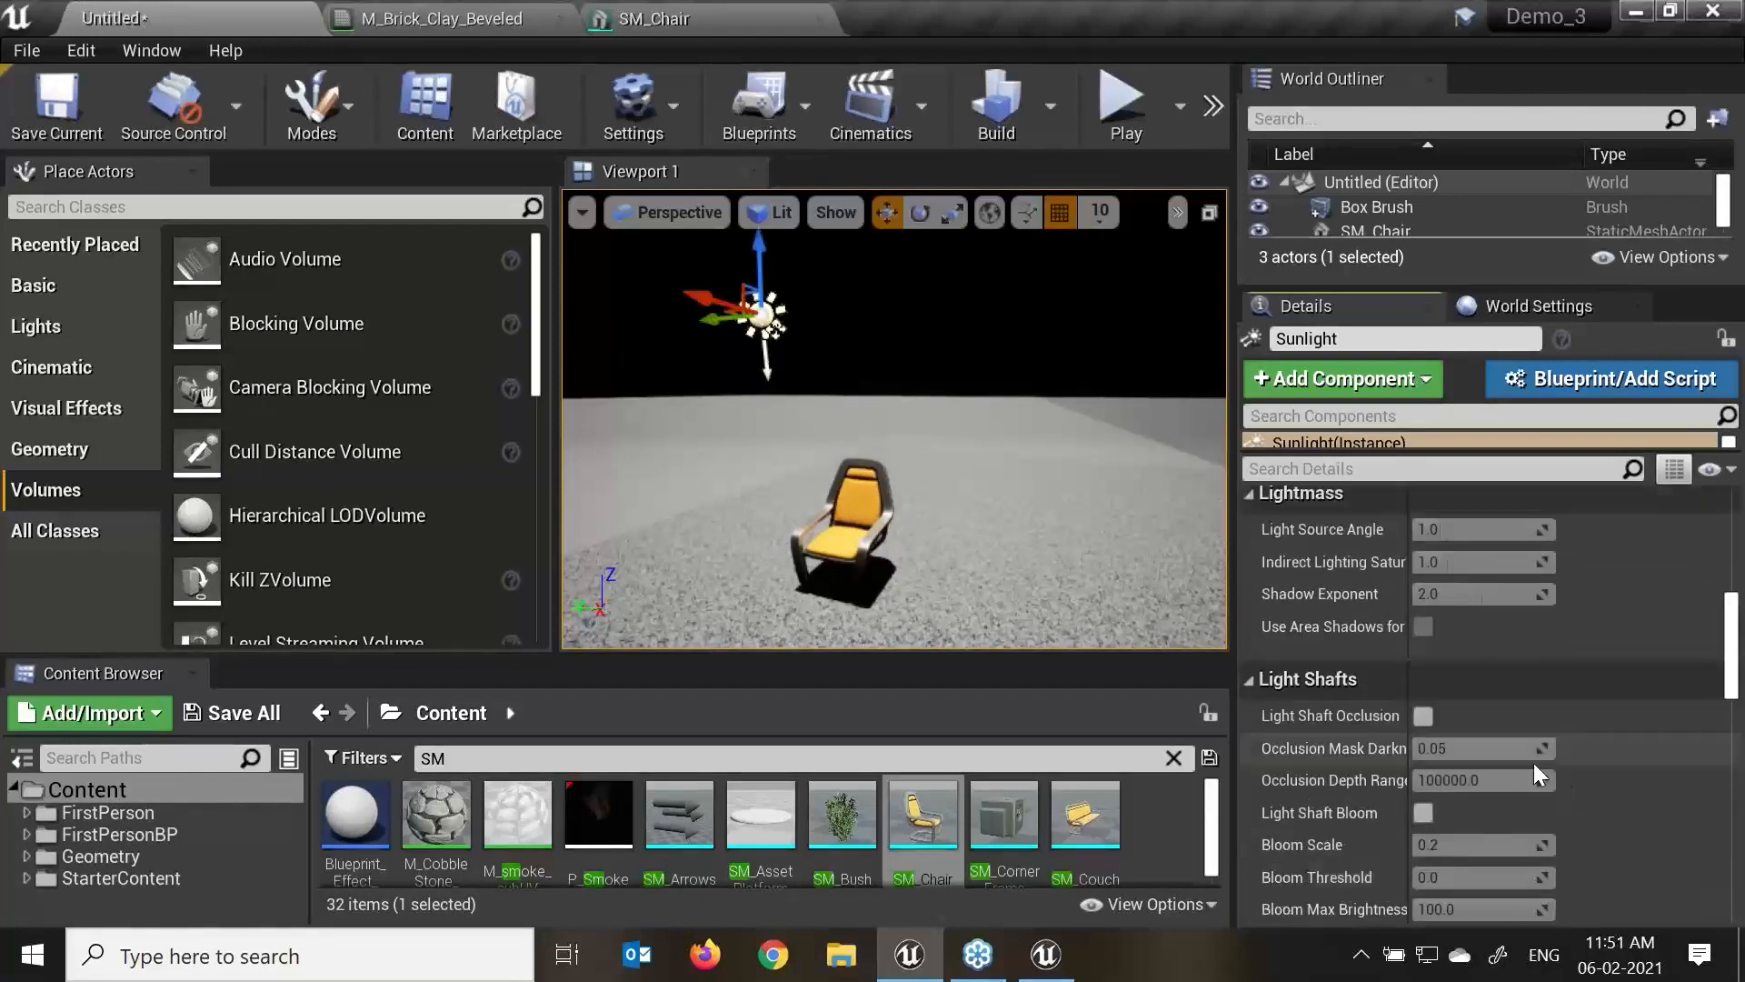
pyautogui.scroll(3, 1522, 767)
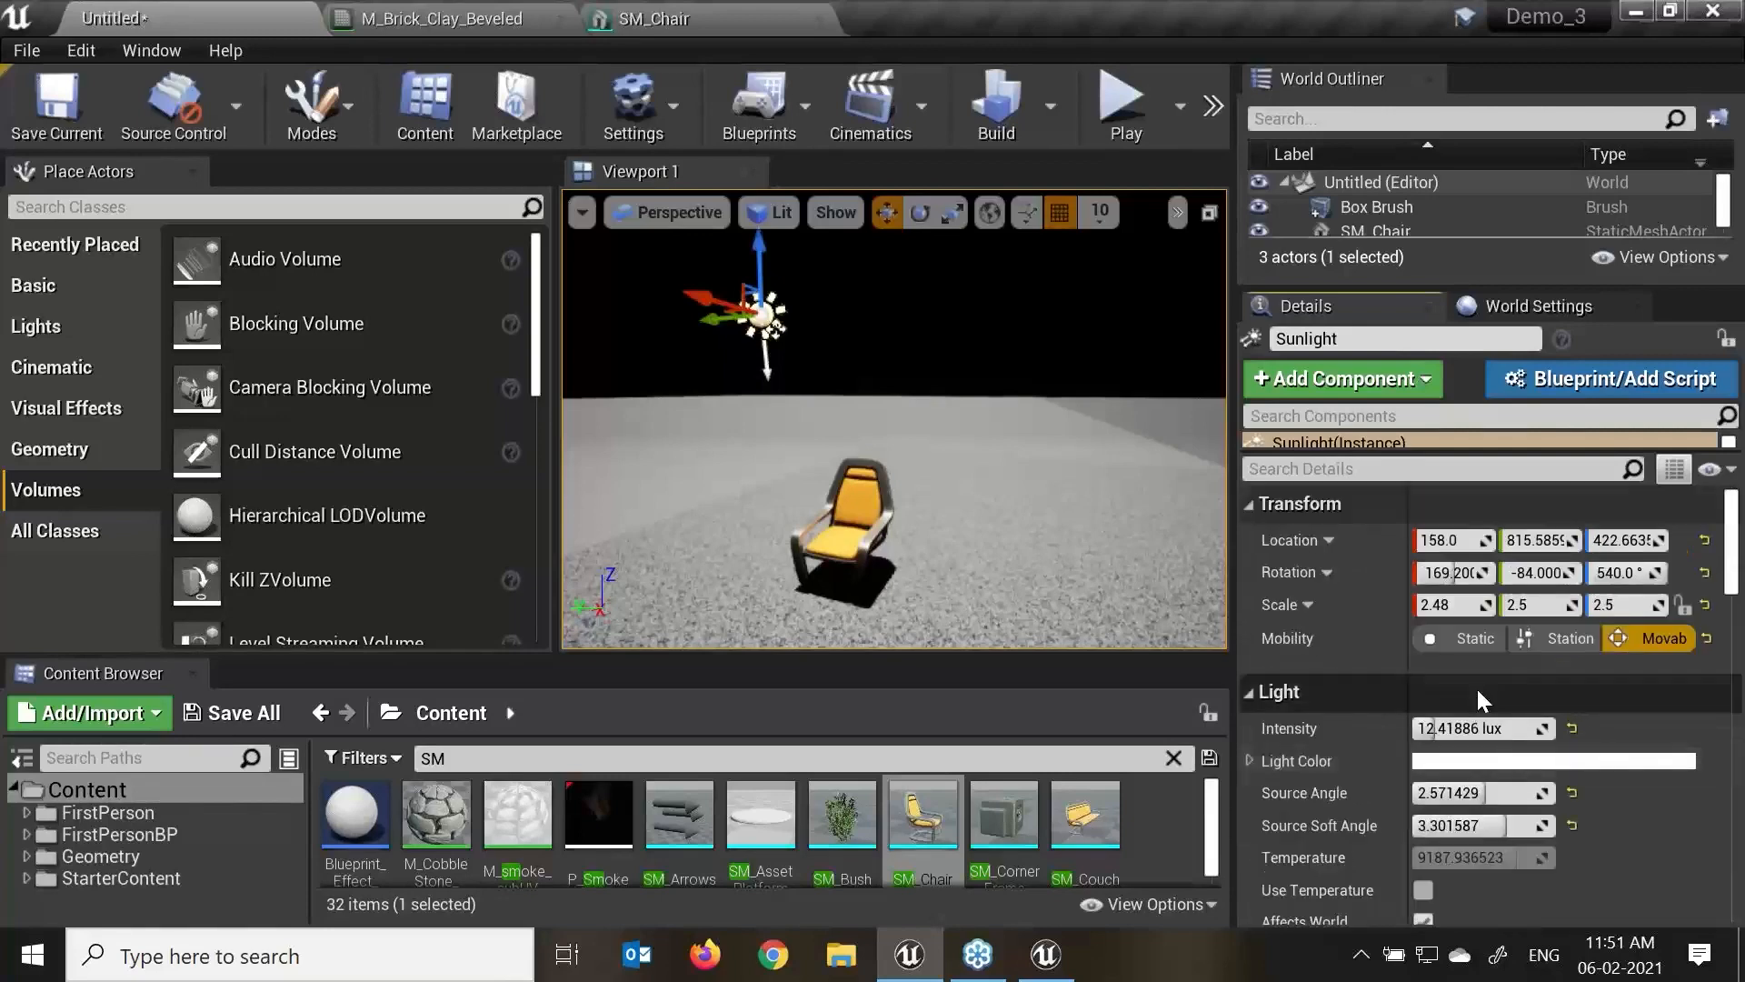
pyautogui.click(1551, 639)
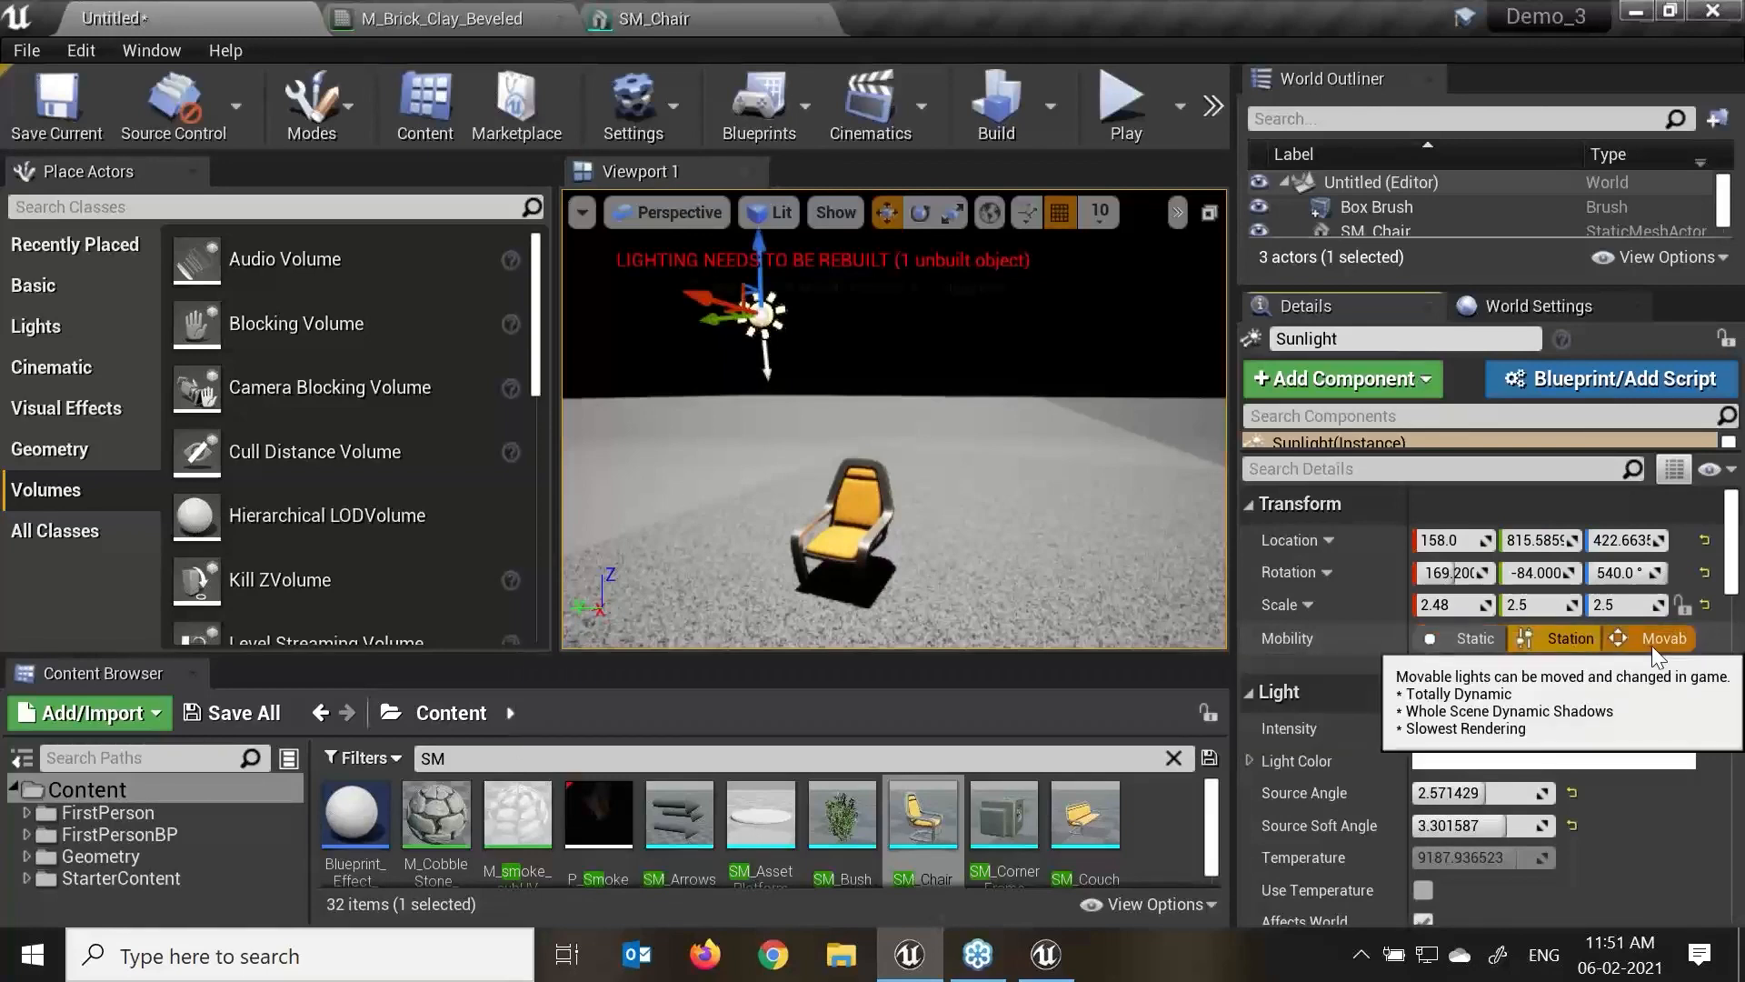
pyautogui.click(1473, 644)
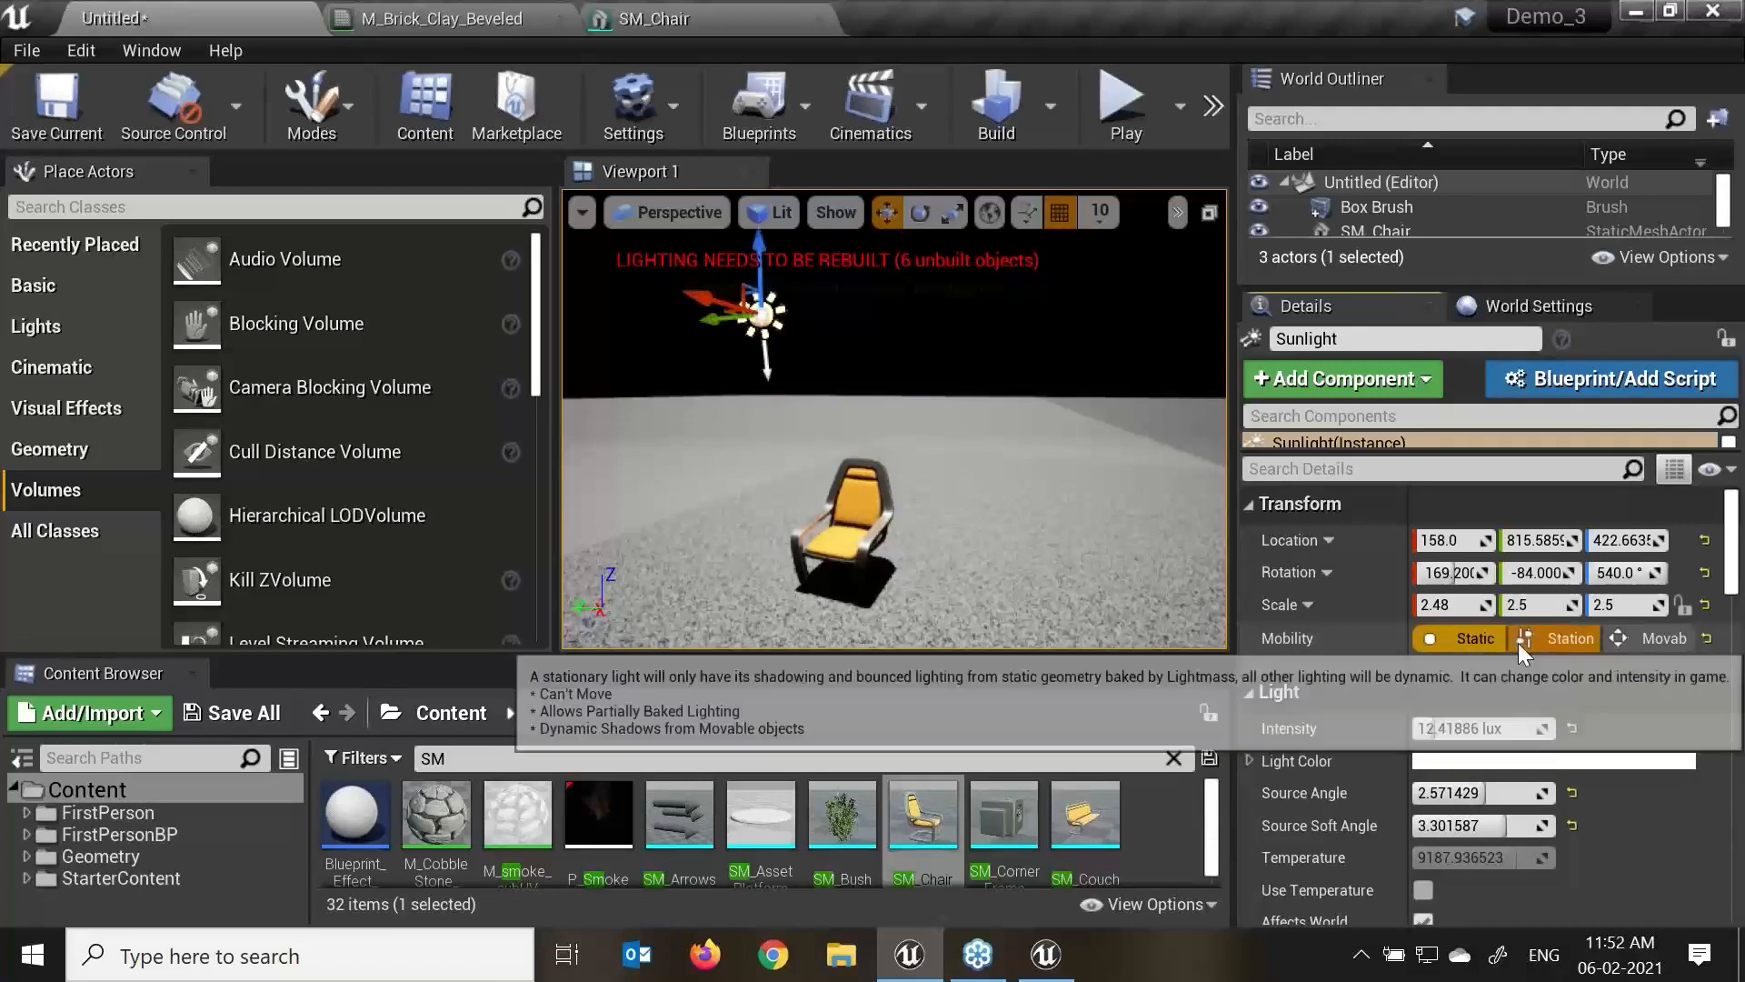
pyautogui.click(1551, 640)
pyautogui.click(1655, 644)
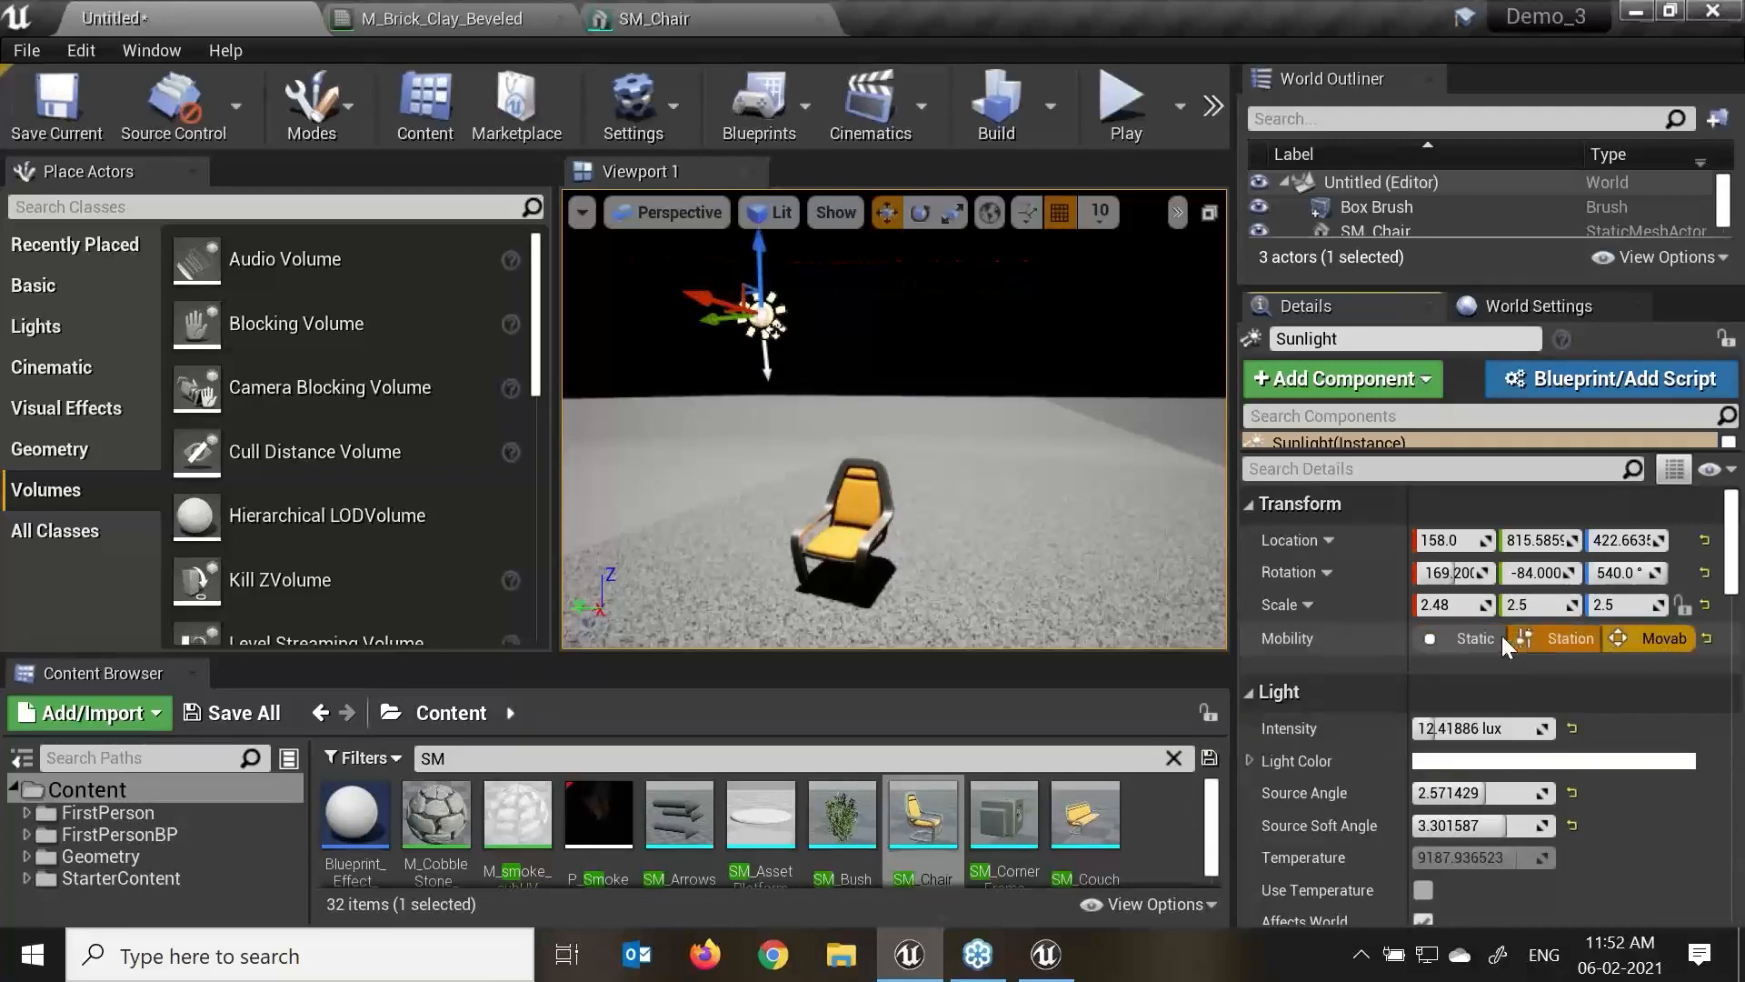
# Place a point light just above the floor near the chair and delete the Sunlight directional light.
pyautogui.click(52, 330)
pyautogui.moveTo(272, 324); pyautogui.dragTo(850, 424)
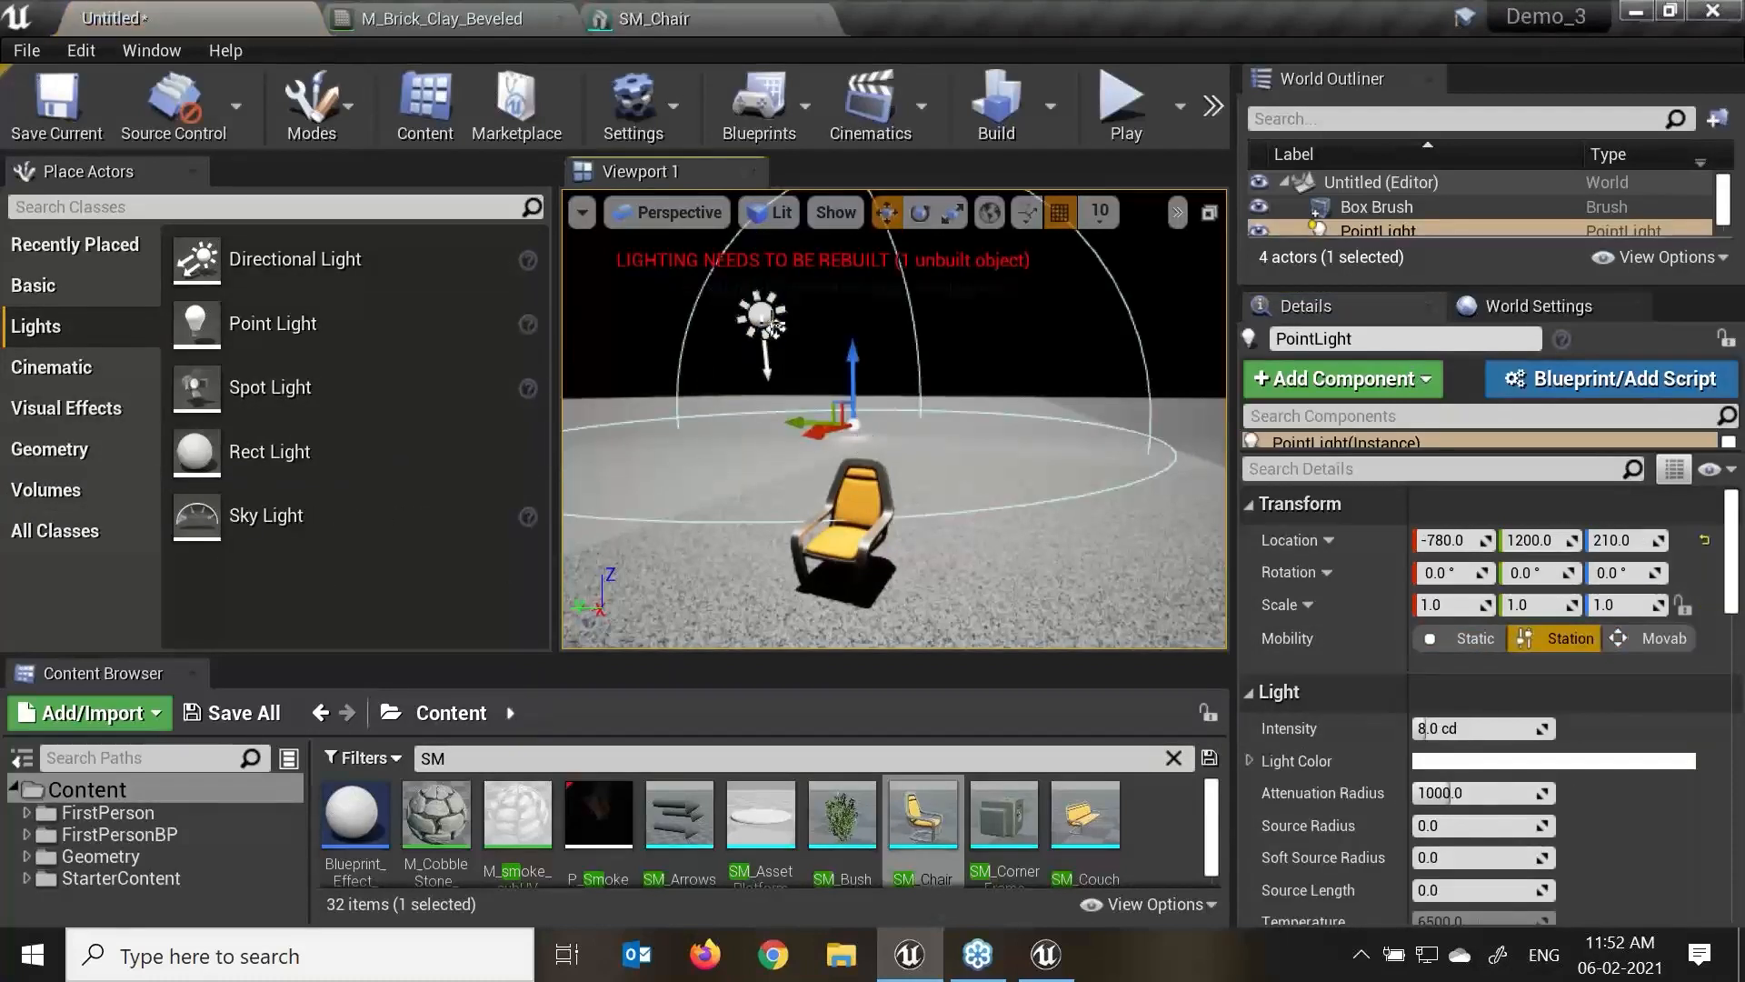
pyautogui.click(754, 312)
pyautogui.press('Delete')
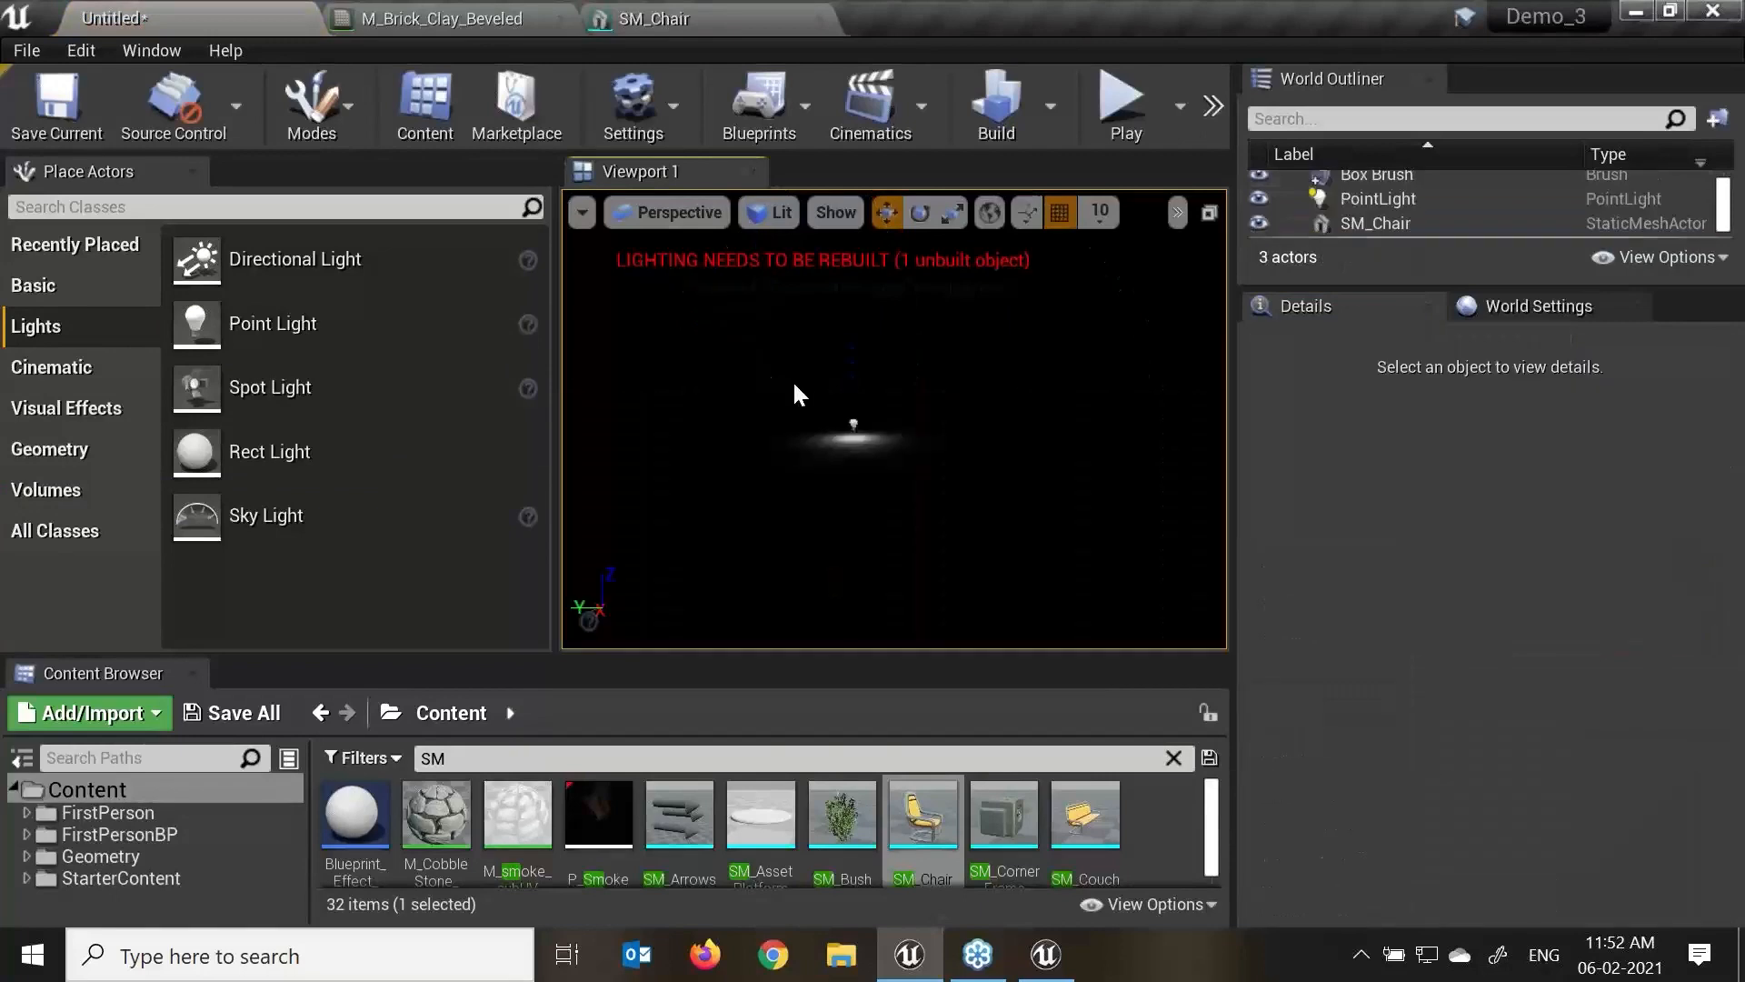
pyautogui.click(1000, 495)
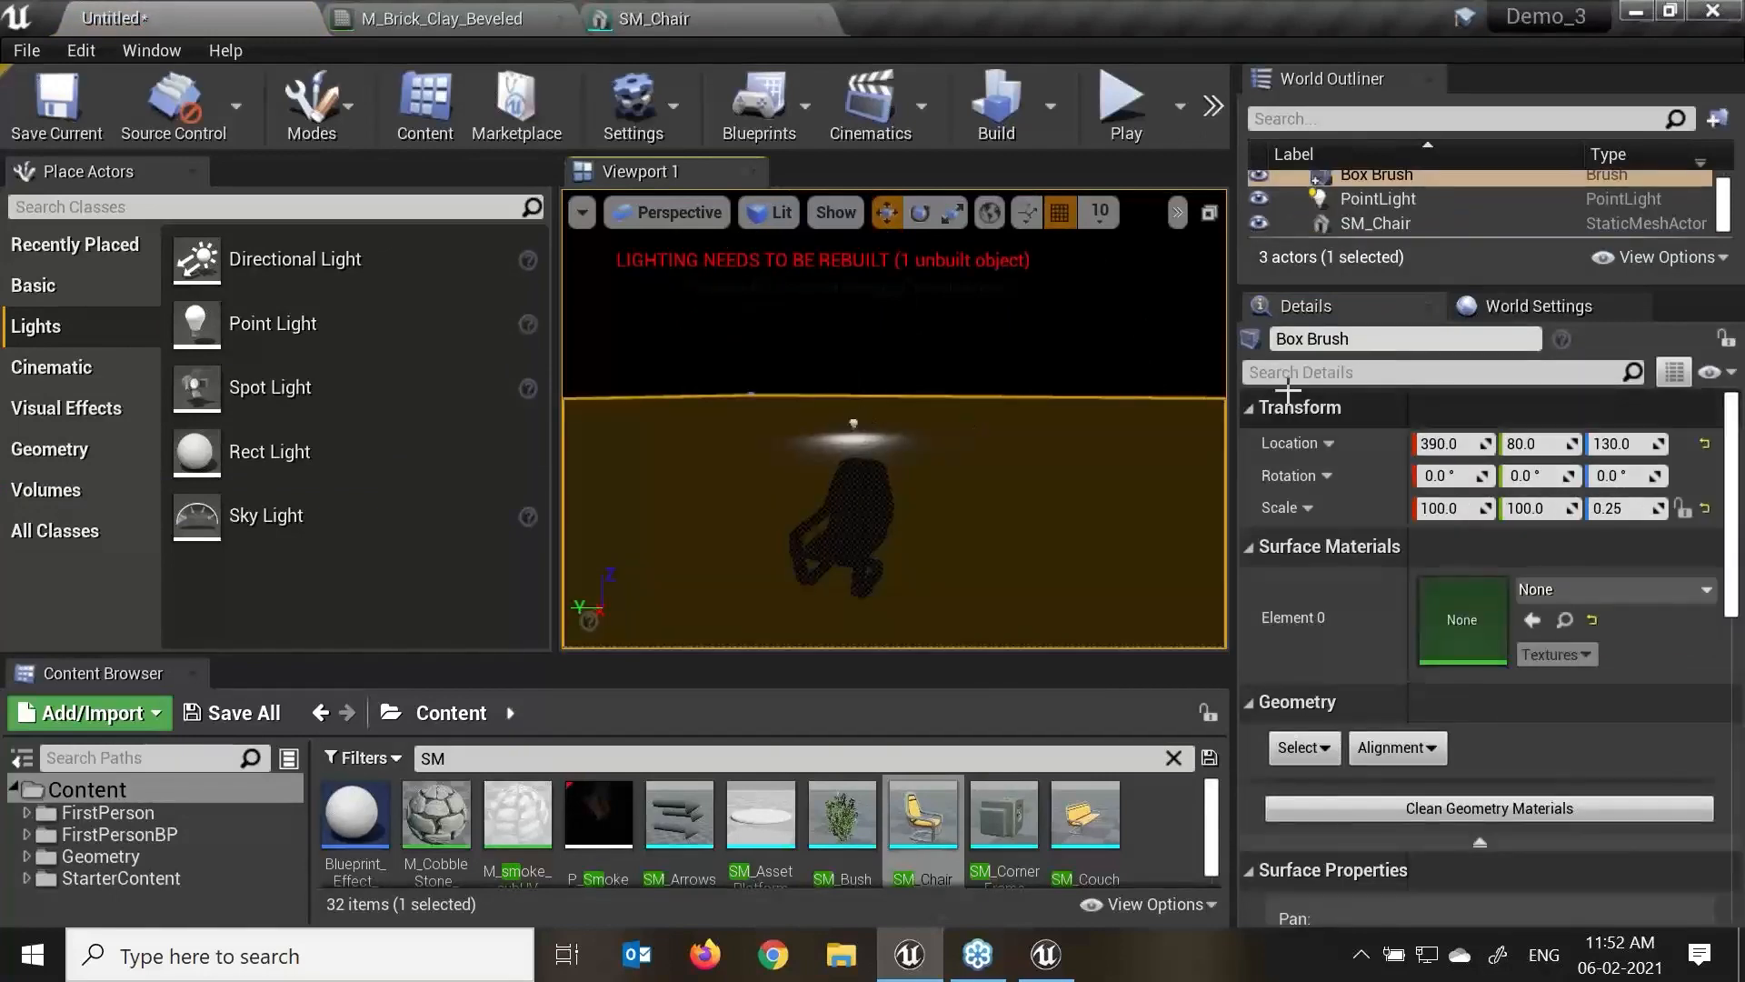
# Move the existing point light above the chair, to about X 20, Y 680, Z 410.
pyautogui.click(1386, 226)
pyautogui.click(1388, 205)
pyautogui.moveTo(947, 418); pyautogui.dragTo(1036, 431, button='right')
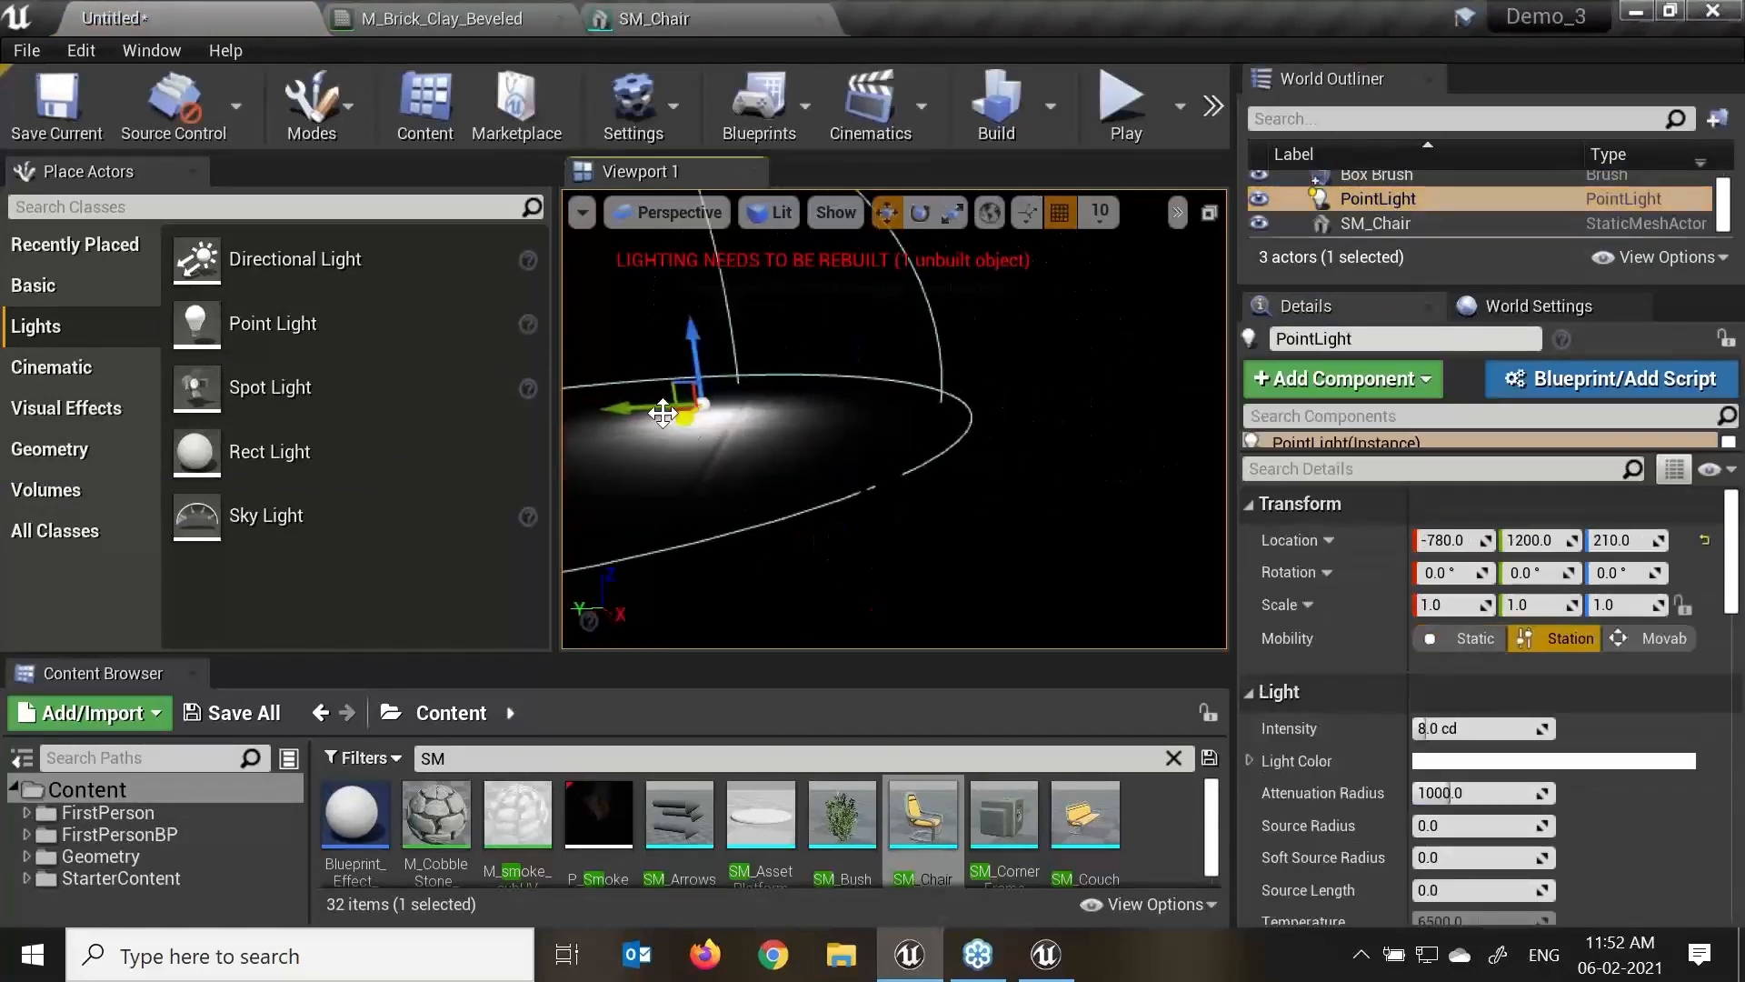
pyautogui.moveTo(682, 421); pyautogui.dragTo(987, 525)
pyautogui.moveTo(909, 473); pyautogui.dragTo(869, 478)
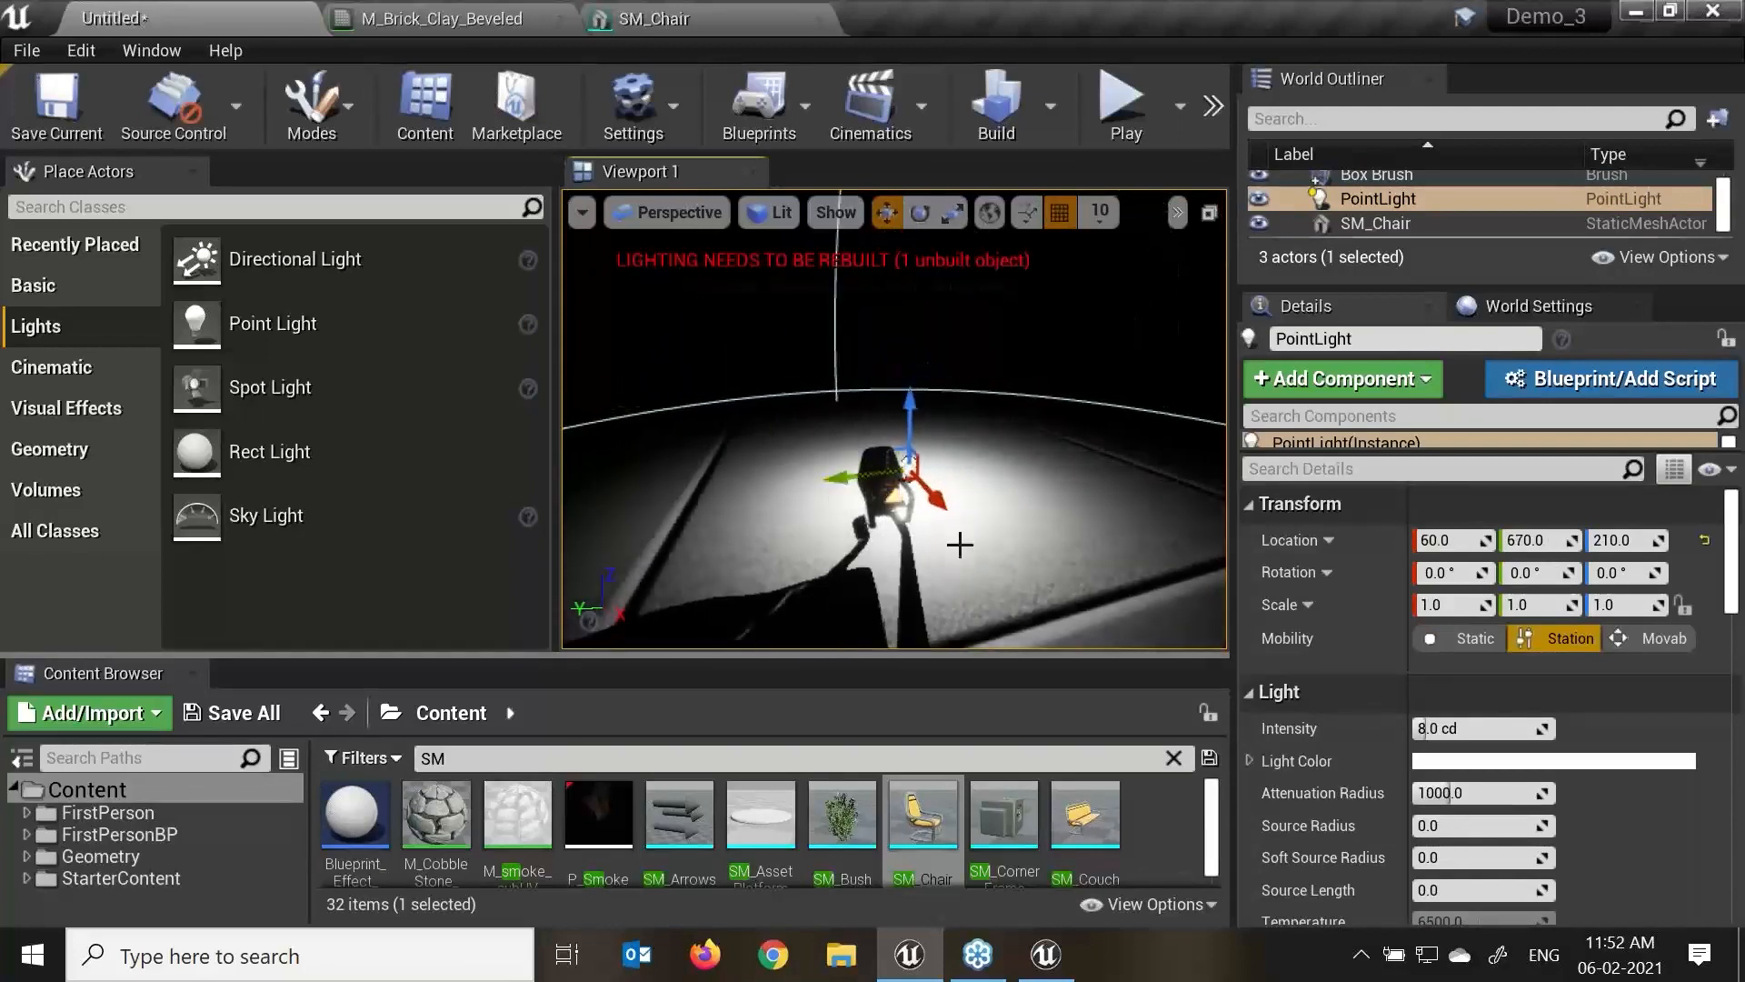
pyautogui.keyDown('alt'); pyautogui.moveTo(960, 544); pyautogui.dragTo(1050, 545); pyautogui.keyUp('alt')
pyautogui.moveTo(950, 492); pyautogui.dragTo(981, 538)
pyautogui.moveTo(928, 417); pyautogui.dragTo(928, 368)
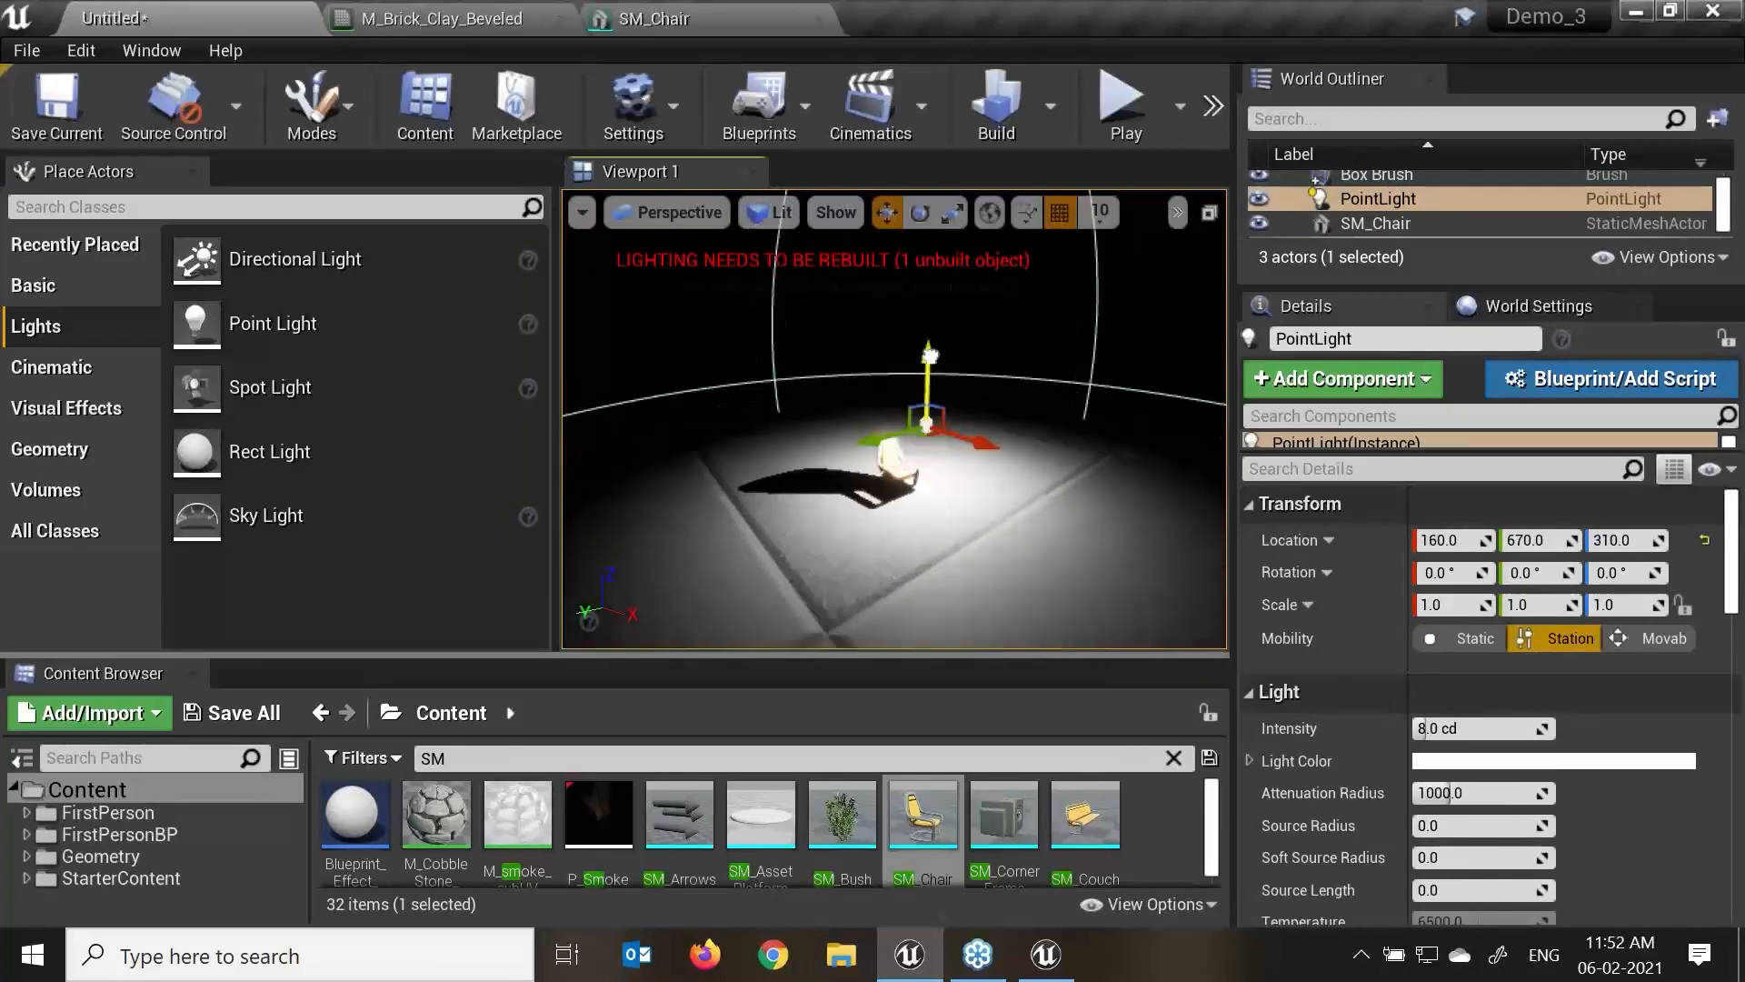
pyautogui.moveTo(959, 427); pyautogui.dragTo(926, 386)
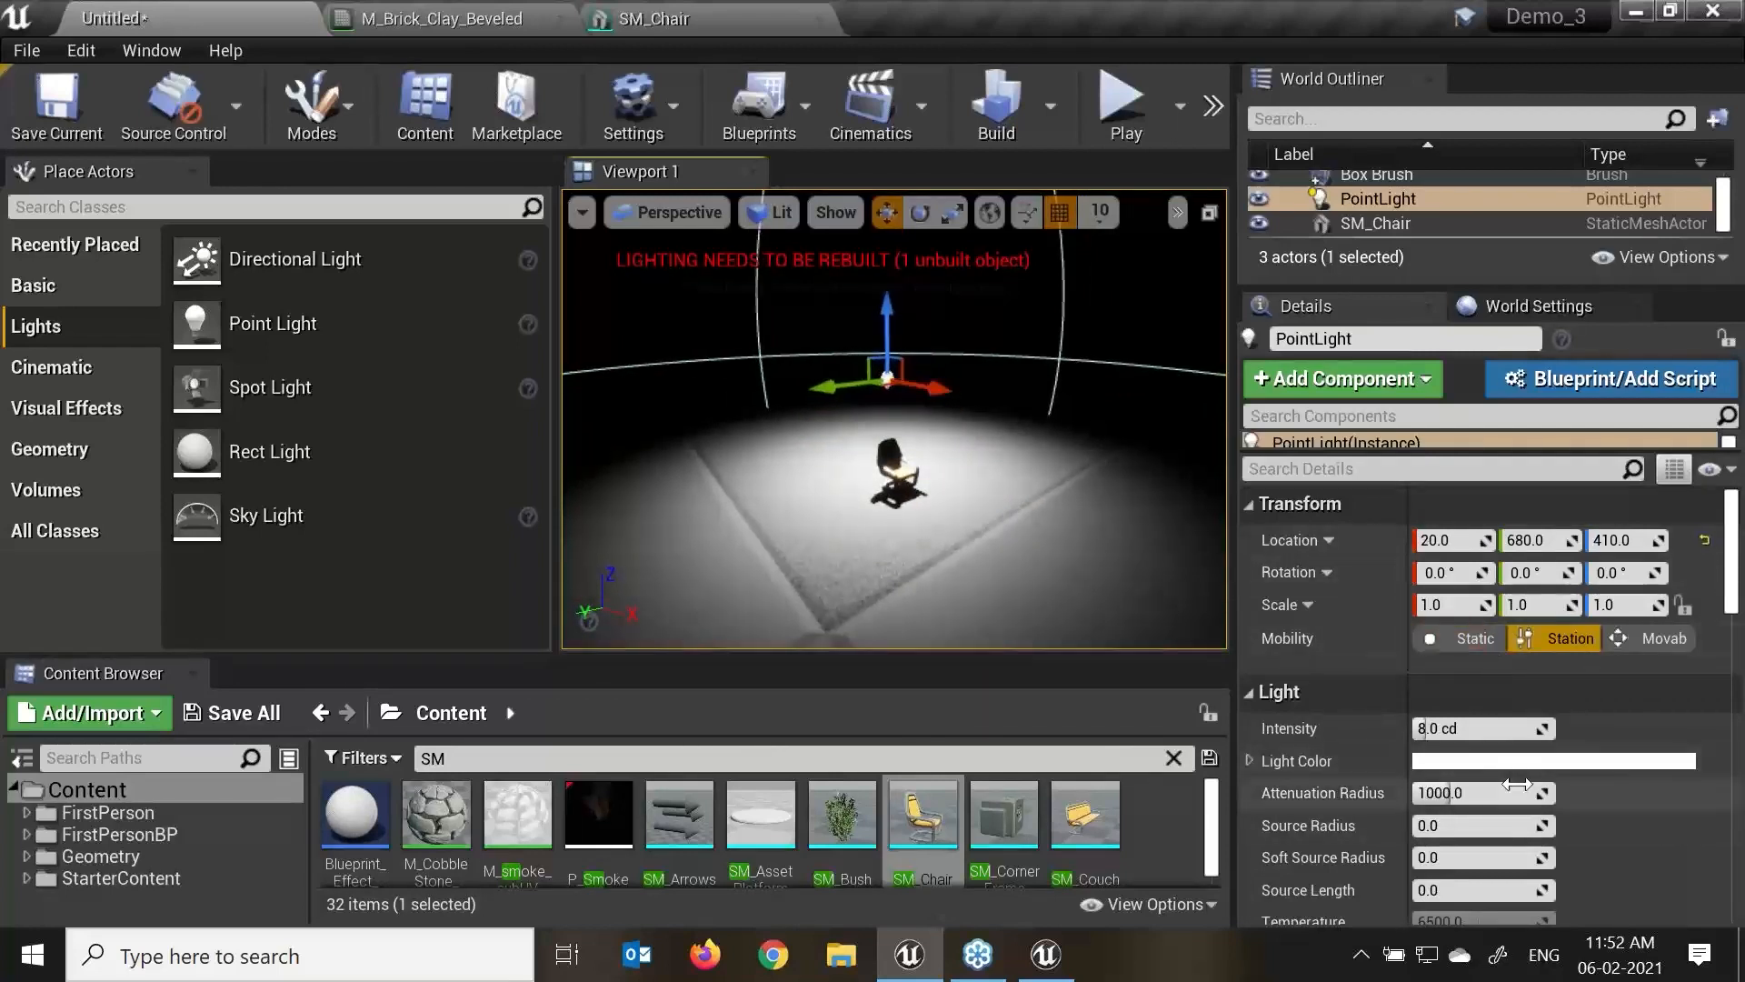
# Set the point light's intensity to about 1.02 cd, attenuation radius to about 316 and source radius to about 0.11.
pyautogui.moveTo(1474, 731); pyautogui.dragTo(1455, 732)
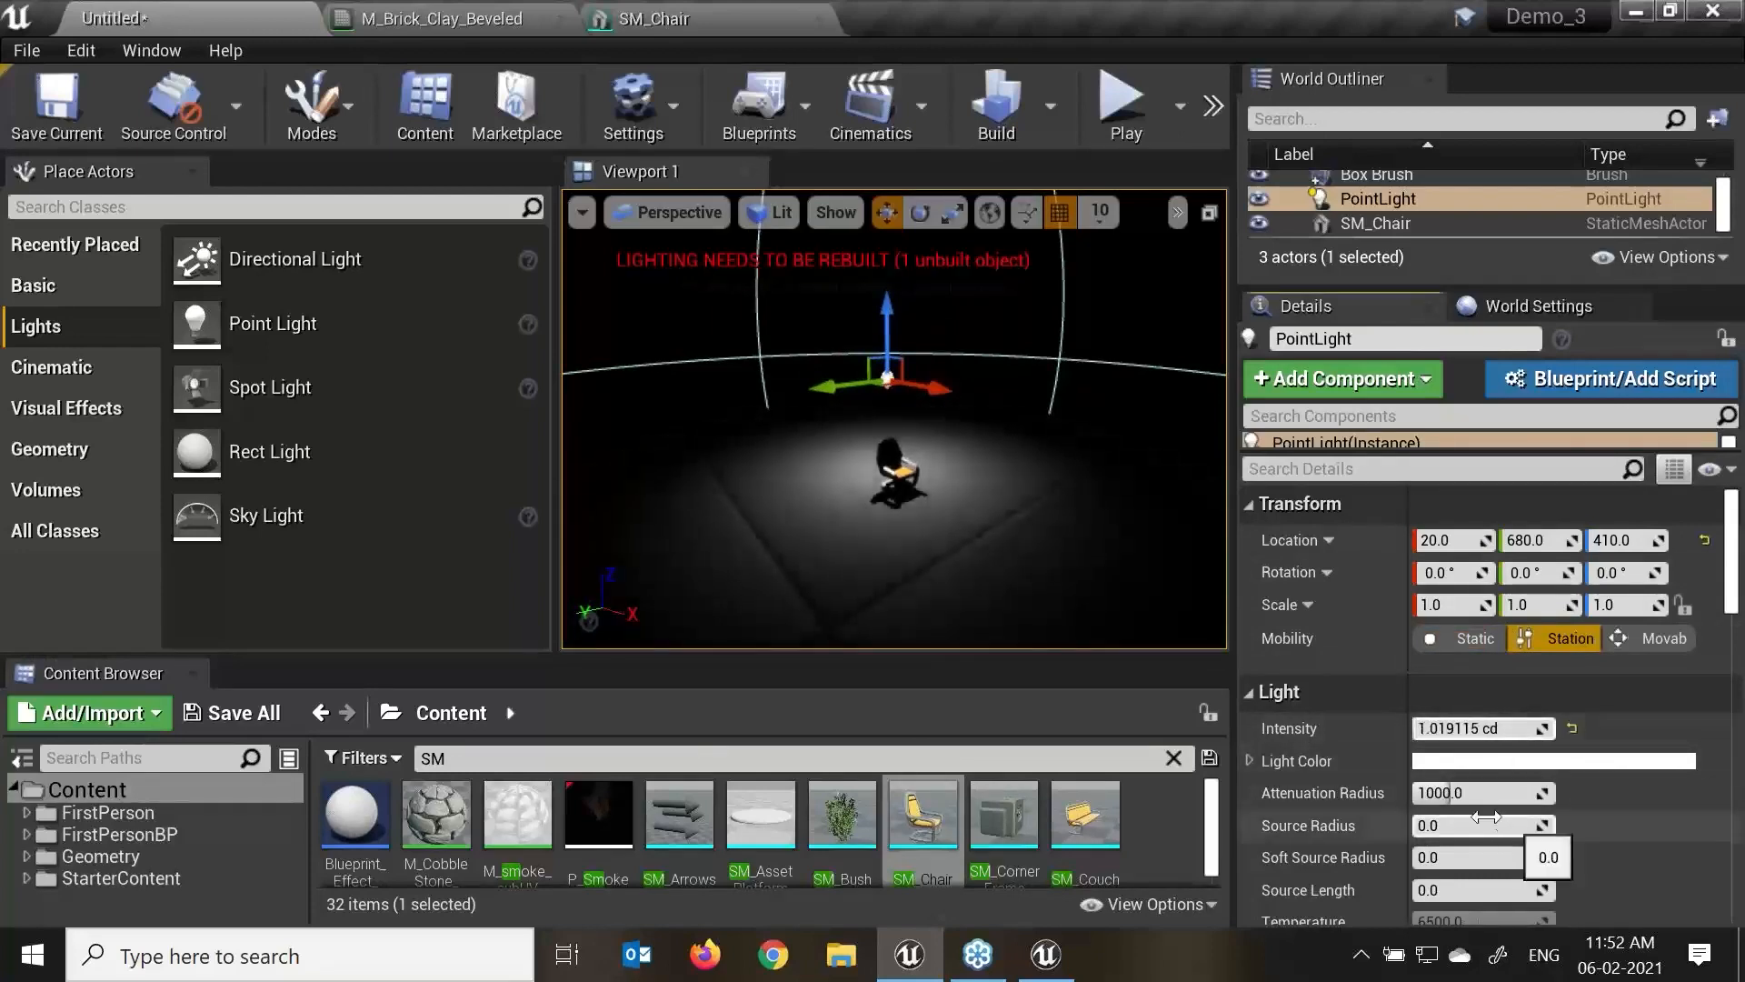
pyautogui.scroll(-3, 1634, 815)
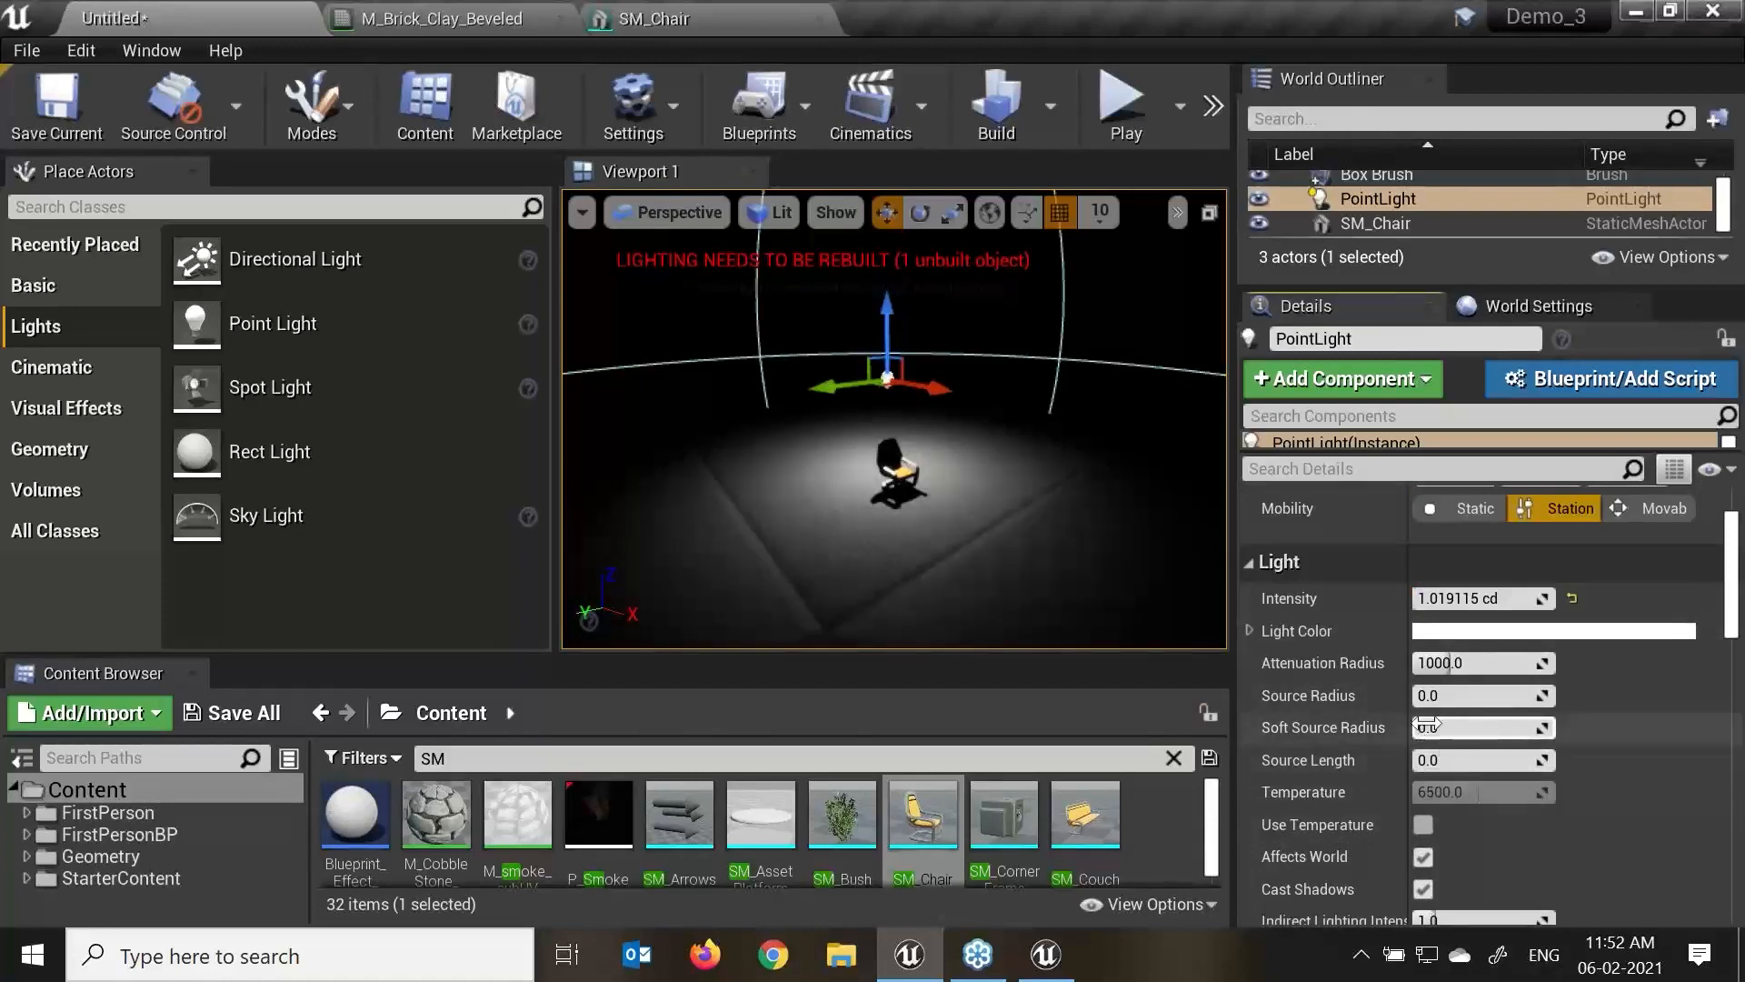
pyautogui.moveTo(1449, 696); pyautogui.dragTo(1421, 662)
pyautogui.scroll(4, 933, 438)
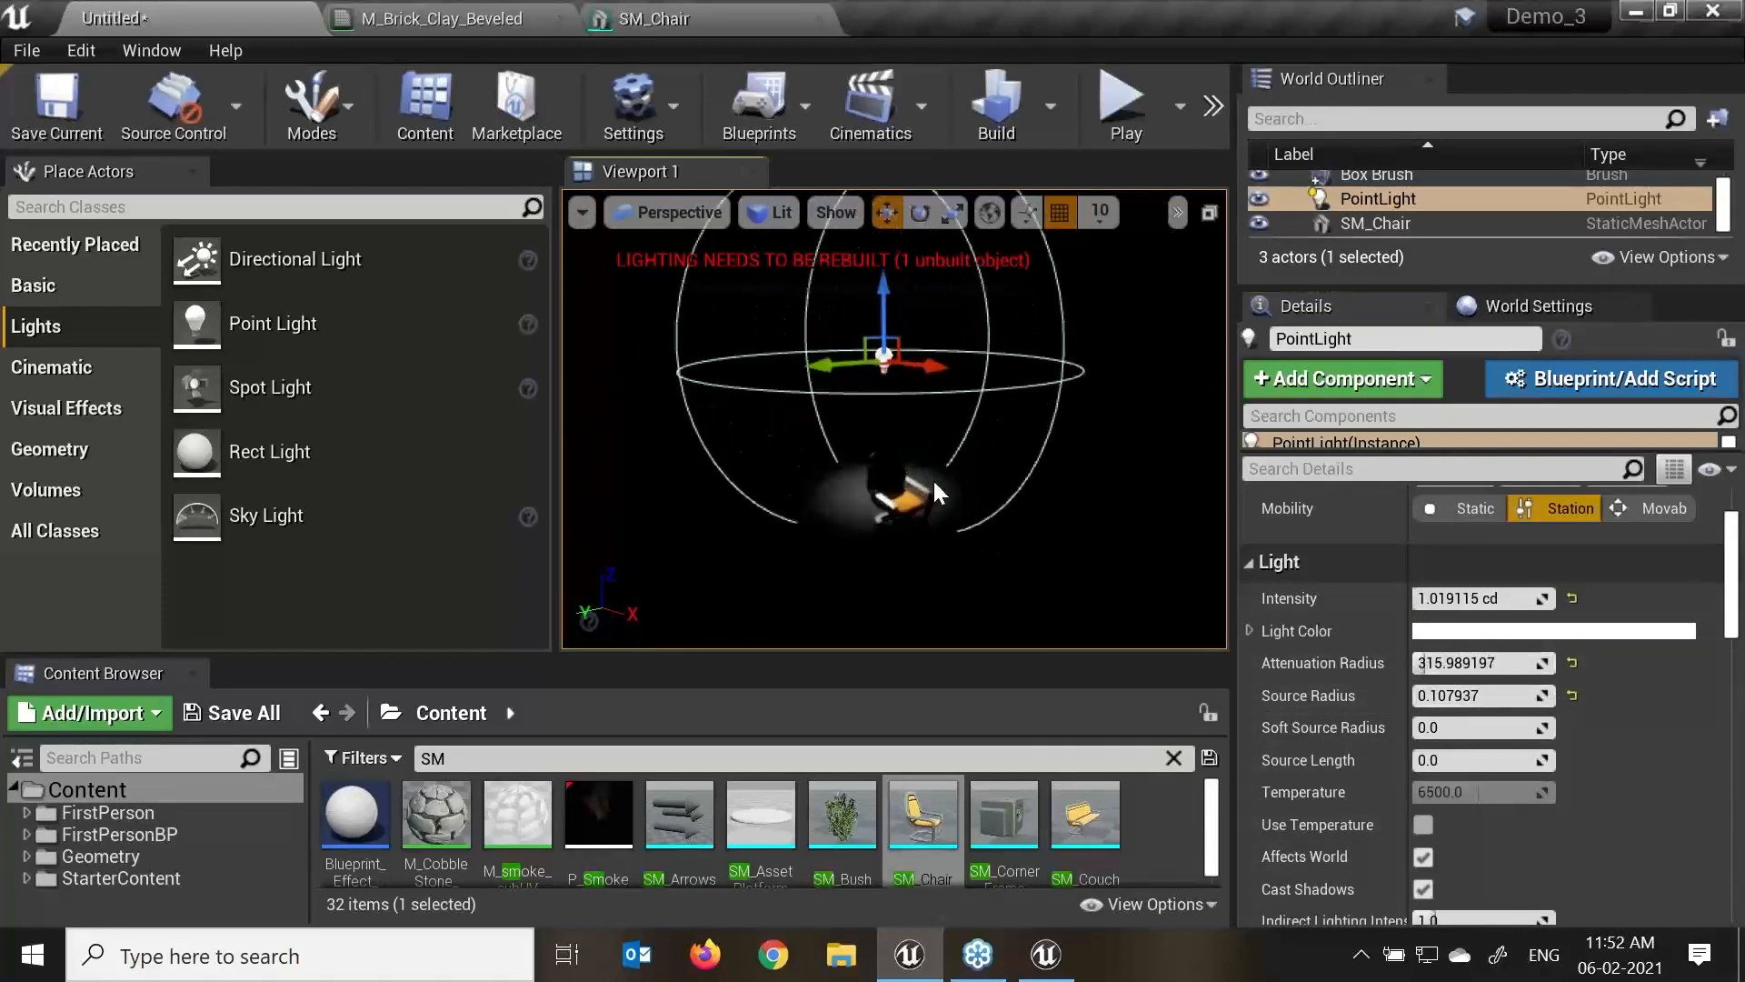
# Lower the point light to just above the chair's backrest so it lights the seat.
pyautogui.moveTo(889, 320); pyautogui.dragTo(962, 466)
pyautogui.moveTo(867, 437); pyautogui.dragTo(853, 443)
pyautogui.scroll(4, 911, 418)
pyautogui.scroll(3, 933, 461)
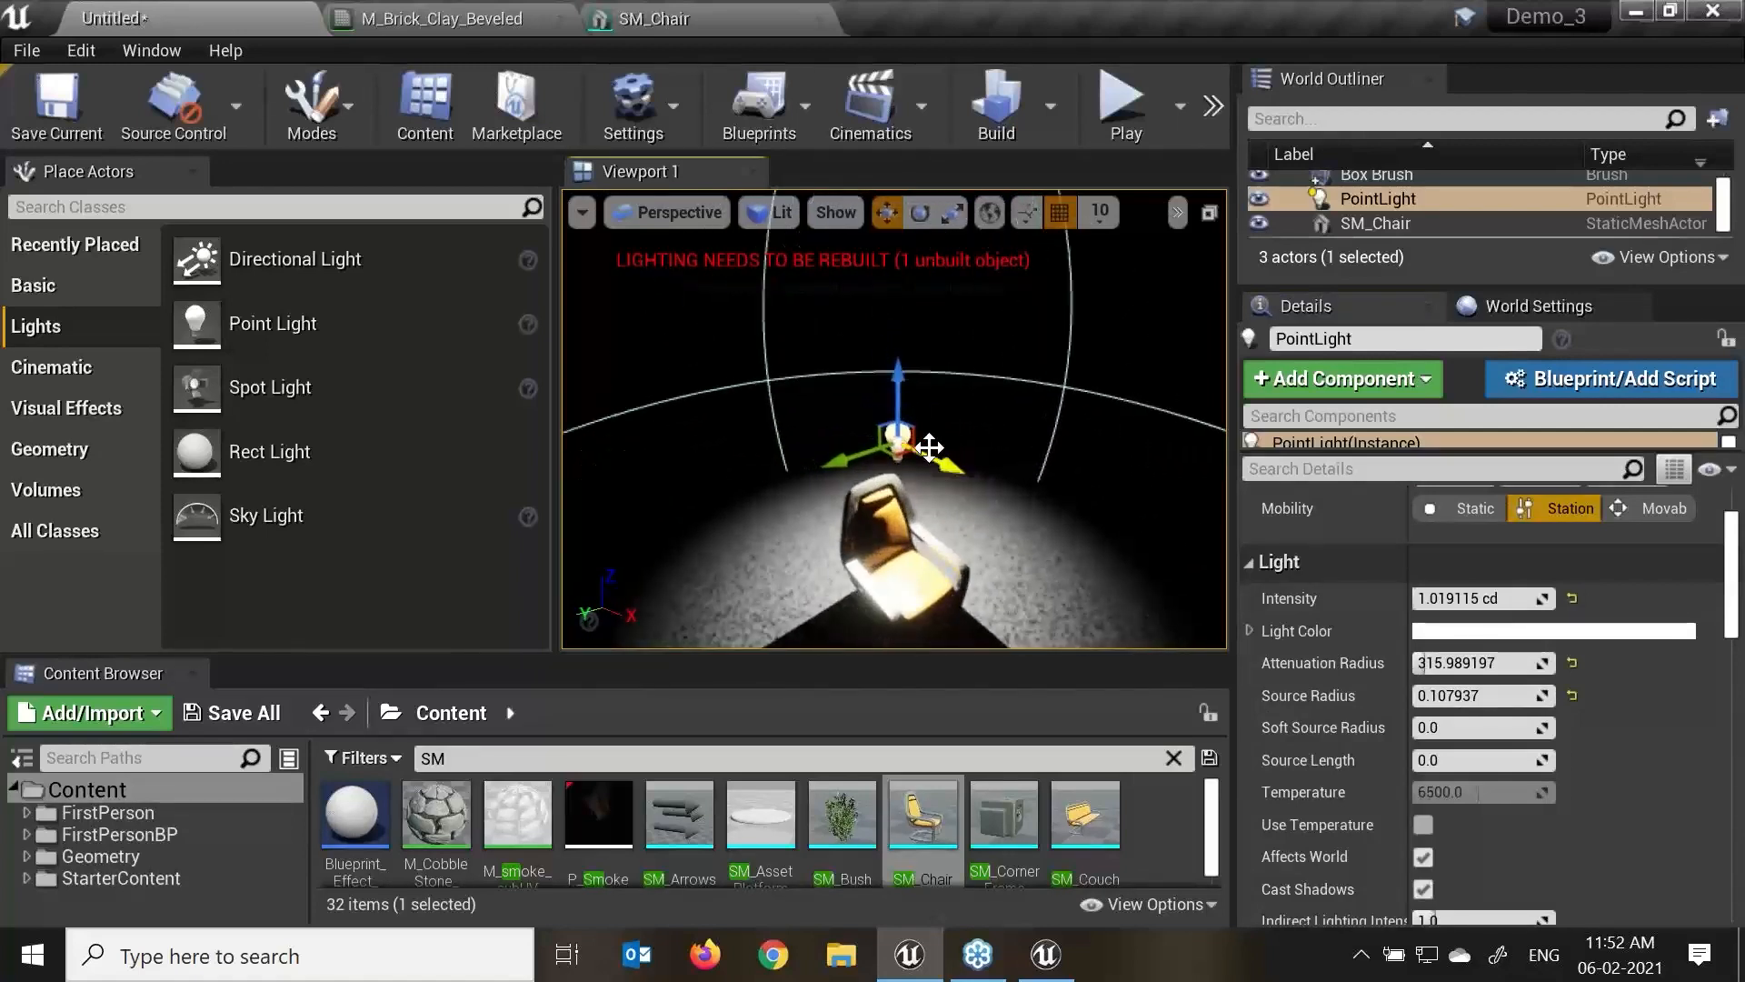
# In the full-screen viewport, duplicate the point light three times, spreading the copies in a row on both sides of the chair.
pyautogui.press('F11')
pyautogui.press('f')
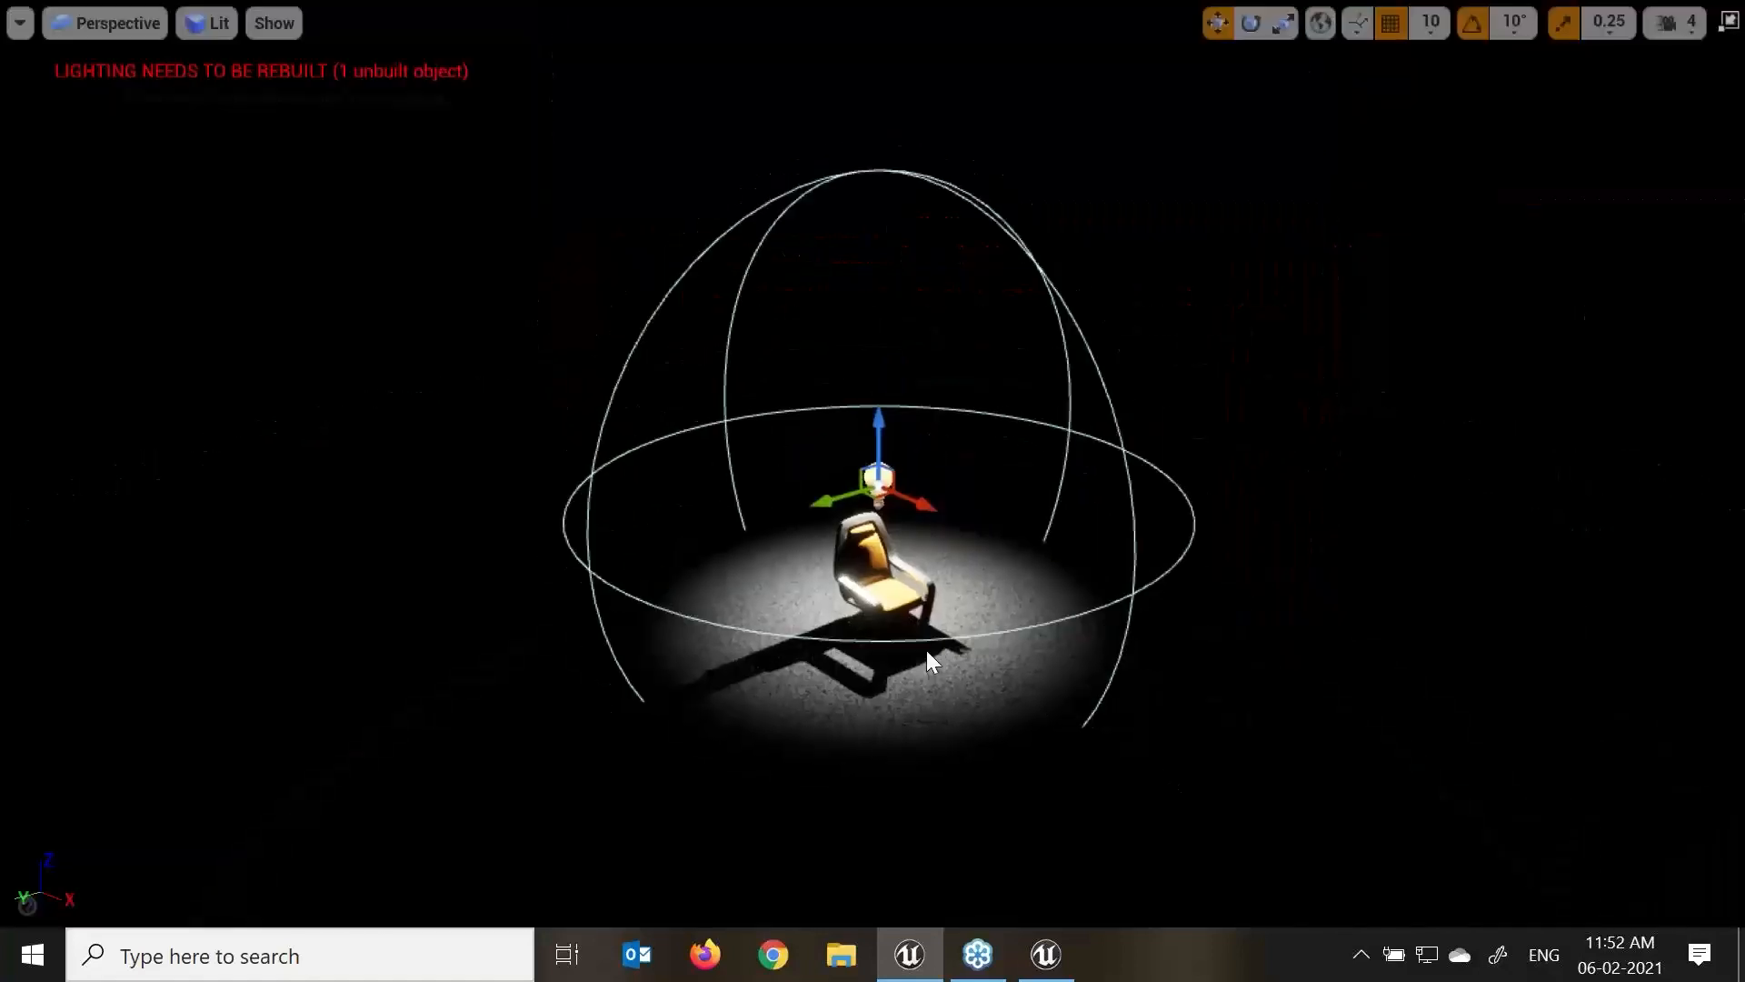
pyautogui.keyDown('alt'); pyautogui.moveTo(856, 468); pyautogui.dragTo(788, 488); pyautogui.keyUp('alt')
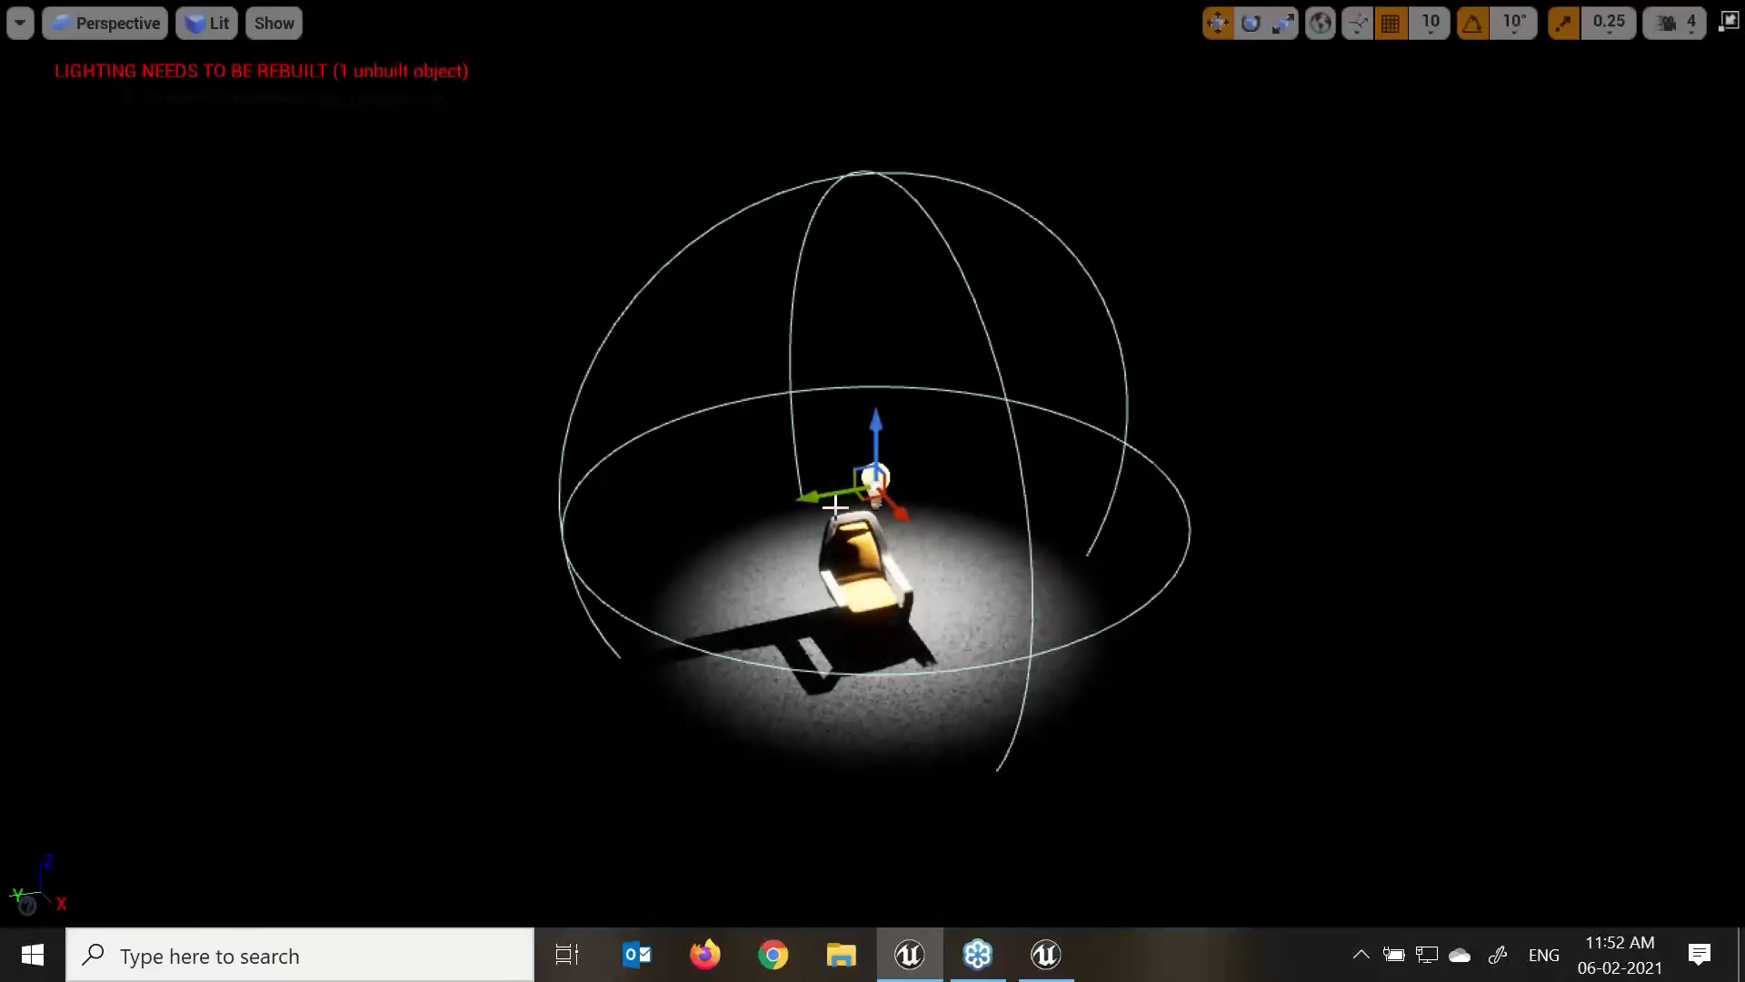
pyautogui.keyDown('alt'); pyautogui.moveTo(834, 497); pyautogui.dragTo(1065, 567); pyautogui.keyUp('alt')
pyautogui.keyDown('alt'); pyautogui.moveTo(1074, 454); pyautogui.dragTo(424, 607); pyautogui.keyUp('alt')
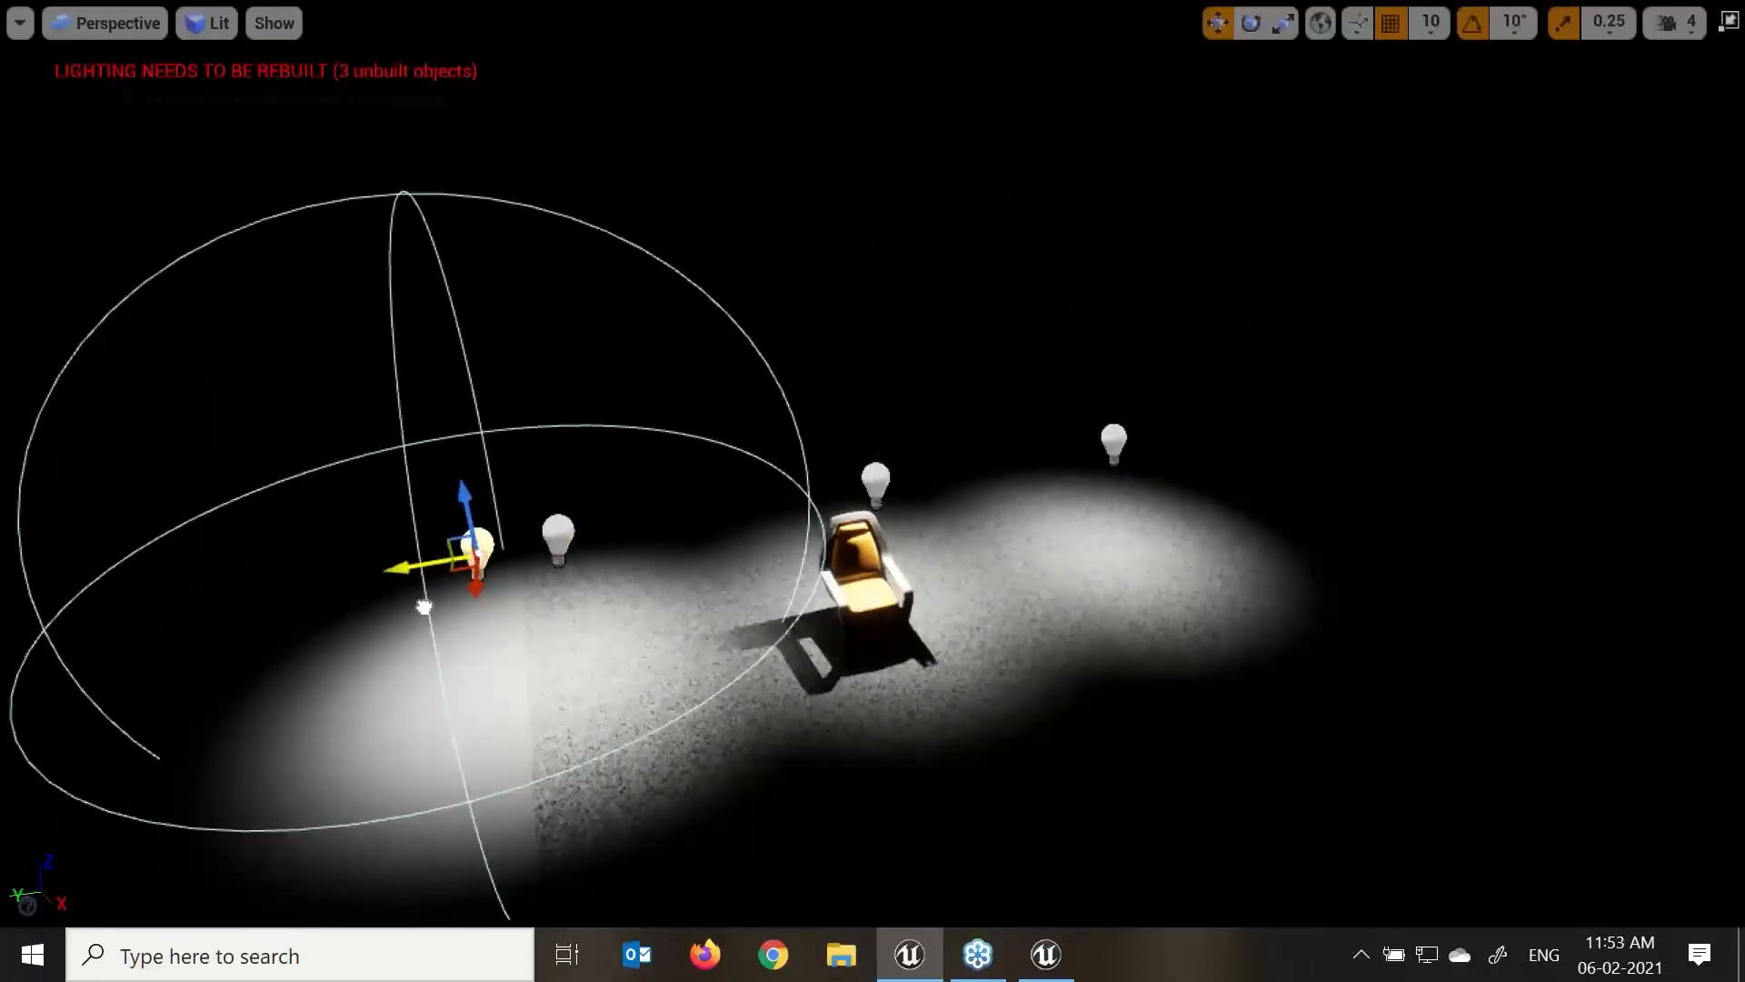
# Examine the overlapping light pools around the chair from several angles, and return the viewport to the normal layout.
pyautogui.scroll(-4, 880, 593)
pyautogui.keyDown('alt'); pyautogui.moveTo(878, 589); pyautogui.dragTo(304, 659); pyautogui.keyUp('alt')
pyautogui.scroll(-3, 553, 647)
pyautogui.keyDown('alt'); pyautogui.moveTo(530, 649); pyautogui.dragTo(487, 651); pyautogui.keyUp('alt')
pyautogui.scroll(3, 916, 643)
pyautogui.keyDown('alt'); pyautogui.moveTo(916, 643); pyautogui.dragTo(864, 563); pyautogui.keyUp('alt')
pyautogui.keyDown('alt'); pyautogui.moveTo(841, 490); pyautogui.dragTo(819, 570); pyautogui.keyUp('alt')
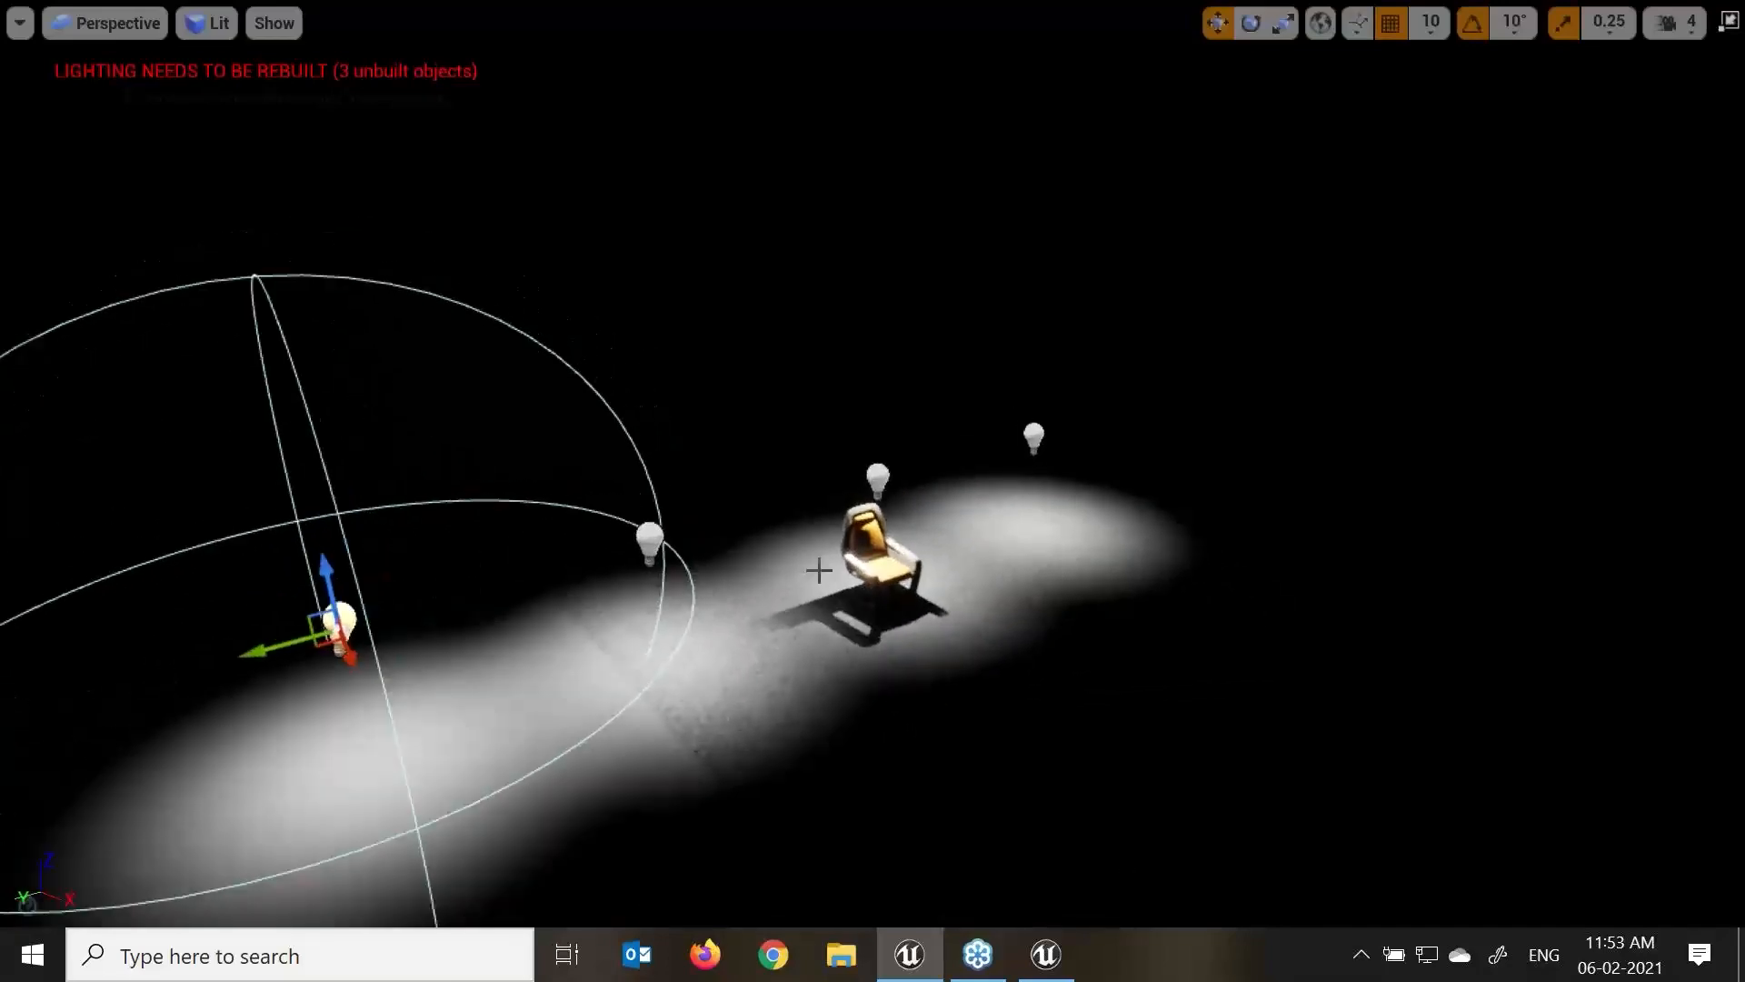
pyautogui.press('F11')
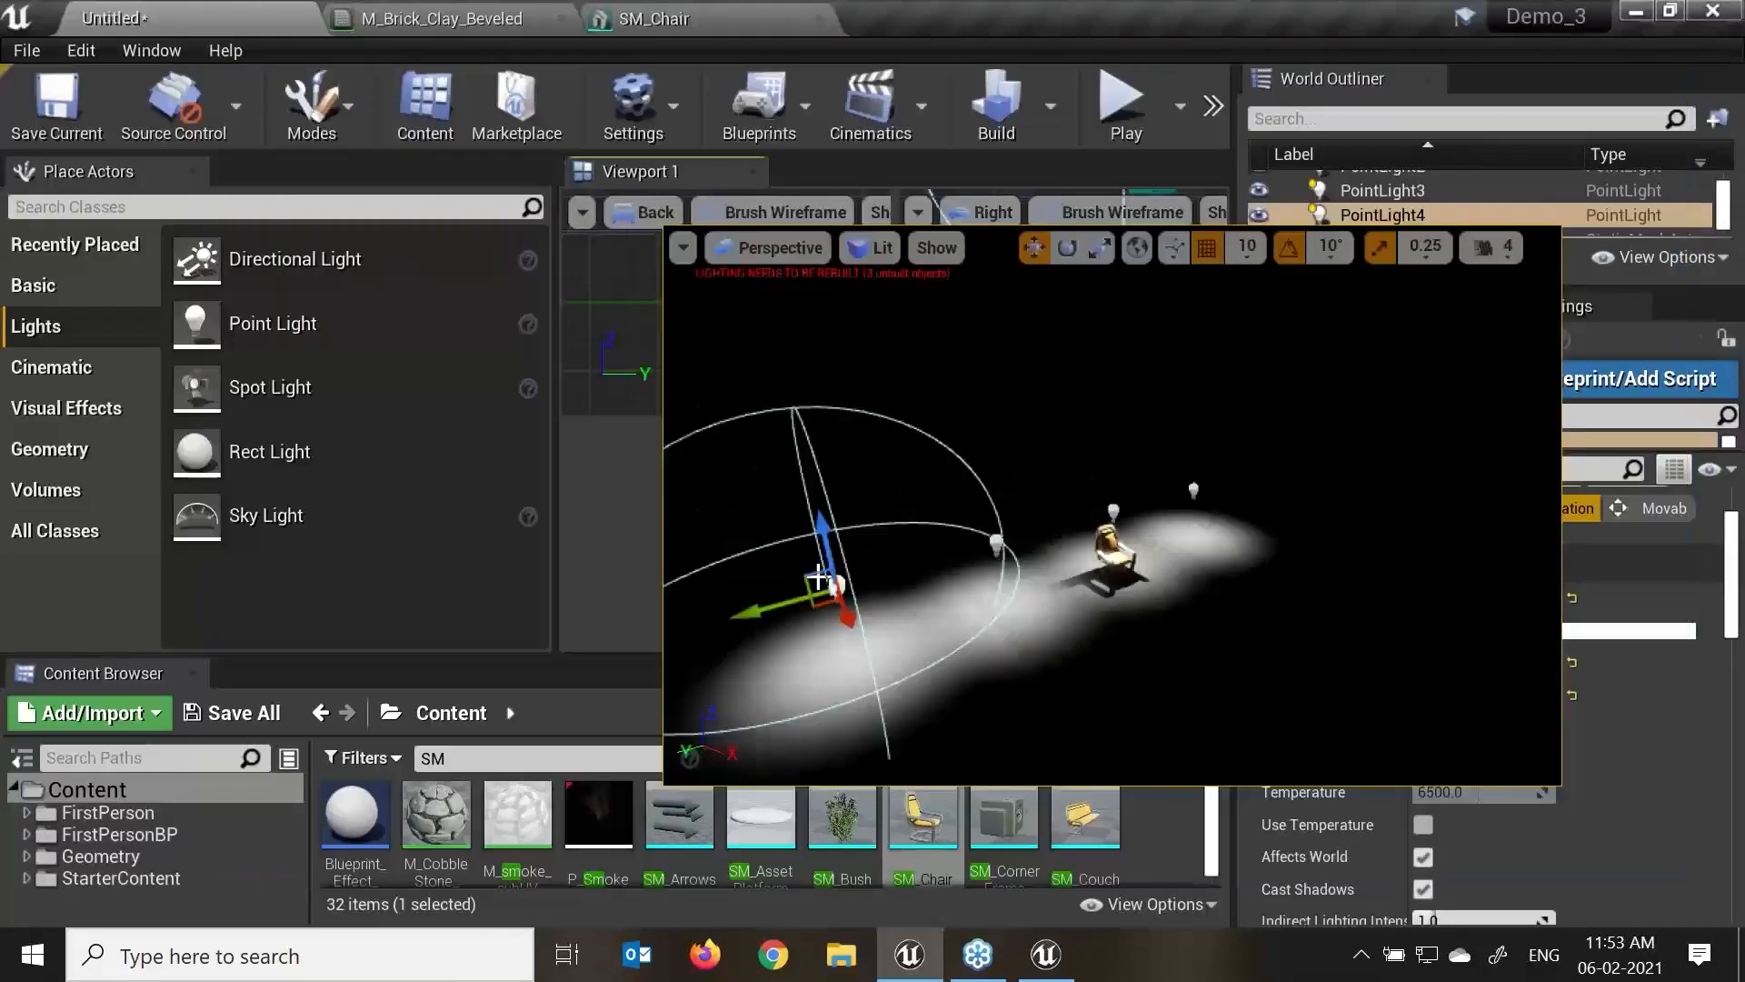
pyautogui.moveTo(872, 329); pyautogui.dragTo(828, 336, button='middle')
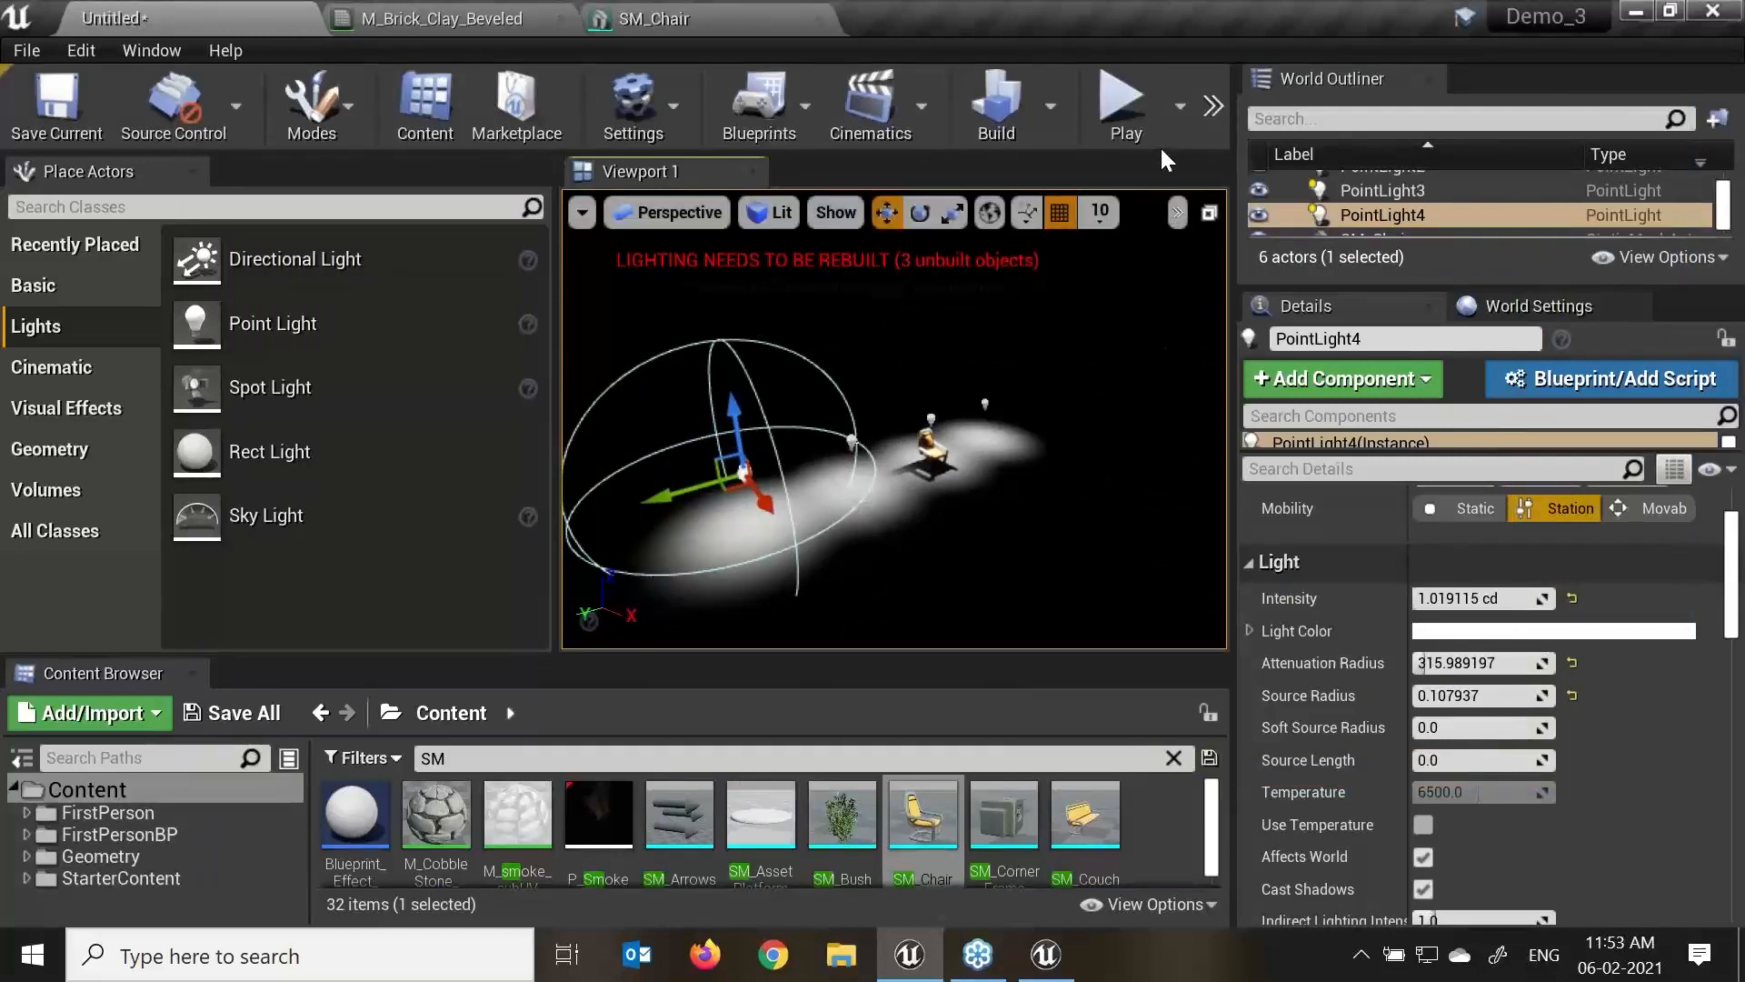
# Set the lighting quality to Preview, build the level and minimize the message log.
pyautogui.click(1049, 118)
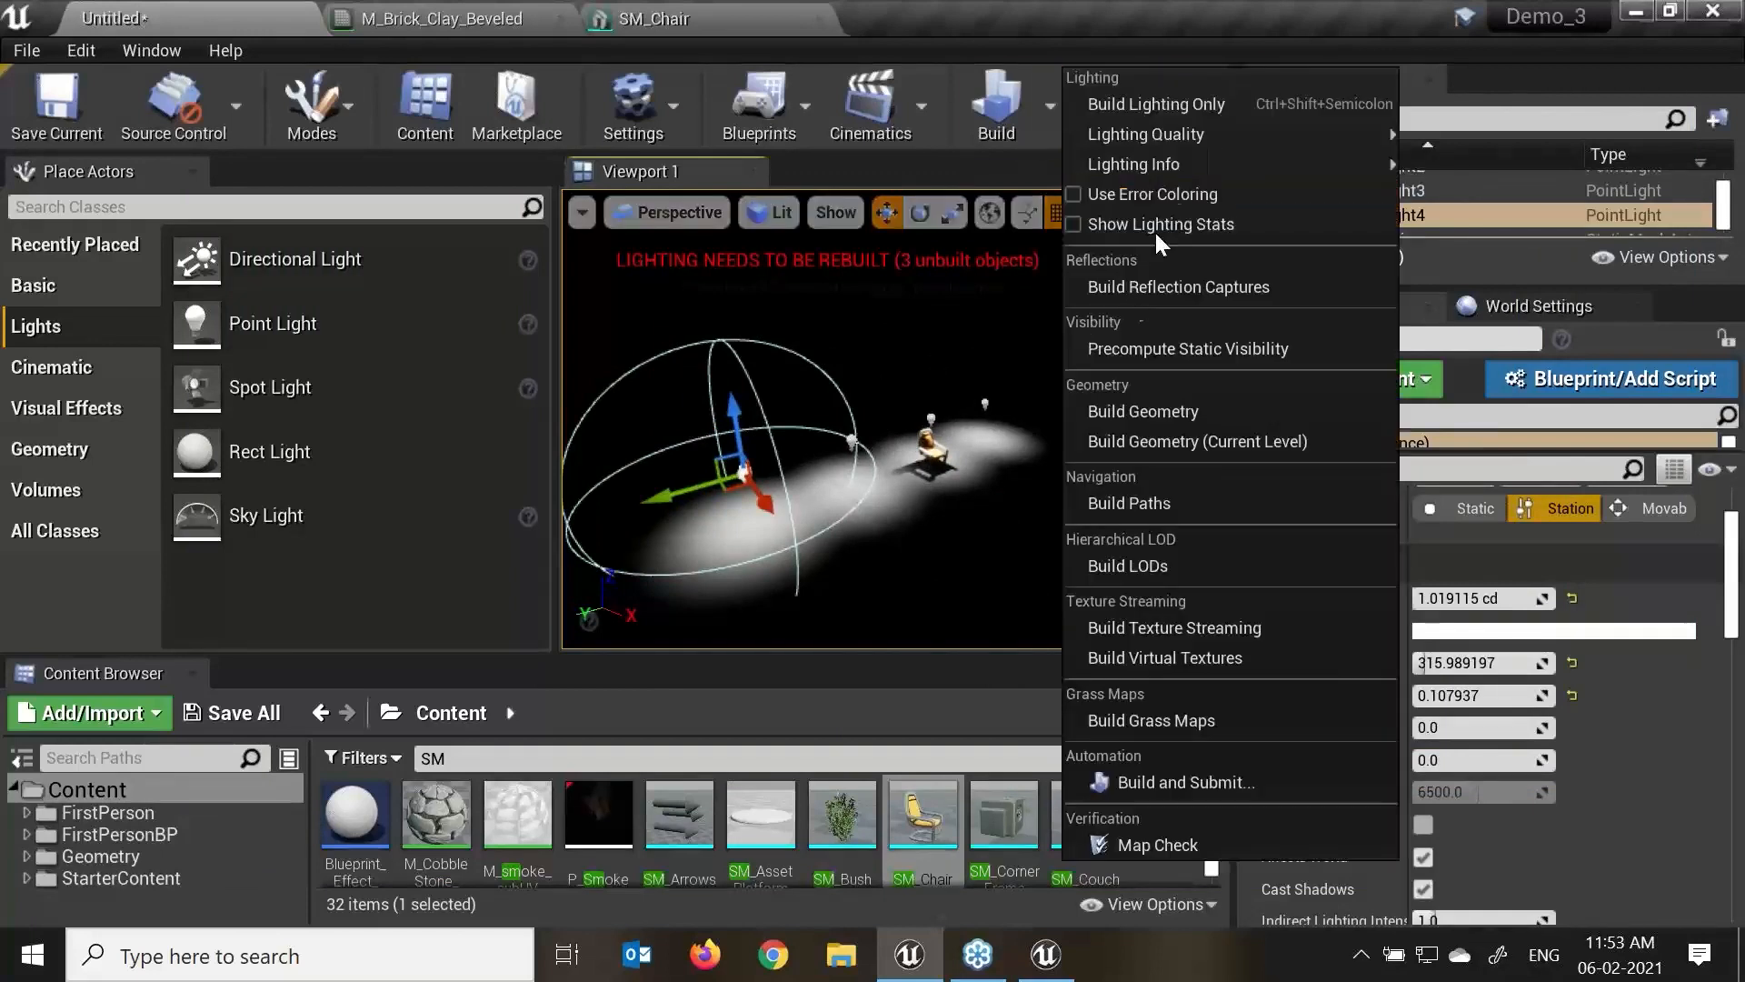
pyautogui.moveTo(1194, 141)
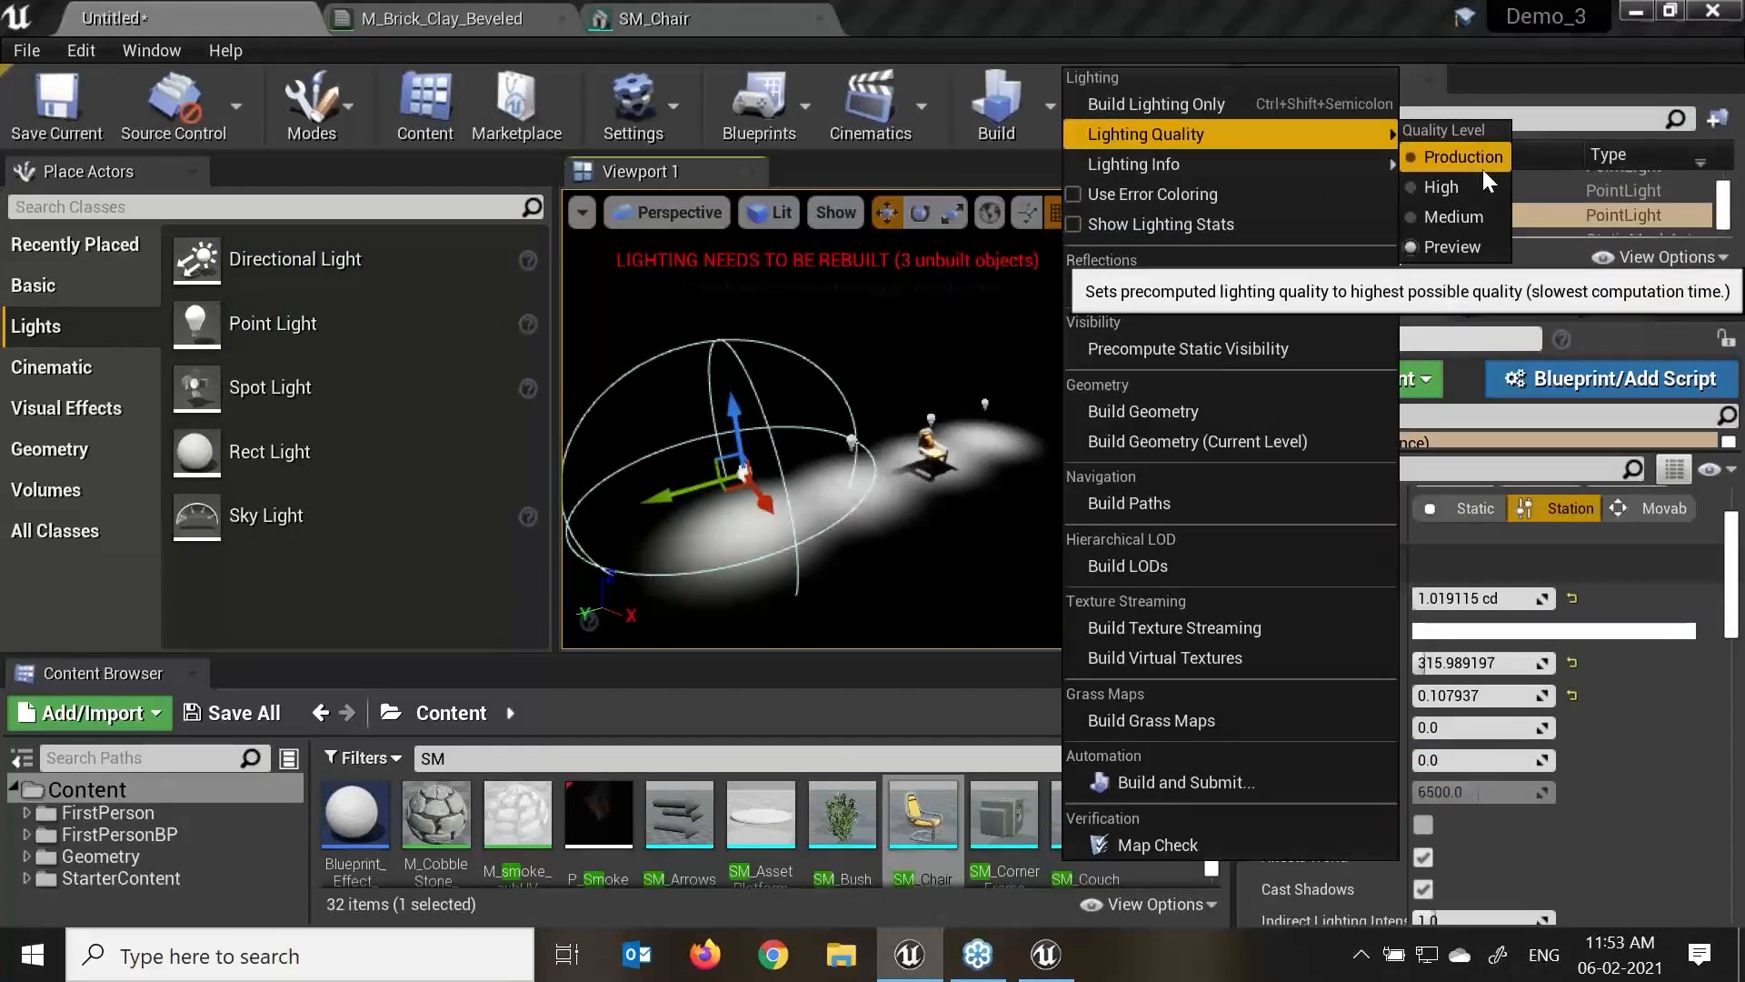
pyautogui.click(1475, 241)
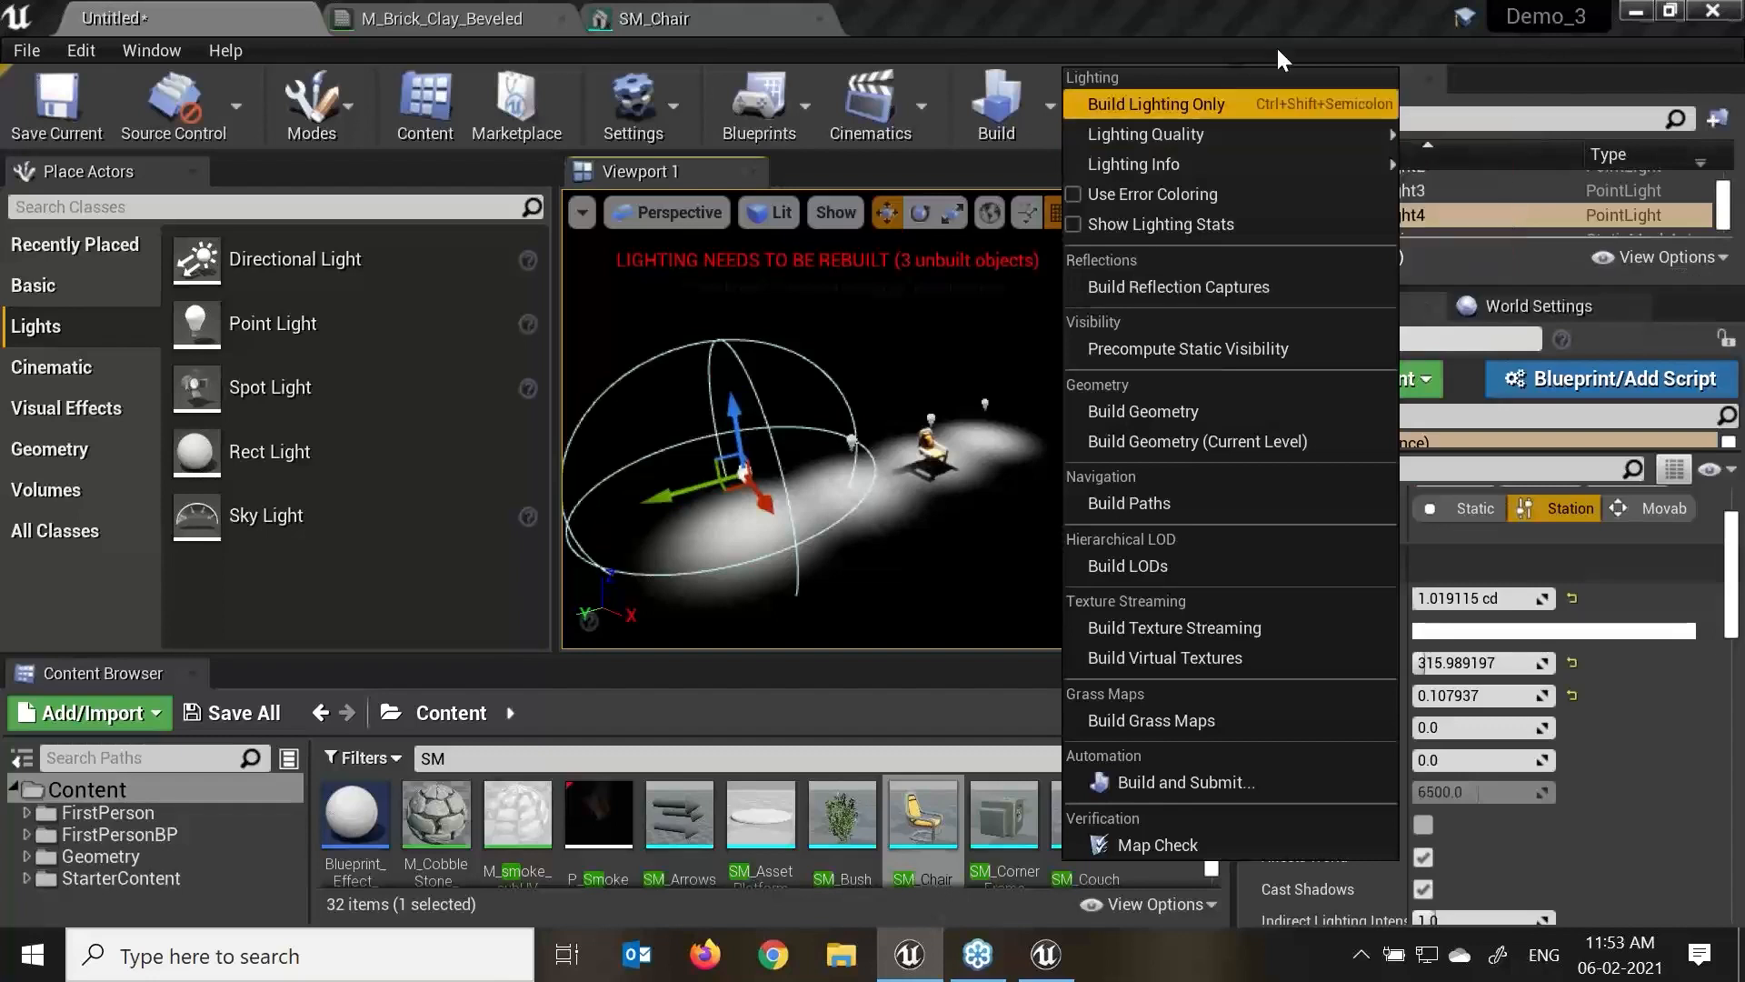
pyautogui.click(992, 106)
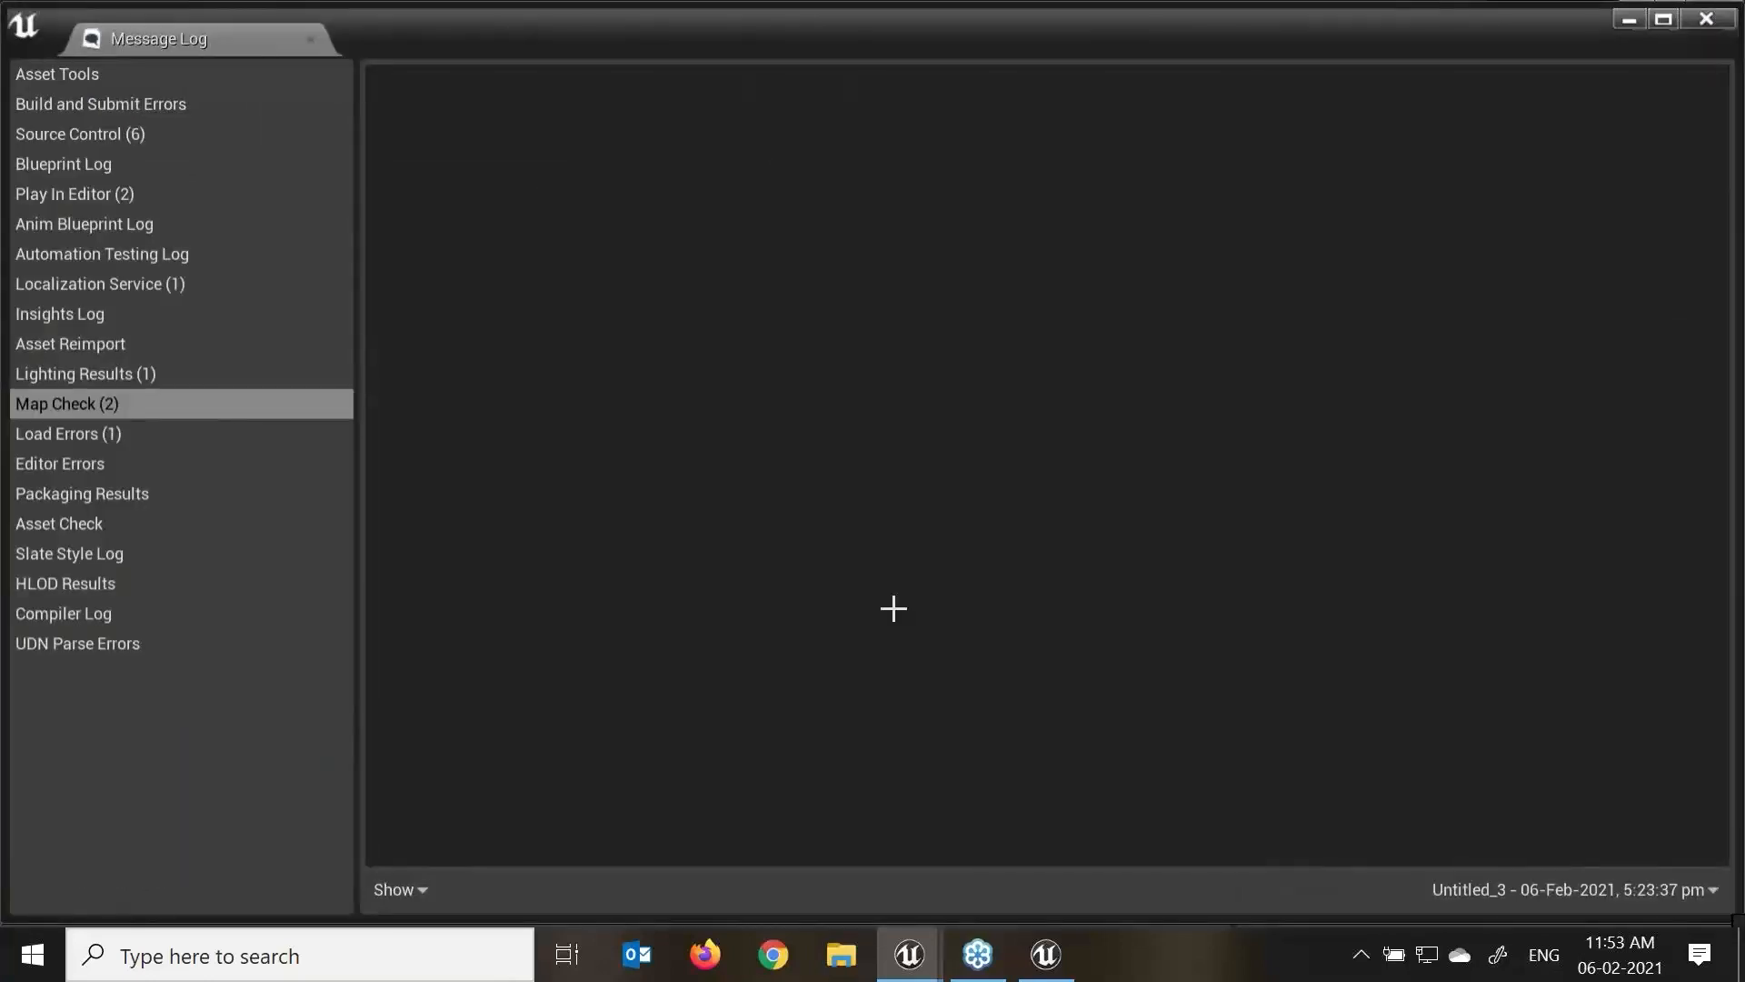
pyautogui.click(1627, 20)
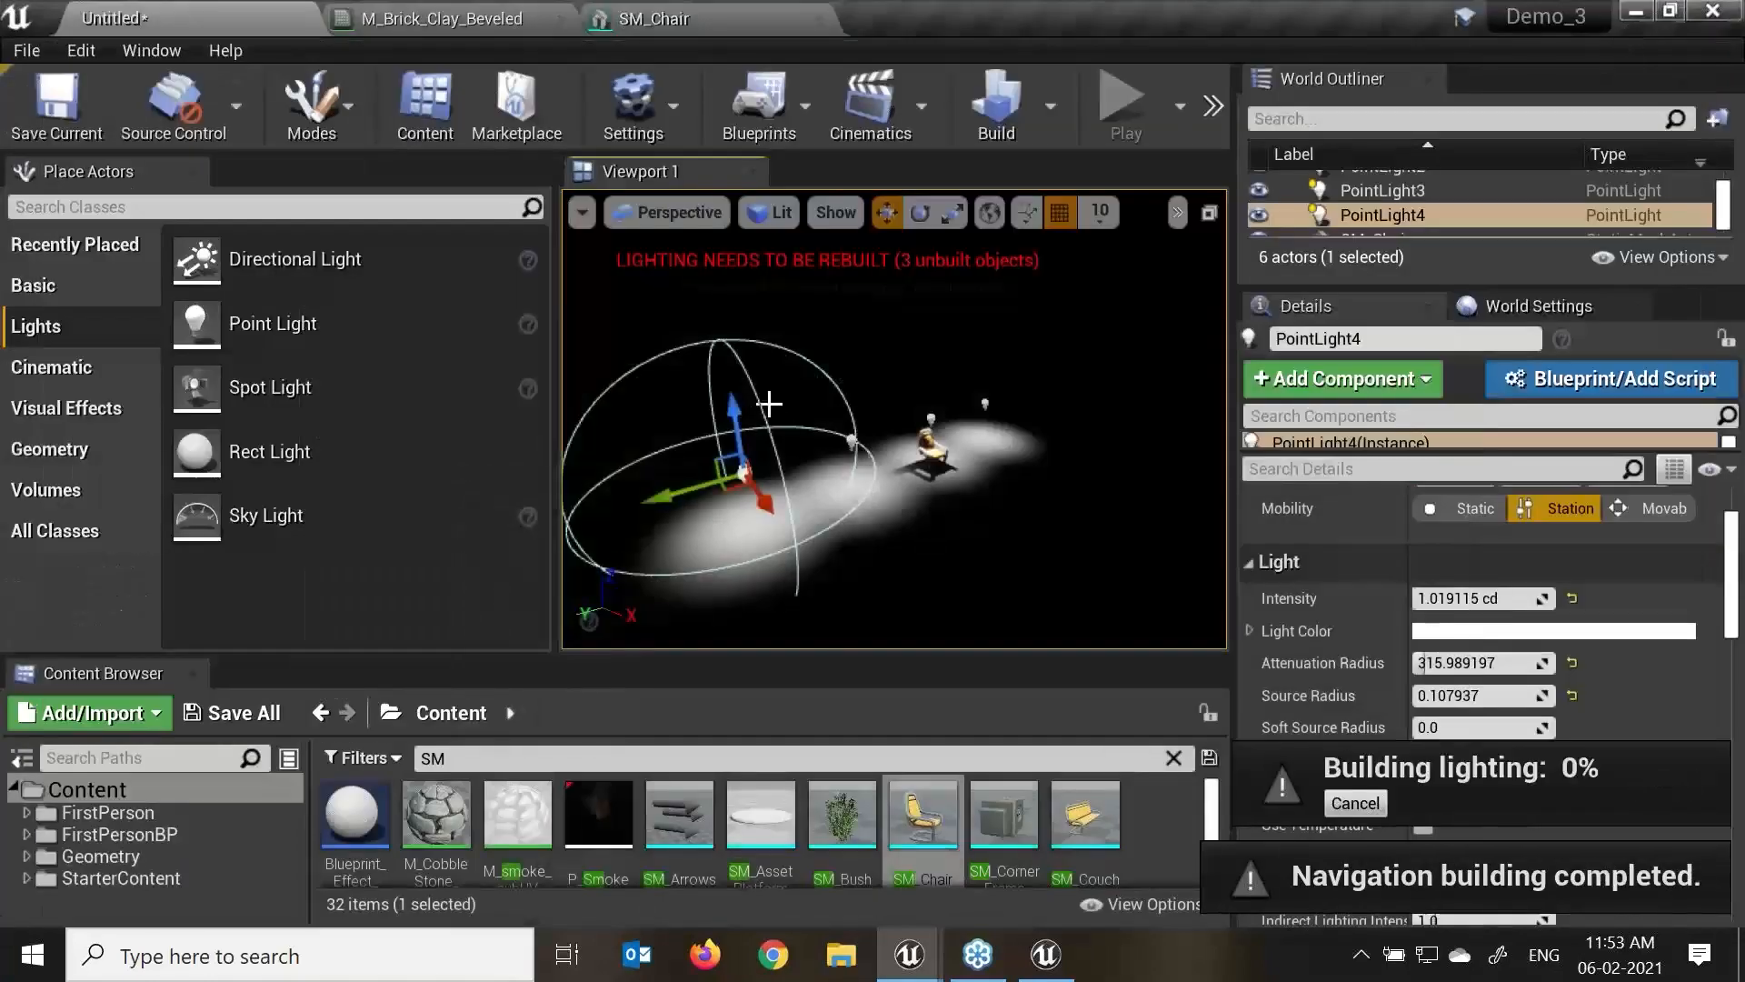
pyautogui.scroll(3, 770, 404)
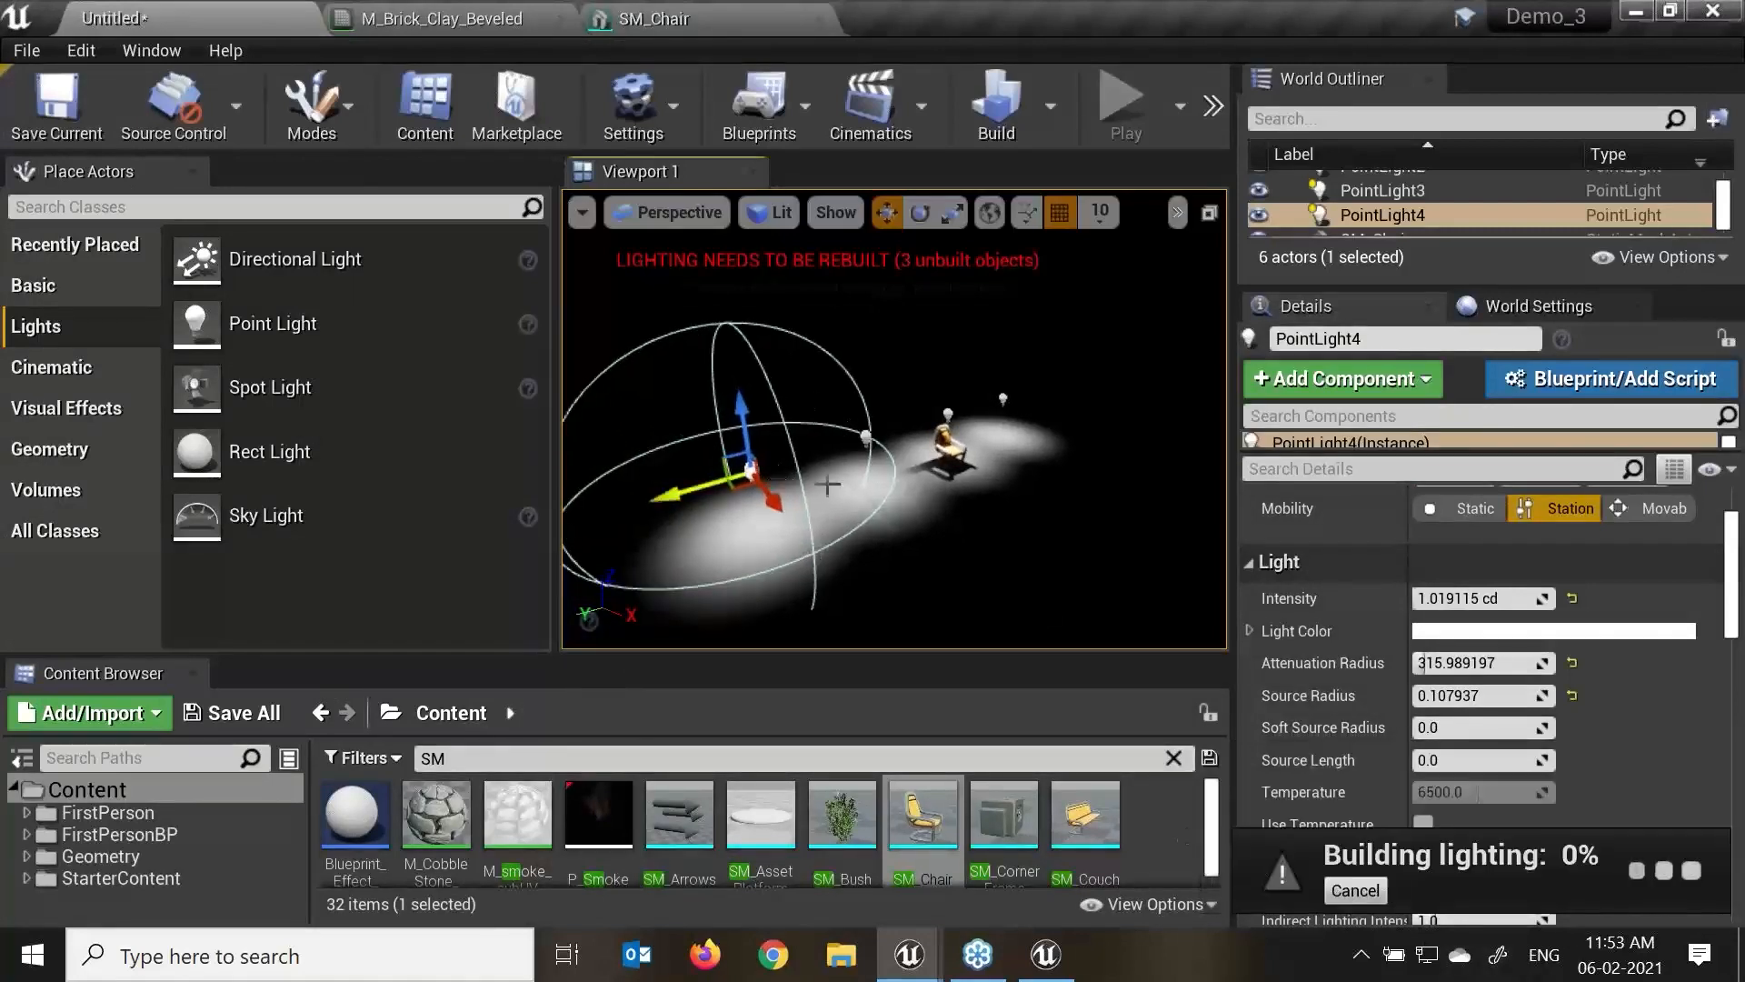
pyautogui.scroll(2, 828, 484)
pyautogui.keyDown('alt'); pyautogui.moveTo(1056, 494); pyautogui.dragTo(916, 454); pyautogui.keyUp('alt')
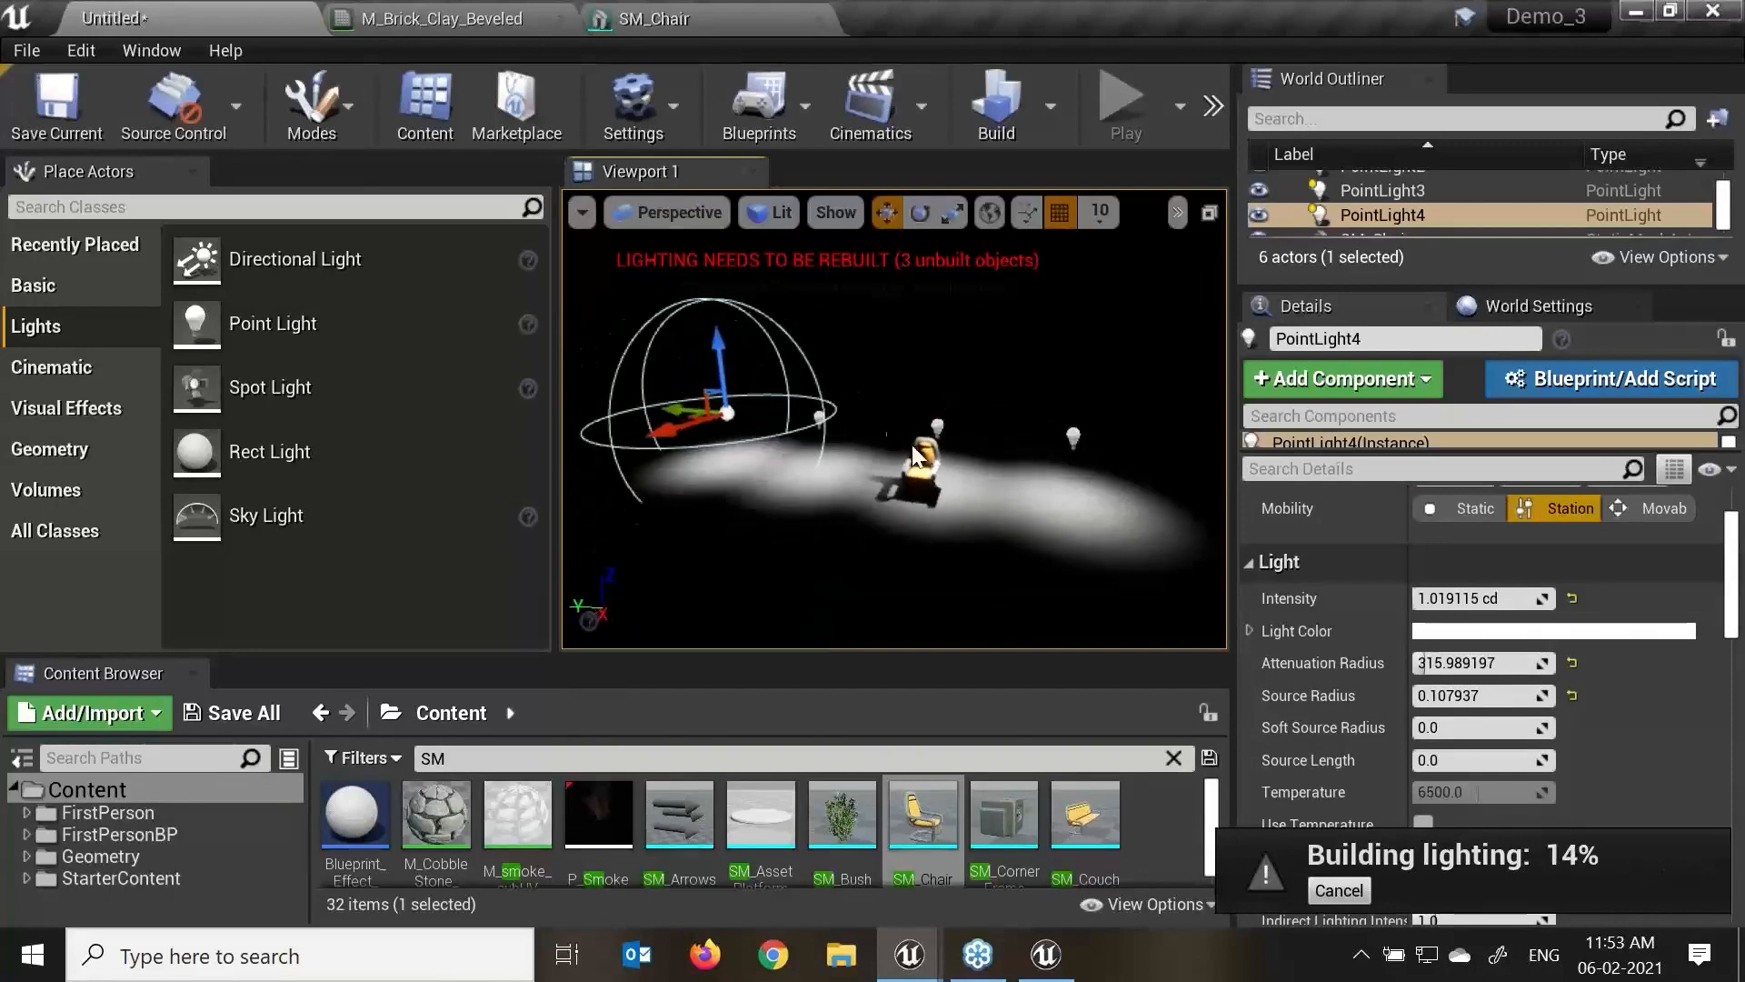
pyautogui.keyDown('alt'); pyautogui.moveTo(721, 437); pyautogui.dragTo(738, 440); pyautogui.keyUp('alt')
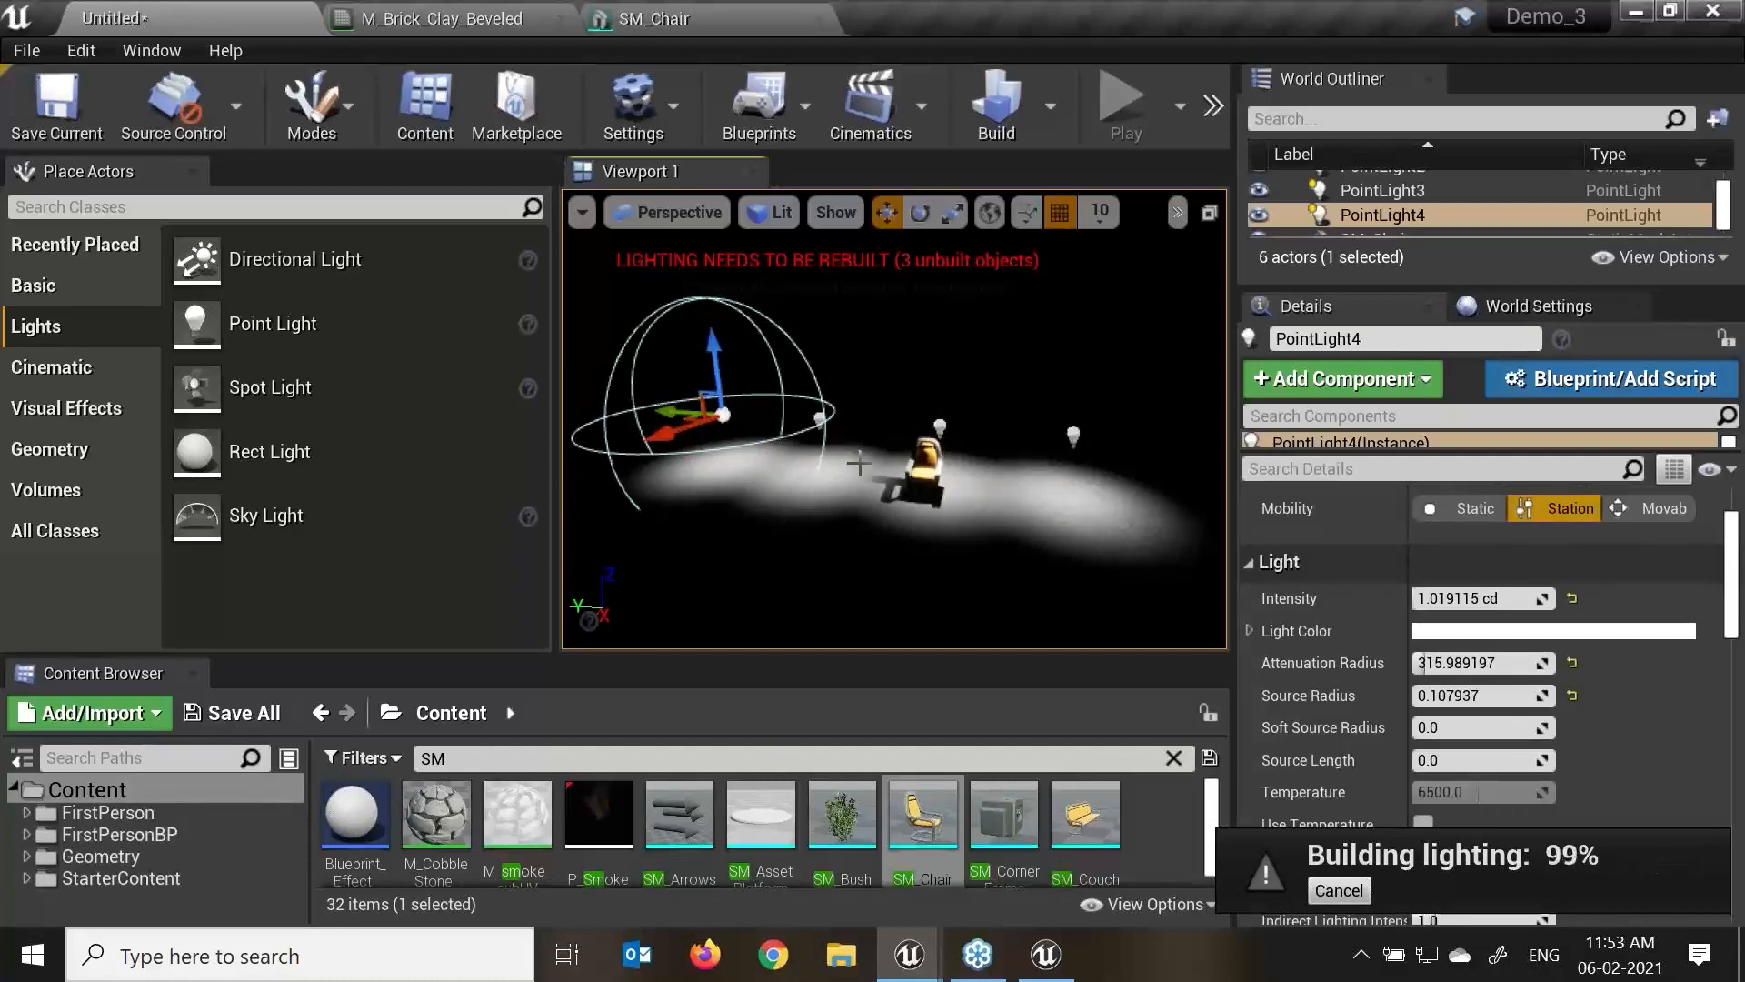
pyautogui.keyDown('alt'); pyautogui.moveTo(859, 465); pyautogui.dragTo(878, 467); pyautogui.keyUp('alt')
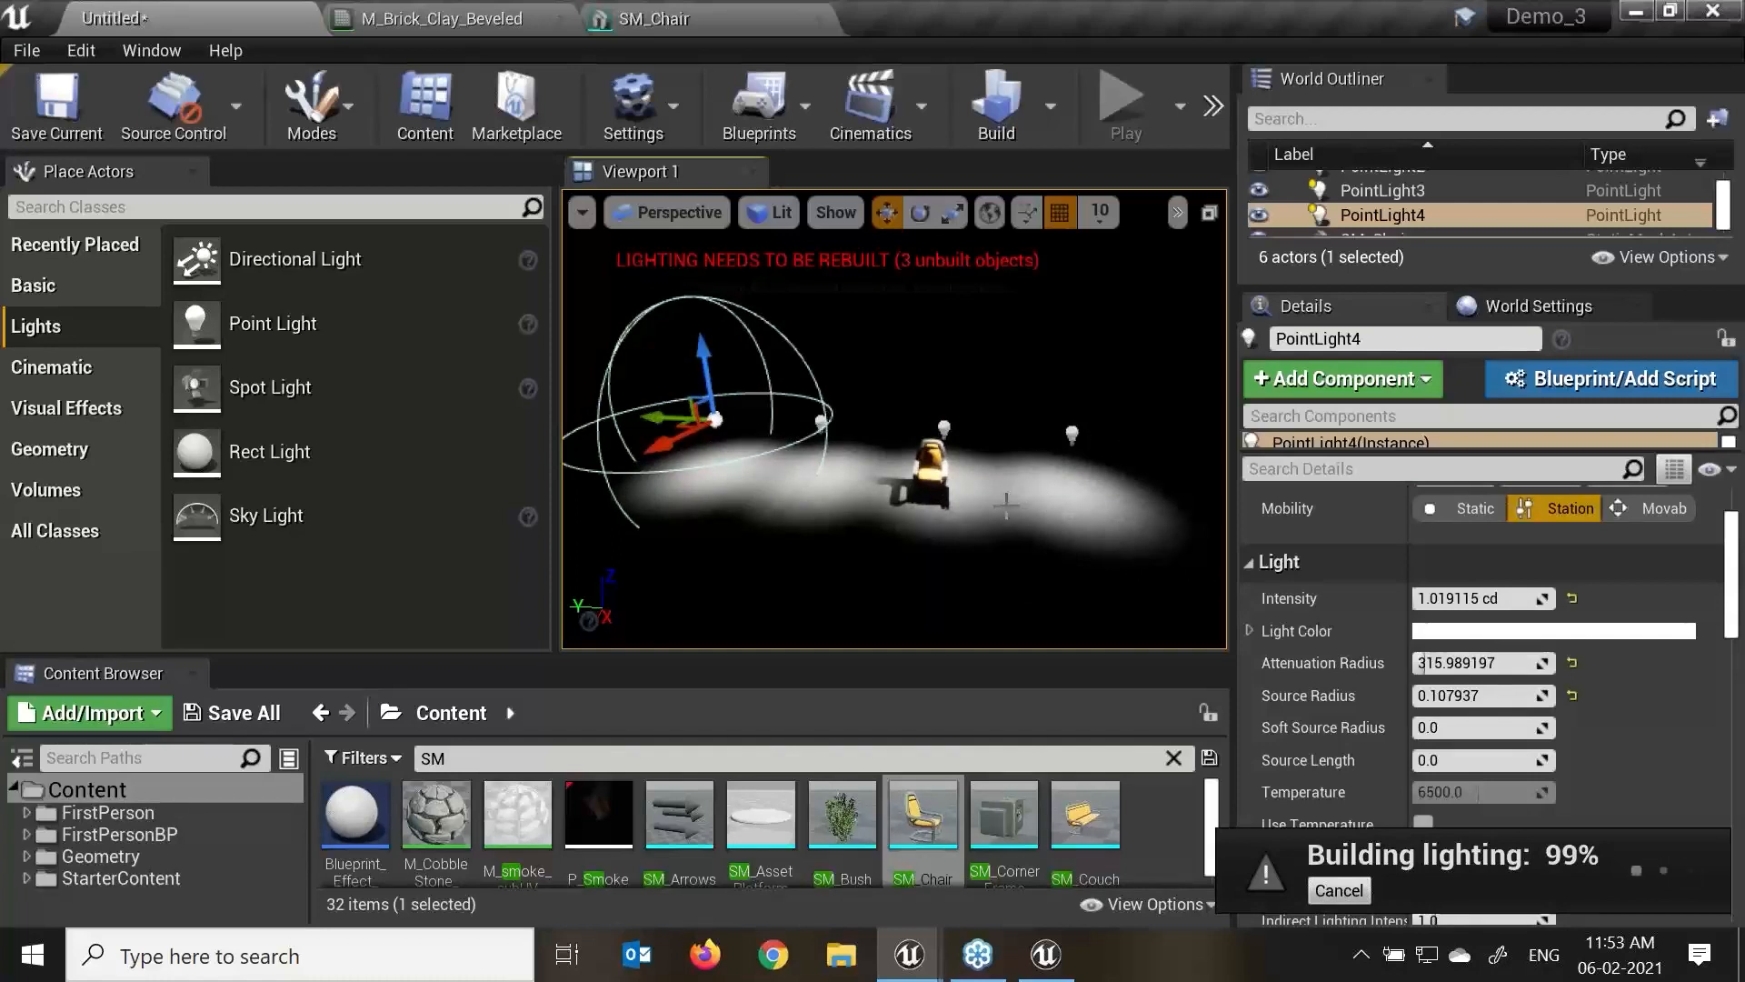
pyautogui.keyDown('alt'); pyautogui.moveTo(836, 437); pyautogui.dragTo(659, 466); pyautogui.keyUp('alt')
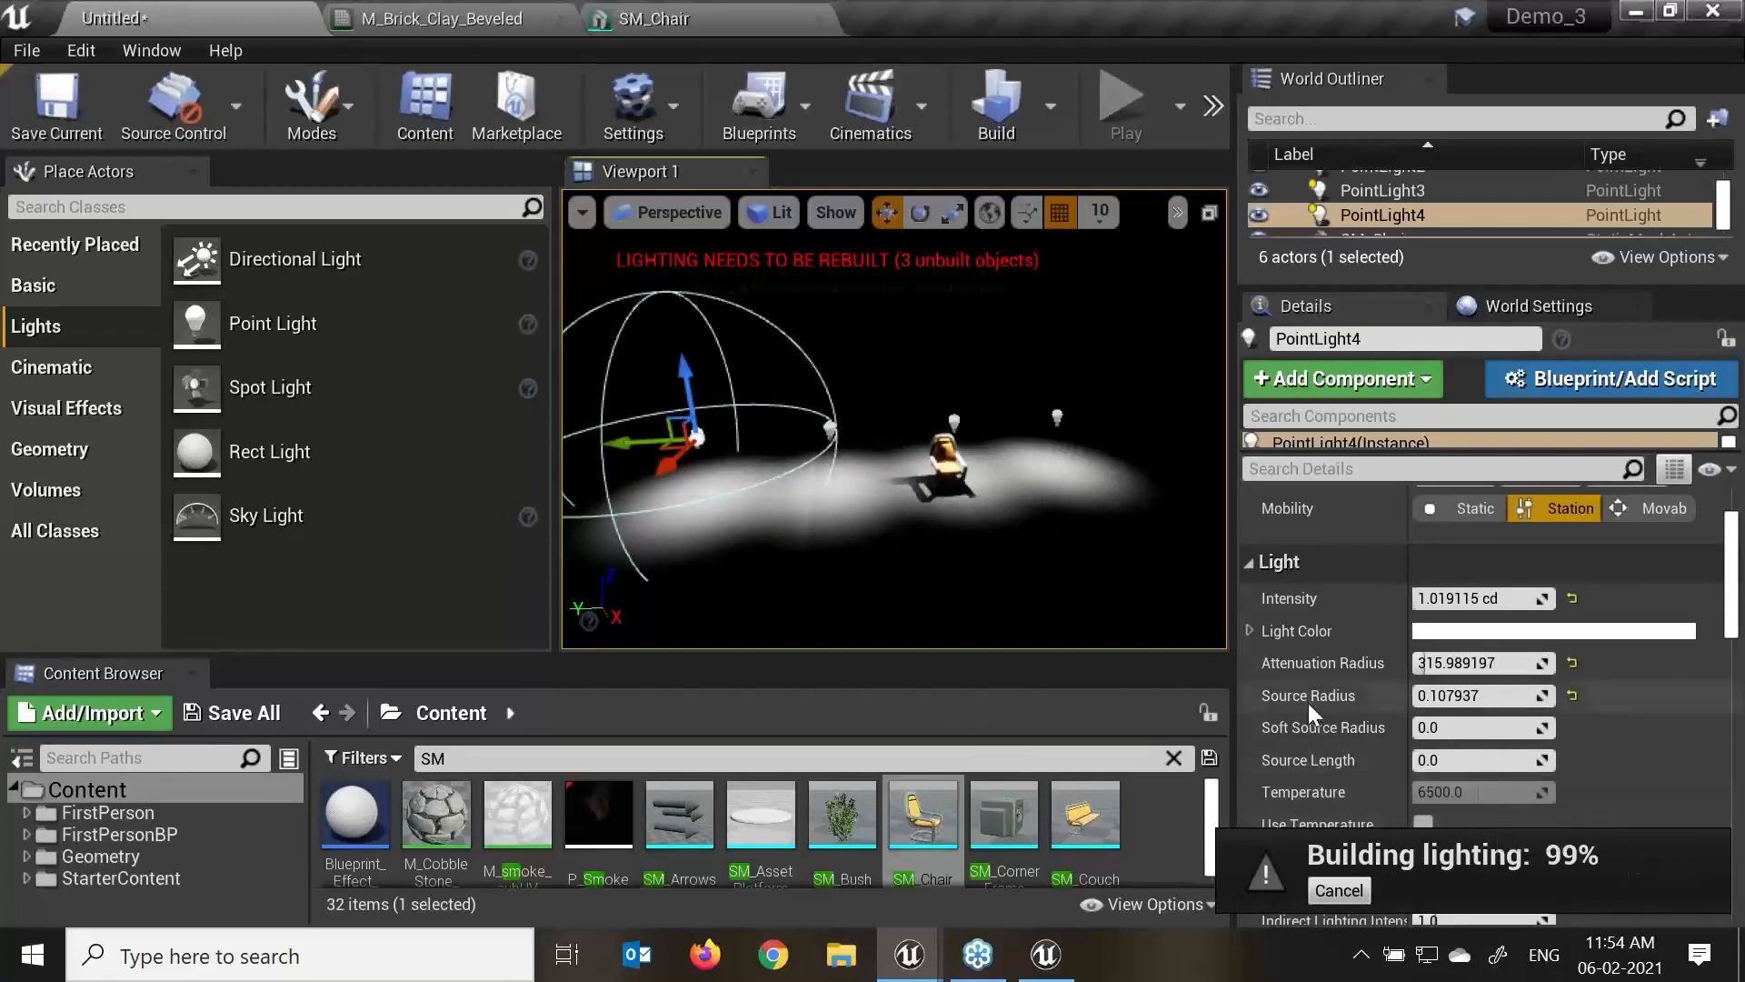
# Set PointLight4's source radius to about 0.34, attenuation radius to about 476, soft source radius to about 0.06 and source length to about 221.
pyautogui.moveTo(1454, 695)
pyautogui.mouseDown()
pyautogui.moveTo(1509, 696)
pyautogui.moveTo(1487, 696)
pyautogui.mouseUp()
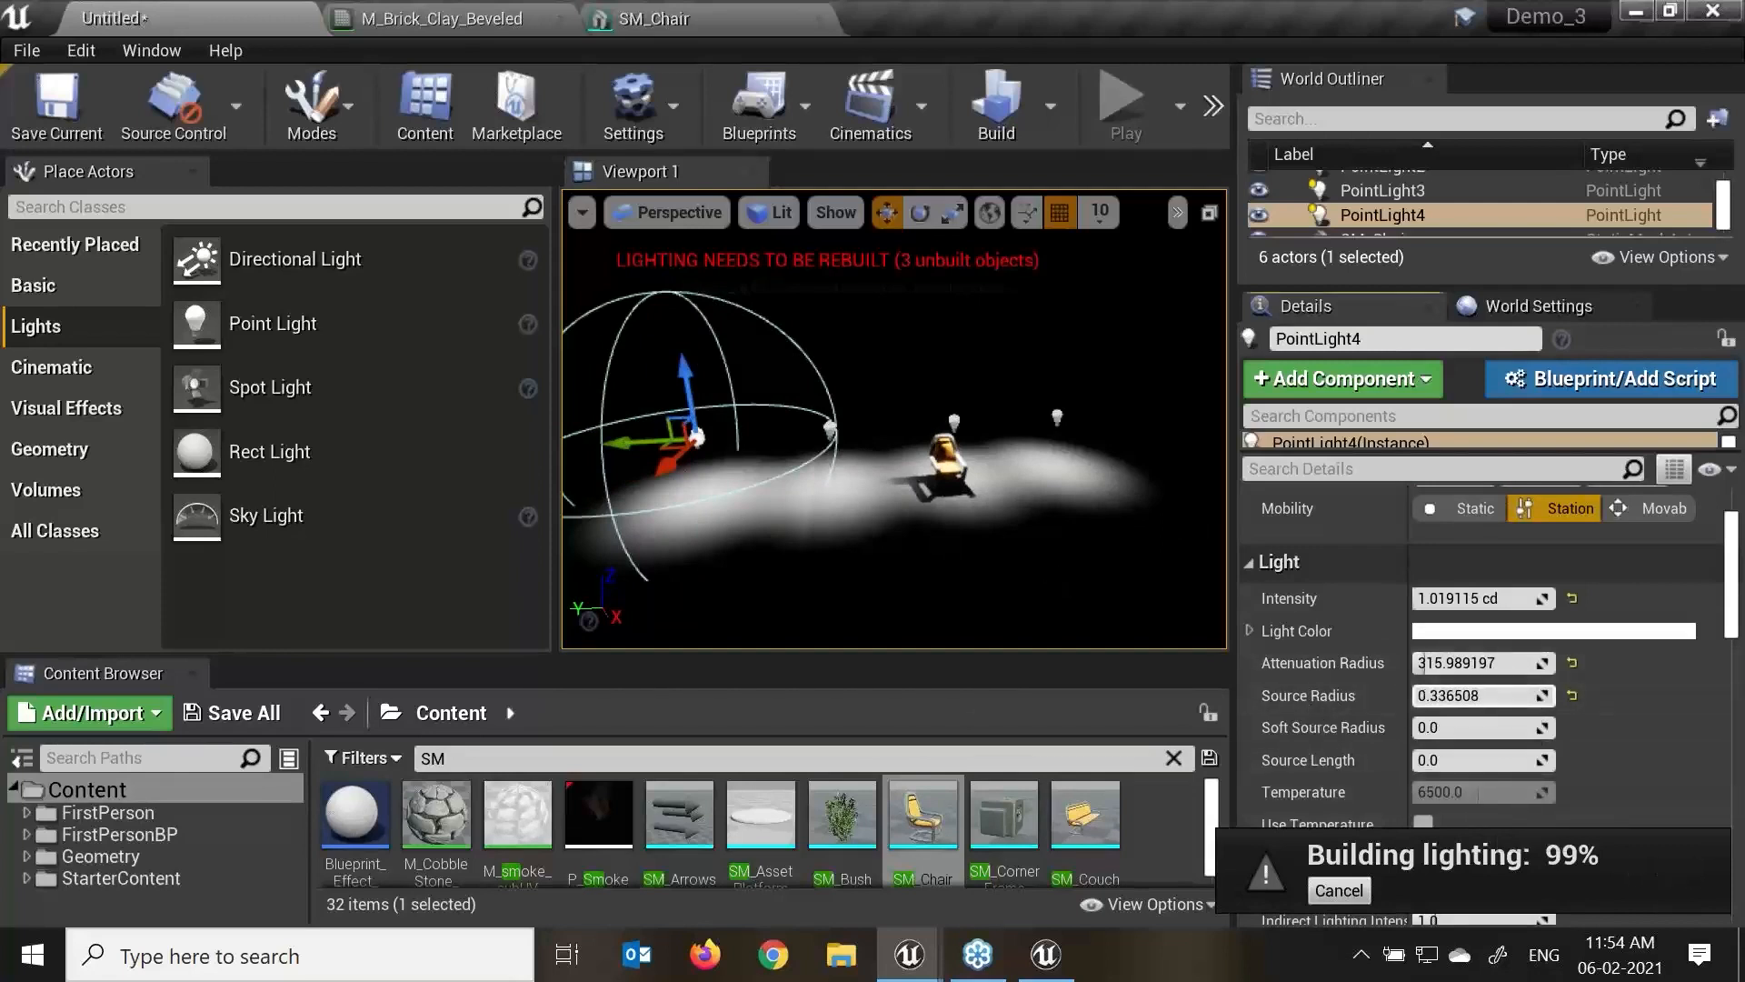
pyautogui.keyDown('alt'); pyautogui.moveTo(1082, 589); pyautogui.dragTo(1123, 590); pyautogui.keyUp('alt')
pyautogui.moveTo(1454, 663); pyautogui.dragTo(1527, 662)
pyautogui.moveTo(1473, 728); pyautogui.dragTo(1536, 761)
# Enable color temperature on PointLight4 and set it to about 4643 for a warmer light.
pyautogui.scroll(-2, 1630, 744)
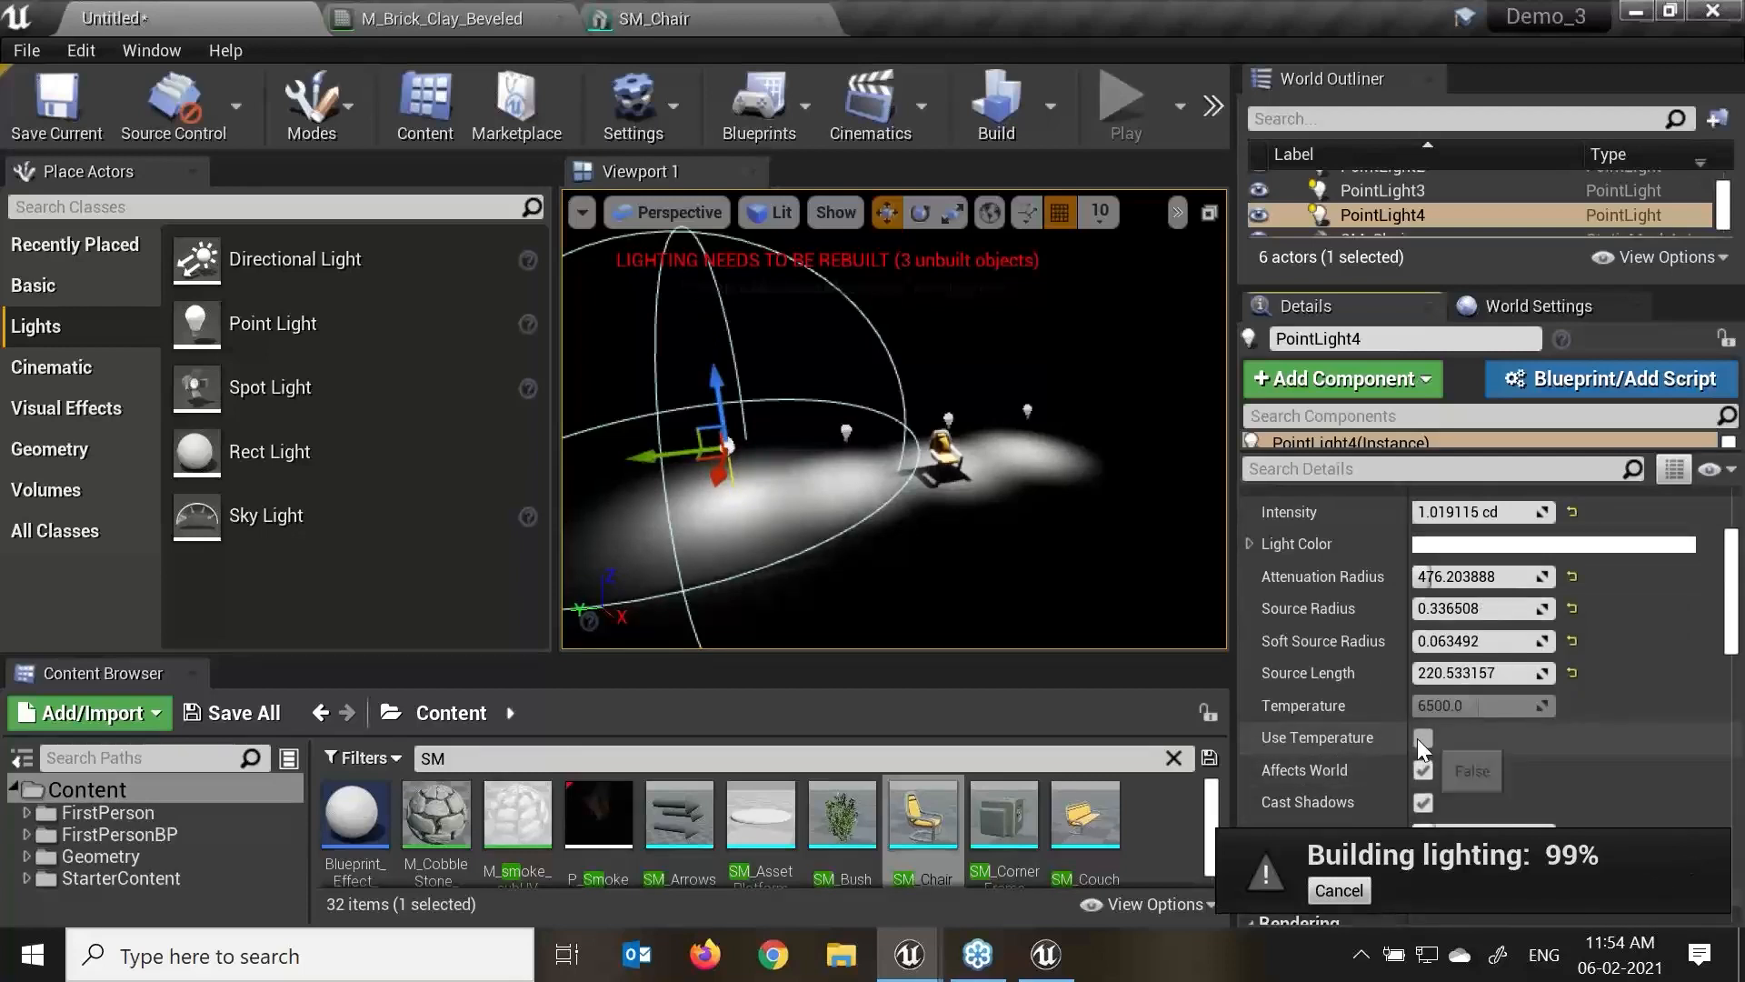
pyautogui.click(1420, 734)
pyautogui.moveTo(1455, 705)
pyautogui.mouseDown()
pyautogui.moveTo(1427, 705)
pyautogui.moveTo(1458, 706)
pyautogui.mouseUp()
pyautogui.moveTo(663, 455)
pyautogui.mouseDown()
pyautogui.moveTo(784, 443)
pyautogui.moveTo(634, 459)
pyautogui.mouseUp()
pyautogui.moveTo(635, 459); pyautogui.dragTo(673, 462, button='right')
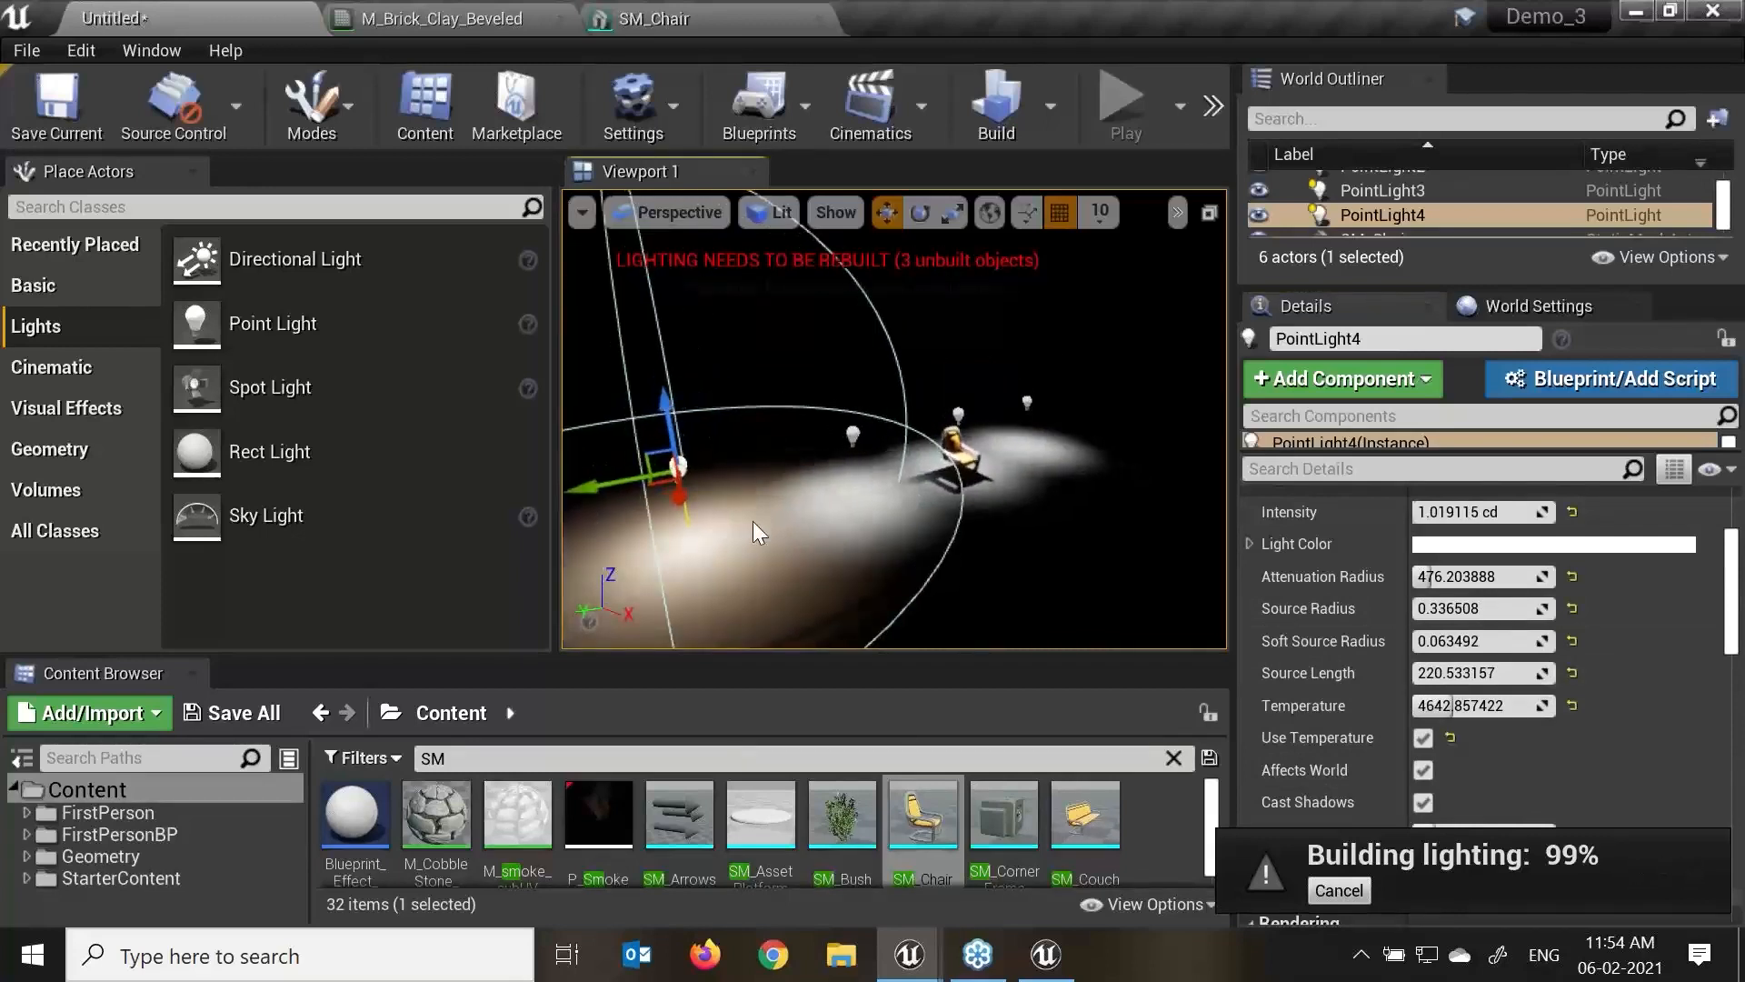
# Look through PointLight4's remaining rendering, Lightmass, performance and light function settings.
pyautogui.scroll(-3, 883, 558)
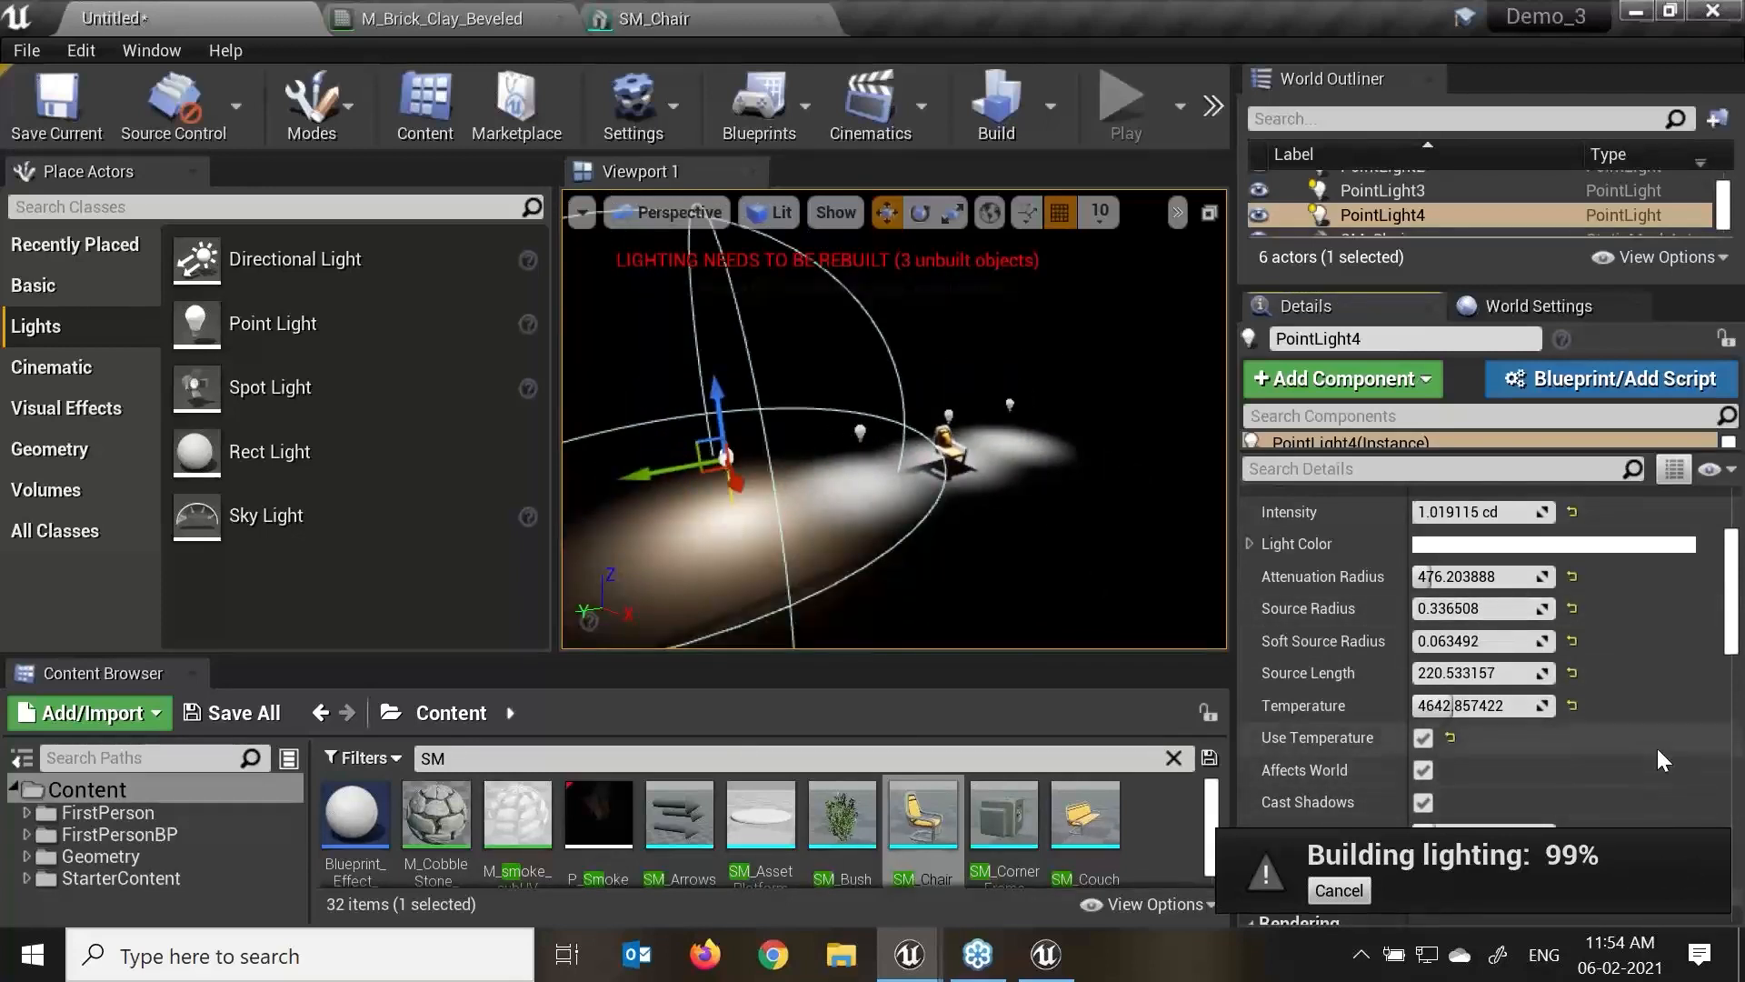
pyautogui.scroll(-3, 1656, 749)
pyautogui.scroll(-2, 1636, 644)
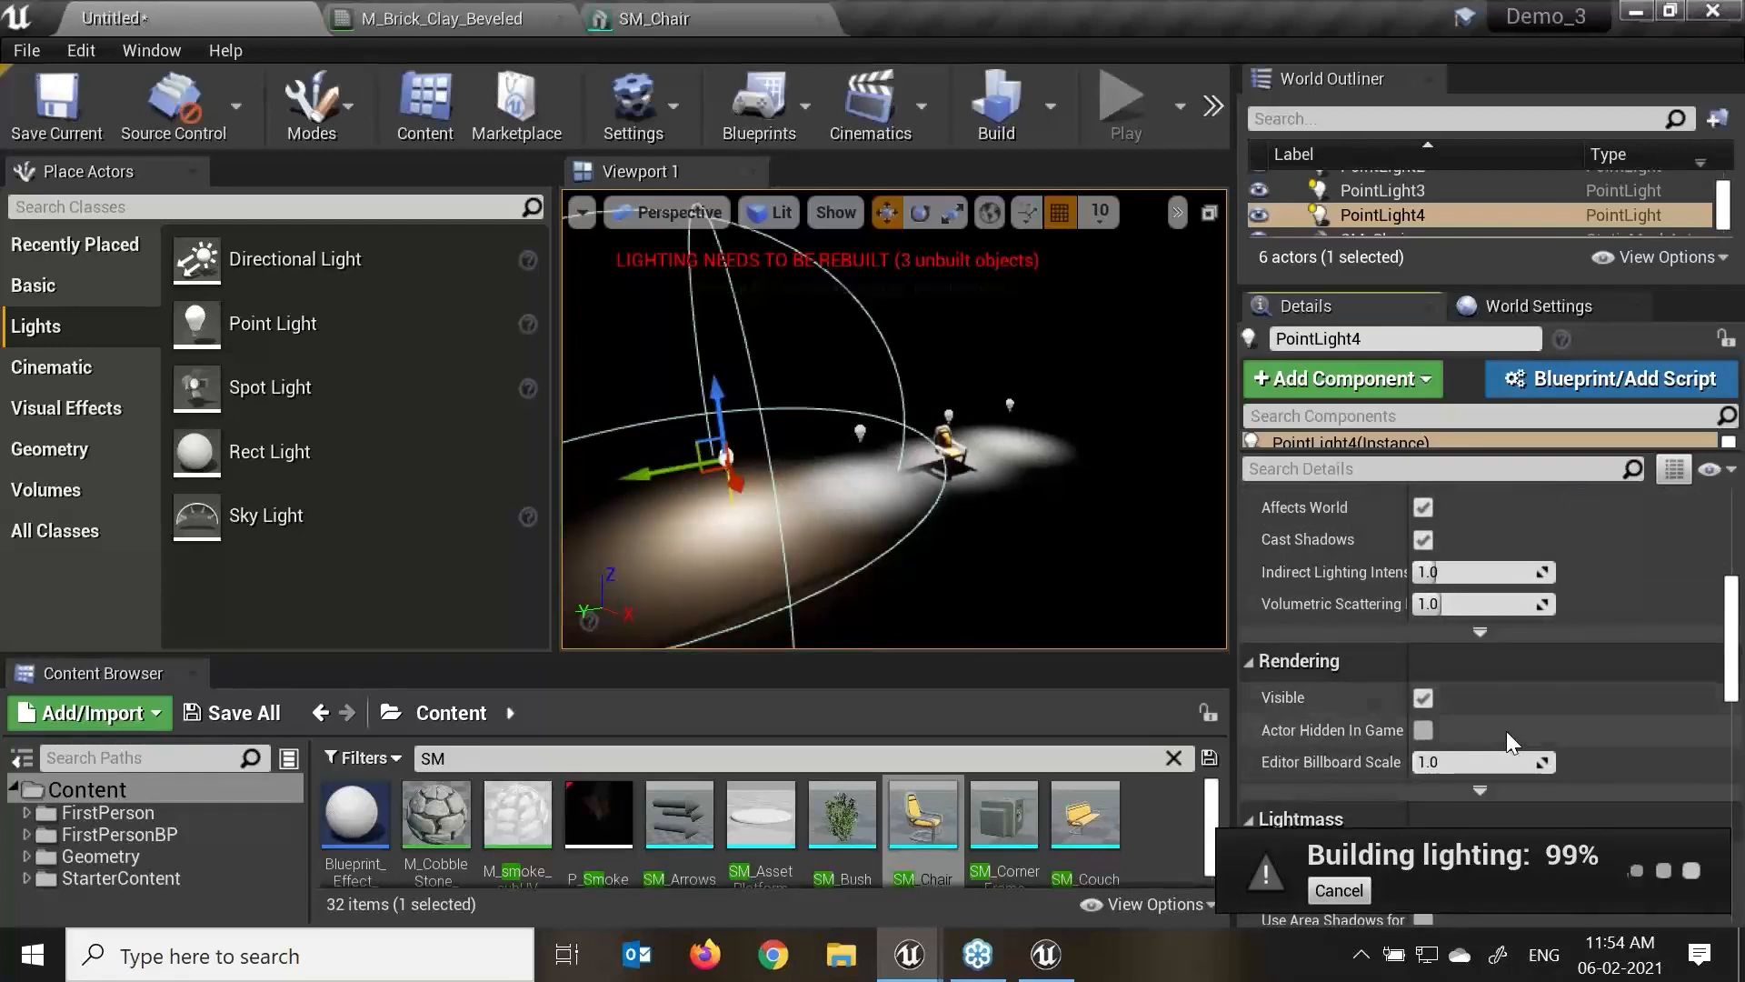
pyautogui.scroll(-6, 1508, 737)
pyautogui.scroll(-4, 1513, 772)
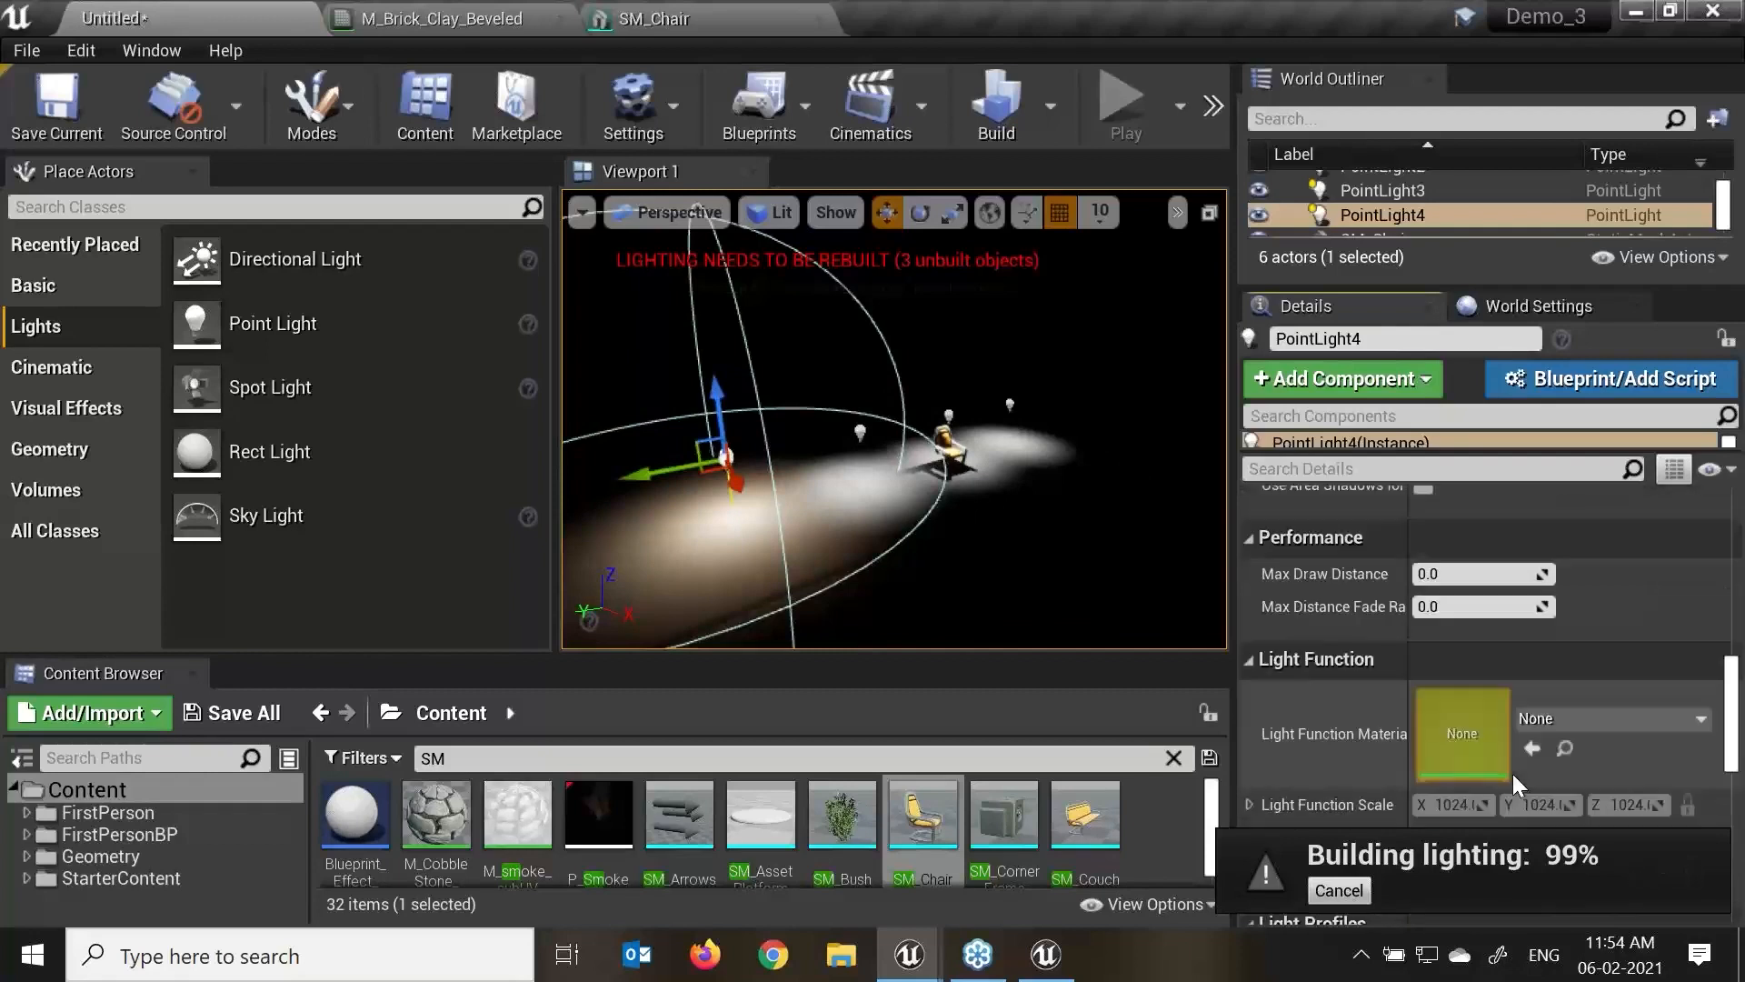
pyautogui.scroll(4, 1520, 771)
pyautogui.scroll(7, 1520, 770)
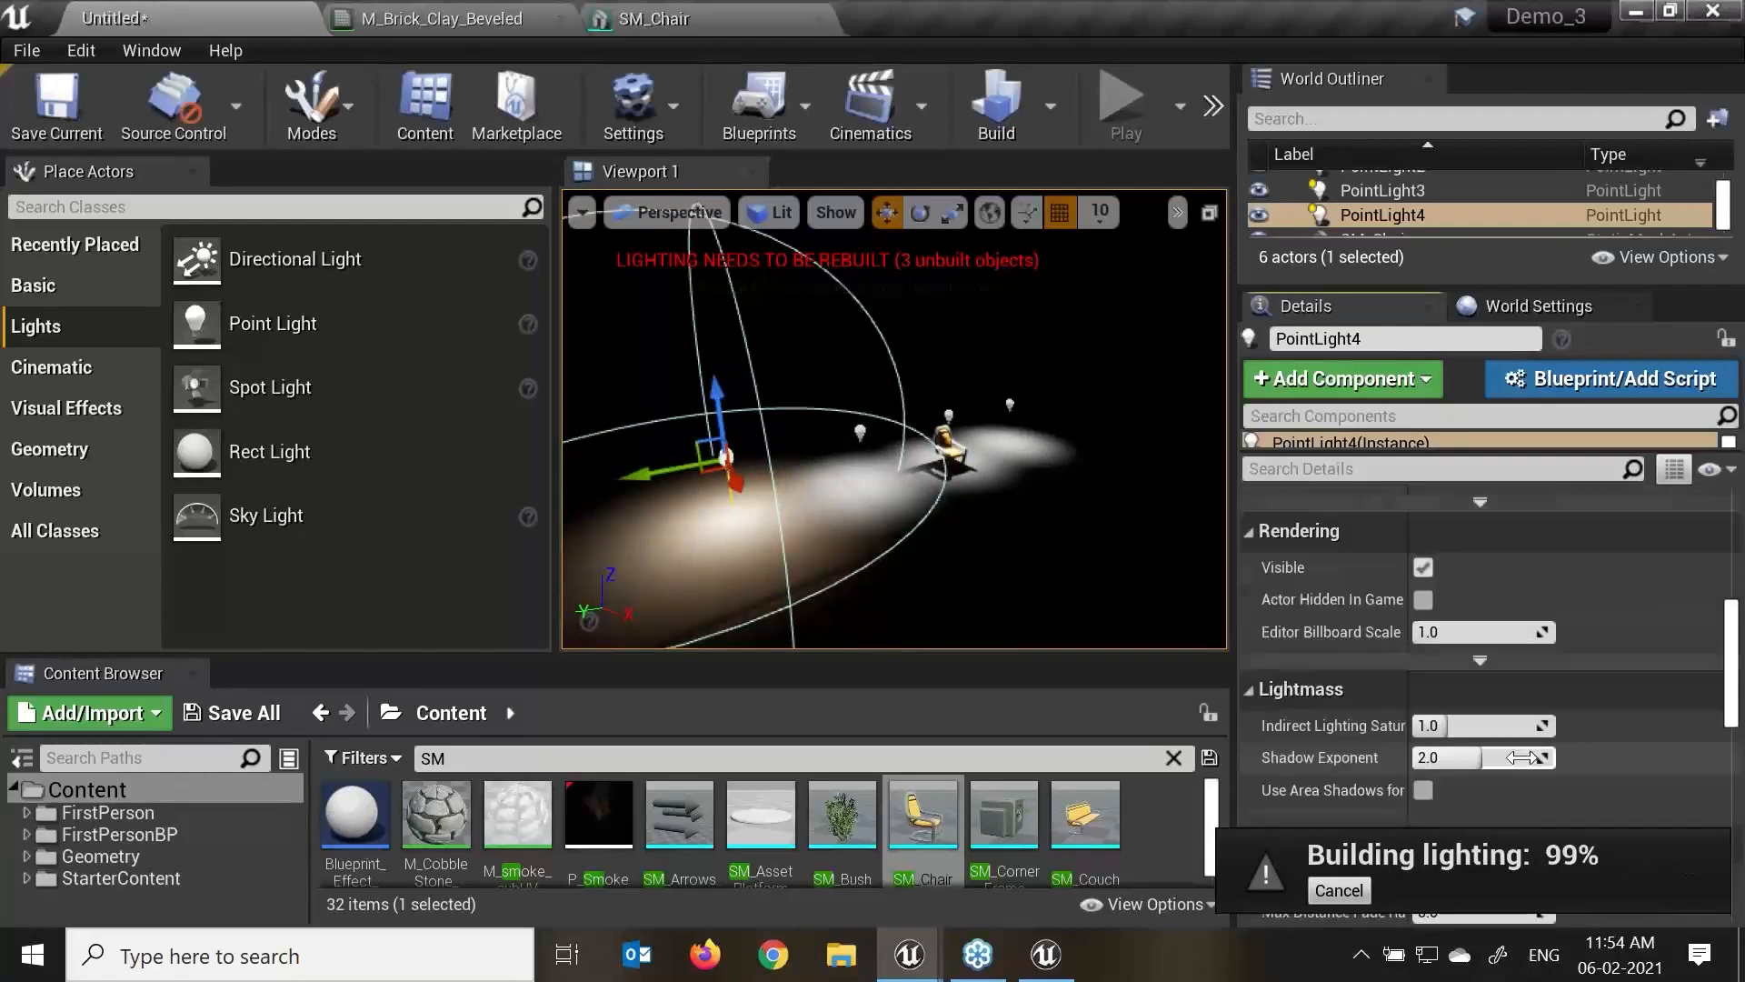
pyautogui.scroll(-2, 873, 436)
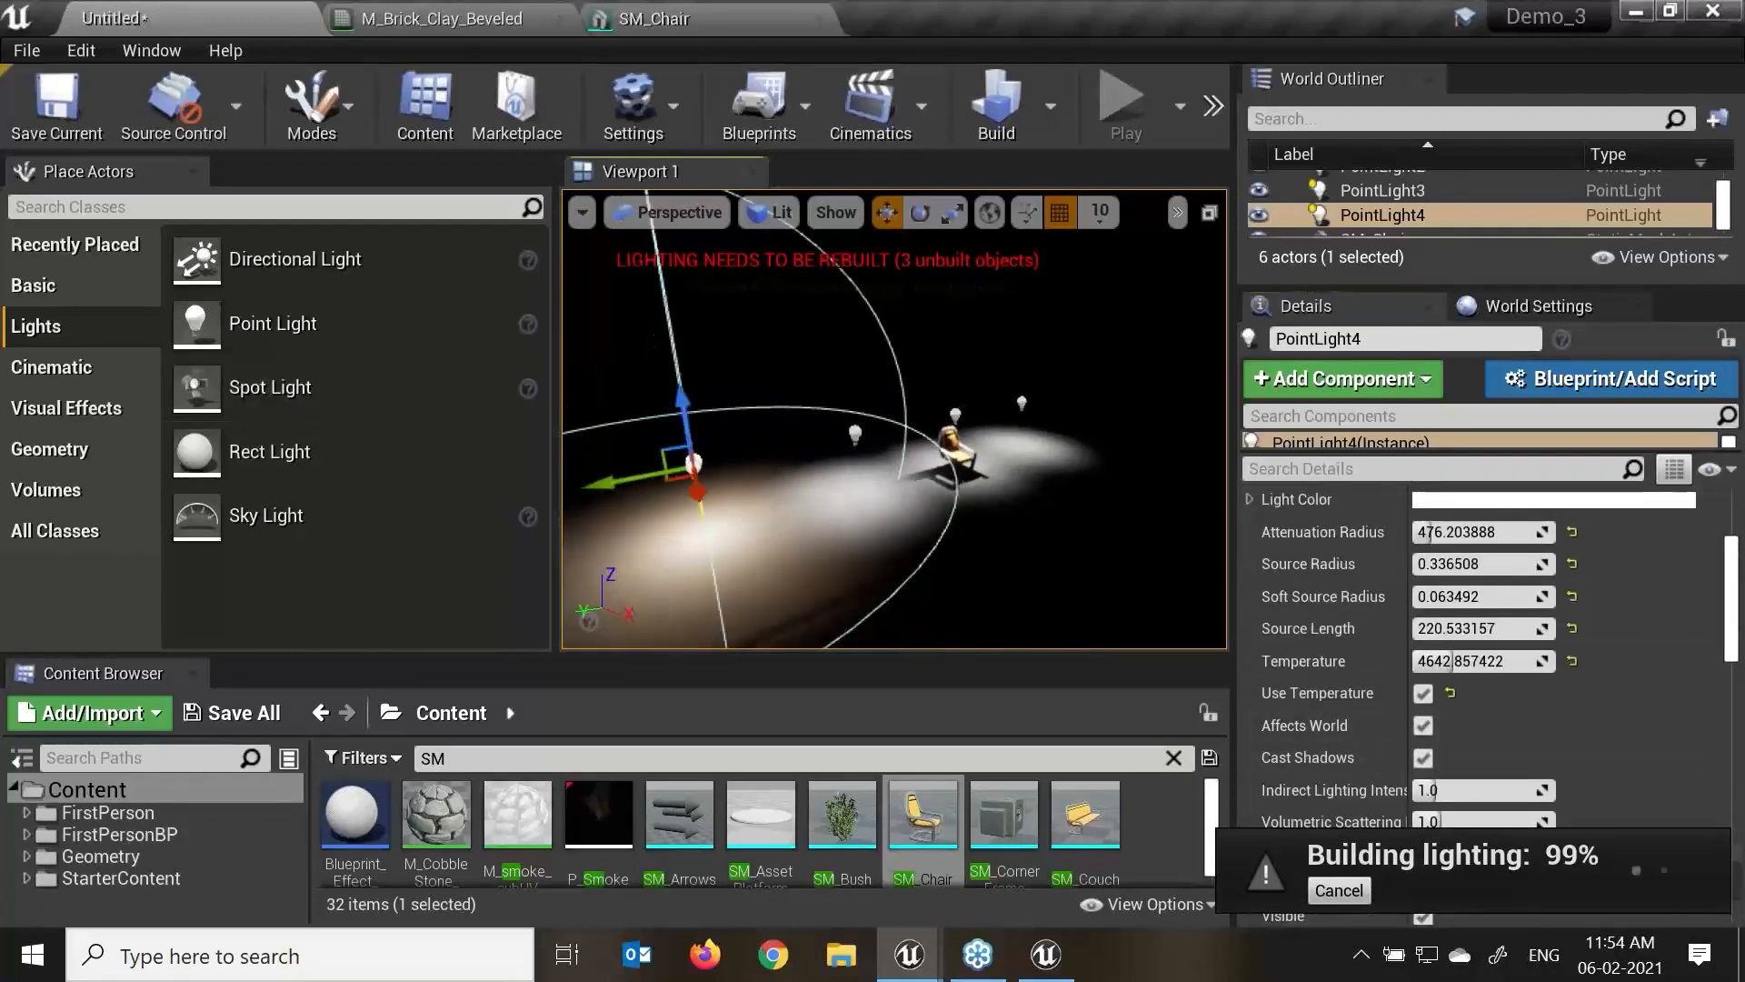
# Enlarge the actor list and delete all four point lights from the level.
pyautogui.moveTo(1449, 282); pyautogui.dragTo(1449, 611)
pyautogui.click(1386, 280)
pyautogui.keyDown('shift'); pyautogui.click(1404, 231); pyautogui.keyUp('shift')
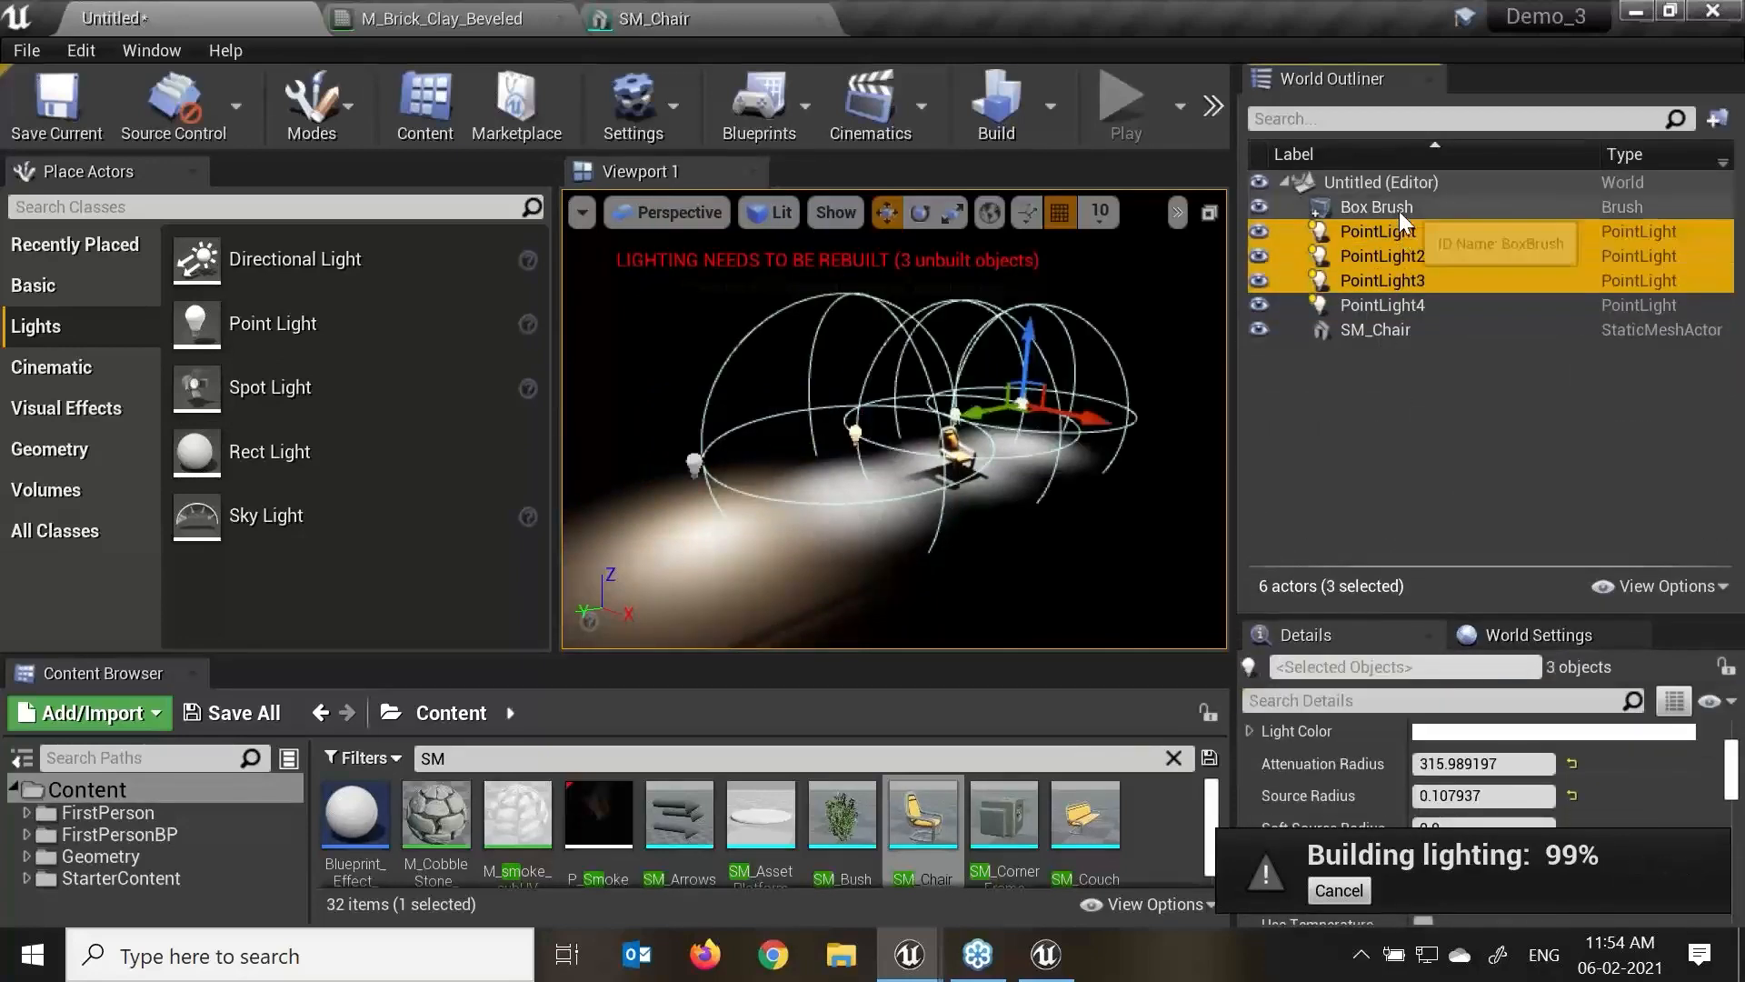
pyautogui.press('Delete')
pyautogui.doubleClick(1373, 231)
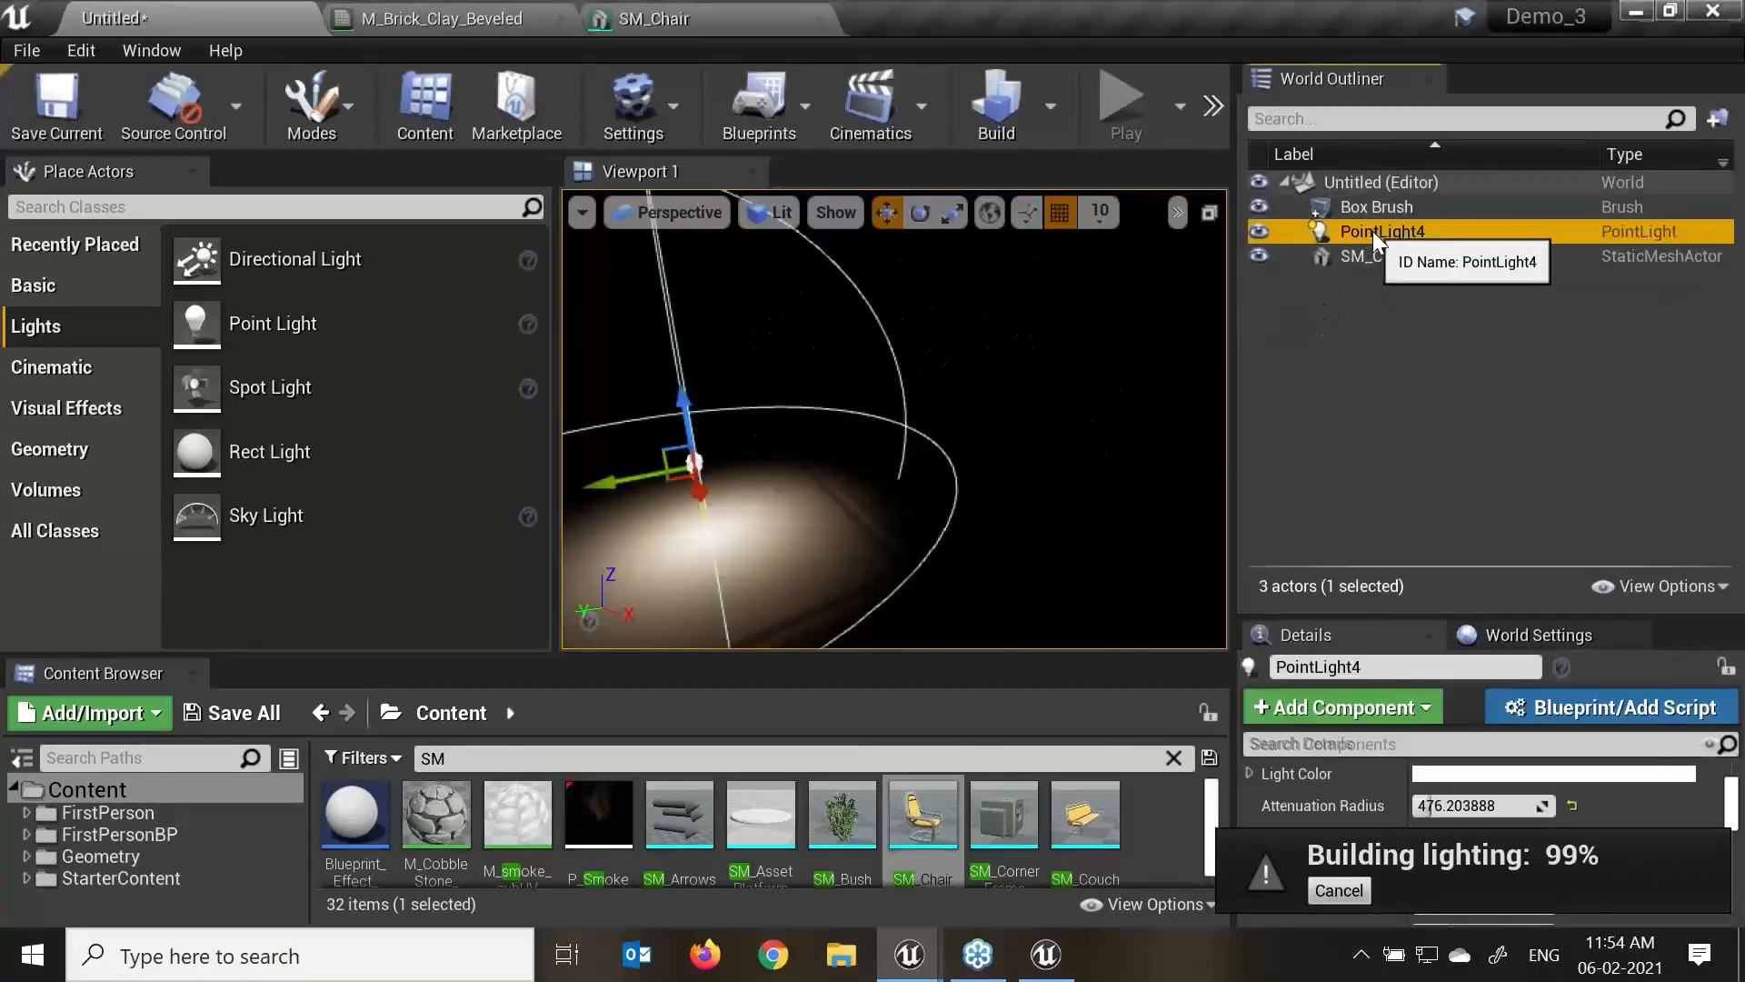
pyautogui.press('Delete')
# Place a spot light in the level near the chair.
pyautogui.moveTo(311, 401); pyautogui.dragTo(950, 461)
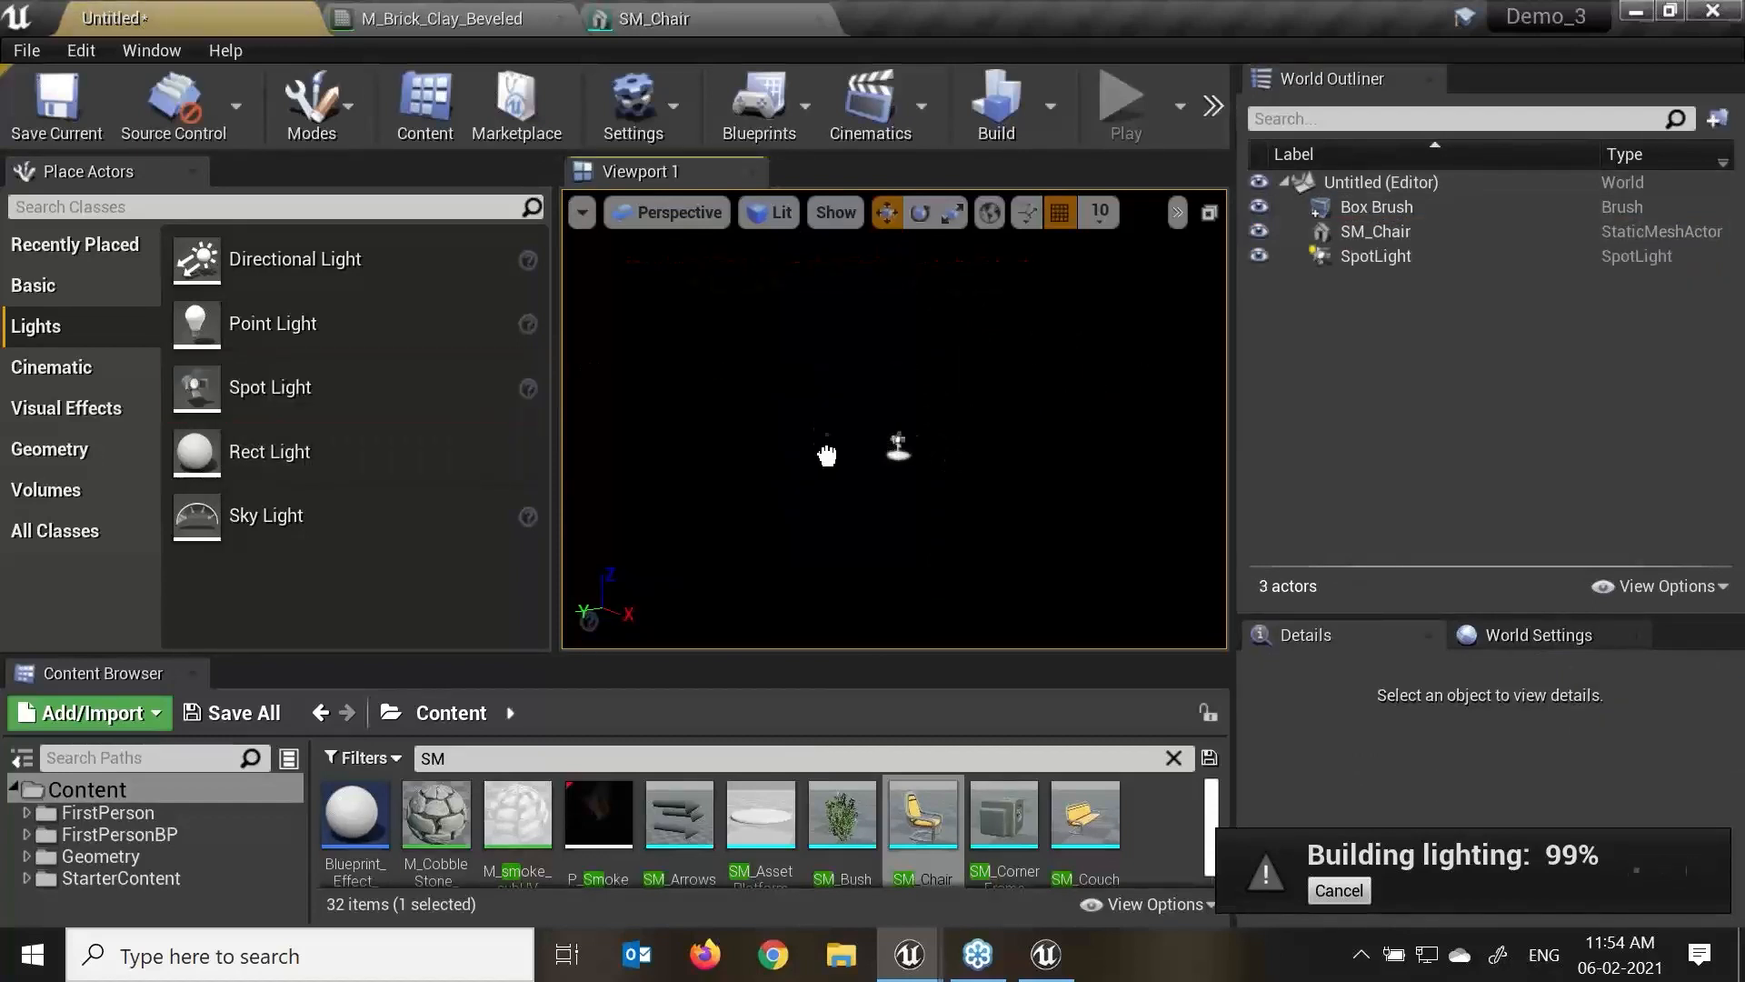
# Raise the spot light and position it above the chair at about X -10, Y 540, Z 690.
pyautogui.click(821, 438)
pyautogui.moveTo(812, 459); pyautogui.dragTo(807, 272)
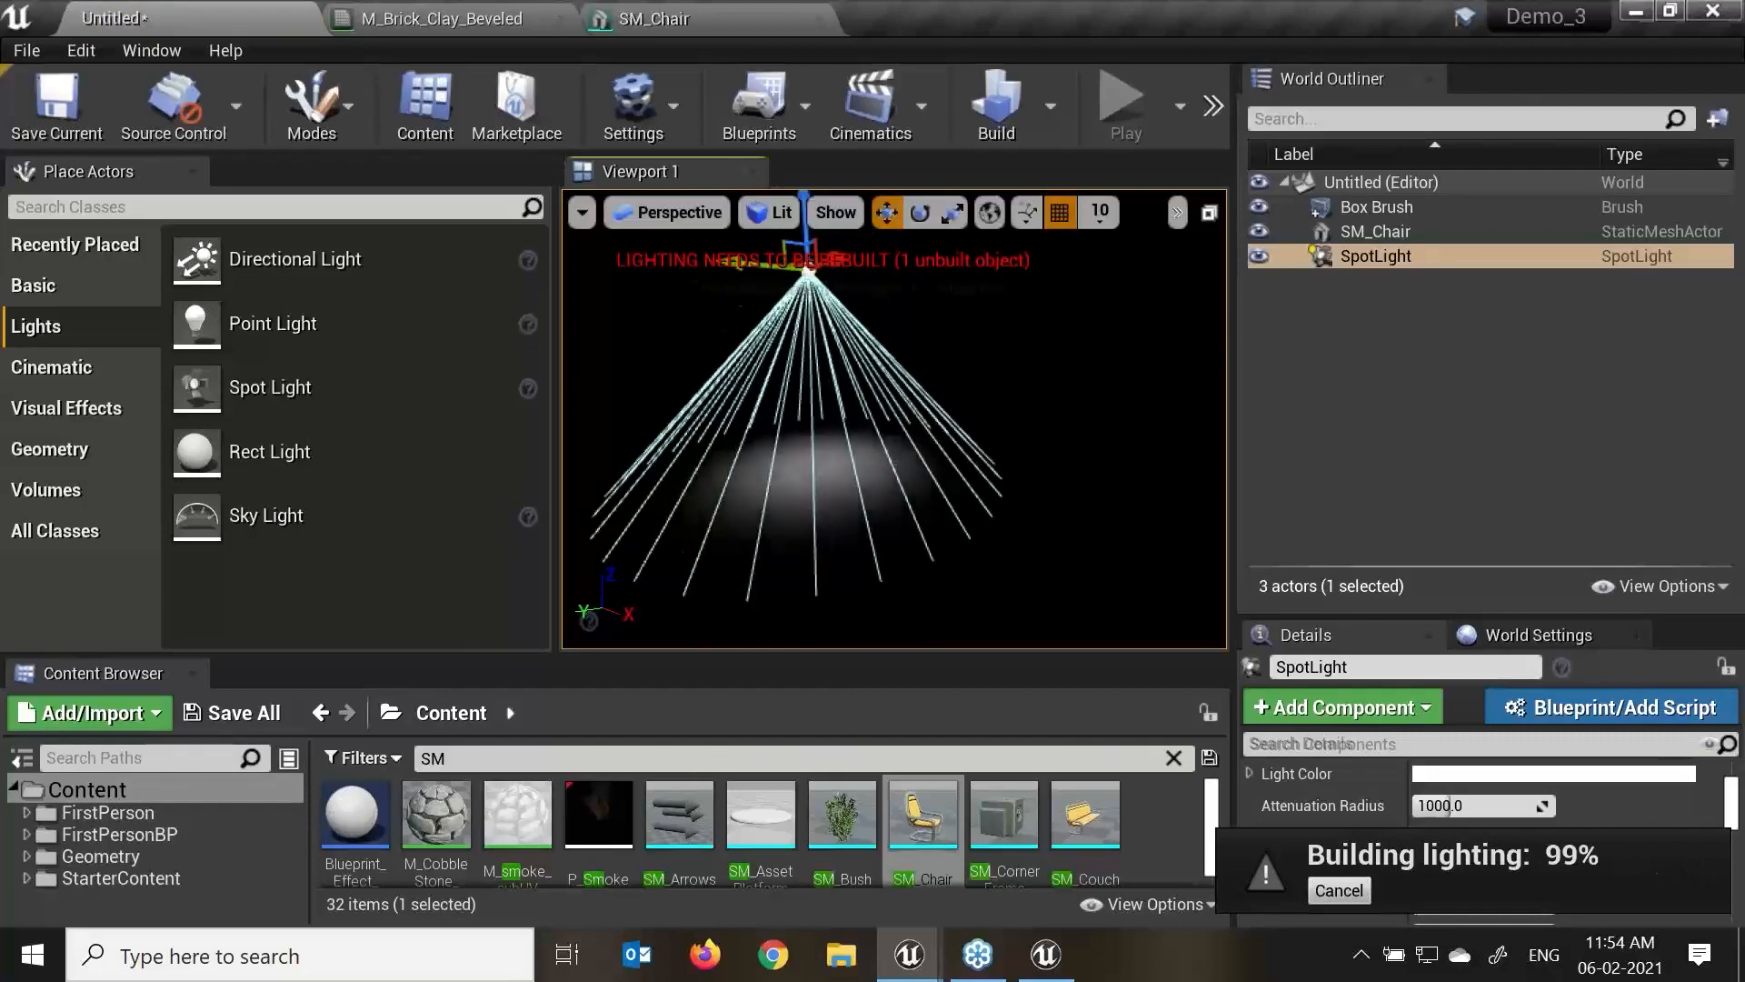
pyautogui.moveTo(752, 288); pyautogui.dragTo(772, 281, button='middle')
pyautogui.moveTo(730, 320); pyautogui.dragTo(882, 321)
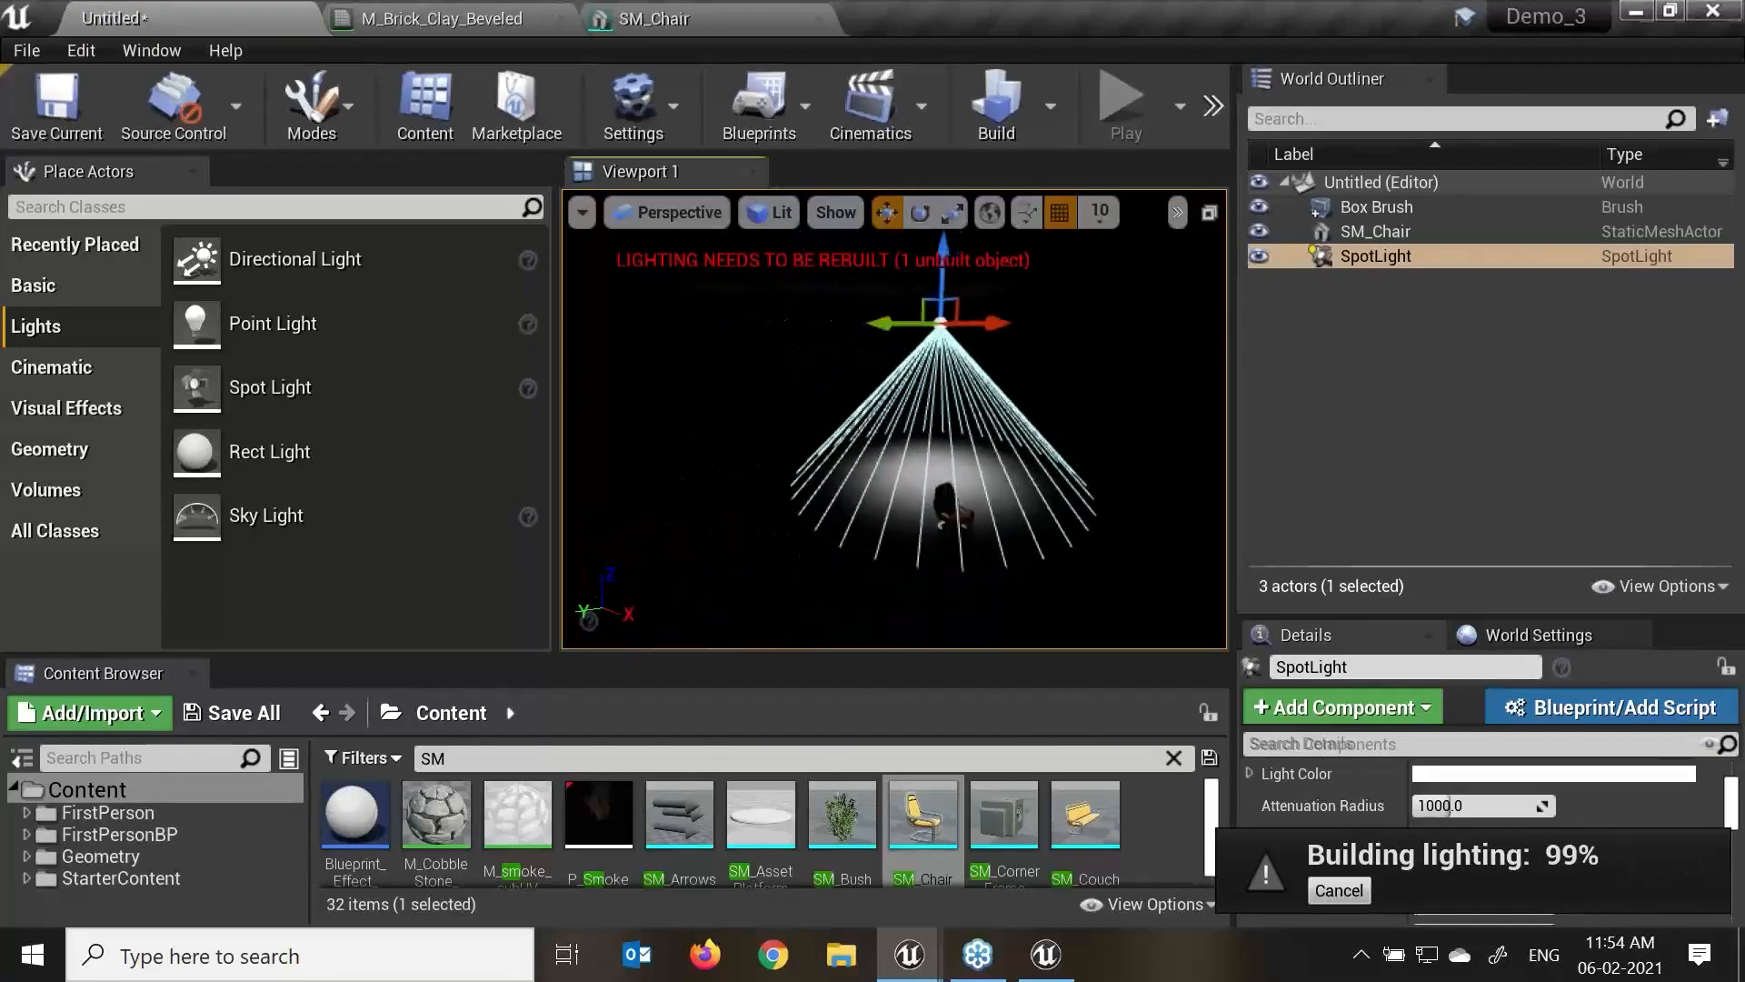
pyautogui.moveTo(991, 323); pyautogui.dragTo(1031, 324)
pyautogui.click(1049, 368)
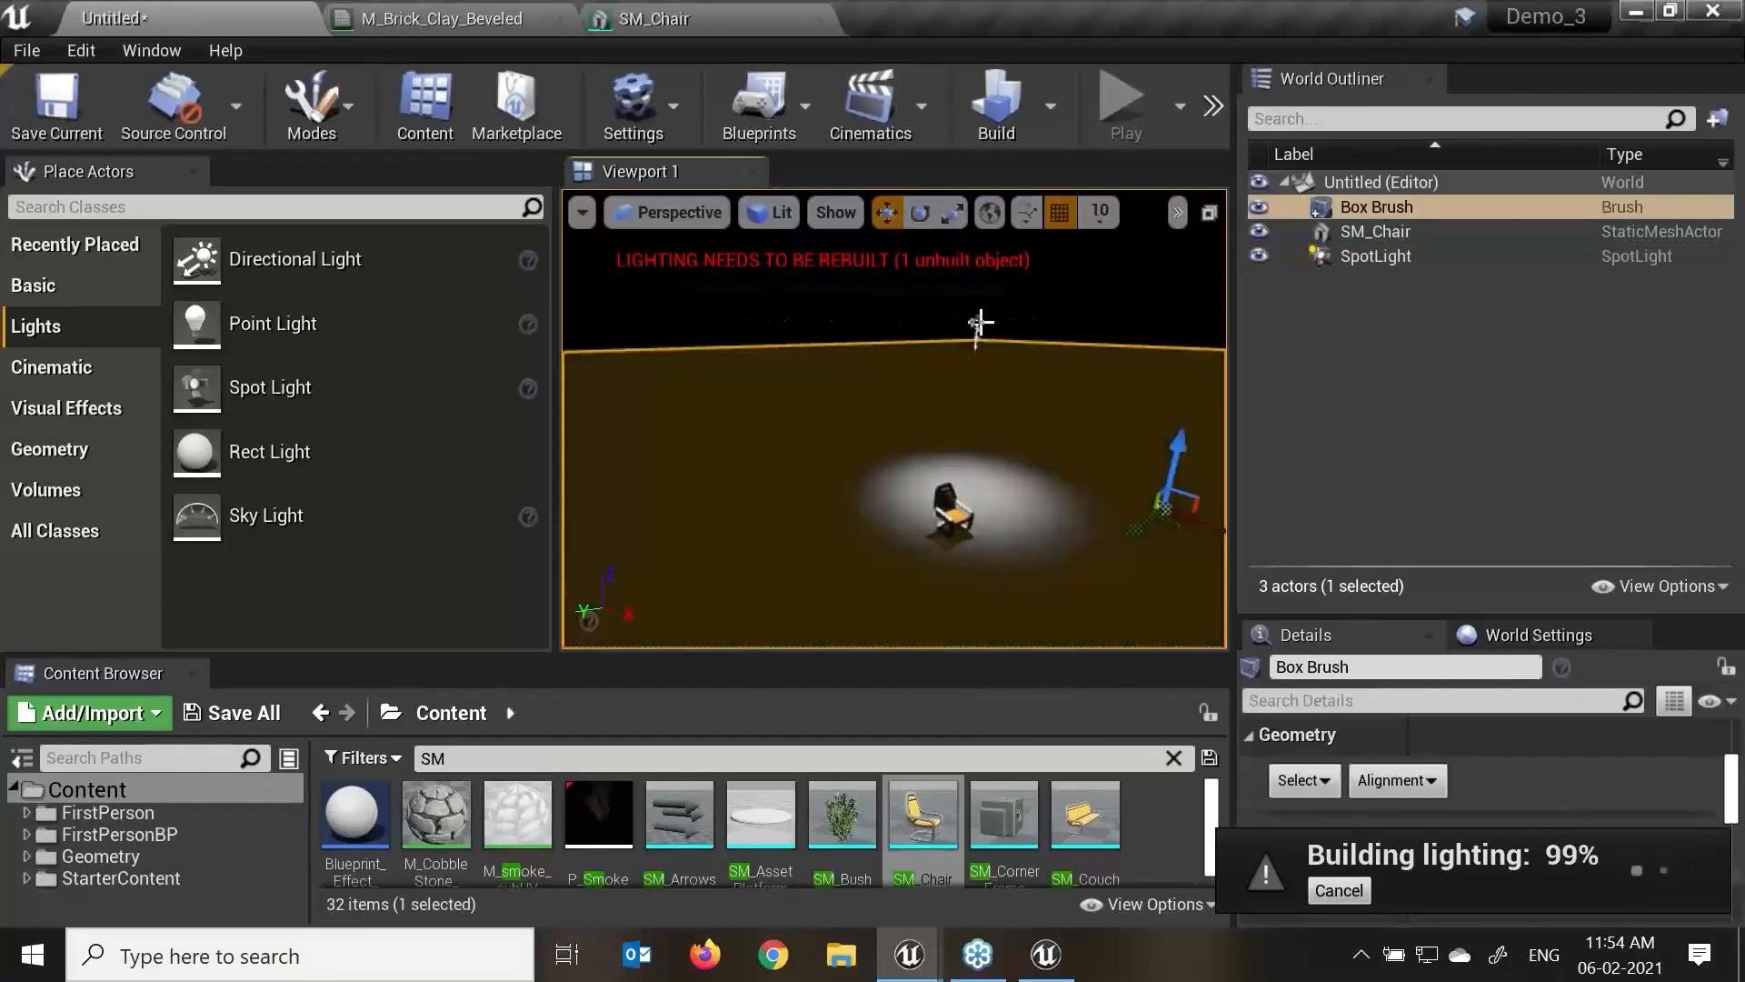
pyautogui.click(978, 324)
pyautogui.moveTo(1127, 562)
pyautogui.mouseDown(button='right')
pyautogui.moveTo(1144, 582)
pyautogui.moveTo(1127, 561)
pyautogui.mouseUp(button='right')
# Focus the view on the chair and the spot light to examine how the light falls on the chair.
pyautogui.doubleClick(1382, 233)
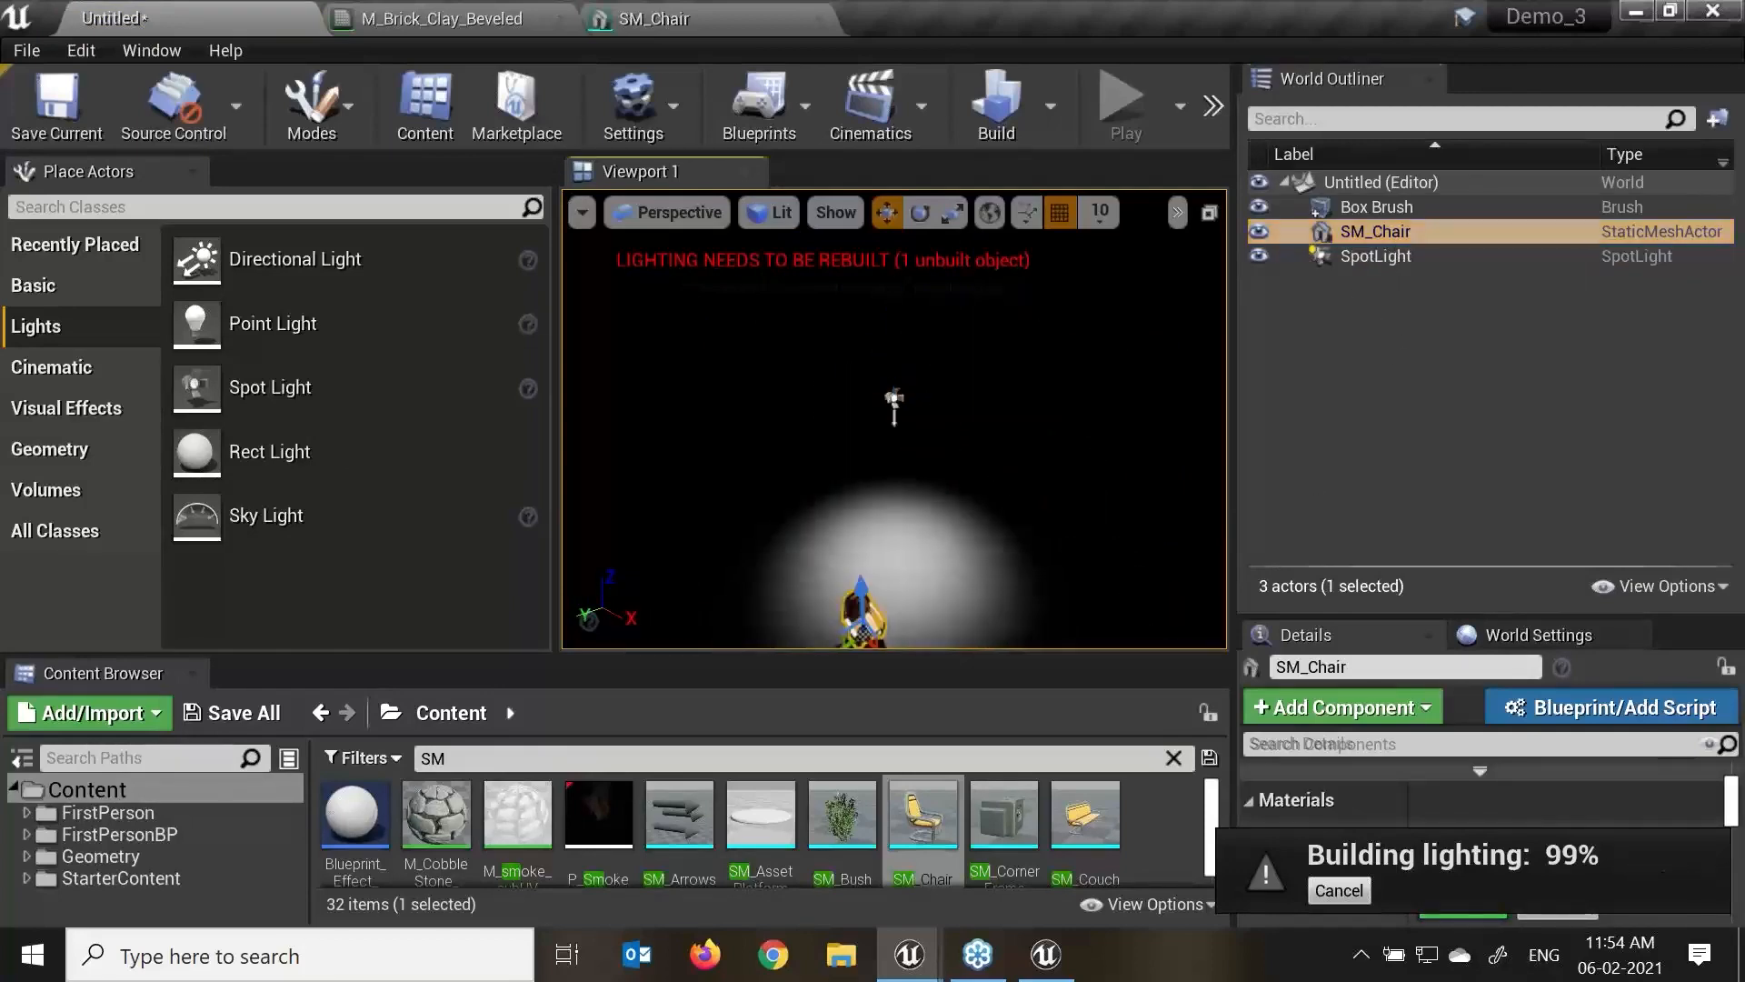
pyautogui.click(1398, 254)
pyautogui.doubleClick(1398, 253)
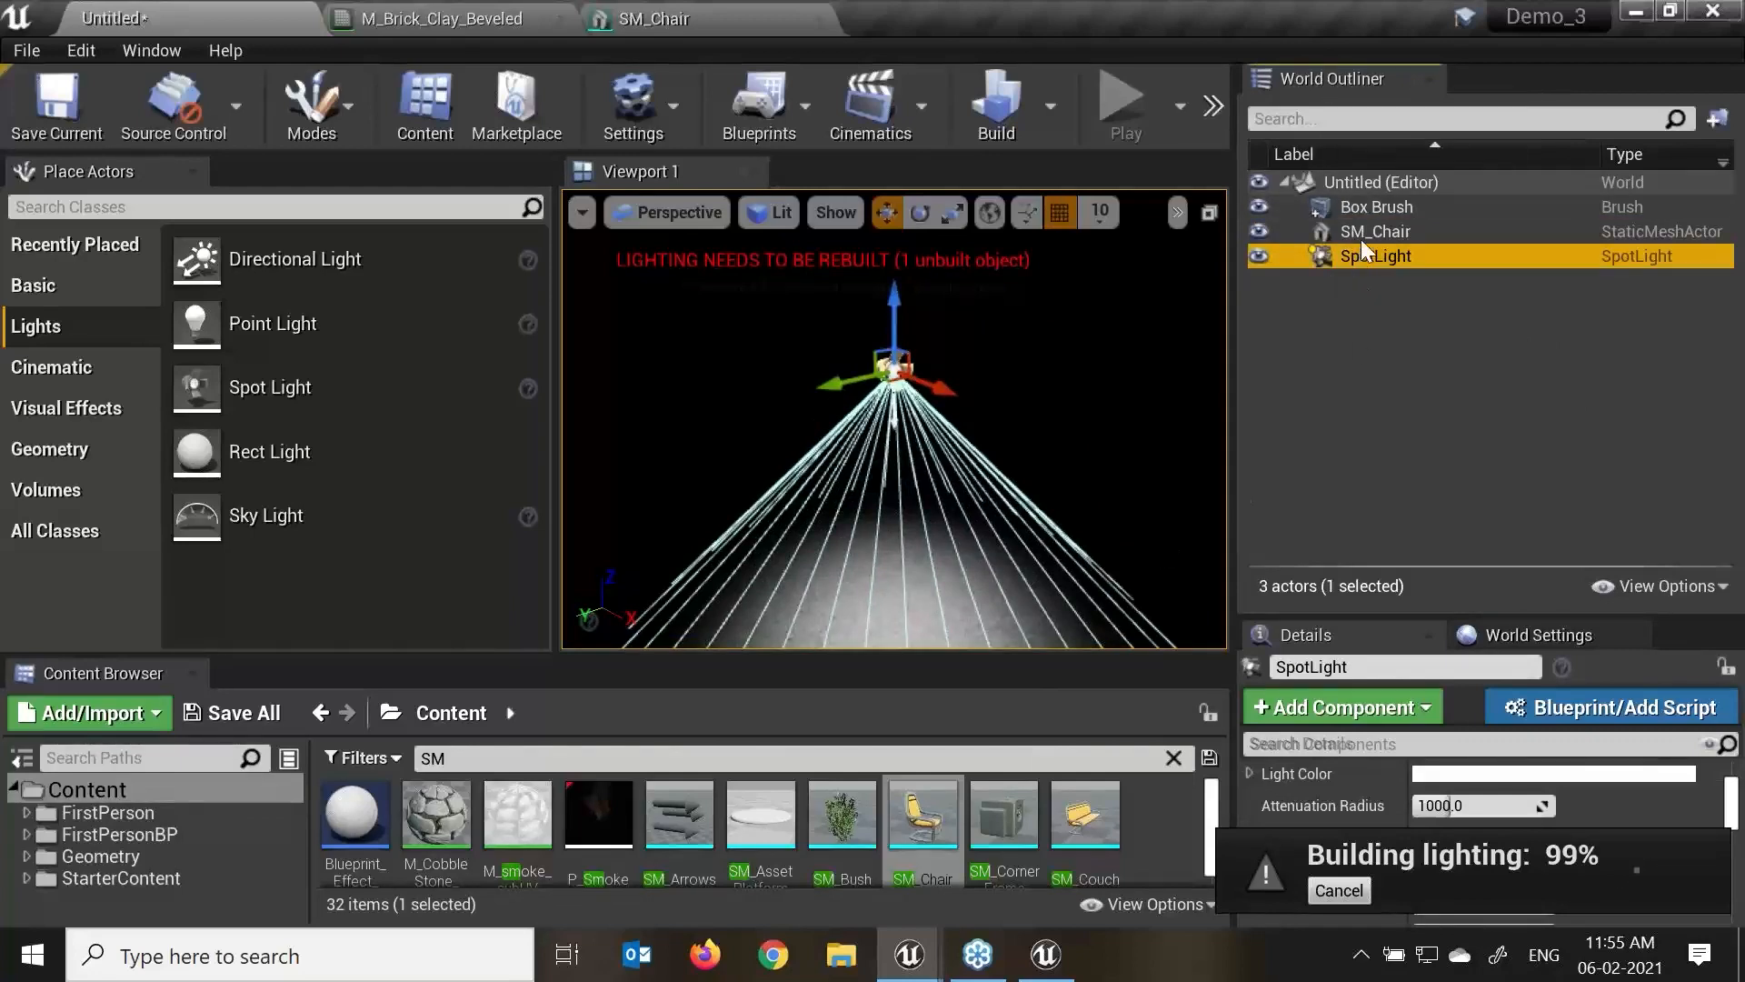
pyautogui.doubleClick(1363, 236)
pyautogui.doubleClick(1388, 213)
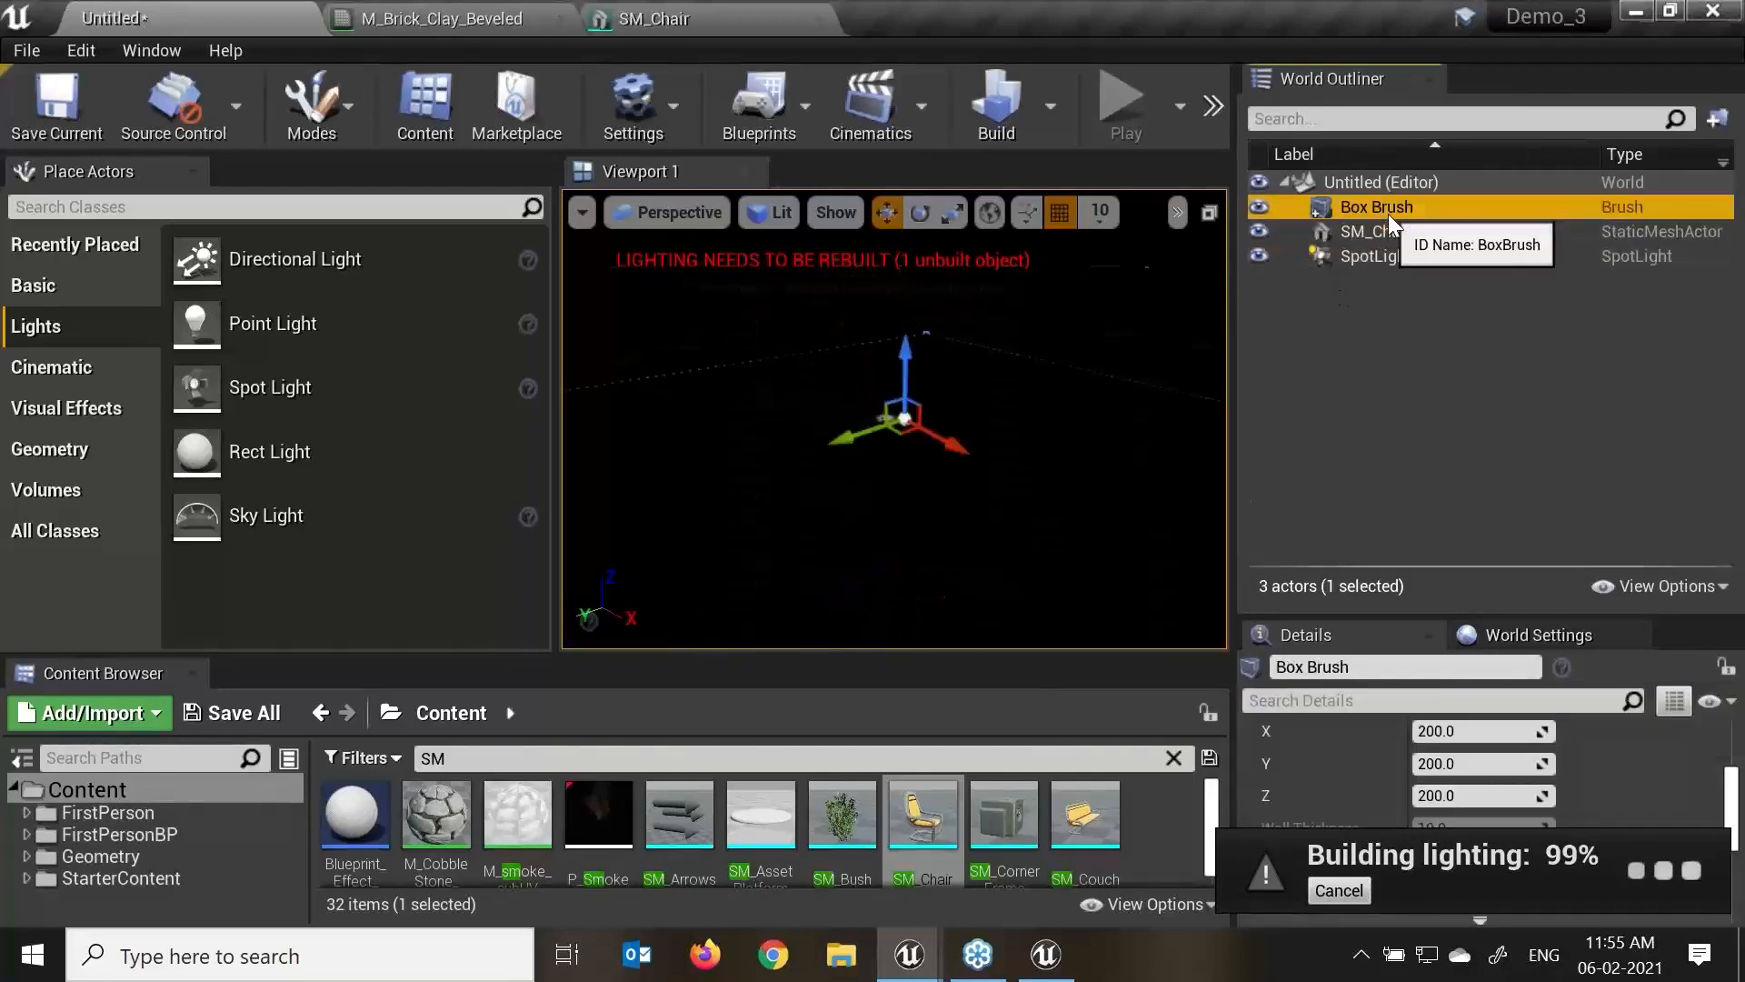
pyautogui.doubleClick(1382, 235)
pyautogui.doubleClick(1381, 255)
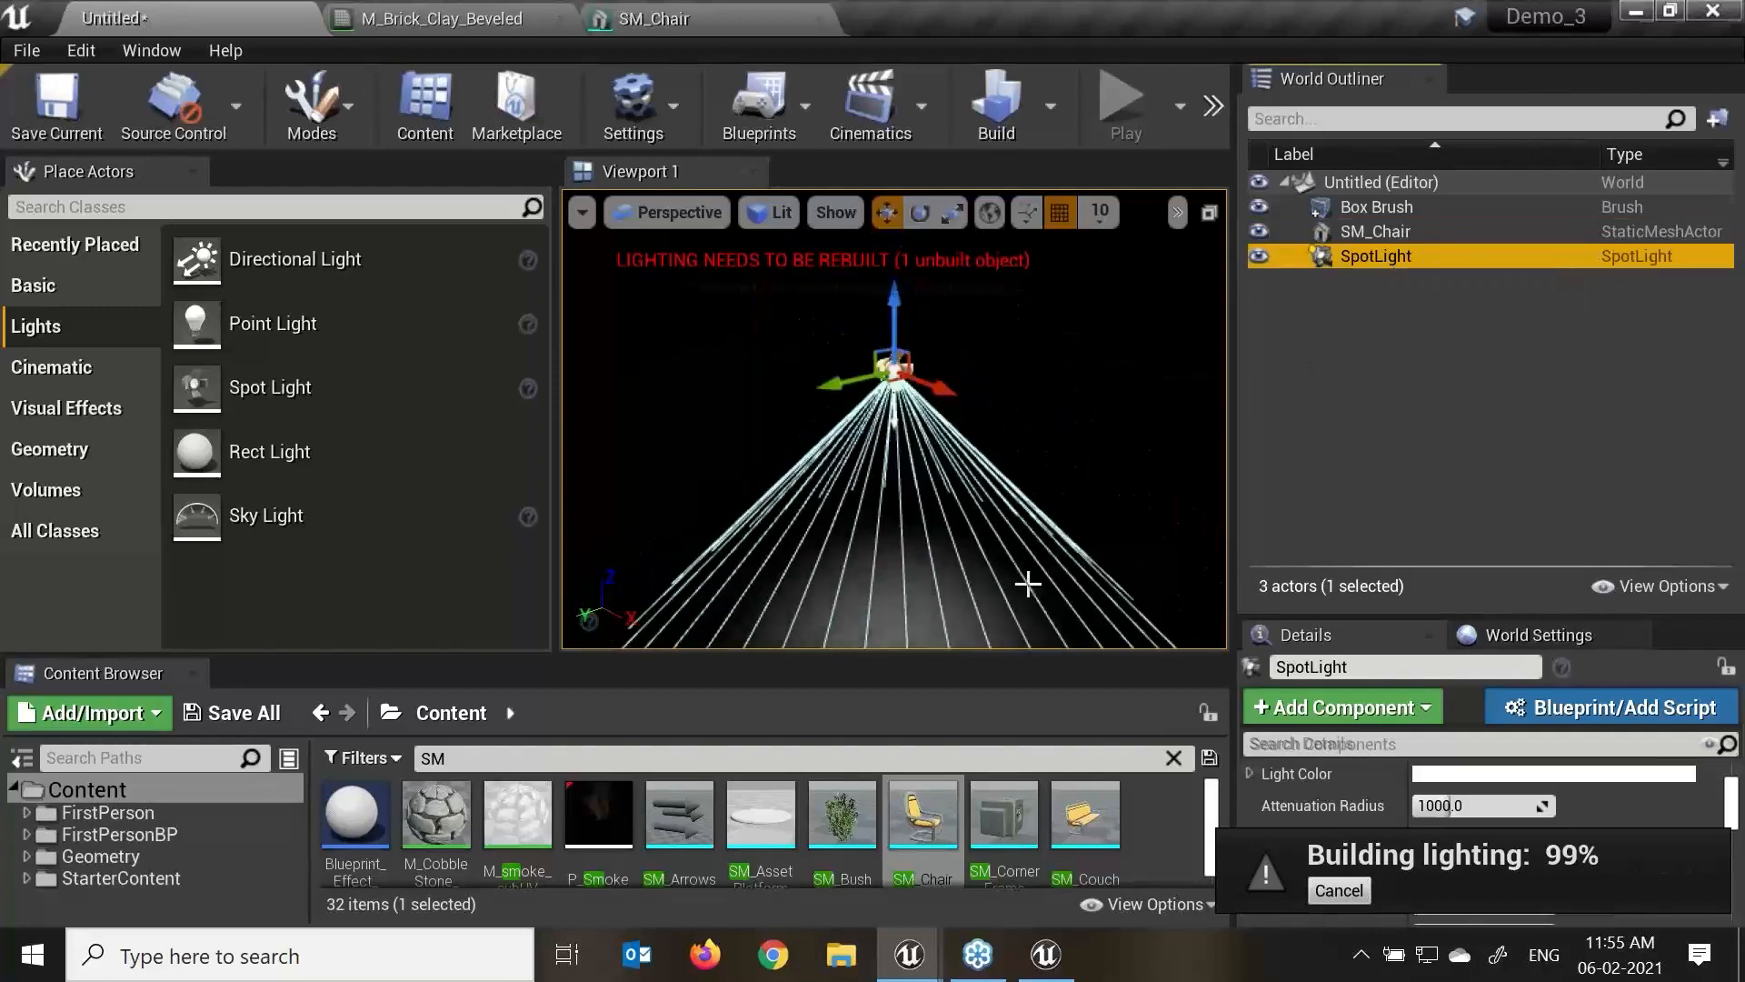
pyautogui.doubleClick(1366, 233)
pyautogui.doubleClick(1369, 256)
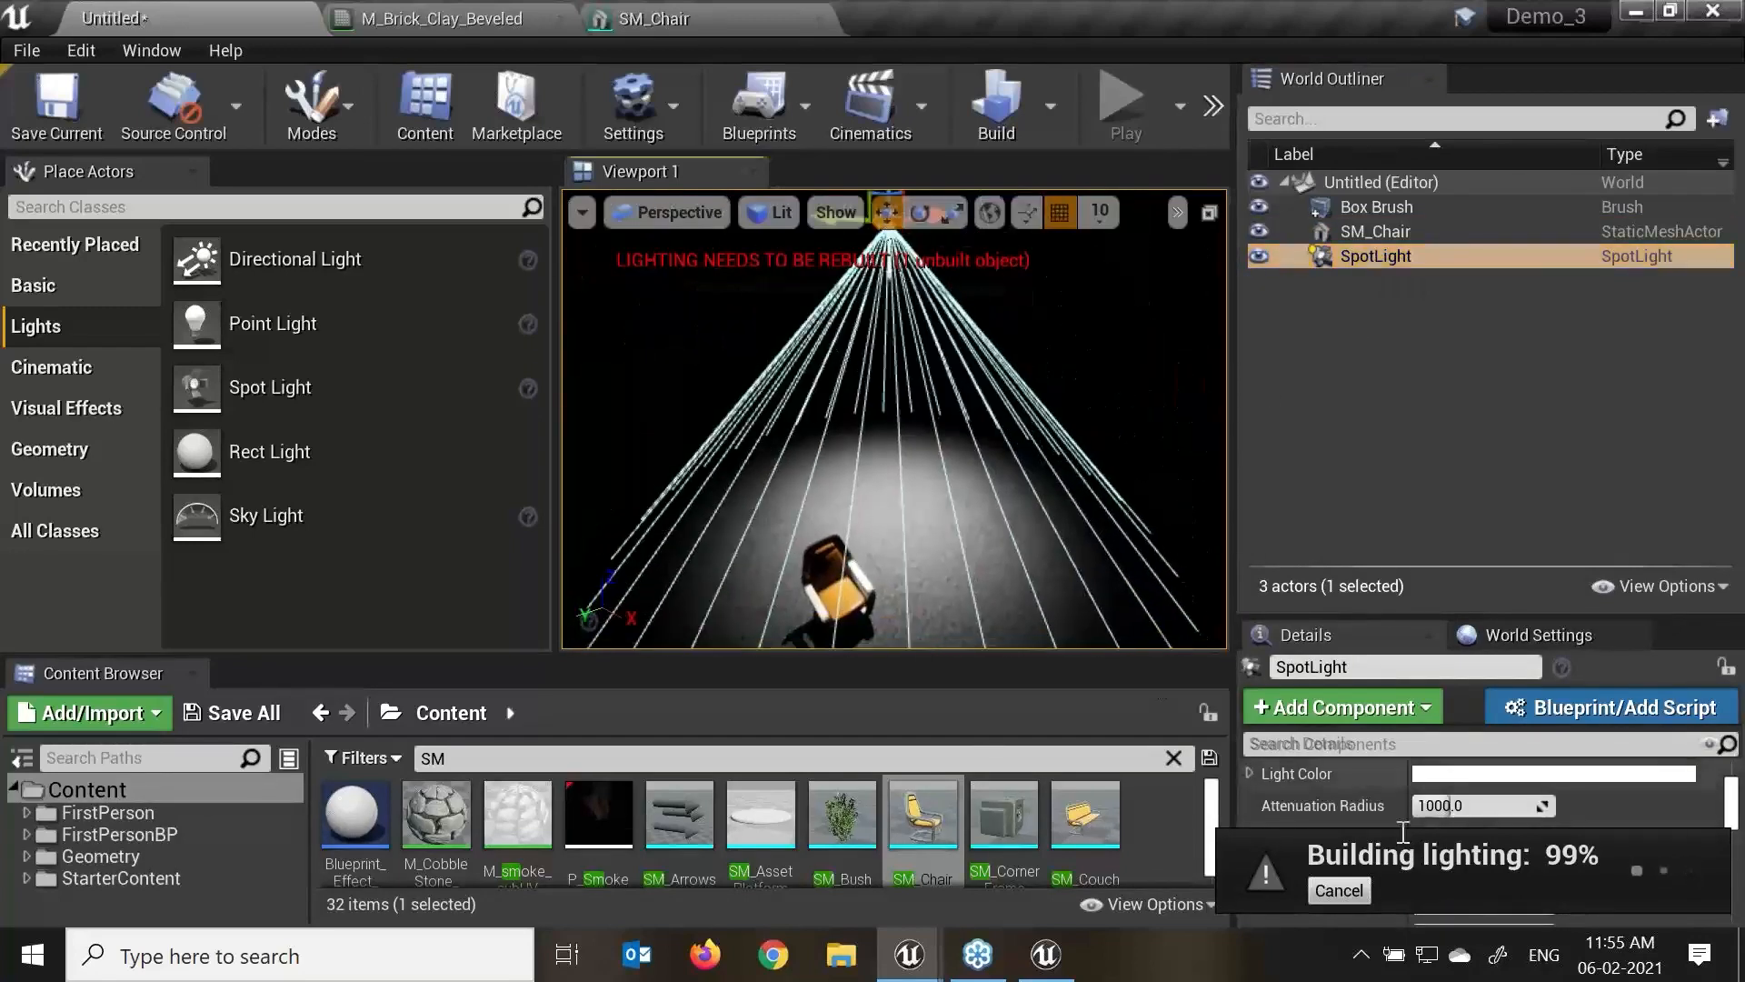
# Set the spot light's attenuation radius to about 5492, inner cone angle to about 26 and outer cone angle to about 39.
pyautogui.moveTo(1449, 620); pyautogui.dragTo(1545, 270)
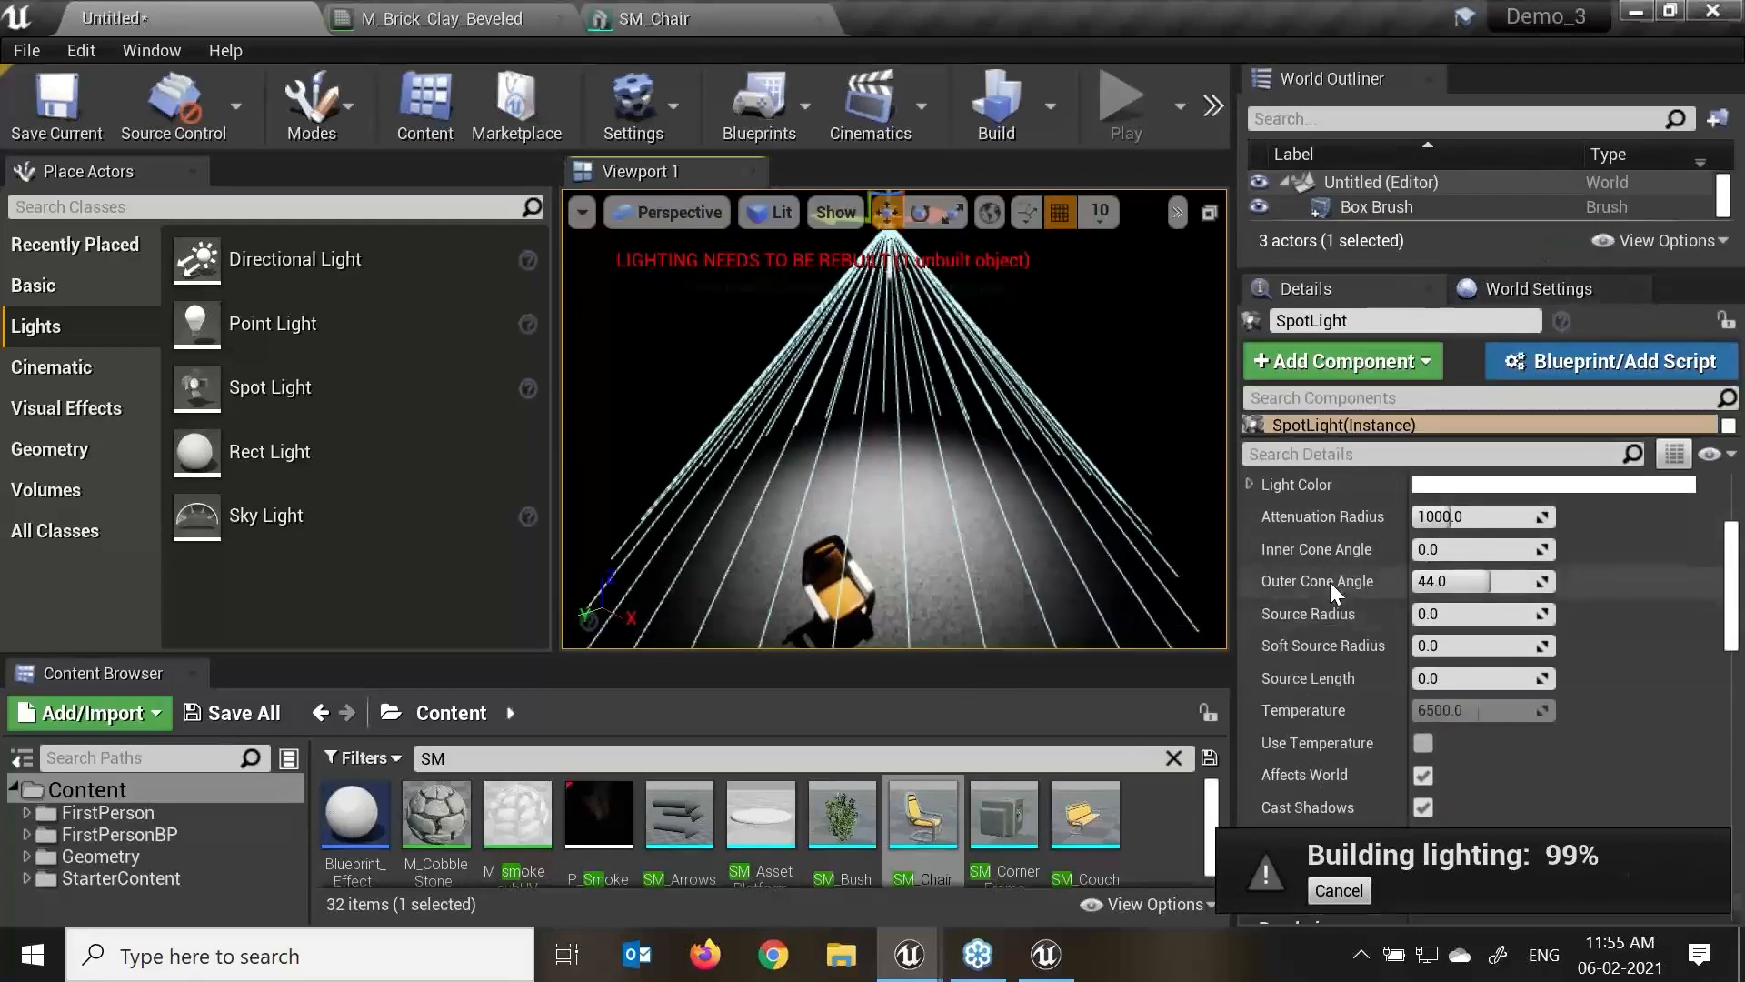
pyautogui.moveTo(1455, 523); pyautogui.dragTo(1545, 523)
pyautogui.moveTo(1431, 551); pyautogui.dragTo(1498, 550)
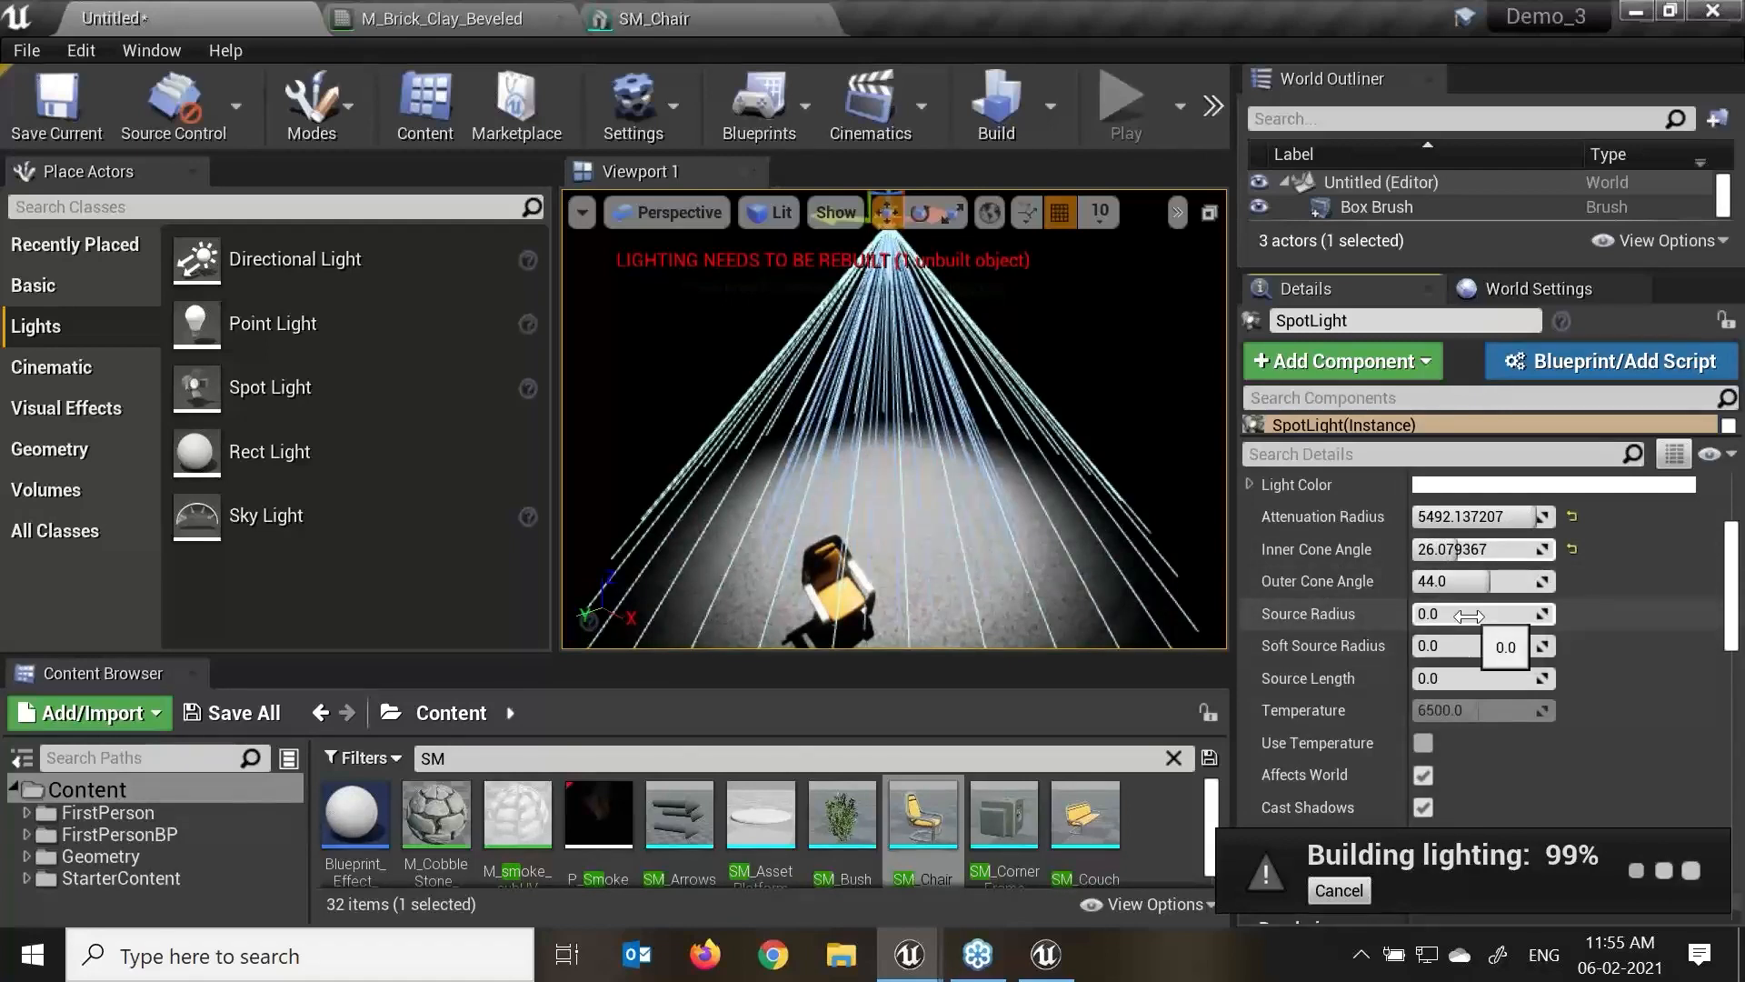
pyautogui.moveTo(1491, 582); pyautogui.dragTo(1482, 582)
pyautogui.scroll(4, 845, 481)
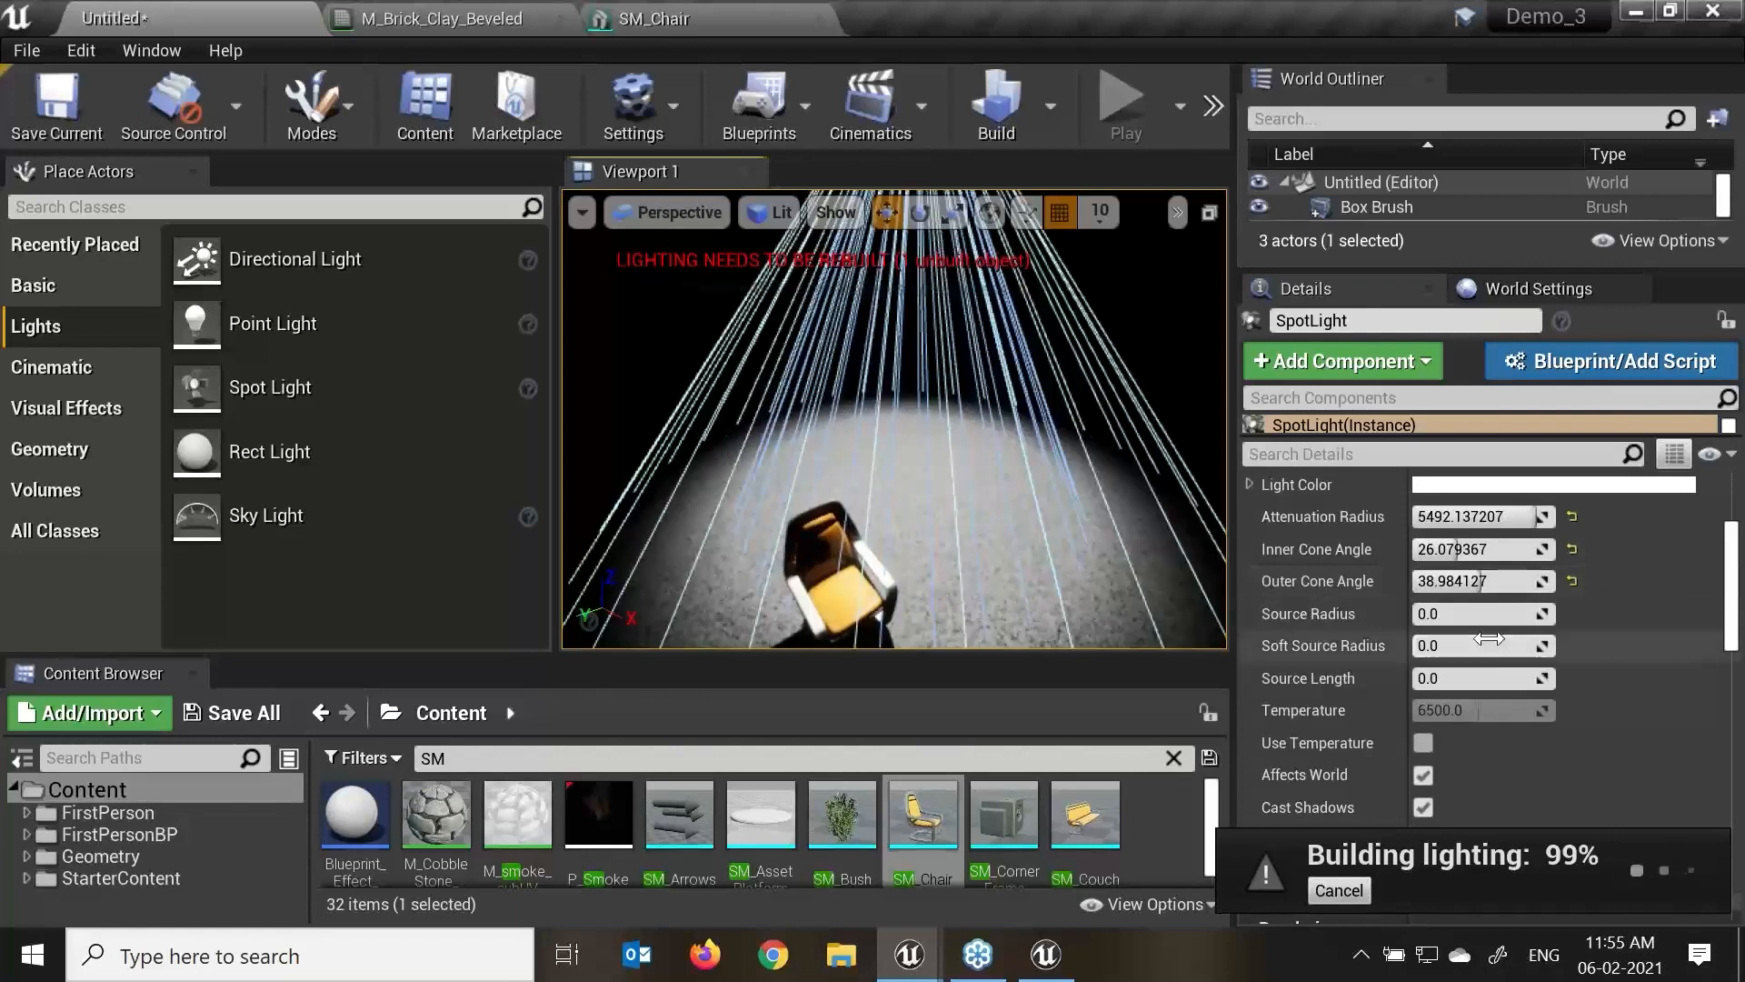
# Set the spot light's source radius to about 4.2, soft source radius to about 10.3 and source length to about 6.6.
pyautogui.moveTo(1458, 624); pyautogui.dragTo(1495, 613)
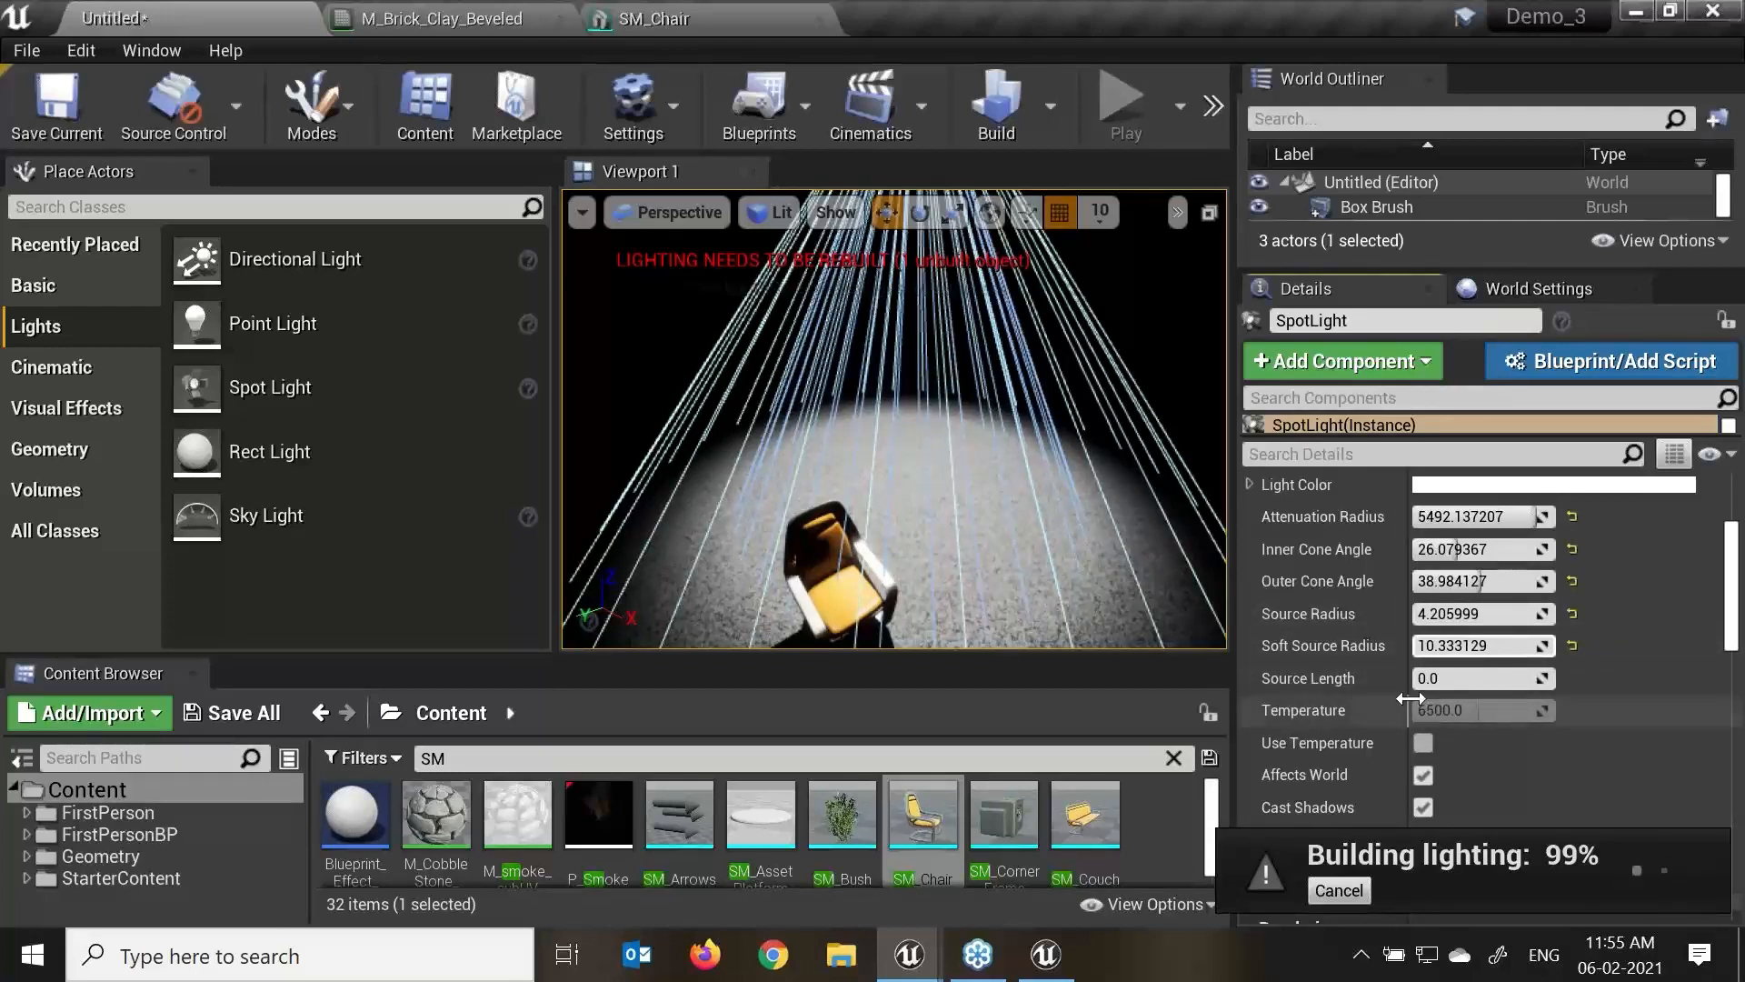
pyautogui.moveTo(1468, 678); pyautogui.dragTo(1481, 678)
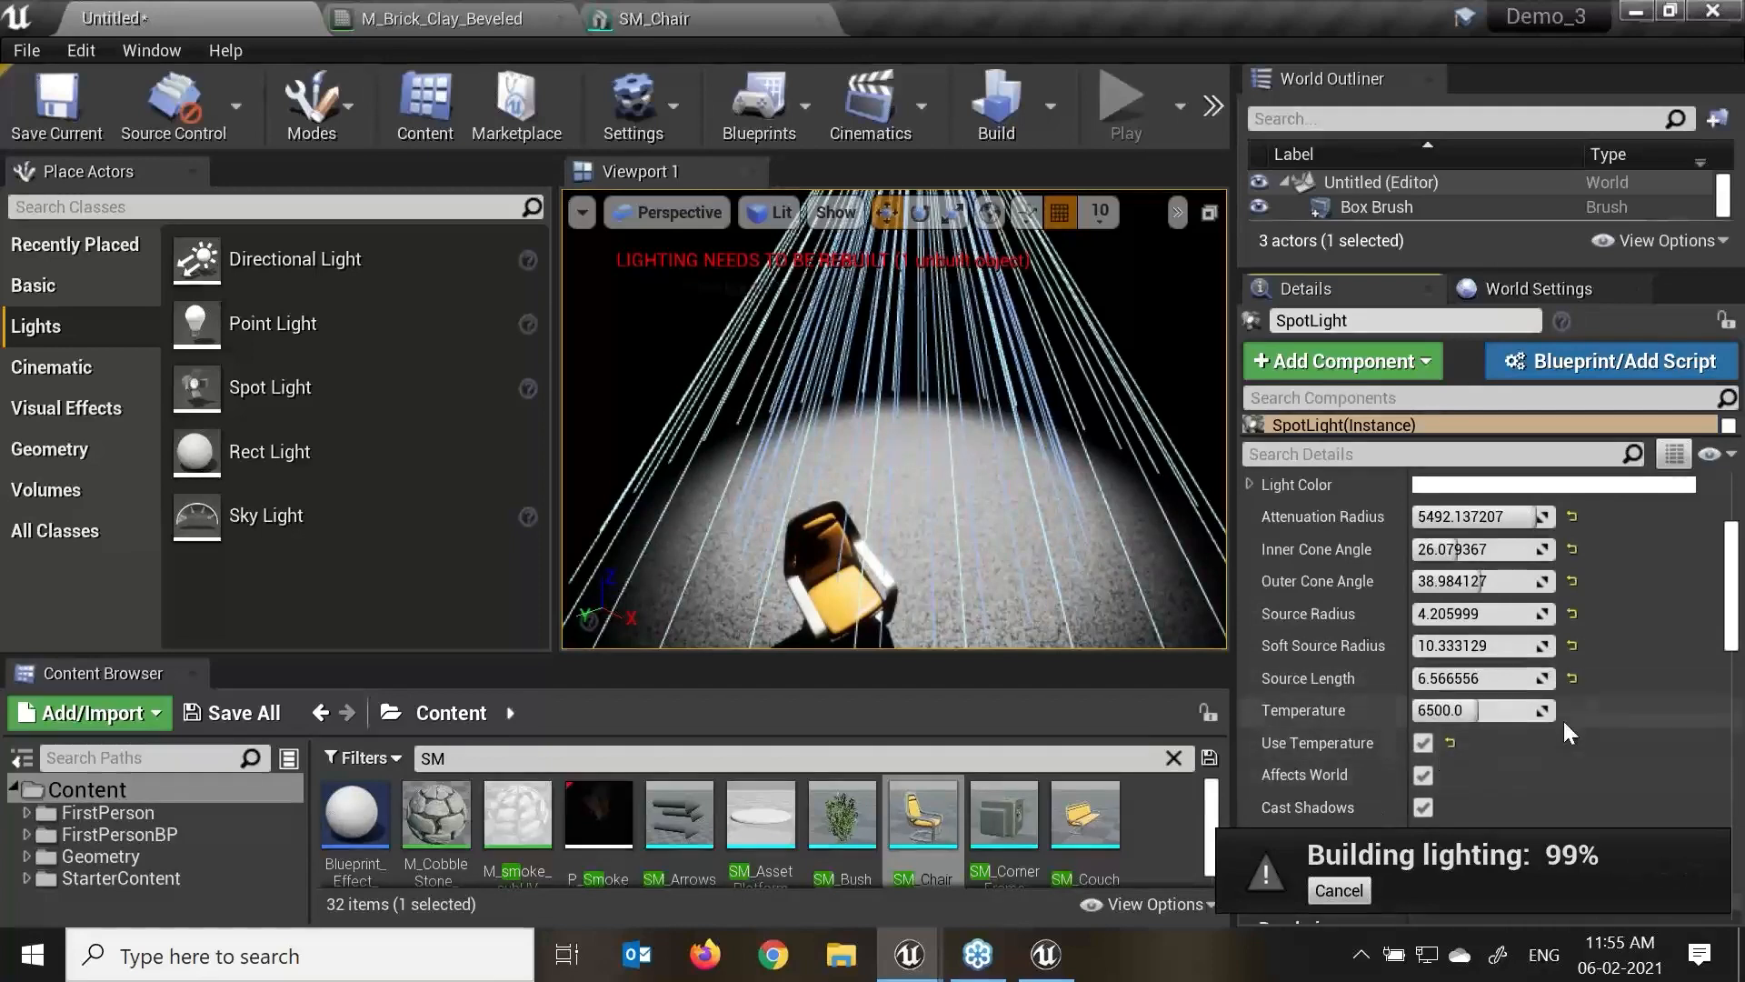
# Try warmer and cooler color temperatures, ending at about 8109, and set the spot light's indirect lighting intensity to about 2.03.
pyautogui.scroll(-2, 1563, 722)
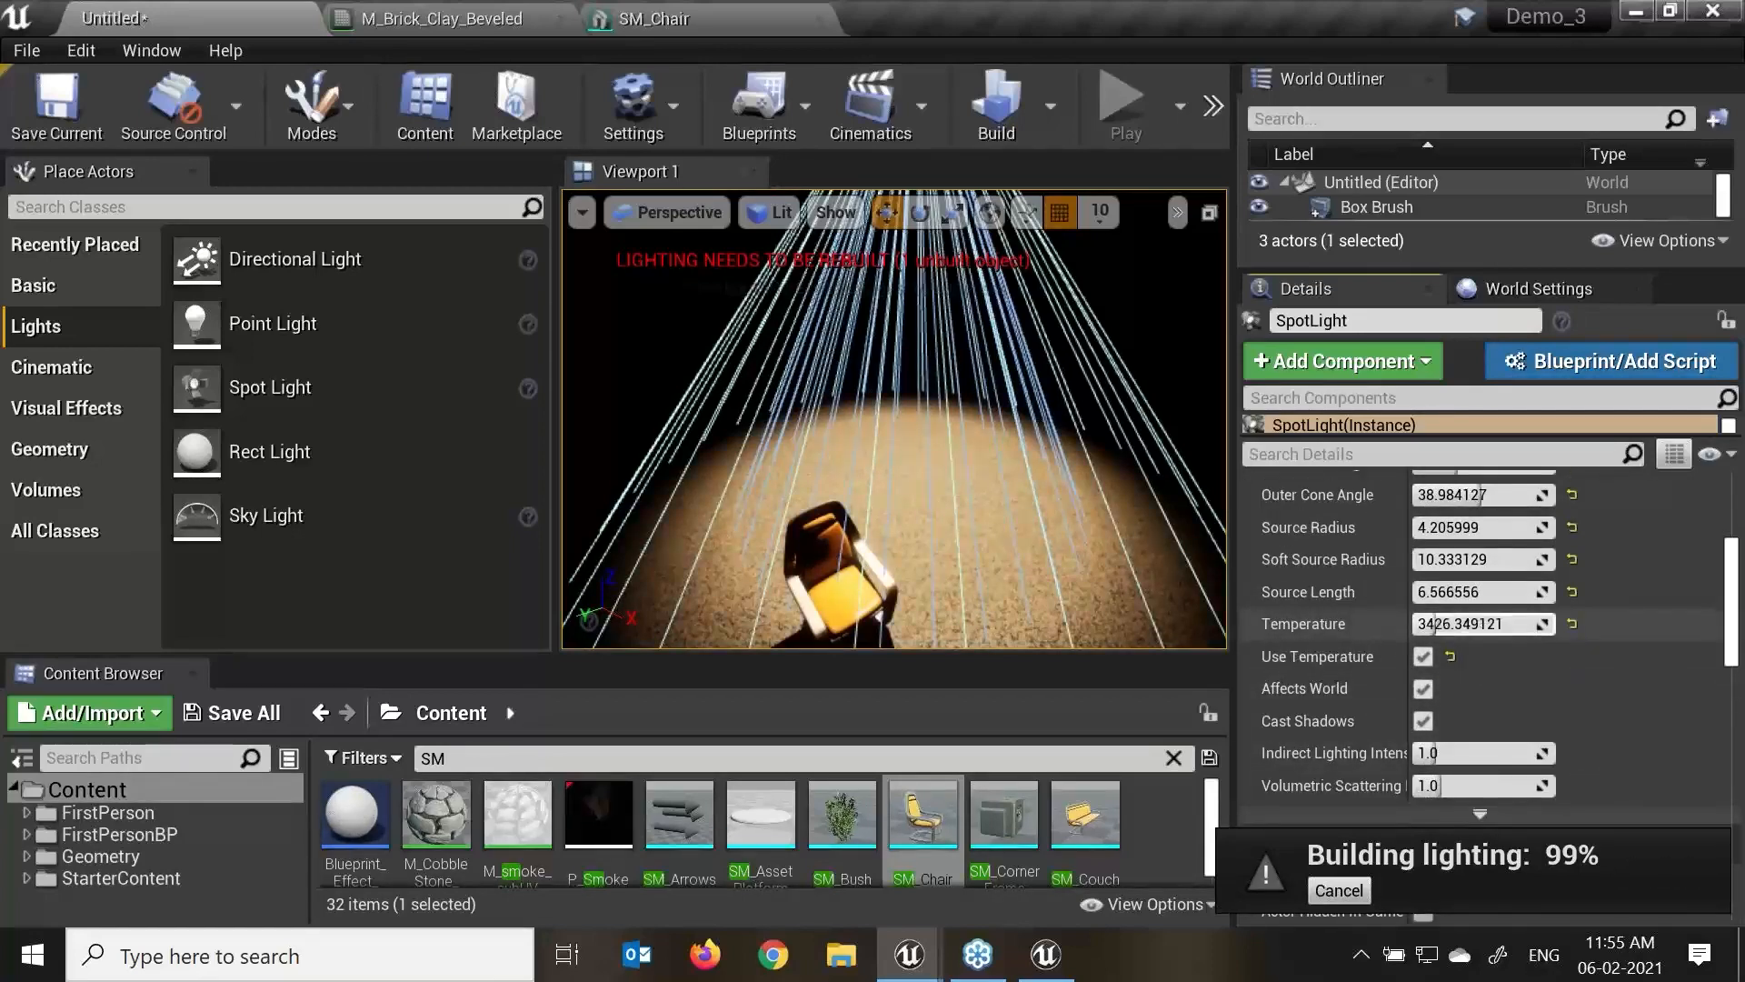
pyautogui.moveTo(1482, 624)
pyautogui.mouseDown()
pyautogui.moveTo(1436, 624)
pyautogui.moveTo(1459, 624)
pyautogui.mouseUp()
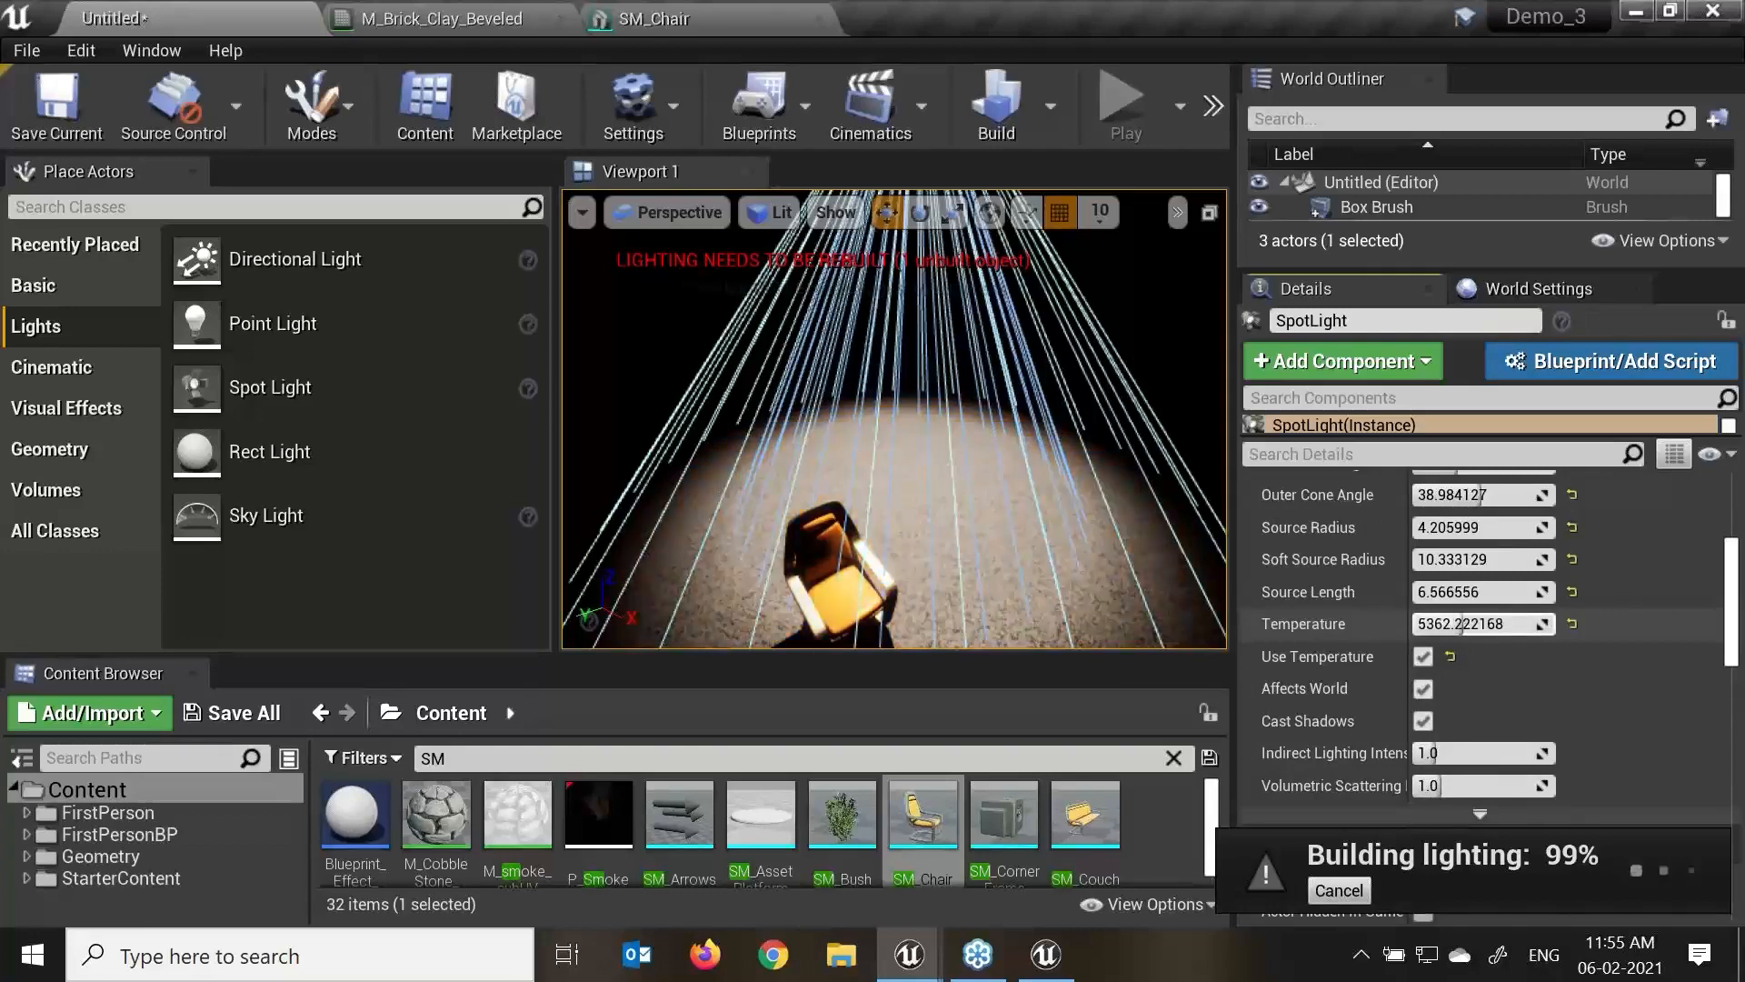
pyautogui.scroll(-1, 1567, 704)
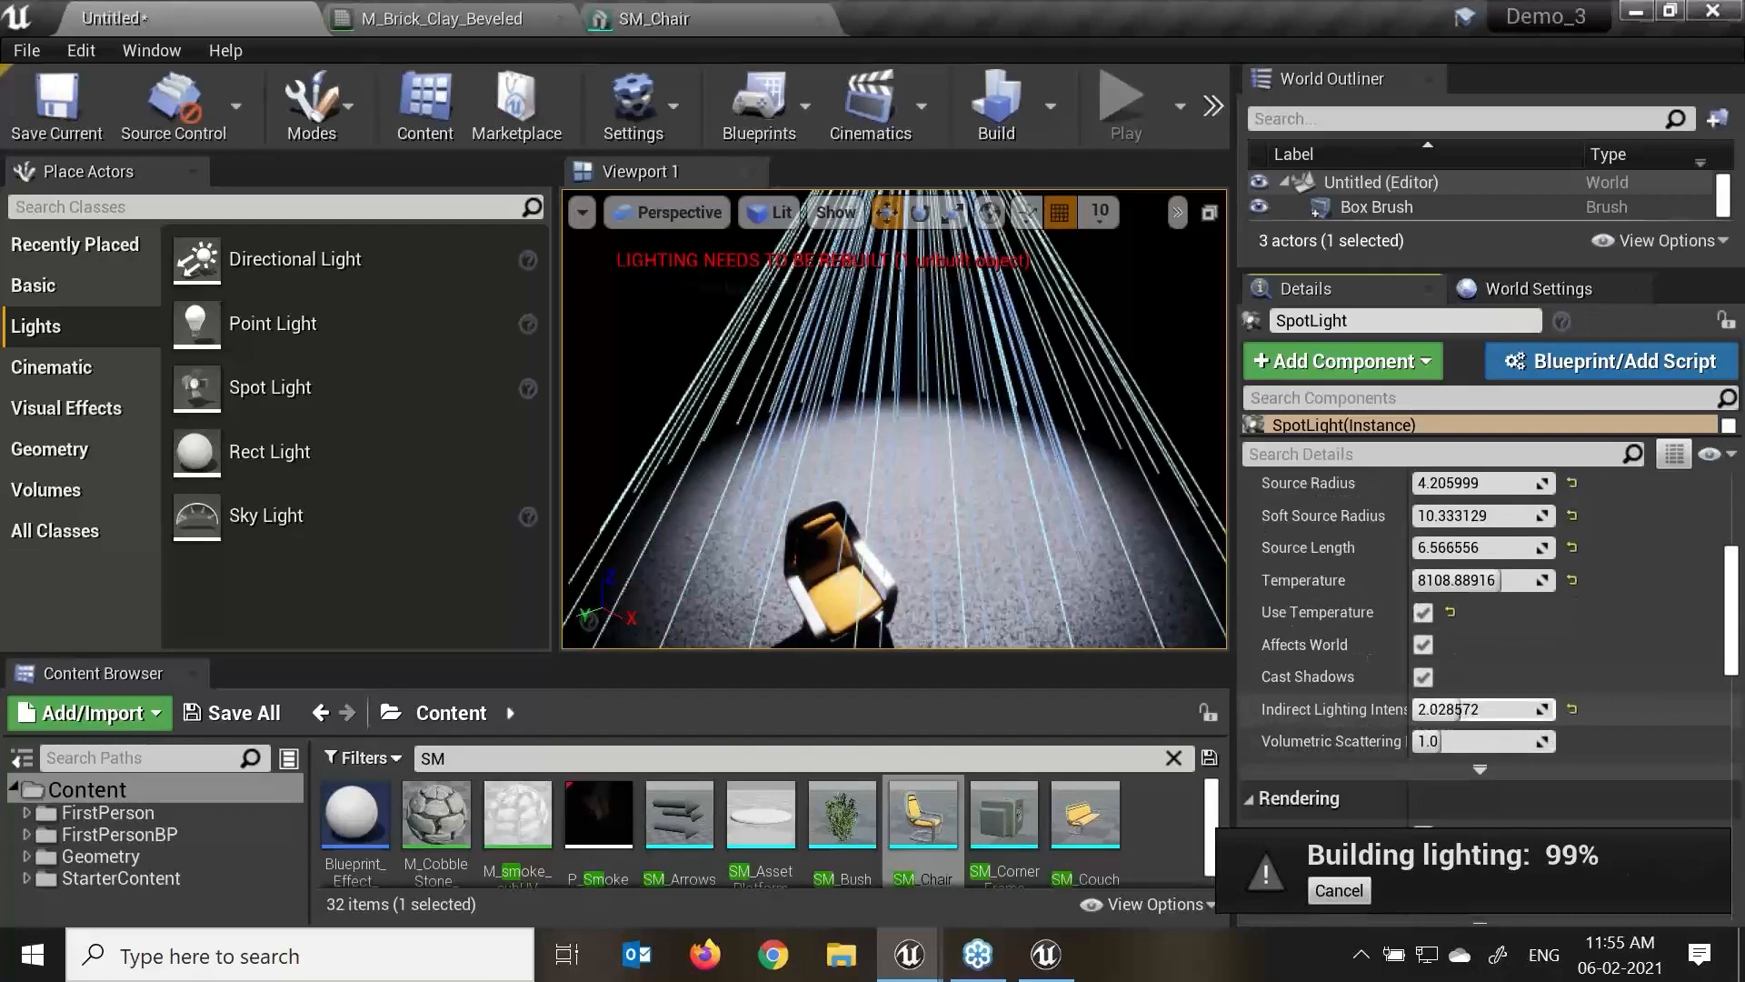
# Lower the spot light's intensity to about 2.74 cd and check the effect on the chair.
pyautogui.scroll(8, 1536, 634)
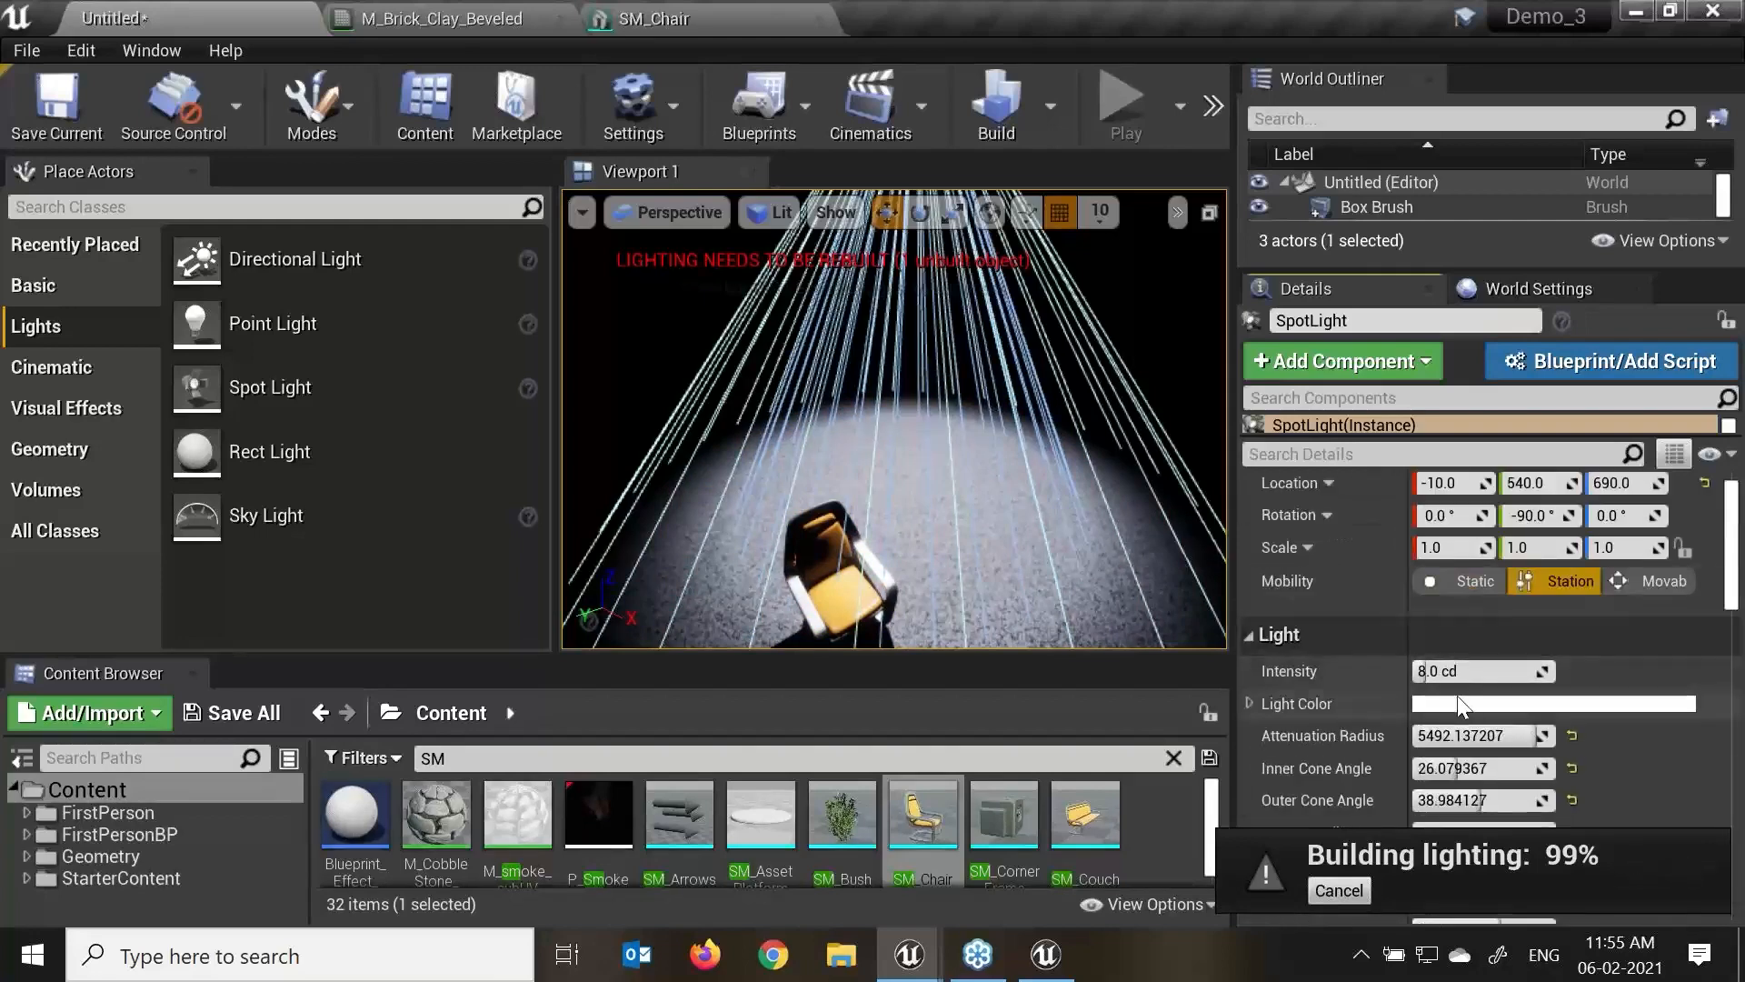
pyautogui.moveTo(1454, 671)
pyautogui.mouseDown()
pyautogui.moveTo(1477, 671)
pyautogui.moveTo(1436, 671)
pyautogui.mouseUp()
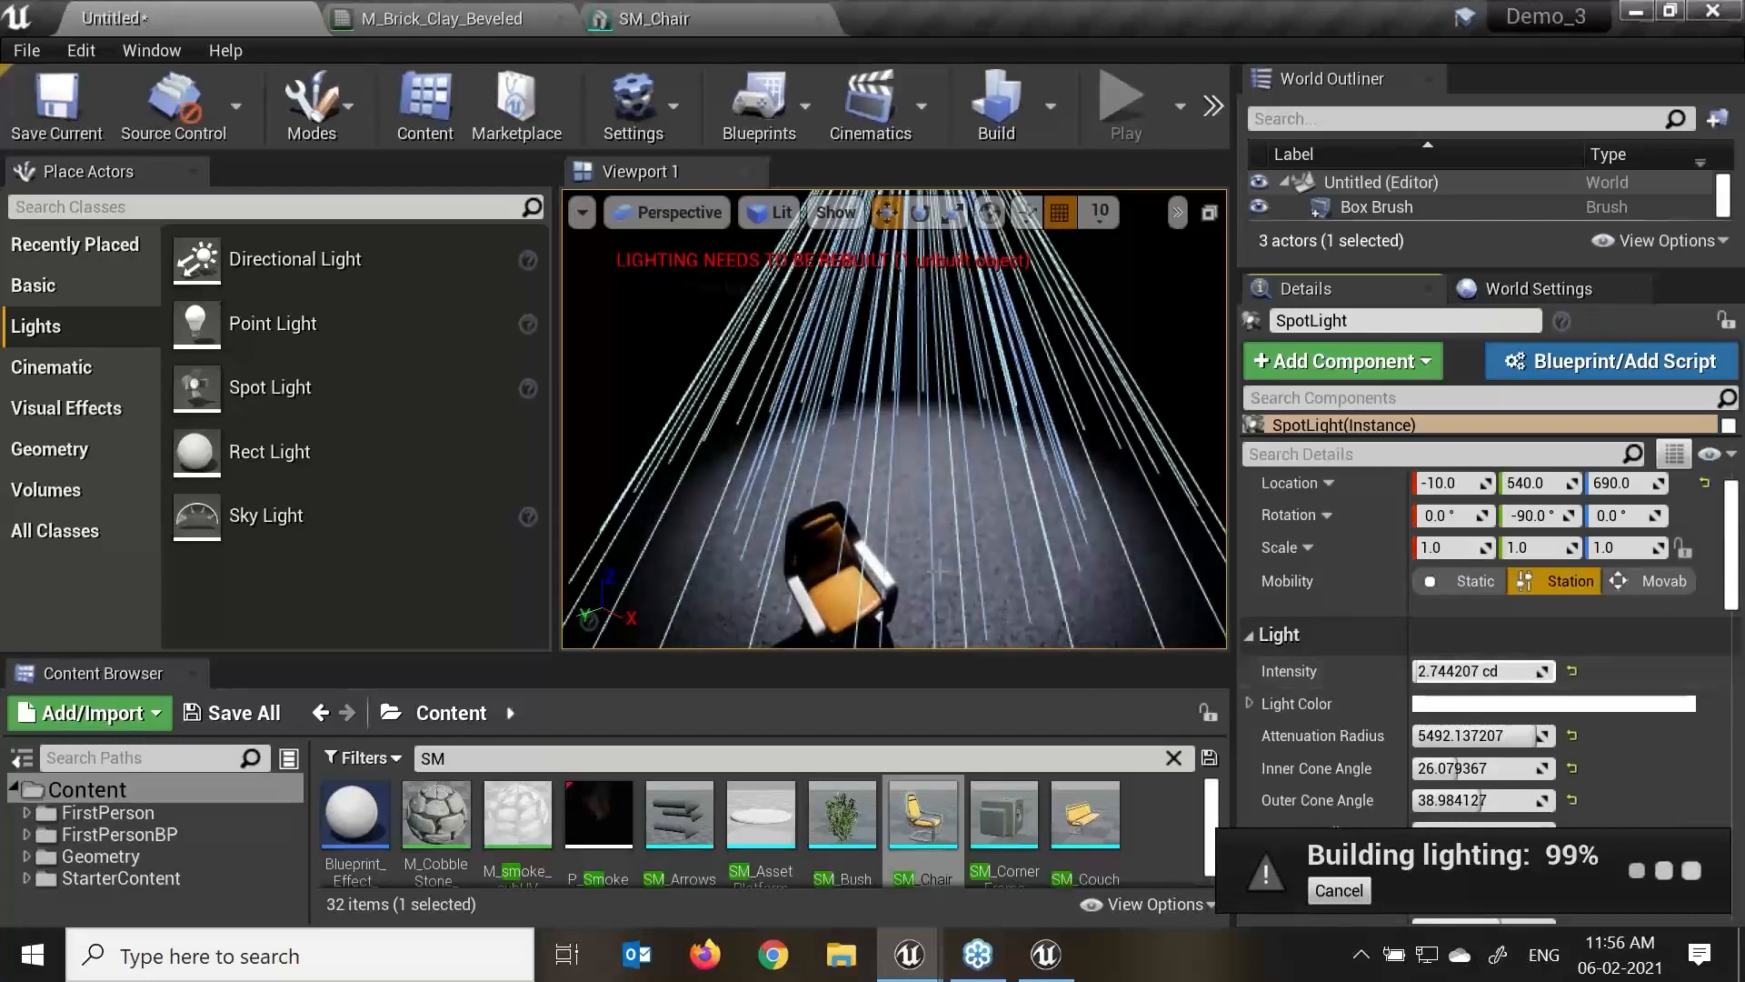
pyautogui.keyDown('alt'); pyautogui.moveTo(881, 523); pyautogui.dragTo(914, 463); pyautogui.keyUp('alt')
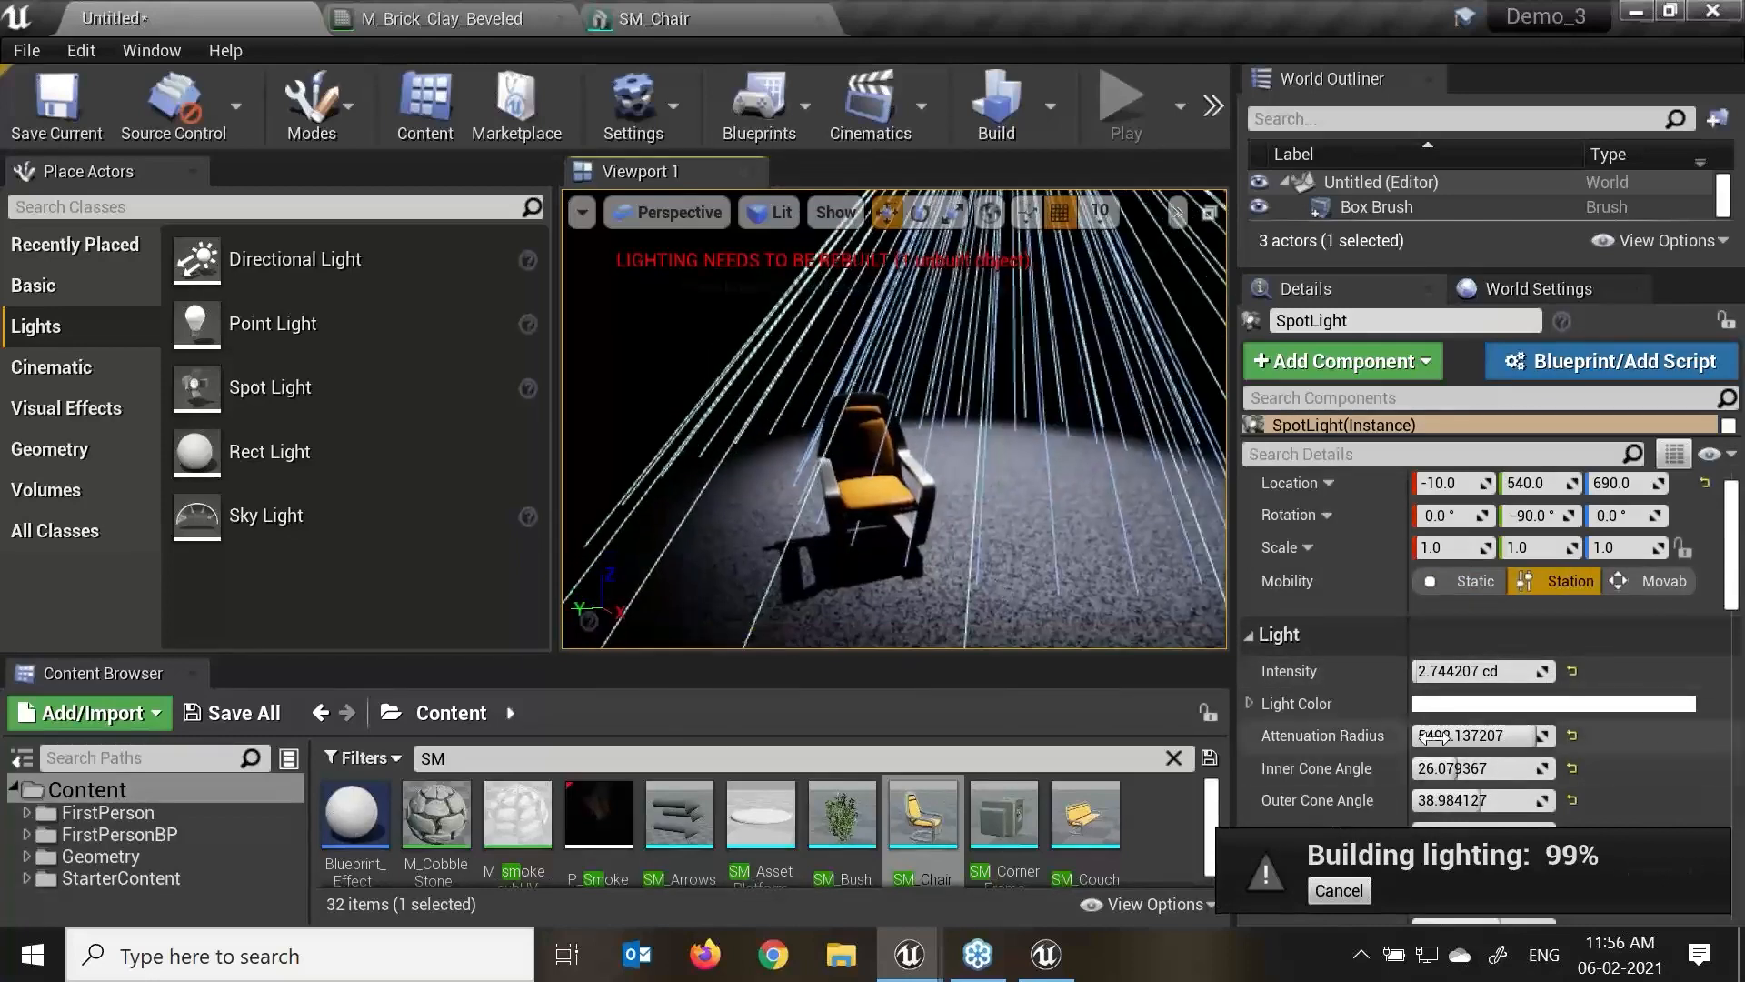
# Enlarge the actor list and delete the spot light from the level.
pyautogui.scroll(-10, 1698, 768)
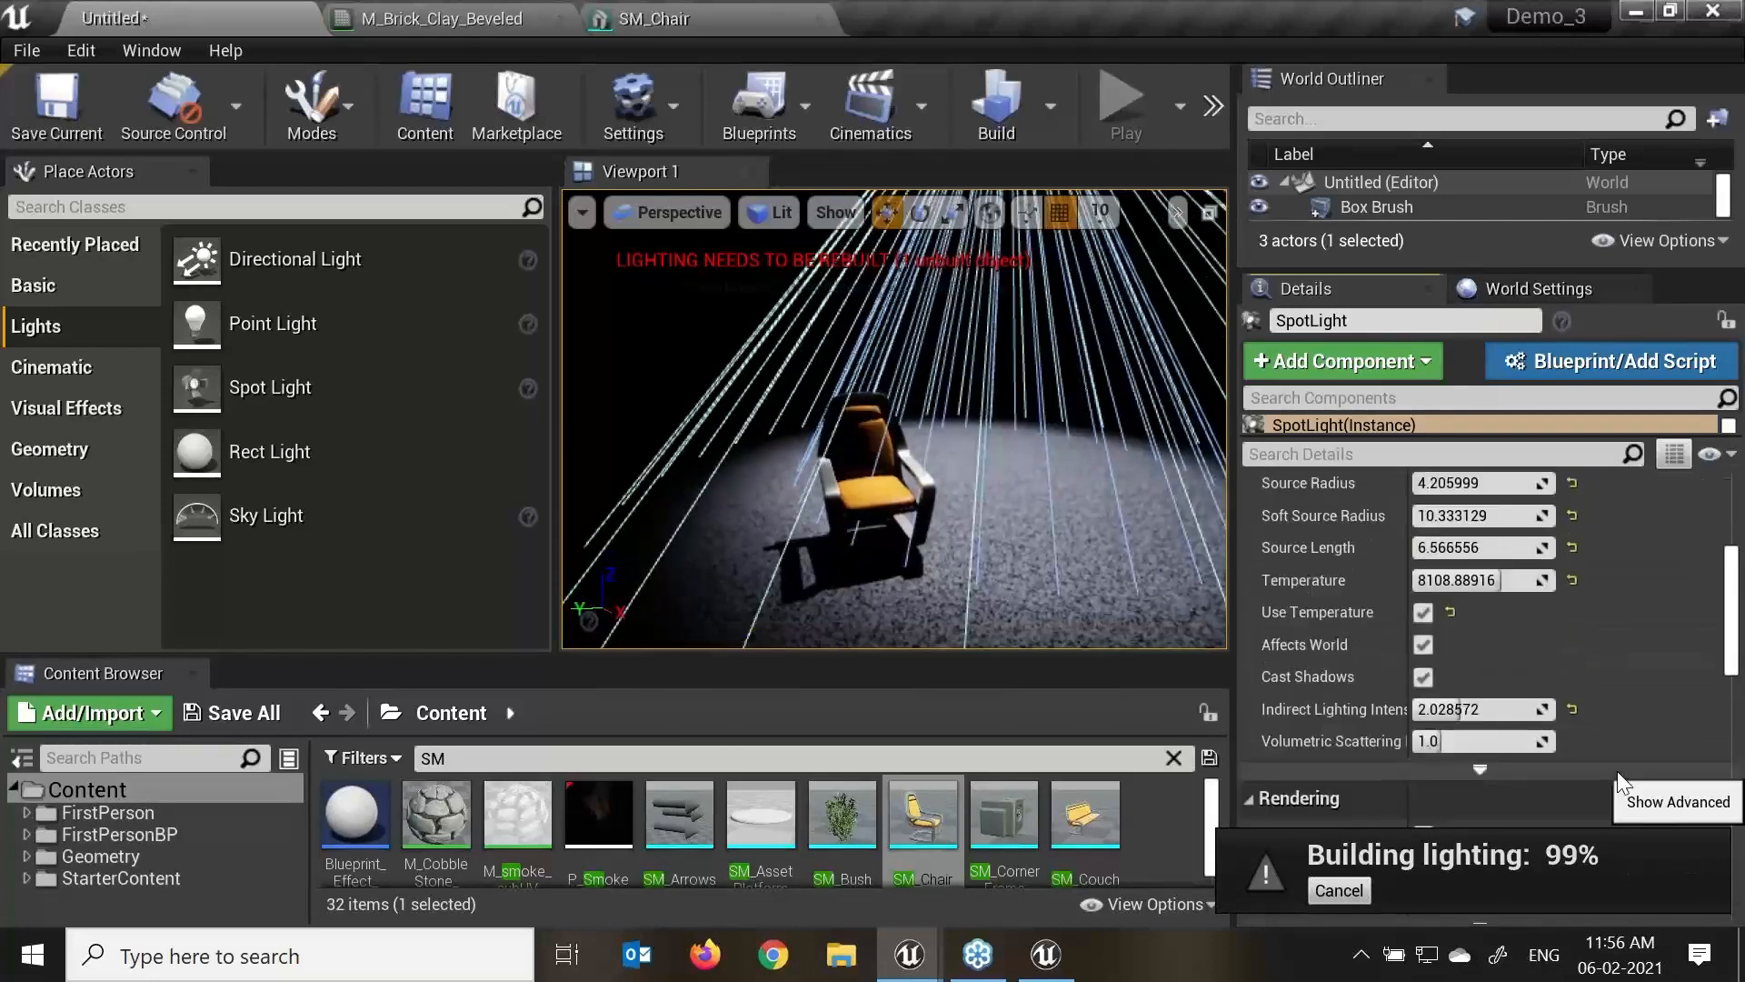
pyautogui.scroll(10, 1609, 751)
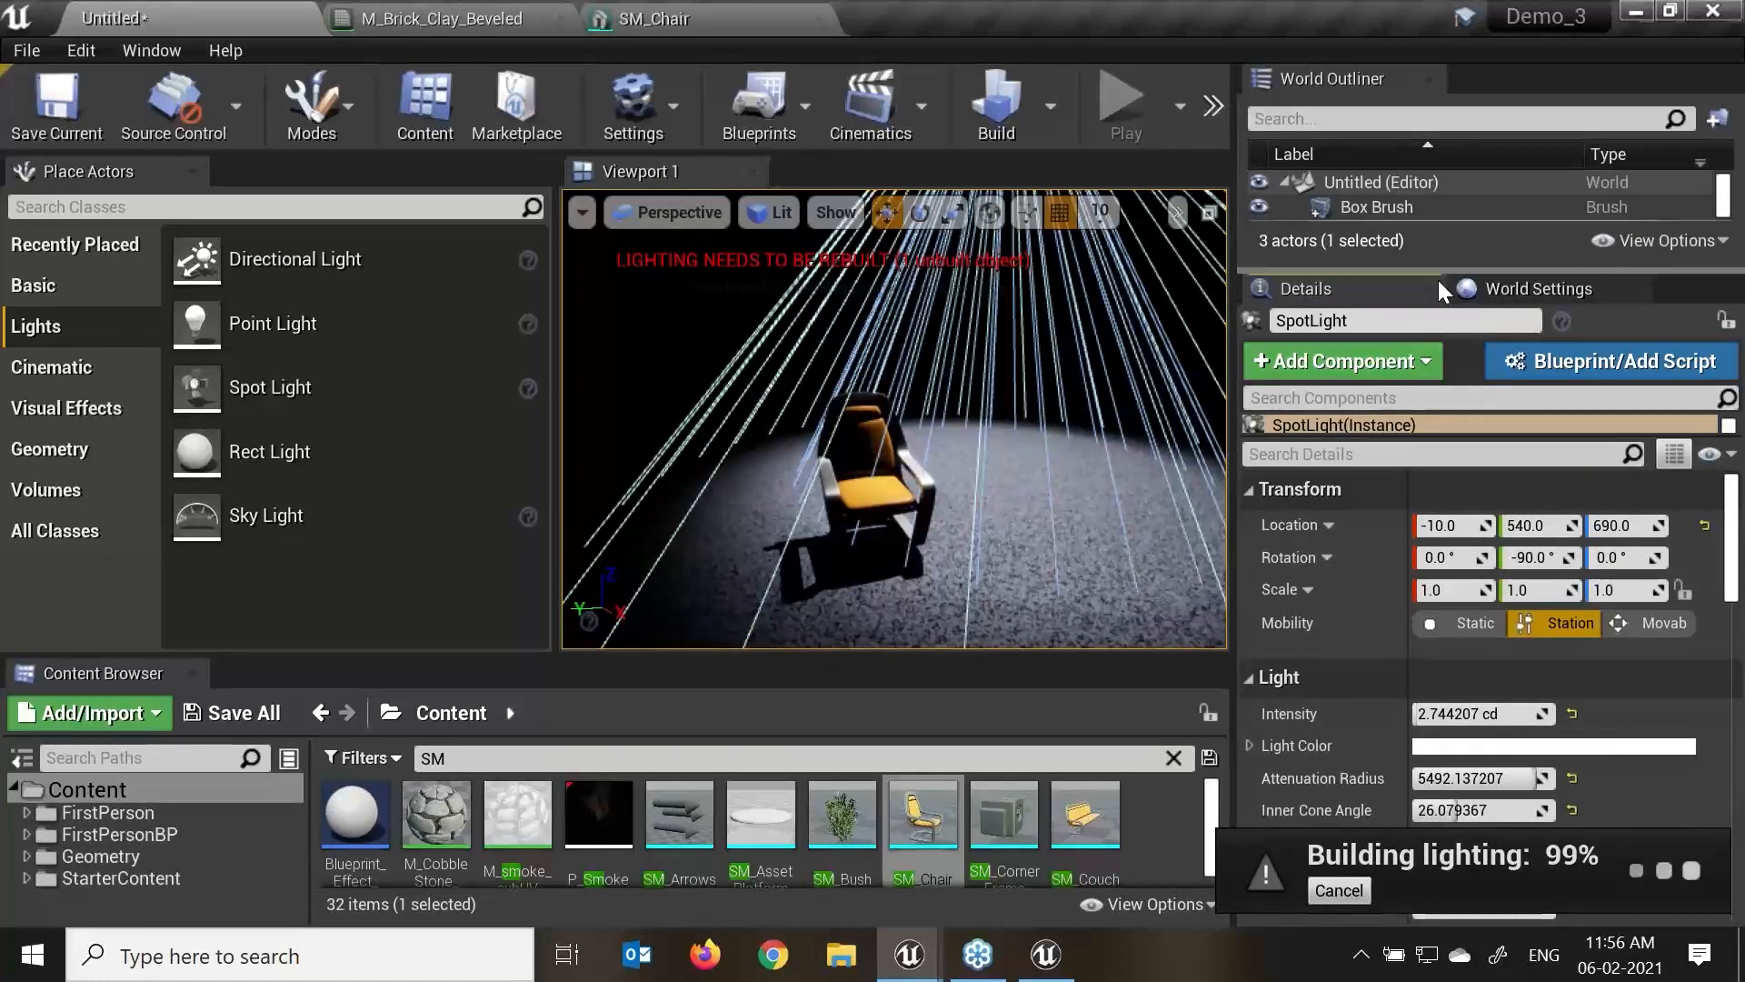
pyautogui.moveTo(1407, 264); pyautogui.dragTo(1420, 438)
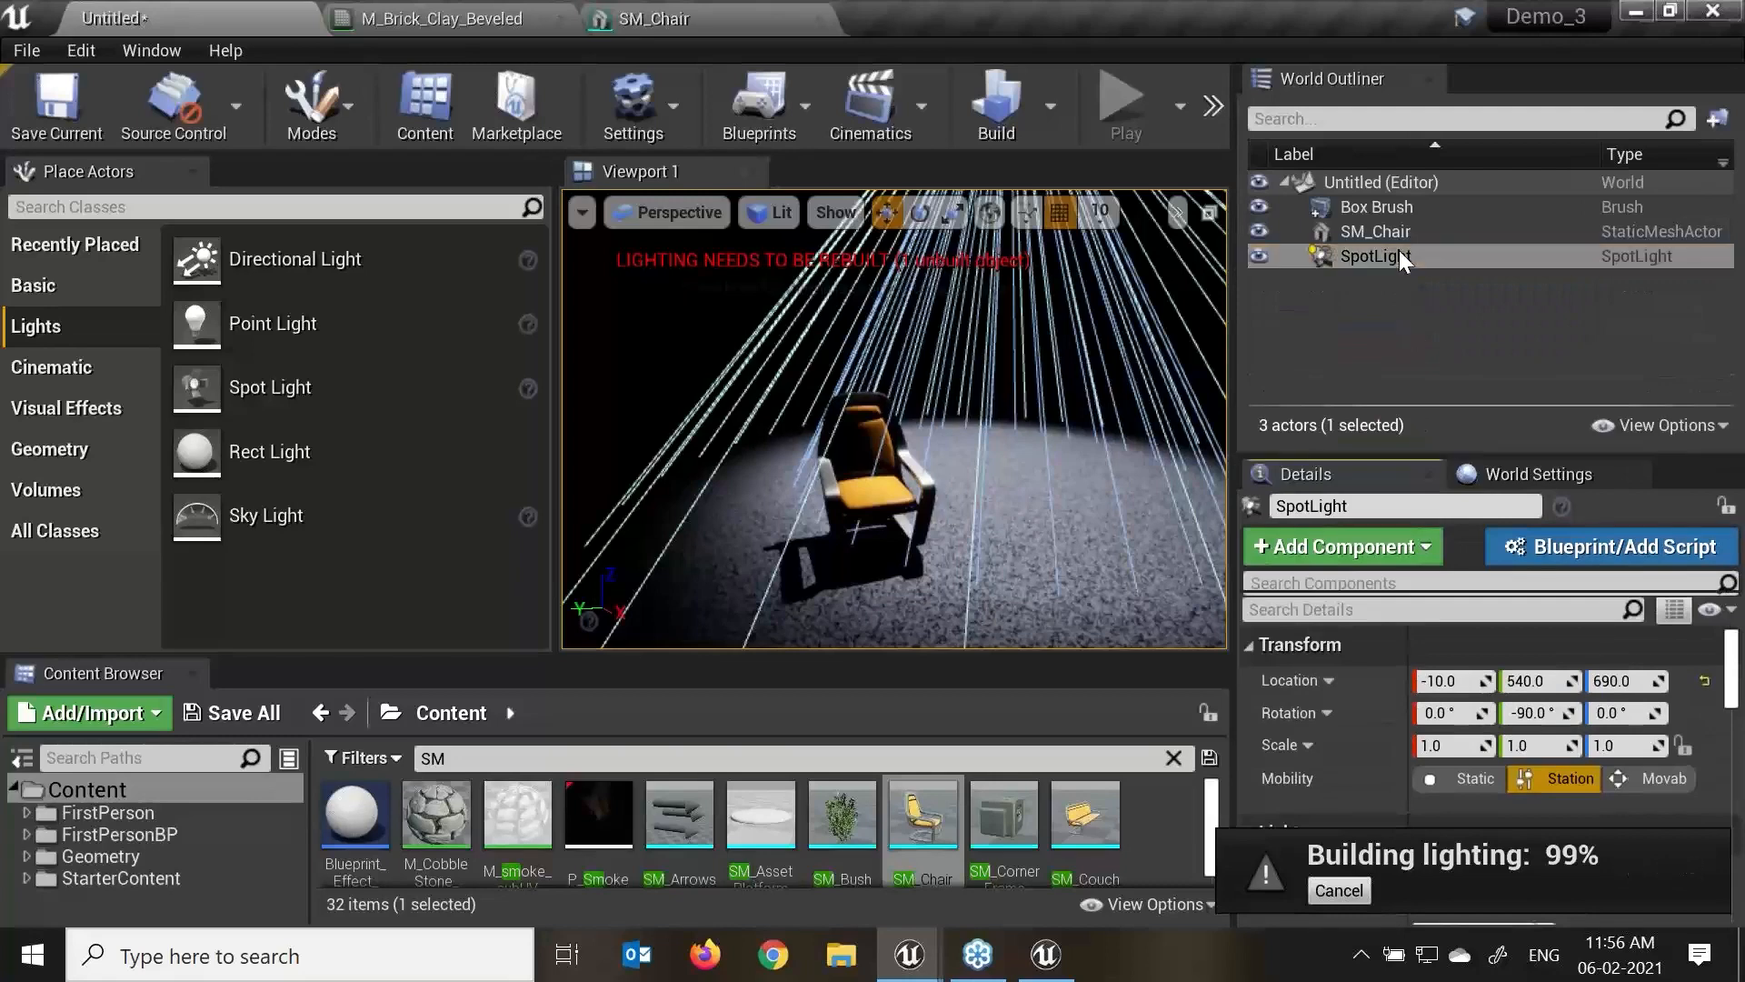
pyautogui.press('Delete')
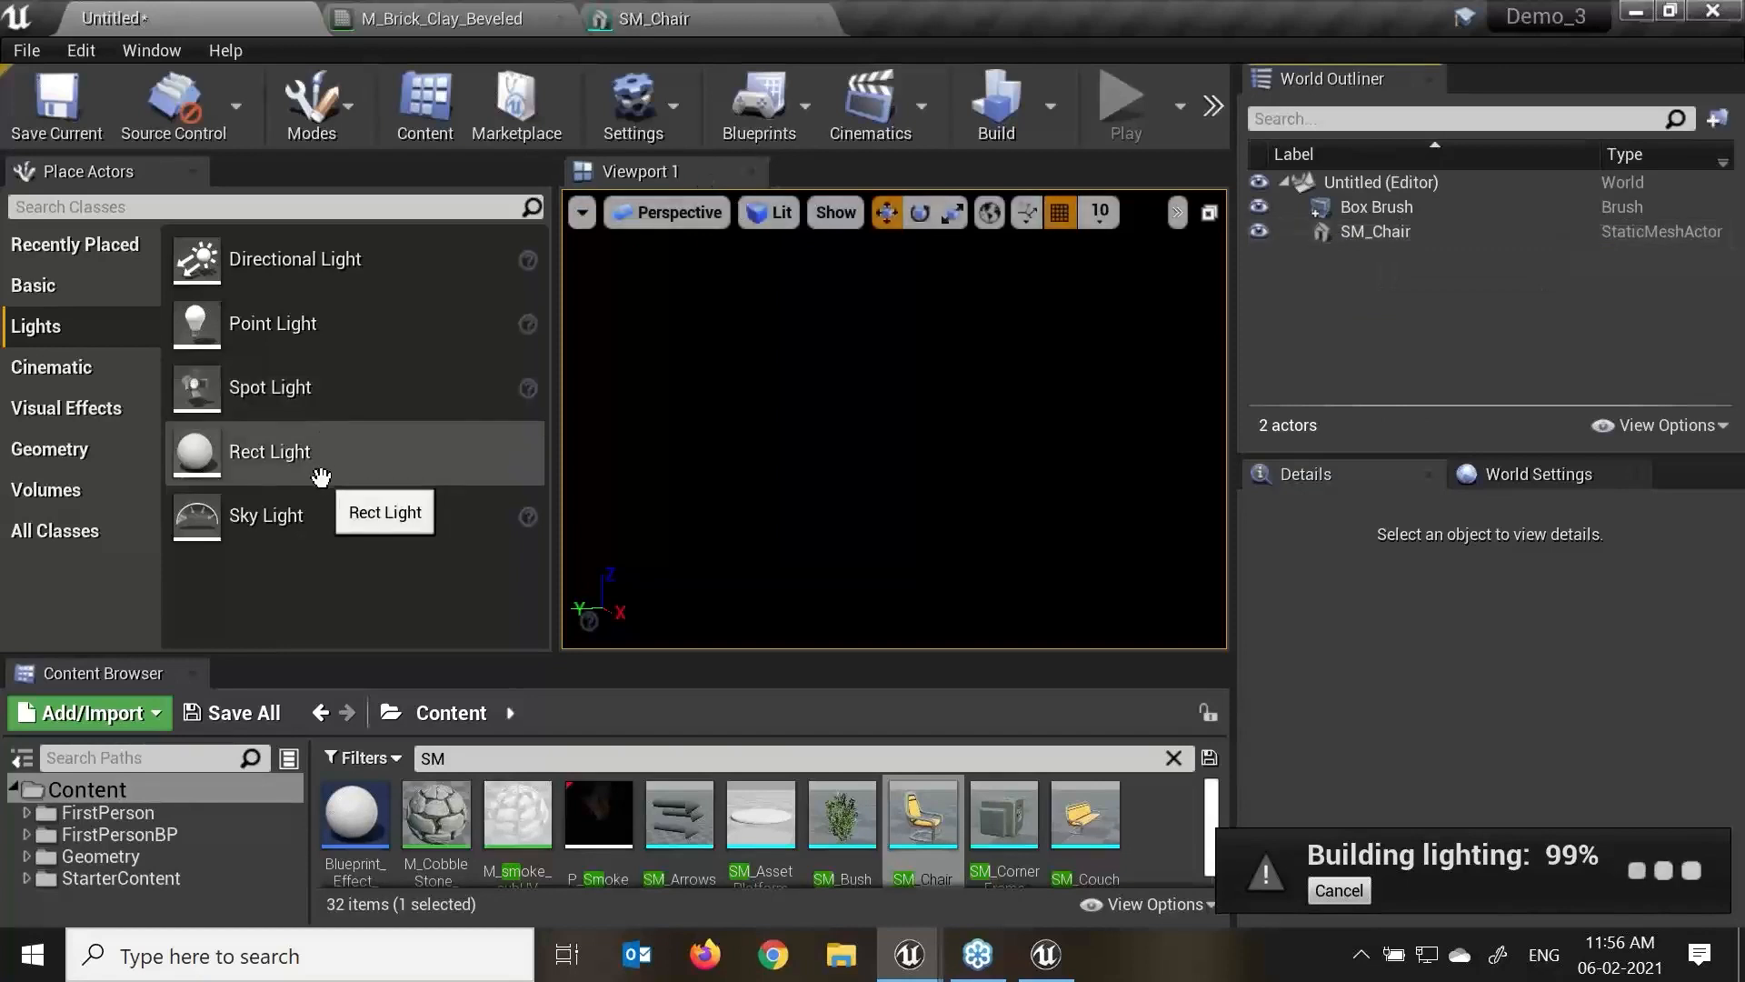
# Place a sky light near the chair, inspect its effect and delete it again.
pyautogui.moveTo(261, 512); pyautogui.dragTo(927, 505)
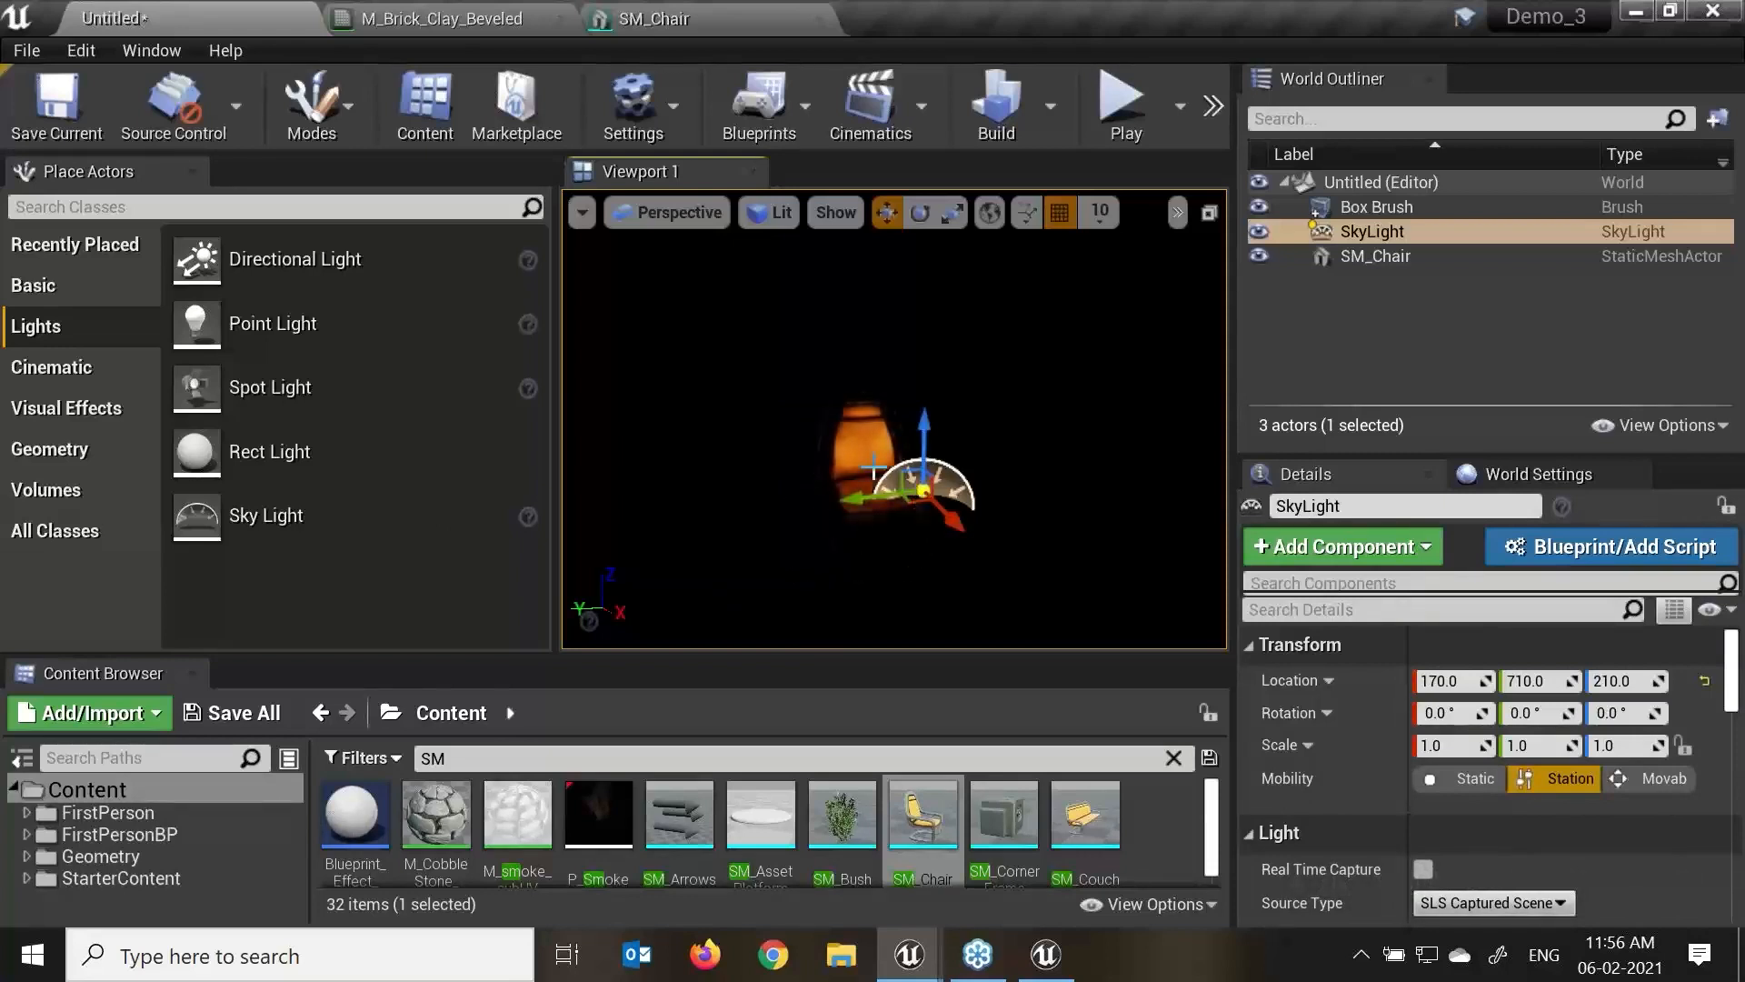
pyautogui.keyDown('alt'); pyautogui.moveTo(873, 467); pyautogui.dragTo(1018, 462); pyautogui.keyUp('alt')
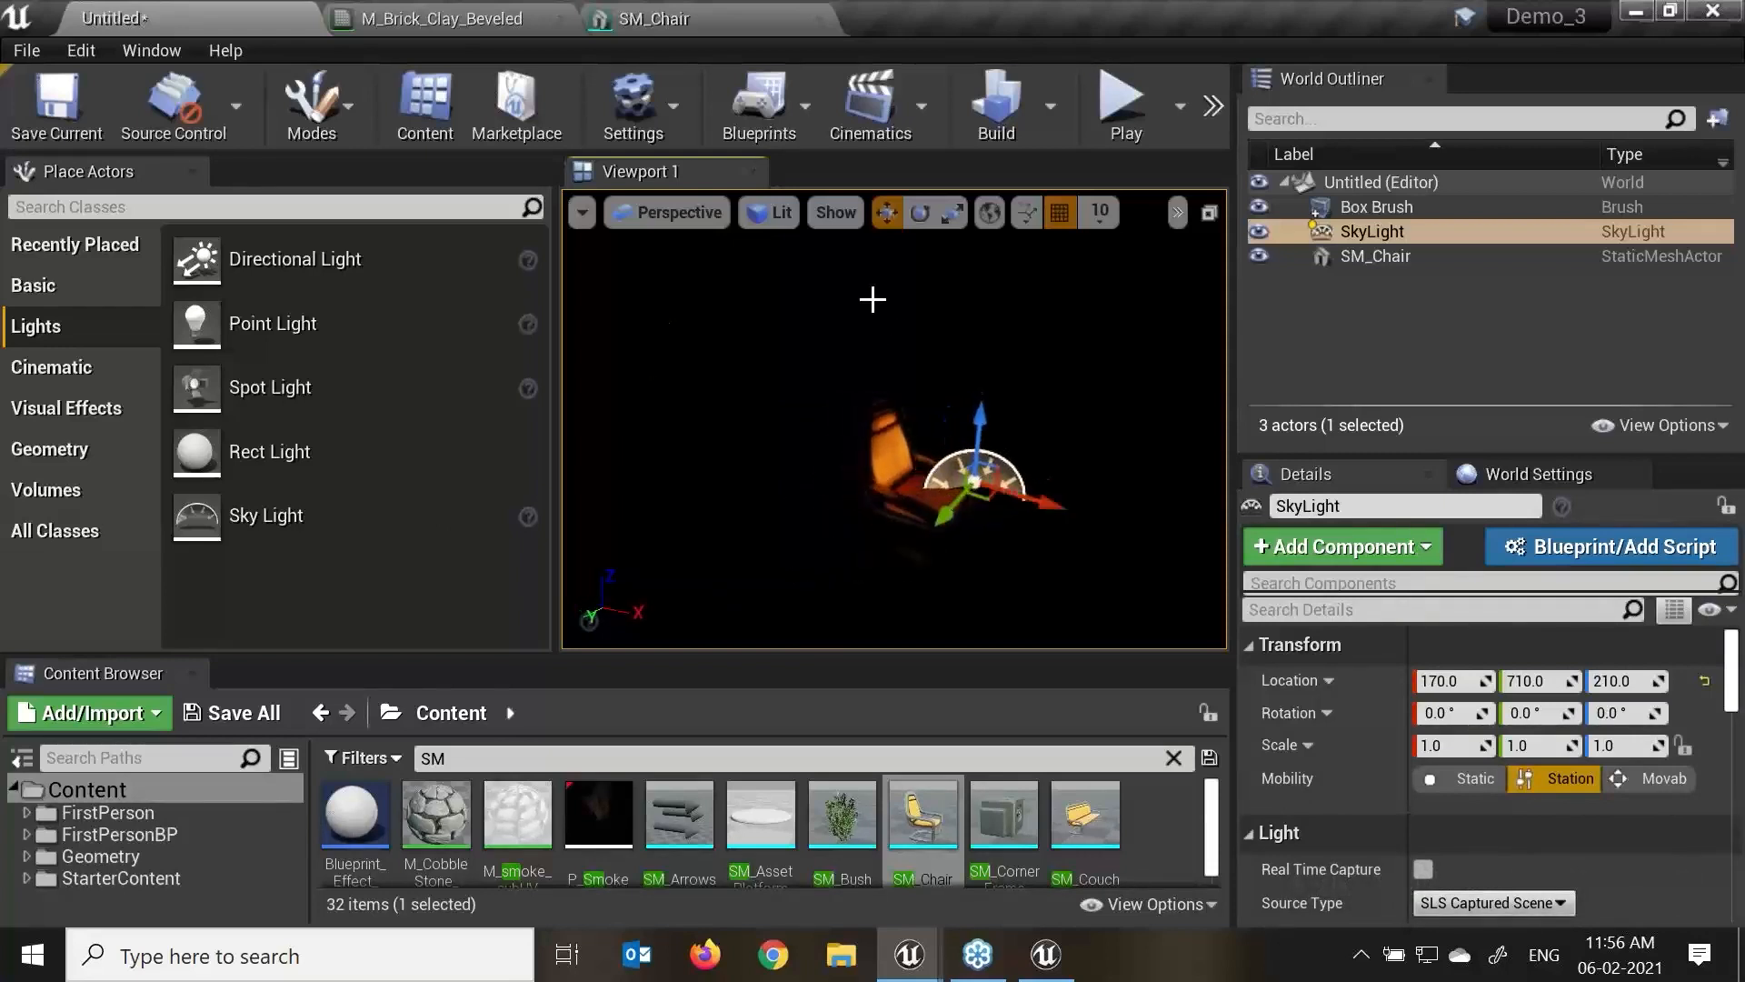
pyautogui.moveTo(943, 523); pyautogui.dragTo(823, 592)
pyautogui.press('Delete')
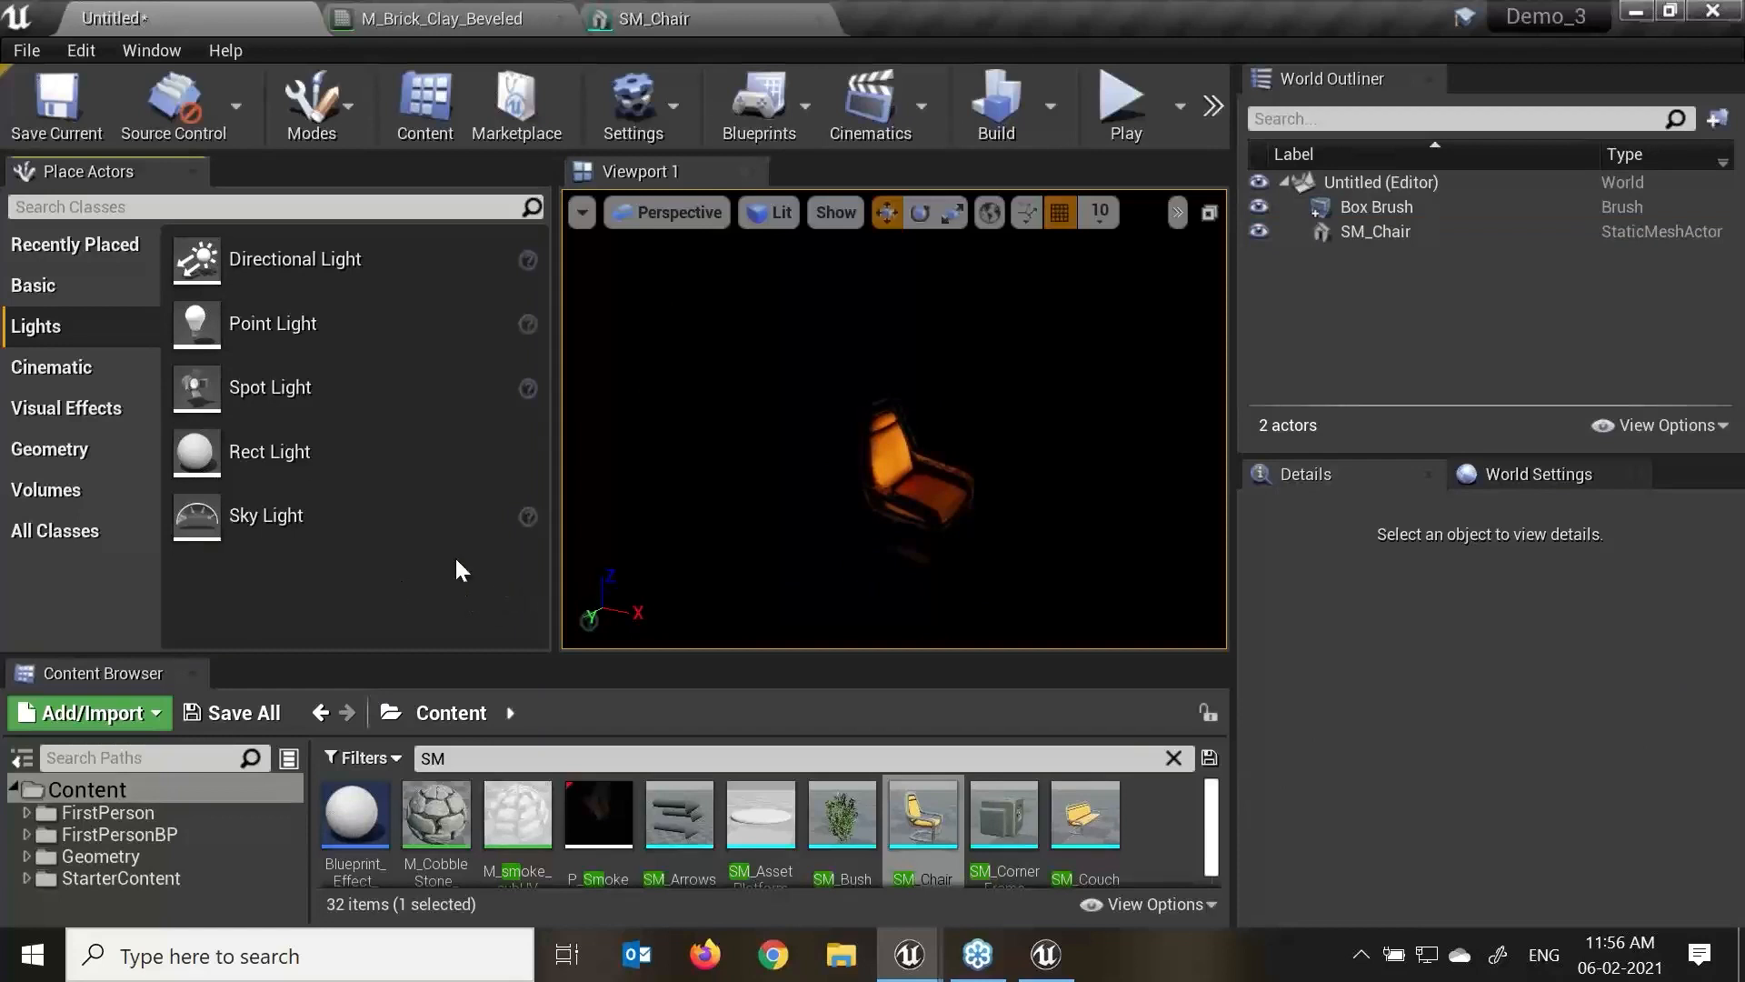
# Place a rect light behind the chair at about X -130, Y 630, Z 210.
pyautogui.moveTo(299, 462); pyautogui.dragTo(773, 417)
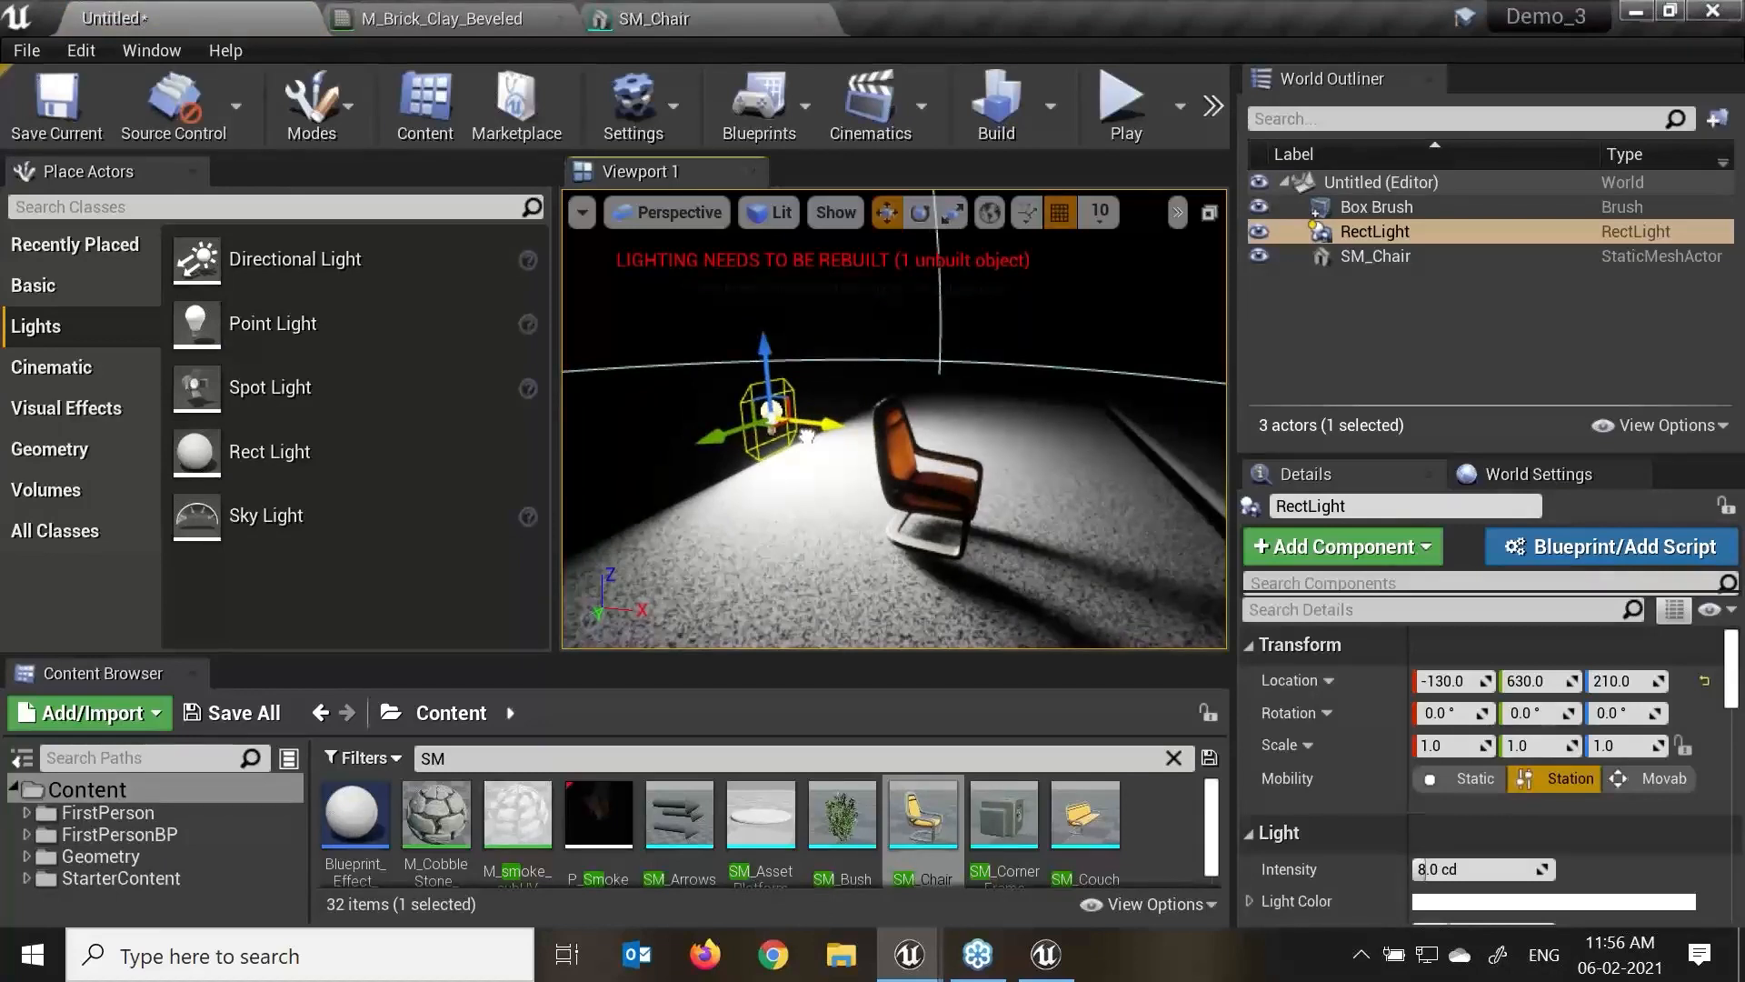
pyautogui.keyDown('alt'); pyautogui.moveTo(896, 522); pyautogui.dragTo(702, 424); pyautogui.keyUp('alt')
pyautogui.keyDown('alt'); pyautogui.moveTo(701, 421); pyautogui.dragTo(1228, 563, button='right'); pyautogui.keyUp('alt')
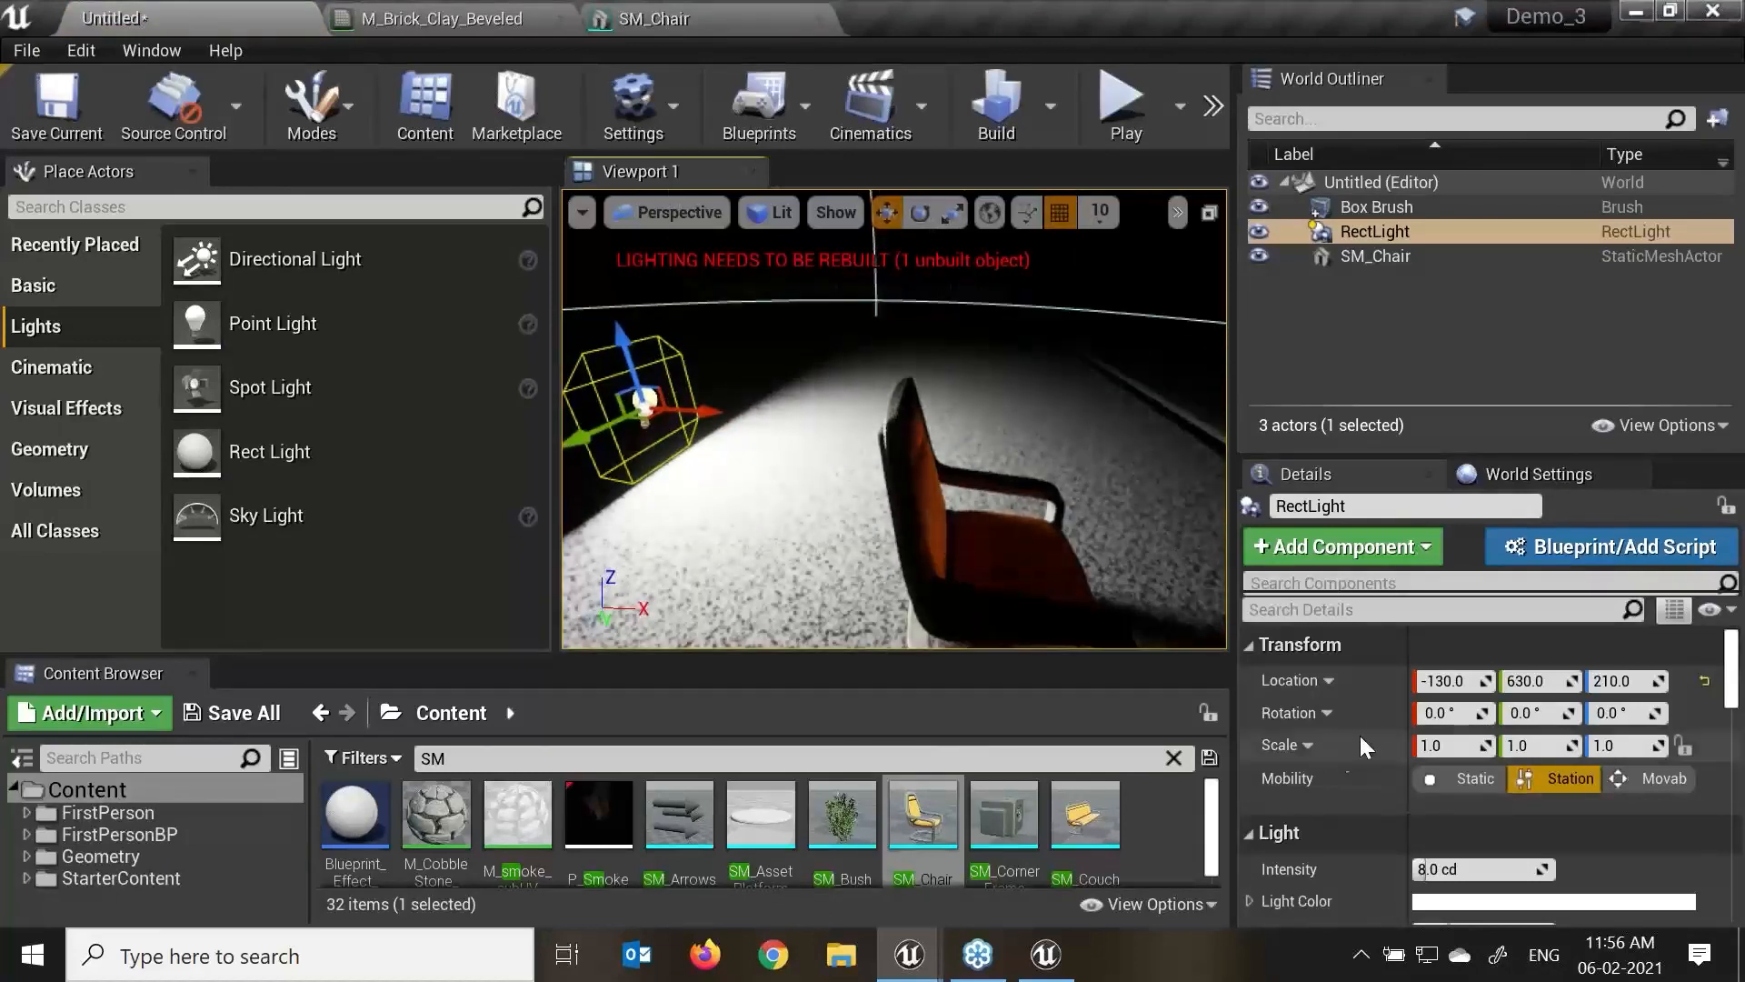
# Set the rect light's barn door angle to about 53.7, barn door length to about 36.3 and source width to about 89.5.
pyautogui.scroll(-4, 1392, 728)
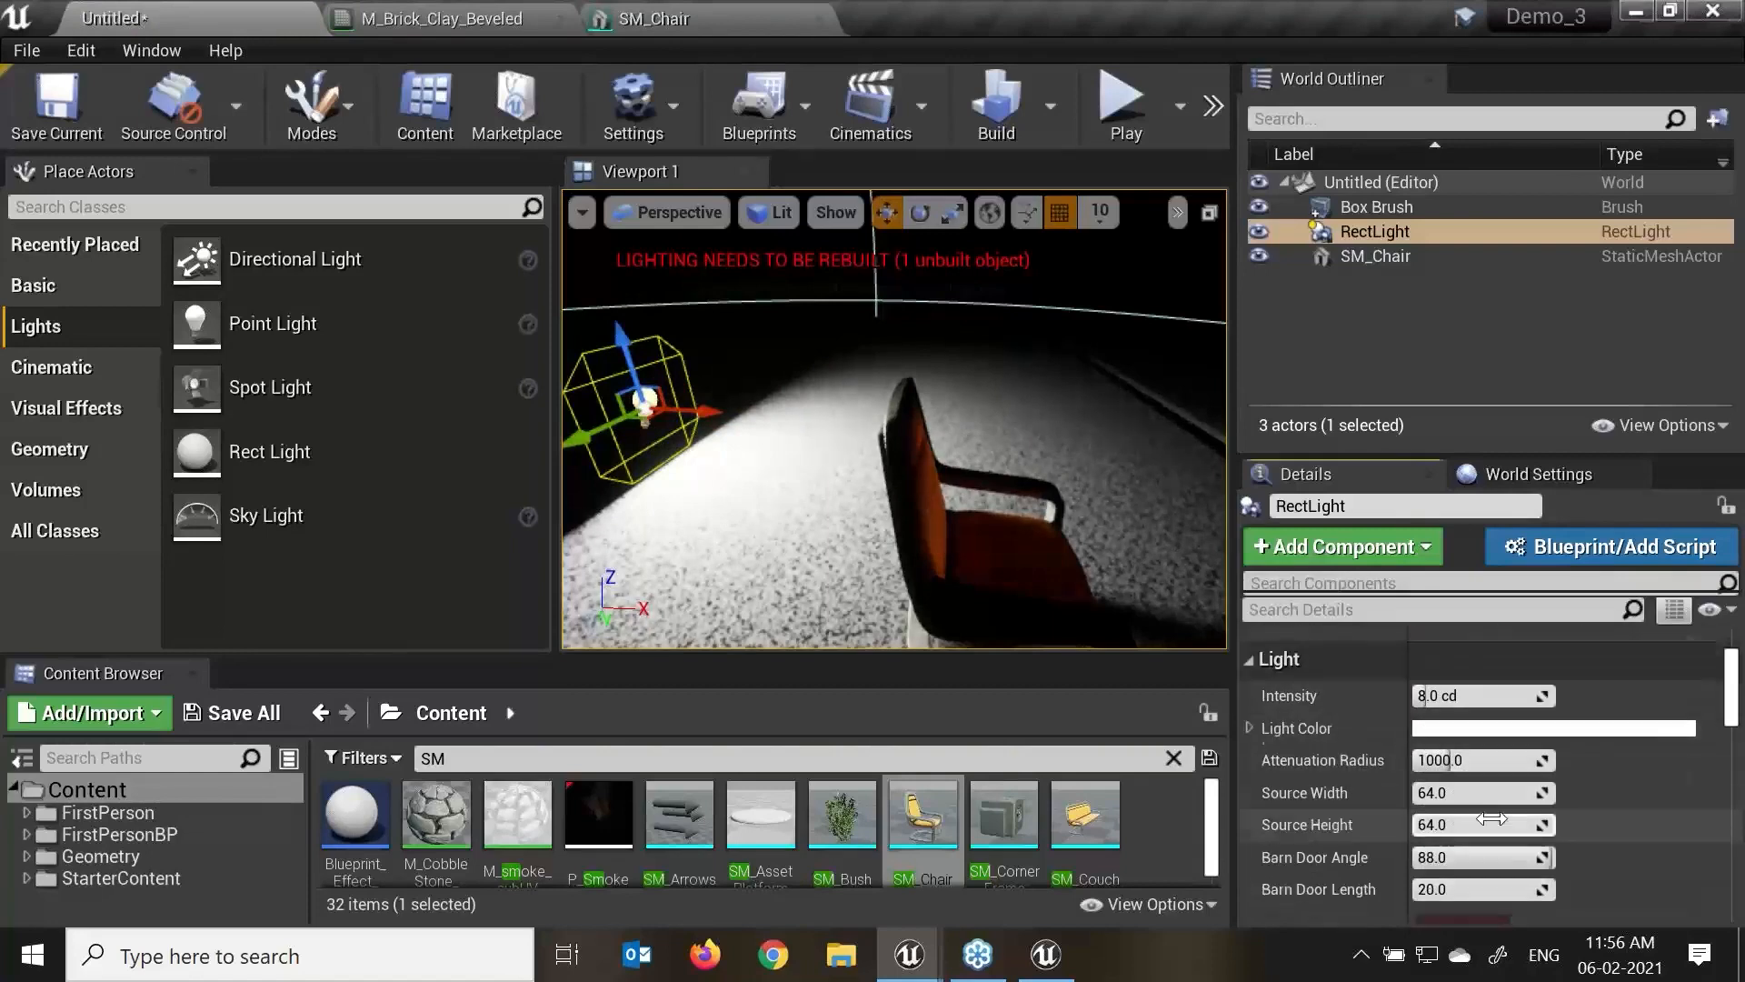
pyautogui.scroll(-1, 1394, 842)
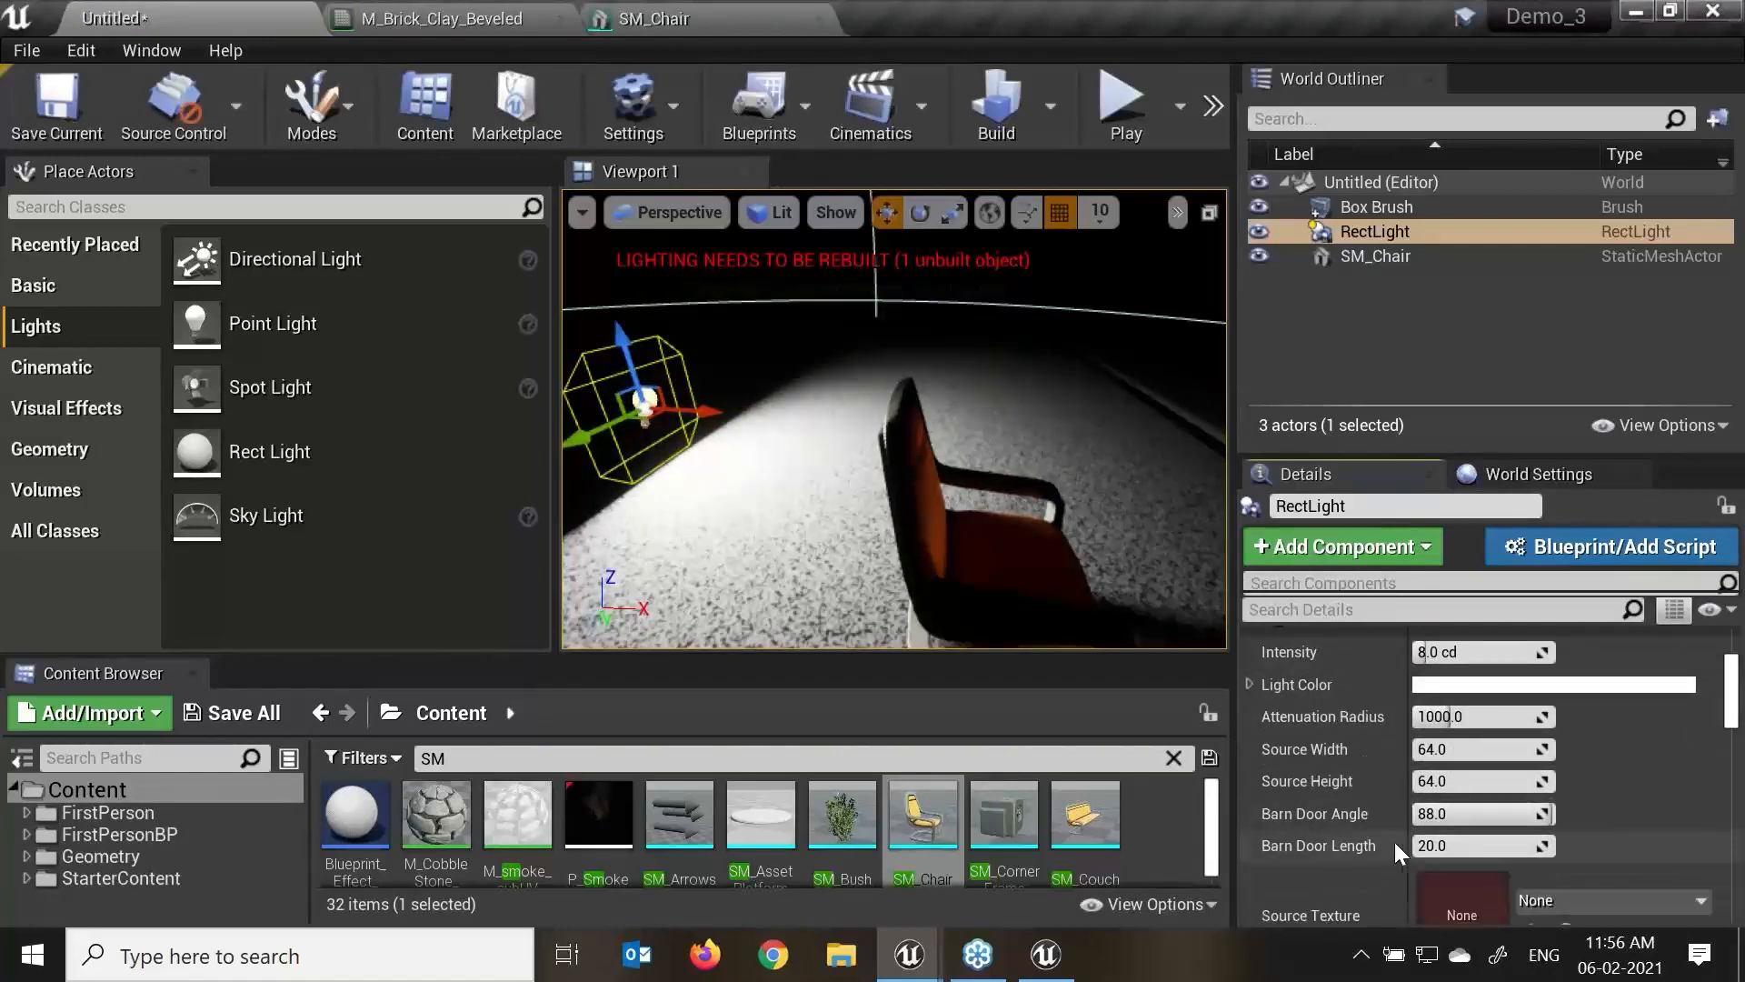
pyautogui.moveTo(1463, 816); pyautogui.dragTo(1496, 846)
pyautogui.moveTo(1481, 749); pyautogui.dragTo(1551, 749)
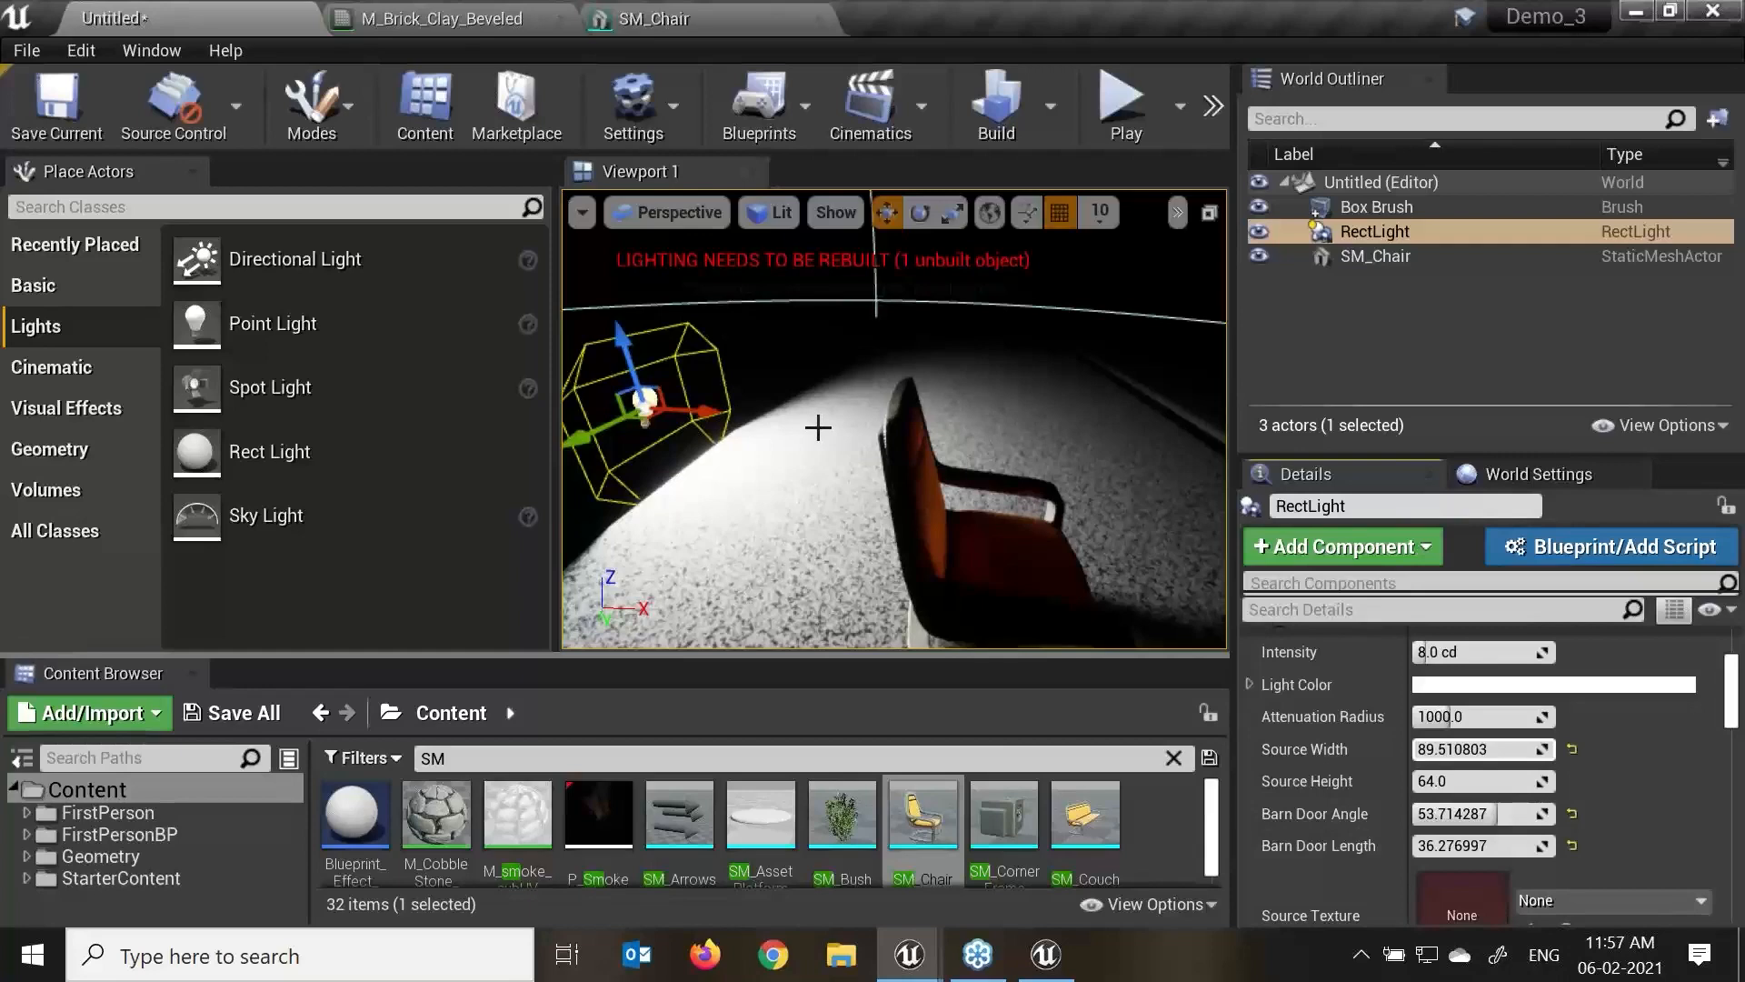
# Move the rect light slightly farther back from the chair along the X axis.
pyautogui.moveTo(806, 482); pyautogui.dragTo(946, 491, button='right')
pyautogui.moveTo(806, 482)
pyautogui.keyDown('alt'); pyautogui.mouseDown()
pyautogui.moveTo(931, 491)
pyautogui.moveTo(754, 504)
pyautogui.moveTo(819, 500)
pyautogui.mouseUp(); pyautogui.keyUp('alt')
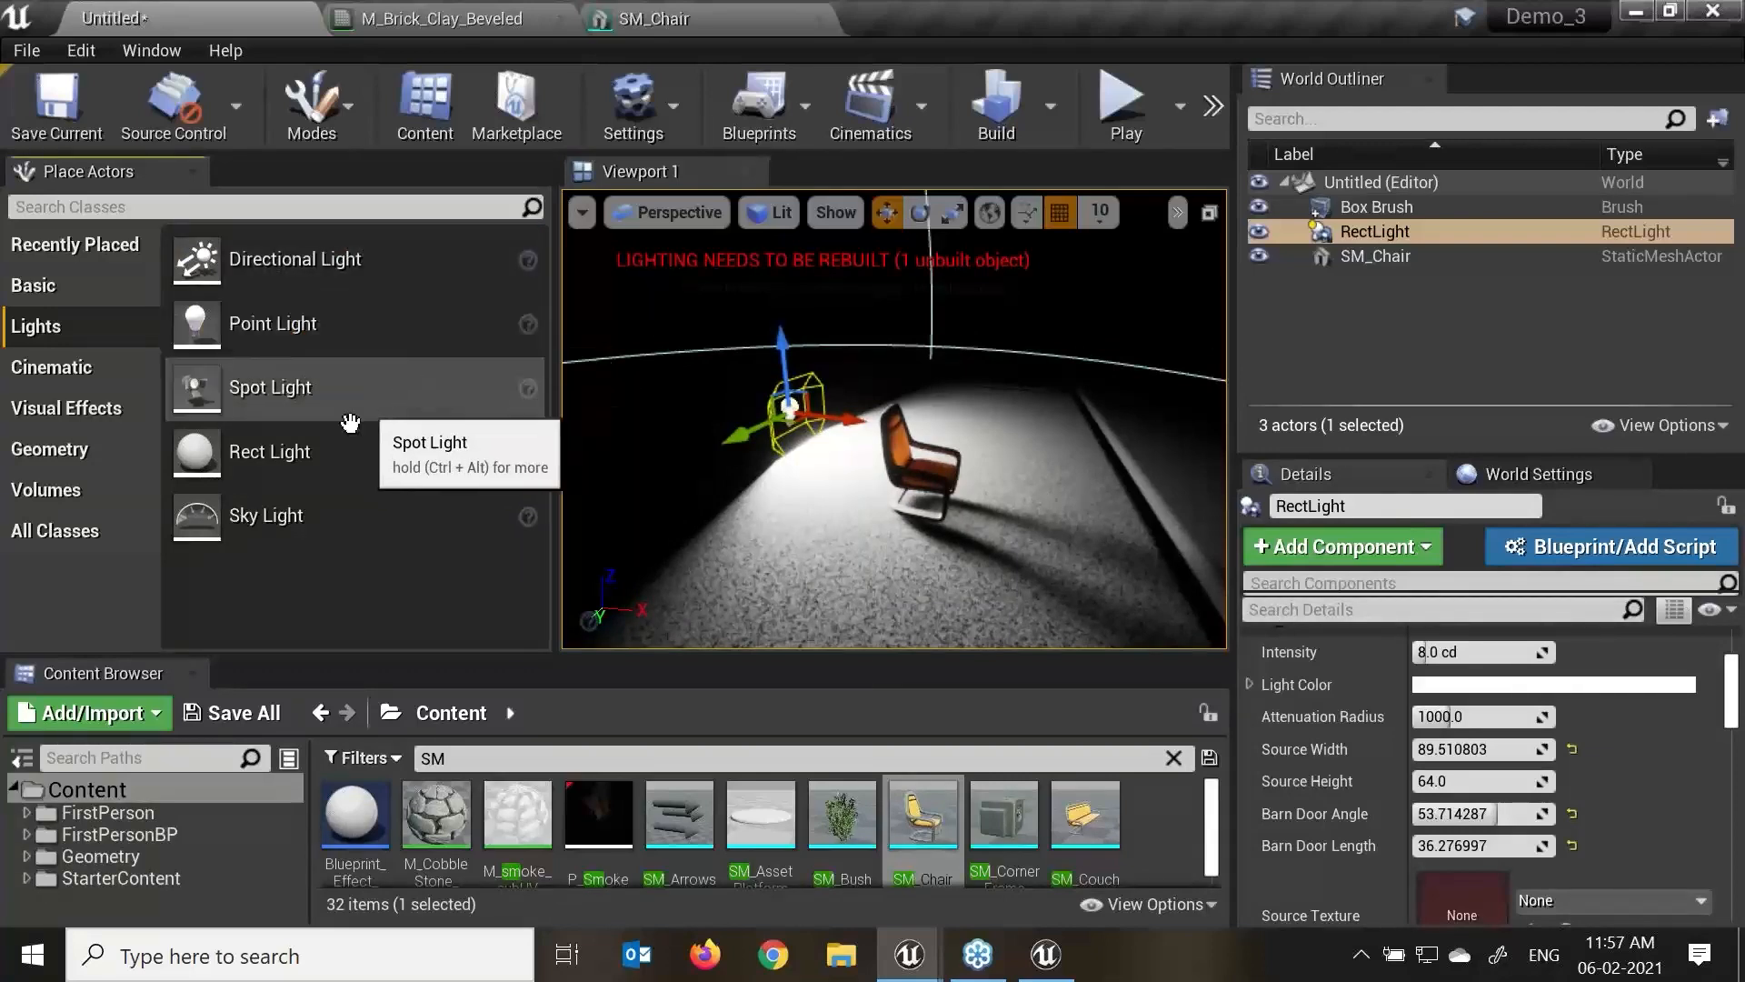
pyautogui.moveTo(344, 458); pyautogui.dragTo(1028, 511)
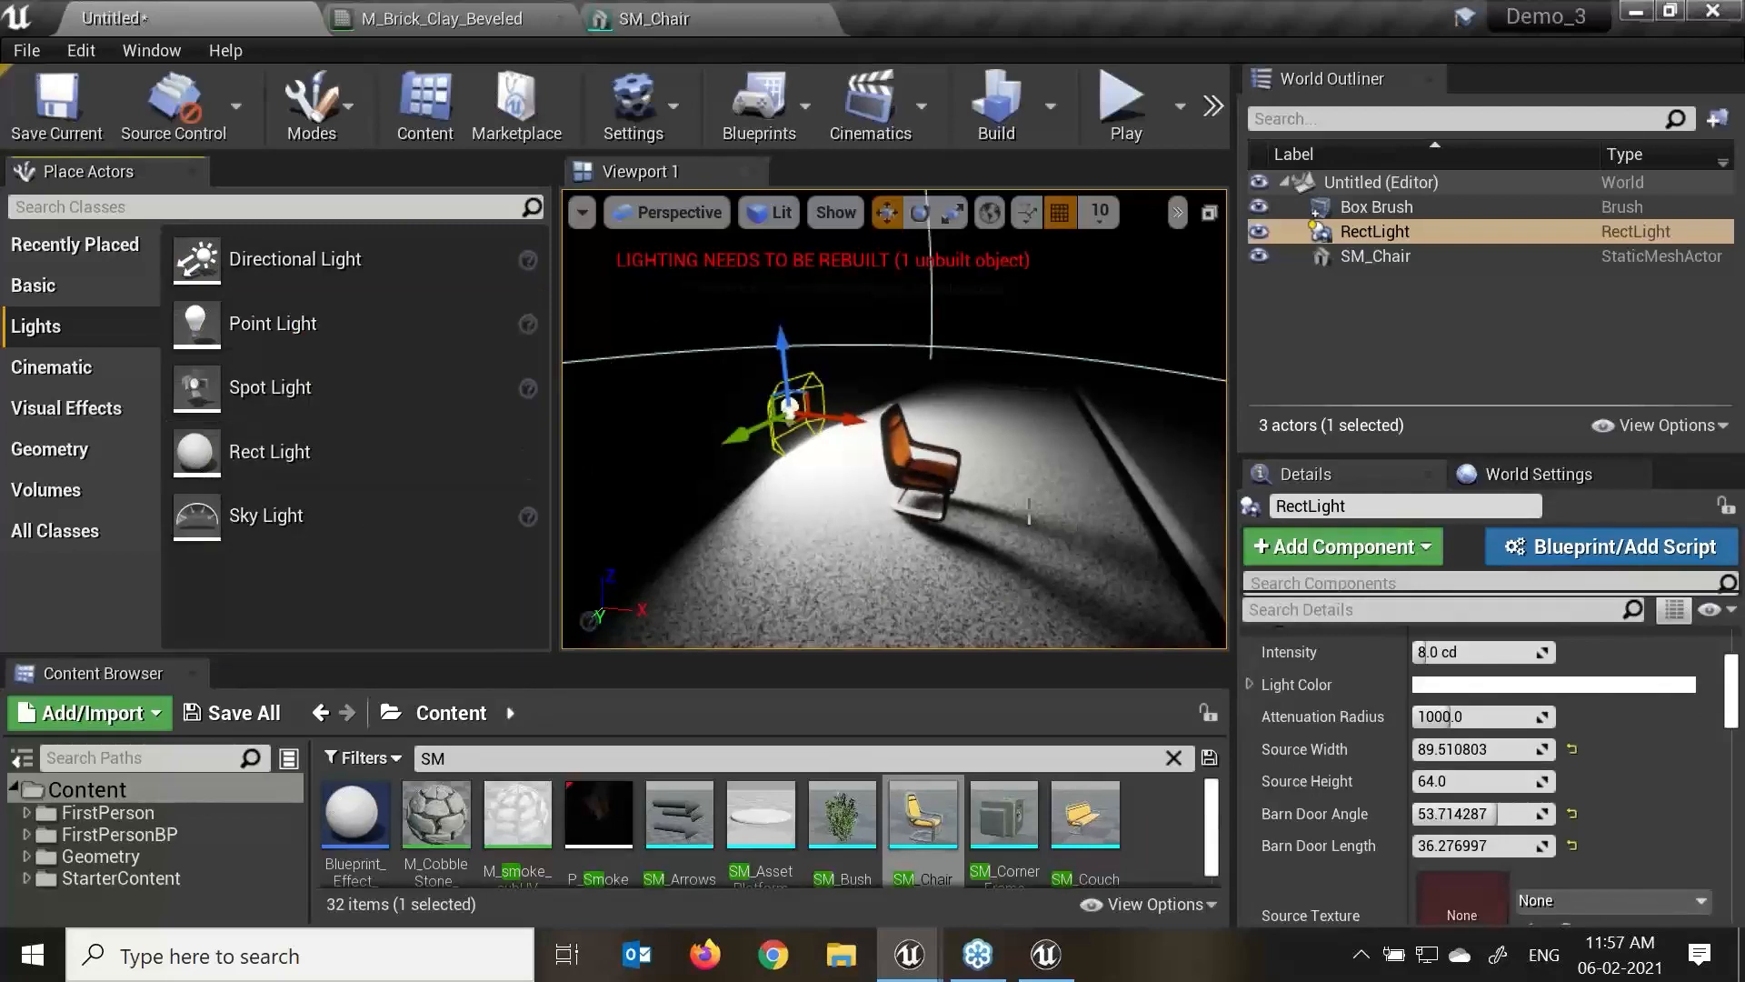
pyautogui.moveTo(849, 416)
pyautogui.mouseDown()
pyautogui.moveTo(873, 417)
pyautogui.moveTo(823, 414)
pyautogui.mouseUp()
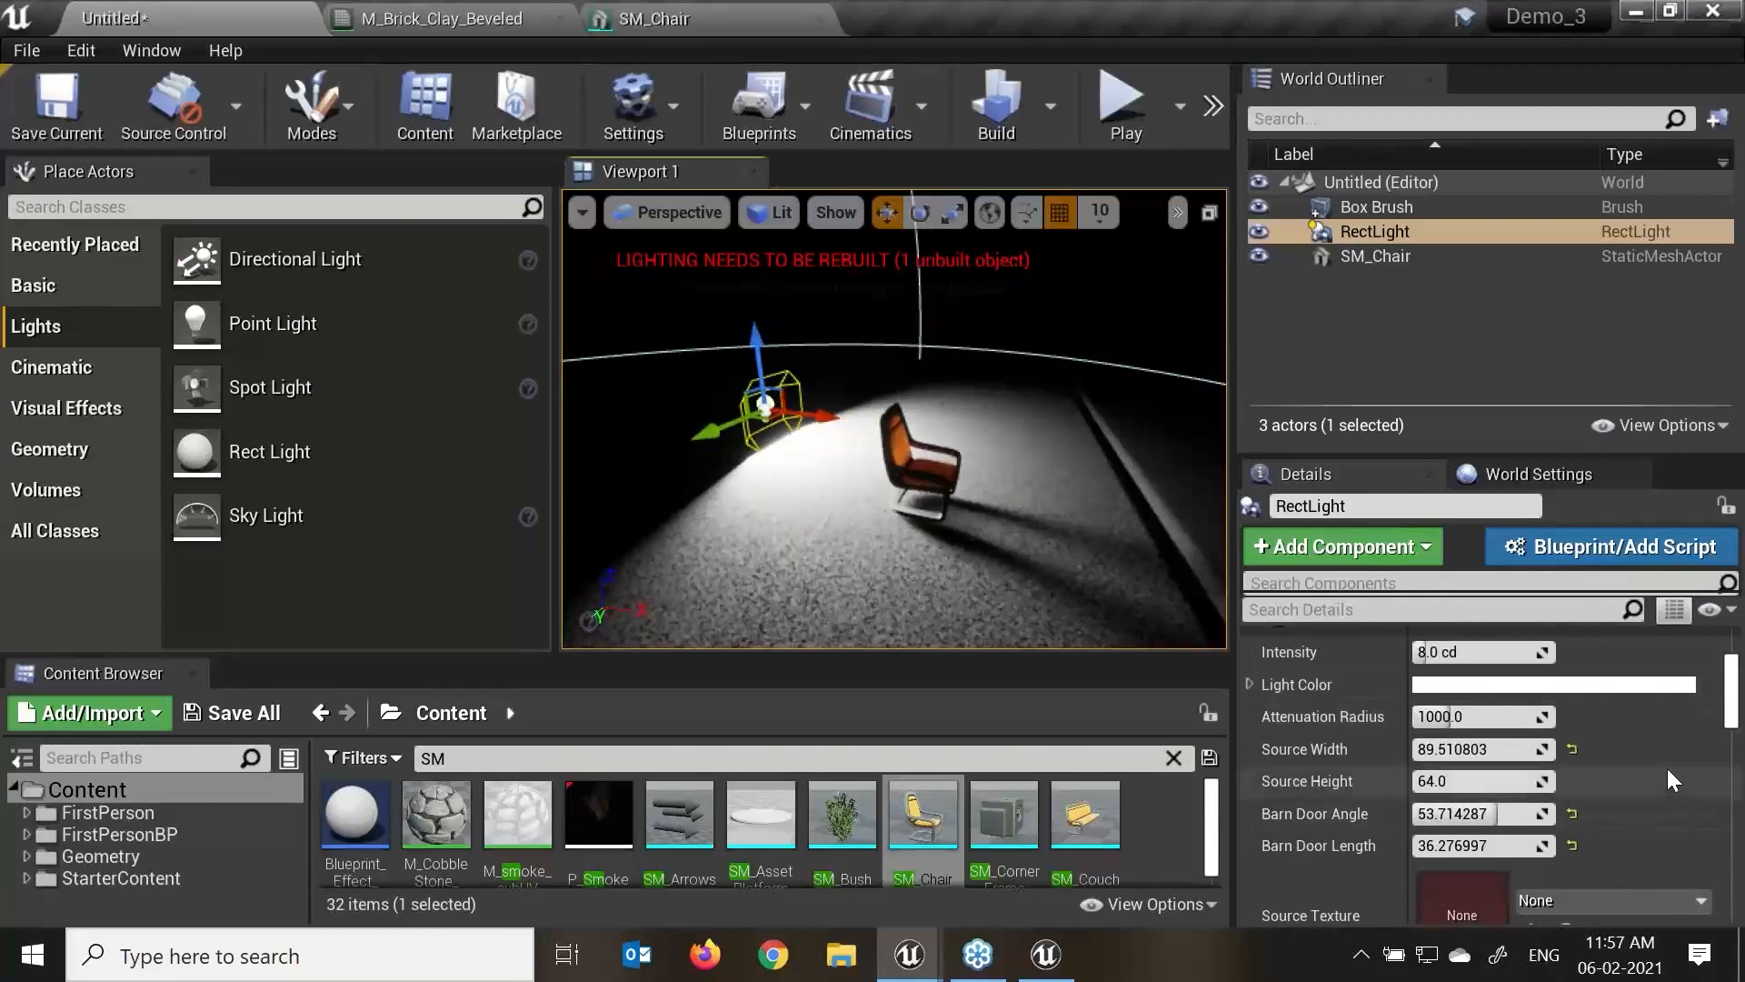
# Check the rect light's remaining settings, then tilt it downward and raise it to light the chair from above.
pyautogui.scroll(-5, 1667, 769)
pyautogui.scroll(-10, 1590, 821)
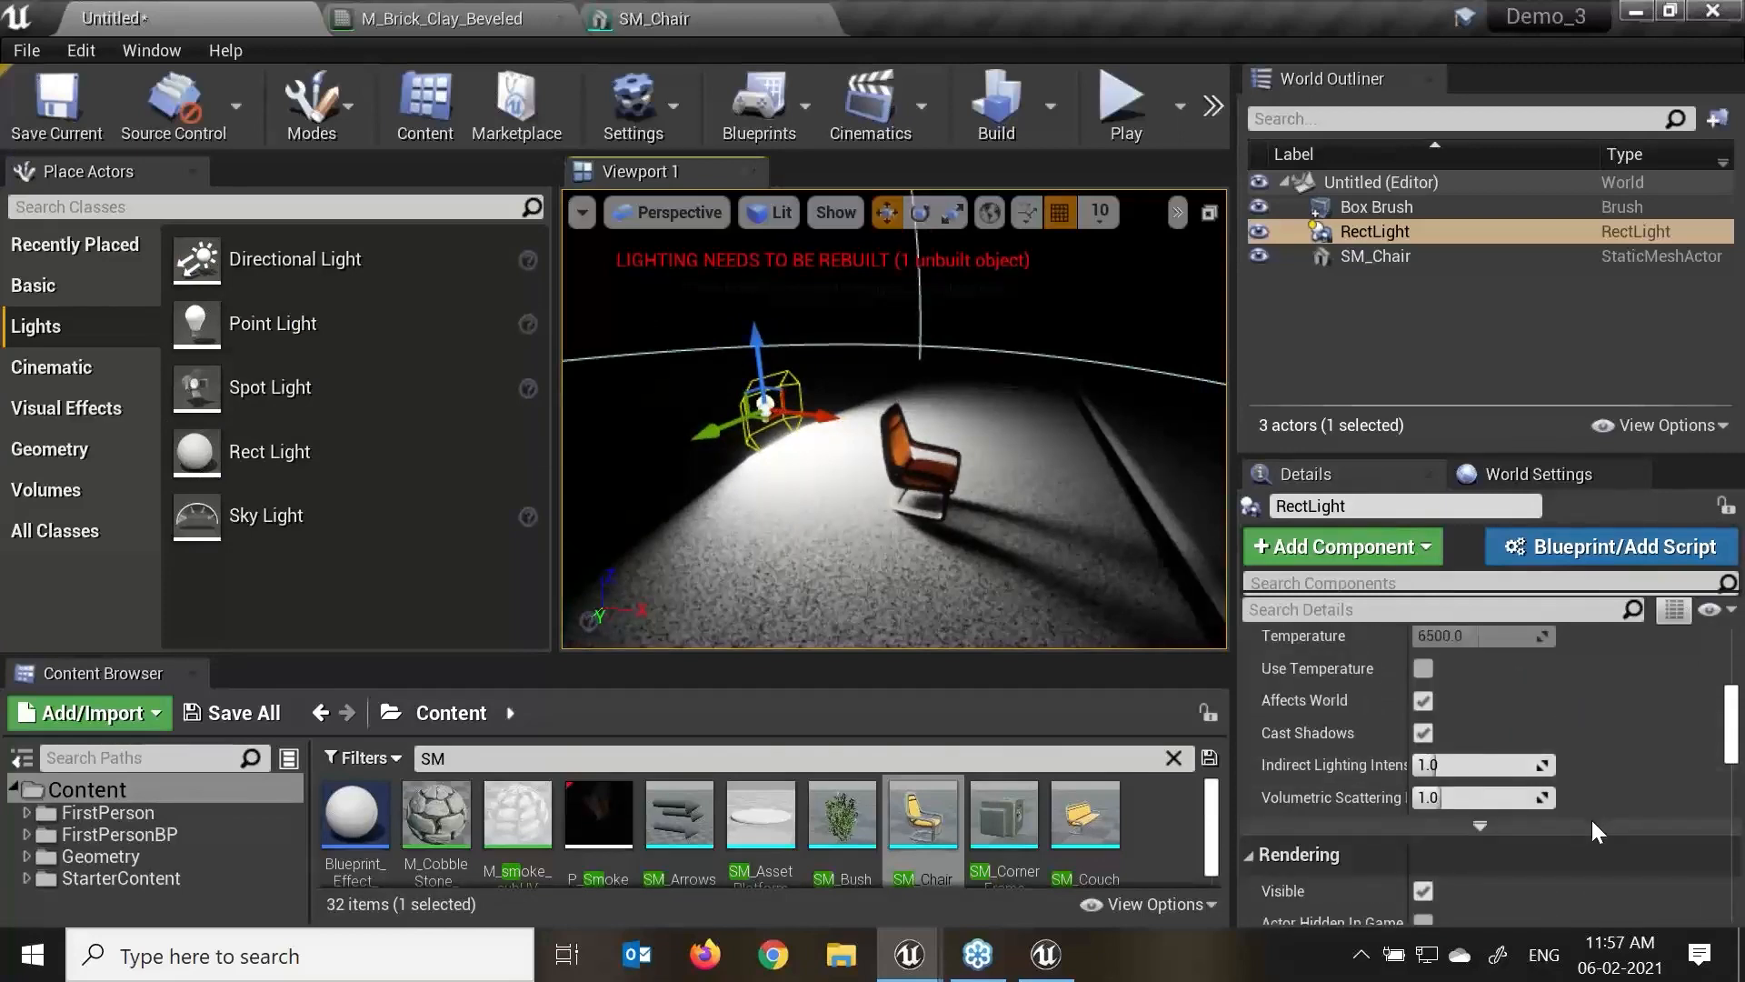
pyautogui.scroll(8, 1590, 825)
pyautogui.scroll(4, 1597, 823)
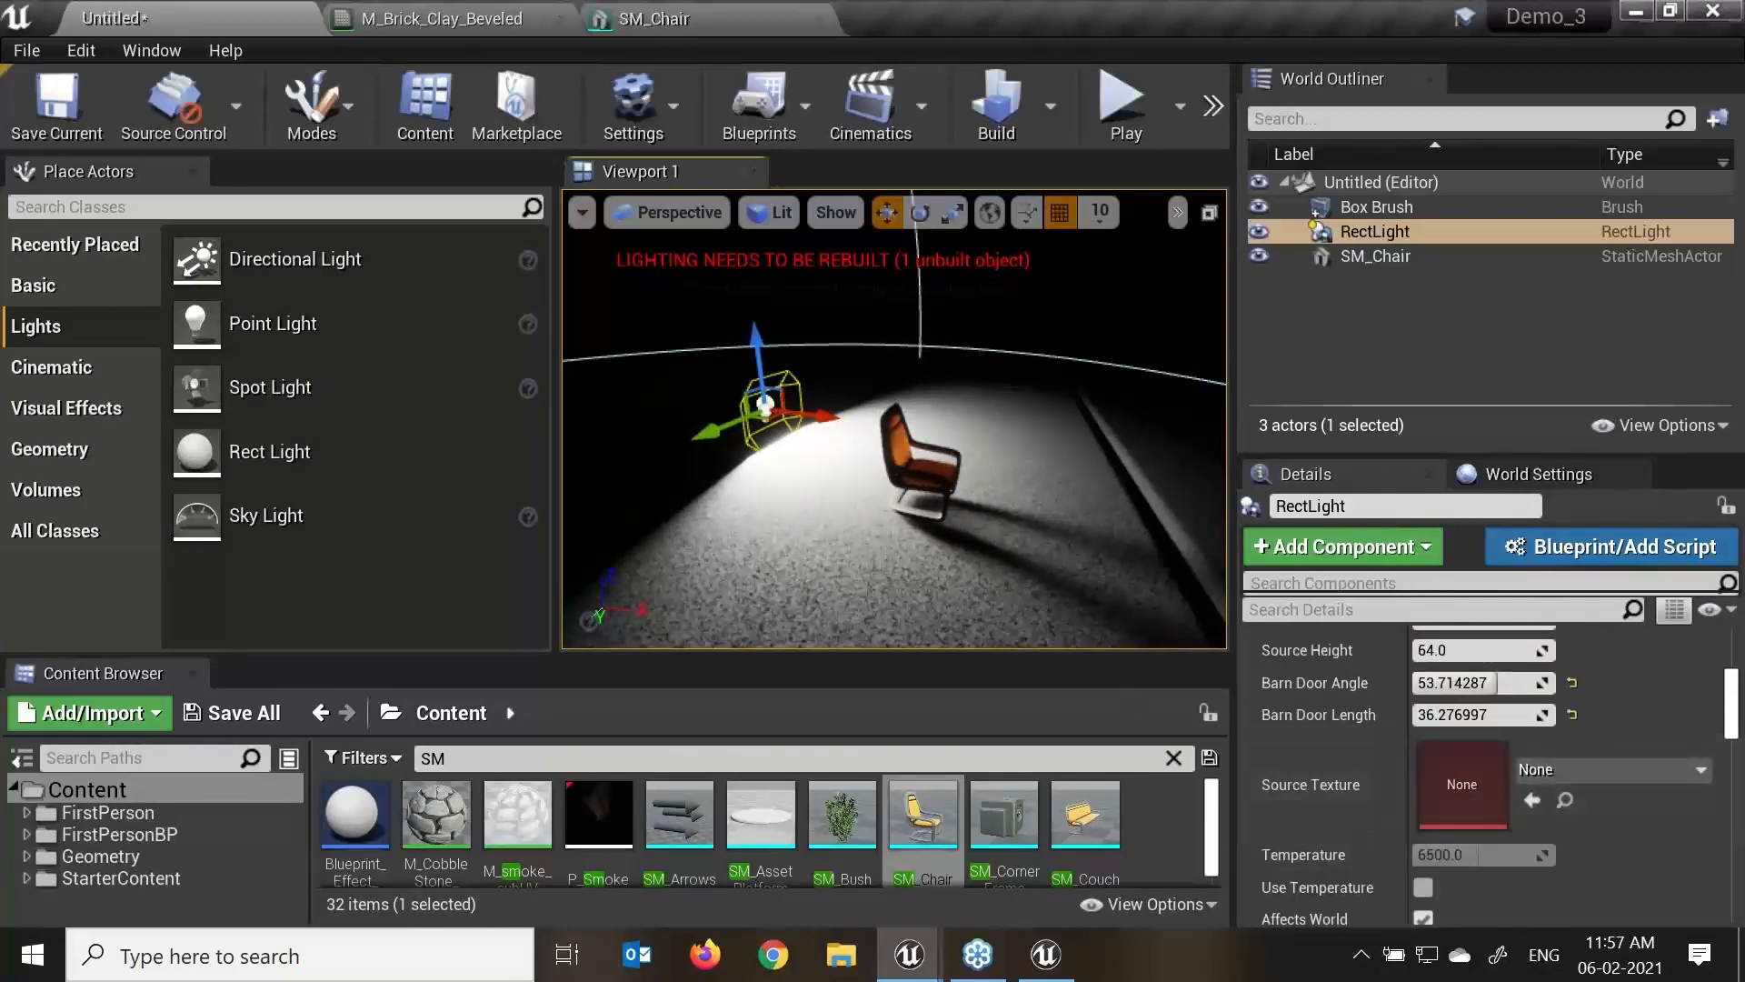
pyautogui.moveTo(820, 417); pyautogui.dragTo(775, 498)
pyautogui.press('e')
pyautogui.press('w')
pyautogui.moveTo(731, 360); pyautogui.dragTo(744, 270)
pyautogui.moveTo(782, 325); pyautogui.dragTo(976, 312)
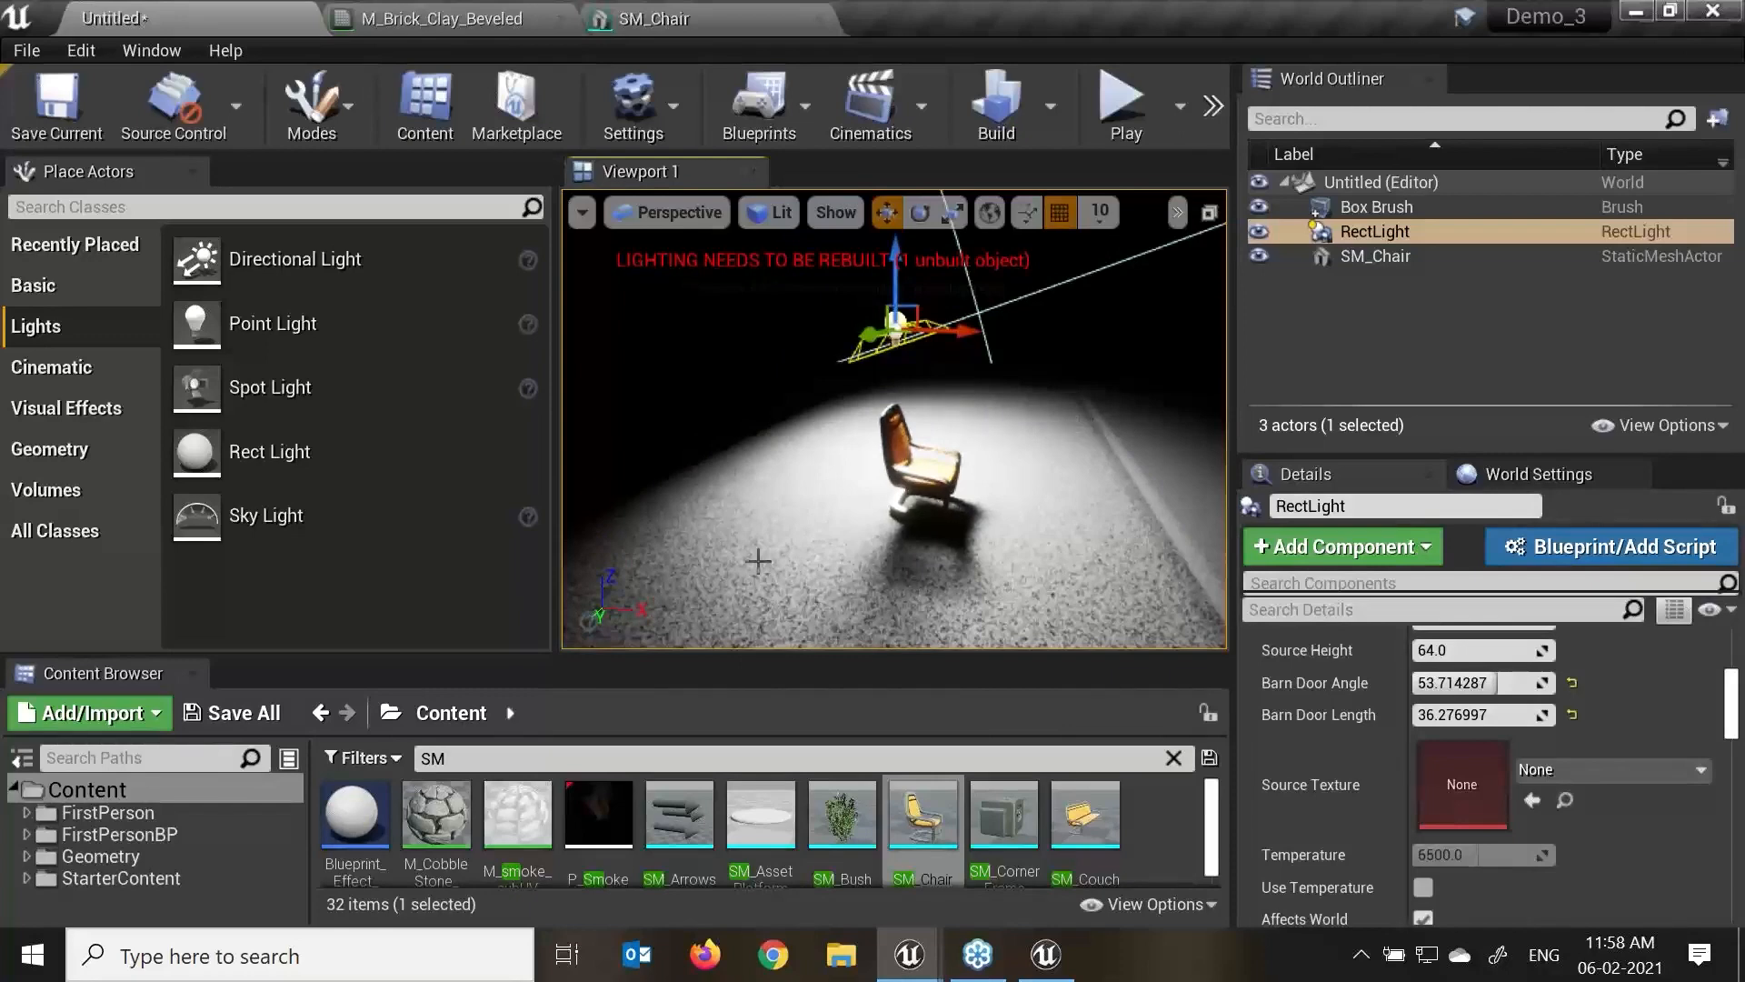
pyautogui.moveTo(990, 500); pyautogui.dragTo(968, 559)
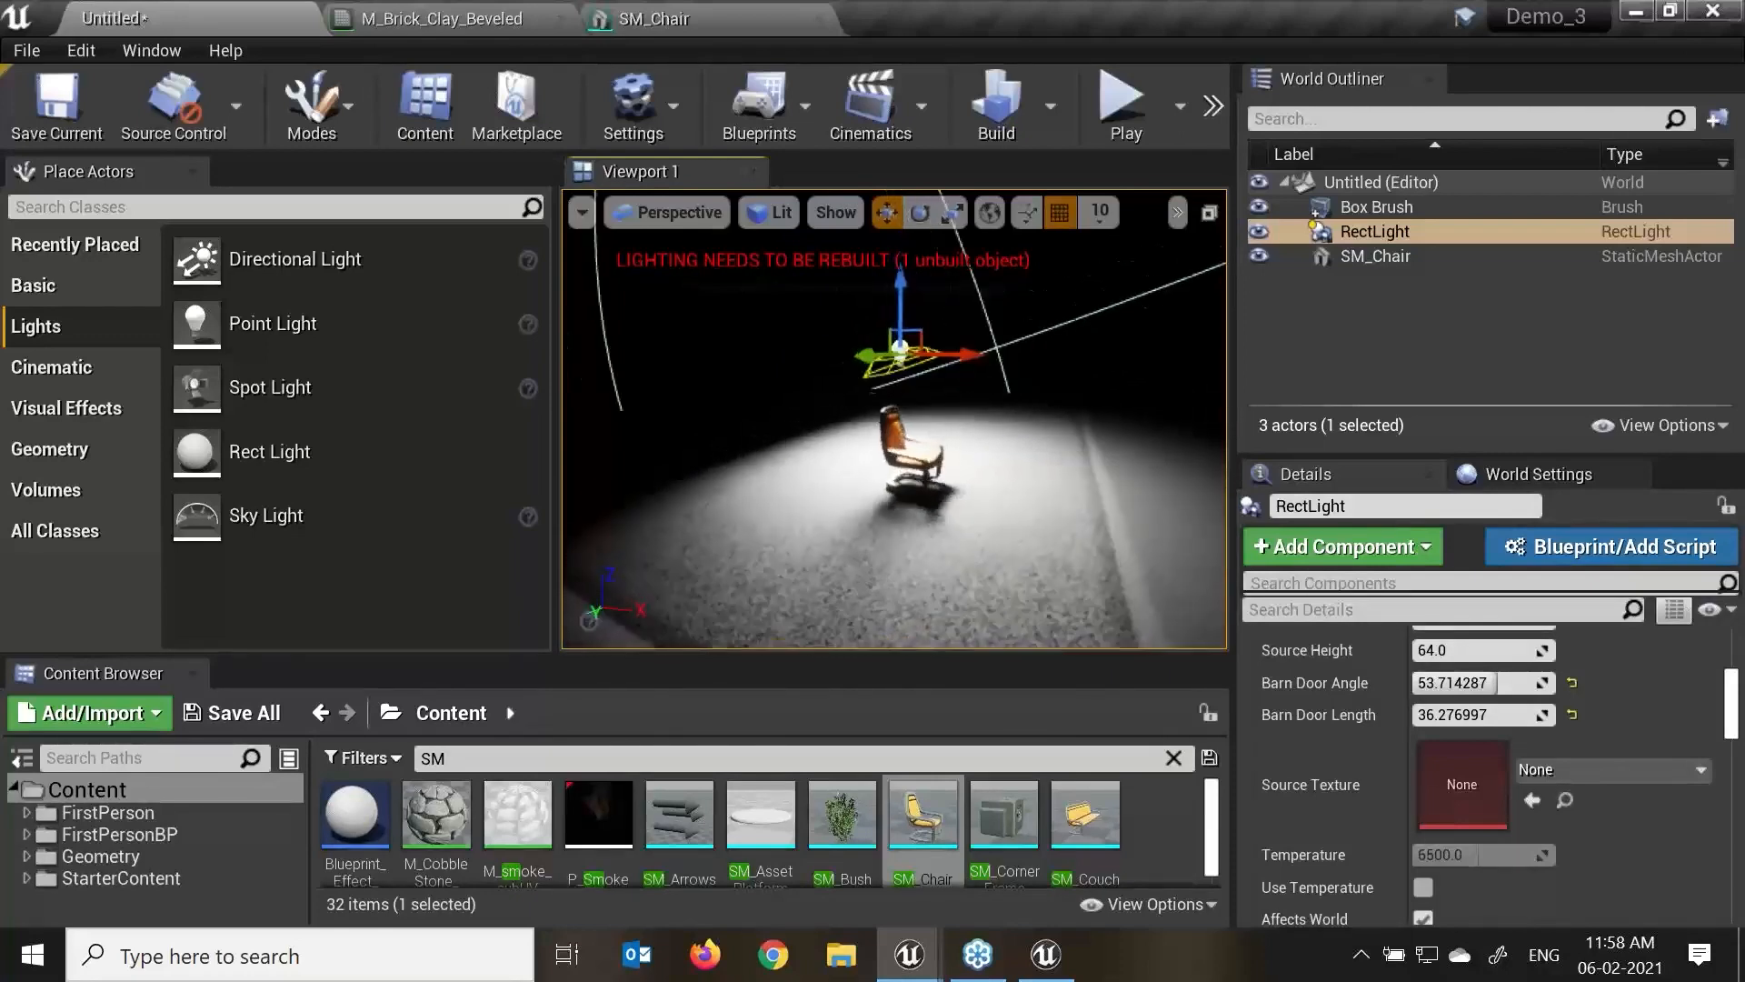
# Create a new level from the Default template, saving the current level as Untitled in /Game/FirstPersonBP/Maps.
pyautogui.click(33, 49)
pyautogui.click(80, 103)
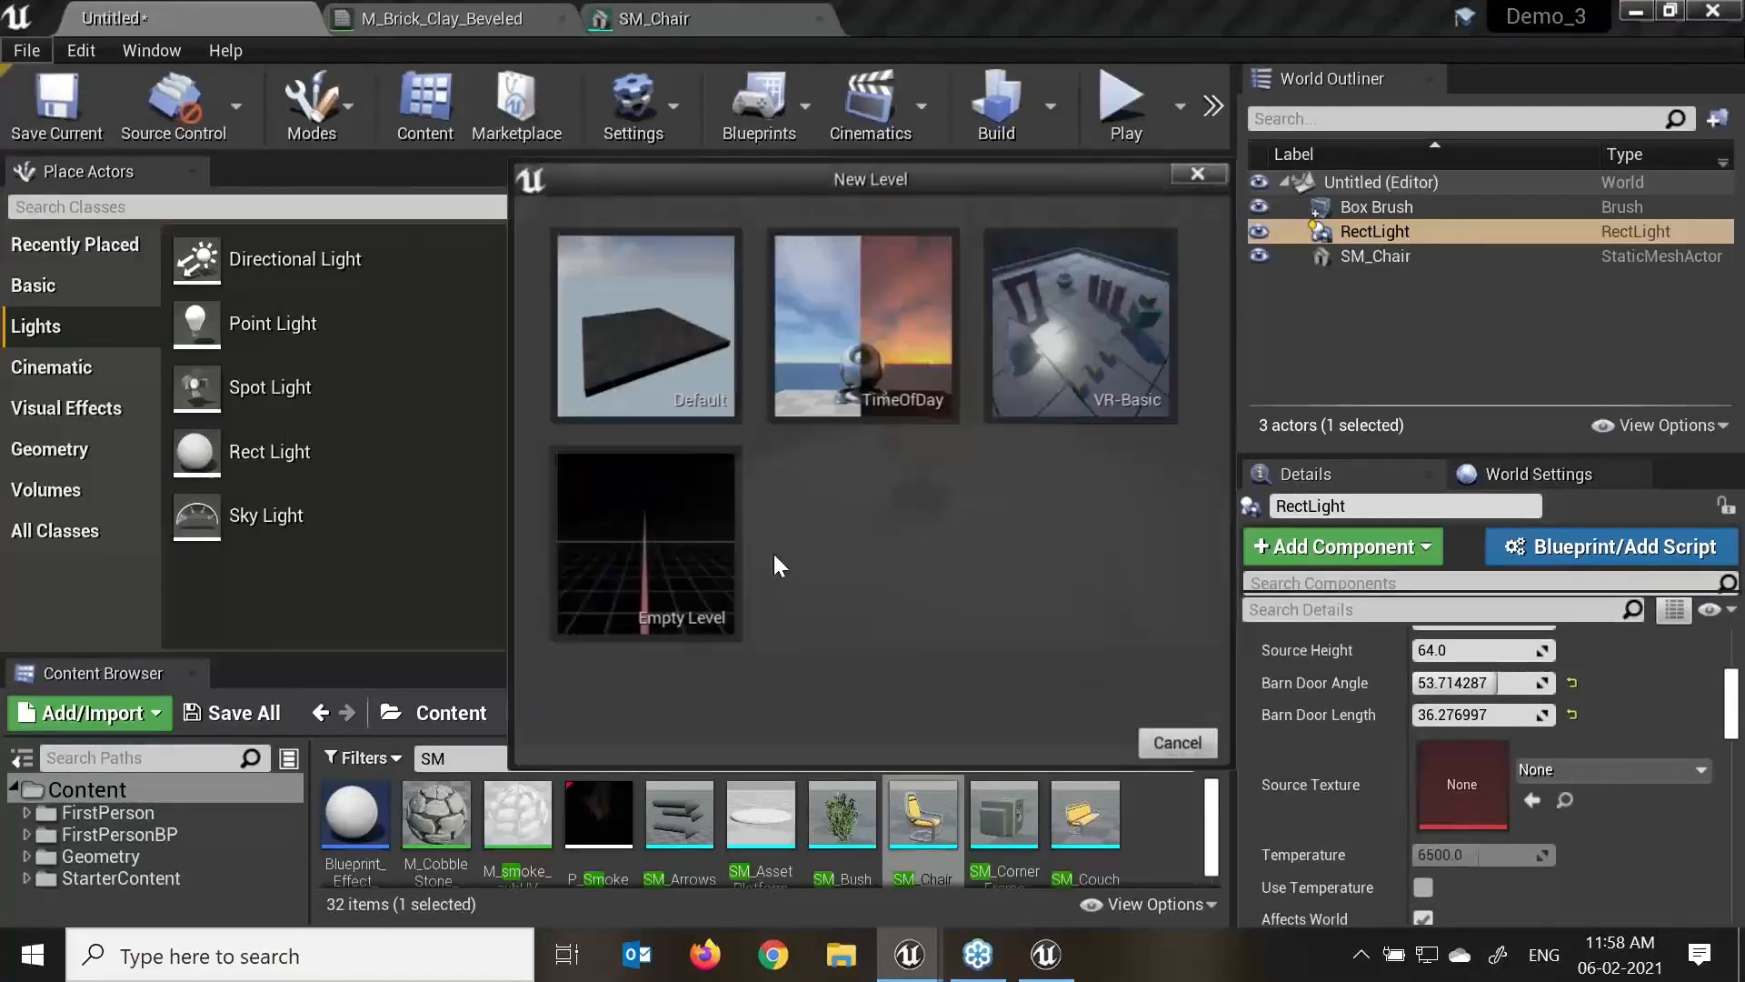
pyautogui.click(648, 334)
pyautogui.click(995, 728)
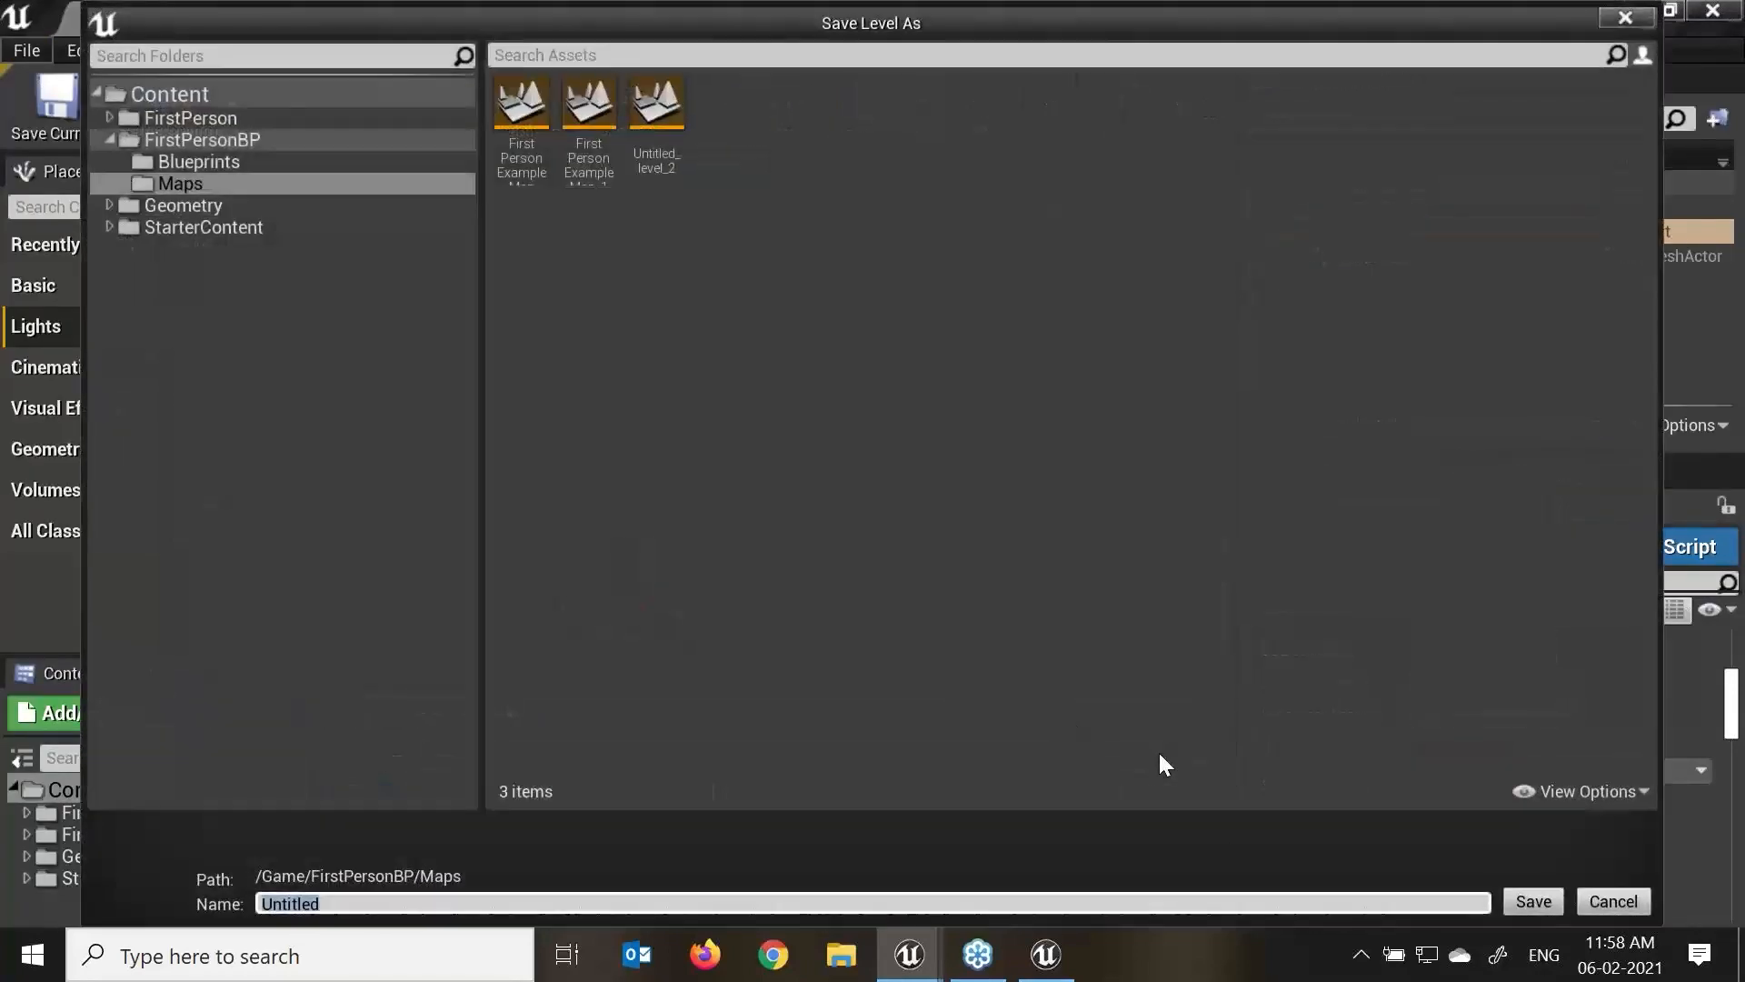
pyautogui.click(1522, 898)
pyautogui.click(1196, 547)
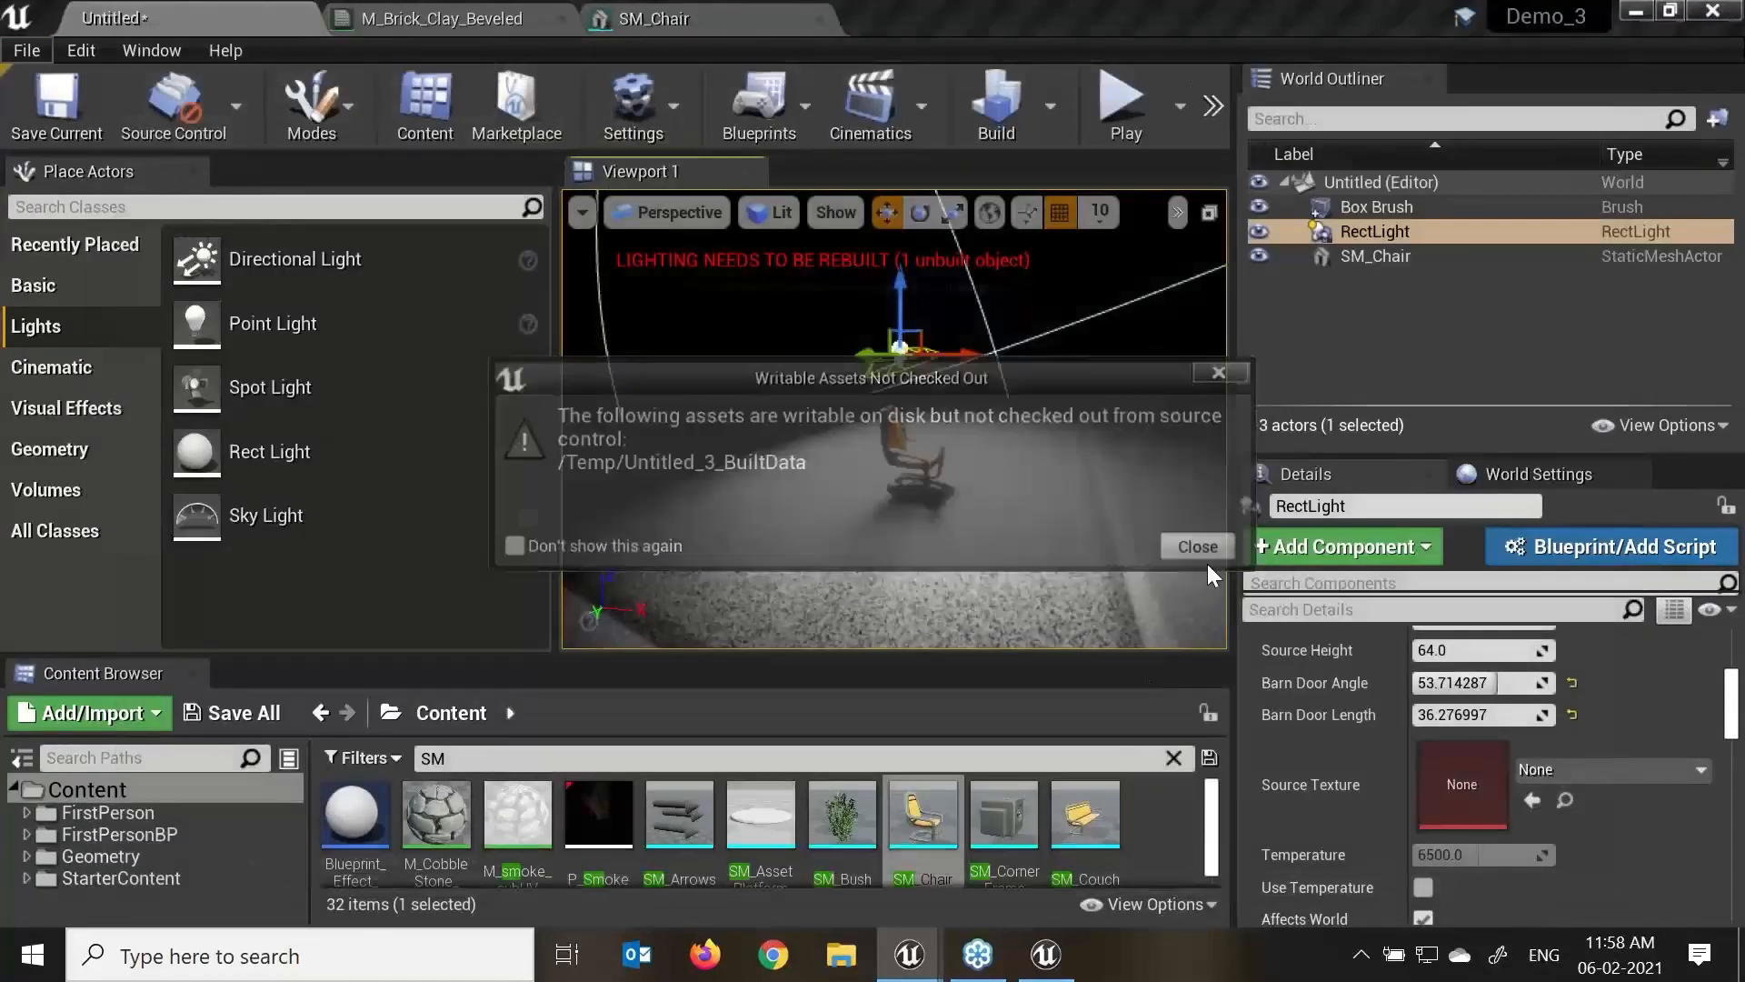
pyautogui.click(1032, 552)
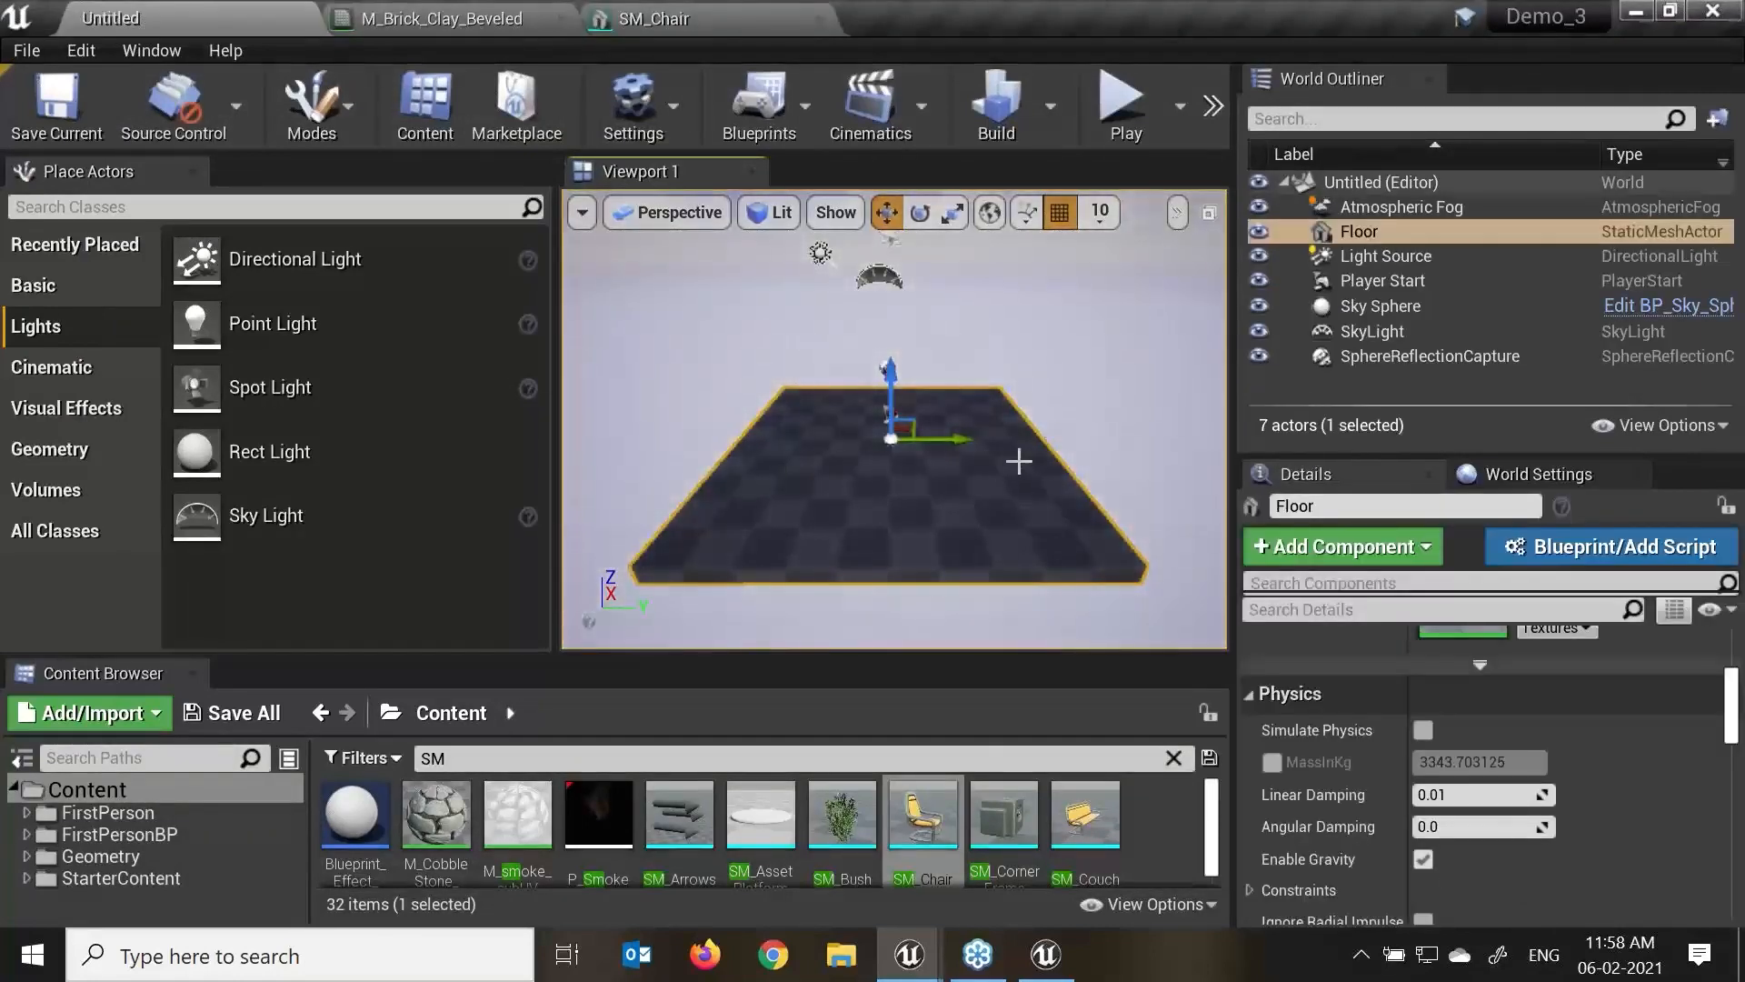
# Replace the default level with a new Empty Level and slightly widen the viewport.
pyautogui.click(24, 51)
pyautogui.click(81, 78)
pyautogui.click(671, 551)
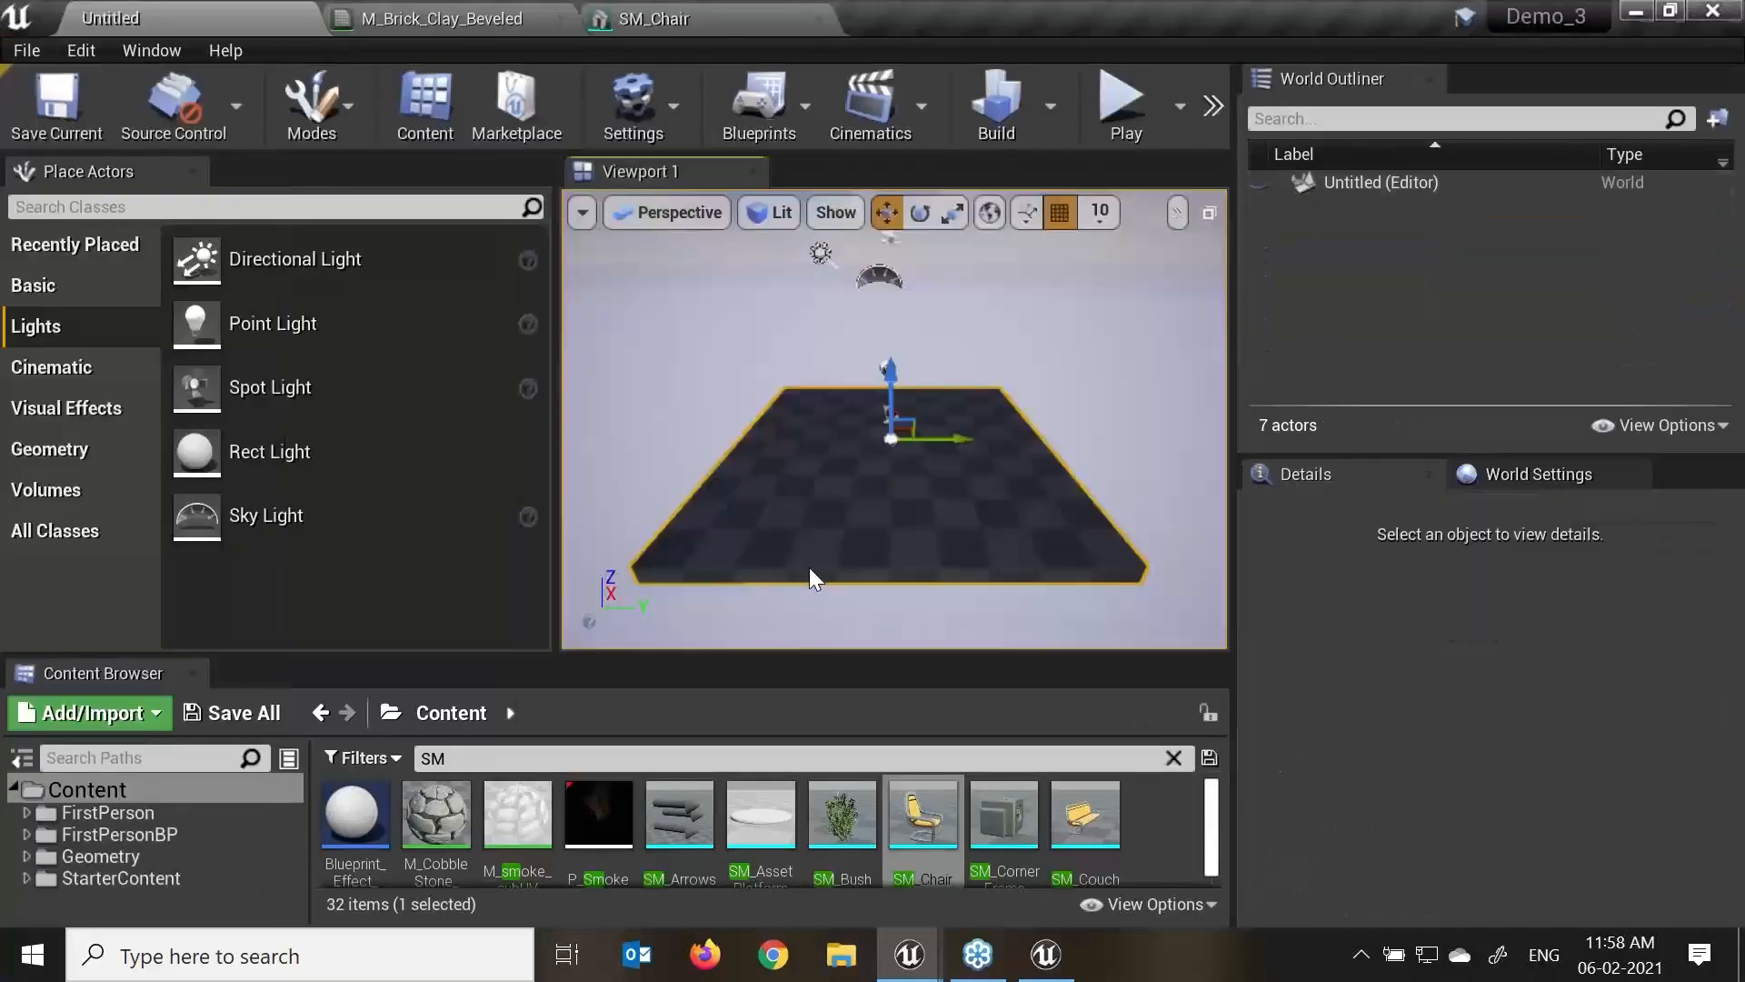
pyautogui.moveTo(545, 390)
pyautogui.mouseDown()
pyautogui.moveTo(527, 391)
pyautogui.moveTo(543, 390)
pyautogui.mouseUp()
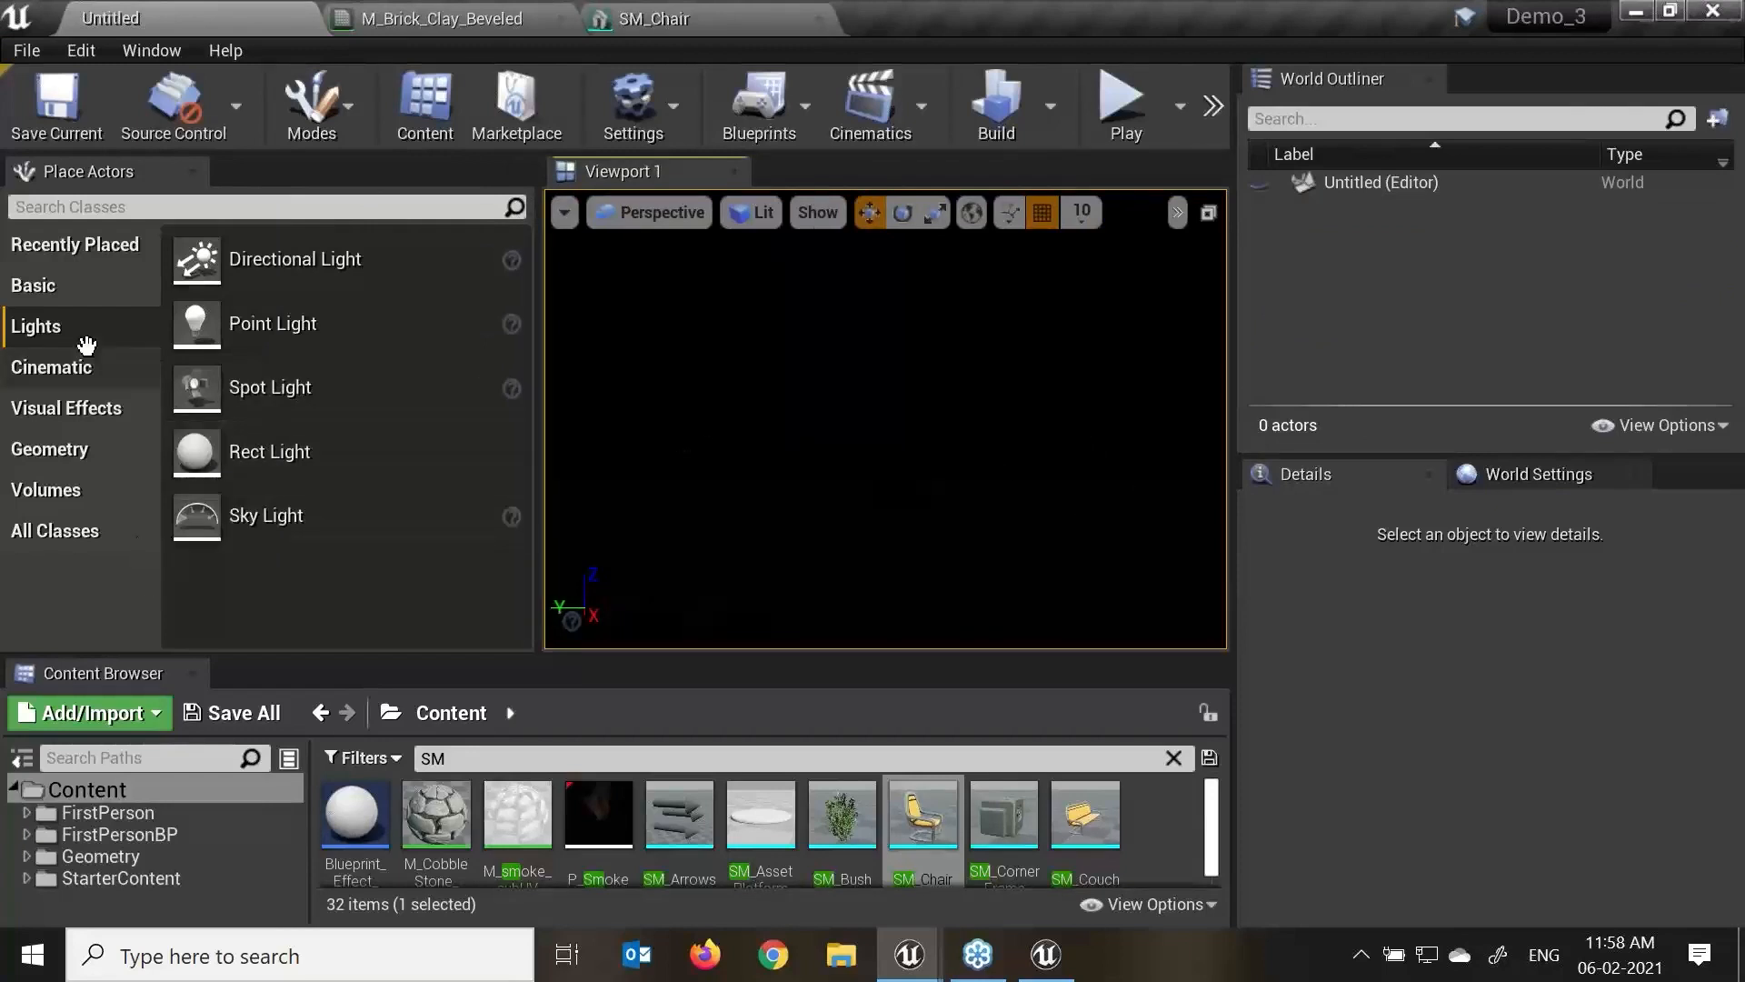
# Find the Atmospheric Fog actor with the search term "atmo", place it in the empty level and inspect the sky.
pyautogui.click(153, 206)
pyautogui.write('atm')
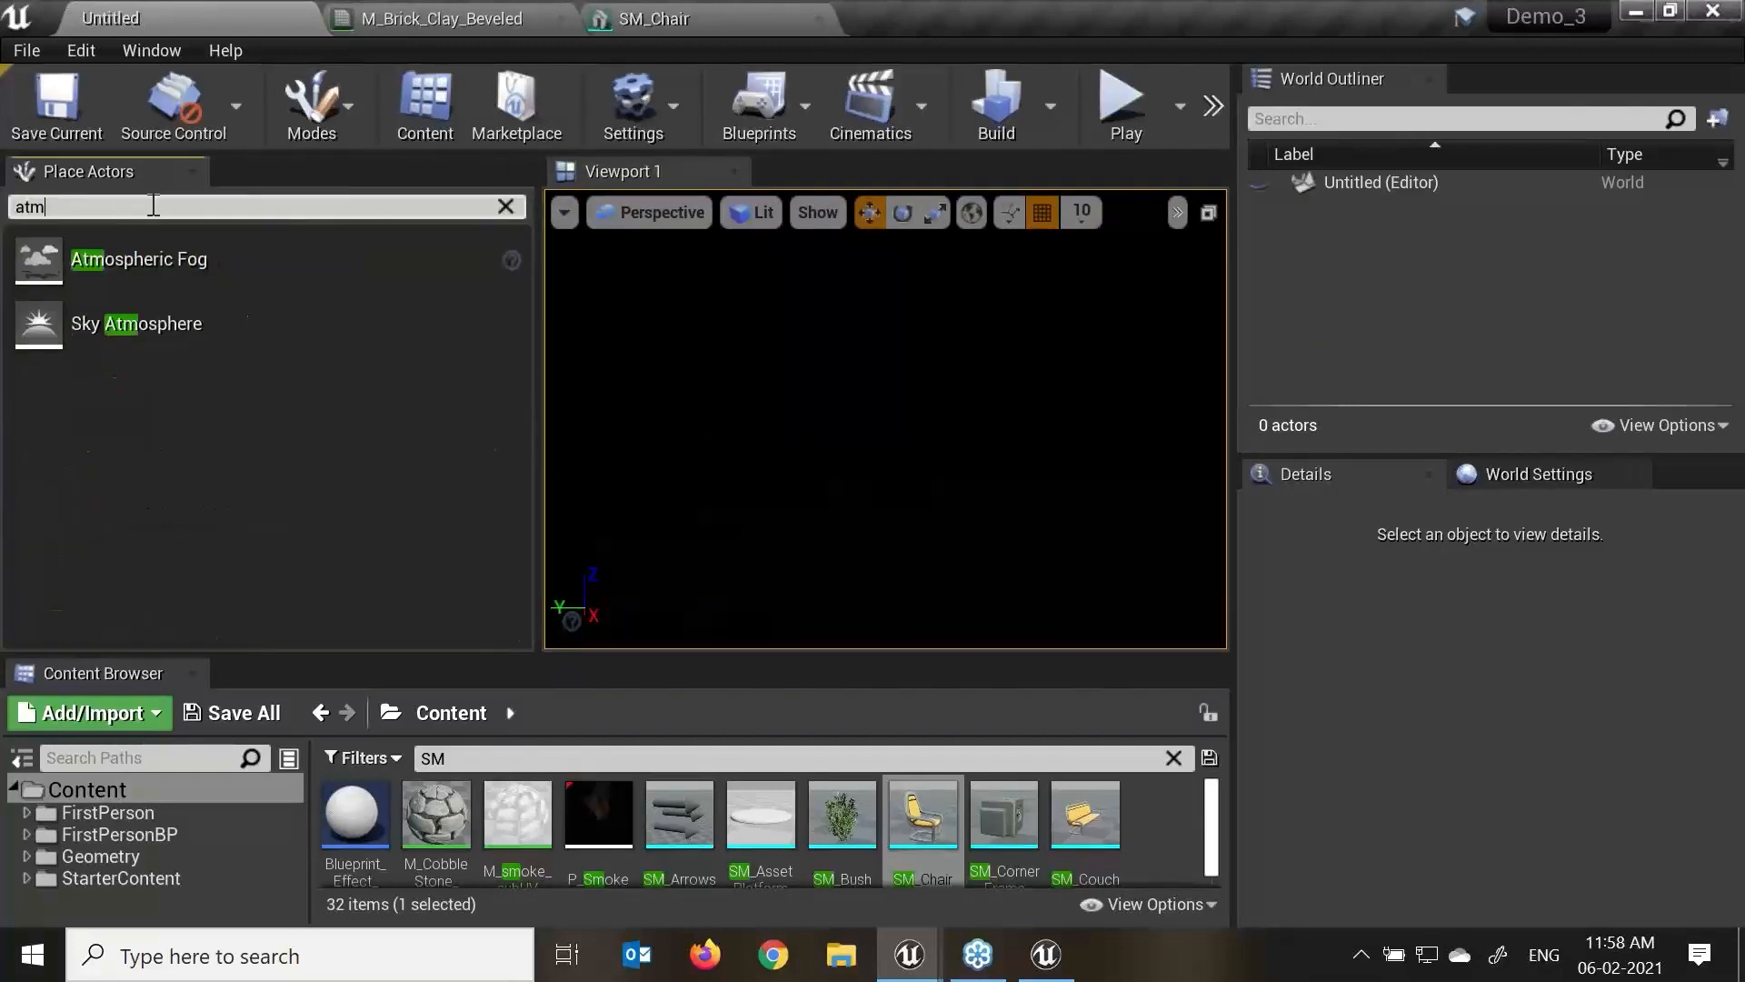
pyautogui.write('o')
pyautogui.moveTo(136, 259); pyautogui.dragTo(752, 378)
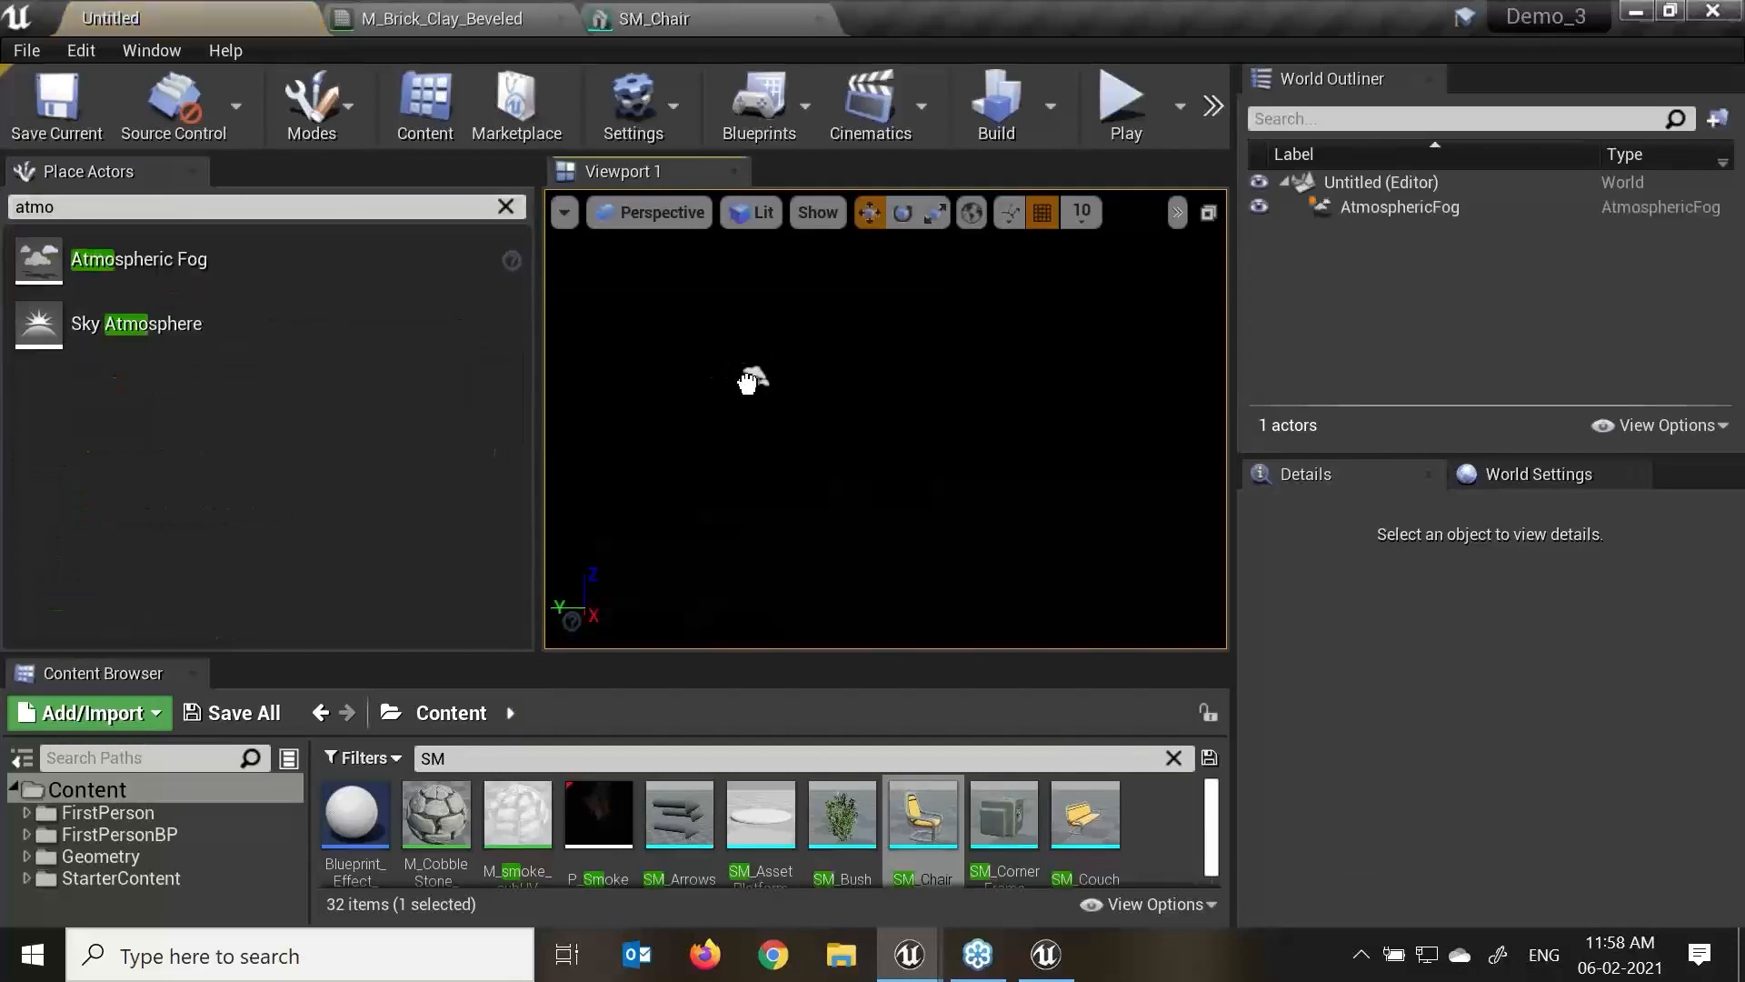
pyautogui.moveTo(975, 499)
pyautogui.keyDown('alt'); pyautogui.mouseDown()
pyautogui.moveTo(845, 563)
pyautogui.moveTo(782, 496)
pyautogui.moveTo(980, 492)
pyautogui.mouseUp(); pyautogui.keyUp('alt')
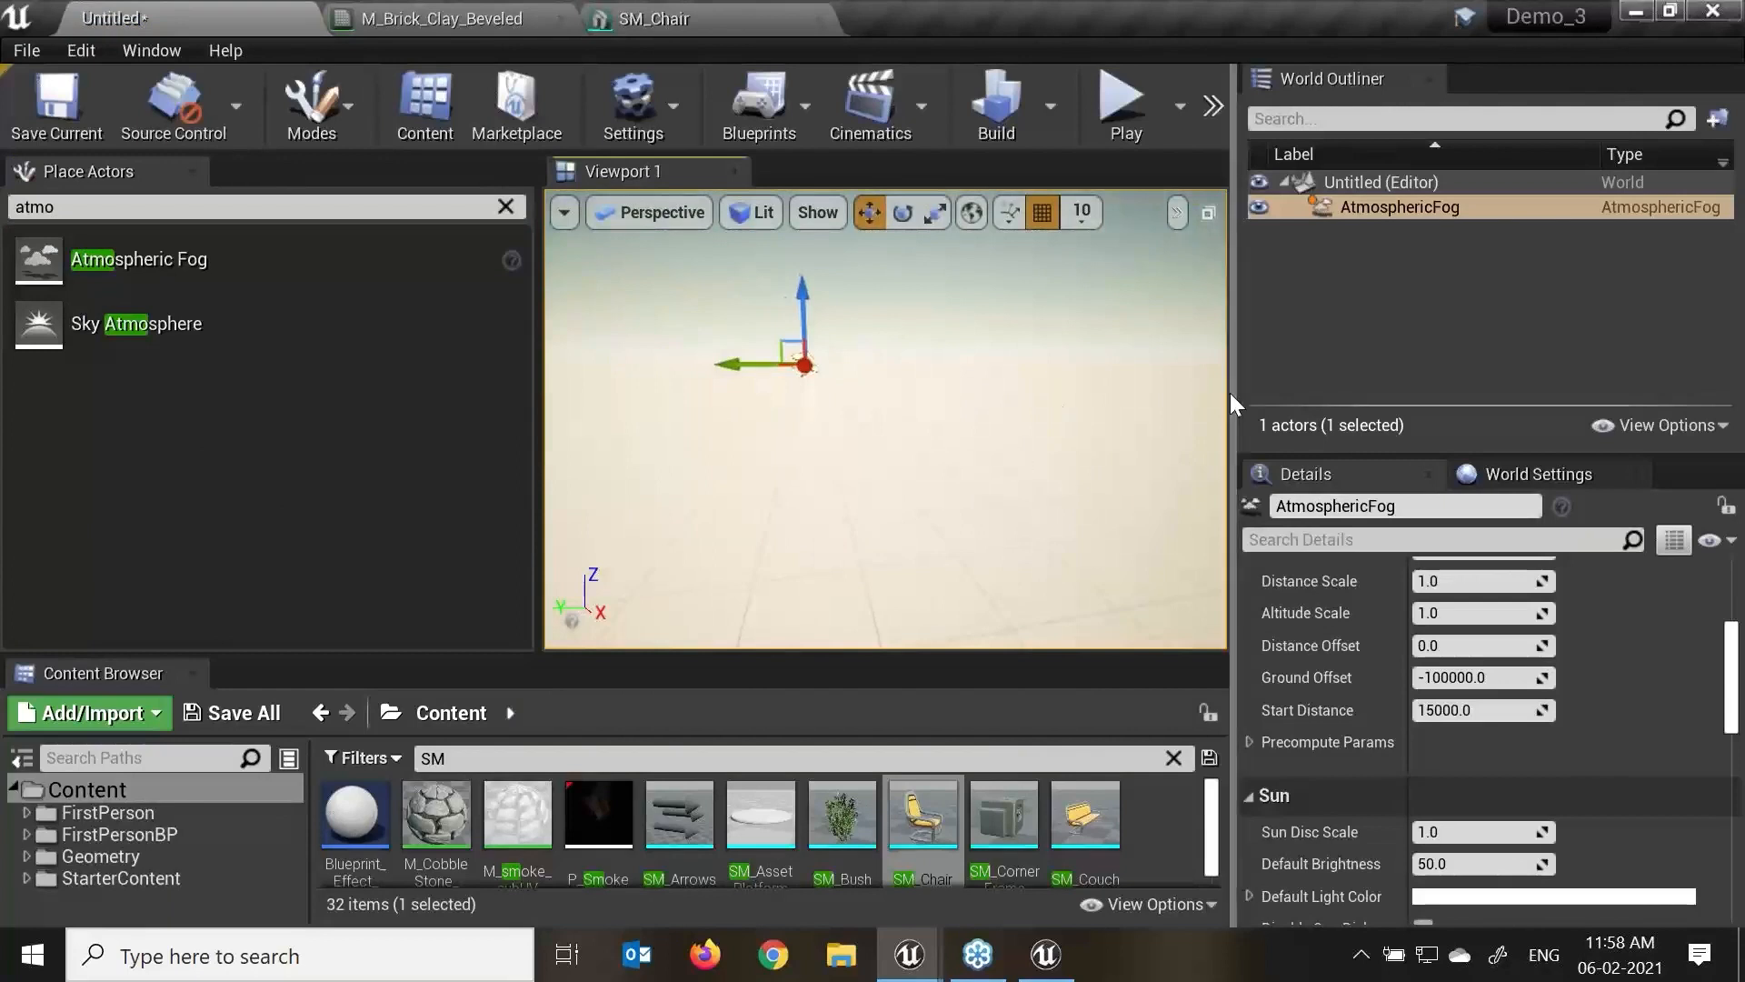
pyautogui.moveTo(1117, 391); pyautogui.dragTo(1117, 353, button='middle')
pyautogui.keyDown('alt'); pyautogui.moveTo(1028, 390); pyautogui.dragTo(1141, 381); pyautogui.keyUp('alt')
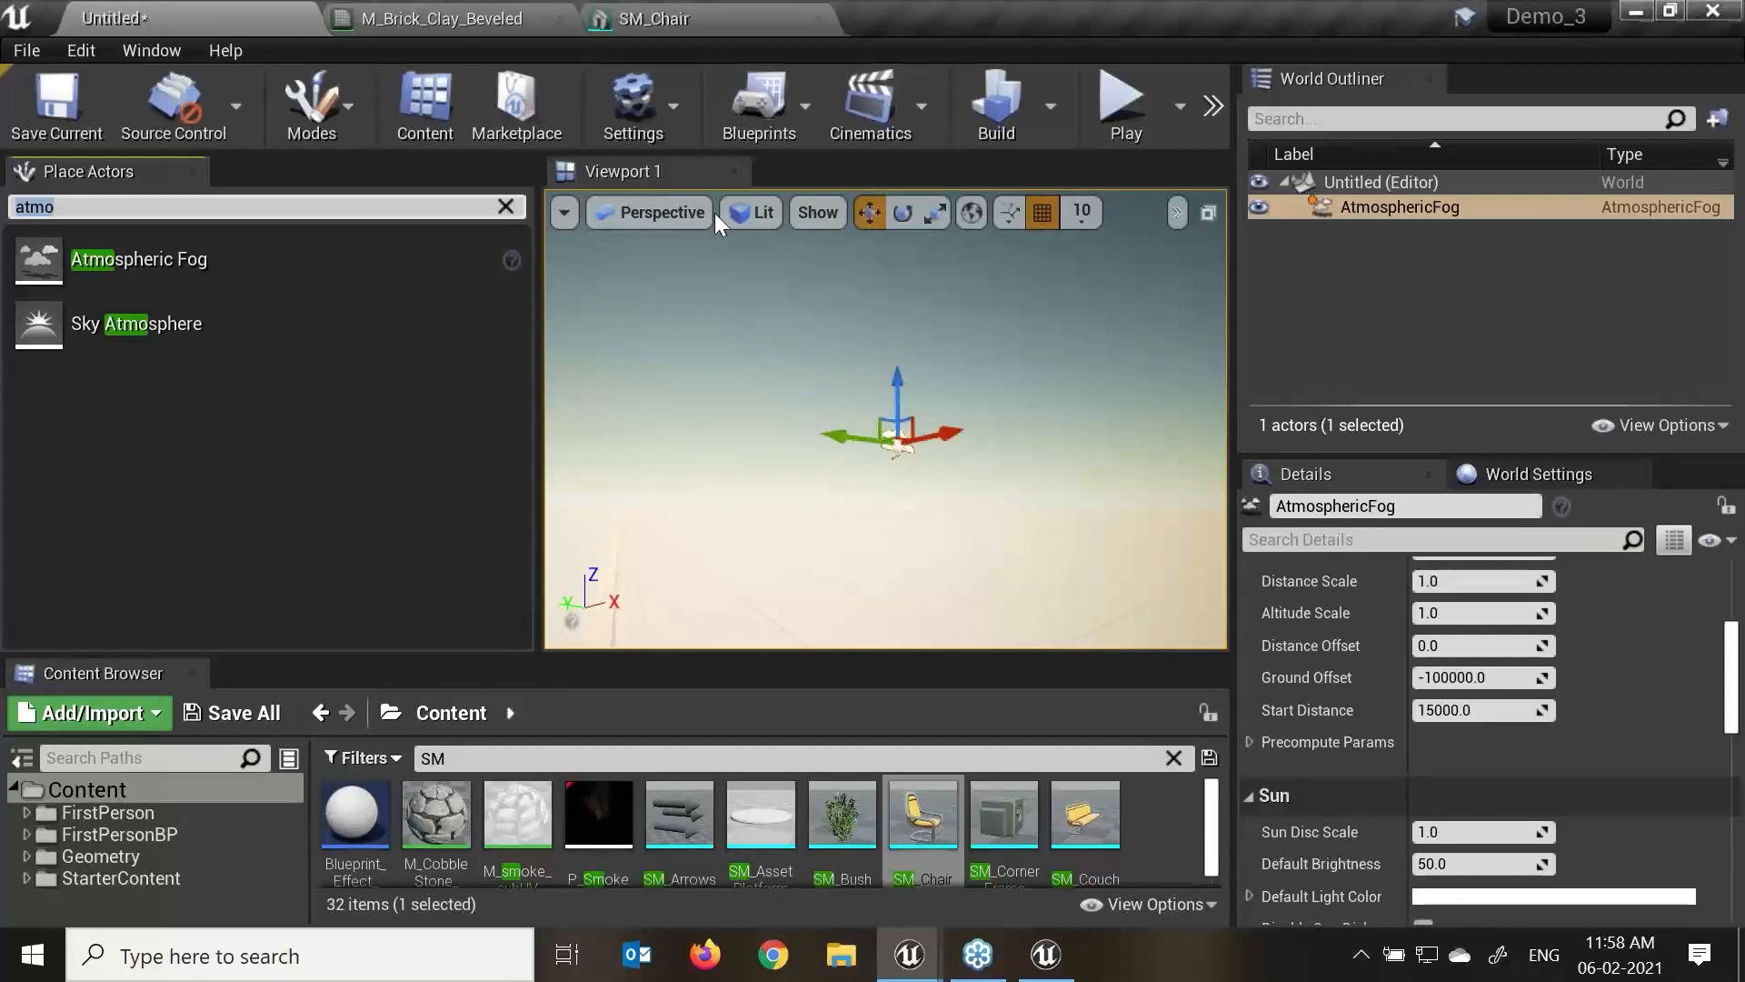
# Clear the actor search and place one box brush below the atmospheric fog, undoing the accidental duplicate.
pyautogui.click(71, 209)
pyautogui.press('BackSpace')
pyautogui.press('BackSpace')
pyautogui.press('BackSpace')
pyautogui.press('BackSpace')
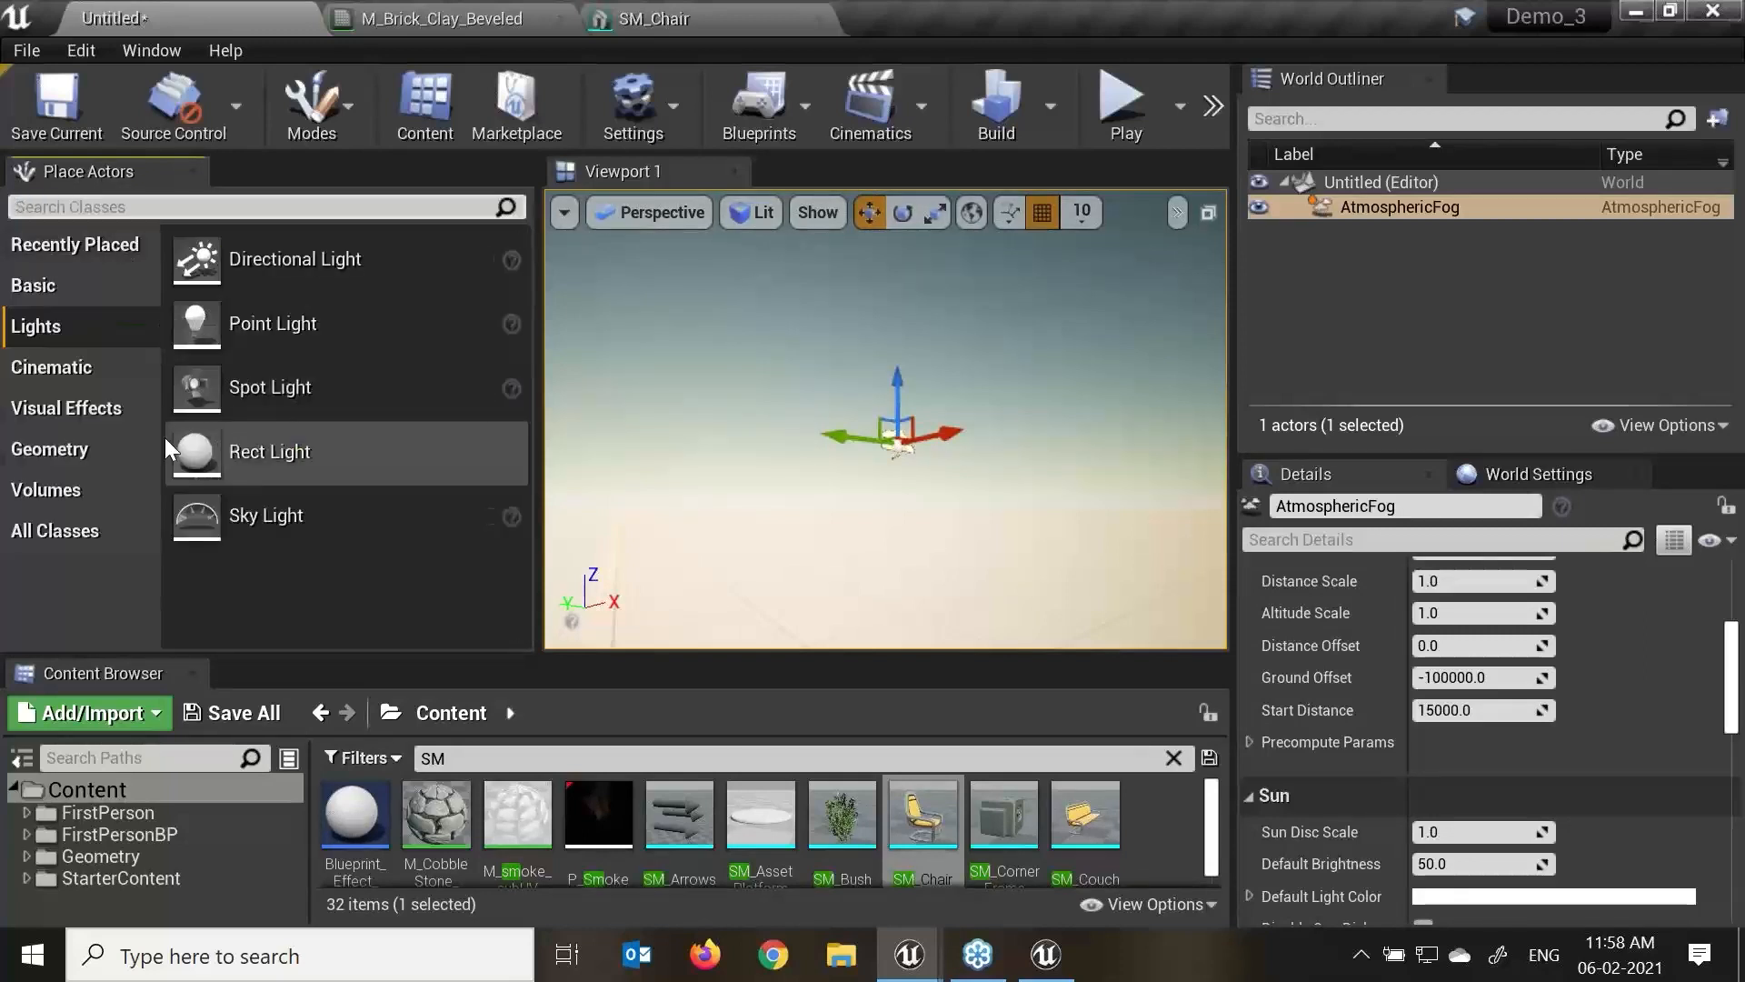
pyautogui.click(100, 452)
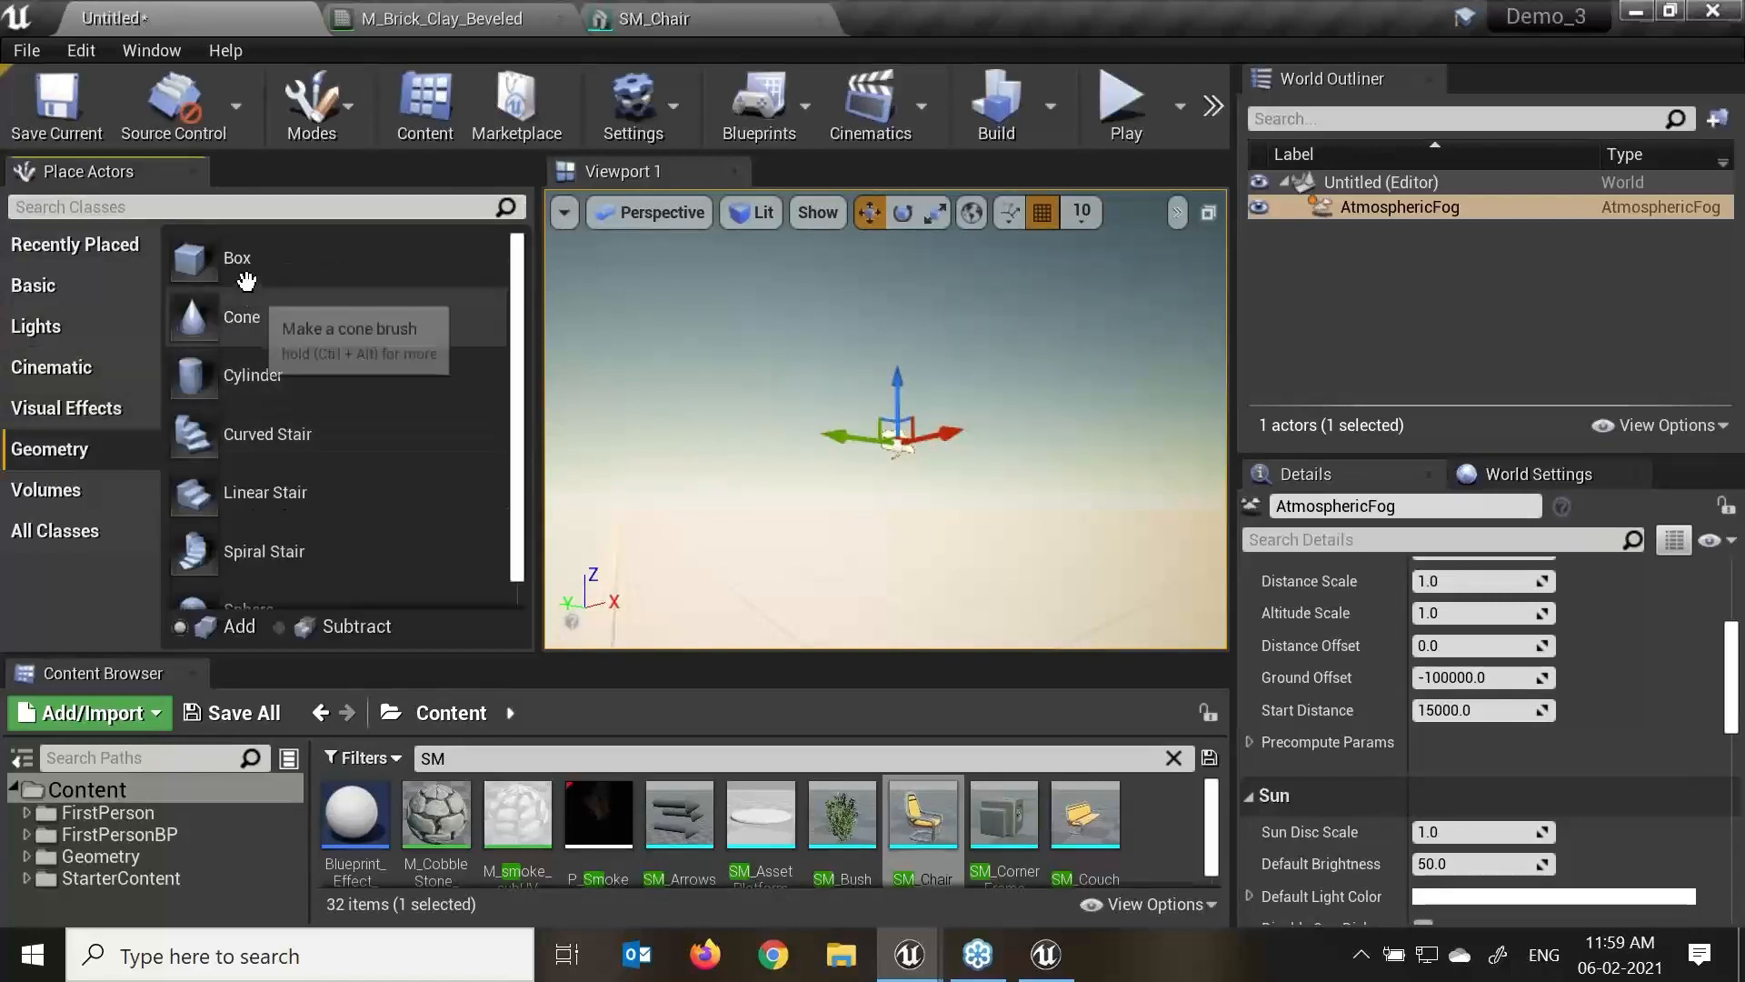
pyautogui.moveTo(234, 265)
pyautogui.mouseDown()
pyautogui.moveTo(982, 475)
pyautogui.moveTo(905, 546)
pyautogui.mouseUp()
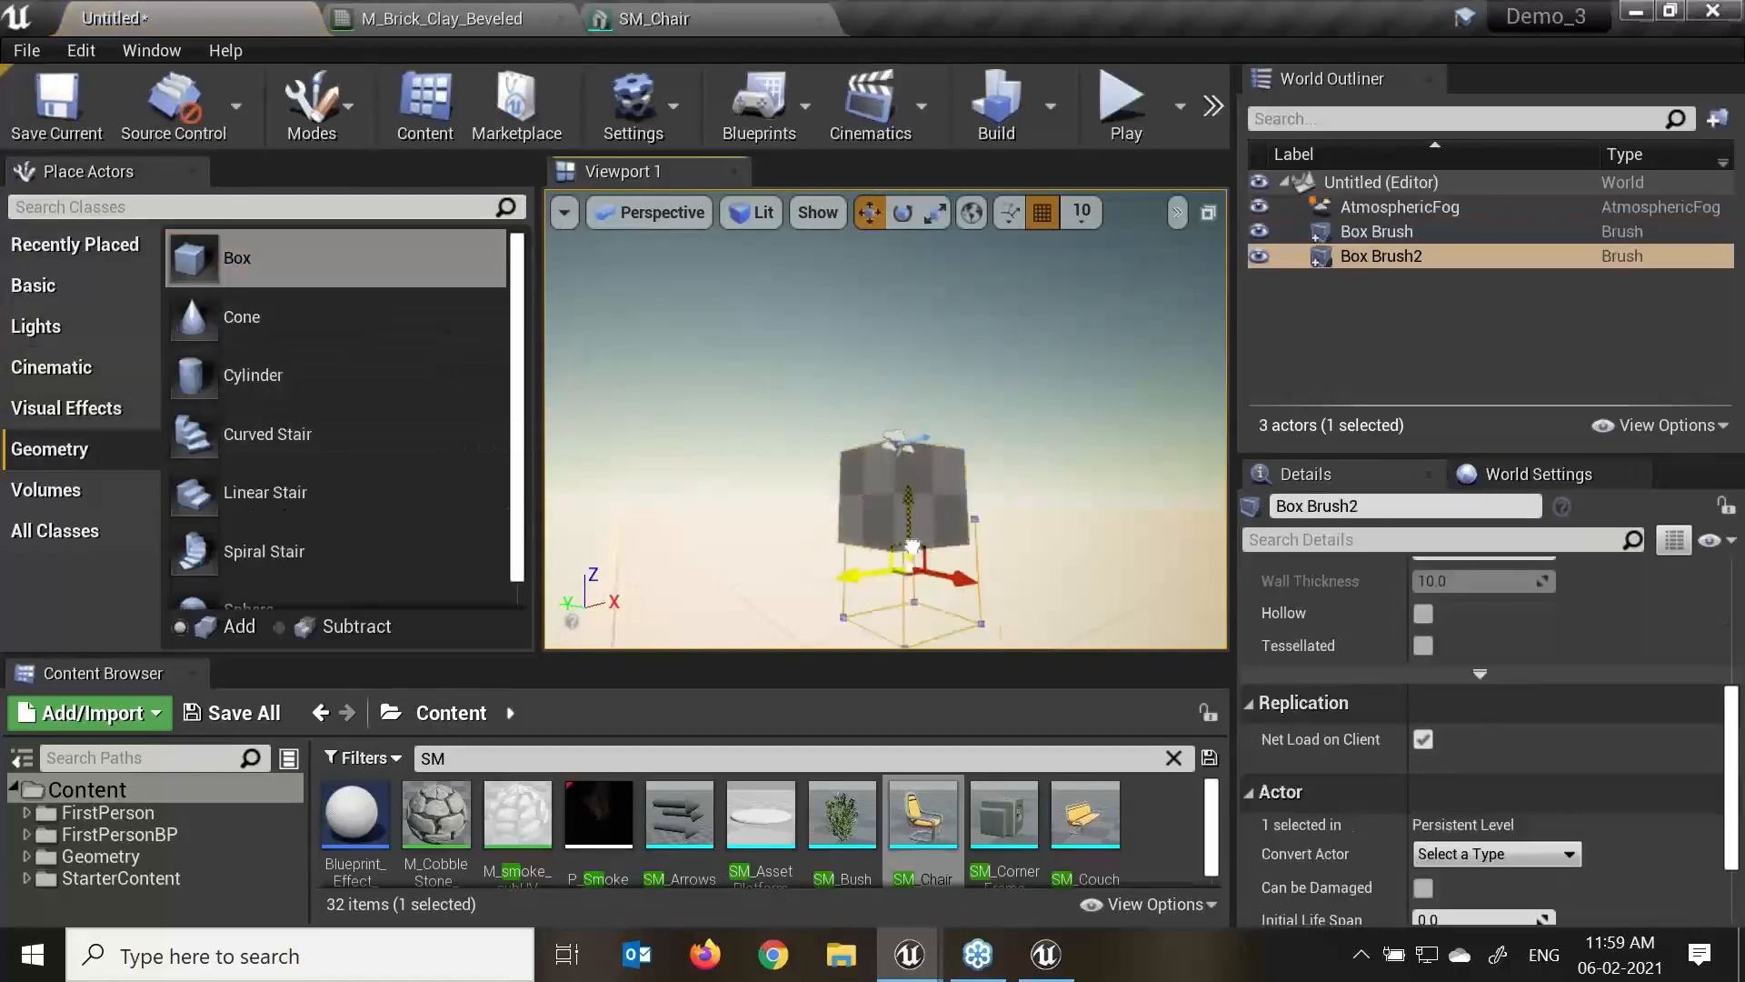
pyautogui.hotkey('ctrl', 'z')
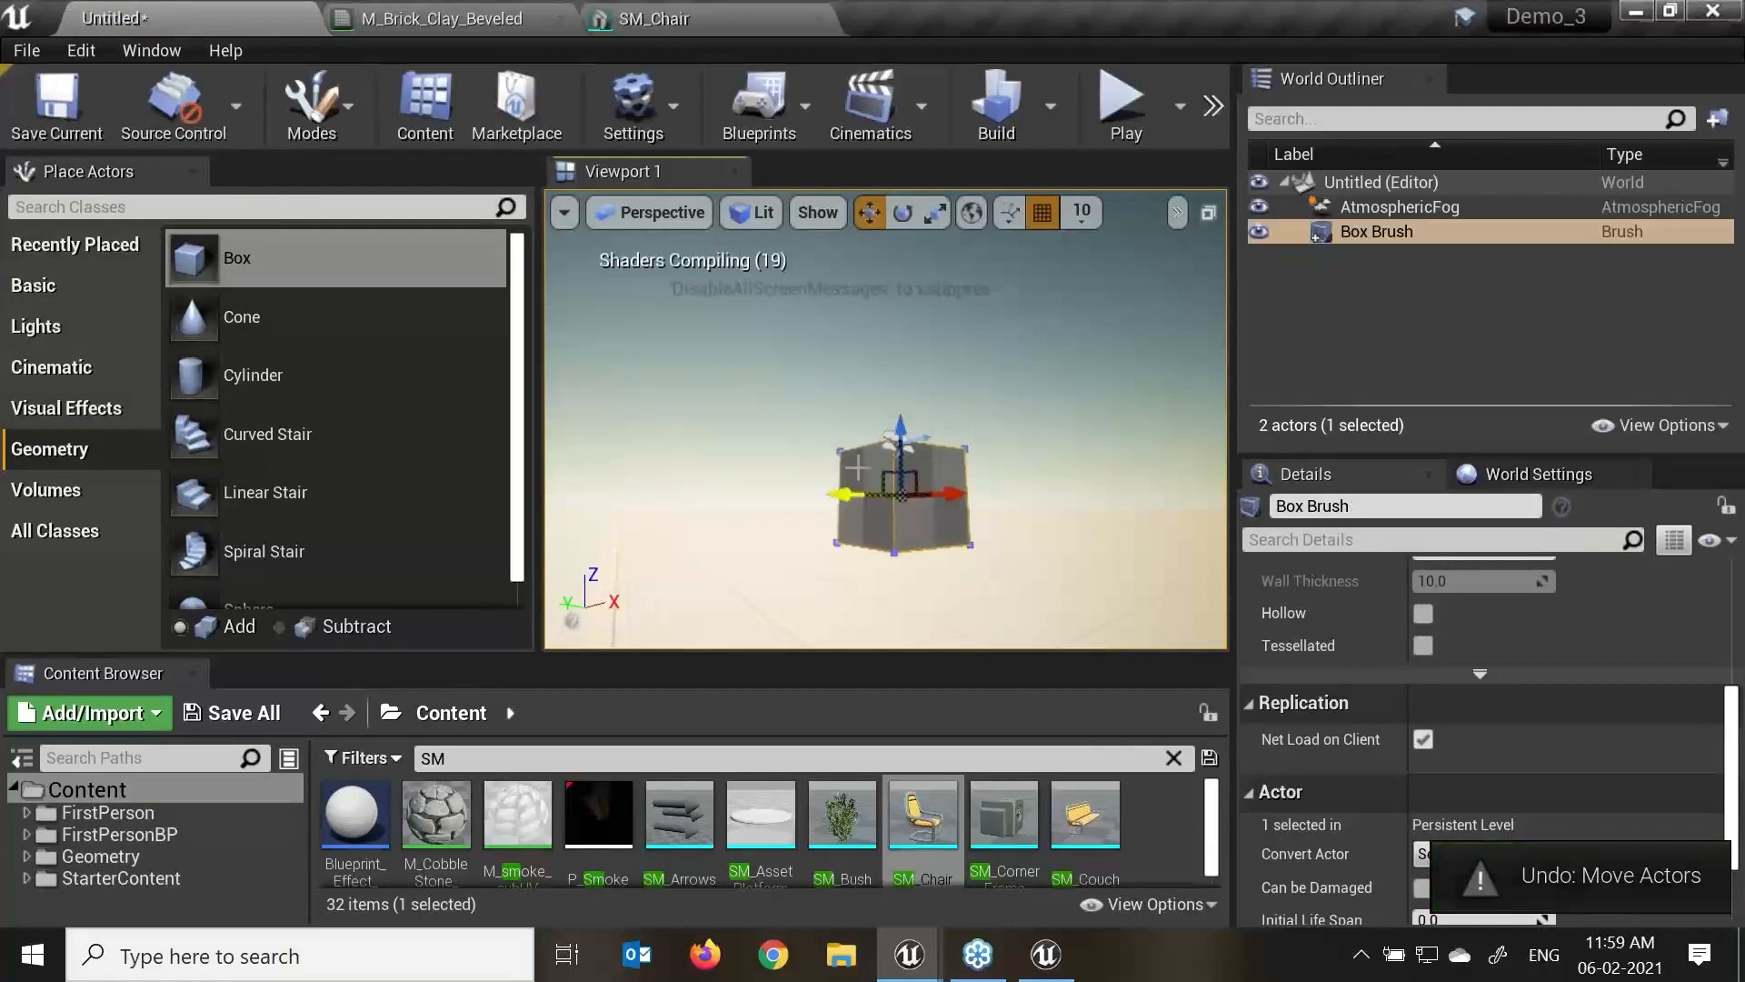
# Try stretching the box brush to about 4411 in X and about 2629 in Y.
pyautogui.press('r')
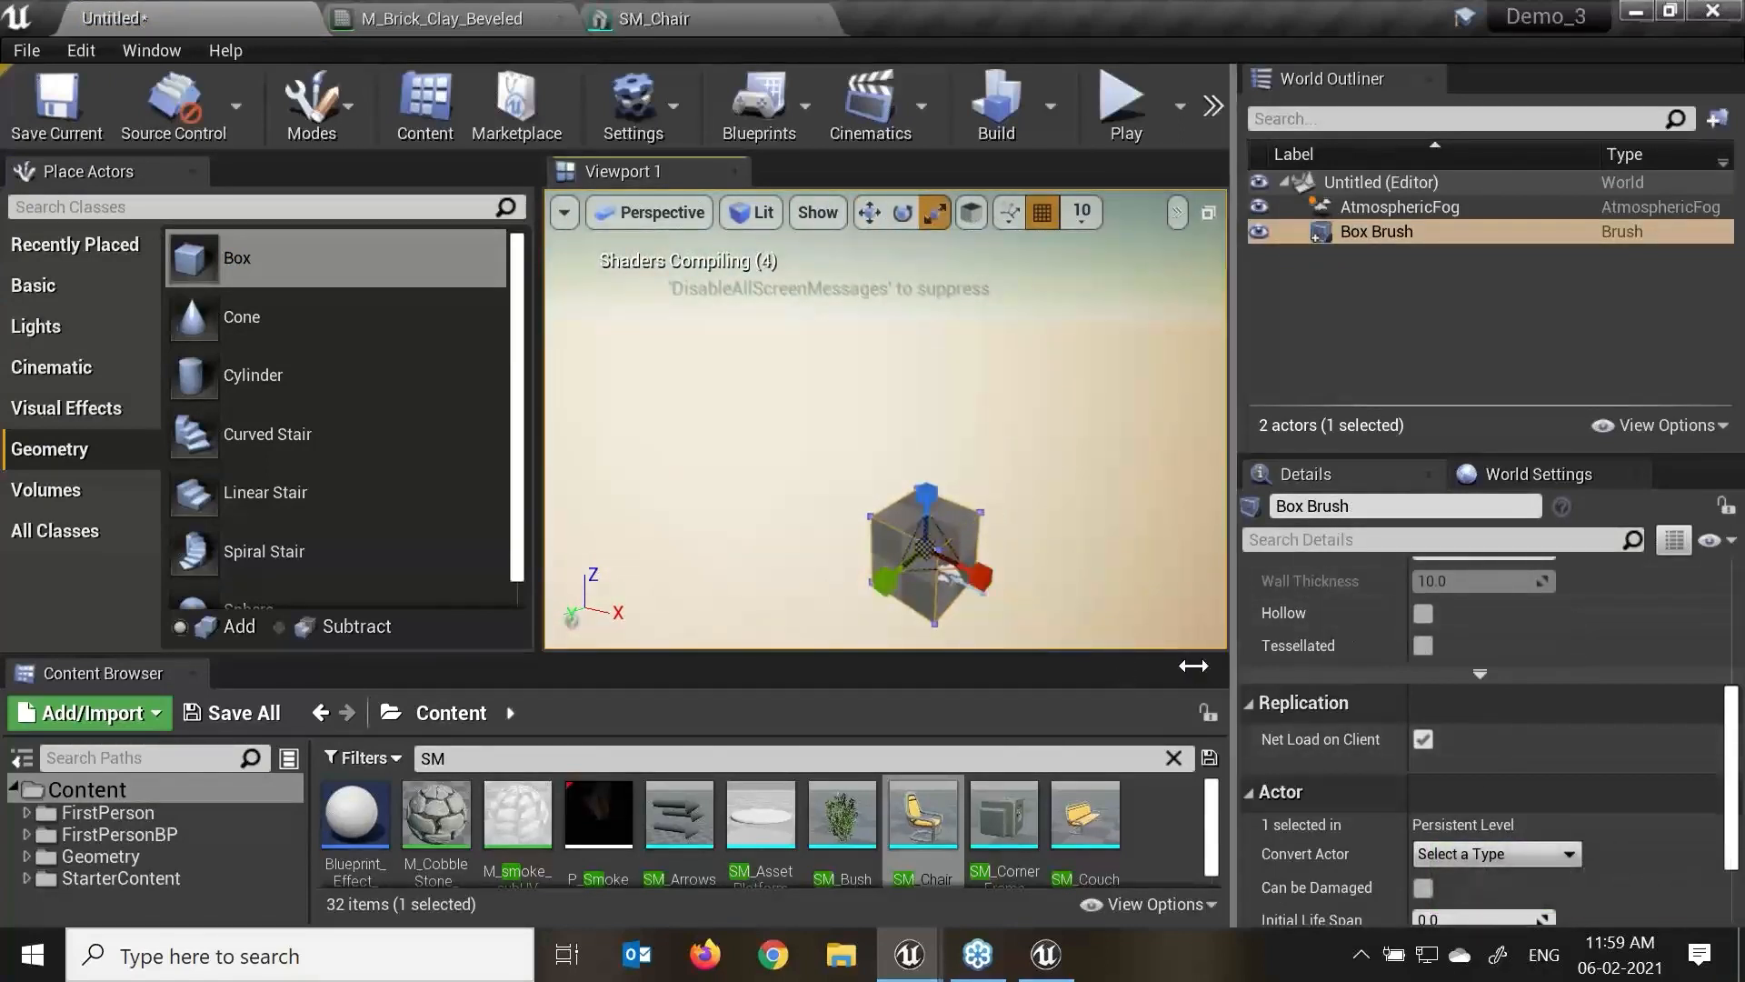
pyautogui.click(1415, 199)
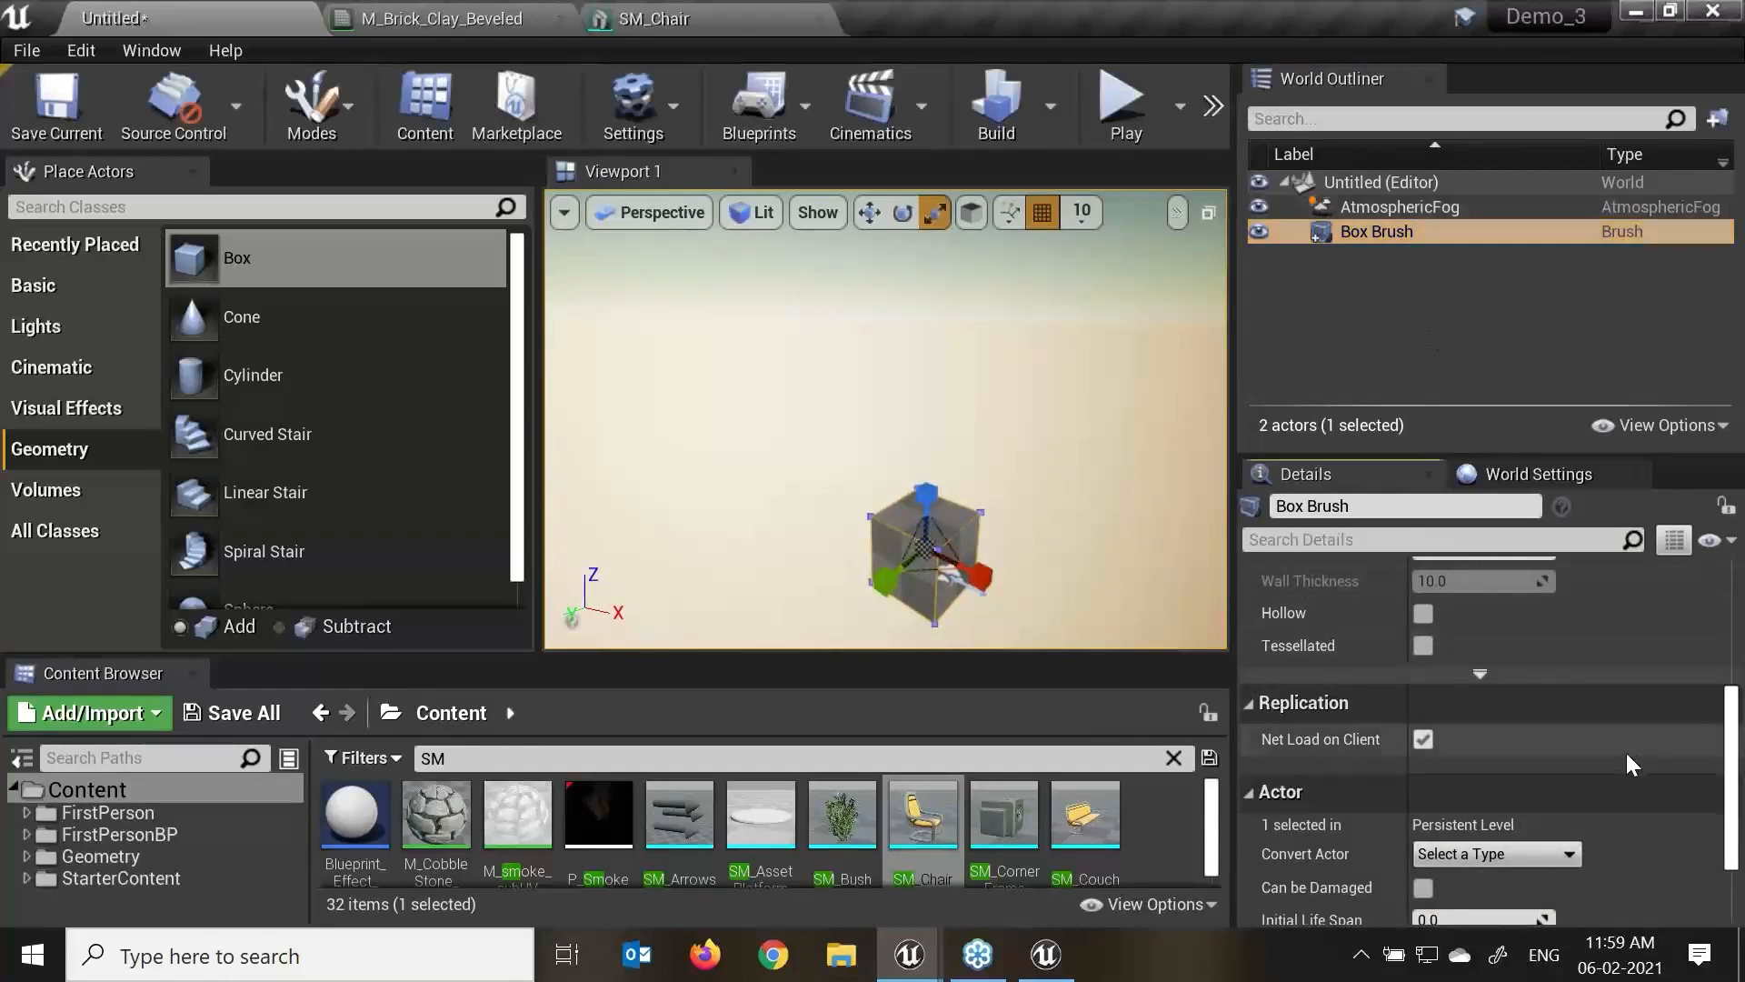
pyautogui.scroll(5, 1627, 753)
pyautogui.moveTo(1444, 820)
pyautogui.mouseDown()
pyautogui.moveTo(1487, 850)
pyautogui.moveTo(1600, 850)
pyautogui.mouseUp()
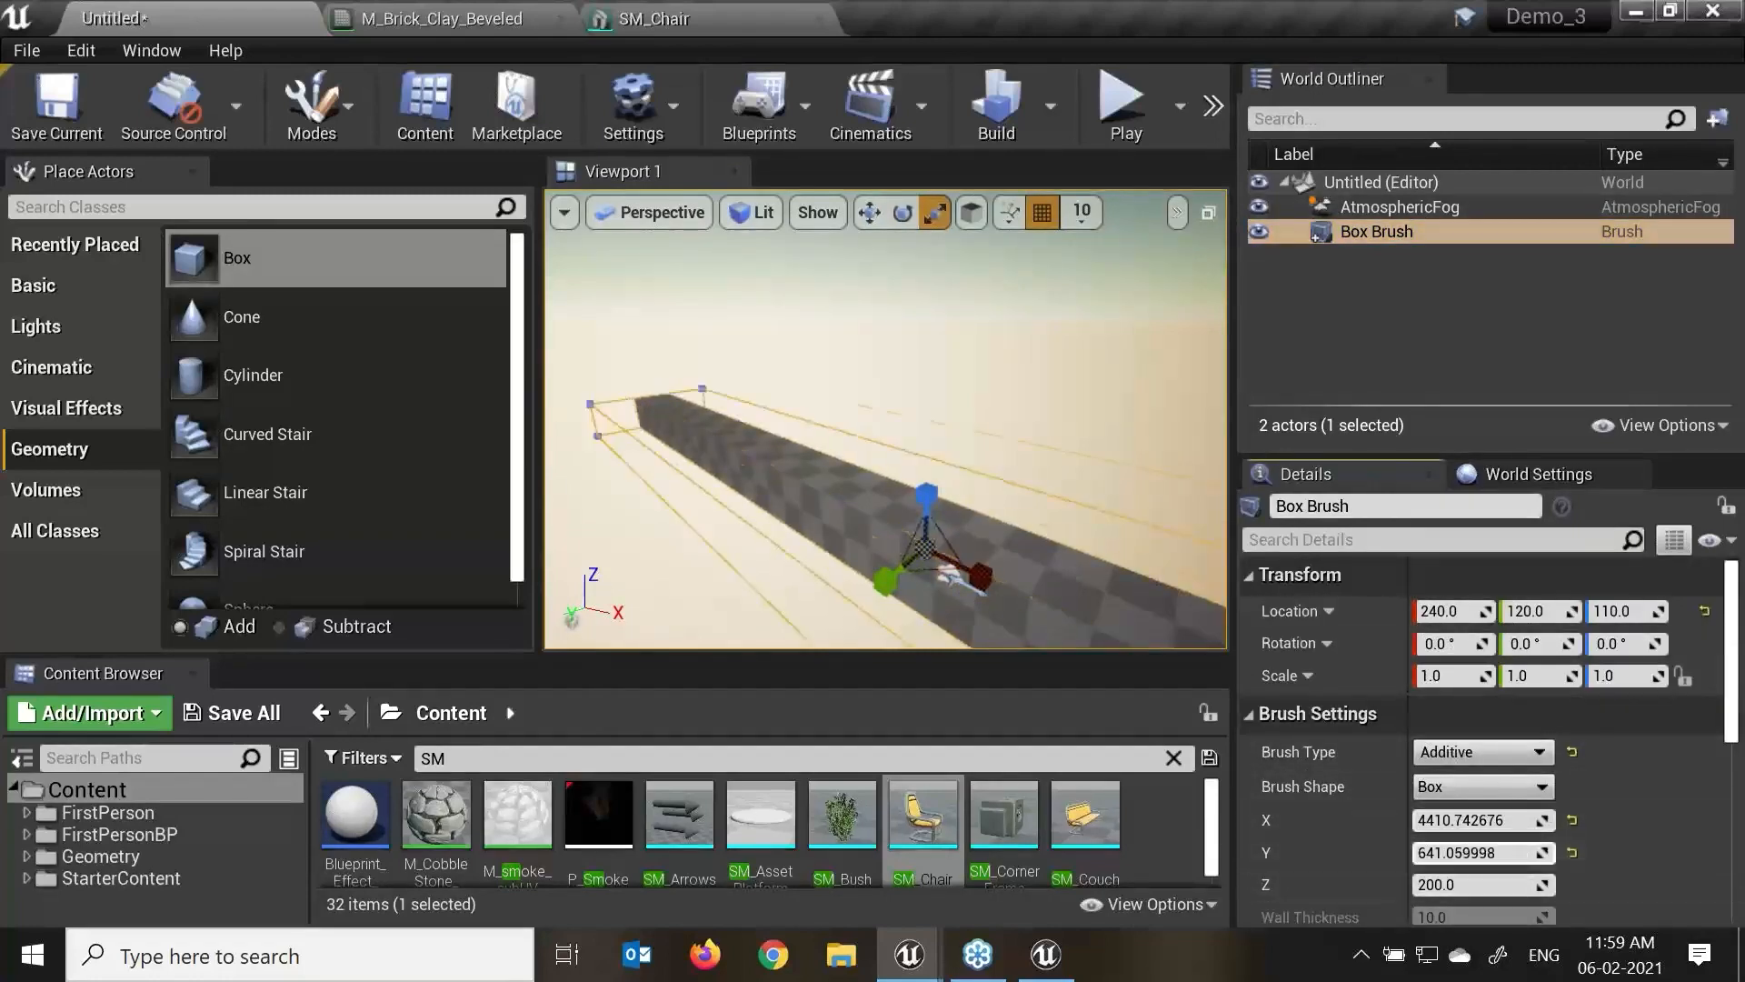
# Set the box brush's dimensions to X 100, Y 100 and Z 10.
pyautogui.click(1429, 818)
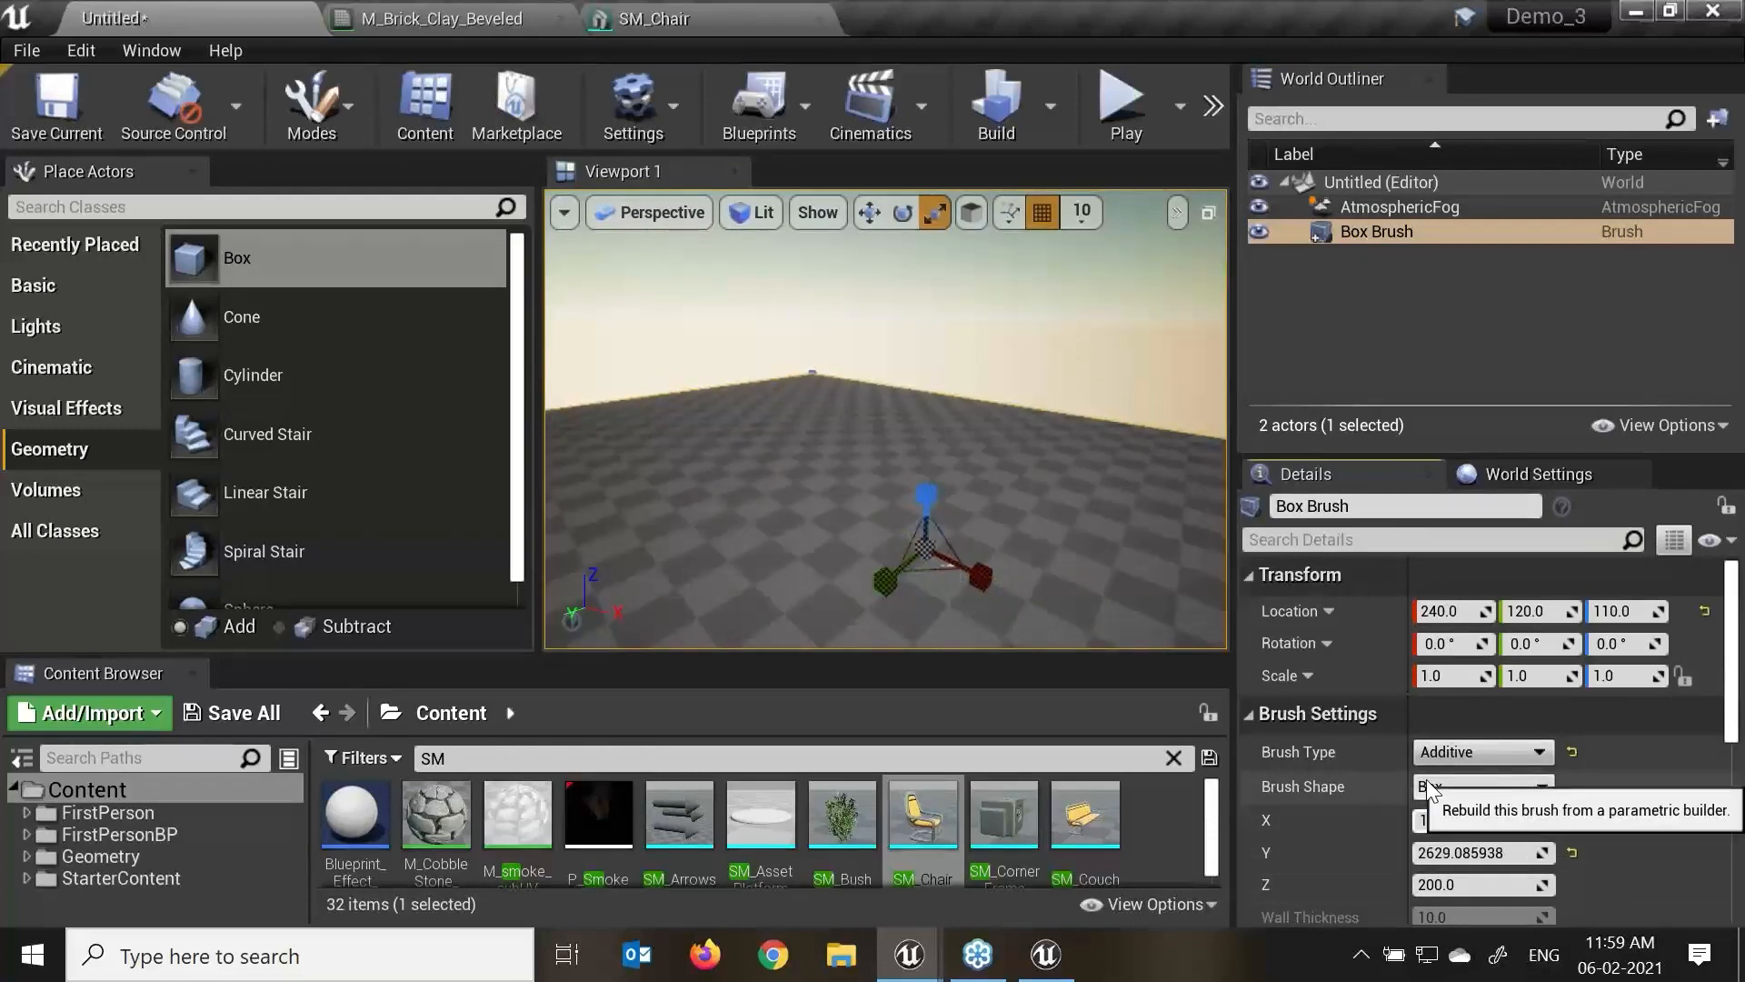
pyautogui.write('100')
pyautogui.press('Return')
pyautogui.click(1463, 854)
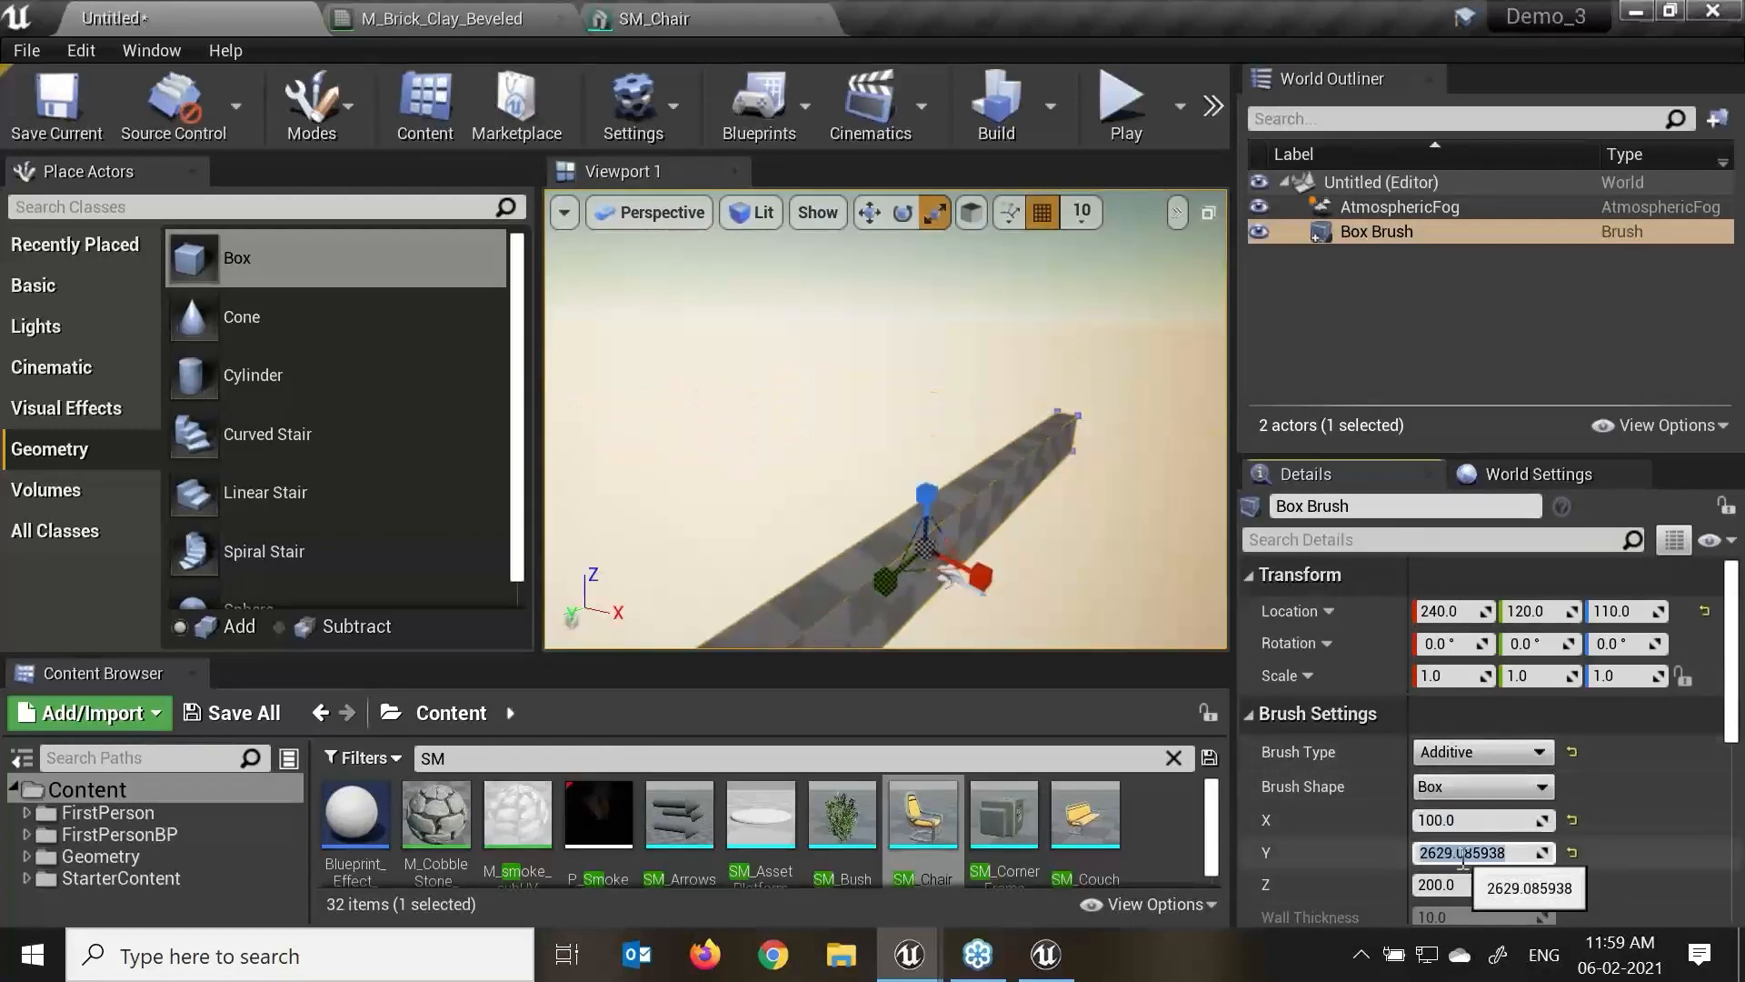
pyautogui.write('100')
pyautogui.press('Return')
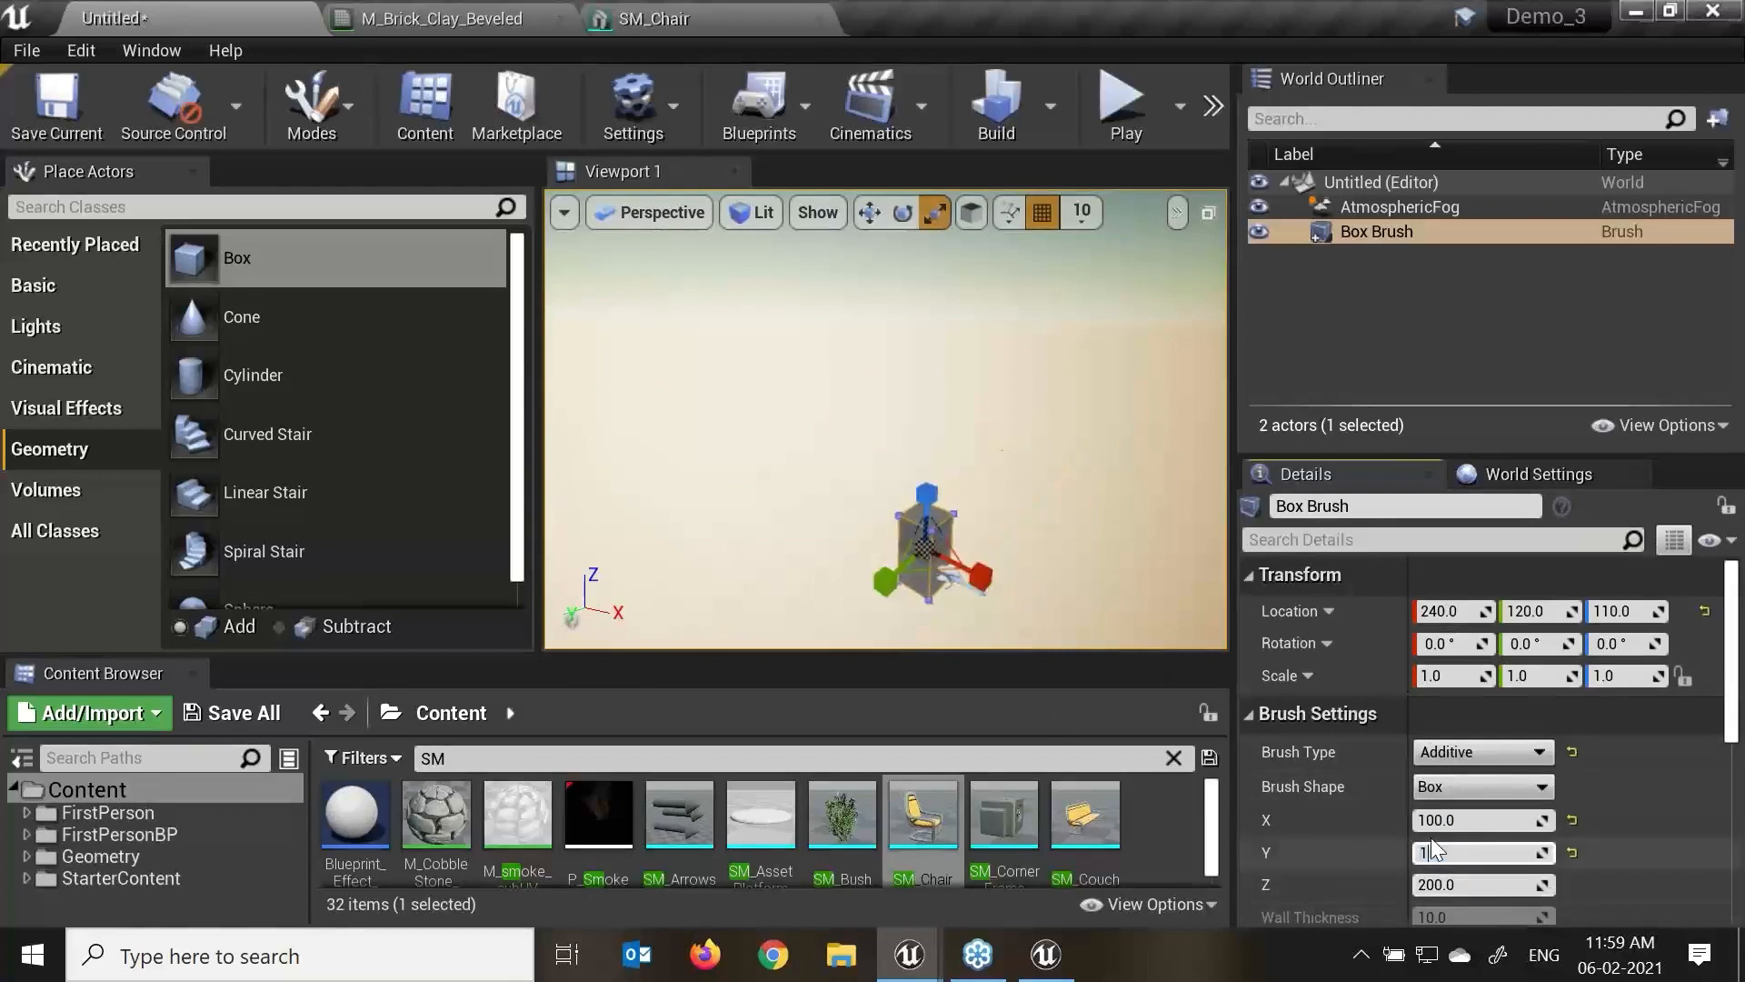
pyautogui.write('10')
pyautogui.press('Return')
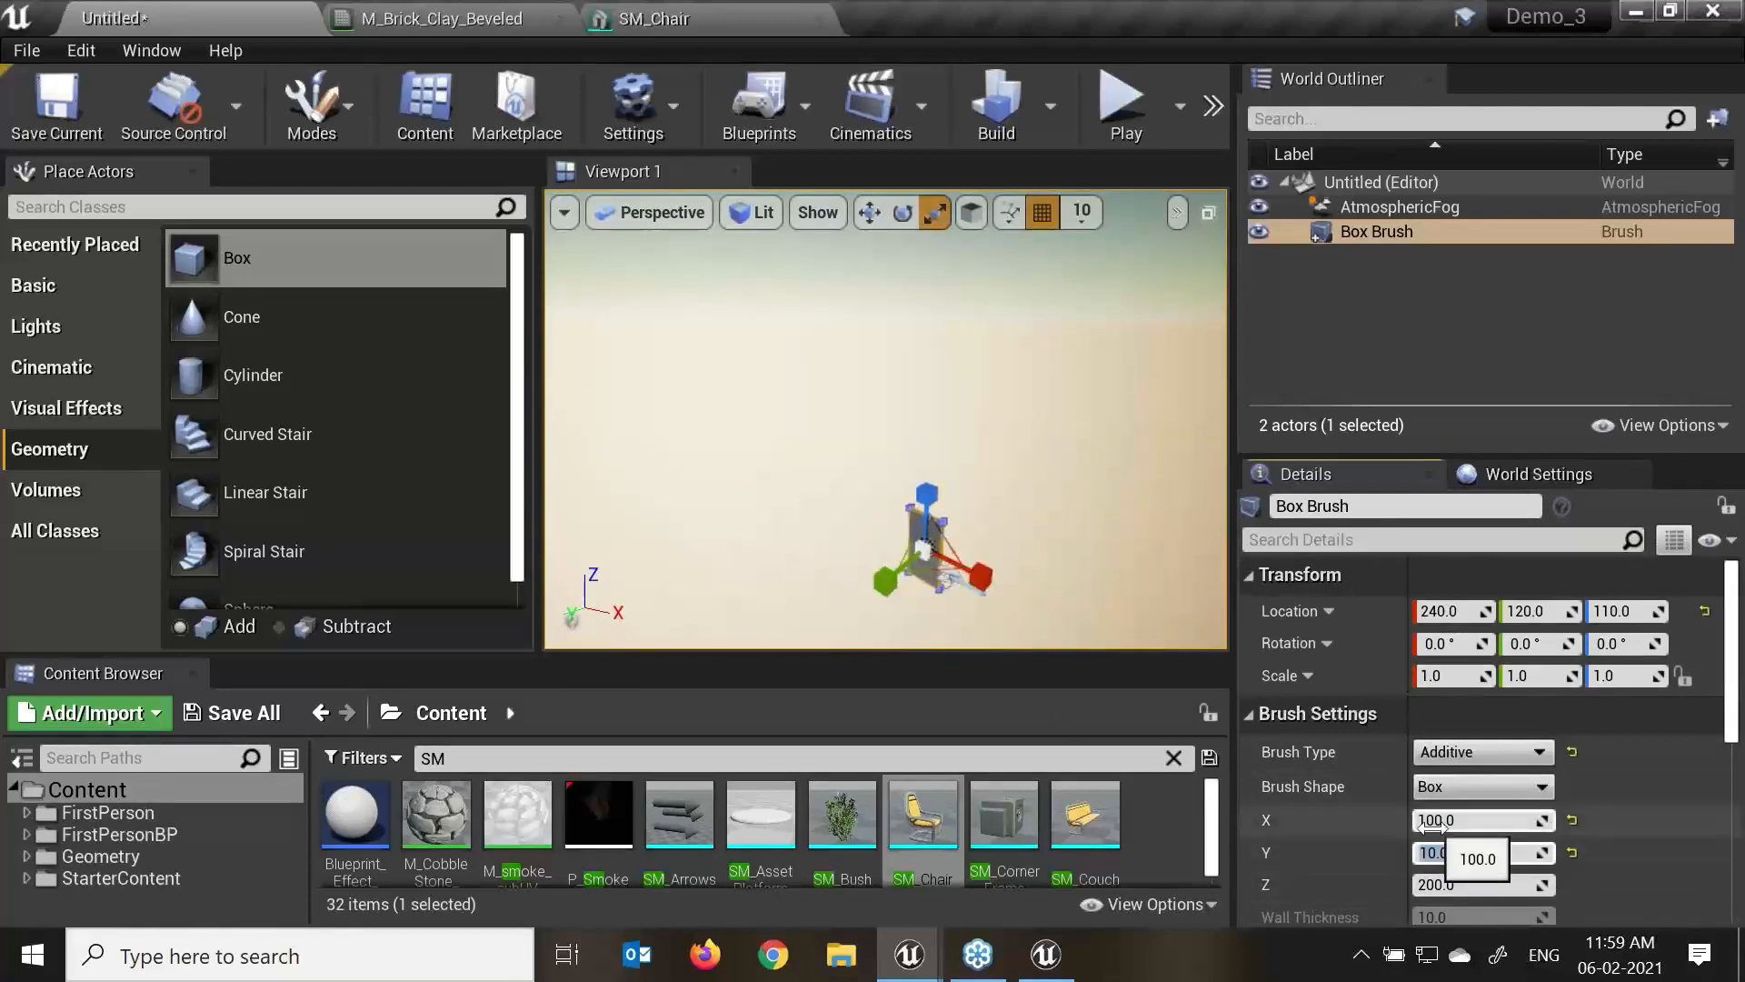
pyautogui.write('0')
pyautogui.press('Return')
pyautogui.click(1432, 884)
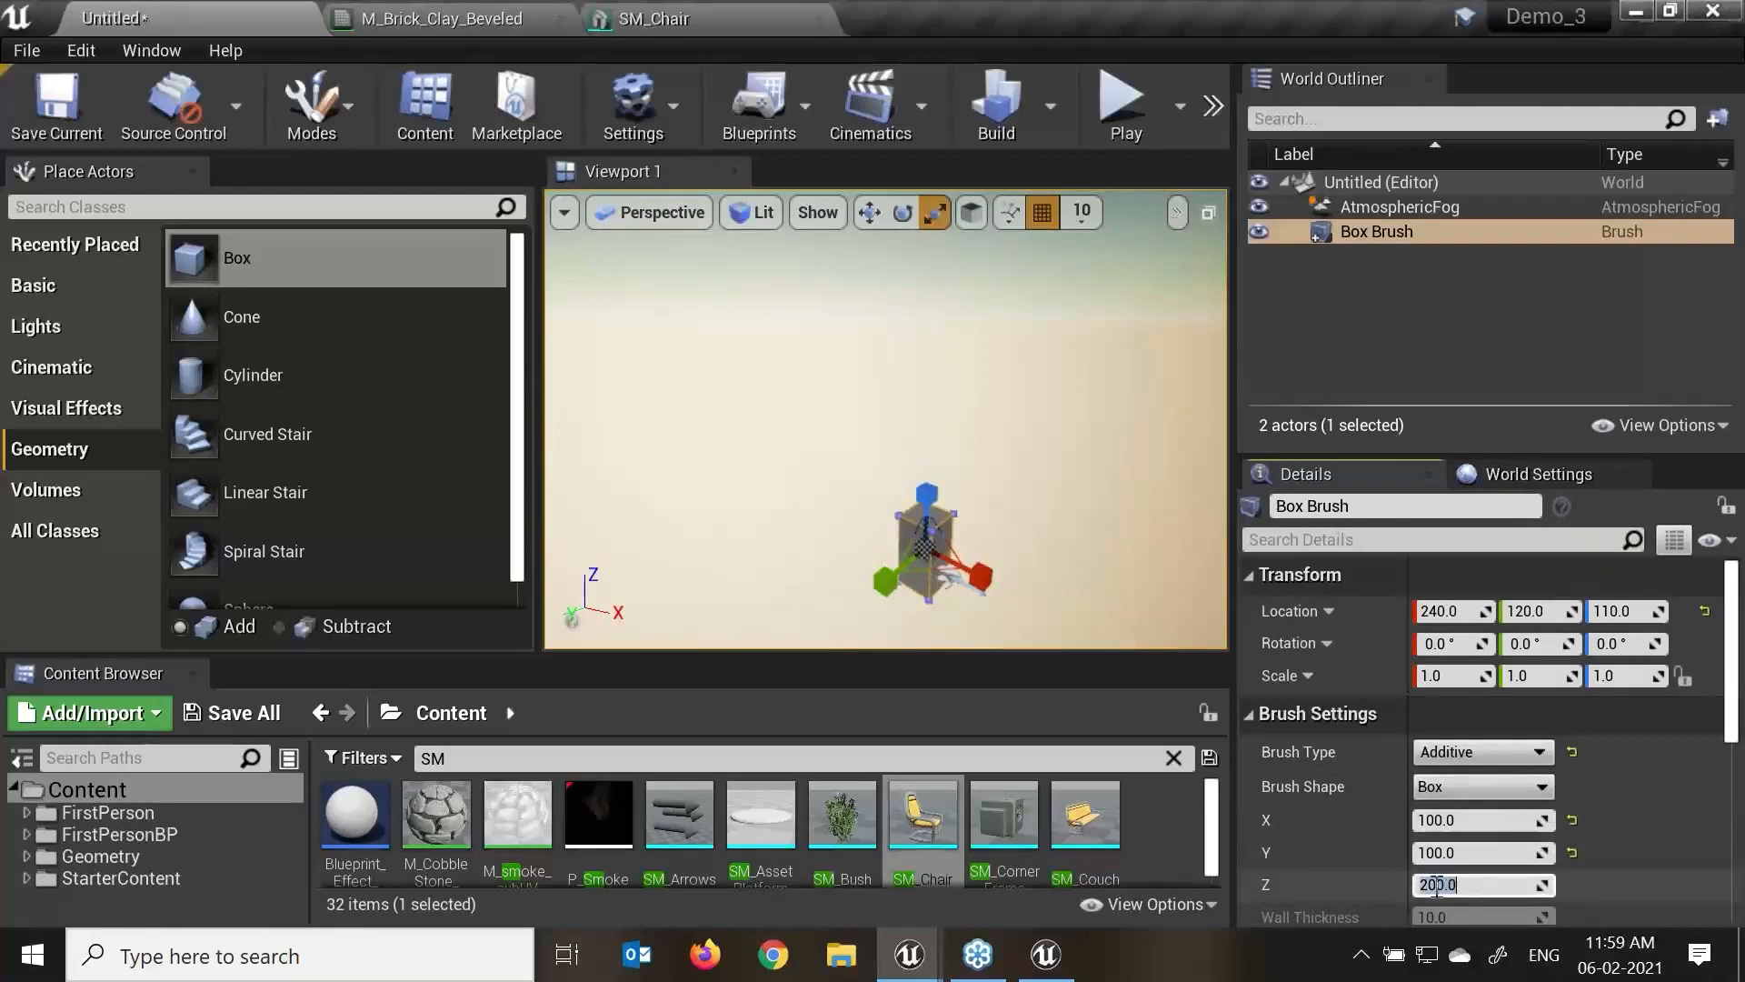
pyautogui.write('10')
pyautogui.press('Return')
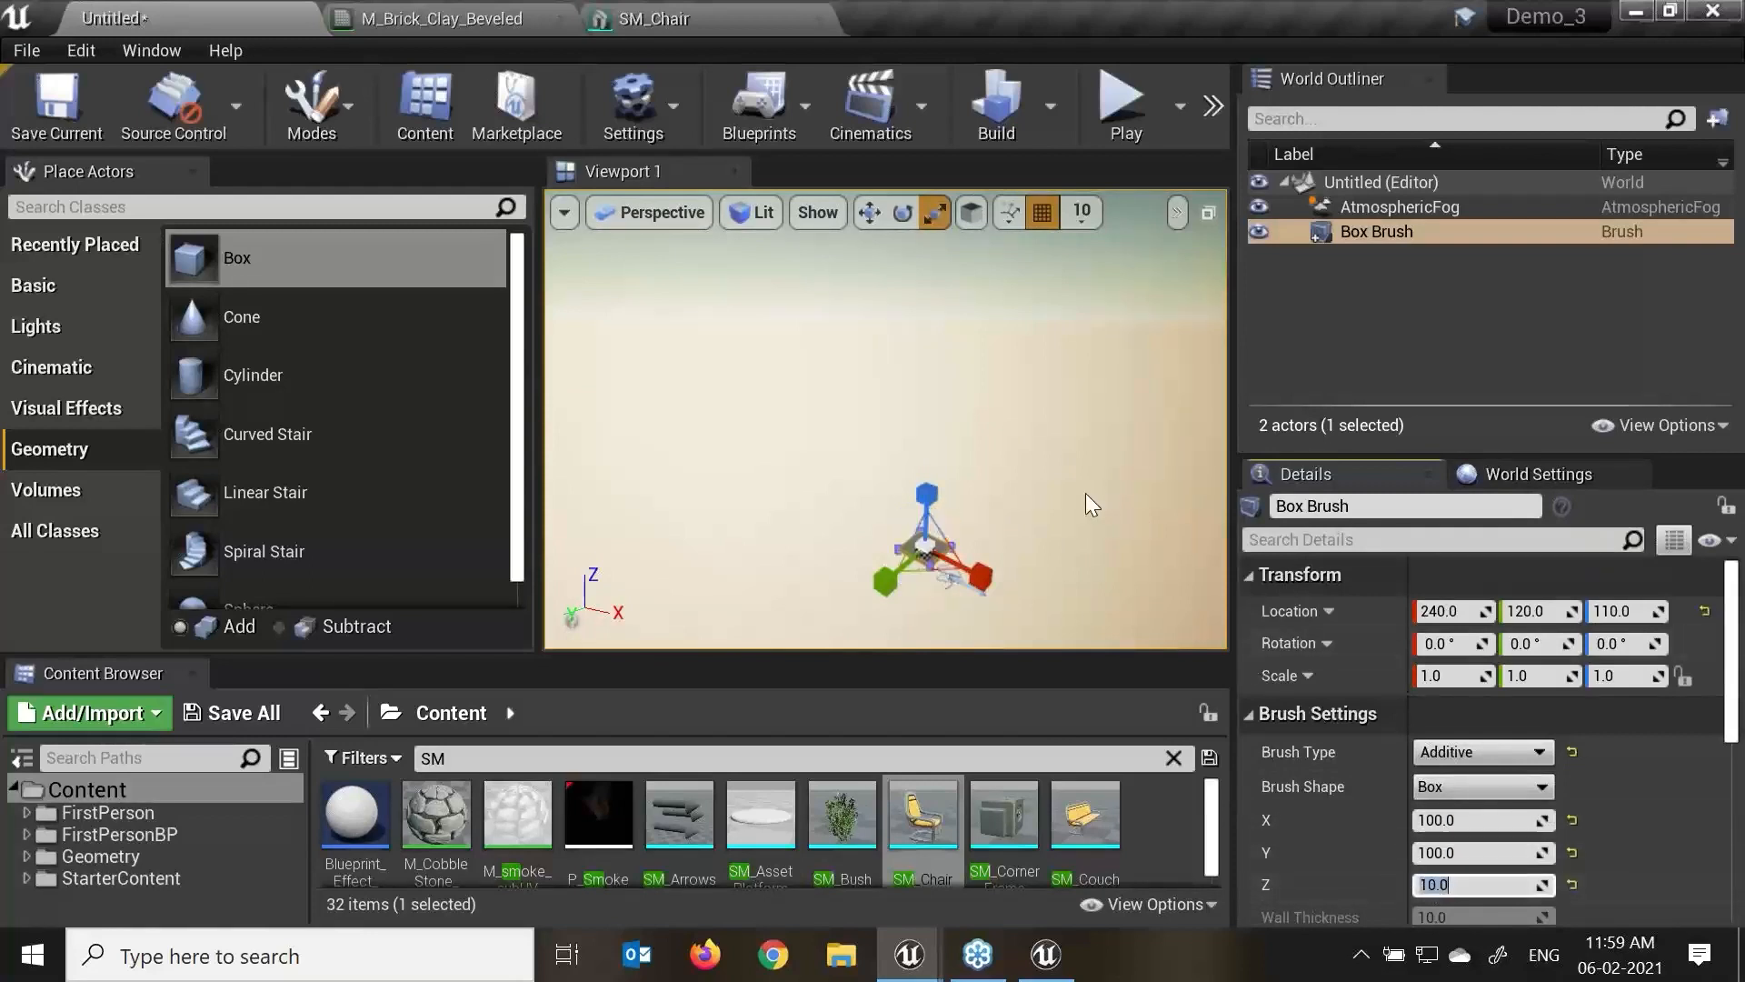
# Frame the box brush and examine it as a floor against the foggy horizon.
pyautogui.click(1085, 492)
pyautogui.click(925, 549)
pyautogui.press('f')
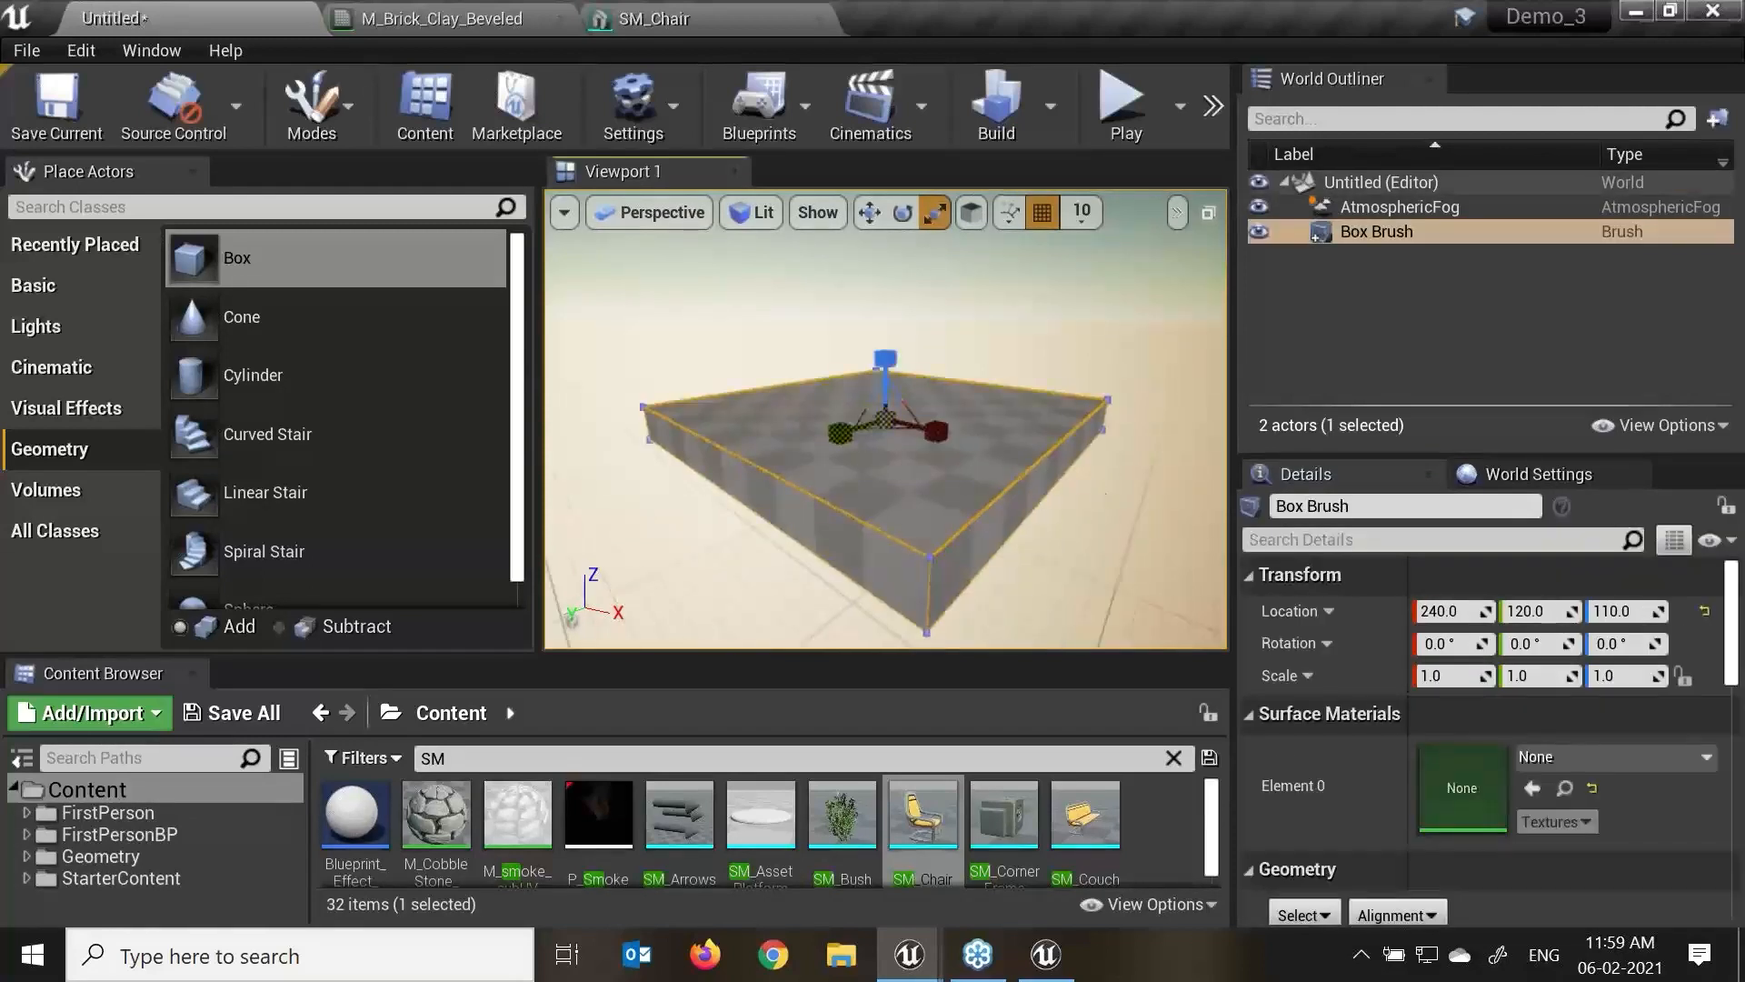
pyautogui.scroll(8, 887, 542)
pyautogui.moveTo(924, 545)
pyautogui.keyDown('alt'); pyautogui.mouseDown()
pyautogui.moveTo(864, 541)
pyautogui.moveTo(895, 529)
pyautogui.mouseUp(); pyautogui.keyUp('alt')
pyautogui.scroll(-5, 924, 542)
pyautogui.scroll(5, 924, 542)
pyautogui.moveTo(925, 542); pyautogui.dragTo(928, 491, button='right')
pyautogui.scroll(-5, 942, 346)
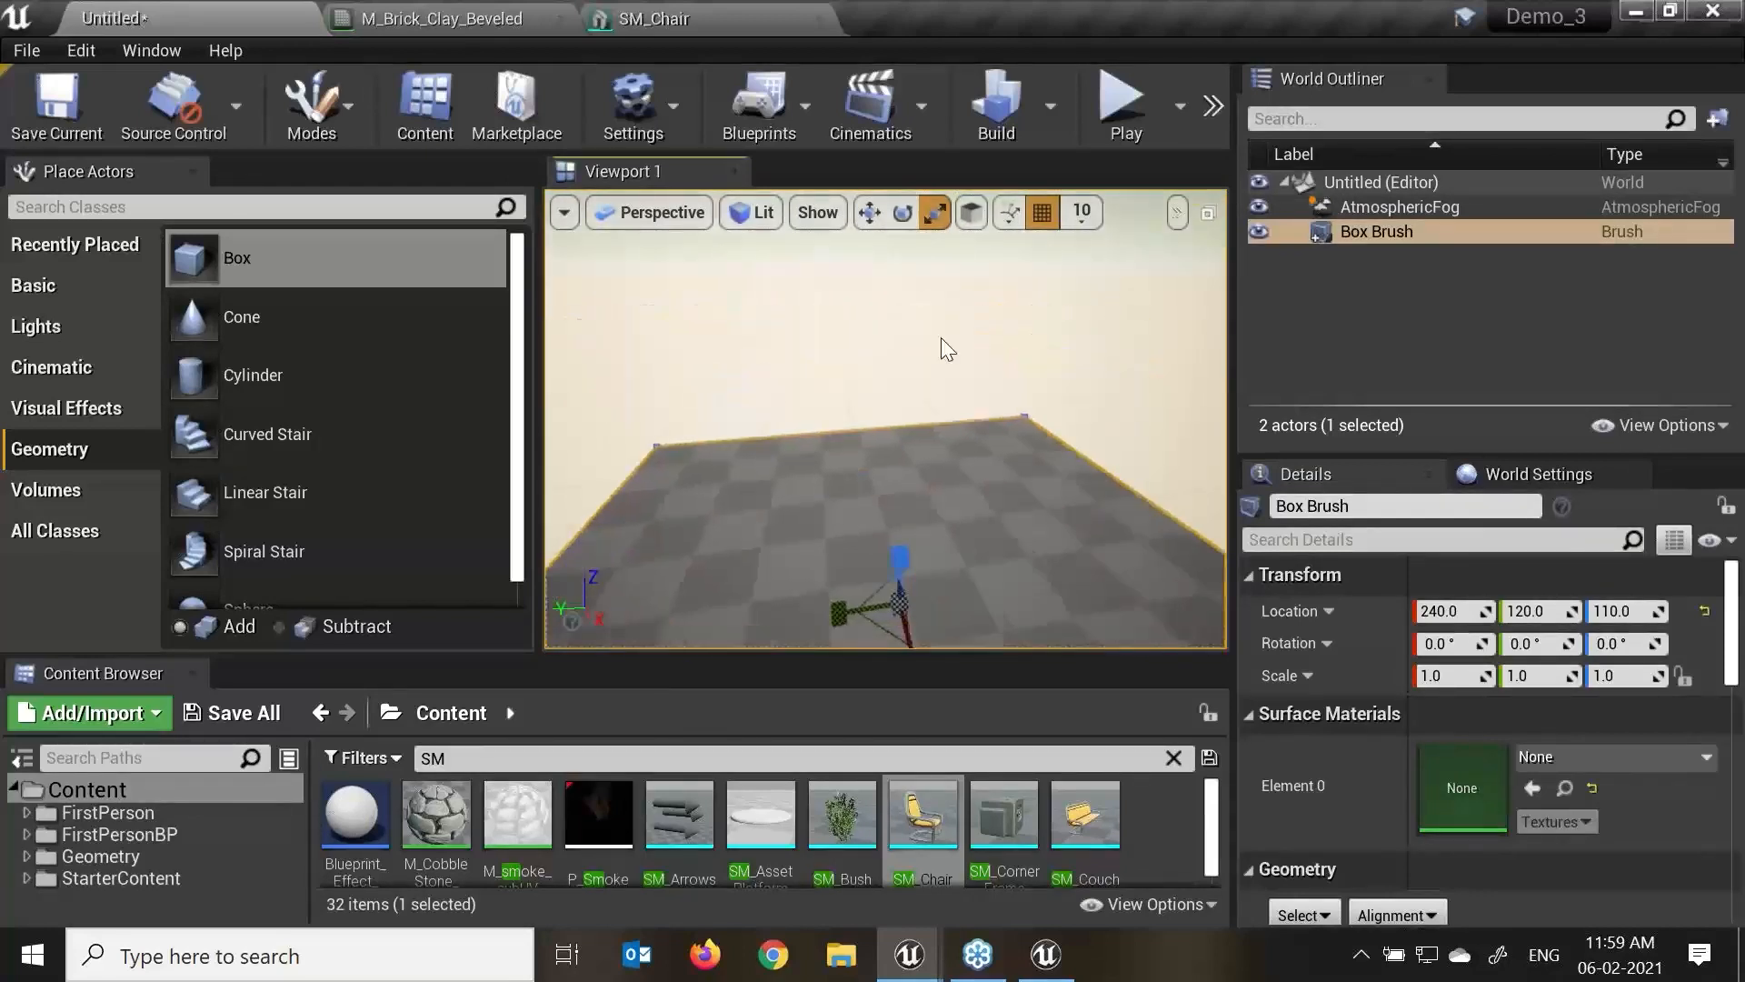
pyautogui.moveTo(942, 346); pyautogui.dragTo(943, 304, button='right')
pyautogui.moveTo(919, 463); pyautogui.dragTo(919, 435, button='right')
pyautogui.scroll(3, 946, 478)
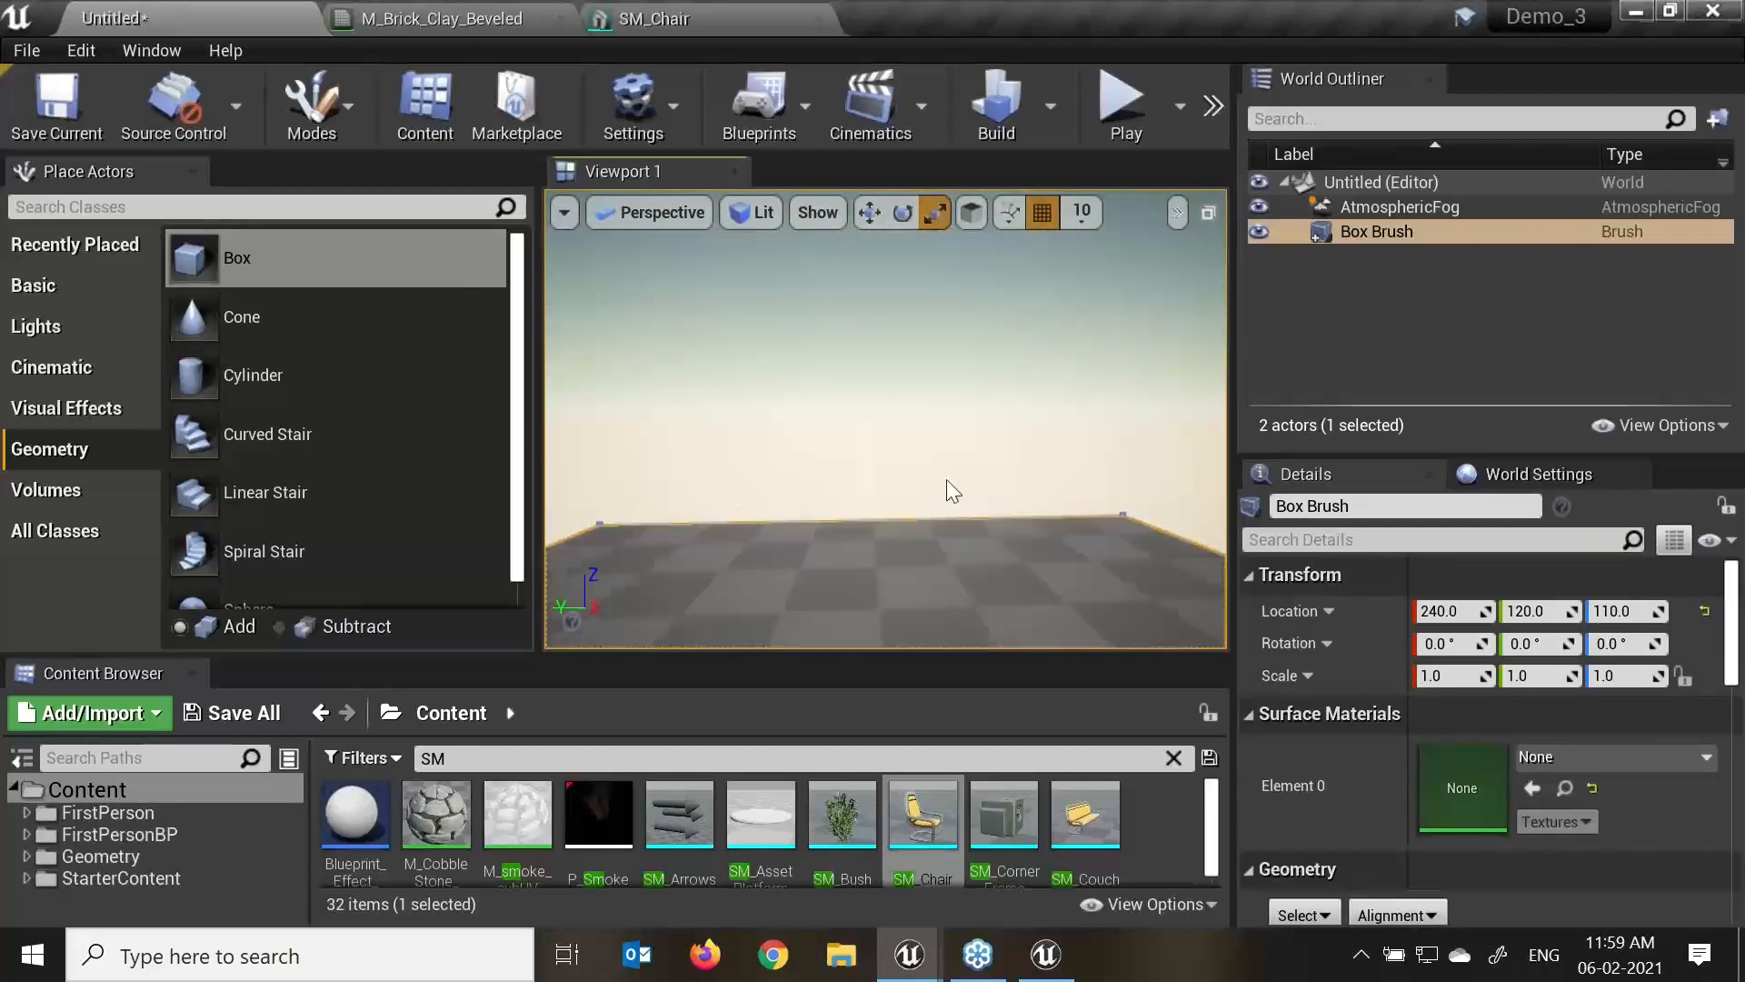
pyautogui.moveTo(946, 478); pyautogui.dragTo(989, 477, button='middle')
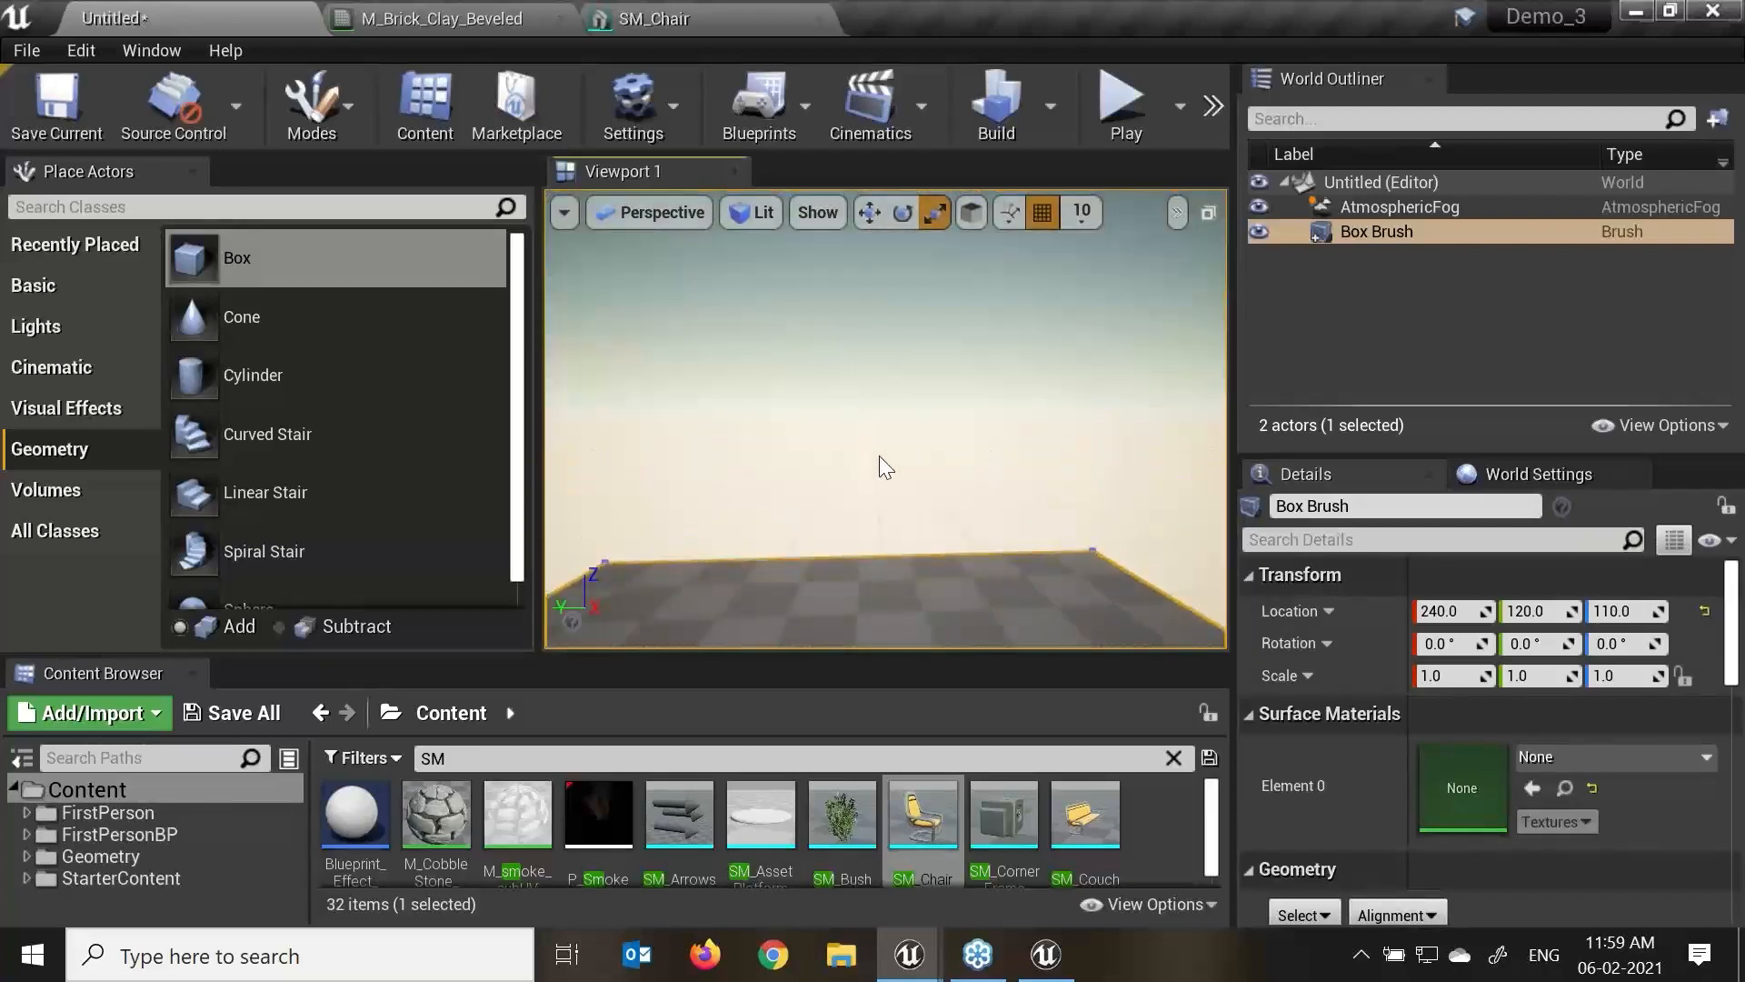
# Set the atmospheric fog's sun multiplier to about 0.40 and its fog multiplier to about 1.10.
pyautogui.click(1431, 211)
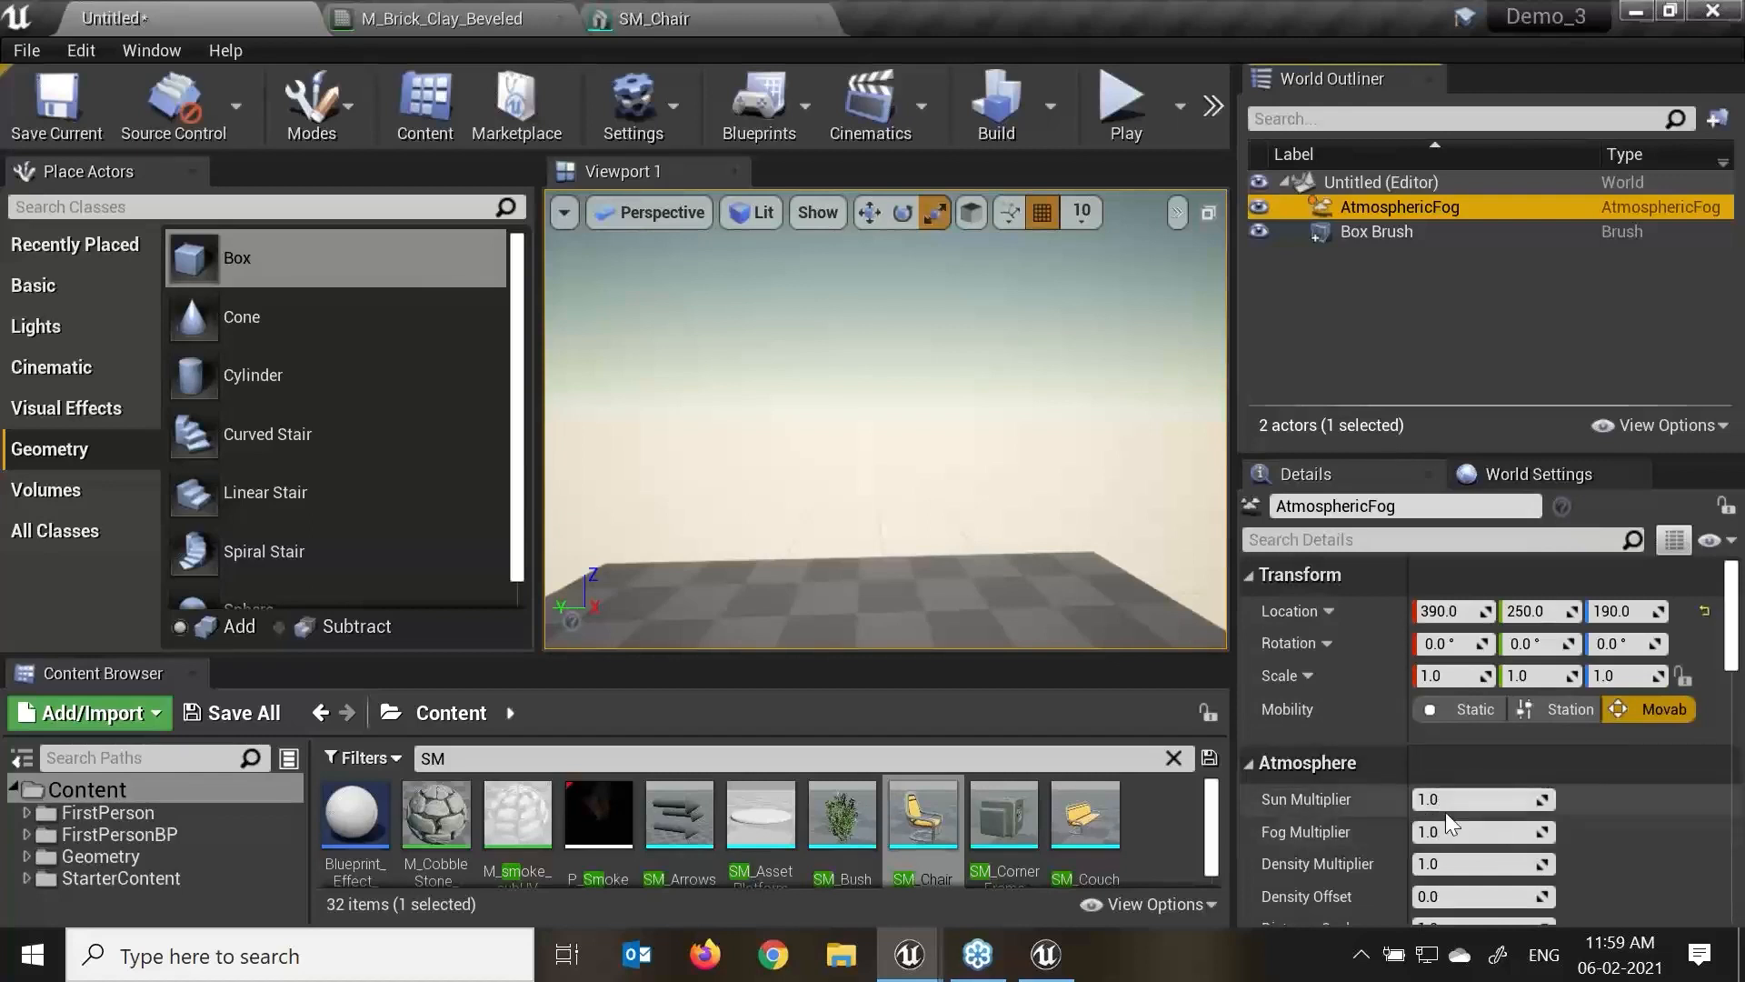
pyautogui.moveTo(928, 570)
pyautogui.mouseDown(button='right')
pyautogui.moveTo(931, 536)
pyautogui.moveTo(931, 552)
pyautogui.mouseUp(button='right')
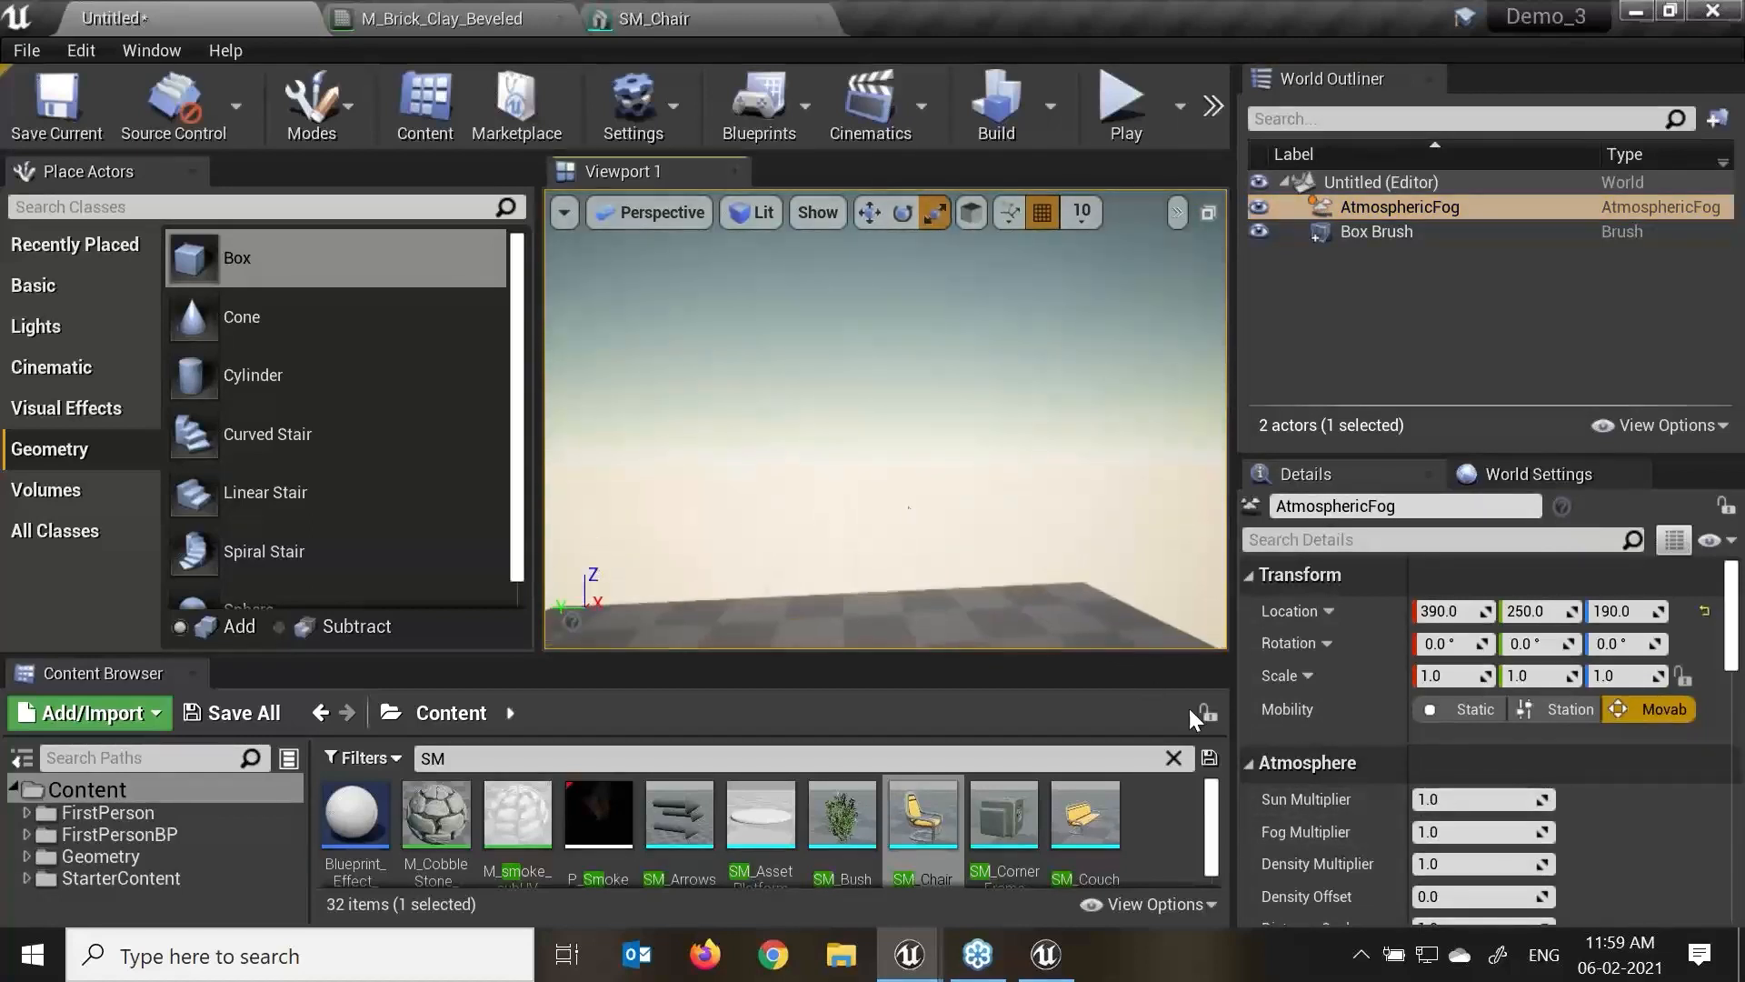
pyautogui.moveTo(1462, 800)
pyautogui.mouseDown()
pyautogui.moveTo(1499, 800)
pyautogui.moveTo(1447, 800)
pyautogui.mouseUp()
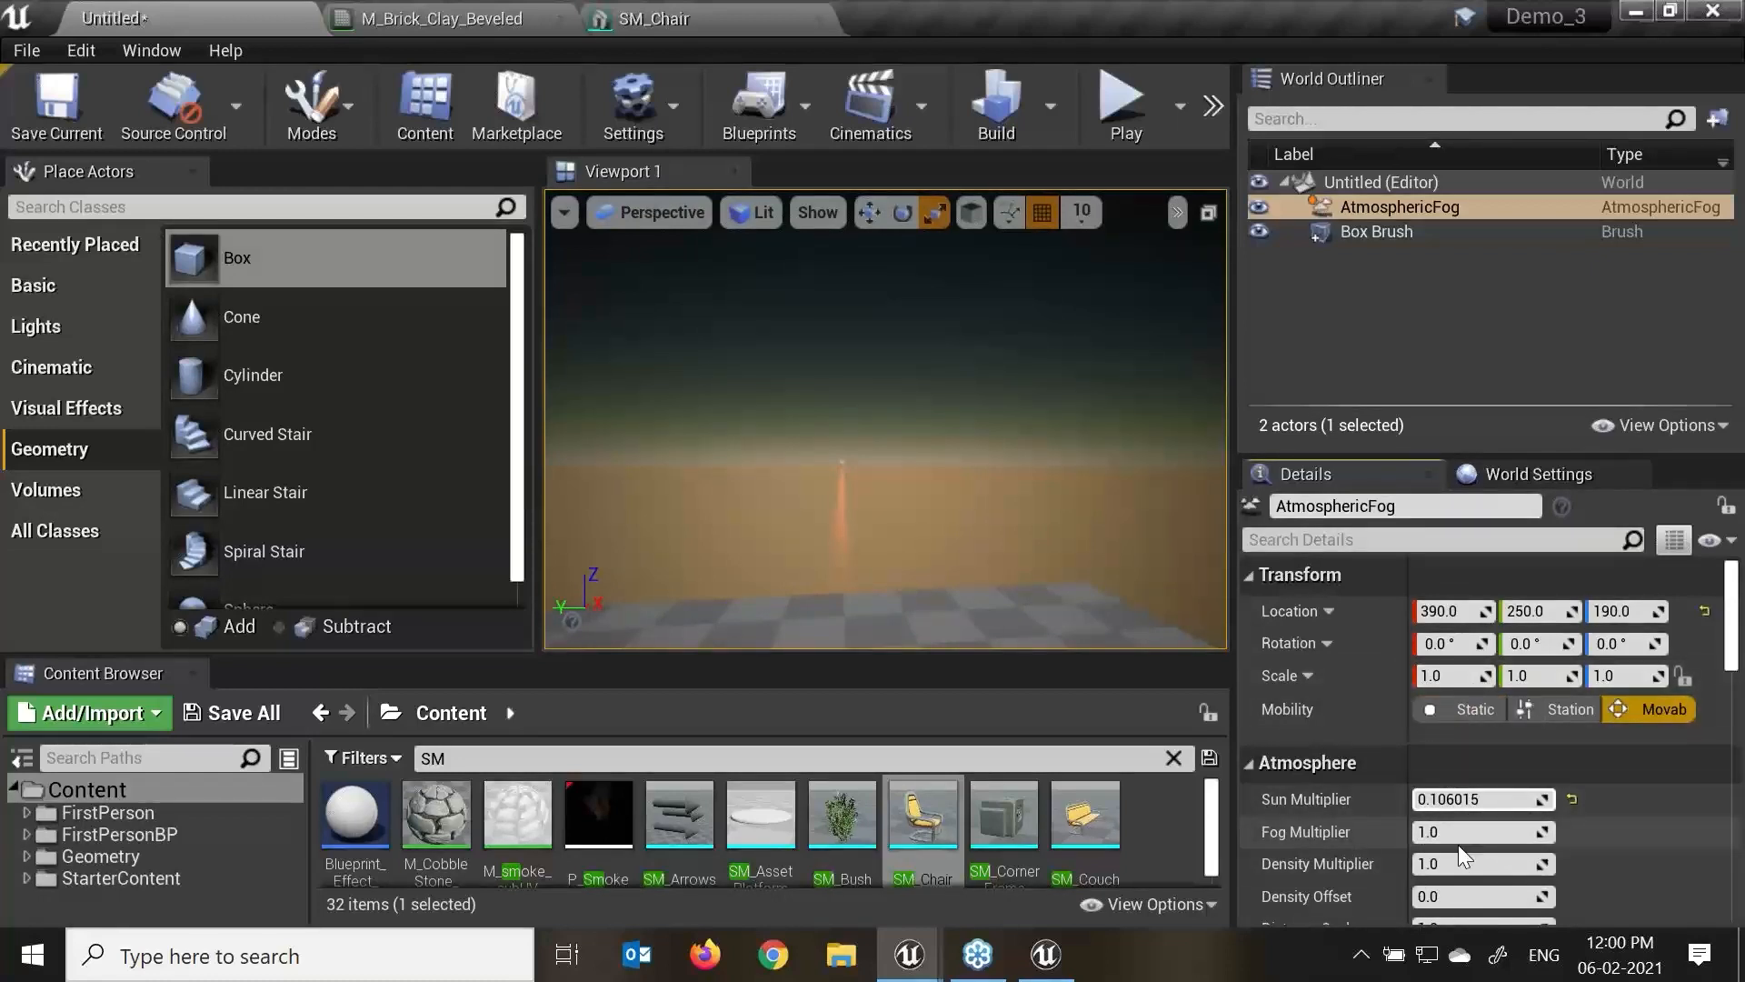
pyautogui.moveTo(1459, 799); pyautogui.dragTo(1477, 831)
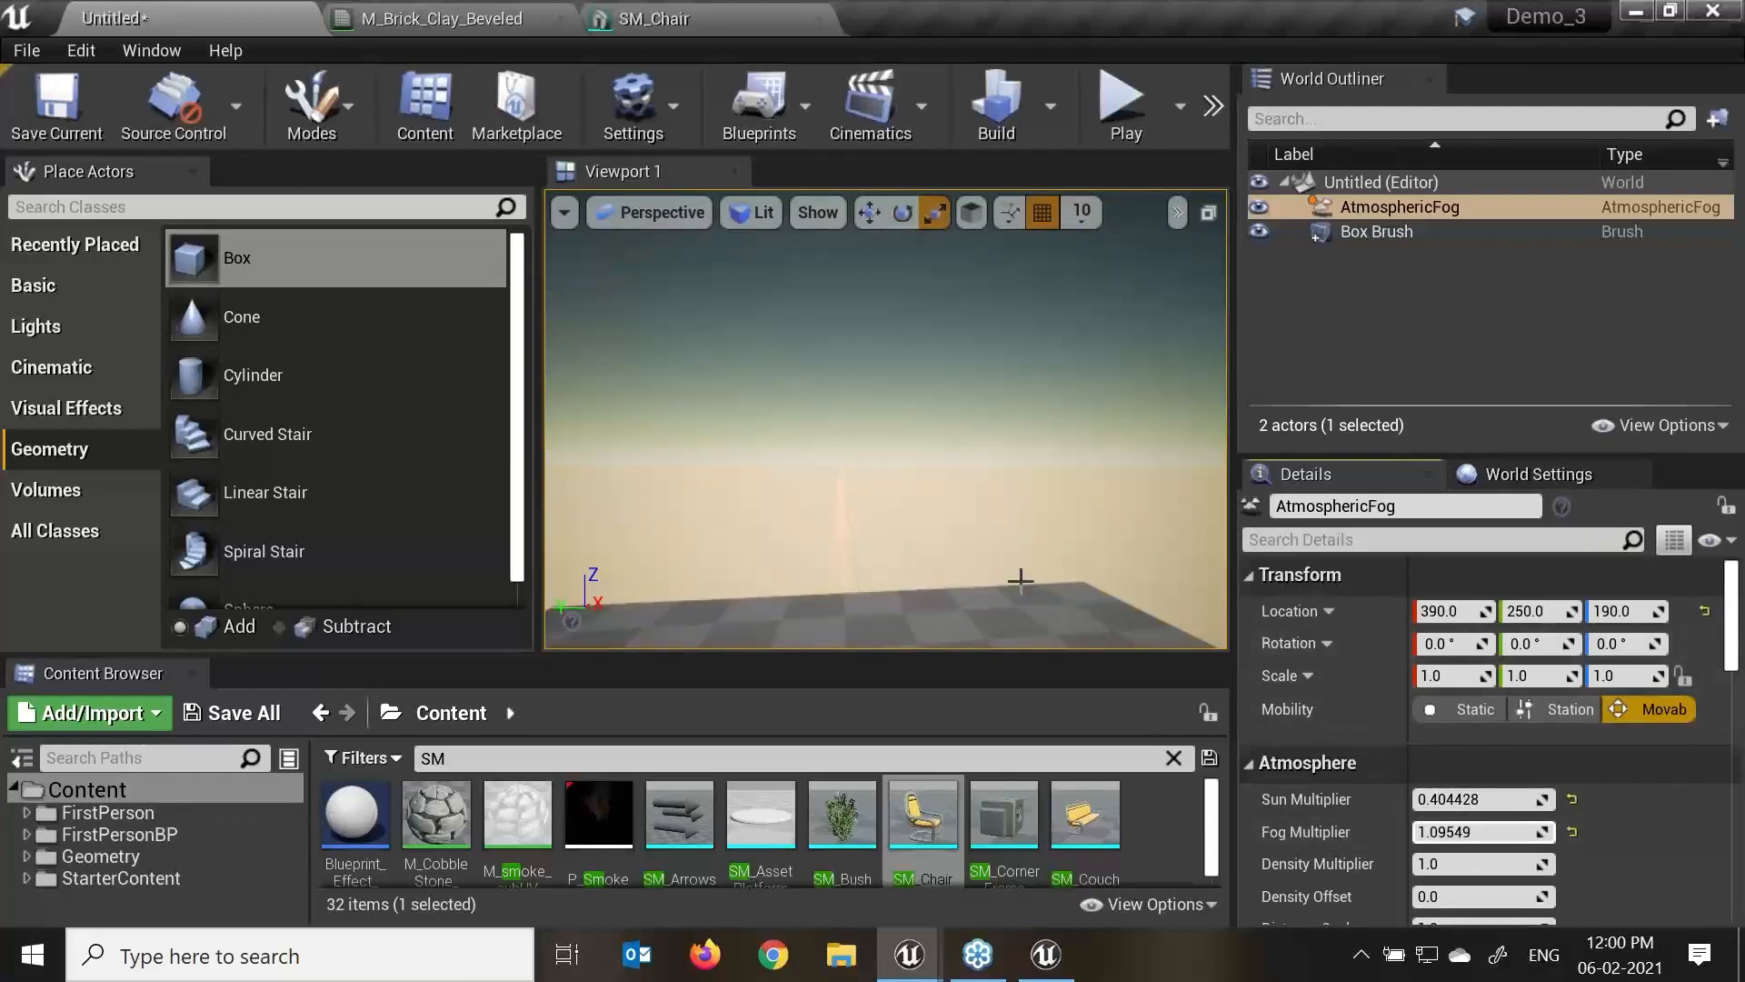
# Set the atmospheric fog's distance scale to about 1.26, altitude scale to about 1.11 and distance offset to about 0.10.
pyautogui.moveTo(1001, 571); pyautogui.dragTo(1002, 636, button='middle')
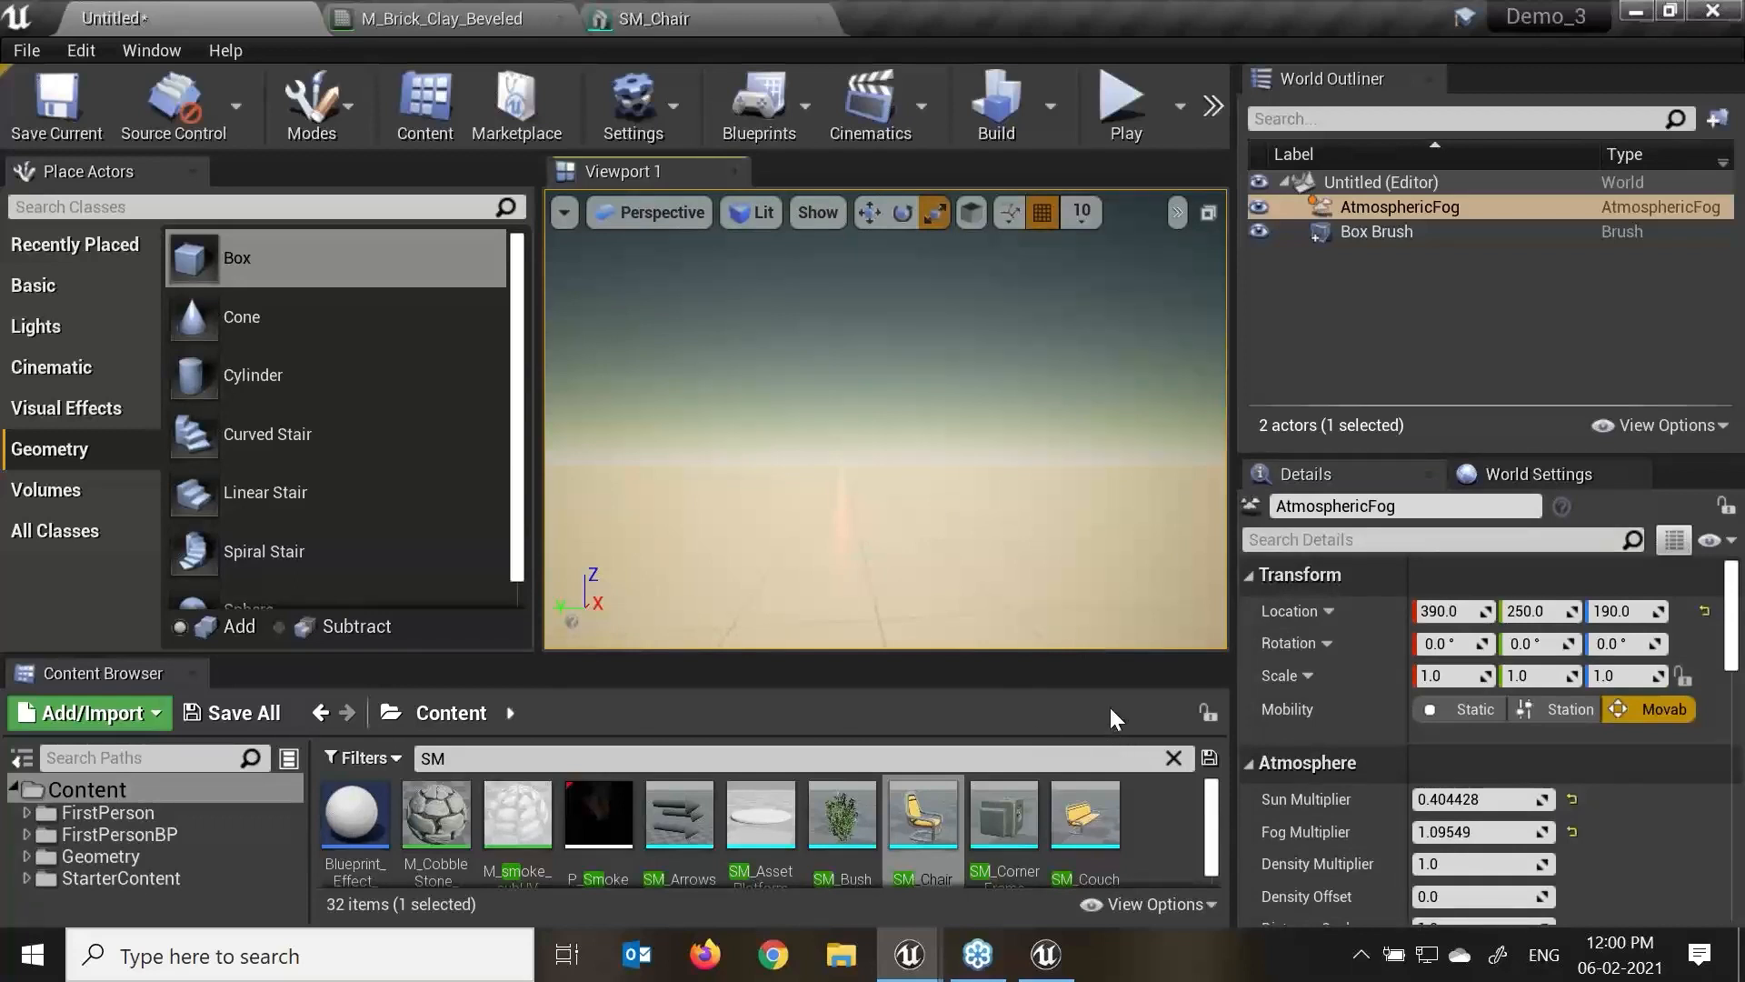
pyautogui.keyDown('alt'); pyautogui.moveTo(991, 534); pyautogui.dragTo(1046, 582); pyautogui.keyUp('alt')
pyautogui.scroll(-3, 1372, 875)
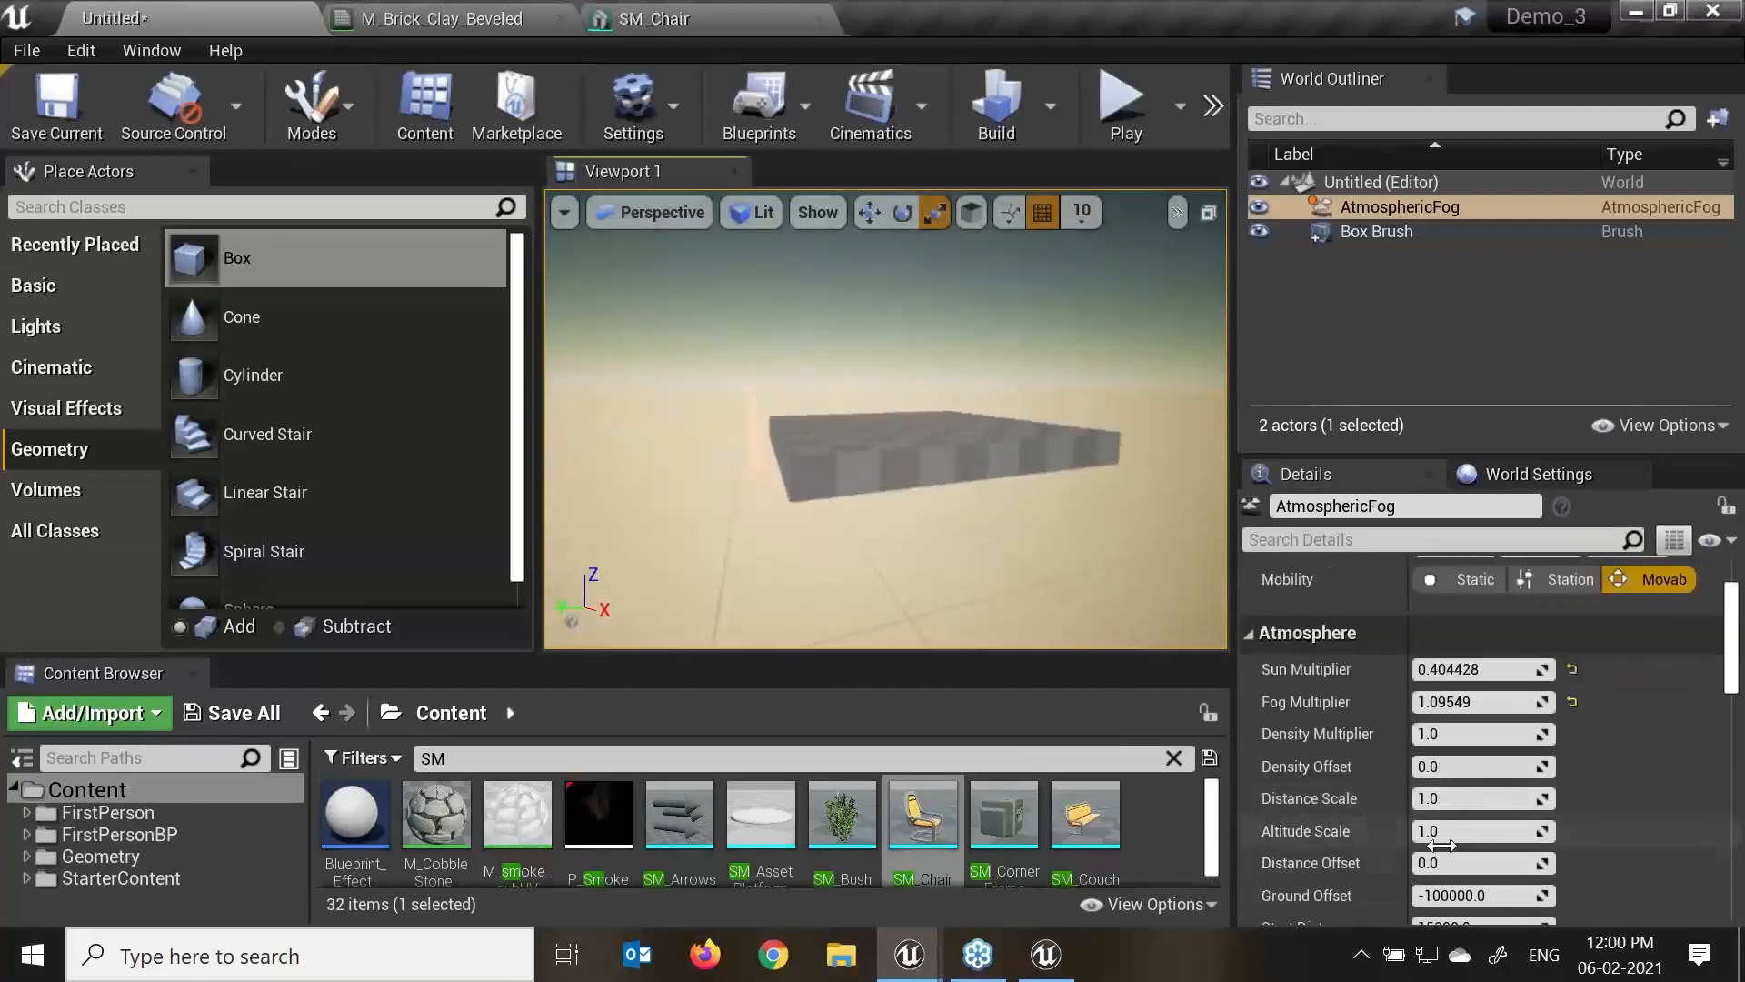
pyautogui.moveTo(1454, 798)
pyautogui.mouseDown()
pyautogui.moveTo(1537, 798)
pyautogui.moveTo(1456, 831)
pyautogui.mouseUp()
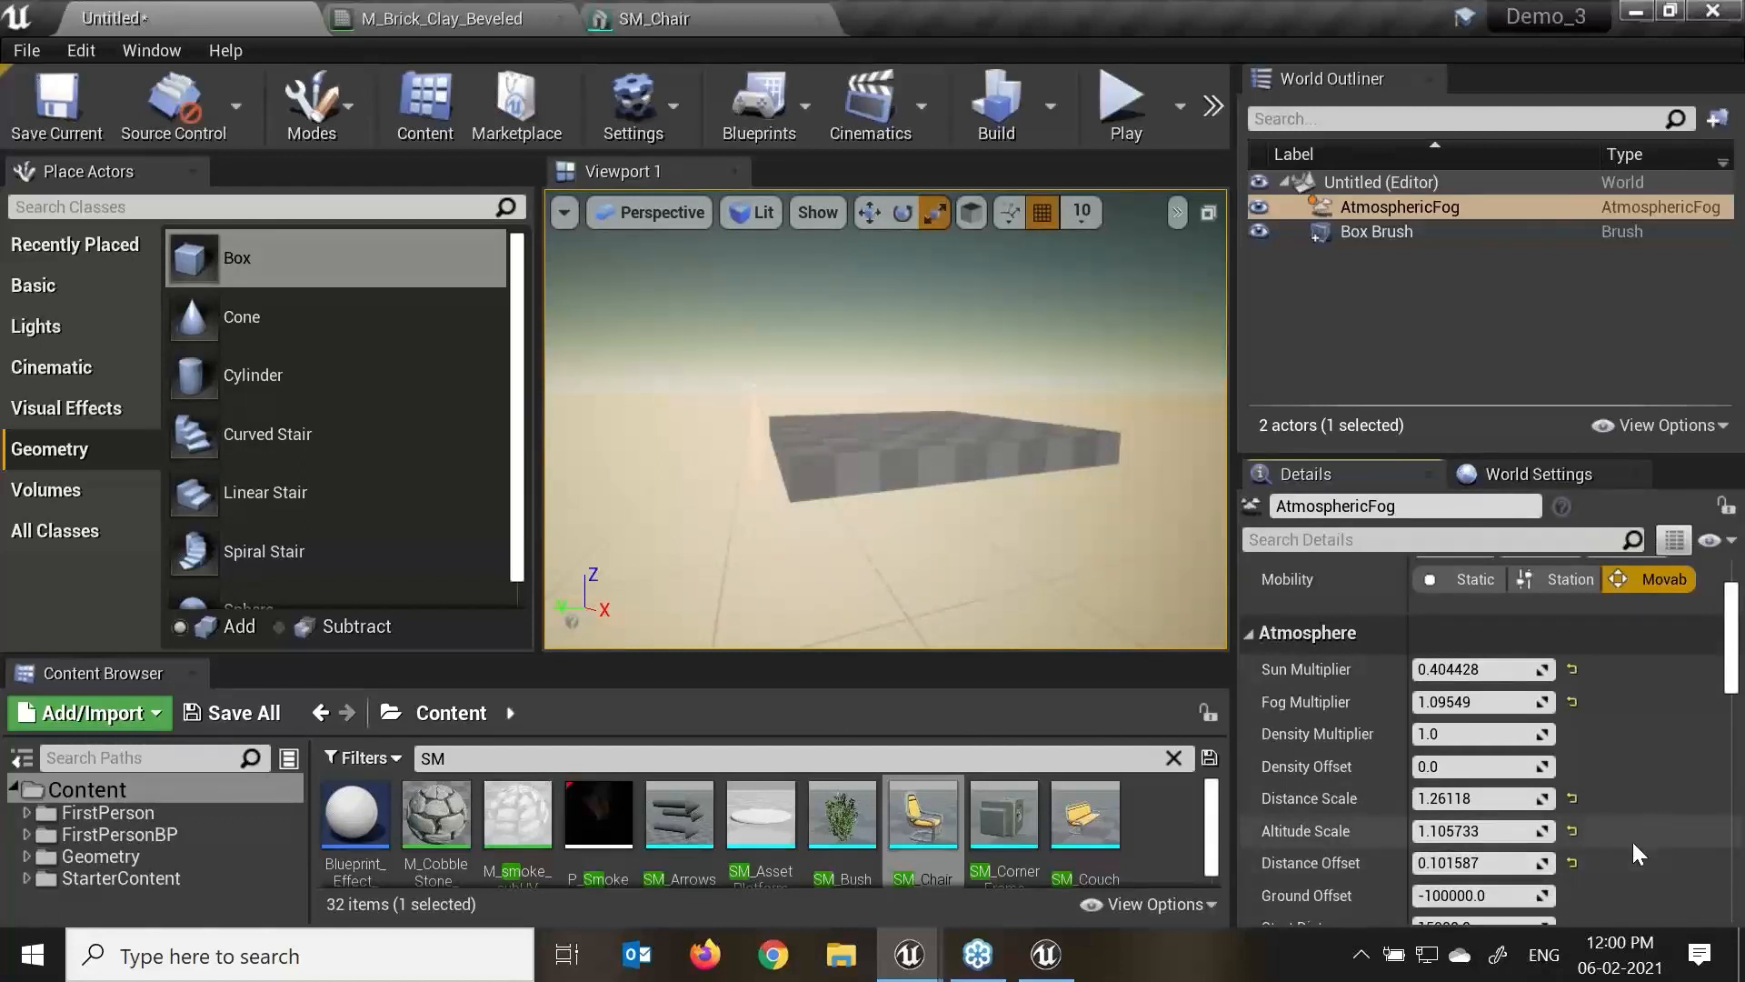
# Try raising the atmospheric fog's ground offset to about -86648, and undo the change.
pyautogui.scroll(-1, 1652, 866)
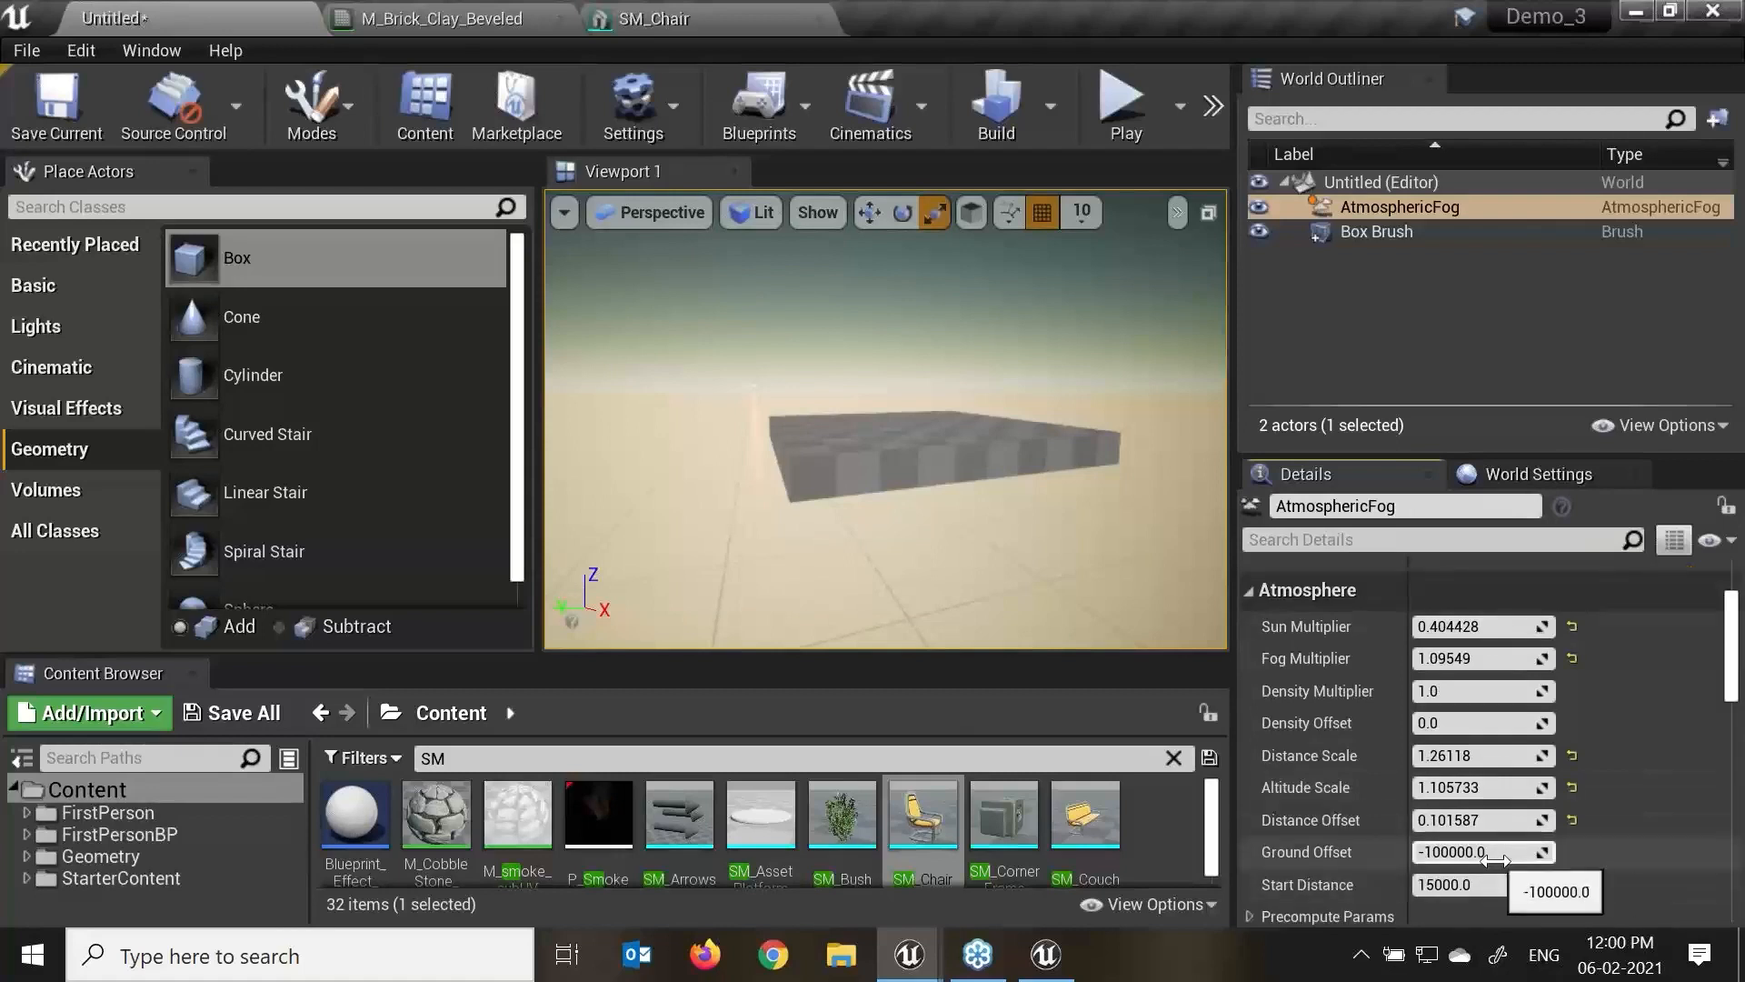
pyautogui.moveTo(1541, 859); pyautogui.dragTo(1609, 859)
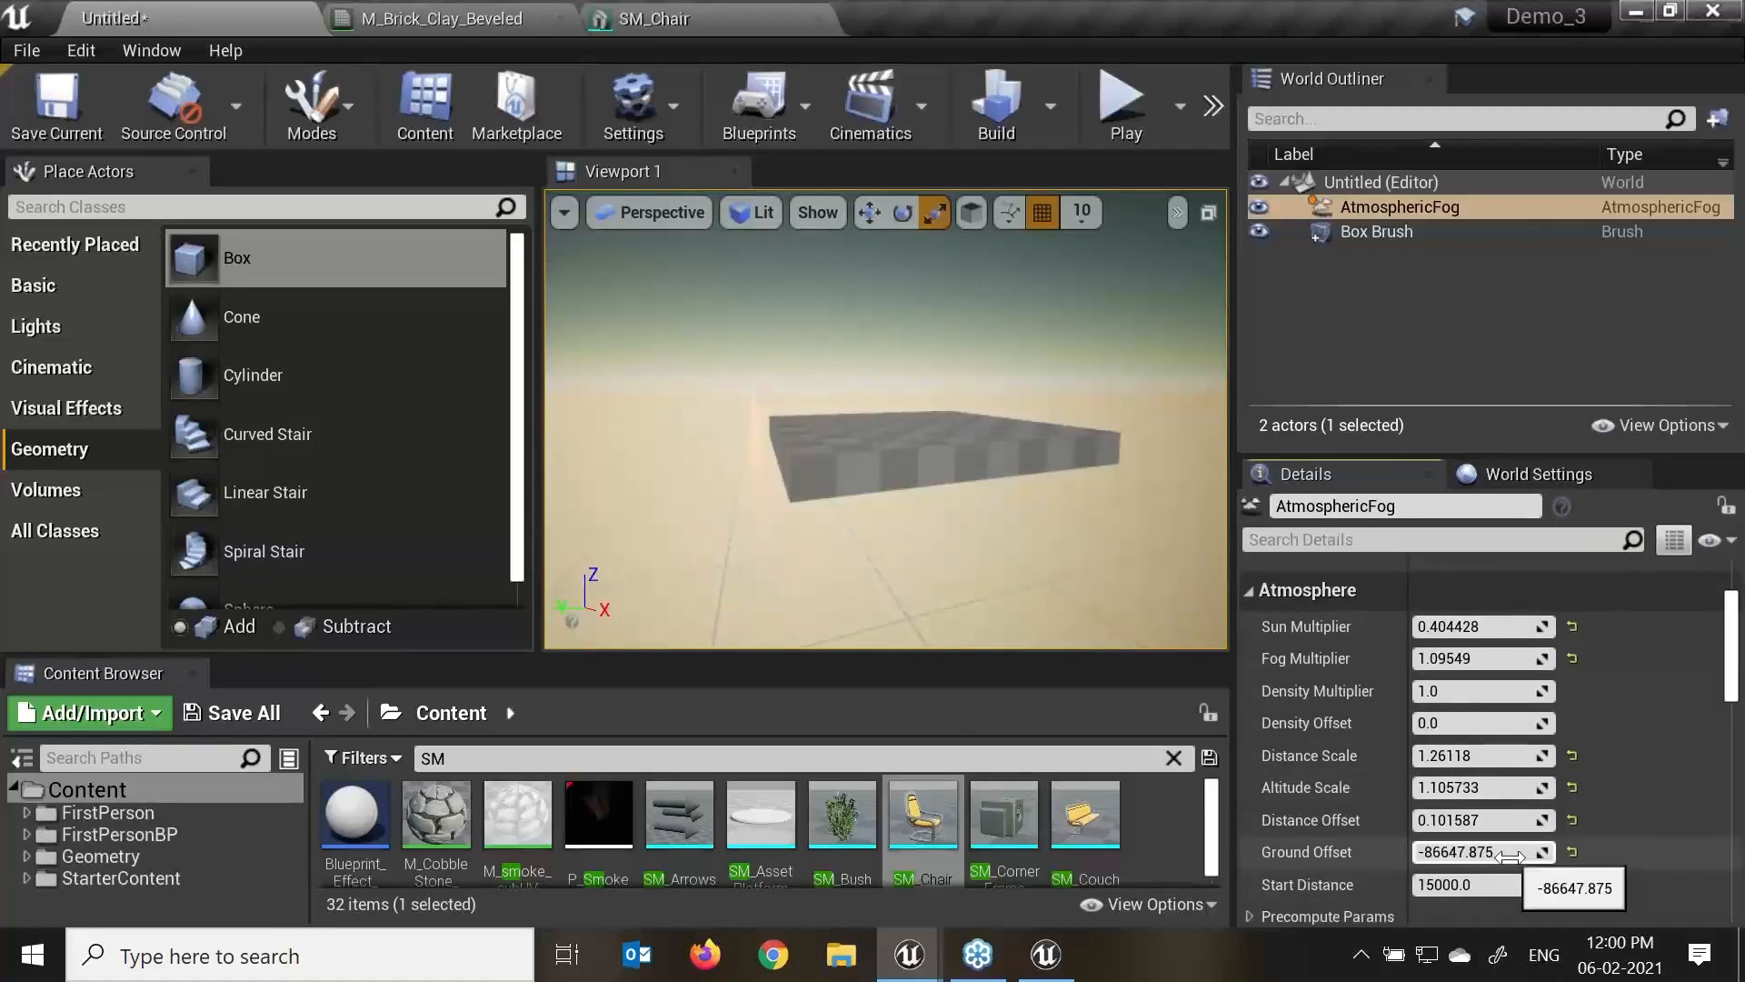
pyautogui.hotkey('ctrl', 'z')
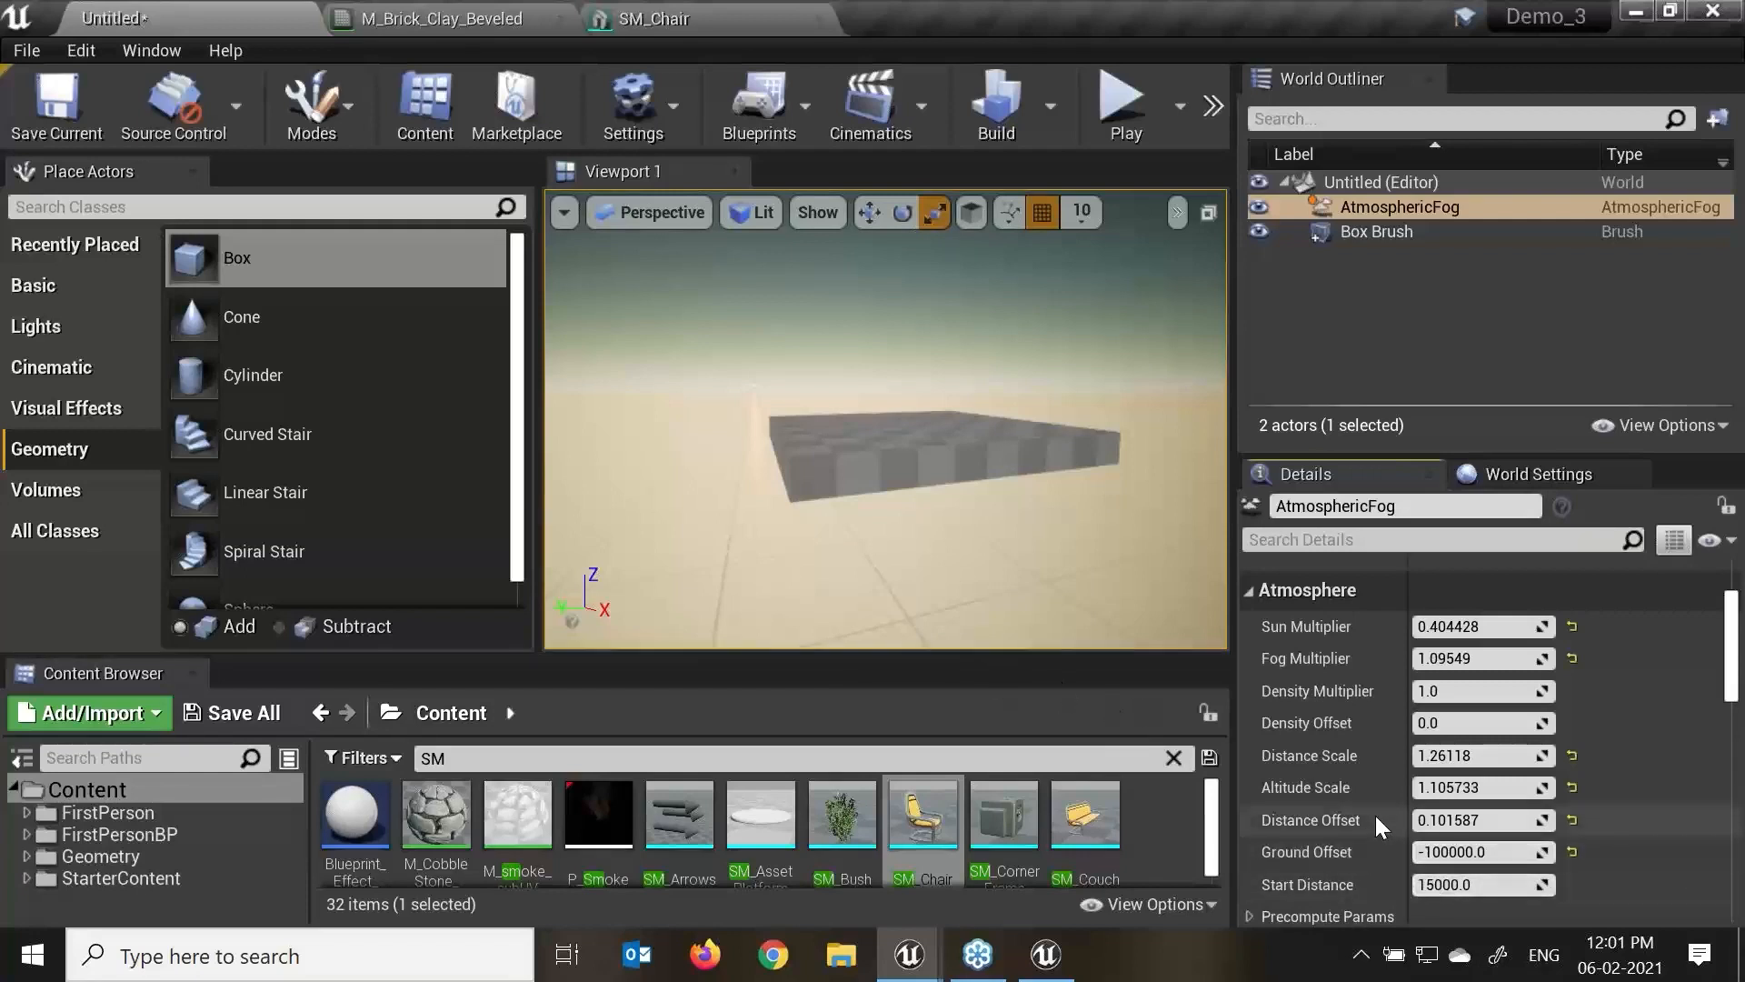
# Examine the foggy horizon and sun glow around the box brush from several angles, including in a full-screen viewport.
pyautogui.scroll(-3, 1376, 815)
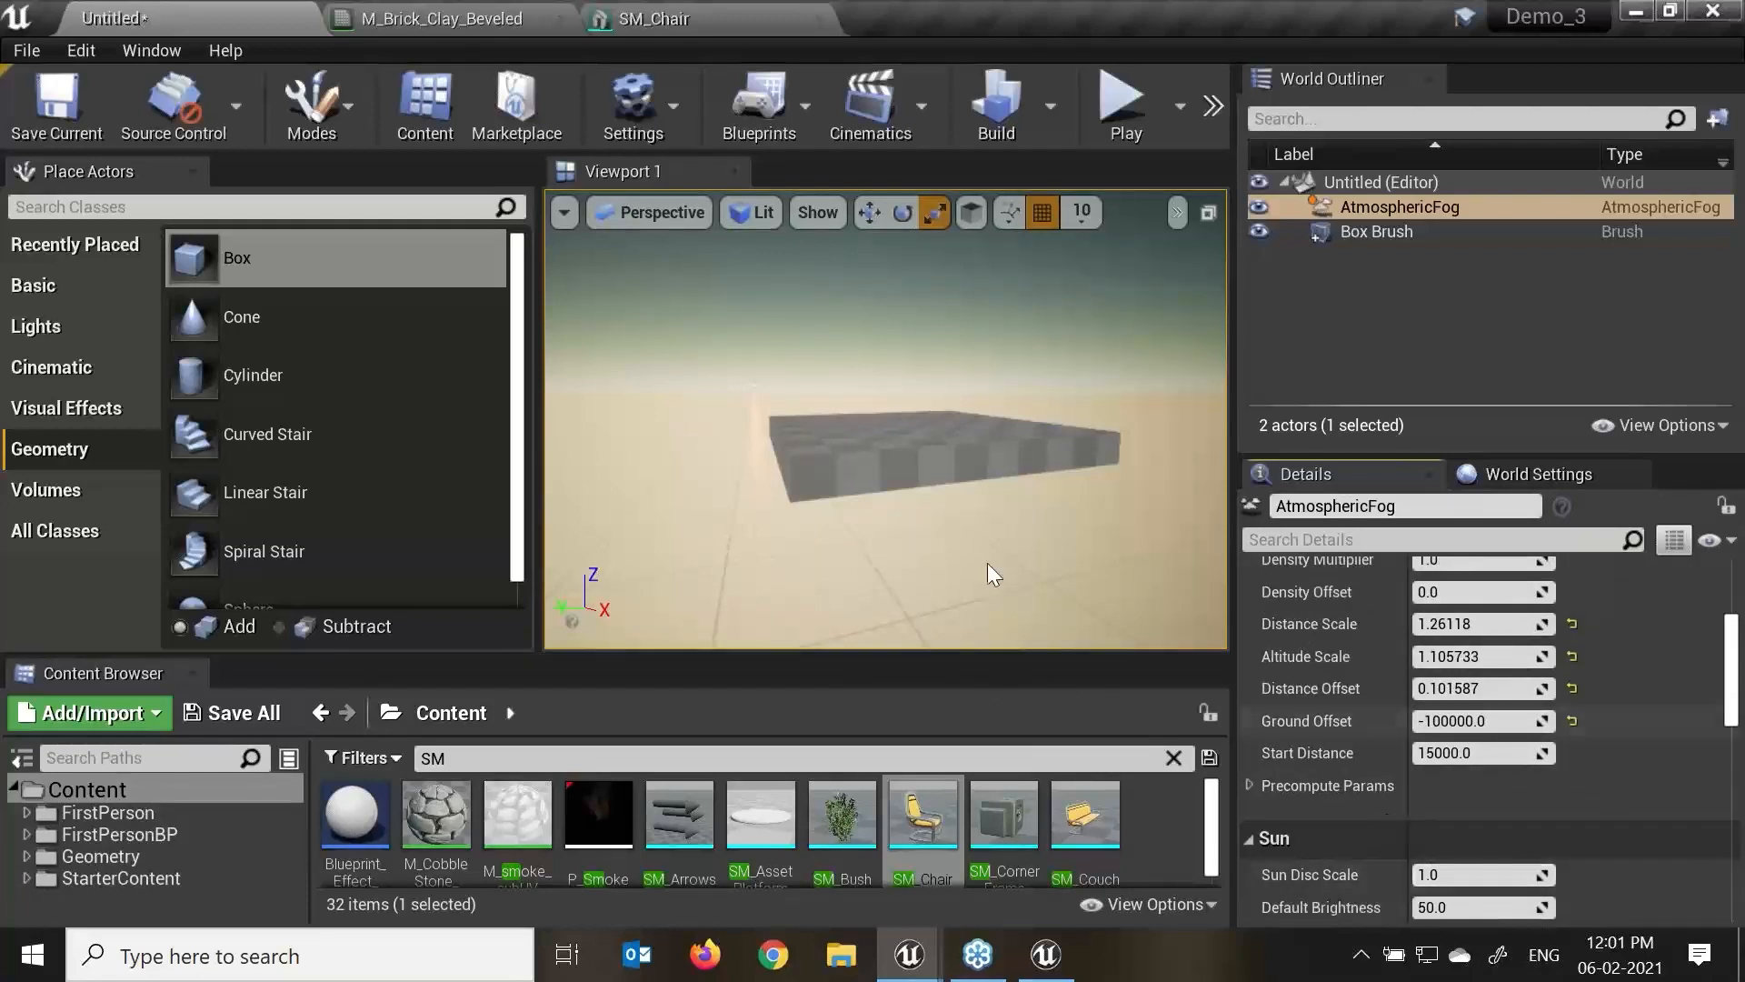
pyautogui.keyDown('alt'); pyautogui.moveTo(987, 564); pyautogui.dragTo(1016, 545); pyautogui.keyUp('alt')
pyautogui.keyDown('alt'); pyautogui.moveTo(1001, 440); pyautogui.dragTo(1081, 536); pyautogui.keyUp('alt')
pyautogui.scroll(-8, 1009, 450)
pyautogui.press('Escape')
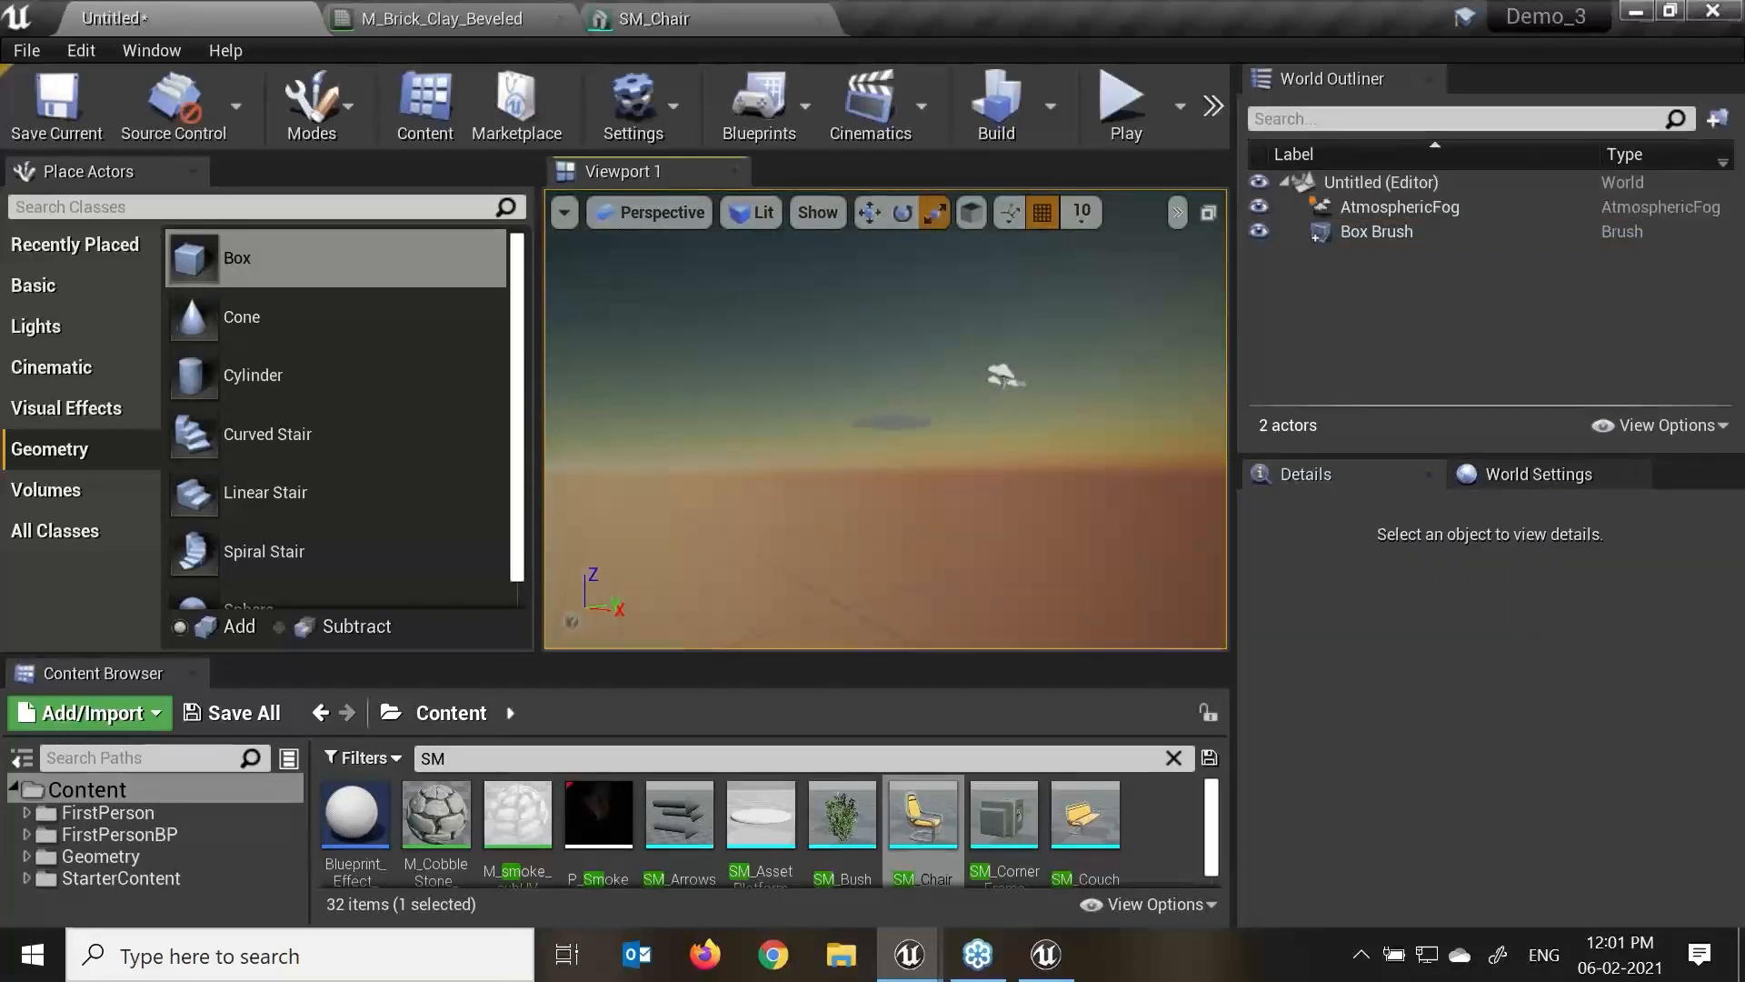
pyautogui.press('F11')
pyautogui.keyDown('alt'); pyautogui.moveTo(1013, 598); pyautogui.dragTo(1127, 629); pyautogui.keyUp('alt')
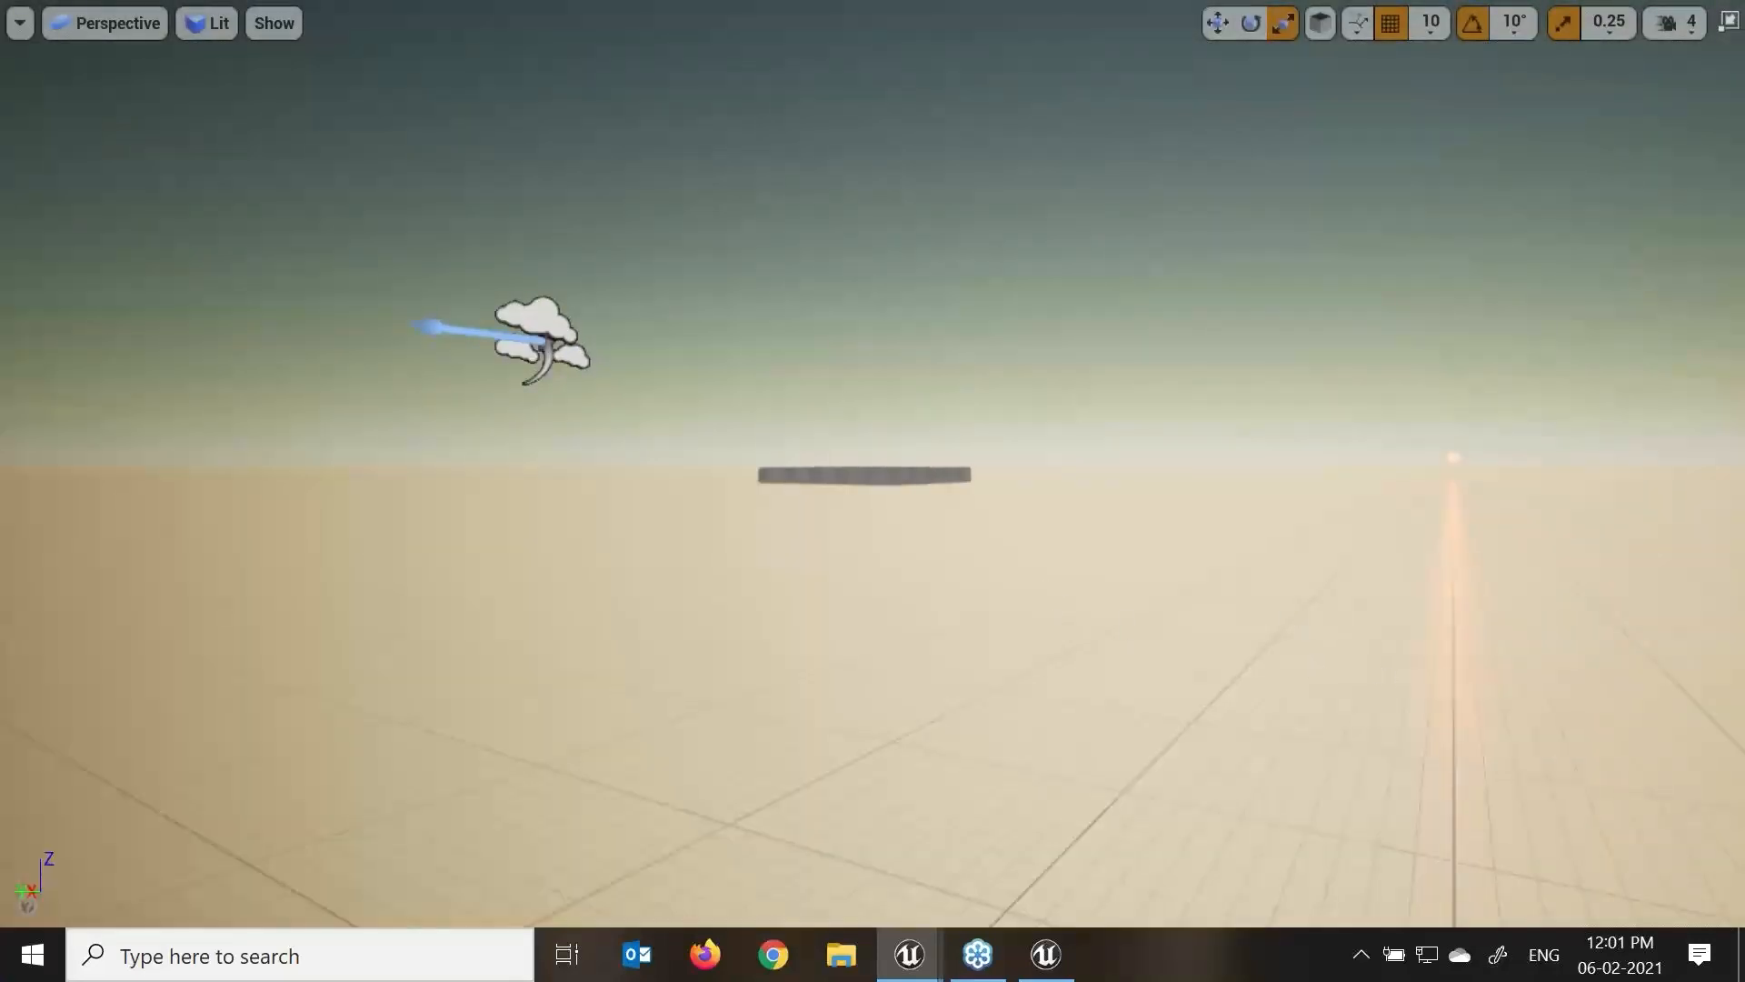
pyautogui.keyDown('alt'); pyautogui.moveTo(967, 363); pyautogui.dragTo(1071, 387); pyautogui.keyUp('alt')
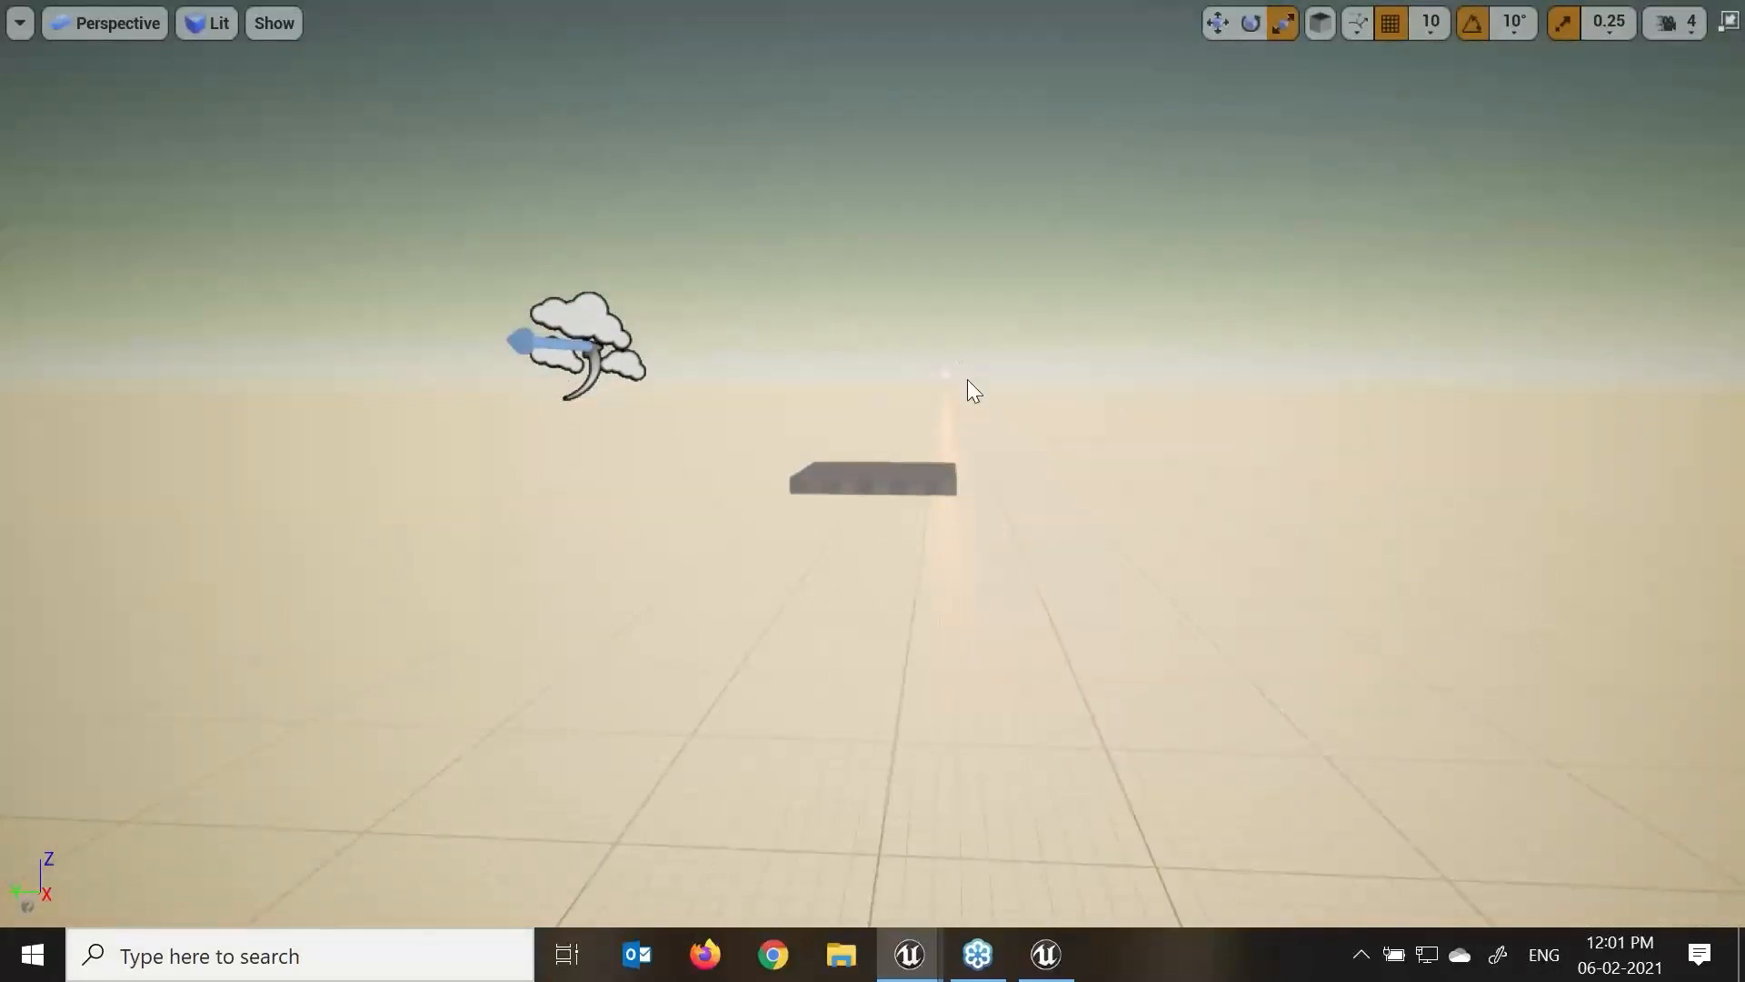
pyautogui.press('F11')
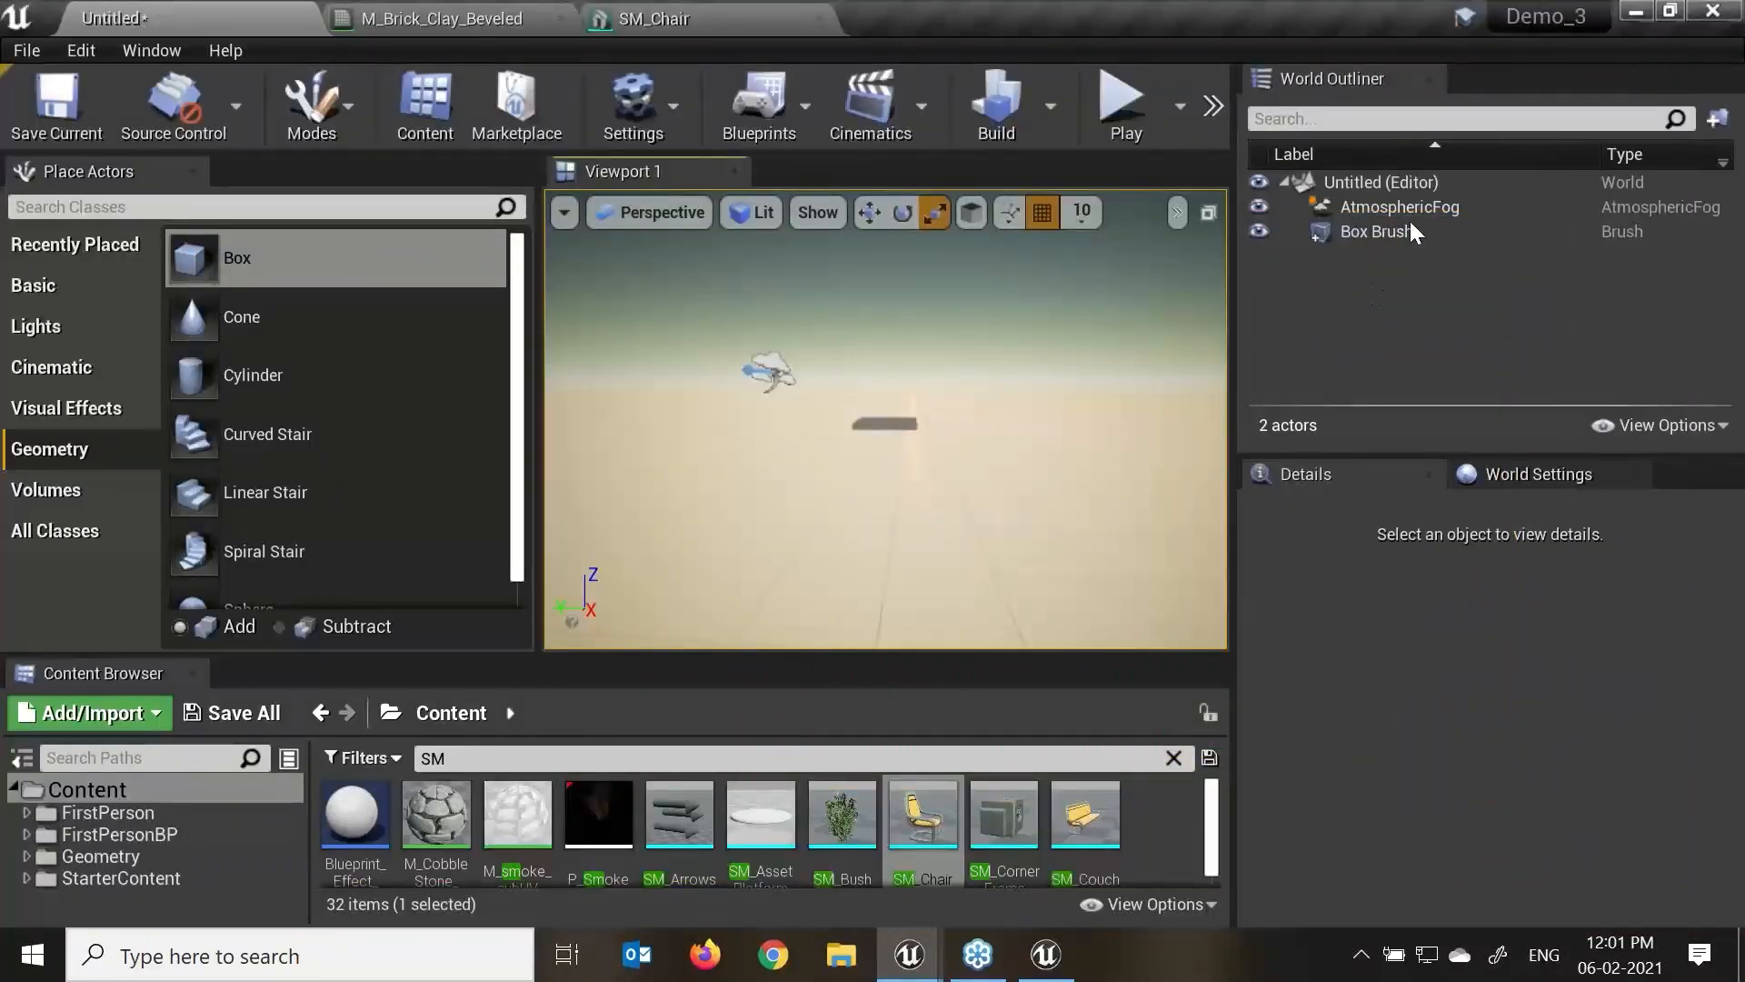
# Set the atmospheric fog's sun disc scale to about 53.9 and reset its default brightness after trying a lower value.
pyautogui.click(1400, 207)
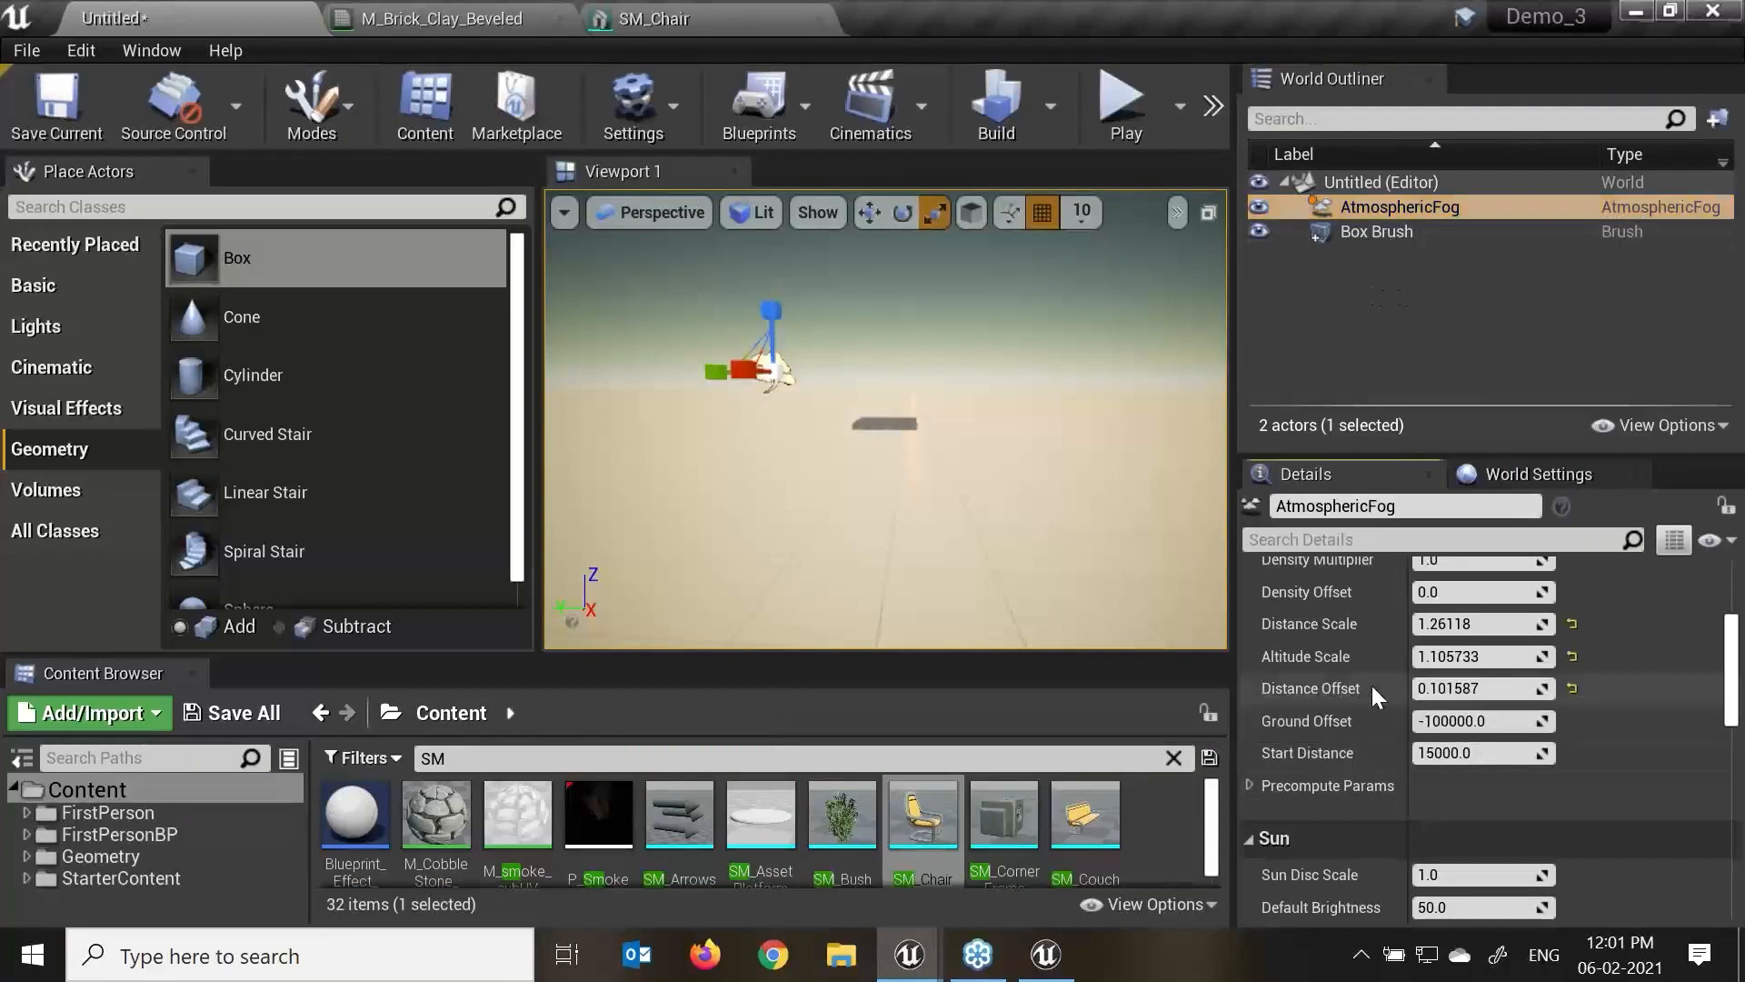
pyautogui.scroll(-3, 1481, 771)
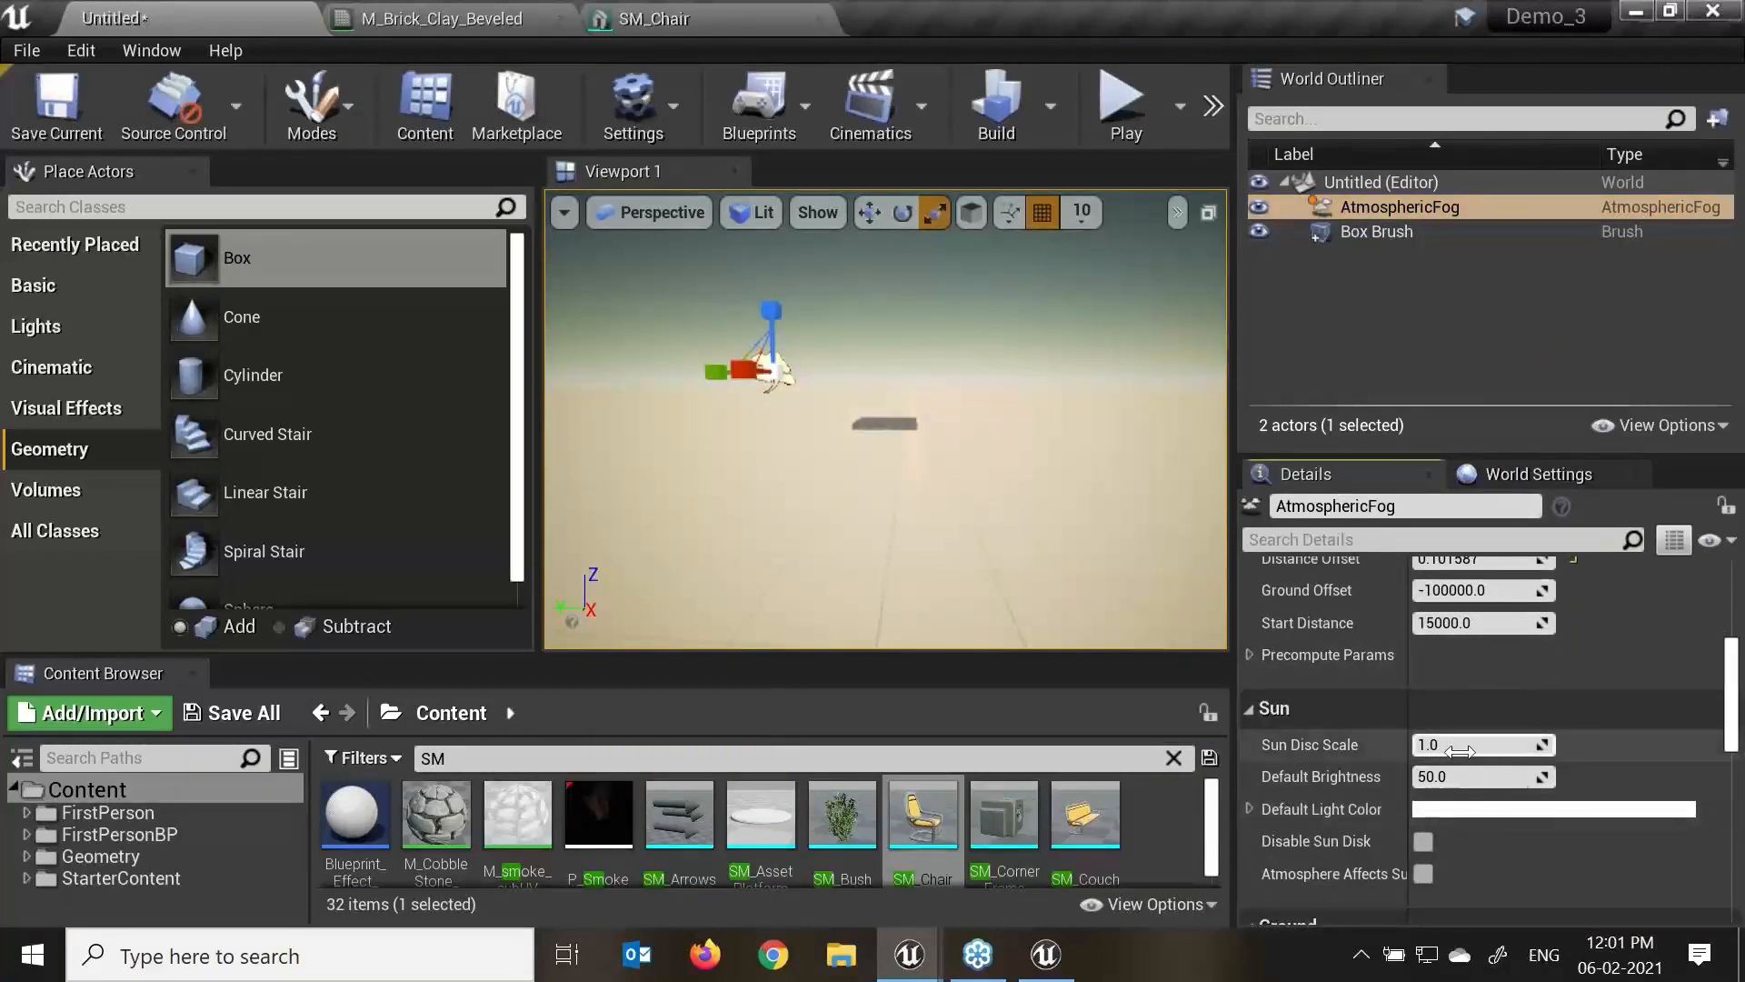
pyautogui.moveTo(1460, 751); pyautogui.dragTo(1527, 751)
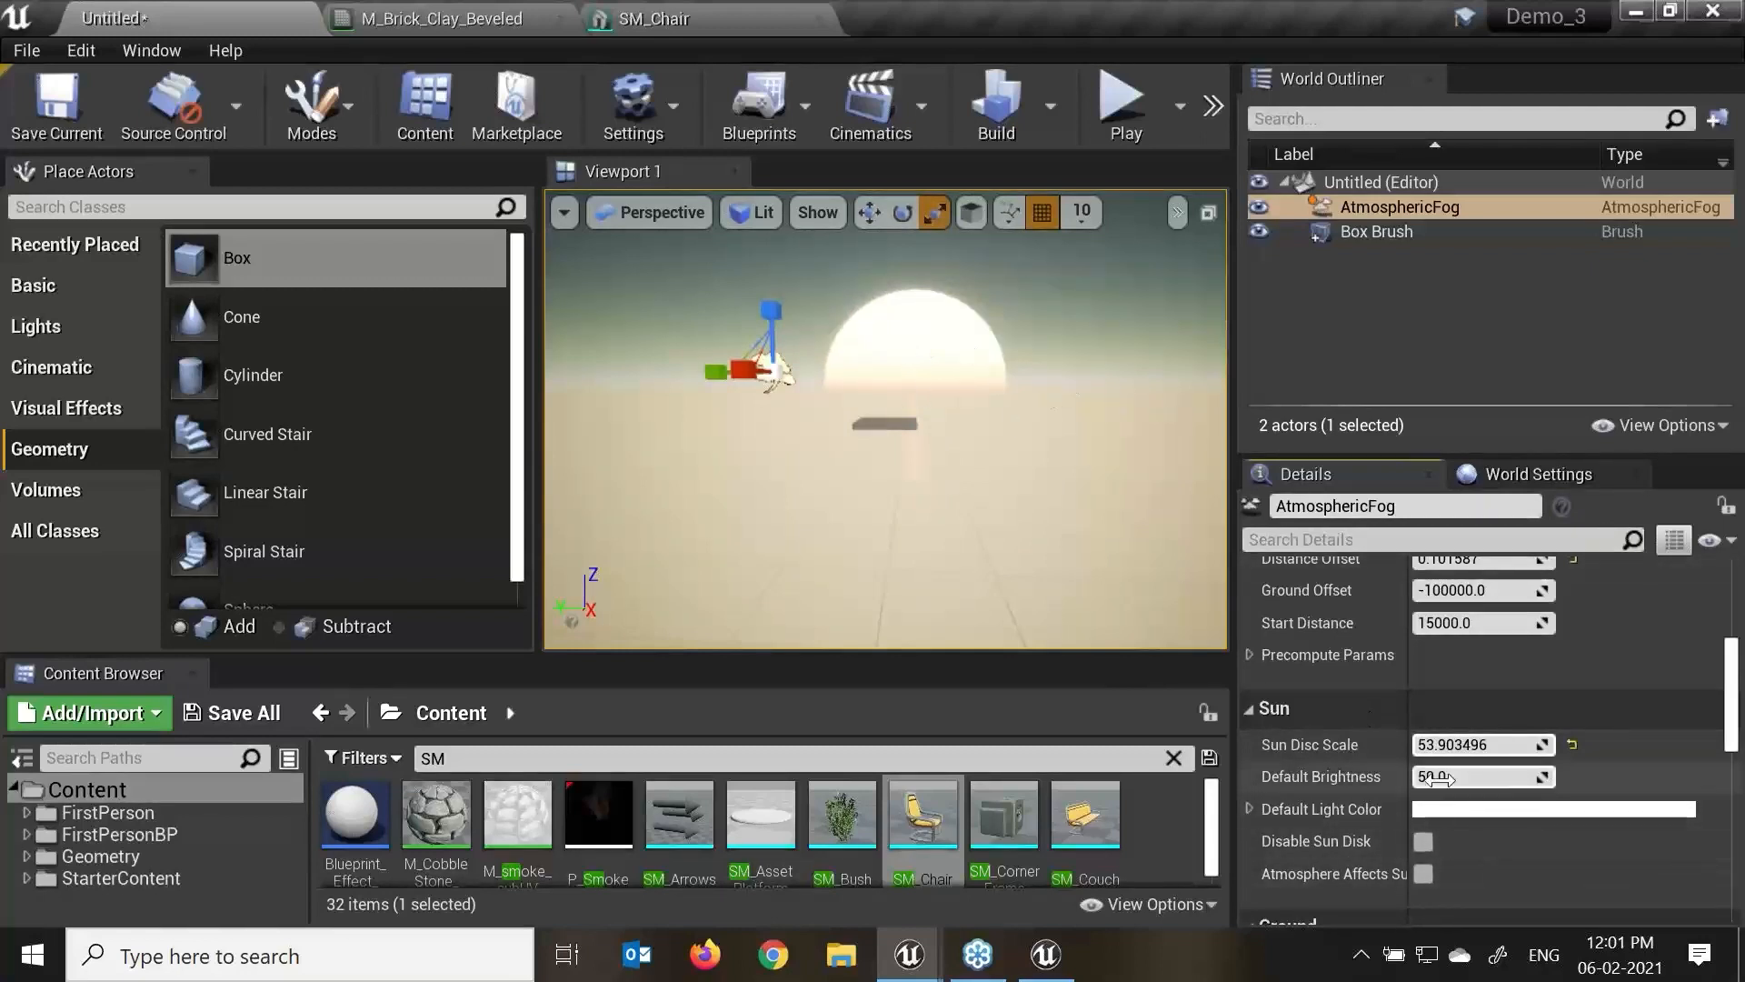
pyautogui.moveTo(1441, 778)
pyautogui.mouseDown()
pyautogui.moveTo(1509, 779)
pyautogui.moveTo(1423, 778)
pyautogui.mouseUp()
pyautogui.click(1571, 777)
pyautogui.keyDown('alt'); pyautogui.moveTo(815, 489); pyautogui.dragTo(945, 509); pyautogui.keyUp('alt')
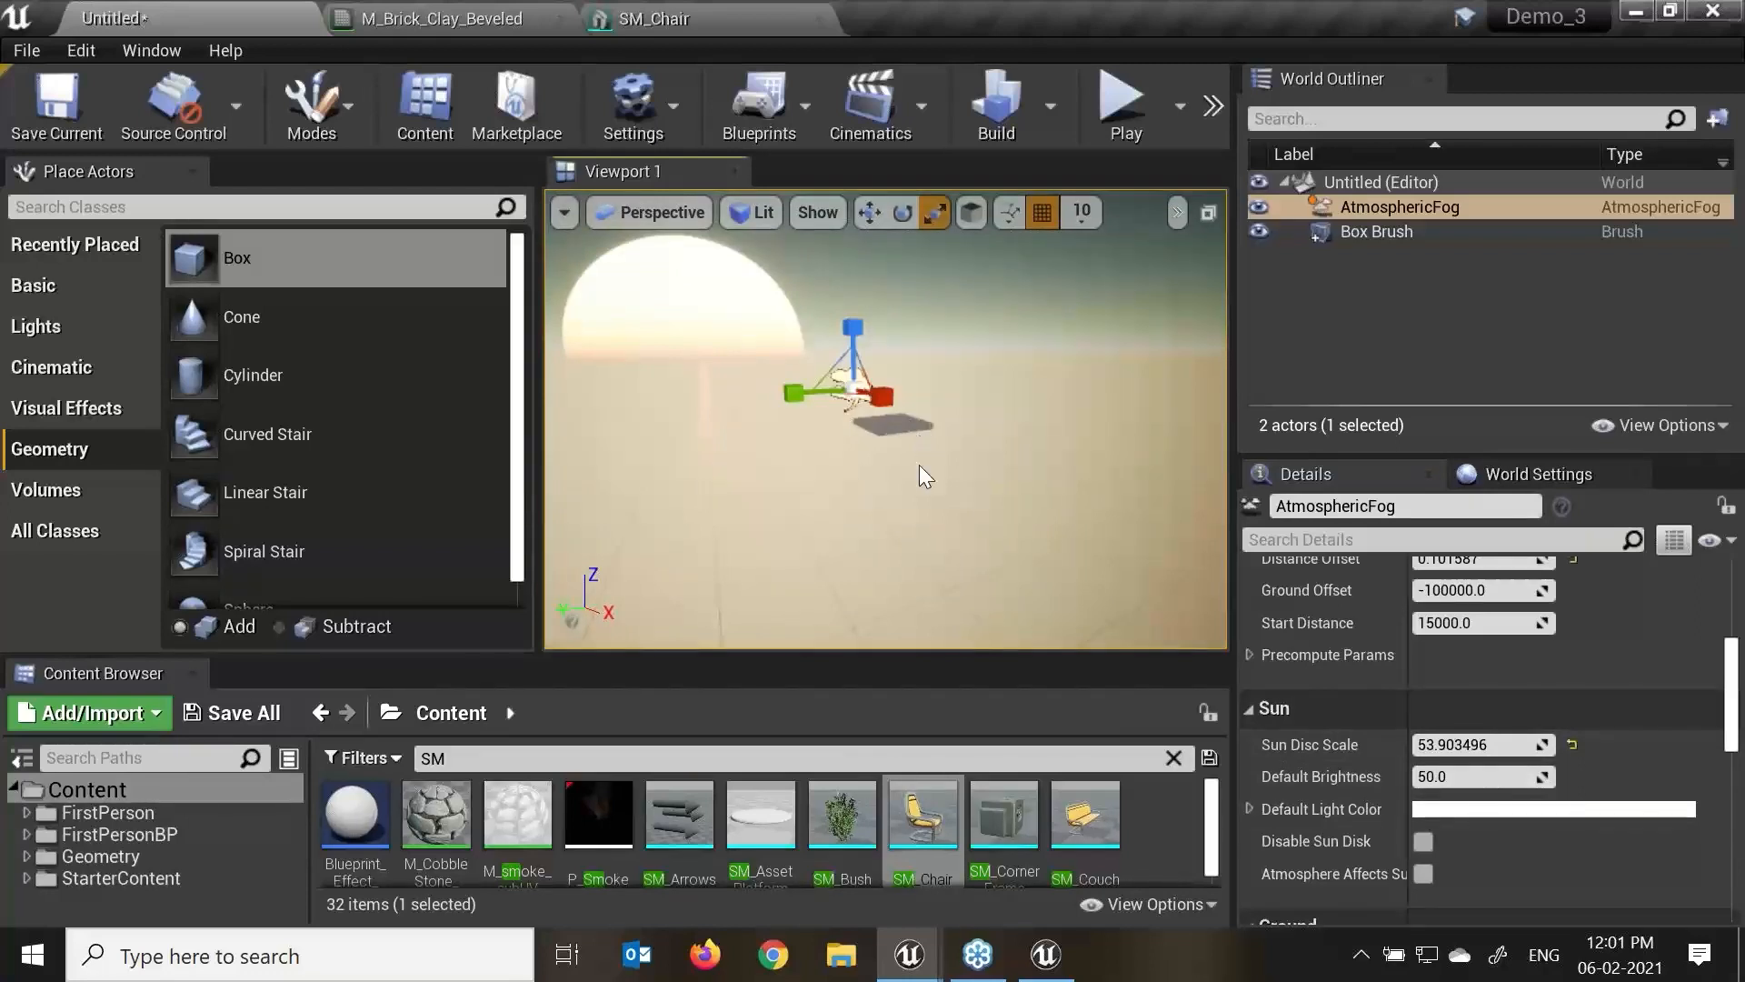
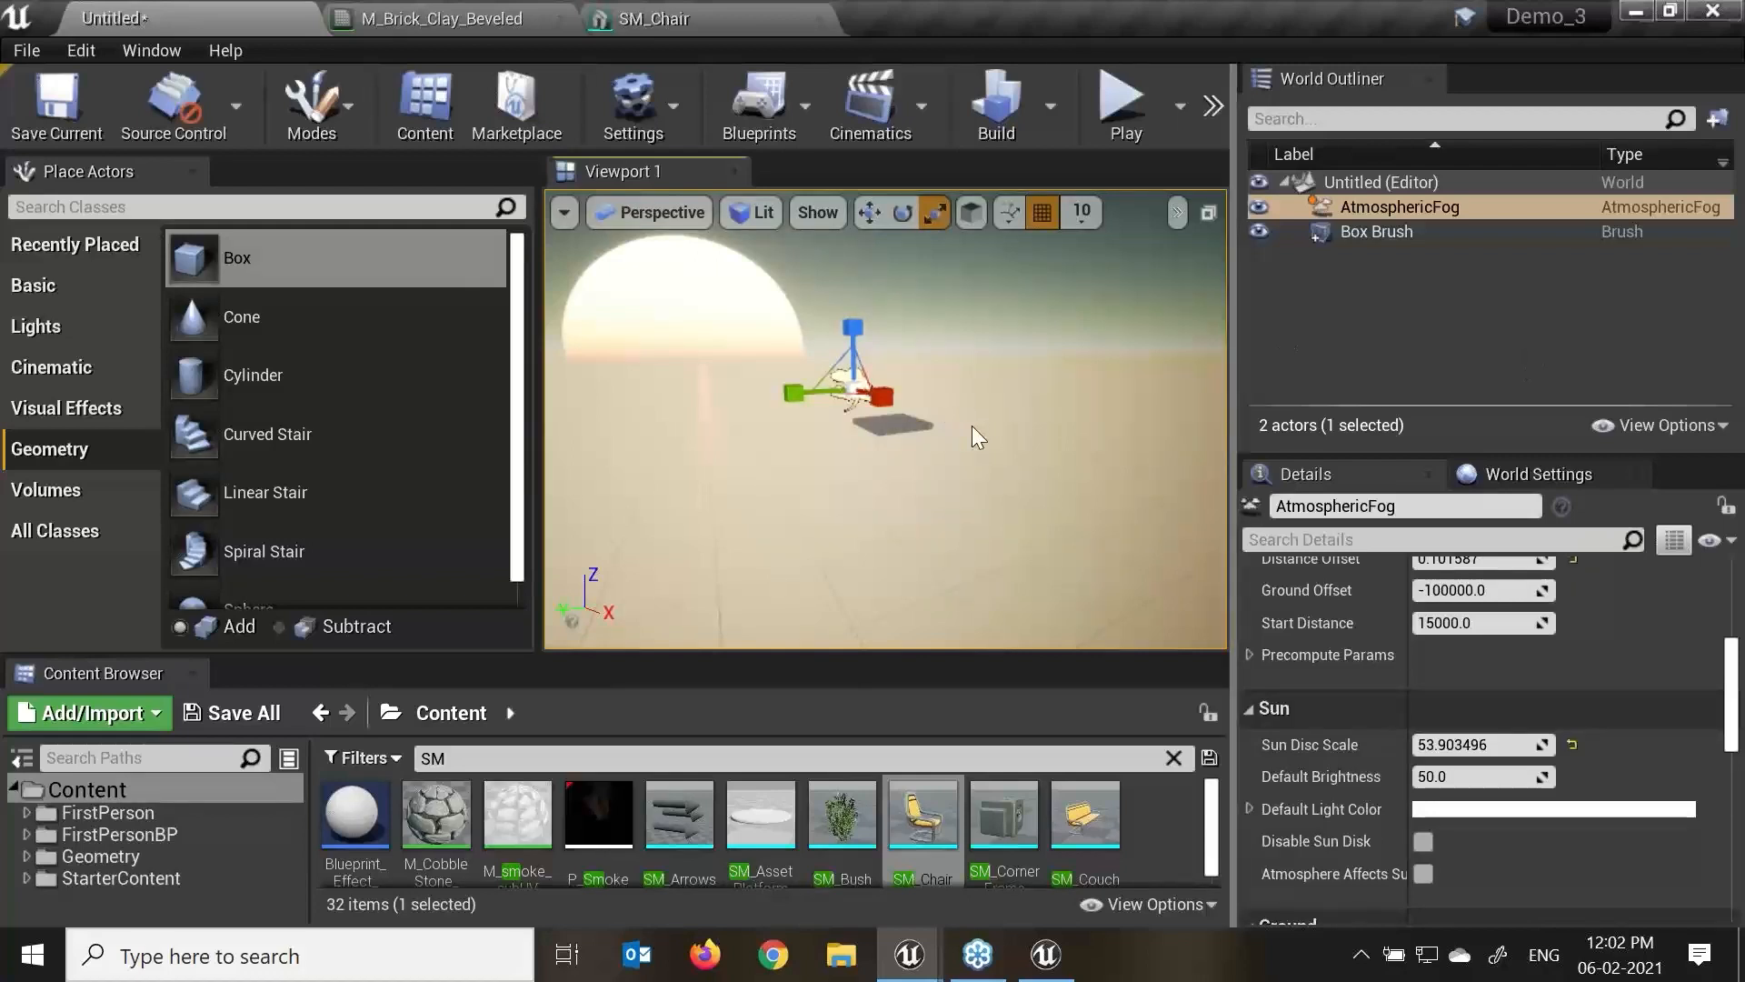
# Place a directional light over the box brush floor and raise it slightly above the surface.
pyautogui.moveTo(907, 378); pyautogui.dragTo(907, 433, button='right')
pyautogui.scroll(8, 908, 378)
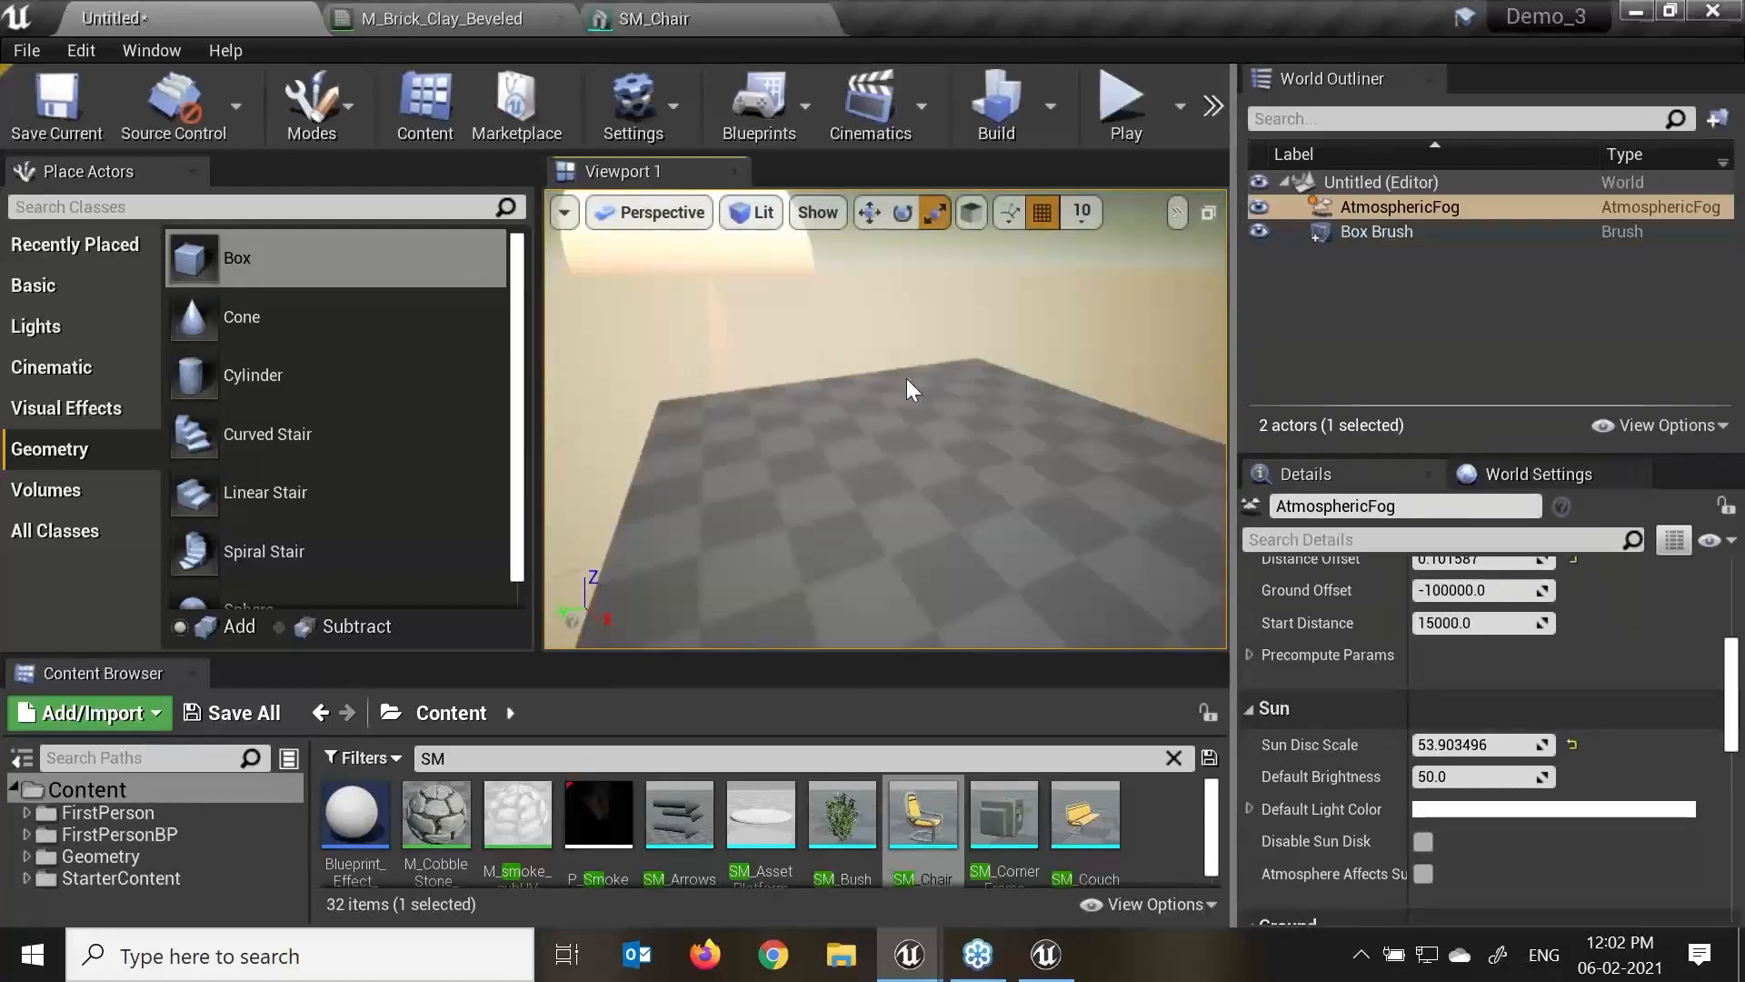
pyautogui.click(873, 408)
pyautogui.press('w')
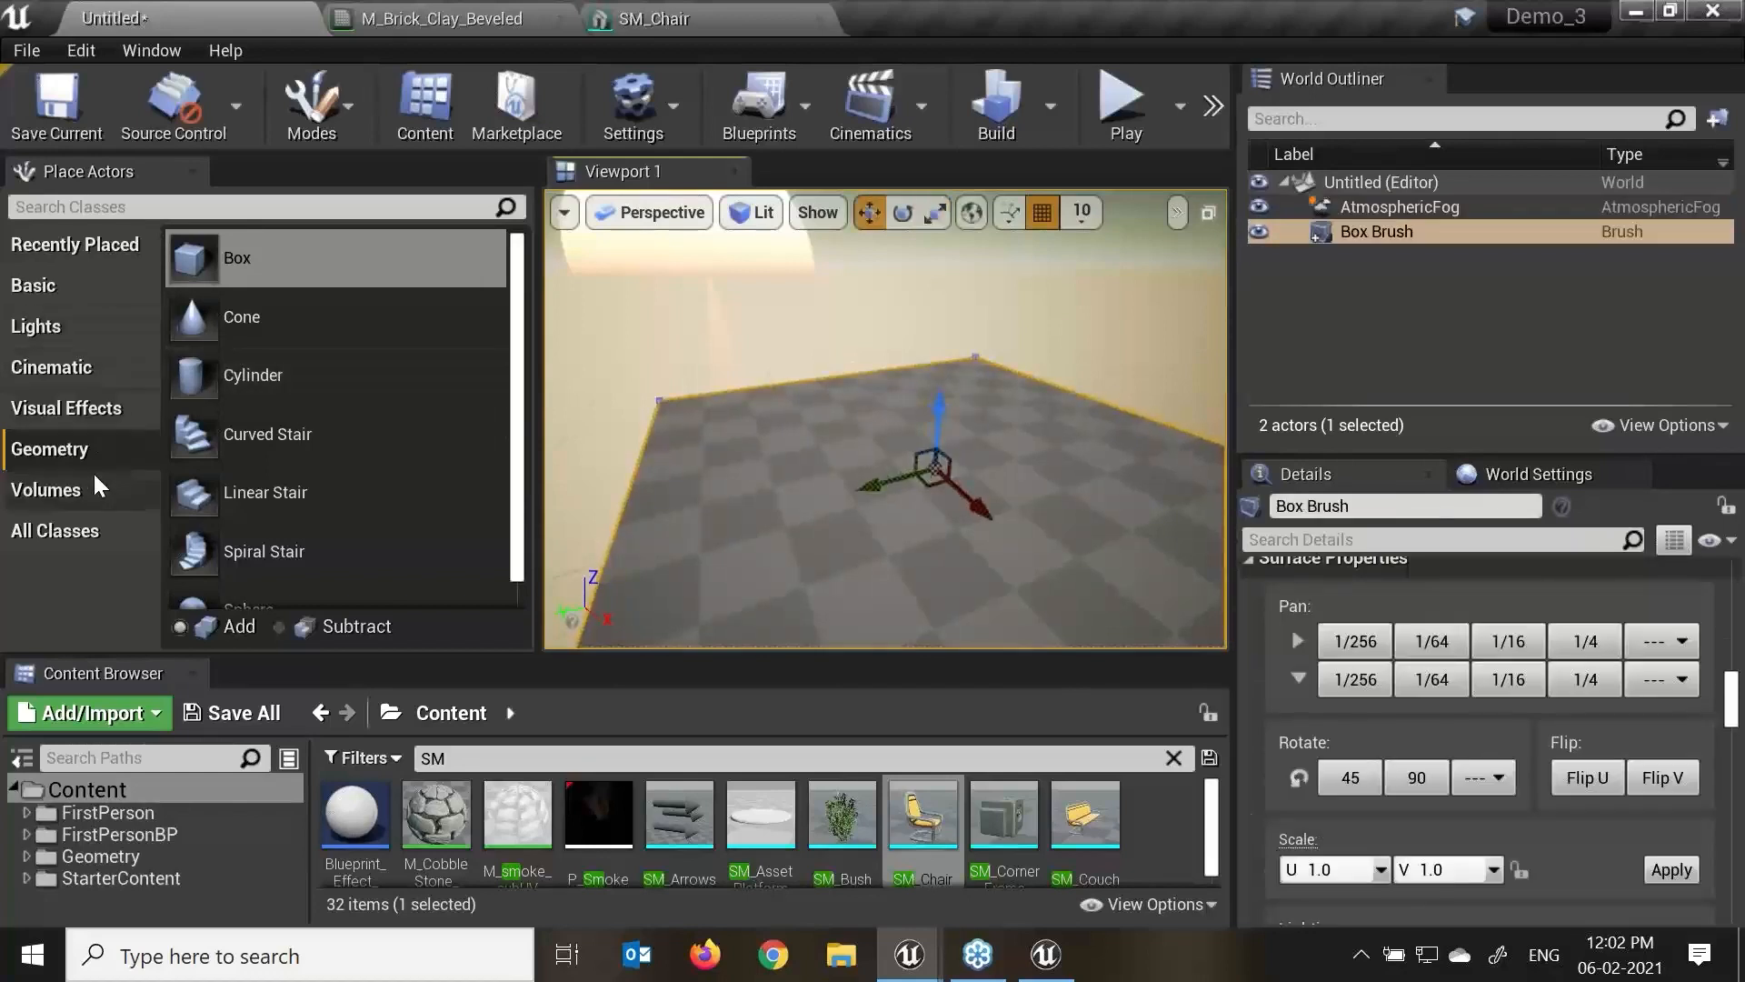
pyautogui.click(100, 408)
pyautogui.click(78, 329)
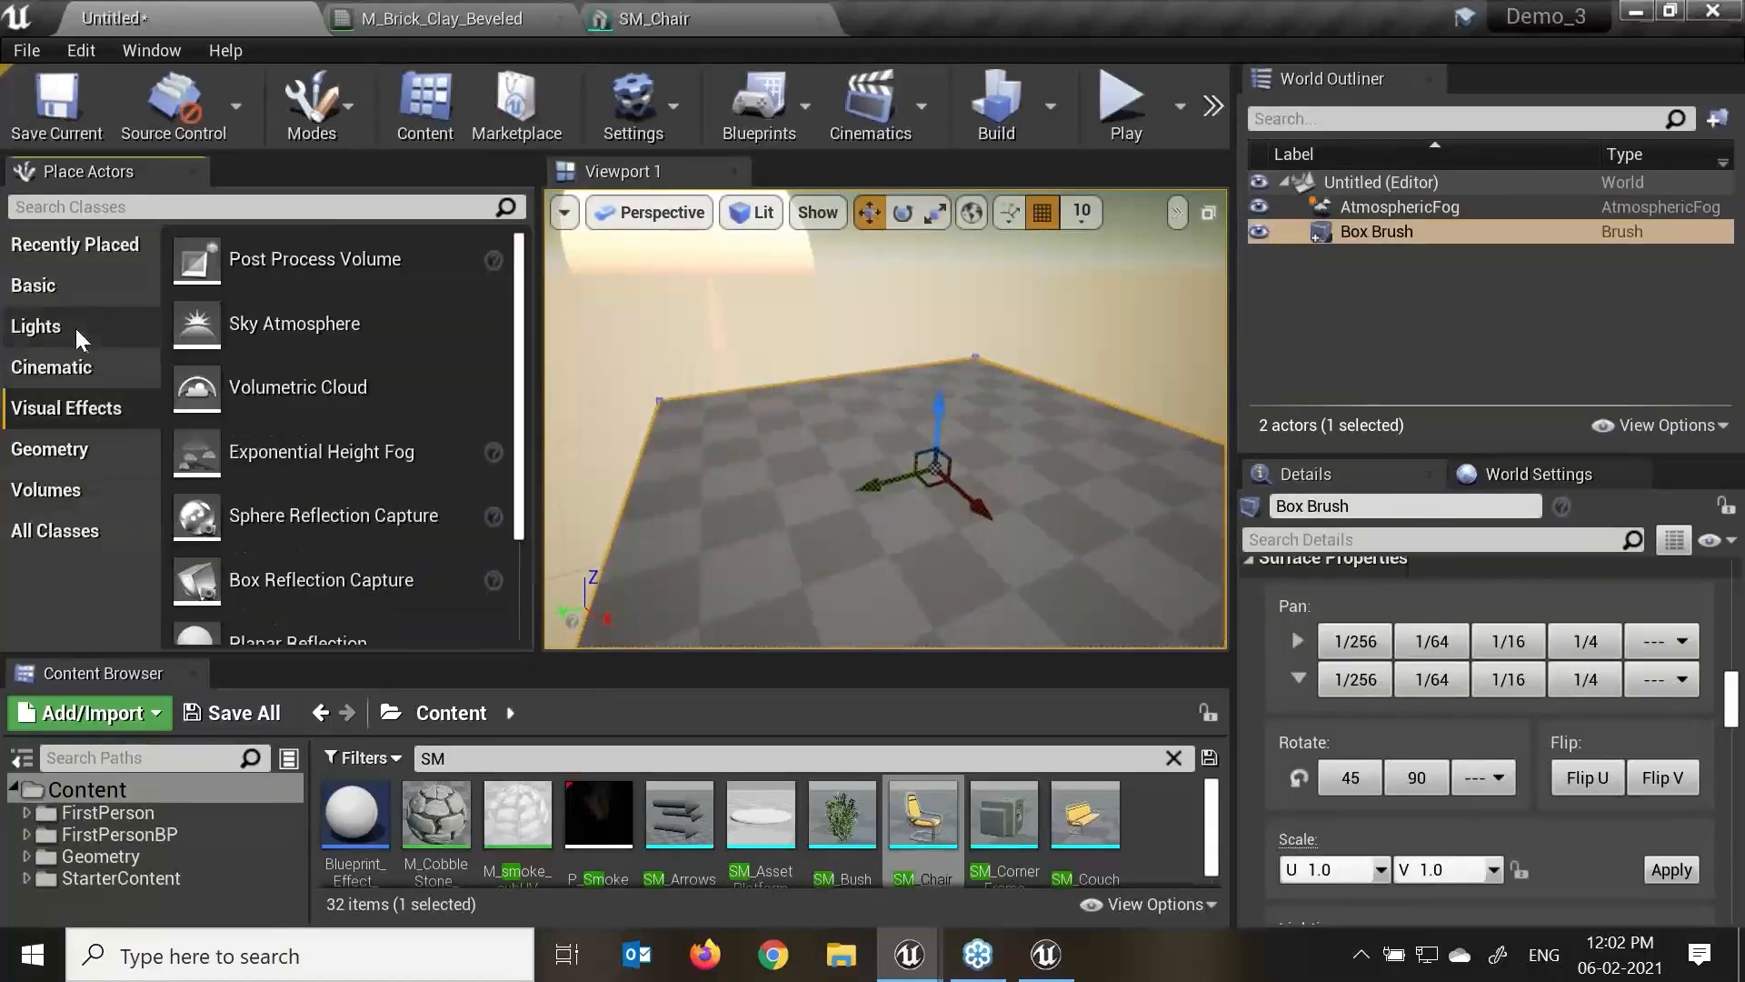
pyautogui.moveTo(273, 263); pyautogui.dragTo(922, 368)
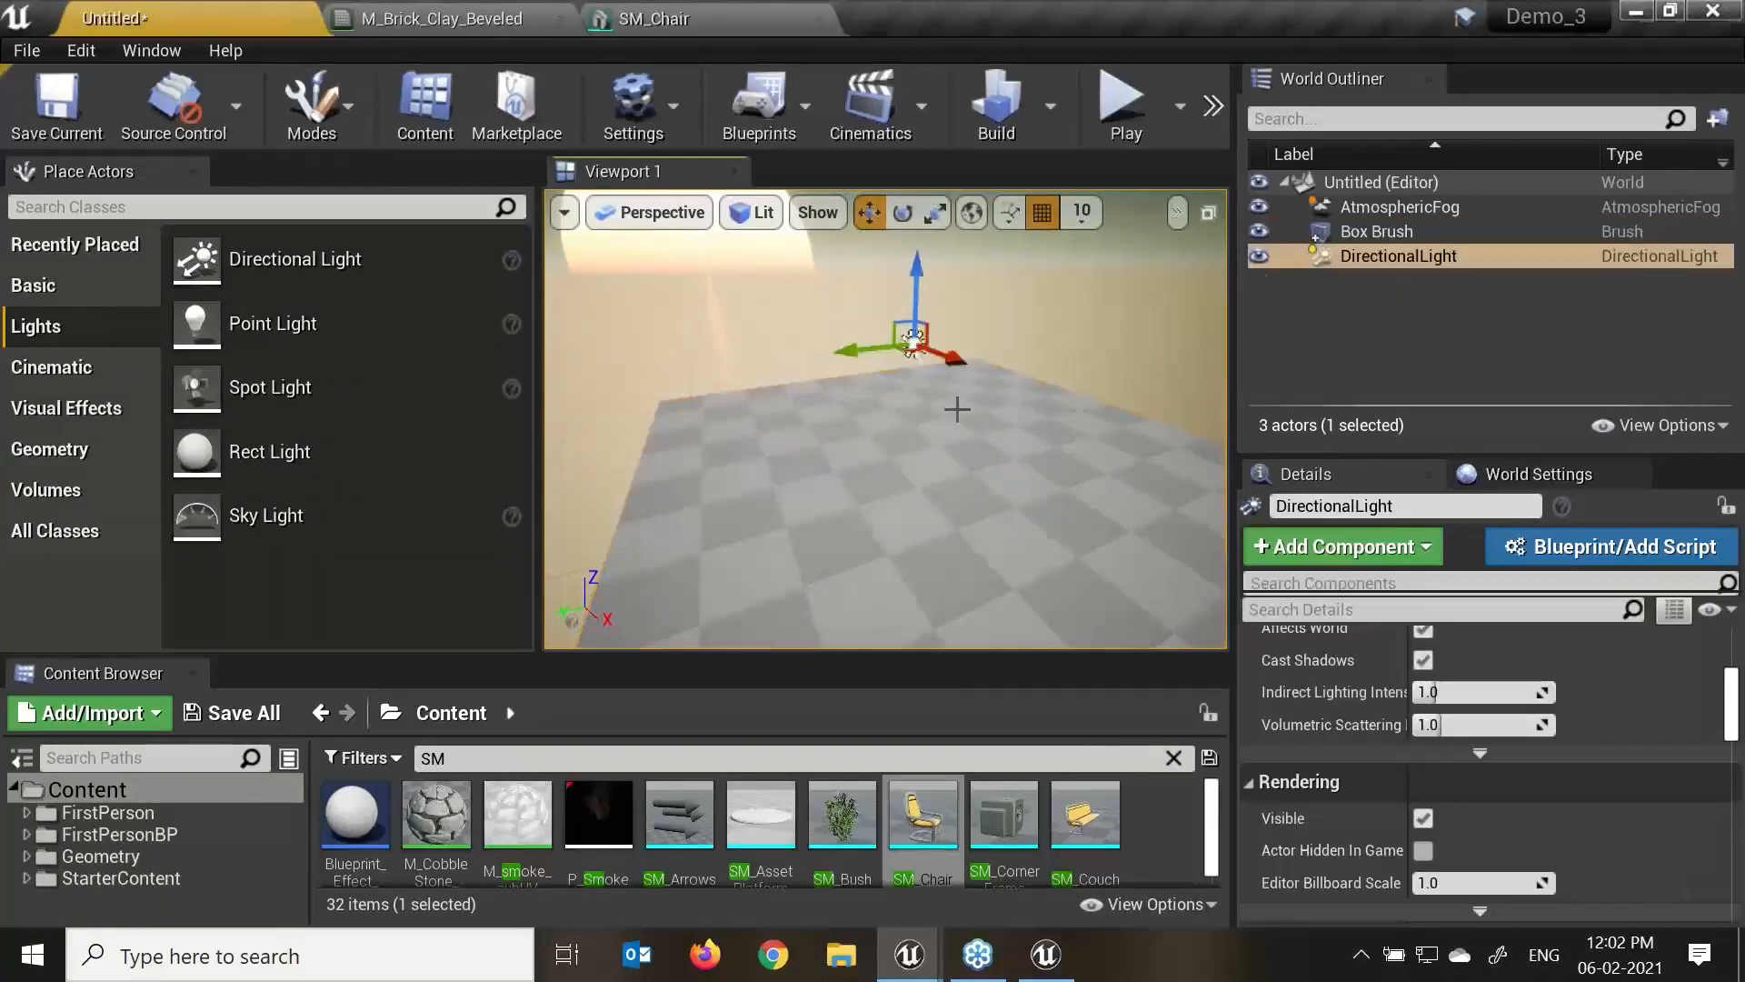
pyautogui.moveTo(1073, 546); pyautogui.dragTo(1082, 525, button='right')
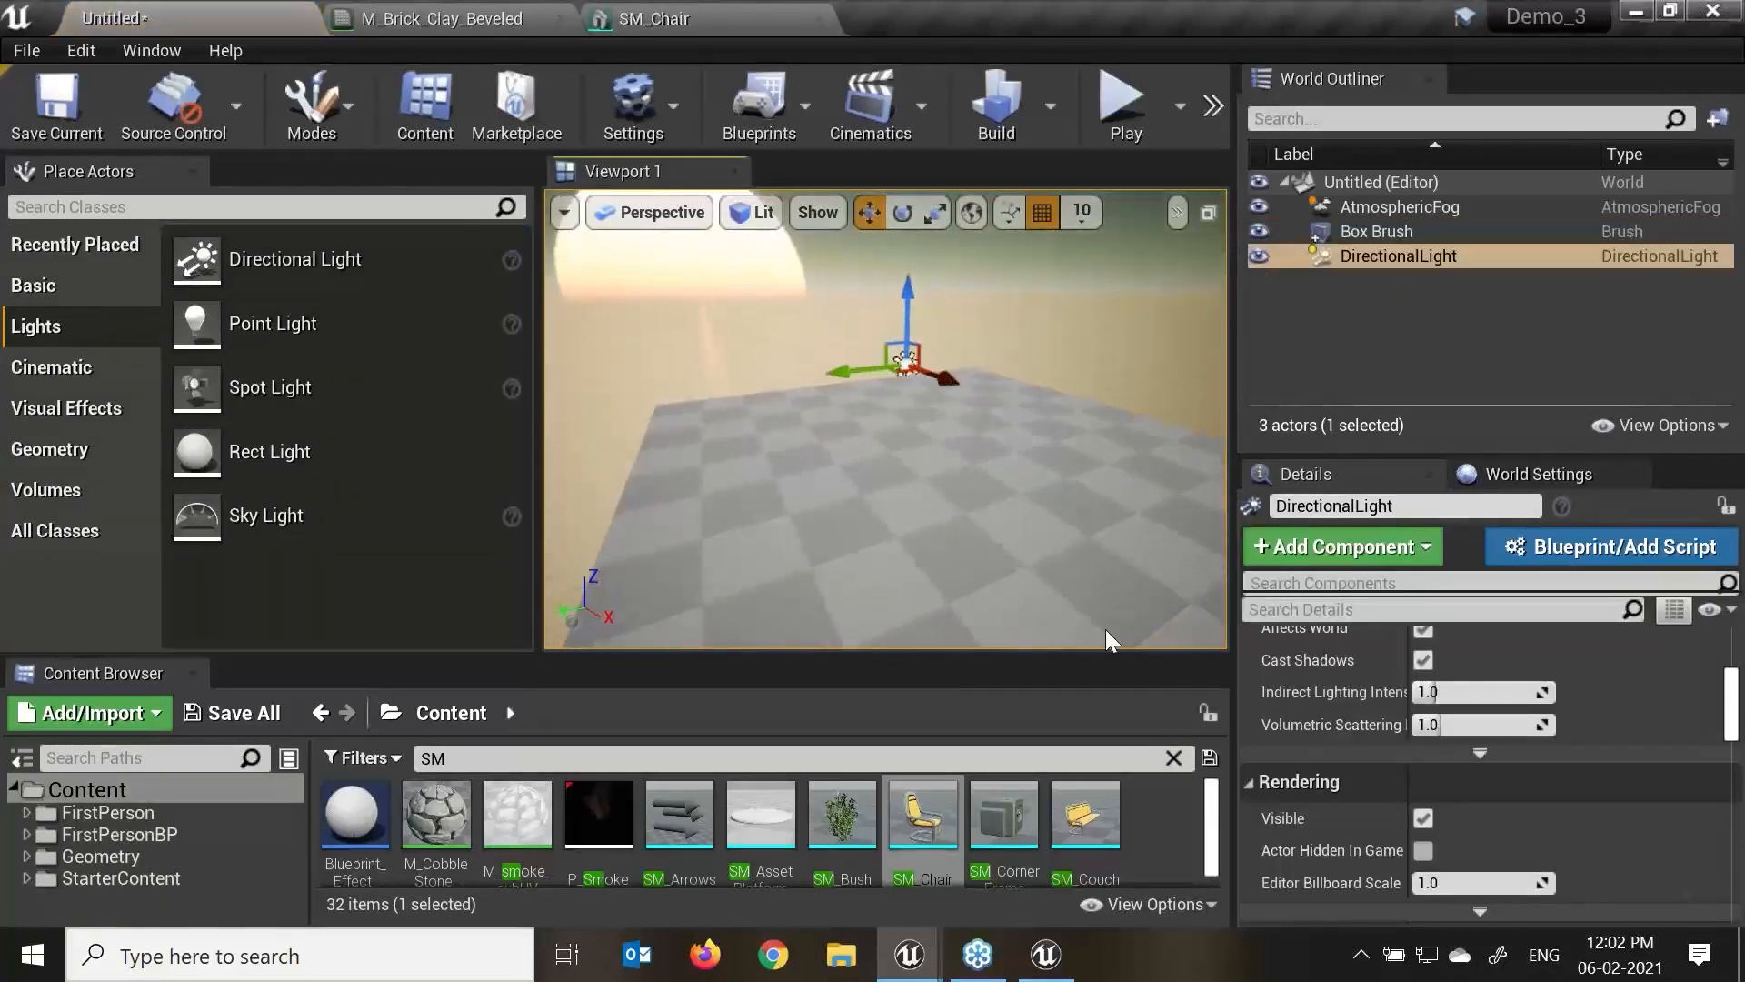
pyautogui.moveTo(921, 309); pyautogui.dragTo(921, 254)
# Rename the directional light as sunlight.
pyautogui.click(1282, 506)
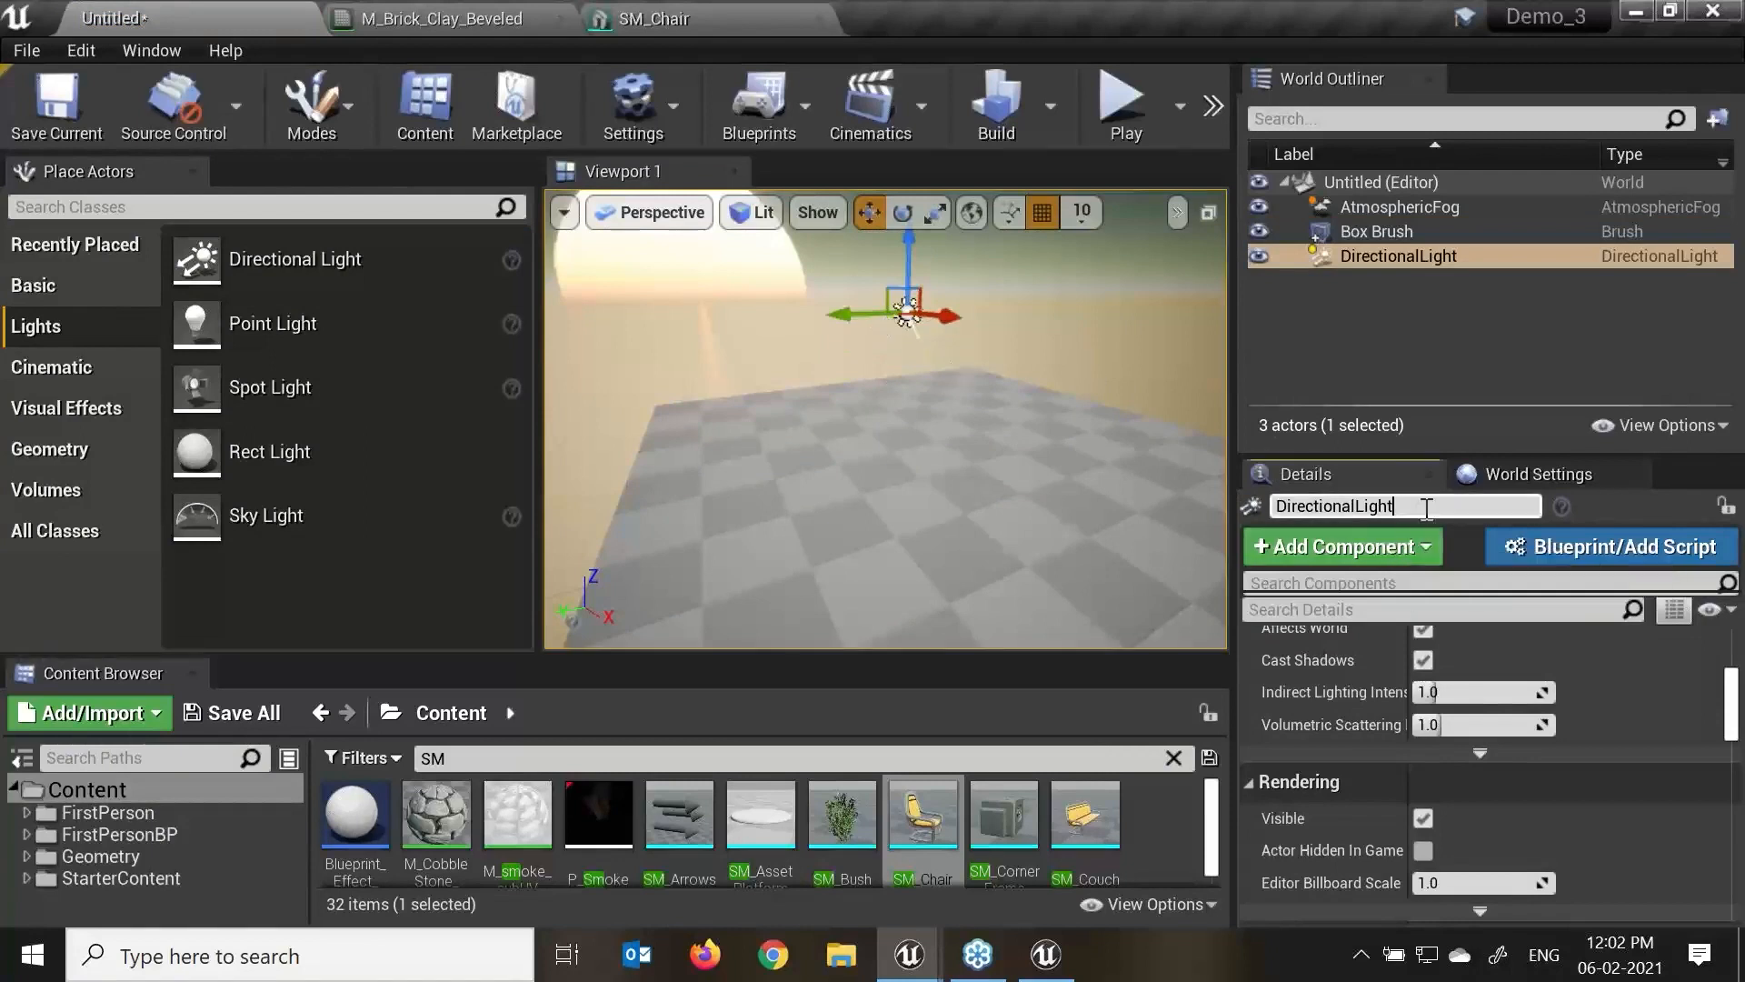
pyautogui.write('sunl')
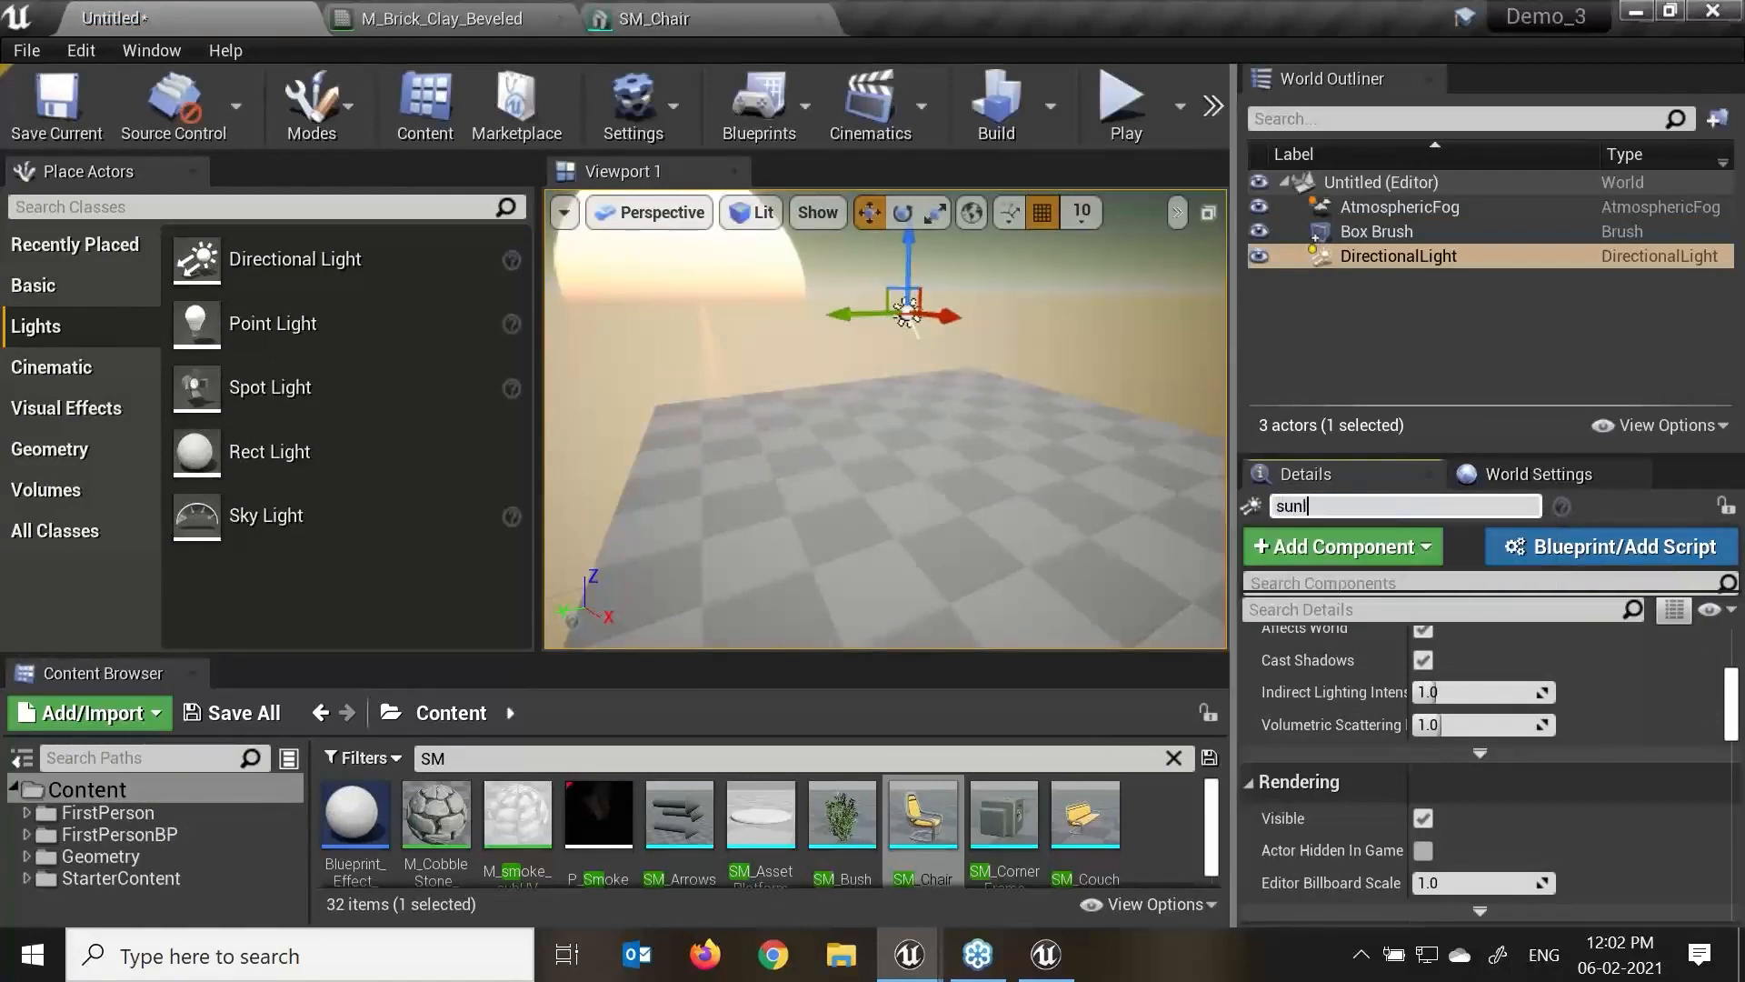
pyautogui.press('BackSpace')
pyautogui.press('BackSpace')
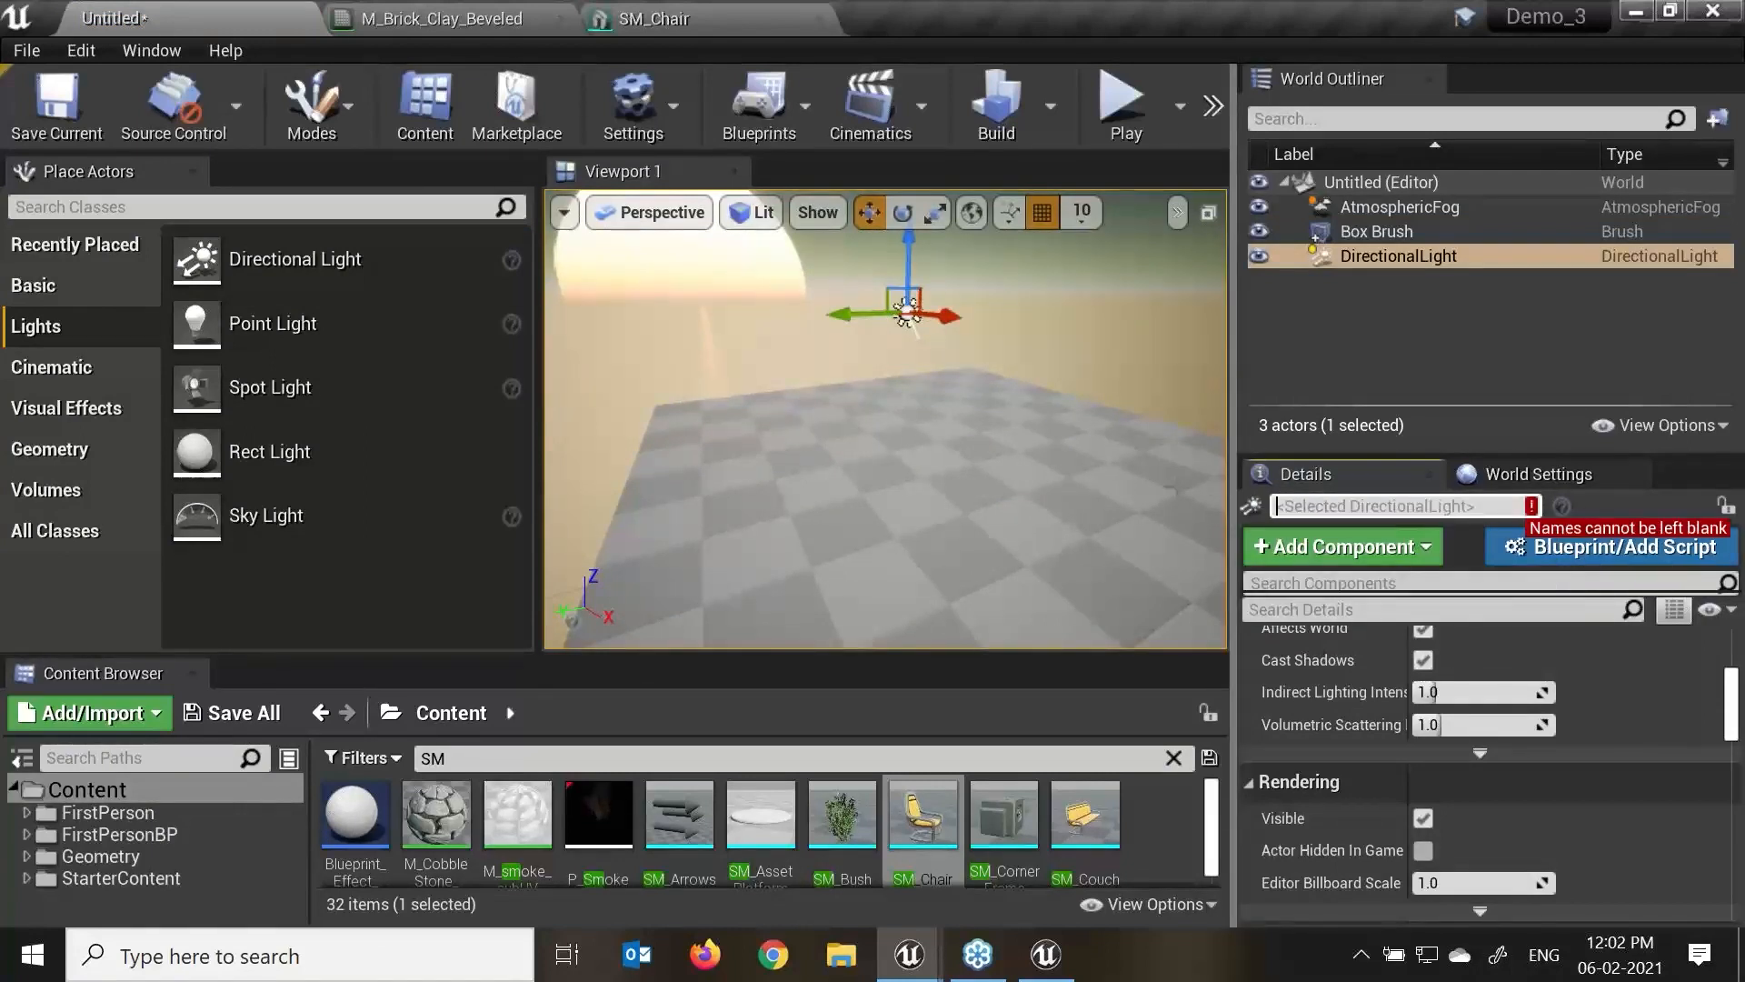
pyautogui.write('sunlight')
pyautogui.press('Return')
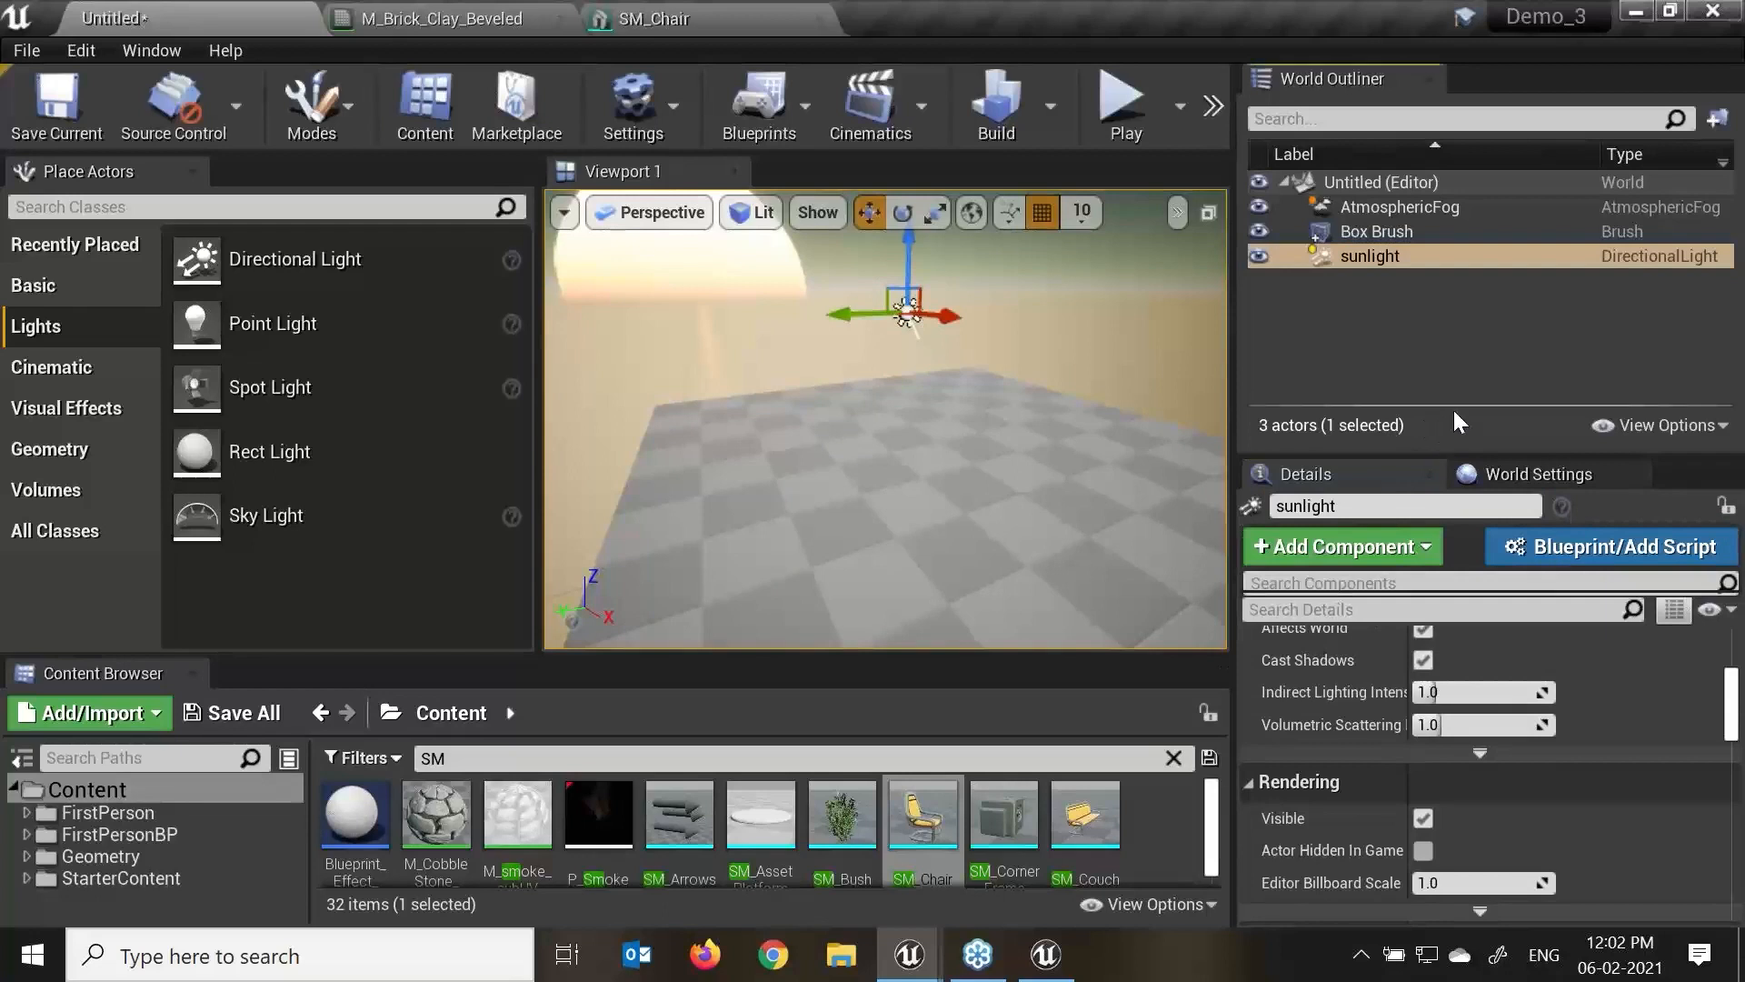
# Rotate the sunlight slightly about its Y axis to change the direction it shines on the floor.
pyautogui.keyDown('alt'); pyautogui.moveTo(951, 367); pyautogui.dragTo(944, 342); pyautogui.keyUp('alt')
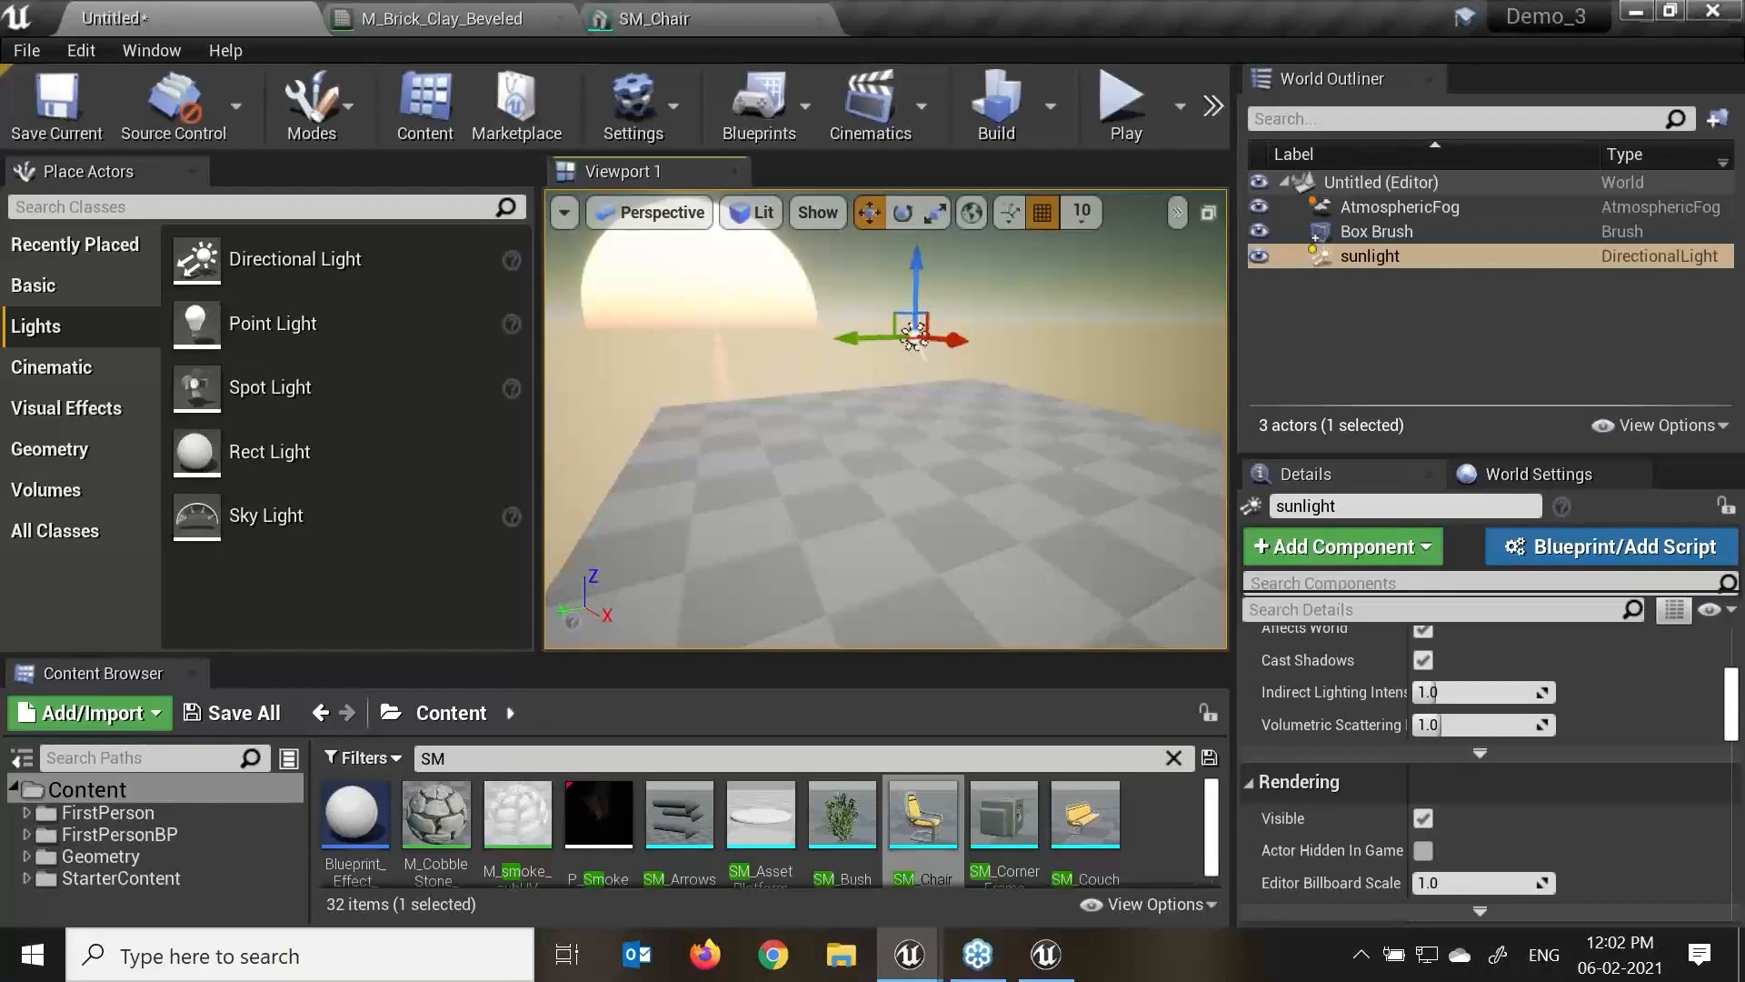
pyautogui.press('e')
pyautogui.moveTo(969, 281); pyautogui.dragTo(996, 336)
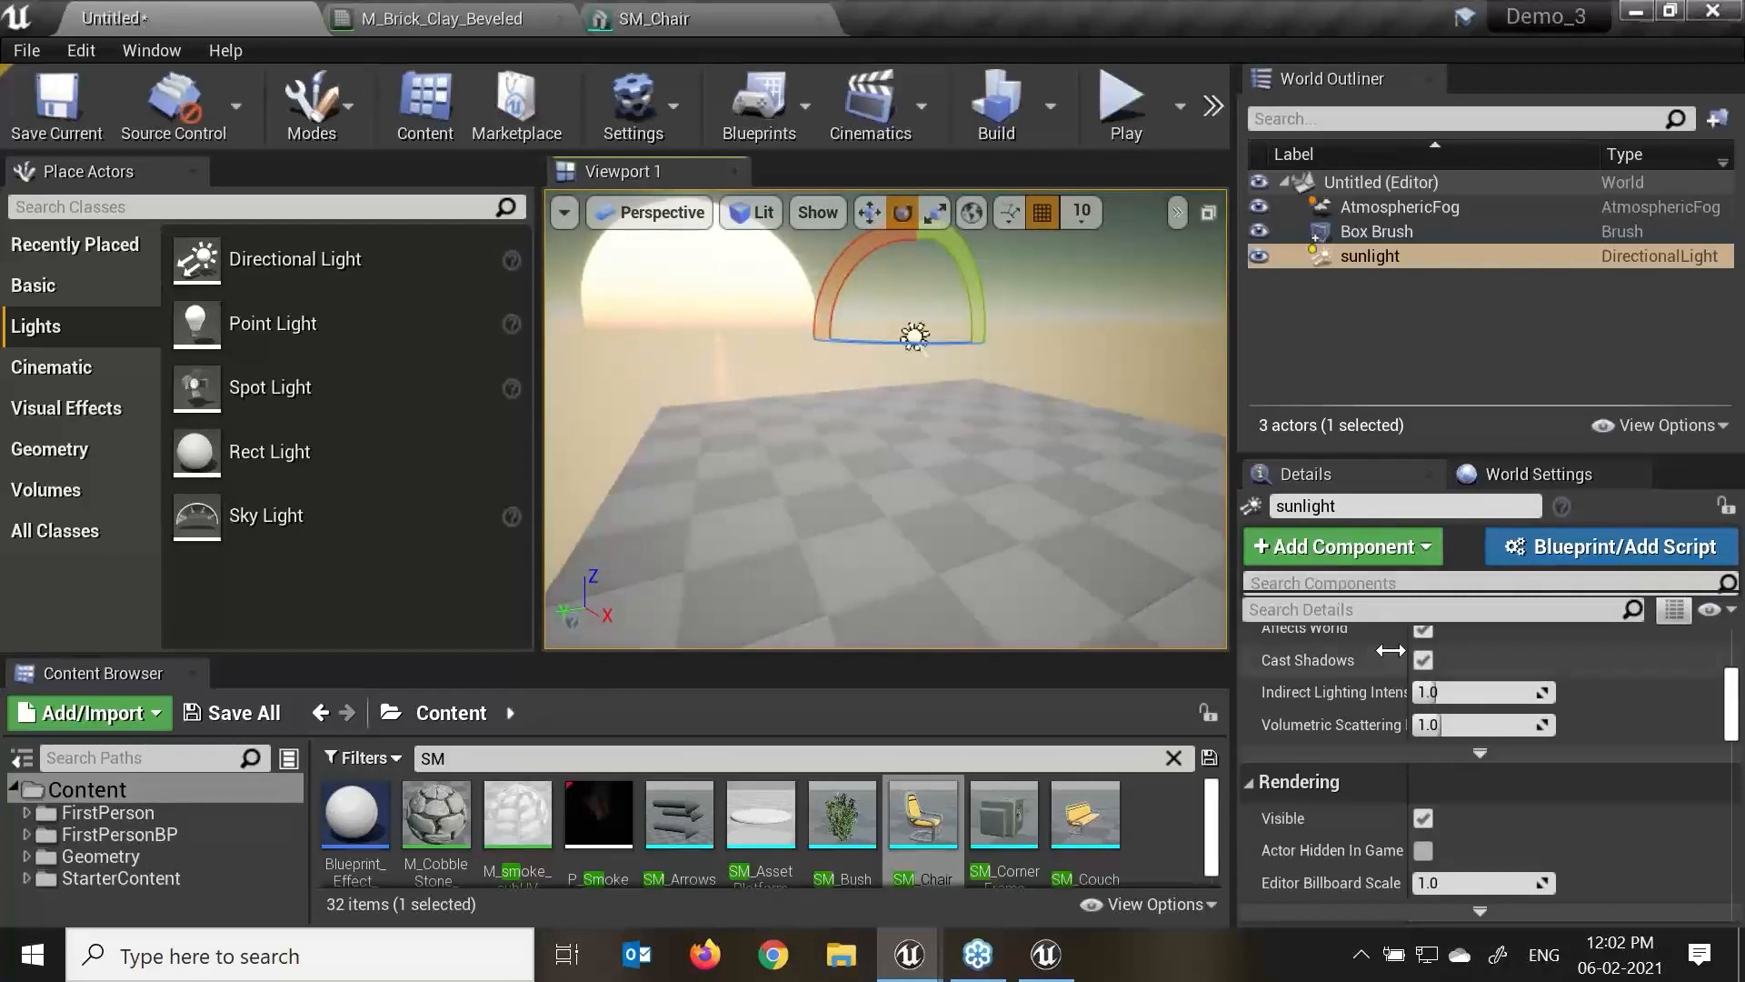
# Filter the sunlight's properties by "atmo" and enable Atmosphere Sun Light.
pyautogui.click(1398, 618)
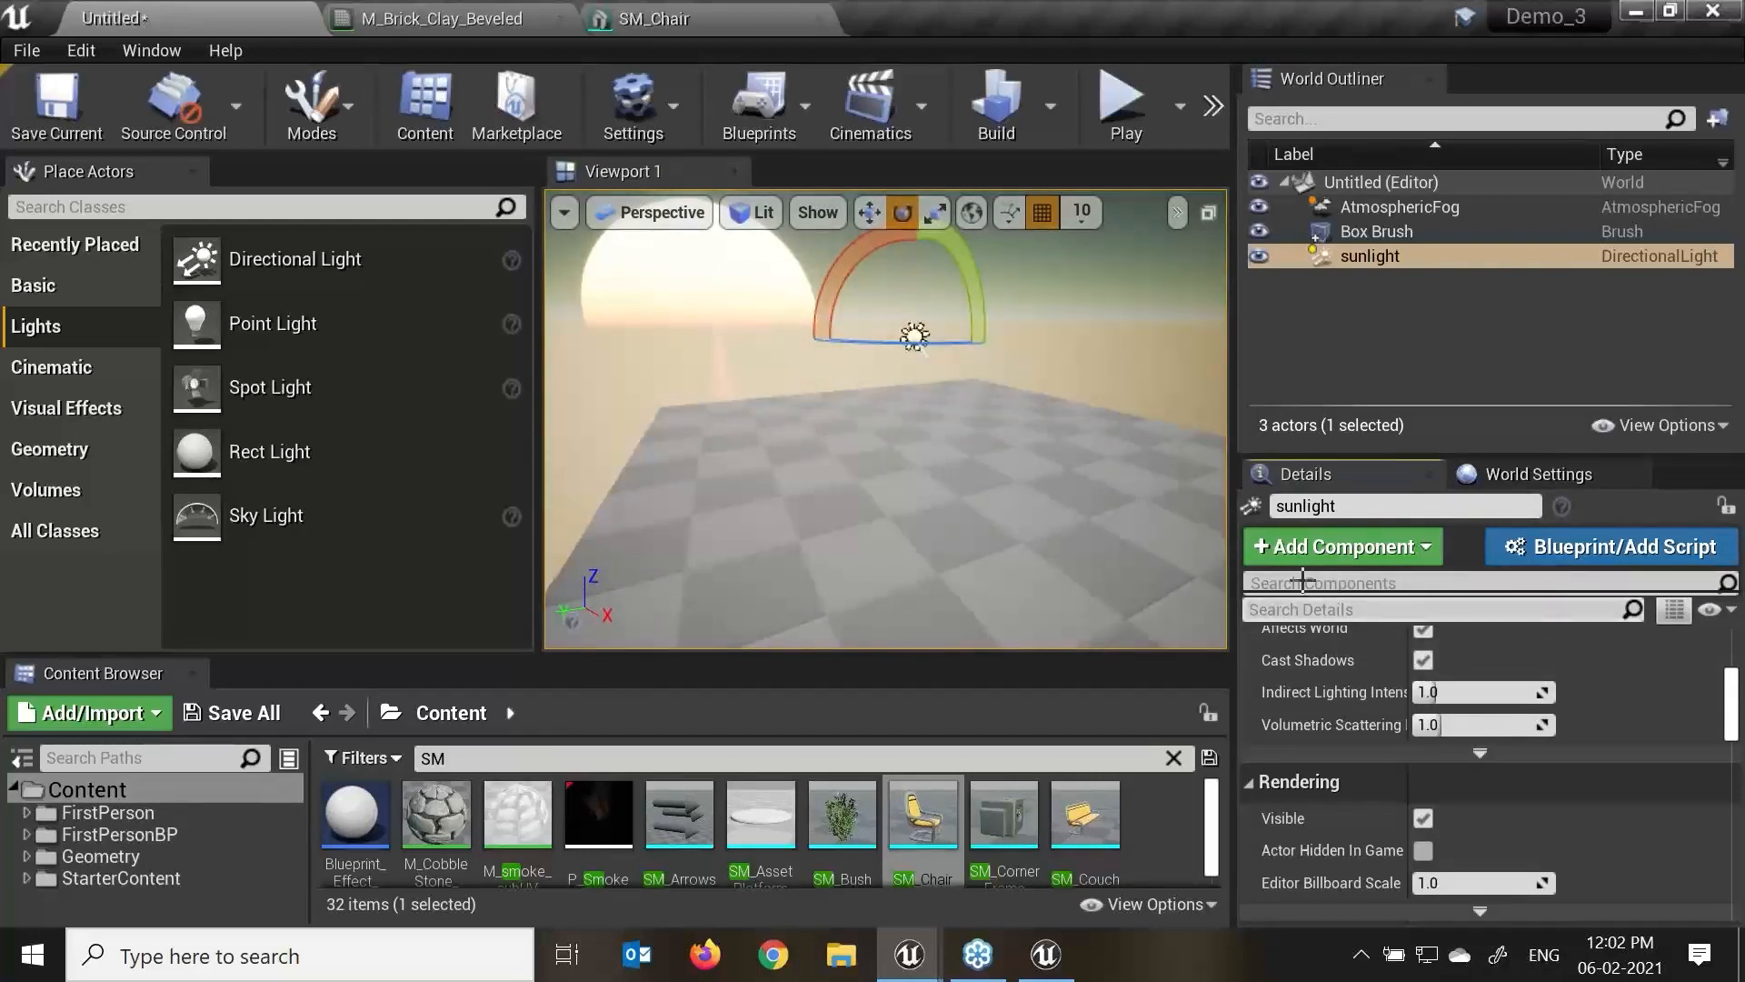
pyautogui.write('atmo')
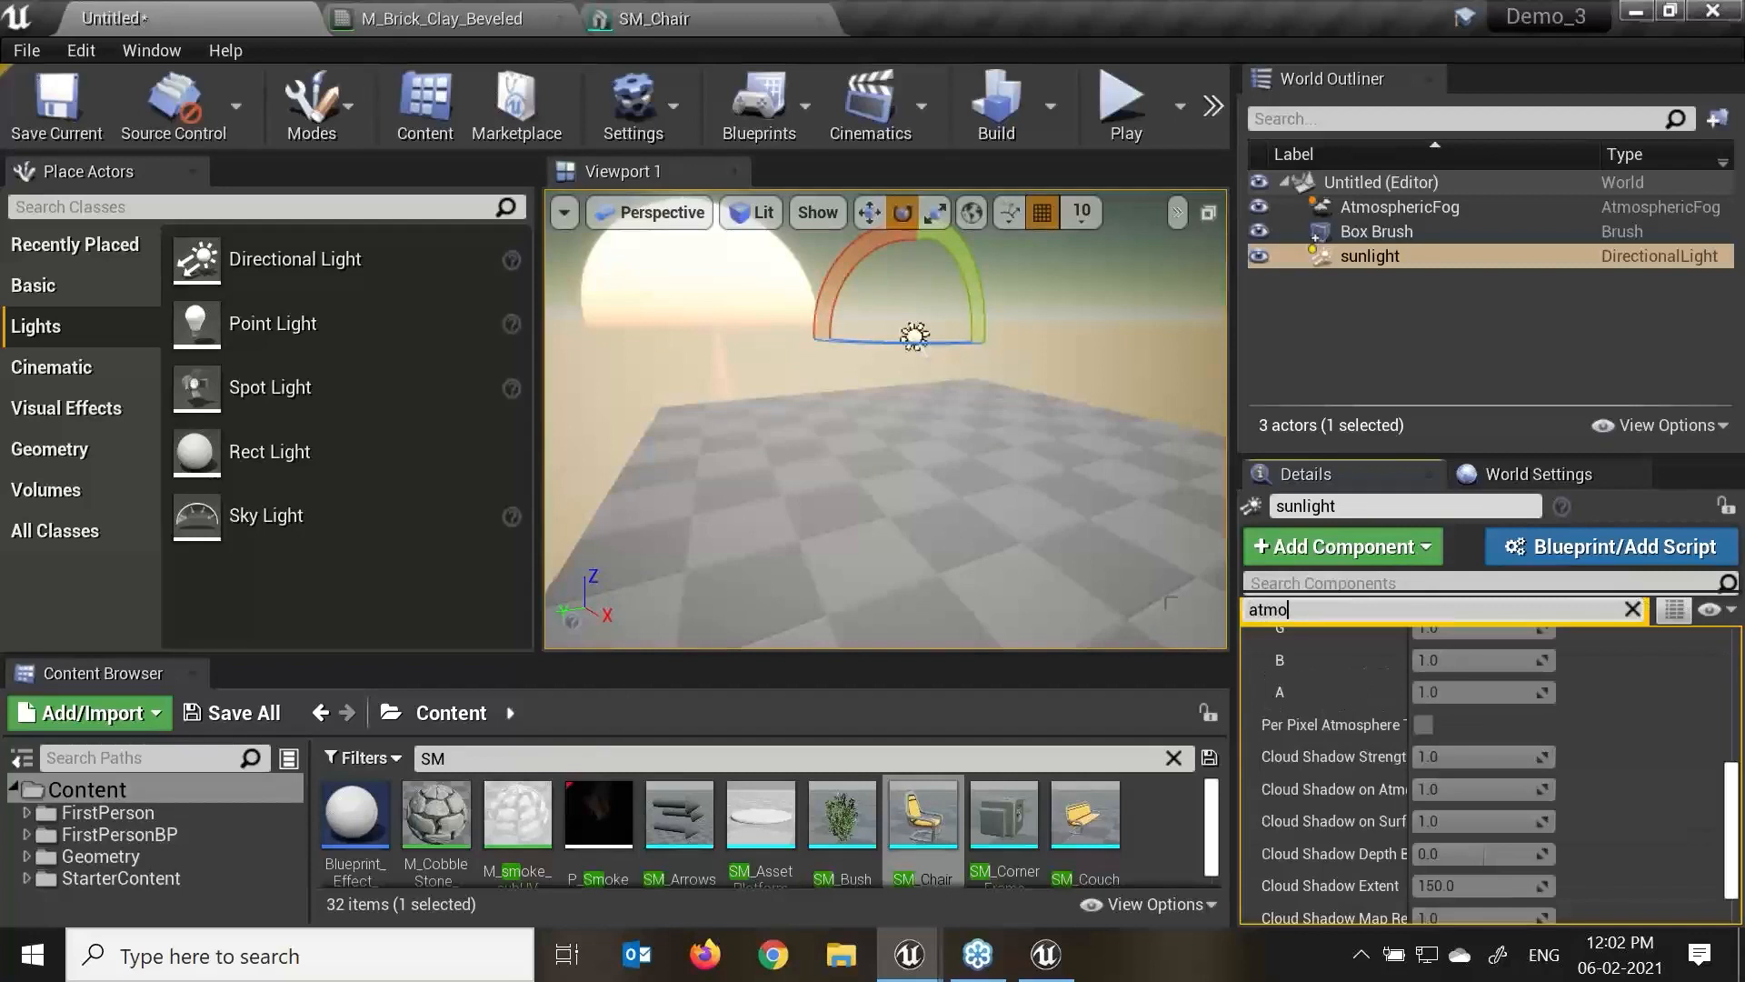
pyautogui.scroll(5, 1384, 746)
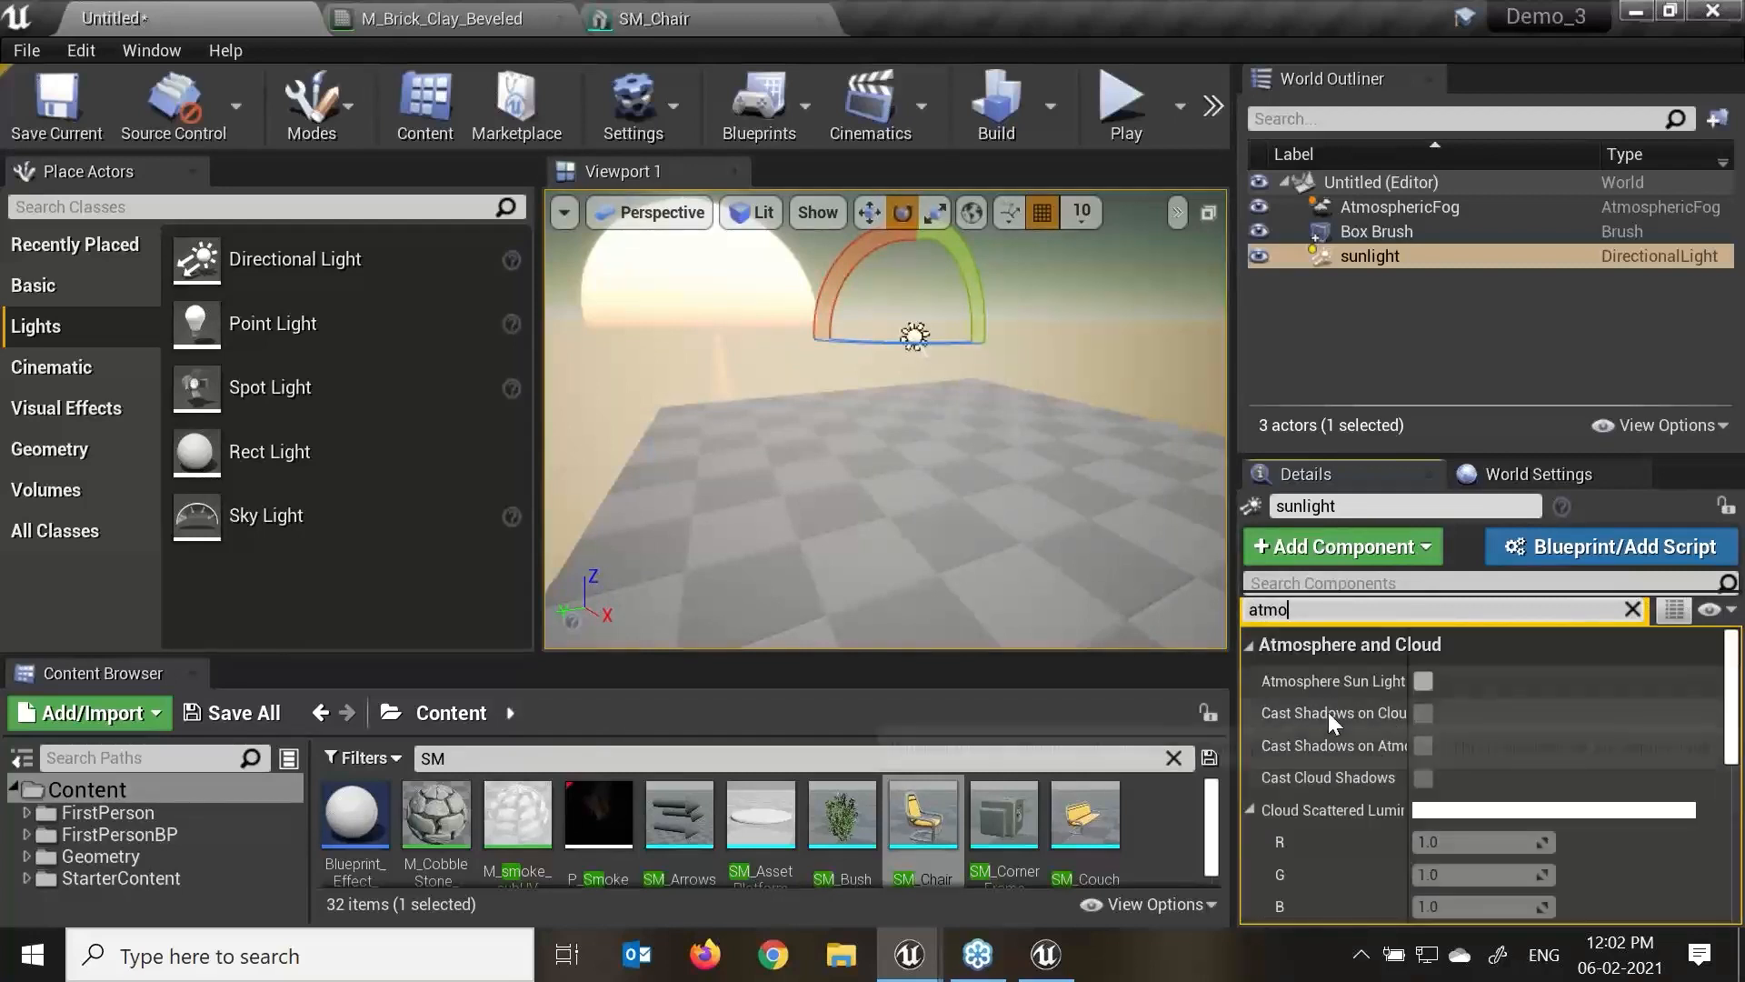
pyautogui.click(1429, 683)
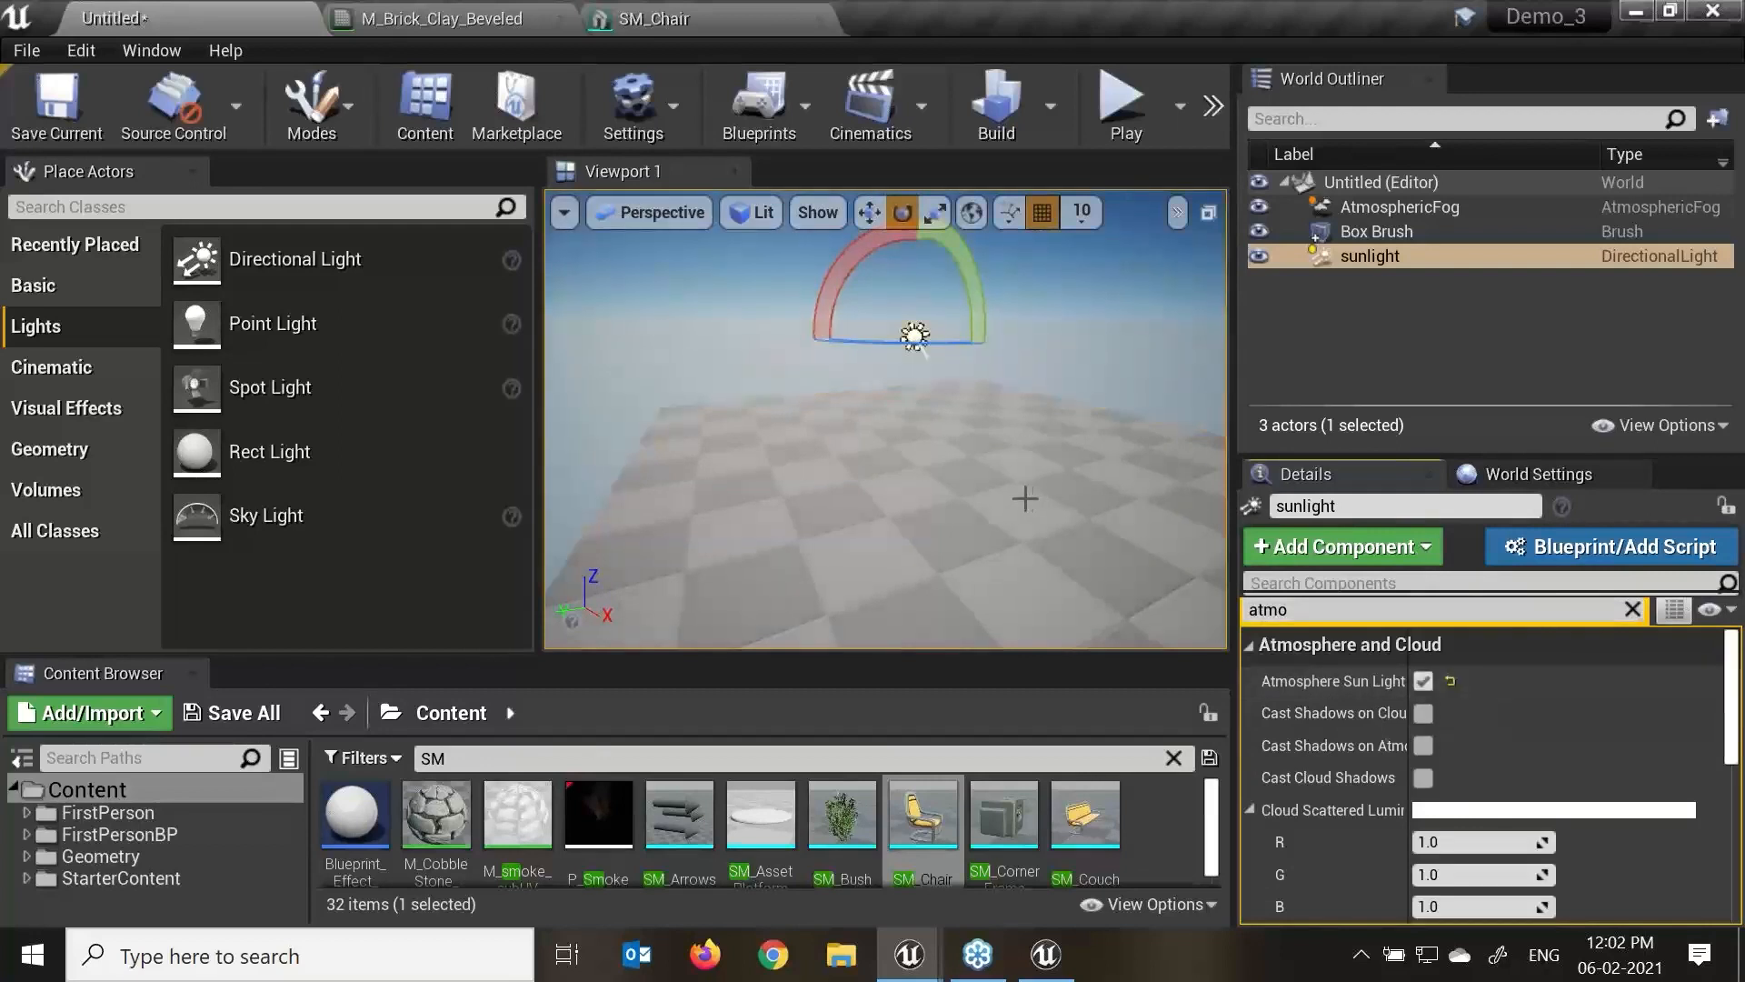
# Frame the sunlight and rotate it about its Y axis to test the sun angle's effect on the atmosphere.
pyautogui.moveTo(1025, 498); pyautogui.dragTo(1149, 516, button='right')
pyautogui.press('f')
pyautogui.press('w')
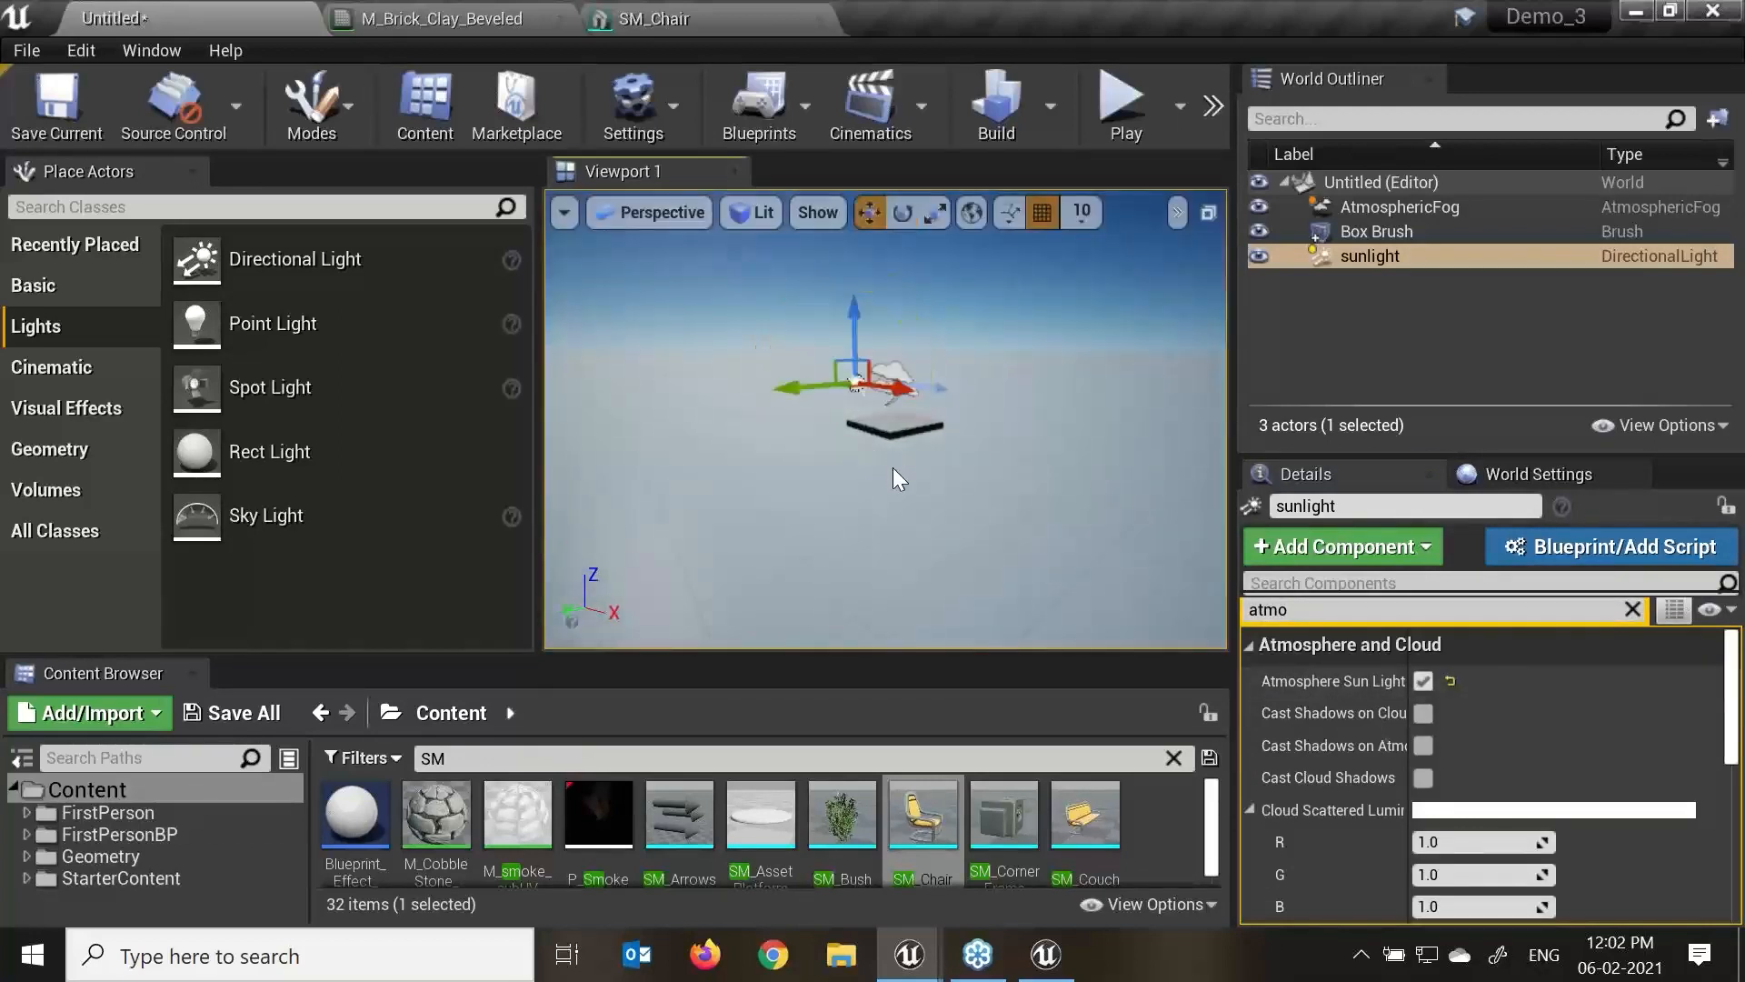
pyautogui.scroll(2, 892, 467)
pyautogui.press('e')
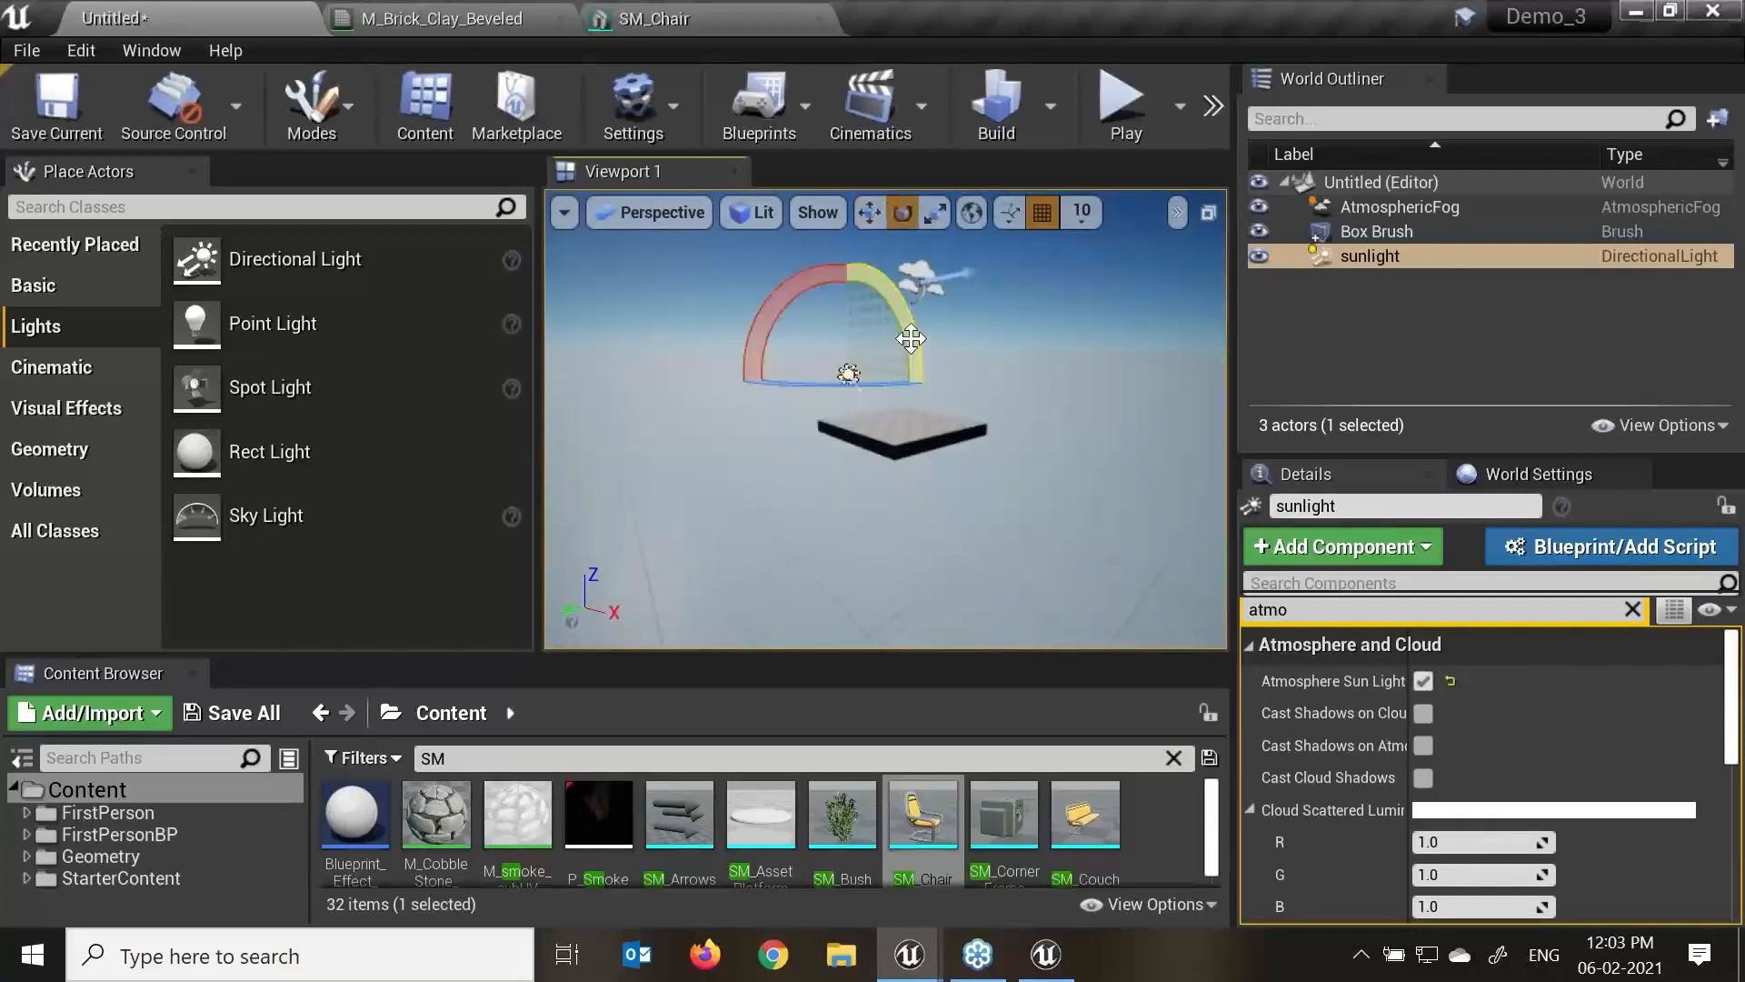
pyautogui.moveTo(911, 338)
pyautogui.mouseDown()
pyautogui.moveTo(909, 472)
pyautogui.moveTo(893, 393)
pyautogui.mouseUp()
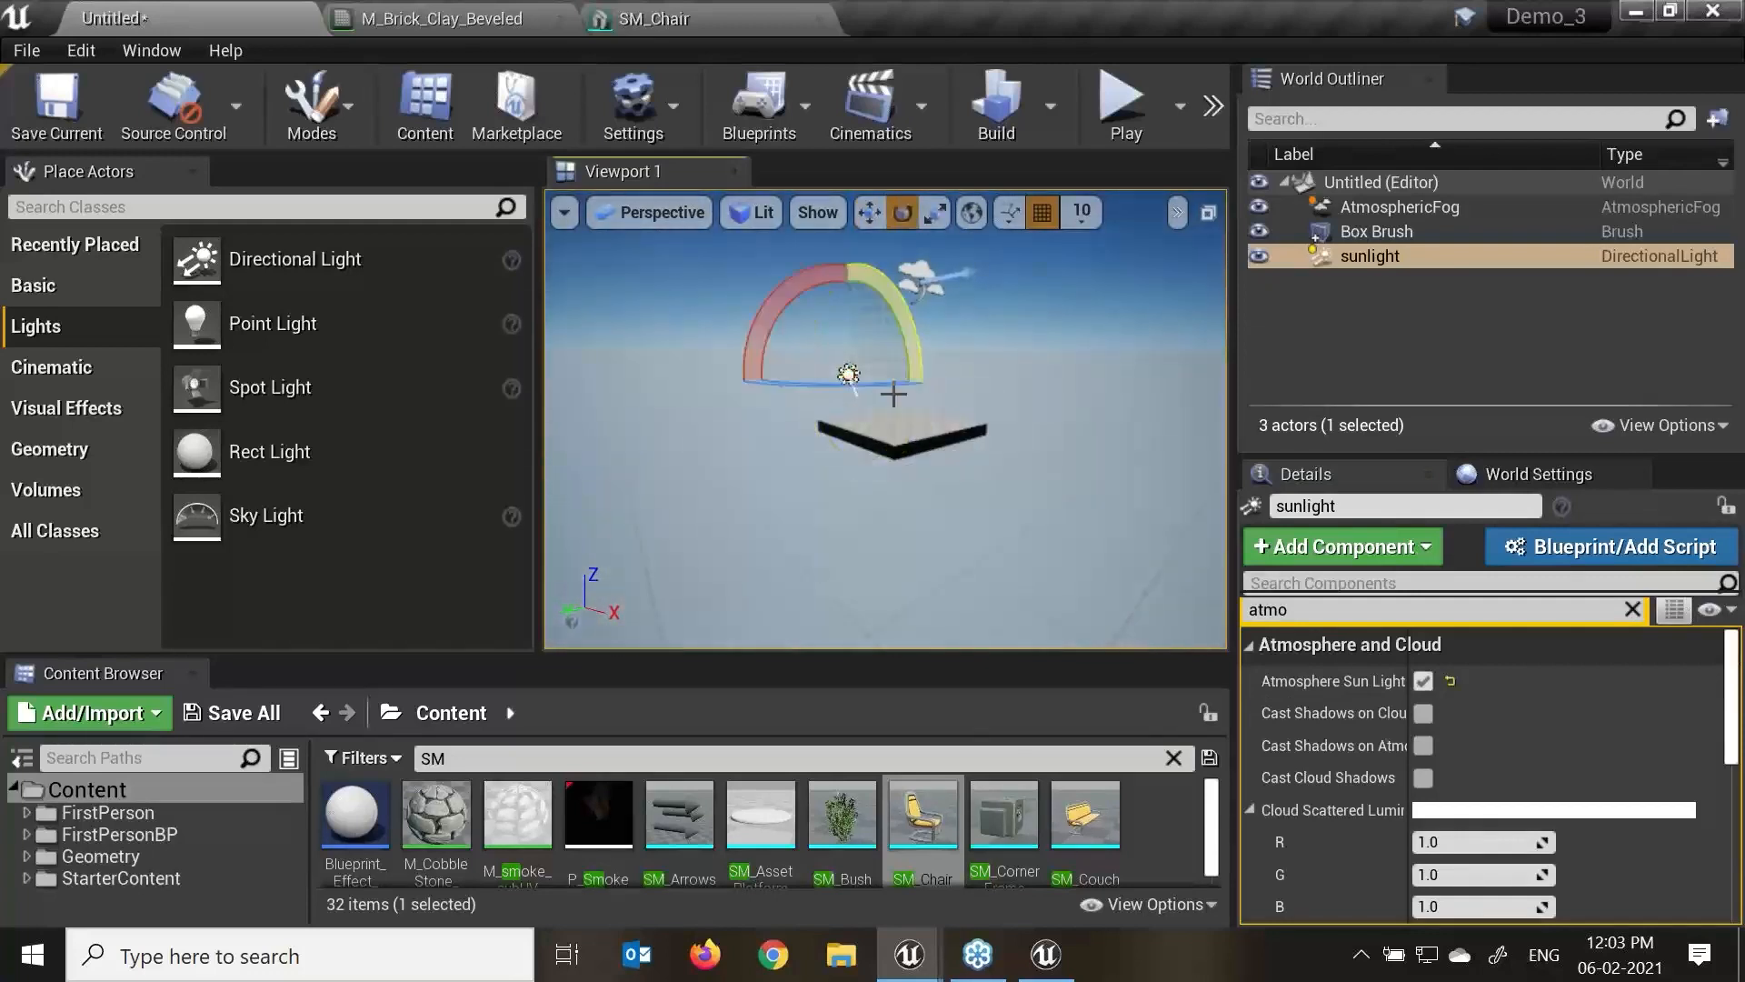
pyautogui.scroll(4, 900, 404)
pyautogui.scroll(3, 908, 370)
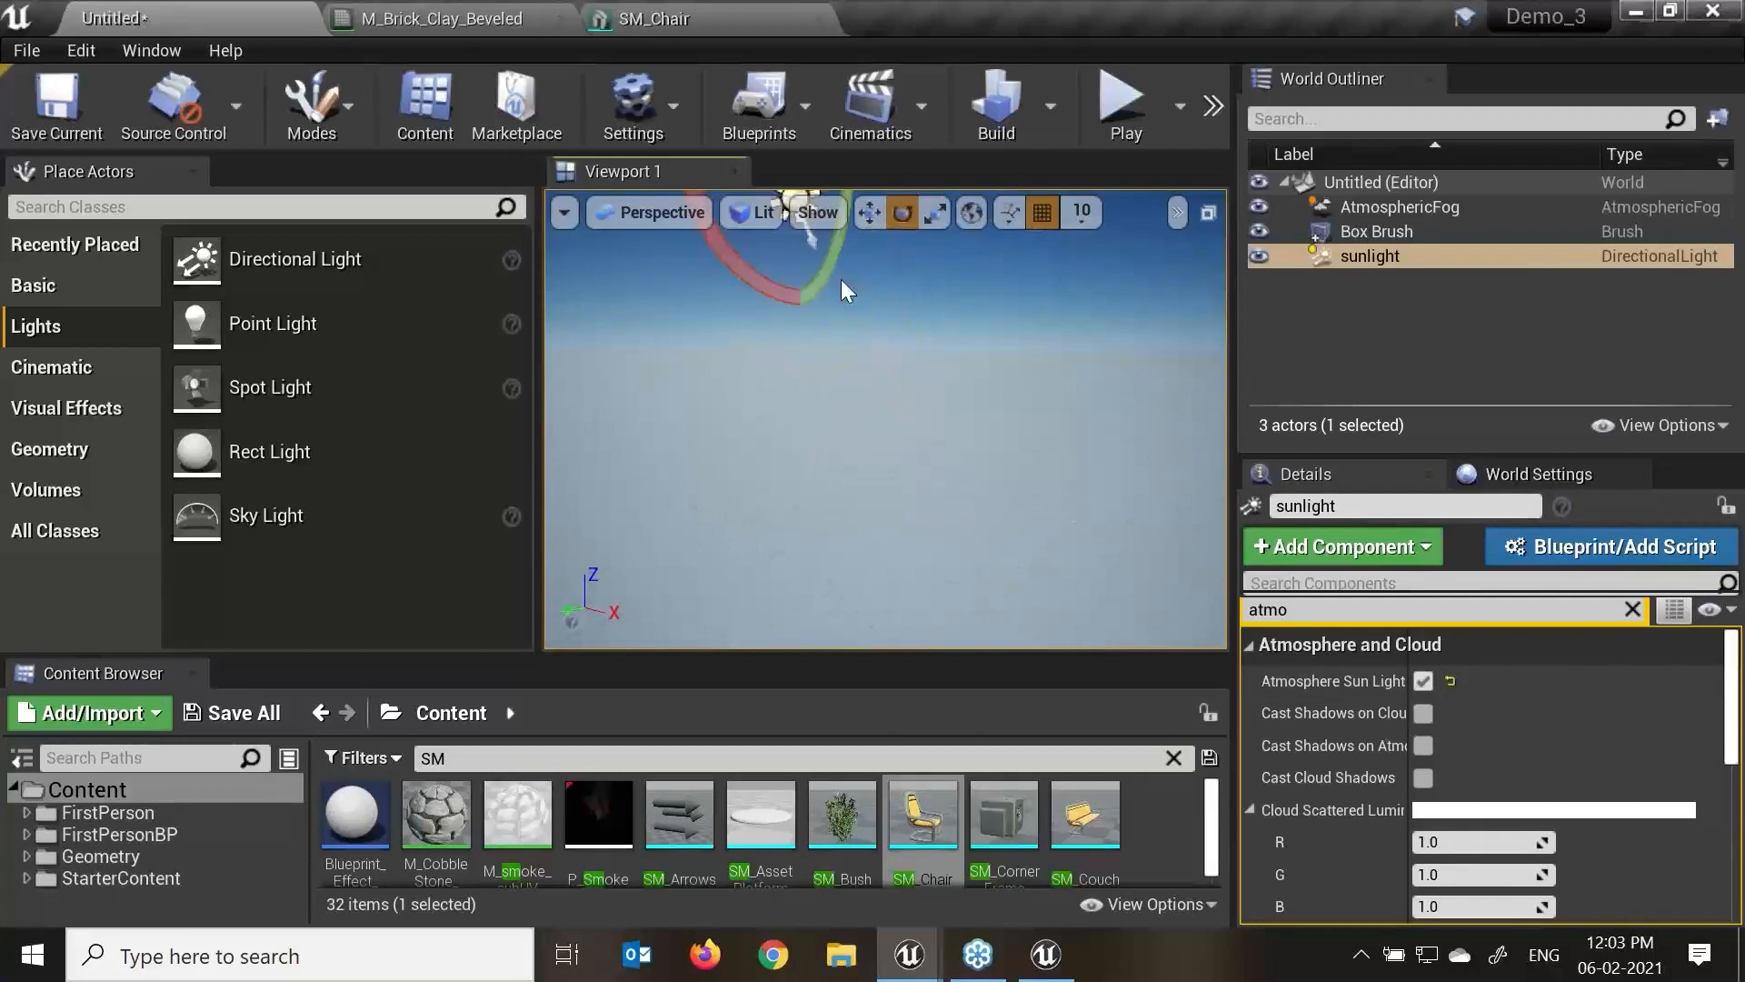
# Rotate the sunlight further about its Y axis to compare the sky at another sun angle.
pyautogui.moveTo(838, 261); pyautogui.dragTo(867, 315)
pyautogui.scroll(-1, 867, 314)
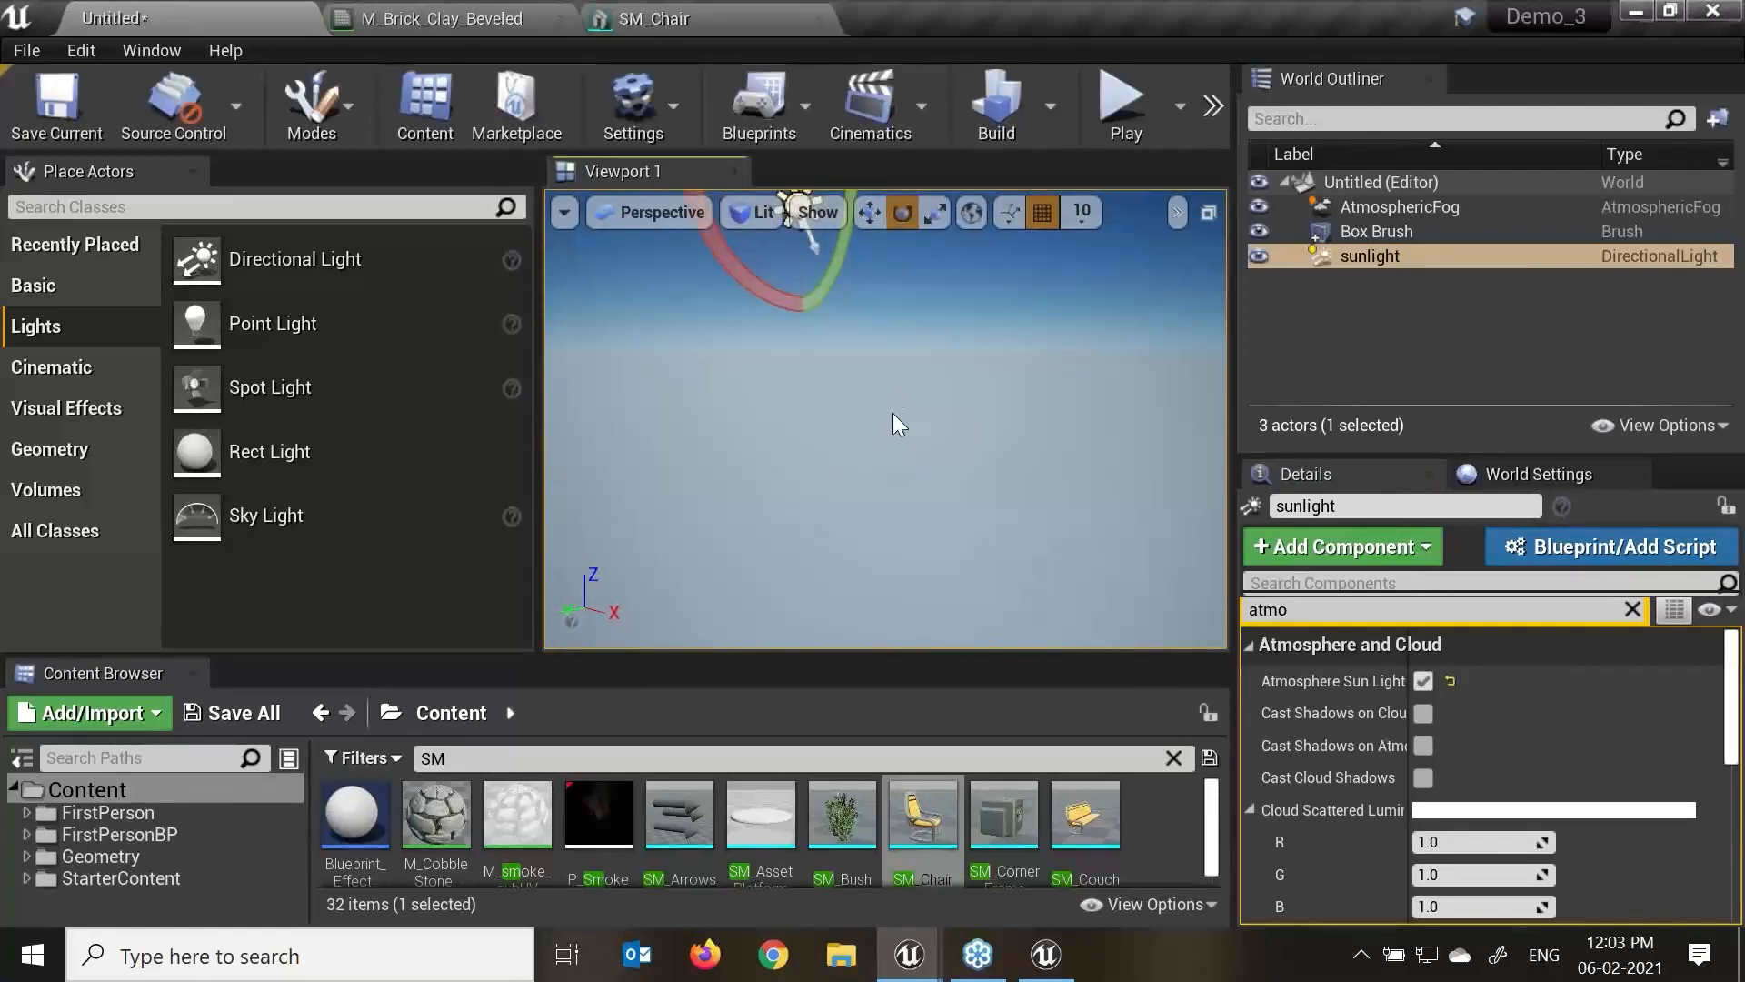
pyautogui.scroll(-4, 895, 415)
pyautogui.moveTo(889, 287); pyautogui.dragTo(901, 422)
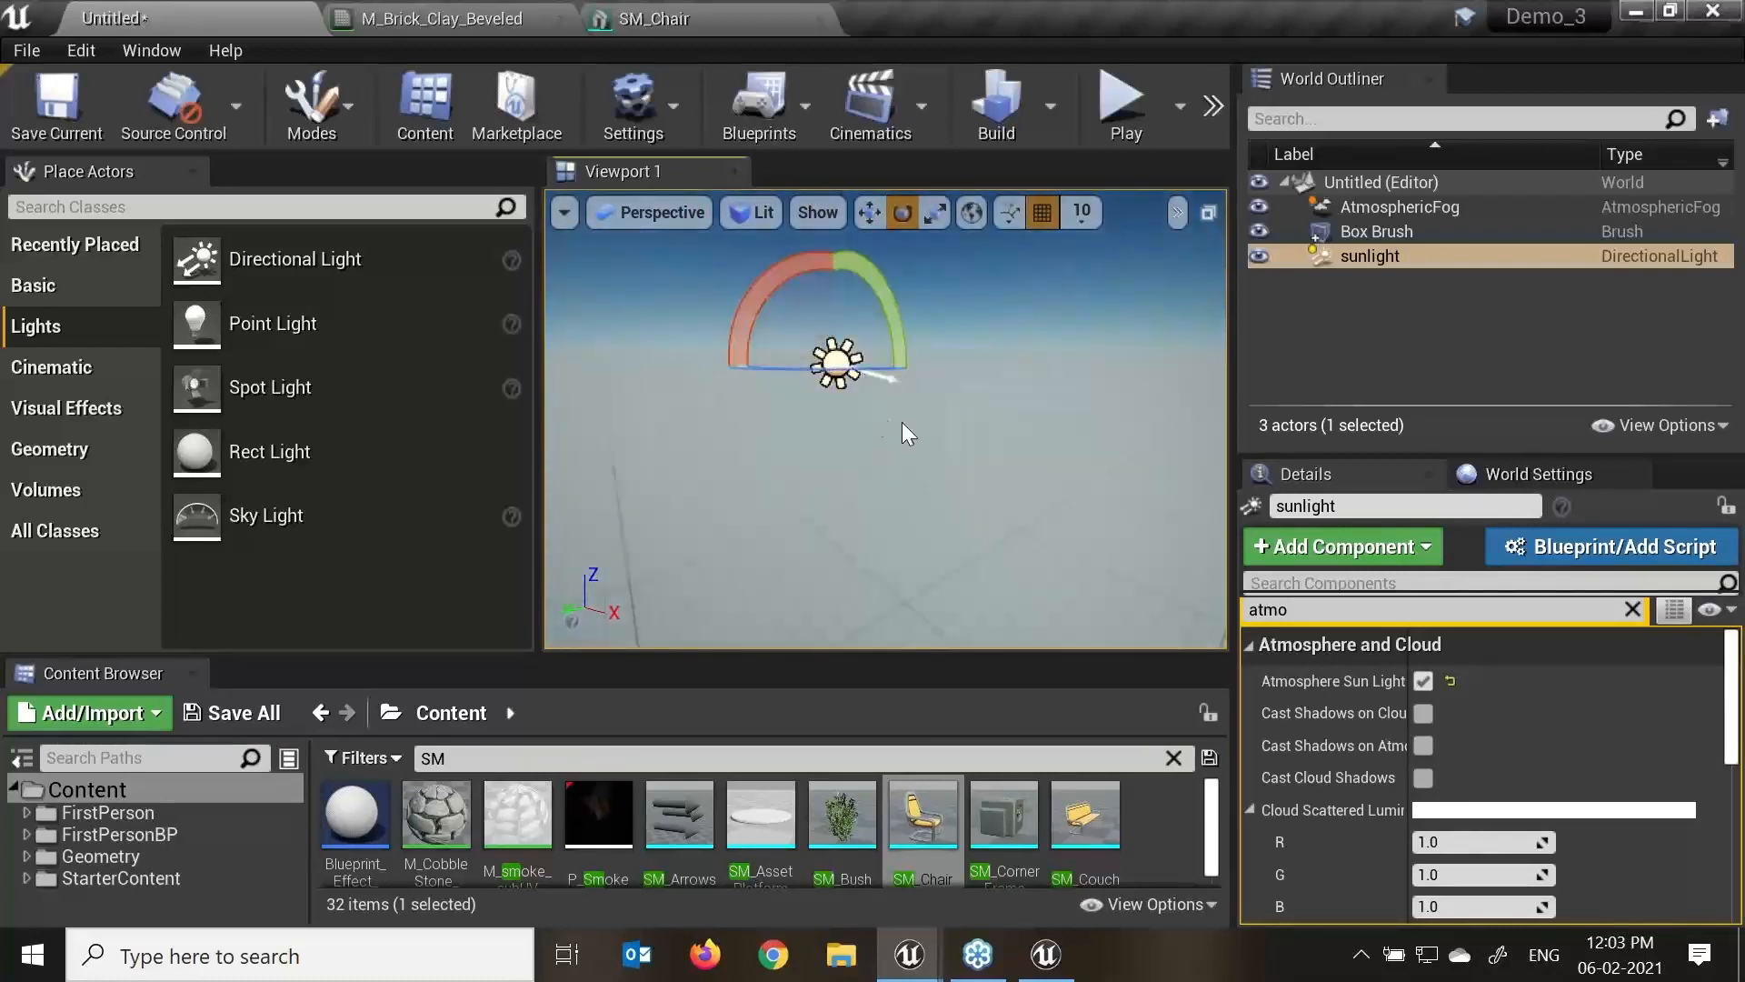
pyautogui.click(902, 422)
pyautogui.click(850, 381)
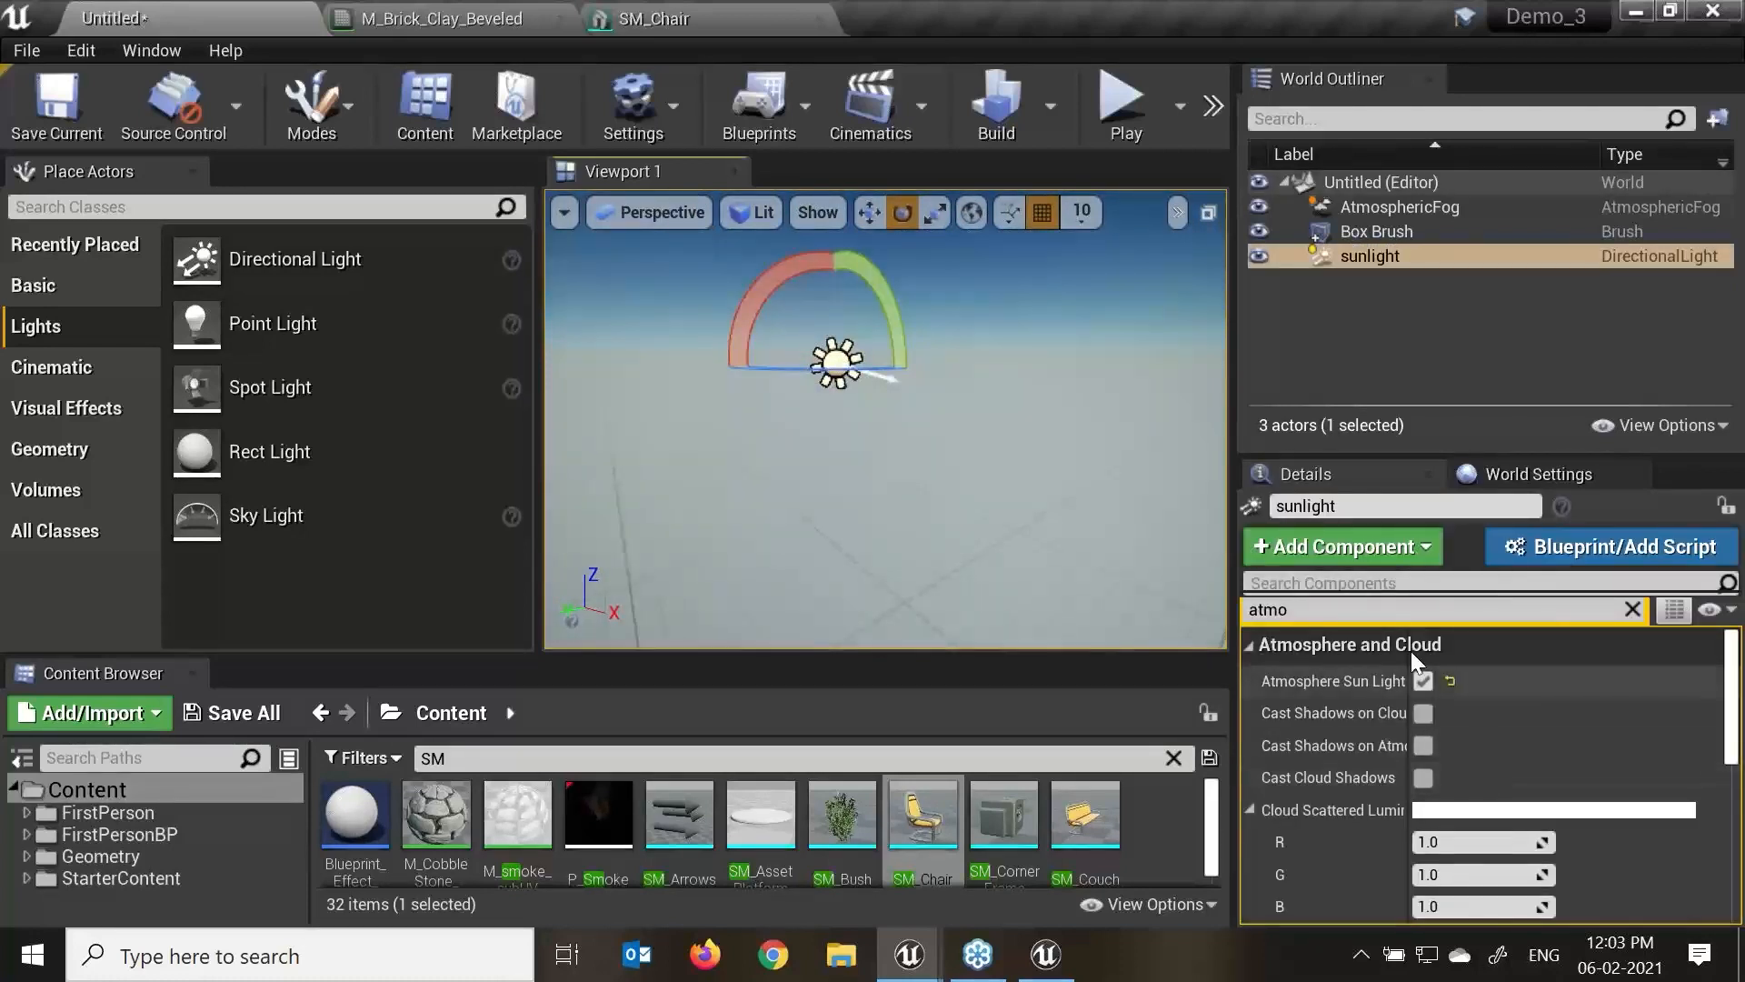
# Filter the sunlight's properties by "atmos" and rotate the light slightly about its Y axis.
pyautogui.moveTo(1349, 611); pyautogui.dragTo(1107, 602)
pyautogui.press('BackSpace')
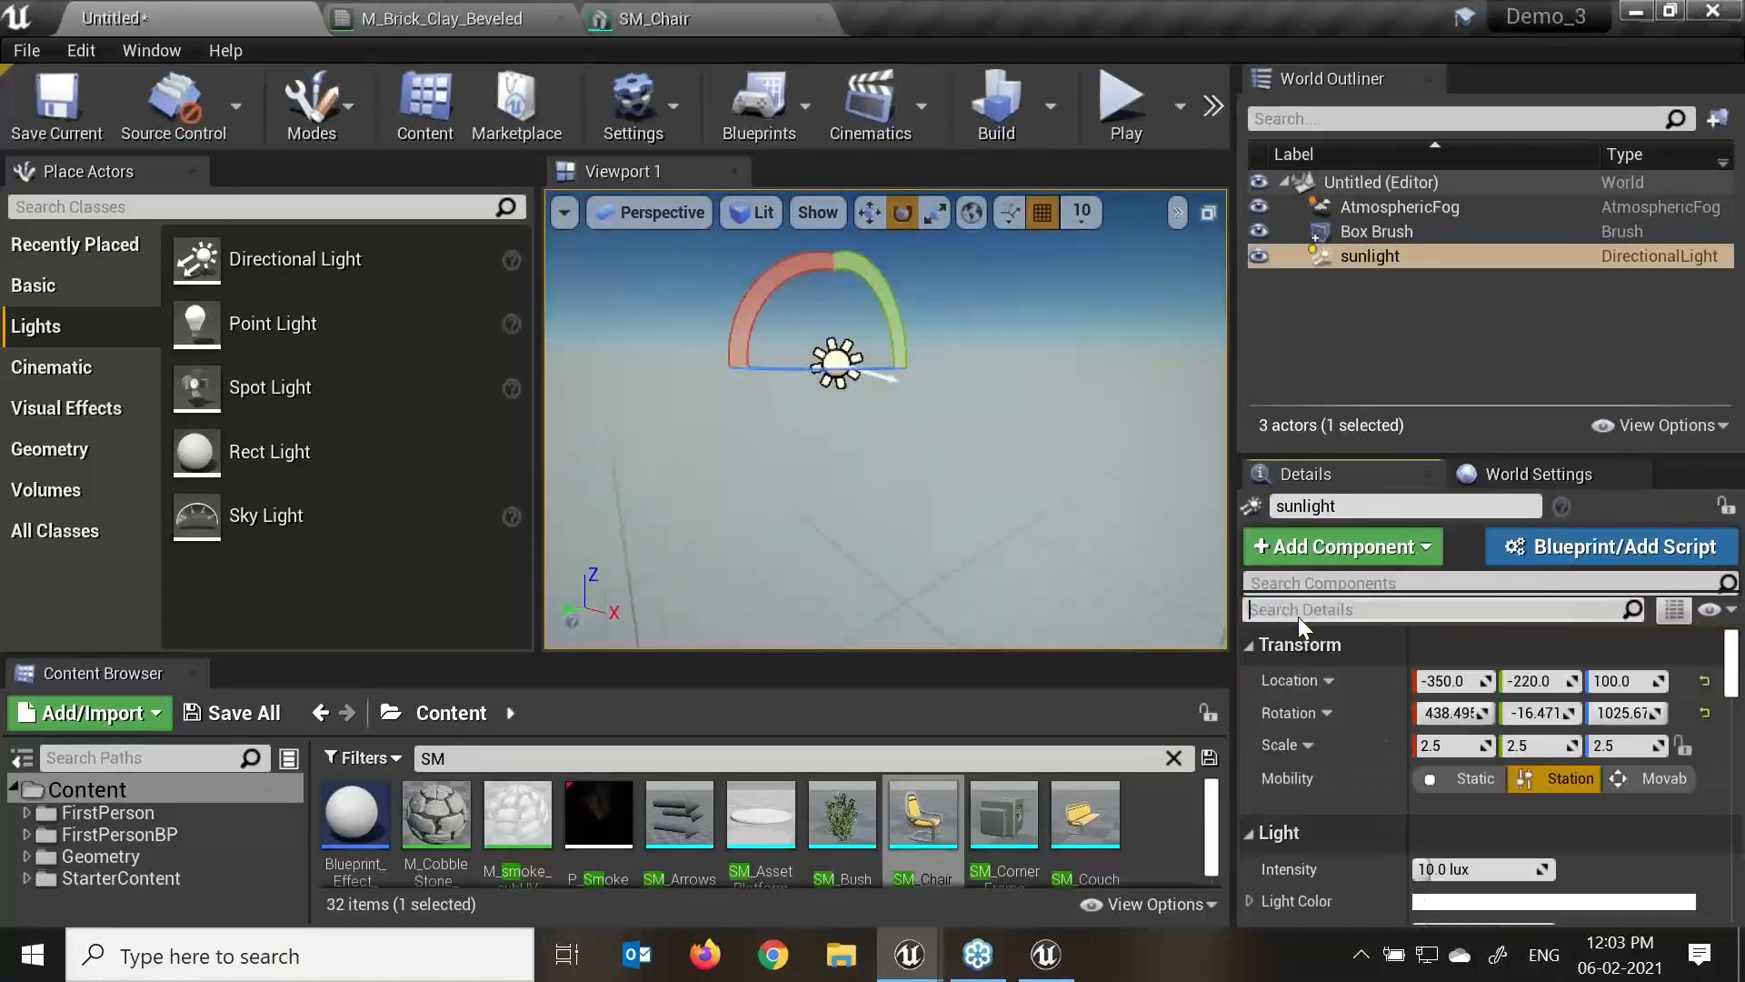
pyautogui.write('atmos')
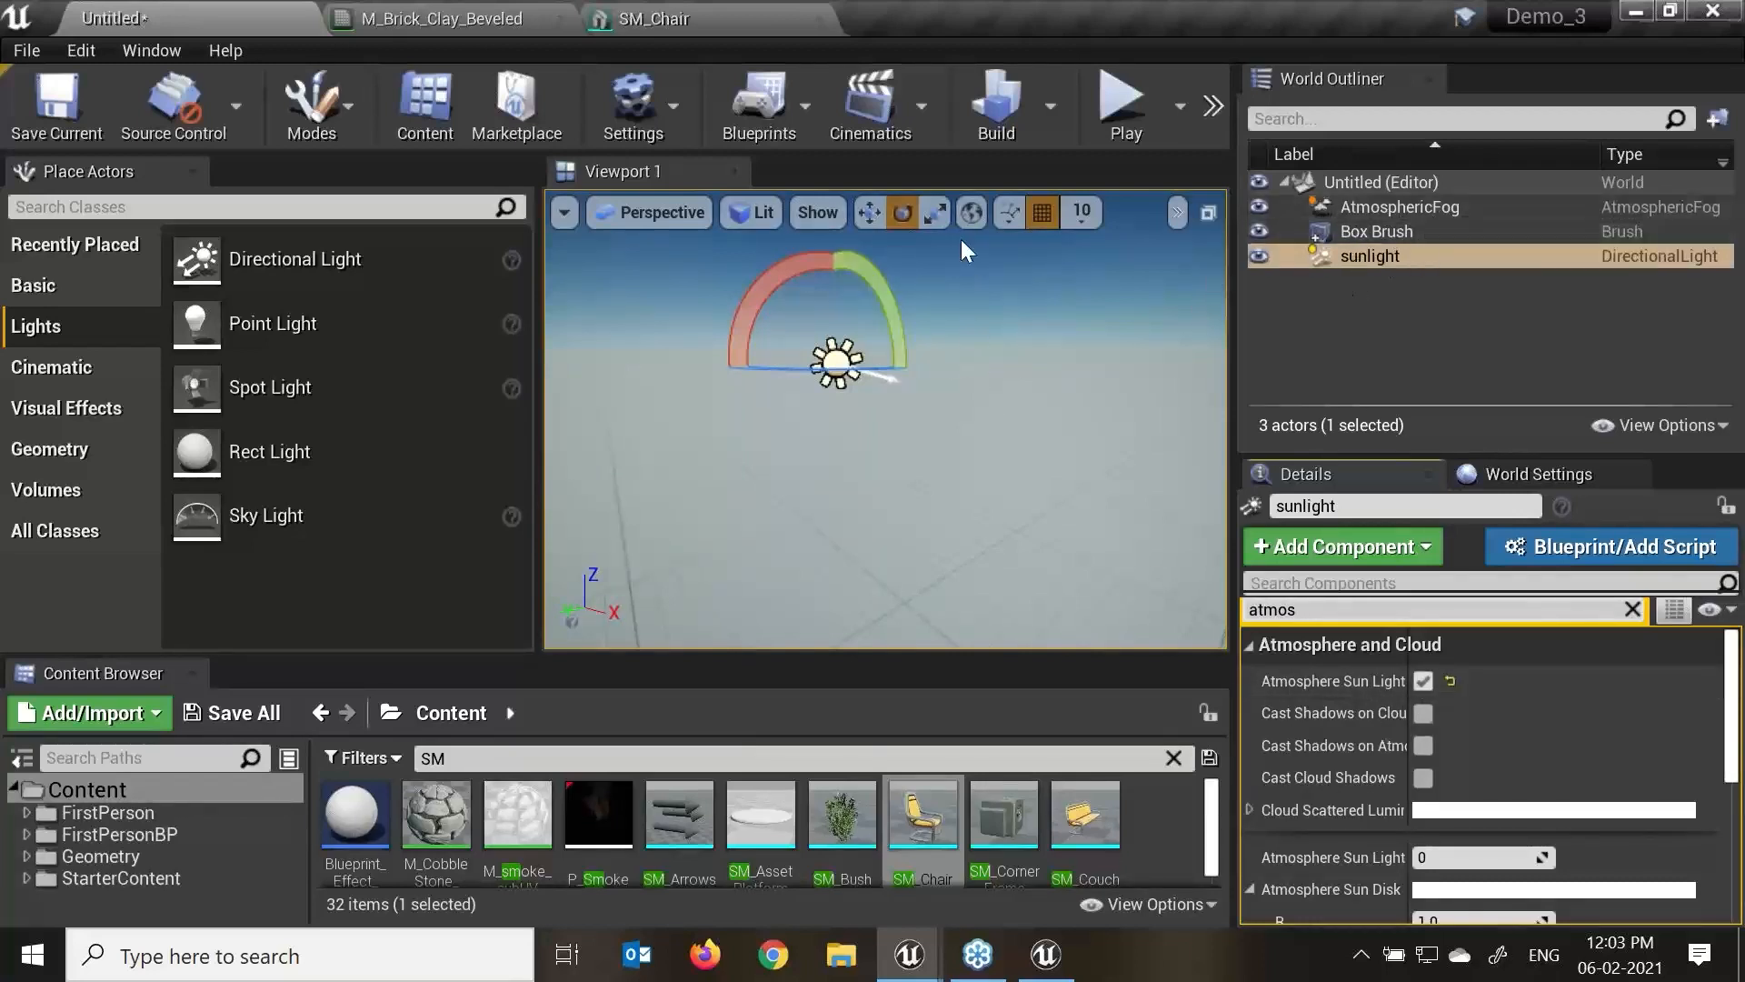
pyautogui.moveTo(868, 265)
pyautogui.mouseDown()
pyautogui.moveTo(945, 274)
pyautogui.moveTo(881, 269)
pyautogui.mouseUp()
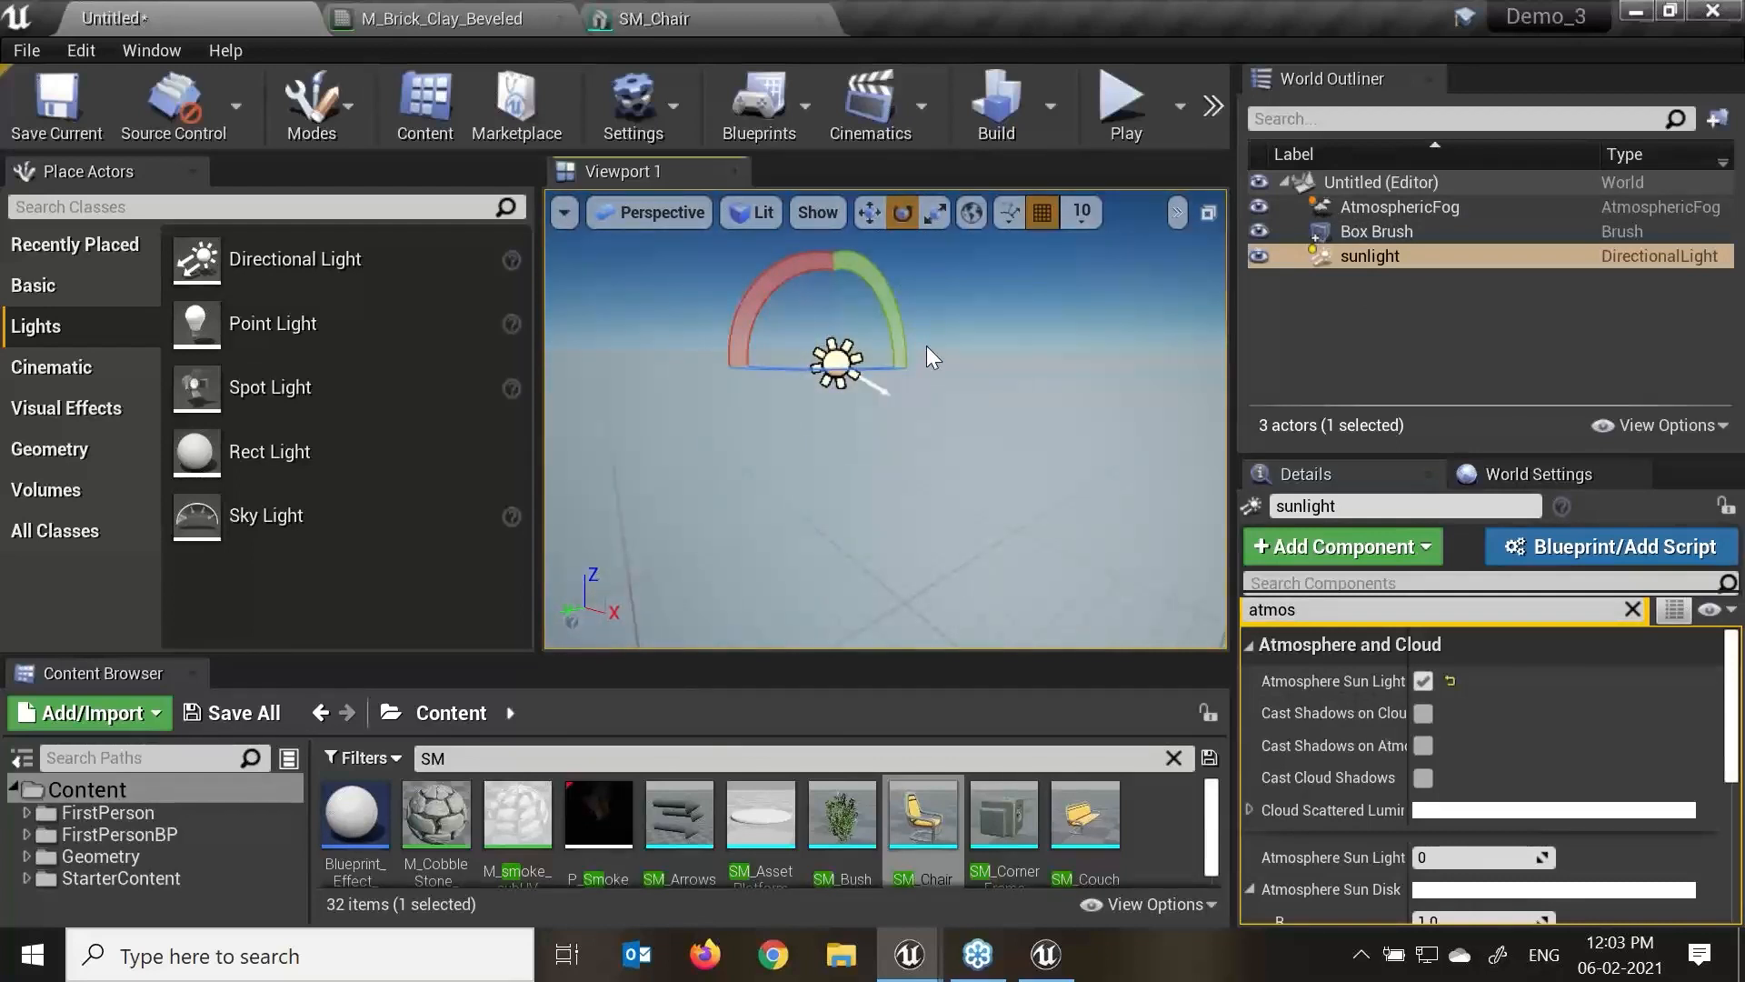
# Search the placeable actors for "bp", place a BP_Sky_Sphere in the level and clear its property filter.
pyautogui.click(336, 211)
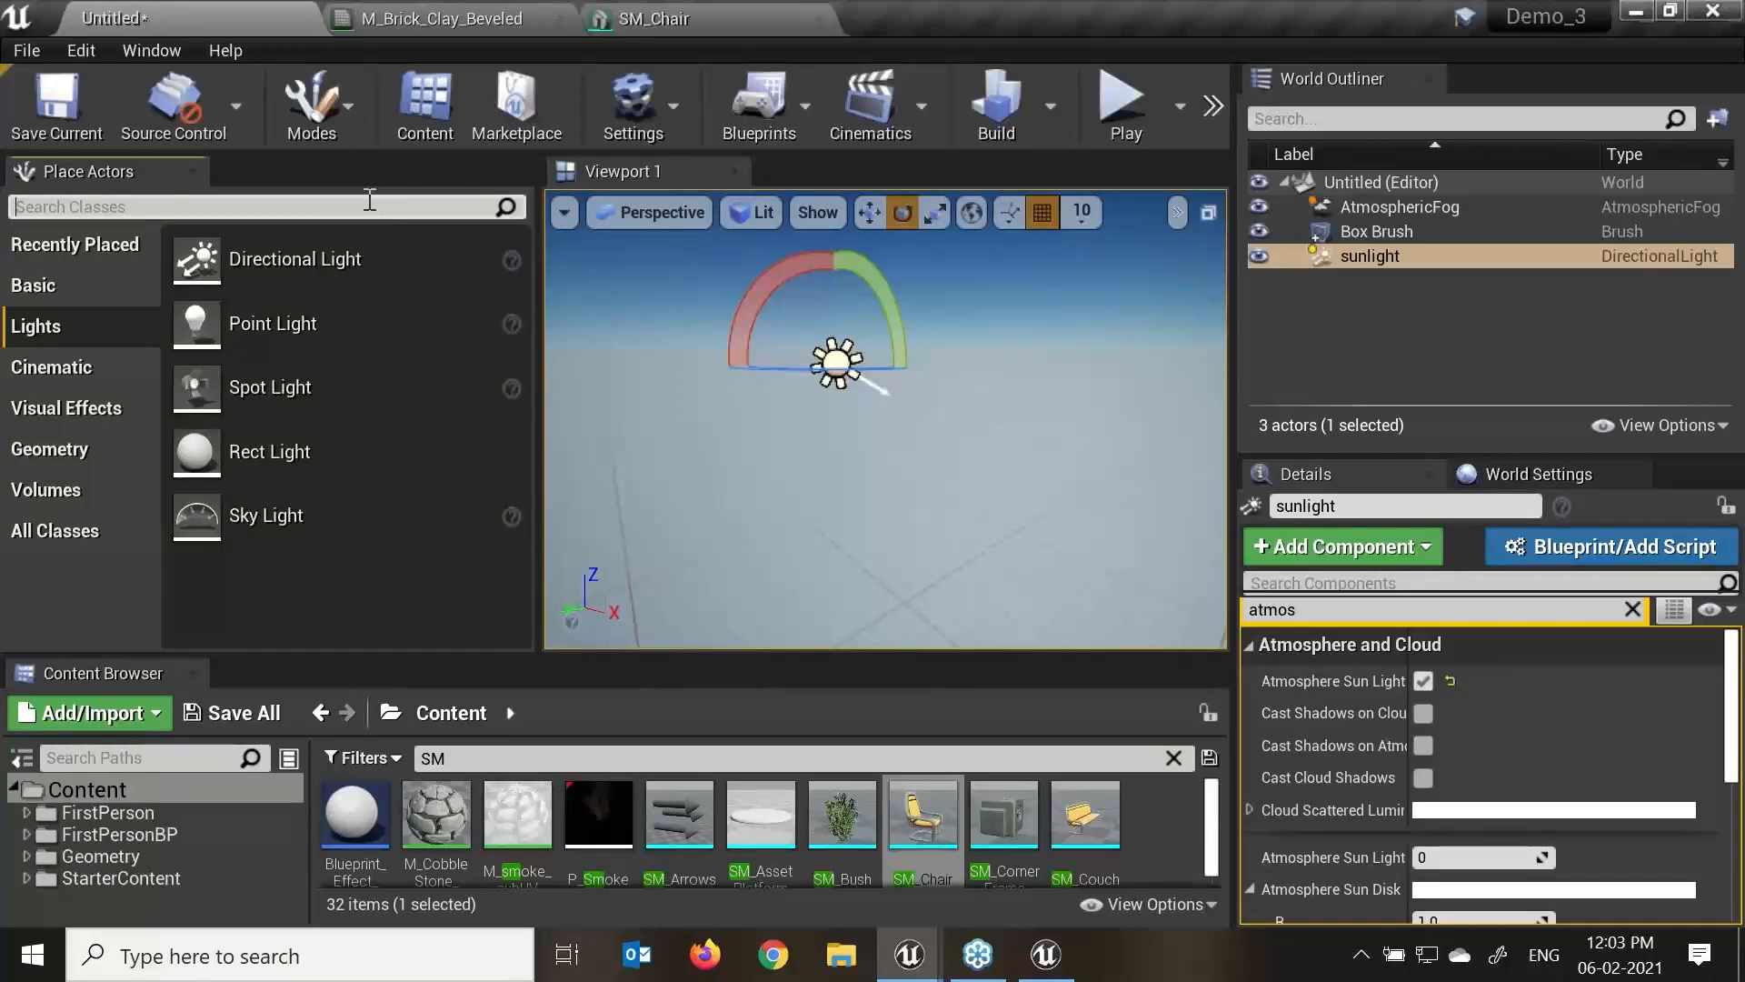
pyautogui.write('bp')
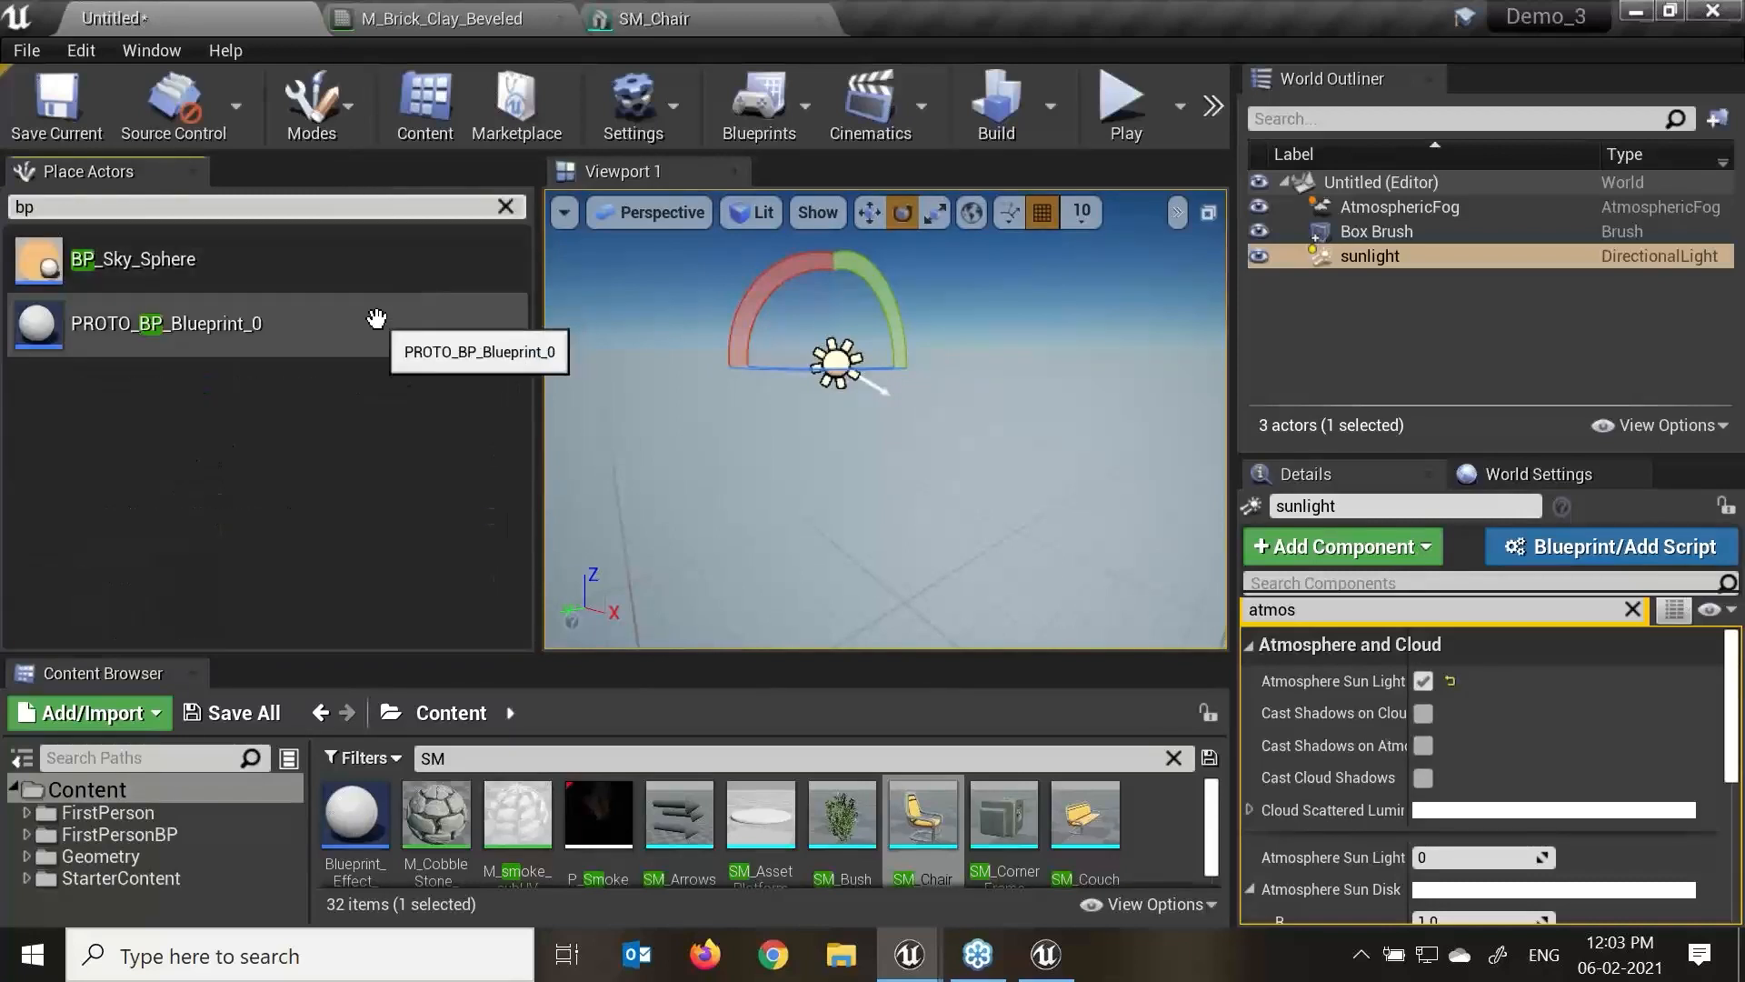
pyautogui.moveTo(182, 264); pyautogui.dragTo(888, 464)
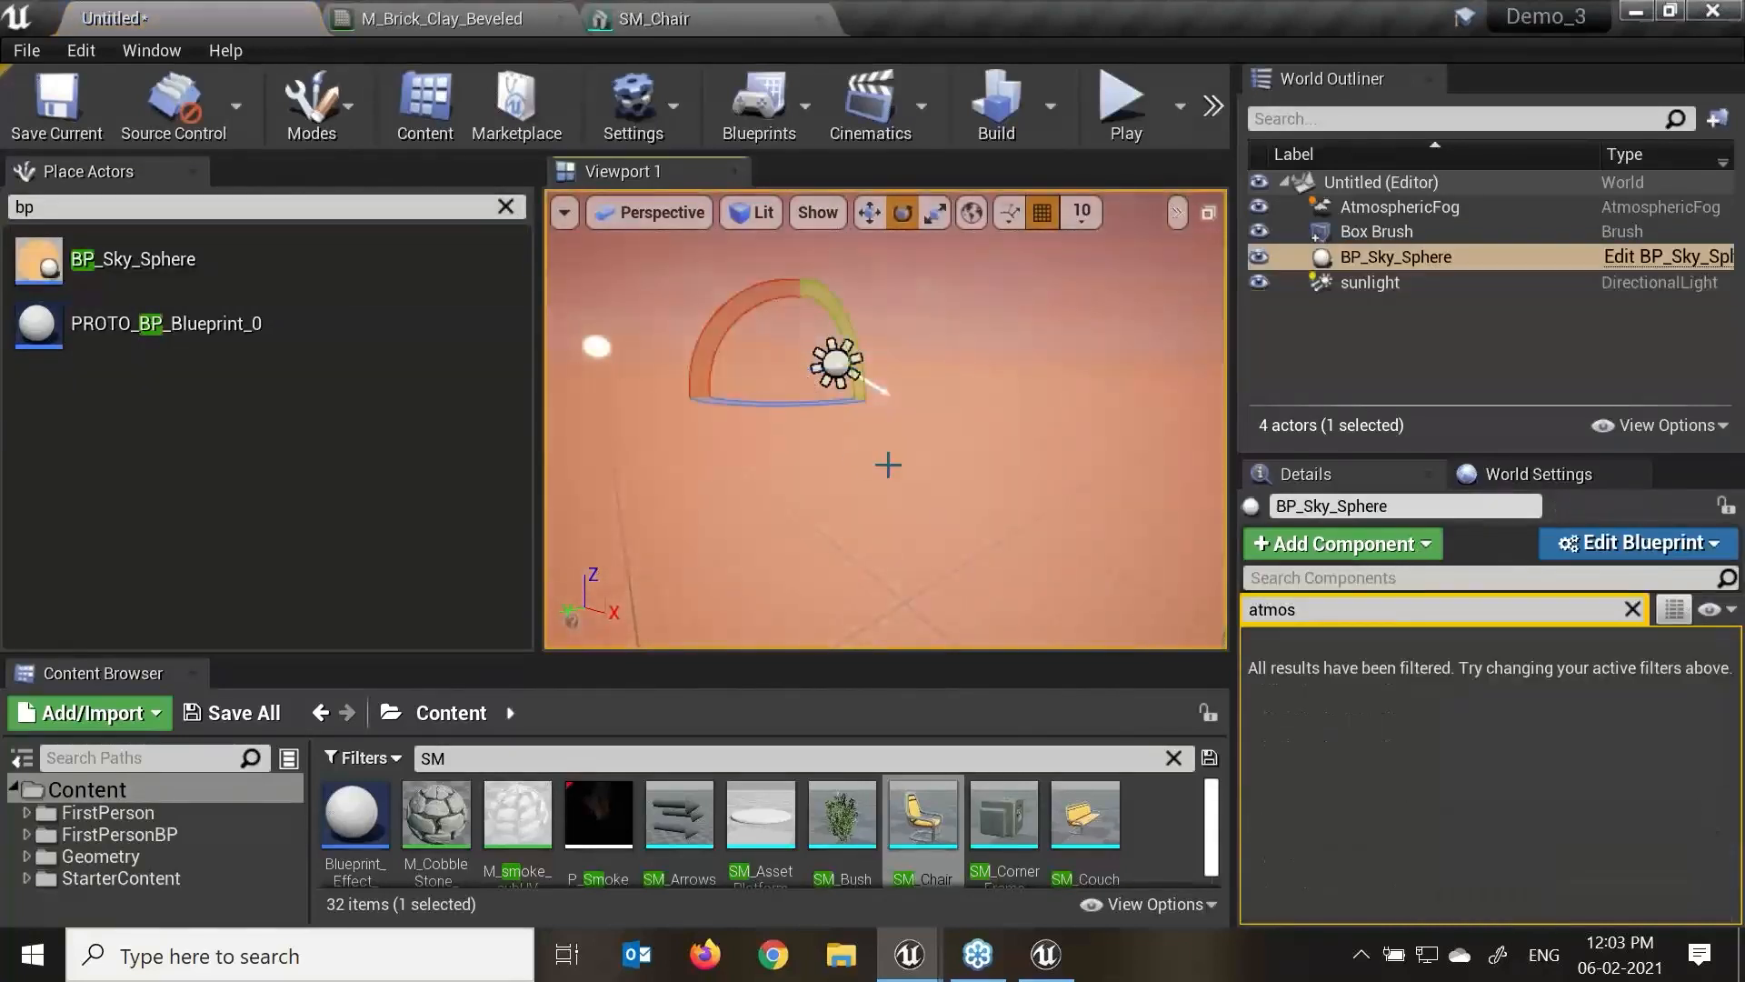
pyautogui.click(1633, 609)
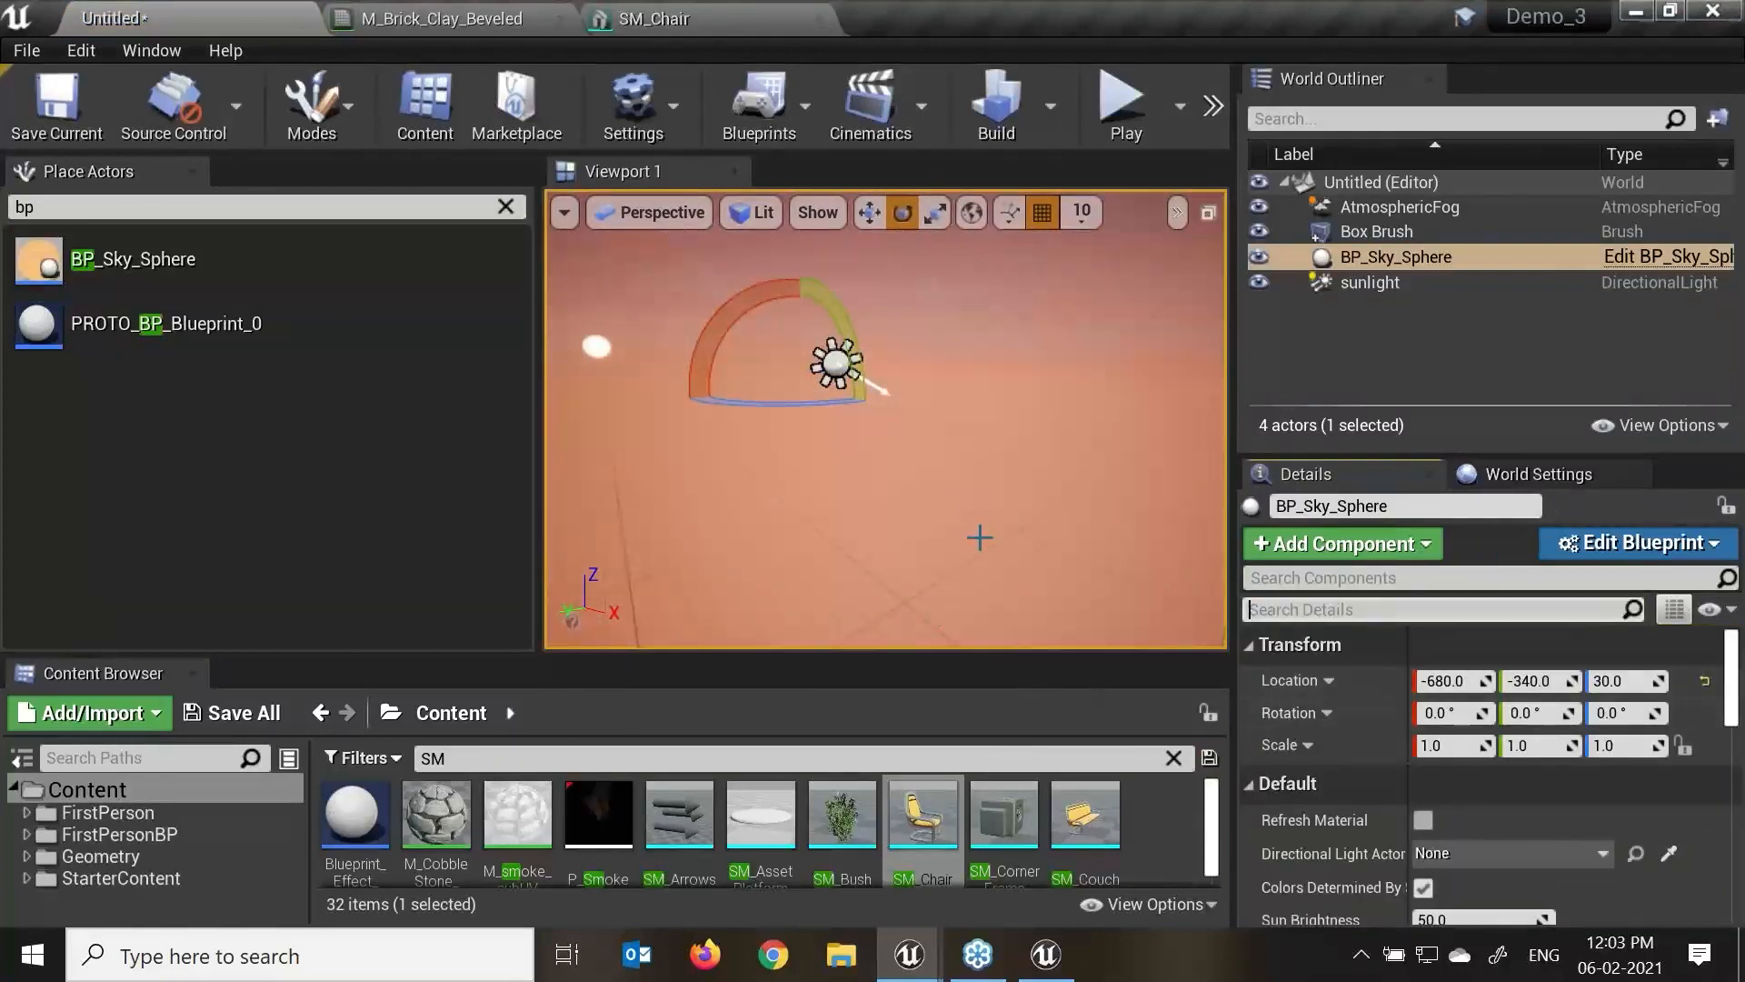
# Examine the sky sphere's sky and horizon in the full-screen viewport with nothing selected.
pyautogui.scroll(1, 980, 539)
pyautogui.moveTo(977, 565)
pyautogui.keyDown('alt'); pyautogui.mouseDown()
pyautogui.moveTo(877, 538)
pyautogui.moveTo(854, 501)
pyautogui.moveTo(891, 494)
pyautogui.moveTo(969, 554)
pyautogui.mouseUp(); pyautogui.keyUp('alt')
pyautogui.press('F11')
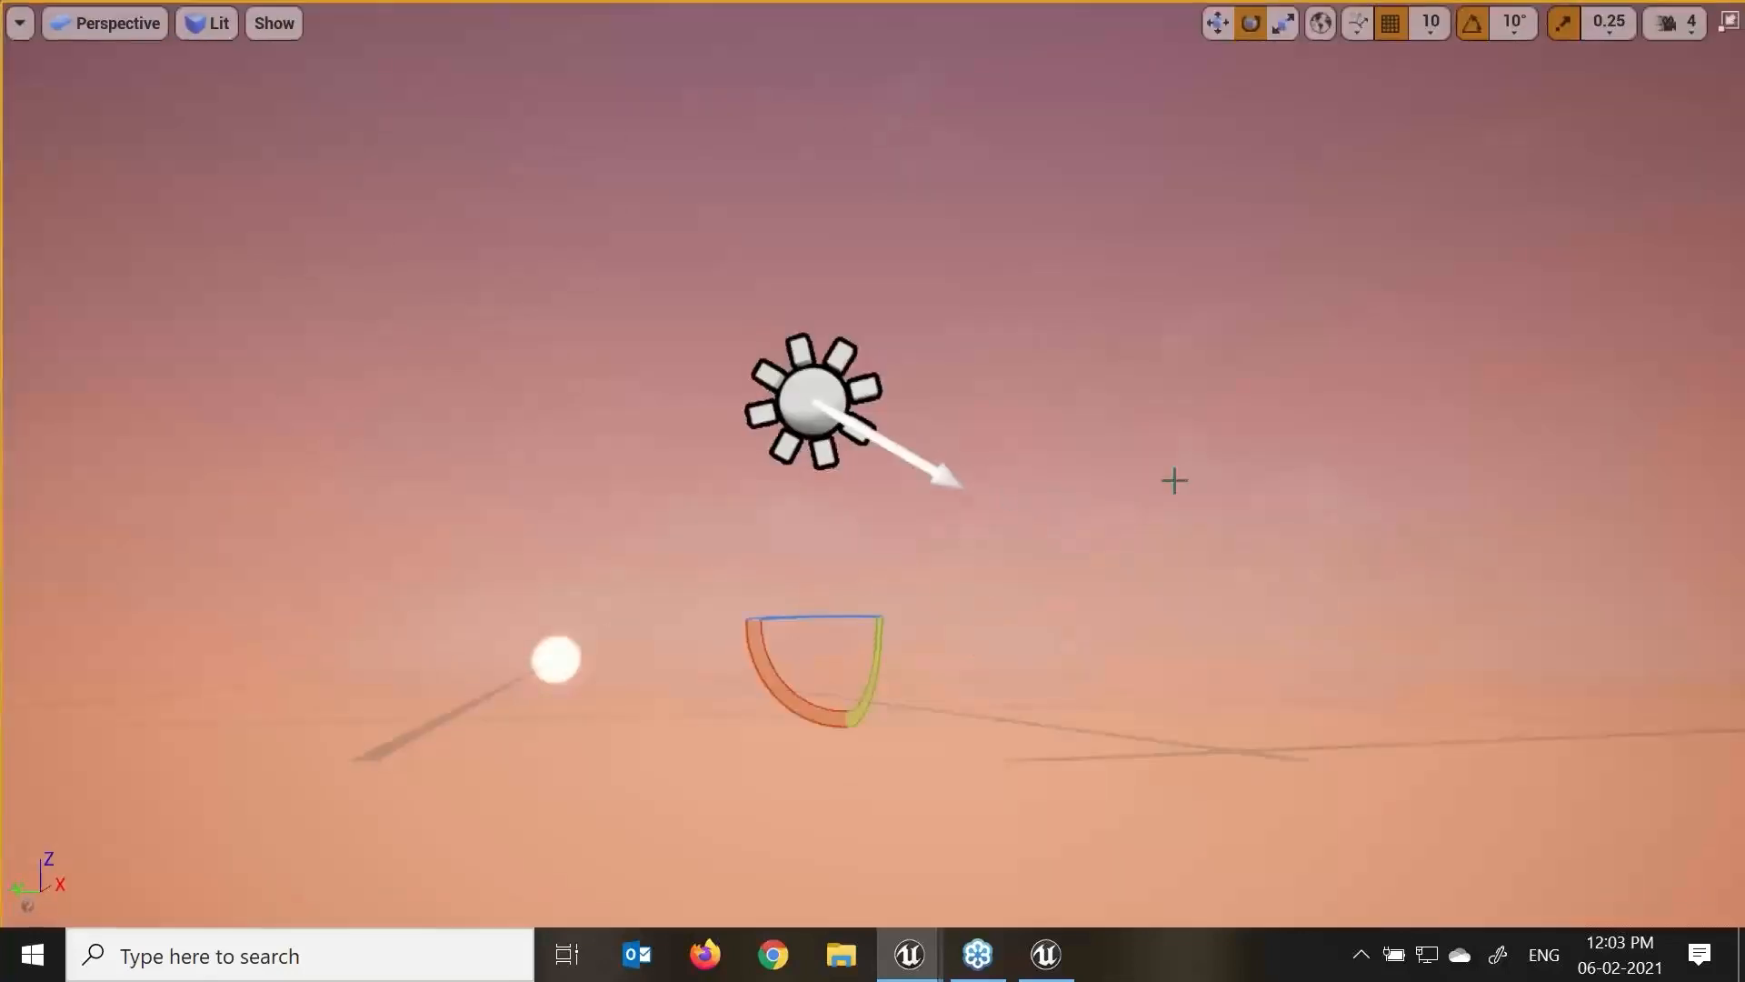
pyautogui.keyDown('alt'); pyautogui.moveTo(1246, 545); pyautogui.dragTo(1356, 593); pyautogui.keyUp('alt')
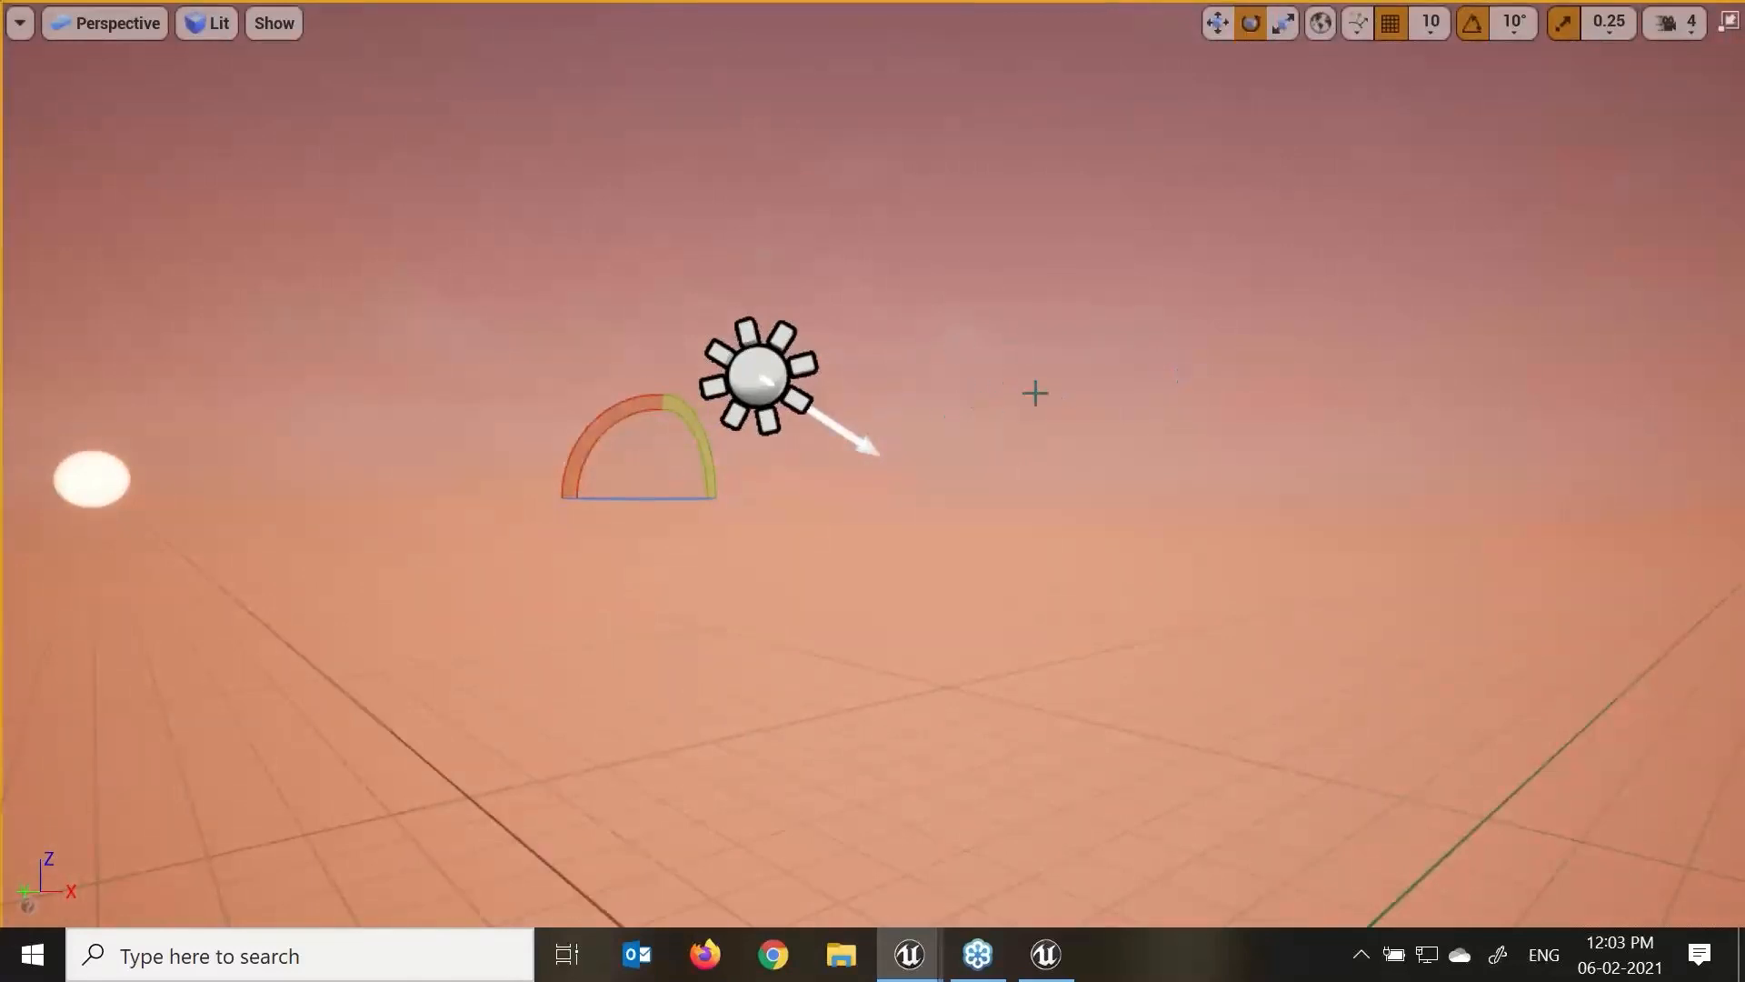
pyautogui.press('Escape')
pyautogui.keyDown('ctrl'); pyautogui.click(1124, 471); pyautogui.keyUp('ctrl')
pyautogui.keyDown('ctrl'); pyautogui.click(1122, 398); pyautogui.keyUp('ctrl')
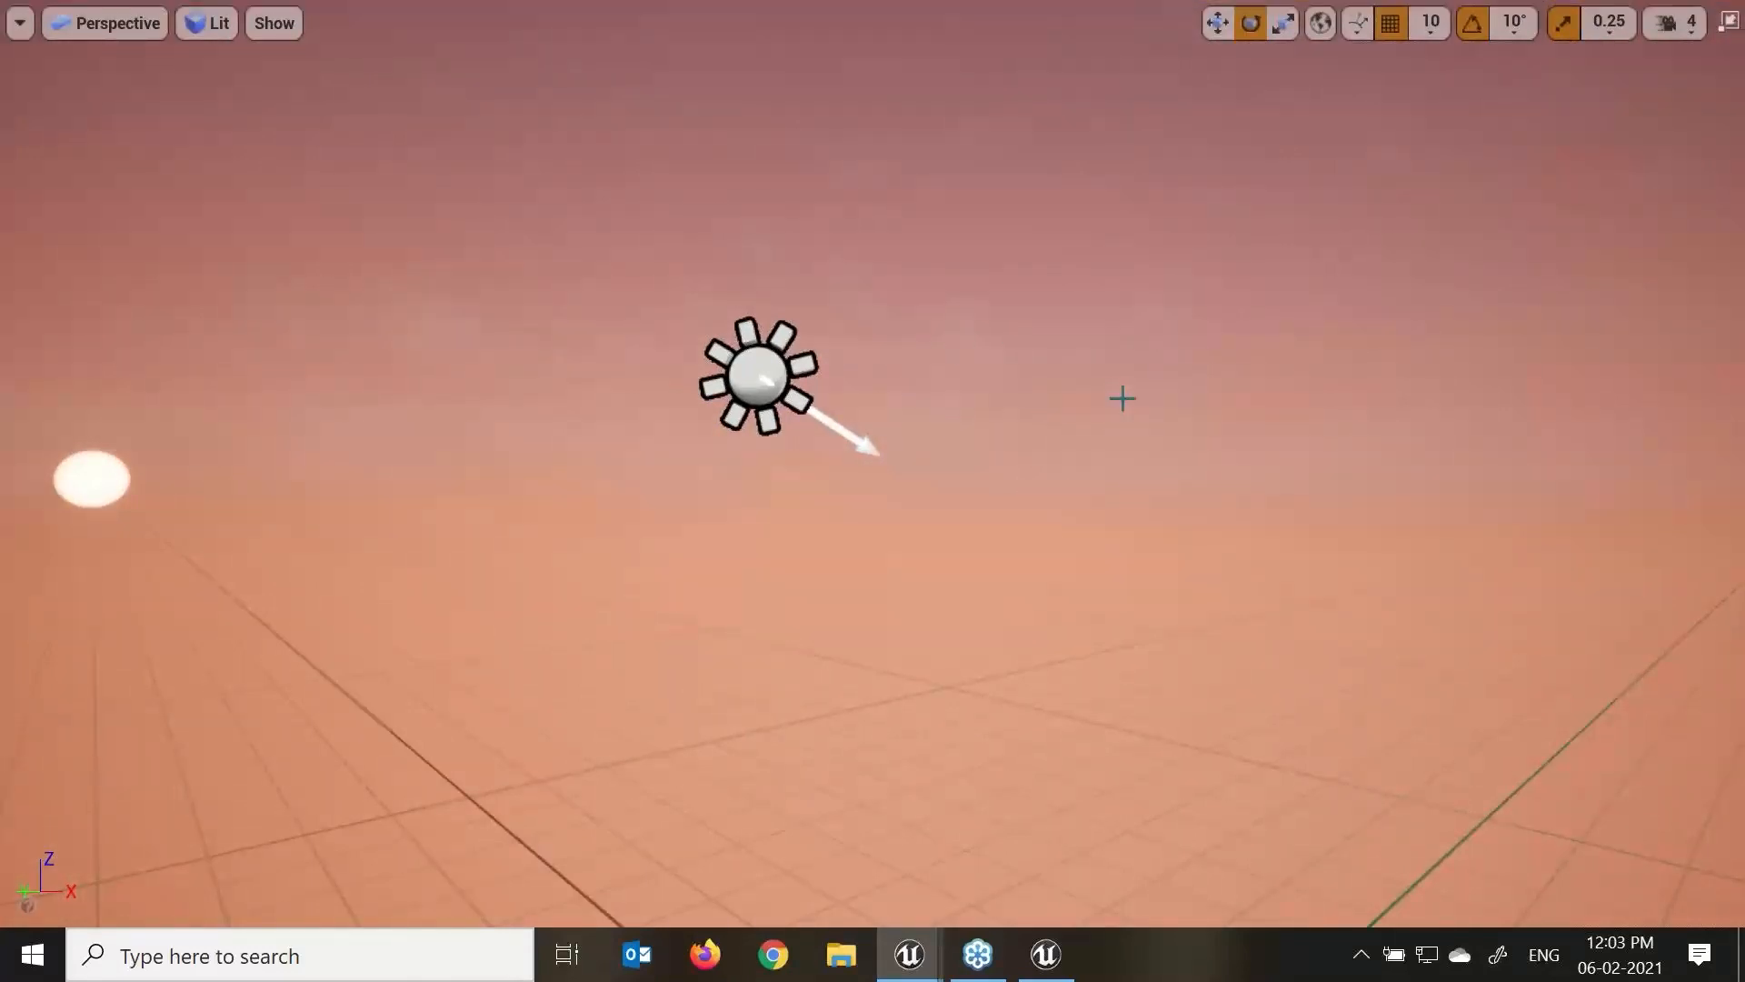
pyautogui.press('F11')
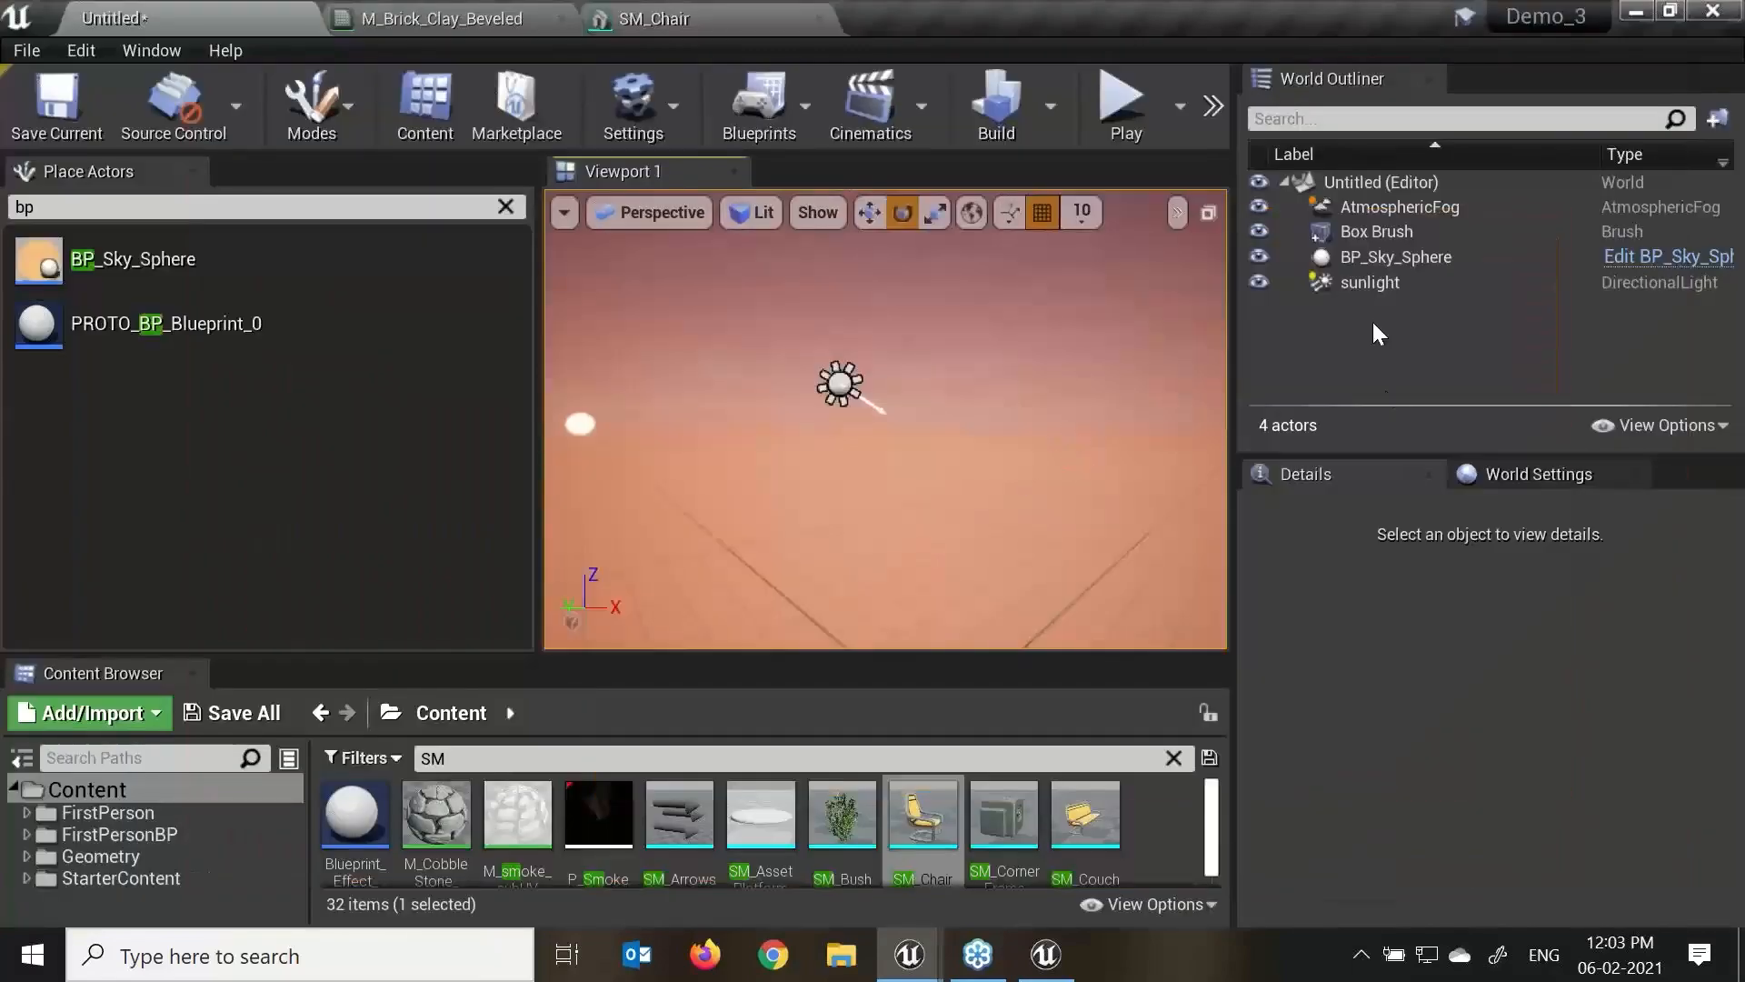
# Refresh the BP_Sky_Sphere's material and assign sunlight as its Directional Light Actor.
pyautogui.click(1391, 258)
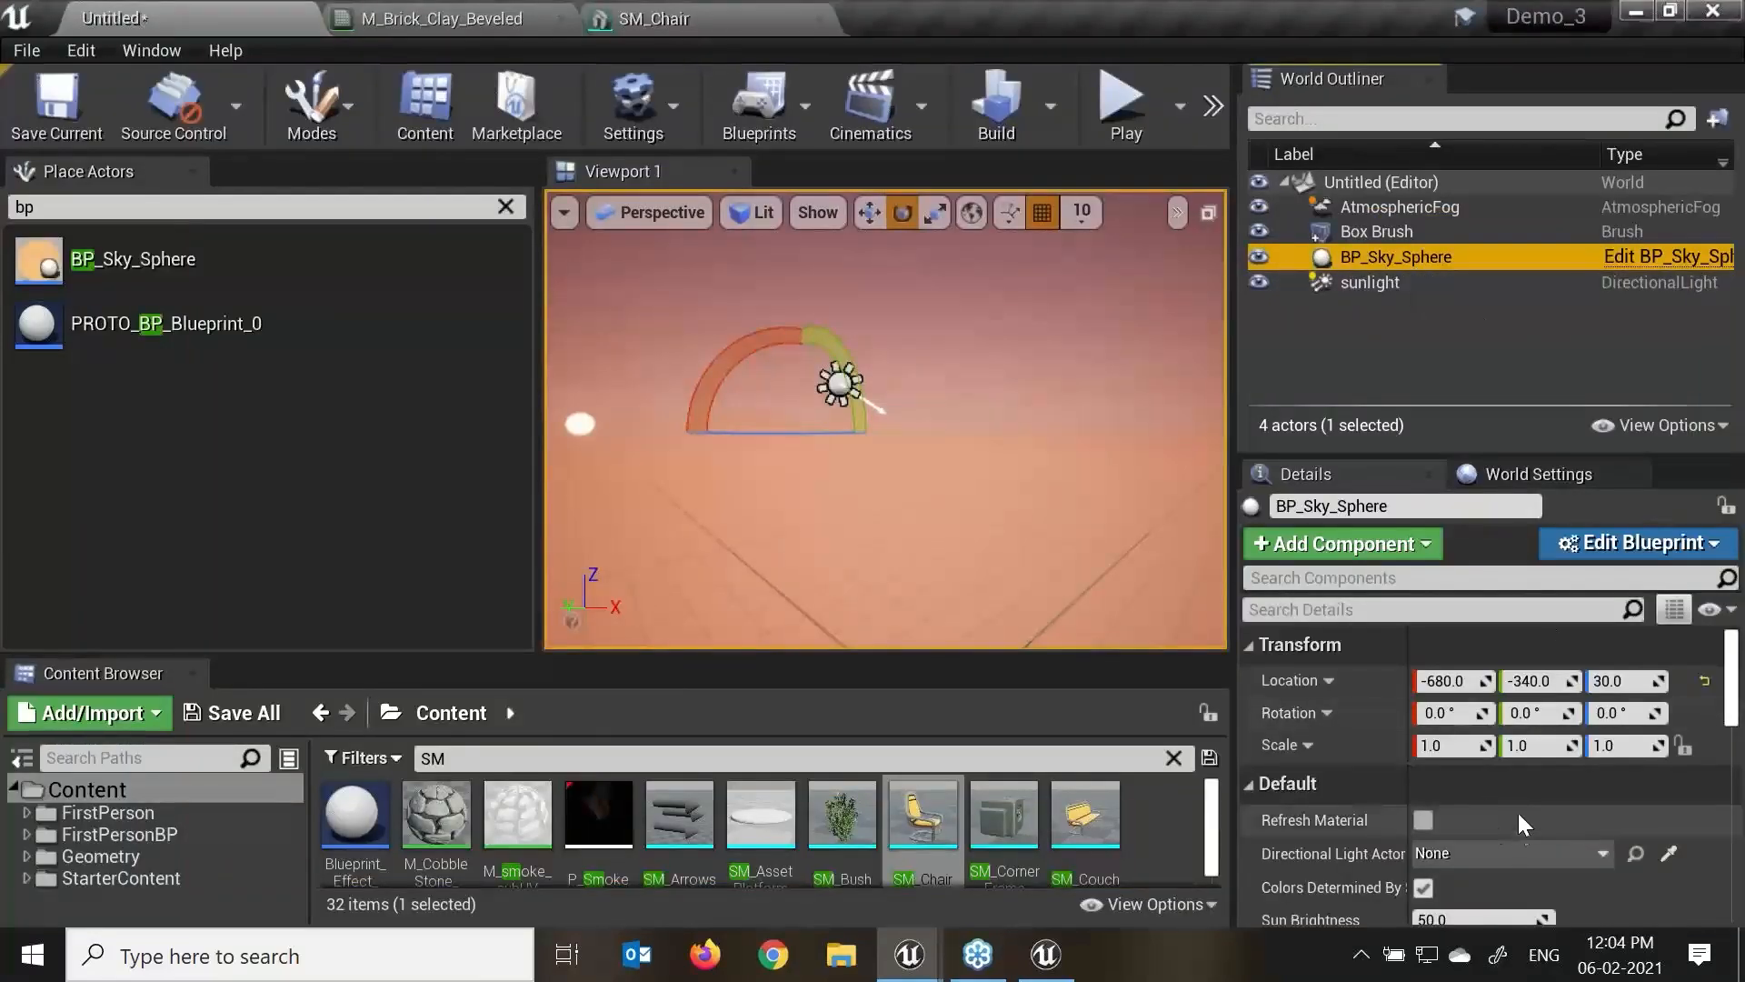
pyautogui.click(1423, 821)
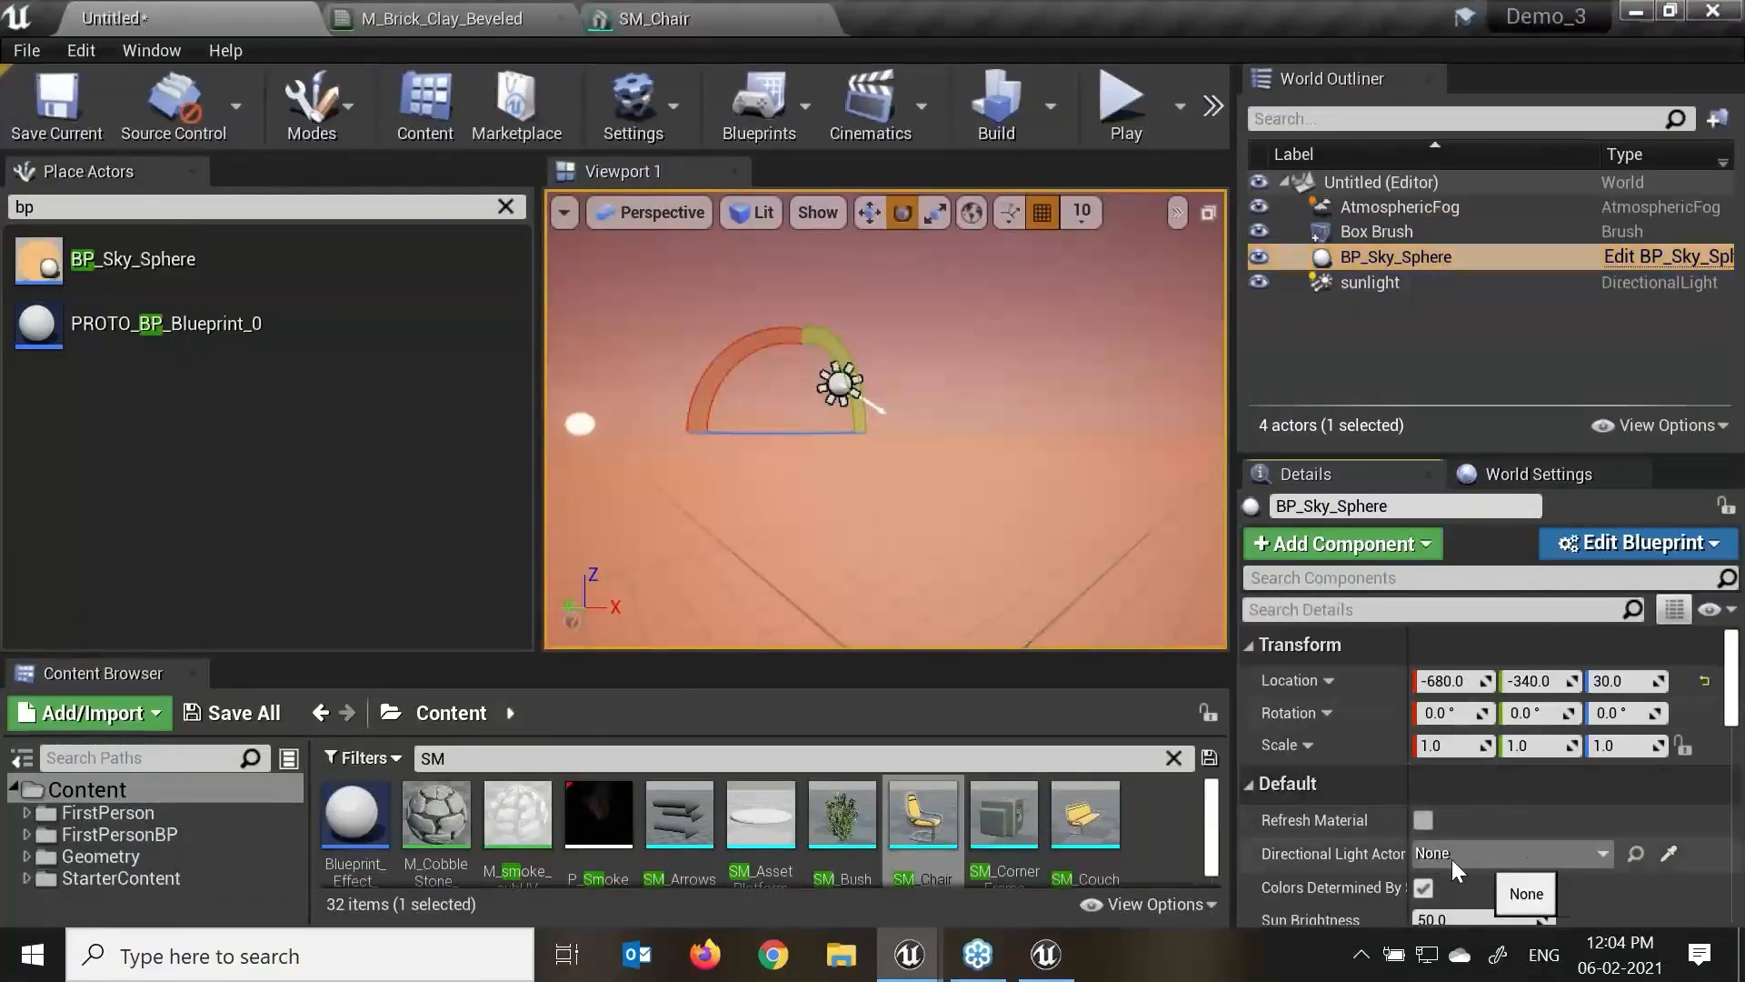
pyautogui.scroll(-1, 1530, 874)
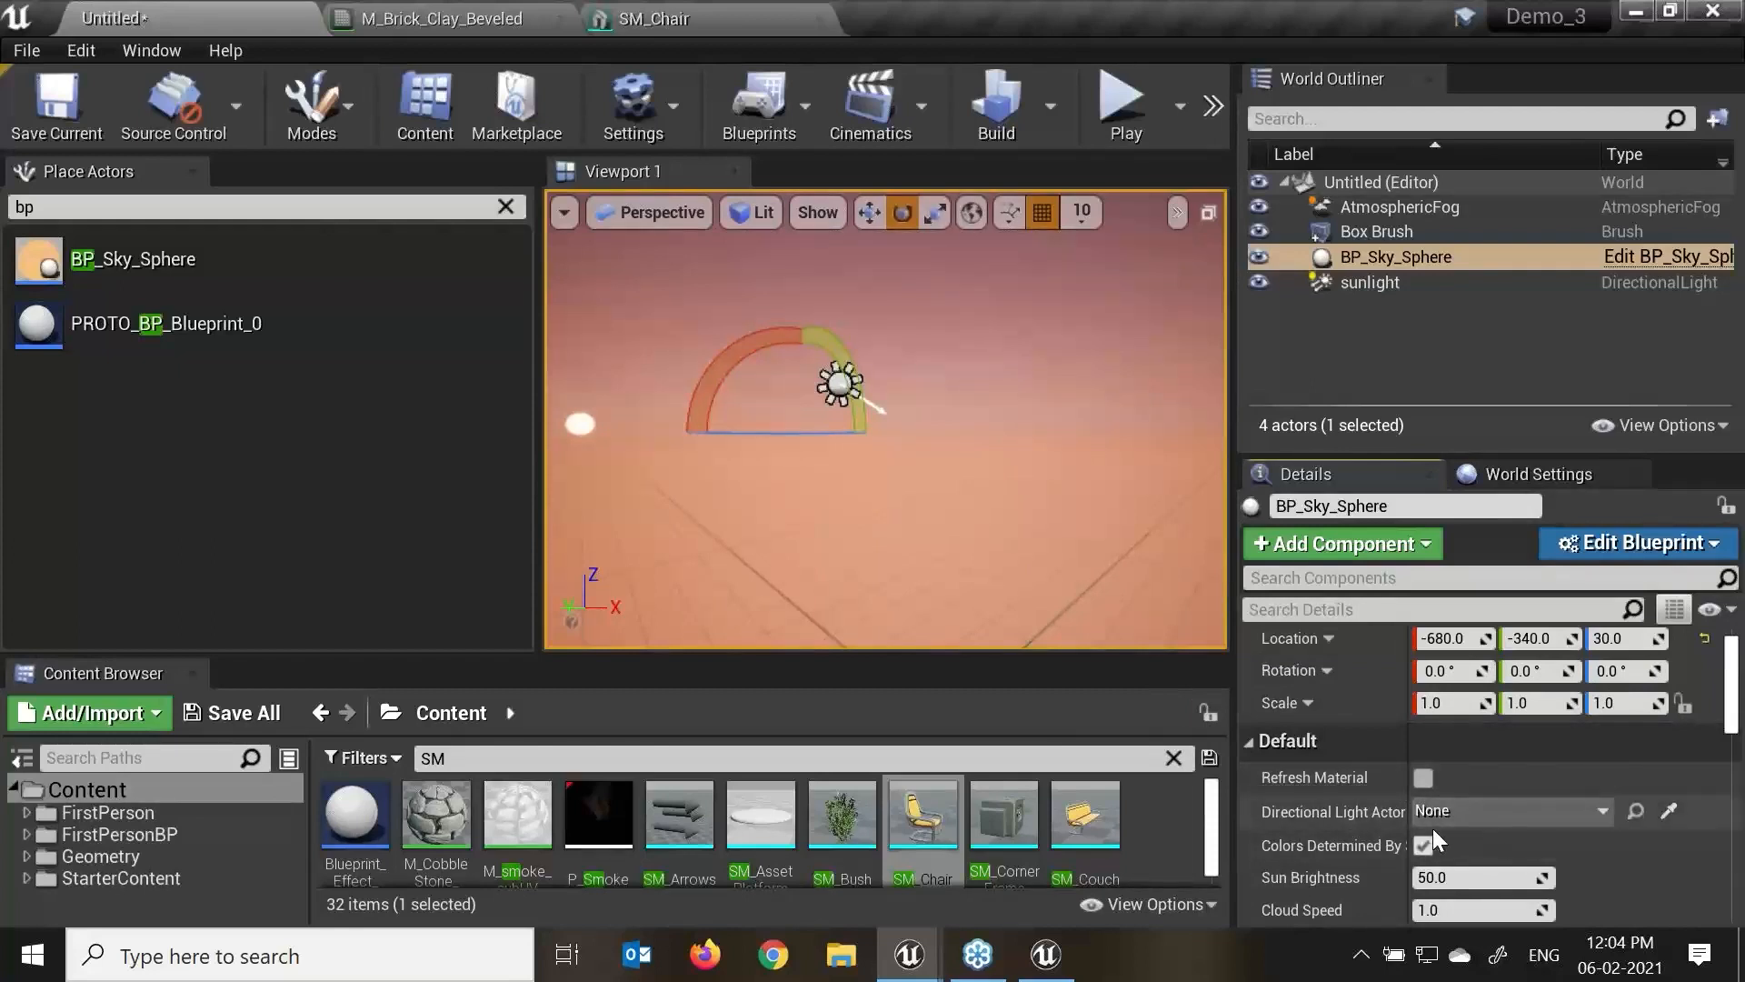
pyautogui.click(1483, 813)
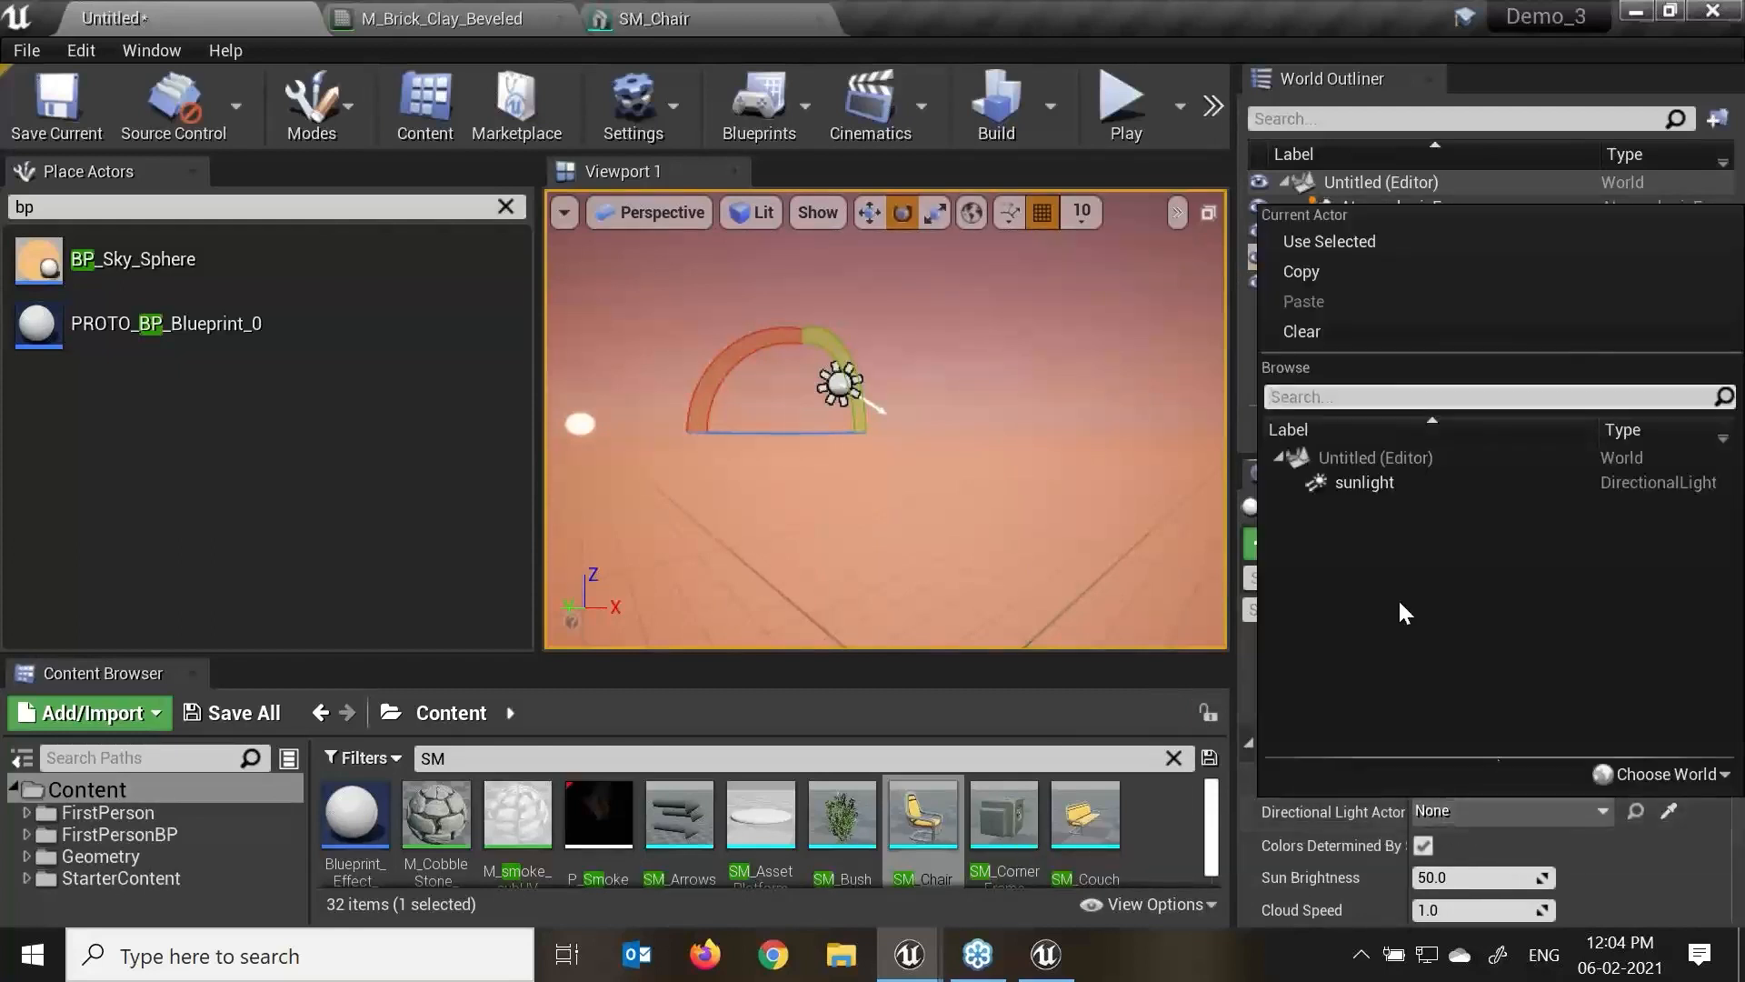
pyautogui.click(1366, 484)
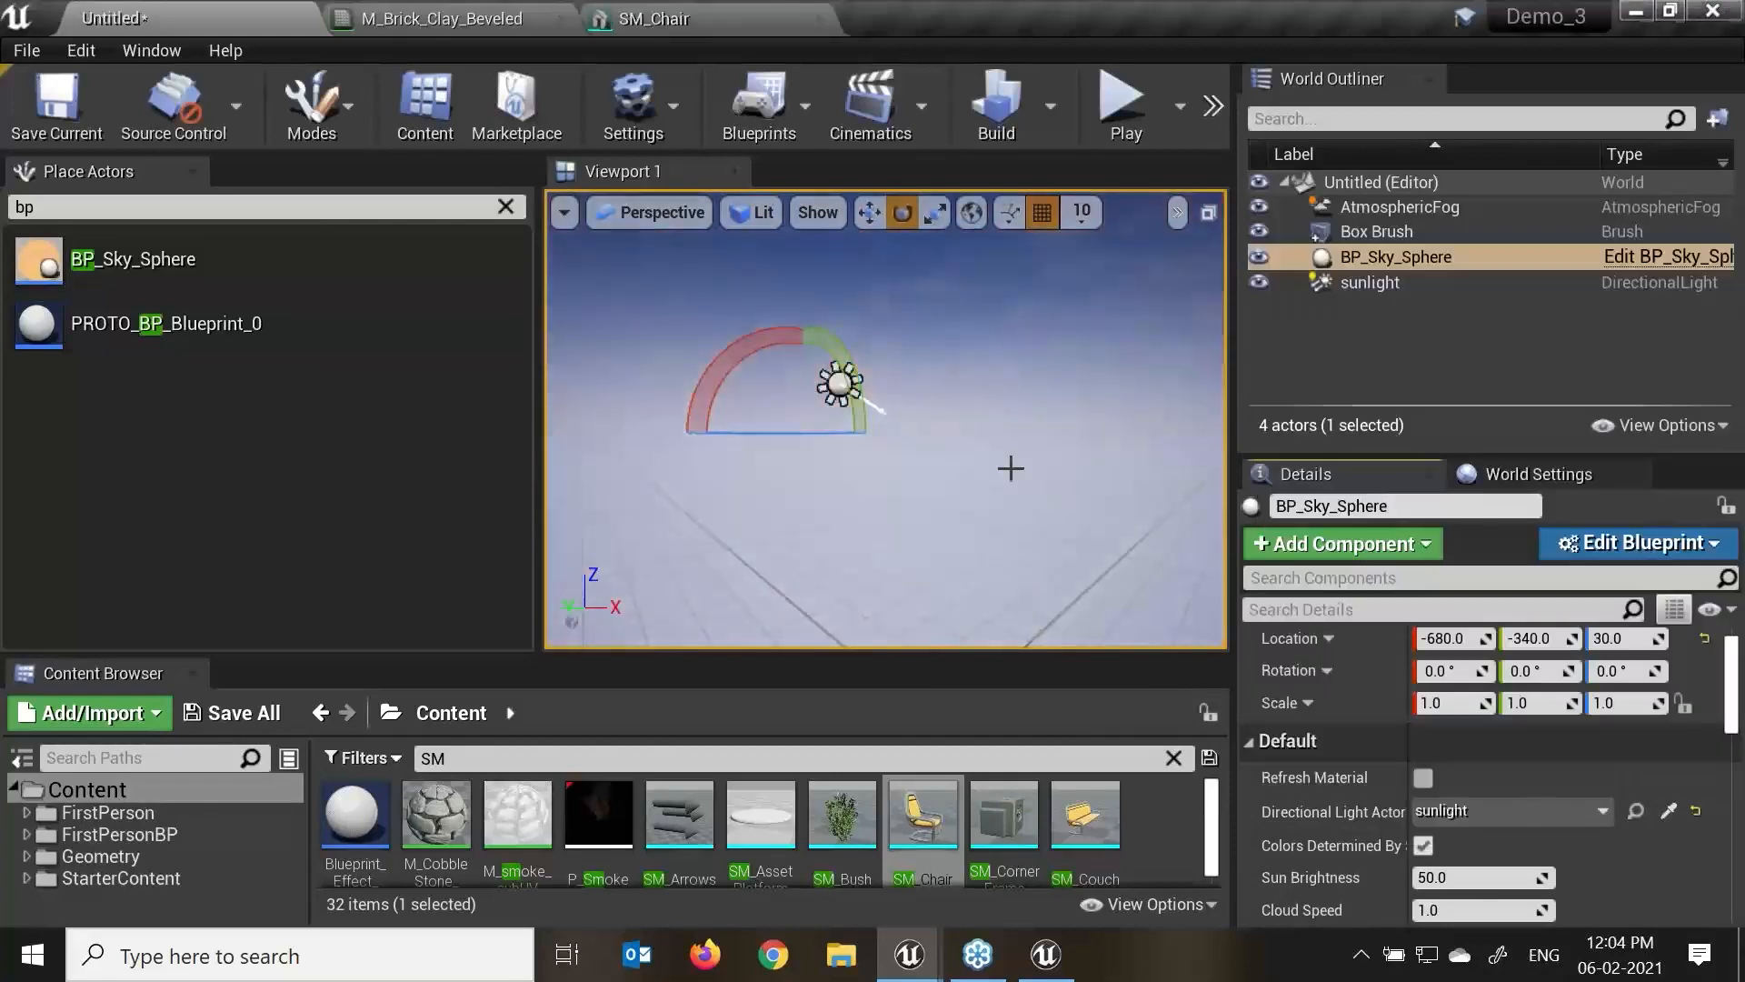
# Rotate the sunlight to a new angle in the full-screen viewport and check the sky around it.
pyautogui.keyDown('alt'); pyautogui.moveTo(1098, 478); pyautogui.dragTo(1060, 509); pyautogui.keyUp('alt')
pyautogui.press('F11')
pyautogui.click(694, 368)
pyautogui.moveTo(754, 417); pyautogui.dragTo(696, 469)
pyautogui.keyDown('alt'); pyautogui.moveTo(1077, 412); pyautogui.dragTo(1177, 441); pyautogui.keyUp('alt')
pyautogui.press('Escape')
pyautogui.press('`')
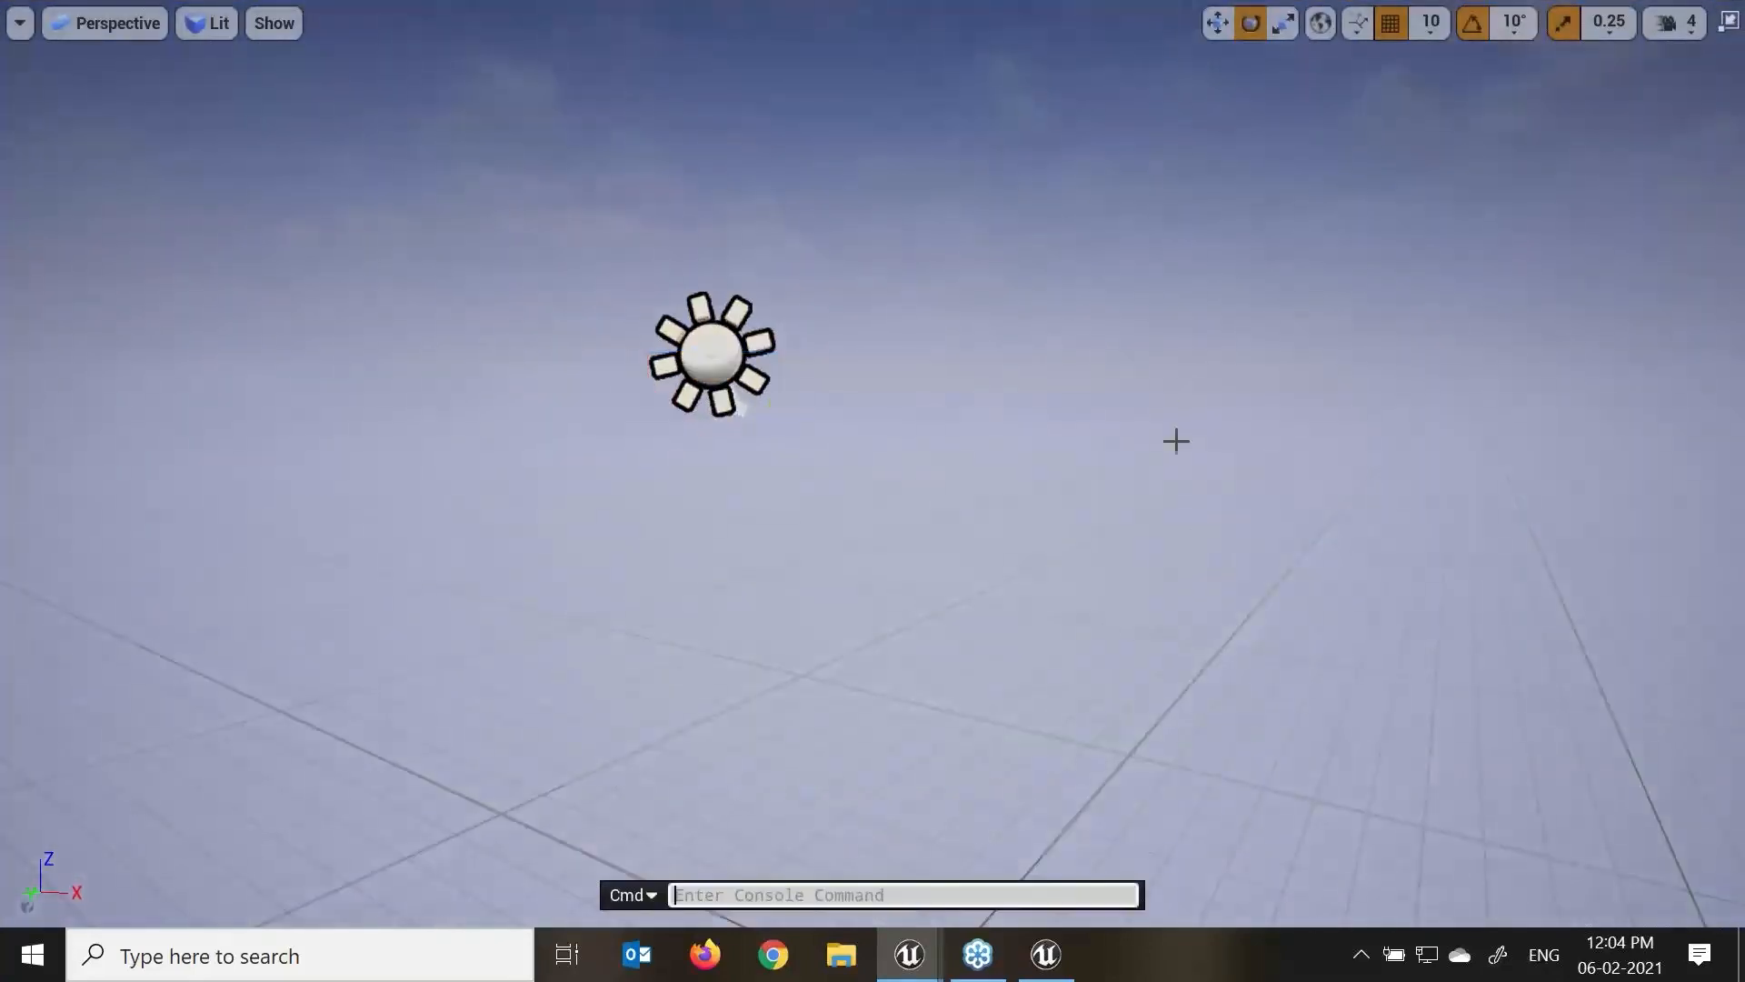
pyautogui.press('`')
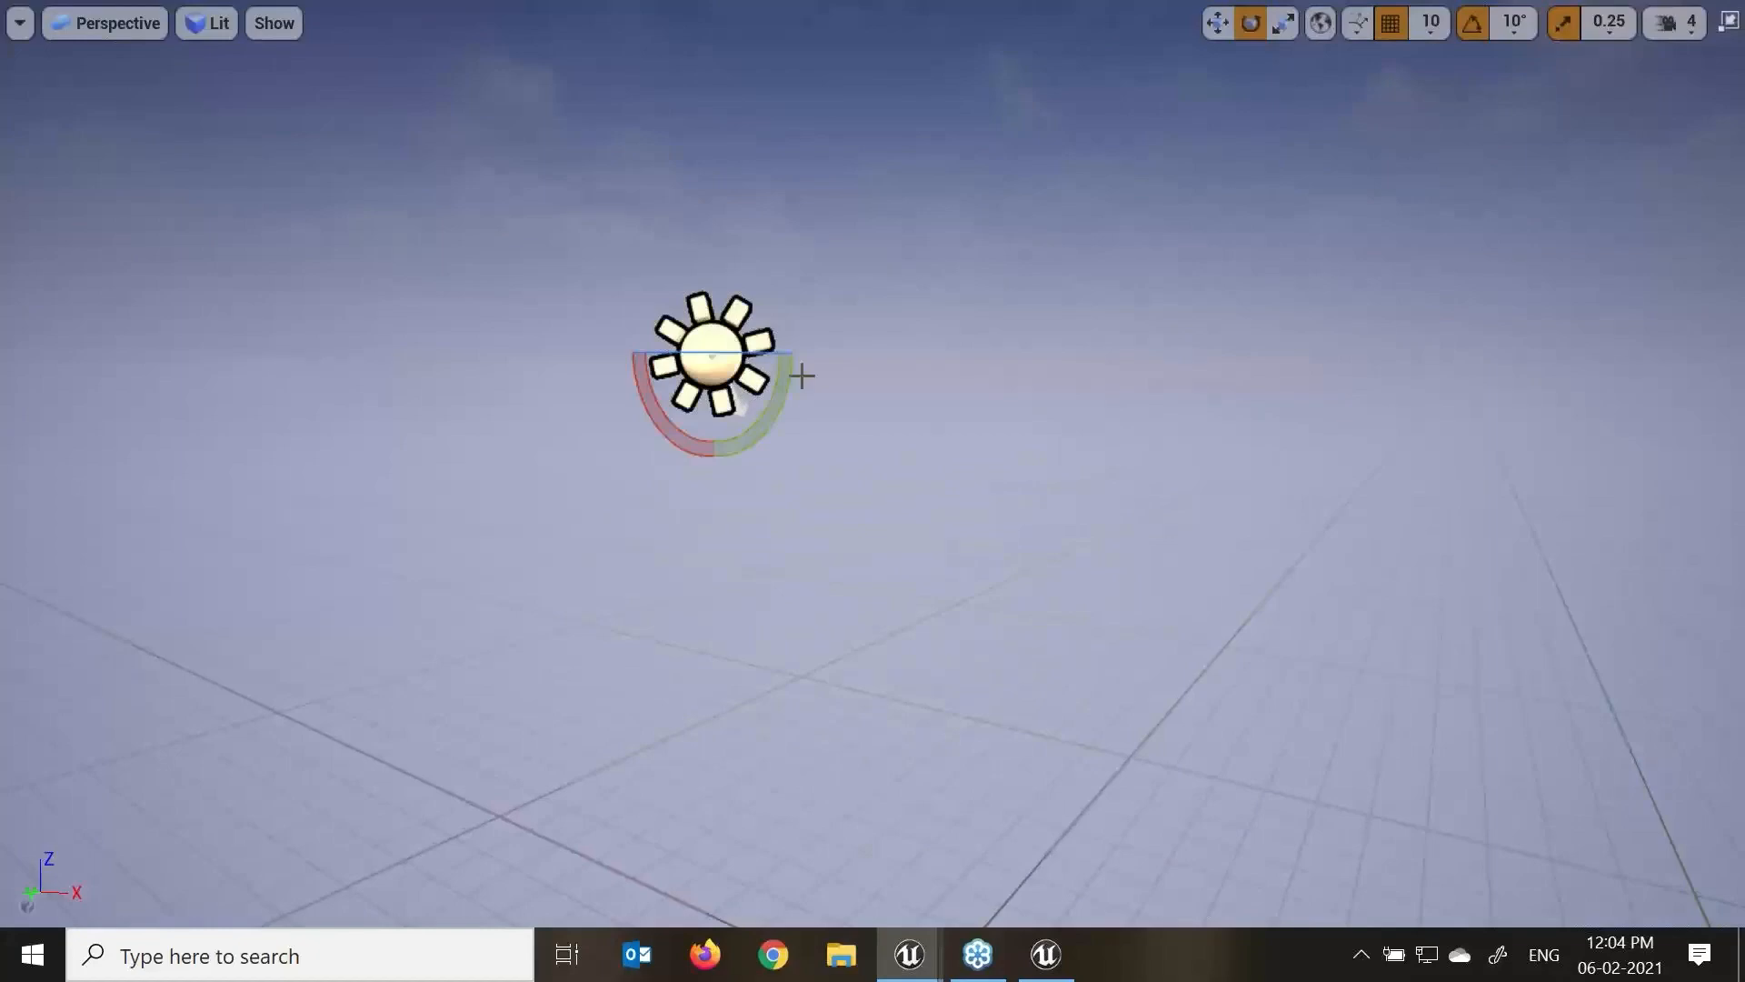
pyautogui.press('F11')
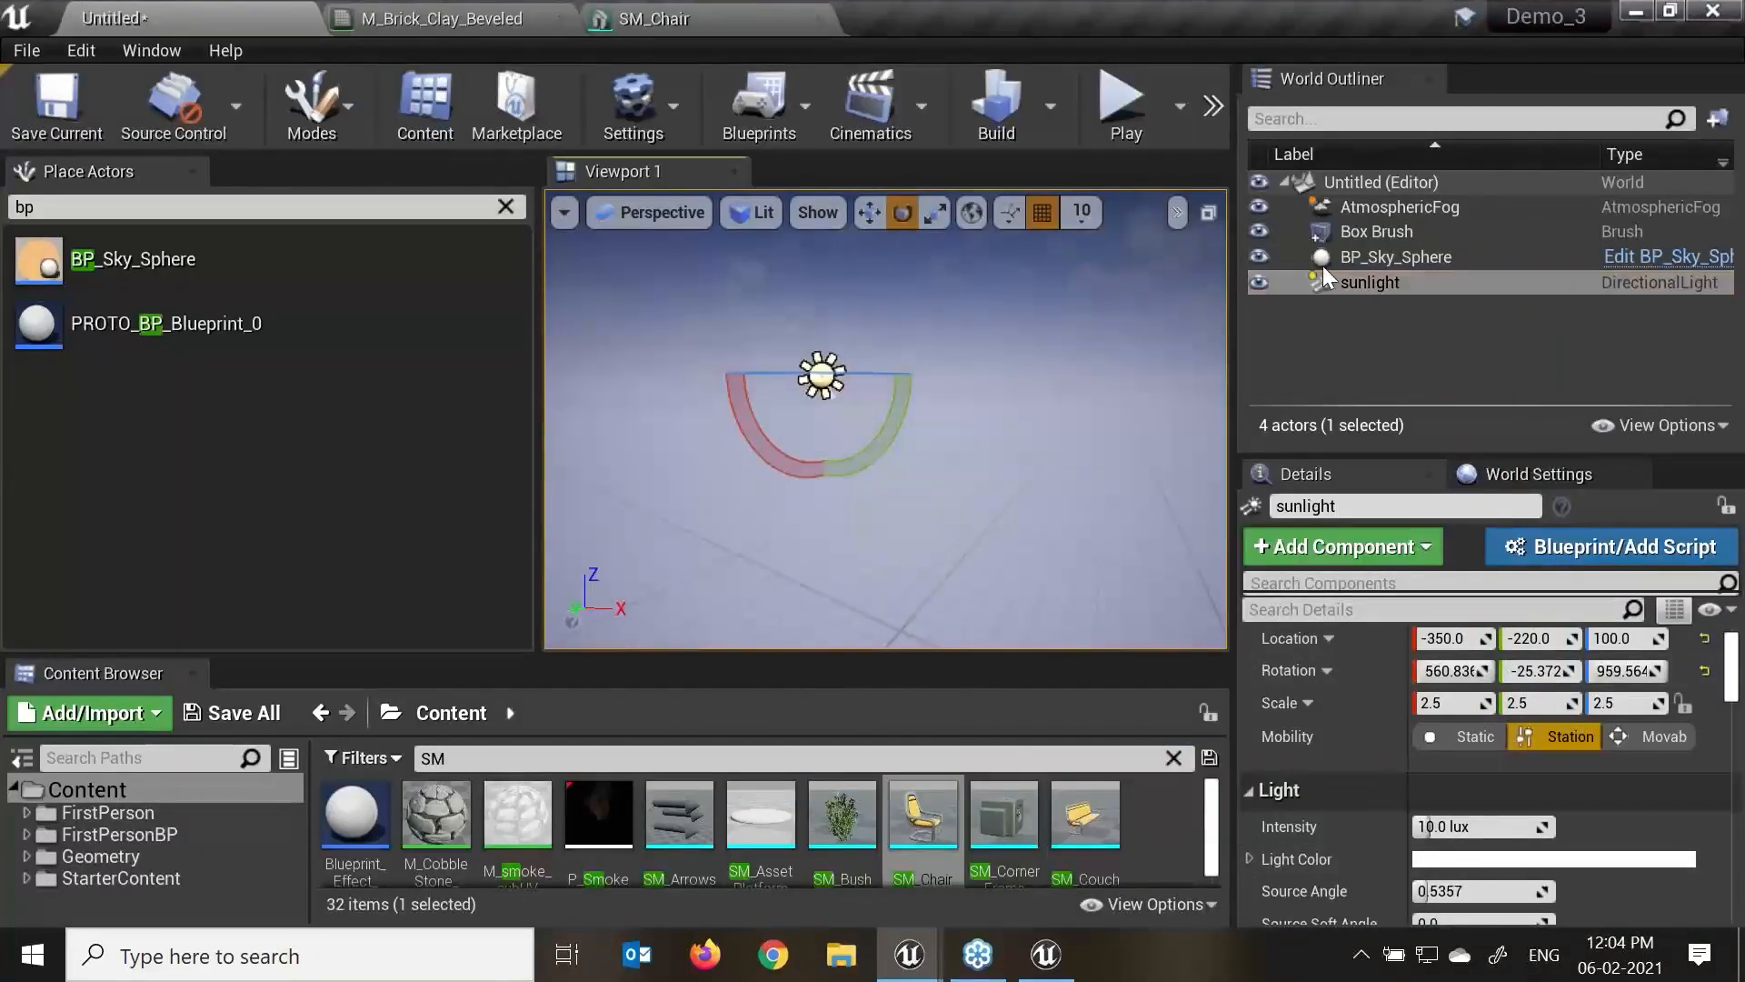
# Refresh the BP_Sky_Sphere's material to match the sunlight's new direction.
pyautogui.click(1416, 255)
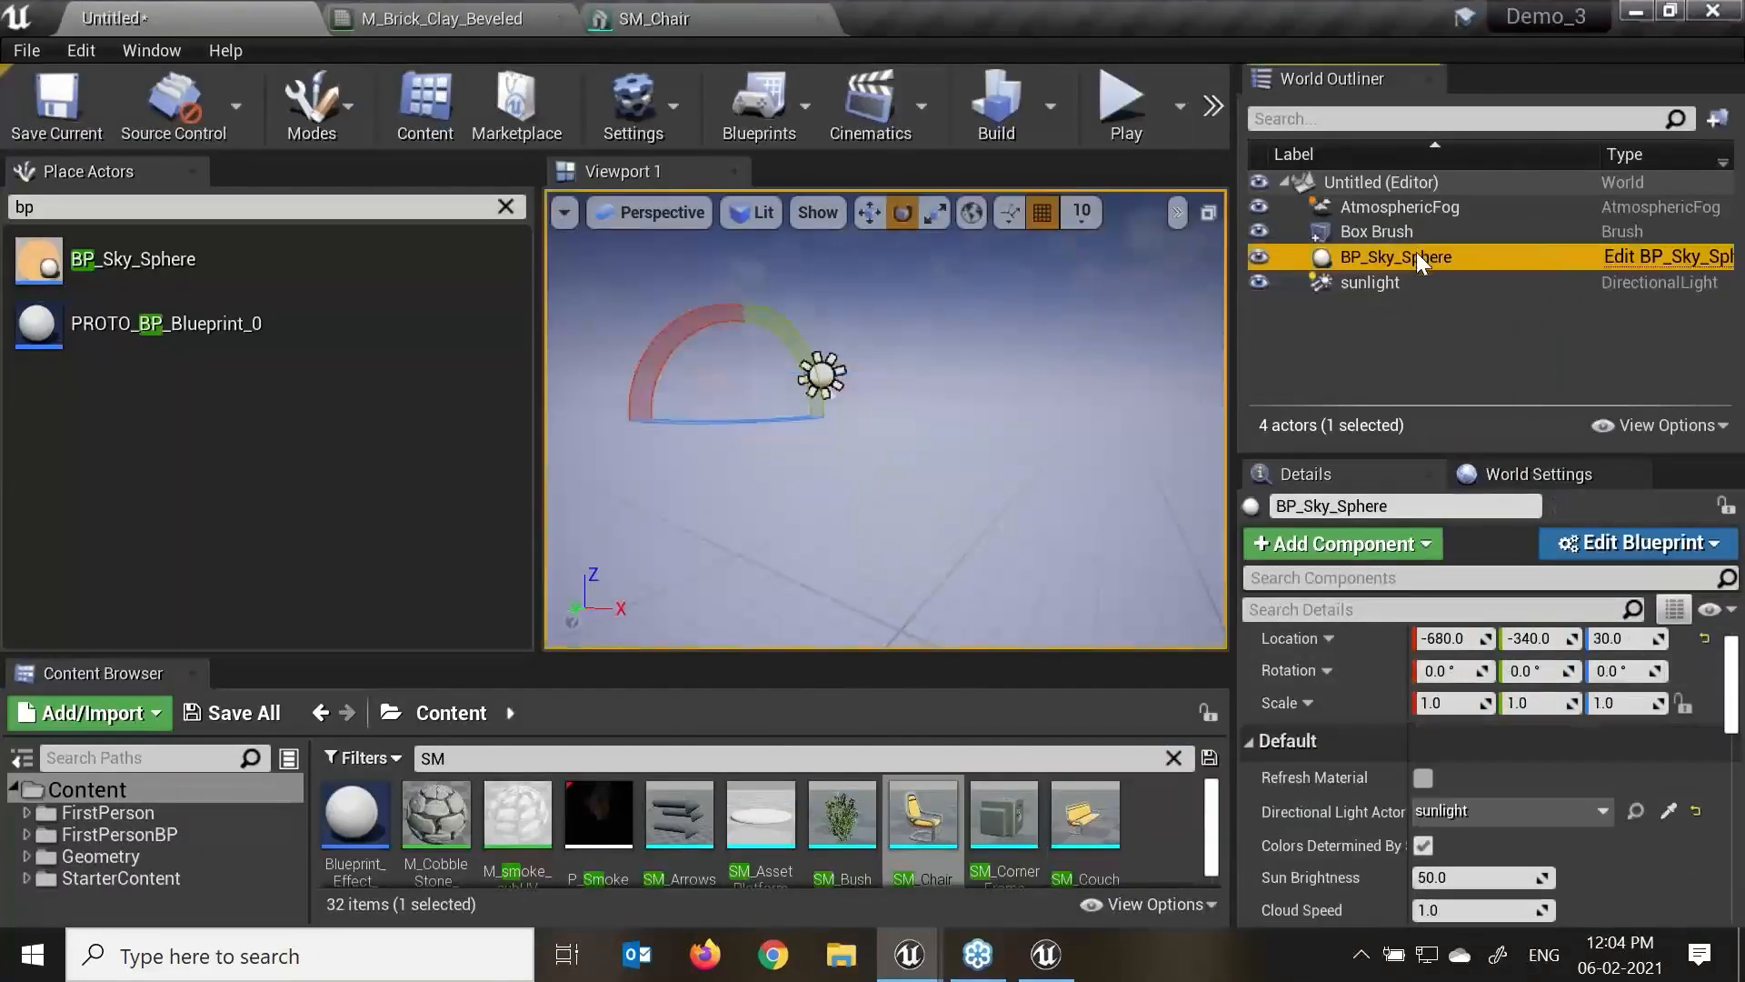
pyautogui.click(1424, 778)
pyautogui.keyDown('alt'); pyautogui.moveTo(1009, 447); pyautogui.dragTo(963, 388); pyautogui.keyUp('alt')
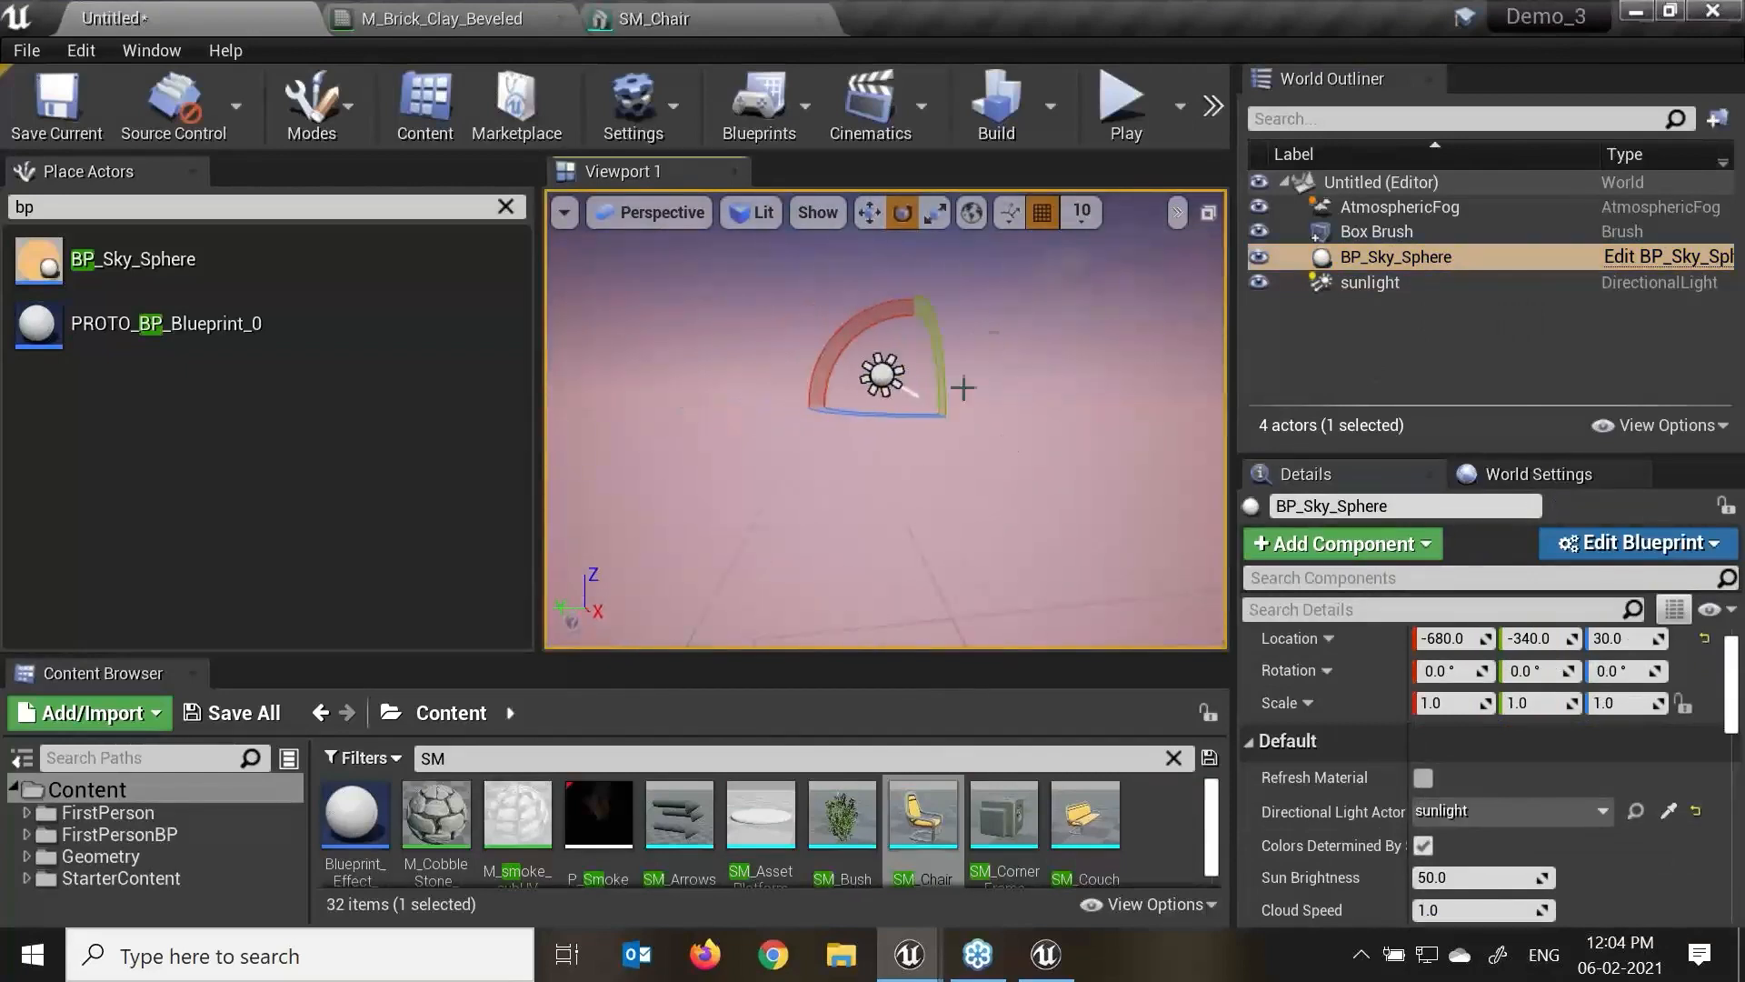
# Rotate the sunlight once more and refresh the sky sphere's material to update the sky color.
pyautogui.click(882, 374)
pyautogui.moveTo(870, 476)
pyautogui.mouseDown()
pyautogui.moveTo(899, 447)
pyautogui.moveTo(902, 466)
pyautogui.mouseUp()
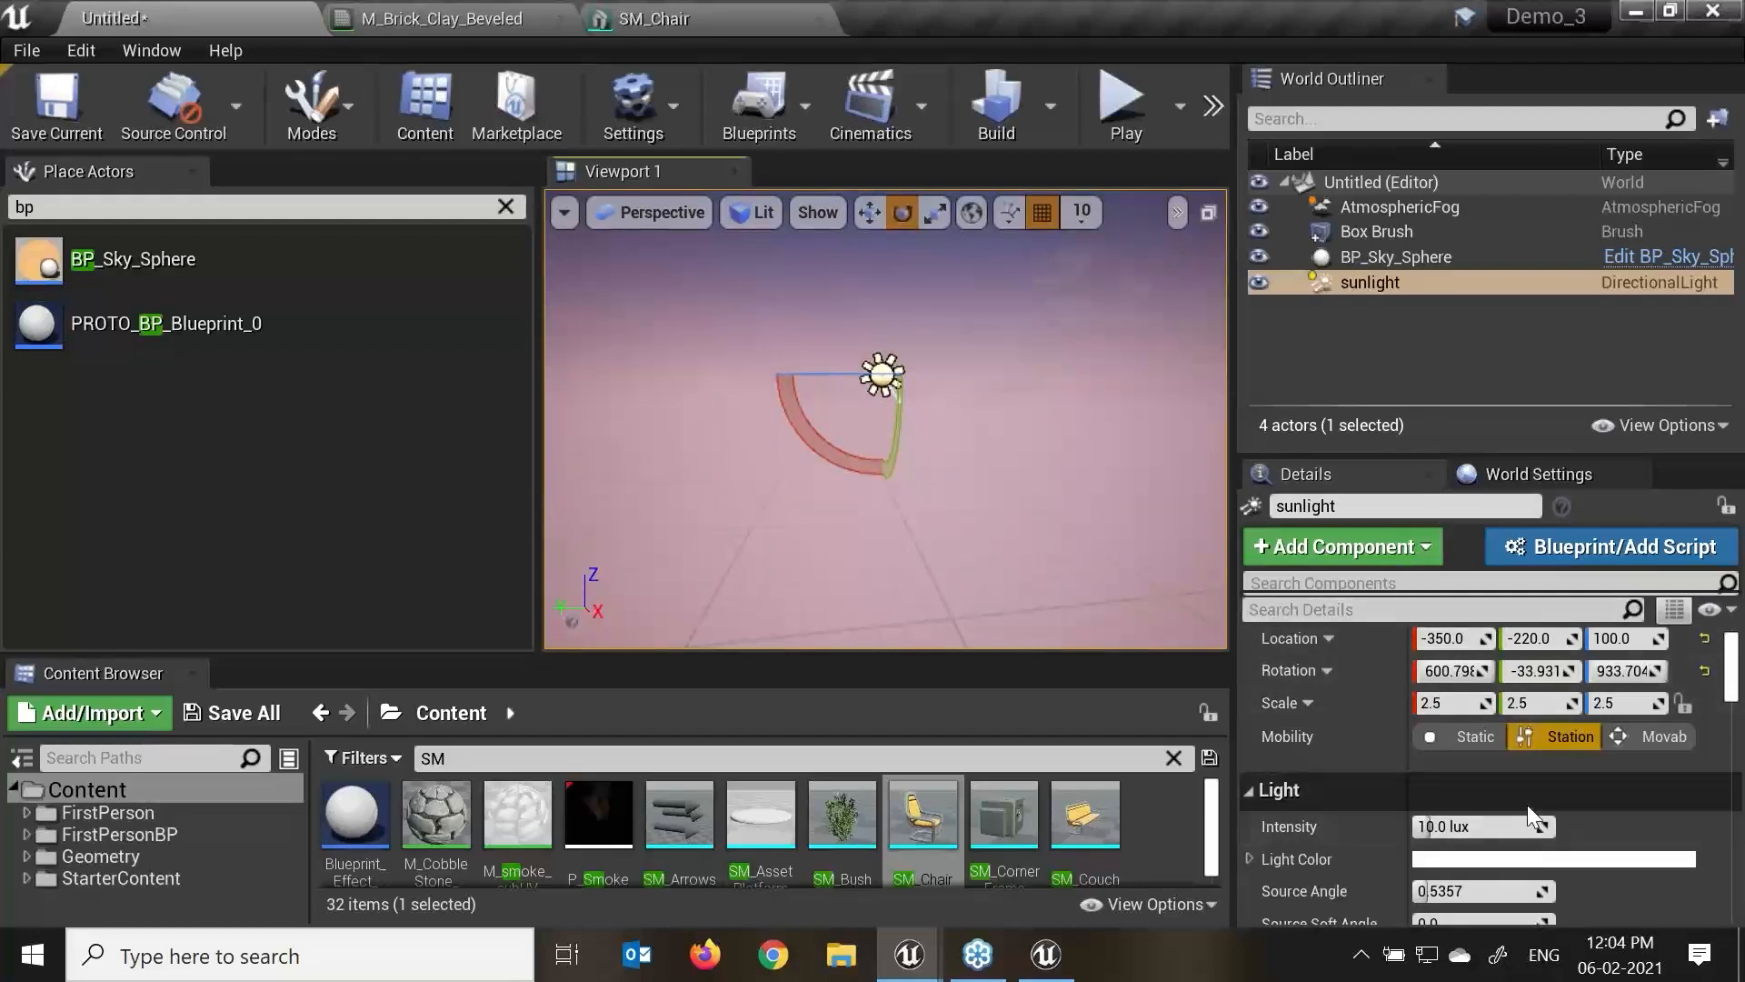
pyautogui.click(1352, 256)
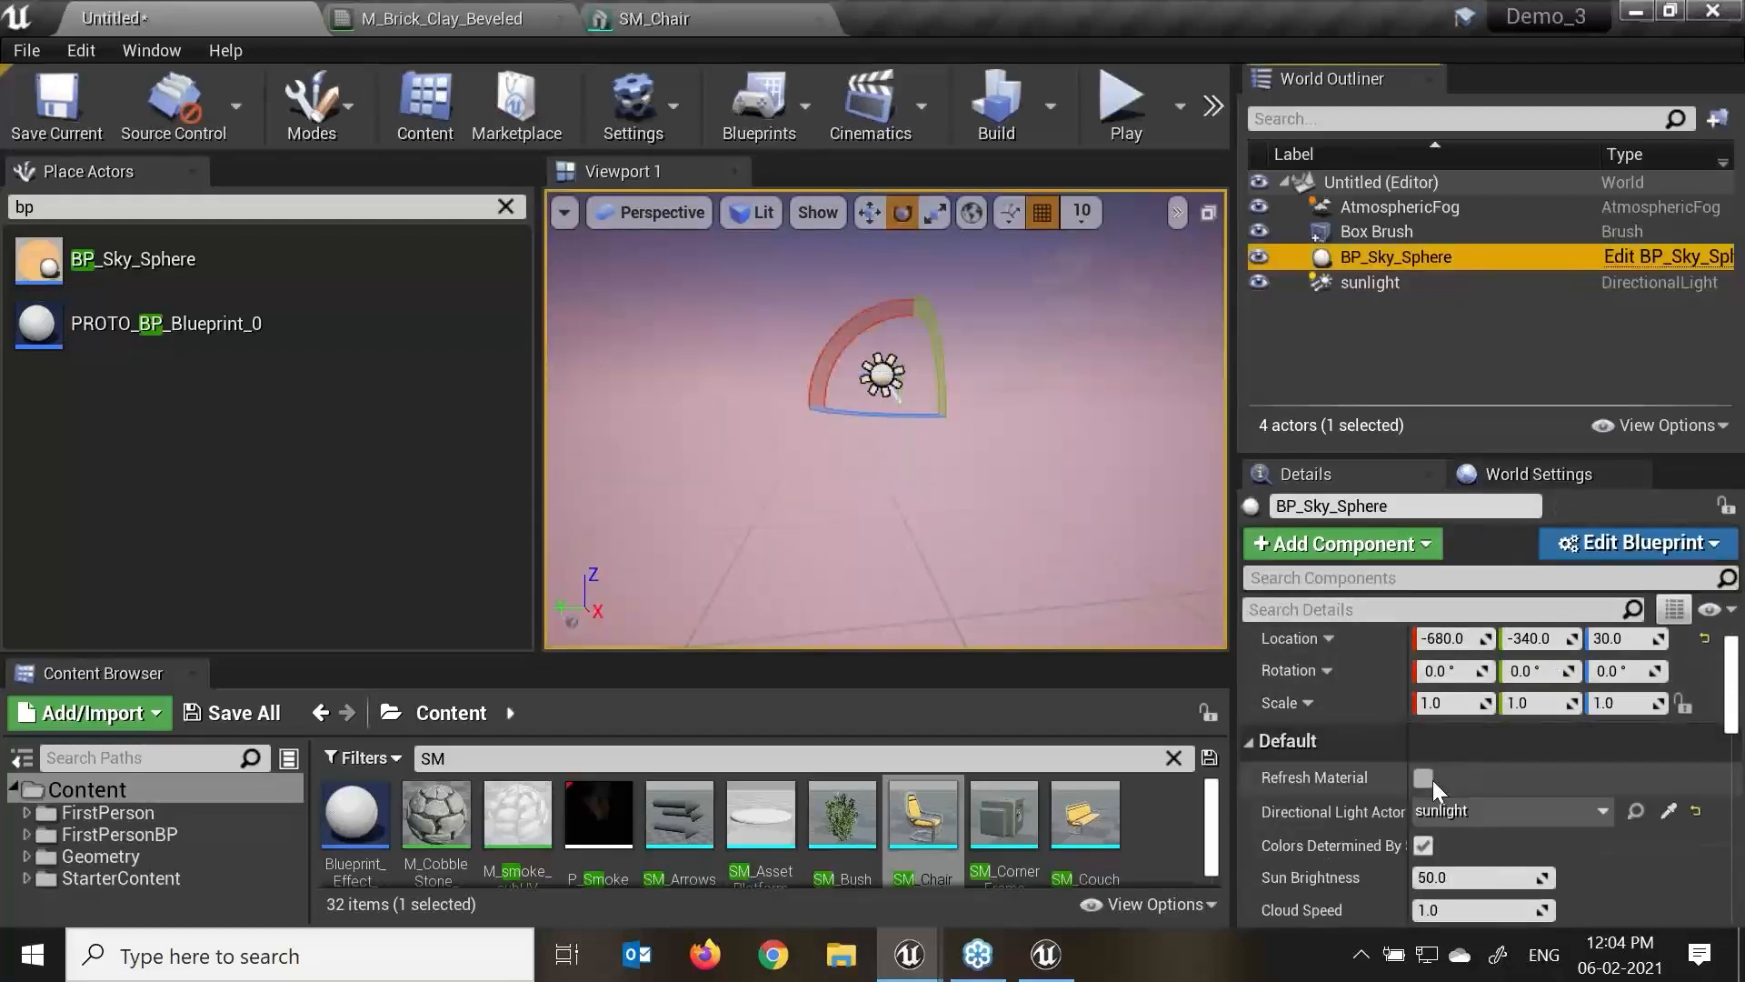
pyautogui.keyDown('alt'); pyautogui.moveTo(958, 472); pyautogui.dragTo(1023, 457); pyautogui.keyUp('alt')
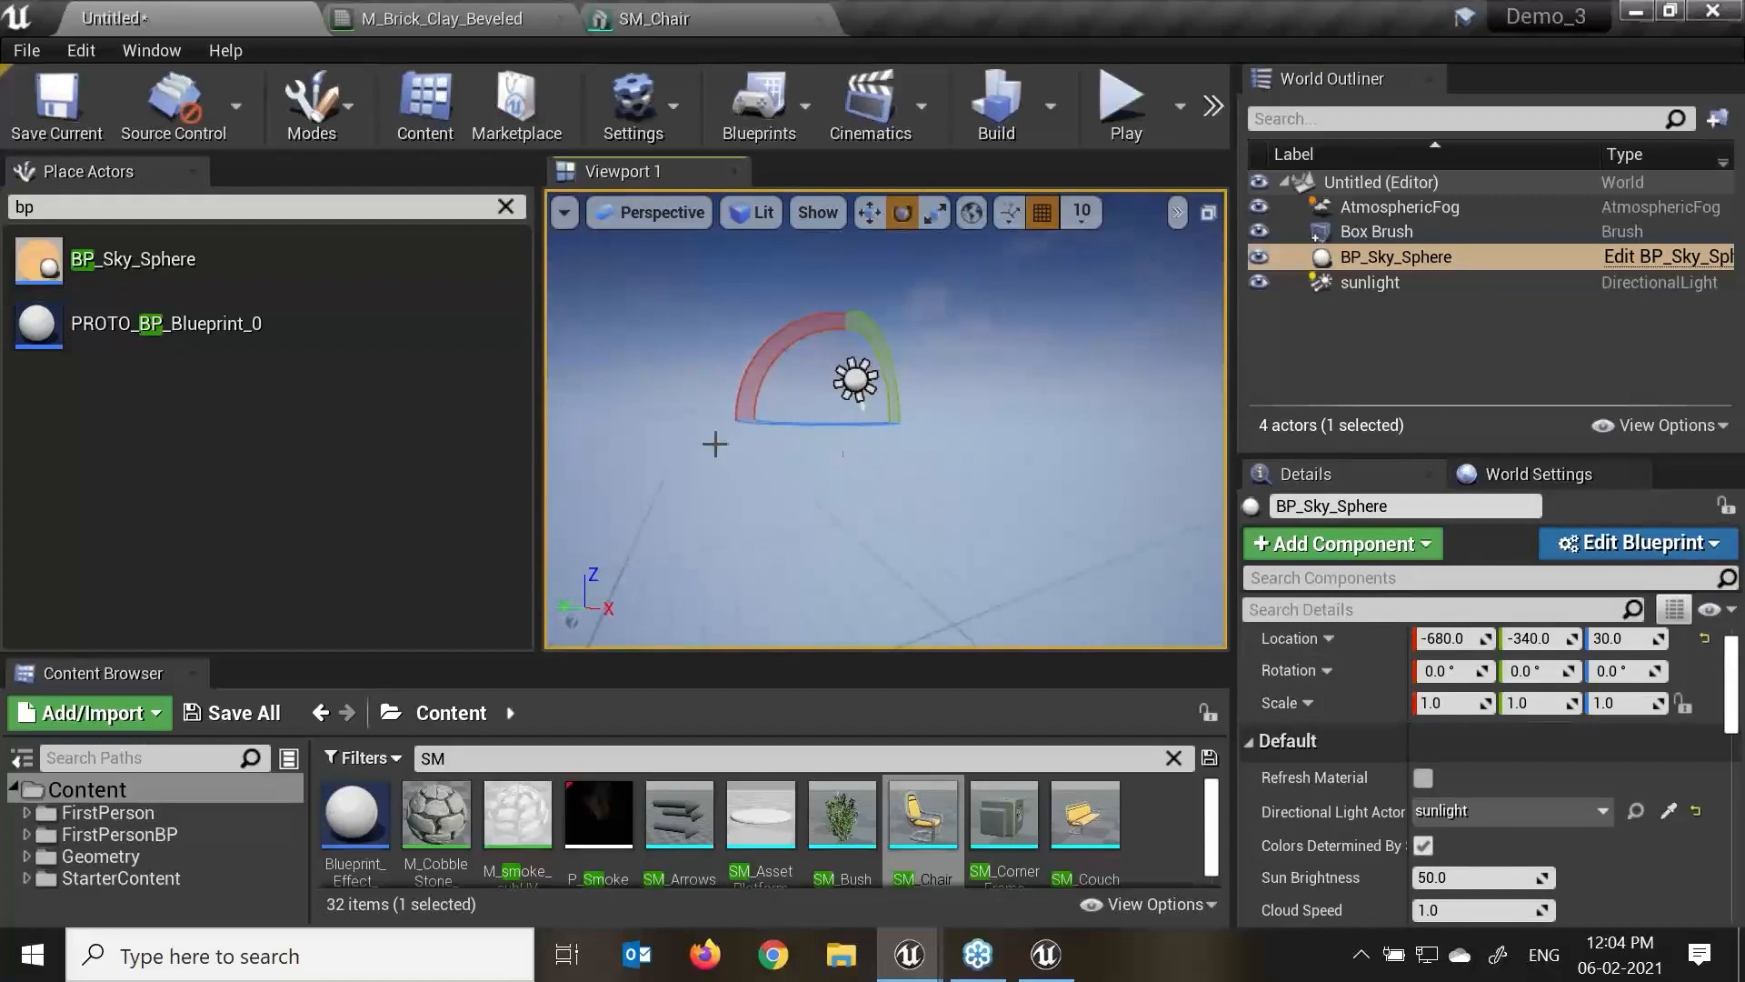
# Enlarge the viewport and the sky sphere's property area so that its sun, cloud and star settings fit.
pyautogui.moveTo(543, 445); pyautogui.dragTo(323, 445)
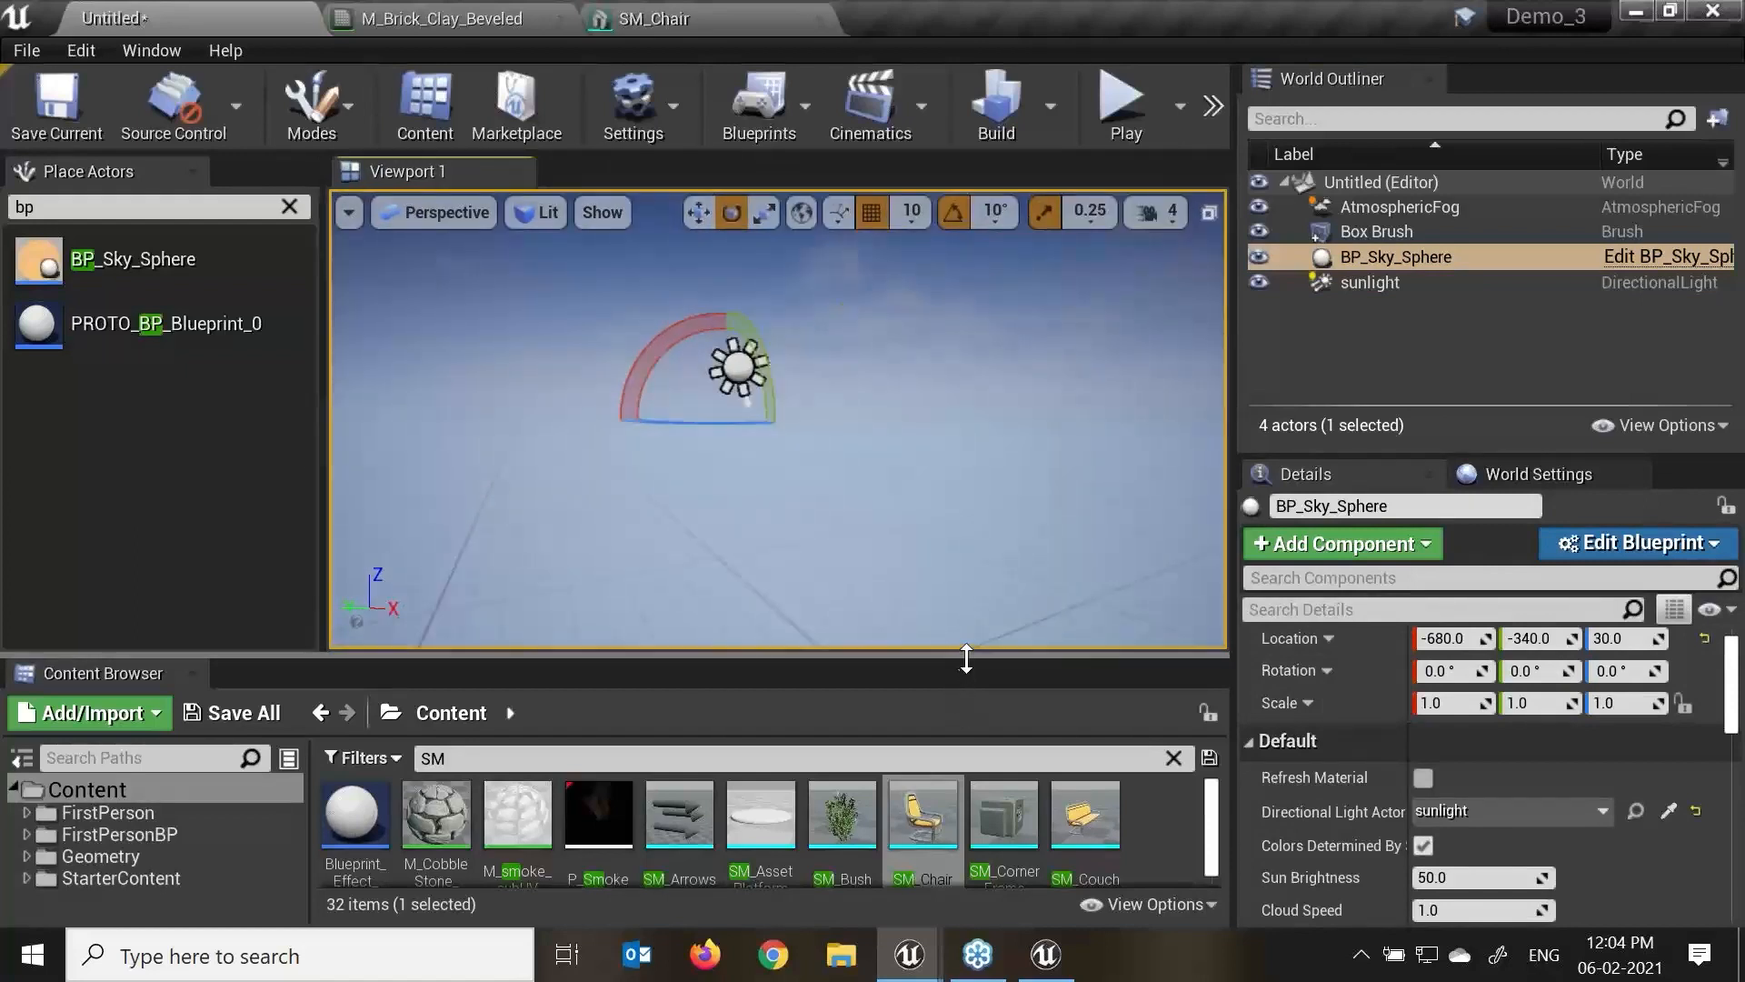
pyautogui.moveTo(959, 655); pyautogui.dragTo(1010, 730)
pyautogui.click(1389, 261)
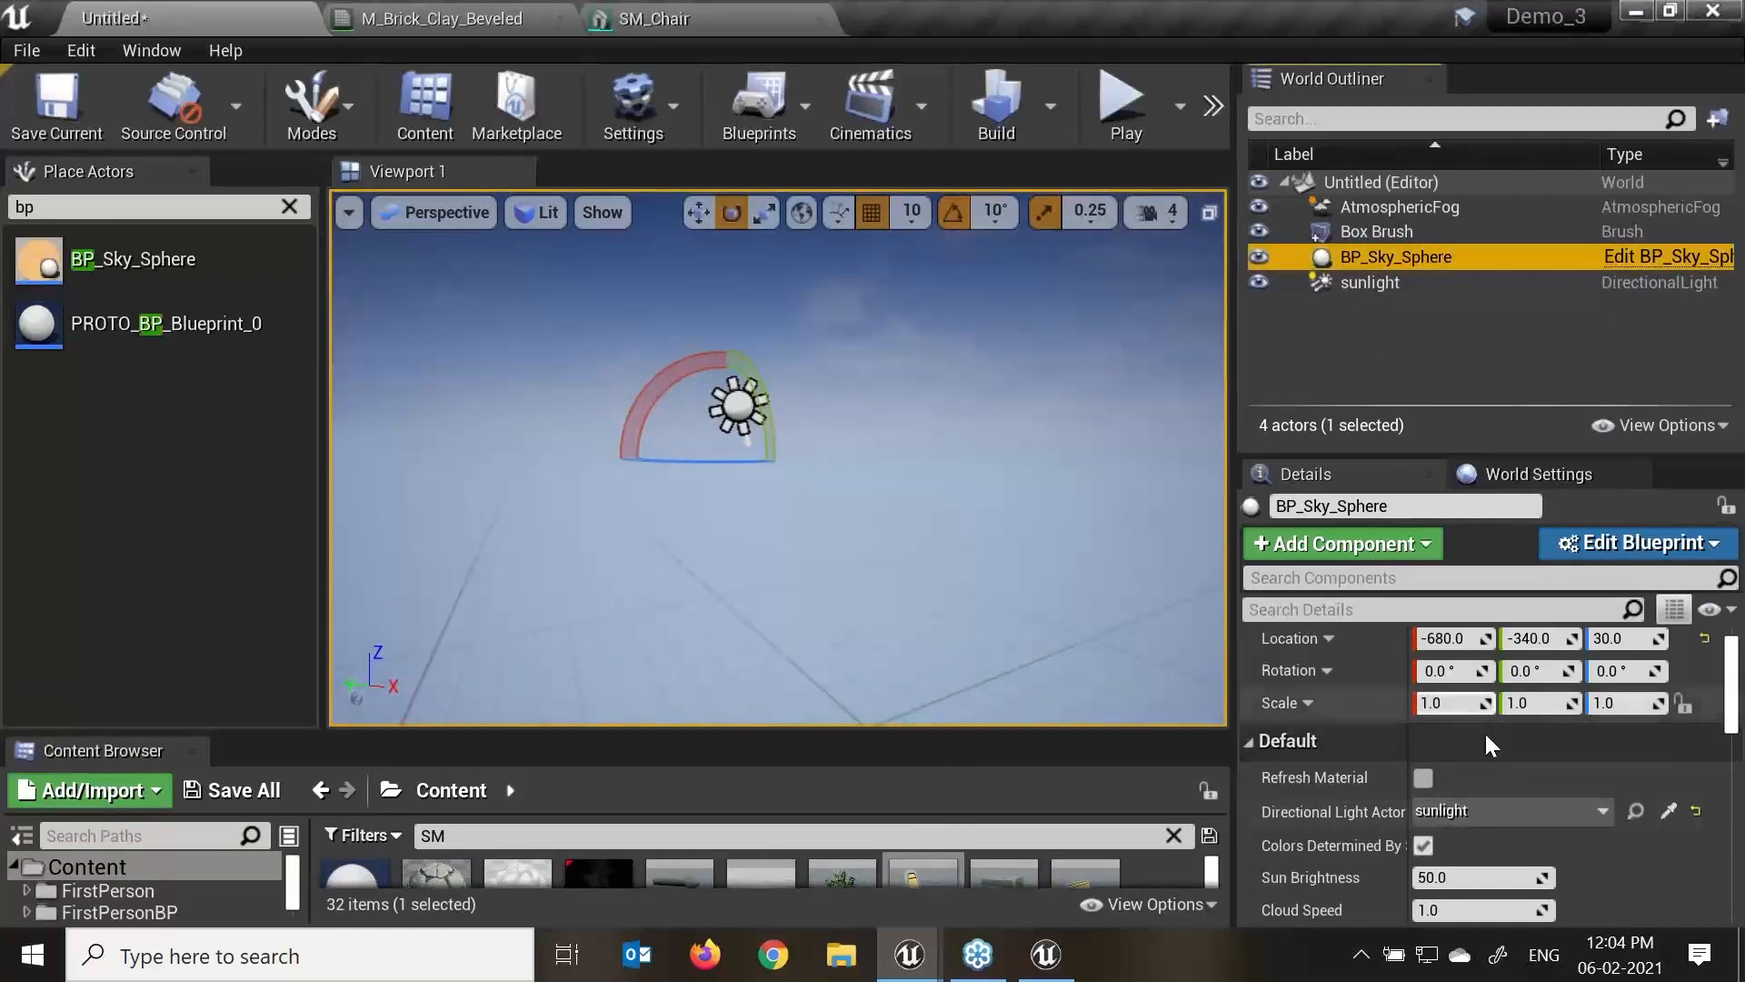
pyautogui.moveTo(1449, 460); pyautogui.dragTo(1450, 347)
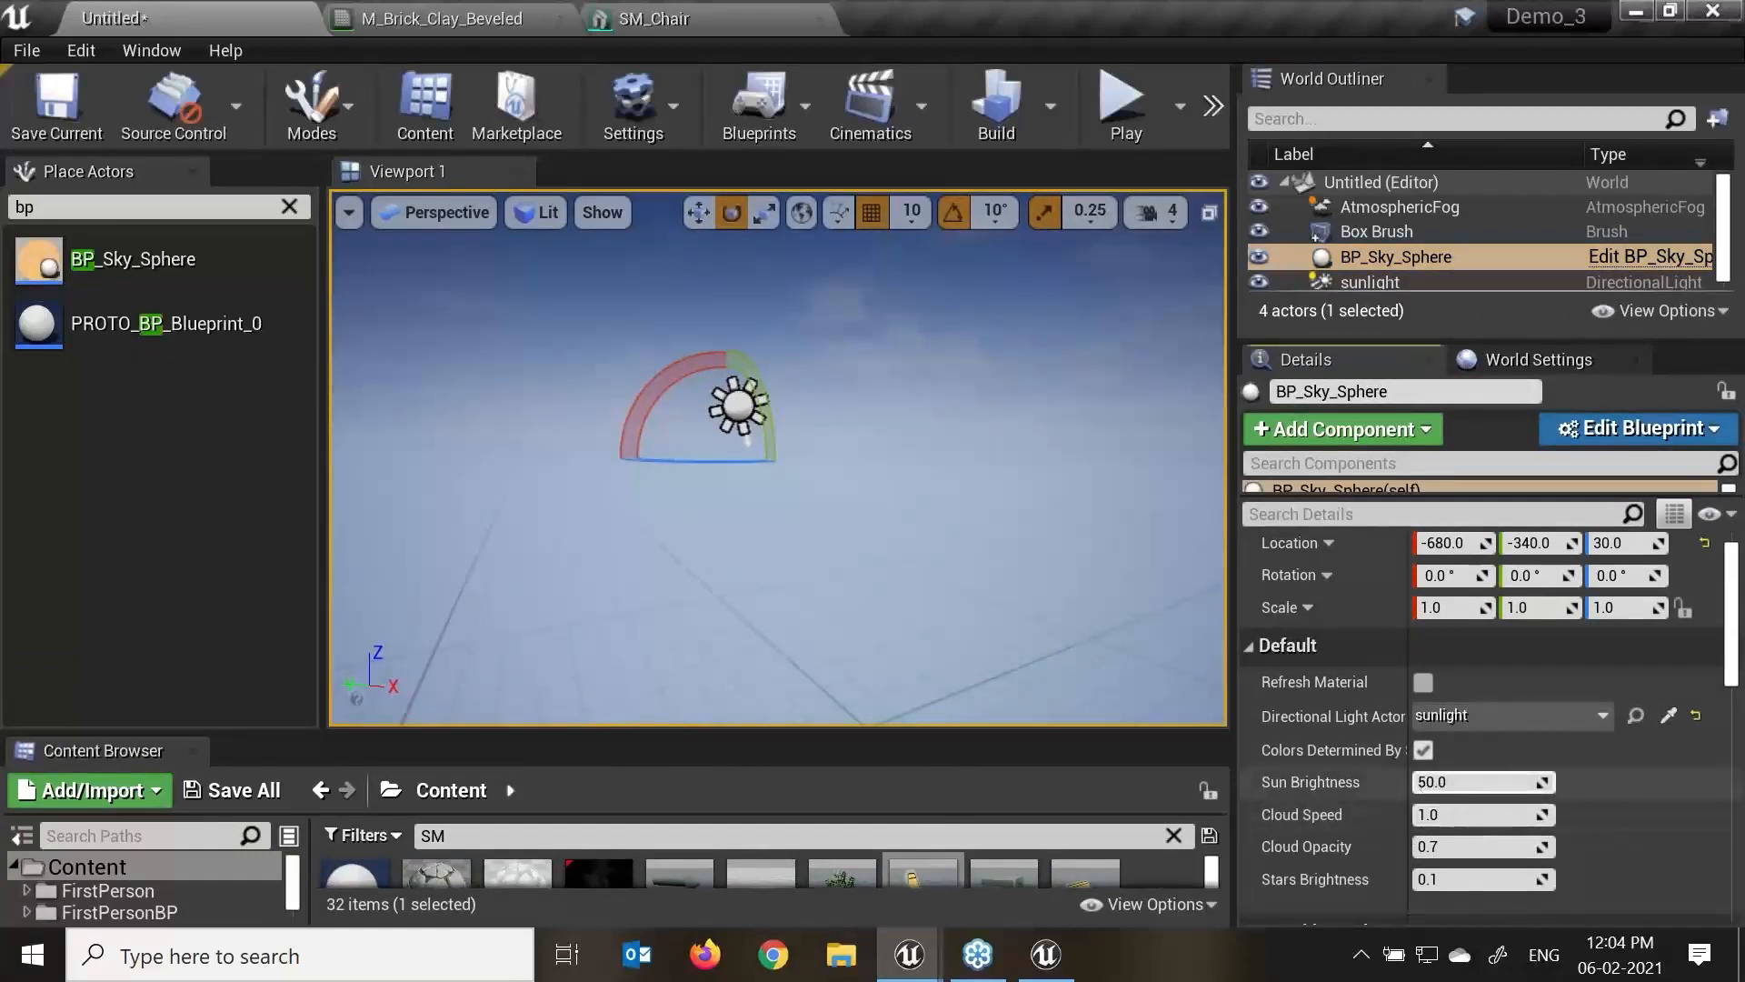
# Set the sky sphere's Sun Brightness to about 490, Cloud Speed to 2.0, Cloud Opacity to about 1.4 and Stars Brightness to about 1.63.
pyautogui.moveTo(1478, 782); pyautogui.dragTo(1545, 815)
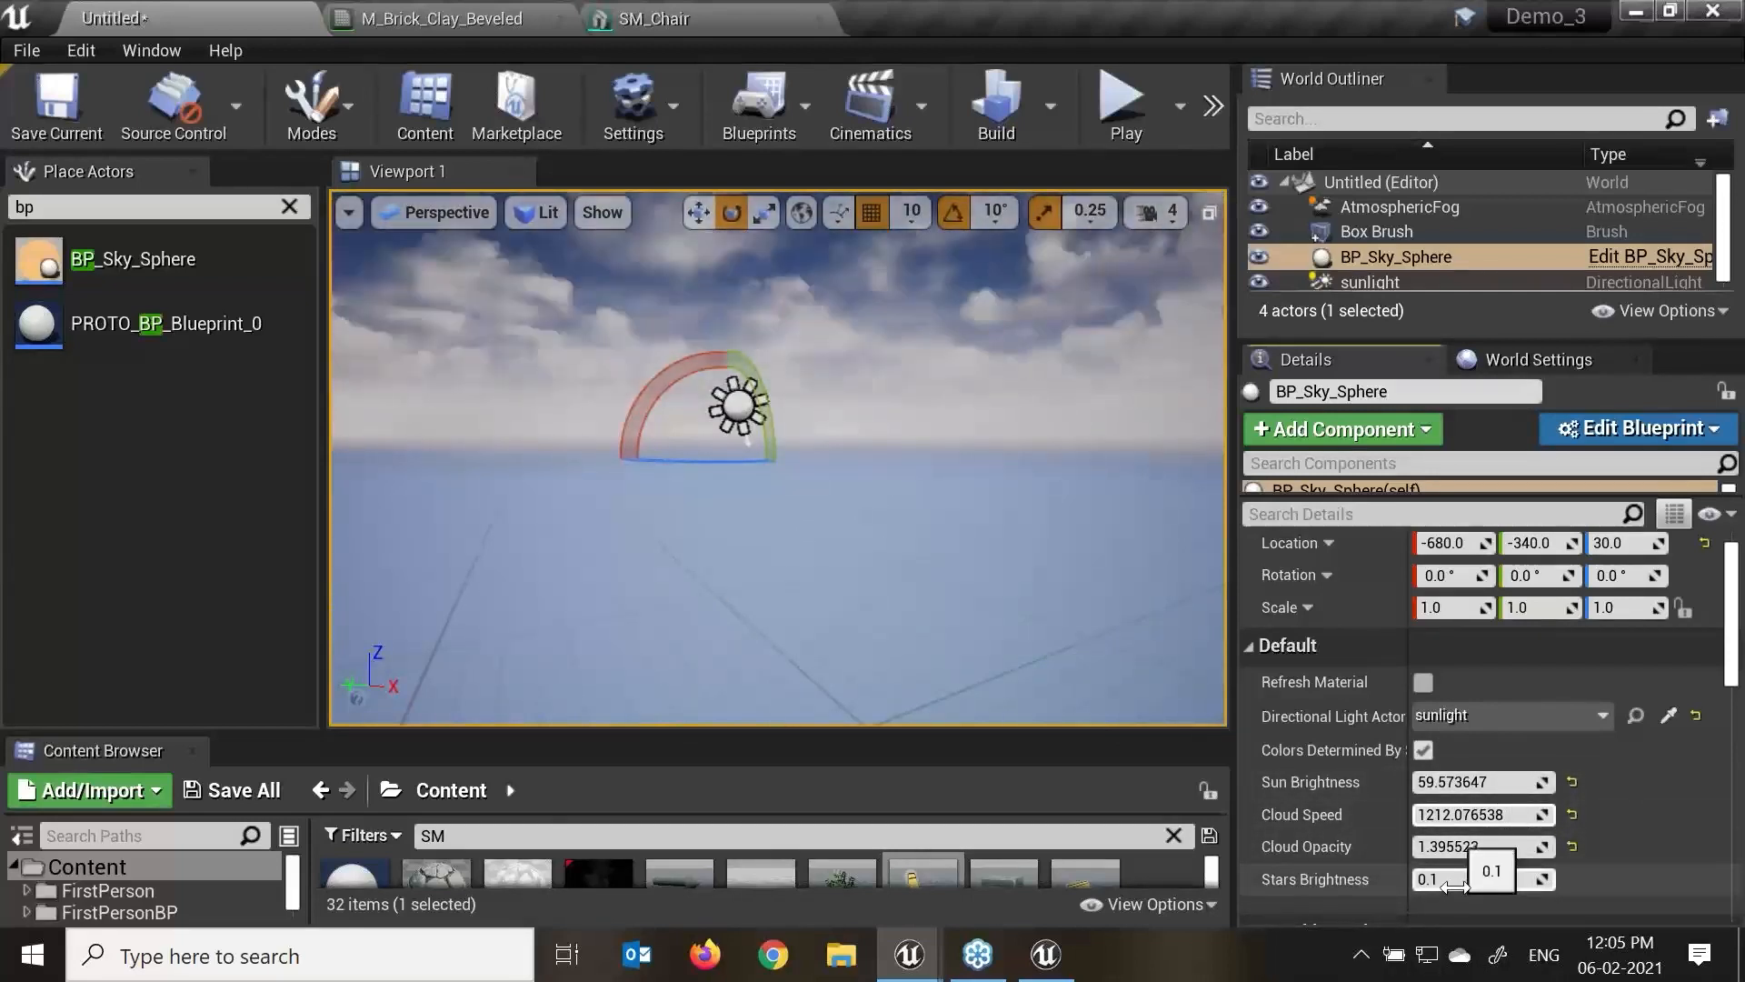
pyautogui.moveTo(1455, 886)
pyautogui.mouseDown()
pyautogui.moveTo(1509, 886)
pyautogui.moveTo(1472, 879)
pyautogui.mouseUp()
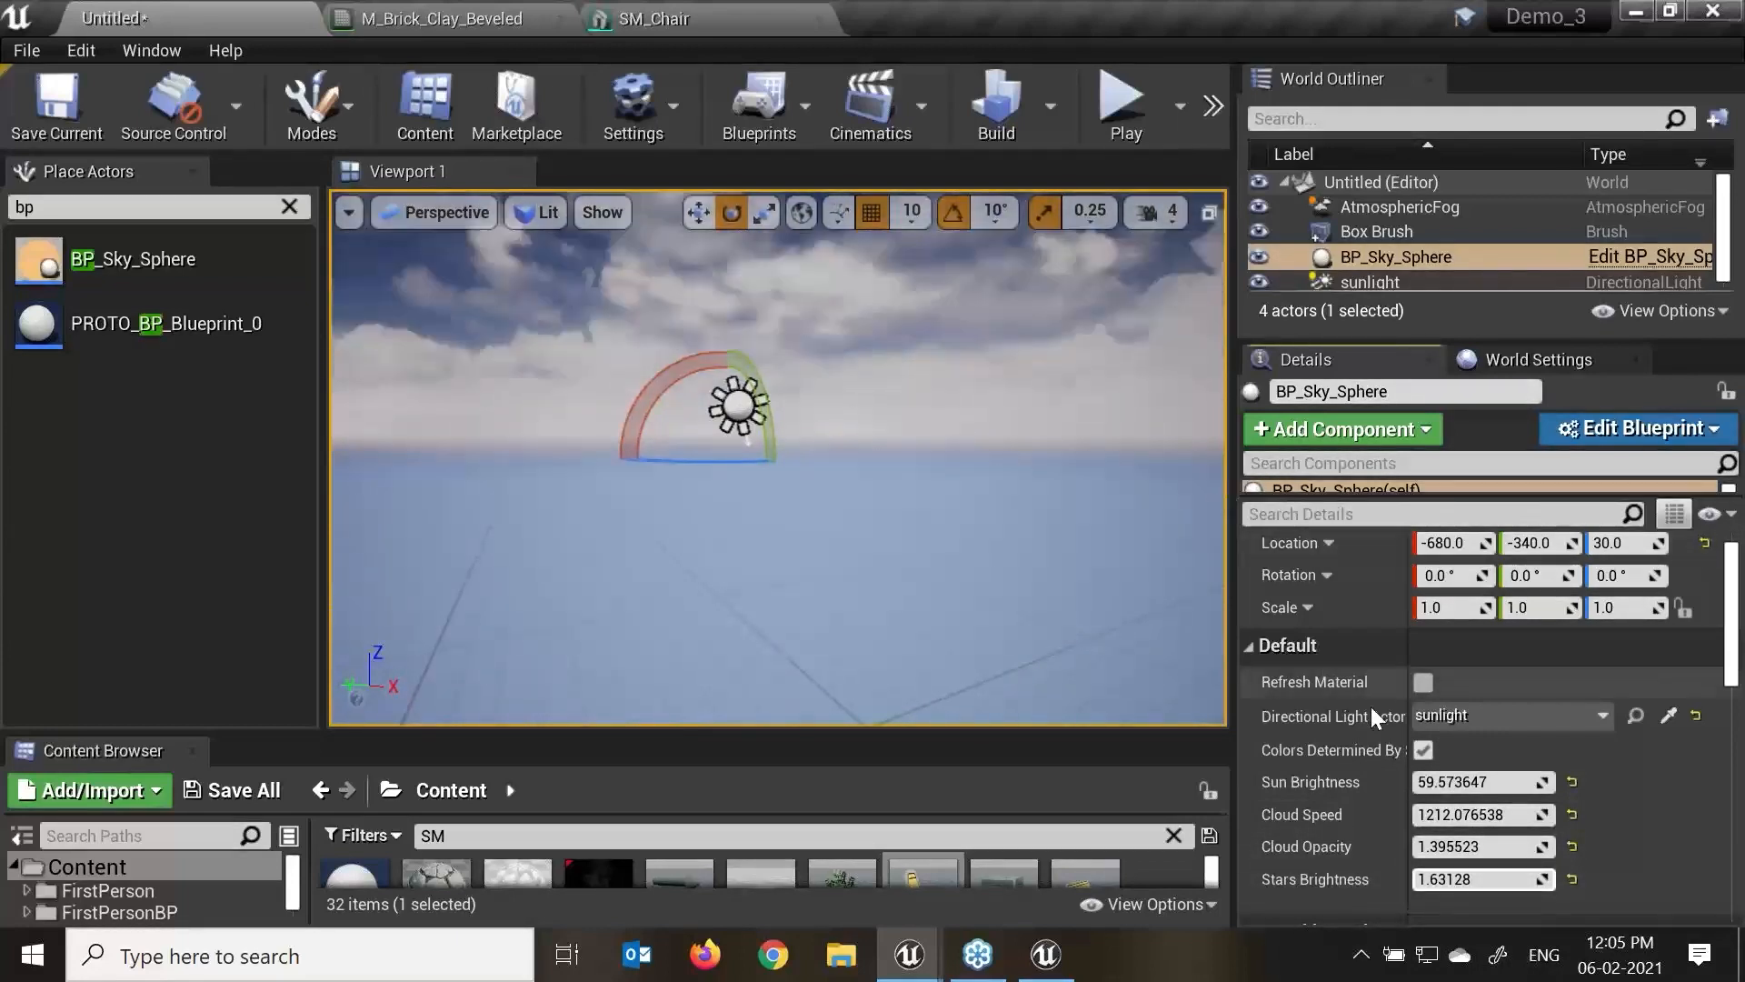
pyautogui.write('10.0')
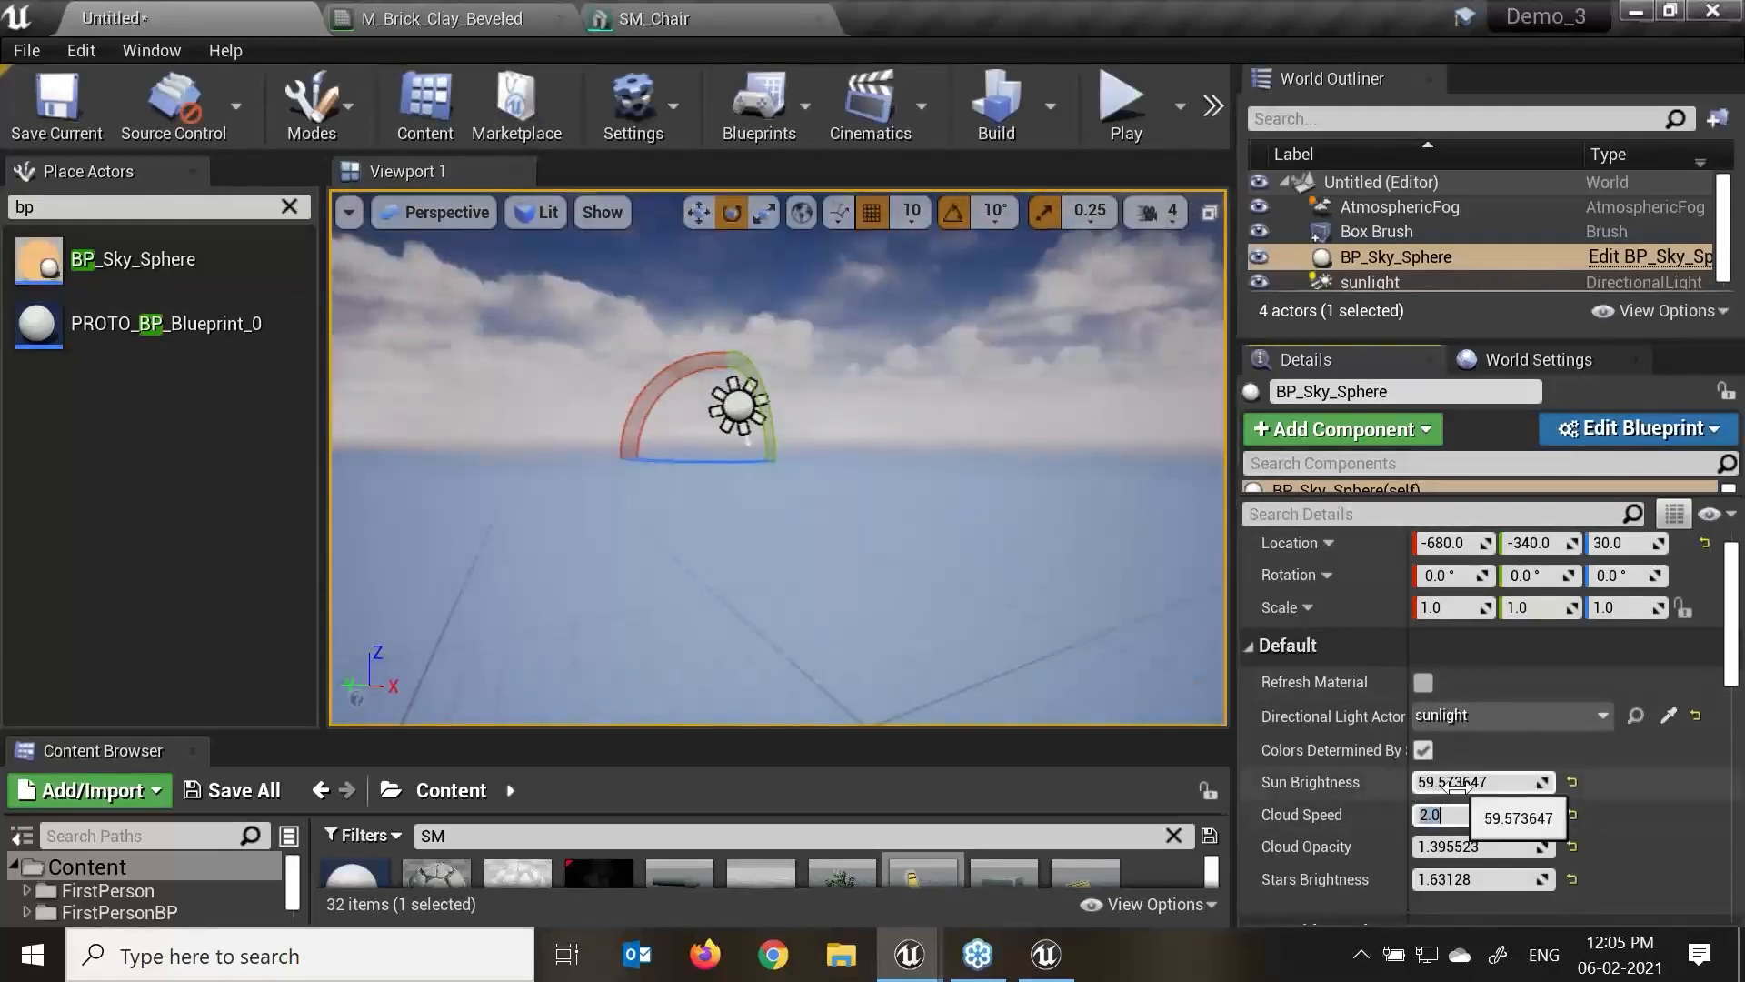
pyautogui.moveTo(1505, 784); pyautogui.dragTo(1477, 783)
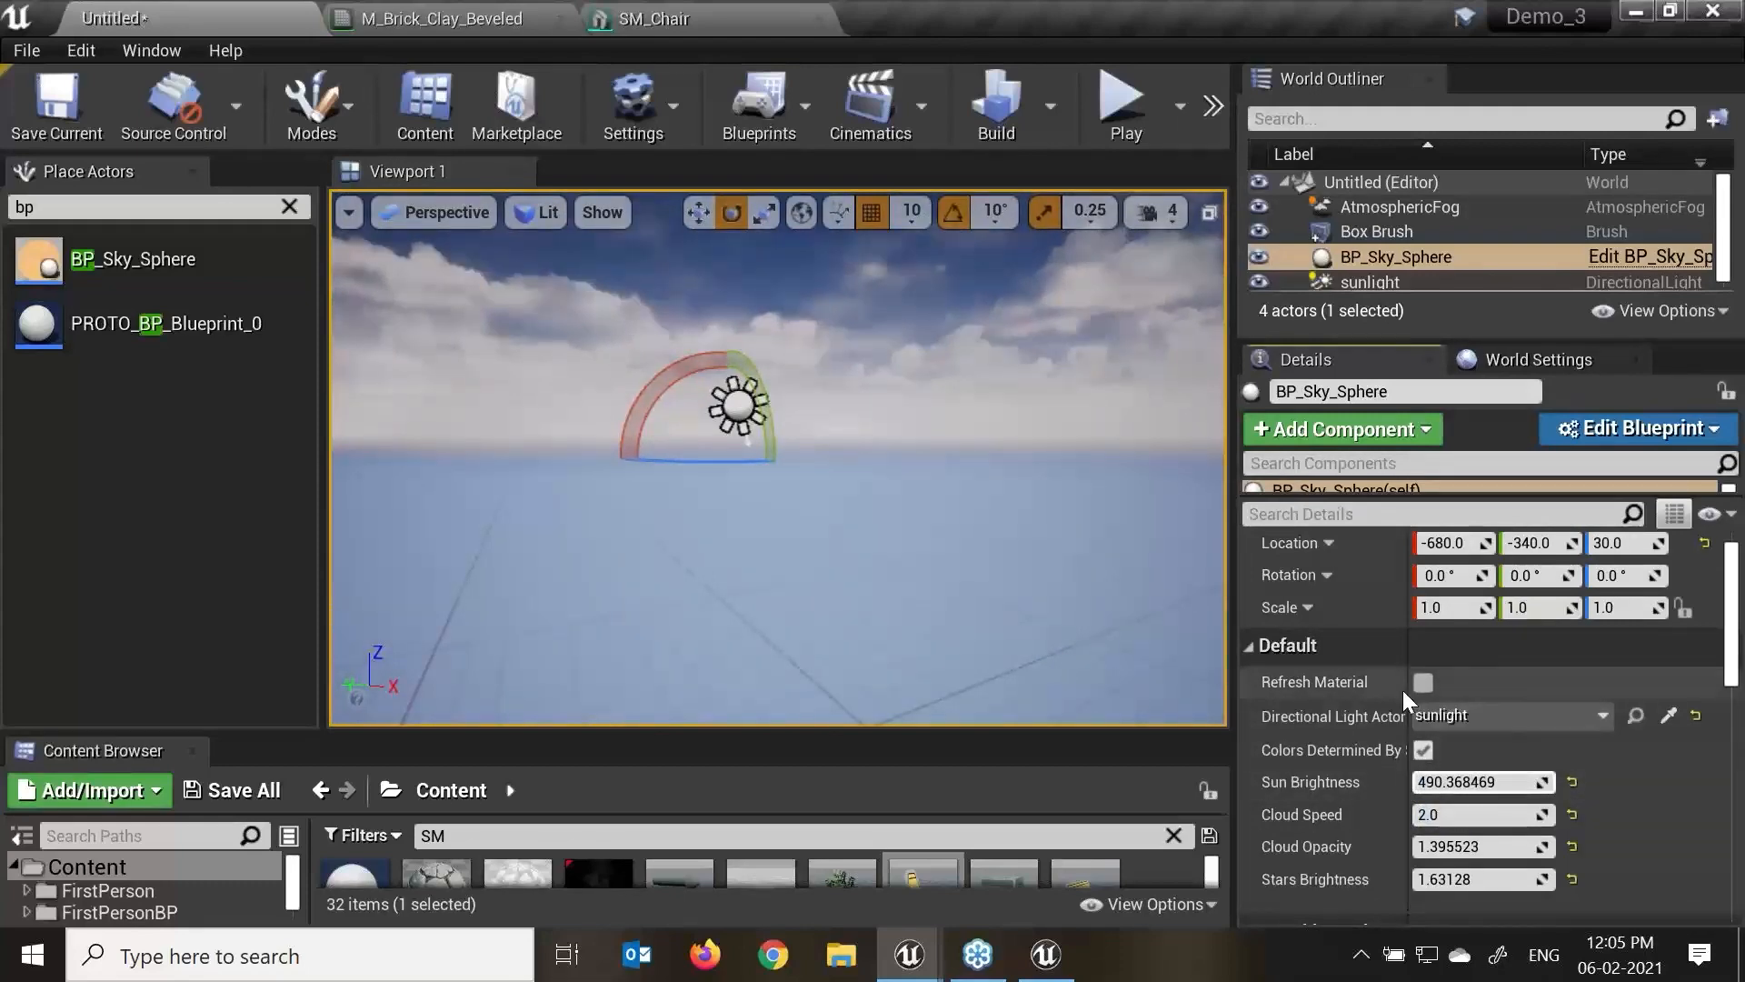
# Rotate the directional sunlight in the viewport and duplicate it with a different rotation.
pyautogui.click(758, 445)
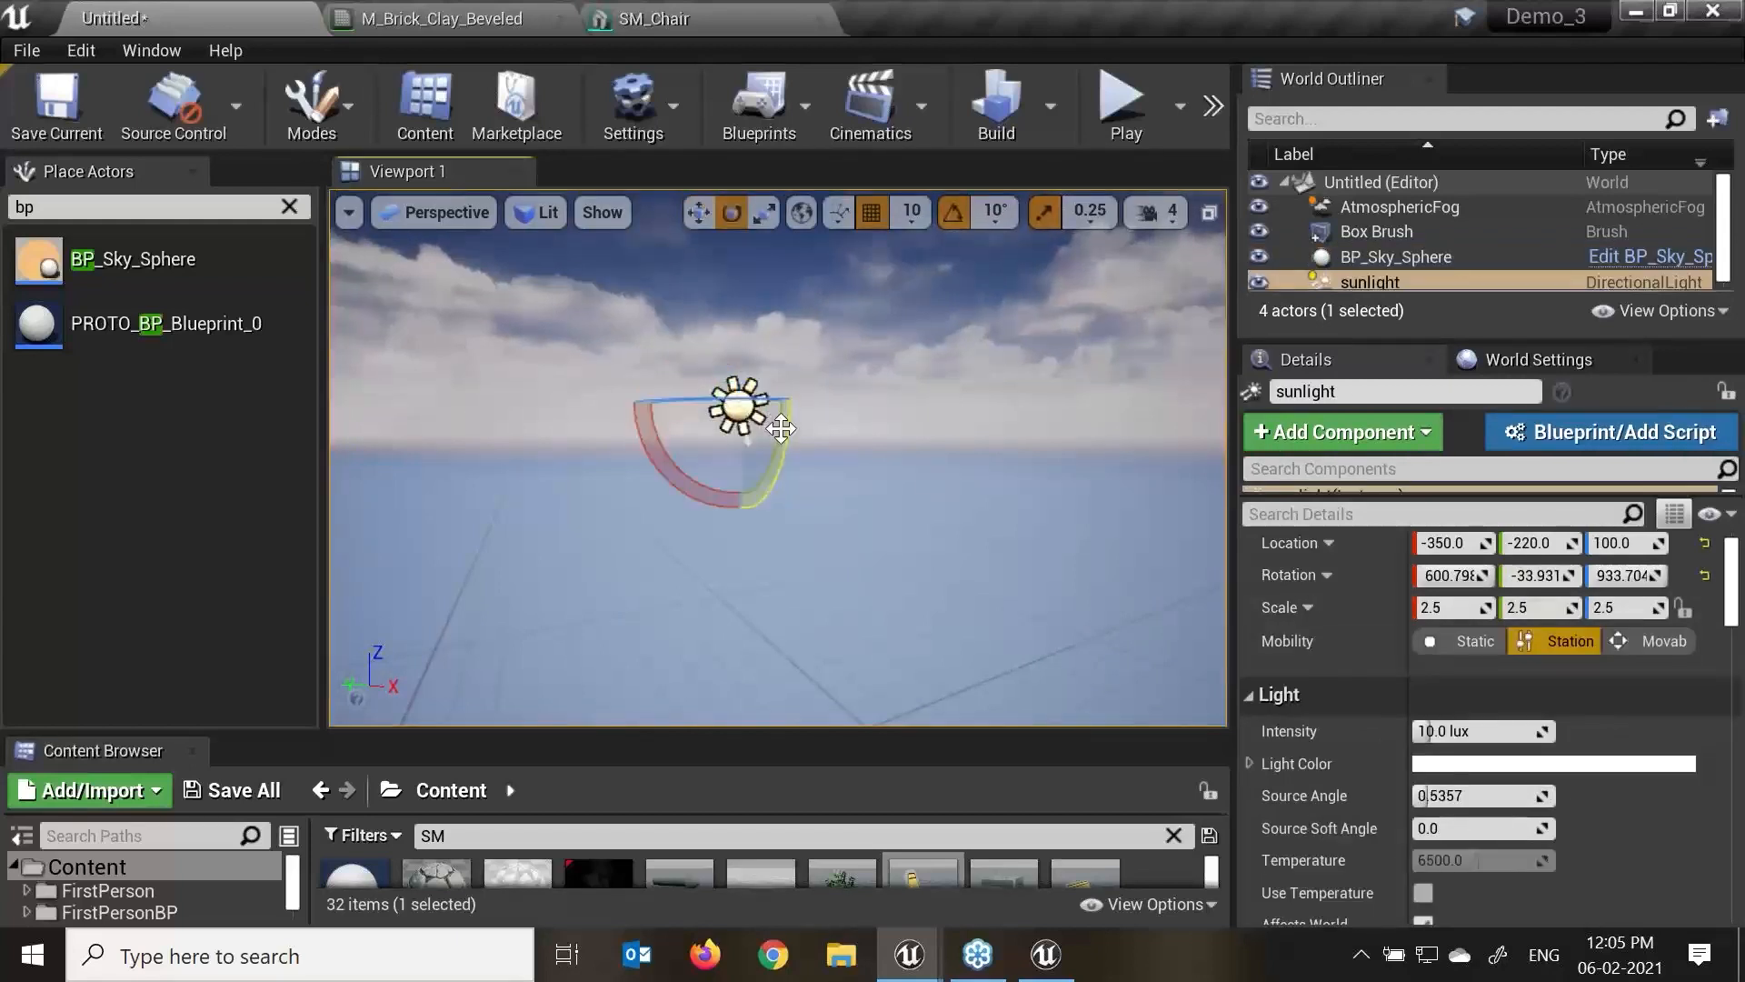
pyautogui.moveTo(786, 427); pyautogui.dragTo(748, 364)
pyautogui.moveTo(697, 494); pyautogui.dragTo(659, 466)
pyautogui.keyDown('alt'); pyautogui.moveTo(771, 474); pyautogui.dragTo(887, 465); pyautogui.keyUp('alt')
pyautogui.moveTo(879, 544); pyautogui.dragTo(793, 491, button='right')
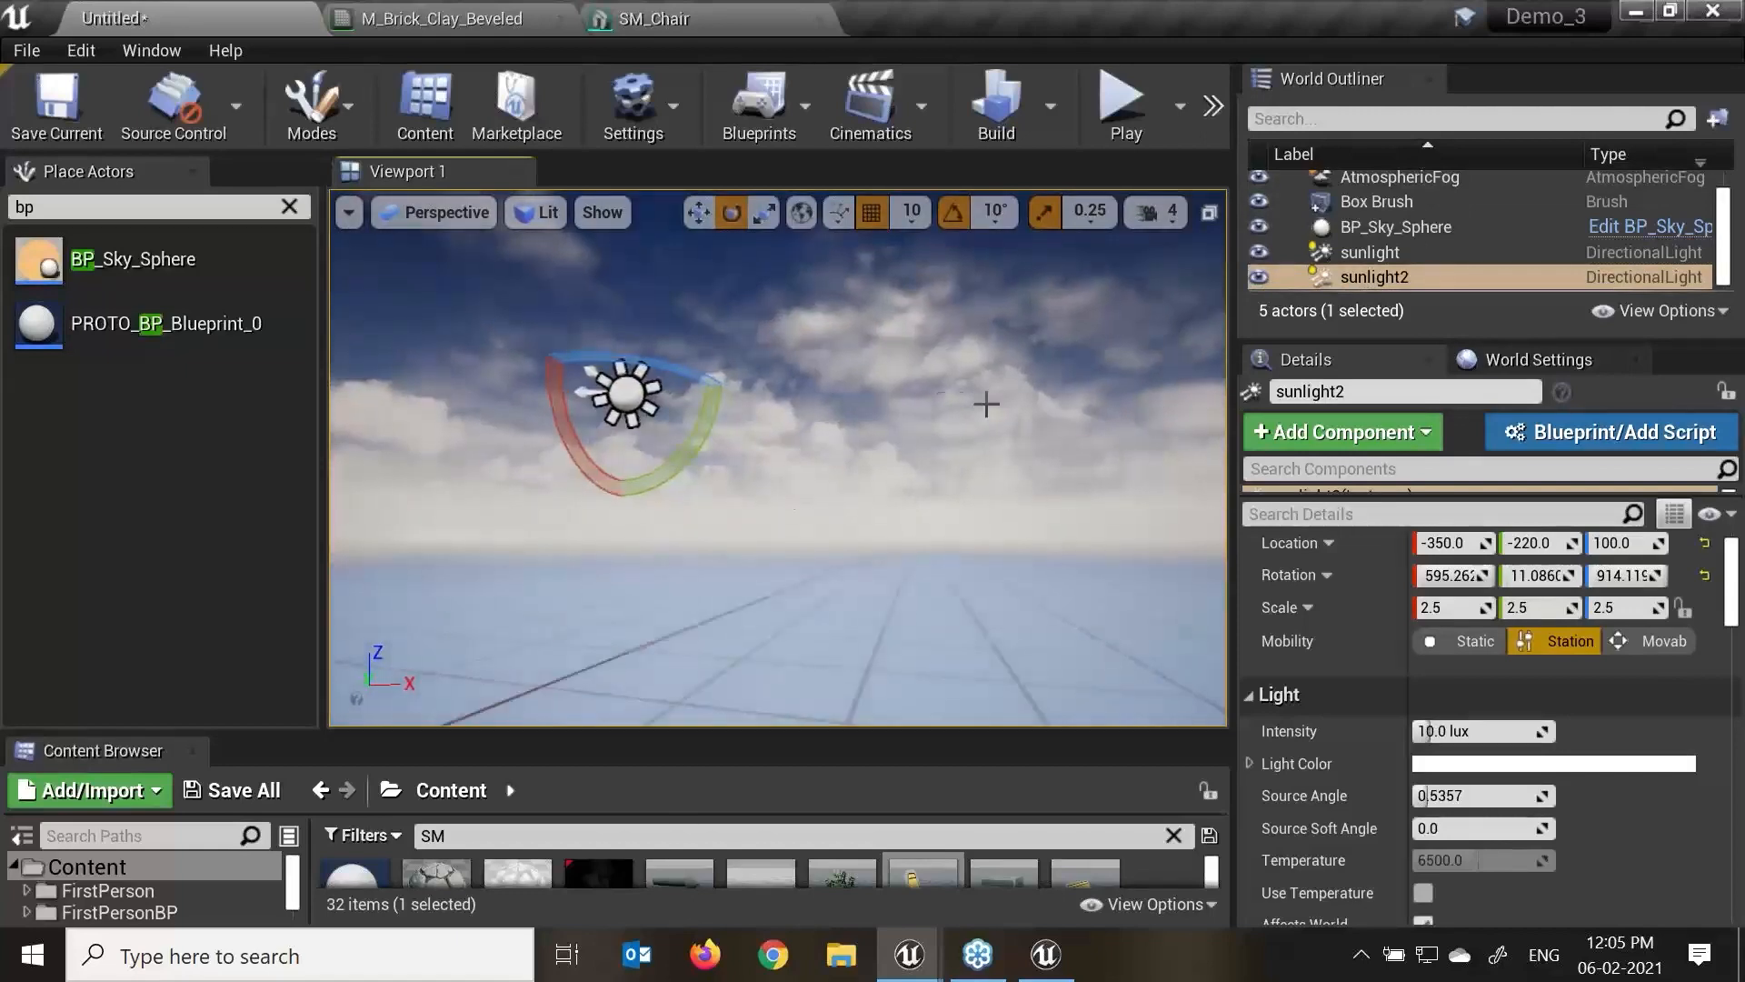
pyautogui.keyDown('alt'); pyautogui.moveTo(904, 451); pyautogui.dragTo(905, 491); pyautogui.keyUp('alt')
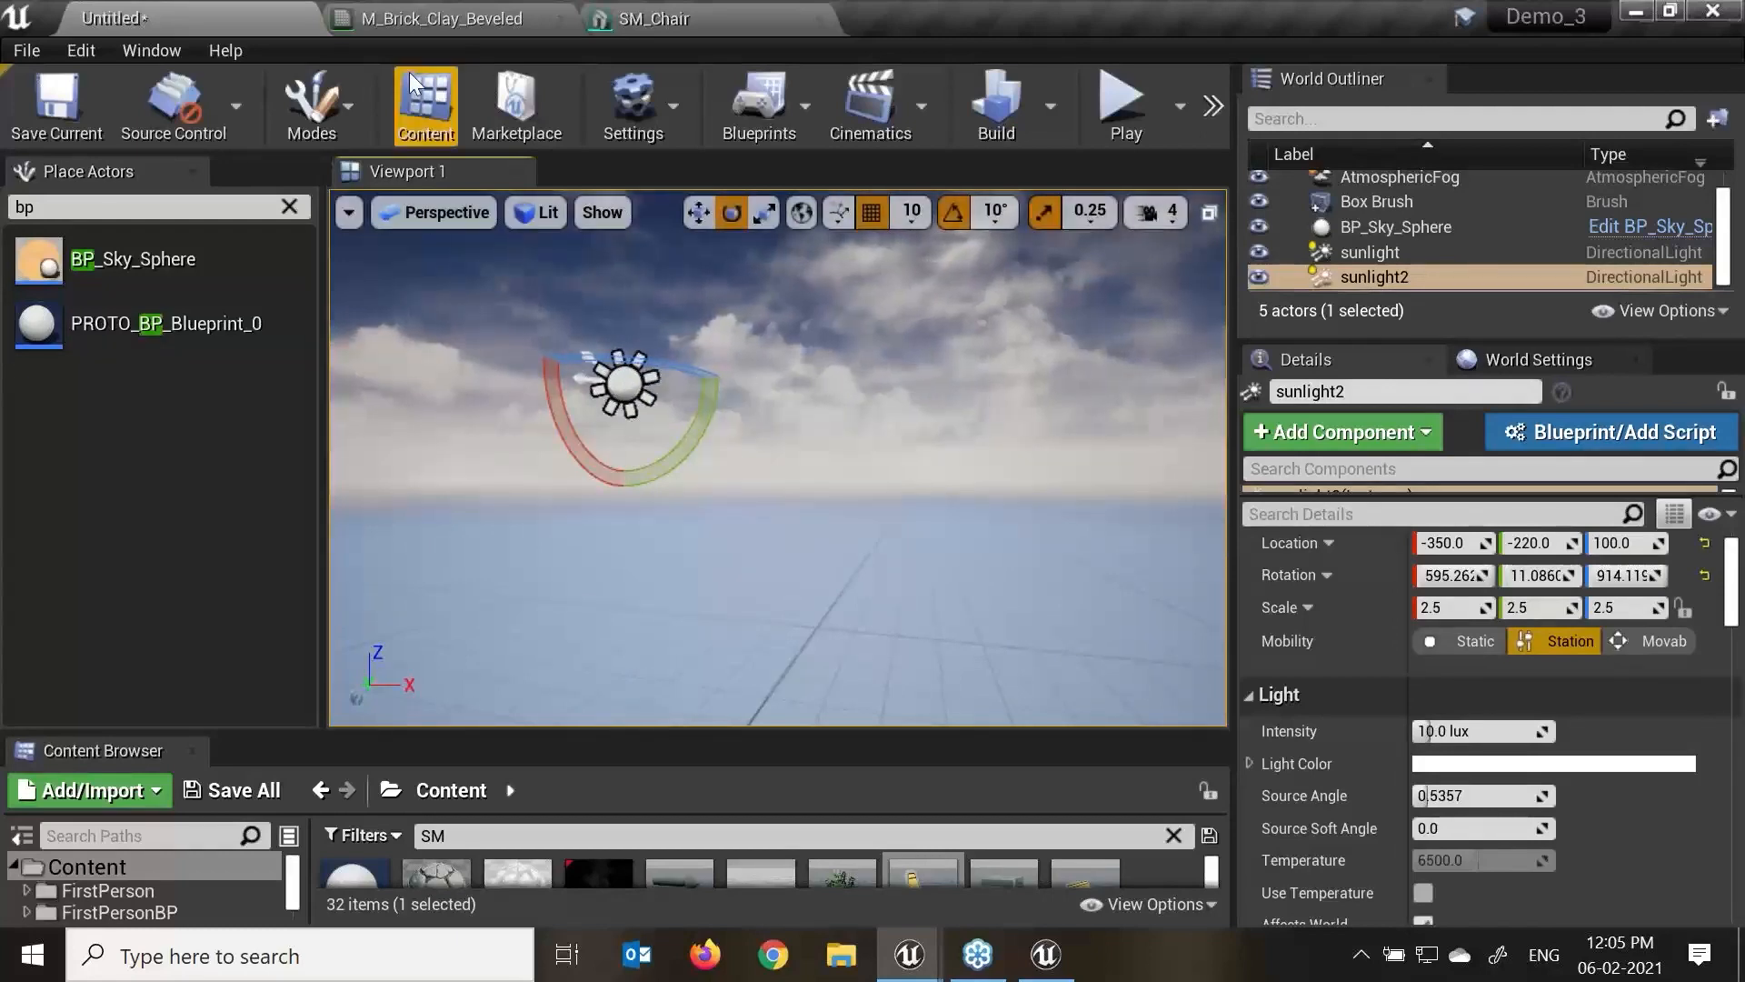
# Save the untitled level as DEmo_Sky_26 in the FirstPersonBP Maps folder.
pyautogui.click(20, 53)
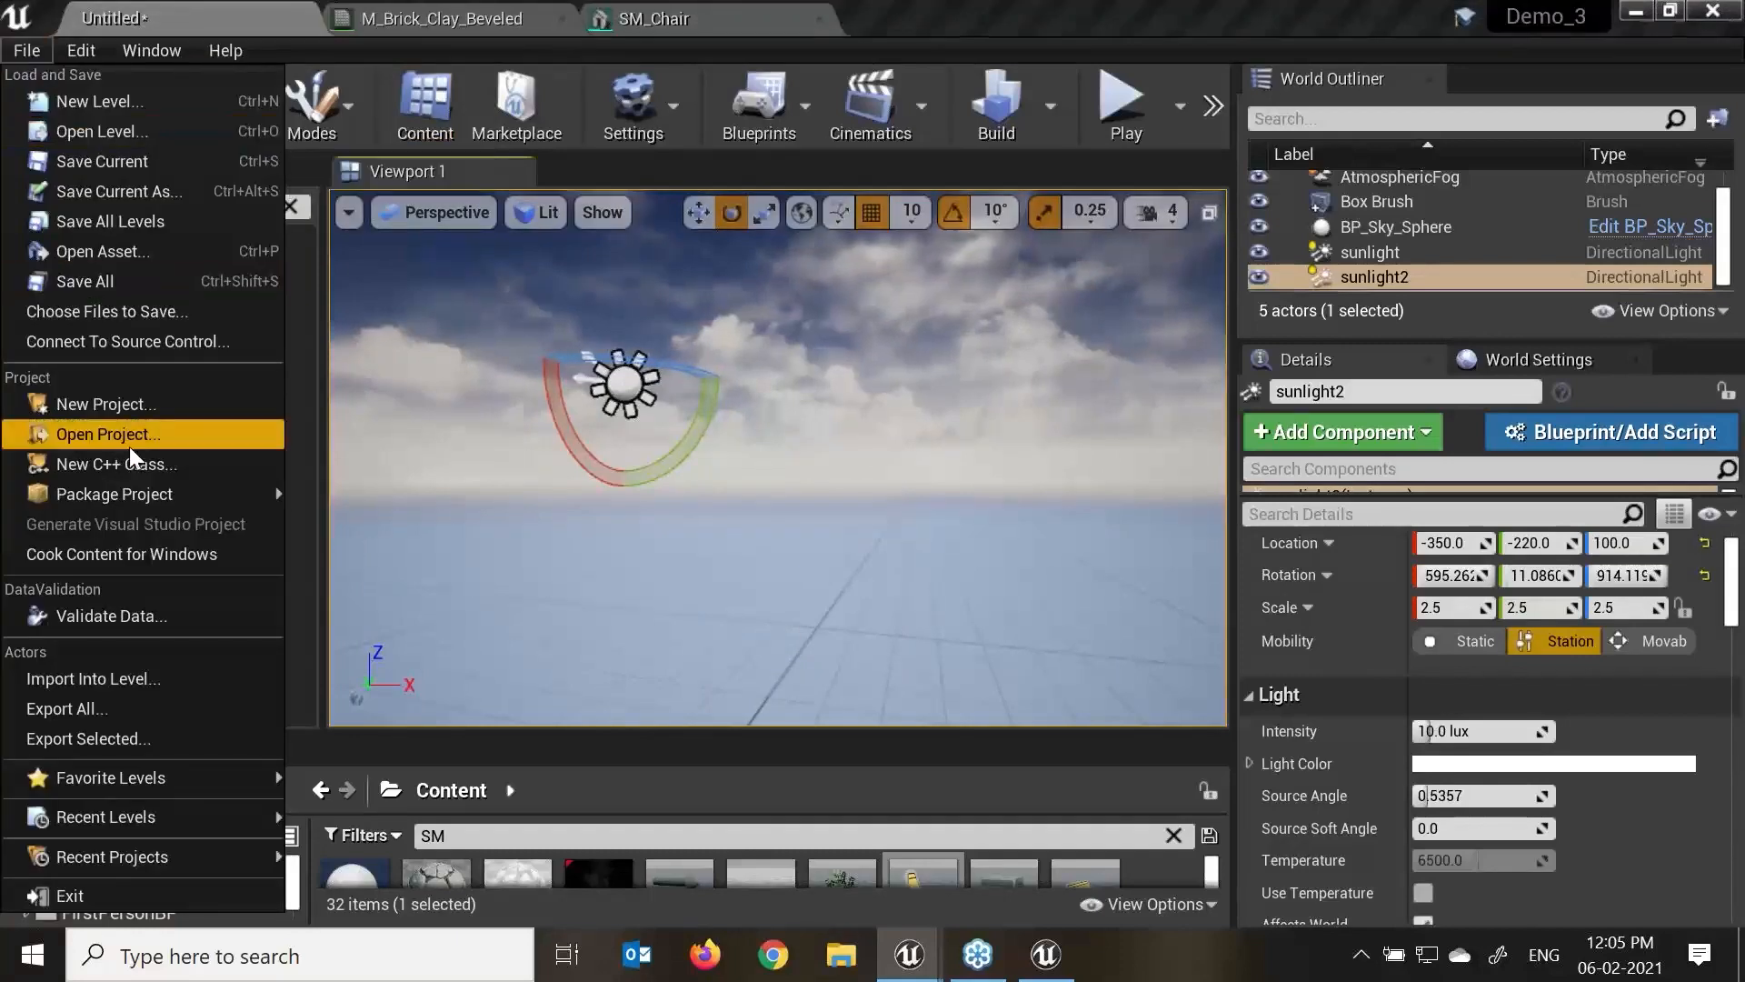
pyautogui.click(845, 30)
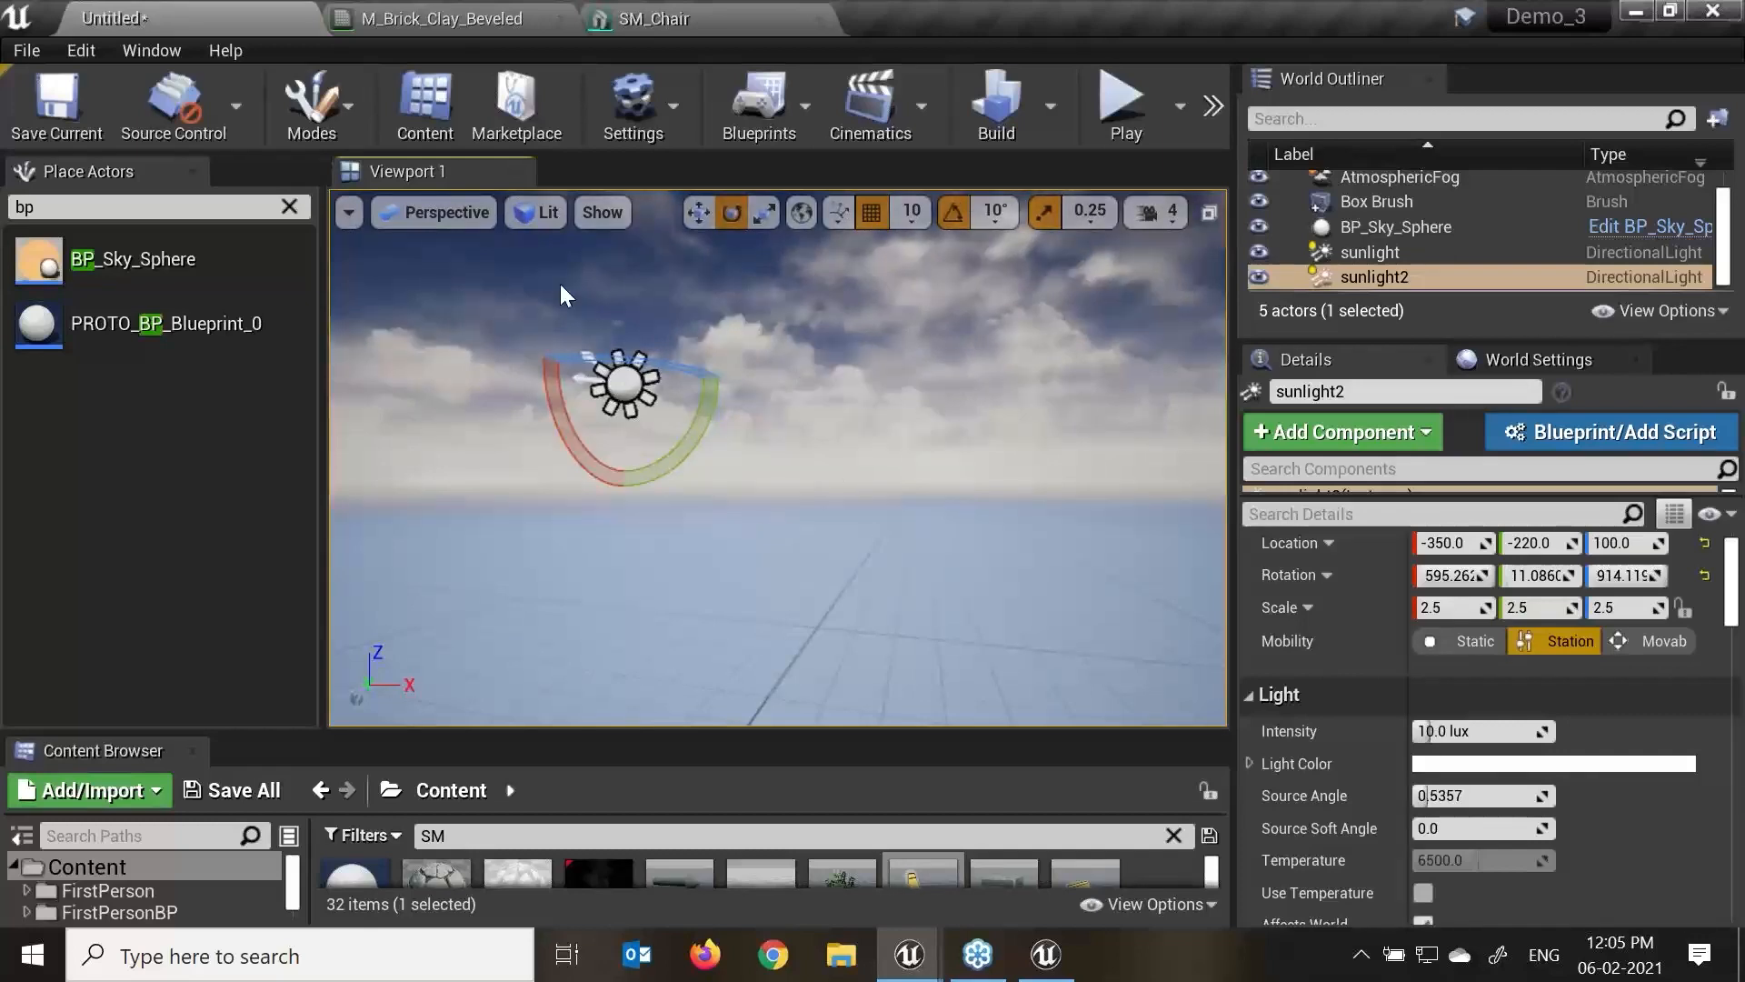
pyautogui.click(26, 50)
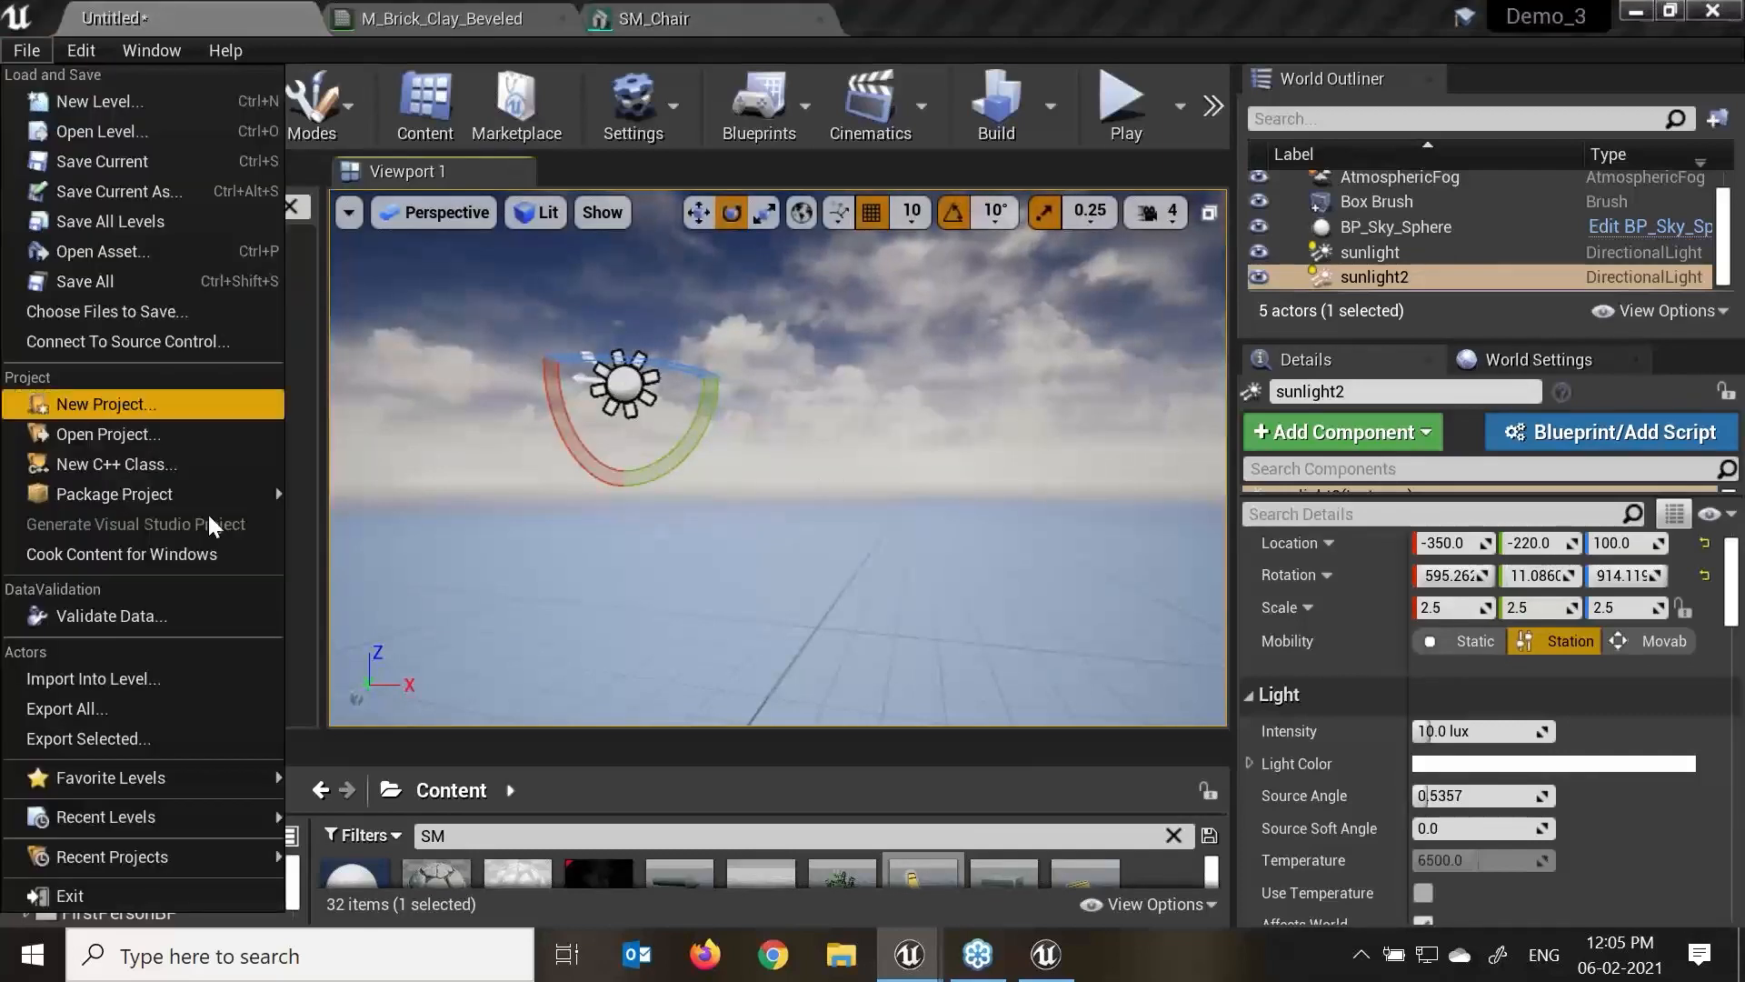
pyautogui.click(129, 281)
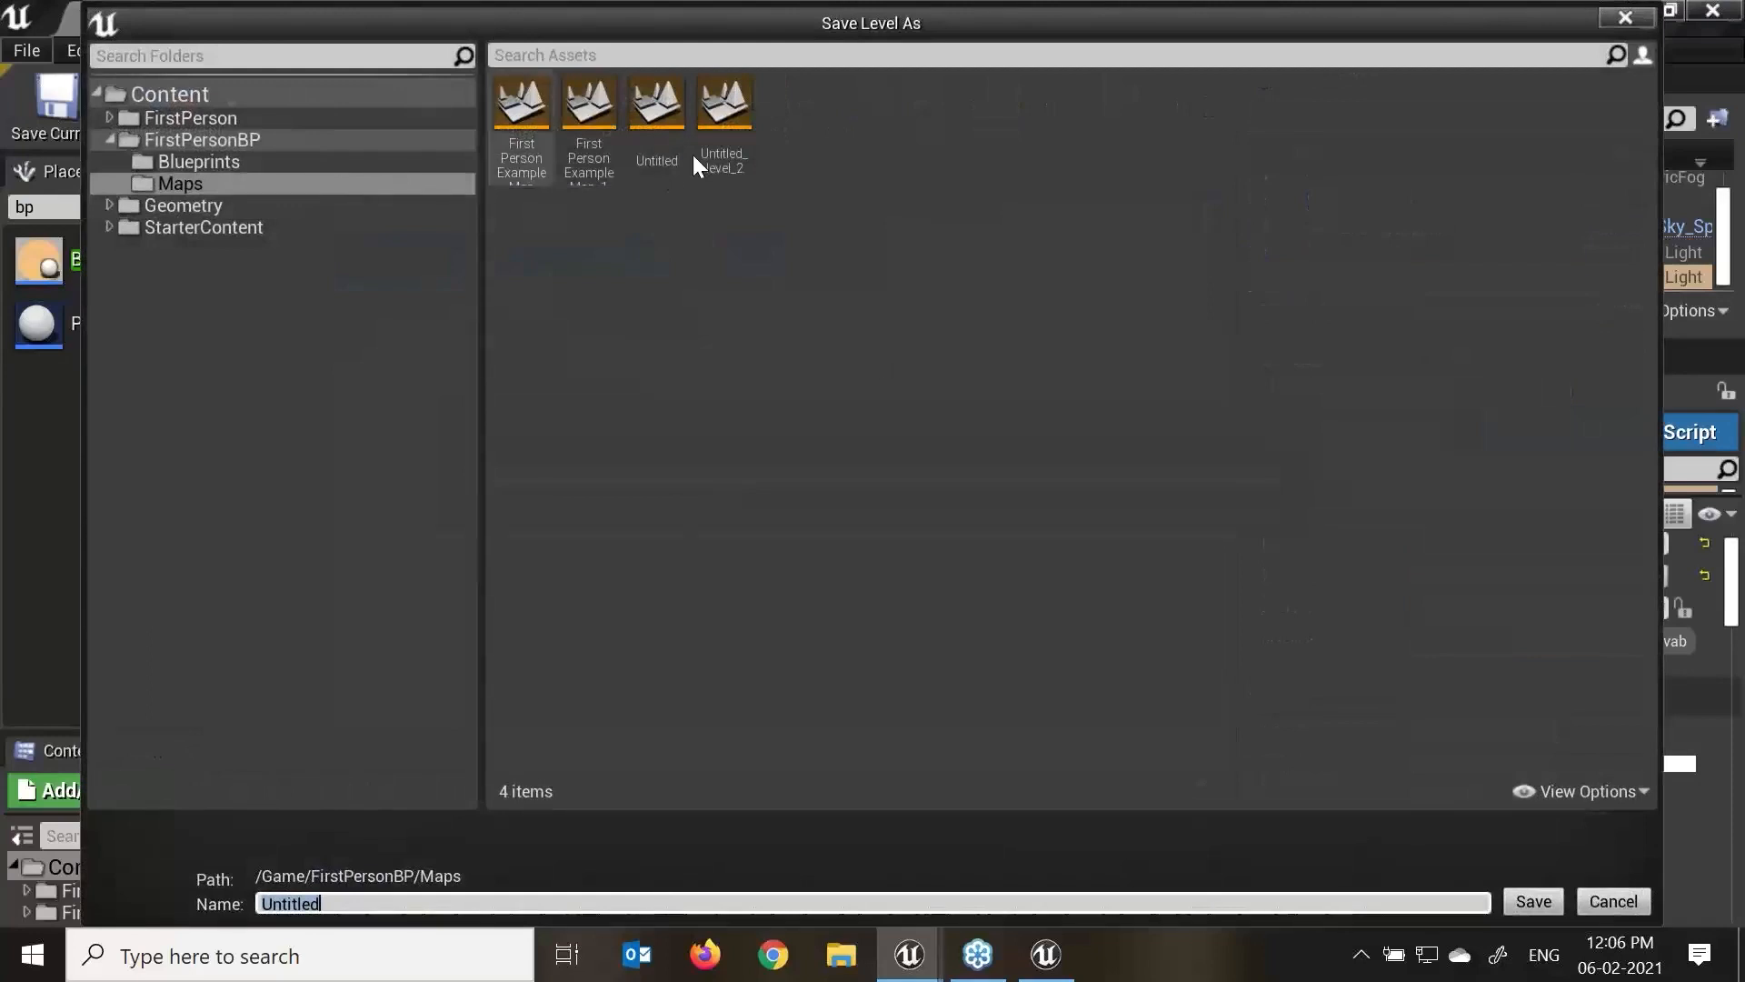
pyautogui.click(900, 157)
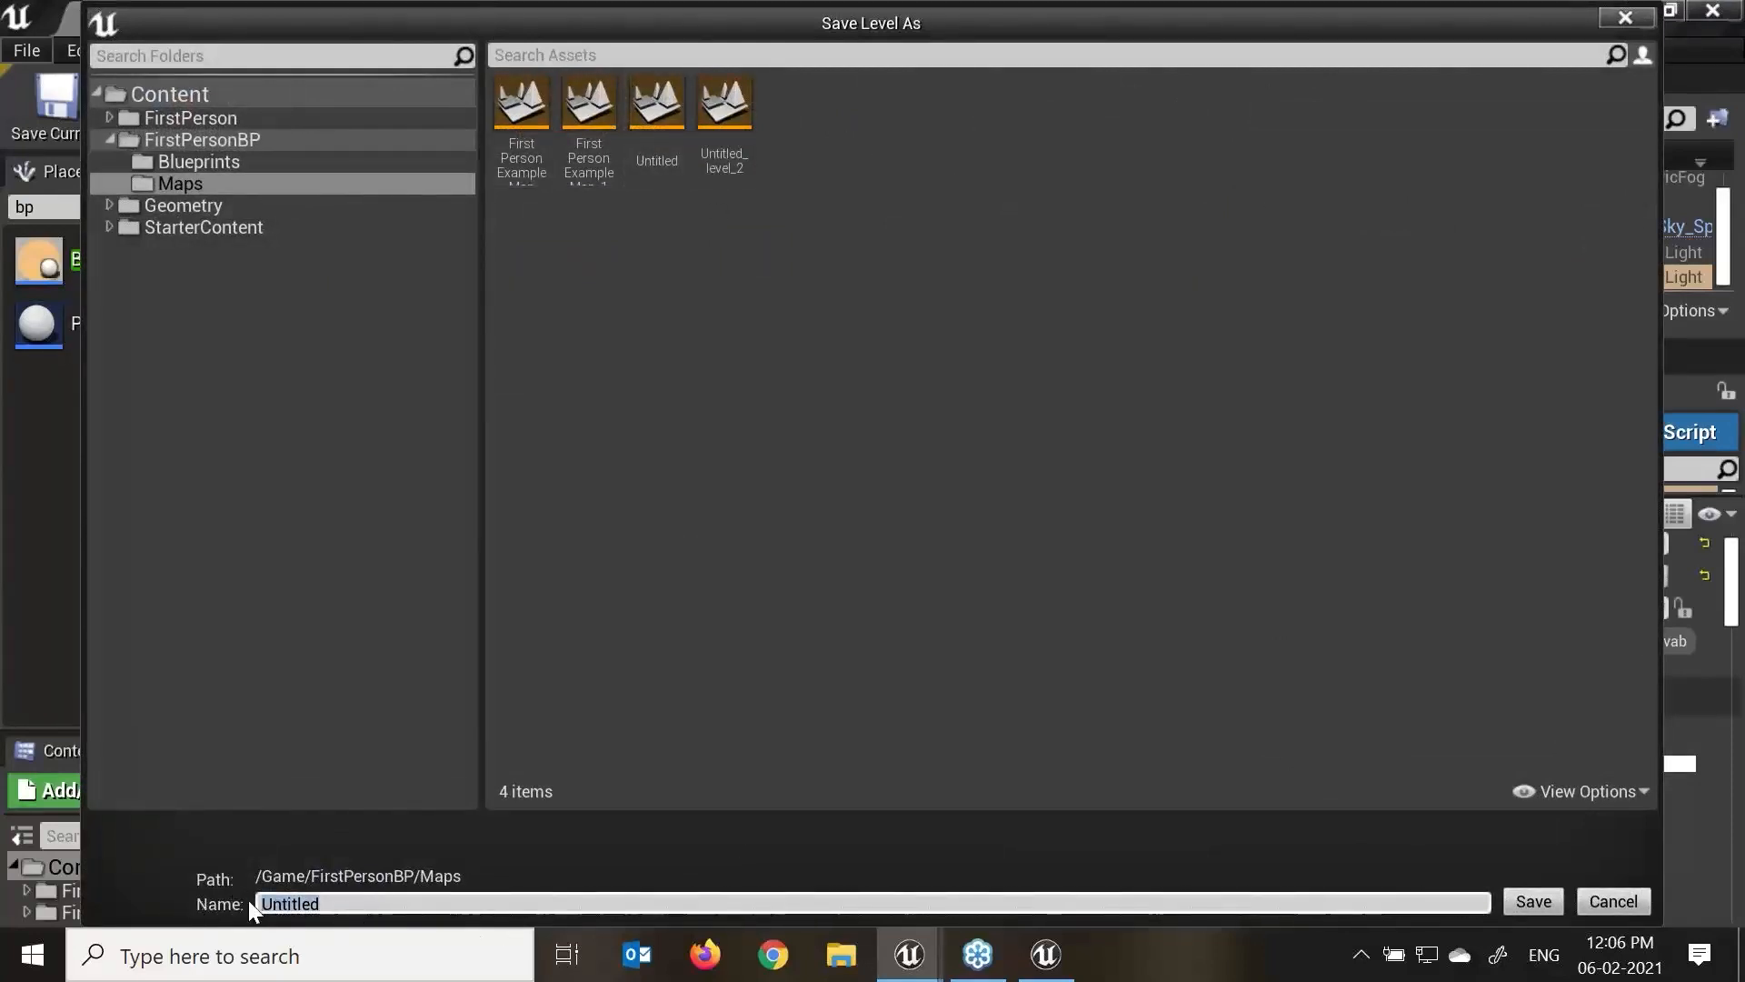
pyautogui.write('DEmo_Sky_26')
pyautogui.press('Return')
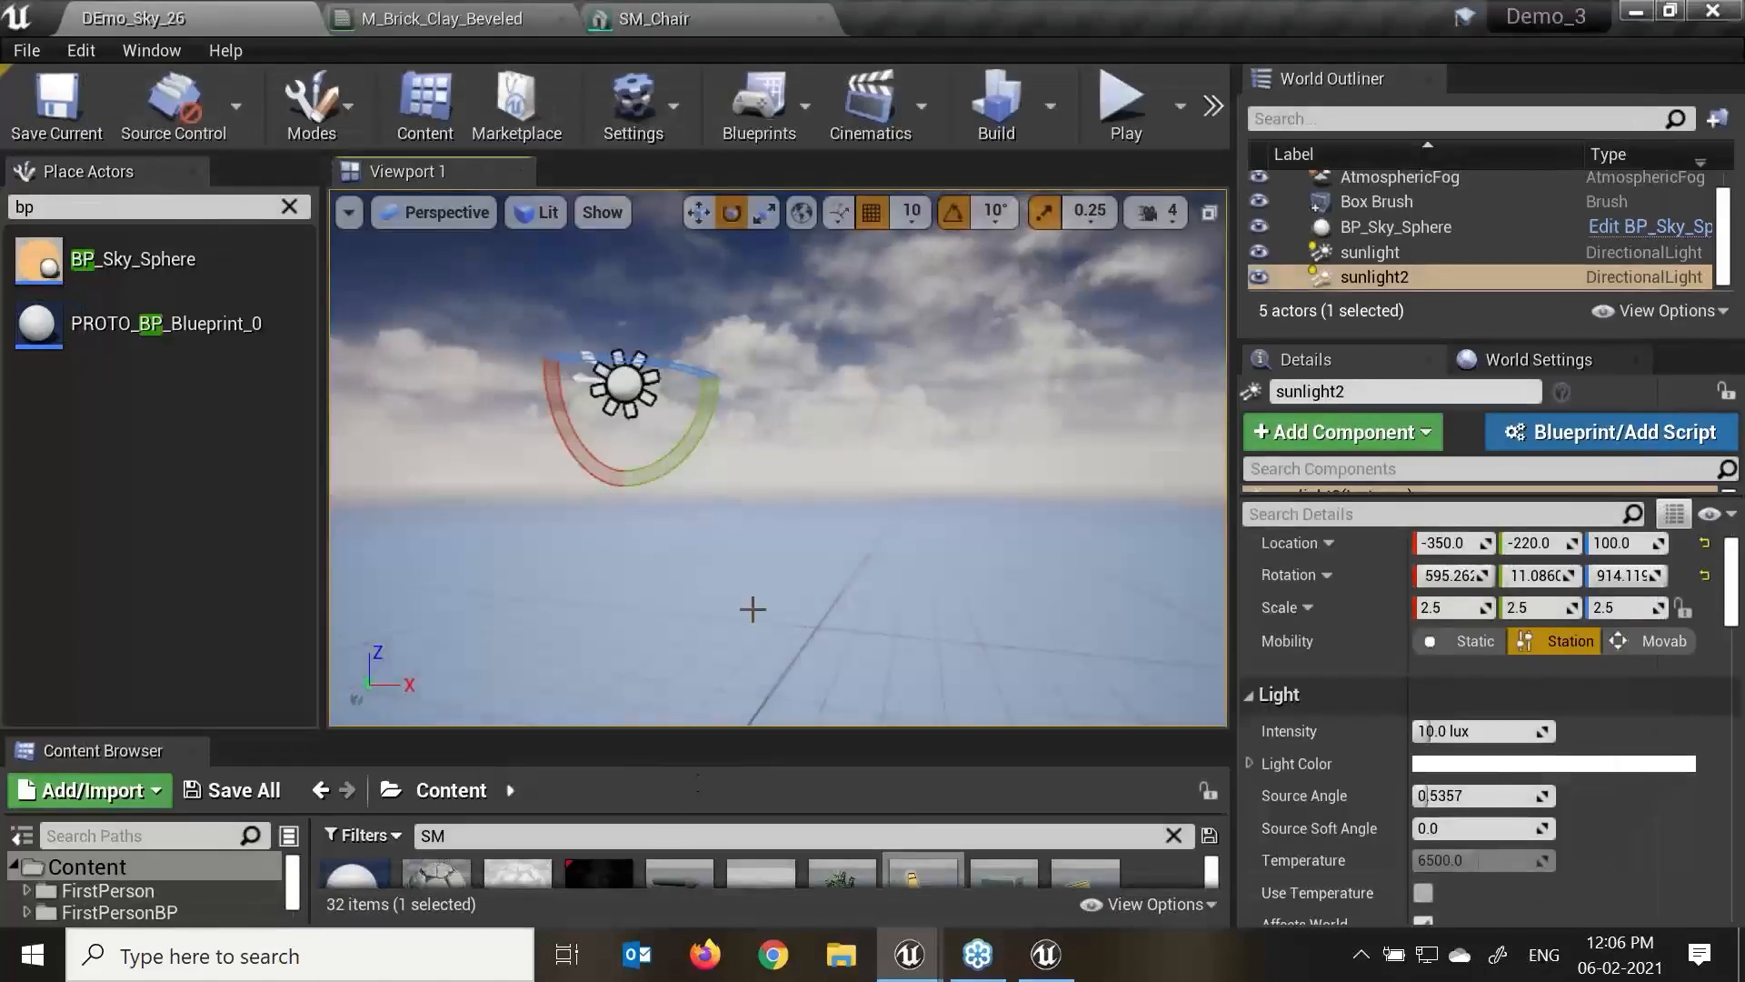
# Set both the Editor Startup Map and the Game Default Map to DEmo_Sky_26 in the project's Maps & Modes settings.
pyautogui.scroll(-3, 755, 570)
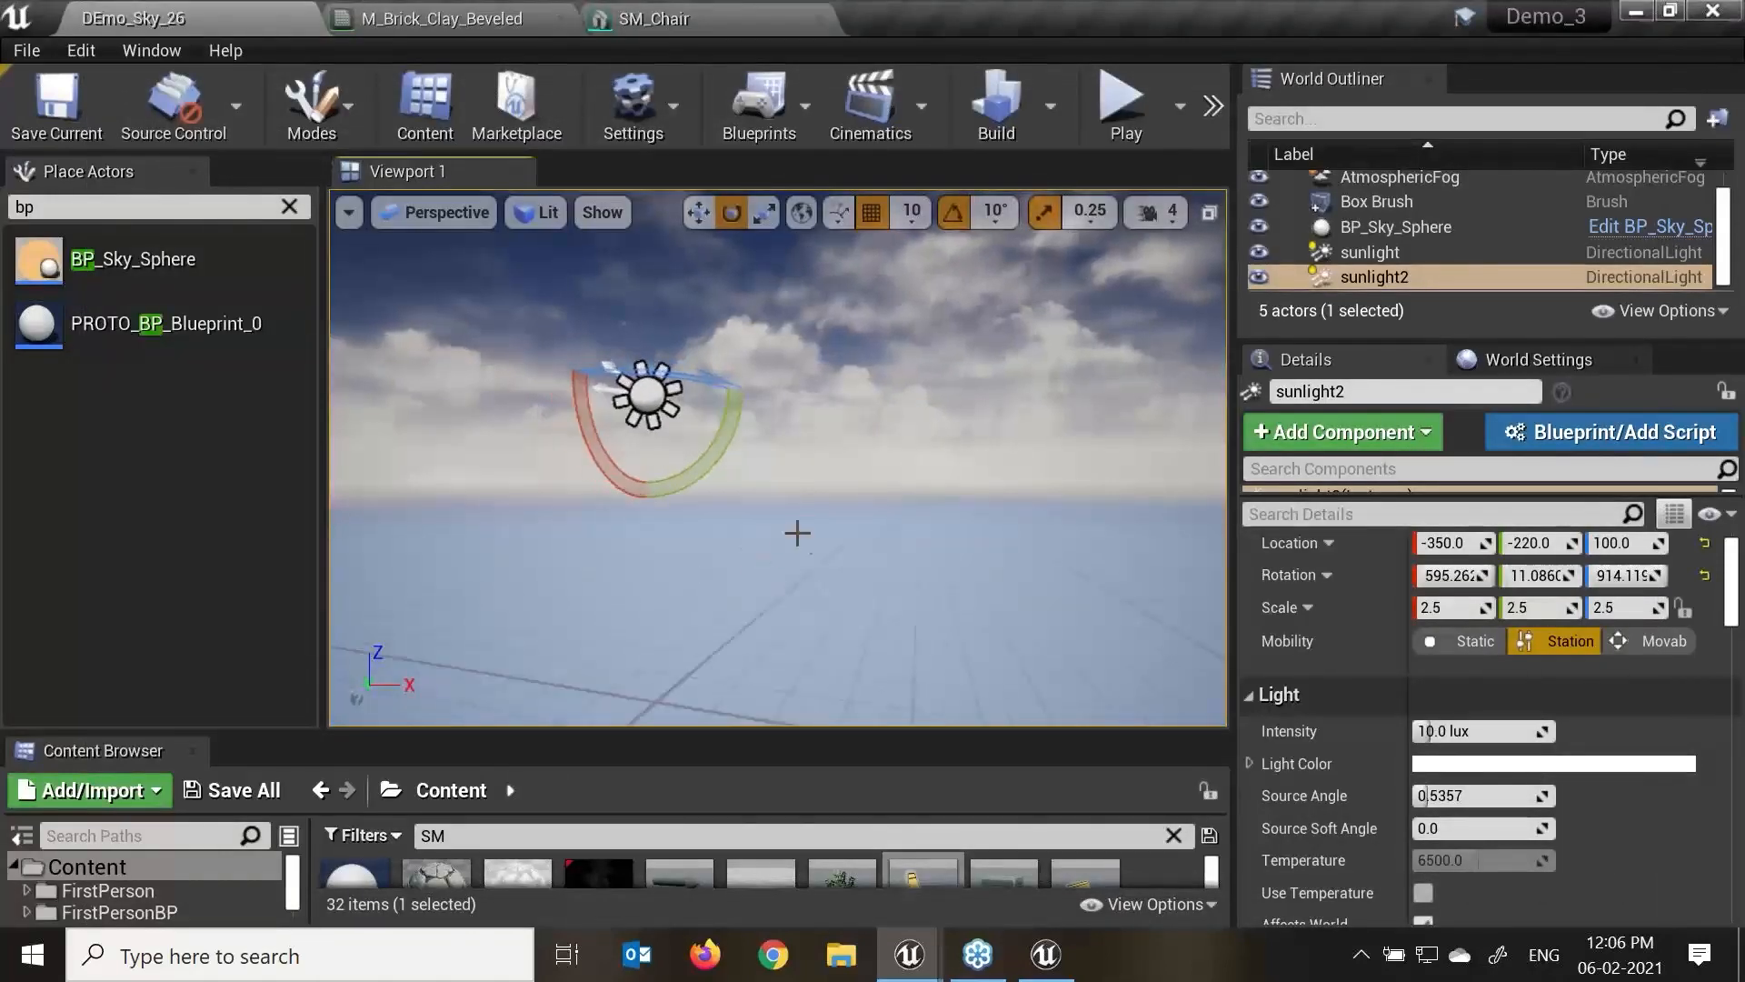
pyautogui.keyDown('alt'); pyautogui.moveTo(797, 532); pyautogui.dragTo(822, 555); pyautogui.keyUp('alt')
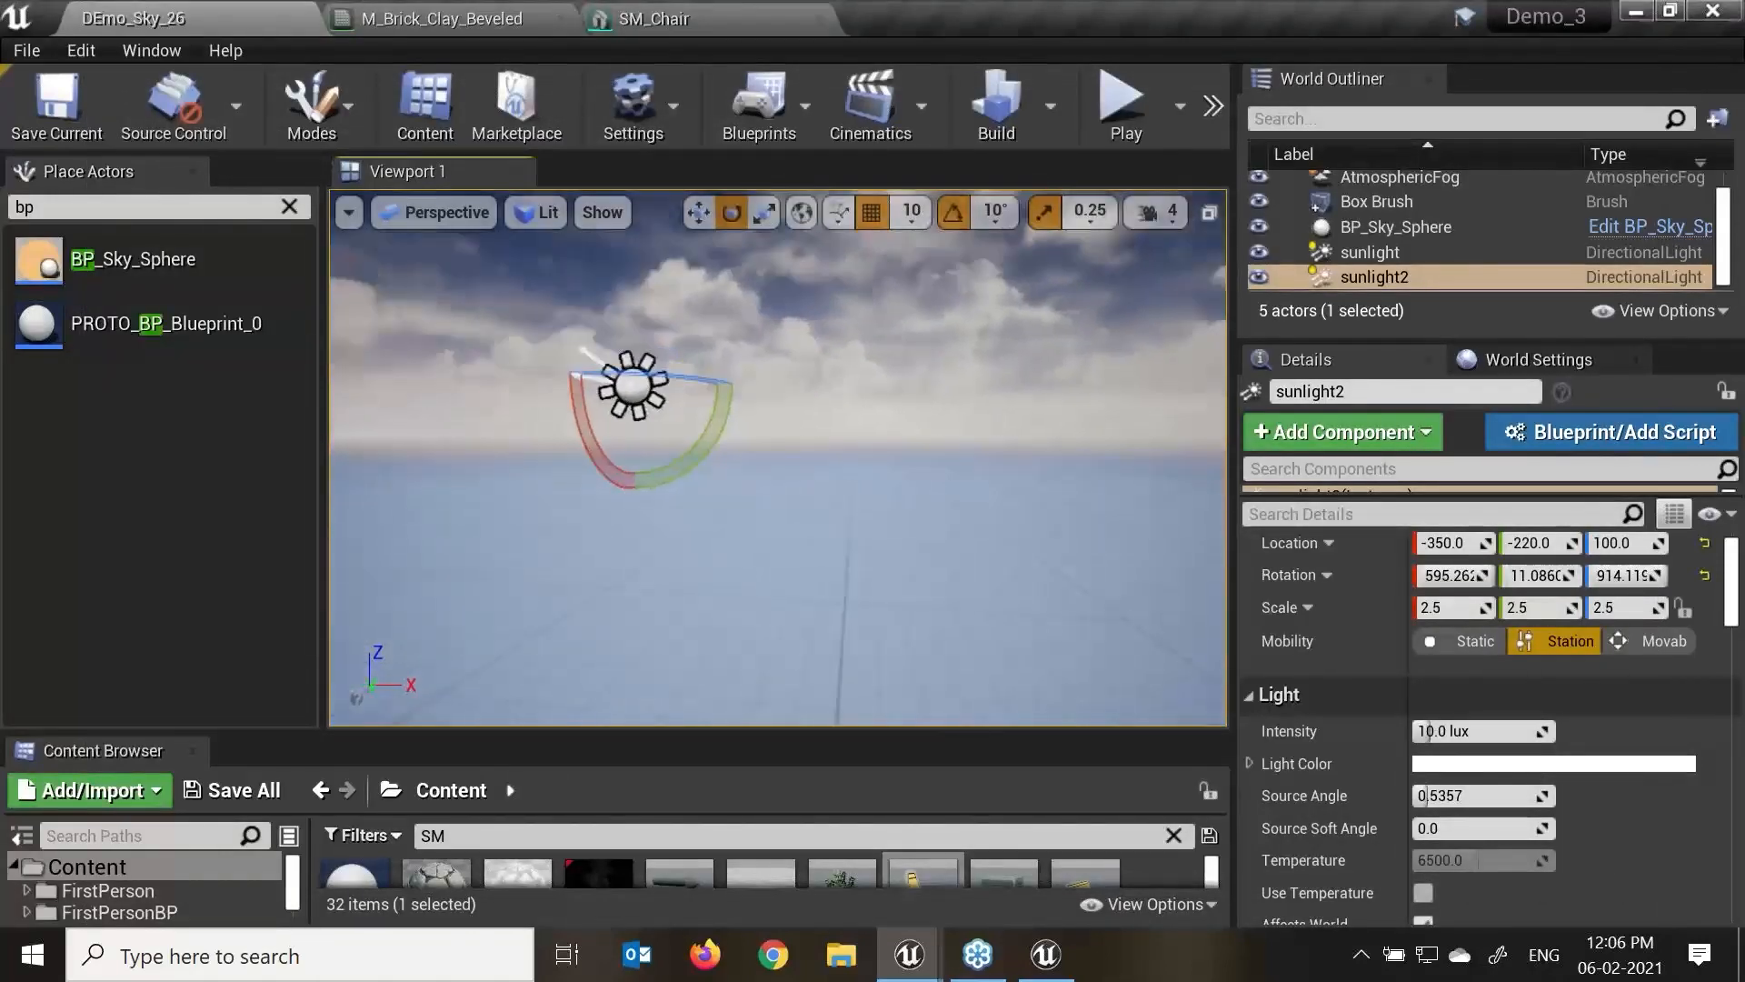
pyautogui.click(91, 48)
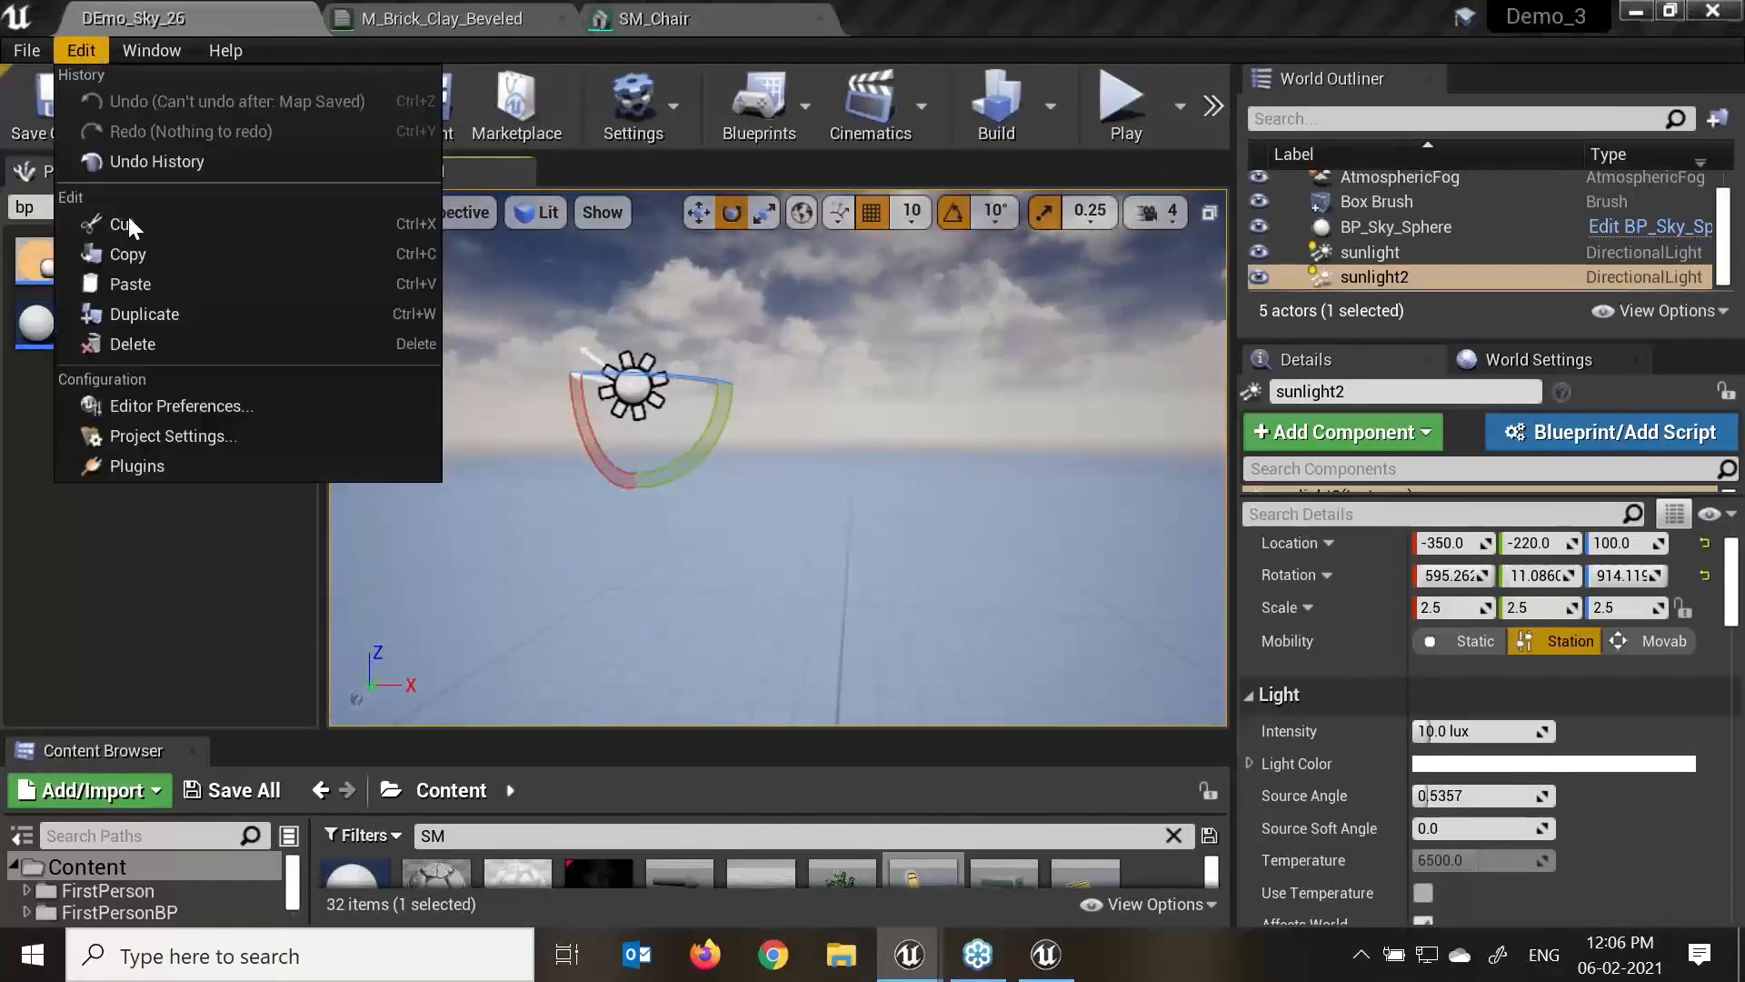
pyautogui.click(202, 441)
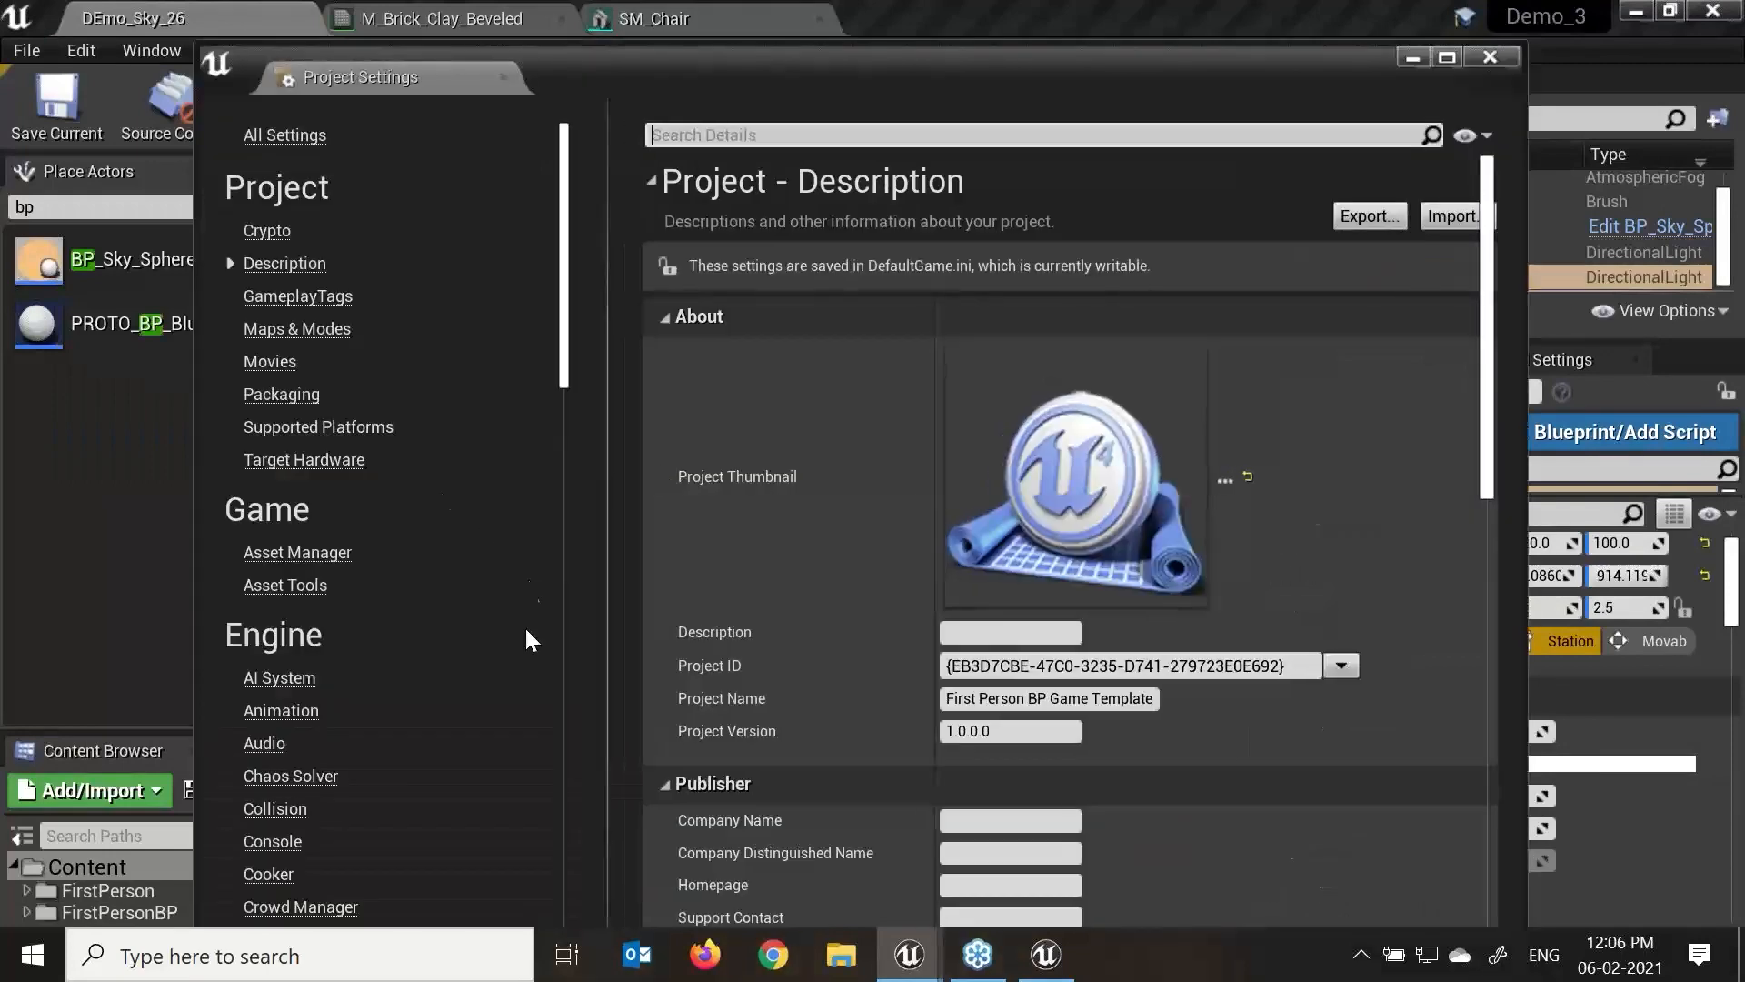
pyautogui.click(304, 329)
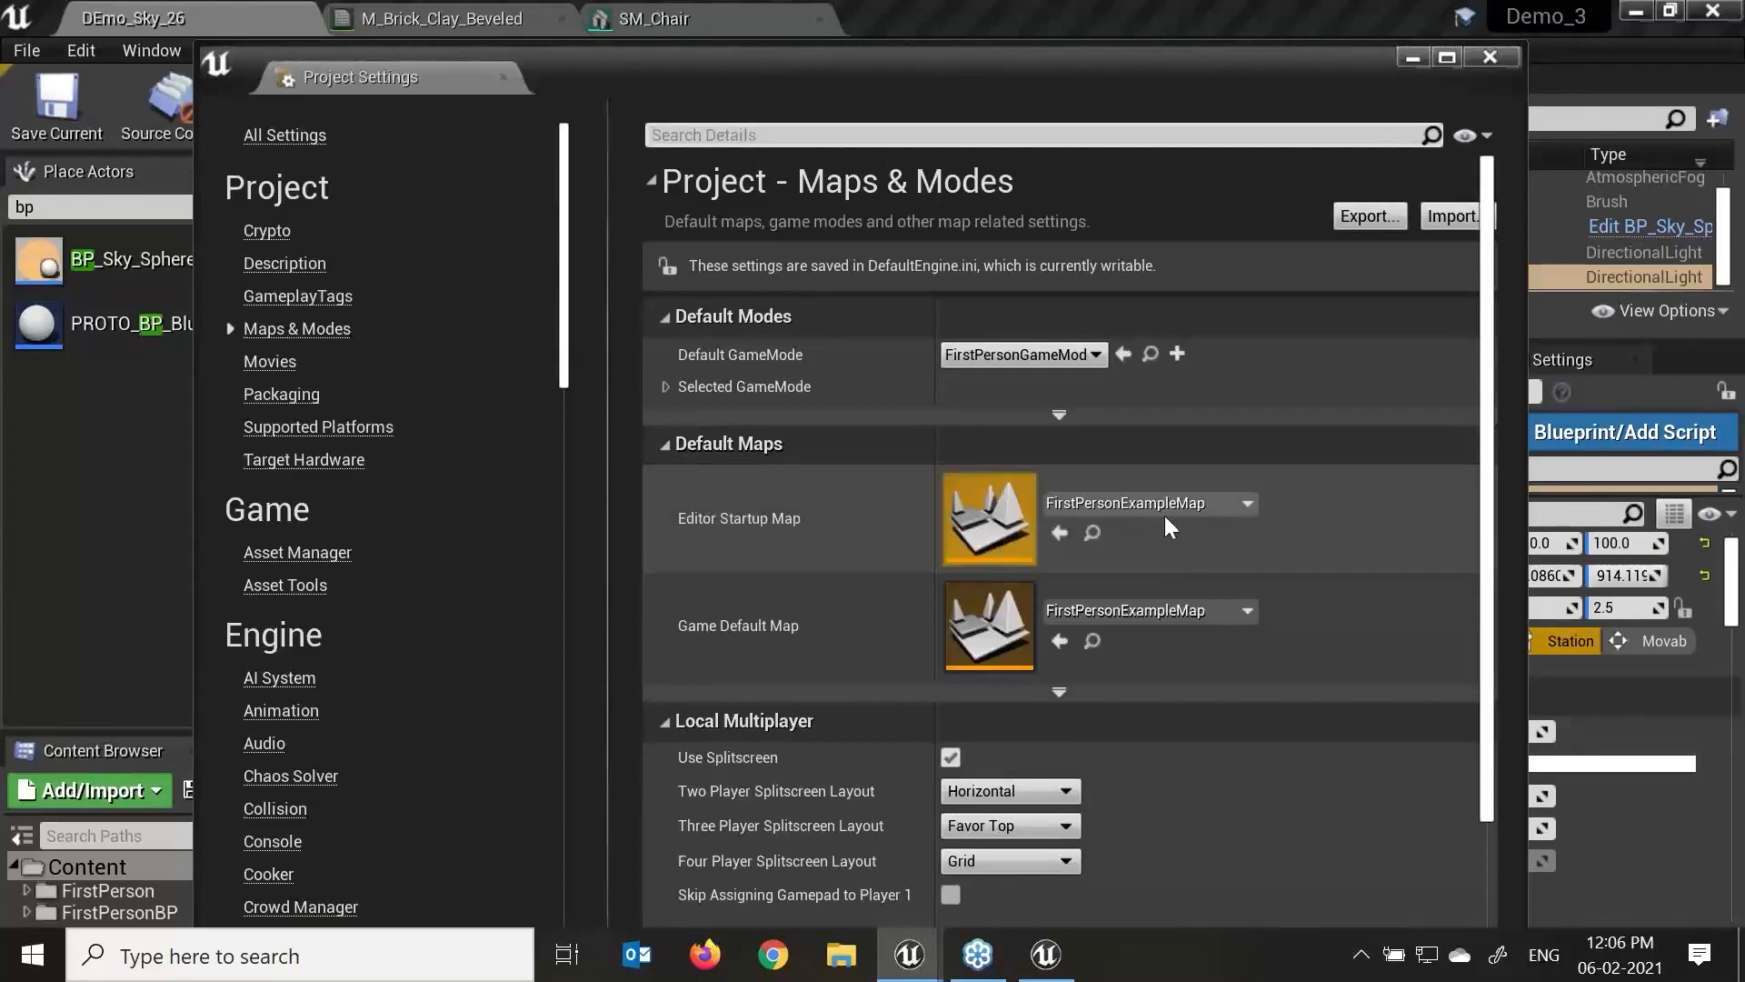
pyautogui.click(1247, 503)
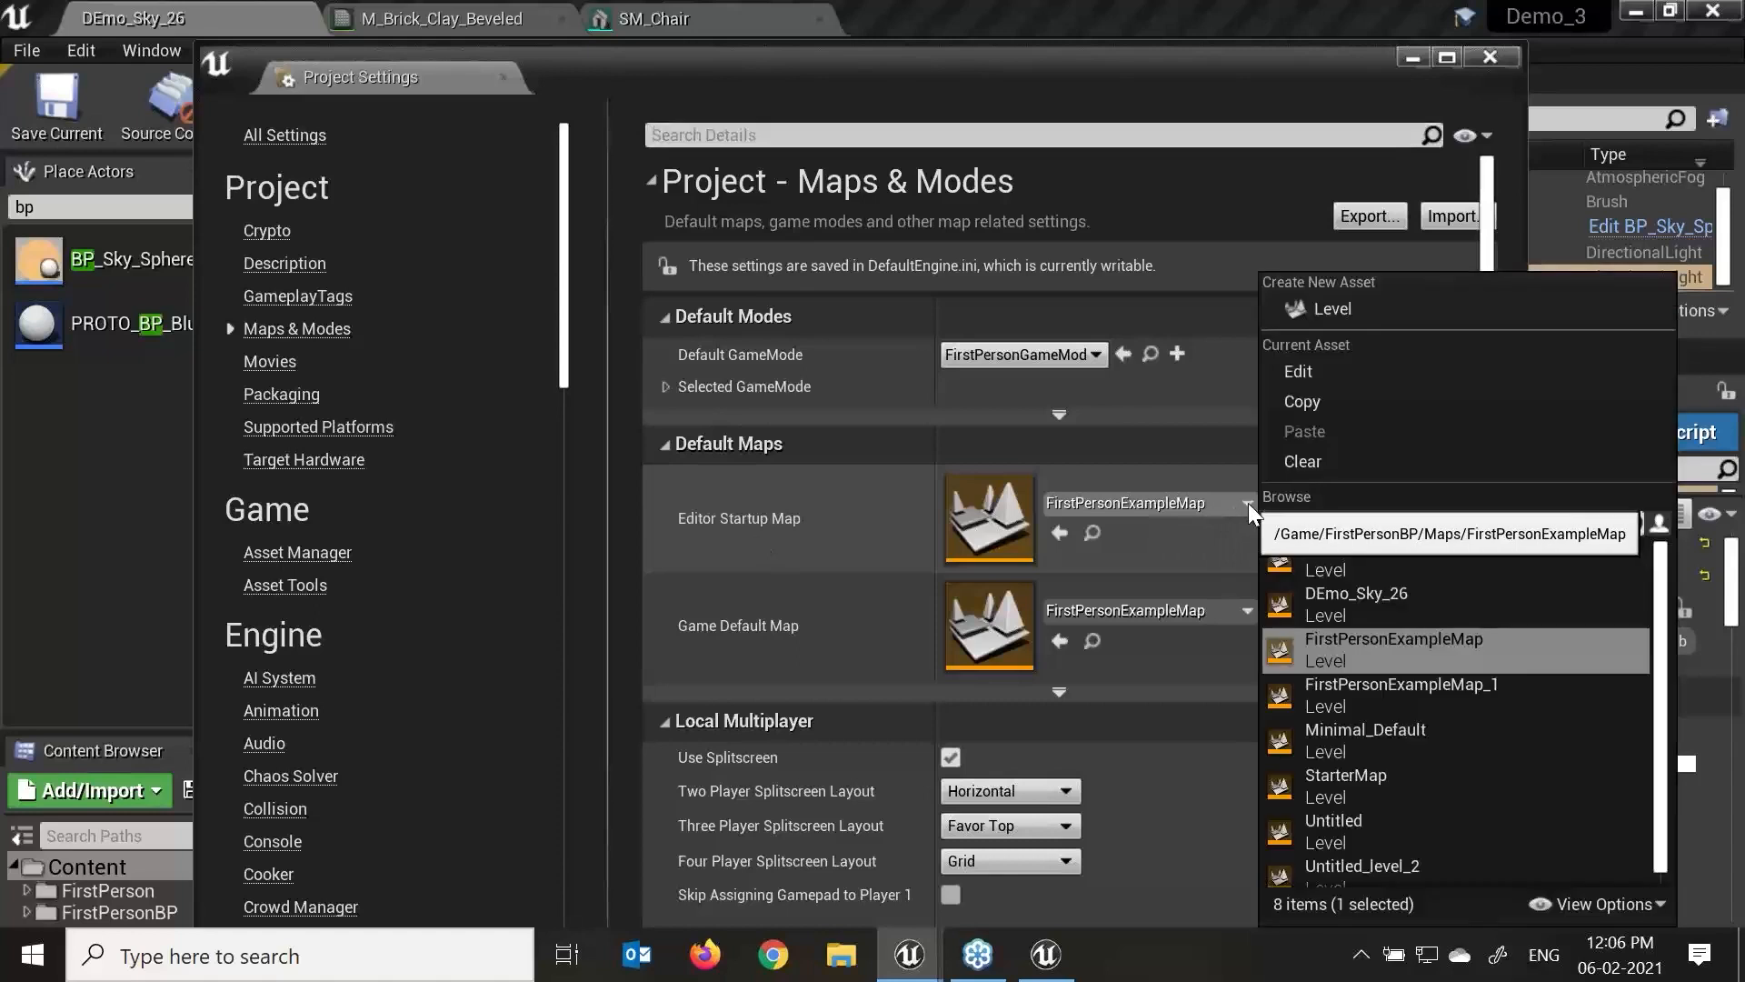
pyautogui.click(1389, 599)
pyautogui.click(1166, 607)
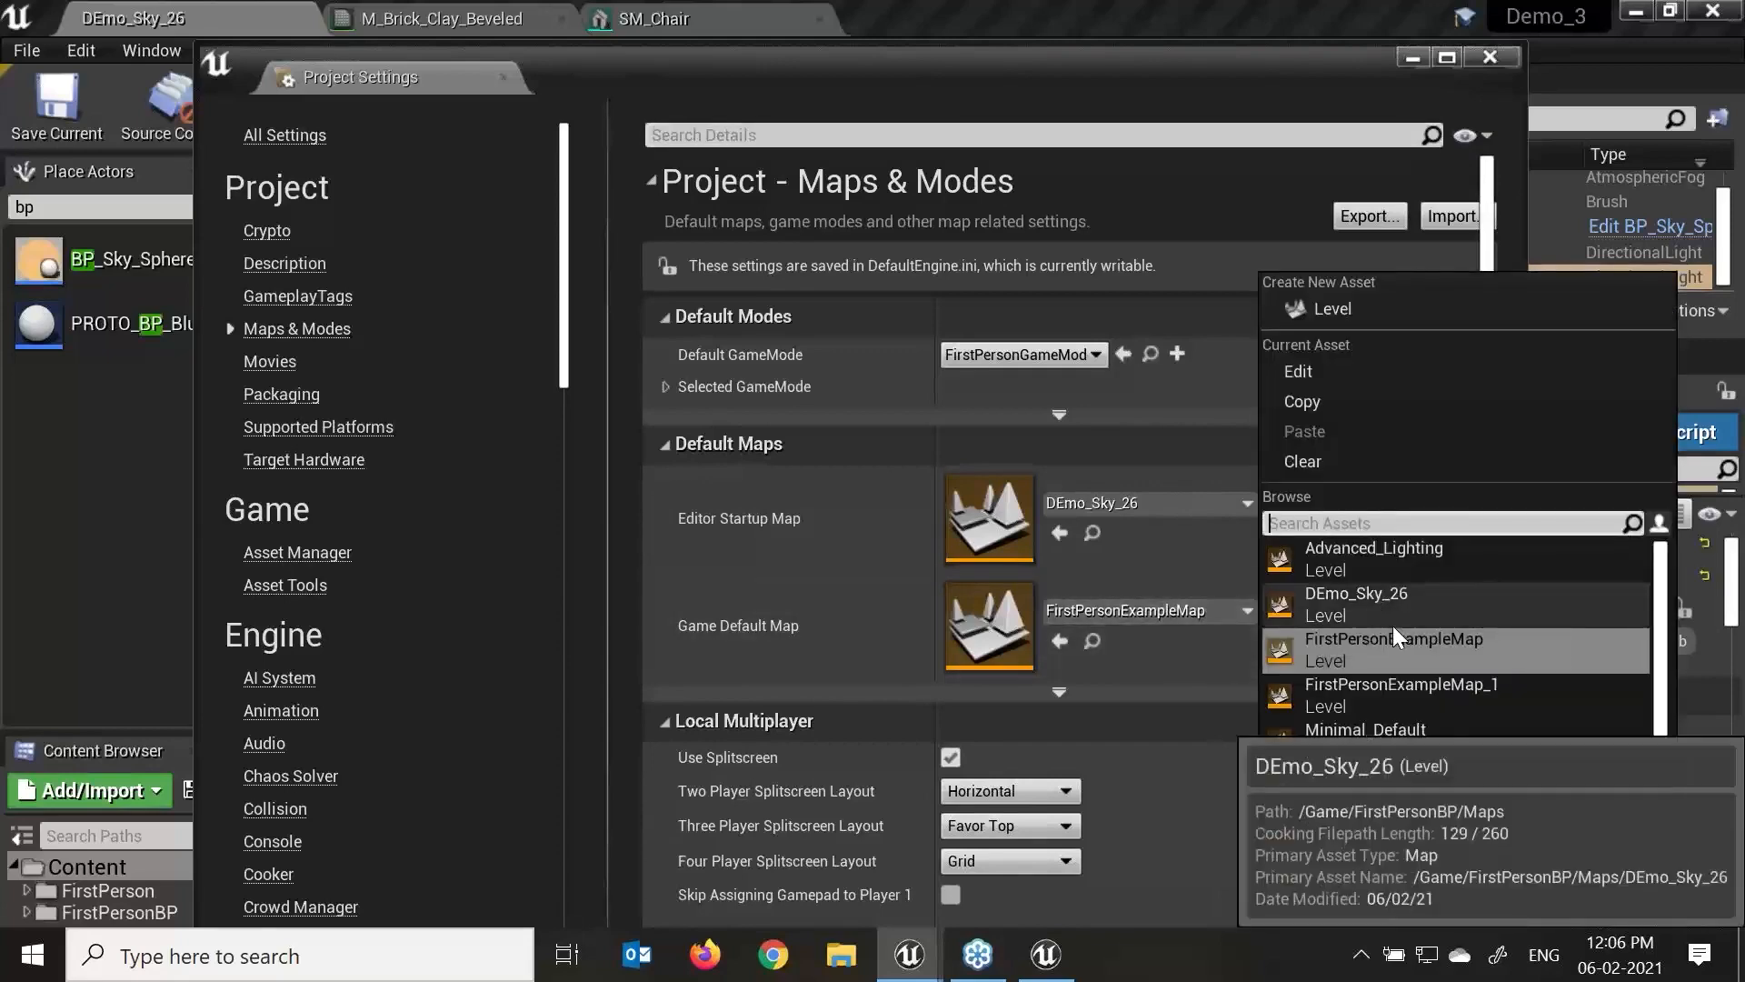
pyautogui.click(1383, 596)
pyautogui.click(1490, 60)
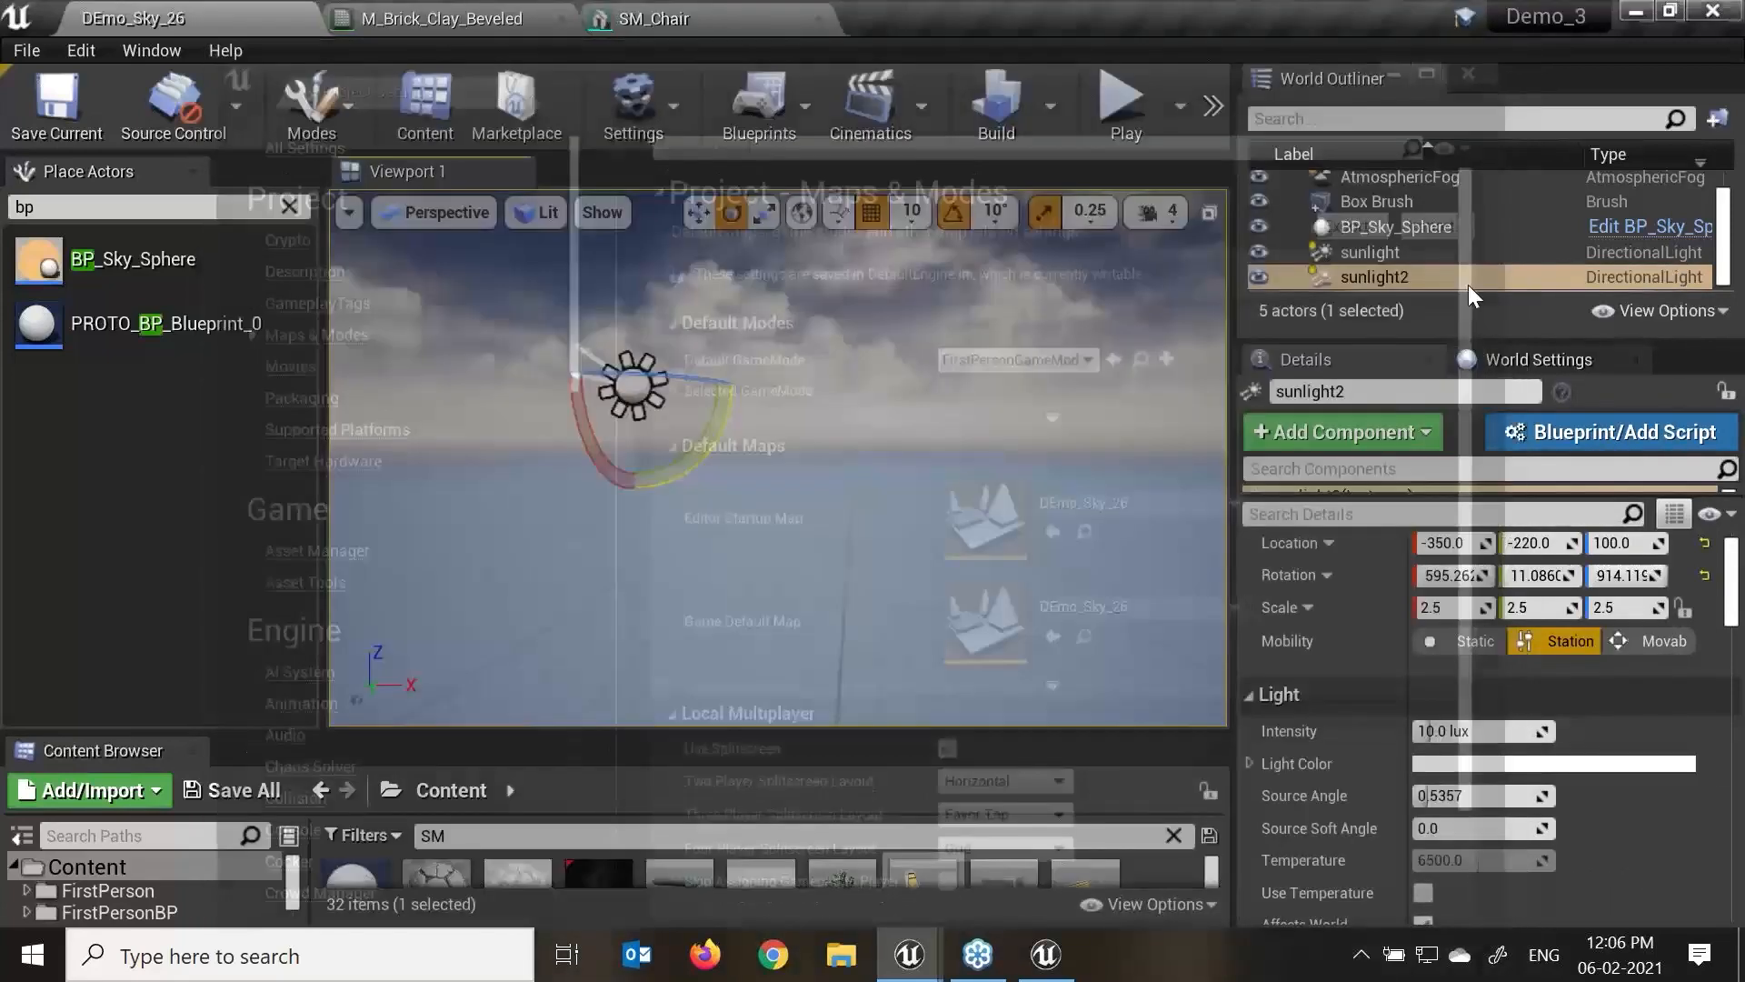
# Create a new level from the Default template and view its floor and sky setup from several angles.
pyautogui.hotkey('ctrl', 'n')
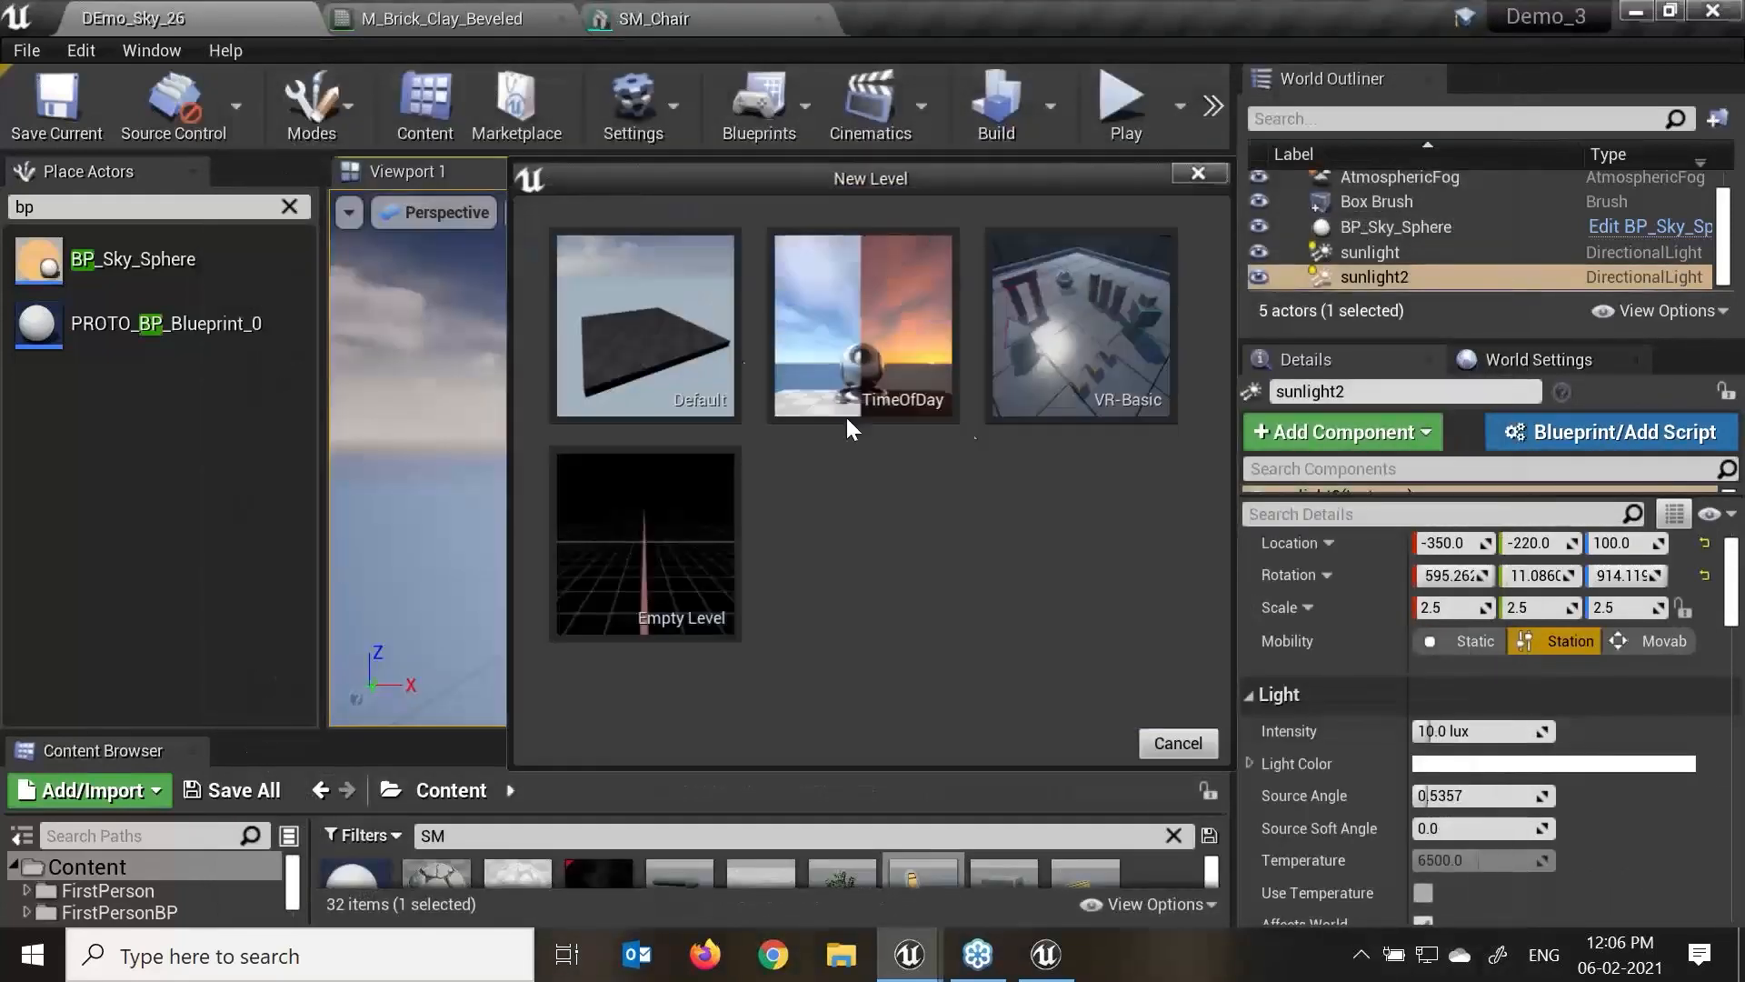
pyautogui.click(670, 358)
pyautogui.keyDown('alt'); pyautogui.moveTo(873, 538); pyautogui.dragTo(1050, 572); pyautogui.keyUp('alt')
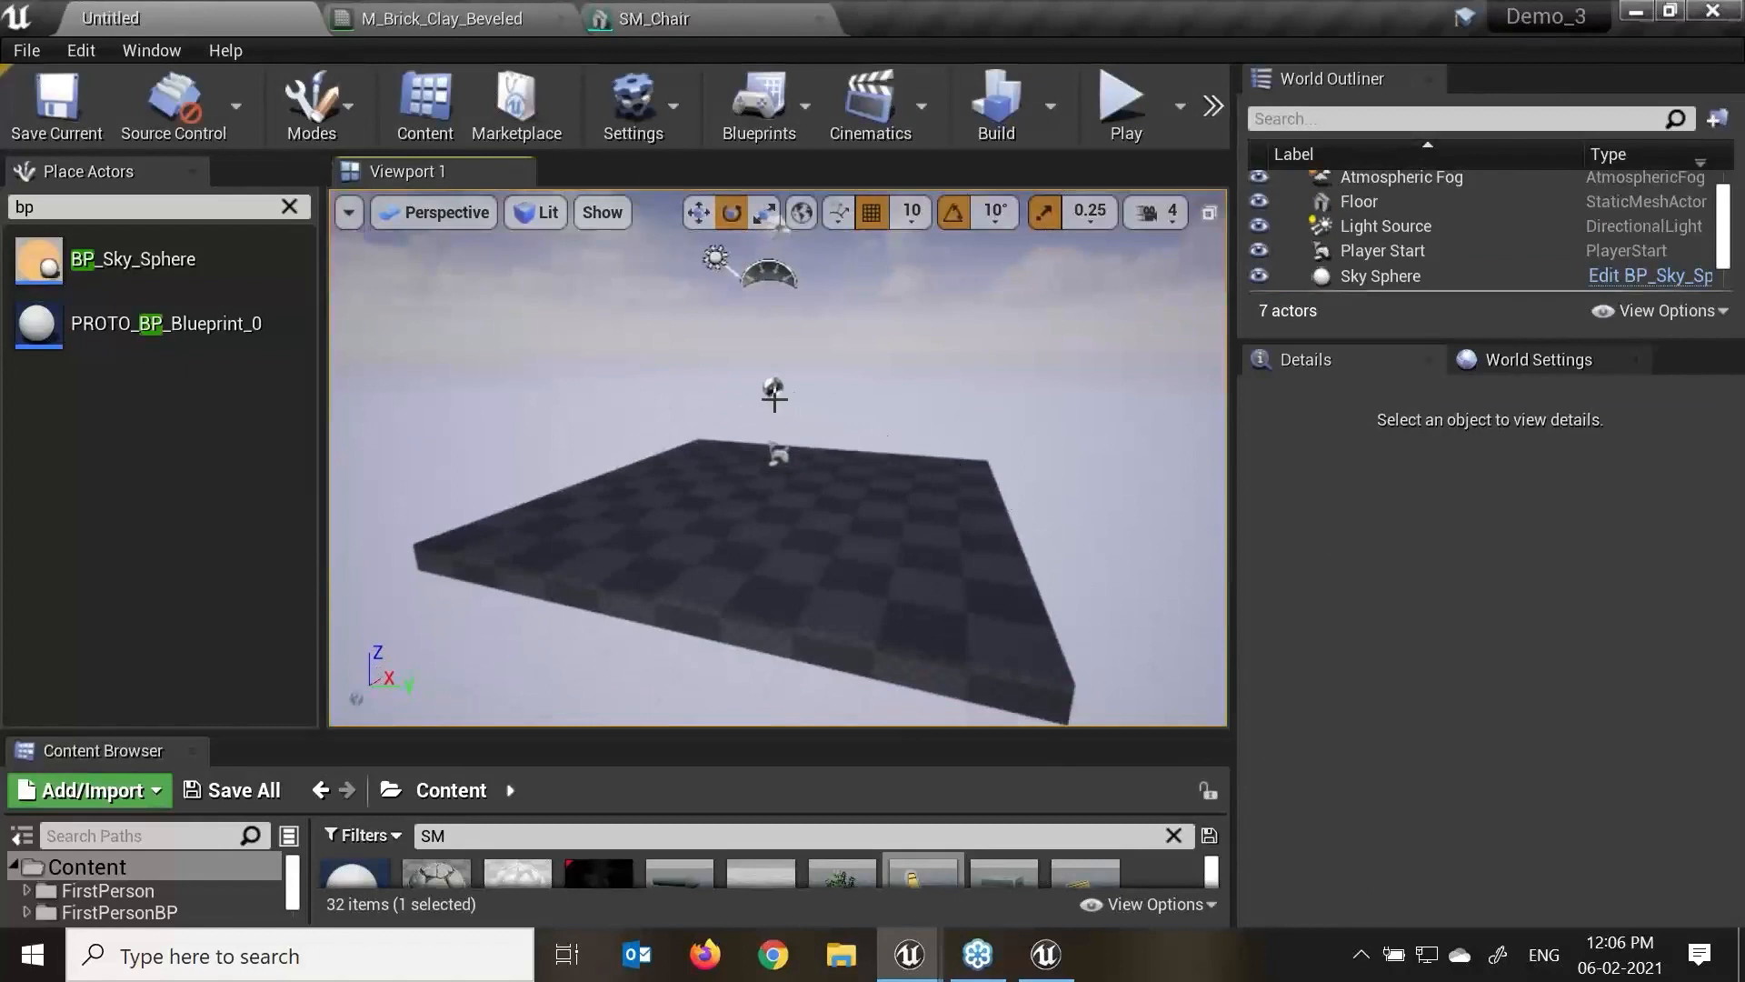
pyautogui.moveTo(896, 531)
pyautogui.keyDown('alt'); pyautogui.mouseDown()
pyautogui.moveTo(863, 523)
pyautogui.moveTo(862, 587)
pyautogui.moveTo(877, 532)
pyautogui.moveTo(927, 518)
pyautogui.mouseUp(); pyautogui.keyUp('alt')
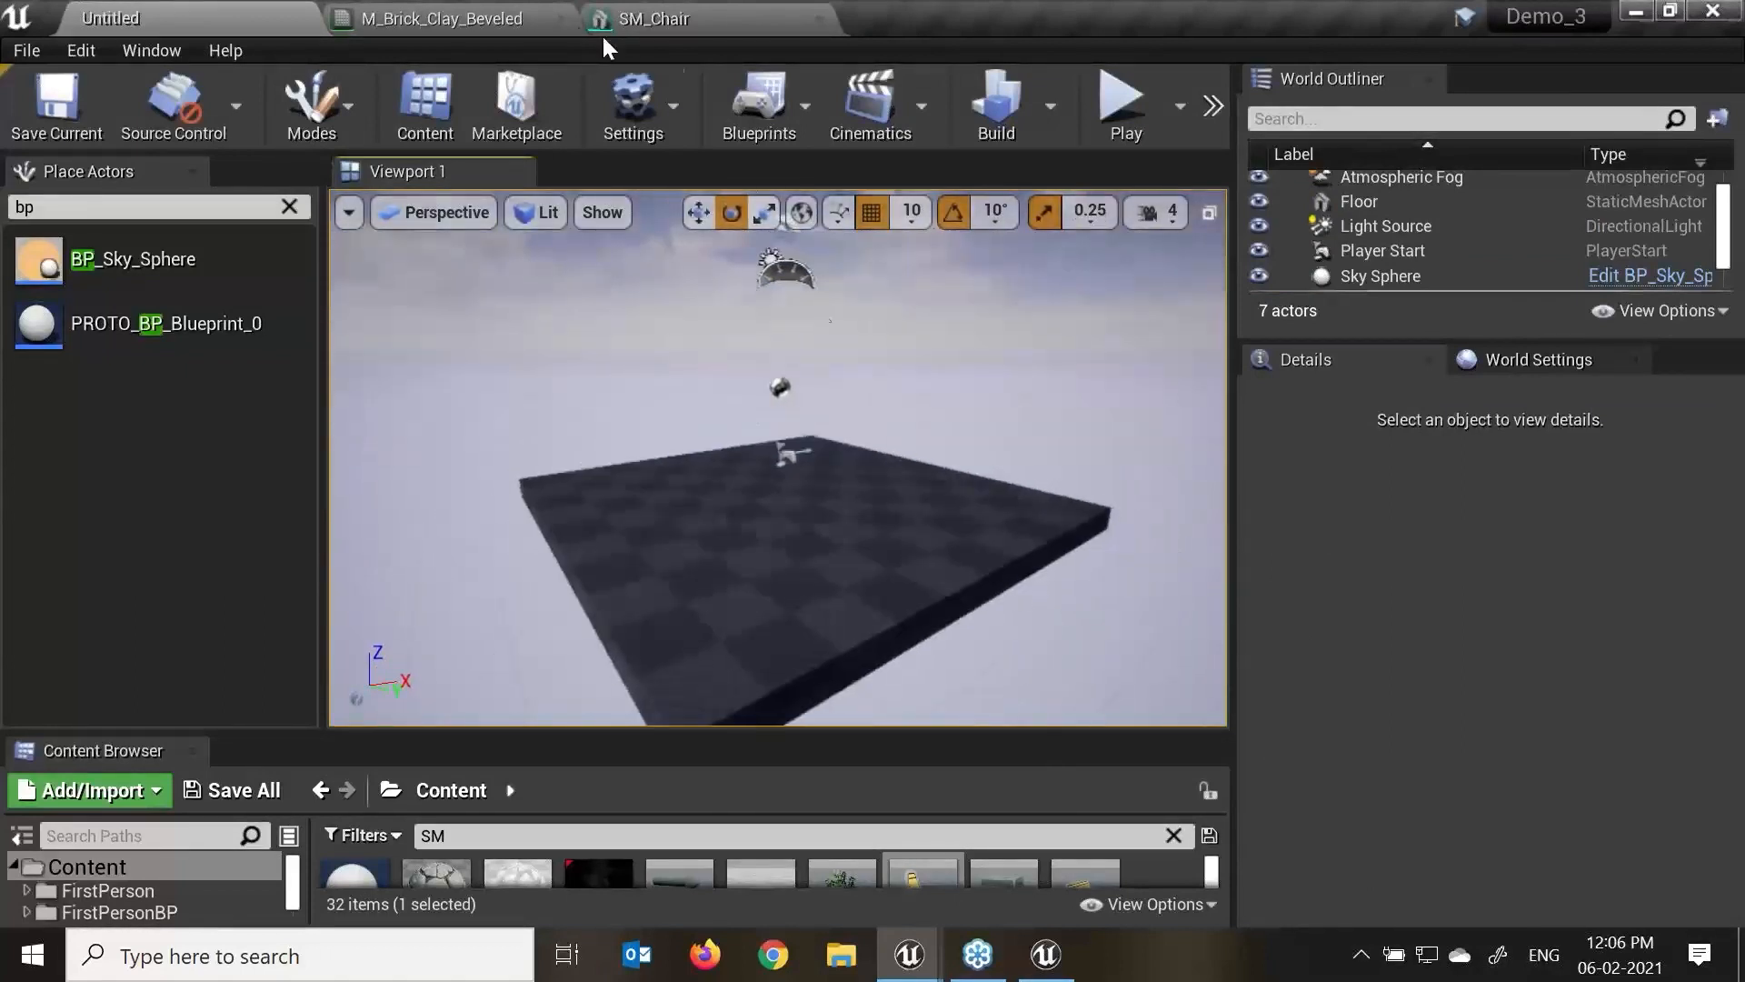
# Reopen the recently saved DEmo_Sky_26 level.
pyautogui.click(24, 53)
pyautogui.moveTo(105, 816)
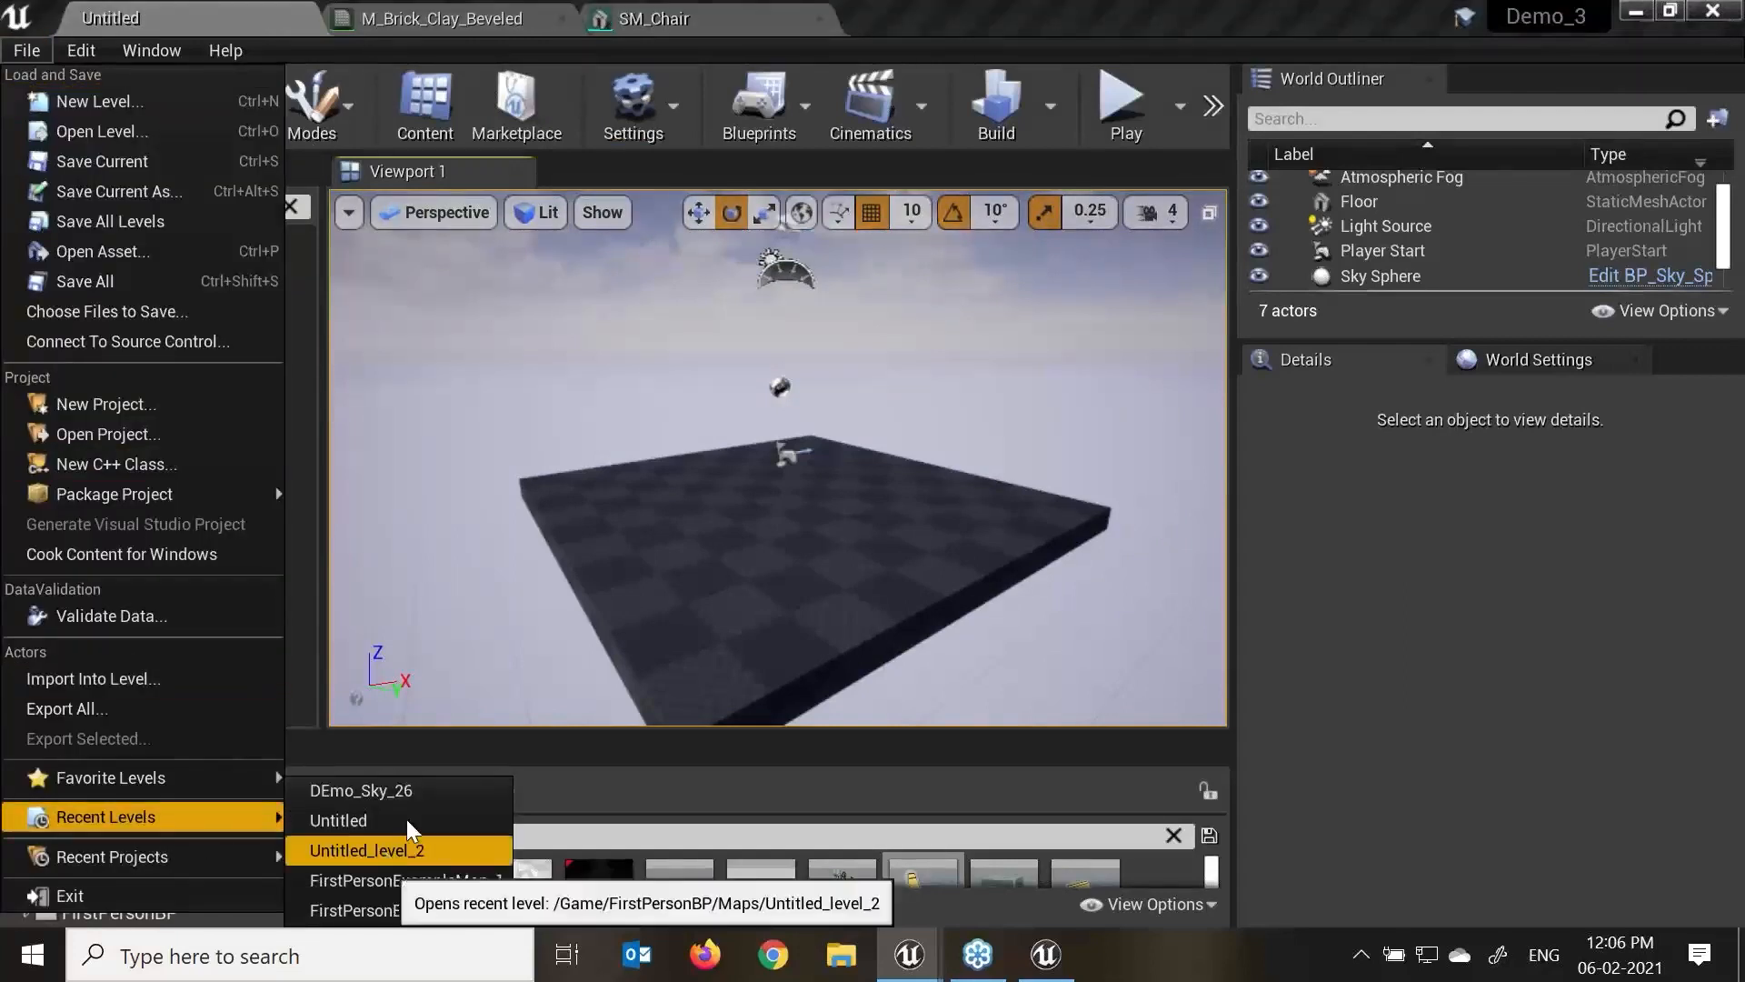
pyautogui.click(381, 787)
pyautogui.scroll(-4, 758, 499)
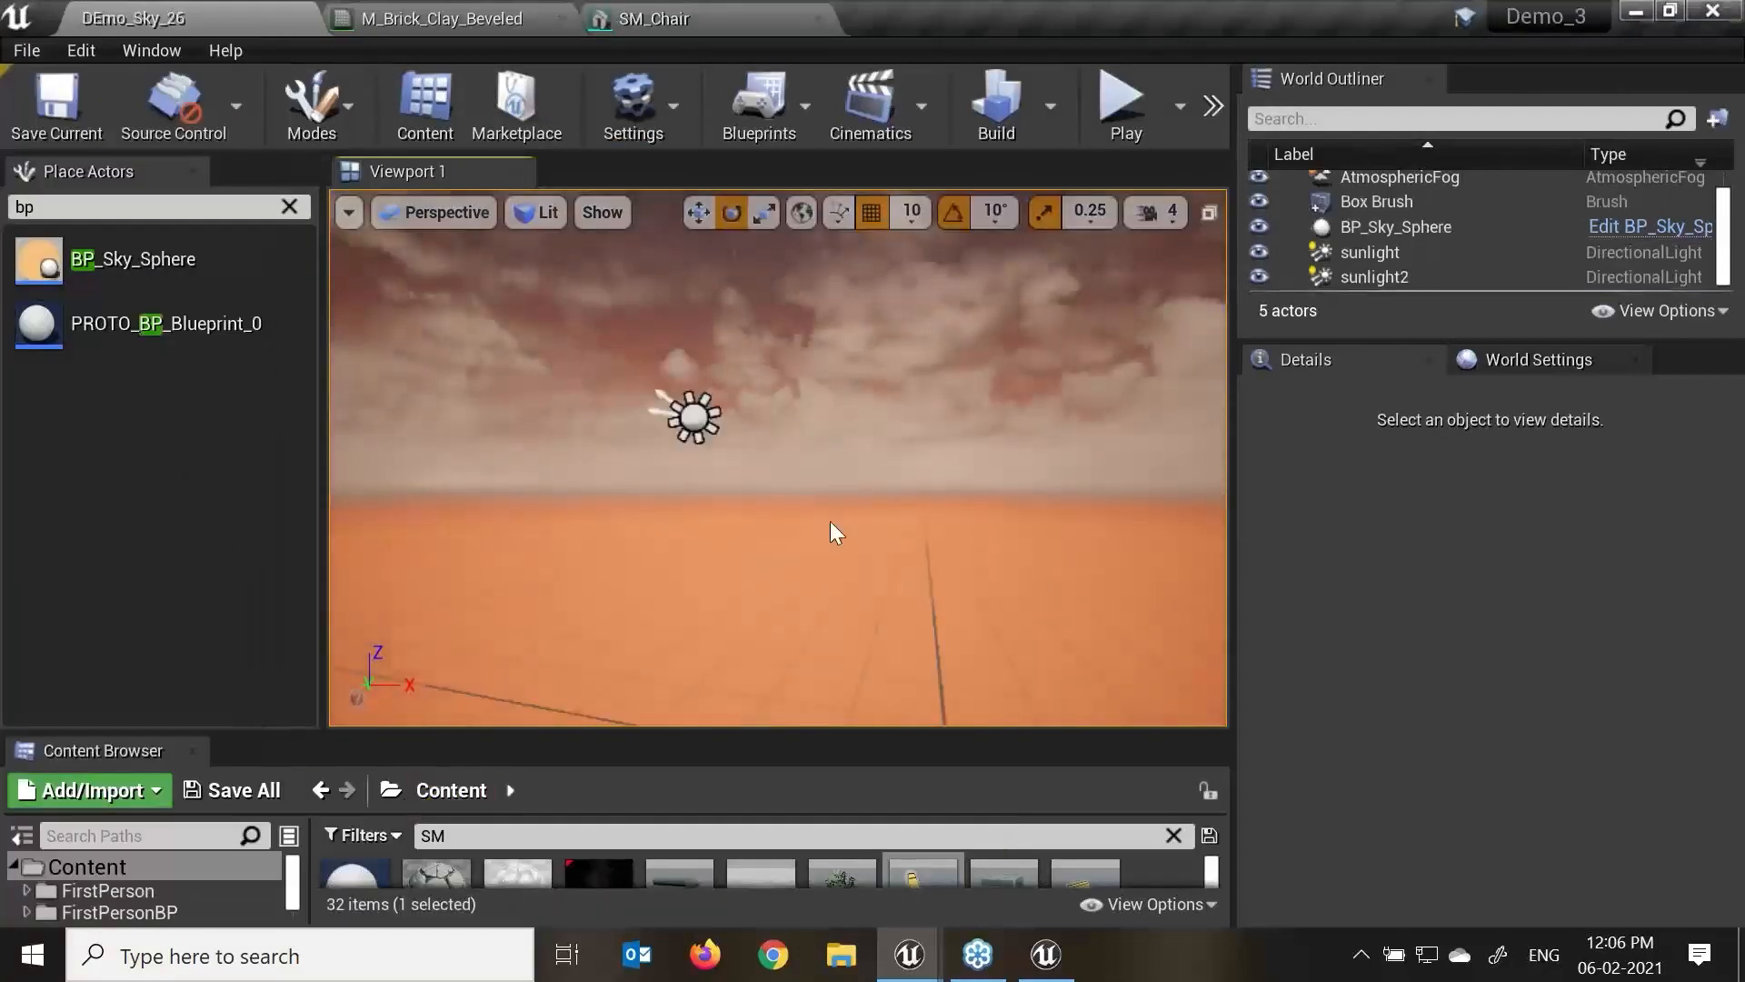
pyautogui.keyDown('alt'); pyautogui.moveTo(833, 534); pyautogui.dragTo(1066, 558); pyautogui.keyUp('alt')
# Select the sunlight2 directional light, switch to the move tool and review its transform and light properties.
pyautogui.click(853, 472)
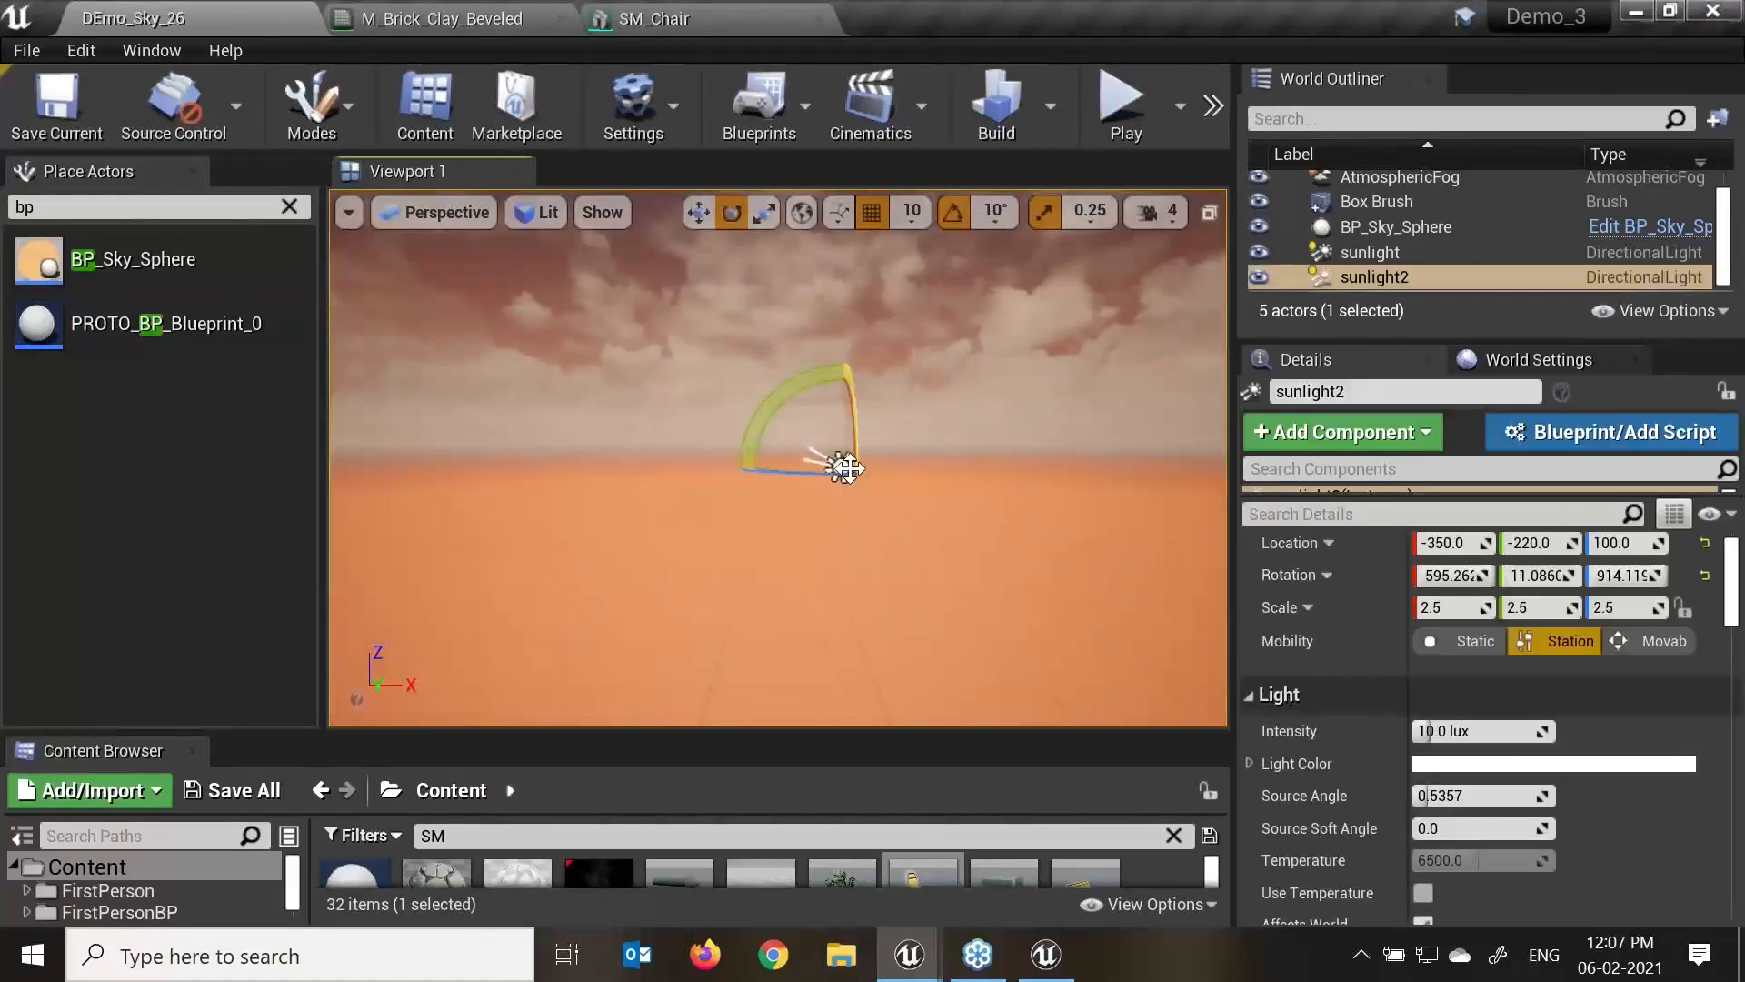
pyautogui.press('w')
pyautogui.scroll(-2, 1651, 849)
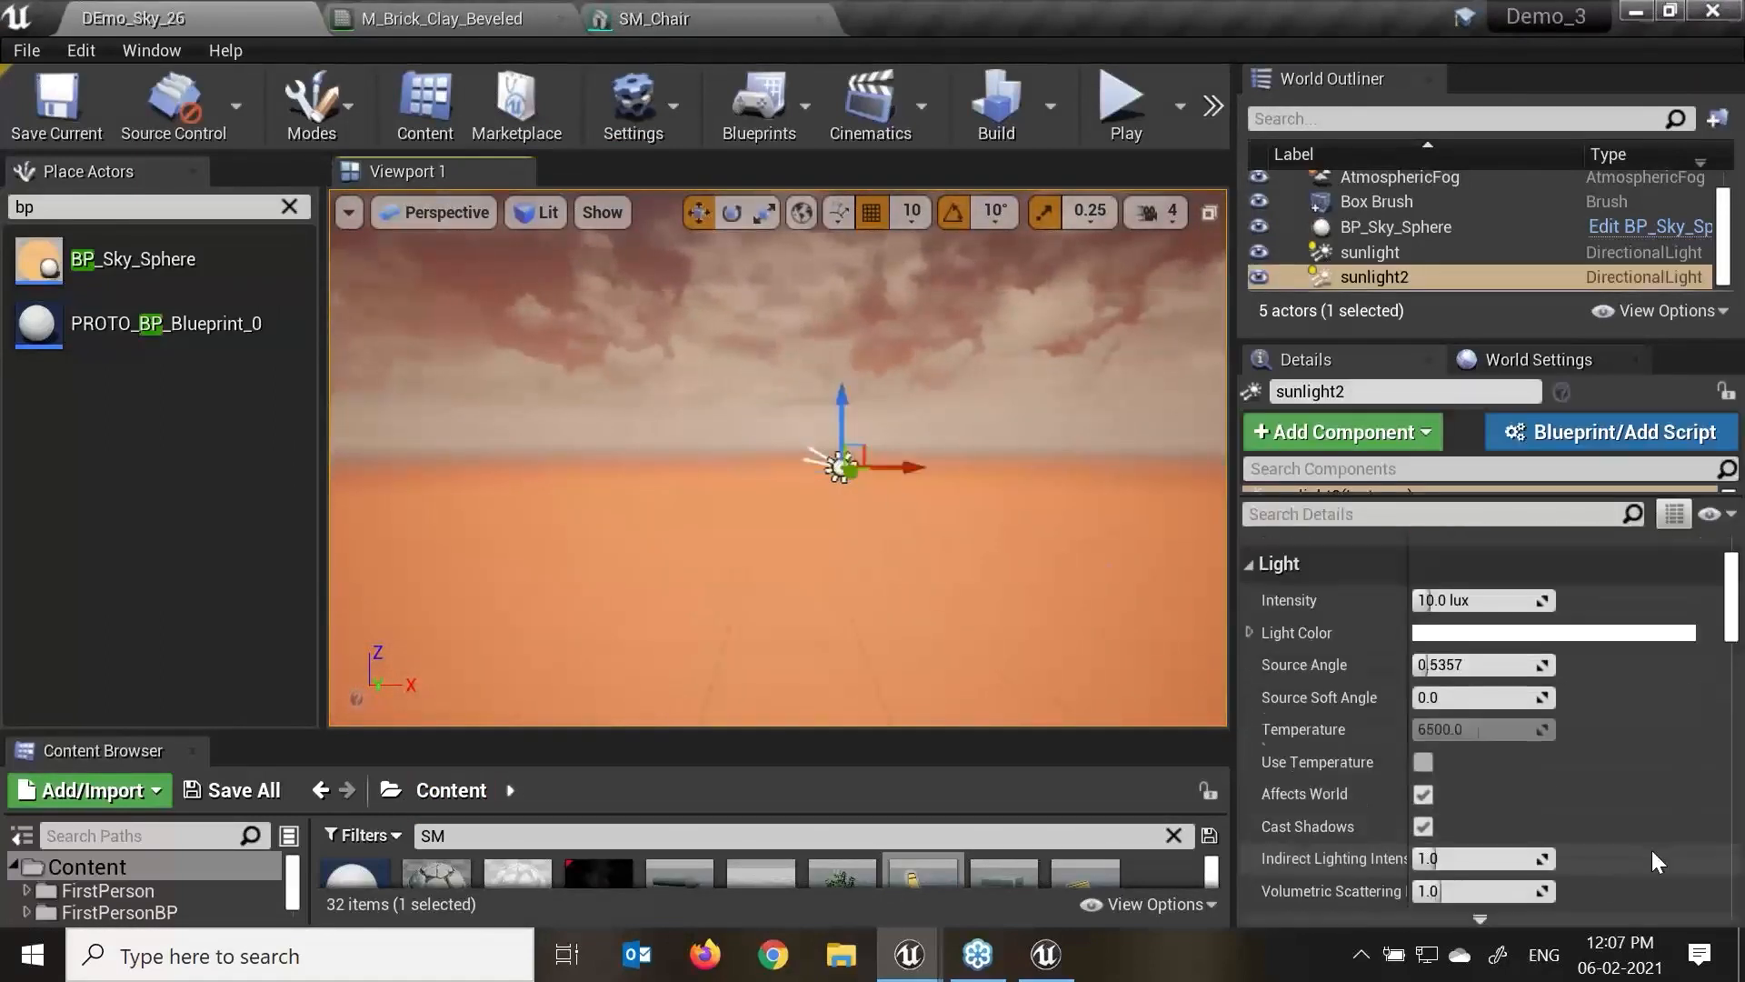
pyautogui.scroll(3, 1584, 809)
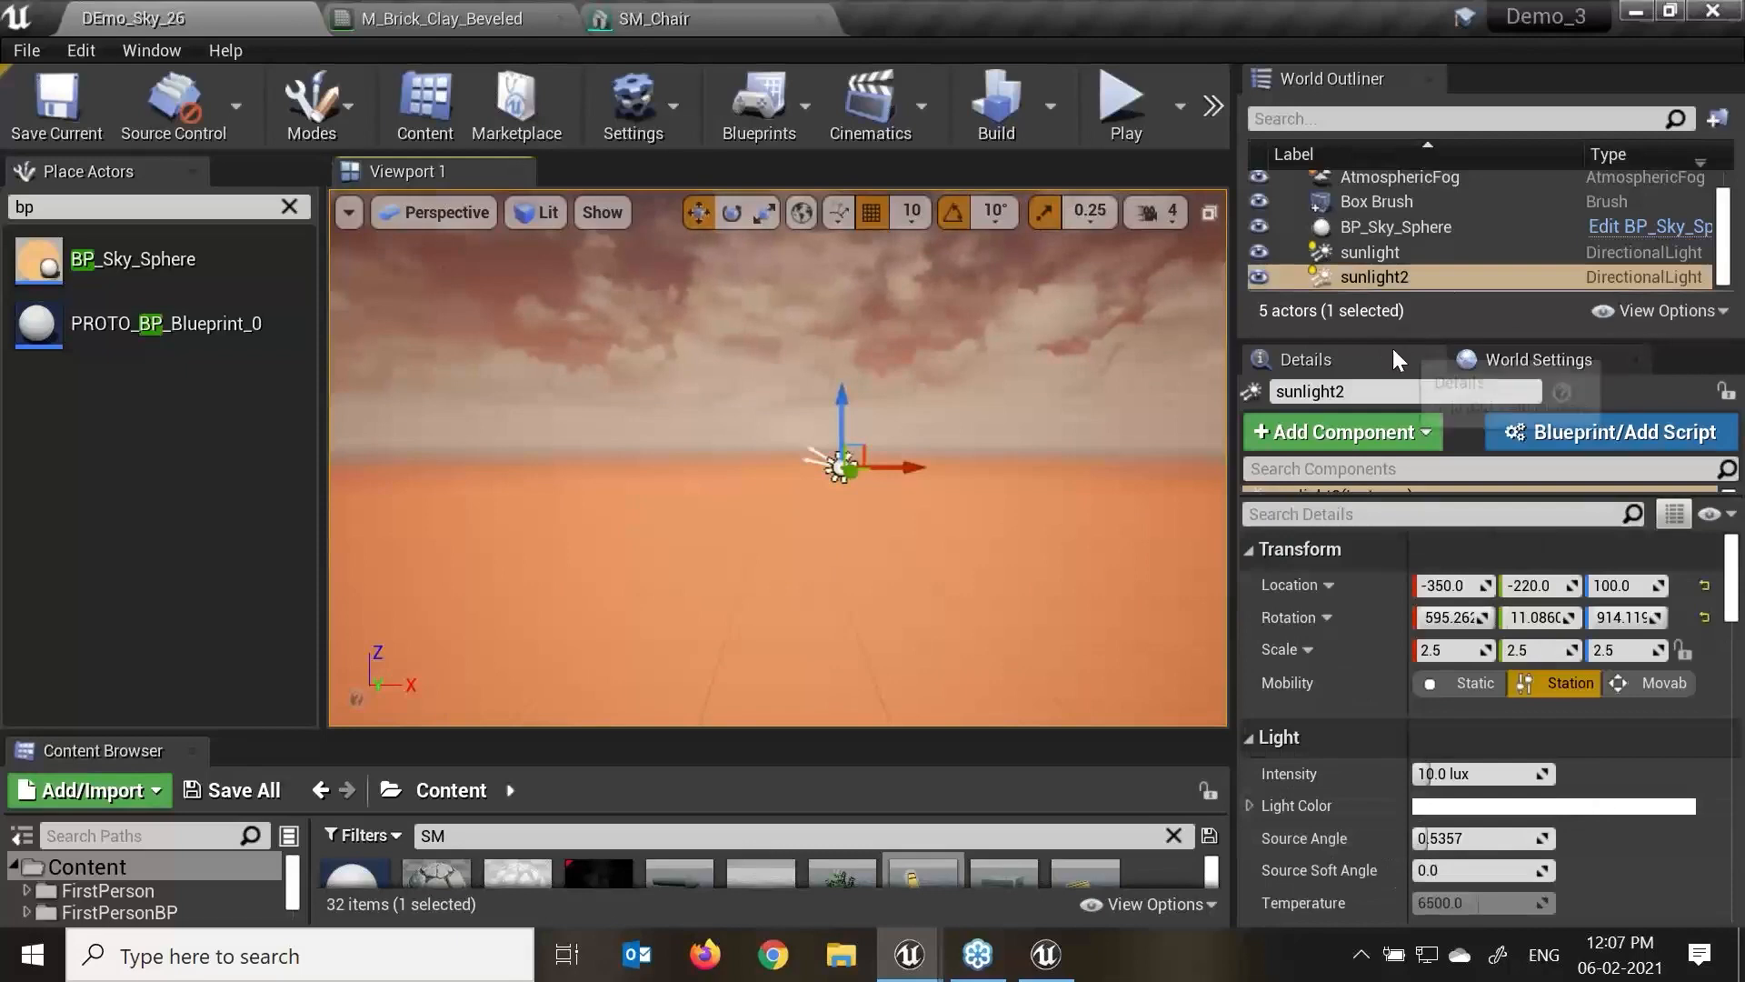
# Enlarge the World Outliner to show all actors and set the BP_Sky_Sphere's Sun Brightness to 10.
pyautogui.moveTo(1396, 338); pyautogui.dragTo(1396, 473)
pyautogui.click(1396, 258)
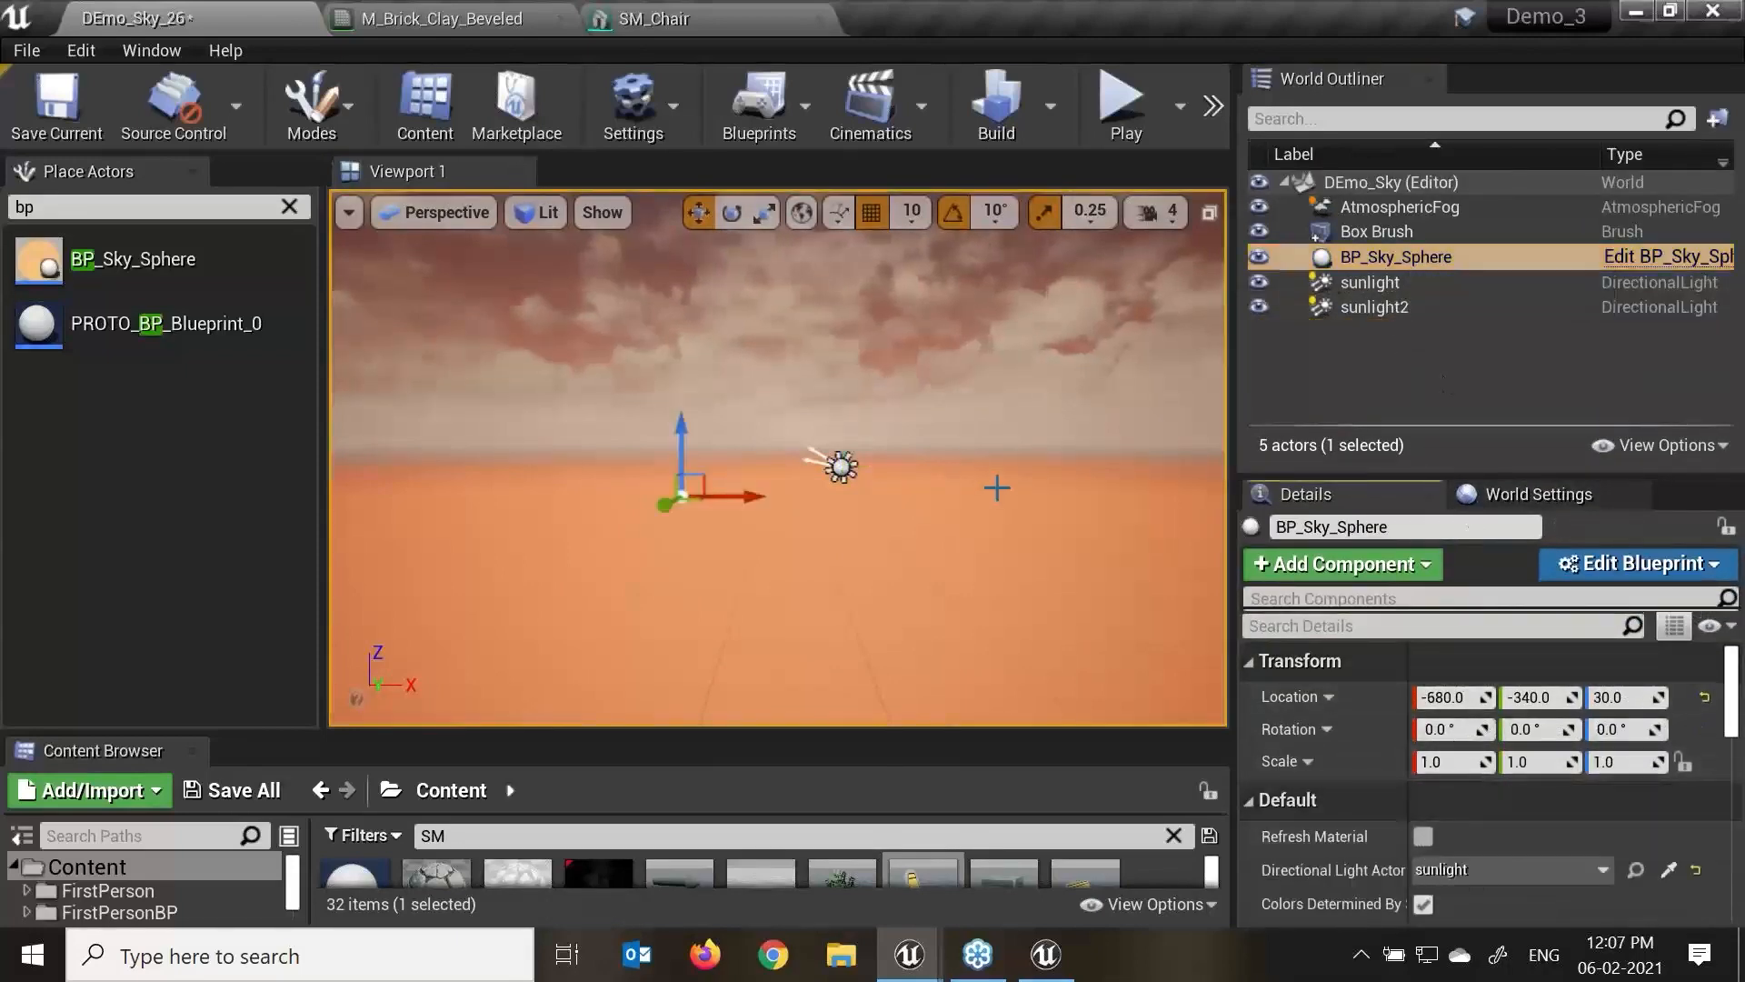
pyautogui.moveTo(993, 541); pyautogui.dragTo(873, 563, button='right')
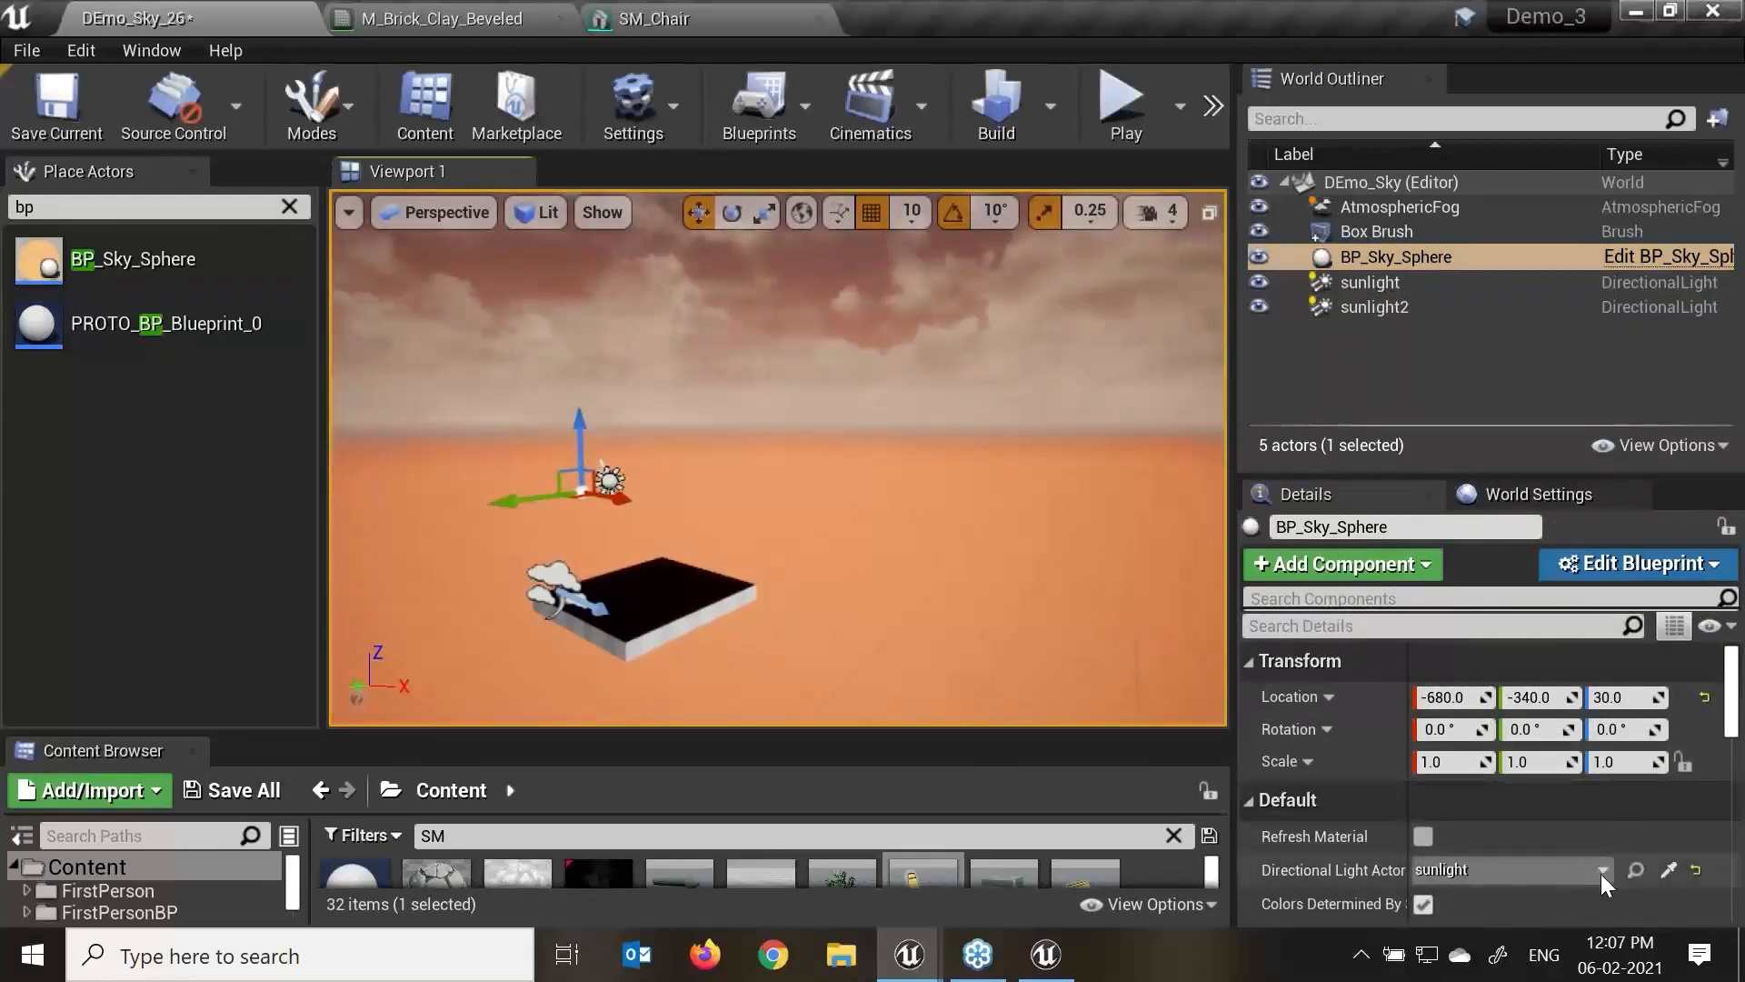
pyautogui.scroll(-3, 1351, 763)
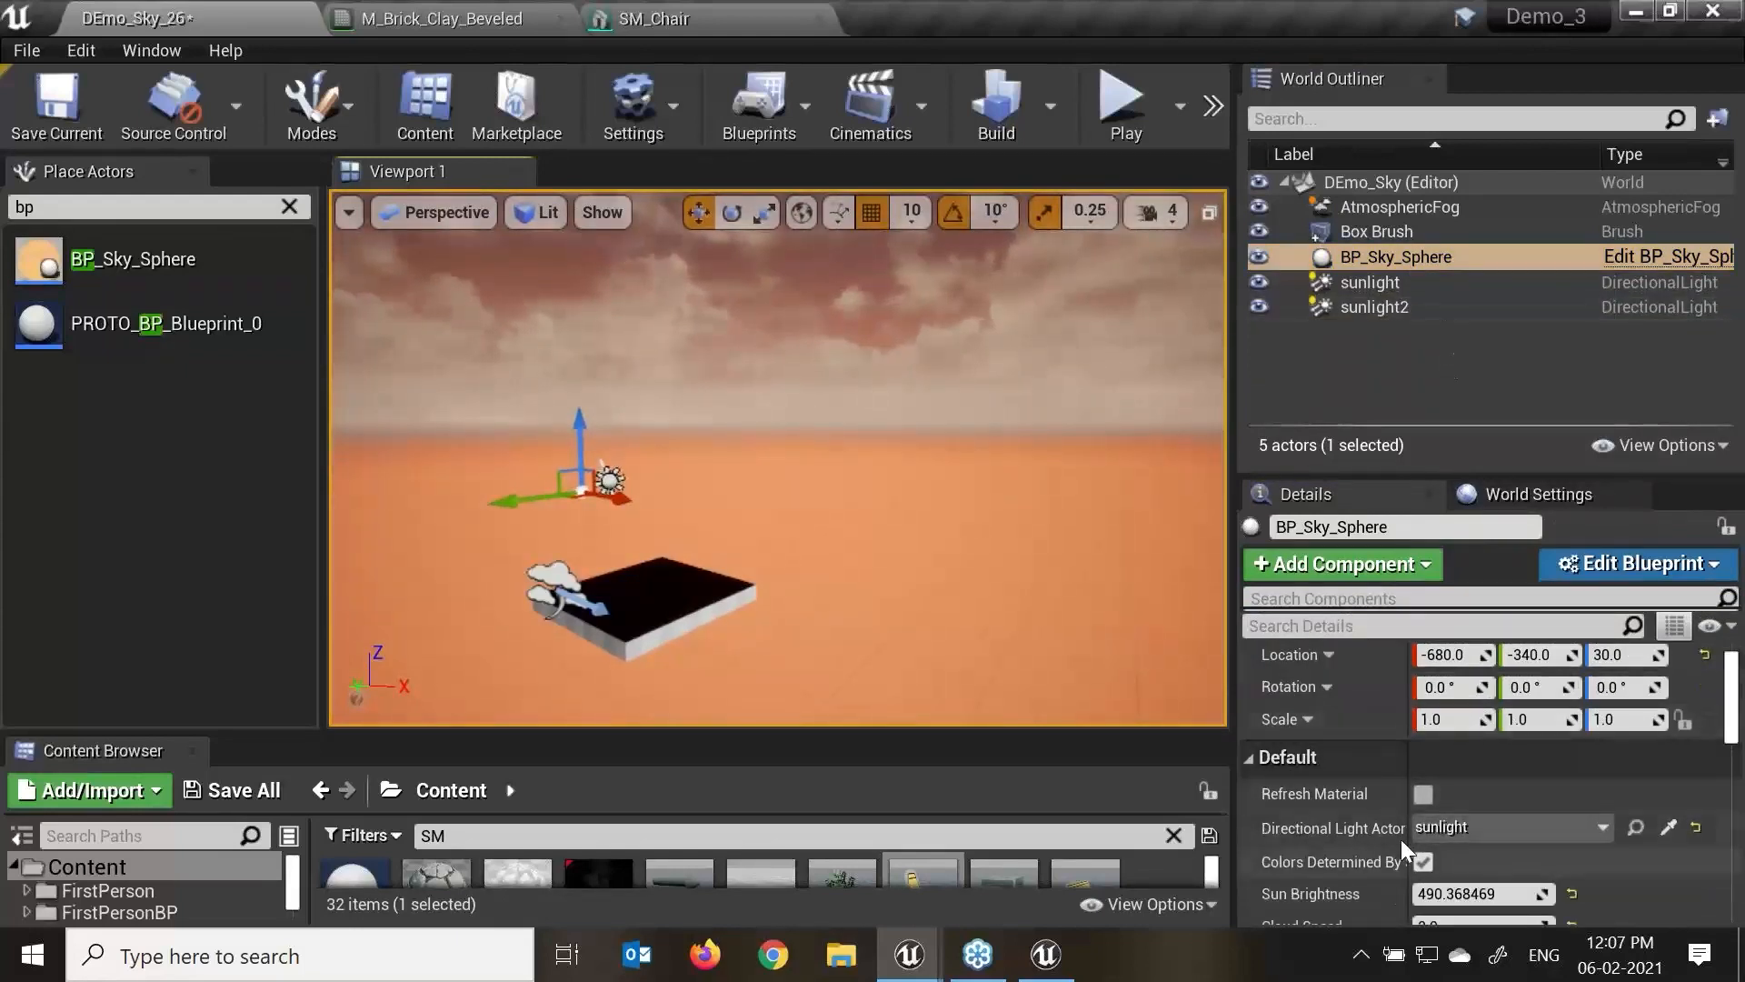
pyautogui.scroll(-1, 1357, 825)
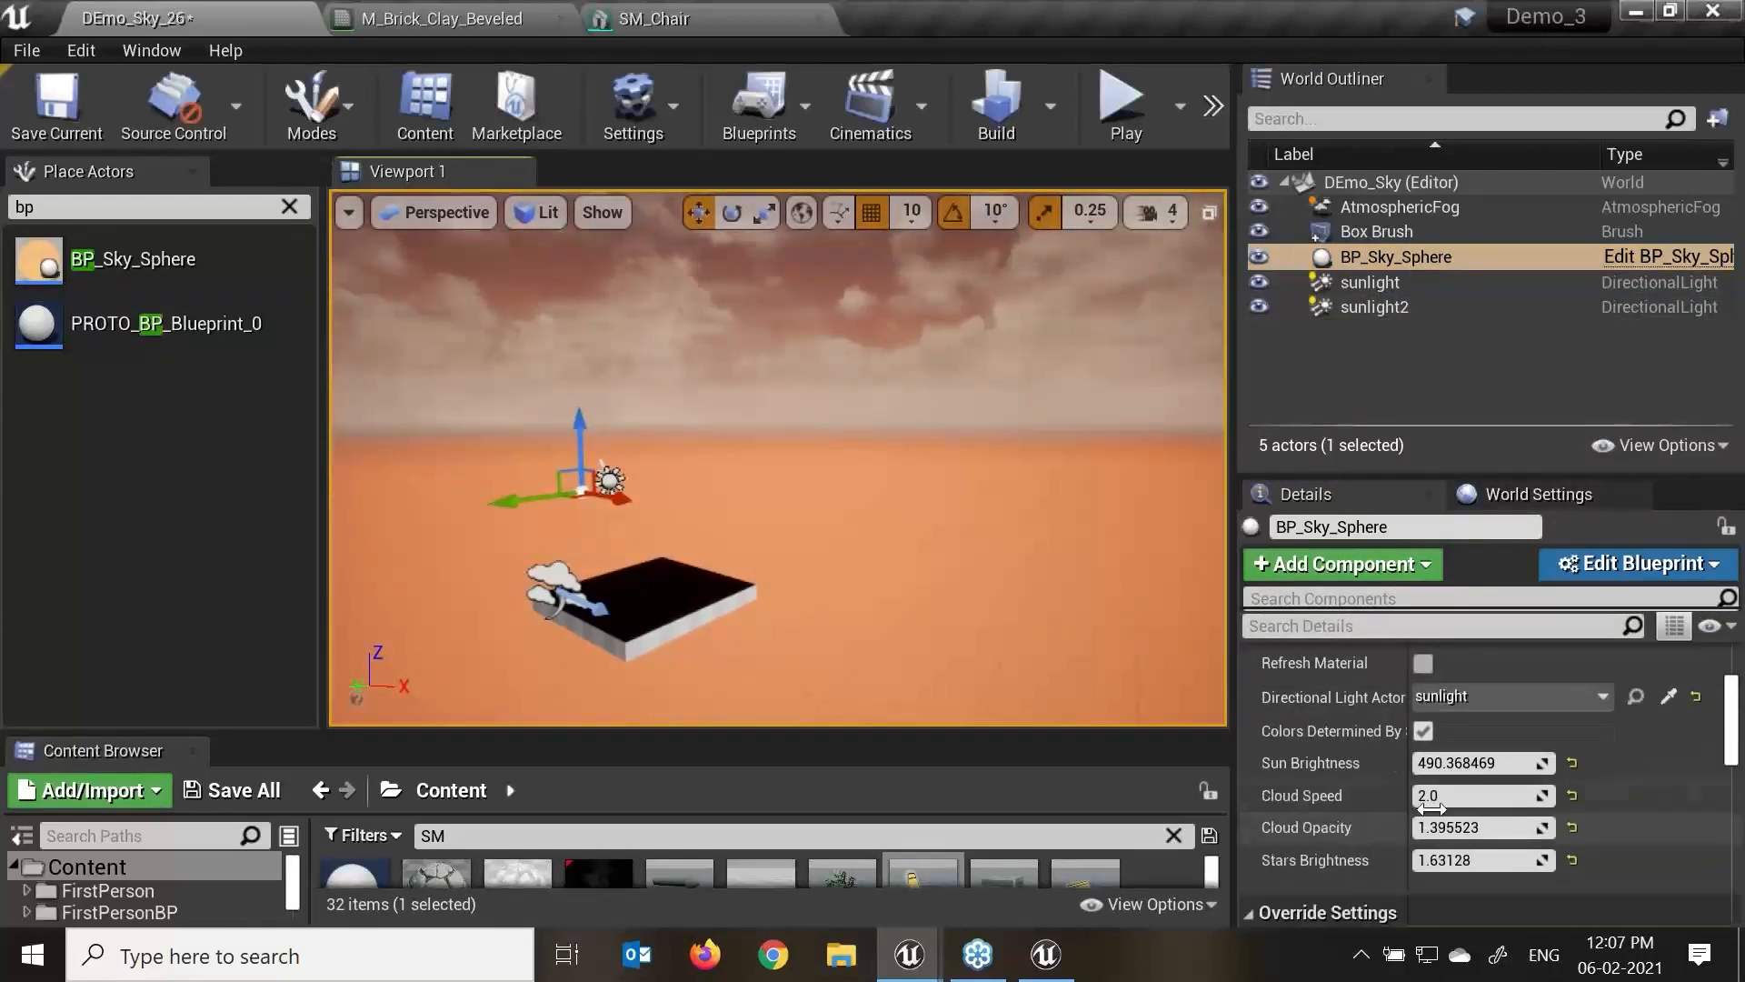
pyautogui.moveTo(1472, 763); pyautogui.dragTo(1446, 762)
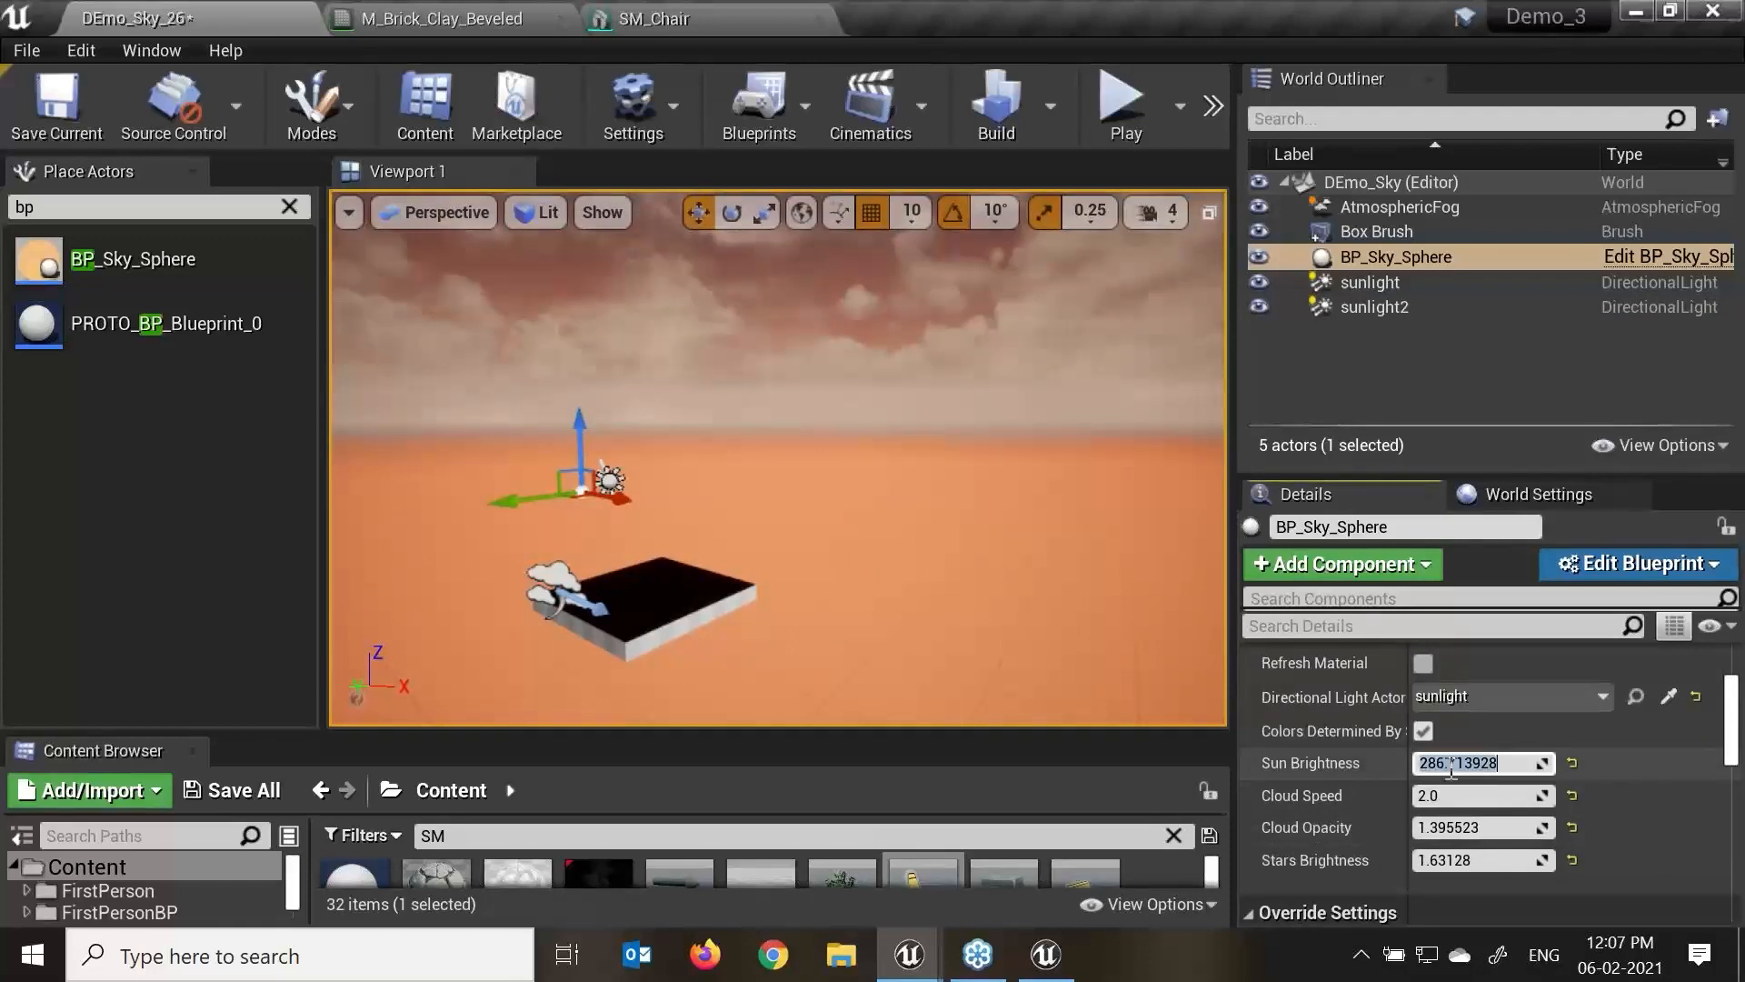
pyautogui.write('10')
pyautogui.press('Return')
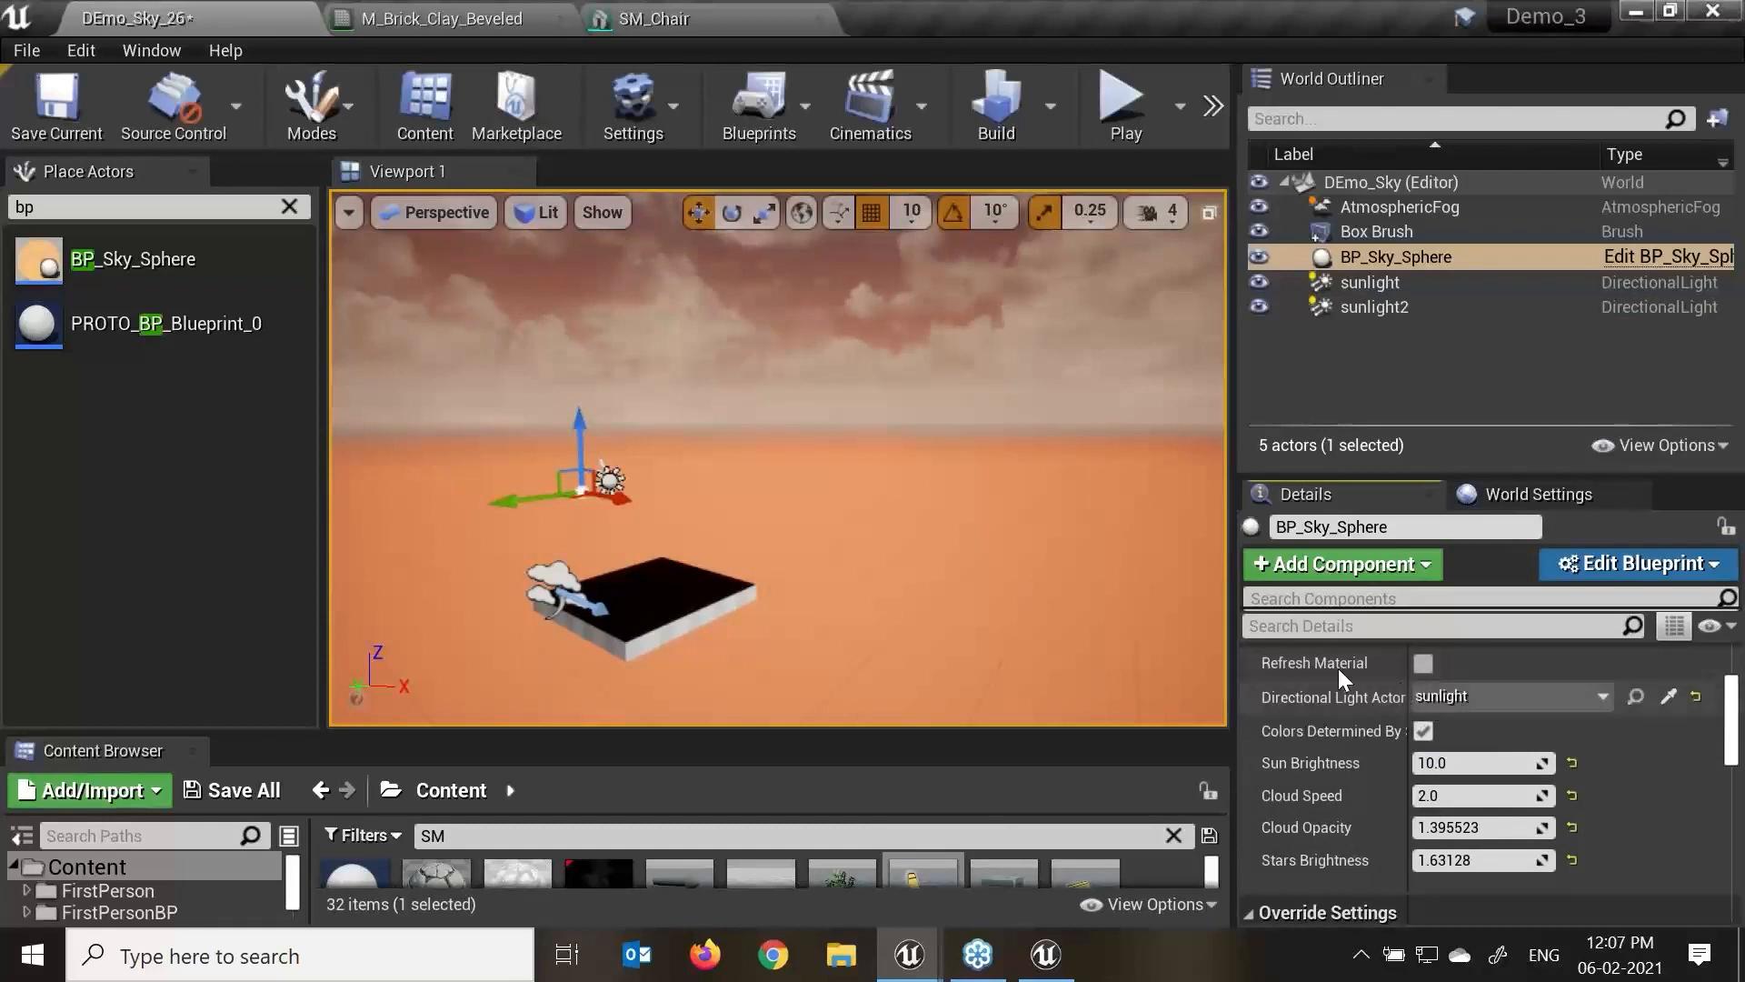
# Clear the actor search and widen the Place Actors area so that the full light names fit.
pyautogui.moveTo(964, 464)
pyautogui.keyDown('alt'); pyautogui.mouseDown()
pyautogui.moveTo(1005, 451)
pyautogui.moveTo(935, 478)
pyautogui.mouseUp(); pyautogui.keyUp('alt')
pyautogui.scroll(-3, 862, 473)
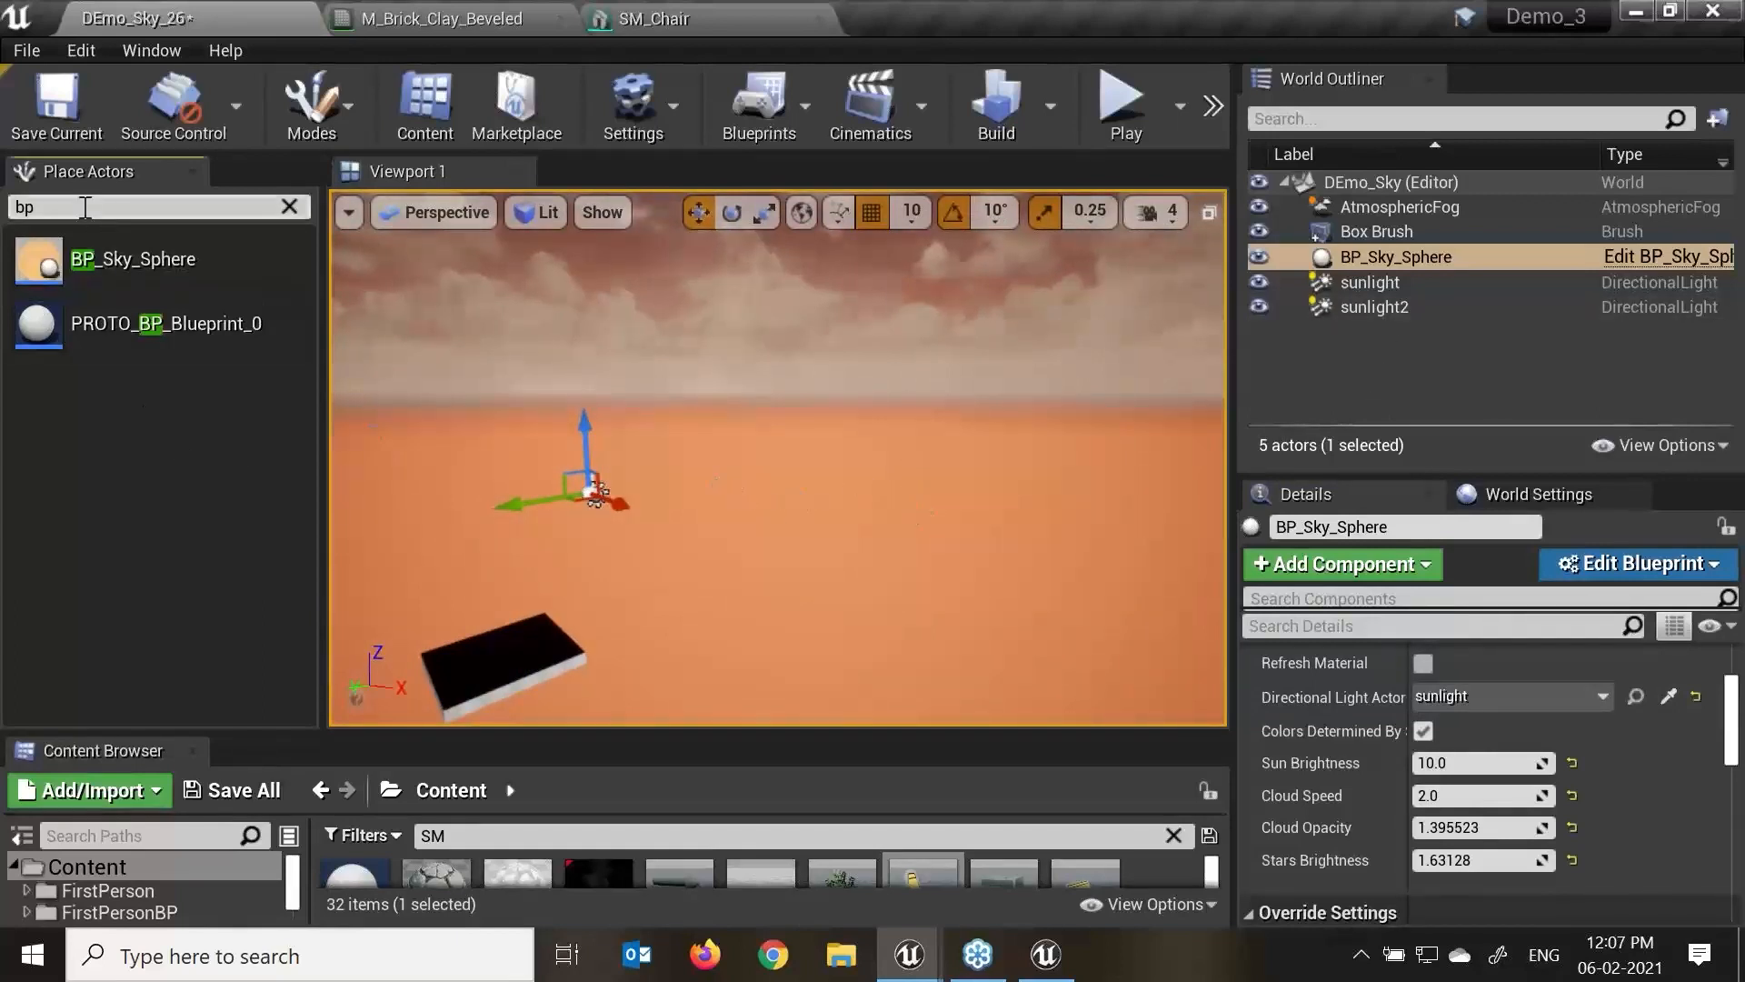
pyautogui.press('BackSpace')
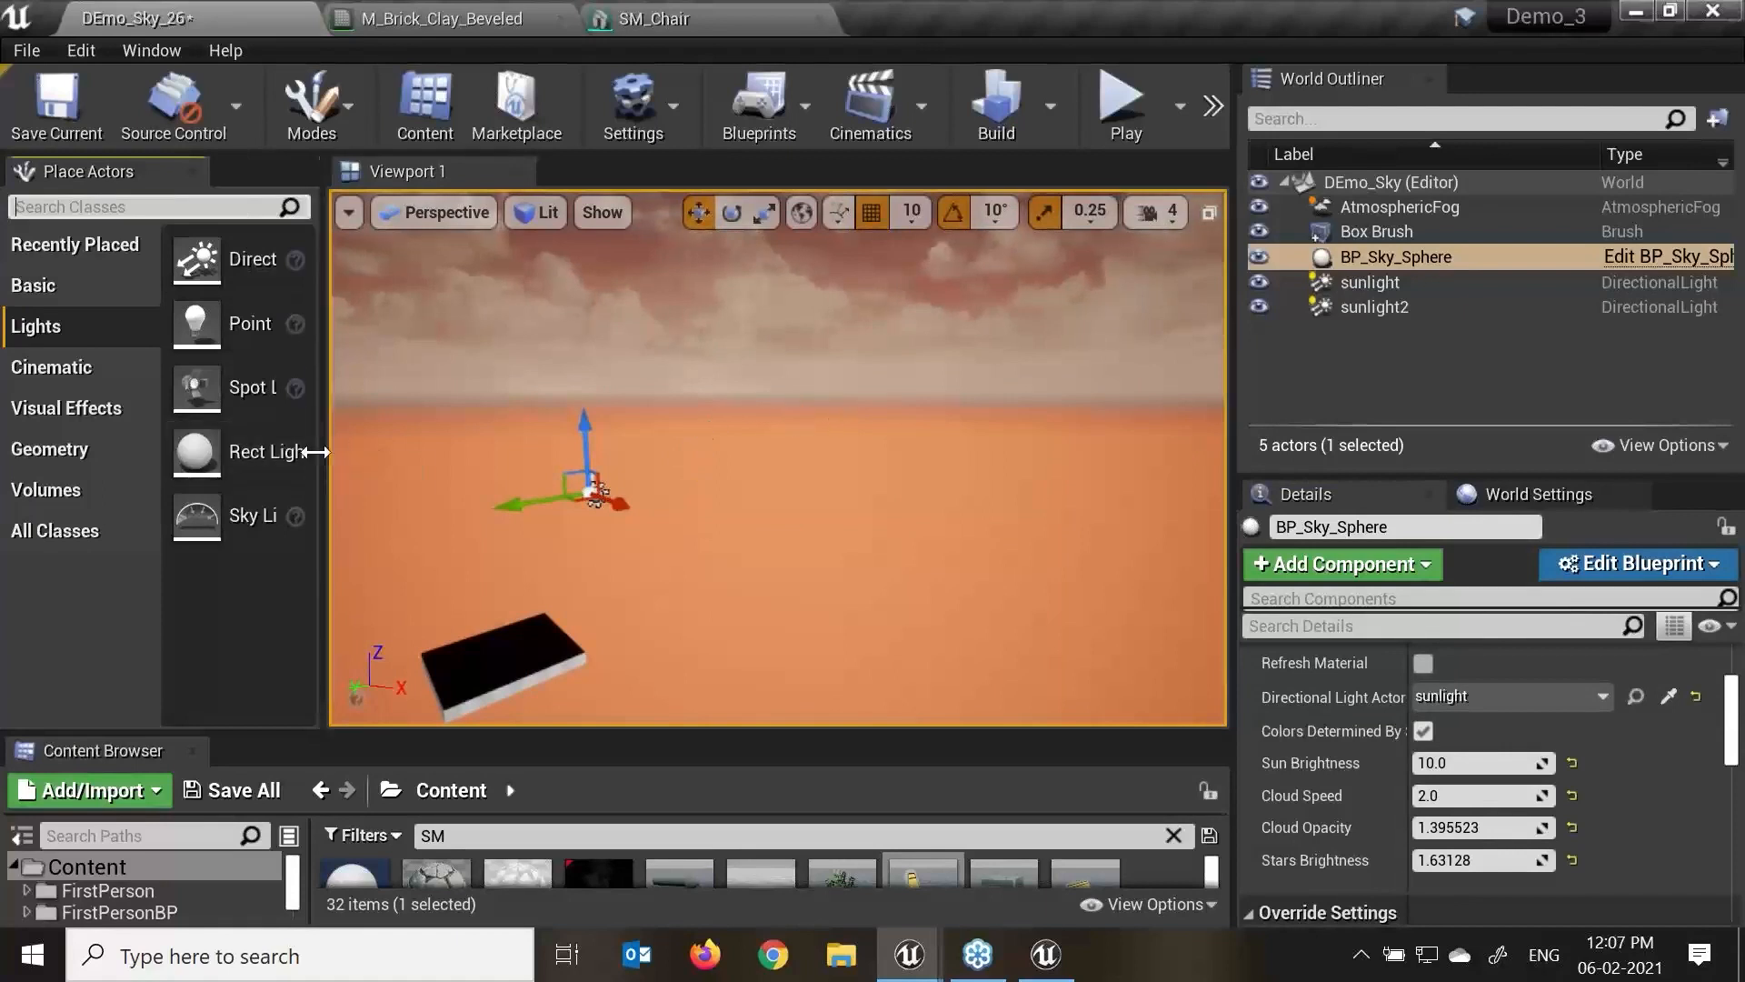
pyautogui.moveTo(320, 449); pyautogui.dragTo(450, 449)
# Select the AtmosphericFog actor and review its transform and atmosphere settings.
pyautogui.click(1376, 208)
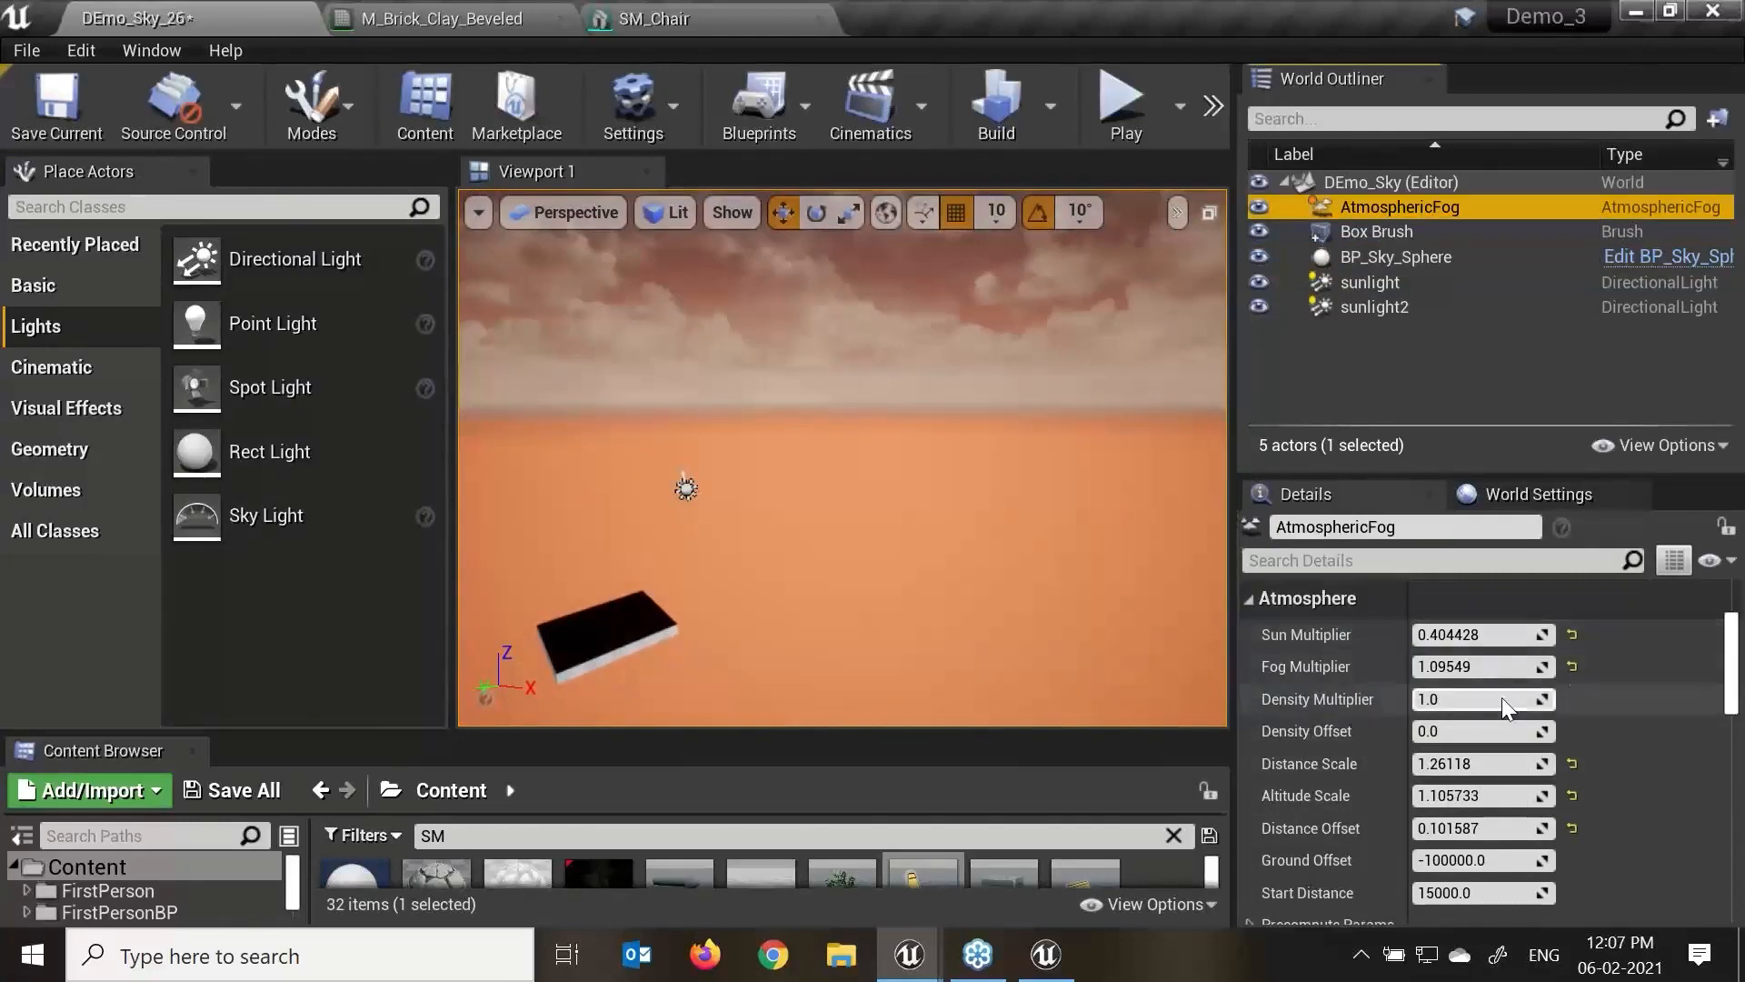
pyautogui.scroll(3, 1418, 769)
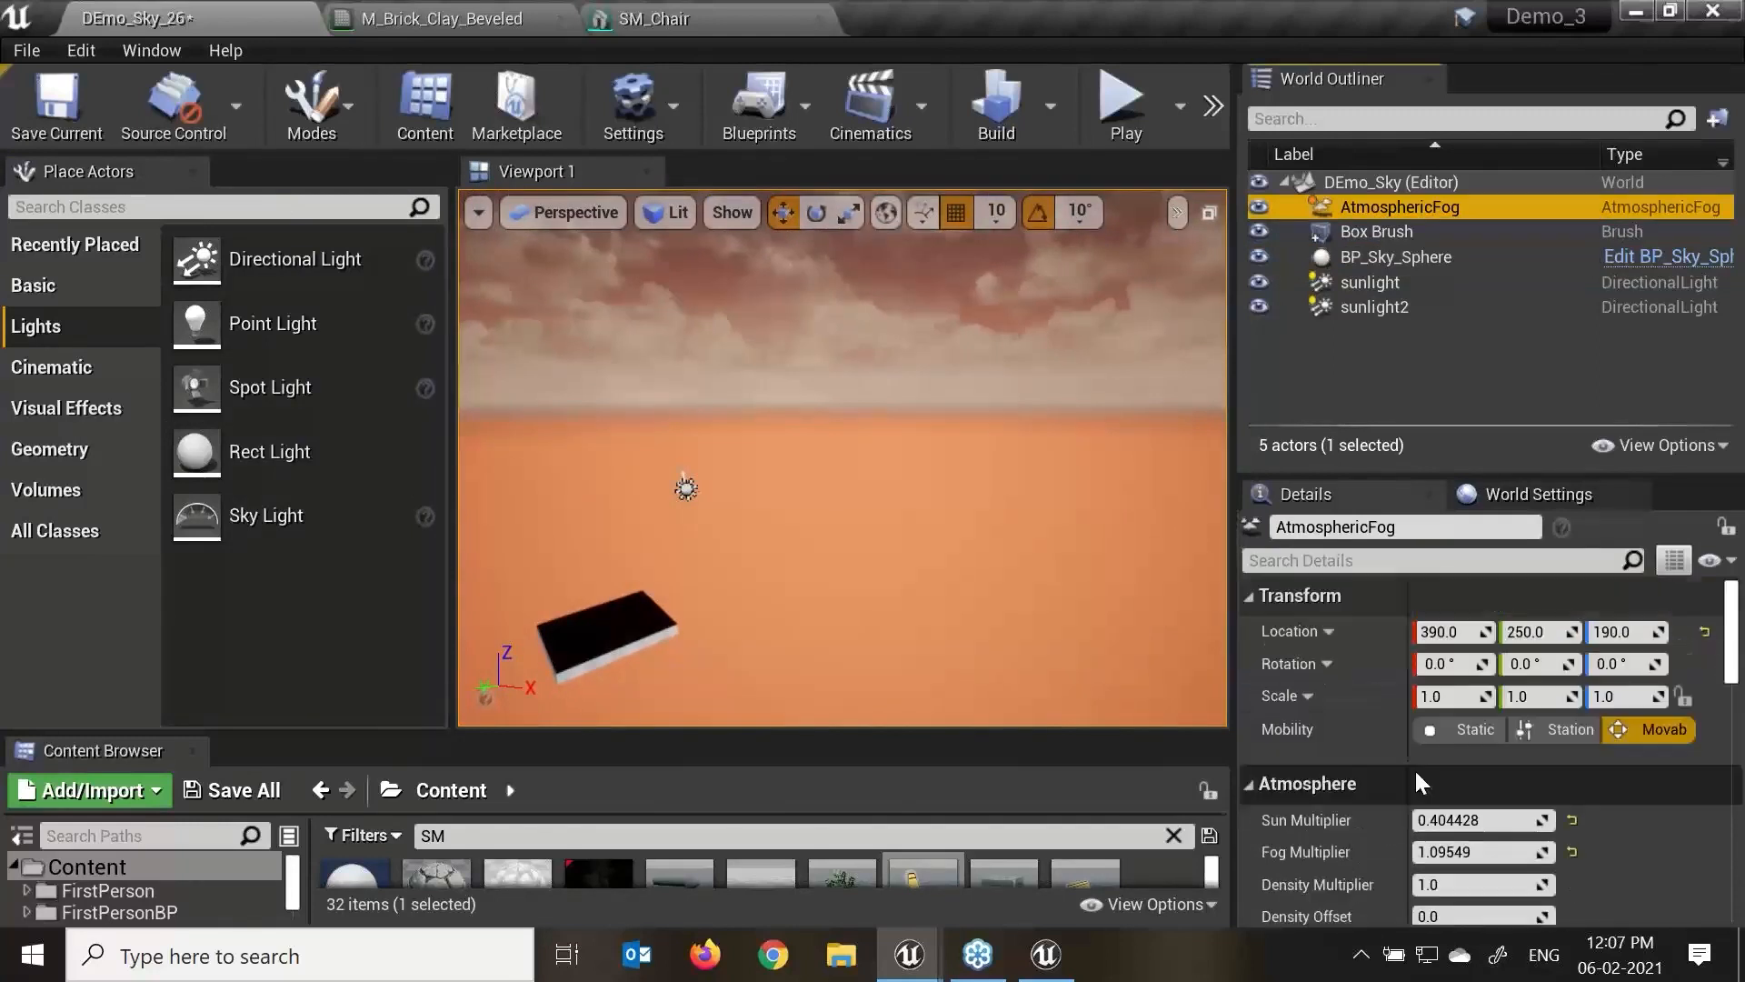
pyautogui.click(1396, 562)
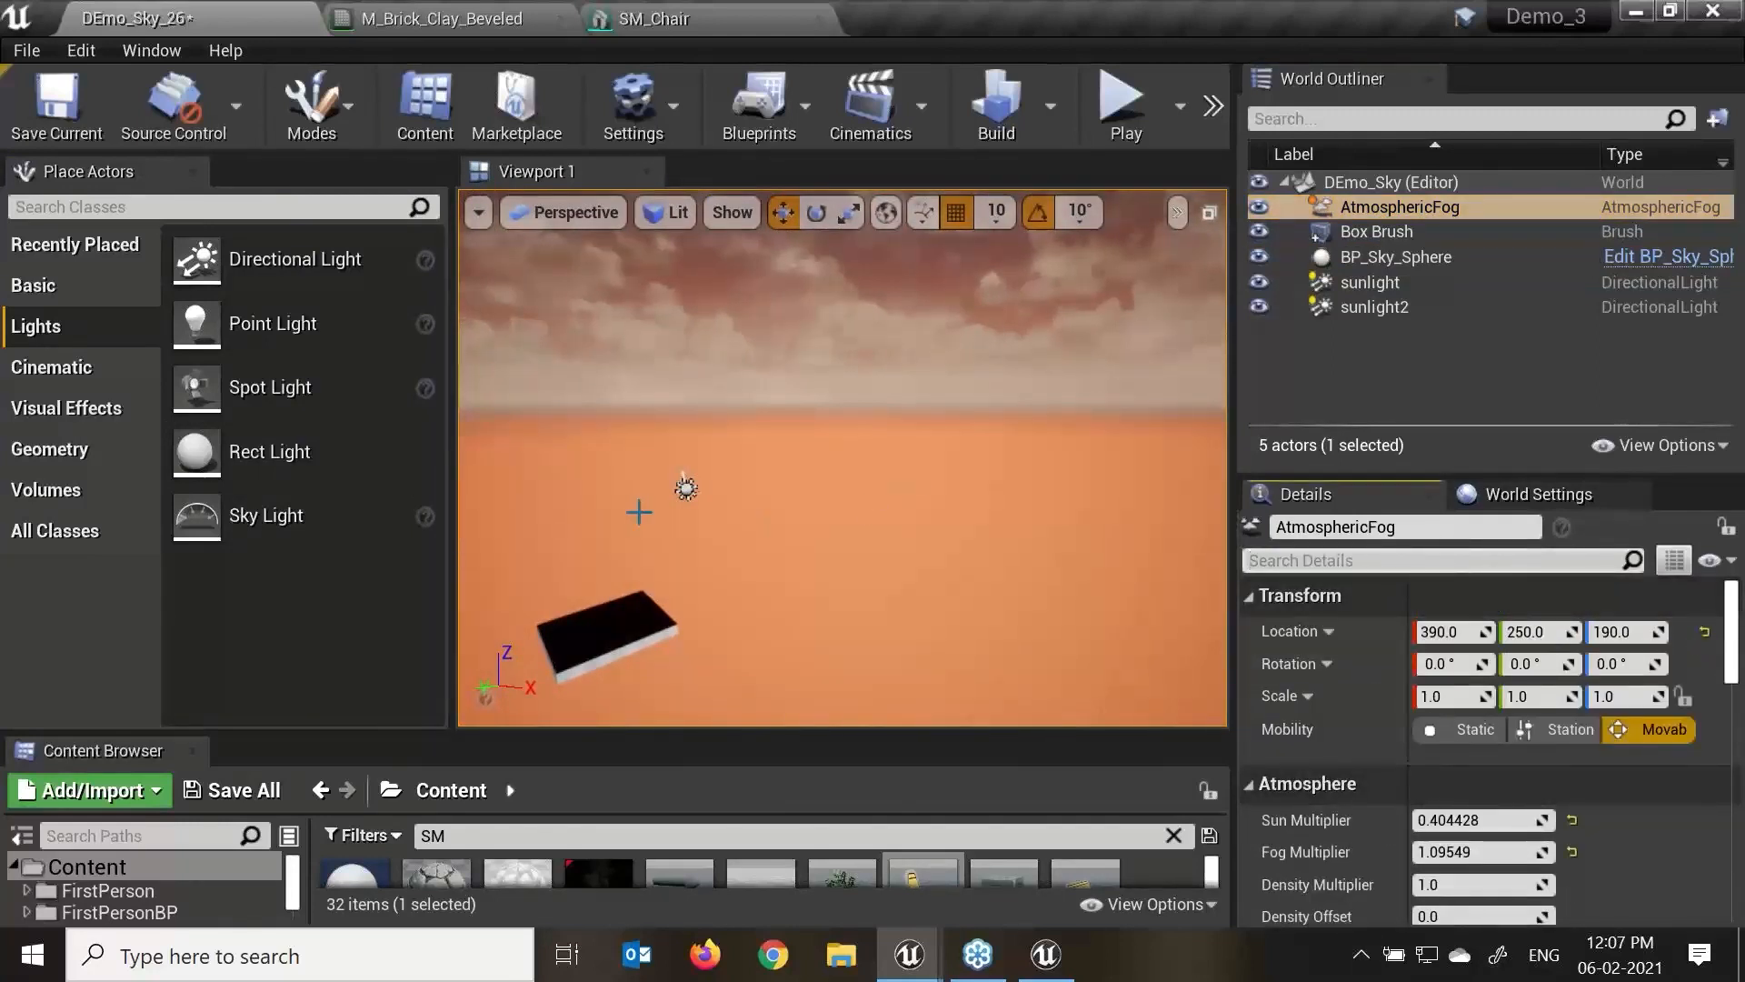
# Select the sunlight directional light and filter its details for "atmos".
pyautogui.click(686, 489)
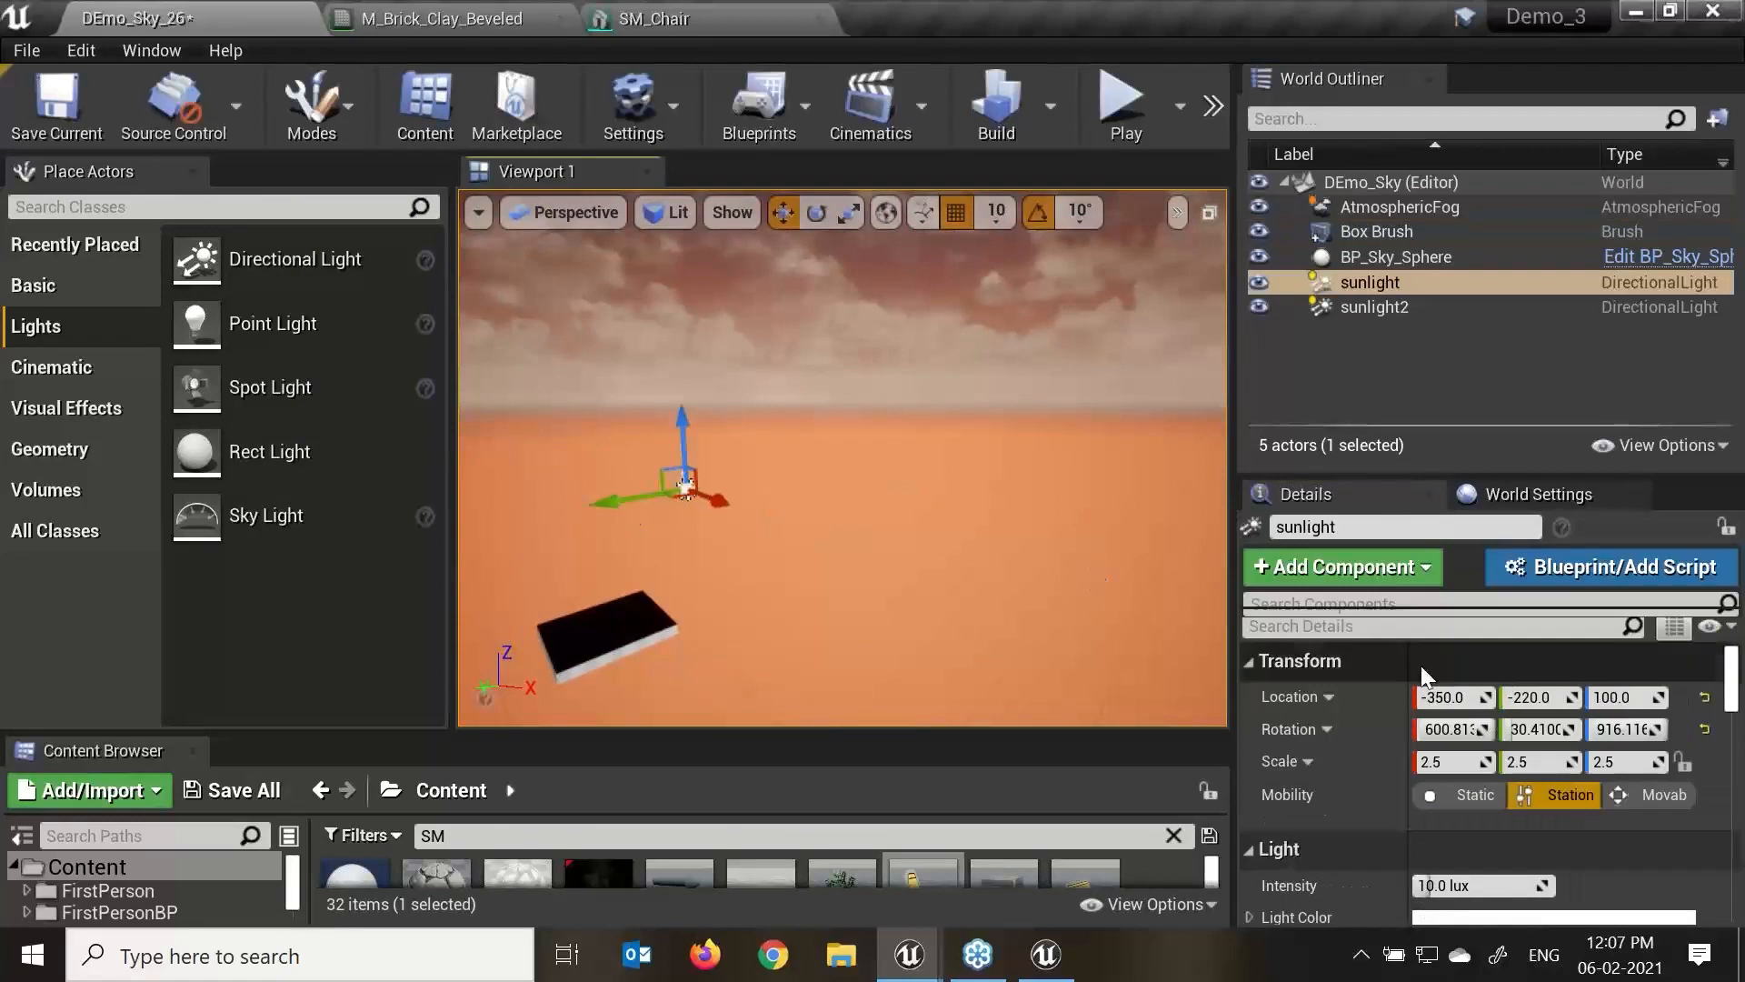
pyautogui.click(1366, 628)
pyautogui.write('atmos')
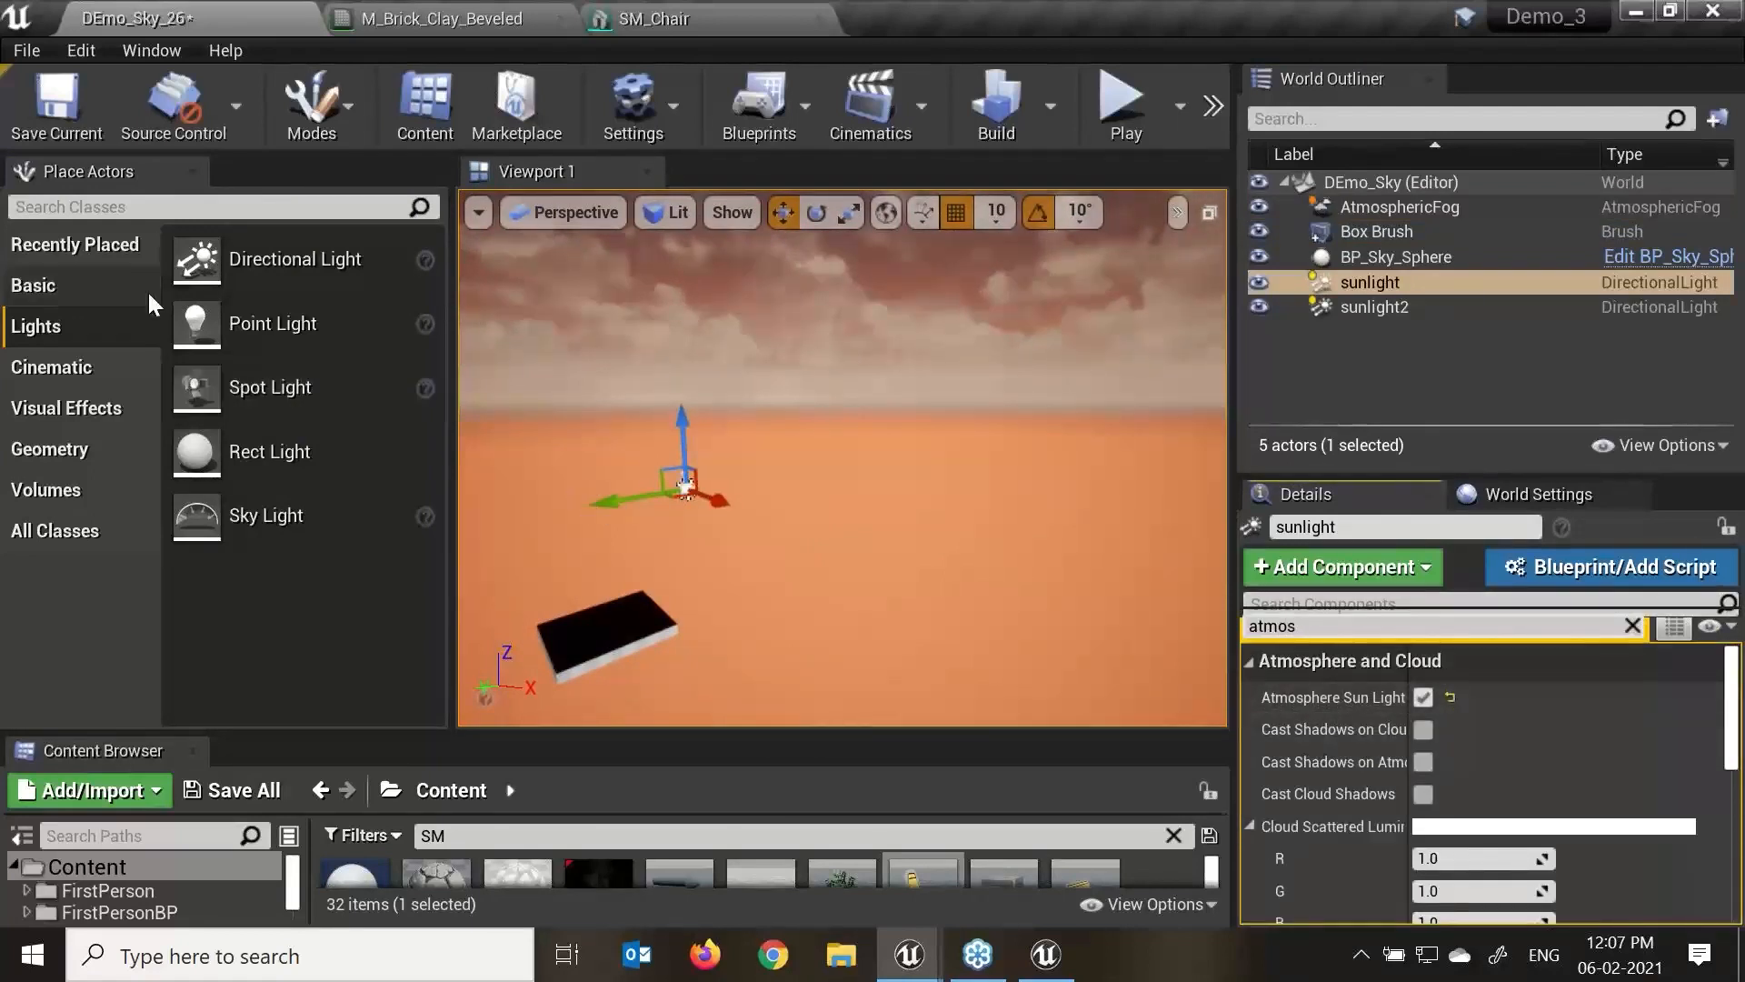
# Browse the Visual Effects actors and search the placeable classes for "bp".
pyautogui.click(77, 367)
pyautogui.click(89, 409)
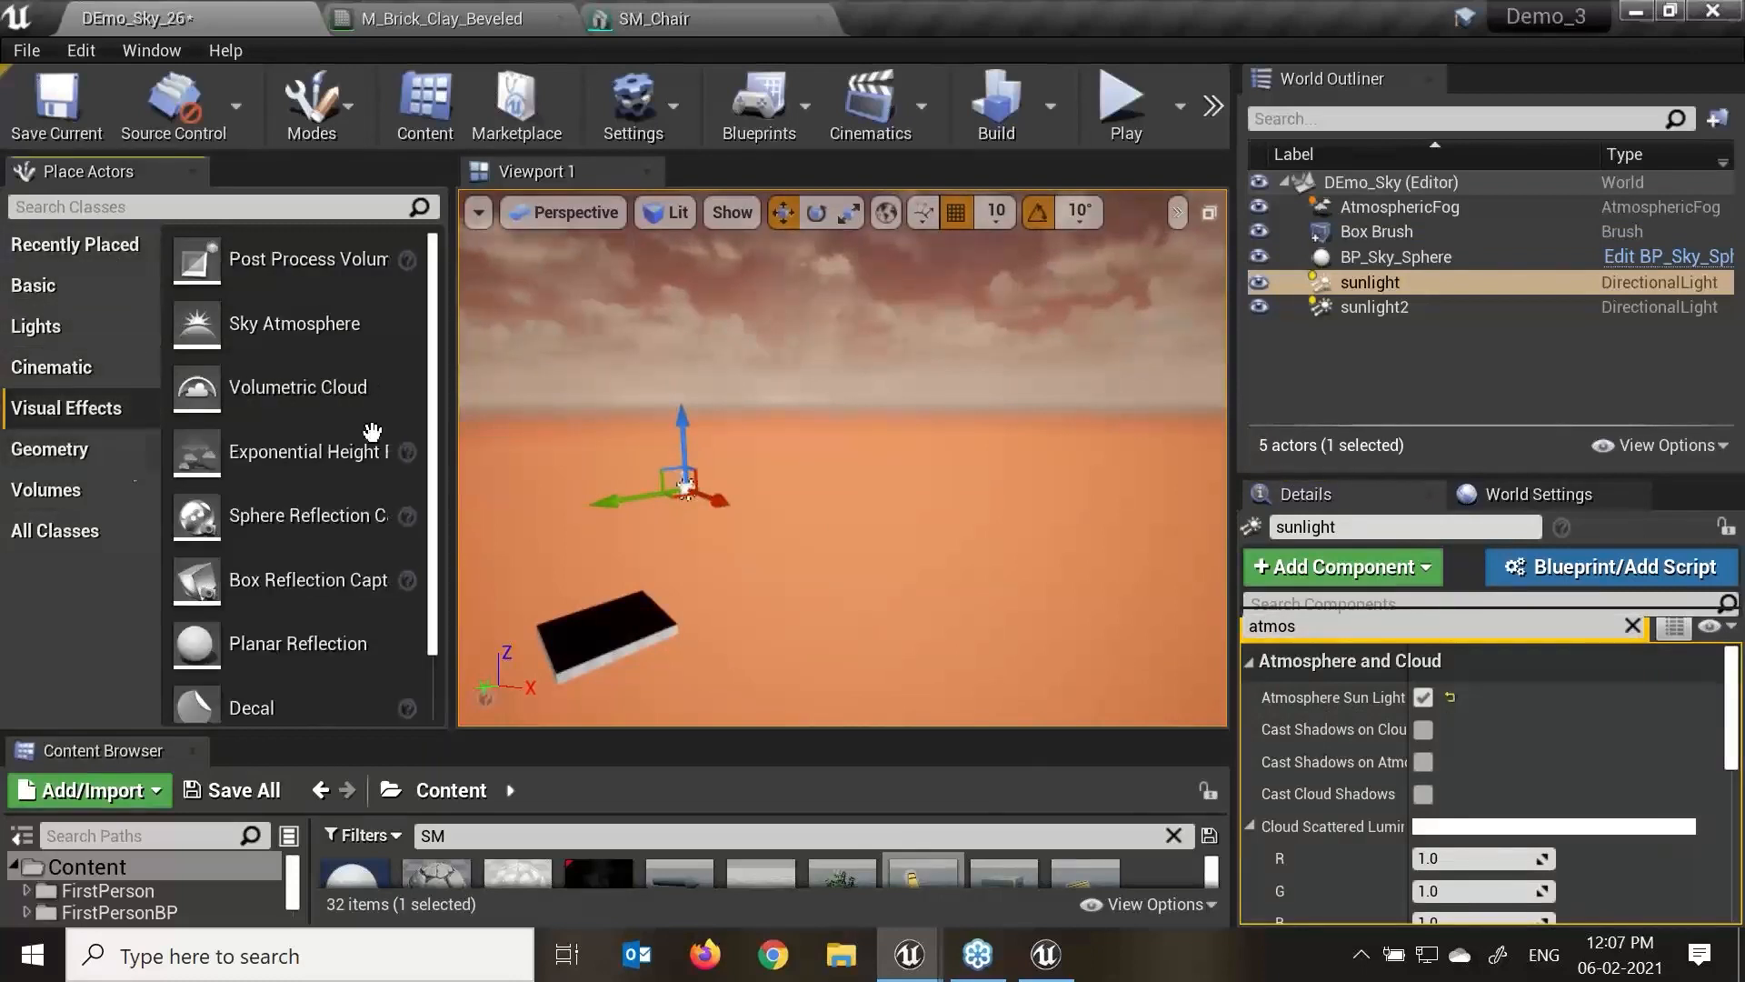
pyautogui.click(222, 215)
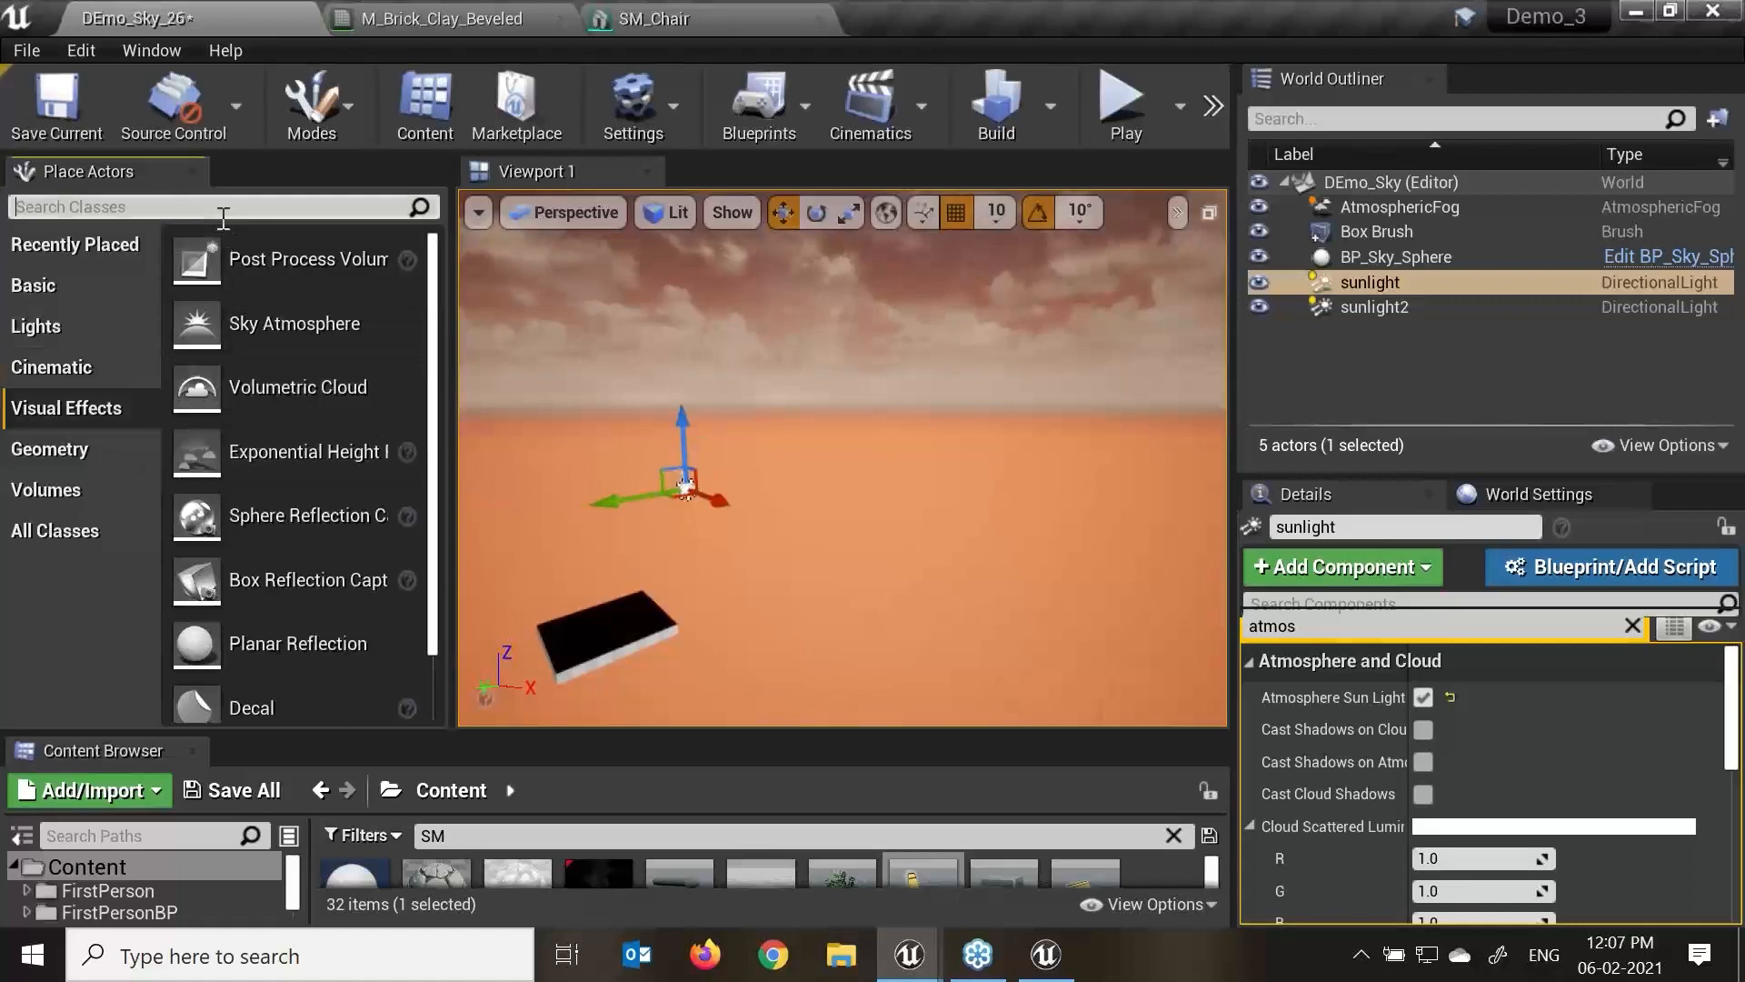
pyautogui.write('bp')
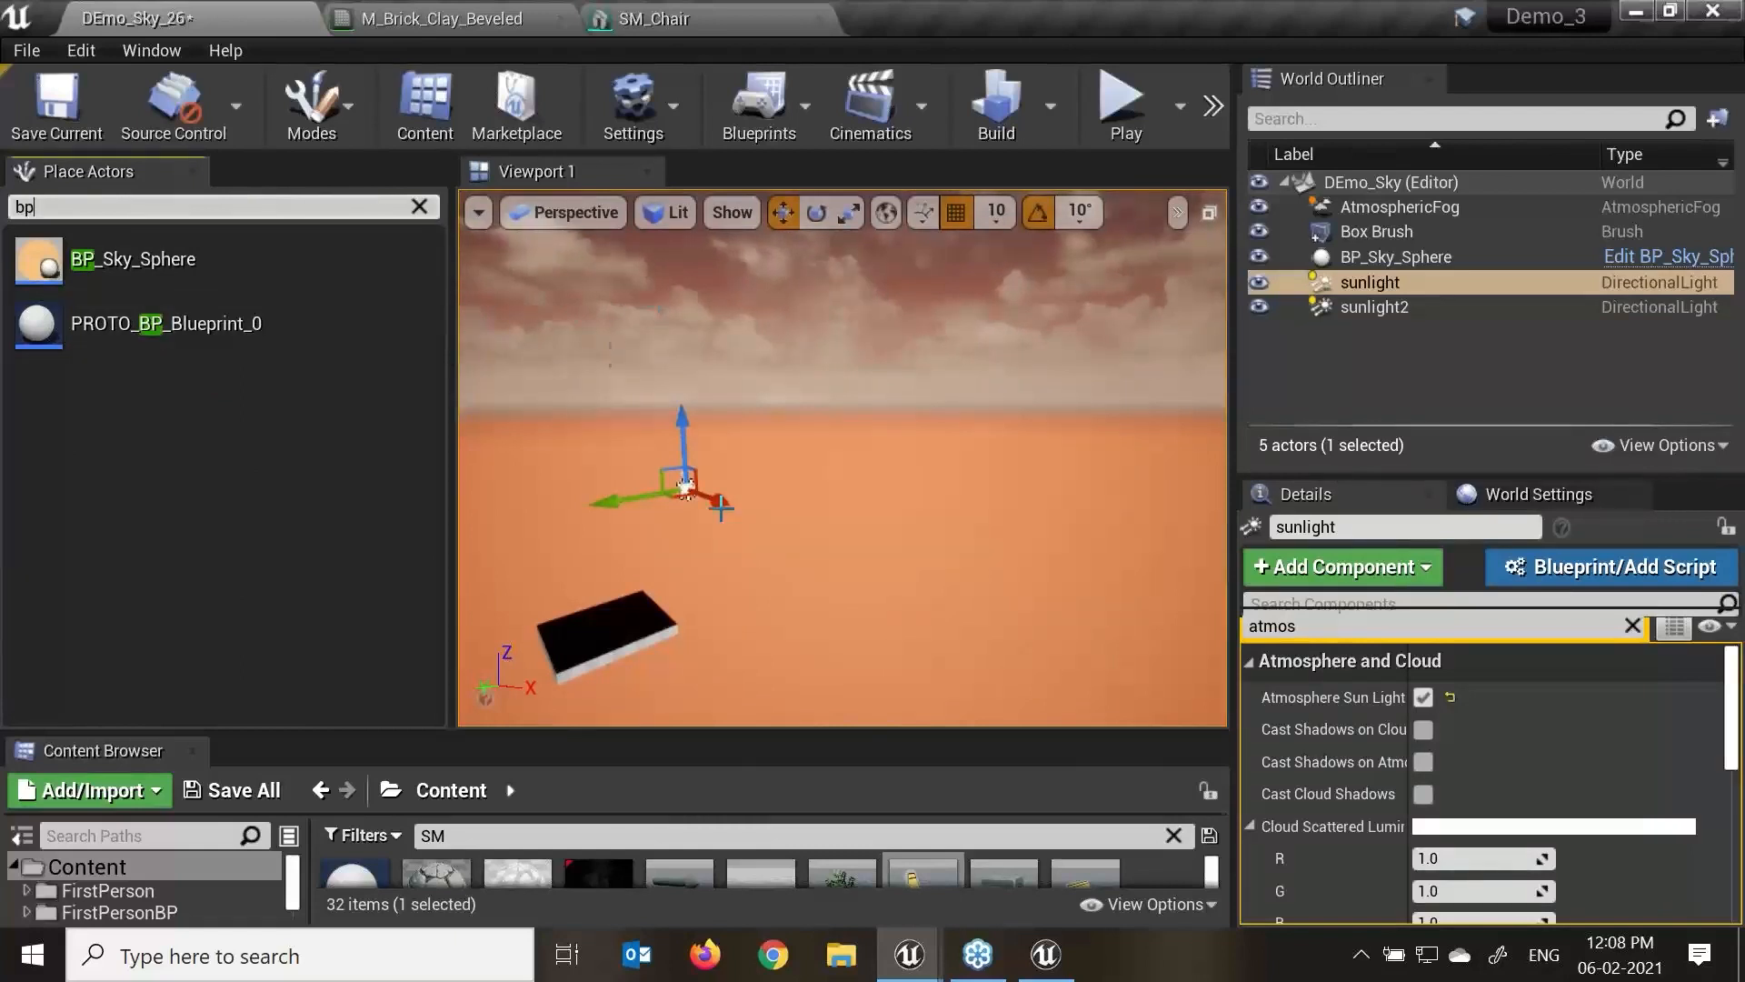
pyautogui.moveTo(777, 502); pyautogui.dragTo(743, 563, button='middle')
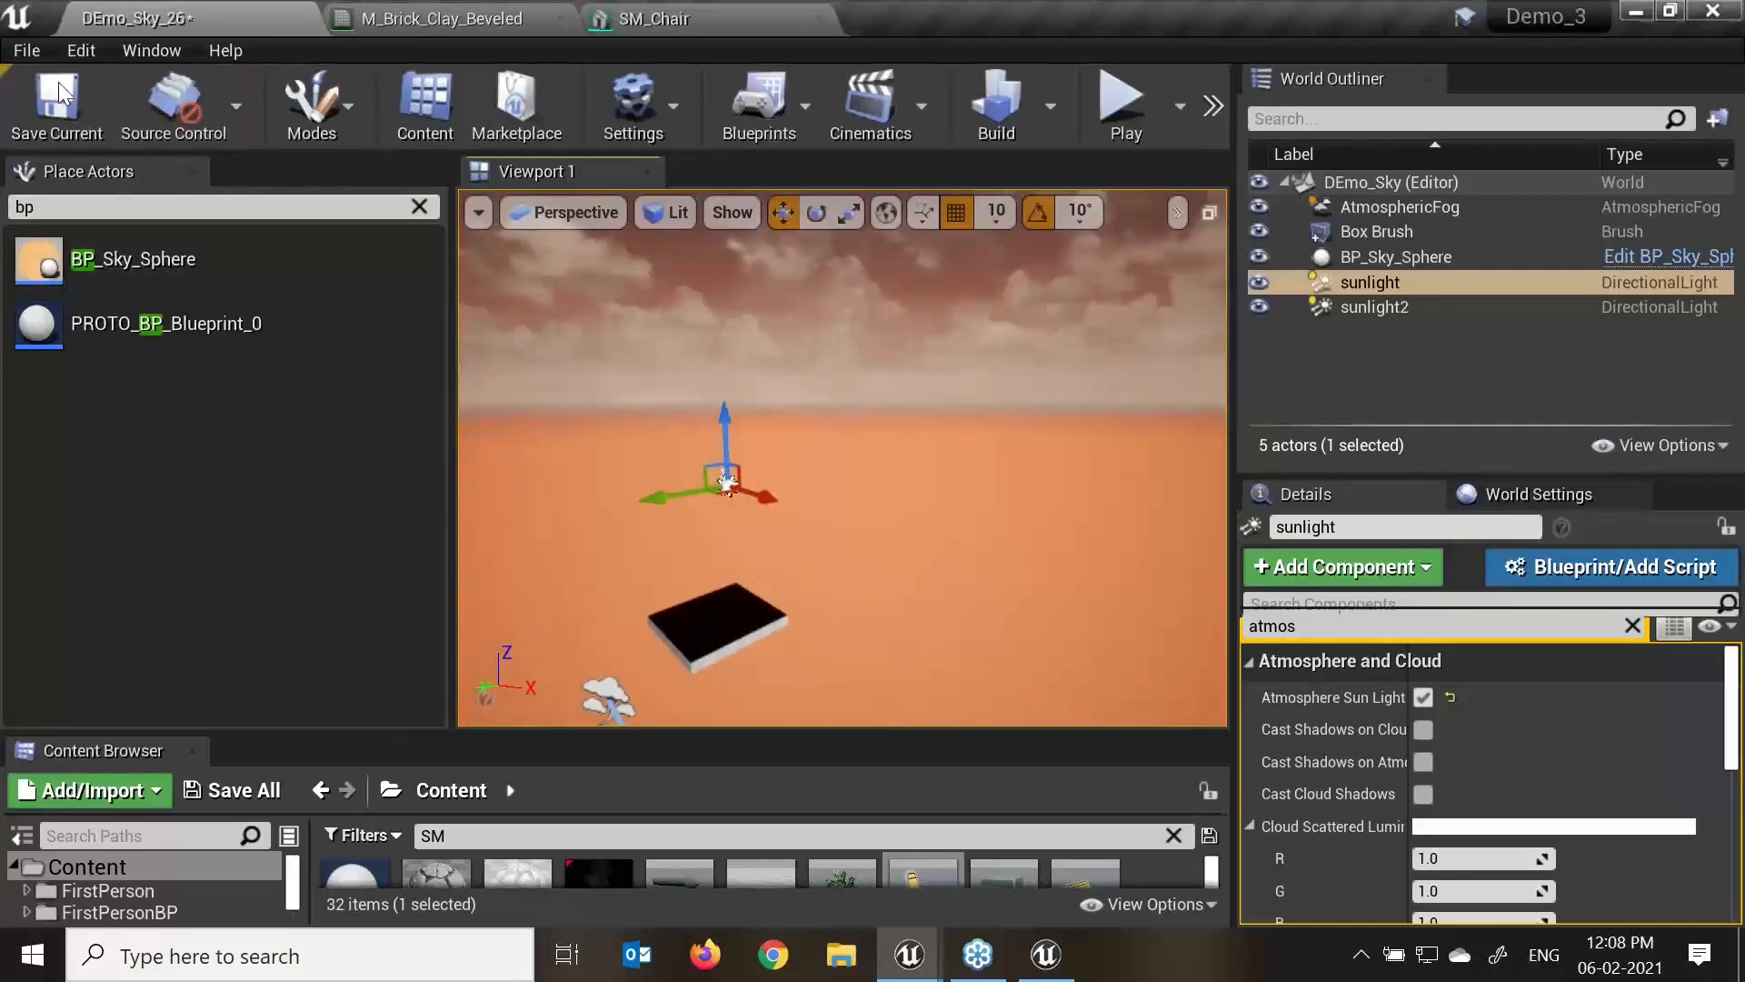
# Create a new level from the template with a floor and sky sphere, without saving the changes to DEmo_Sky_26.
pyautogui.click(28, 50)
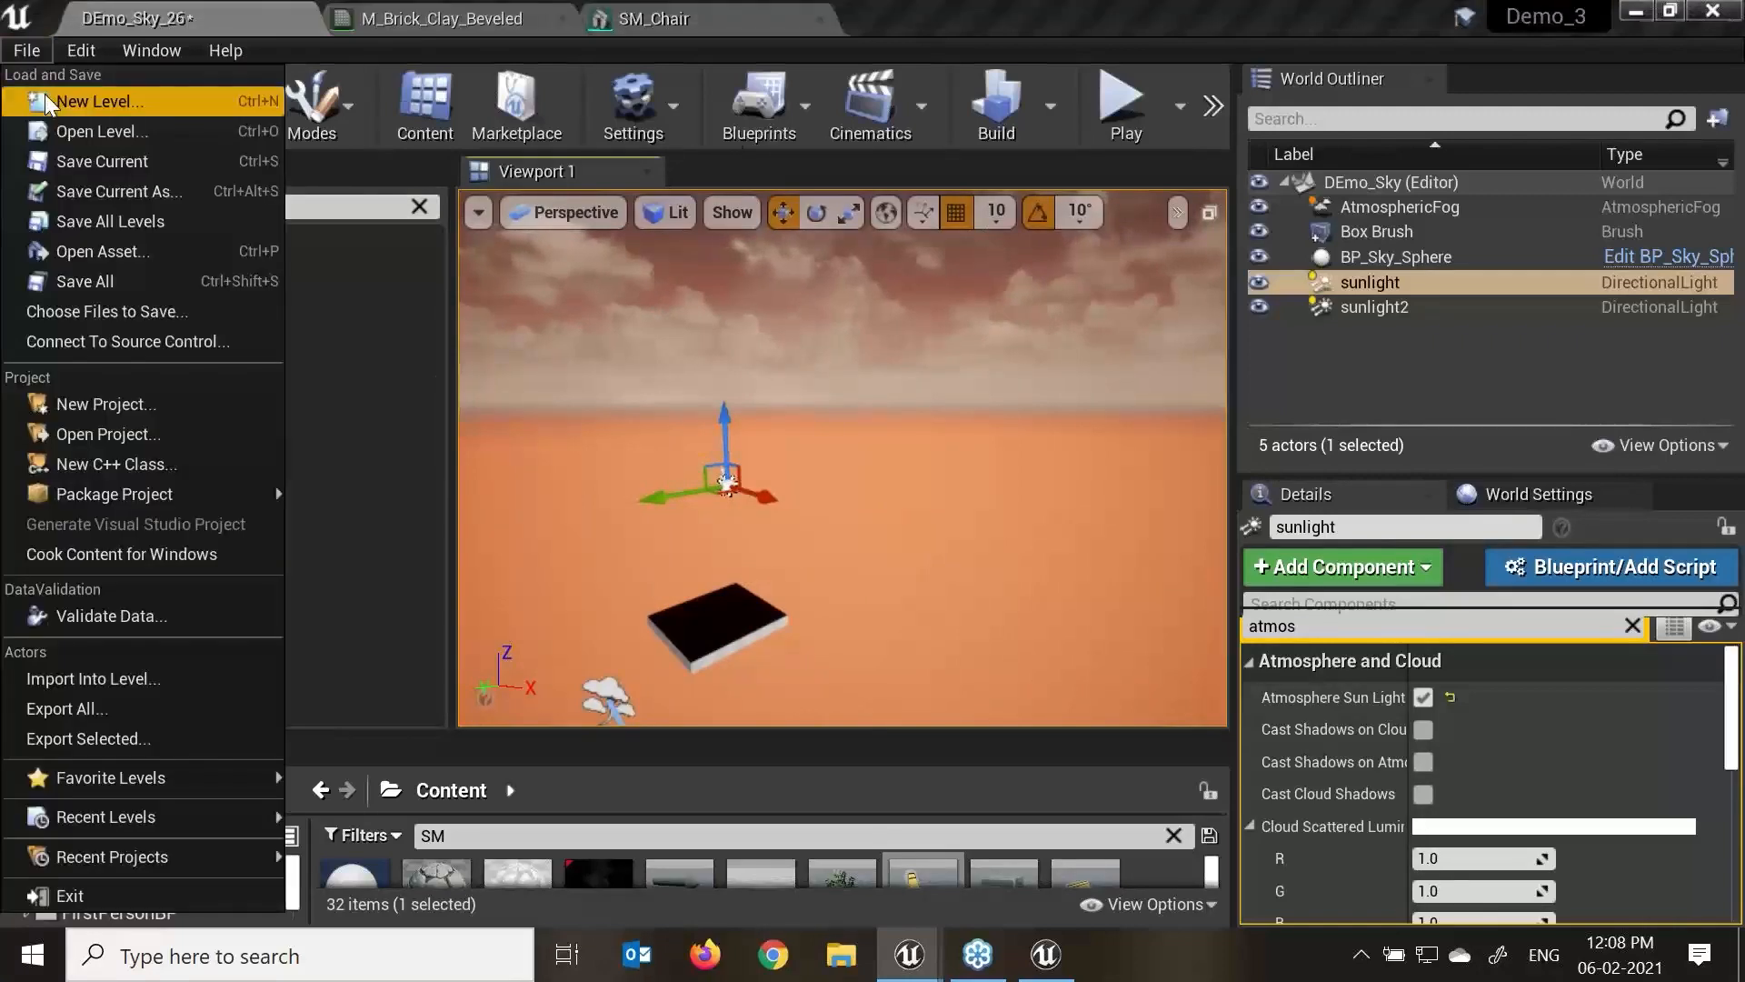
pyautogui.click(82, 106)
pyautogui.click(668, 351)
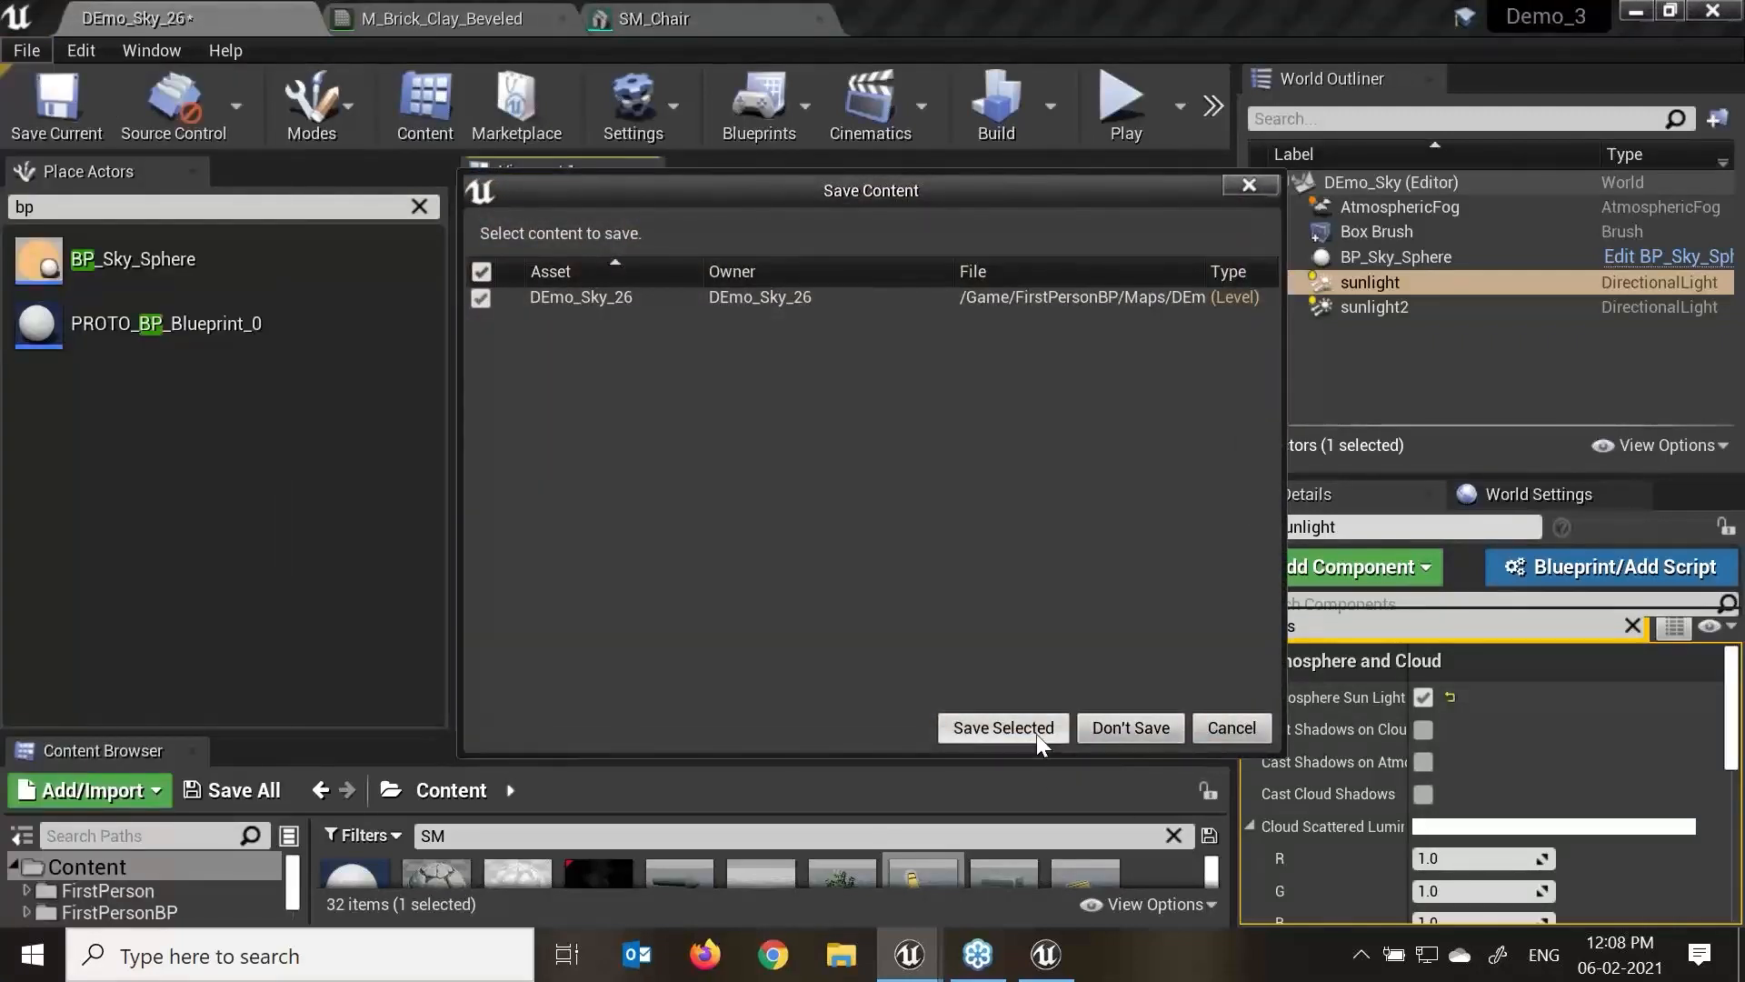
pyautogui.click(1126, 727)
# Select the Player Start in the new level and lower it along Z until it sinks into the floor.
pyautogui.scroll(5, 829, 434)
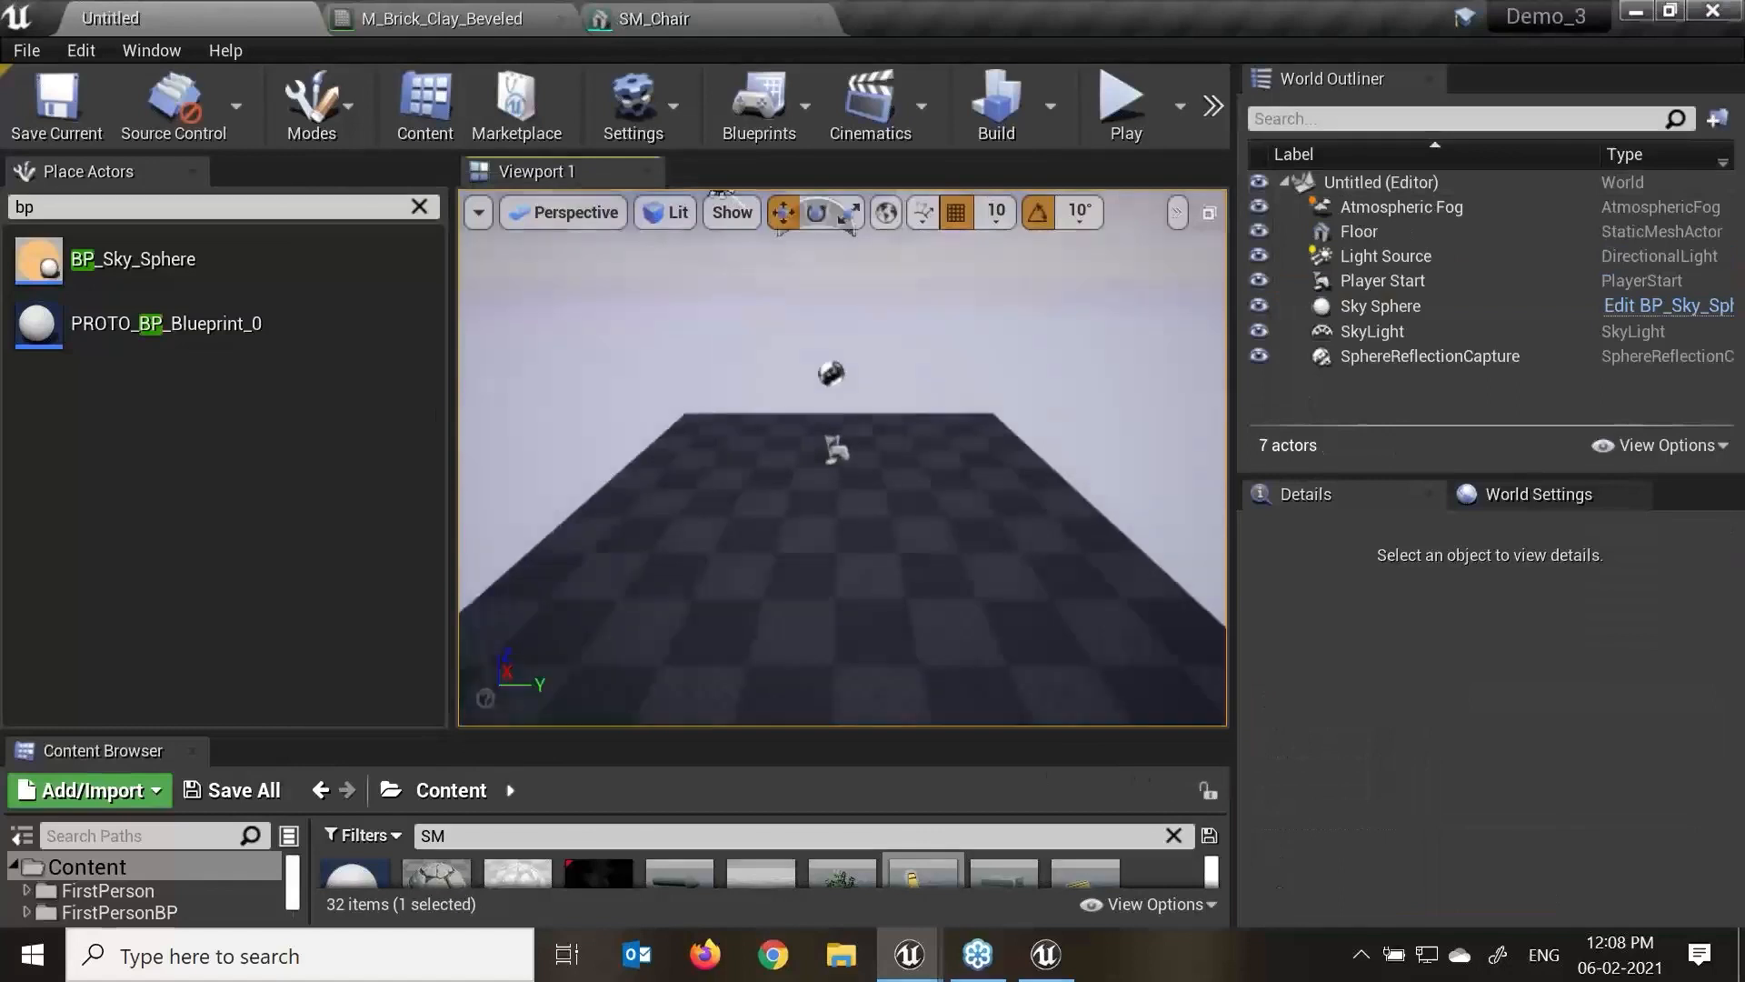
pyautogui.keyDown('alt'); pyautogui.moveTo(829, 435); pyautogui.dragTo(965, 434); pyautogui.keyUp('alt')
pyautogui.click(822, 451)
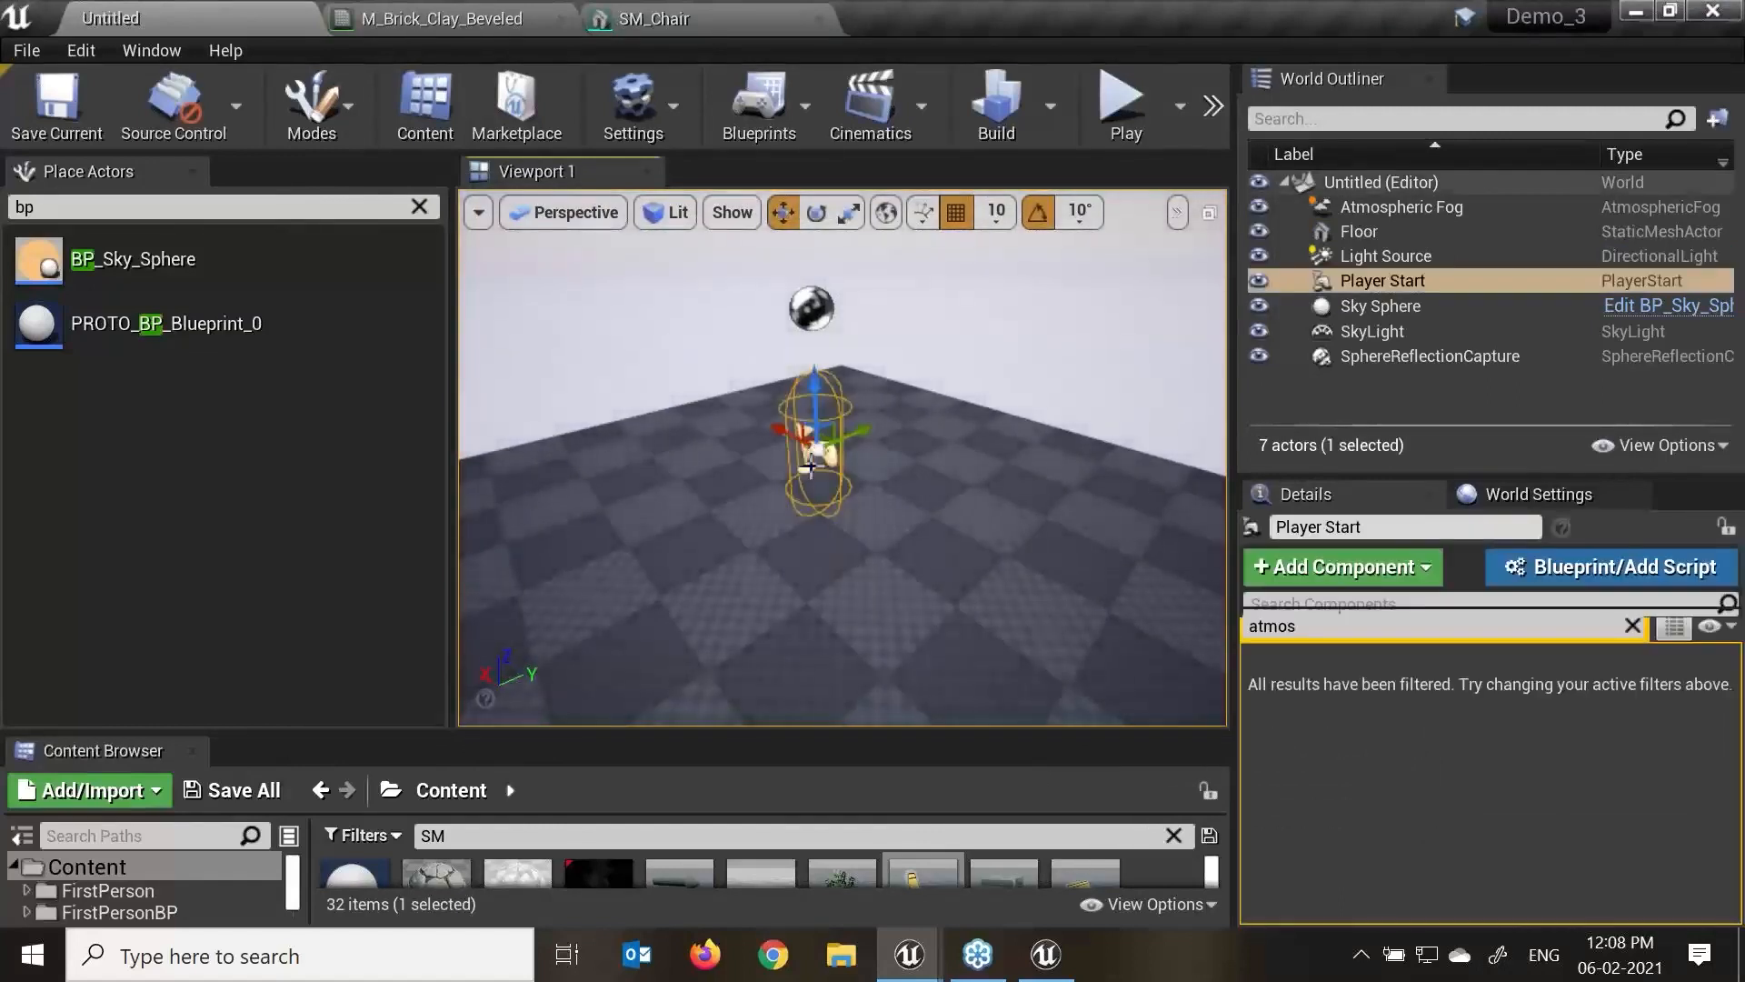
pyautogui.keyDown('alt'); pyautogui.moveTo(810, 467); pyautogui.dragTo(957, 589); pyautogui.keyUp('alt')
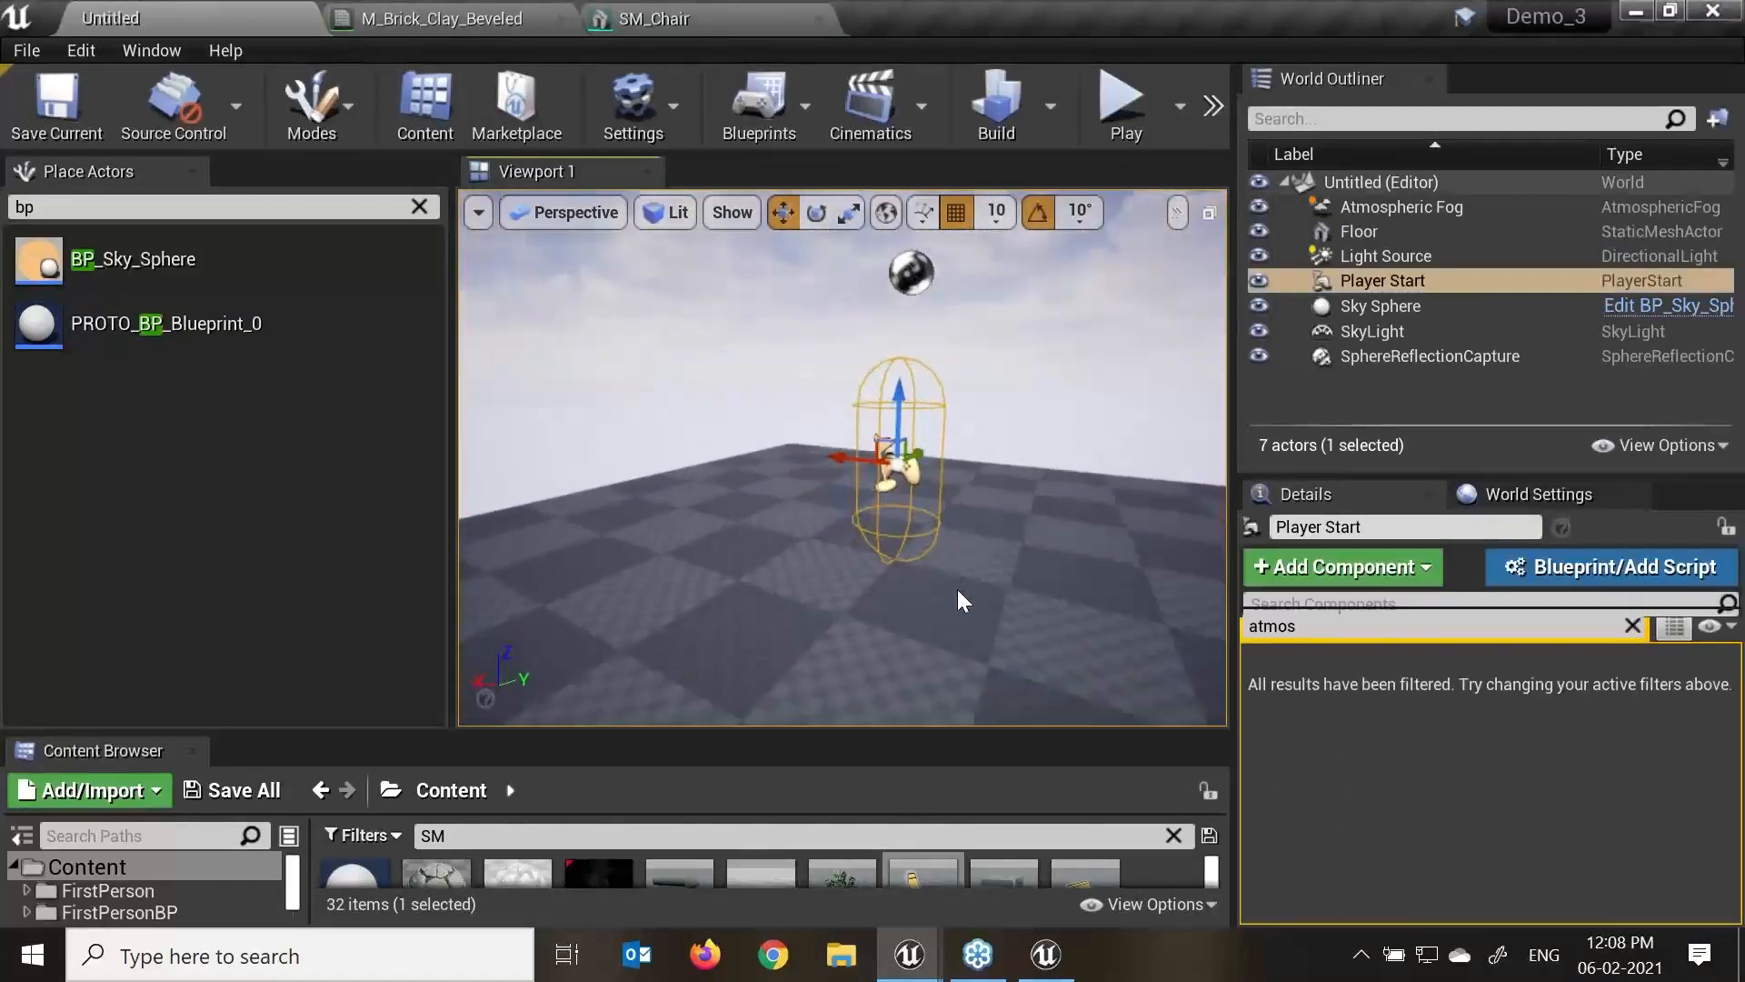
pyautogui.moveTo(922, 544); pyautogui.dragTo(955, 636, button='middle')
pyautogui.scroll(3, 921, 544)
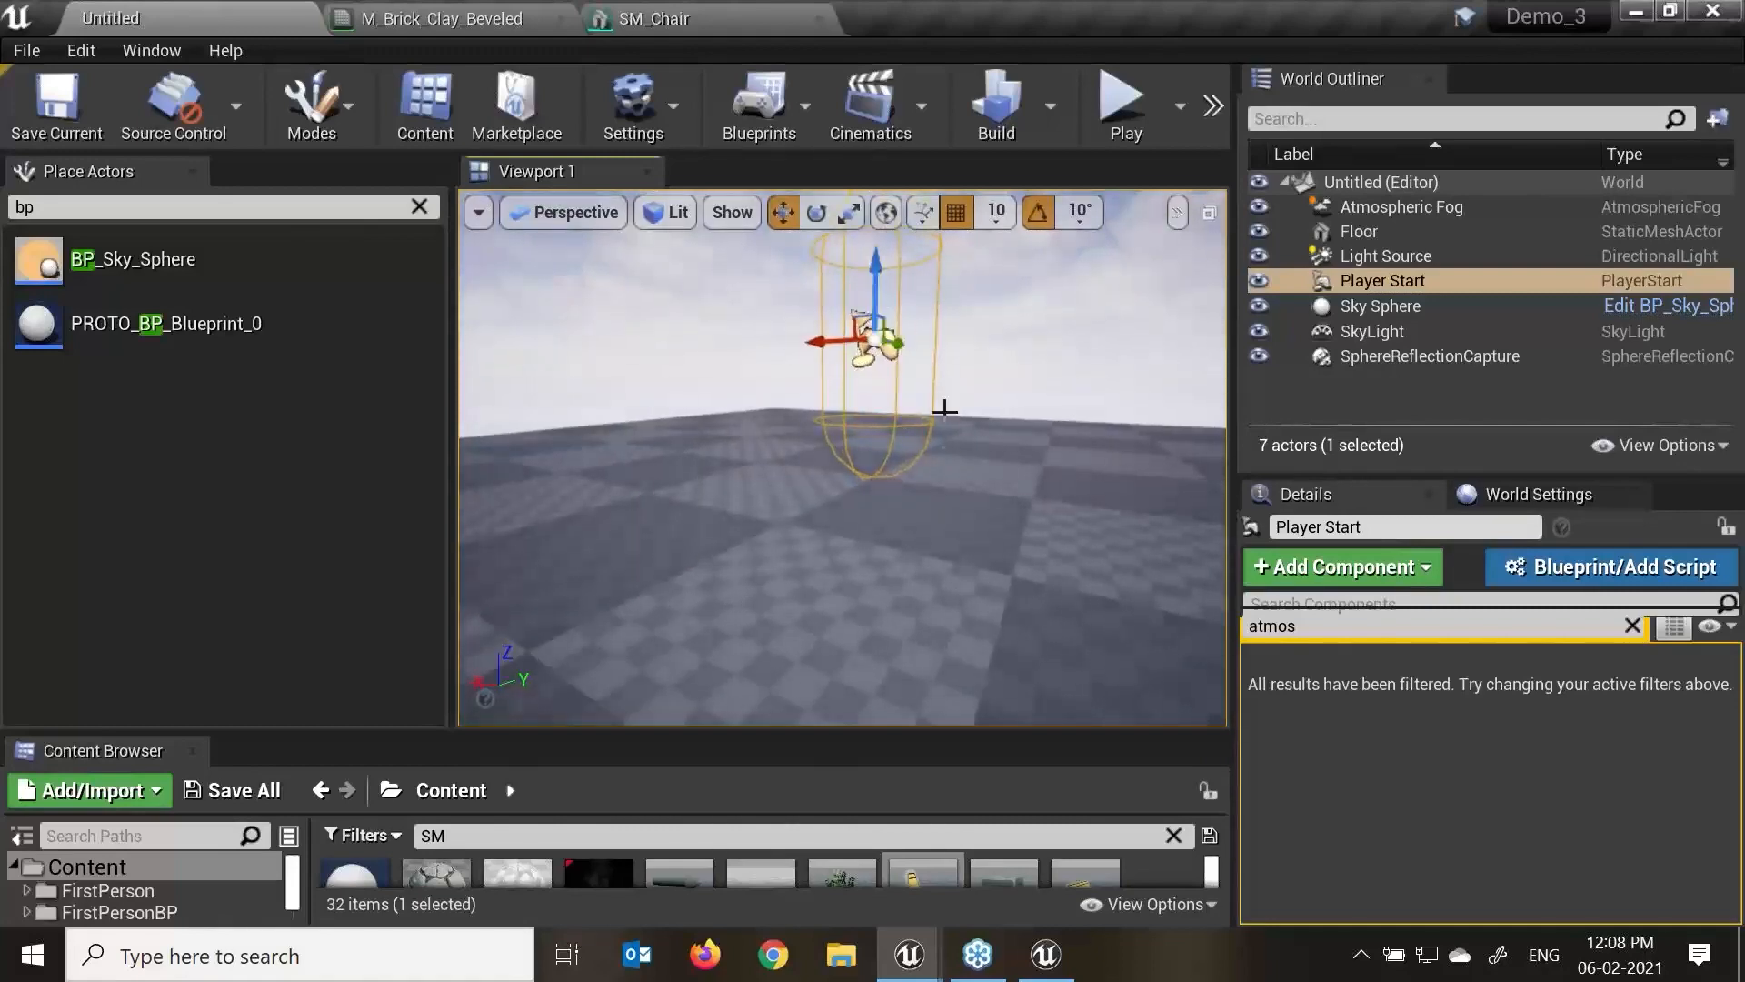
pyautogui.keyDown('alt'); pyautogui.moveTo(944, 410); pyautogui.dragTo(920, 405); pyautogui.keyUp('alt')
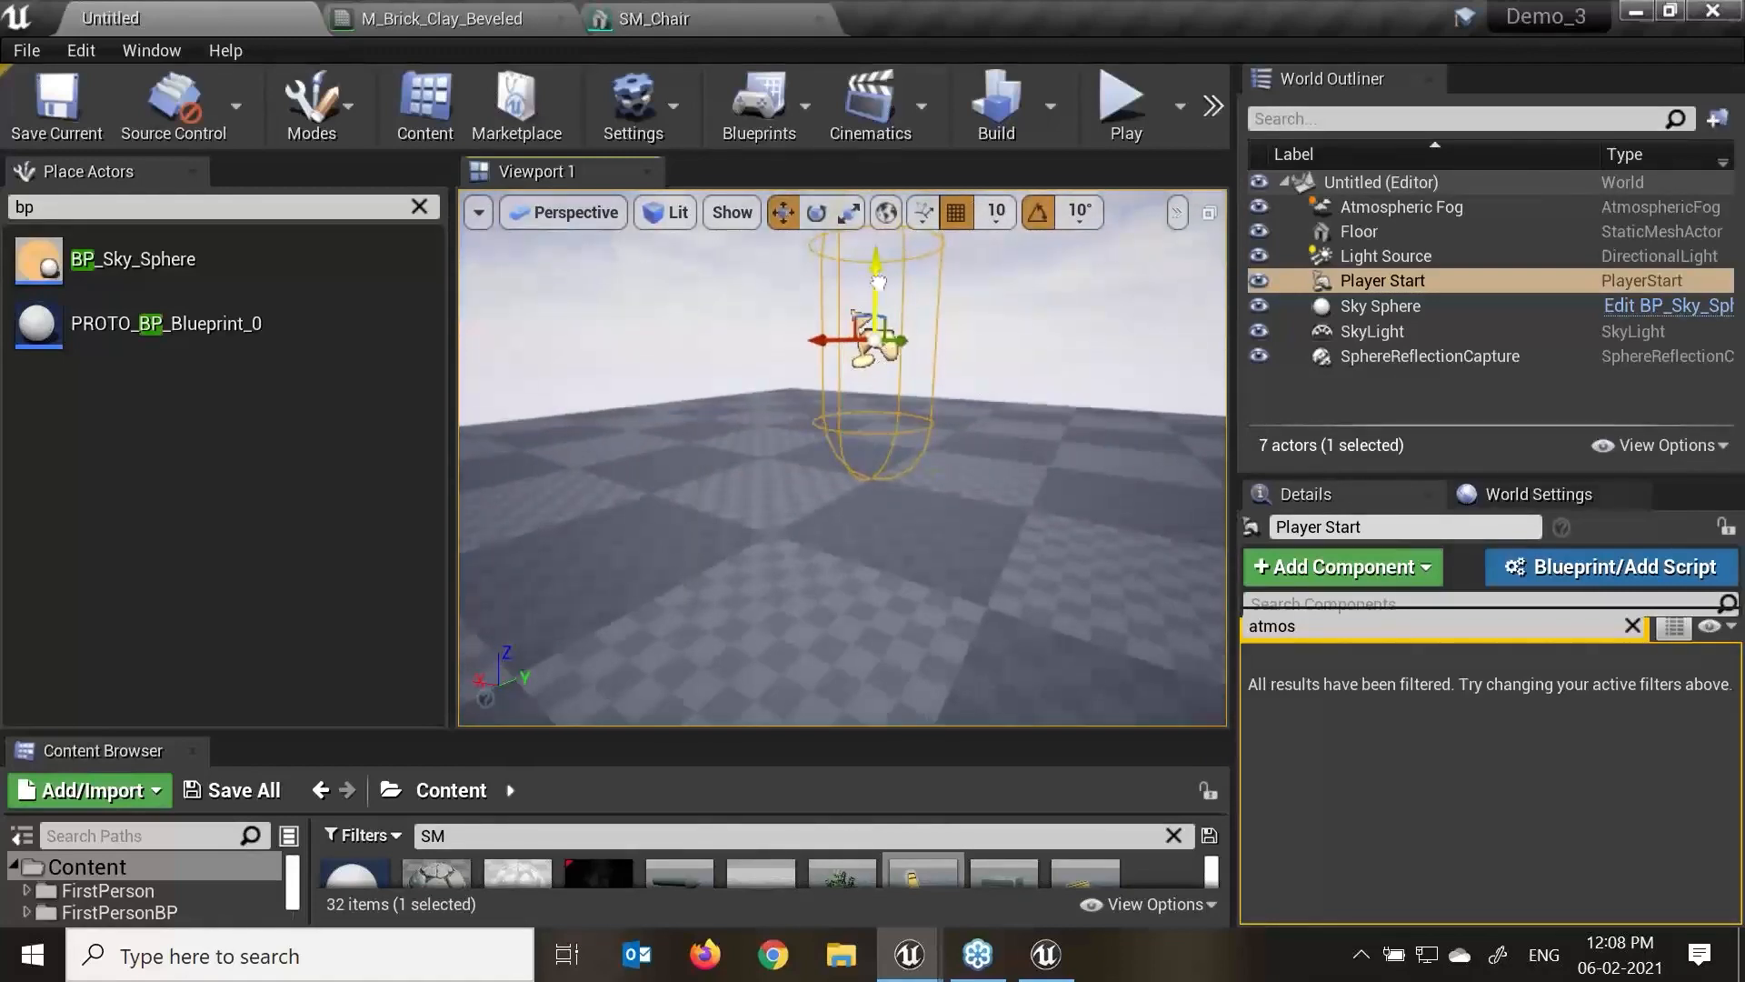
pyautogui.moveTo(879, 283); pyautogui.dragTo(876, 391)
pyautogui.scroll(4, 946, 441)
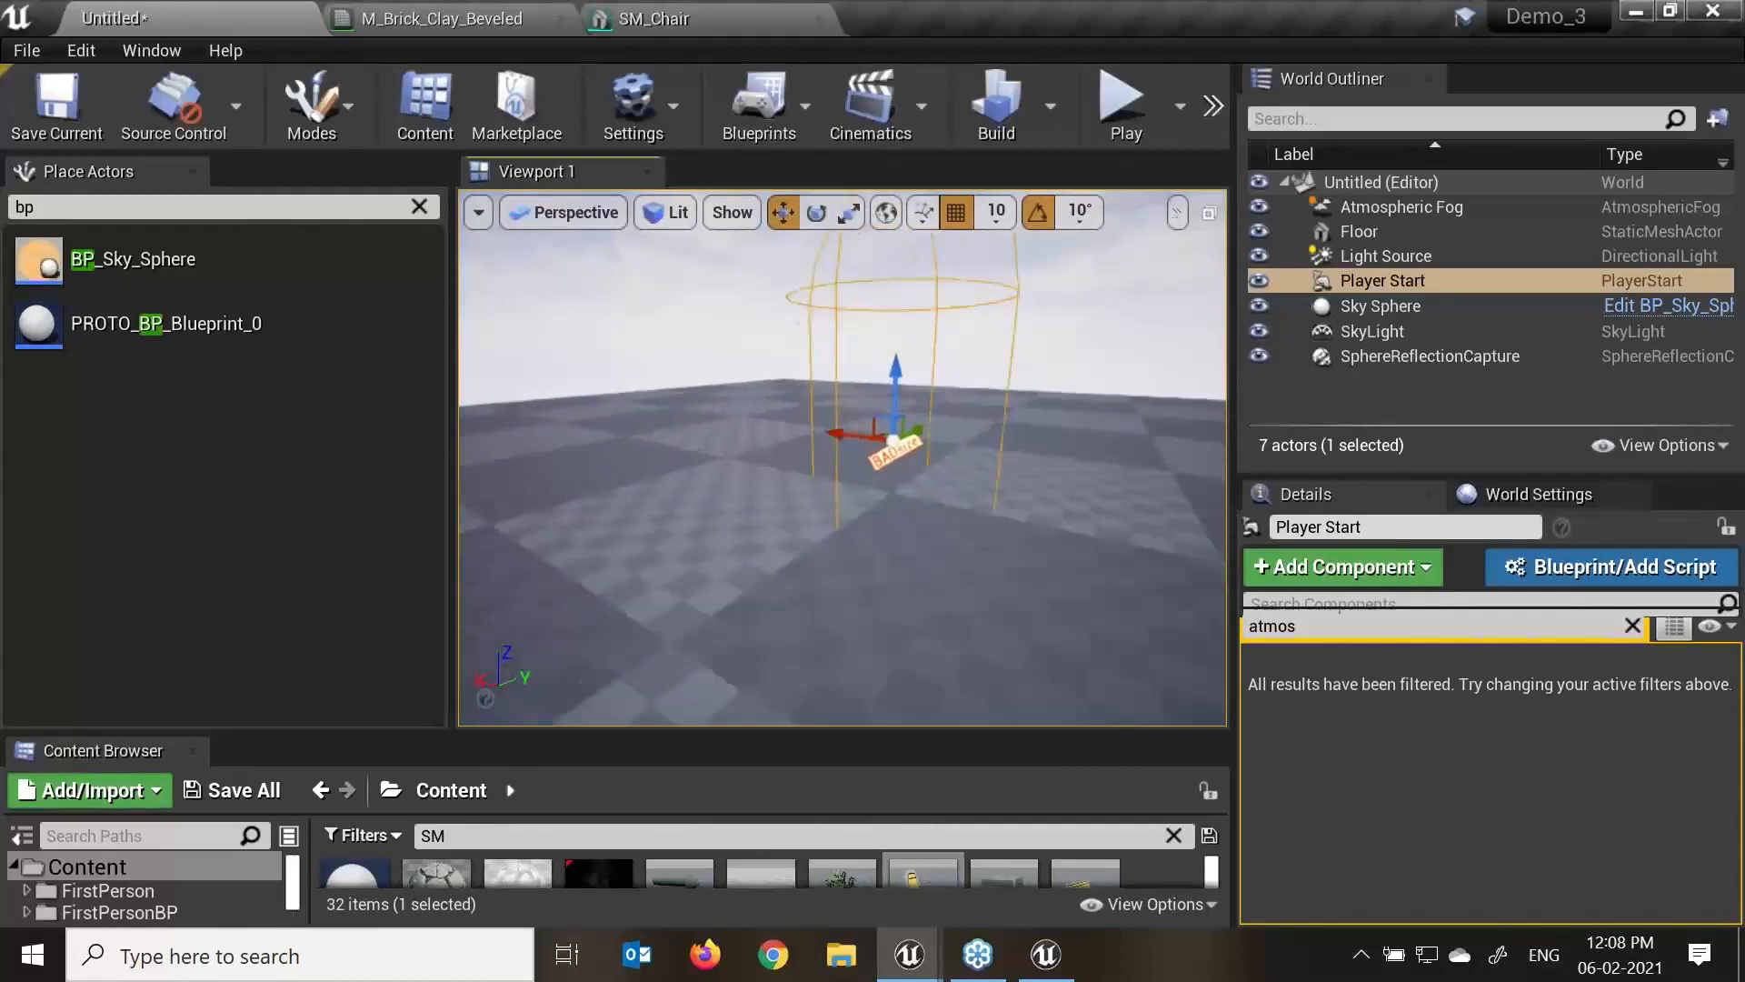
pyautogui.scroll(4, 945, 509)
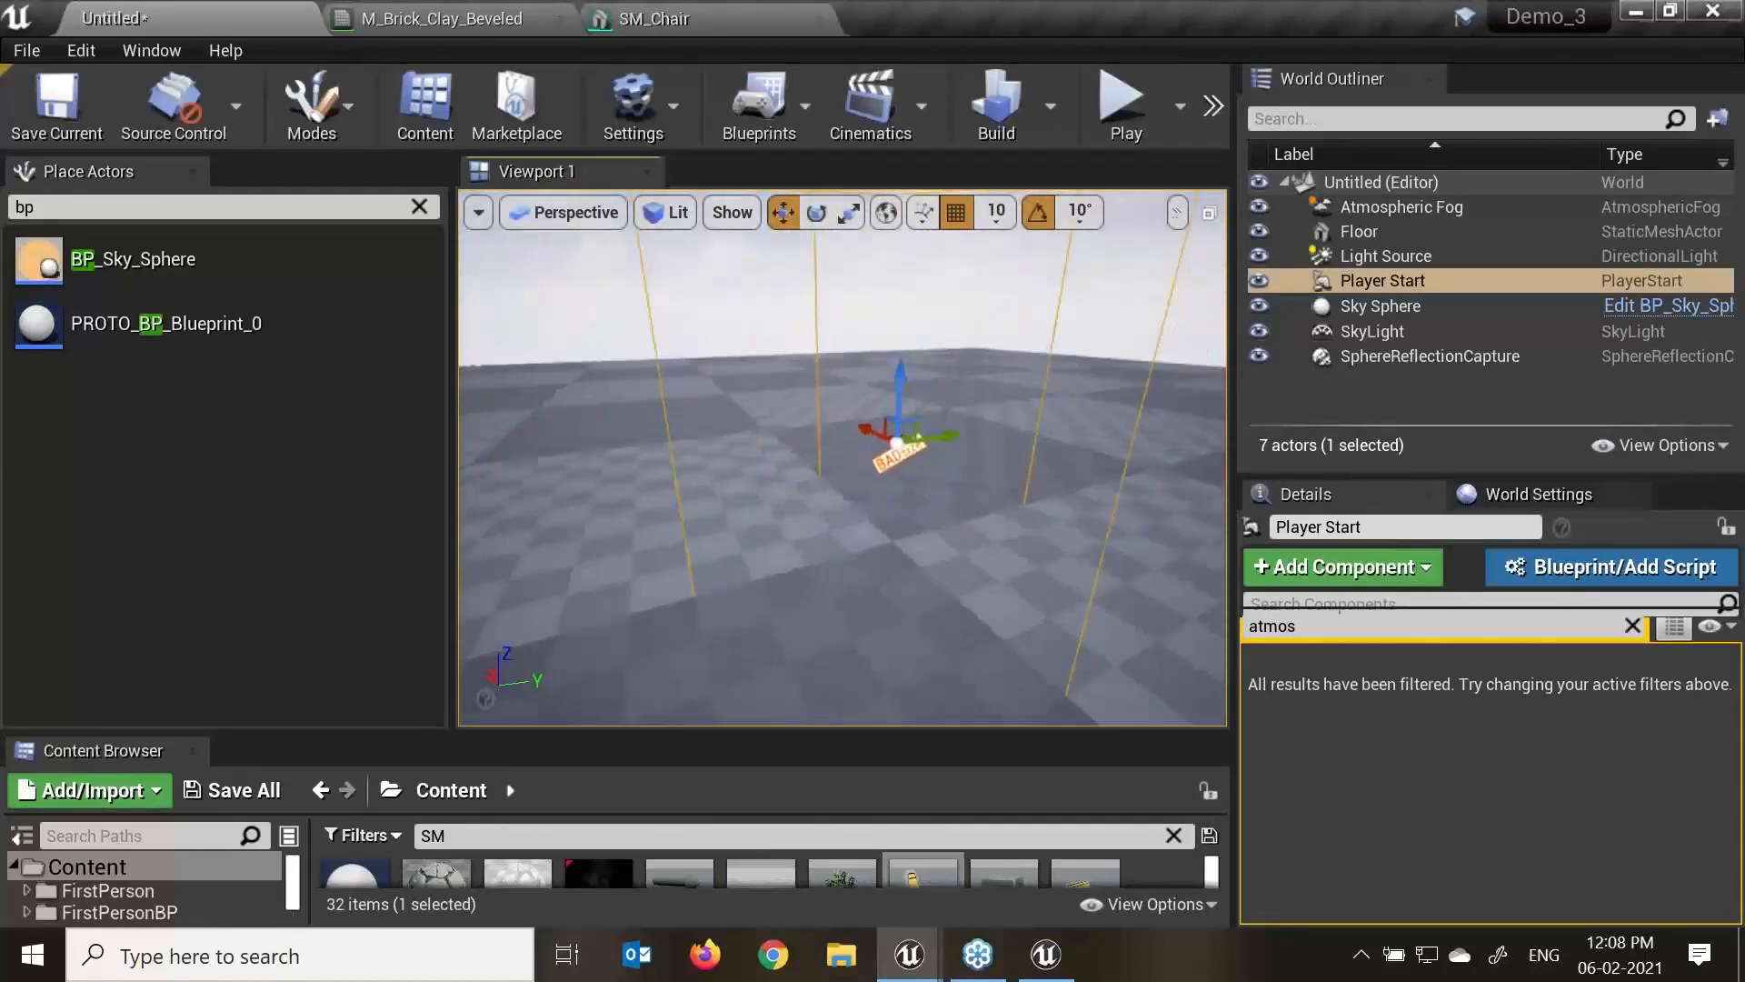
pyautogui.scroll(3, 945, 509)
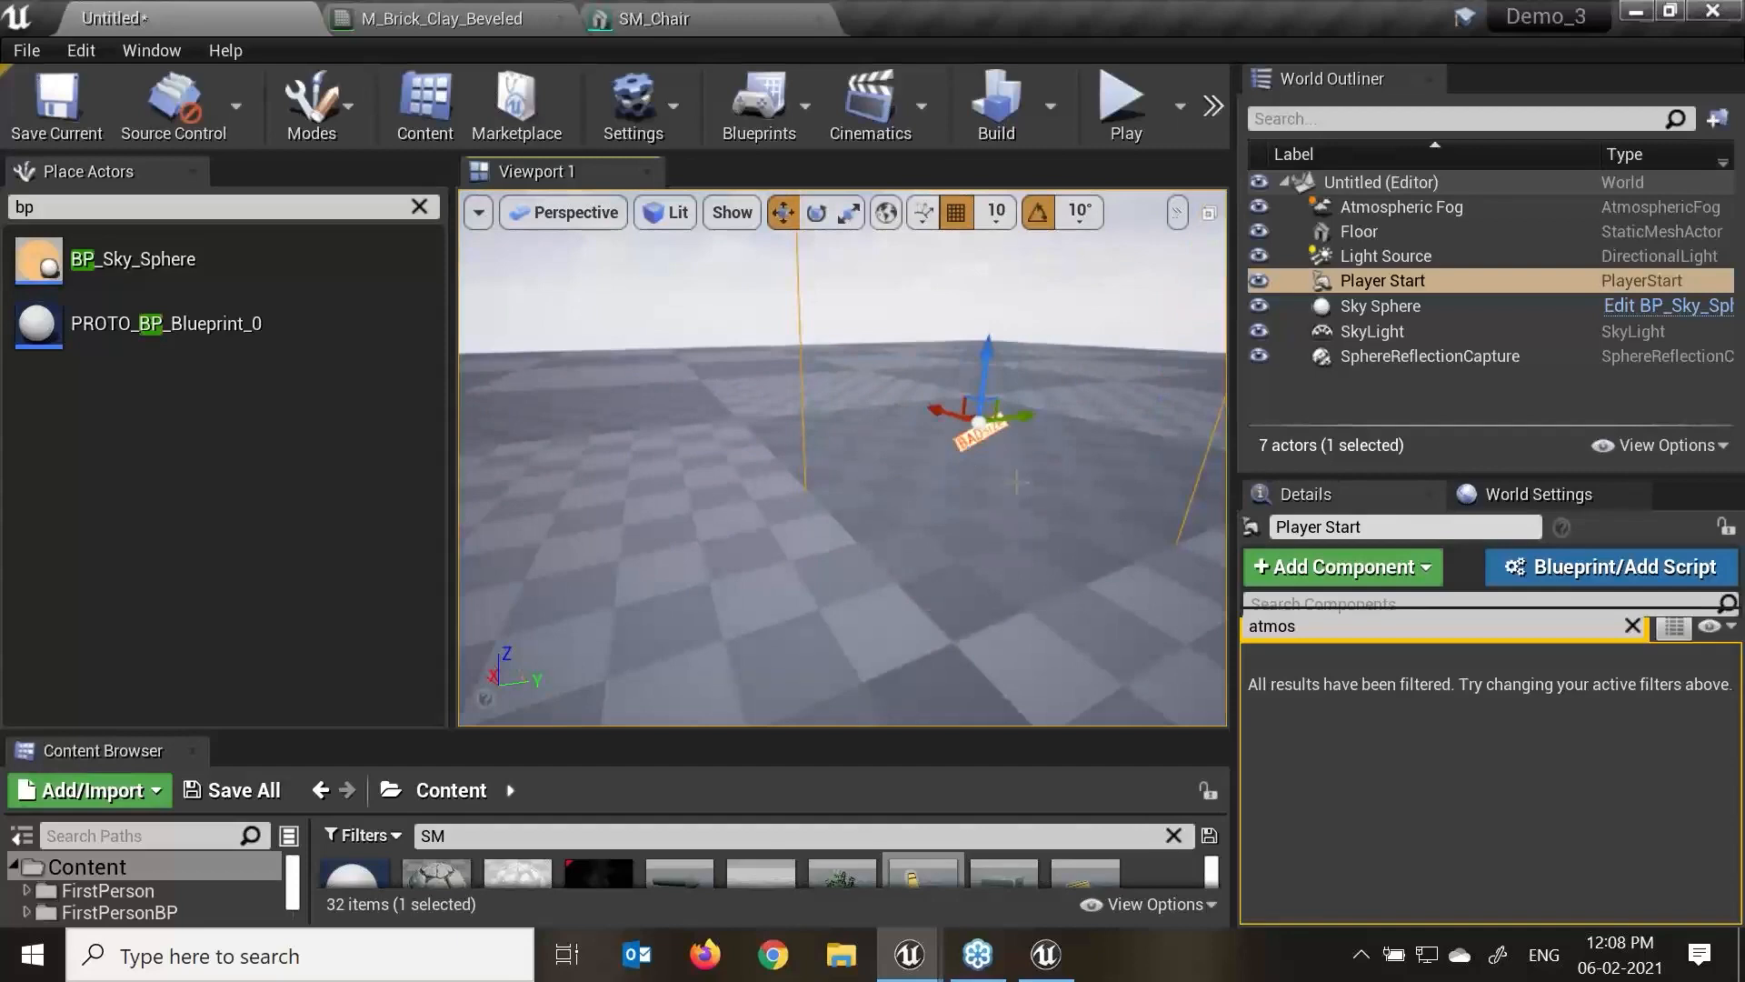
# With the viewport temporarily maximized, test the Player Start at different heights and leave it raised clear of the floor.
pyautogui.press('F11')
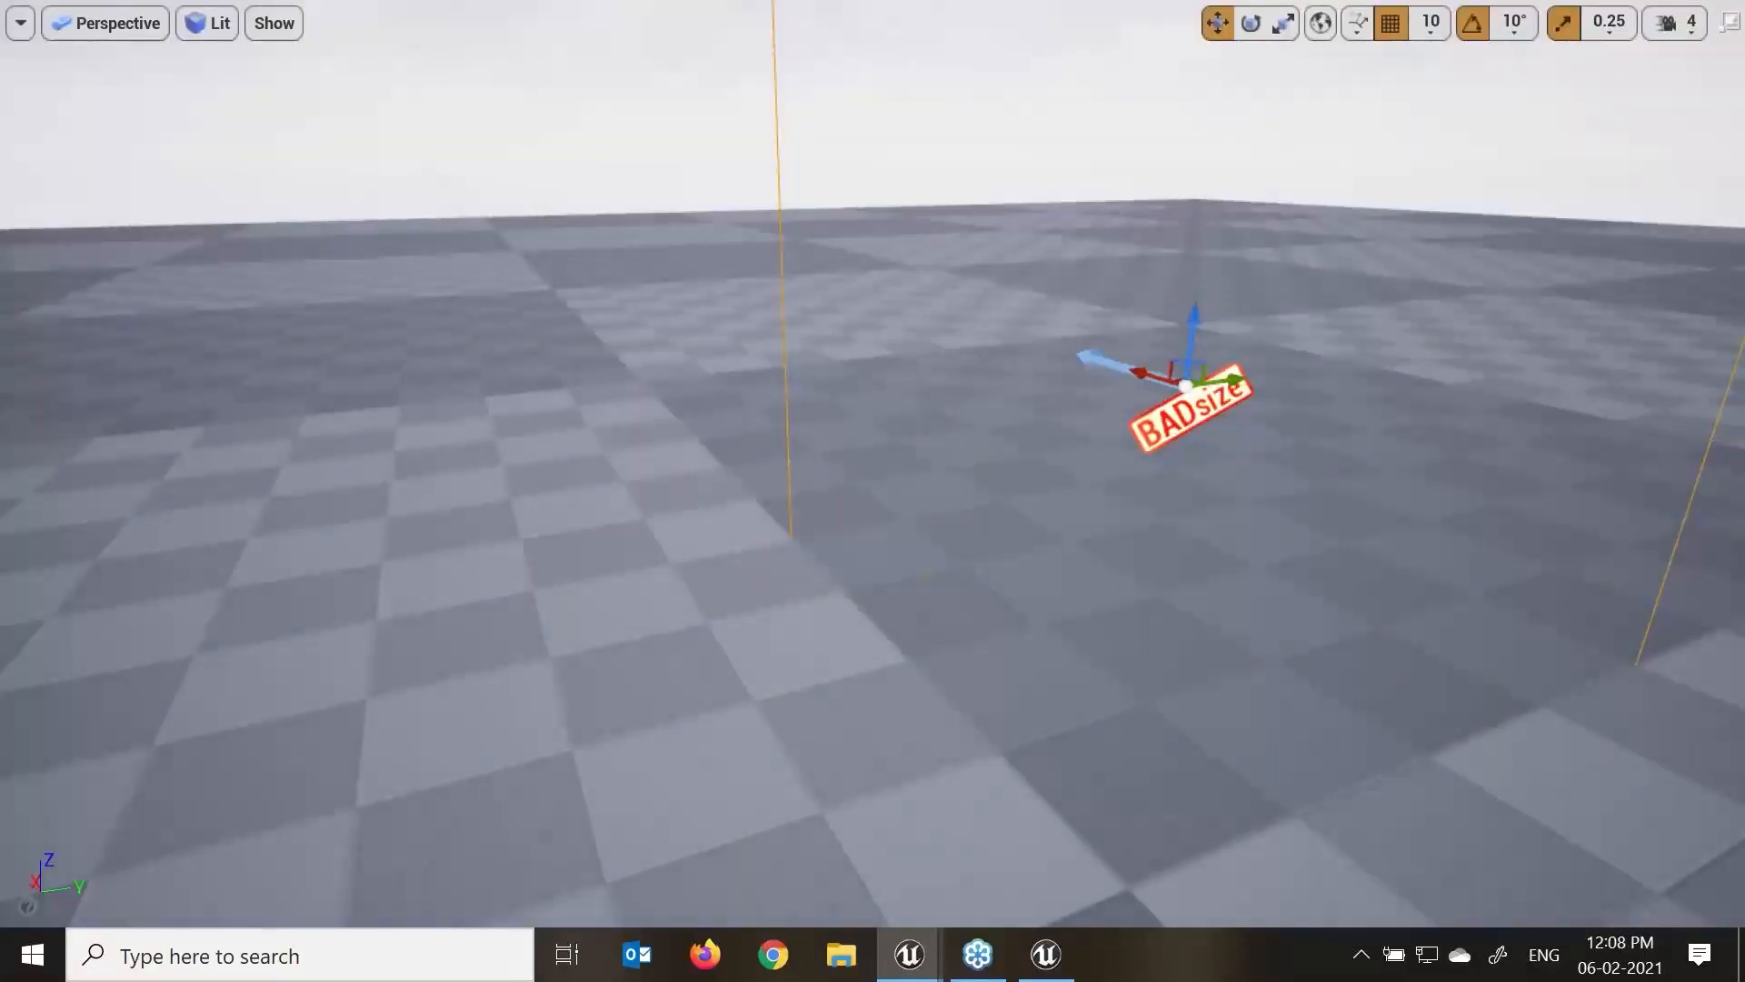
pyautogui.scroll(-10, 945, 491)
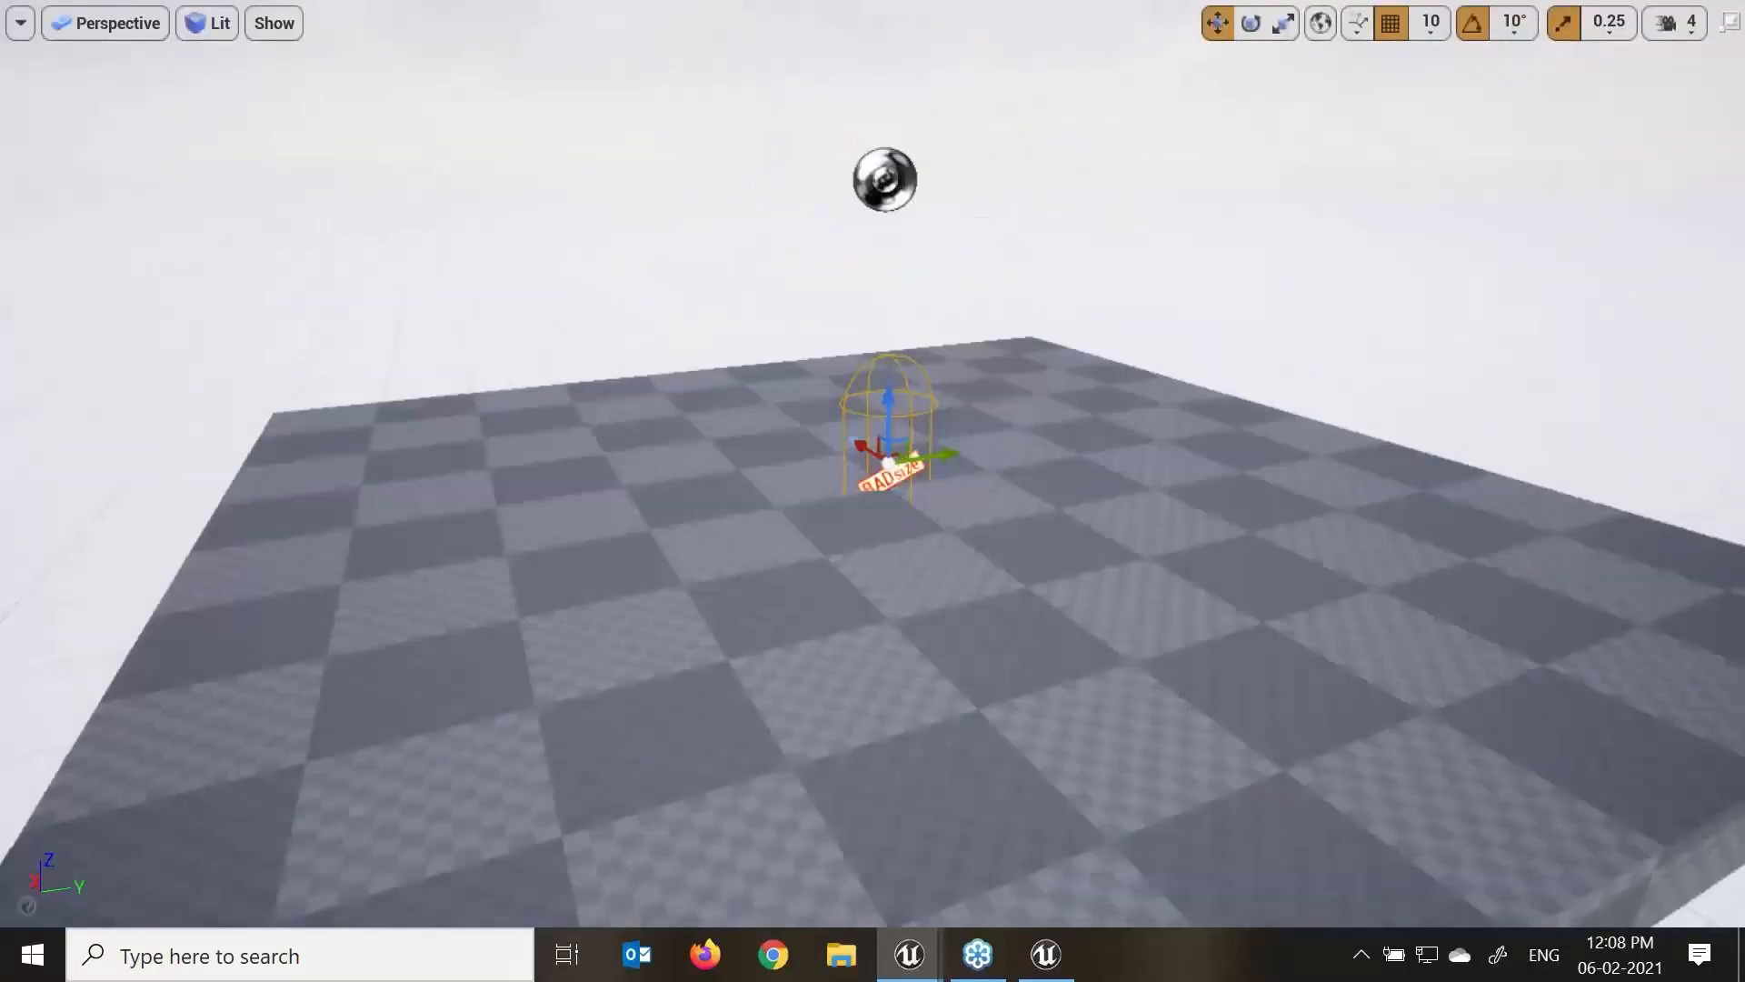
pyautogui.scroll(6, 945, 491)
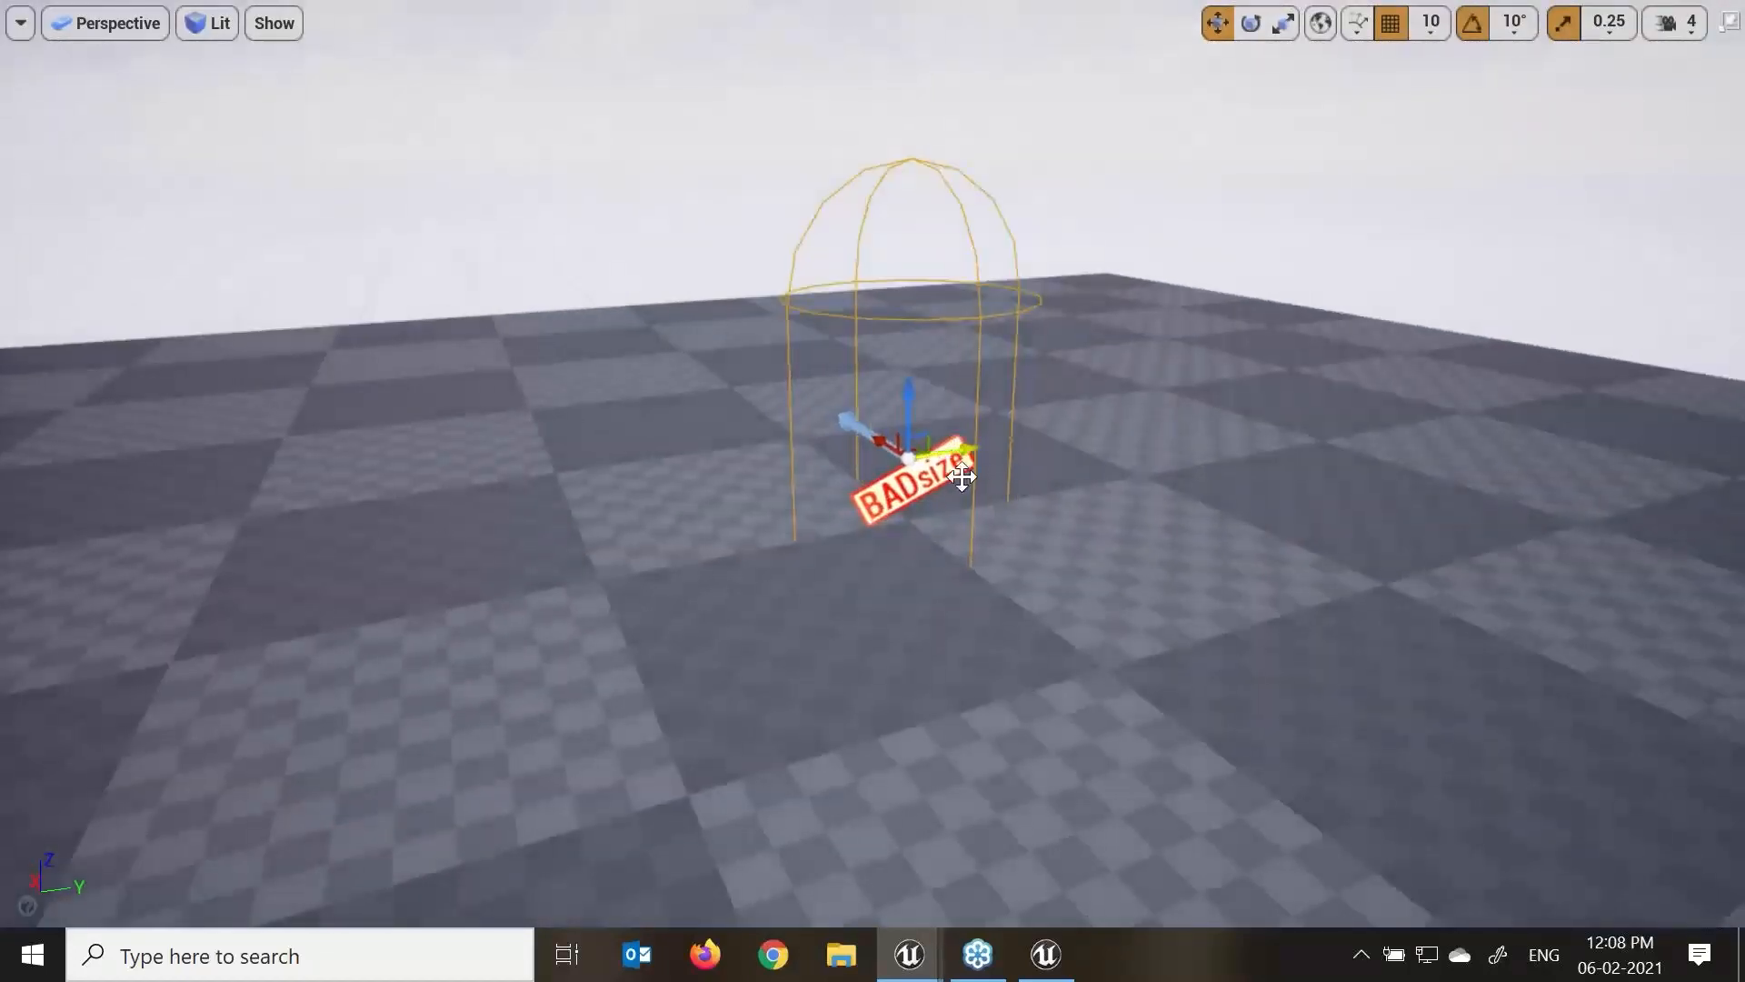
pyautogui.moveTo(915, 406); pyautogui.dragTo(844, 186)
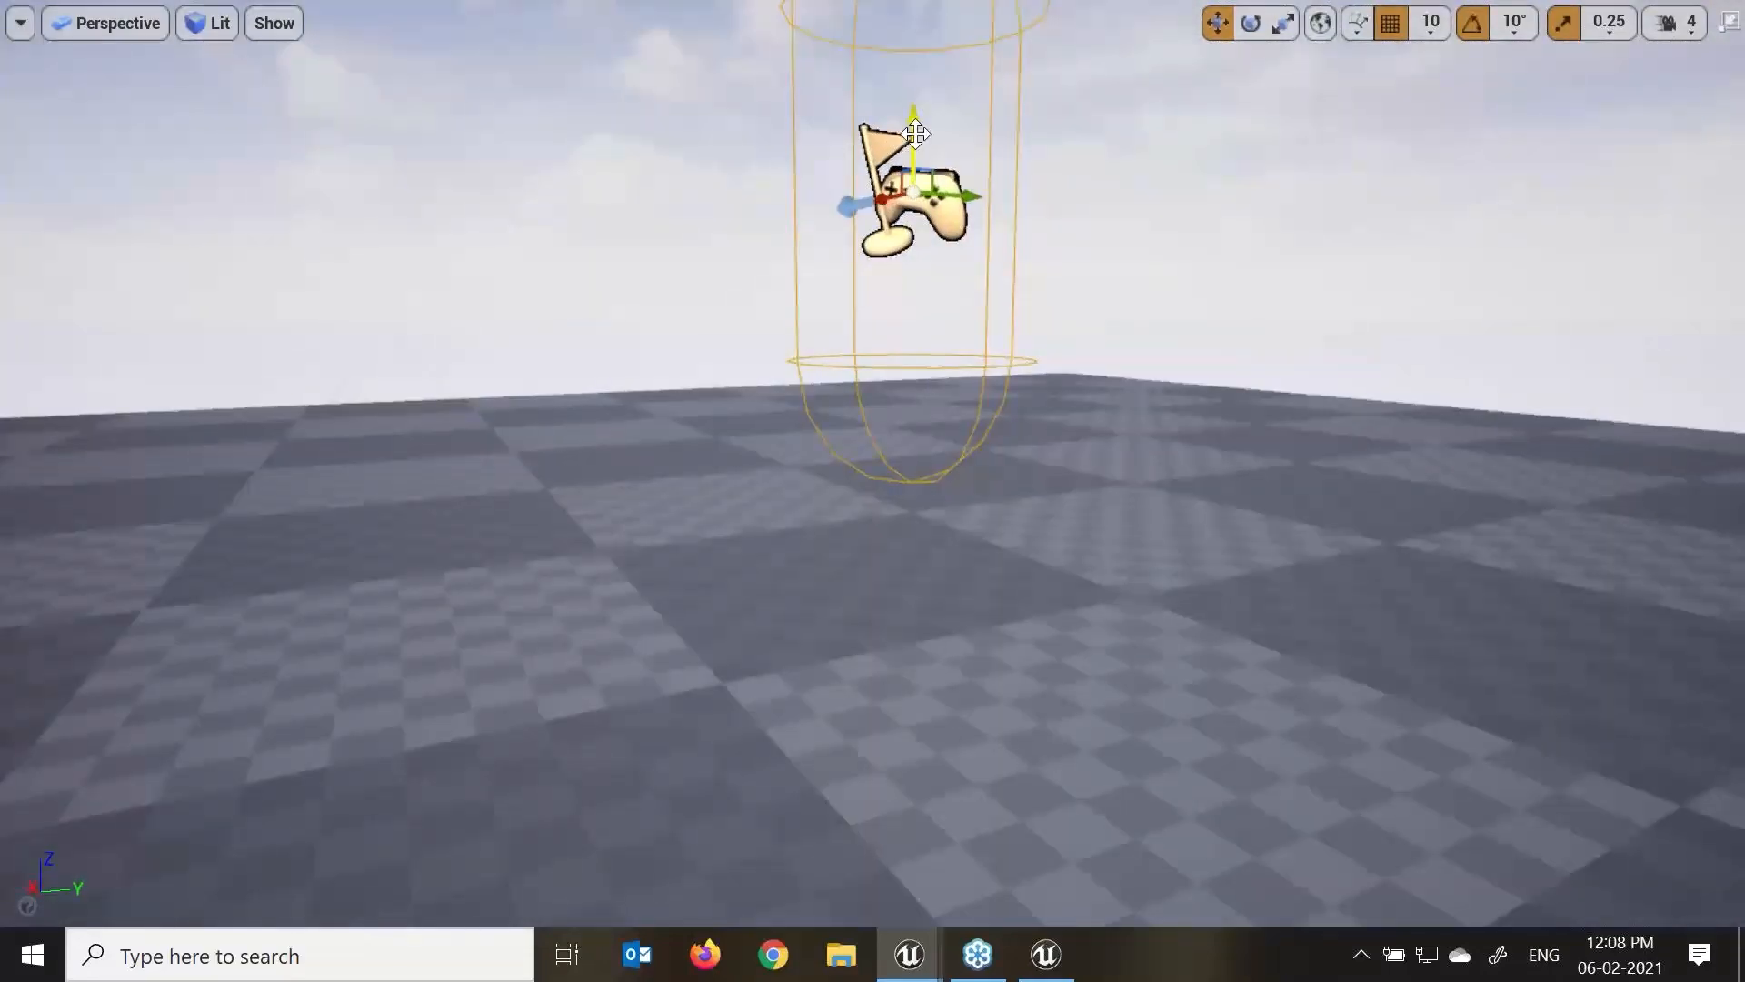
pyautogui.moveTo(915, 133); pyautogui.dragTo(940, 370)
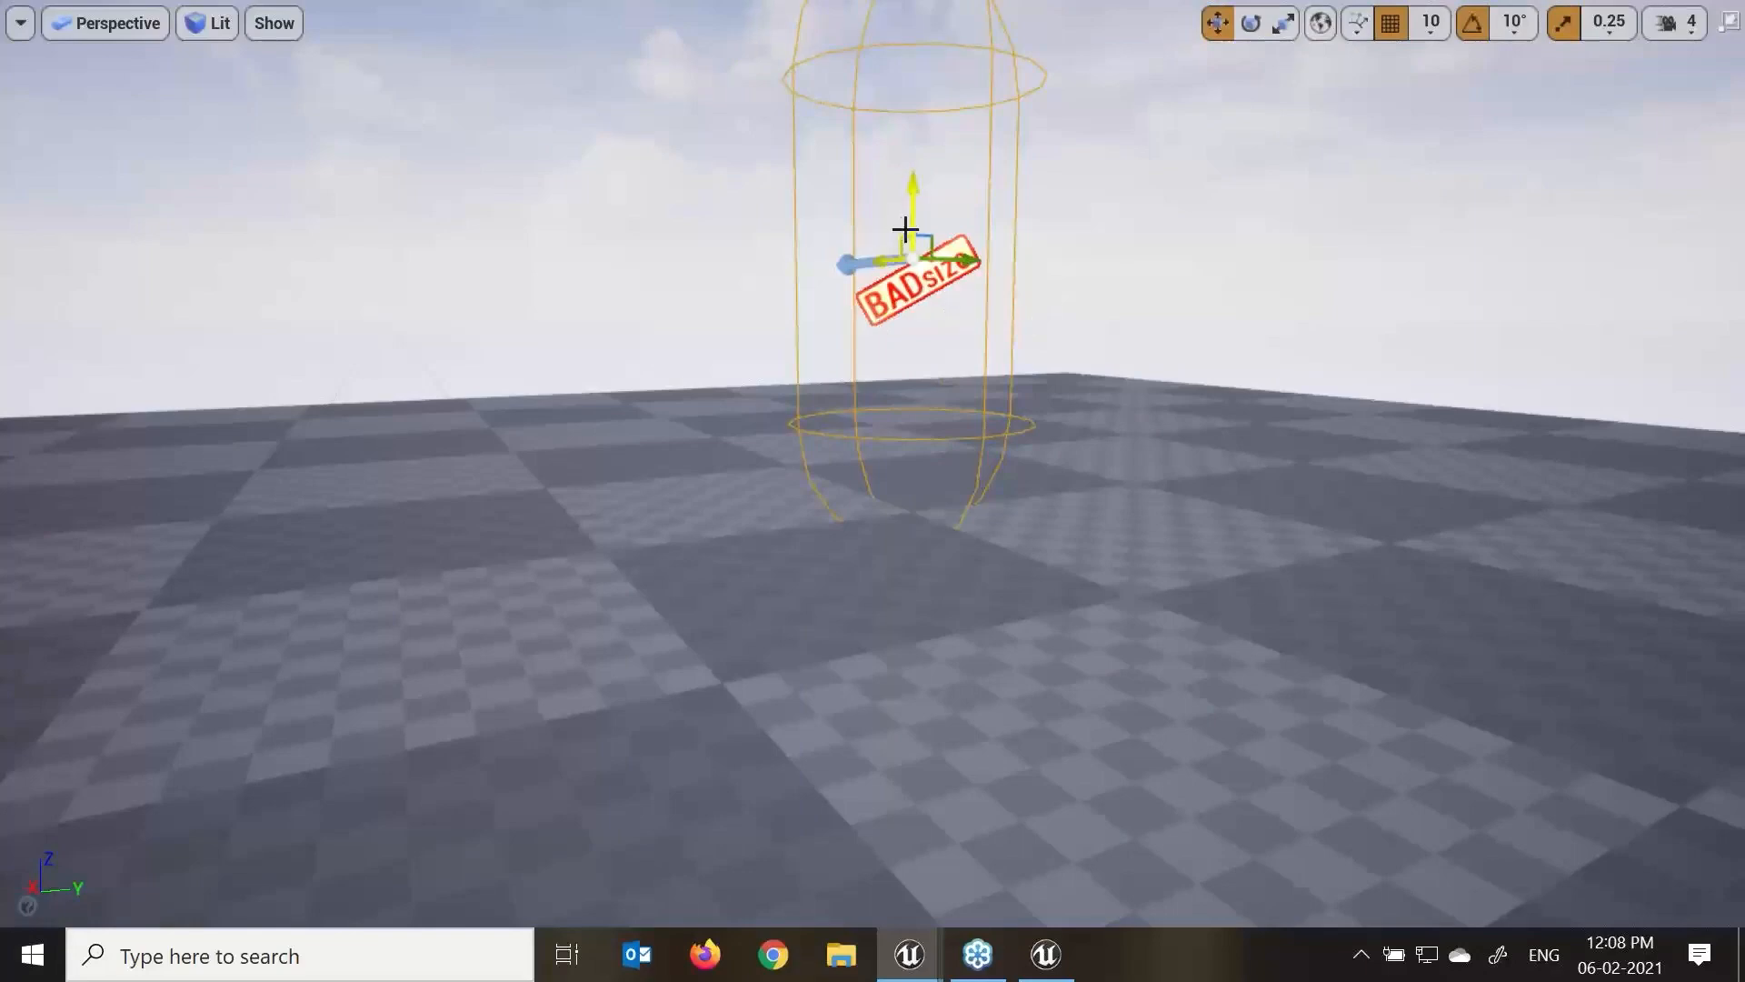
pyautogui.moveTo(913, 198); pyautogui.dragTo(914, 137)
pyautogui.scroll(-3, 1079, 335)
pyautogui.keyDown('alt'); pyautogui.moveTo(961, 346); pyautogui.dragTo(960, 391); pyautogui.keyUp('alt')
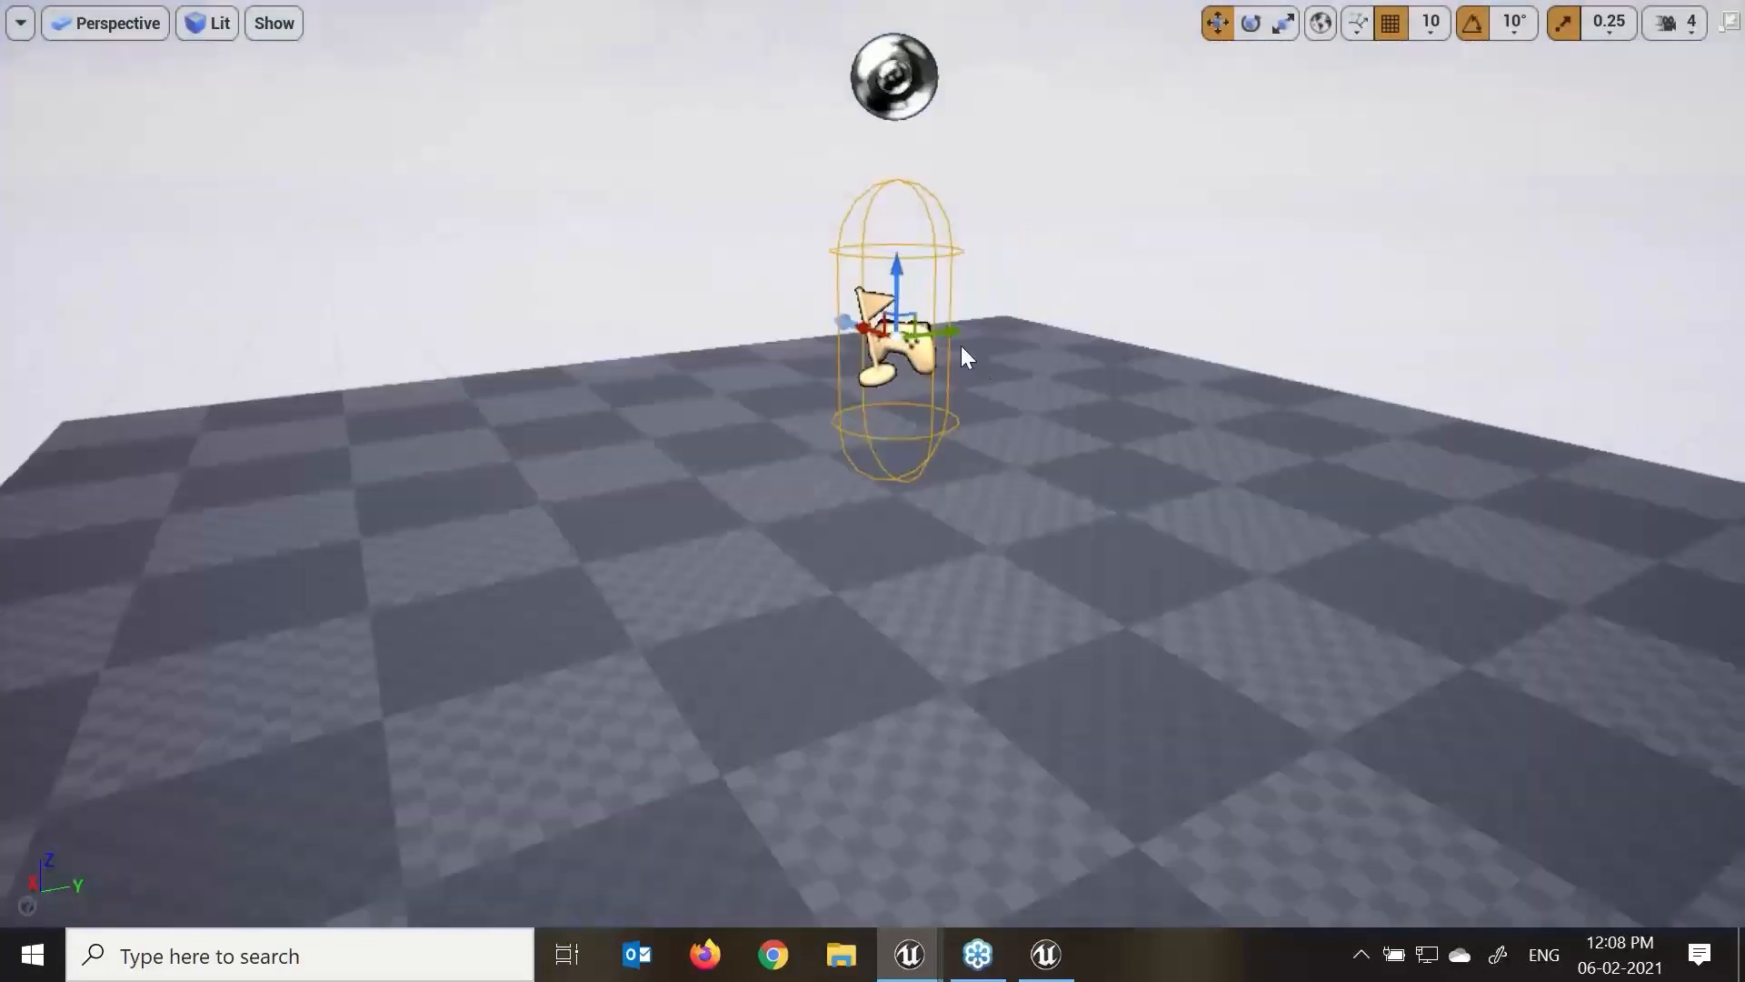
pyautogui.press('F11')
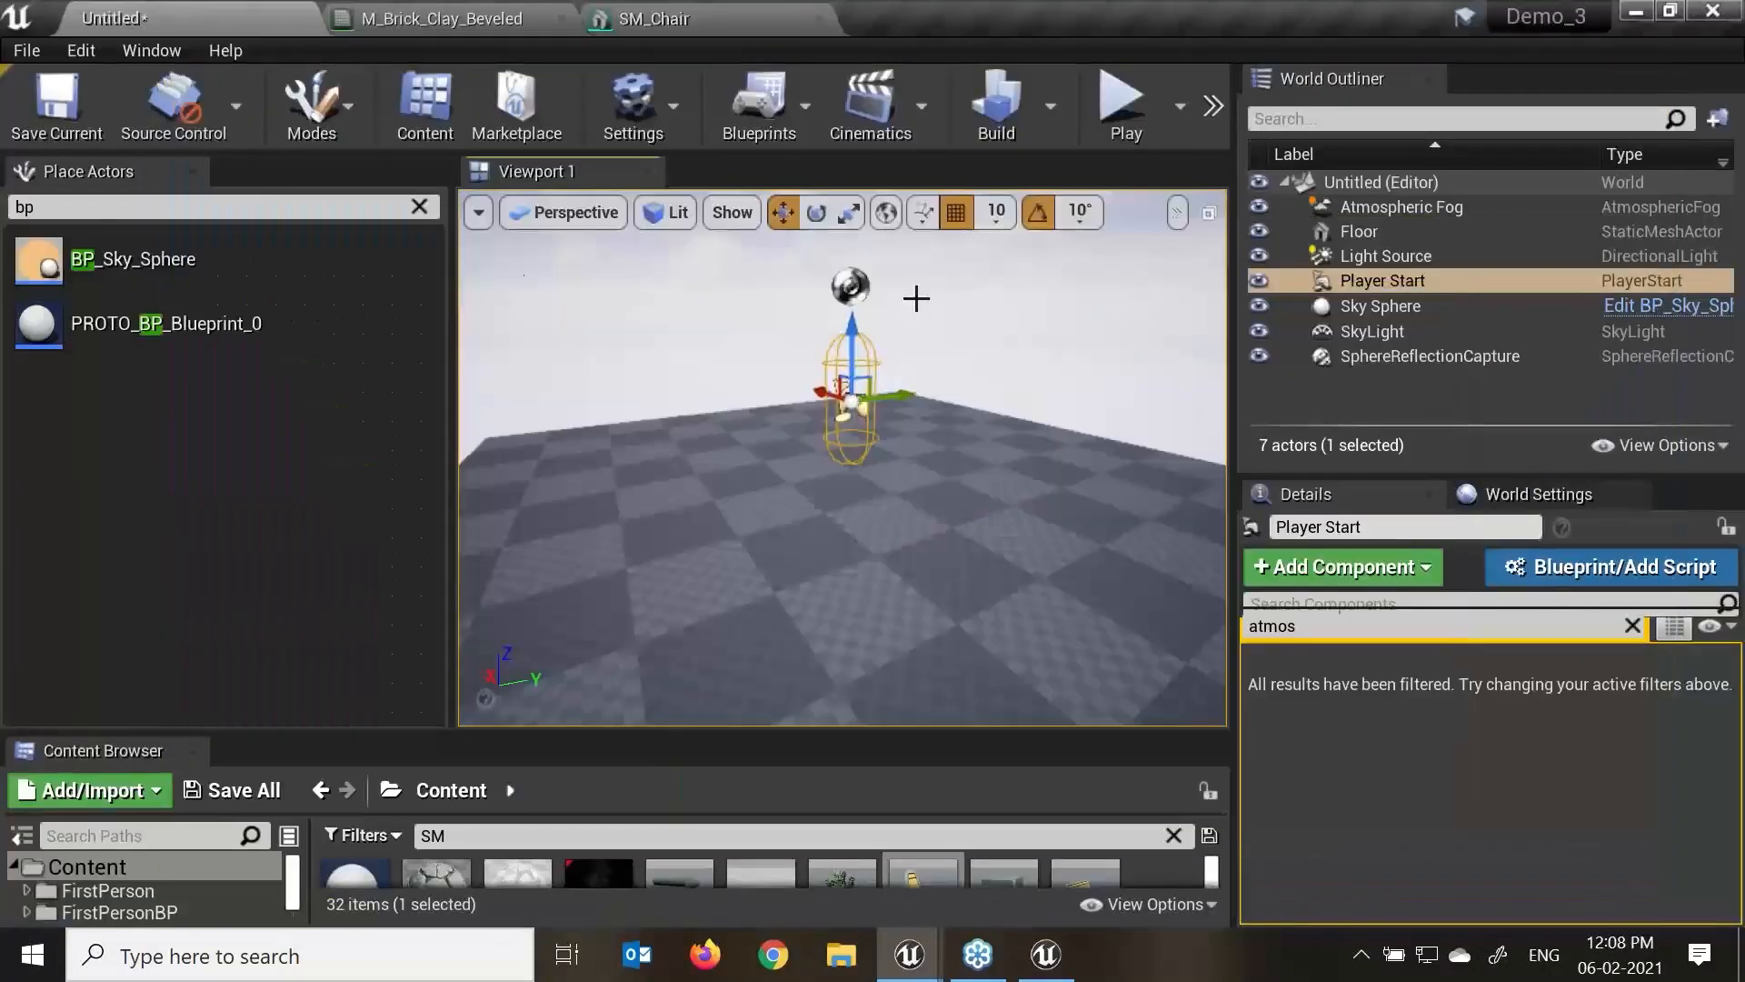
# Search the placeable actors for "play" and place a second Player Start near the floor's edge.
pyautogui.click(281, 206)
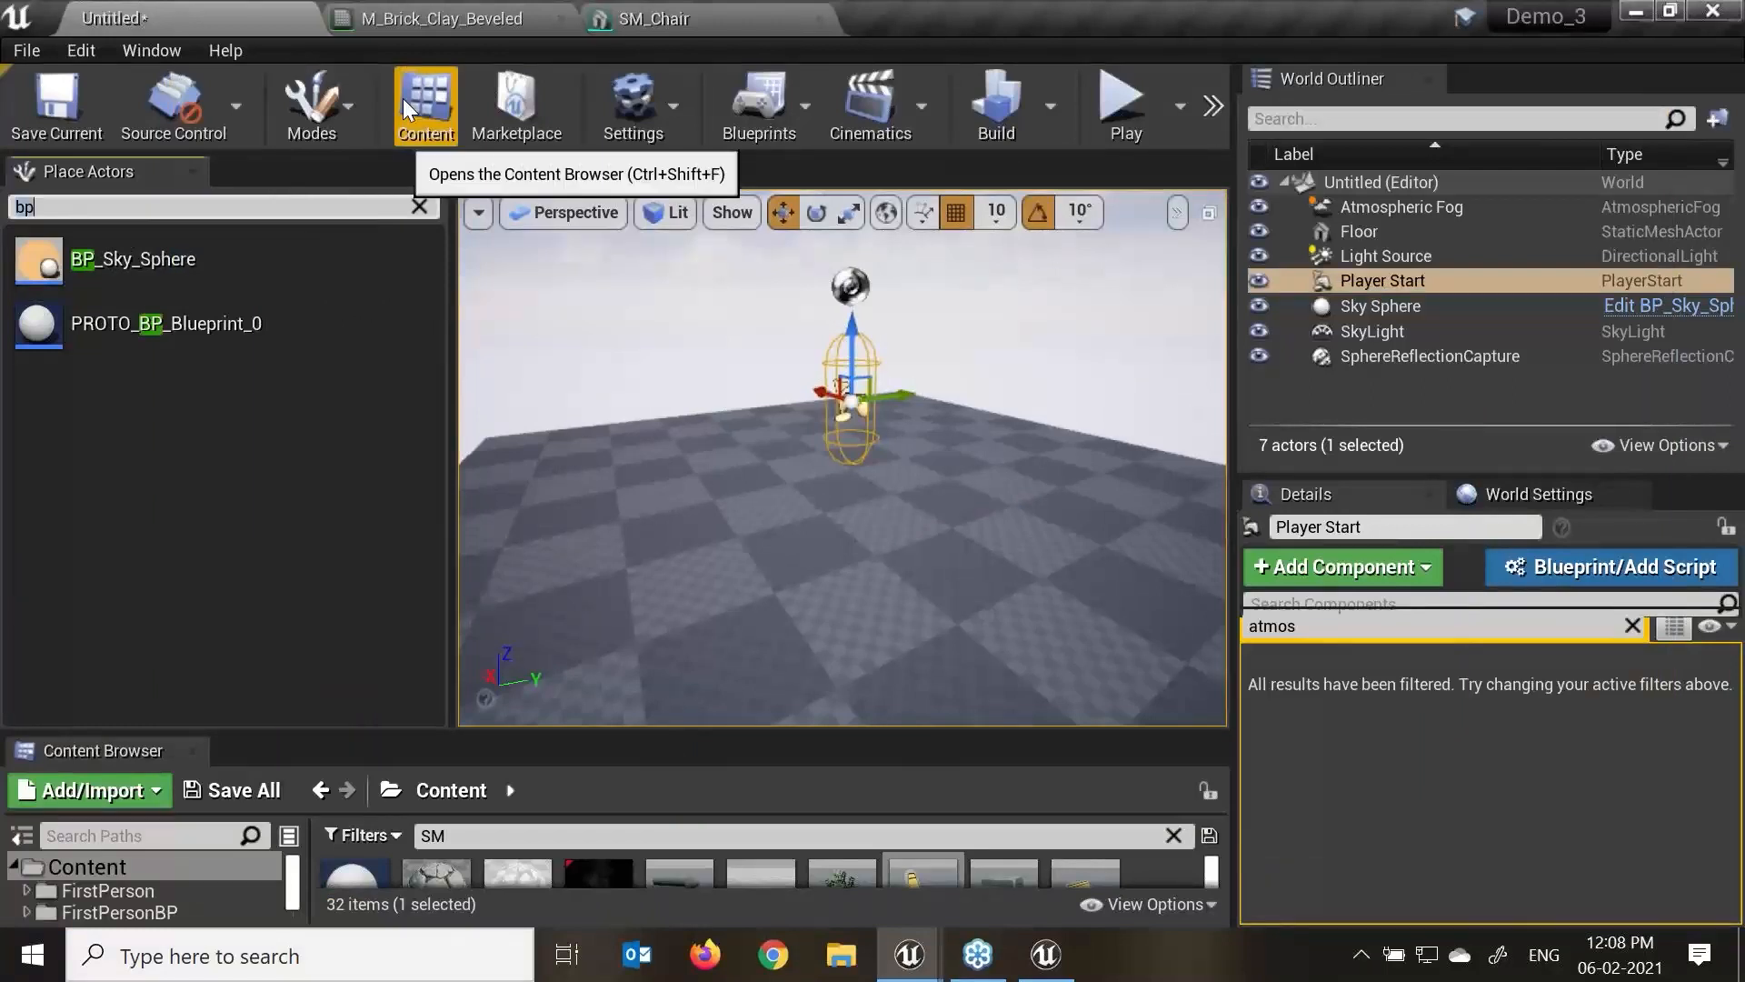
pyautogui.press('BackSpace')
pyautogui.press('BackSpace')
pyautogui.write('play')
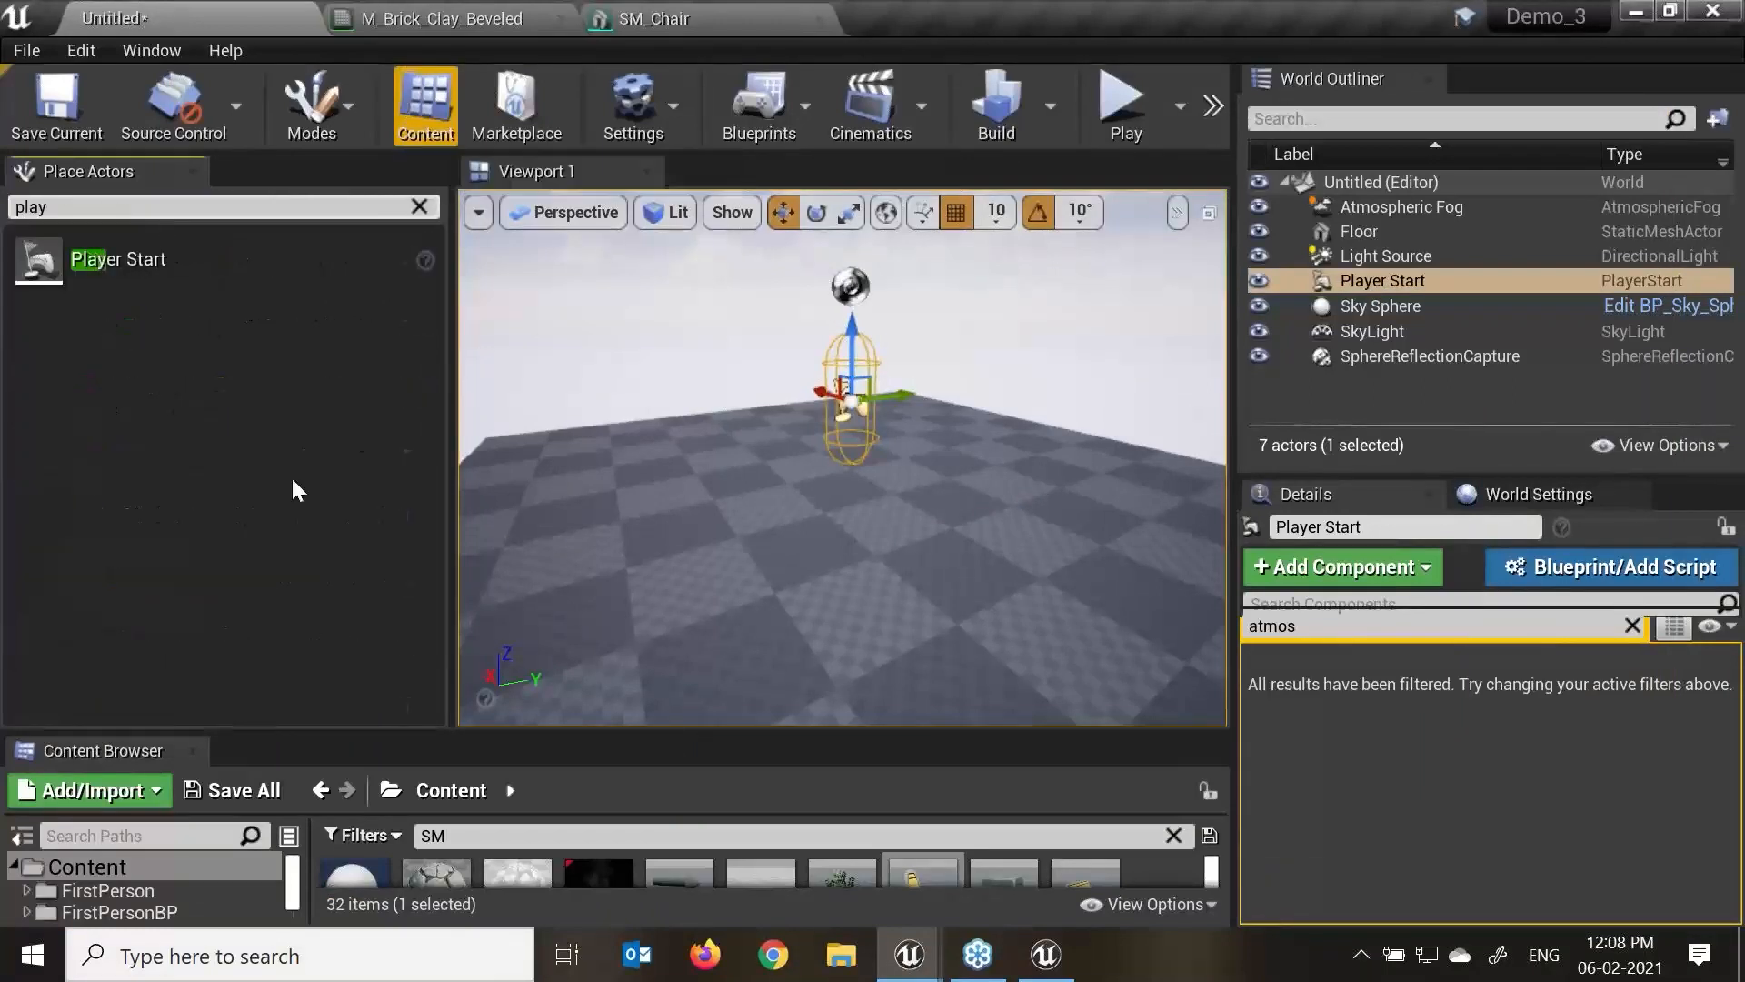
pyautogui.moveTo(118, 259); pyautogui.dragTo(591, 435)
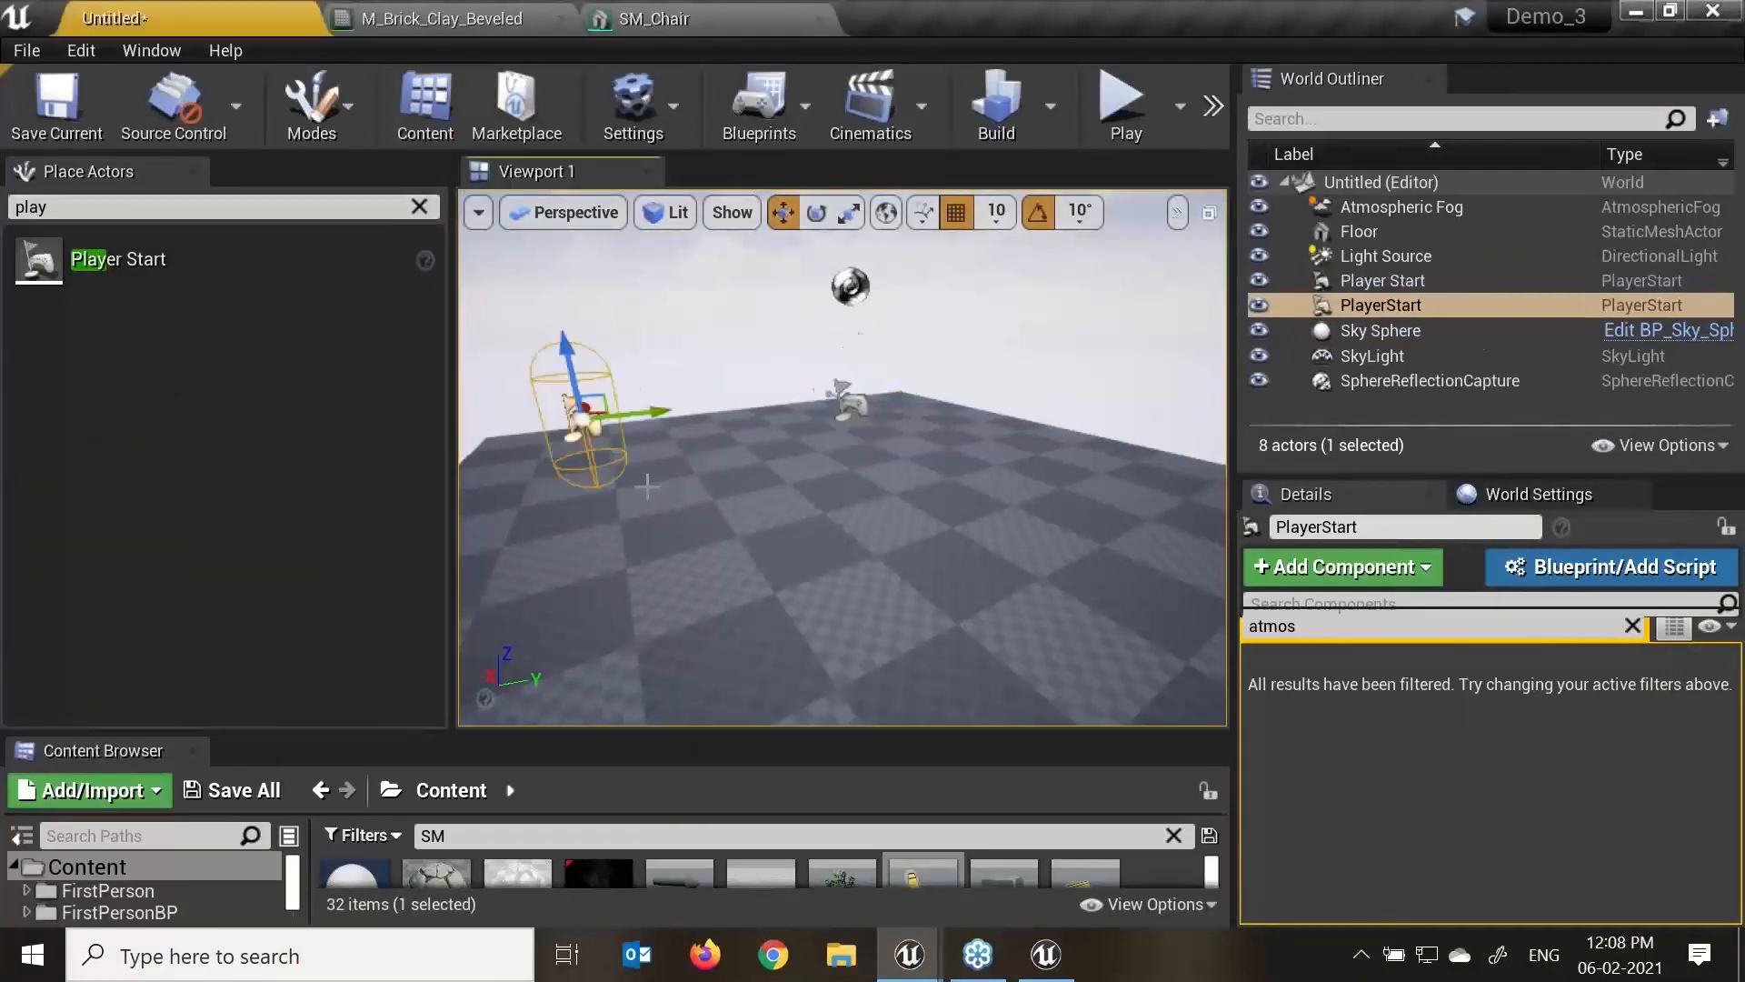
# Focus on the new PlayerStart and move it along the Y axis beyond the floor's edge.
pyautogui.press('f')
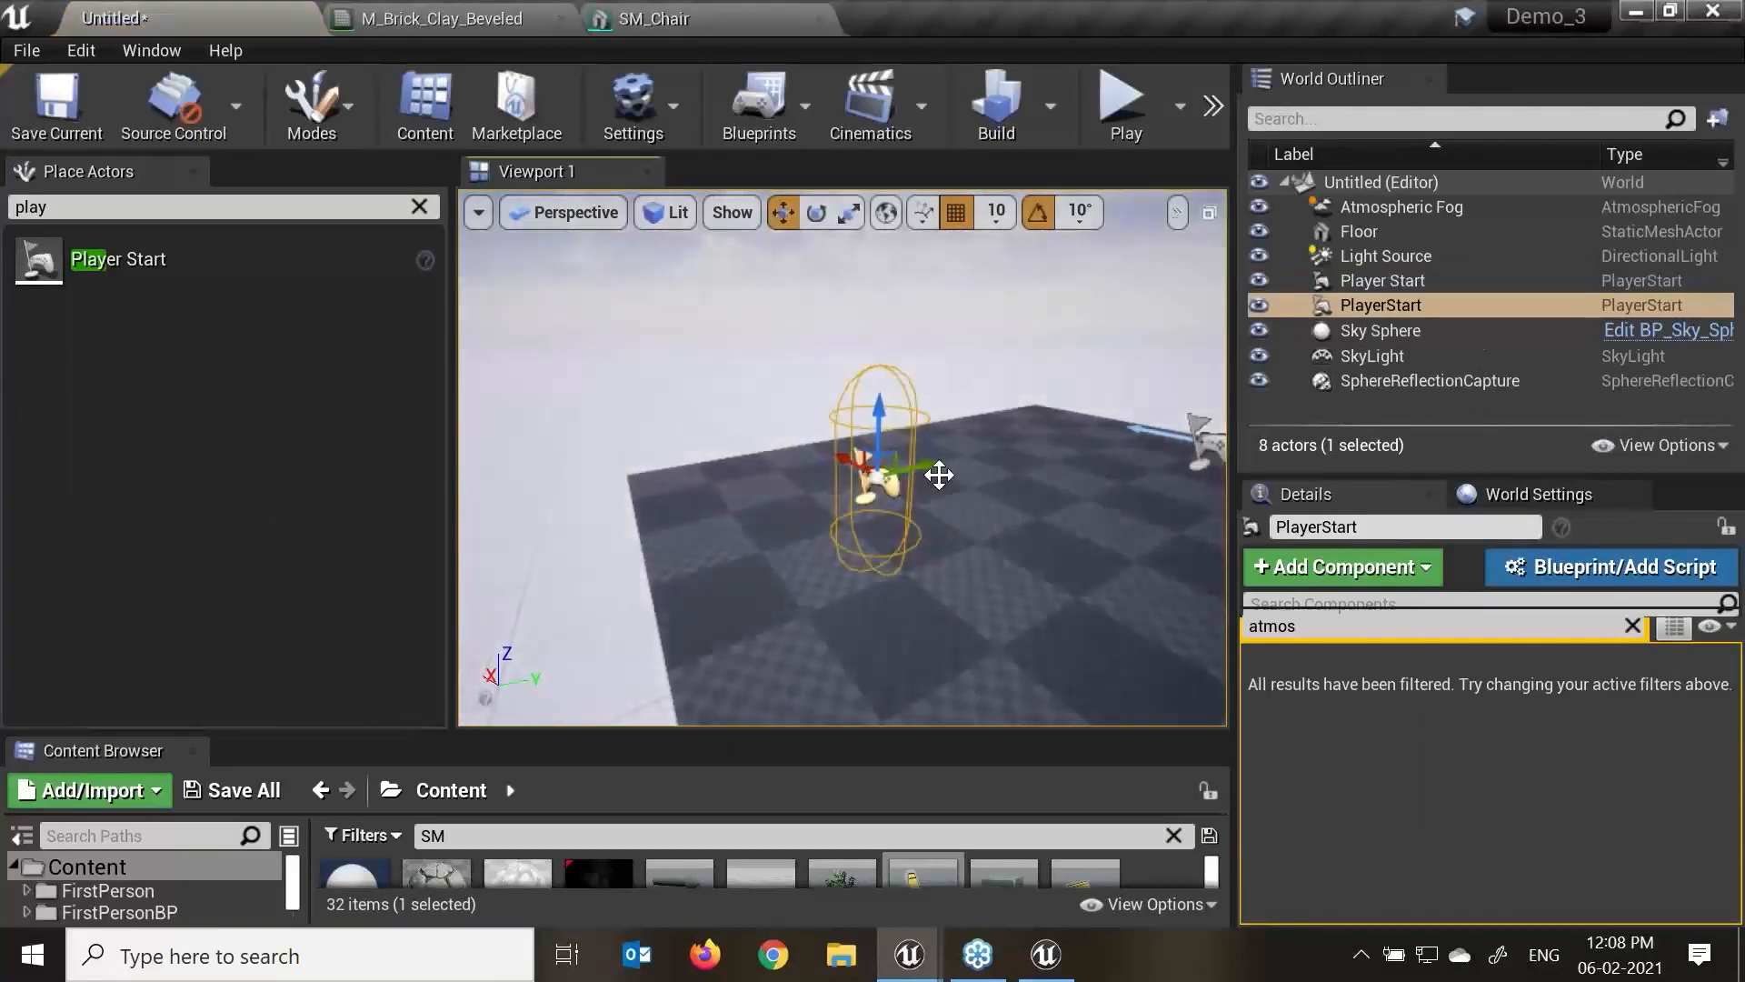
pyautogui.moveTo(928, 467); pyautogui.dragTo(695, 470)
pyautogui.keyDown('alt'); pyautogui.moveTo(725, 409); pyautogui.dragTo(900, 396); pyautogui.keyUp('alt')
# Examine the PlayerStart beyond the floor's edge from several angles and select the original Player Start for comparison.
pyautogui.click(648, 479)
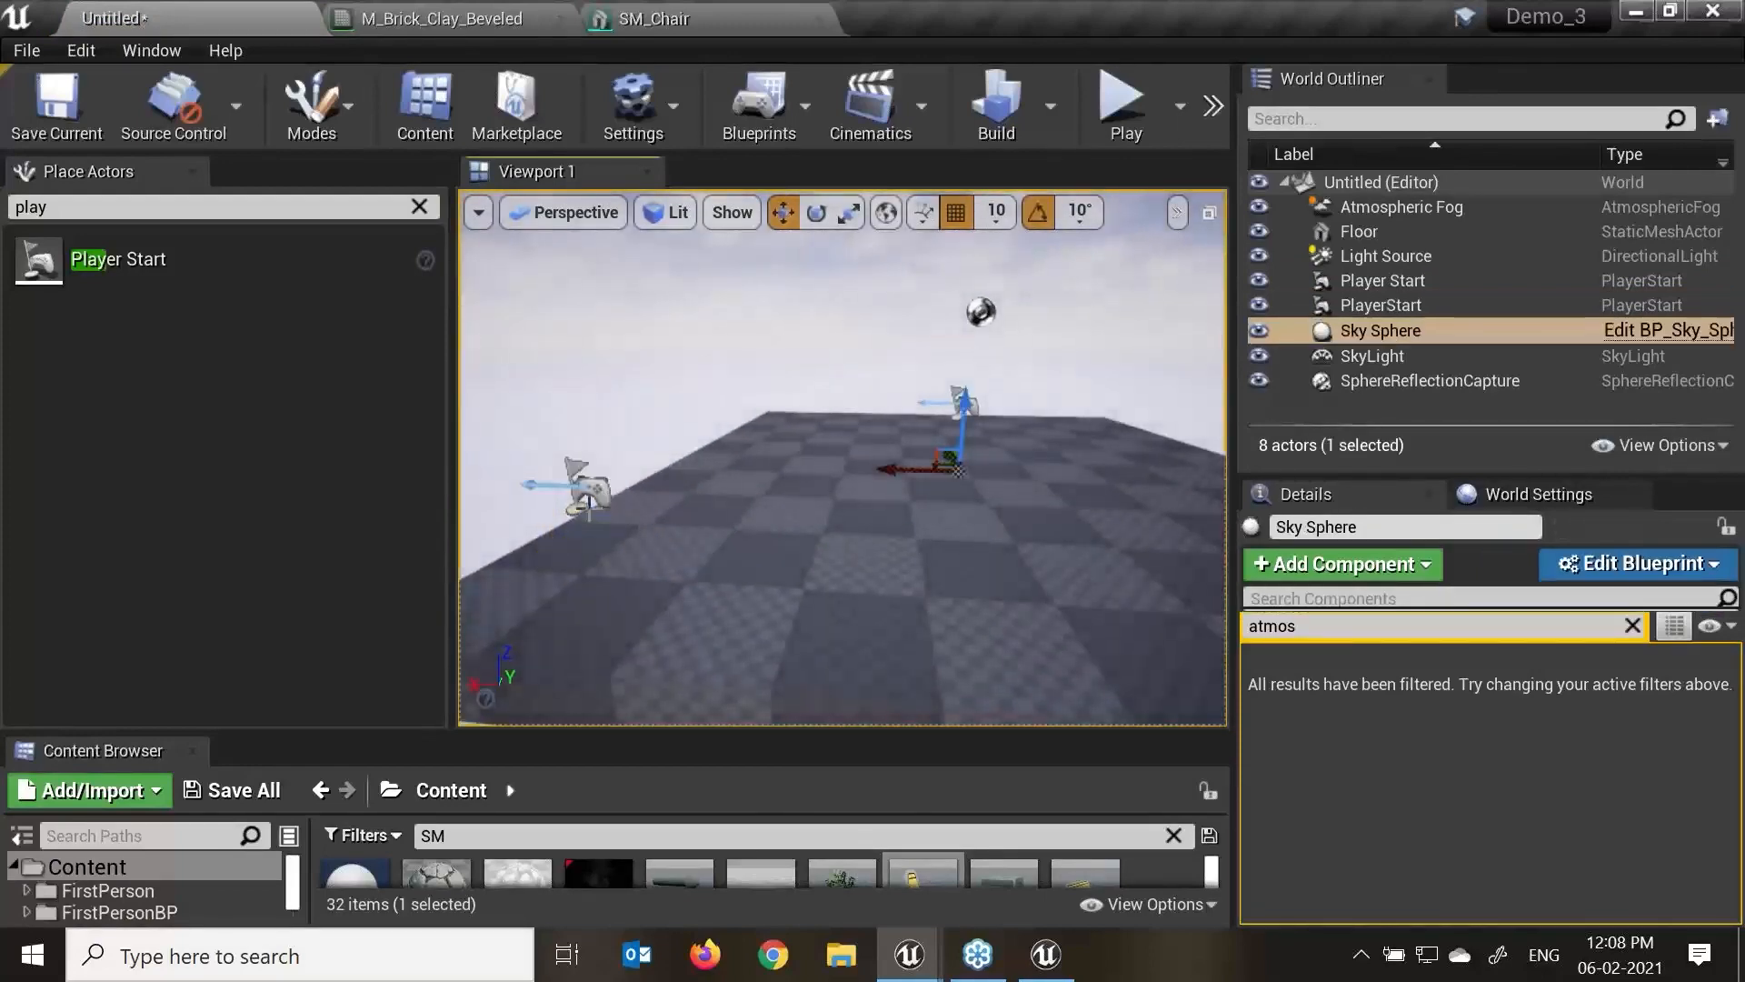
pyautogui.click(586, 491)
pyautogui.press('f')
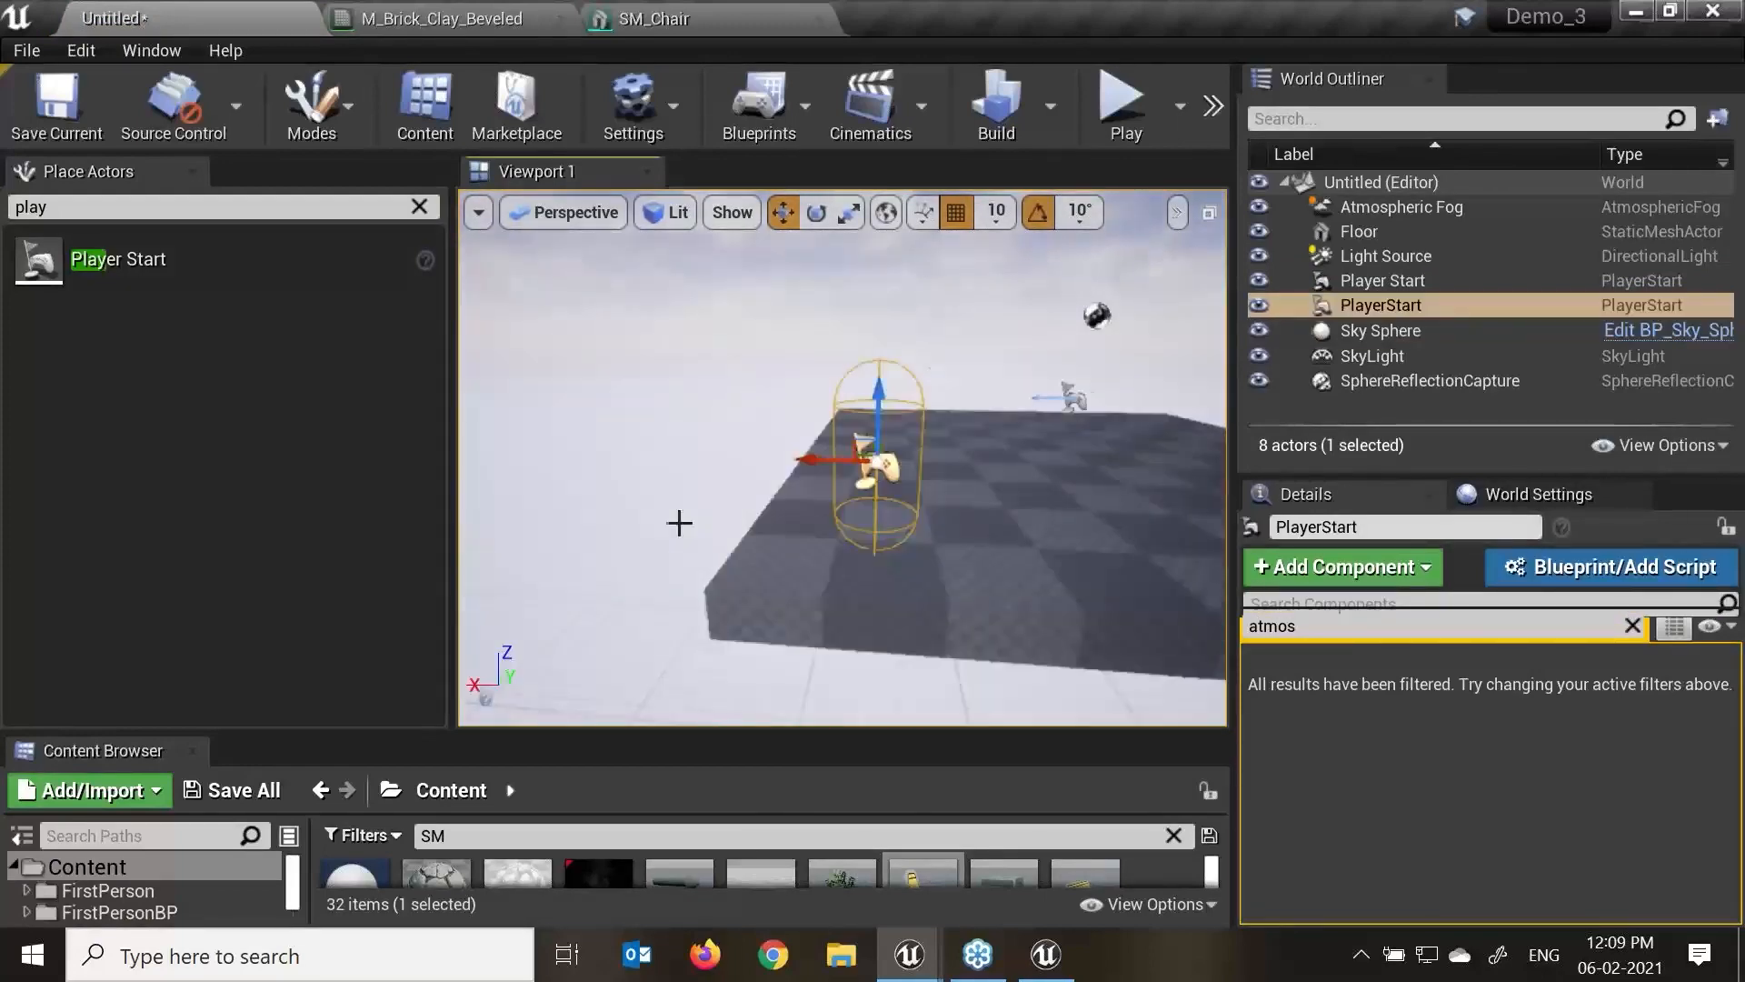
pyautogui.click(664, 454)
pyautogui.scroll(3, 842, 458)
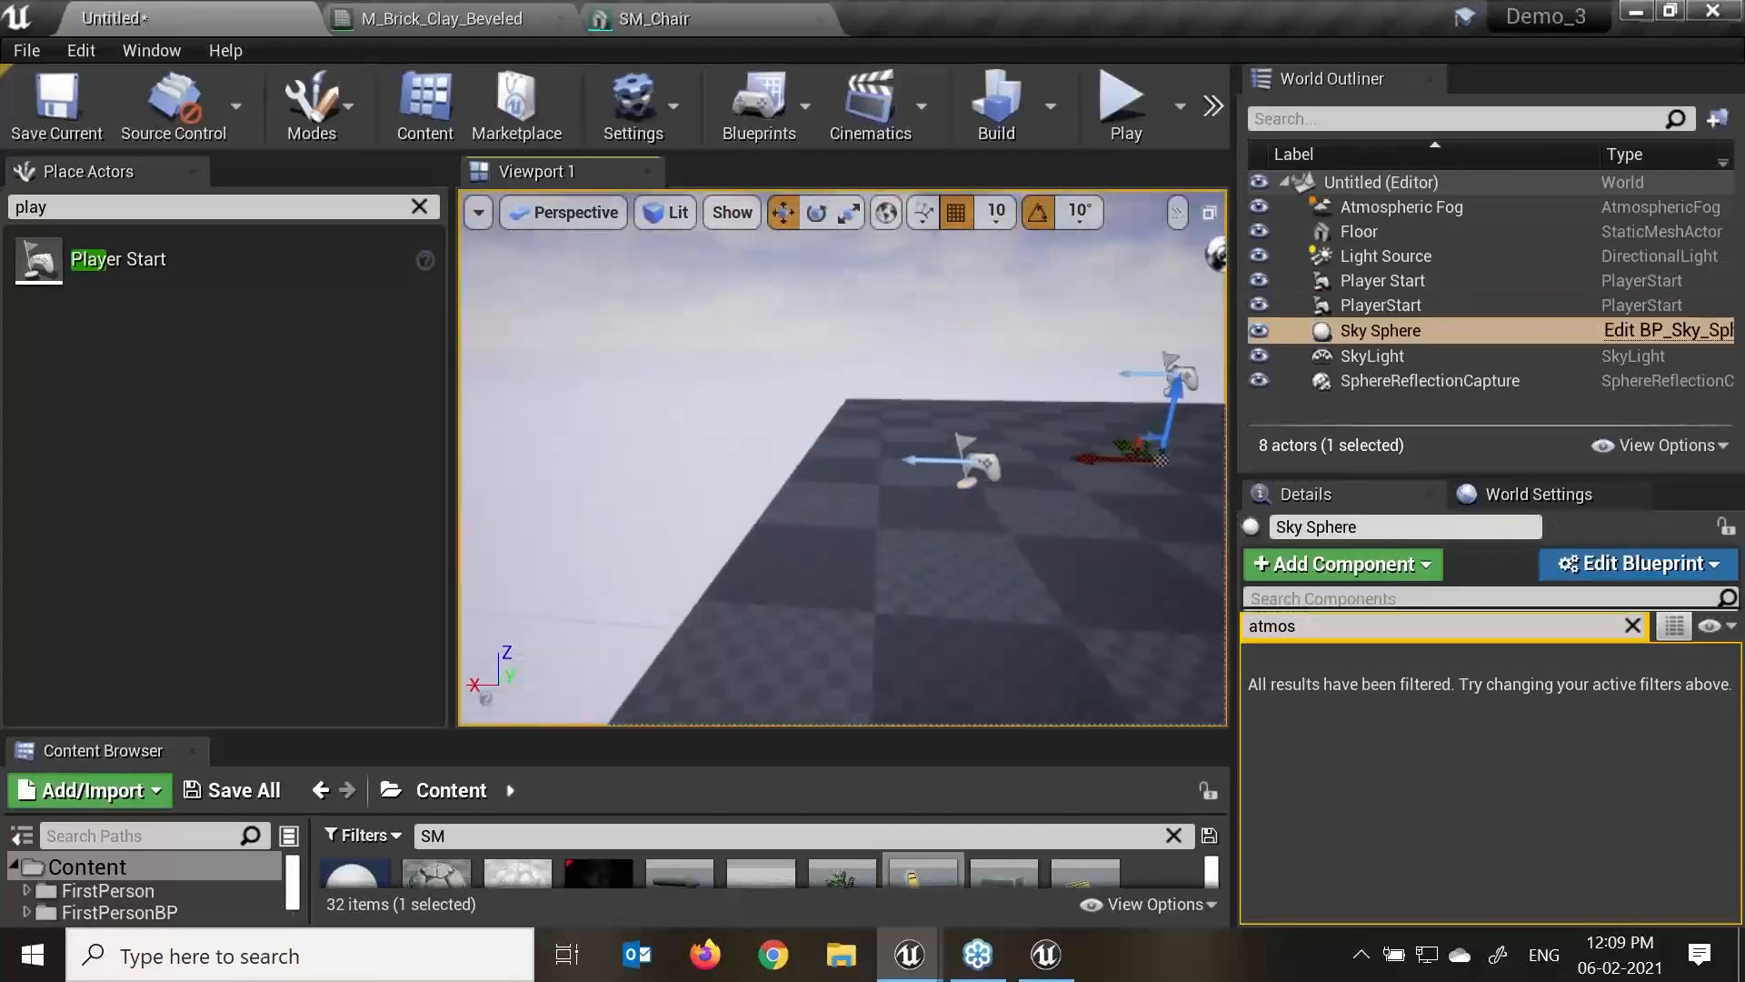
pyautogui.click(981, 506)
pyautogui.scroll(-4, 985, 502)
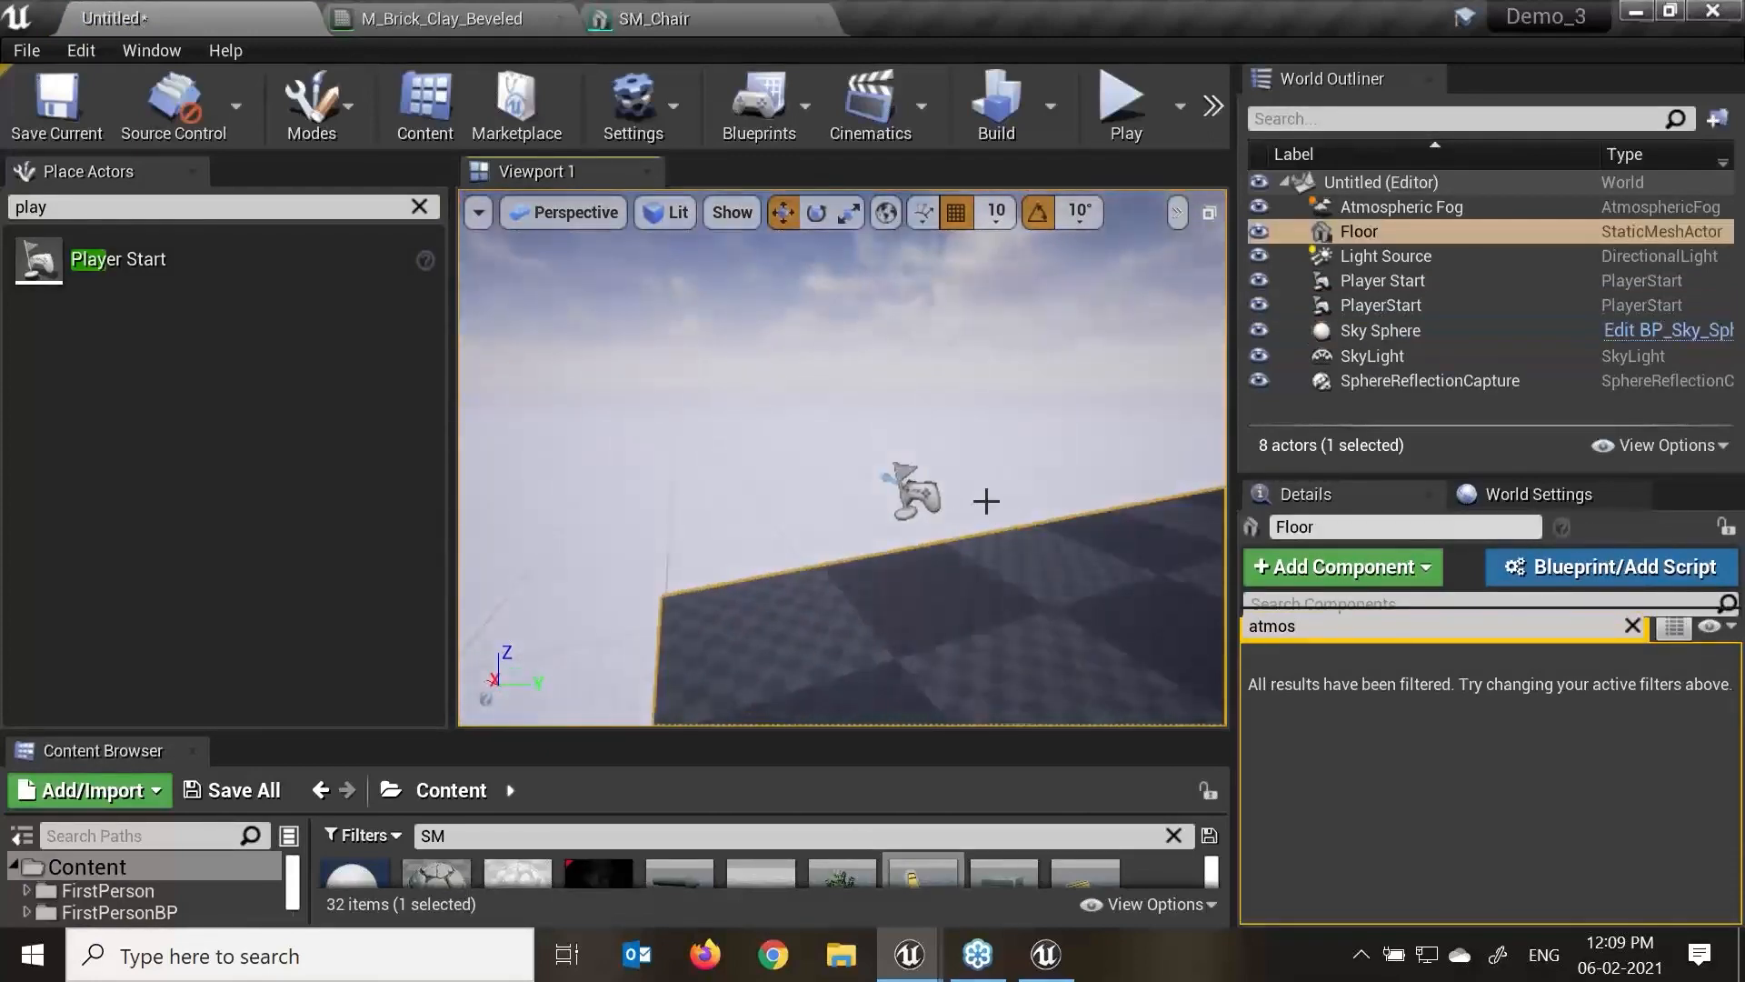
pyautogui.click(941, 495)
pyautogui.click(928, 497)
pyautogui.scroll(-5, 1019, 523)
pyautogui.moveTo(1121, 543); pyautogui.dragTo(1105, 472, button='right')
pyautogui.click(1107, 482)
pyautogui.click(1114, 452)
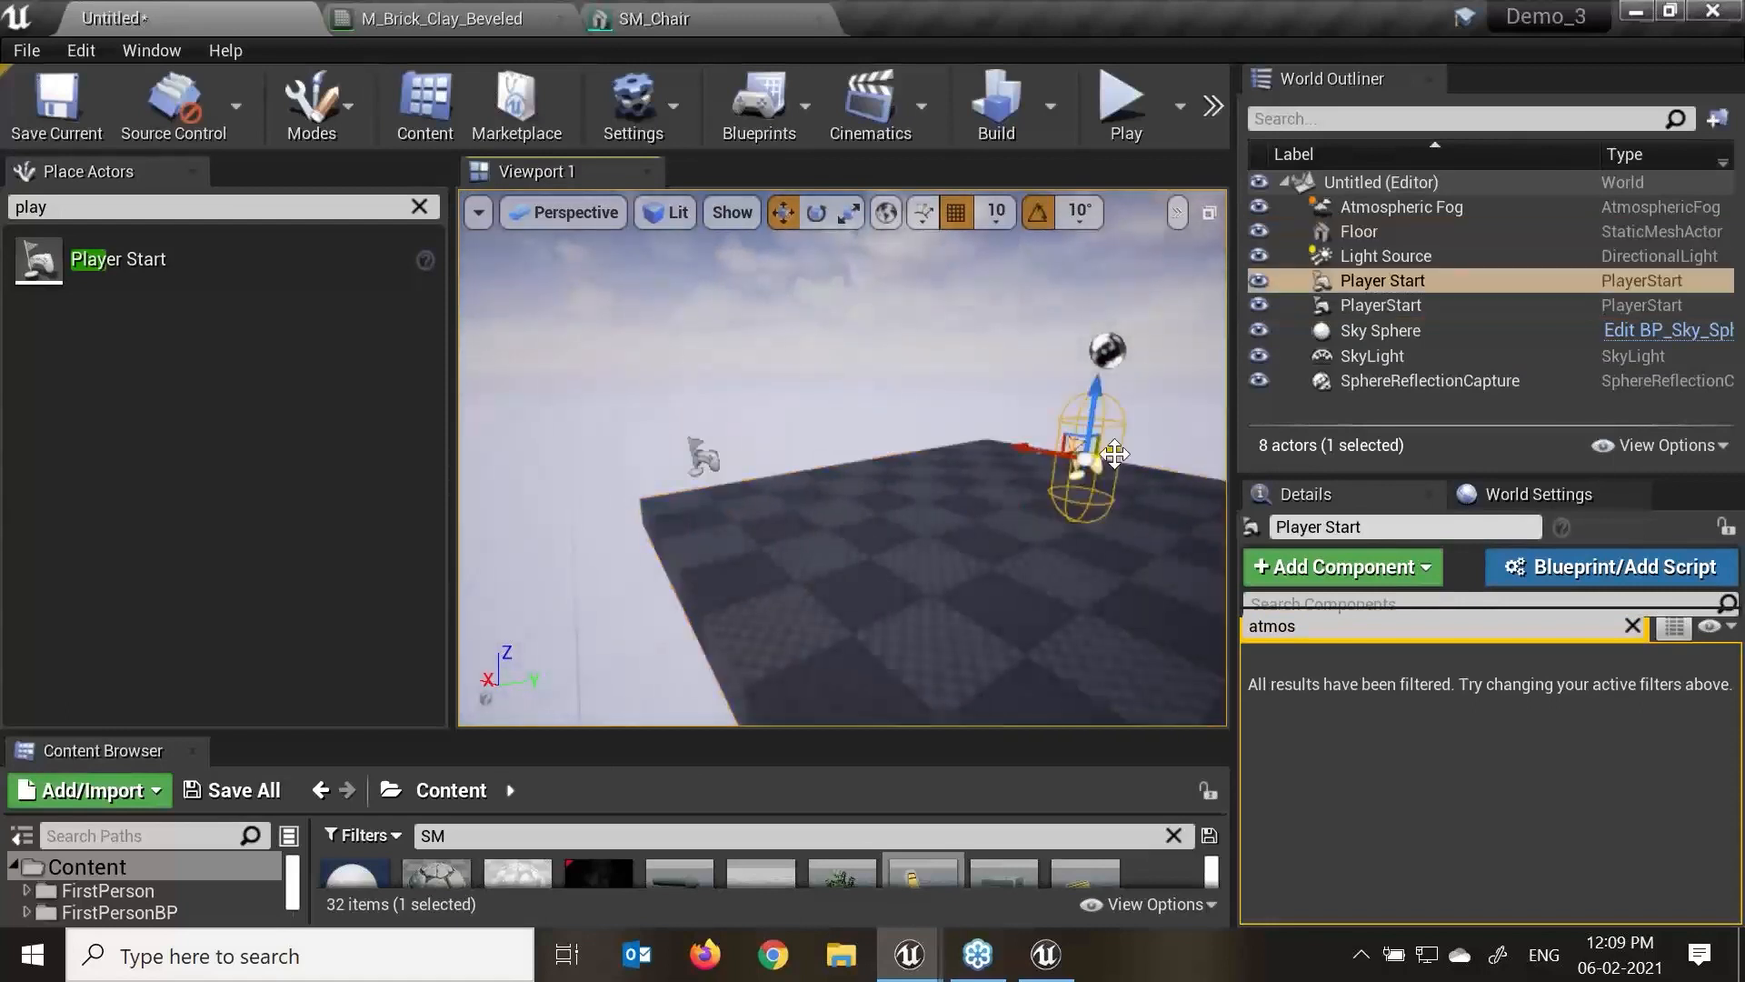
# Delete the original Player Start and play-test the level from the remaining PlayerStart beyond the floor's edge.
pyautogui.press('Delete')
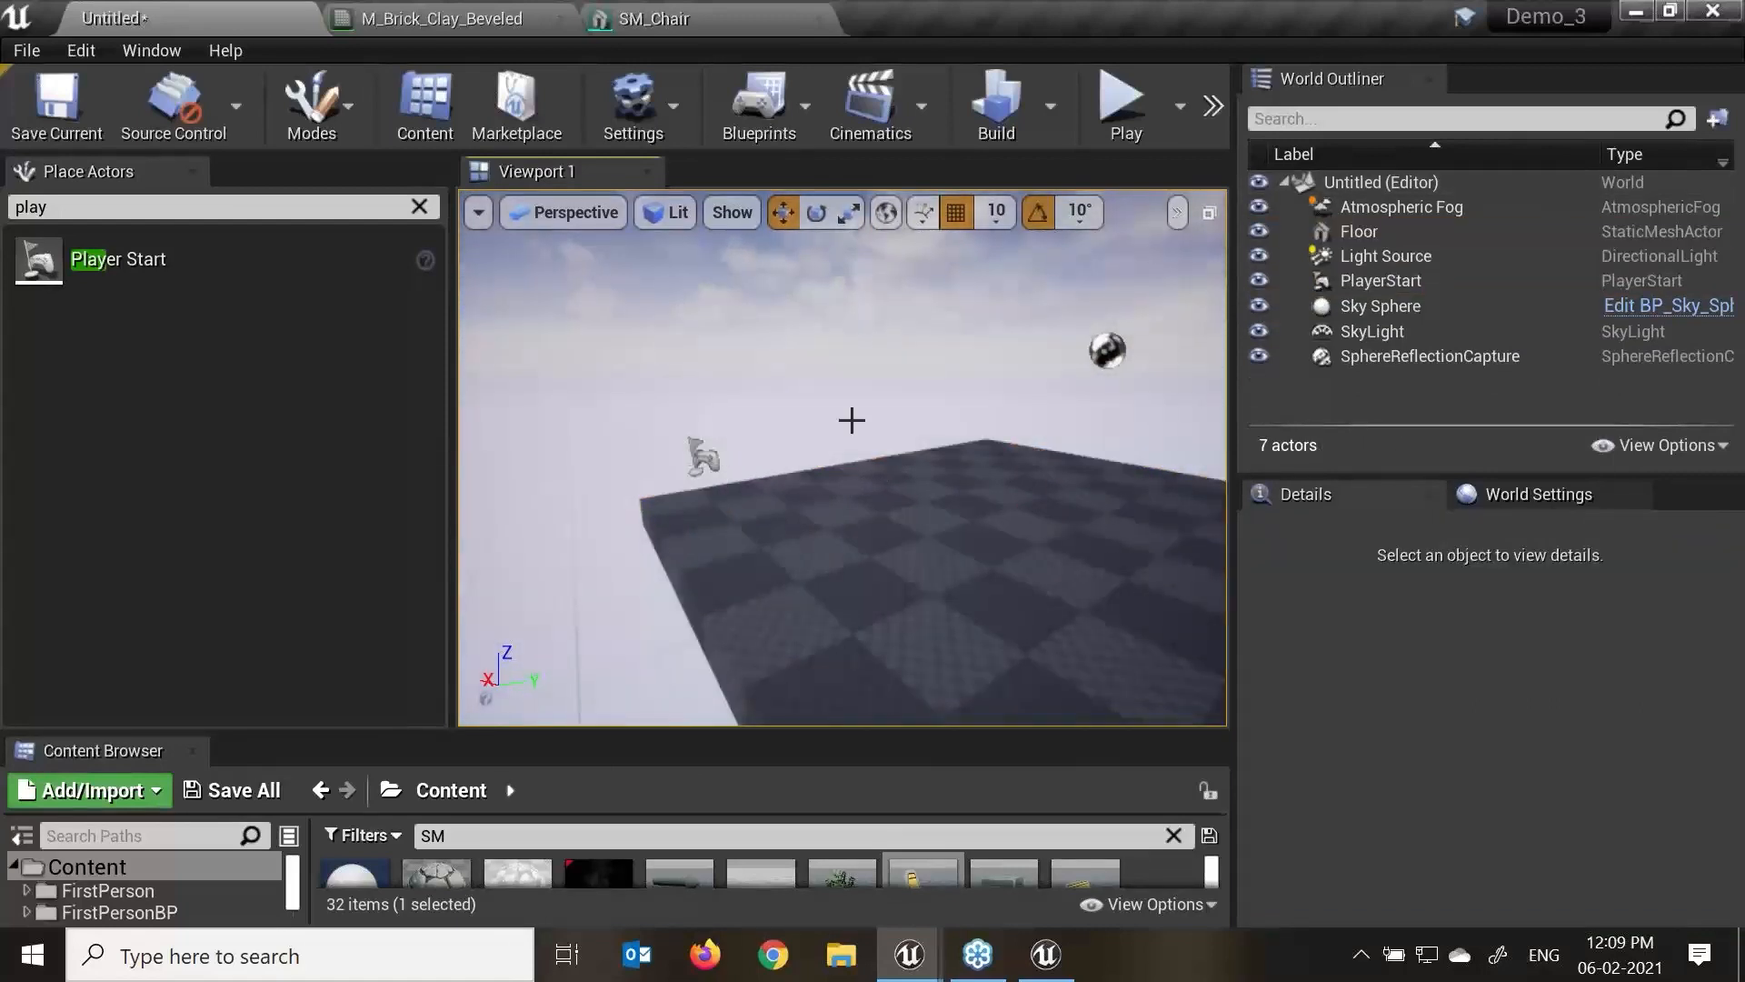
pyautogui.click(1124, 102)
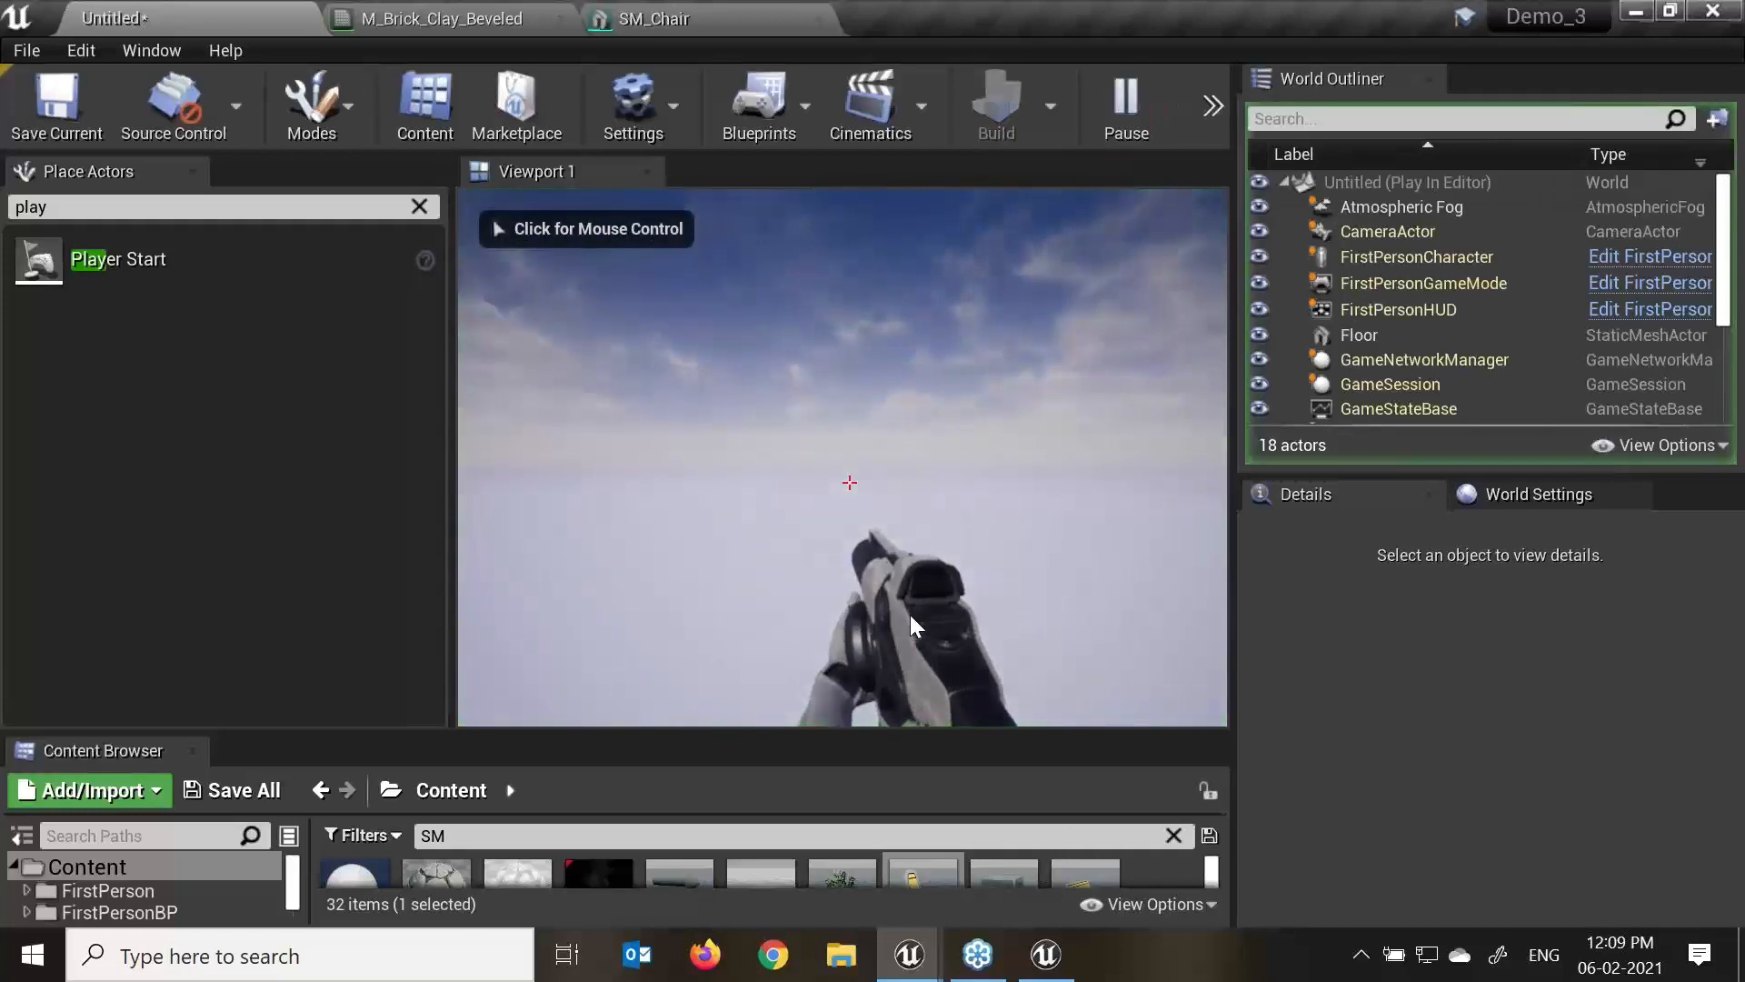
pyautogui.click(909, 615)
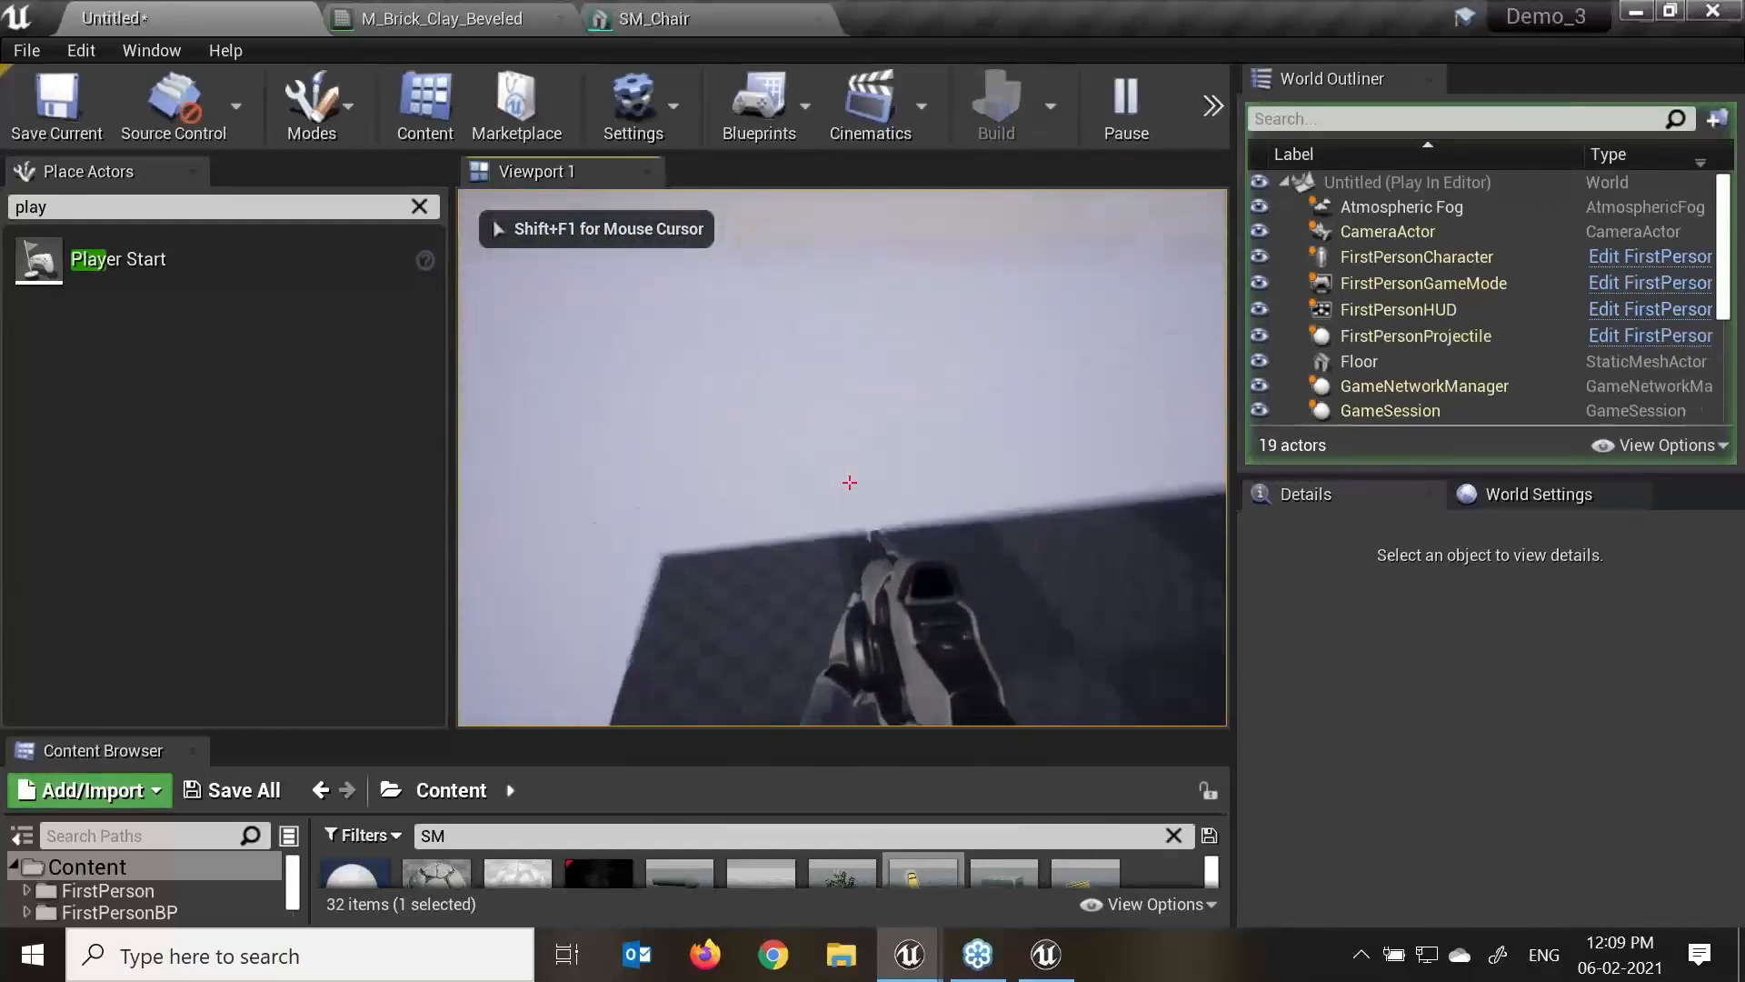
pyautogui.press('Escape')
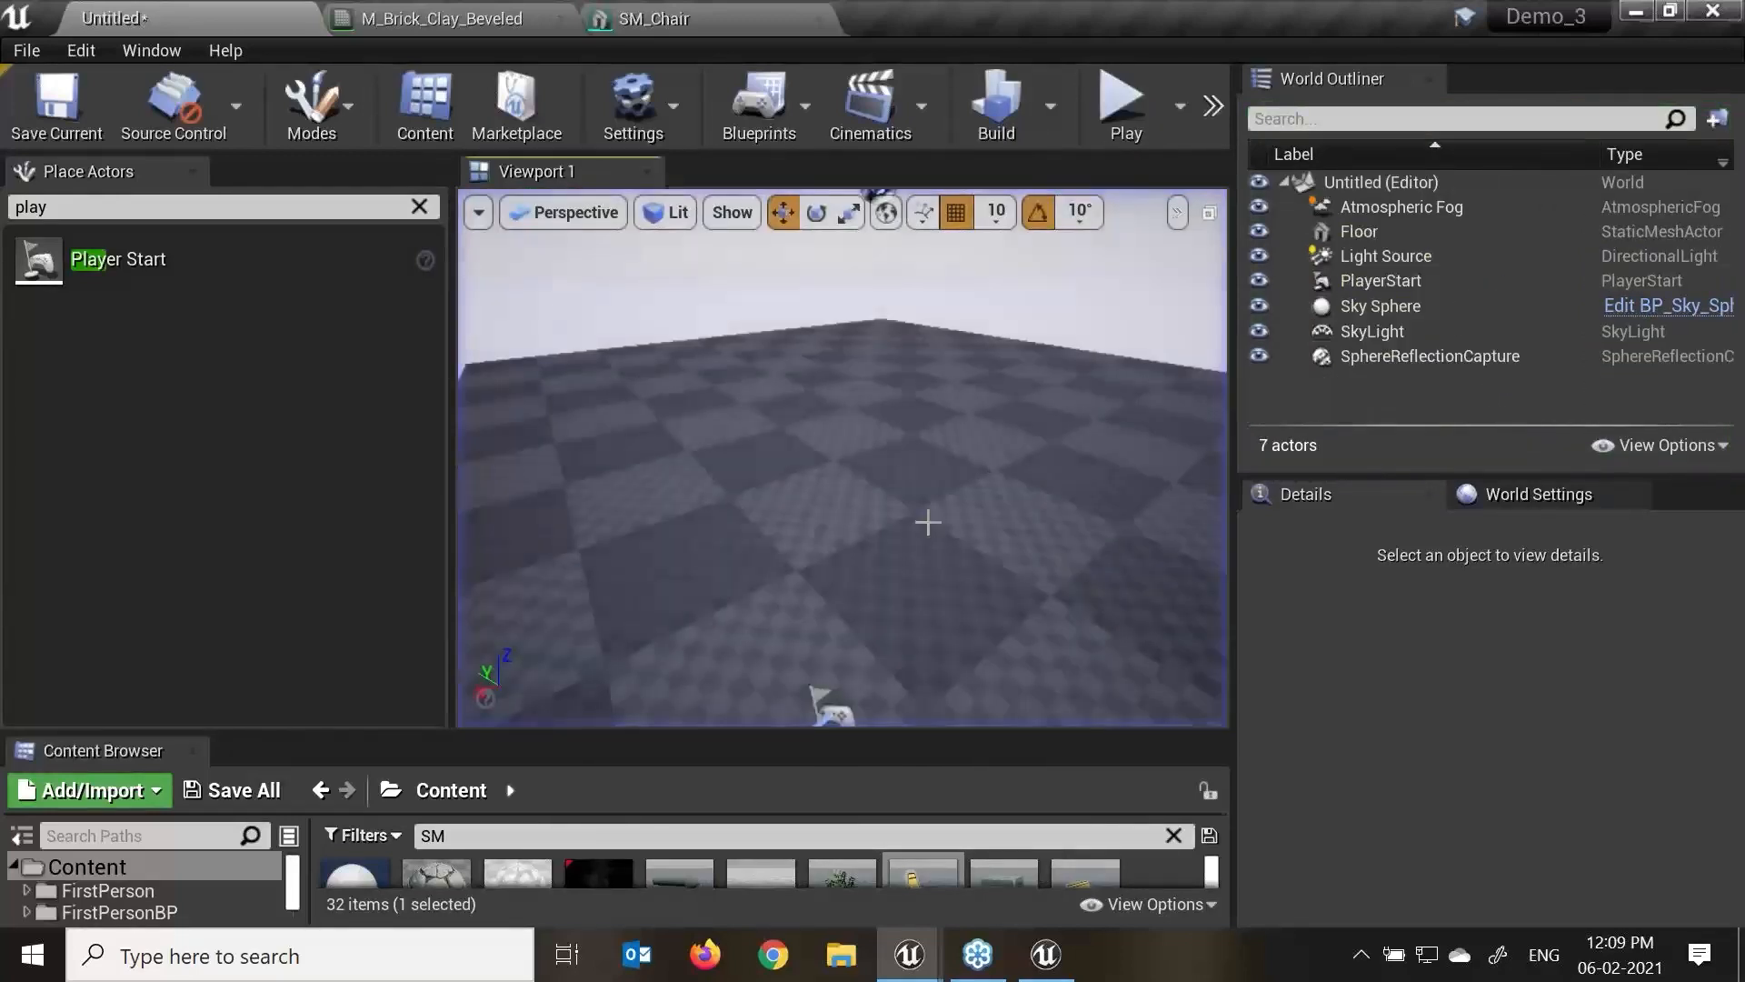
# Move the remaining PlayerStart from beyond the edge back onto the floor near its centre and focus on it.
pyautogui.press('s')
pyautogui.moveTo(929, 522); pyautogui.dragTo(791, 526, button='right')
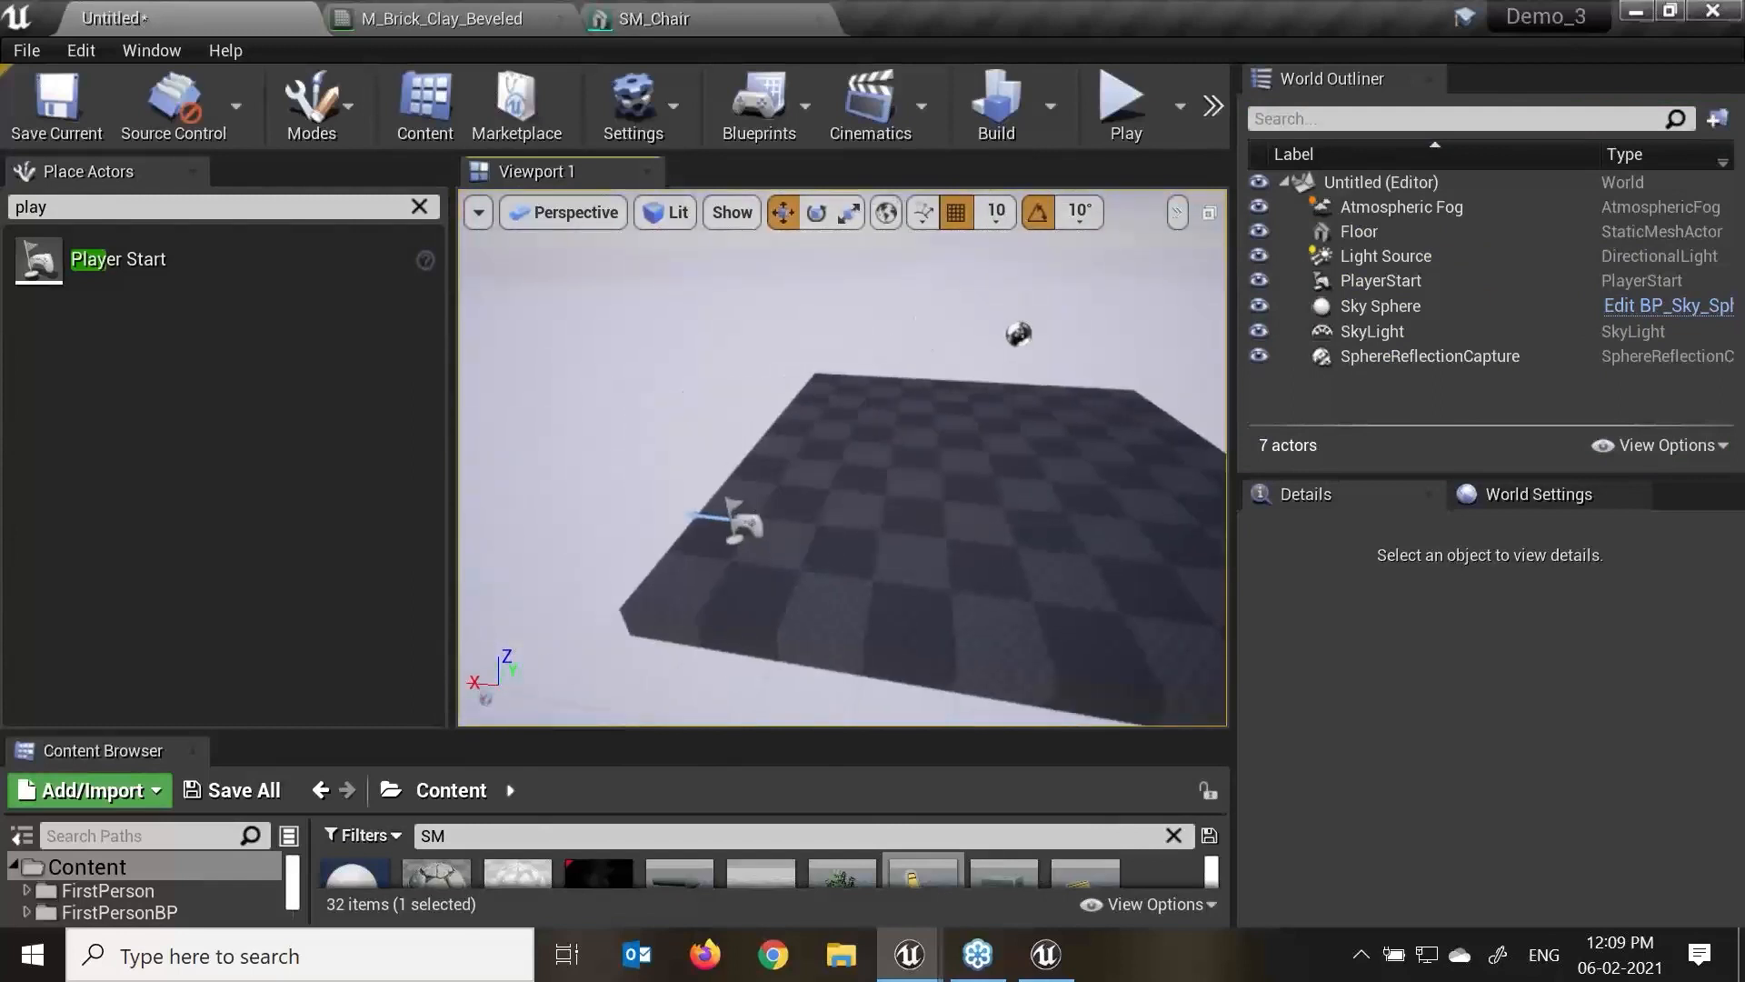
pyautogui.click(703, 530)
pyautogui.moveTo(777, 496); pyautogui.dragTo(966, 415)
pyautogui.press('f')
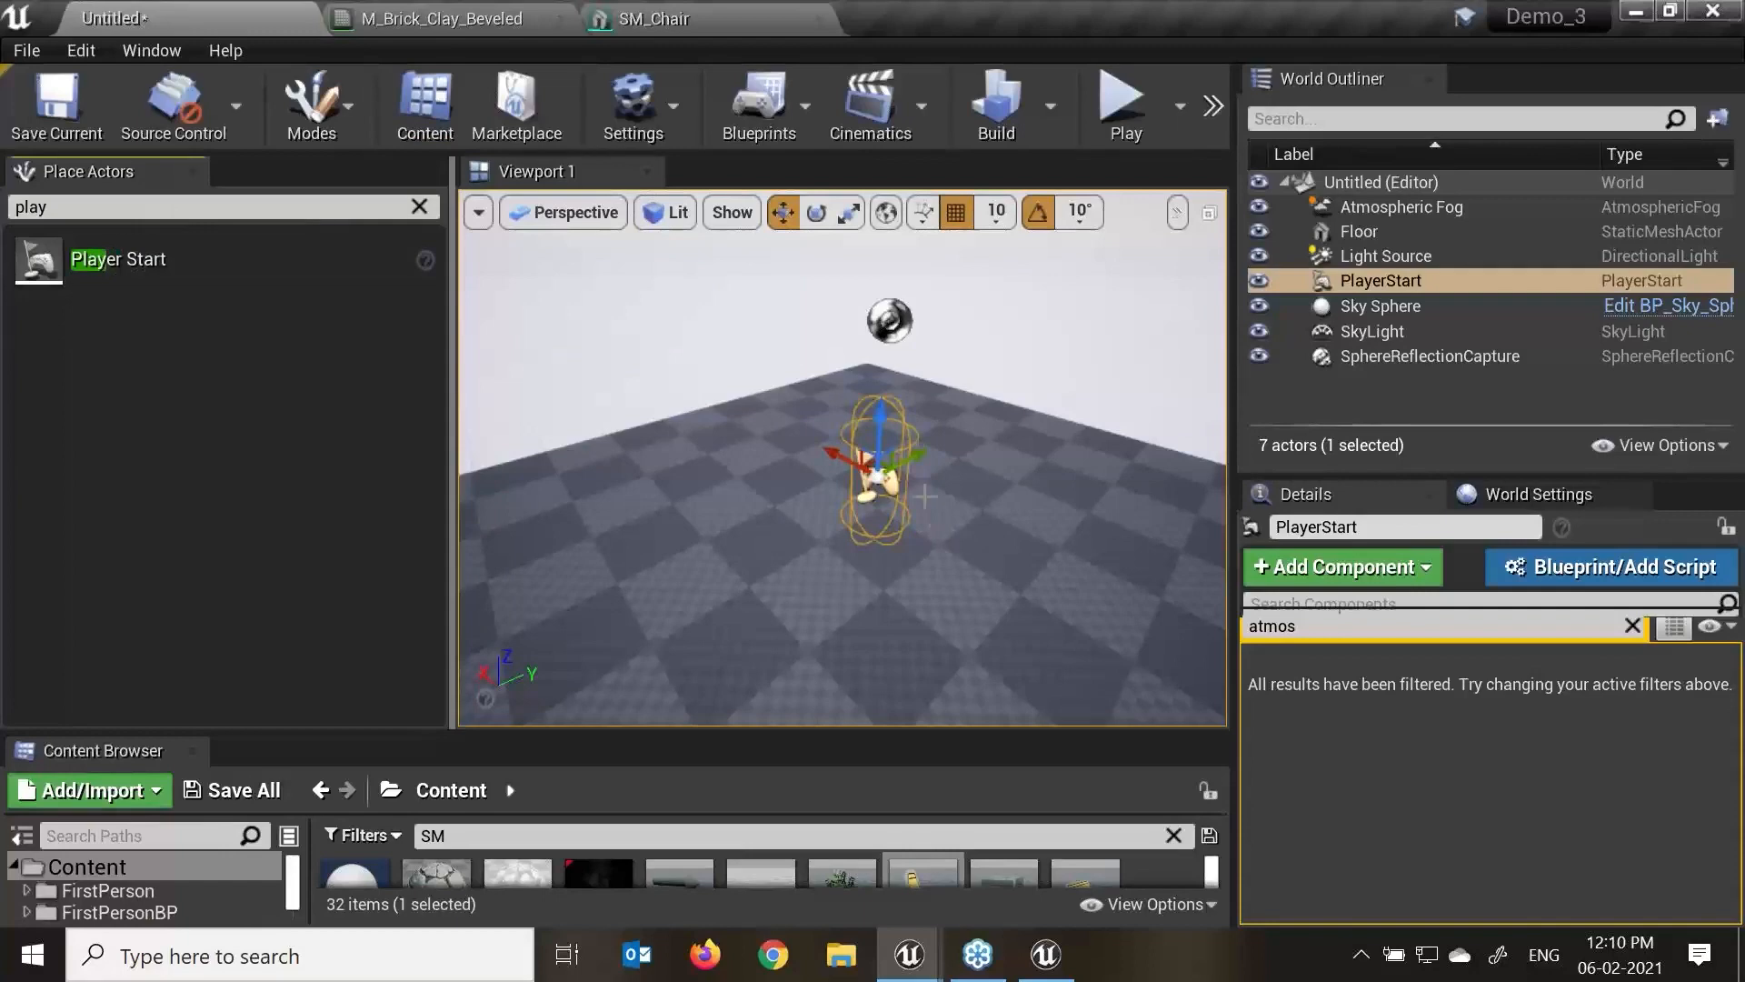
# Maximize the viewport, preview the level with Play From Here, and end the preview.
pyautogui.scroll(-3, 925, 495)
pyautogui.press('e')
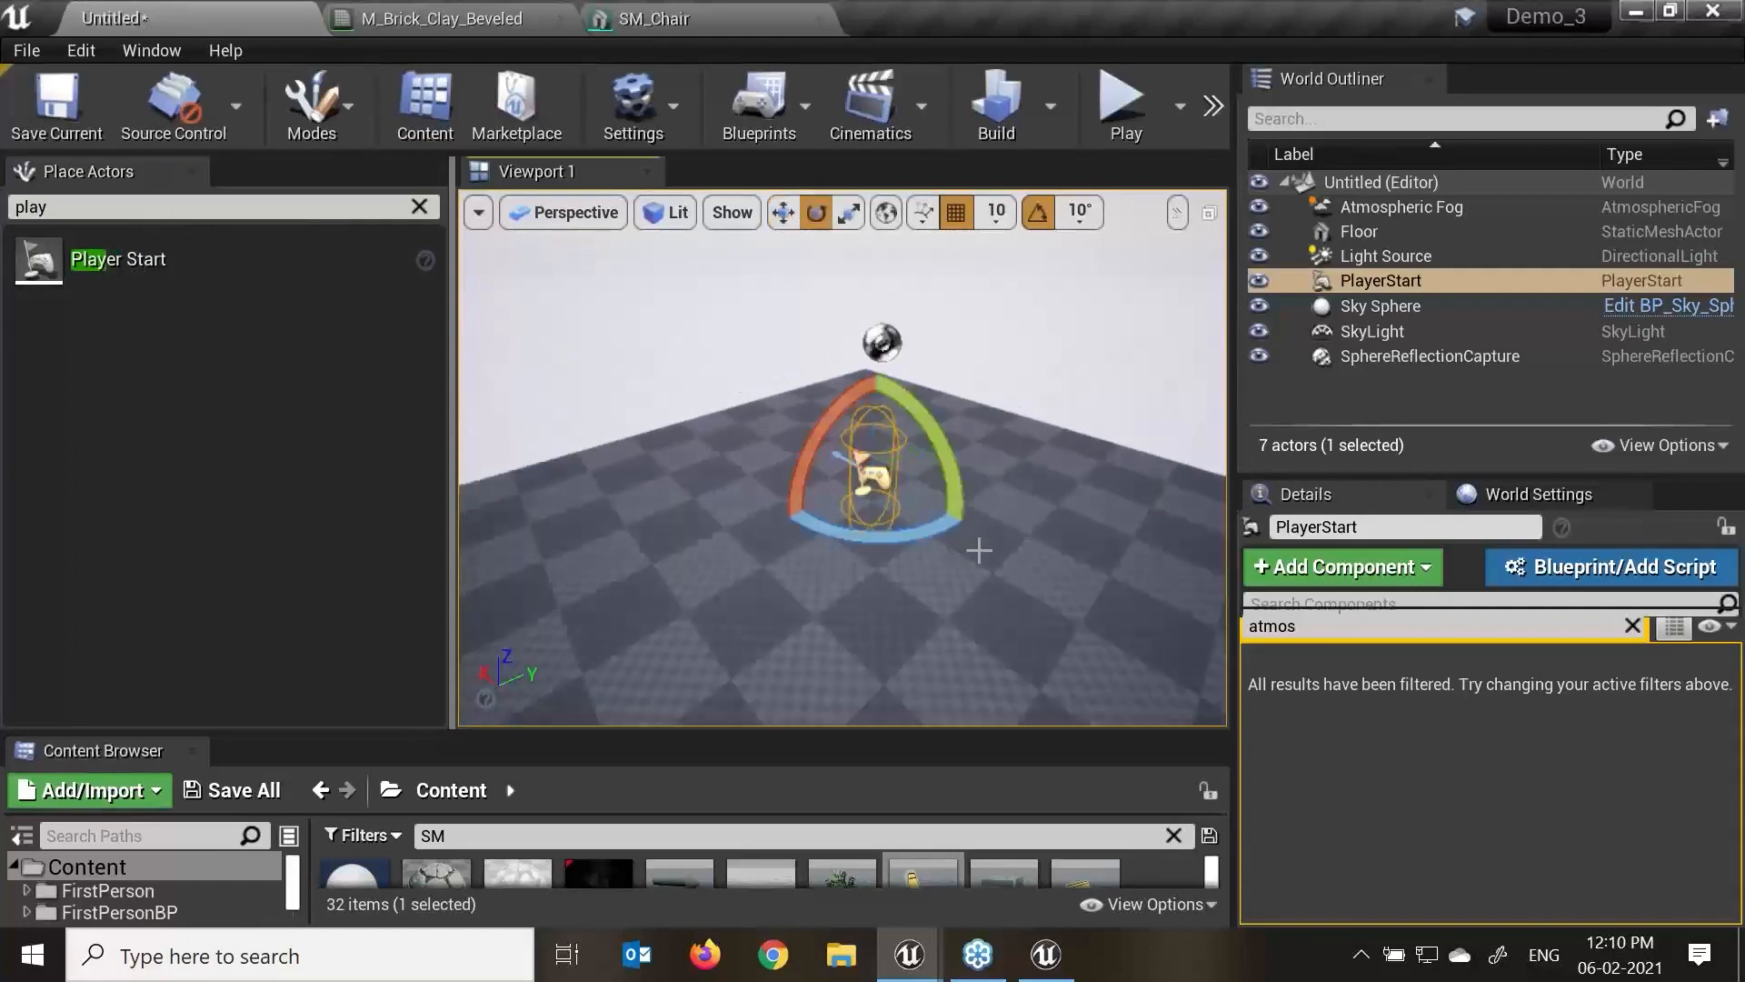
pyautogui.press('F11')
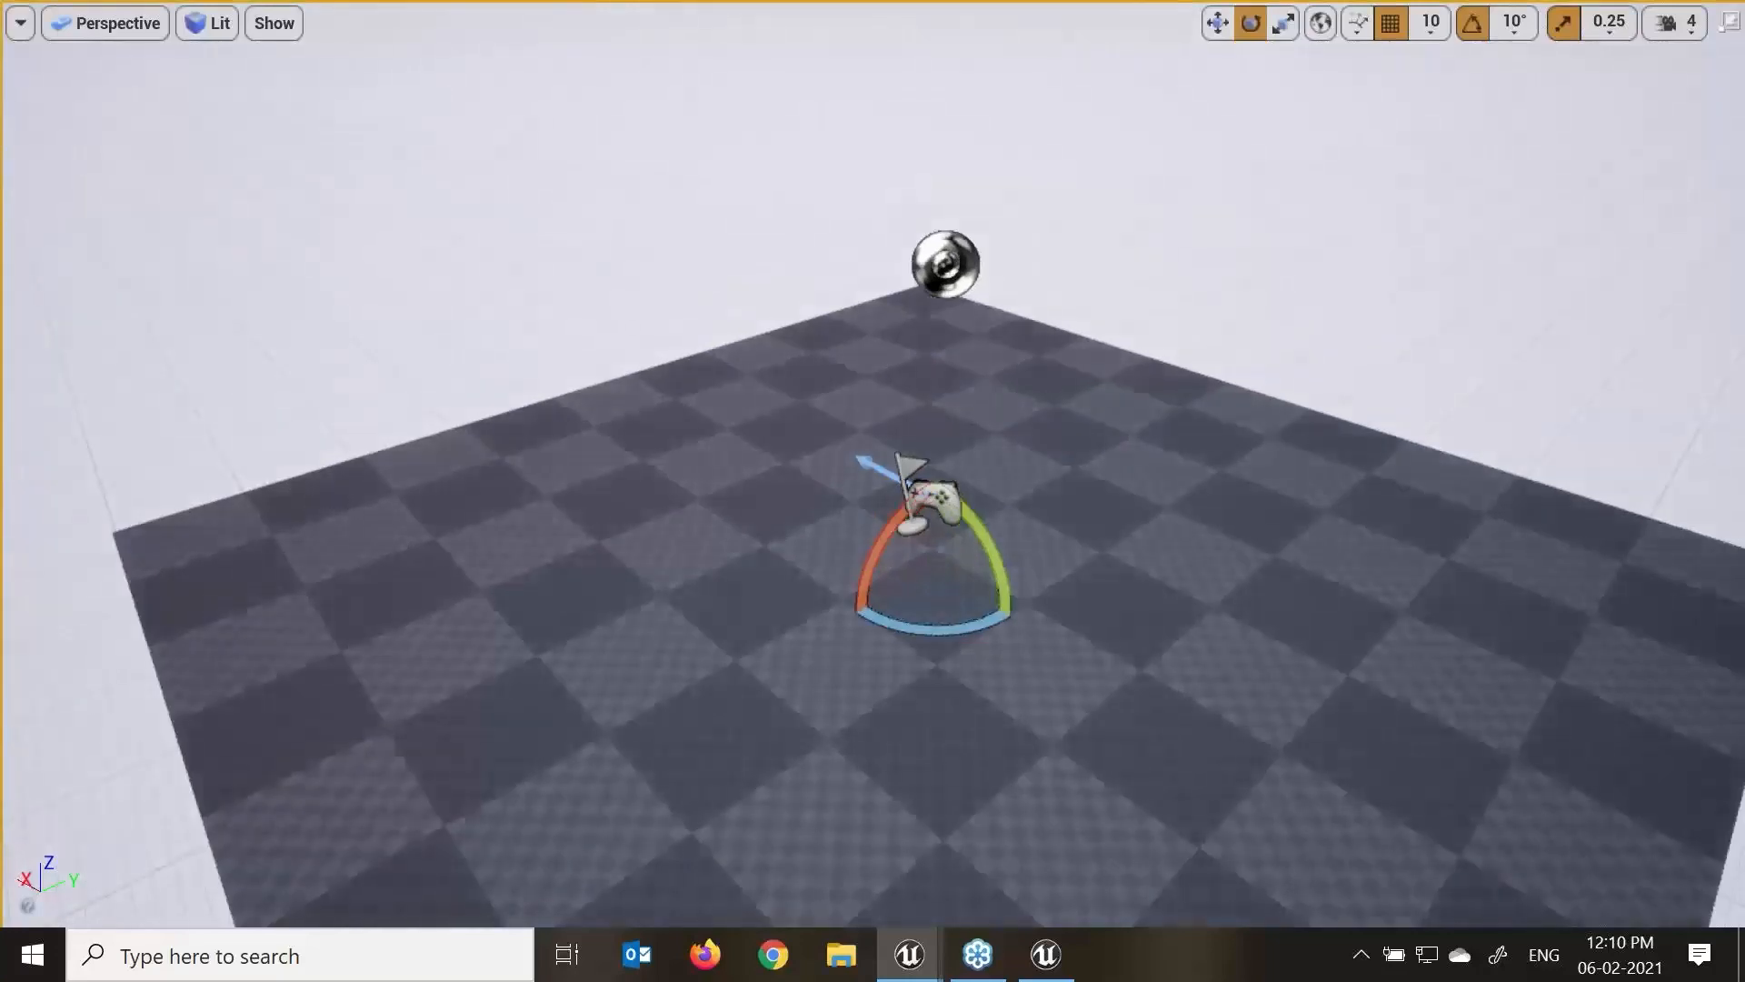
pyautogui.rightClick(545, 245)
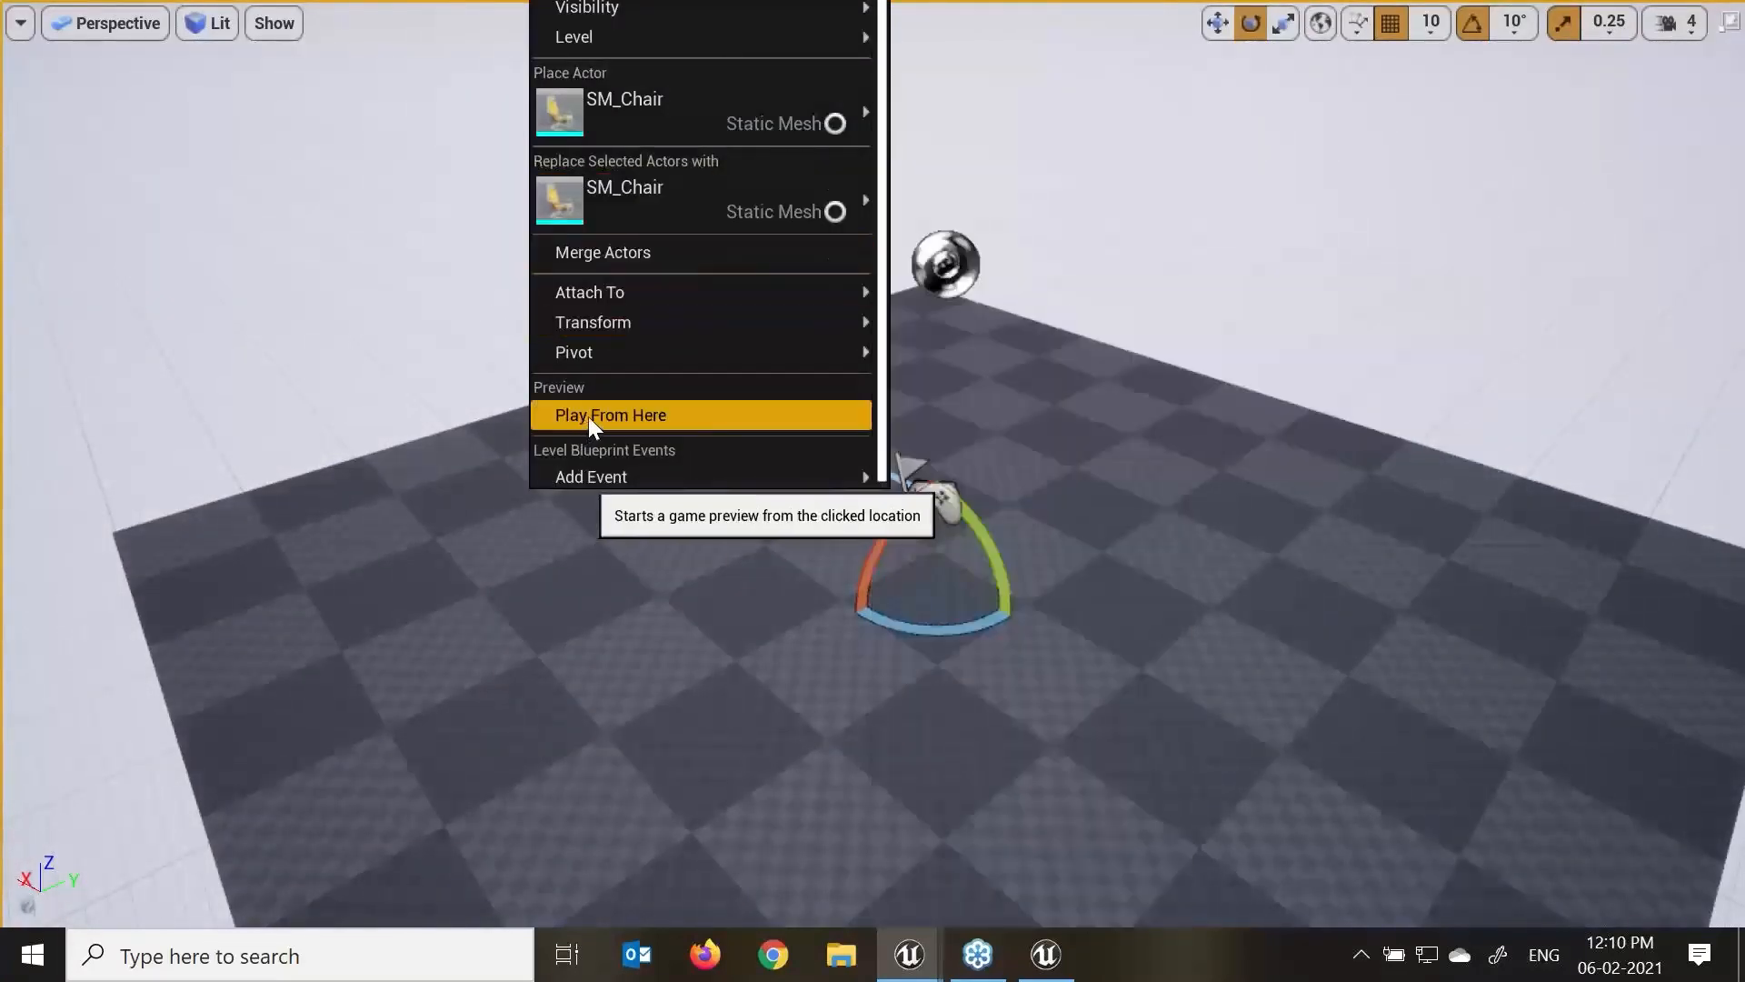
pyautogui.click(618, 418)
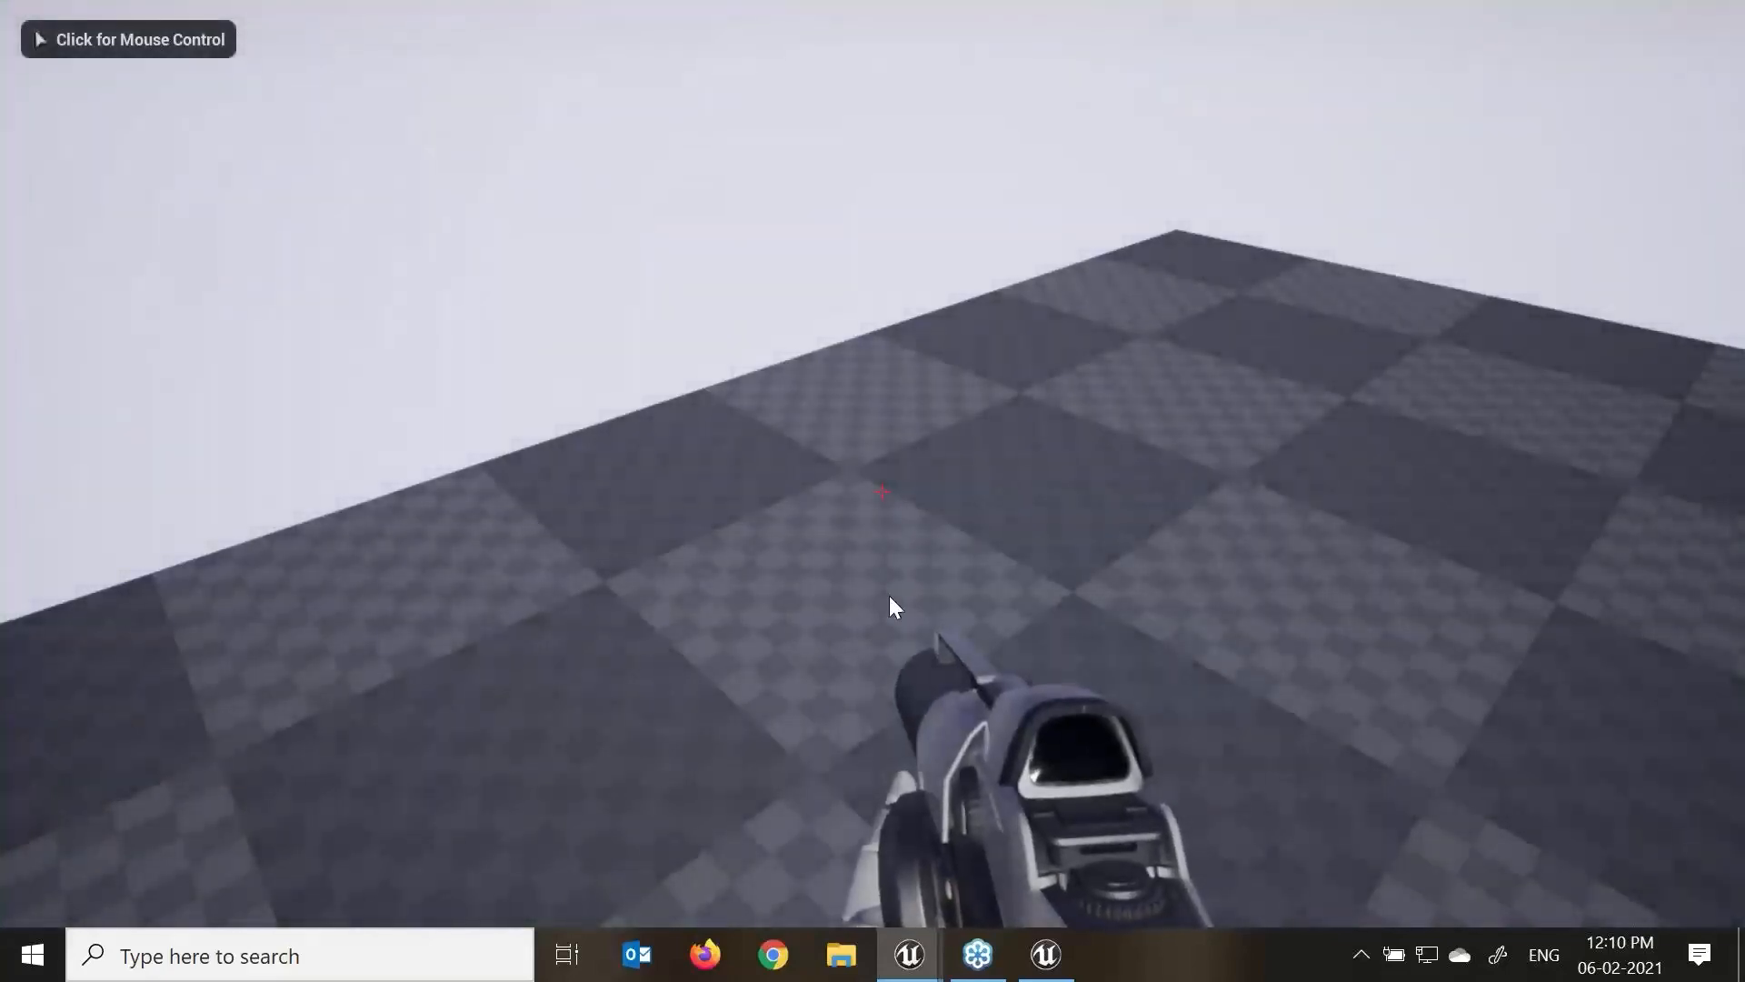
pyautogui.press('Escape')
# Reselect the PlayerStart with the move tool active and examine its position over the floor from several angles.
pyautogui.moveTo(1009, 549); pyautogui.dragTo(1128, 549, button='right')
pyautogui.click(987, 501)
pyautogui.press('w')
pyautogui.scroll(-3, 1091, 556)
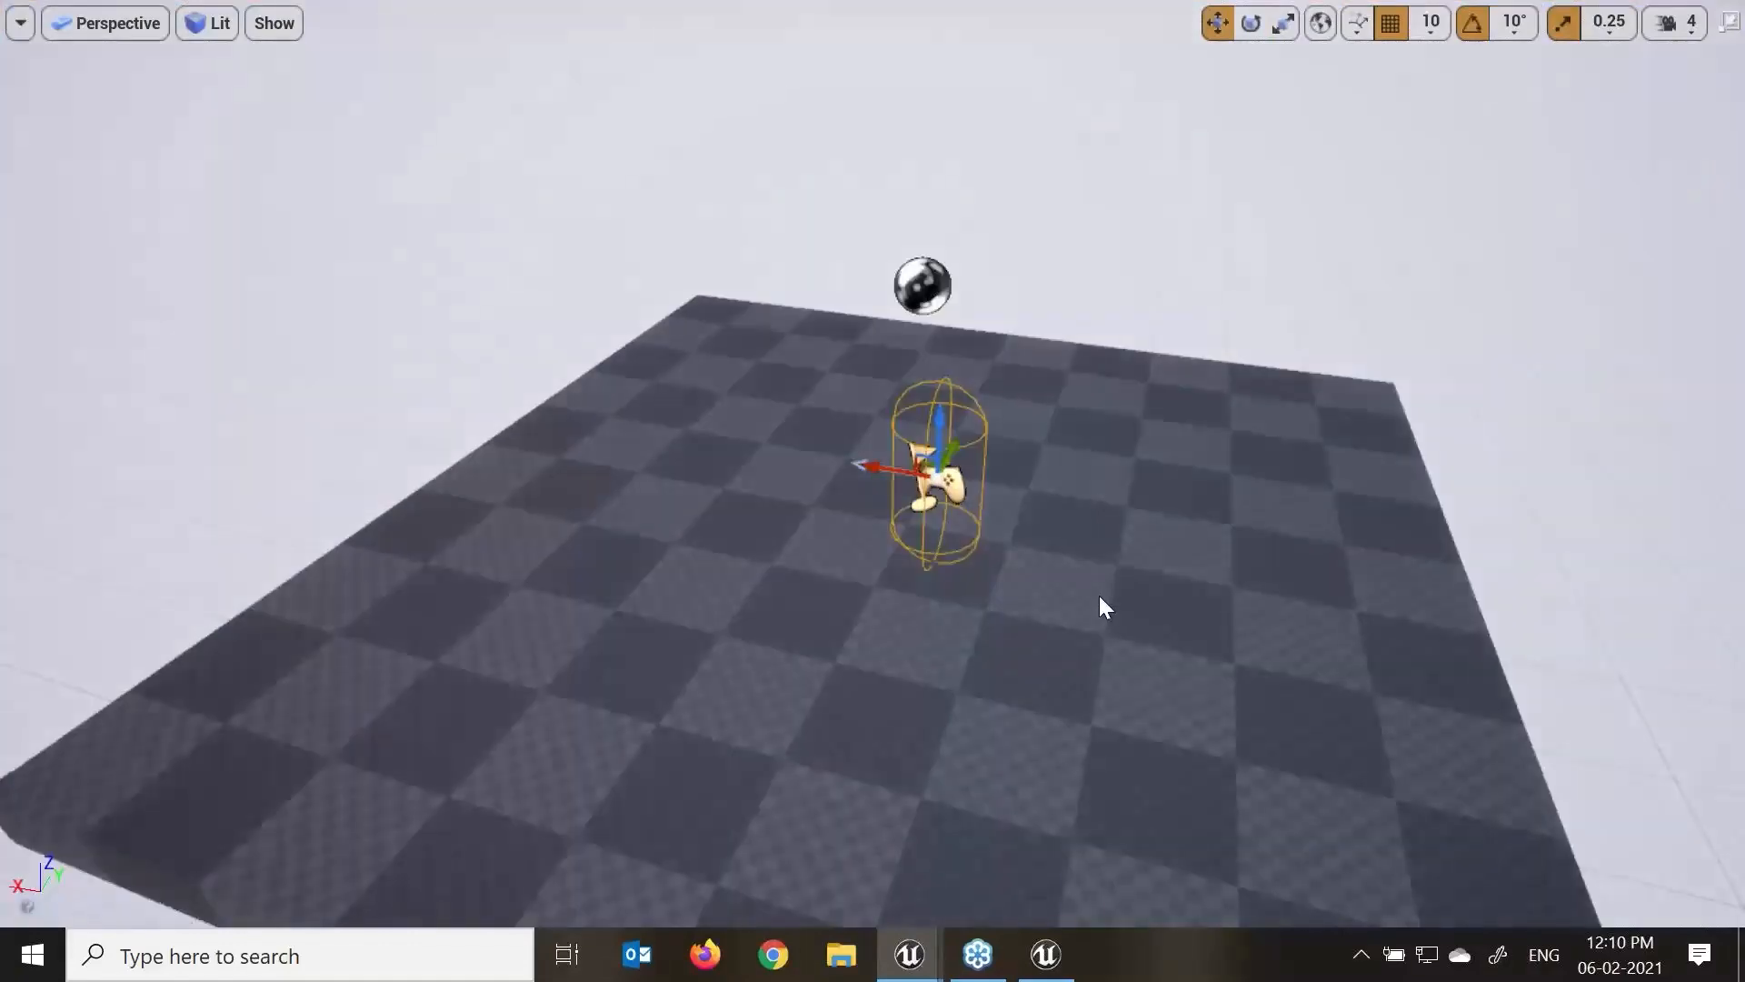
pyautogui.keyDown('alt'); pyautogui.moveTo(1080, 602); pyautogui.dragTo(977, 491); pyautogui.keyUp('alt')
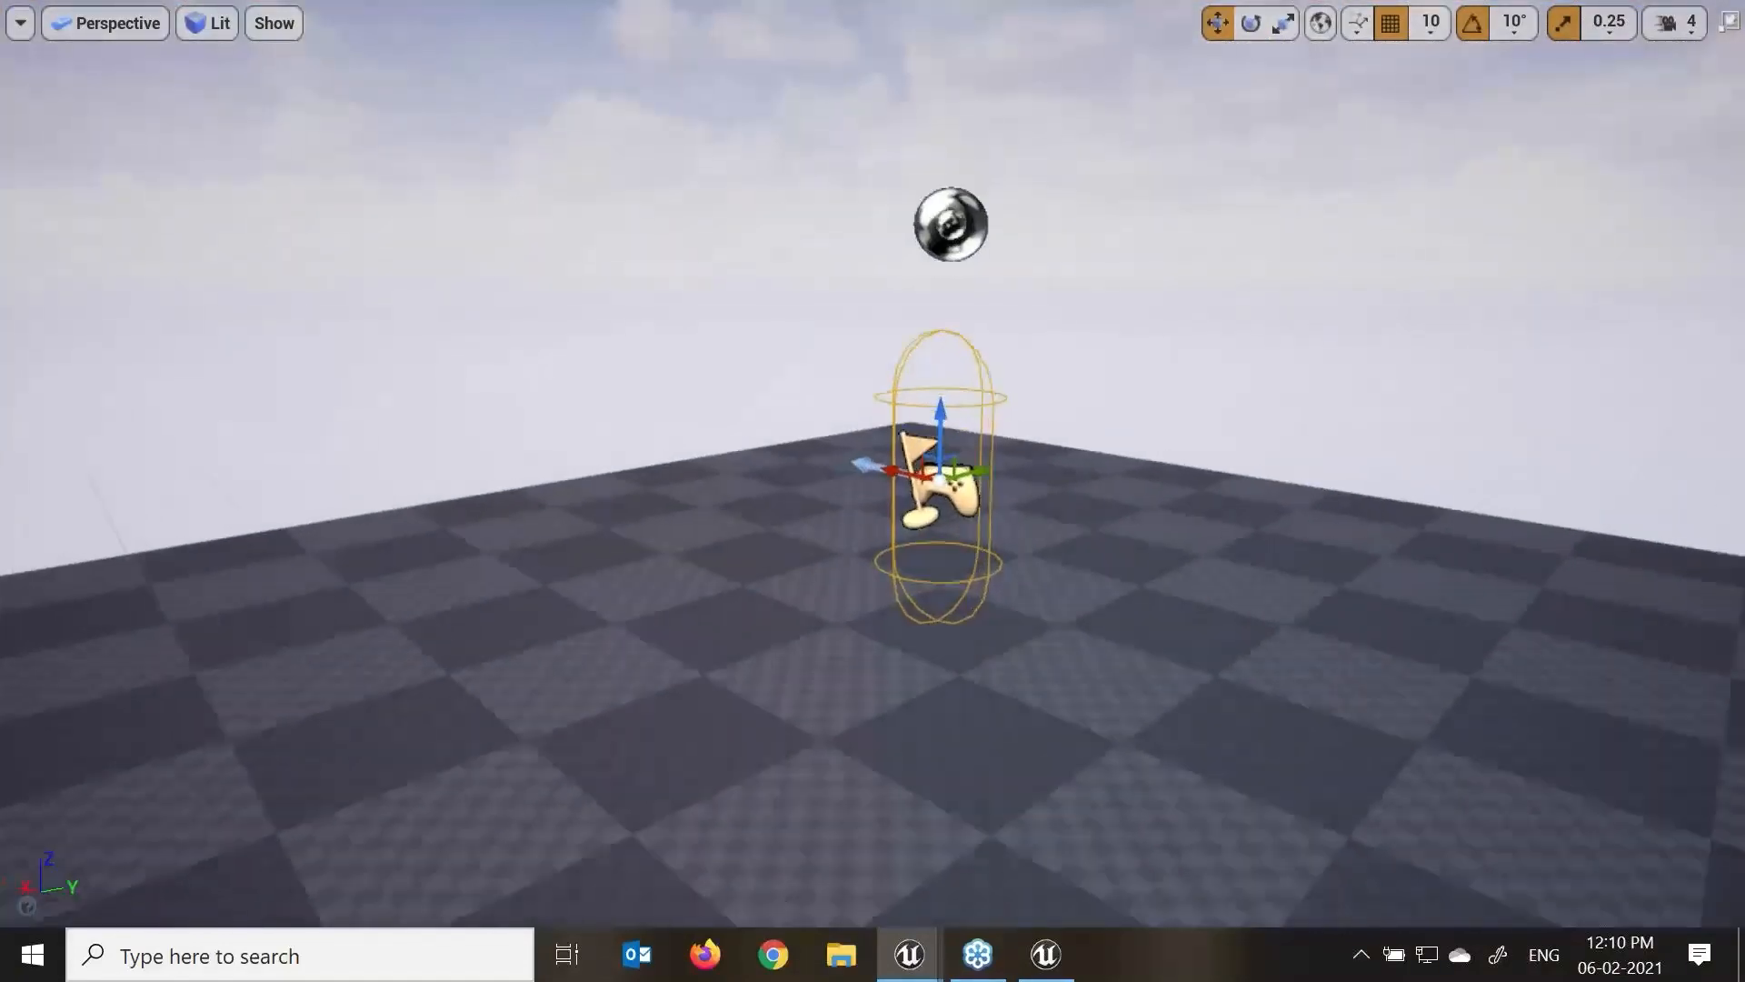
pyautogui.keyDown('alt'); pyautogui.moveTo(1082, 605); pyautogui.dragTo(728, 660); pyautogui.keyUp('alt')
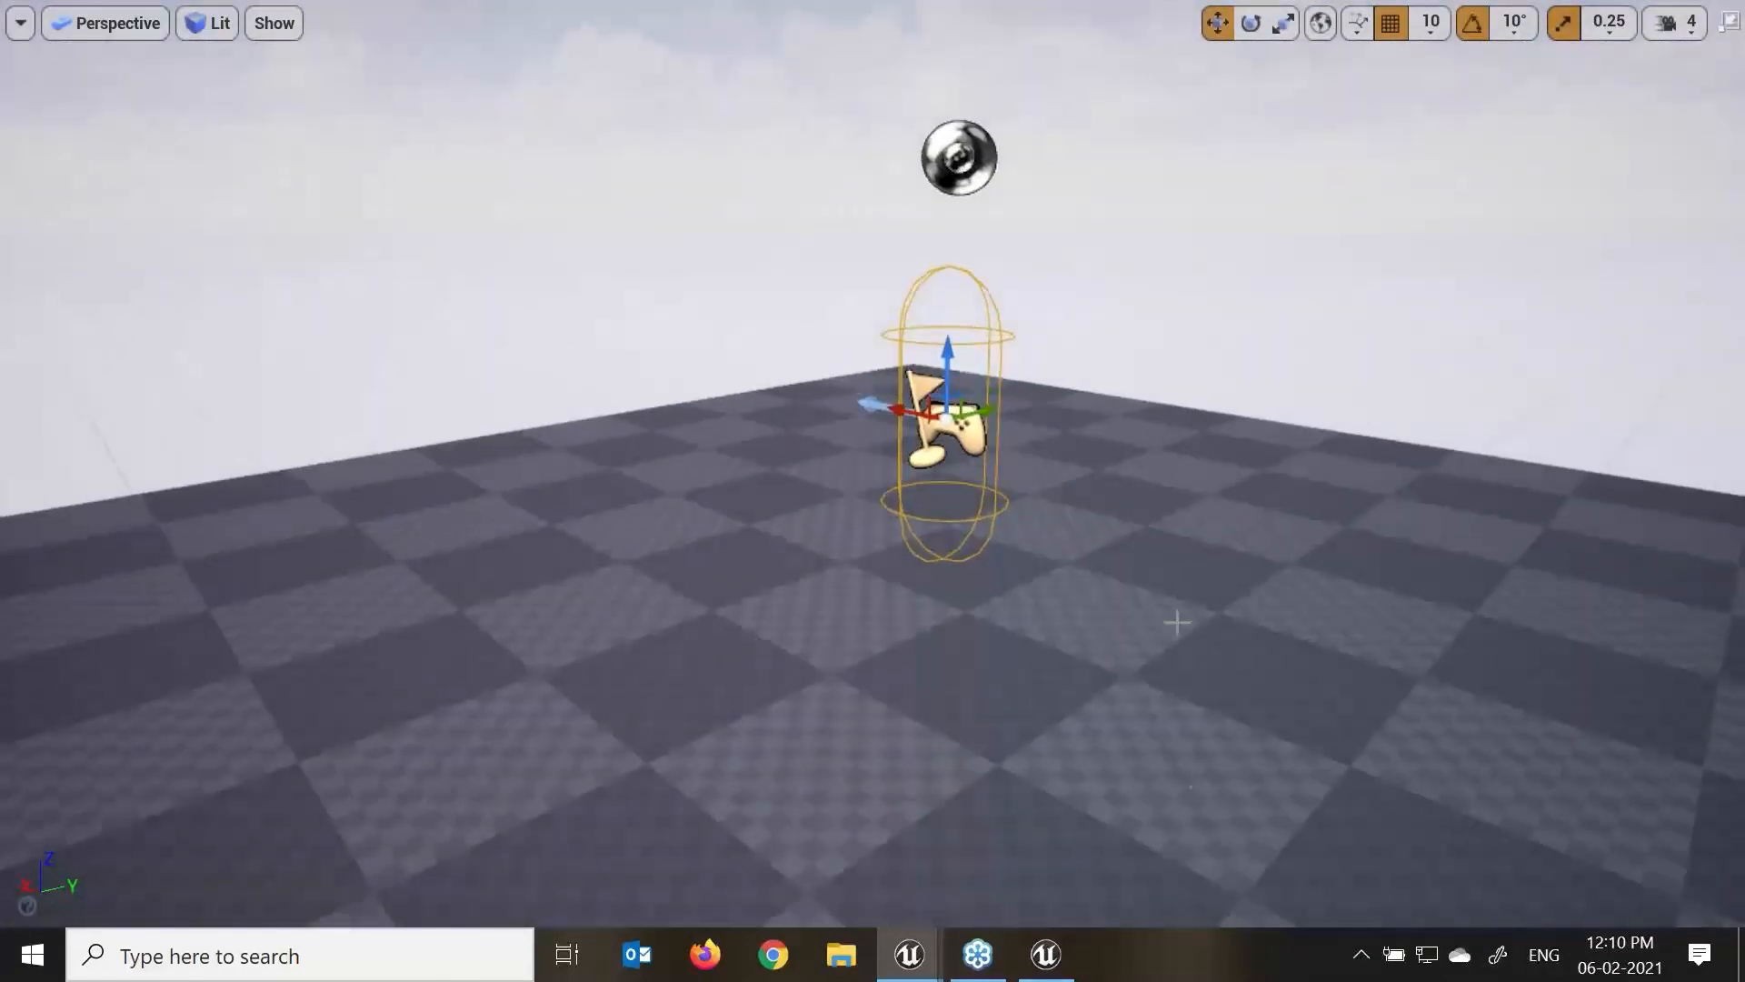
# Run Play From Here again at a different spot, look around the floor in the game, and end the preview.
pyautogui.rightClick(555, 224)
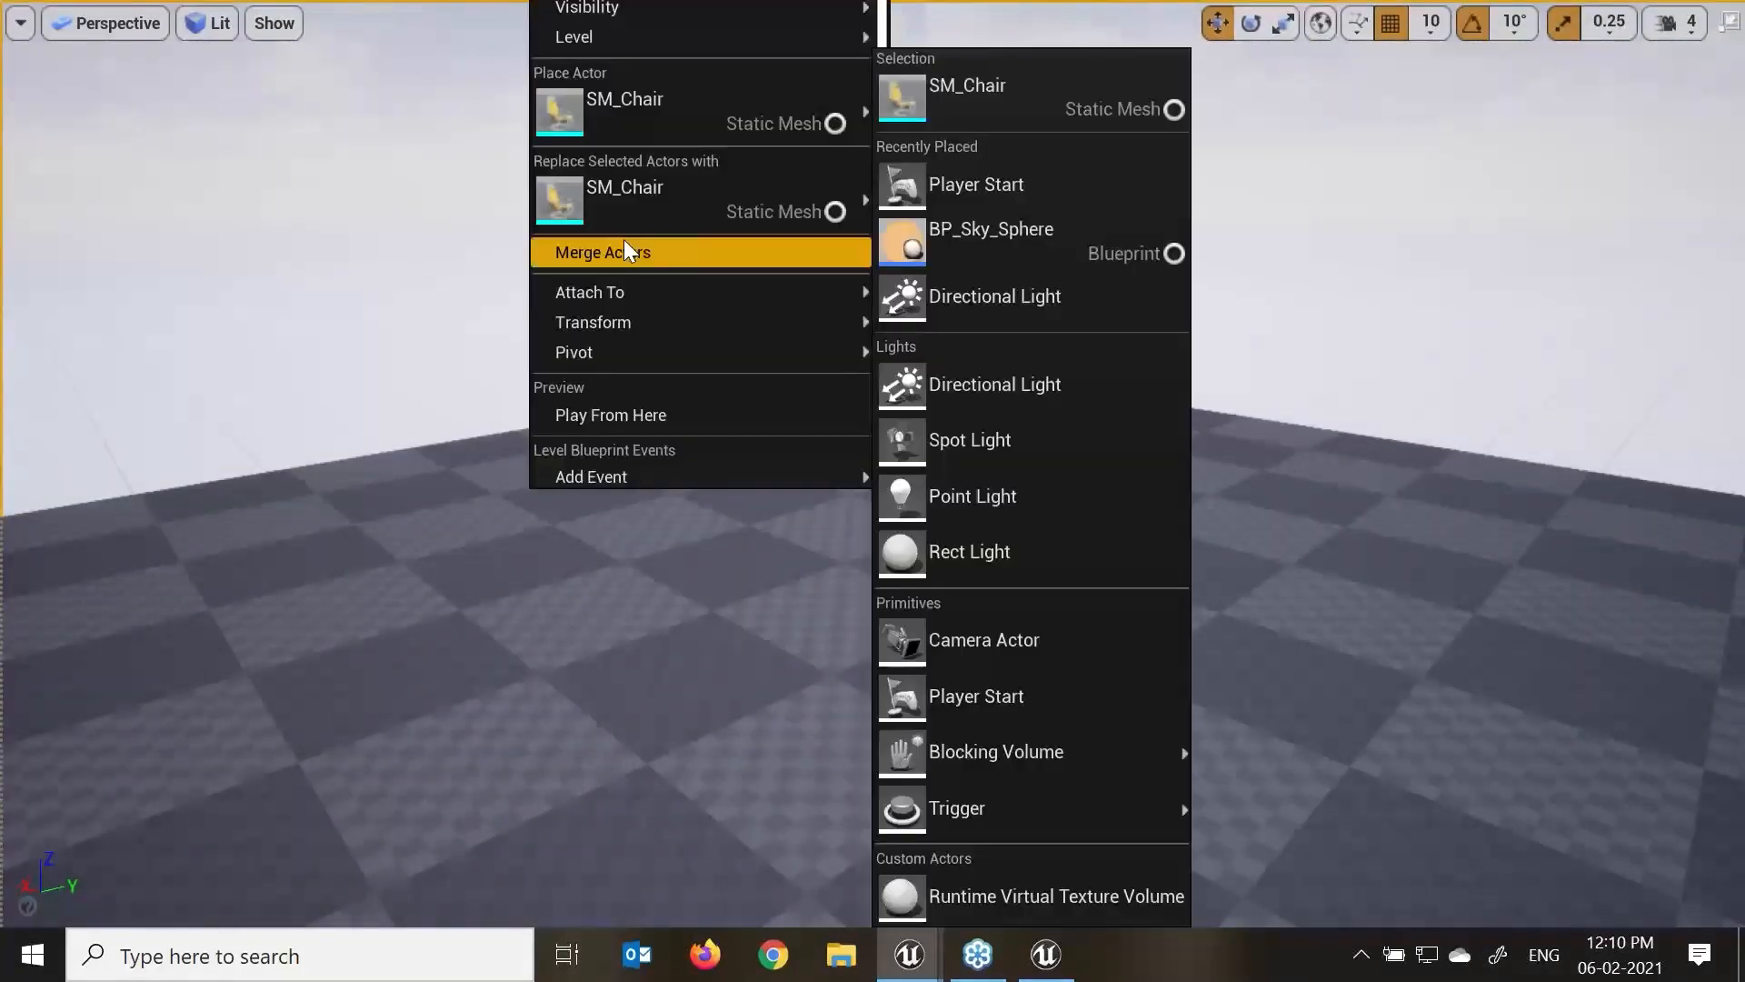
pyautogui.click(601, 414)
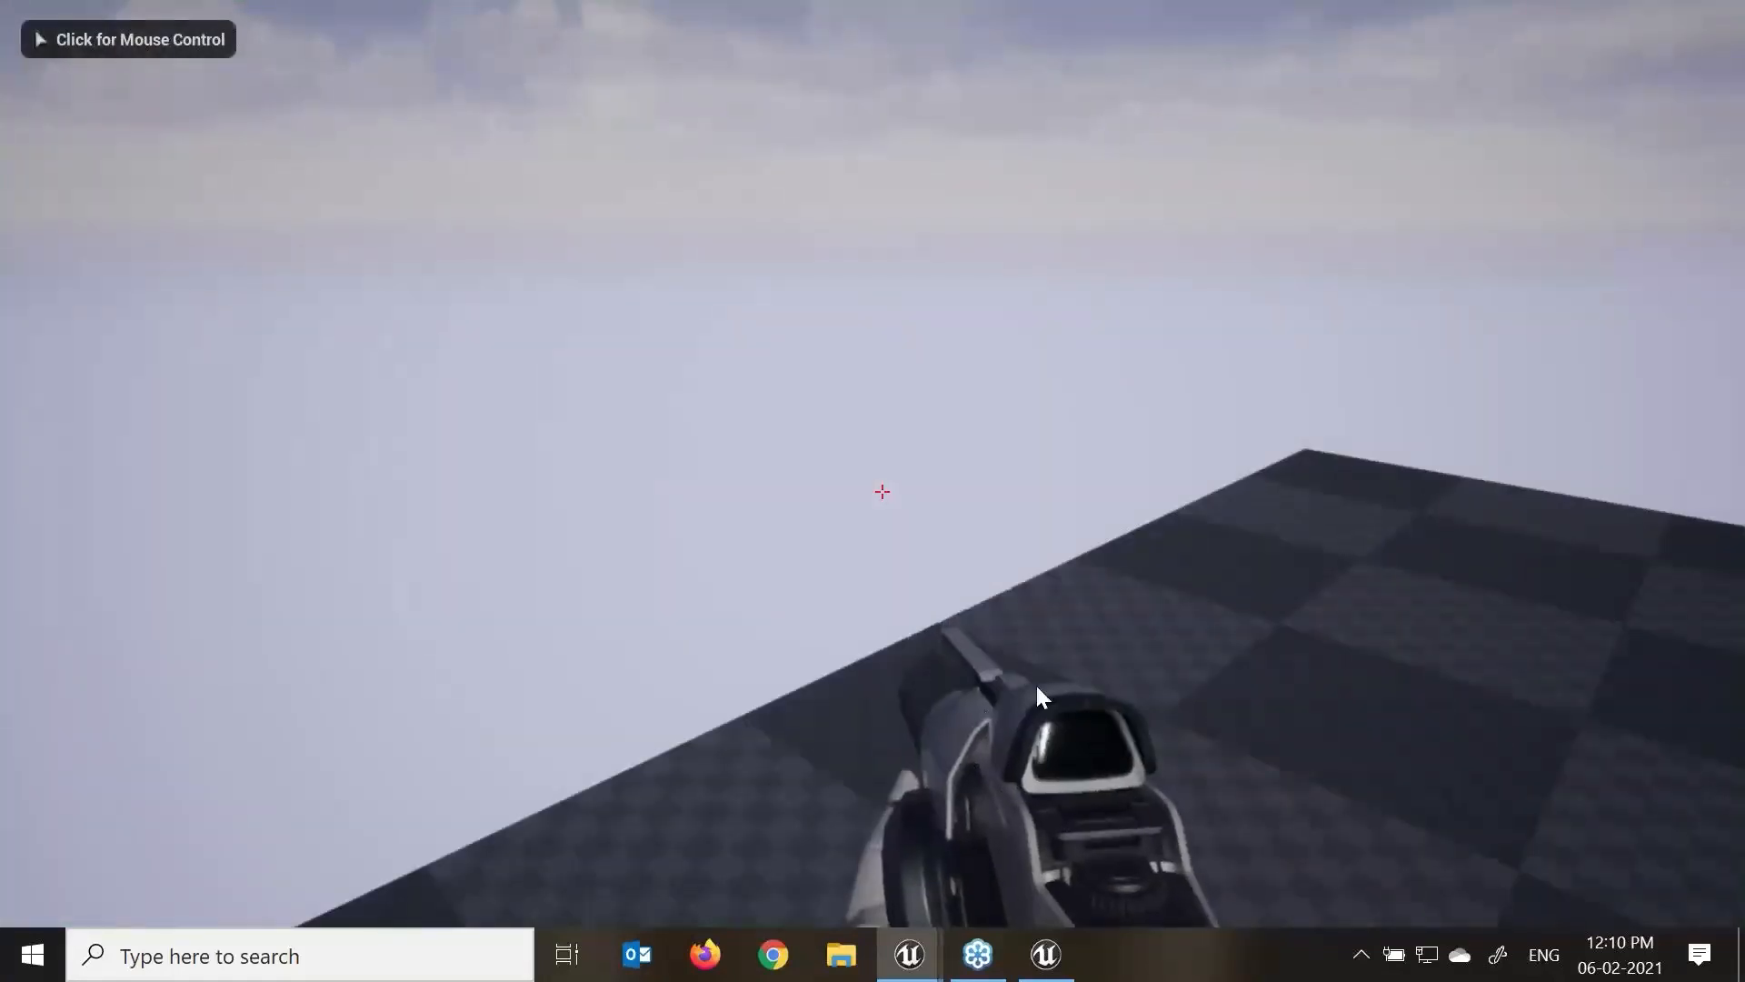
pyautogui.click(1273, 647)
pyautogui.hotkey('shift', 'F1')
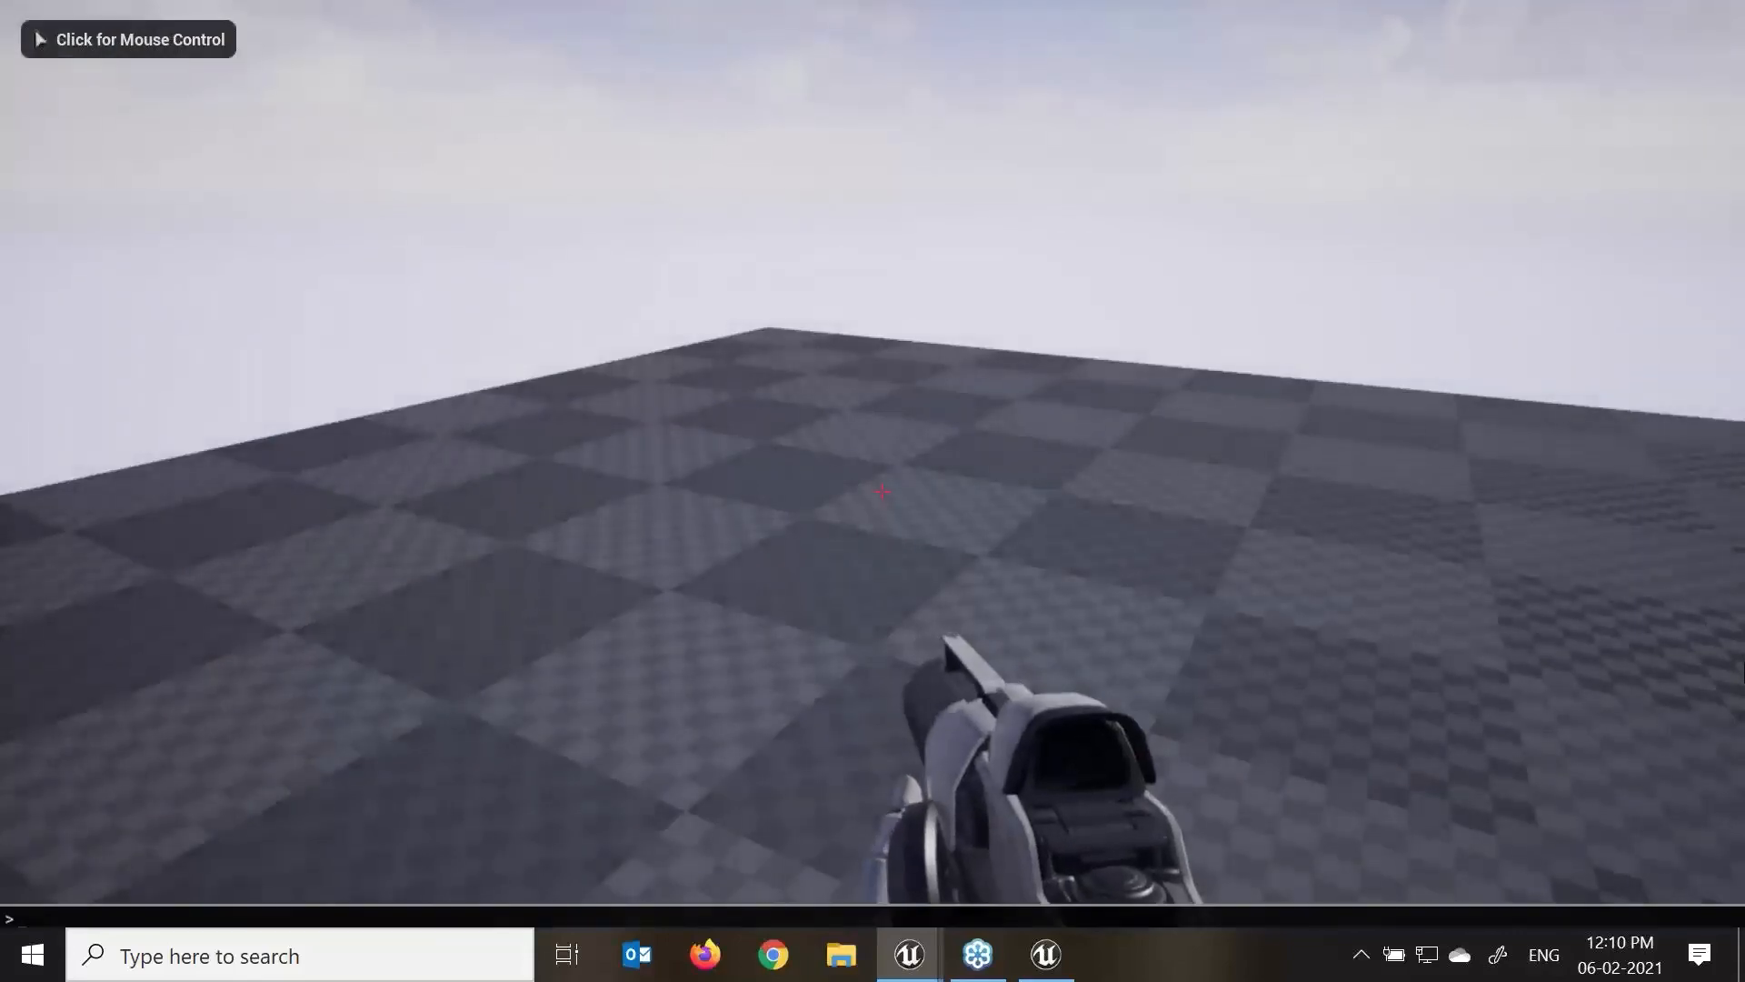
pyautogui.press('Escape')
pyautogui.moveTo(1073, 598); pyautogui.dragTo(1136, 598, button='right')
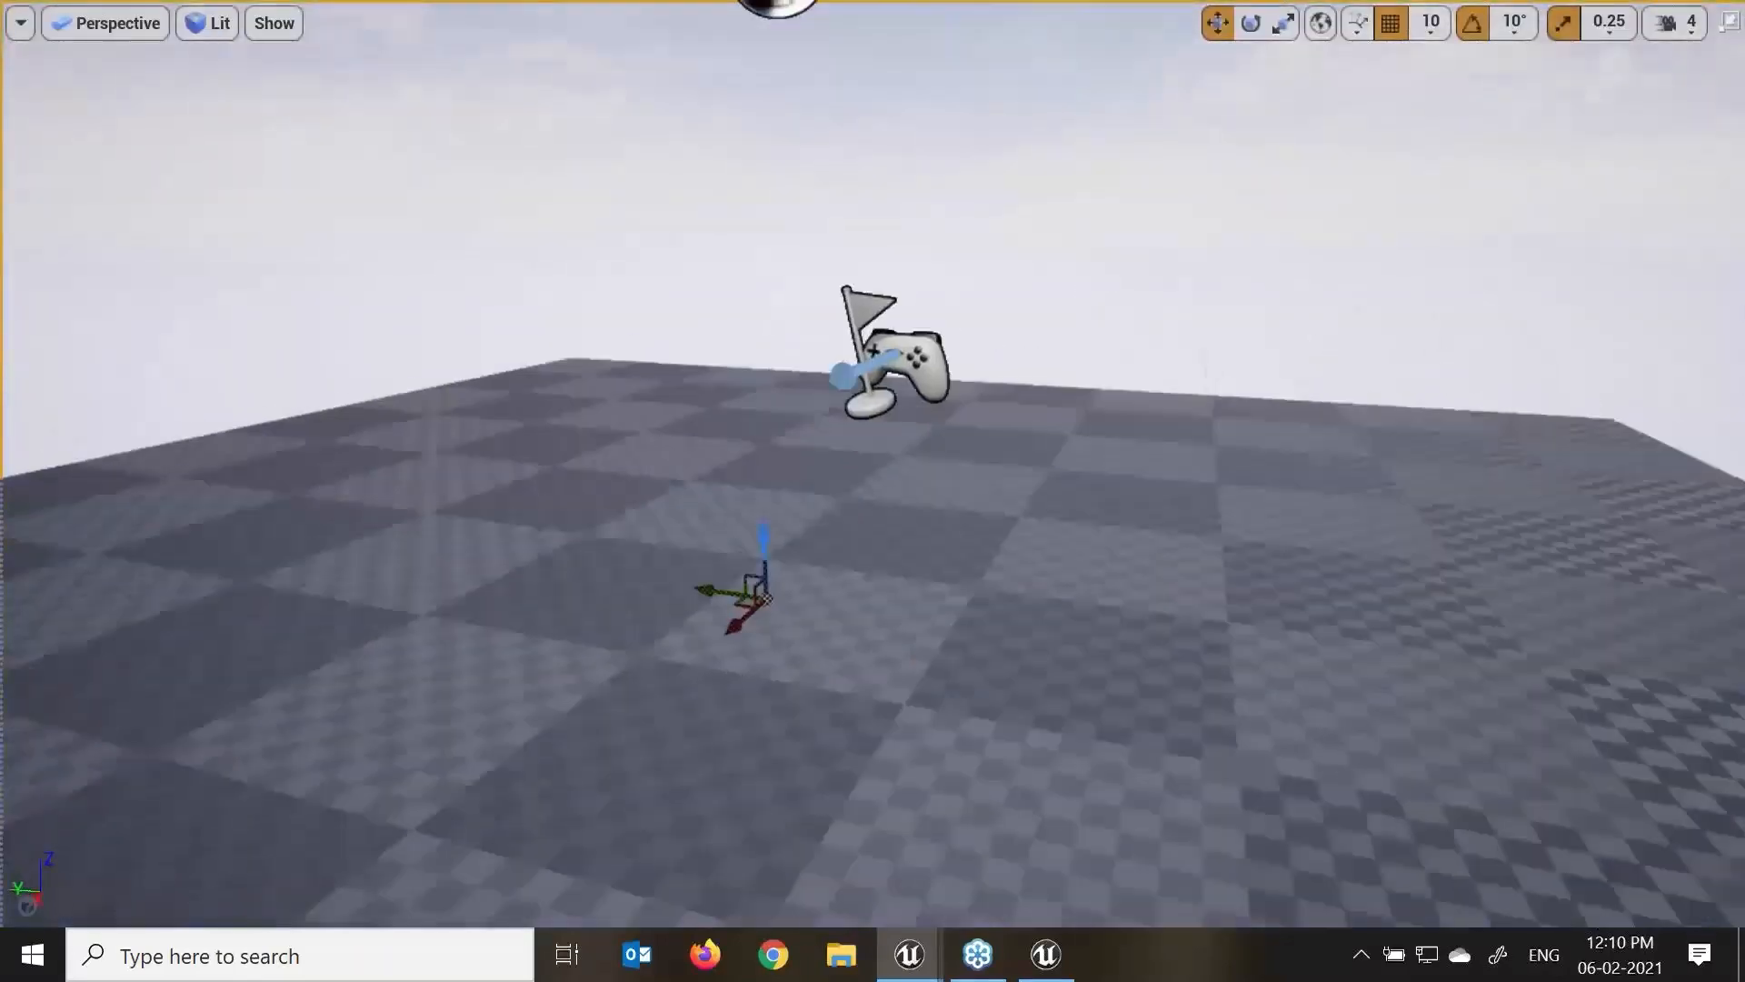
# Raise the PlayerStart along the Z axis high above the floor and restore the normal editor layout.
pyautogui.click(905, 361)
pyautogui.scroll(-5, 1065, 491)
pyautogui.keyDown('alt'); pyautogui.moveTo(1065, 492); pyautogui.dragTo(1020, 520); pyautogui.keyUp('alt')
pyautogui.moveTo(892, 365); pyautogui.dragTo(911, 7)
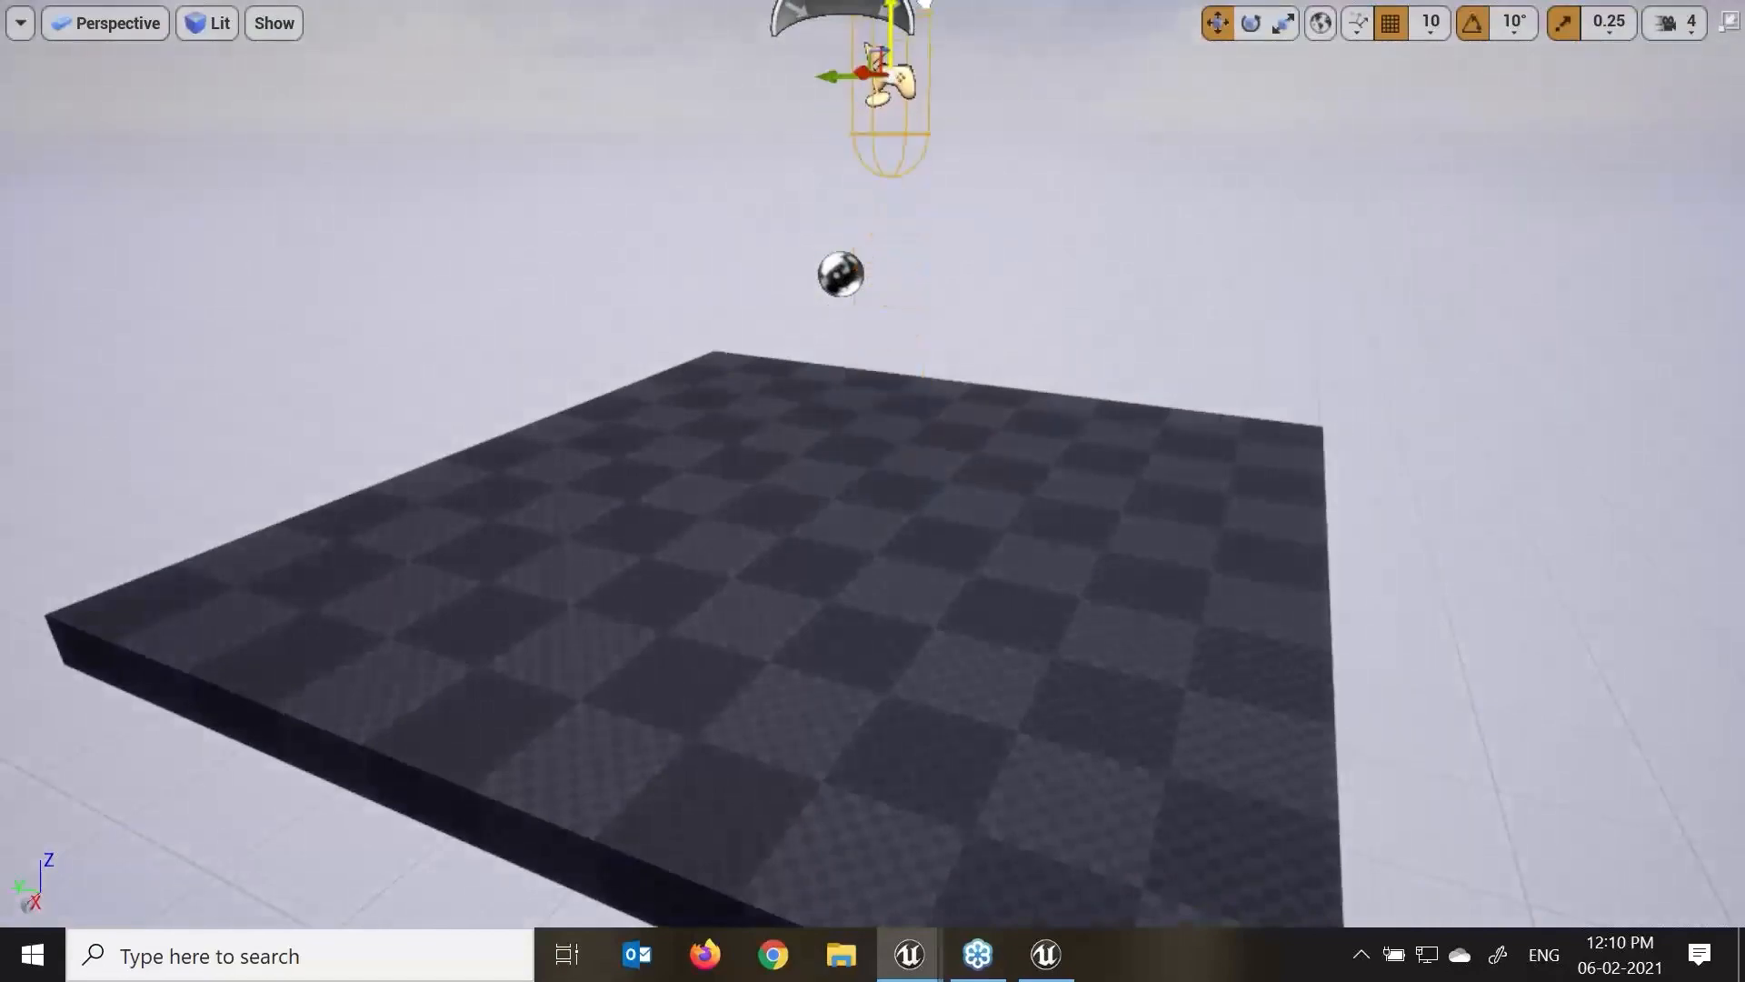
pyautogui.scroll(-2, 1331, 359)
pyautogui.keyDown('alt'); pyautogui.moveTo(1332, 359); pyautogui.dragTo(1059, 409); pyautogui.keyUp('alt')
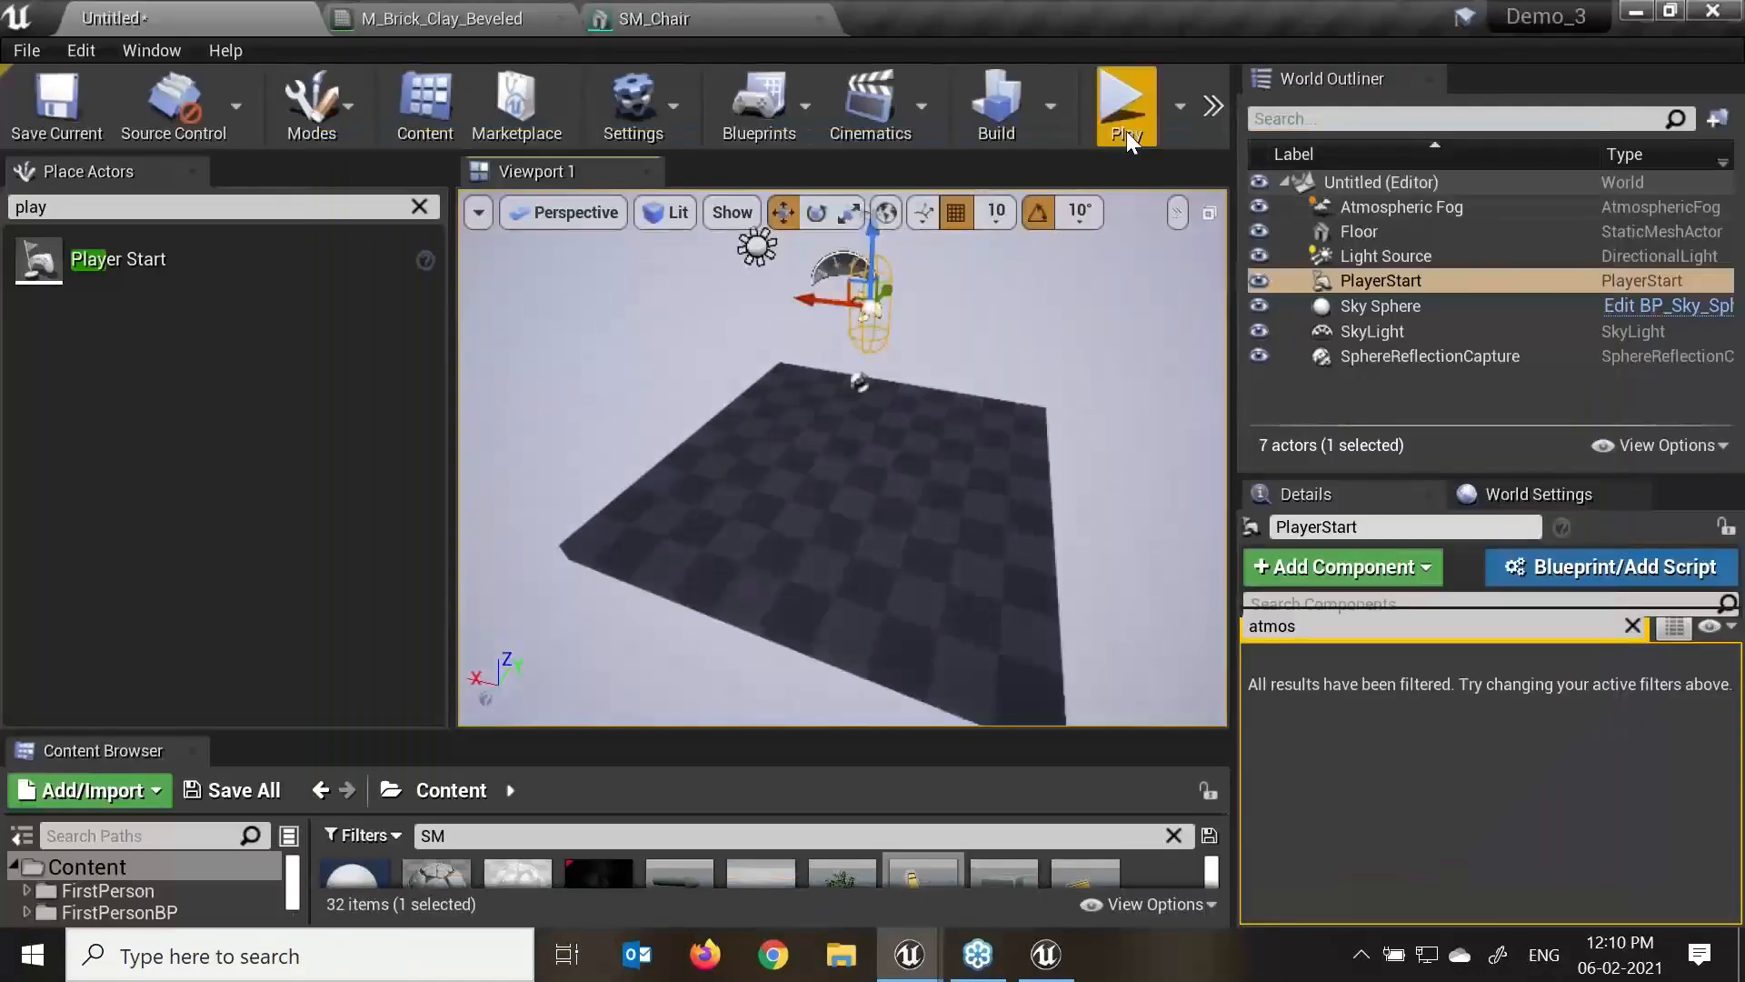
# Play-test the level from the raised PlayerStart, widening the viewport while the game runs, and stop it.
pyautogui.click(1127, 108)
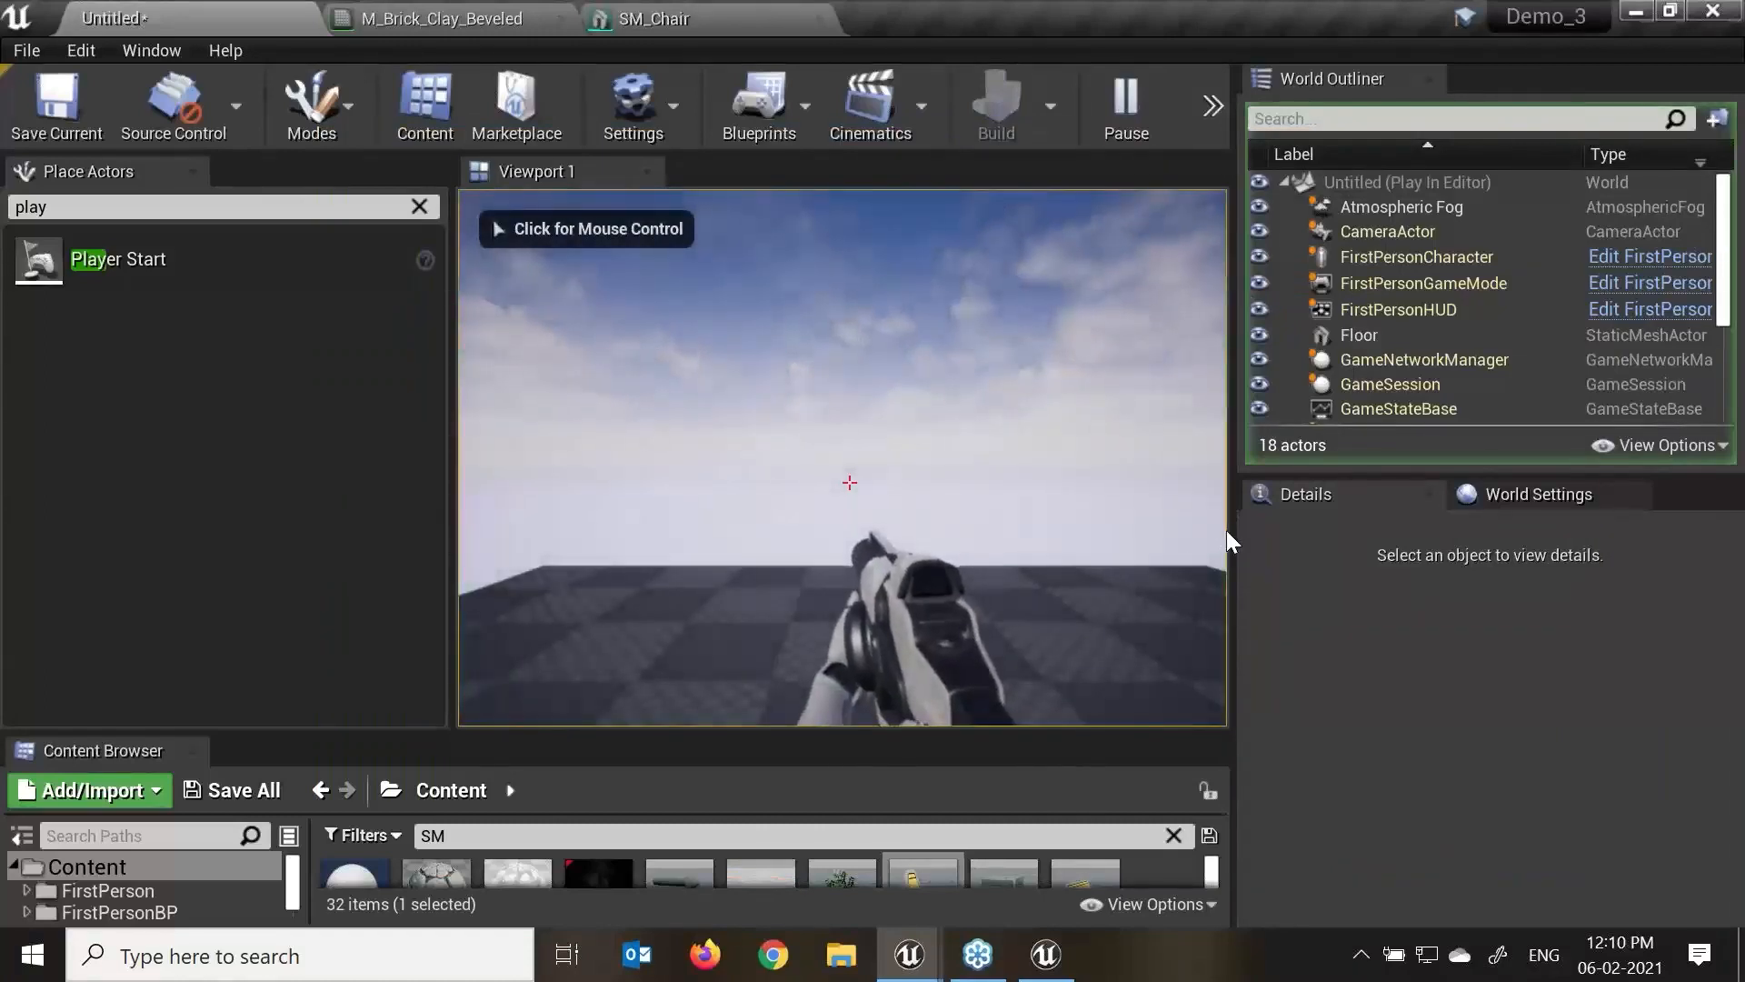
pyautogui.moveTo(1225, 531); pyautogui.dragTo(1389, 531)
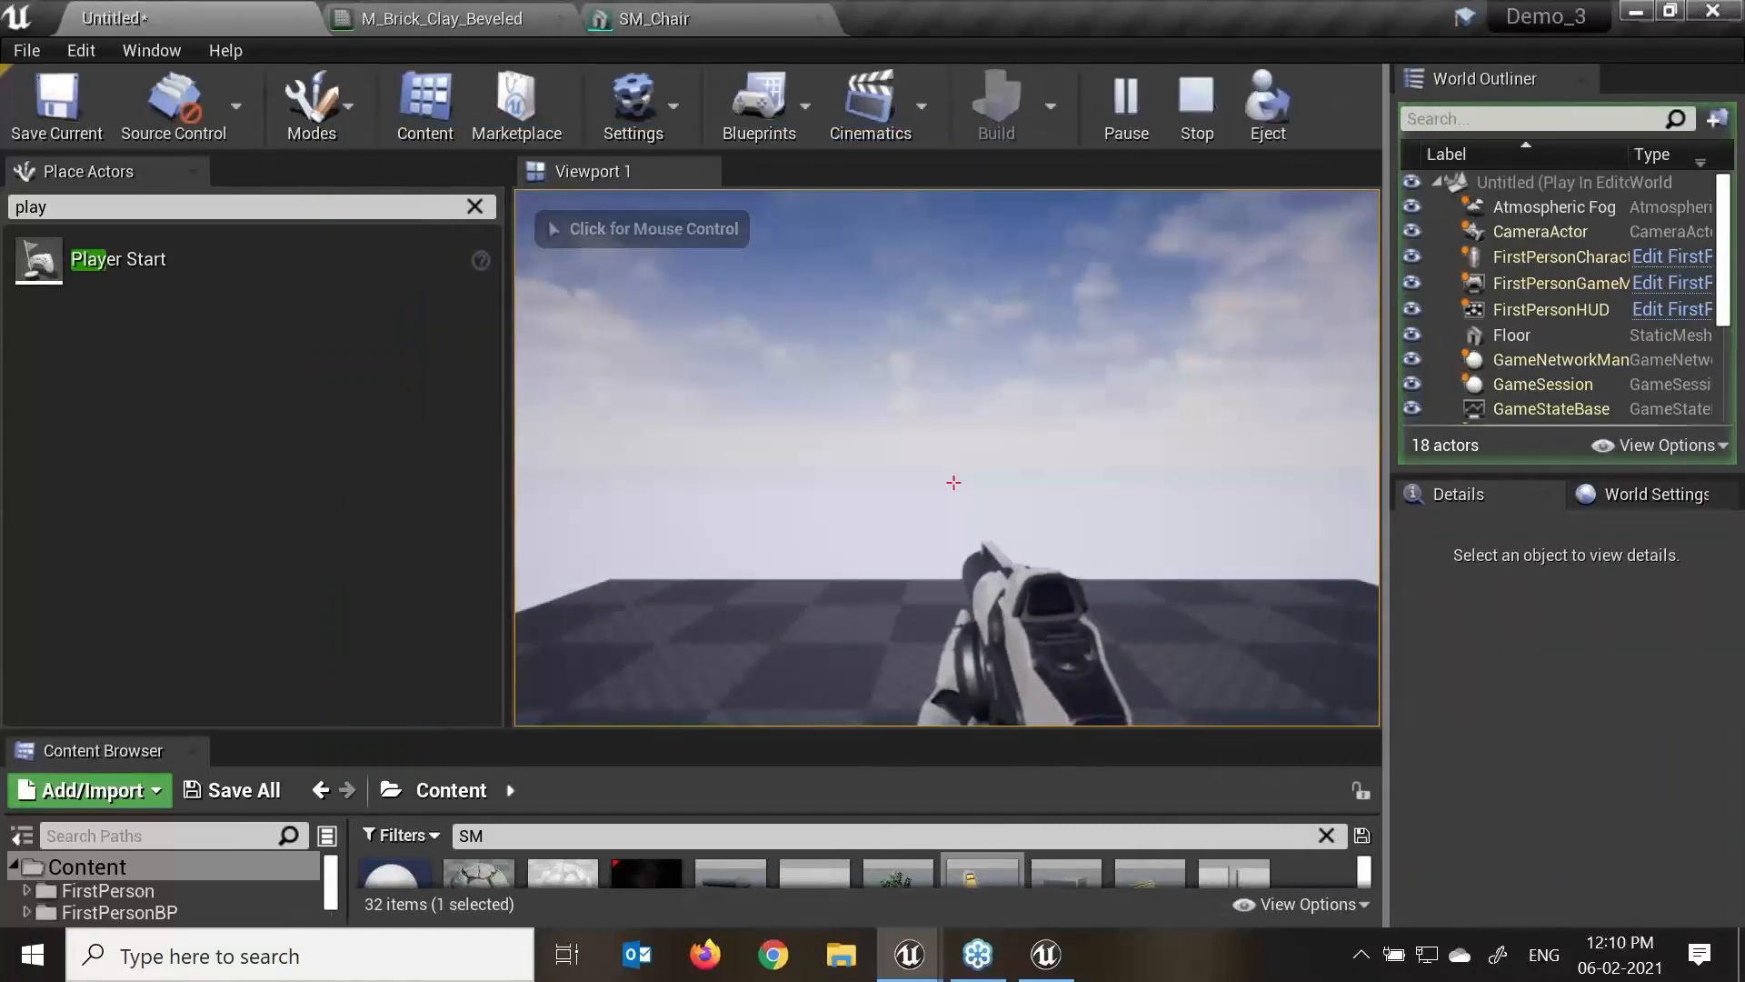
pyautogui.click(1120, 556)
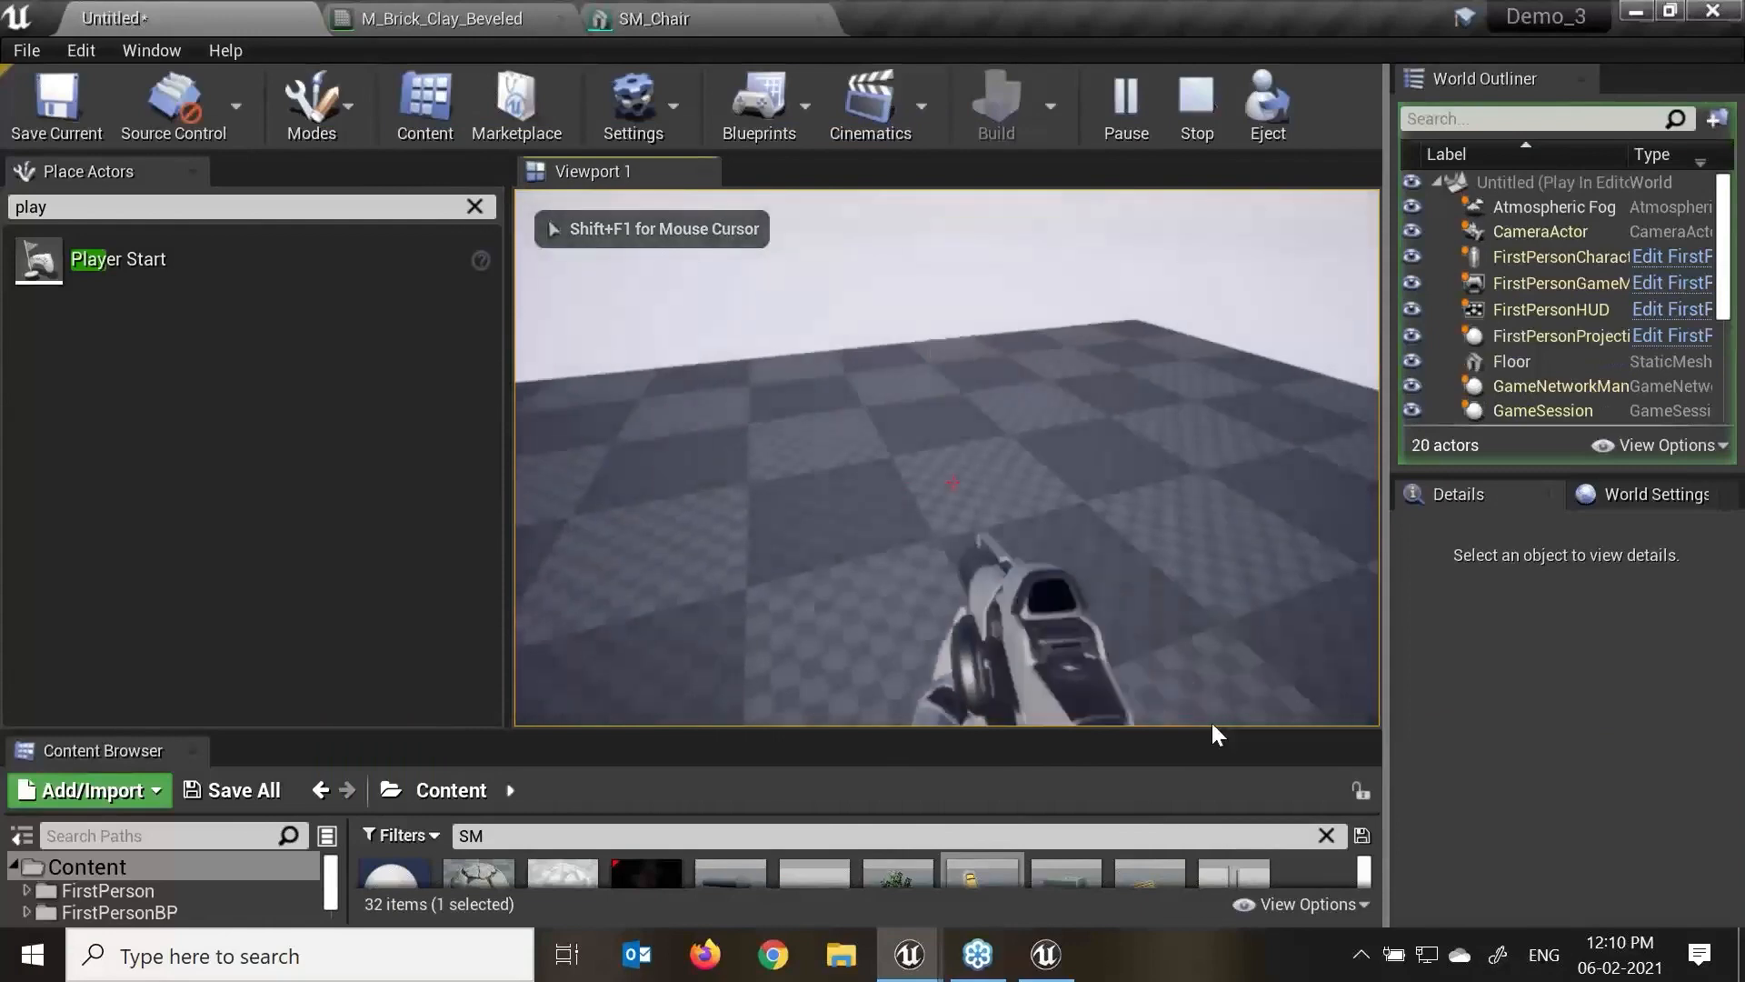
pyautogui.press('Escape')
# In the maximized viewport, select the raised PlayerStart and lower it along the Z axis to just above the floor.
pyautogui.scroll(-10, 1143, 599)
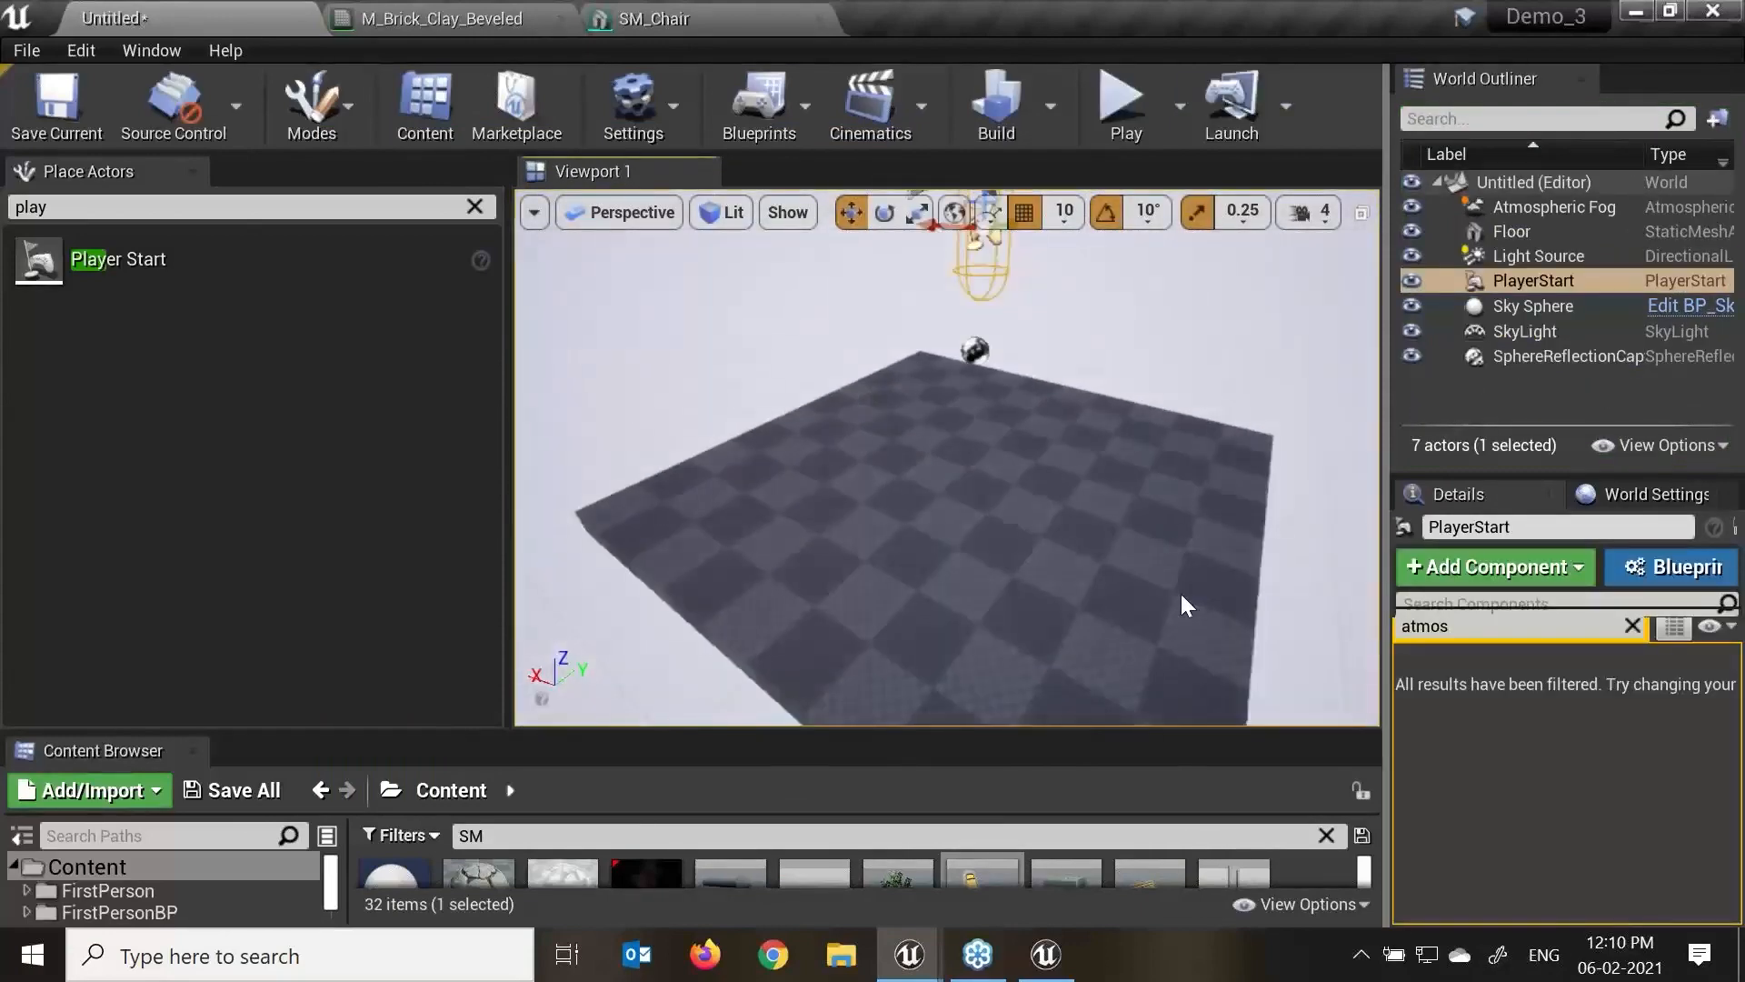
pyautogui.press('Escape')
pyautogui.scroll(-2, 1094, 516)
pyautogui.press('e')
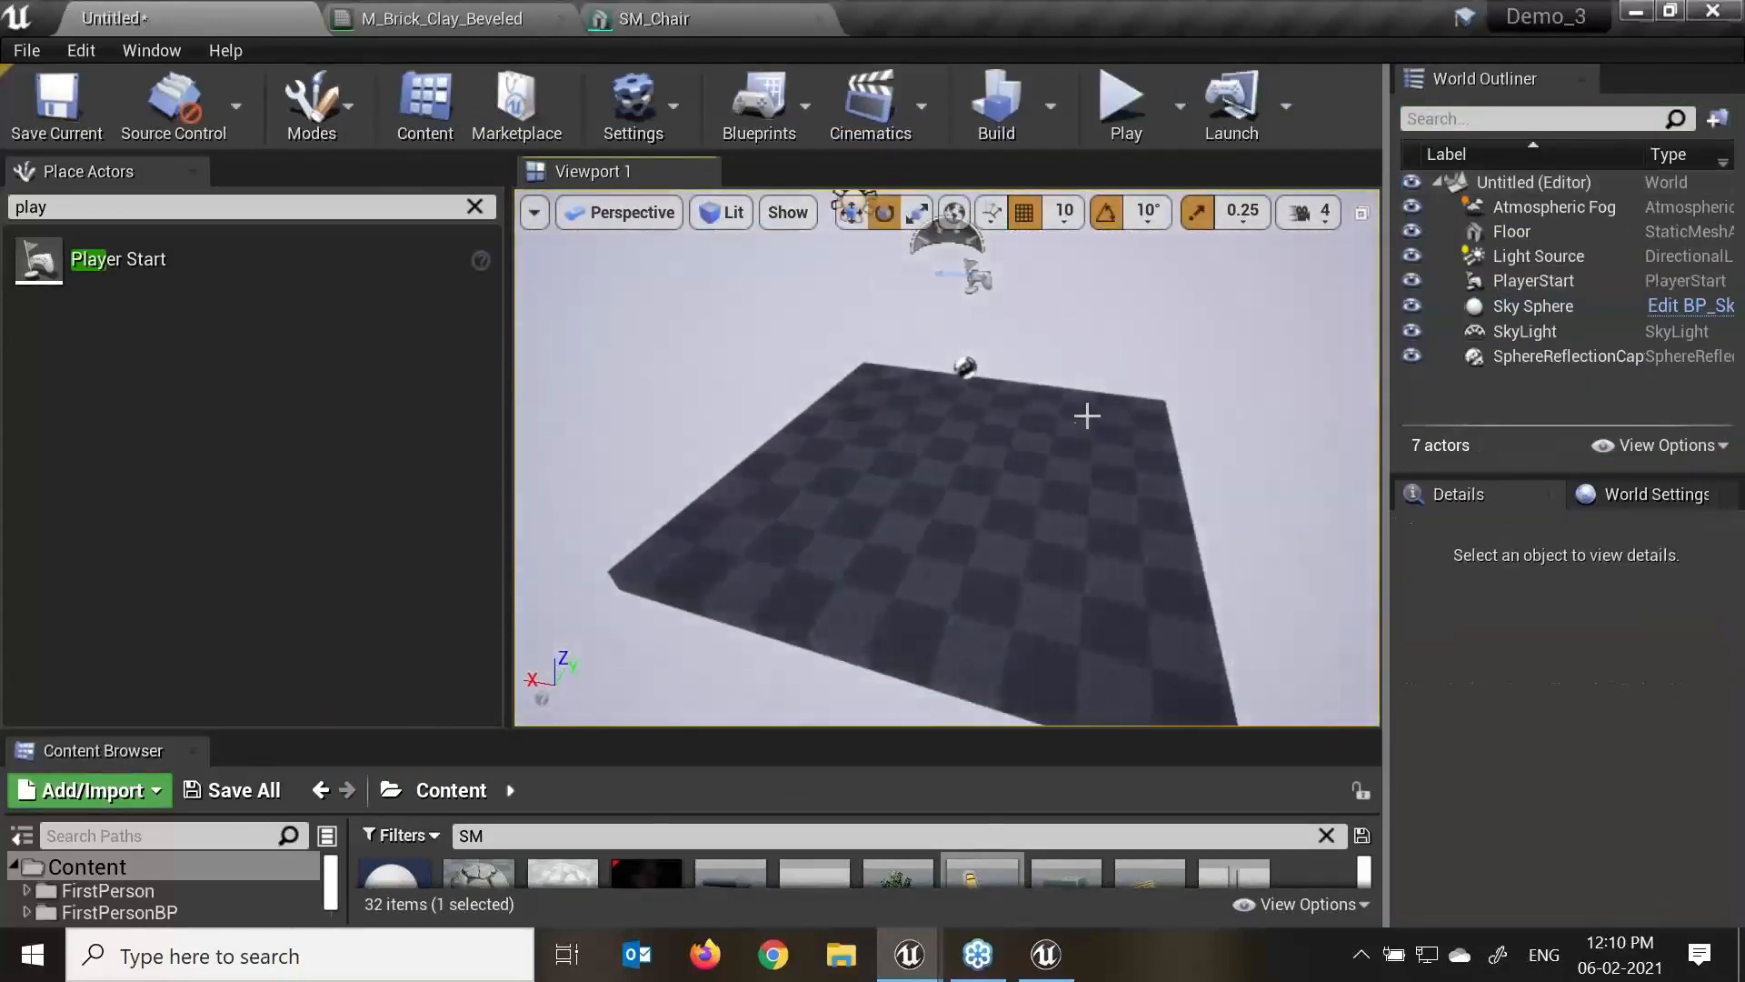
pyautogui.press('F11')
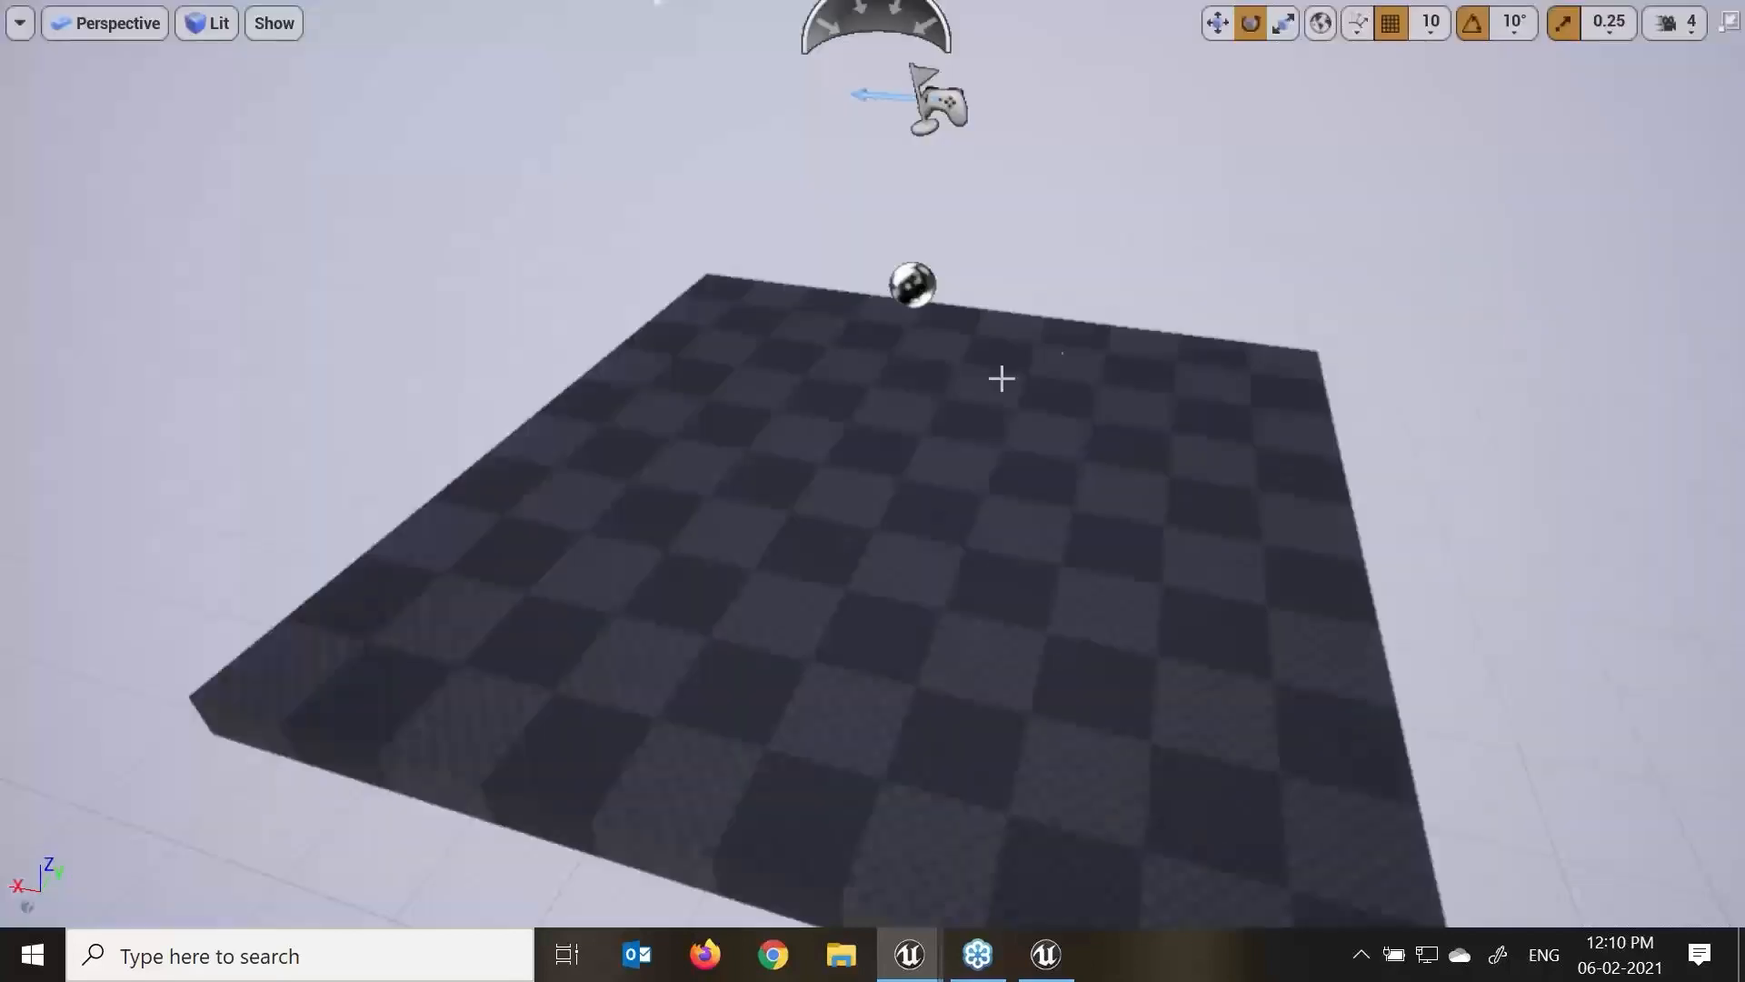
pyautogui.click(939, 91)
pyautogui.click(949, 105)
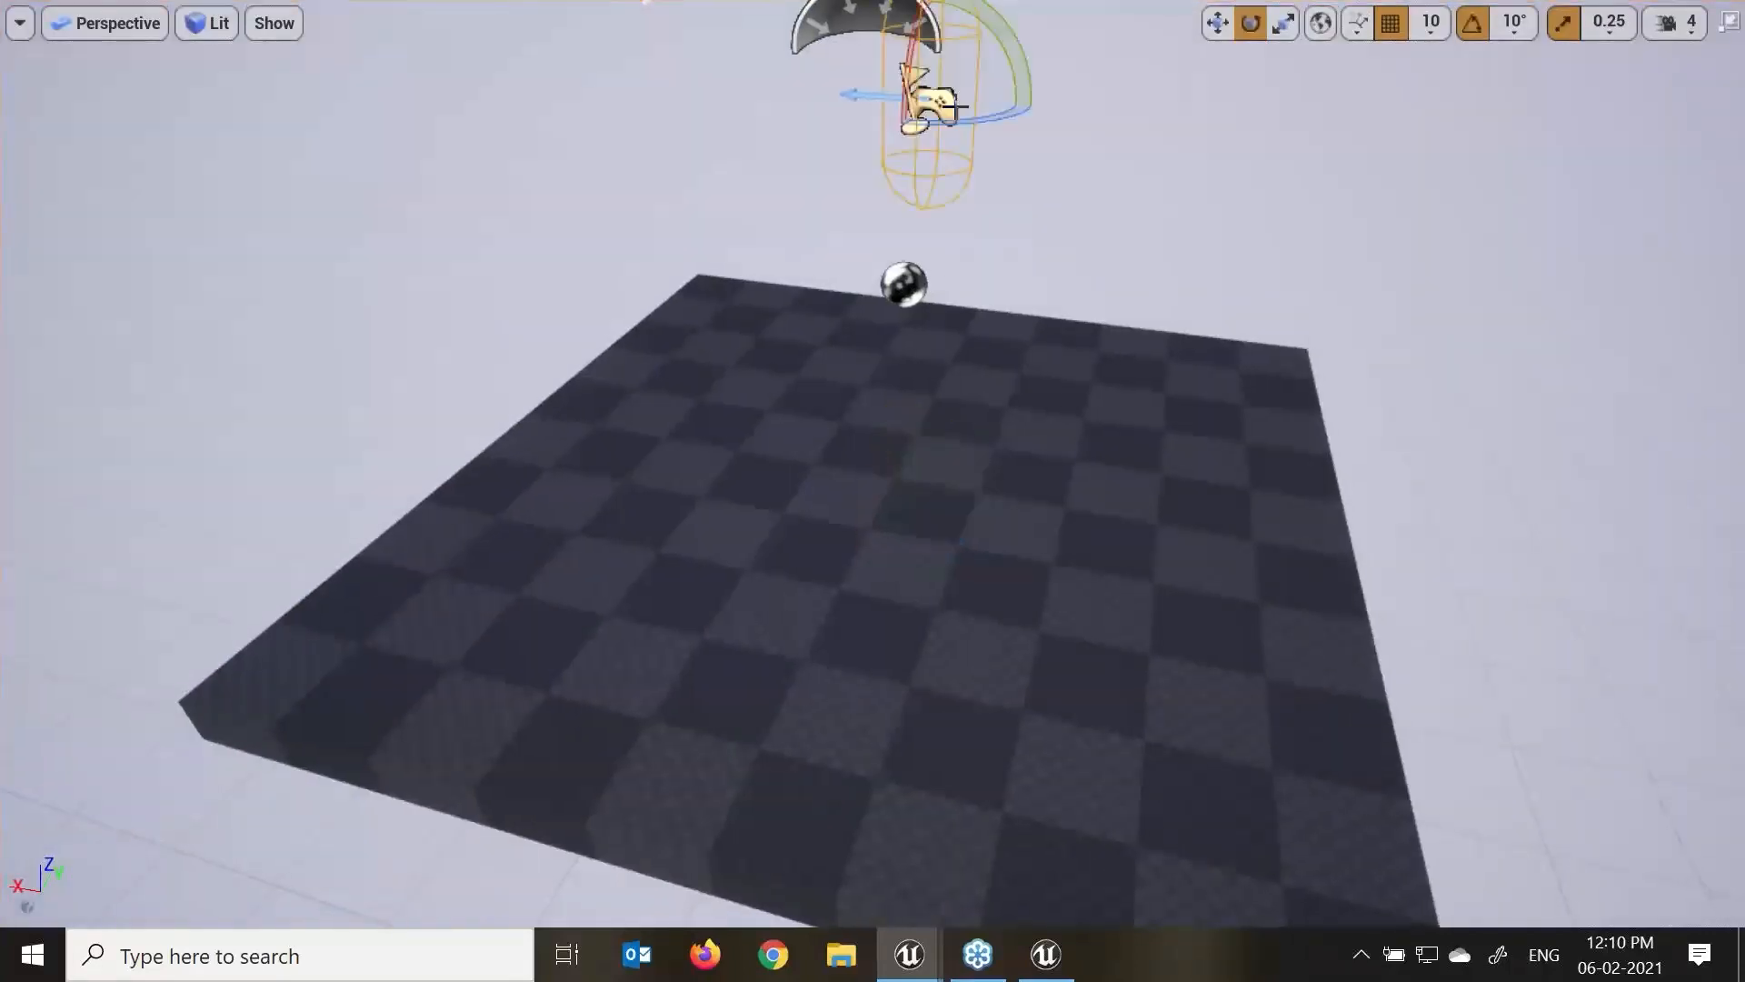
pyautogui.moveTo(975, 198); pyautogui.dragTo(967, 109, button='middle')
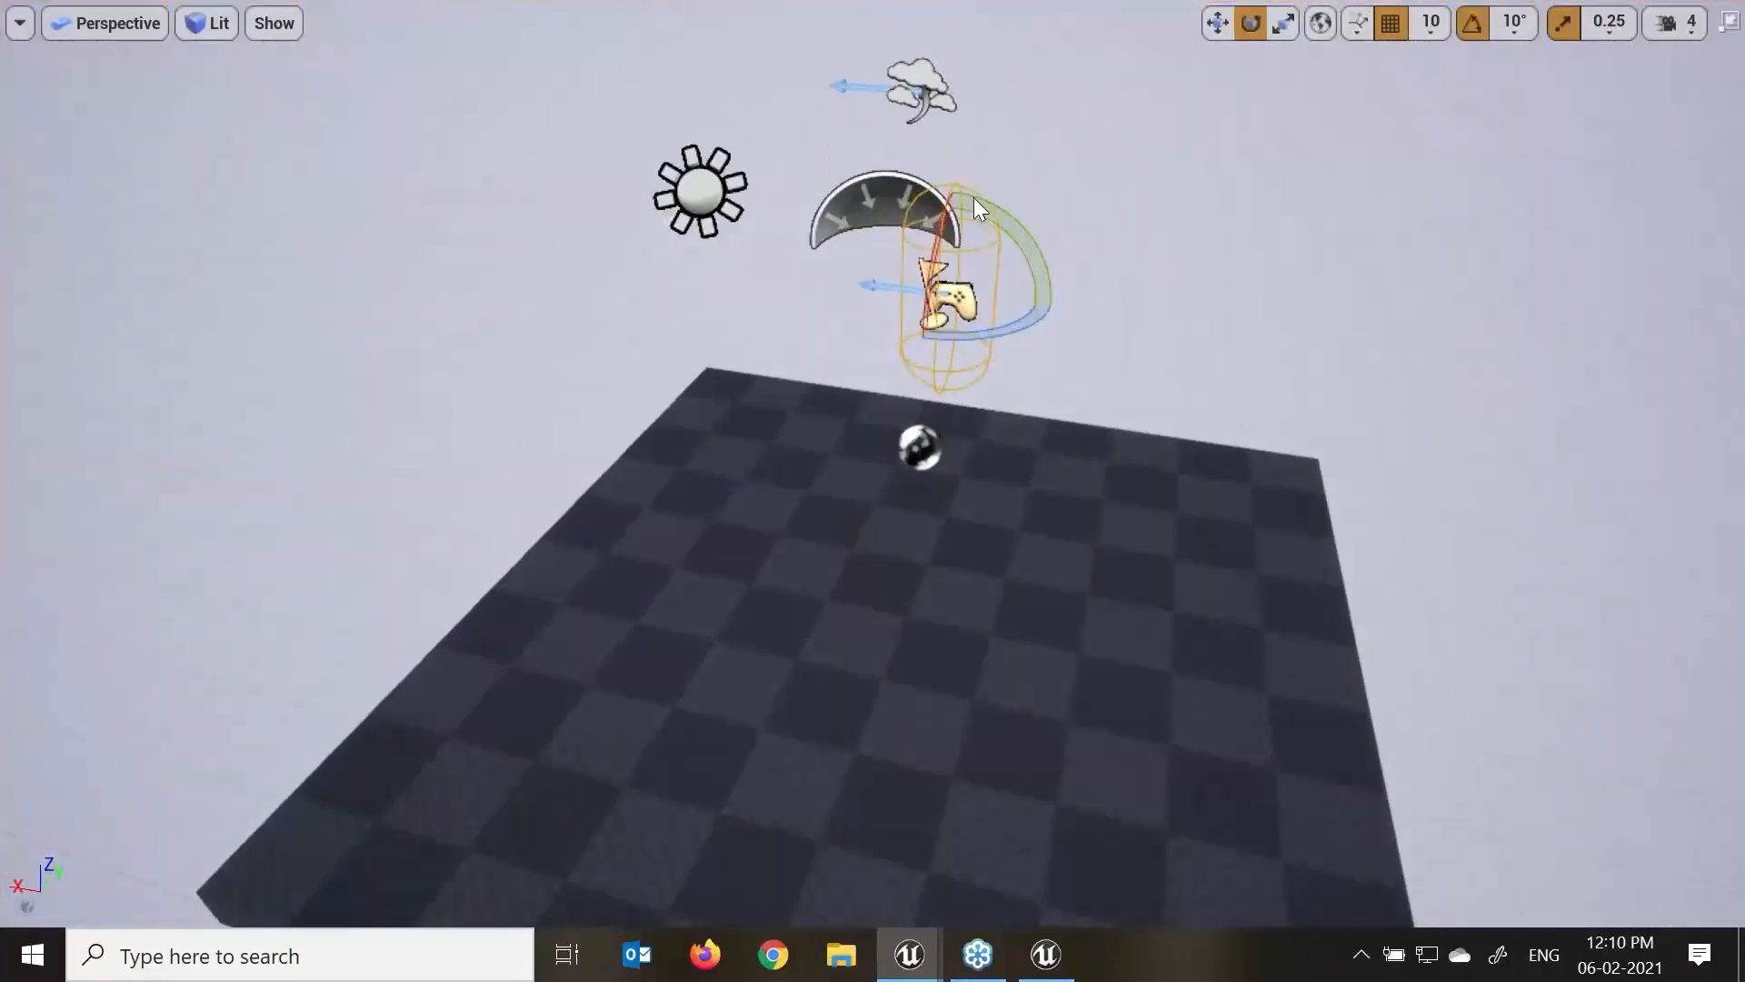
pyautogui.press('w')
pyautogui.moveTo(947, 218); pyautogui.dragTo(919, 569)
pyautogui.moveTo(919, 569); pyautogui.dragTo(1033, 655, button='middle')
pyautogui.scroll(5, 1033, 654)
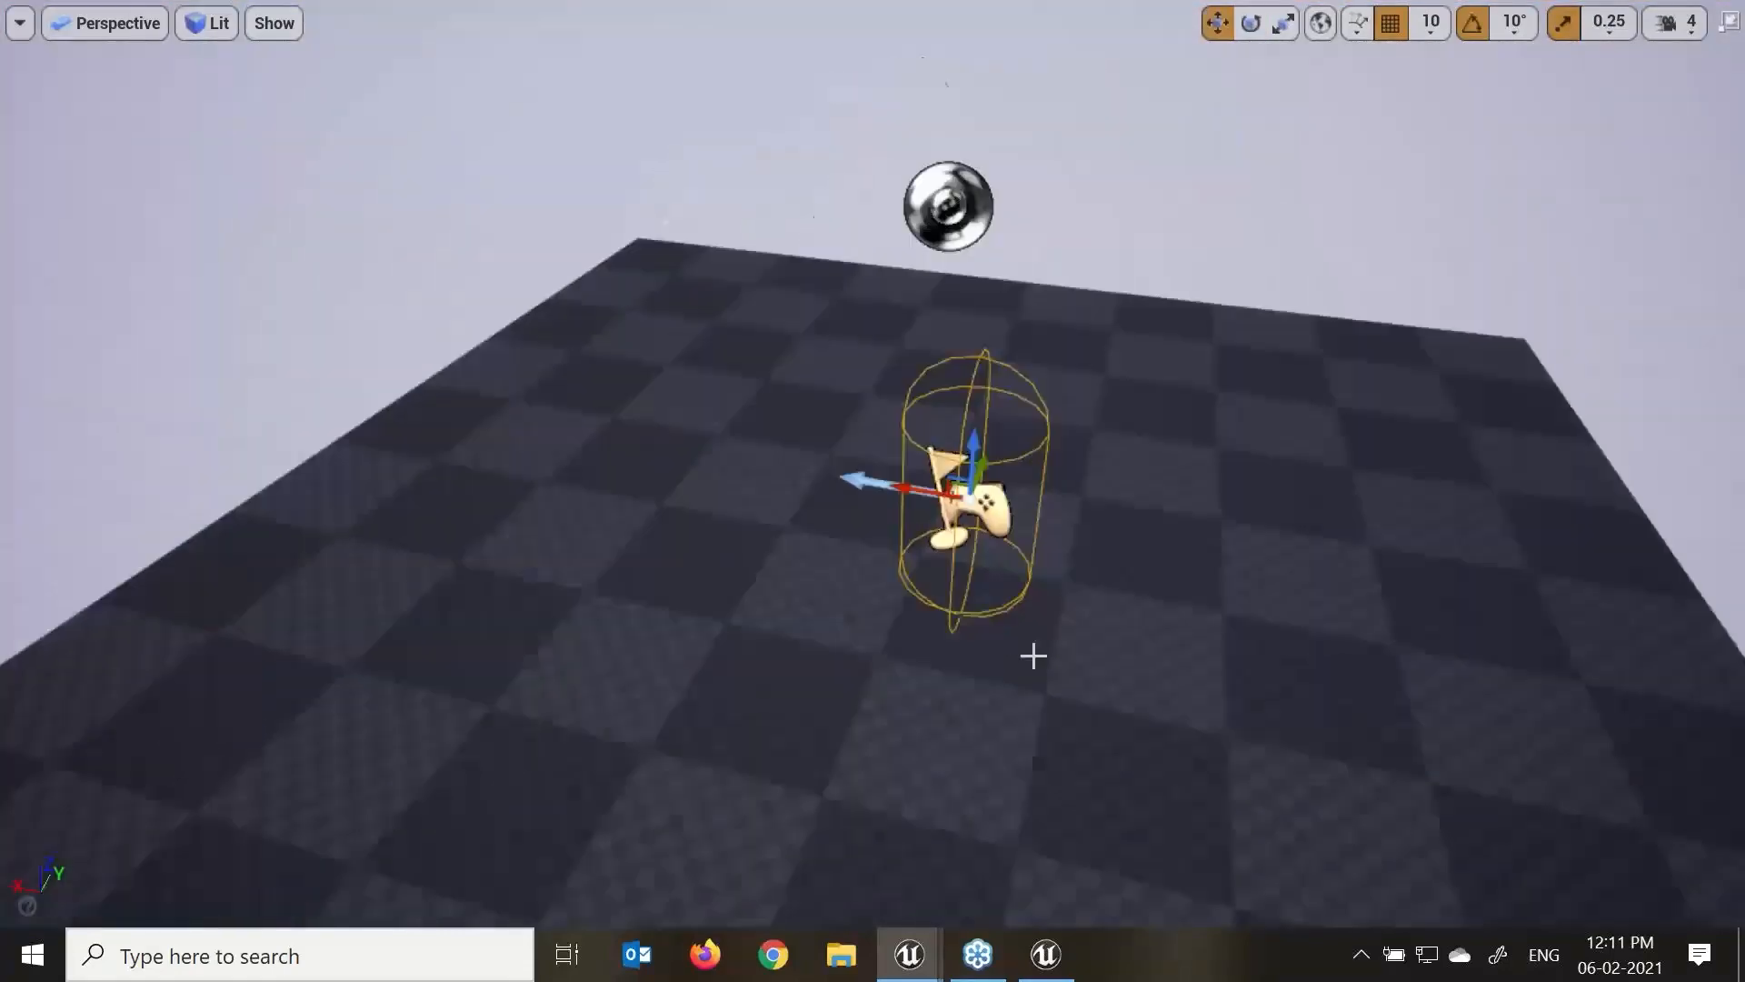
# Rotate the PlayerStart about its vertical axis so its direction arrow points the opposite way.
pyautogui.press('e')
pyautogui.moveTo(1044, 547); pyautogui.dragTo(945, 538)
pyautogui.moveTo(1081, 536); pyautogui.dragTo(1164, 529)
pyautogui.moveTo(1164, 530); pyautogui.dragTo(1164, 530, button='right')
pyautogui.press('w')
pyautogui.moveTo(1109, 409); pyautogui.dragTo(1110, 409, button='right')
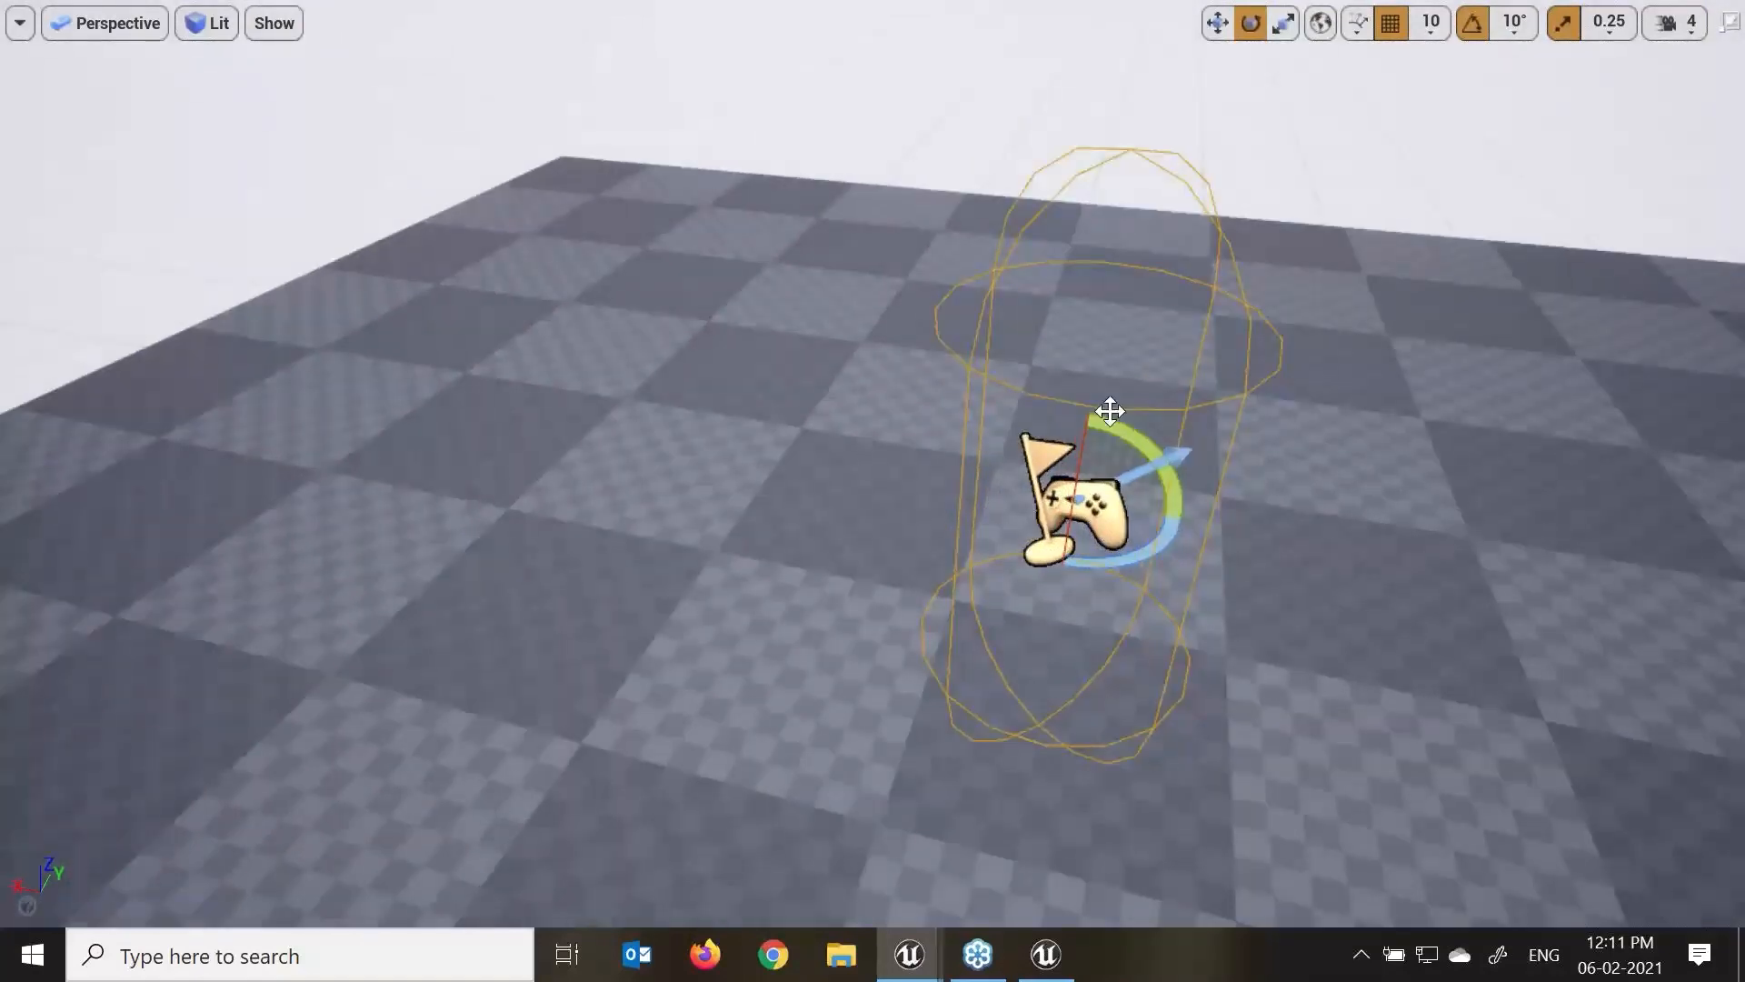
# Try further rotations of the PlayerStart about its vertical axis and undo the last change.
pyautogui.moveTo(1149, 553); pyautogui.dragTo(1095, 566)
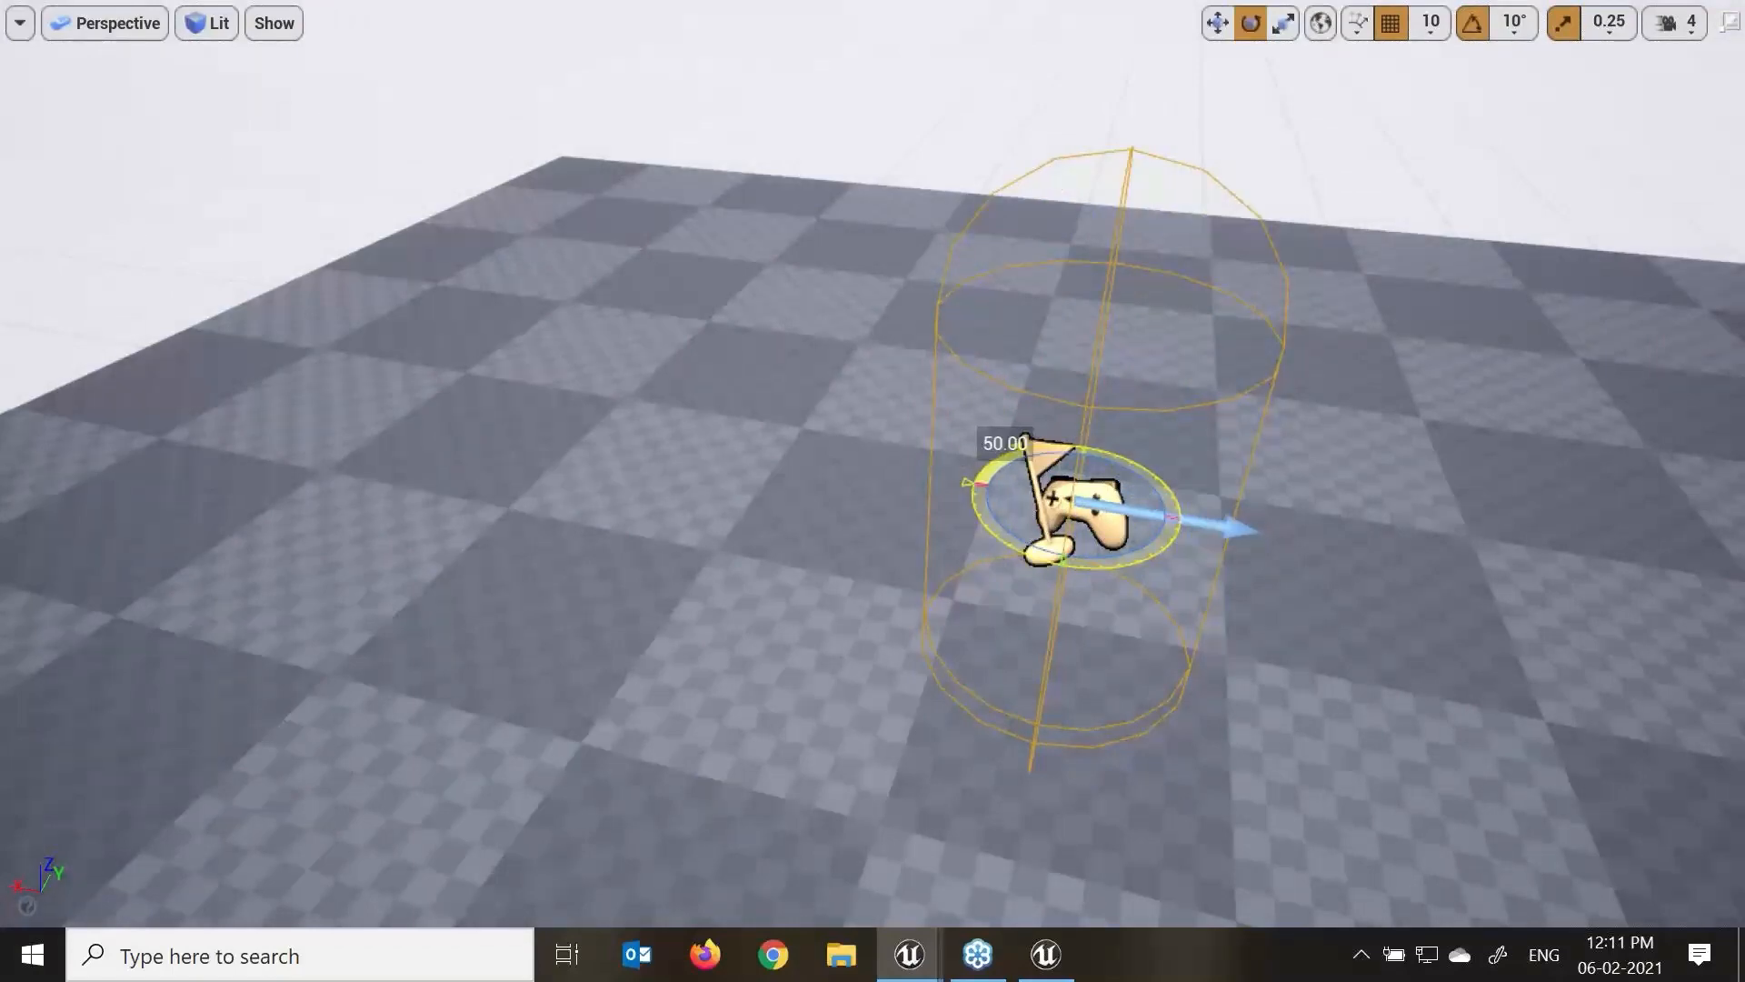
pyautogui.moveTo(1331, 545); pyautogui.dragTo(1334, 545)
pyautogui.moveTo(1171, 539); pyautogui.dragTo(1147, 542)
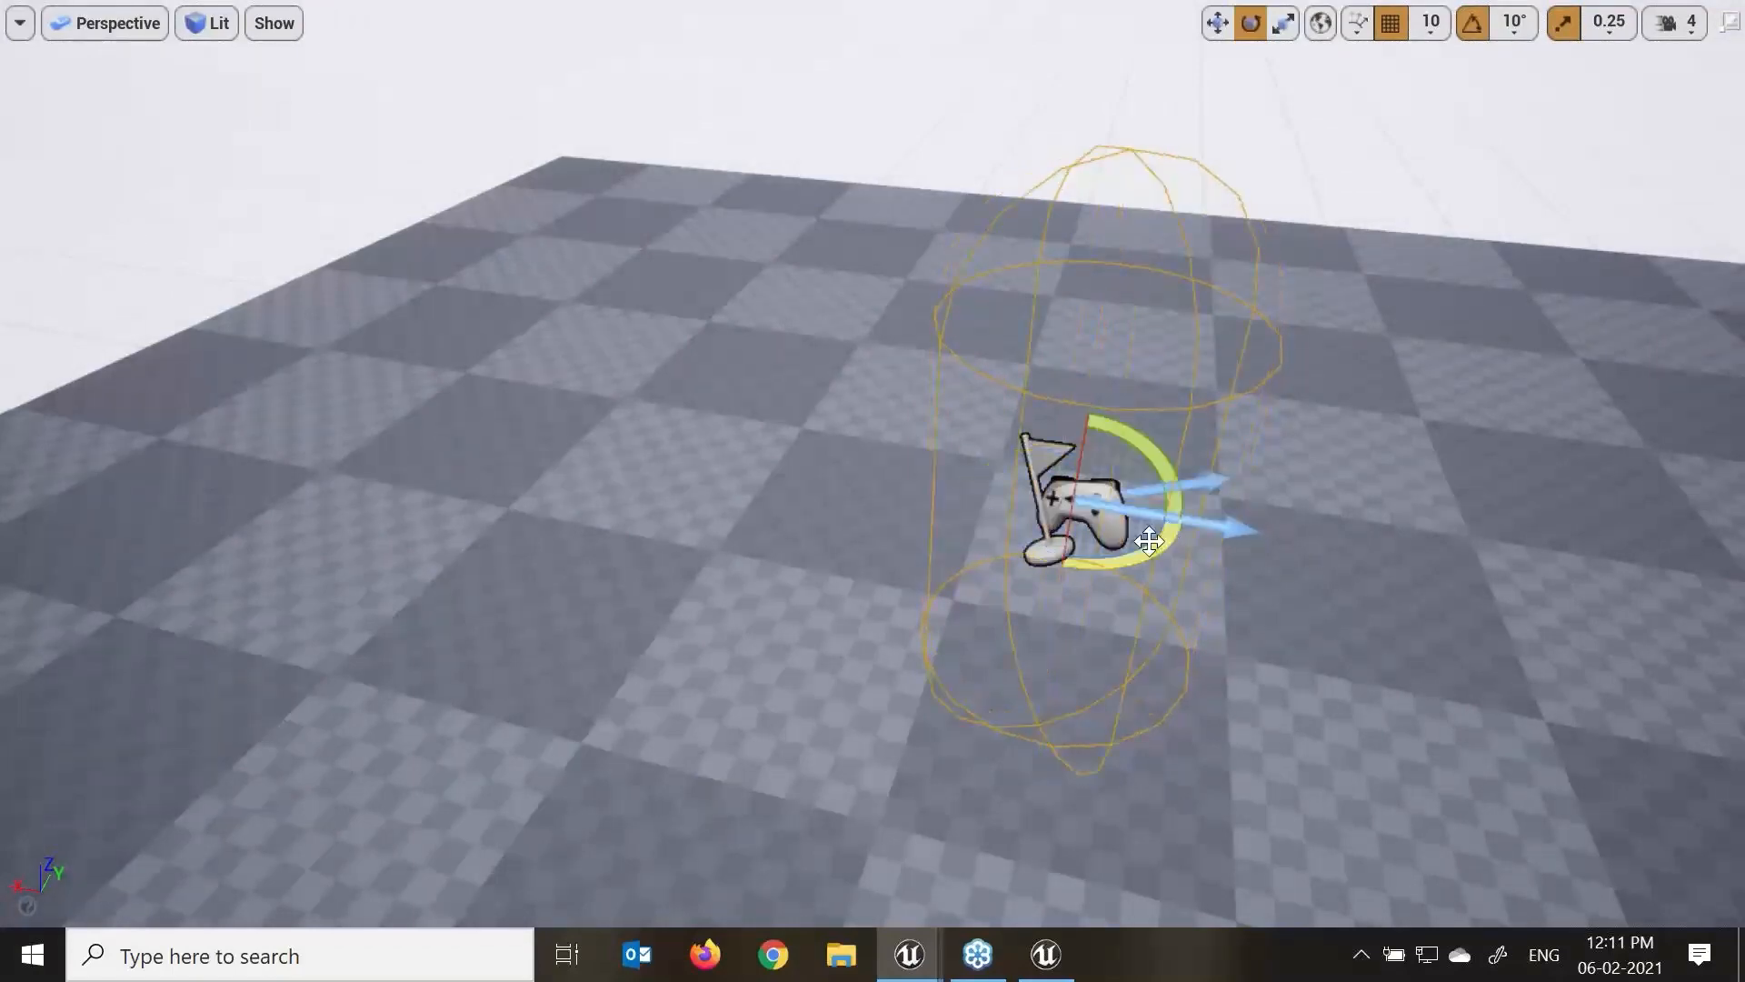
pyautogui.hotkey('ctrl', 'z')
pyautogui.moveTo(1173, 593); pyautogui.dragTo(1173, 593, button='right')
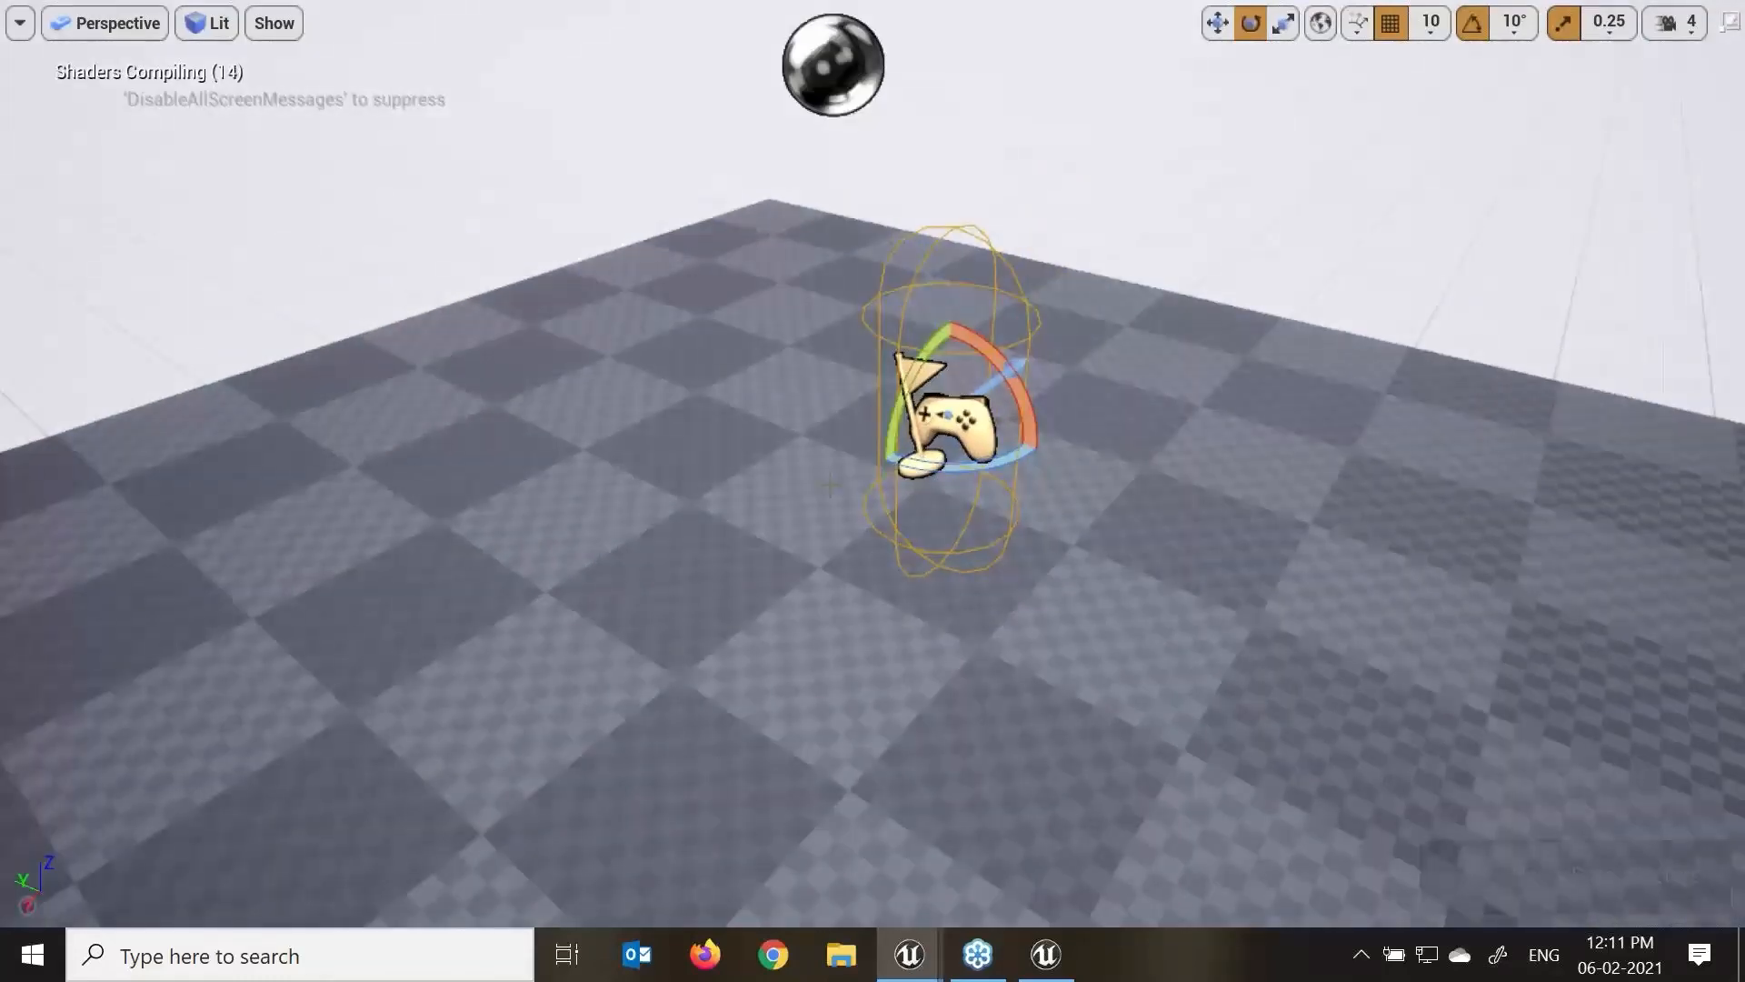
# Restore the normal editor layout, clear the placeable actors search, and show the Basic actors.
pyautogui.press('F11')
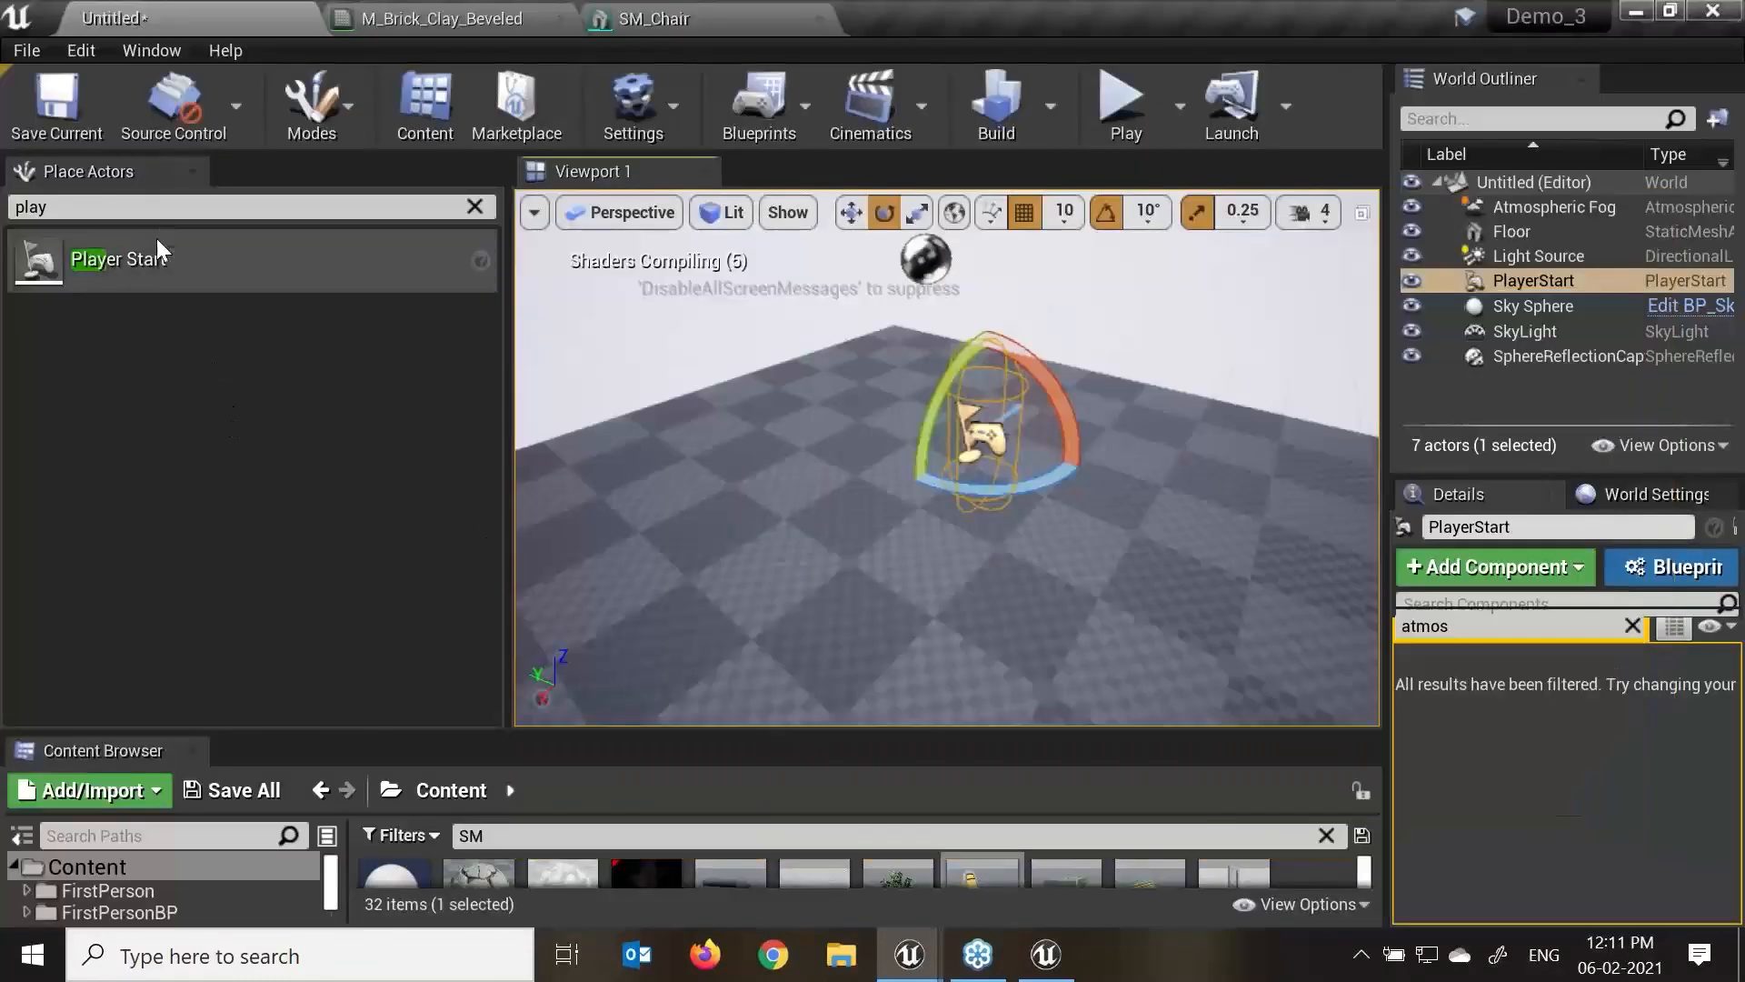
pyautogui.click(145, 213)
pyautogui.press('BackSpace')
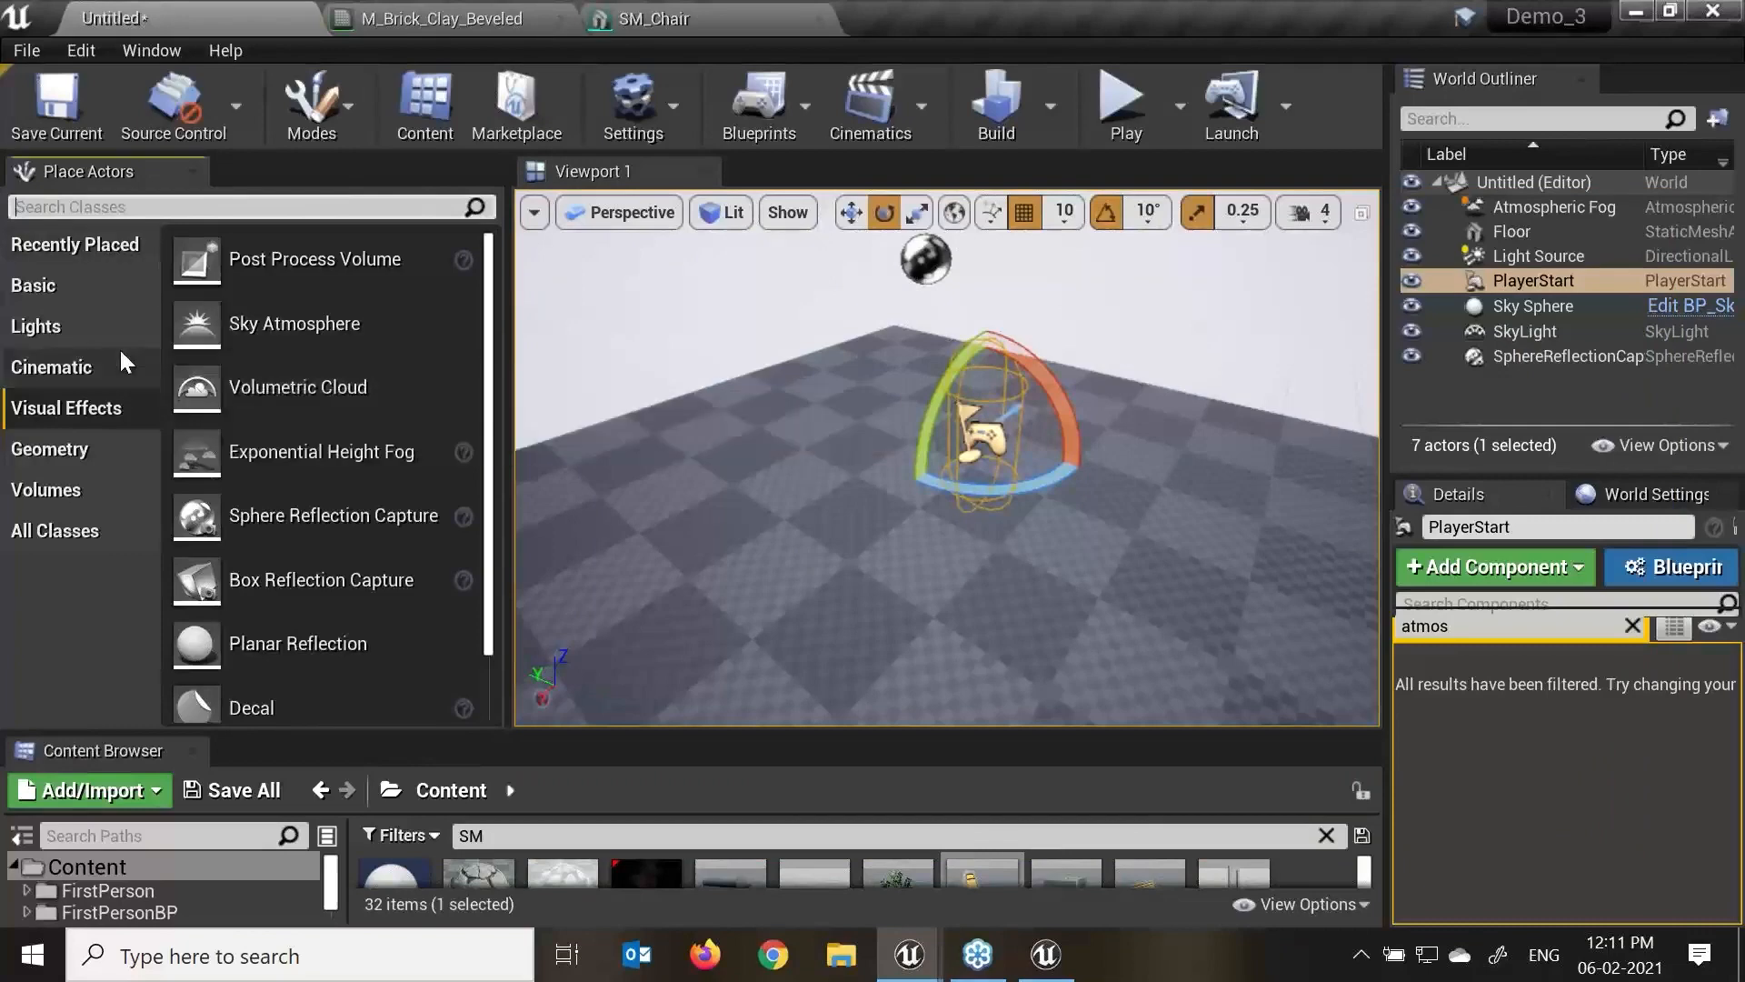
pyautogui.click(76, 291)
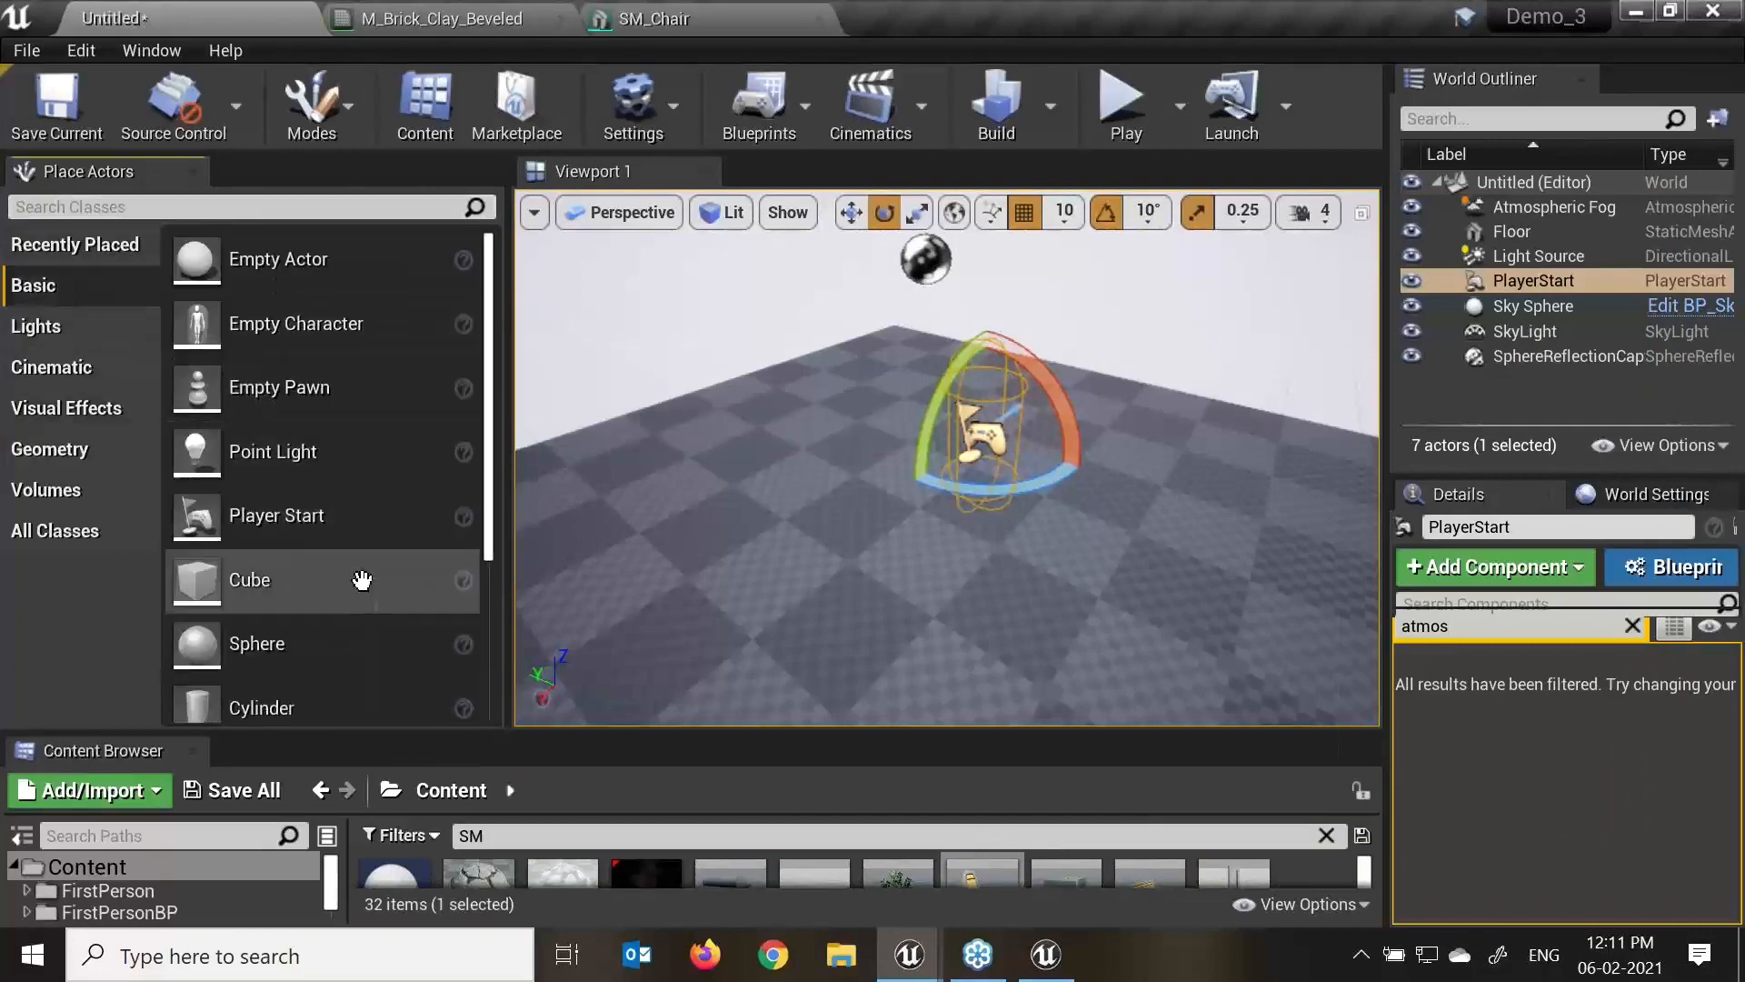
# Place a cube on the floor beyond the PlayerStart and raise it along the Z axis.
pyautogui.moveTo(452, 588); pyautogui.dragTo(1140, 420)
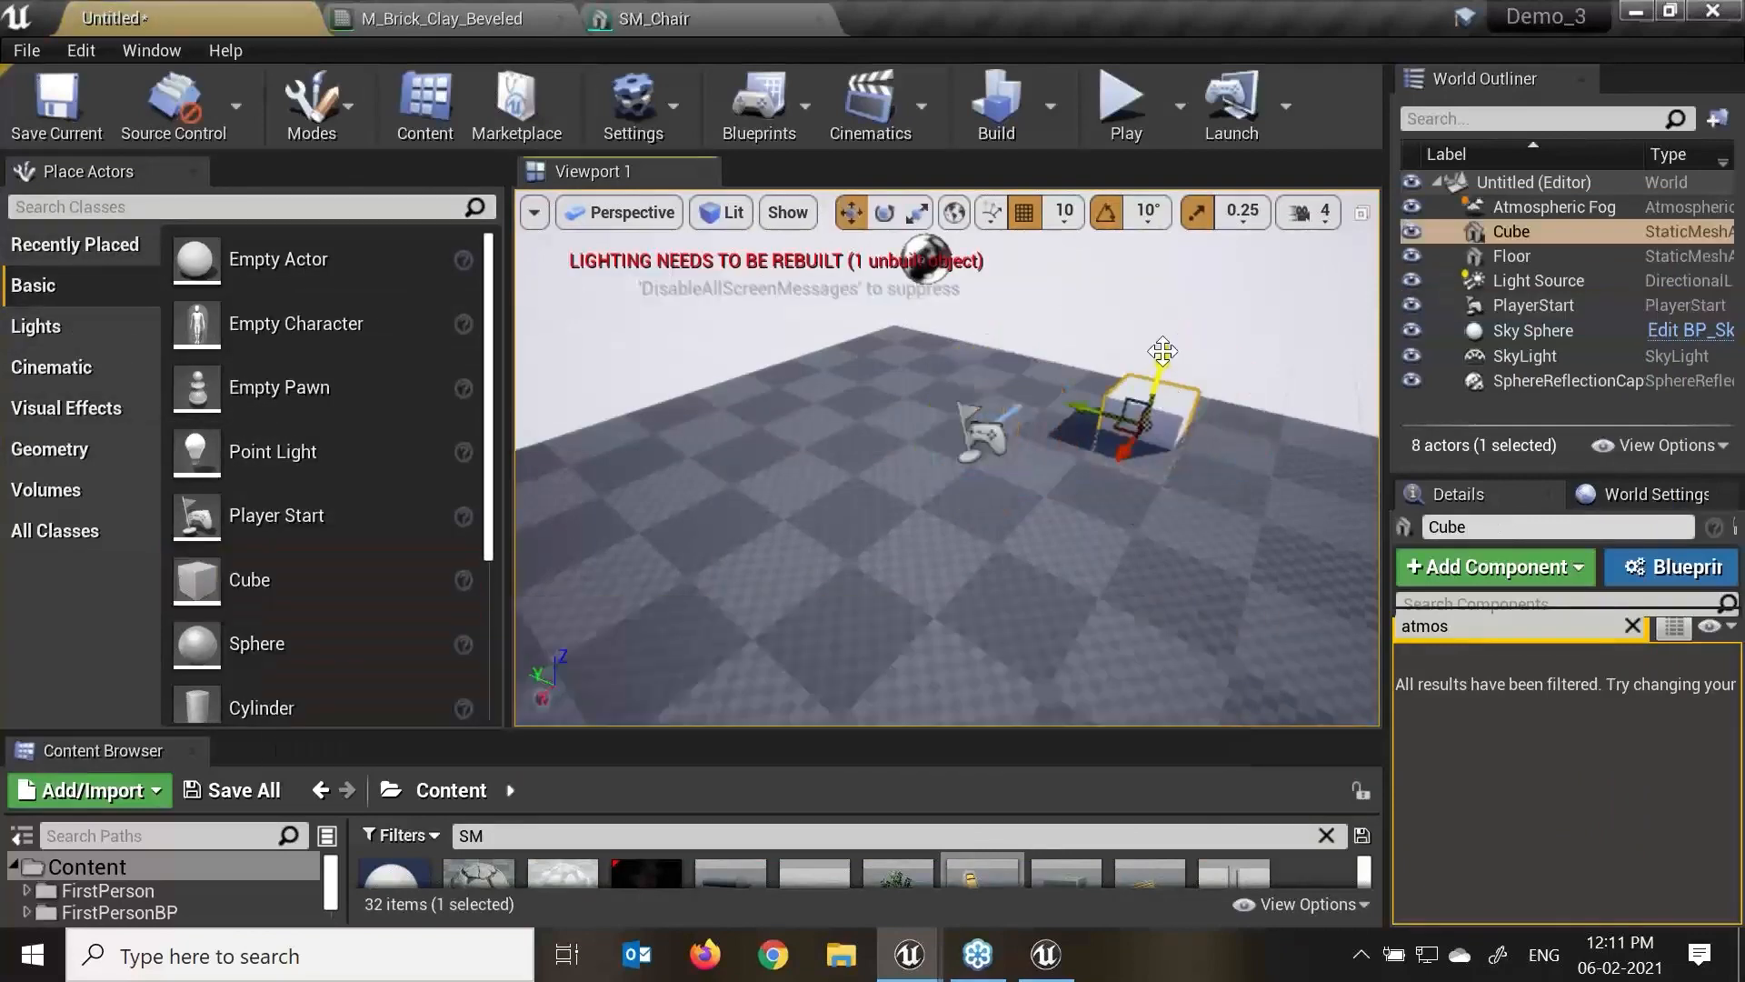
pyautogui.moveTo(1165, 345); pyautogui.dragTo(1173, 315)
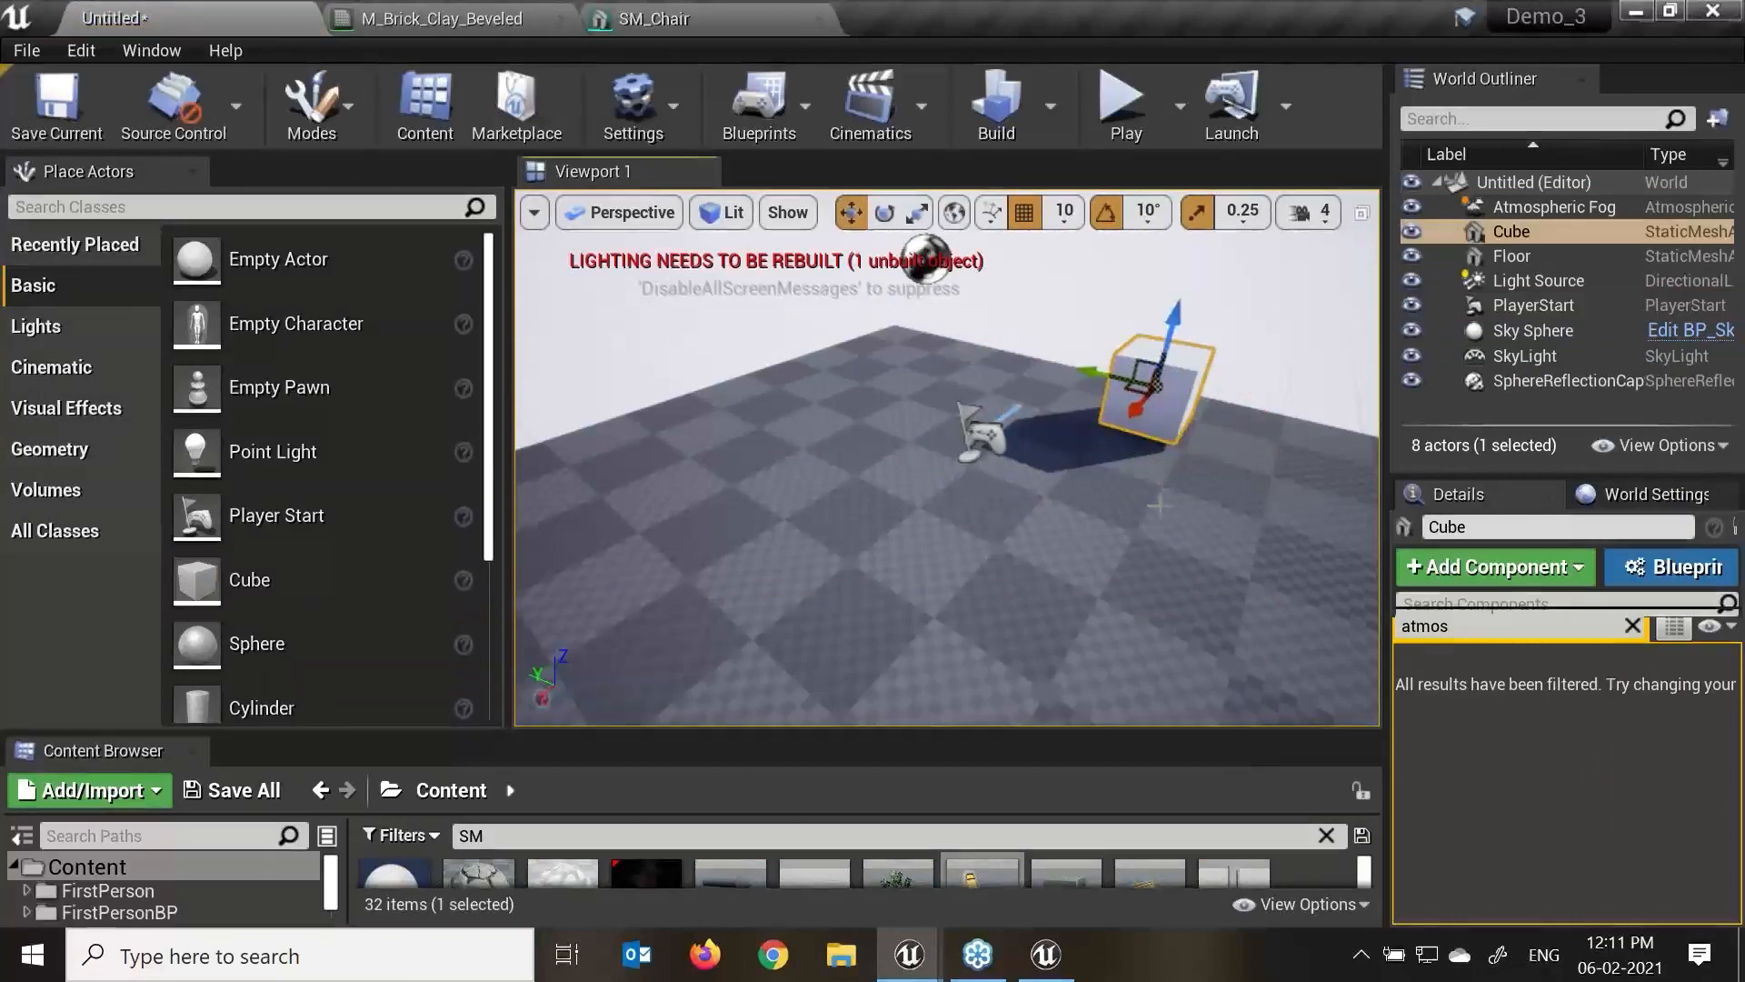
pyautogui.scroll(-1, 943, 533)
pyautogui.scroll(-2, 950, 532)
pyautogui.rightClick(935, 488)
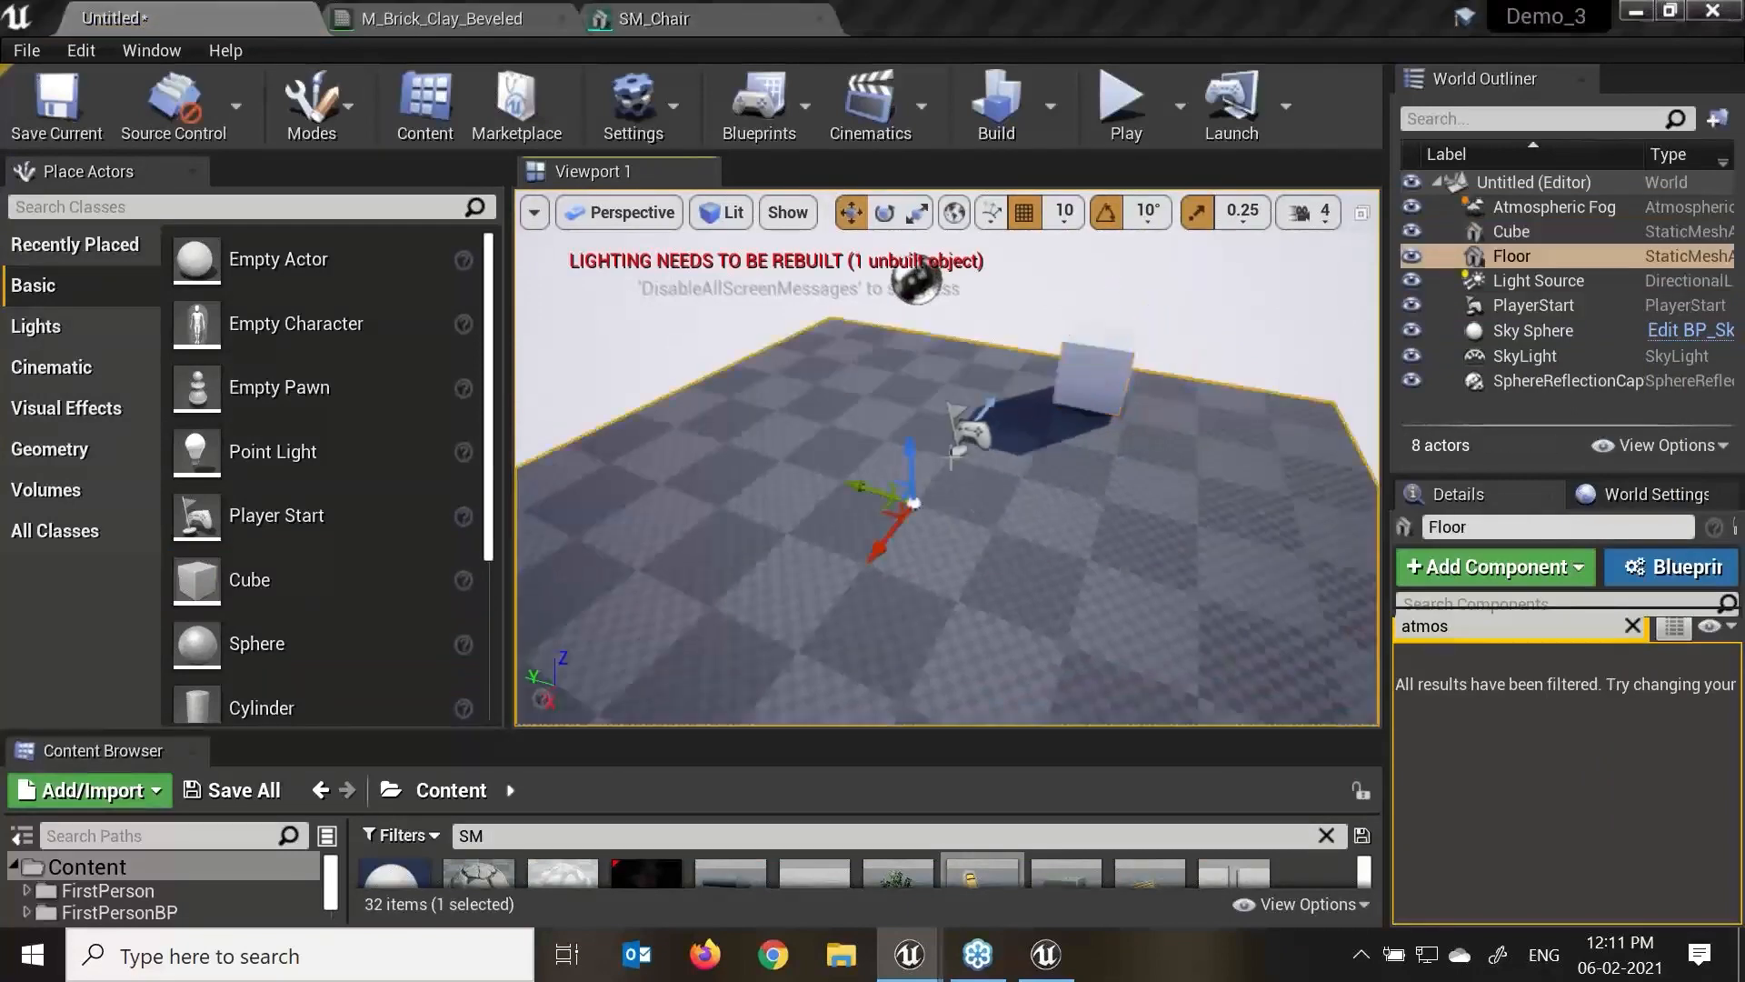
pyautogui.press('Escape')
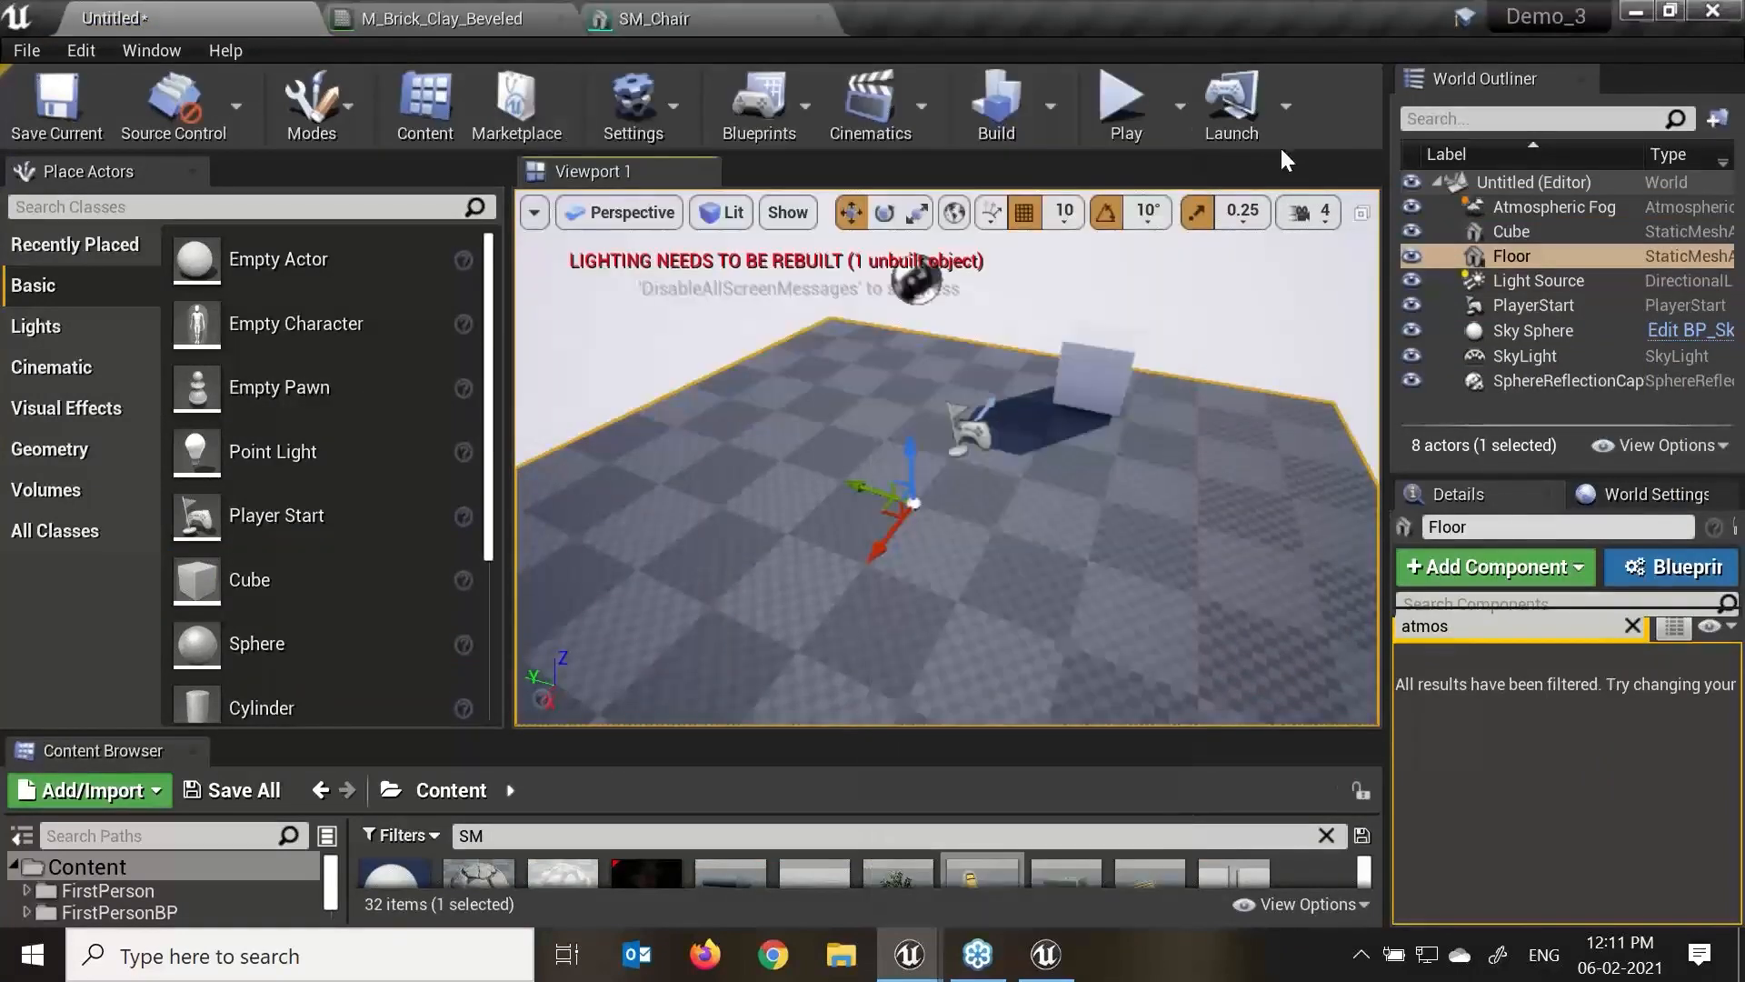
# Play-test the level from the PlayerStart, fire several shots towards the cube, and end the session.
pyautogui.click(1121, 100)
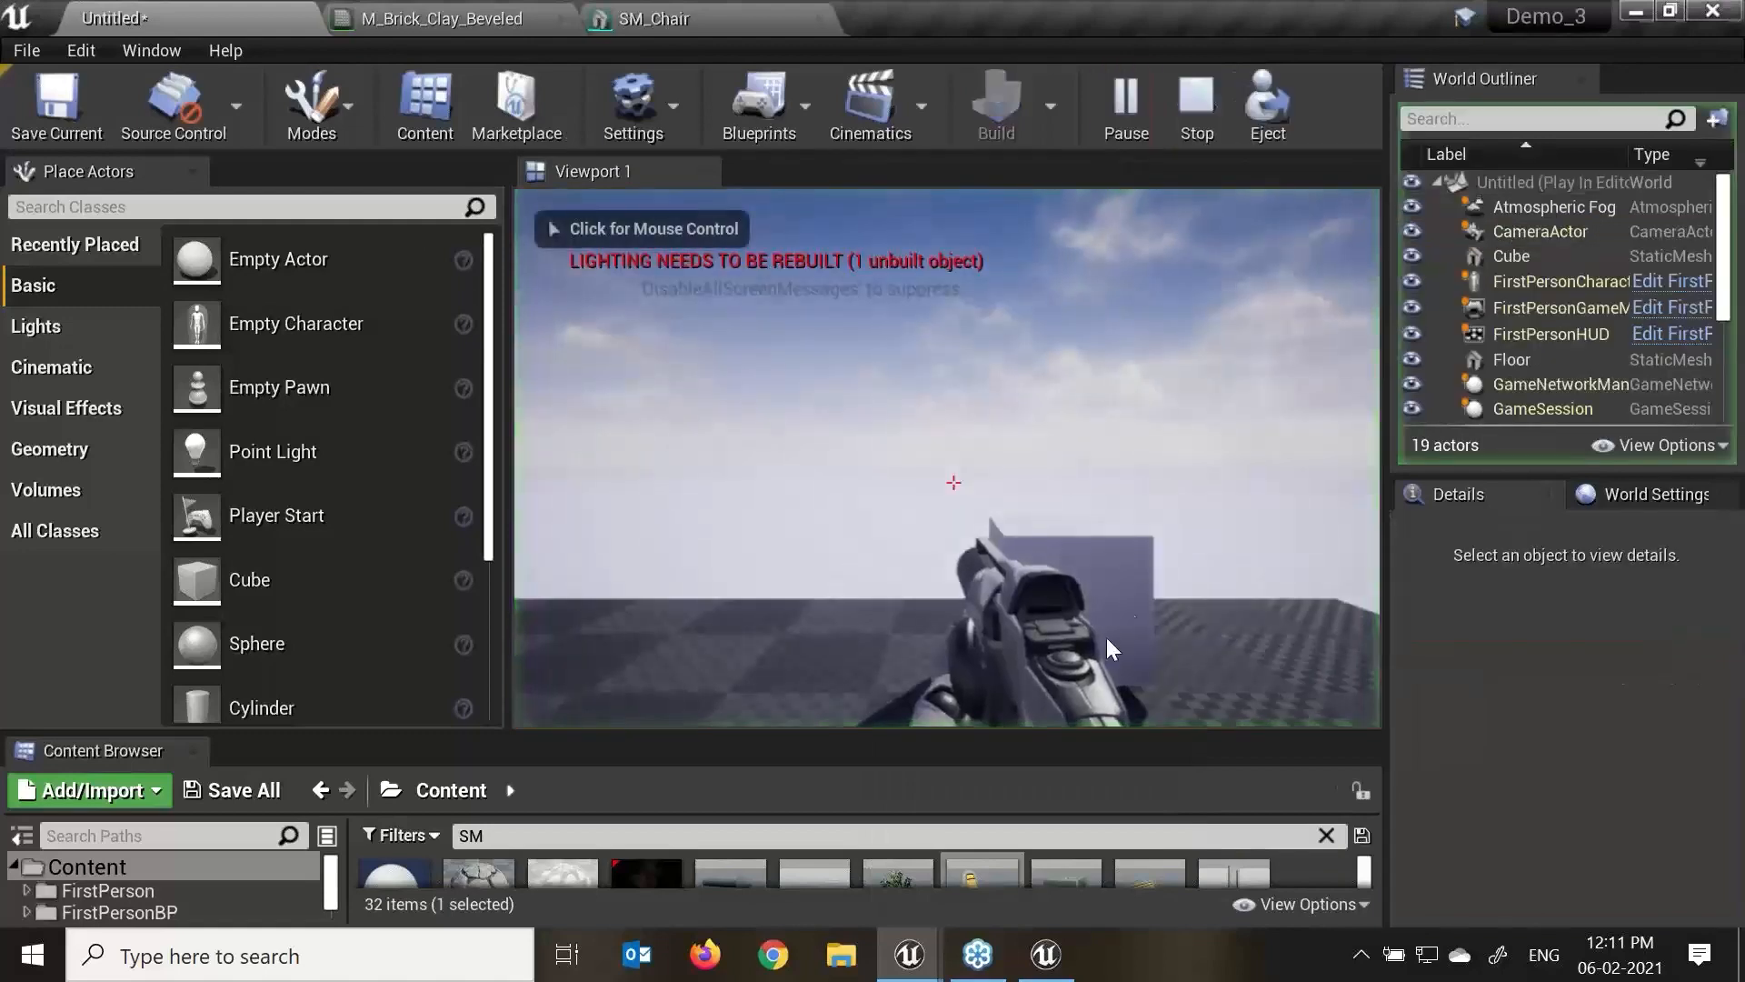
pyautogui.click(1049, 641)
pyautogui.click(953, 483)
pyautogui.click(952, 483)
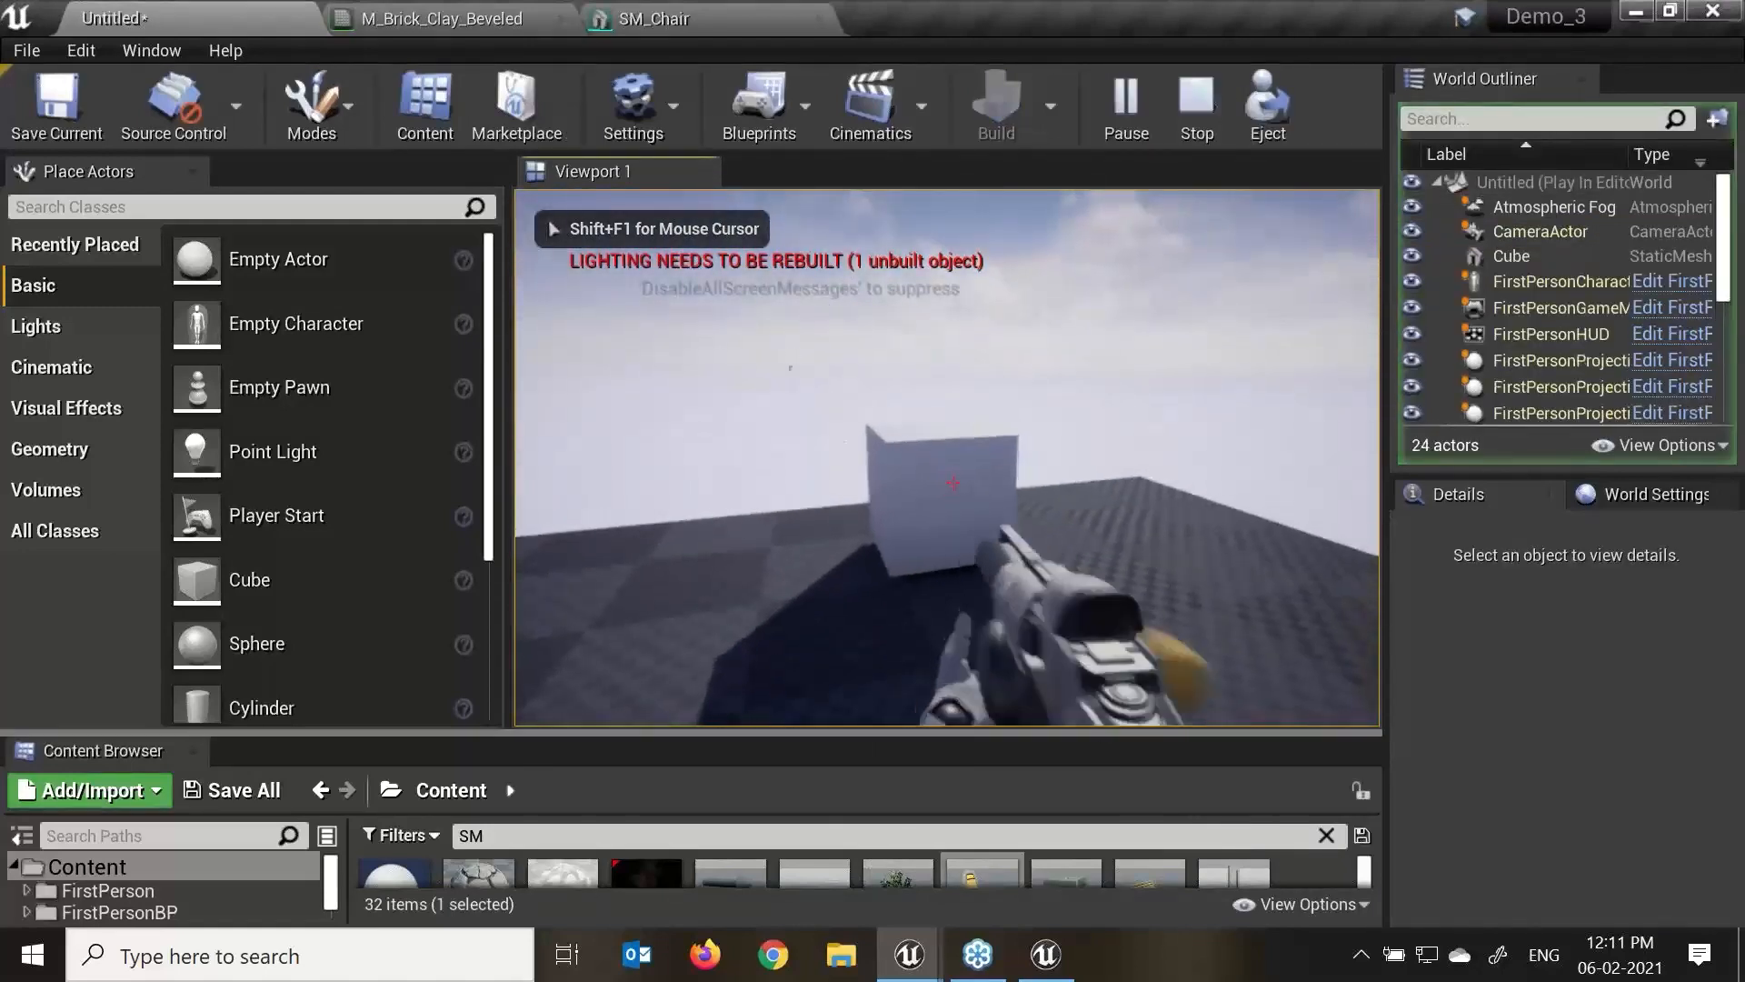
pyautogui.click(953, 482)
pyautogui.click(953, 483)
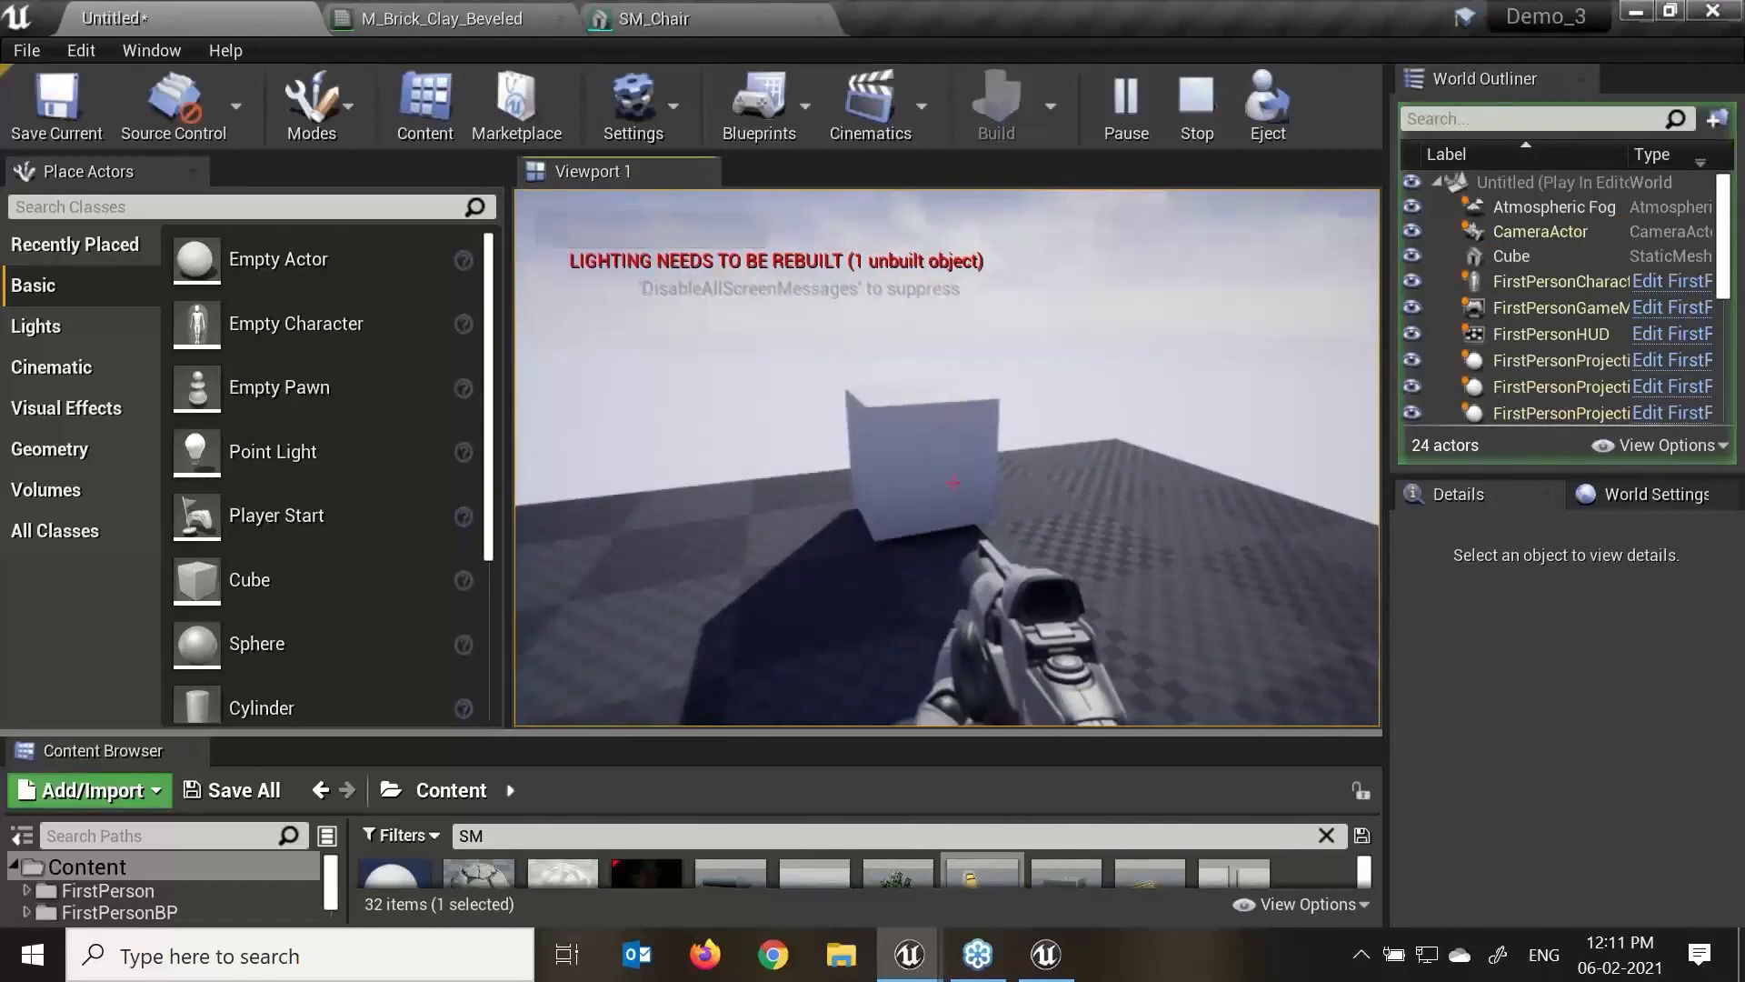
pyautogui.press('Escape')
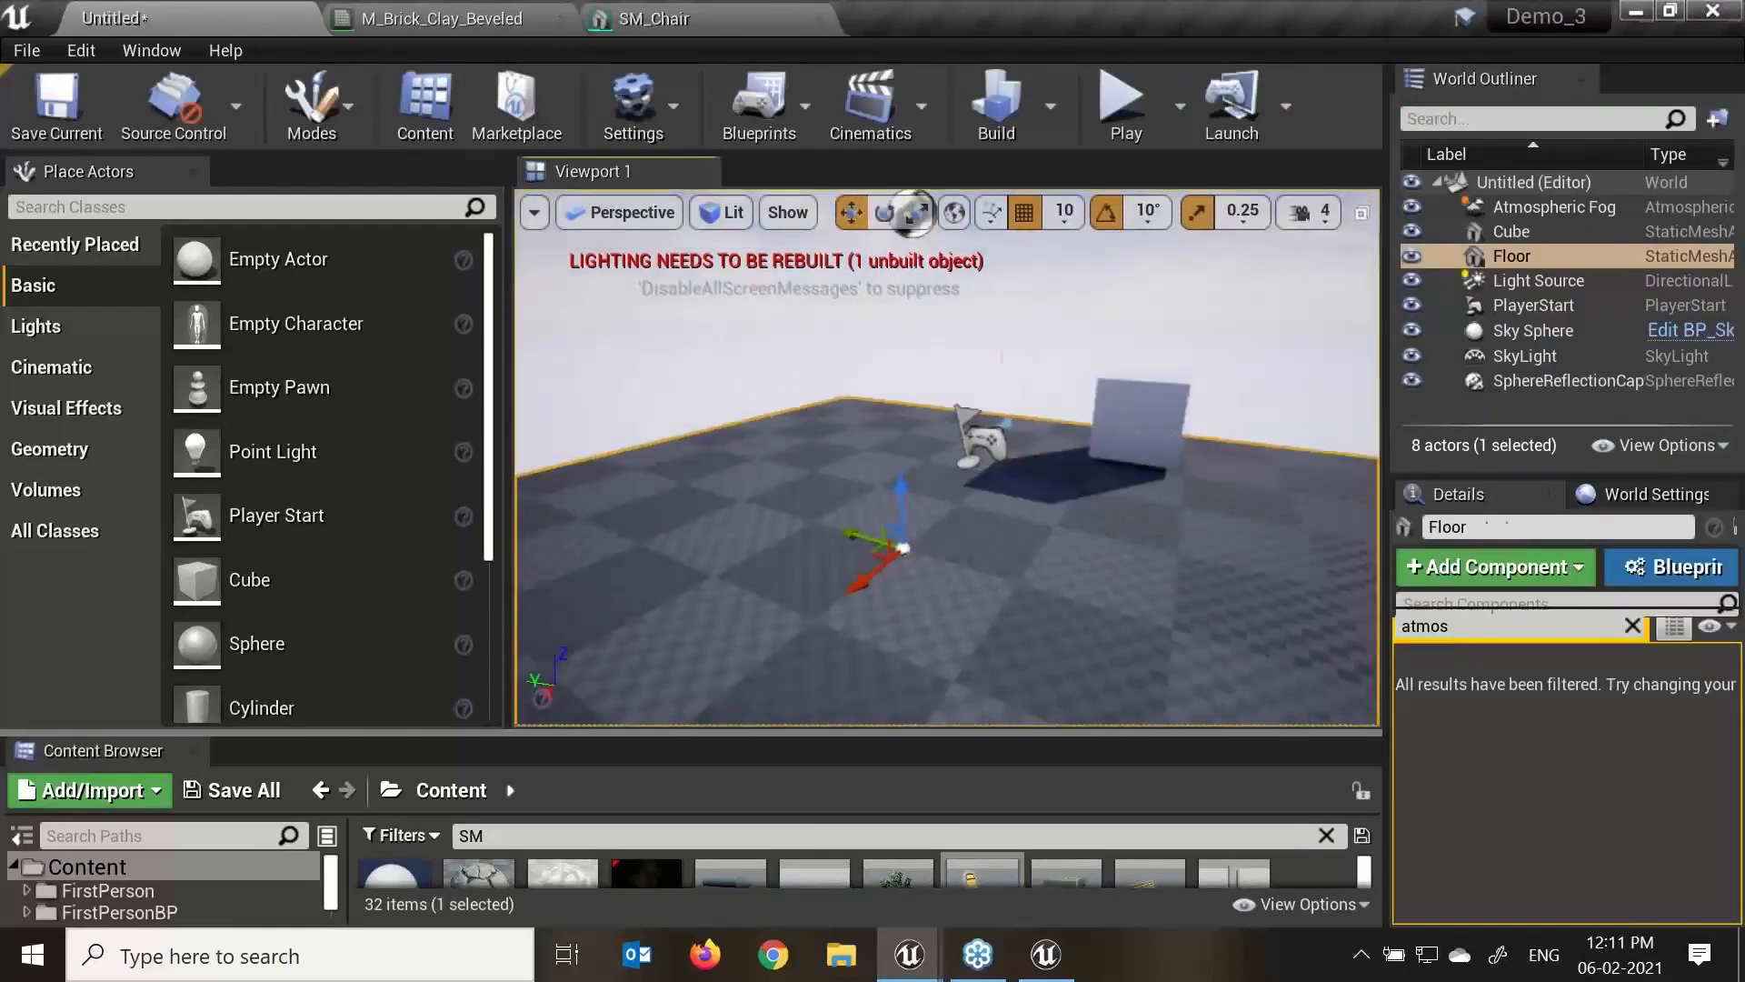
# Rotate the PlayerStart about its vertical axis so its direction arrow points away from the cube.
pyautogui.click(993, 440)
pyautogui.moveTo(993, 441); pyautogui.dragTo(1091, 445, button='right')
pyautogui.scroll(3, 859, 482)
pyautogui.press('e')
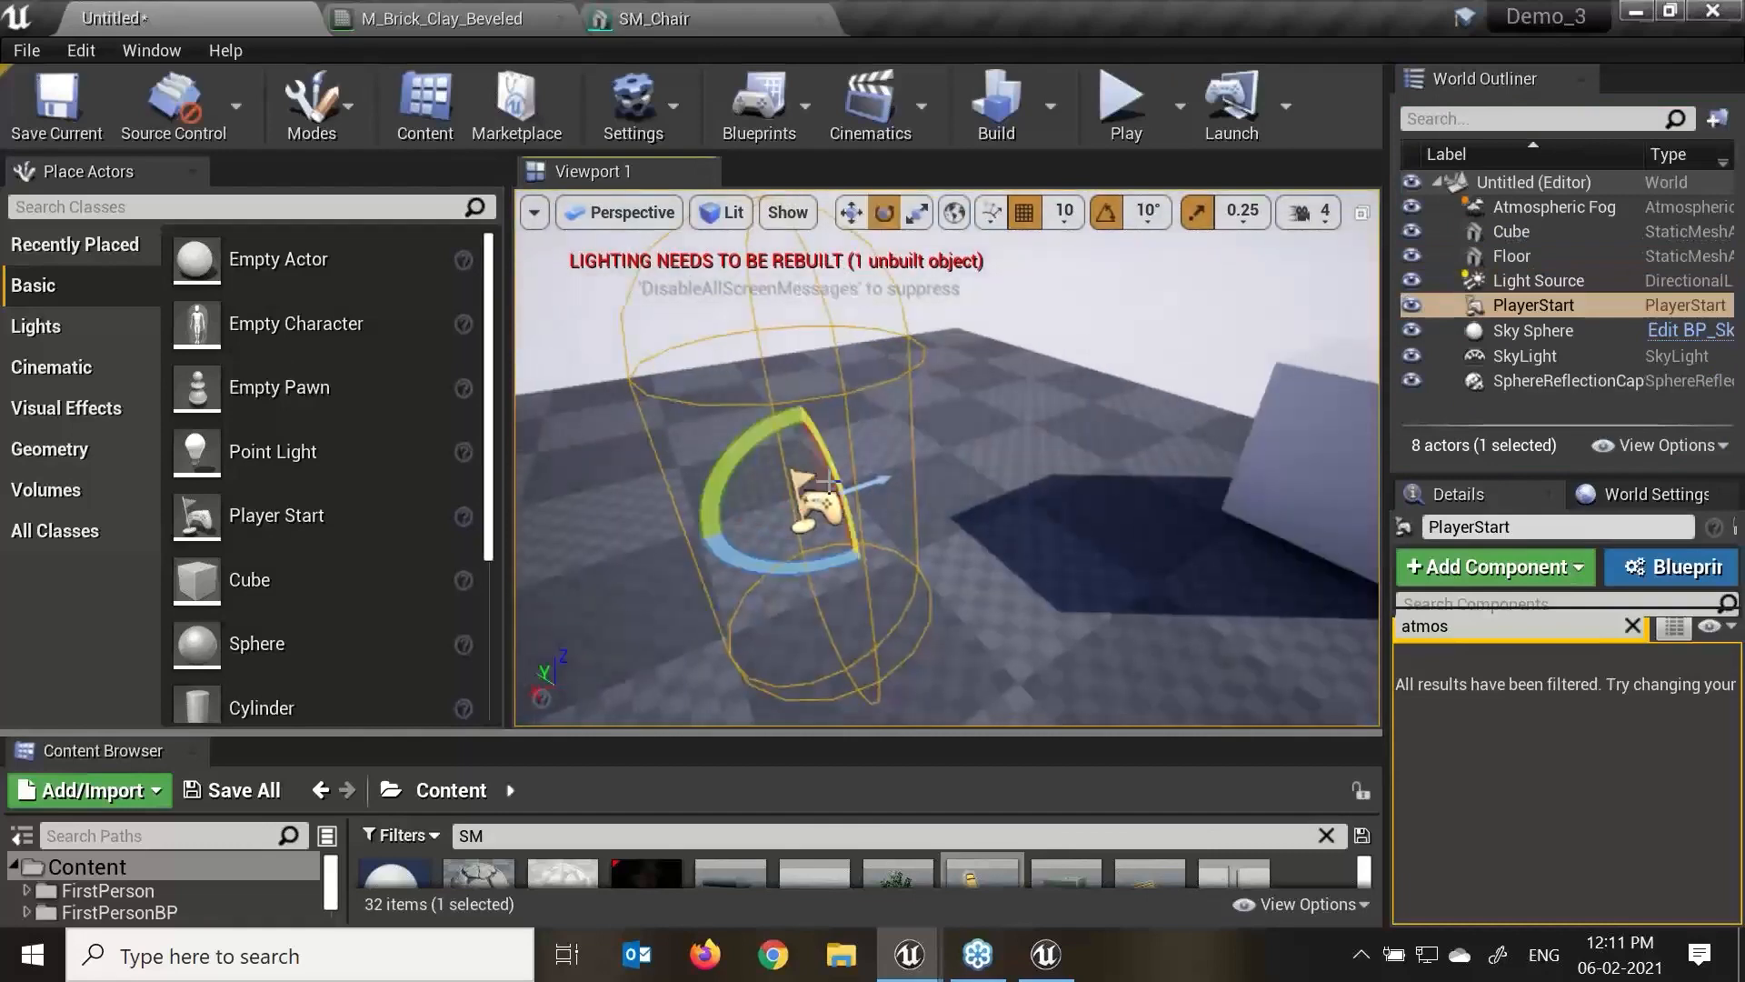
pyautogui.moveTo(801, 567); pyautogui.dragTo(909, 576)
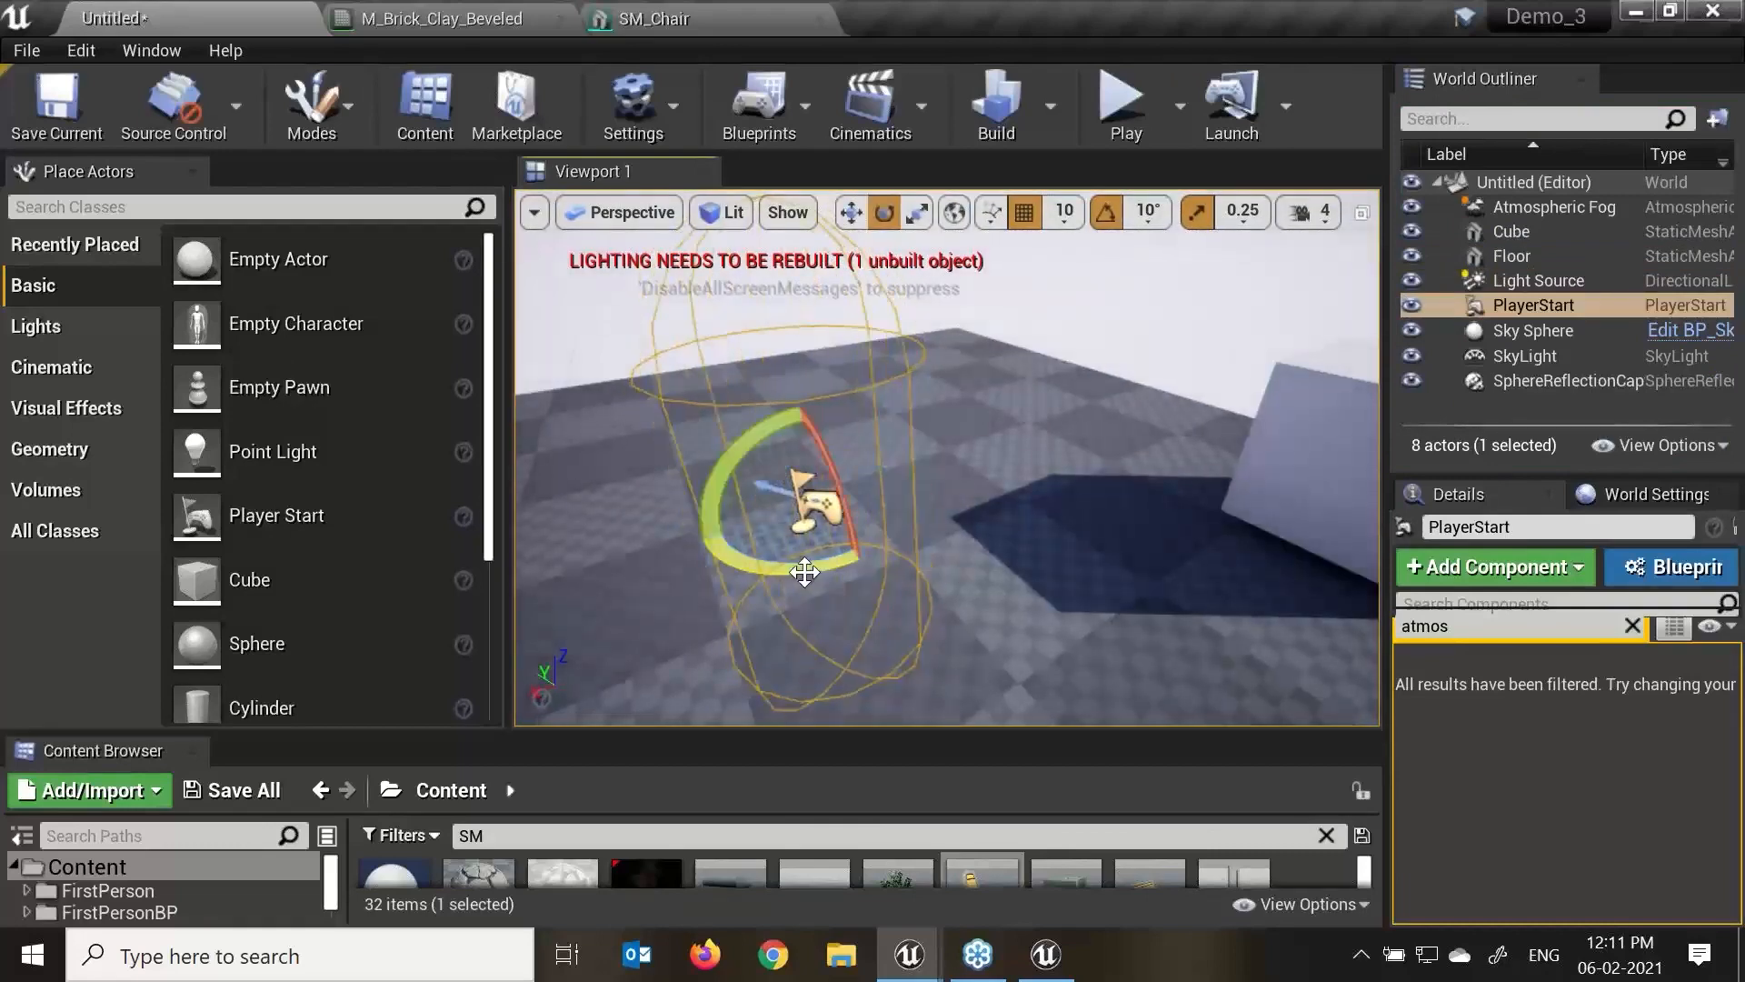
# Play-test the level with the PlayerStart facing away from the cube and end the session.
pyautogui.click(1102, 113)
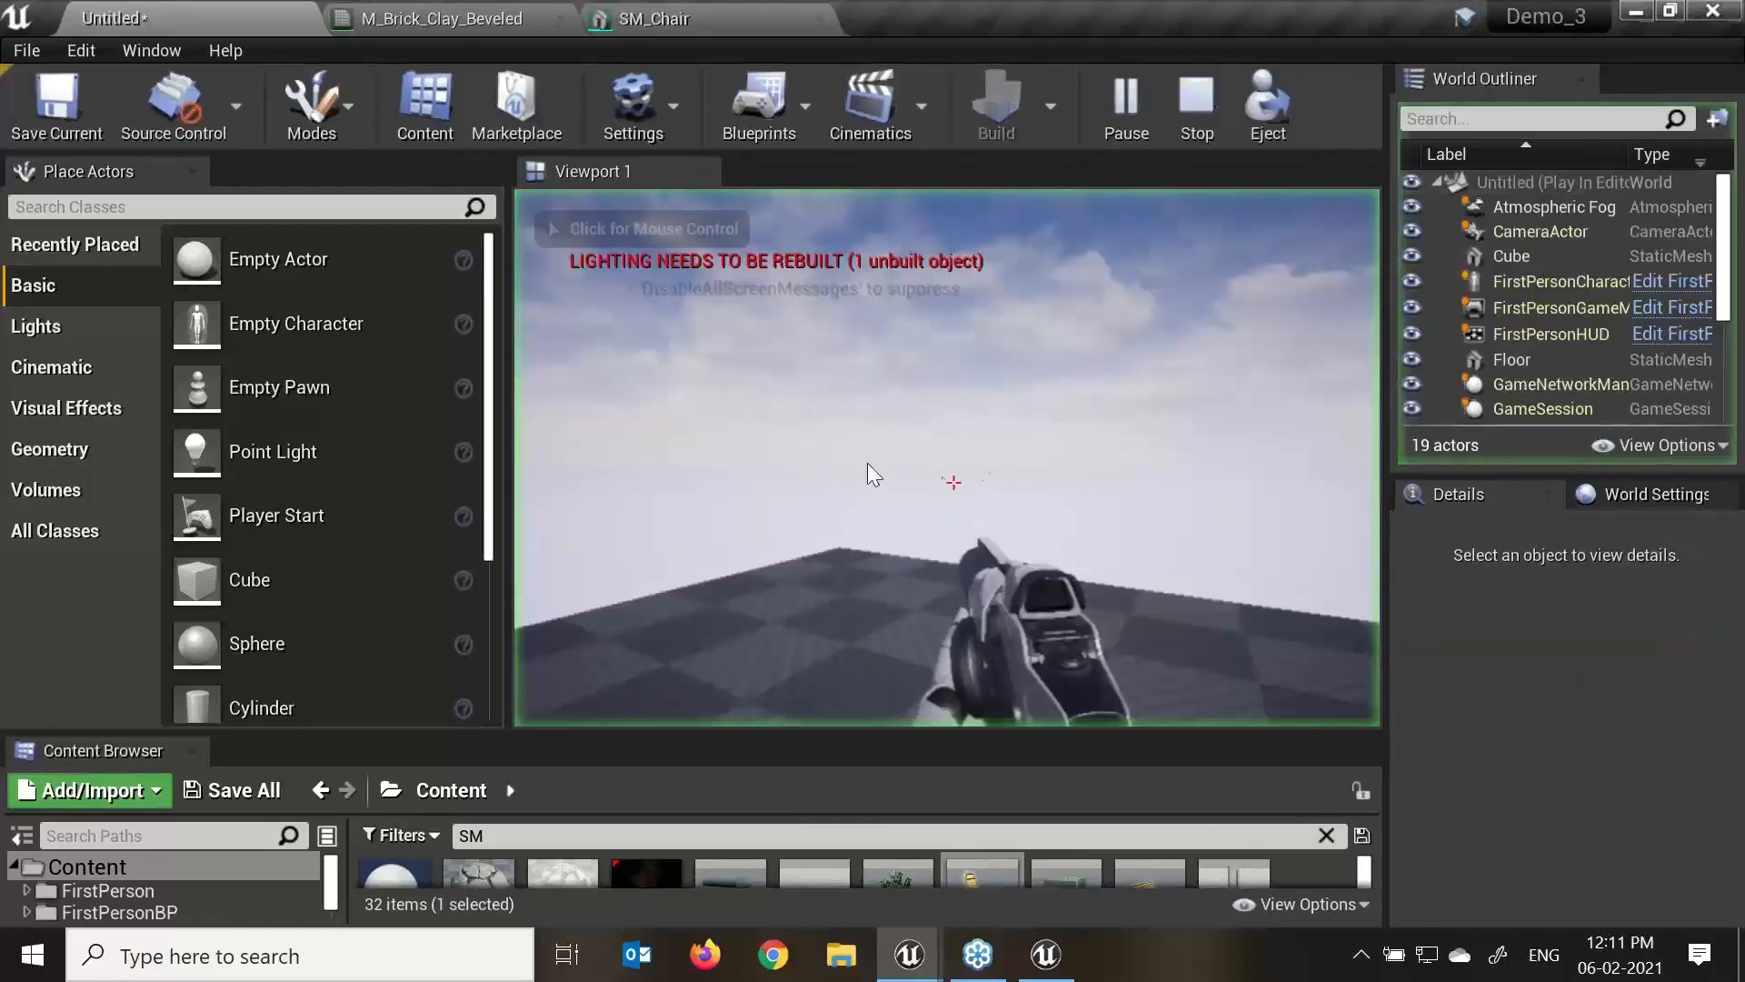
pyautogui.click(933, 459)
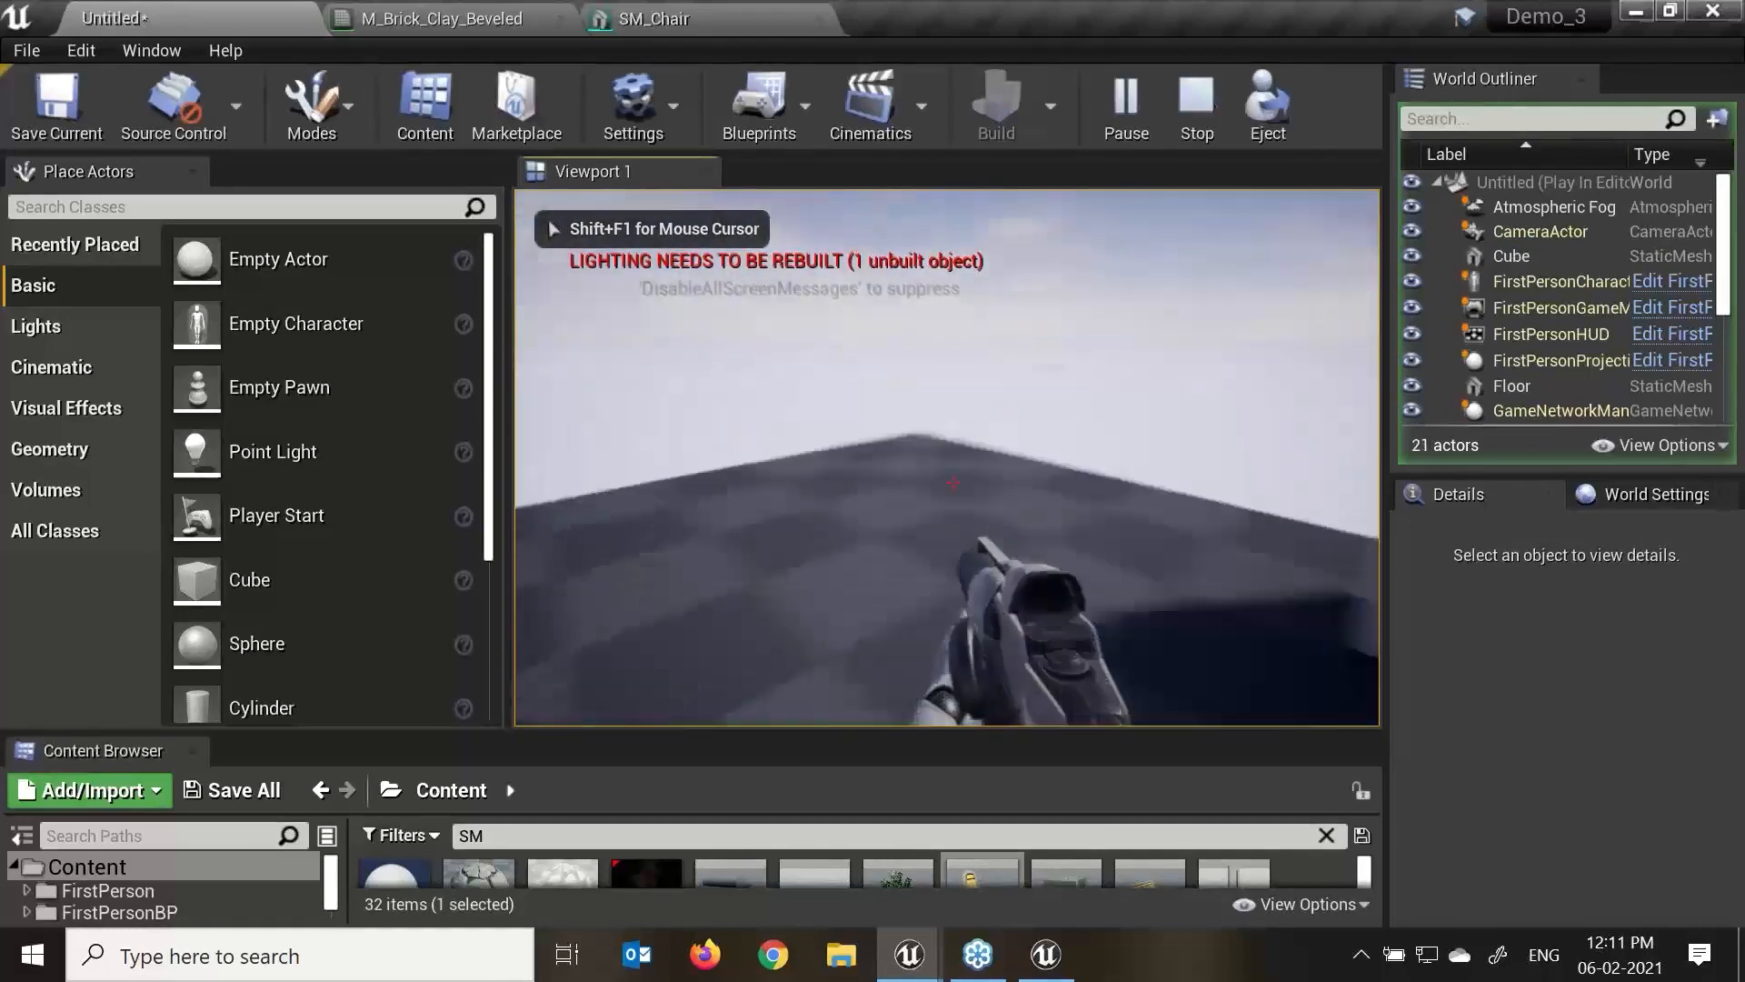
pyautogui.press('Escape')
# Widen the viewport by narrowing the Place Actors, World Outliner and Details areas.
pyautogui.moveTo(1110, 610); pyautogui.dragTo(1041, 429, button='right')
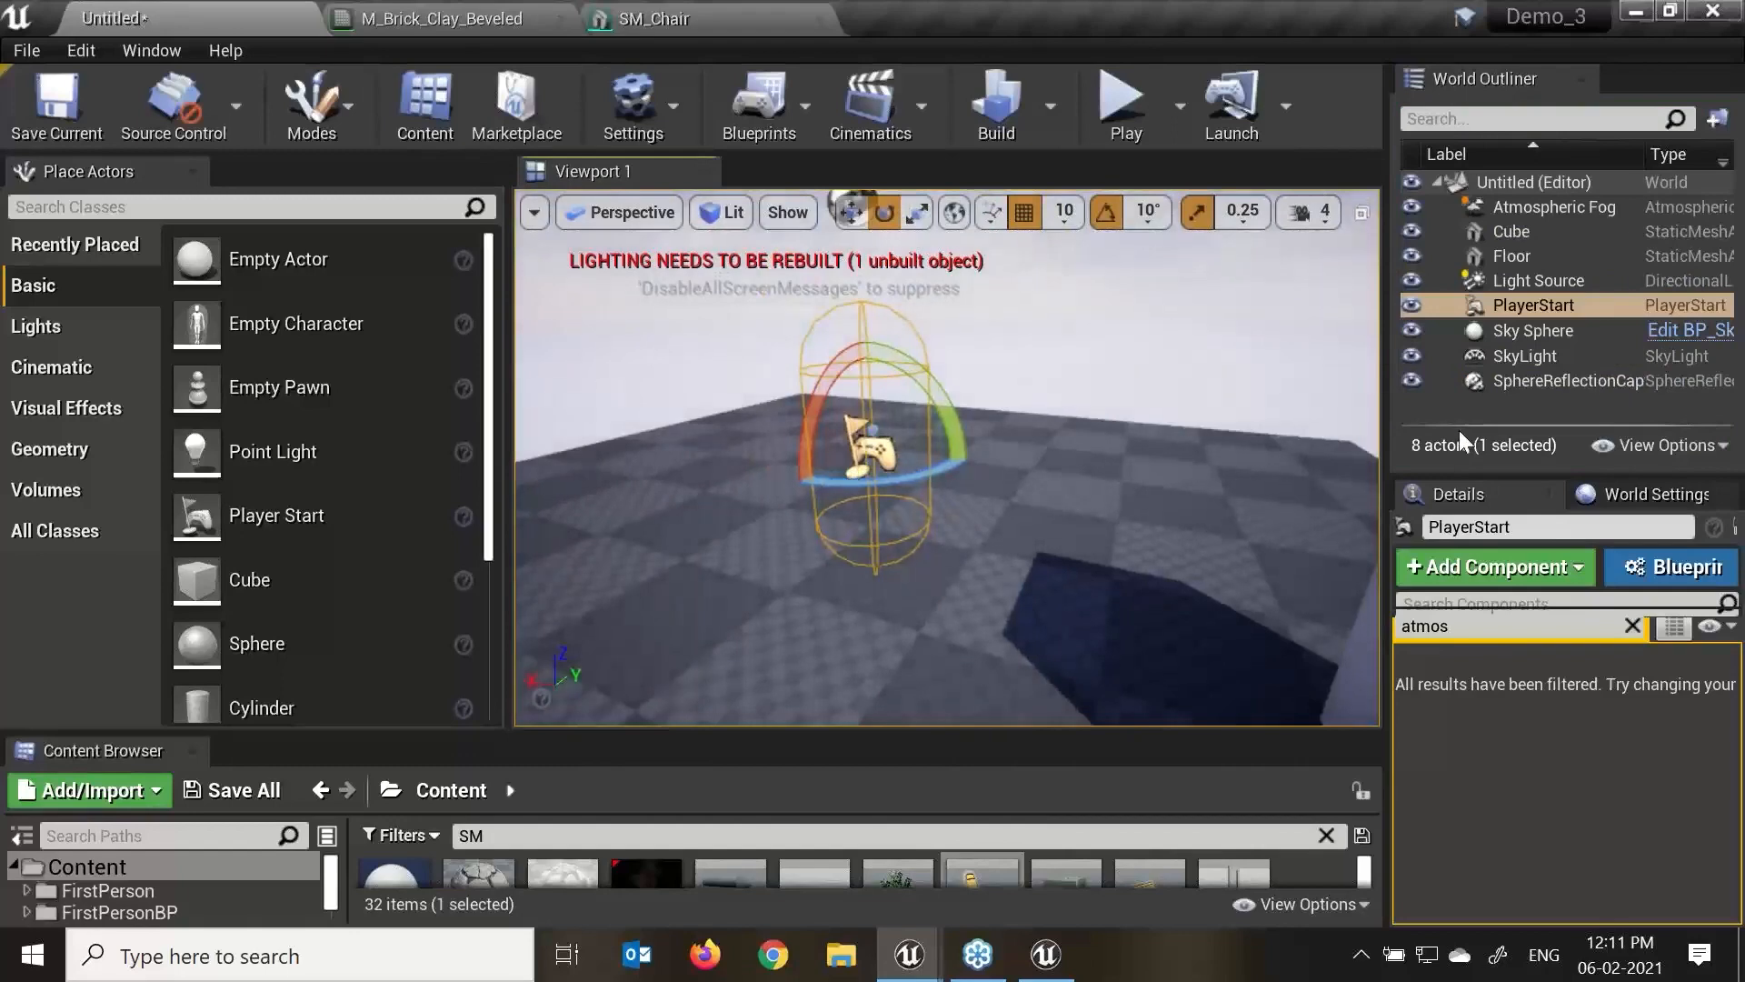
pyautogui.moveTo(1389, 423); pyautogui.dragTo(1441, 424)
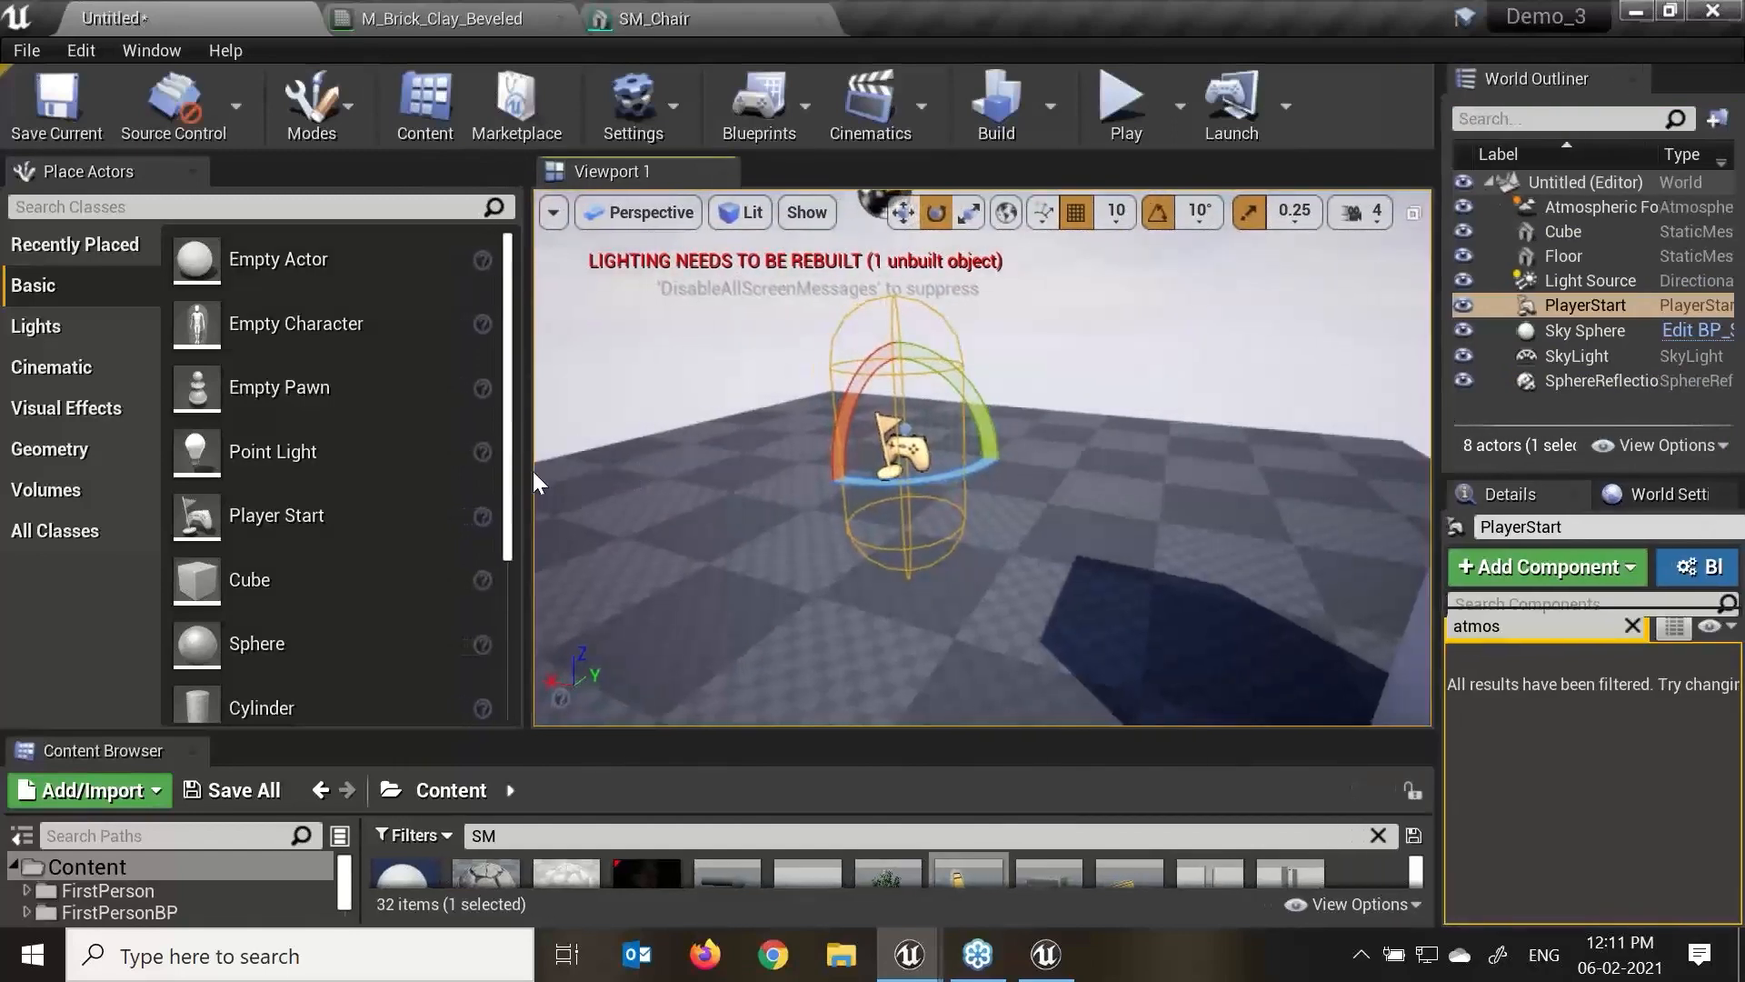
pyautogui.moveTo(532, 471); pyautogui.dragTo(462, 471)
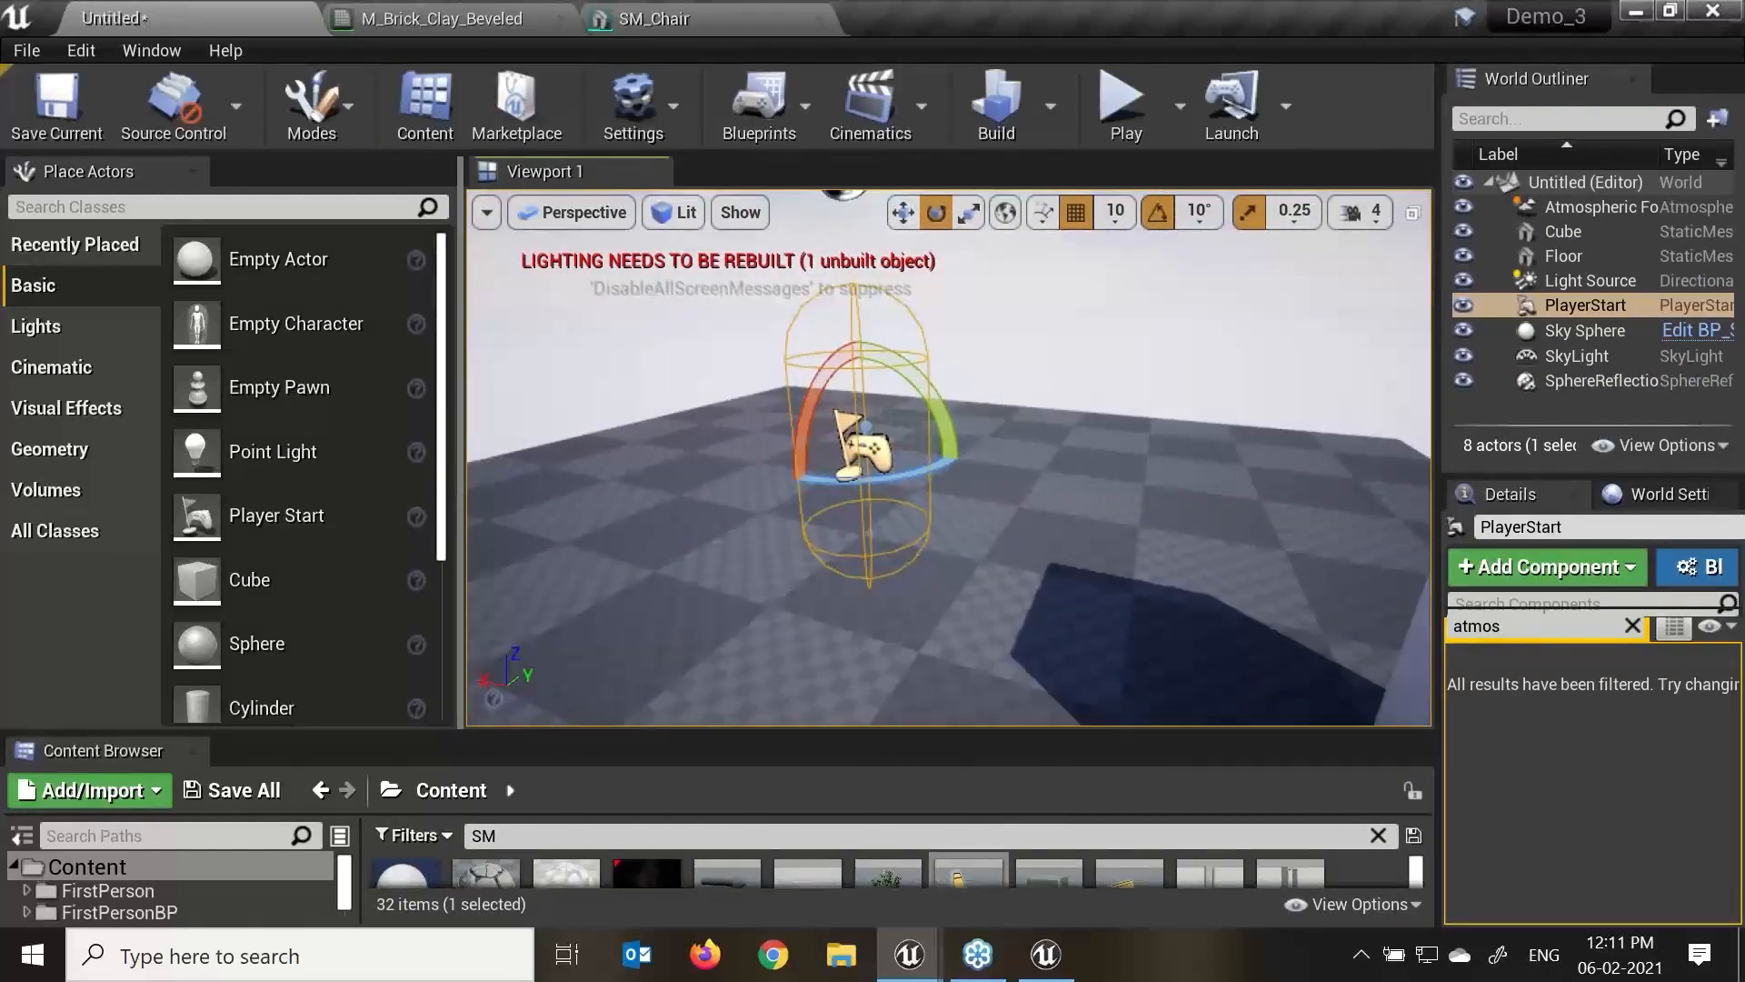
pyautogui.moveTo(963, 400); pyautogui.dragTo(982, 413, button='right')
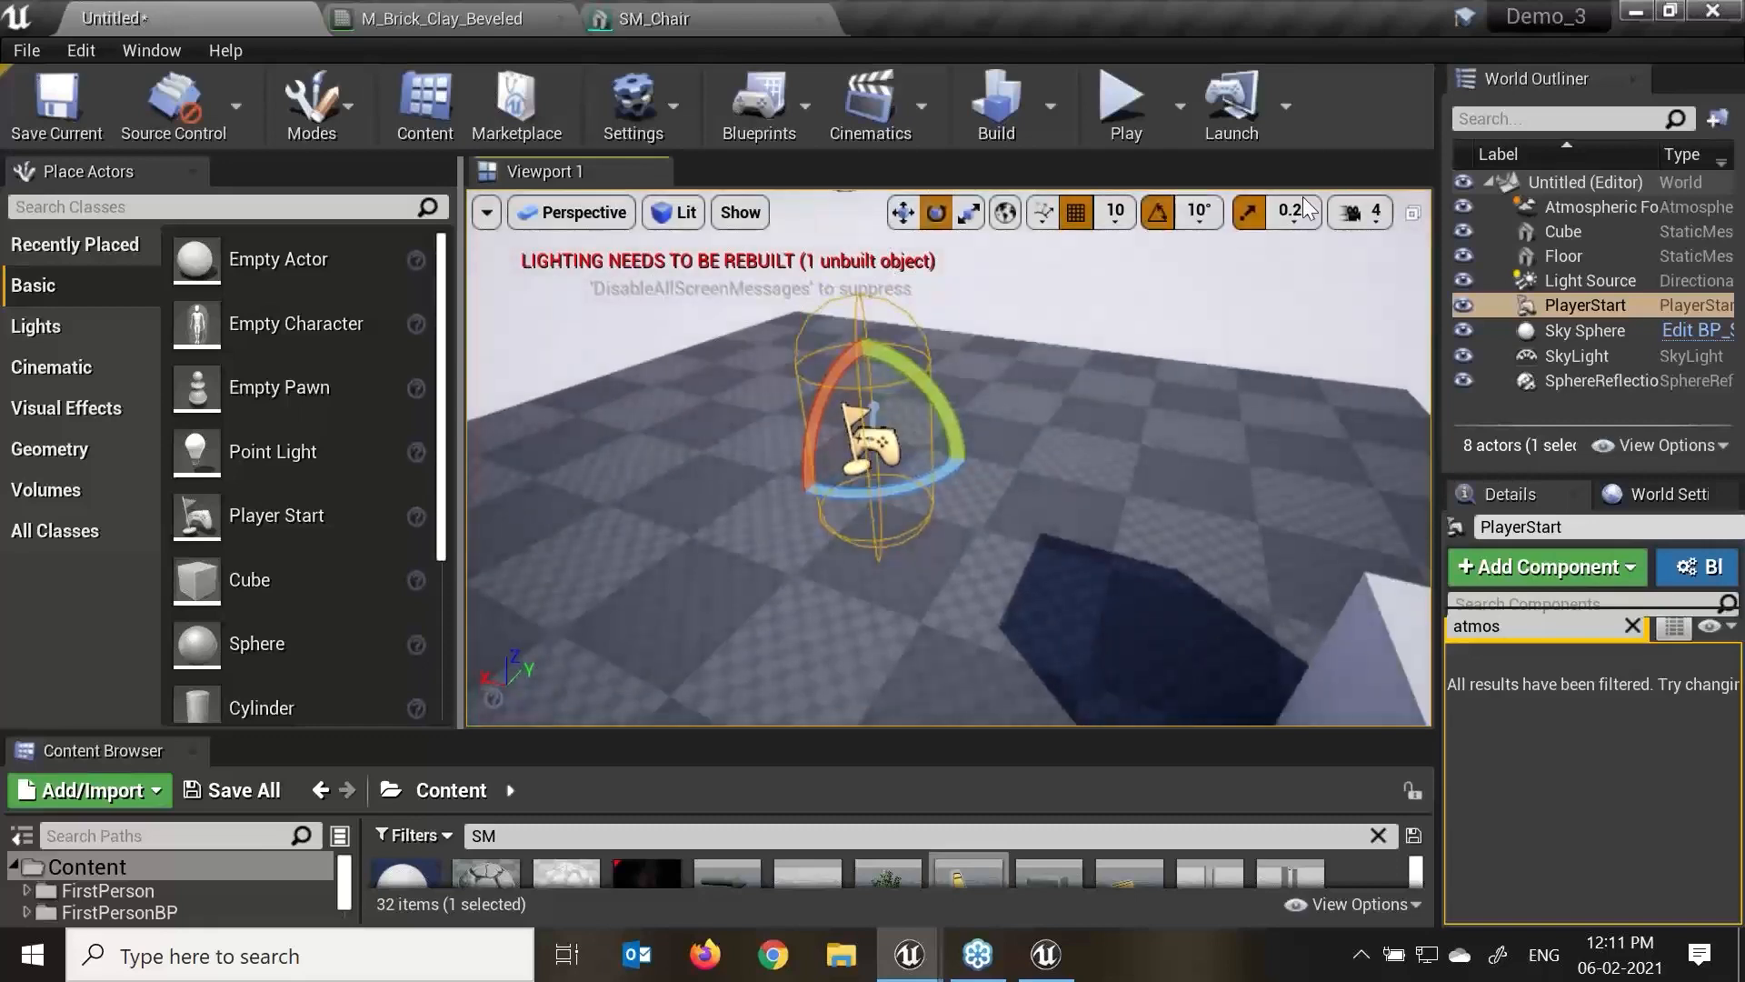
# Set the player to spawn at Current Camera Location, play-test the level, and end the session.
pyautogui.click(1181, 135)
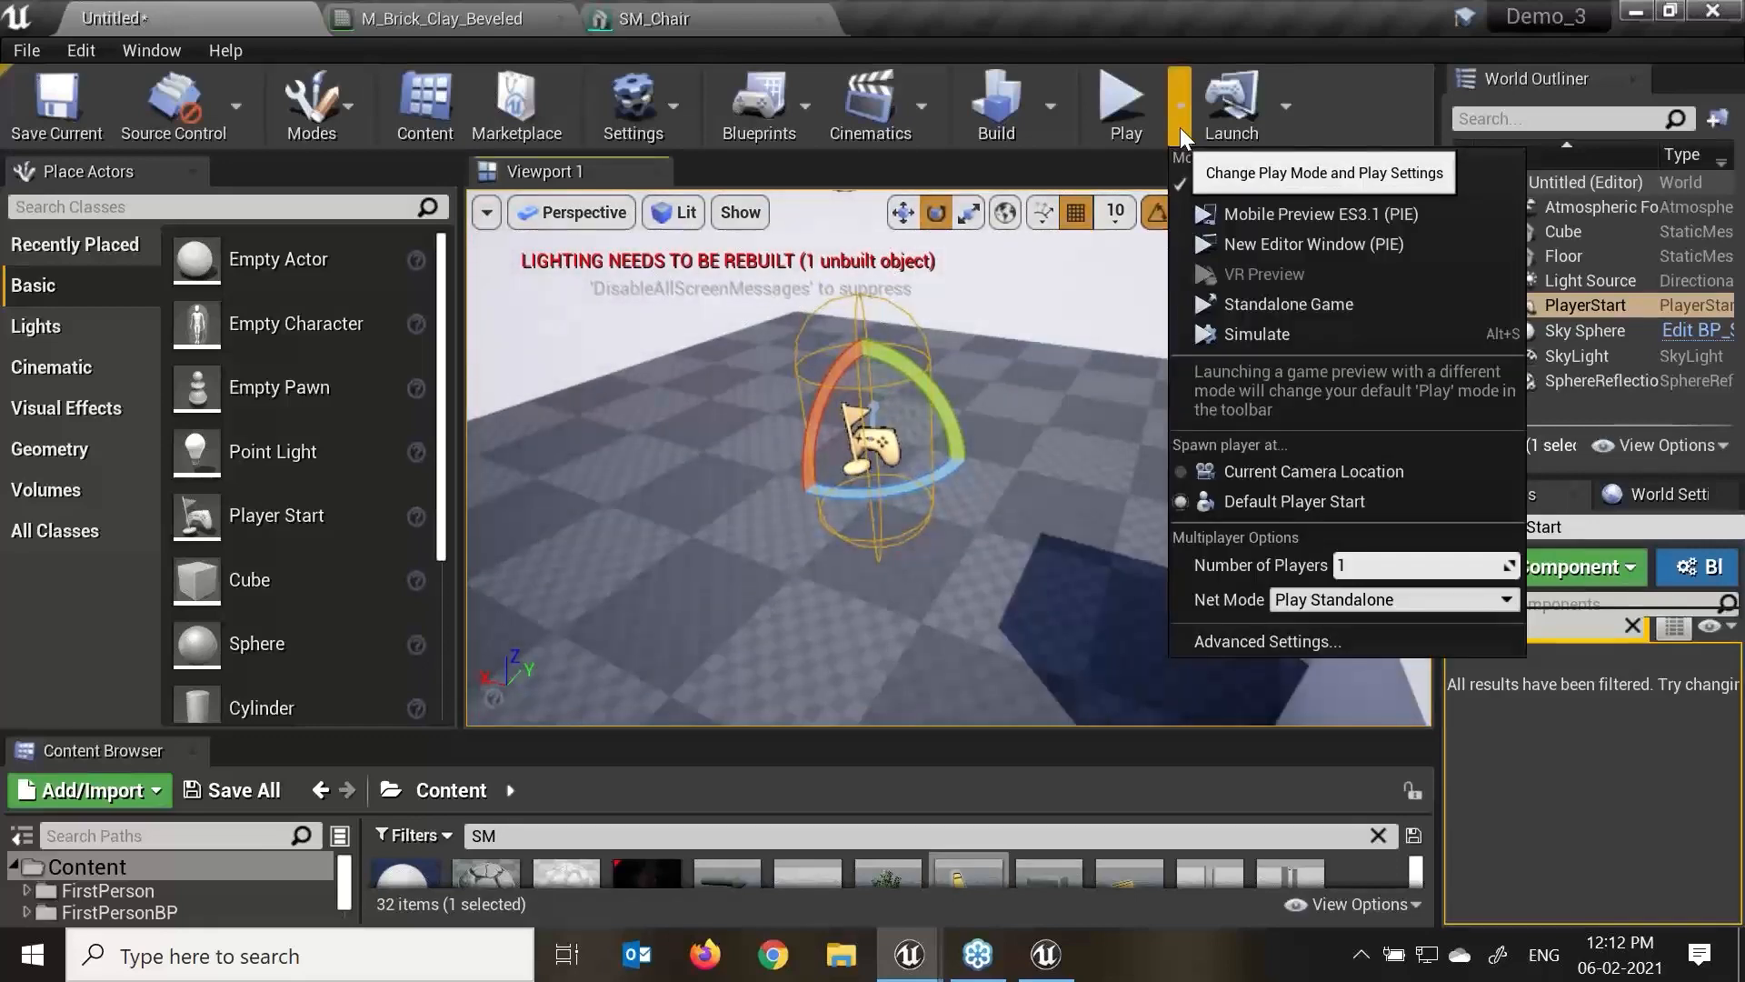
pyautogui.click(1245, 472)
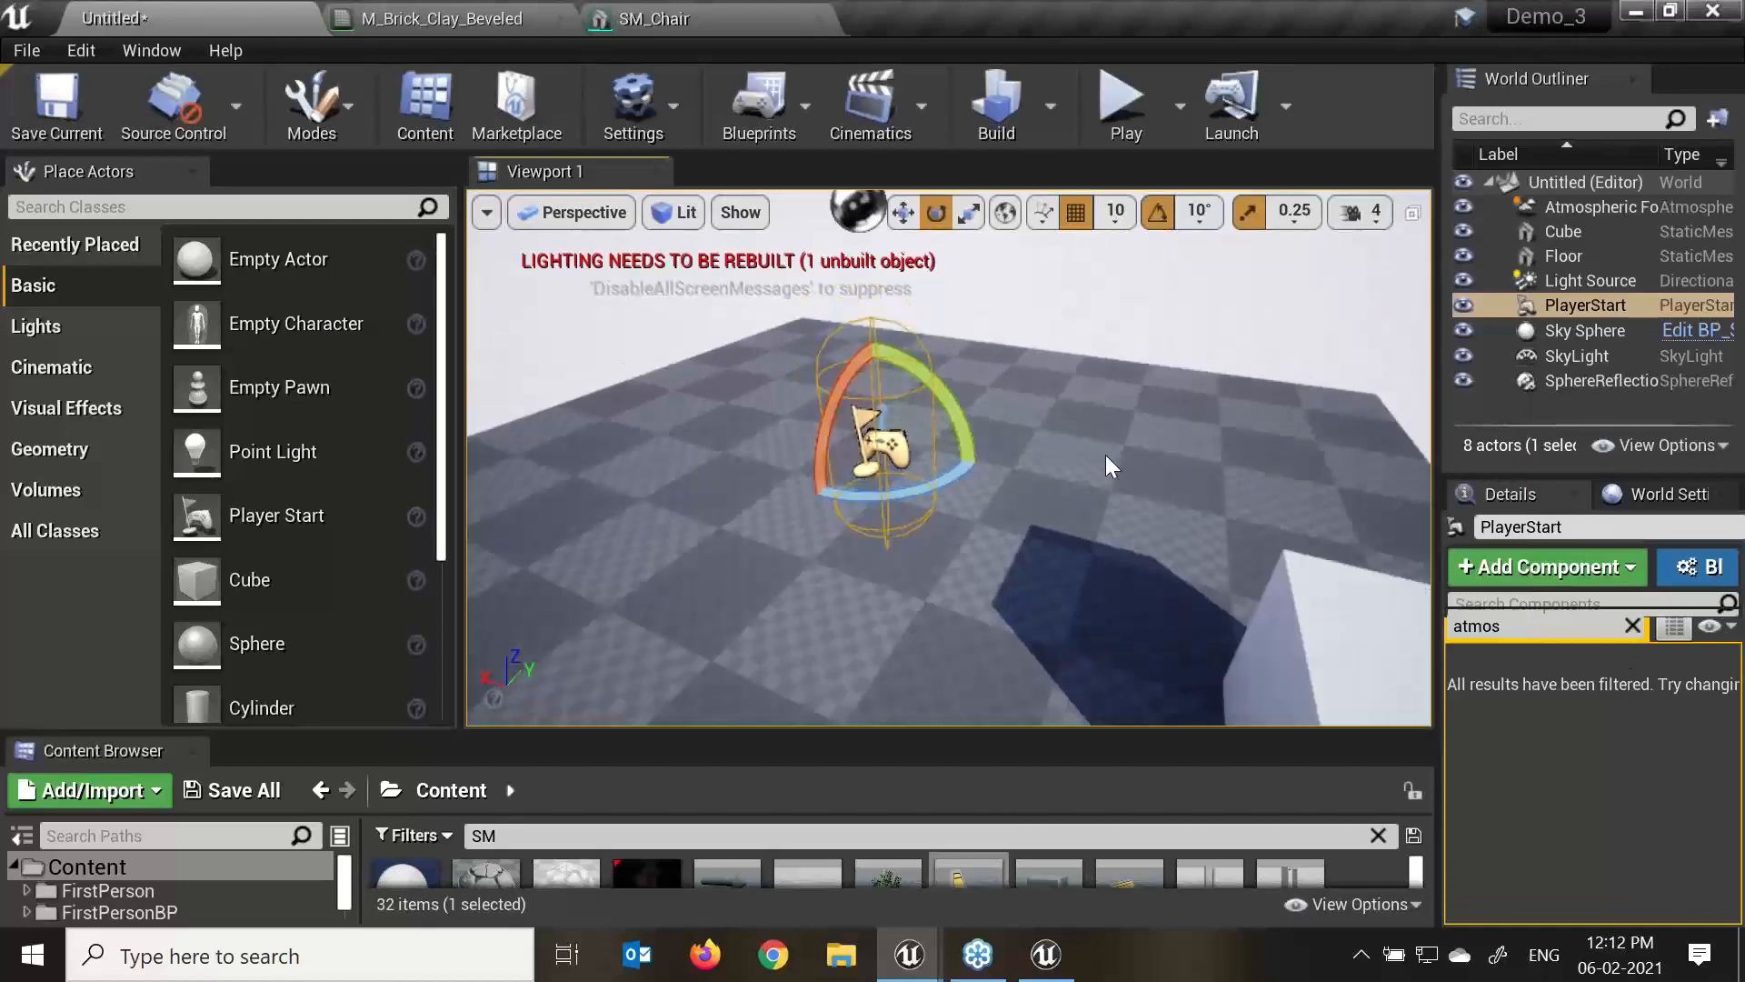
pyautogui.click(1136, 116)
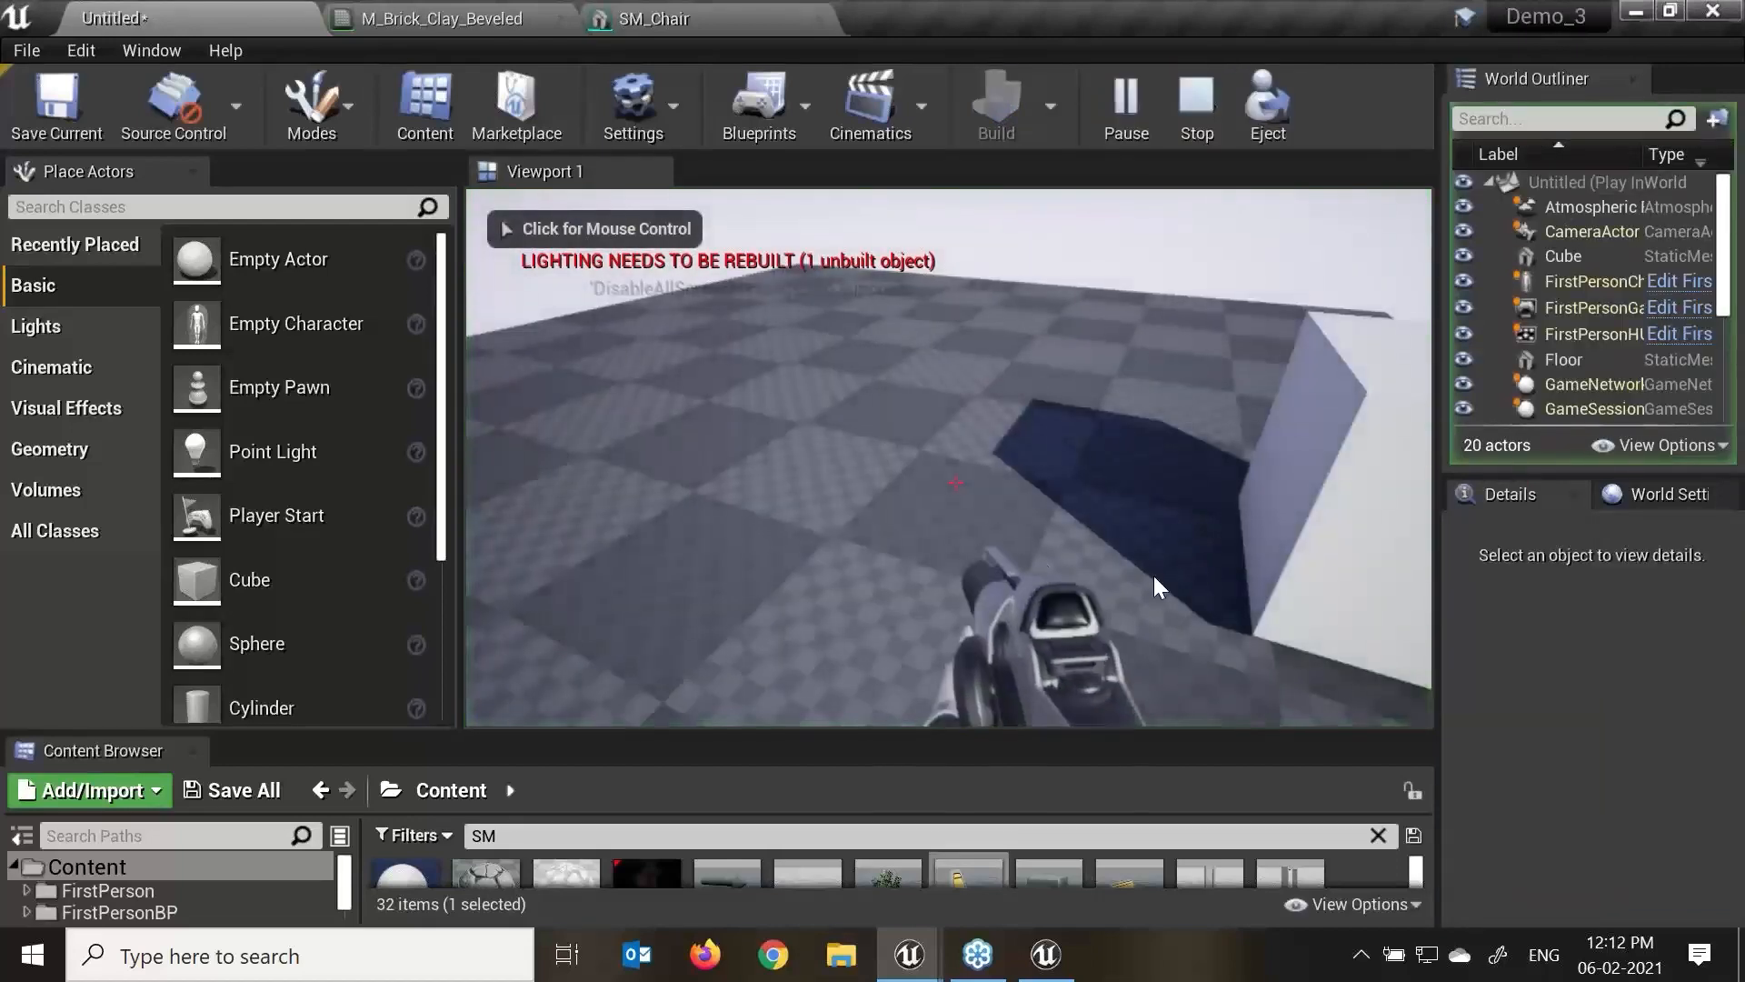
pyautogui.click(1046, 505)
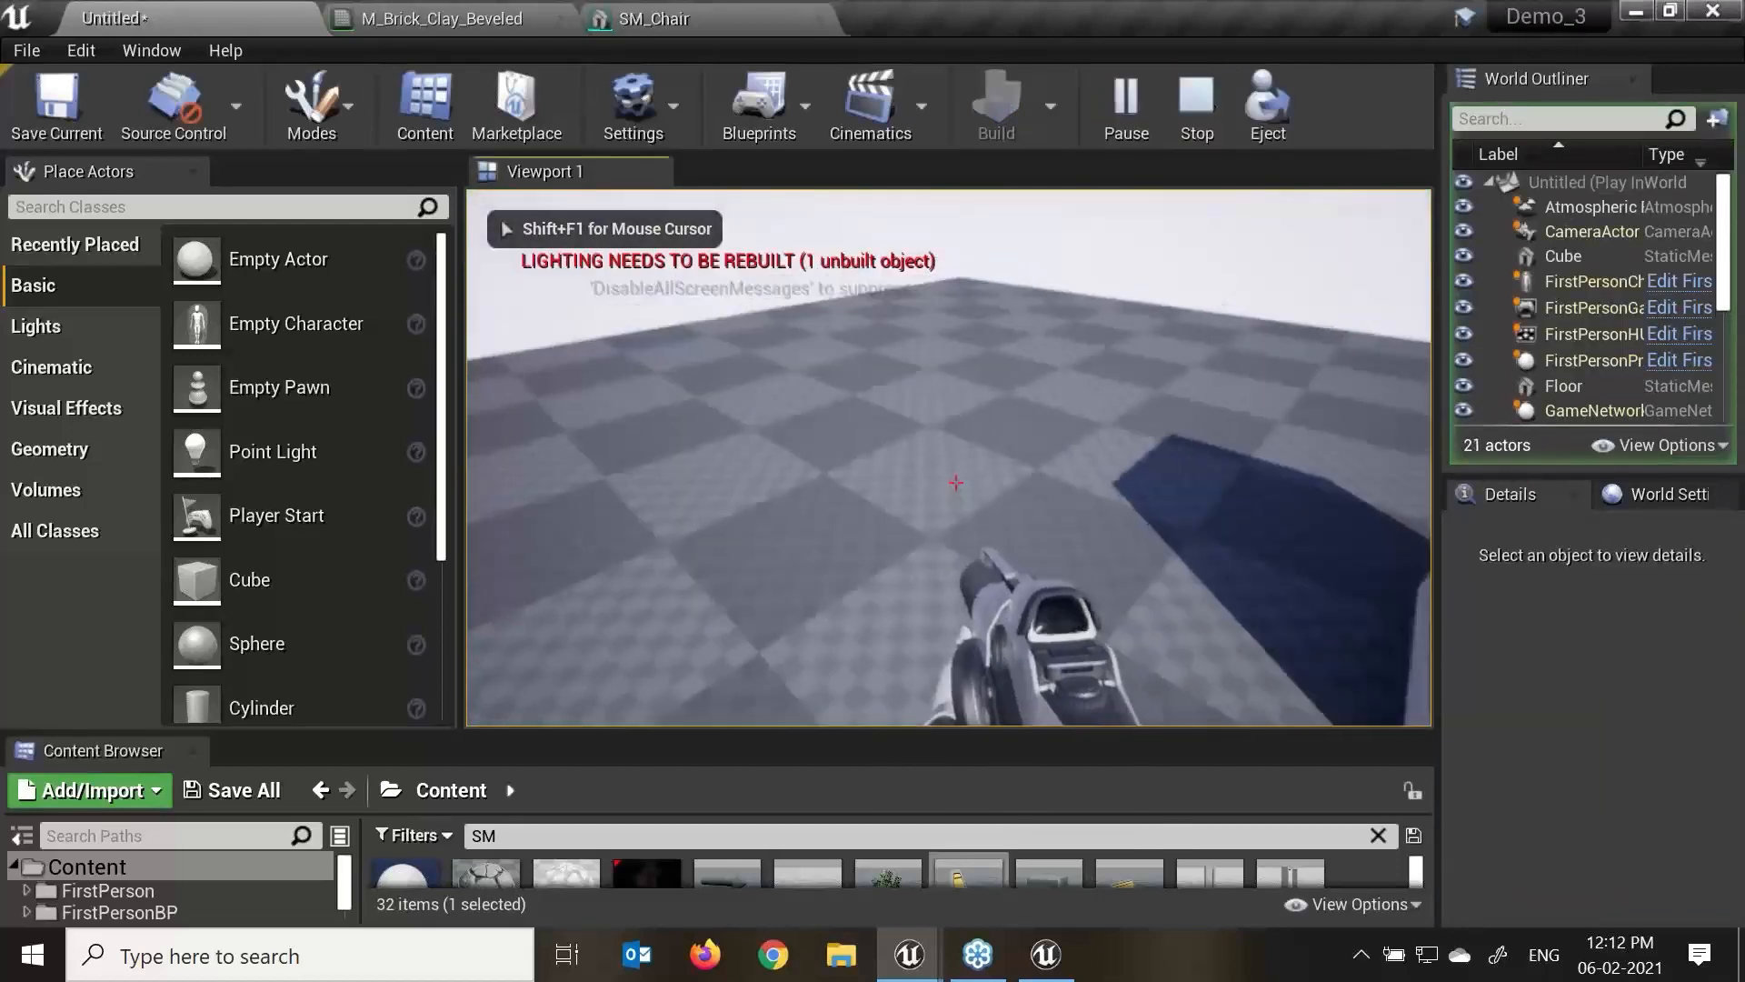
pyautogui.press('Escape')
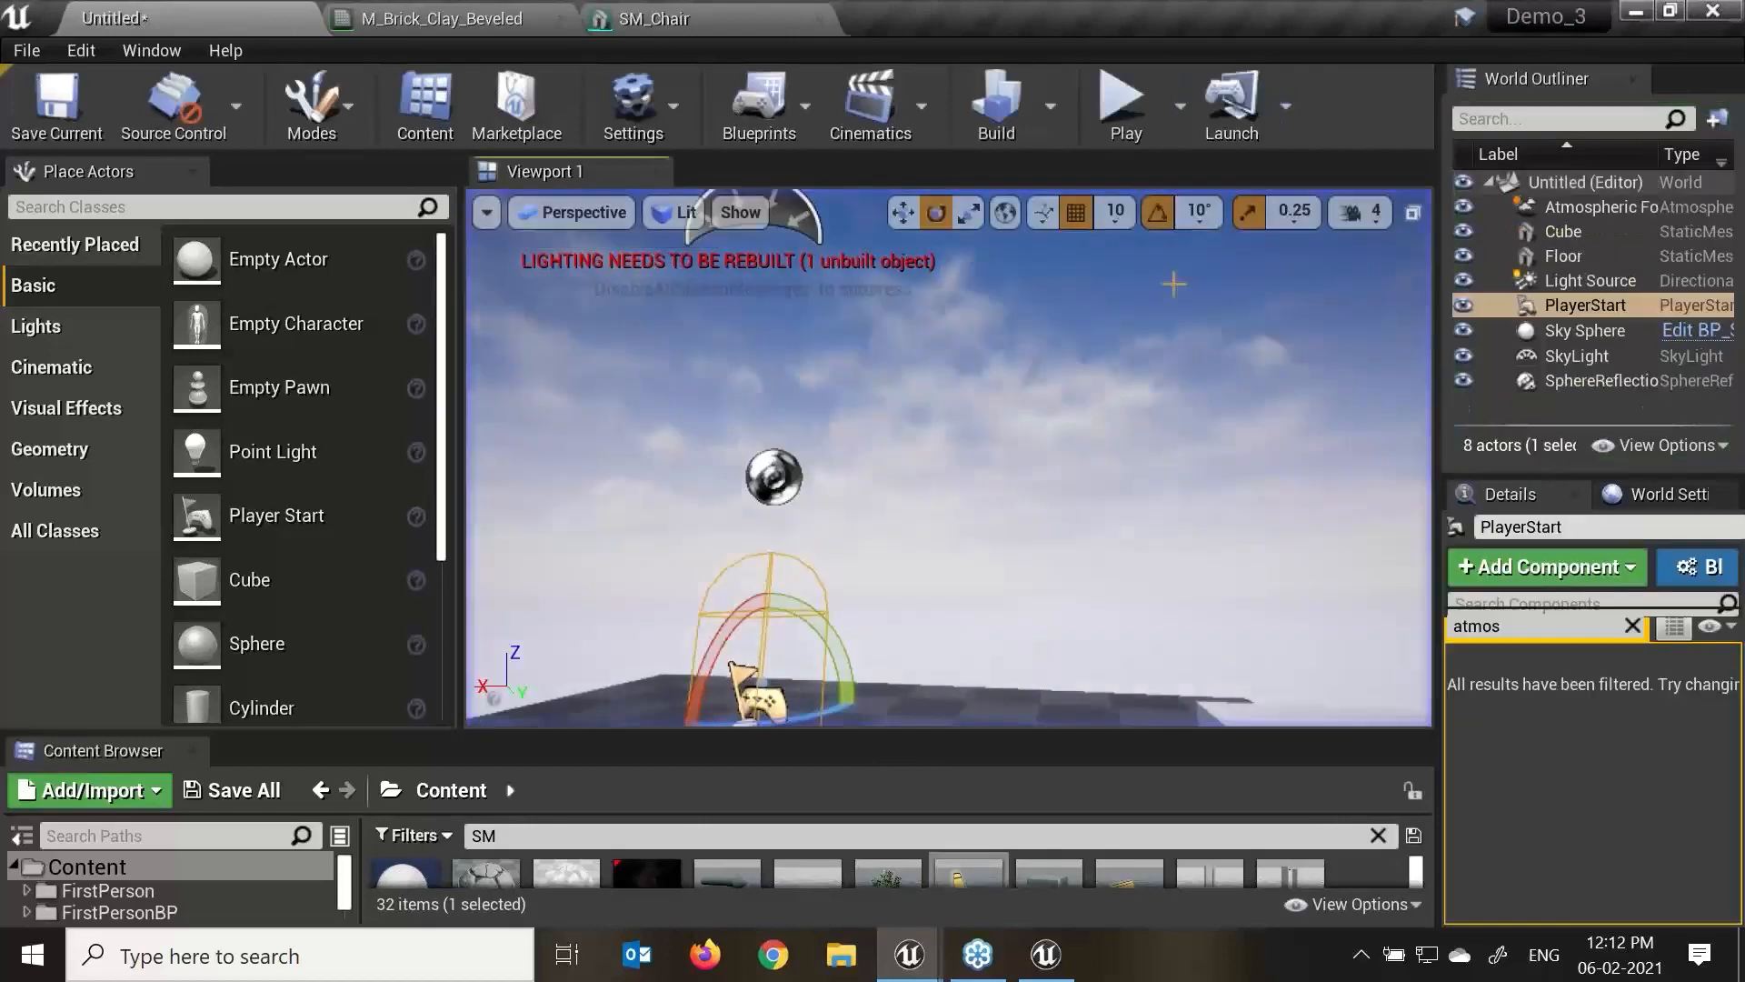
# Set the player spawn back to Default Player Start, play-test with a shot, and end the session.
pyautogui.click(1181, 123)
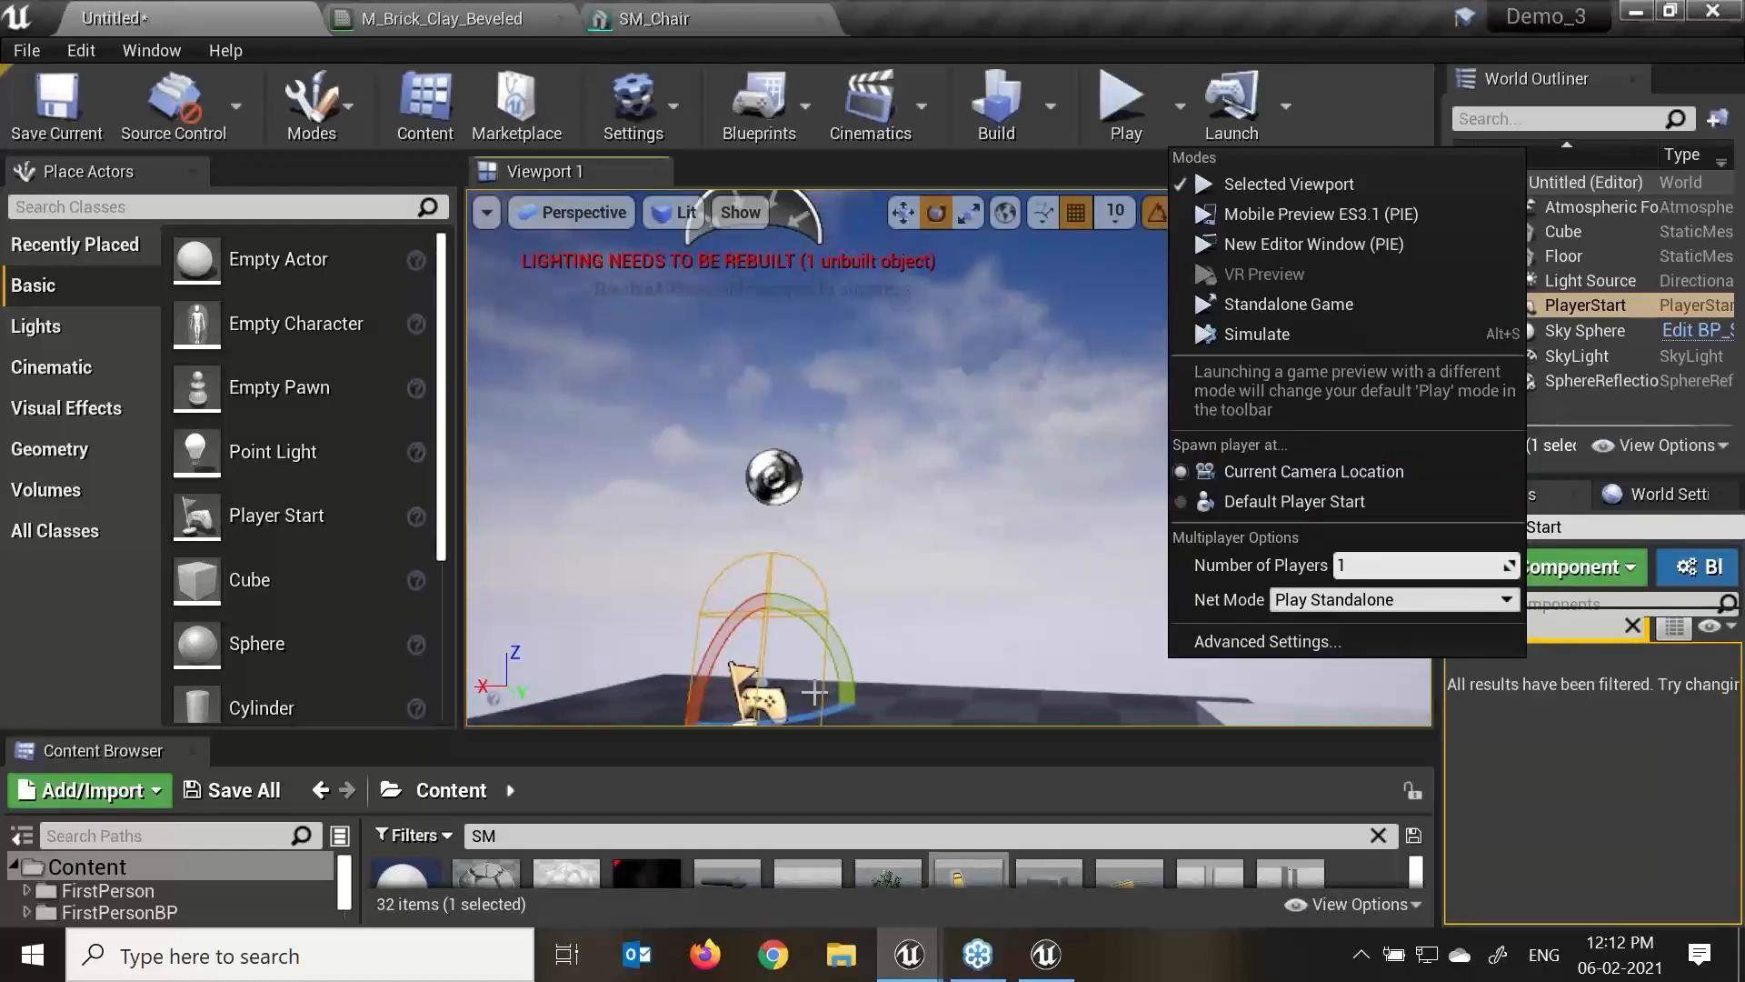
pyautogui.click(1333, 501)
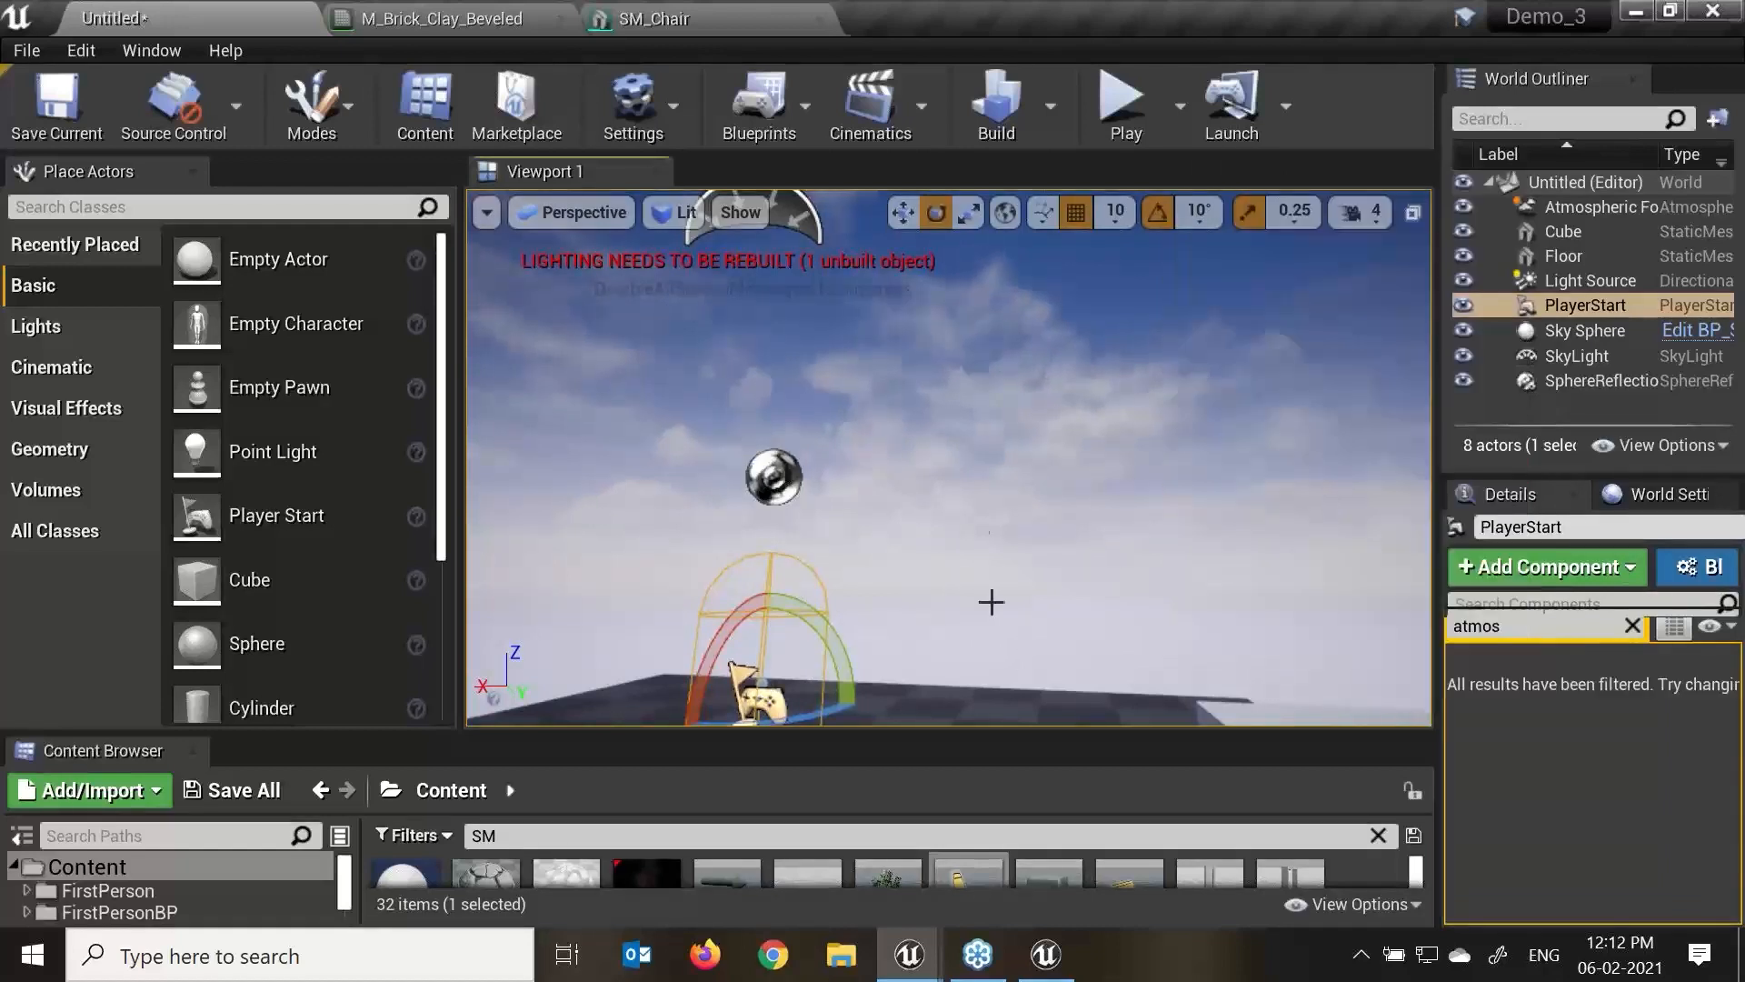
pyautogui.click(1126, 107)
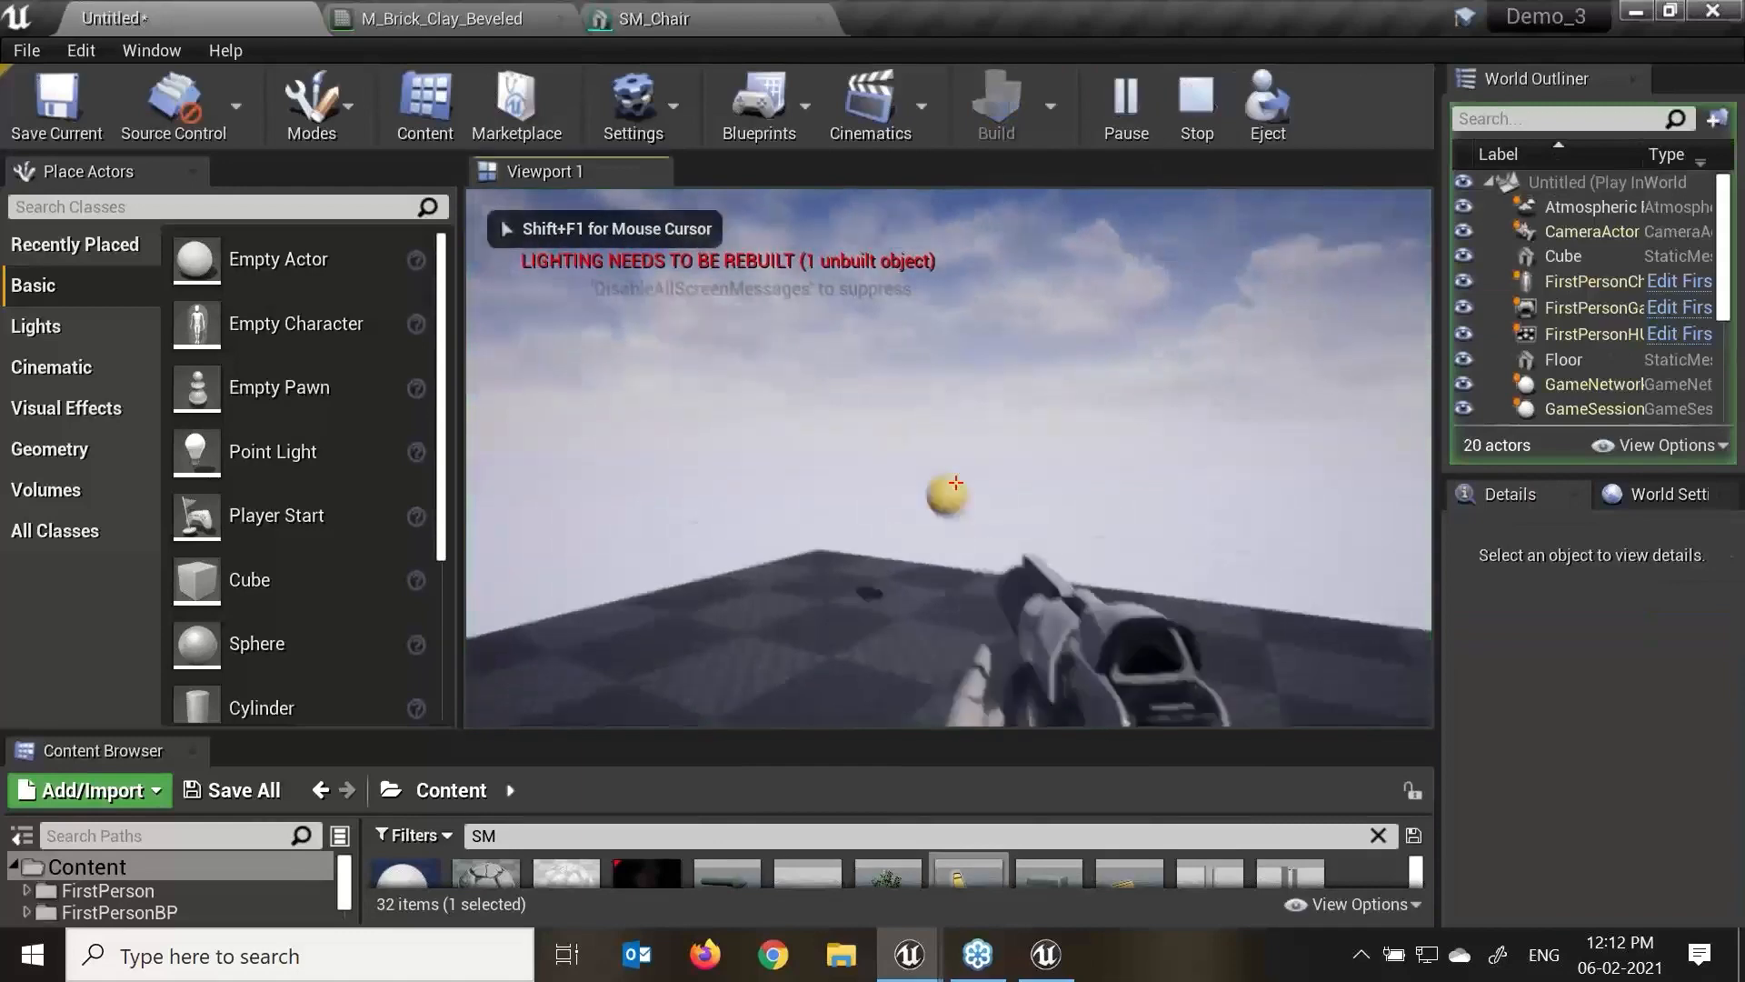
pyautogui.press('Escape')
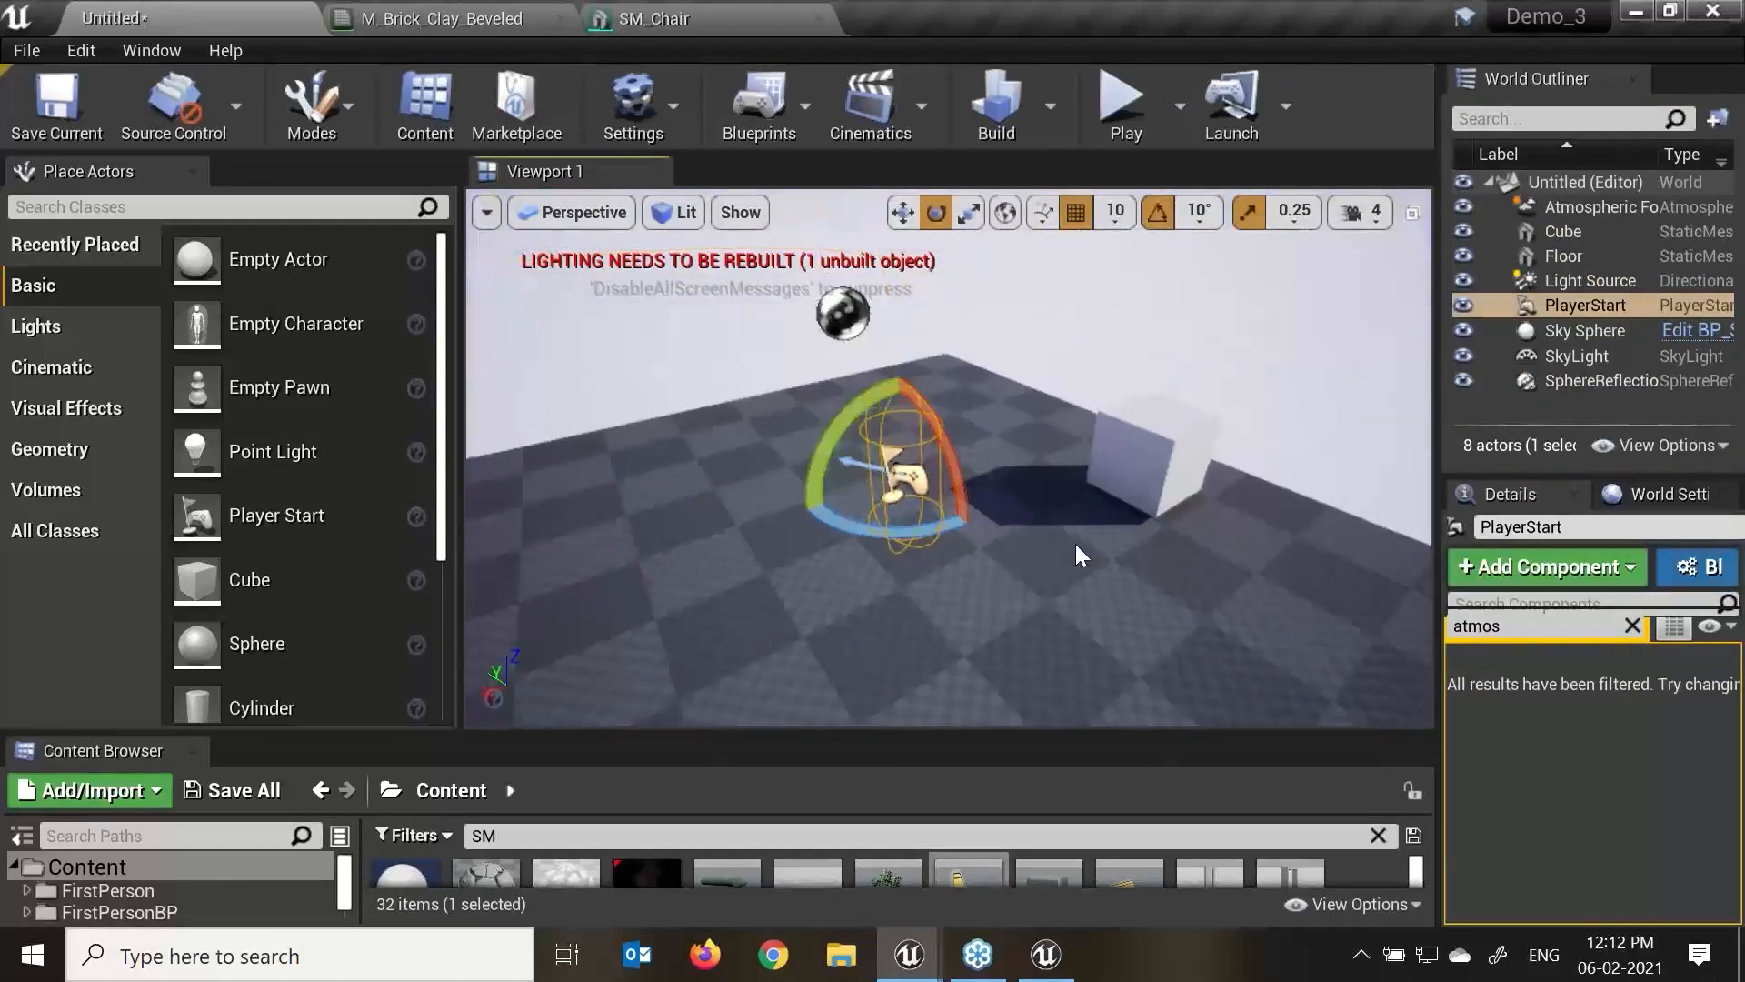
# Move the PlayerStart across the floor past the cube to near the floor's edge.
pyautogui.press('w')
pyautogui.moveTo(860, 465); pyautogui.dragTo(1181, 544)
pyautogui.scroll(-4, 1175, 547)
pyautogui.moveTo(1172, 549)
pyautogui.mouseDown(button='right')
pyautogui.moveTo(1079, 534)
pyautogui.moveTo(1197, 533)
pyautogui.mouseUp(button='right')
pyautogui.moveTo(1082, 565); pyautogui.dragTo(1016, 559, button='right')
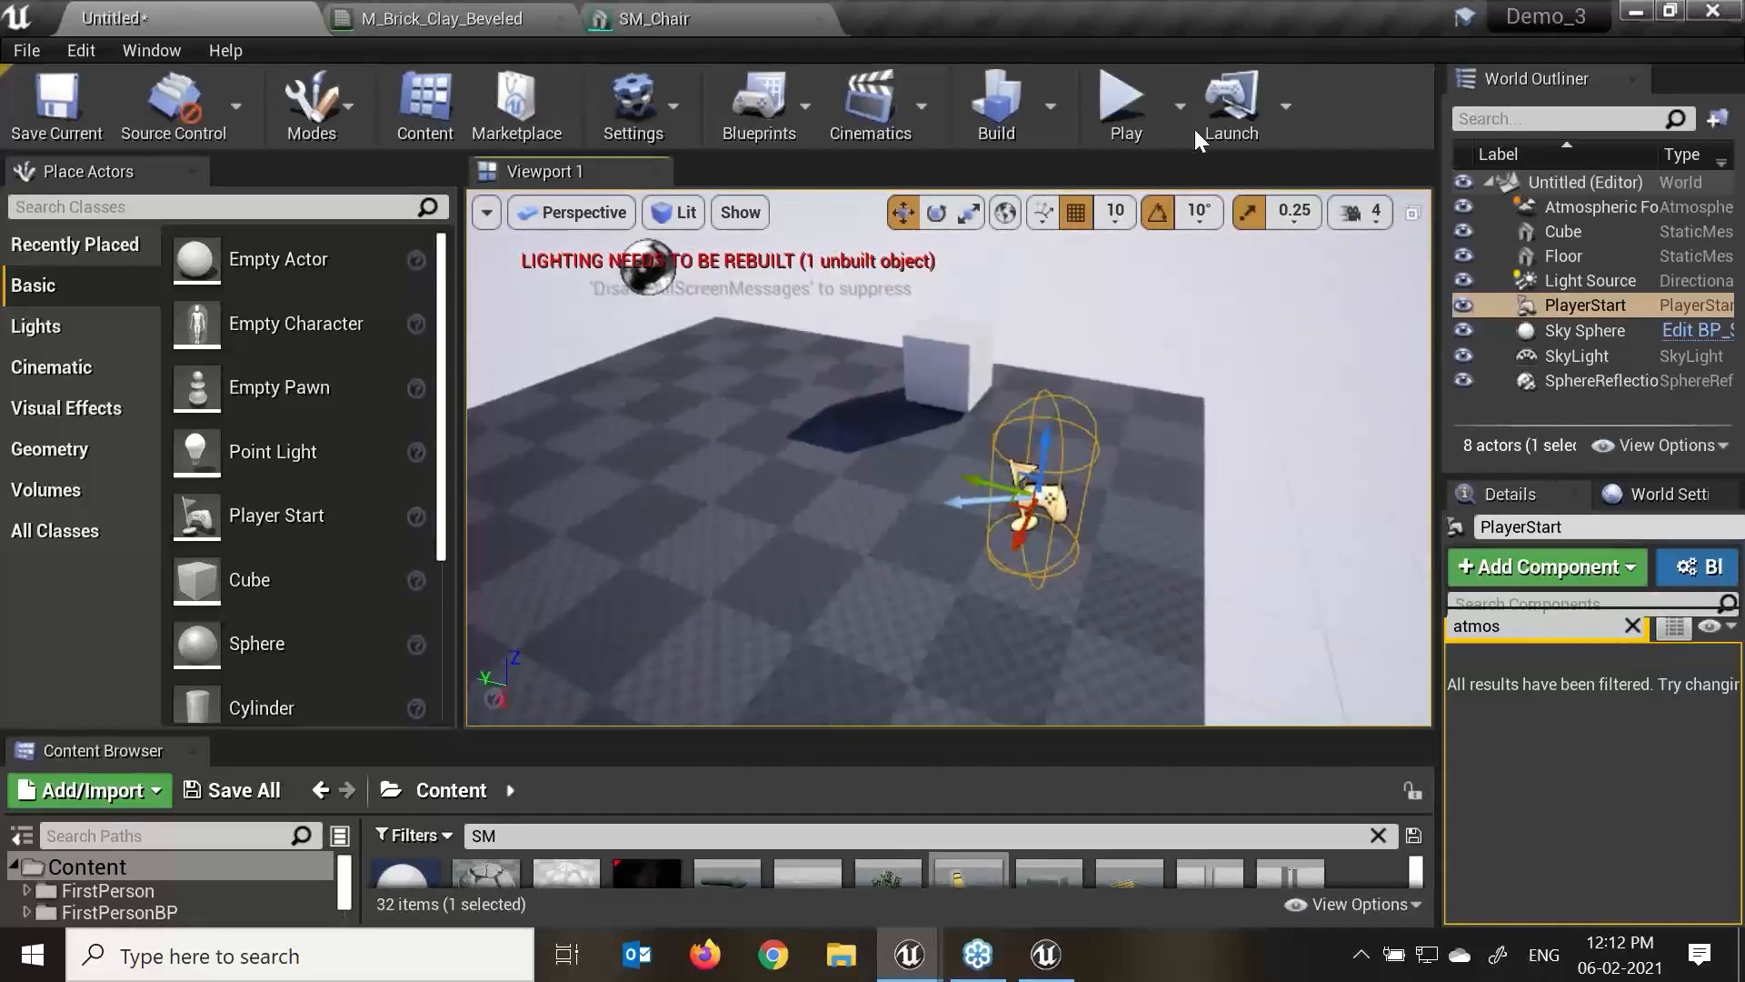
# Play-test from the PlayerStart near the edge, drop off the floor, and end the session.
pyautogui.click(1113, 100)
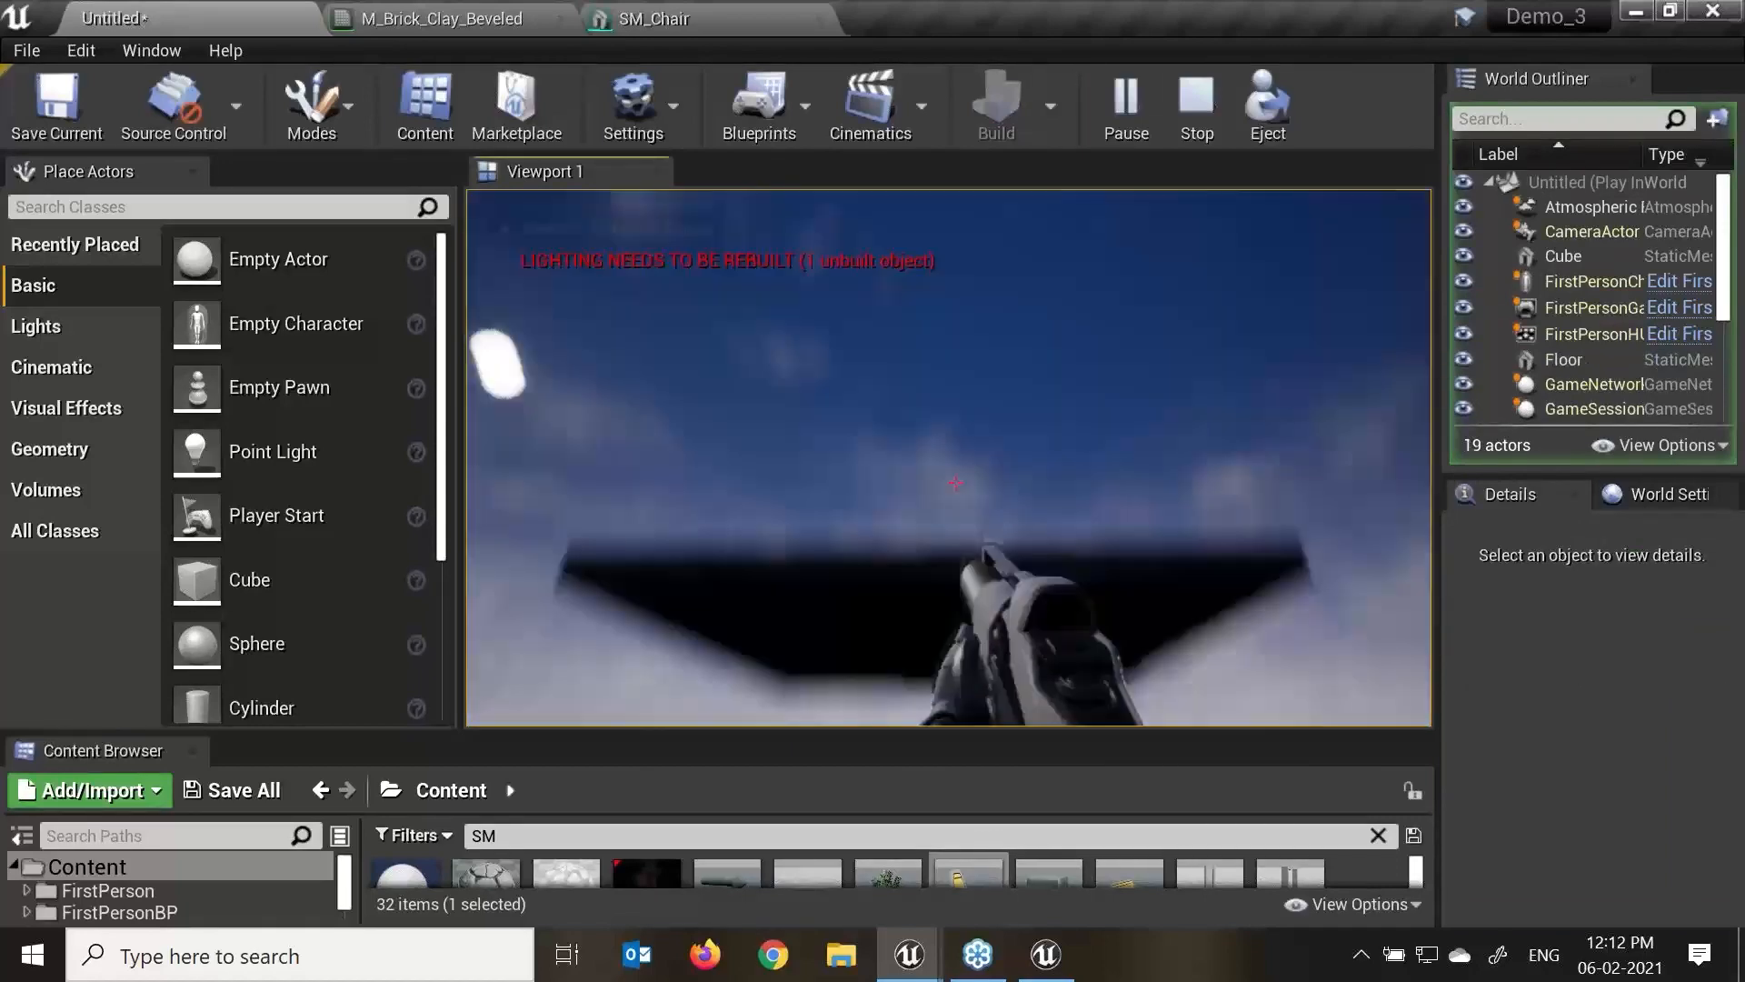
pyautogui.click(955, 483)
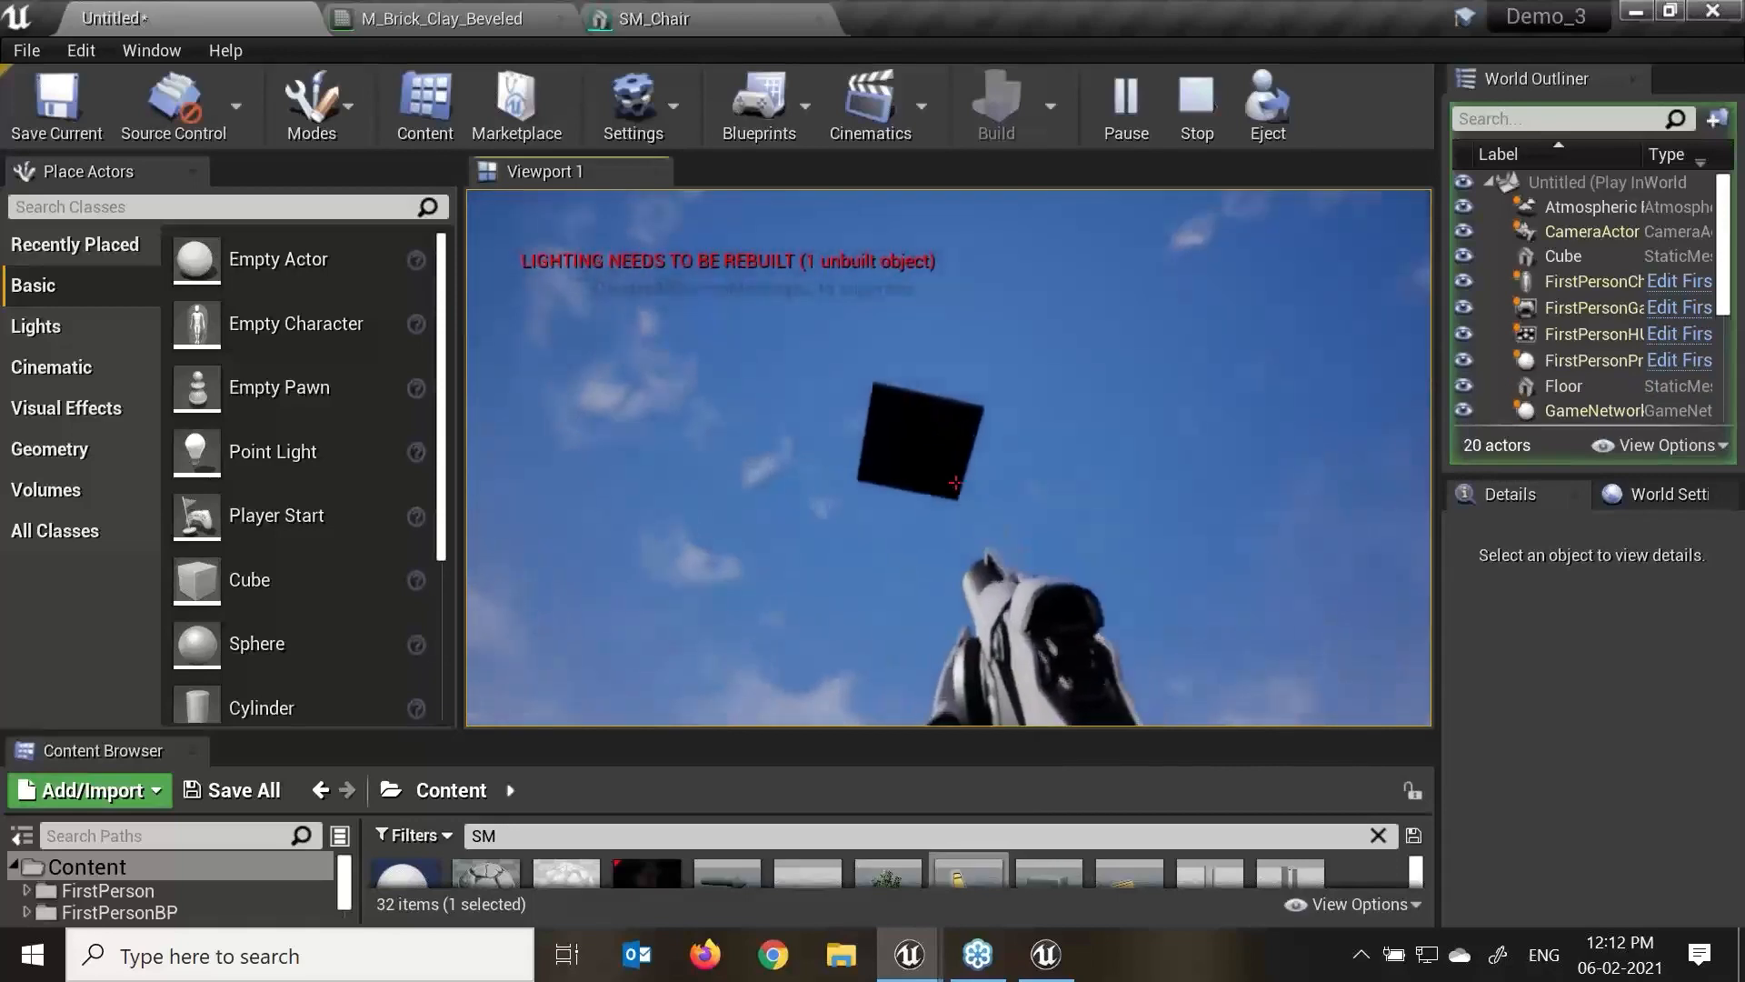
pyautogui.press('Escape')
# Try moving the PlayerStart along the X axis beyond the floor's edge, and undo the move.
pyautogui.press('f')
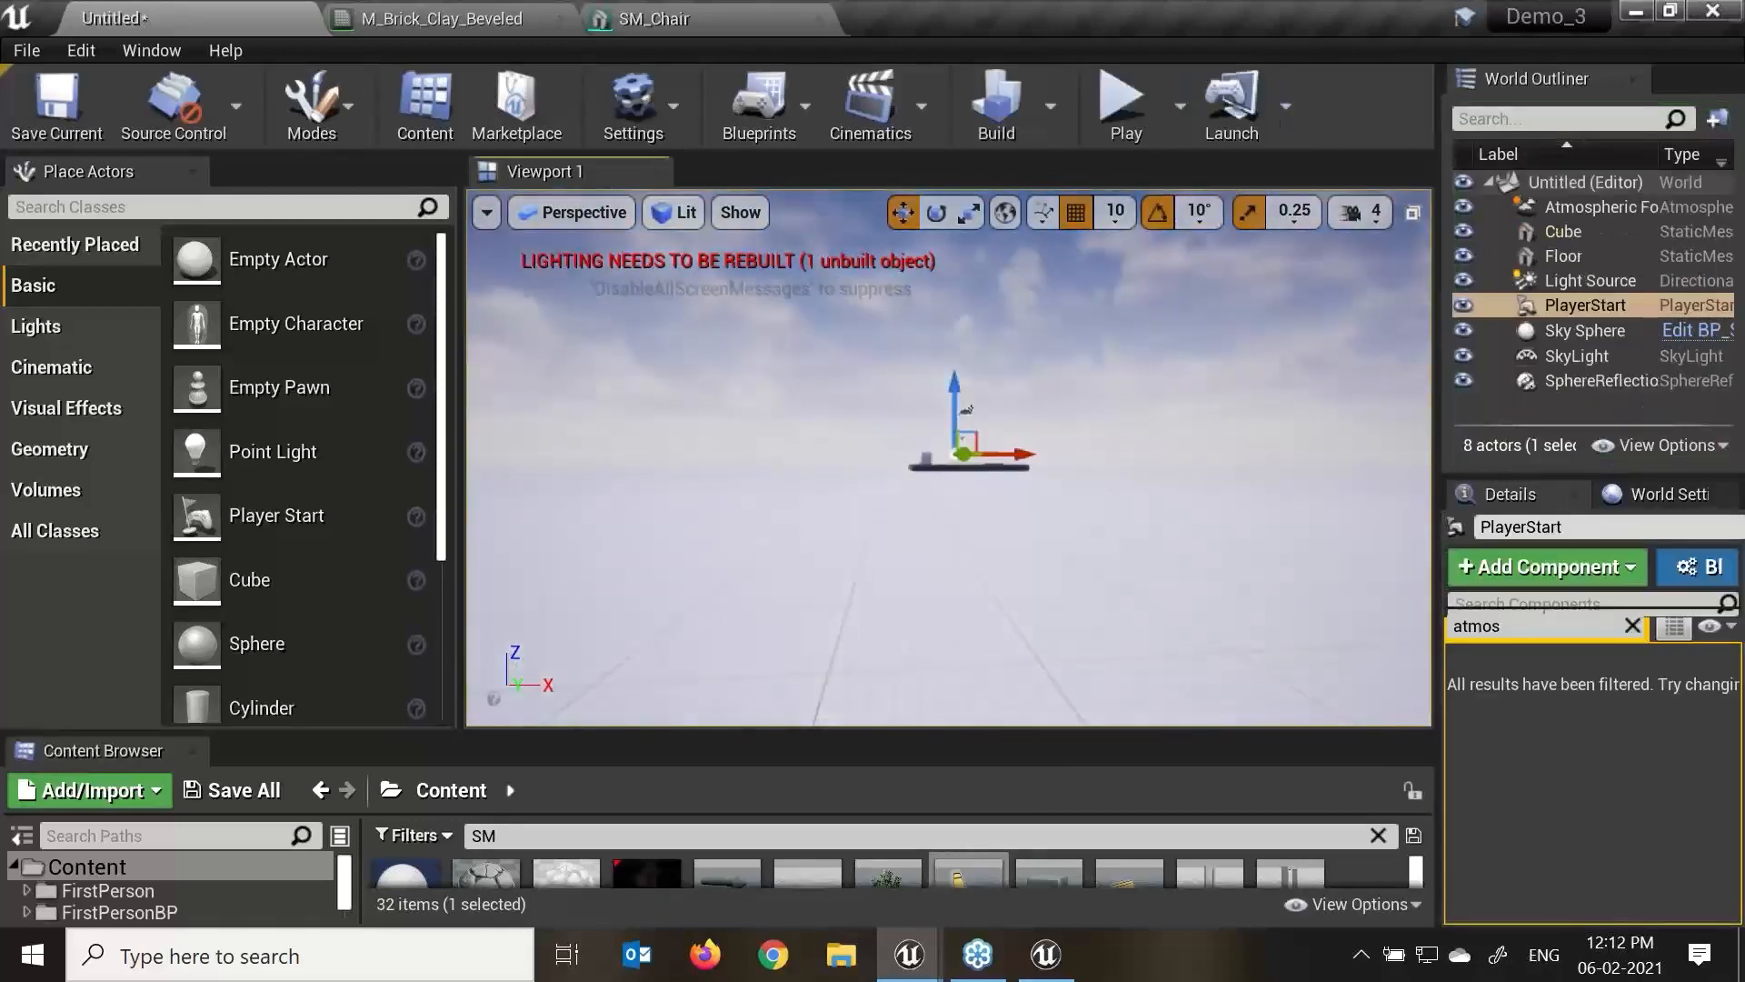
pyautogui.moveTo(991, 455); pyautogui.dragTo(1080, 525)
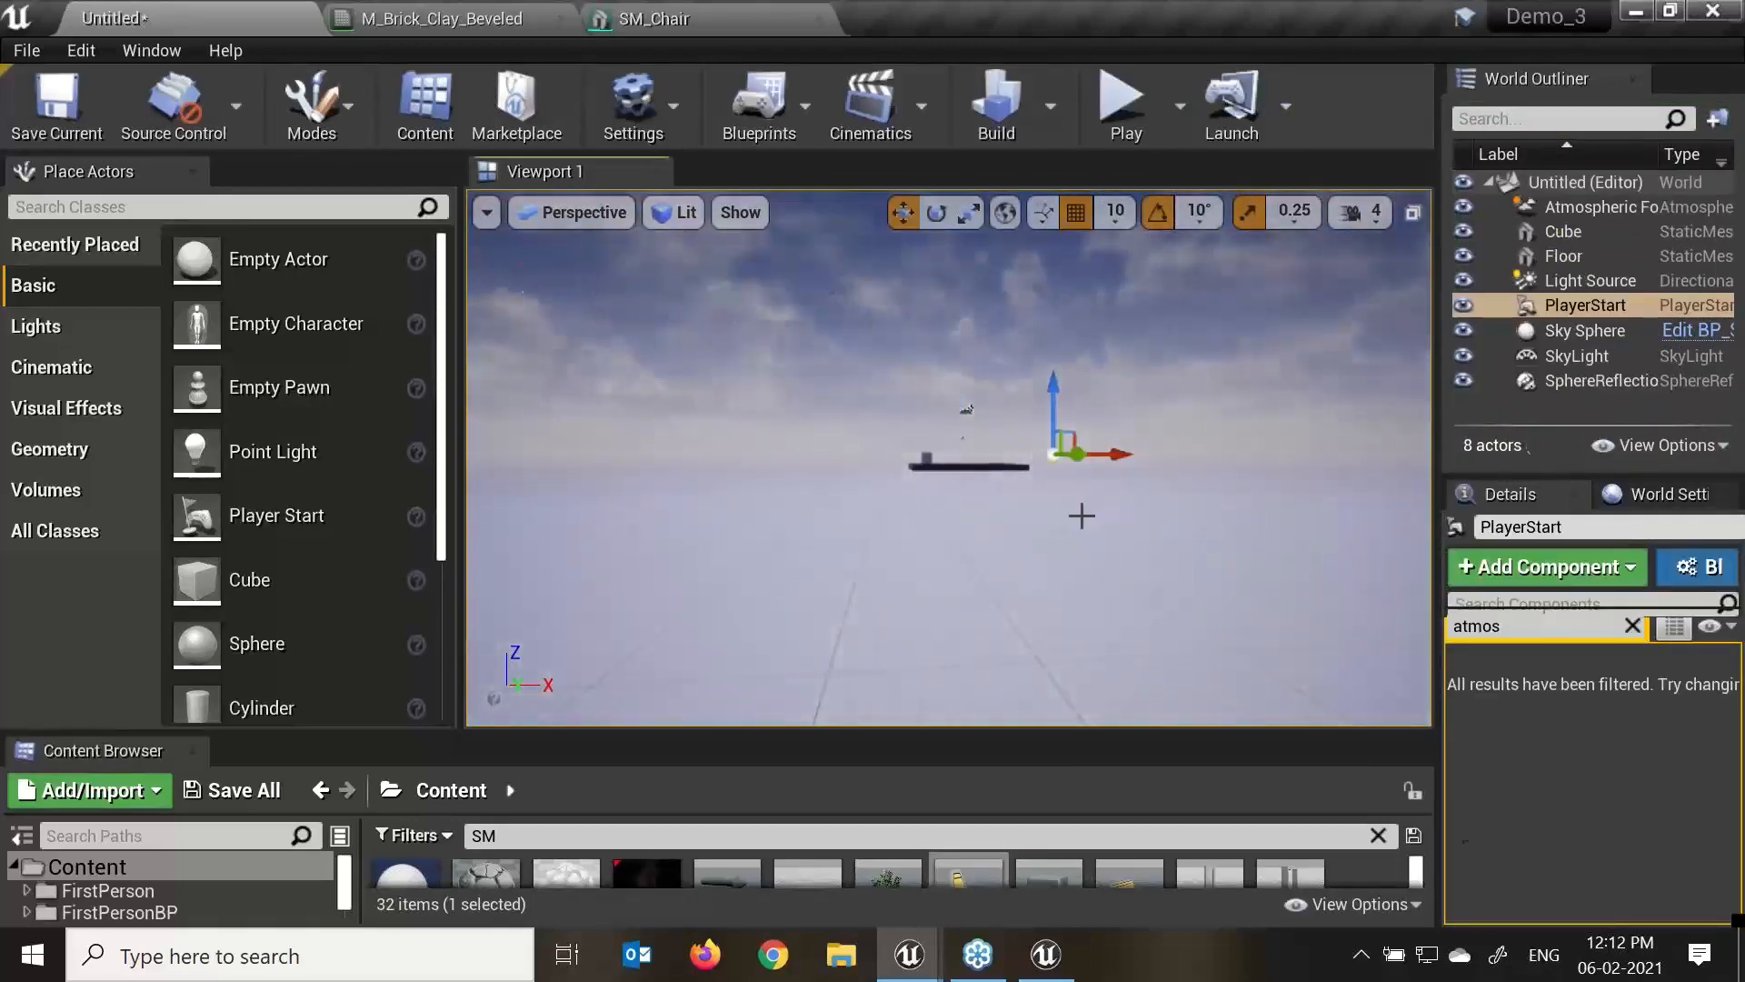
pyautogui.hotkey('ctrl', 'z')
# Frame the PlayerStart and examine its position relative to the floor's edge from several angles.
pyautogui.press('f')
pyautogui.scroll(-3, 1073, 544)
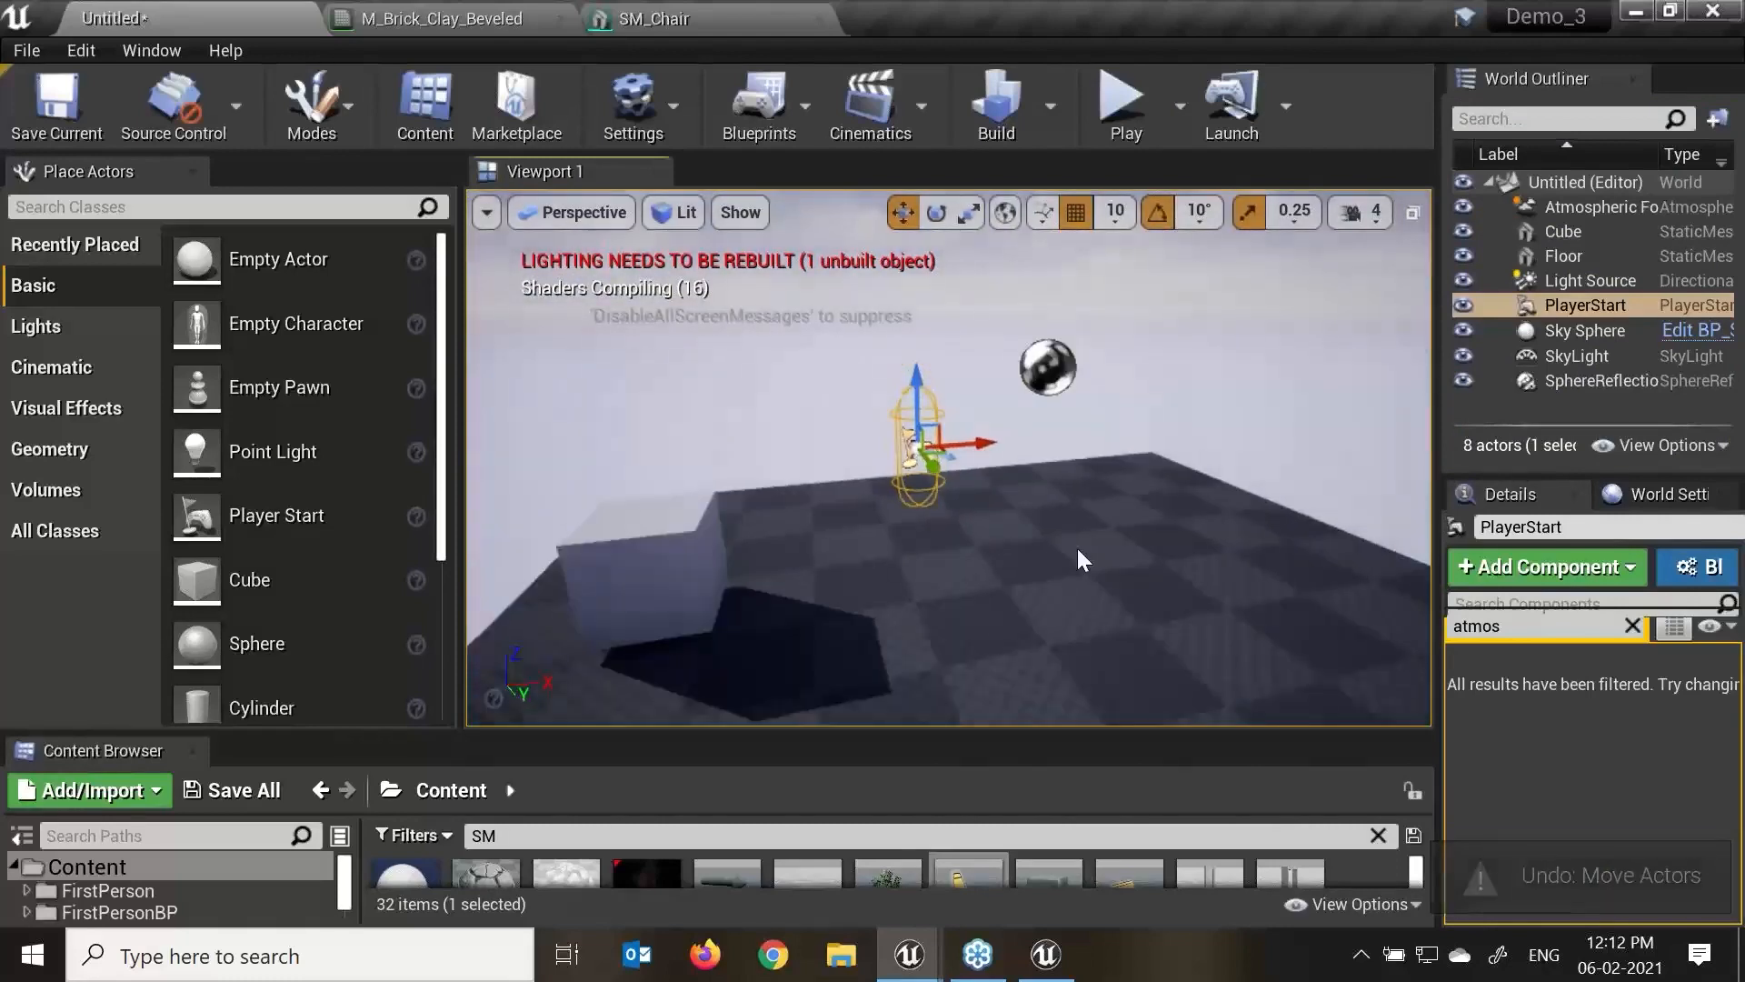
pyautogui.moveTo(941, 490); pyautogui.dragTo(998, 607, button='middle')
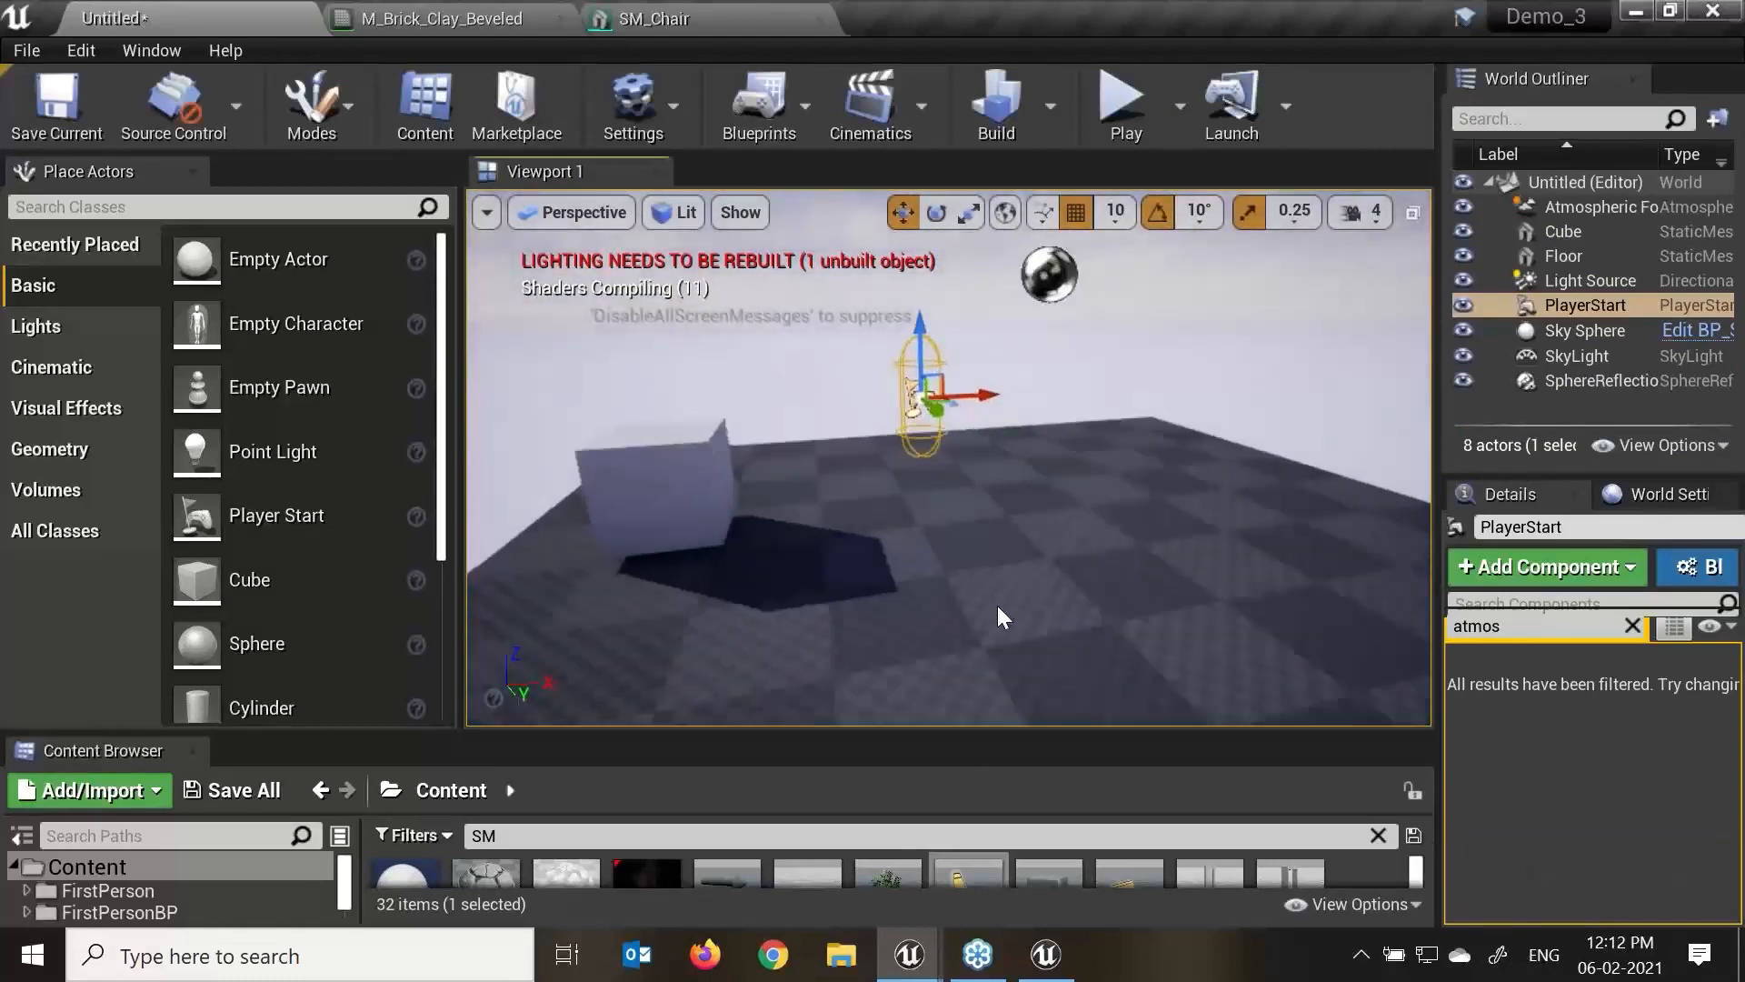
pyautogui.scroll(-2, 1058, 630)
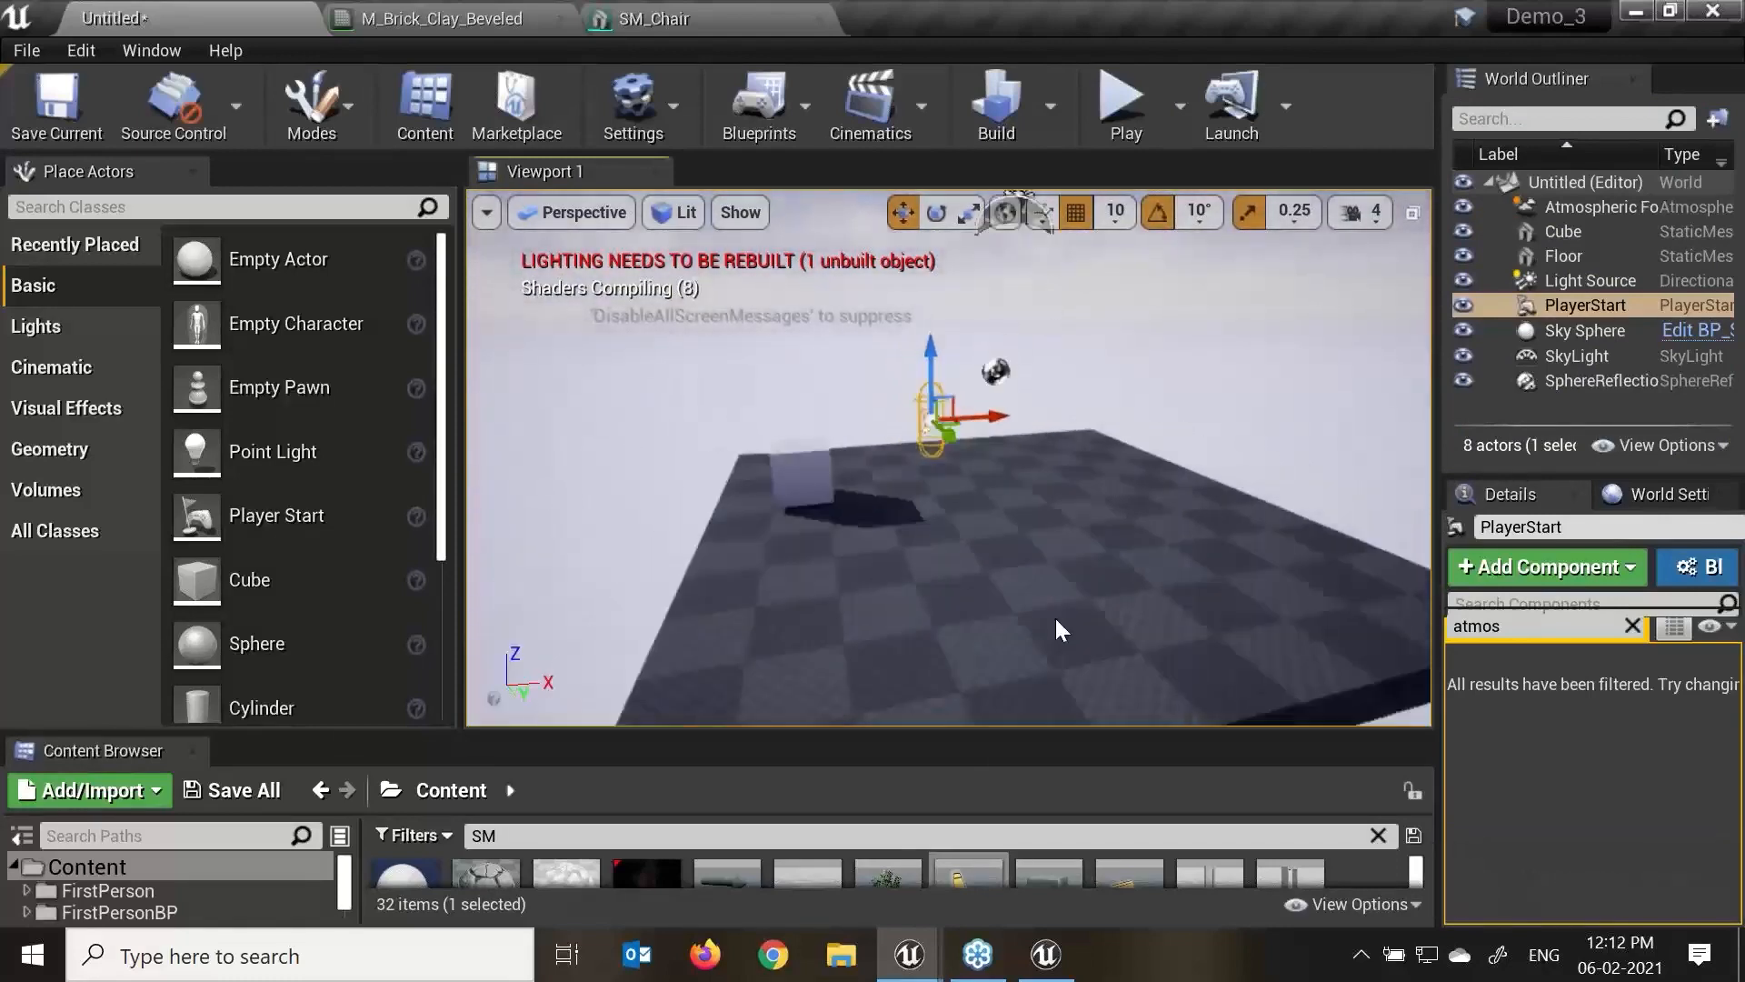
pyautogui.keyDown('alt'); pyautogui.moveTo(772, 546); pyautogui.dragTo(1054, 631); pyautogui.keyUp('alt')
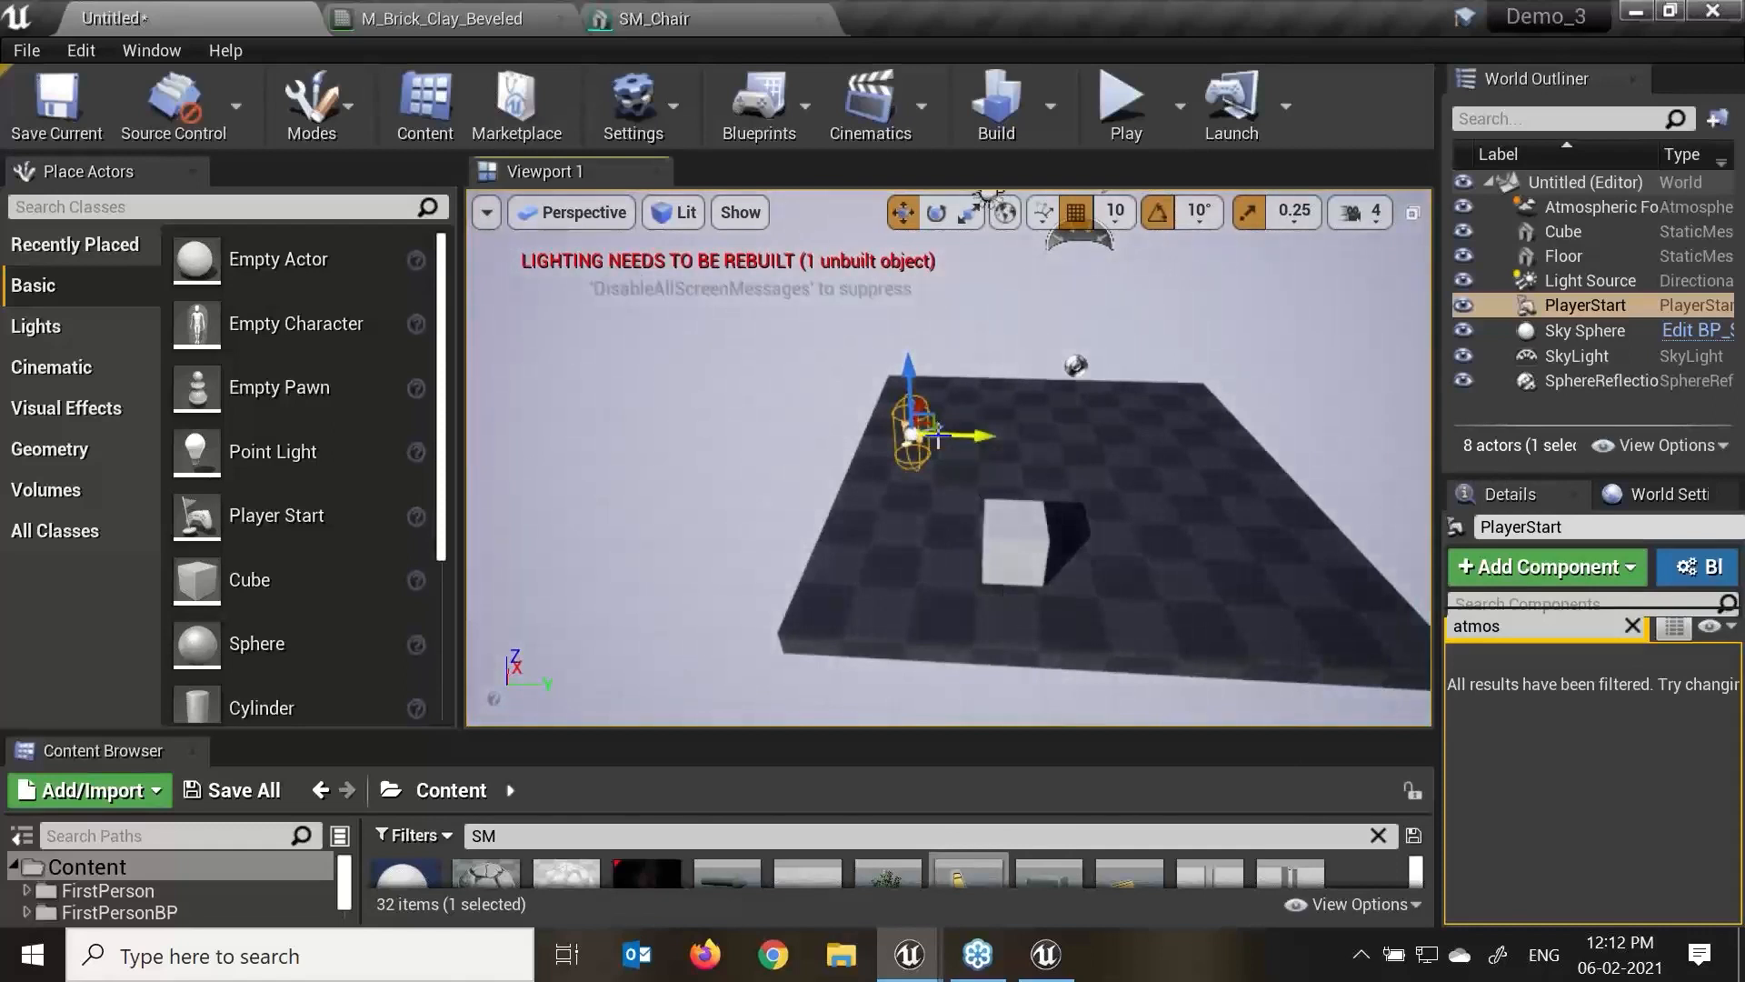
pyautogui.keyDown('alt'); pyautogui.moveTo(801, 657); pyautogui.dragTo(963, 700); pyautogui.keyUp('alt')
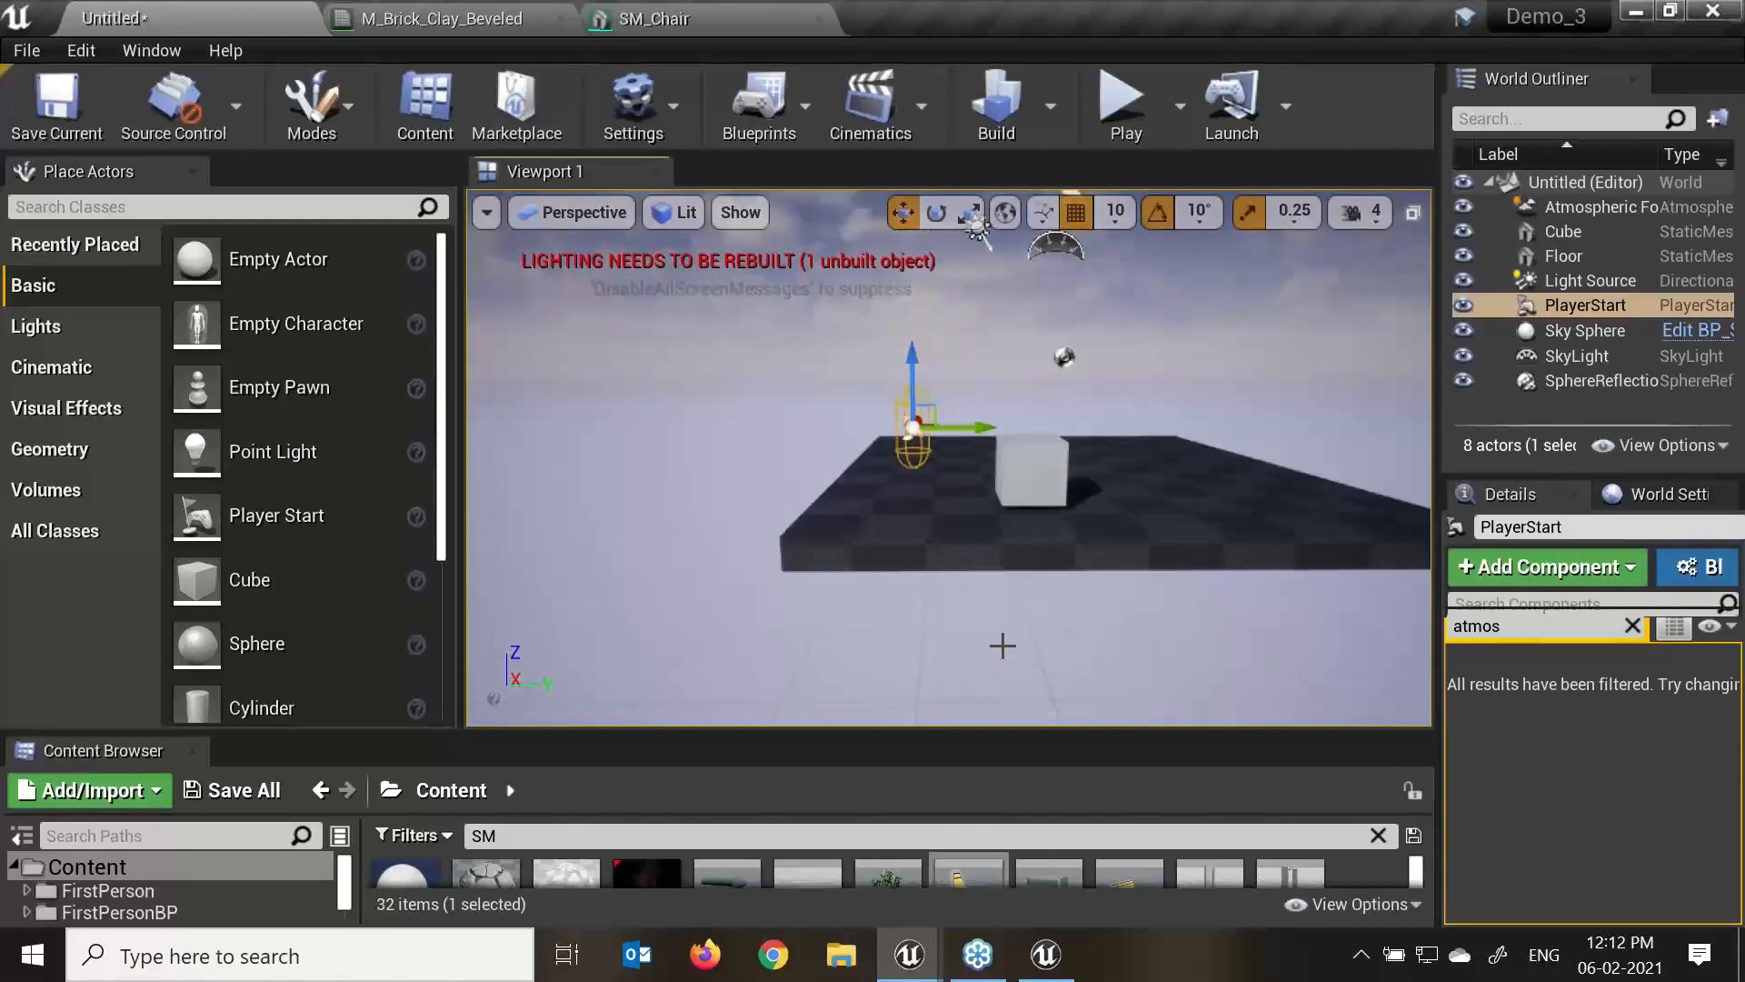
# Select the cube, clear the "atmos" property filter, and enlarge the Details area so the cube's properties are fully accessible.
pyautogui.click(82, 487)
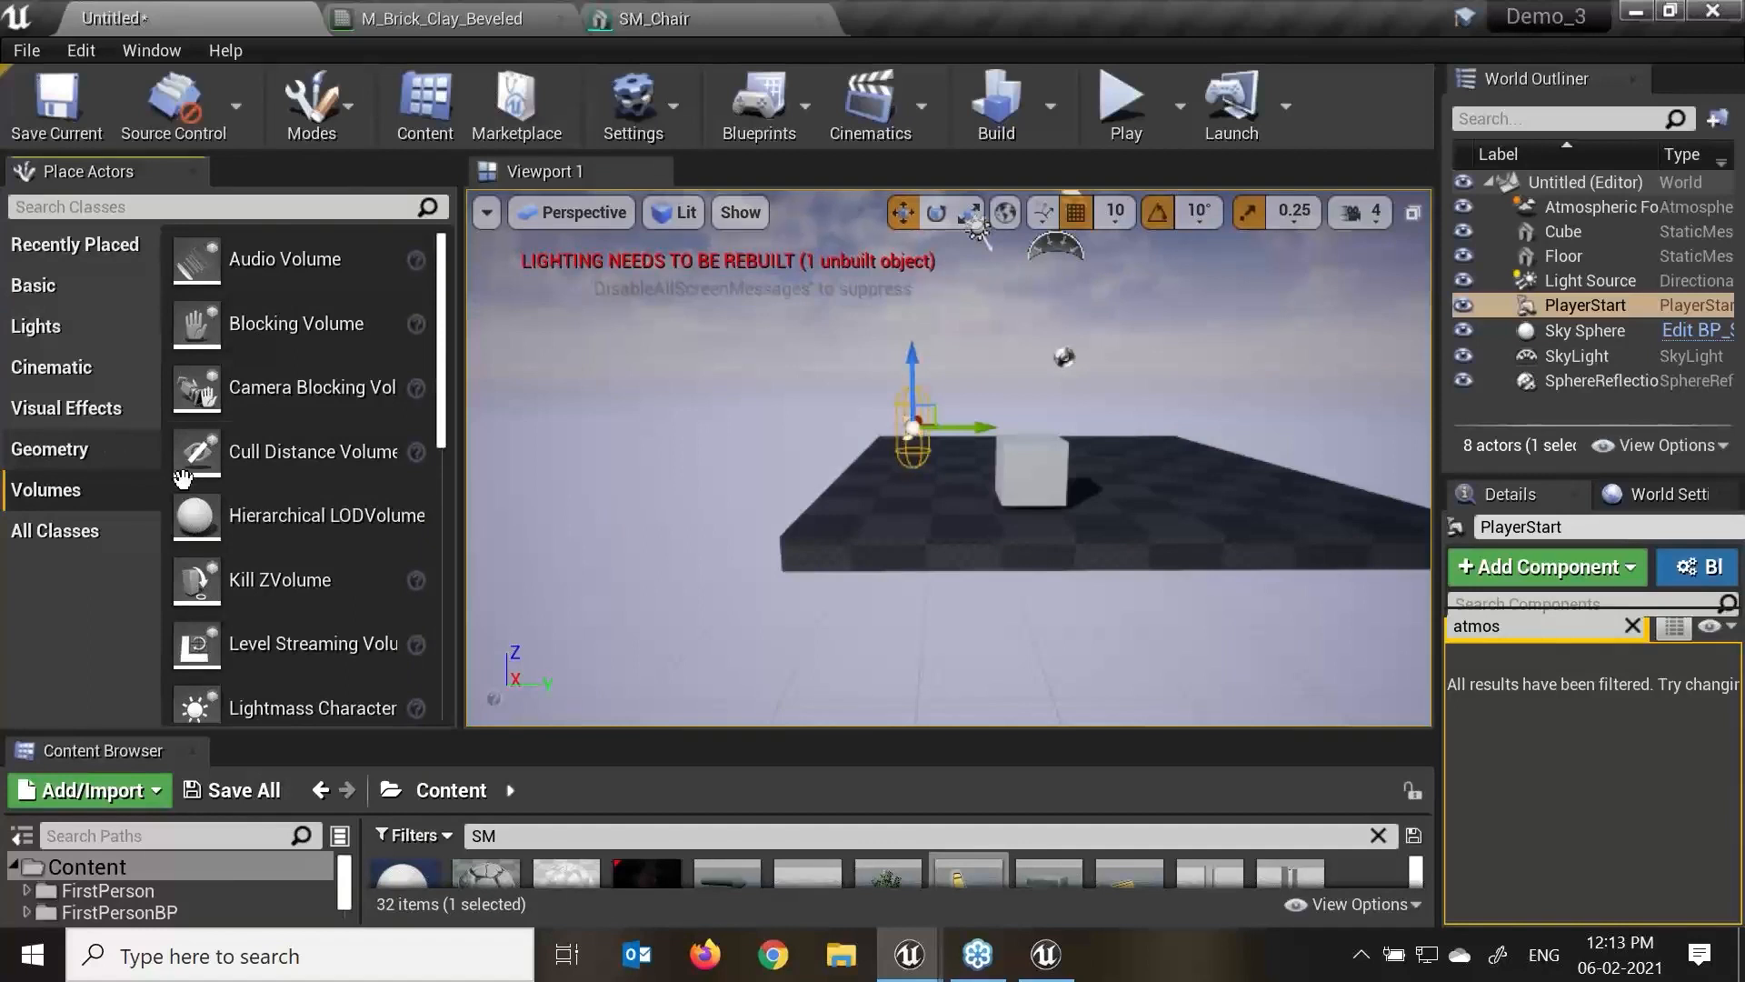
pyautogui.keyDown('alt'); pyautogui.moveTo(906, 518); pyautogui.dragTo(1041, 600); pyautogui.keyUp('alt')
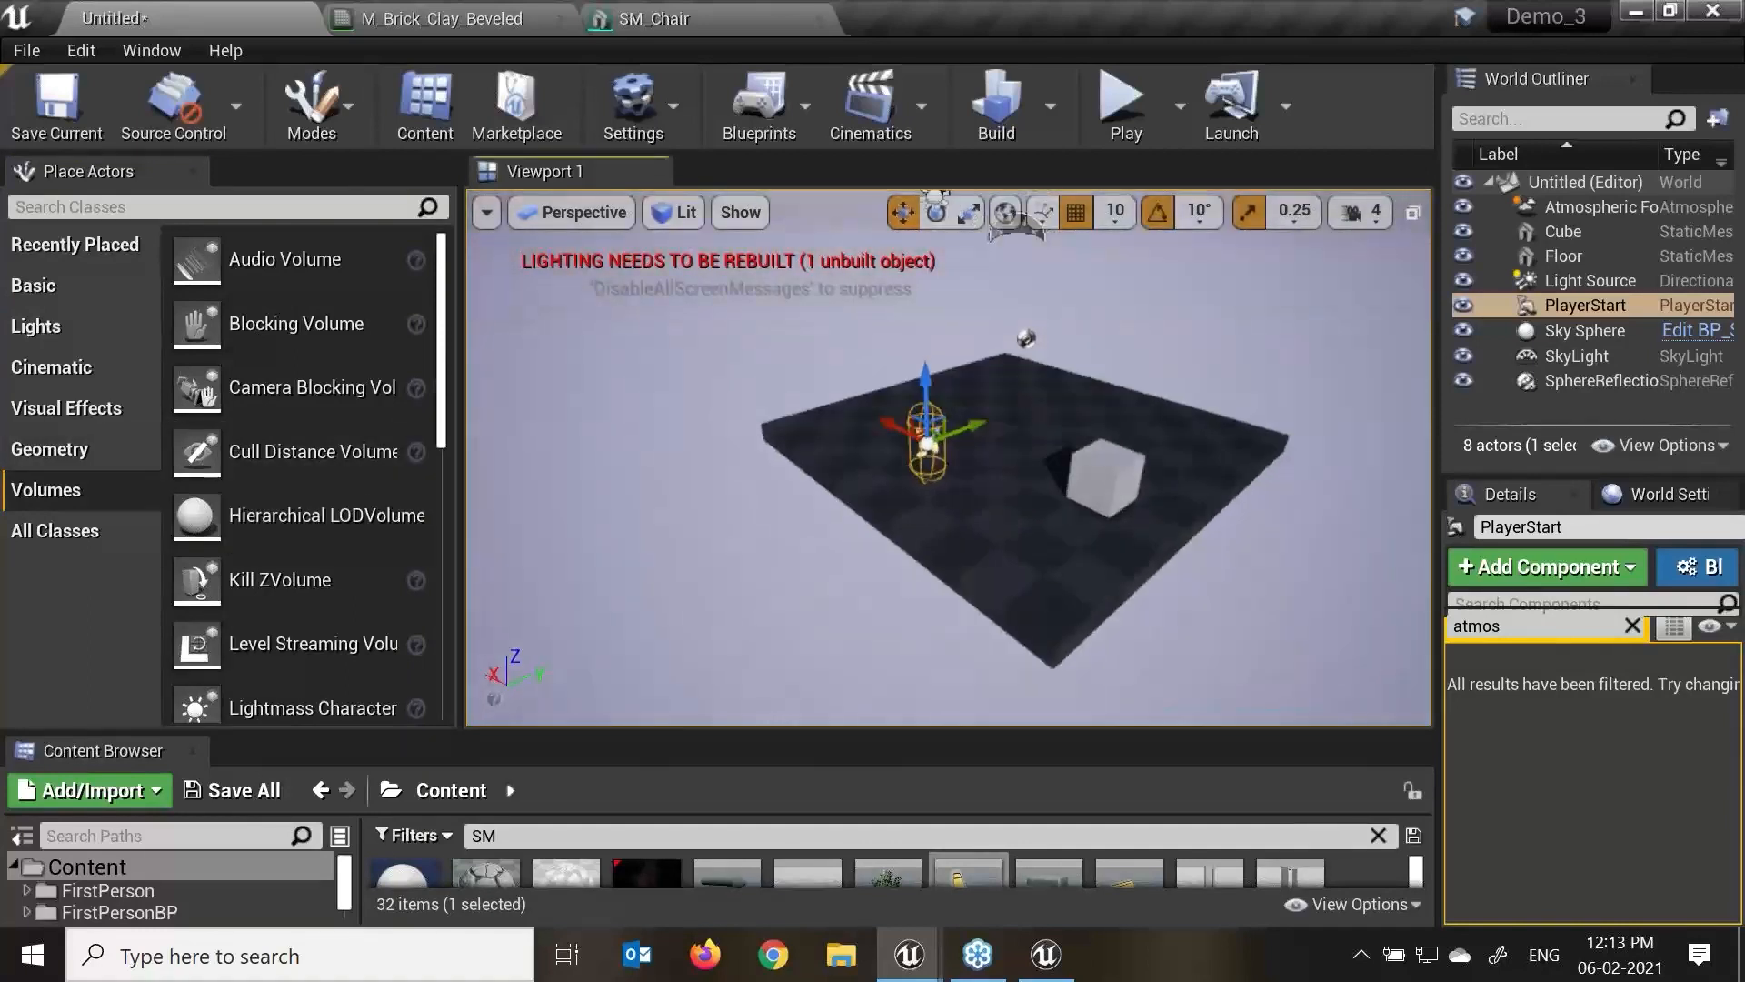
pyautogui.click(1114, 452)
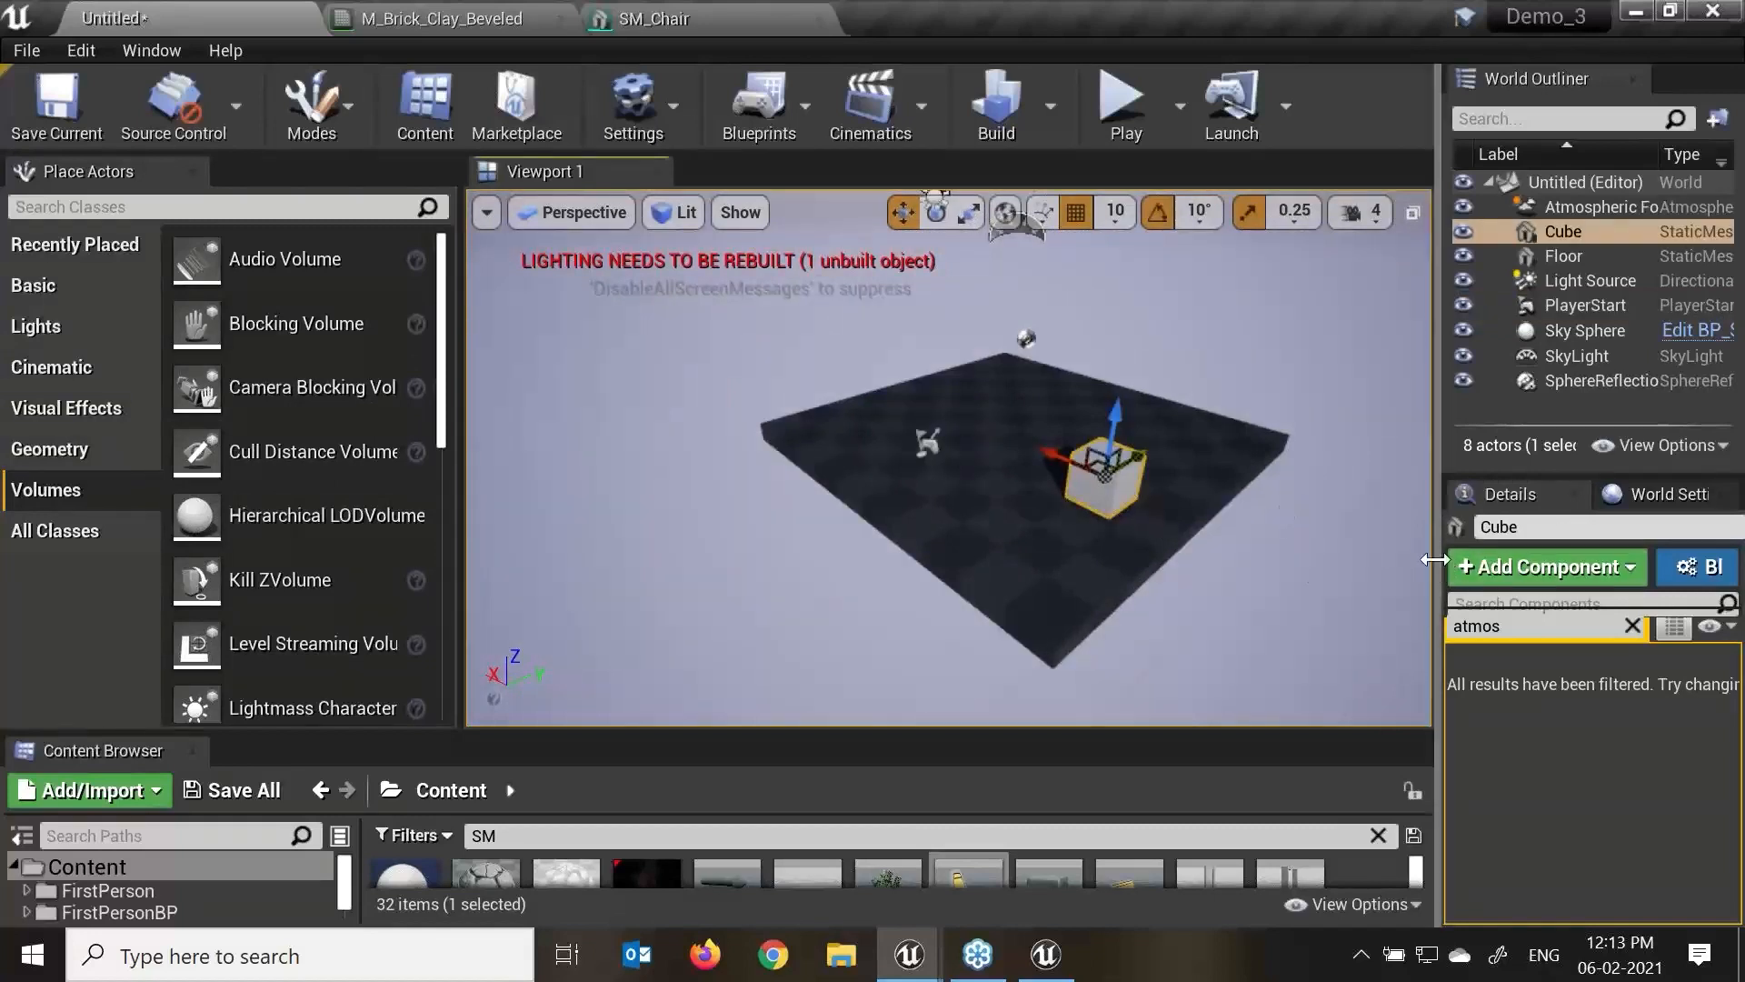
pyautogui.moveTo(1434, 559); pyautogui.dragTo(1209, 559)
pyautogui.press('BackSpace')
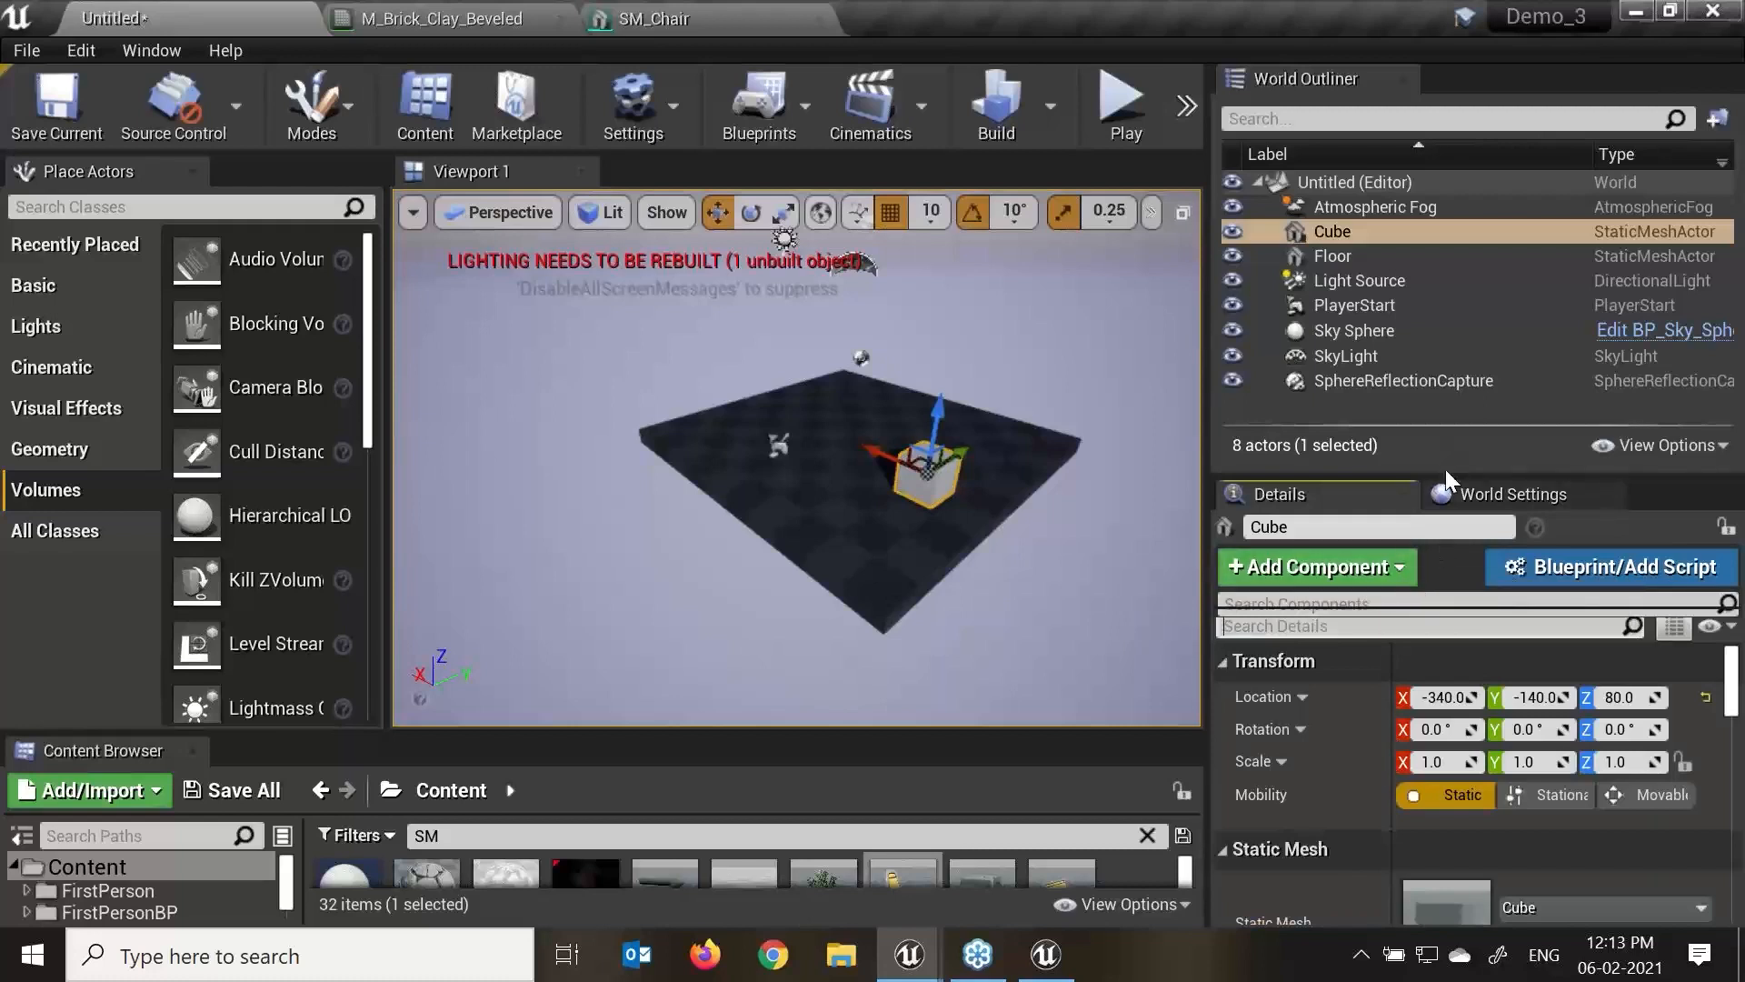
pyautogui.moveTo(1446, 474); pyautogui.dragTo(1445, 221)
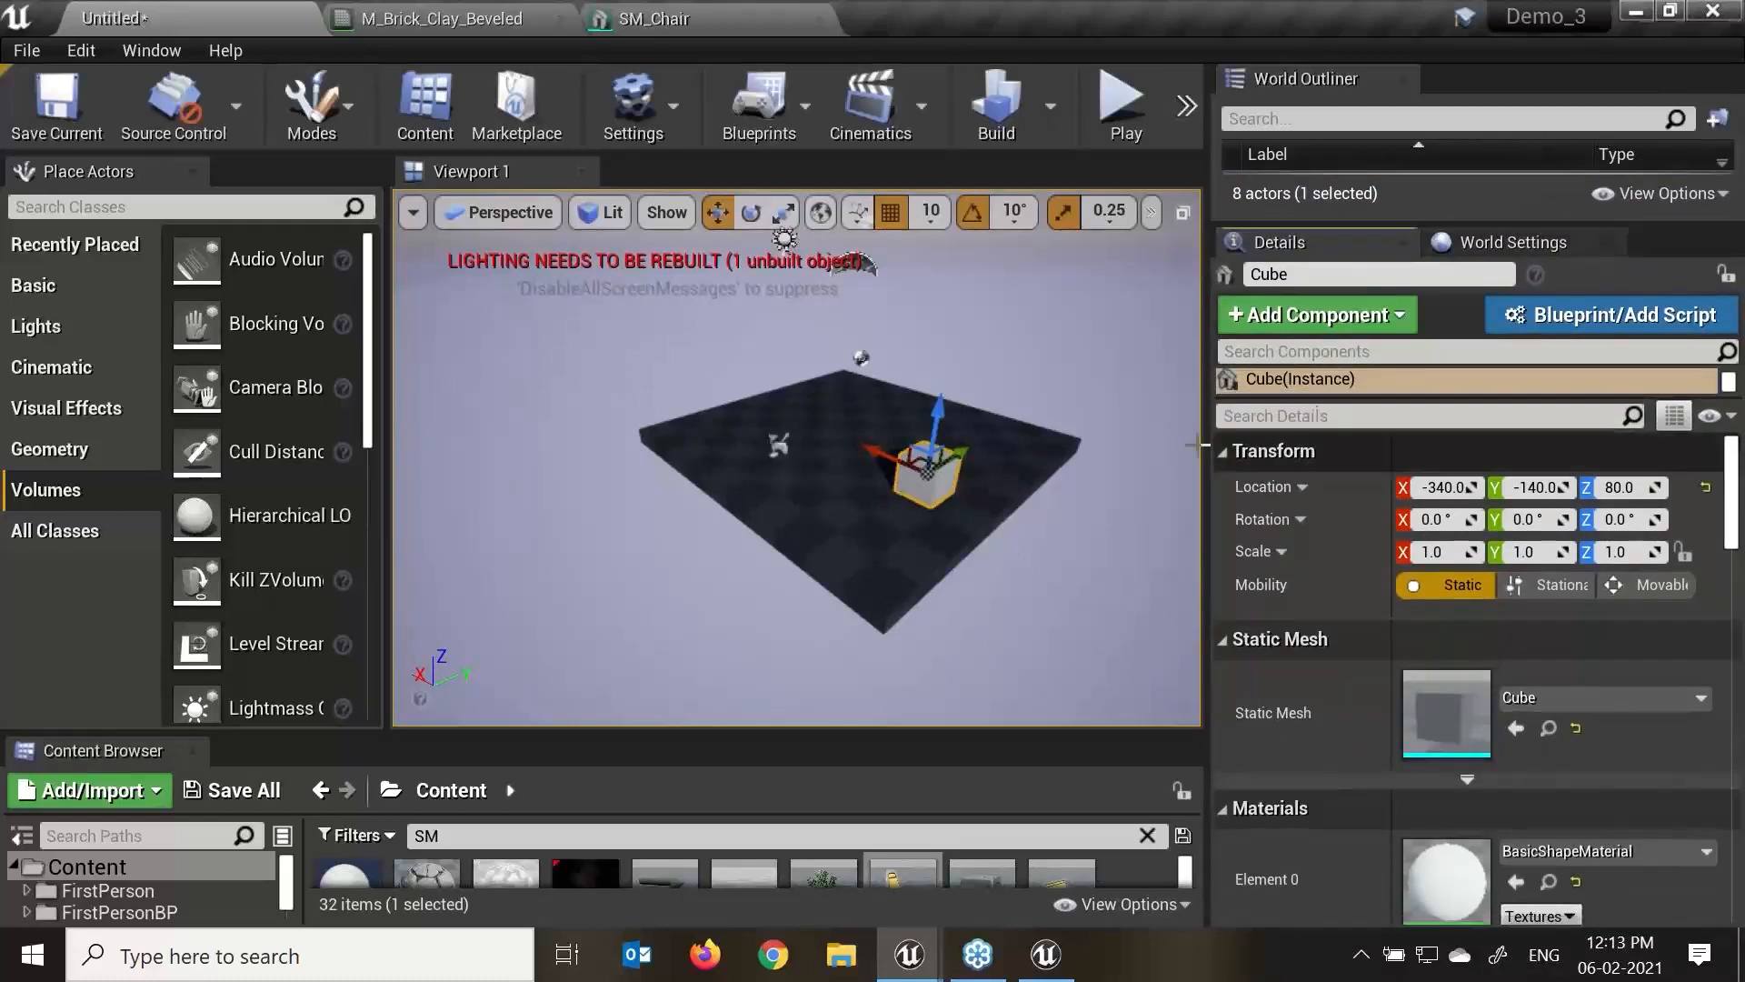
# Move the cube across the floor and raise it above the surface, to location X -70, Z 270.
pyautogui.click(1333, 379)
pyautogui.scroll(4, 818, 410)
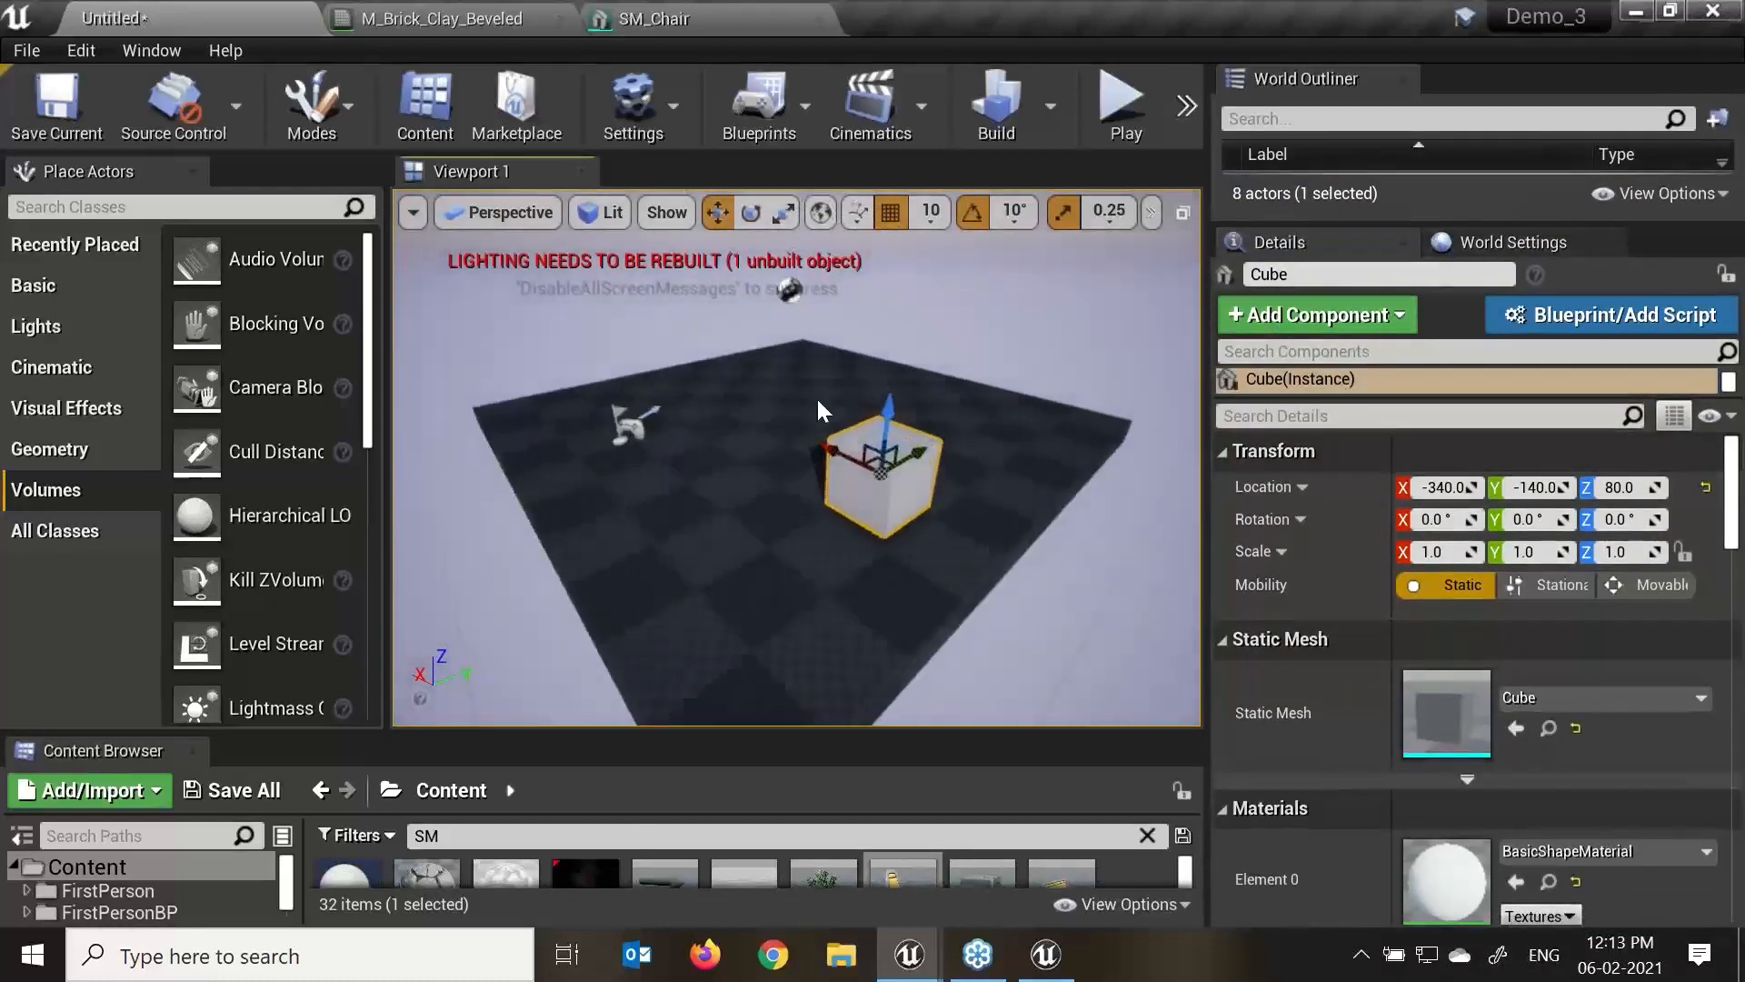
pyautogui.moveTo(883, 400); pyautogui.dragTo(1119, 255)
pyautogui.moveTo(854, 329); pyautogui.dragTo(918, 432)
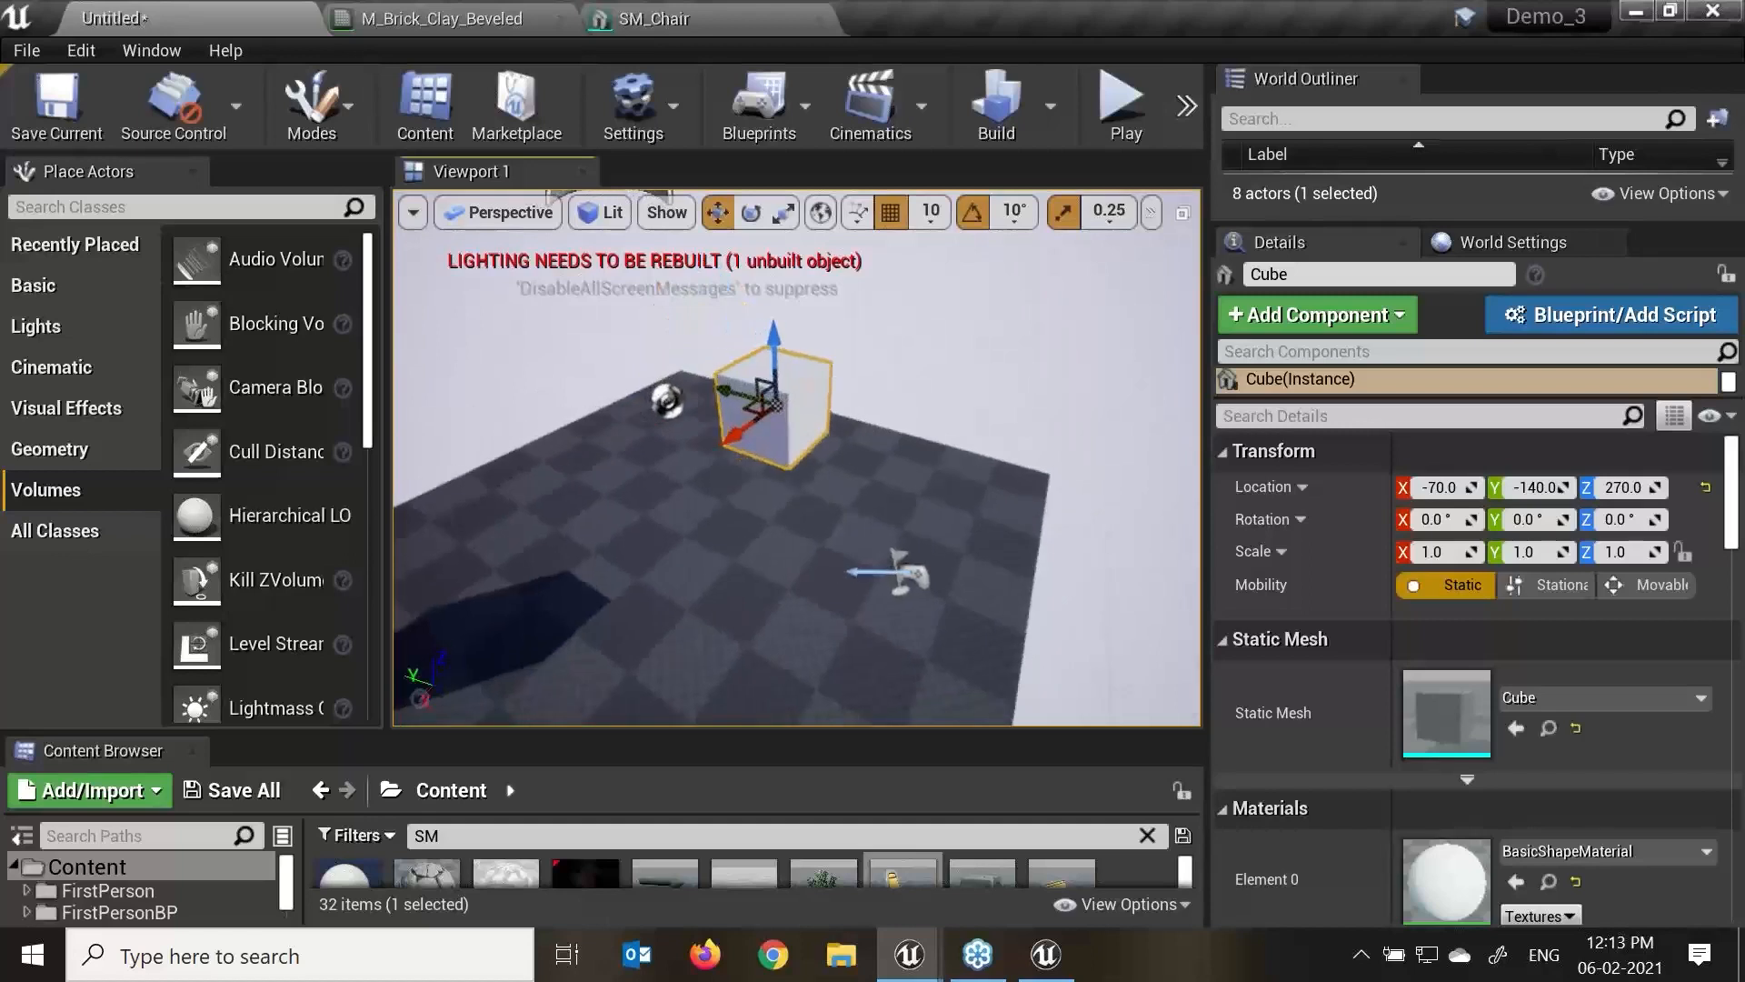
# Examine the component types that can be added to the cube, and close the list without adding any.
pyautogui.click(1338, 322)
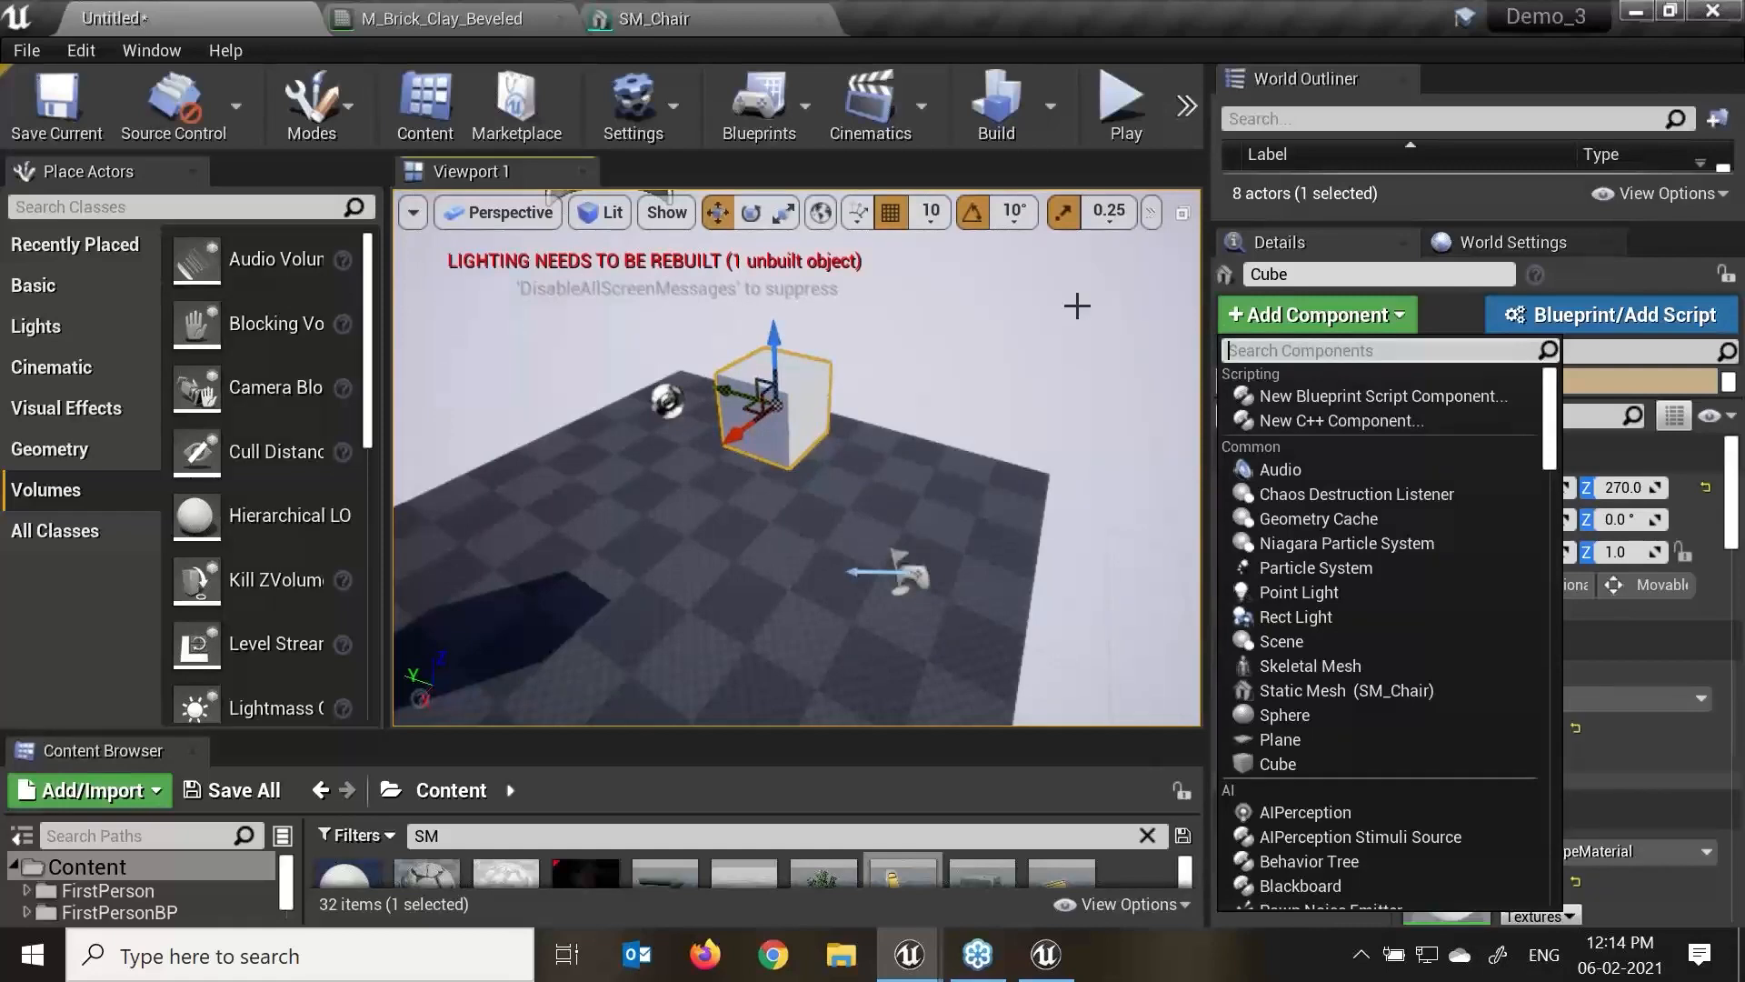
pyautogui.moveTo(987, 389); pyautogui.dragTo(950, 445)
pyautogui.rightClick(531, 352)
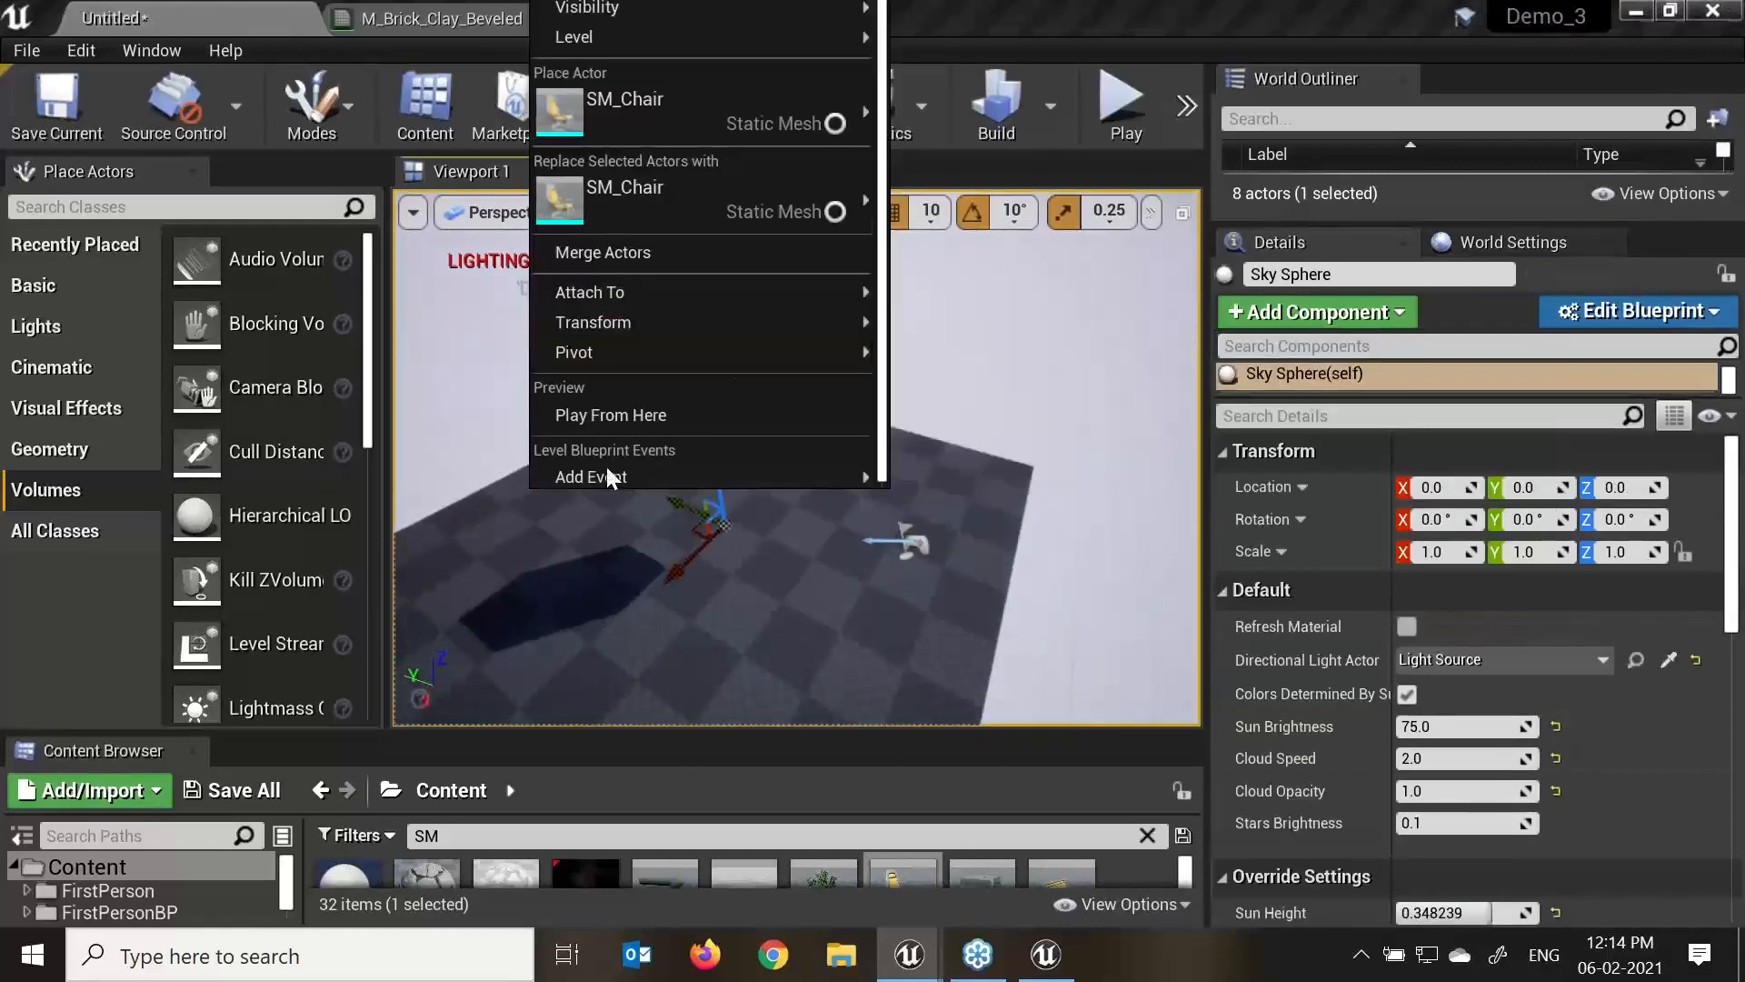
pyautogui.click(186, 13)
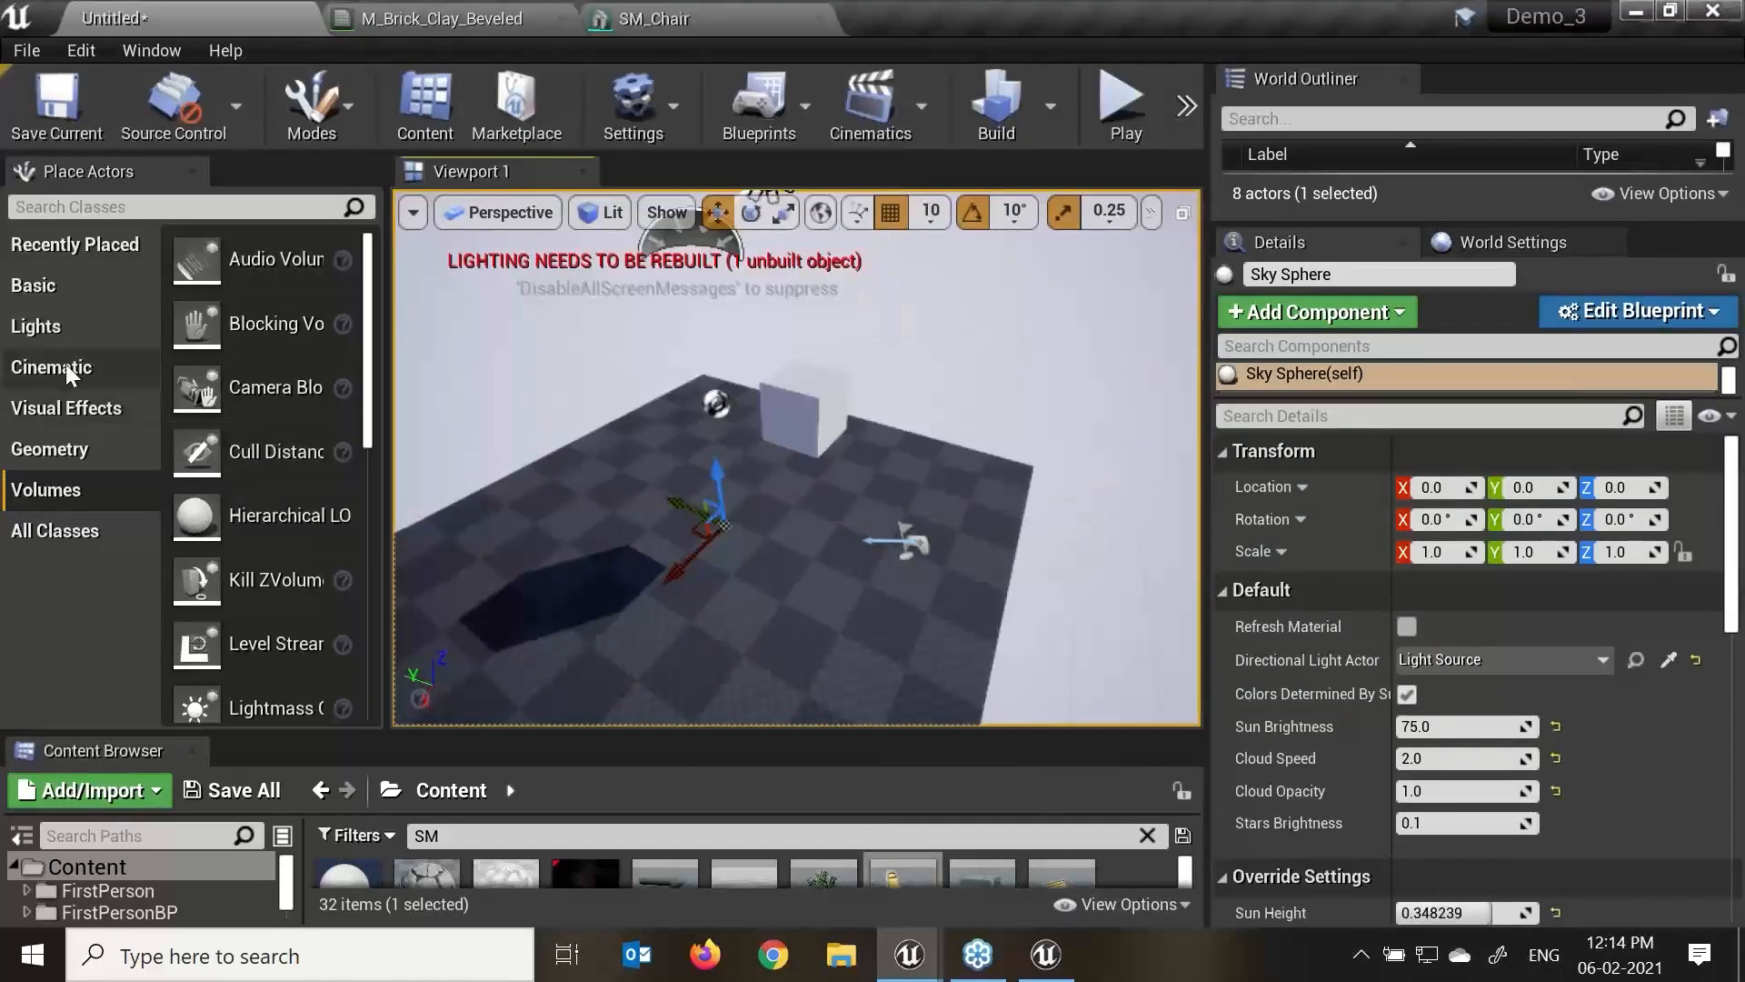
# Place an additive cylinder geometry brush on the floor at about X 70, Y 160, Z 120 and scale it uniformly to 0.5.
pyautogui.click(49, 449)
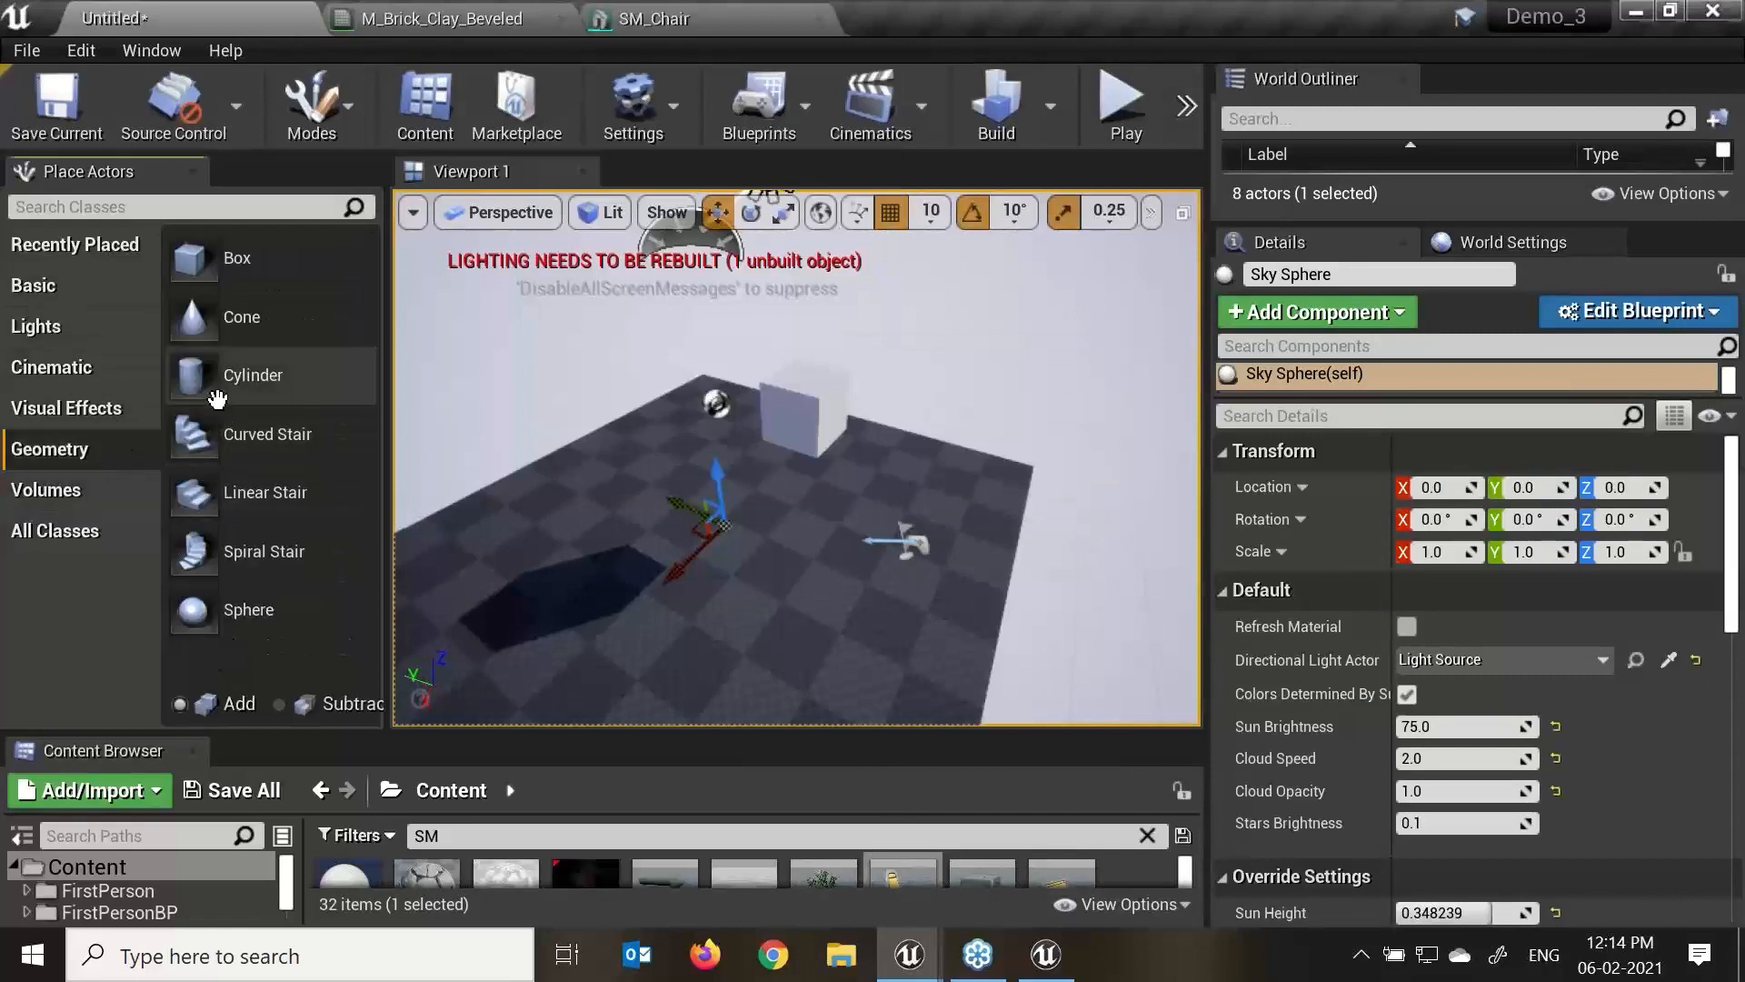
pyautogui.moveTo(263, 374); pyautogui.dragTo(640, 514)
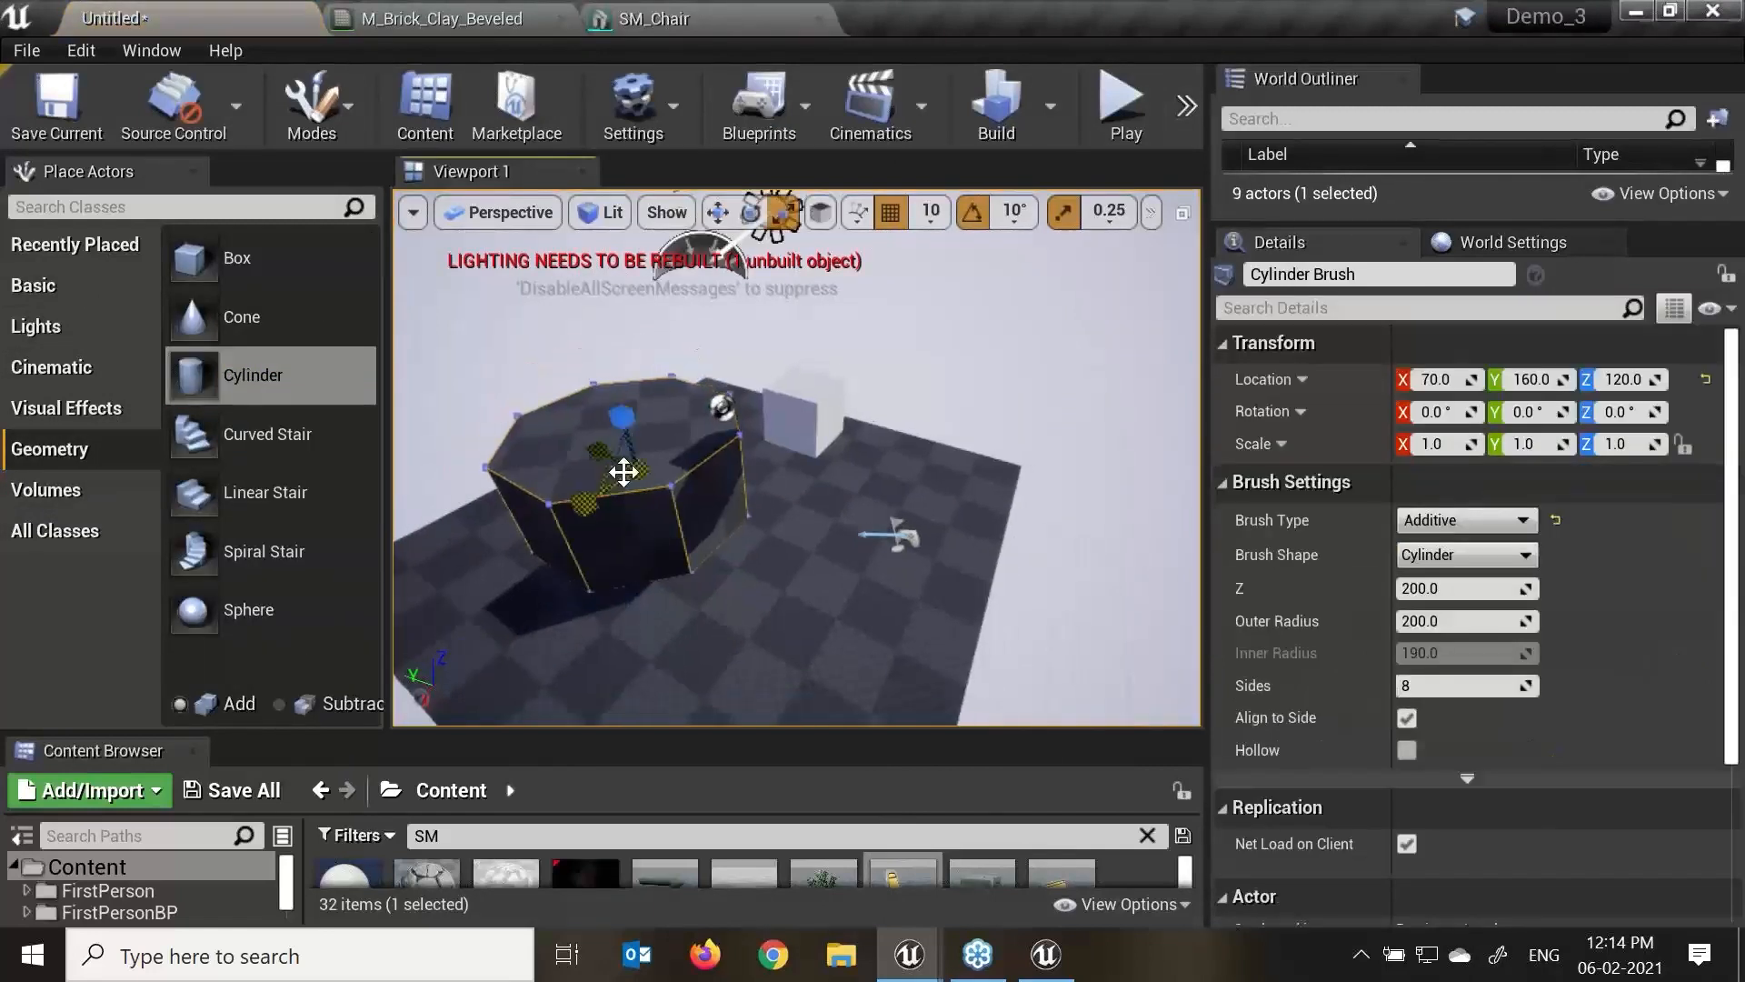
pyautogui.moveTo(637, 469); pyautogui.dragTo(705, 522)
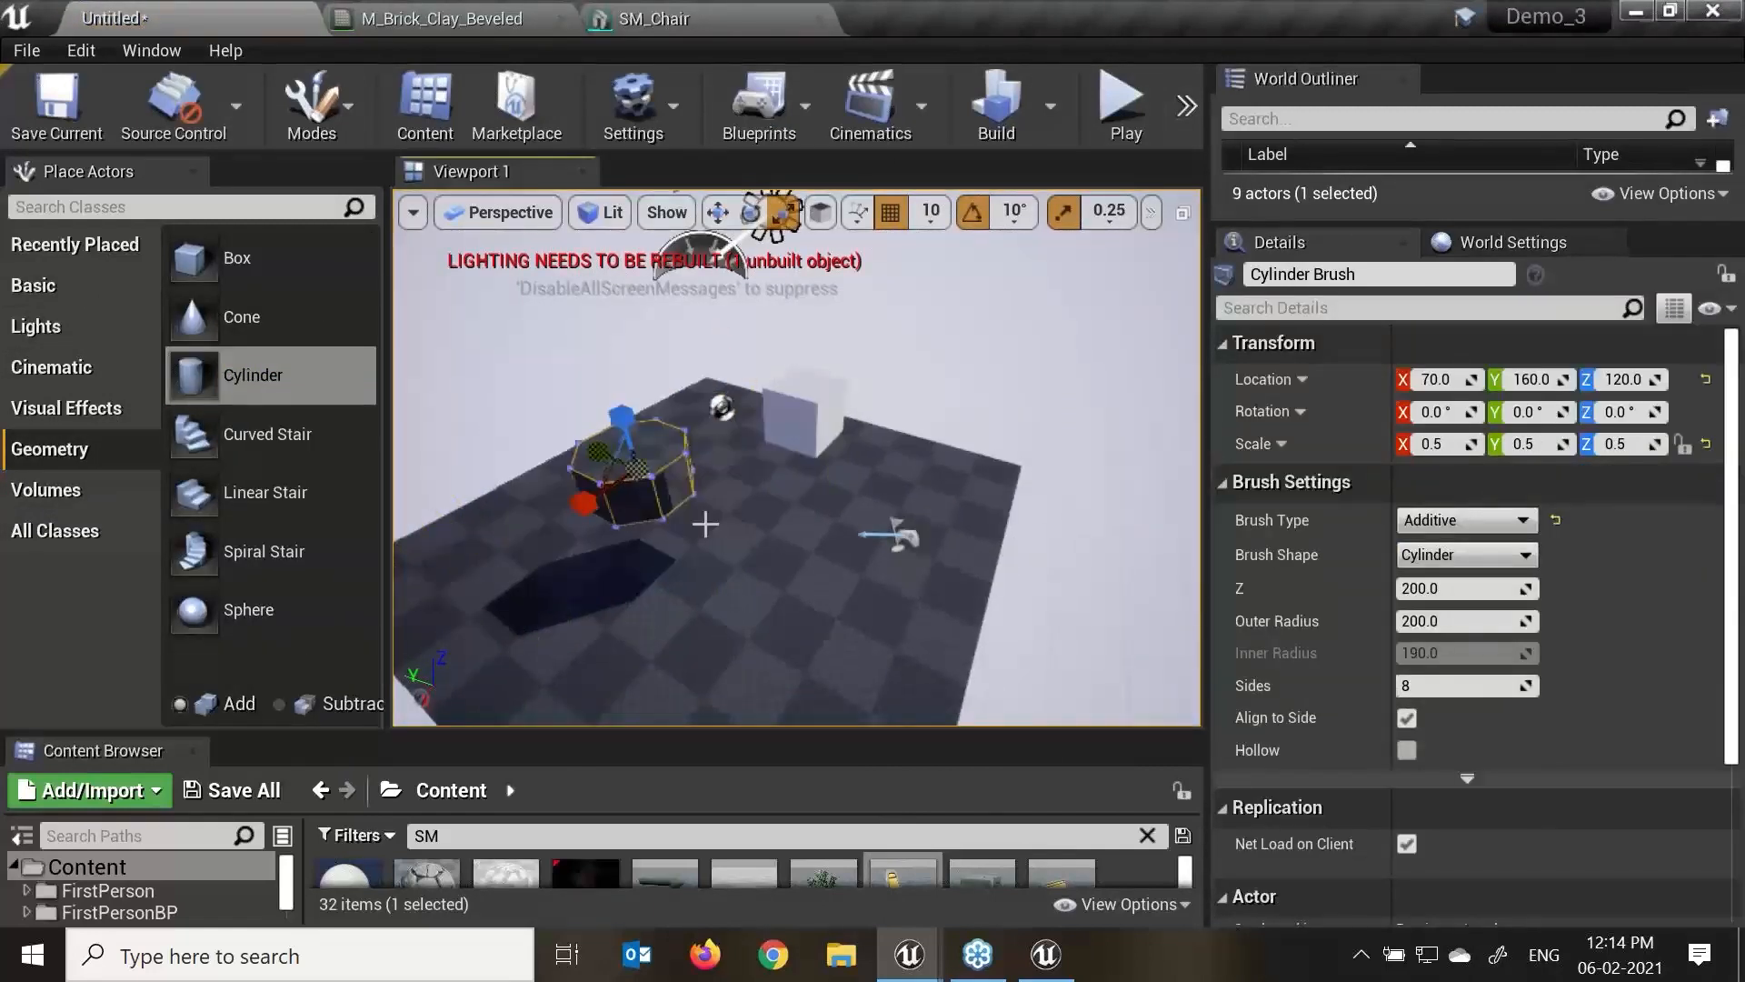
# Scale the cylinder brush to 0.25 in X, 0.25 in Y and 3.0 in Z.
pyautogui.press('f')
pyautogui.moveTo(800, 465)
pyautogui.mouseDown()
pyautogui.moveTo(827, 441)
pyautogui.moveTo(801, 536)
pyautogui.mouseUp()
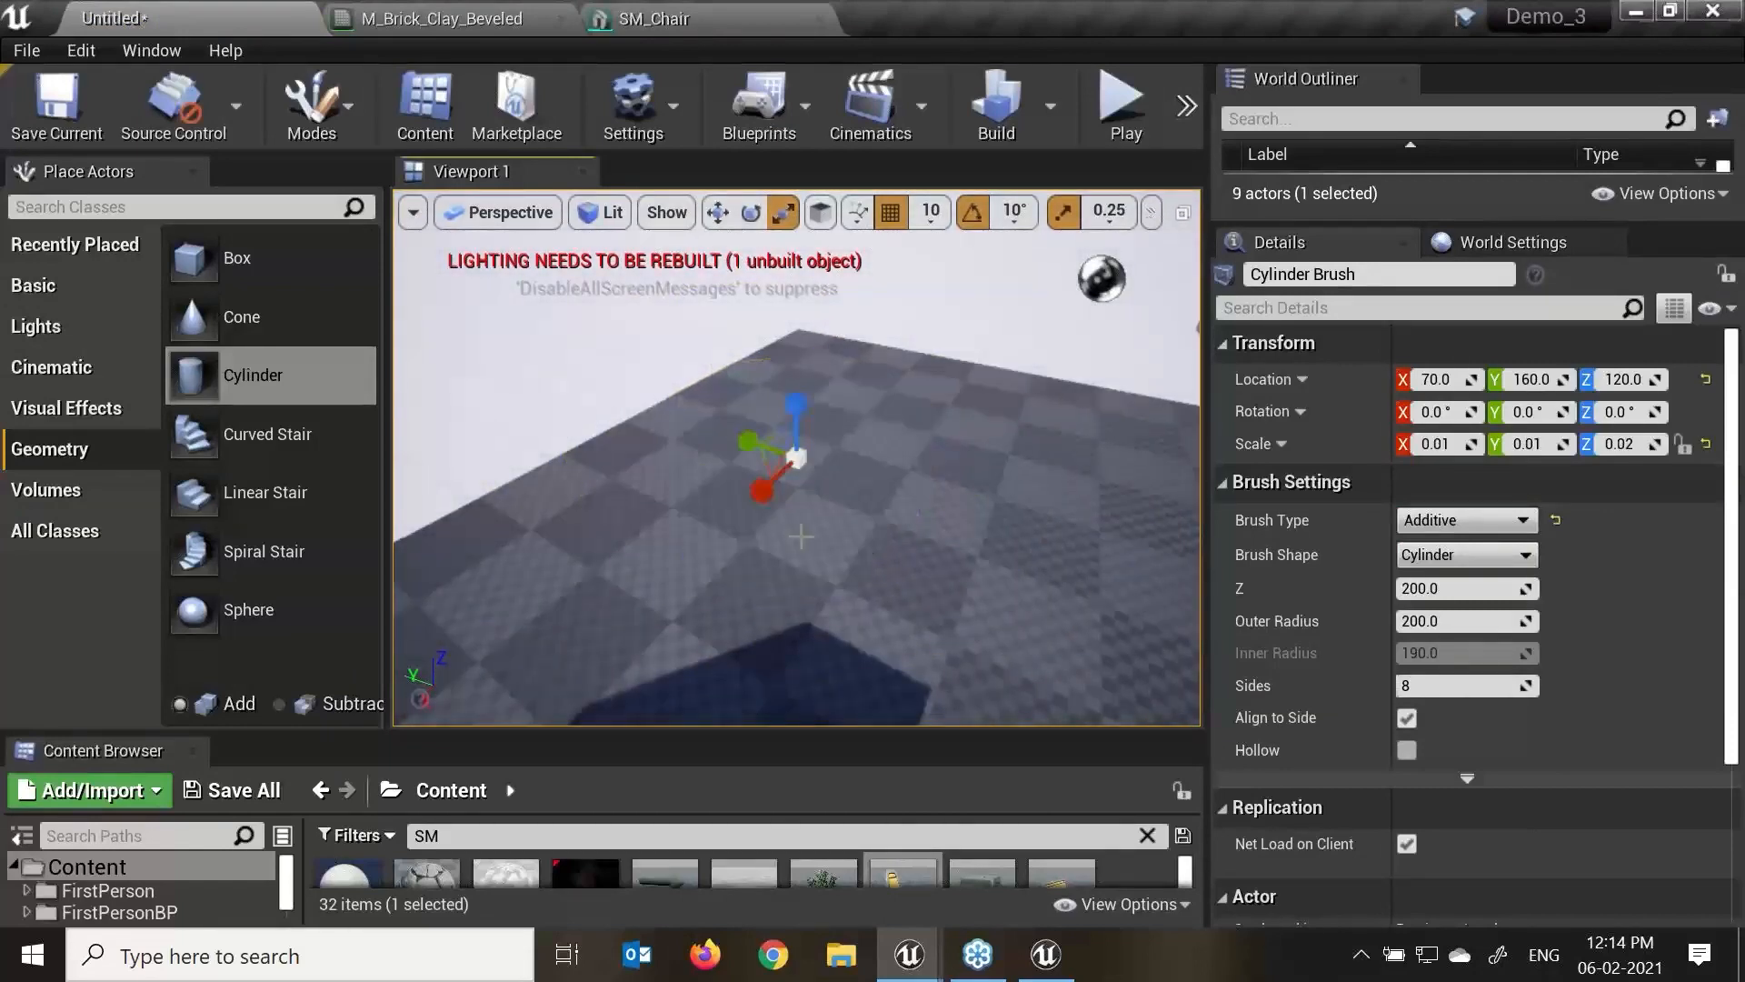
pyautogui.press('f')
pyautogui.press('e')
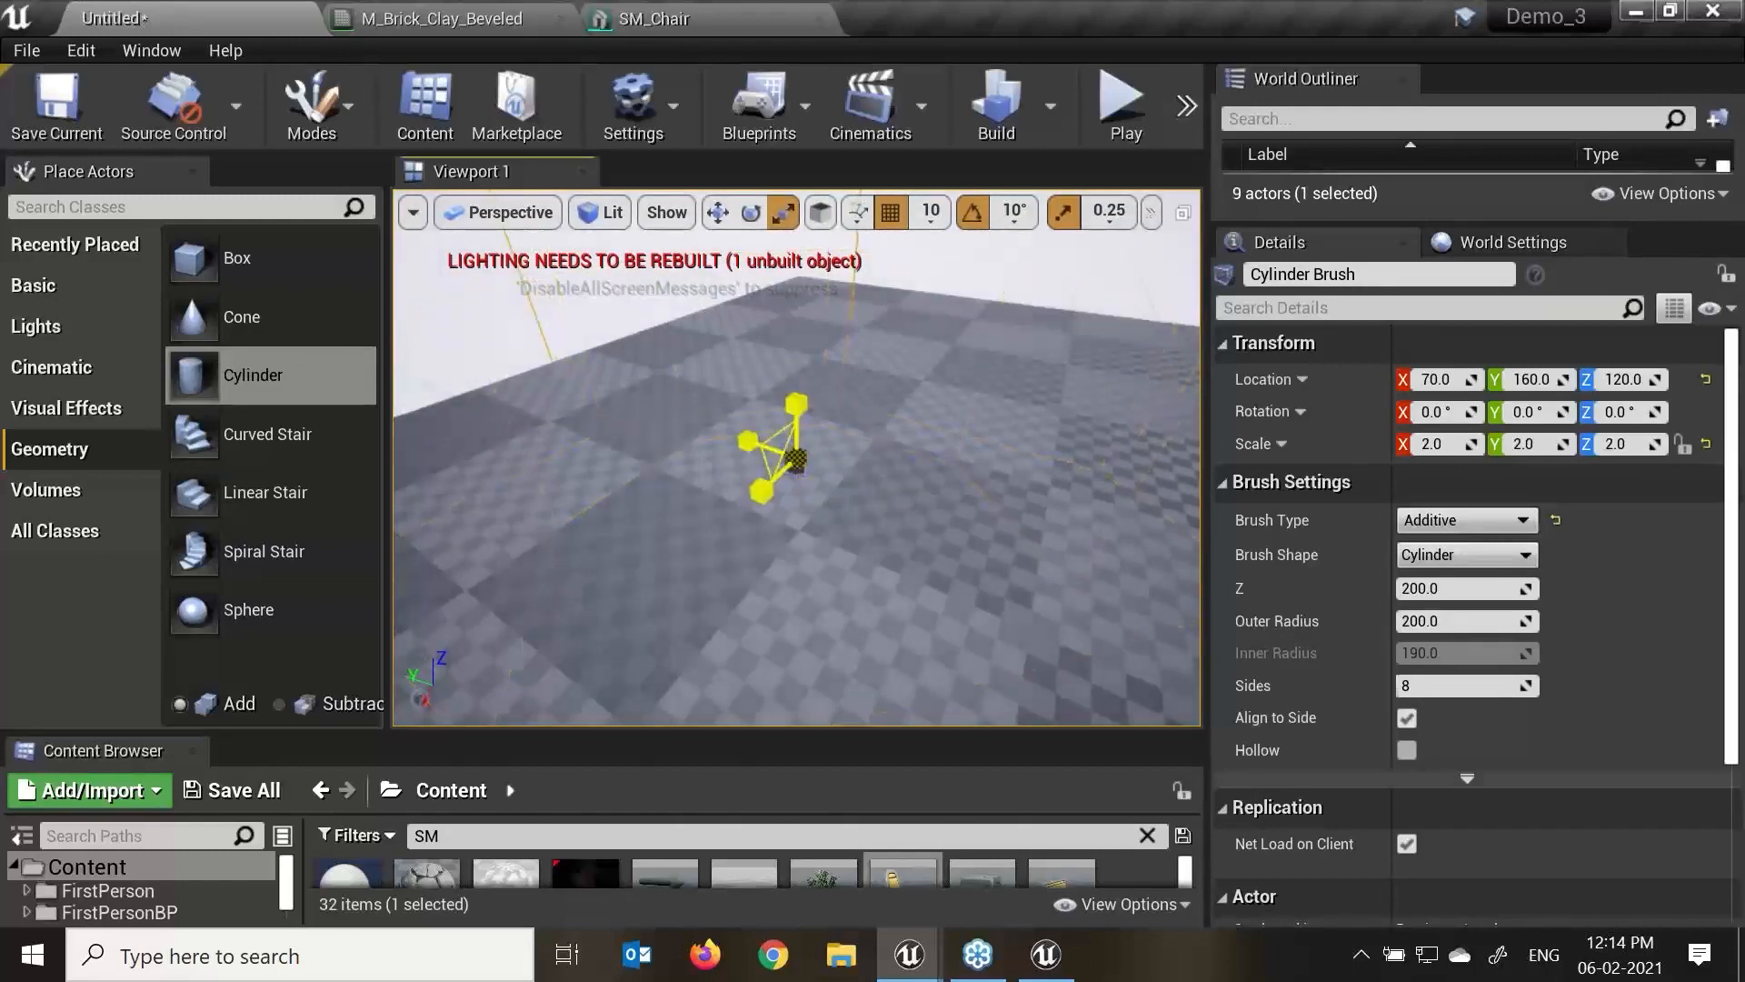
pyautogui.moveTo(798, 457); pyautogui.dragTo(797, 363)
pyautogui.press('f')
# Rotate the cylinder brush 90 degrees onto its side and move it to X -440, Z 250.
pyautogui.press('e')
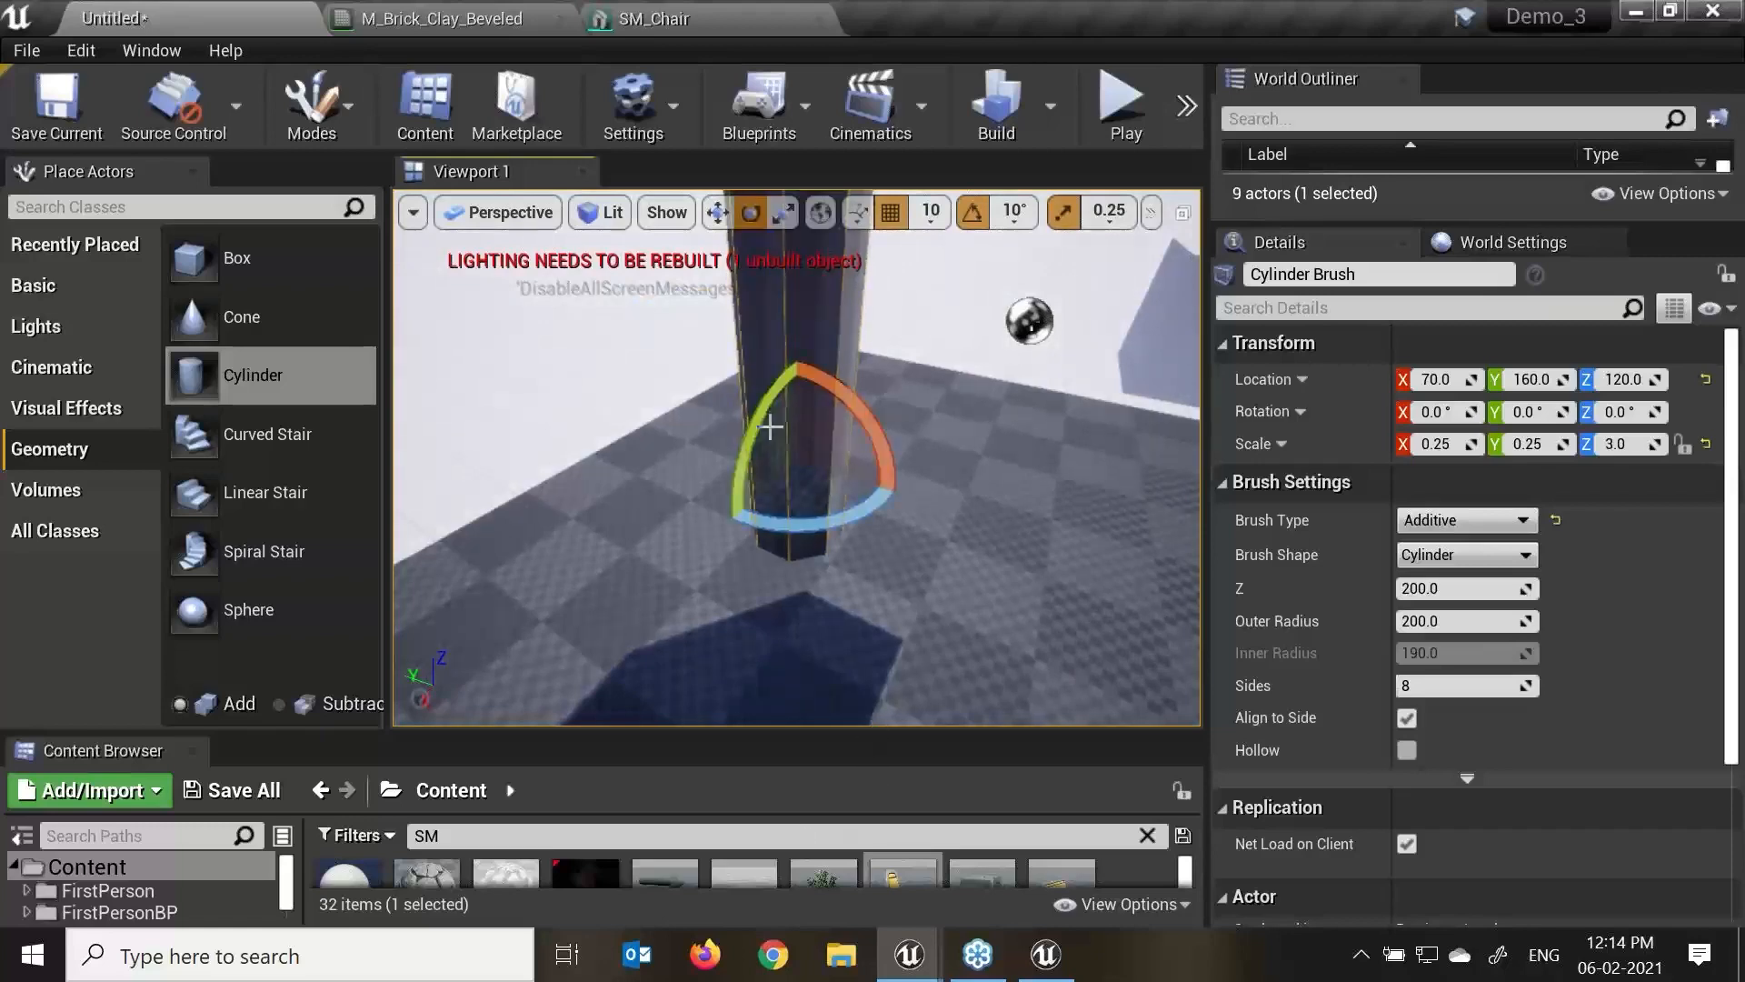
pyautogui.moveTo(766, 425); pyautogui.dragTo(731, 552)
pyautogui.press('w')
pyautogui.moveTo(802, 392); pyautogui.dragTo(792, 389, button='right')
pyautogui.moveTo(803, 532); pyautogui.dragTo(806, 318)
pyautogui.scroll(-6, 1021, 530)
pyautogui.moveTo(746, 487)
pyautogui.keyDown('alt'); pyautogui.mouseDown()
pyautogui.moveTo(1045, 482)
pyautogui.moveTo(751, 415)
pyautogui.mouseUp(); pyautogui.keyUp('alt')
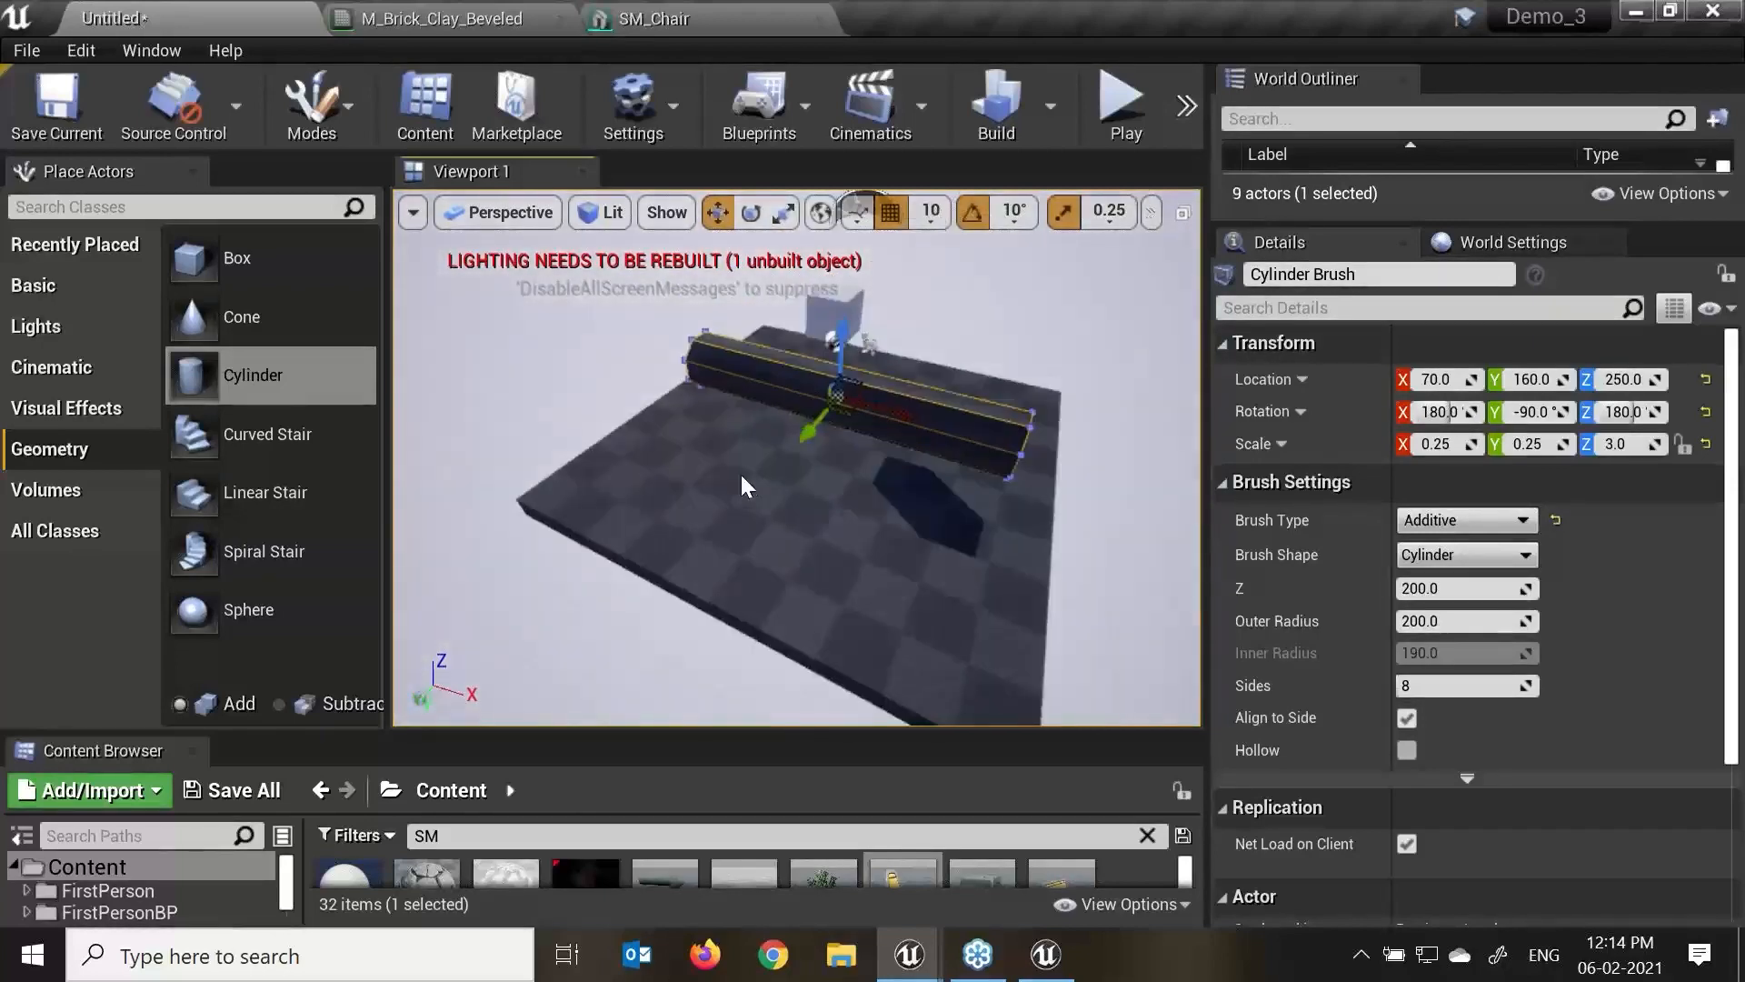
pyautogui.moveTo(880, 409); pyautogui.dragTo(627, 365)
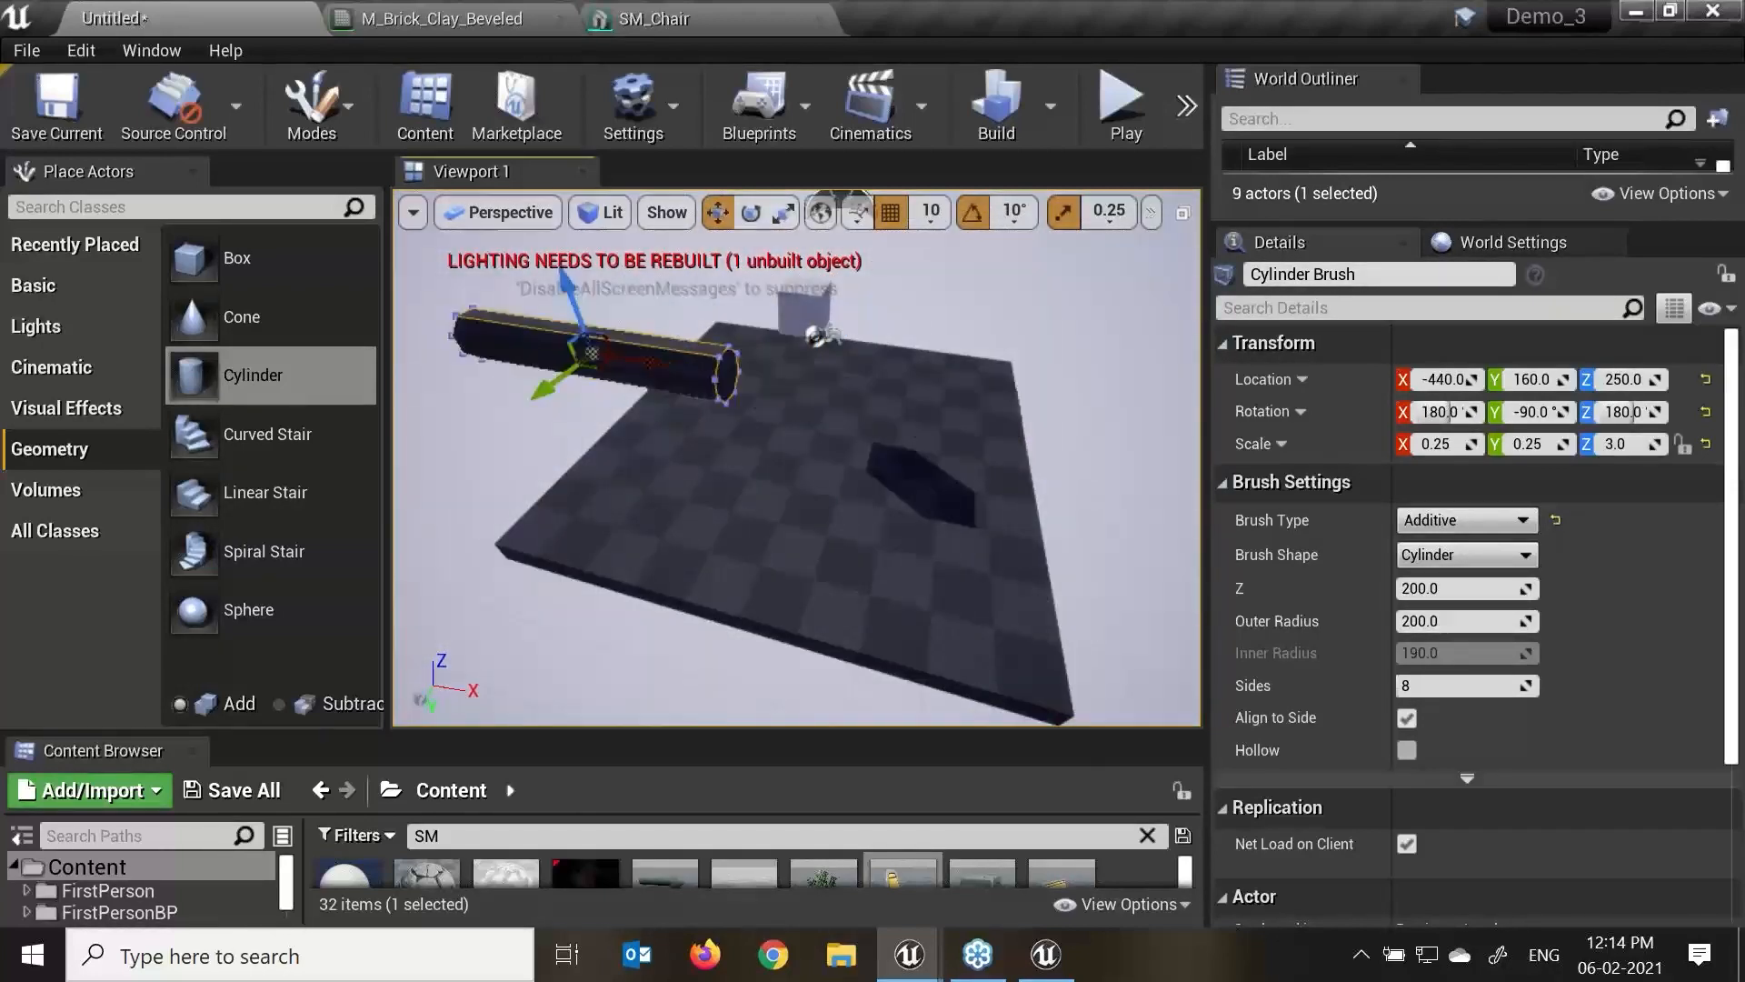
pyautogui.scroll(4, 596, 335)
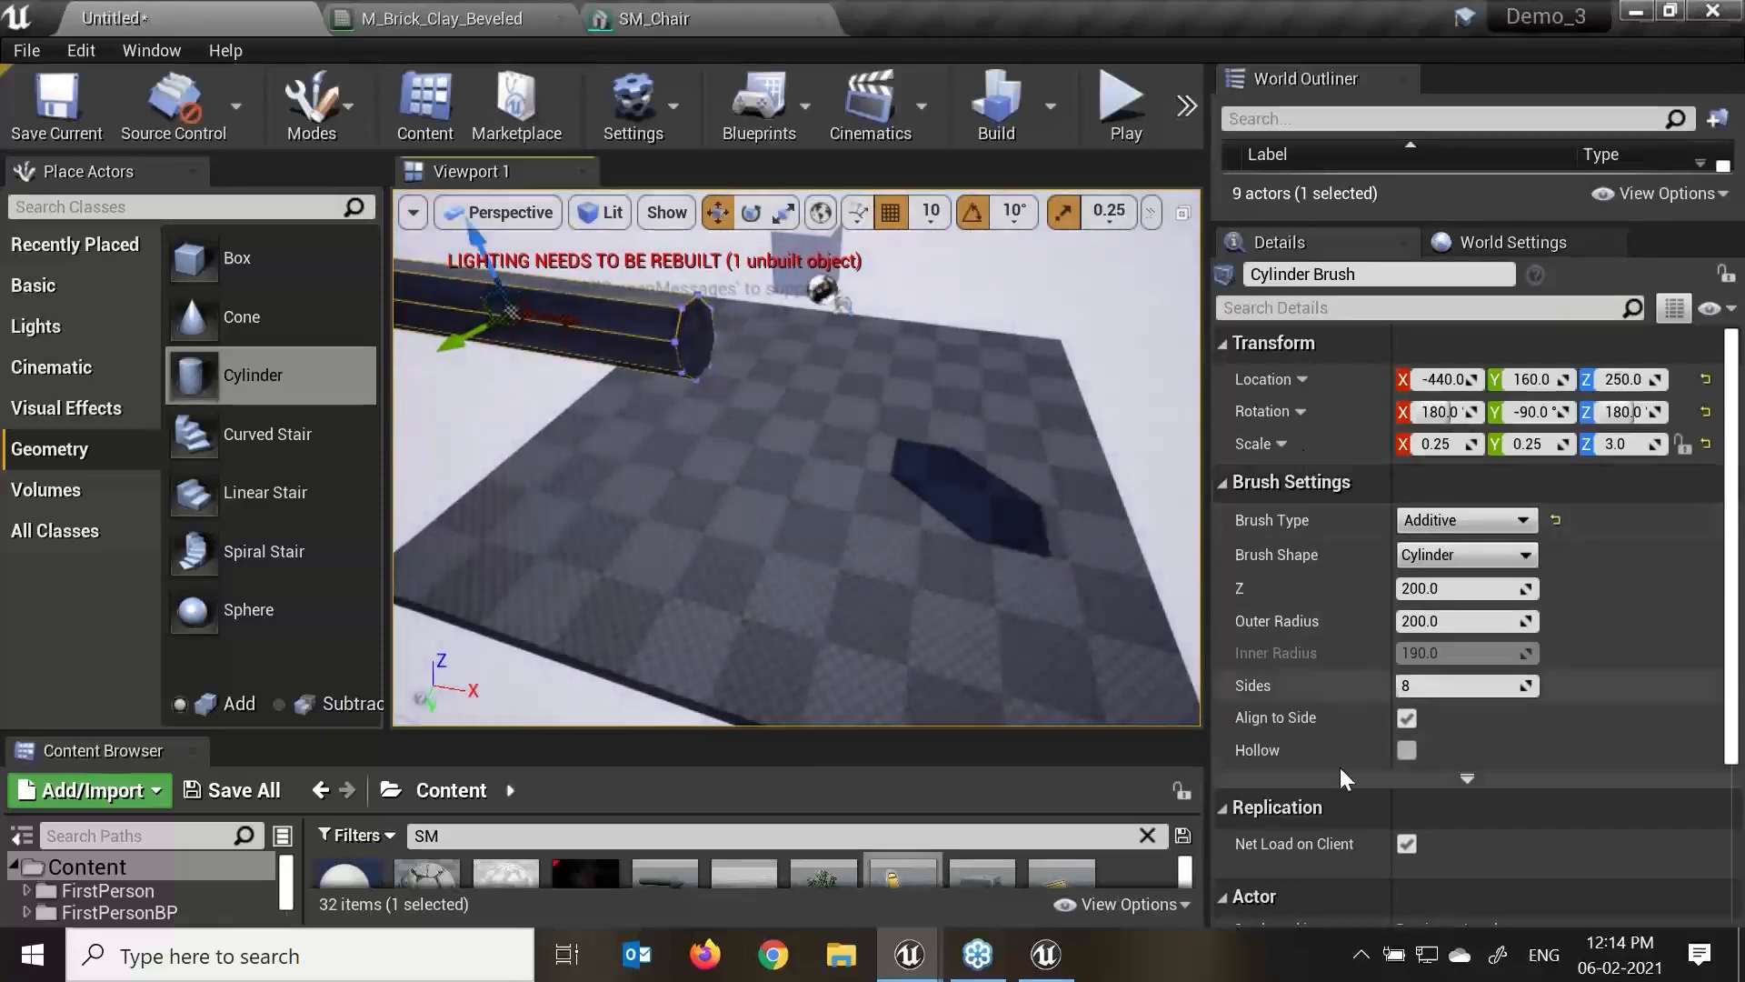
# Reselect the cylinder brush beside the floor and delete it from the level.
pyautogui.click(1127, 391)
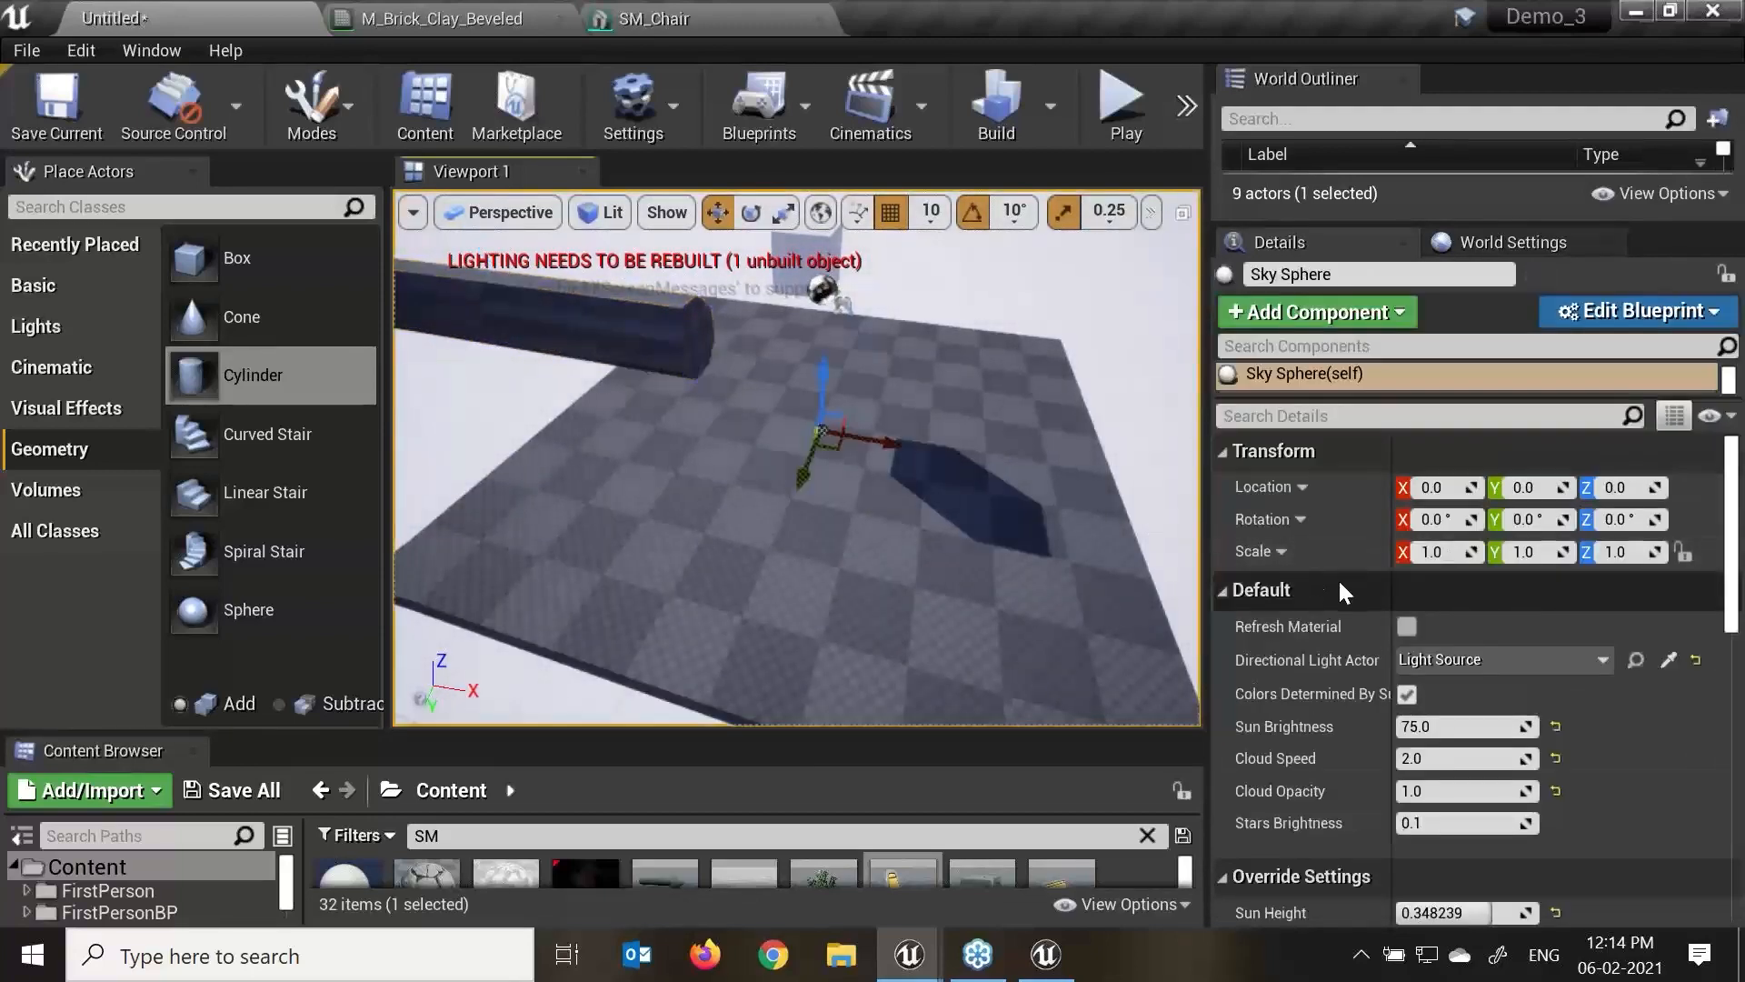
pyautogui.click(591, 315)
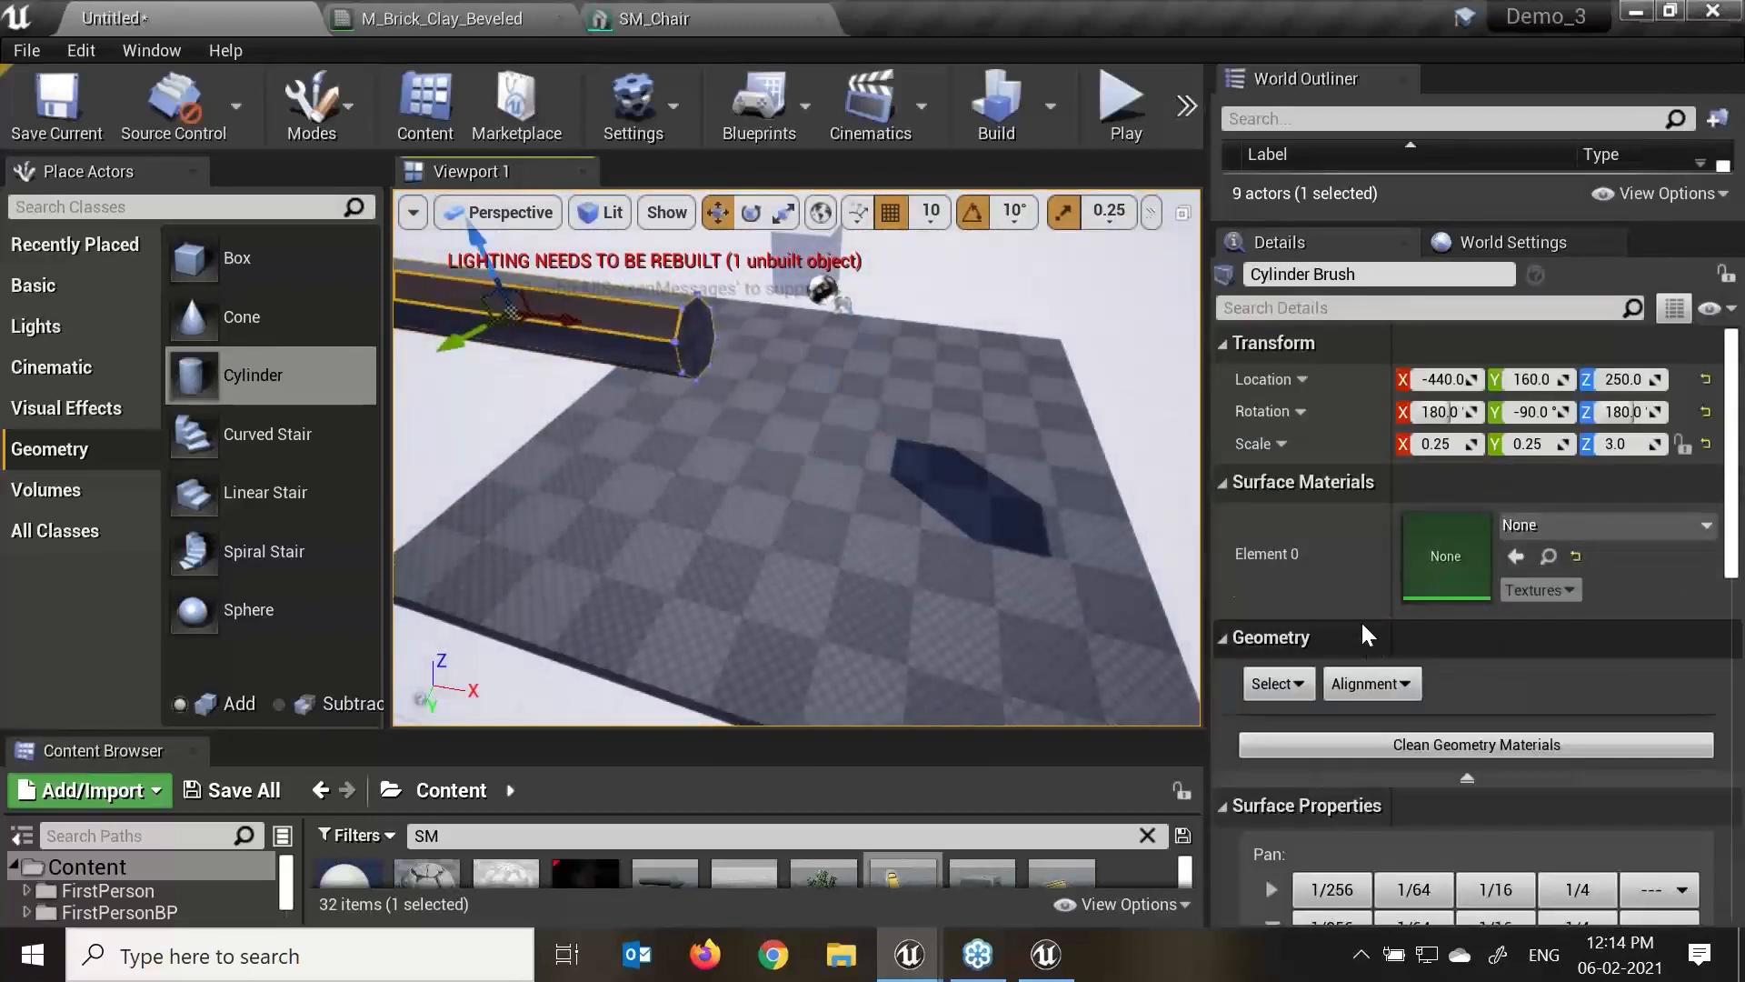
pyautogui.scroll(-4, 1106, 553)
pyautogui.scroll(4, 584, 398)
pyautogui.press('Delete')
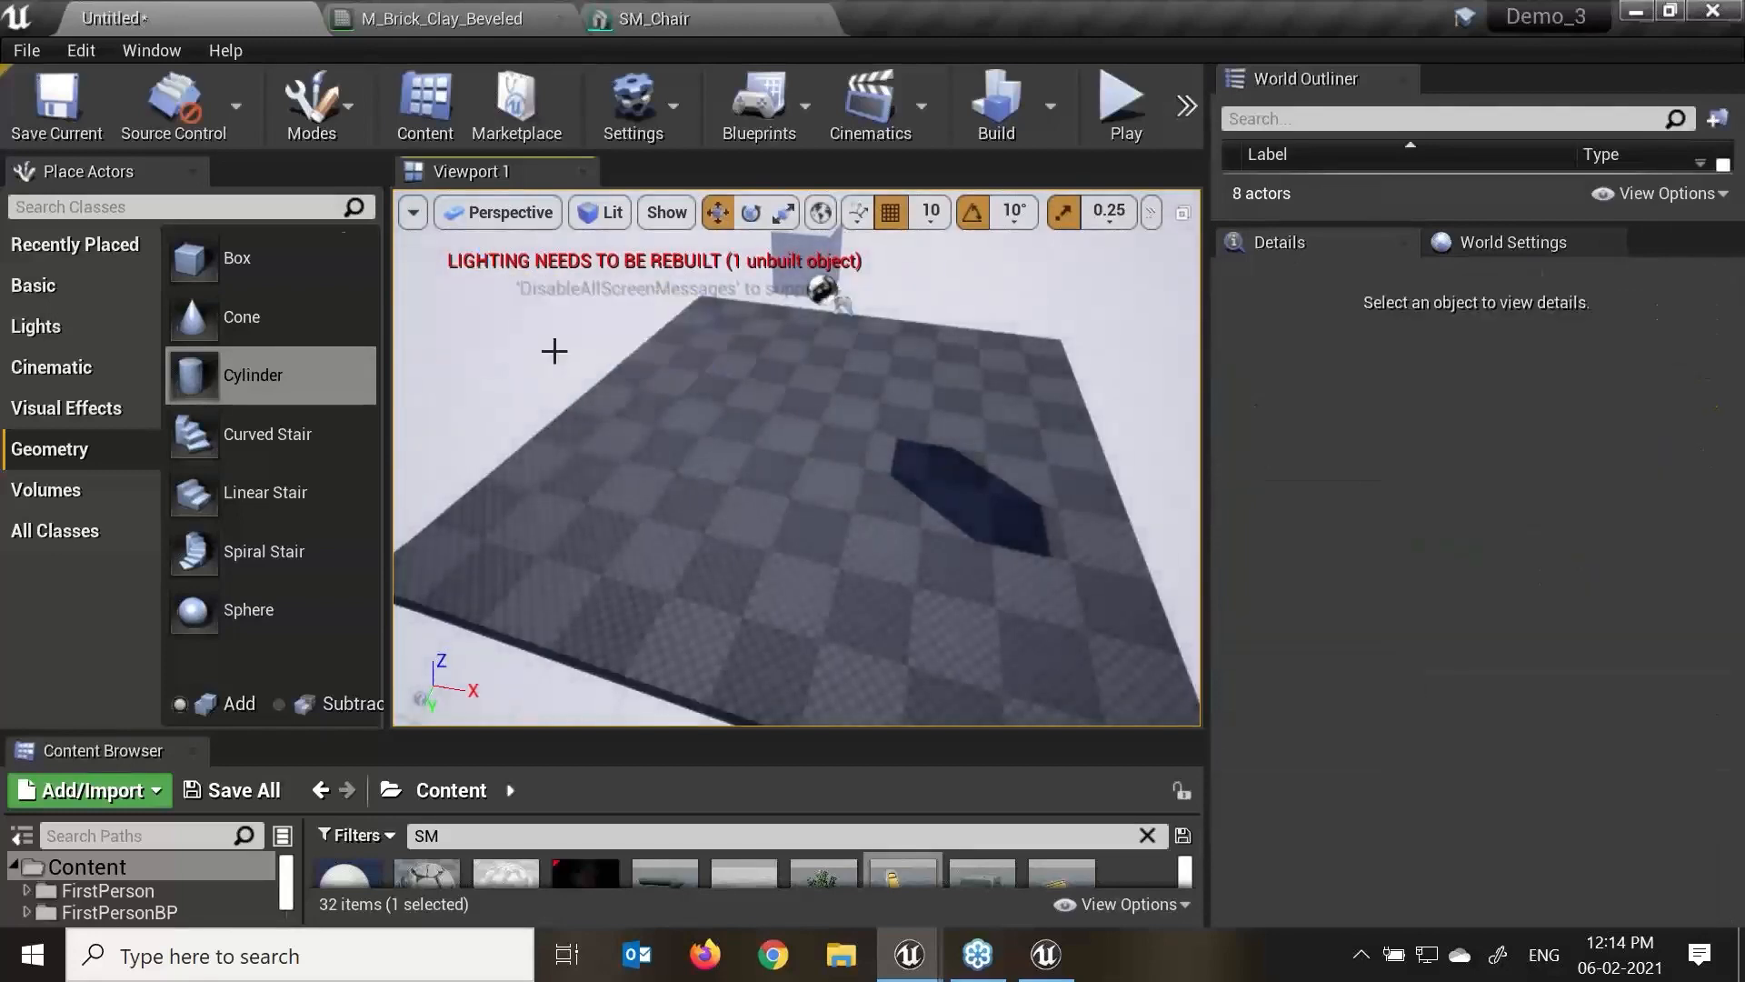
# Place a basic Cylinder mesh on the floor and rotate it 90 degrees onto its side.
pyautogui.click(36, 286)
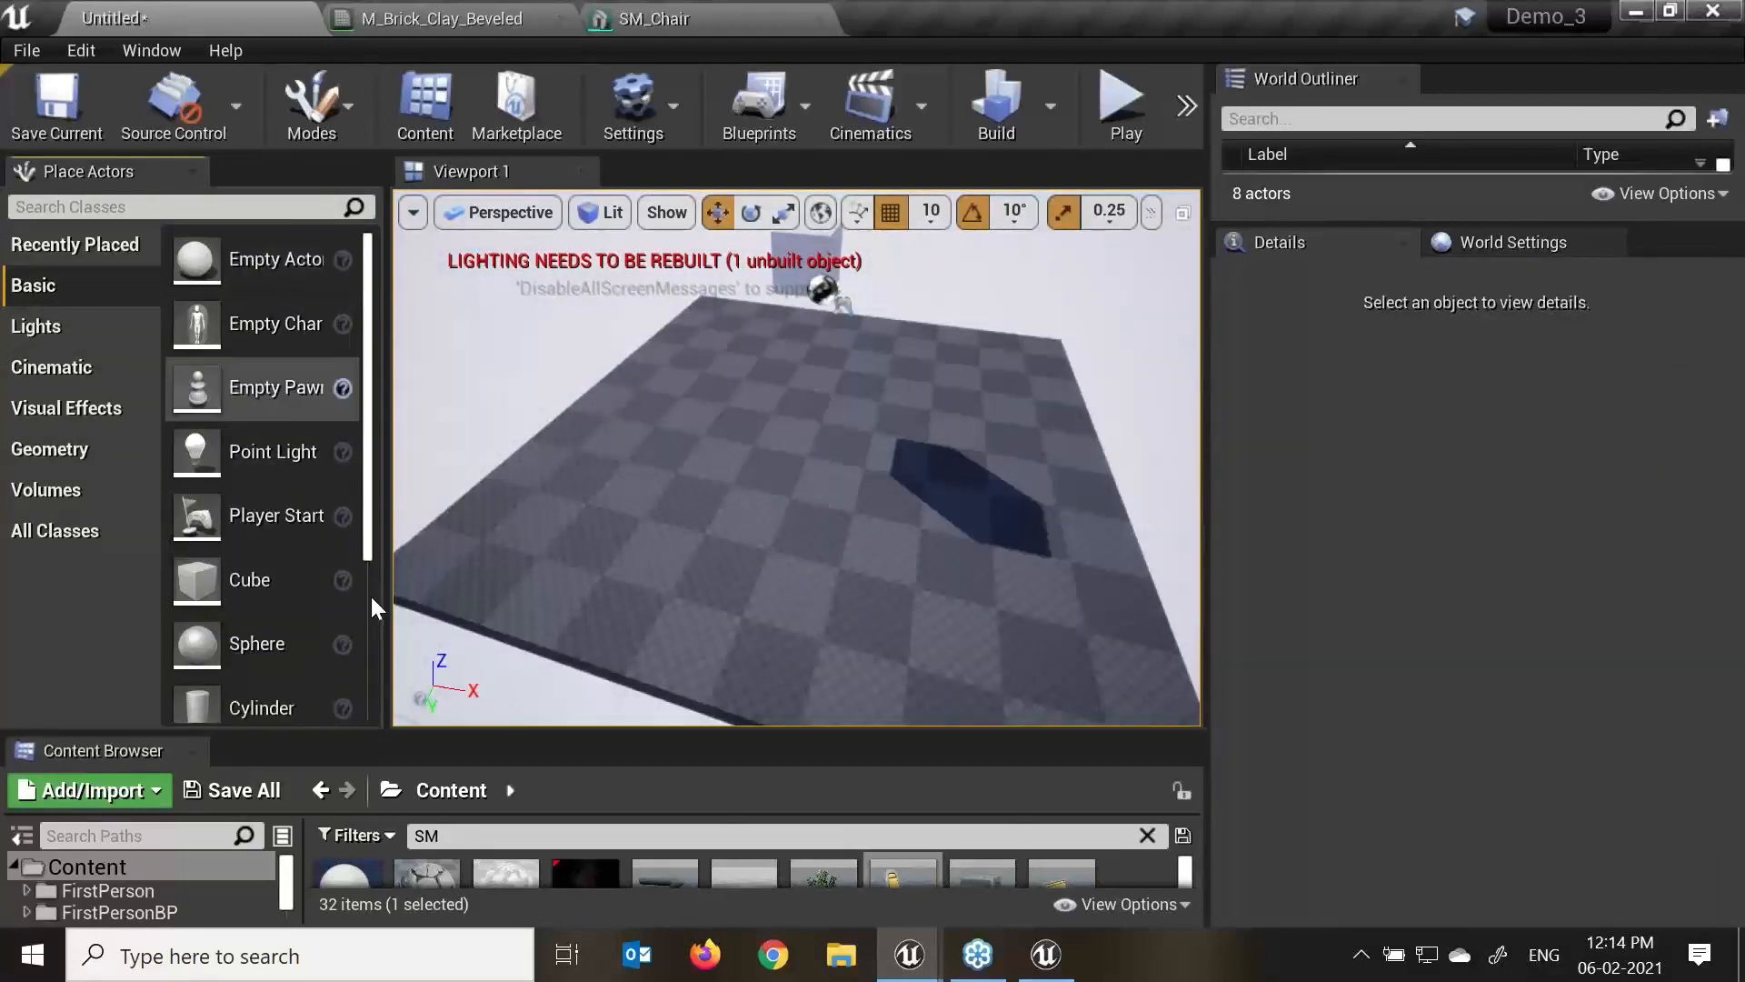
pyautogui.moveTo(259, 707); pyautogui.dragTo(758, 480)
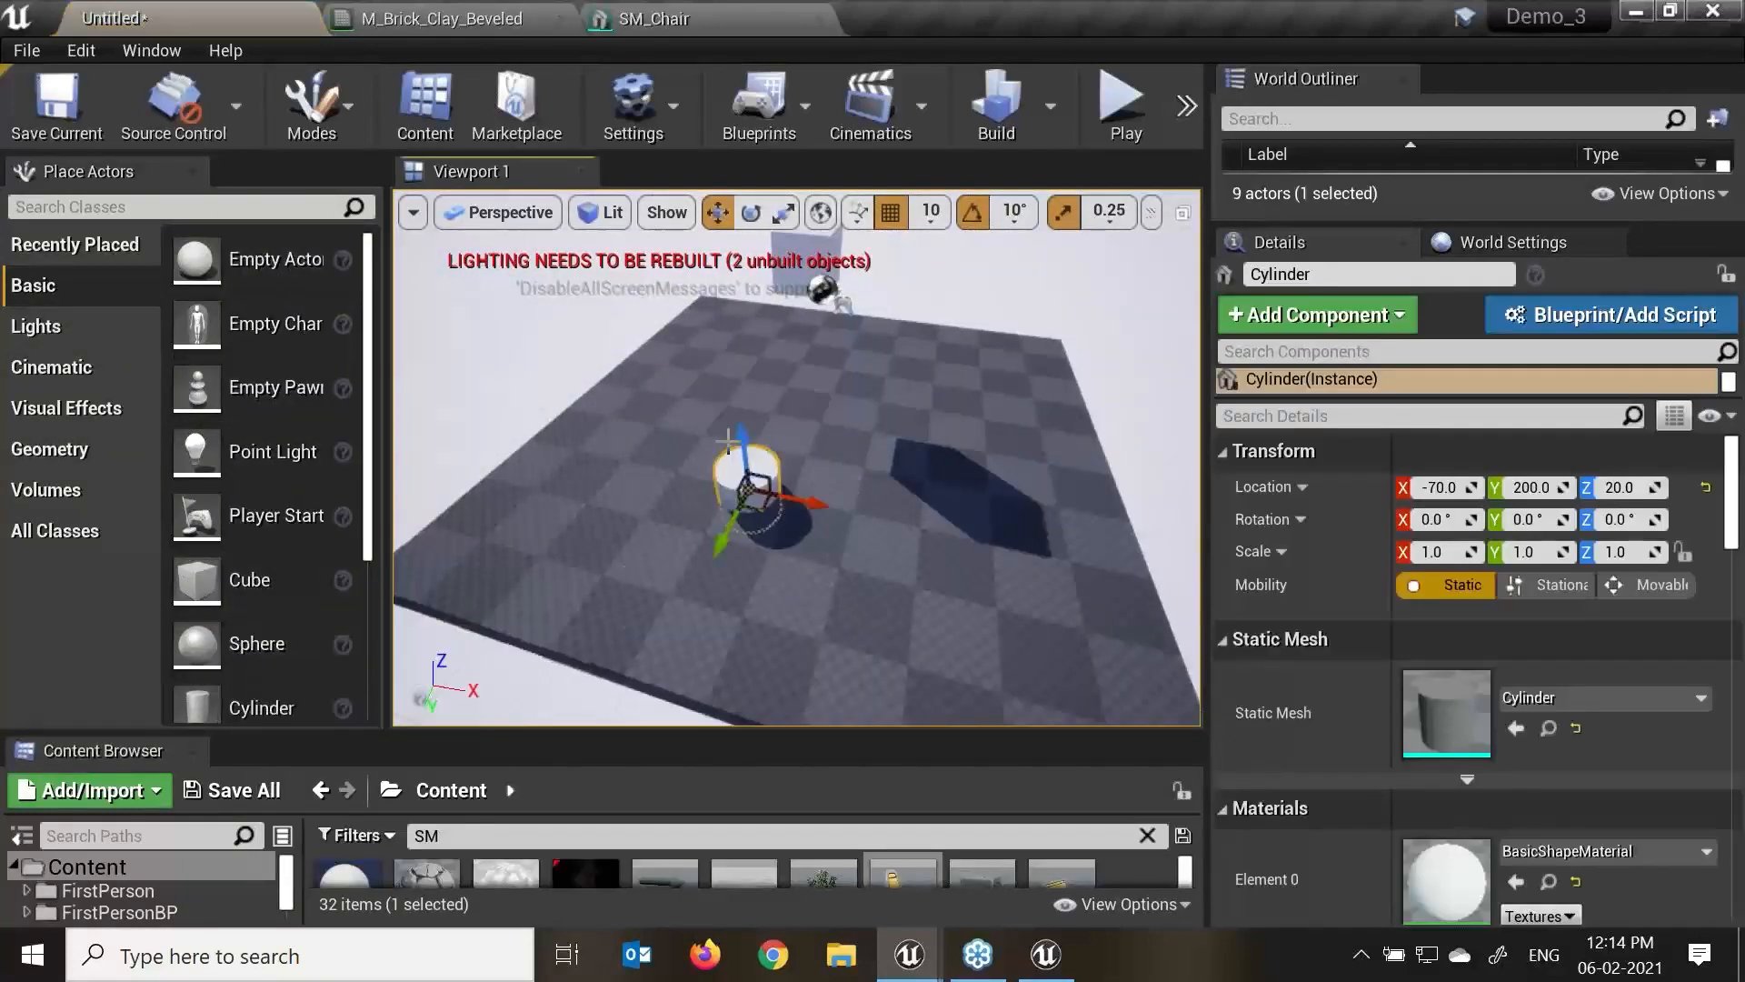
pyautogui.press('e')
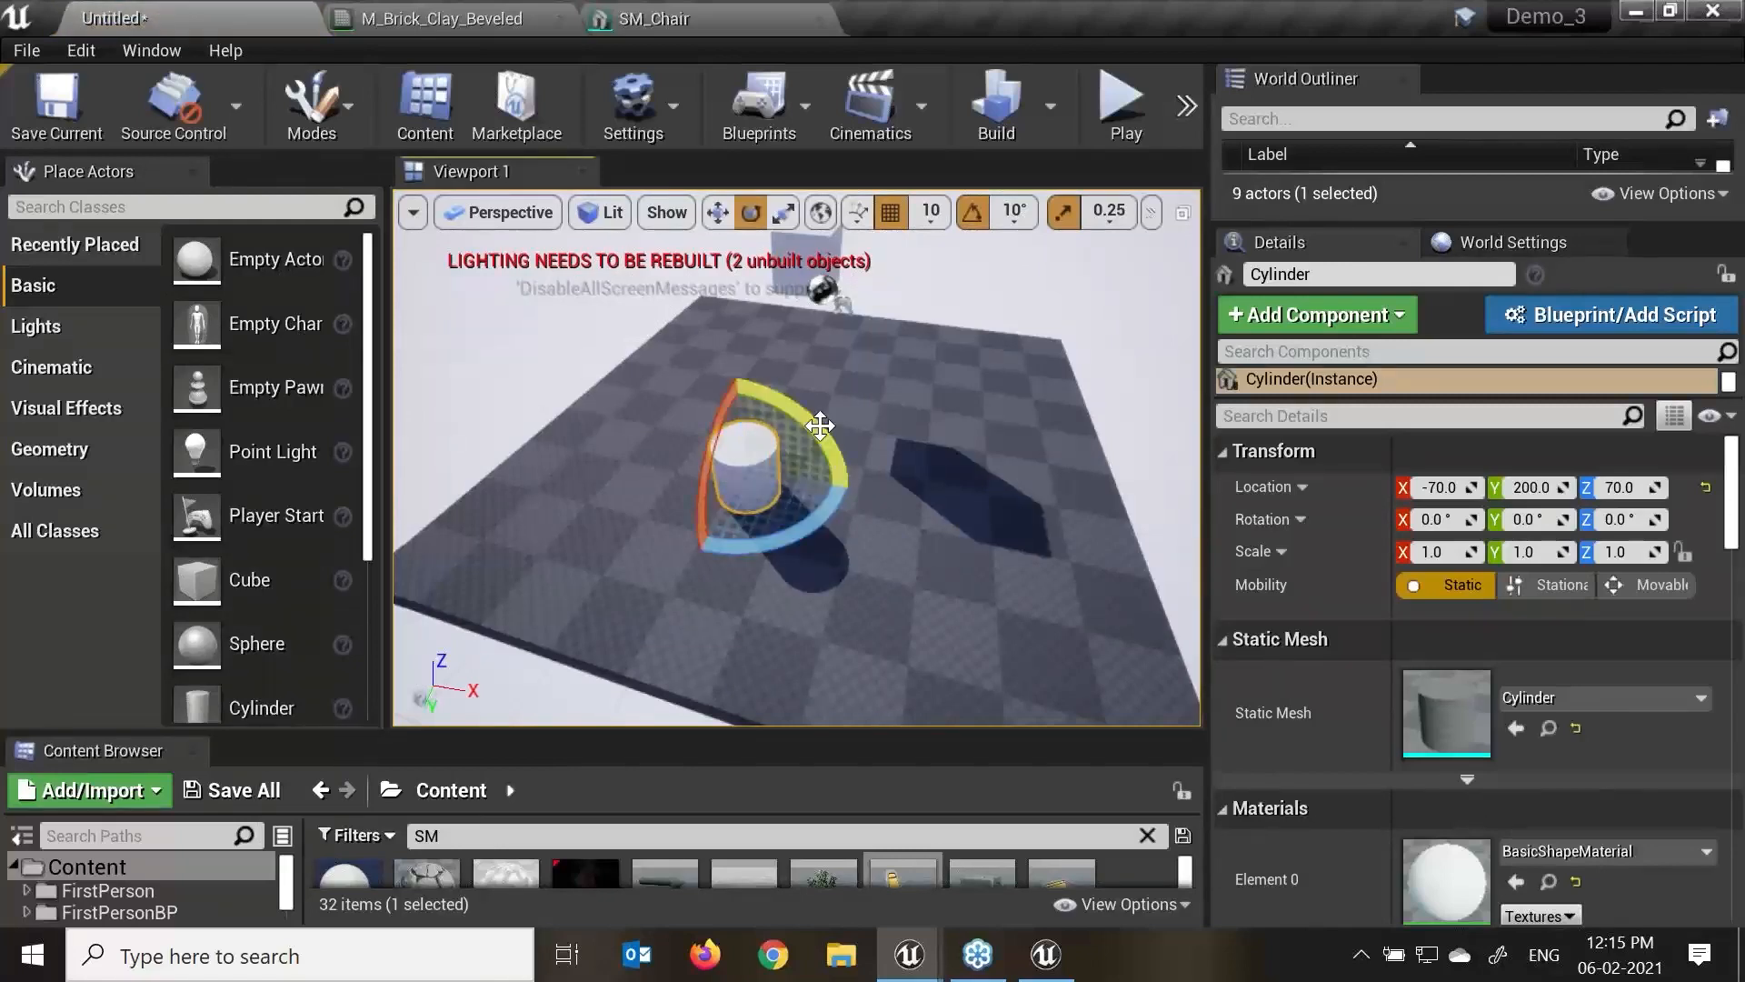
pyautogui.moveTo(819, 426); pyautogui.dragTo(814, 514)
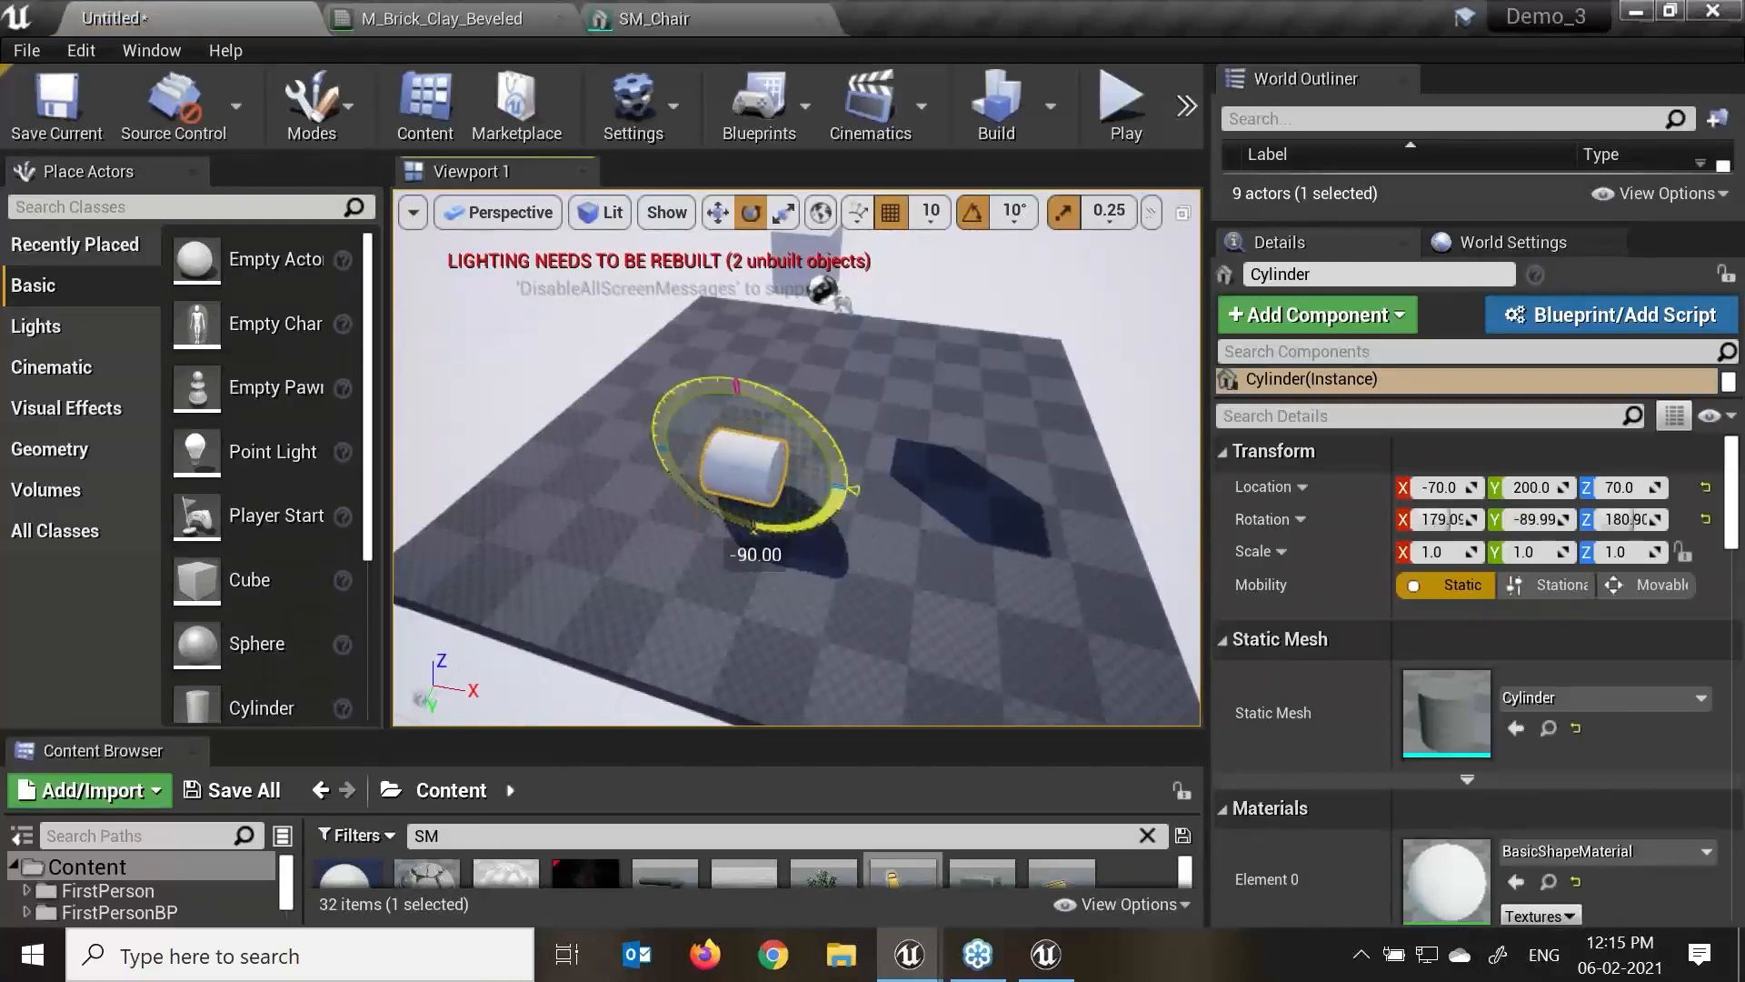
# Stretch the cylinder lengthwise to a Z scale of 3.25 and raise it to Z 110.
pyautogui.press('f')
pyautogui.scroll(-5, 796, 458)
pyautogui.press('r')
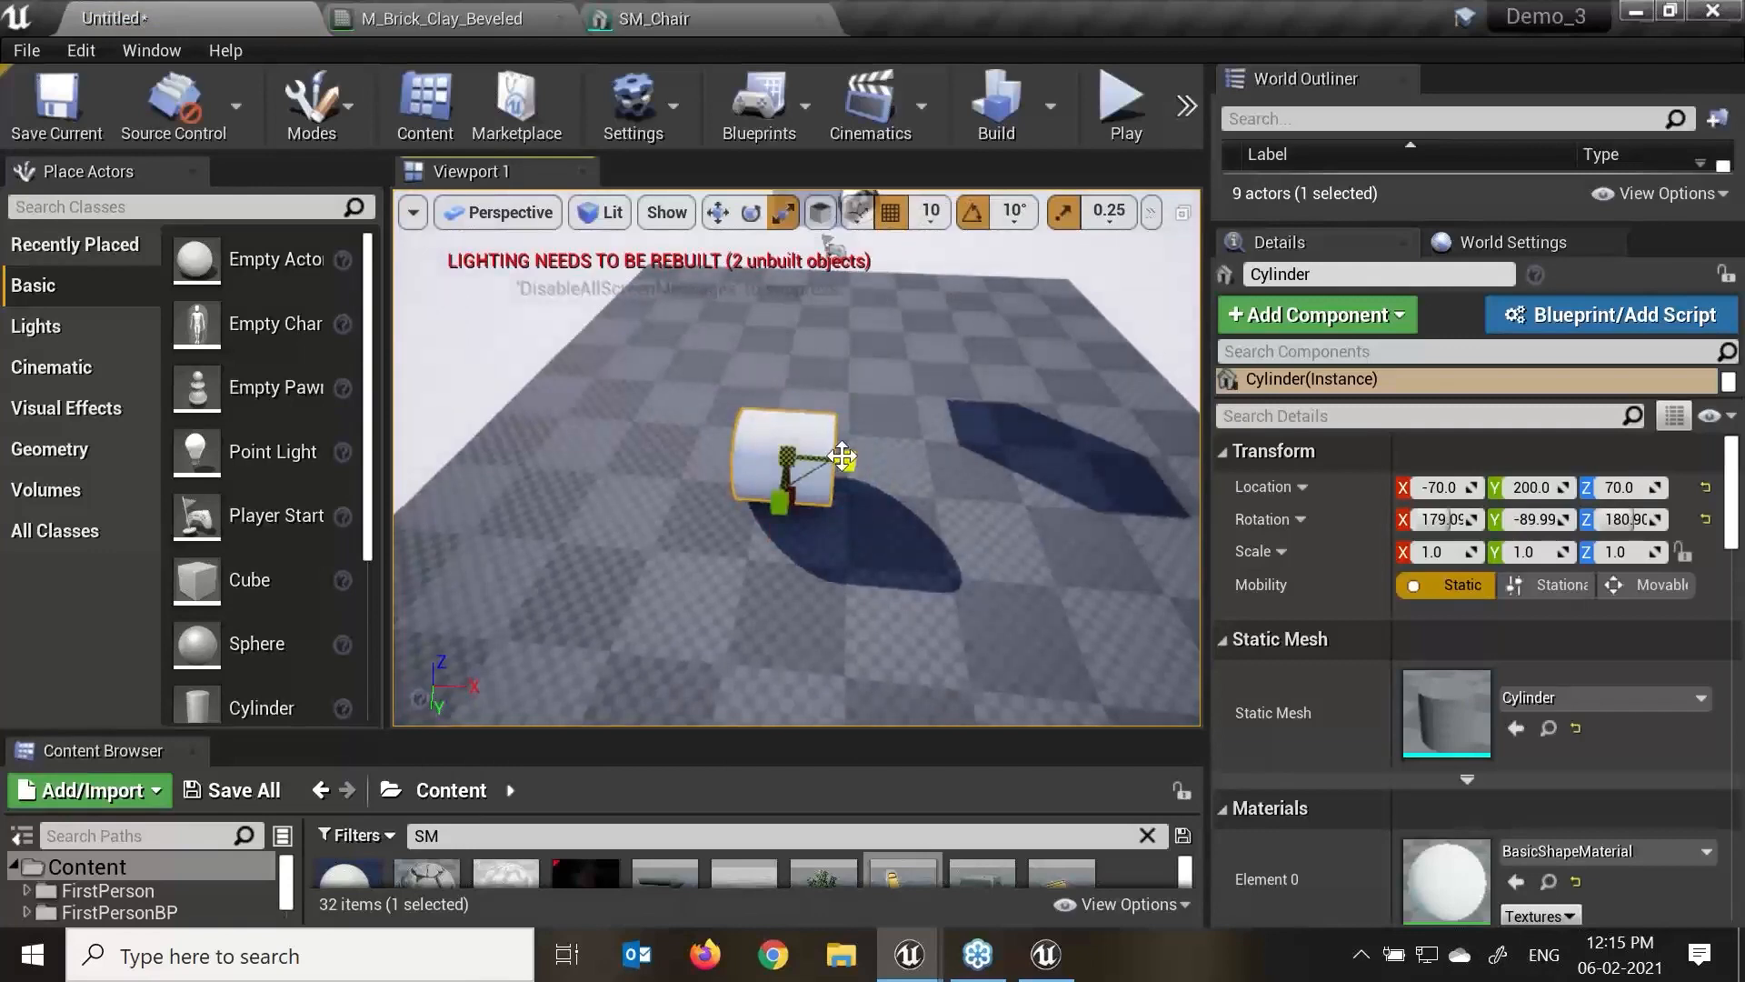
pyautogui.moveTo(843, 456); pyautogui.dragTo(787, 506)
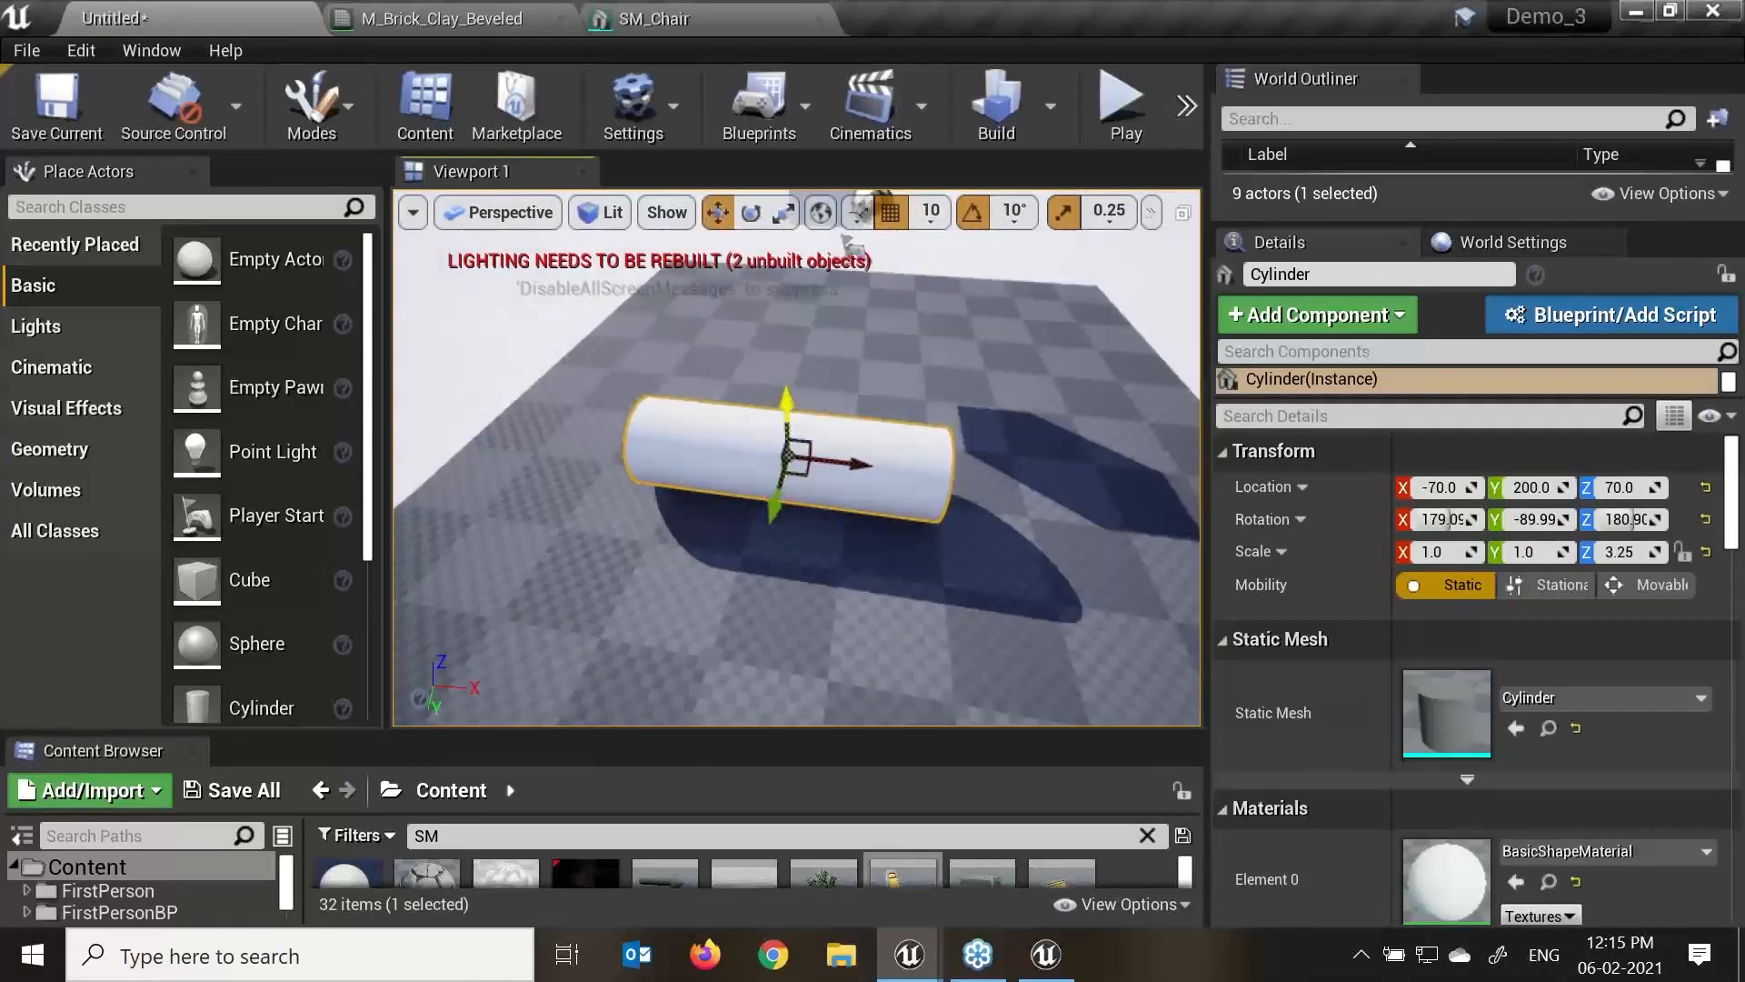
pyautogui.moveTo(787, 404); pyautogui.dragTo(787, 368)
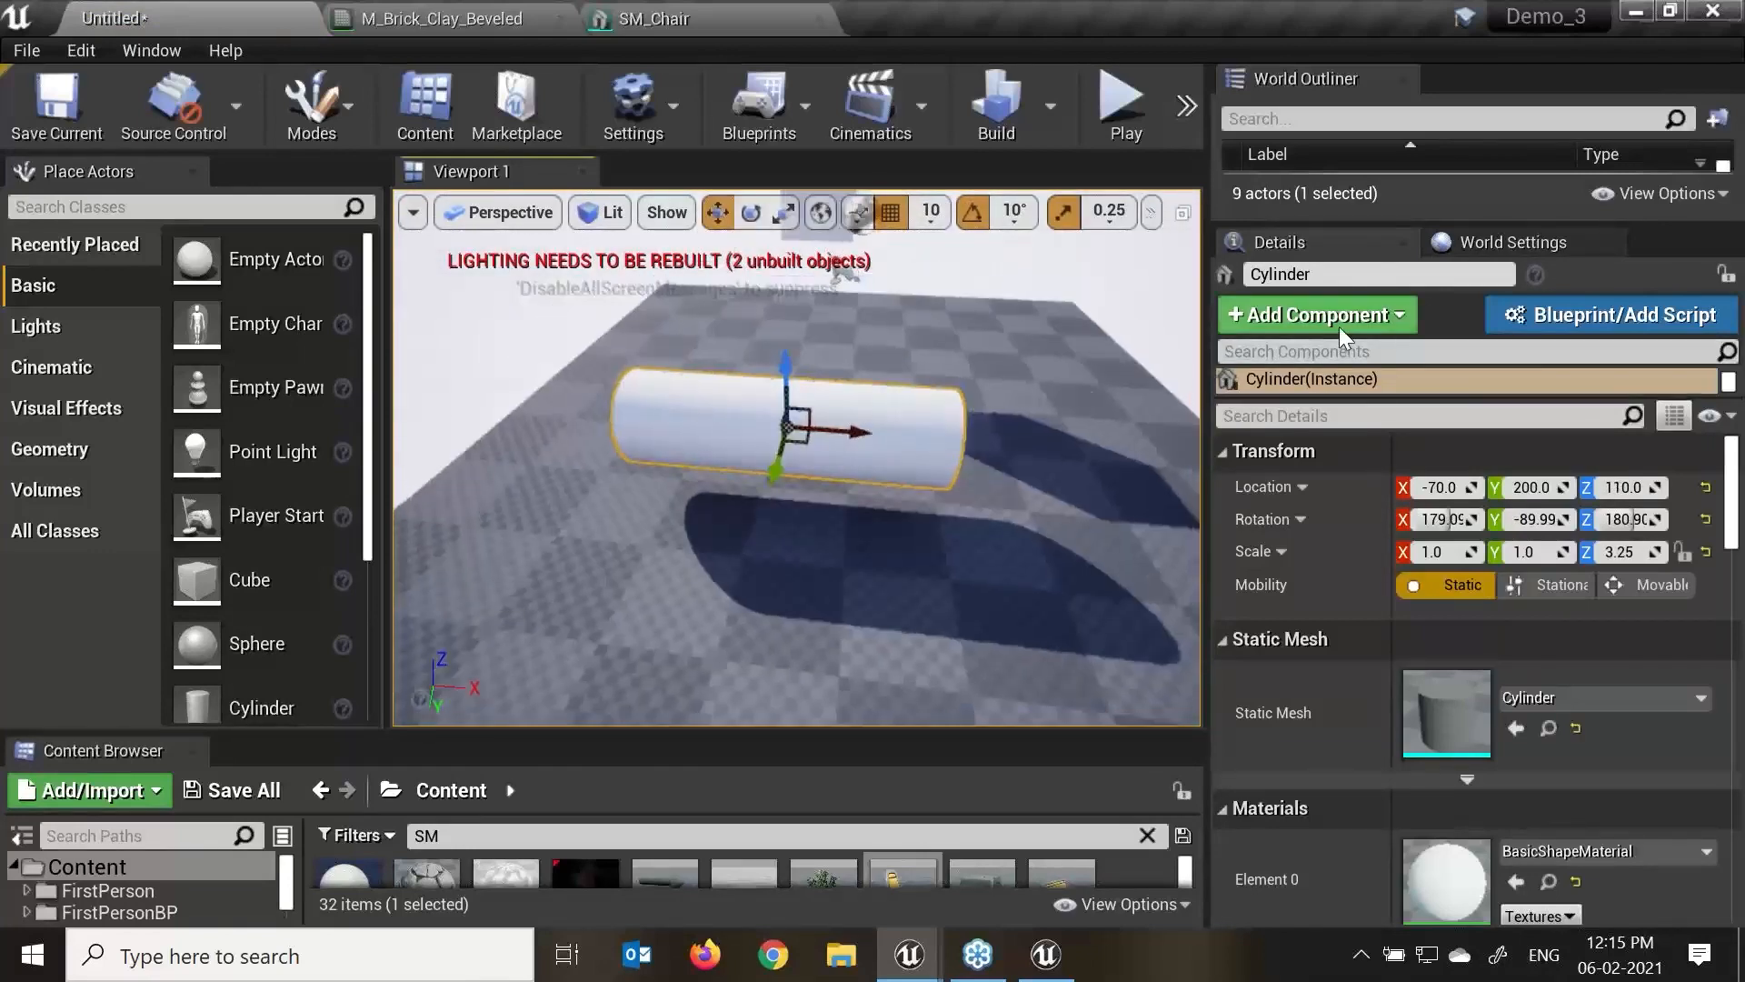
# Add a Spot Light component to the horizontal cylinder.
pyautogui.click(1339, 320)
pyautogui.scroll(-5, 1547, 606)
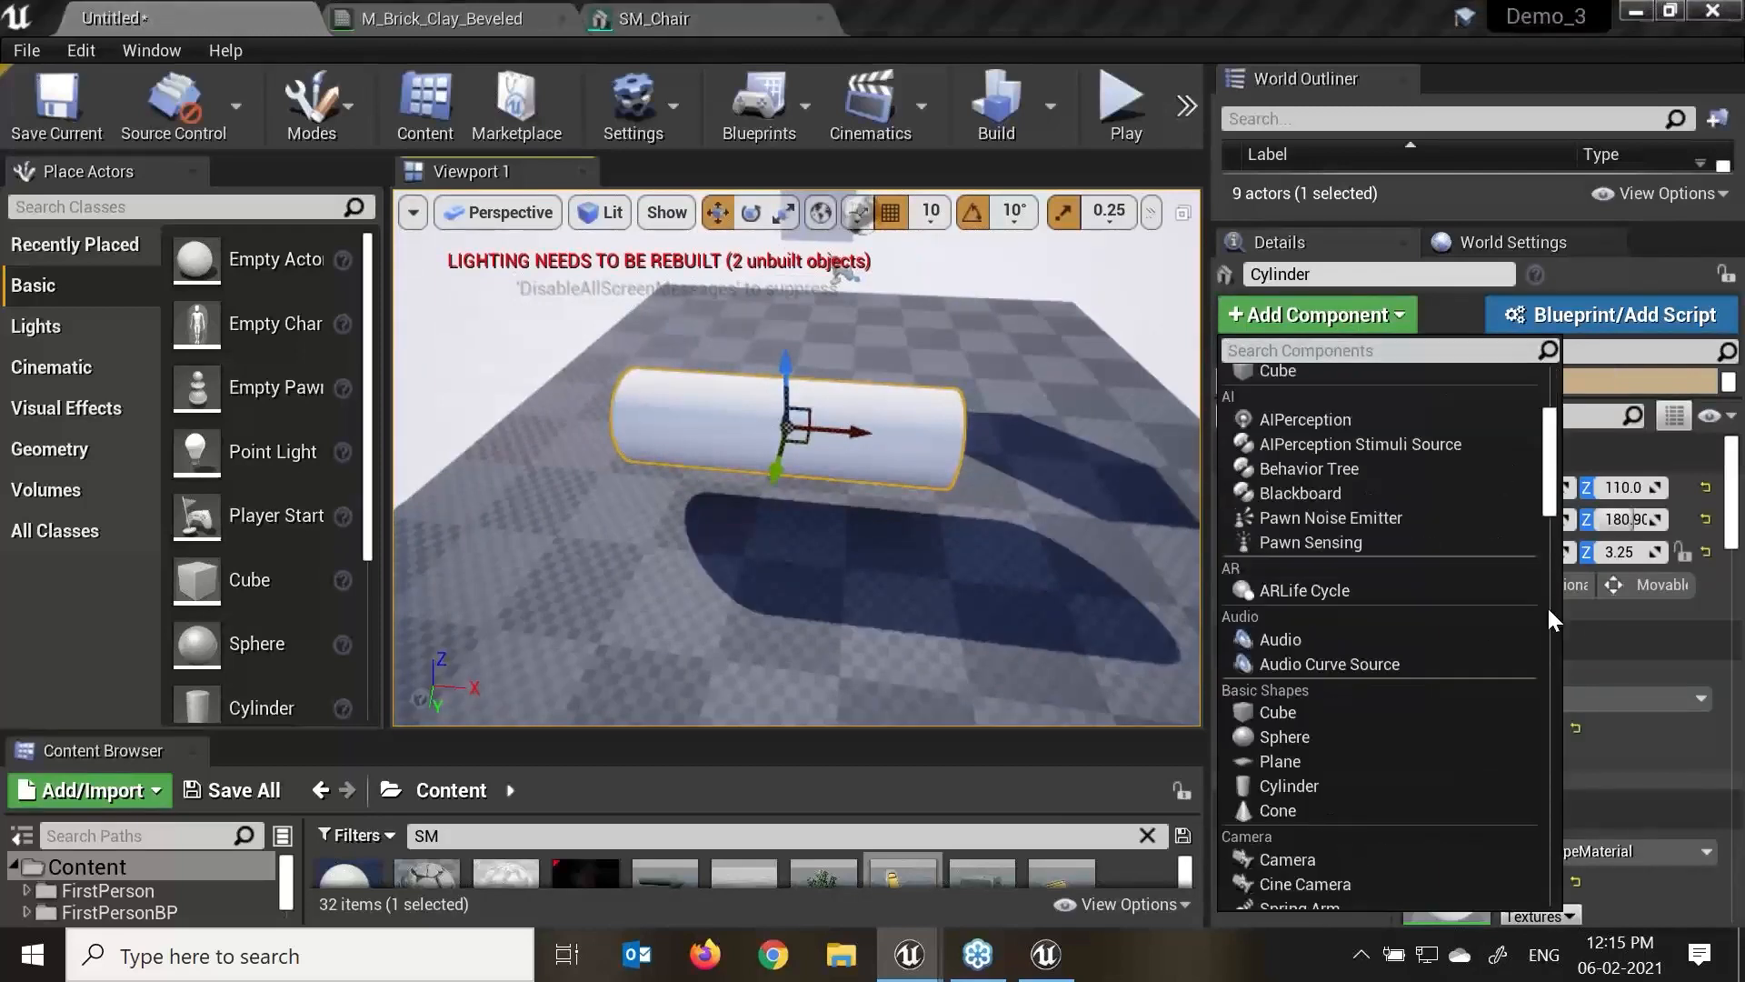
pyautogui.moveTo(1549, 609)
pyautogui.mouseDown()
pyautogui.moveTo(1549, 804)
pyautogui.moveTo(1585, 631)
pyautogui.moveTo(1553, 616)
pyautogui.mouseUp()
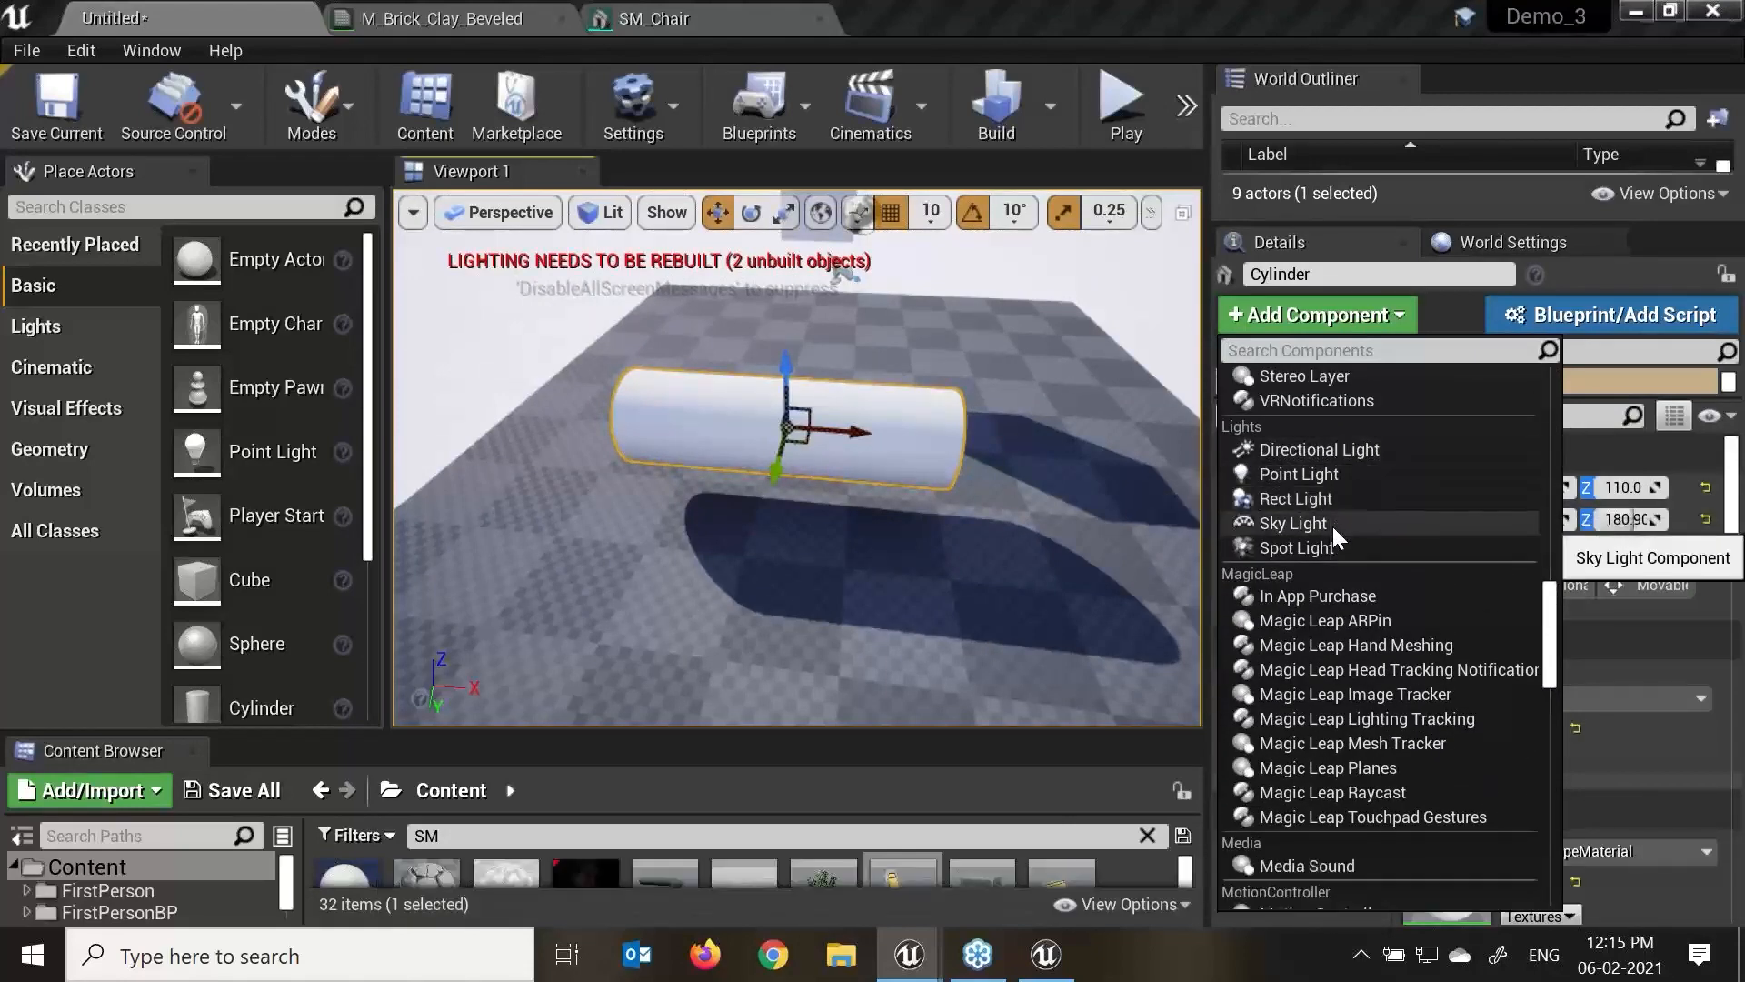
pyautogui.click(1316, 545)
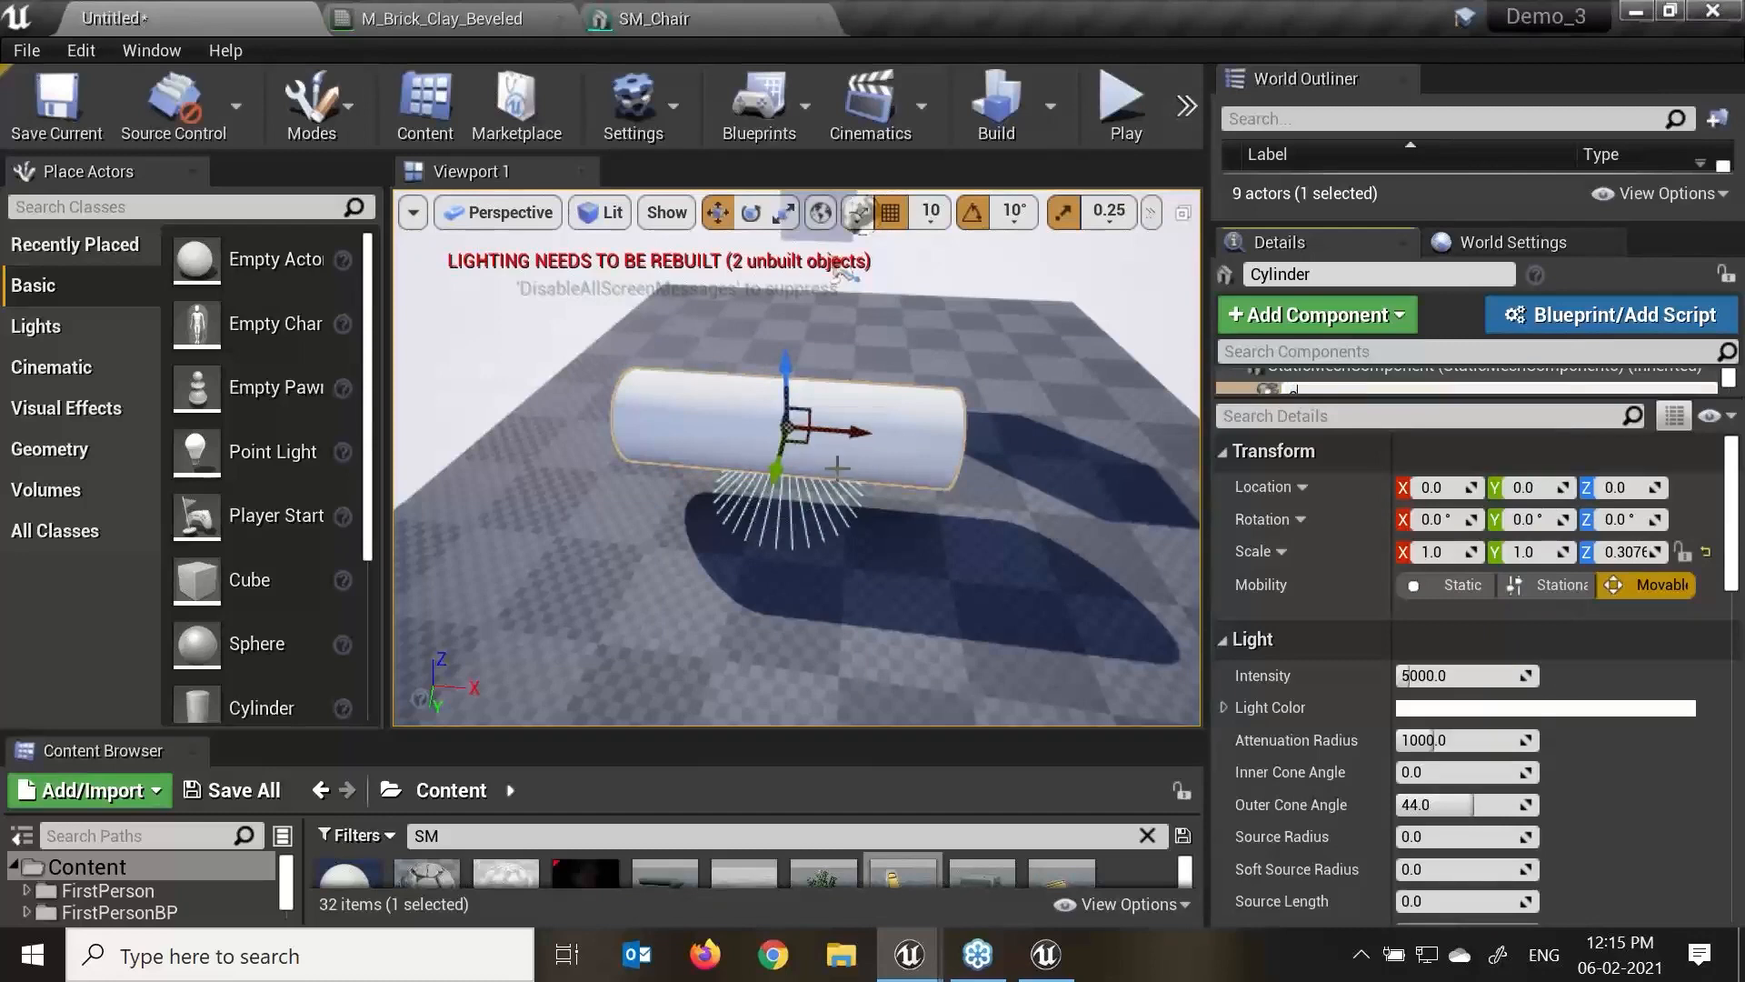
pyautogui.keyDown('alt'); pyautogui.moveTo(790, 509); pyautogui.dragTo(900, 491); pyautogui.keyUp('alt')
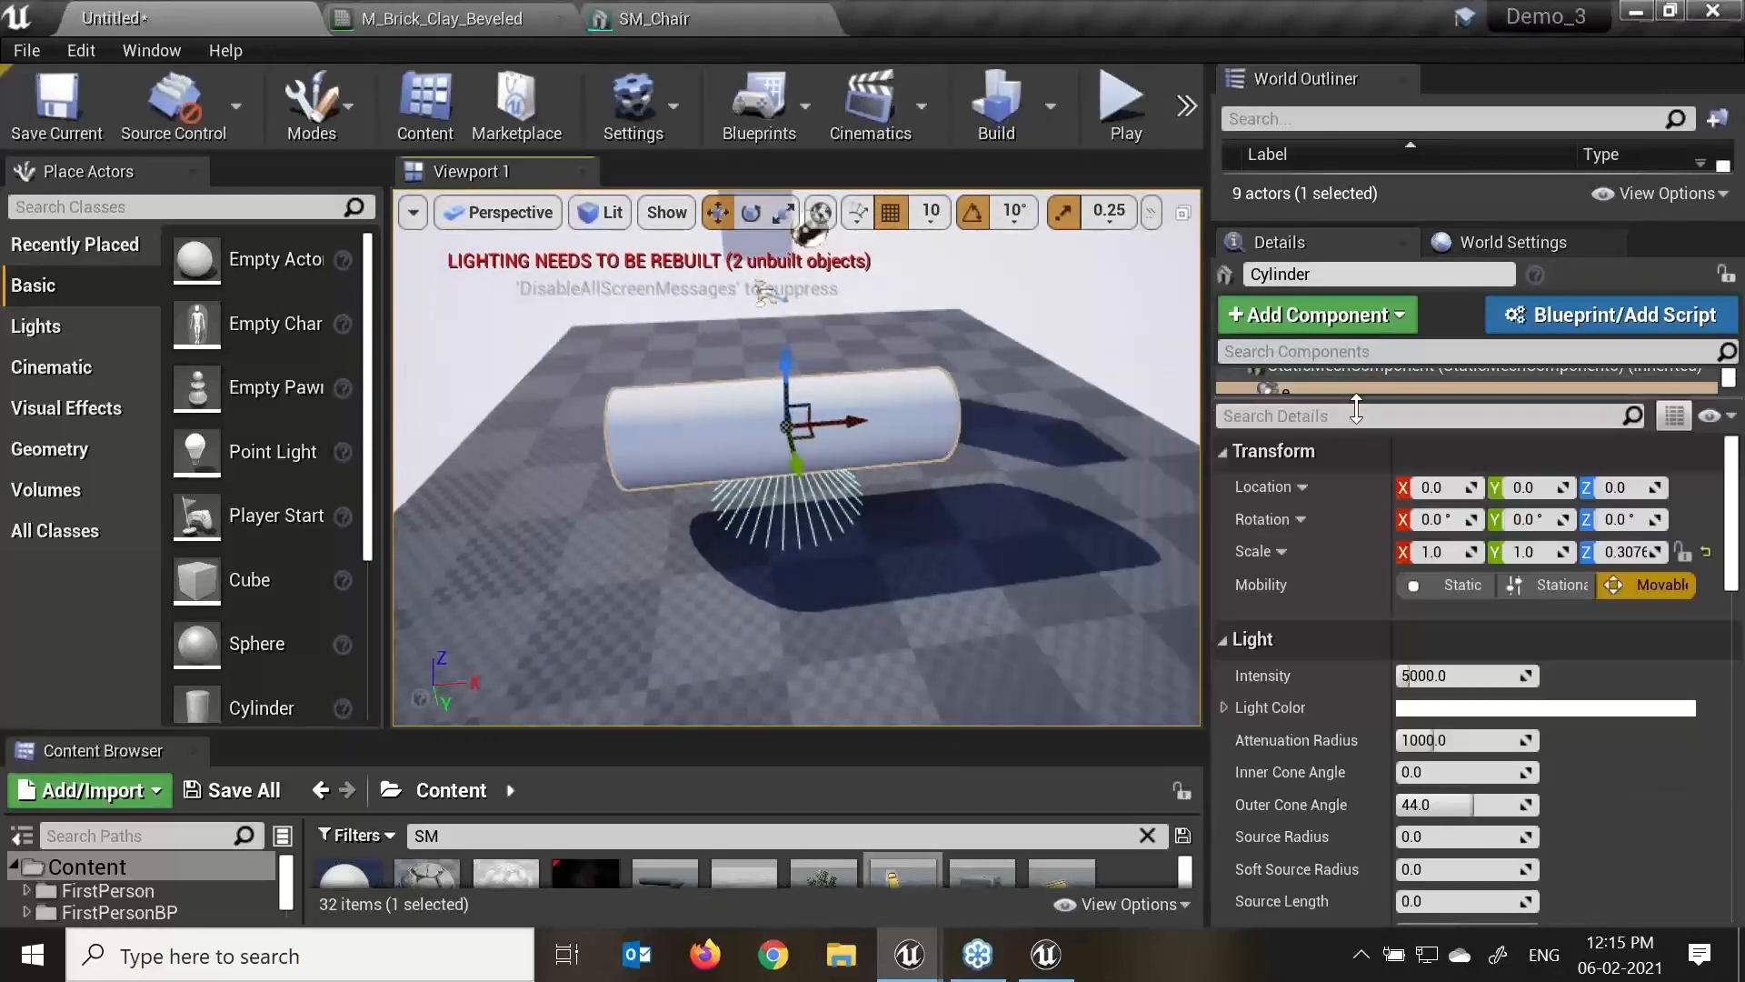
# Enlarge the component list and inspect the cylinder's static mesh component and its attached spot light.
pyautogui.moveTo(1356, 398); pyautogui.dragTo(1339, 634)
pyautogui.click(1318, 416)
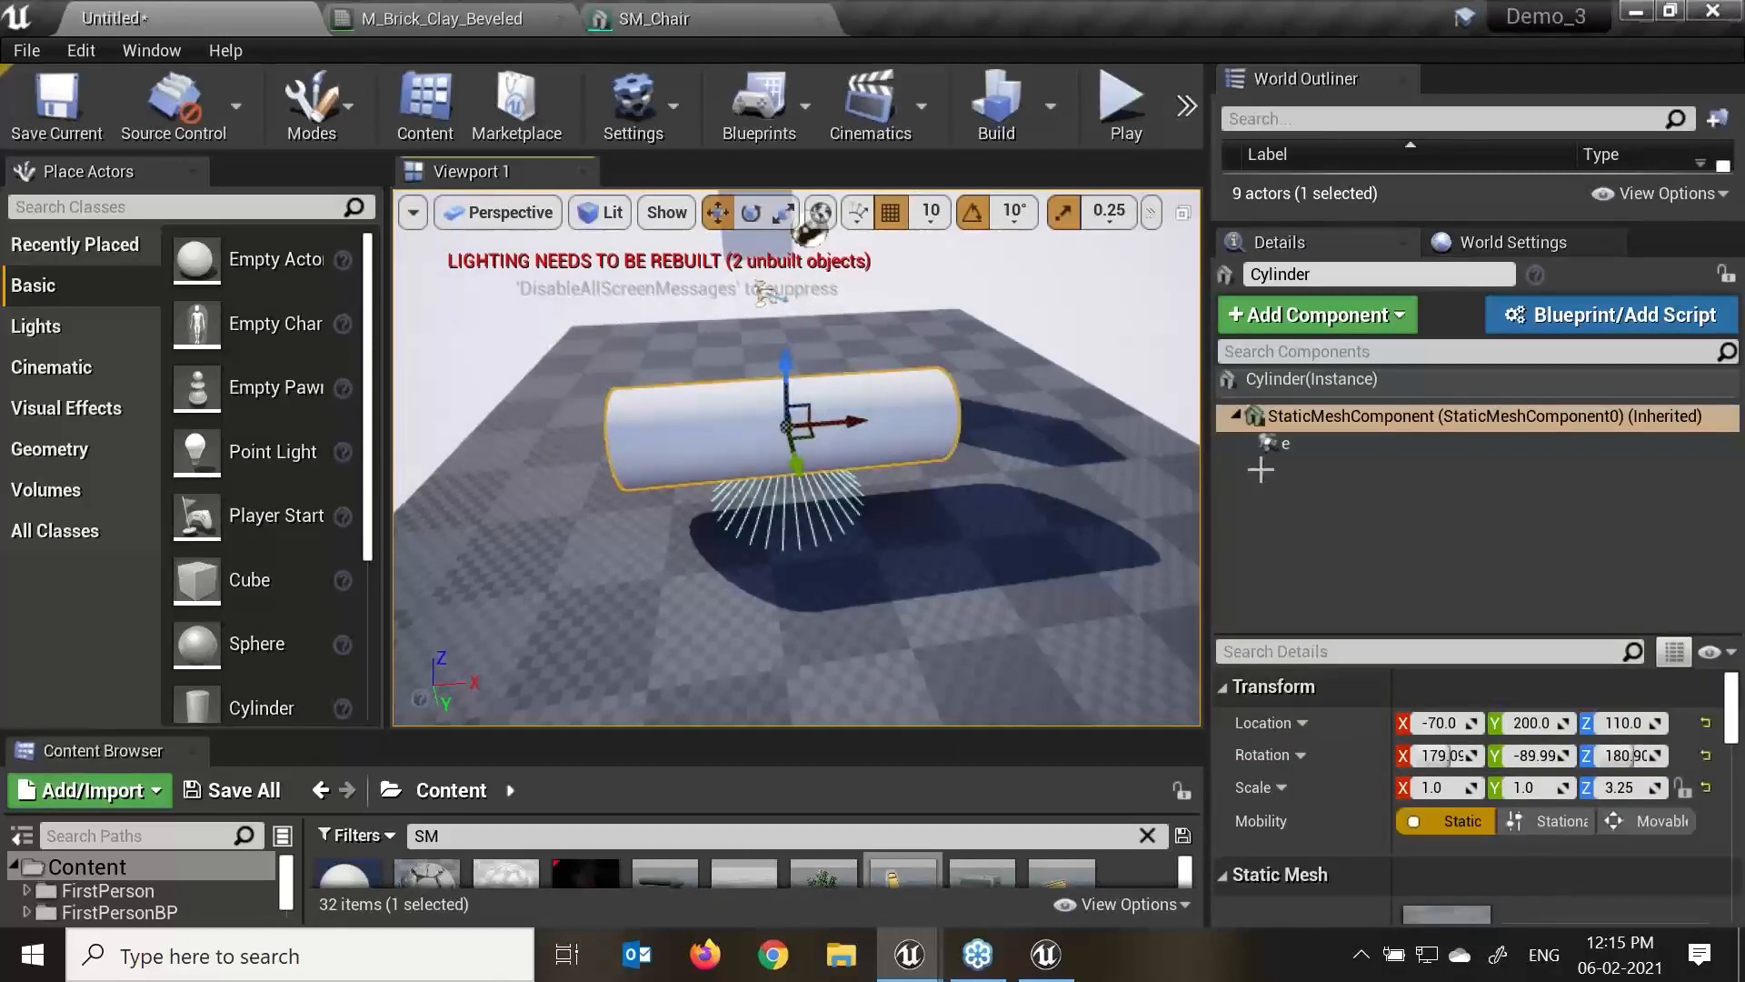
pyautogui.click(1344, 443)
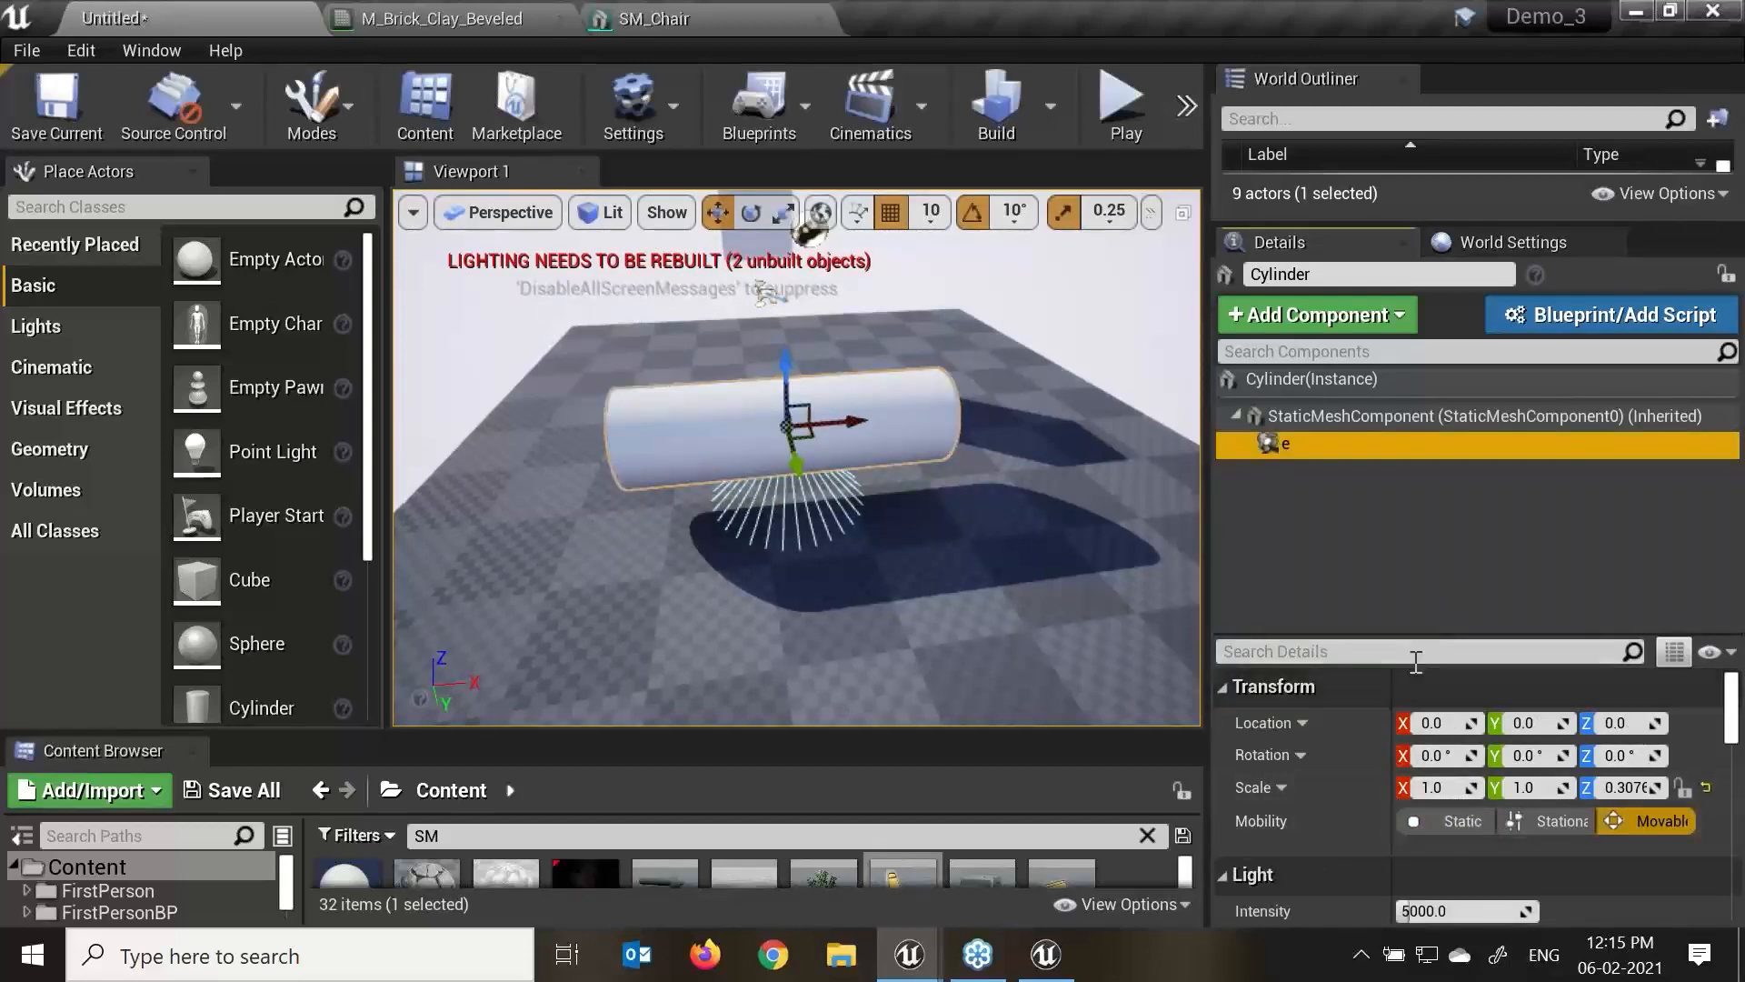
pyautogui.moveTo(1429, 640); pyautogui.dragTo(1442, 511)
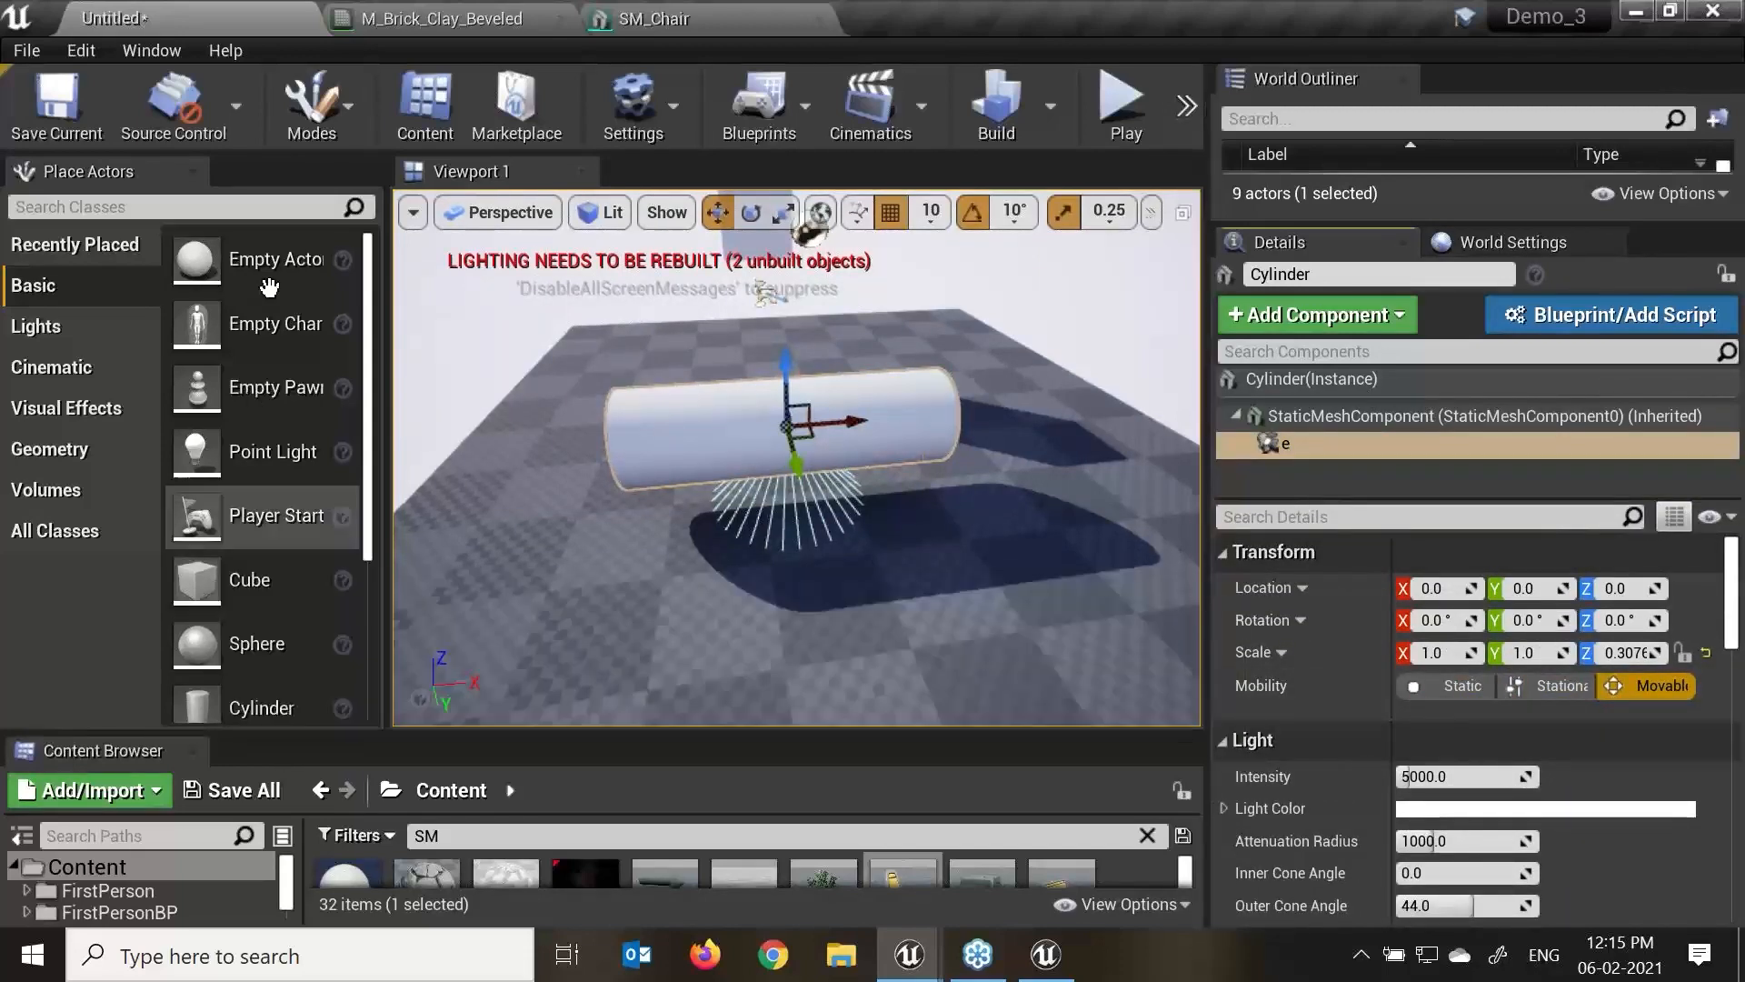
# Place a second basic Cylinder on the floor, then reselect the spot light of the horizontal cylinder for comparison.
pyautogui.moveTo(237, 681); pyautogui.dragTo(972, 582)
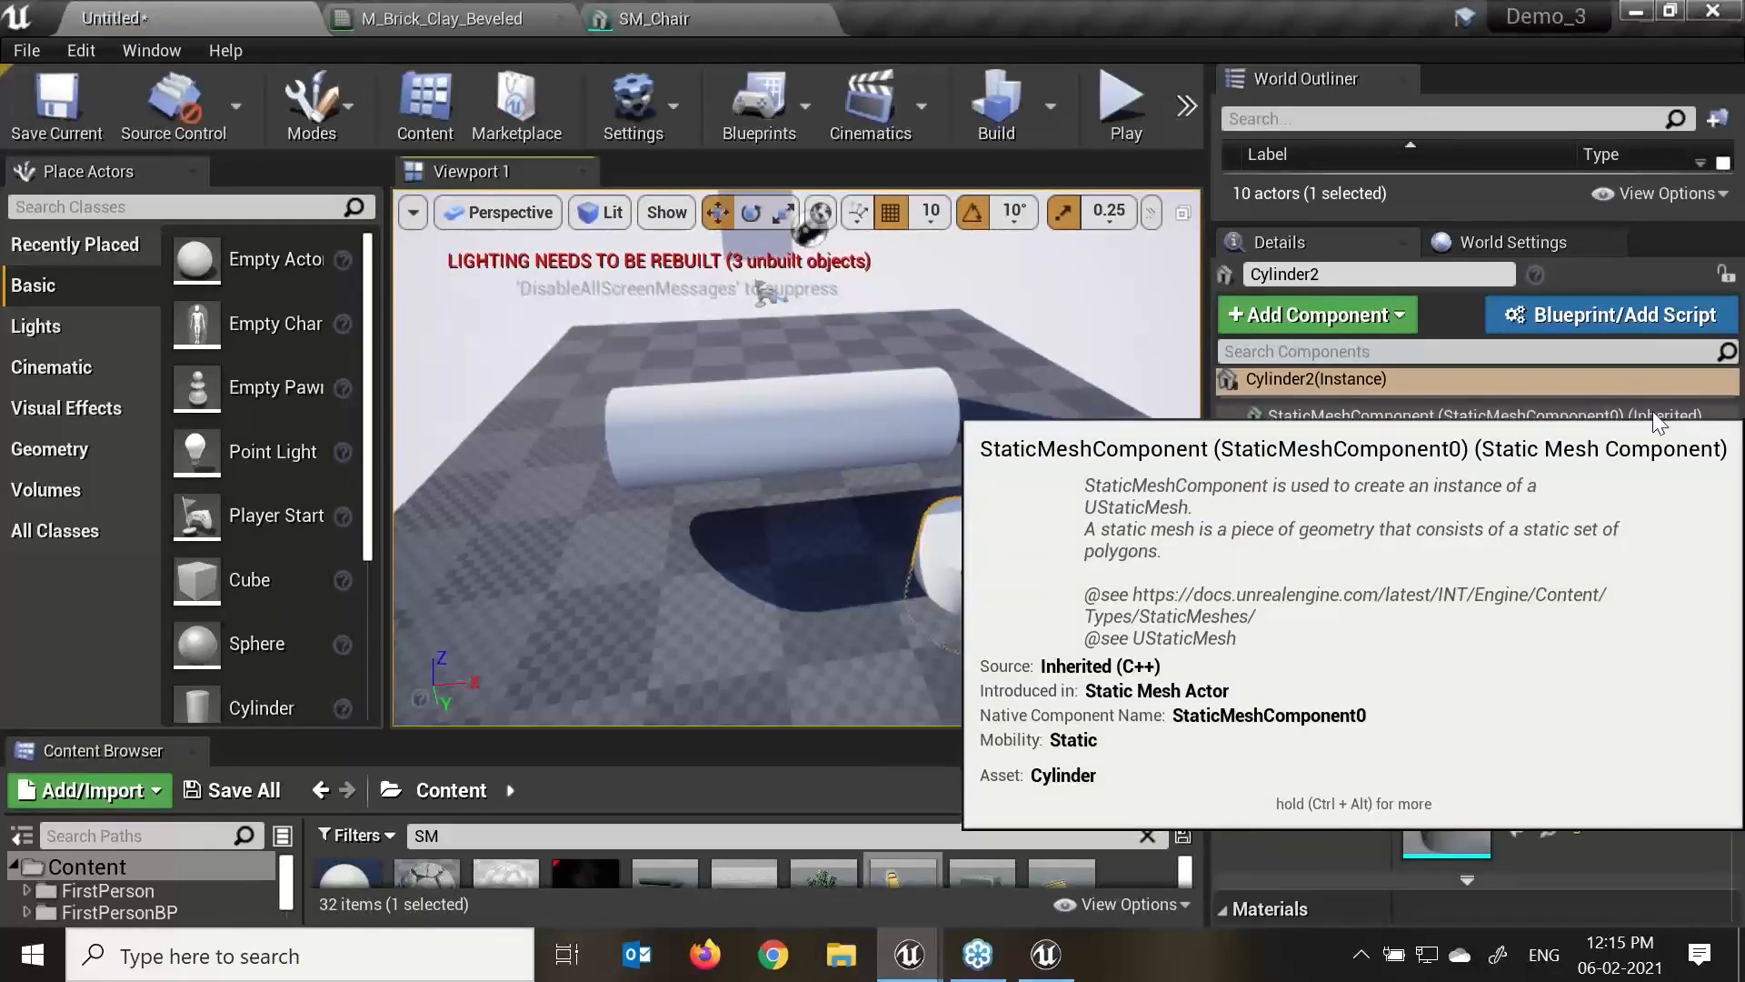
pyautogui.click(809, 409)
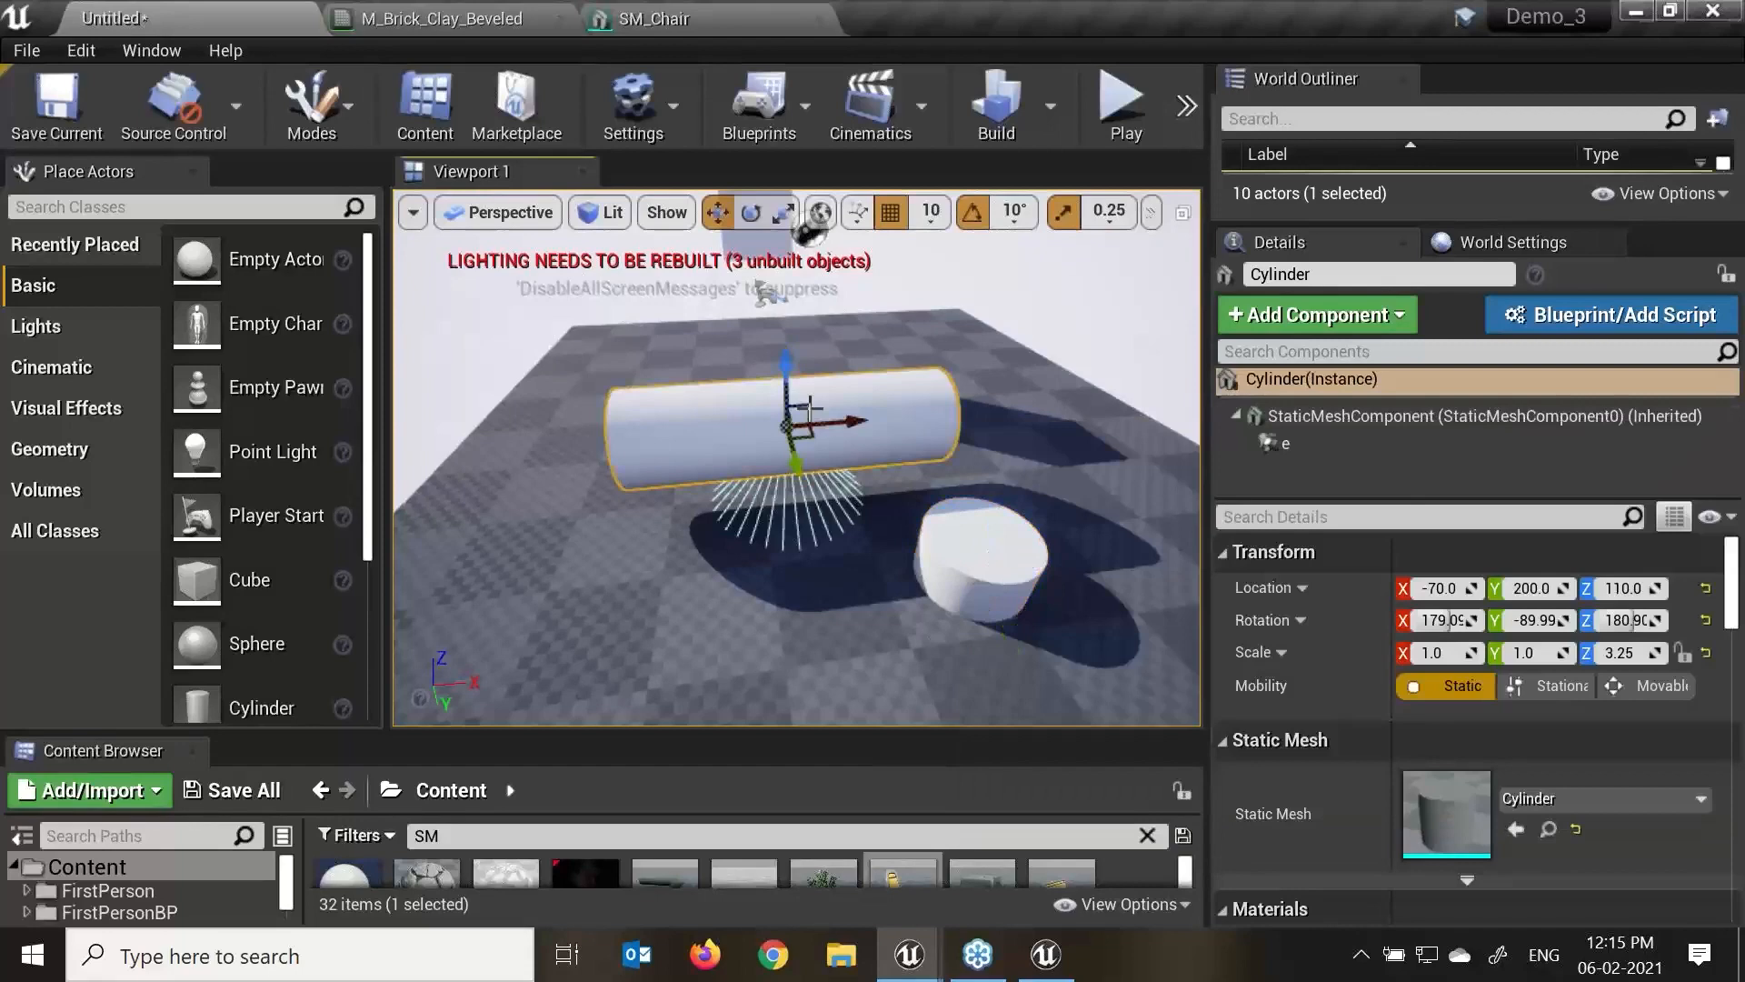
pyautogui.click(1334, 441)
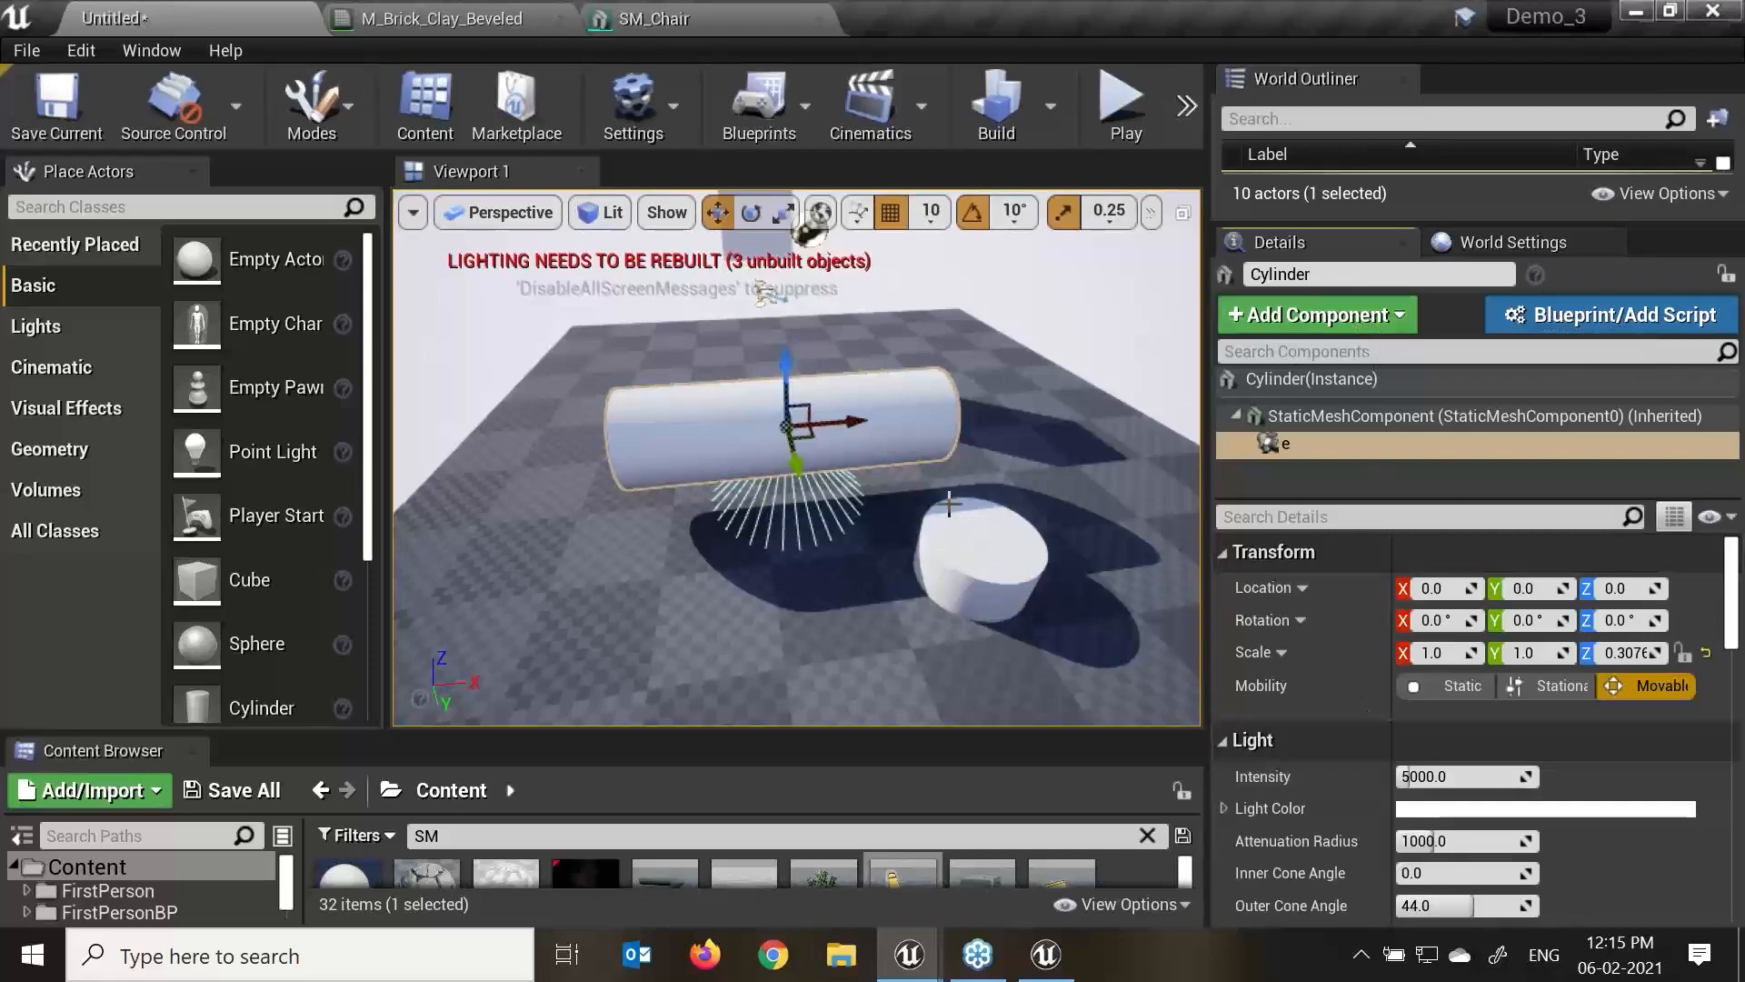
# Place a basic Cube beside the cylinders and add a Rotating Movement component to it.
pyautogui.press('d')
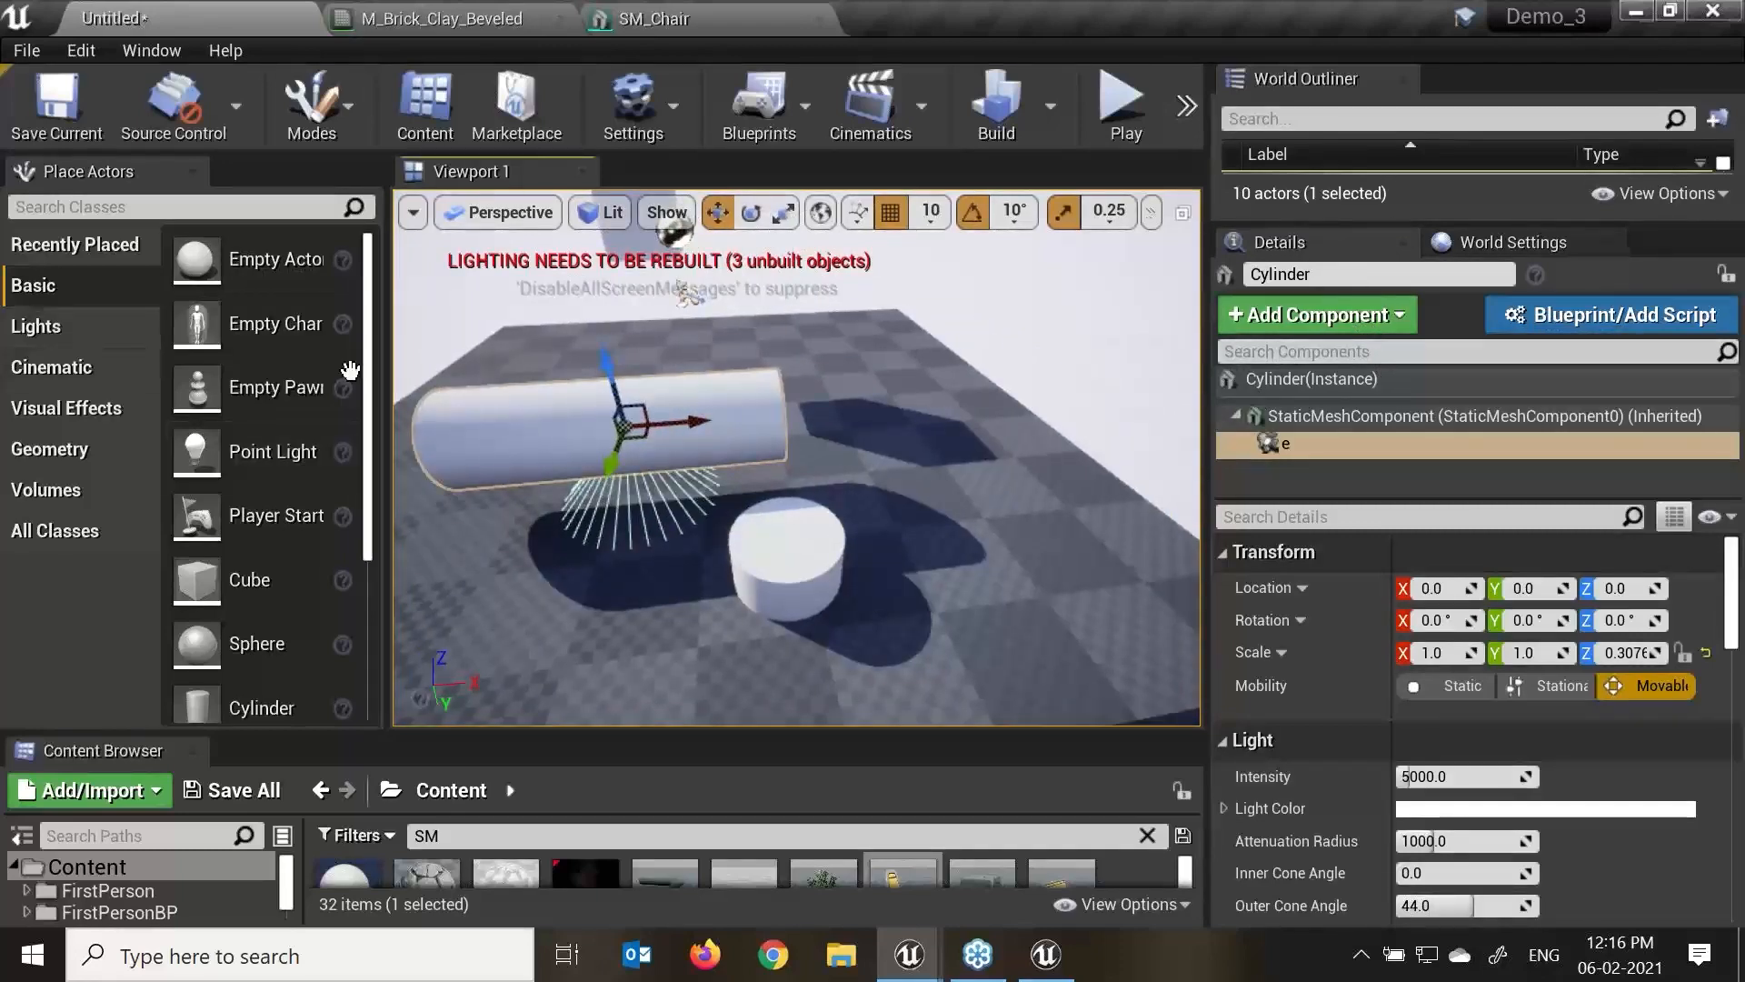
pyautogui.moveTo(245, 580); pyautogui.dragTo(974, 425)
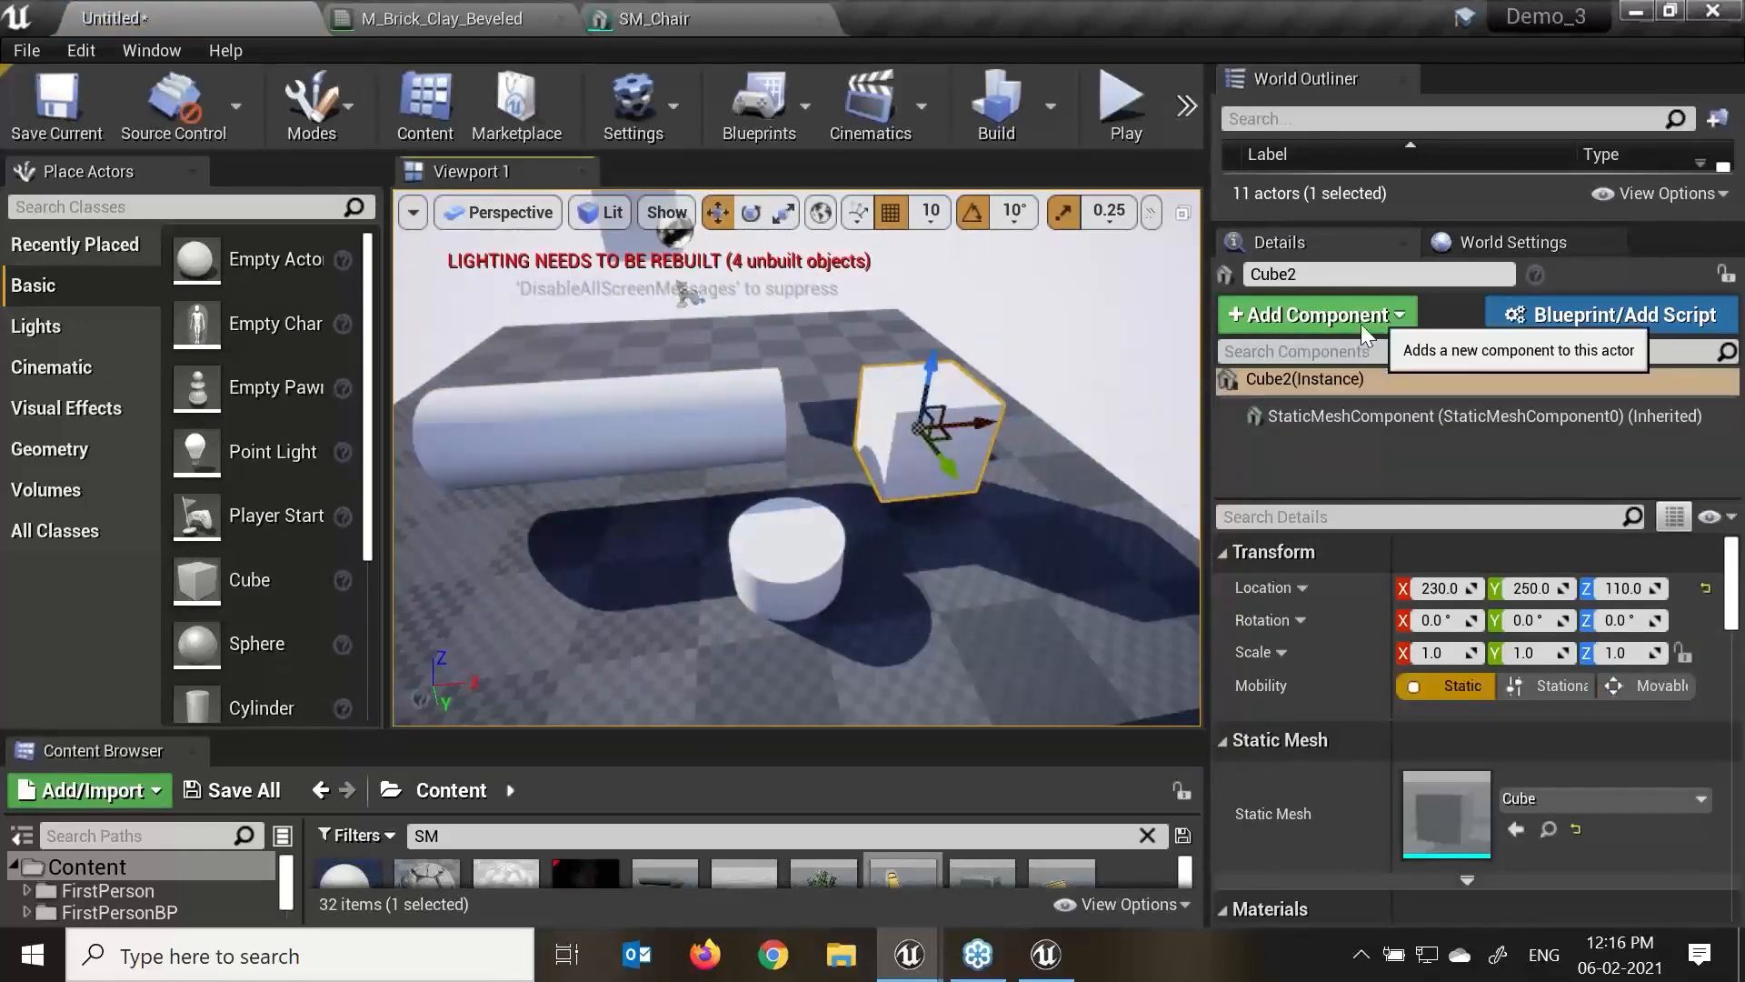
pyautogui.click(1388, 323)
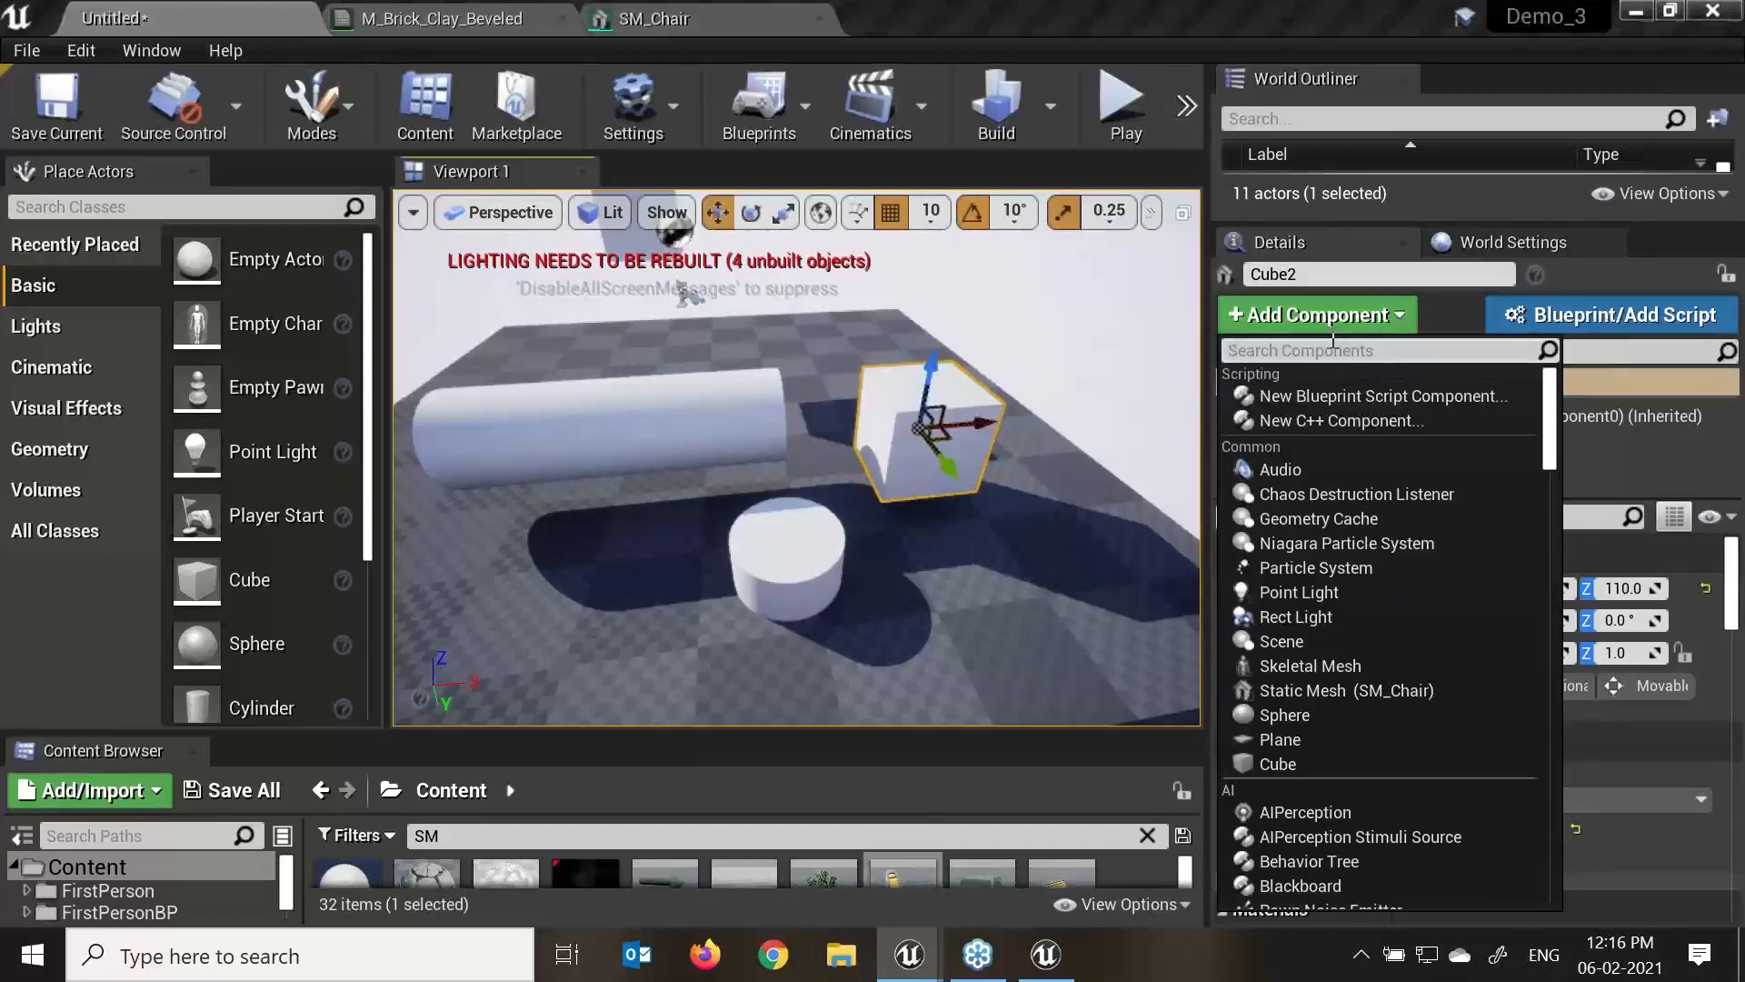
pyautogui.write('rot')
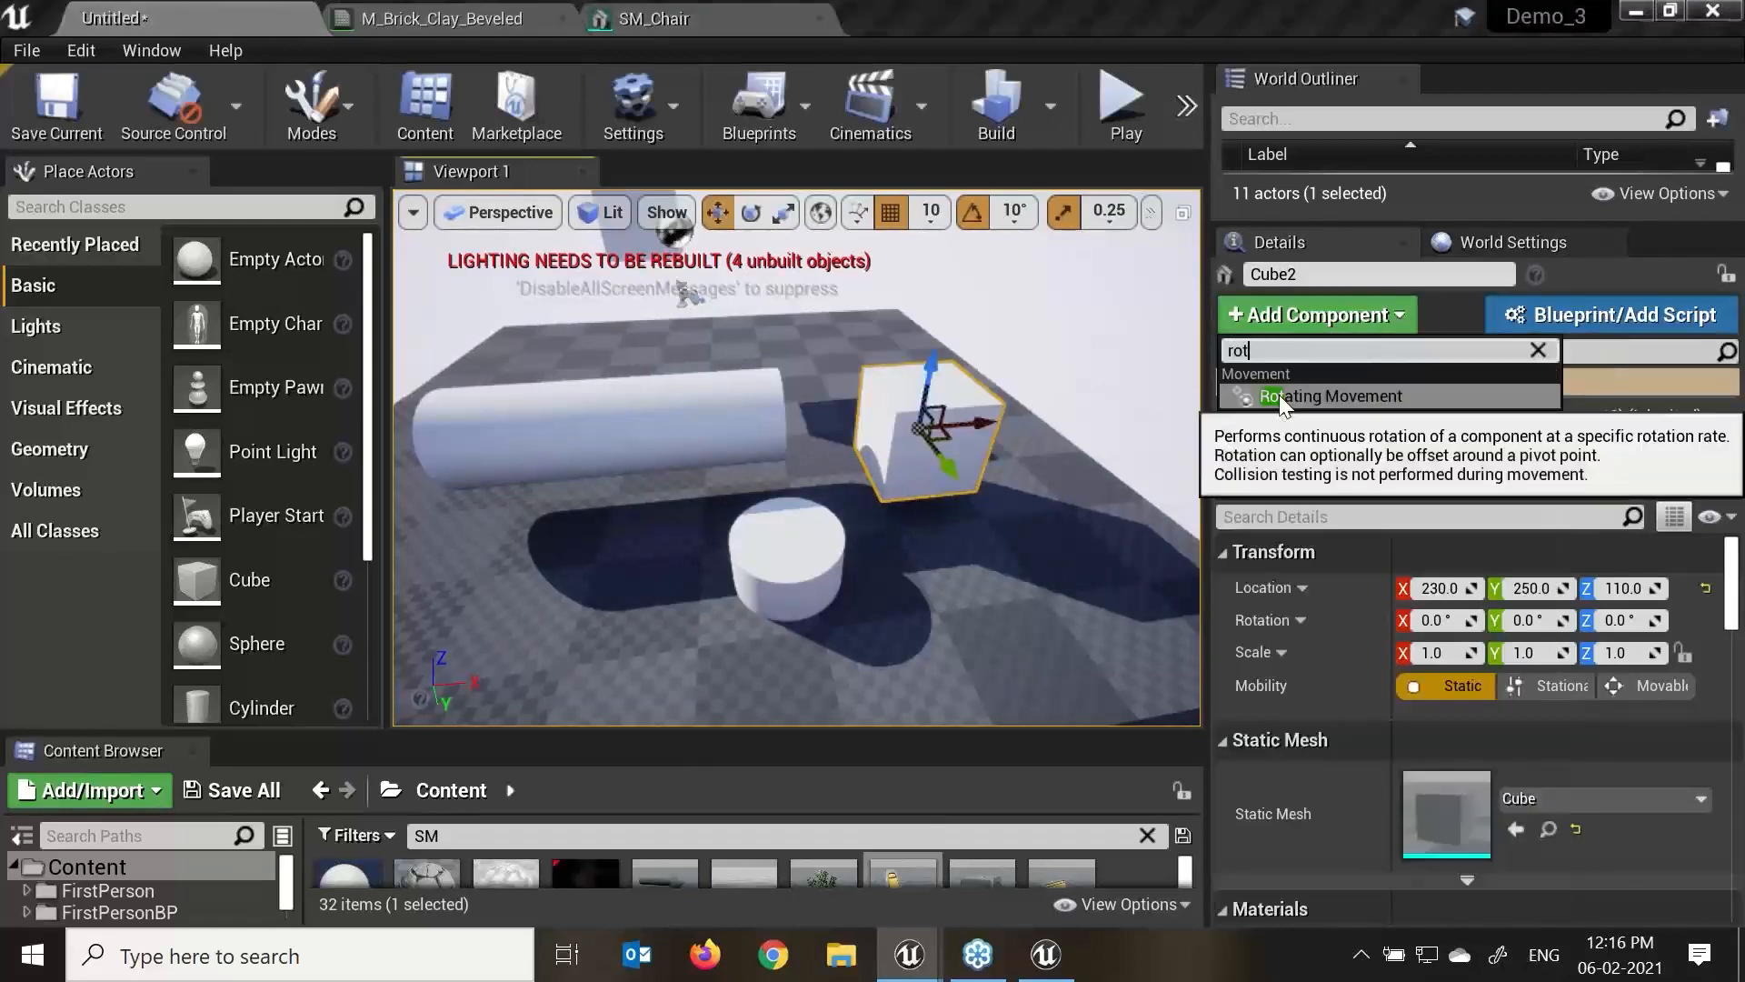
pyautogui.click(1317, 396)
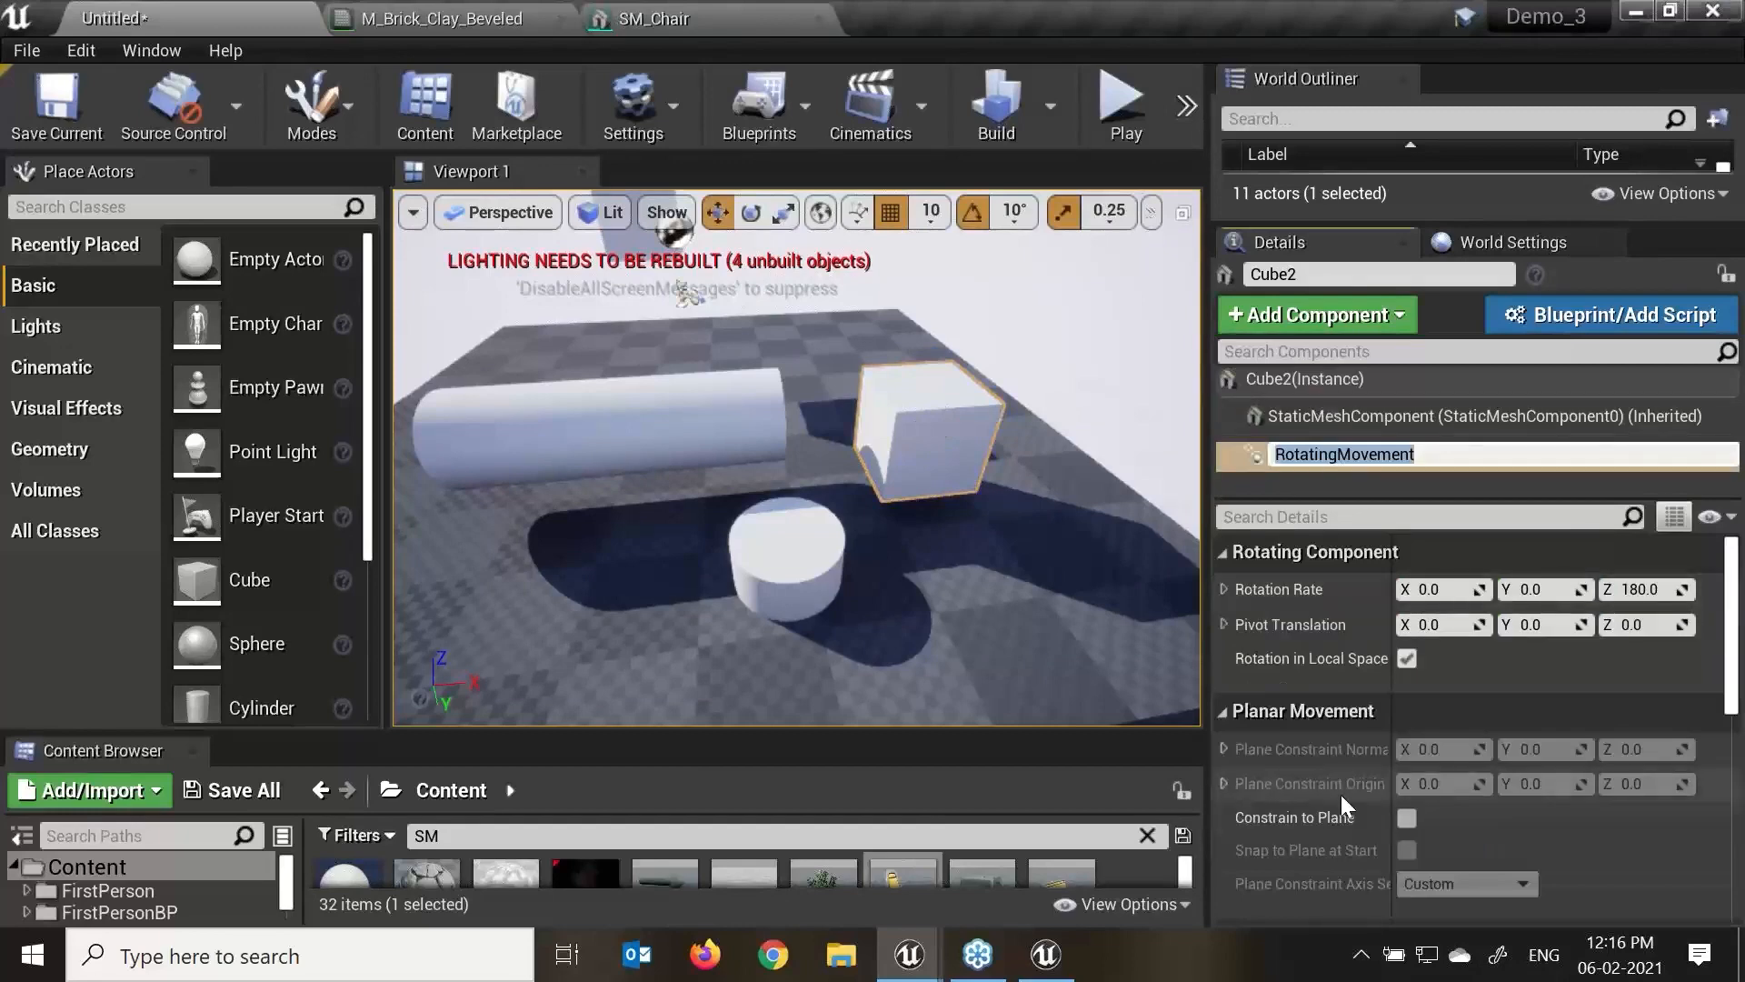
# Review the cube's static mesh and Rotating Movement components, and play the level to test the rotation.
pyautogui.moveTo(968, 564); pyautogui.dragTo(1038, 560, button='right')
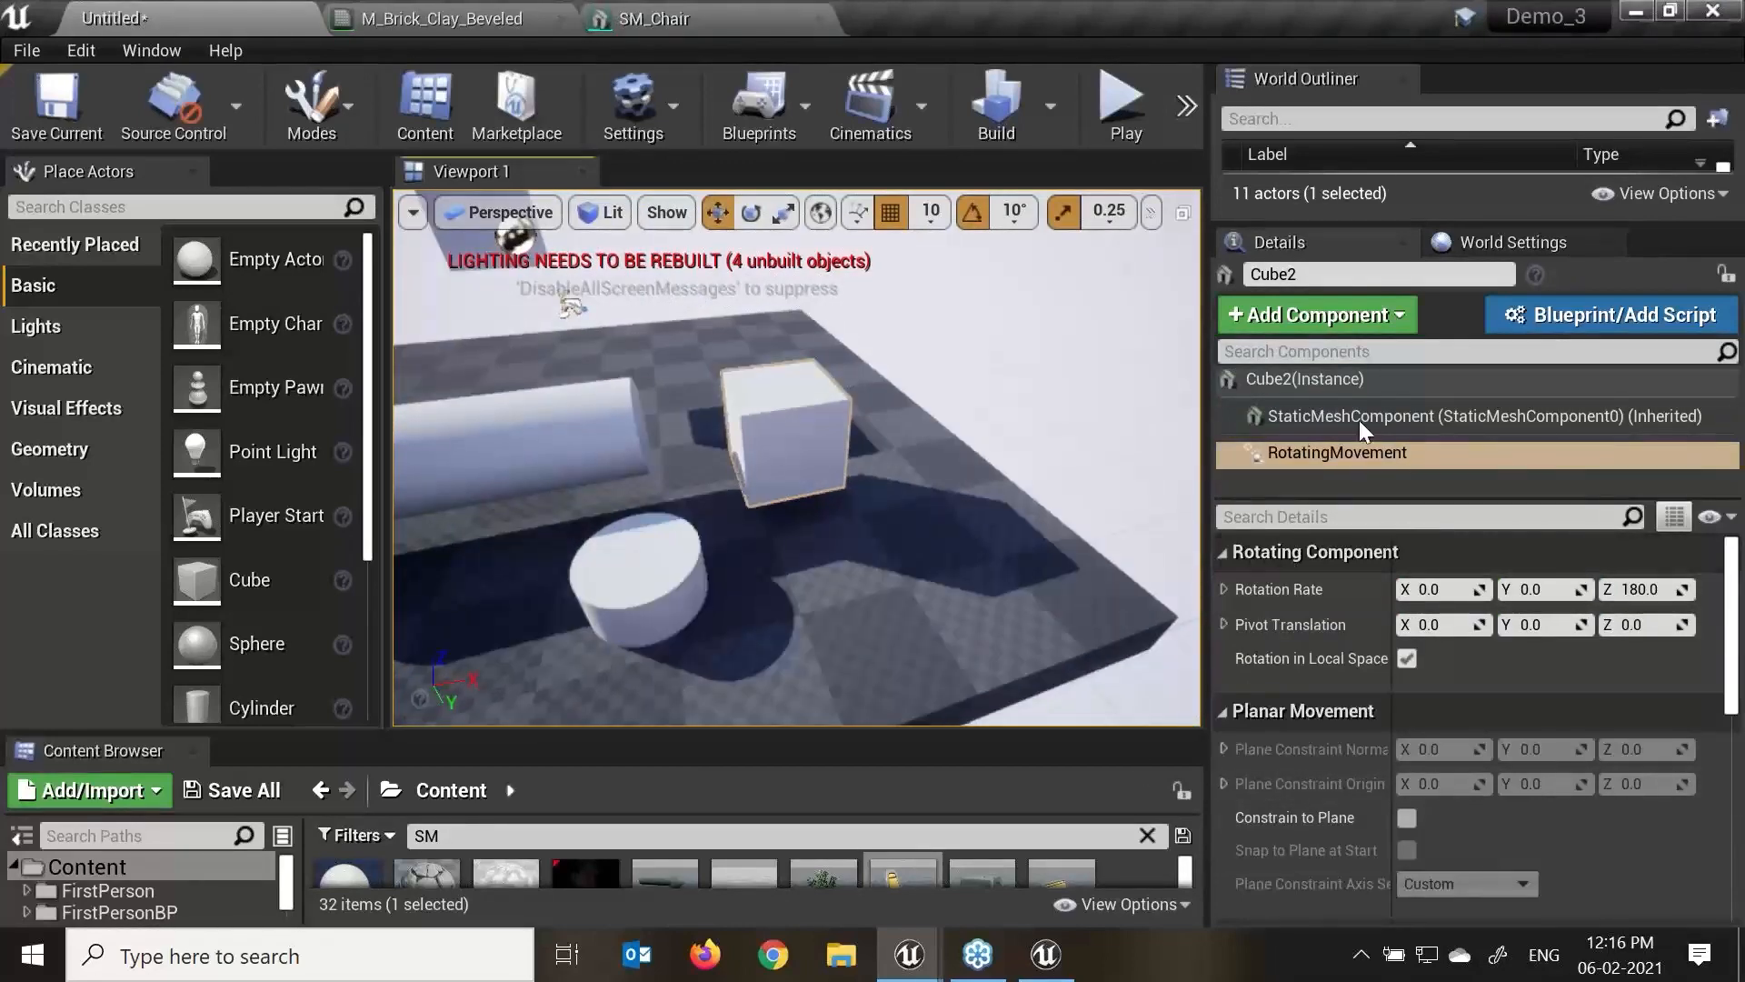
pyautogui.click(1307, 416)
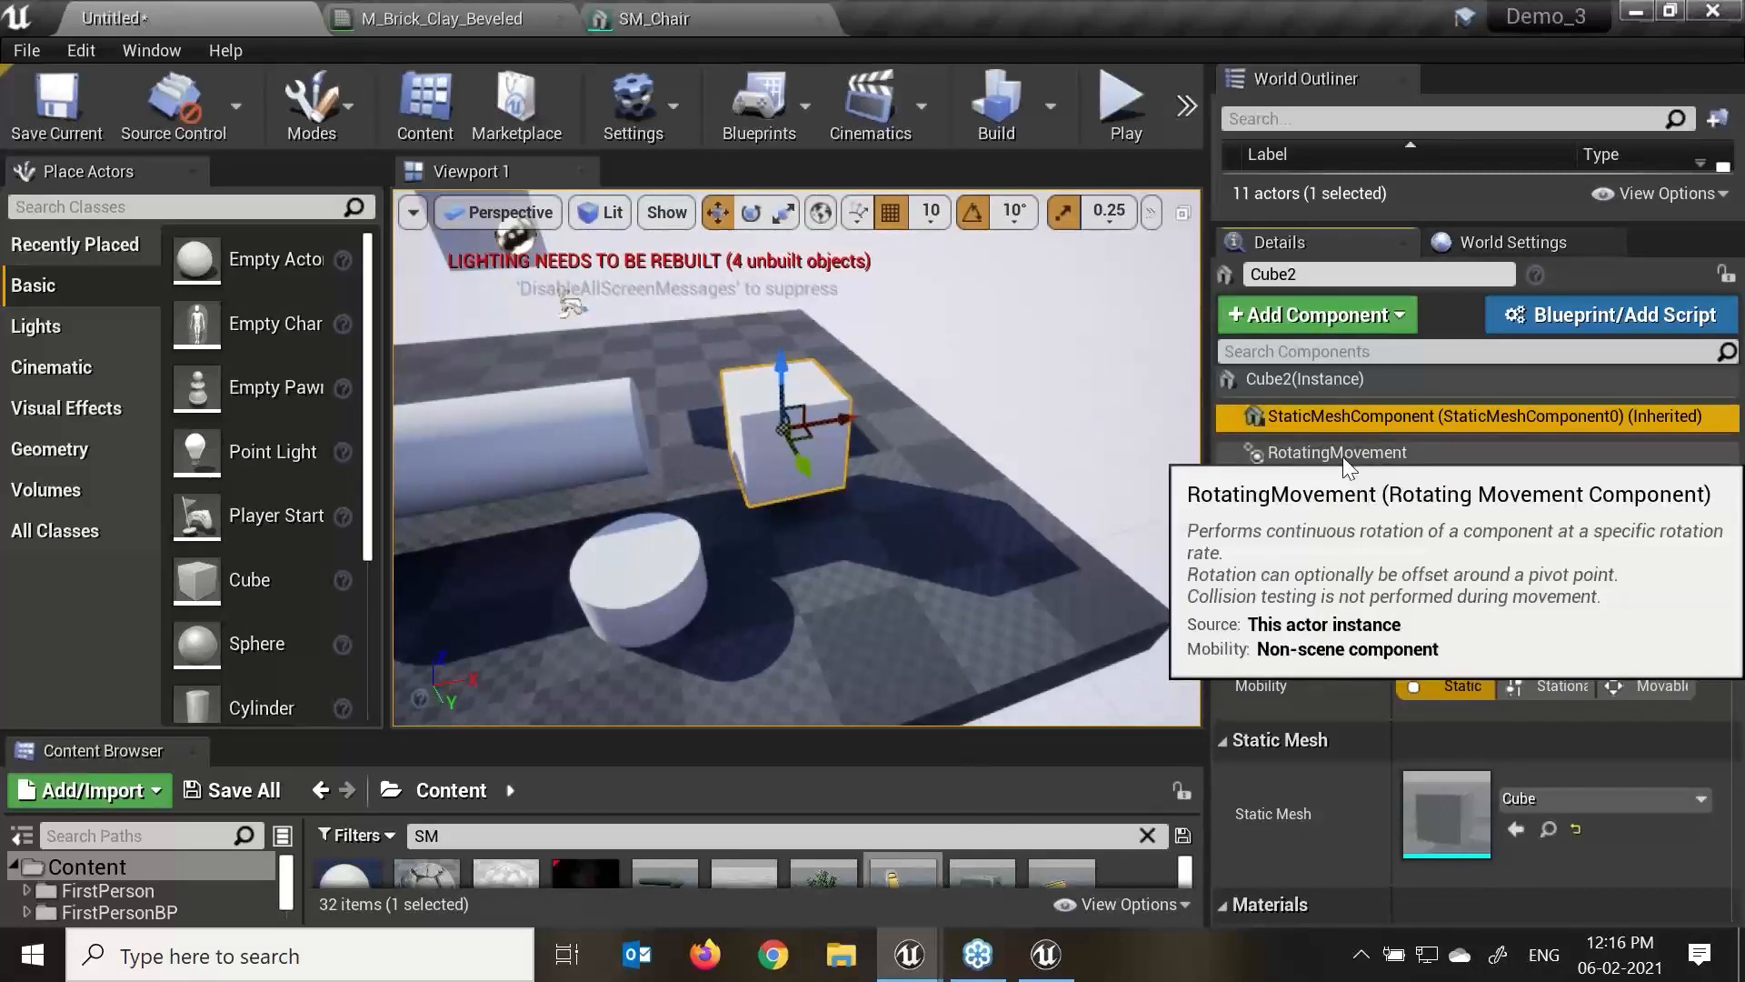
pyautogui.click(1344, 456)
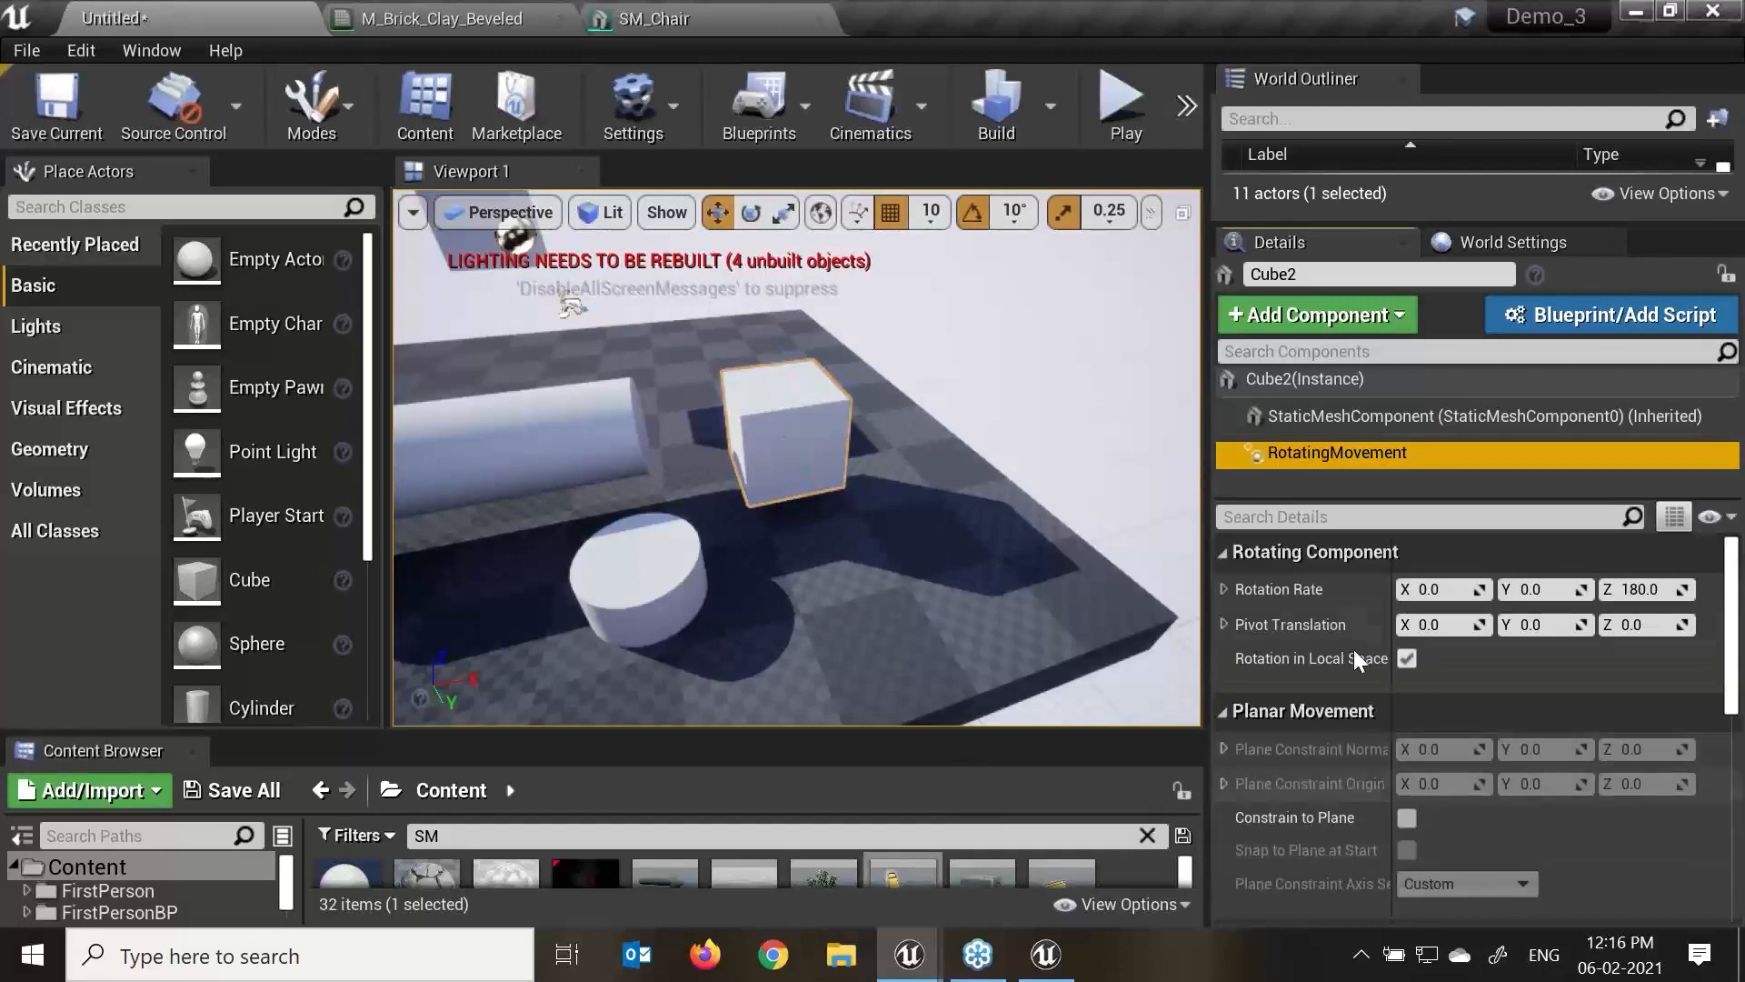
pyautogui.click(1124, 102)
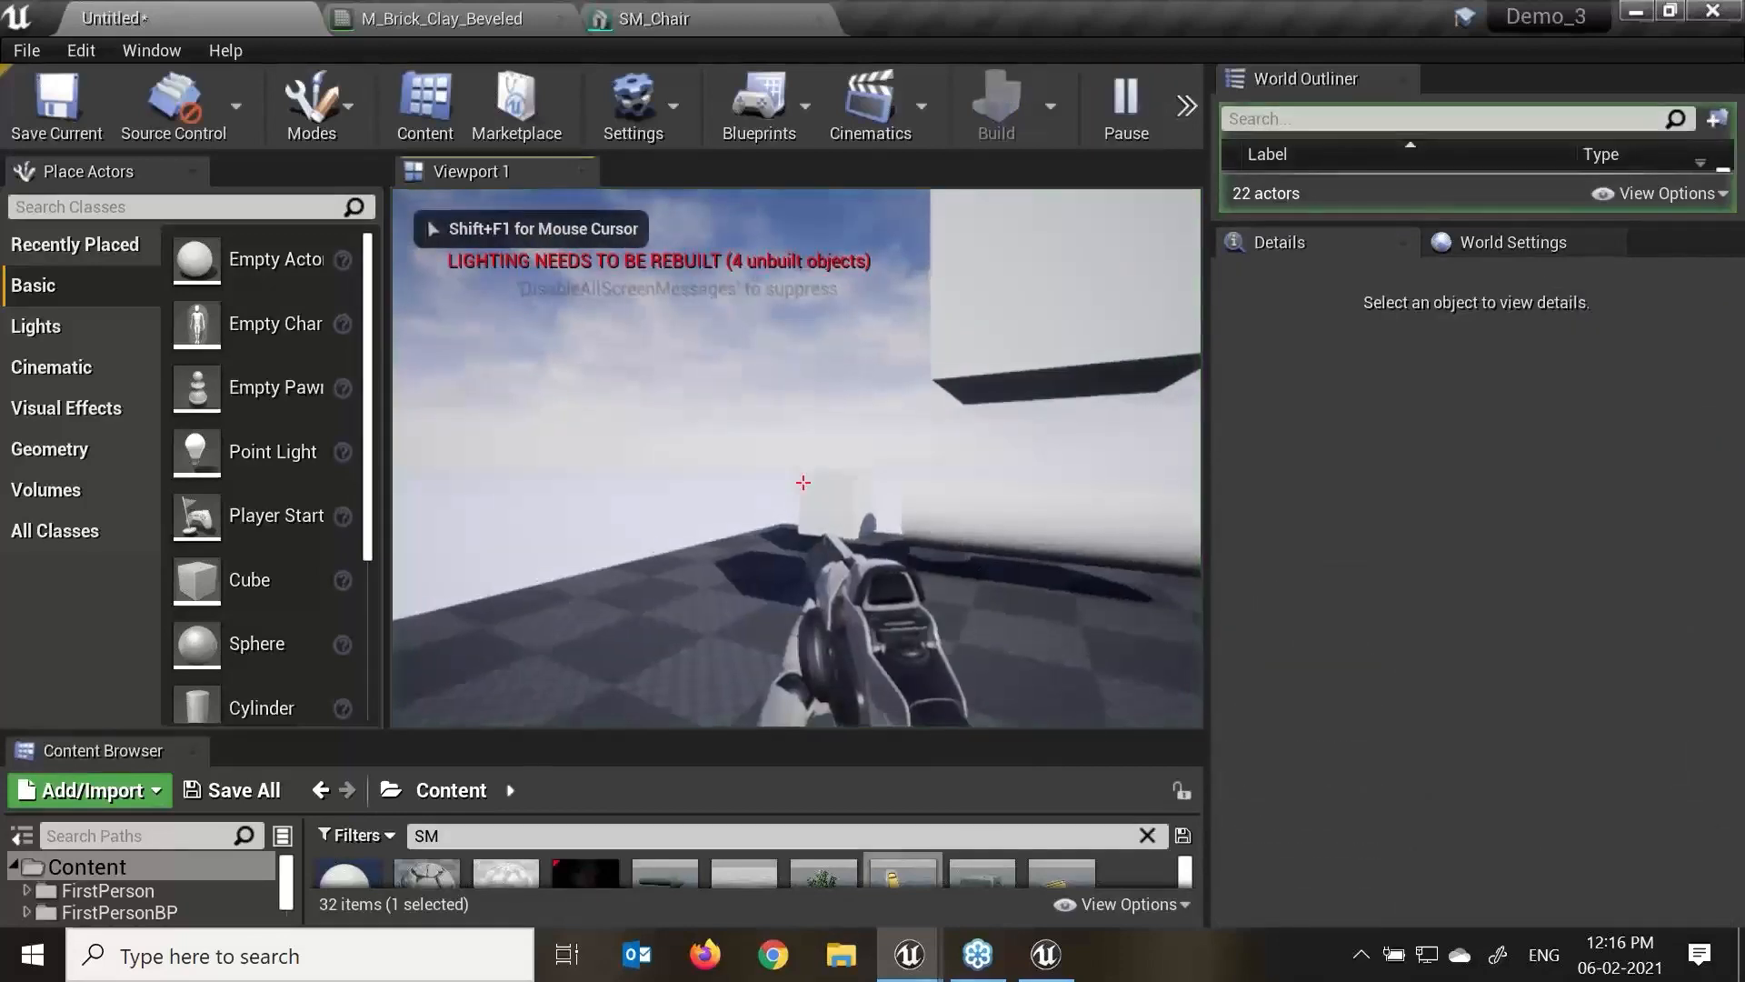
# Look around the running level to observe the cube with the Rotating Movement component, and stop playing.
pyautogui.click(803, 482)
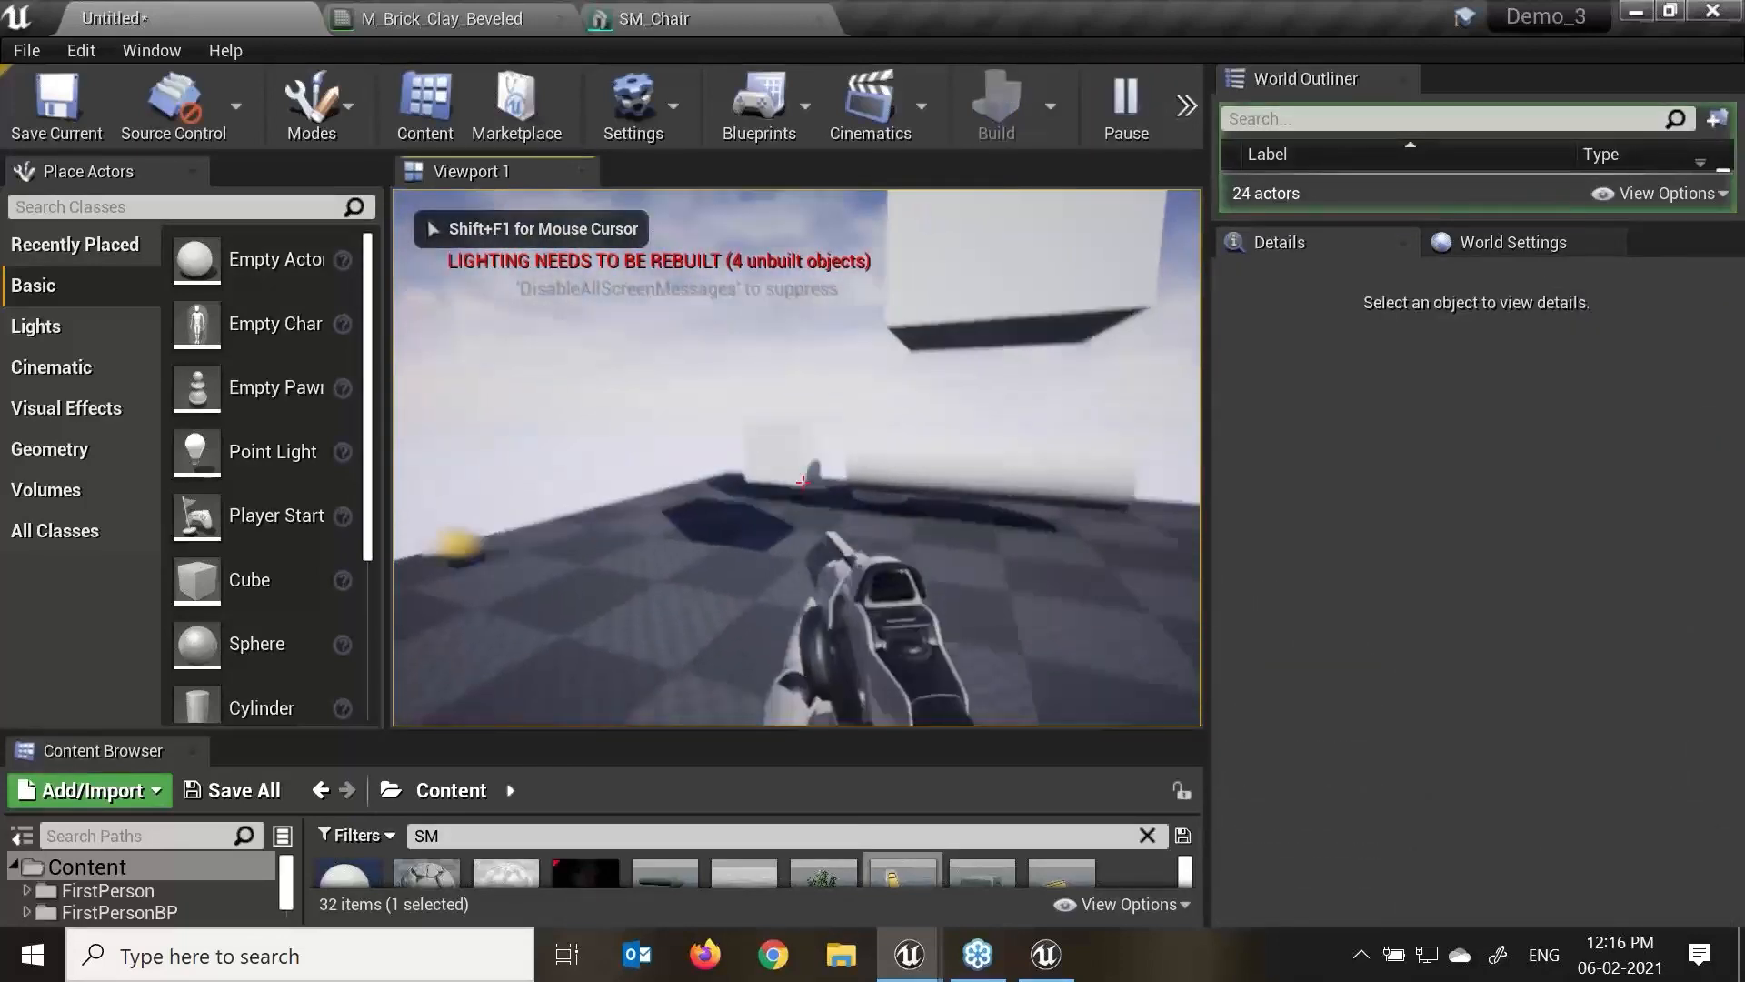
pyautogui.click(803, 483)
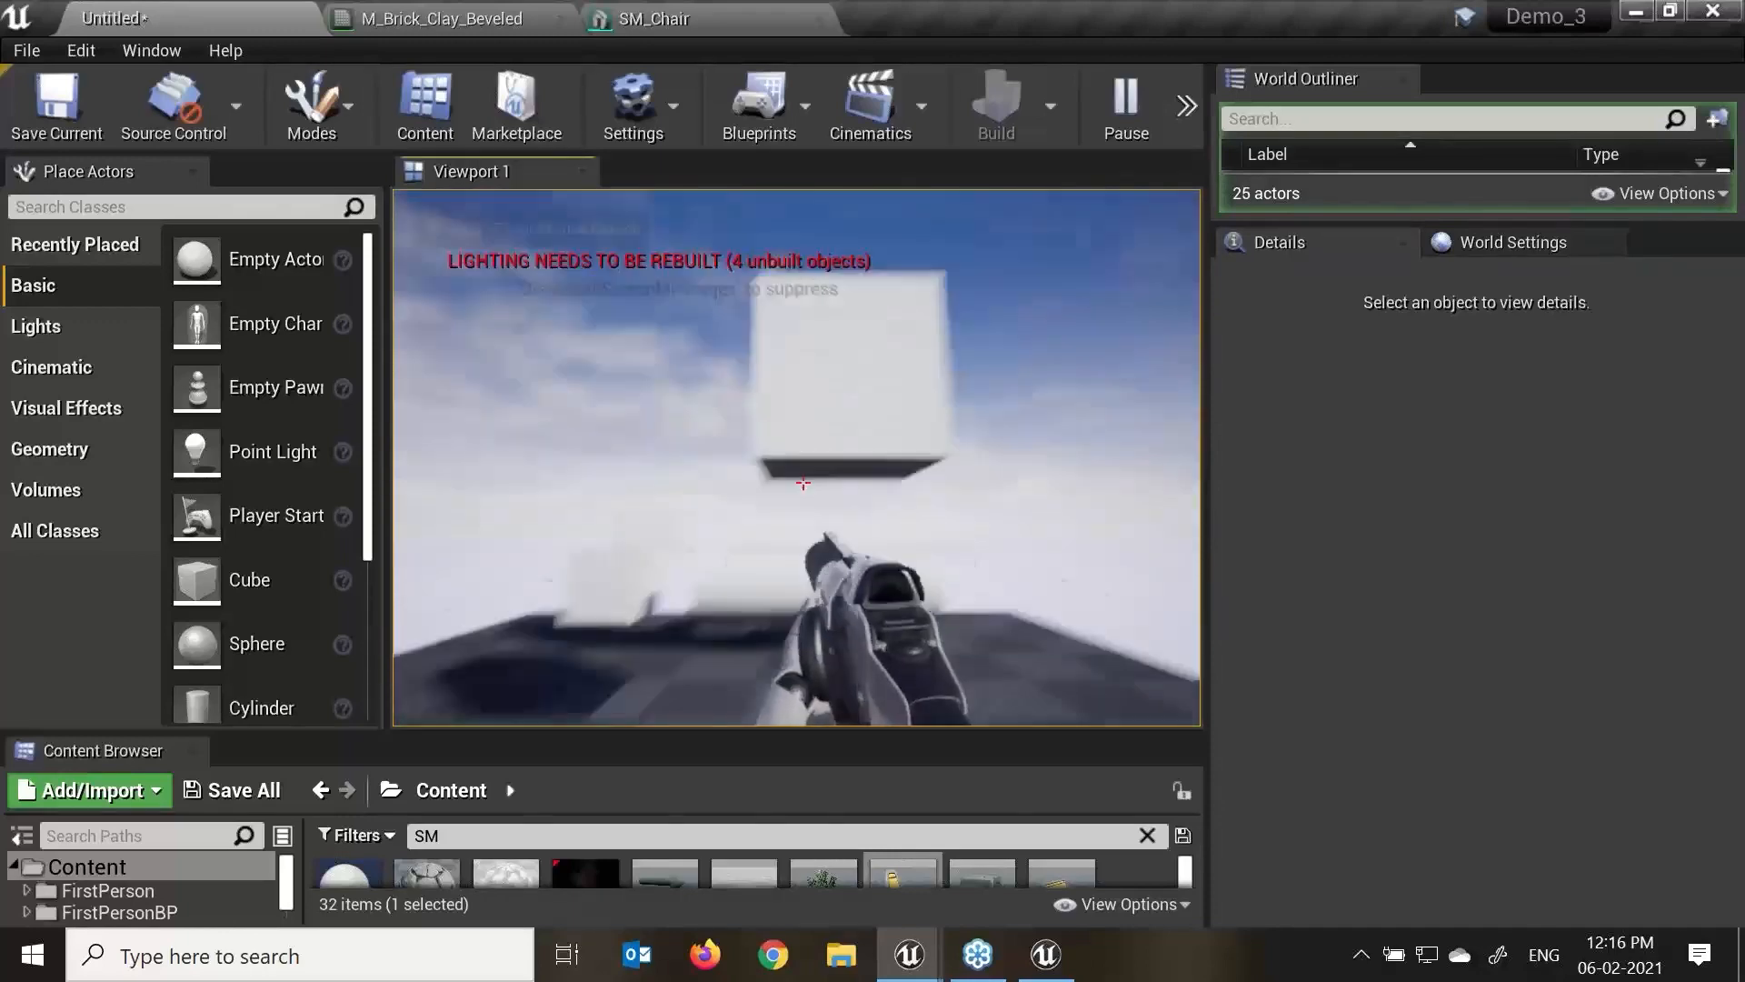
pyautogui.click(803, 483)
pyautogui.press('Escape')
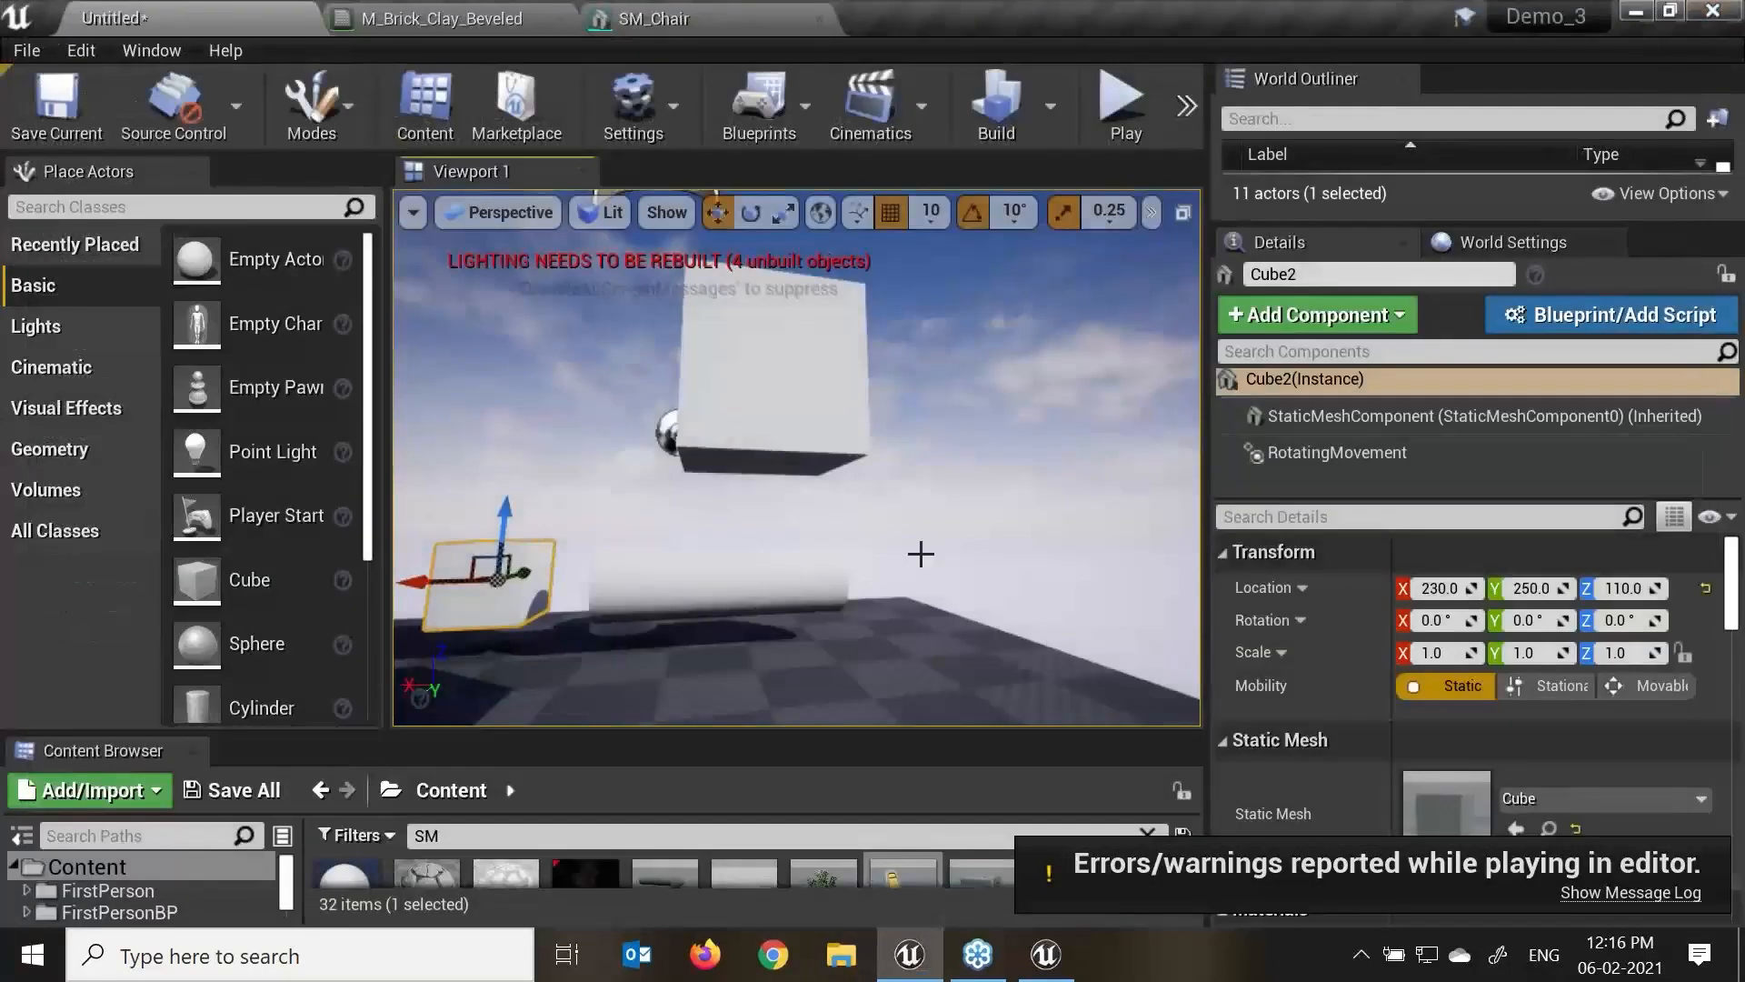
# Set the Rotation Rate of the floor-level cube's Rotating Movement component to 30 on both X and Y.
pyautogui.press('f')
pyautogui.keyDown('alt'); pyautogui.moveTo(877, 577); pyautogui.dragTo(1054, 677); pyautogui.keyUp('alt')
pyautogui.keyDown('alt'); pyautogui.moveTo(1000, 347); pyautogui.dragTo(1007, 350, button='right'); pyautogui.keyUp('alt')
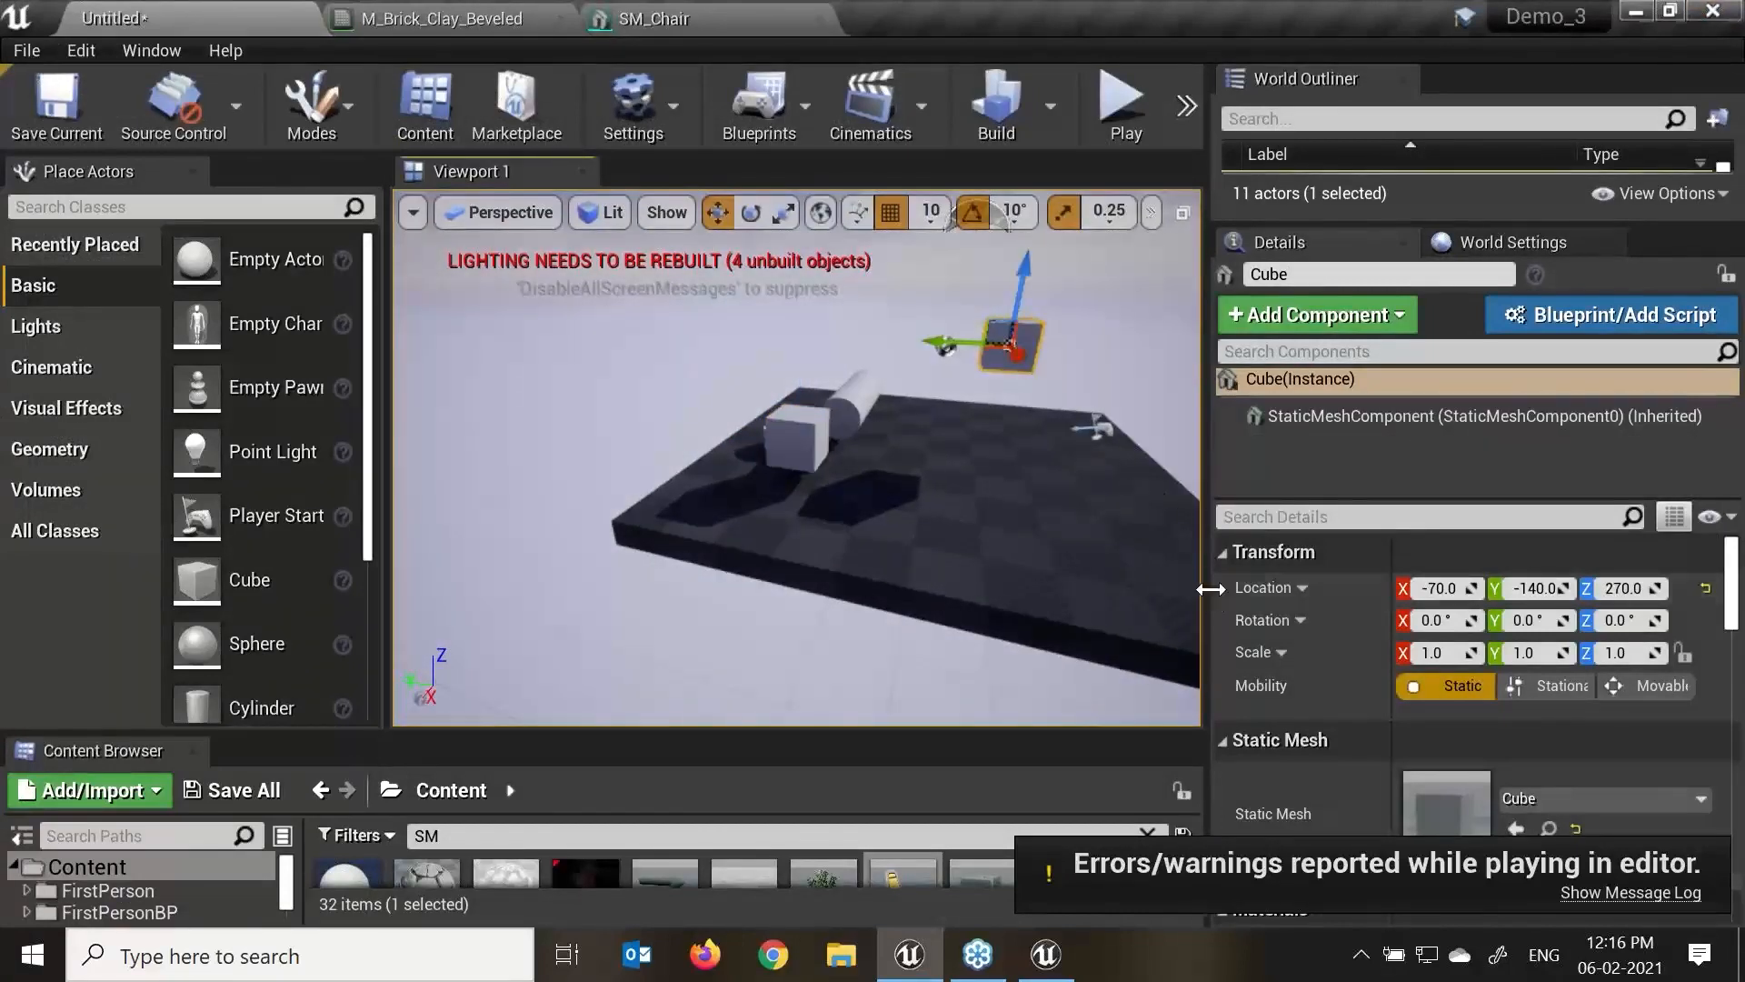
pyautogui.click(804, 436)
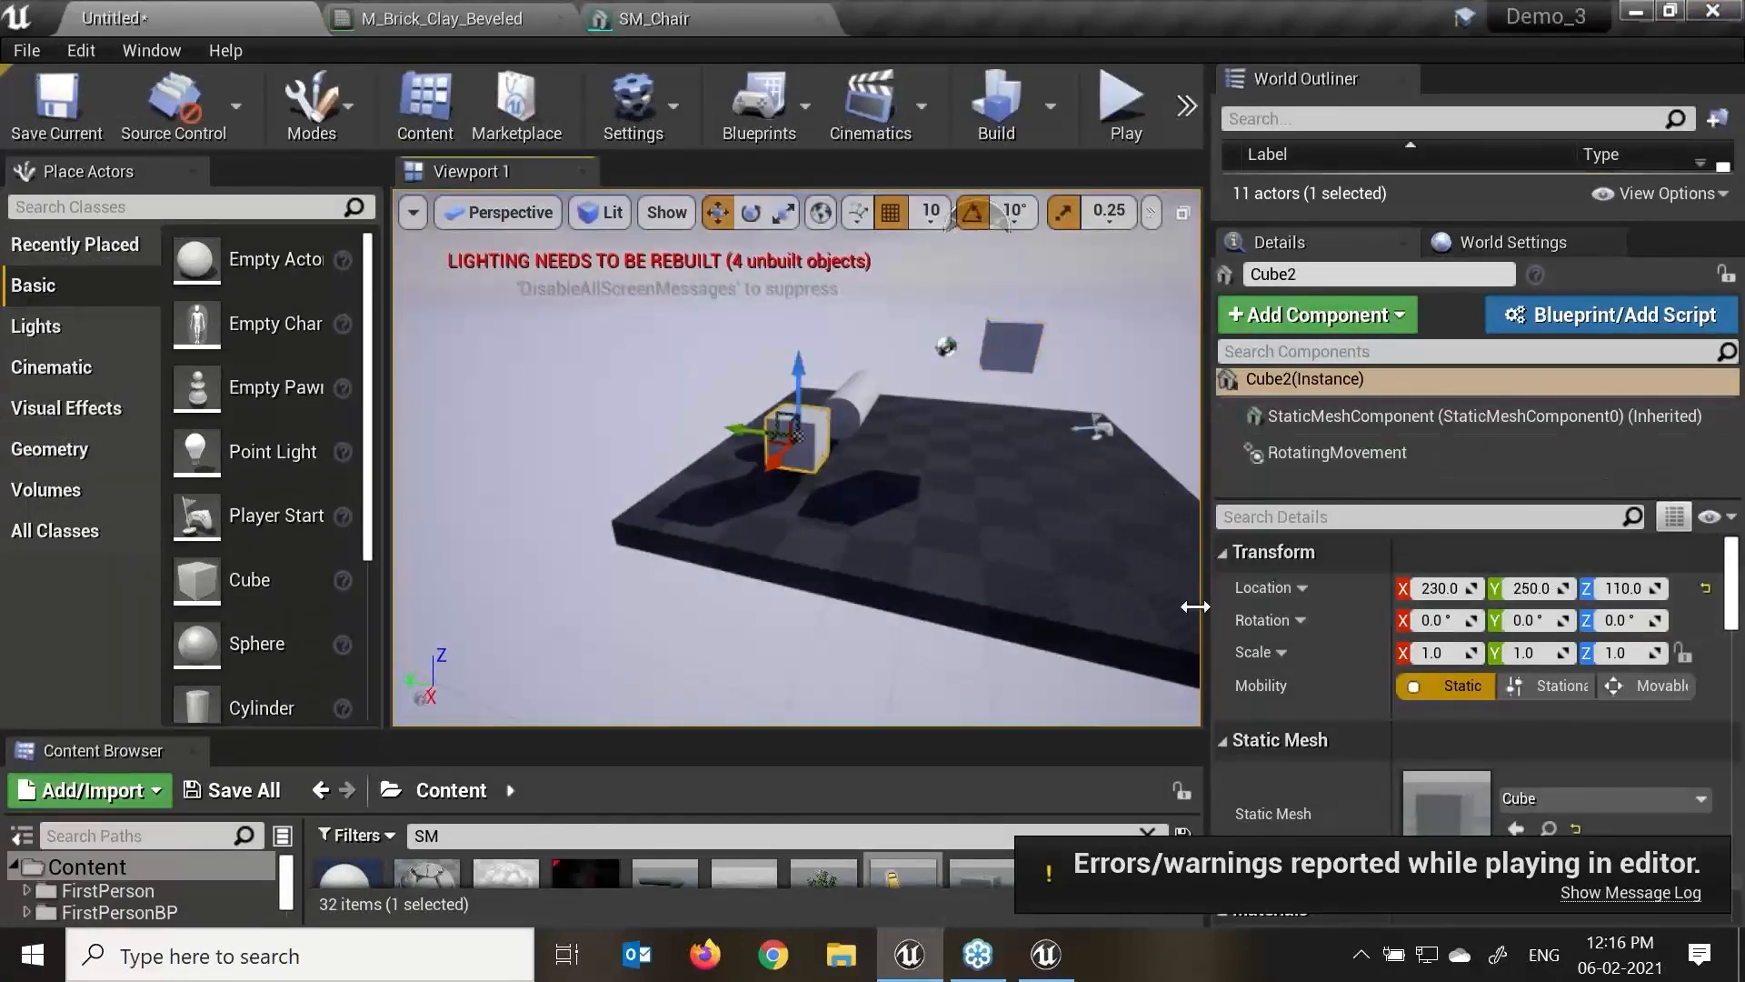
pyautogui.click(1338, 455)
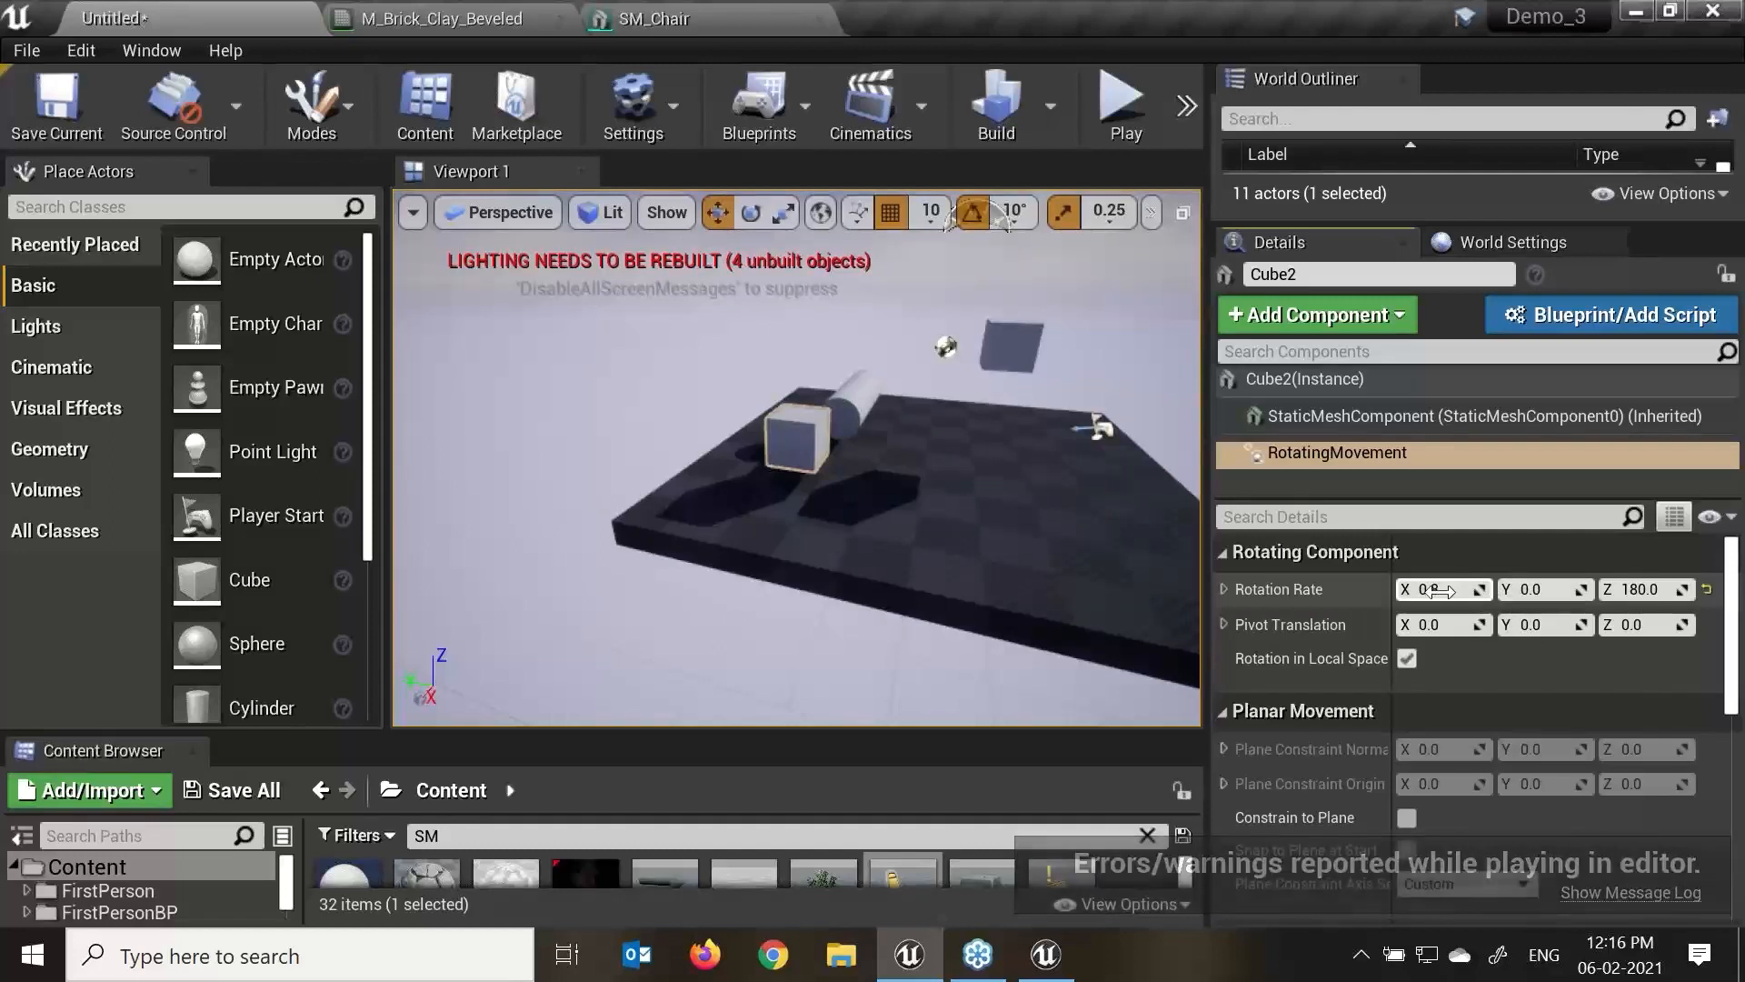
pyautogui.click(1453, 595)
pyautogui.write('30')
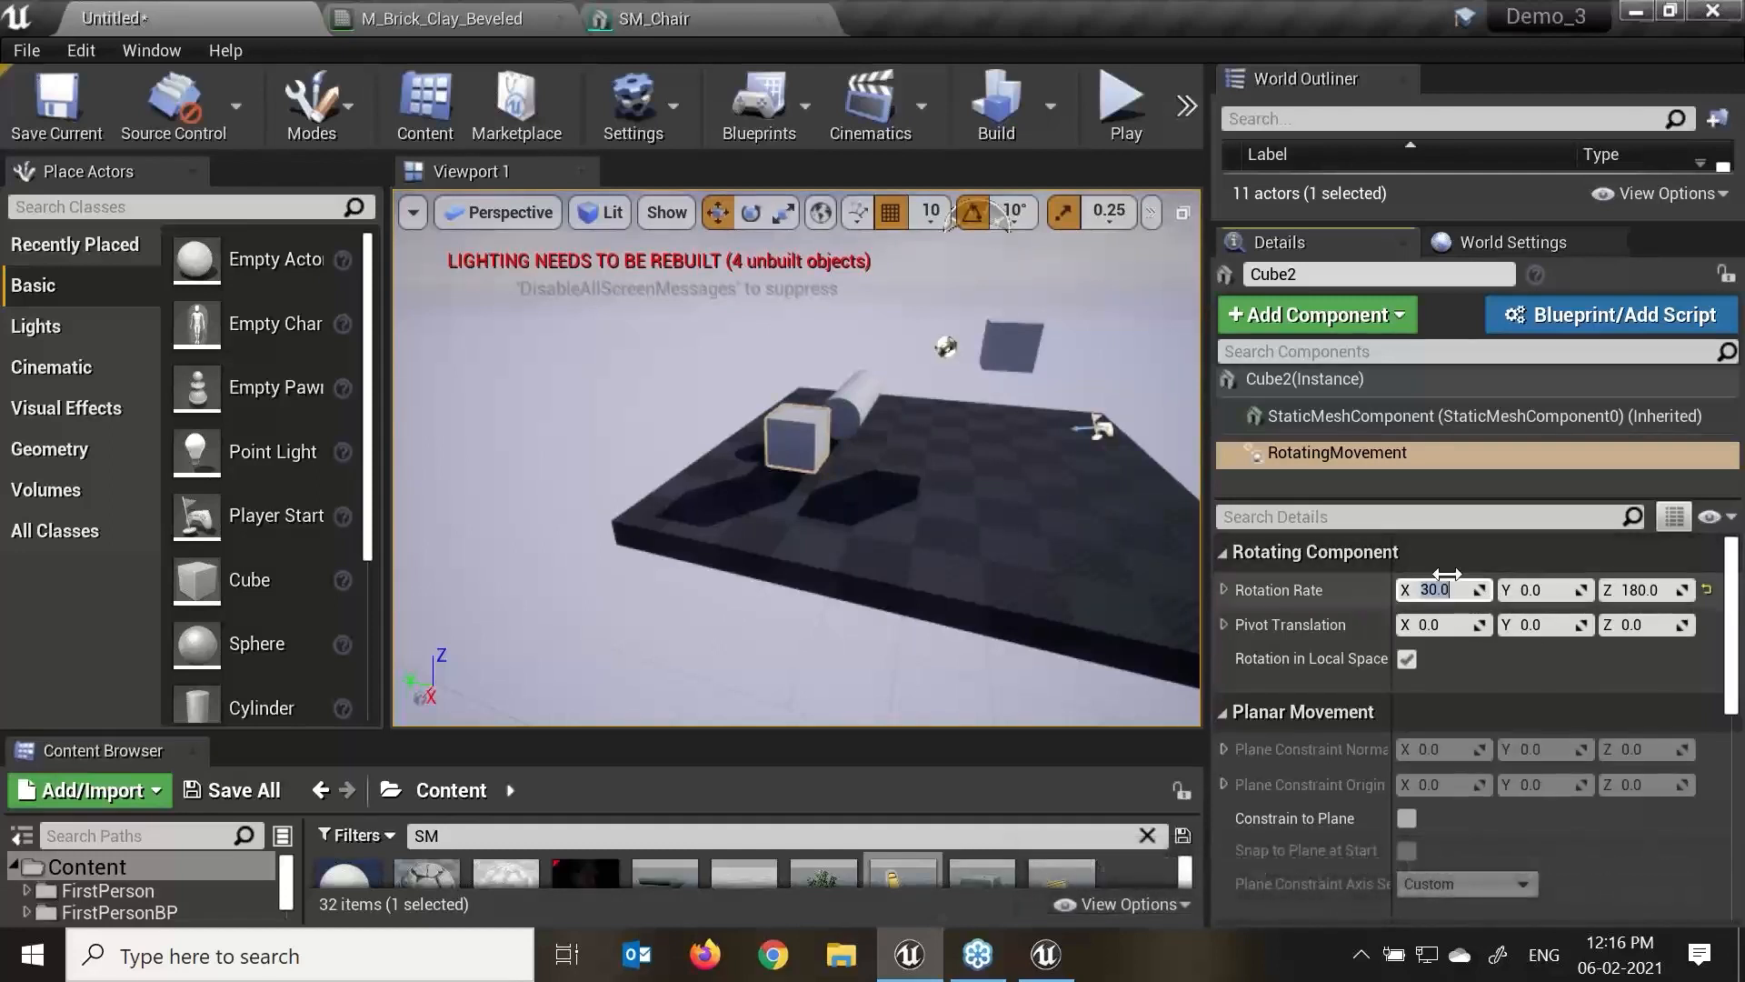
pyautogui.press('Tab')
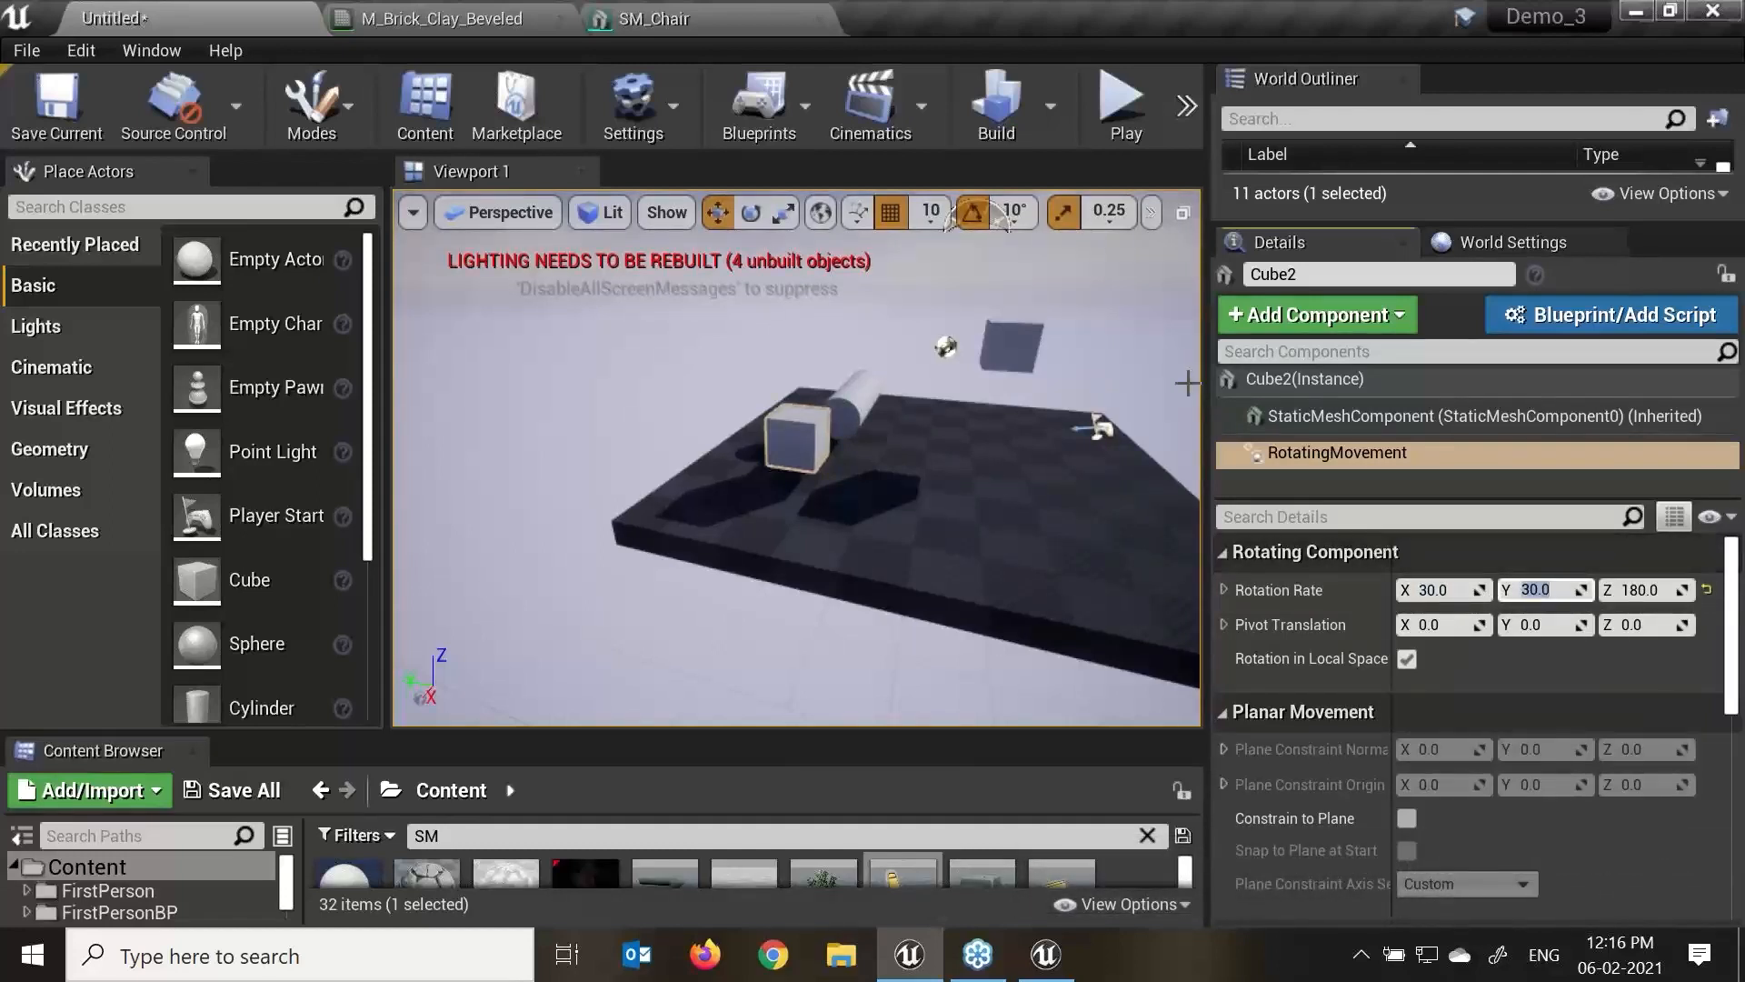
# Play the level to test the cube's new rotation rate, and check the Play In Editor warning in the message log.
pyautogui.click(1128, 102)
pyautogui.click(881, 546)
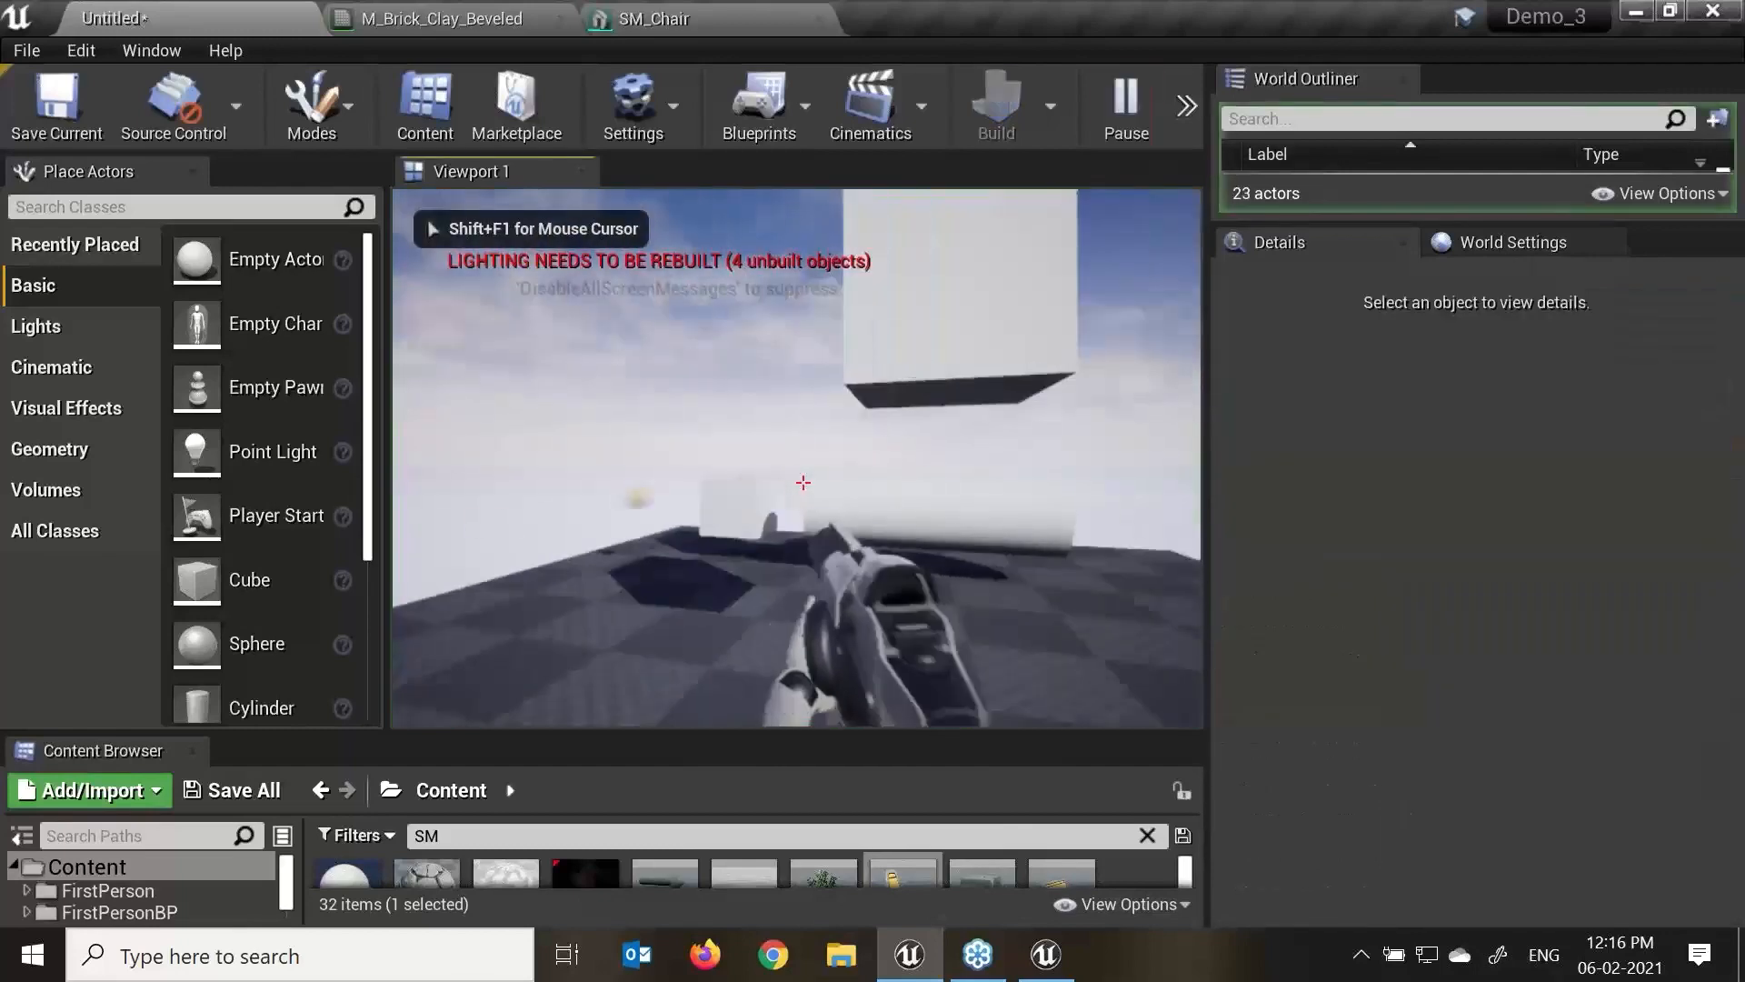
pyautogui.press('Escape')
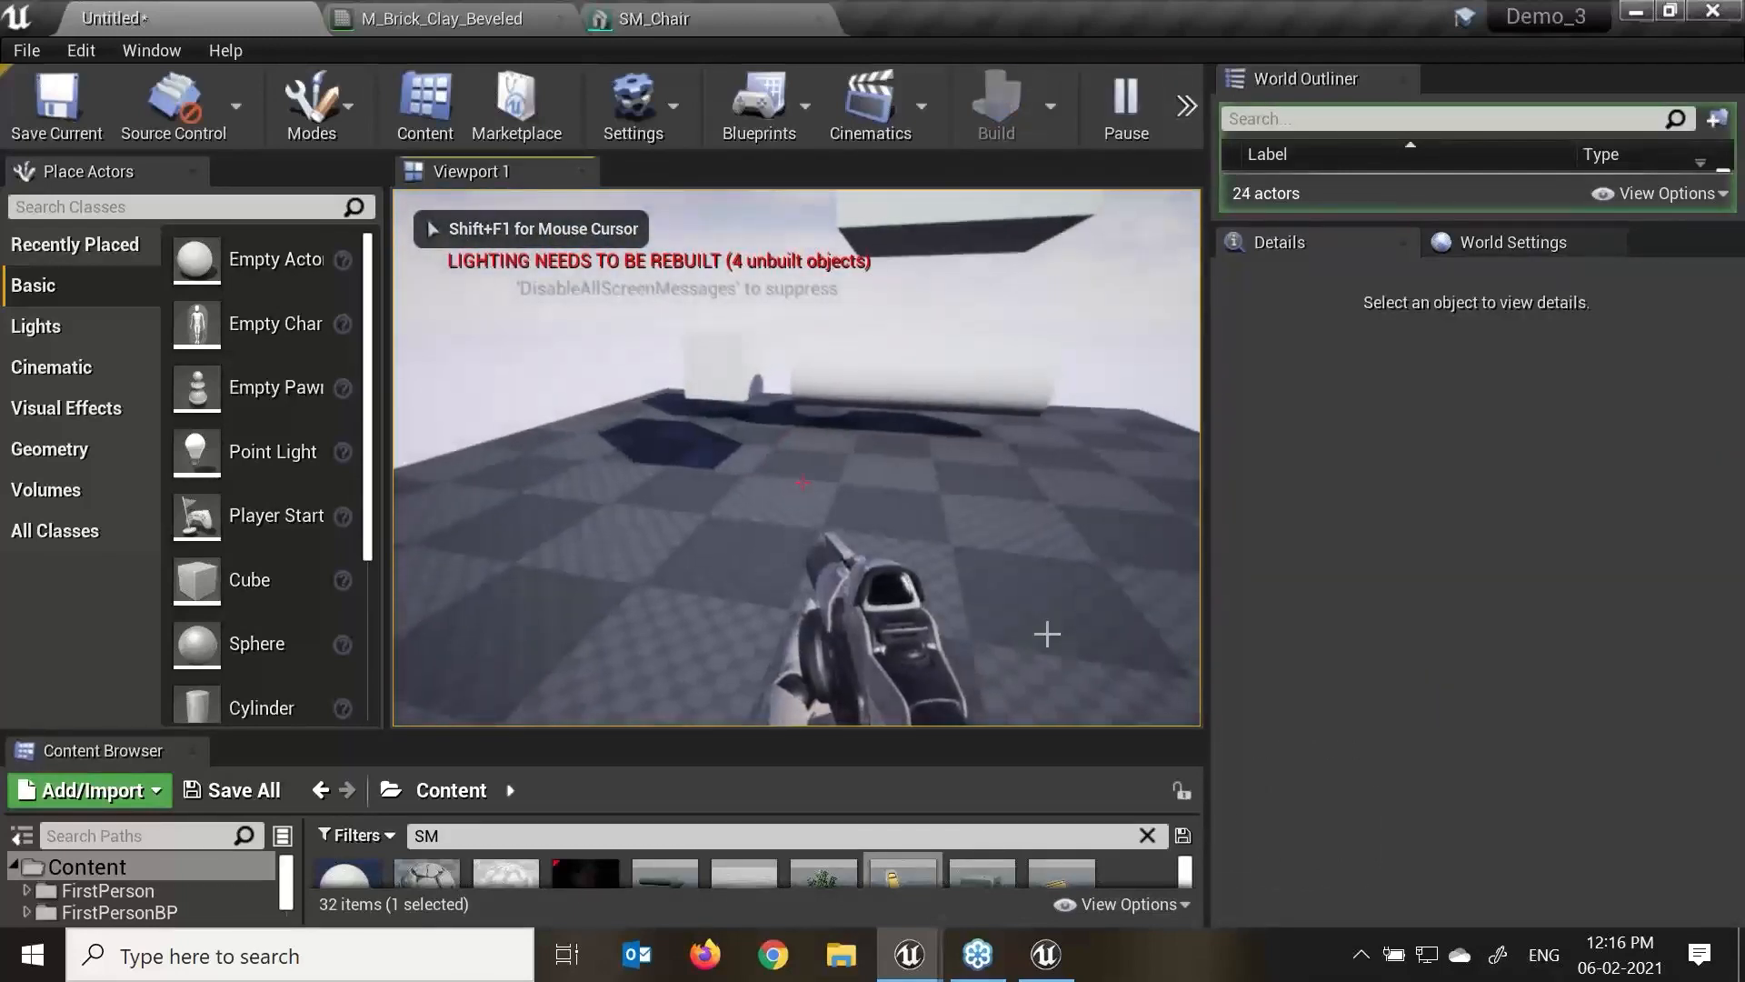
pyautogui.click(438, 133)
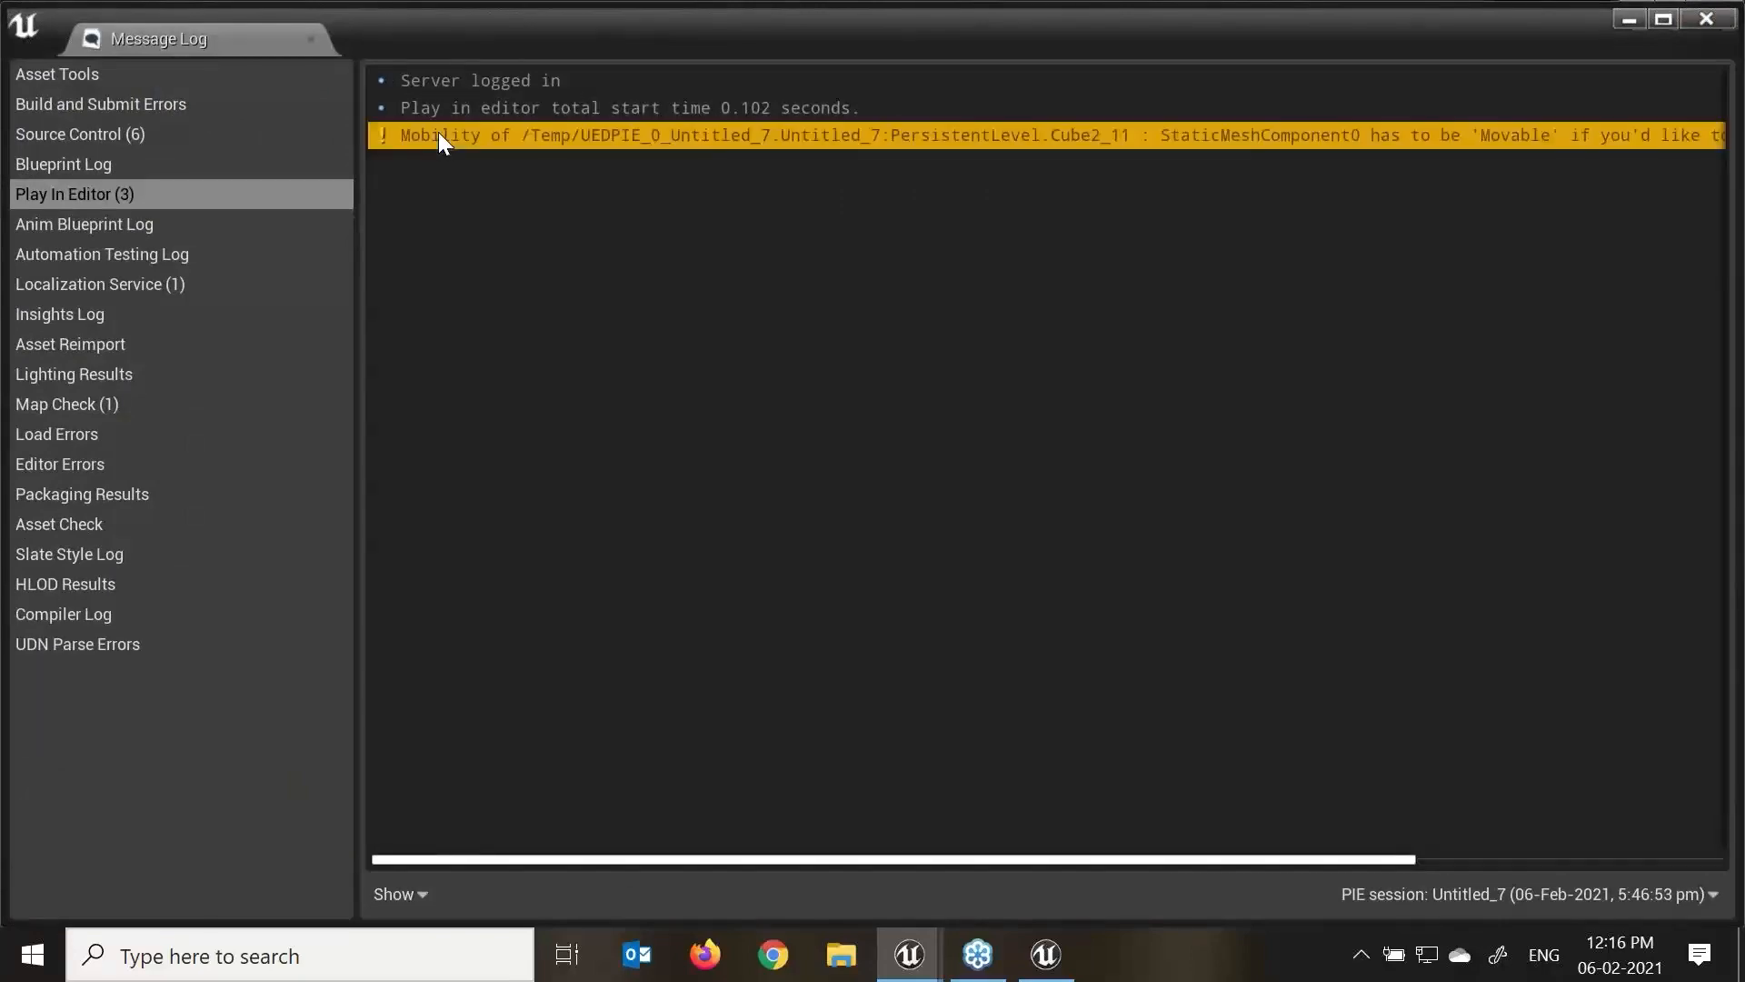
pyautogui.click(1725, 22)
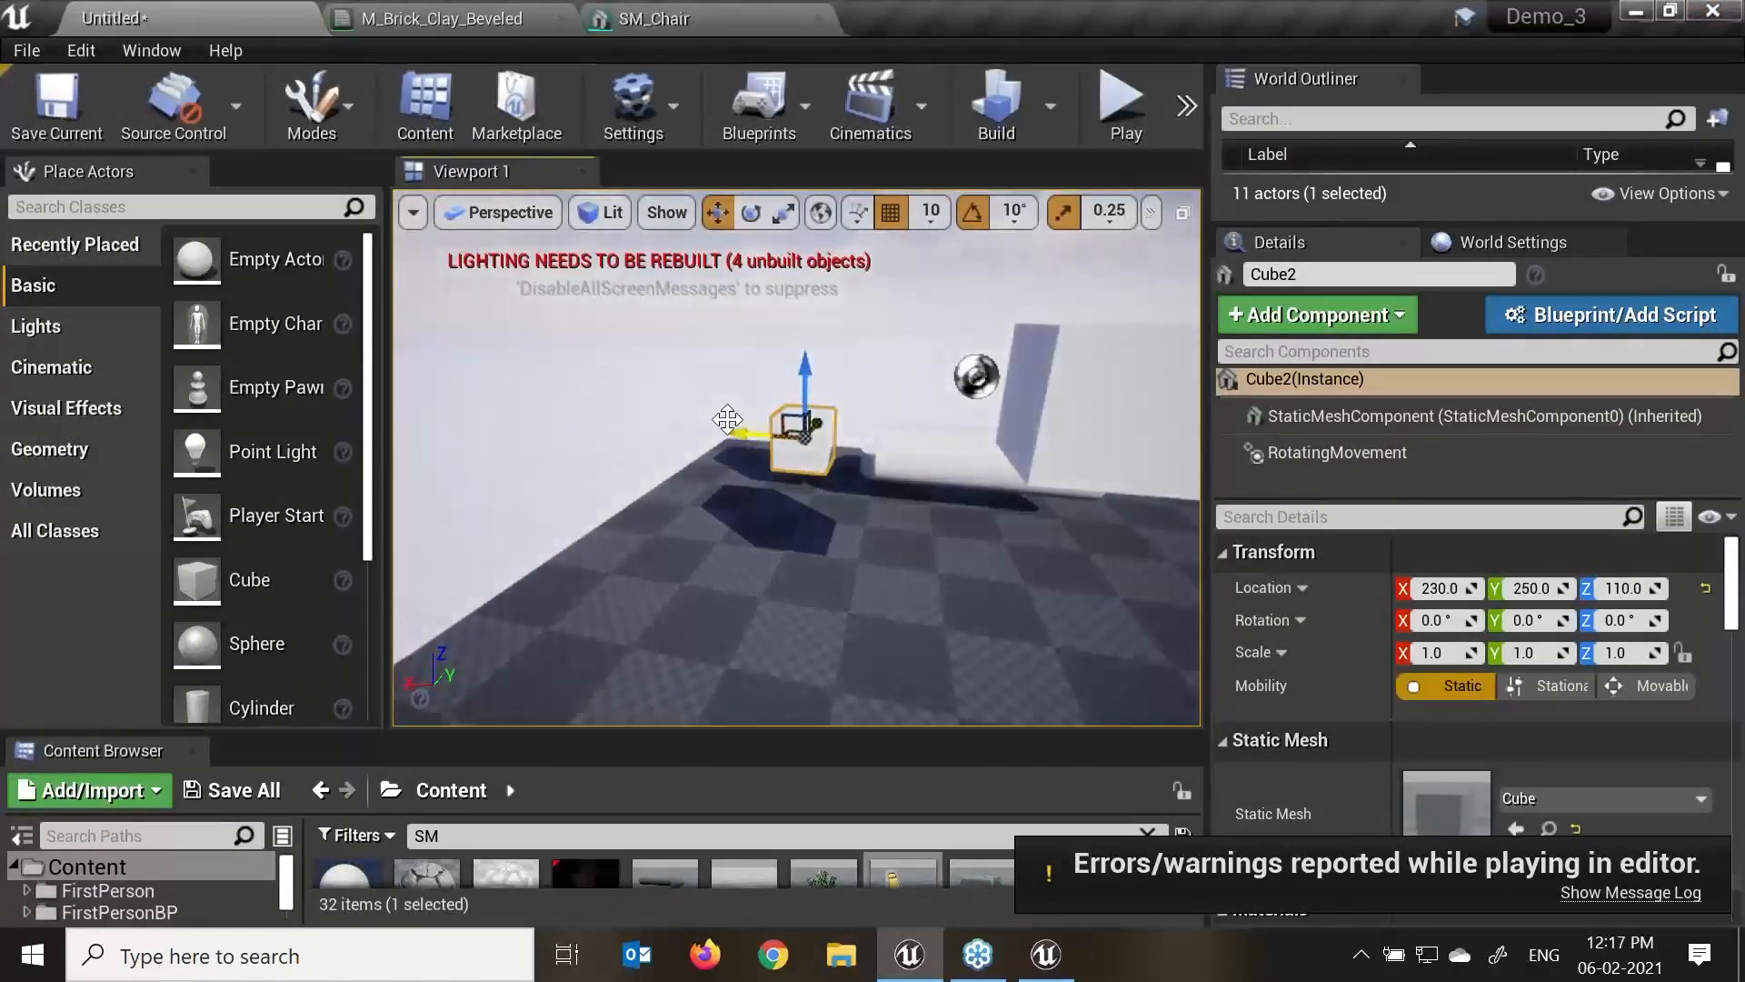
# Create a new level with a floor, saving the current one as Untitled in FirstPersonBP/Maps over the existing map.
pyautogui.hotkey('ctrl', 'n')
pyautogui.click(662, 331)
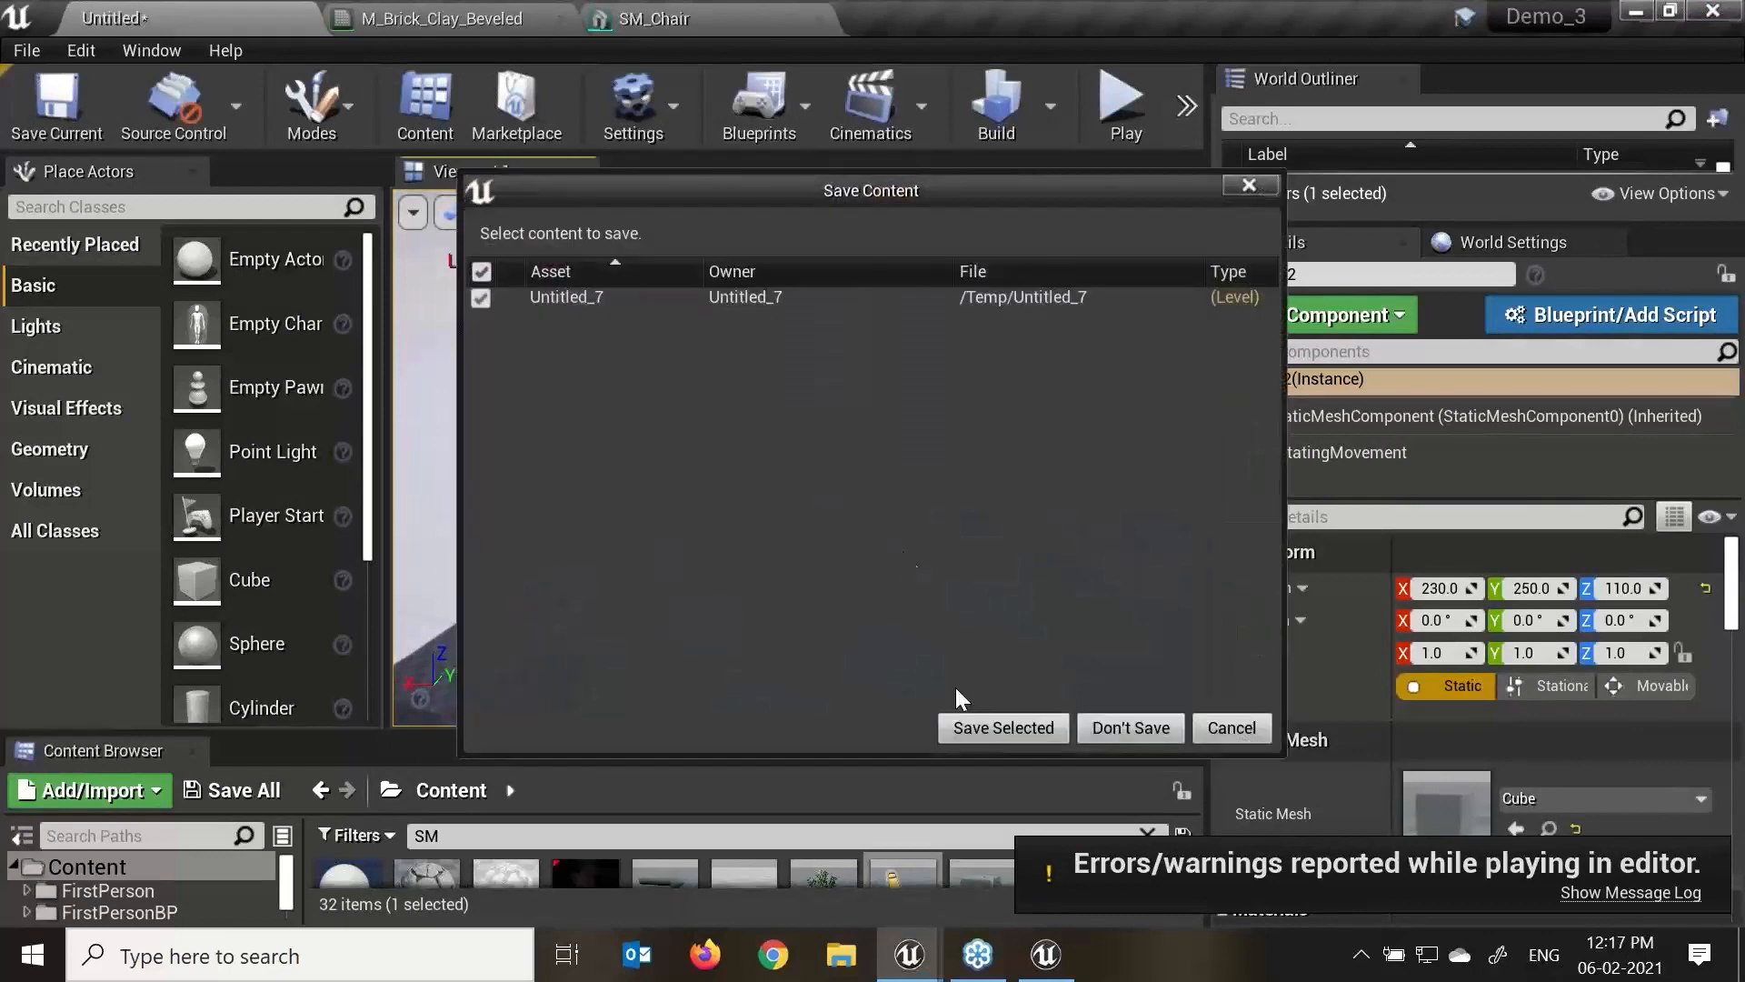
pyautogui.click(1029, 727)
pyautogui.click(1537, 902)
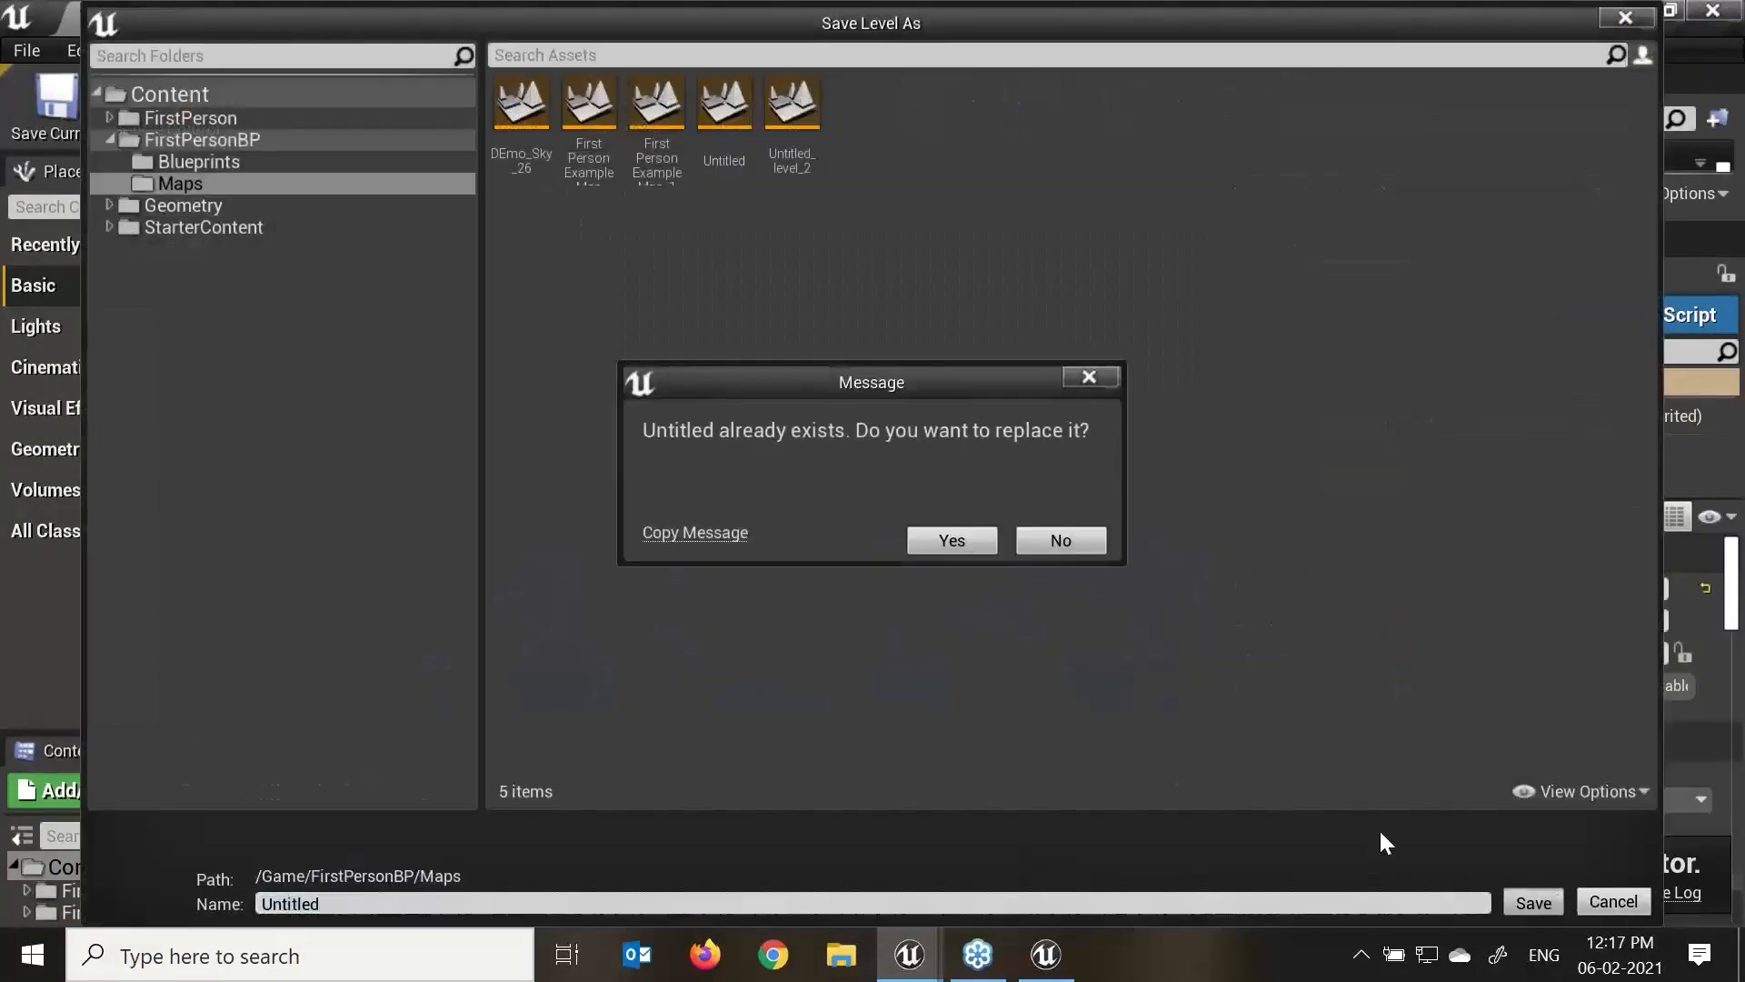
pyautogui.click(953, 540)
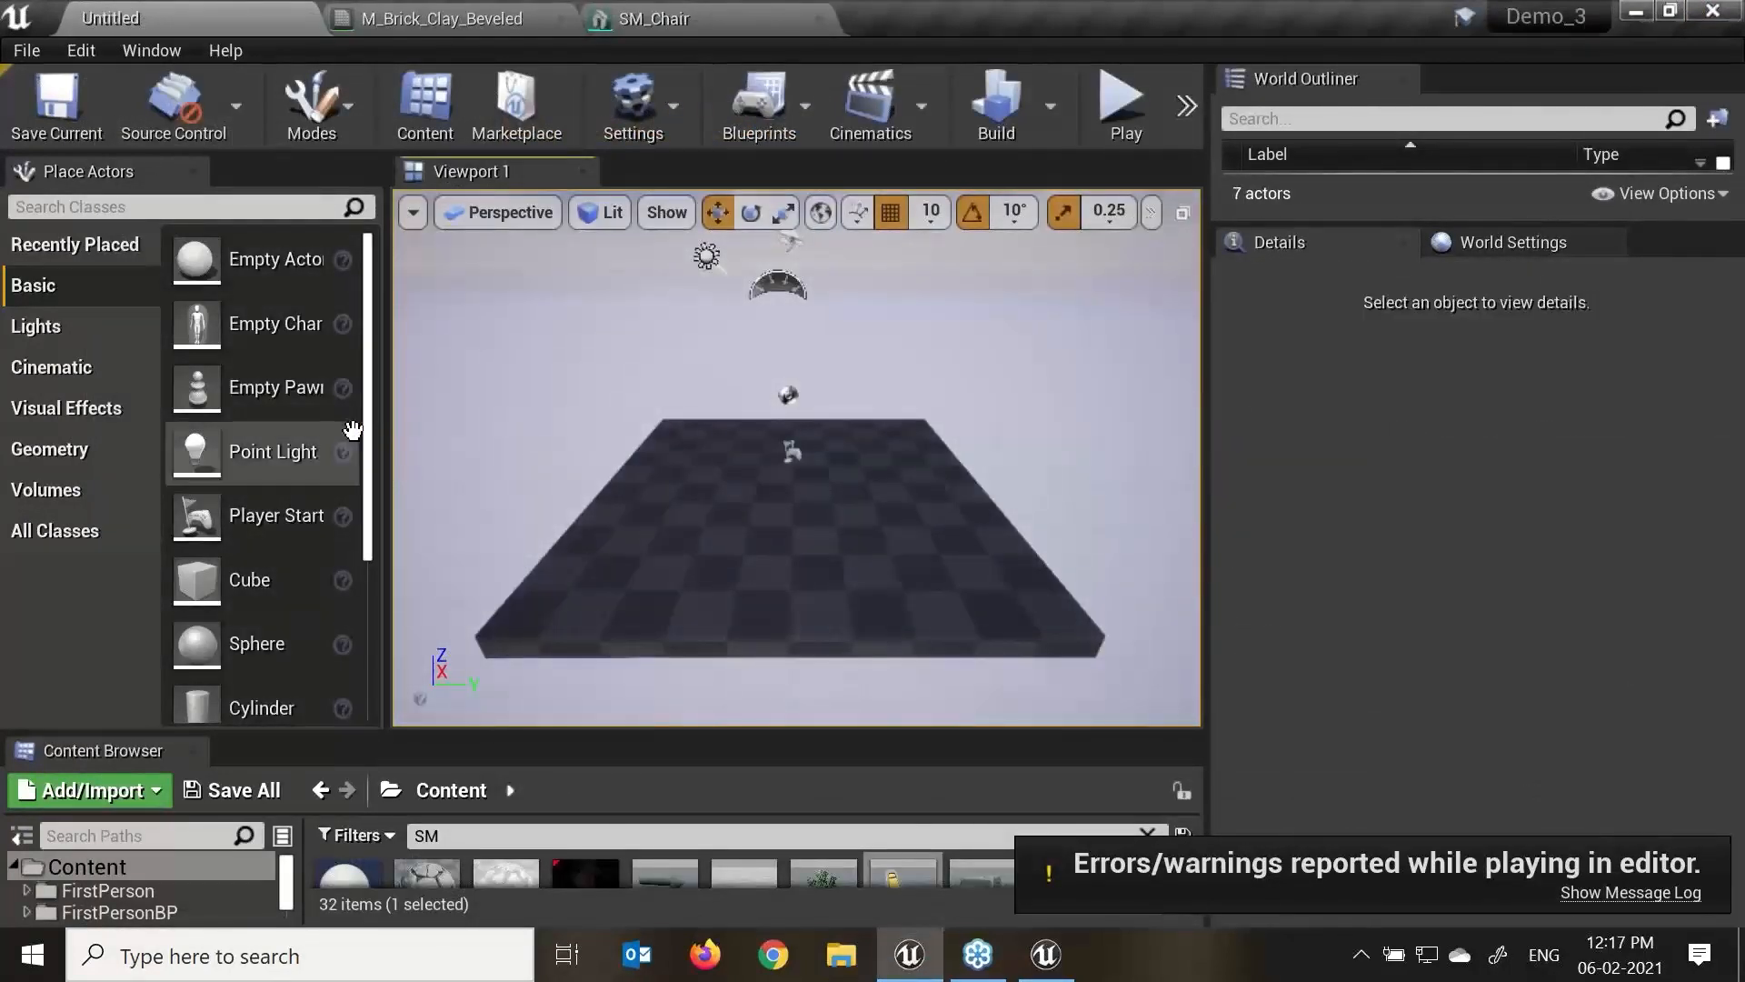
# Place a basic Cube above the floor of the new level at about X -180, Y -40, Z 160.
pyautogui.moveTo(196, 579); pyautogui.dragTo(778, 411)
pyautogui.press('f')
pyautogui.keyDown('alt'); pyautogui.moveTo(931, 558); pyautogui.dragTo(763, 554); pyautogui.keyUp('alt')
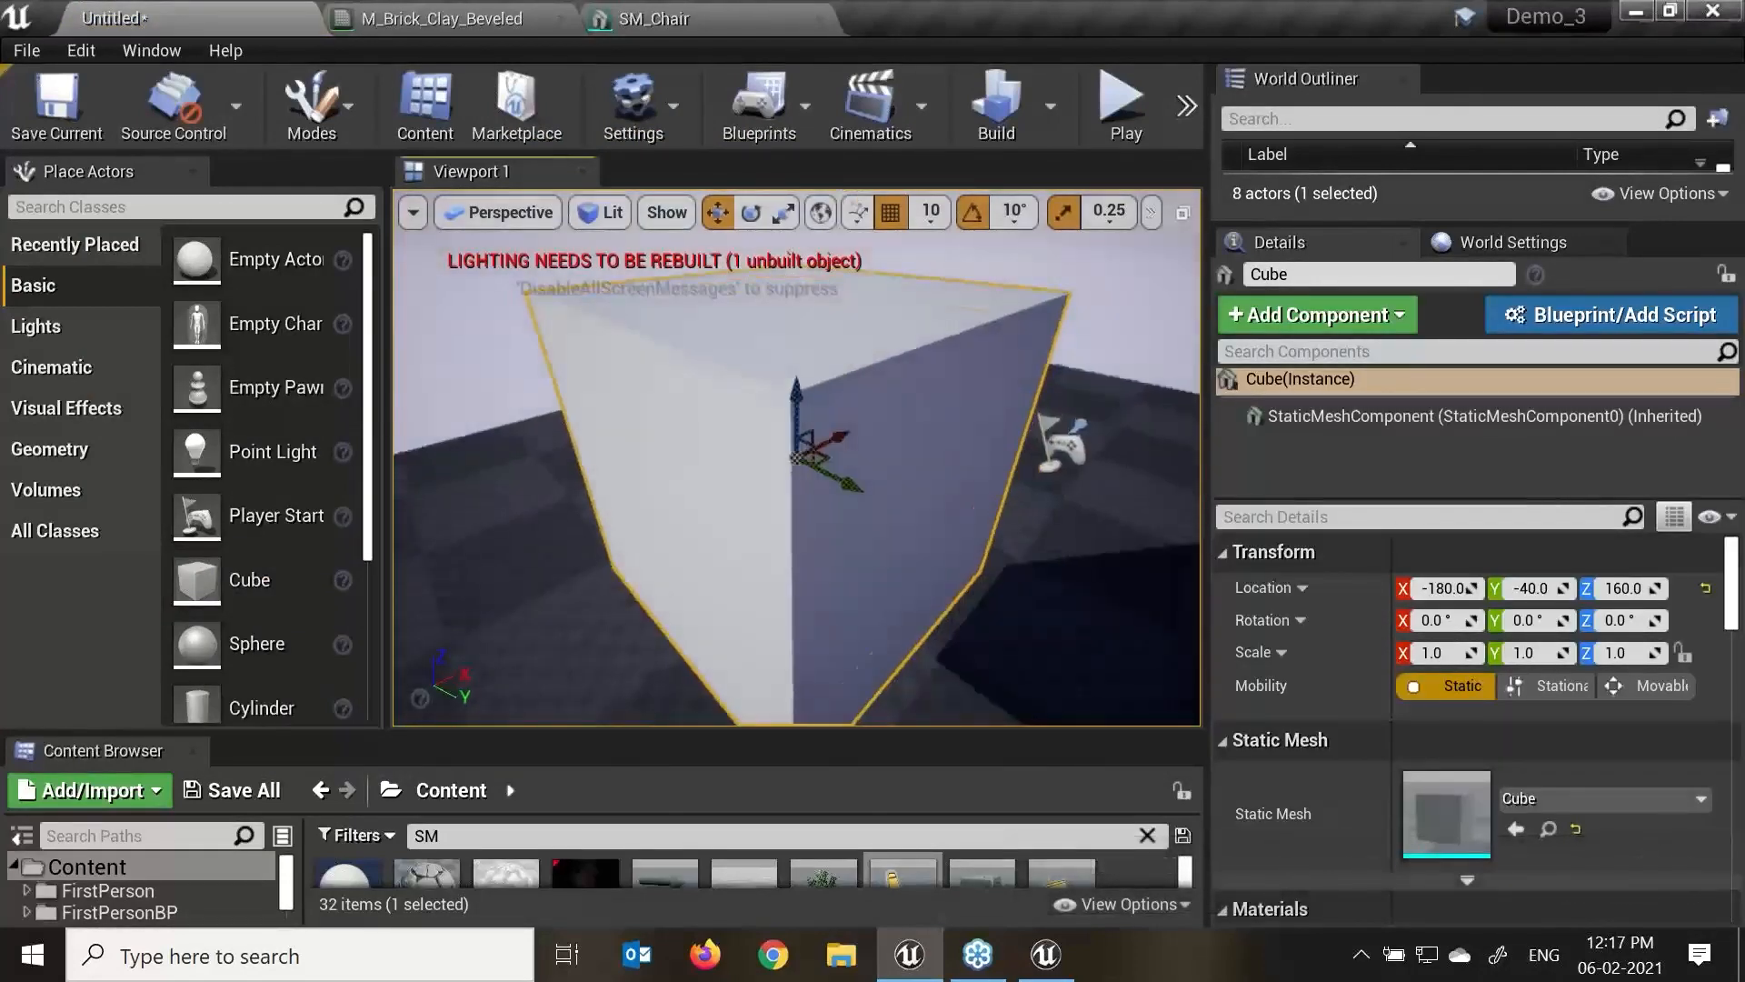
pyautogui.scroll(-5, 1000, 532)
# Add a Rotating Movement component to the Floor actor, keeping the default component name.
pyautogui.click(1032, 518)
pyautogui.scroll(2, 1032, 518)
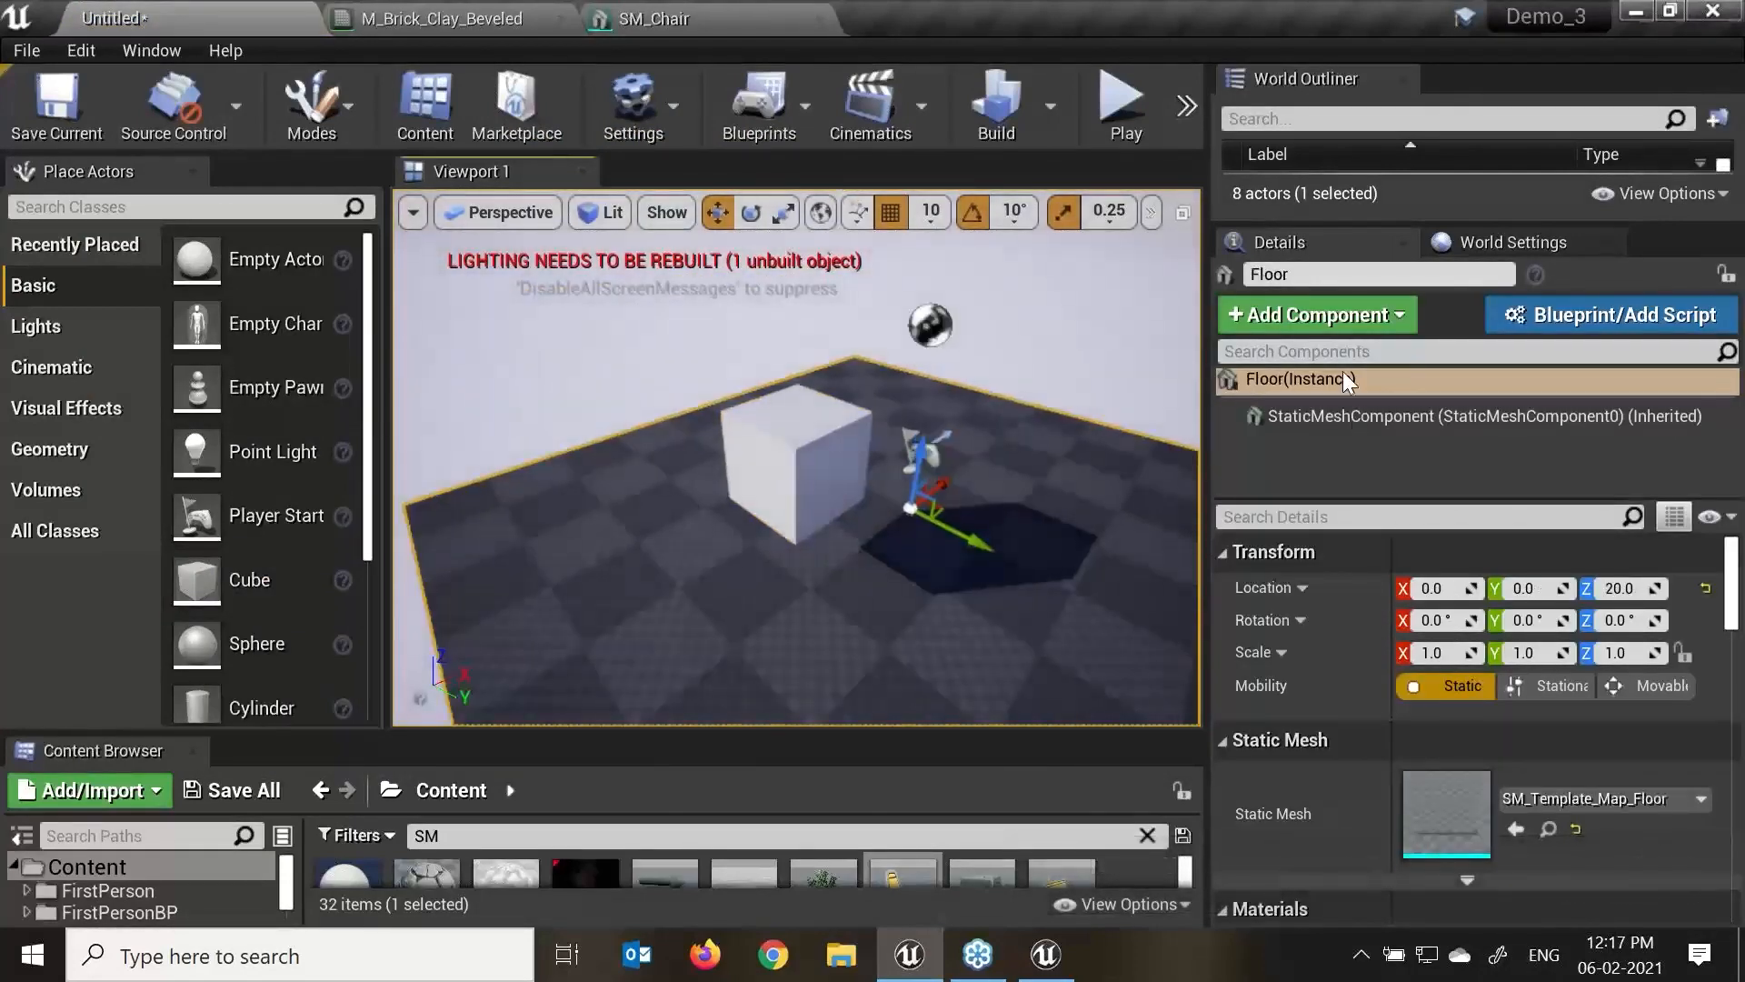
pyautogui.click(1300, 418)
pyautogui.click(1335, 316)
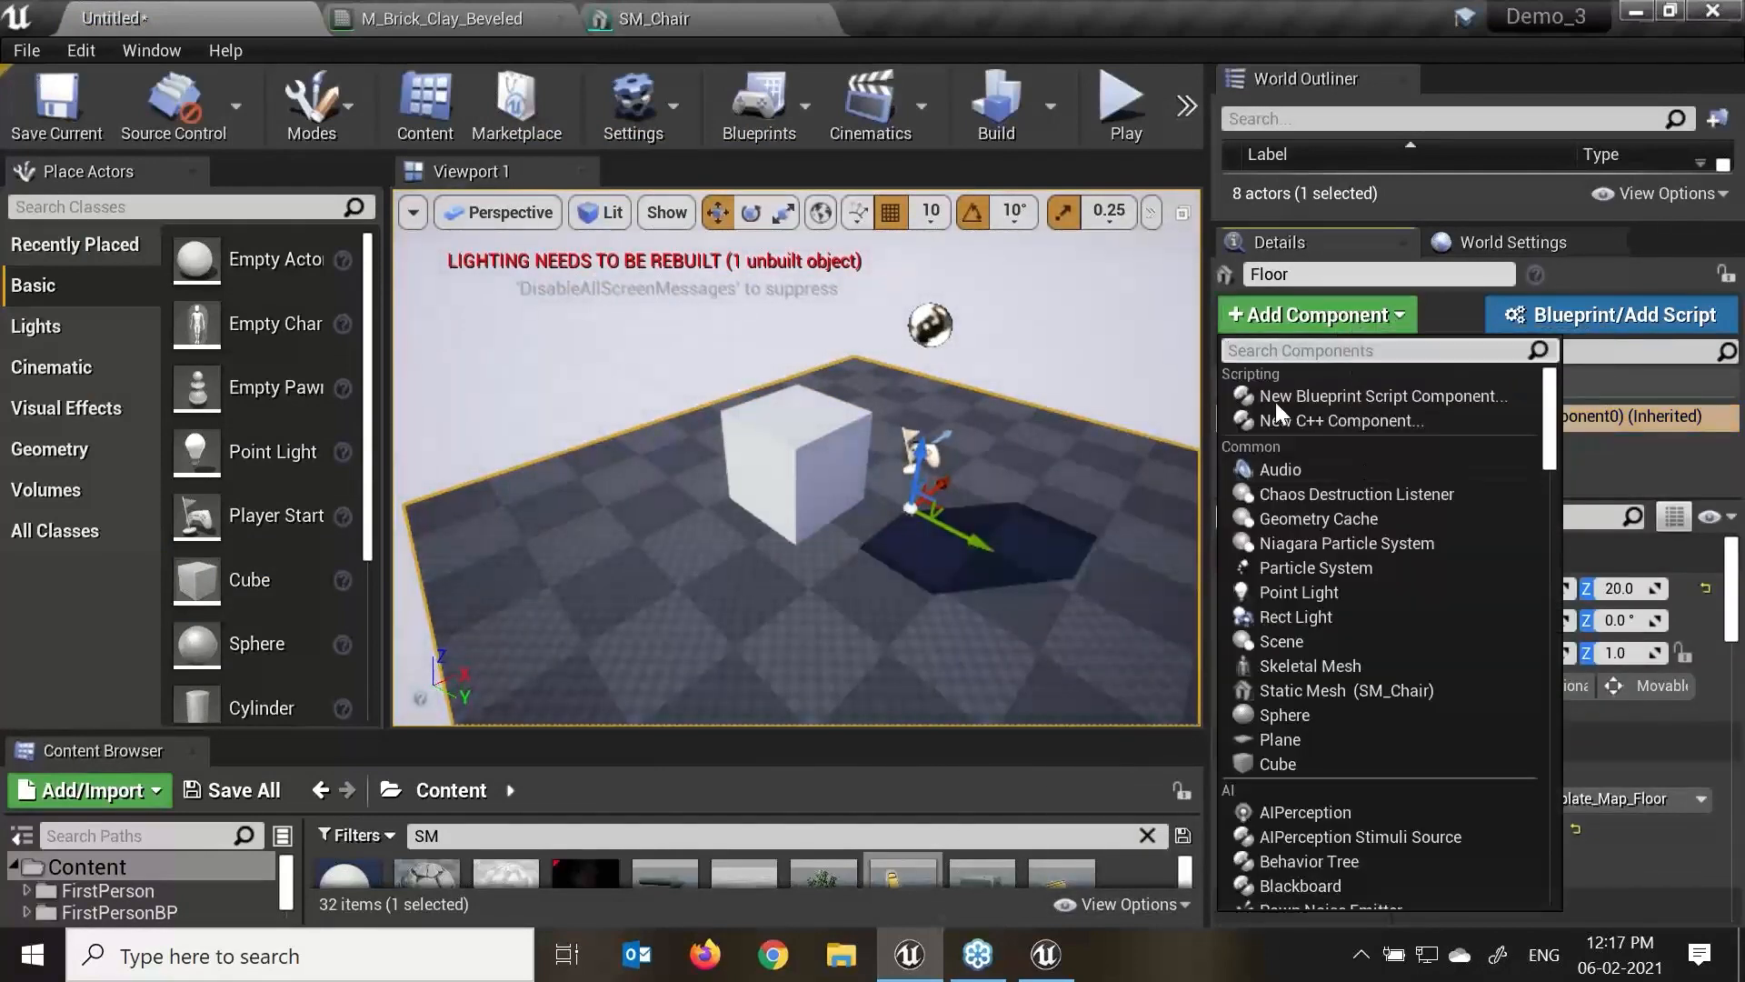
pyautogui.write('rota')
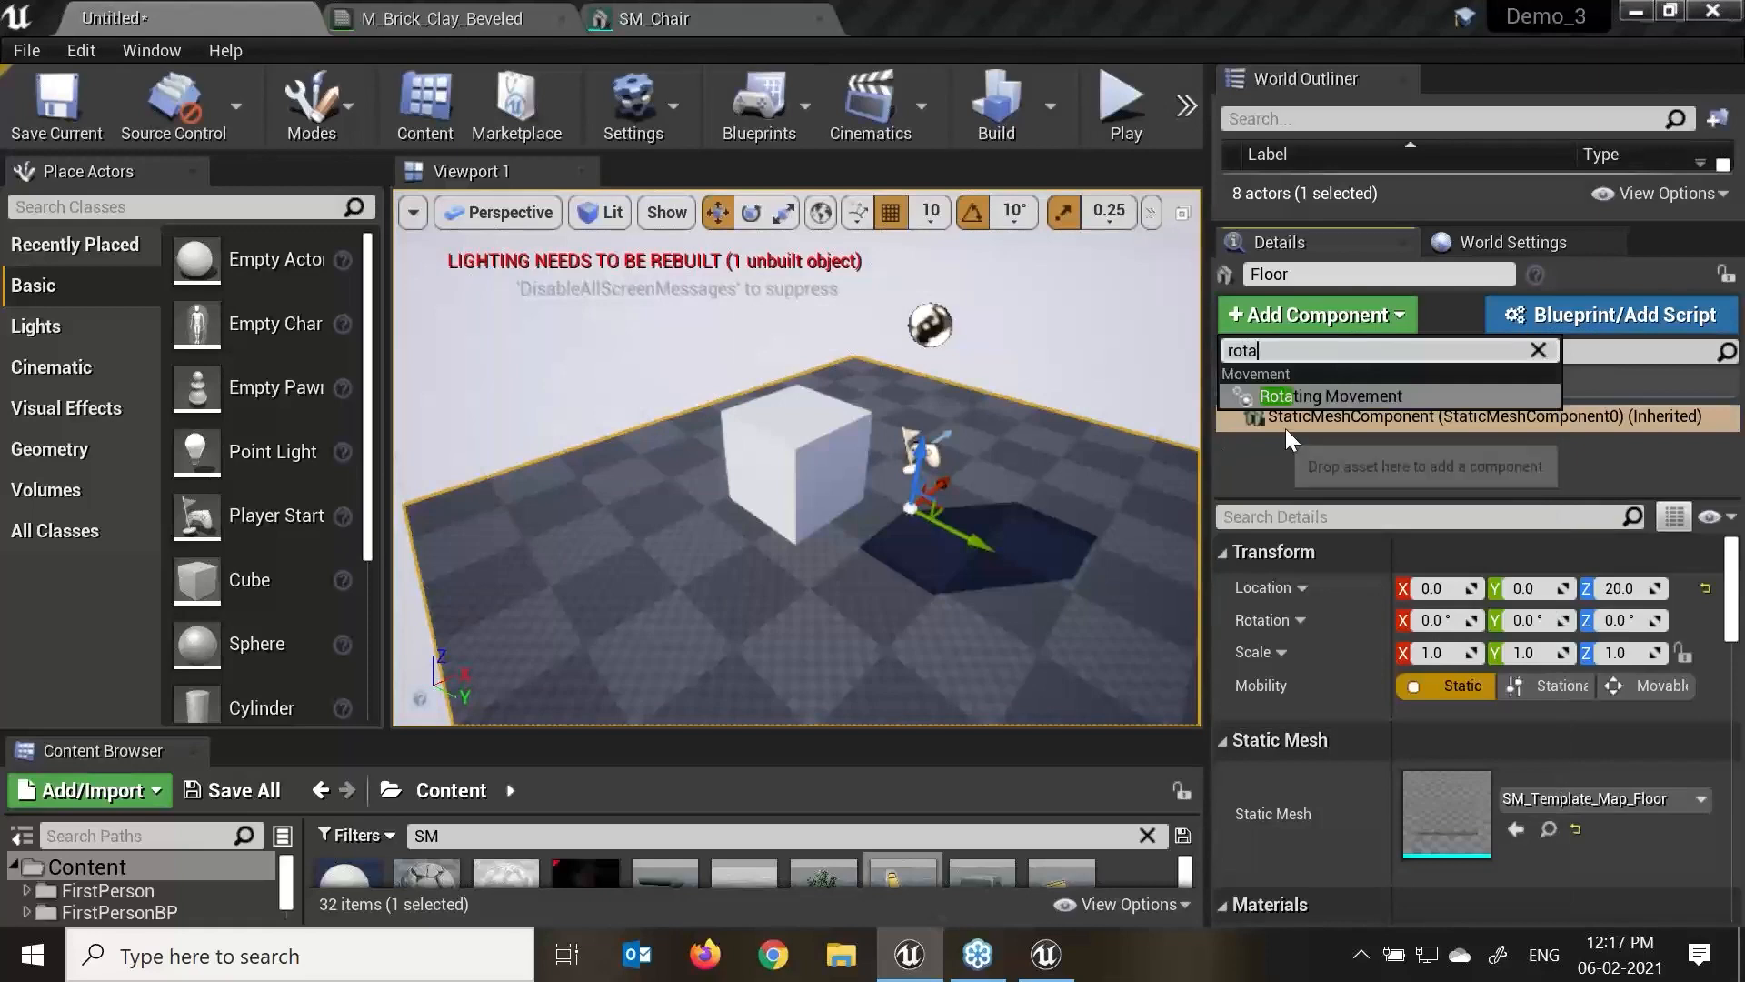
pyautogui.click(1332, 395)
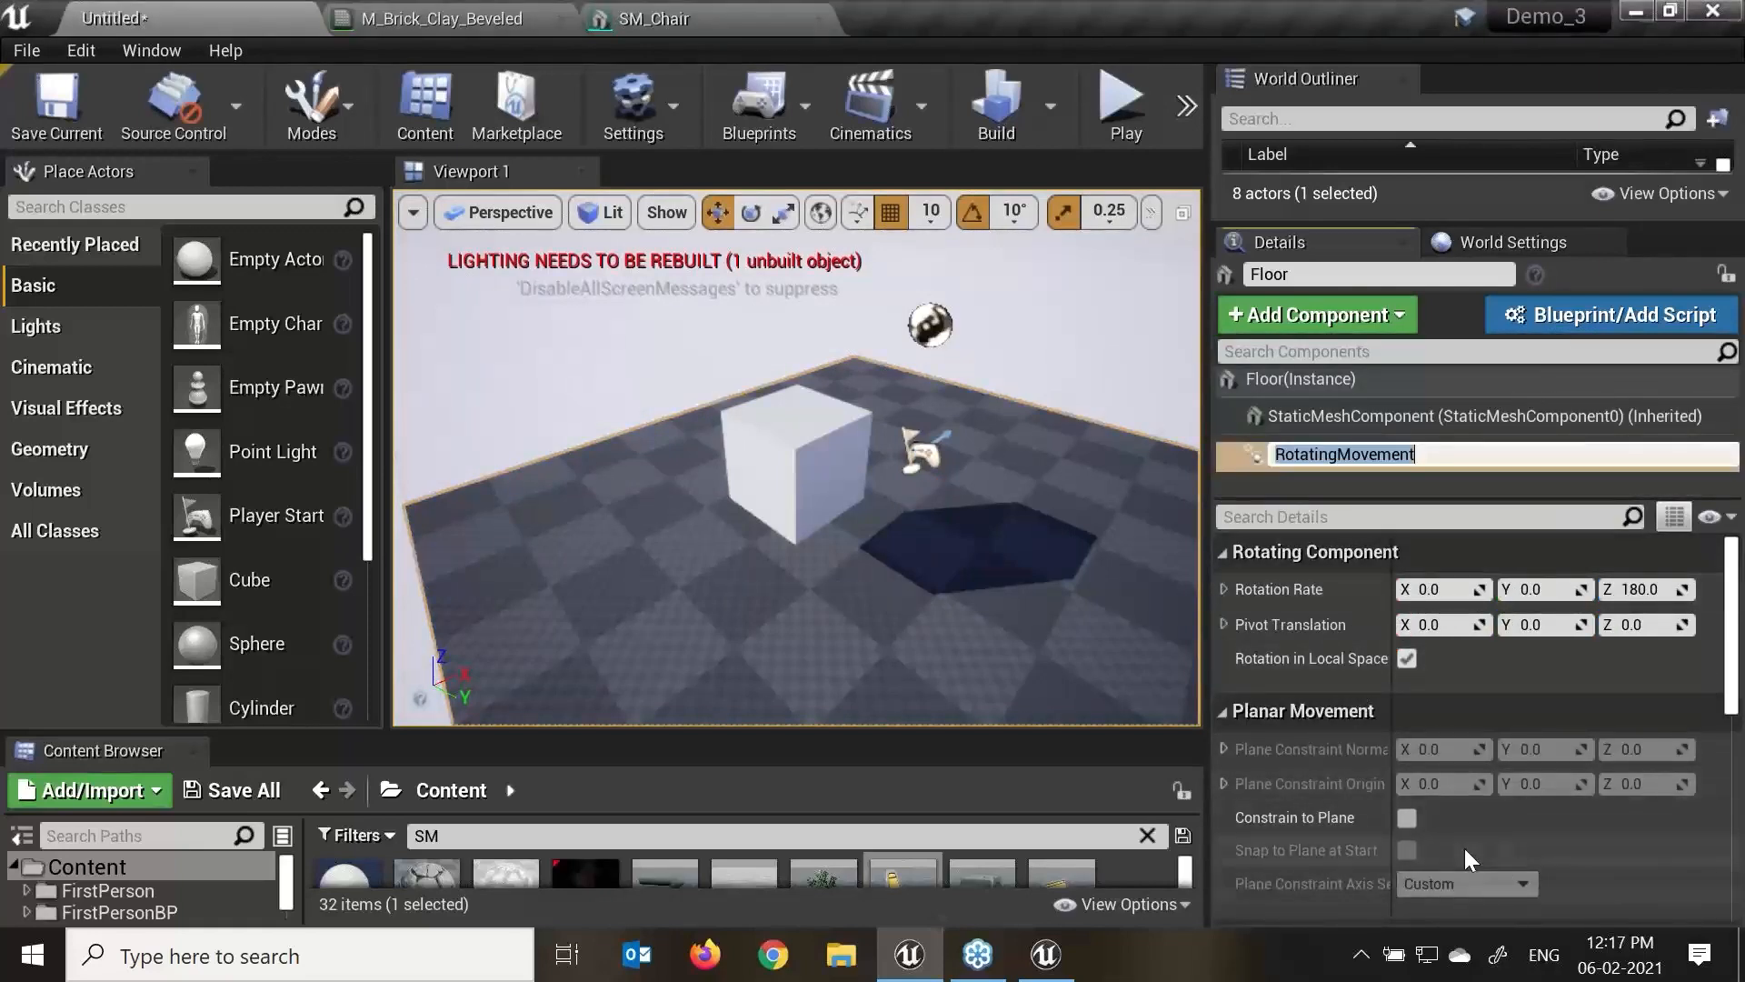
pyautogui.click(732, 516)
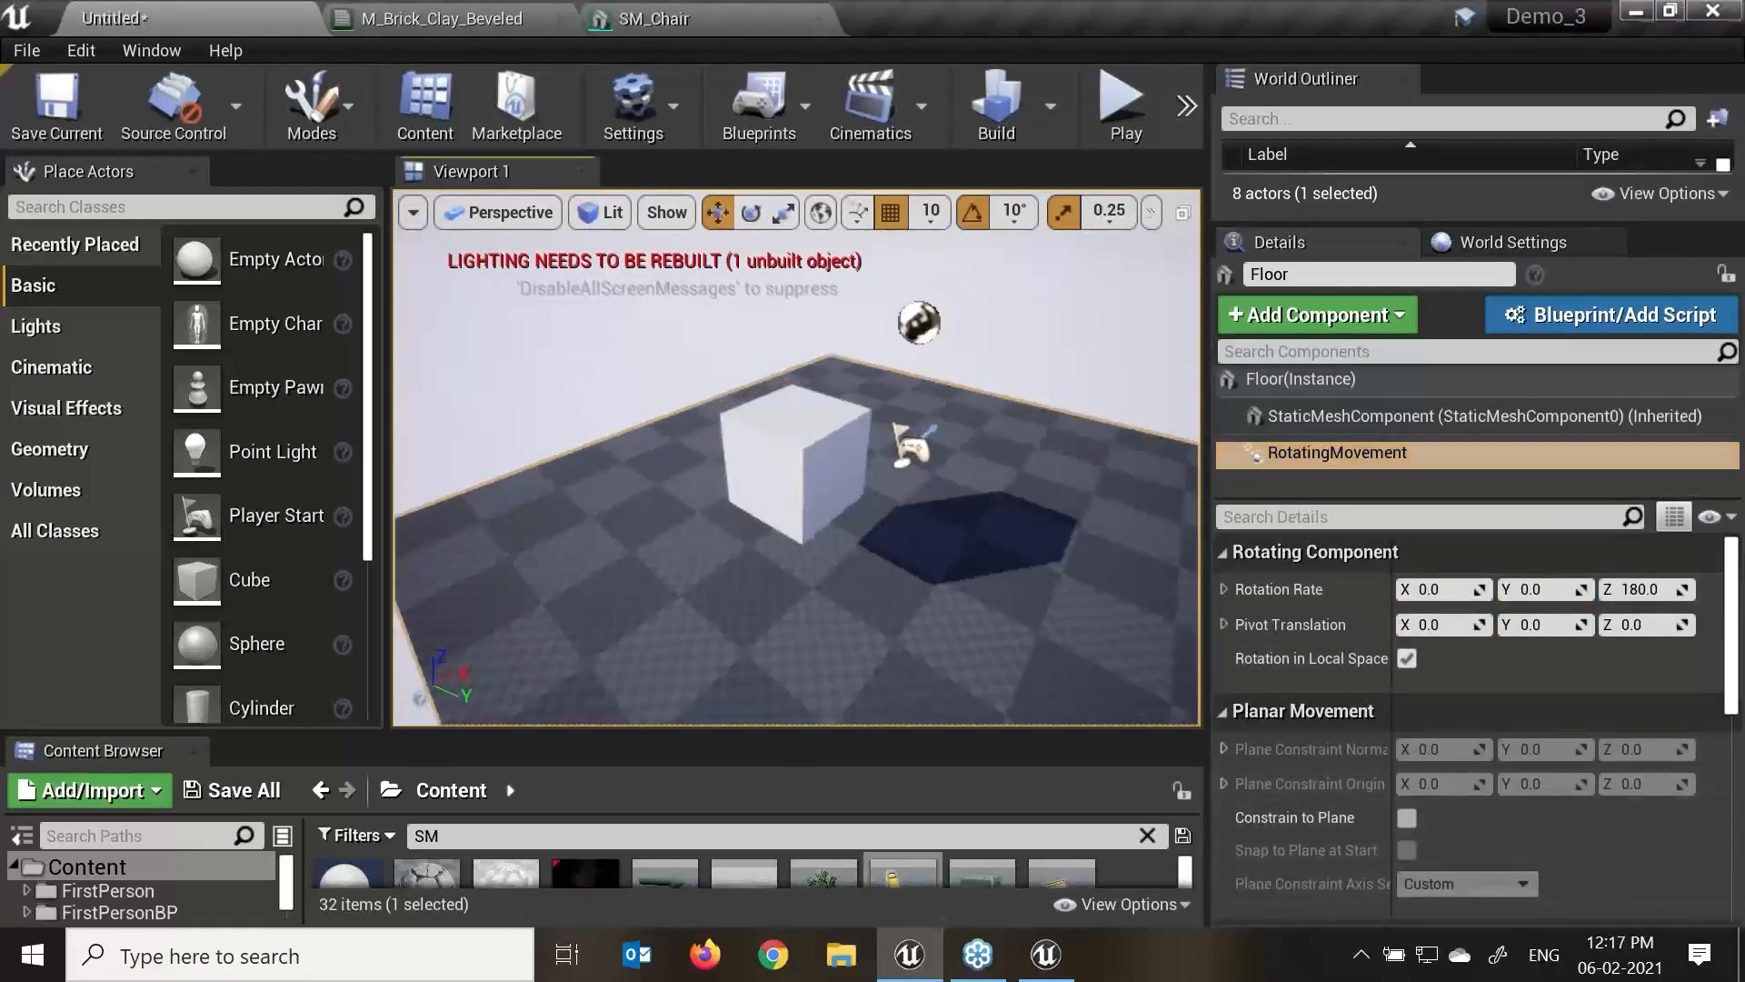
# Build the level's lighting and play the level to test the rotation, closing the message log after stopping.
pyautogui.click(1053, 118)
pyautogui.click(1141, 106)
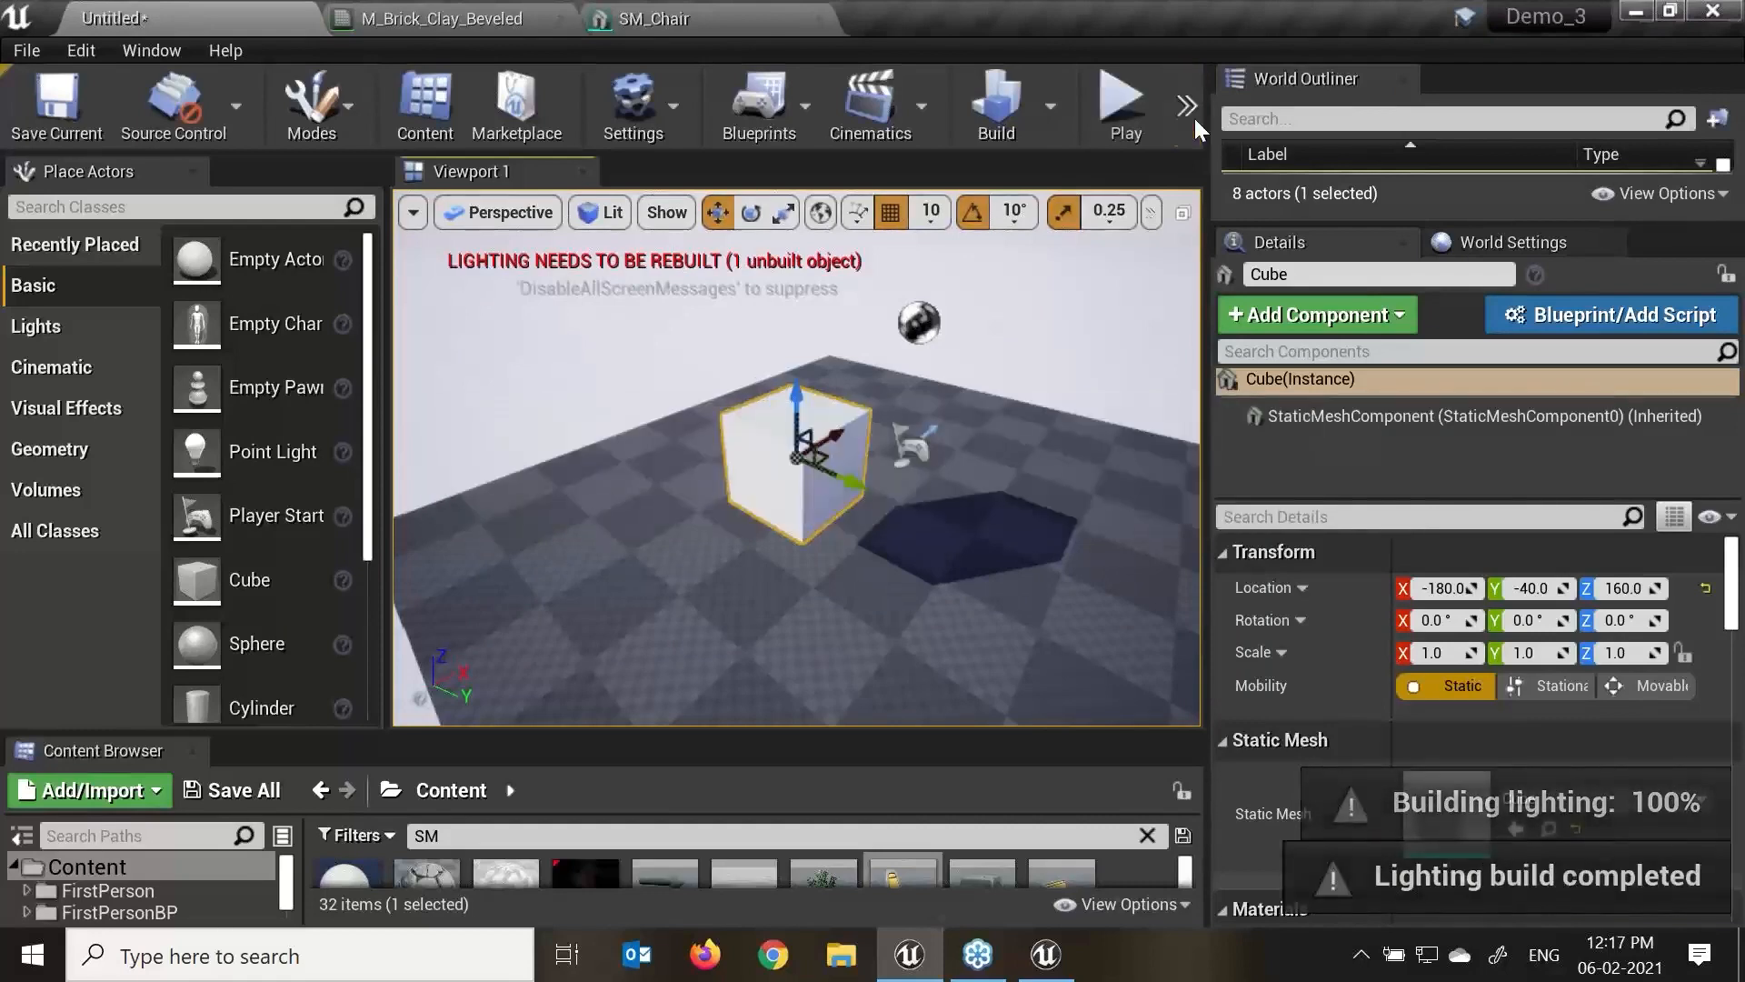
pyautogui.click(1186, 106)
pyautogui.moveTo(1219, 164)
pyautogui.click(1073, 178)
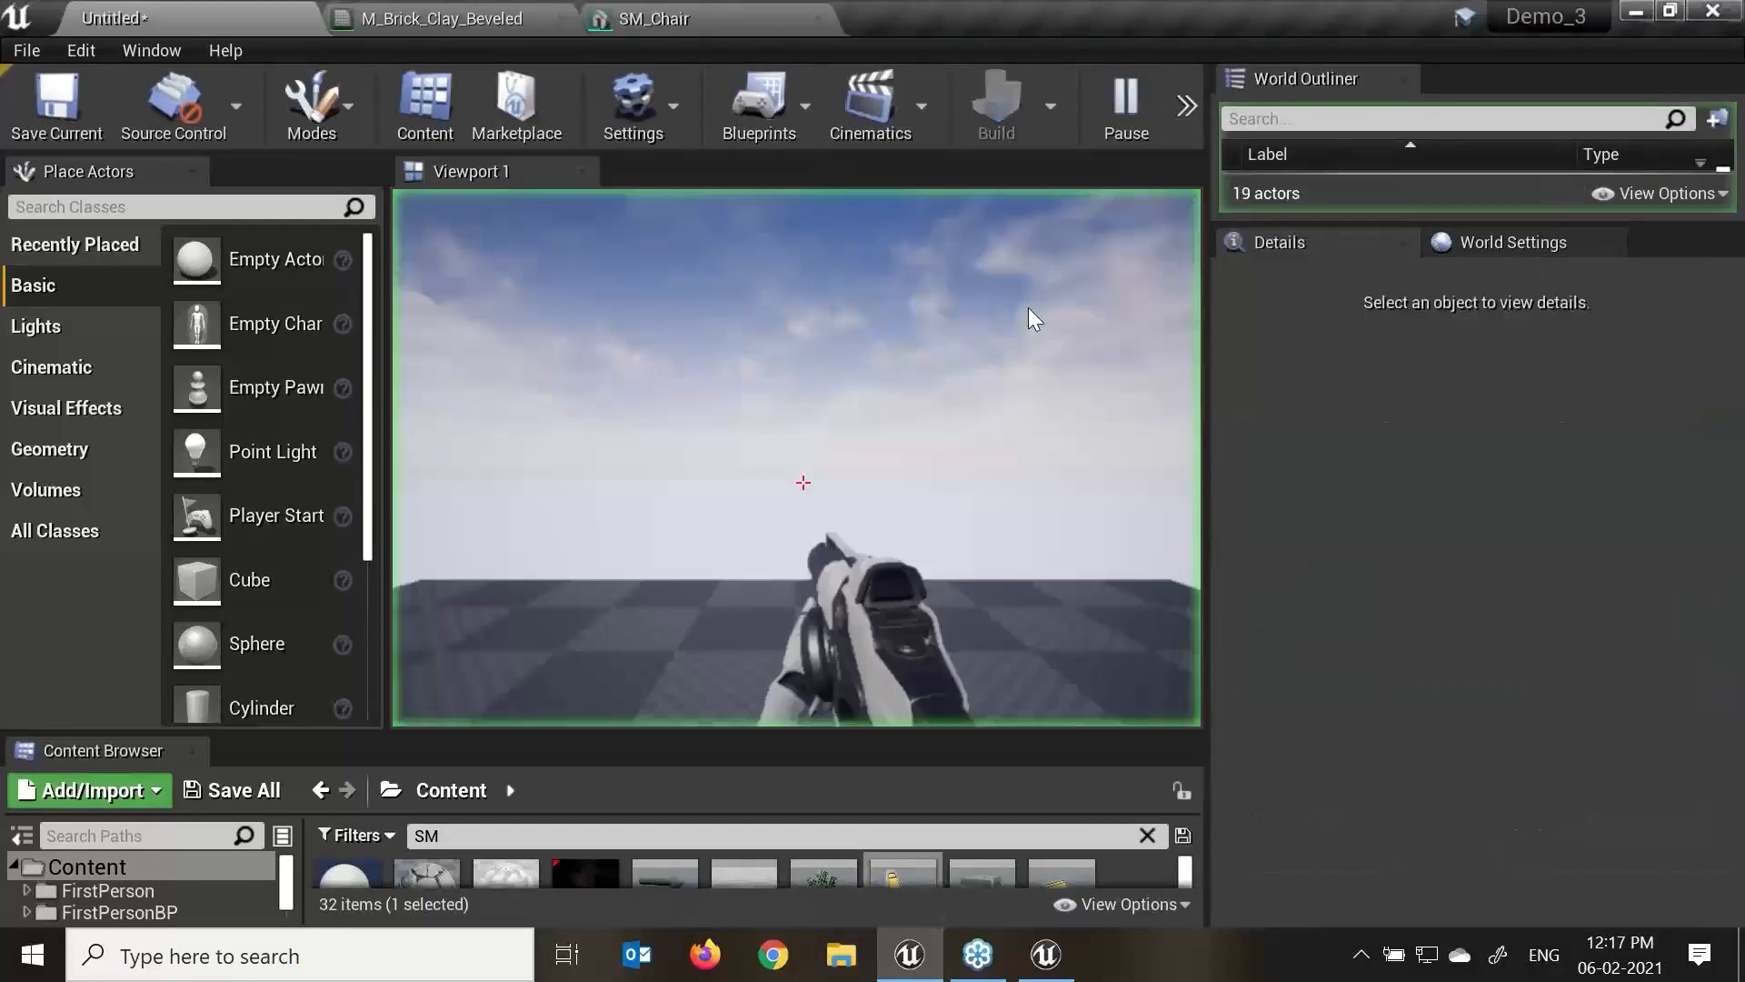
pyautogui.click(912, 434)
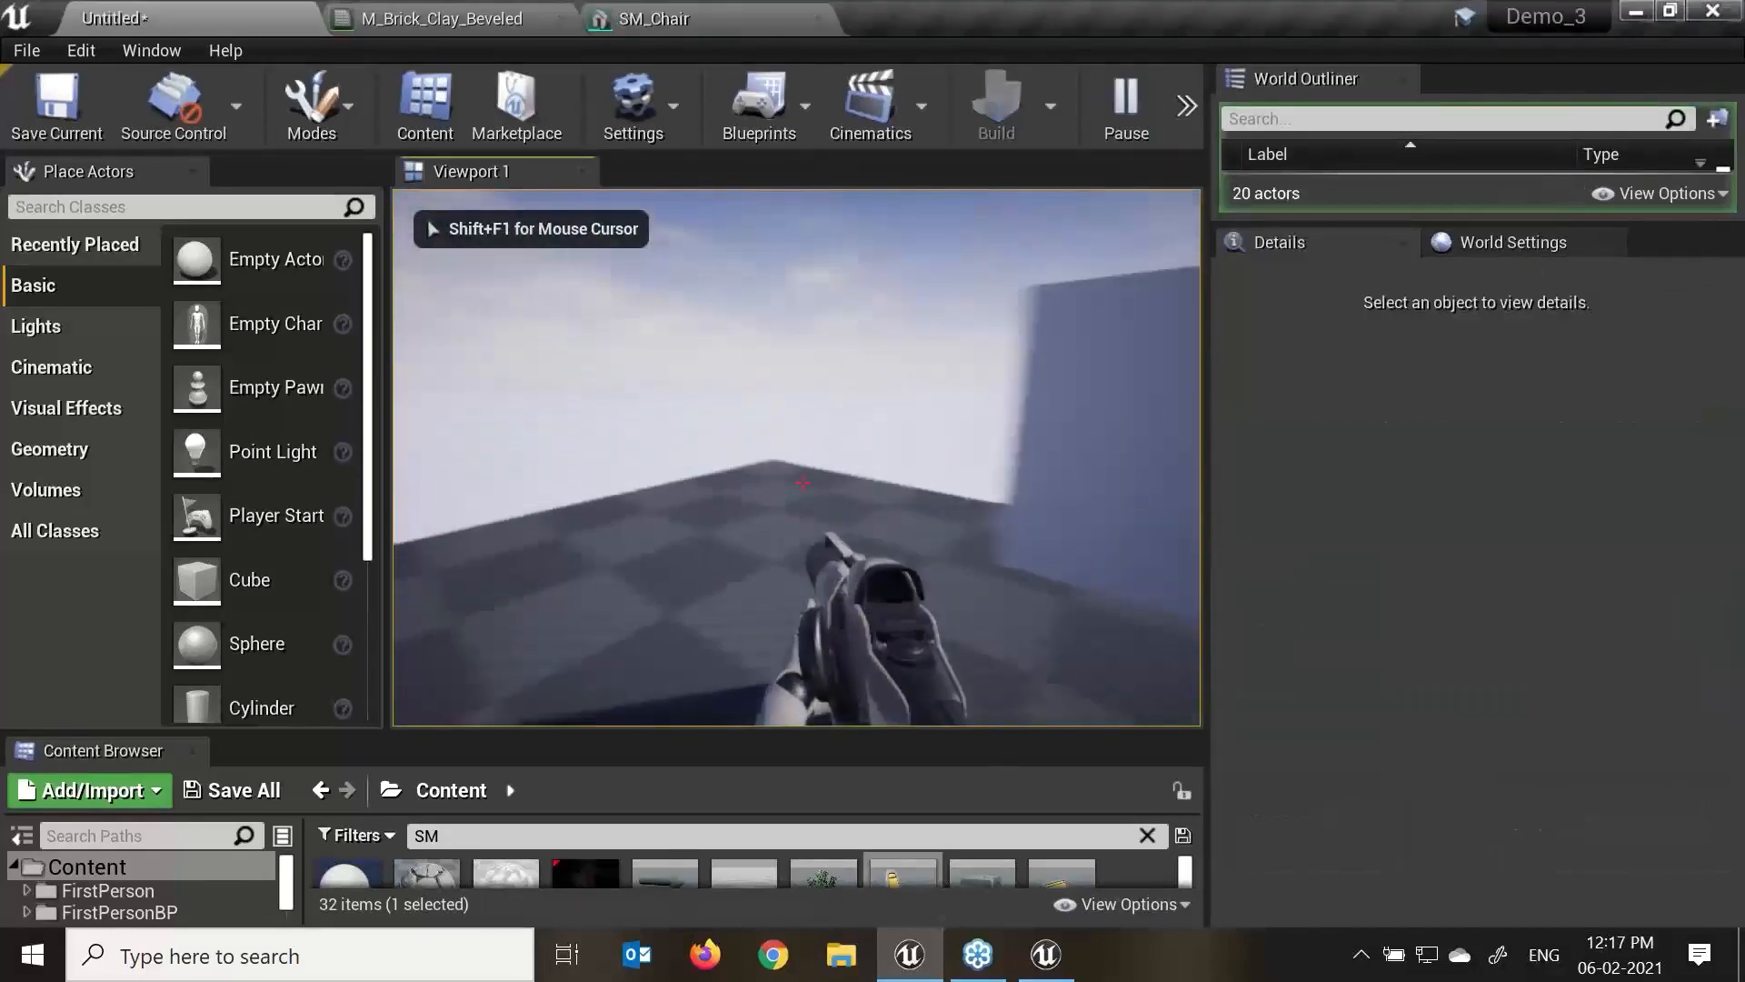
pyautogui.click(803, 483)
pyautogui.press('Escape')
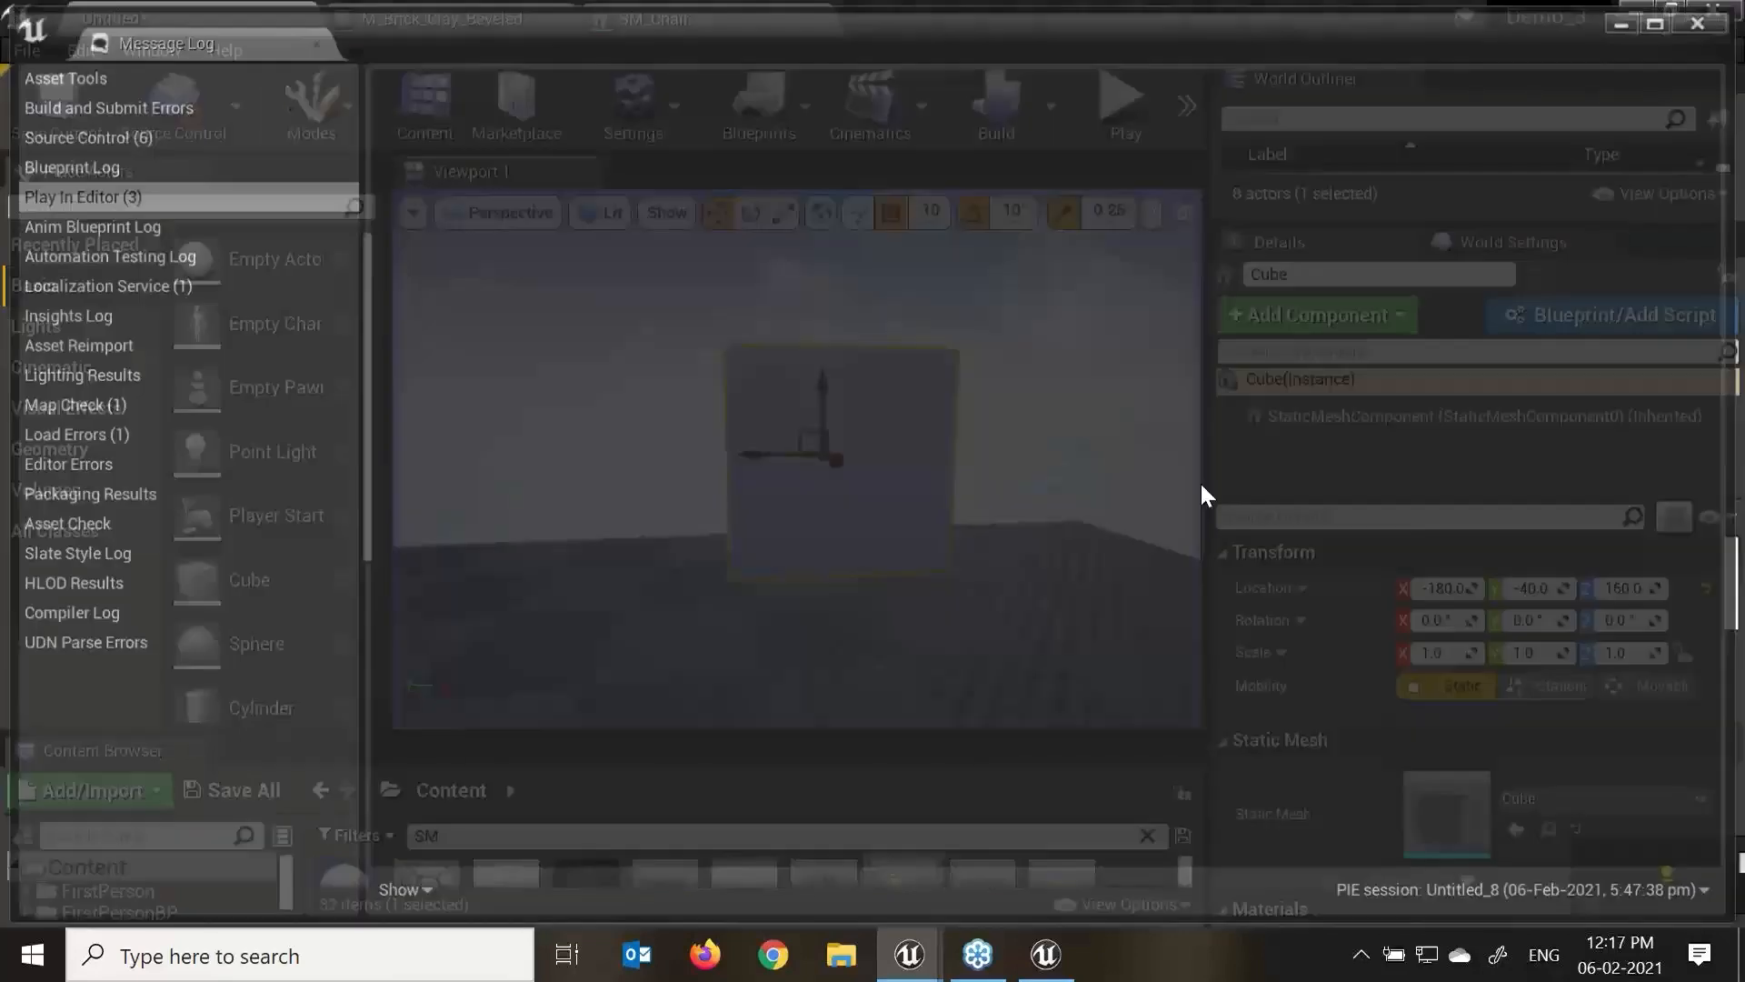
pyautogui.click(1707, 26)
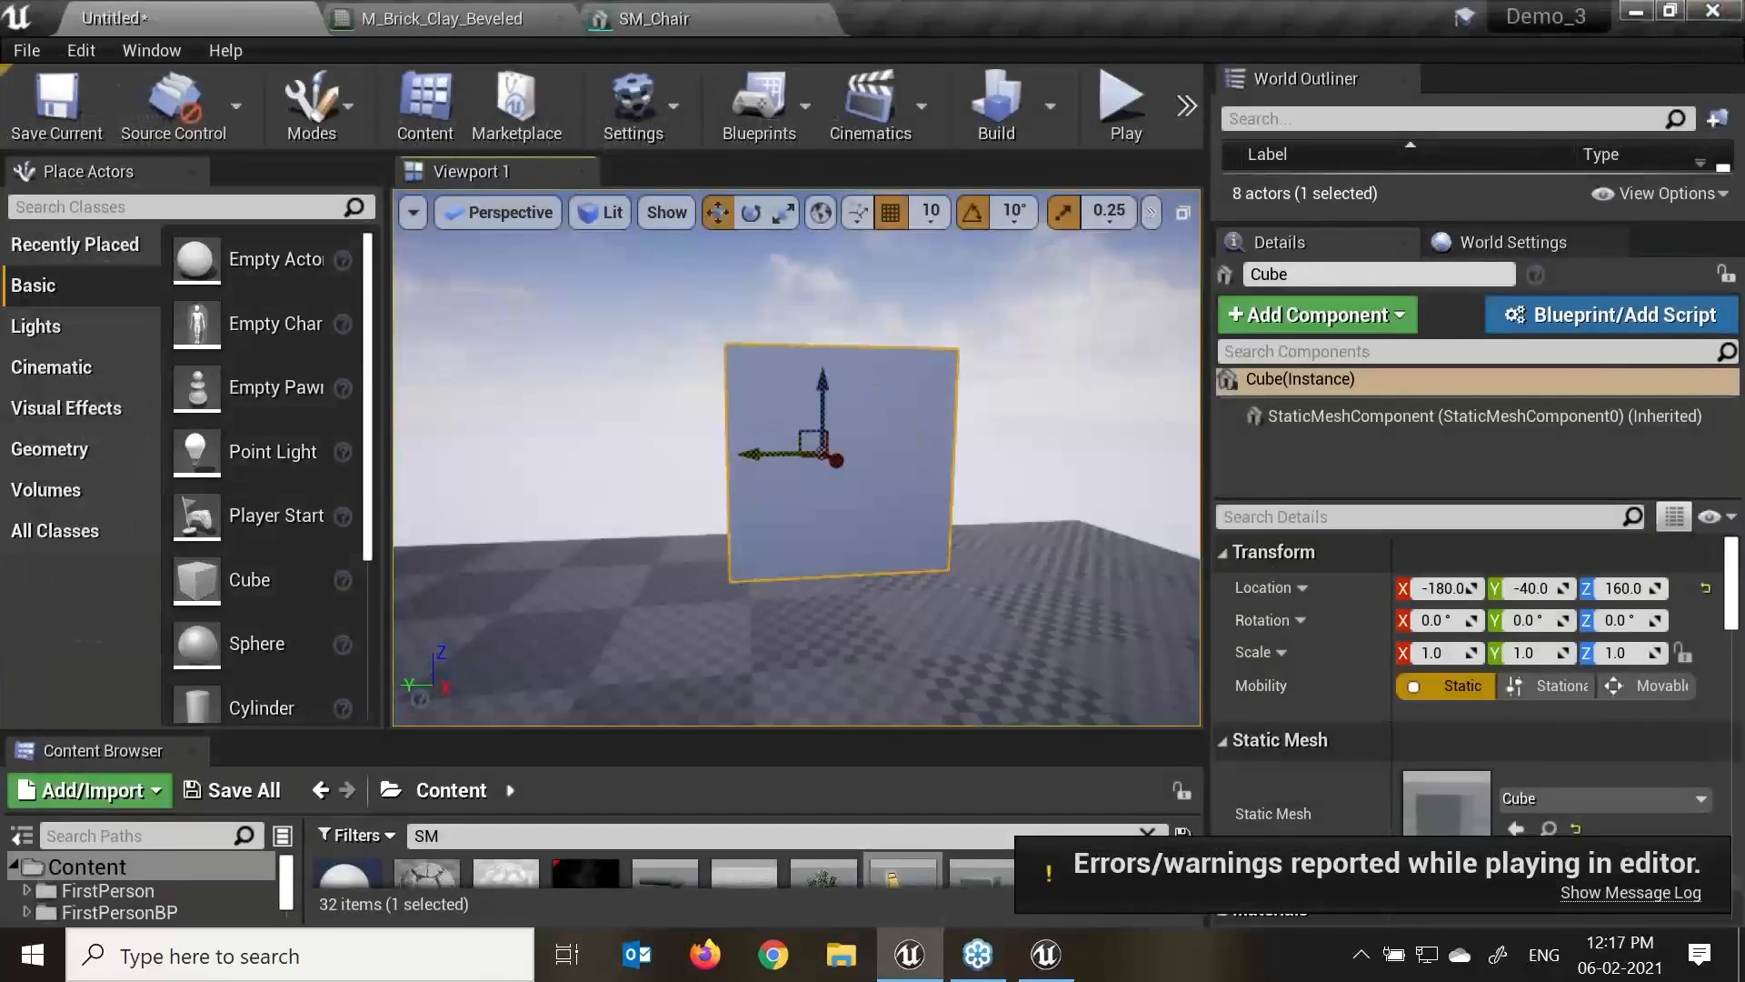
# Set the mobility of the cube's static mesh component to Movable and play the level to test the rotation.
pyautogui.click(1331, 423)
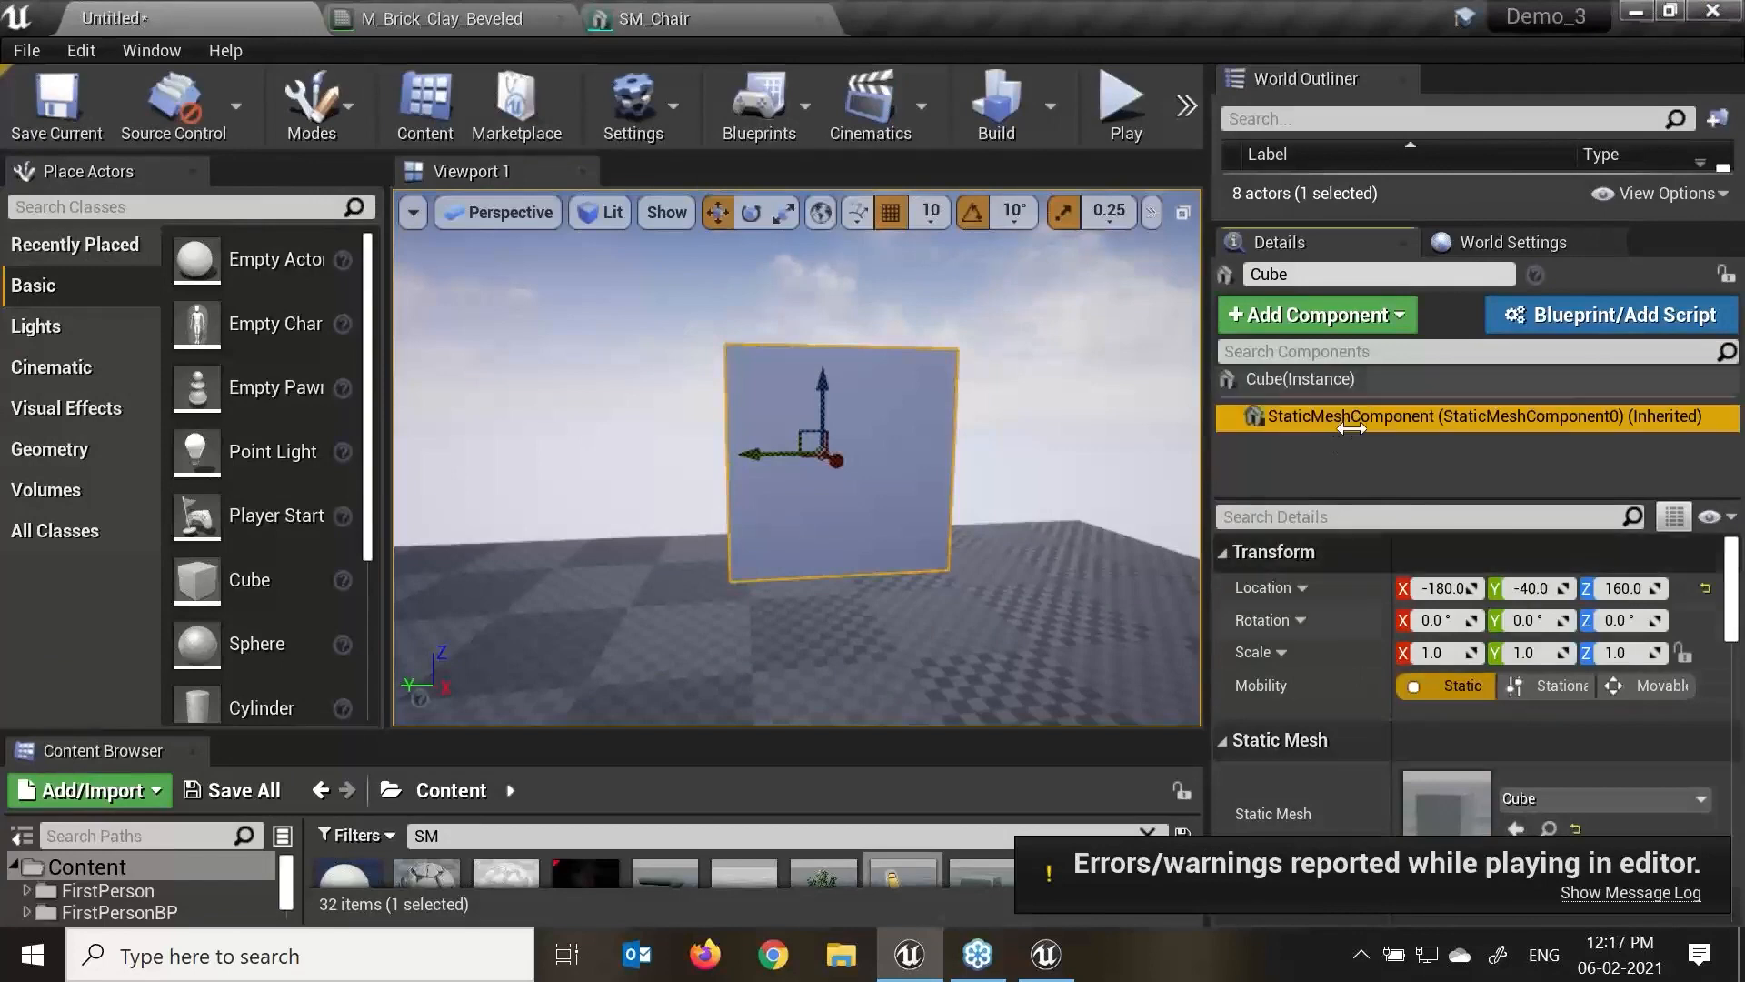
pyautogui.click(1639, 687)
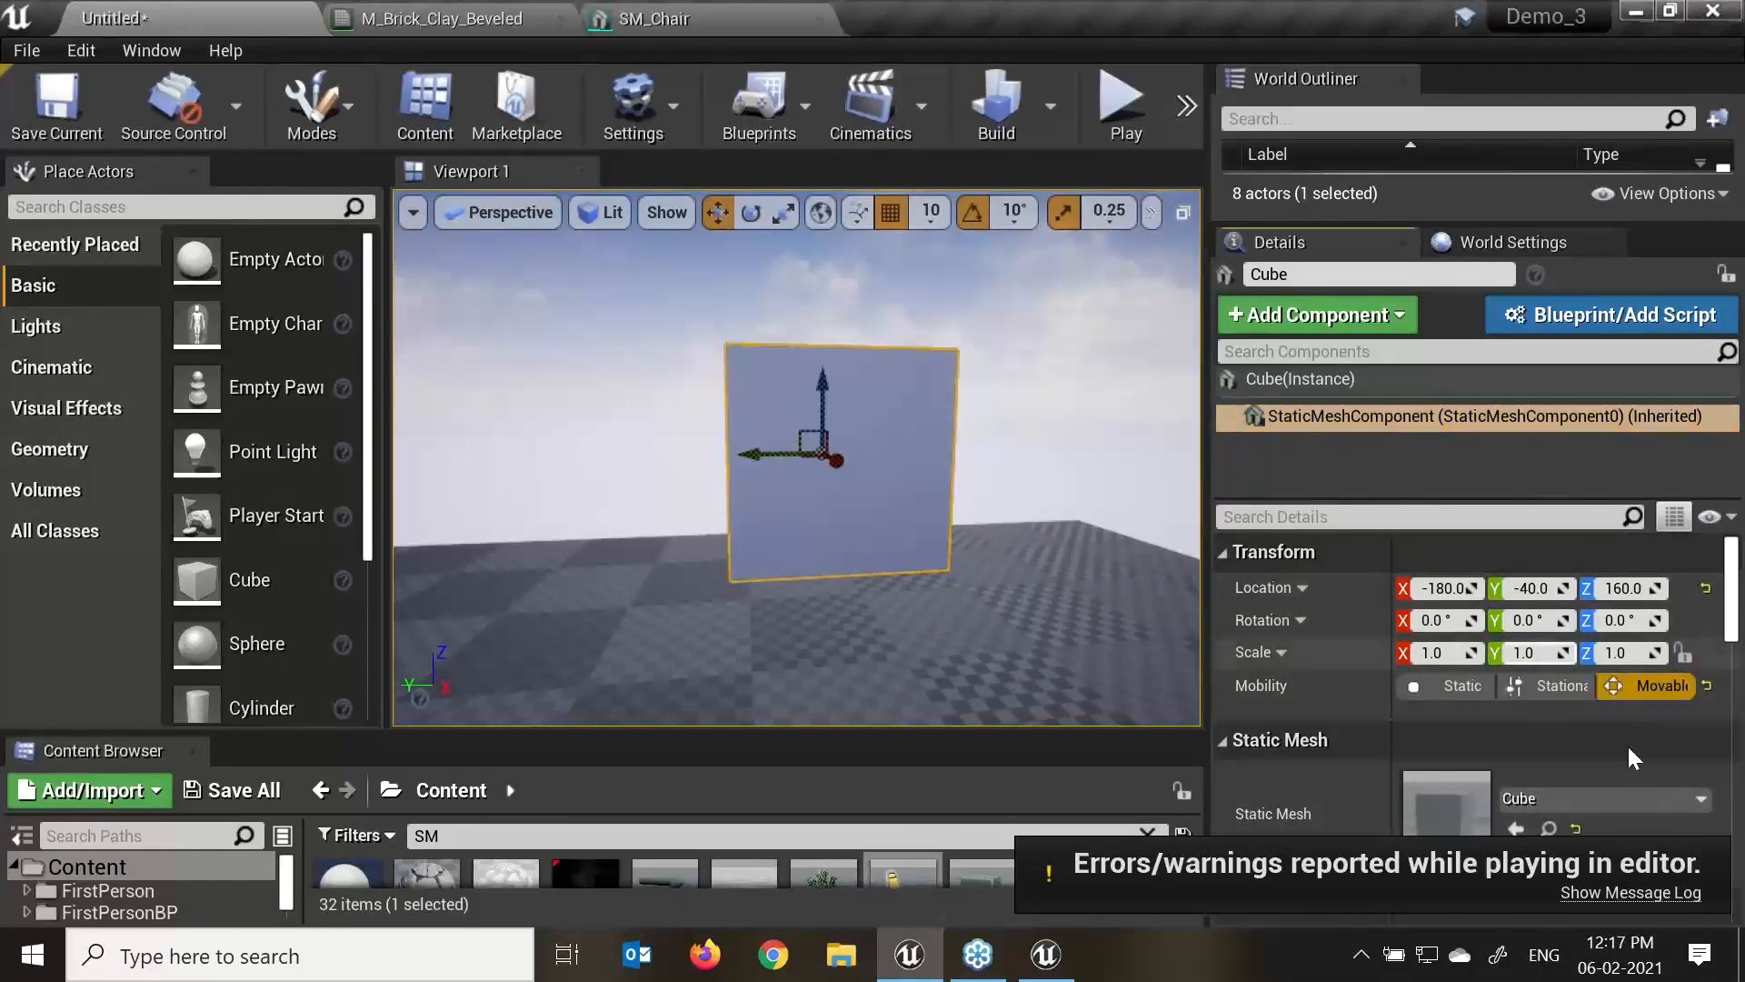
pyautogui.click(1107, 102)
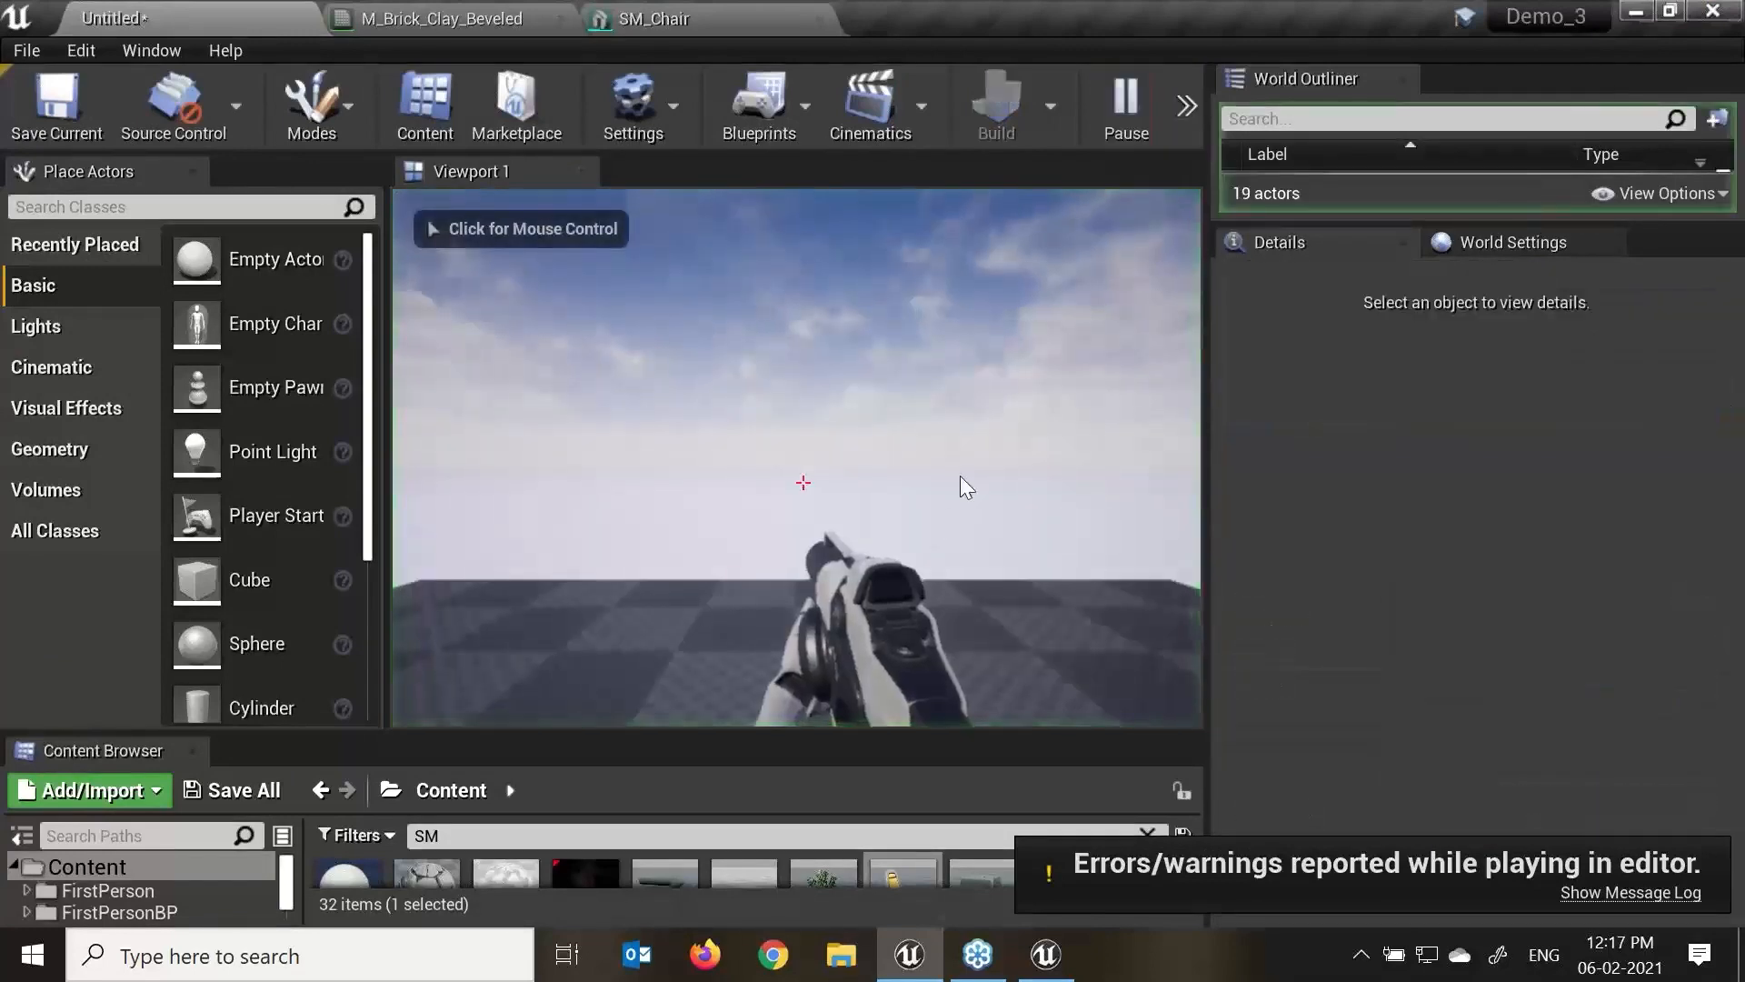
pyautogui.click(960, 478)
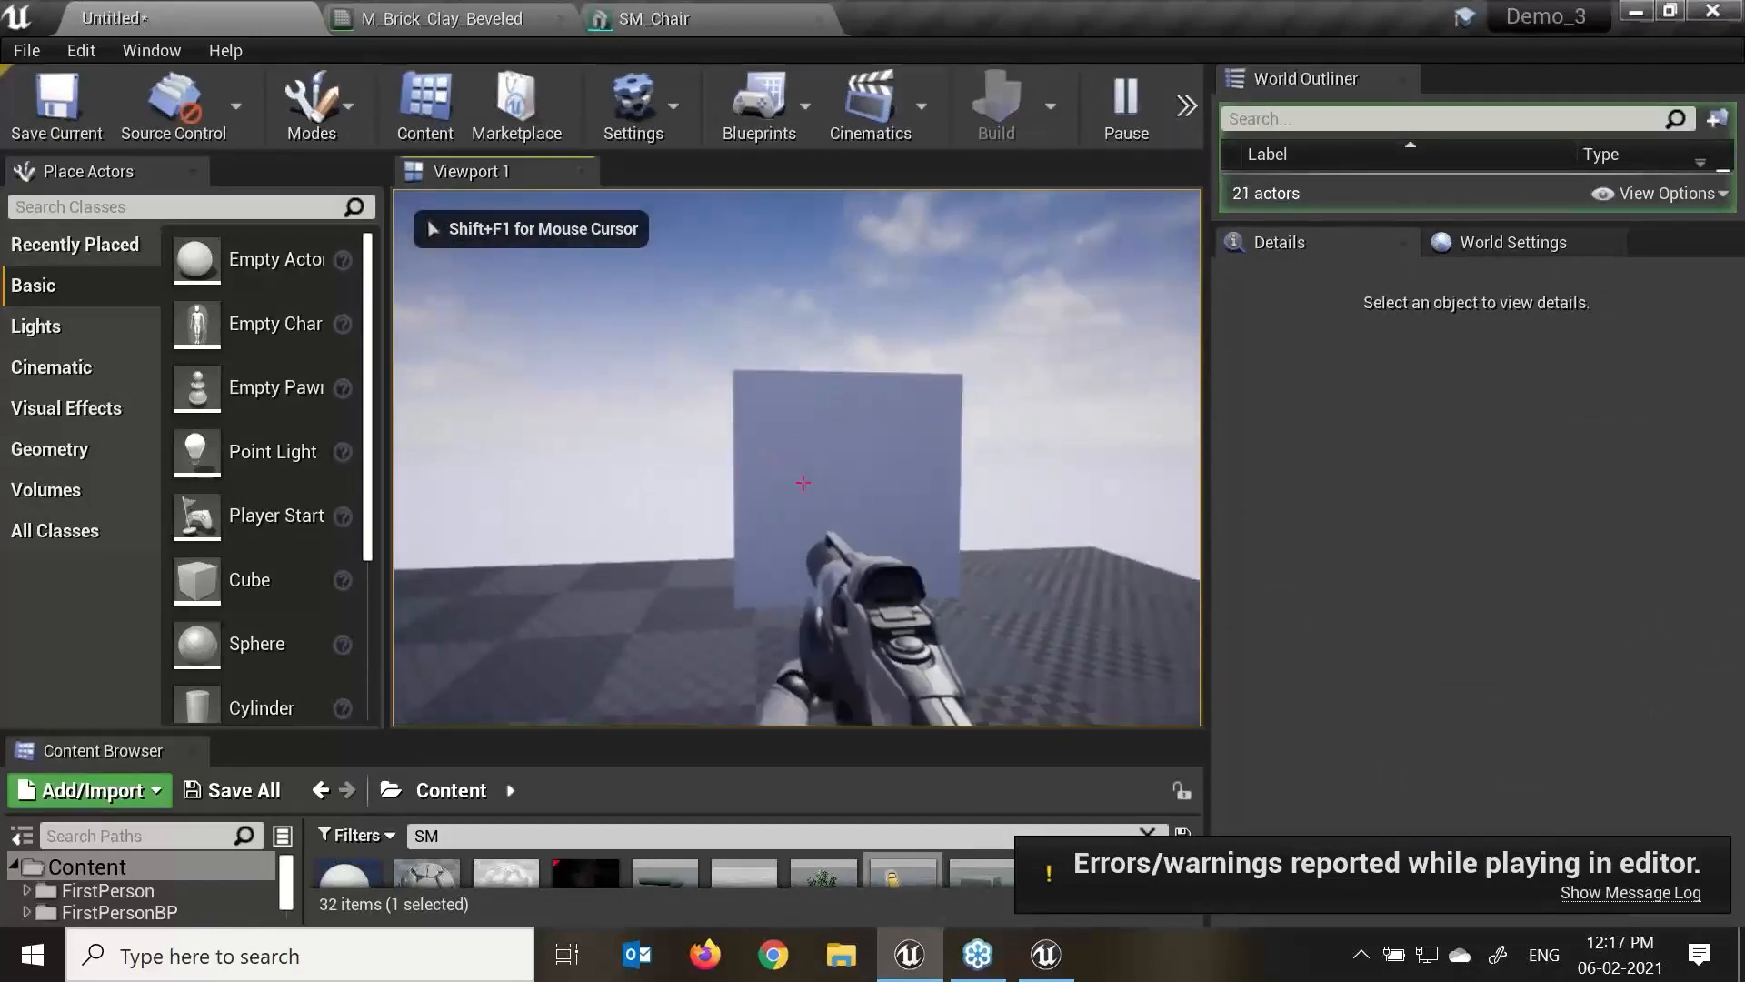
pyautogui.press('Escape')
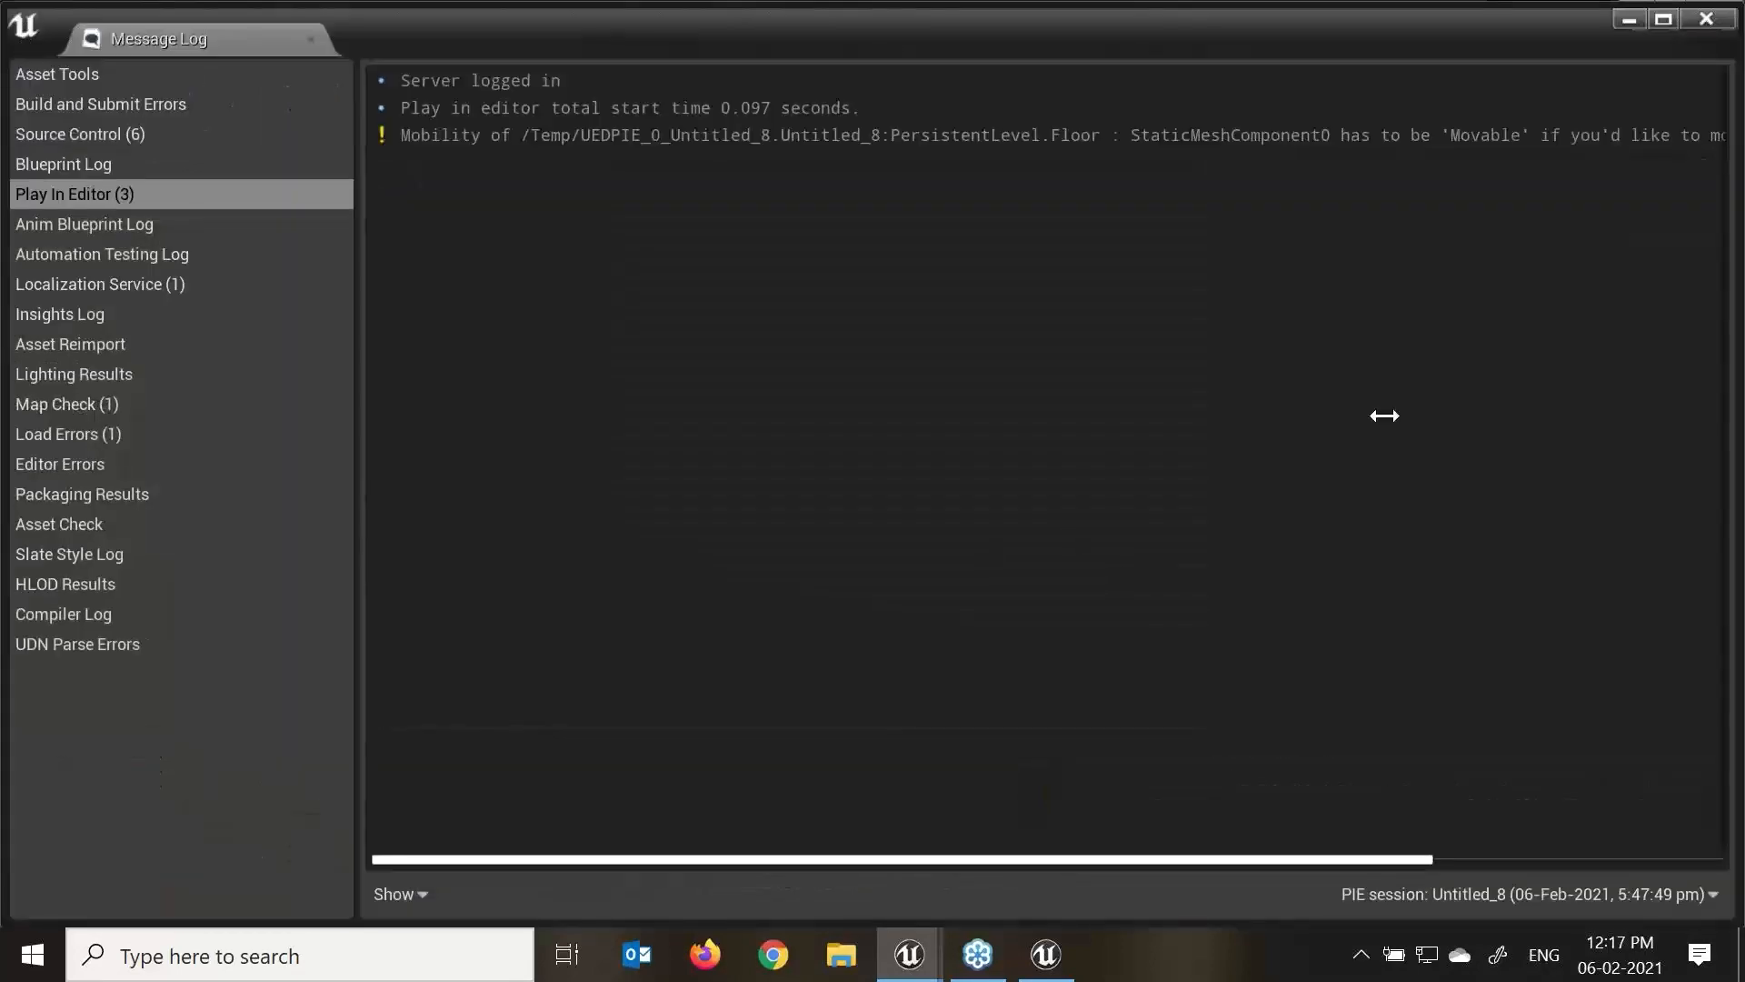
pyautogui.click(1707, 20)
# Rotate the Player Start to -150° around Z so that it faces the cube.
pyautogui.keyDown('alt'); pyautogui.moveTo(800, 509); pyautogui.dragTo(1055, 607); pyautogui.keyUp('alt')
pyautogui.scroll(-3, 918, 545)
pyautogui.click(894, 556)
pyautogui.press('e')
pyautogui.press('w')
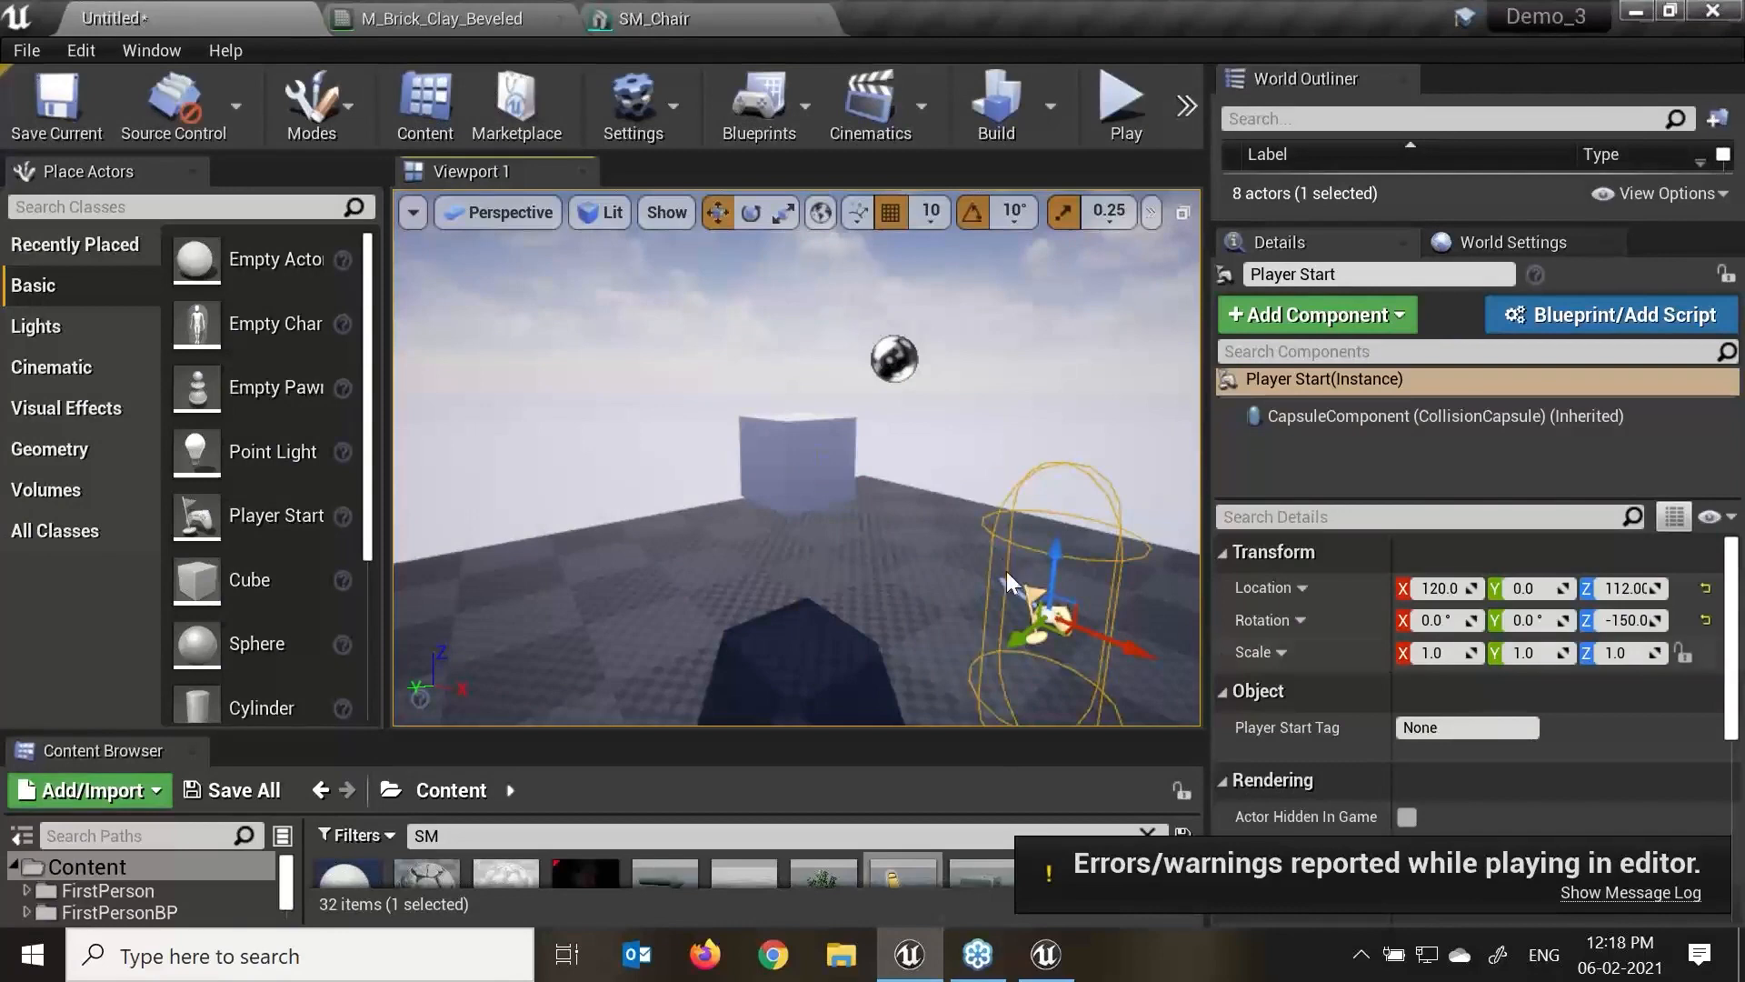
# Reselect the cube to review its Movable mobility and its static mesh component.
pyautogui.click(798, 455)
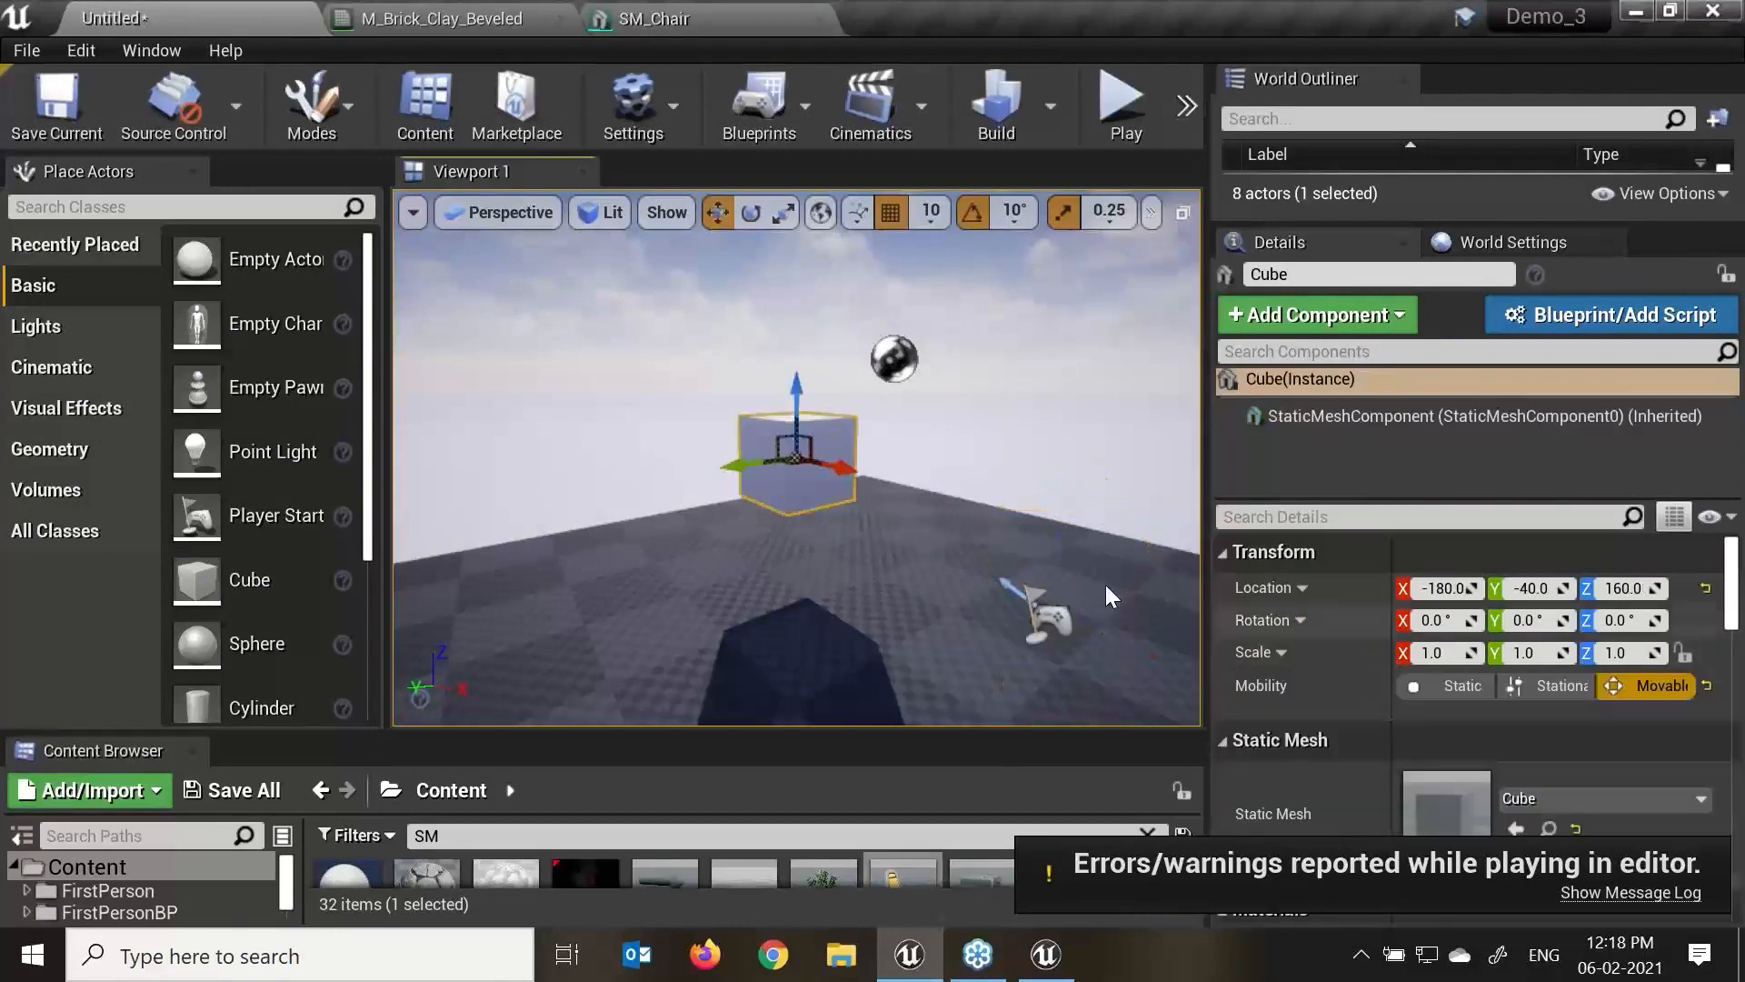
pyautogui.click(1623, 687)
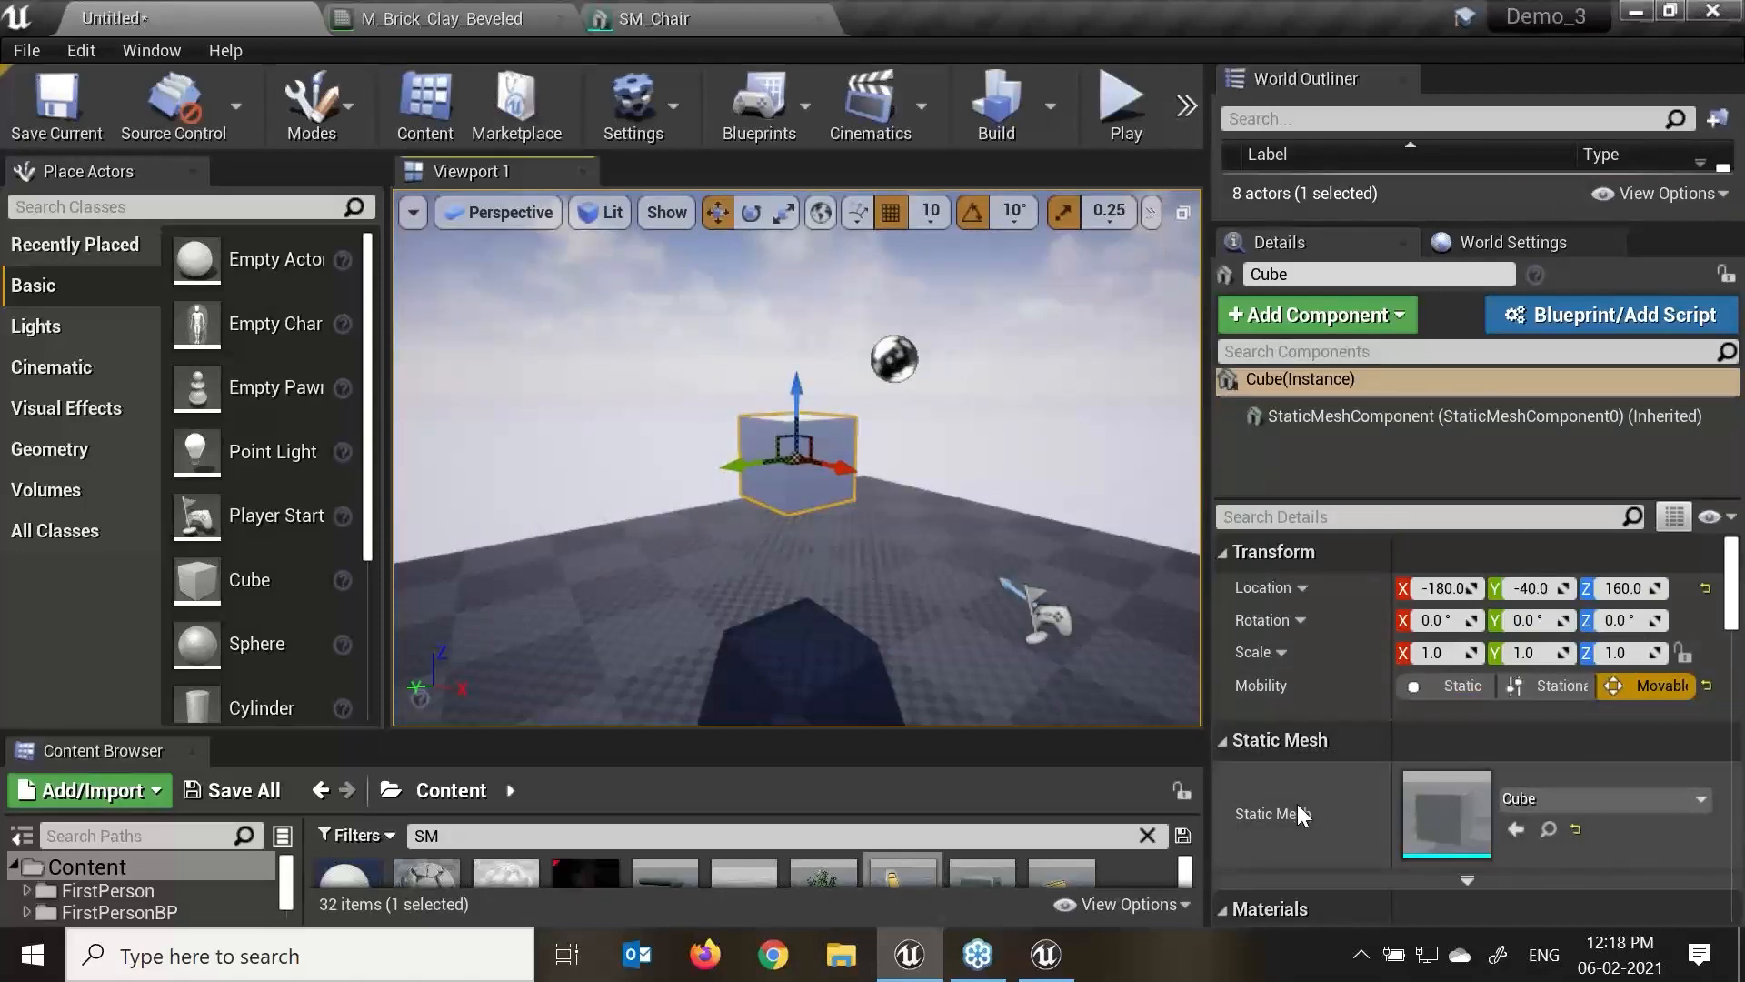
pyautogui.click(1293, 418)
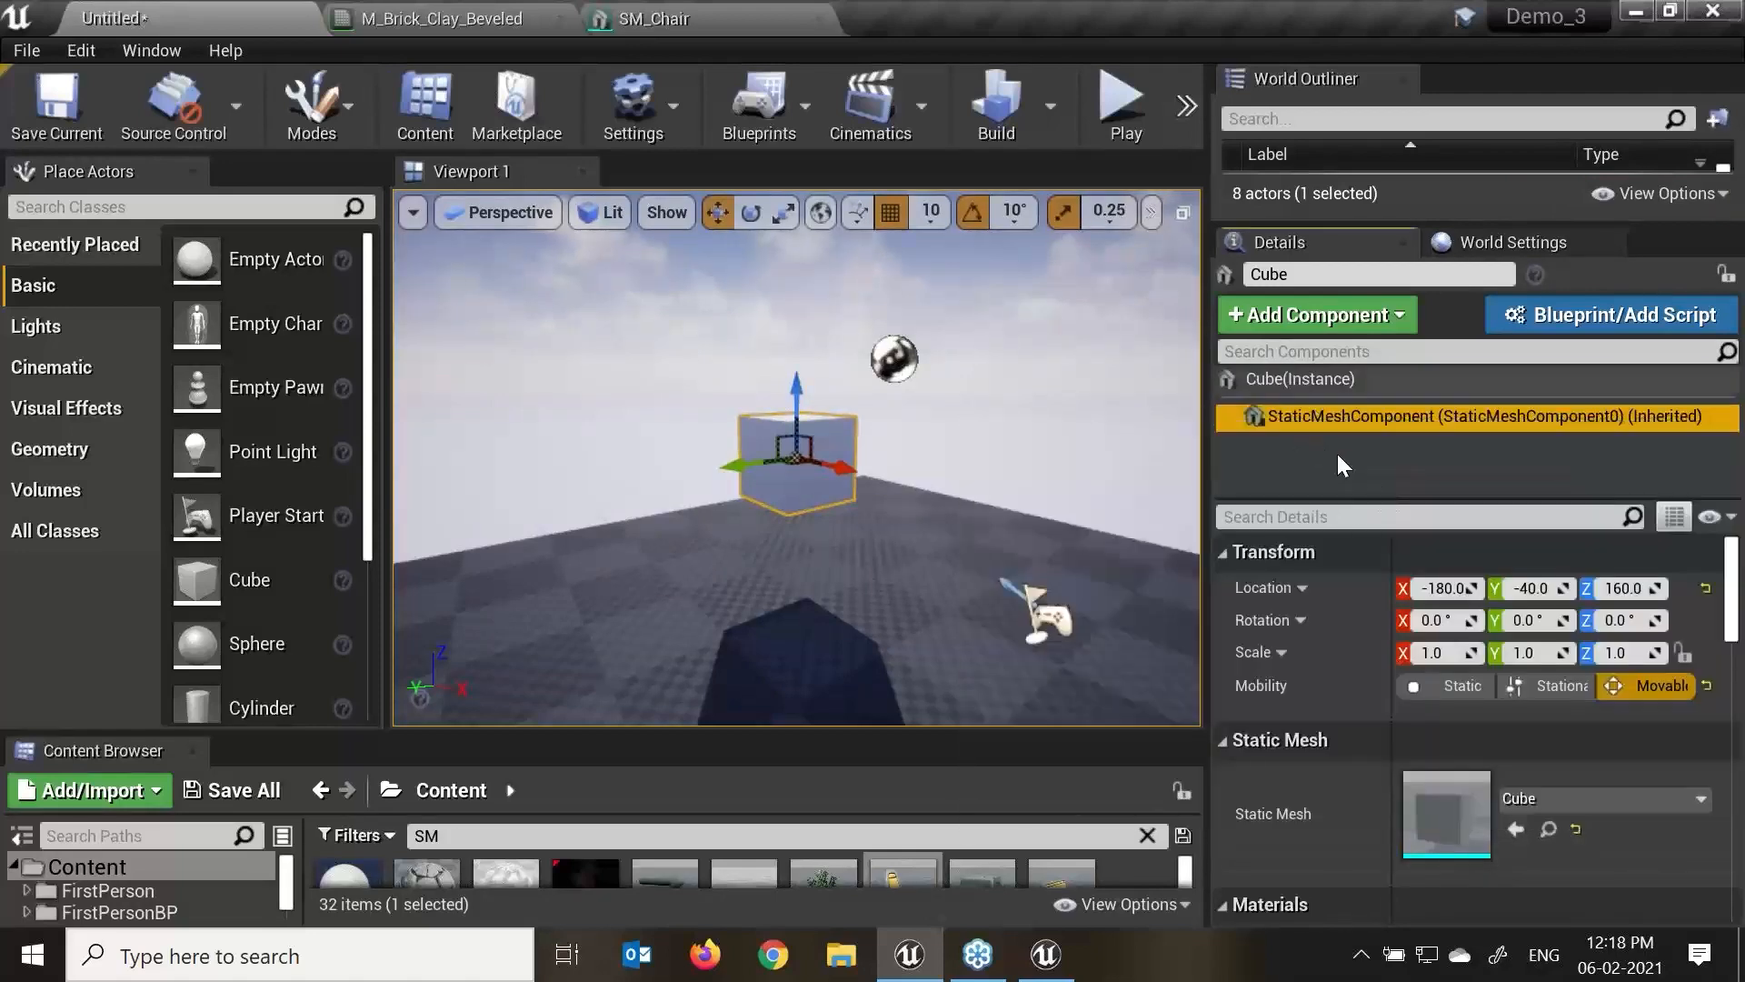
# Add a Rotating Movement component to the cube and select it to show its settings.
pyautogui.click(1329, 316)
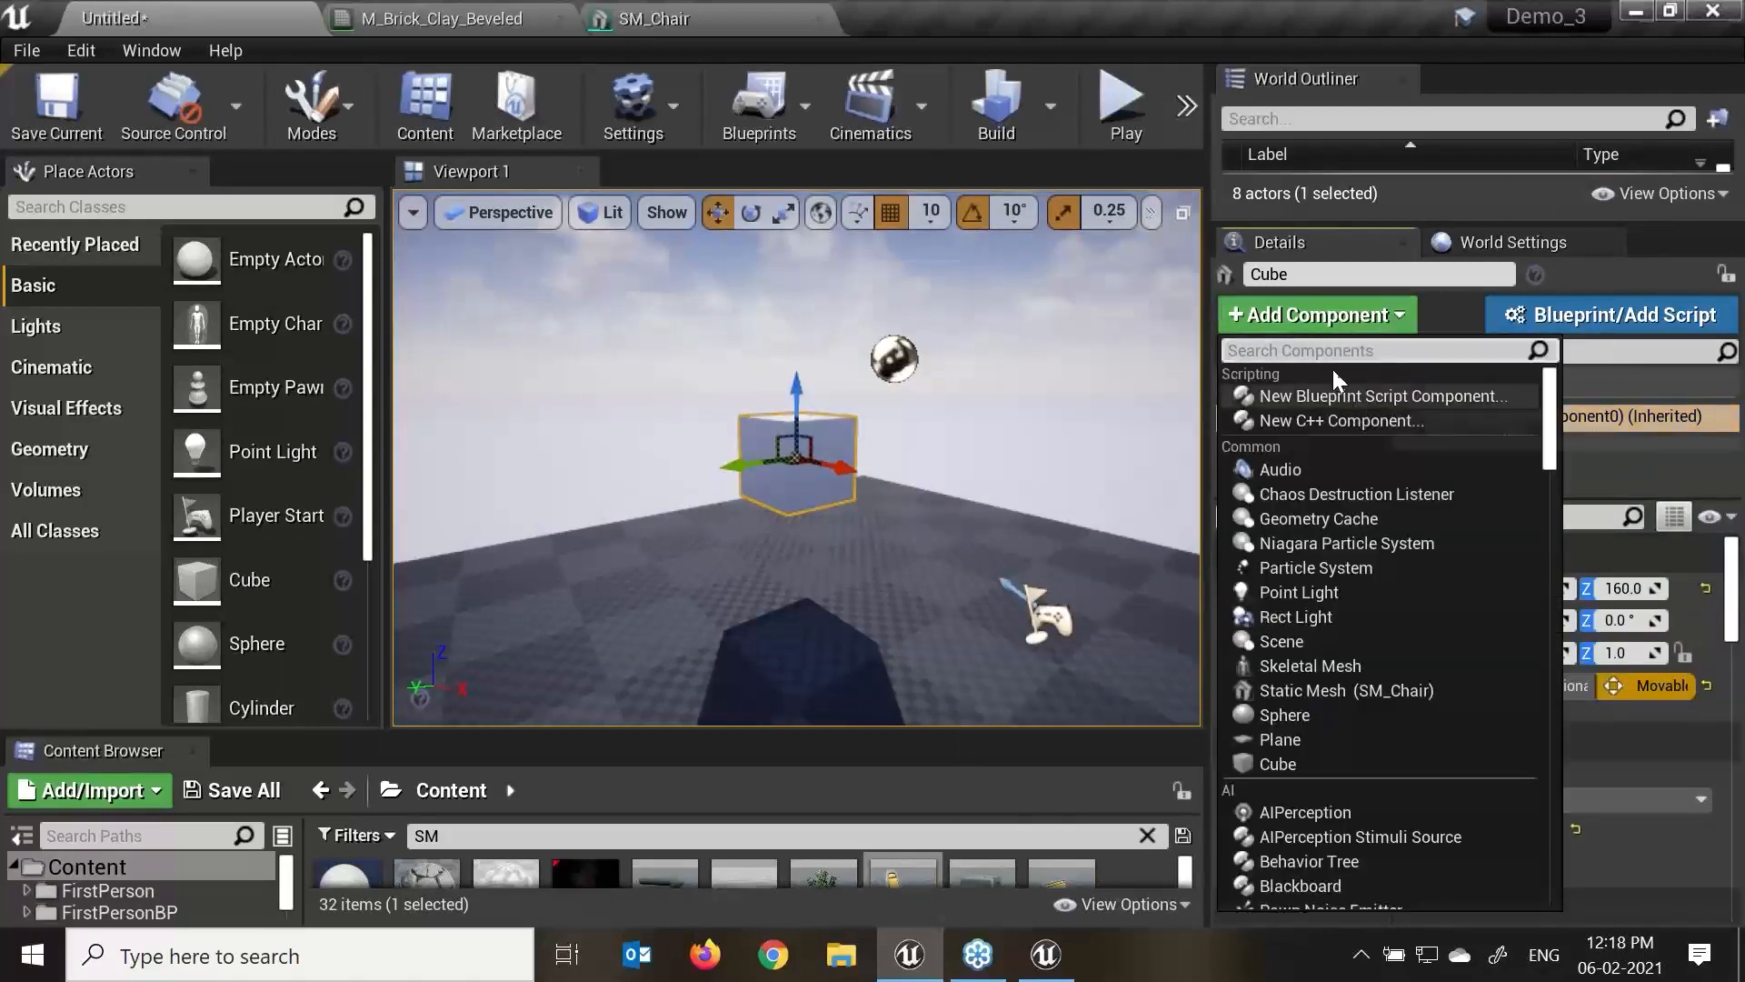
pyautogui.write('rot')
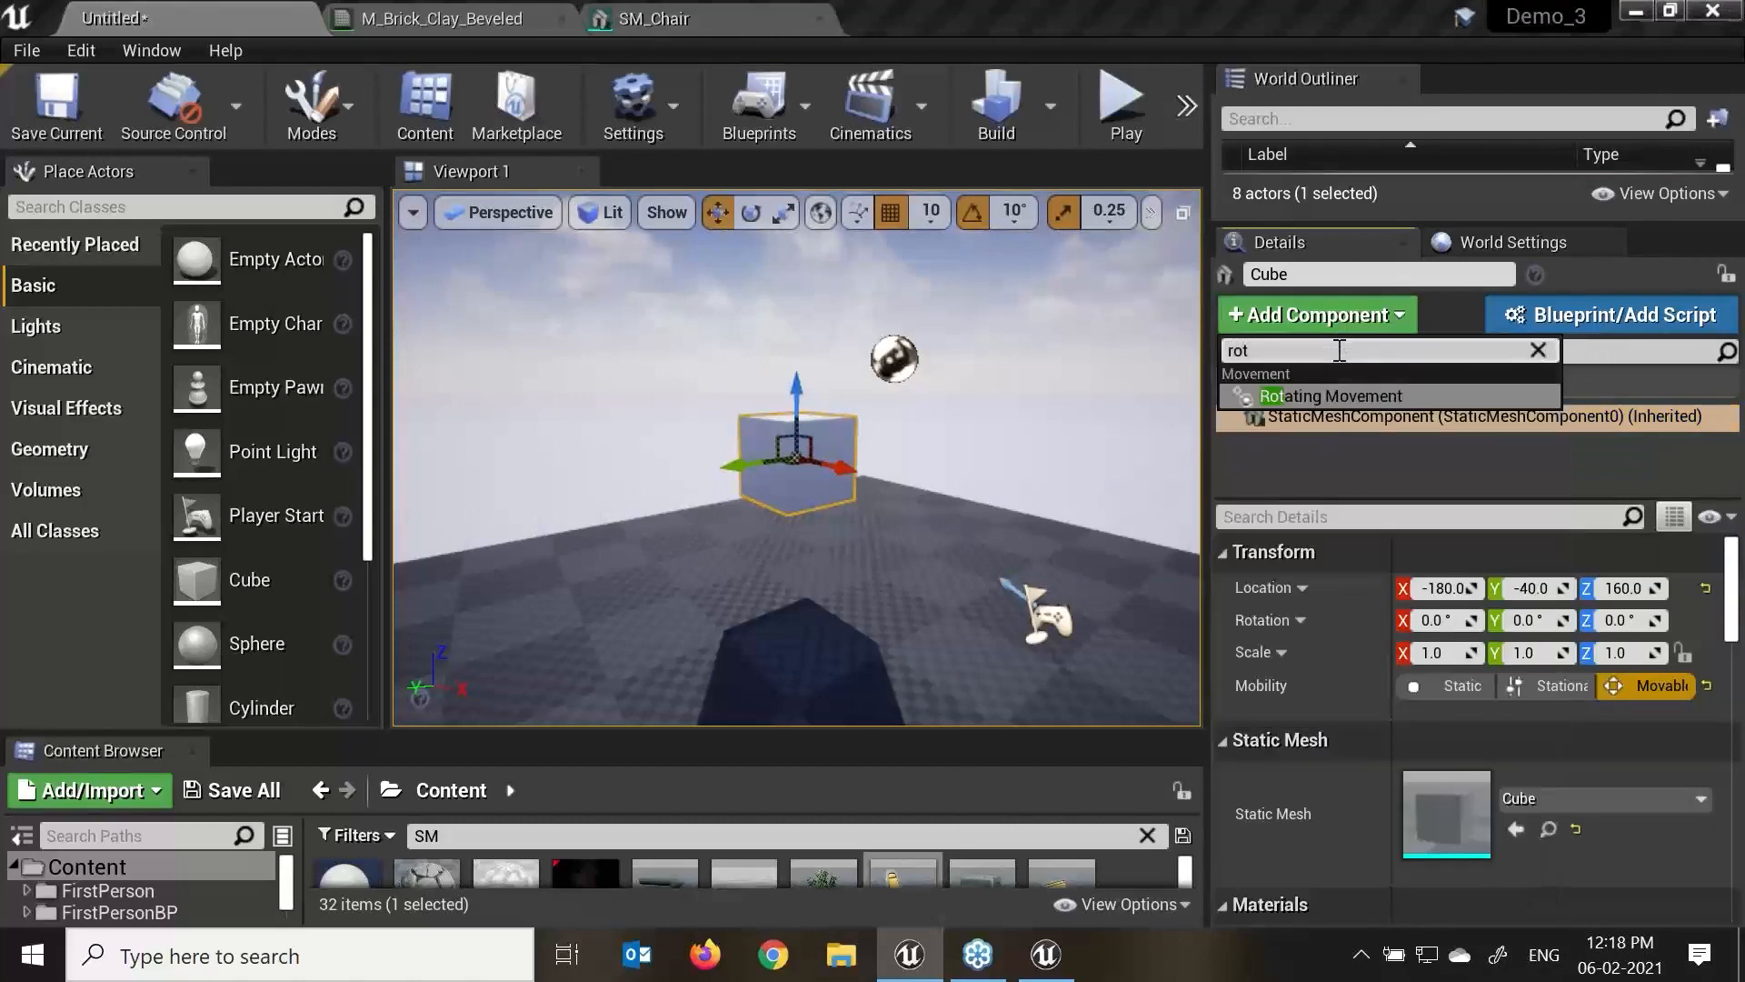
pyautogui.click(1336, 402)
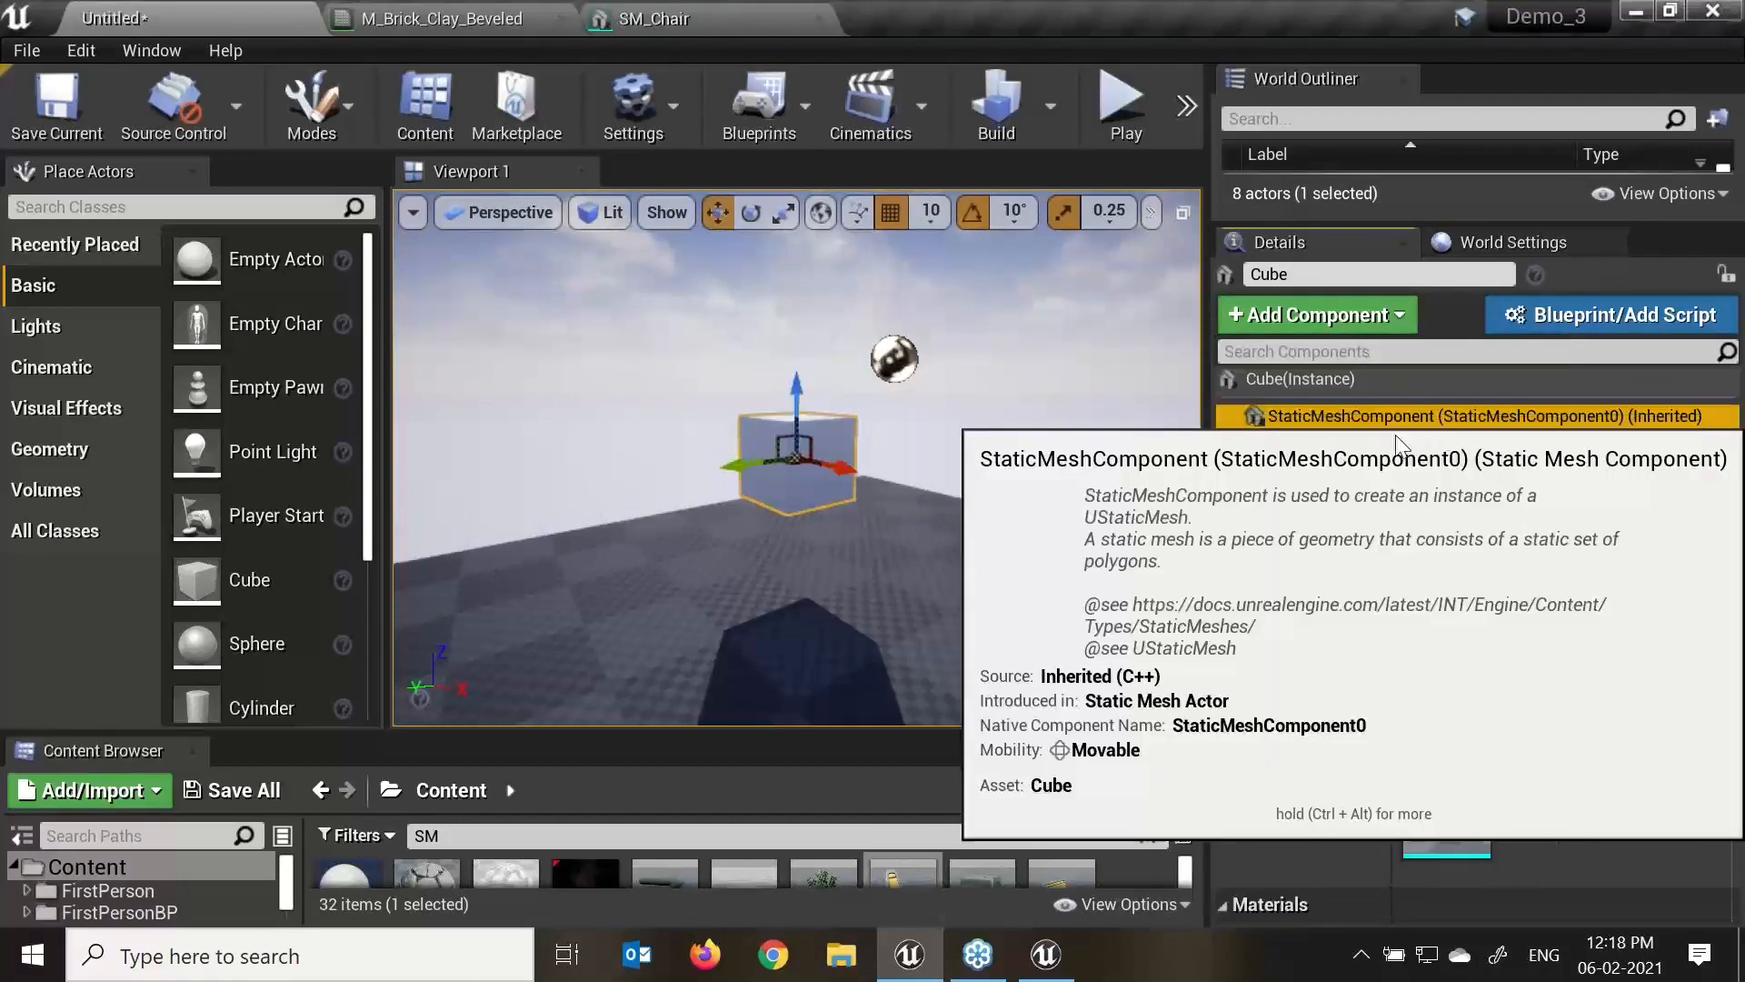
pyautogui.click(1363, 450)
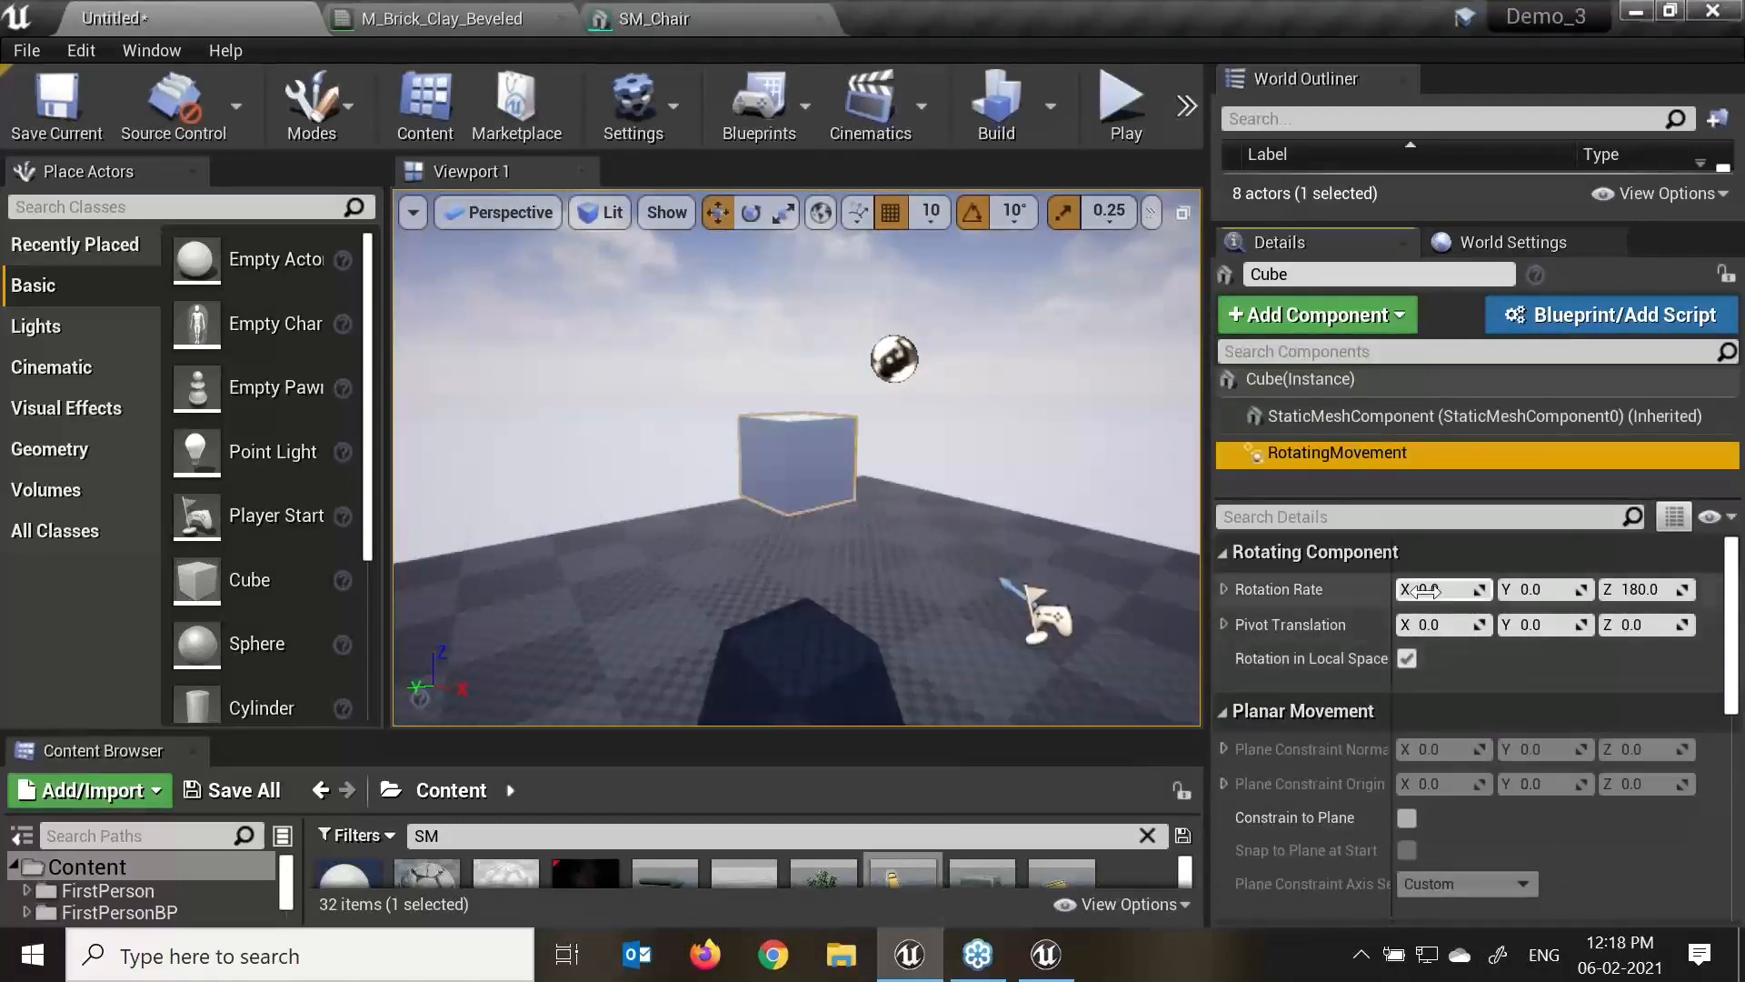
# Set the Rotating Movement component's rotation rate to 20 for both X and Y.
pyautogui.click(1436, 589)
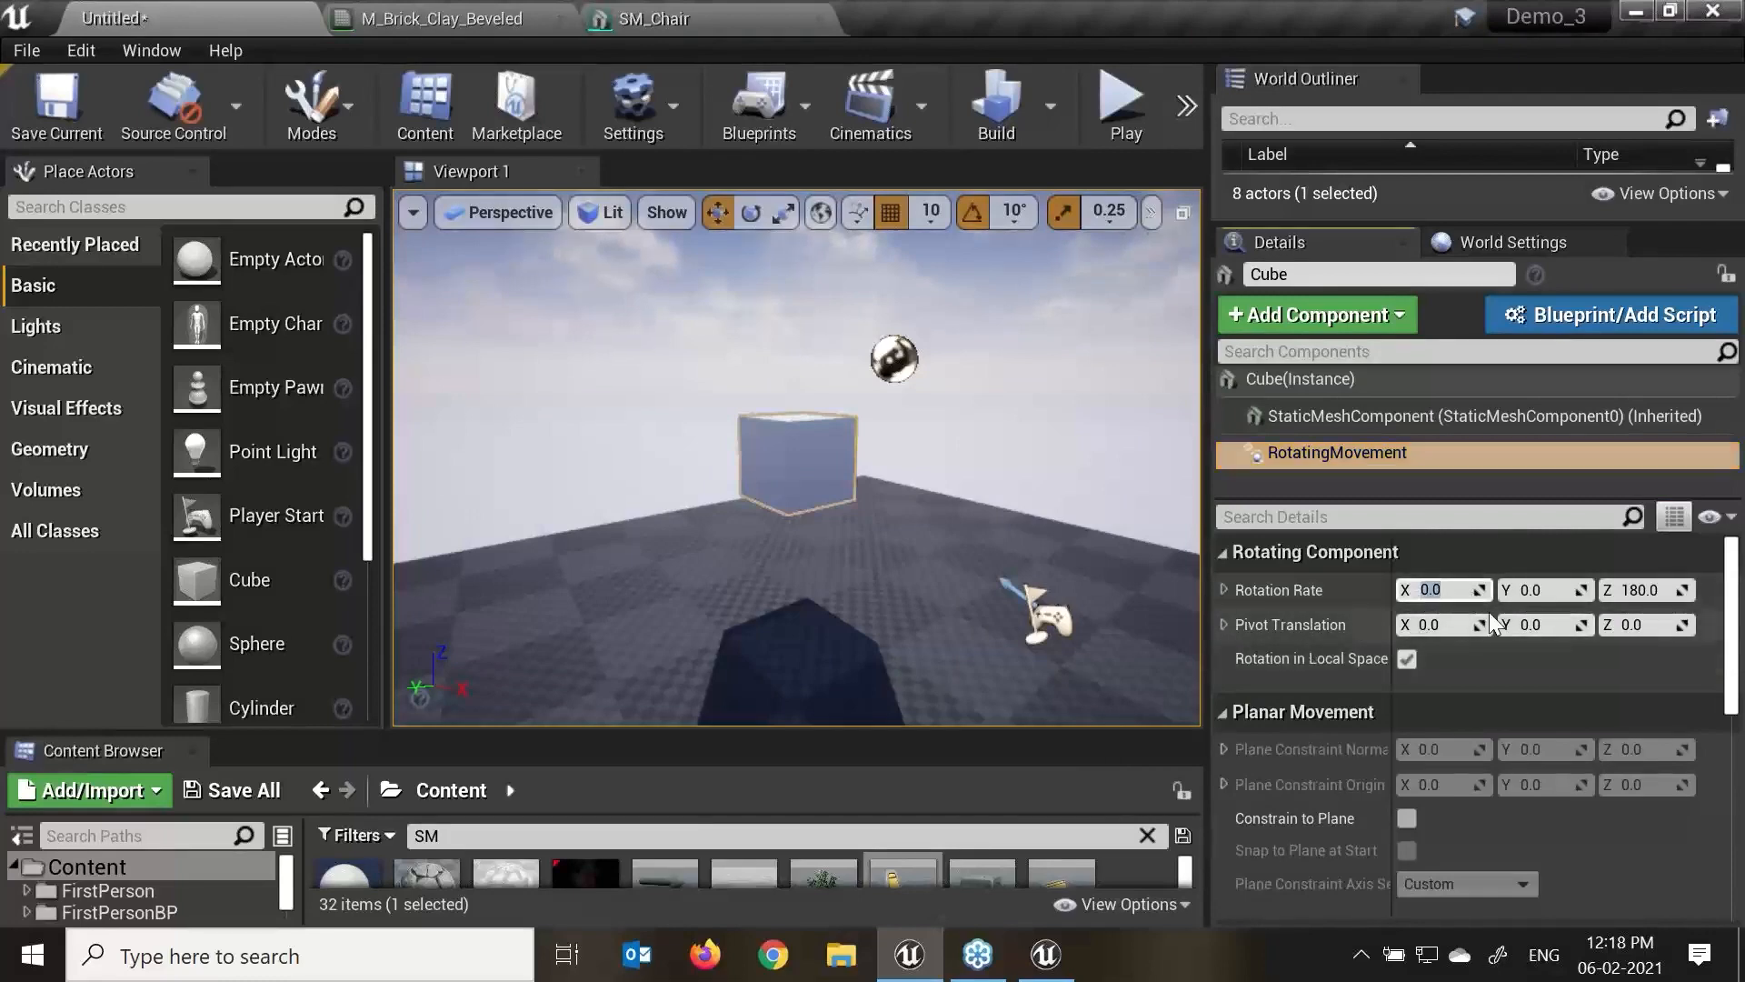
pyautogui.write('20')
pyautogui.press('Return')
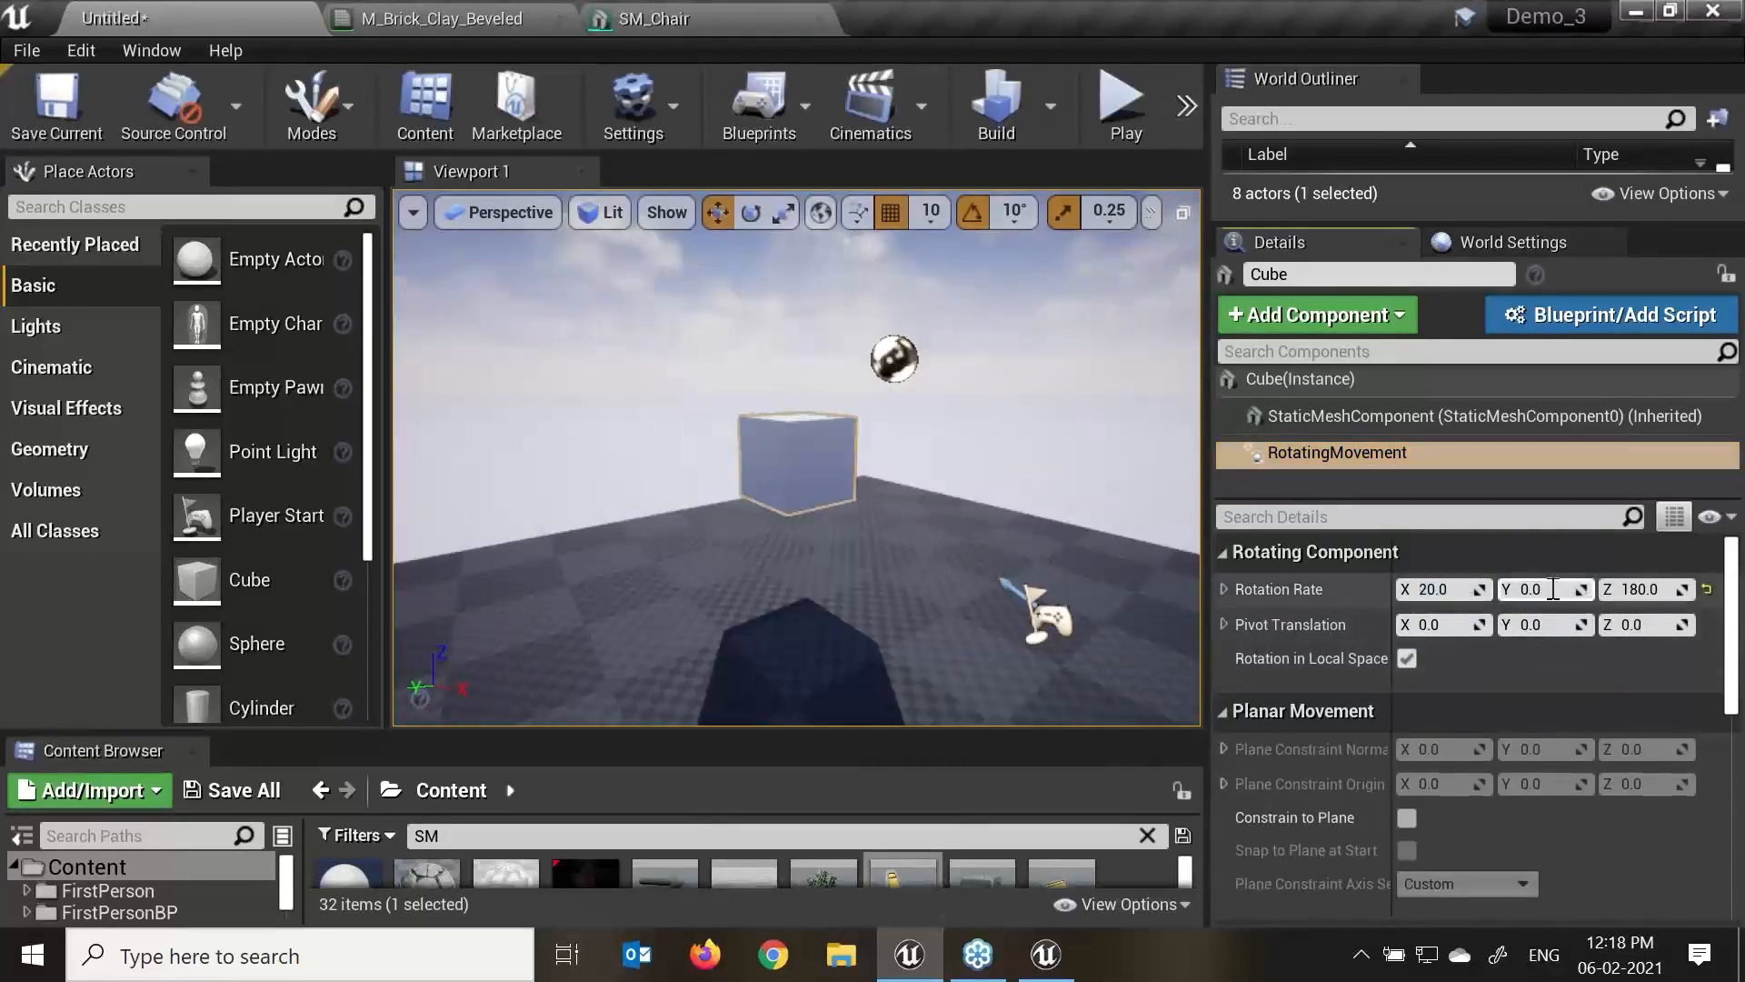
pyautogui.click(1513, 589)
pyautogui.write('20')
pyautogui.press('Return')
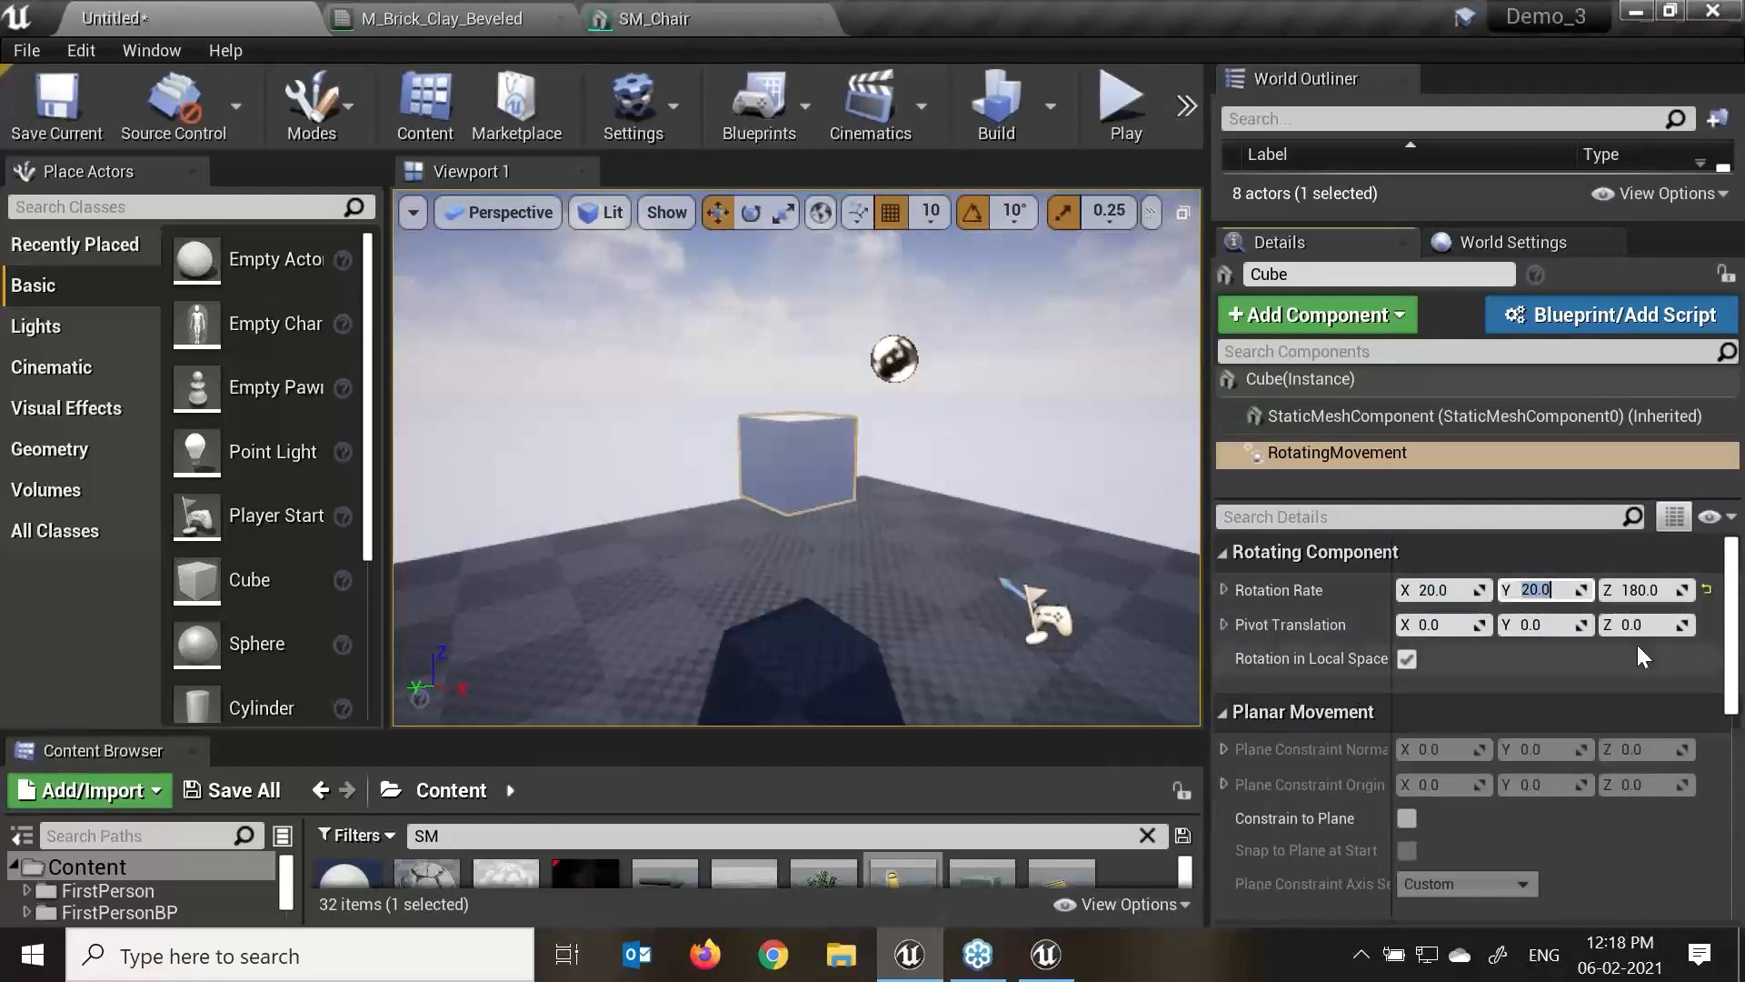
# Play the level to check the cube's rotation from the player's view, closing the message log after stopping.
pyautogui.click(1126, 105)
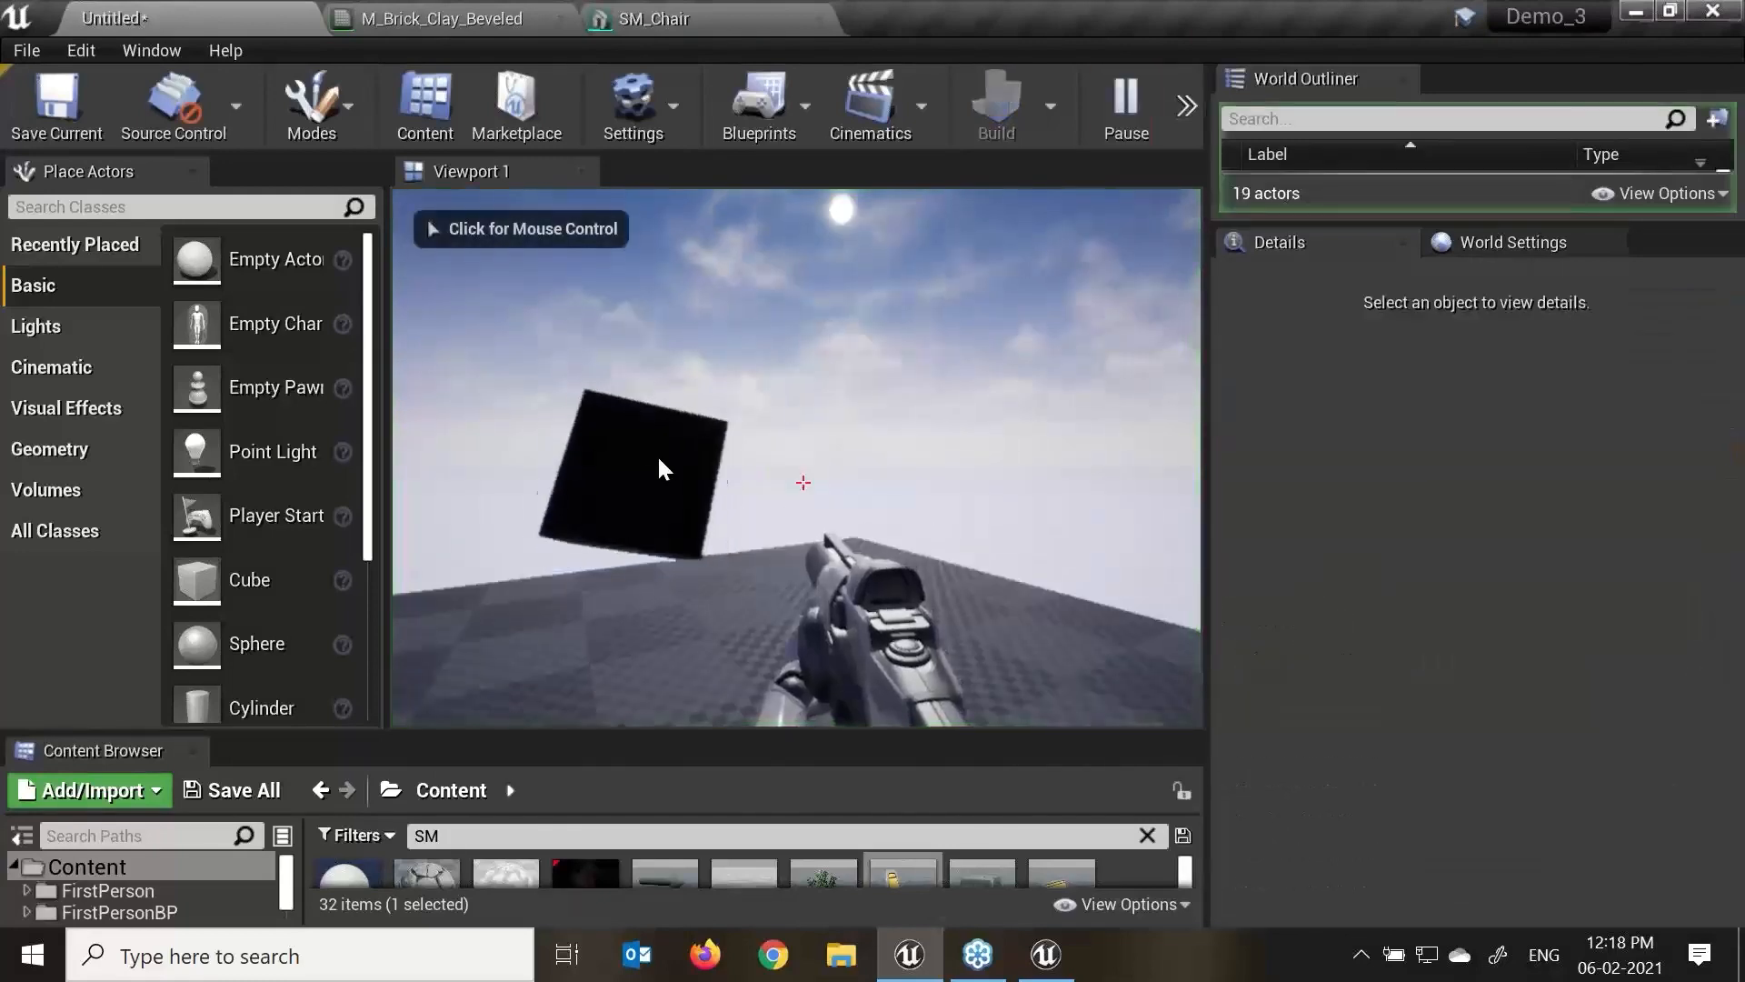
pyautogui.click(896, 479)
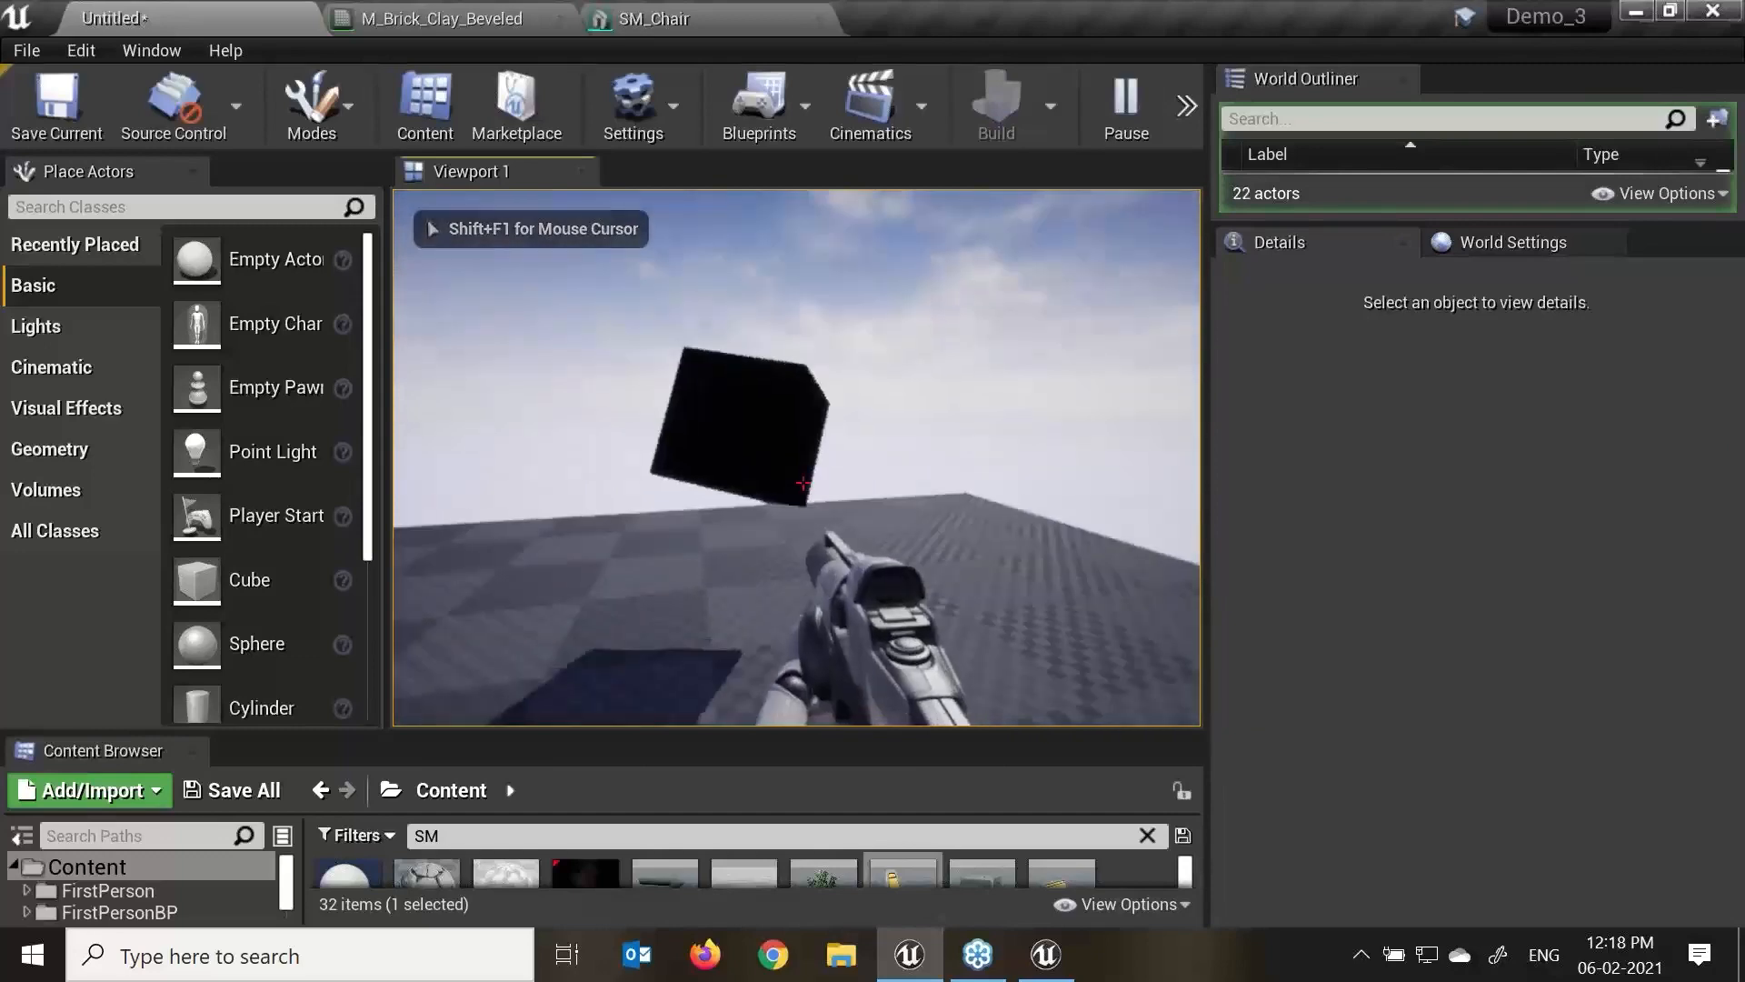
pyautogui.press('Escape')
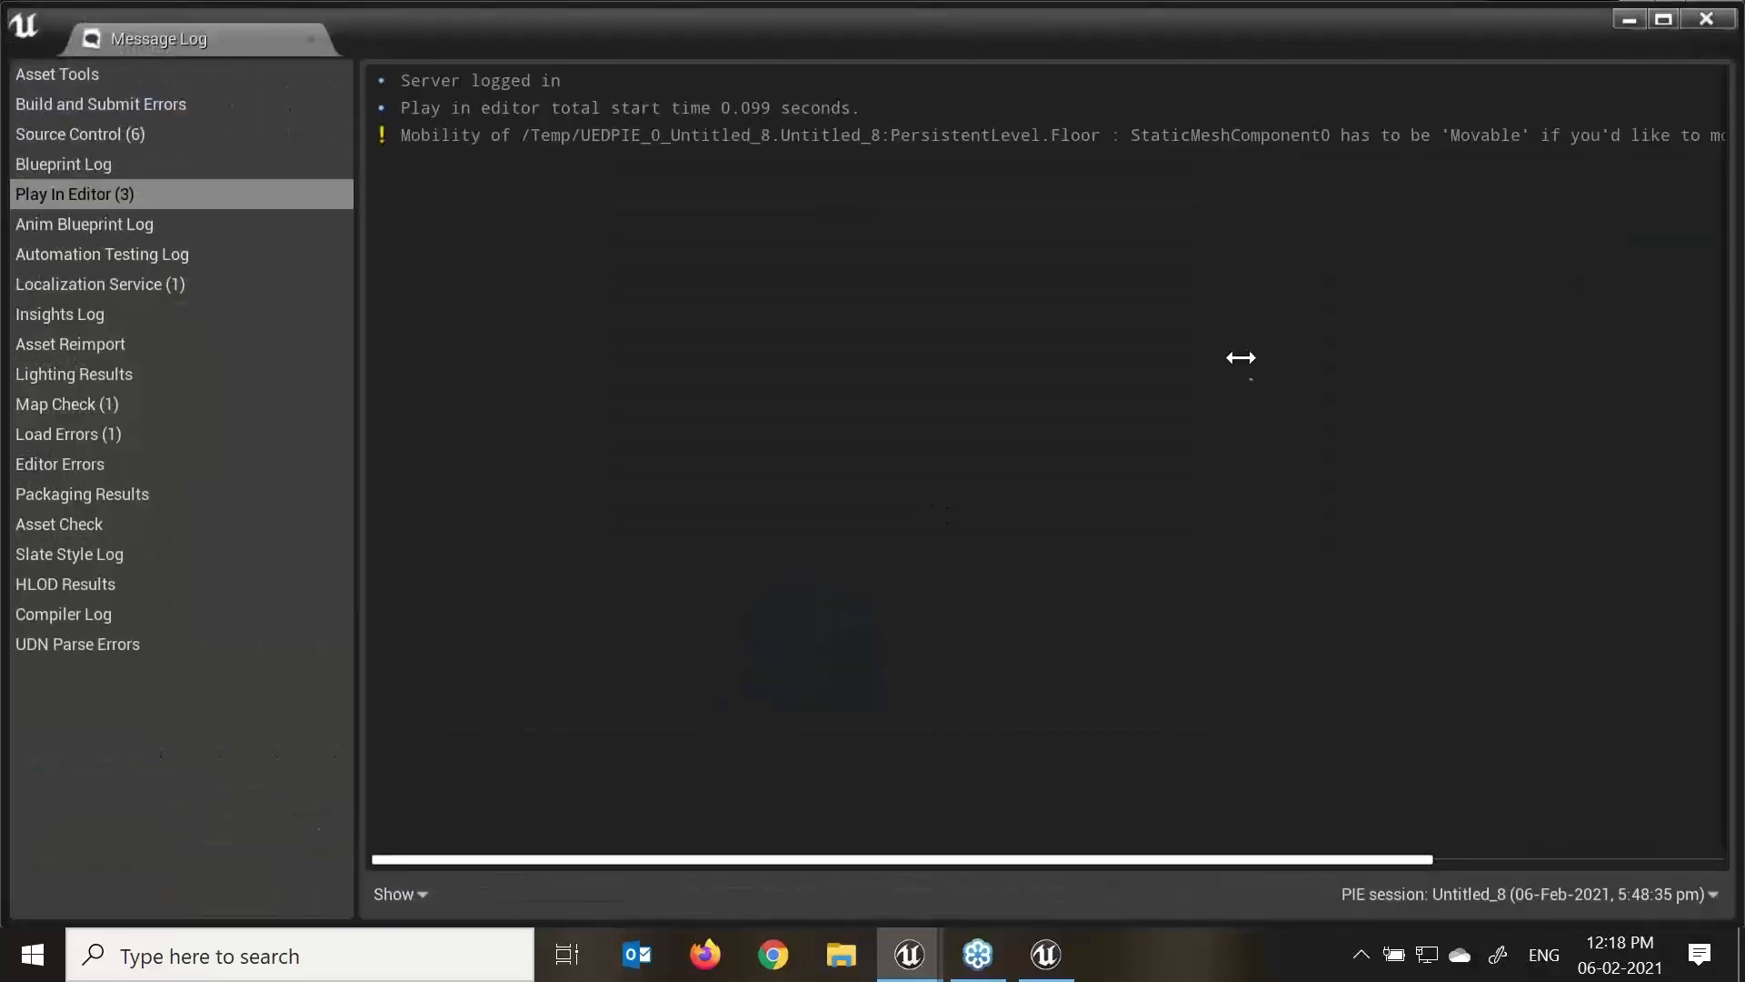
pyautogui.click(1713, 10)
# Review the cube's static mesh and Rotating Movement components and the list of components that can be added.
pyautogui.press('f')
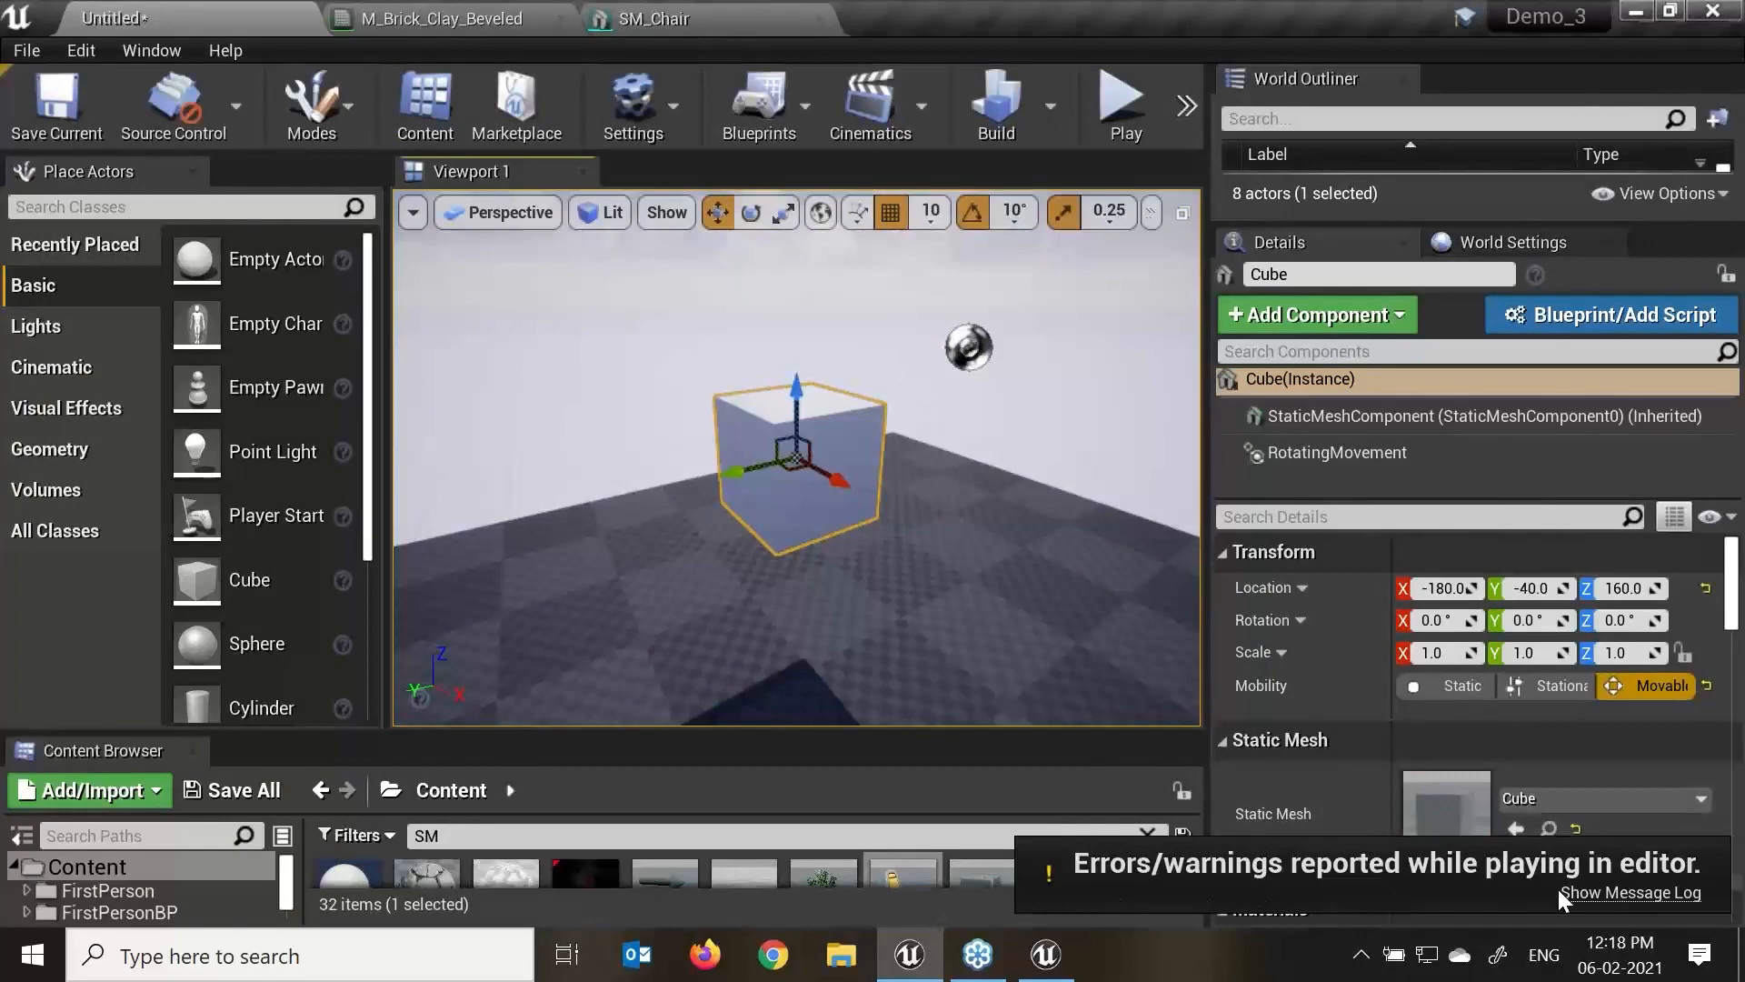
pyautogui.keyDown('alt'); pyautogui.moveTo(949, 489); pyautogui.dragTo(966, 489); pyautogui.keyUp('alt')
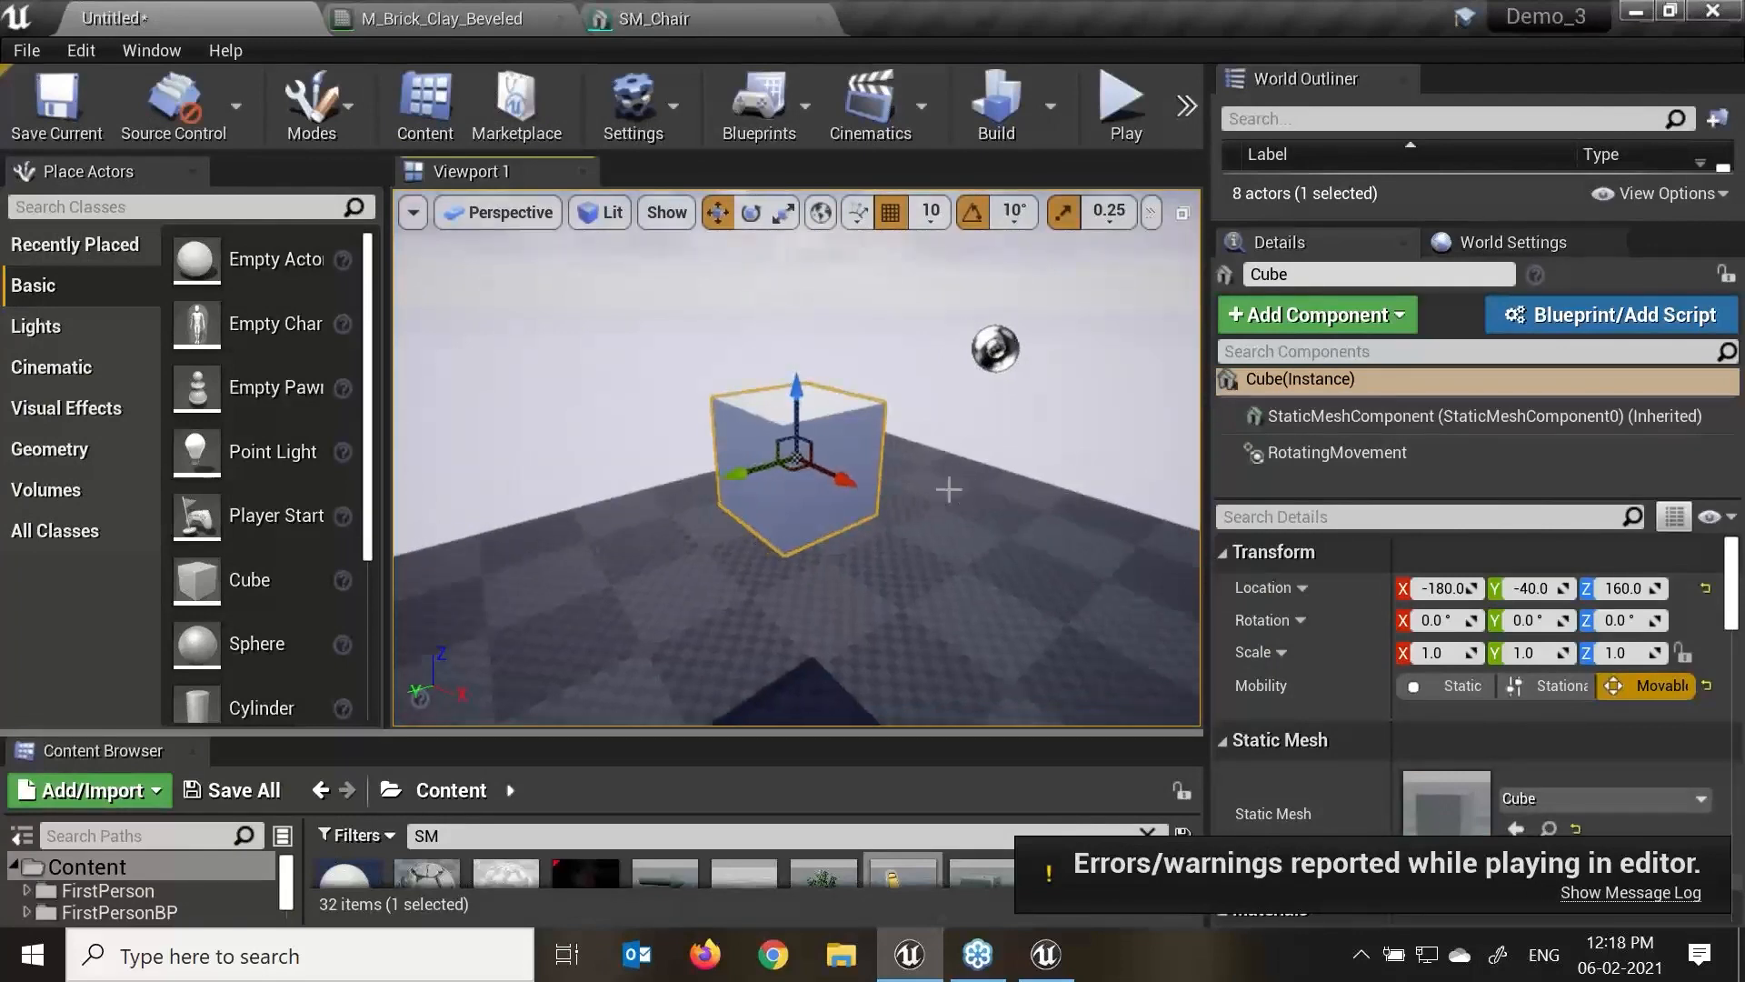
pyautogui.keyDown('alt'); pyautogui.moveTo(987, 428); pyautogui.dragTo(939, 444); pyautogui.keyUp('alt')
pyautogui.moveTo(939, 445); pyautogui.dragTo(979, 491, button='middle')
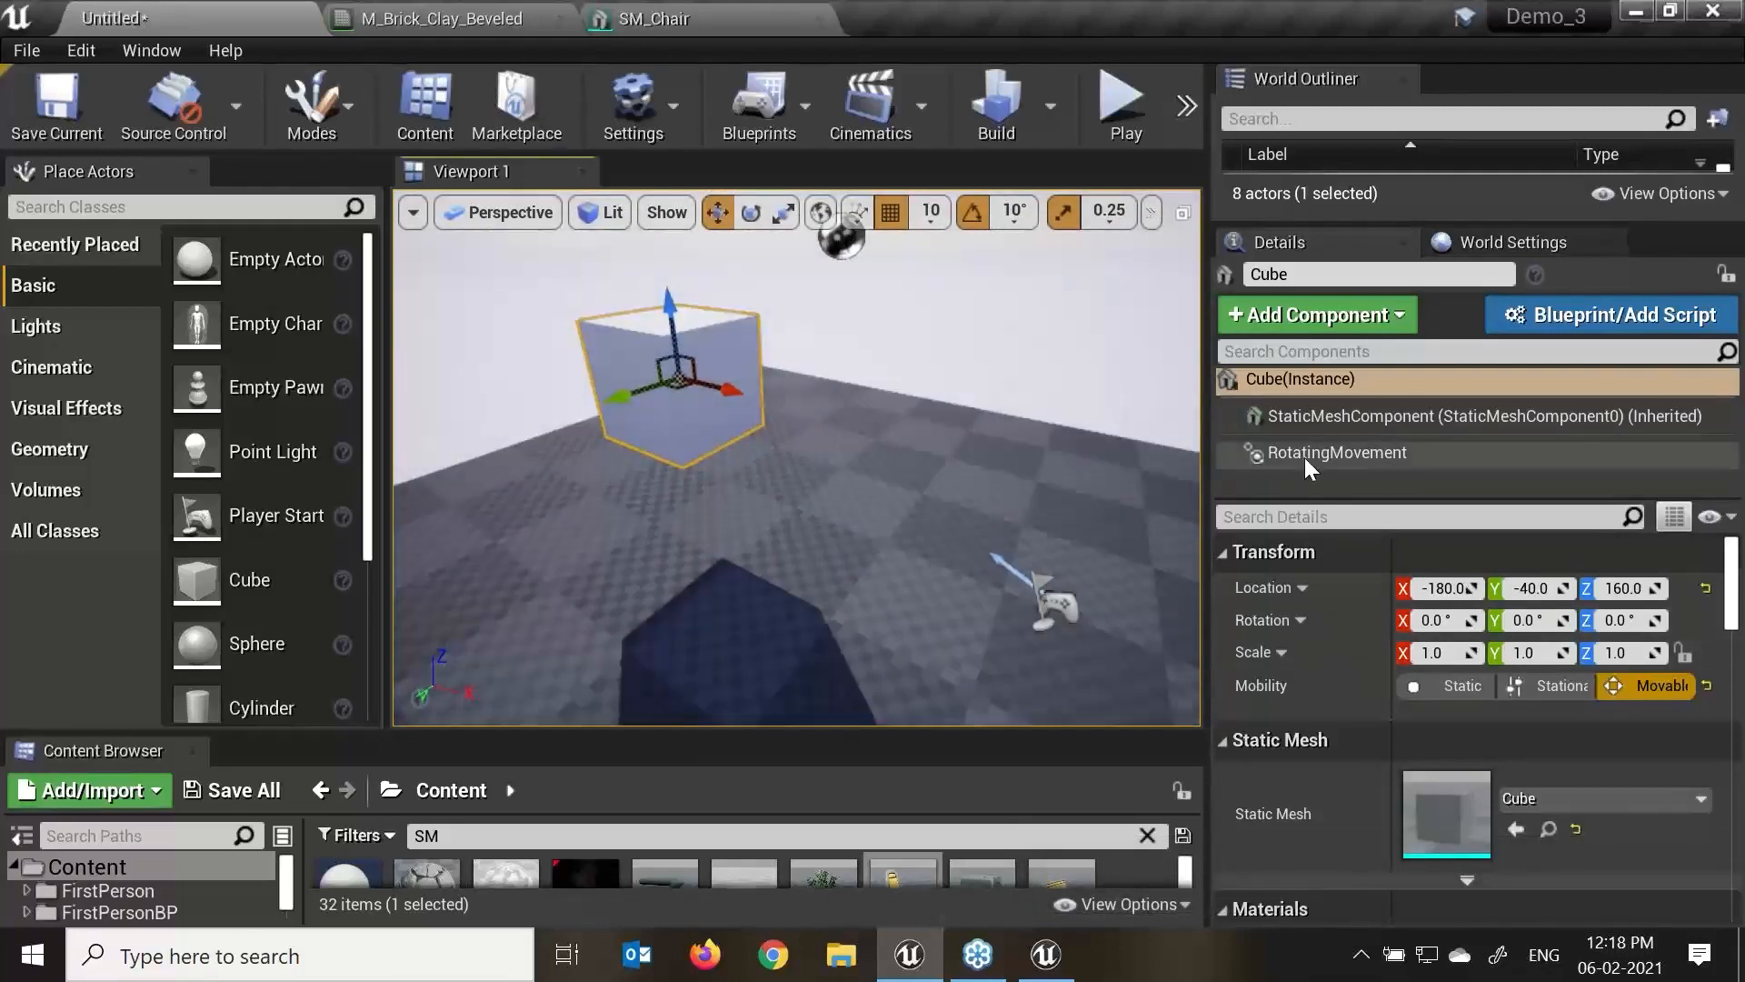
pyautogui.click(1398, 418)
pyautogui.click(1395, 454)
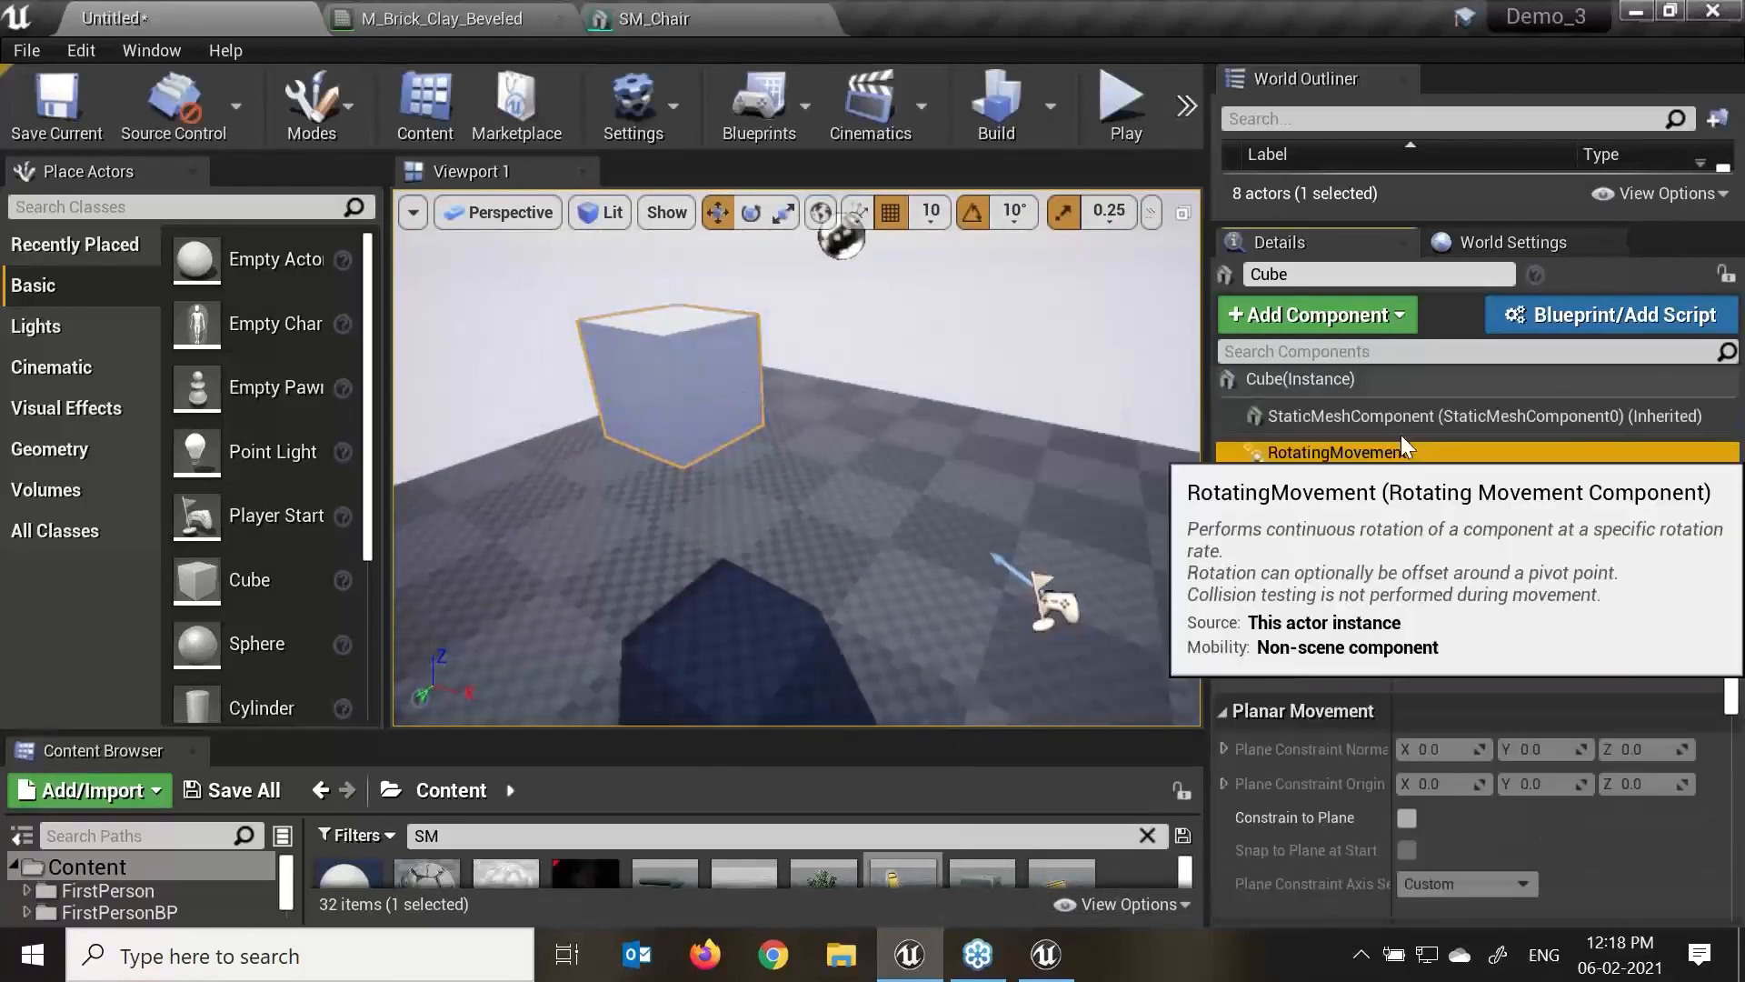
pyautogui.click(1341, 313)
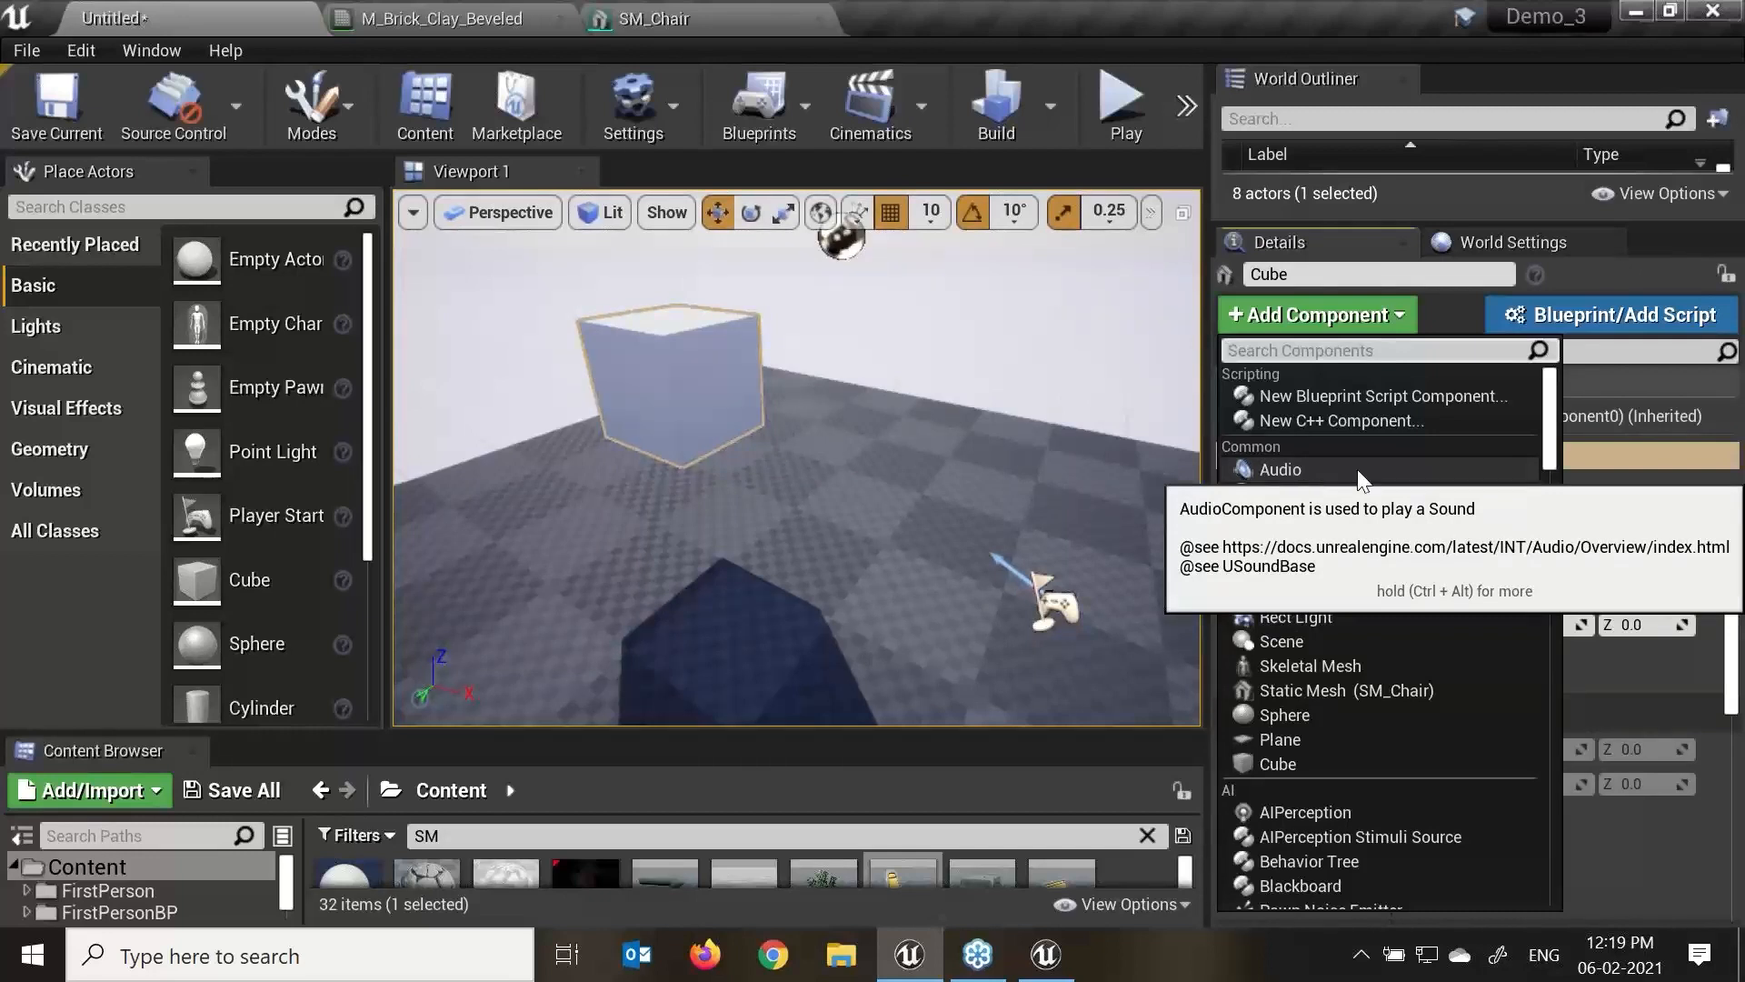
pyautogui.click(695, 358)
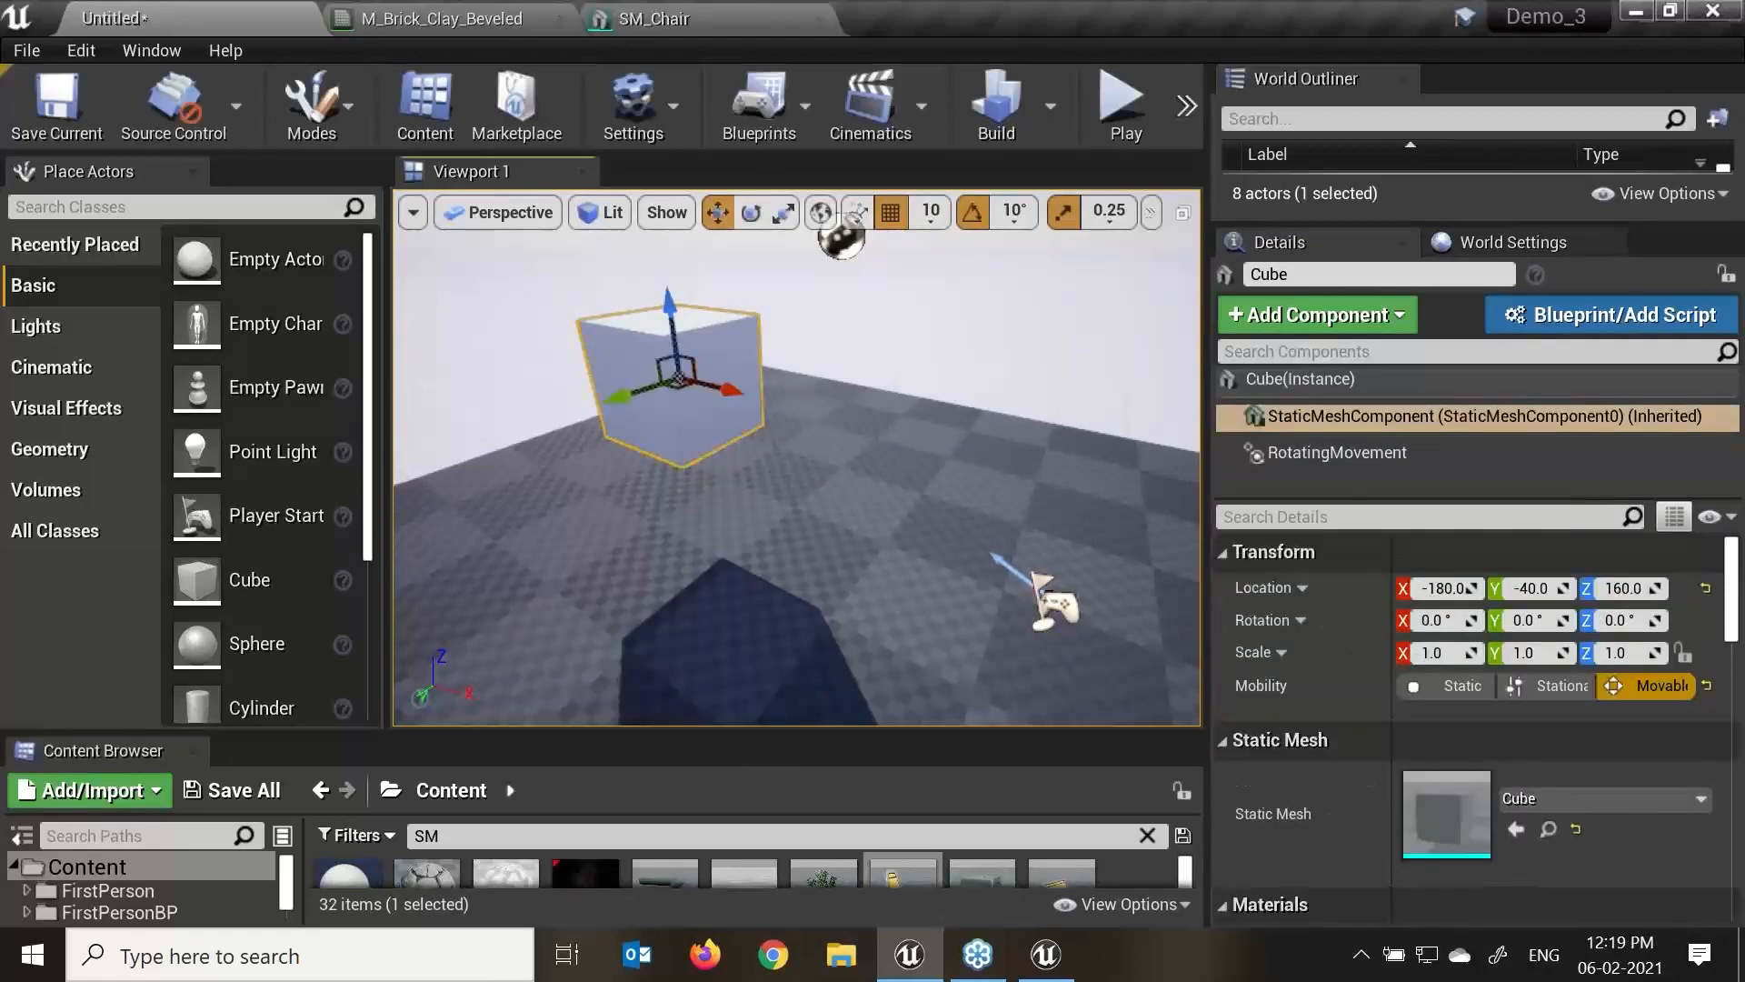
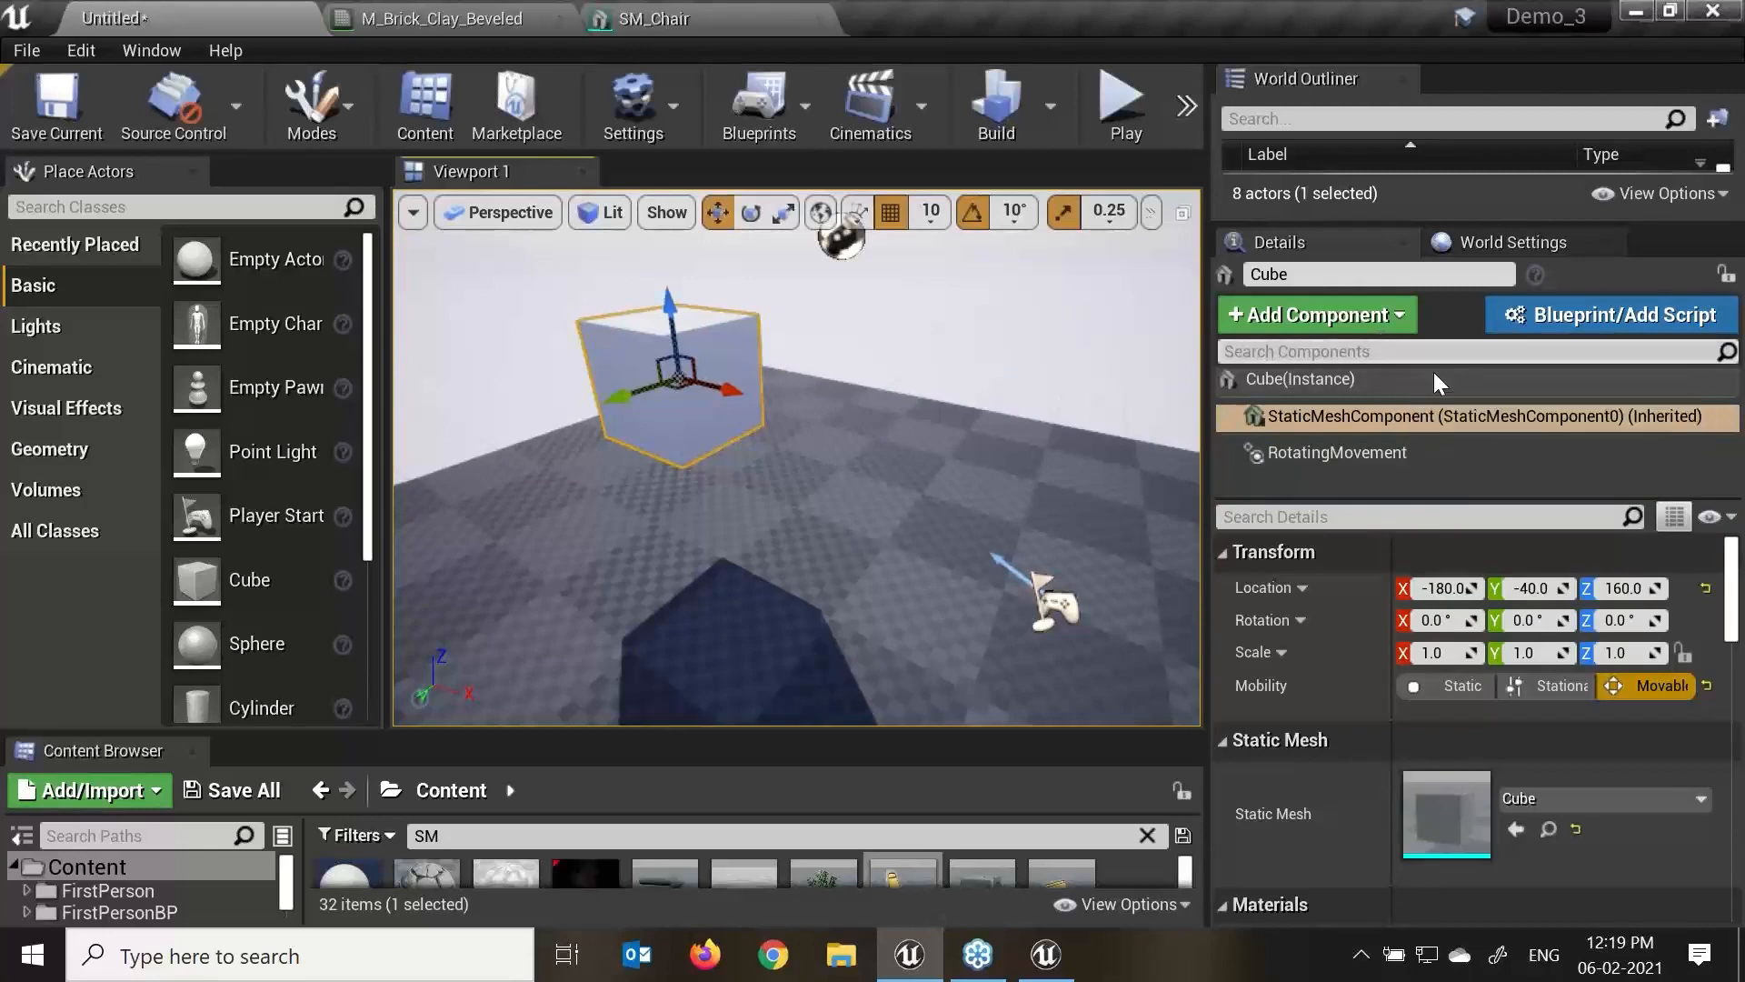
pyautogui.click(1364, 318)
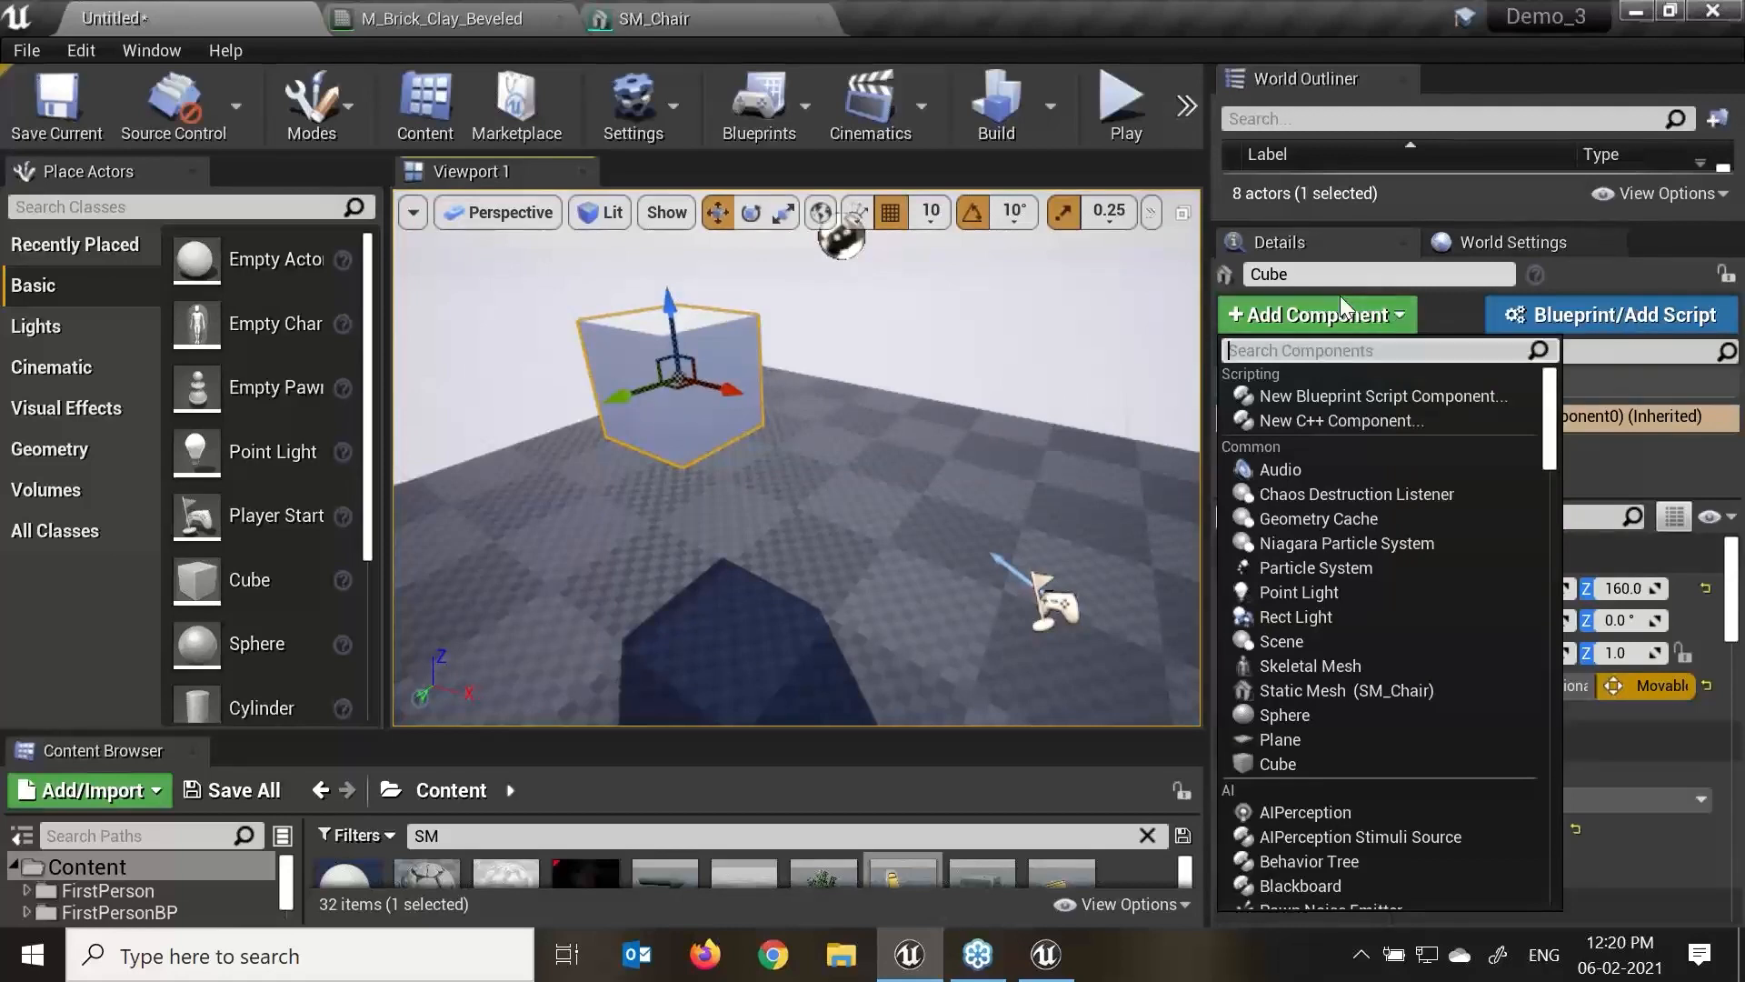
pyautogui.scroll(-3, 1109, 372)
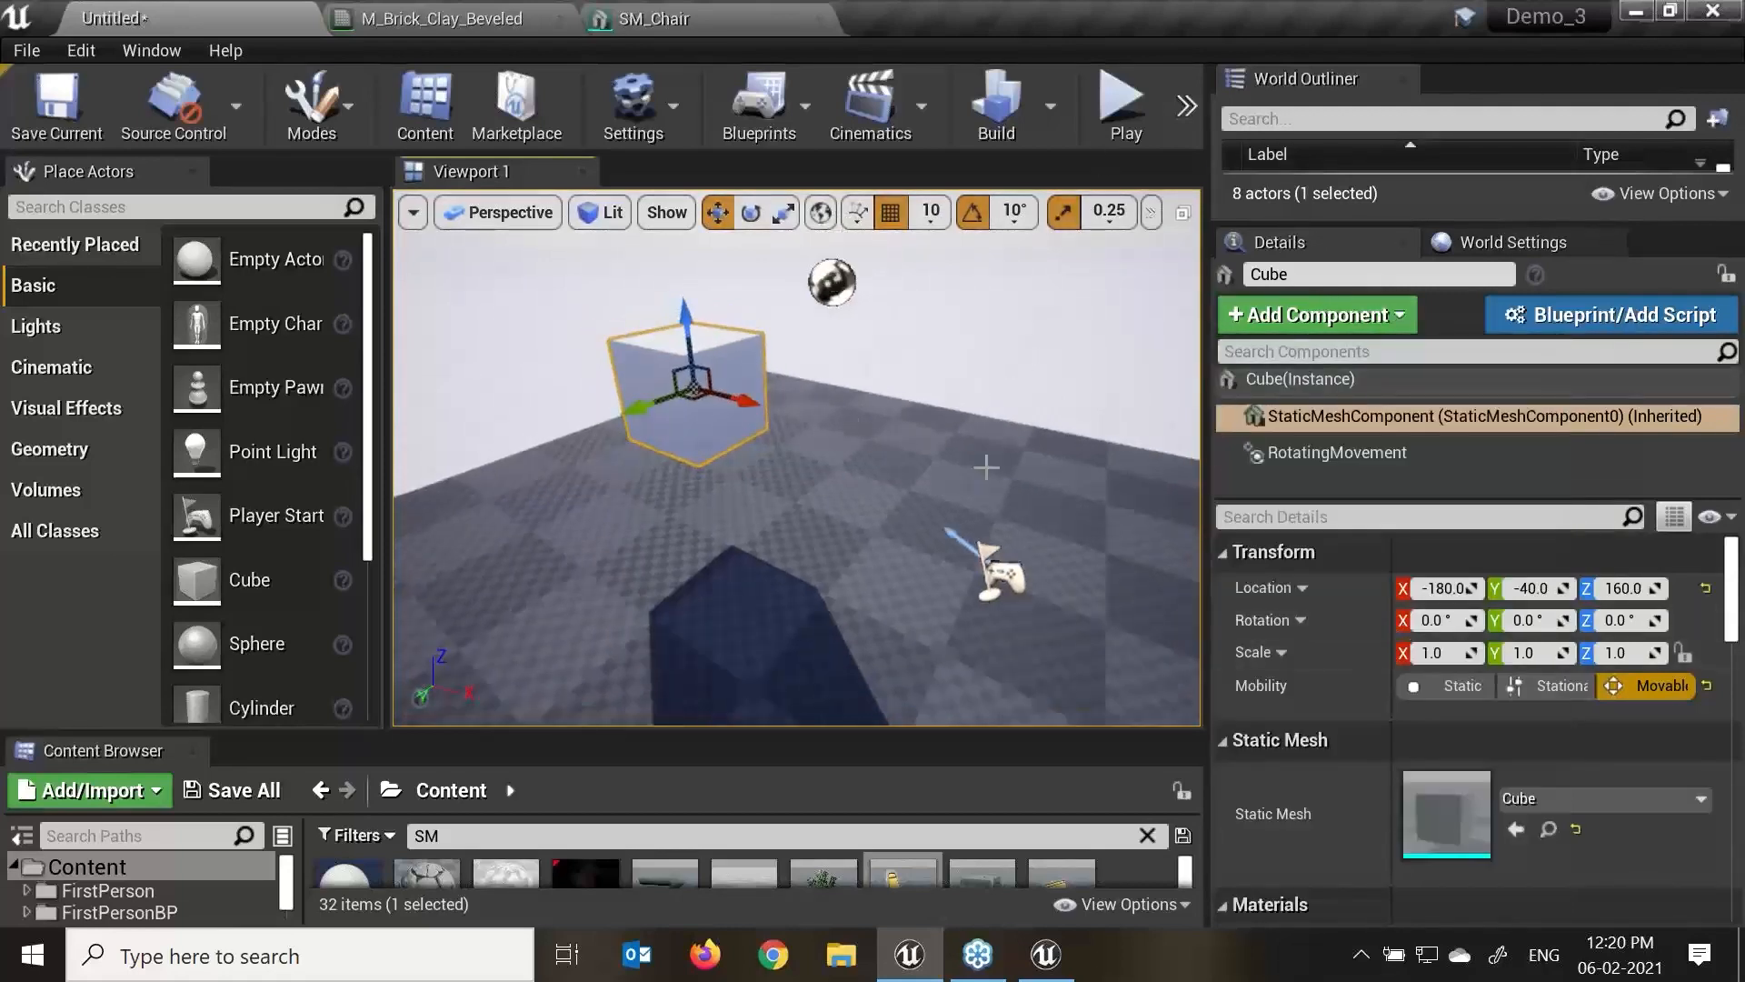
pyautogui.scroll(-2, 1109, 373)
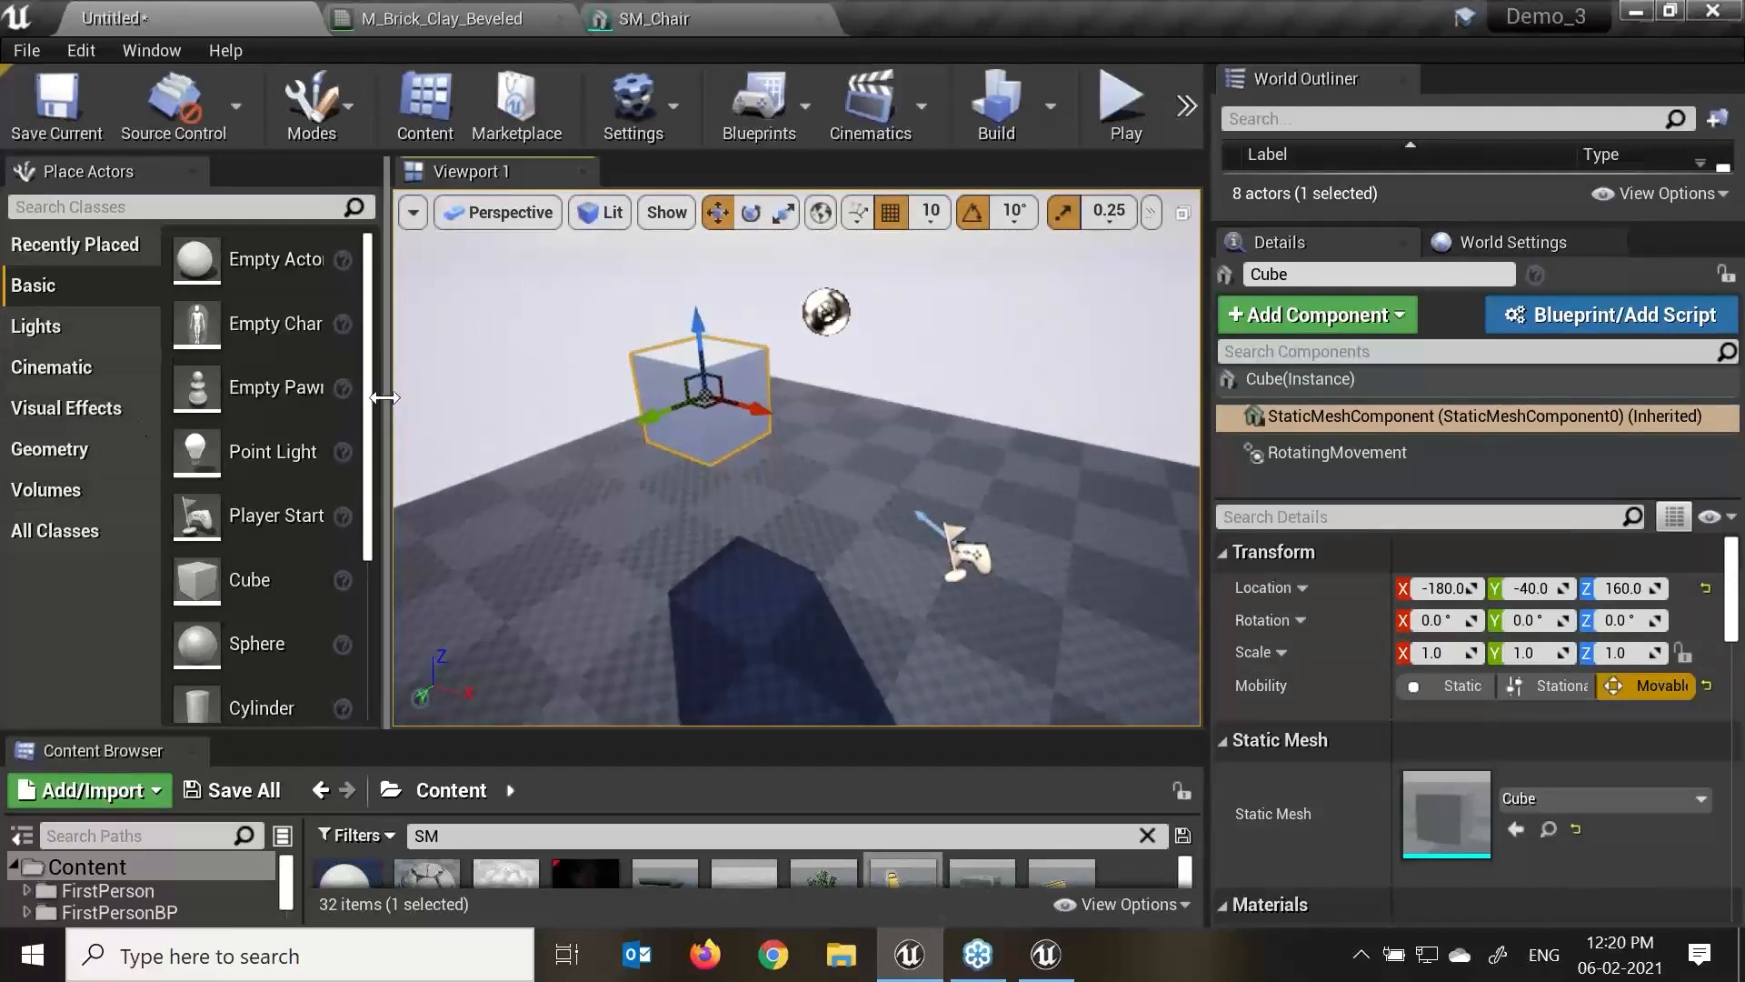
# Widen the Place Actors area, enlarge the Content Browser, and look through the Basic and Geometry actor categories.
pyautogui.moveTo(395, 396); pyautogui.dragTo(498, 396)
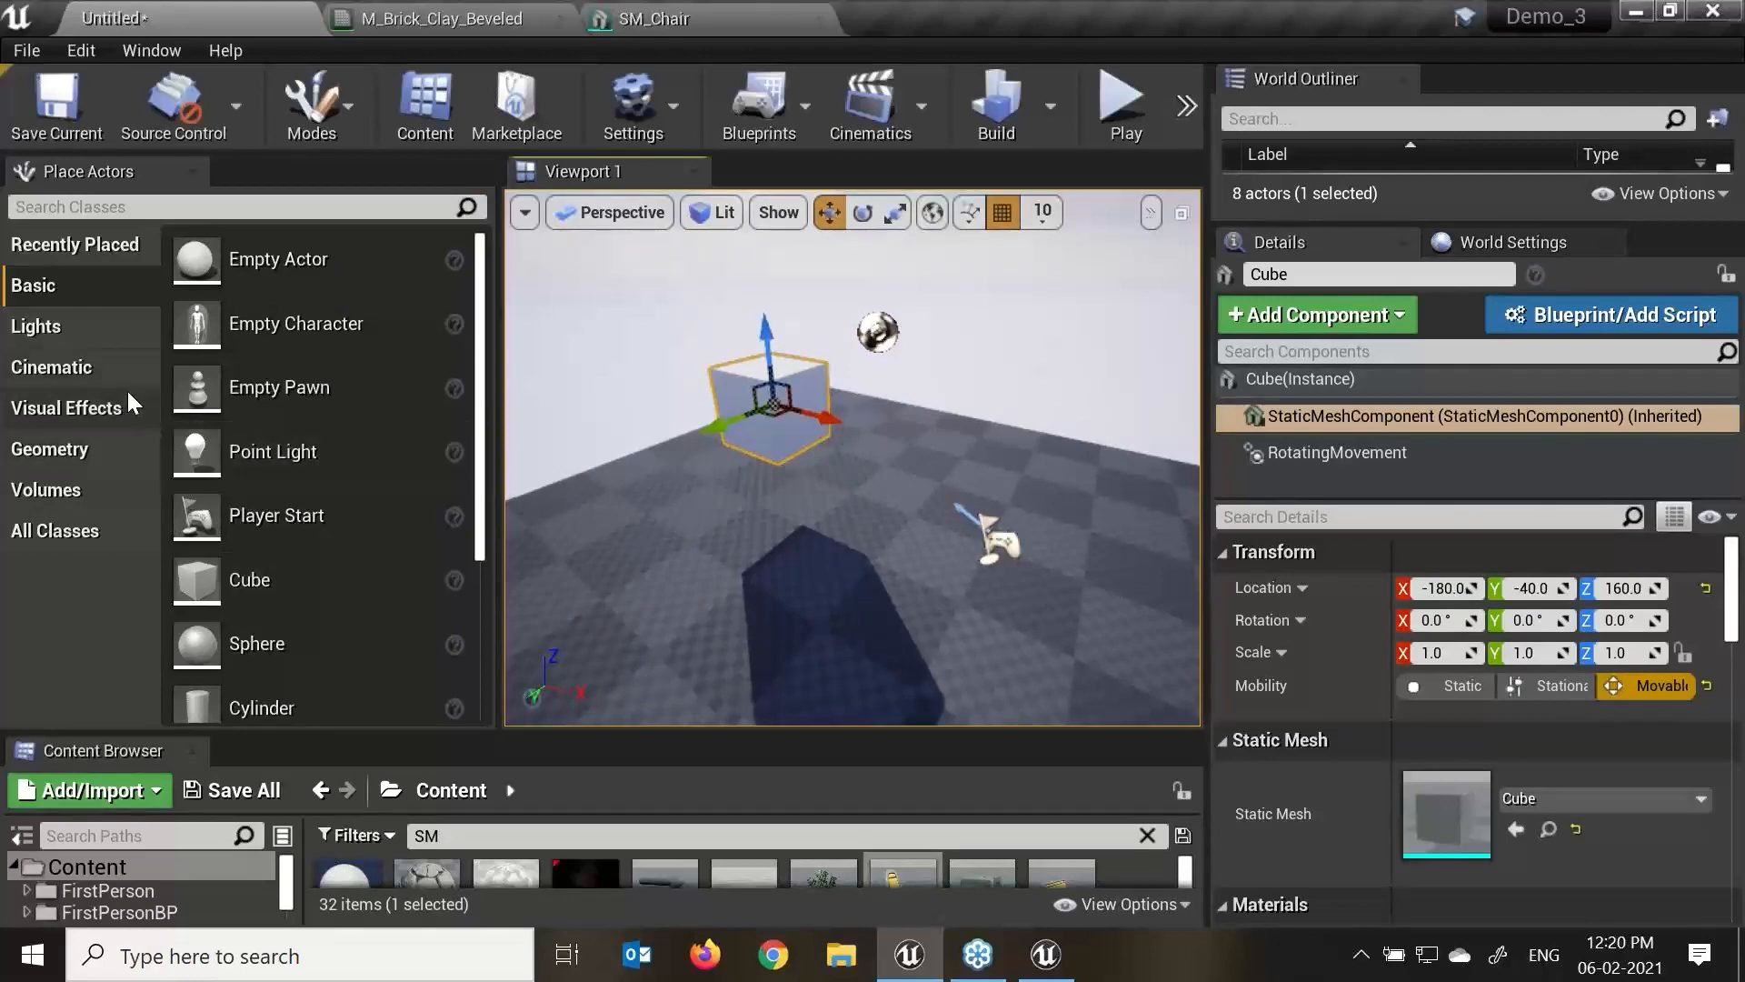
pyautogui.click(87, 327)
pyautogui.click(80, 287)
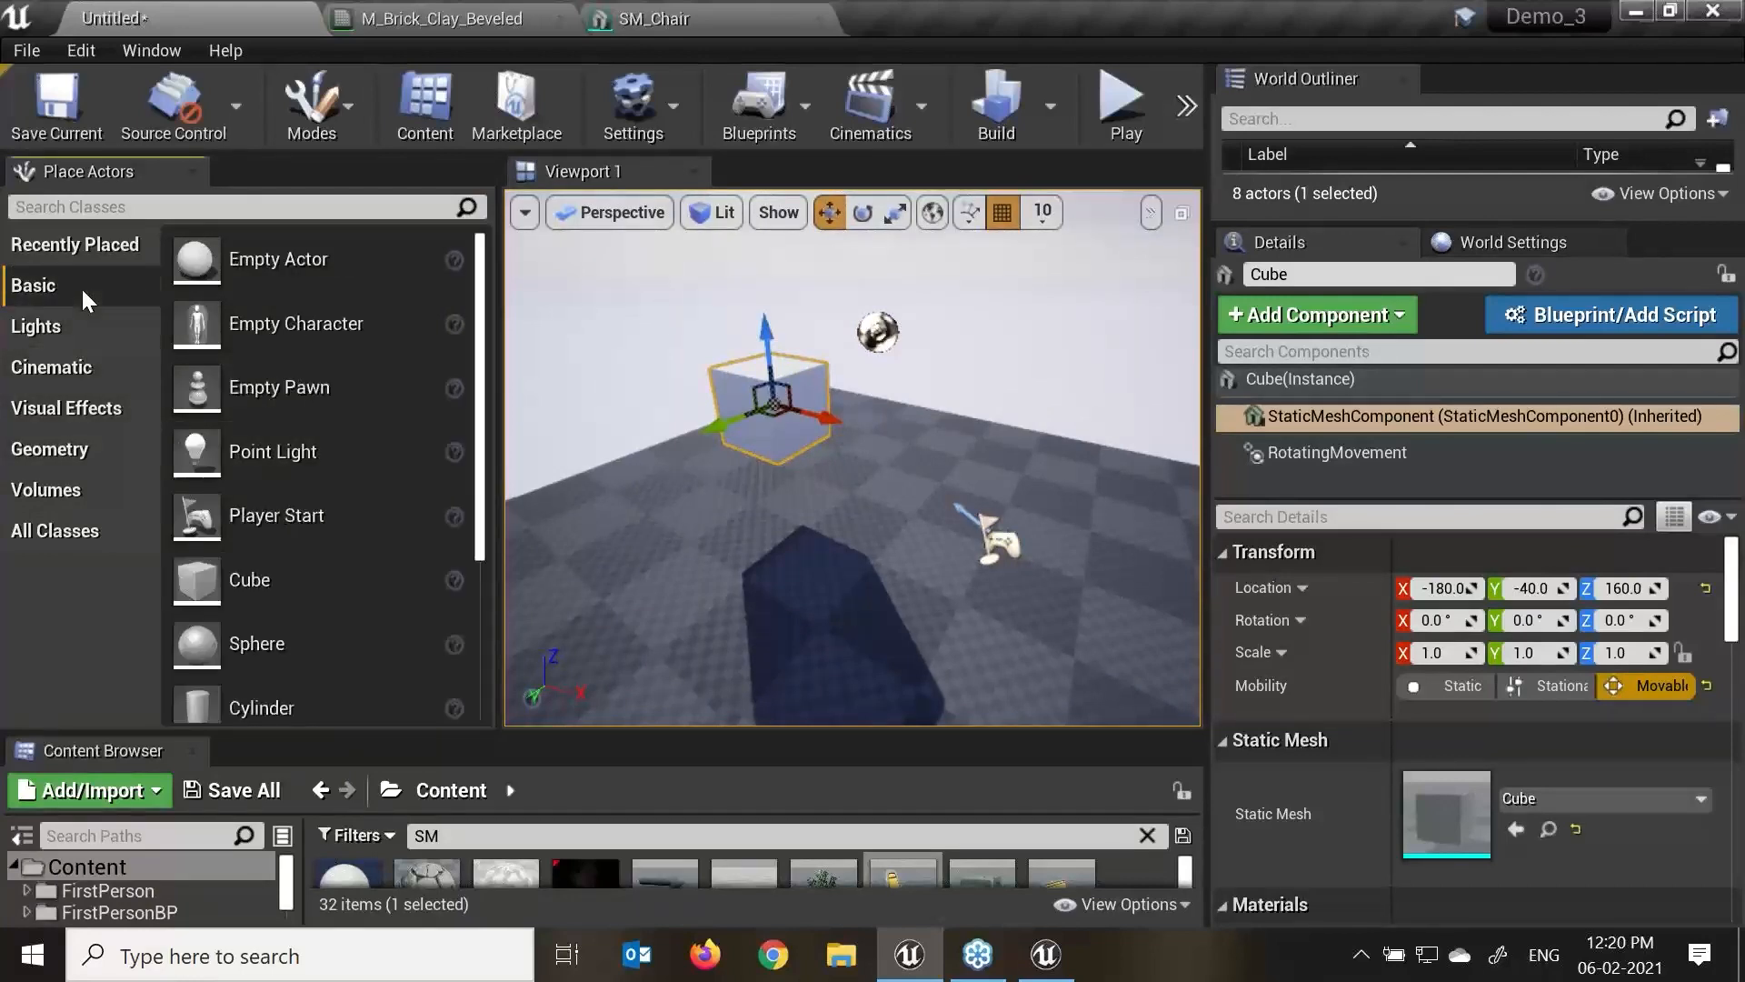
pyautogui.click(94, 456)
pyautogui.moveTo(725, 733); pyautogui.dragTo(724, 592)
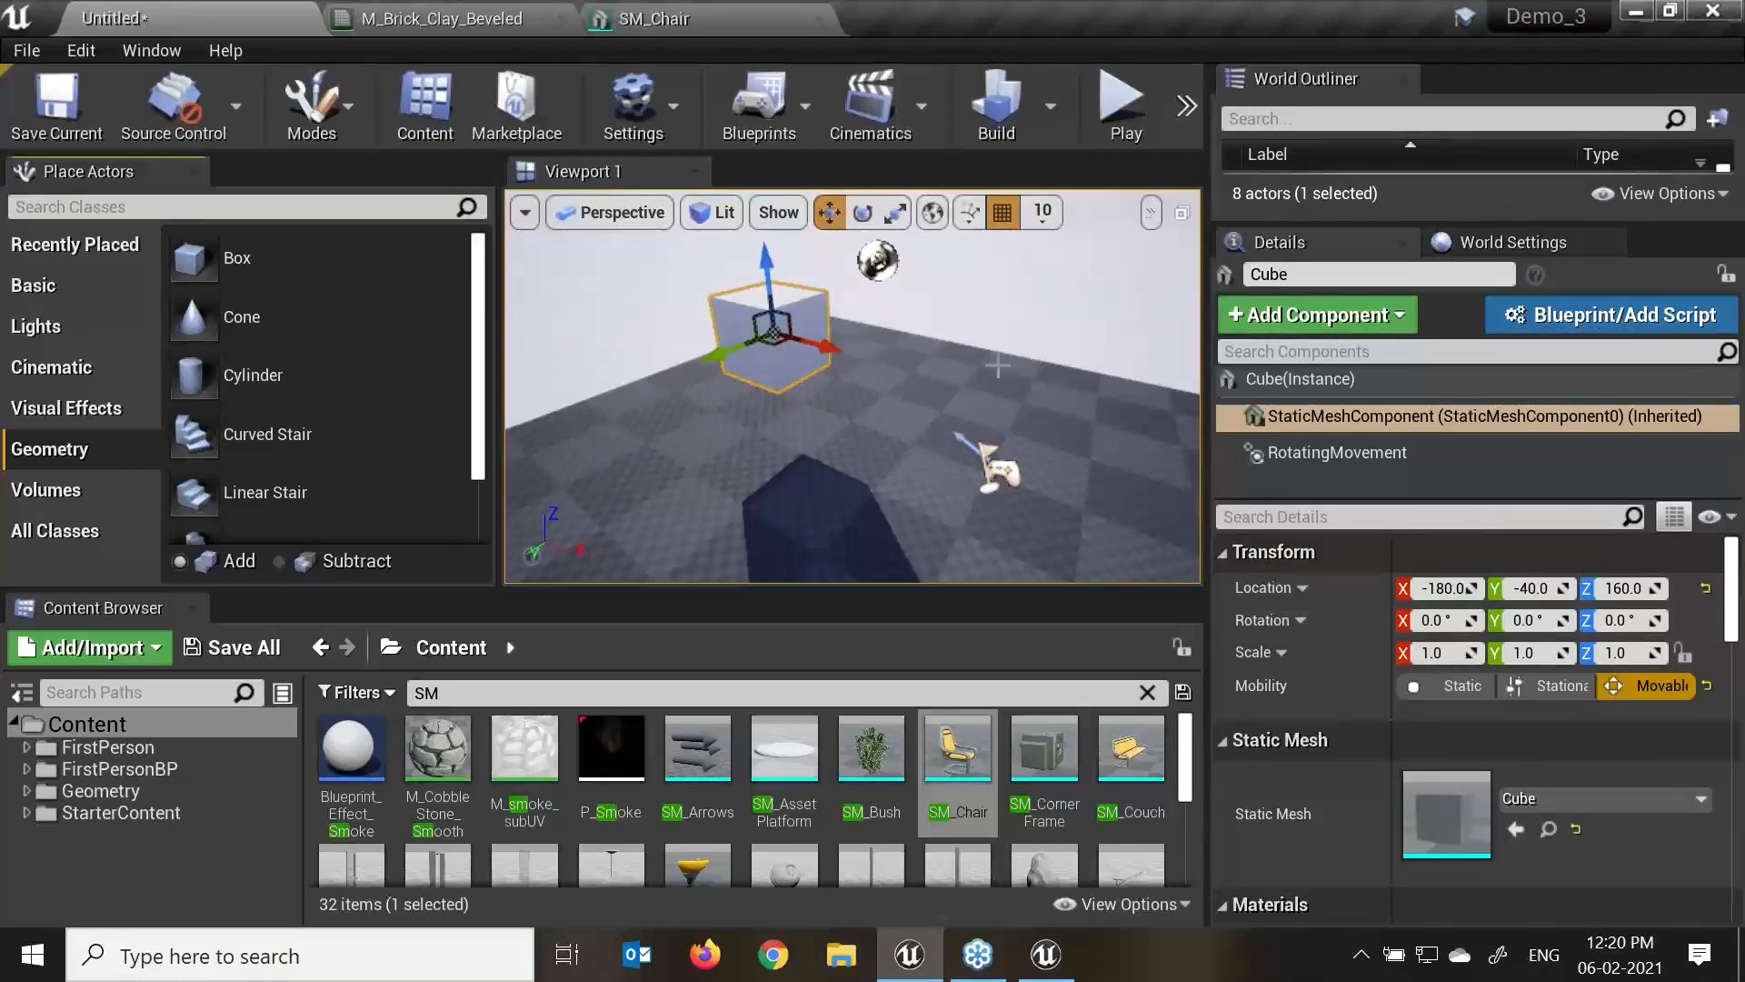
pyautogui.moveTo(998, 367); pyautogui.dragTo(998, 345)
pyautogui.moveTo(252, 375)
pyautogui.mouseDown()
pyautogui.moveTo(888, 421)
pyautogui.moveTo(1015, 462)
pyautogui.moveTo(967, 480)
pyautogui.moveTo(963, 456)
pyautogui.moveTo(235, 335)
pyautogui.mouseUp()
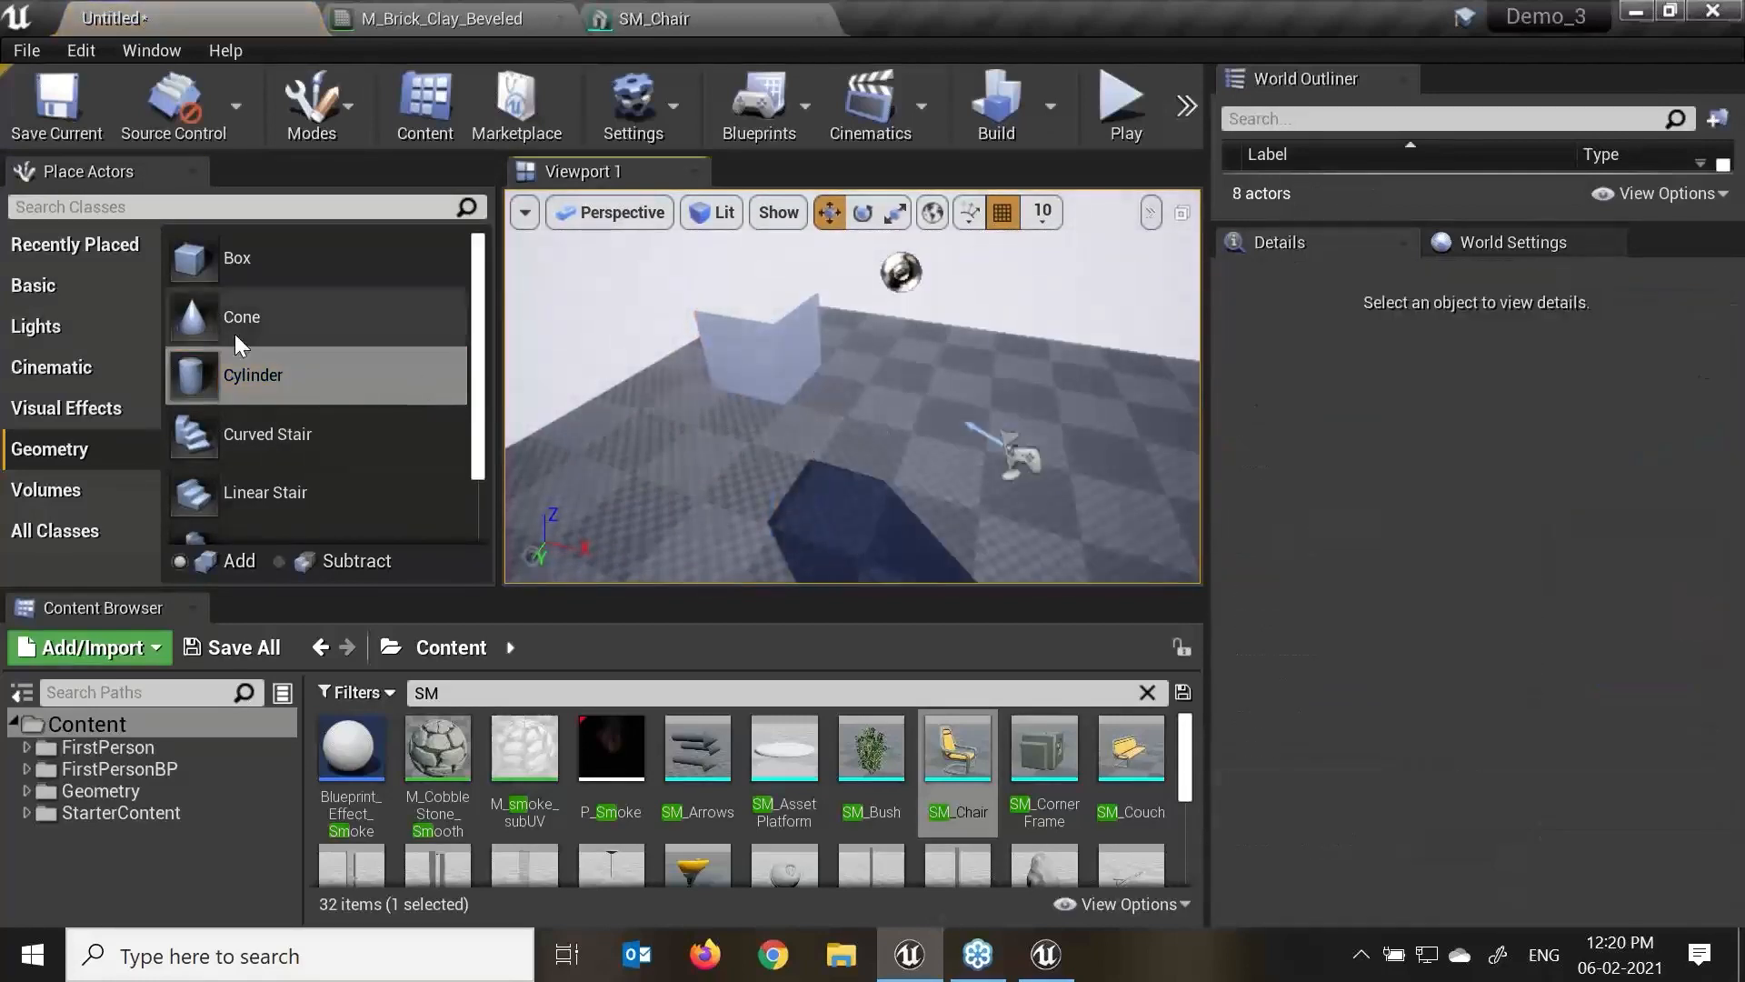
# Place a second cube from the Basic actors near the Player Start at about X 70, Y -150, Z 100.
pyautogui.click(53, 328)
pyautogui.click(37, 285)
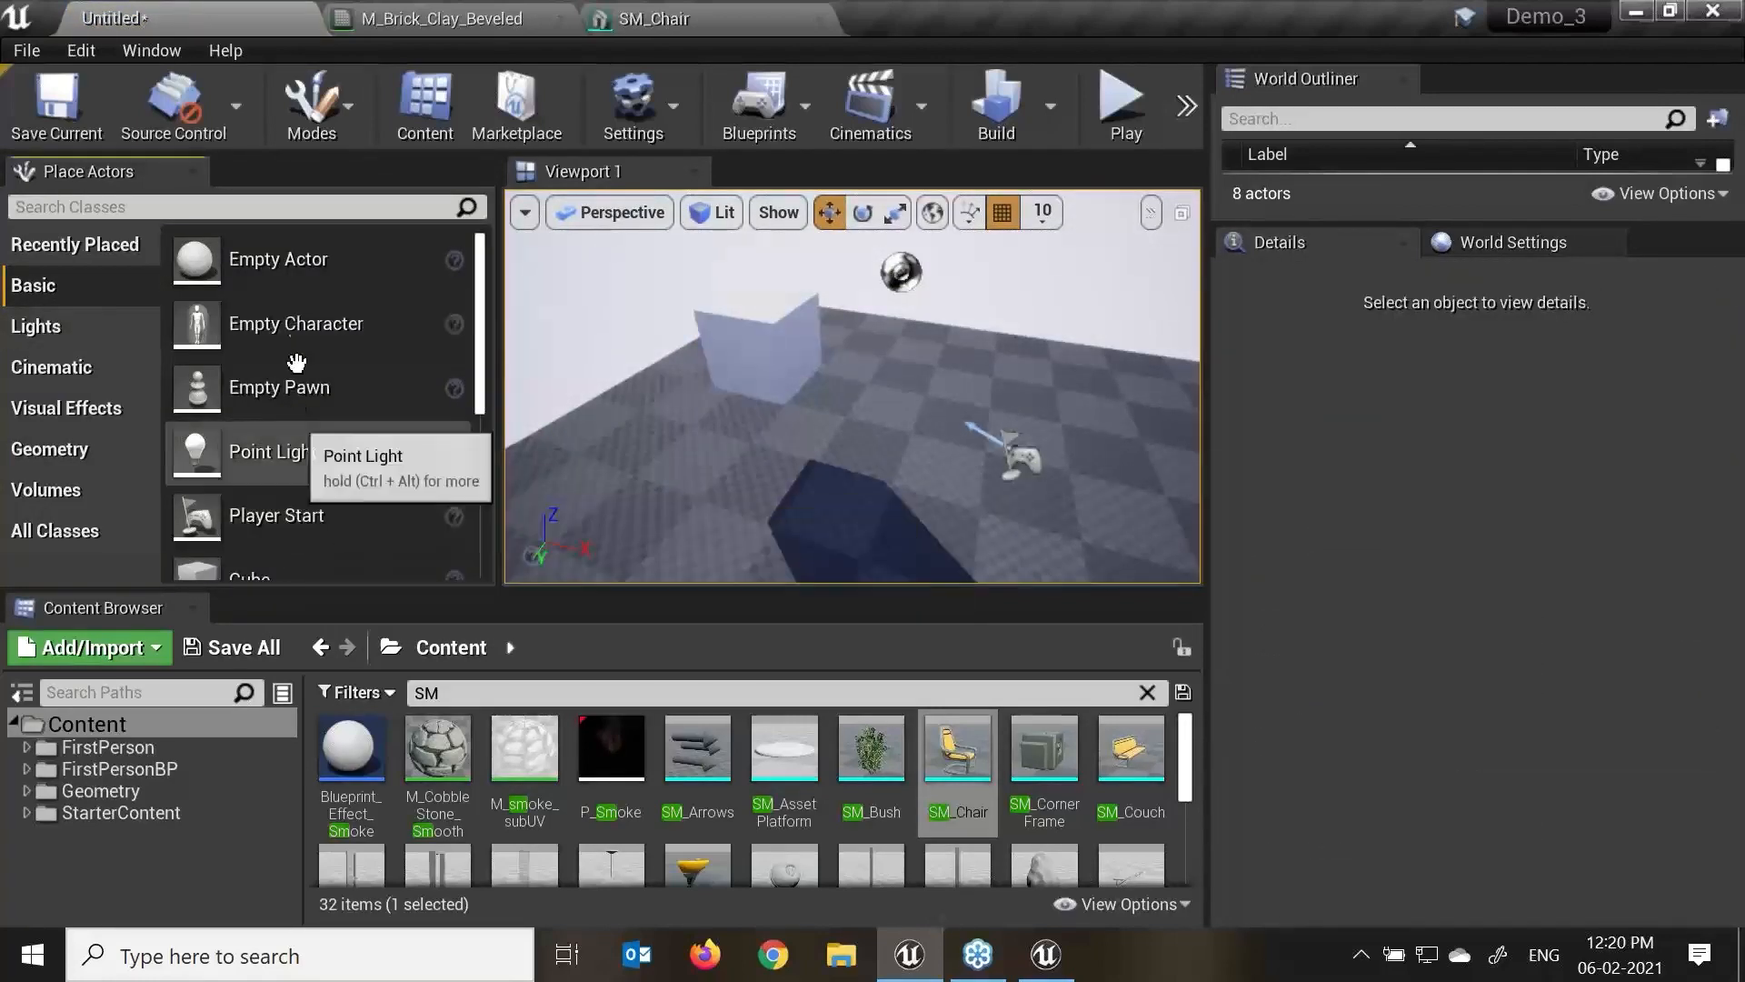
pyautogui.moveTo(278, 577); pyautogui.dragTo(968, 432)
pyautogui.moveTo(978, 370); pyautogui.dragTo(992, 314)
pyautogui.keyDown('alt'); pyautogui.moveTo(1032, 405); pyautogui.dragTo(959, 407); pyautogui.keyUp('alt')
# Browse the components available for the second cube, search for light, and add a Spot Light component to it.
pyautogui.click(1335, 319)
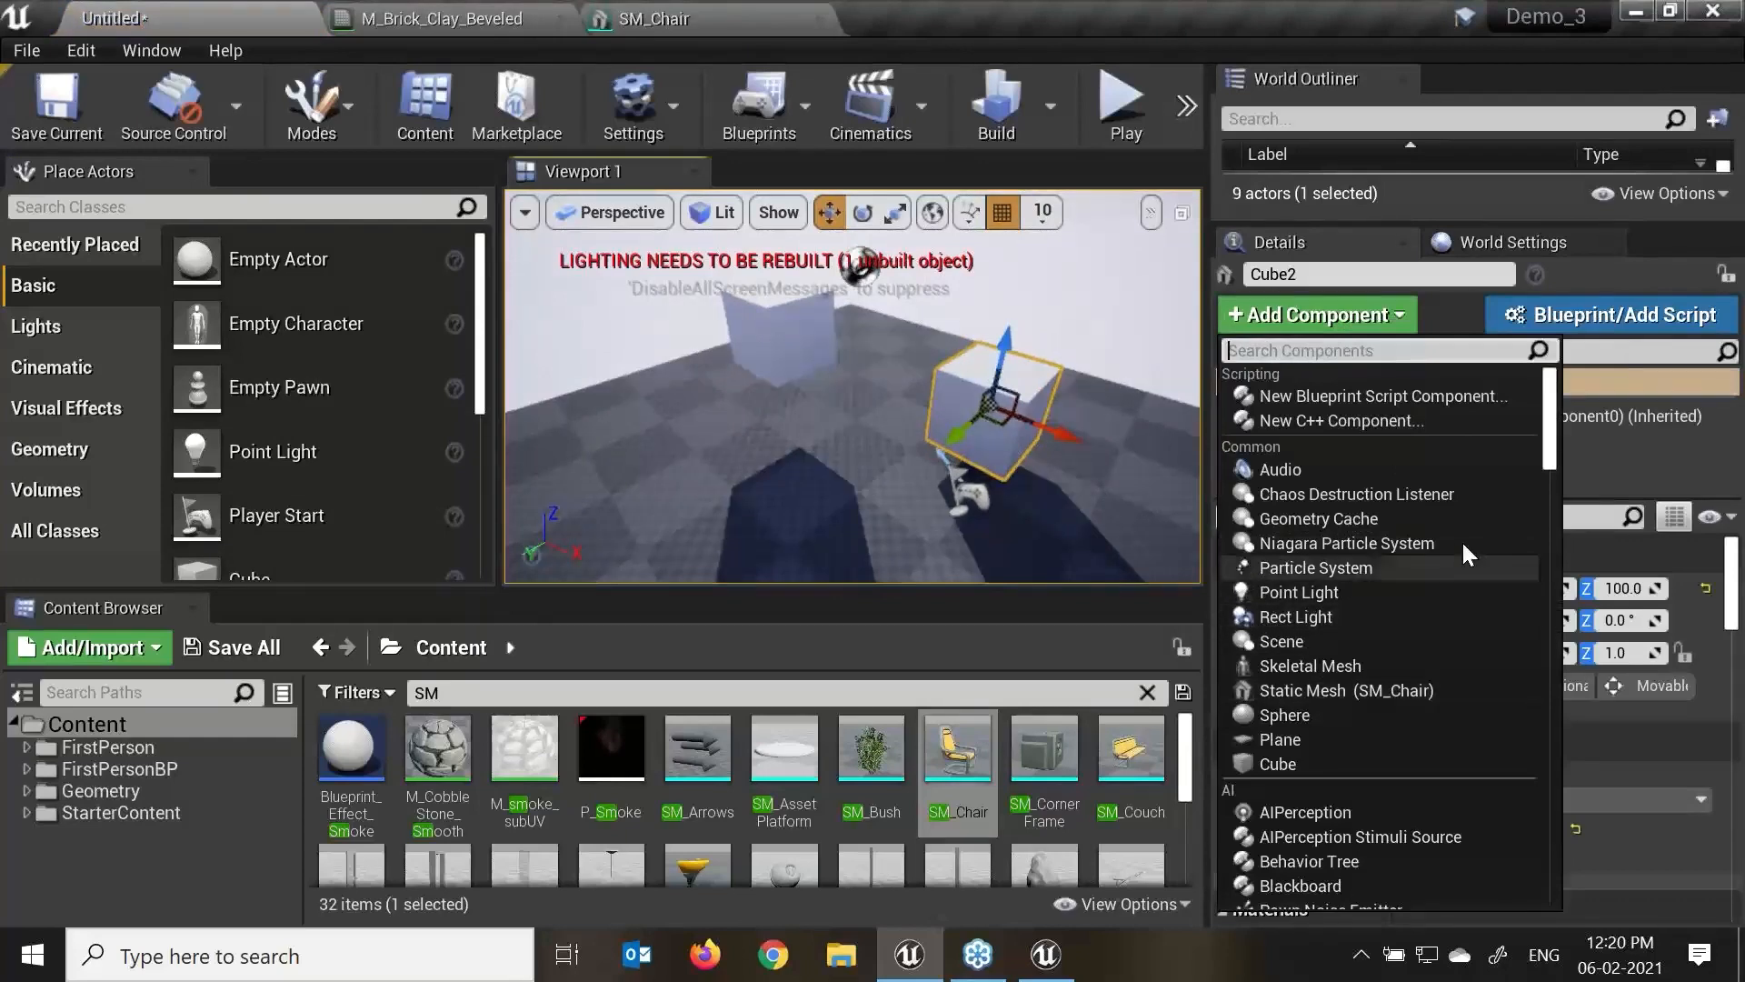
pyautogui.moveTo(1550, 457); pyautogui.dragTo(1558, 709)
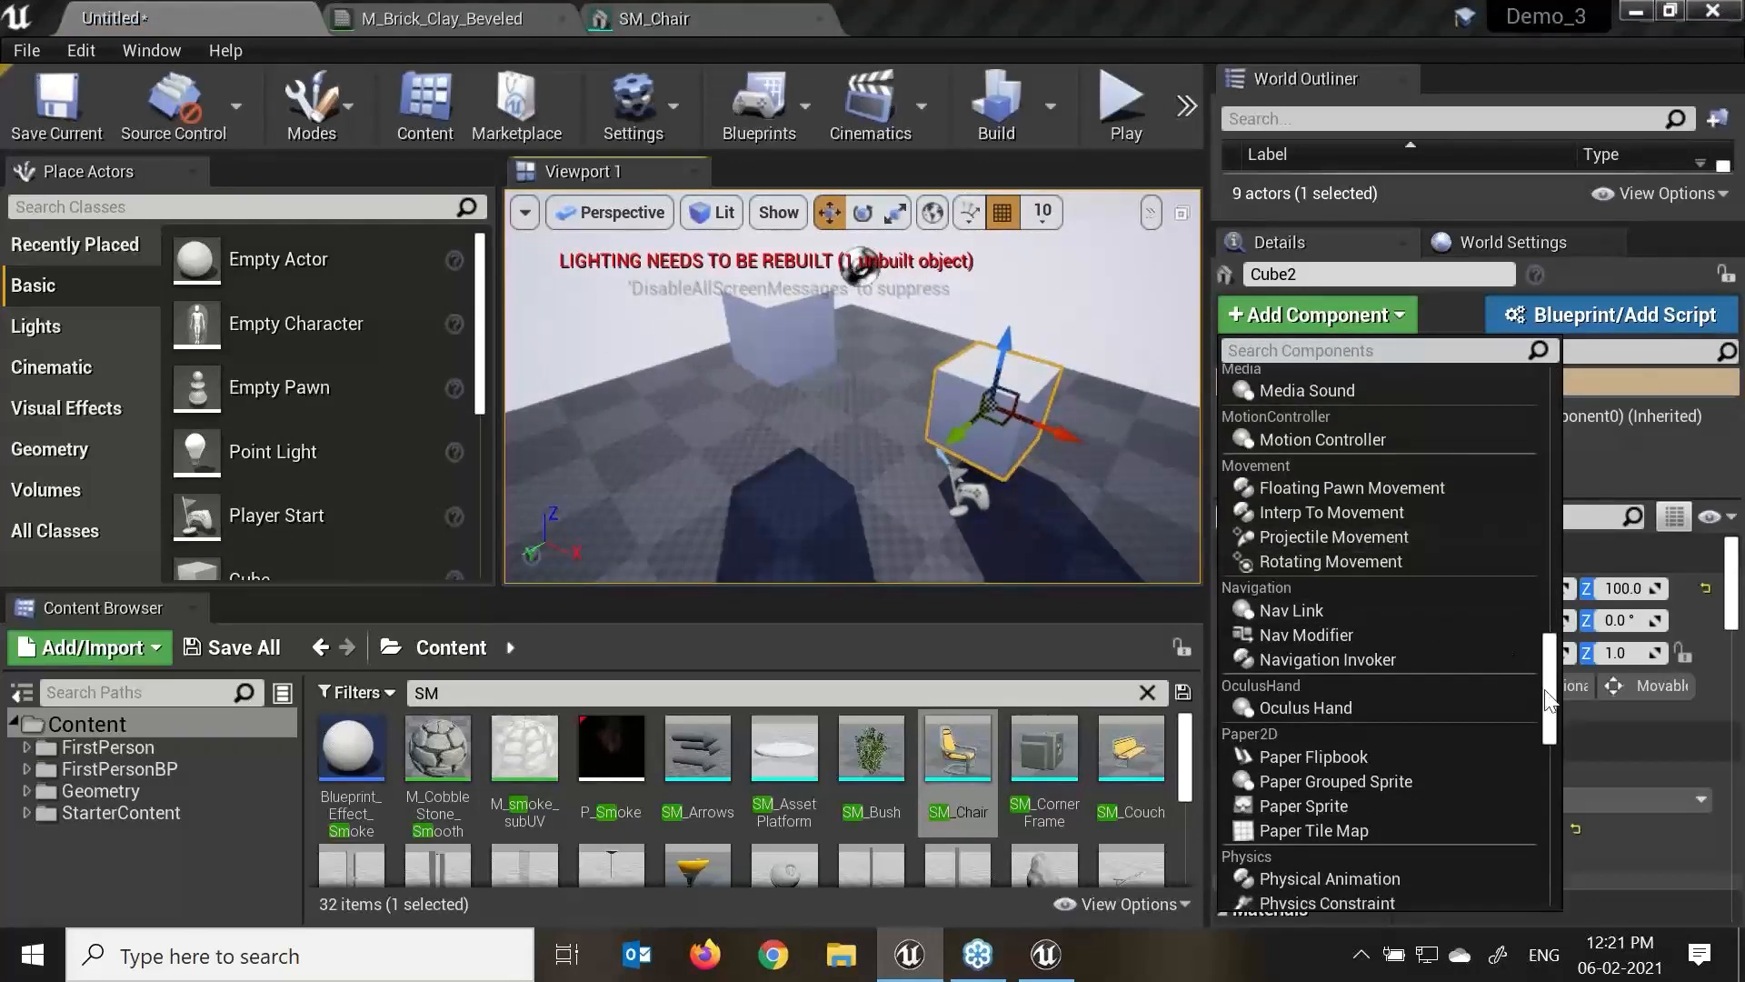
pyautogui.moveTo(1550, 700); pyautogui.dragTo(1551, 822)
pyautogui.scroll(5, 1552, 754)
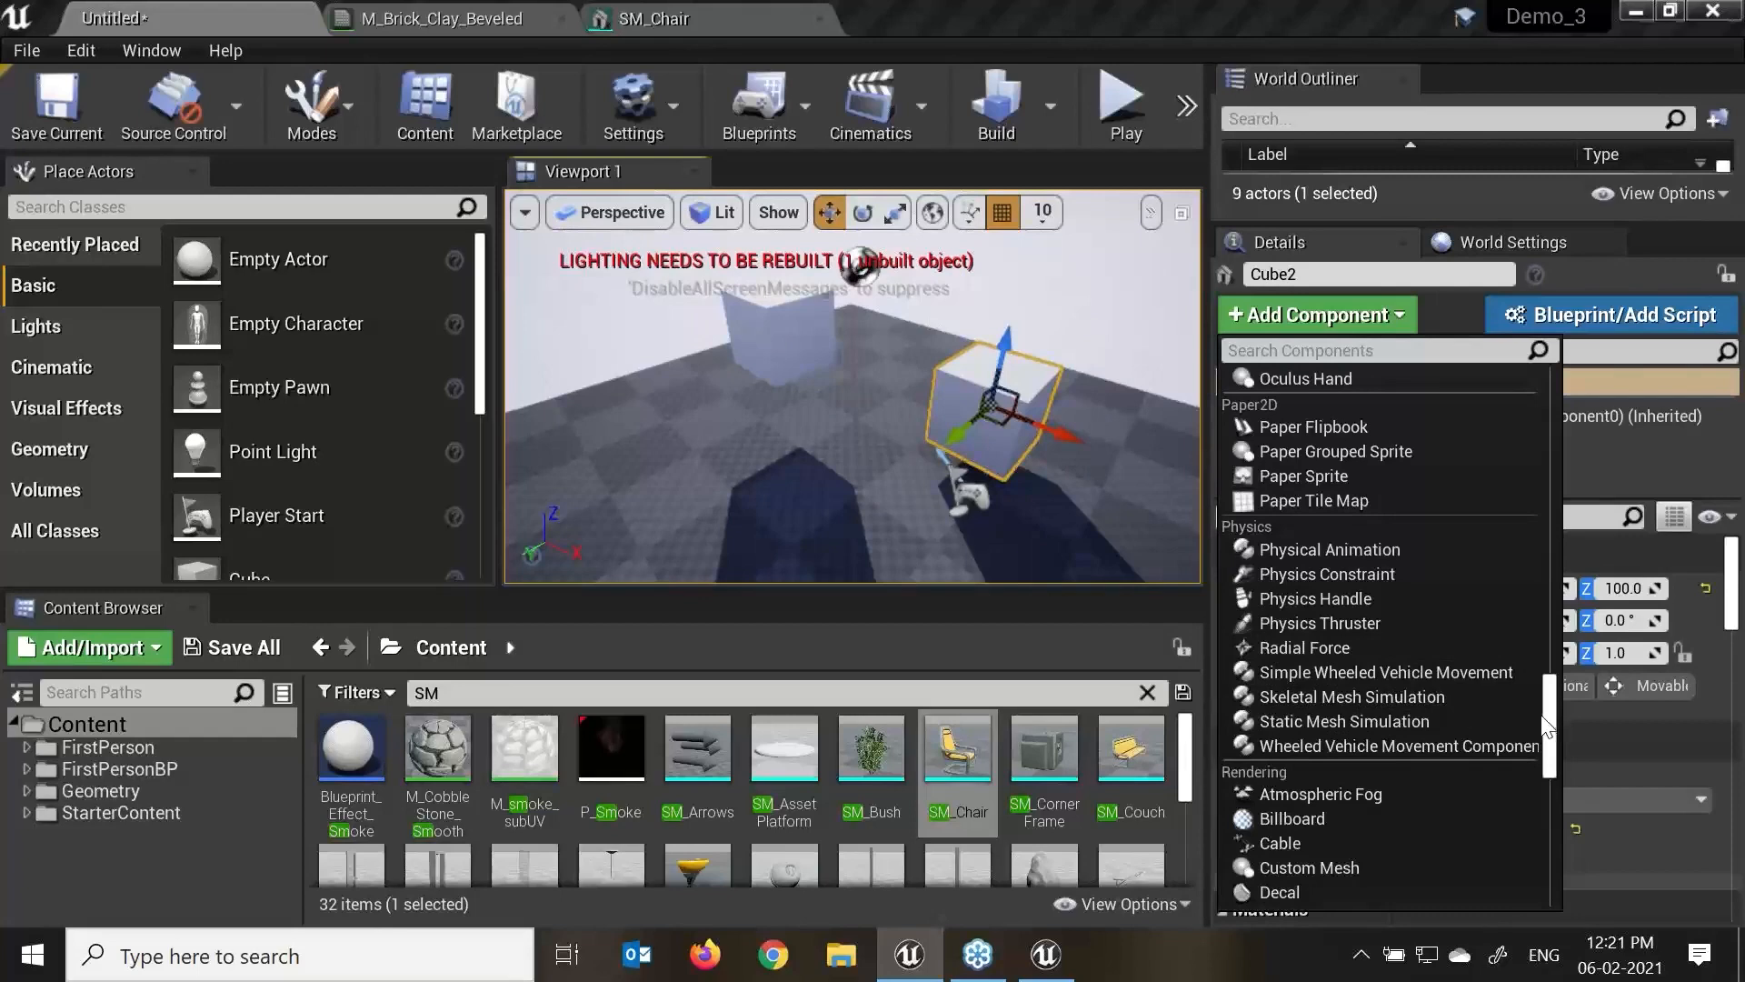
pyautogui.moveTo(1543, 718); pyautogui.dragTo(1372, 367)
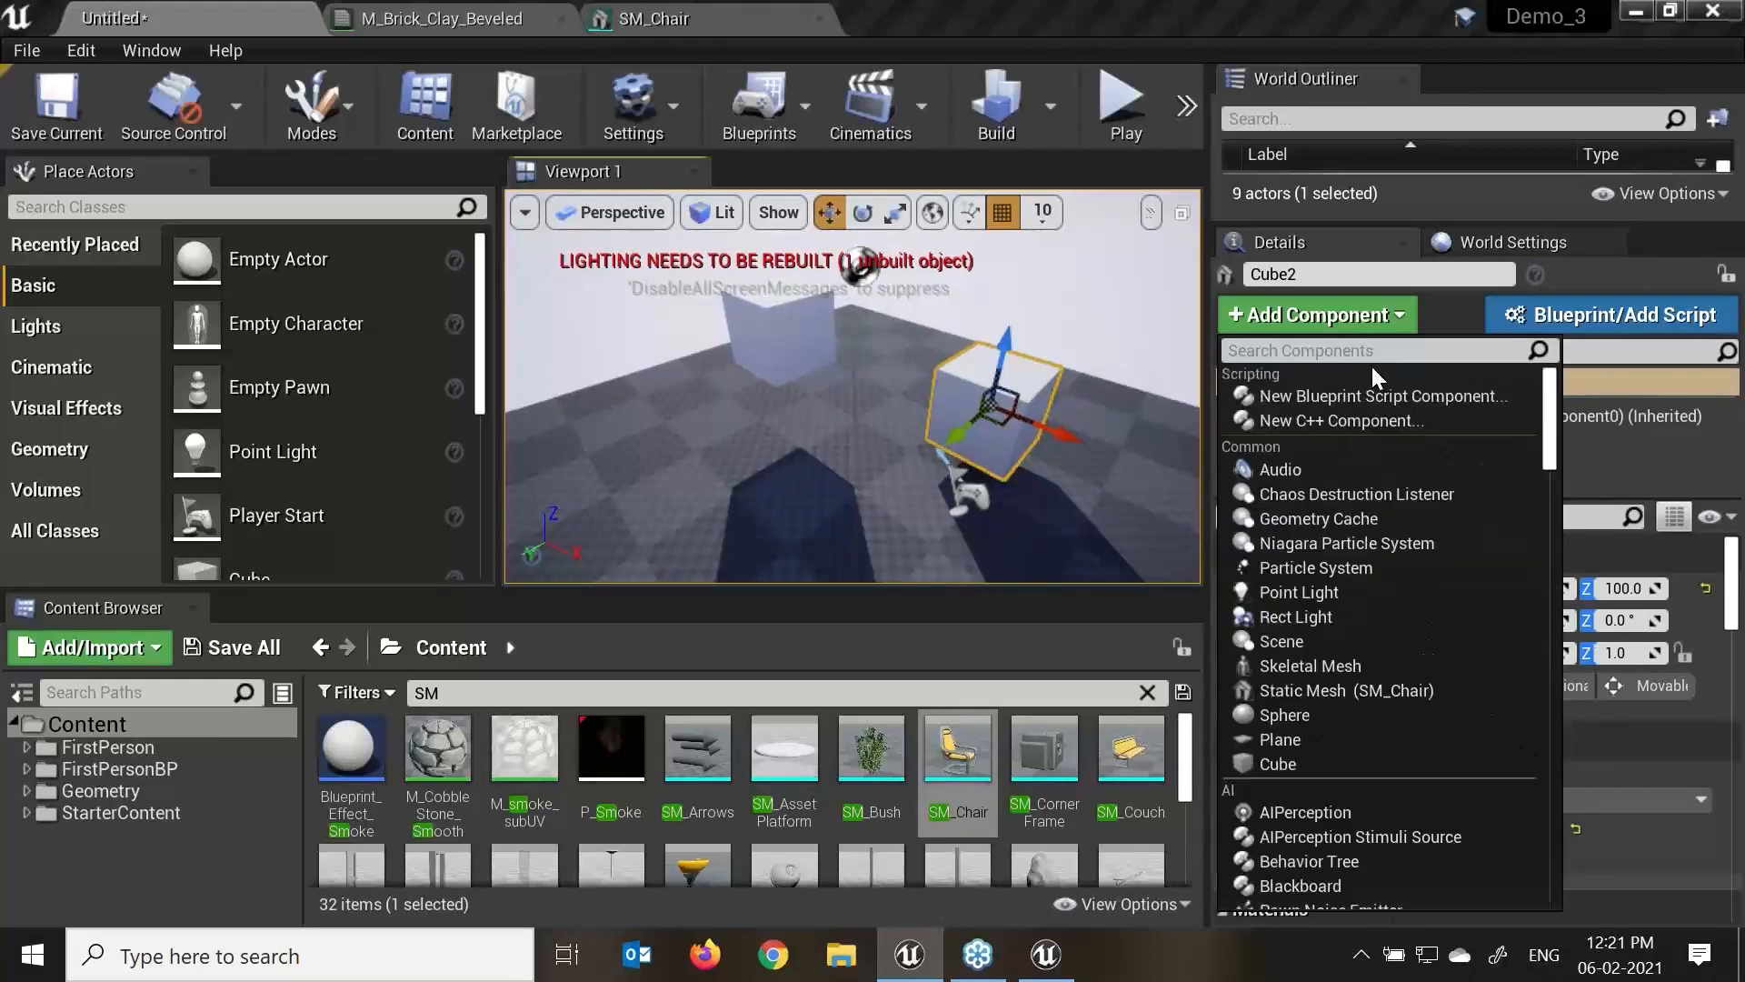
pyautogui.write('light')
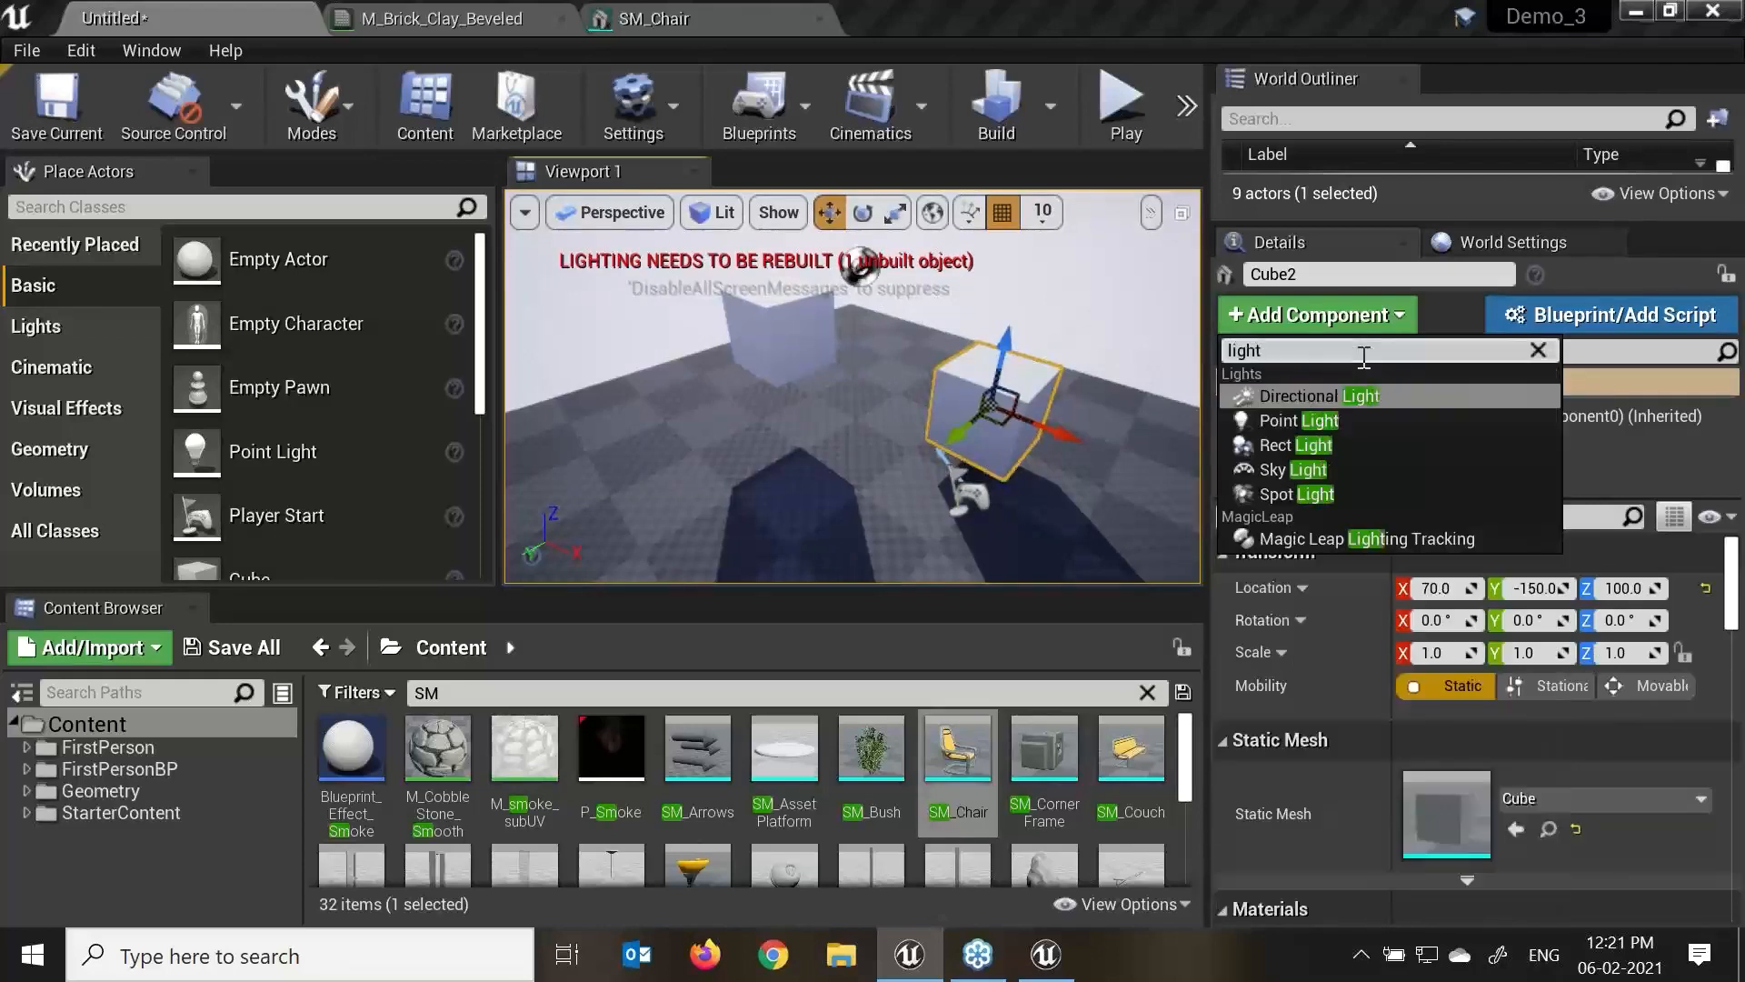
pyautogui.click(1280, 493)
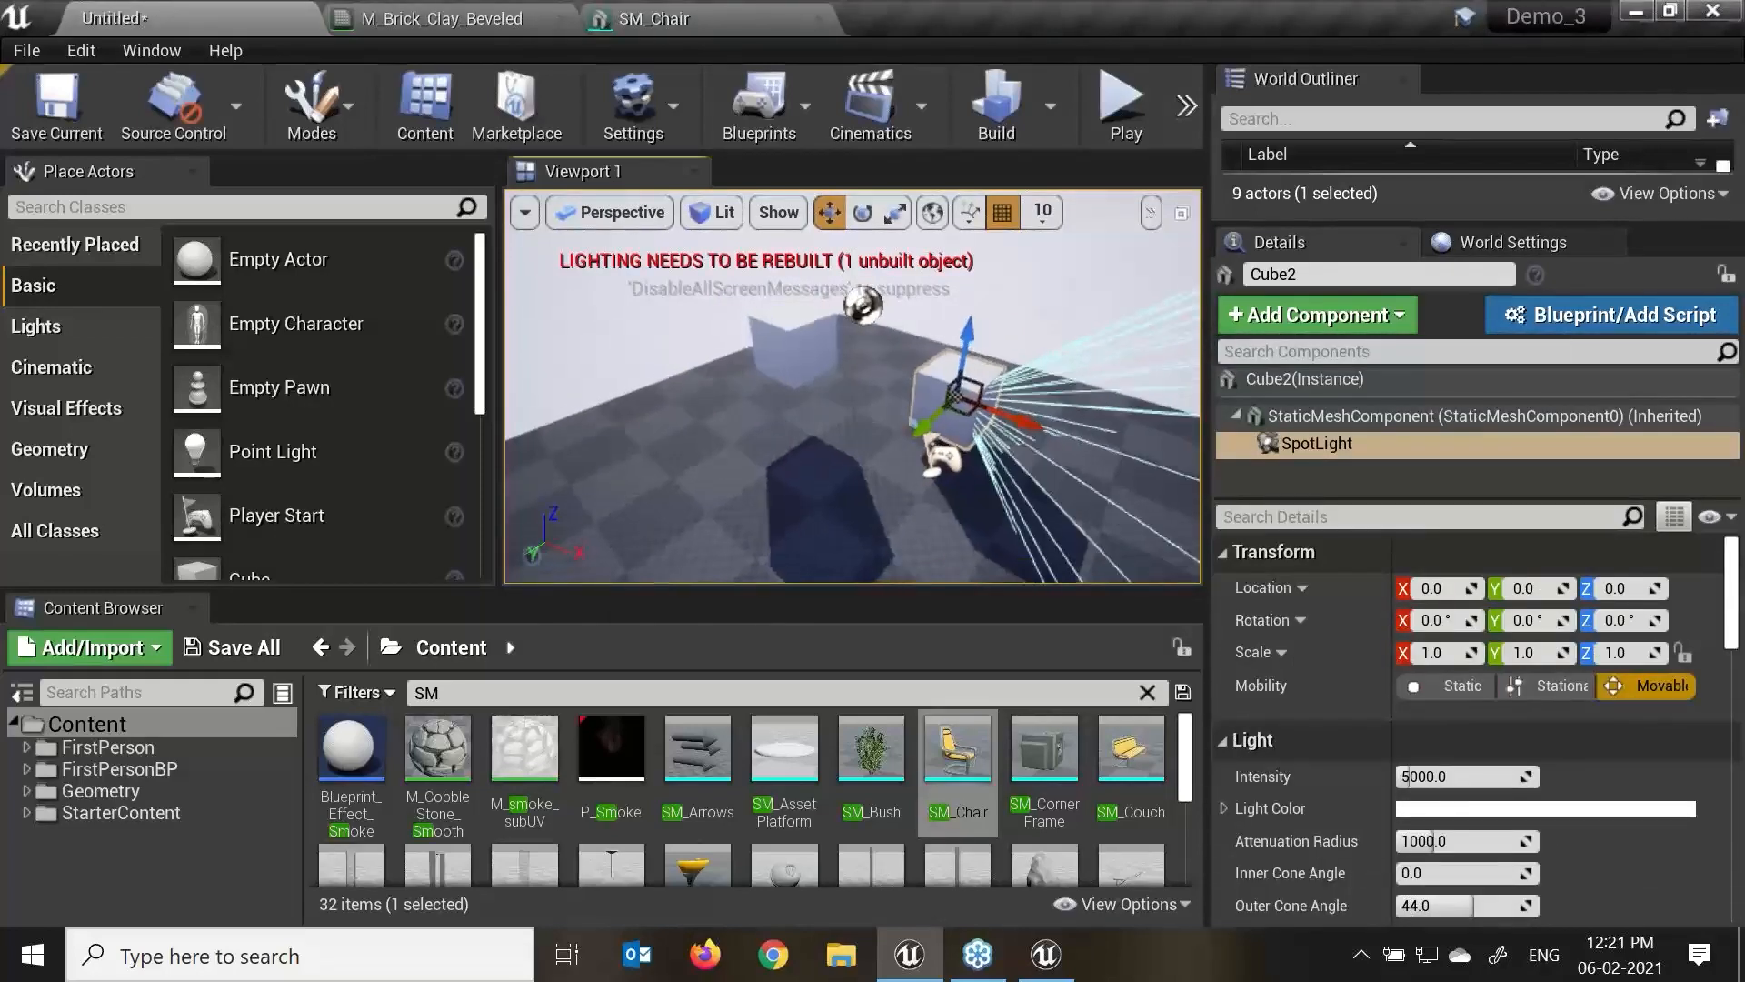
# Move the second cube along Y to 80 and view it with its attached spot light in full screen.
pyautogui.click(939, 386)
pyautogui.moveTo(933, 424); pyautogui.dragTo(852, 502)
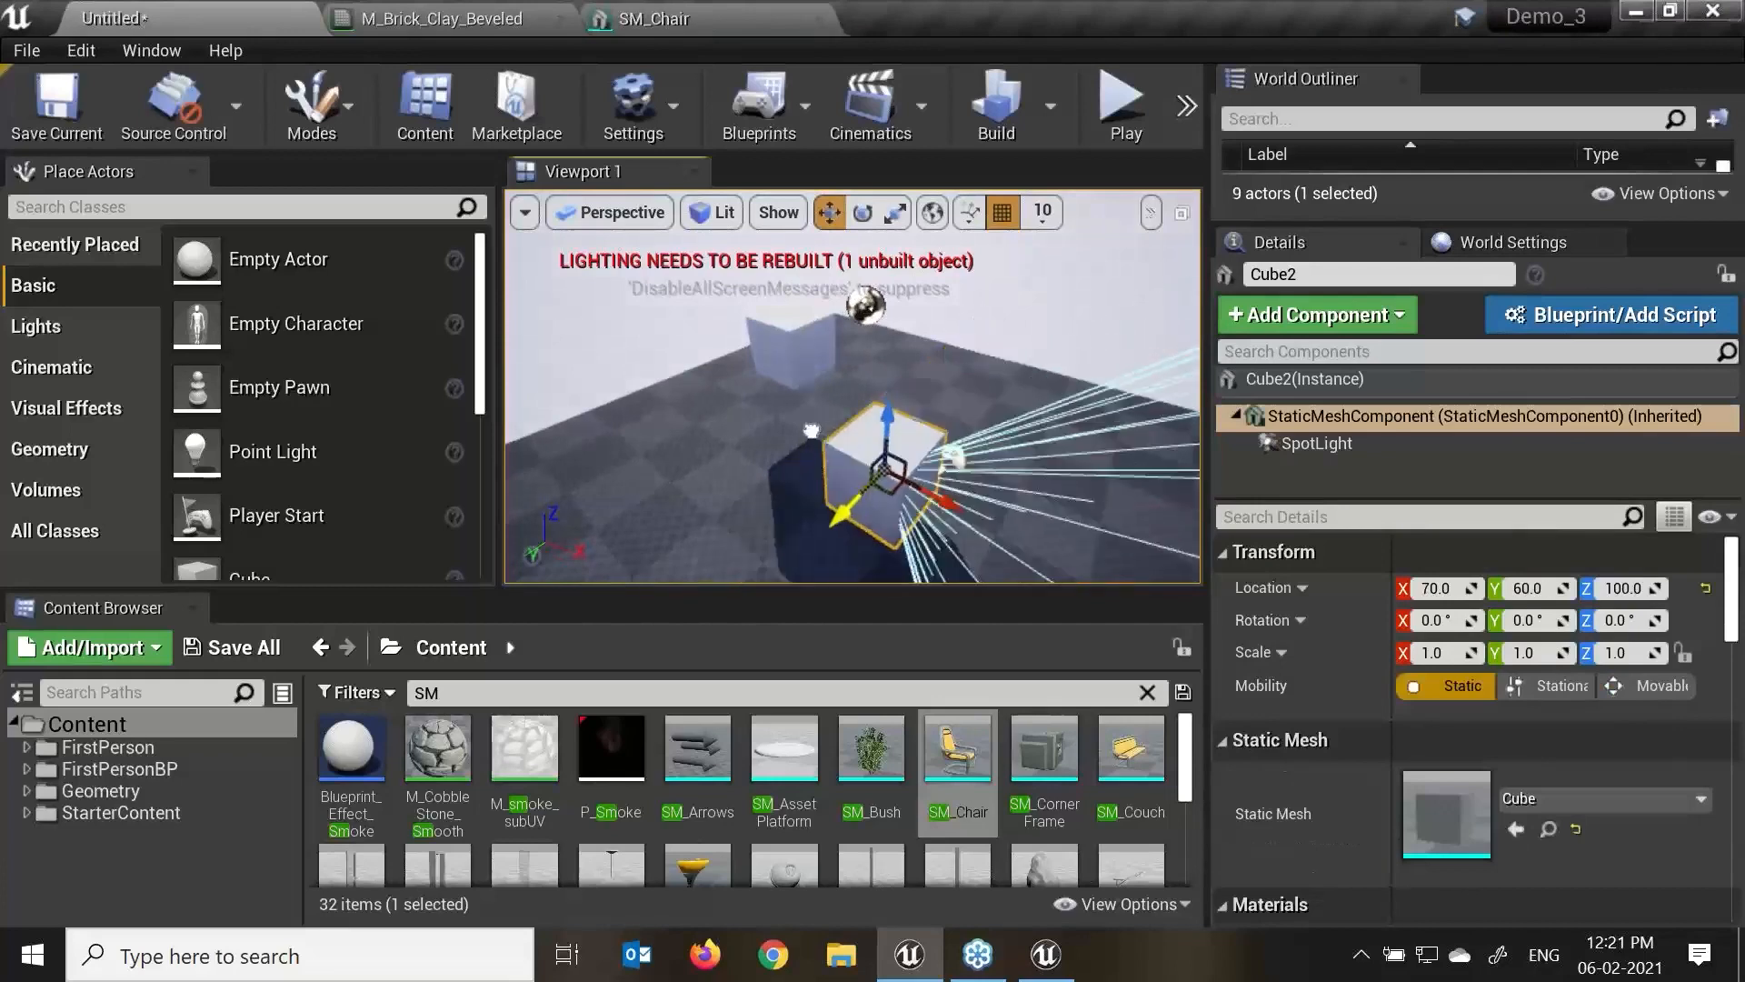
pyautogui.press('F11')
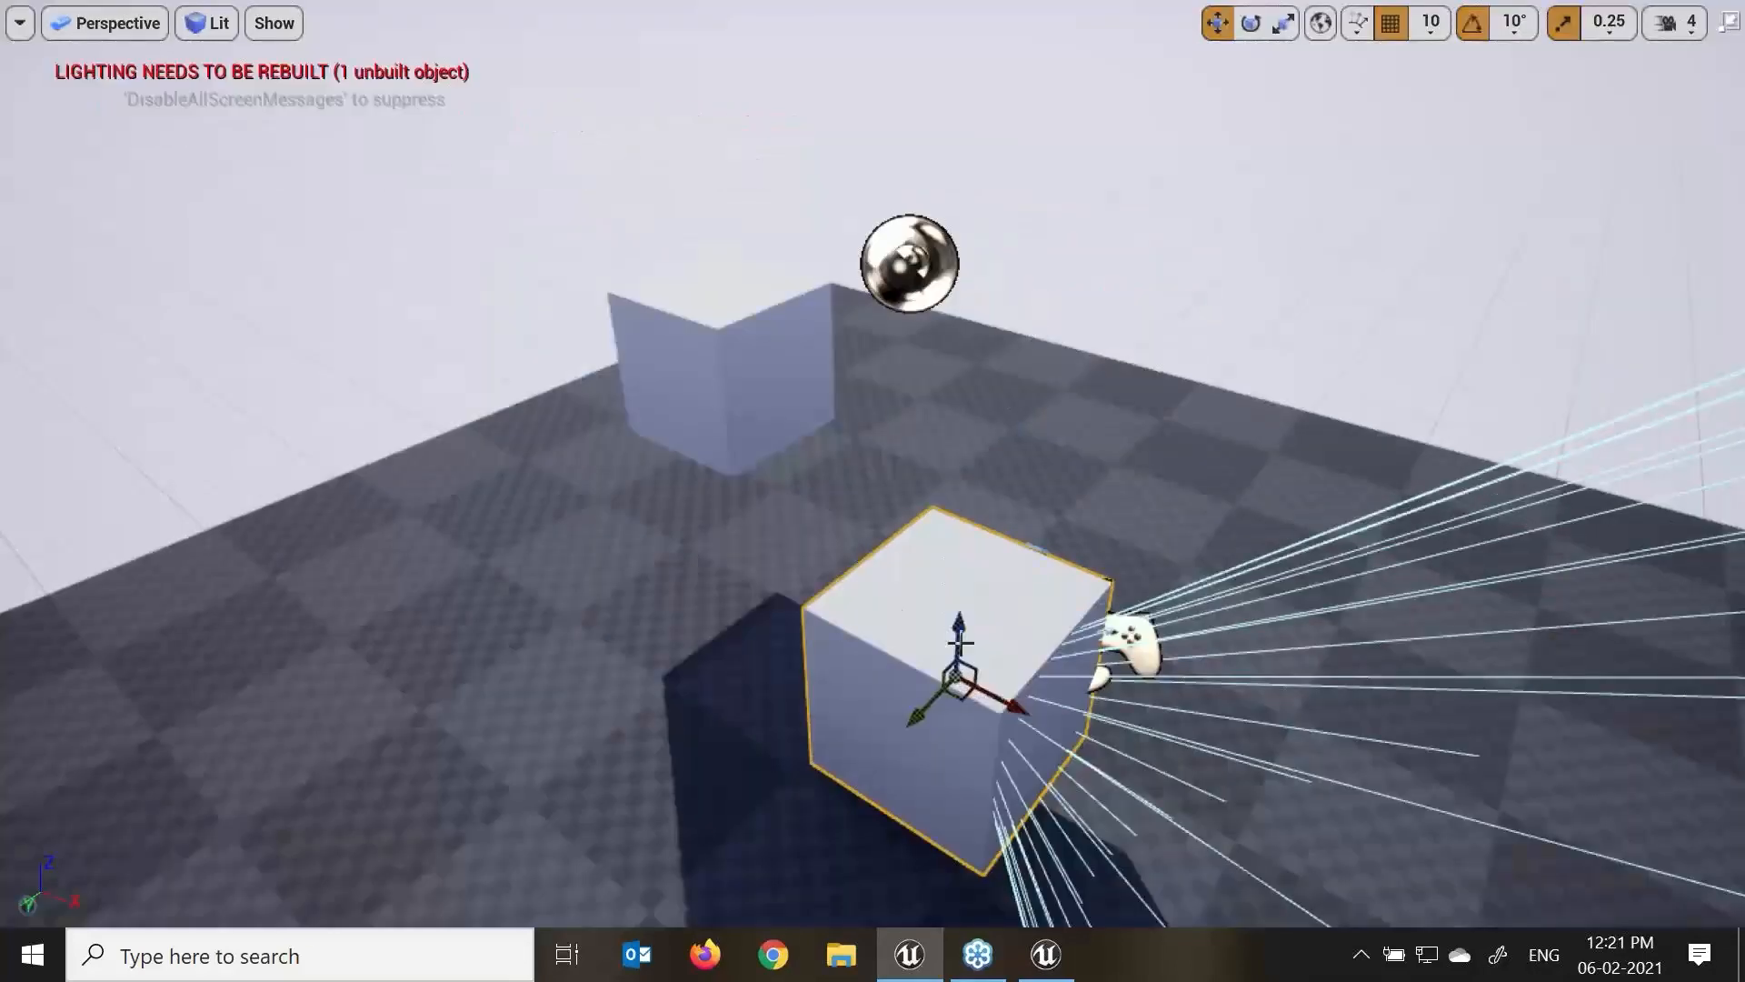
pyautogui.scroll(-4, 872, 491)
pyautogui.moveTo(910, 619); pyautogui.dragTo(984, 606)
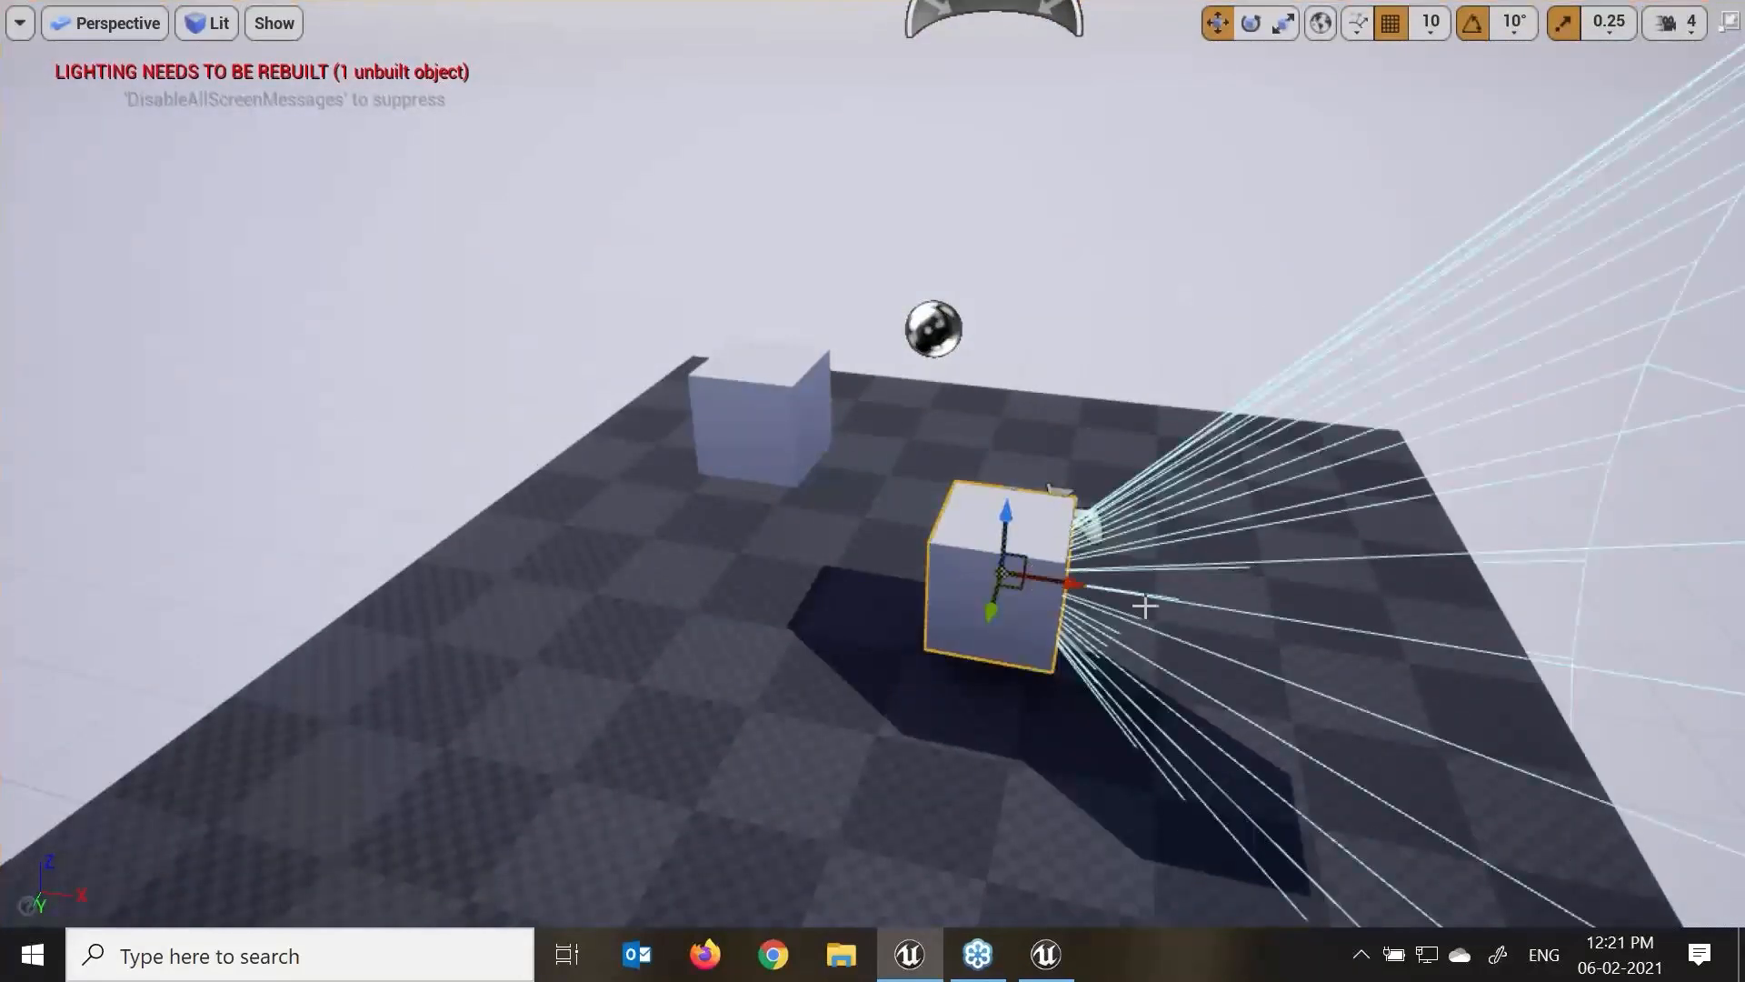
pyautogui.press('F11')
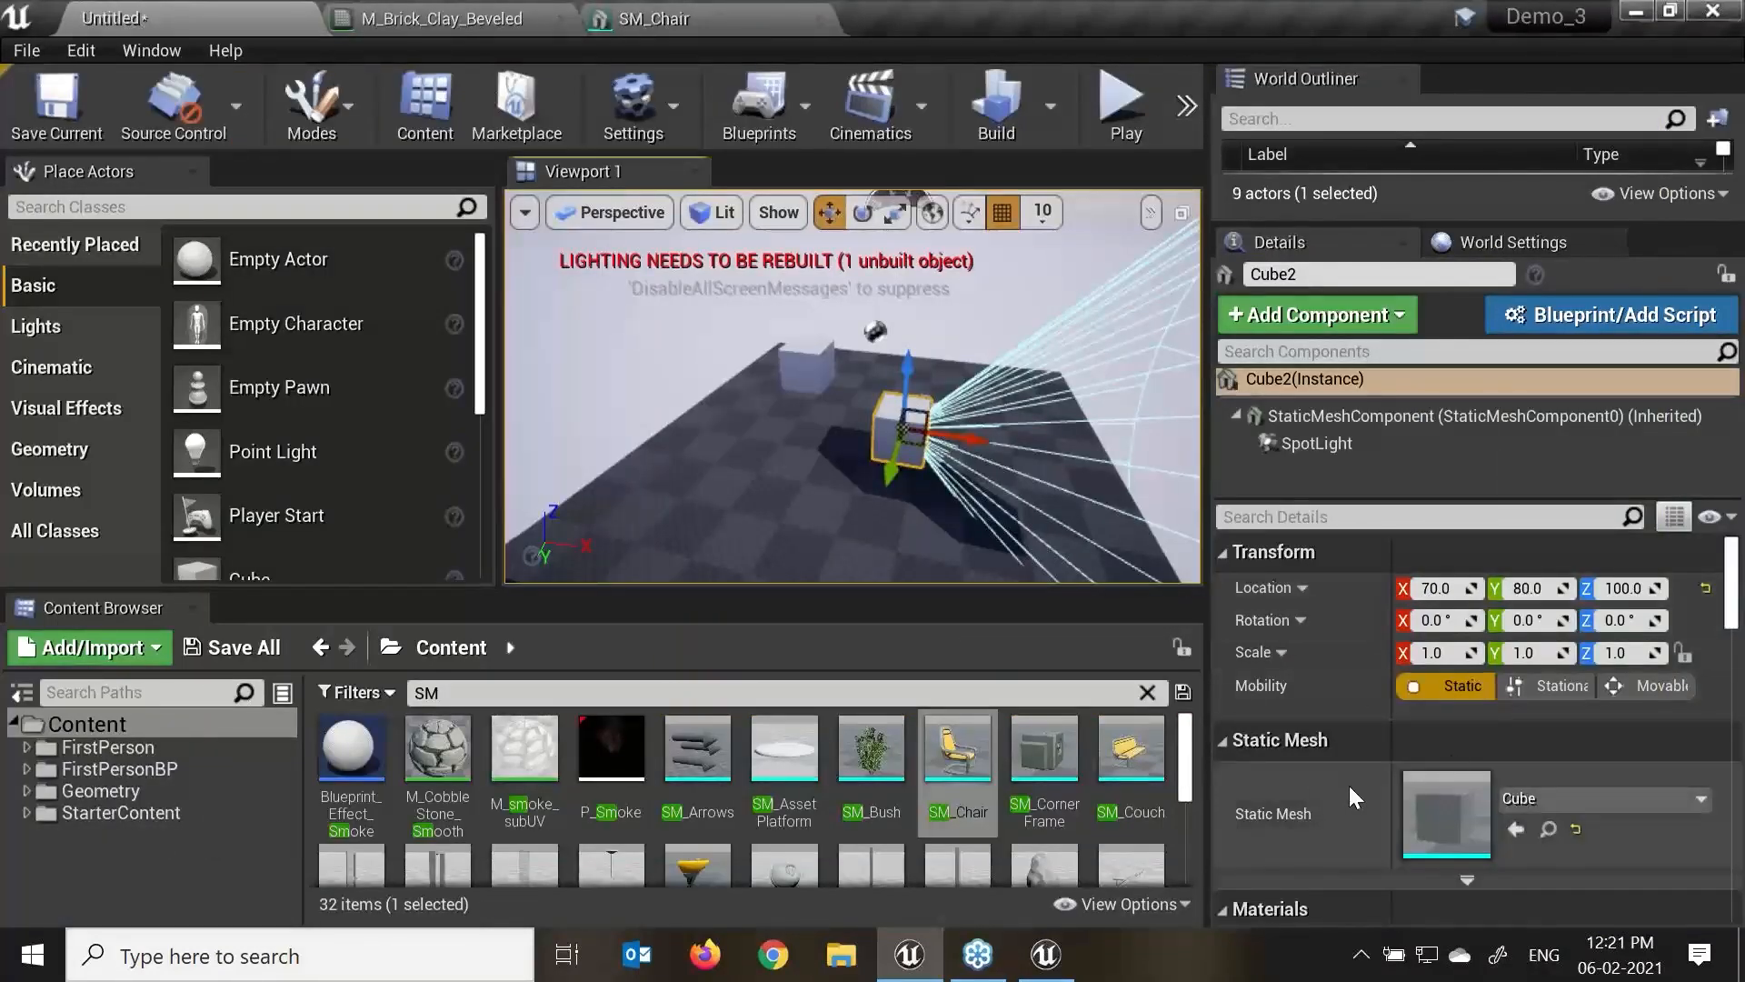
# Lower the second cube's spot light intensity to about 4216 and its attenuation radius to about 643.
pyautogui.click(1340, 444)
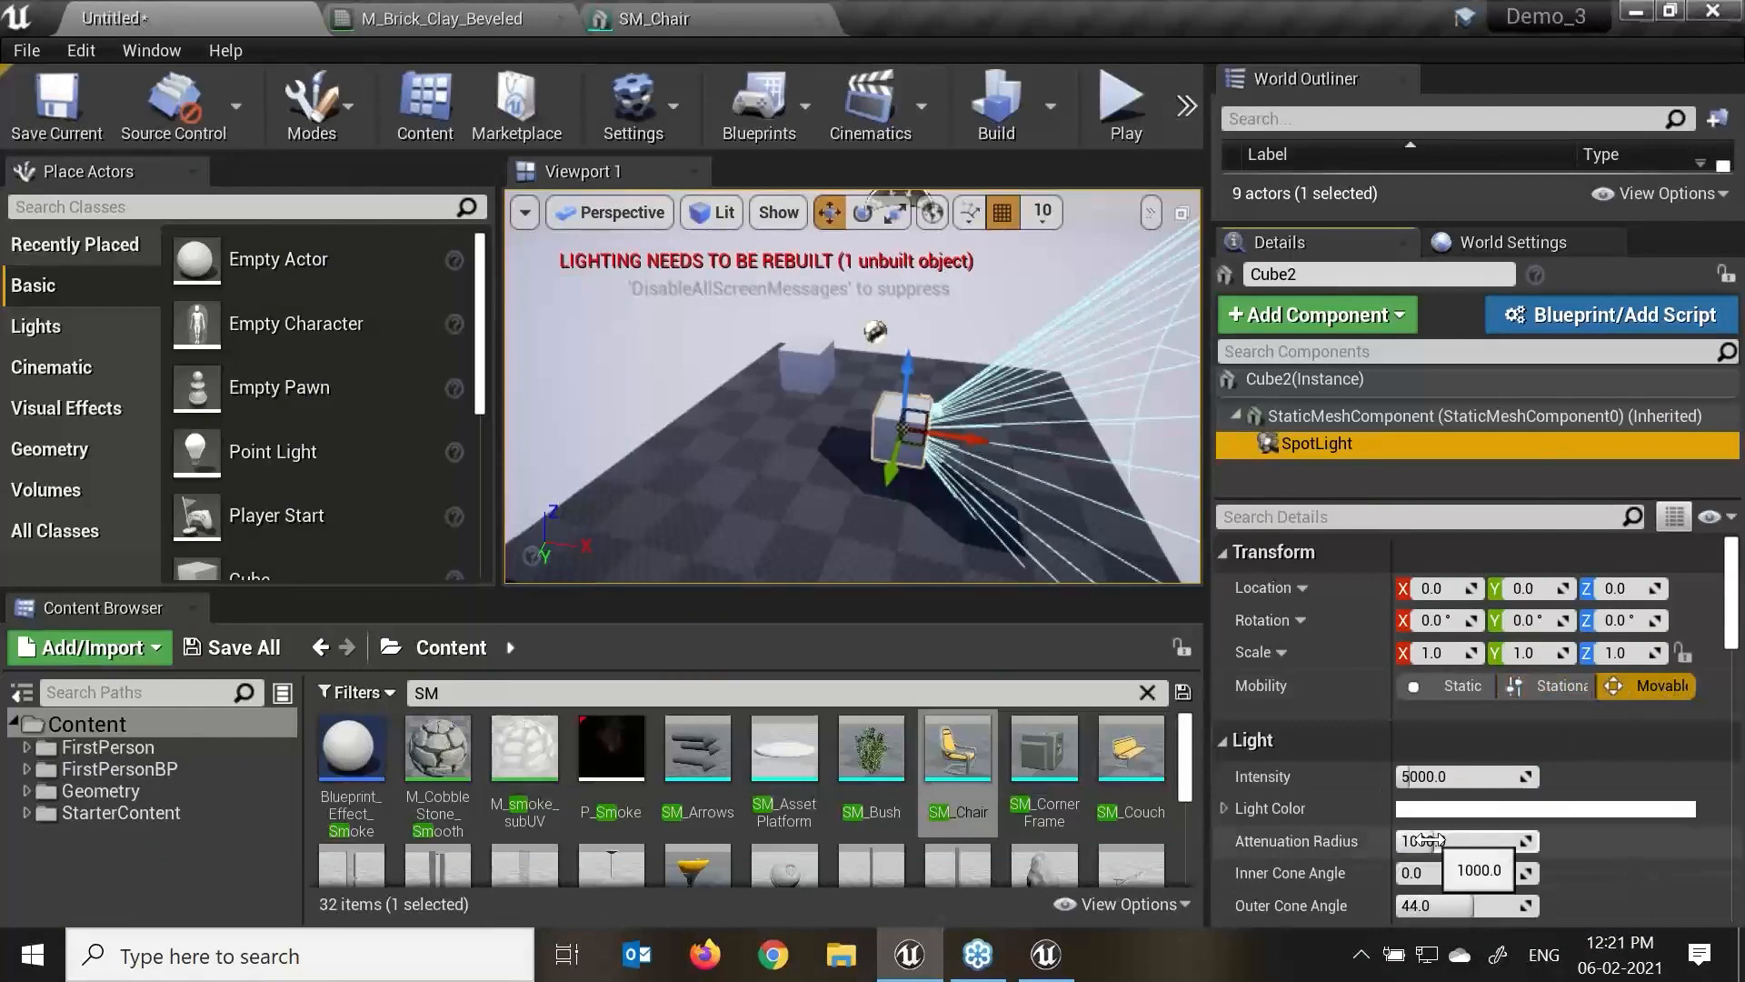
pyautogui.moveTo(1464, 841); pyautogui.dragTo(1409, 783)
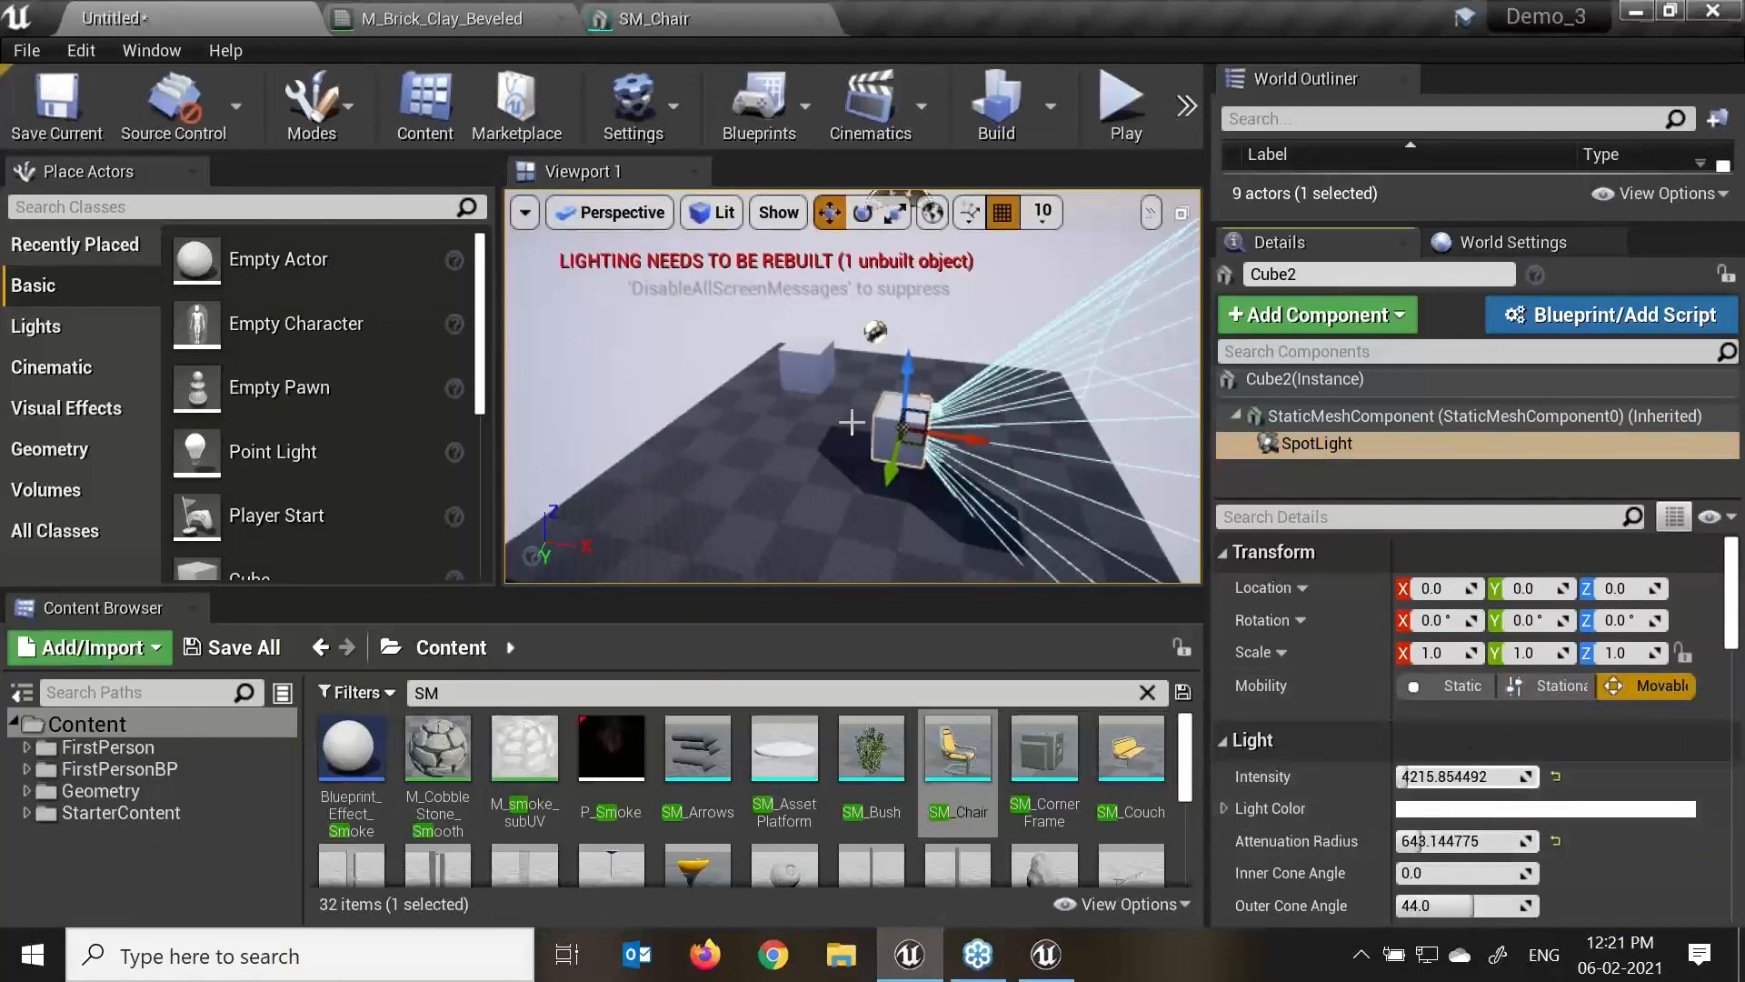
# Raise the second cube to Z 280 and rotate it to -90° about Y so its spot light points down at the floor.
pyautogui.click(907, 368)
pyautogui.moveTo(907, 368); pyautogui.dragTo(907, 291)
pyautogui.press('e')
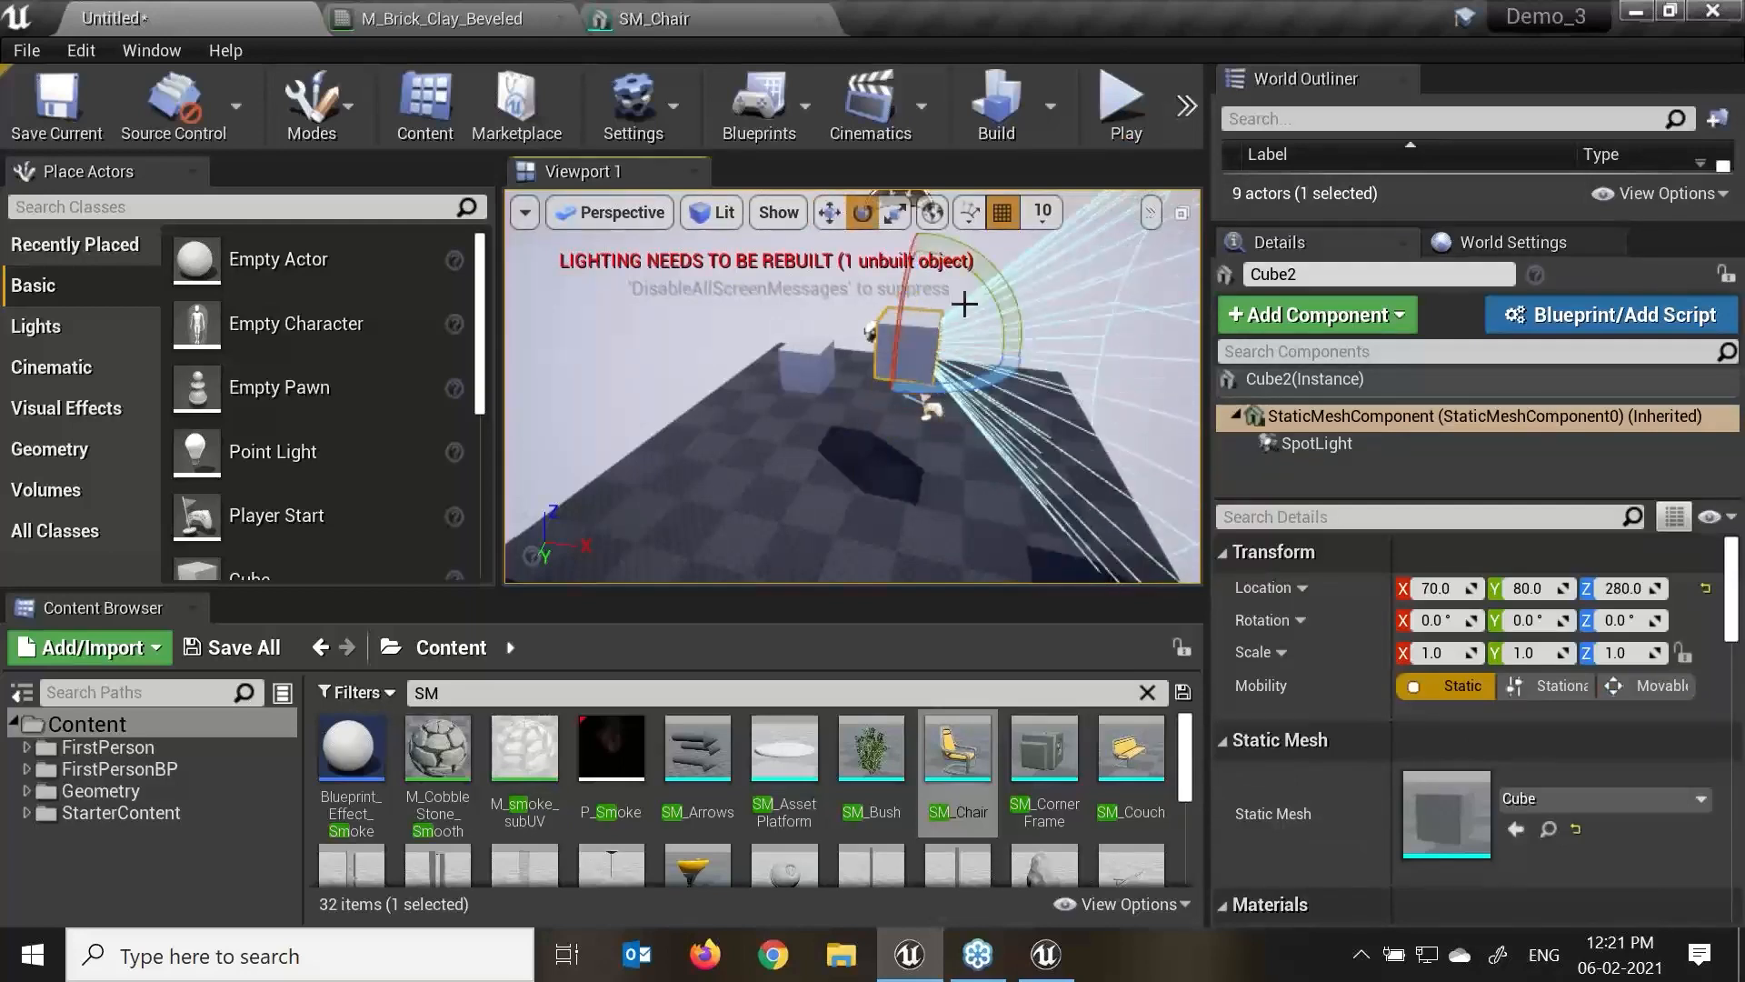
pyautogui.moveTo(1014, 309); pyautogui.dragTo(903, 427)
pyautogui.press('w')
pyautogui.keyDown('alt'); pyautogui.moveTo(990, 335); pyautogui.dragTo(918, 338); pyautogui.keyUp('alt')
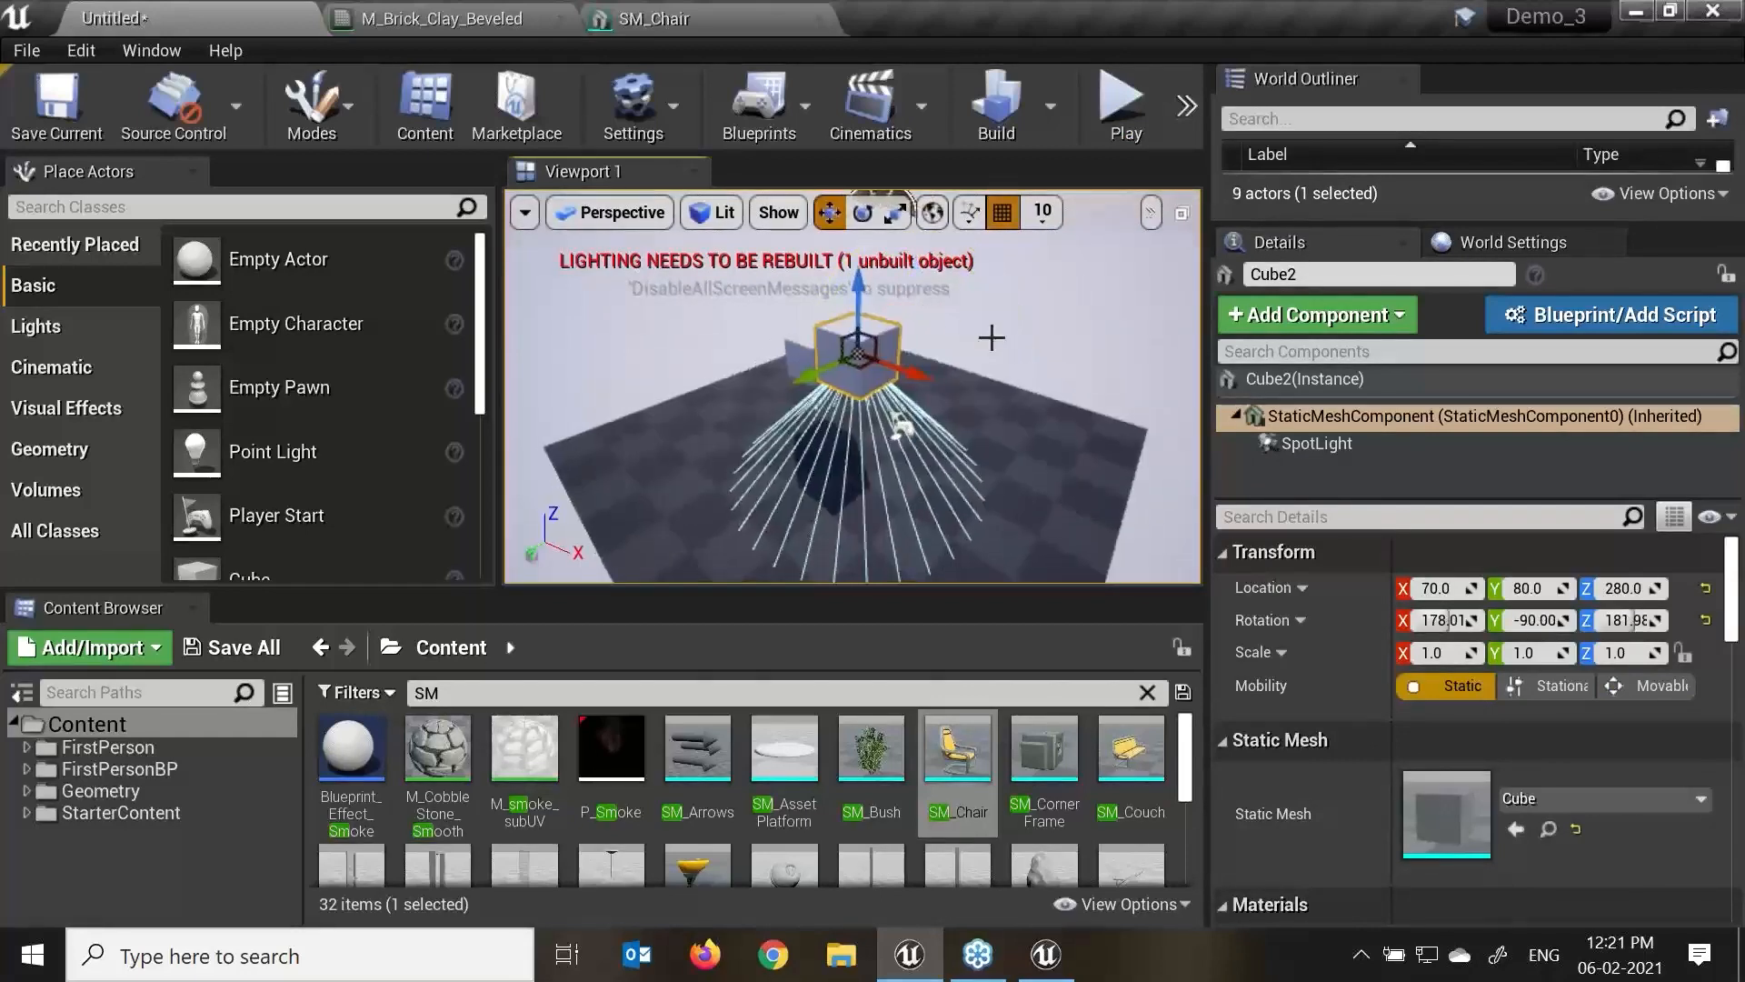
# Play-test the level in the editor, close the message log, and rebuild the level's lighting.
pyautogui.click(1147, 102)
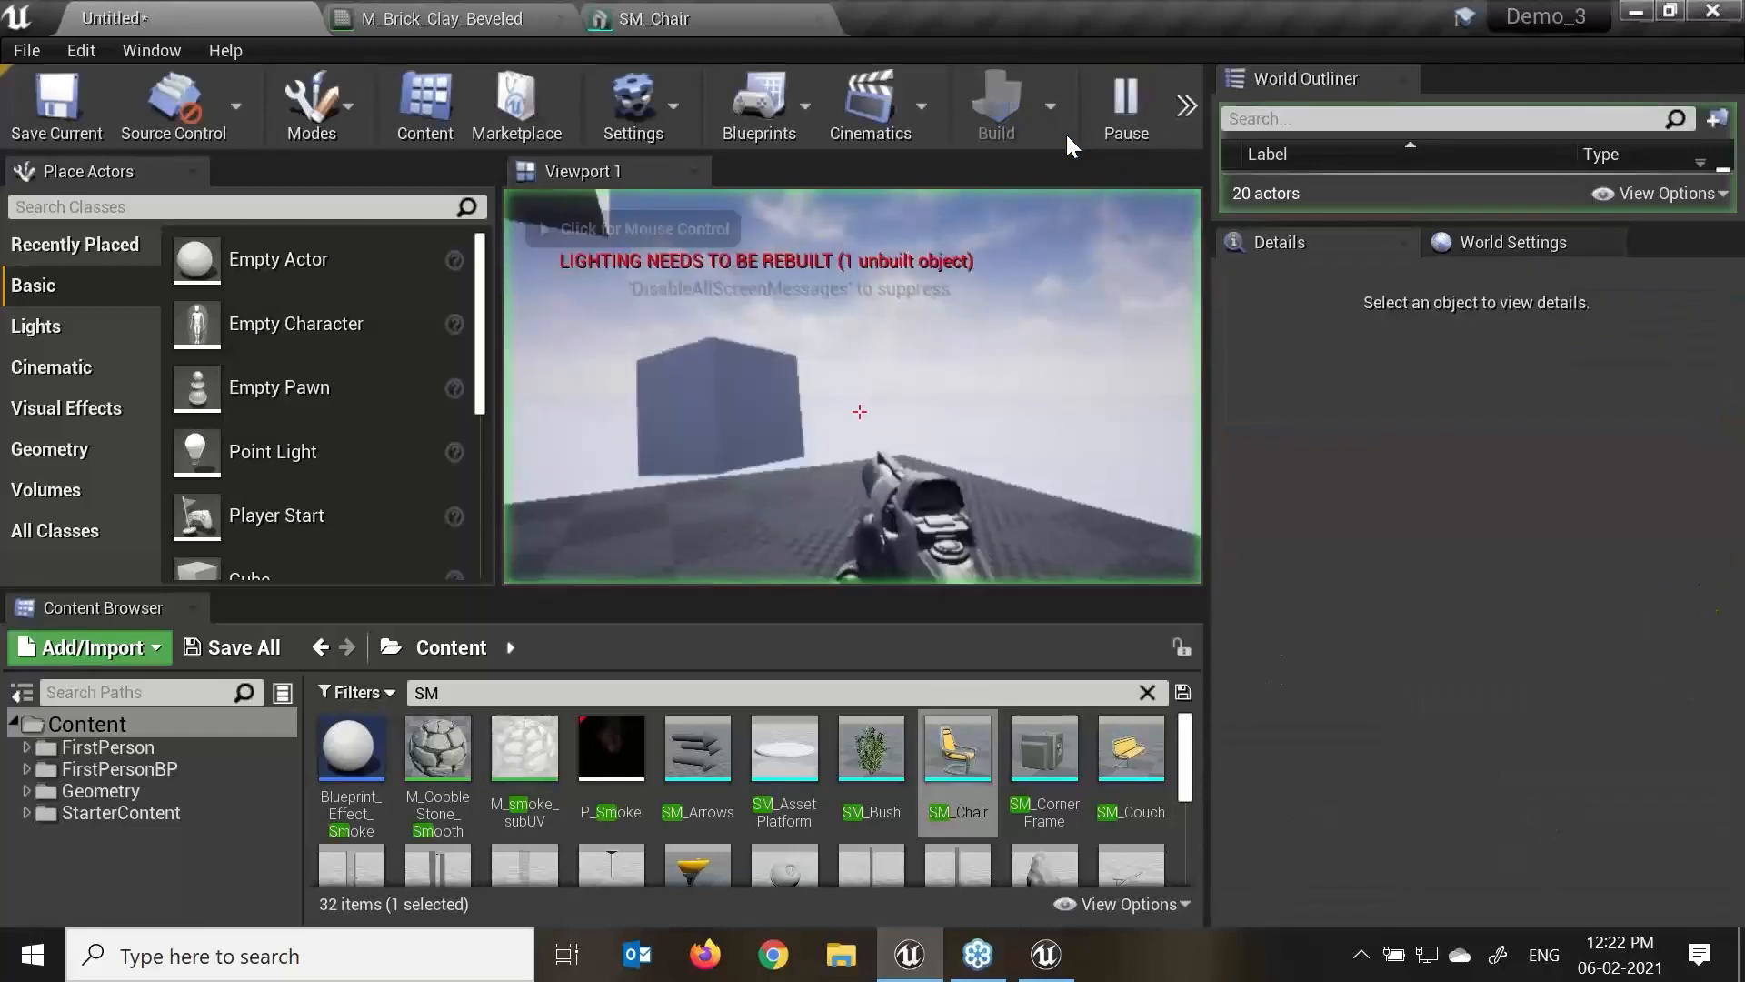
pyautogui.click(1127, 108)
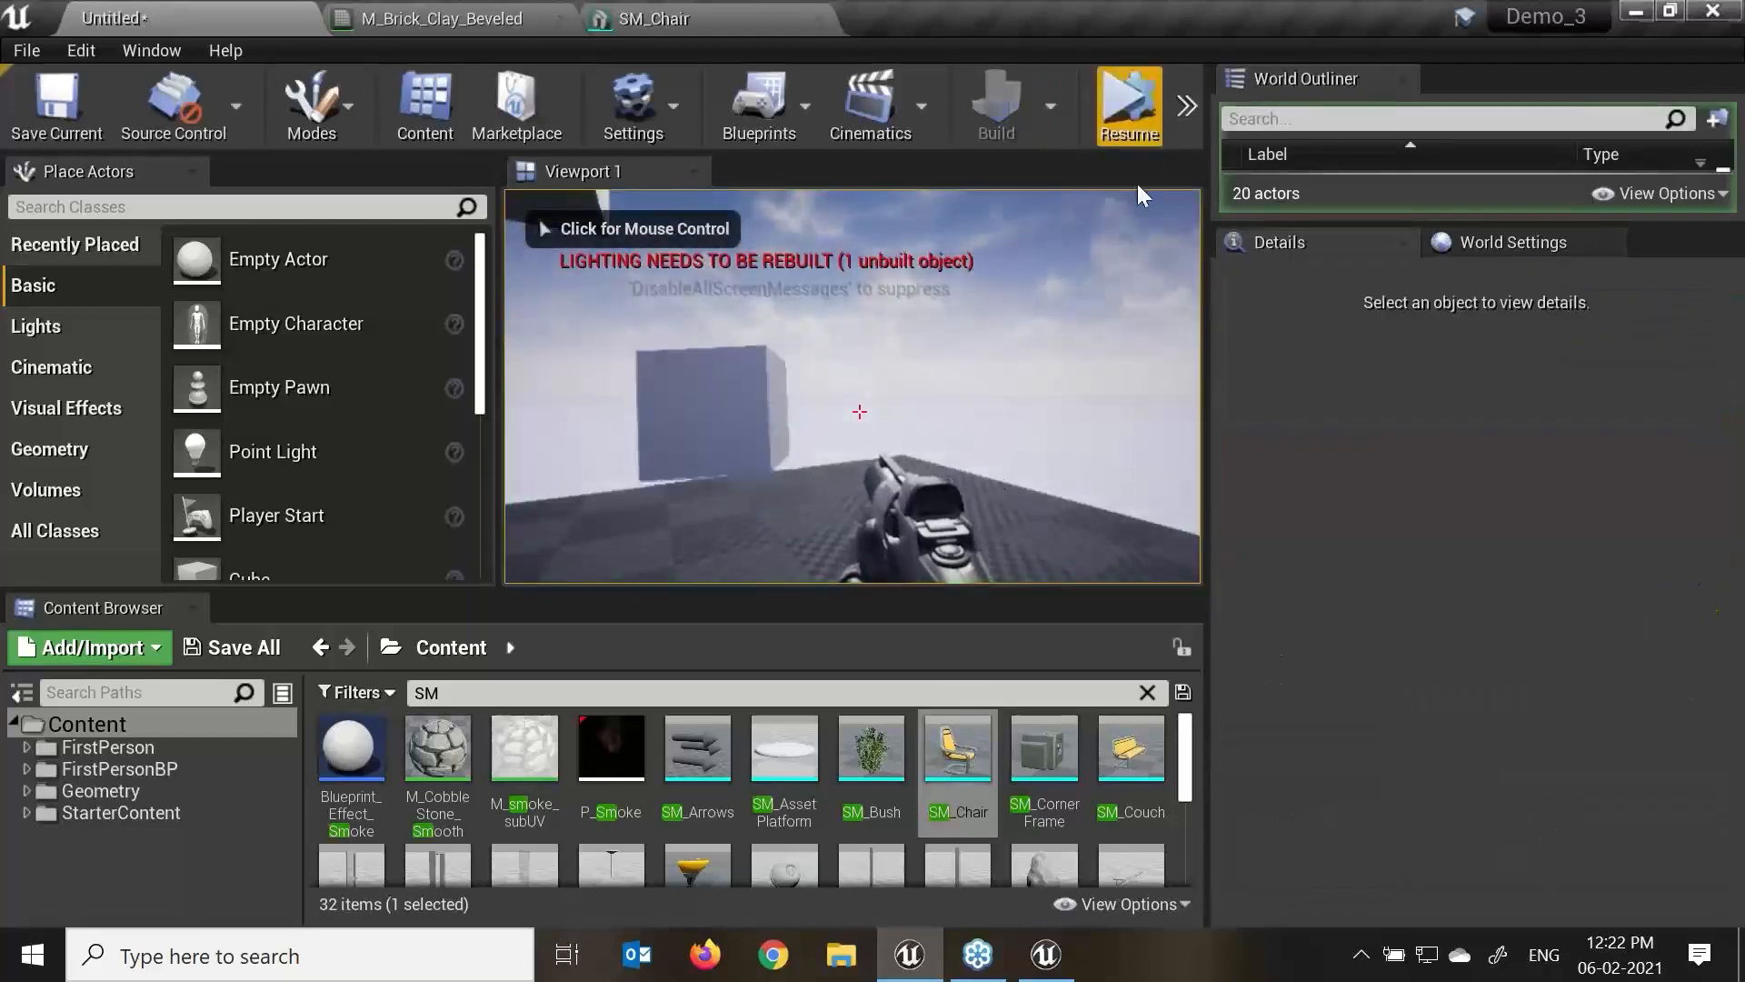
pyautogui.press('Escape')
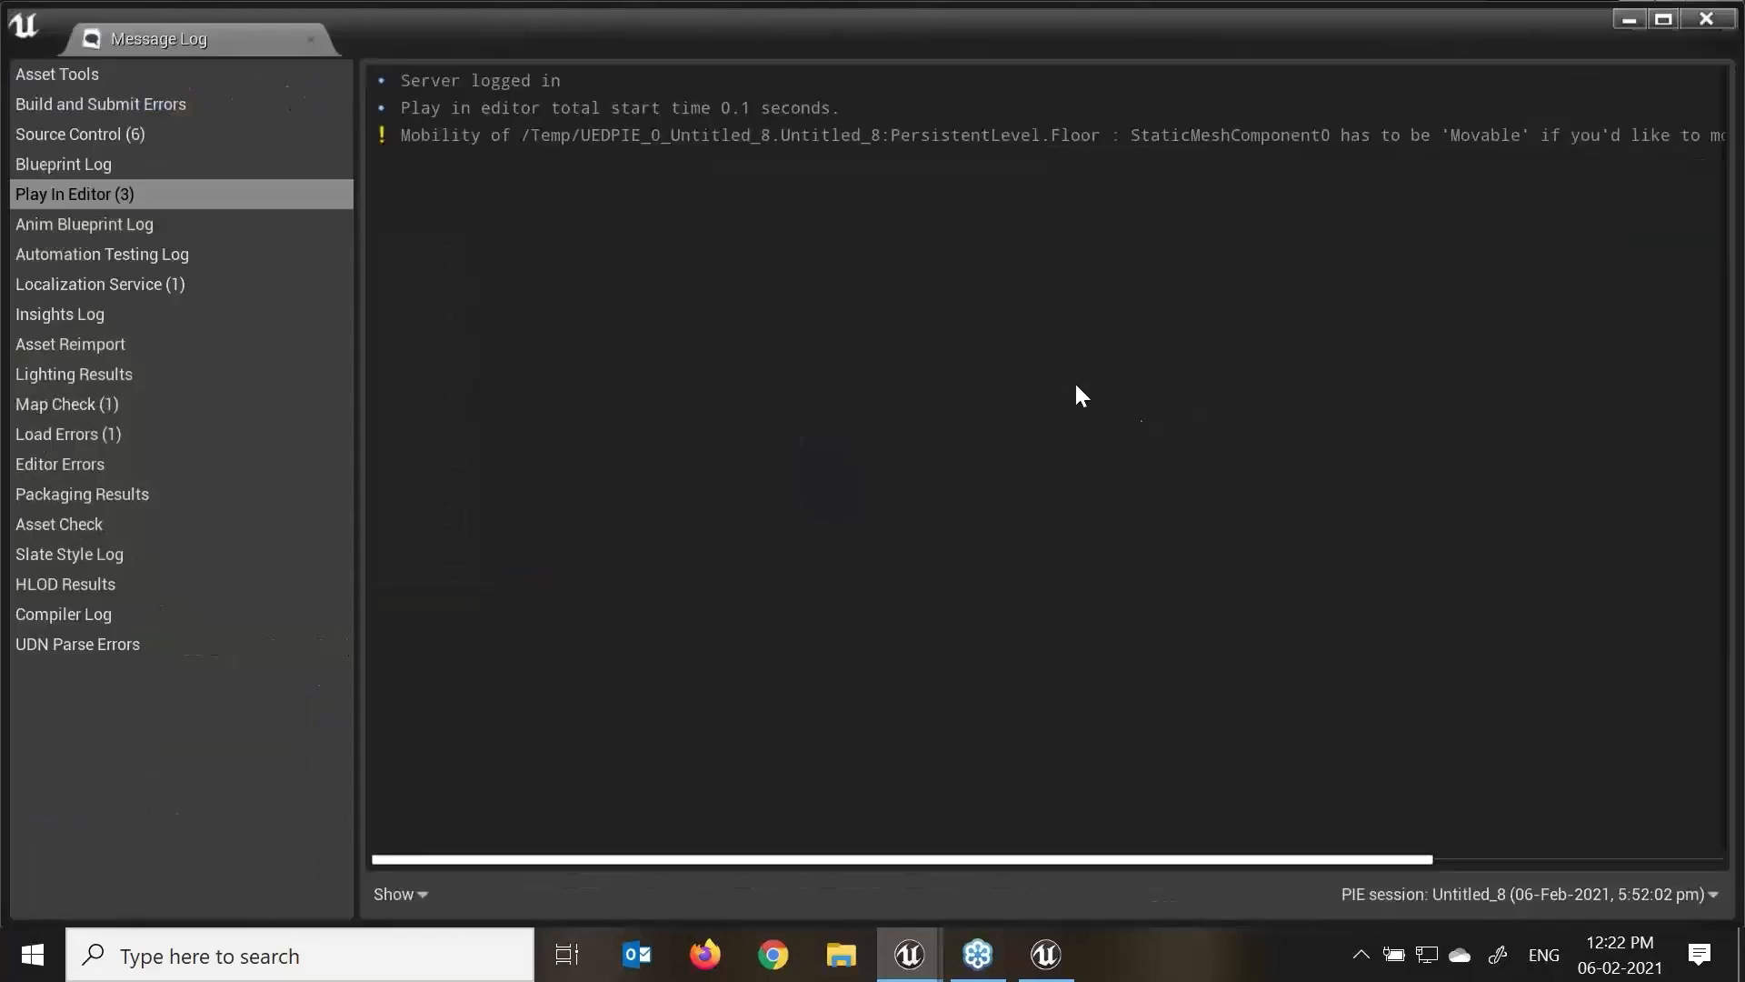
pyautogui.click(1707, 20)
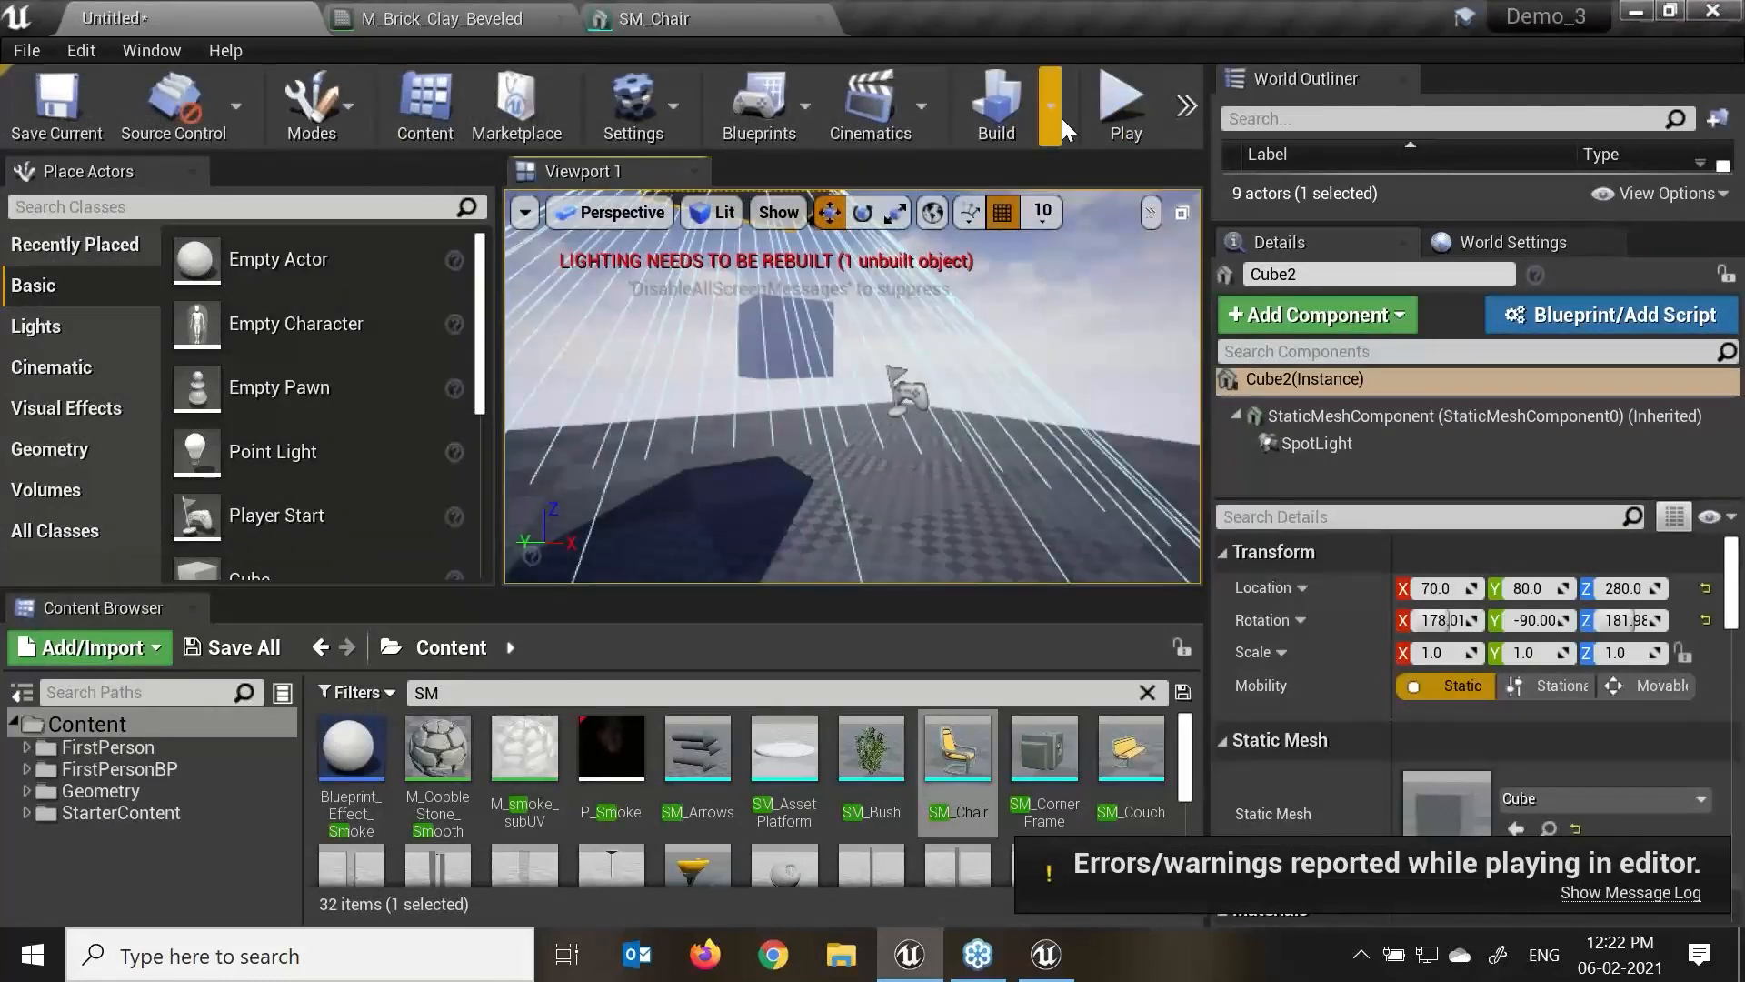
pyautogui.click(1051, 107)
pyautogui.click(1172, 98)
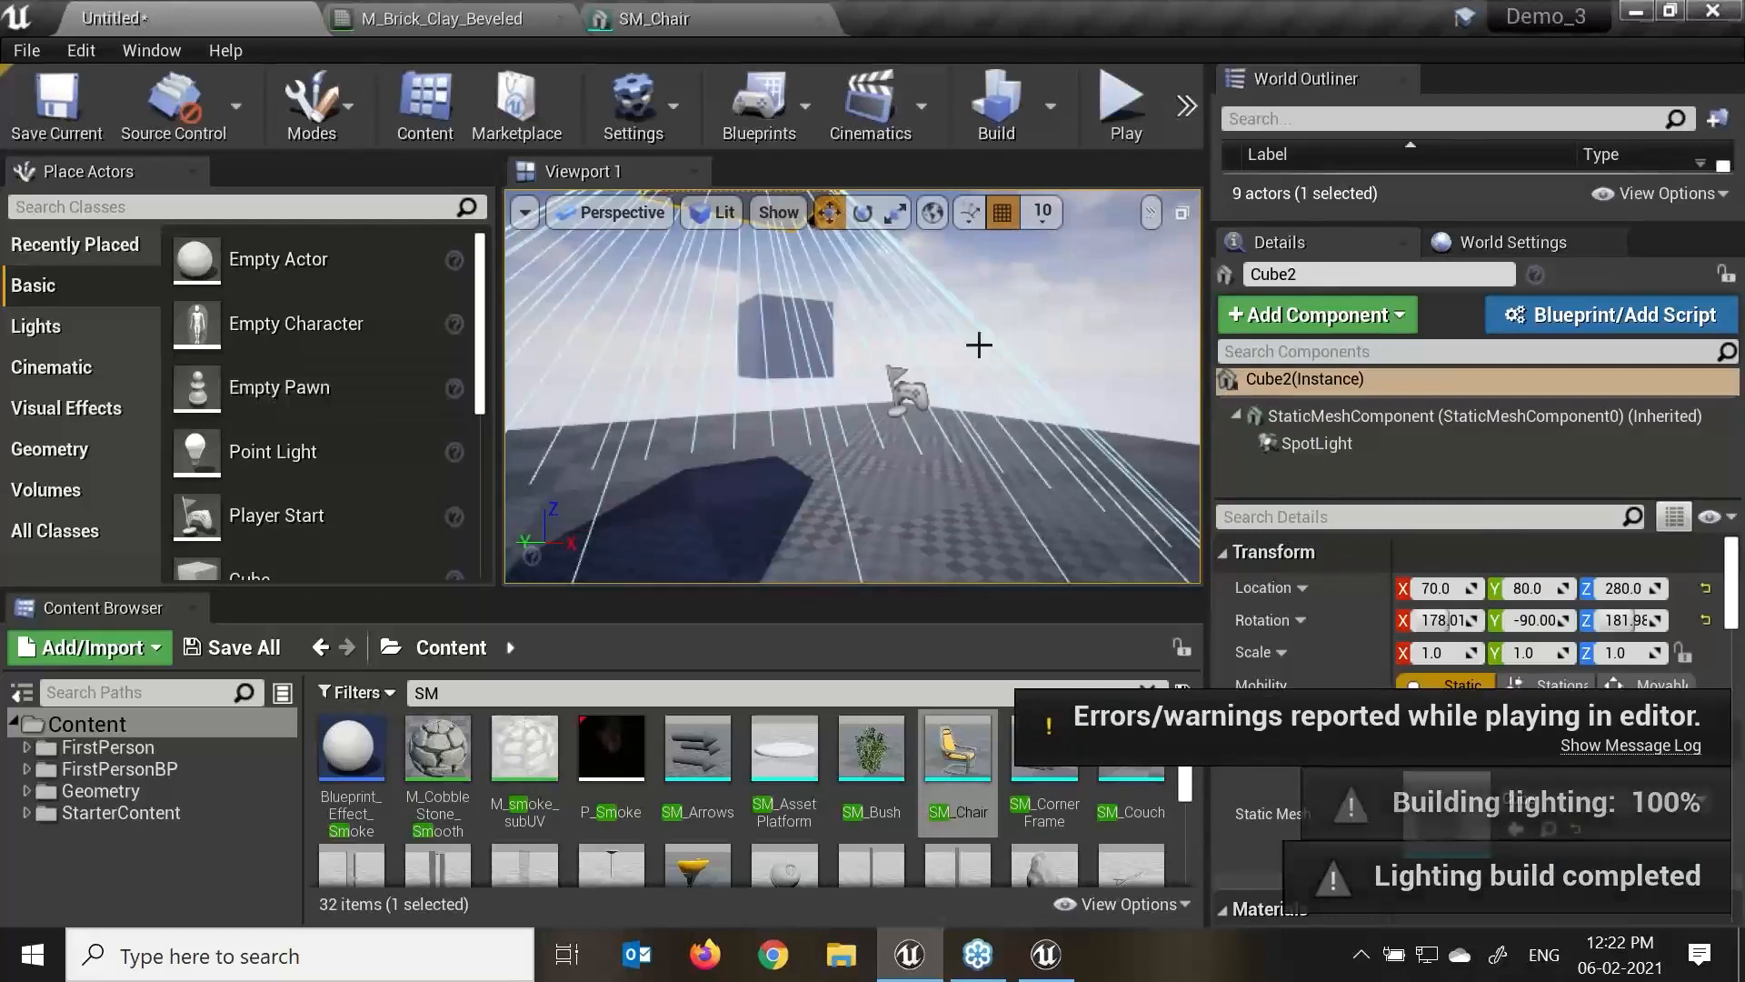
# Delete the spot-lit cube and the rotating cube from the level.
pyautogui.scroll(-5, 920, 383)
pyautogui.moveTo(920, 382); pyautogui.dragTo(920, 383, button='right')
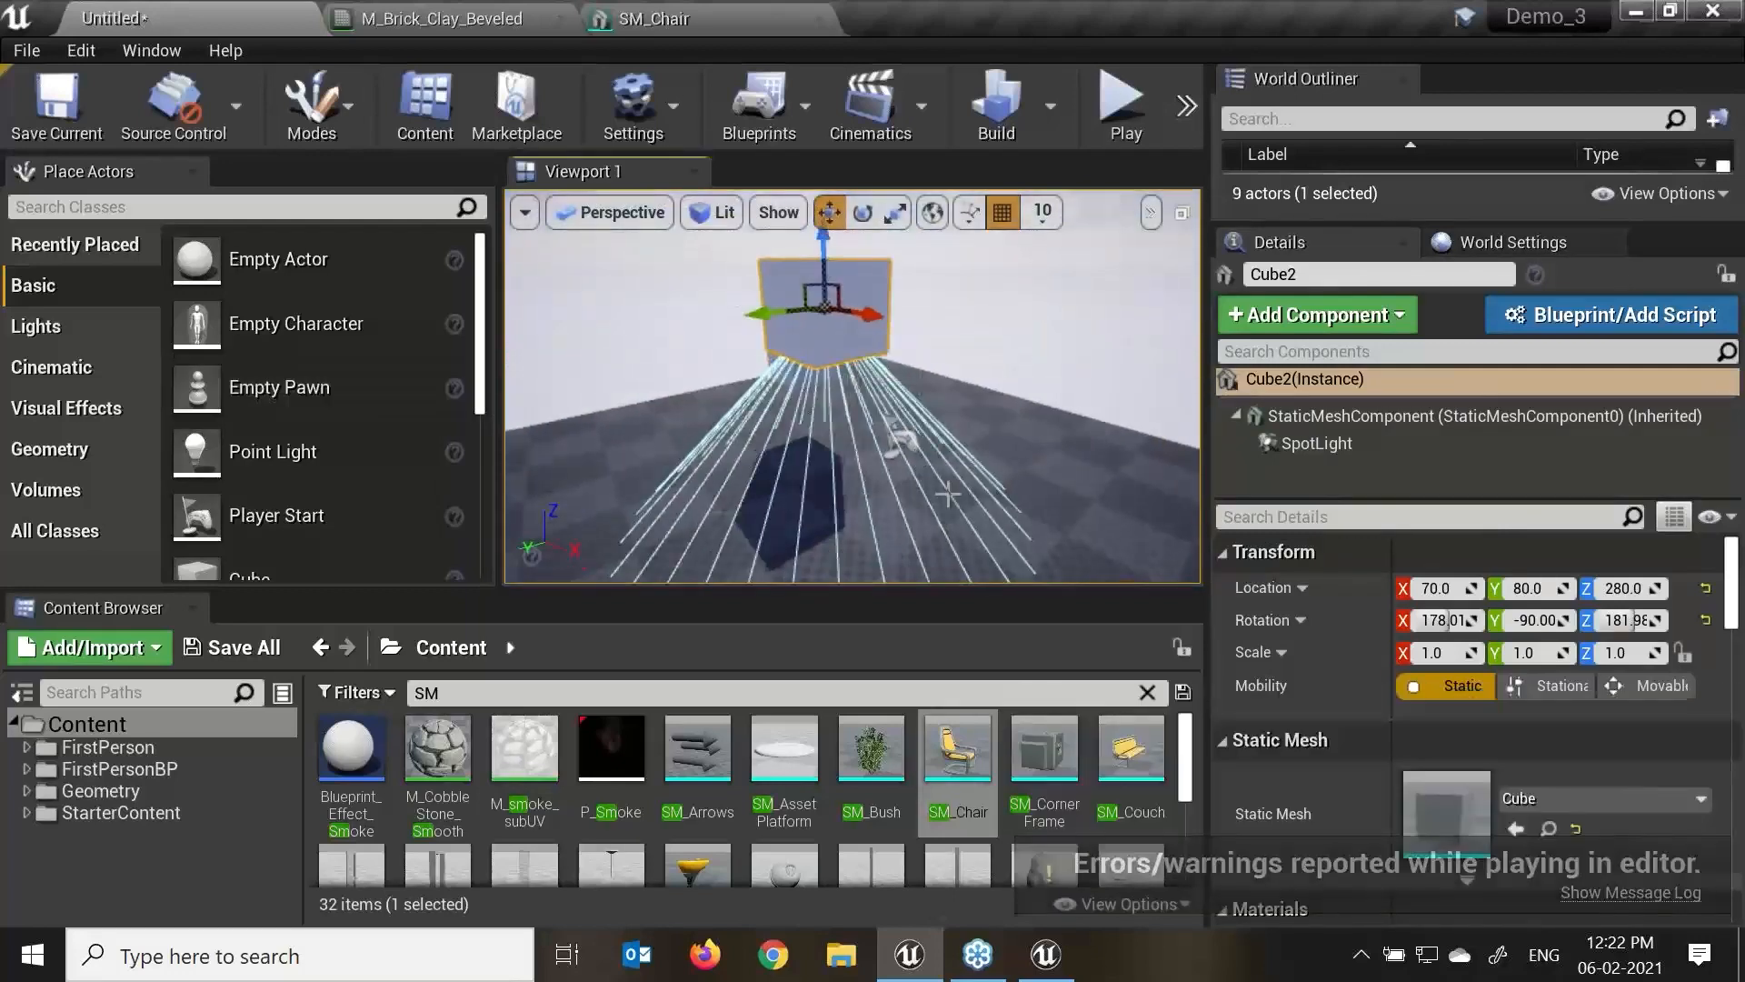
pyautogui.moveTo(914, 445); pyautogui.dragTo(896, 444, button='right')
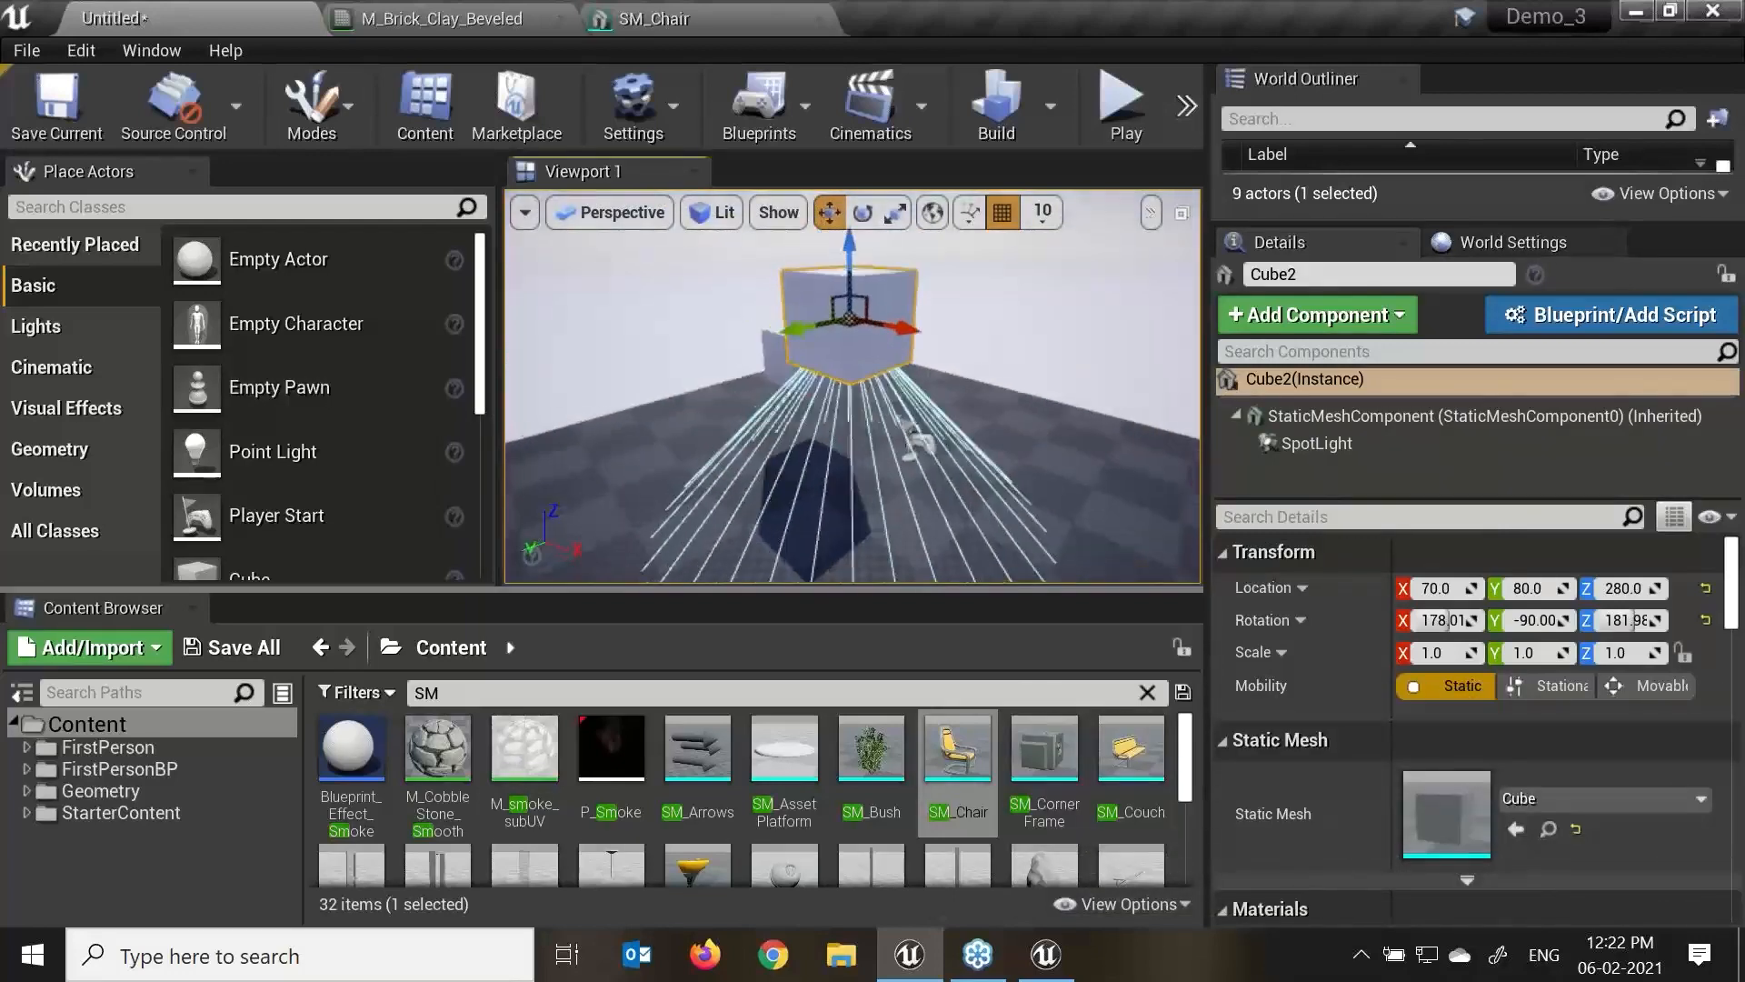
pyautogui.press('Delete')
pyautogui.click(786, 345)
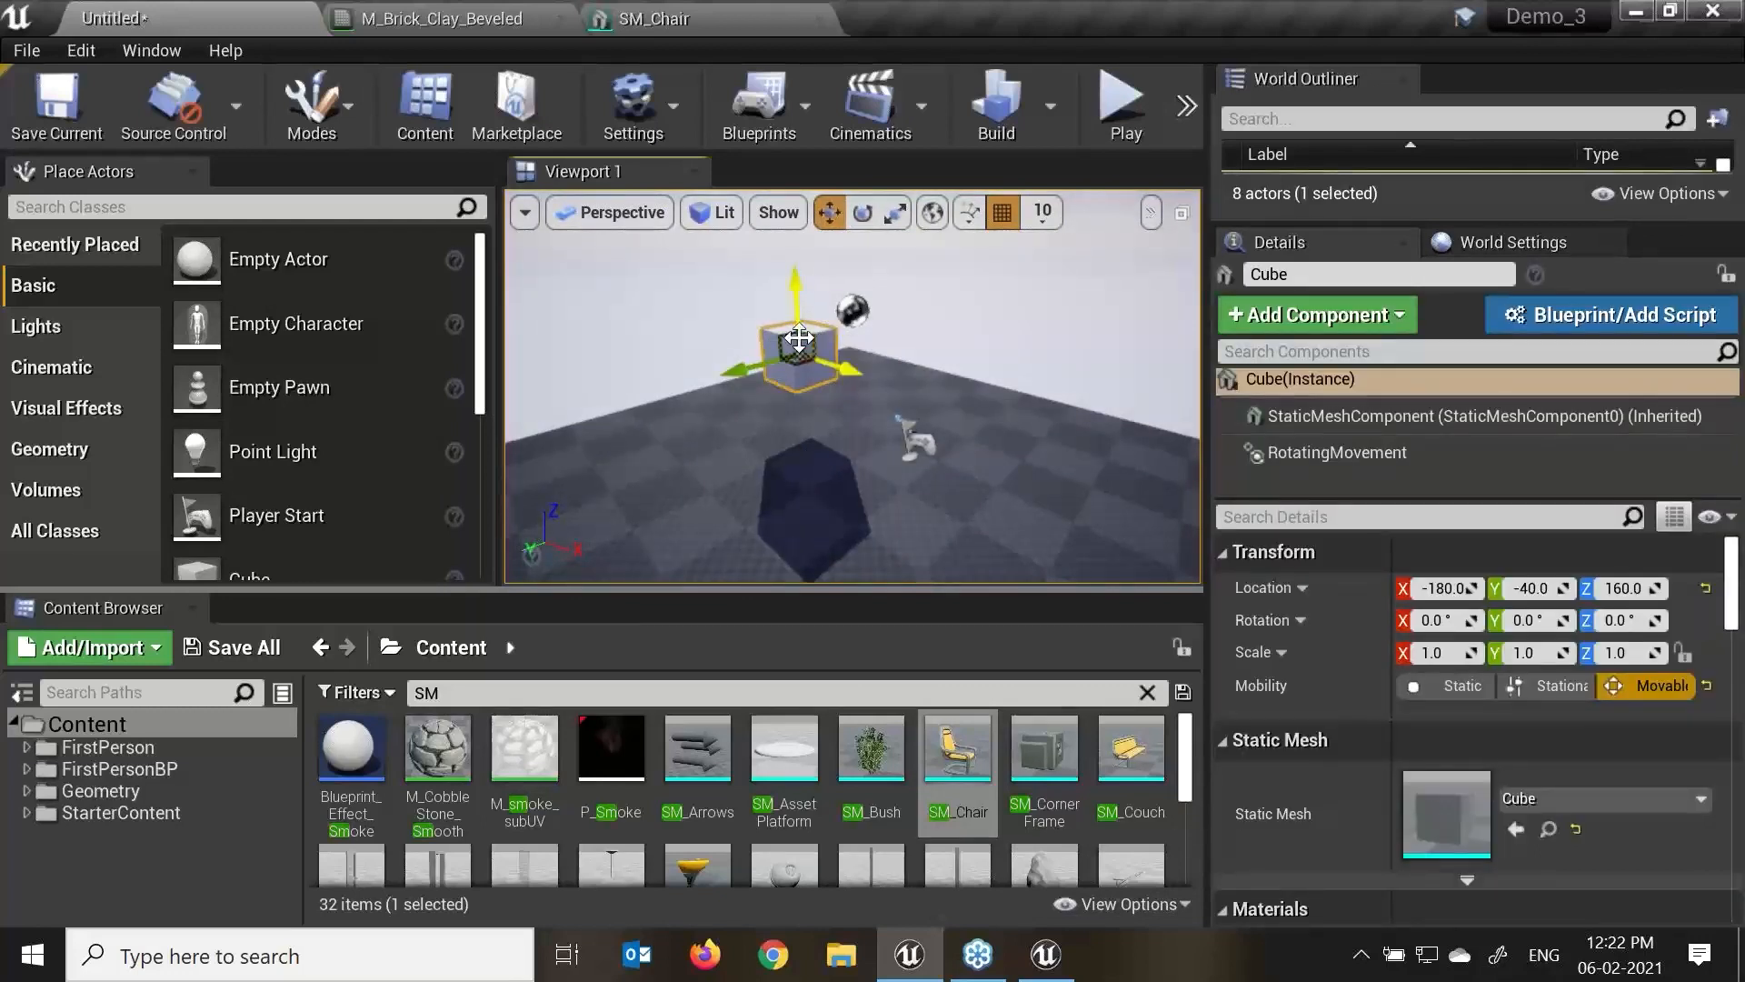
pyautogui.keyDown('alt'); pyautogui.moveTo(968, 266); pyautogui.dragTo(996, 269); pyautogui.keyUp('alt')
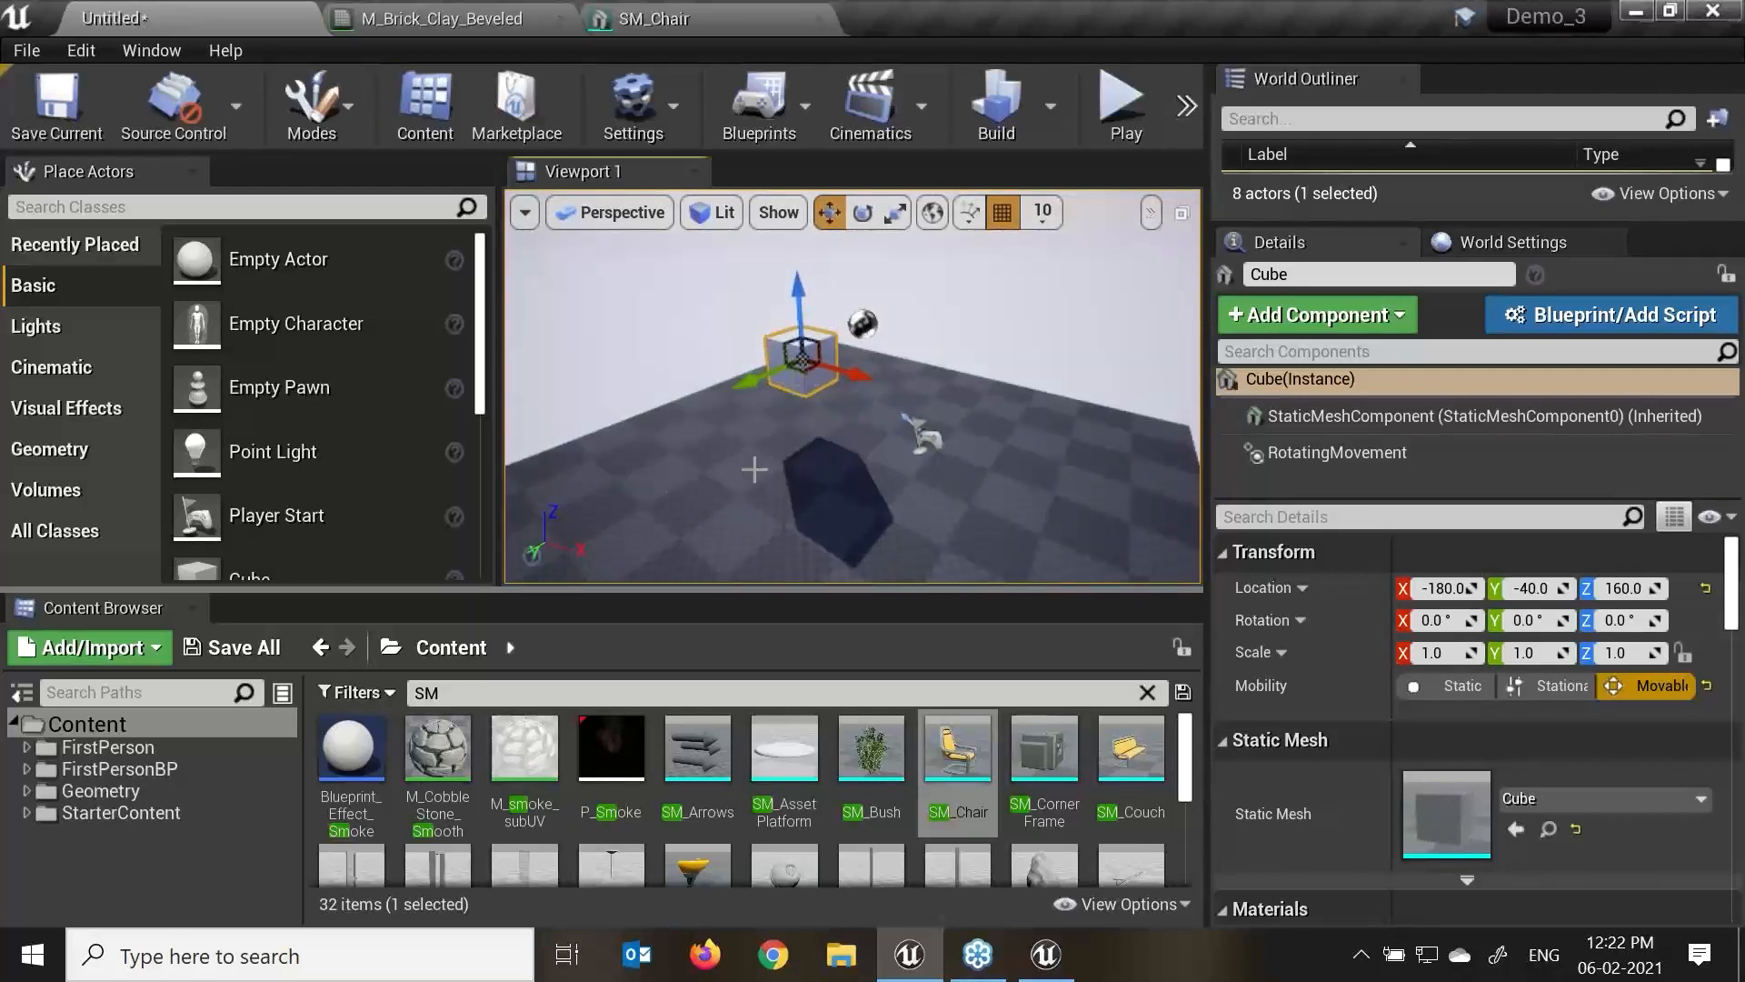
pyautogui.press('Delete')
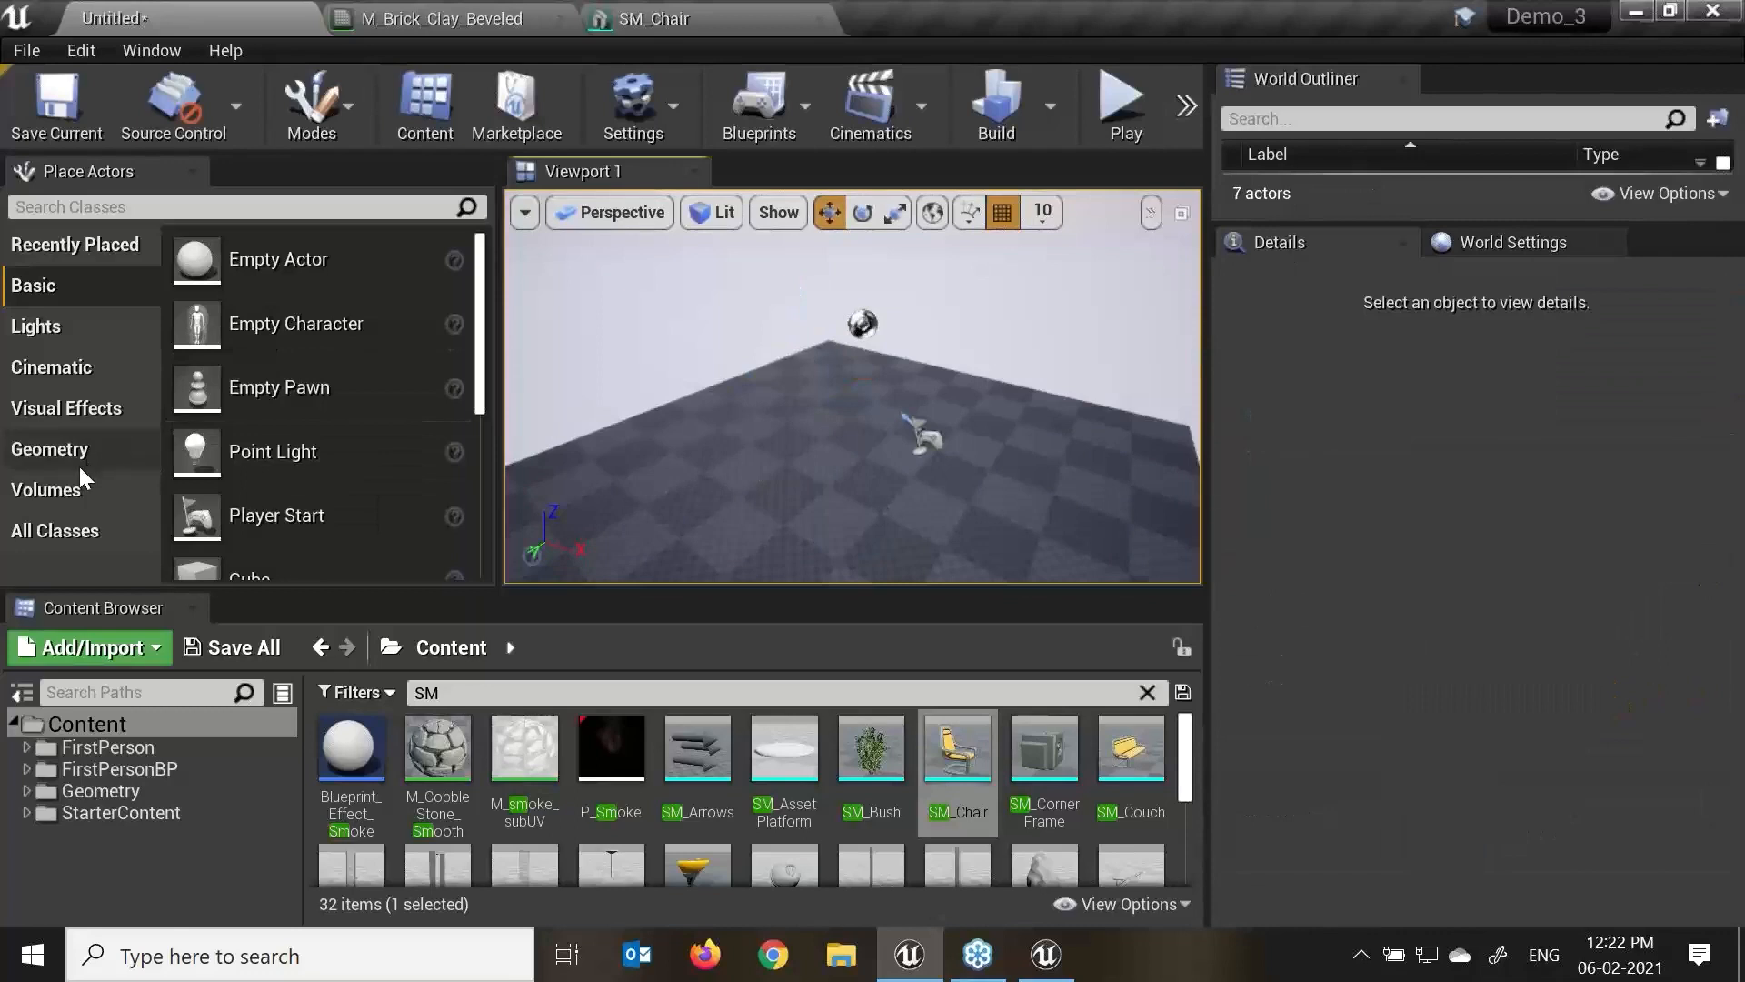
# Widen the Place Actors area and look through the Volumes category.
pyautogui.click(55, 489)
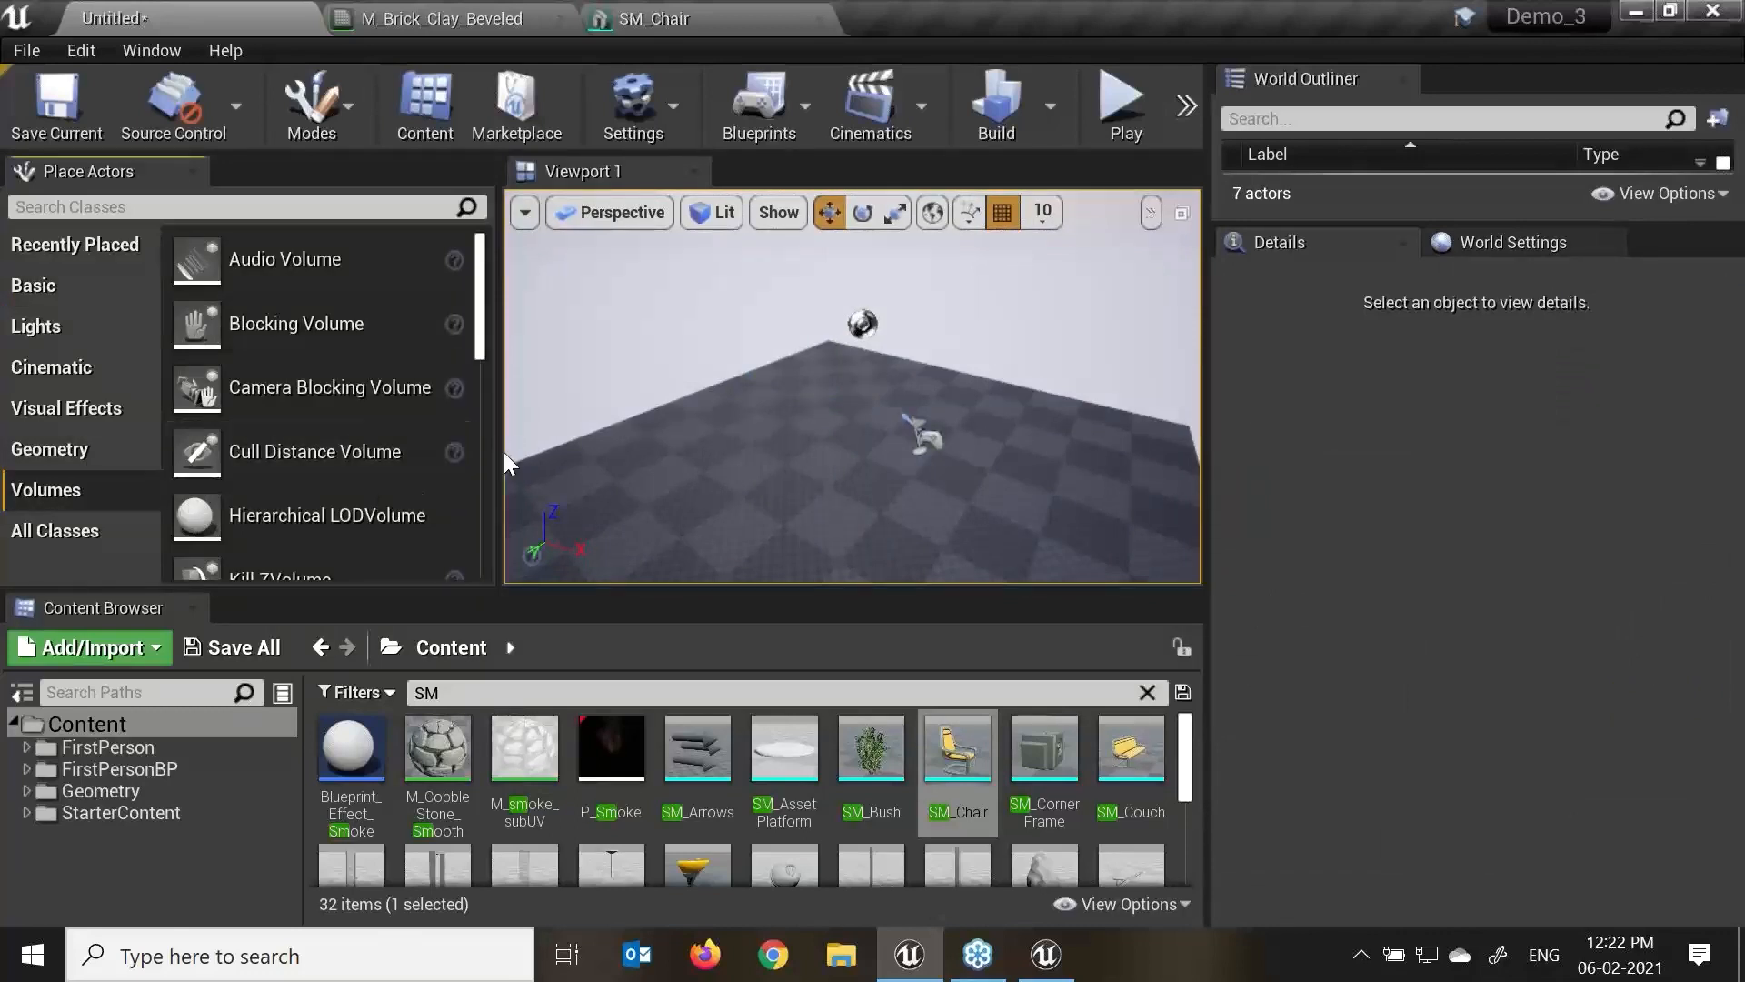
pyautogui.moveTo(497, 453); pyautogui.dragTo(552, 464)
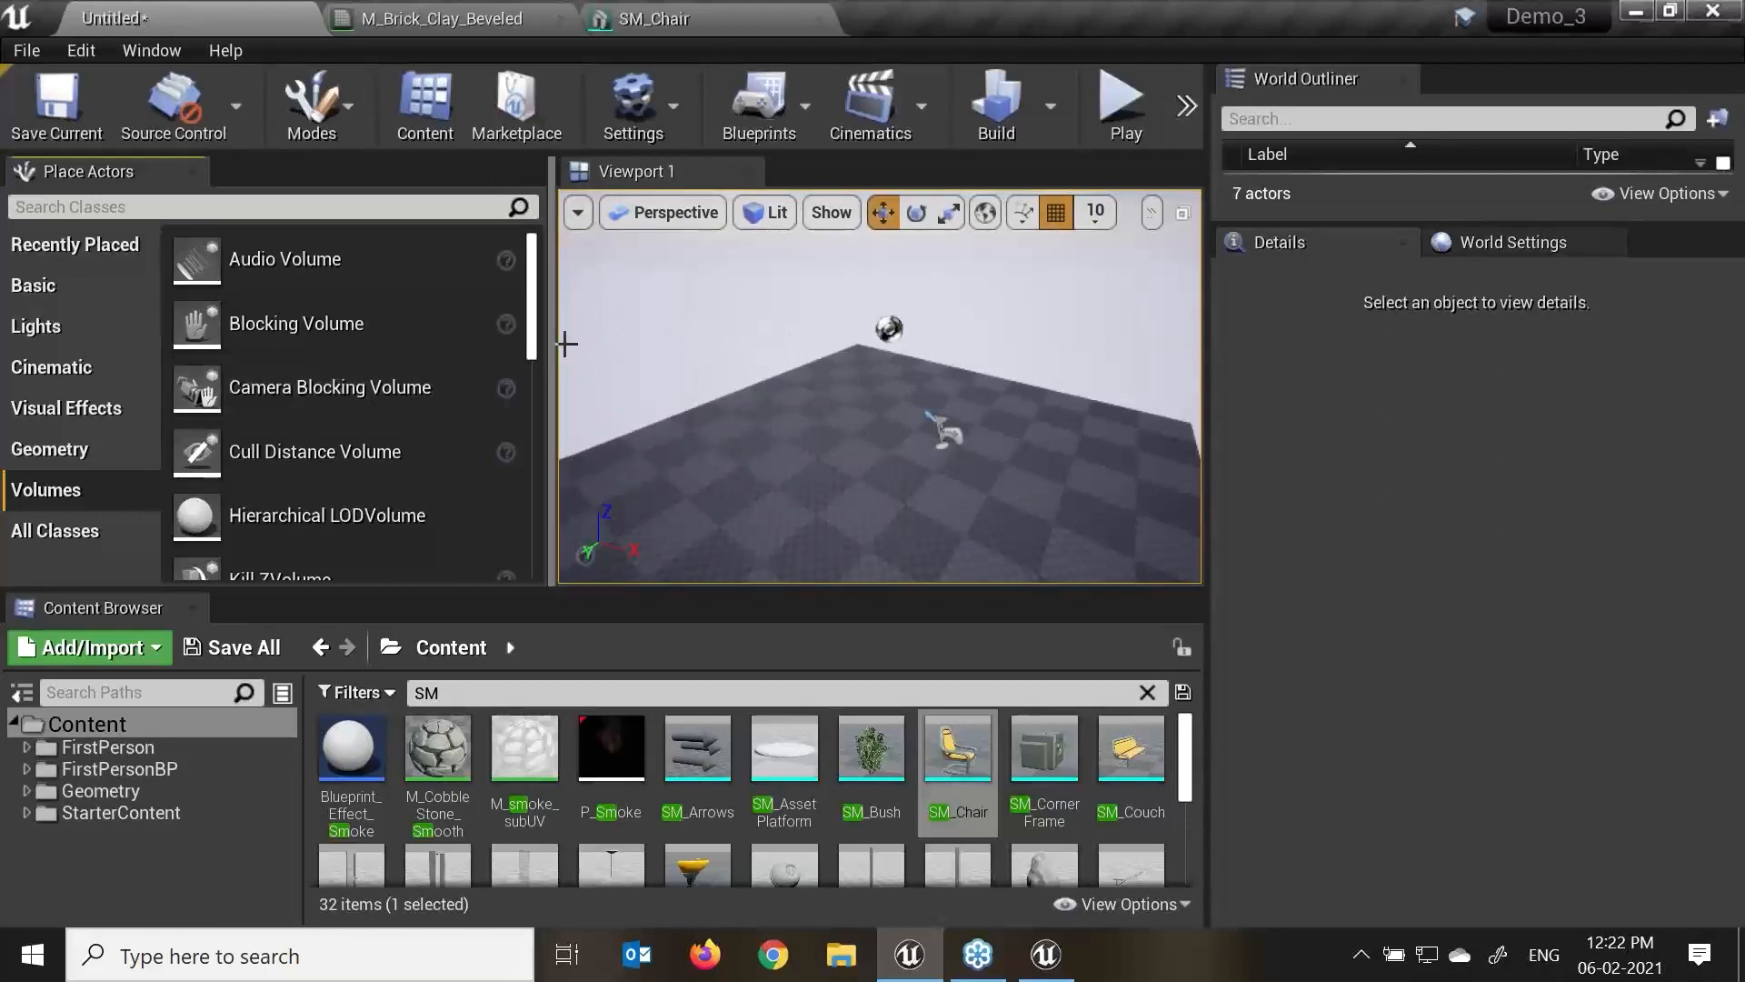
pyautogui.moveTo(534, 348); pyautogui.dragTo(573, 511)
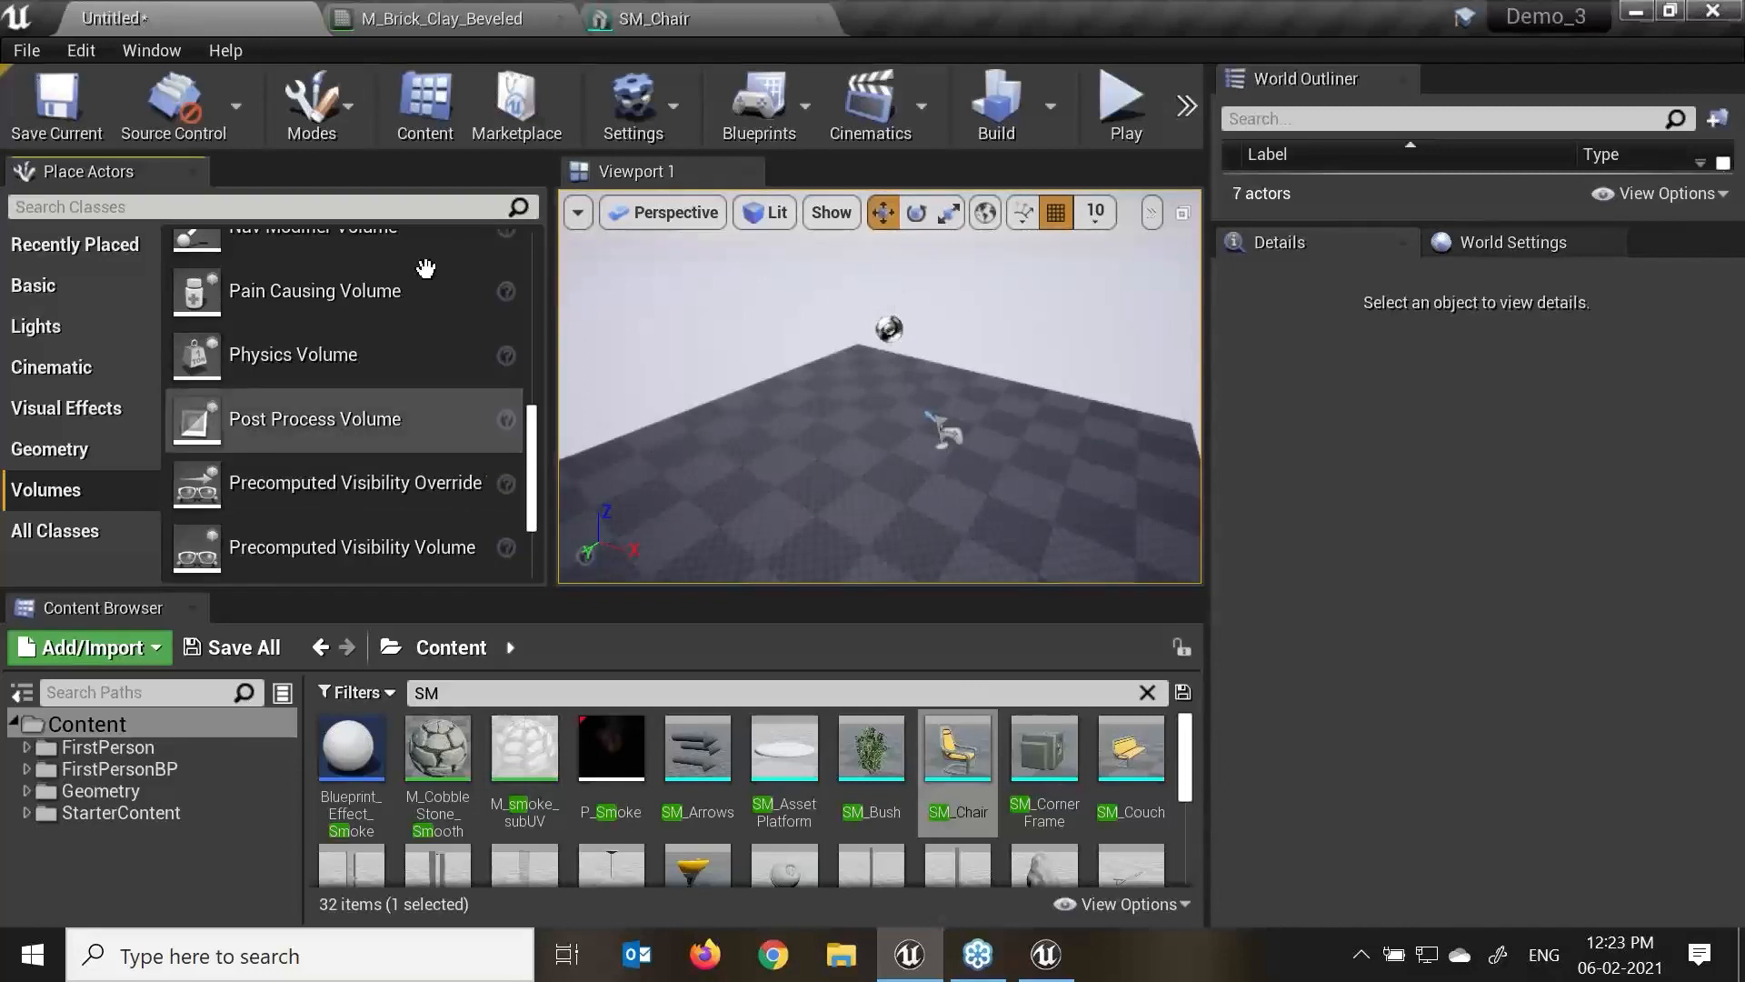
# Search the actor classes for "bl" and place a Blocking Volume on the floor at about X -120, Y 40, Z 120.
pyautogui.click(357, 206)
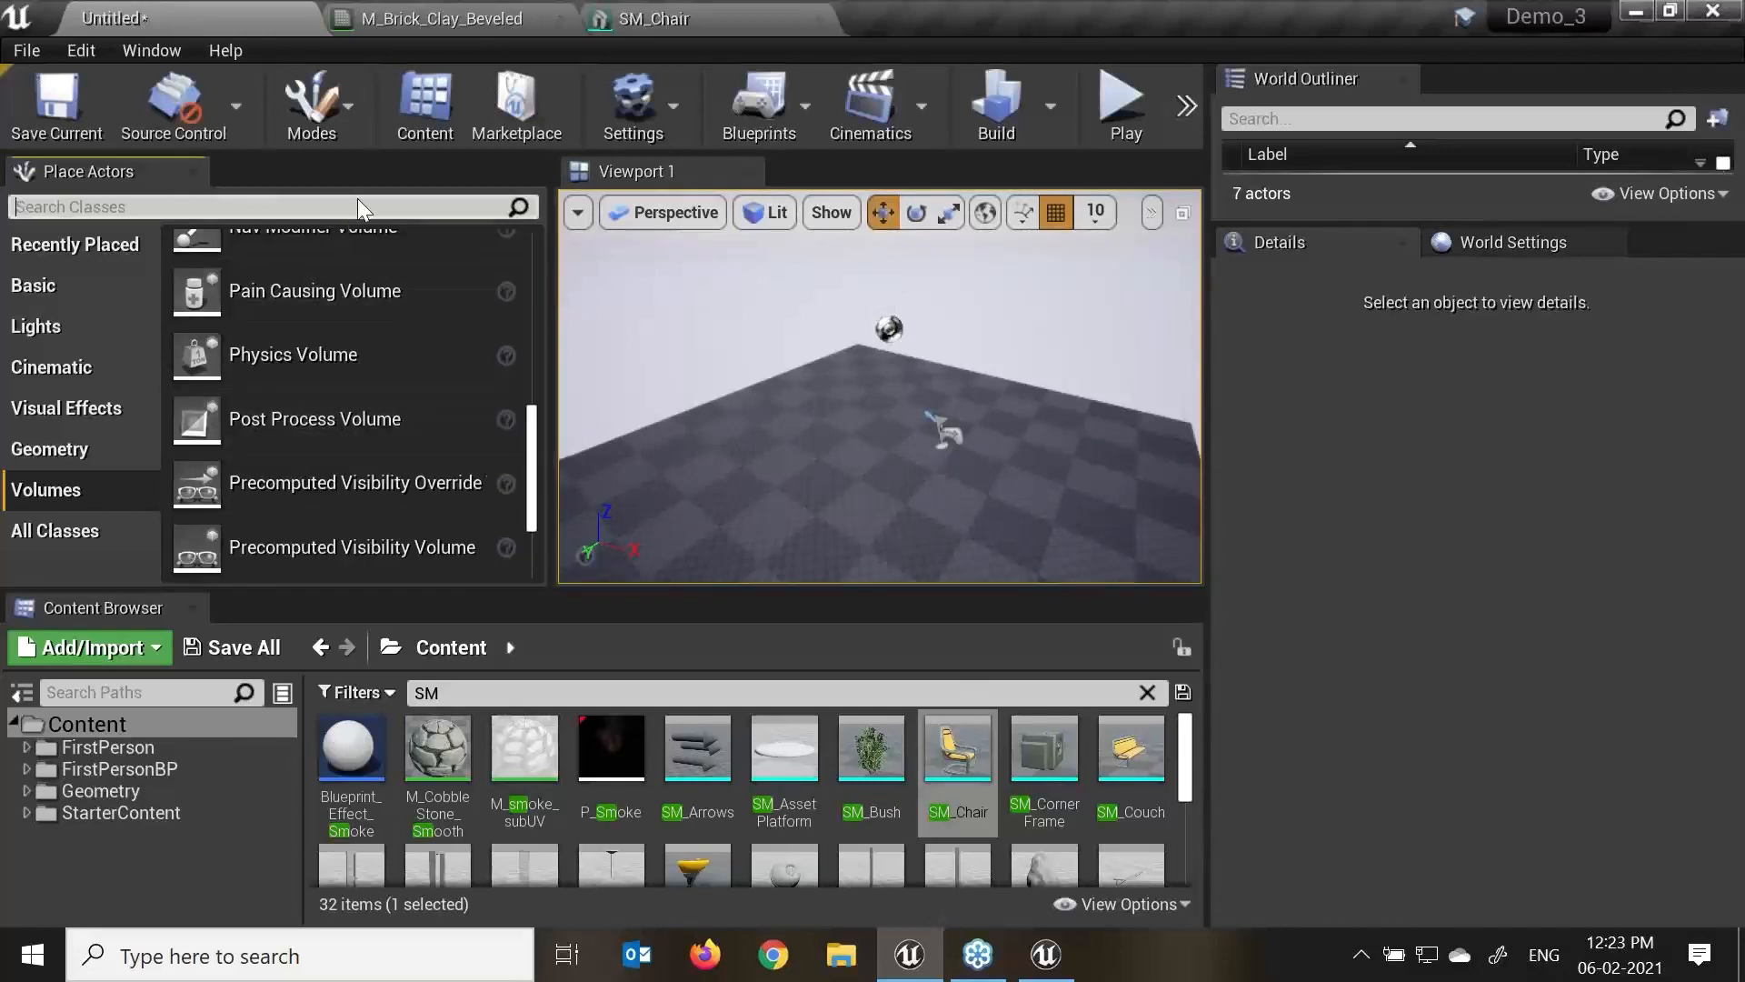
pyautogui.write('blob')
pyautogui.press('BackSpace')
pyautogui.press('BackSpace')
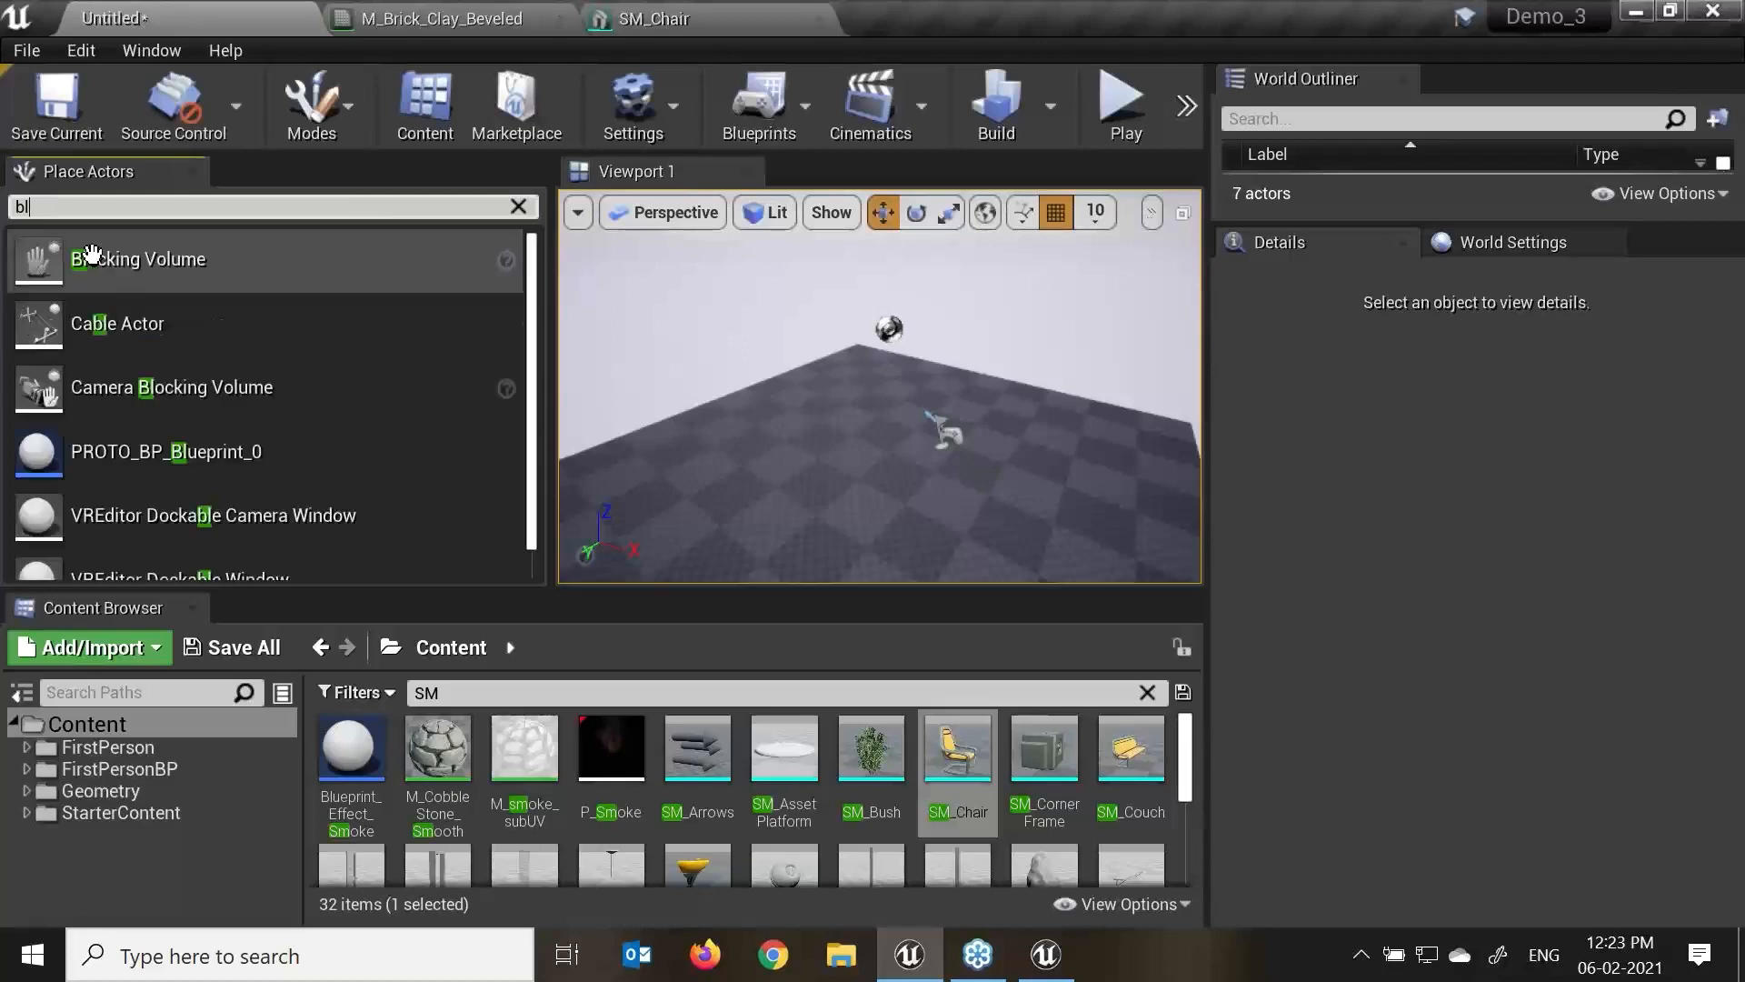
pyautogui.moveTo(156, 286); pyautogui.dragTo(818, 389)
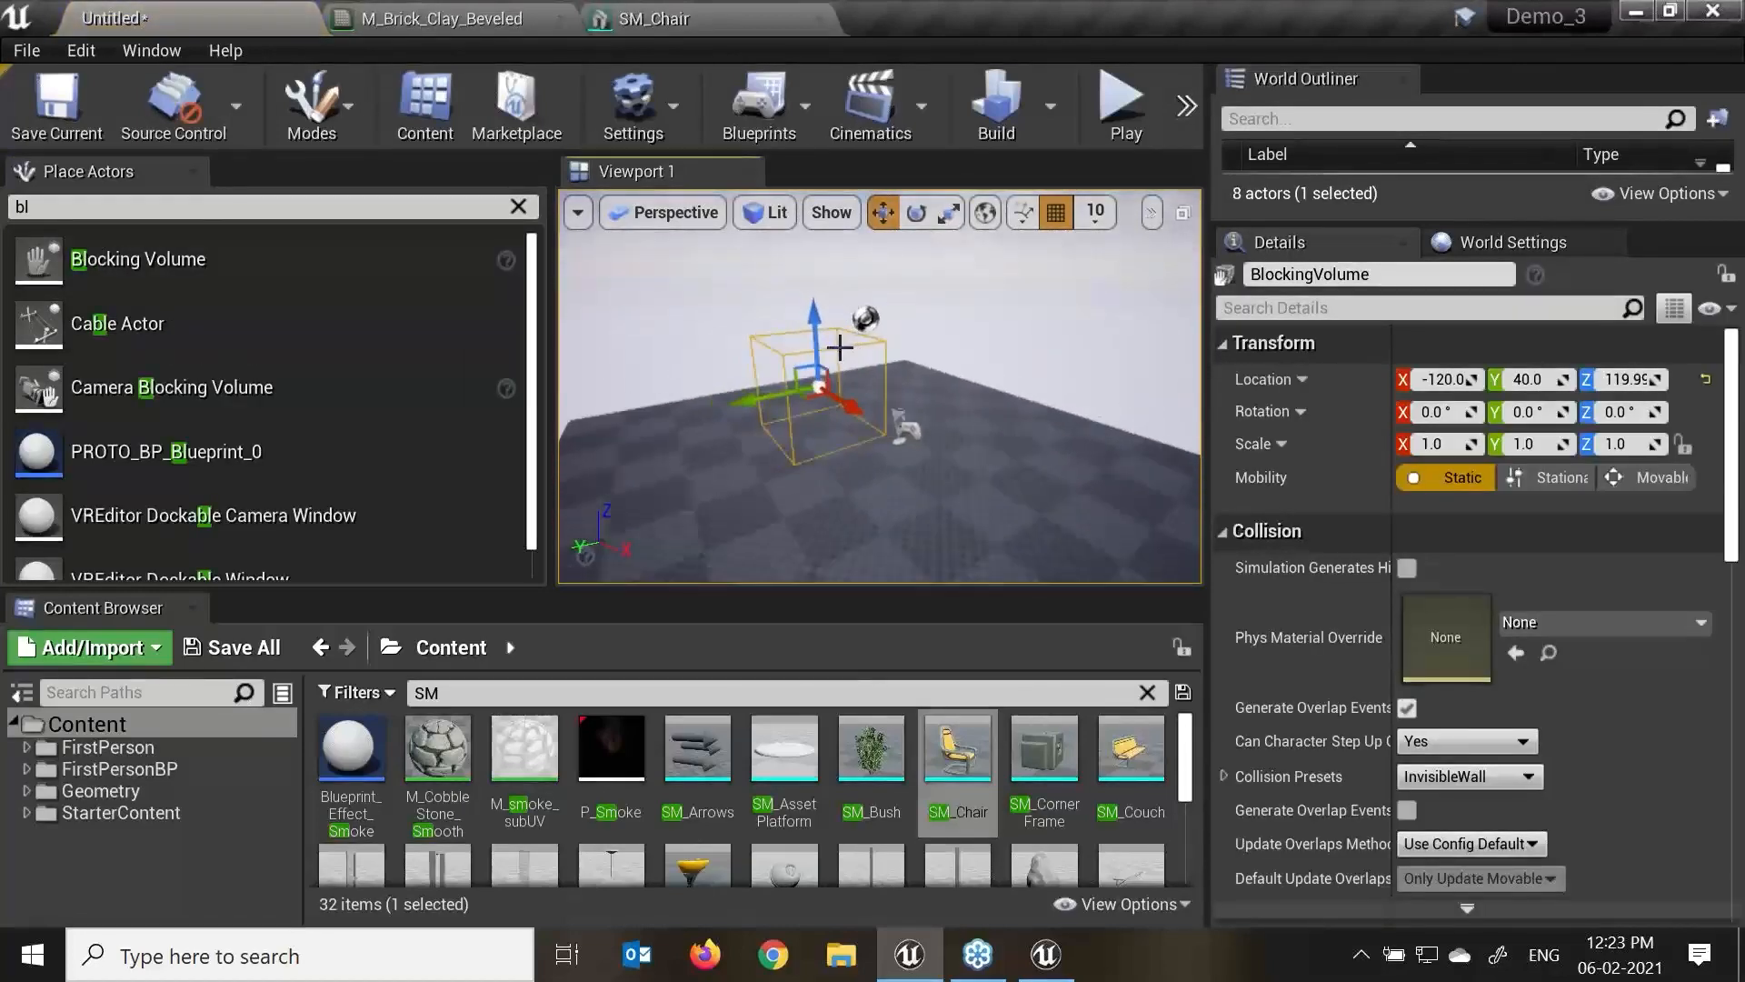
# Scale the blocking volume to 0.25 in X and 4.5 in Y, and position it along the floor's edge at X -450, Y 30.
pyautogui.press('F11')
pyautogui.moveTo(853, 343); pyautogui.dragTo(888, 592, button='right')
pyautogui.press('r')
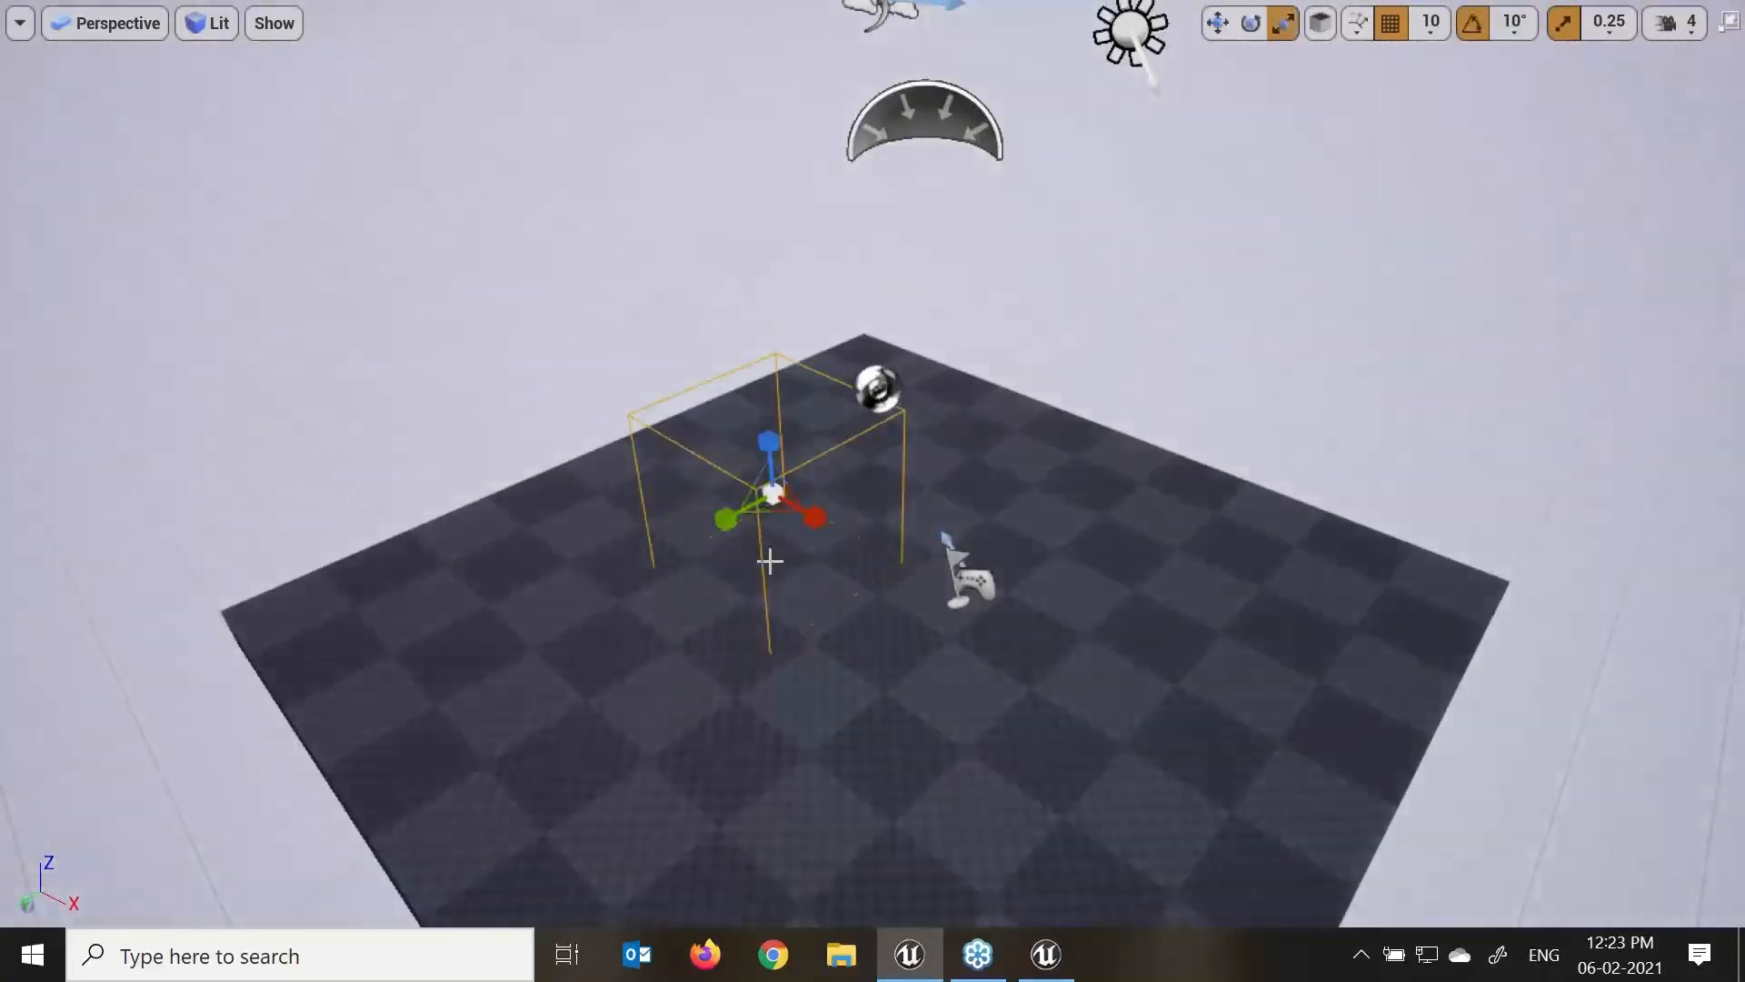
pyautogui.moveTo(724, 523); pyautogui.dragTo(636, 569)
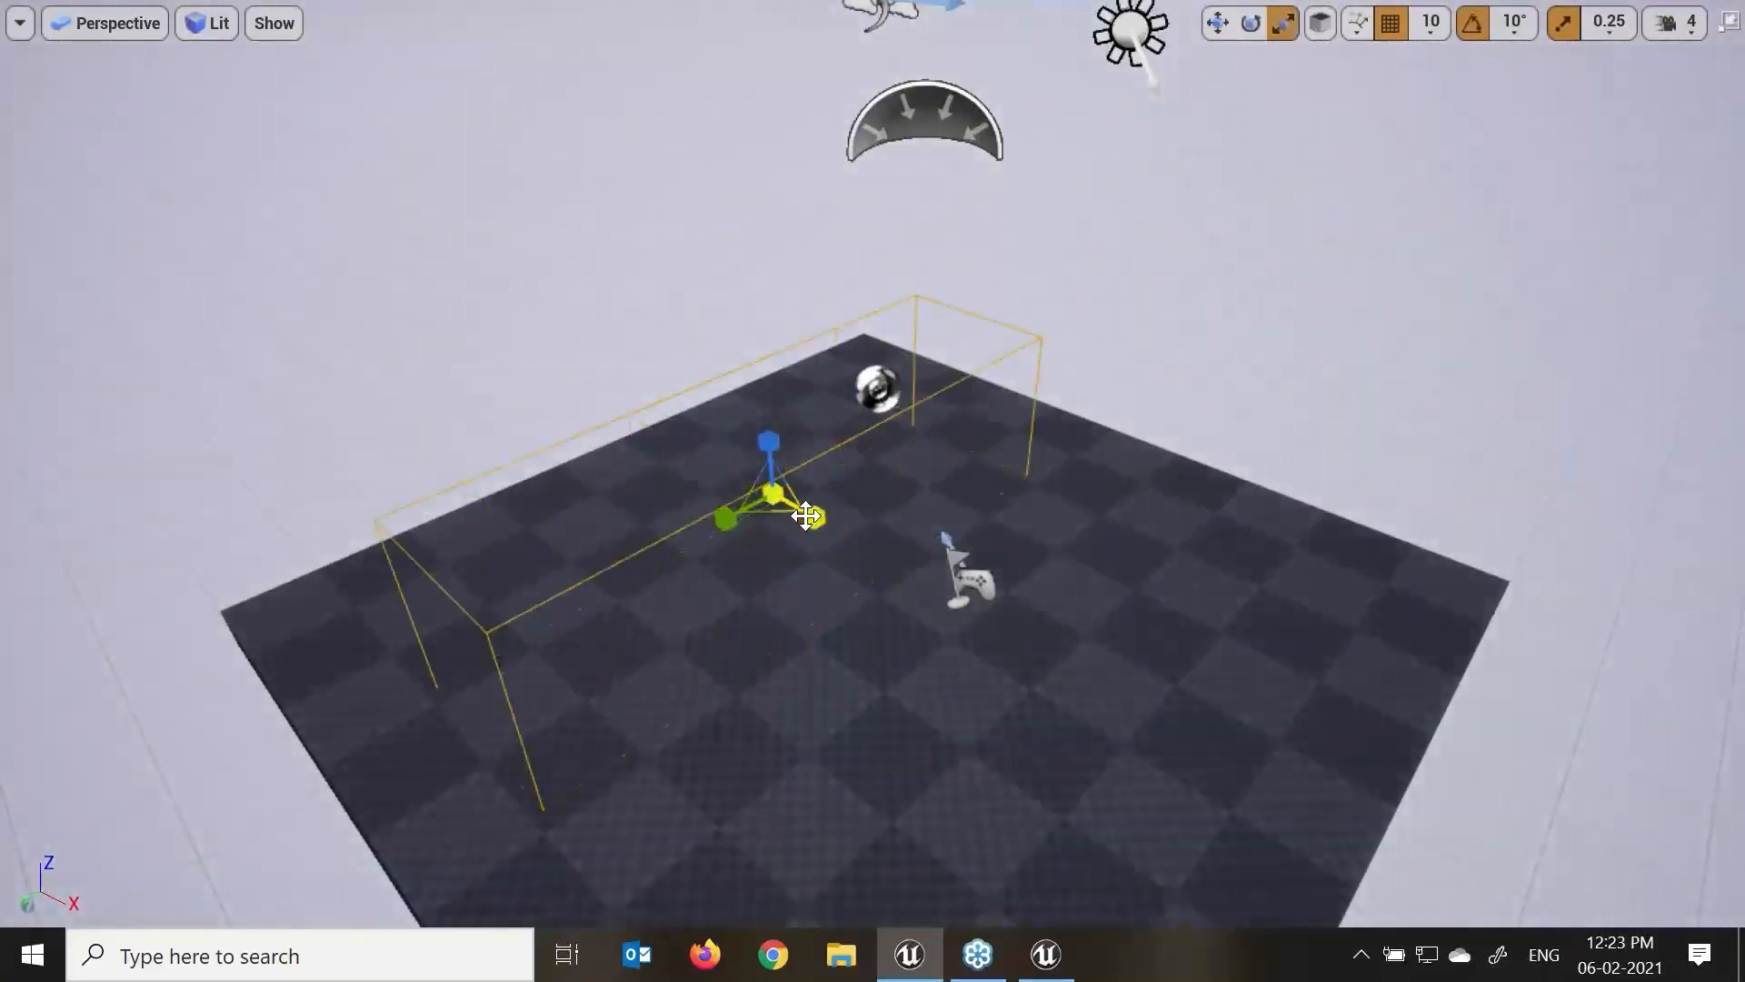
pyautogui.moveTo(806, 517); pyautogui.dragTo(650, 459)
pyautogui.press('w')
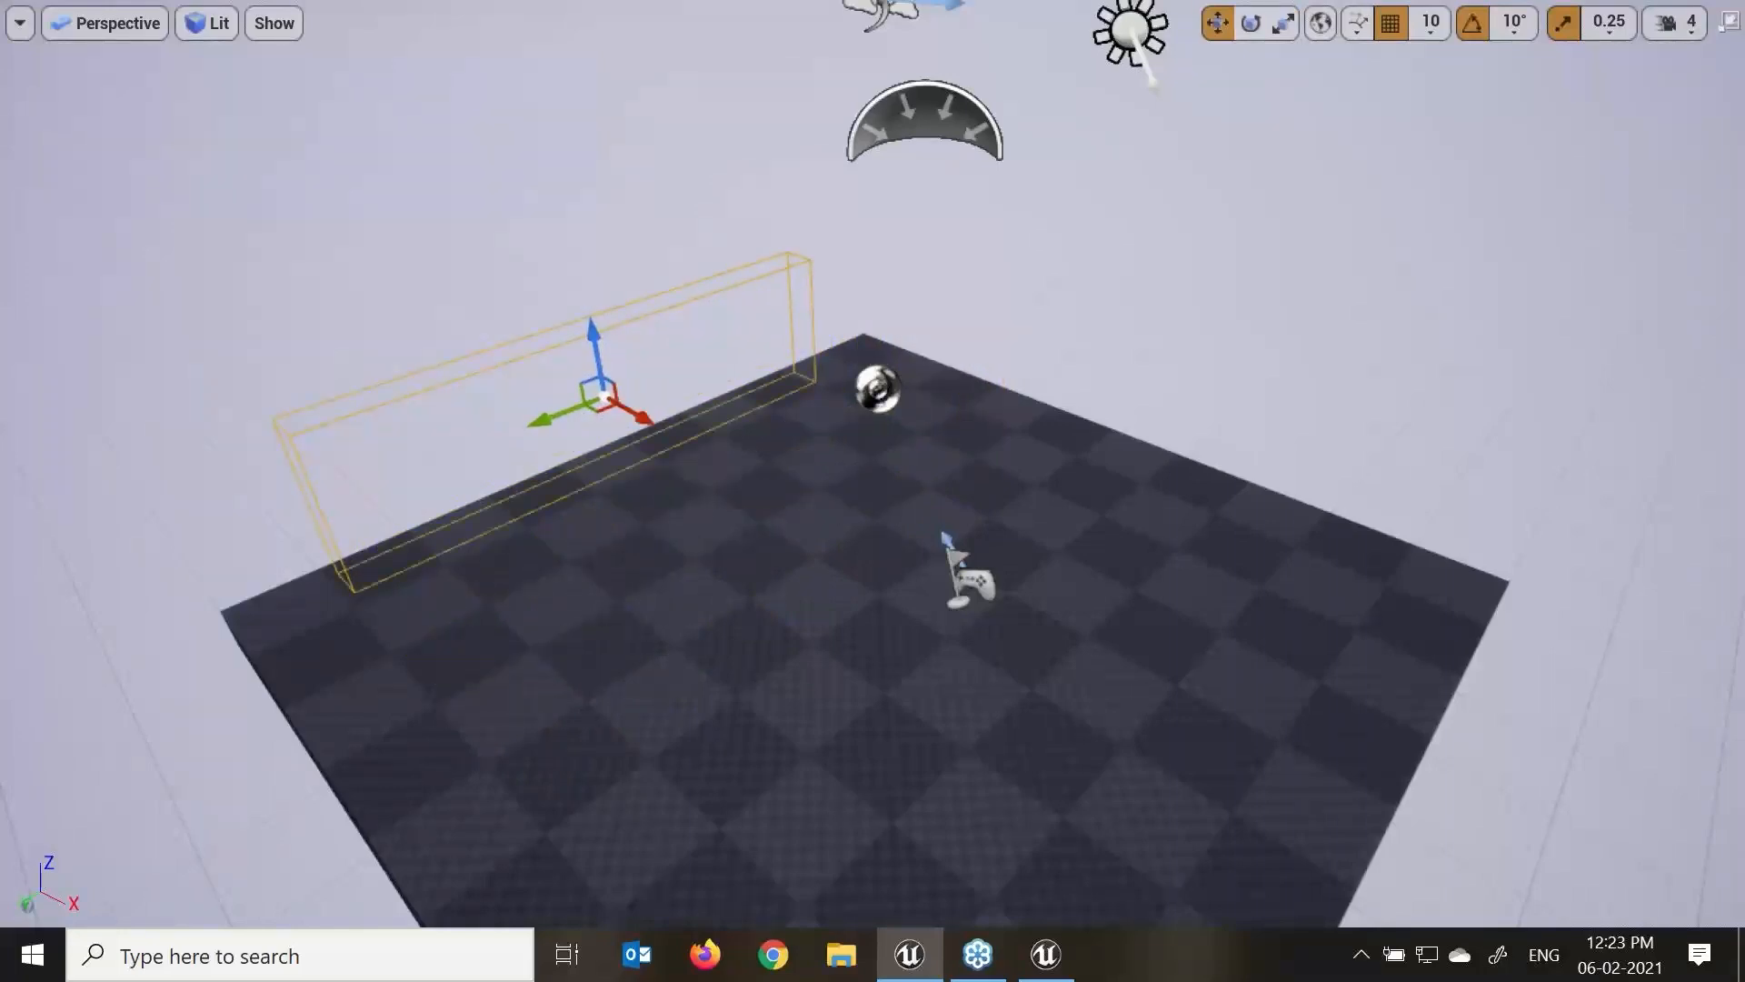
pyautogui.moveTo(650, 459); pyautogui.dragTo(609, 482, button='right')
pyautogui.press('r')
pyautogui.moveTo(607, 353)
pyautogui.mouseDown()
pyautogui.moveTo(536, 374)
pyautogui.moveTo(600, 354)
pyautogui.mouseUp()
pyautogui.press('w')
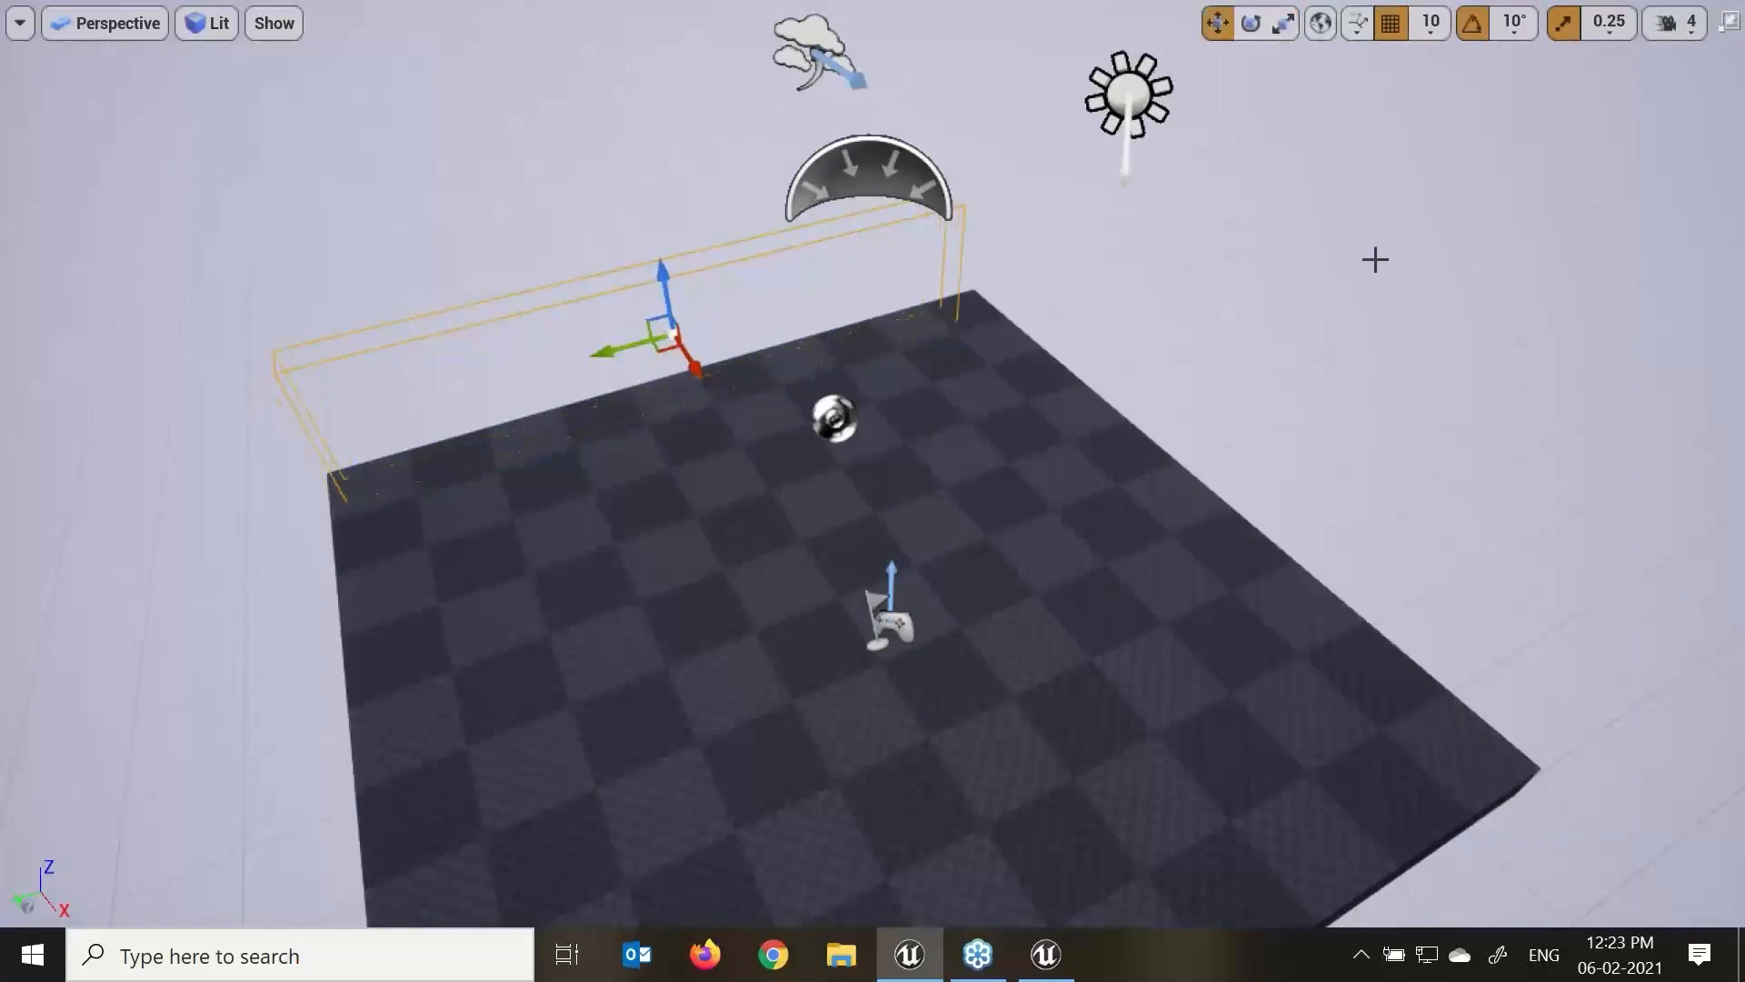
pyautogui.moveTo(813, 465); pyautogui.dragTo(815, 468, button='right')
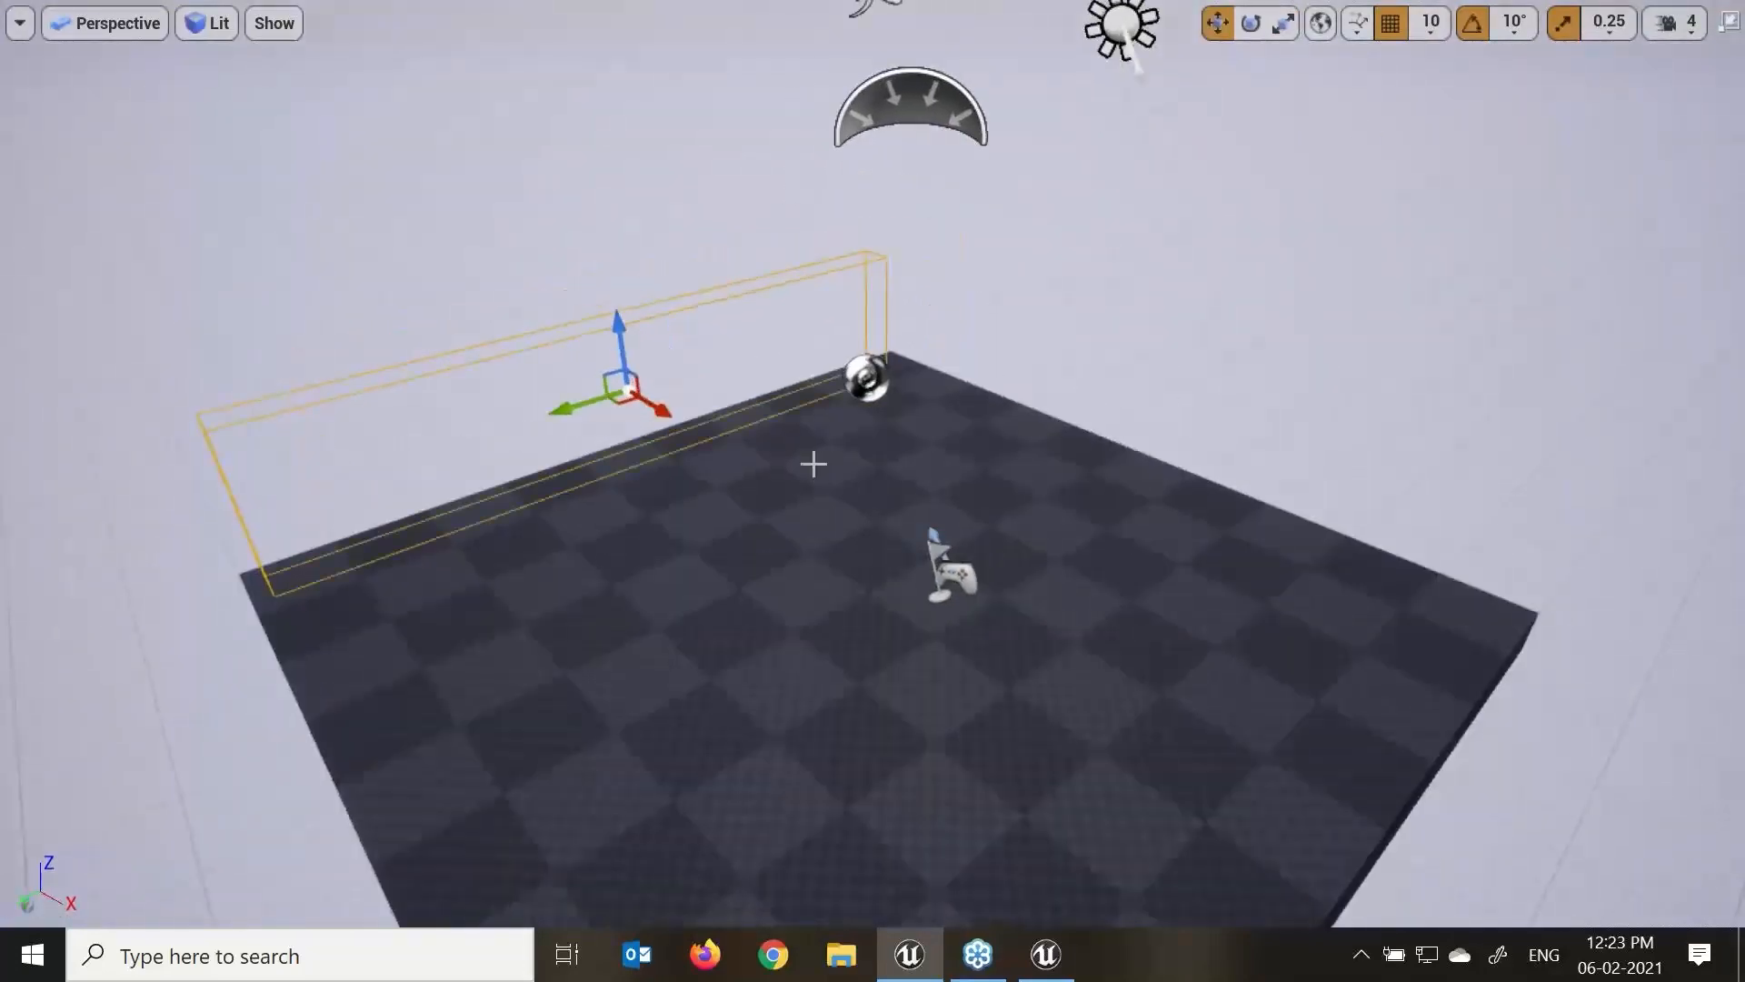
pyautogui.press('F11')
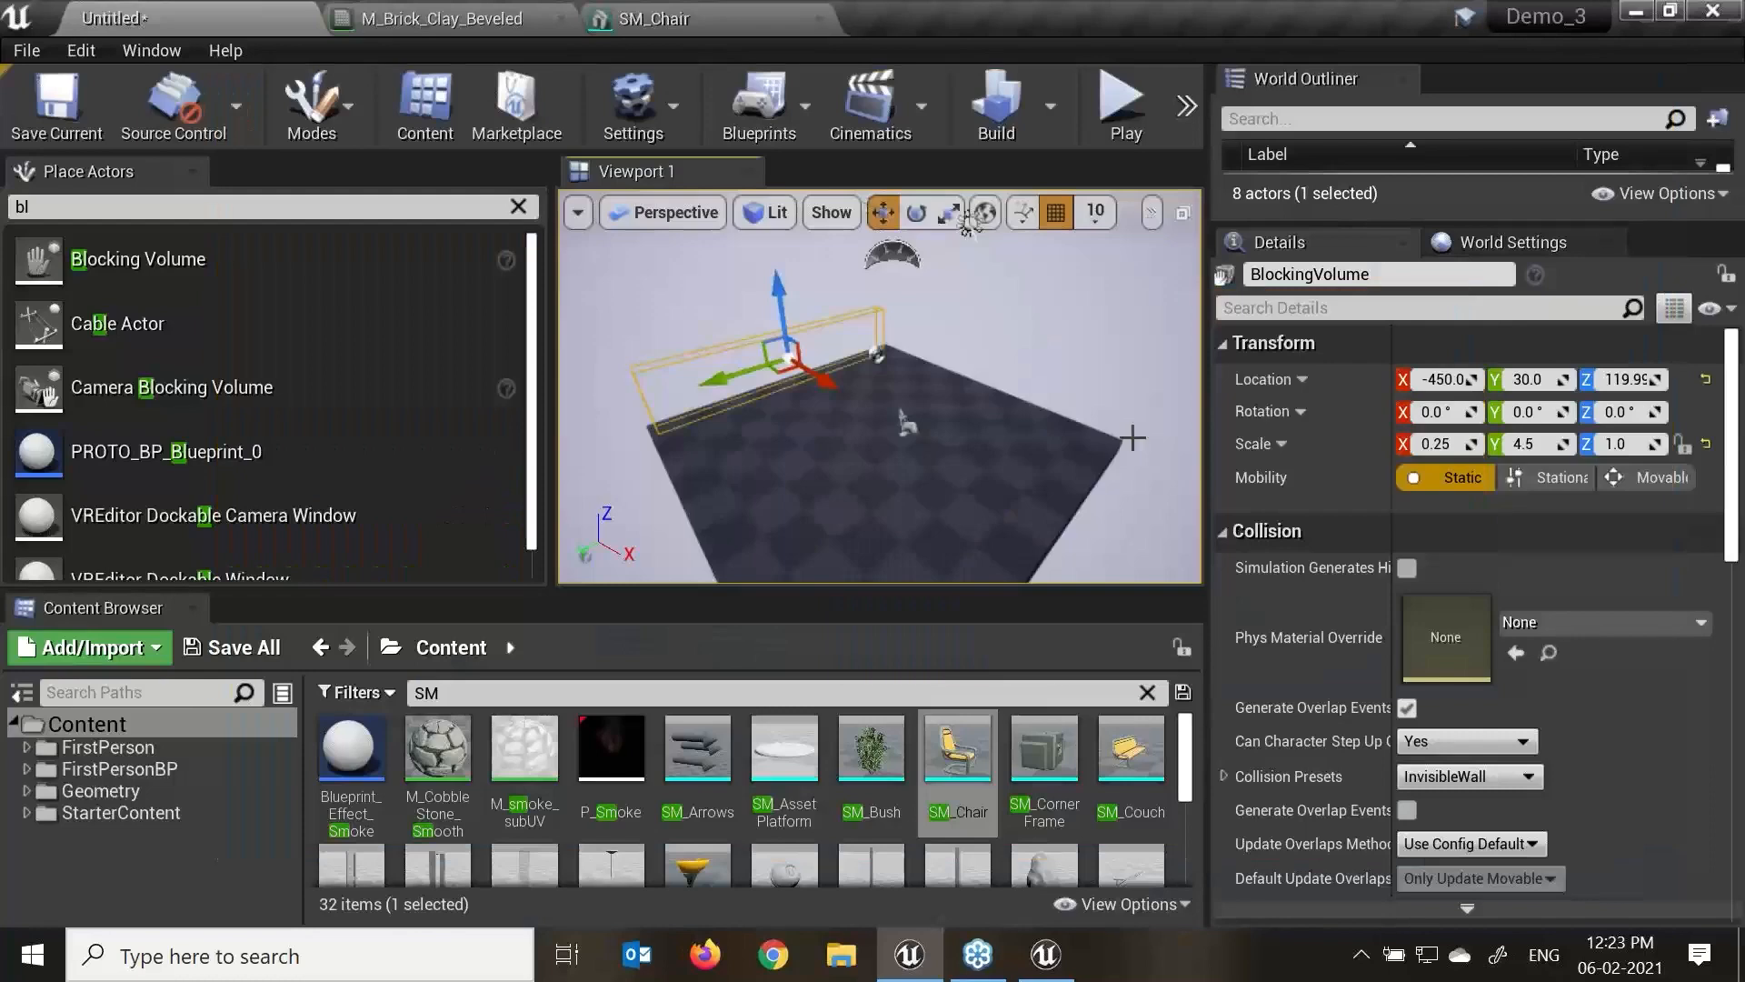
# Play-test the level to check how the player character collides with the blocking volume, and stop the session.
pyautogui.click(1123, 95)
pyautogui.click(718, 475)
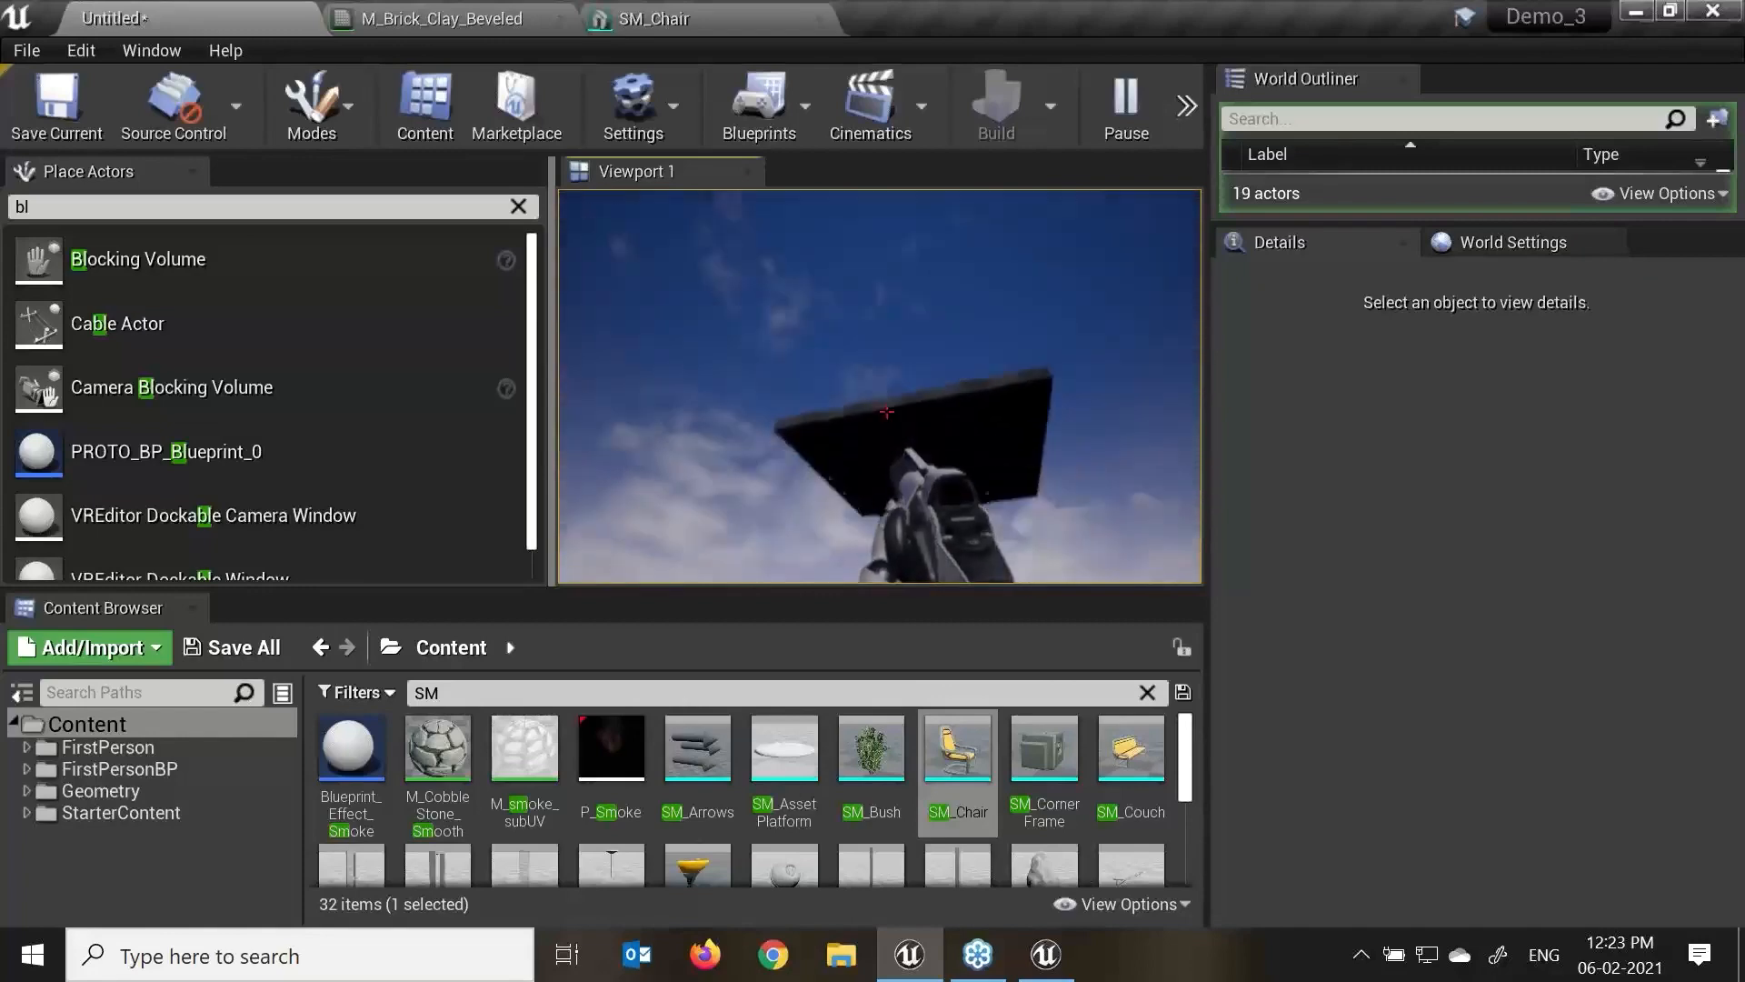
pyautogui.press('Escape')
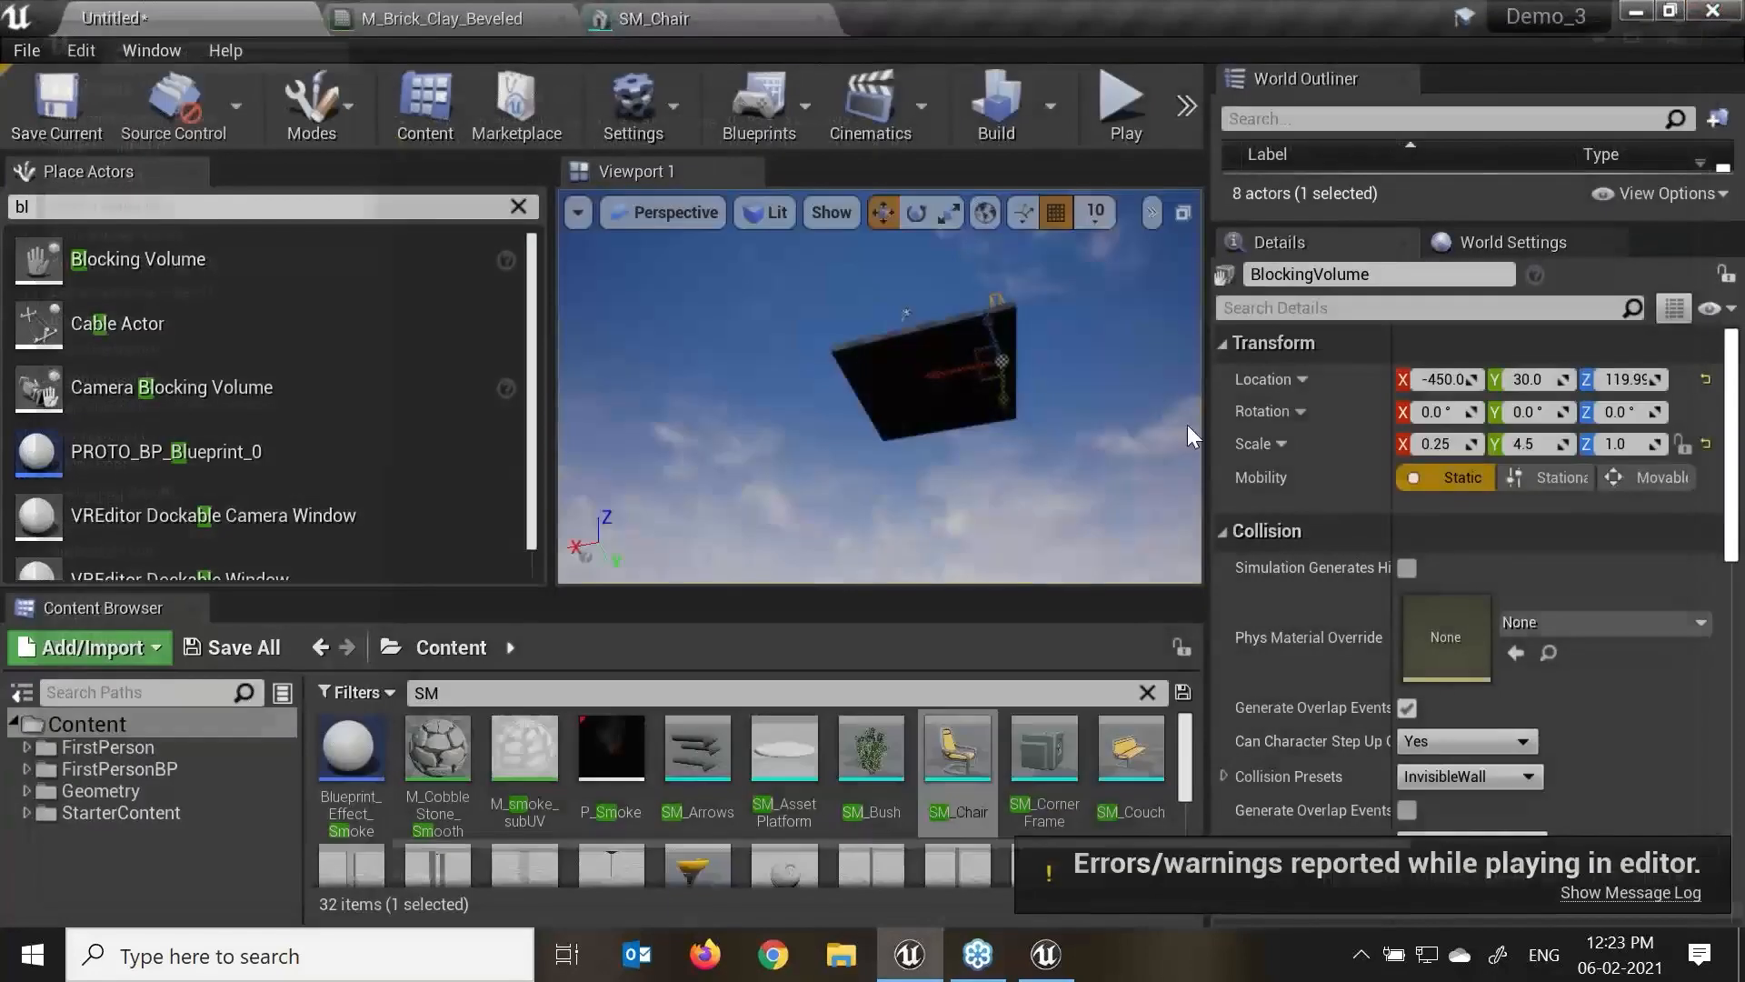
# Undo the accidental move of the blocking volume and frame the volume in the viewport.
pyautogui.moveTo(1009, 409); pyautogui.dragTo(982, 477, button='right')
pyautogui.moveTo(877, 391); pyautogui.dragTo(1039, 512)
pyautogui.hotkey('ctrl', 'z')
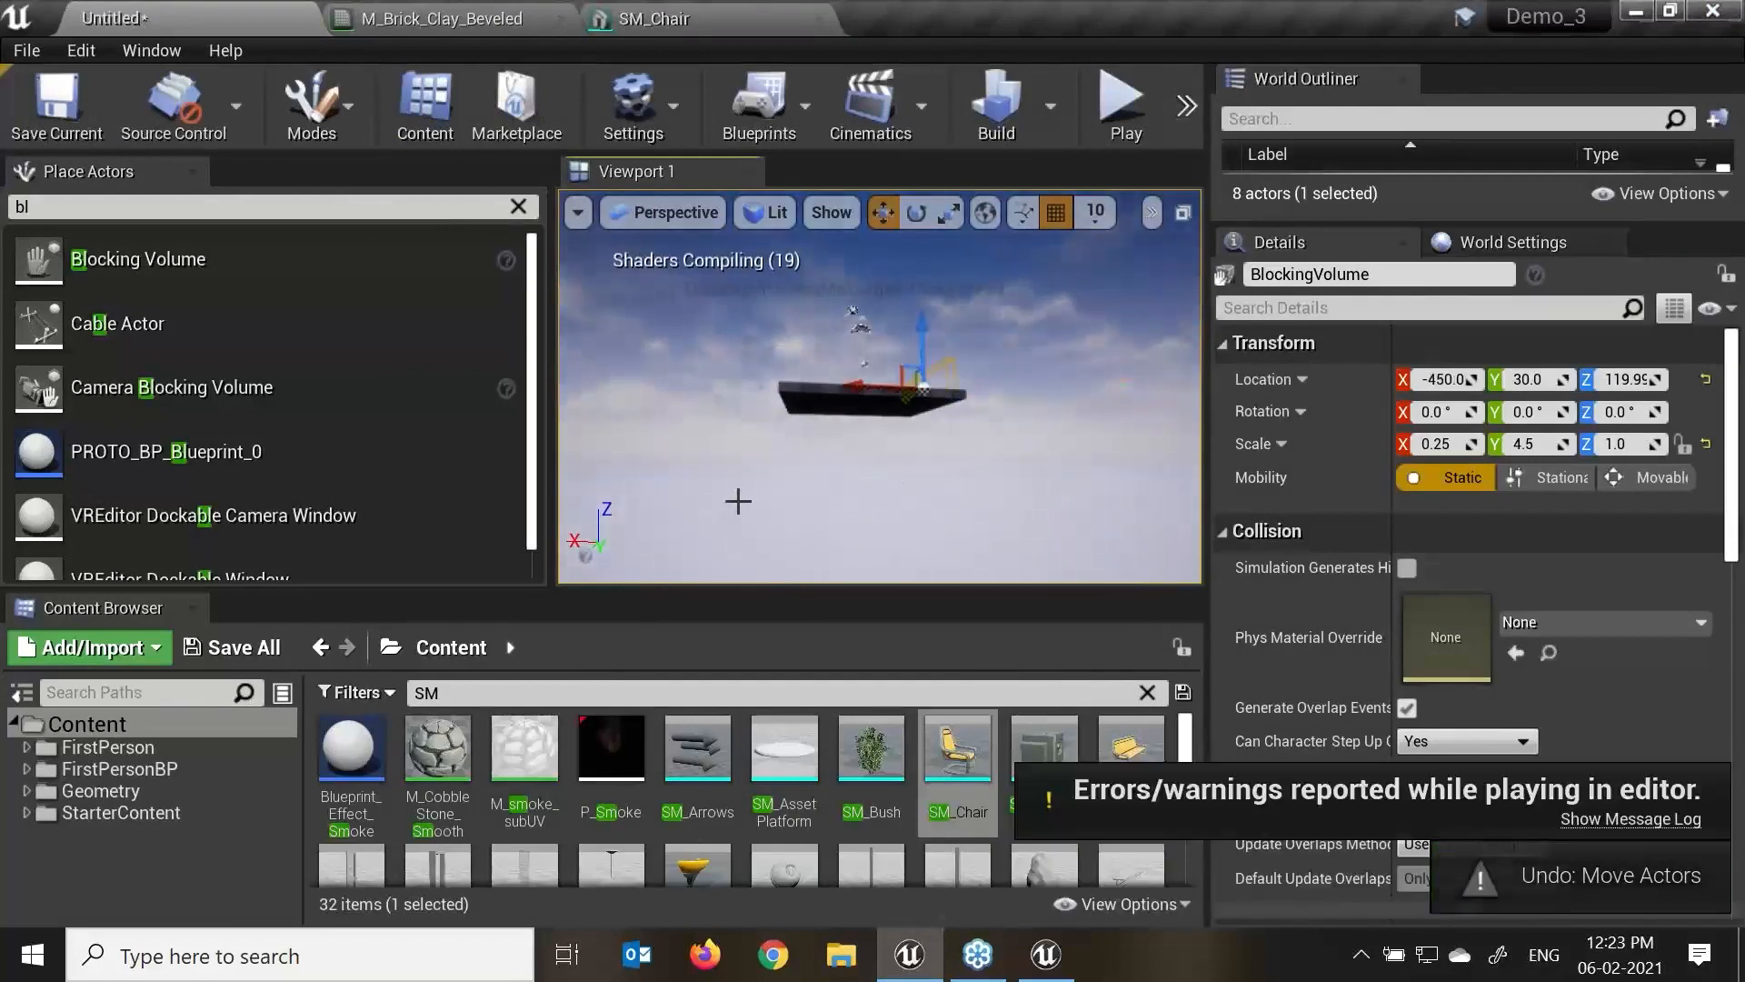
pyautogui.press('f')
pyautogui.press('f')
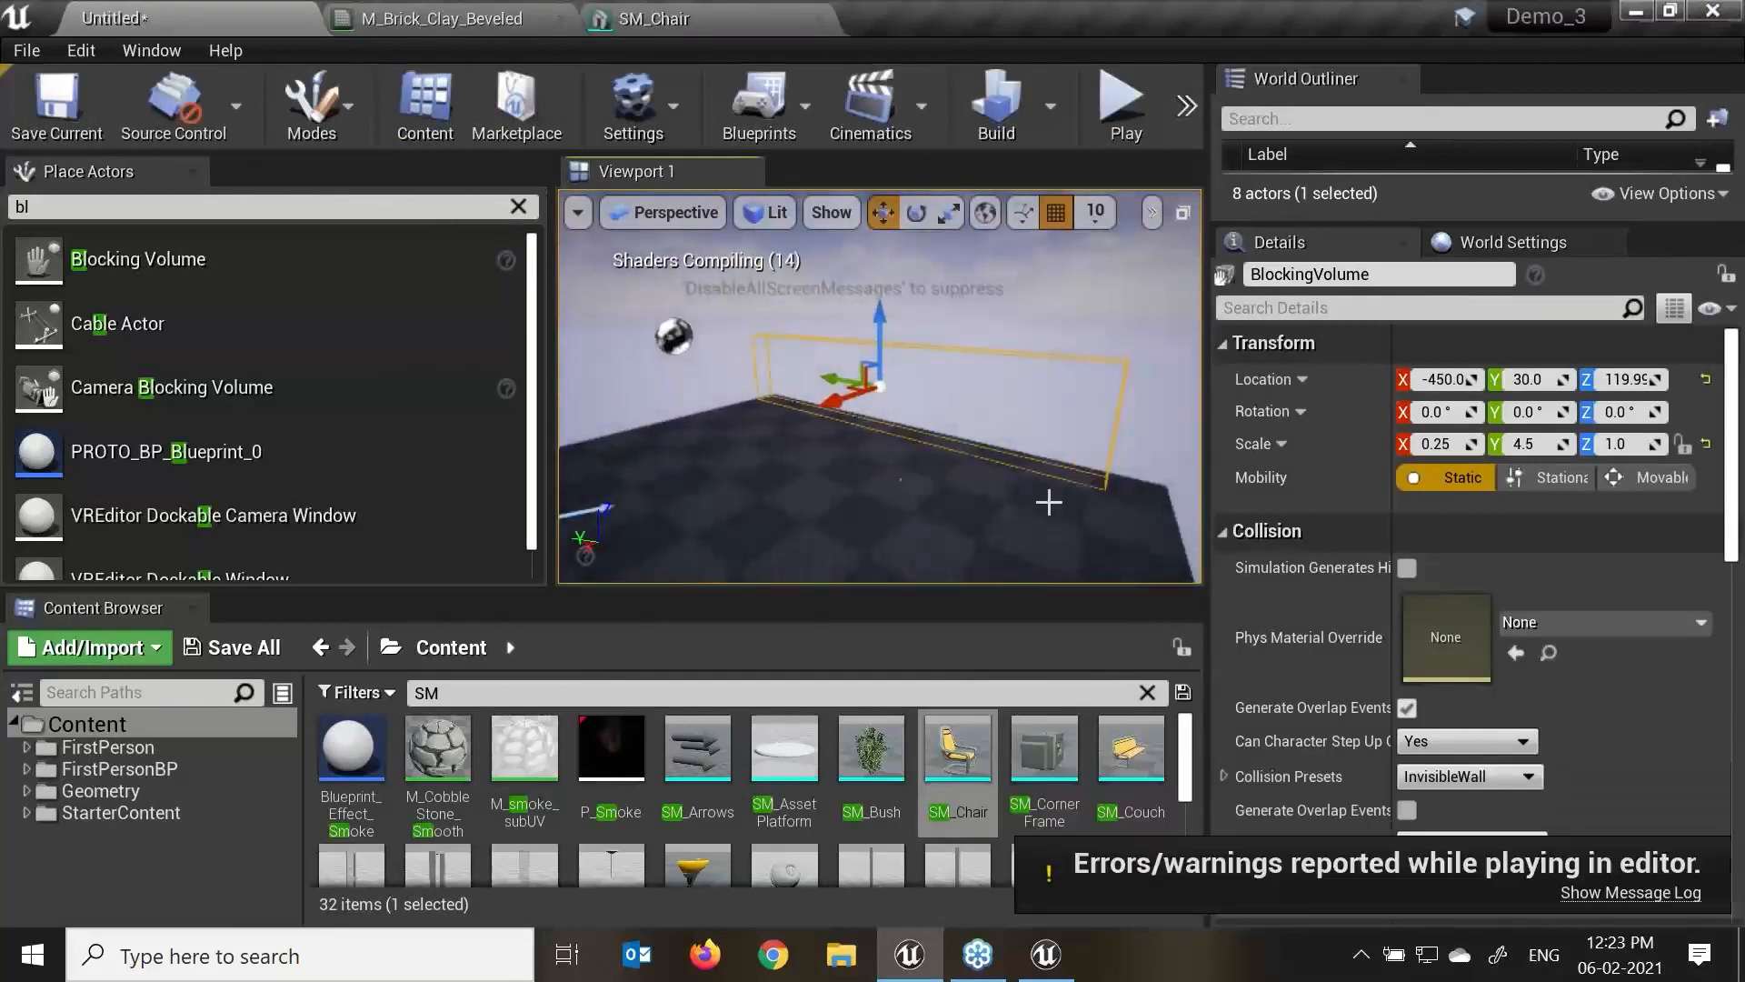
# Widen the Details area and examine the blocking volume's collision settings, including the available Collision Presets.
pyautogui.moveTo(1208, 447); pyautogui.dragTo(1517, 443)
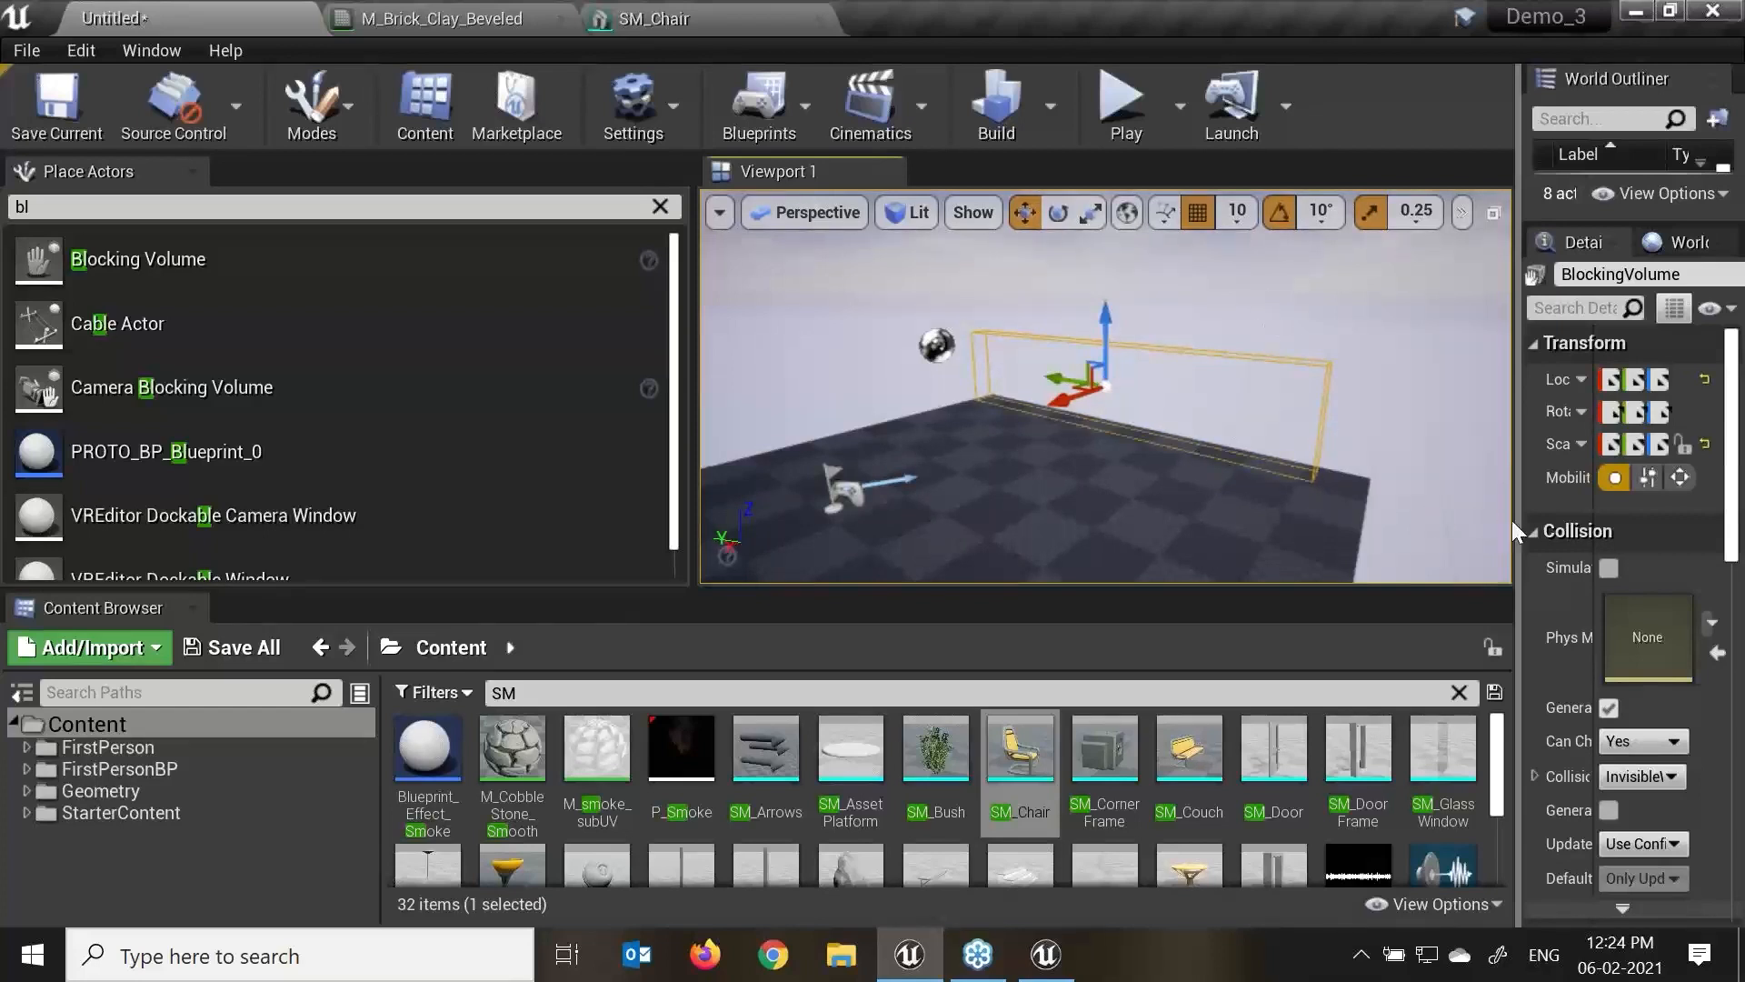
pyautogui.moveTo(1514, 504); pyautogui.dragTo(1062, 525)
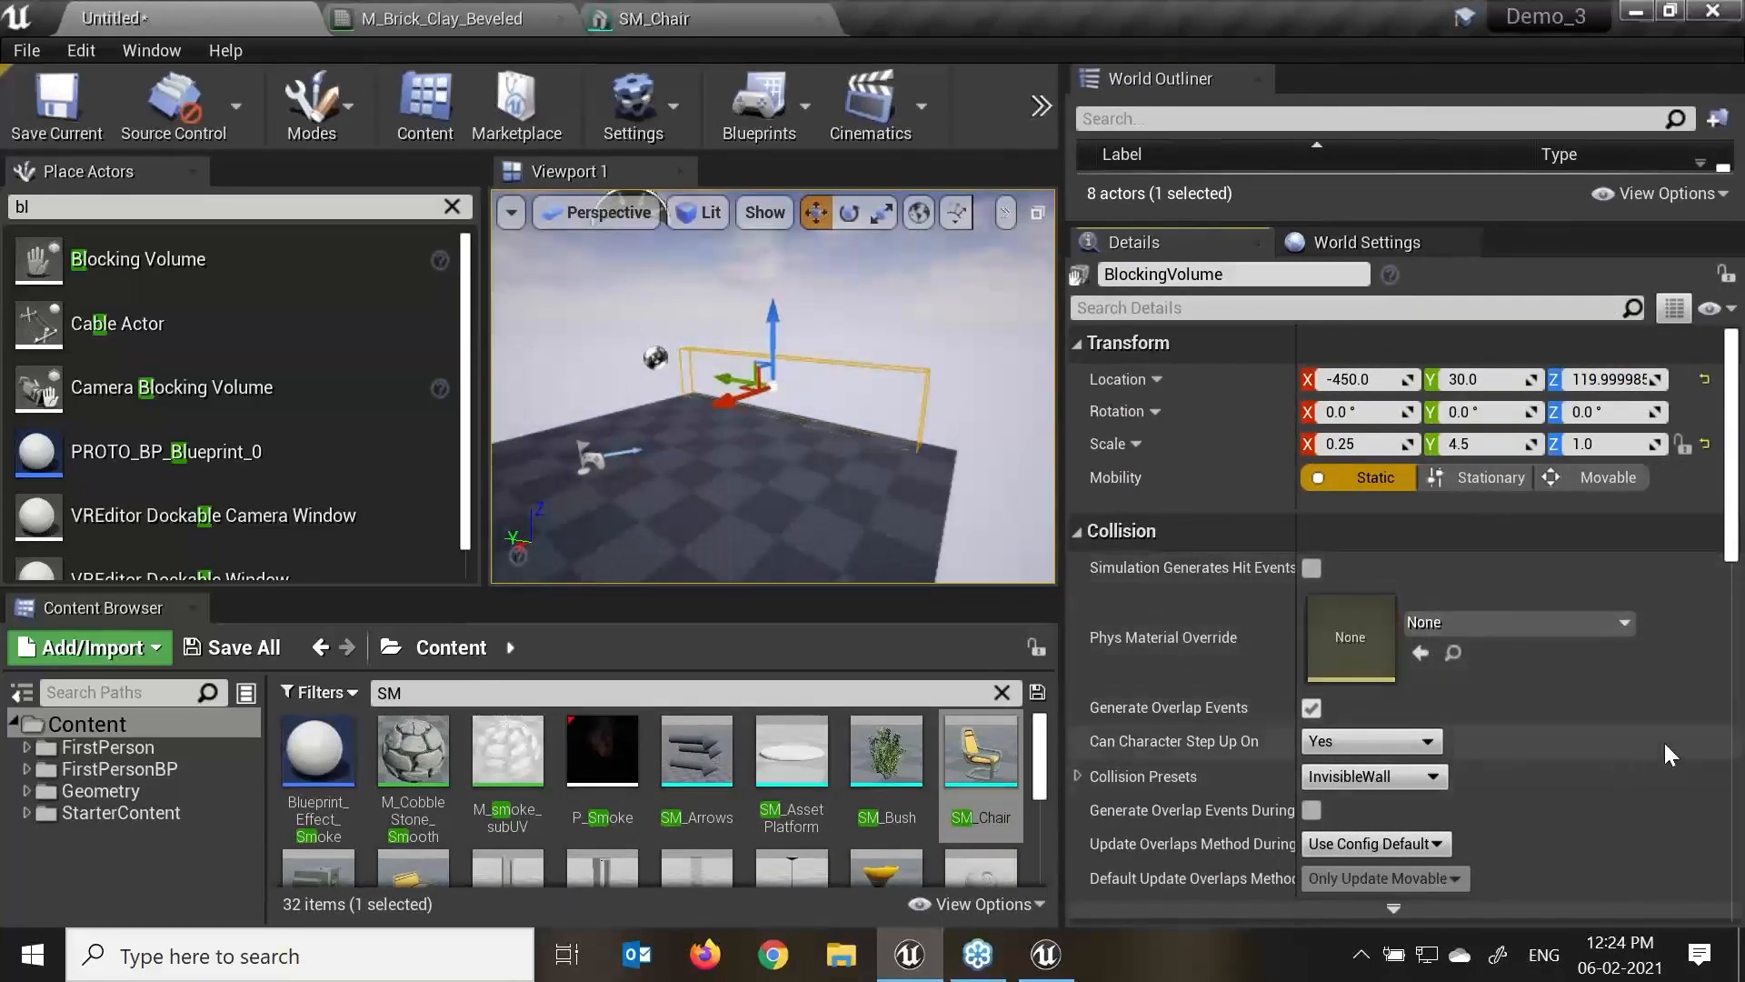
pyautogui.click(1432, 778)
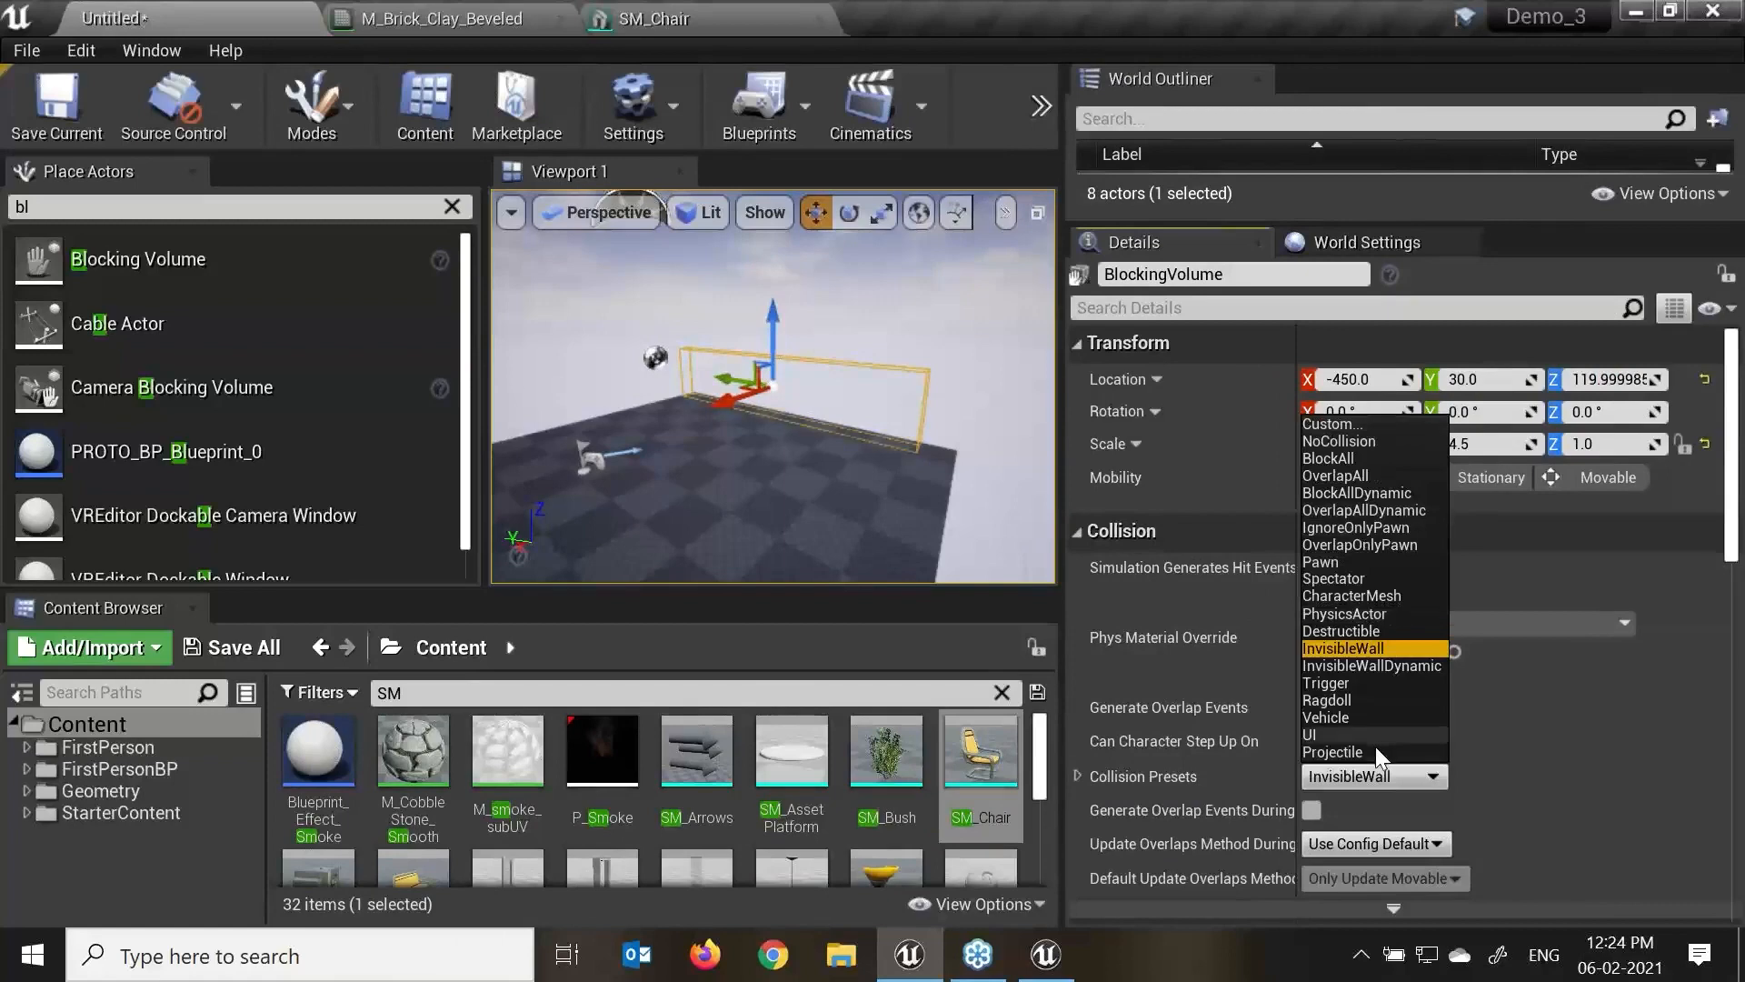
pyautogui.click(1640, 738)
pyautogui.scroll(-3, 1602, 777)
pyautogui.scroll(-6, 1592, 782)
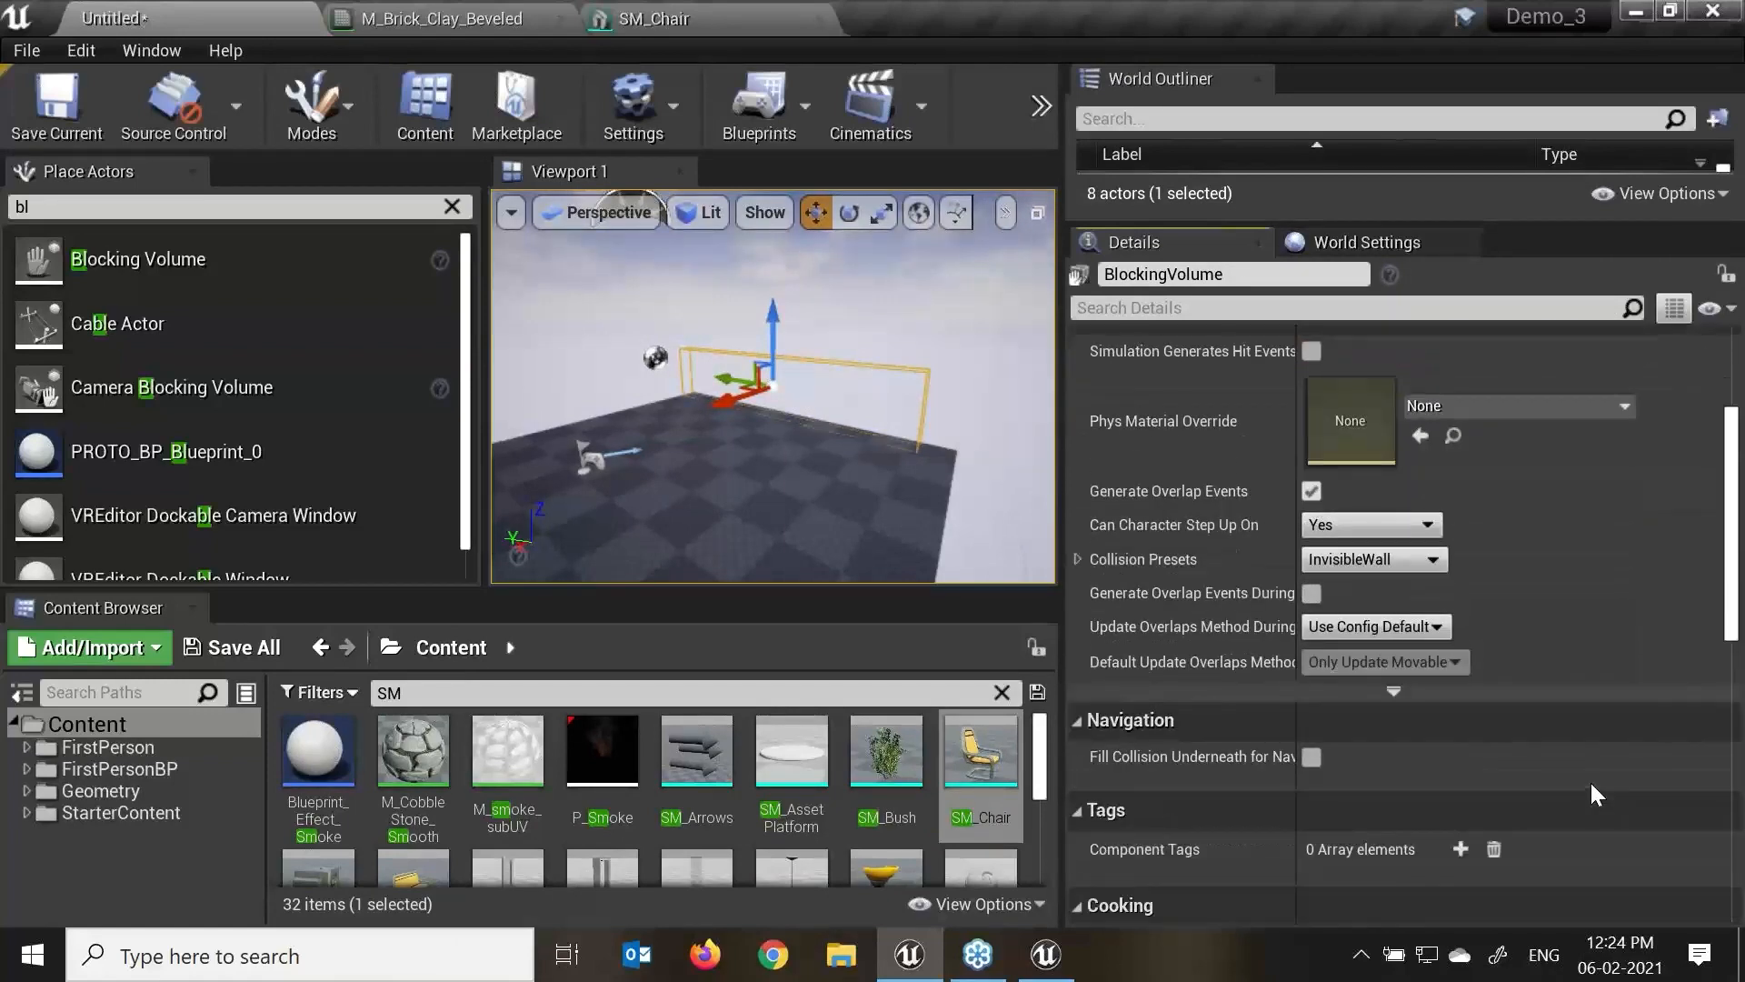
pyautogui.scroll(5, 1427, 664)
pyautogui.scroll(2, 1405, 636)
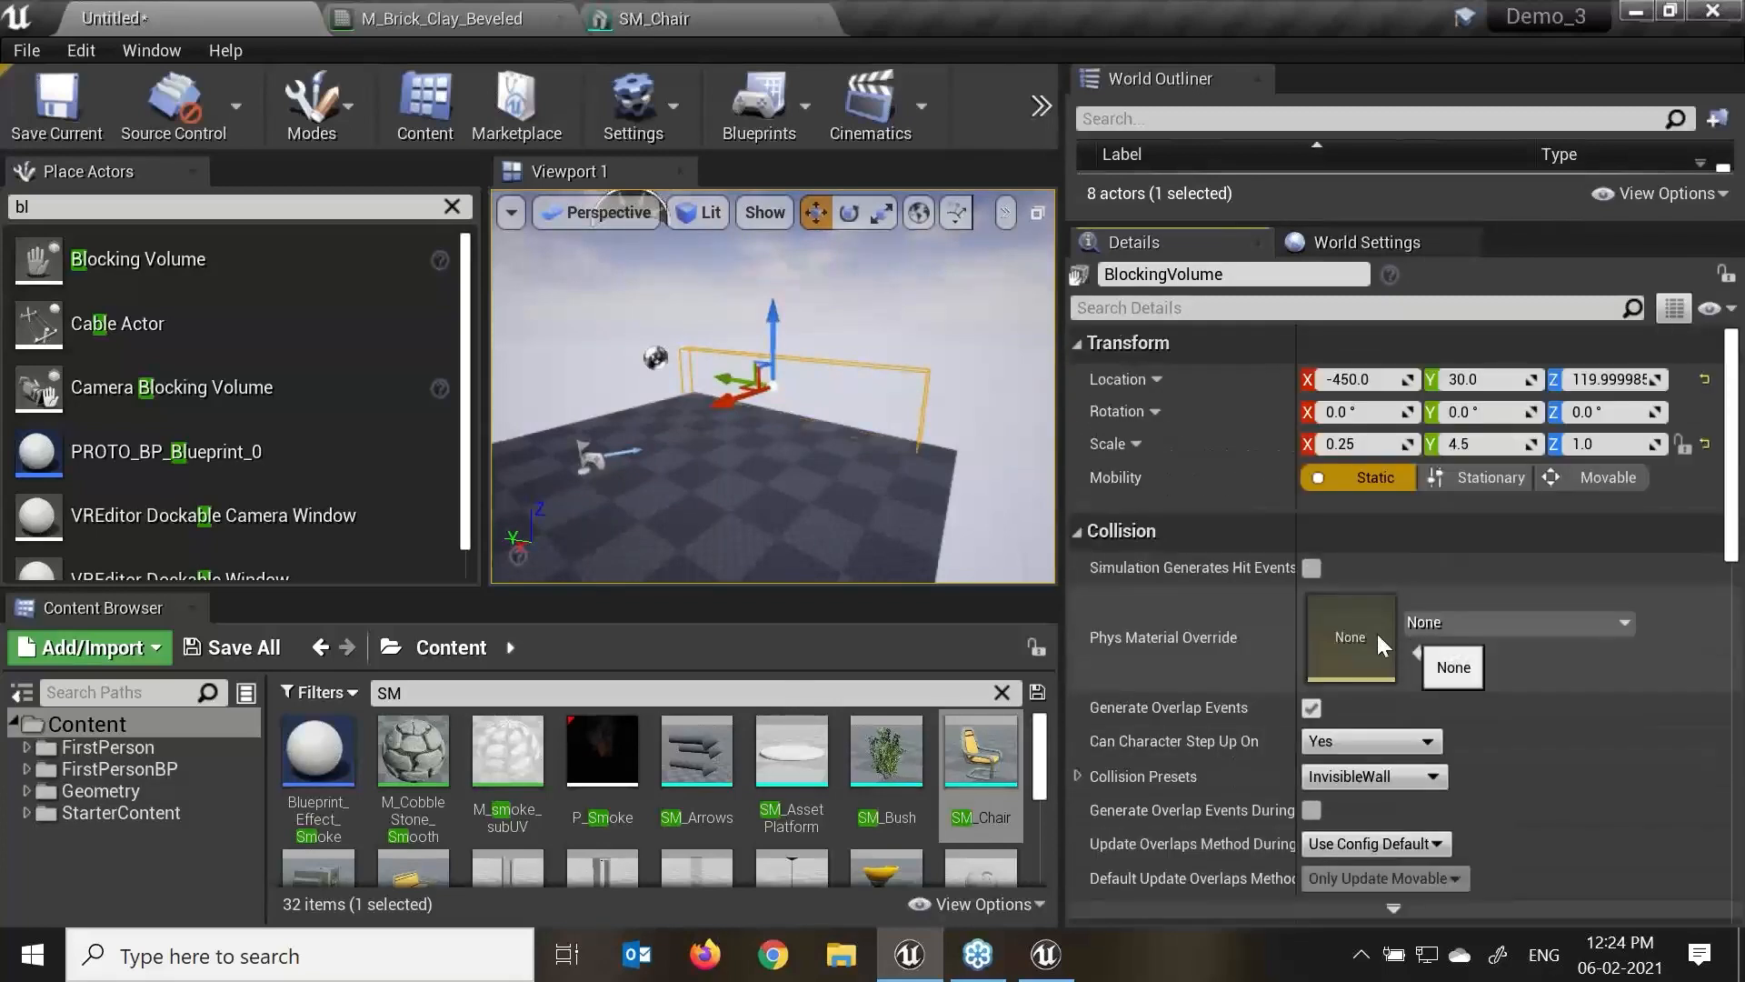
# Switch the blocking volume's mobility to Movable and back to Static.
pyautogui.click(1600, 477)
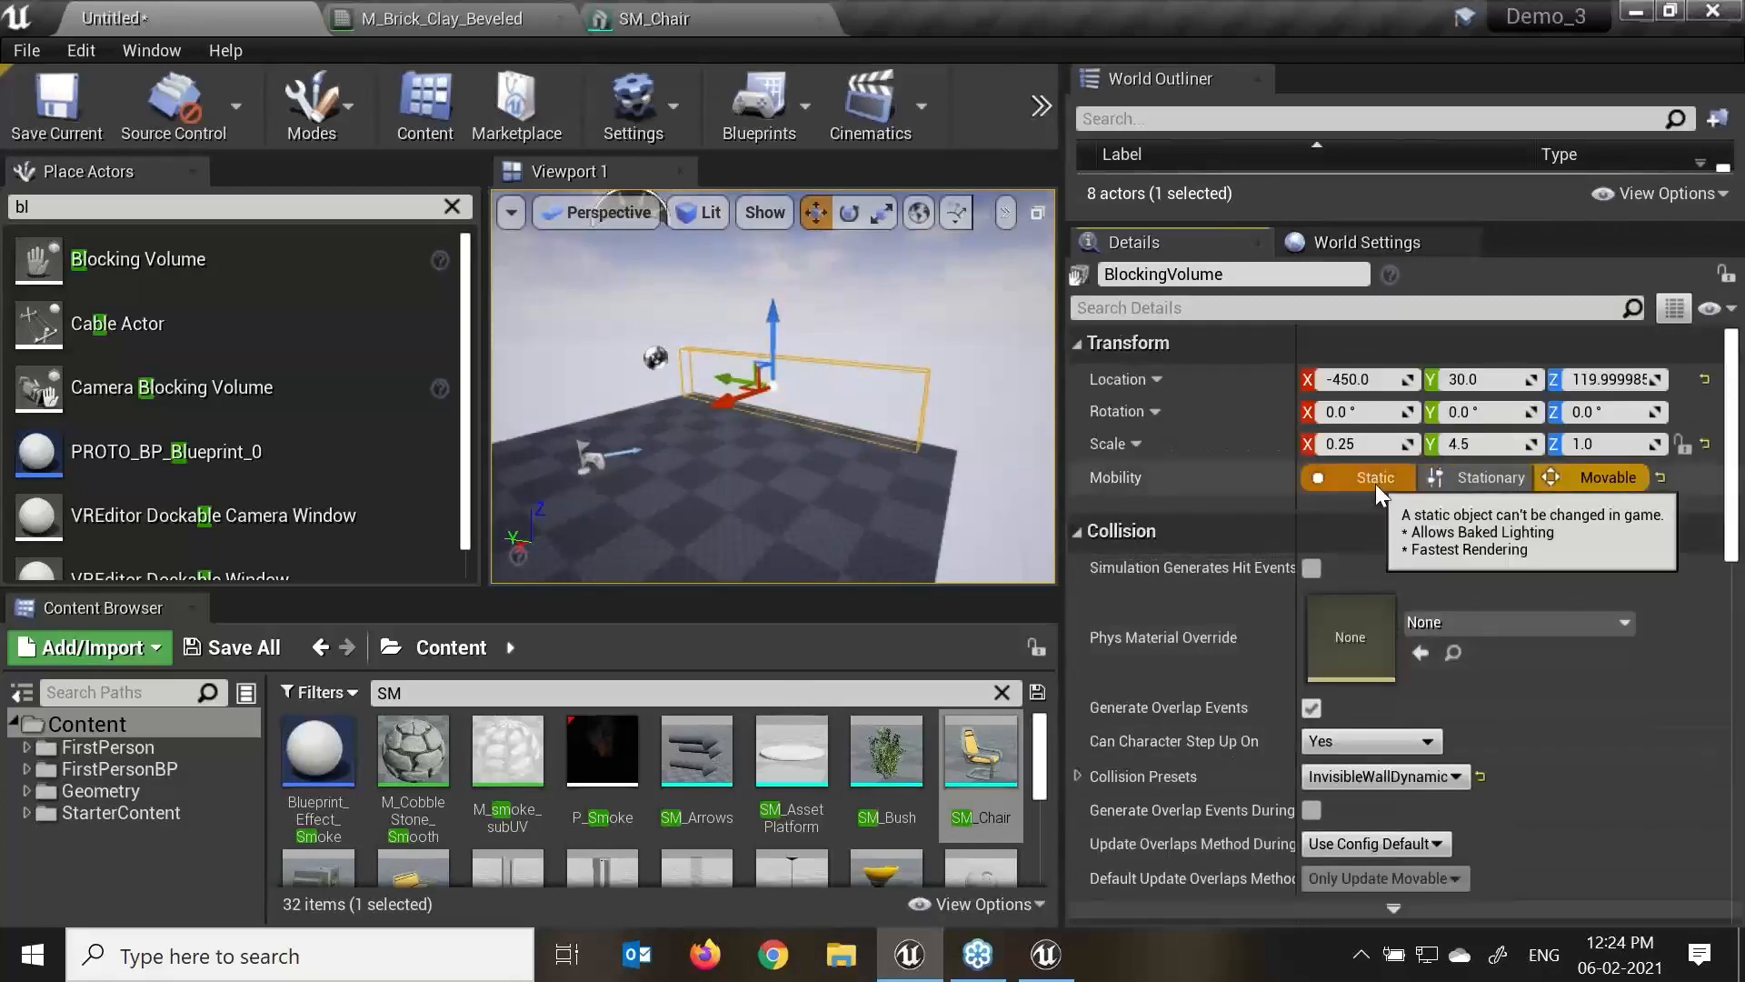
pyautogui.click(1376, 484)
pyautogui.keyDown('alt'); pyautogui.moveTo(772, 472); pyautogui.dragTo(882, 491); pyautogui.keyUp('alt')
pyautogui.keyDown('alt'); pyautogui.moveTo(754, 427); pyautogui.dragTo(785, 427); pyautogui.keyUp('alt')
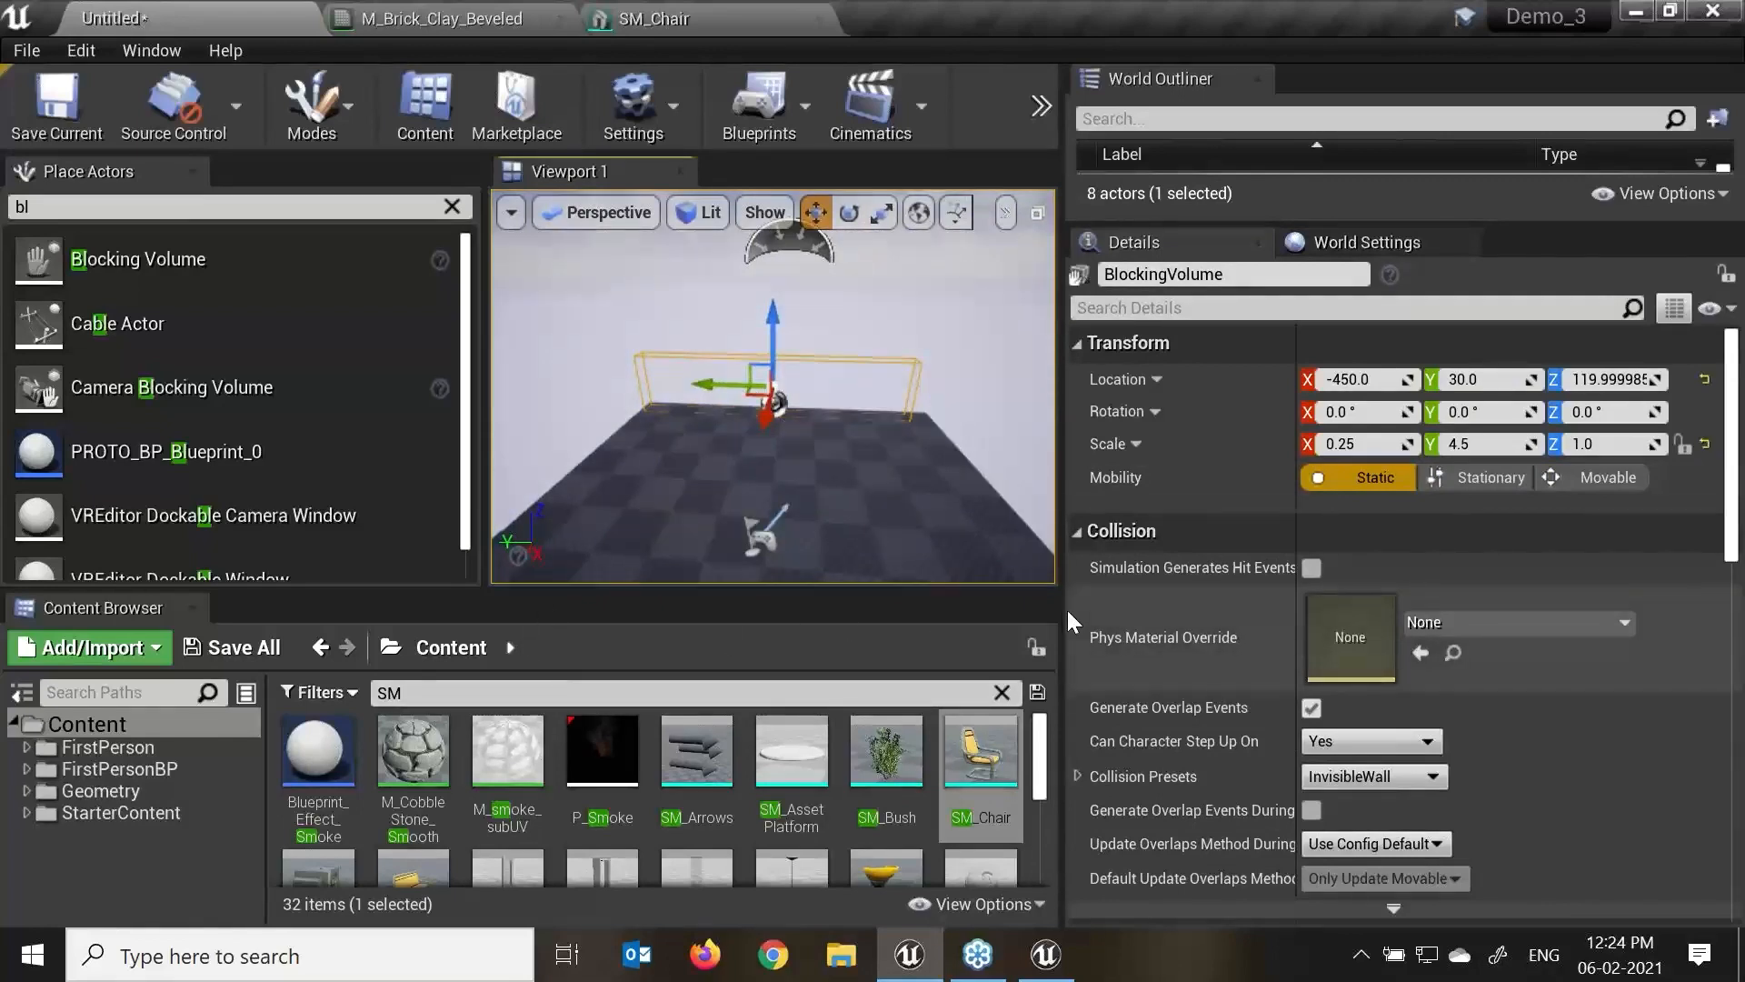
# Enlarge the viewport area, search the placeable actors for "trig", and place a Trigger Volume on the floor near the blocking volume.
pyautogui.moveTo(1063, 598); pyautogui.dragTo(1257, 598)
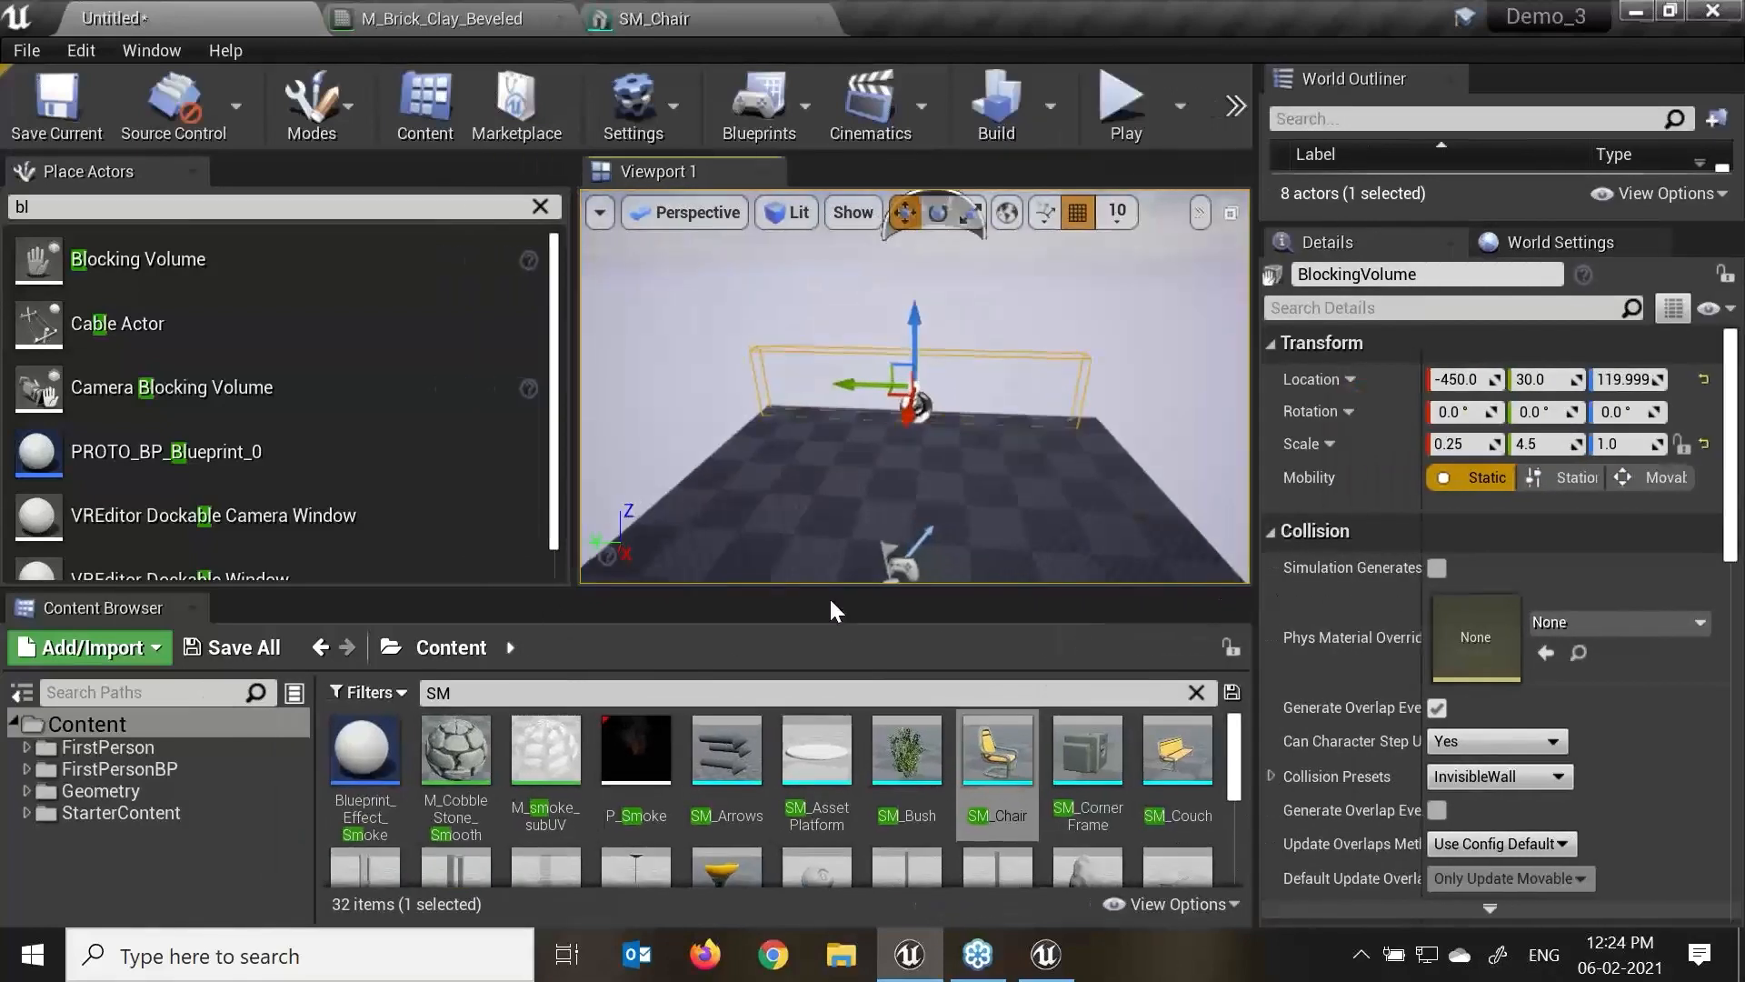
pyautogui.moveTo(38, 208); pyautogui.dragTo(6, 211)
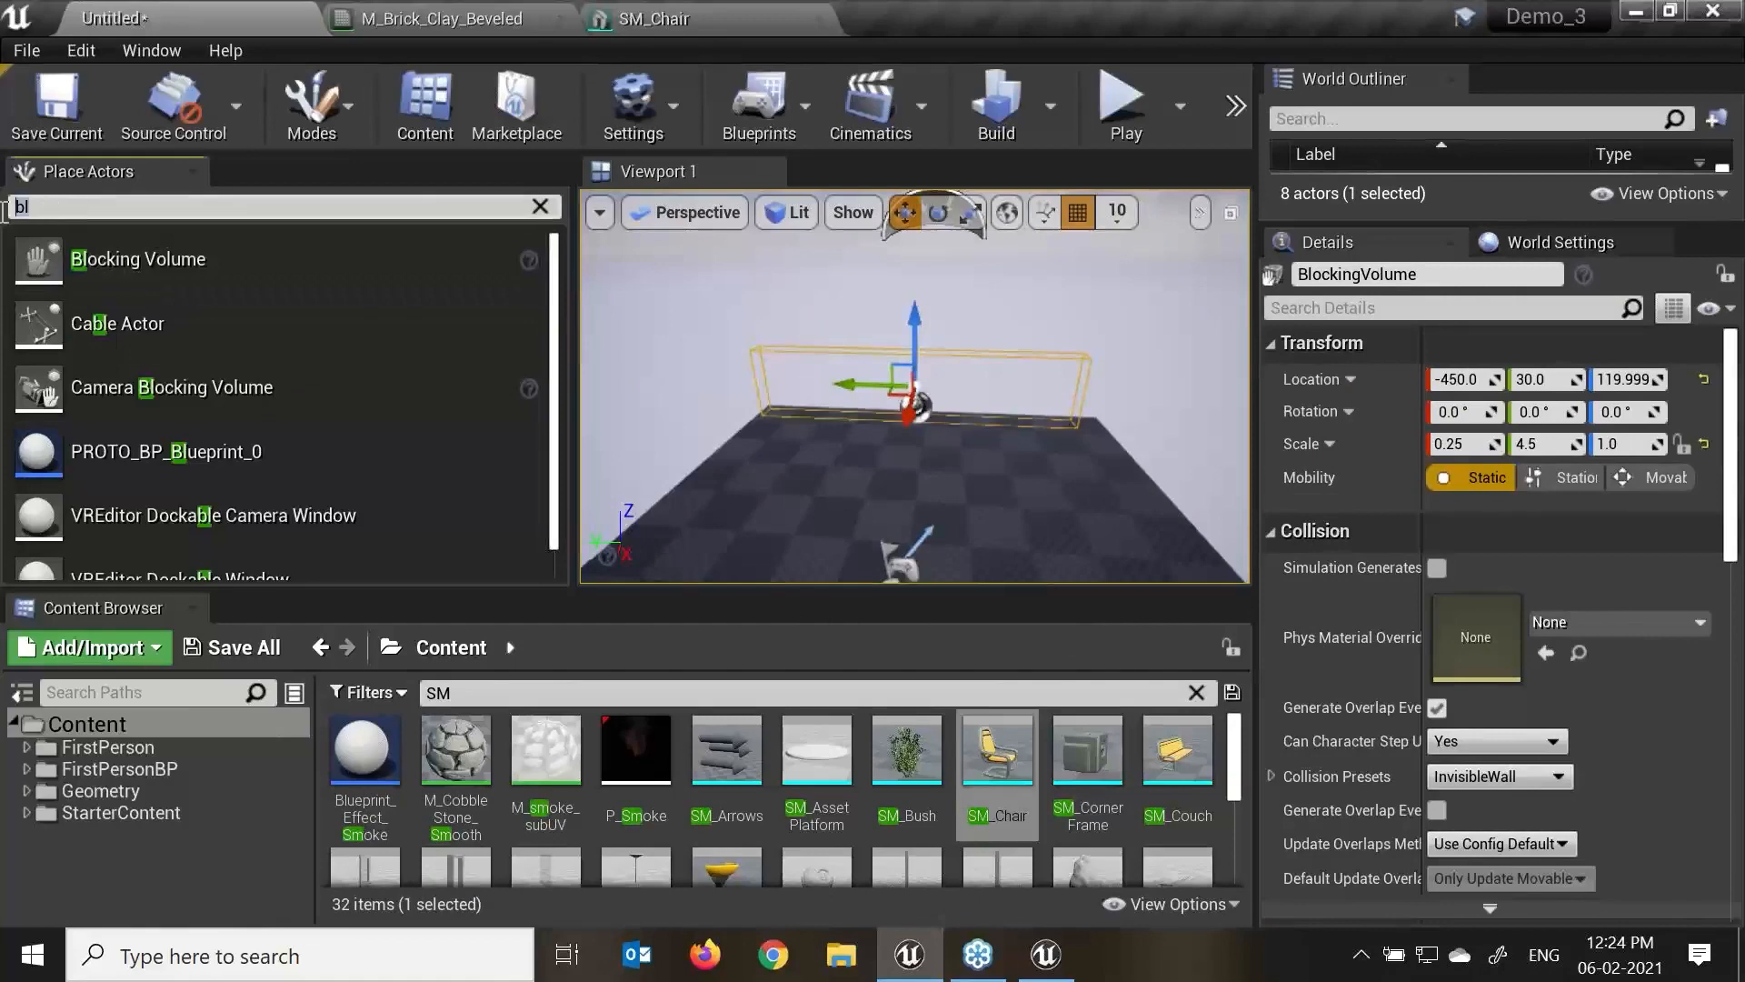
pyautogui.press('BackSpace')
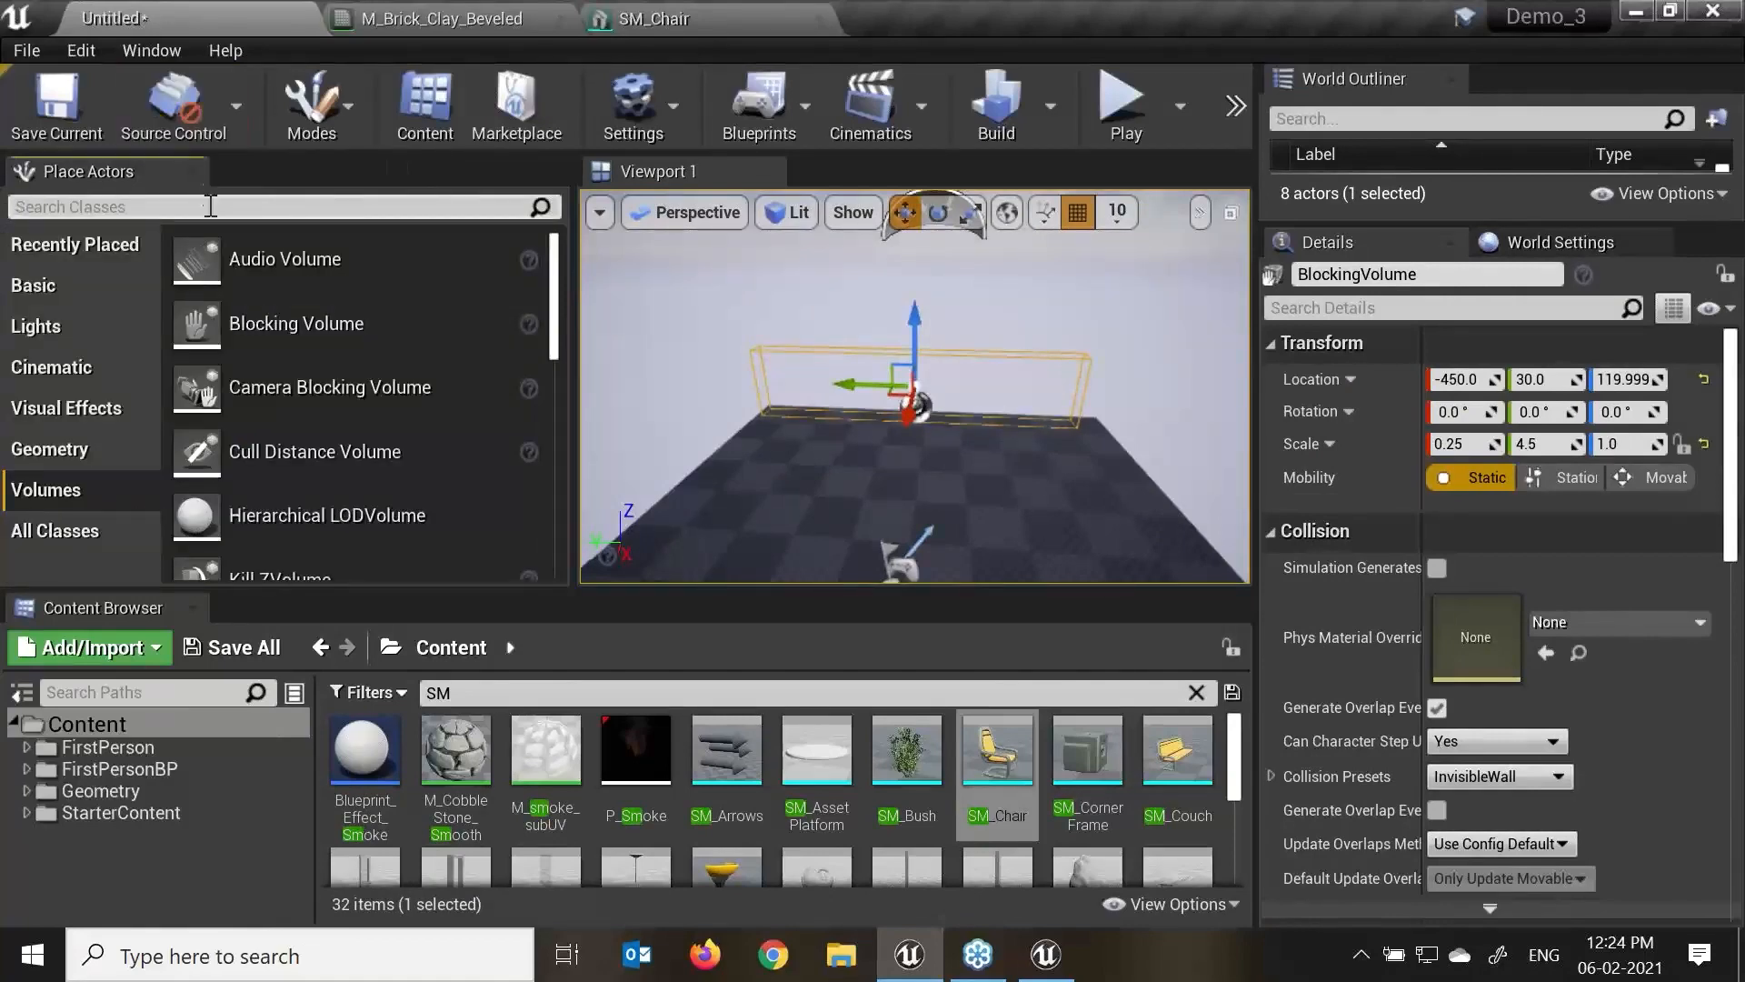
pyautogui.write('trig')
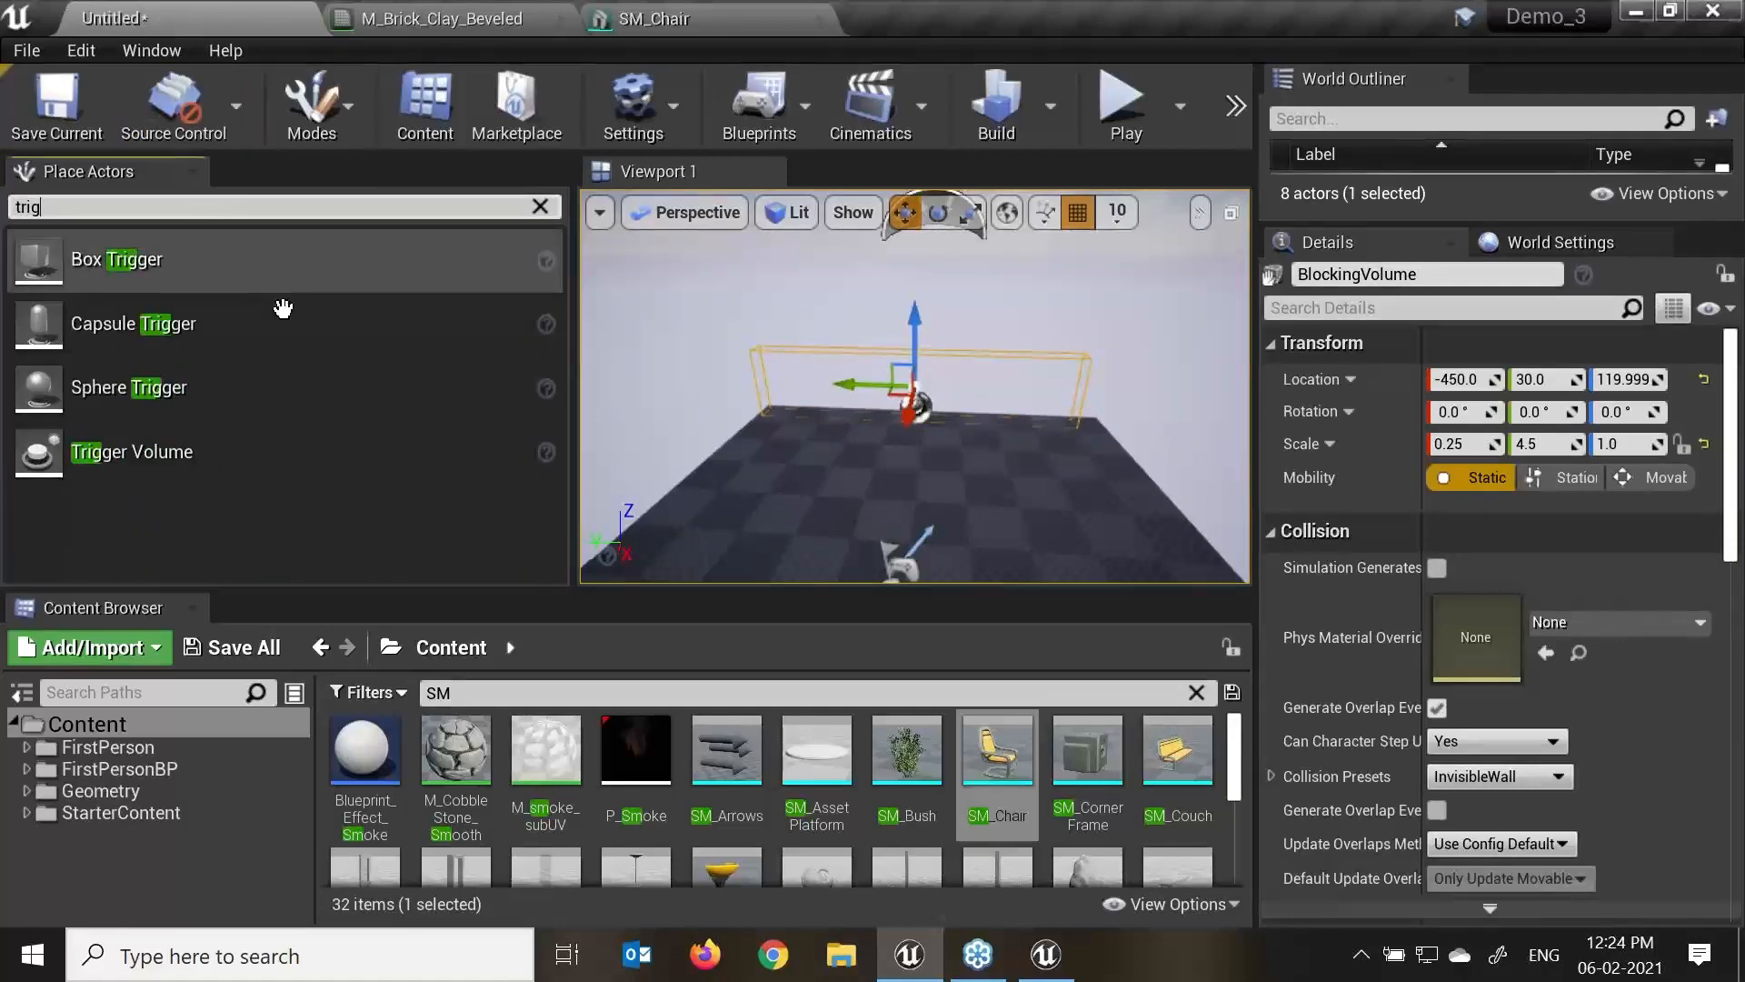
pyautogui.moveTo(132, 470); pyautogui.dragTo(827, 428)
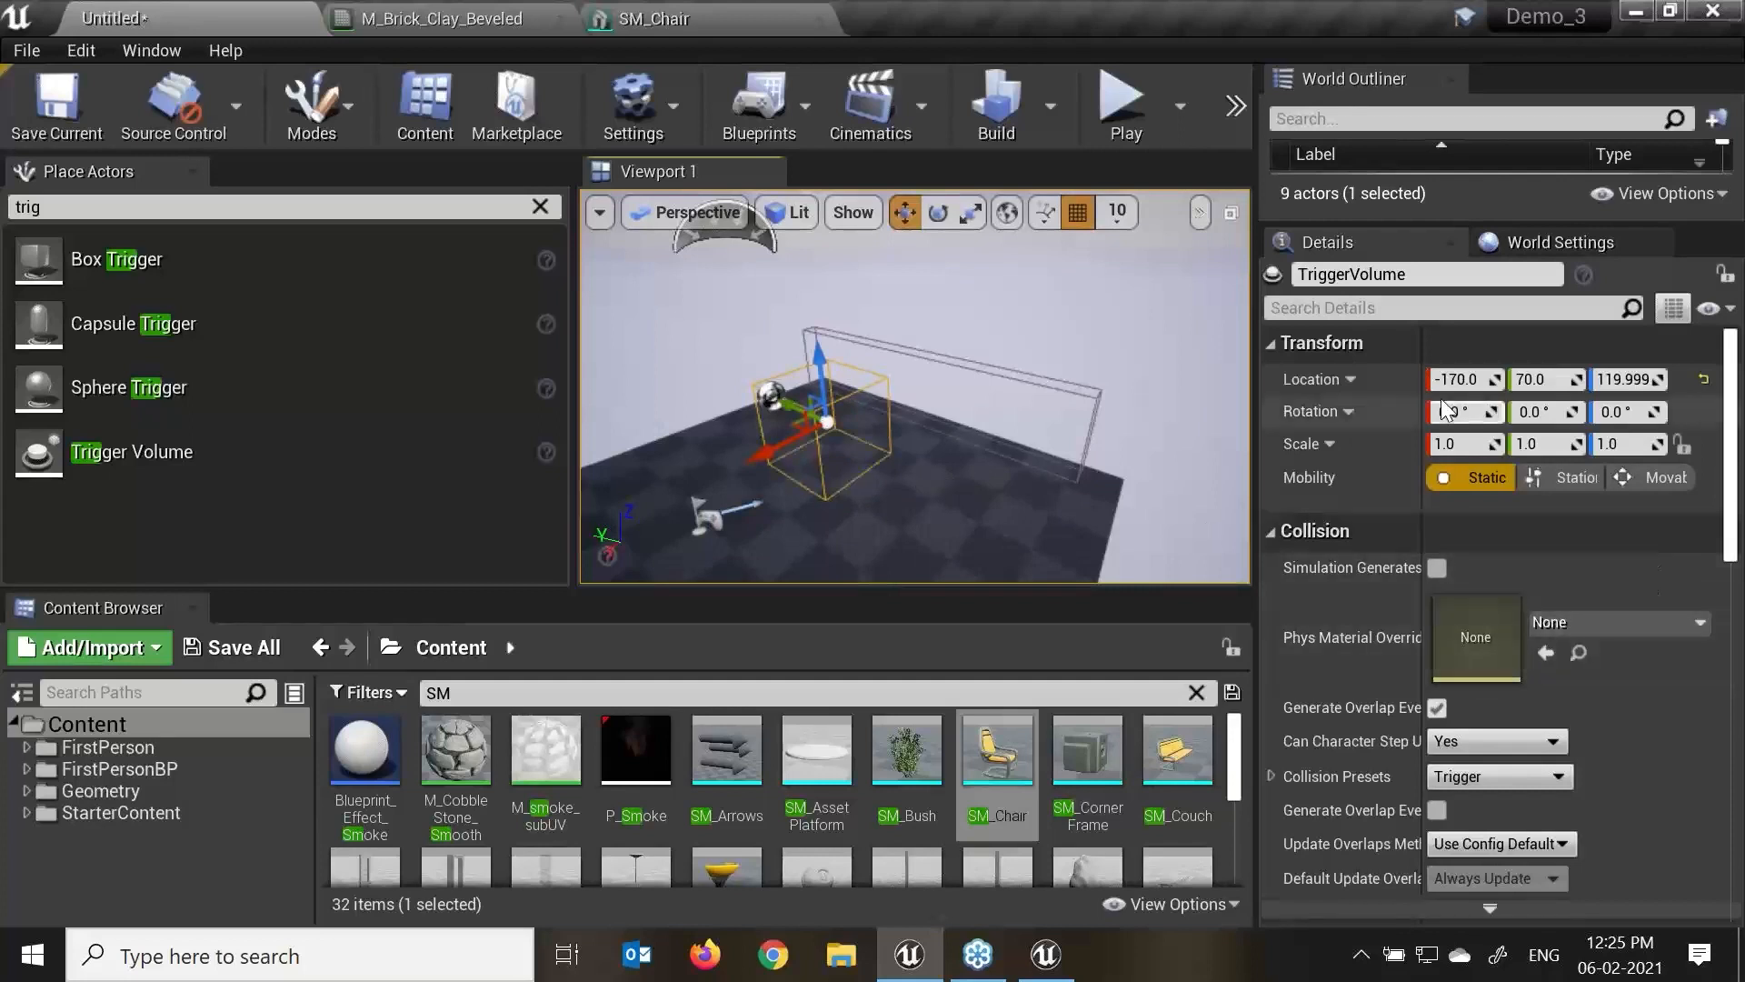
# Display the World Settings, reselect the trigger volume, and move it along its Y axis toward the floor's side edge.
pyautogui.click(1536, 238)
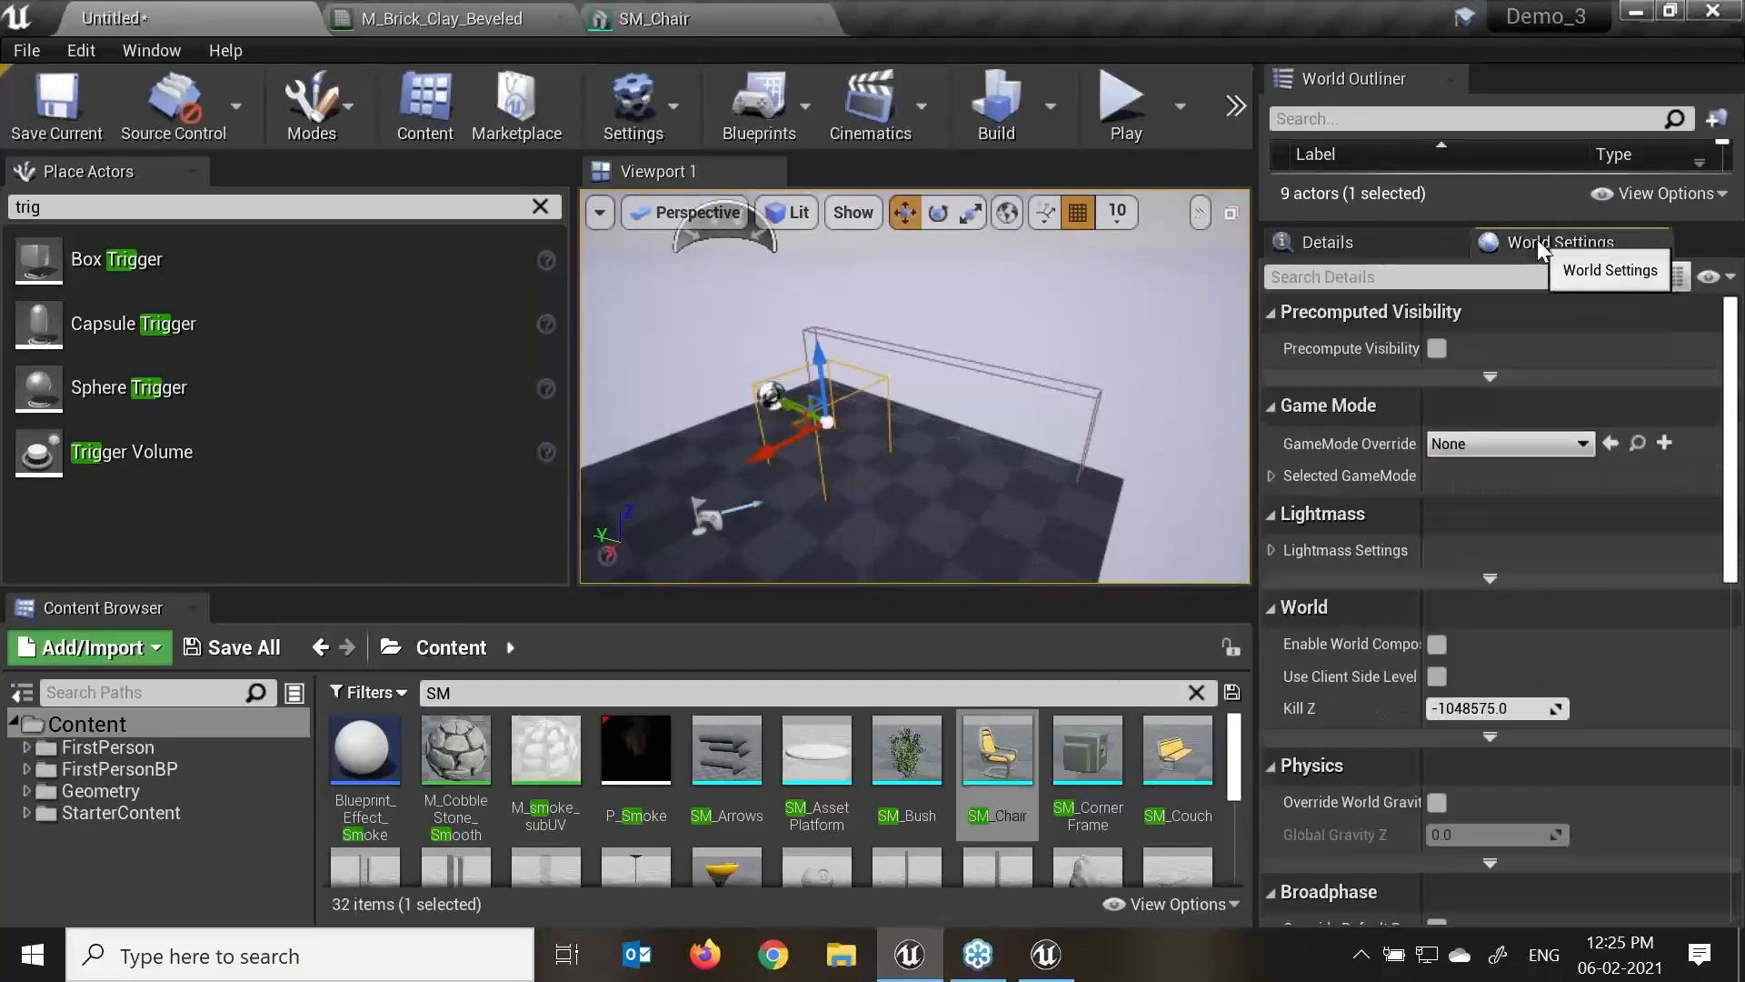
pyautogui.click(1019, 424)
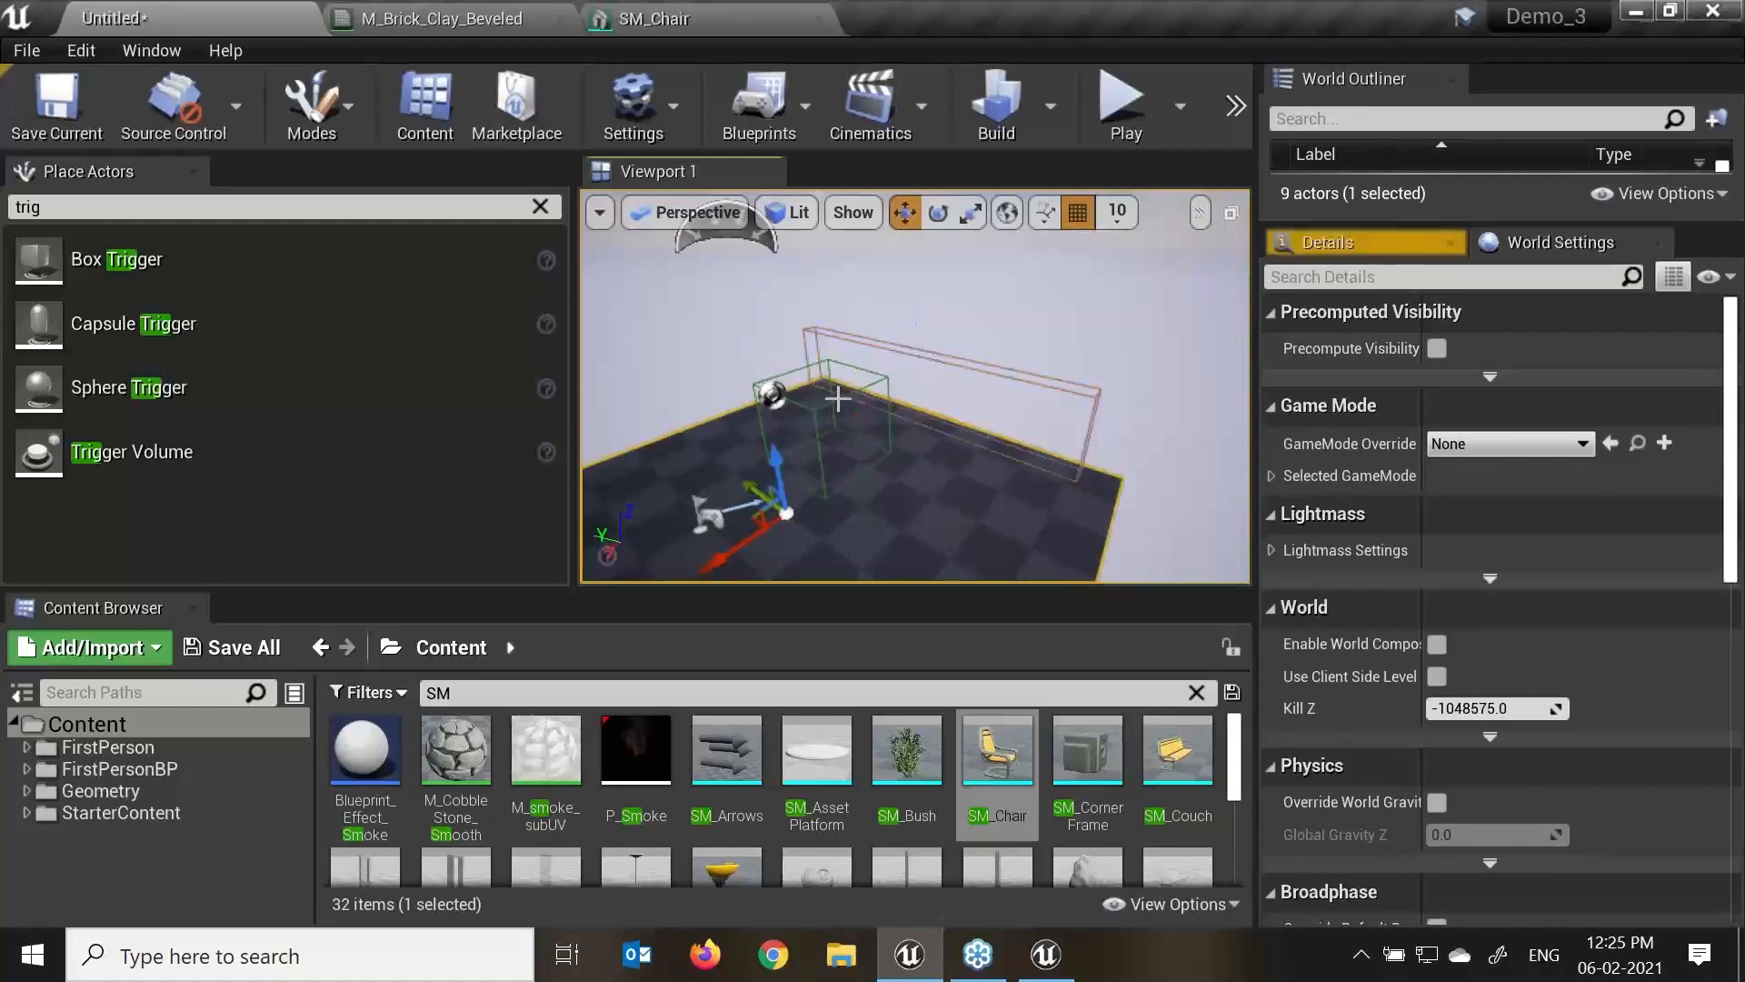
pyautogui.click(818, 440)
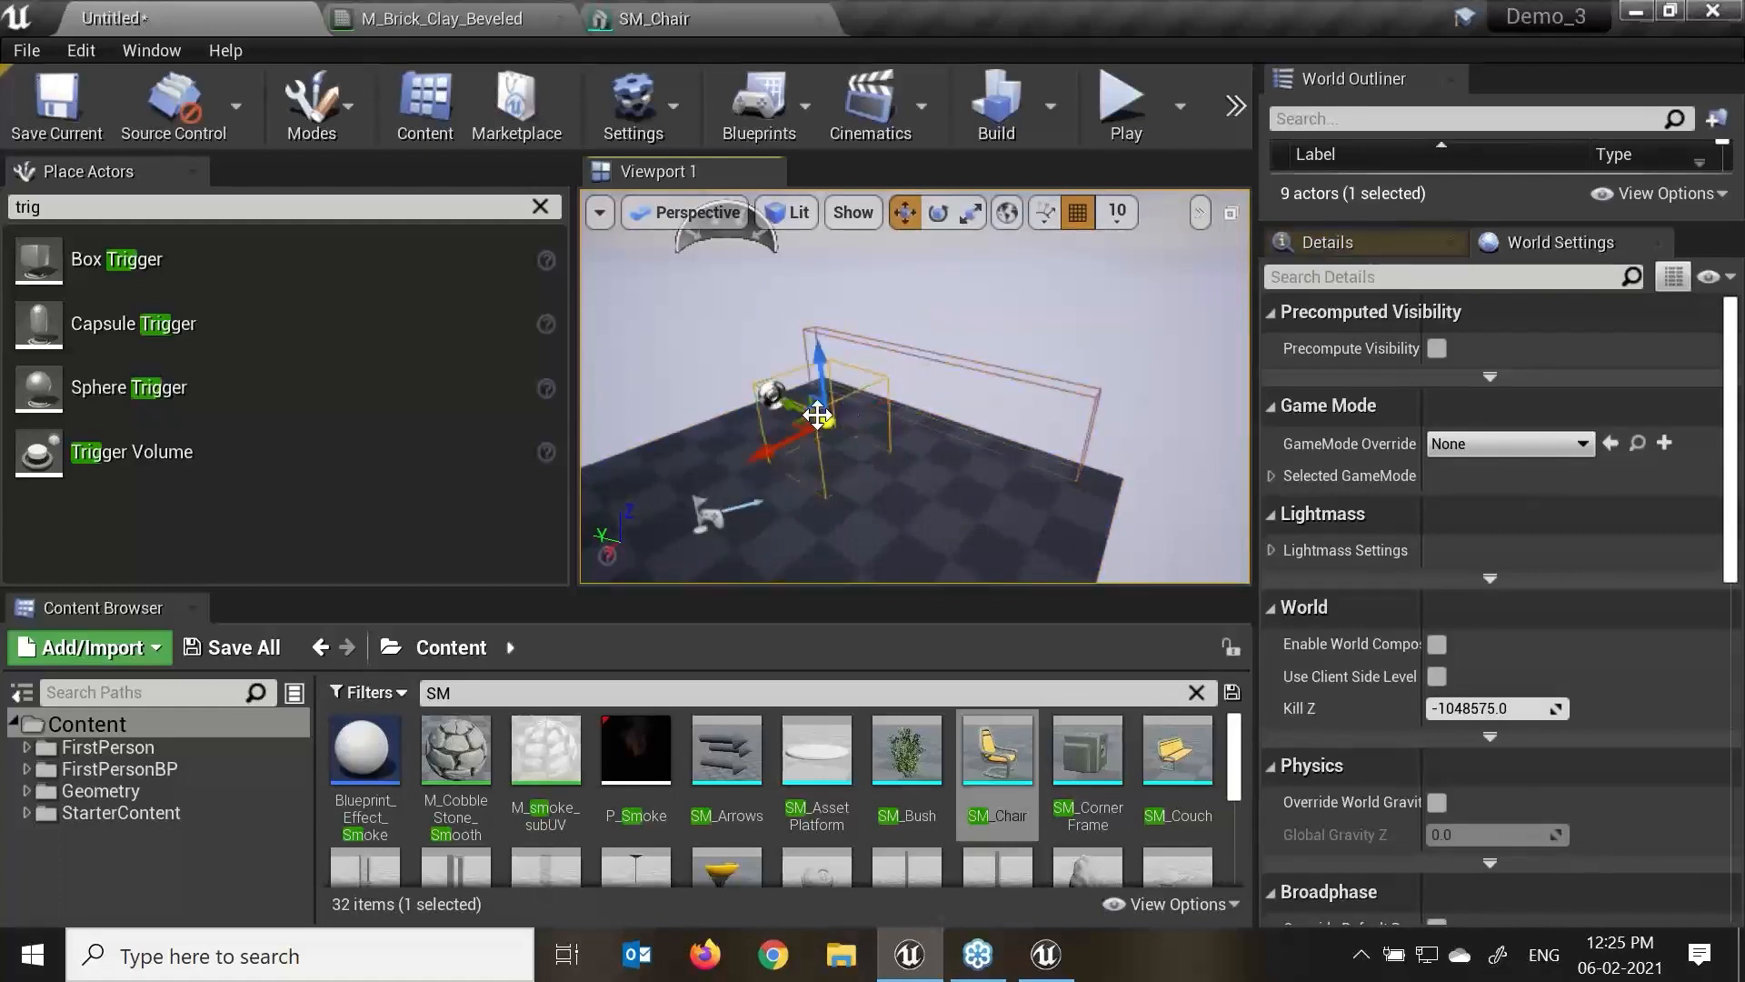
pyautogui.moveTo(791, 405); pyautogui.dragTo(734, 381)
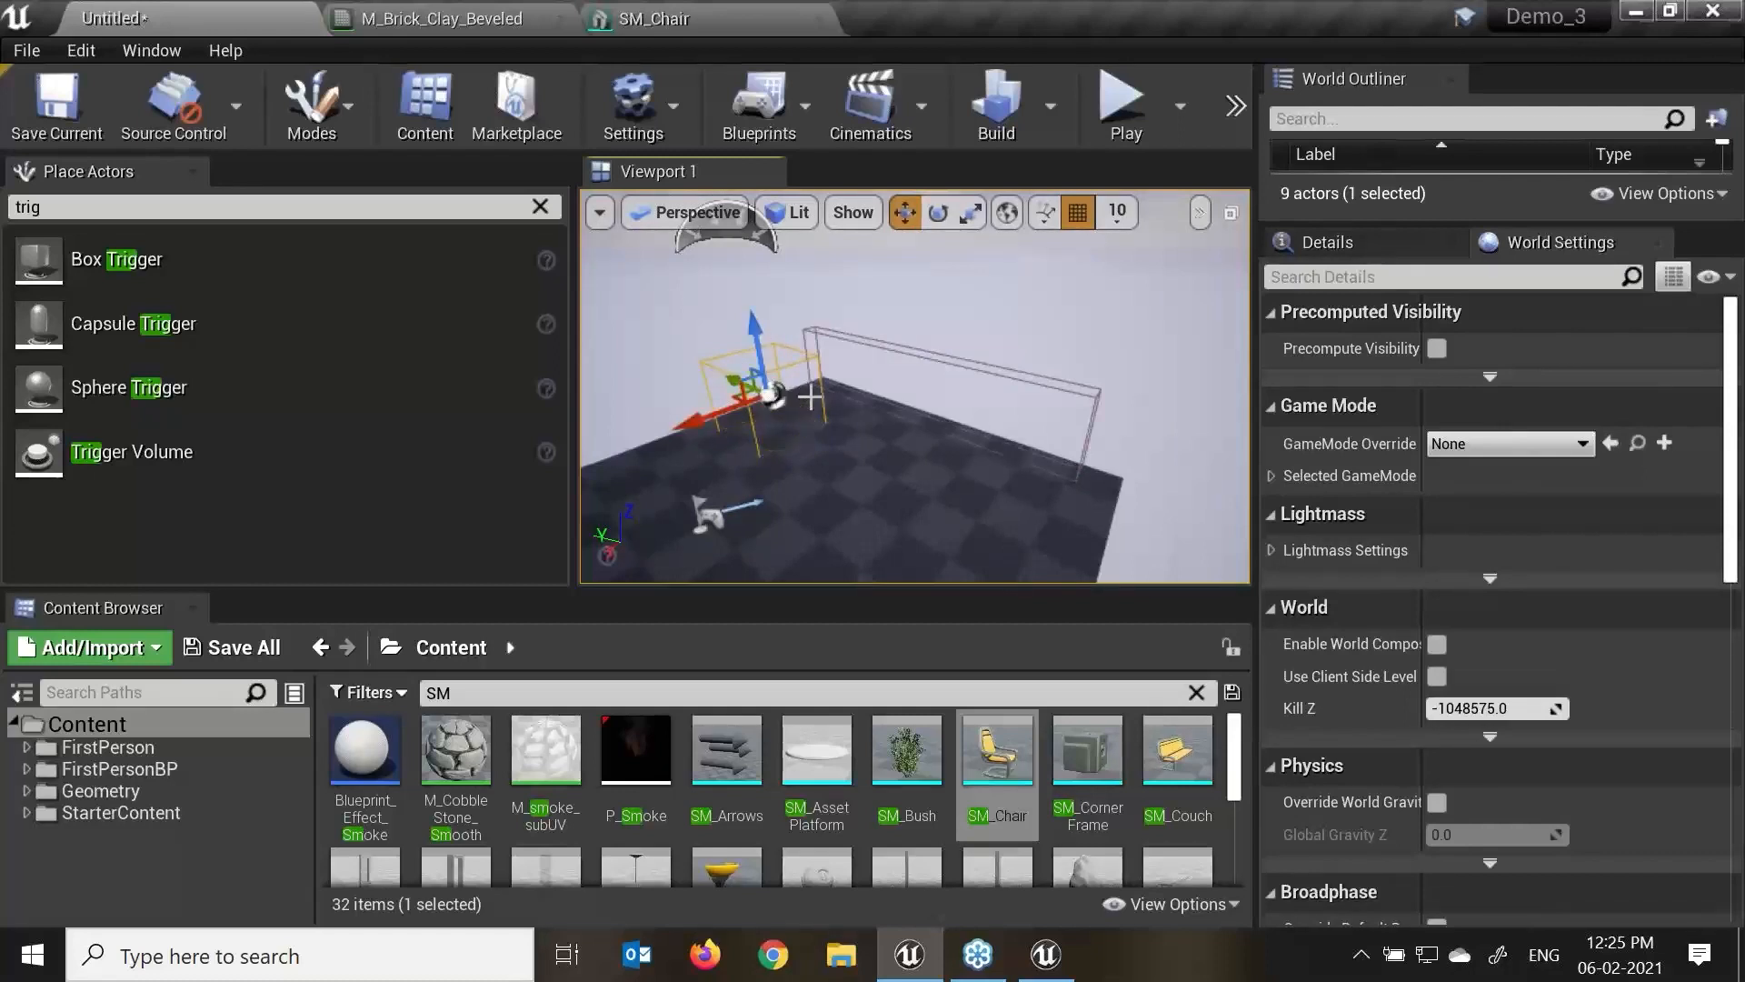
pyautogui.moveTo(648, 439); pyautogui.dragTo(788, 494, button='right')
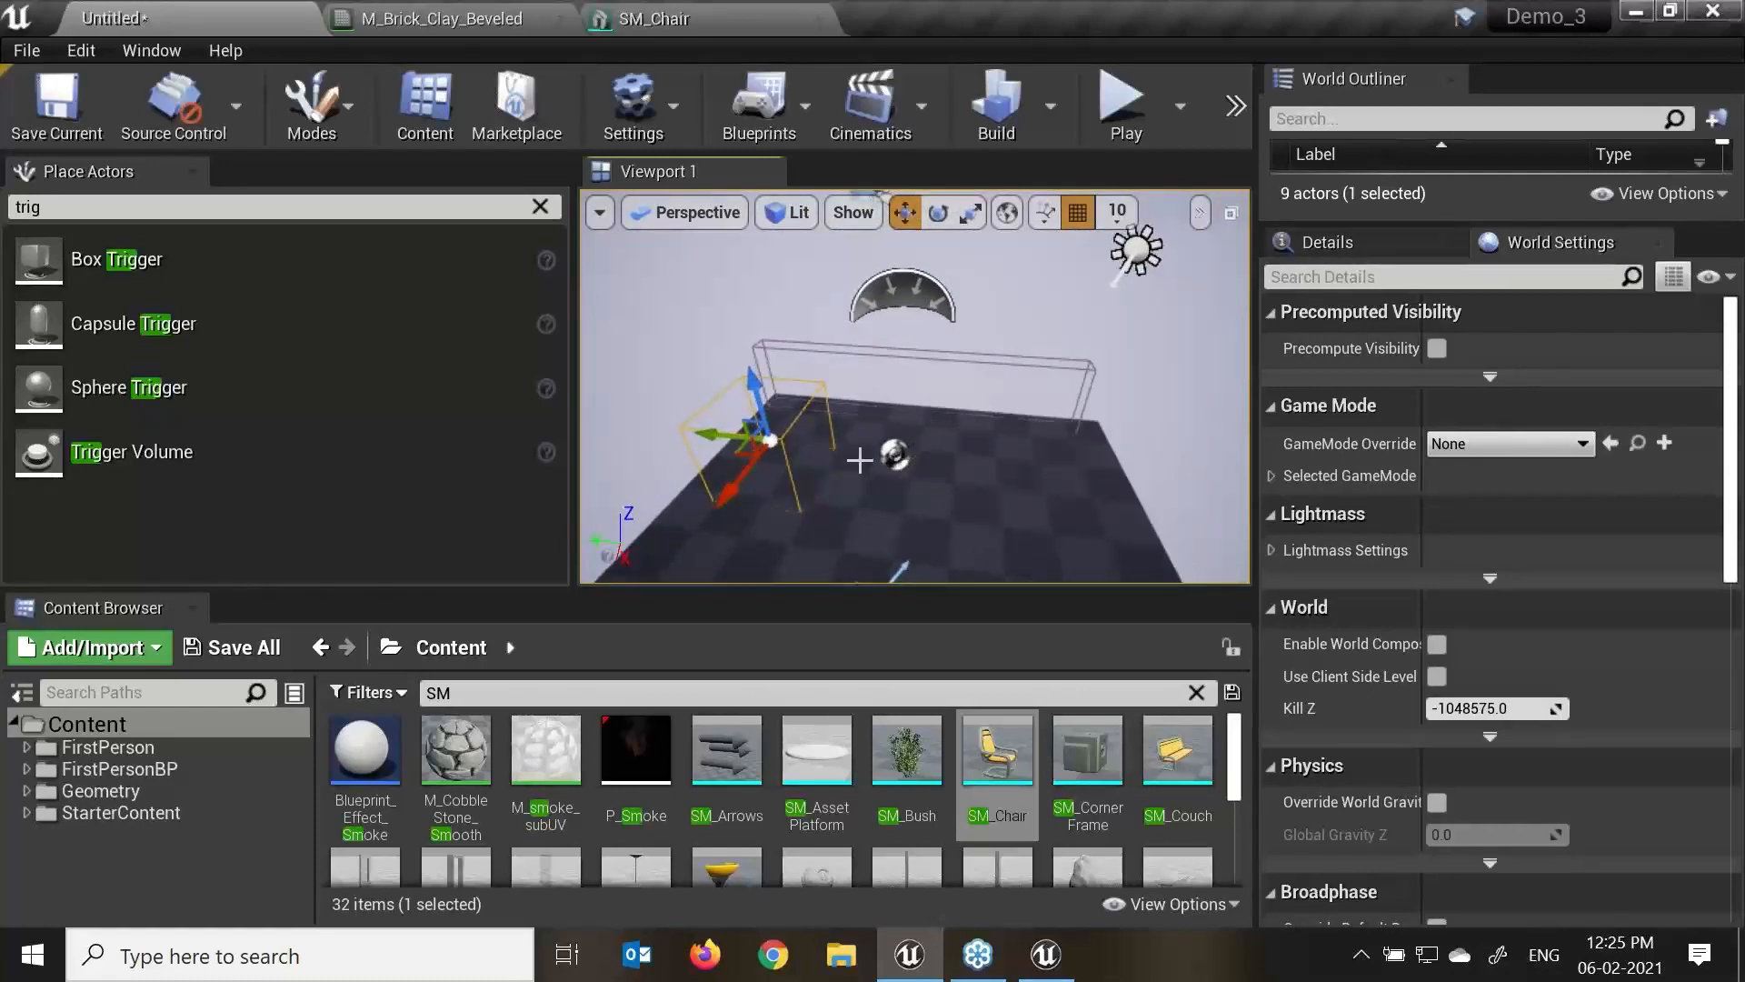
# Clear the actor search and delete the trigger volume from the level.
pyautogui.click(172, 209)
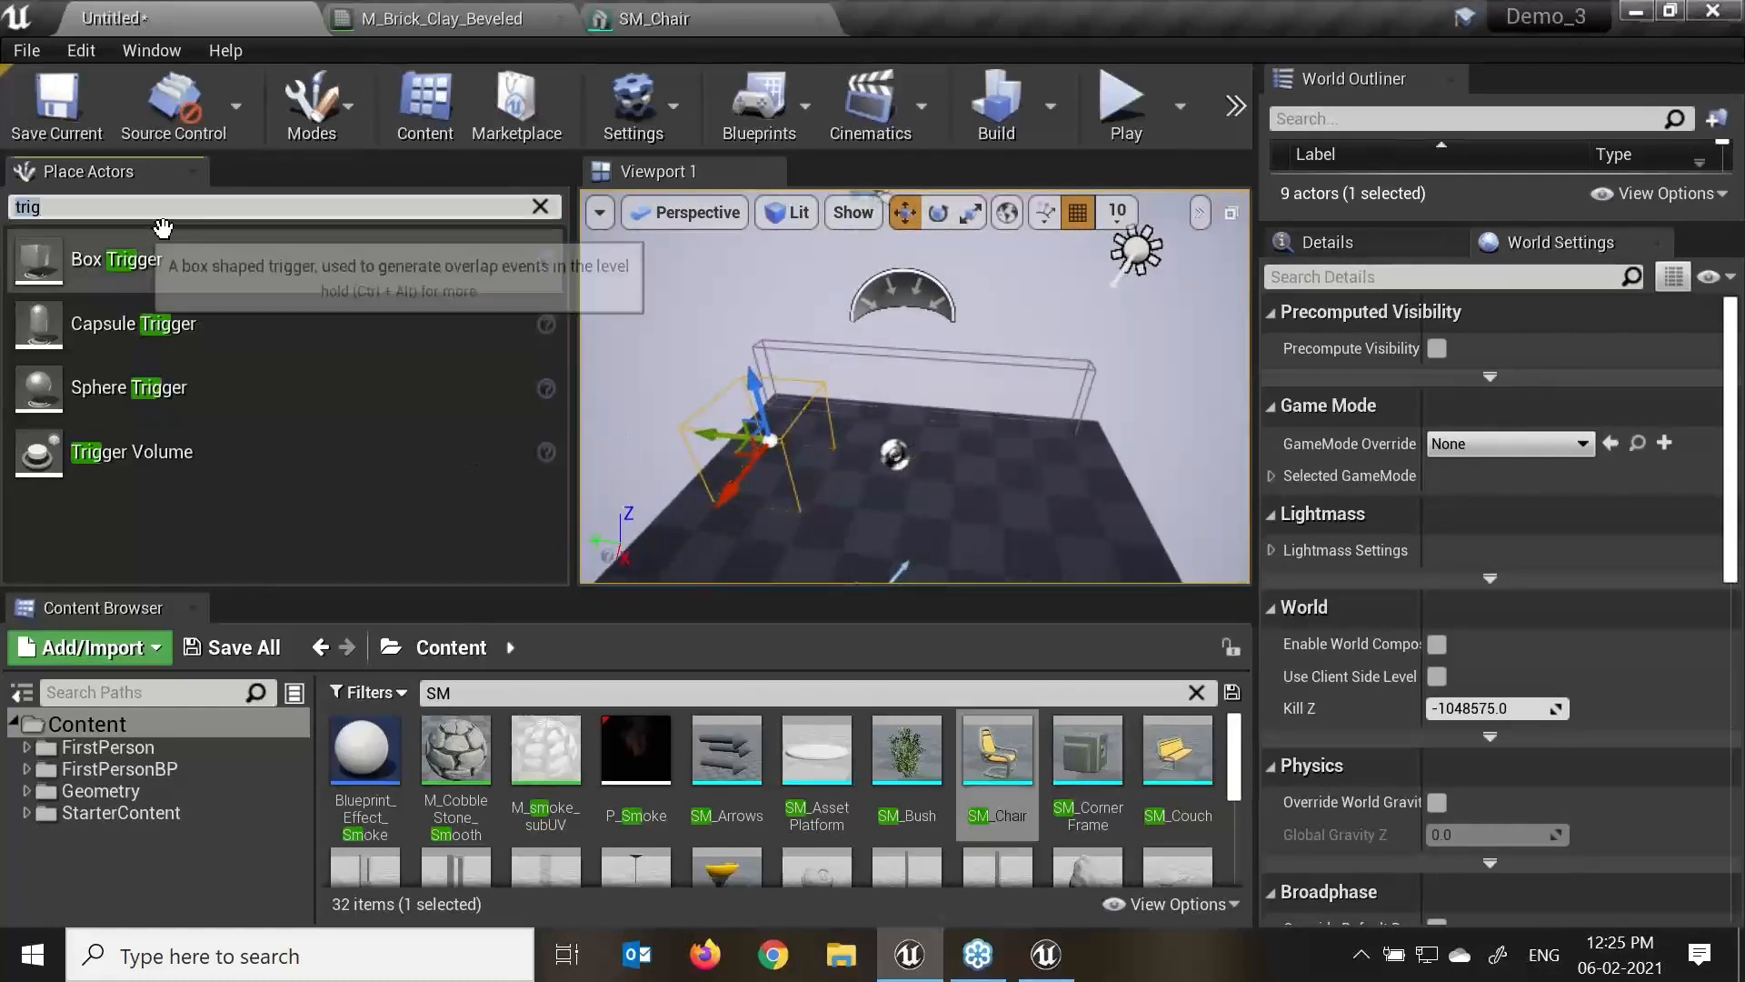
pyautogui.press('BackSpace')
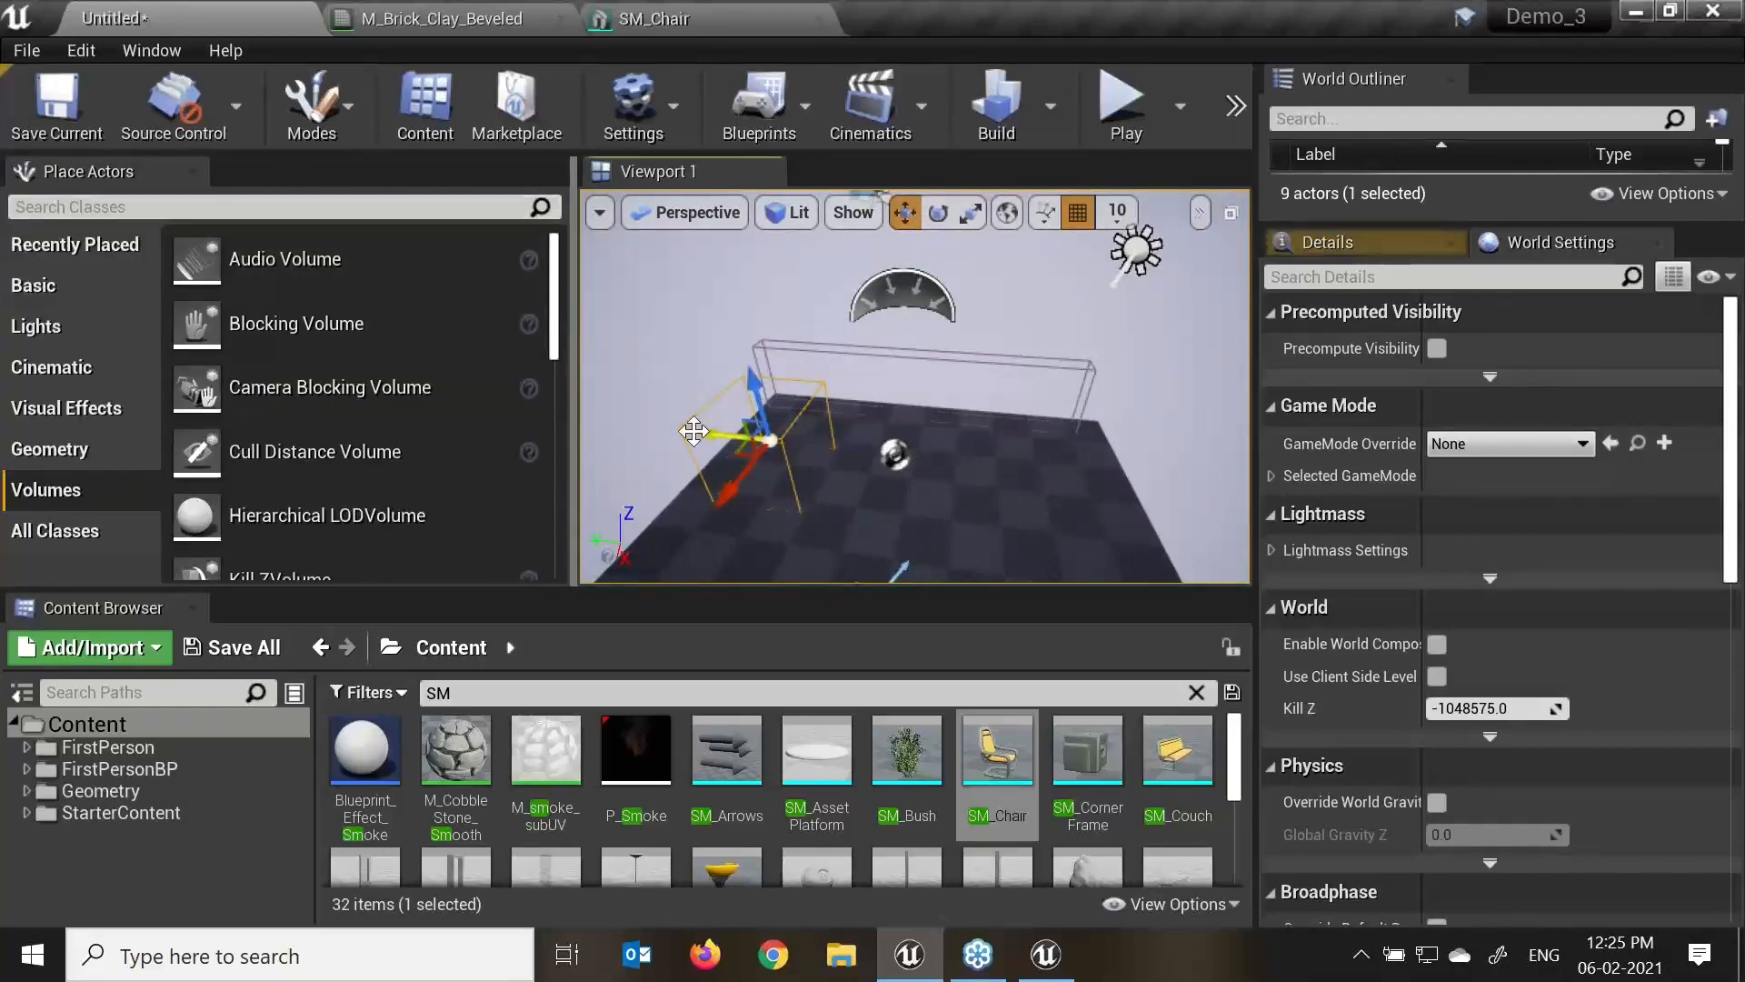
pyautogui.press('Delete')
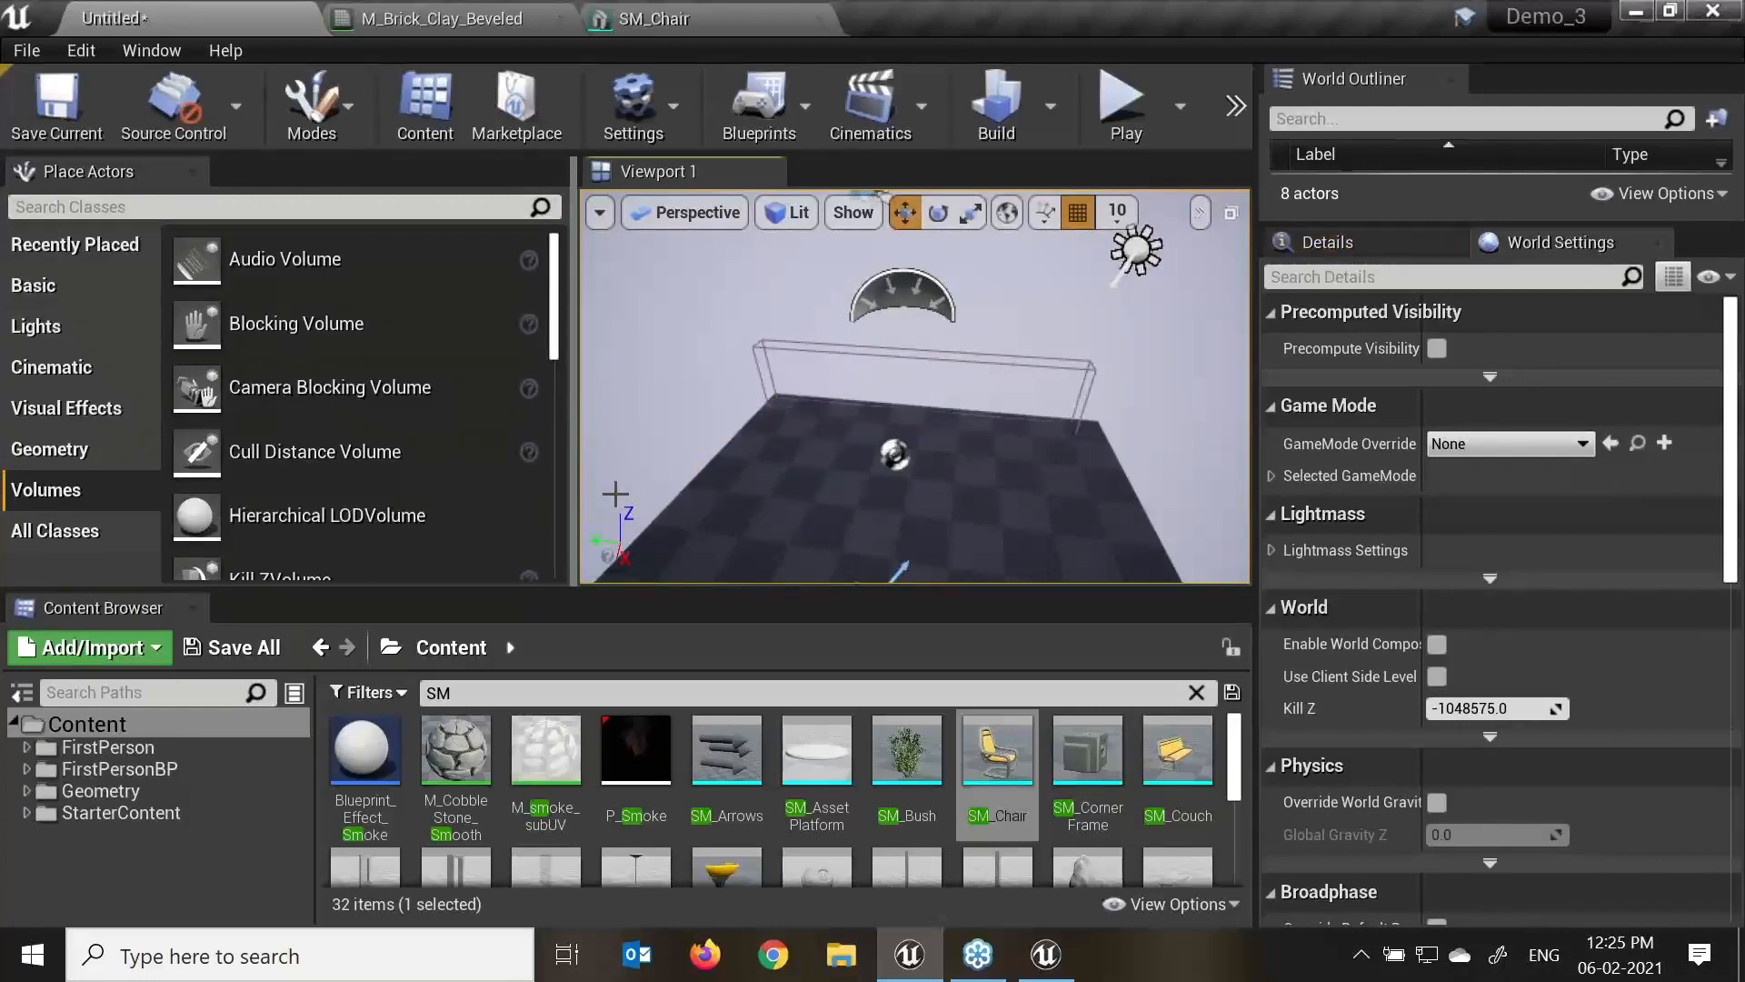
# Search the placeable actors for "post" and place a Post Process Volume on the floor, keeping it selected.
pyautogui.click(404, 214)
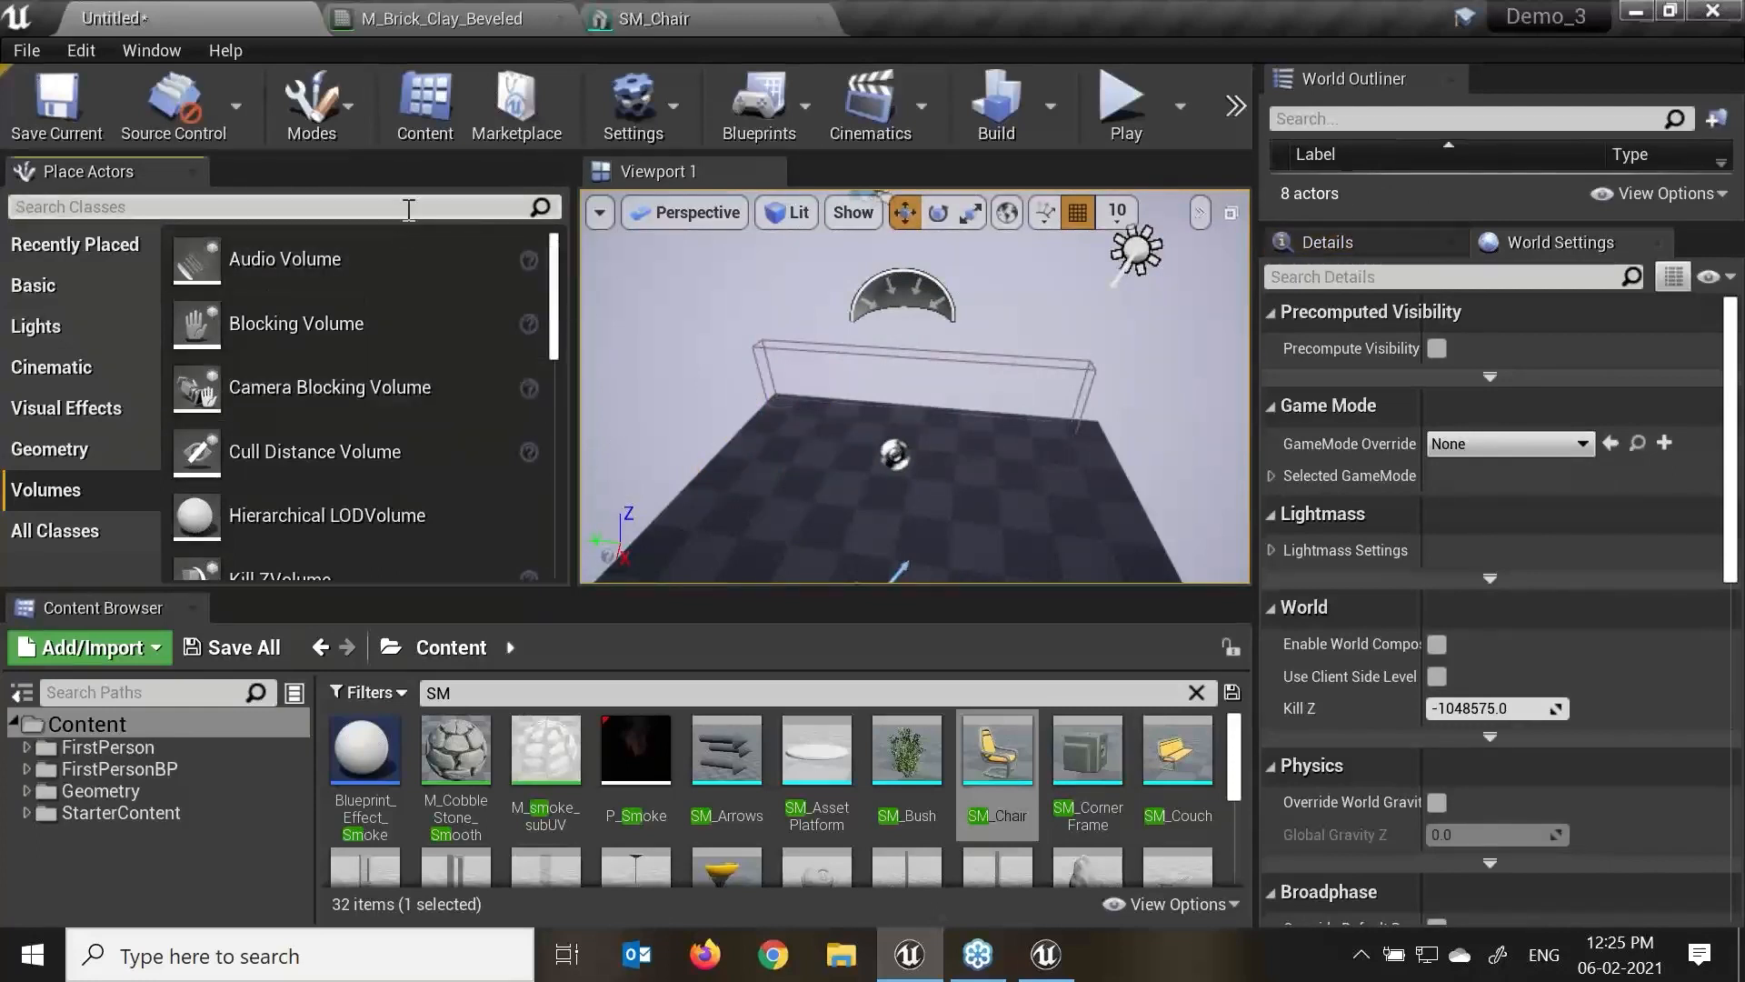
pyautogui.write('post')
pyautogui.moveTo(91, 259); pyautogui.dragTo(822, 483)
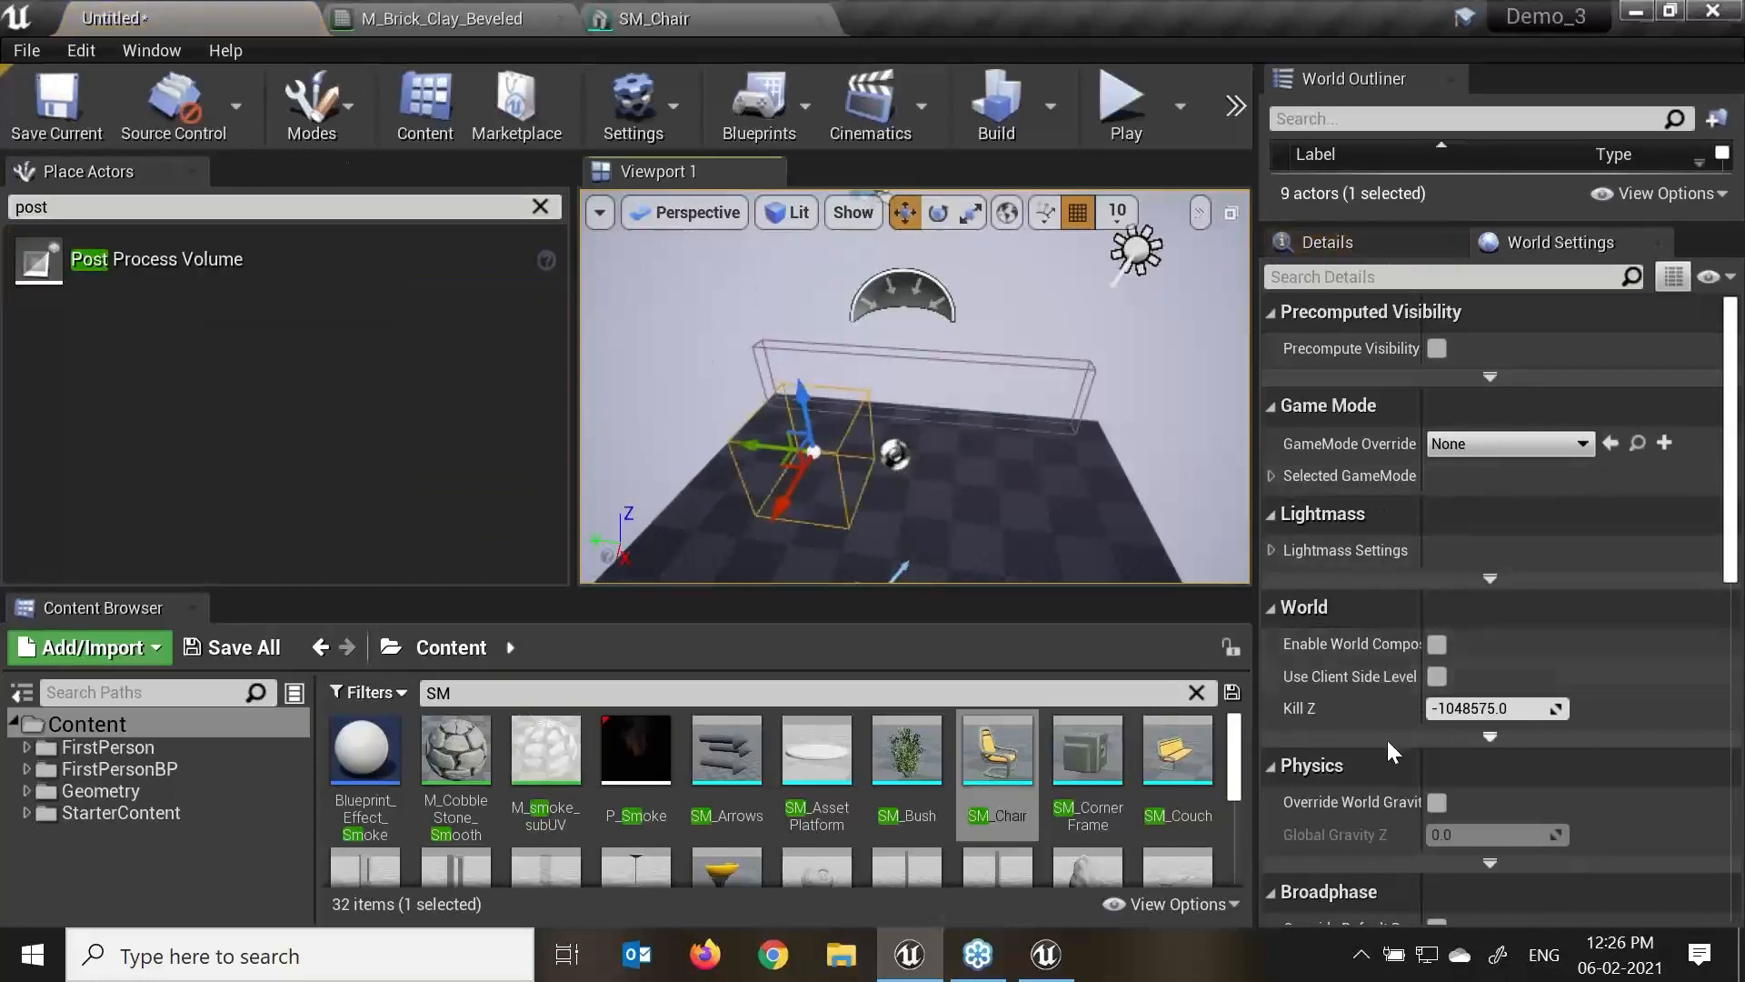
pyautogui.click(838, 401)
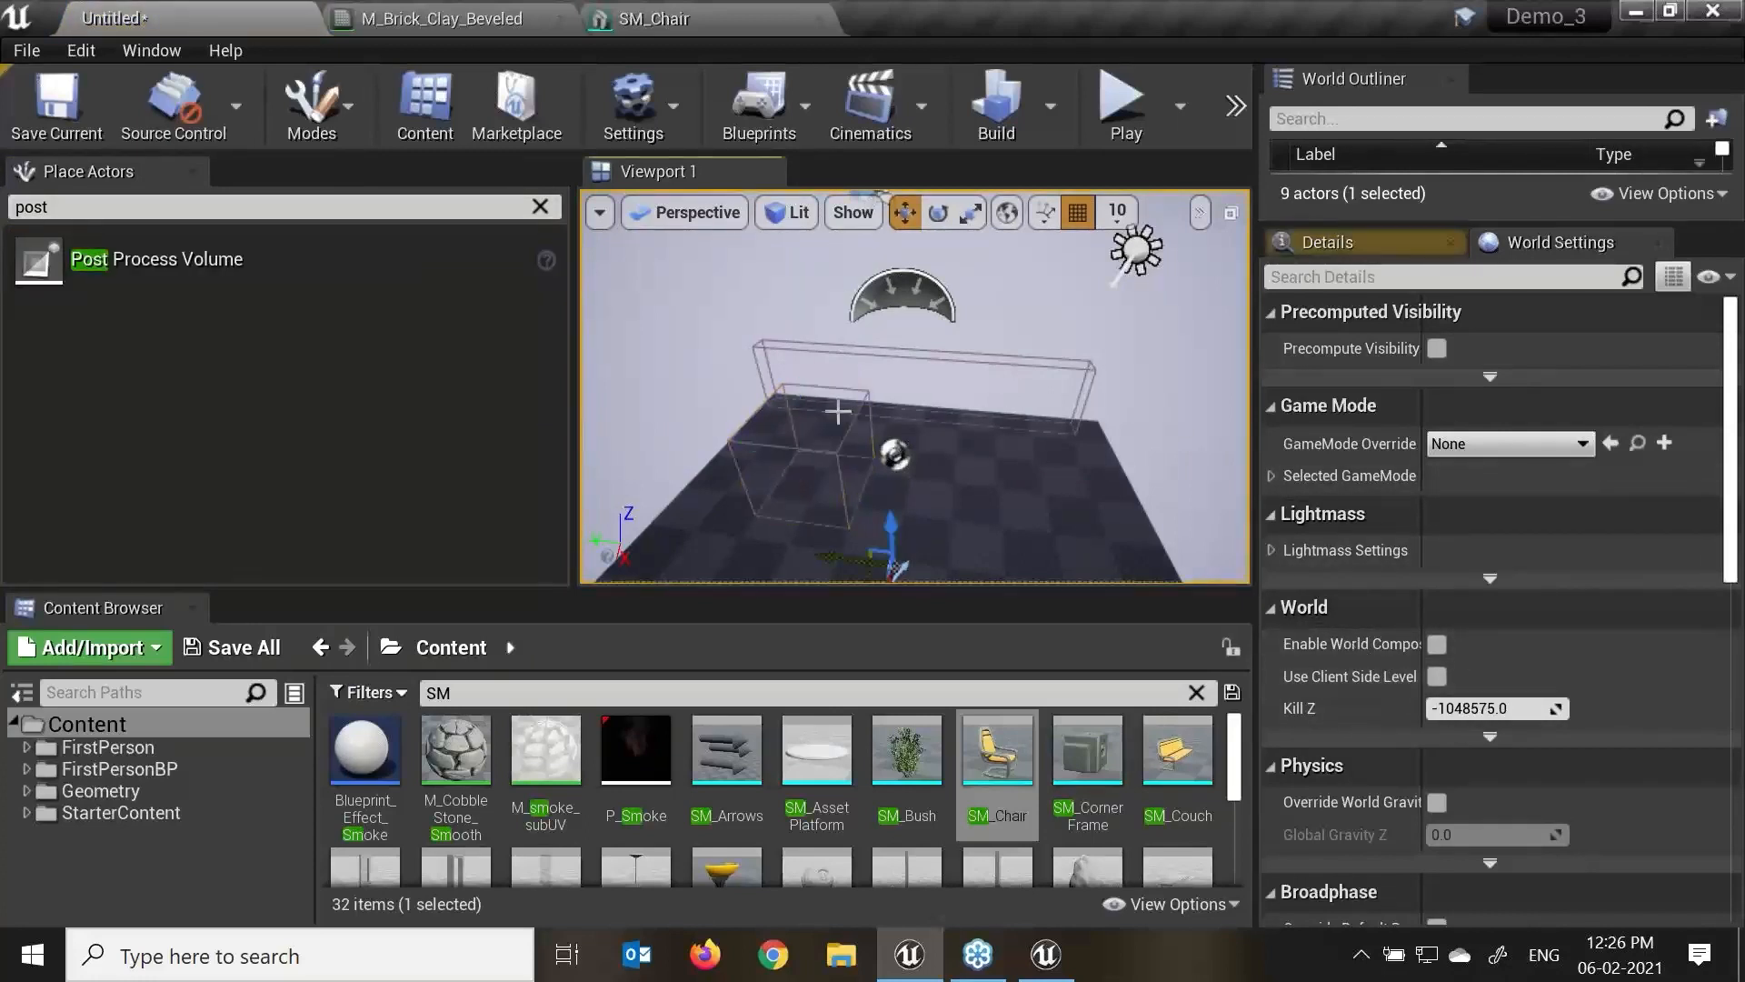
pyautogui.click(835, 388)
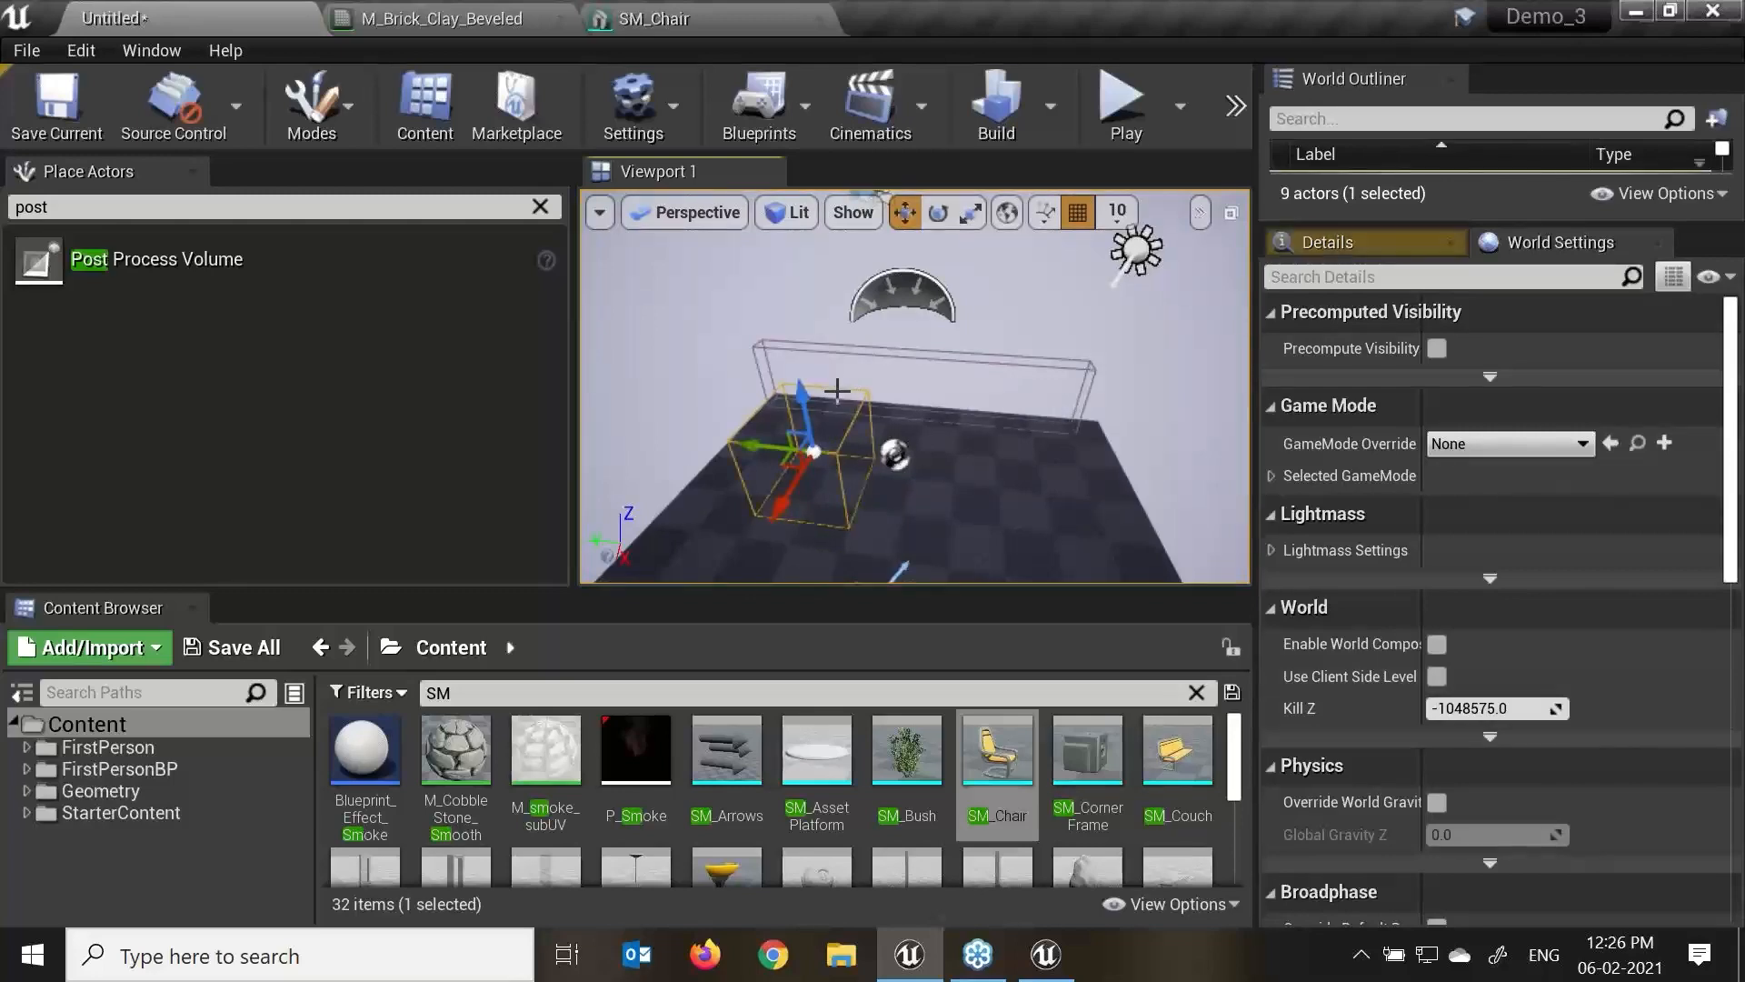
# Show the post process volume's details and enable its Bloom Method, Intensity and Threshold overrides.
pyautogui.click(1372, 247)
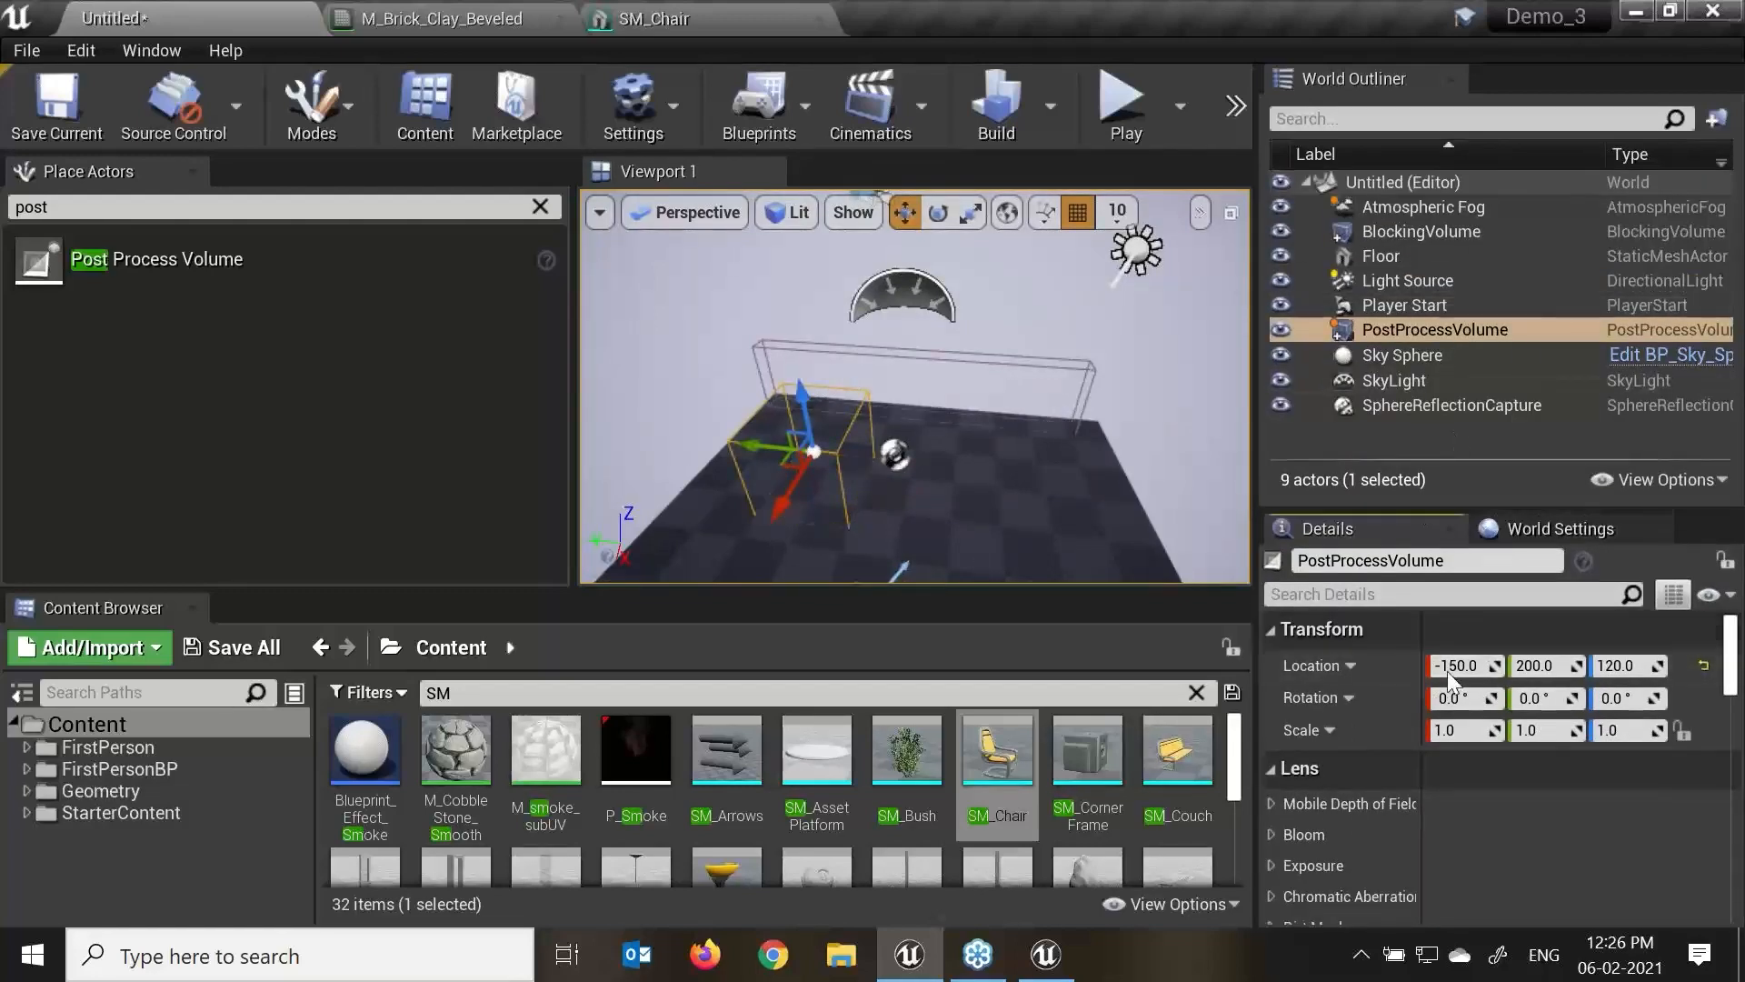
pyautogui.moveTo(1465, 508); pyautogui.dragTo(1468, 273)
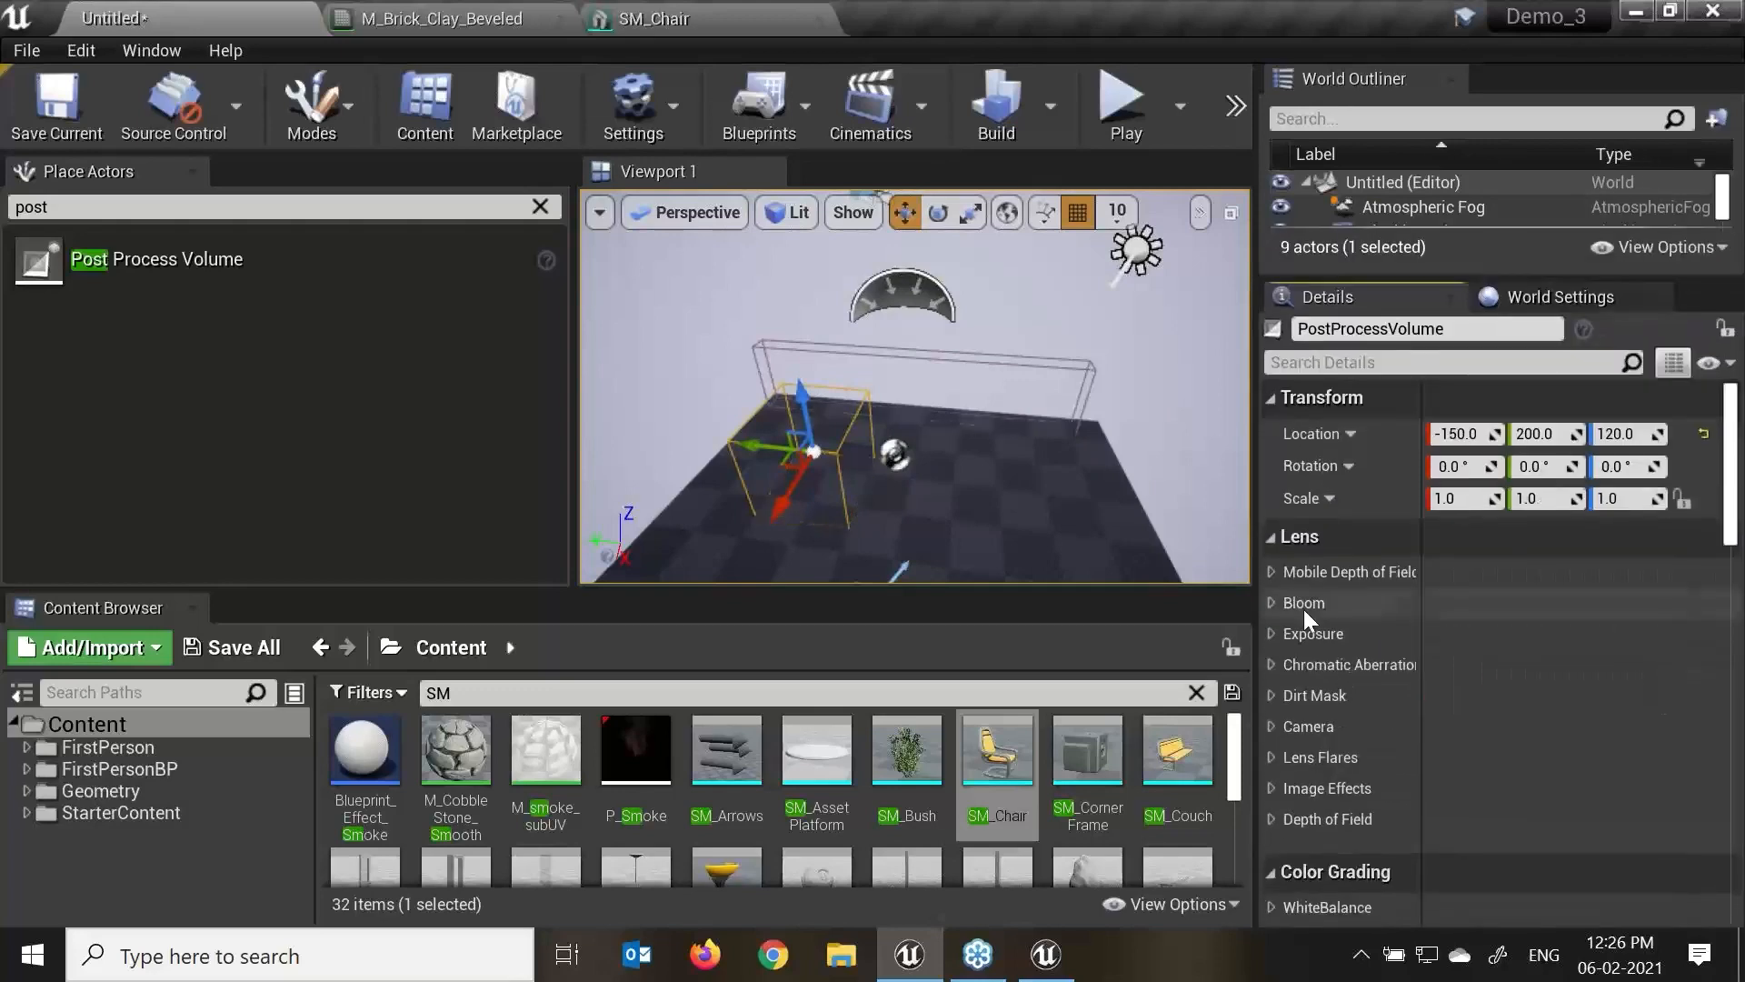
pyautogui.click(1267, 607)
pyautogui.click(1307, 636)
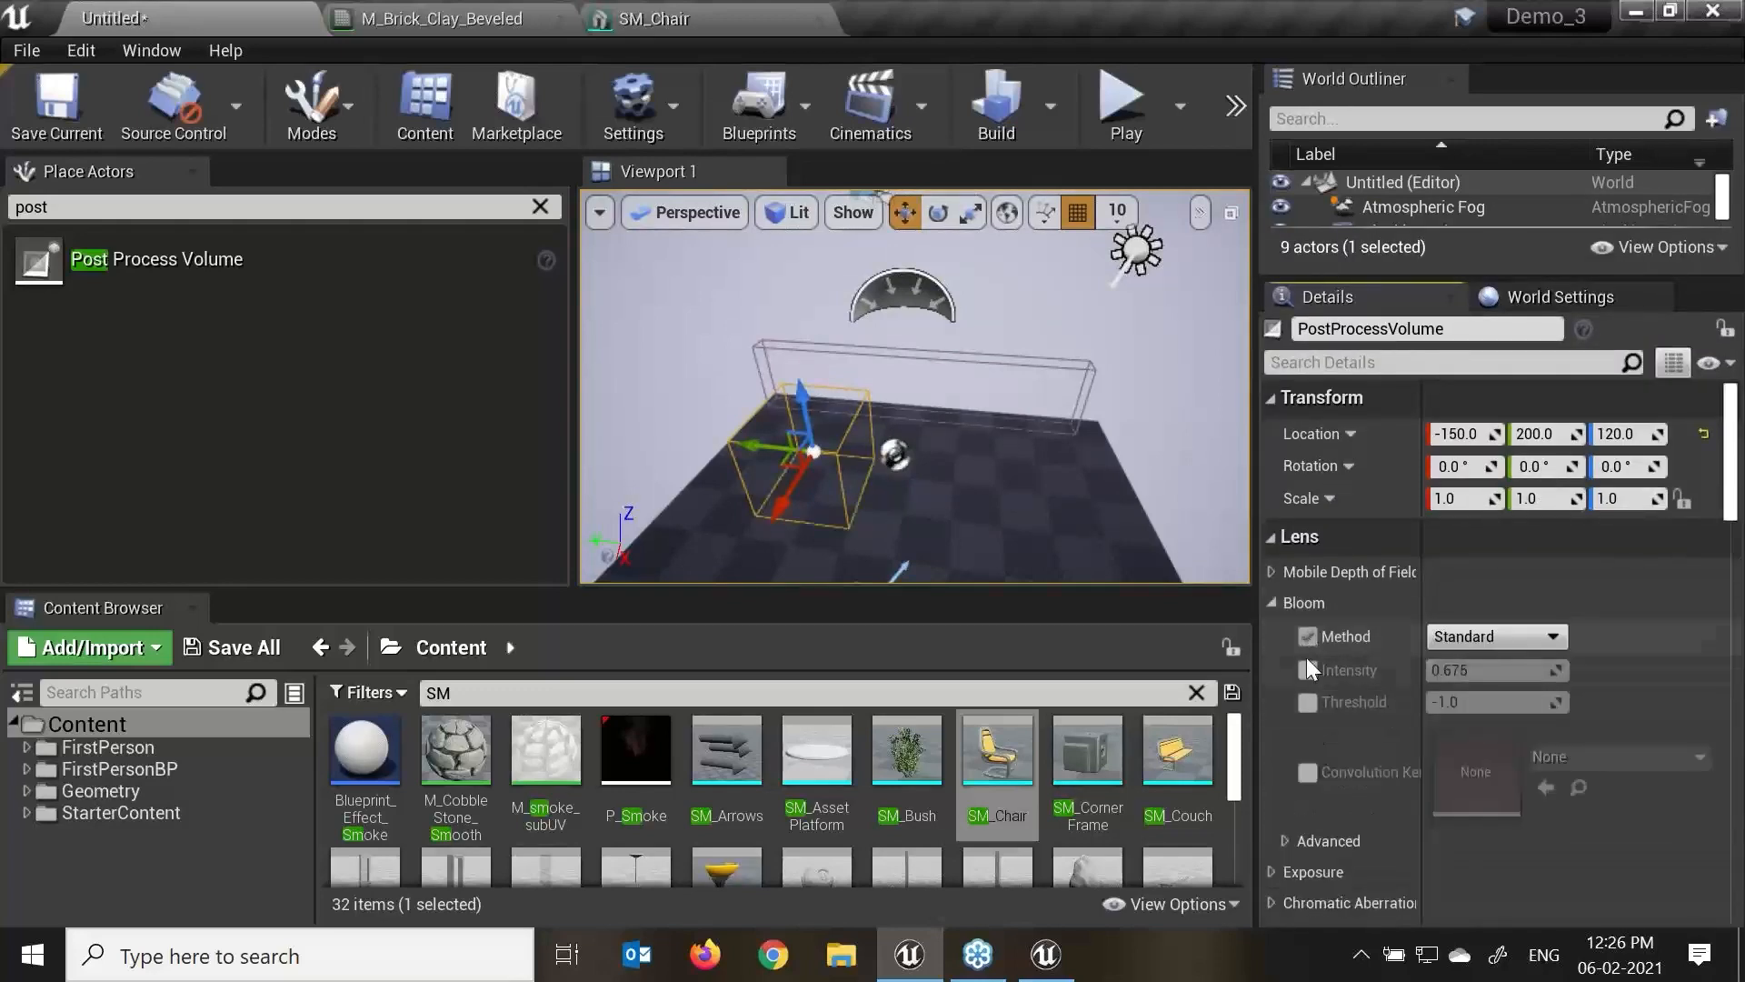
pyautogui.click(1307, 670)
pyautogui.click(1307, 701)
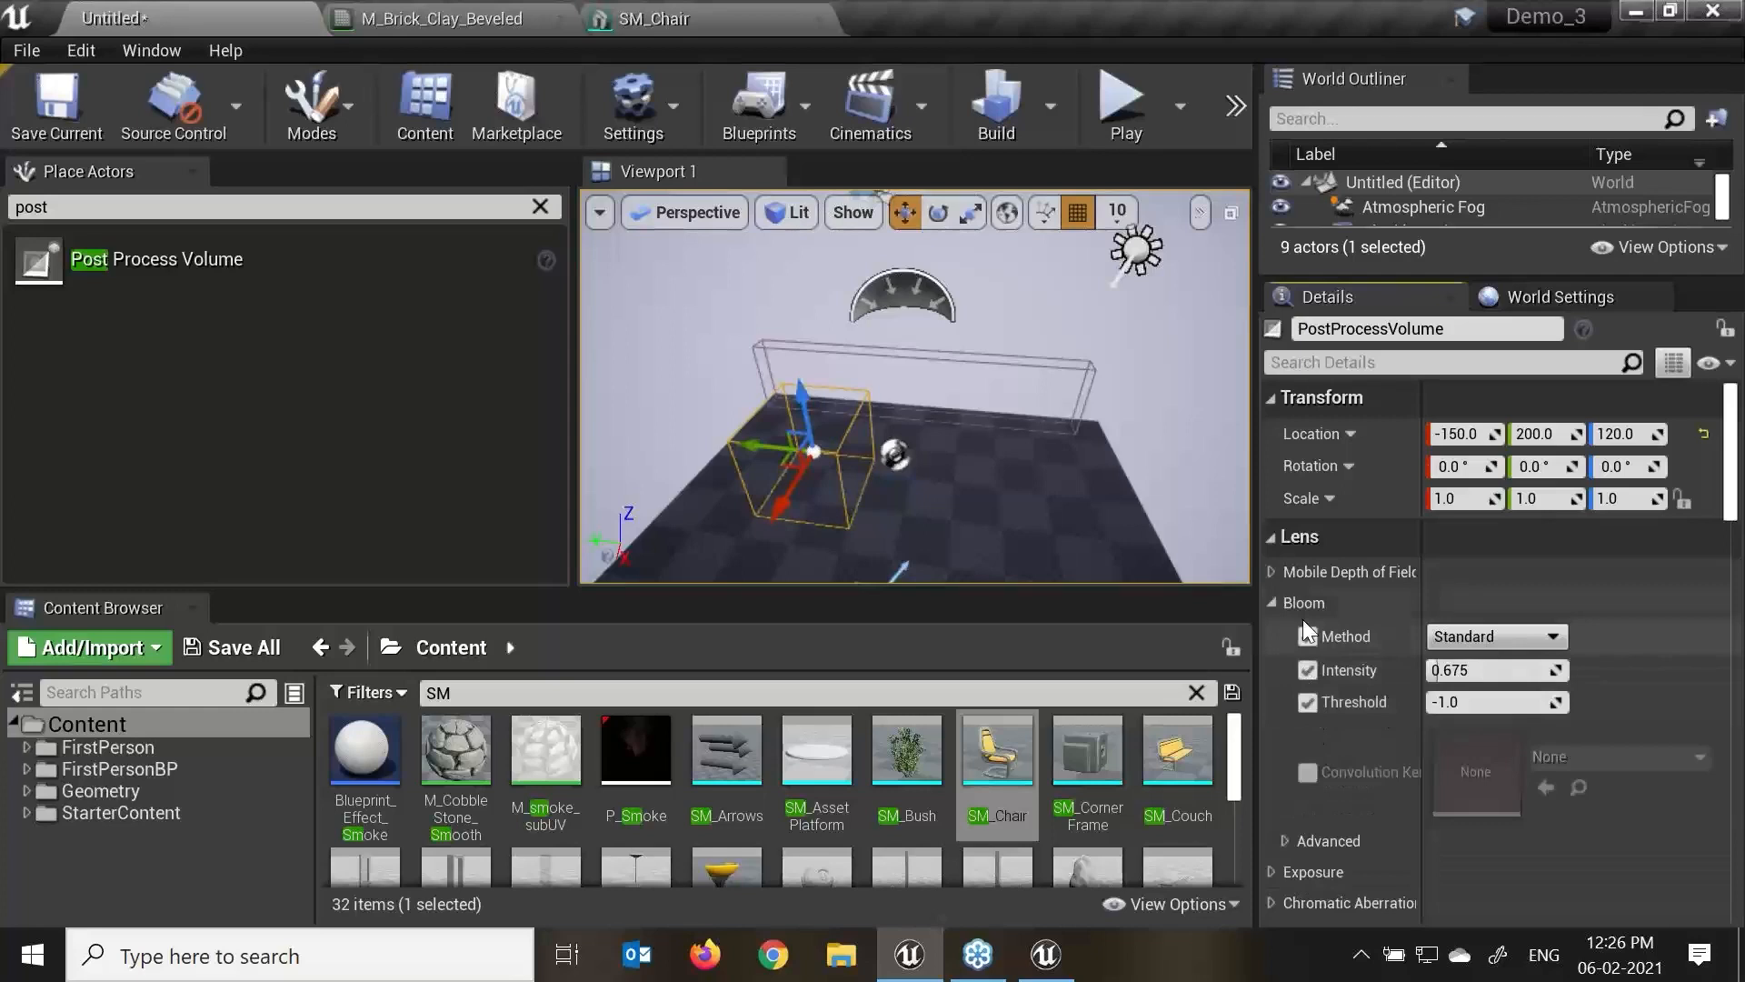
# Examine the post process volume's Lens settings, including advanced Bloom and Exposure, and its Color Grading and Film settings.
pyautogui.click(1271, 572)
pyautogui.click(1271, 572)
pyautogui.scroll(-2, 1409, 767)
pyautogui.scroll(-1, 1409, 767)
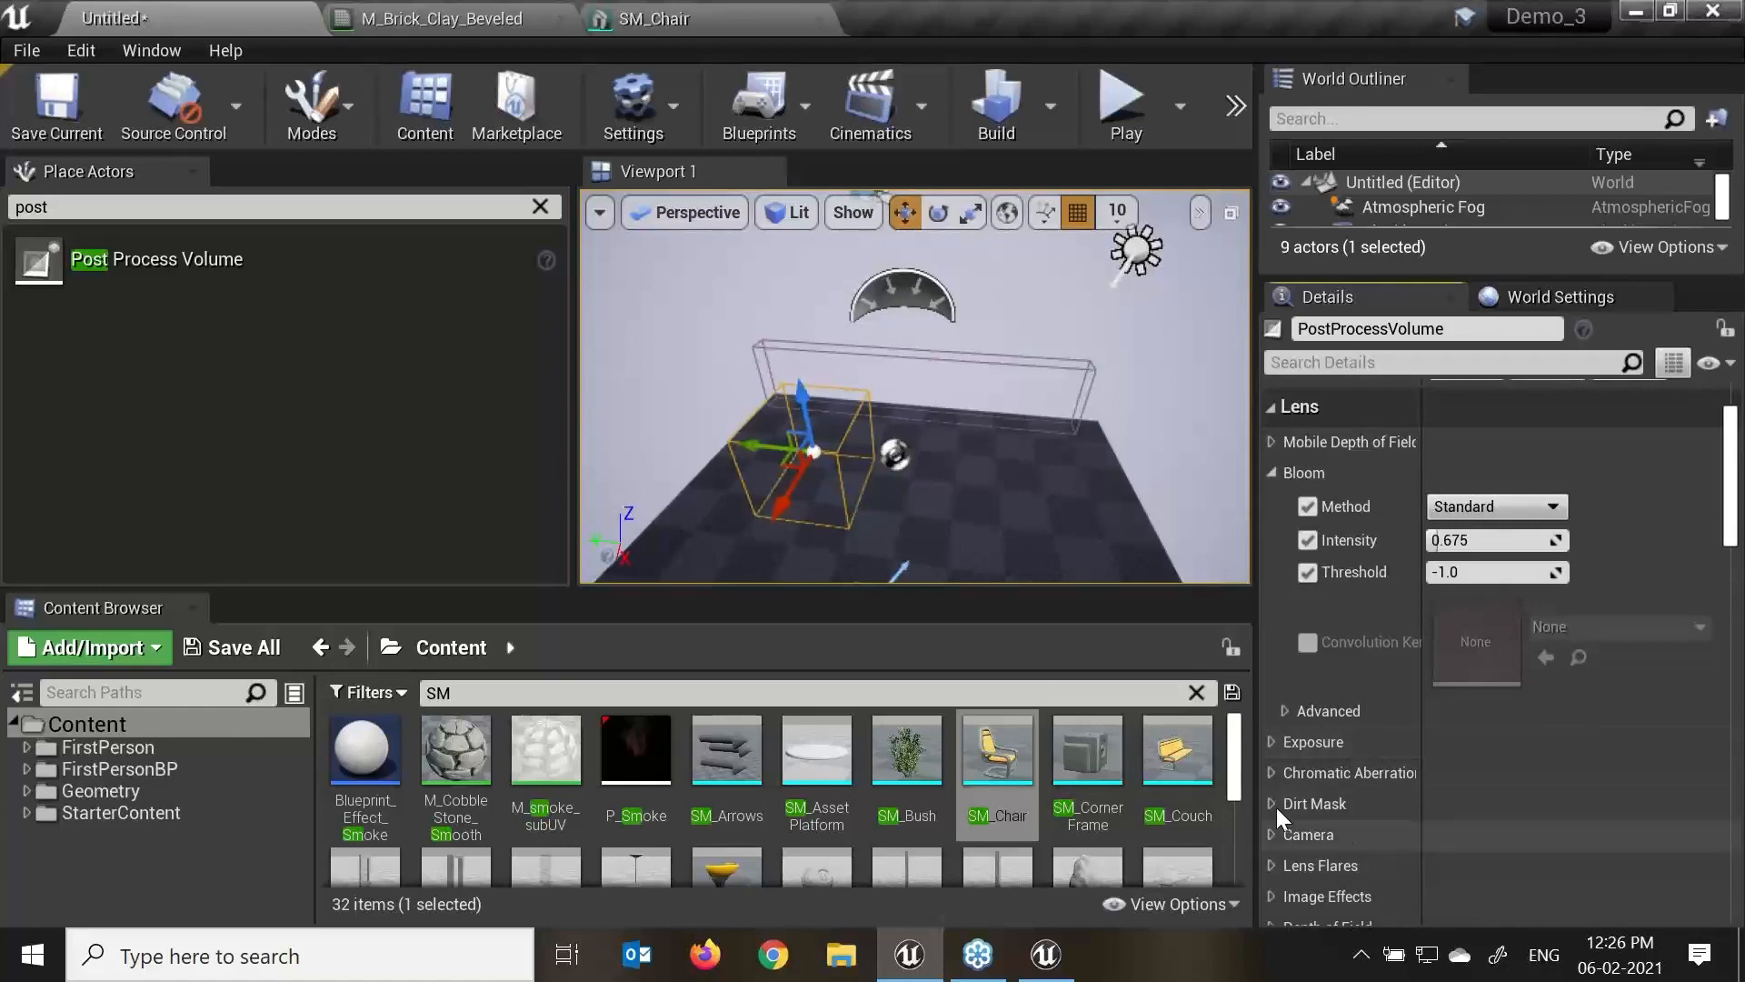
pyautogui.click(1272, 744)
pyautogui.click(1284, 711)
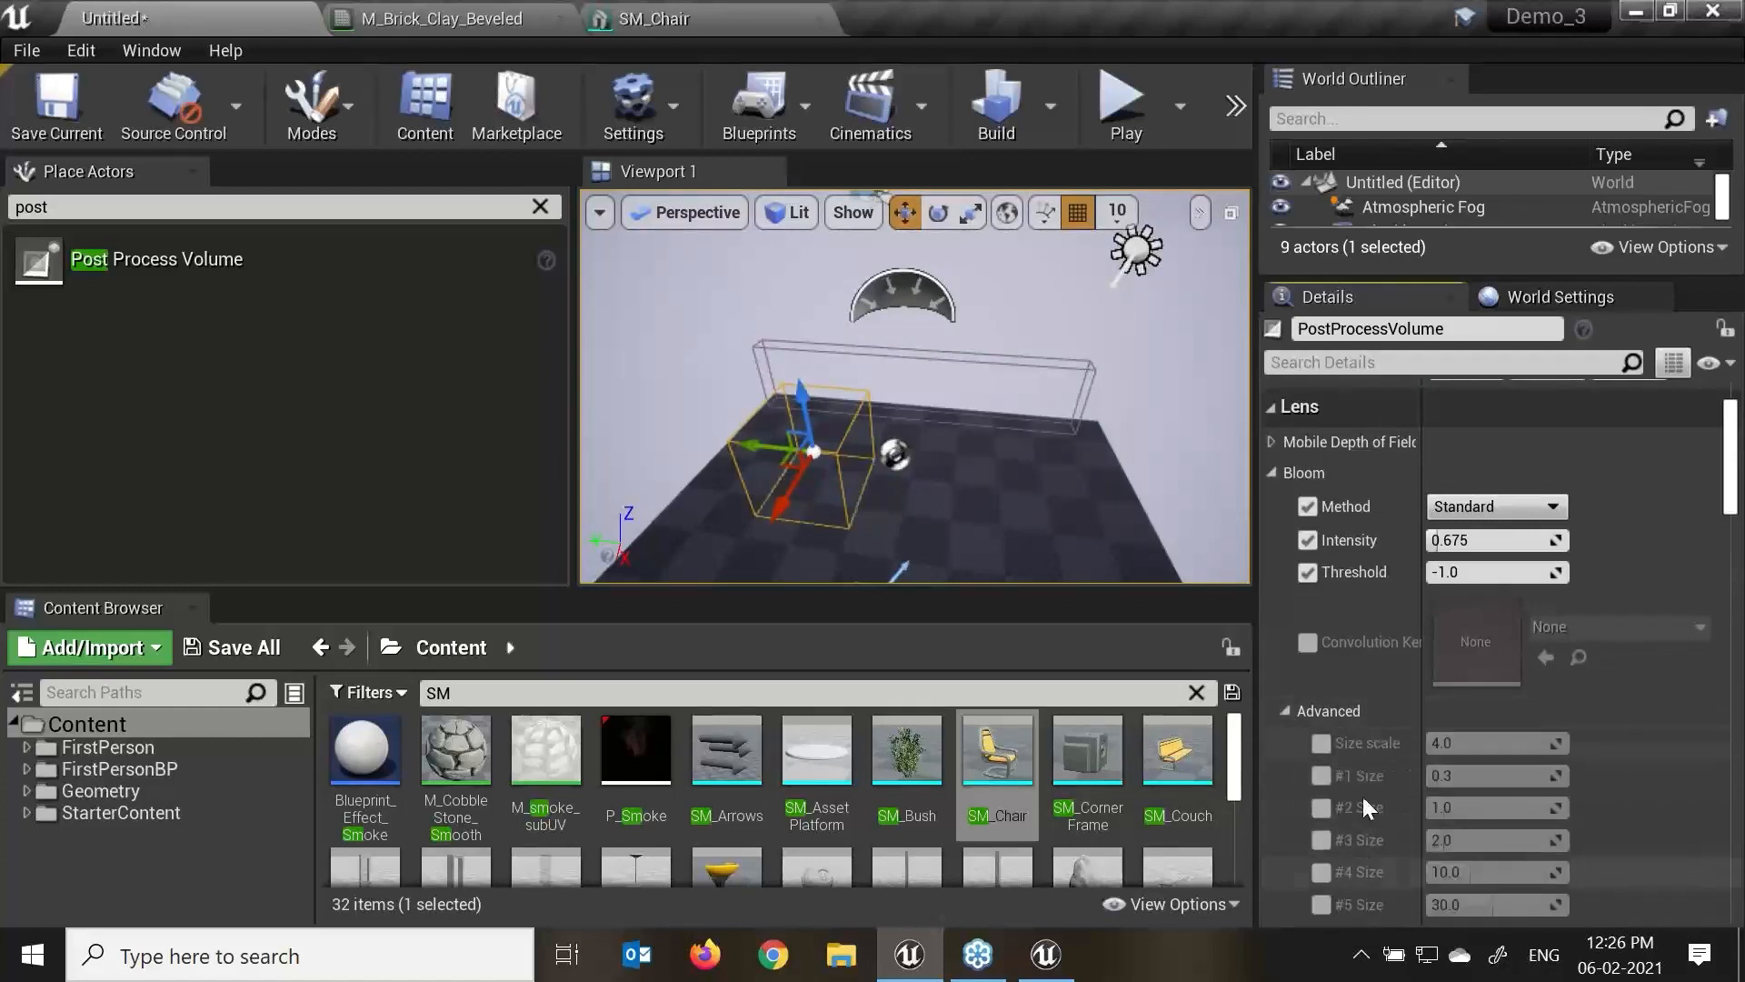
pyautogui.scroll(-7, 1373, 832)
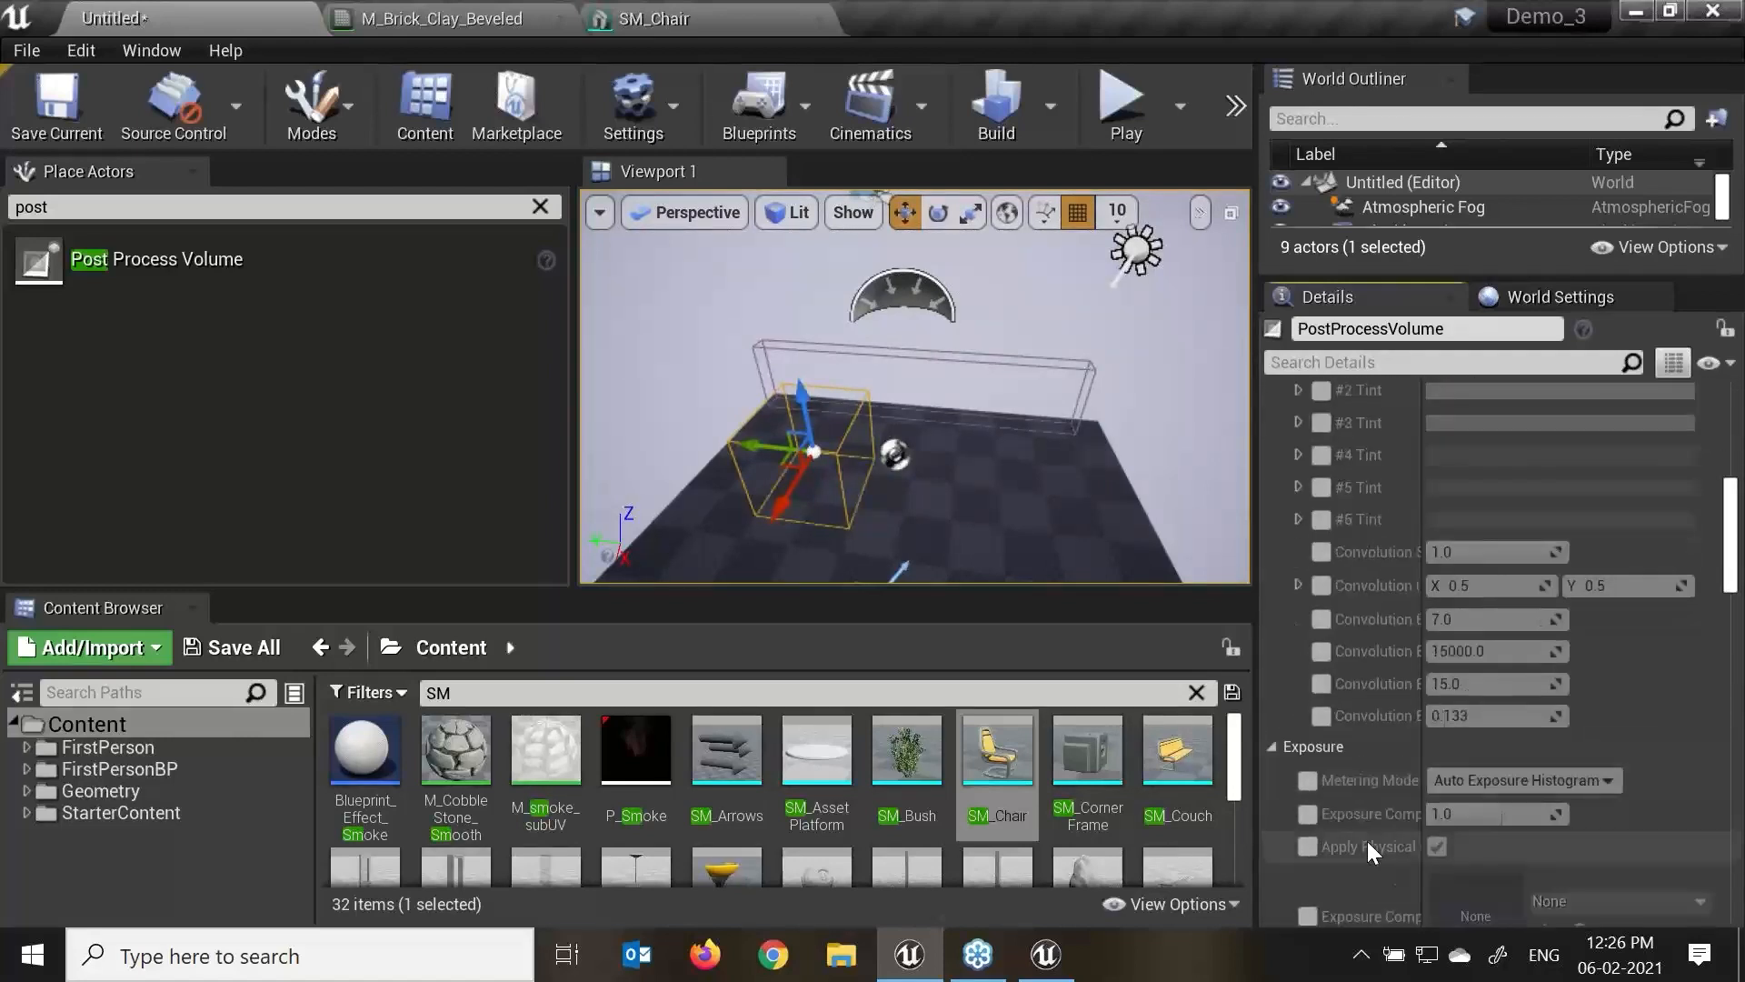
pyautogui.scroll(4, 1367, 836)
pyautogui.click(1287, 584)
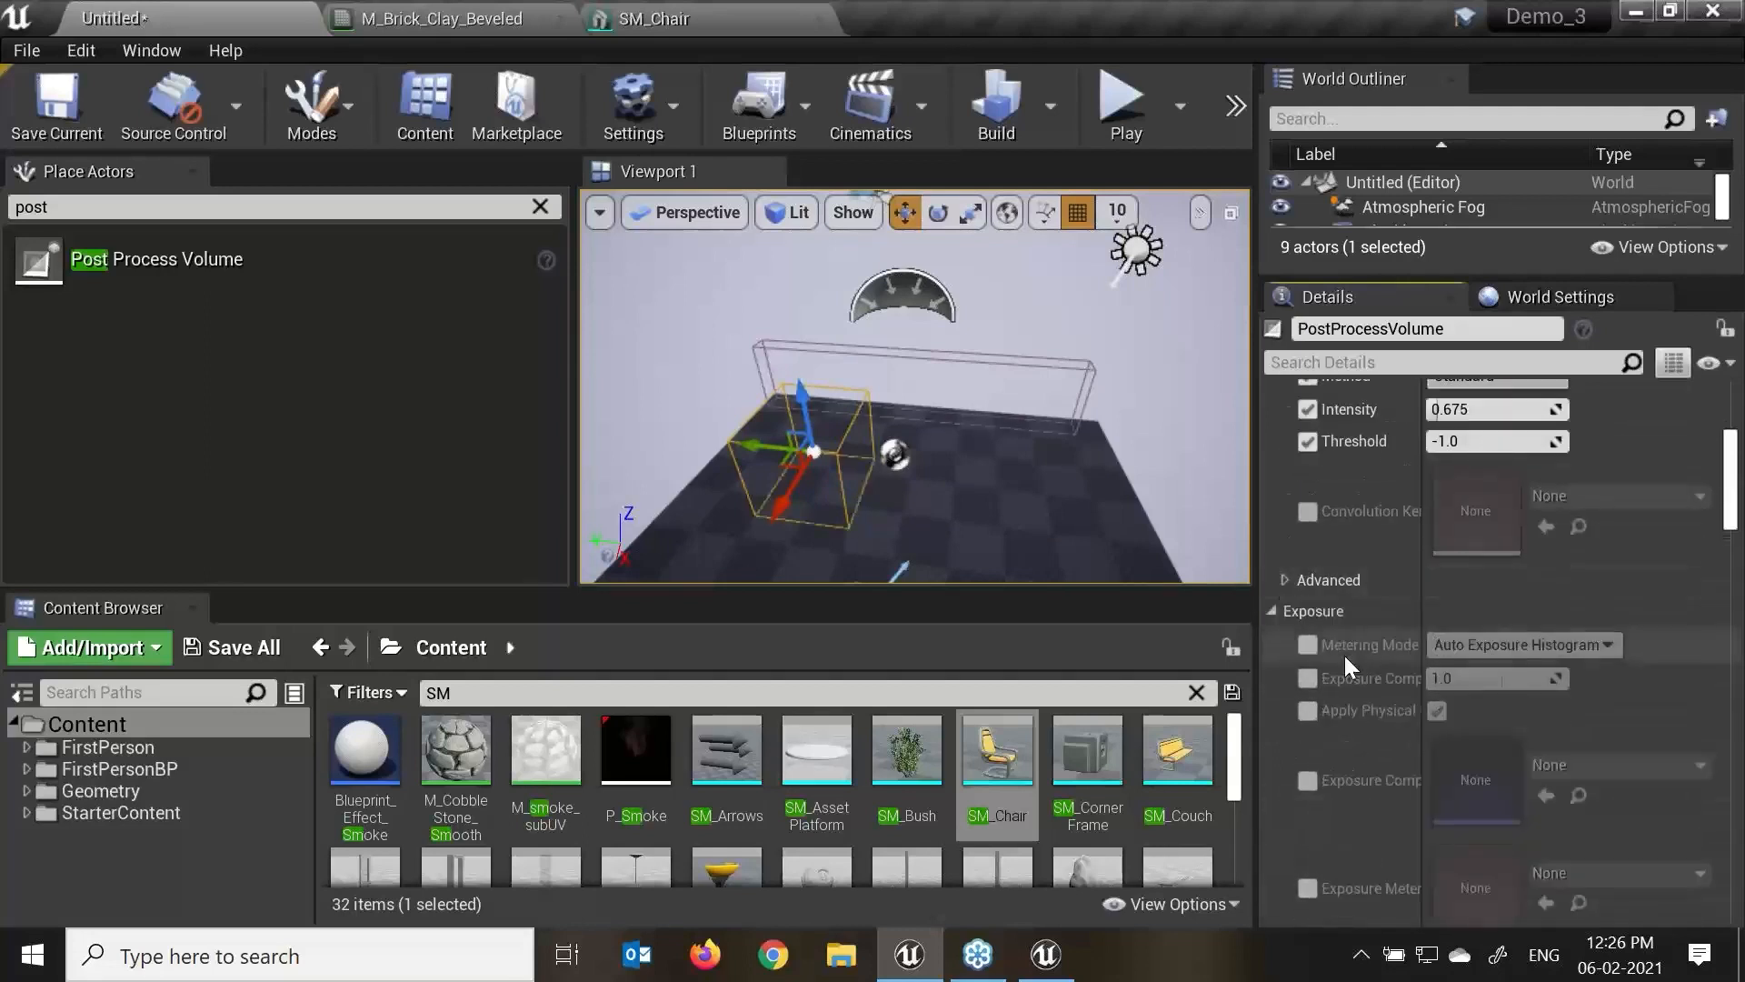
pyautogui.scroll(6, 1345, 657)
pyautogui.click(1277, 602)
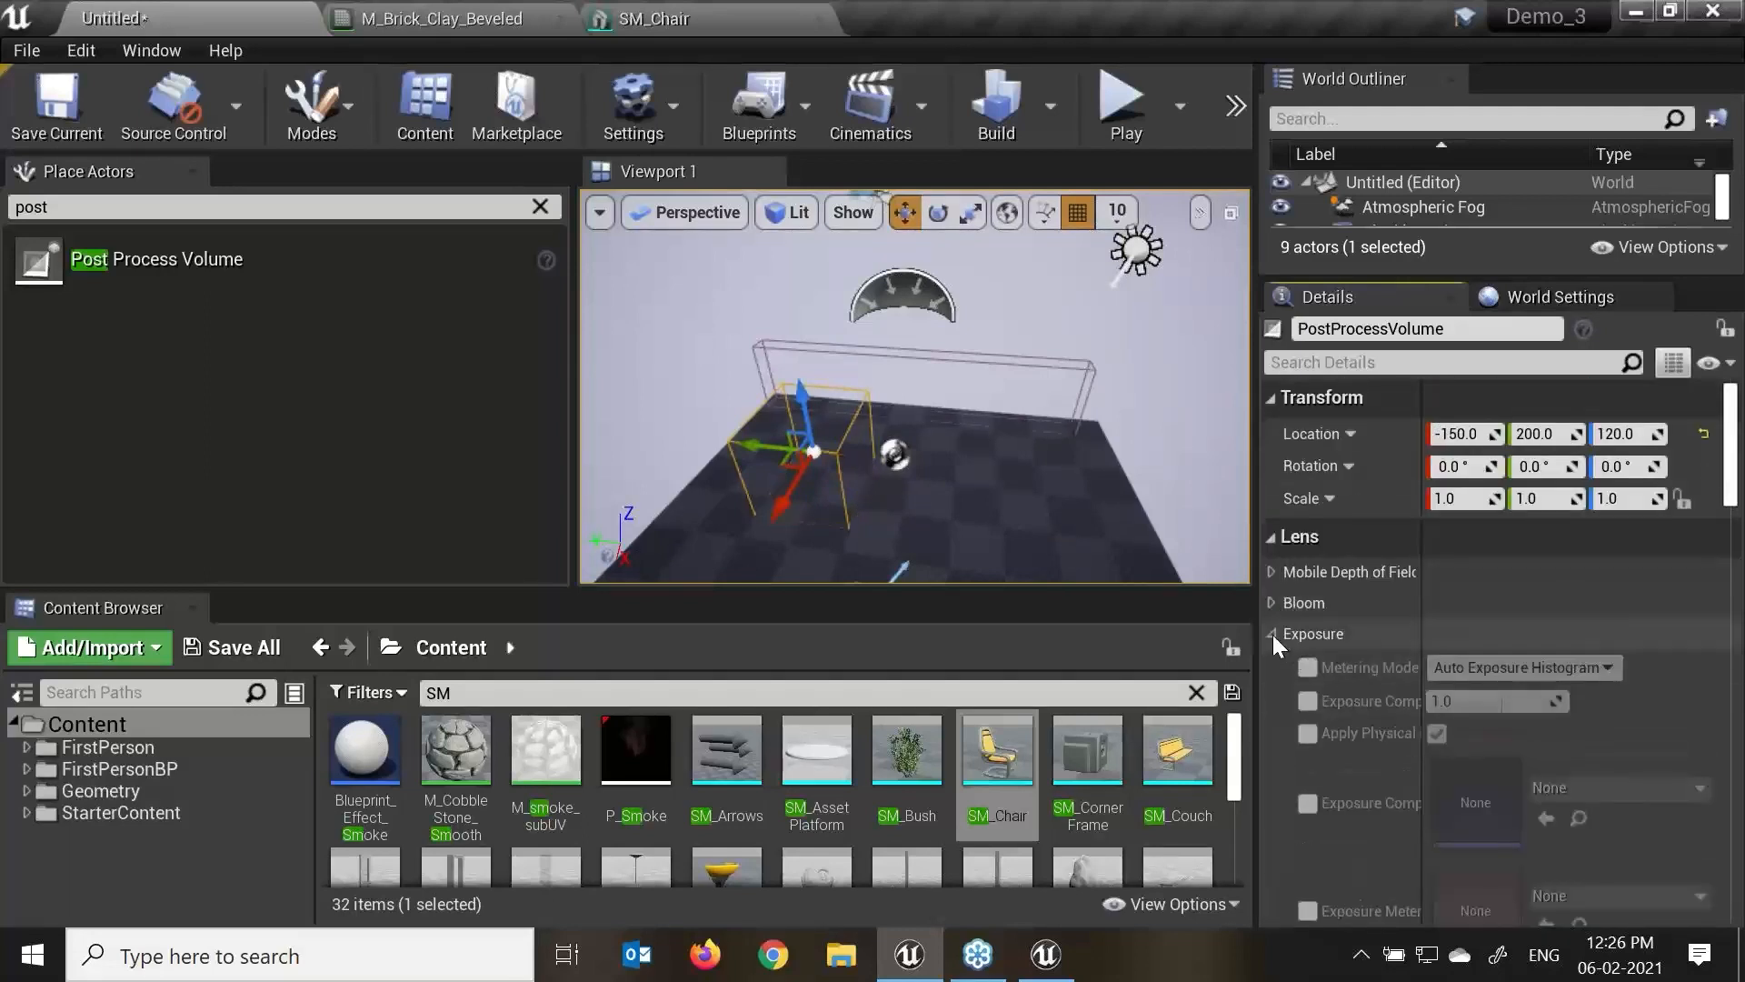
pyautogui.click(1272, 633)
pyautogui.scroll(-7, 1418, 754)
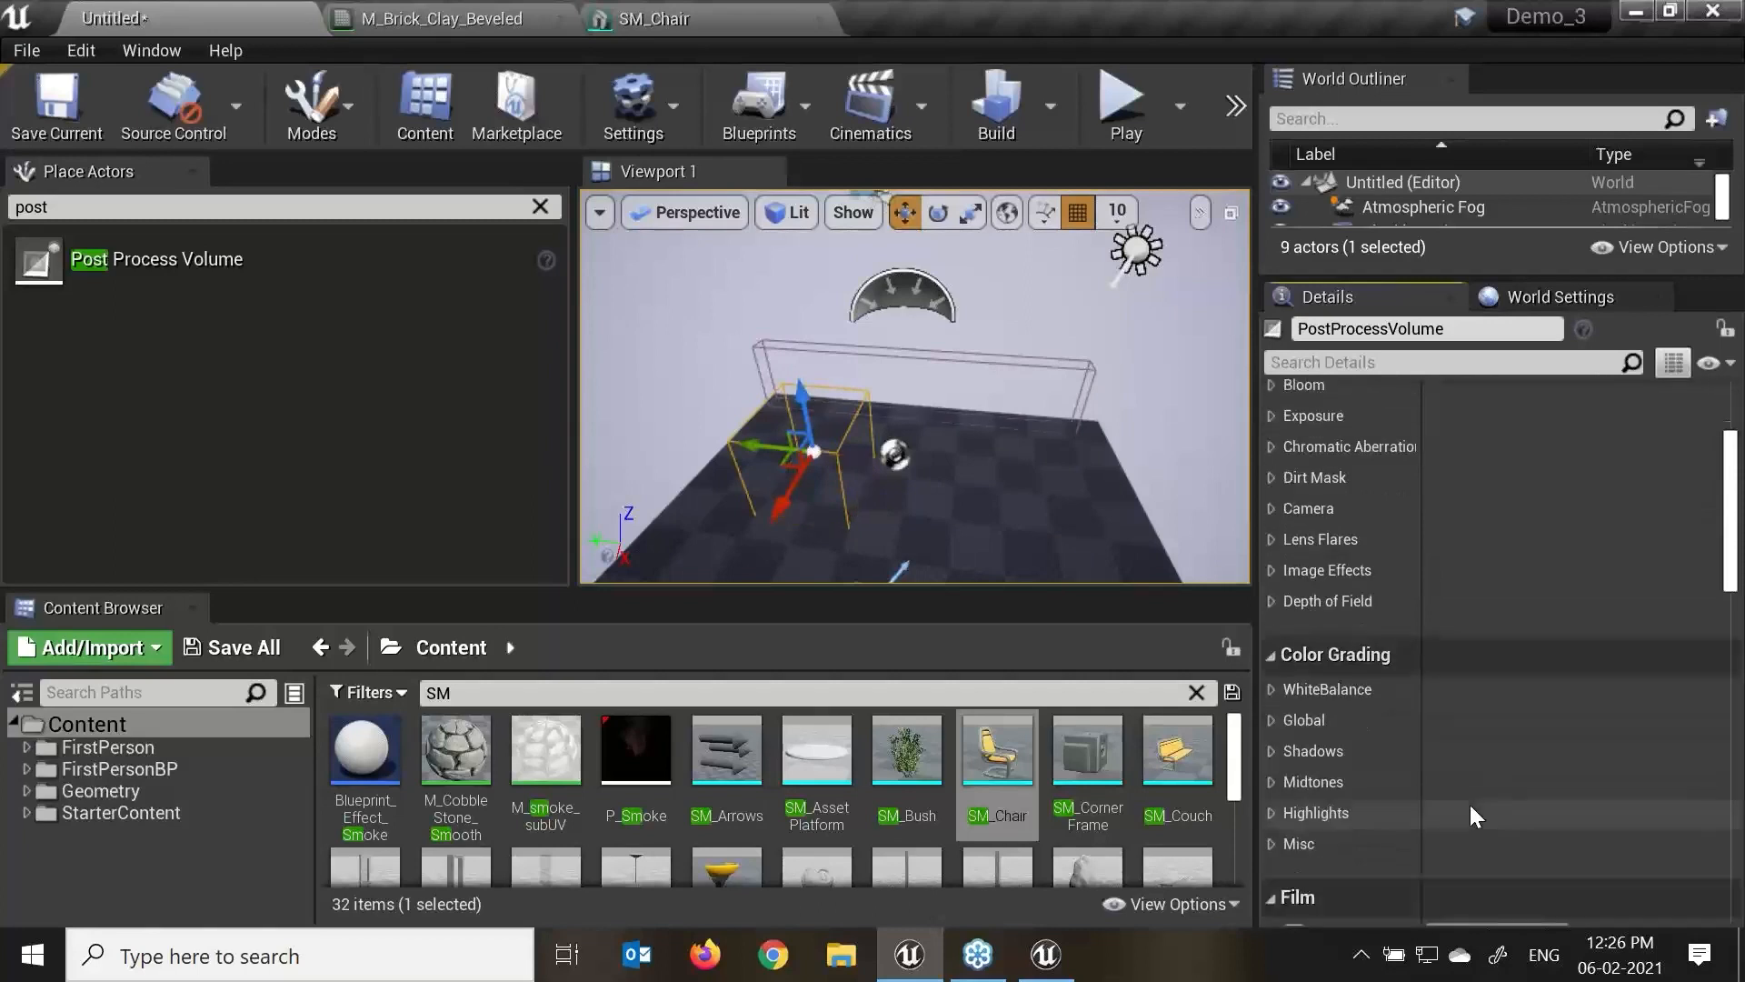
pyautogui.scroll(-3, 1454, 796)
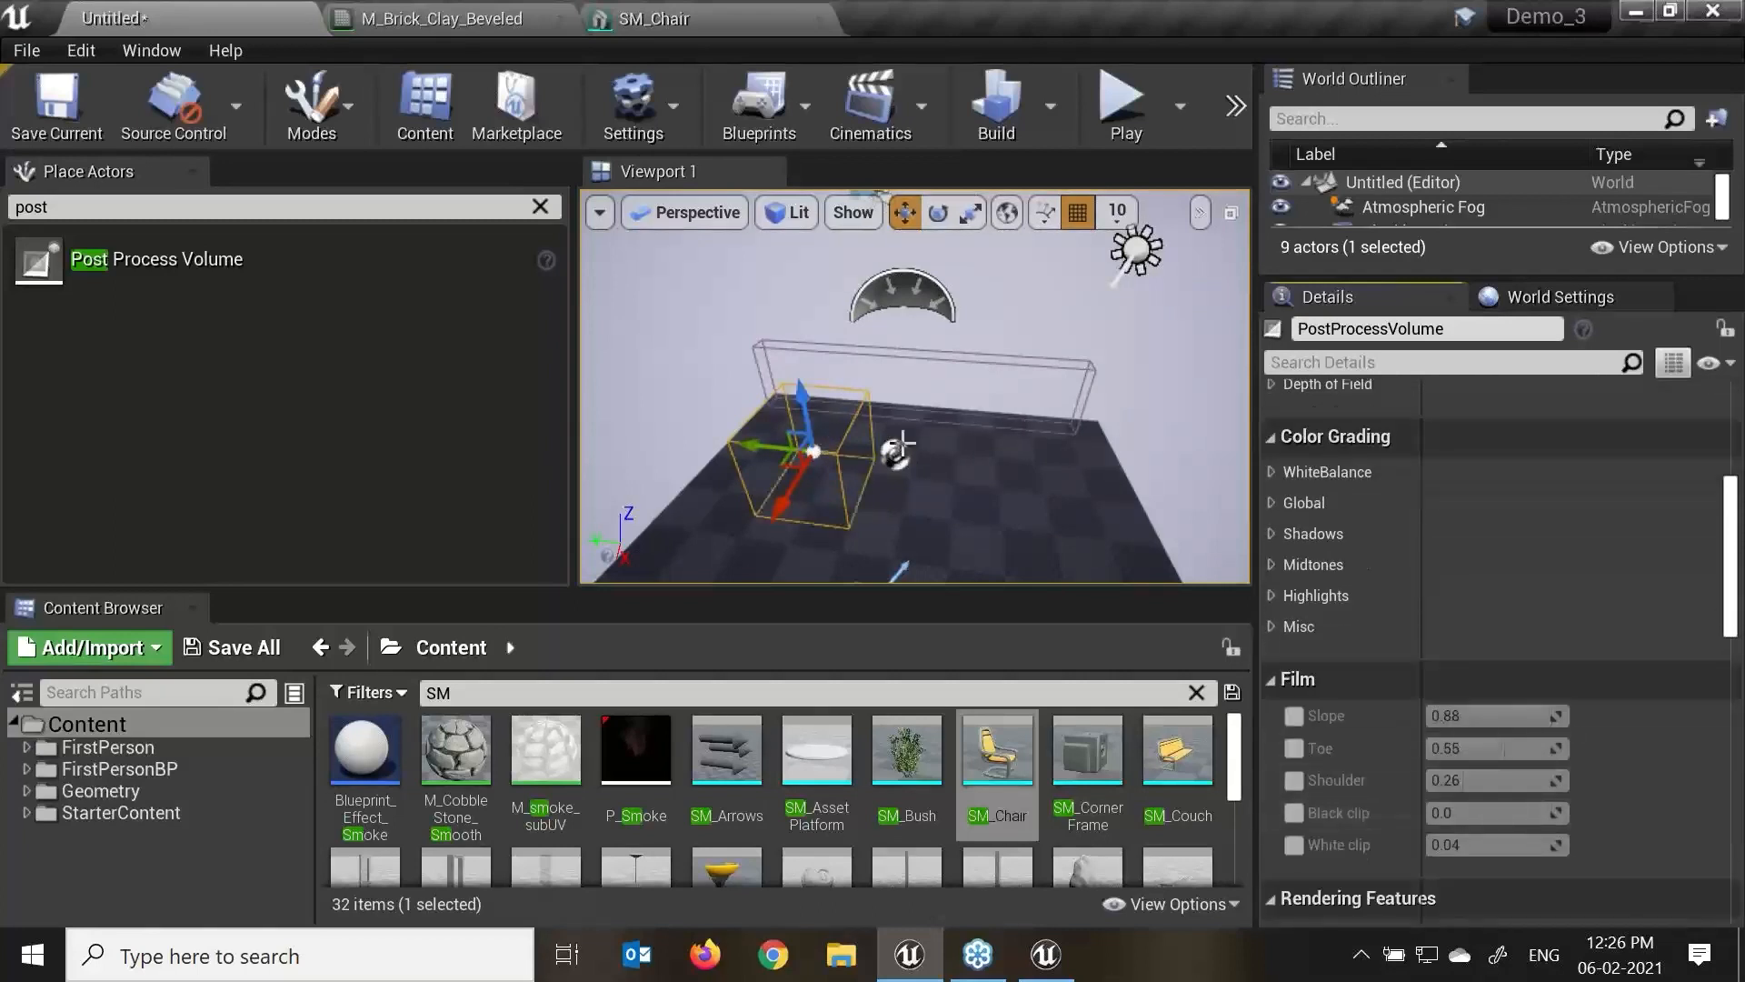
# Delete the post process volume and place a Pain Causing Volume on the floor in its place, found by searching "pain".
pyautogui.press('Delete')
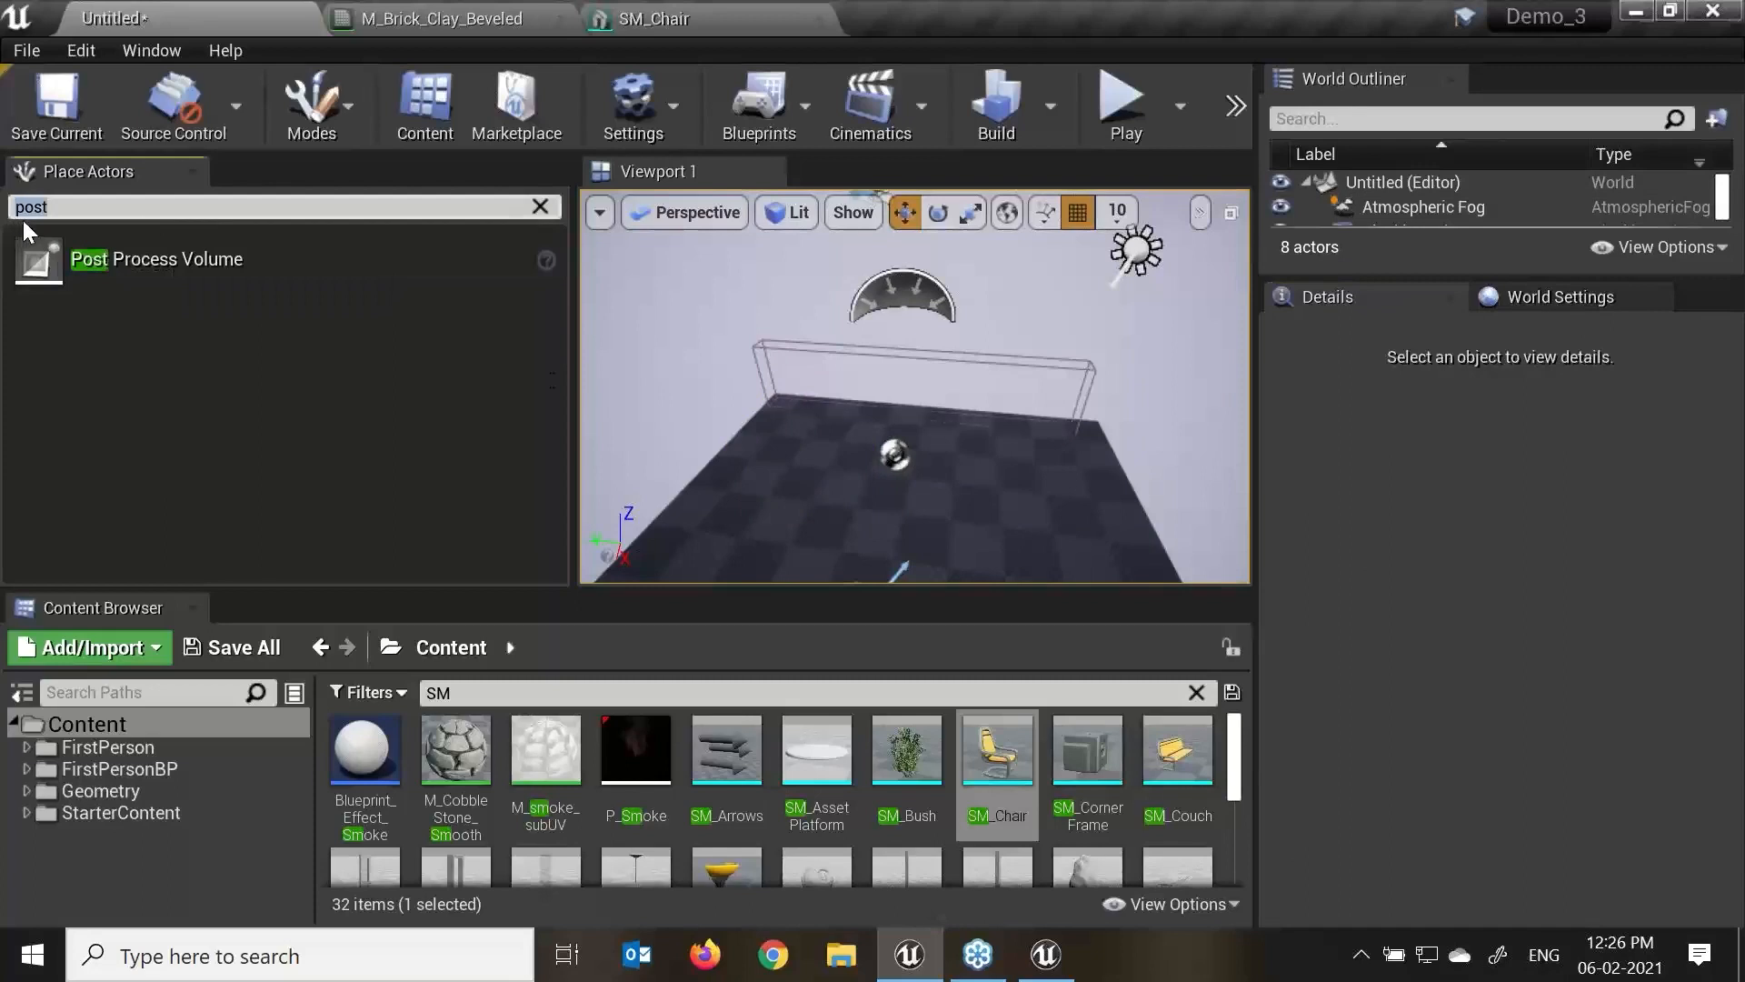
pyautogui.press('BackSpace')
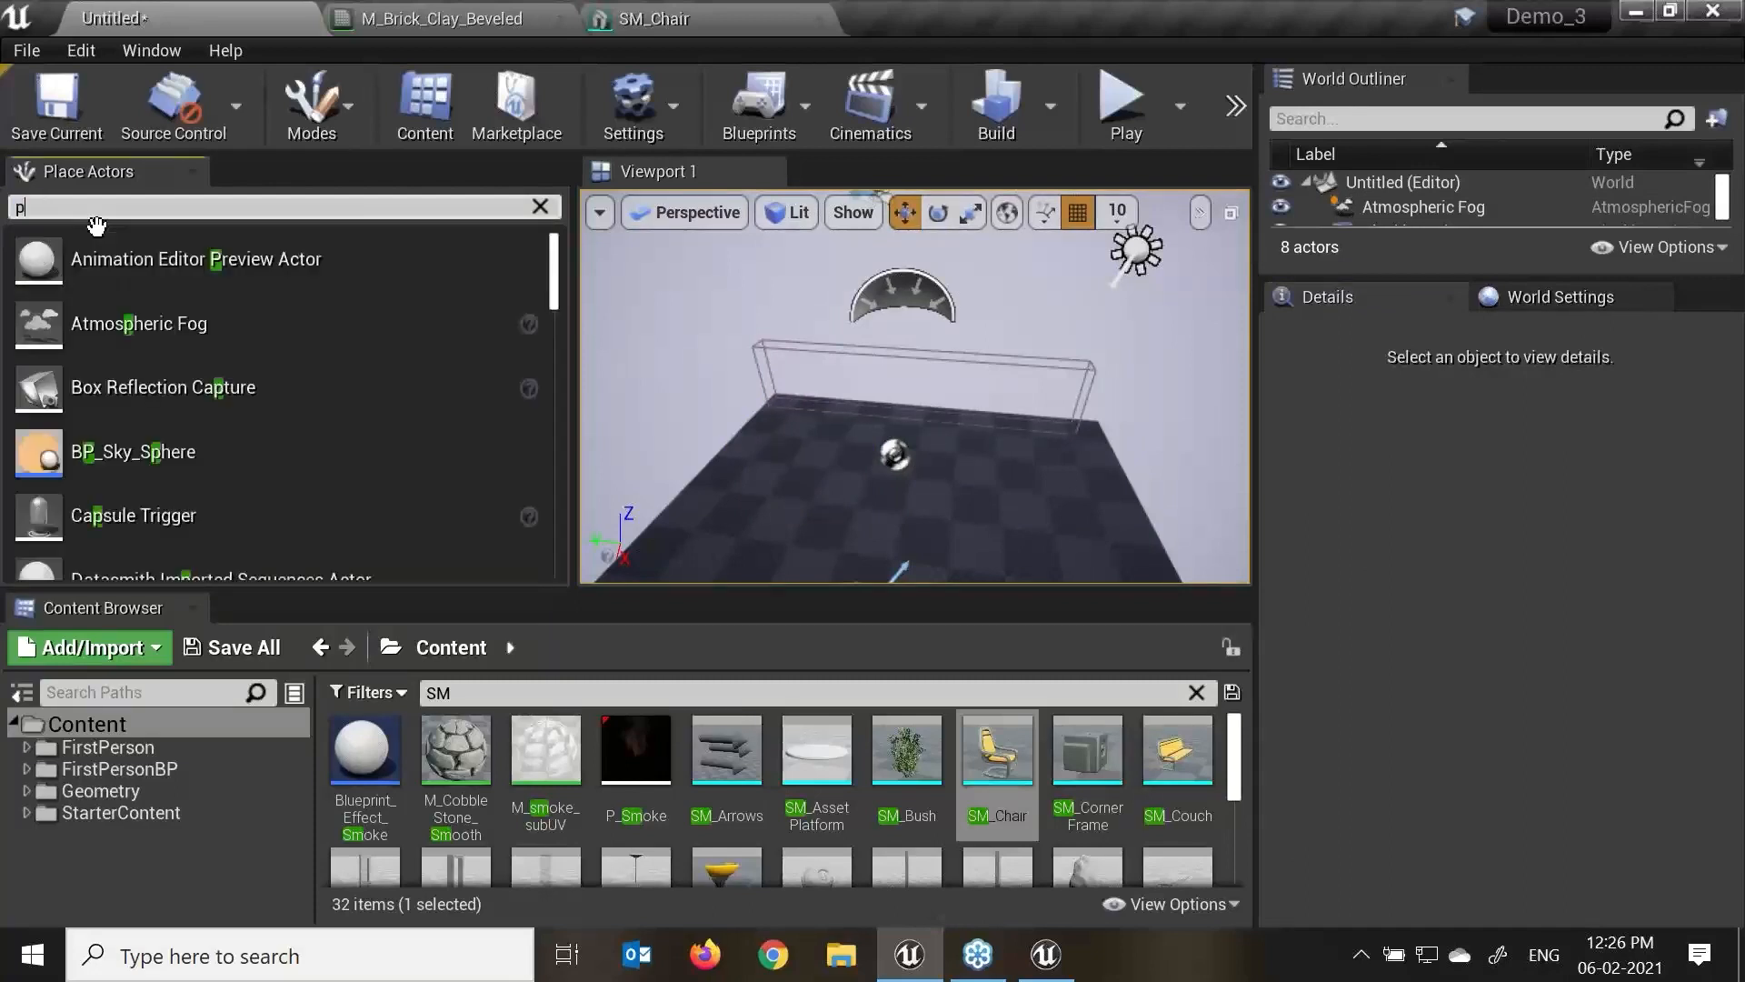
pyautogui.write('pain')
pyautogui.moveTo(102, 235); pyautogui.dragTo(841, 464)
# Search the content for "fire", place the P_Fire particle system on the floor near the pain causing volume, and frame it.
pyautogui.moveTo(498, 694); pyautogui.dragTo(226, 653)
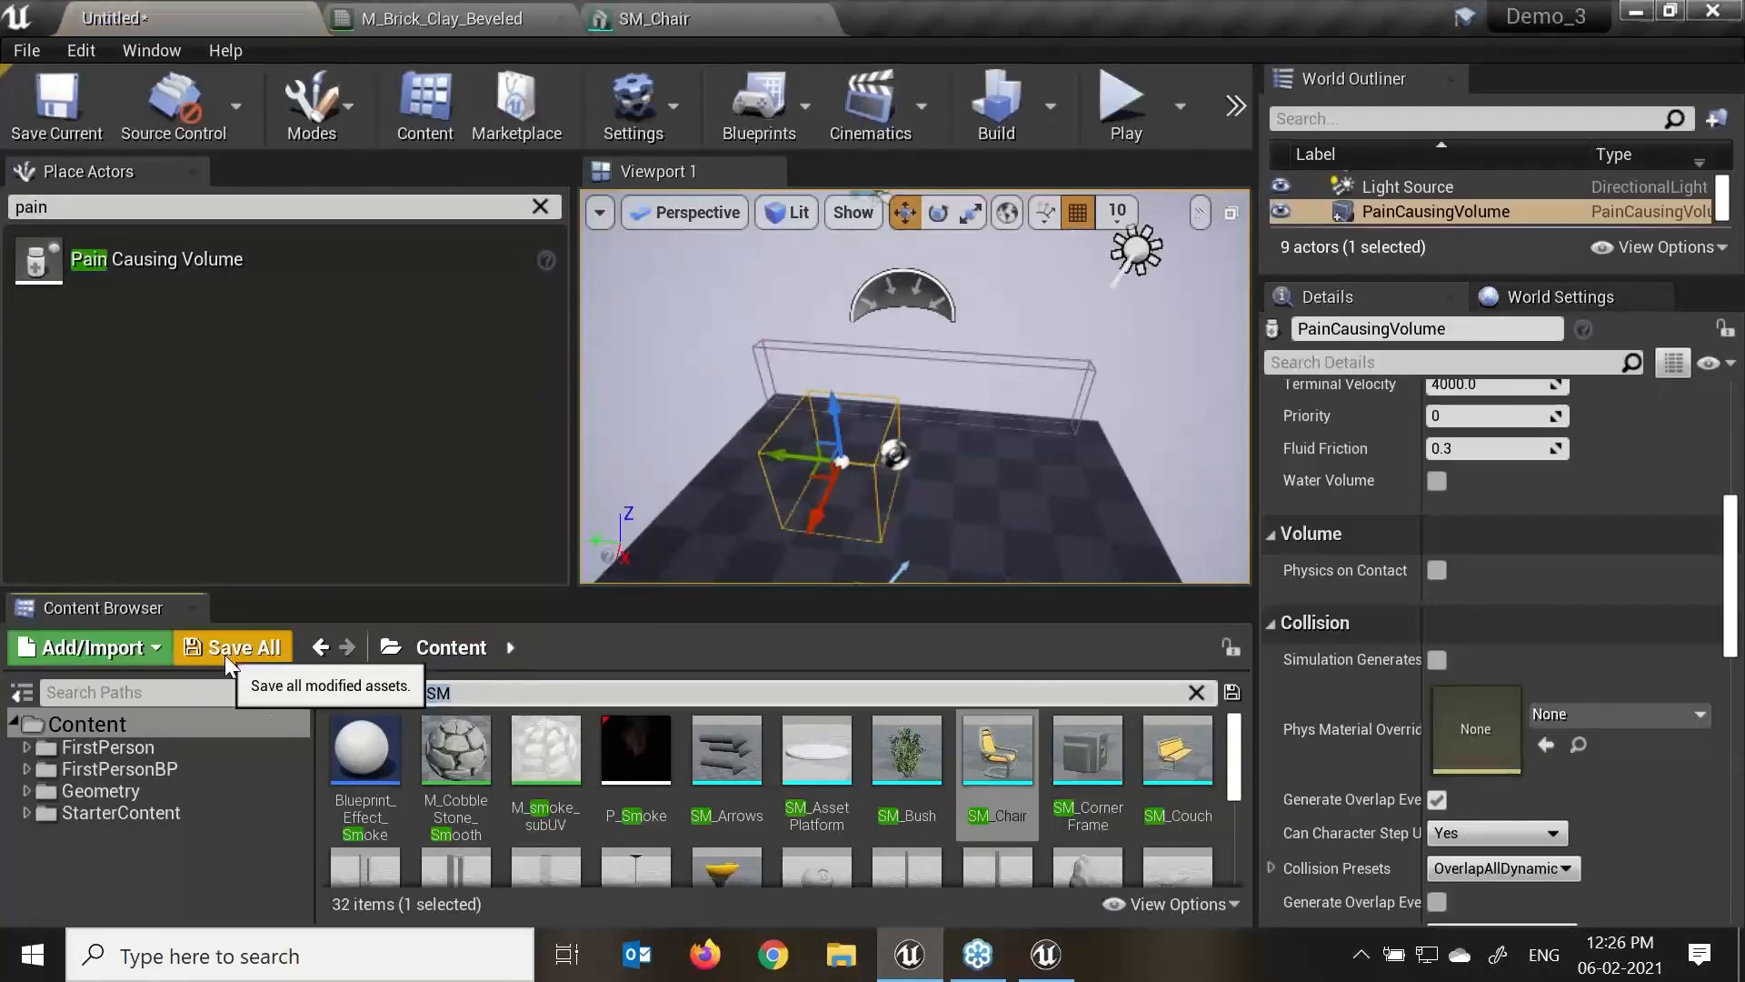
pyautogui.write('fire')
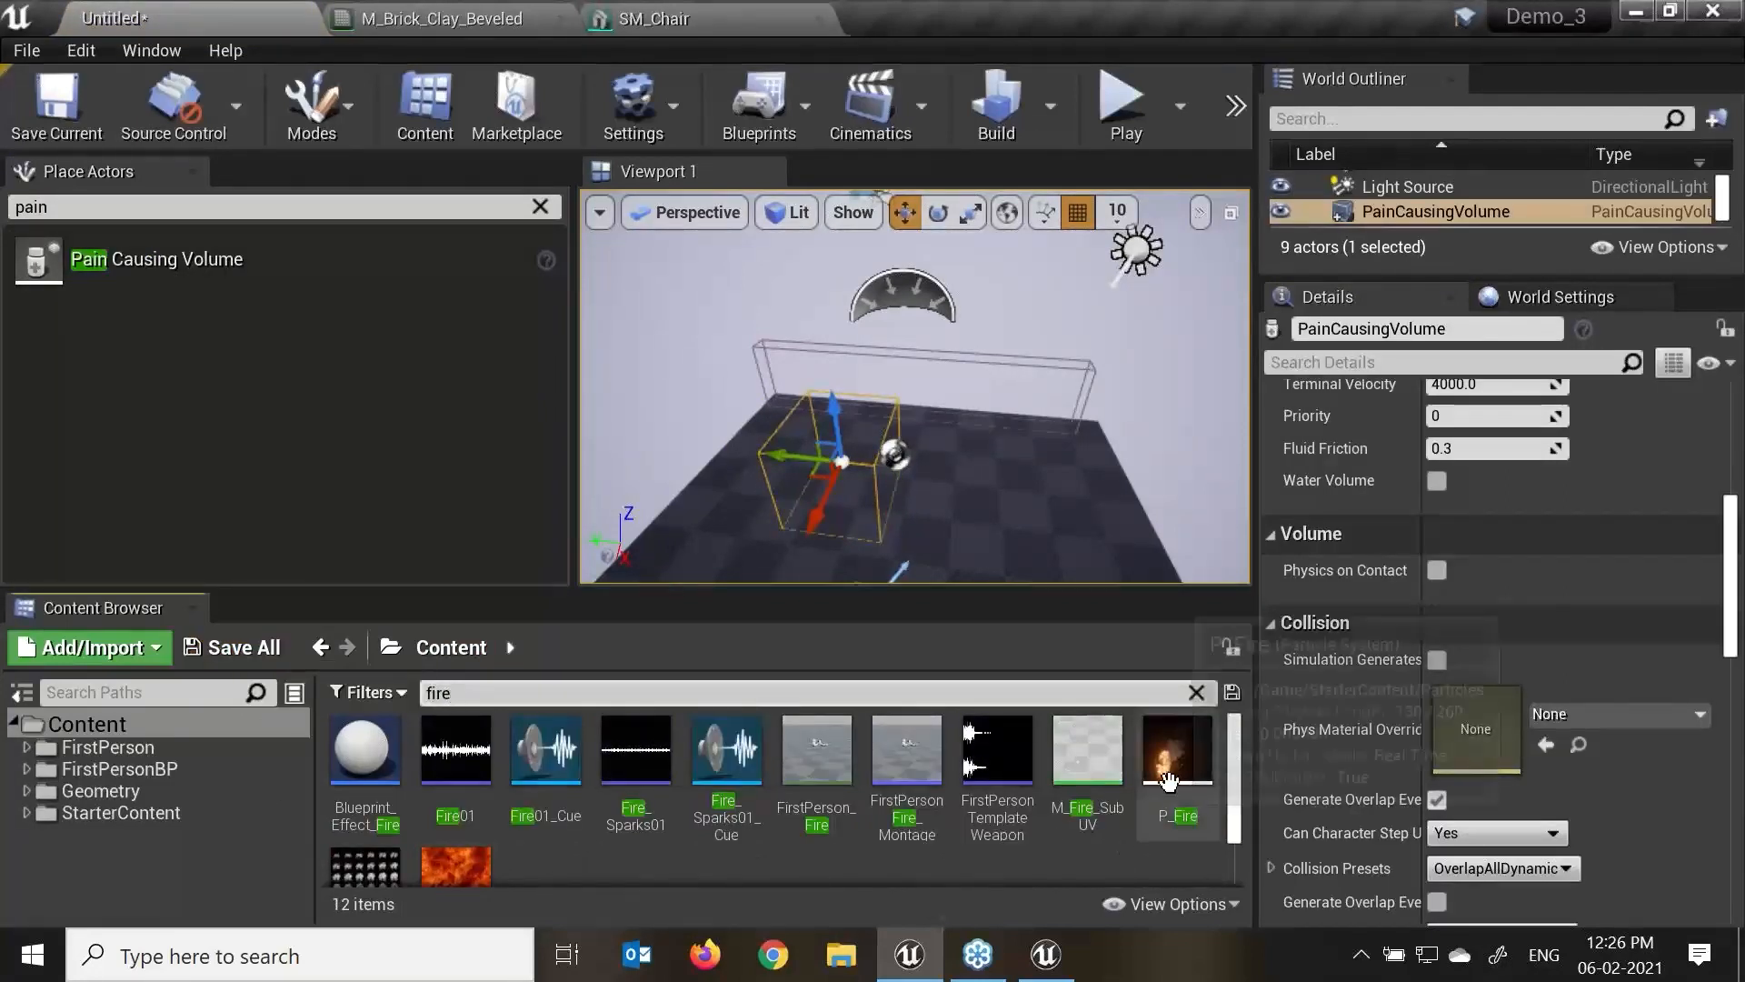
pyautogui.moveTo(1177, 750); pyautogui.dragTo(1050, 461)
pyautogui.press('f')
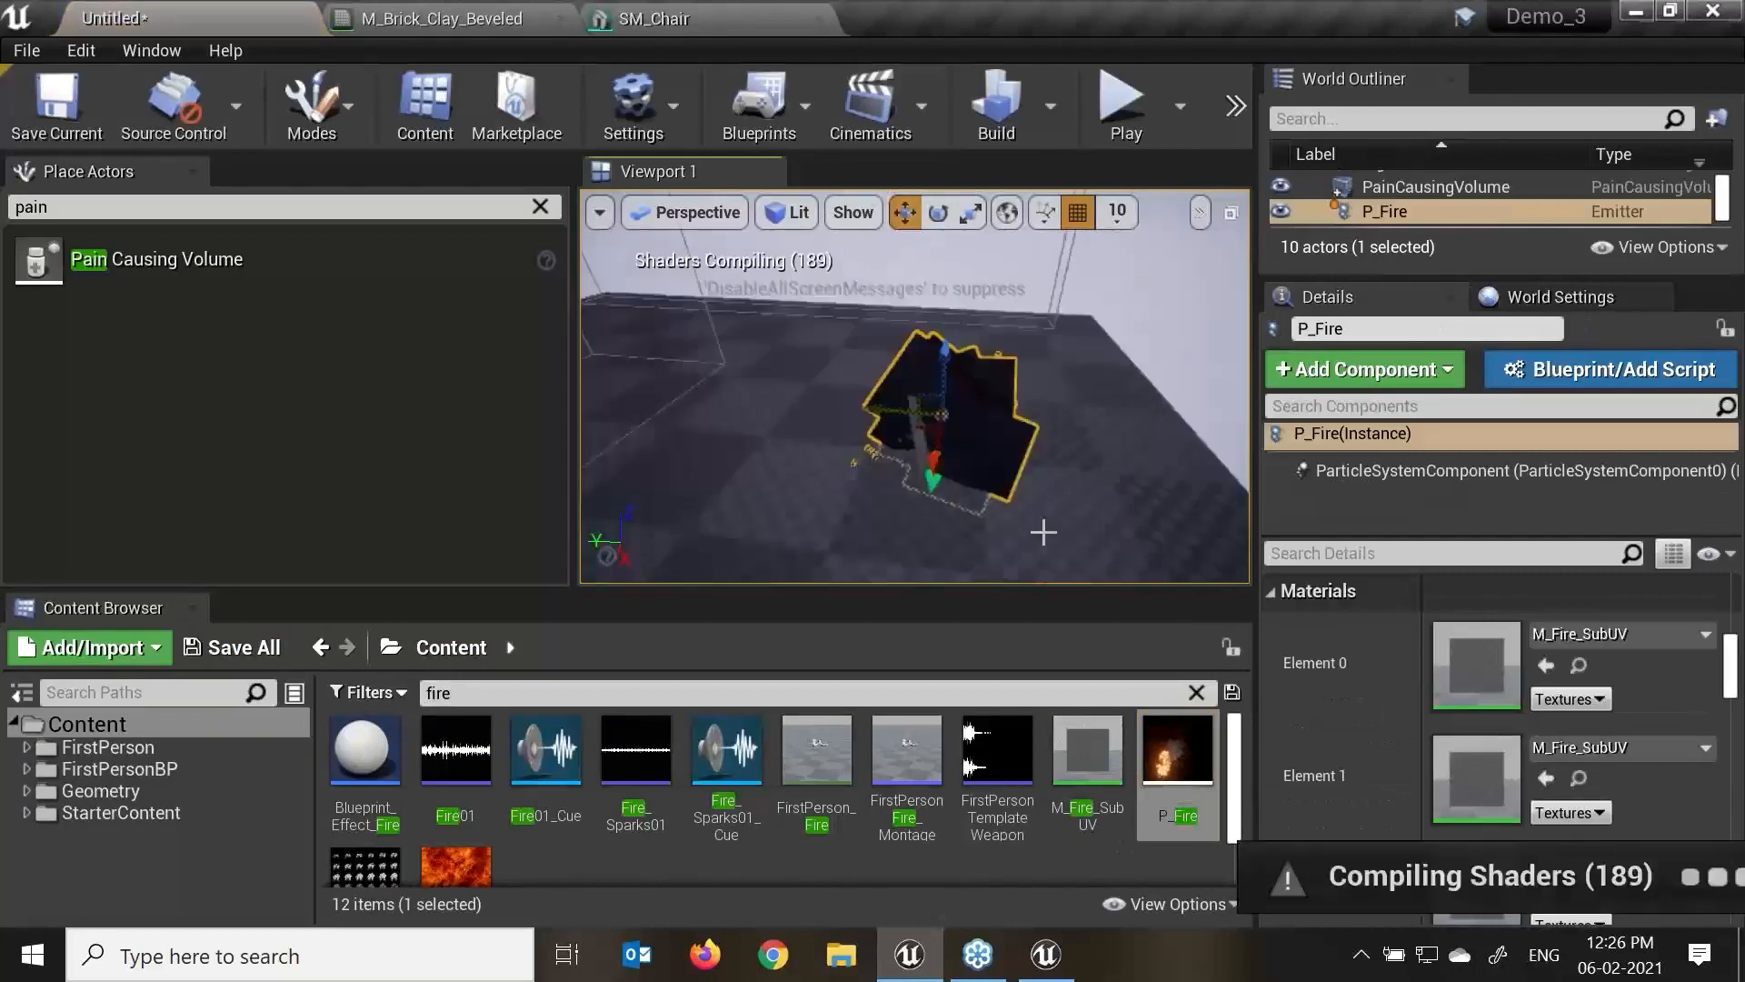
# Play-test the level by walking the character to the fire effect and through it, and close the message log after stopping.
pyautogui.keyDown('alt'); pyautogui.moveTo(1045, 530); pyautogui.dragTo(800, 530); pyautogui.keyUp('alt')
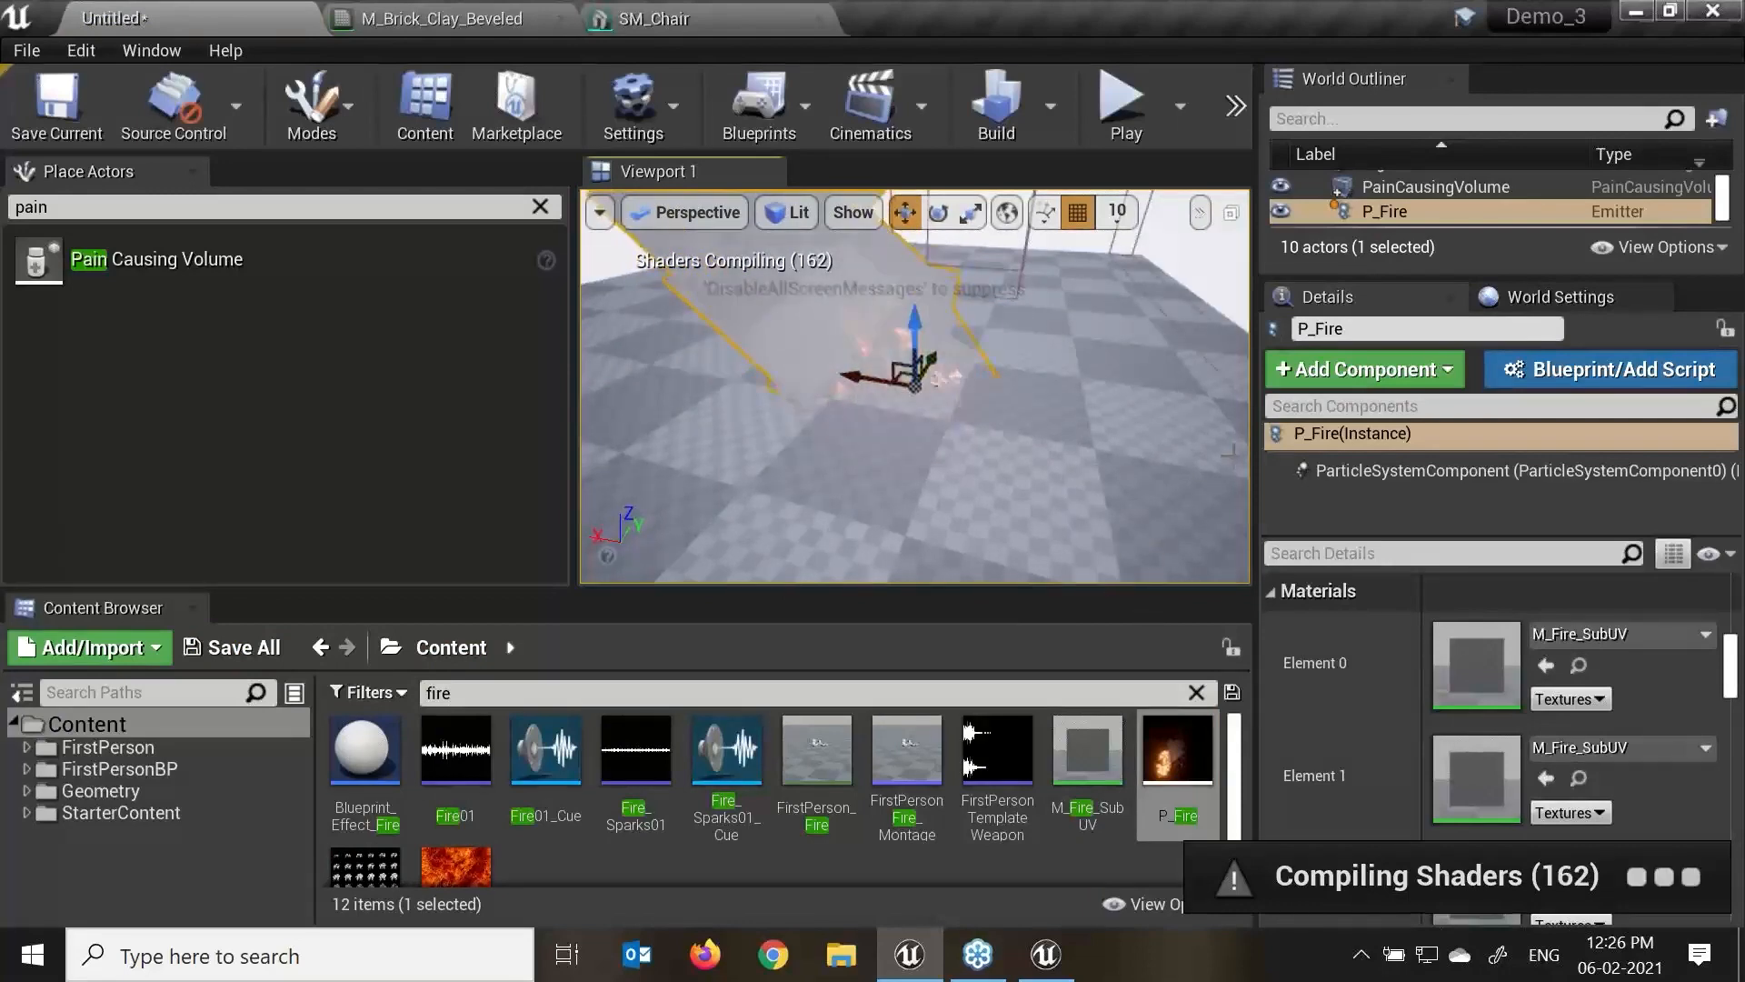
pyautogui.moveTo(1358, 486); pyautogui.dragTo(1415, 484)
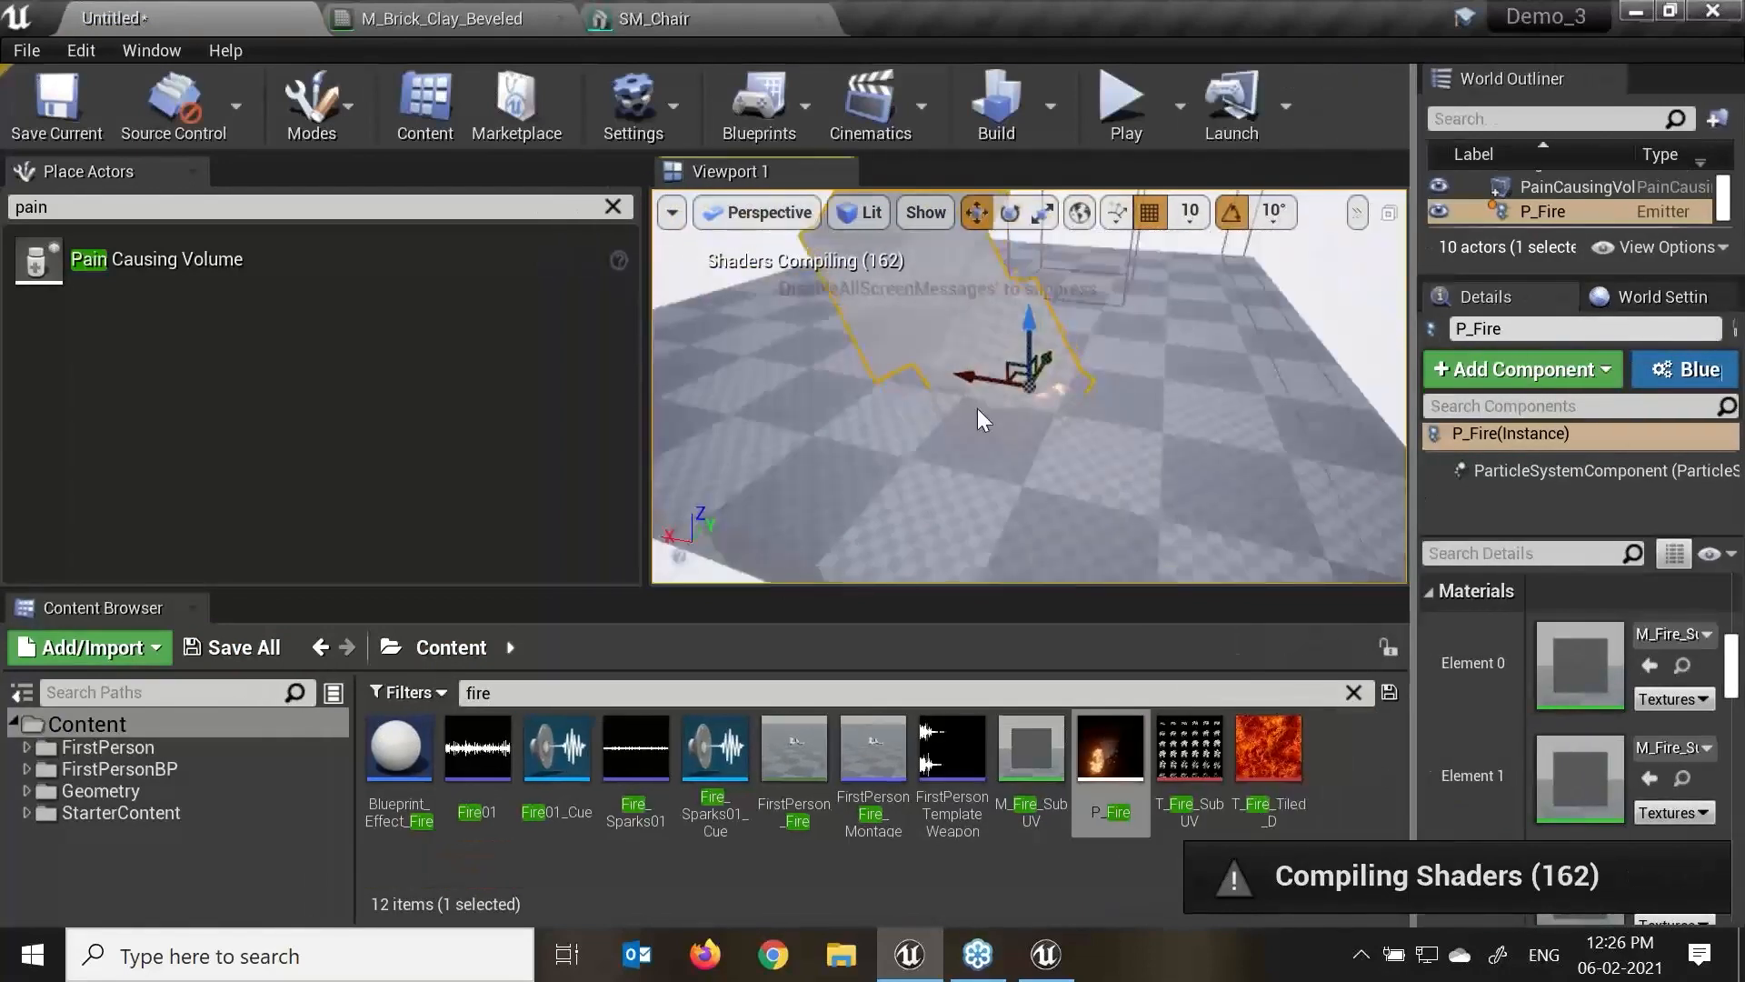
pyautogui.scroll(4, 1079, 460)
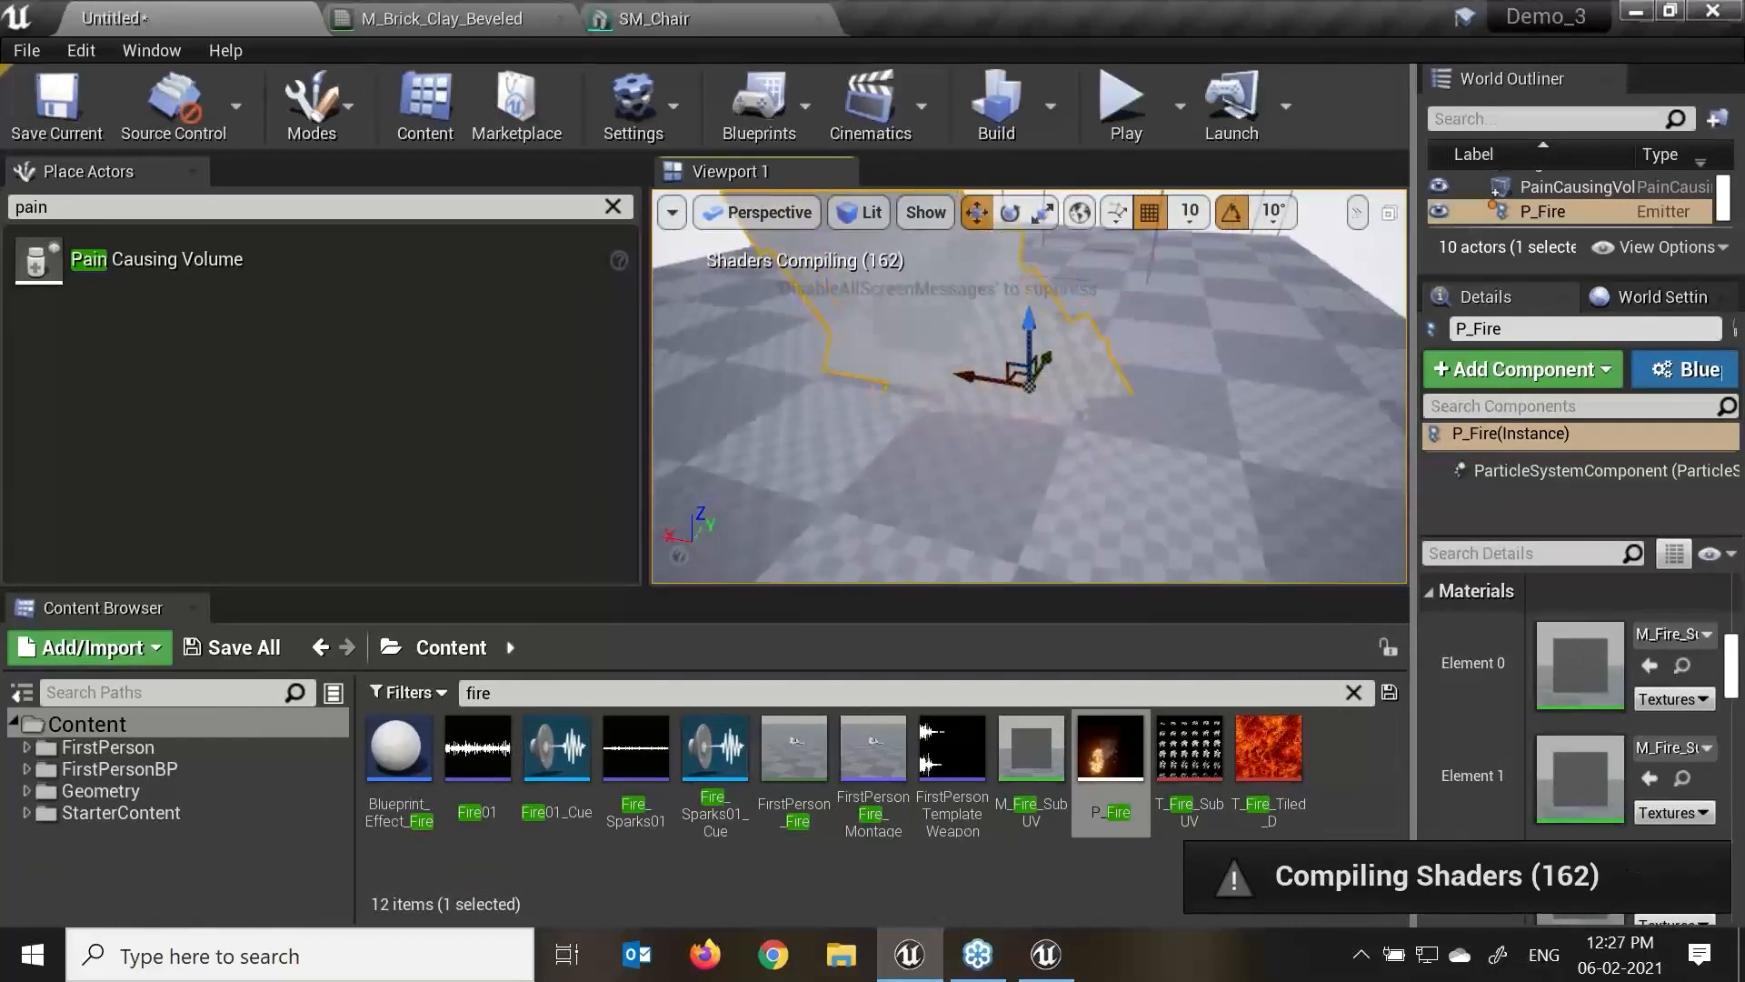
pyautogui.keyDown('alt'); pyautogui.moveTo(1079, 460); pyautogui.dragTo(936, 404); pyautogui.keyUp('alt')
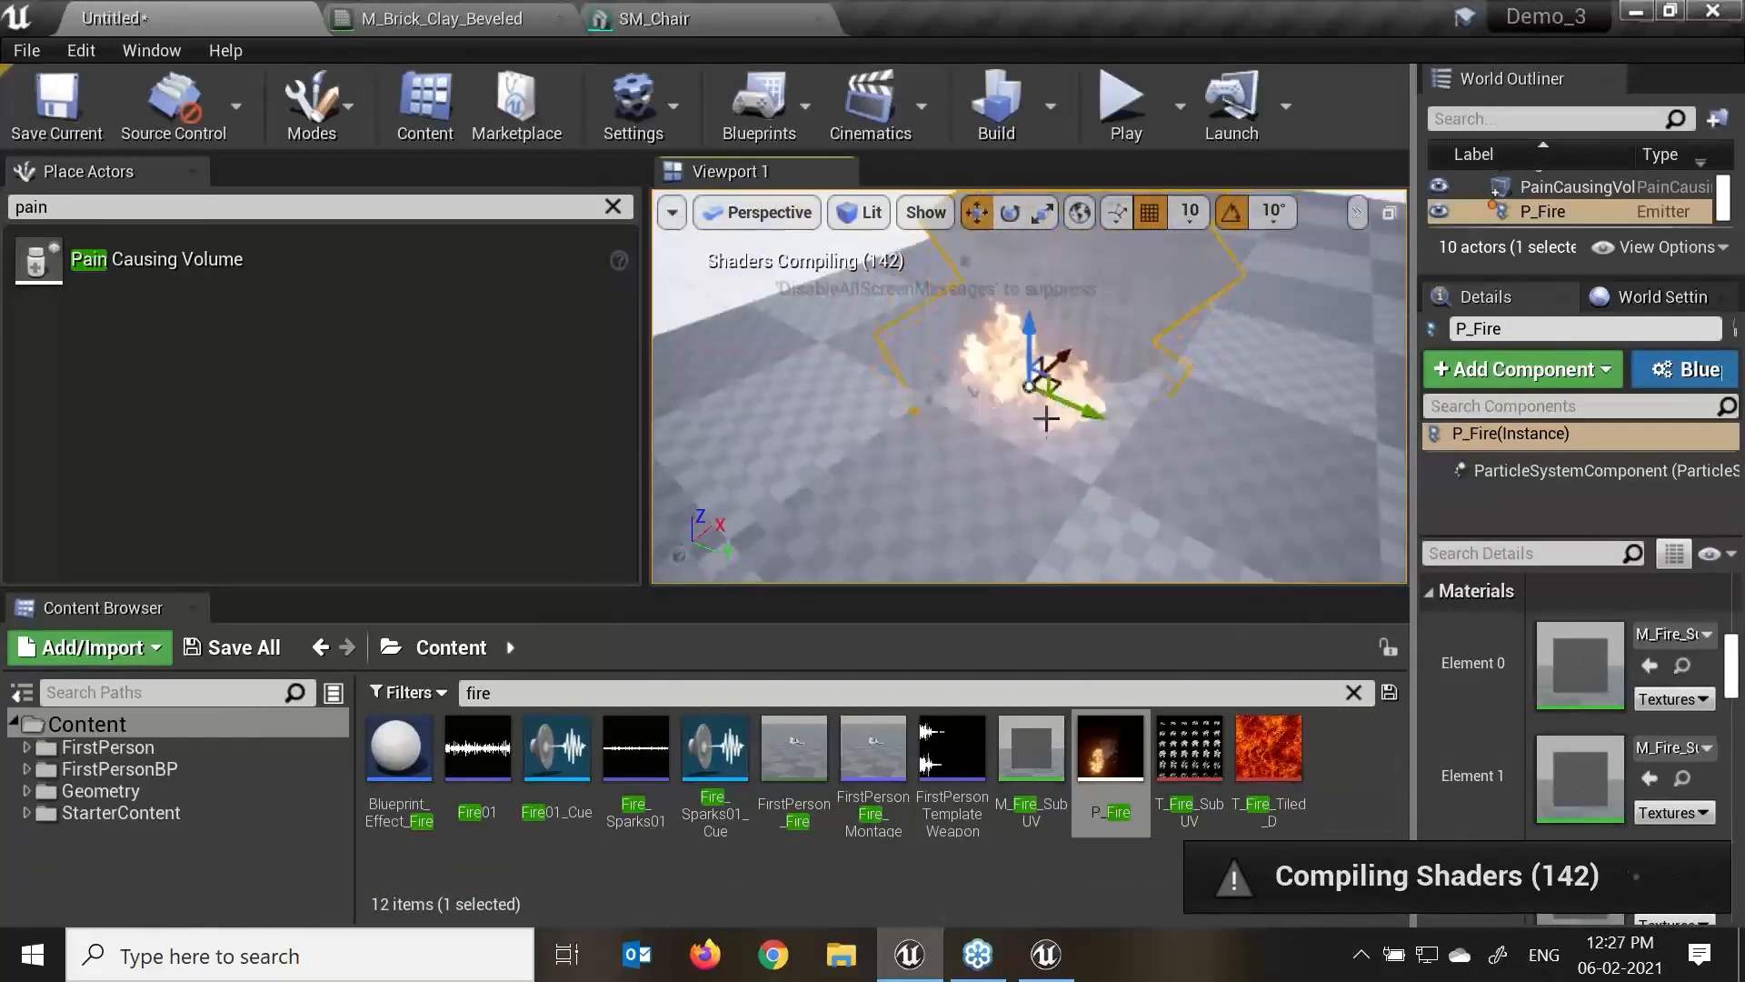
pyautogui.click(1162, 138)
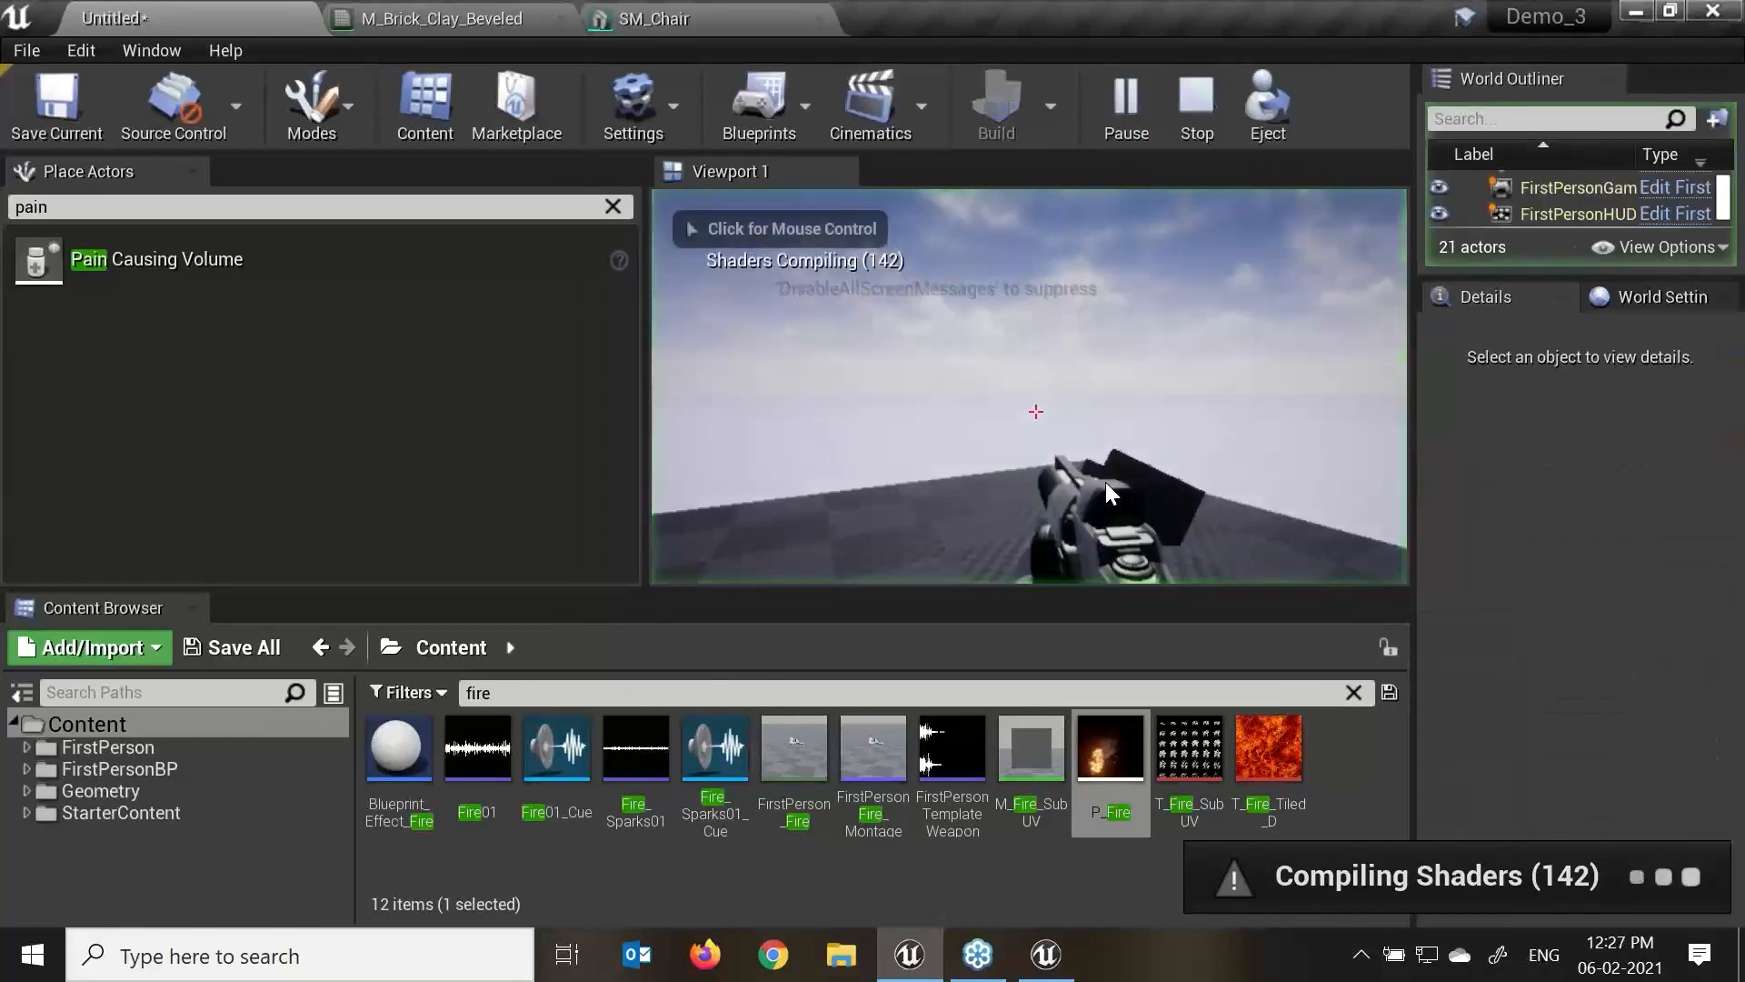
pyautogui.press('w')
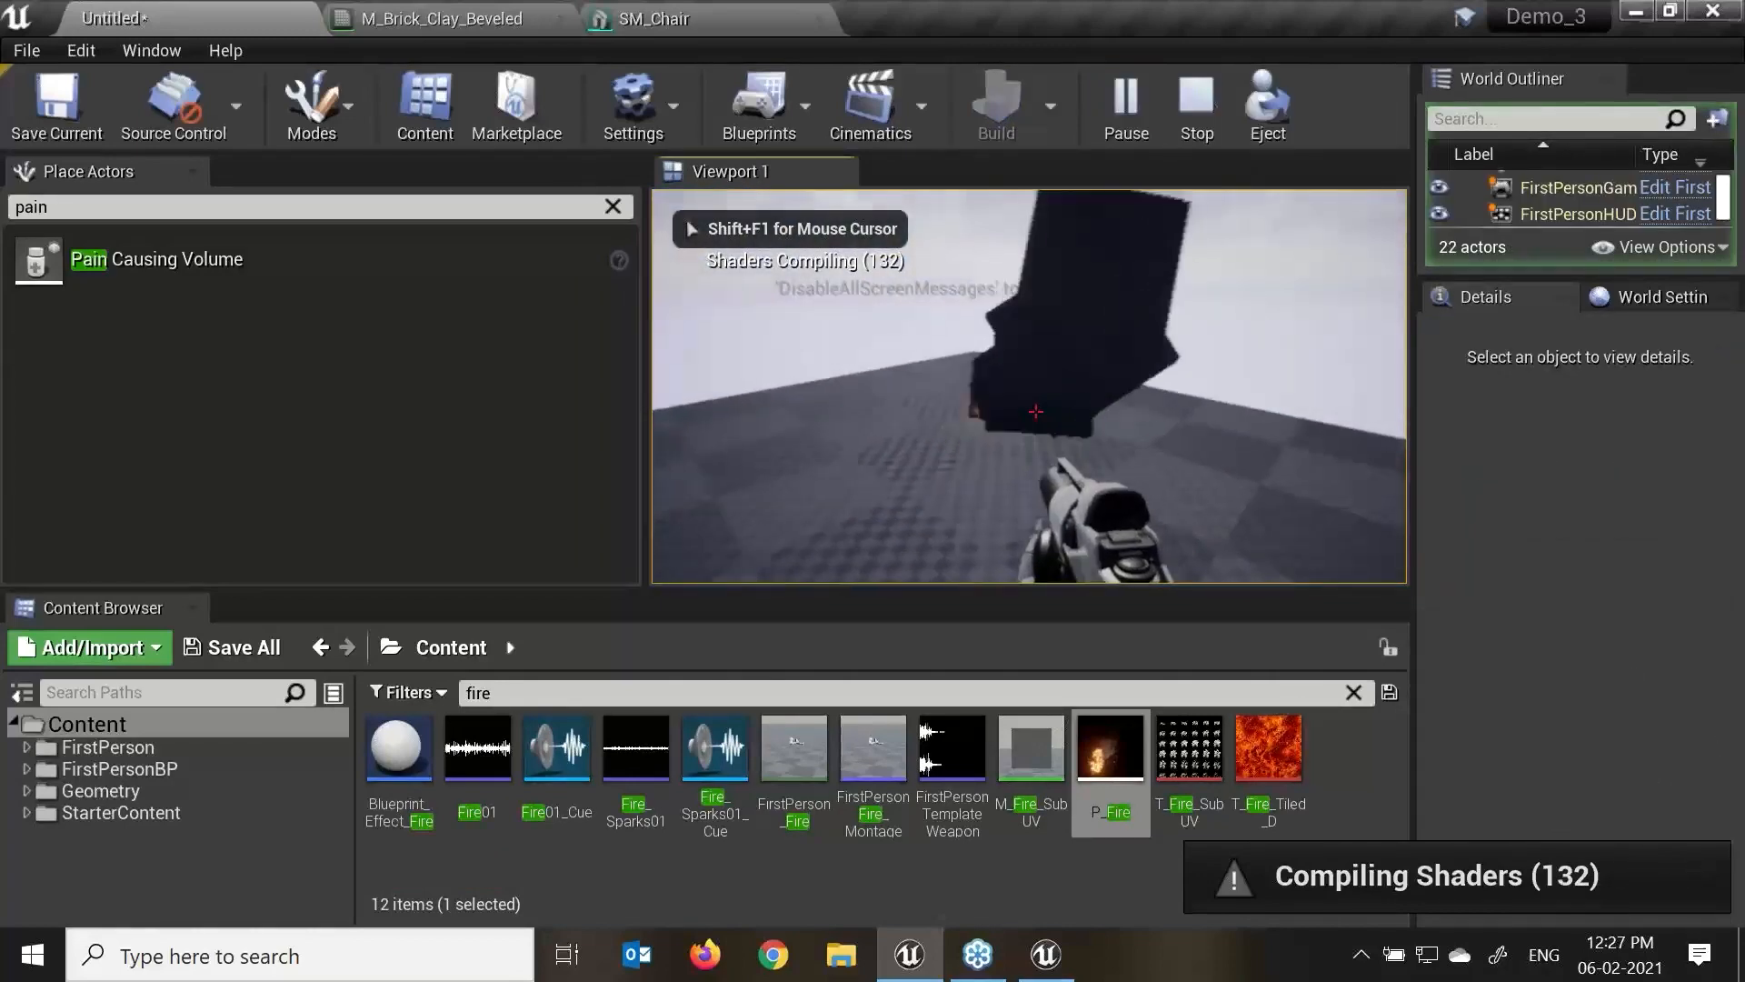
pyautogui.press('w')
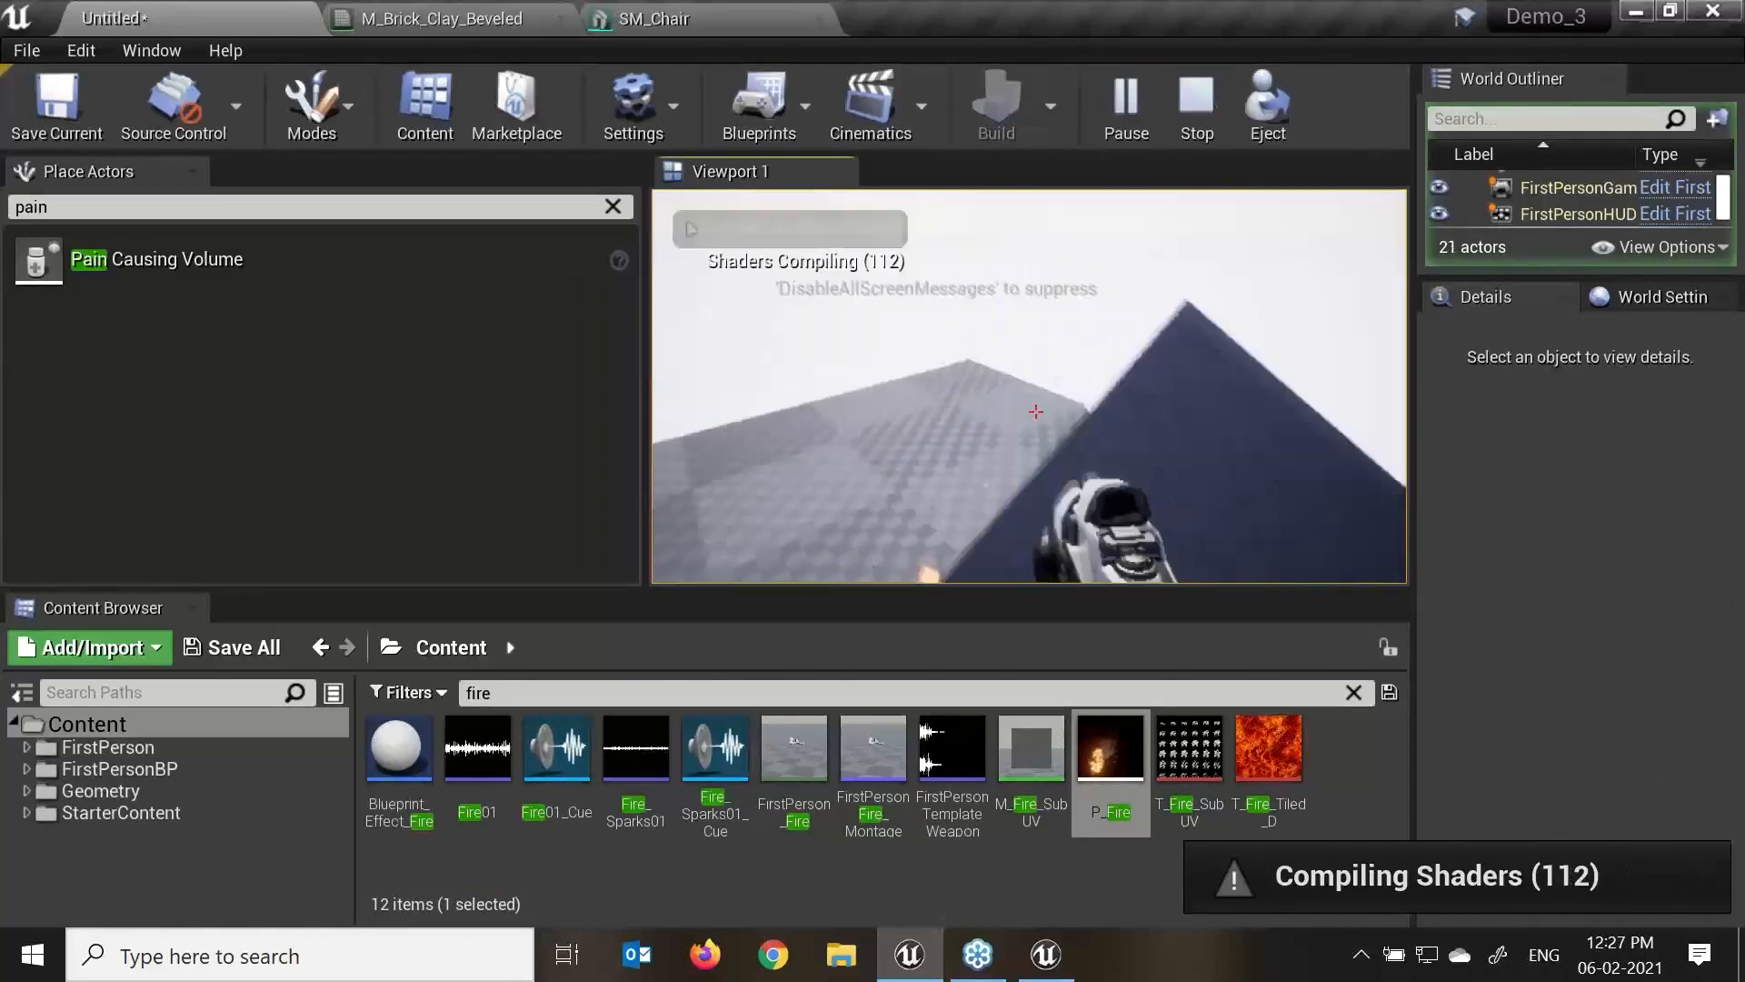
pyautogui.press('w')
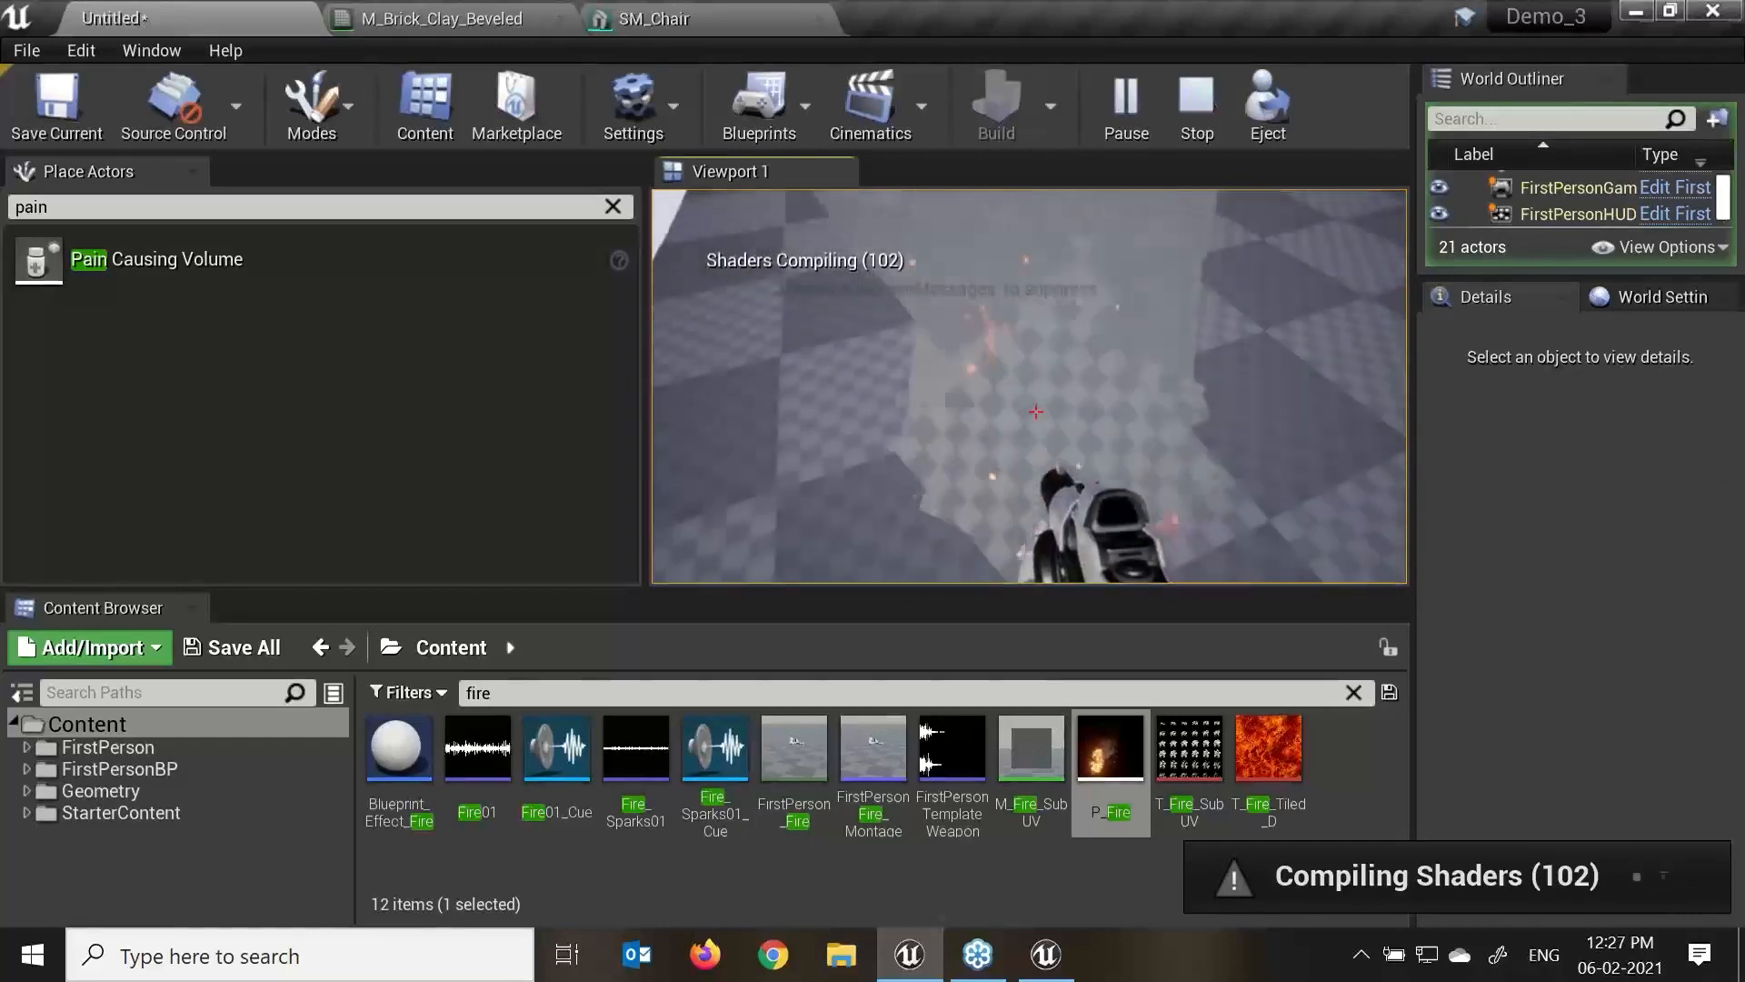
pyautogui.press('s')
pyautogui.press('w')
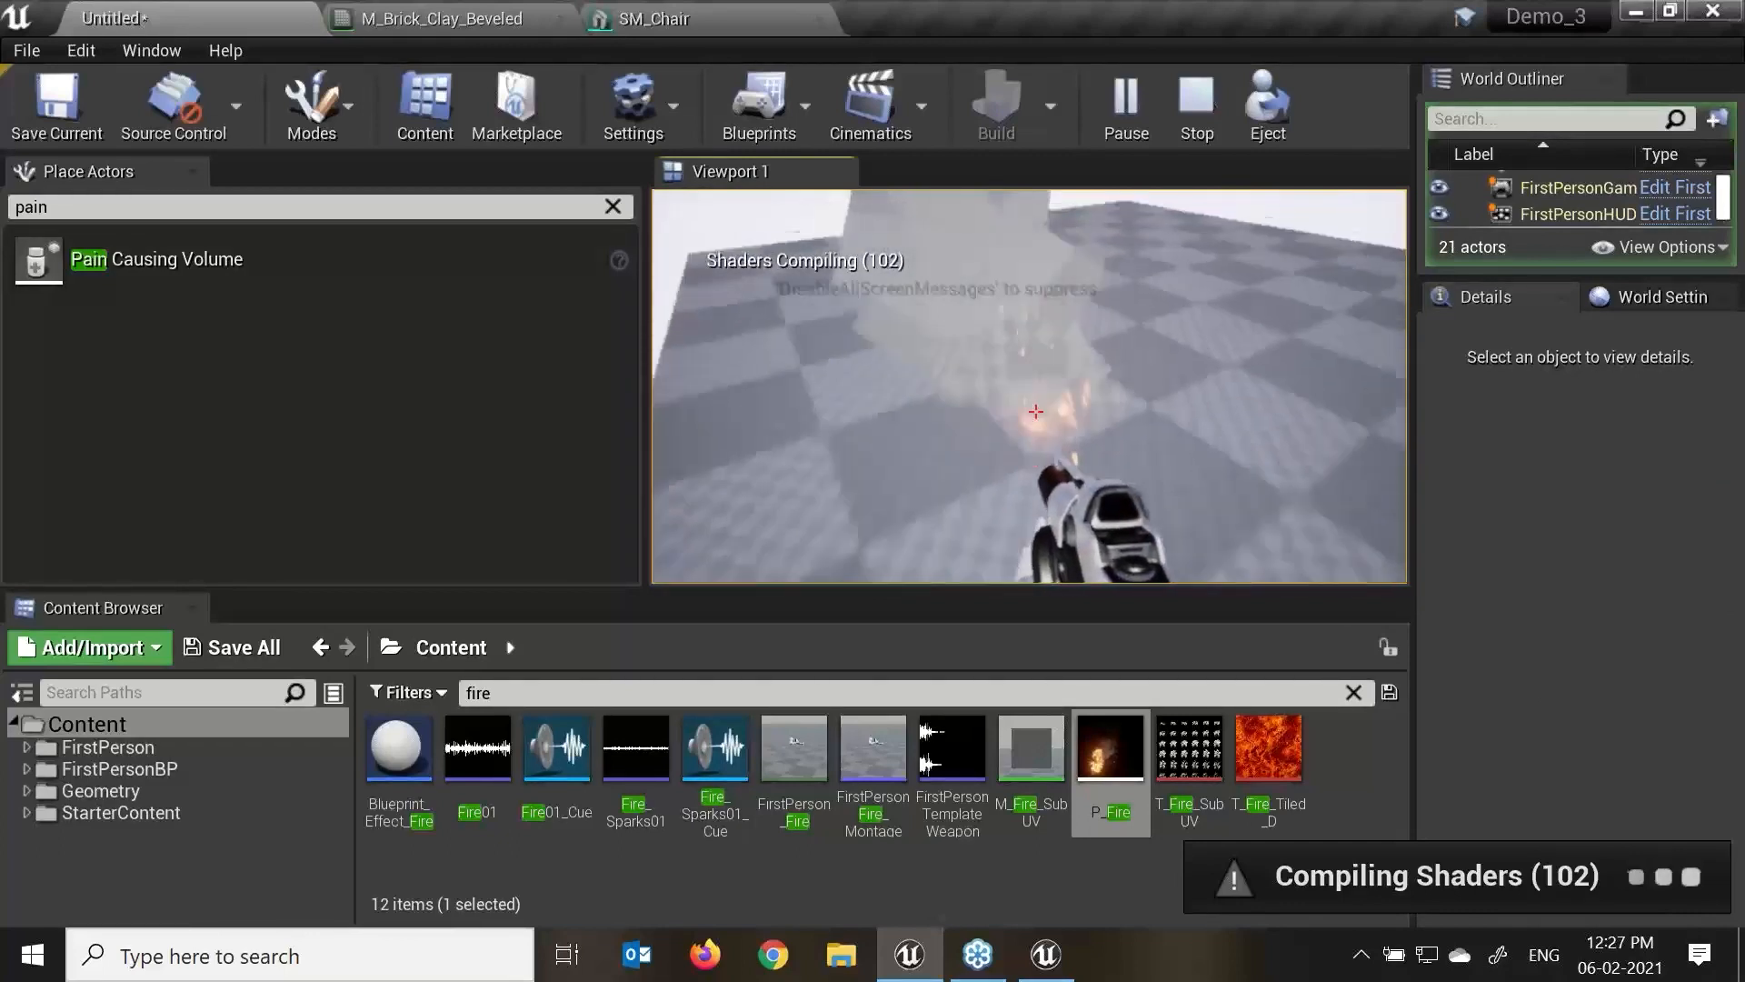
pyautogui.press('w')
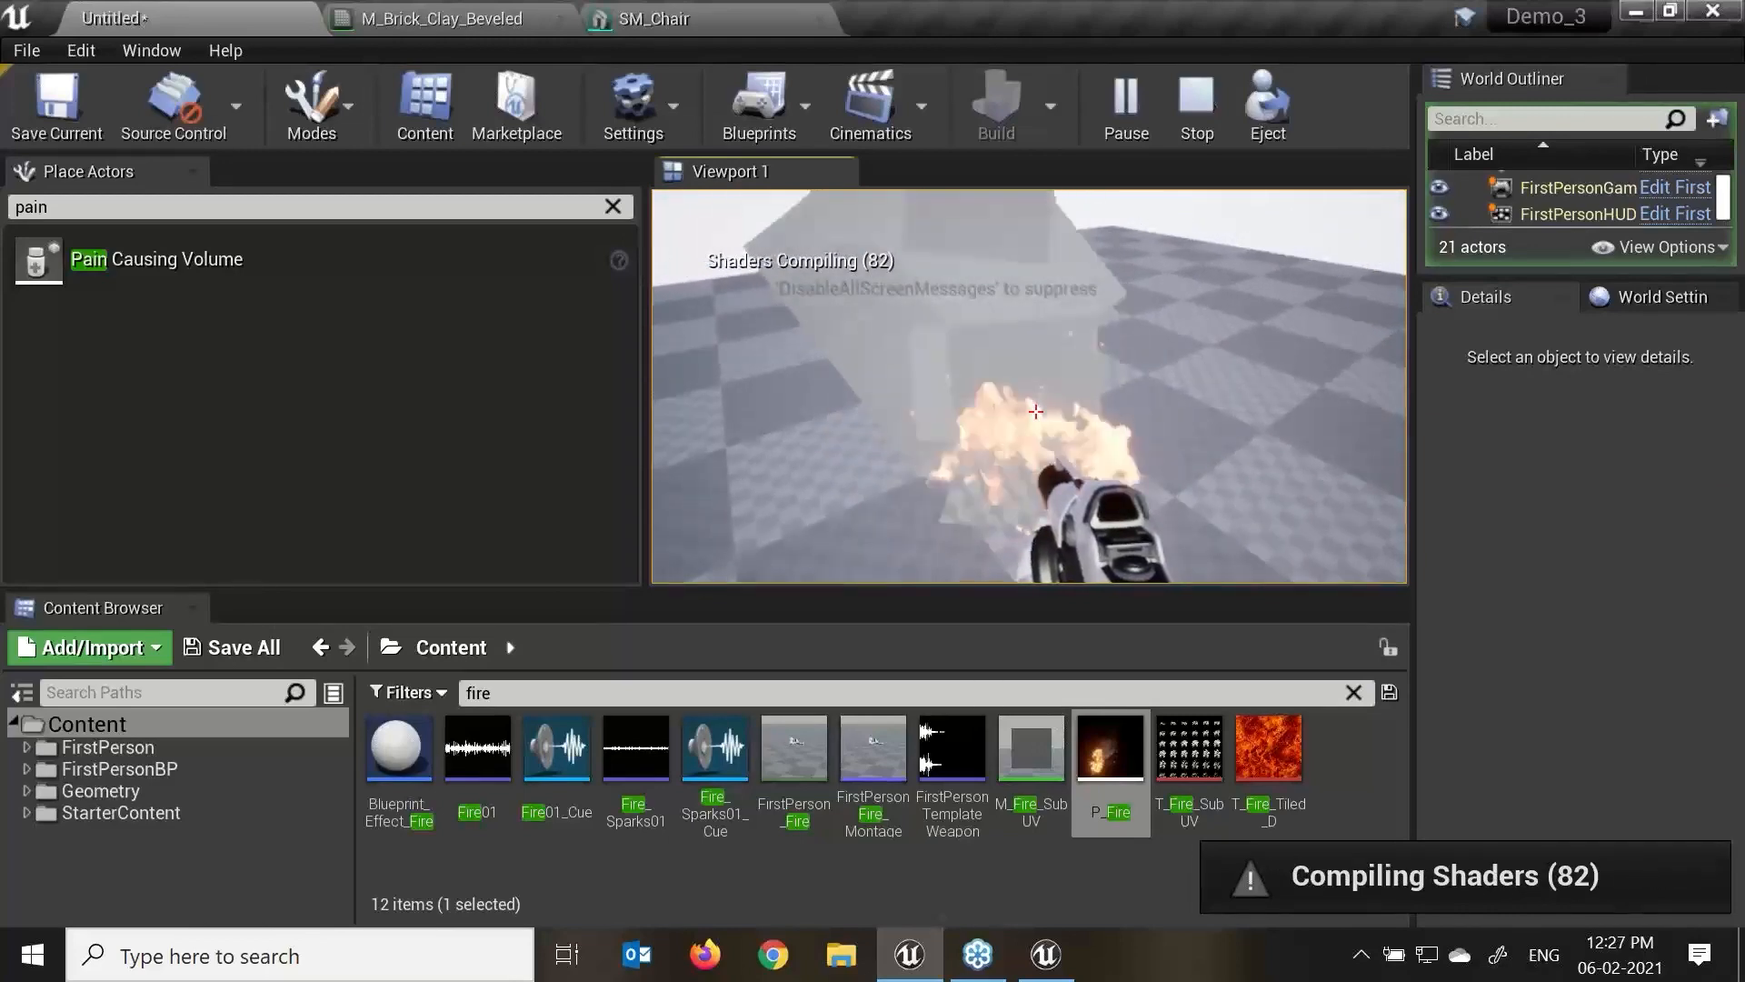
pyautogui.press('w')
pyautogui.press('Escape')
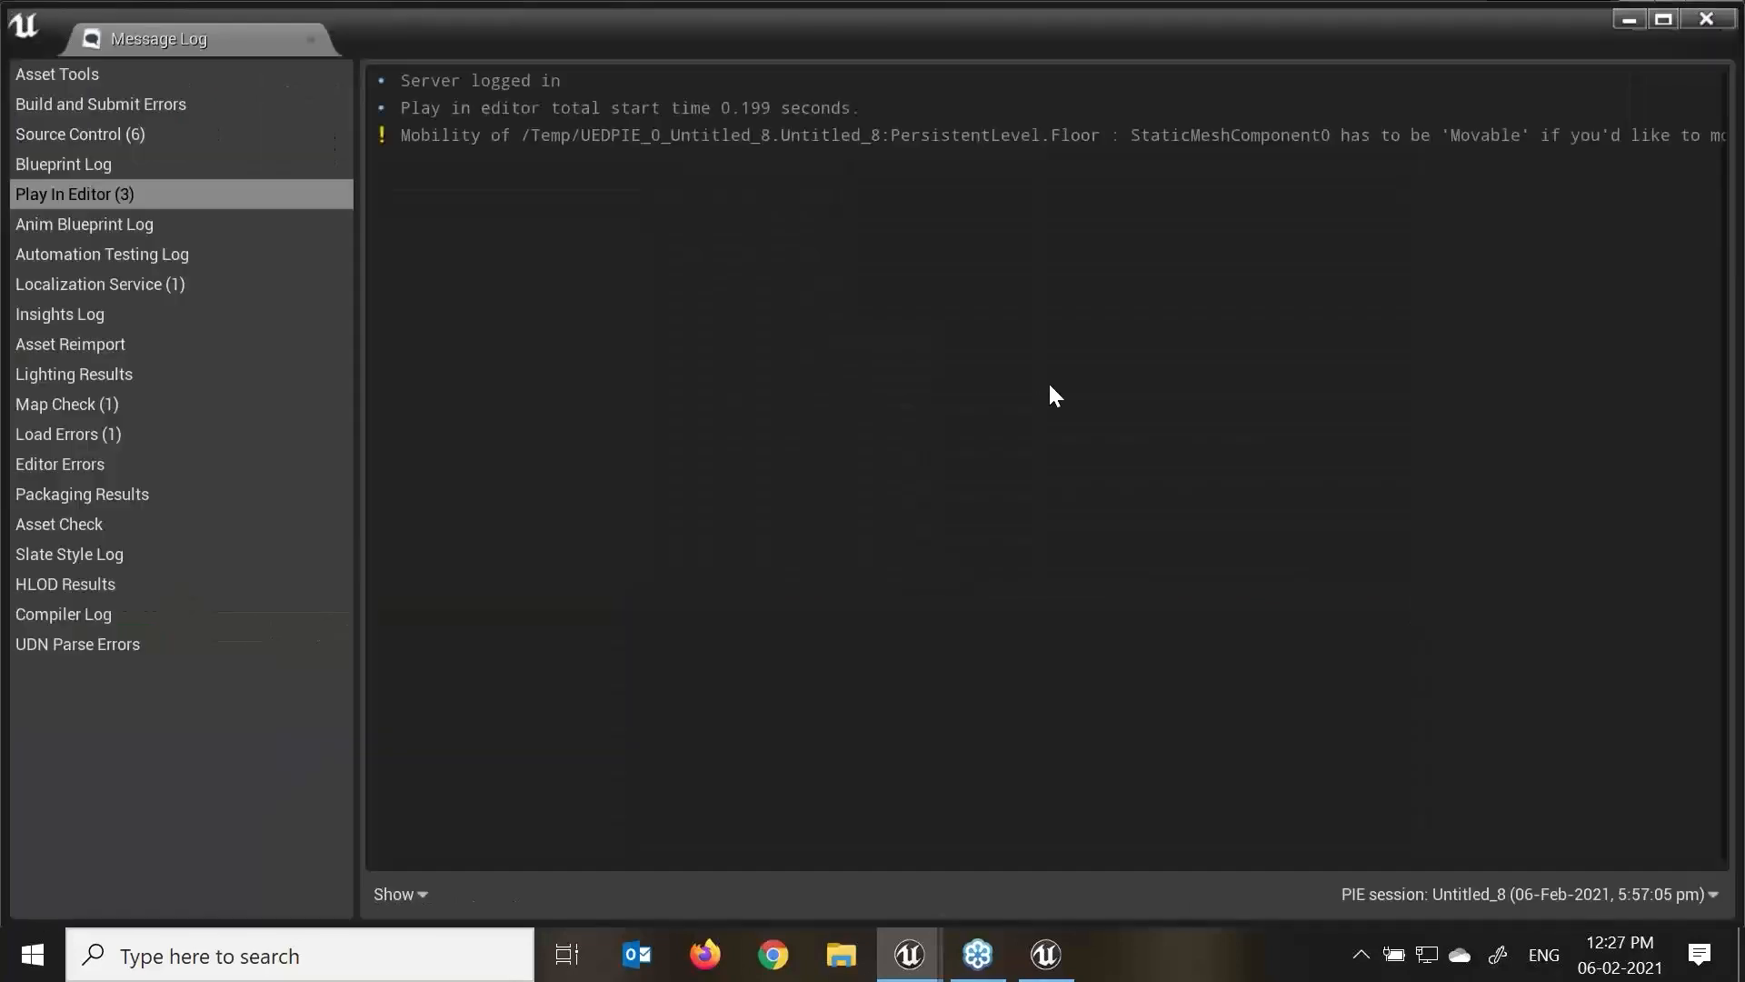
pyautogui.click(1708, 21)
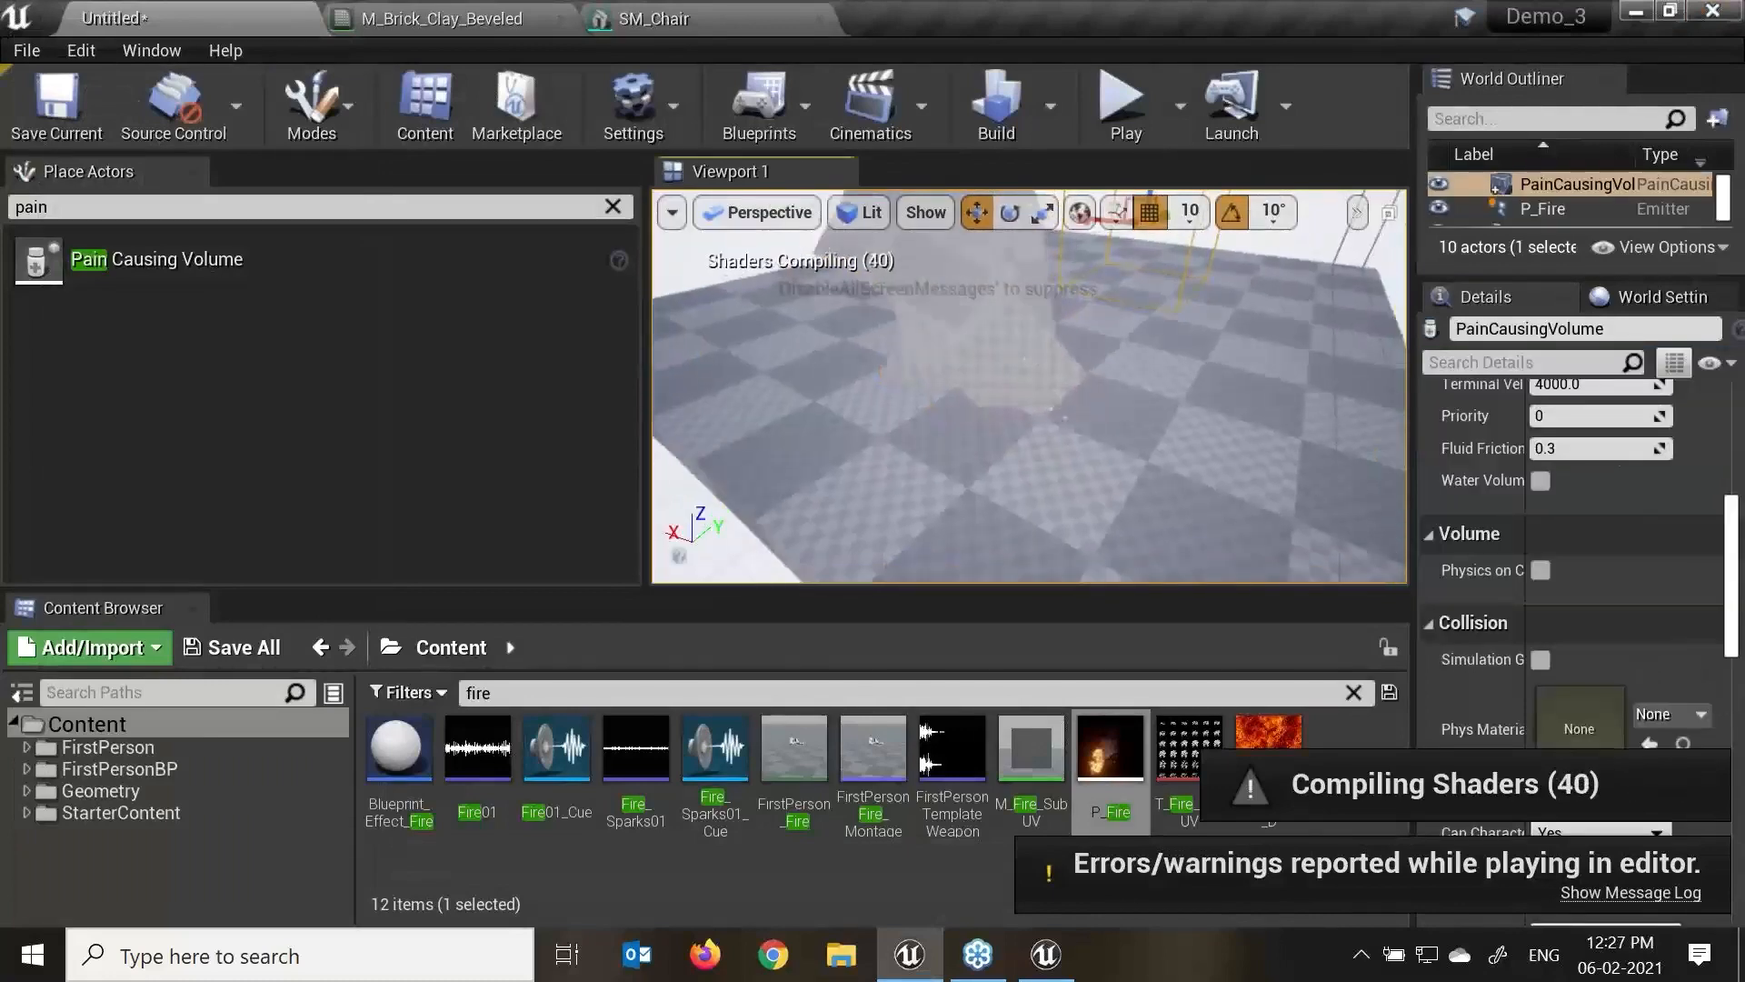
# Move the pain causing volume over the P_Fire effect, to location X -140, Y -260, Z 120, so it encloses the fire.
pyautogui.press('f')
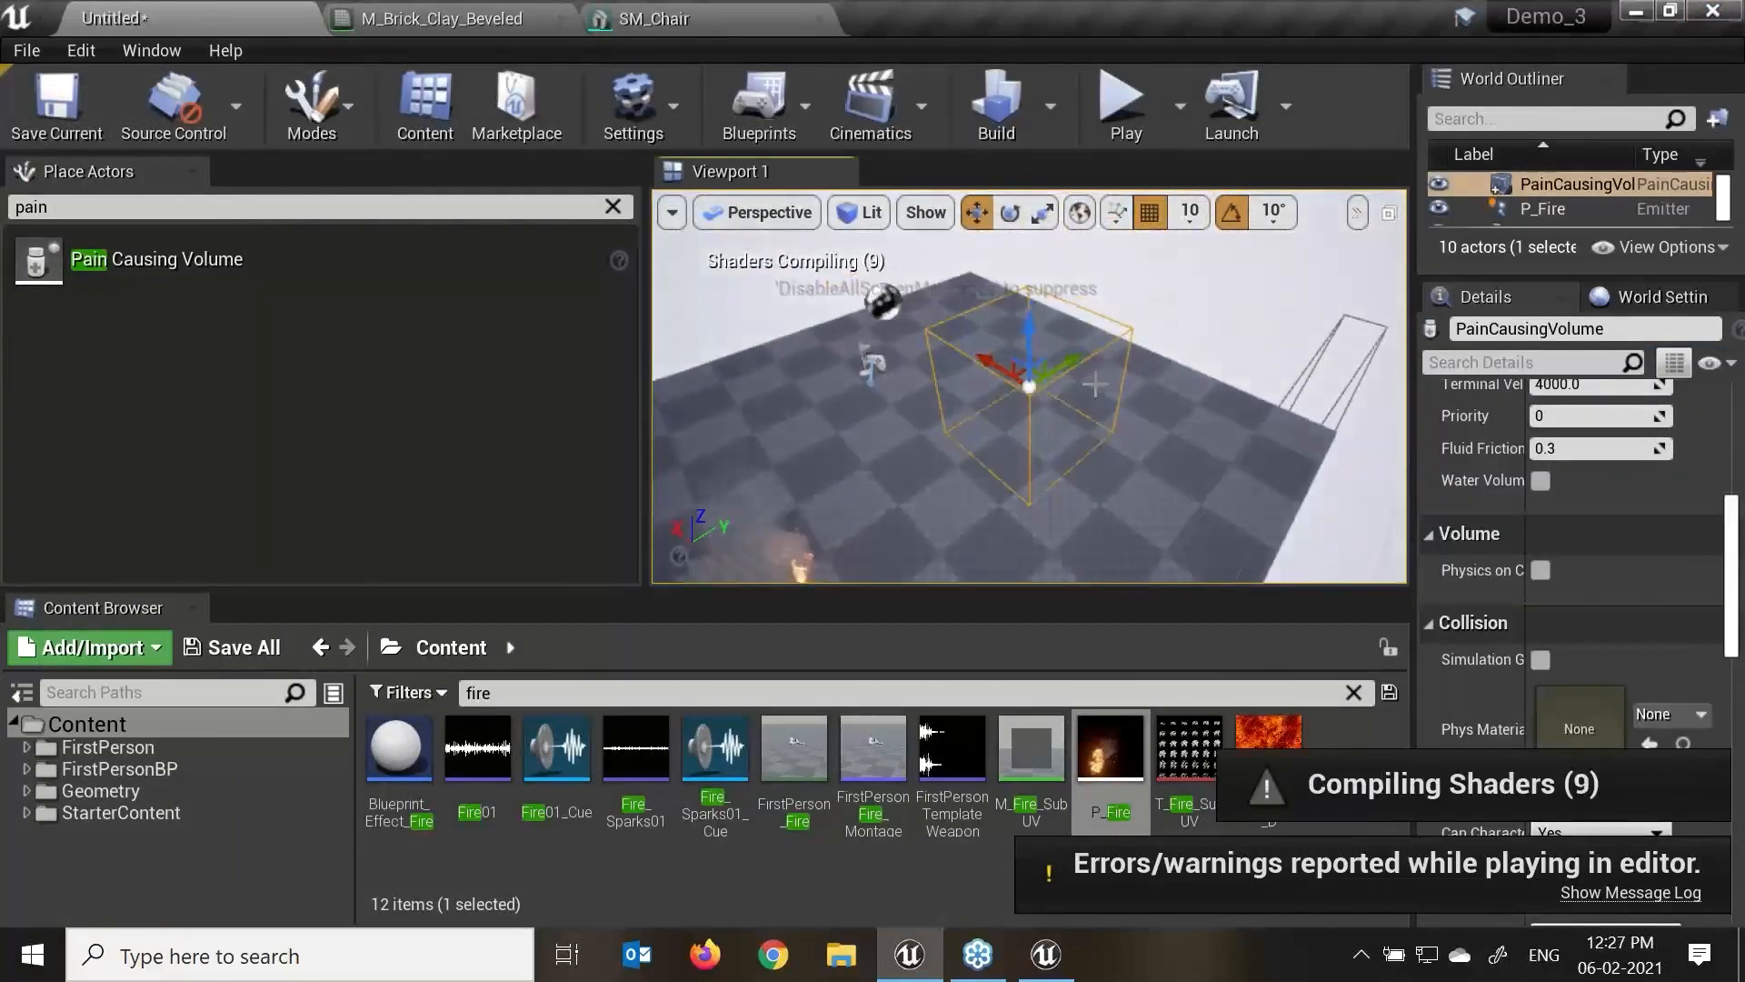
pyautogui.moveTo(1065, 367); pyautogui.dragTo(778, 553)
pyautogui.press('f')
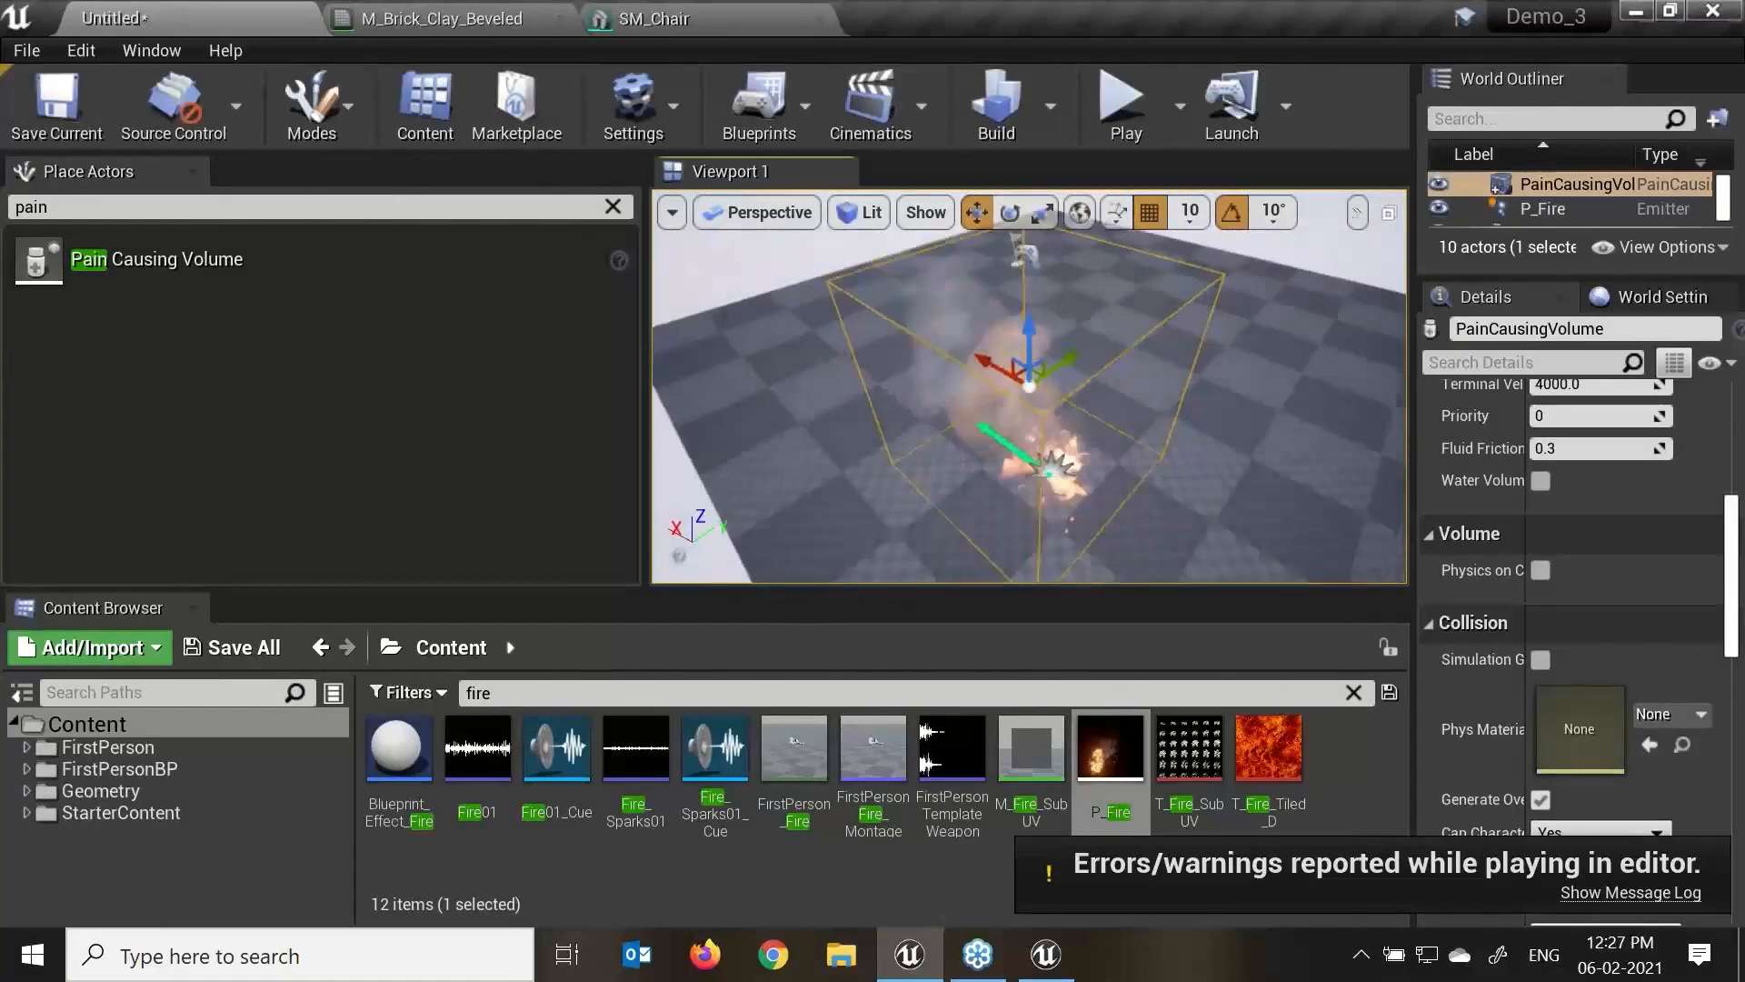
pyautogui.keyDown('alt'); pyautogui.moveTo(981, 386); pyautogui.dragTo(1055, 409); pyautogui.keyUp('alt')
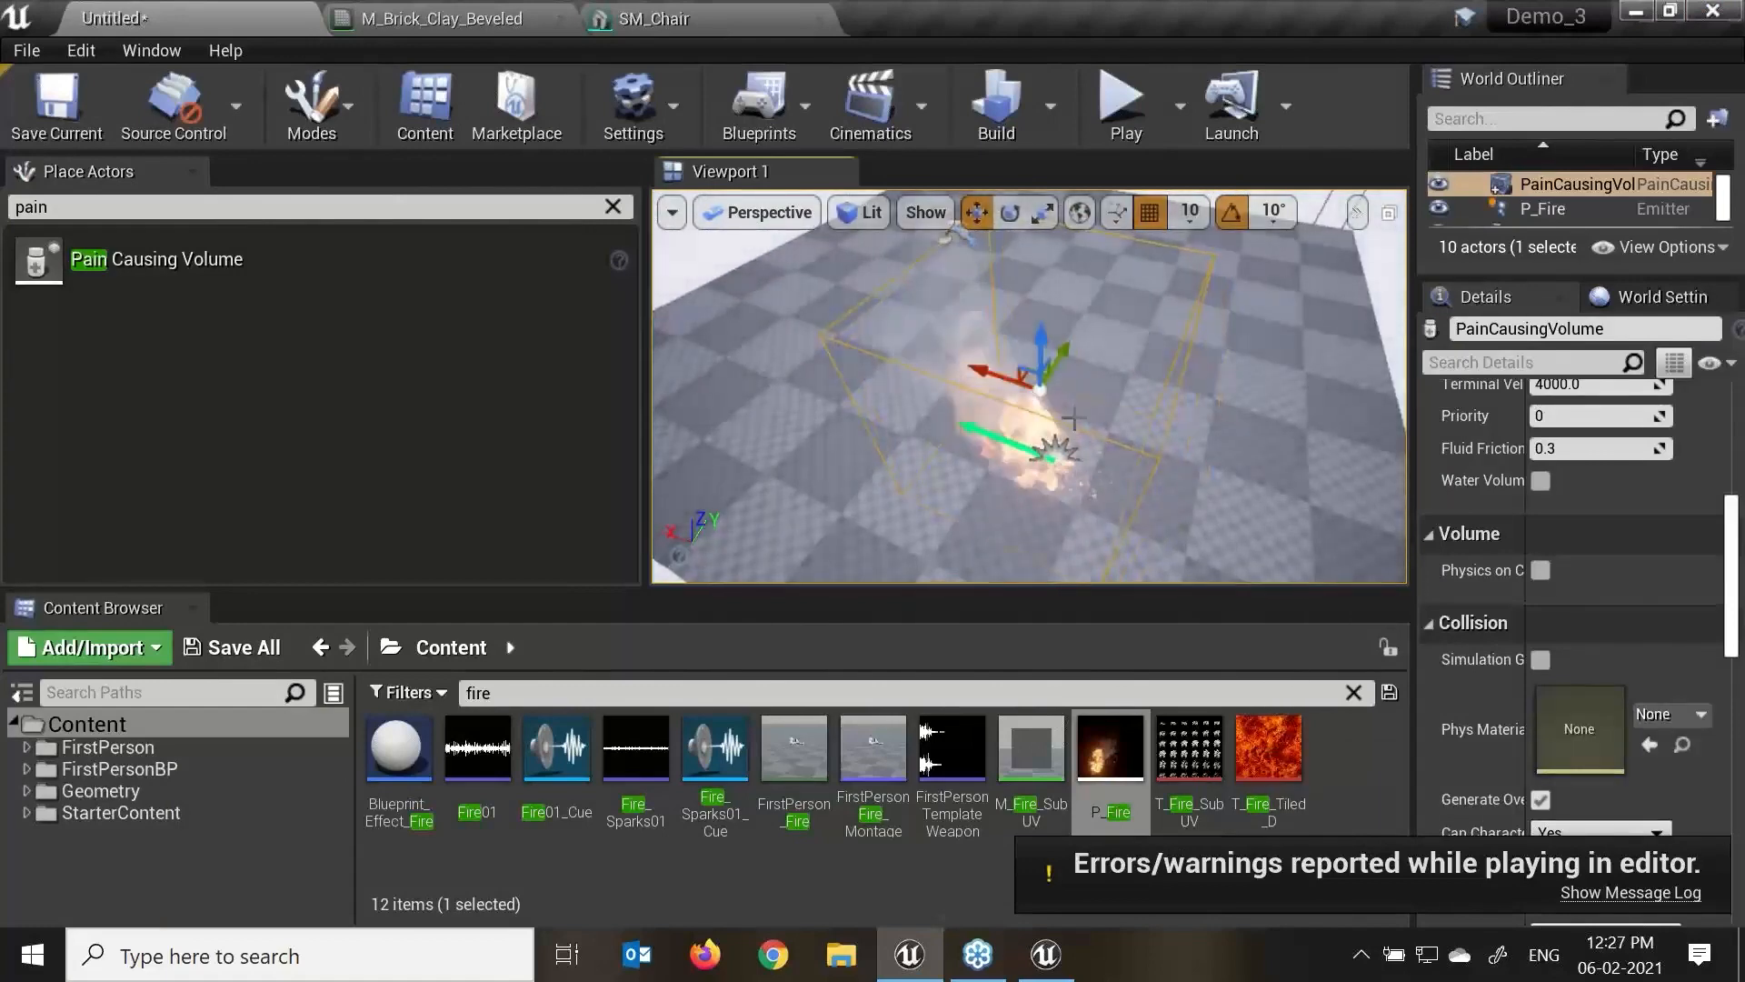
pyautogui.moveTo(982, 386); pyautogui.dragTo(972, 381, button='right')
pyautogui.keyDown('alt'); pyautogui.moveTo(1036, 385); pyautogui.dragTo(1113, 335); pyautogui.keyUp('alt')
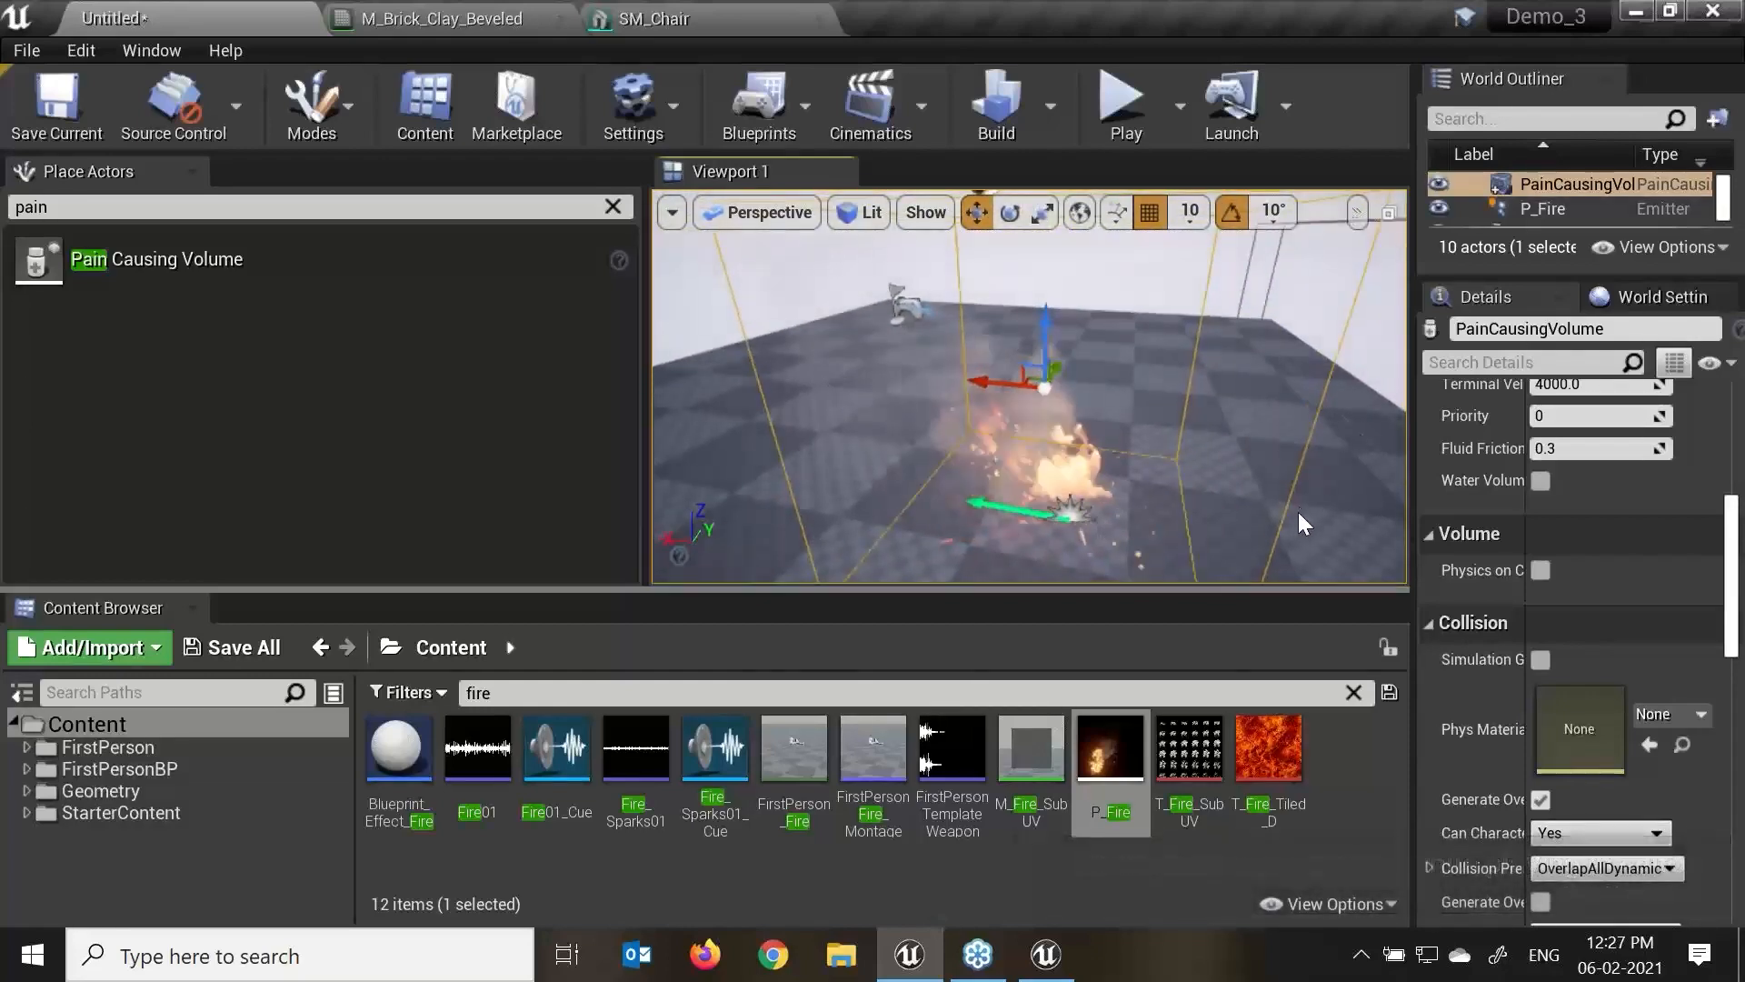
pyautogui.keyDown('alt'); pyautogui.moveTo(1298, 511); pyautogui.dragTo(1222, 463, button='right'); pyautogui.keyUp('alt')
pyautogui.keyDown('alt'); pyautogui.moveTo(1396, 296); pyautogui.dragTo(1356, 303); pyautogui.keyUp('alt')
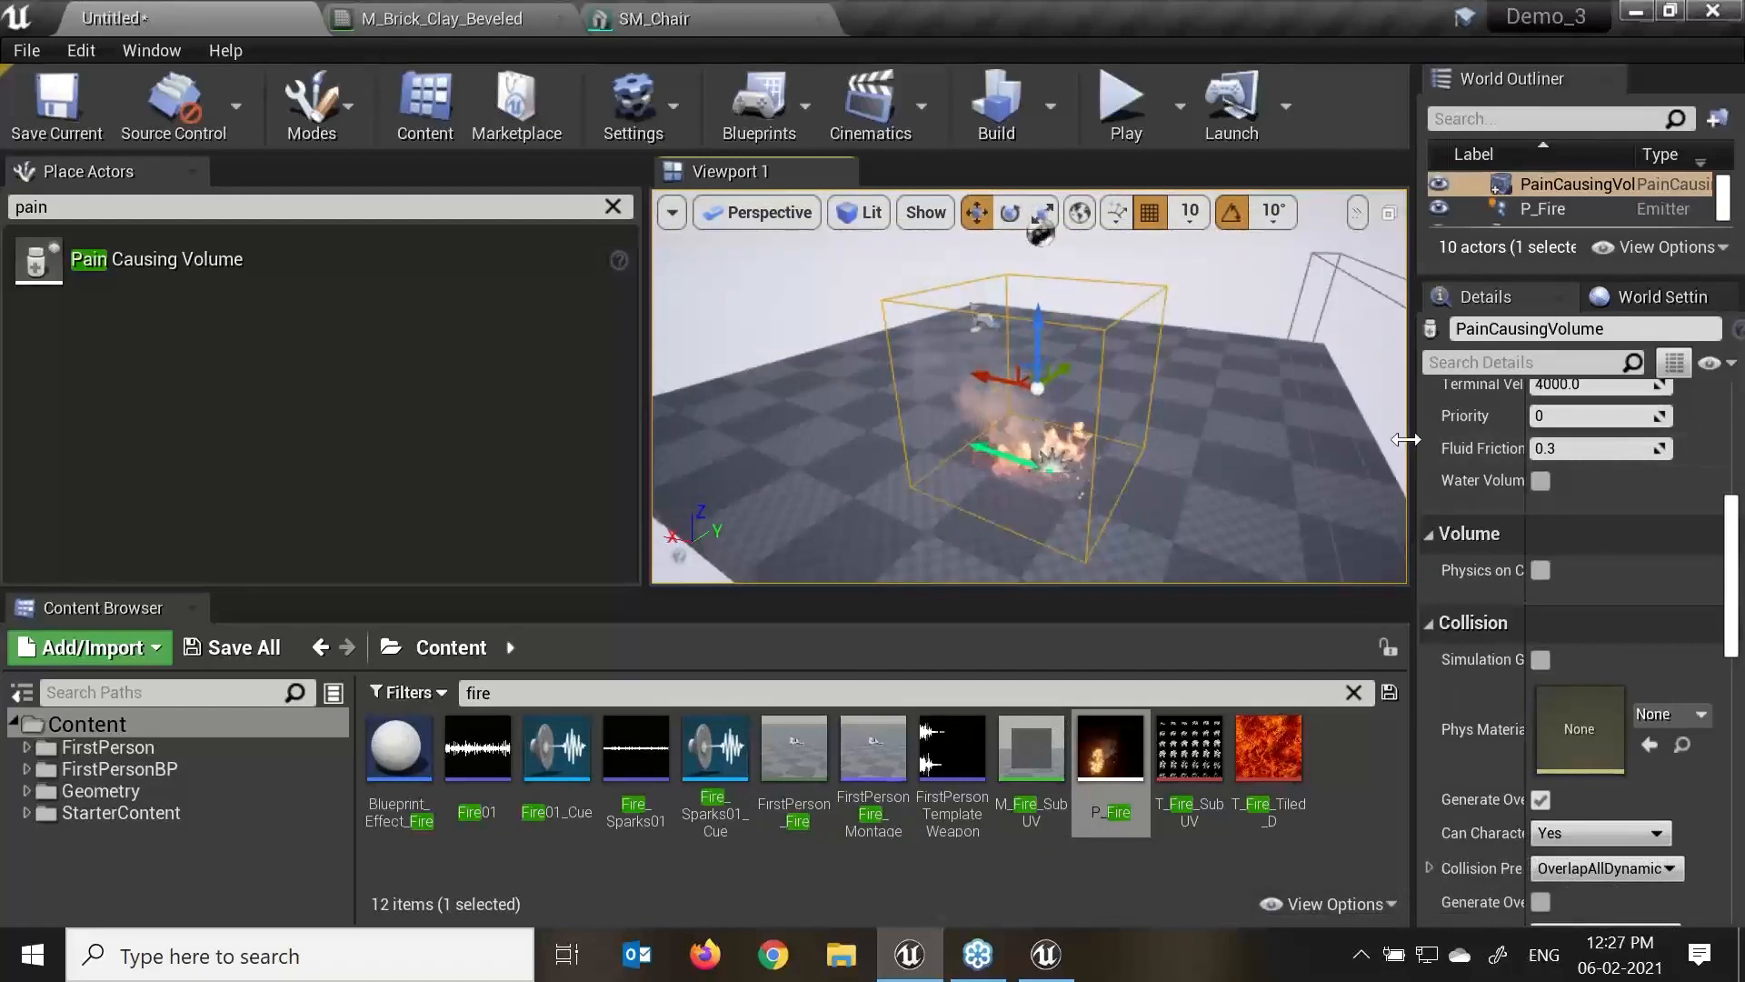
# Set the pain causing volume's Damage Per Sec to 2.0 and its Pain Interval to 2.0.
pyautogui.moveTo(1406, 439); pyautogui.dragTo(1173, 439)
pyautogui.scroll(5, 1234, 753)
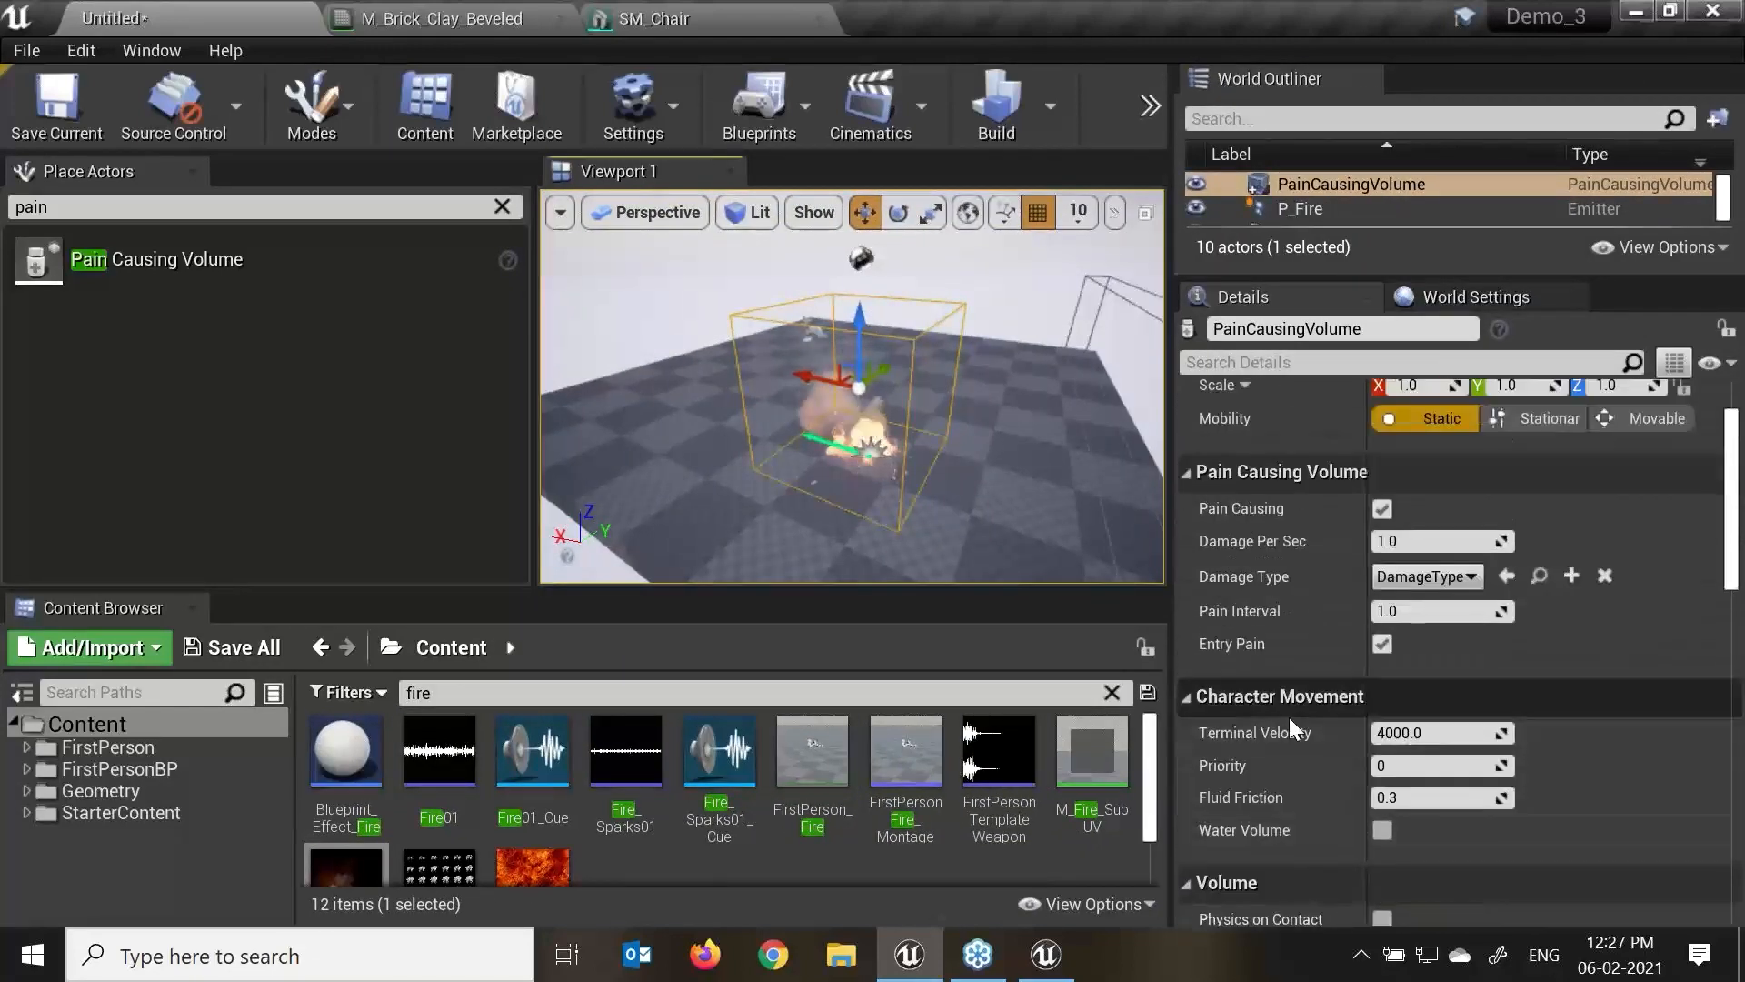
pyautogui.scroll(2, 1289, 717)
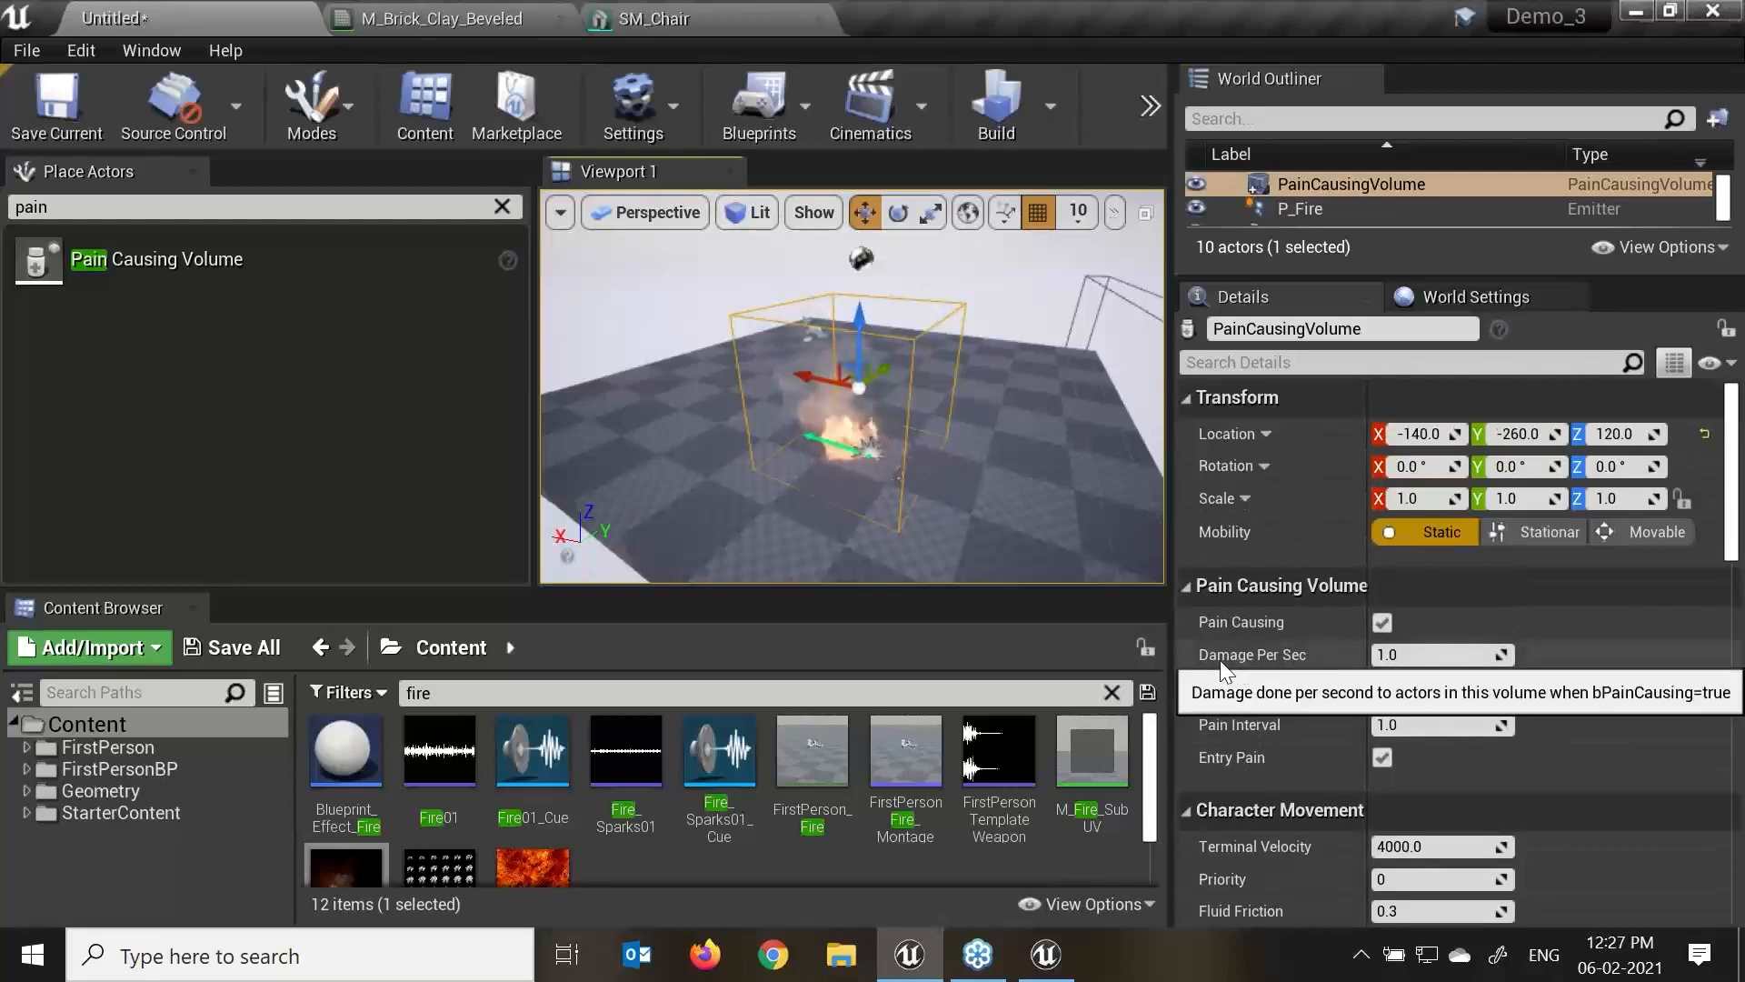
pyautogui.click(1412, 657)
pyautogui.write('2')
pyautogui.press('Return')
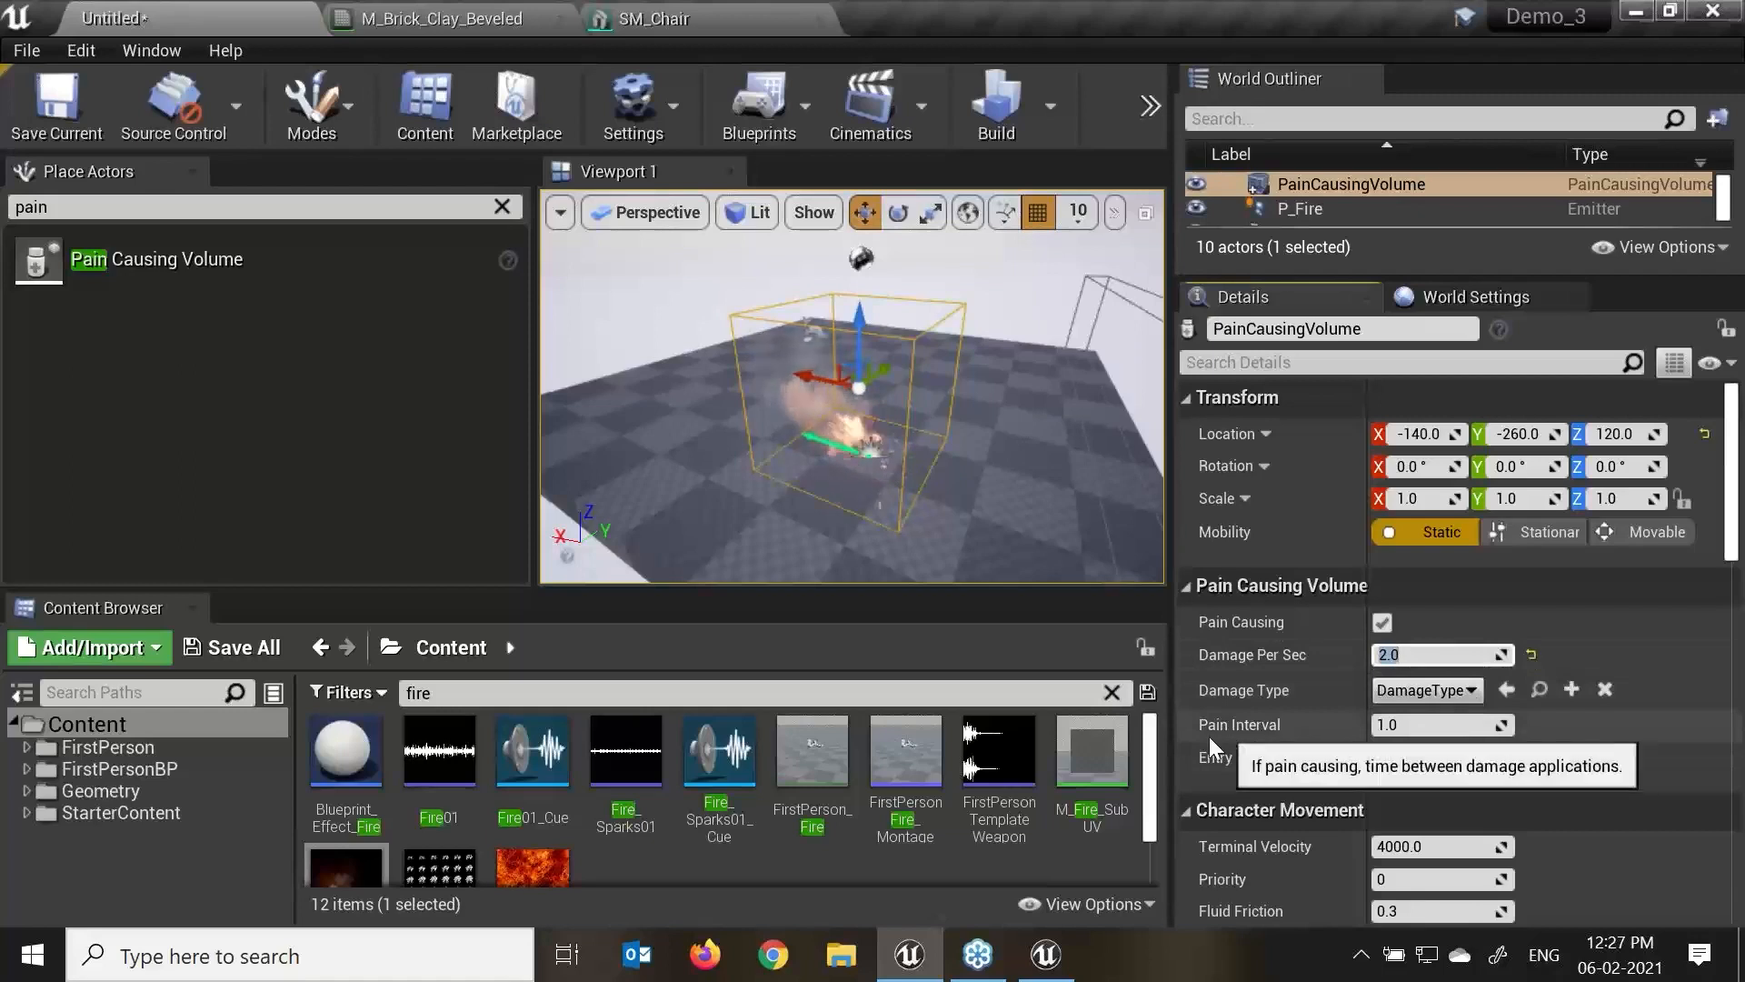
pyautogui.click(1424, 725)
pyautogui.write('2')
pyautogui.press('Return')
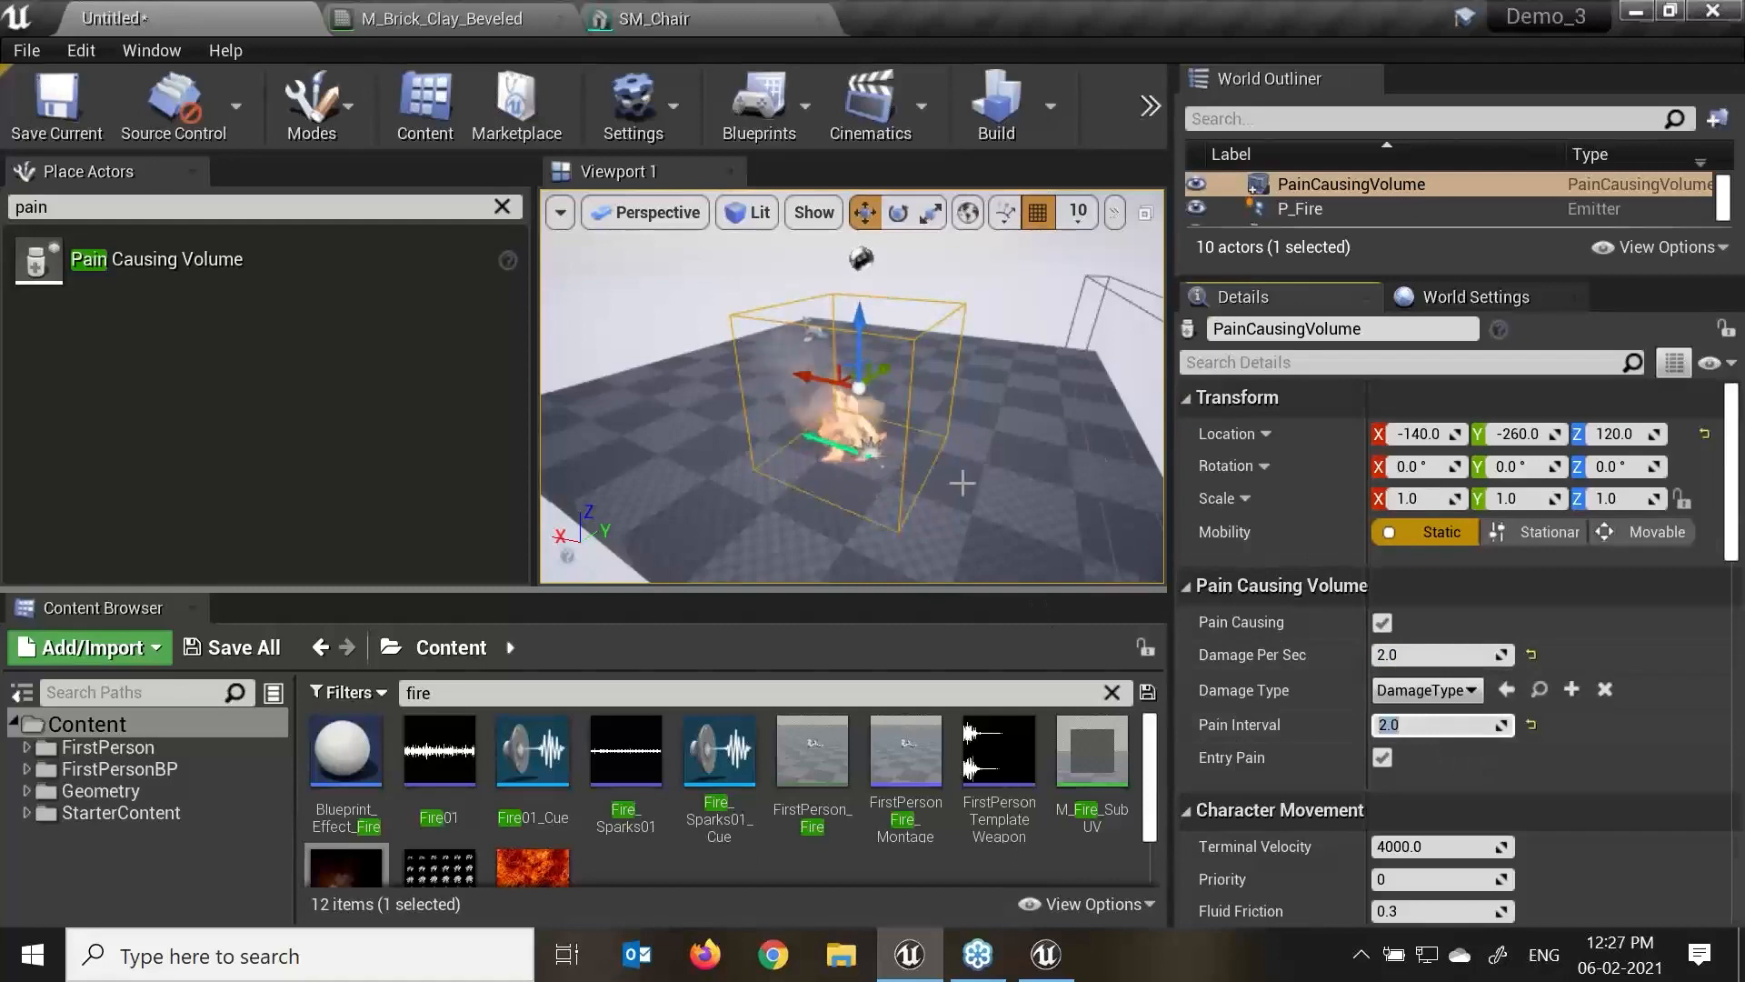
# Examine the pain causing volume and the fire inside it from several sides.
pyautogui.keyDown('alt'); pyautogui.moveTo(961, 483); pyautogui.dragTo(740, 489); pyautogui.keyUp('alt')
pyautogui.press('w')
pyautogui.moveTo(741, 489); pyautogui.dragTo(740, 469, button='right')
pyautogui.moveTo(1029, 521)
pyautogui.mouseDown(button='right')
pyautogui.moveTo(1031, 506)
pyautogui.moveTo(1029, 521)
pyautogui.mouseUp(button='right')
pyautogui.press('s')
pyautogui.scroll(-5, 1028, 520)
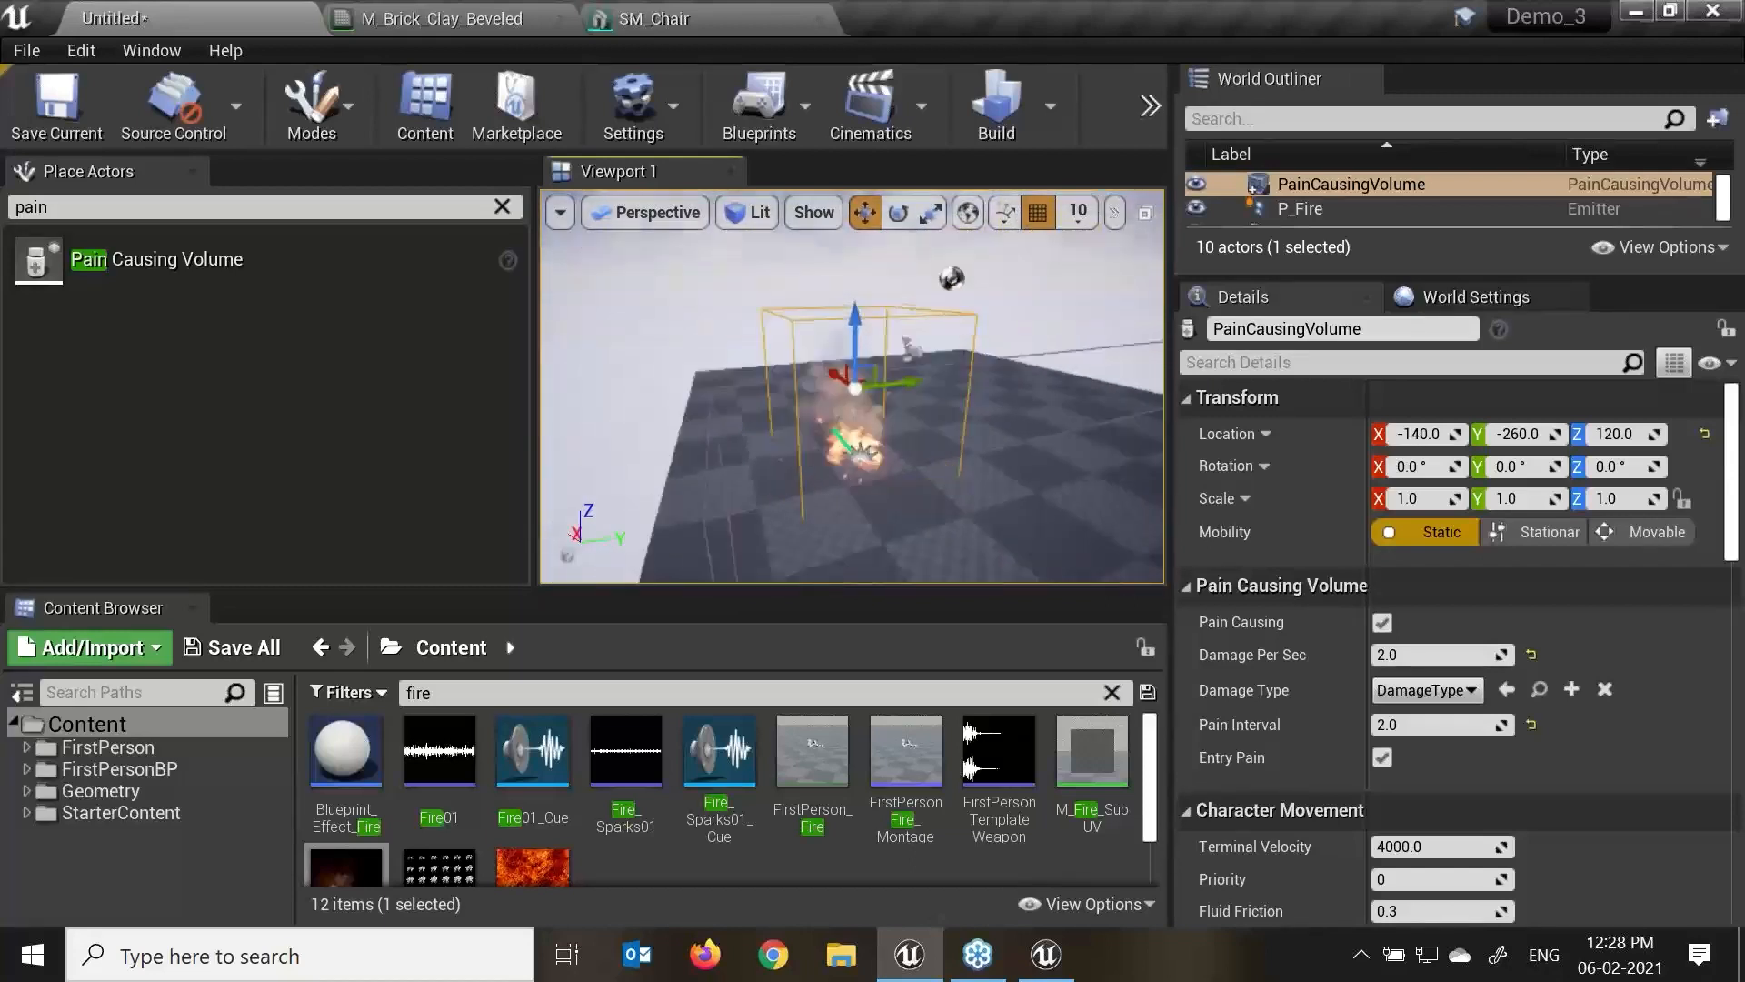
pyautogui.keyDown('alt'); pyautogui.moveTo(958, 343); pyautogui.dragTo(1045, 355); pyautogui.keyUp('alt')
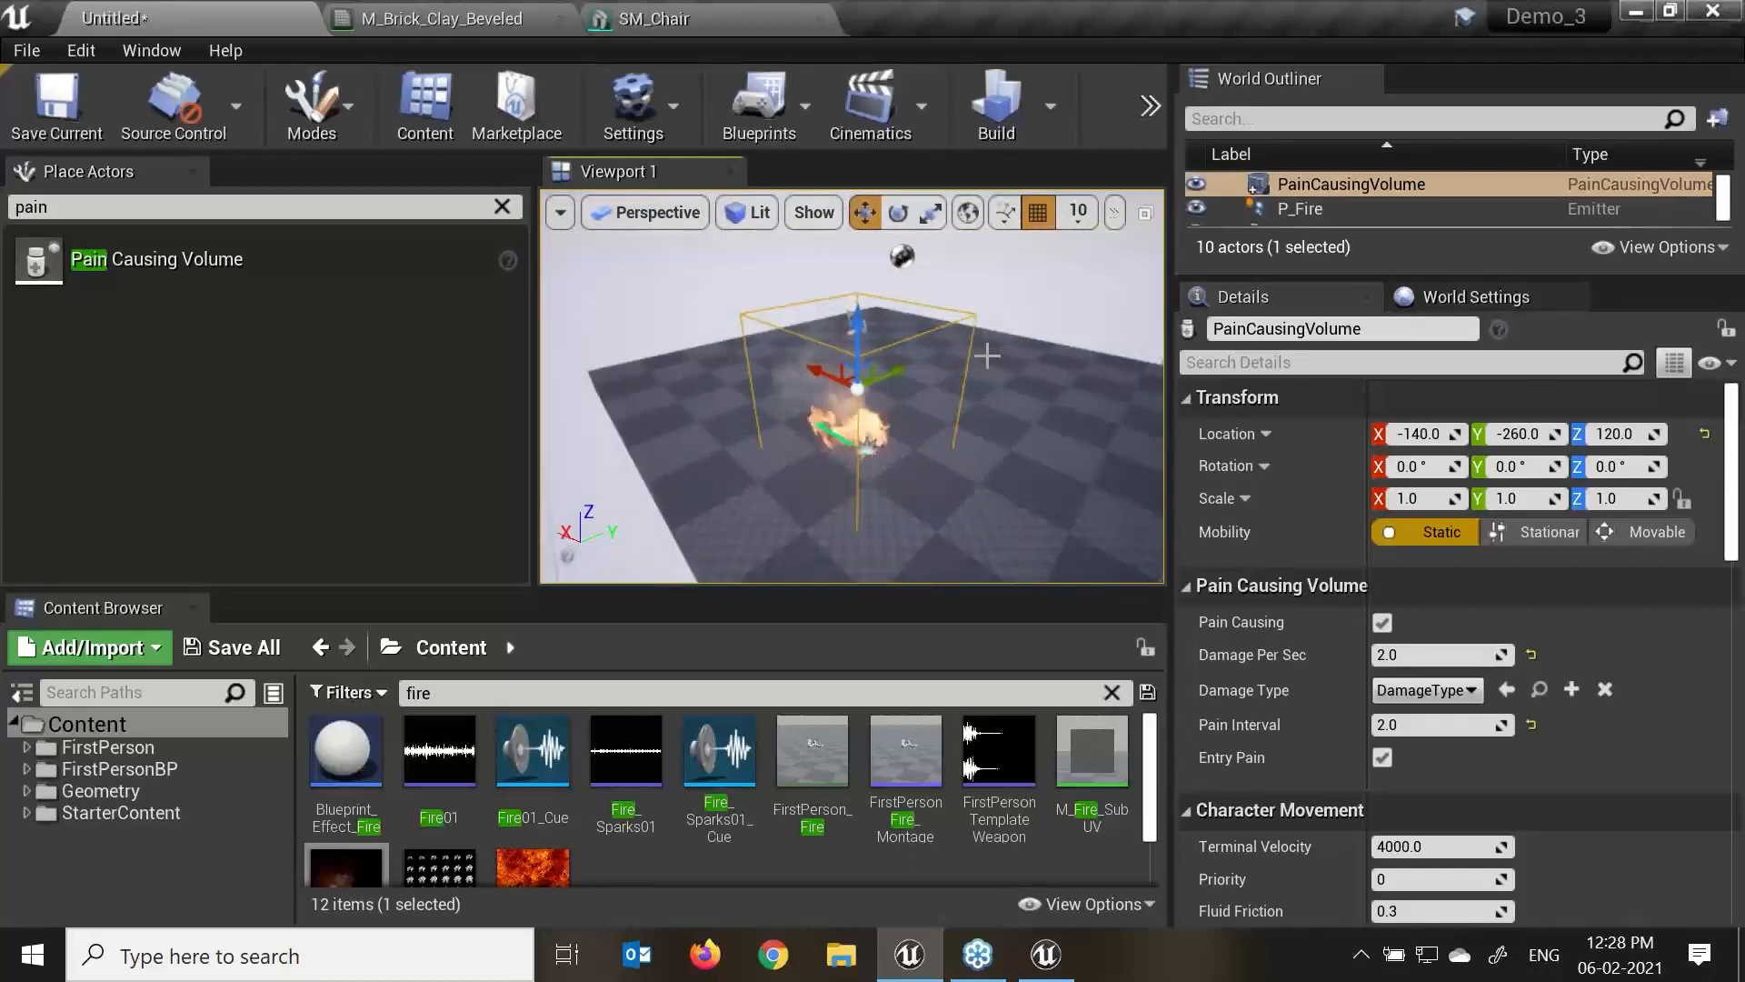
pyautogui.moveTo(986, 418)
pyautogui.keyDown('alt'); pyautogui.mouseDown()
pyautogui.moveTo(1036, 395)
pyautogui.moveTo(1000, 424)
pyautogui.mouseUp(); pyautogui.keyUp('alt')
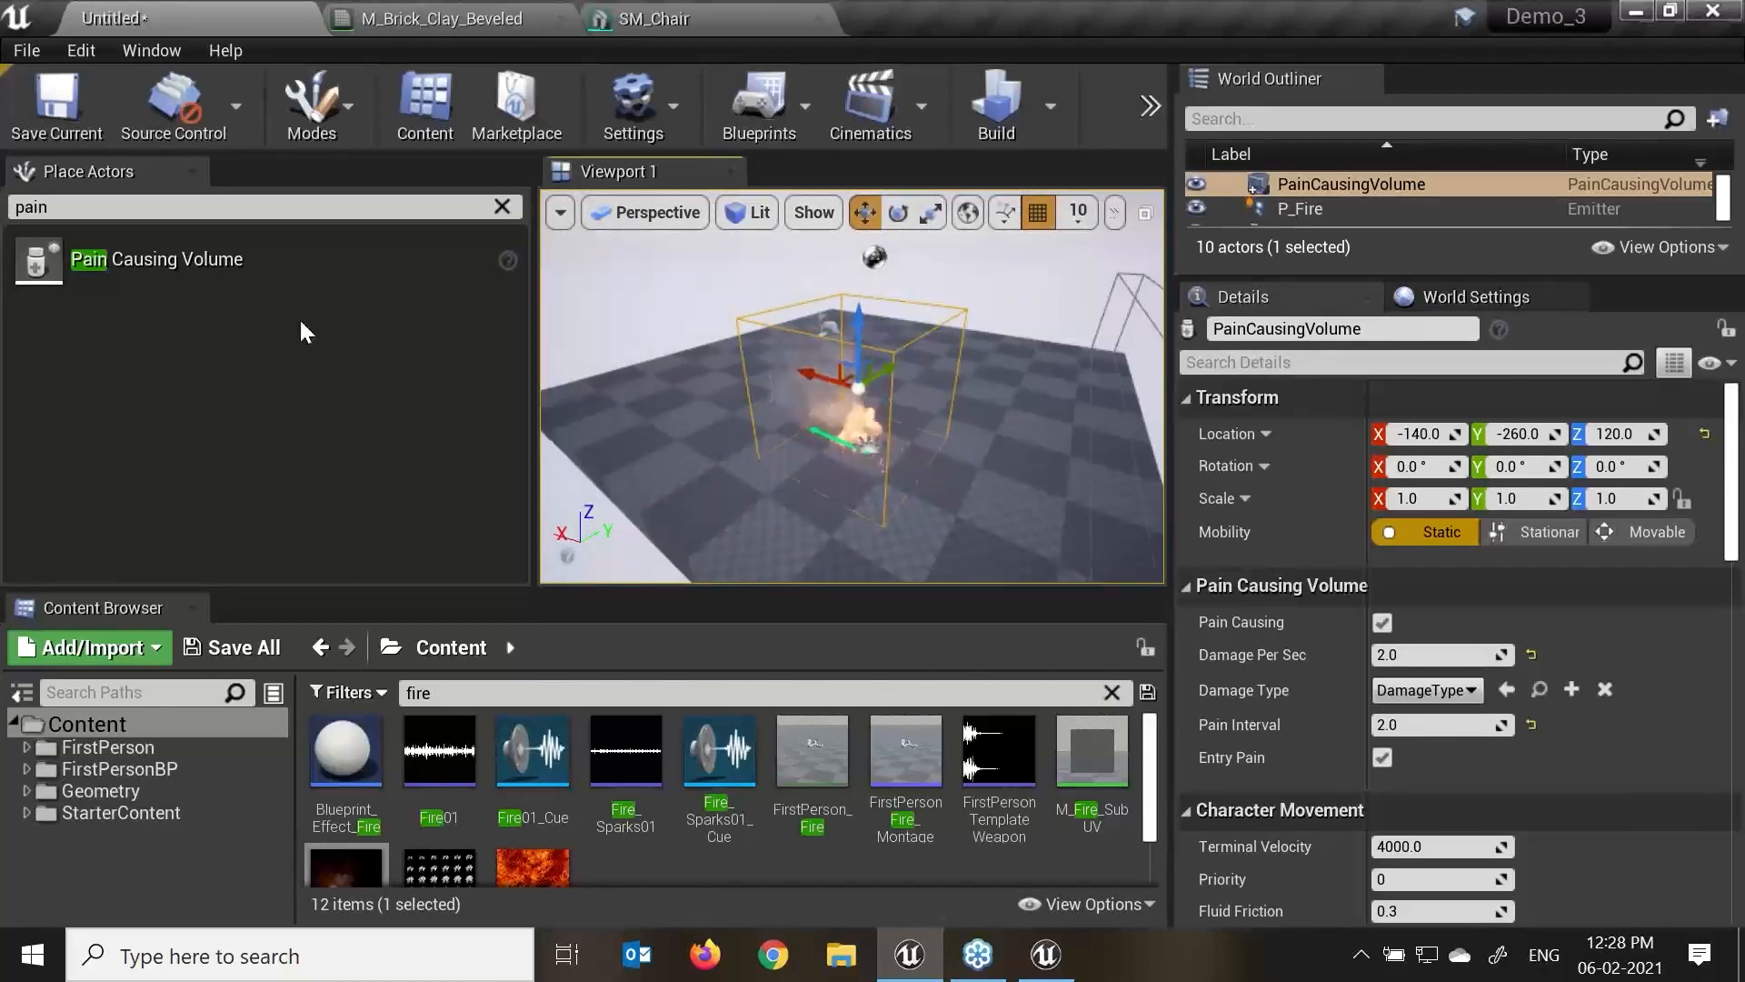
# Enlarge the viewport in width and height and frame the whole floor with the pain causing volume.
pyautogui.moveTo(539, 398); pyautogui.dragTo(382, 391)
pyautogui.moveTo(700, 589); pyautogui.dragTo(702, 677)
pyautogui.scroll(-4, 927, 567)
pyautogui.keyDown('alt'); pyautogui.moveTo(935, 569); pyautogui.dragTo(805, 380); pyautogui.keyUp('alt')
pyautogui.scroll(3, 829, 418)
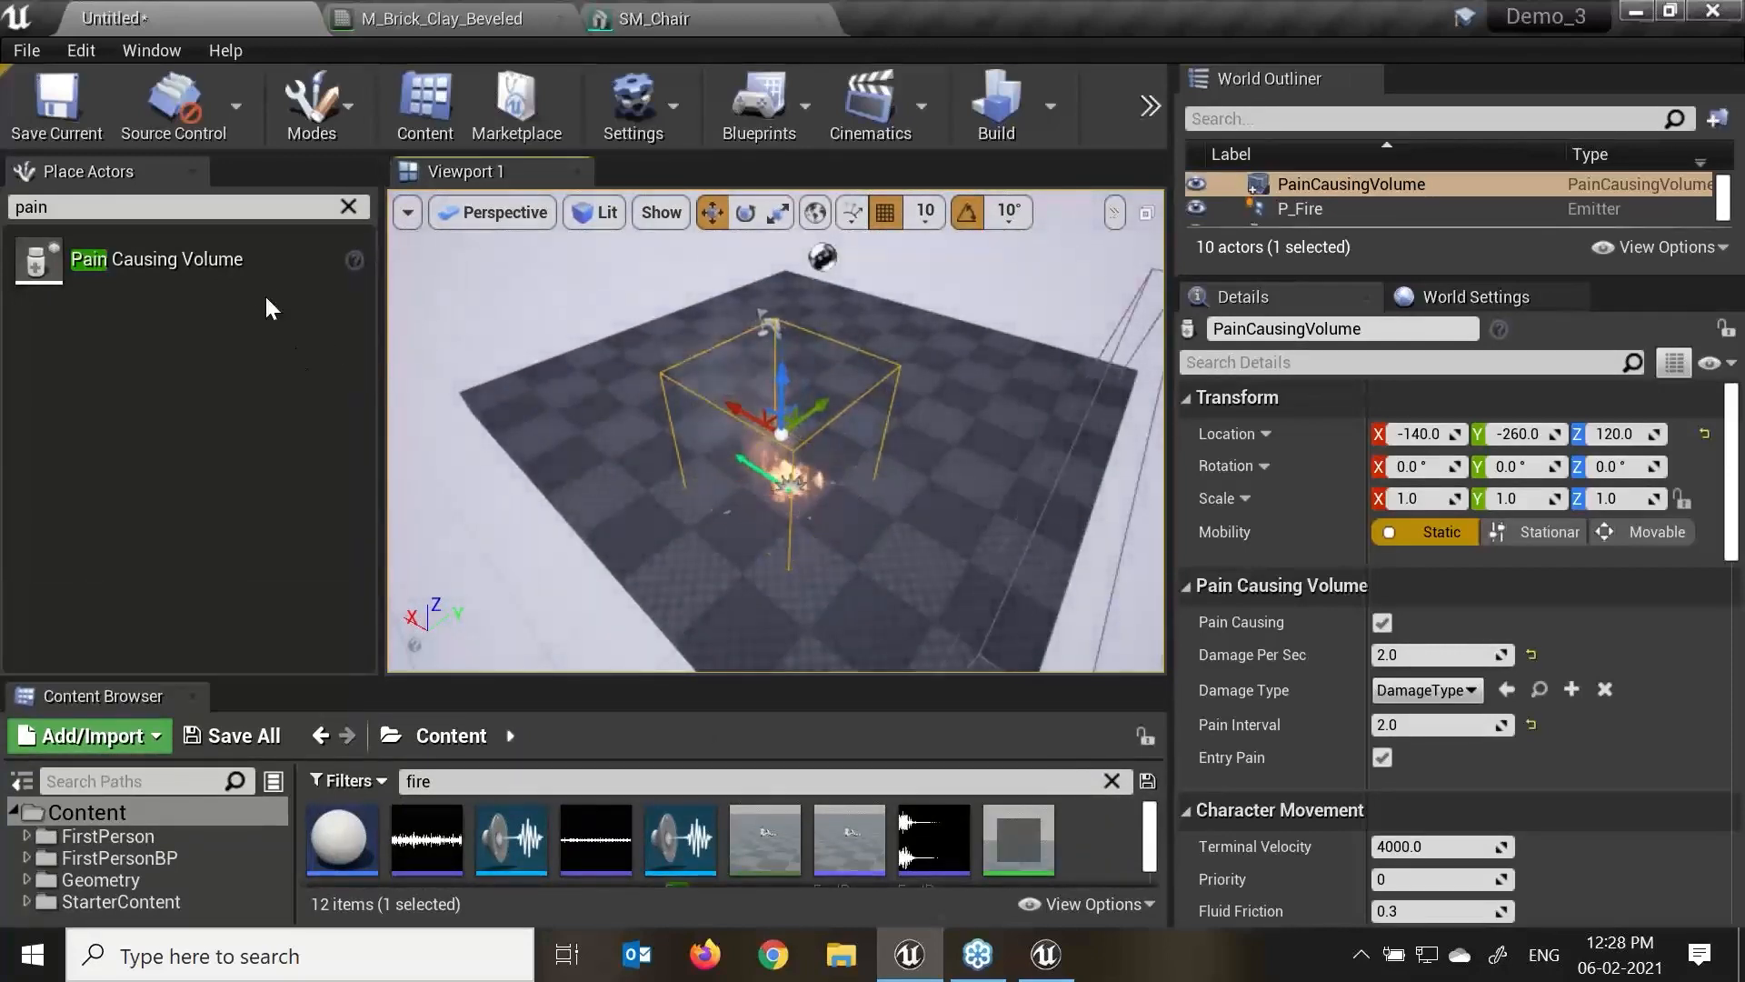
# Search the placeable actors for "kil", place a Kill Z Volume on the floor beside the fire, and clear the search.
pyautogui.click(60, 212)
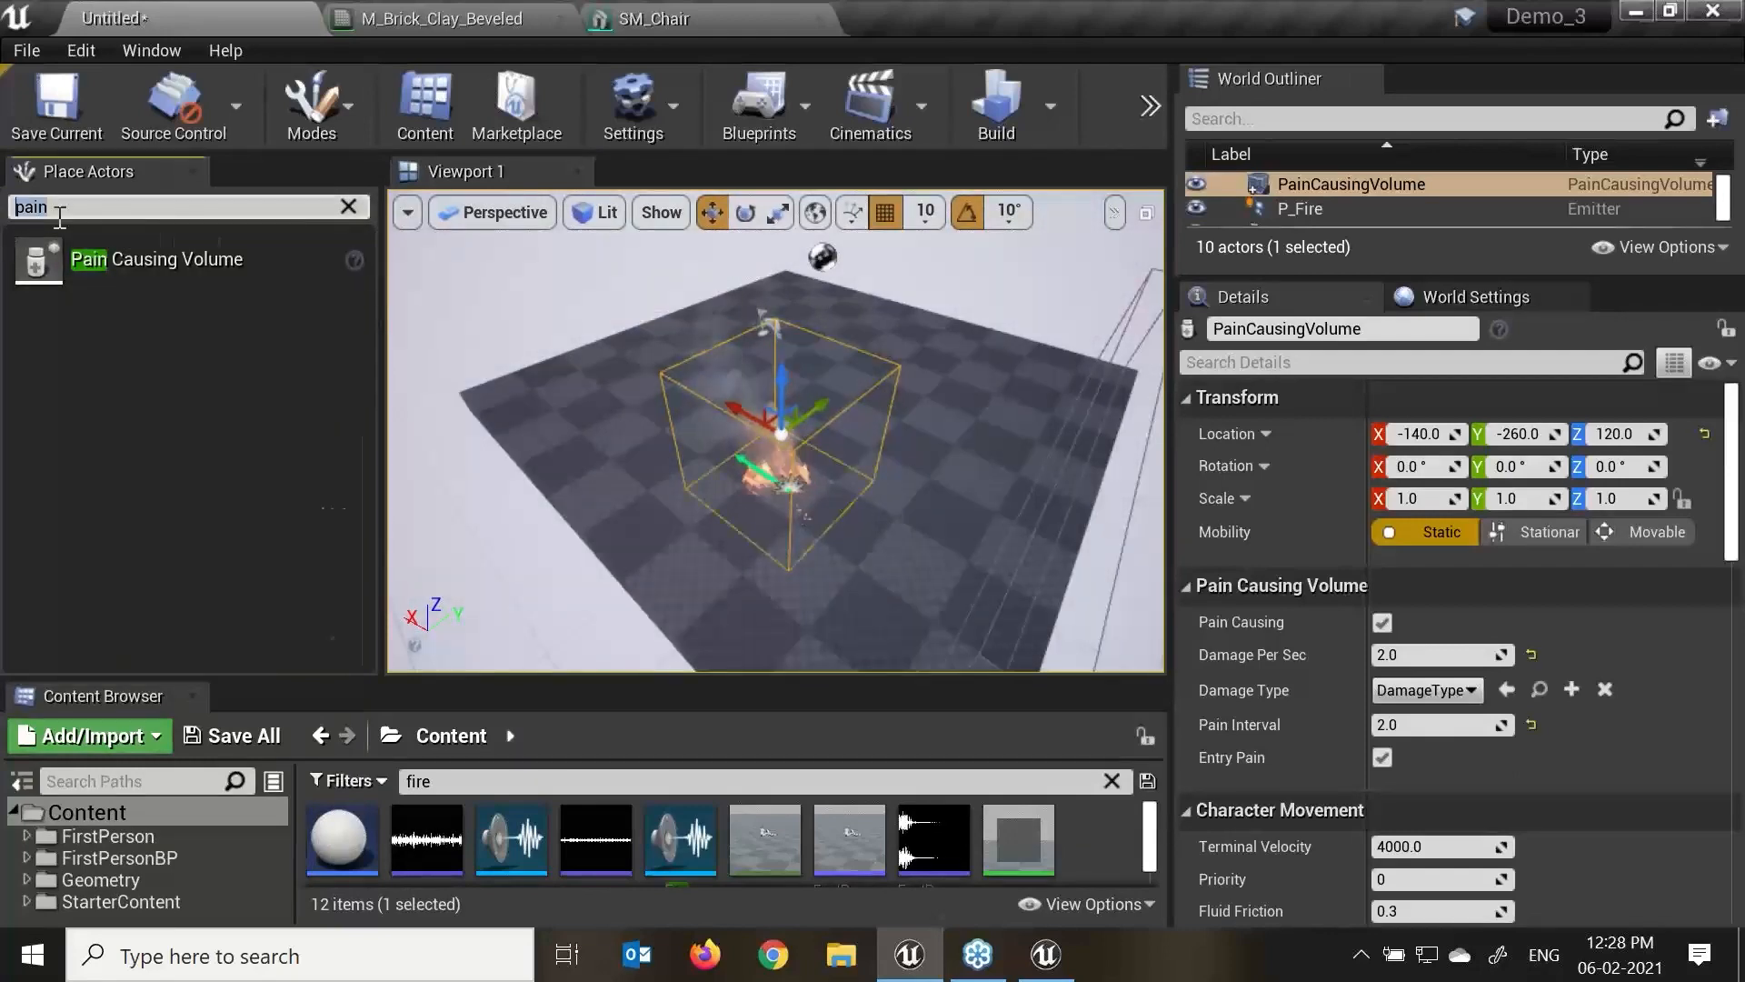
pyautogui.press('BackSpace')
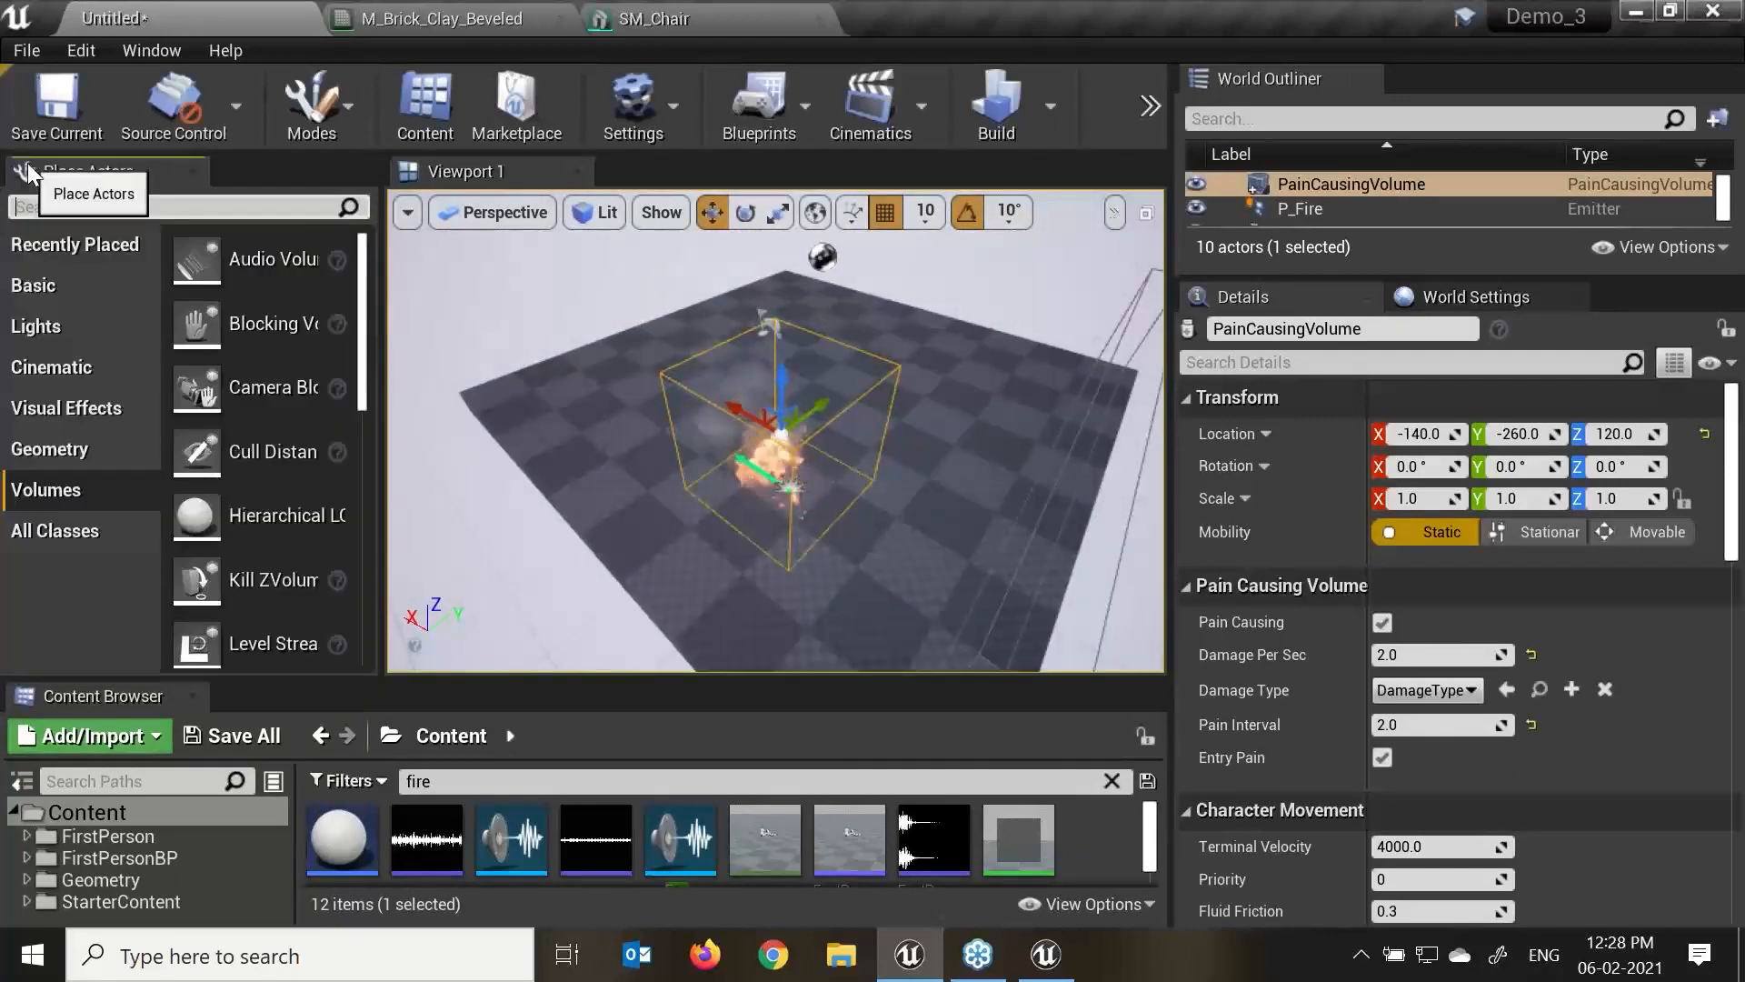
pyautogui.write('kil')
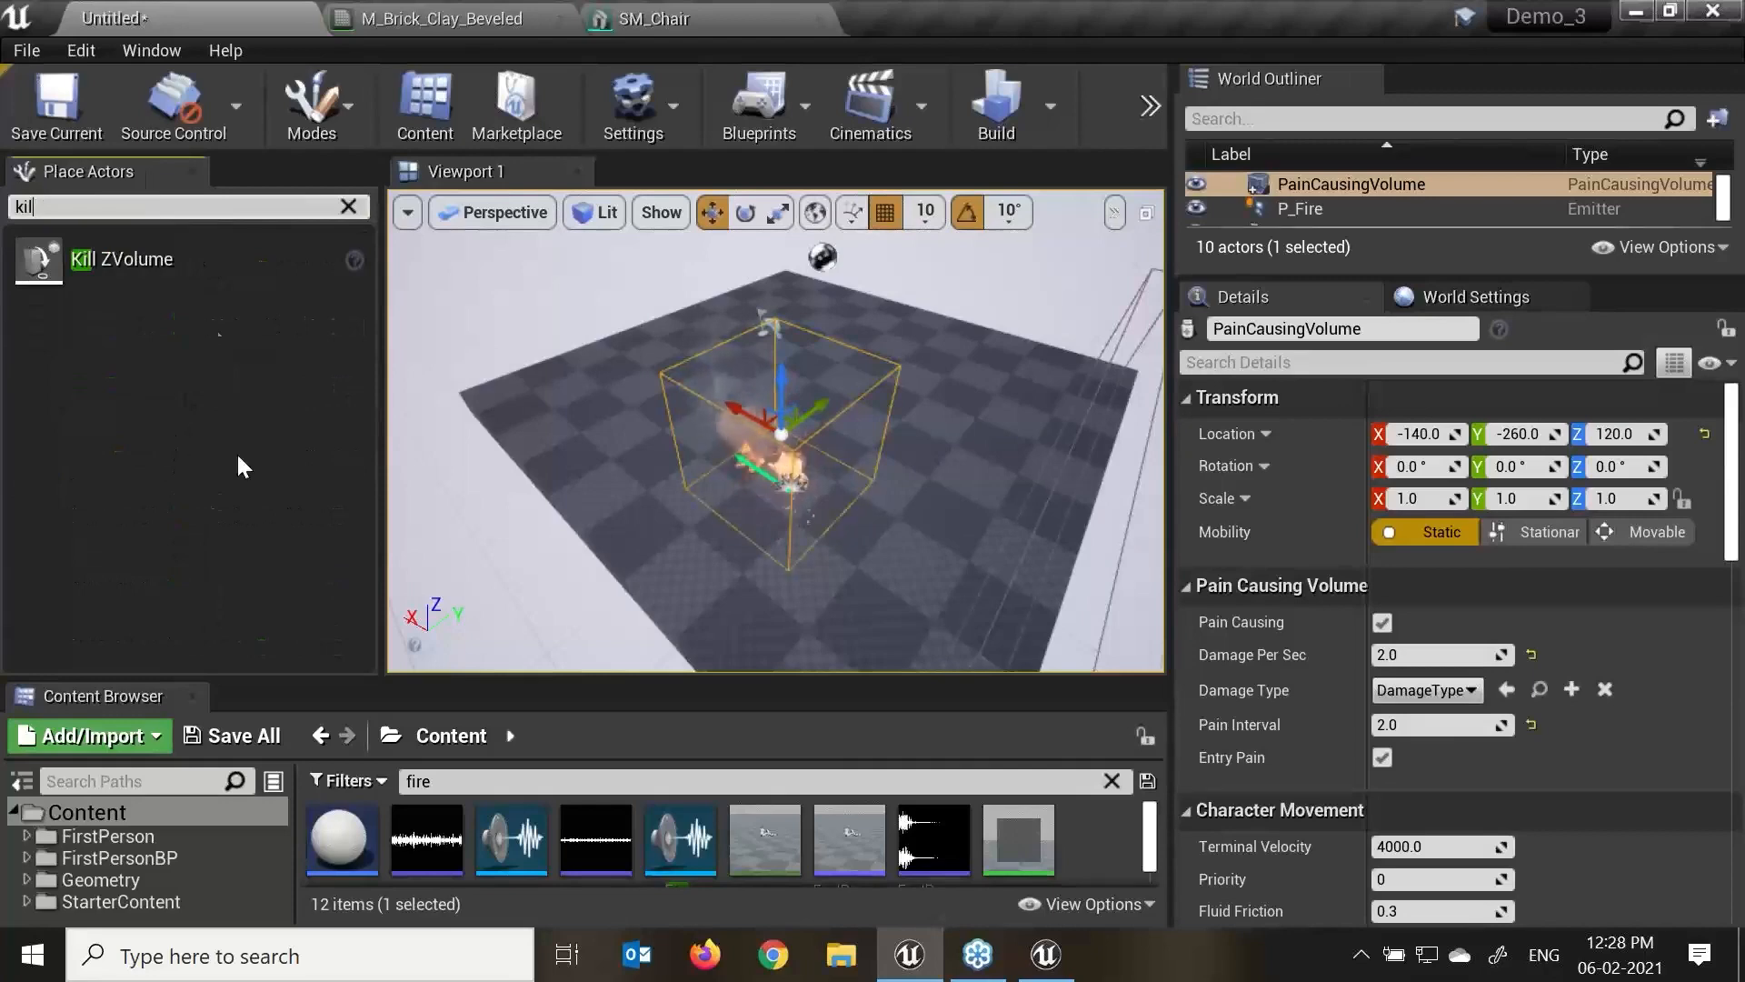
pyautogui.moveTo(121, 259); pyautogui.dragTo(663, 401)
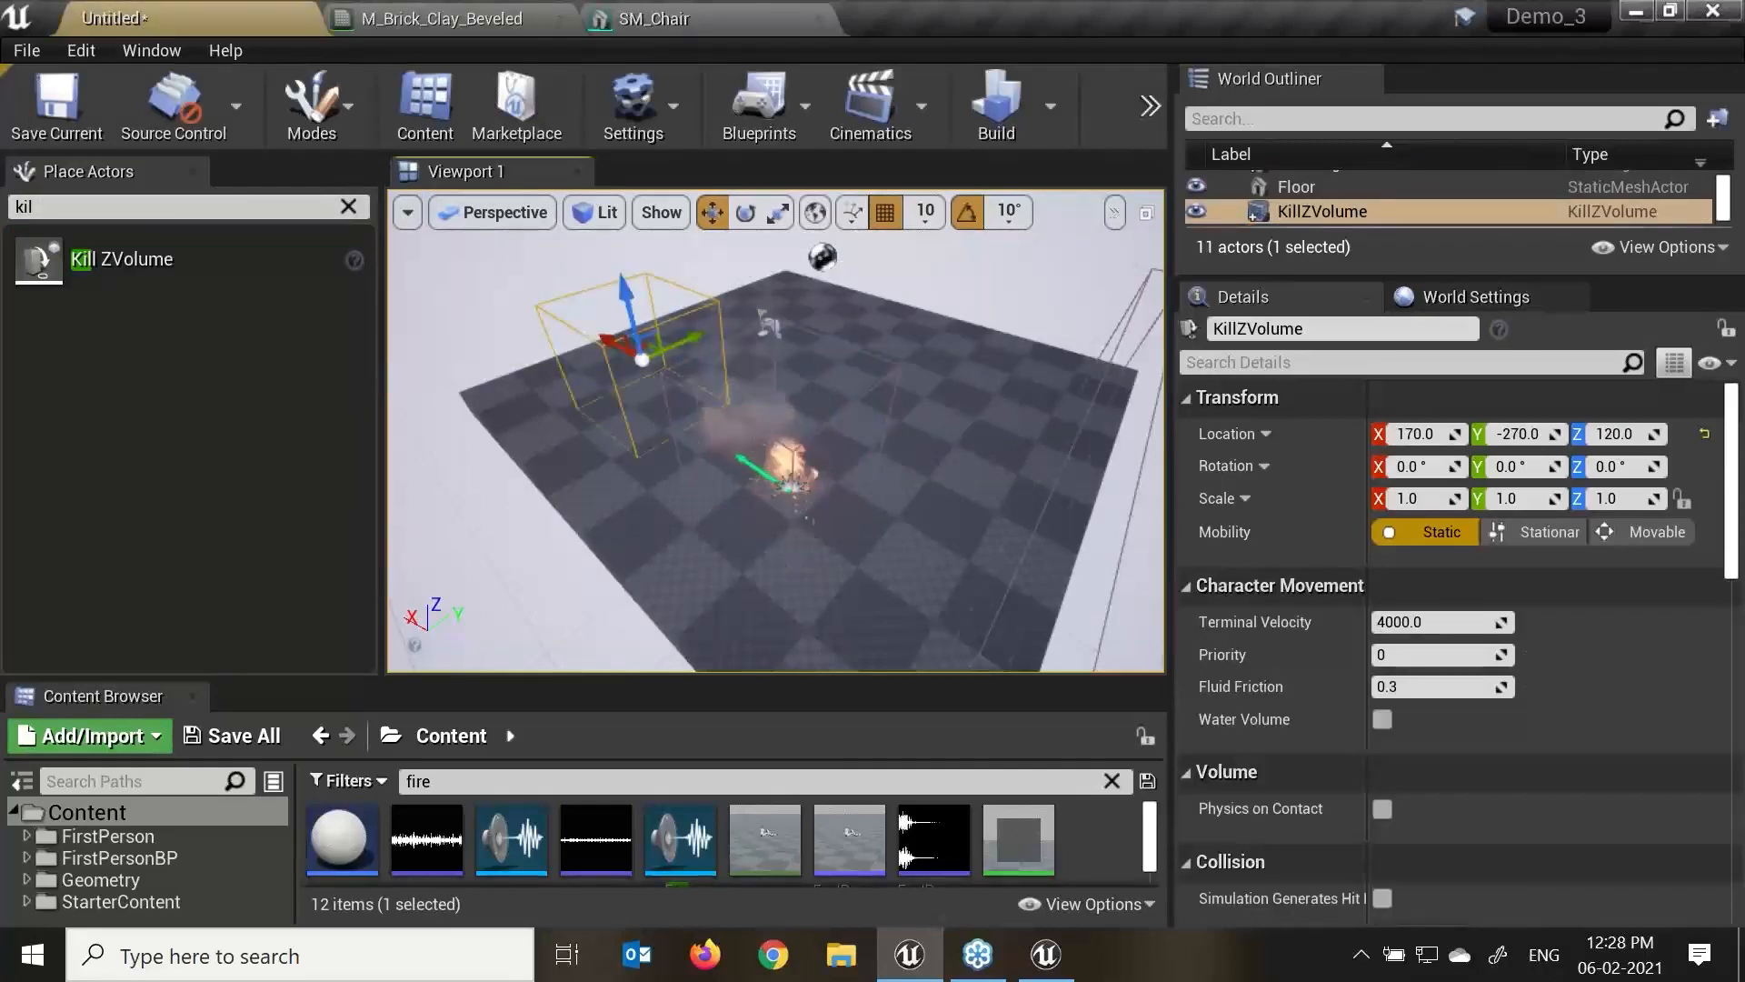
pyautogui.moveTo(686, 418)
pyautogui.mouseDown(button='right')
pyautogui.moveTo(704, 405)
pyautogui.moveTo(688, 418)
pyautogui.mouseUp(button='right')
pyautogui.scroll(-2, 687, 418)
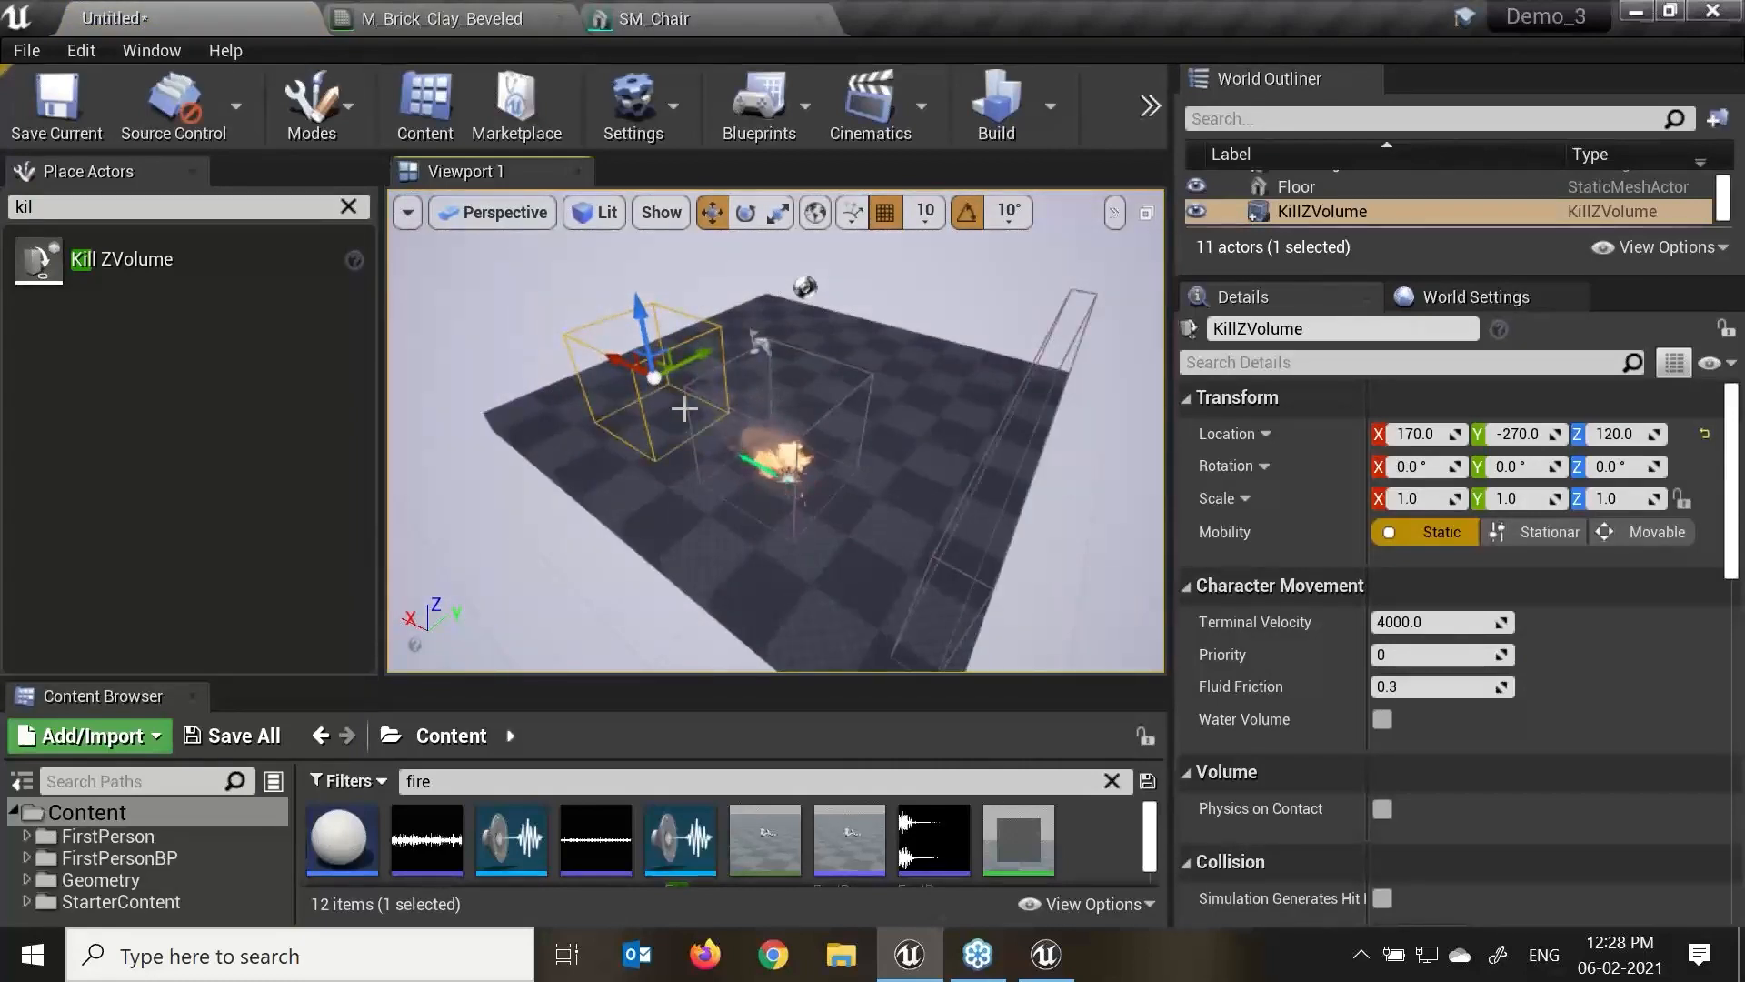
pyautogui.click(119, 209)
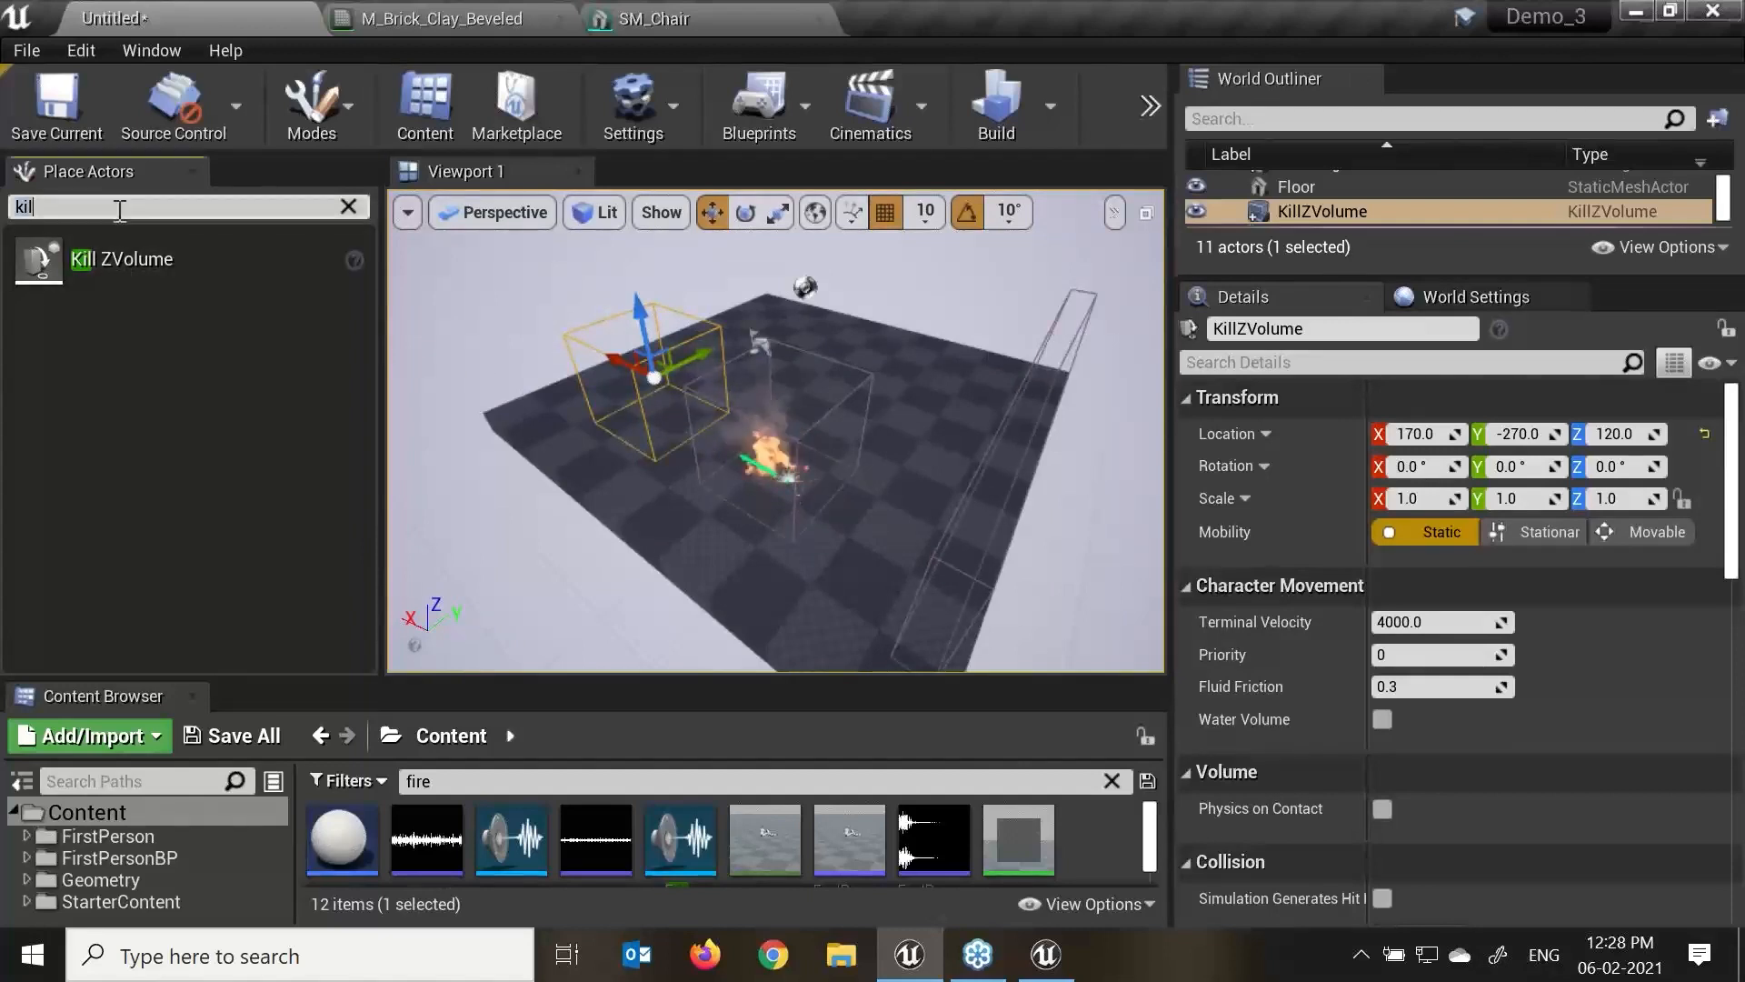
pyautogui.press('BackSpace')
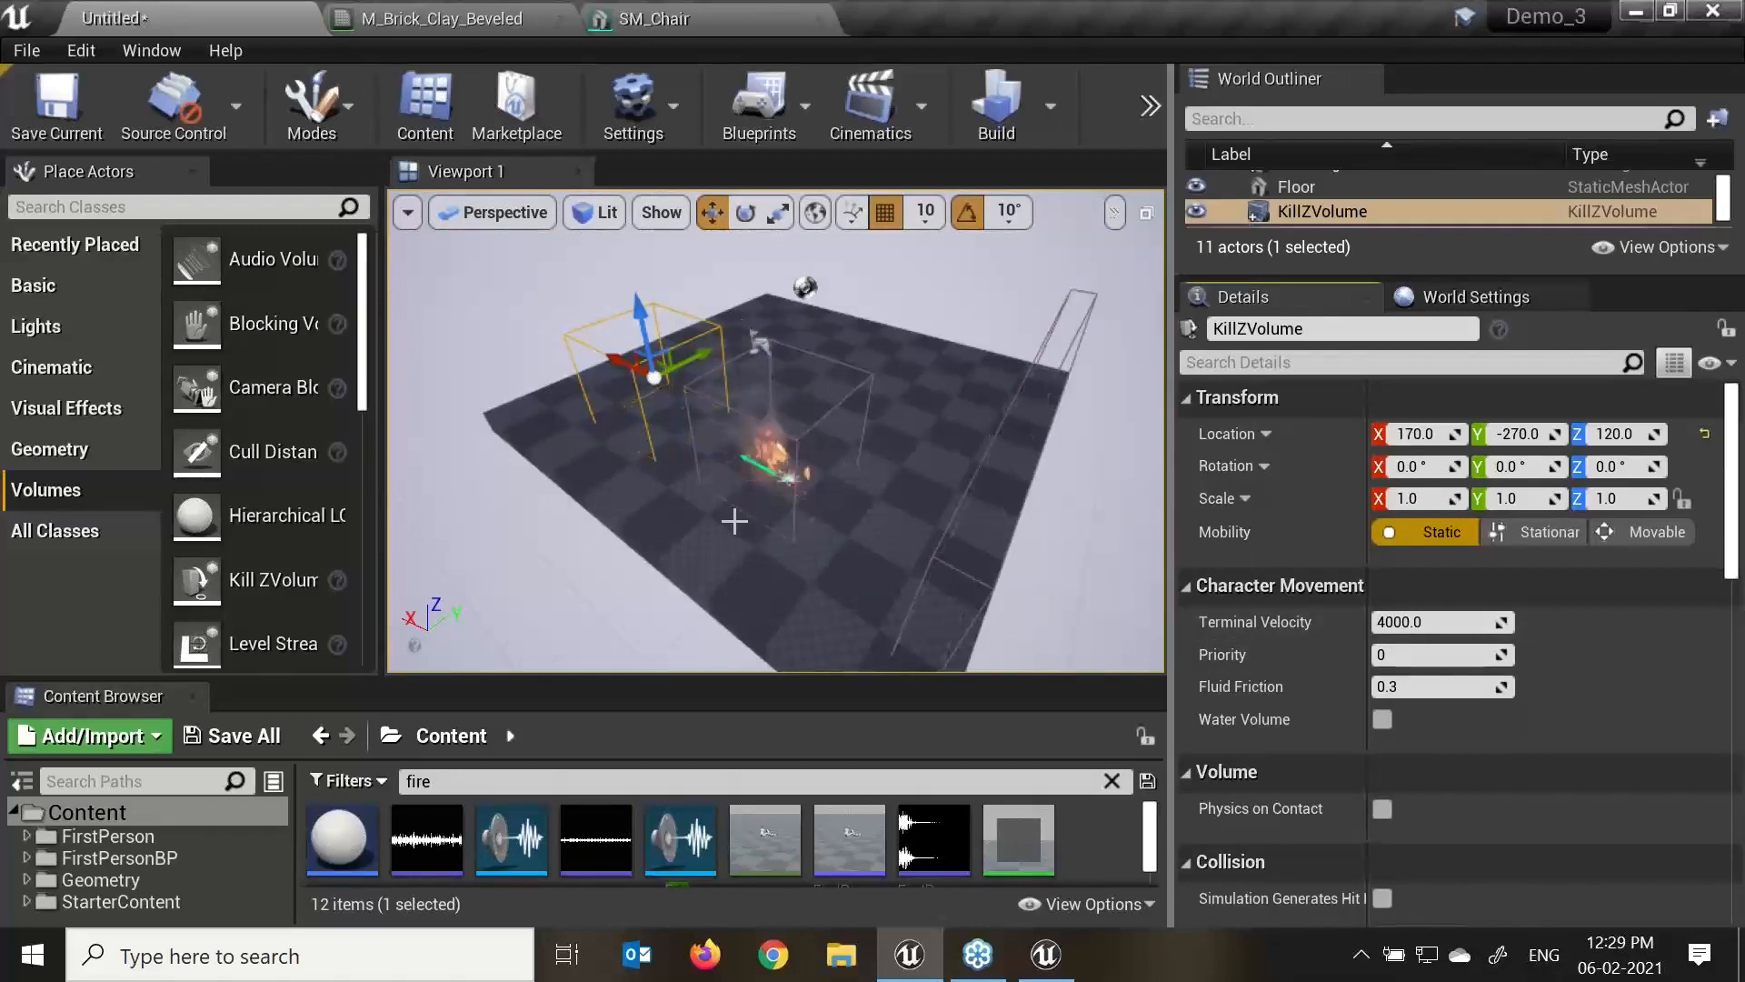
# Scale the Kill Z volume up uniformly to 1.25.
pyautogui.scroll(-2, 734, 521)
pyautogui.press('space')
pyautogui.press('space')
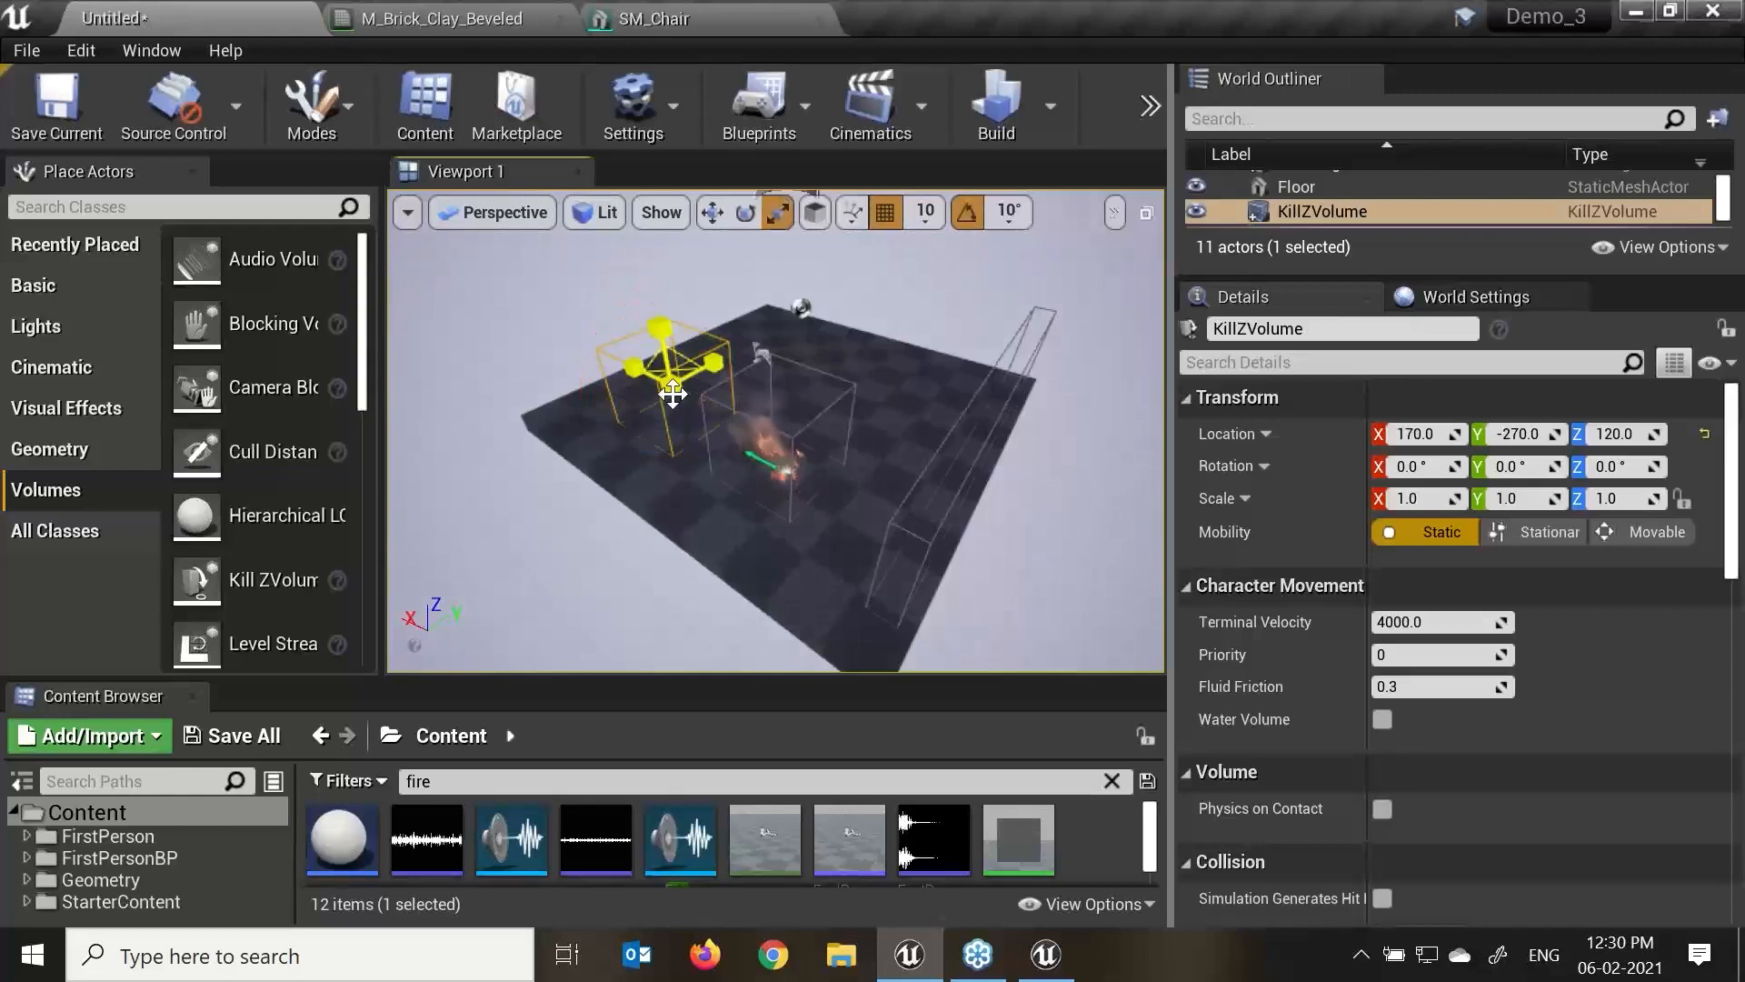
pyautogui.moveTo(673, 394); pyautogui.dragTo(686, 384)
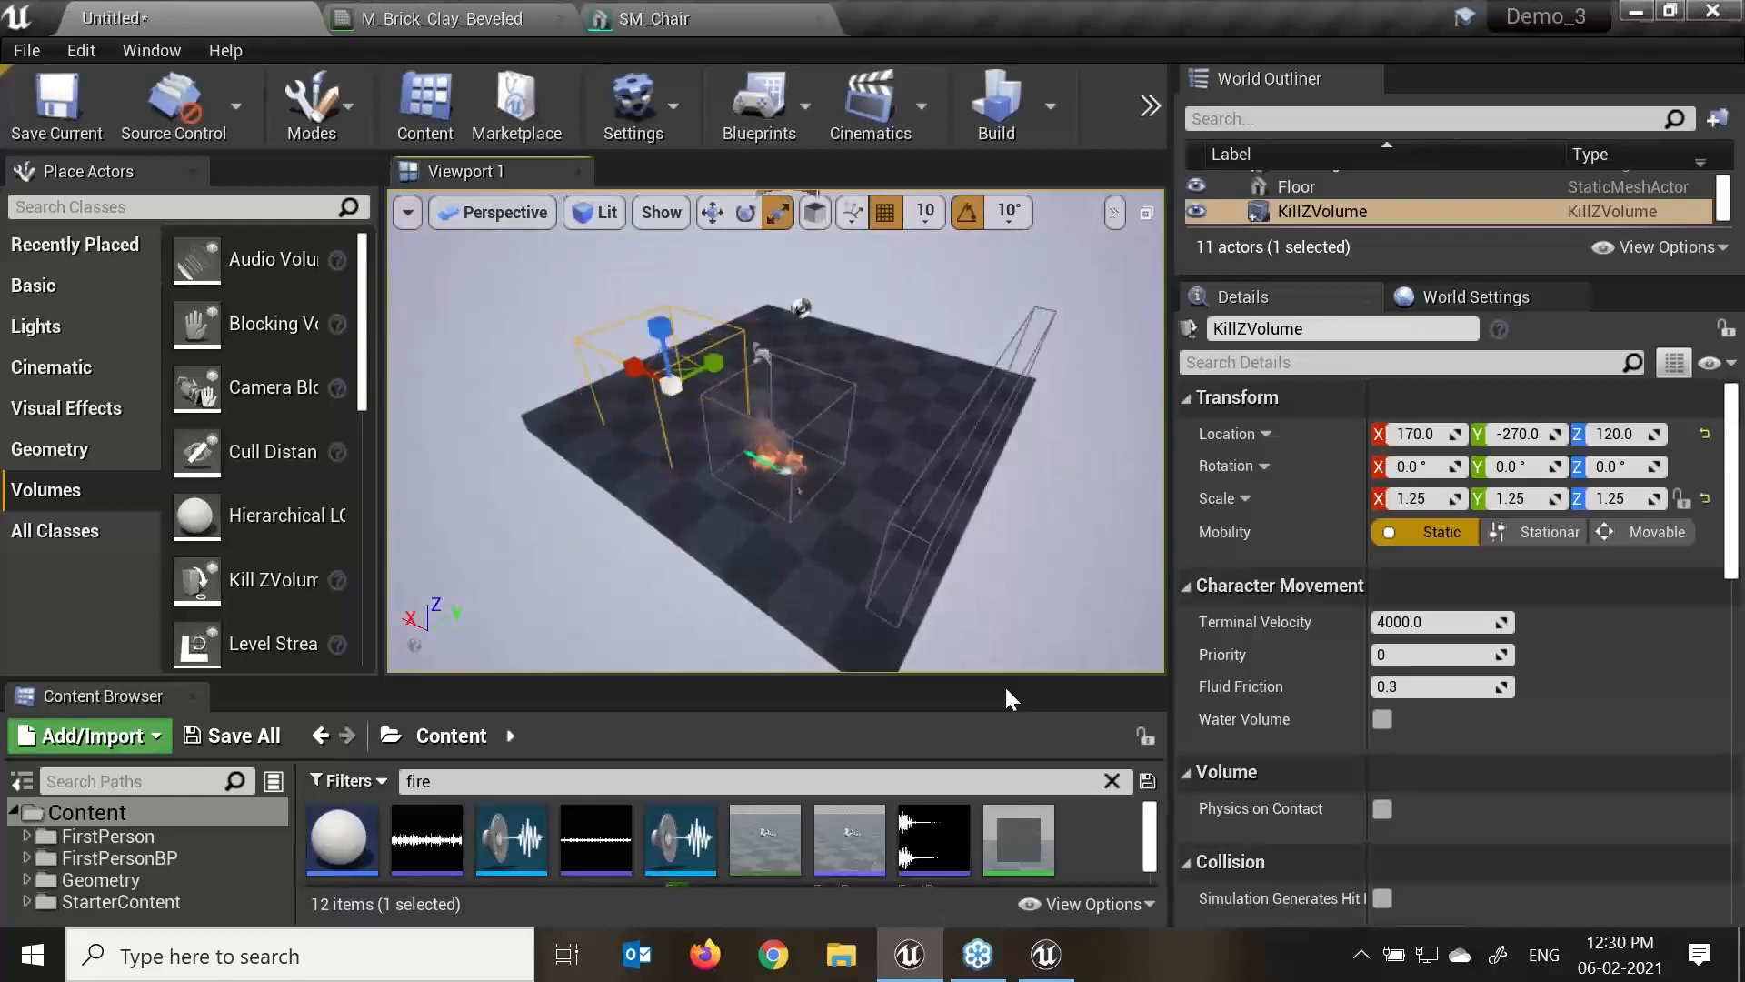
# Try a scale of 10 in X and Y on the Kill Z volume.
pyautogui.moveTo(1414, 498); pyautogui.dragTo(1600, 499)
pyautogui.click(1422, 499)
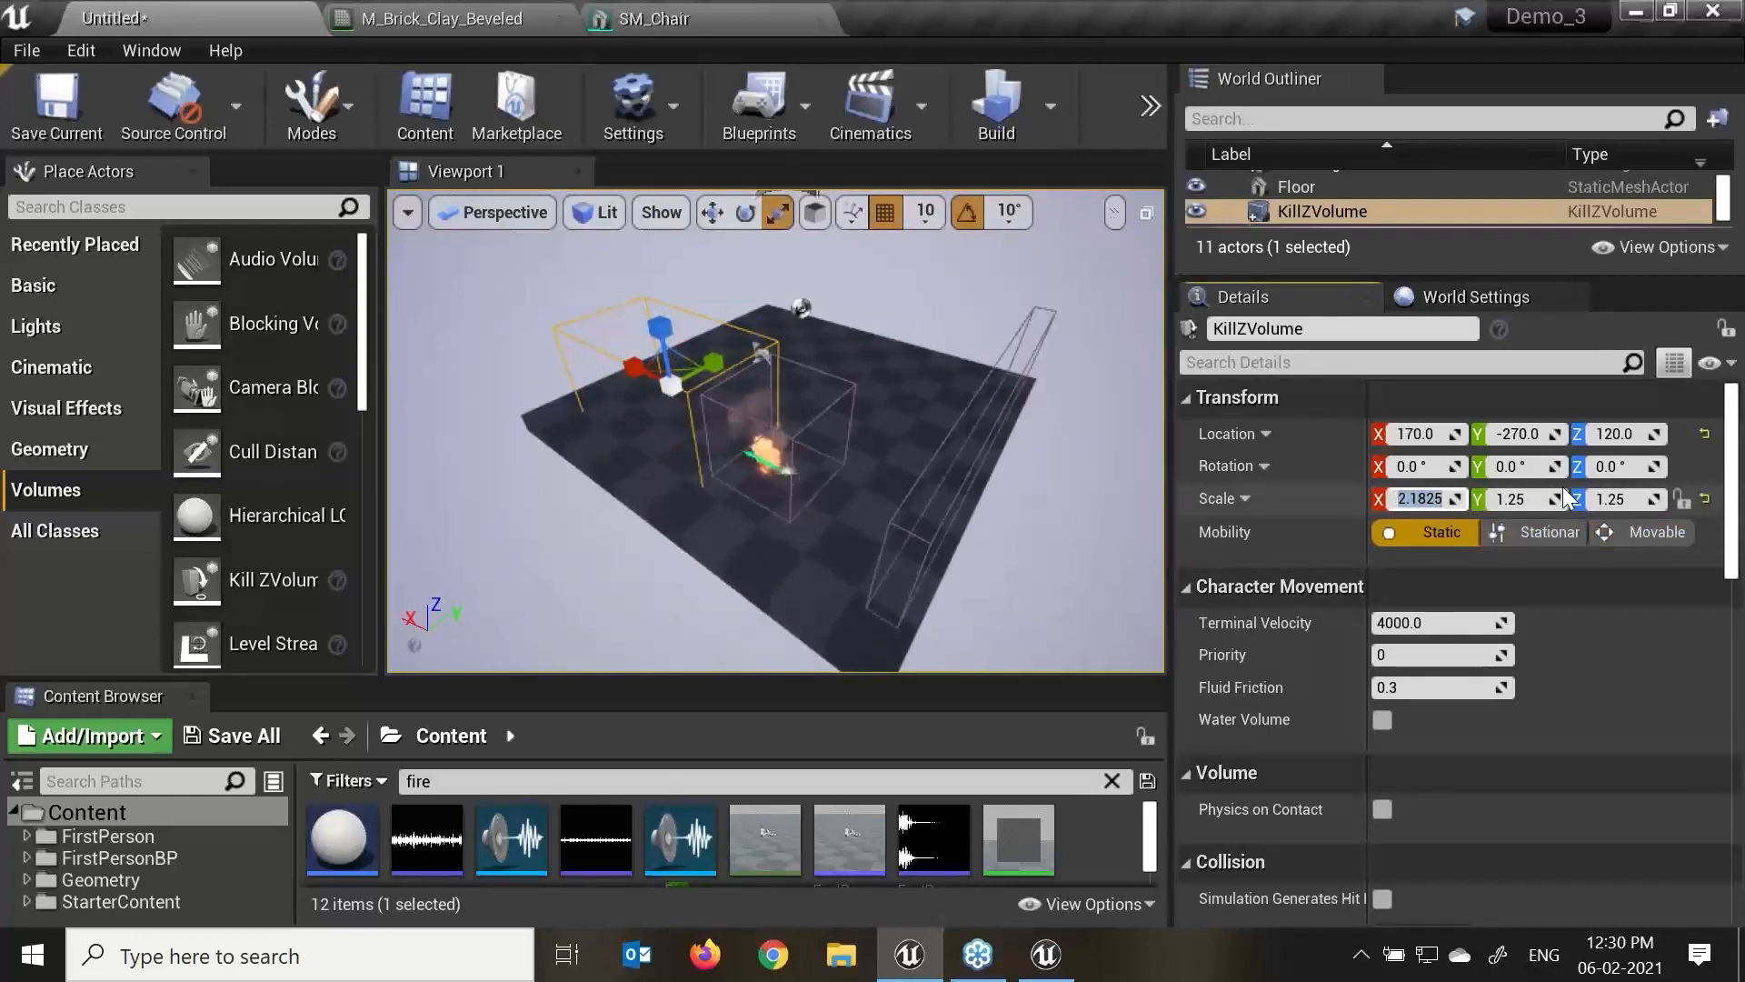
pyautogui.write('100')
pyautogui.press('Return')
pyautogui.write('10')
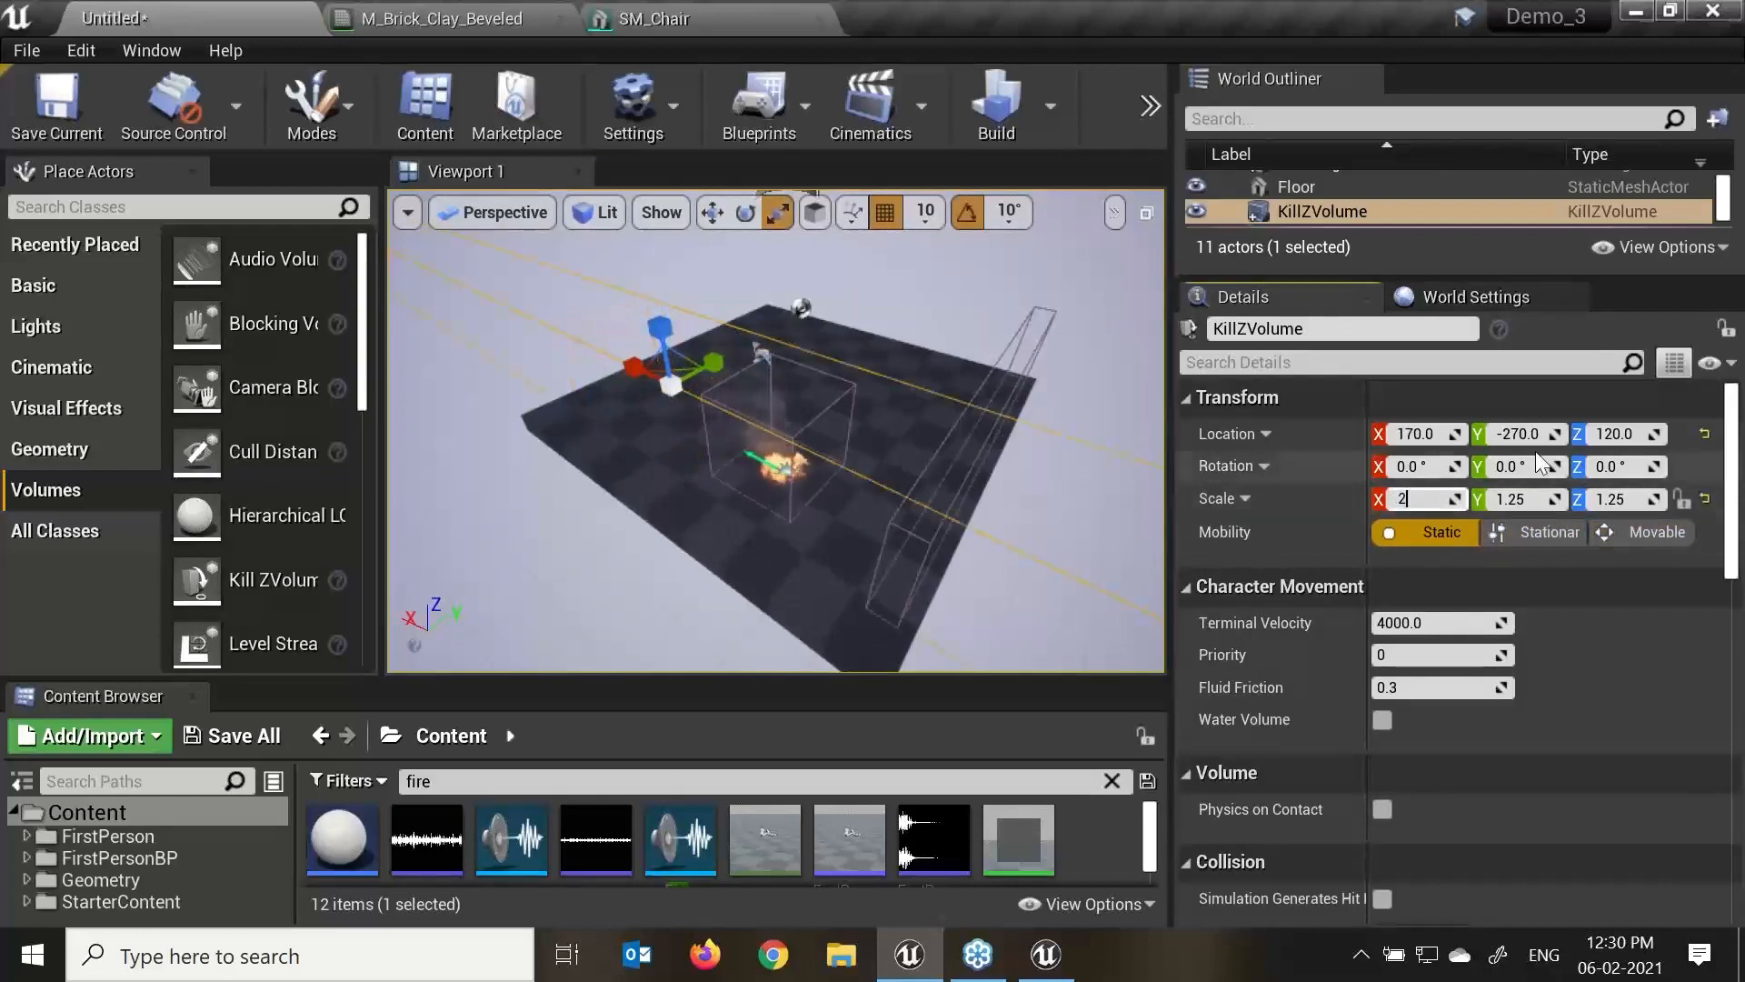
pyautogui.press('Return')
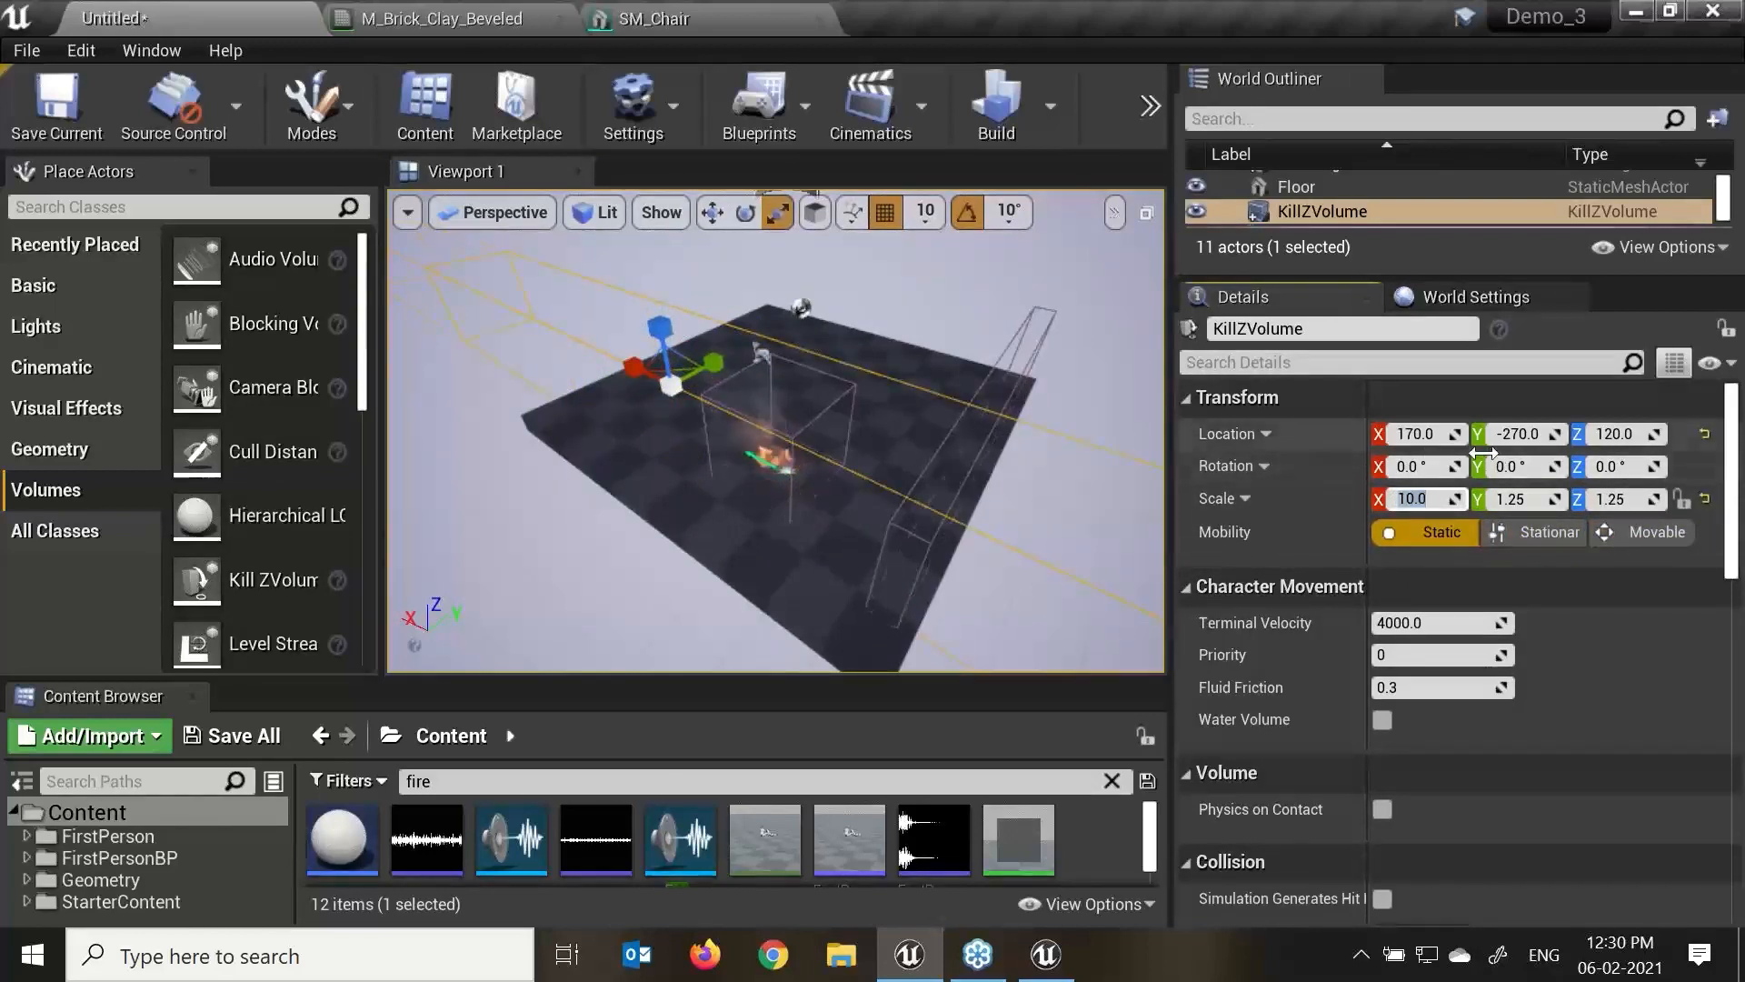
pyautogui.click(1539, 499)
pyautogui.write('10')
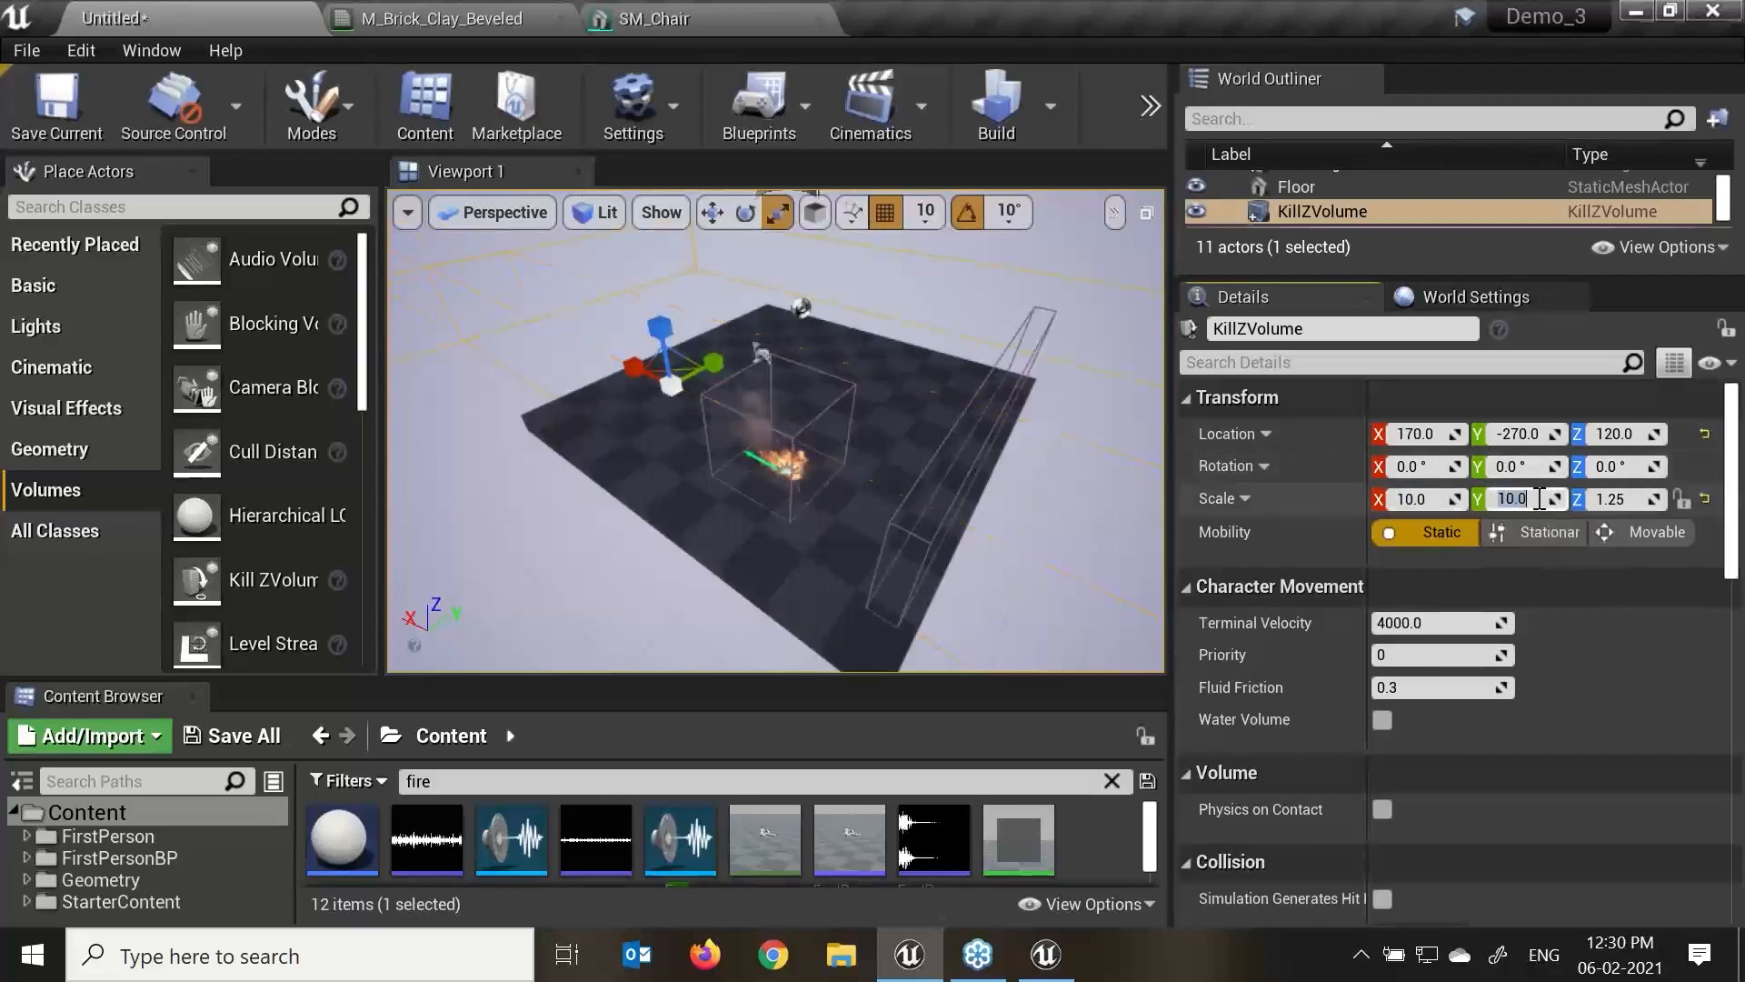
pyautogui.press('Return')
# Set the Kill Z volume's X and Y scale to 5.0.
pyautogui.click(1445, 499)
pyautogui.write('5')
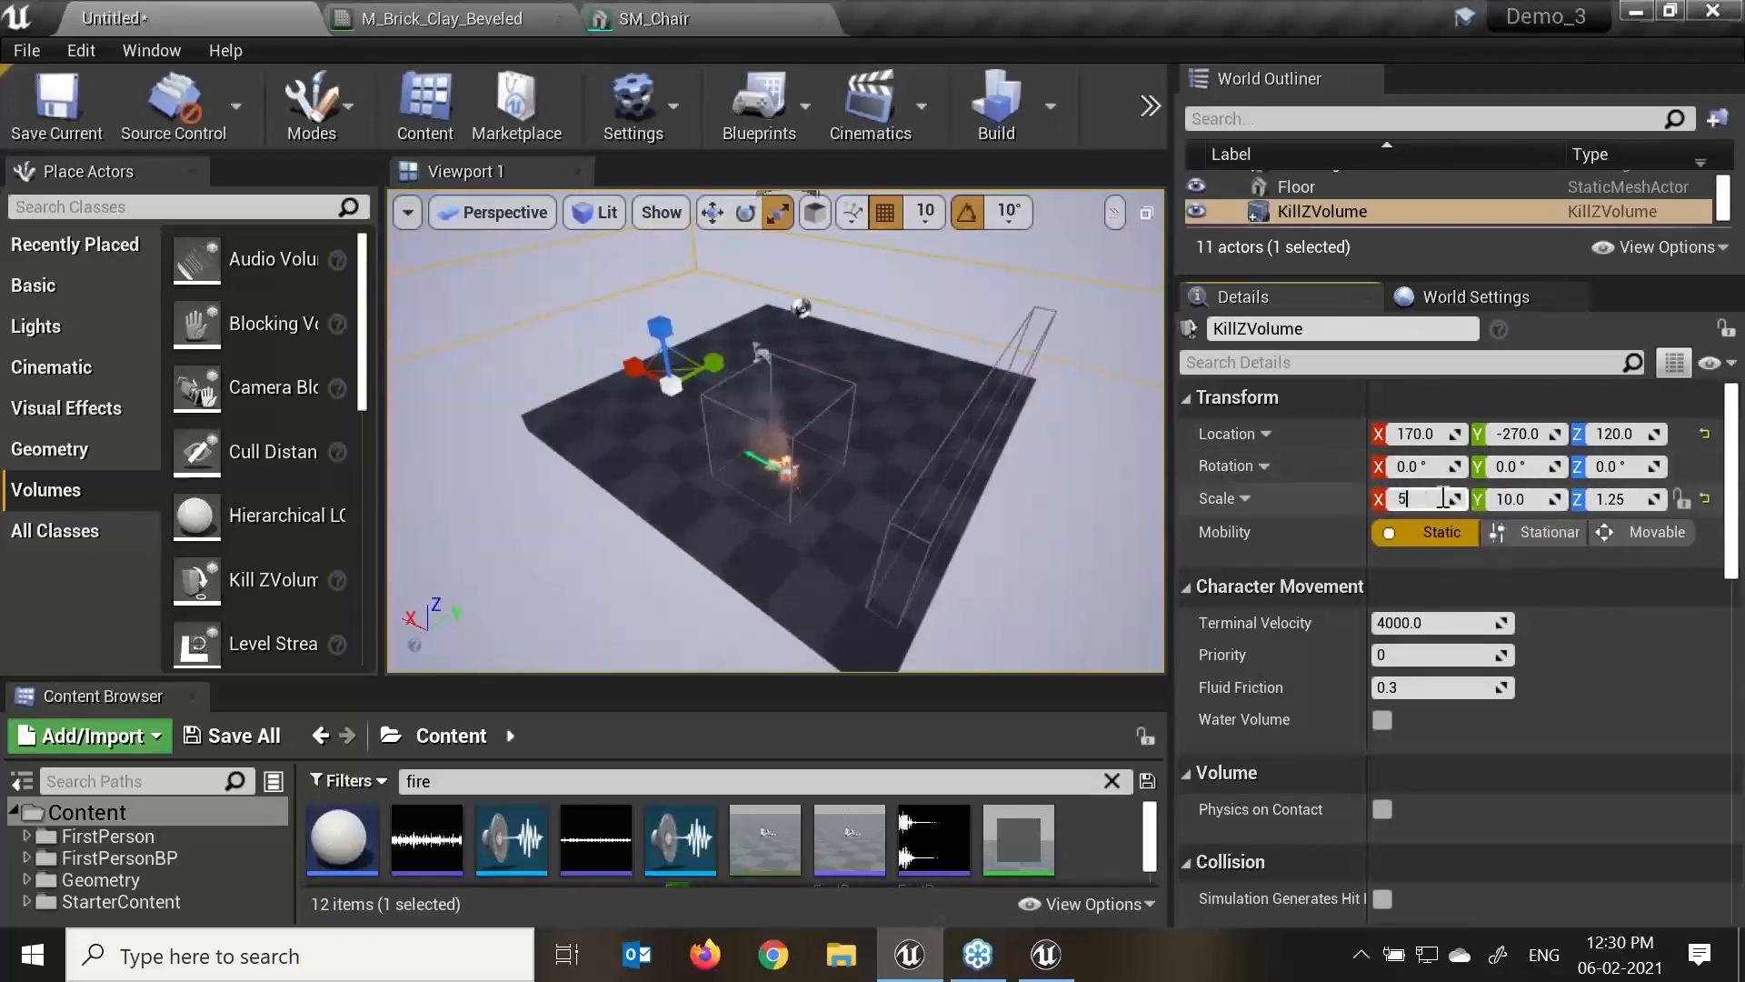
pyautogui.press('Return')
pyautogui.click(1527, 499)
pyautogui.write('5')
pyautogui.press('Return')
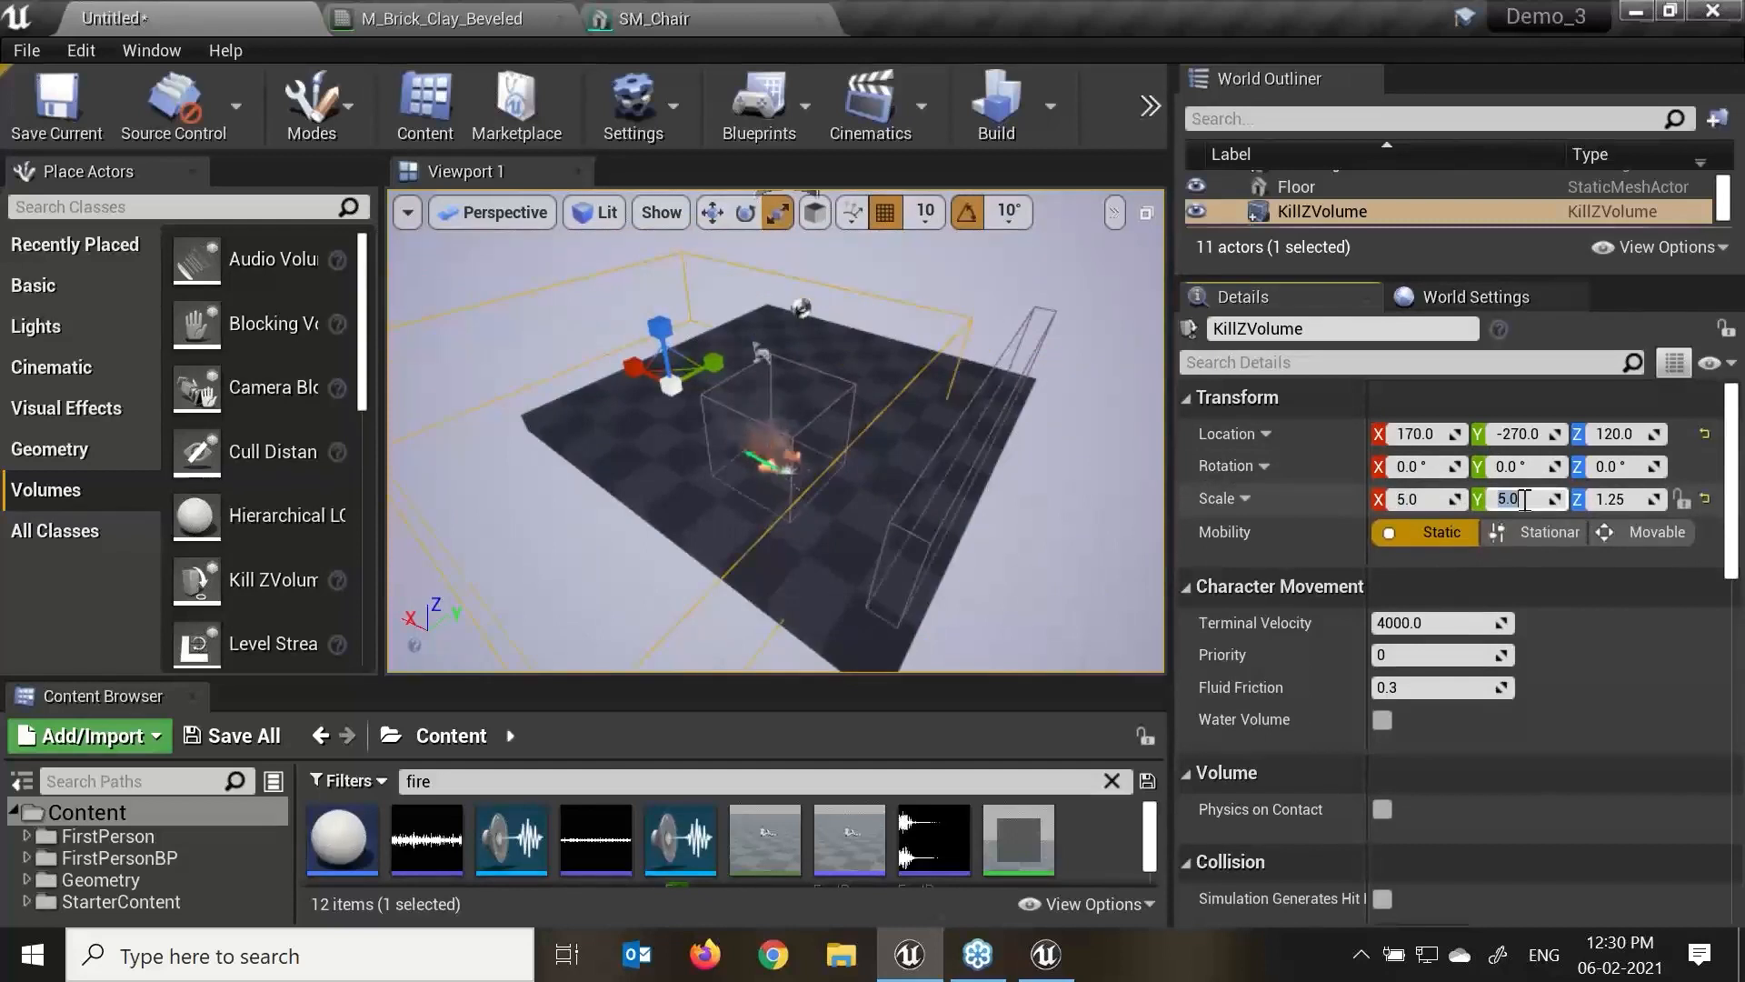
# Lower the Kill Z volume to Z -490 and centre it under the floor in the top view, at X 10, Y -10.
pyautogui.press('w')
pyautogui.moveTo(724, 362); pyautogui.dragTo(950, 468)
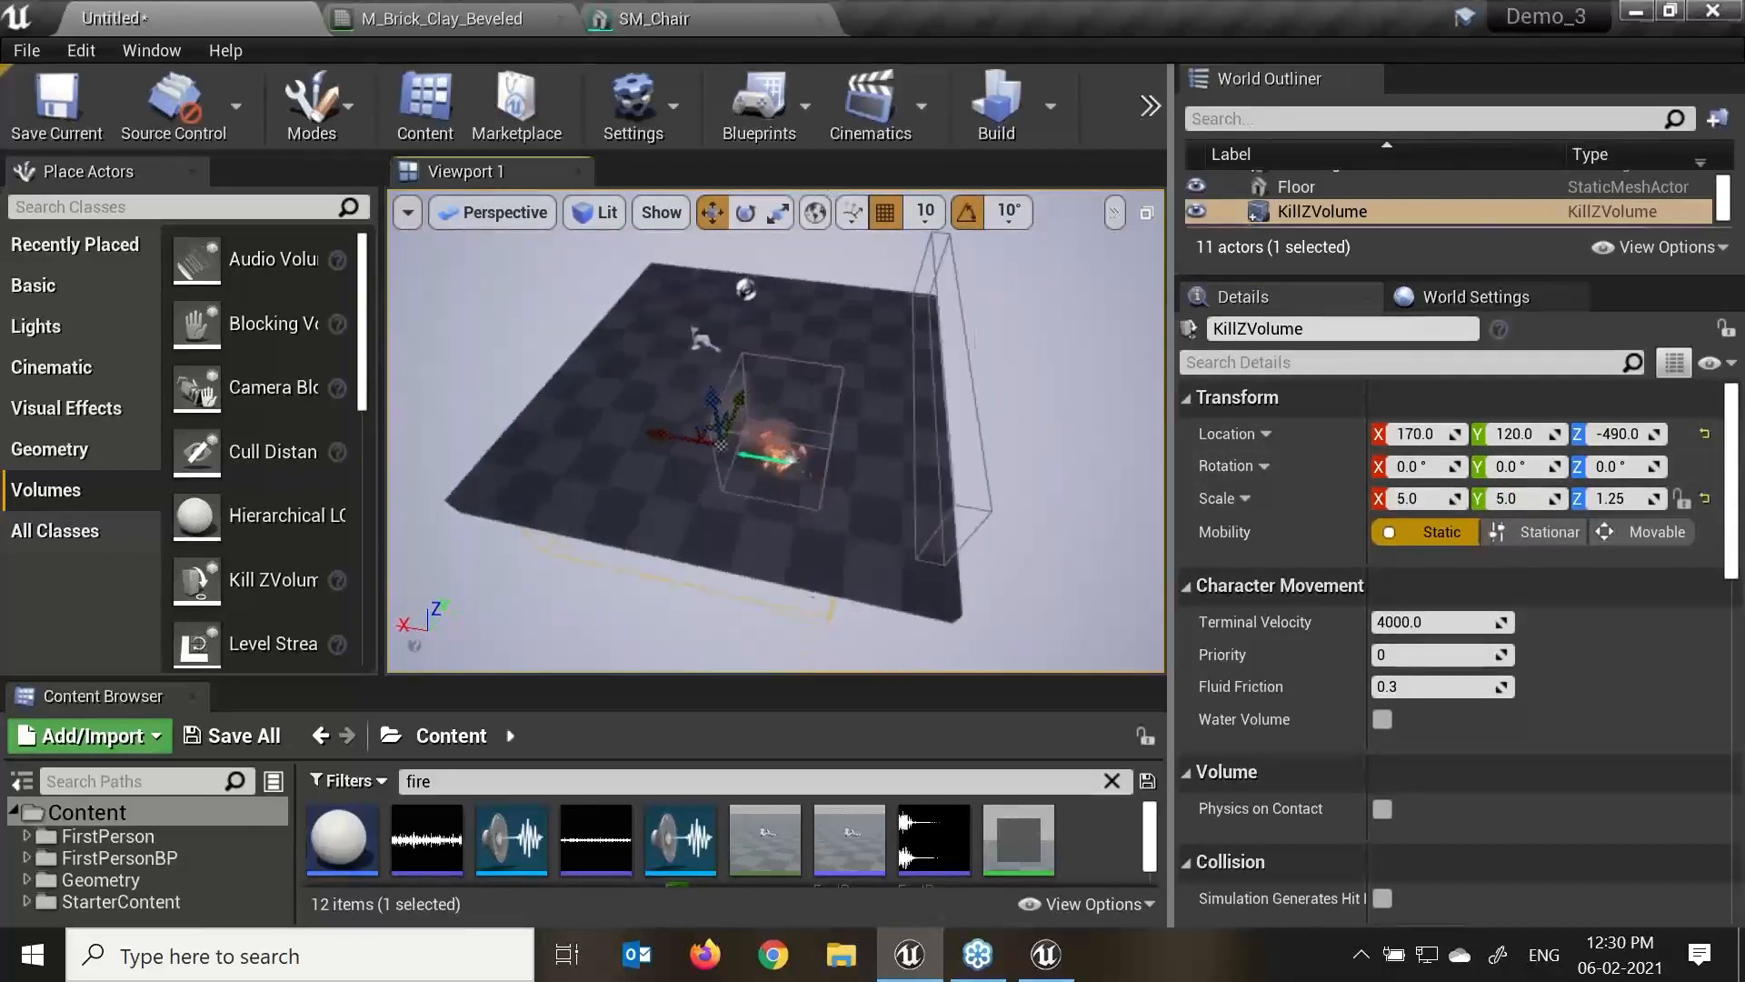
pyautogui.click(518, 214)
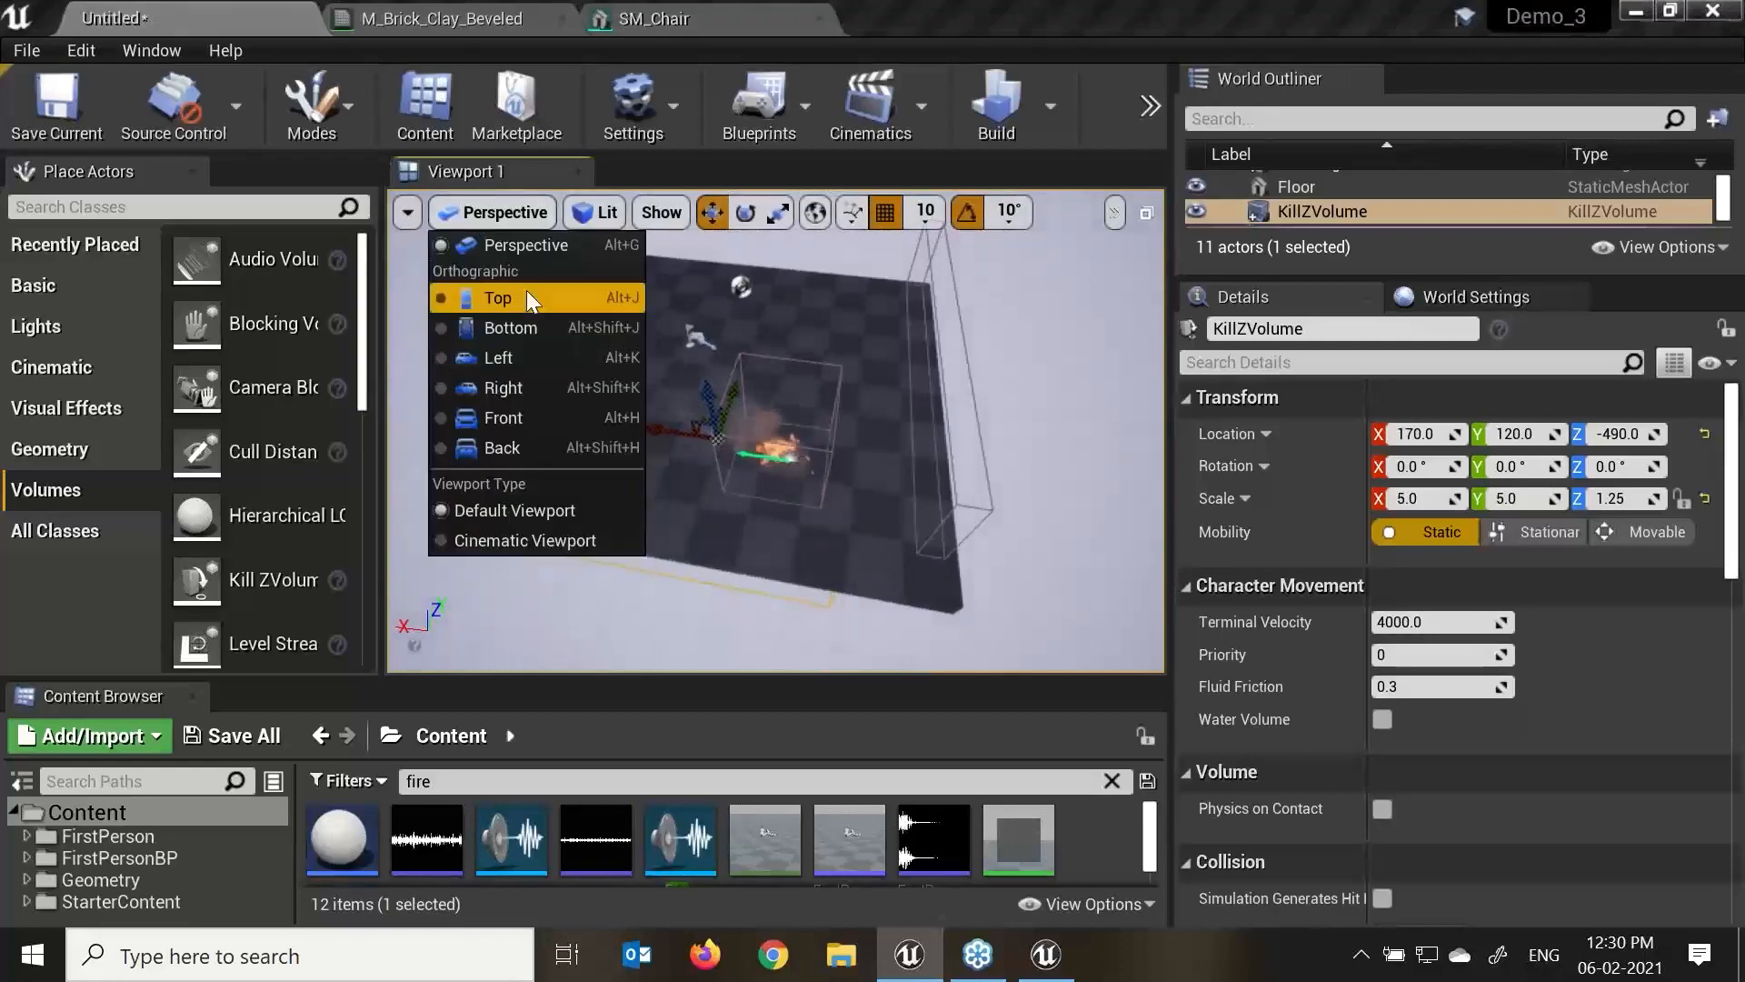
pyautogui.click(527, 295)
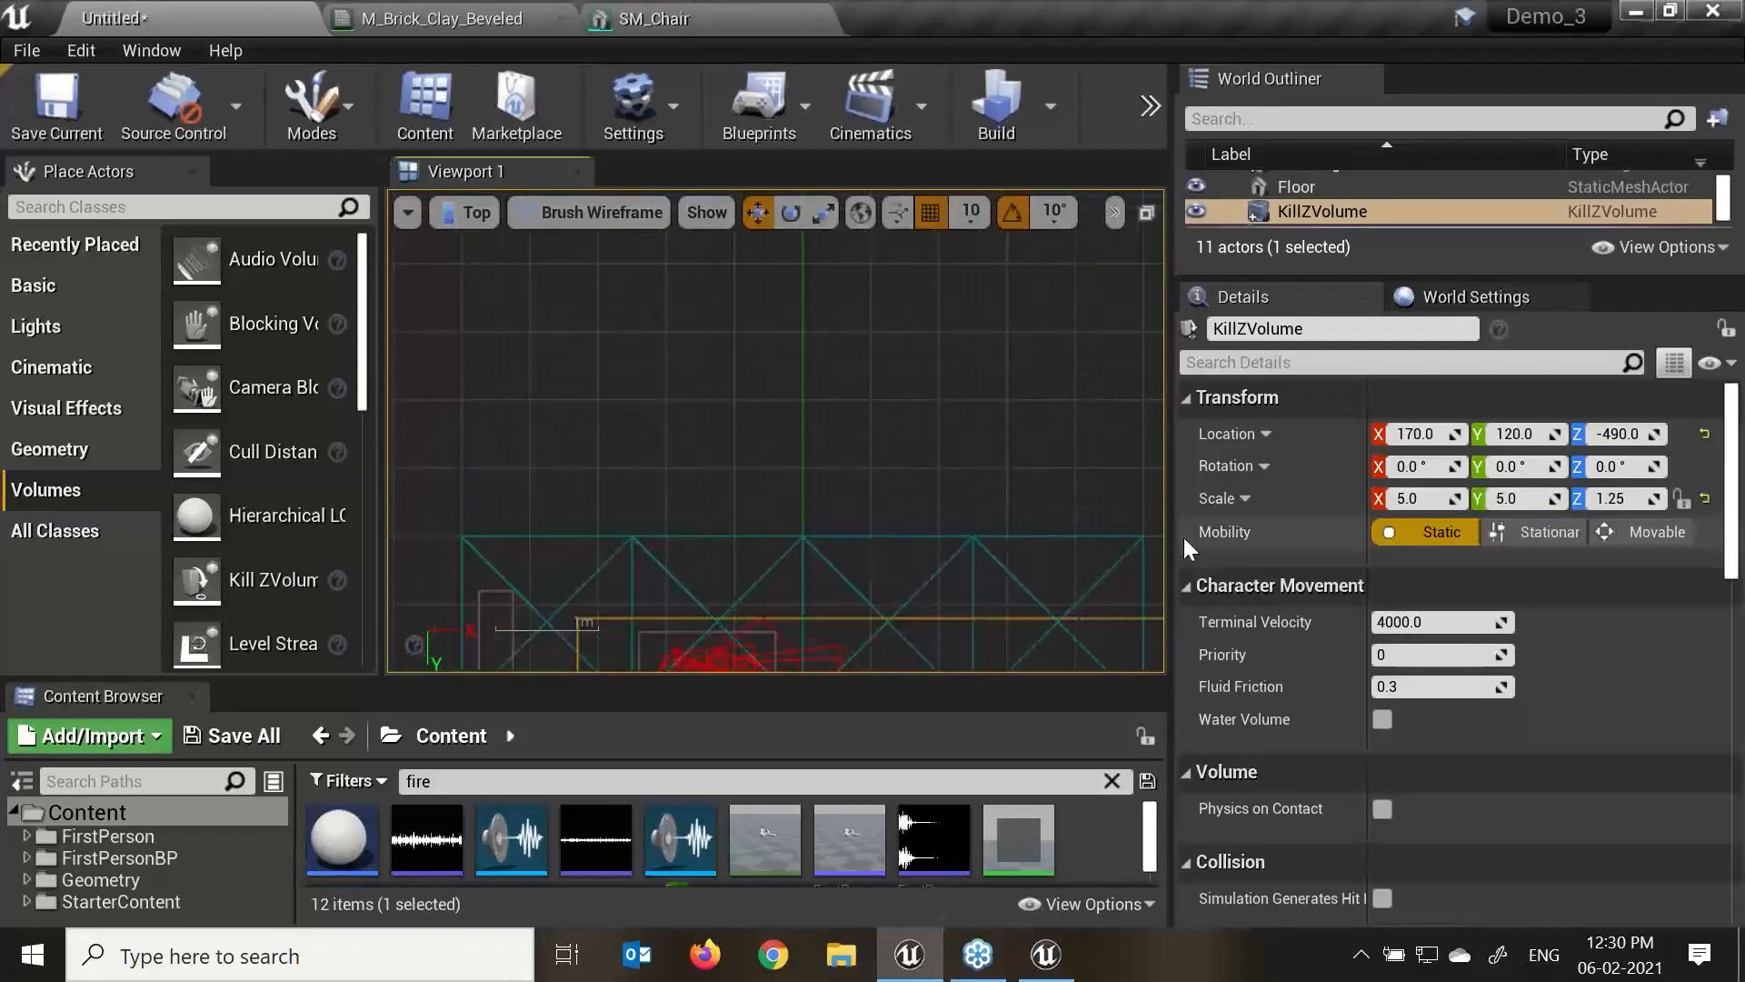
pyautogui.moveTo(1173, 537); pyautogui.dragTo(1422, 545)
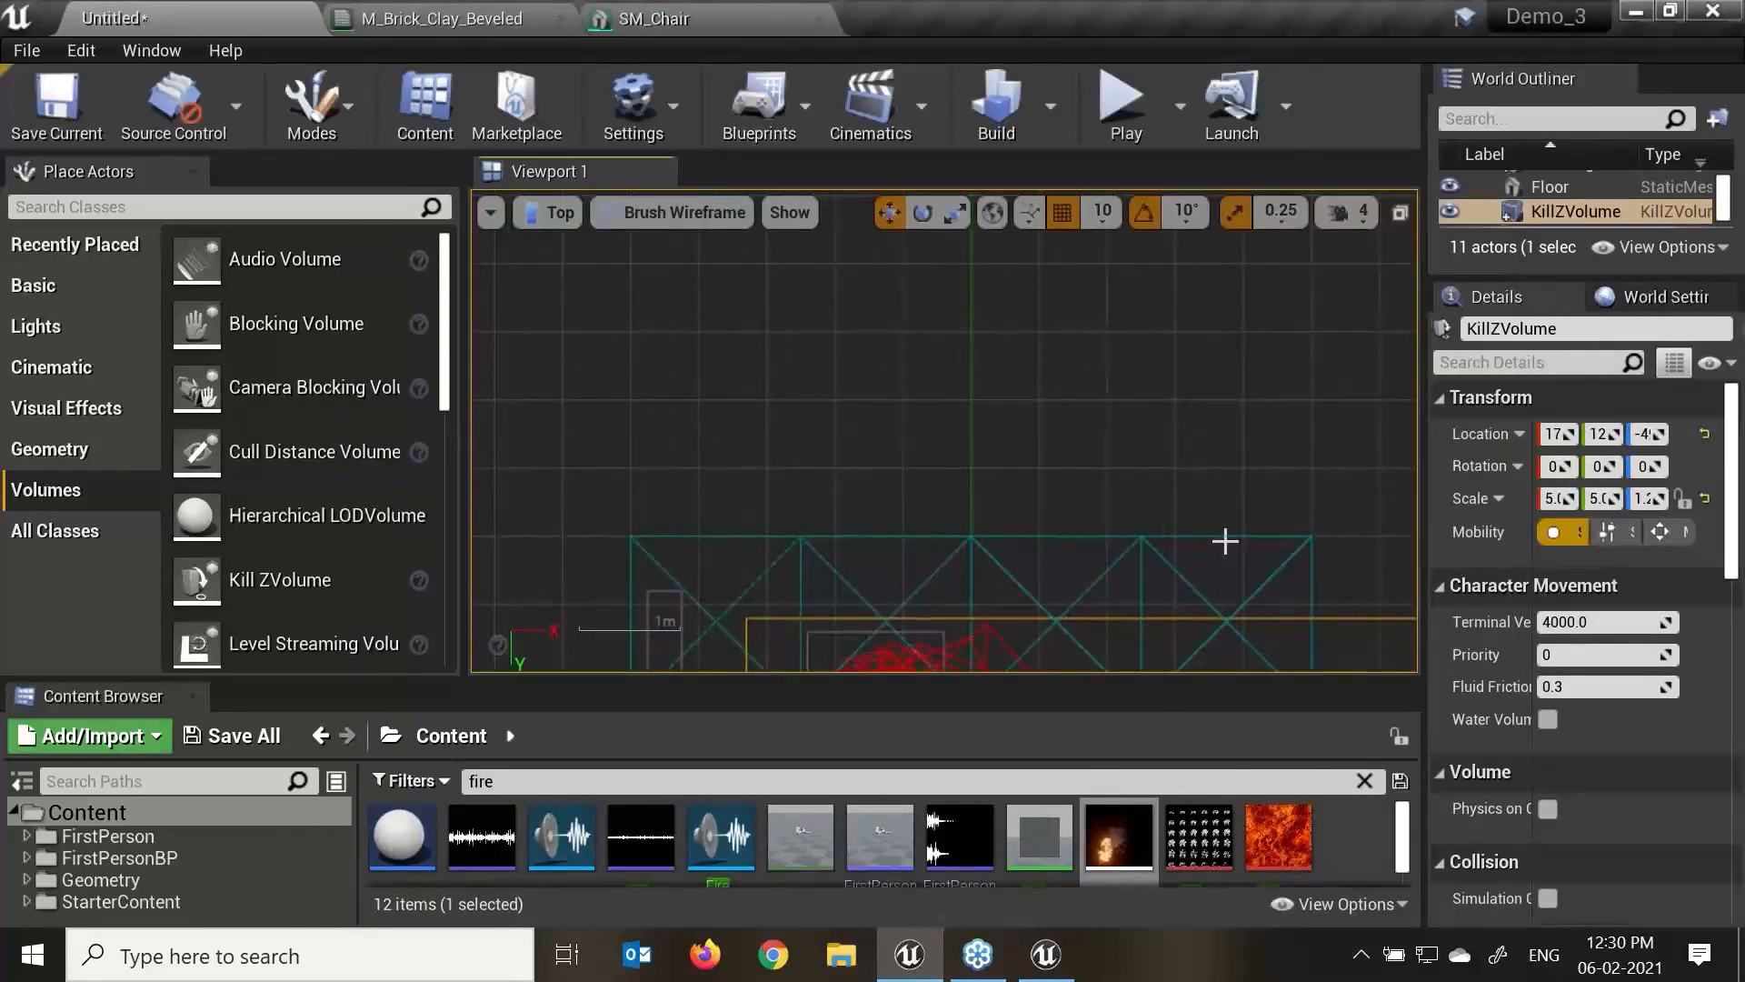
pyautogui.moveTo(1098, 477); pyautogui.dragTo(1045, 193, button='right')
pyautogui.scroll(-5, 1047, 420)
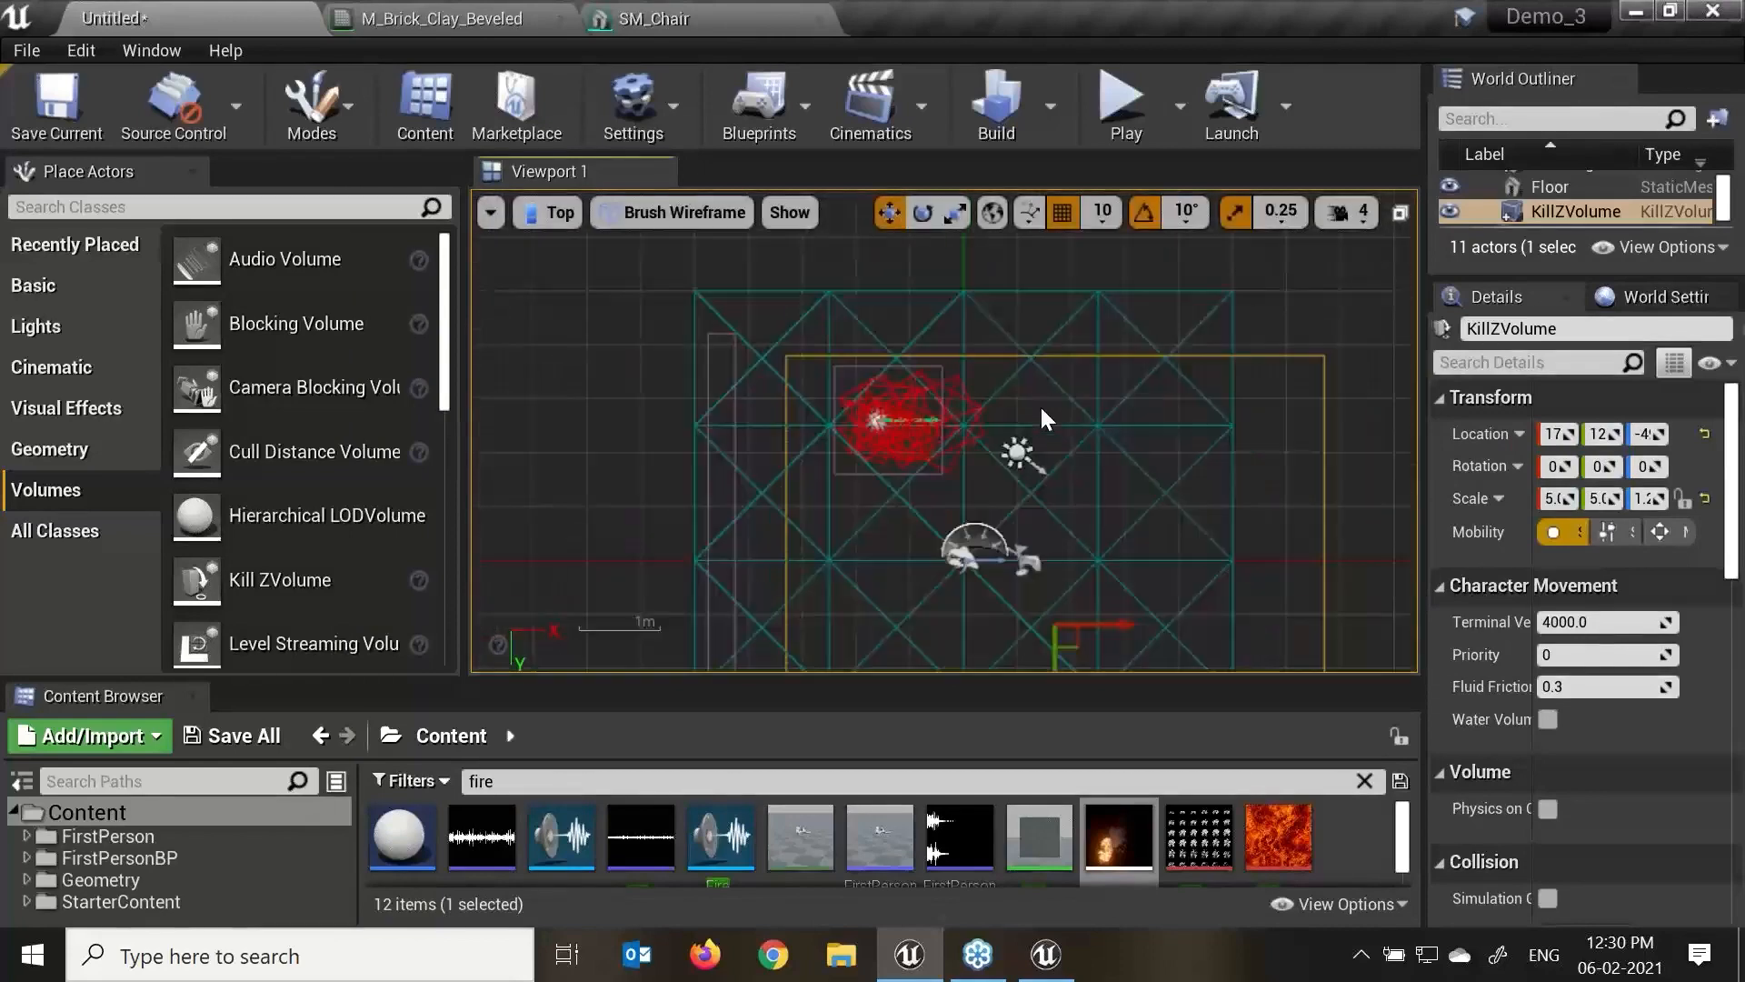
pyautogui.moveTo(1031, 567); pyautogui.dragTo(1236, 598)
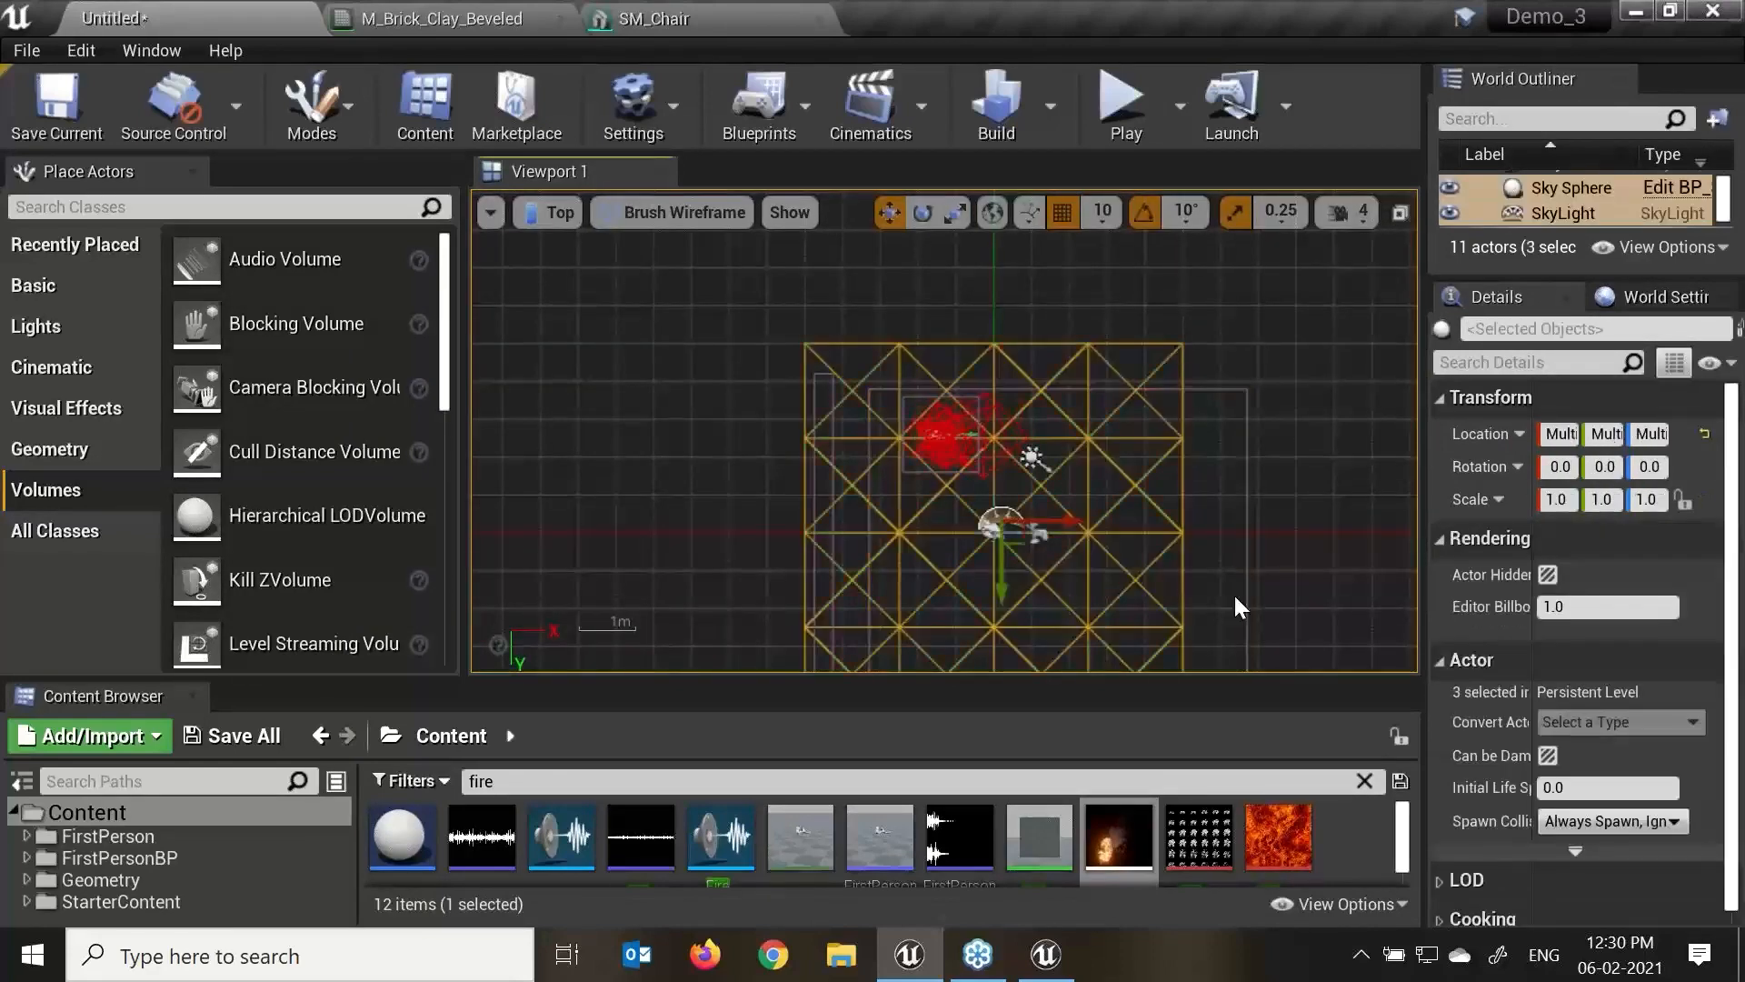
pyautogui.click(1248, 563)
pyautogui.moveTo(1076, 595); pyautogui.dragTo(1016, 544)
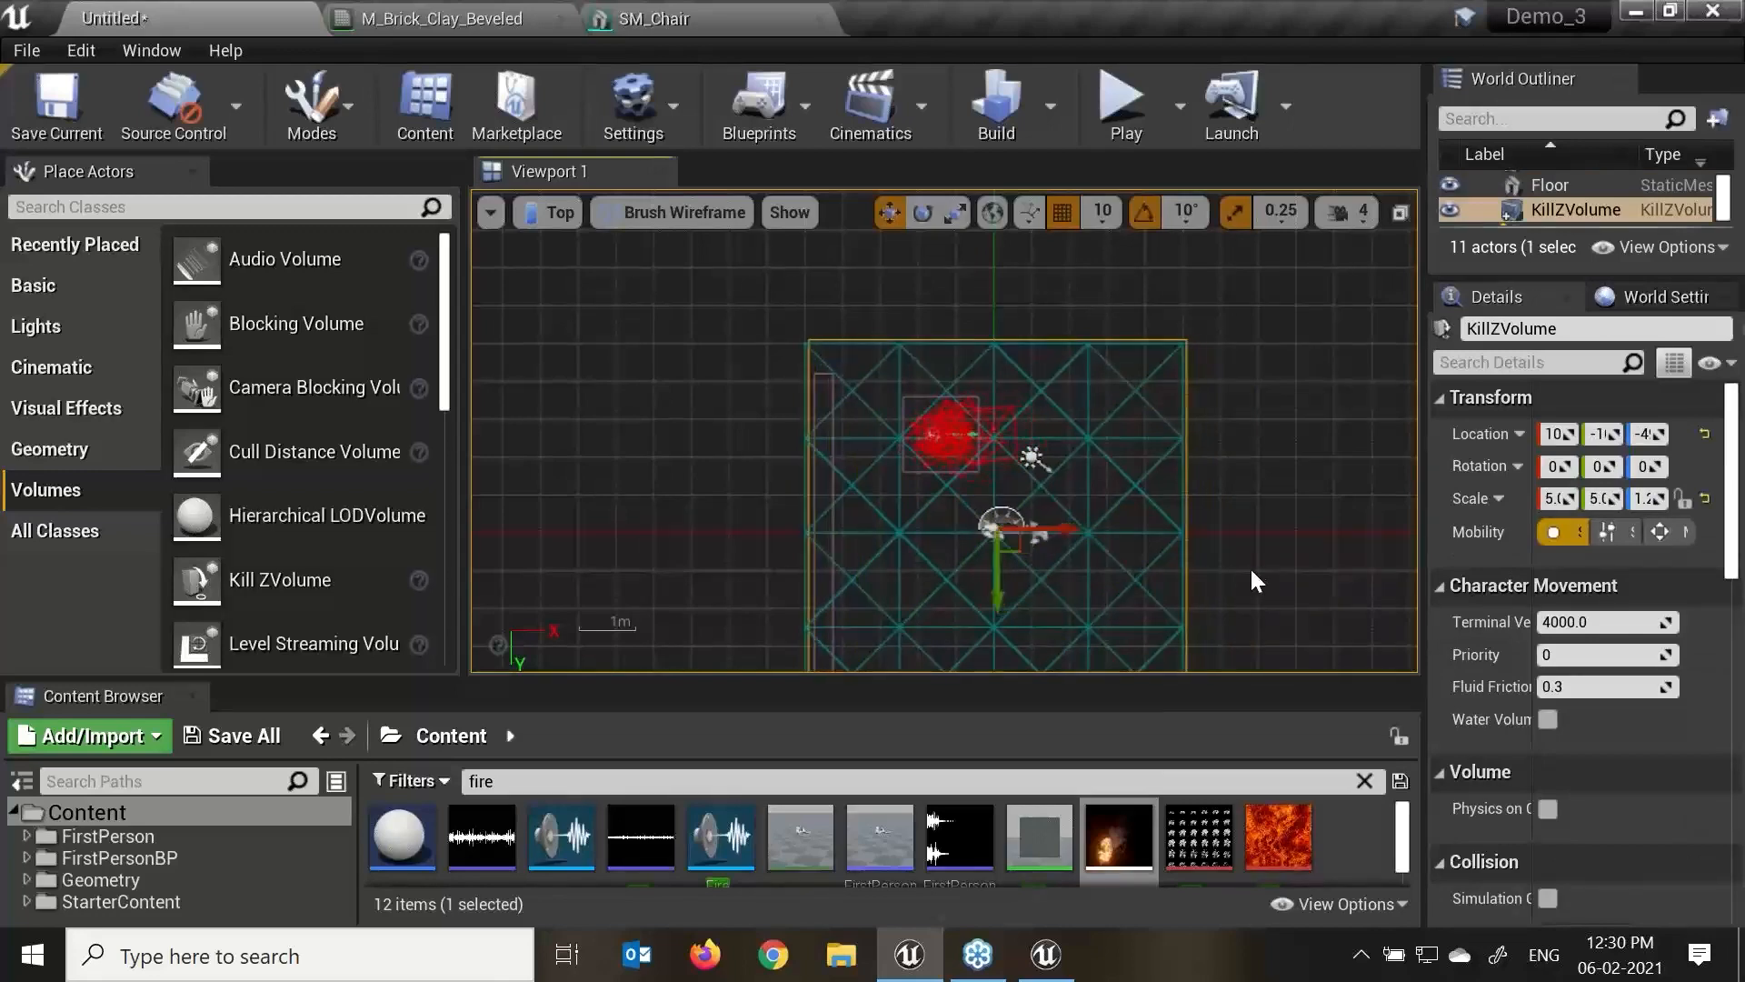
pyautogui.moveTo(1211, 537); pyautogui.dragTo(1201, 452, button='right')
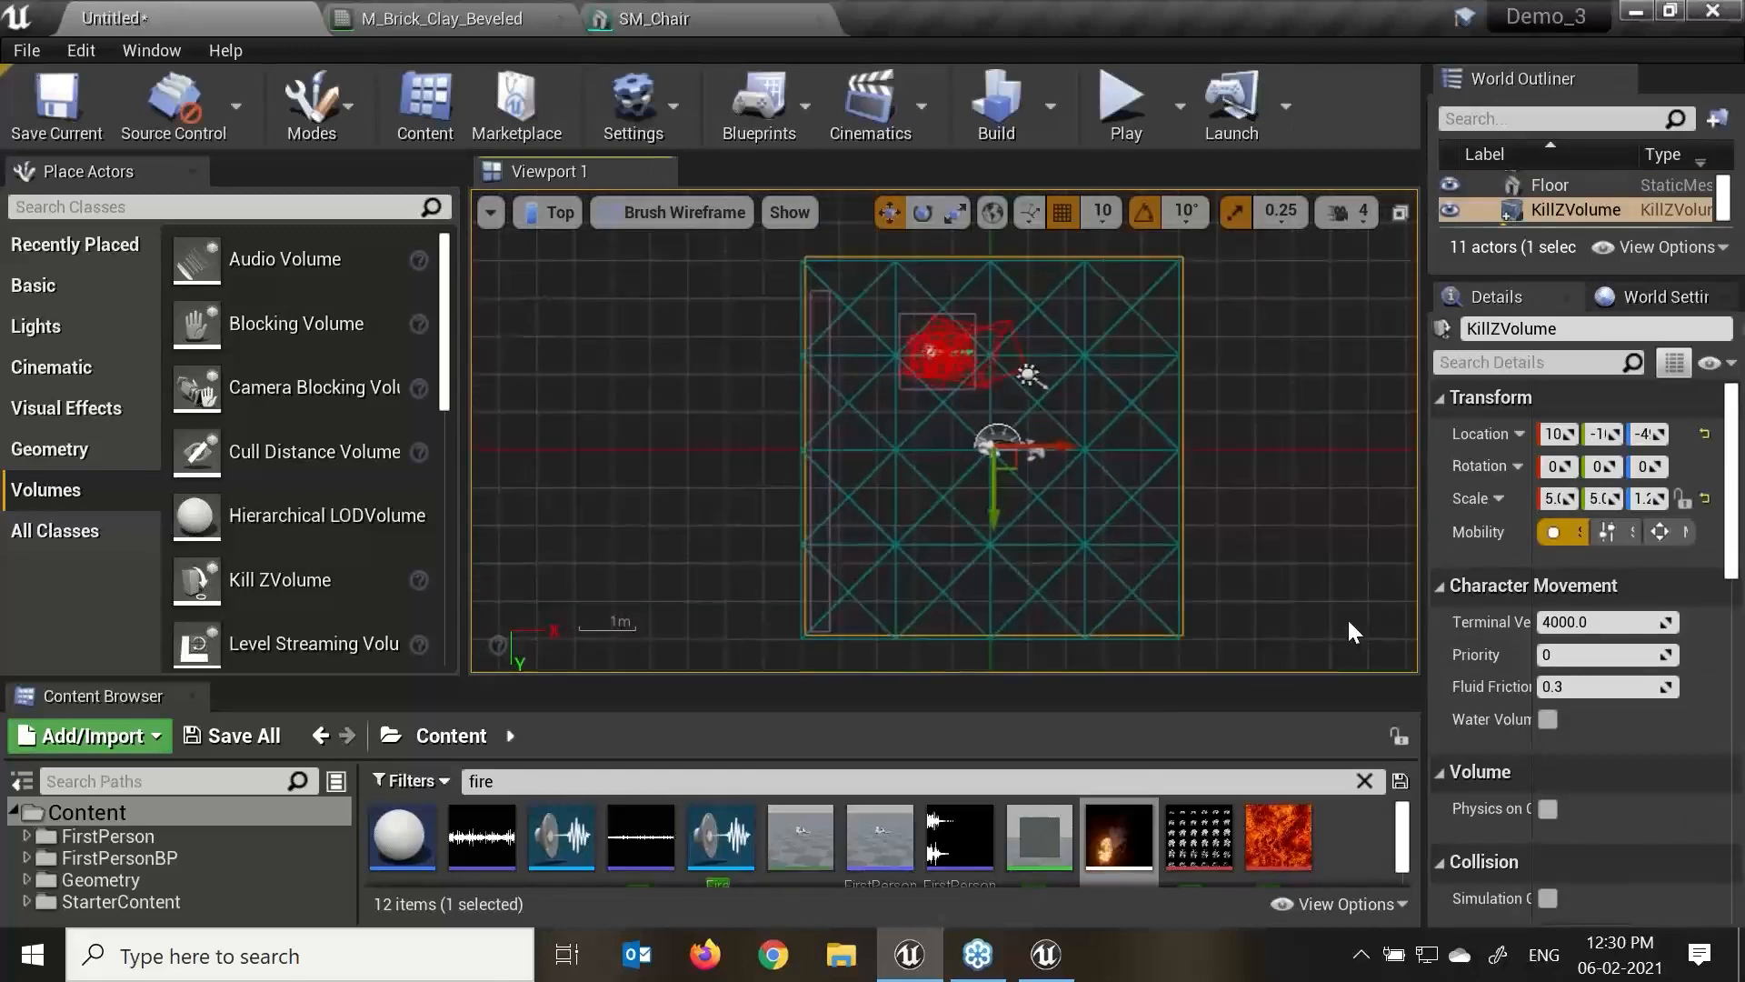
# Set the Kill Z volume's X and Y scale to 7.0 so it extends beyond the floor, and deselect it.
pyautogui.moveTo(1421, 557); pyautogui.dragTo(1105, 557)
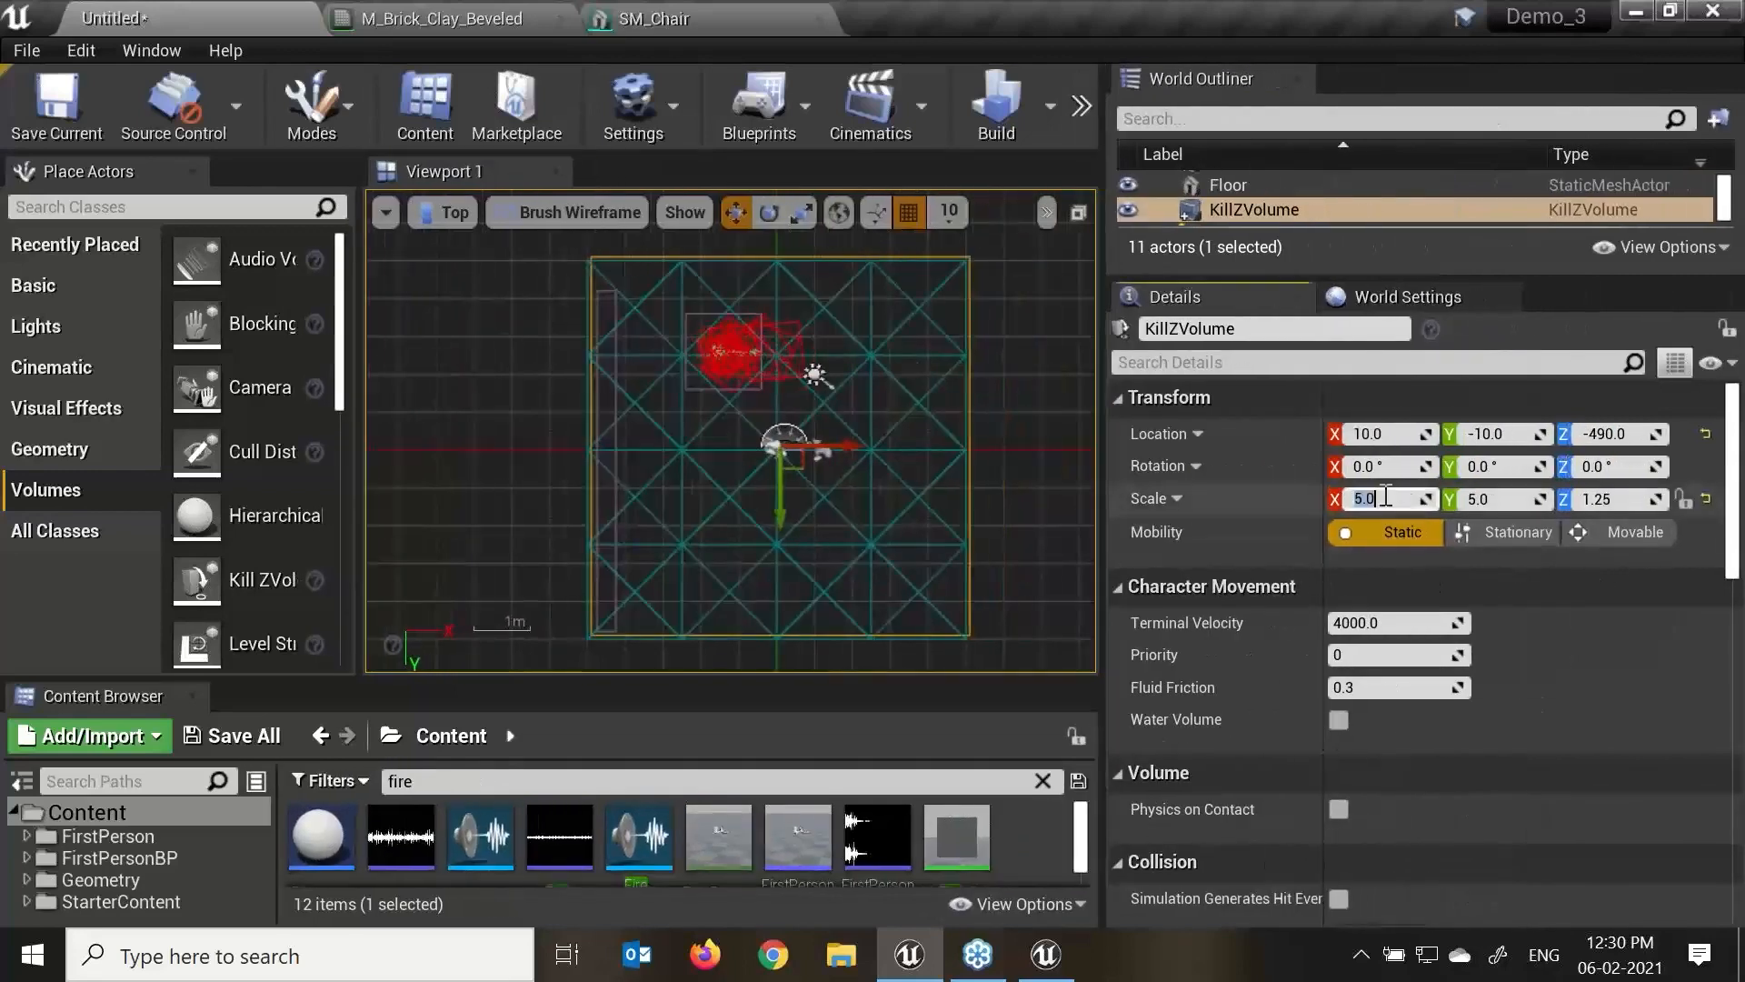
pyautogui.write('7')
pyautogui.press('Tab')
pyautogui.write('7')
pyautogui.press('Return')
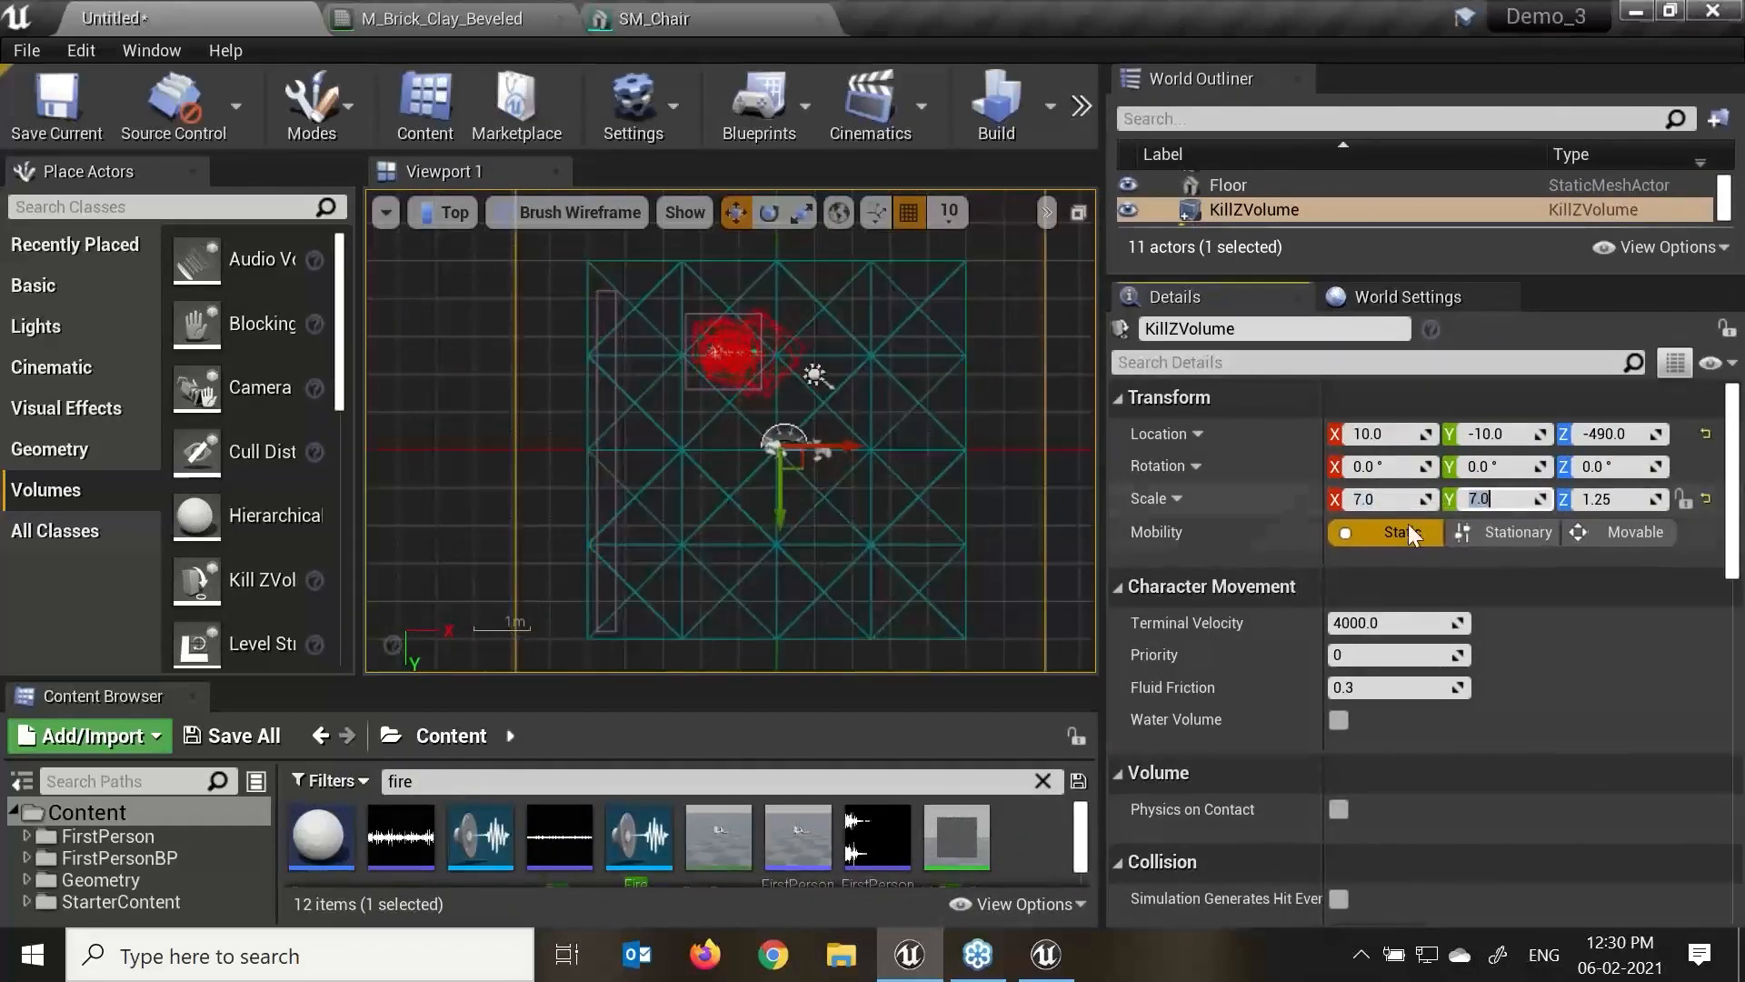
pyautogui.click(1033, 482)
# Return the viewport to the perspective view and select the Kill Z volume beneath the floor.
pyautogui.click(448, 213)
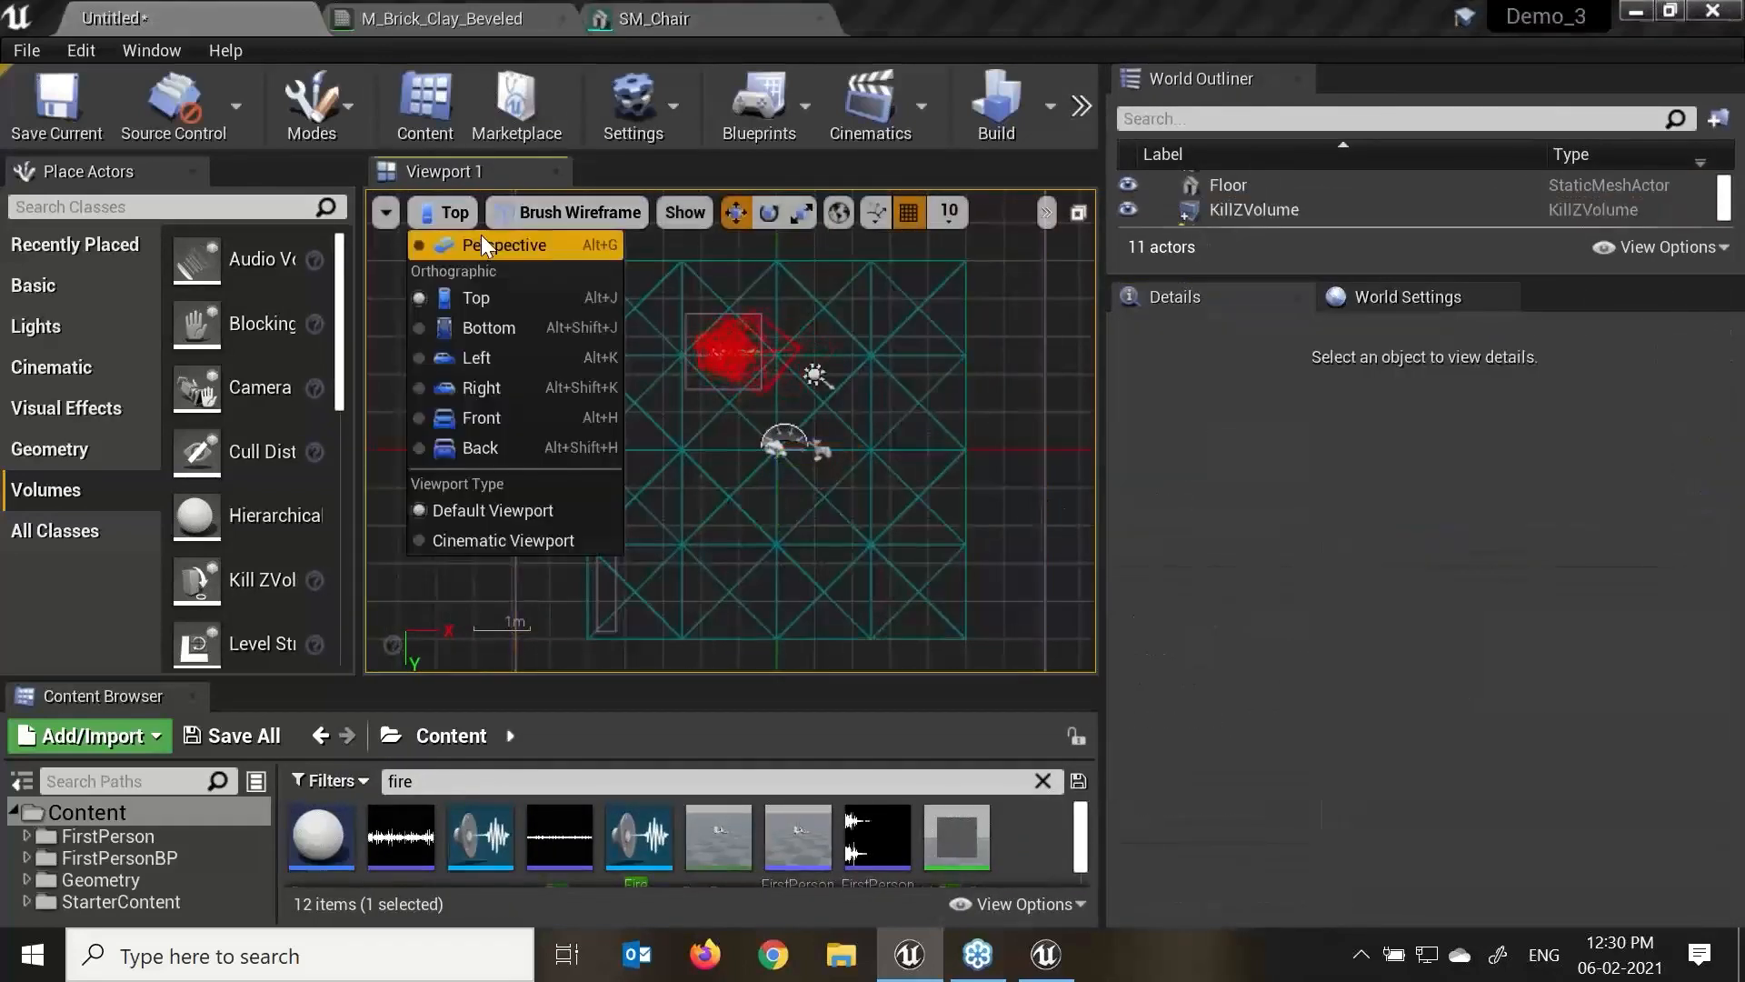
pyautogui.click(482, 238)
pyautogui.keyDown('alt'); pyautogui.moveTo(892, 596); pyautogui.dragTo(495, 621); pyautogui.keyUp('alt')
pyautogui.click(519, 625)
pyautogui.keyDown('alt'); pyautogui.moveTo(732, 588); pyautogui.dragTo(795, 541); pyautogui.keyUp('alt')
pyautogui.keyDown('alt'); pyautogui.moveTo(709, 489); pyautogui.dragTo(769, 511); pyautogui.keyUp('alt')
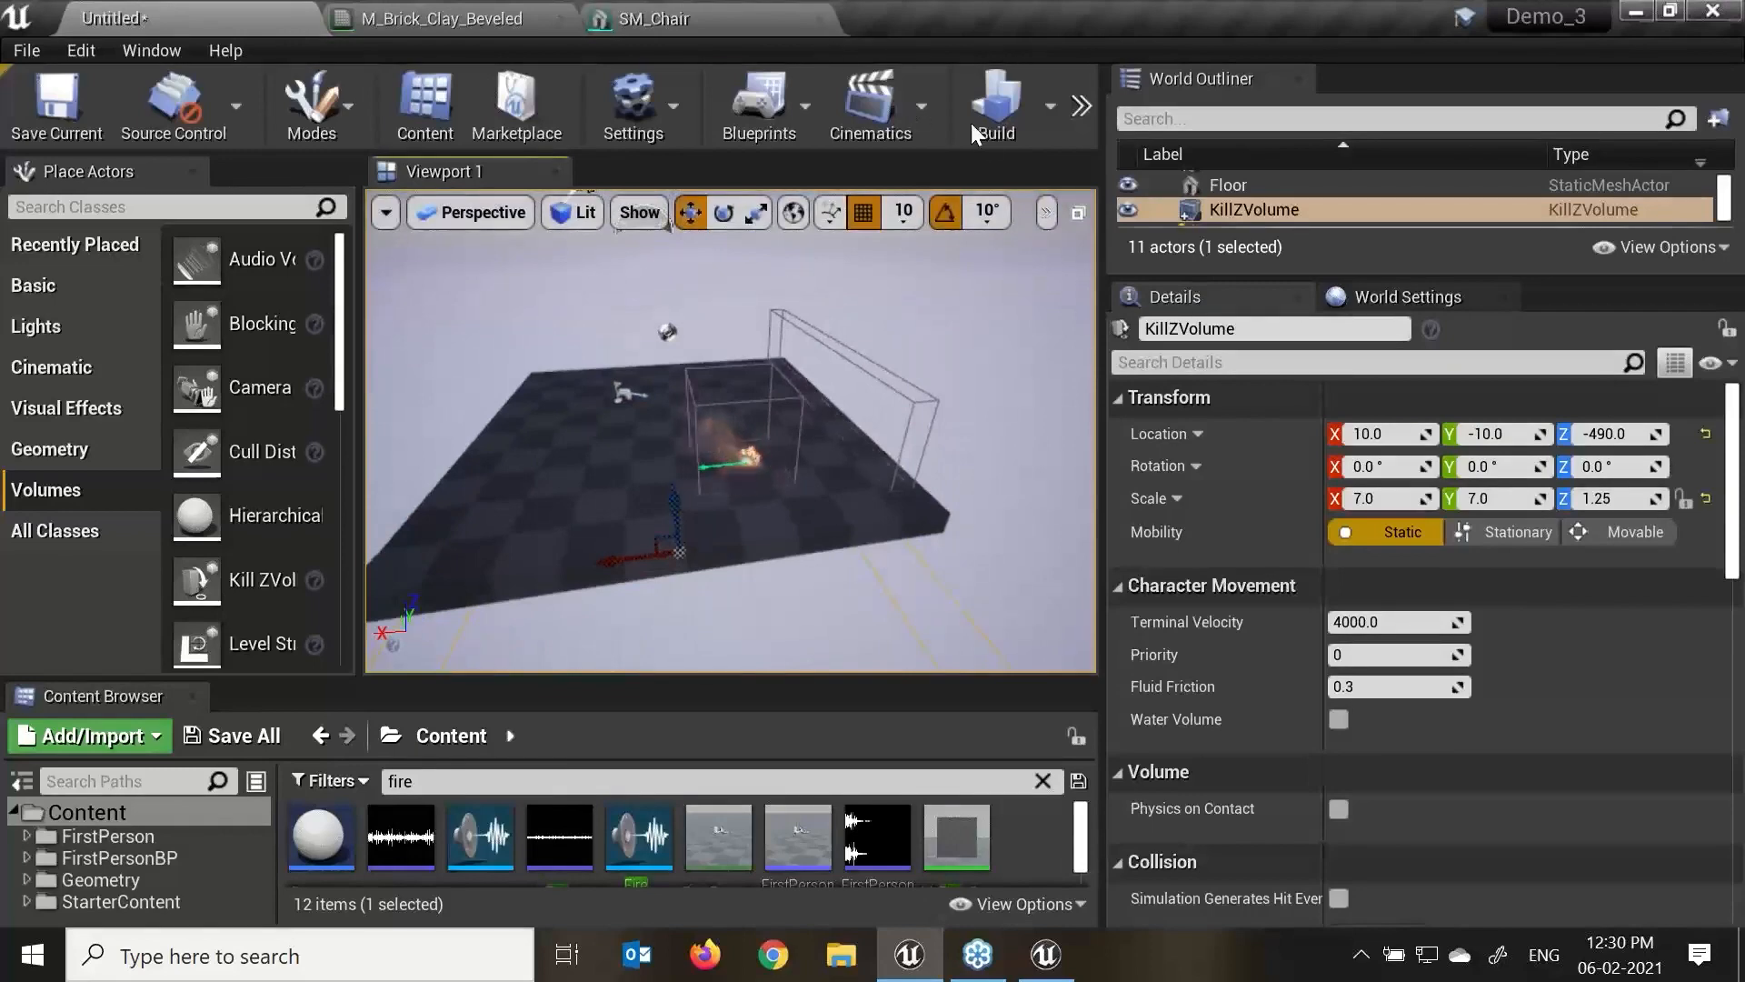
# Widen the viewport, play the level, fall off the floor into the Kill Z volume, and close the message log after stopping.
pyautogui.moveTo(1084, 131); pyautogui.dragTo(1398, 131)
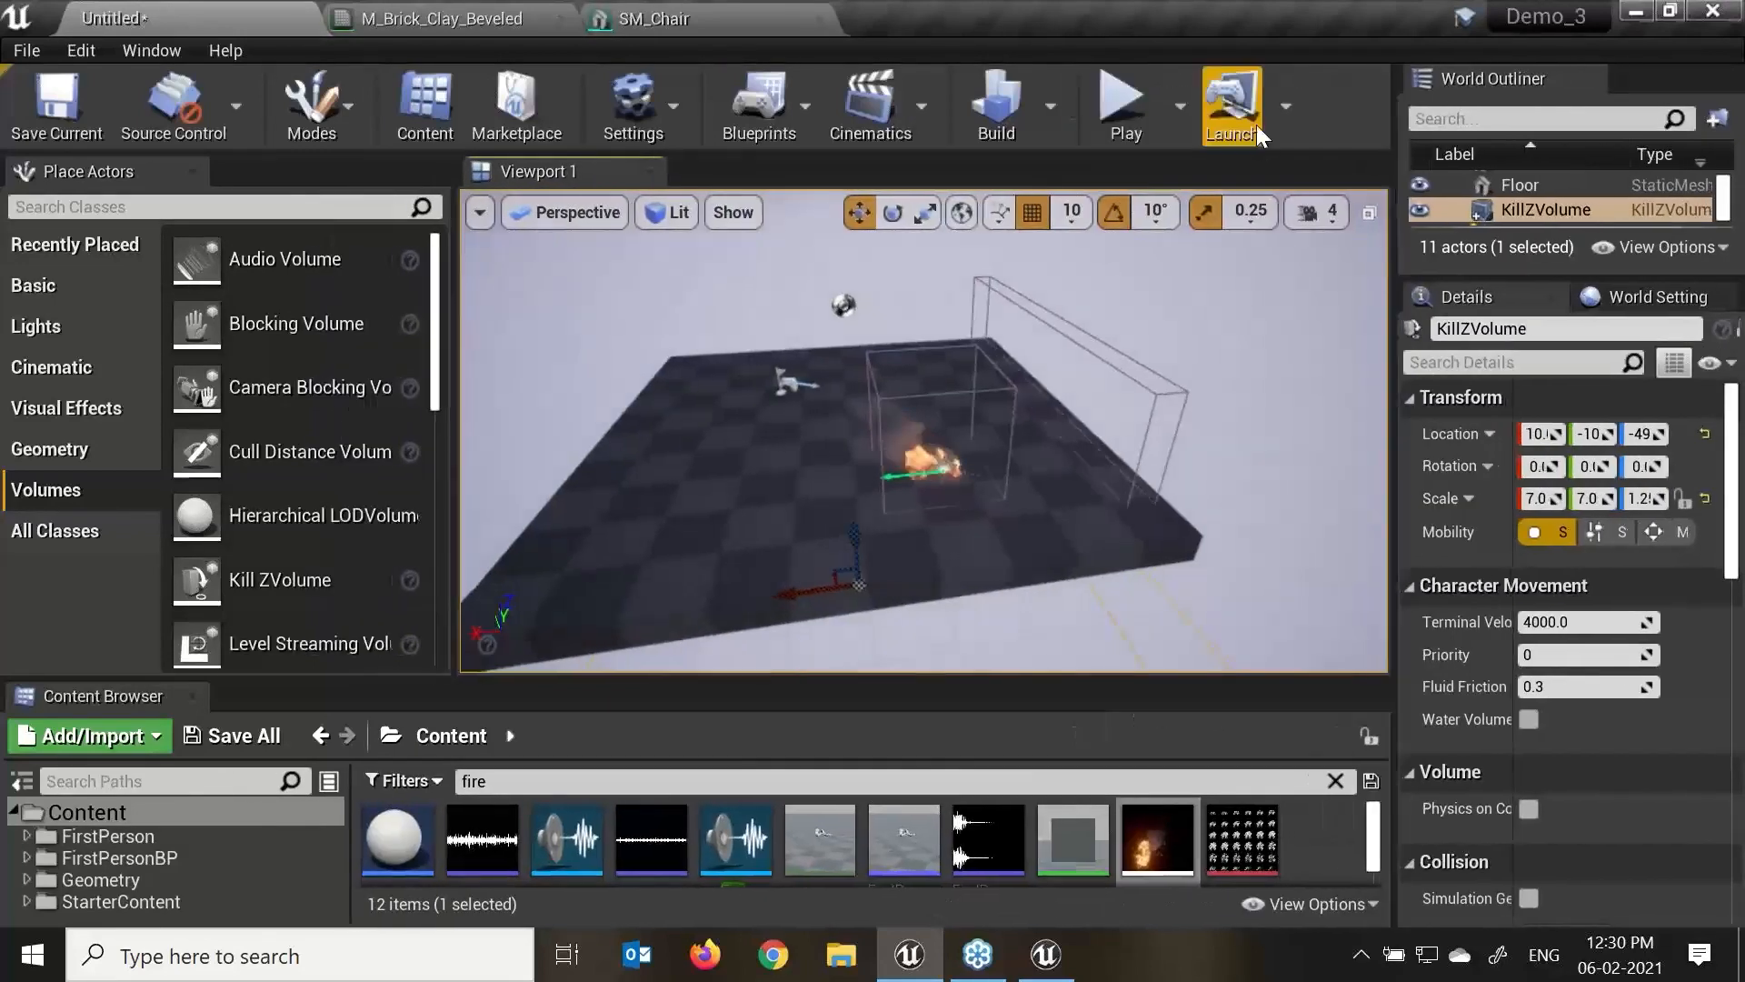
pyautogui.click(1125, 107)
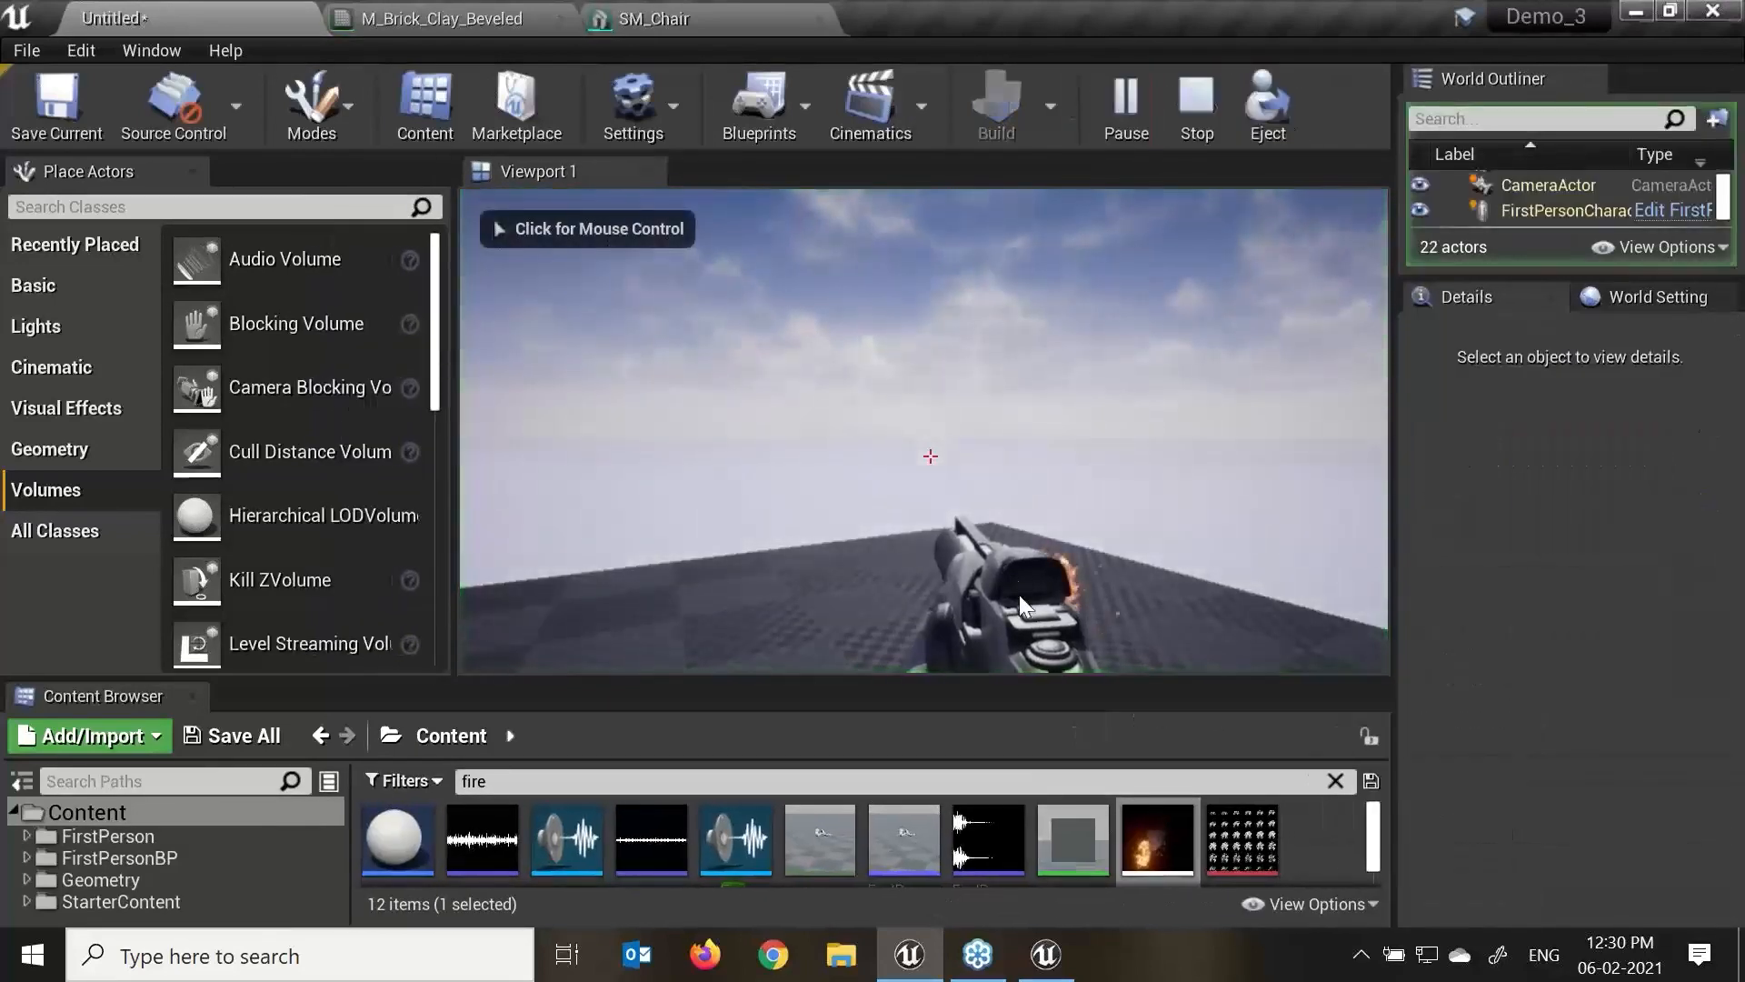
pyautogui.click(961, 592)
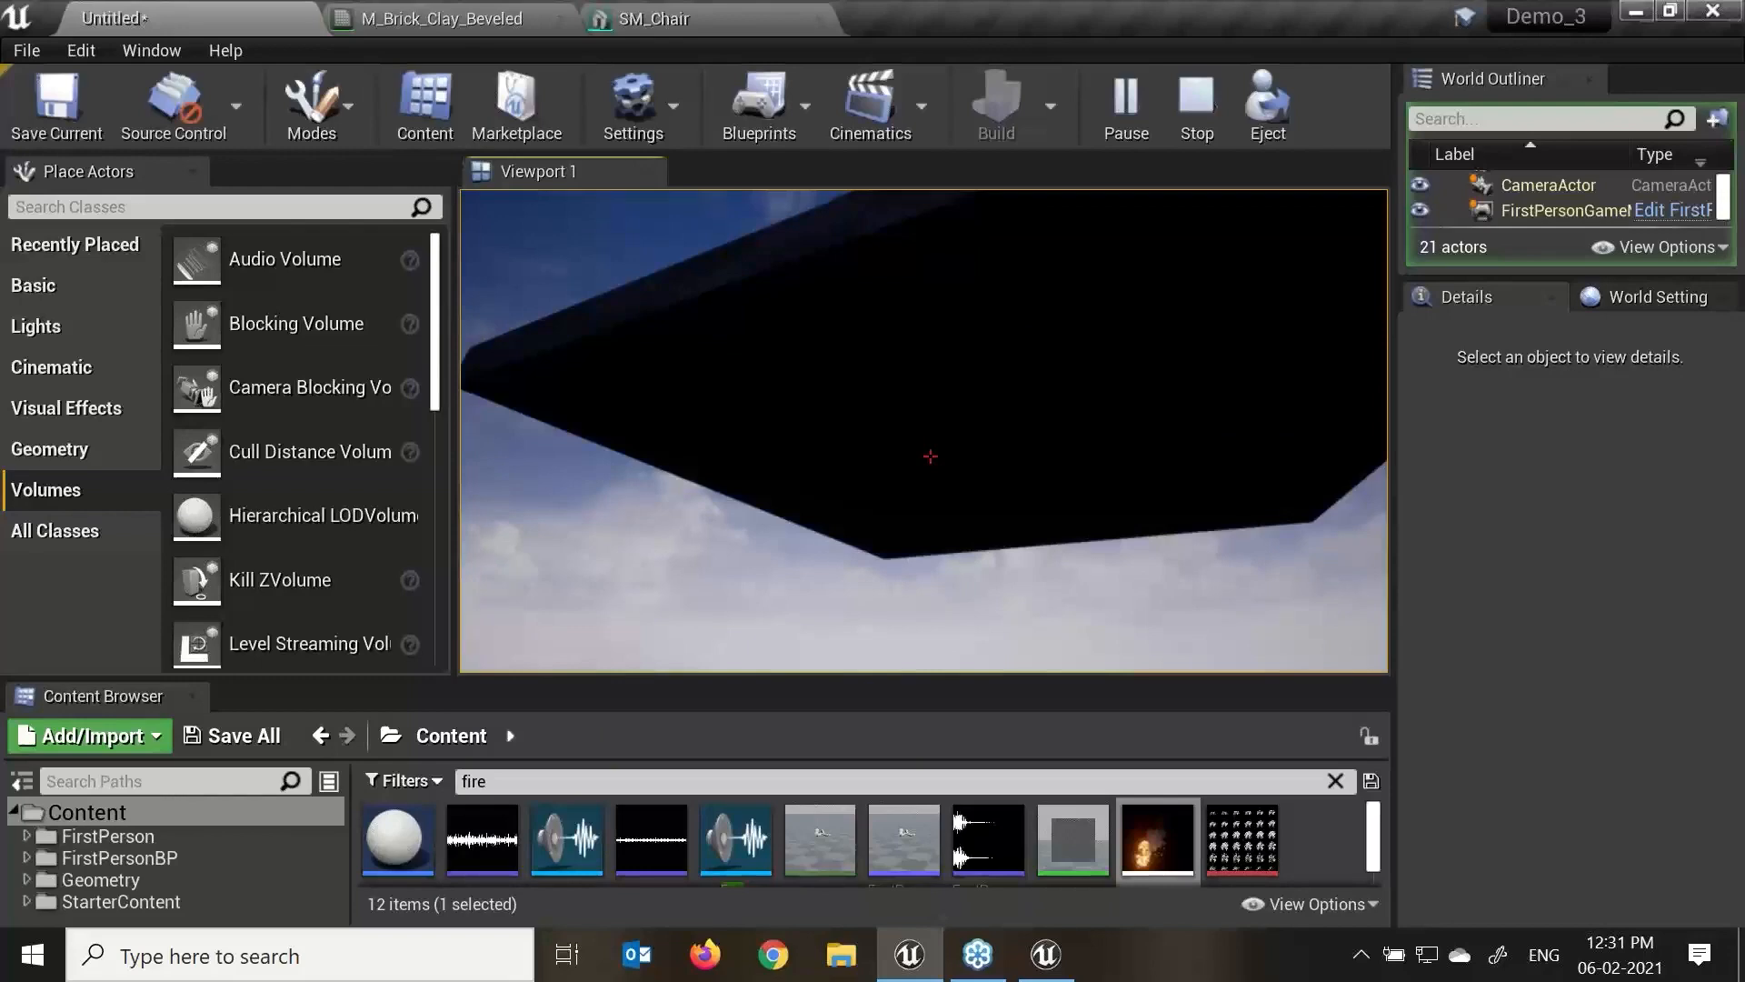
pyautogui.press('Escape')
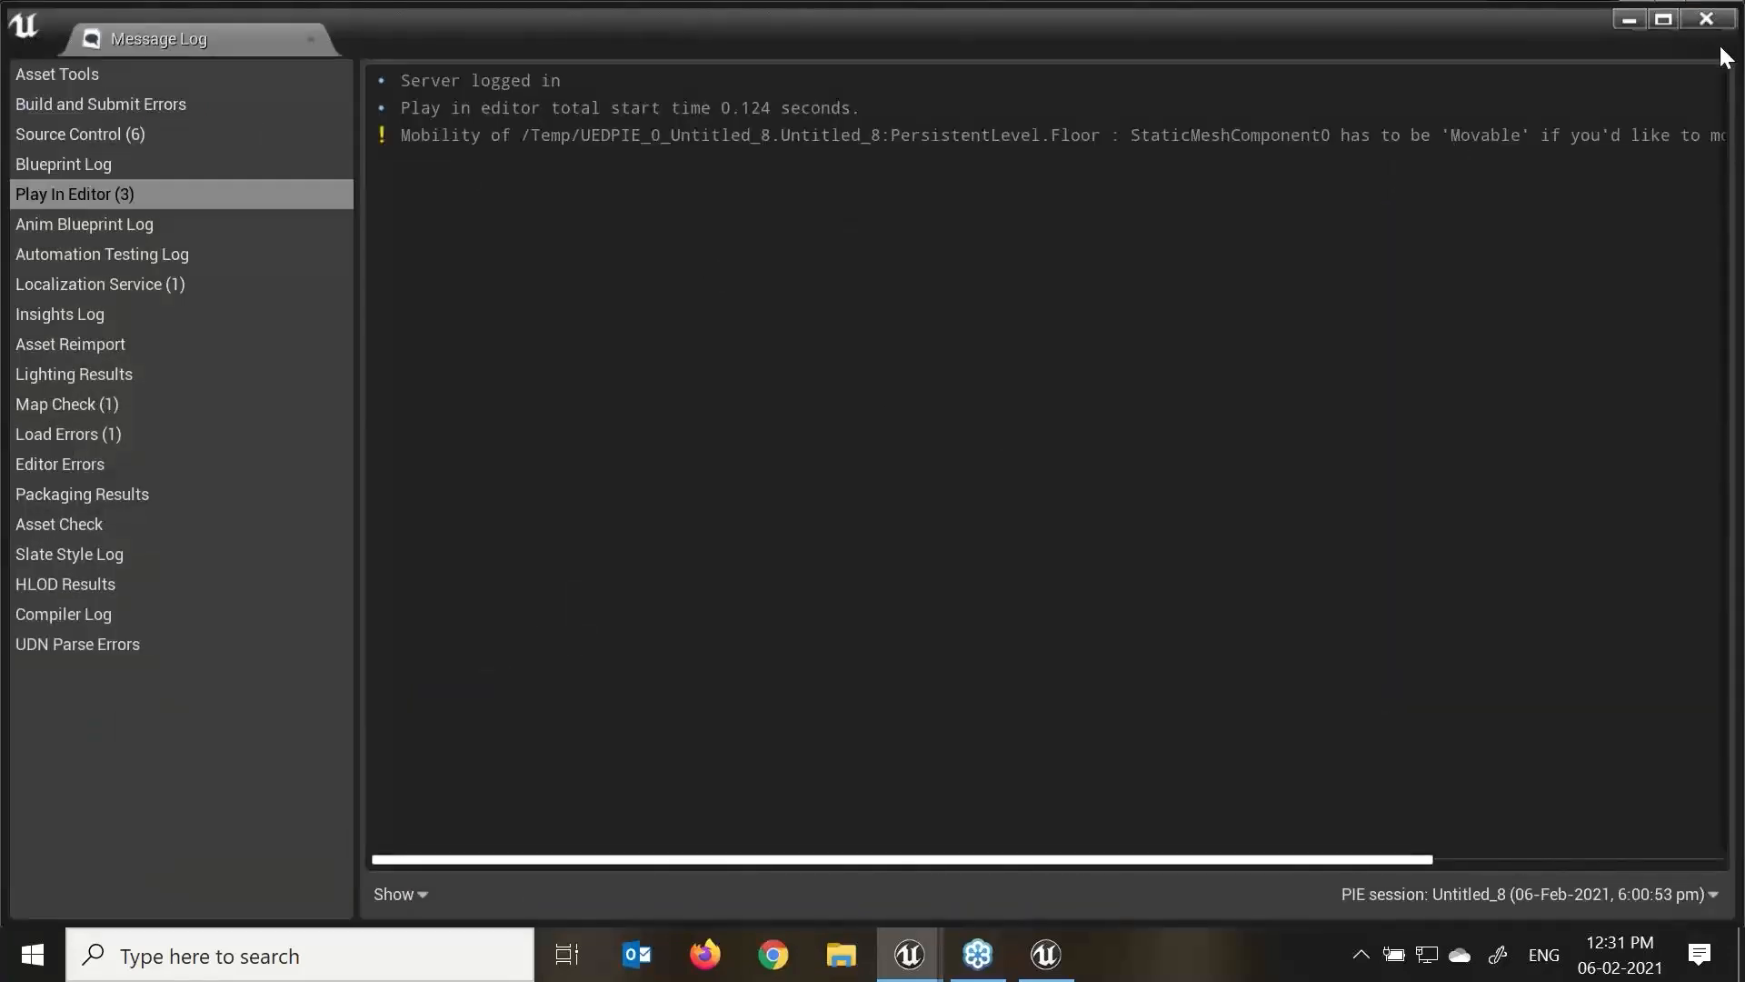
pyautogui.click(1706, 19)
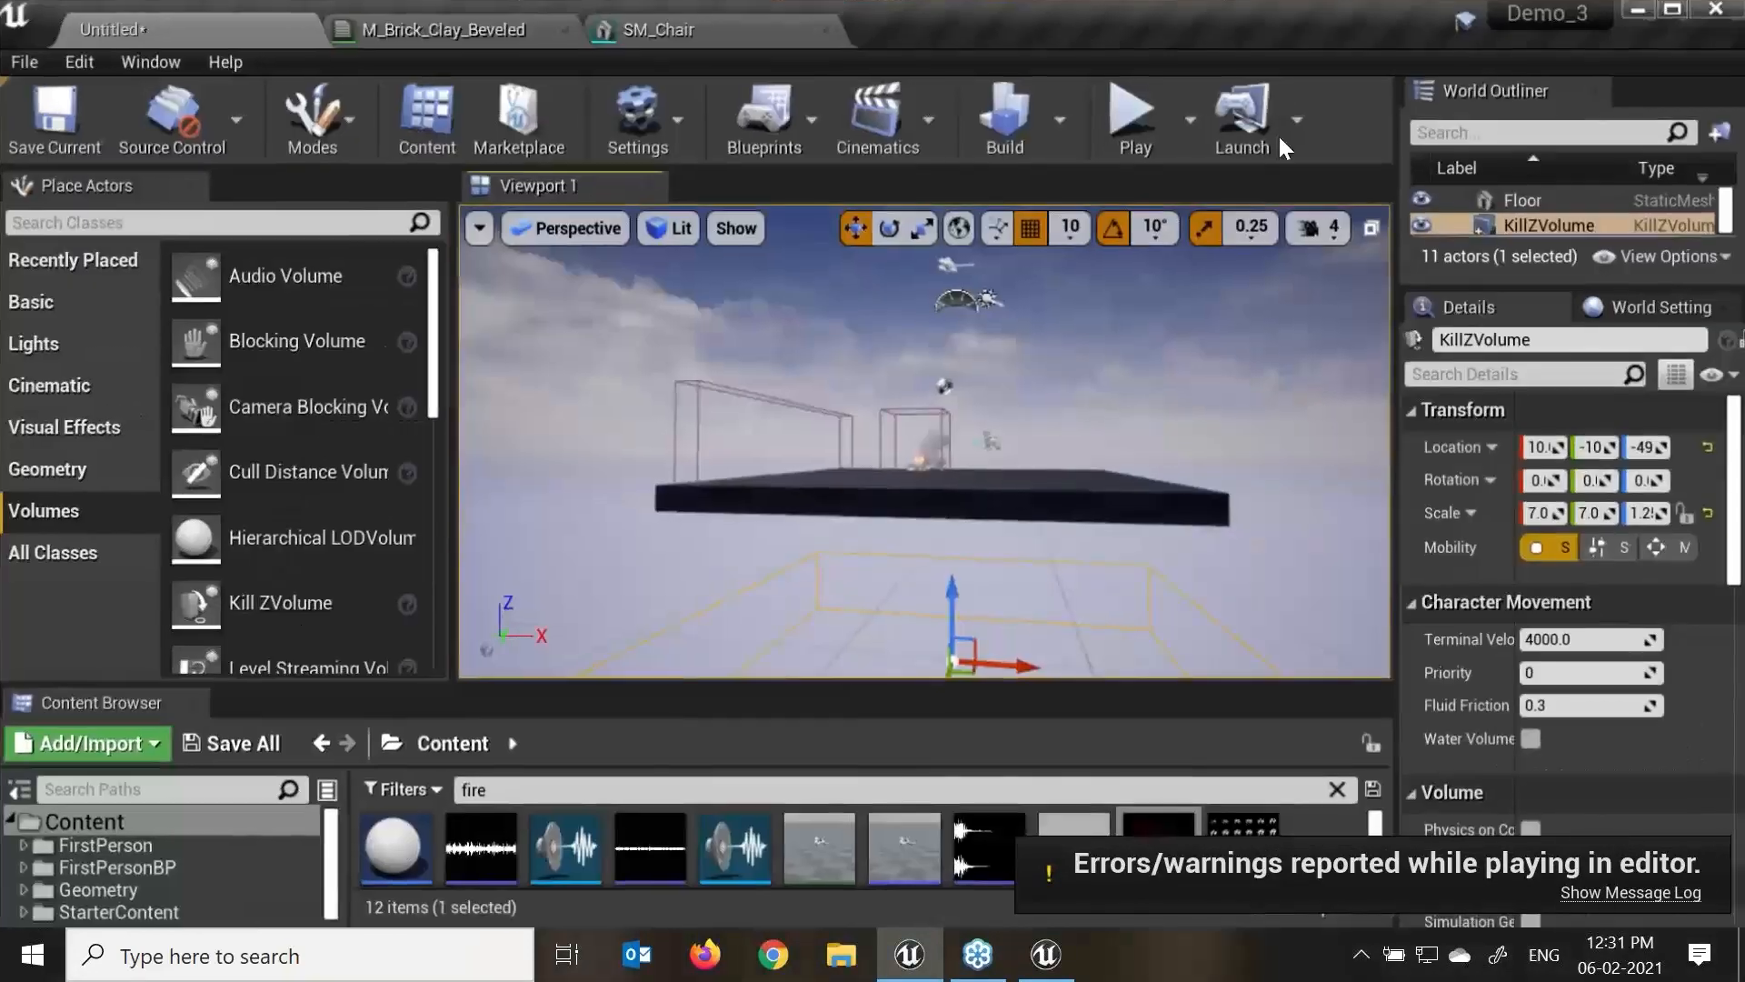
# Shift the Kill Z volume sideways along X until it lies clear of the floor.
pyautogui.keyDown('alt'); pyautogui.moveTo(1052, 607); pyautogui.dragTo(1091, 660); pyautogui.keyUp('alt')
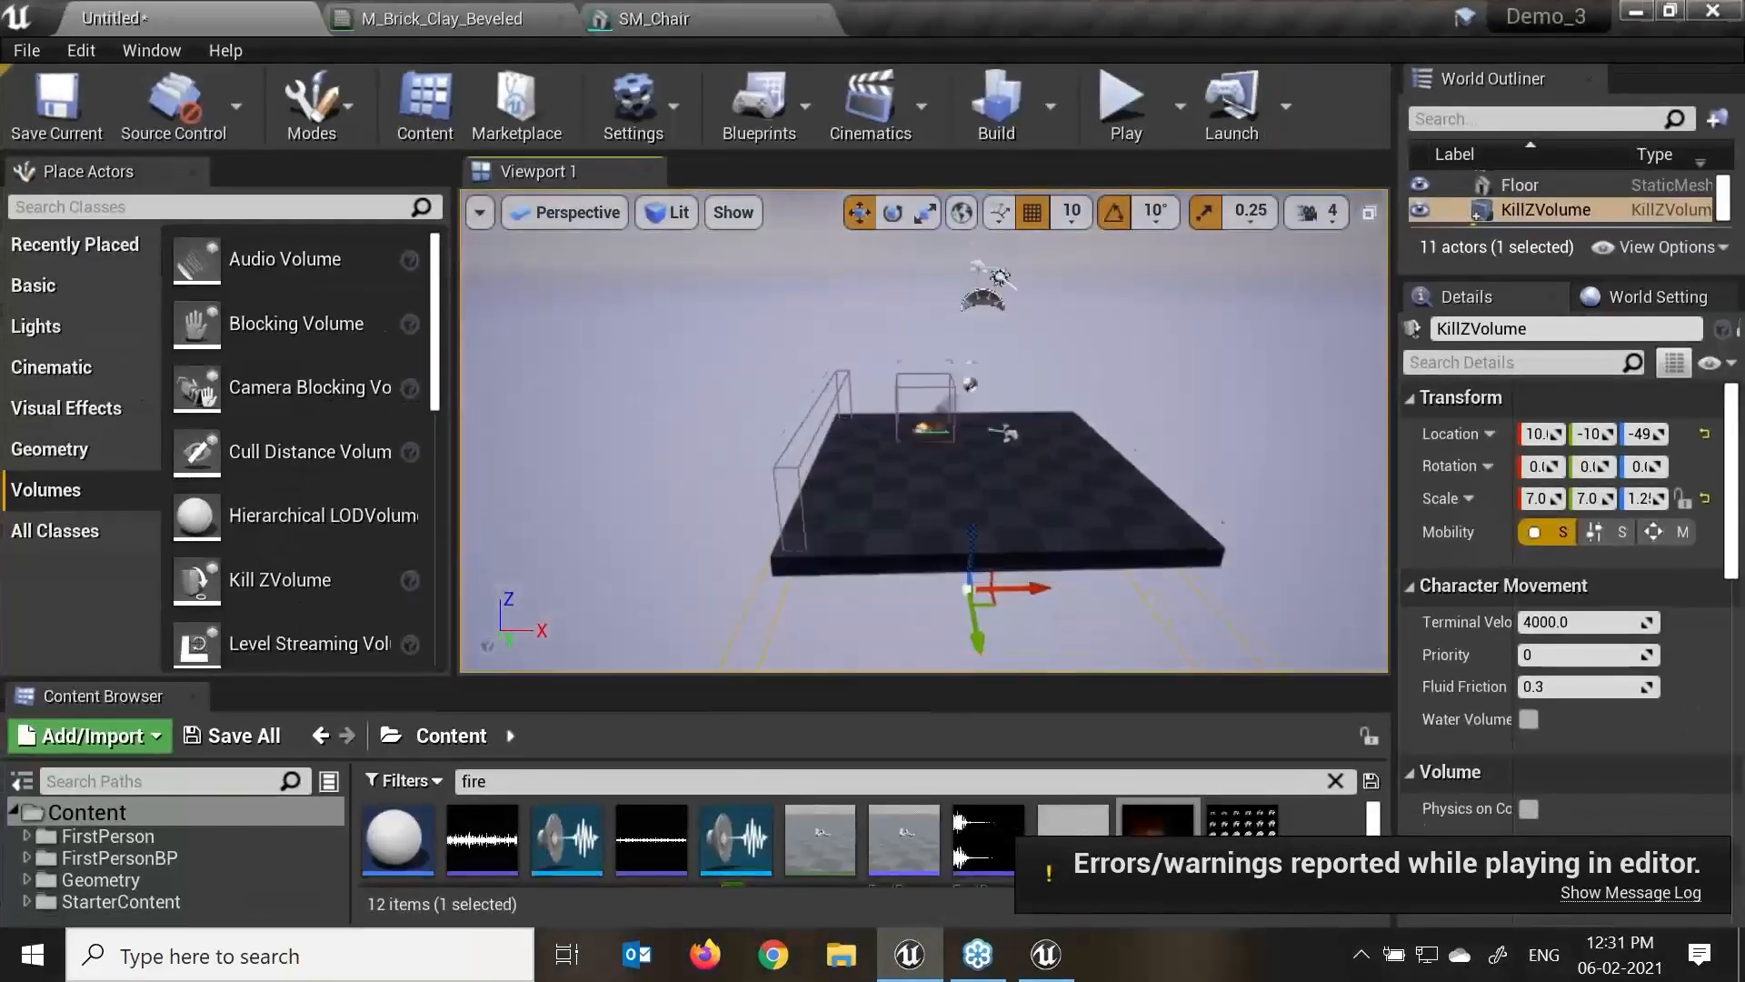
pyautogui.moveTo(1018, 595); pyautogui.dragTo(1022, 669, button='middle')
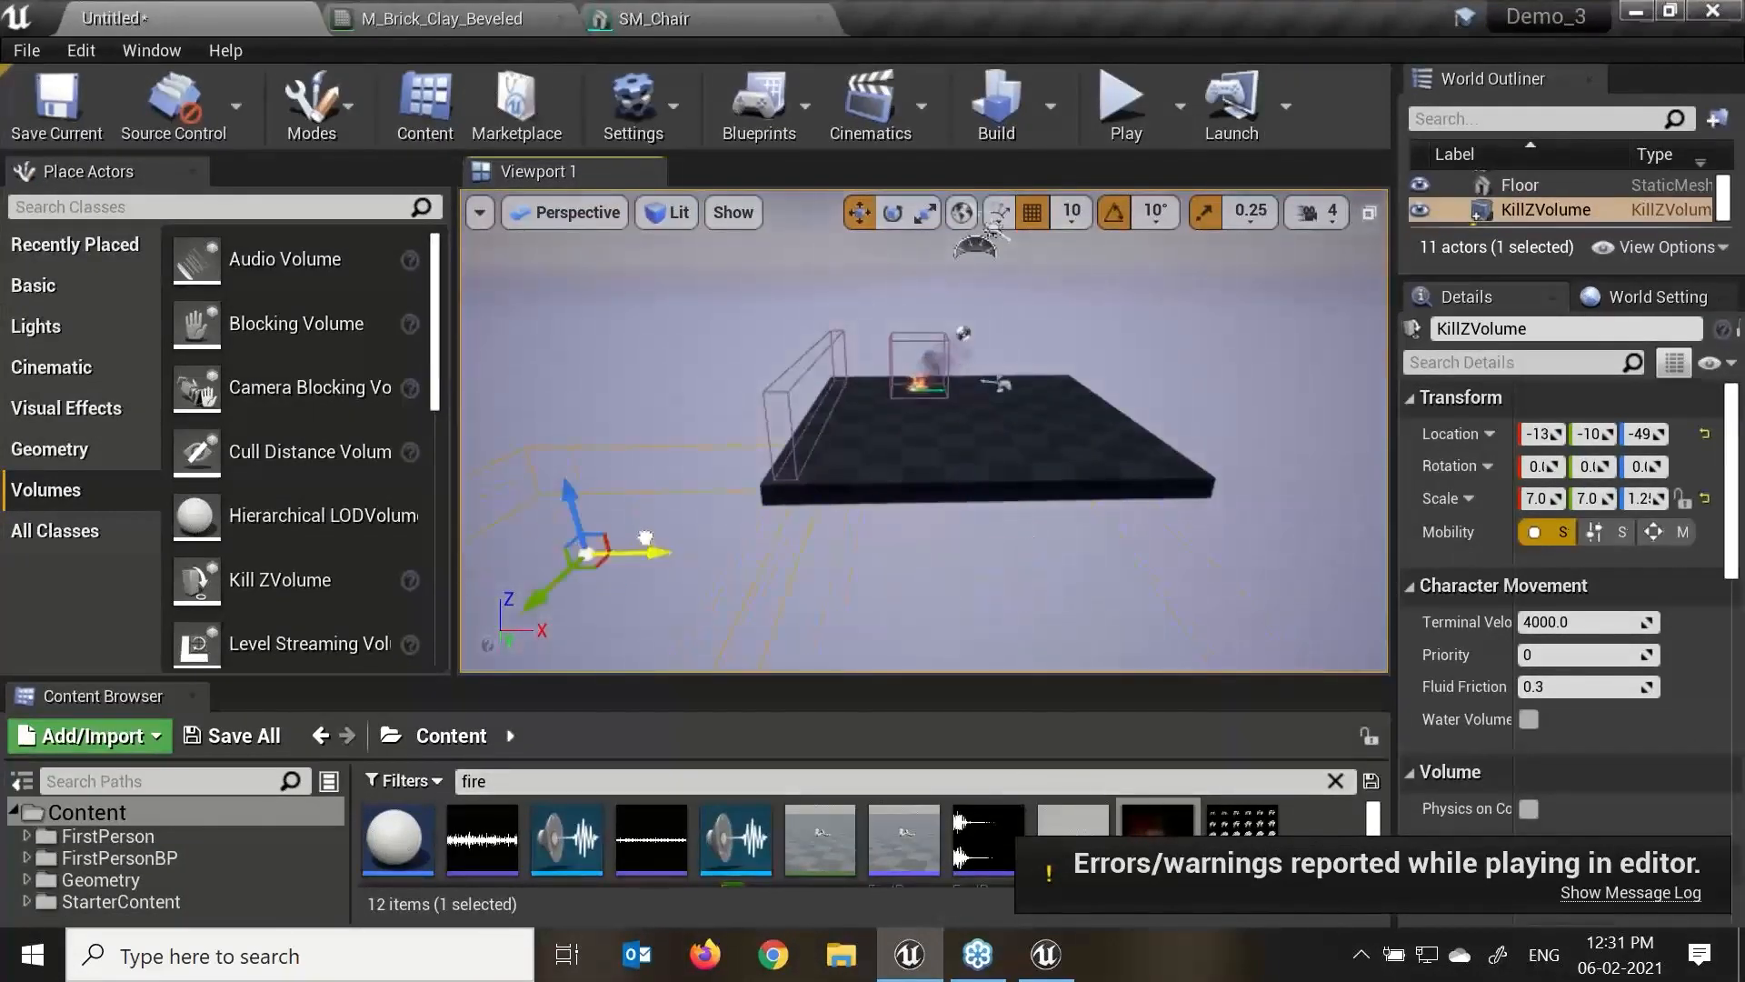
# Play the level again, walk off the floor with the Kill Z volume moved aside, and close the message log after stopping.
pyautogui.click(1126, 100)
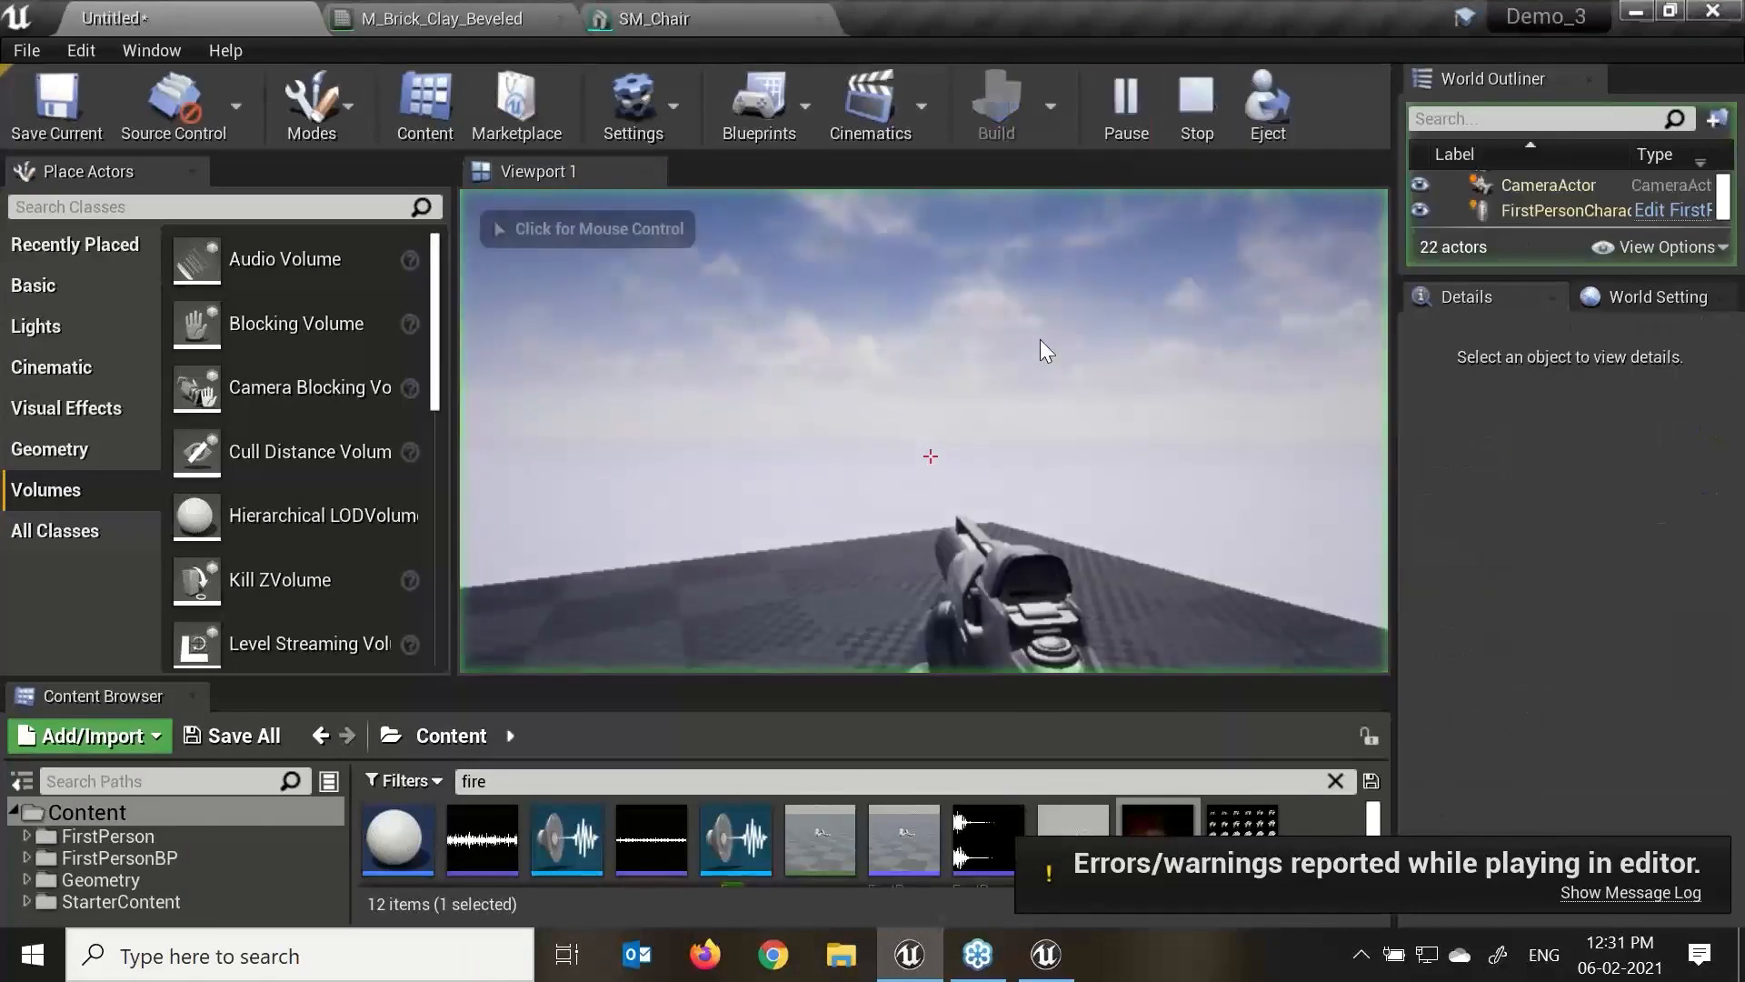
pyautogui.click(1132, 581)
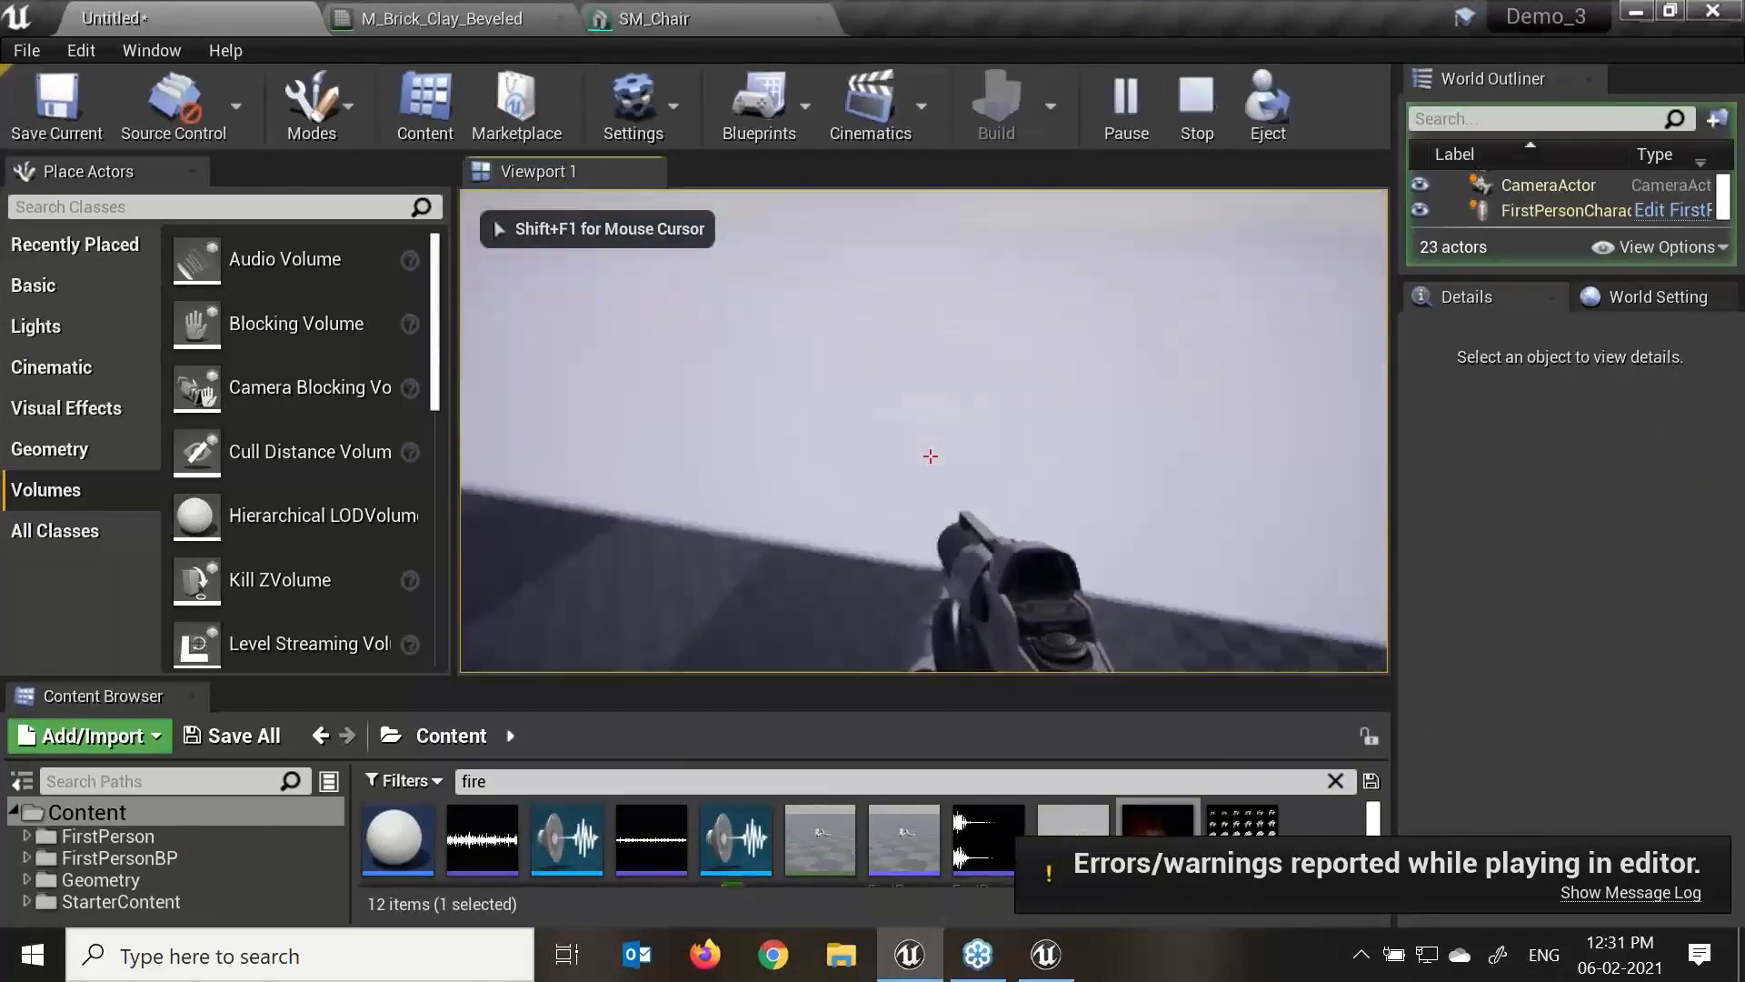
pyautogui.press('w')
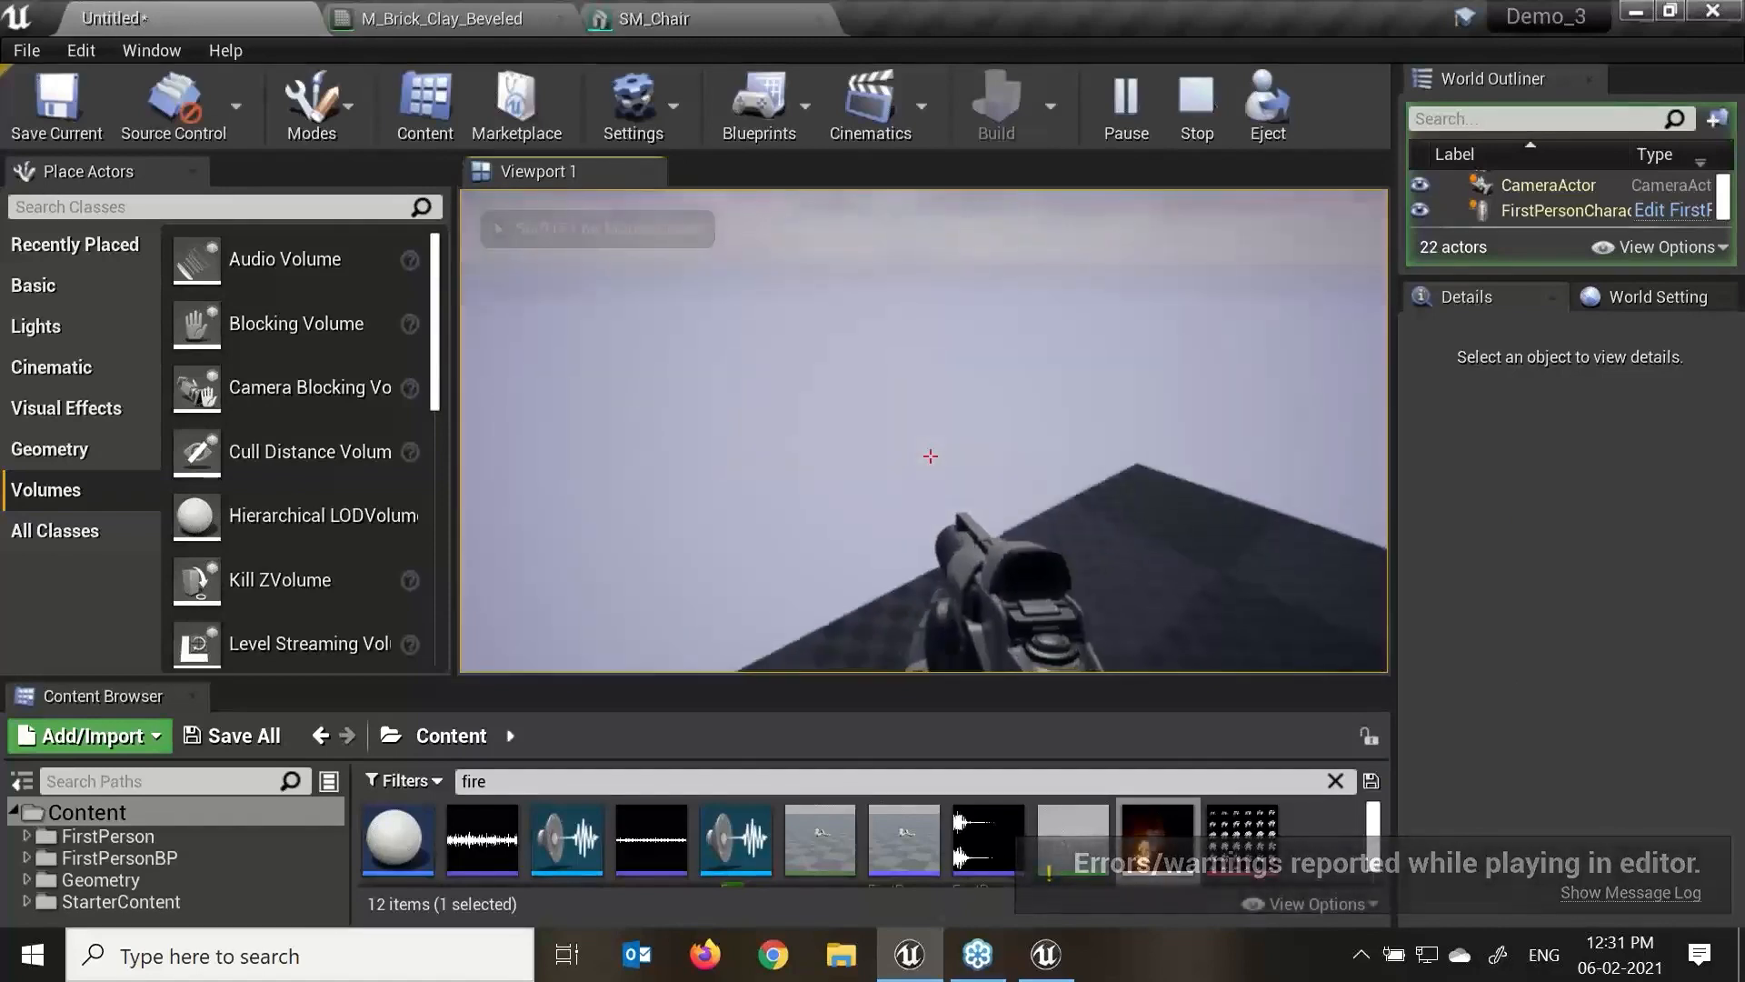
pyautogui.press('w')
pyautogui.press('s')
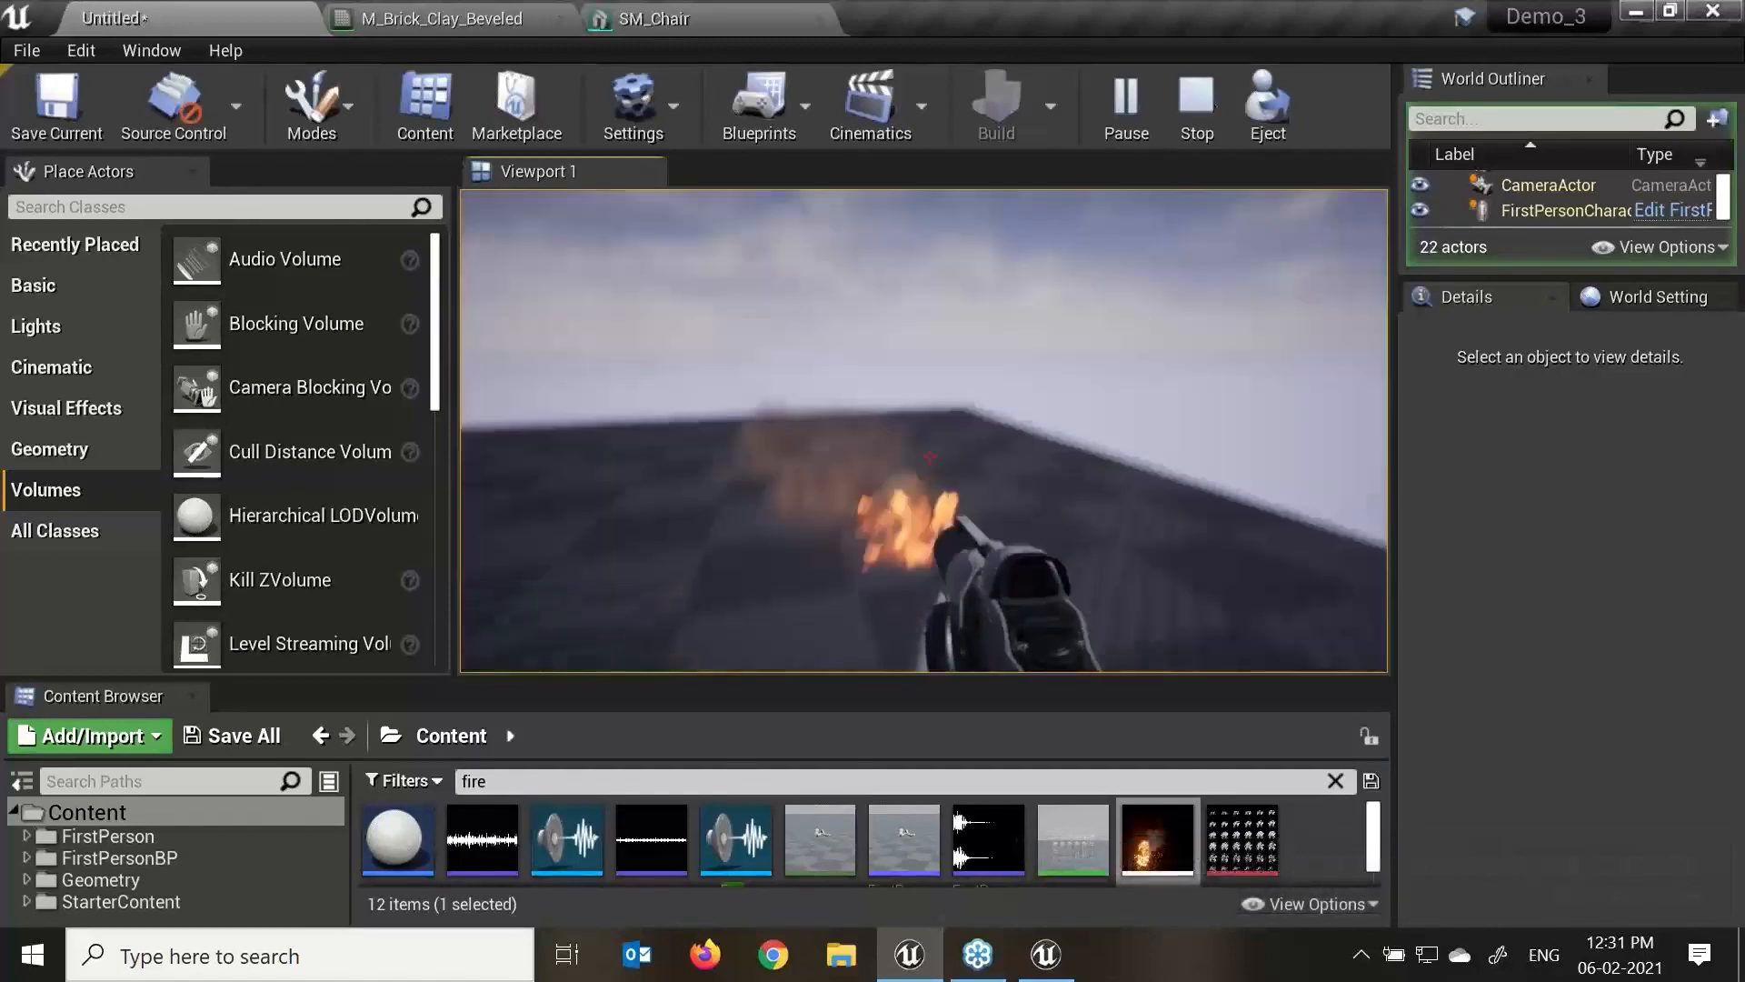
pyautogui.press('s')
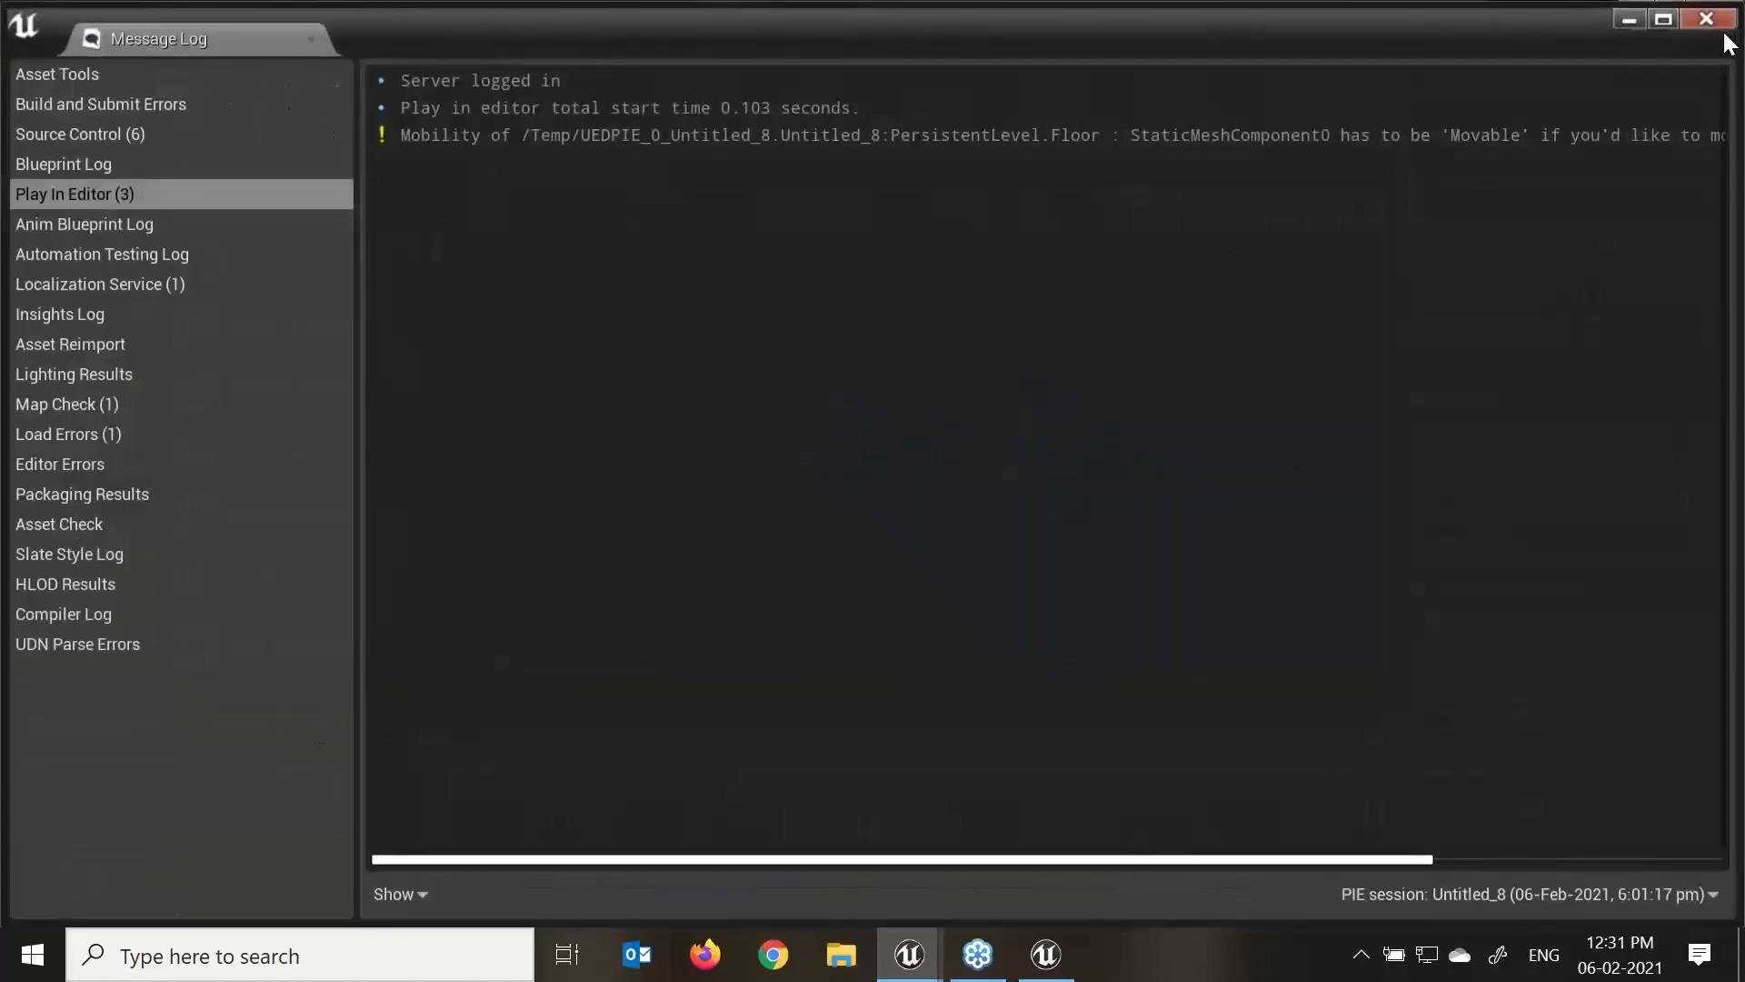
pyautogui.click(1711, 20)
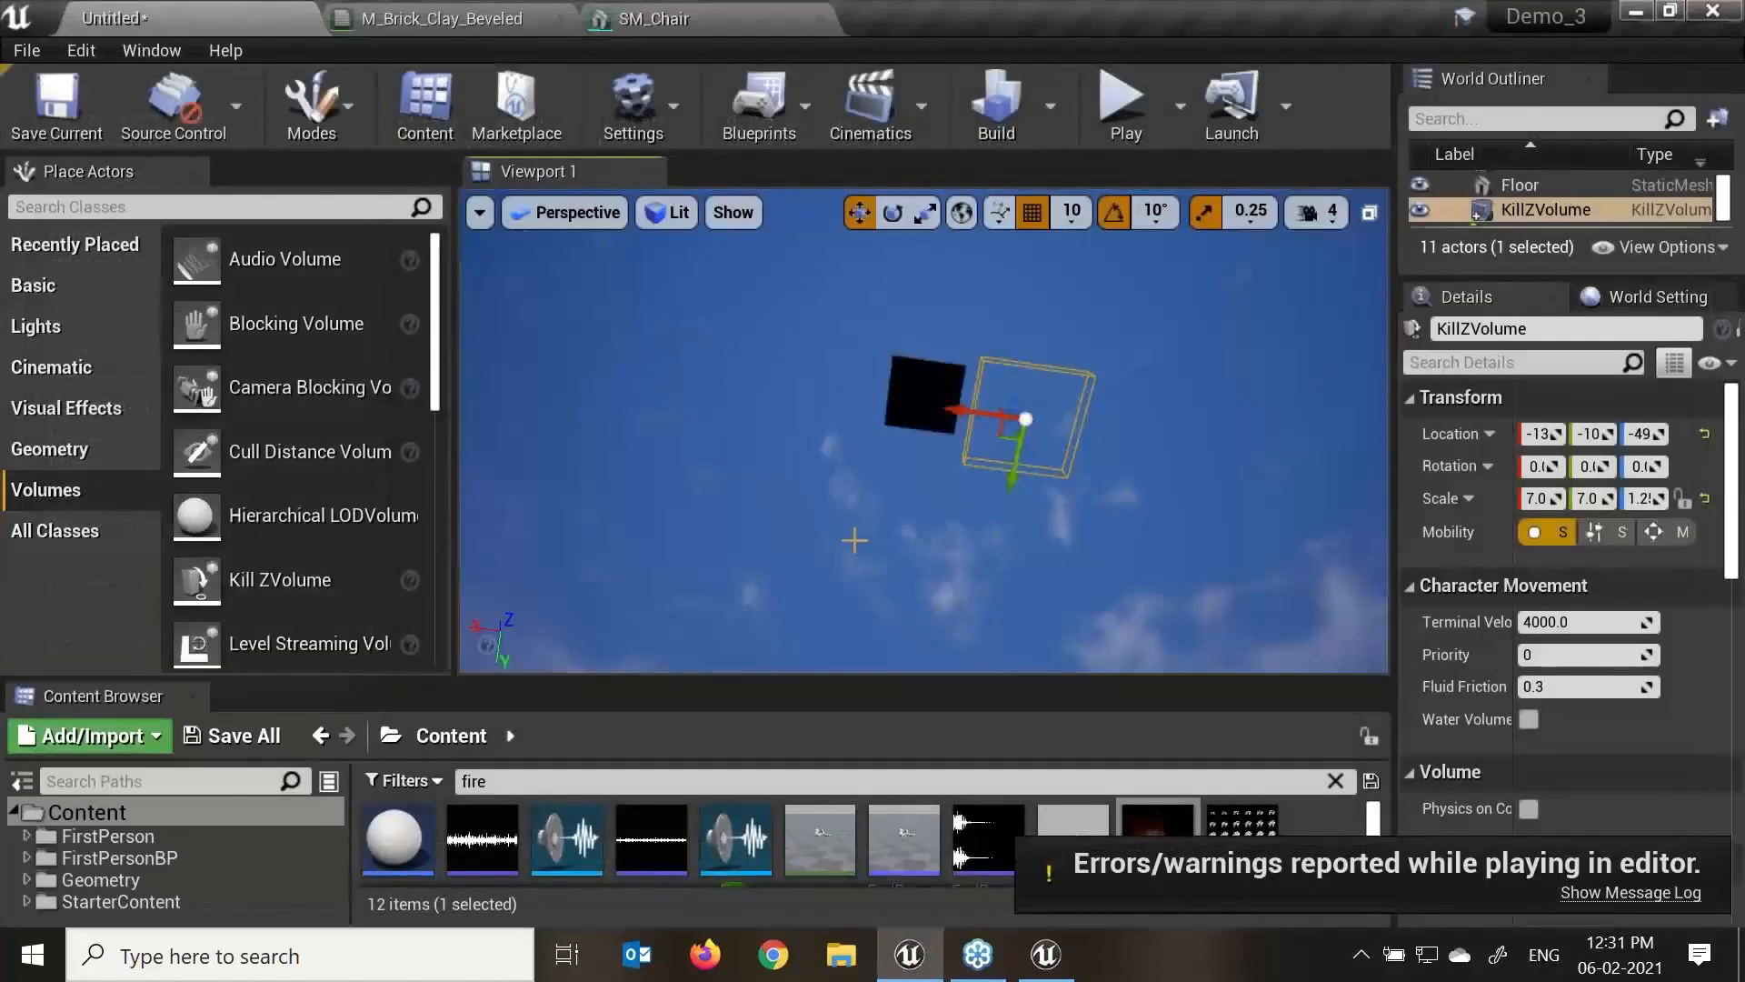
# Move the Kill Z volume back along X until it sits beneath the floor.
pyautogui.keyDown('alt'); pyautogui.moveTo(1009, 503); pyautogui.dragTo(1051, 496); pyautogui.keyUp('alt')
pyautogui.press('f')
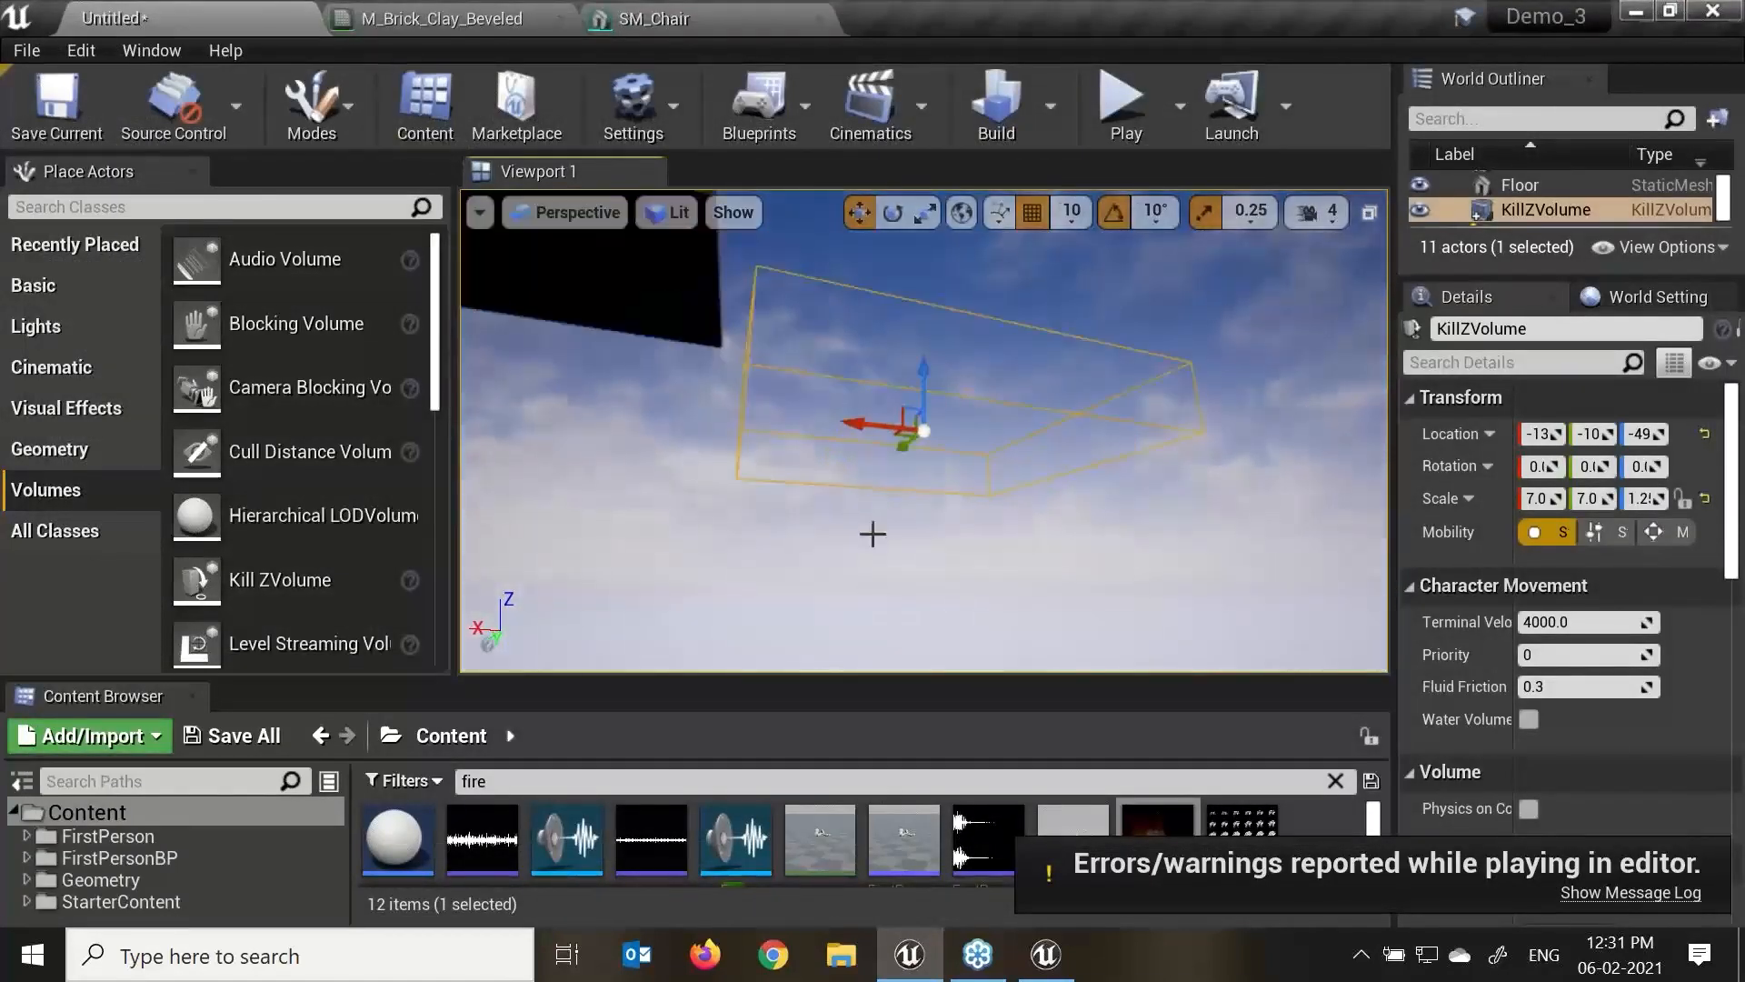
pyautogui.keyDown('alt'); pyautogui.moveTo(898, 422); pyautogui.dragTo(911, 534); pyautogui.keyUp('alt')
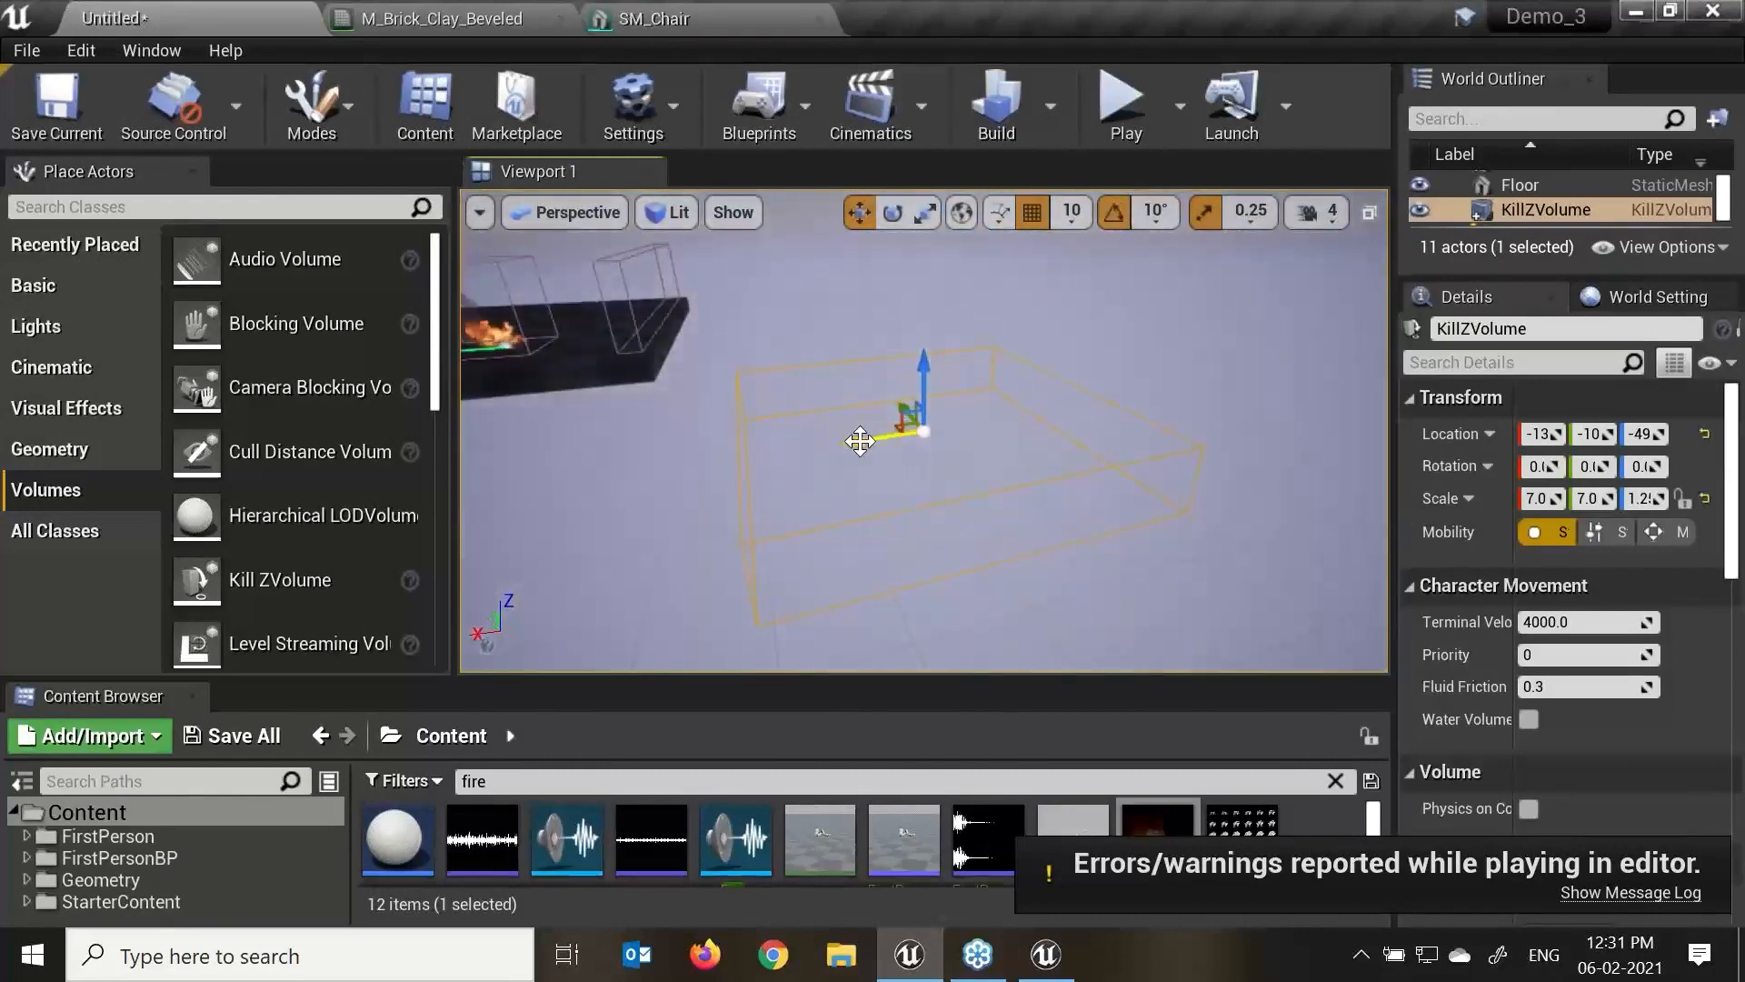
pyautogui.press('f')
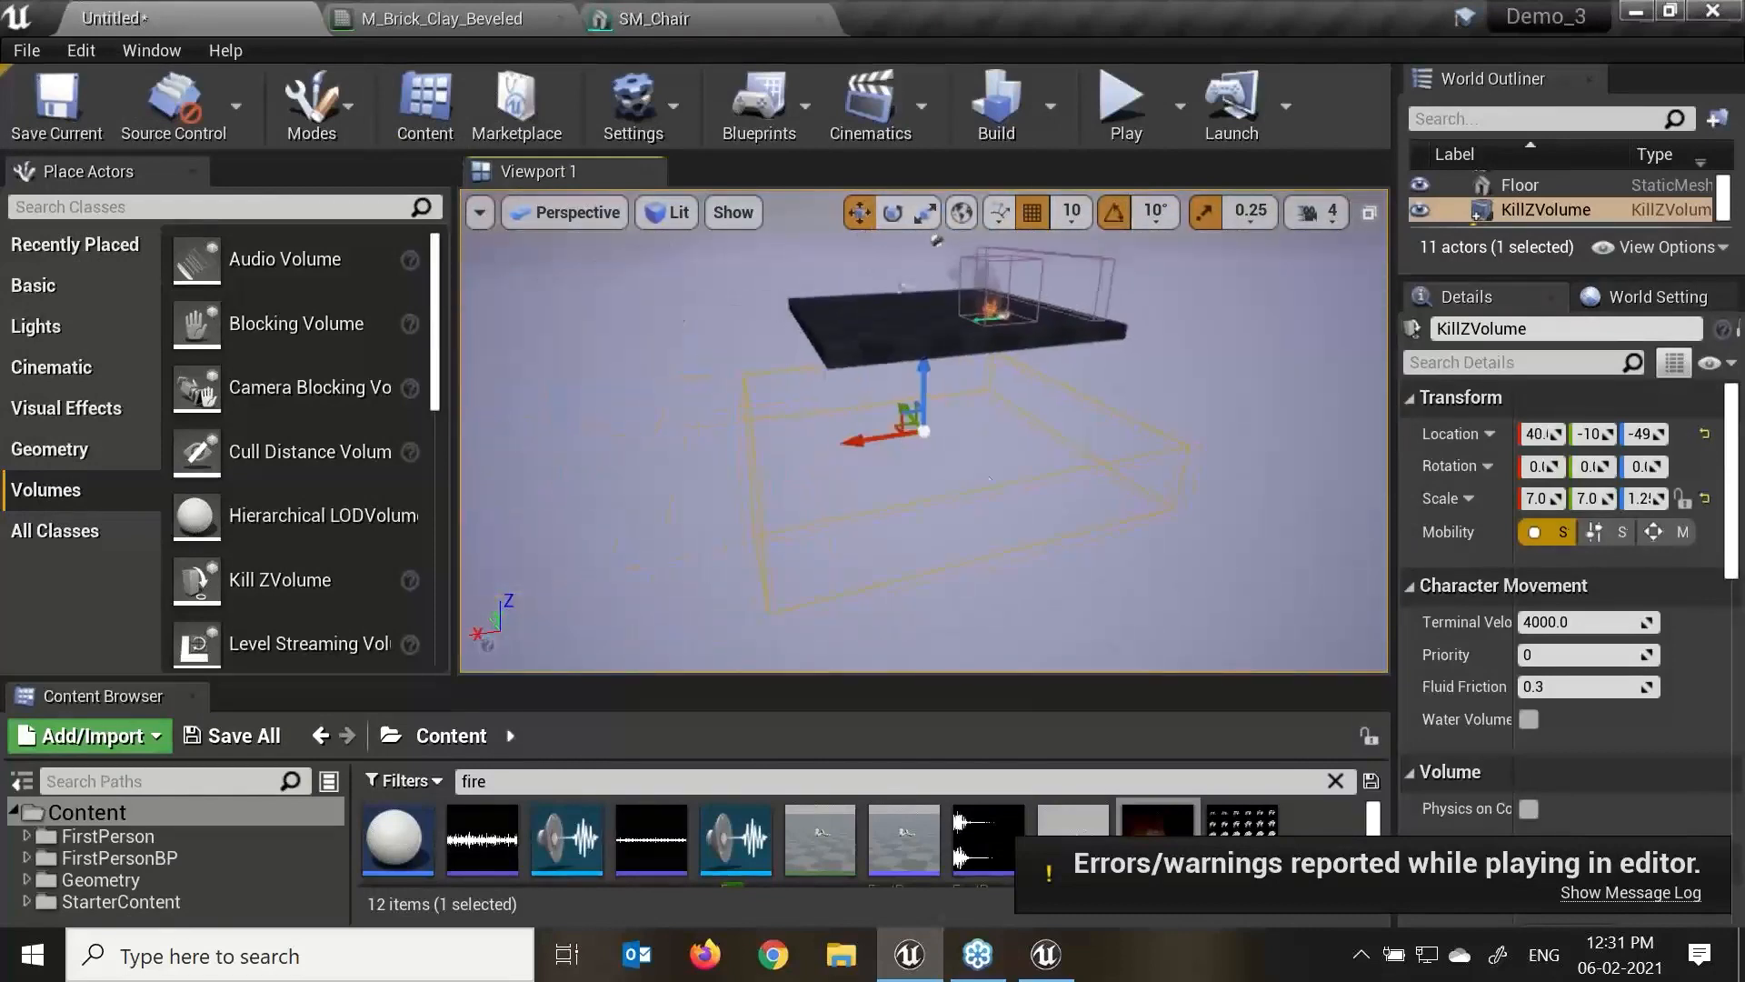
# Try shifting the Kill Z volume away from the floor along Y, and undo that move.
pyautogui.keyDown('alt'); pyautogui.moveTo(924, 473); pyautogui.dragTo(1090, 514); pyautogui.keyUp('alt')
pyautogui.moveTo(878, 431); pyautogui.dragTo(1011, 442)
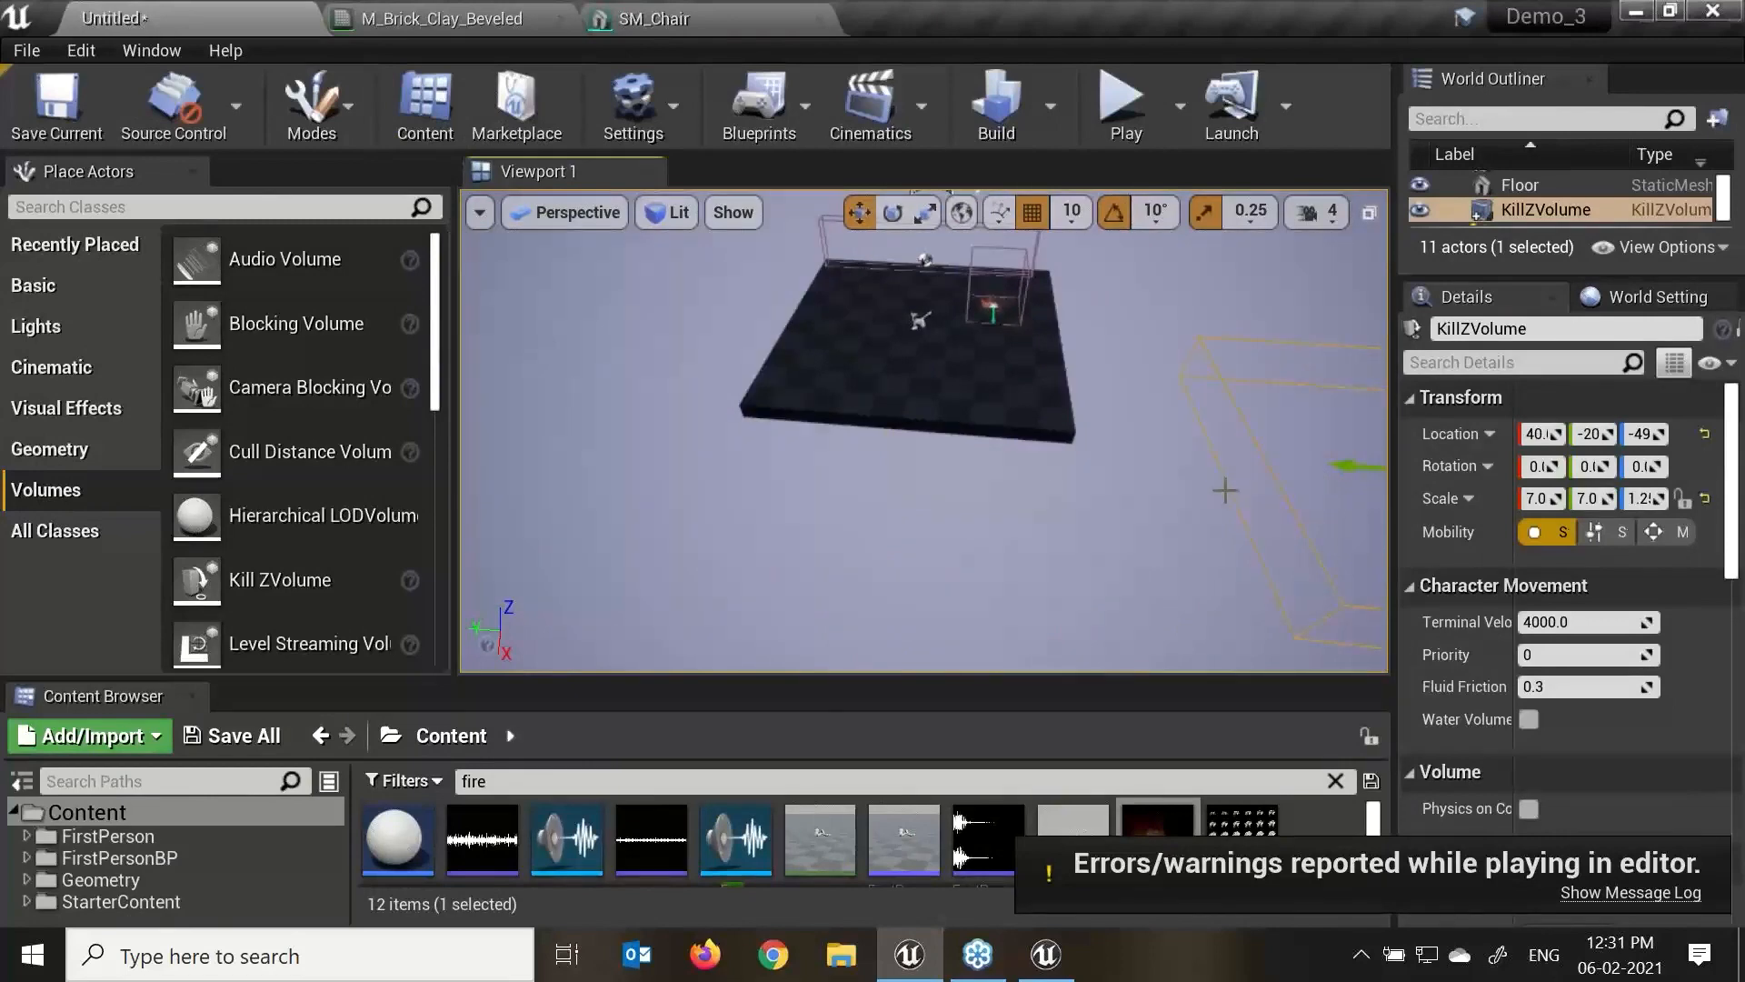
pyautogui.hotkey('ctrl', 'z')
pyautogui.press('f')
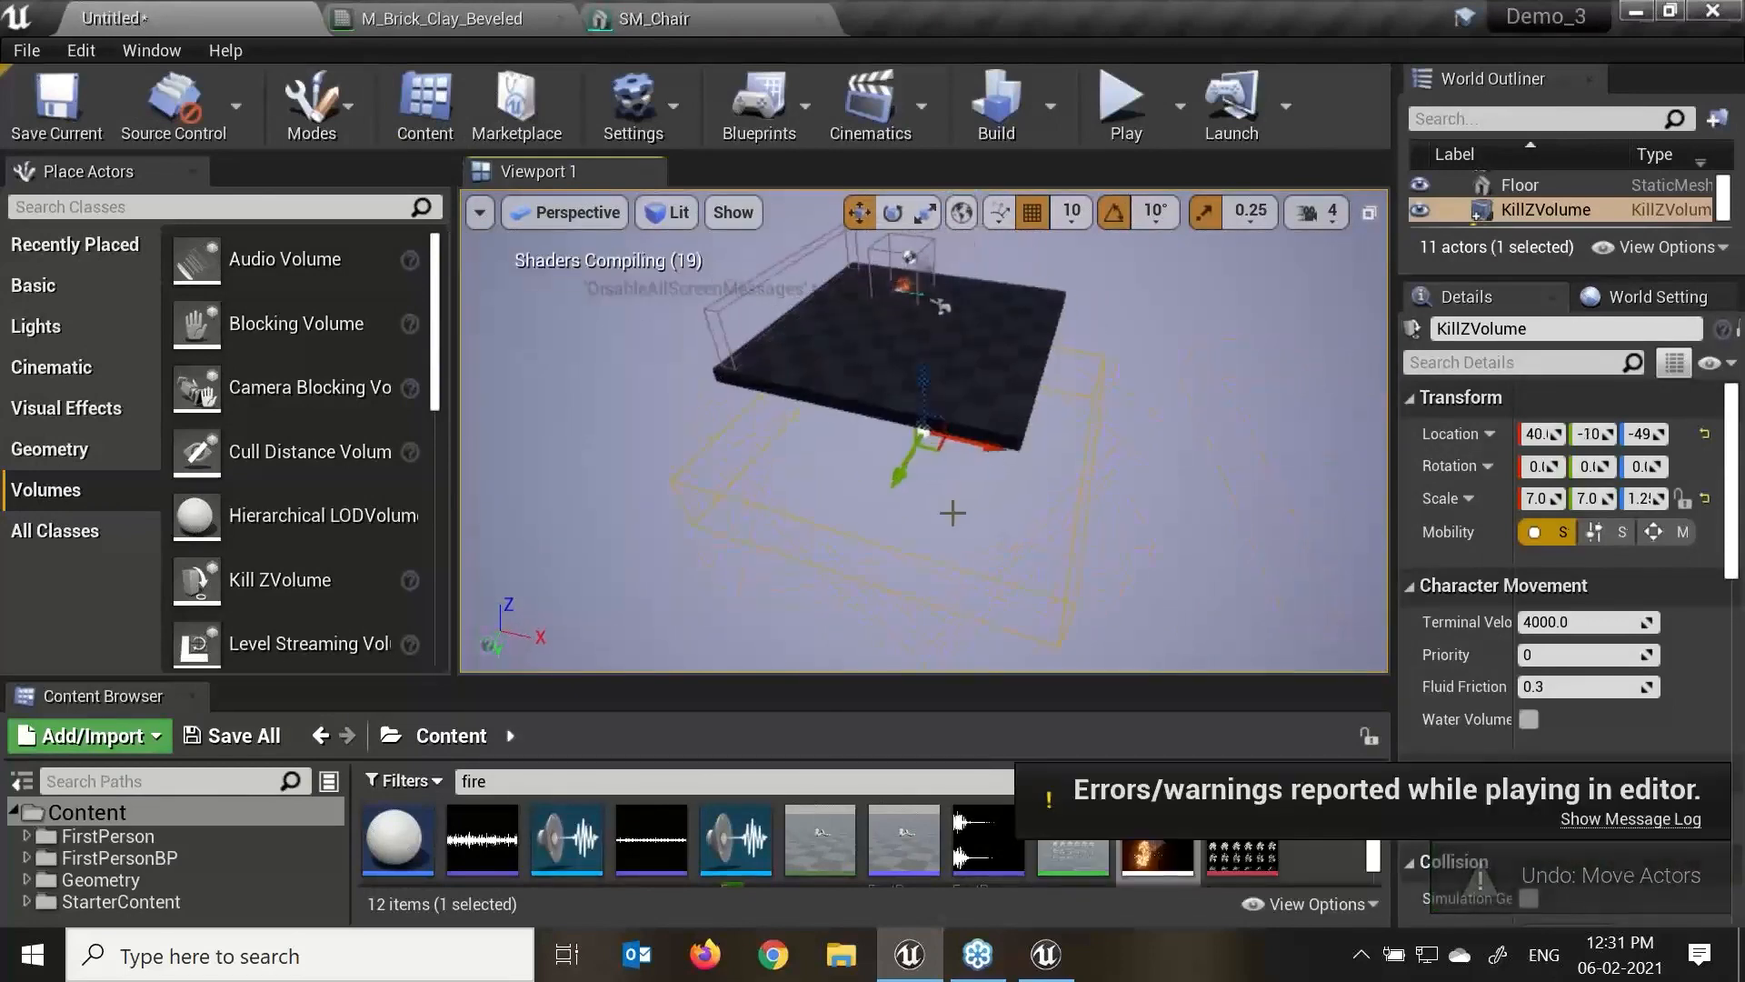
pyautogui.keyDown('alt'); pyautogui.moveTo(953, 513); pyautogui.dragTo(827, 523); pyautogui.keyUp('alt')
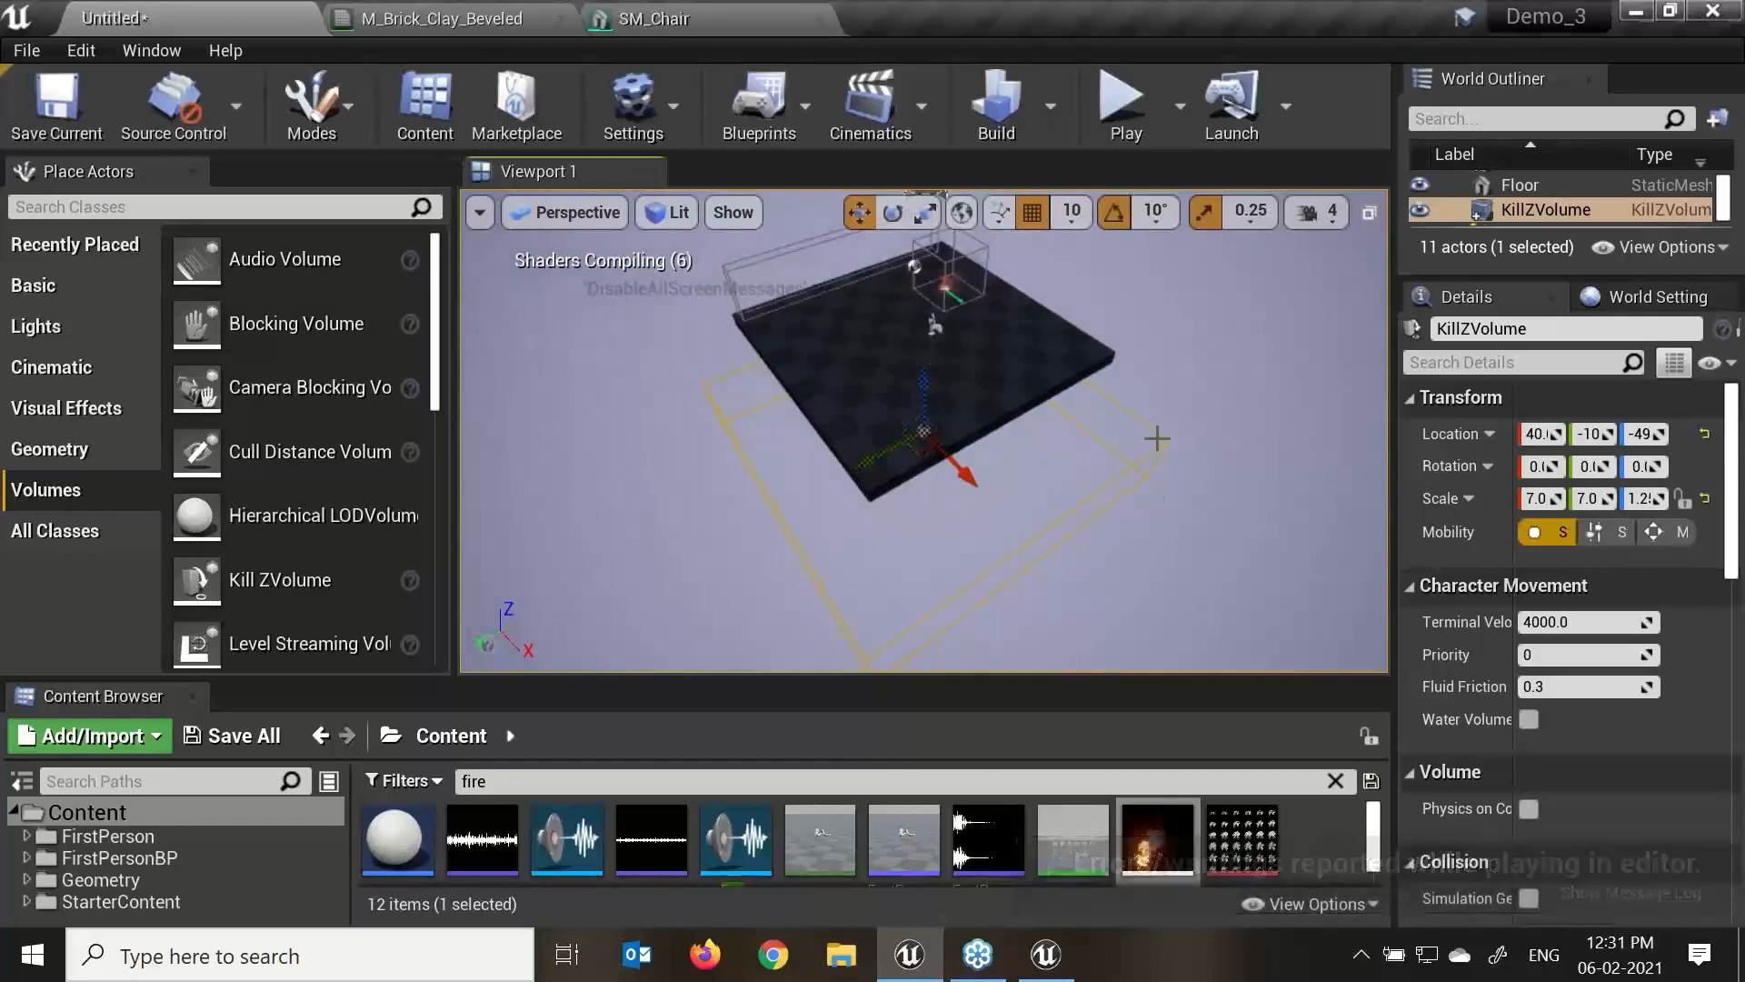
# Play the level, walk off the floor above the repositioned Kill Z volume, and close the message log after stopping.
pyautogui.click(1124, 102)
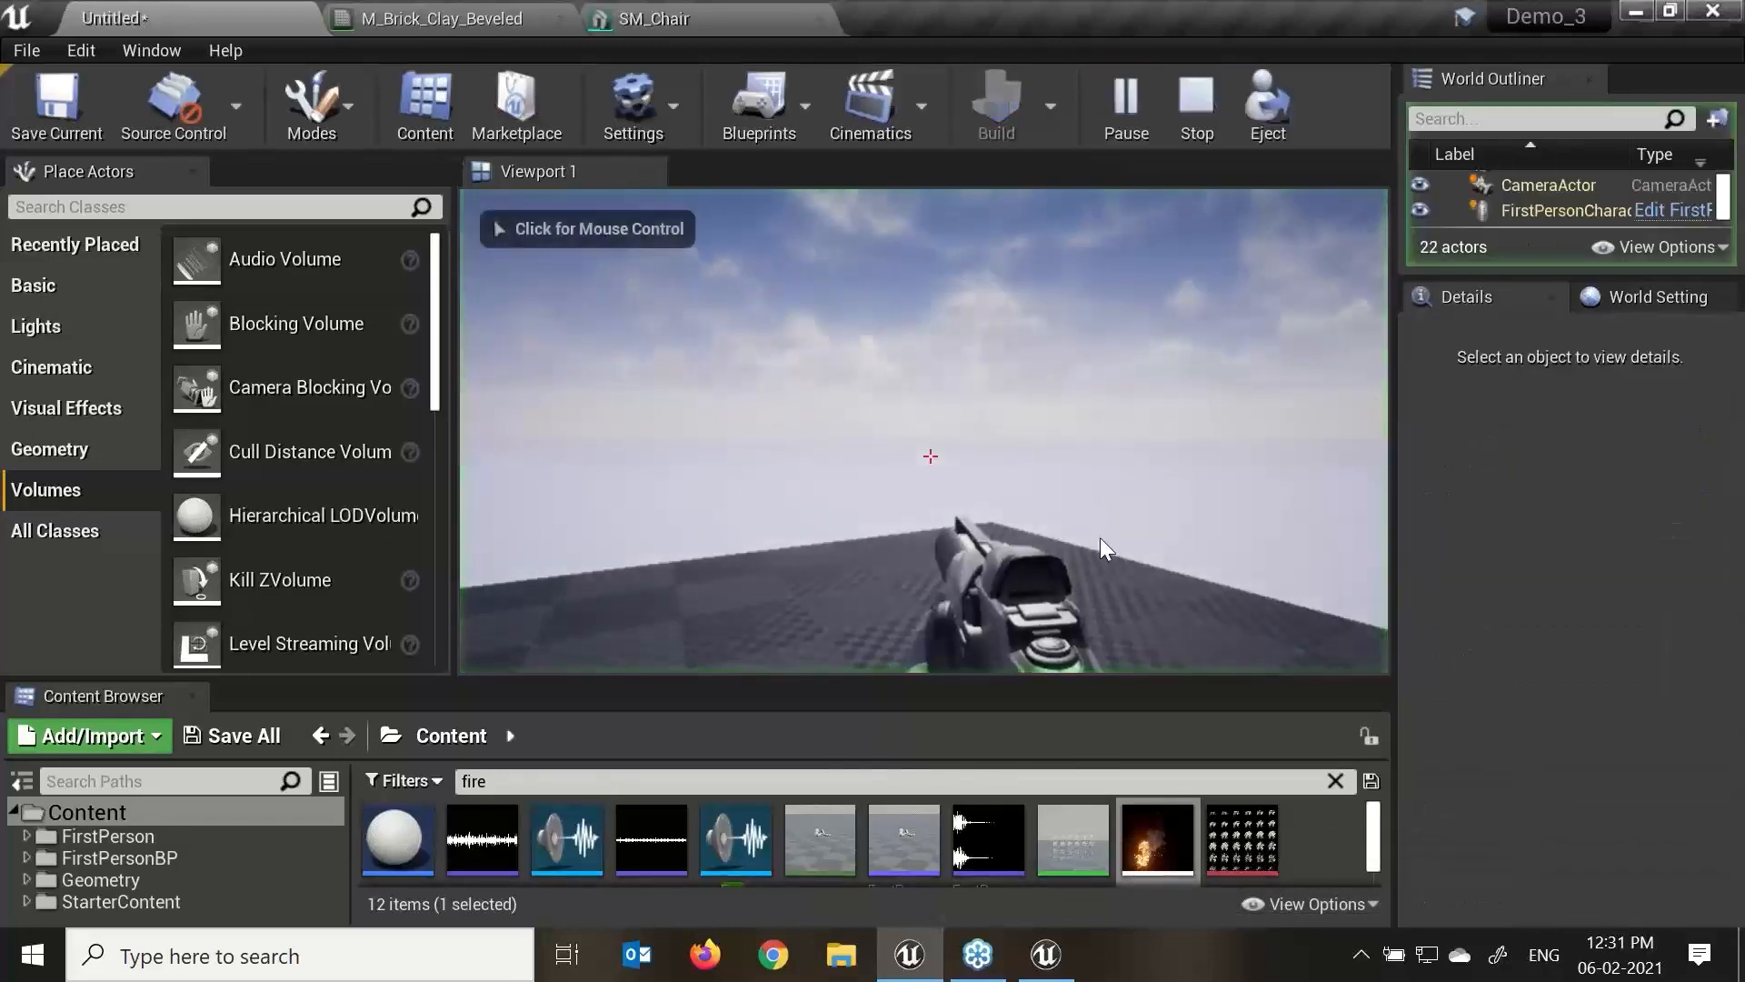
pyautogui.click(1197, 566)
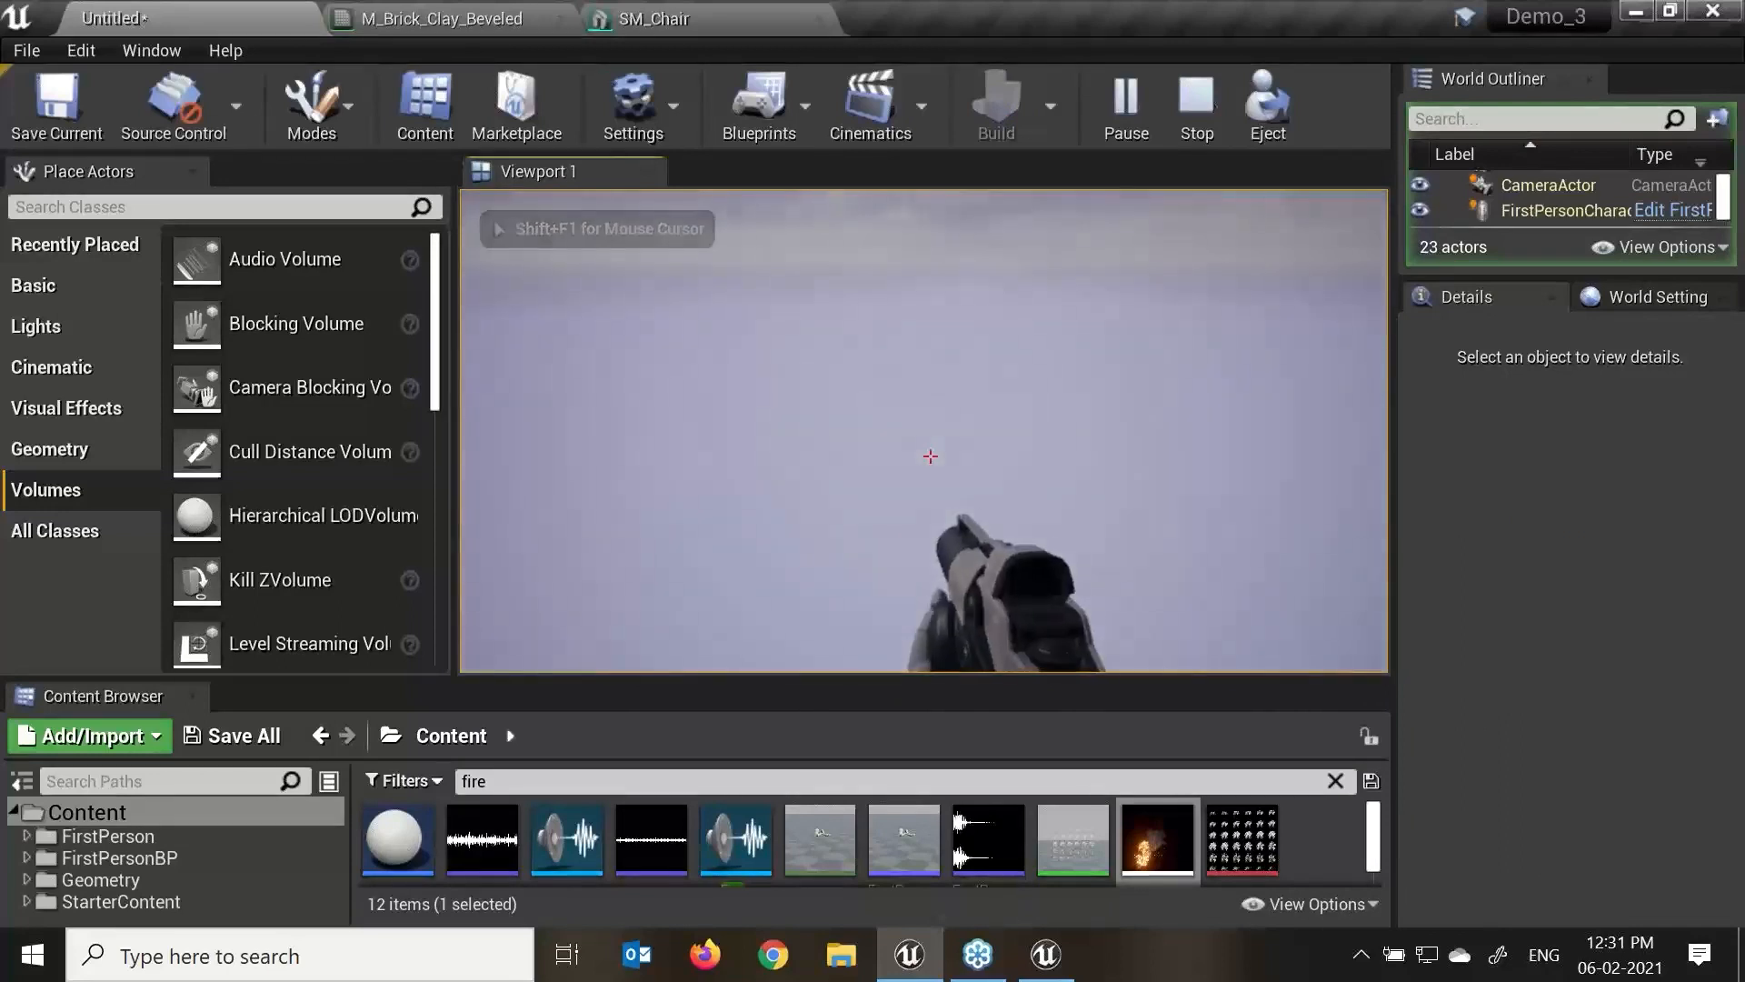
pyautogui.press('Escape')
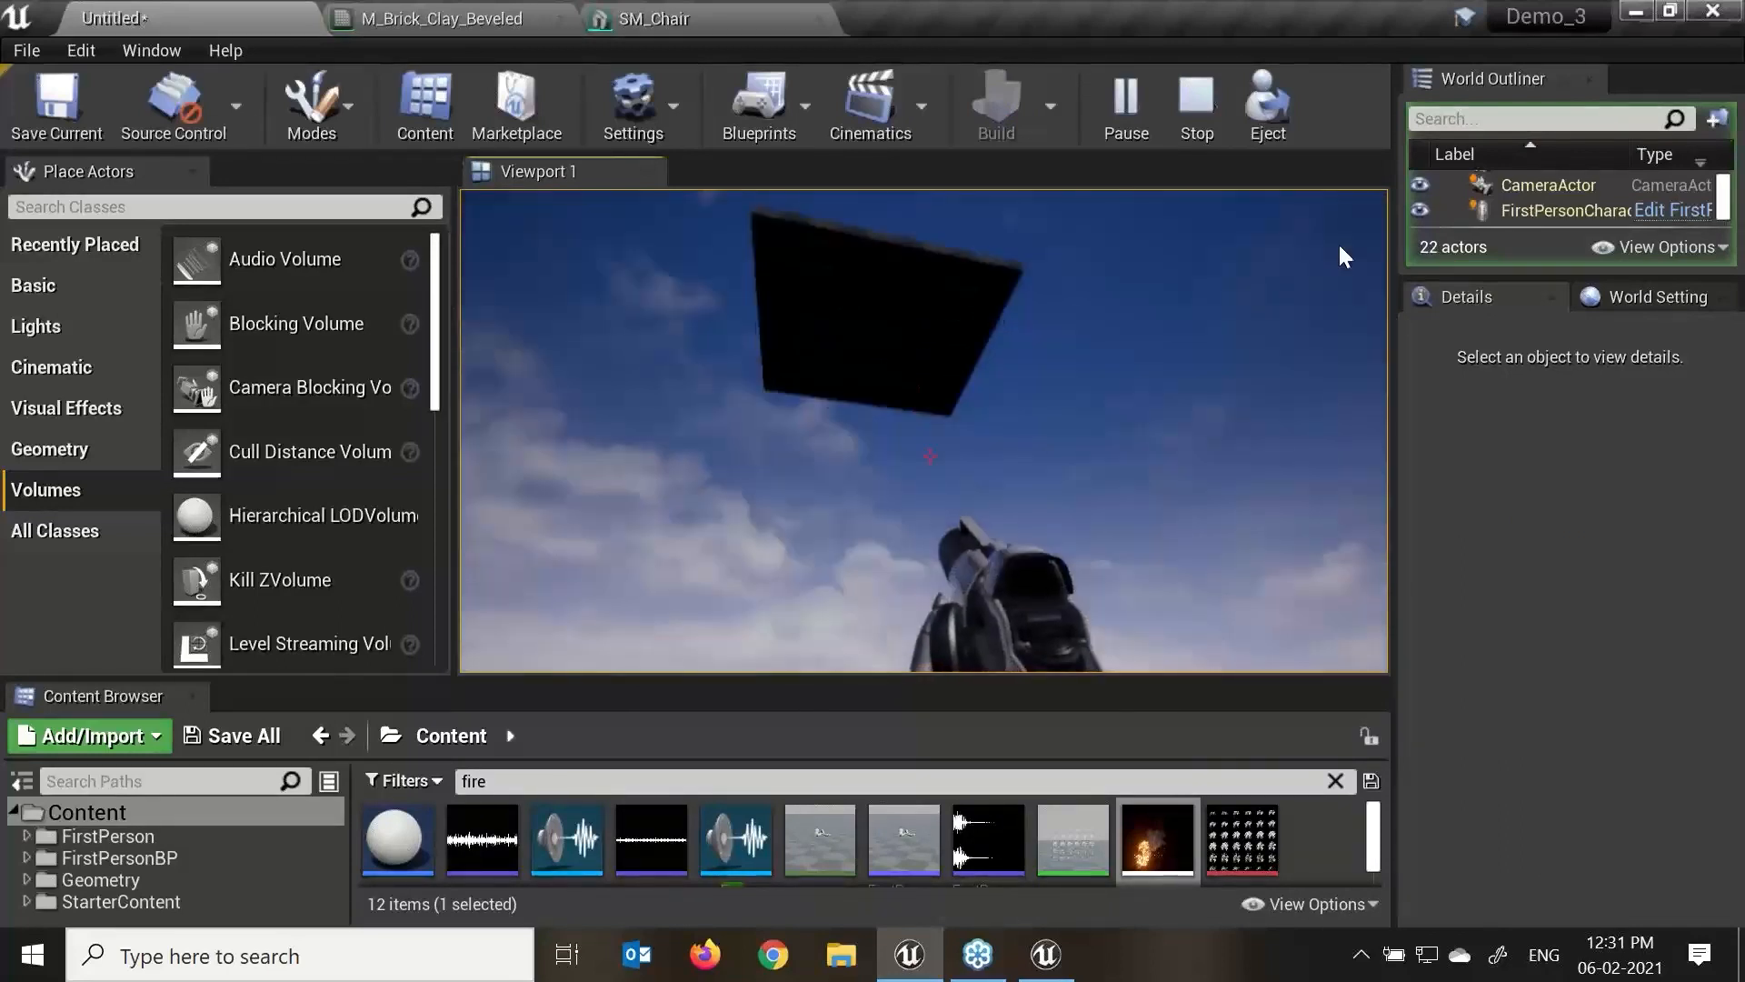
pyautogui.press('`')
pyautogui.click(1707, 19)
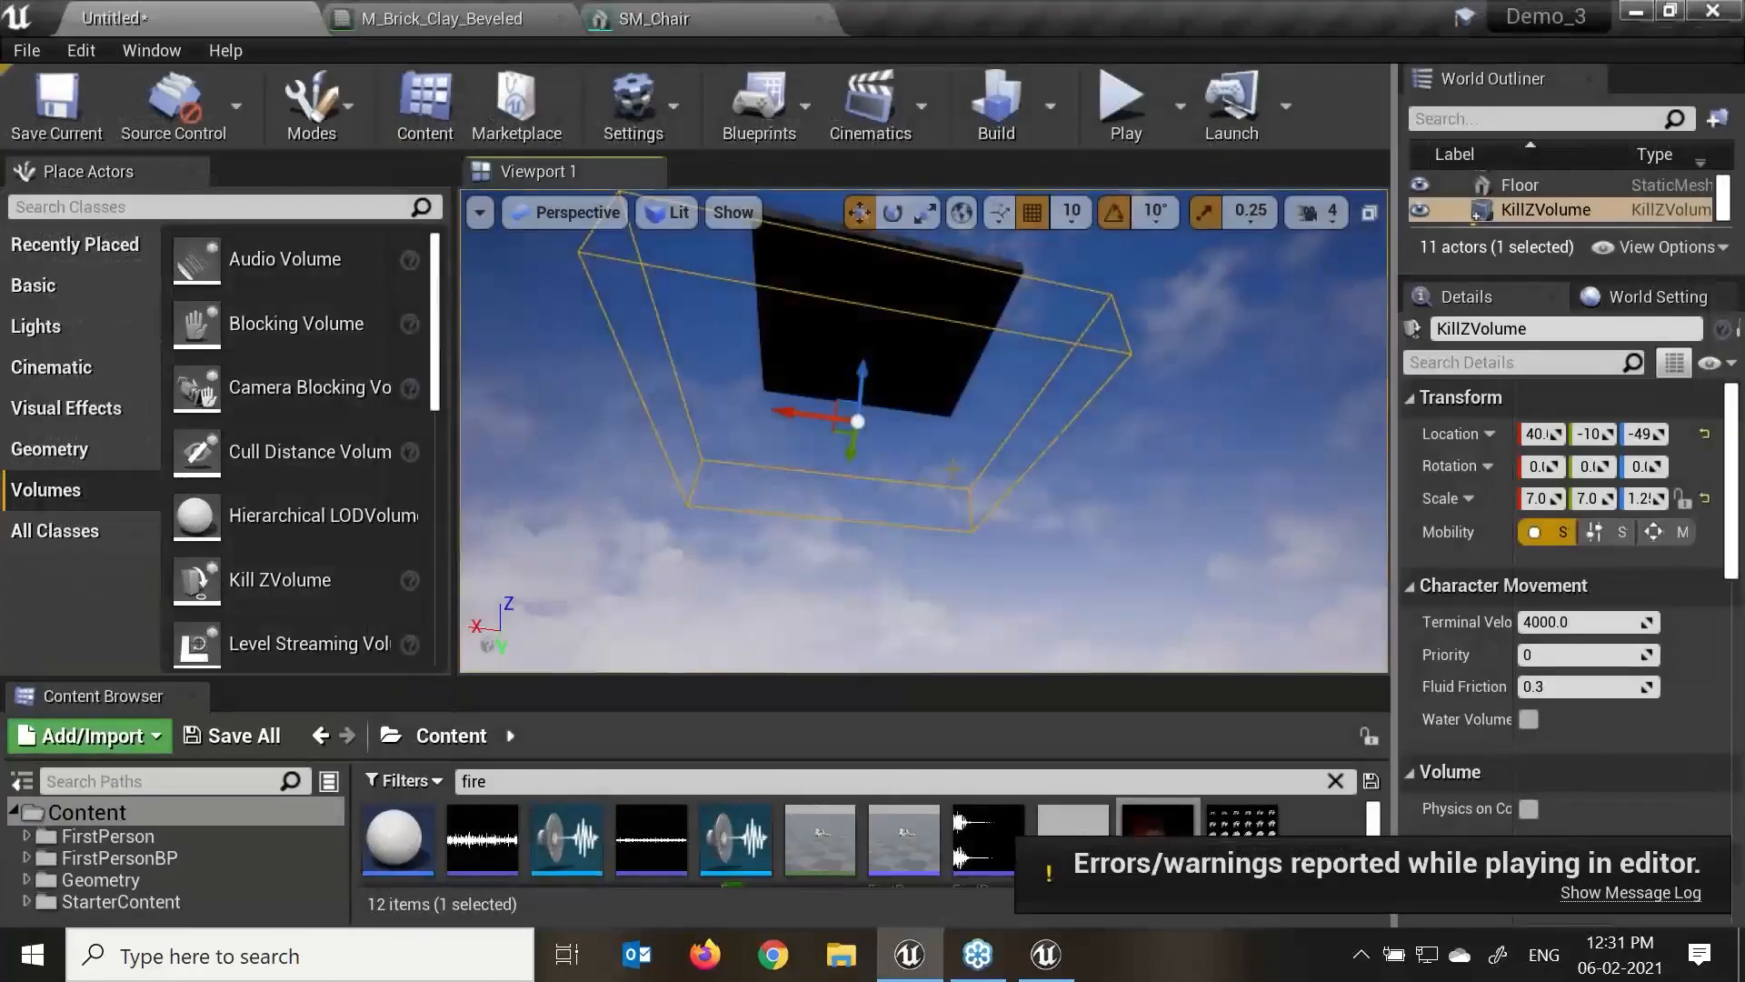
# Enlarge the Kill Z volume to a scale of about 10 in X, 9.7 in Y and 1.5 in Z.
pyautogui.keyDown('alt'); pyautogui.moveTo(953, 456); pyautogui.dragTo(1059, 611); pyautogui.keyUp('alt')
pyautogui.press('r')
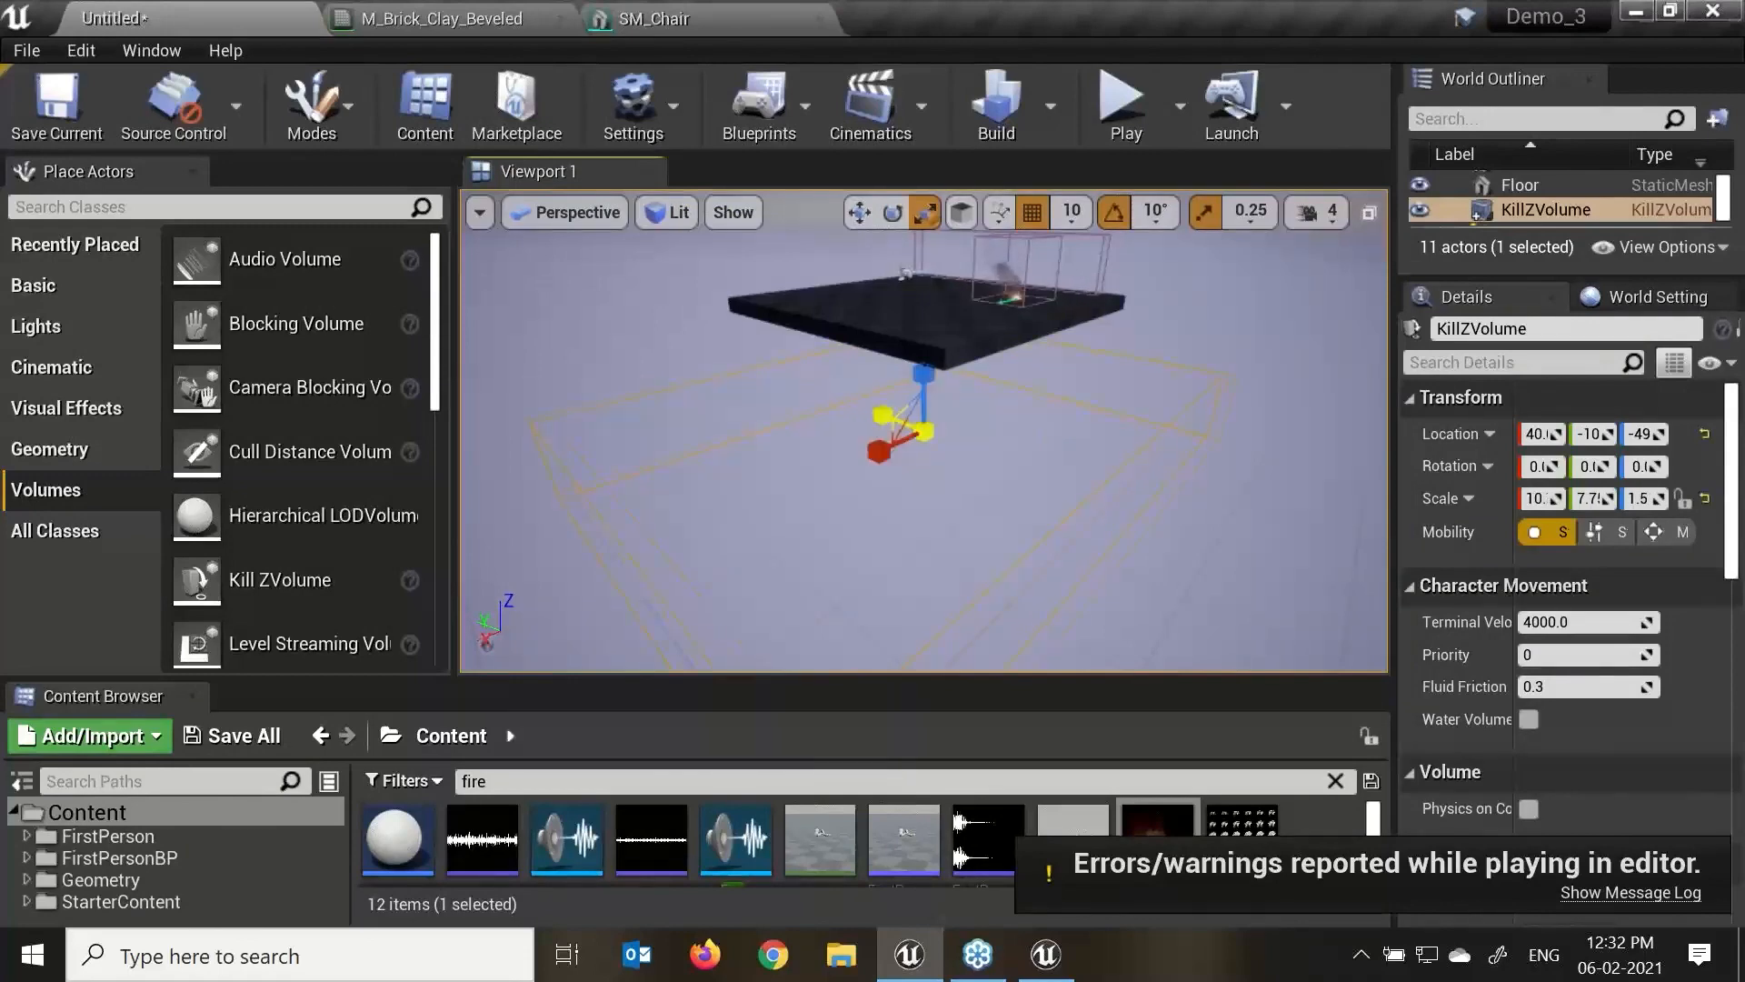
# Play-test a fall into the enlarged Kill Z volume, close the message log after stopping, and frame the volume from above the floor.
pyautogui.click(1120, 104)
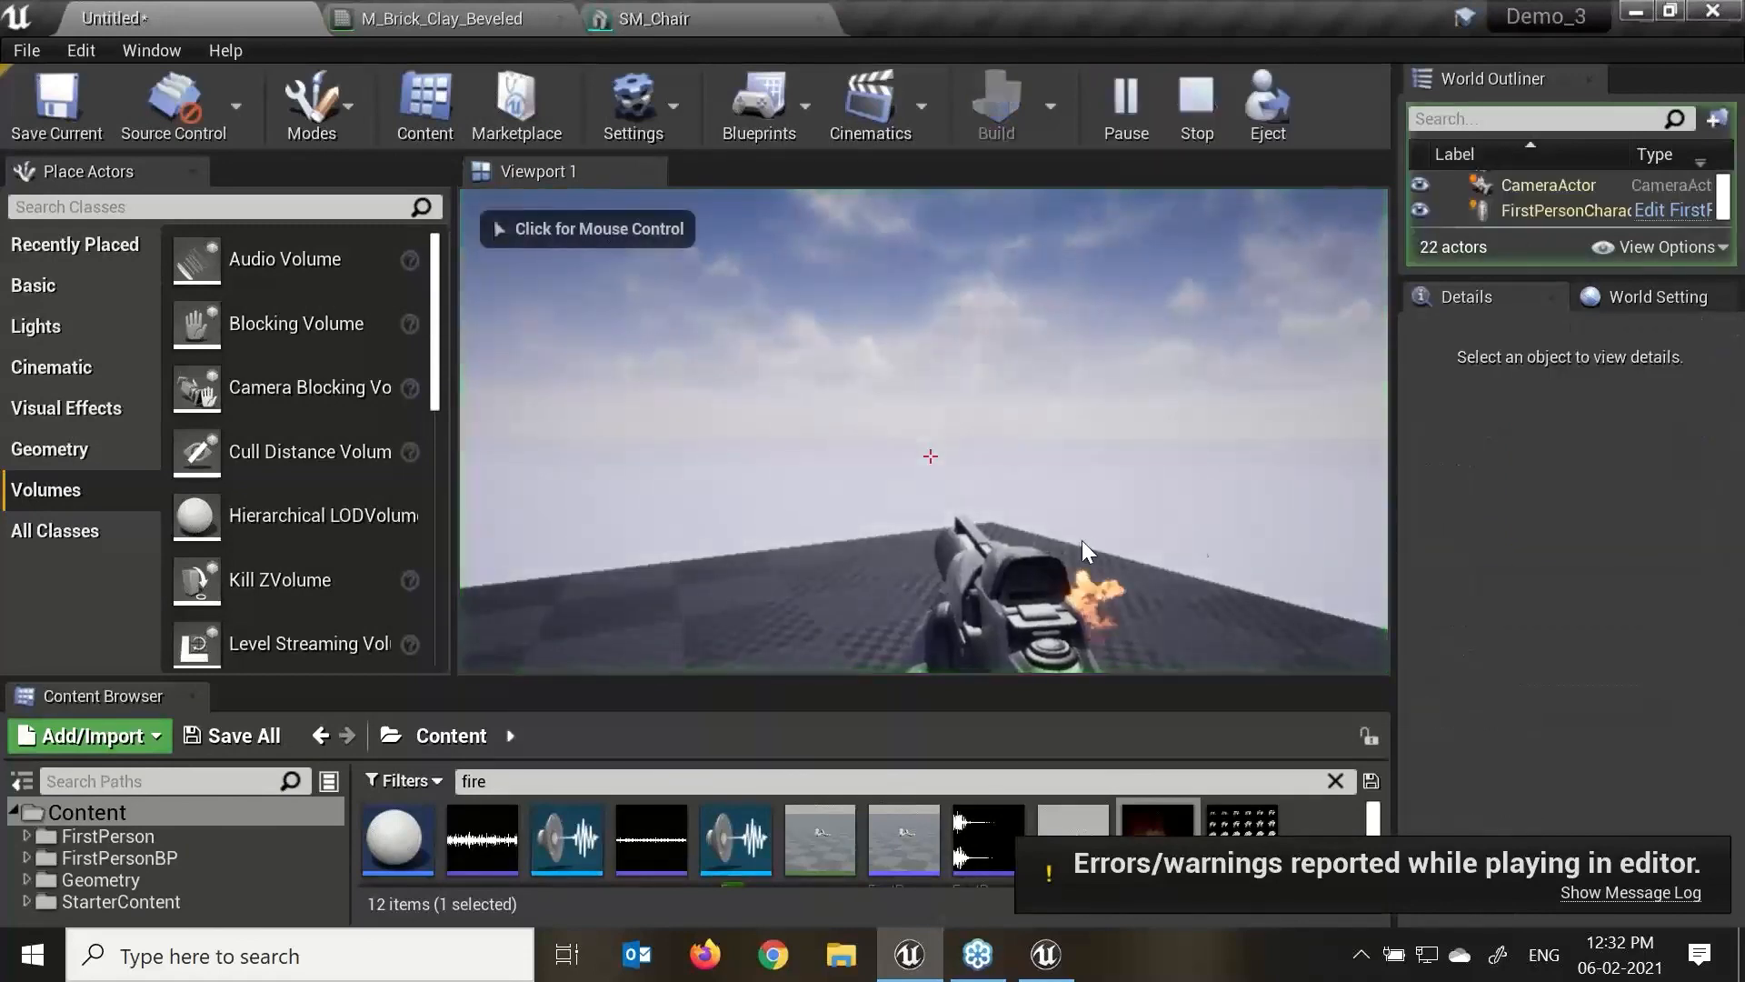
pyautogui.click(712, 597)
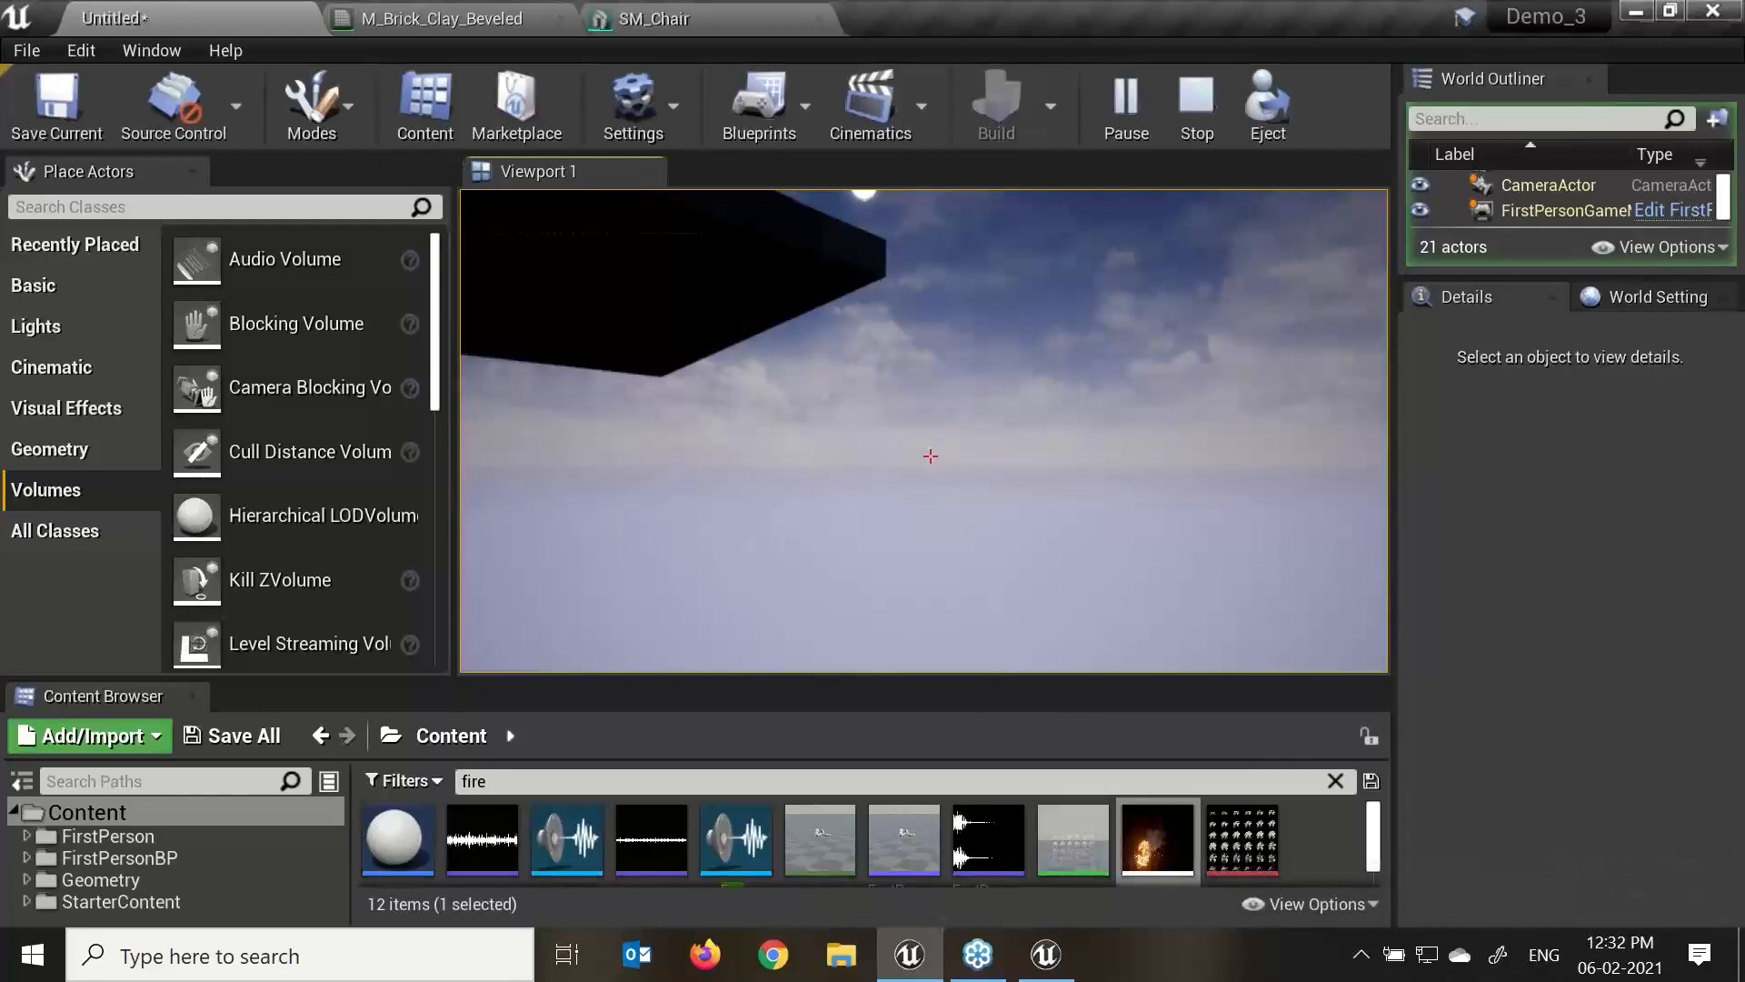
pyautogui.press('Escape')
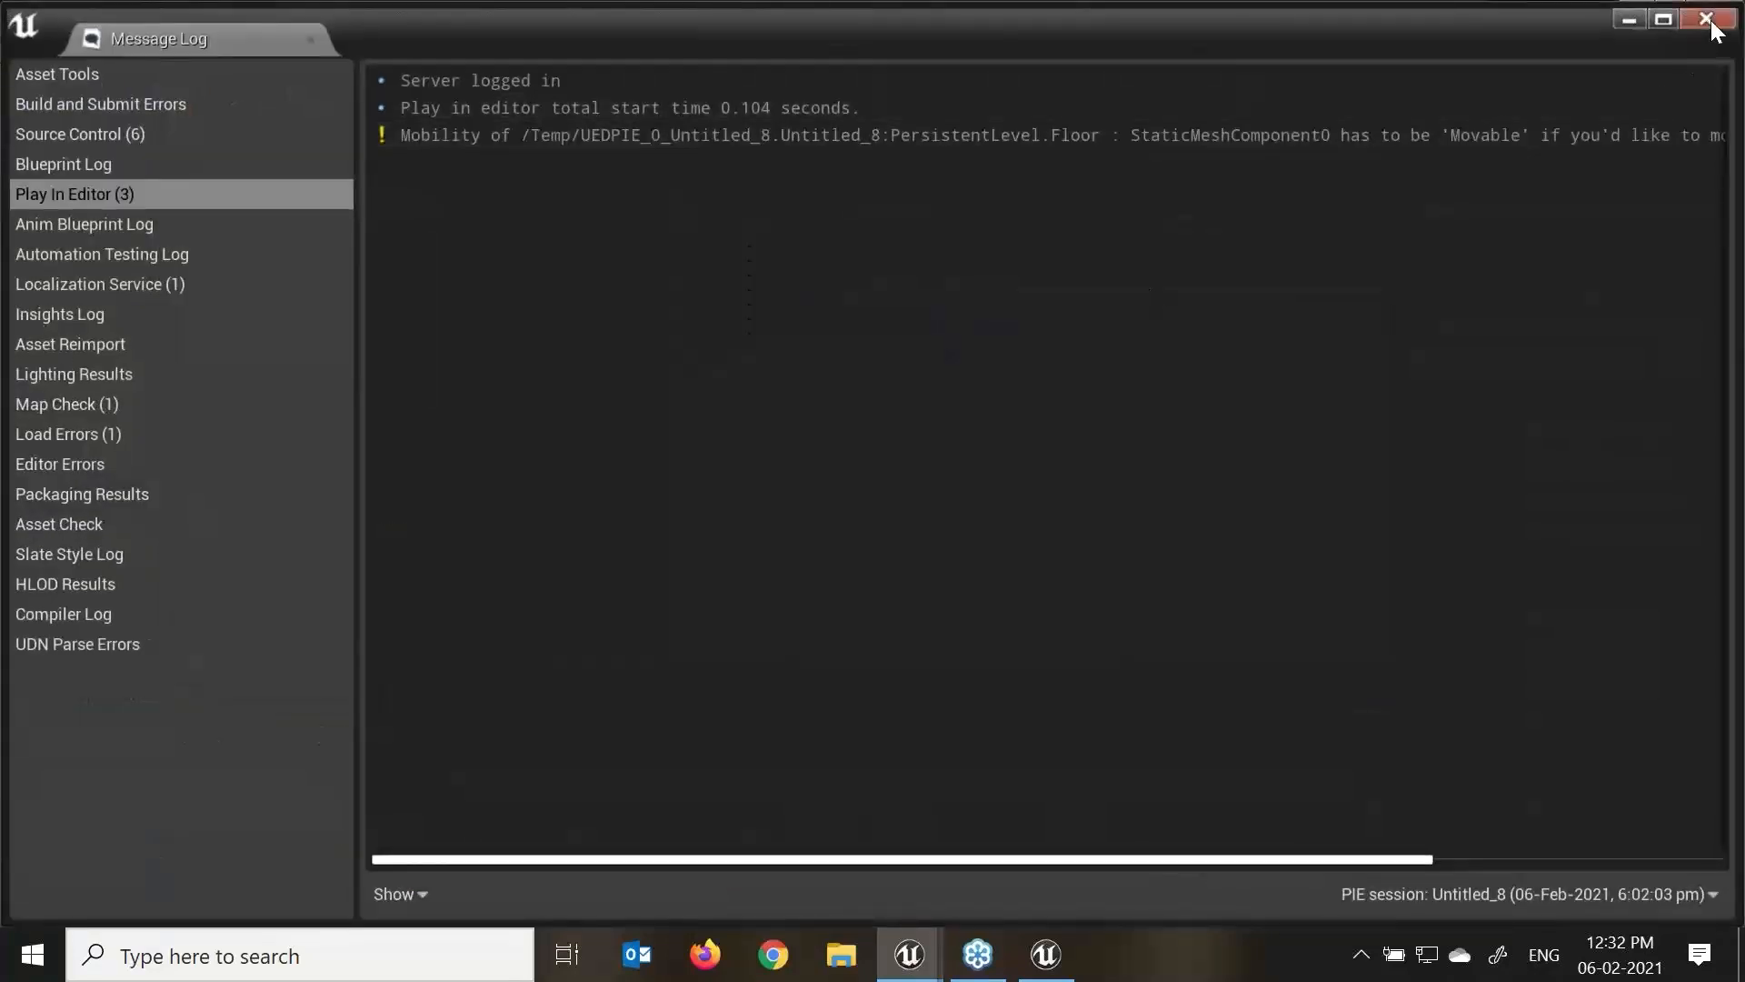
pyautogui.press('f')
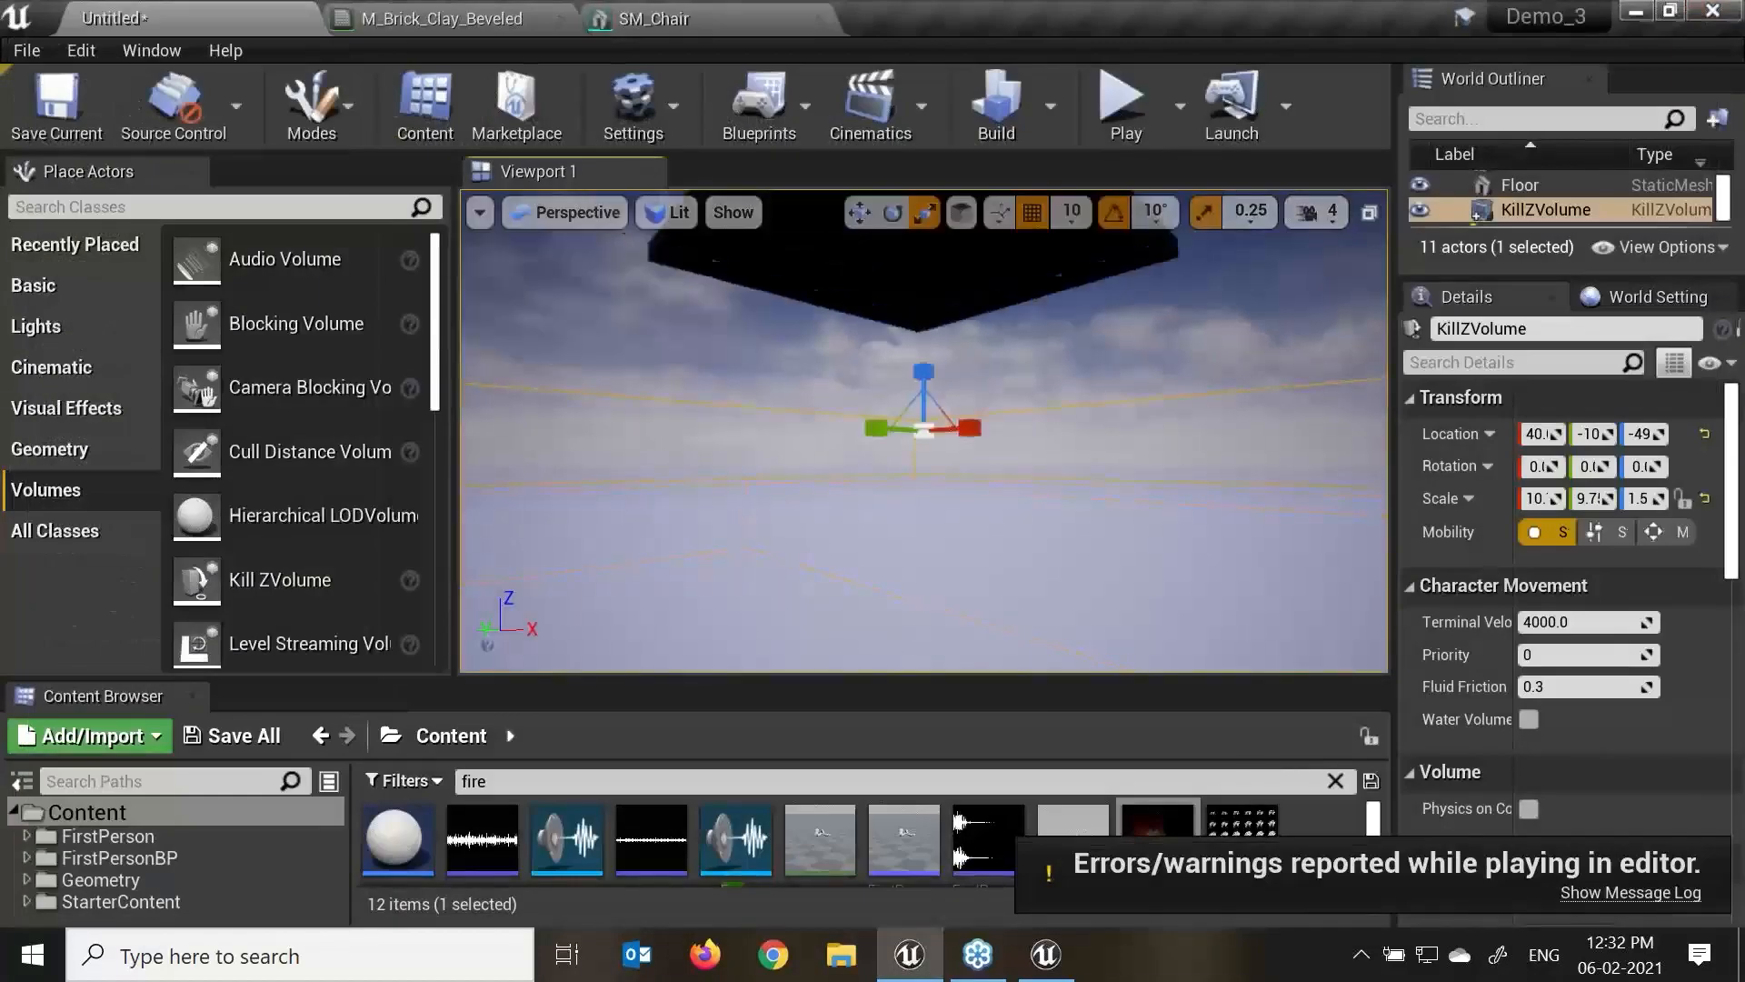
pyautogui.keyDown('alt'); pyautogui.moveTo(948, 416); pyautogui.dragTo(981, 472); pyautogui.keyUp('alt')
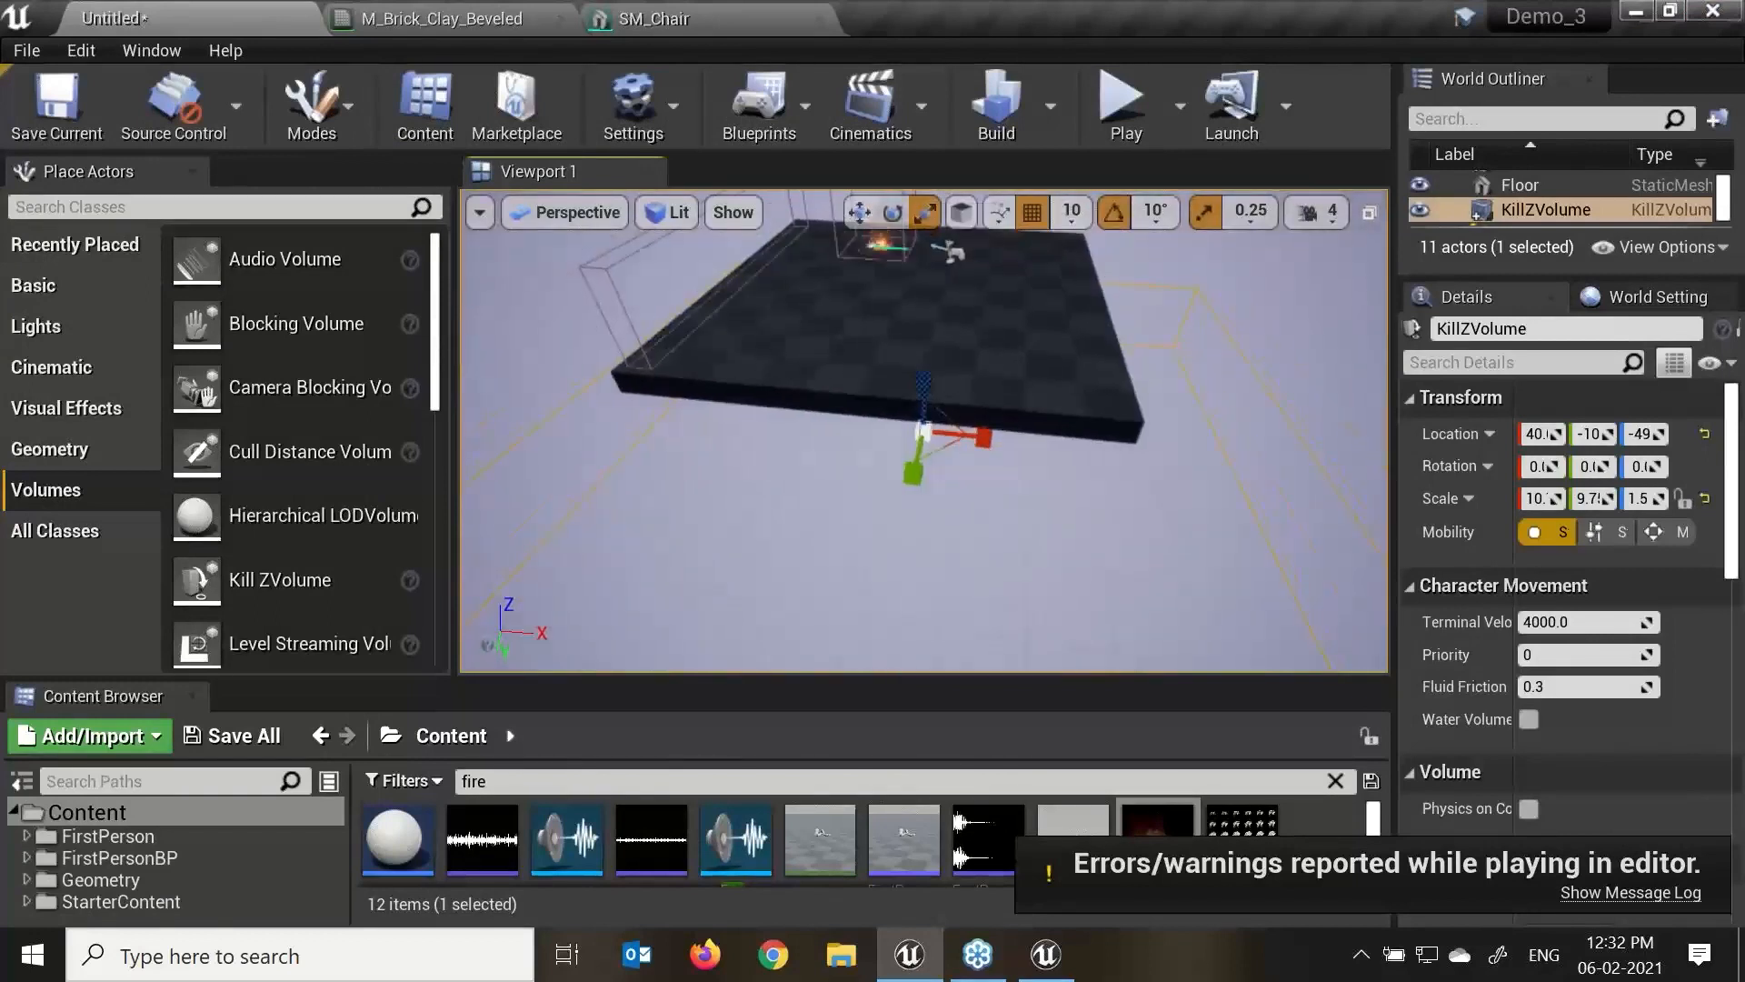
pyautogui.keyDown('alt'); pyautogui.moveTo(971, 536); pyautogui.dragTo(936, 538); pyautogui.keyUp('alt')
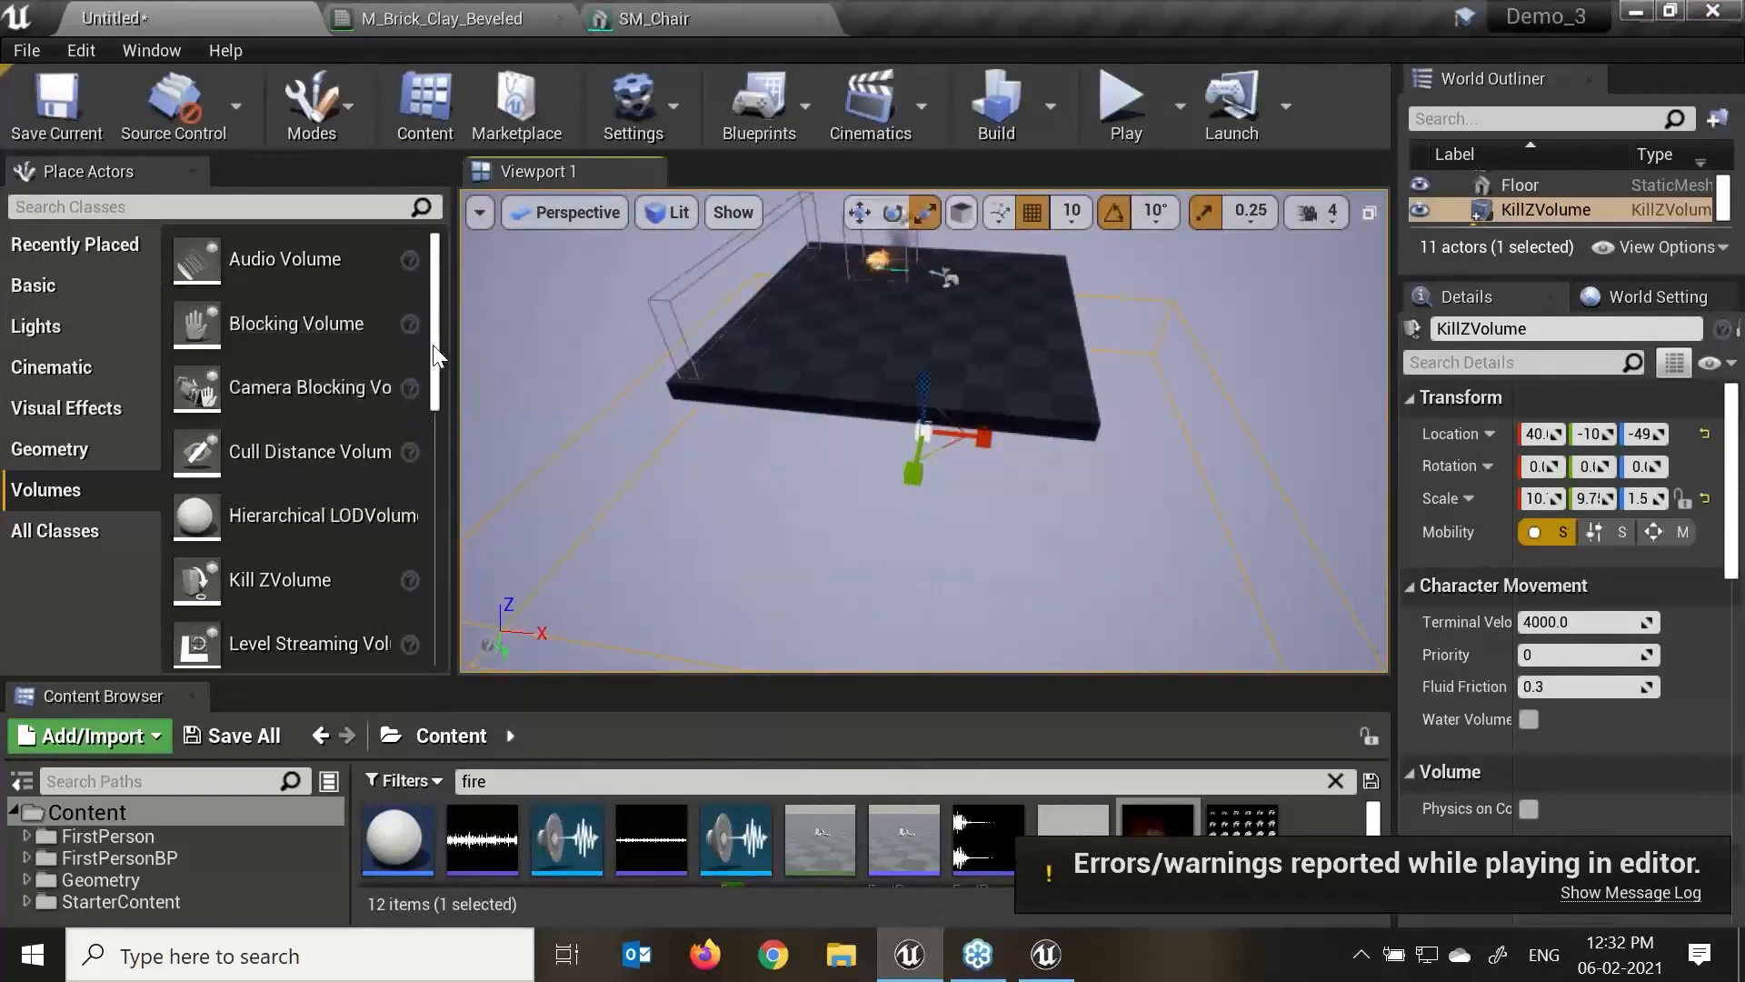
# Widen the list of volume types and browse down through it to the Trigger Volume.
pyautogui.moveTo(447, 344); pyautogui.dragTo(485, 354)
pyautogui.scroll(-5, 458, 522)
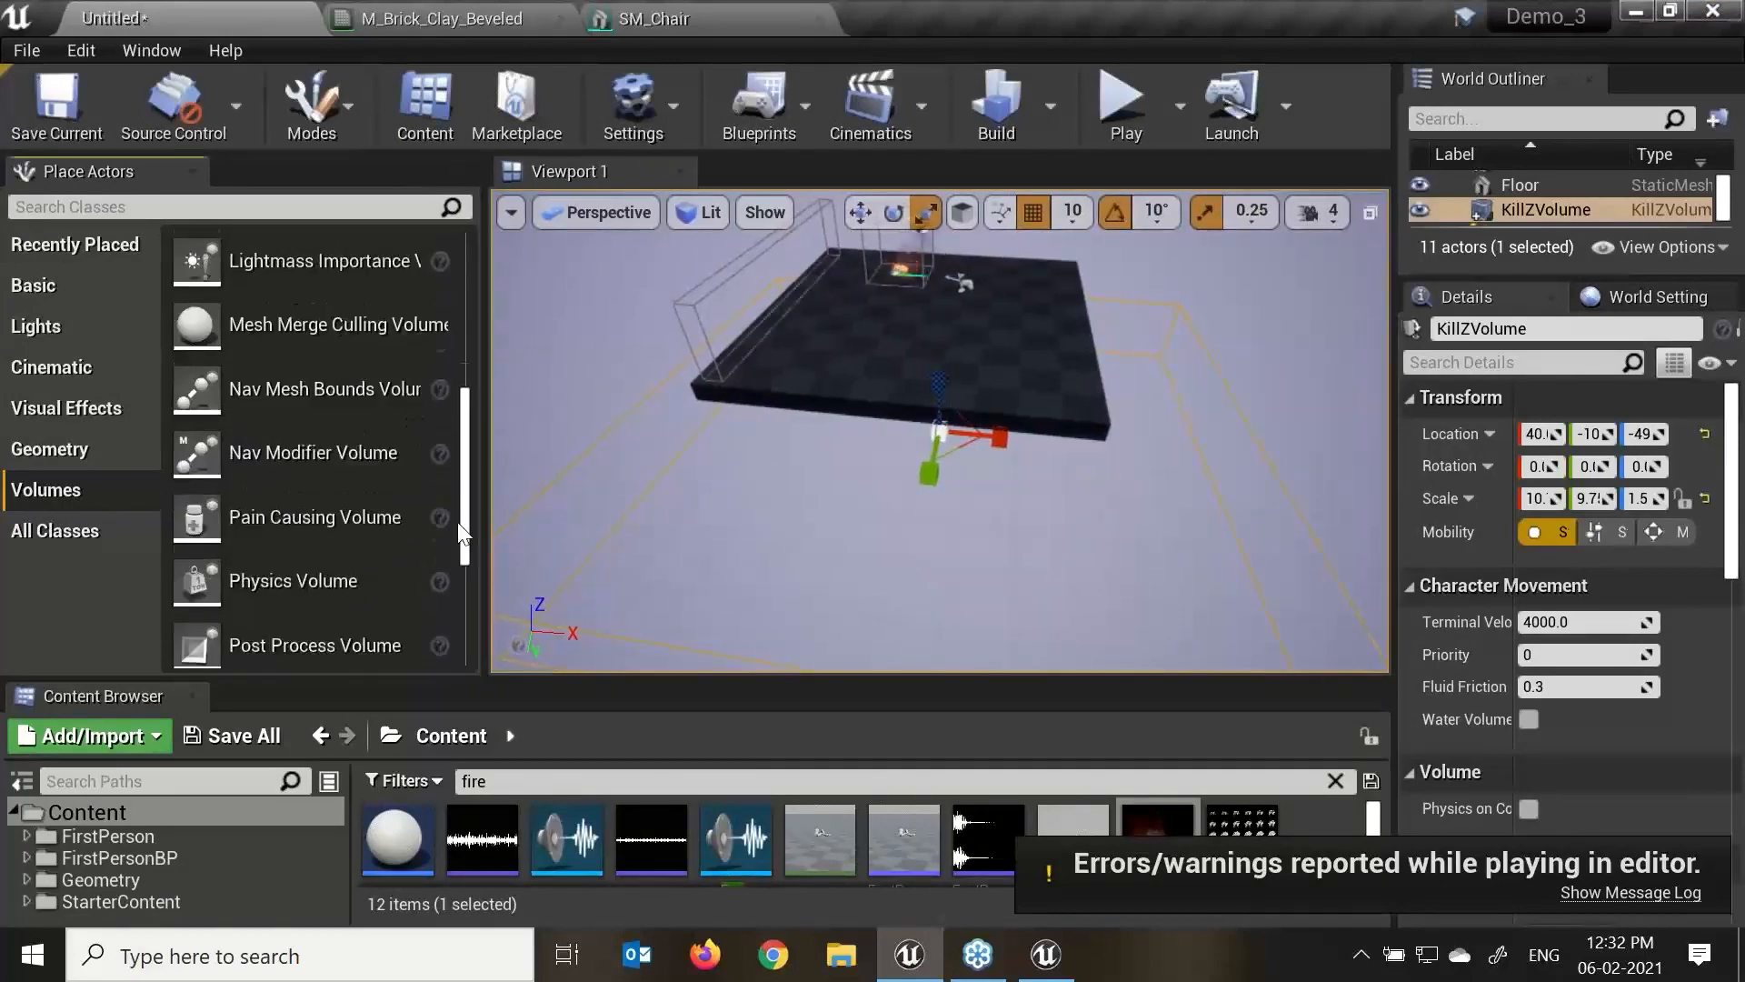
pyautogui.scroll(-3, 458, 521)
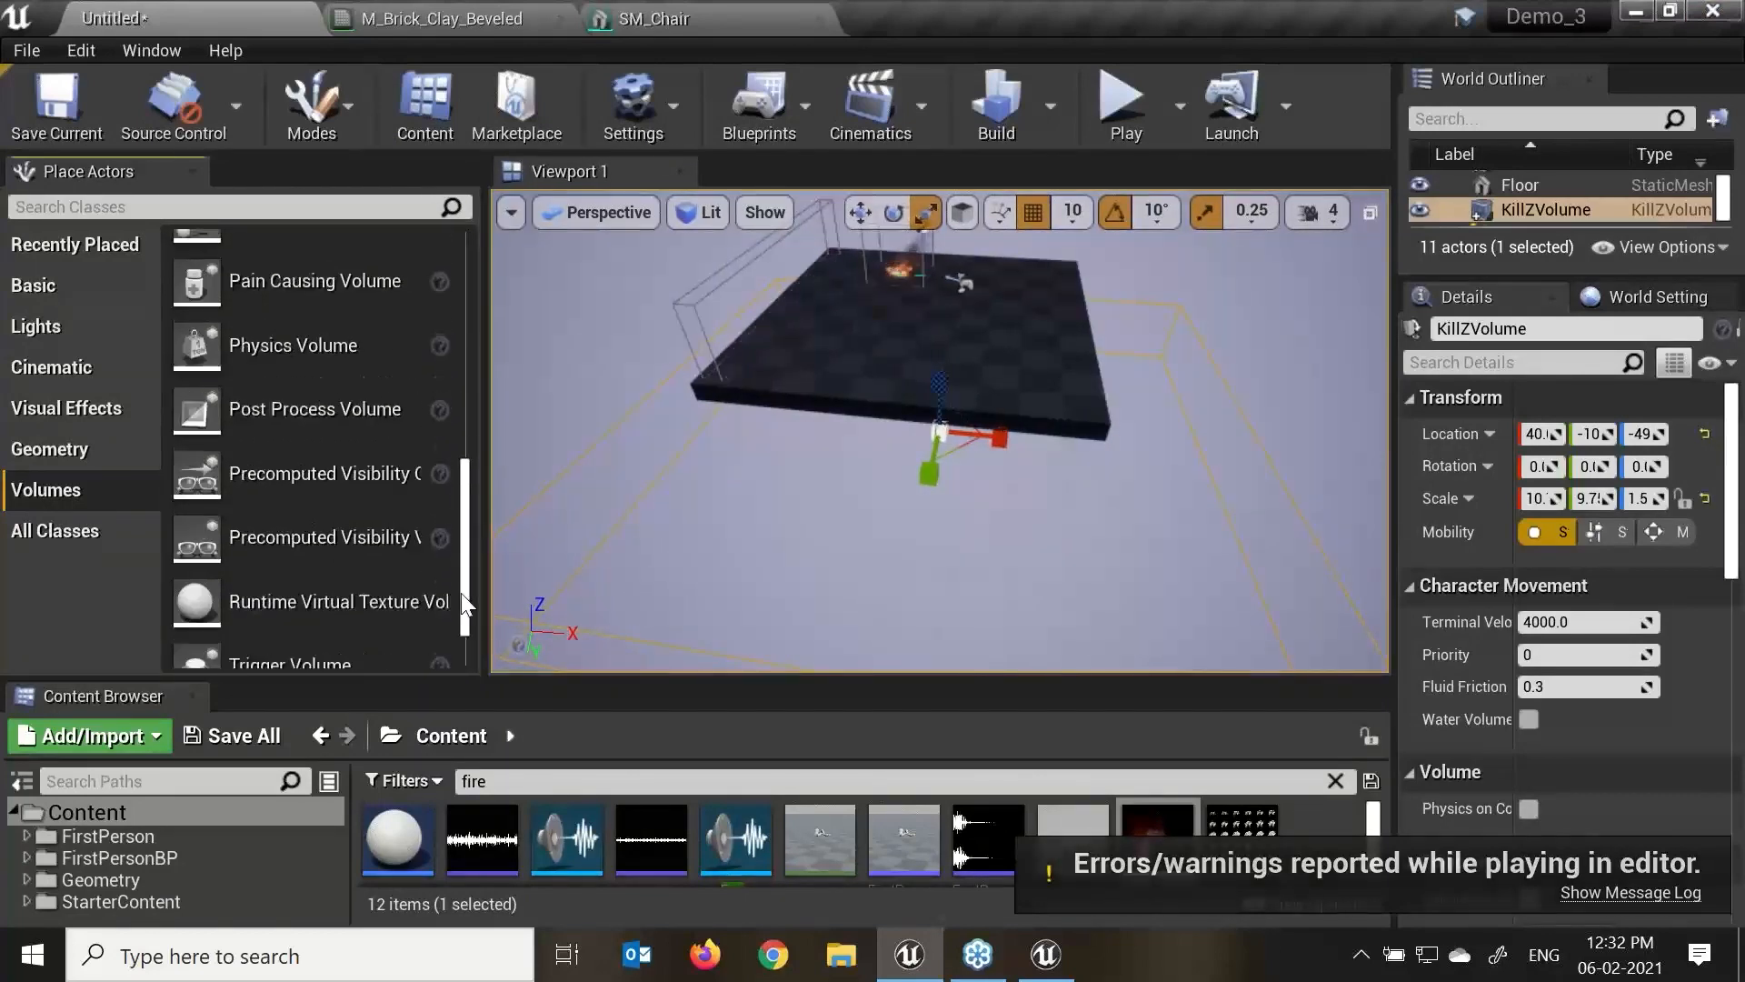
# Widen the details area and examine the Kill Z volume's character movement settings, switching Water Volume on and back off.
pyautogui.click(1281, 468)
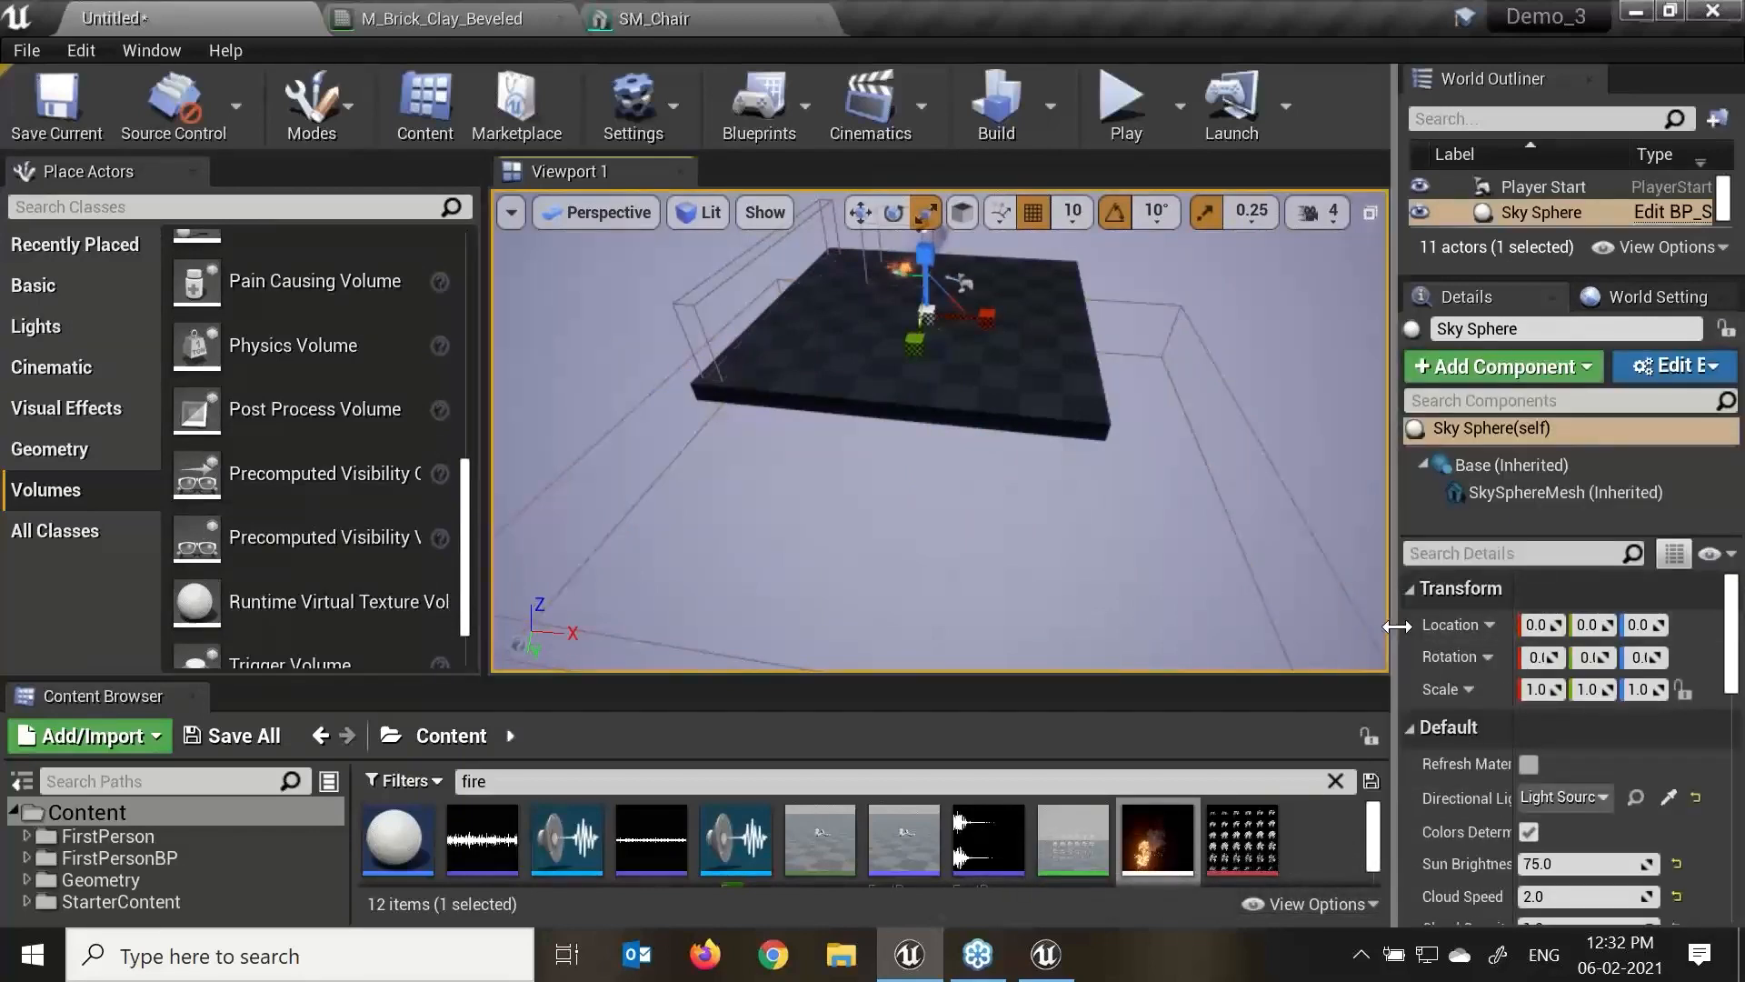
pyautogui.moveTo(1397, 625); pyautogui.dragTo(1141, 634)
pyautogui.scroll(-3, 1318, 789)
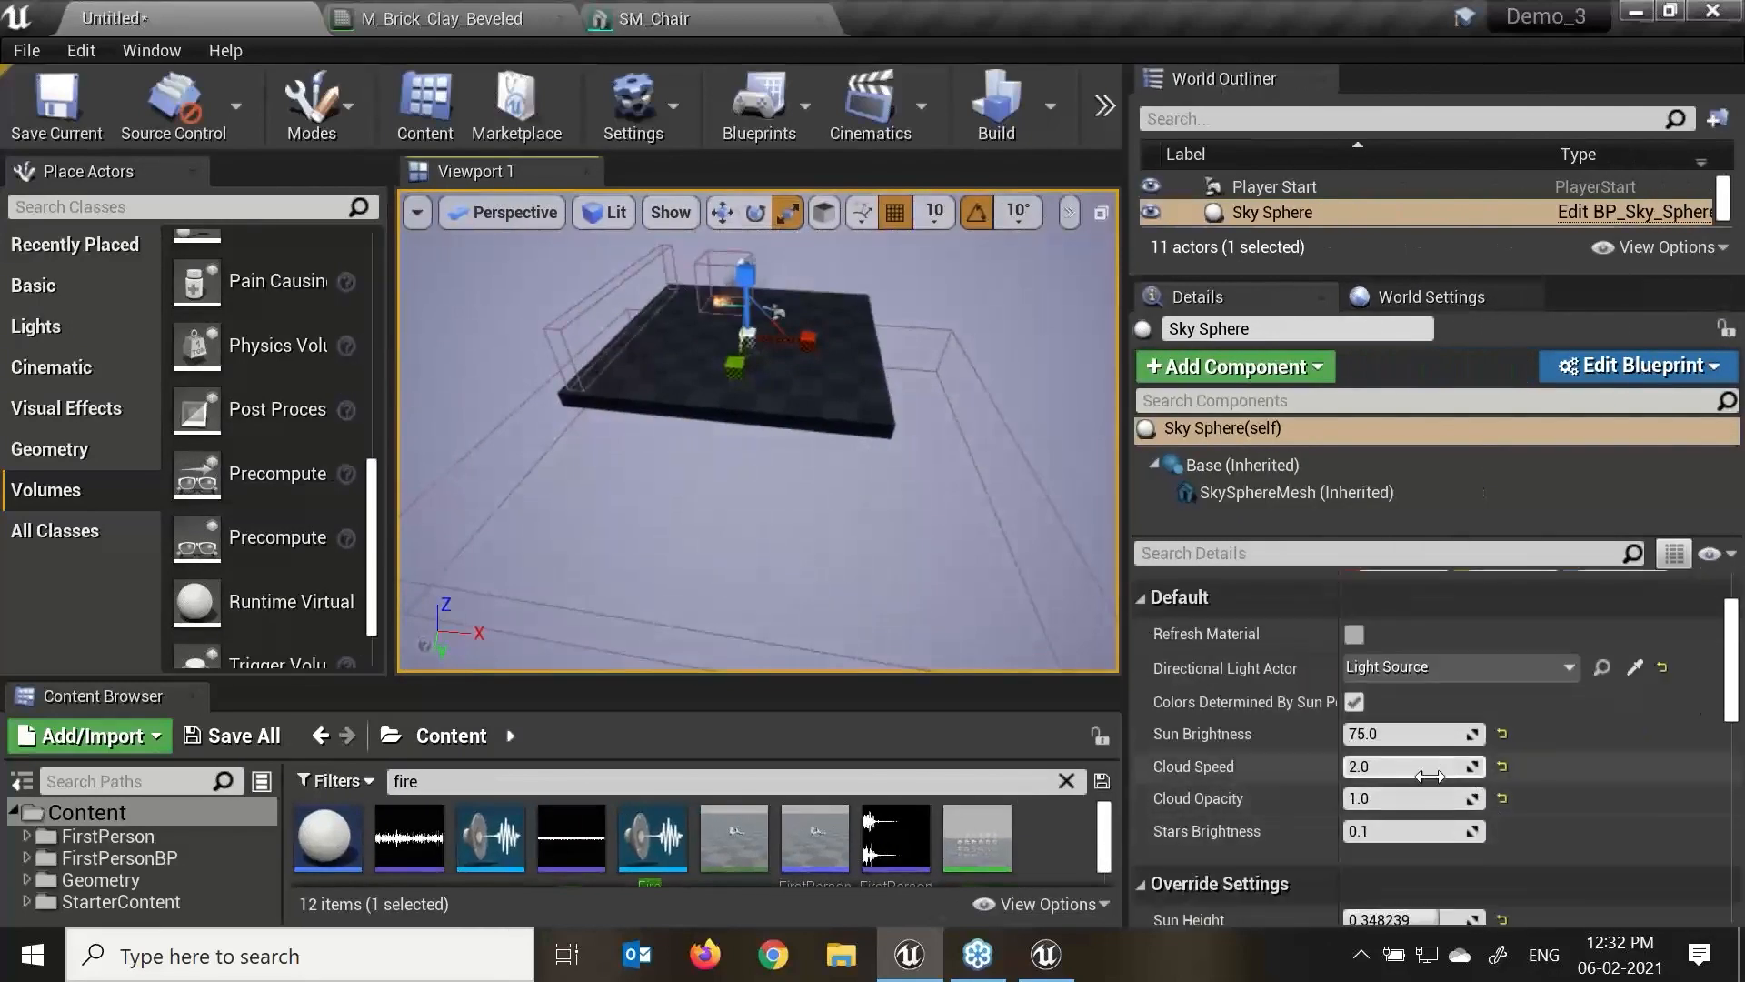
pyautogui.click(994, 401)
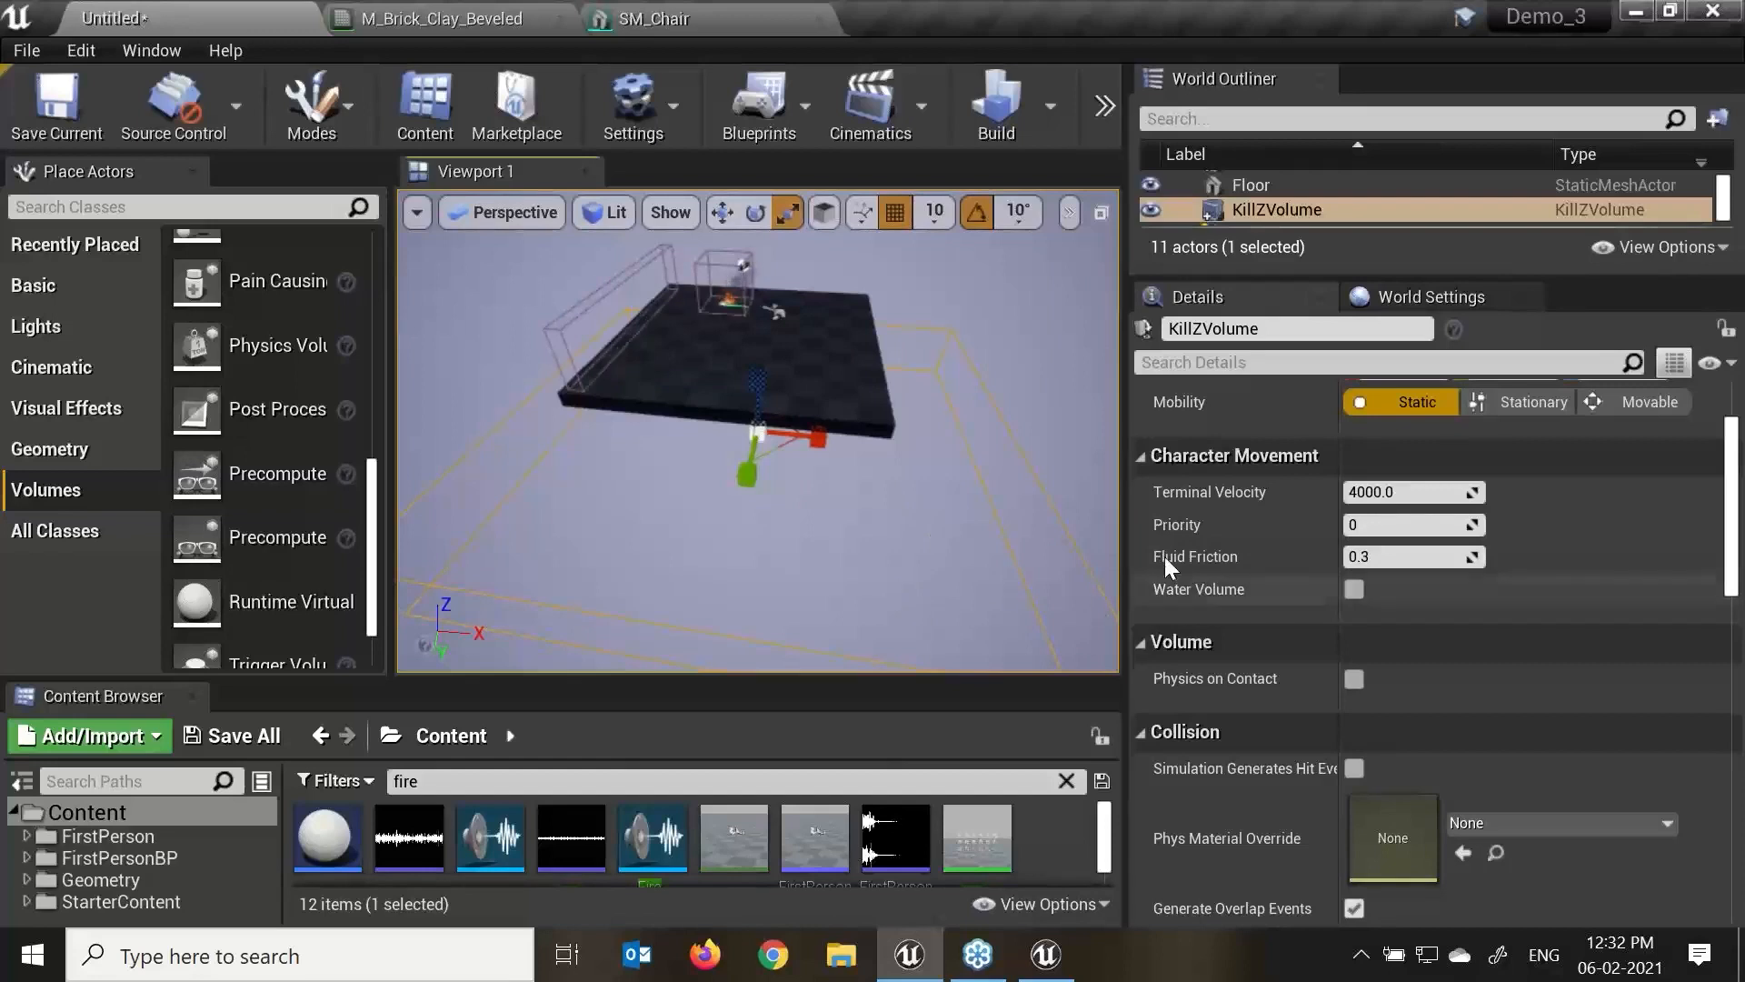
pyautogui.click(1354, 589)
pyautogui.click(1354, 590)
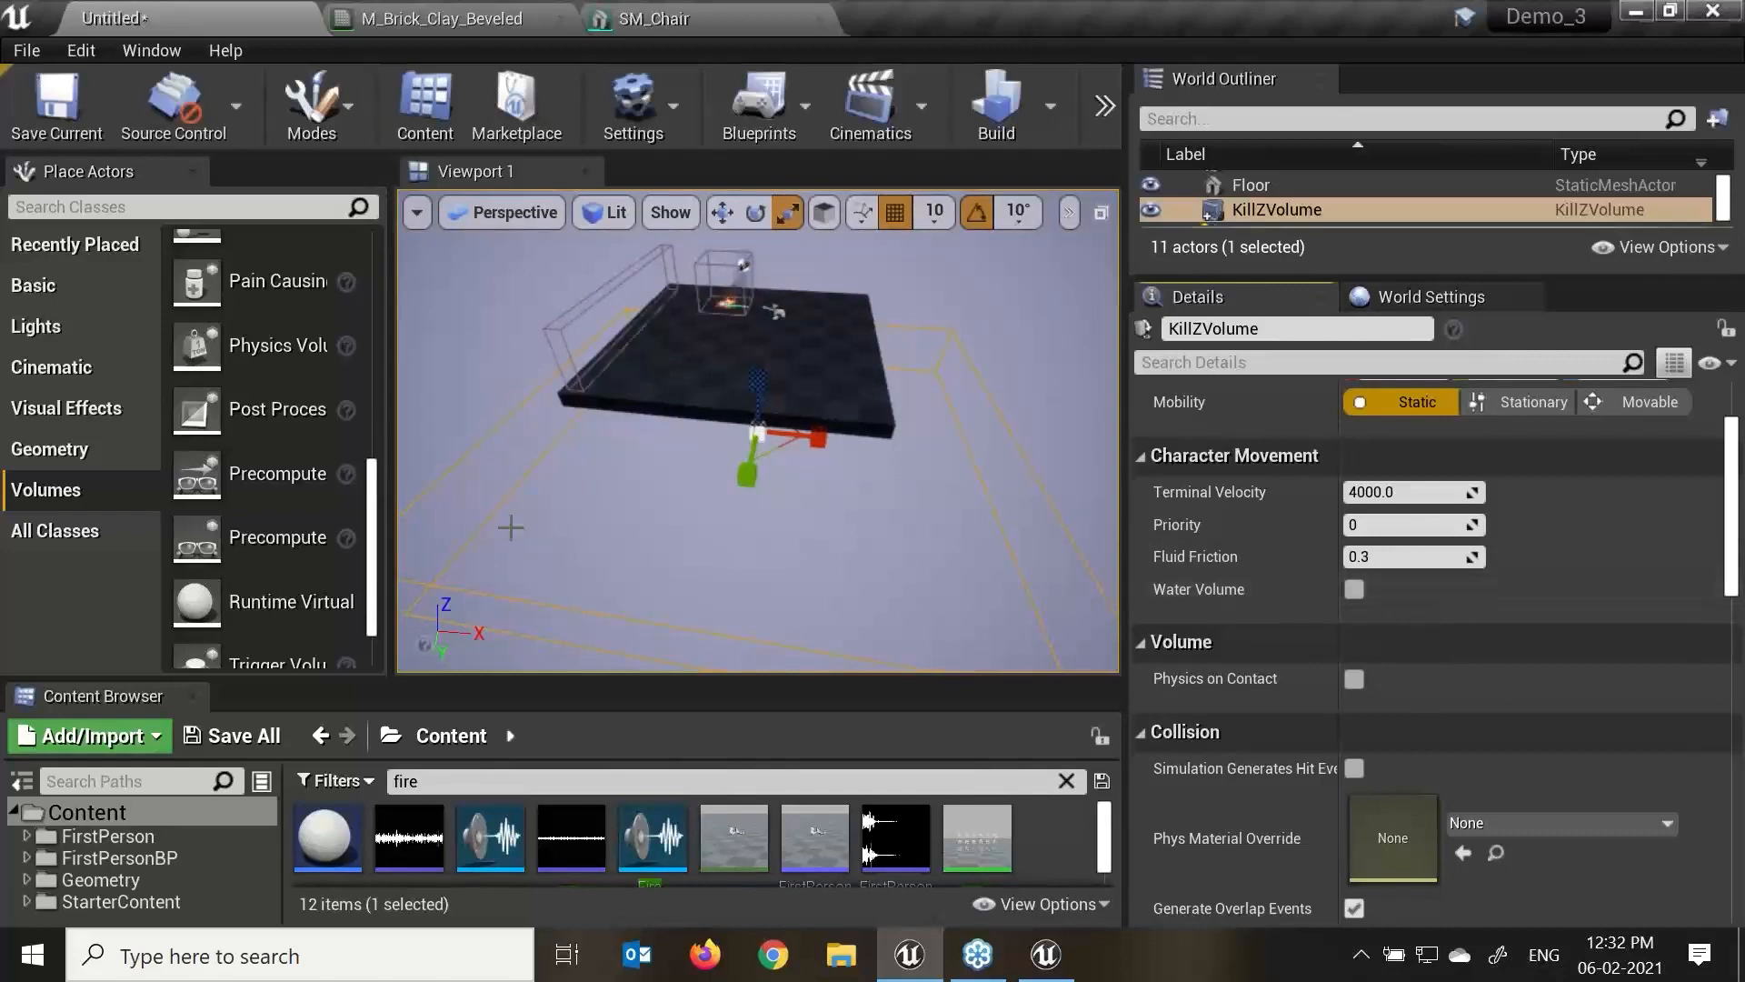
# Widen the volume types list again and return to its beginning.
pyautogui.moveTo(391, 525); pyautogui.dragTo(494, 538)
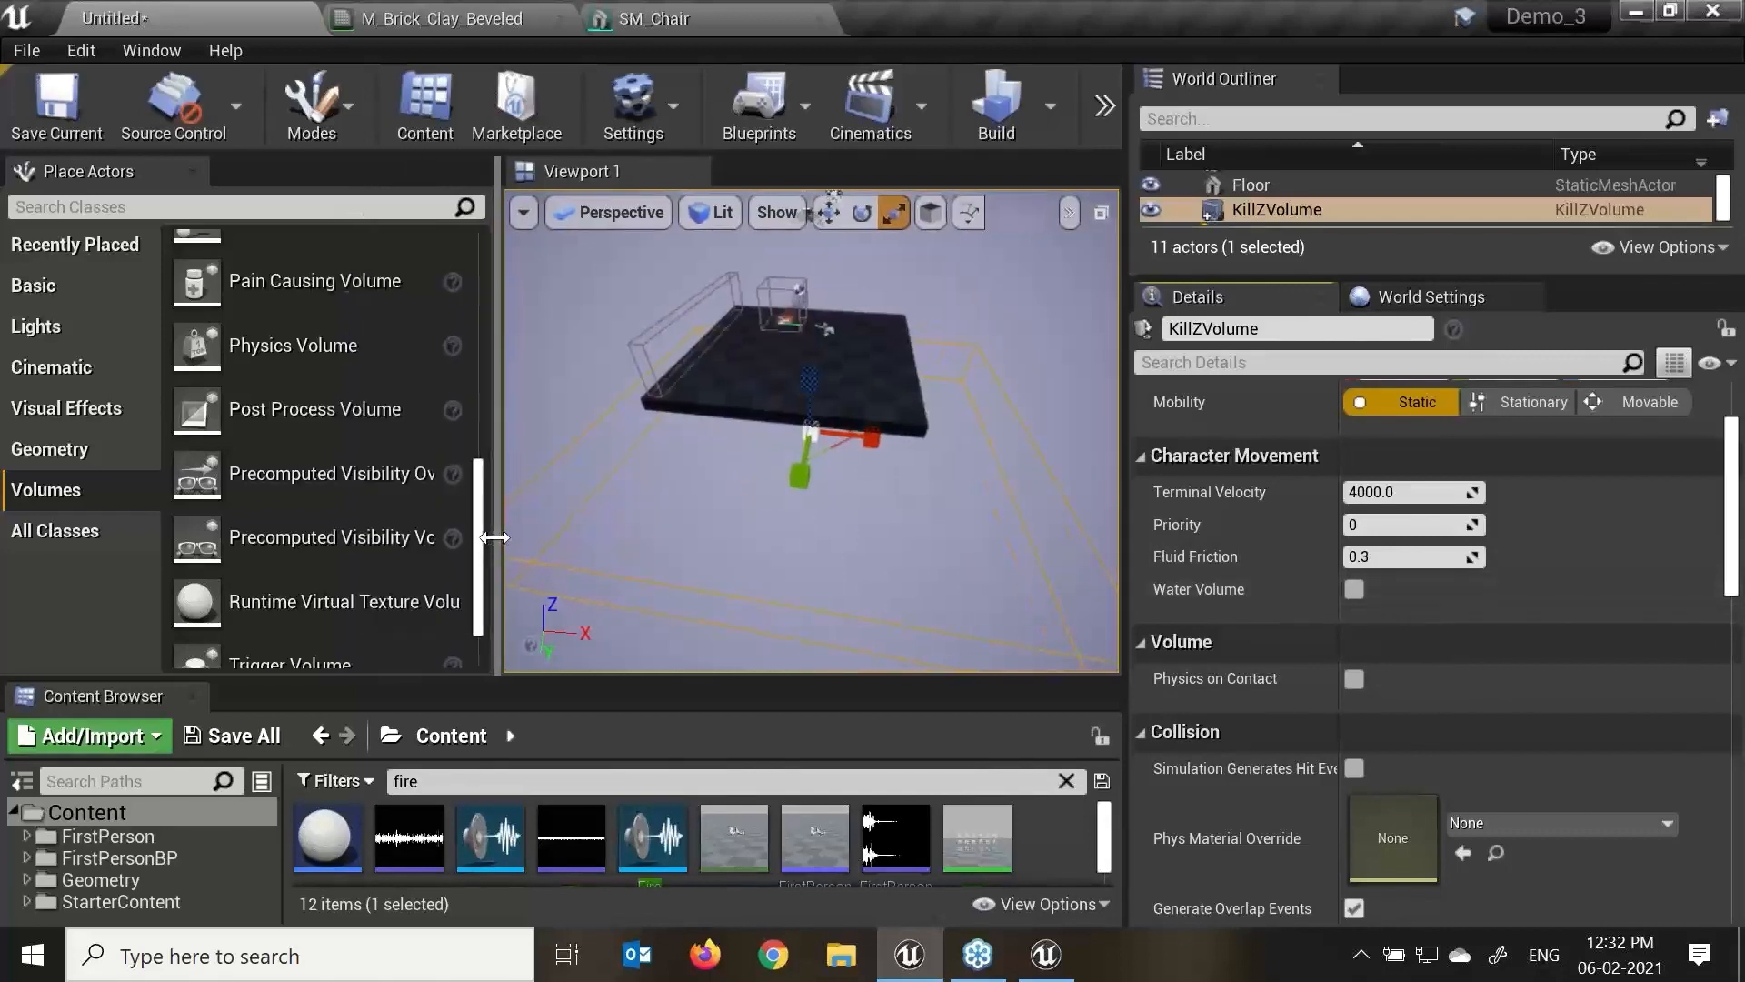
pyautogui.scroll(6, 485, 527)
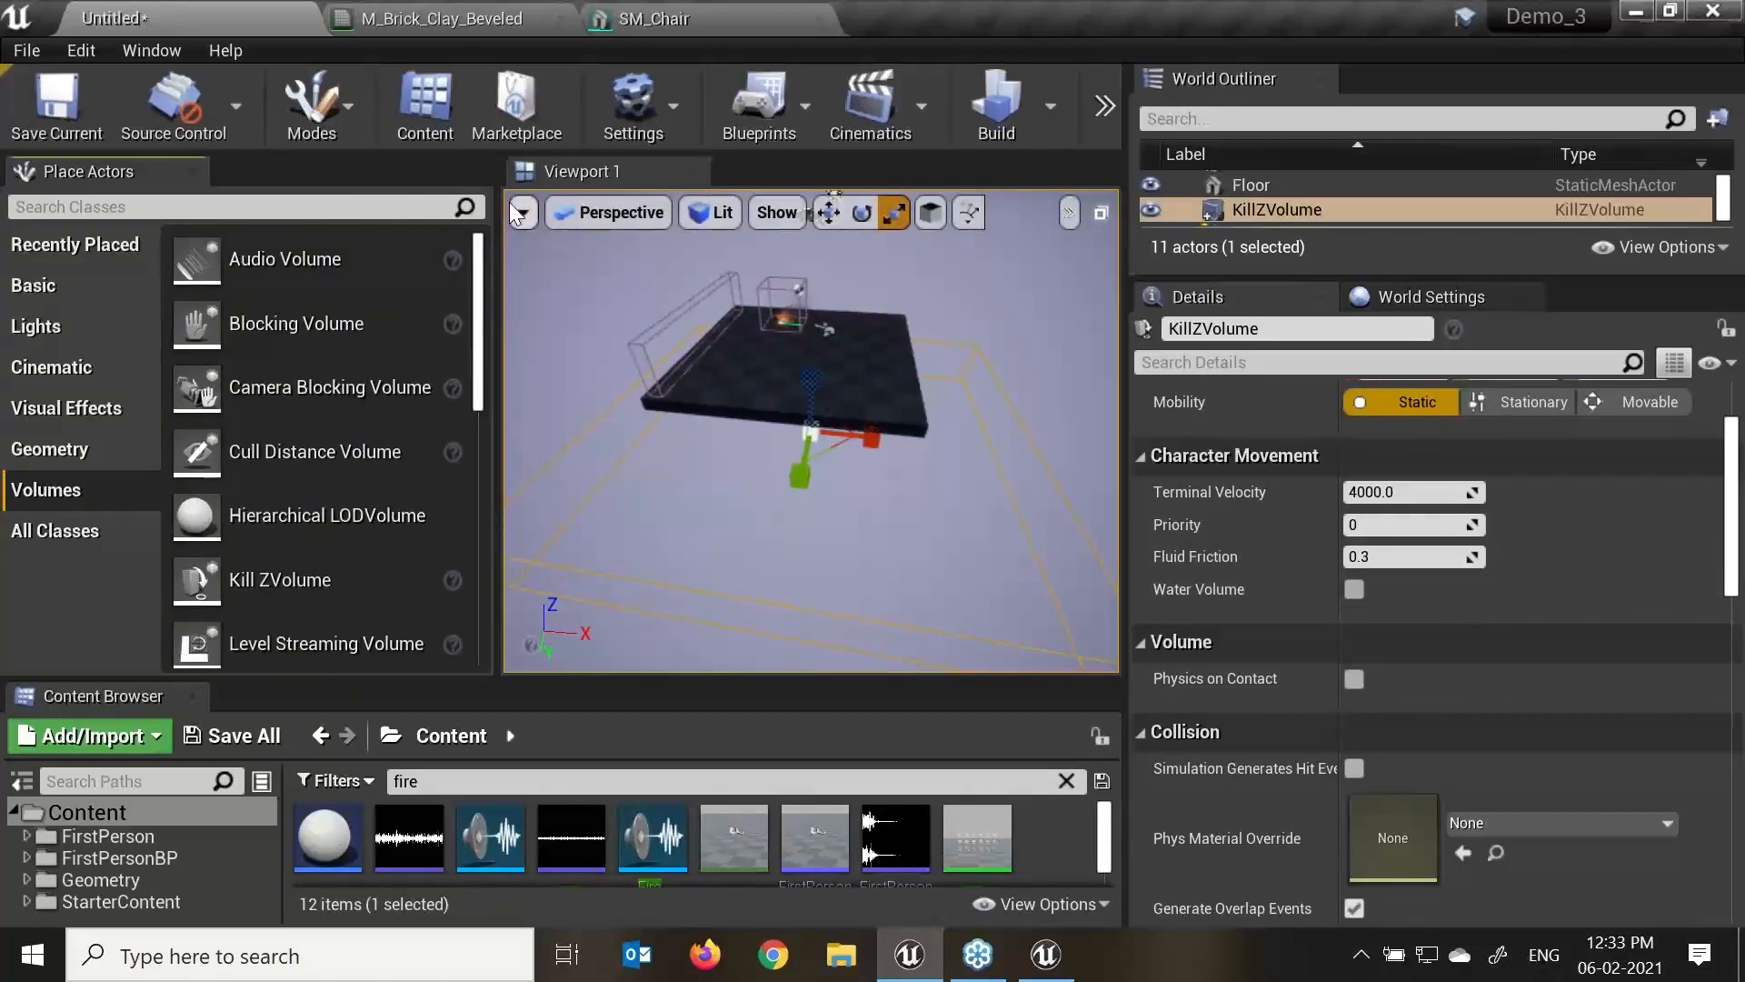
# Delete the Kill Z volume, the volume along the floor's edge, and the Pain Causing Volume around the fire.
pyautogui.keyDown('alt'); pyautogui.moveTo(888, 470); pyautogui.dragTo(919, 485); pyautogui.keyUp('alt')
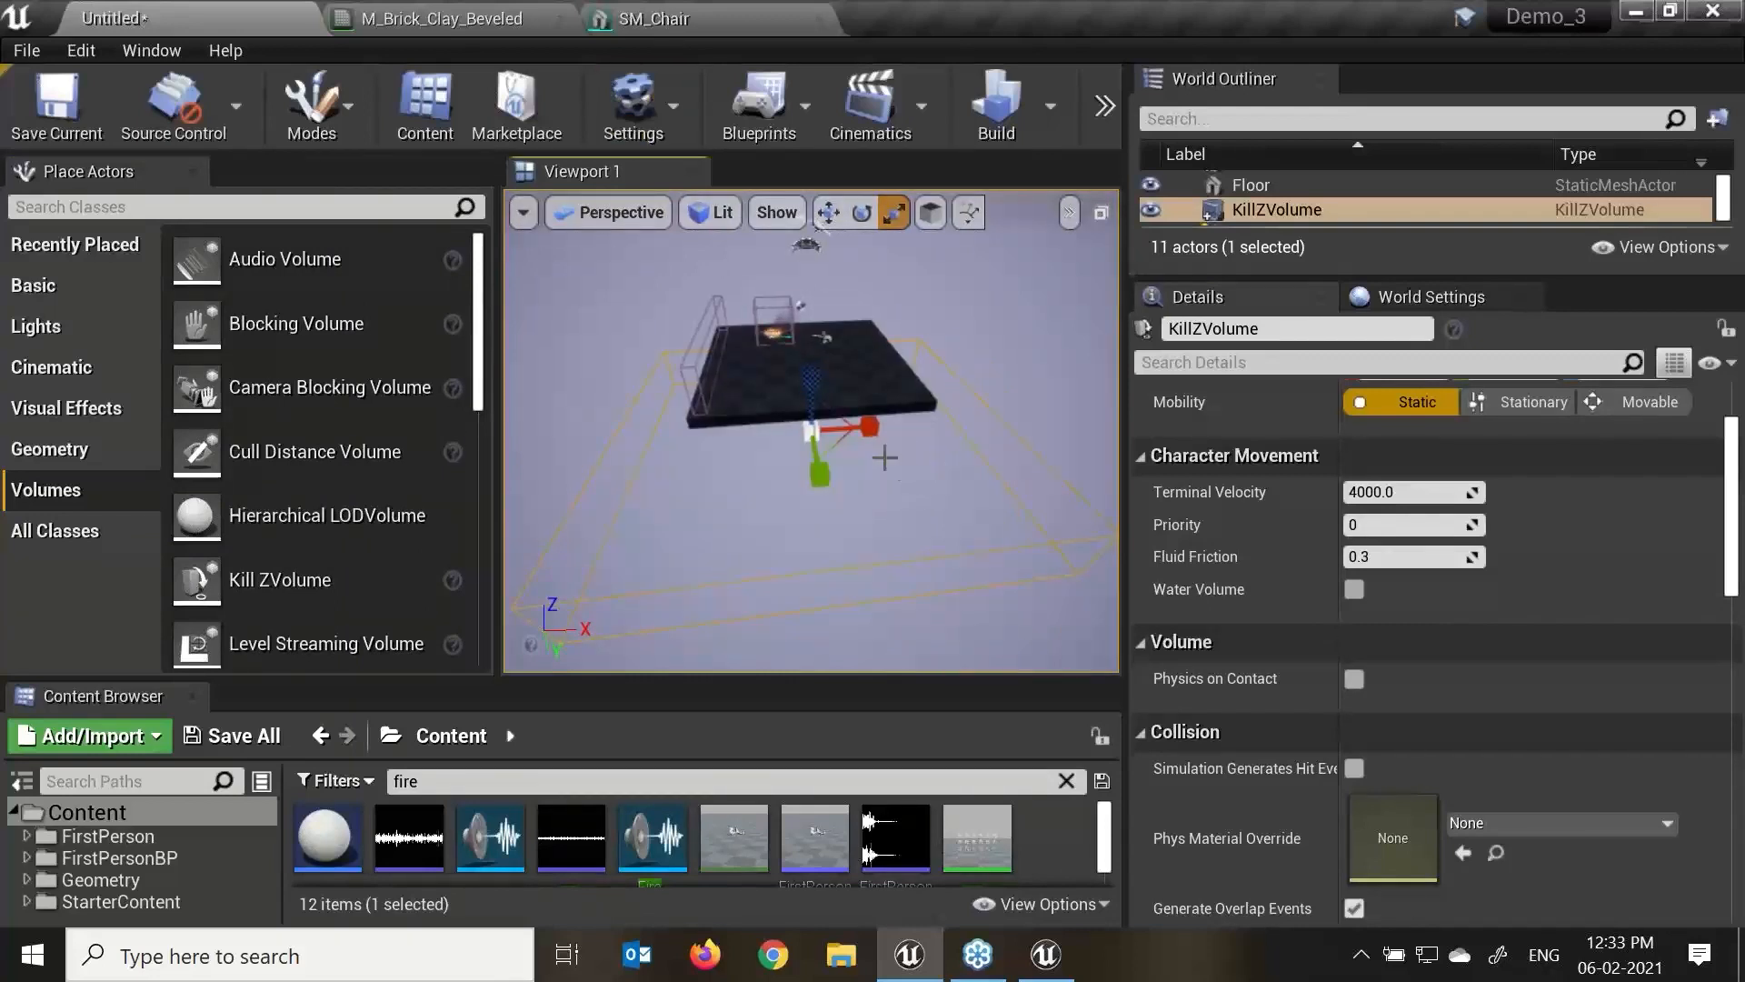
pyautogui.keyDown('alt'); pyautogui.moveTo(787, 523); pyautogui.dragTo(818, 526); pyautogui.keyUp('alt')
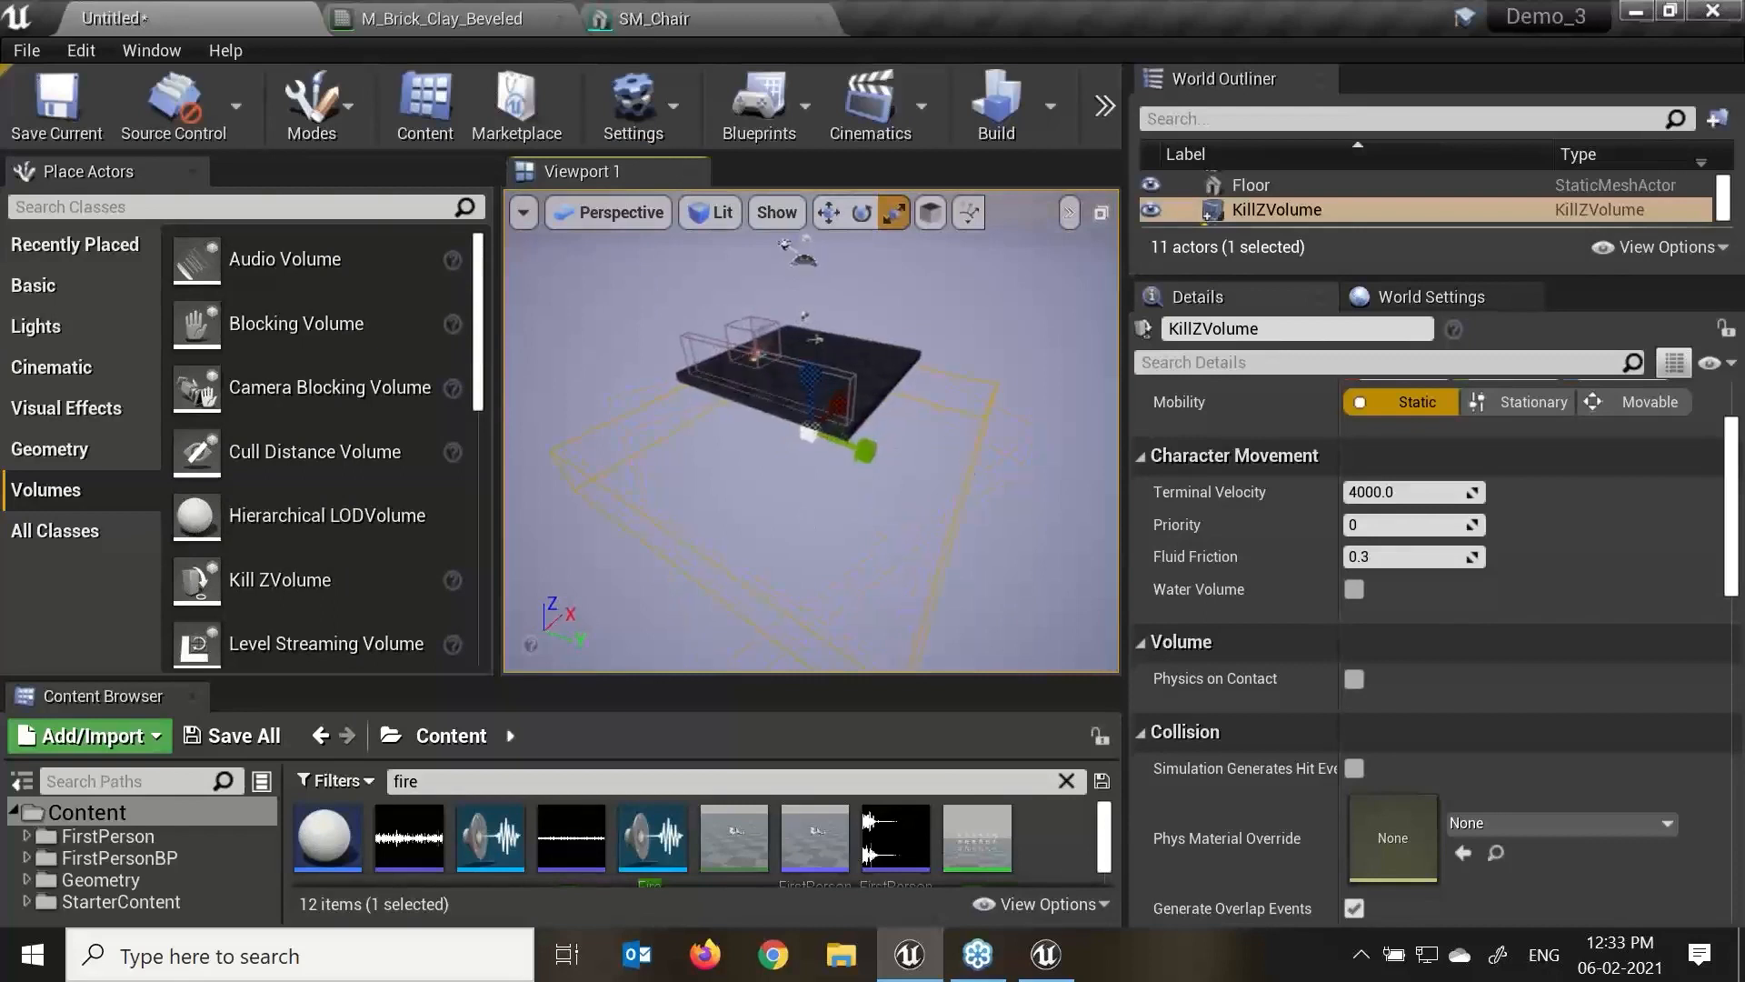
pyautogui.press('Delete')
pyautogui.click(805, 383)
pyautogui.press('Delete')
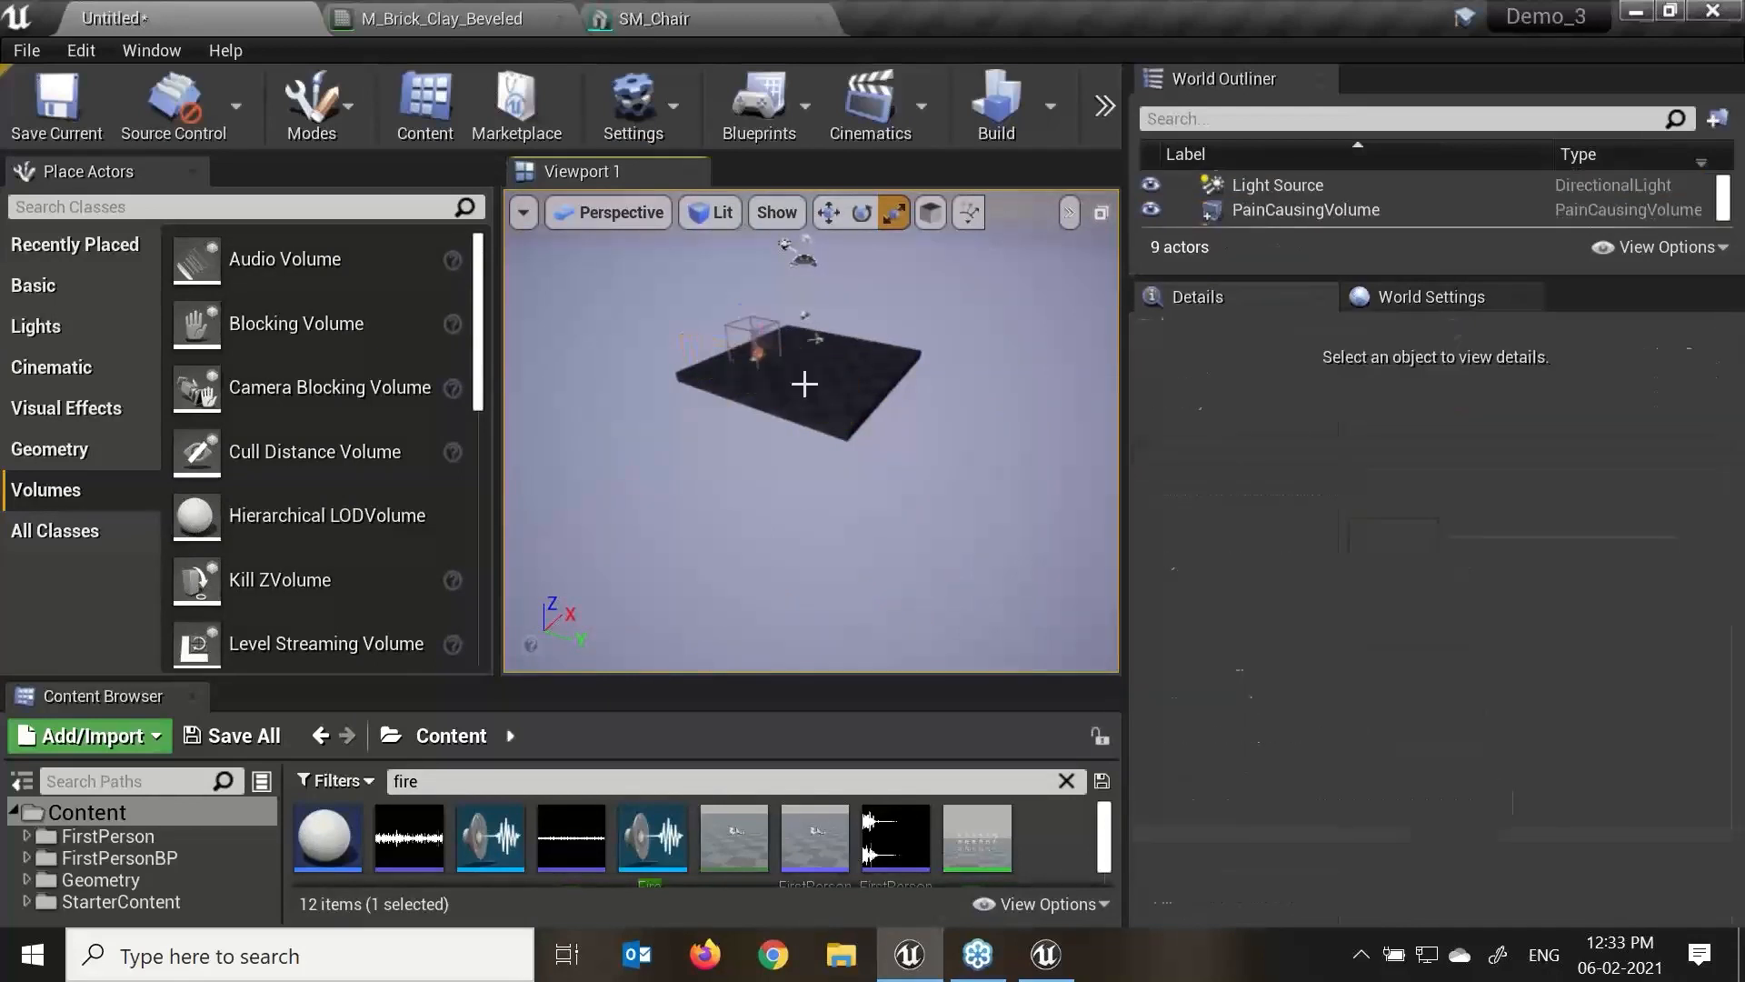
pyautogui.click(818, 382)
pyautogui.press('Delete')
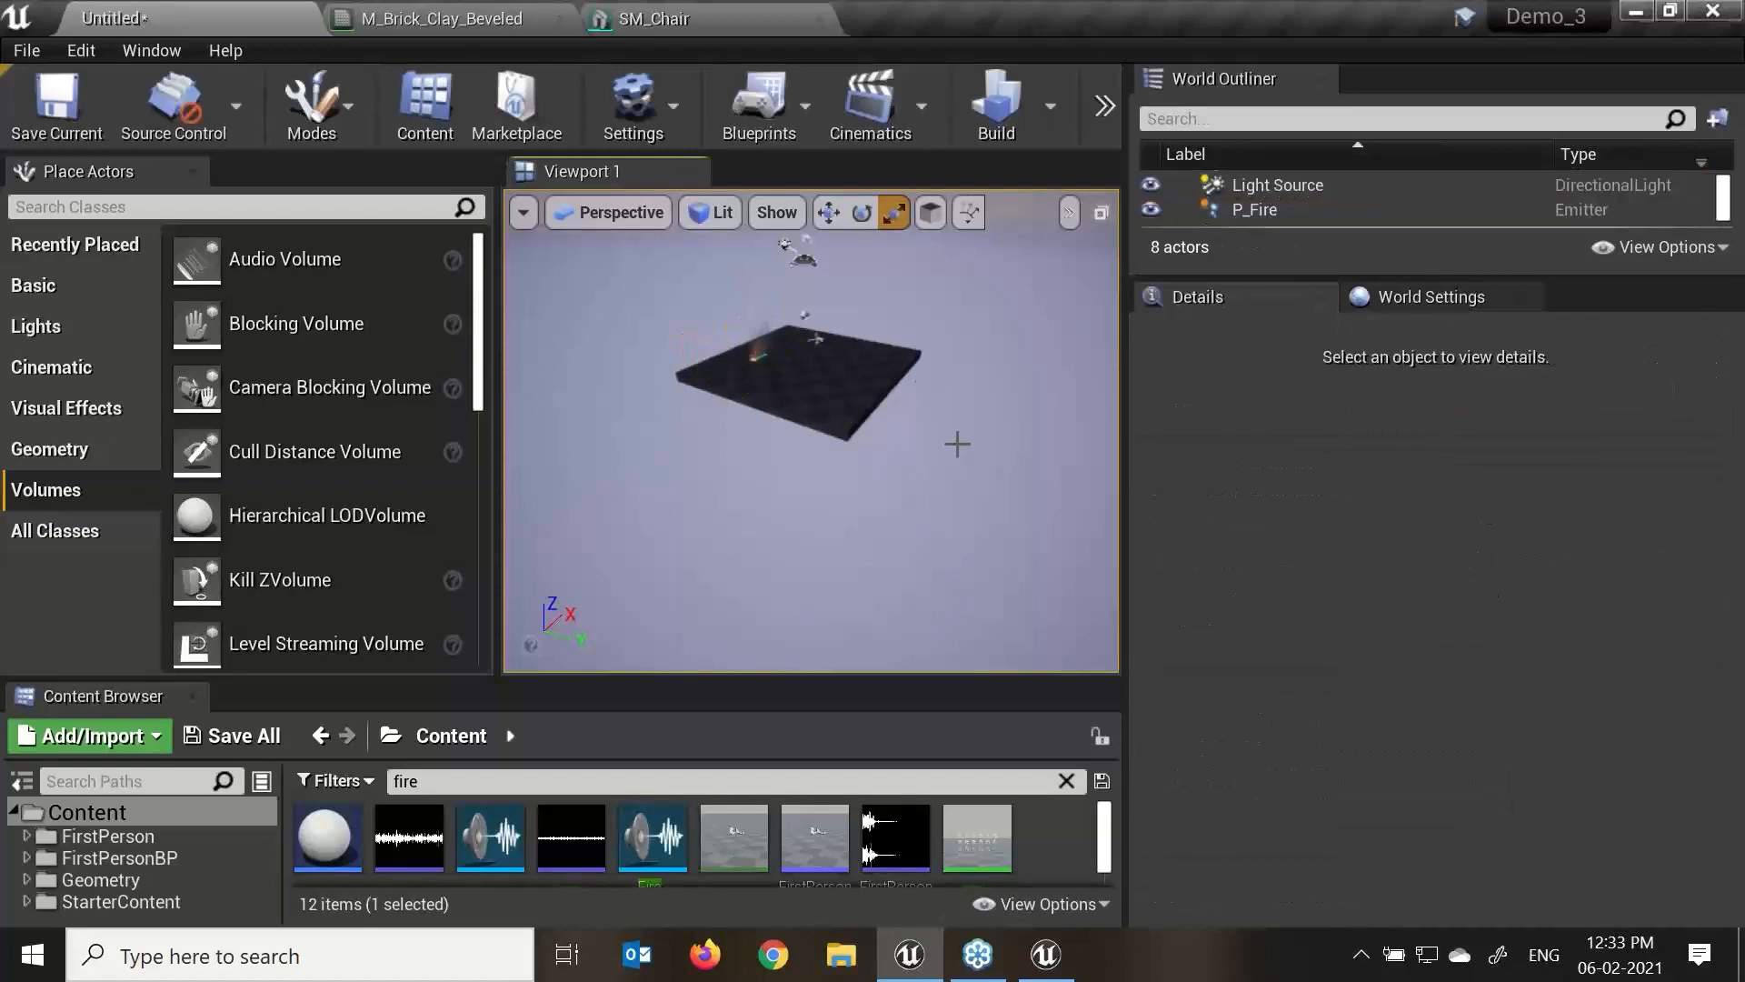
# Enlarge the World Outliner, select the P_Fire emitter, and frame it in the viewport.
pyautogui.click(815, 338)
pyautogui.press('f')
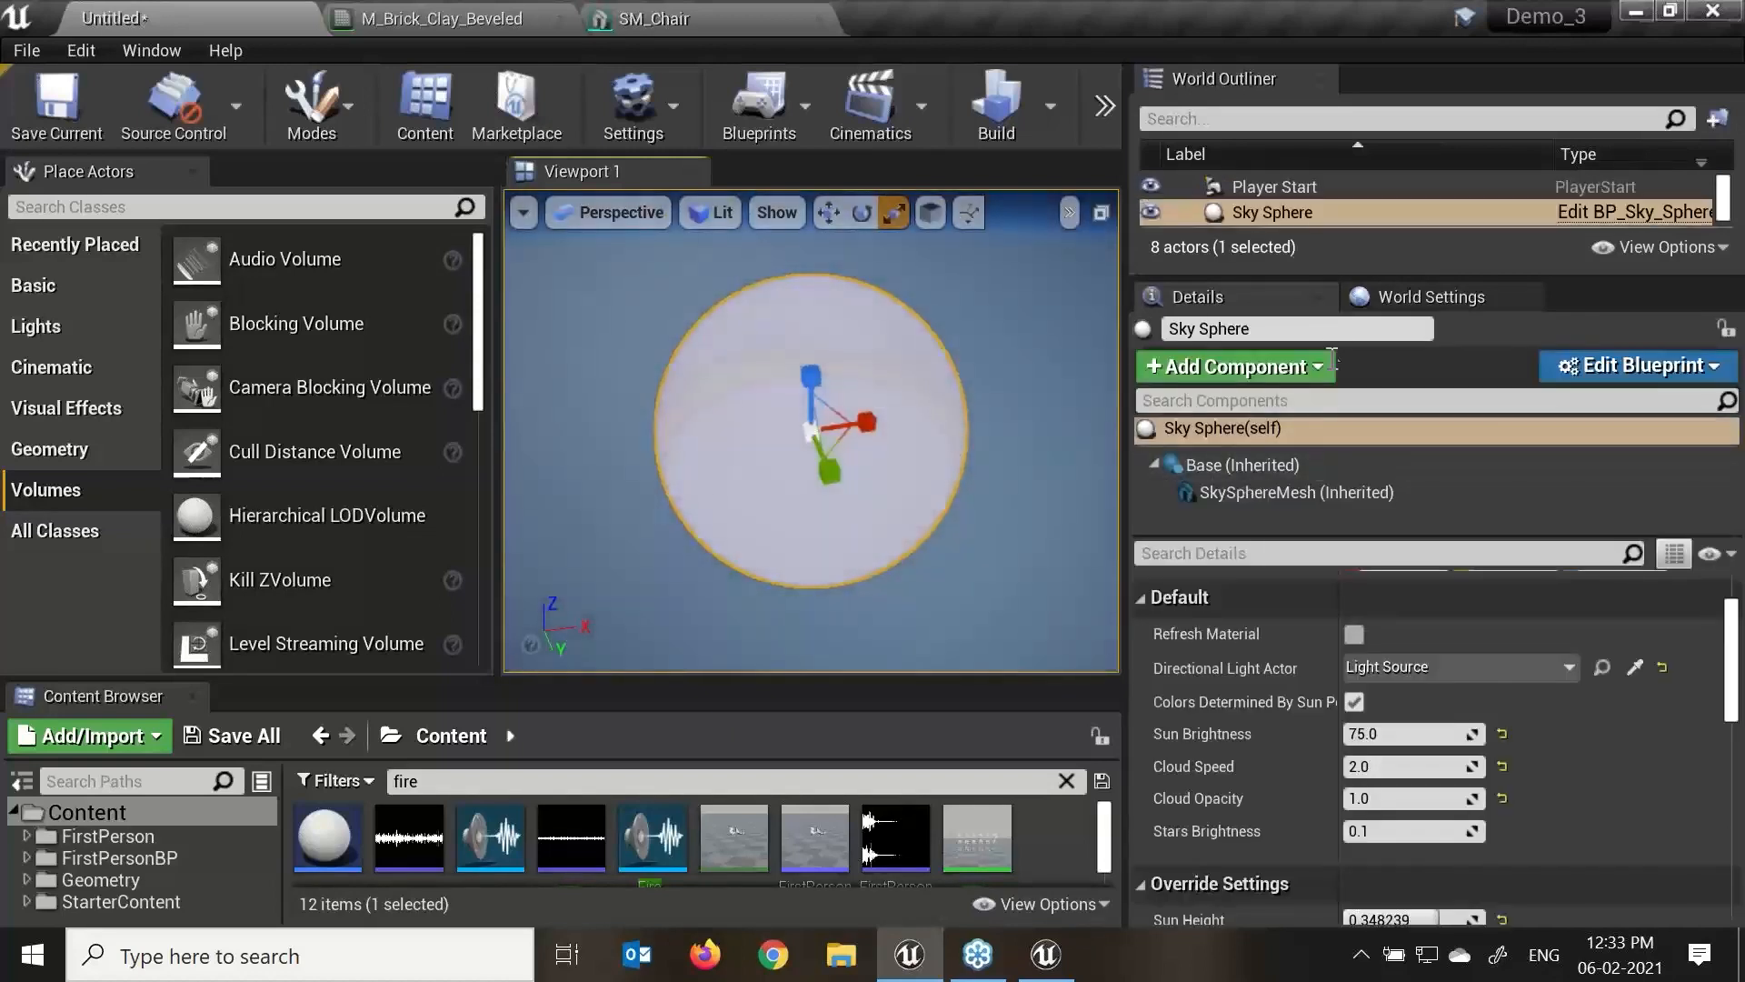
pyautogui.click(1315, 332)
pyautogui.press('BackSpace')
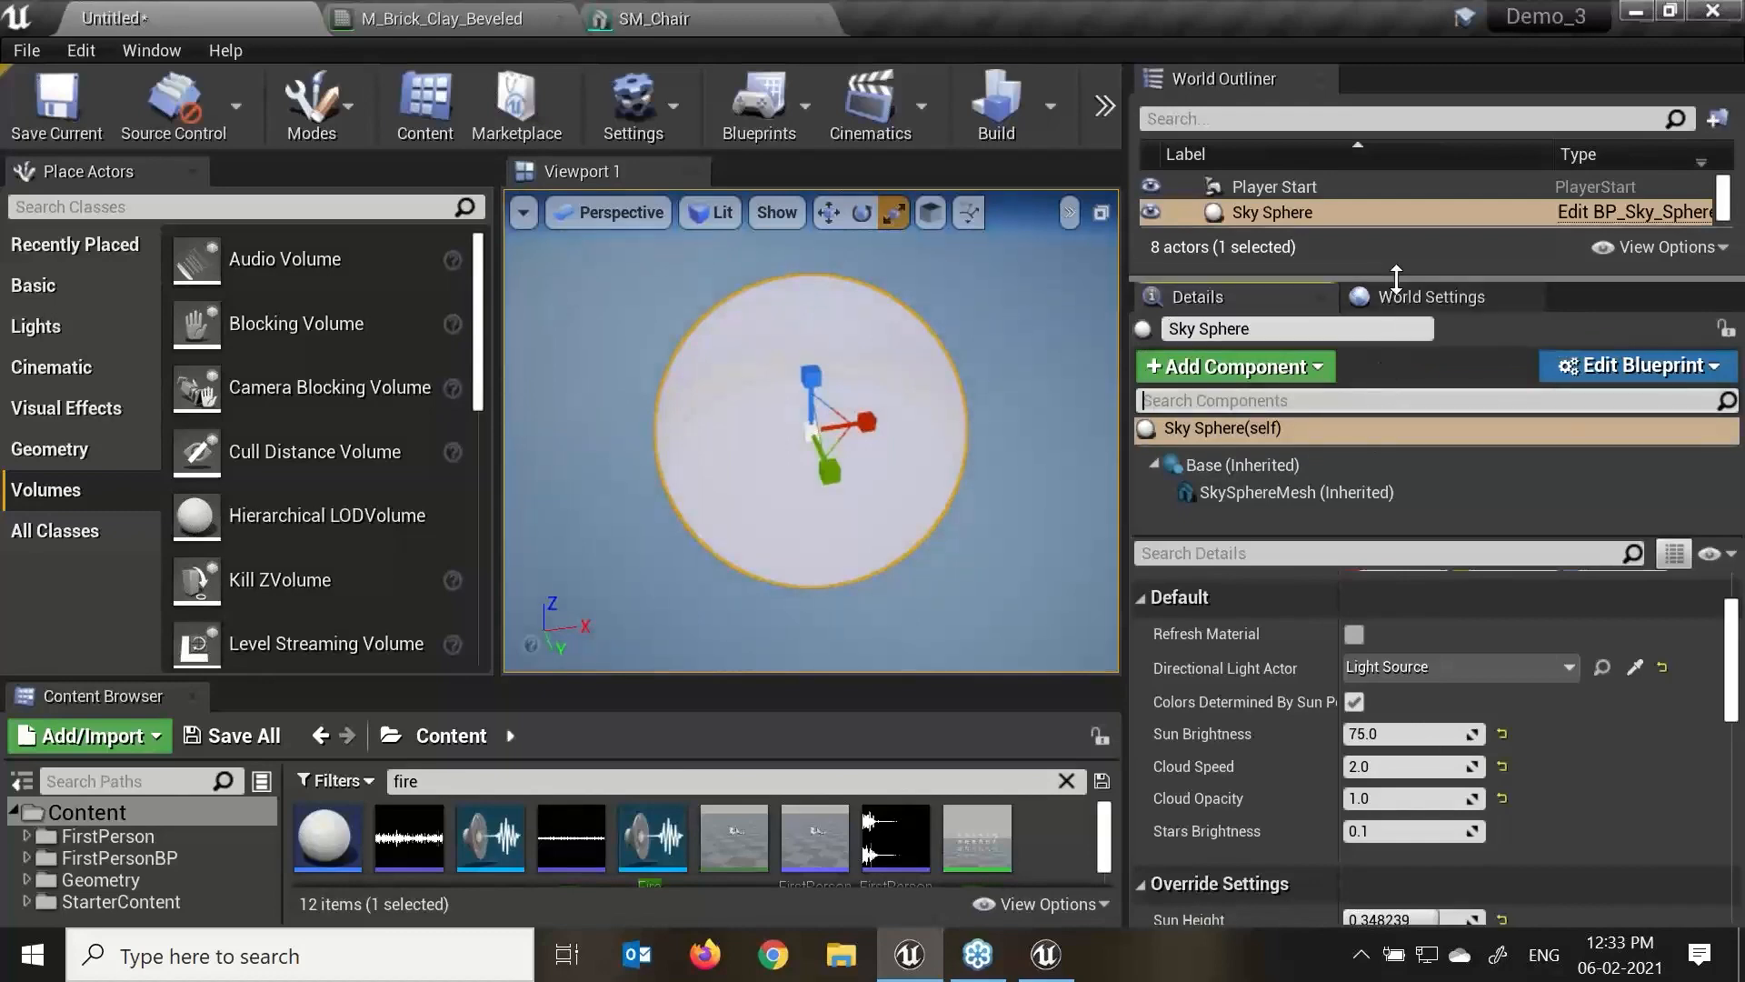
pyautogui.moveTo(1381, 274); pyautogui.dragTo(1381, 590)
pyautogui.click(1259, 280)
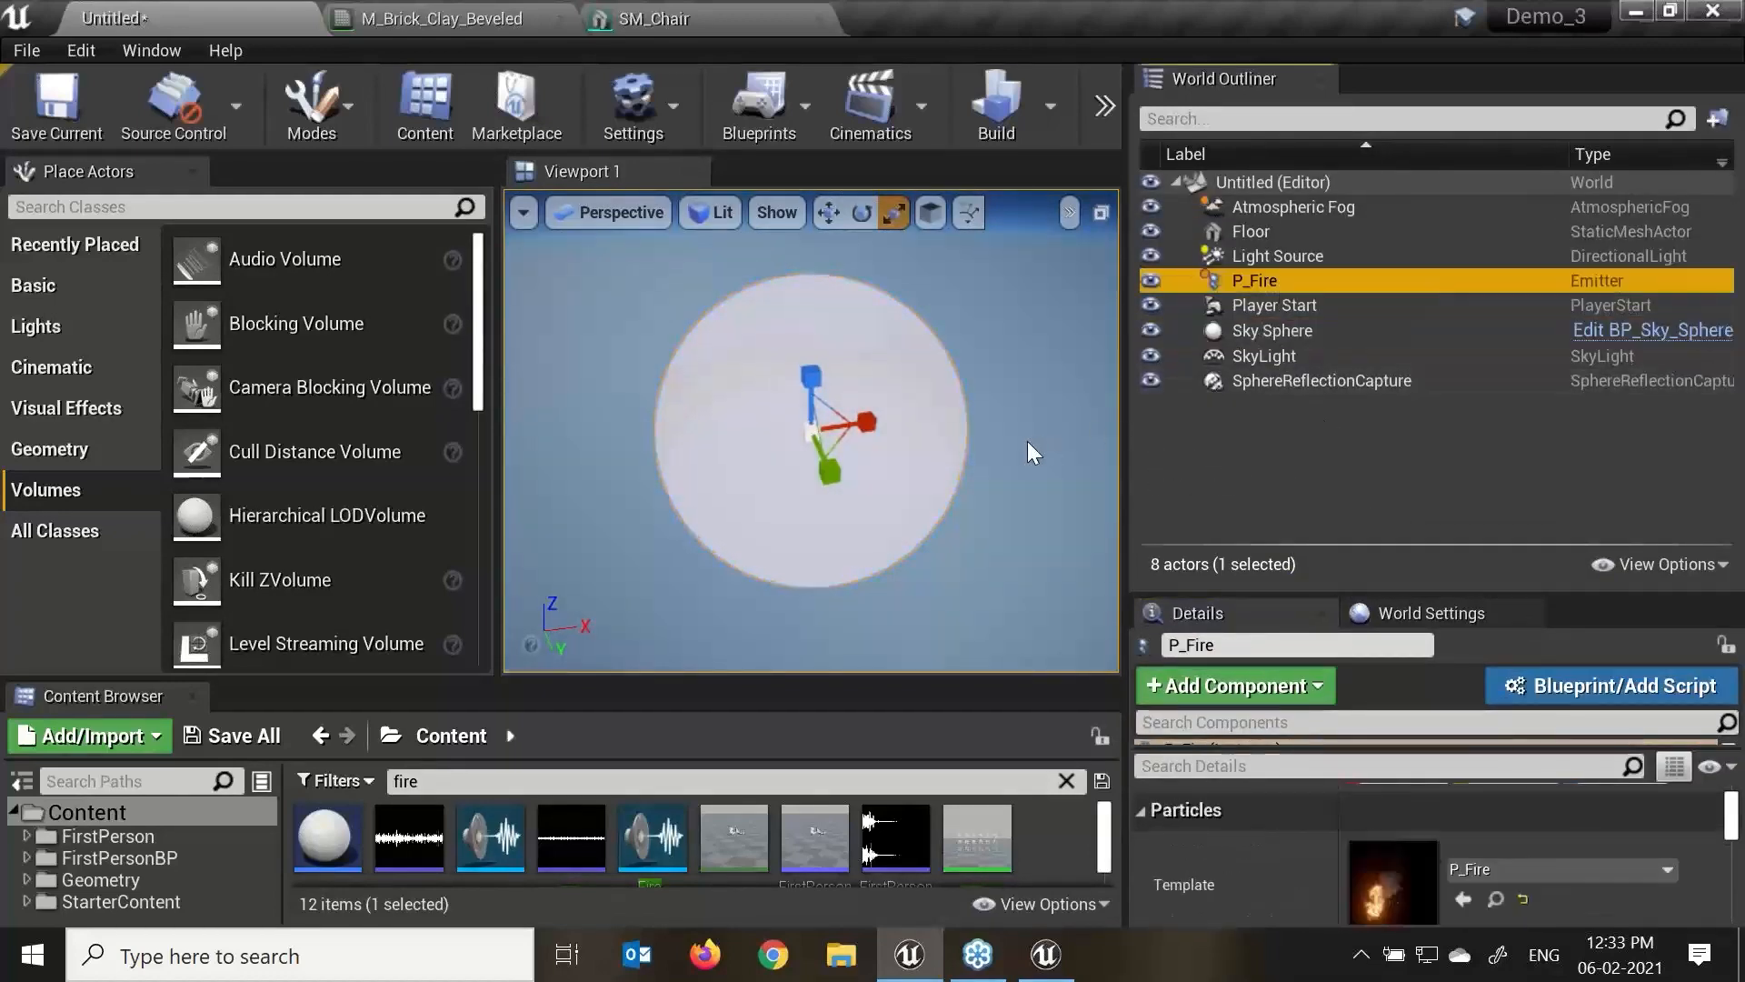
pyautogui.press('f')
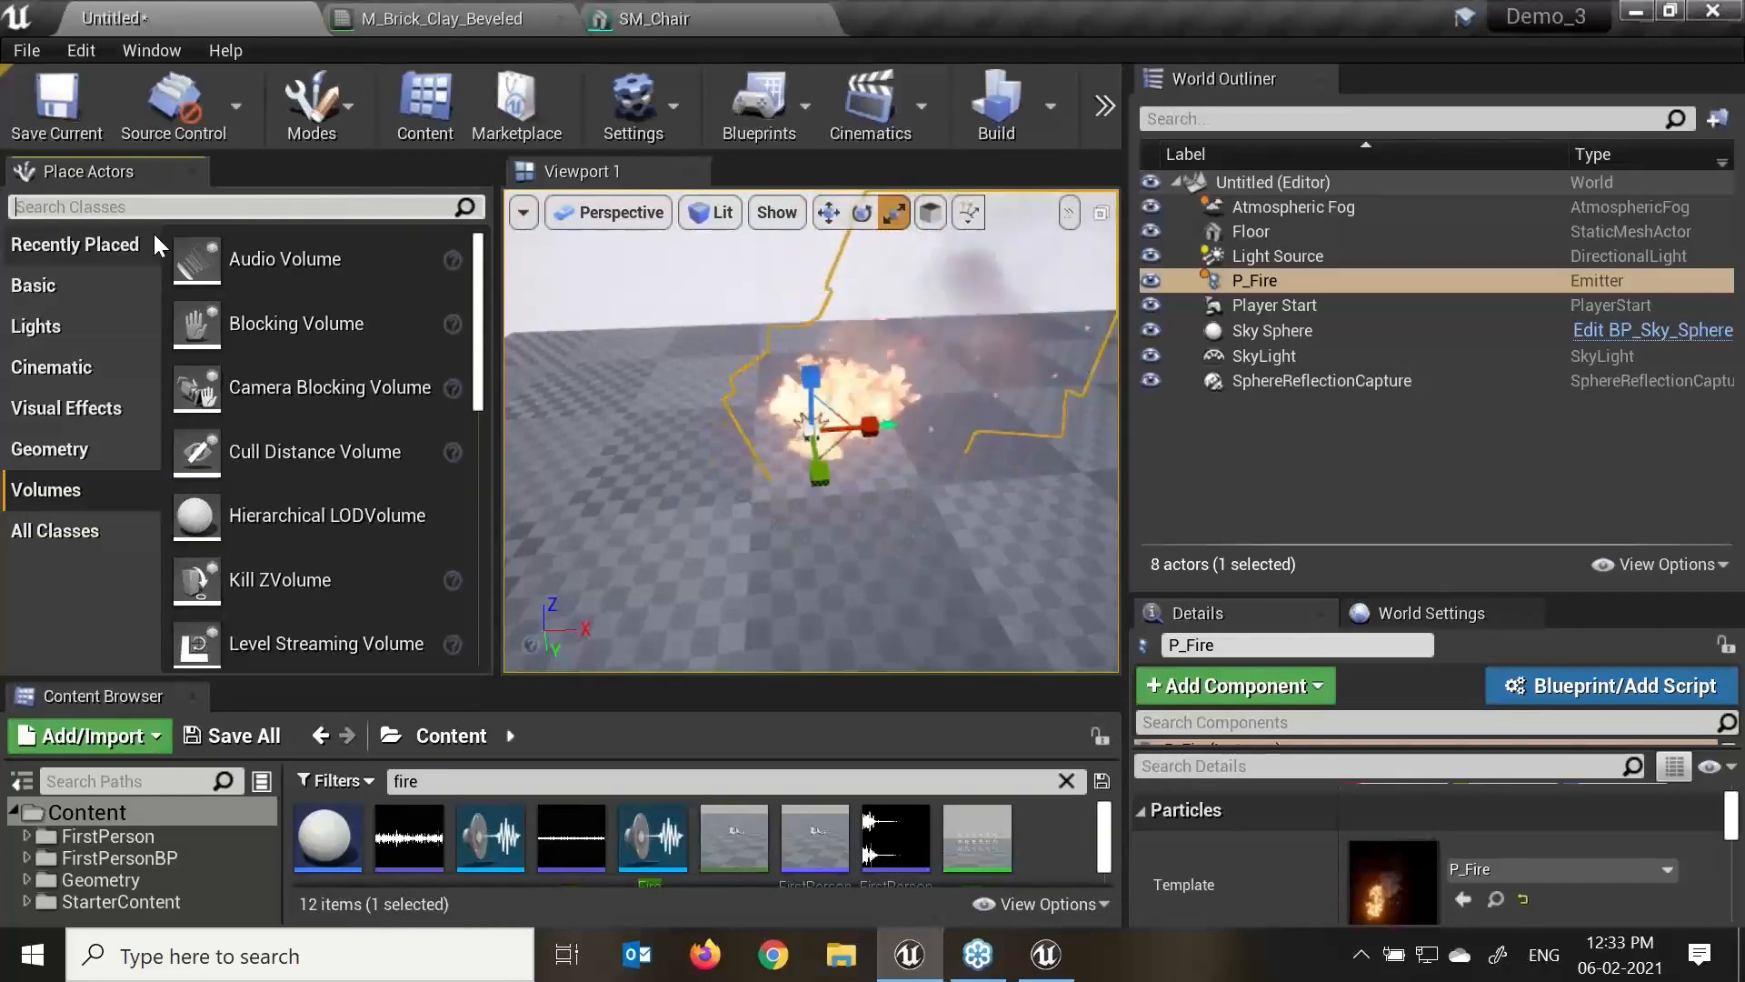
# Search the placeable actors for "sky" and place a Sky Atmosphere on the floor near the fire.
pyautogui.write('sky')
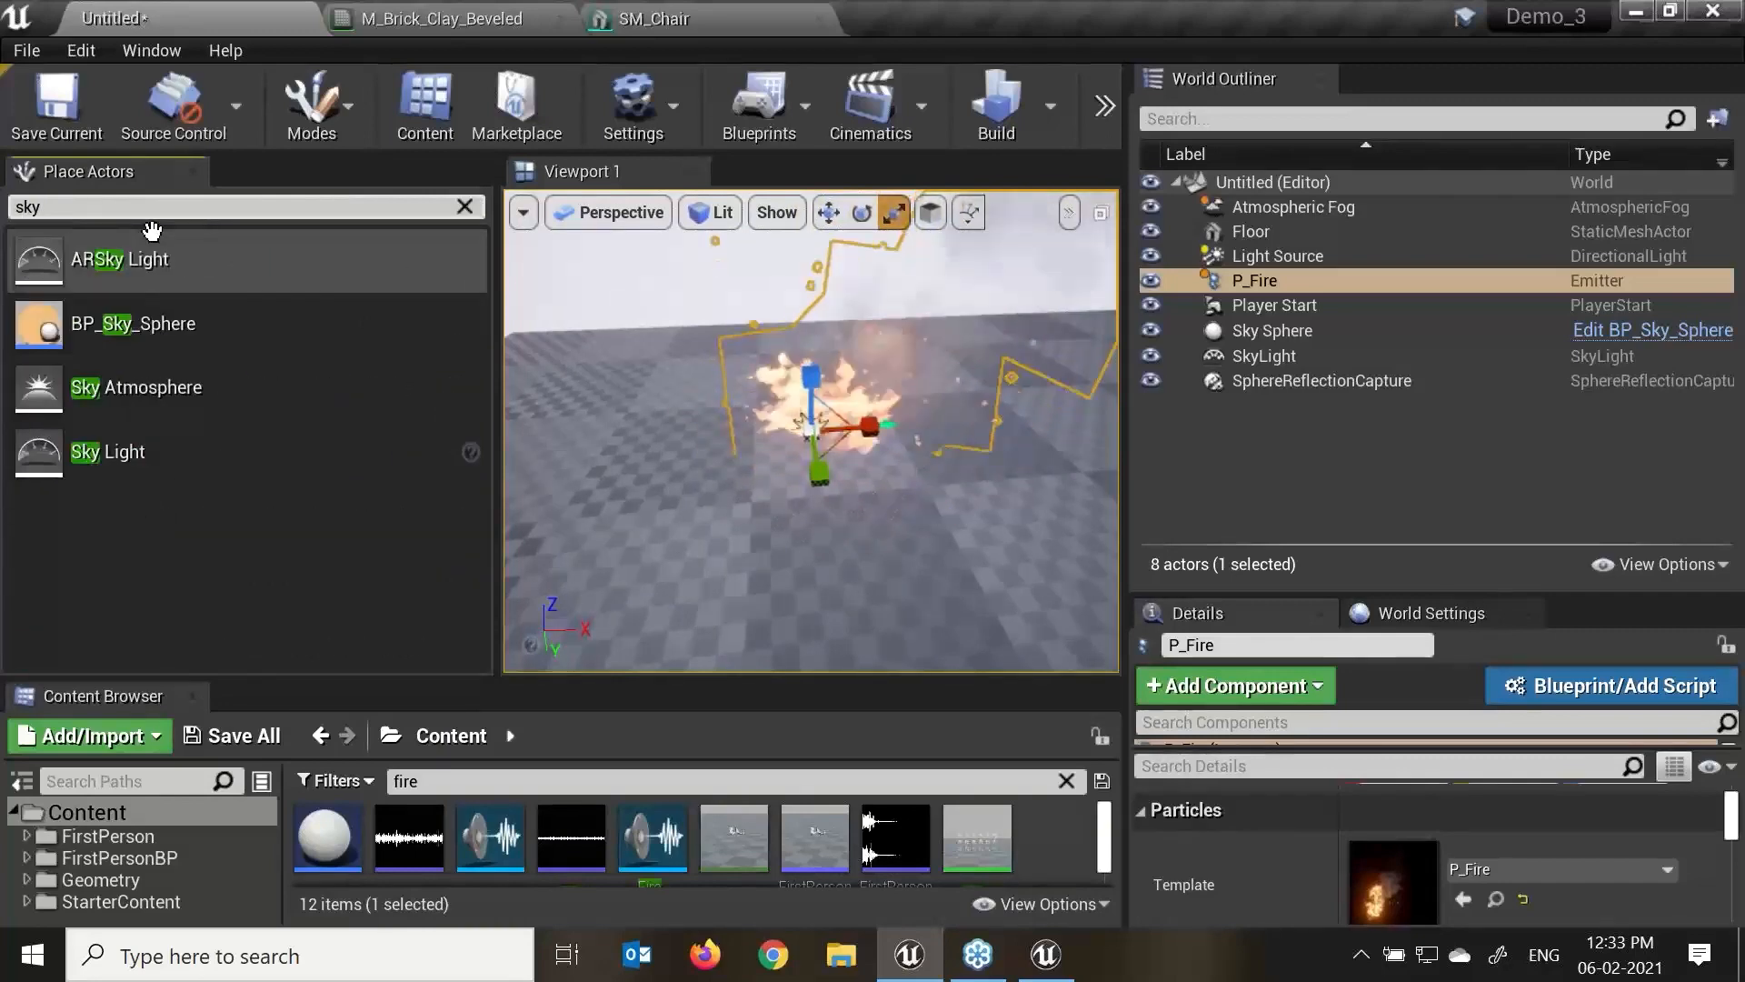
pyautogui.moveTo(140, 406); pyautogui.dragTo(806, 350)
pyautogui.scroll(-5, 801, 444)
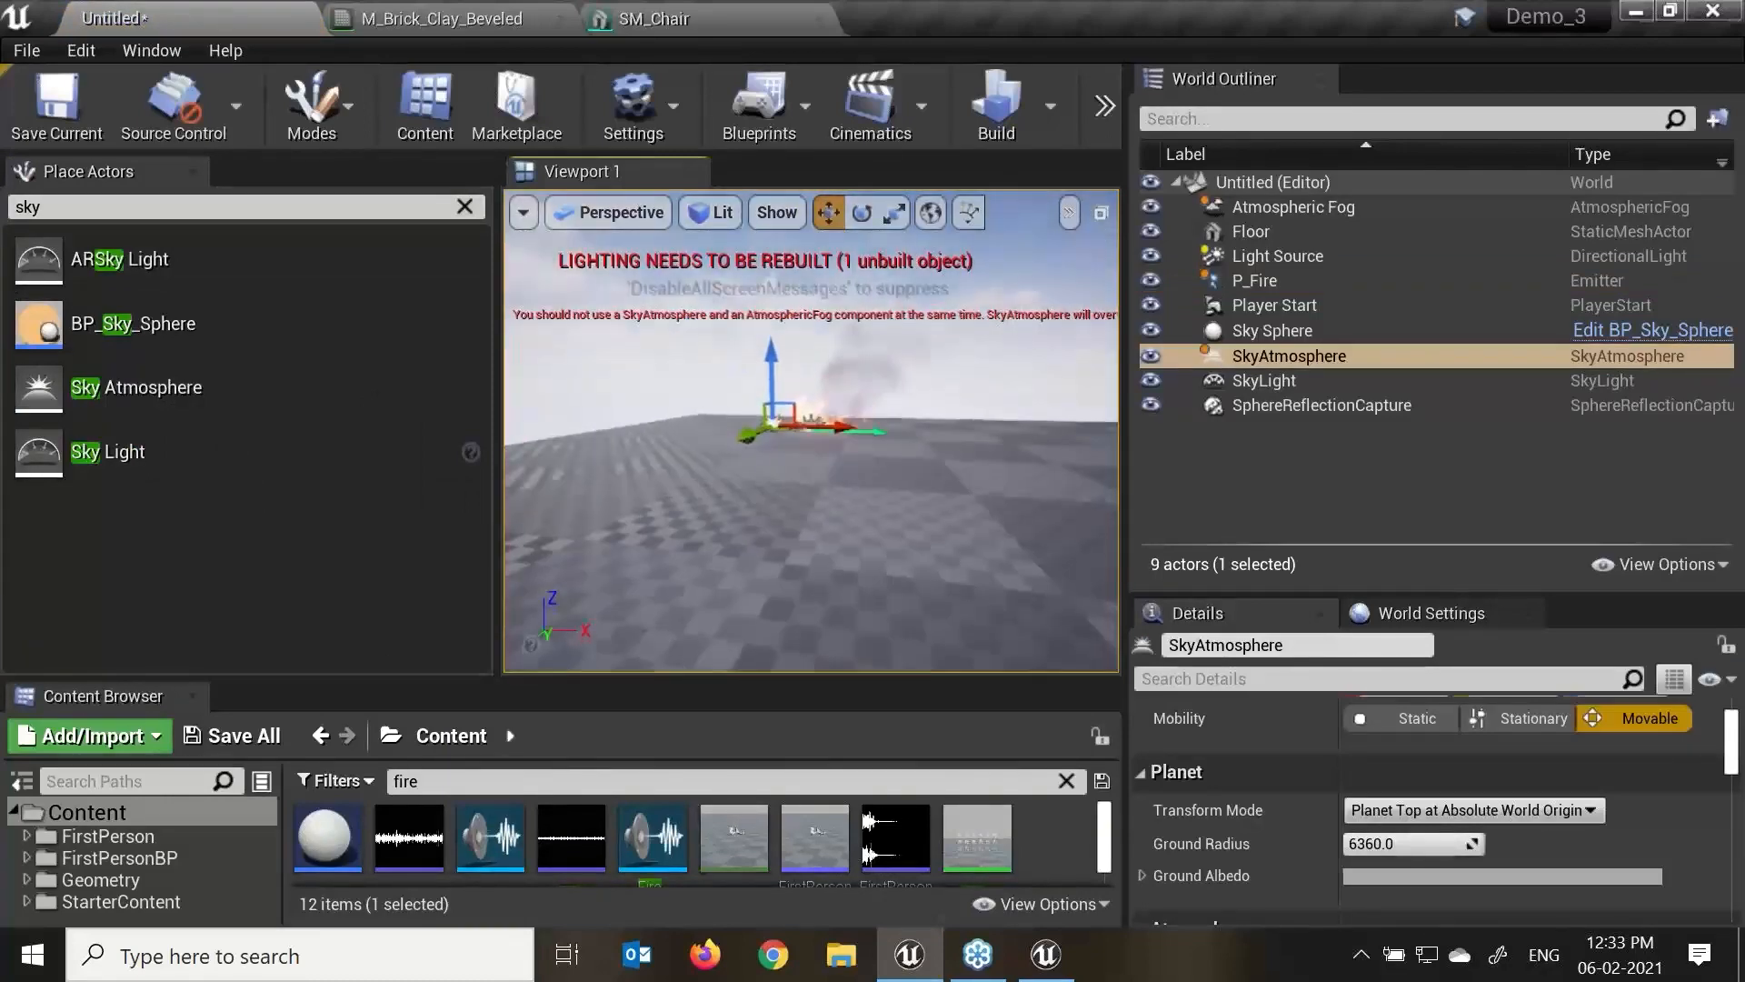
# Build the level's lighting and close the message log.
pyautogui.click(994, 126)
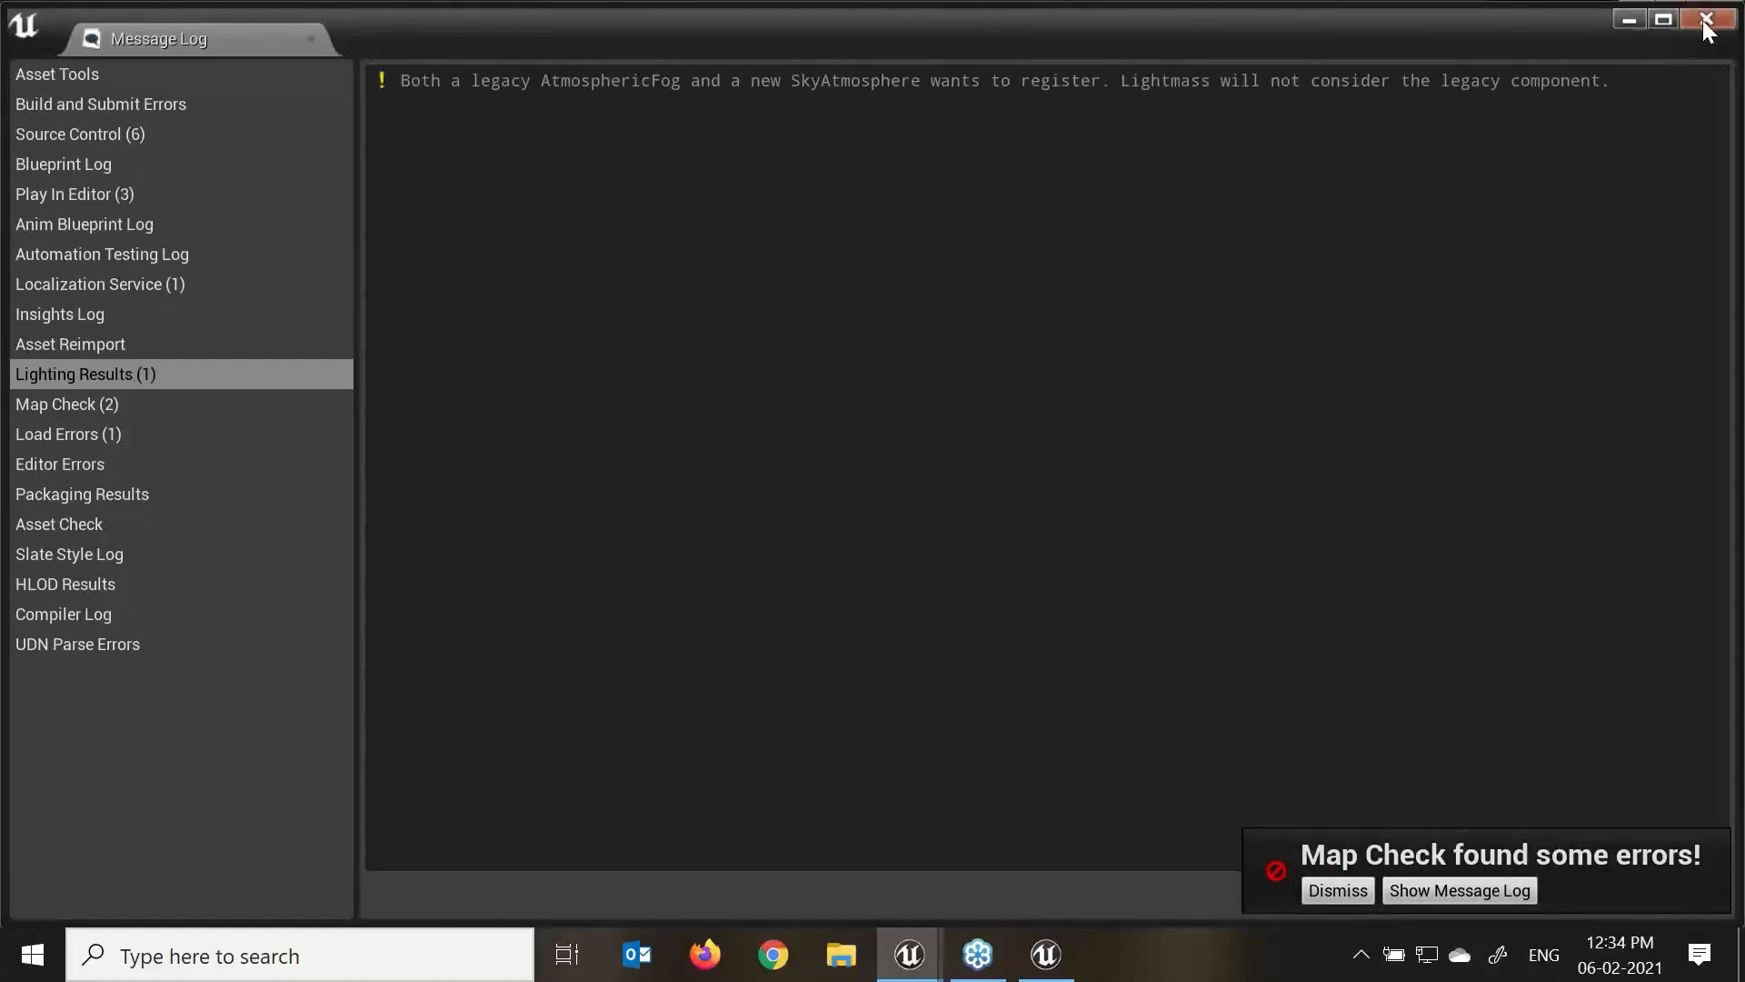
pyautogui.click(1703, 20)
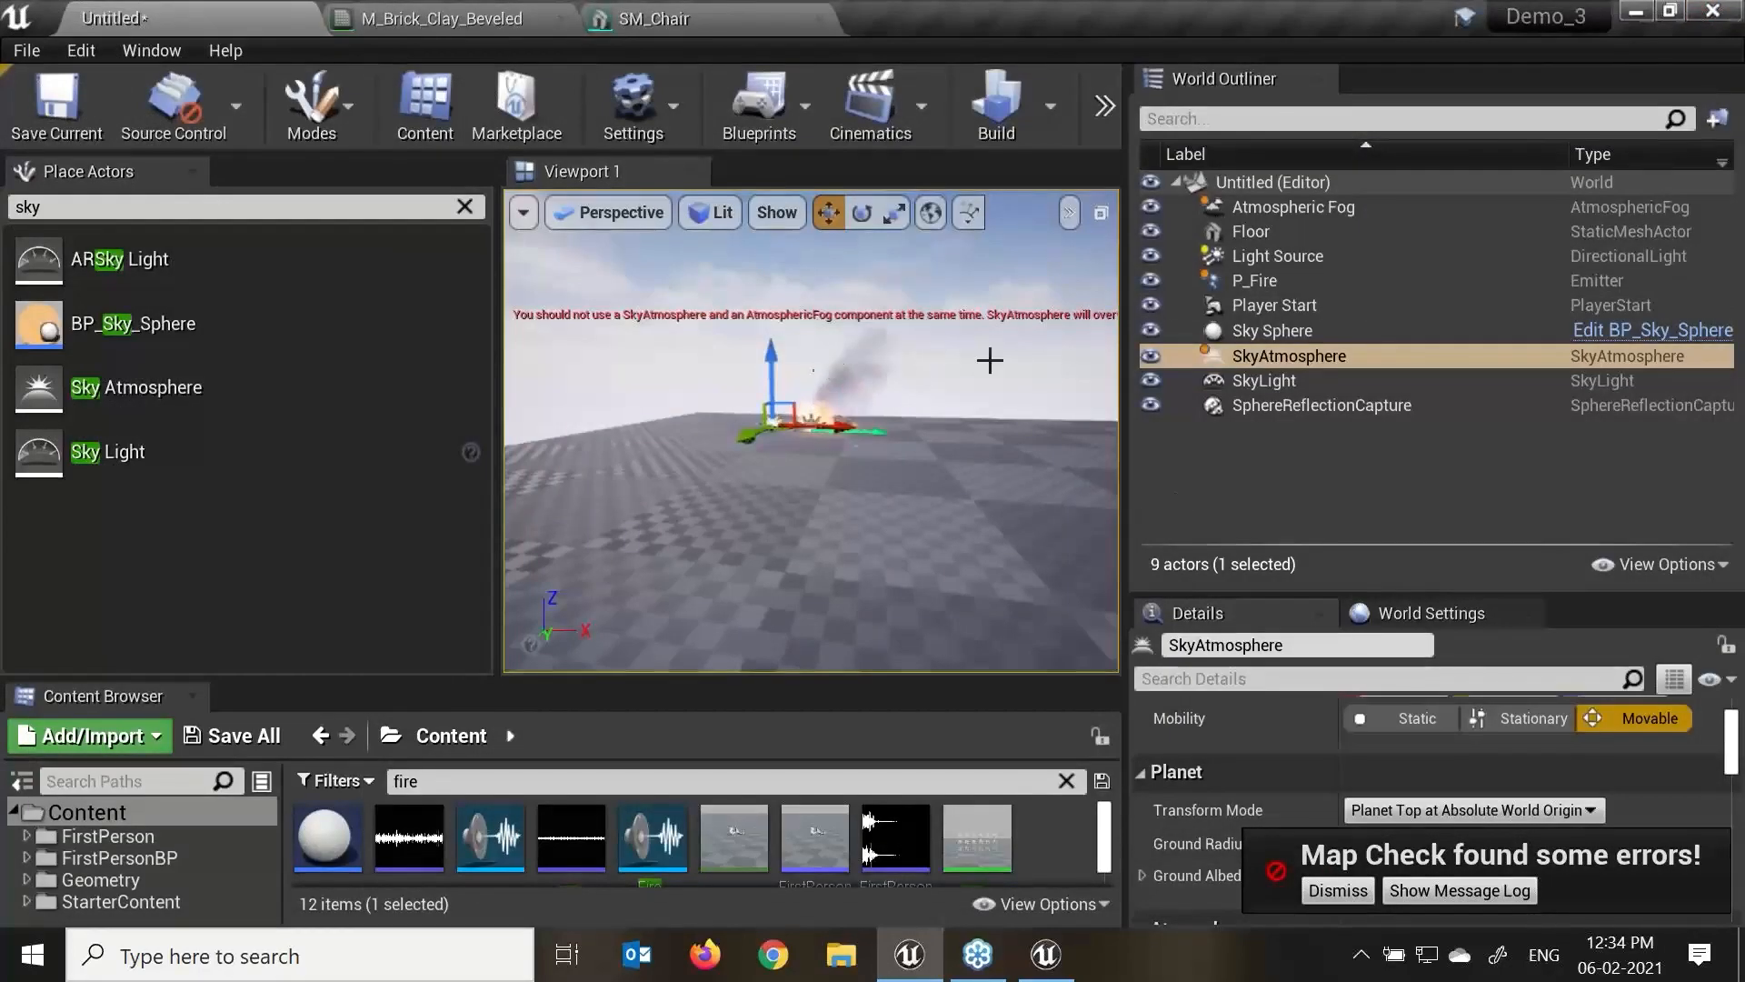
pyautogui.moveTo(1160, 355); pyautogui.dragTo(1401, 378)
pyautogui.moveTo(986, 431); pyautogui.dragTo(863, 386, button='right')
pyautogui.moveTo(1229, 362); pyautogui.dragTo(1063, 390, button='right')
# Select the SkyAtmosphere, enlarge its details, and review the Planet transform mode options.
pyautogui.click(748, 379)
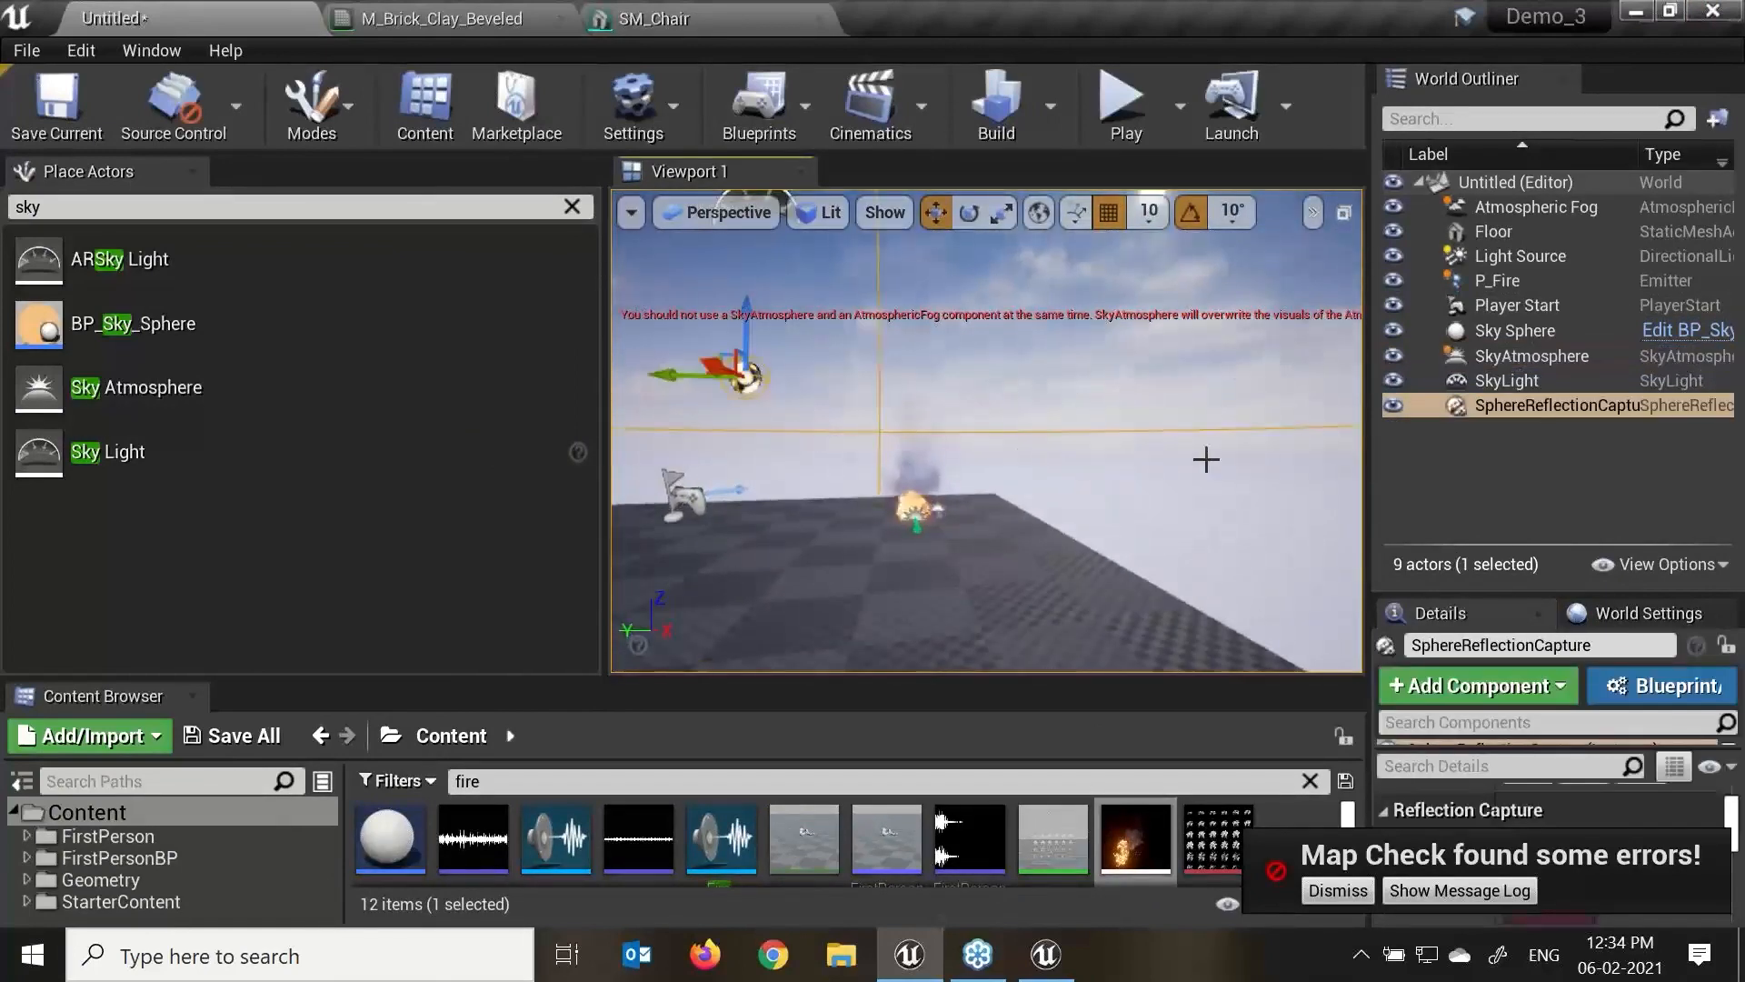
pyautogui.click(1530, 378)
pyautogui.click(1568, 355)
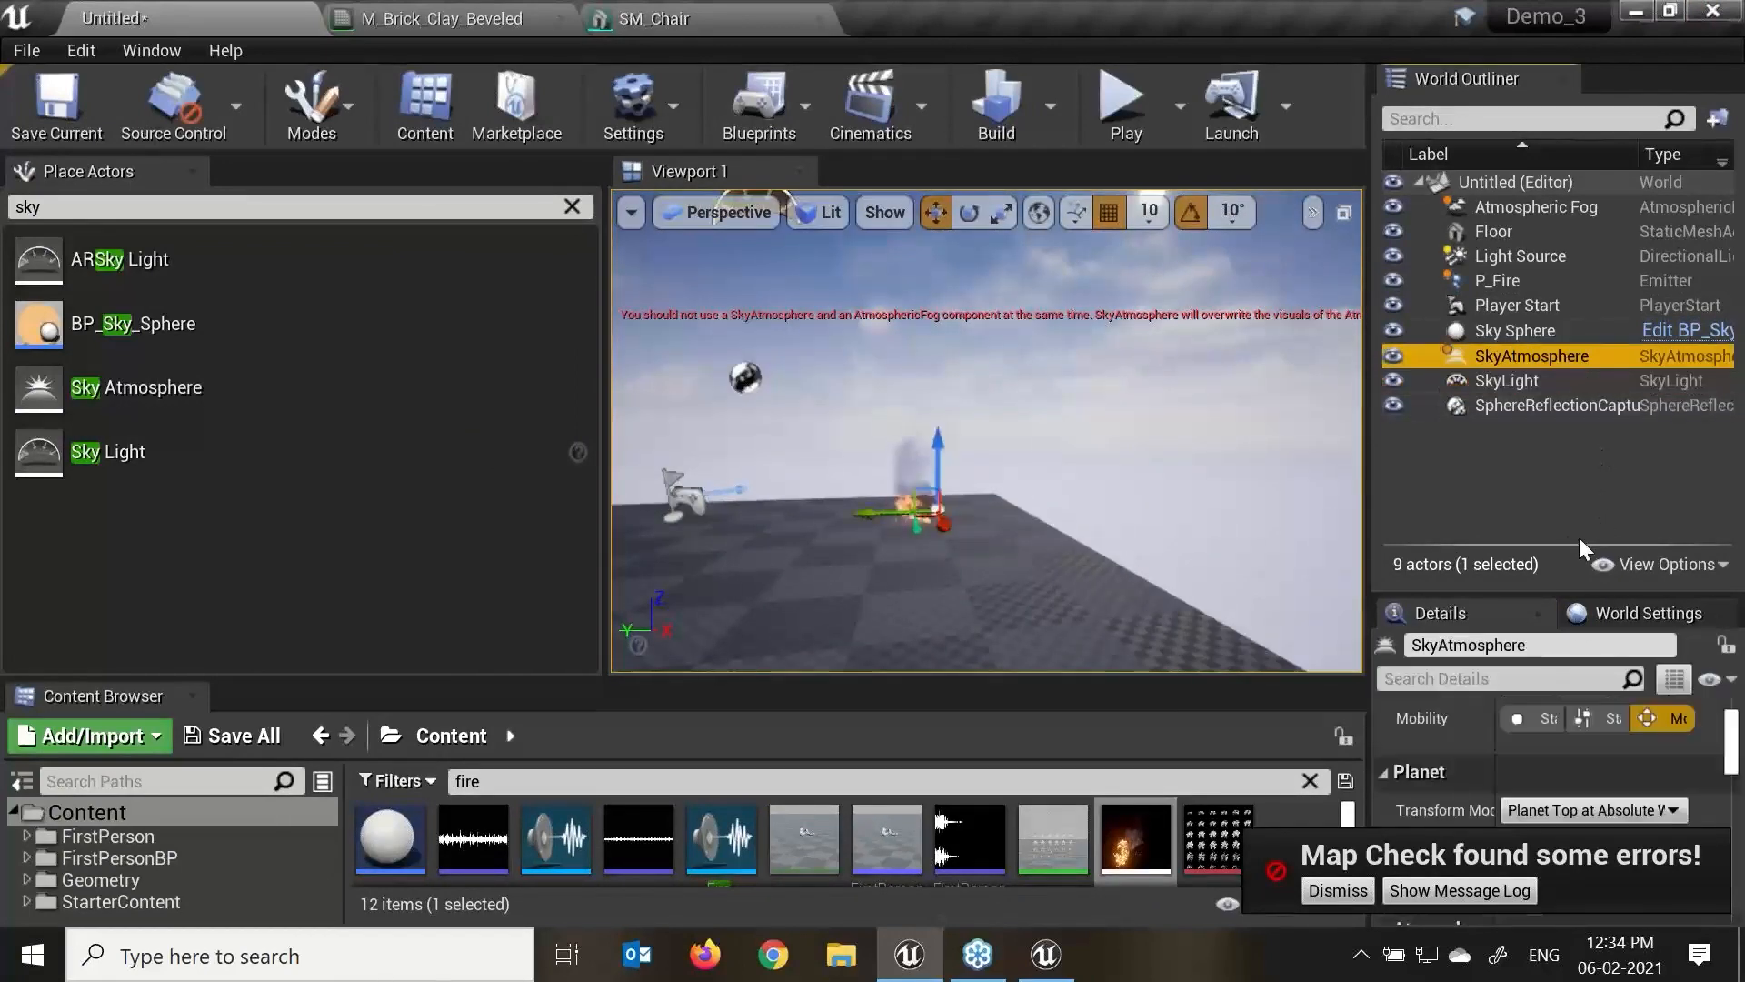
pyautogui.moveTo(1369, 585); pyautogui.dragTo(1093, 589)
pyautogui.moveTo(1259, 595); pyautogui.dragTo(1331, 342)
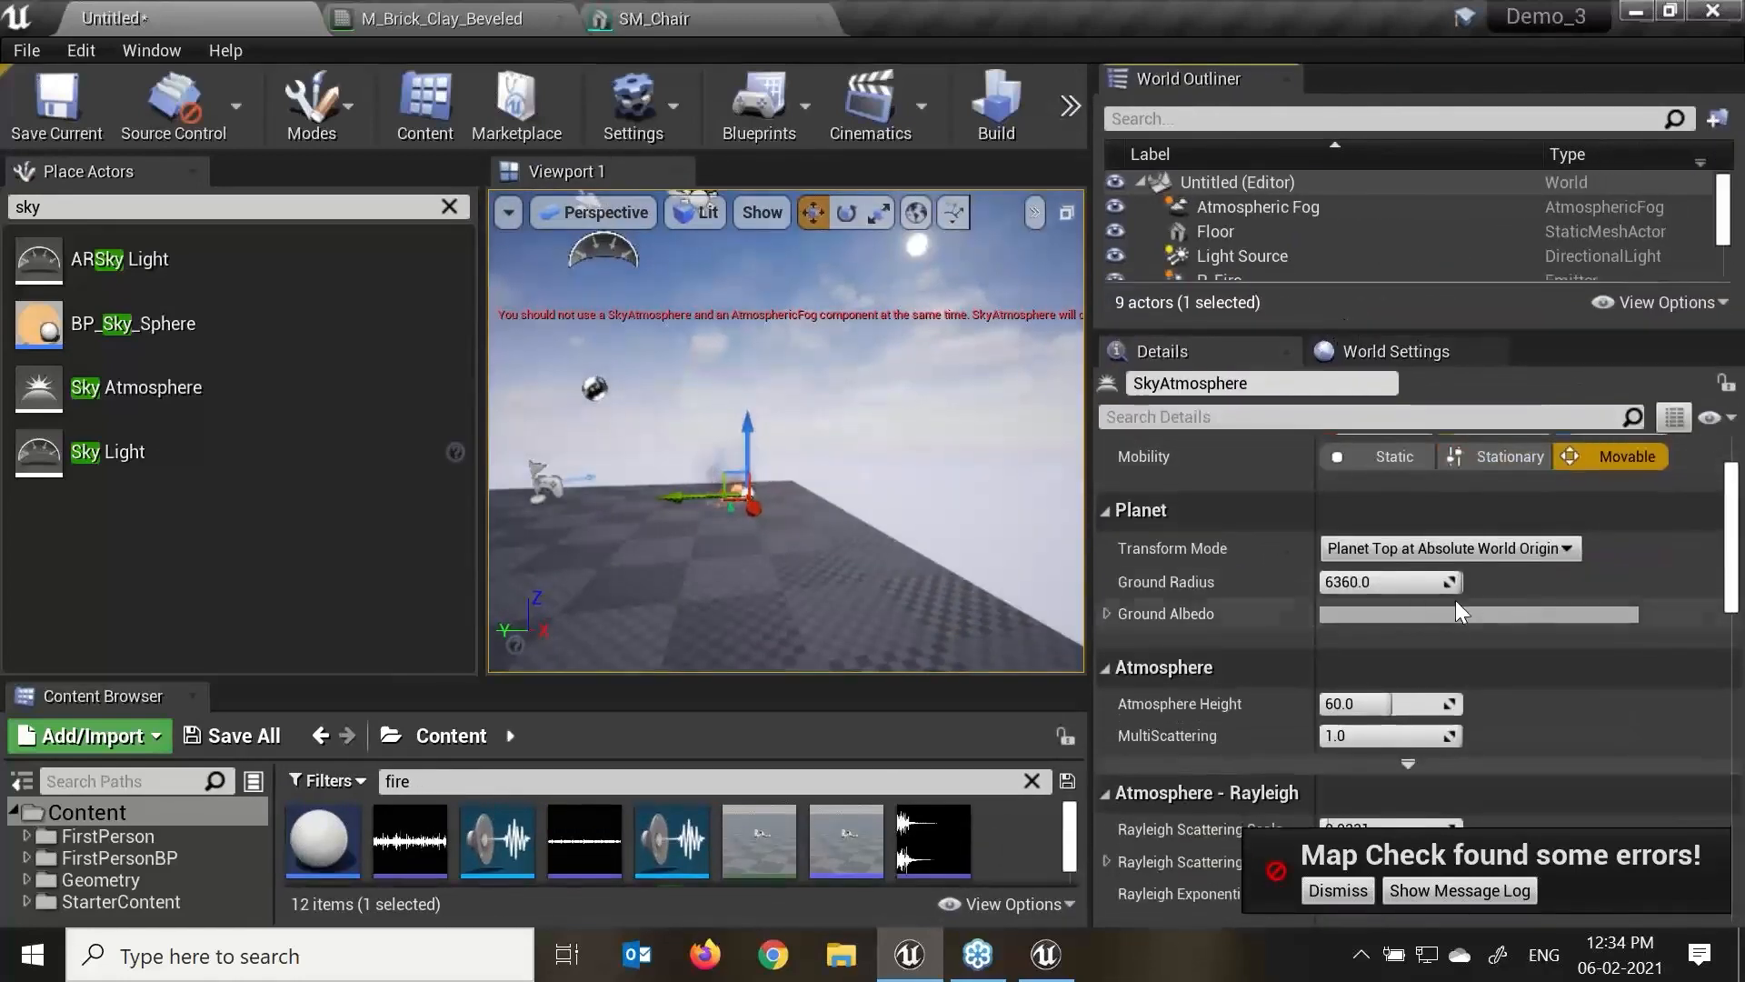
pyautogui.scroll(3, 1480, 595)
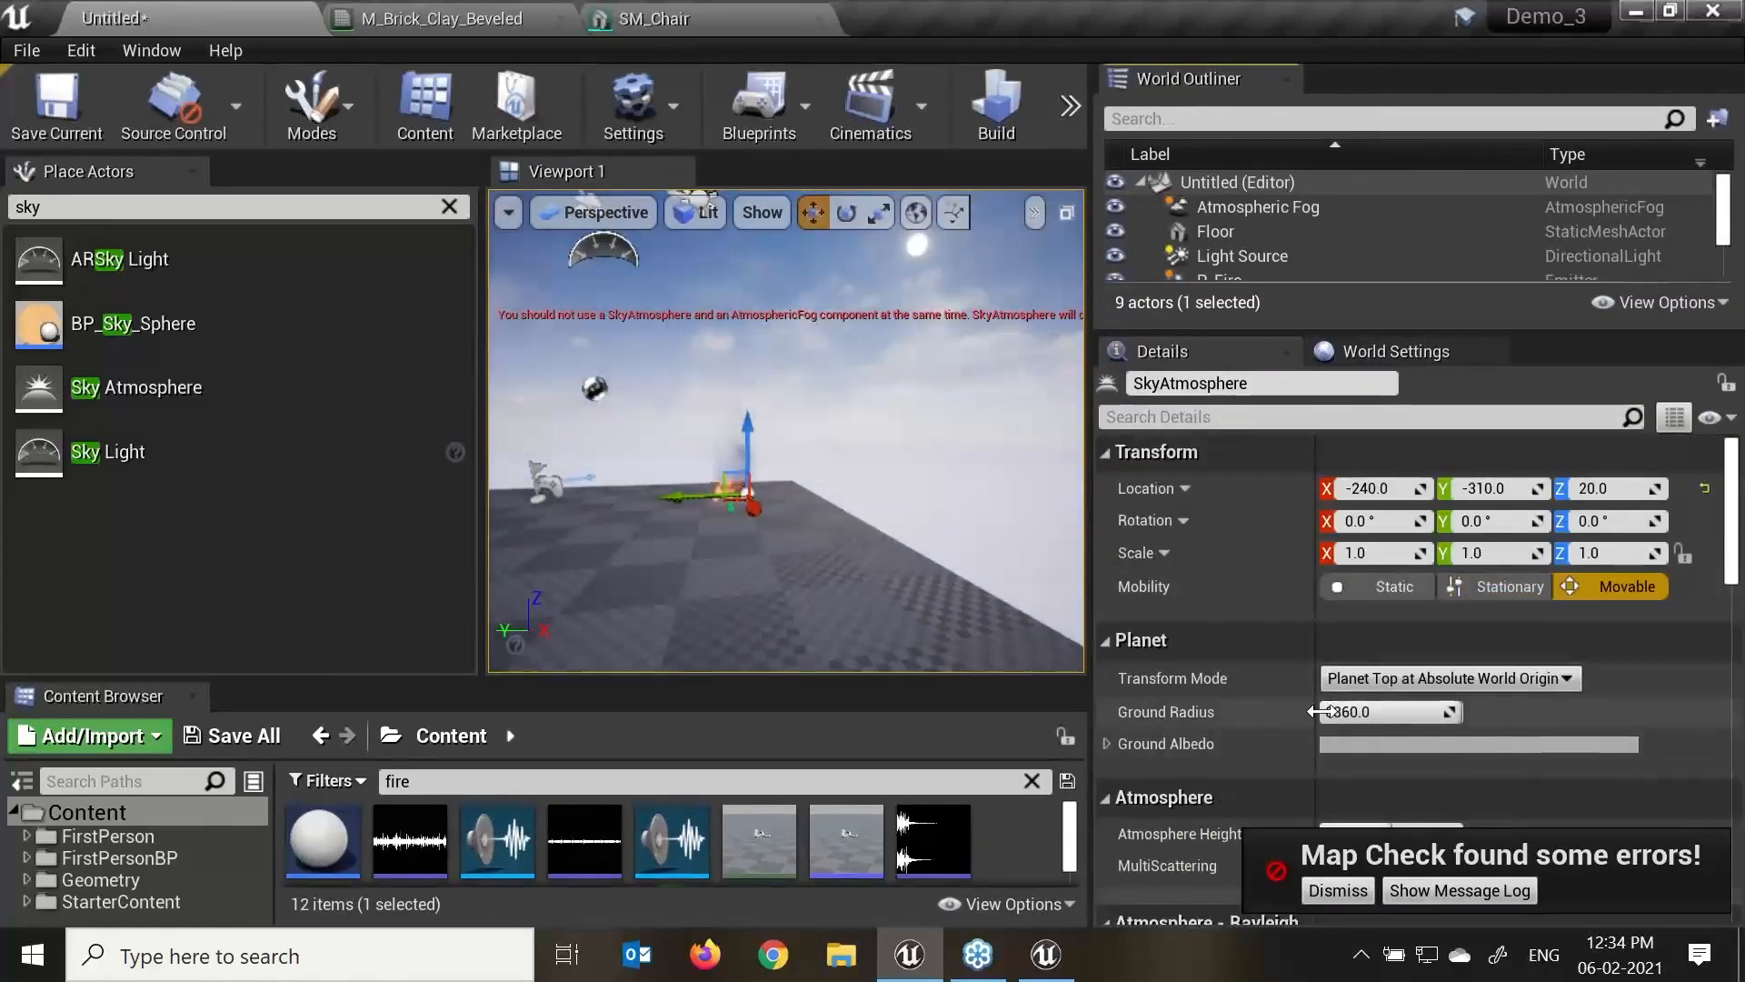
pyautogui.click(1531, 681)
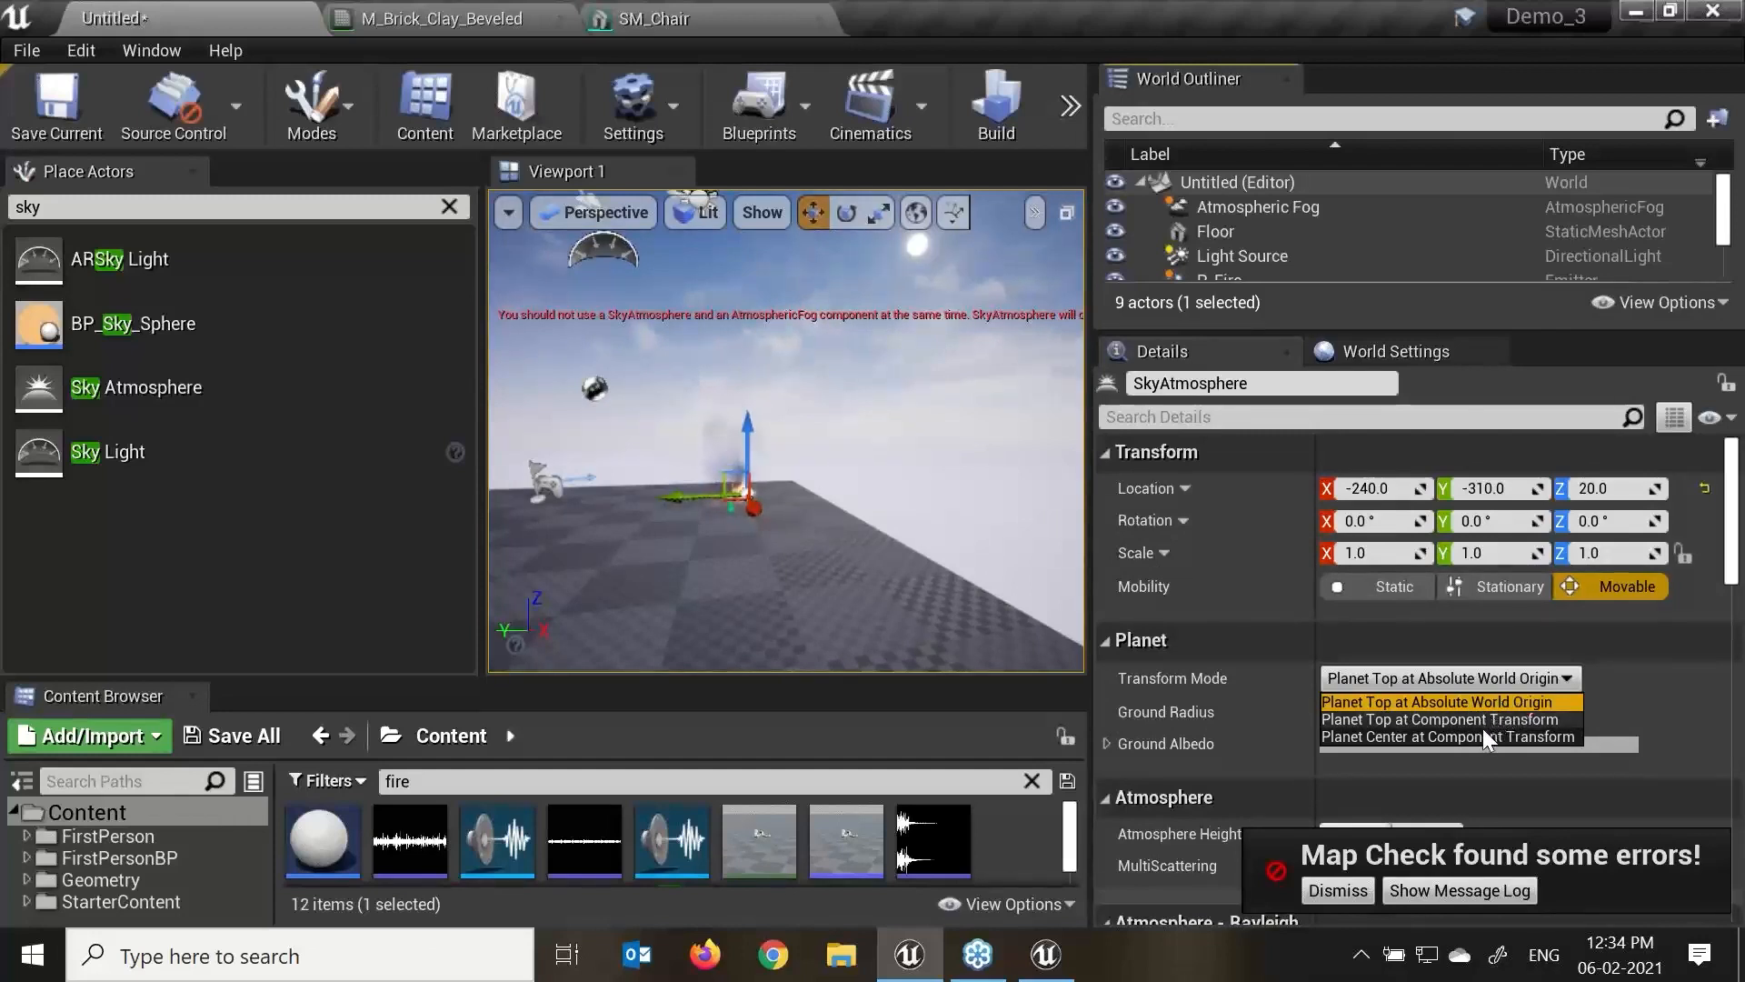
pyautogui.click(1645, 663)
# Raise the SkyAtmosphere's Atmosphere Height to about 90.2 and examine the effect on the level's sky.
pyautogui.scroll(-4, 1543, 718)
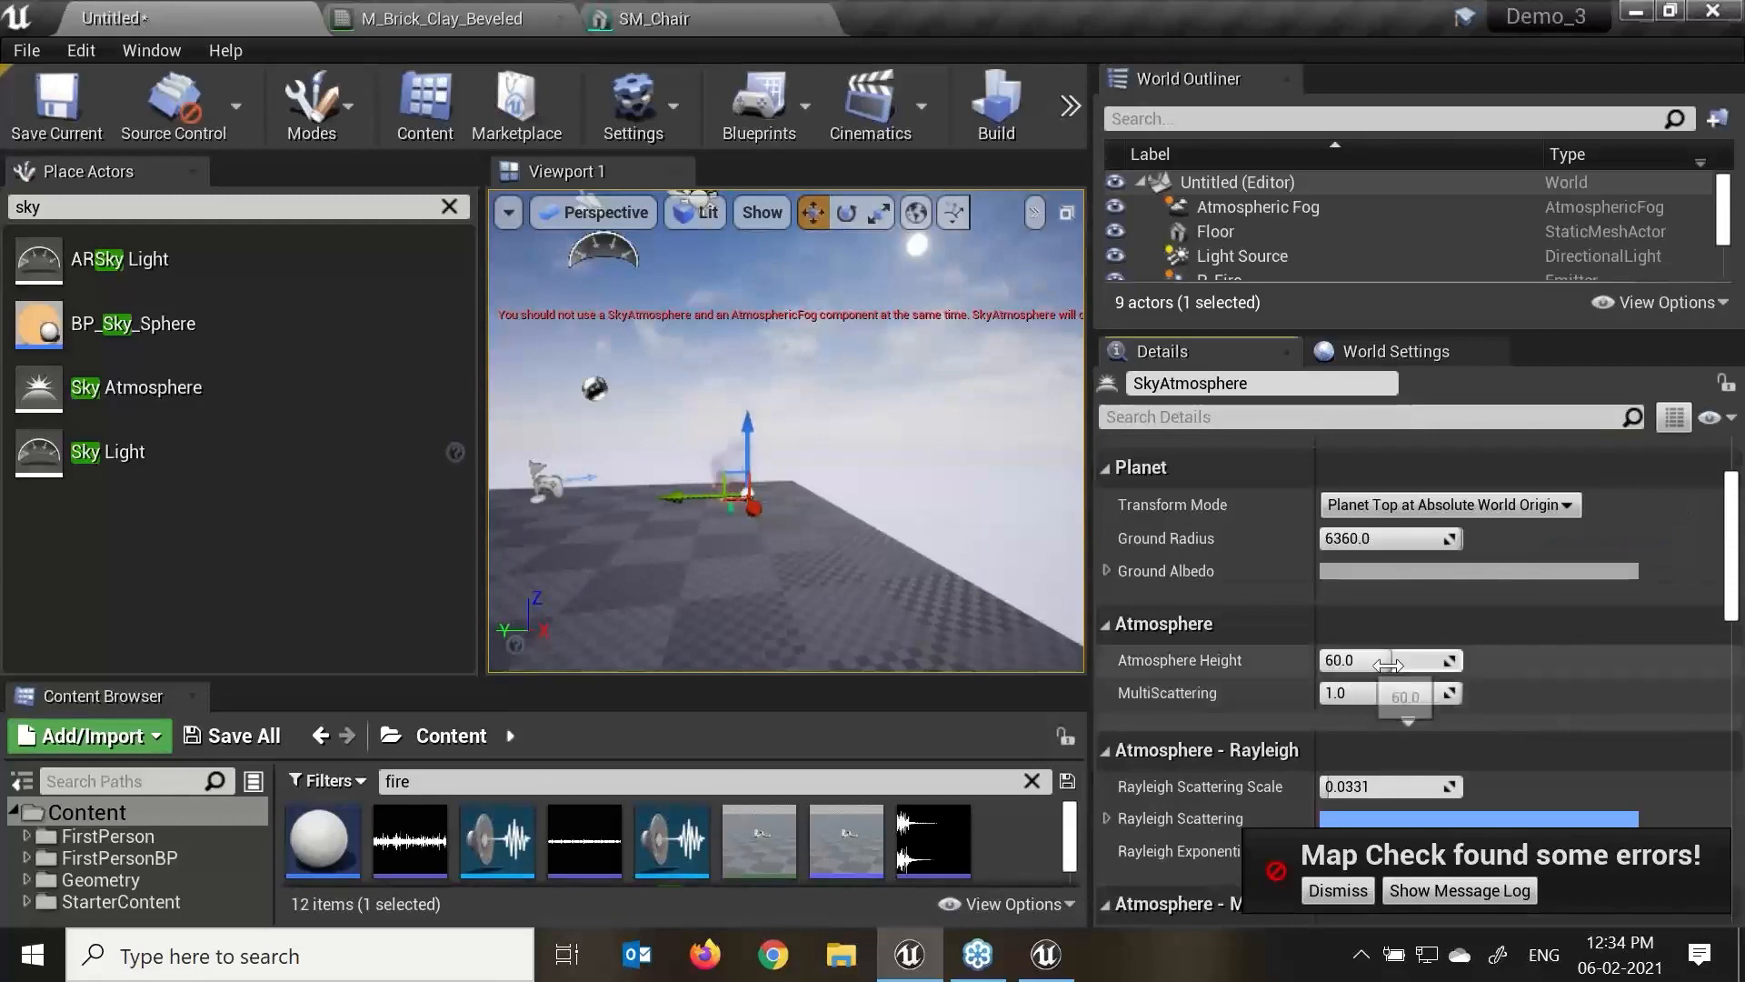
pyautogui.moveTo(1357, 660)
pyautogui.mouseDown()
pyautogui.moveTo(1405, 660)
pyautogui.moveTo(1357, 656)
pyautogui.mouseUp()
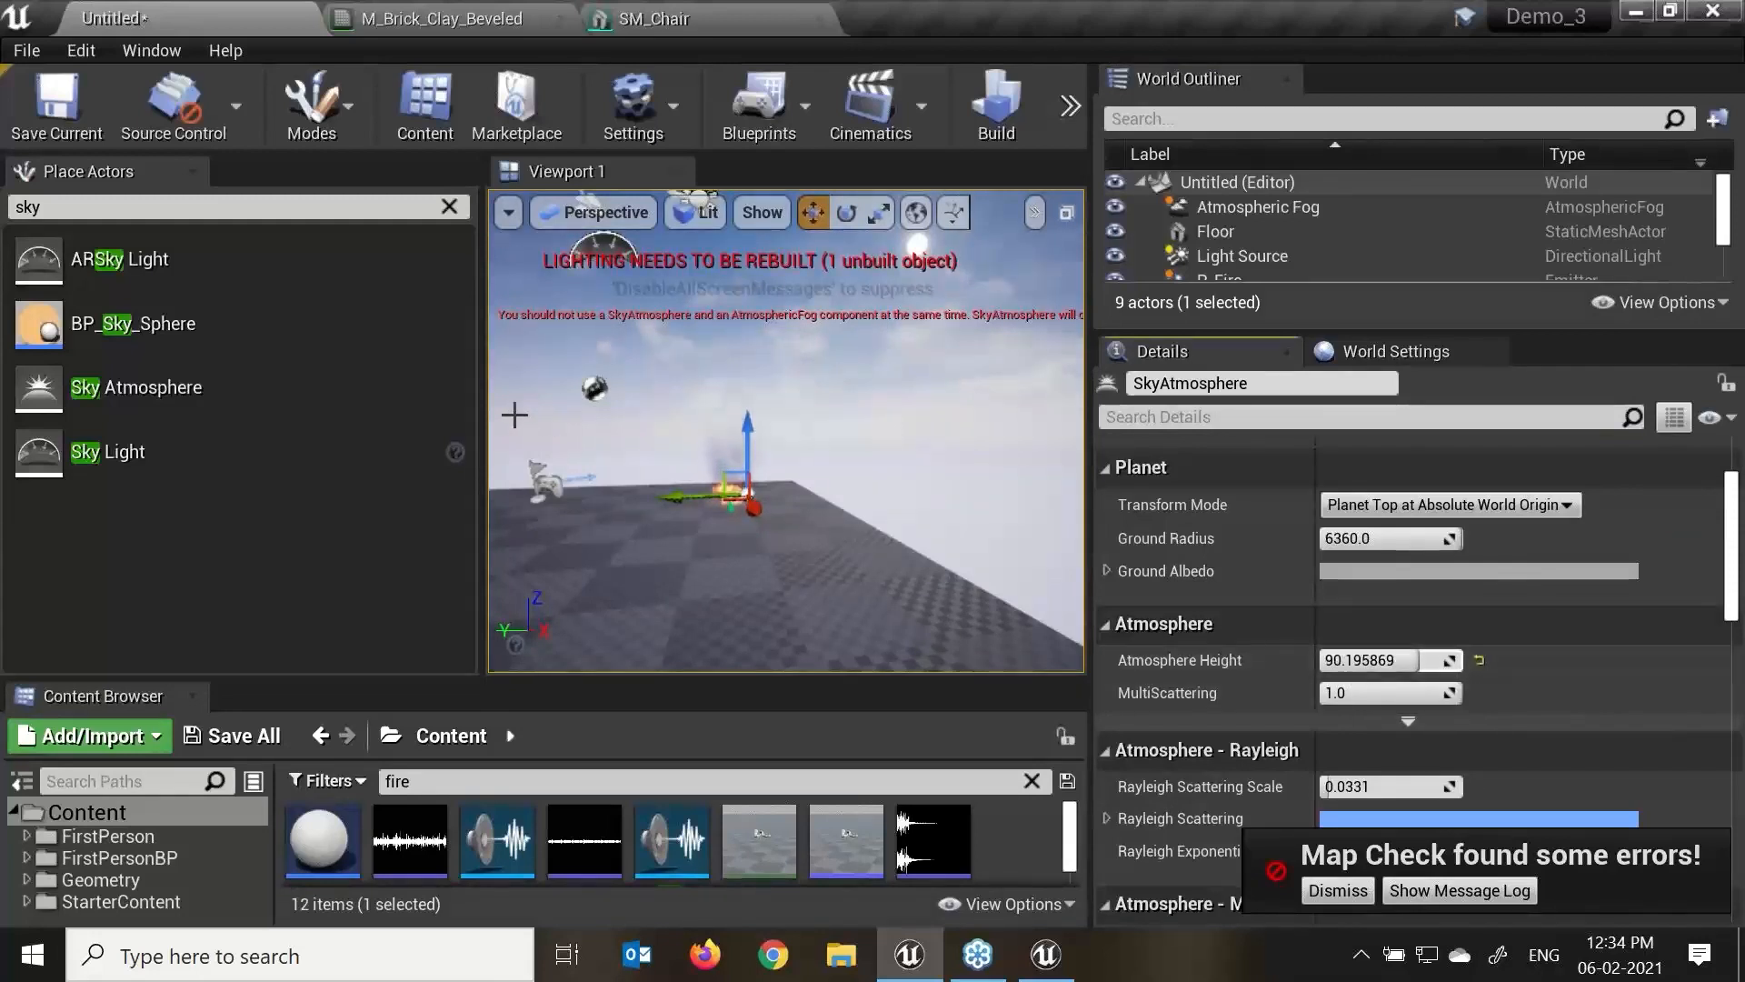
pyautogui.moveTo(480, 428); pyautogui.dragTo(431, 434)
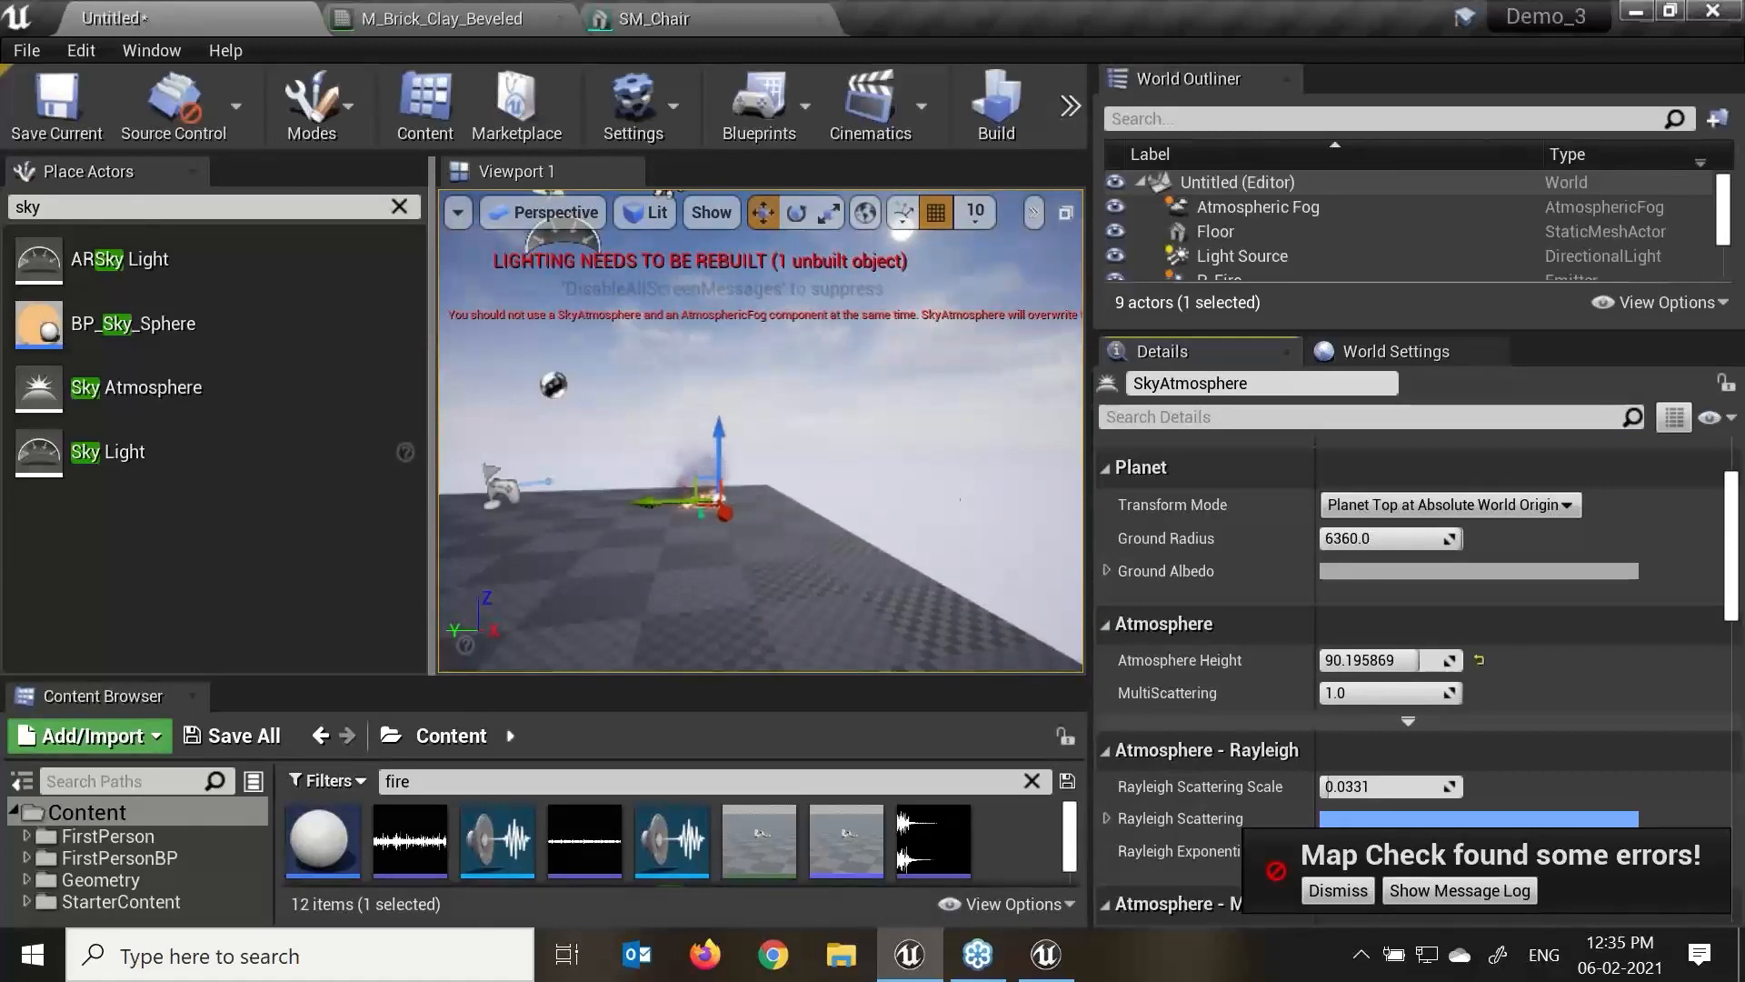
pyautogui.moveTo(960, 500); pyautogui.dragTo(958, 518, button='right')
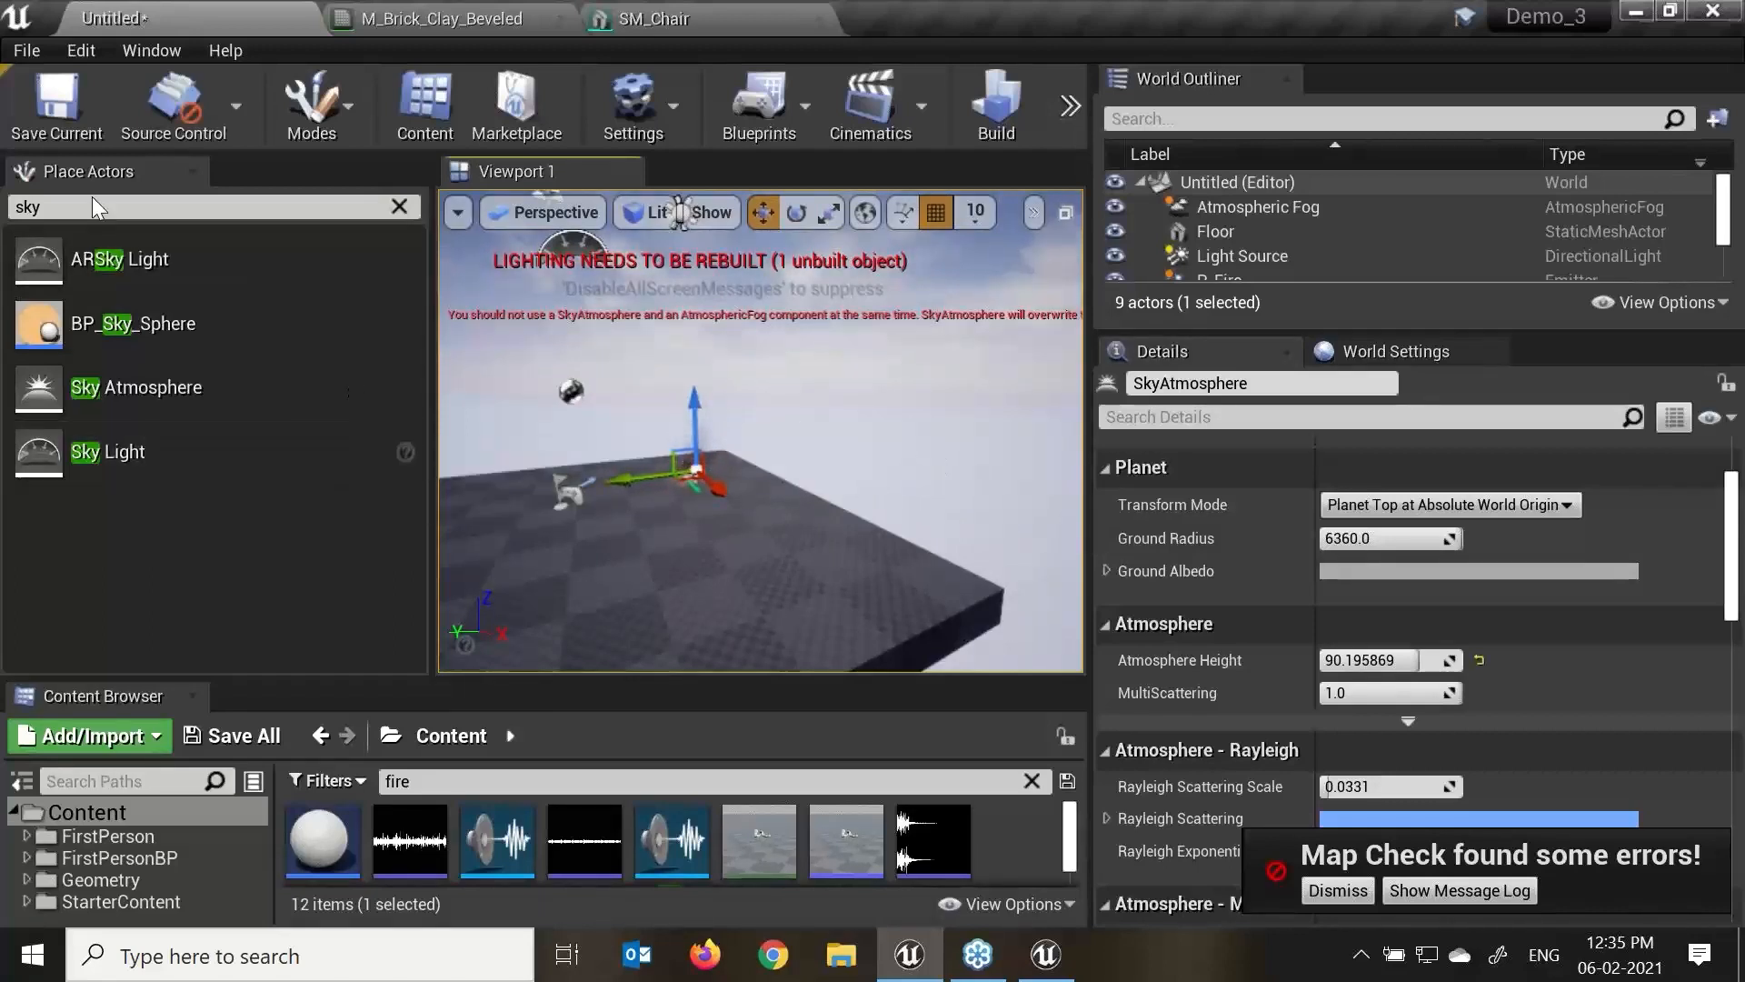
# Clear the placeable actors search and place a Directional Light from the Lights category above the floor.
pyautogui.click(10, 212)
pyautogui.press('BackSpace')
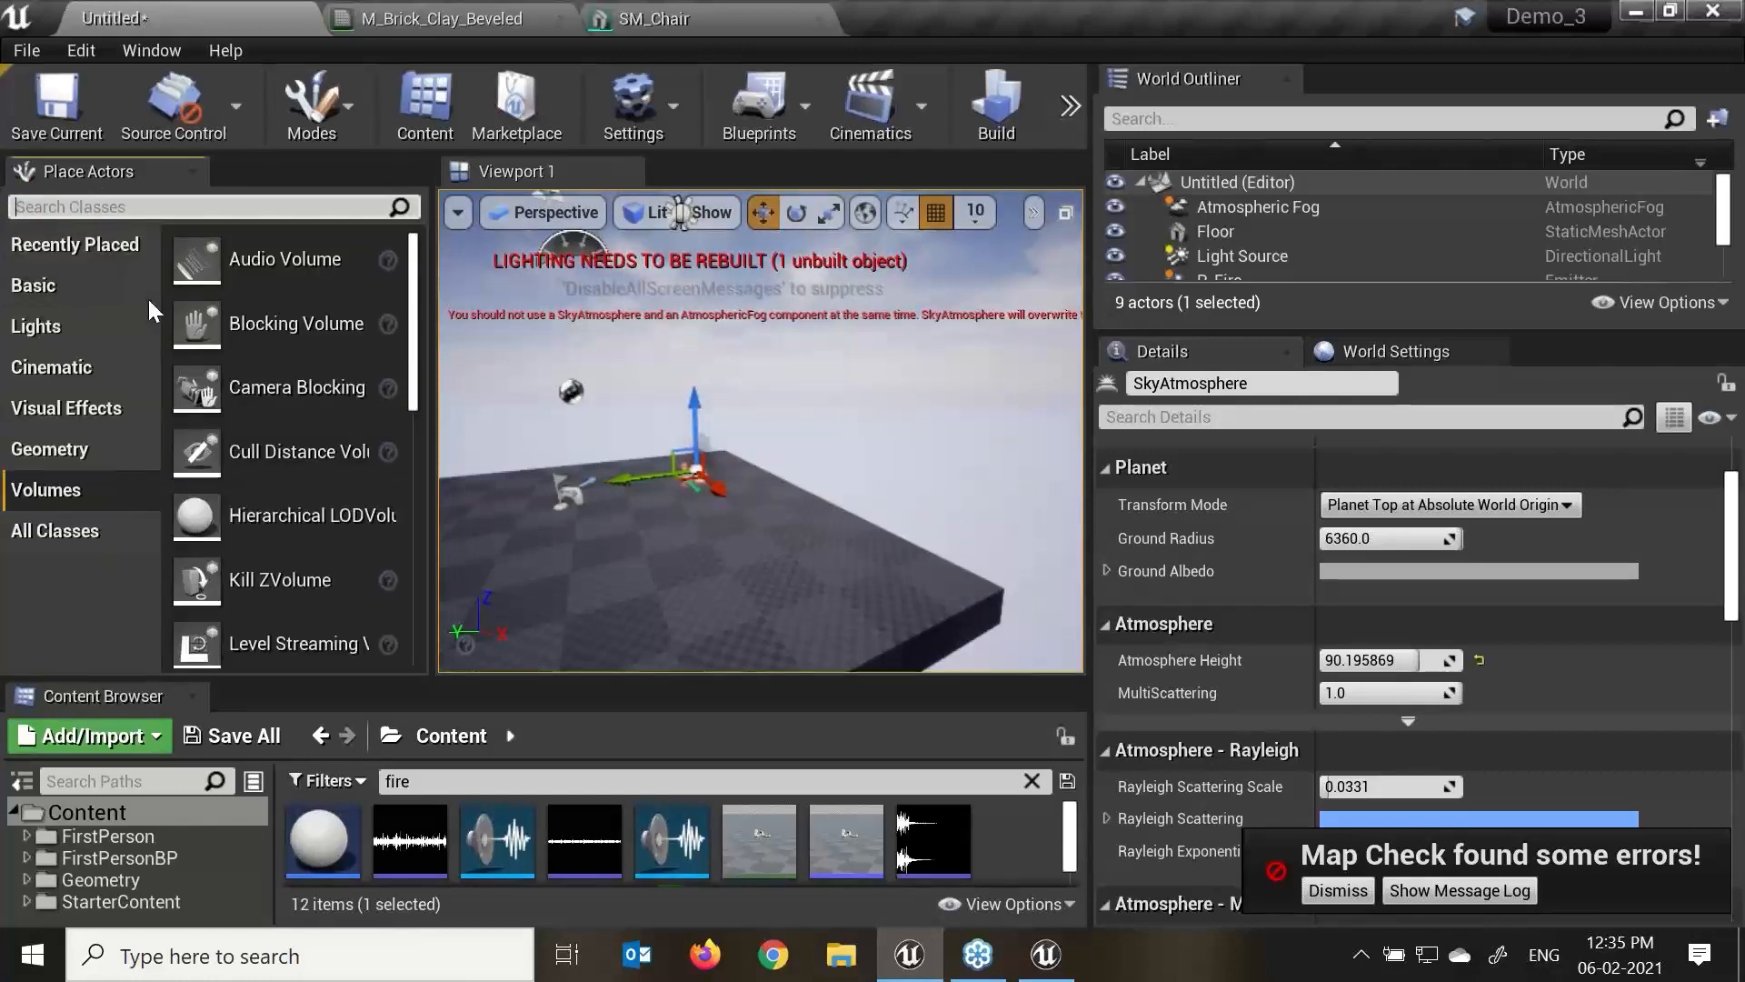
pyautogui.click(111, 329)
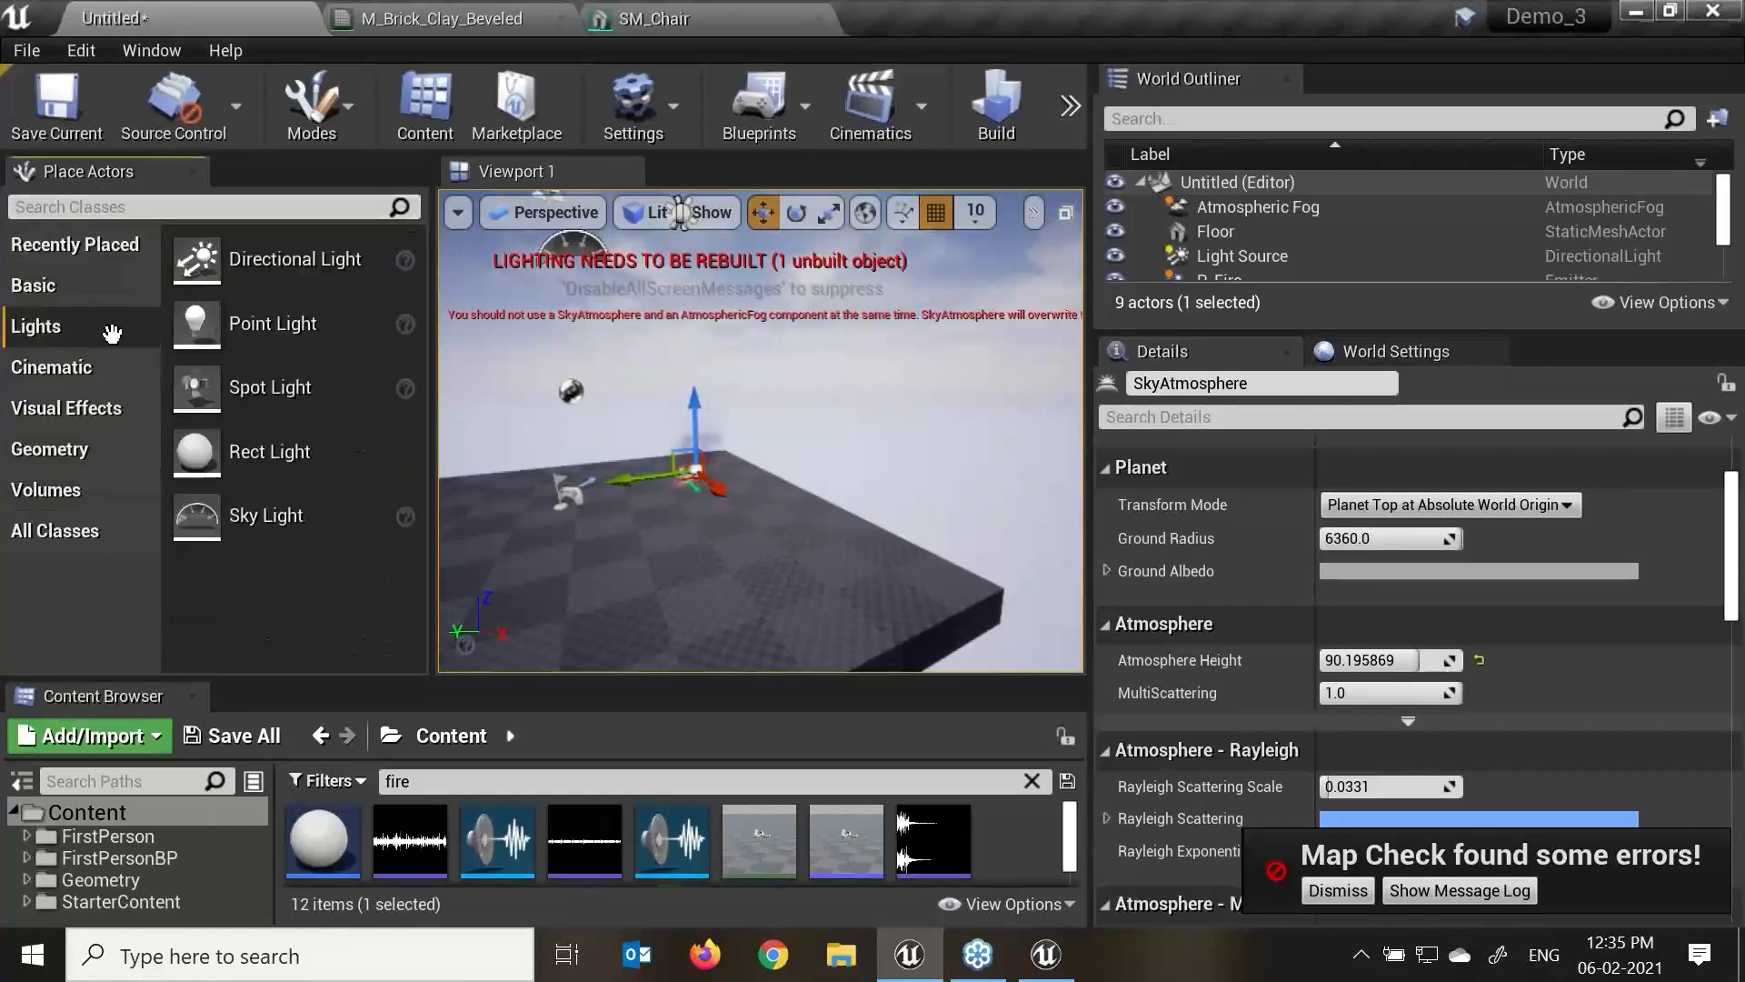
pyautogui.moveTo(268, 250); pyautogui.dragTo(661, 311)
pyautogui.keyDown('alt'); pyautogui.moveTo(673, 405); pyautogui.dragTo(722, 386); pyautogui.keyUp('alt')
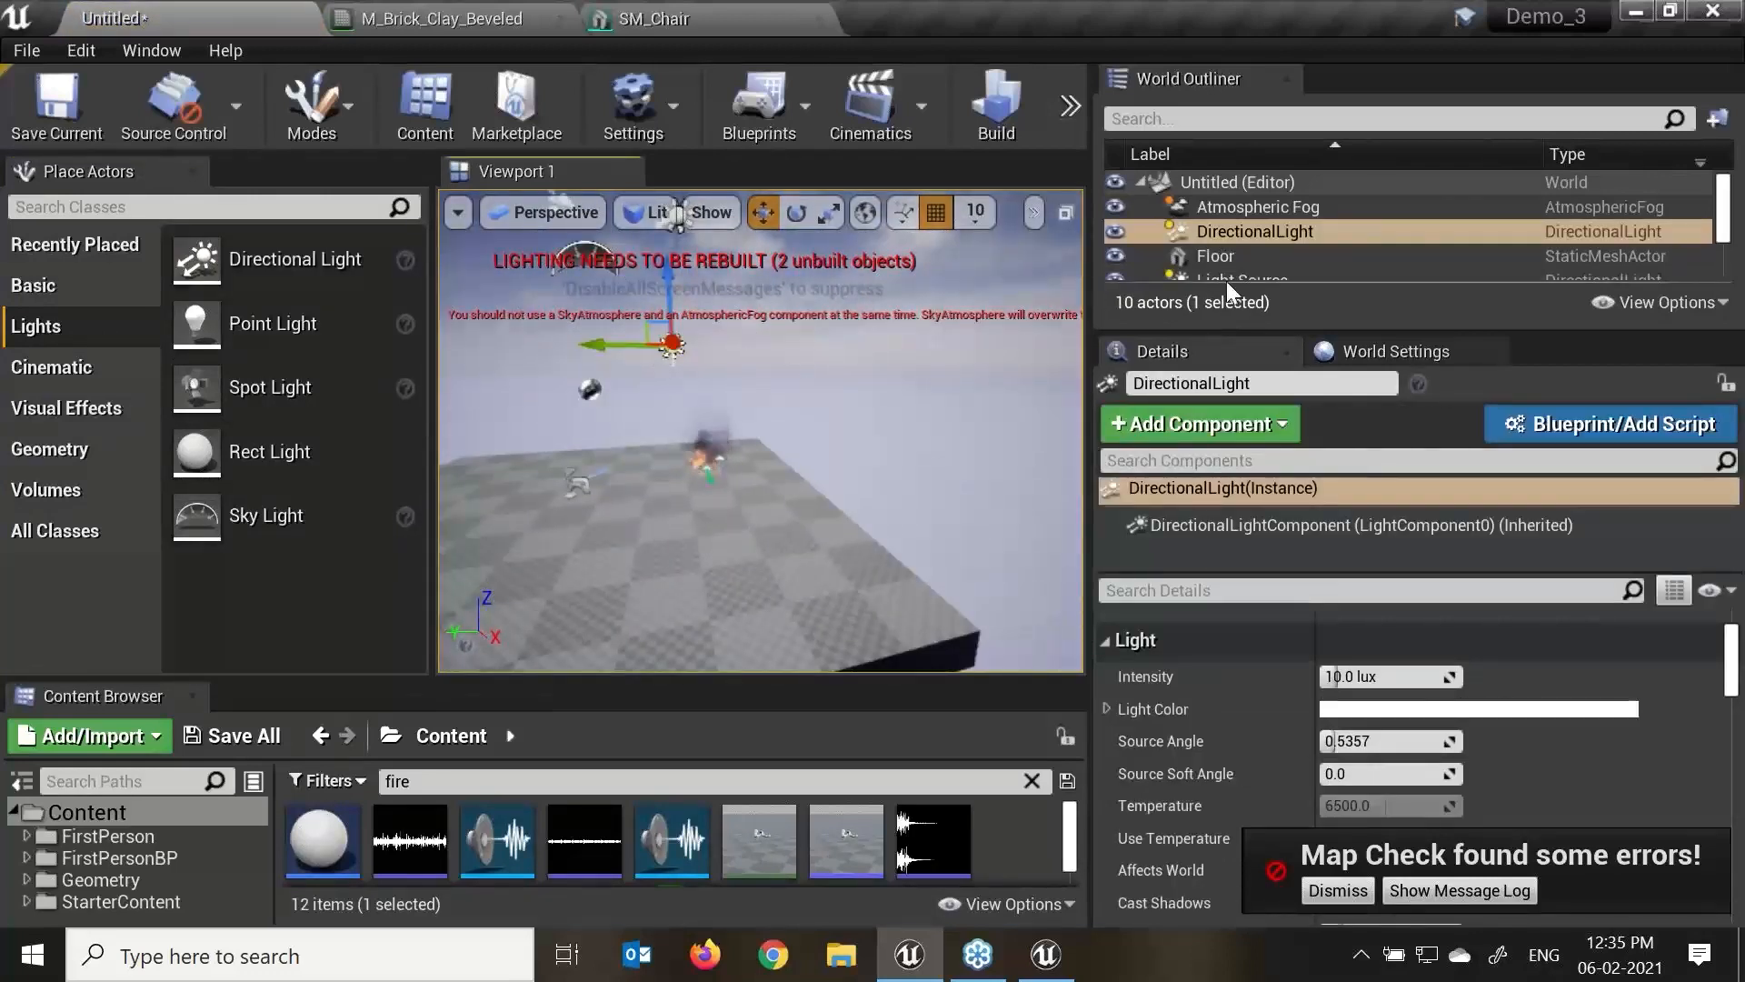
# Rename the new directional light as "sunlihgt".
pyautogui.click(1247, 390)
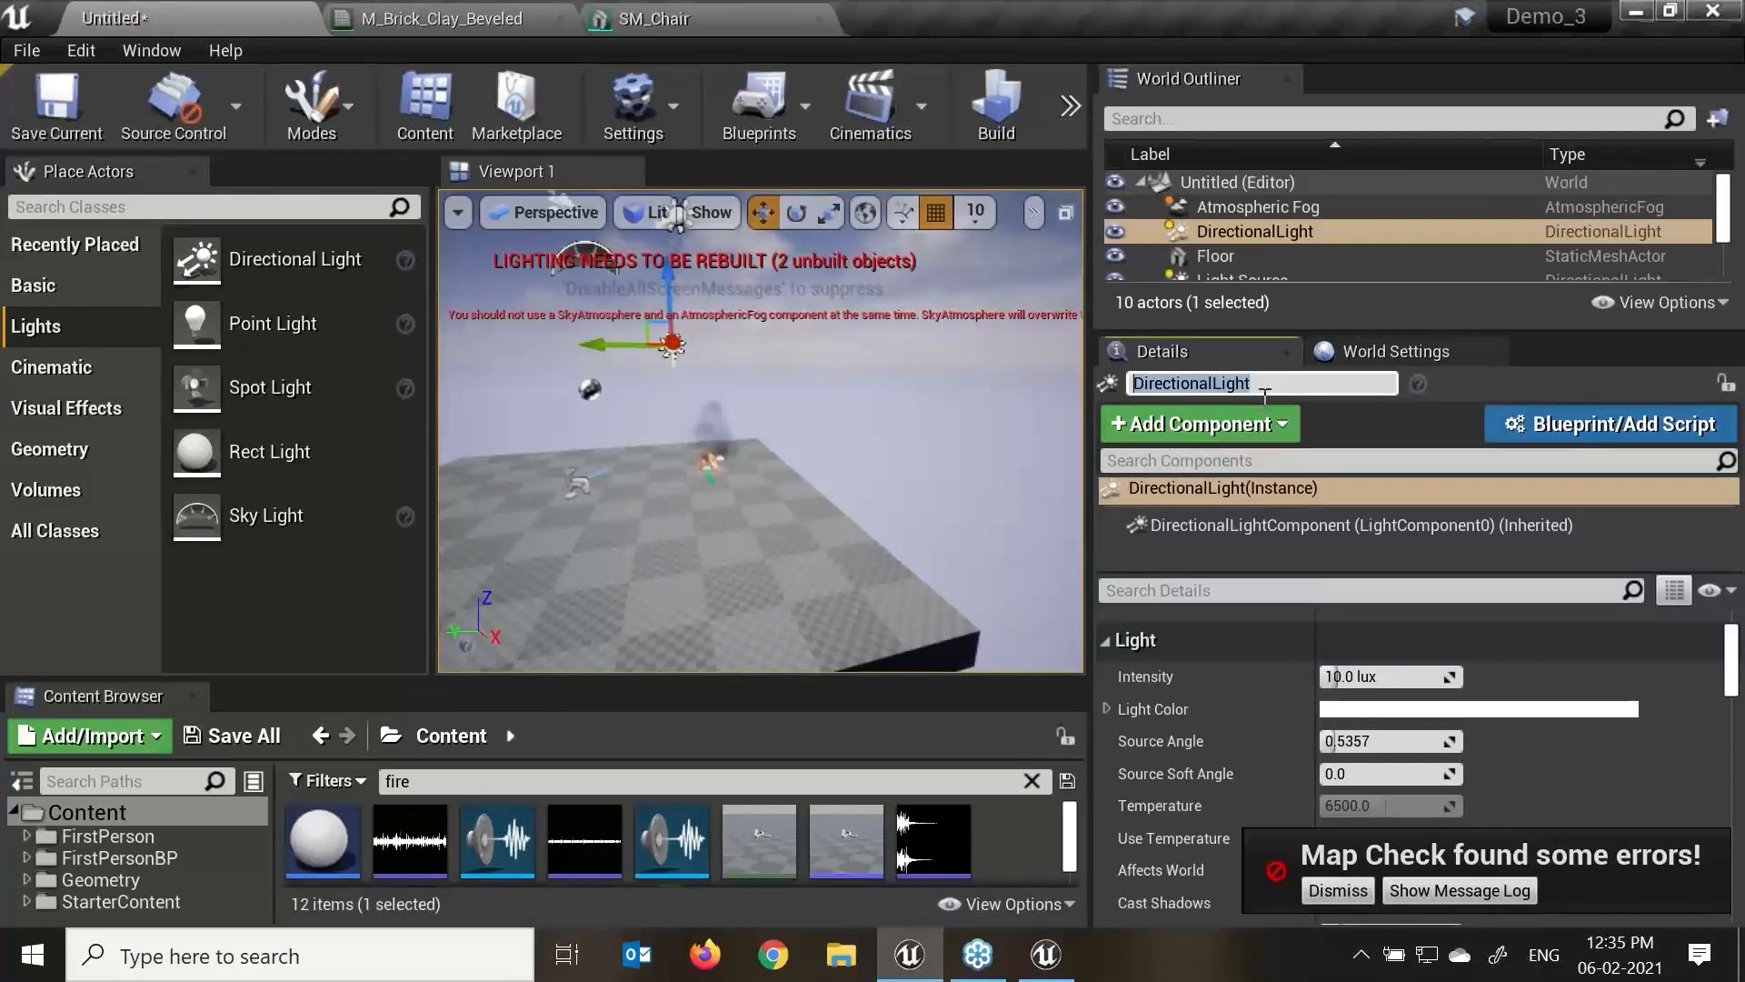
pyautogui.write('sunlihgt')
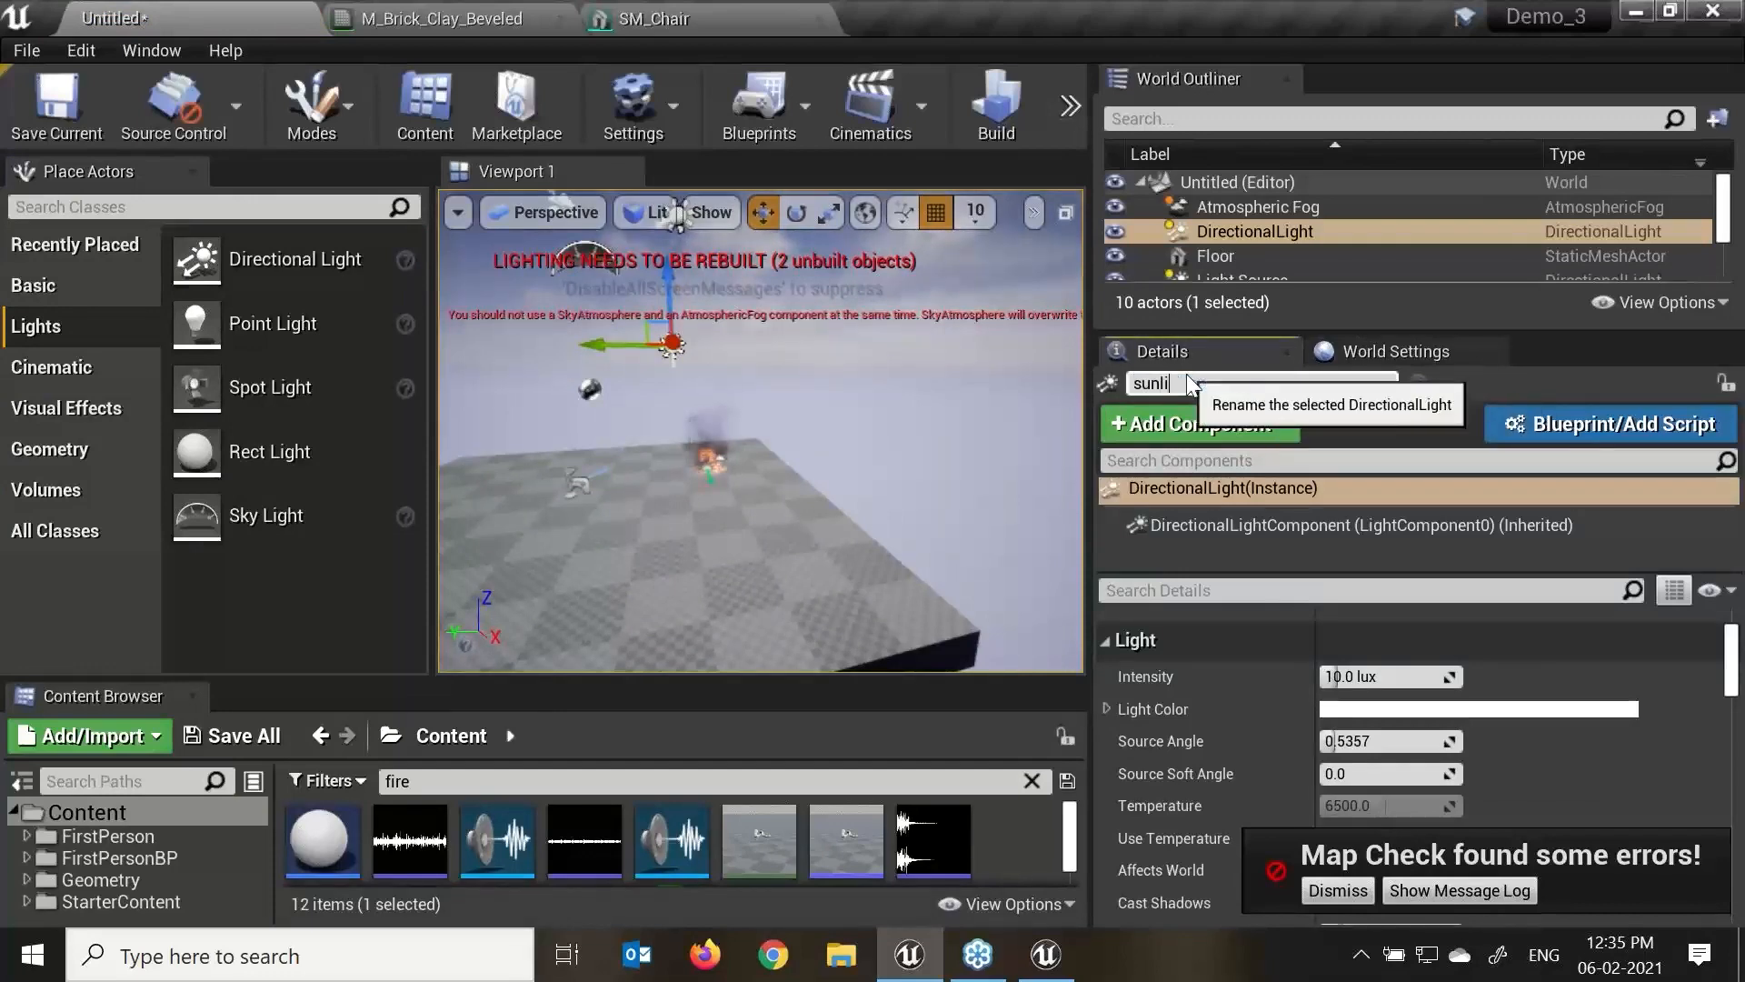
pyautogui.press('Return')
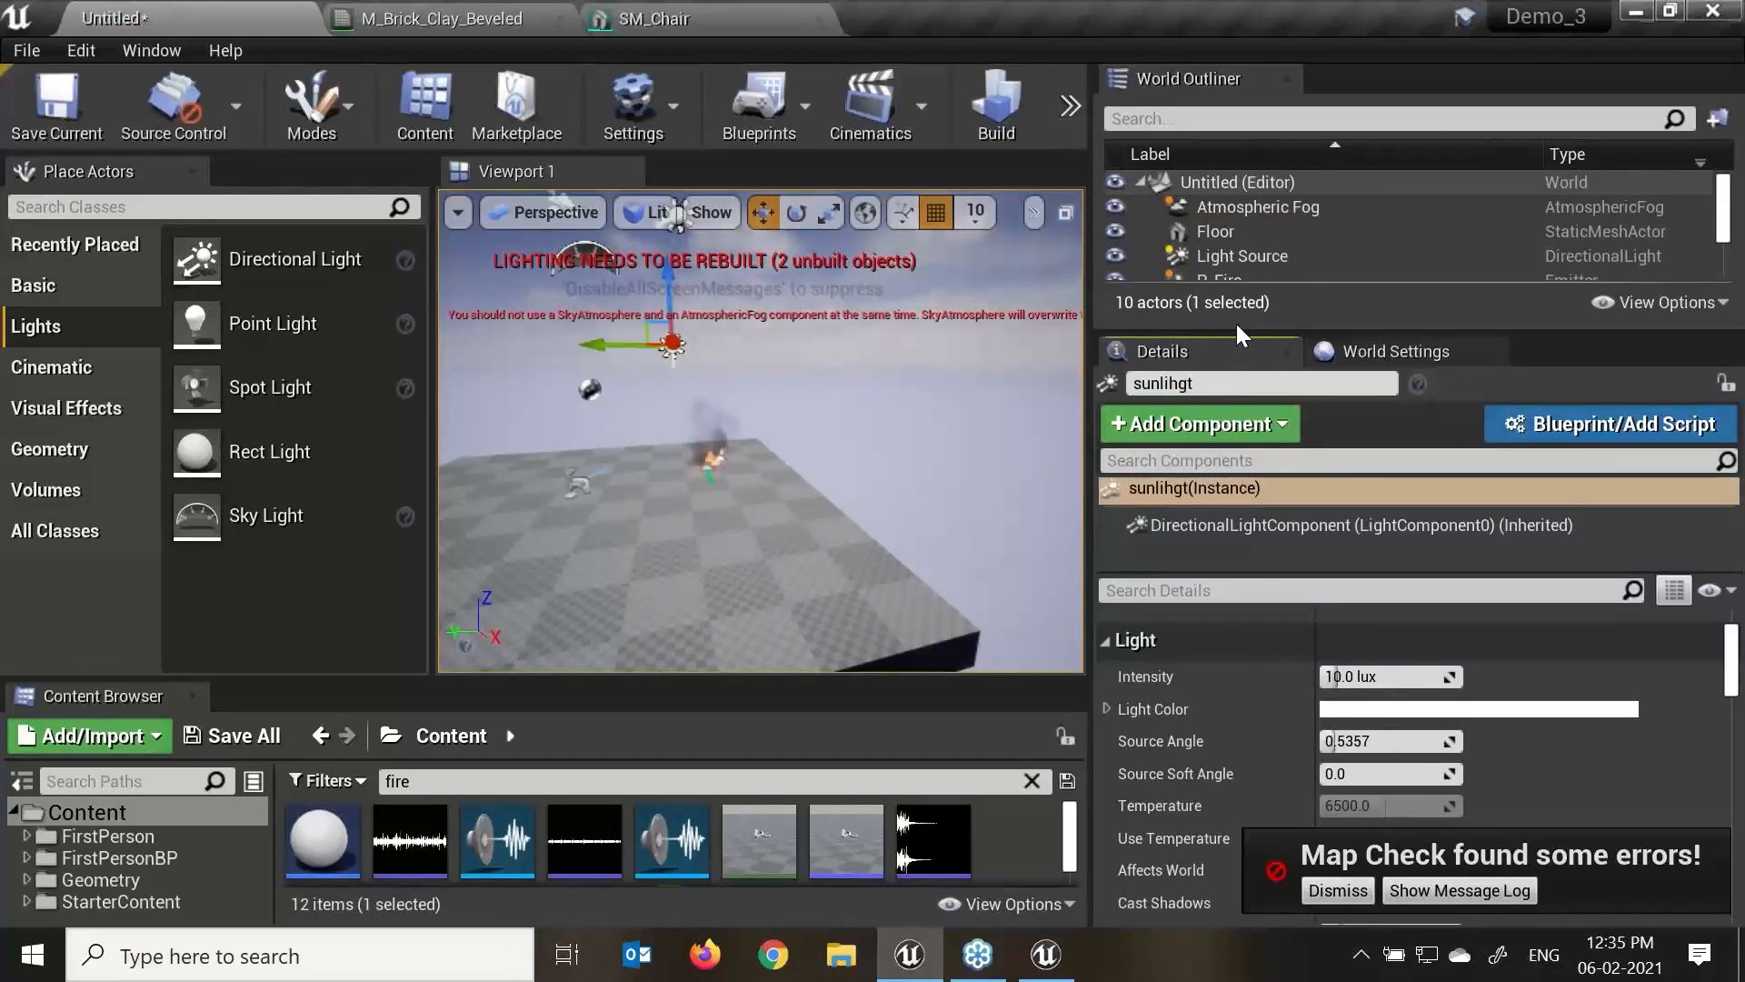
# Enlarge the World Outliner and delete the P_Fire emitter.
pyautogui.moveTo(1235, 338); pyautogui.dragTo(1245, 480)
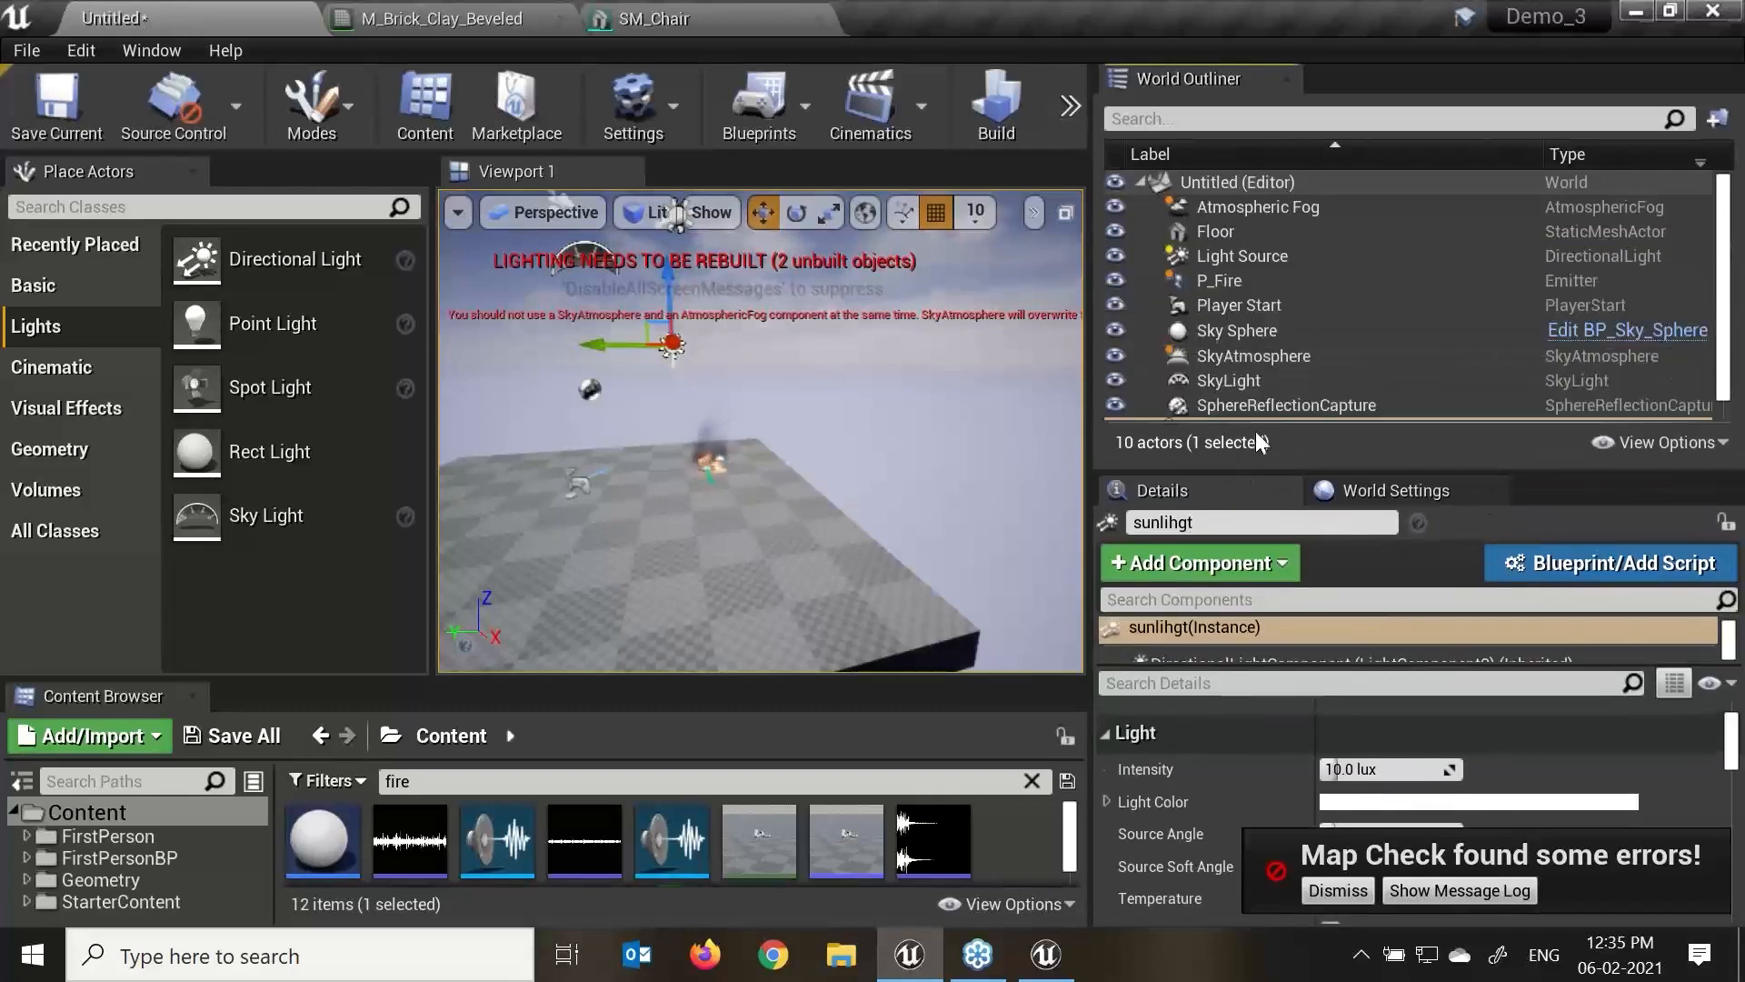
pyautogui.click(1247, 280)
pyautogui.press('Delete')
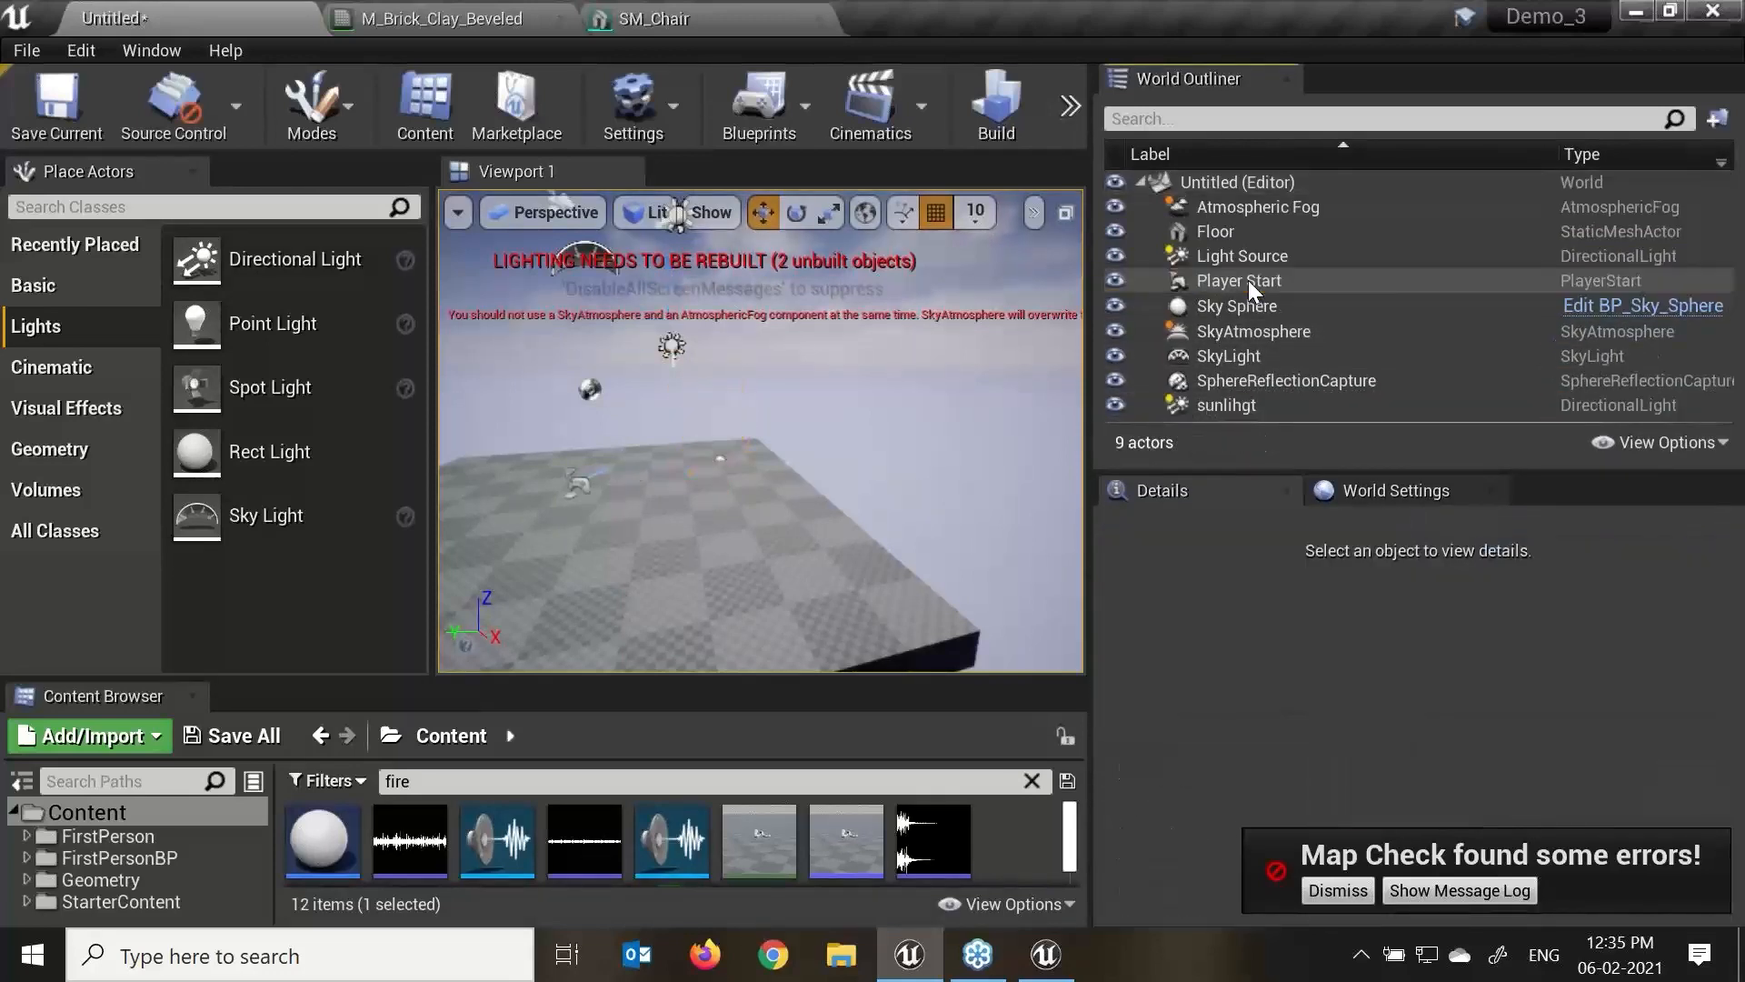
# Look through the sky actors and set the sunlihgt directional light's mobility to Static.
pyautogui.click(1253, 306)
pyautogui.click(1324, 335)
pyautogui.click(1289, 356)
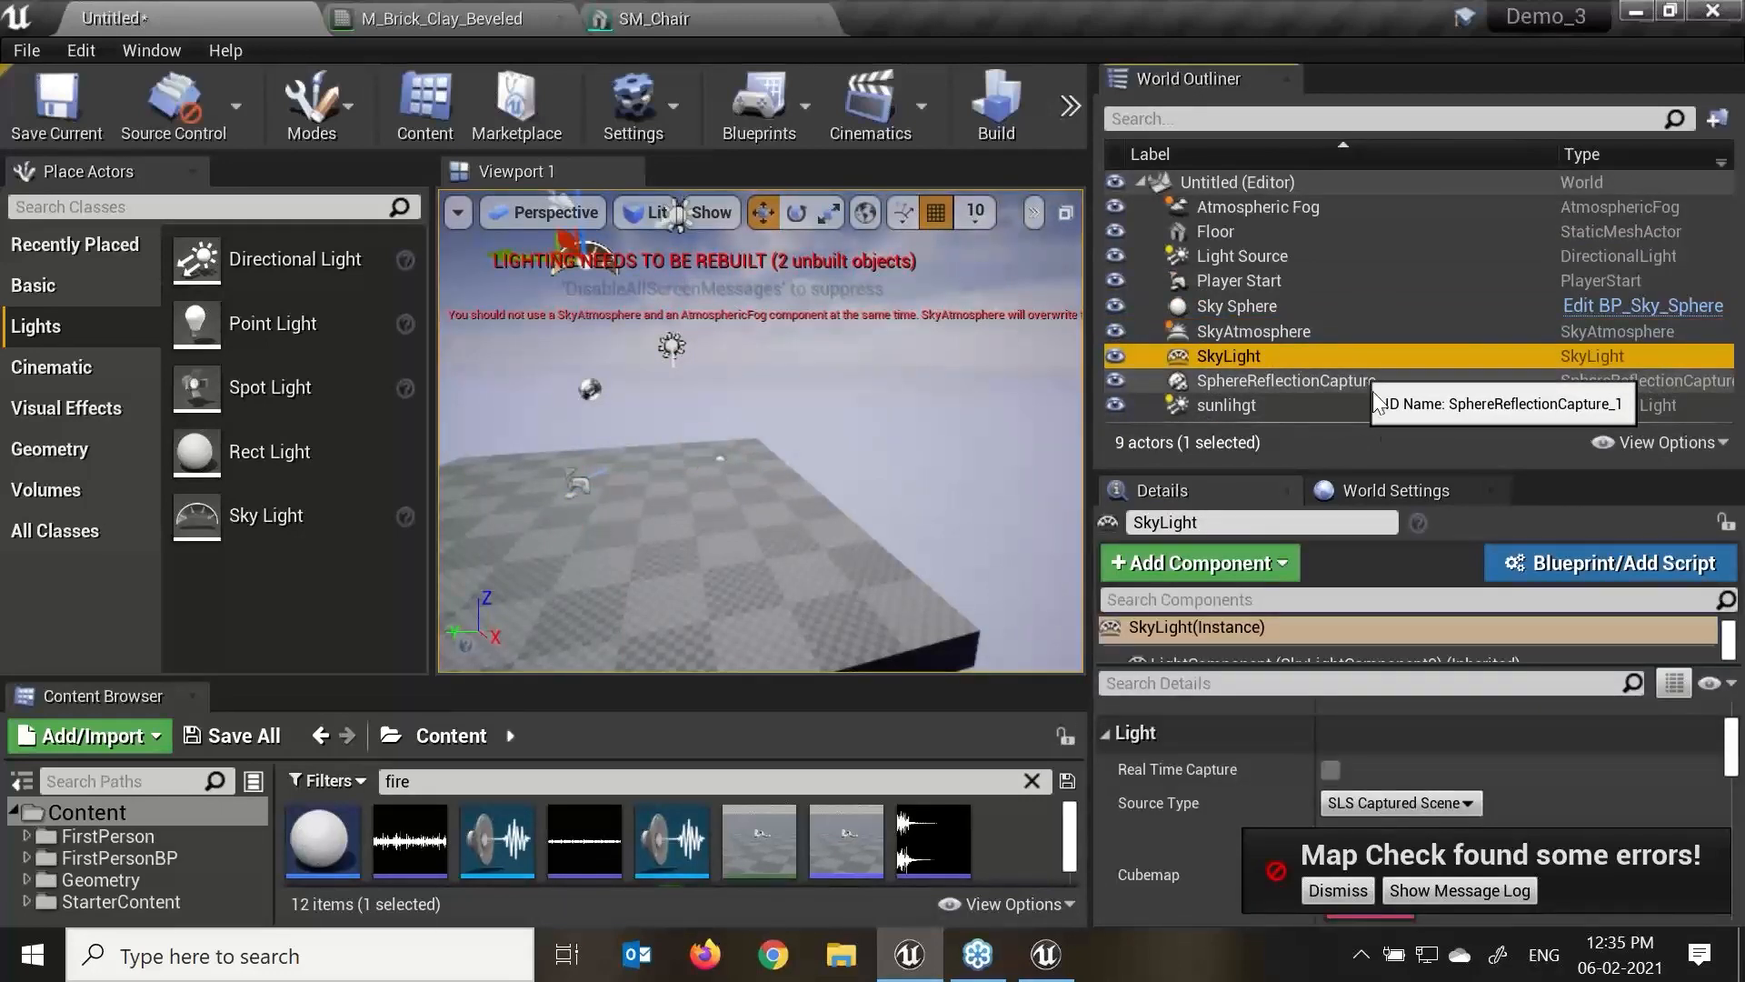
pyautogui.click(673, 345)
pyautogui.moveTo(1406, 466); pyautogui.dragTo(1406, 301)
pyautogui.scroll(3, 1606, 770)
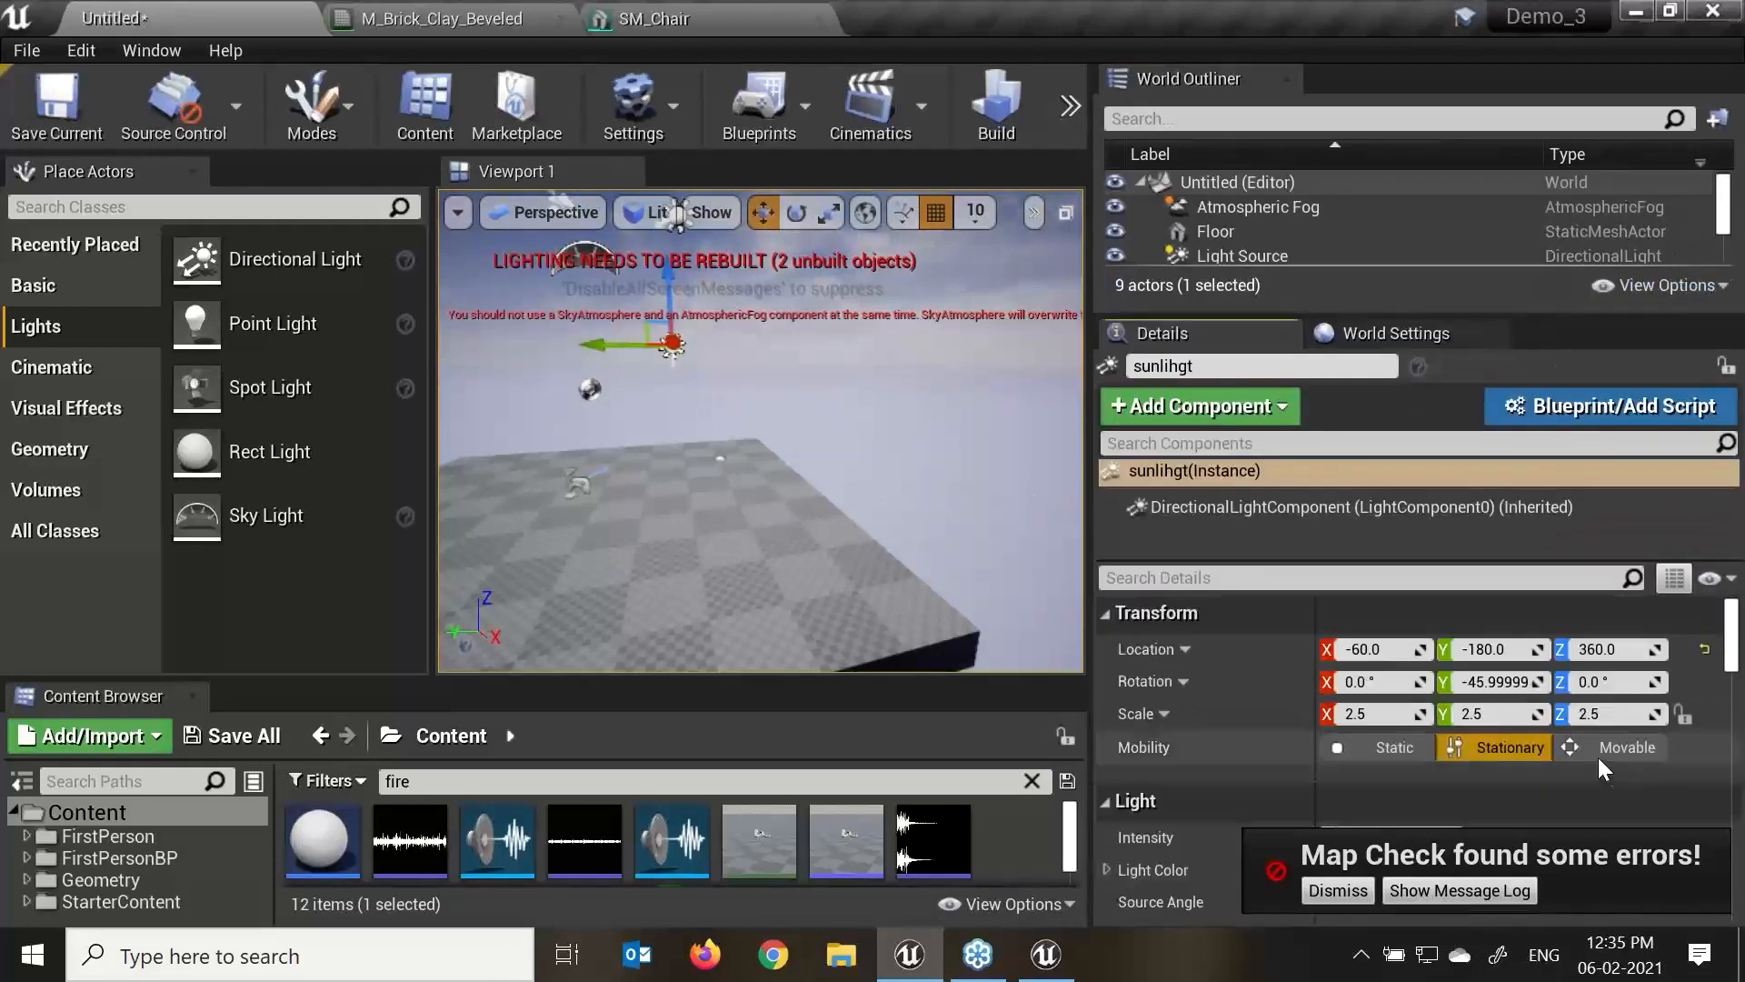
pyautogui.click(1377, 745)
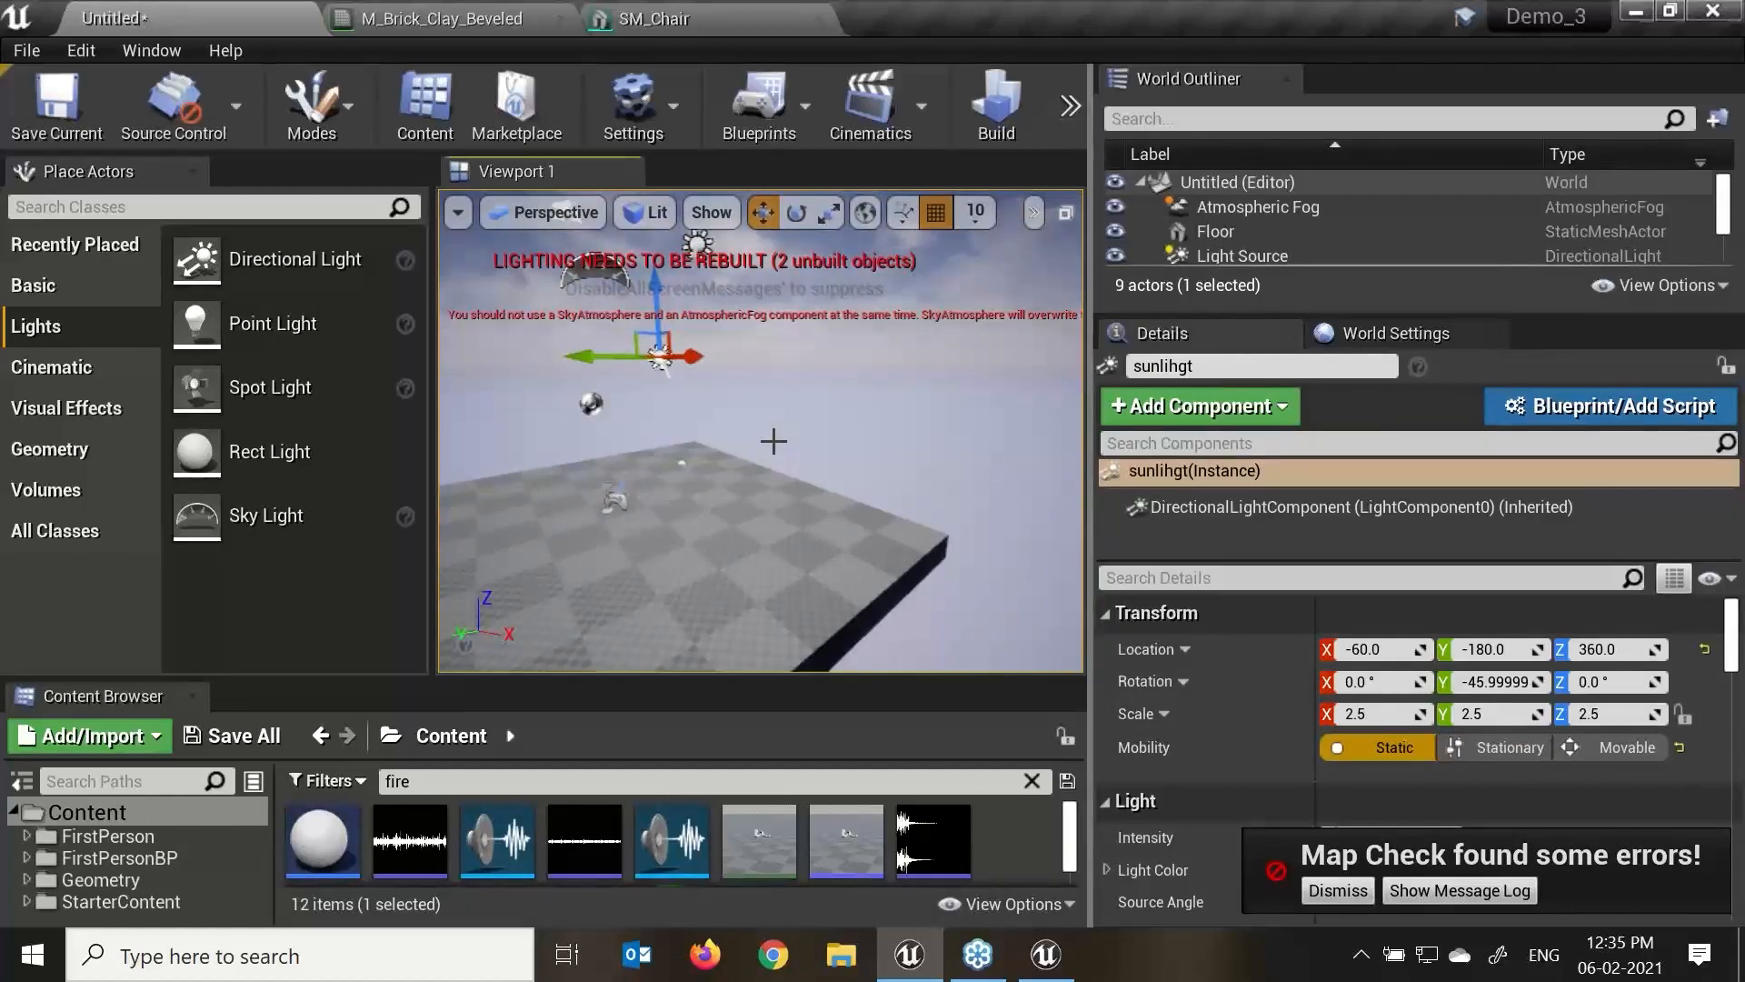
# Filter the sunlihgt light's details by "atmos" and enable Atmosphere Sun Light.
pyautogui.click(1234, 577)
pyautogui.write('stmo')
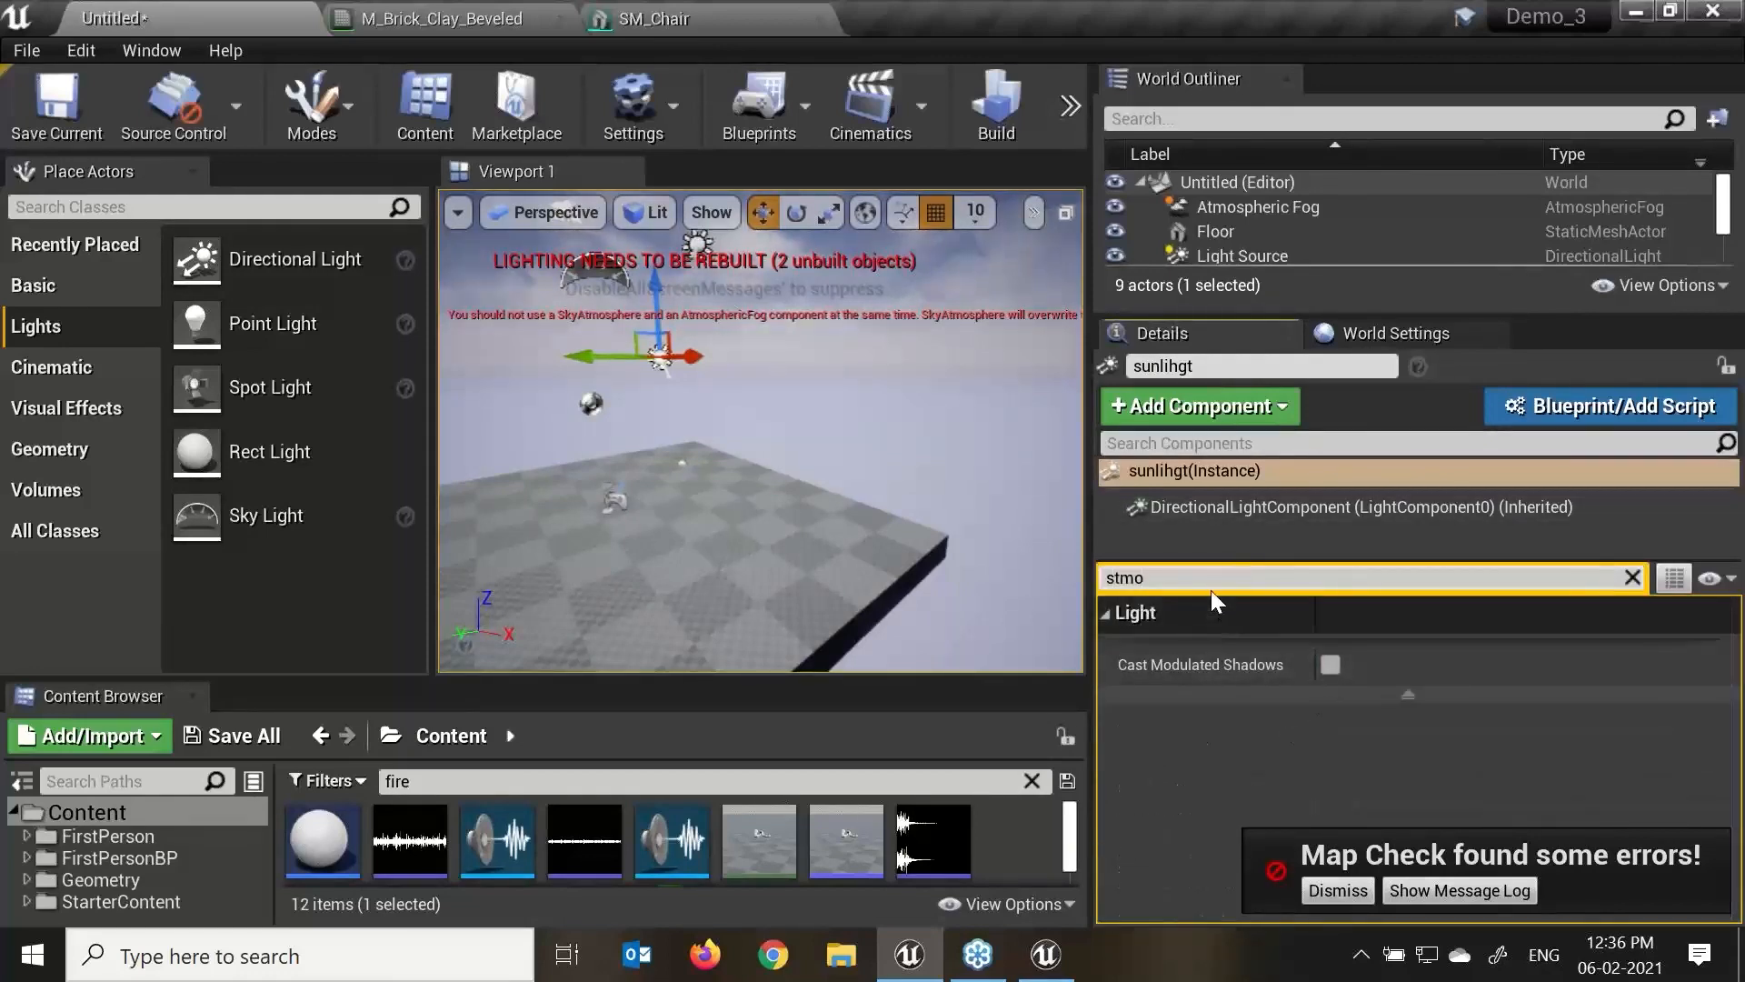
pyautogui.moveTo(1207, 582); pyautogui.dragTo(866, 571)
pyautogui.press('BackSpace')
pyautogui.write('atmos')
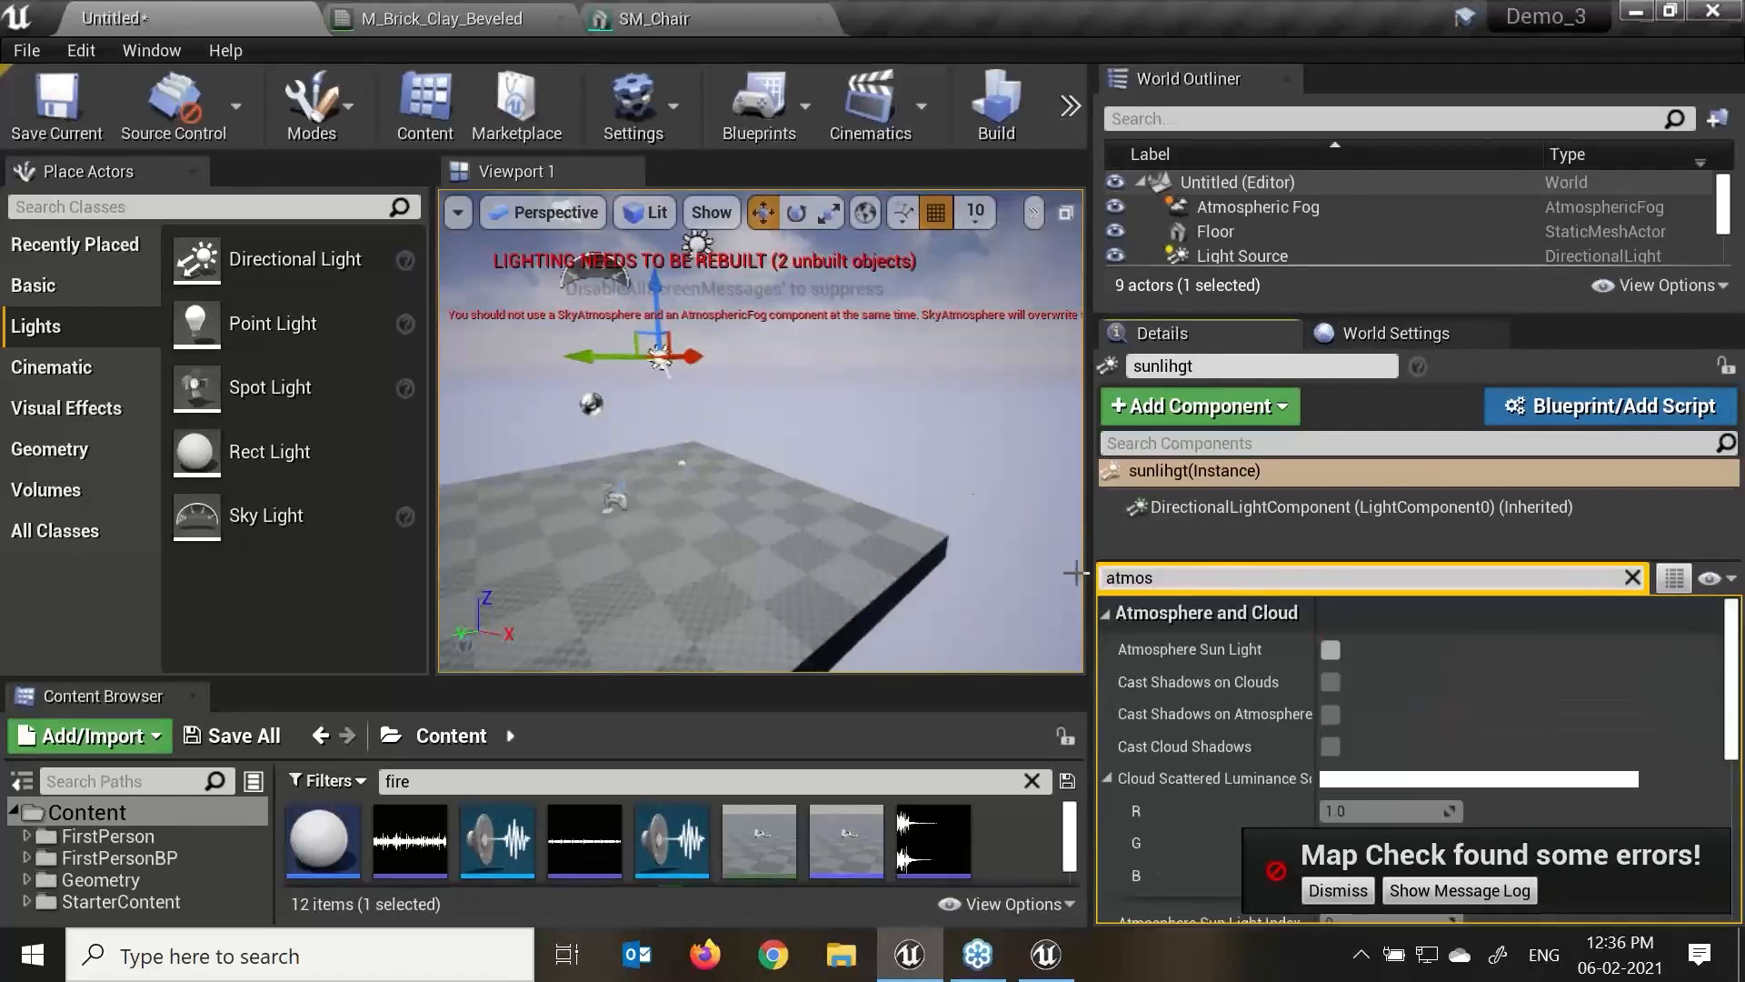
pyautogui.click(1330, 649)
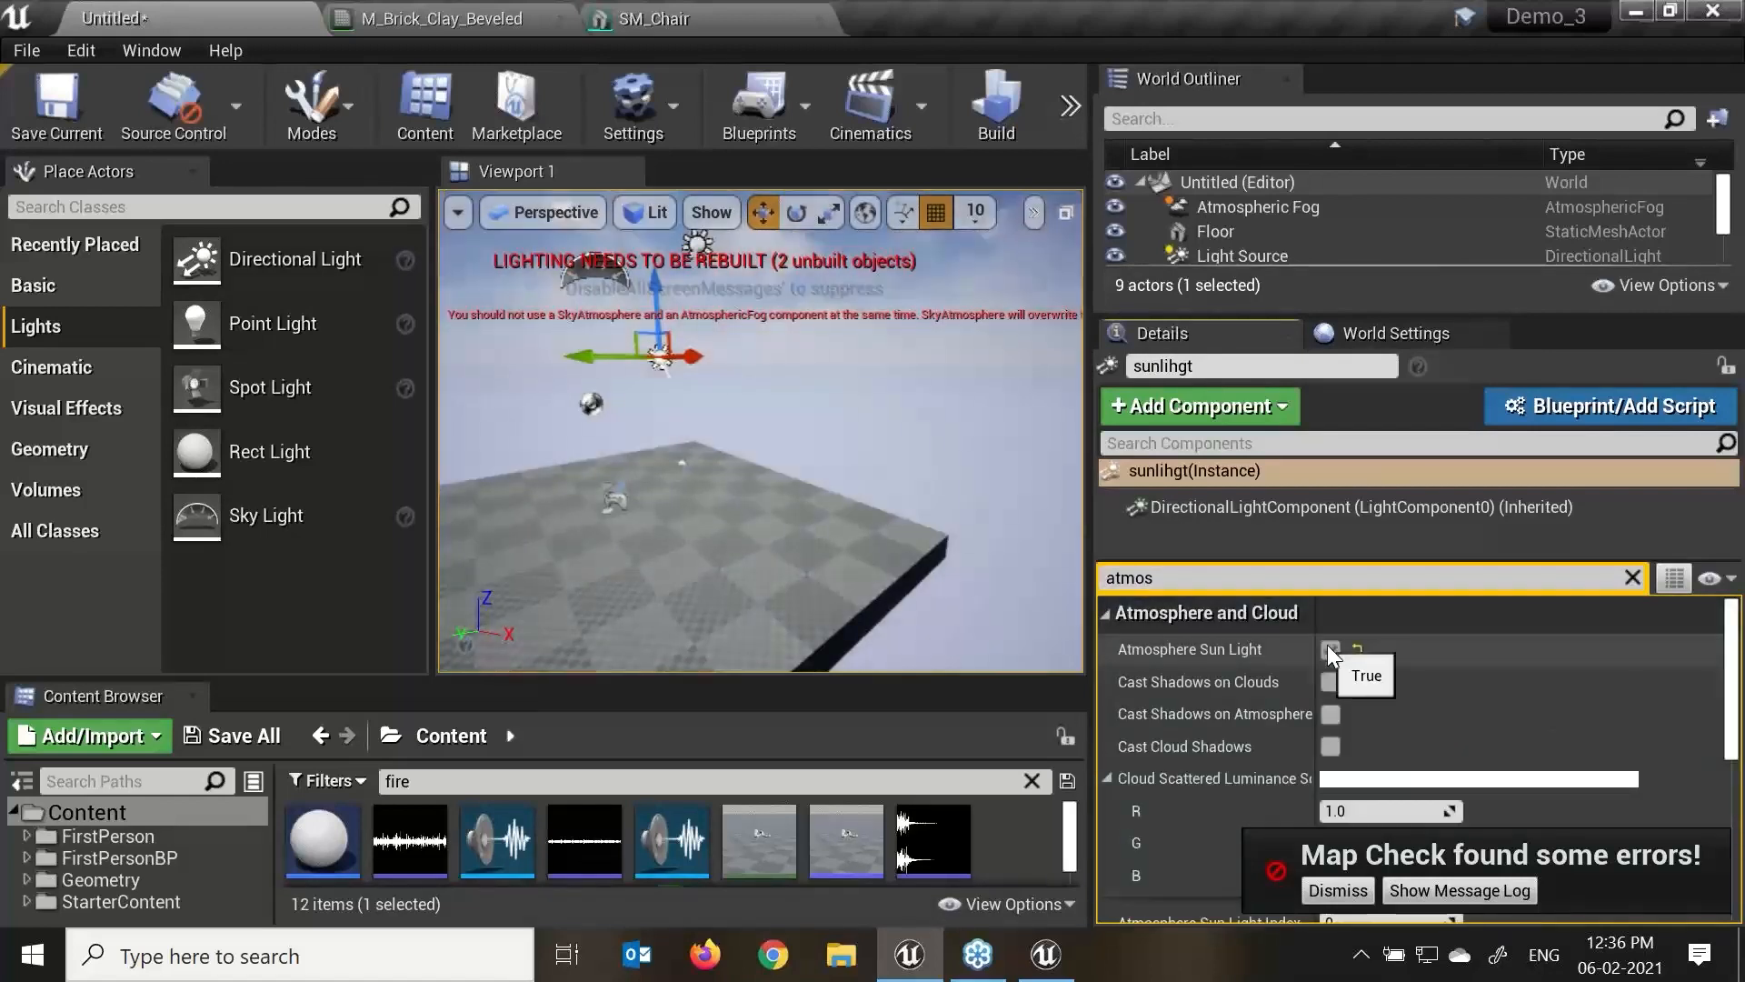
# Try moving the sunlihgt light away from its place above the floor and undo the move.
pyautogui.scroll(-2, 850, 438)
pyautogui.moveTo(844, 444); pyautogui.dragTo(782, 400, button='middle')
pyautogui.moveTo(752, 424); pyautogui.dragTo(685, 418)
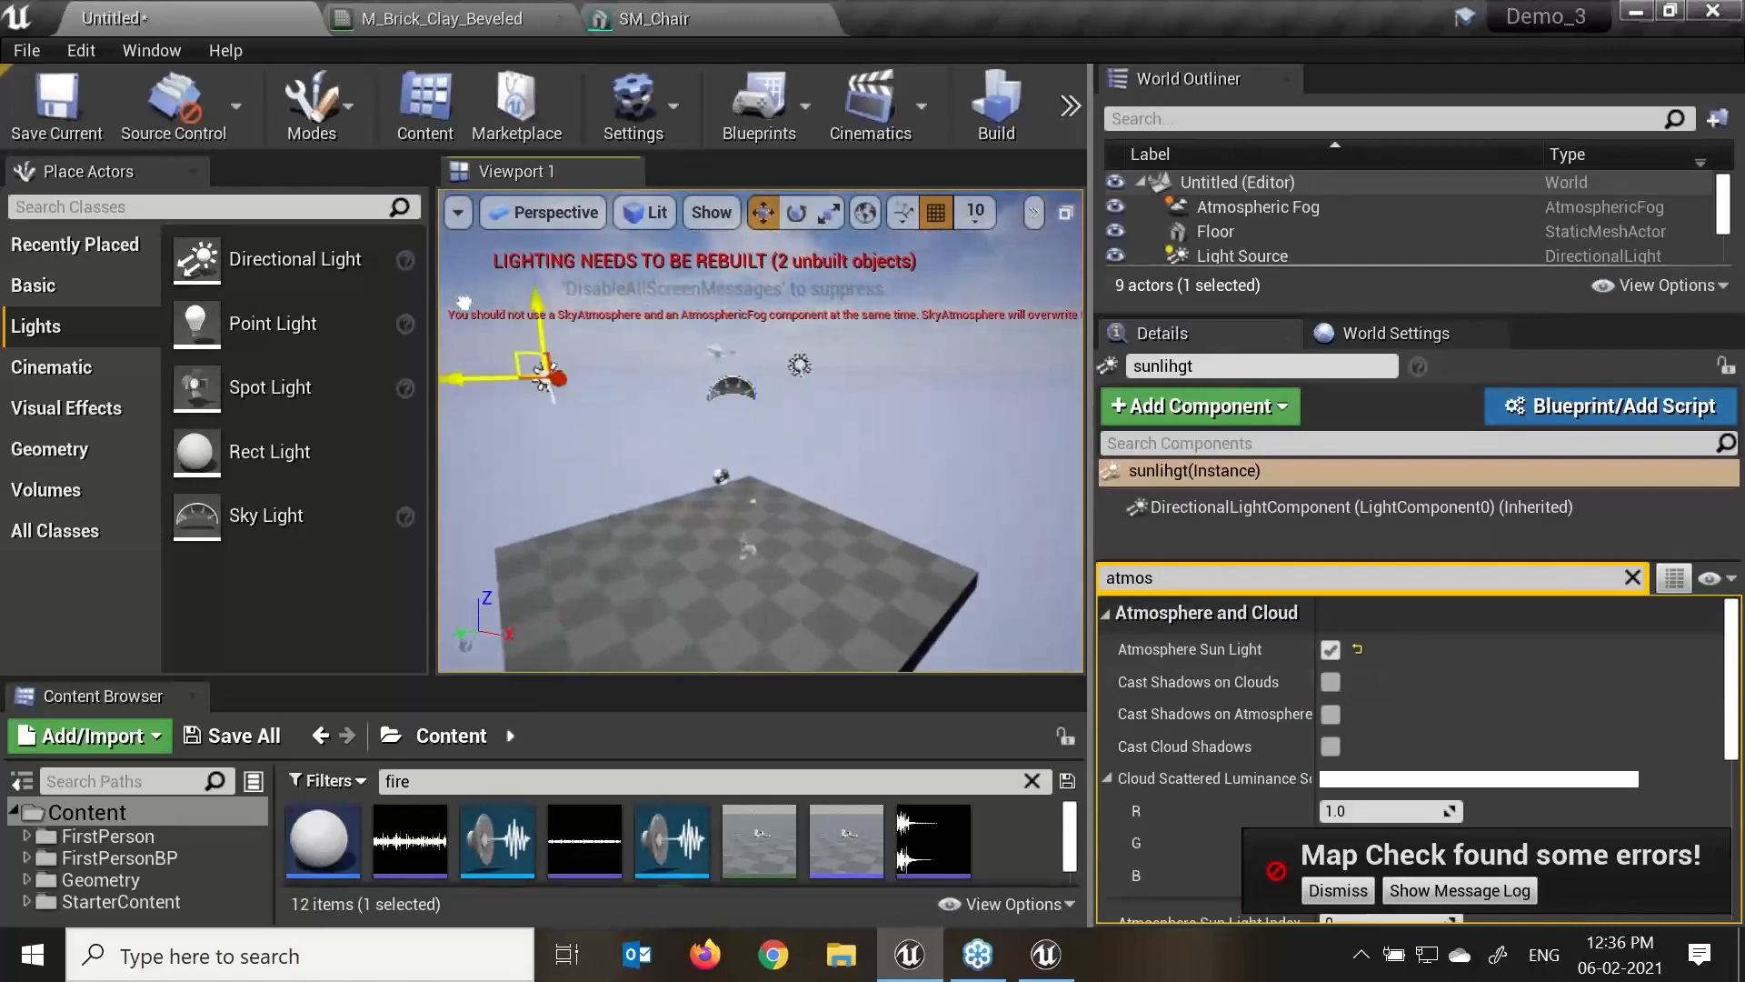
pyautogui.hotkey('ctrl', 'z')
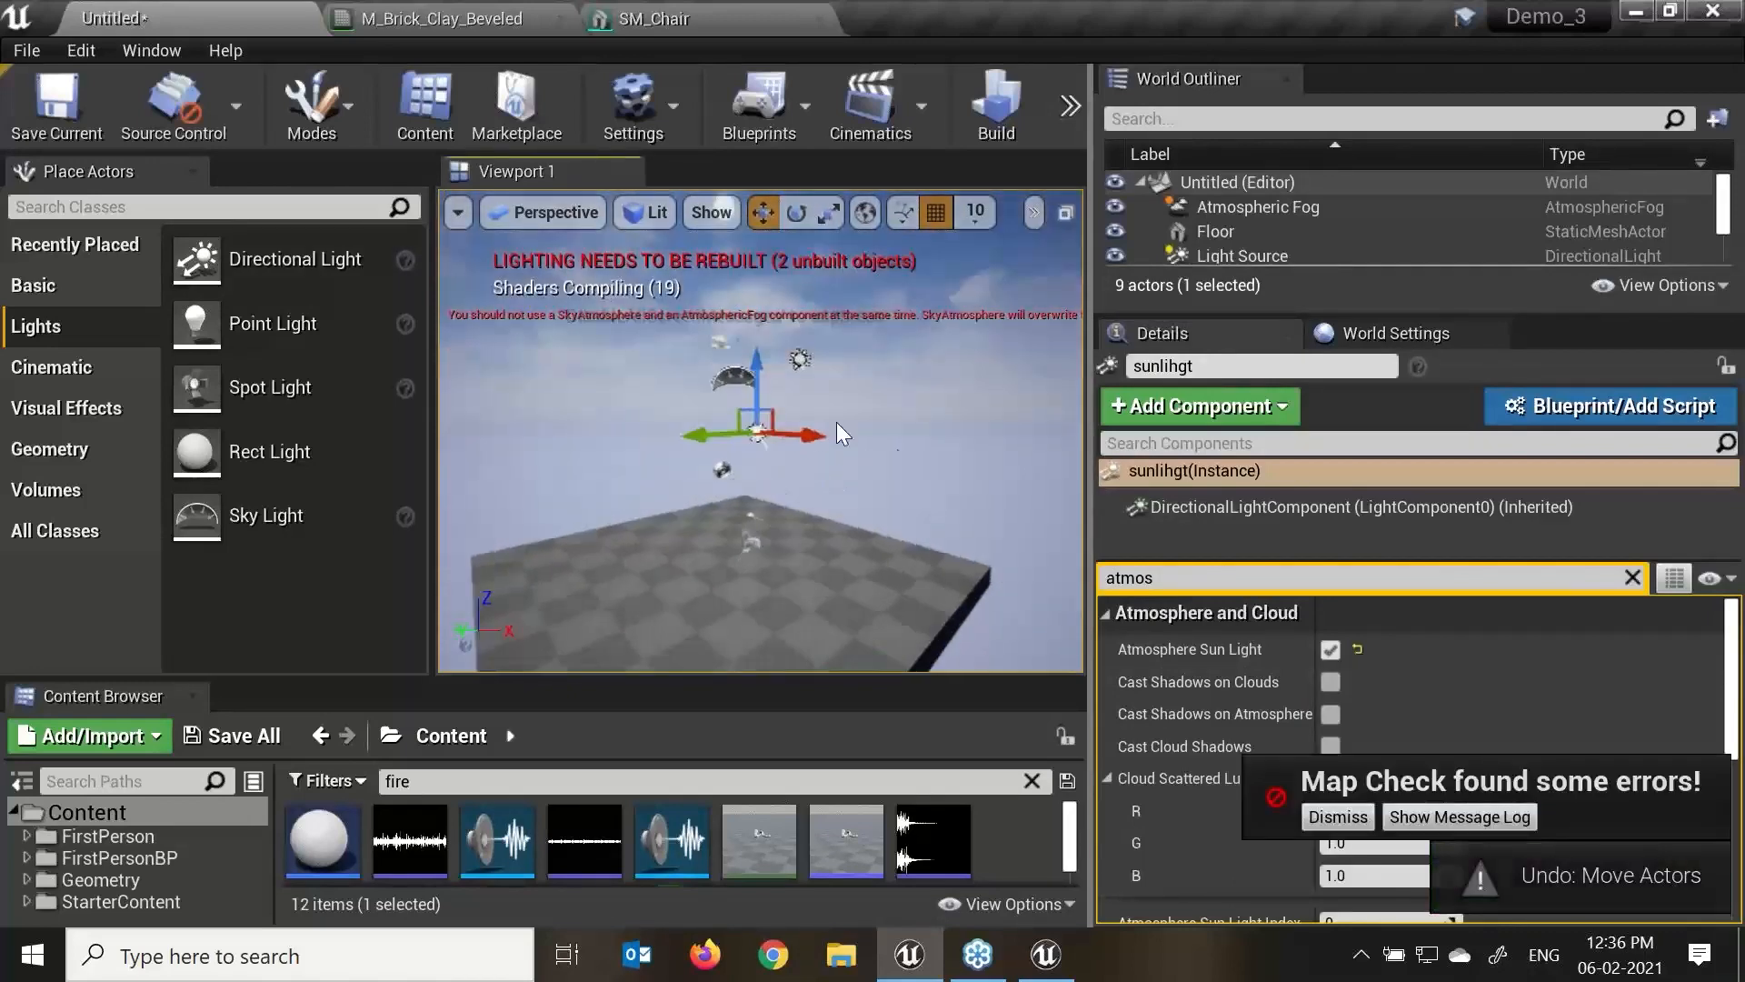
# Widen the viewport around the floor and clear the filter on the sunlihgt light's details.
pyautogui.moveTo(1086, 232); pyautogui.dragTo(1265, 234)
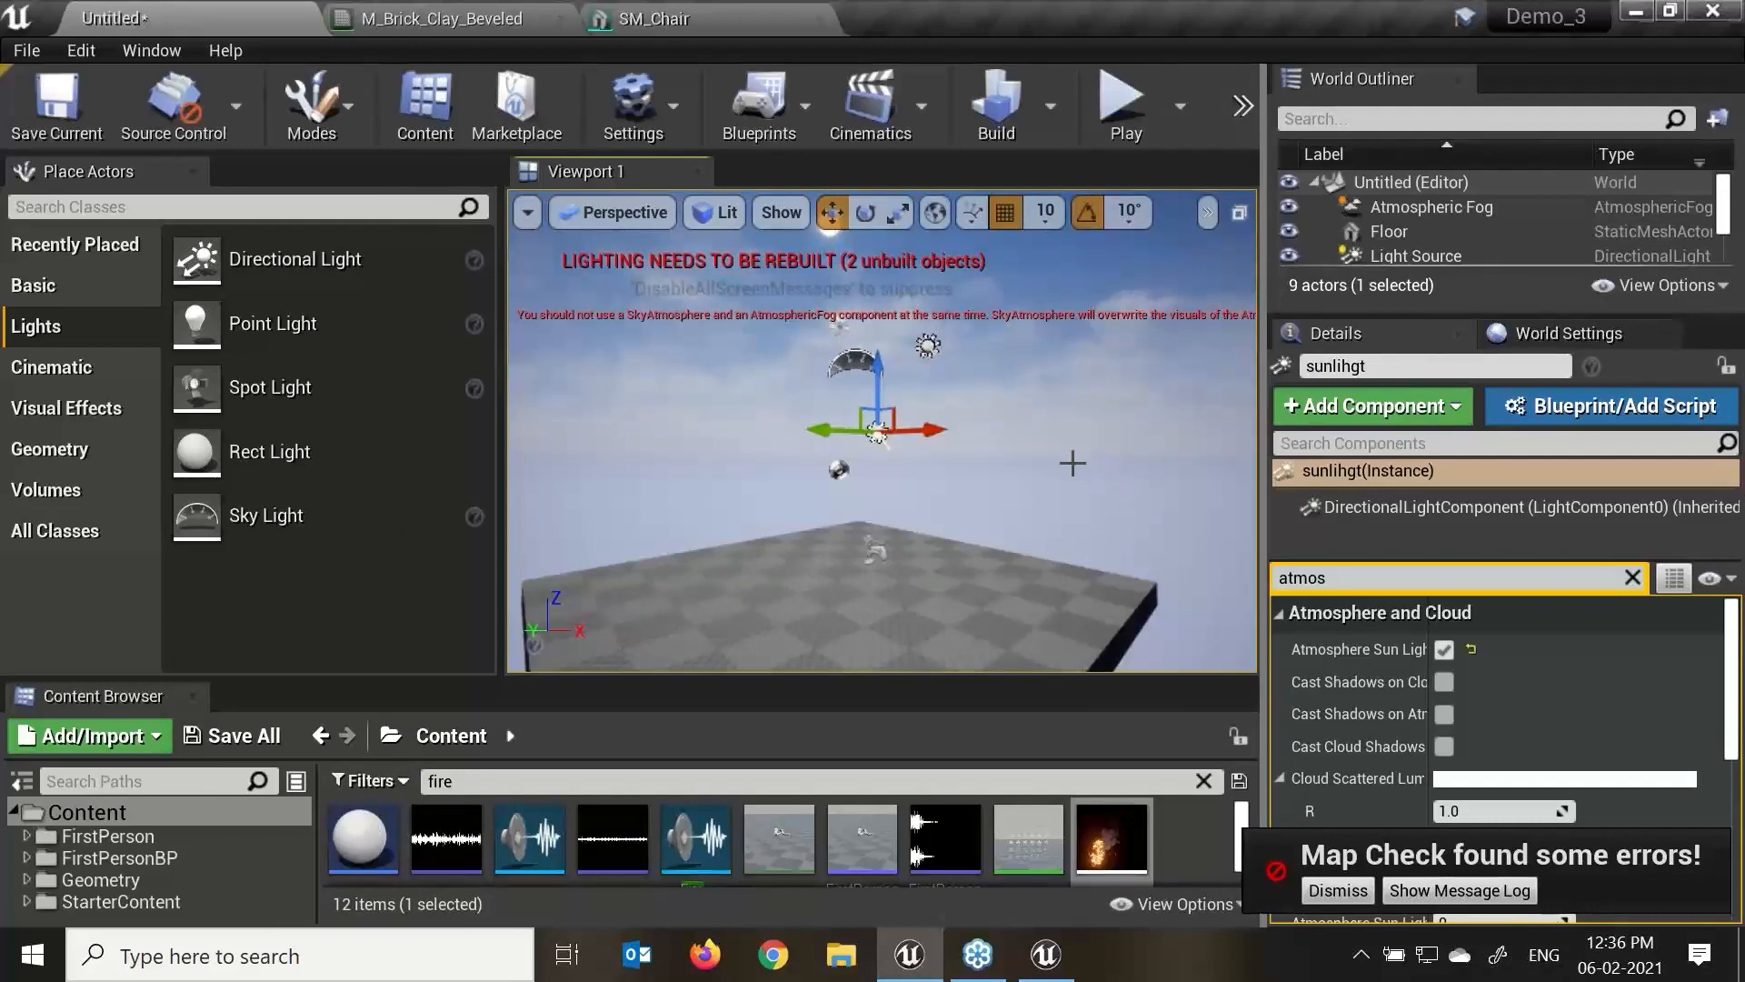
pyautogui.scroll(-2, 1034, 387)
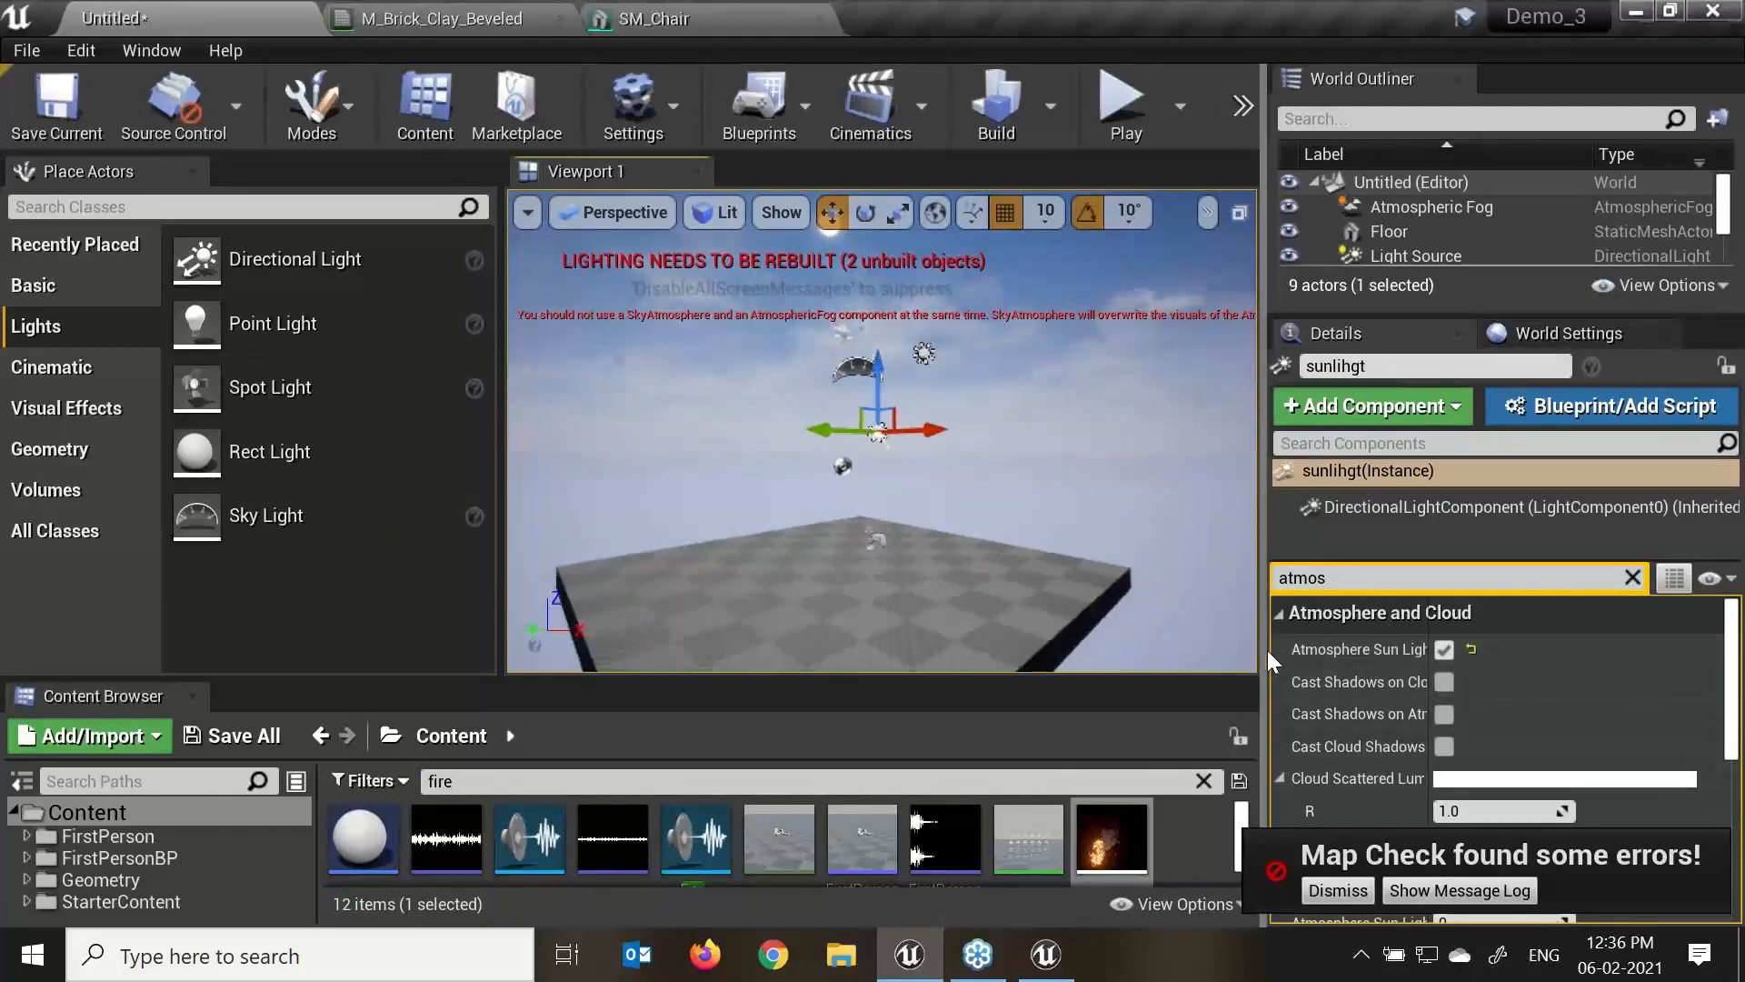
pyautogui.moveTo(1269, 652); pyautogui.dragTo(1347, 652)
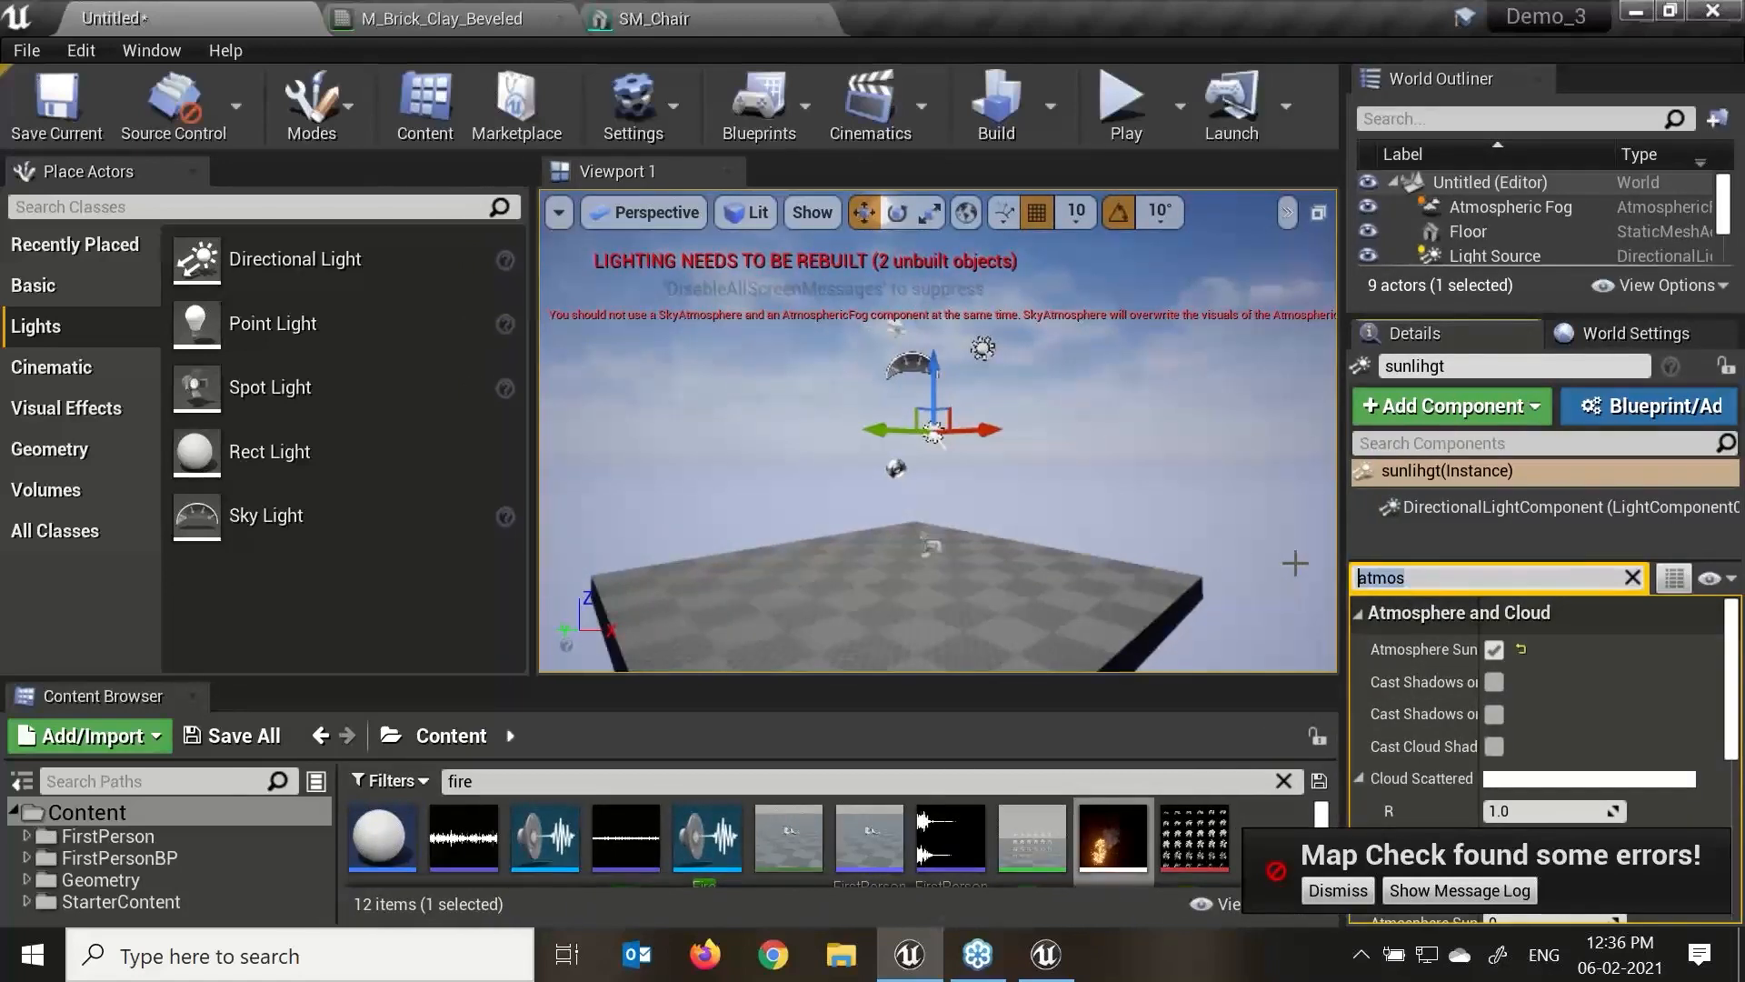
pyautogui.press('BackSpace')
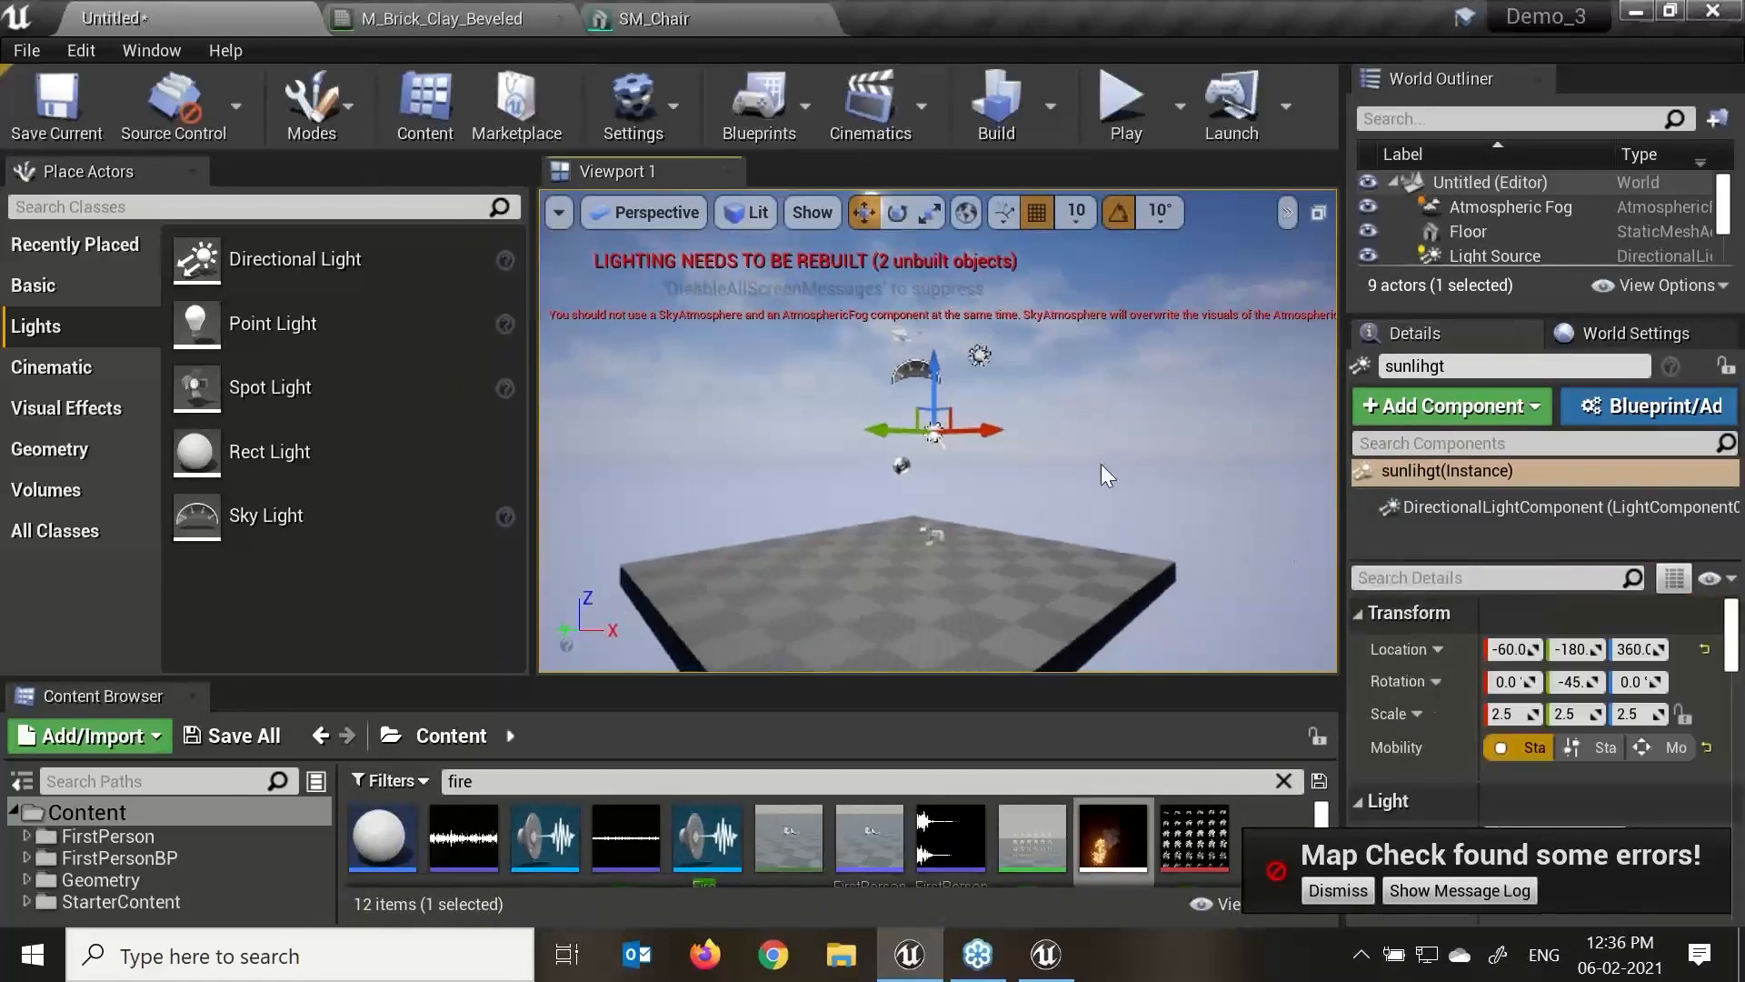
# Play-test the level briefly, dismiss the map check notification, and select the floor mobility warning in the message log.
pyautogui.click(1124, 101)
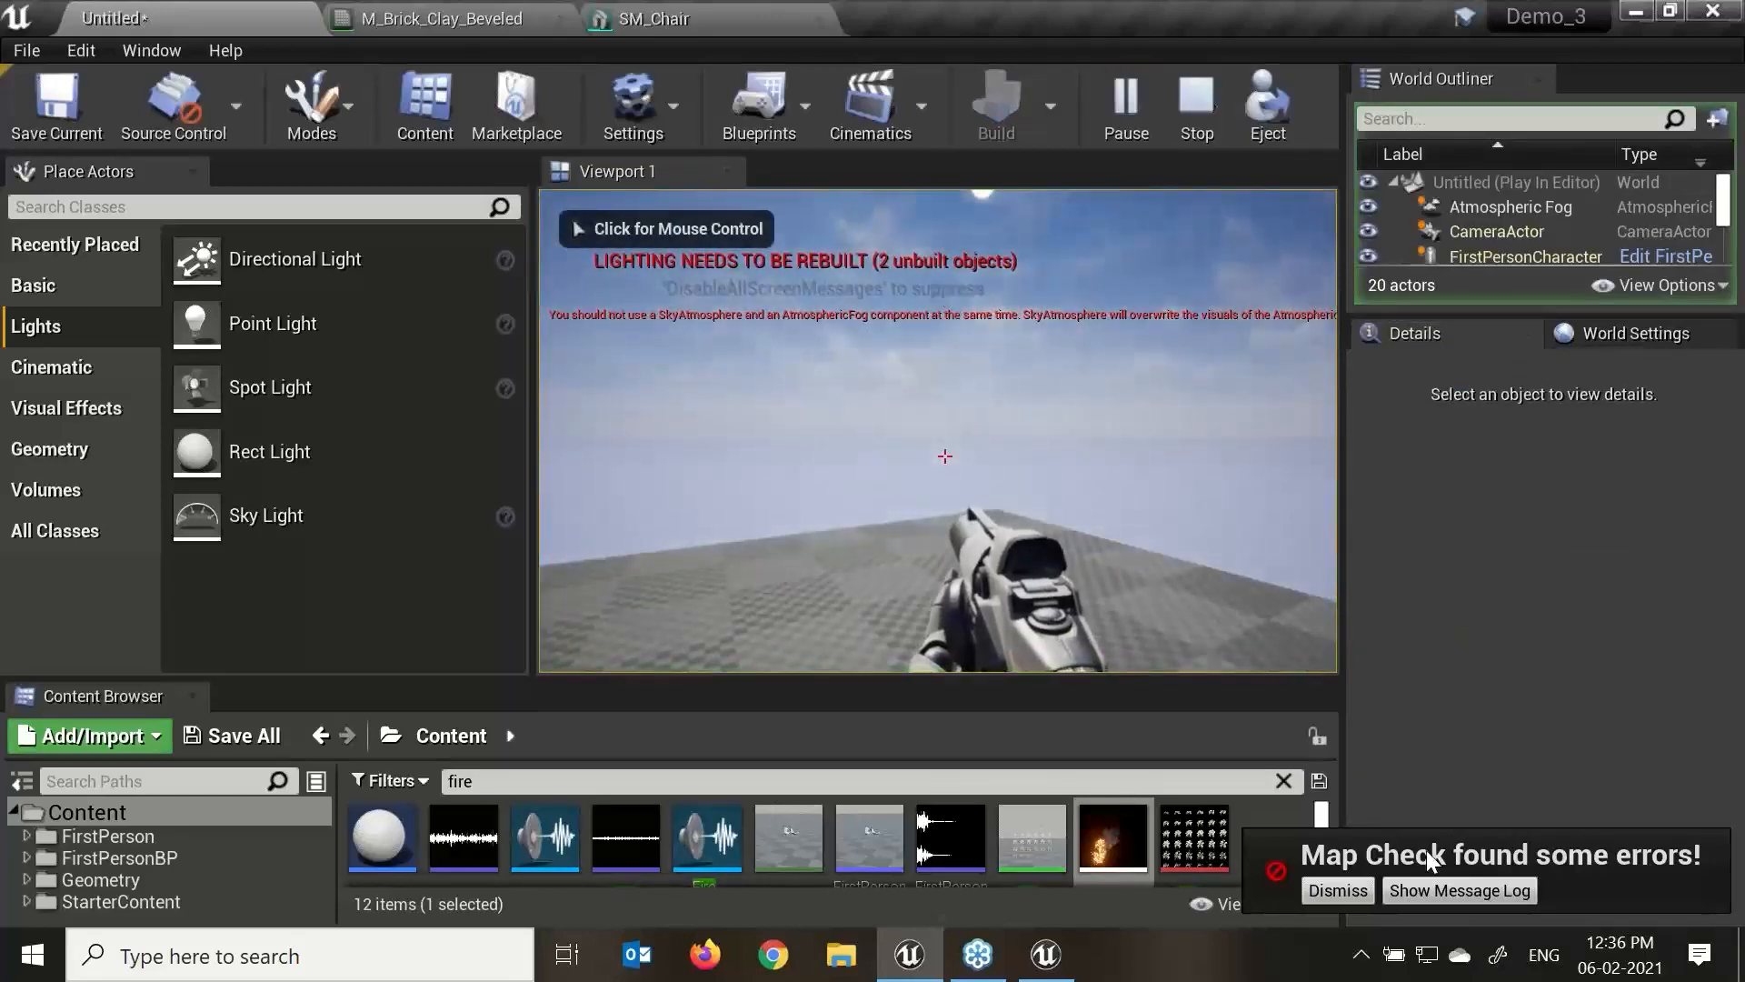
pyautogui.click(1334, 891)
pyautogui.click(1029, 463)
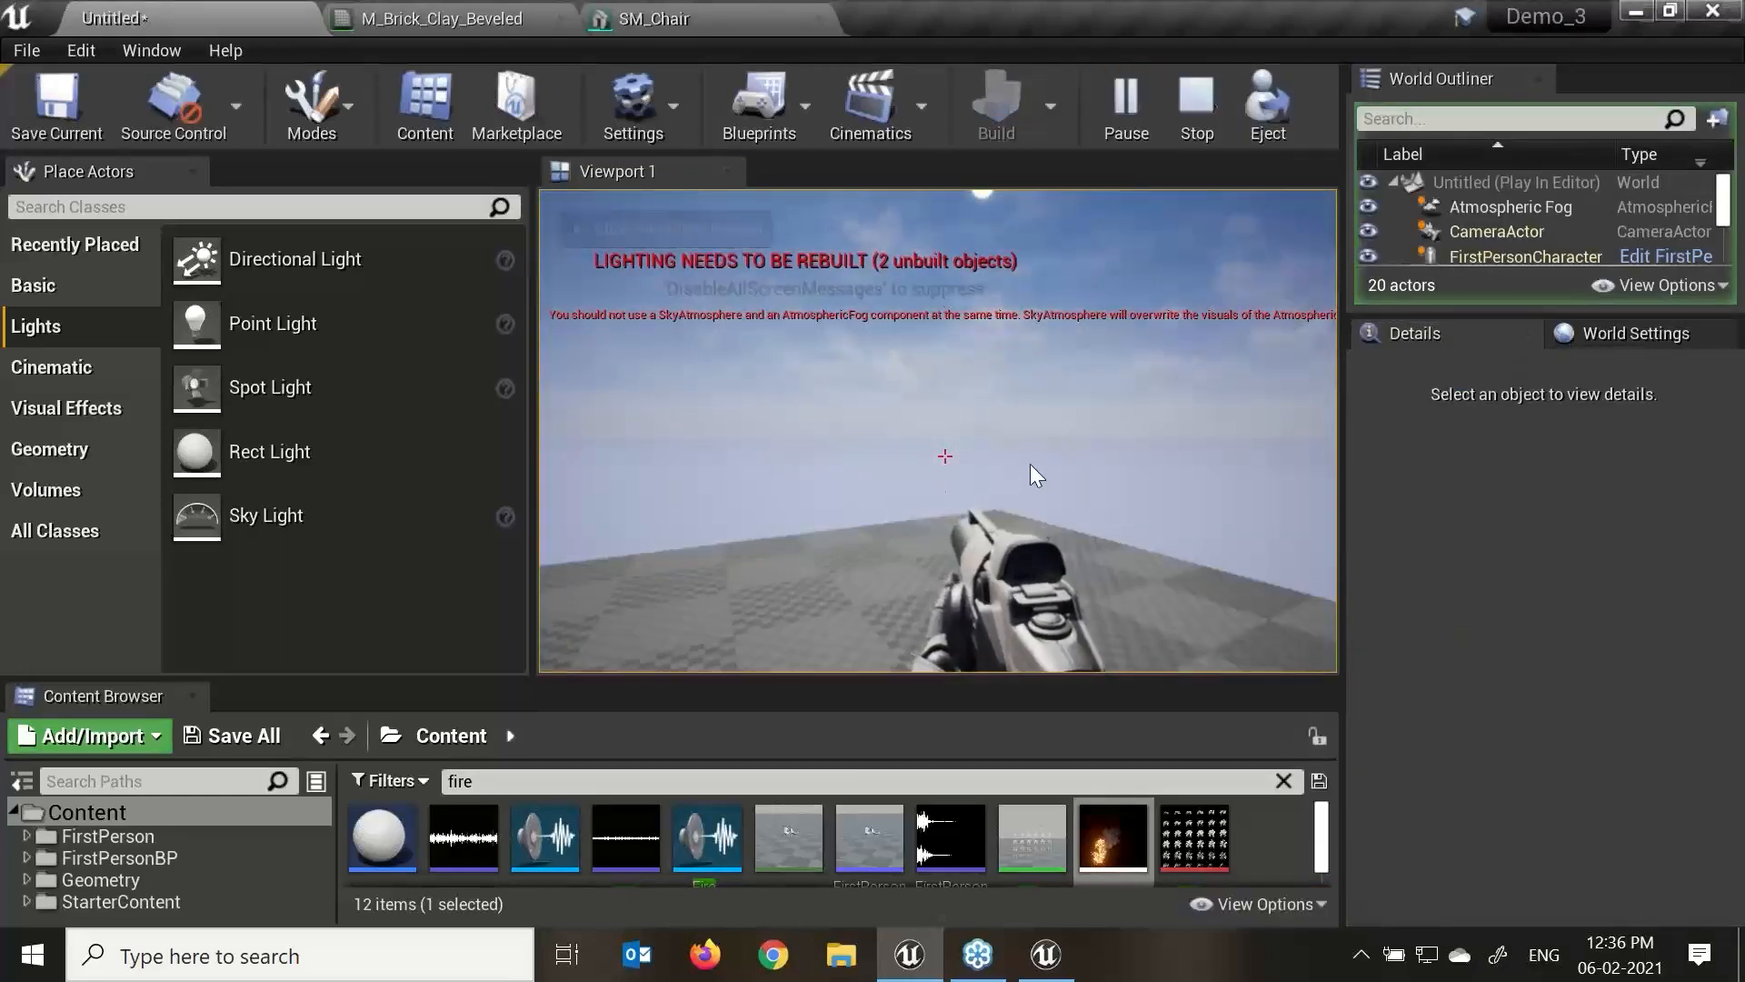
pyautogui.press('Escape')
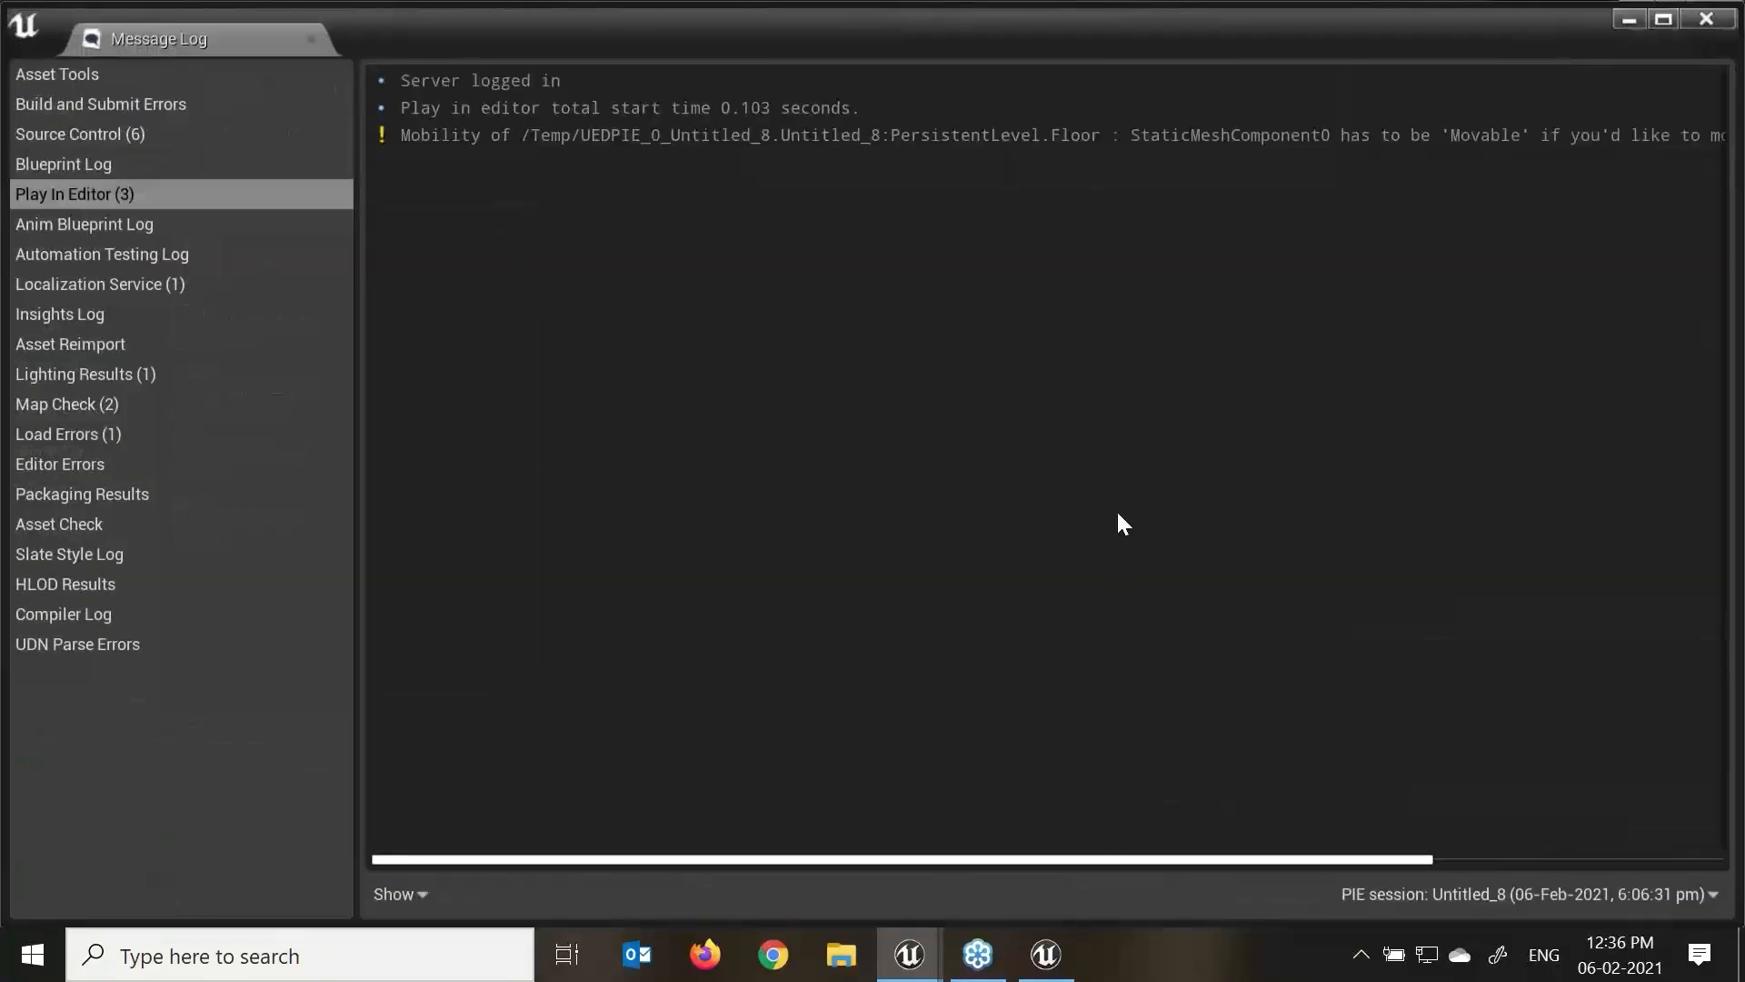
pyautogui.click(535, 142)
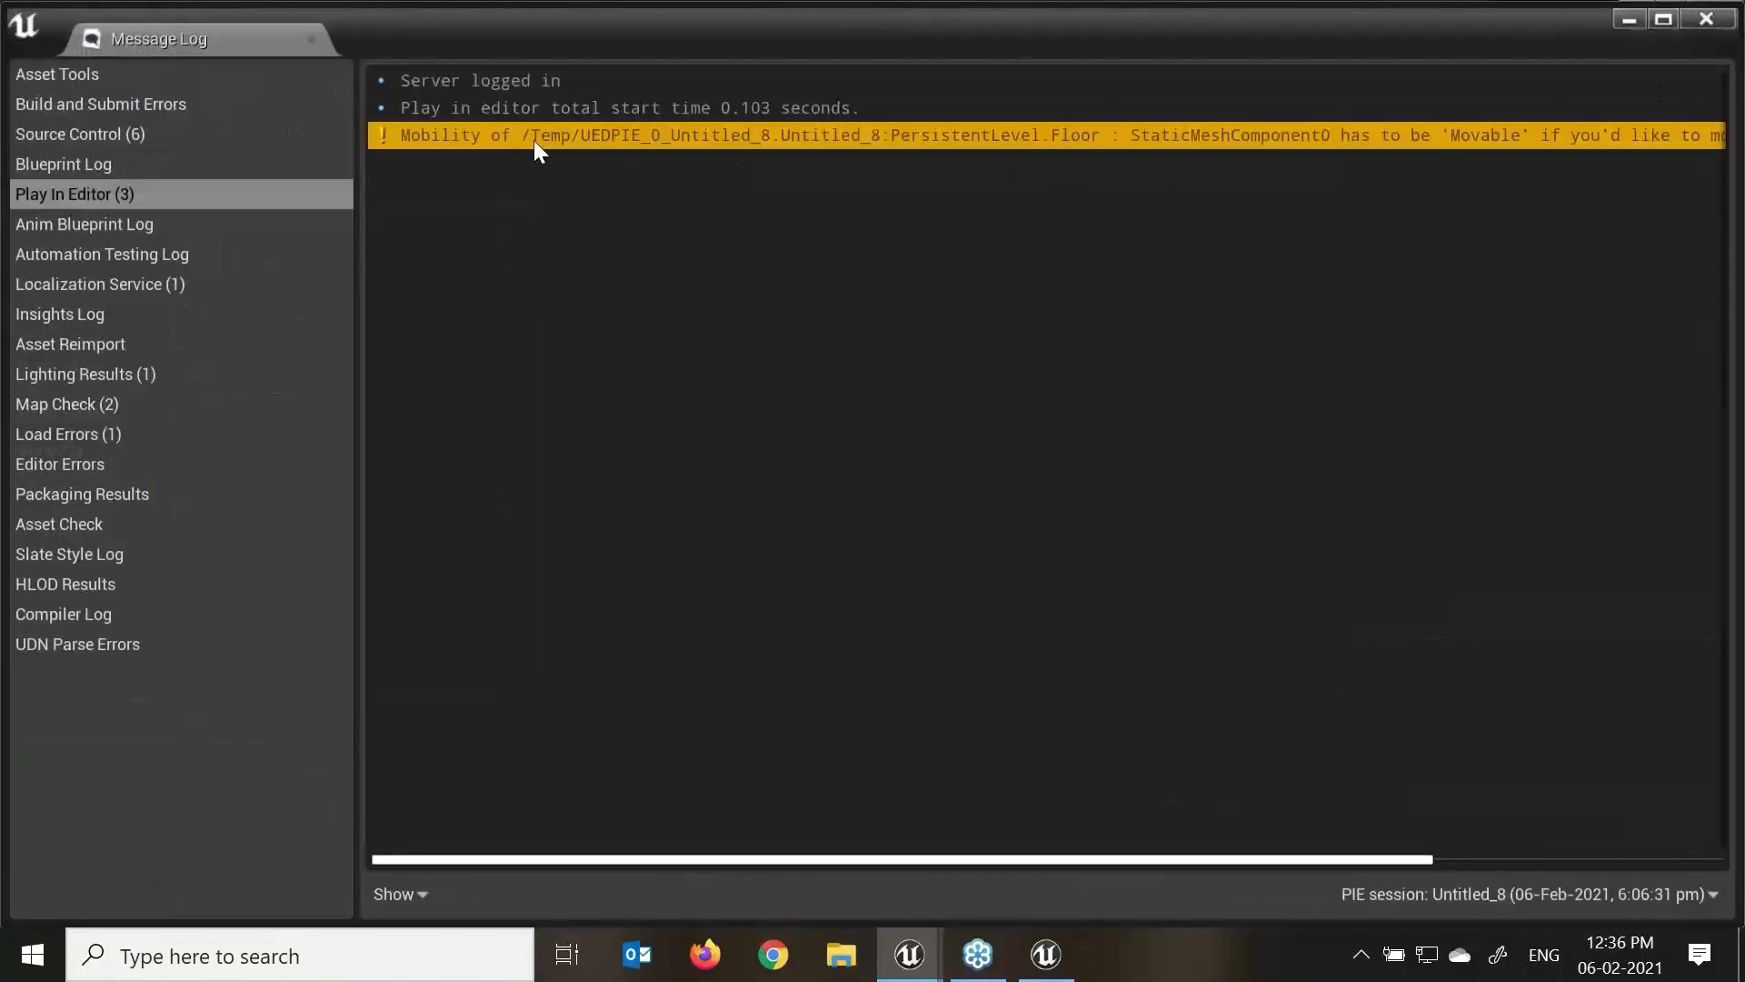
# Close the message log, inspect the lights above the floor, and select the SkyLight.
pyautogui.click(1707, 18)
pyautogui.press('f')
pyautogui.keyDown('alt'); pyautogui.moveTo(1004, 368); pyautogui.dragTo(1136, 369); pyautogui.keyUp('alt')
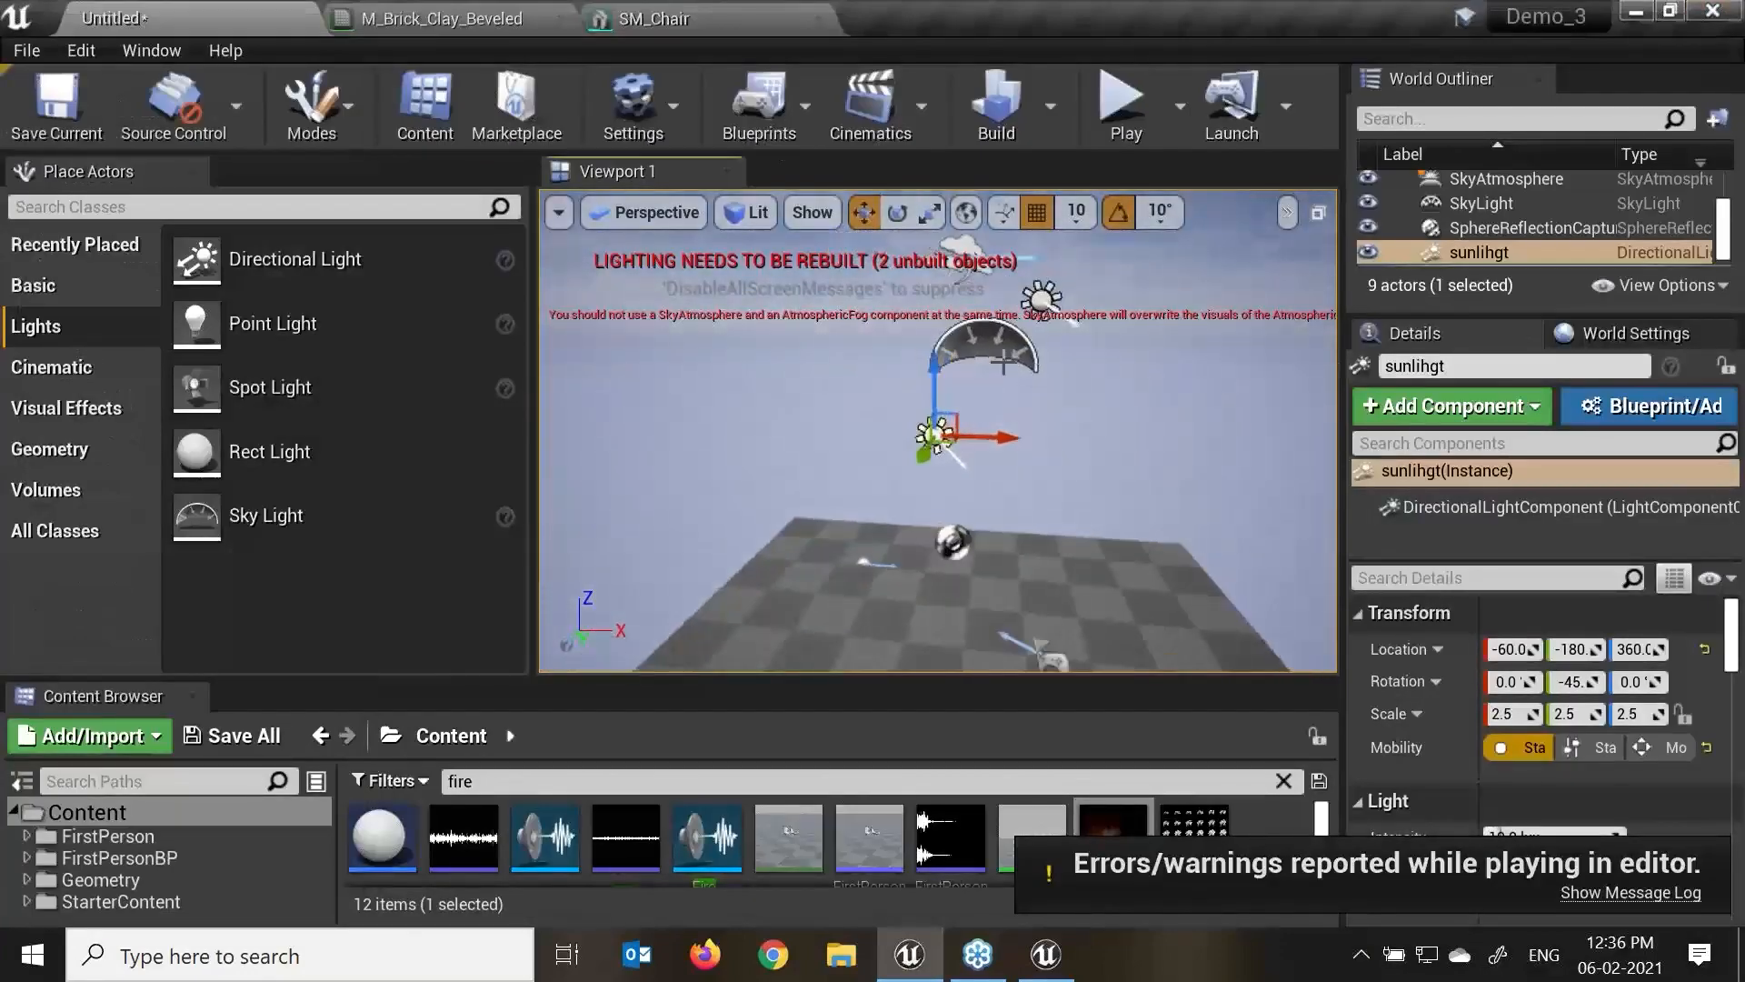
pyautogui.click(1003, 361)
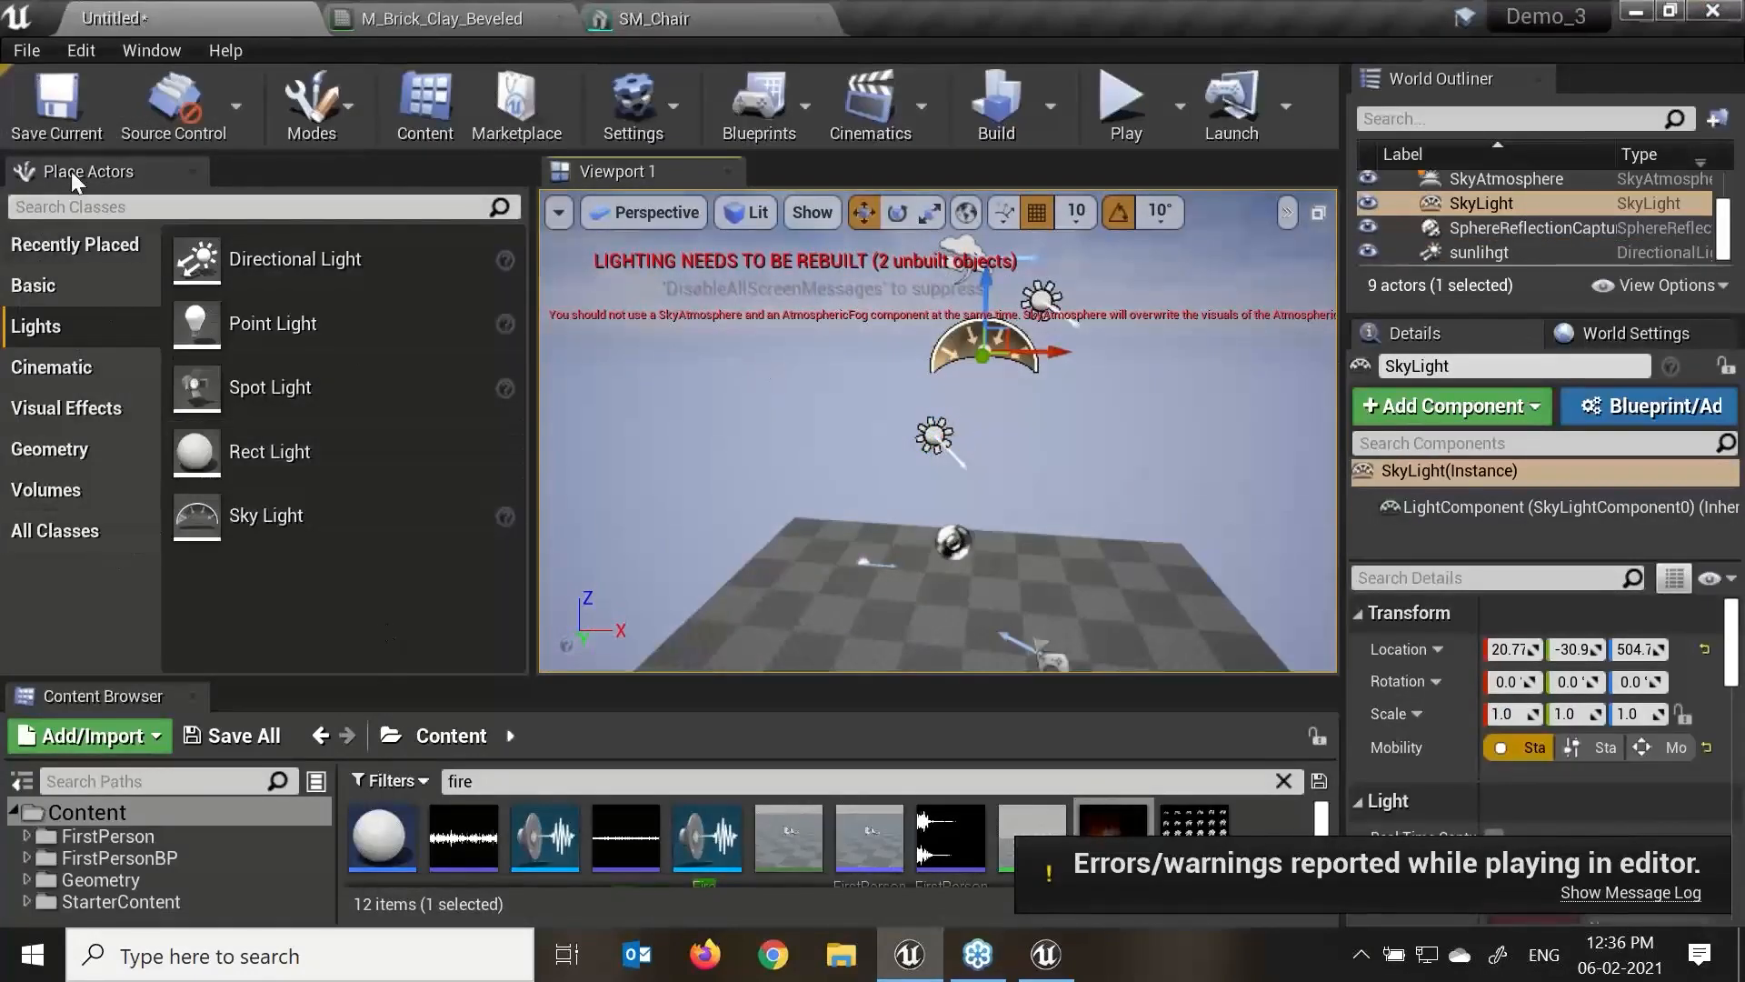
# Create a new level from the Default template, saving the current level as Untitled in FirstPersonBP/Maps along with the other modified content.
pyautogui.click(26, 50)
pyautogui.click(73, 103)
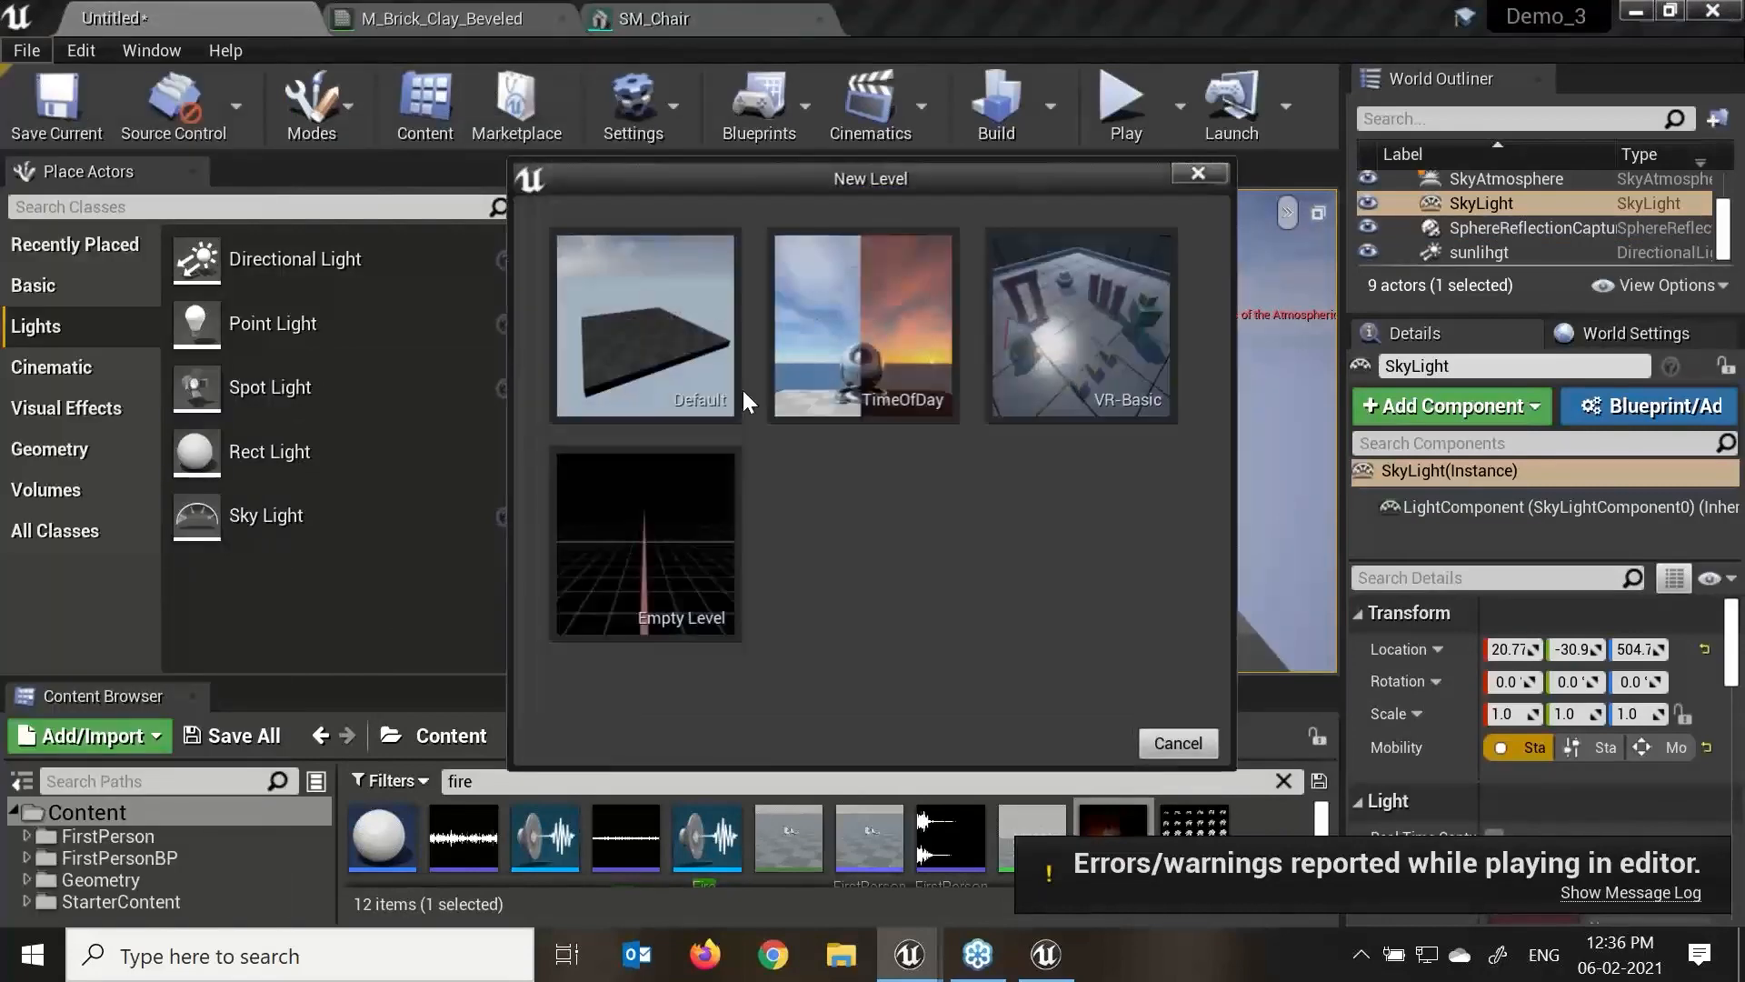
pyautogui.click(643, 368)
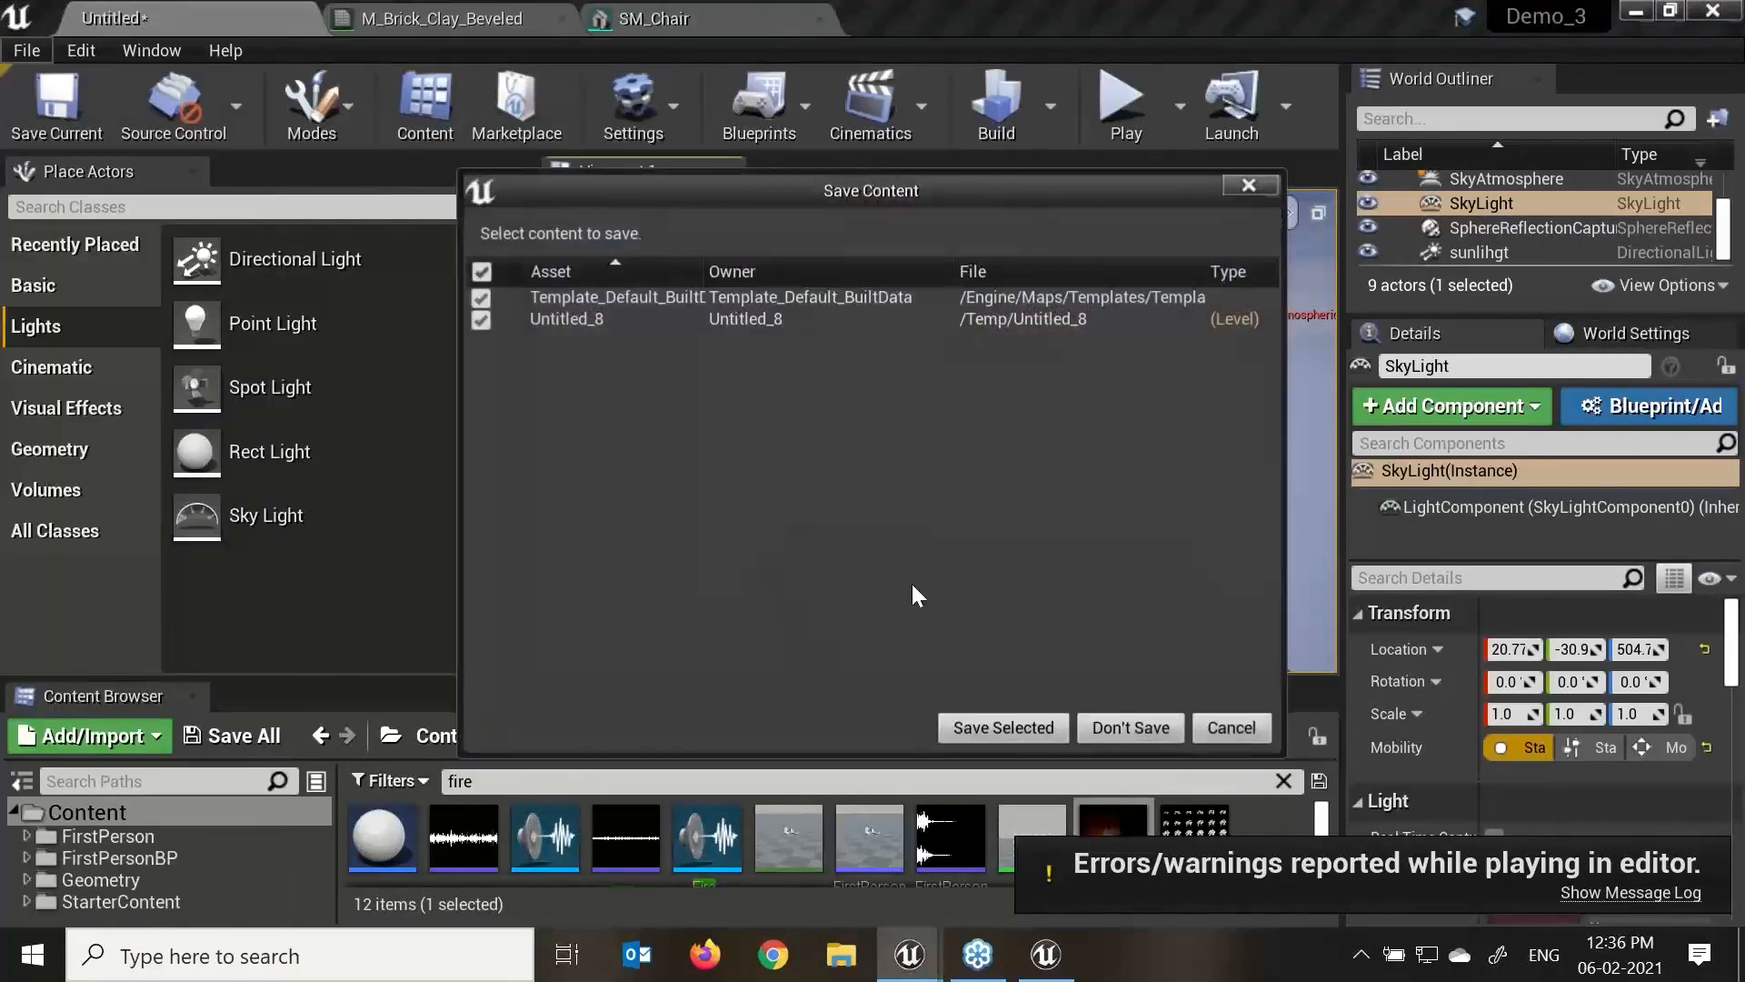
pyautogui.click(1007, 729)
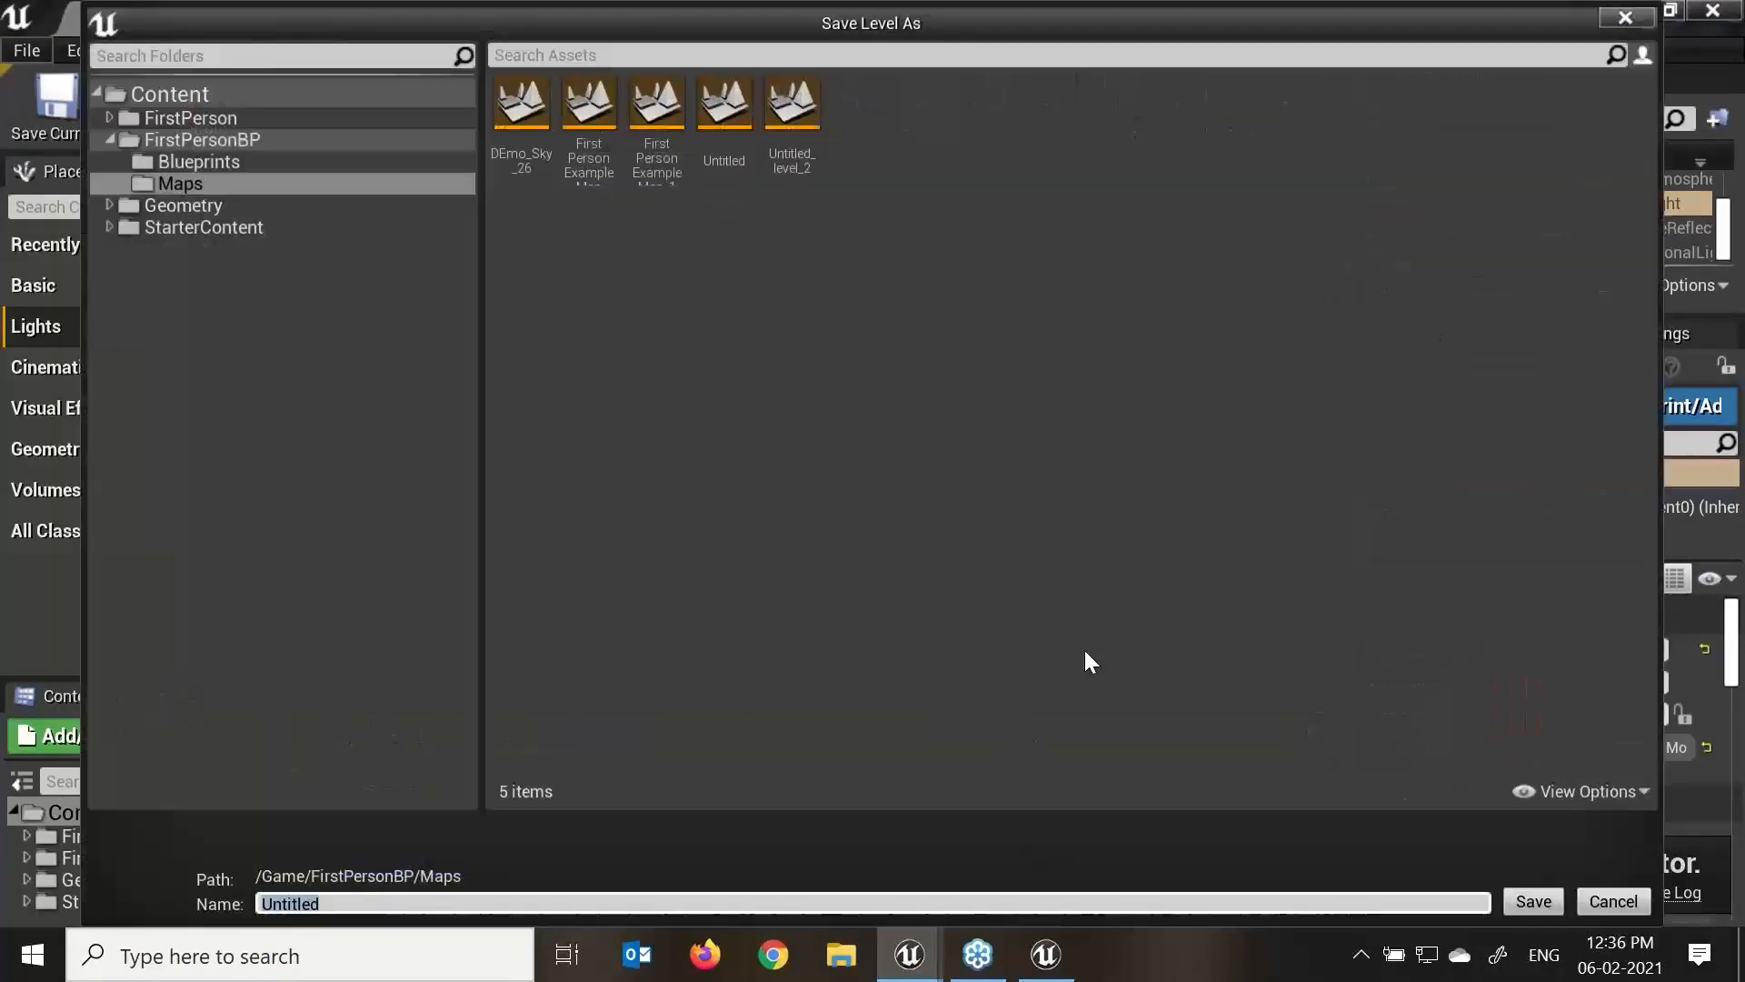
pyautogui.click(1534, 903)
pyautogui.click(951, 540)
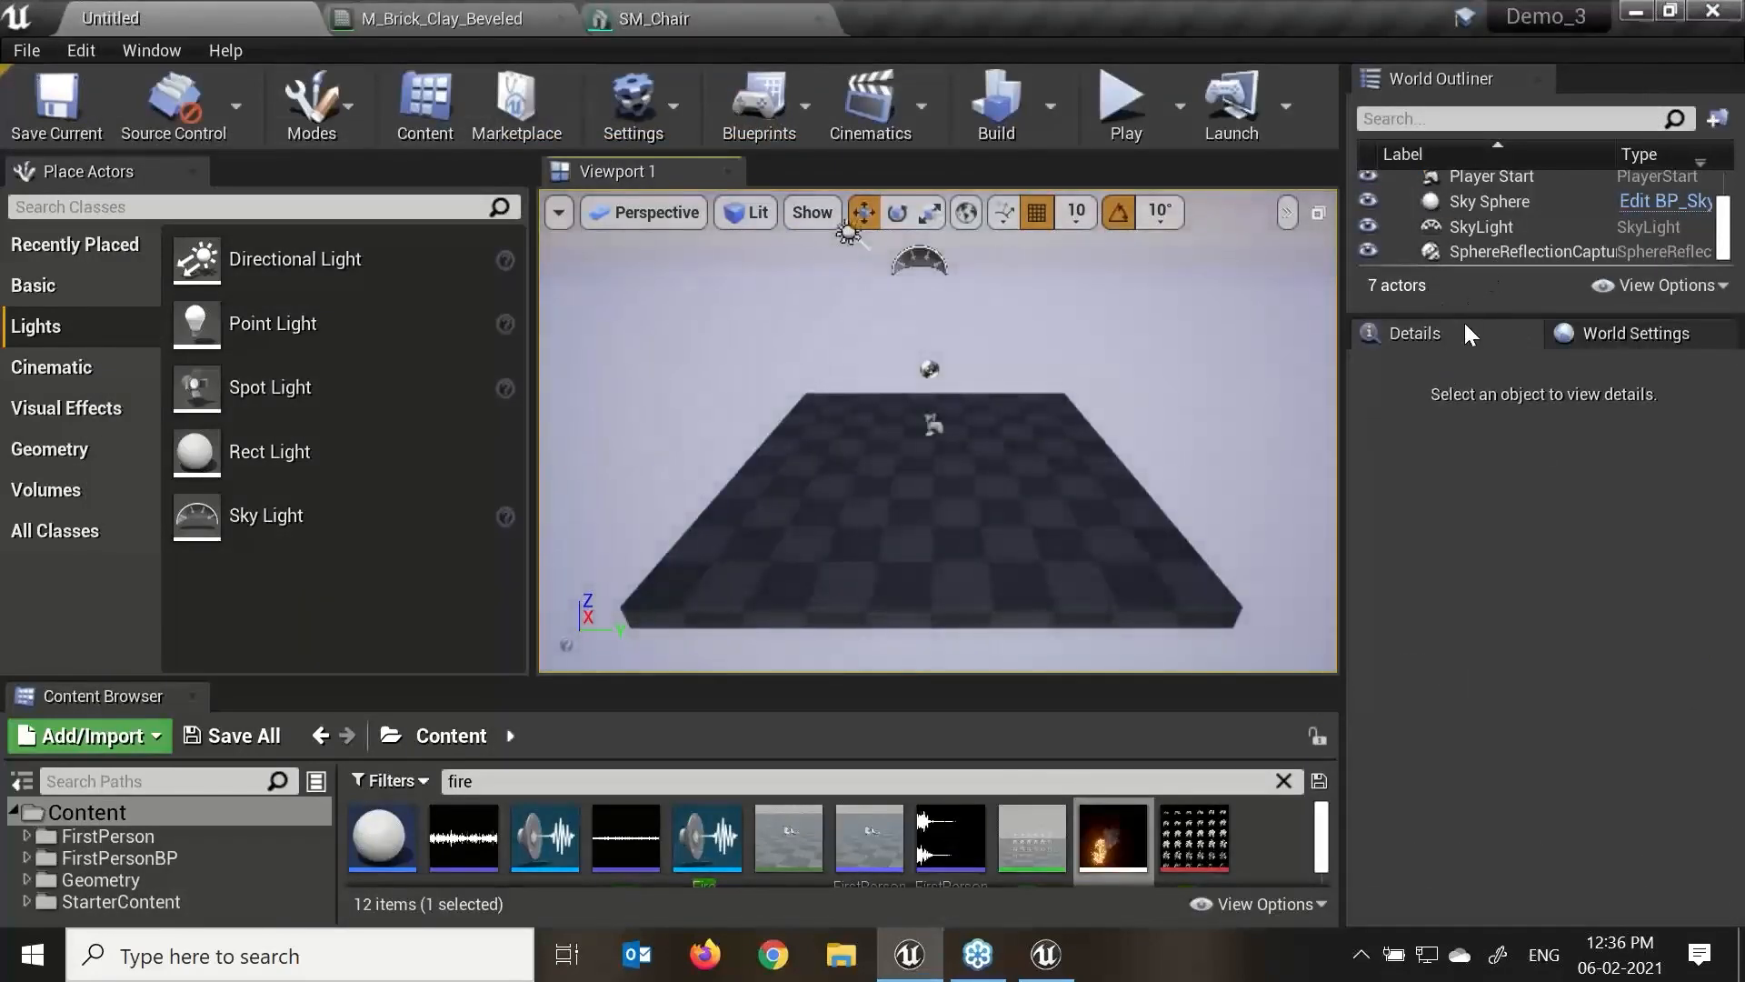
# Enlarge the World Outliner and examine the new level's default actors, including Atmospheric Fog, Floor, Light Source, Player Start, Sky Sphere and SkyLight.
pyautogui.moveTo(1465, 309); pyautogui.dragTo(1464, 626)
pyautogui.click(1487, 208)
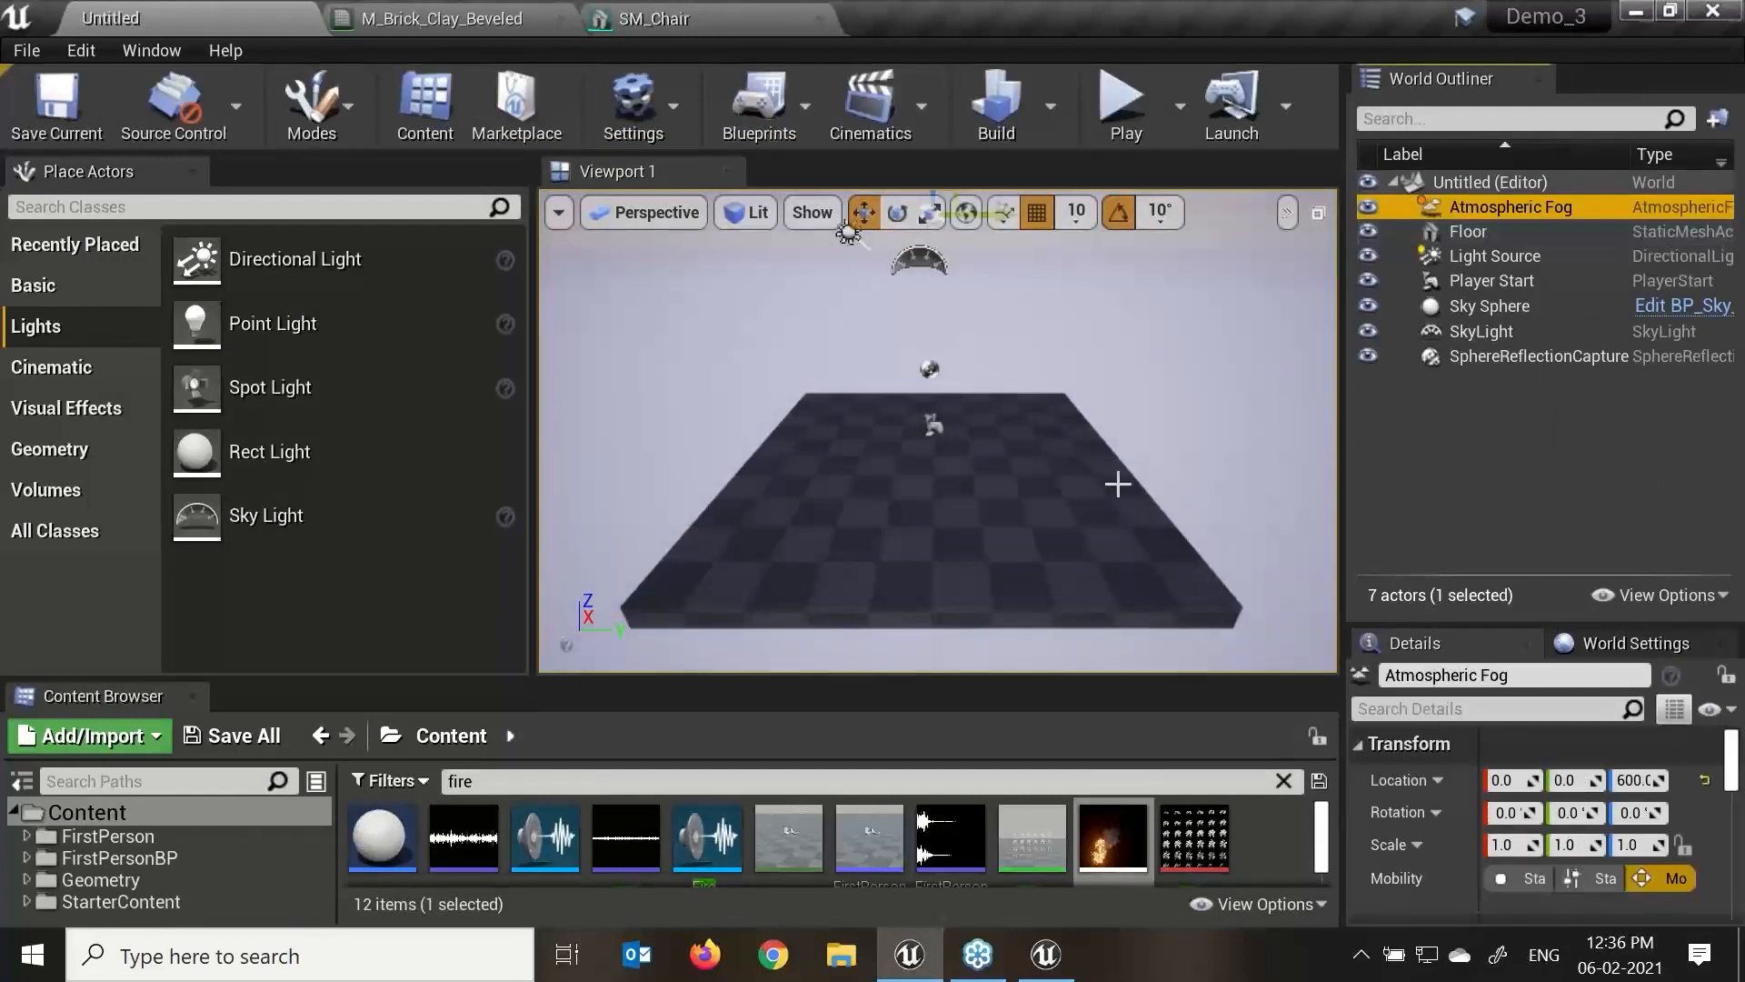
pyautogui.click(1491, 232)
pyautogui.click(1506, 254)
pyautogui.click(1521, 280)
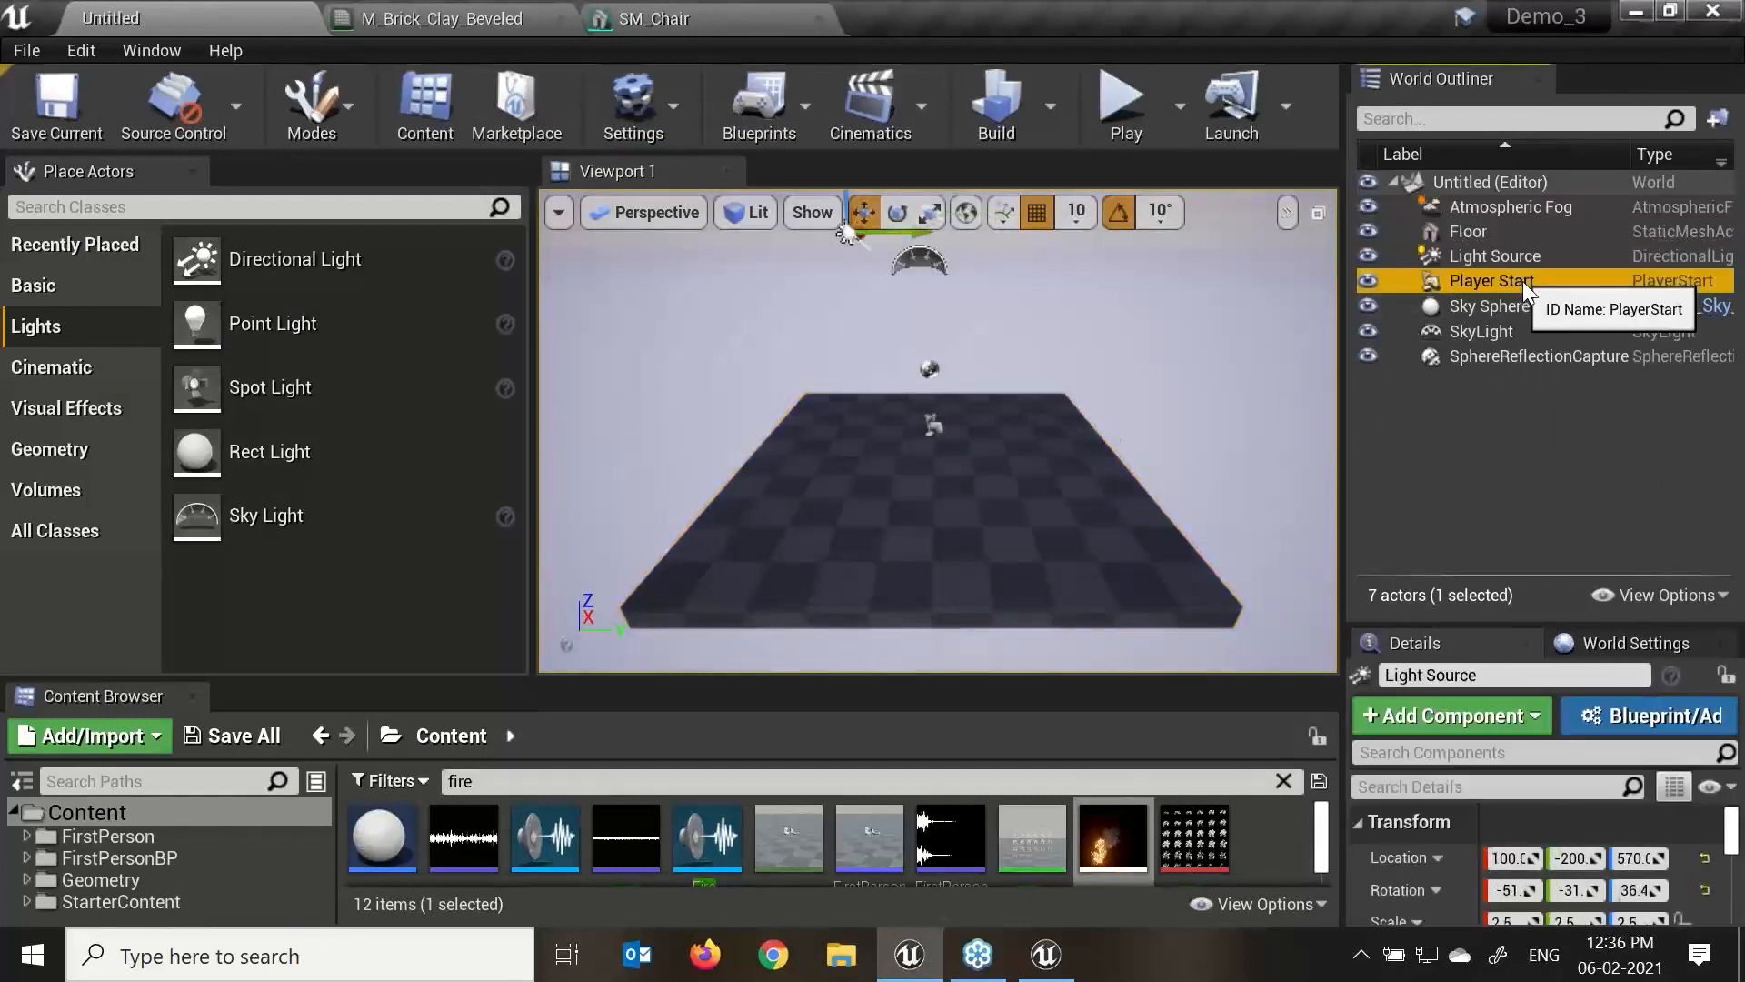
pyautogui.click(1530, 304)
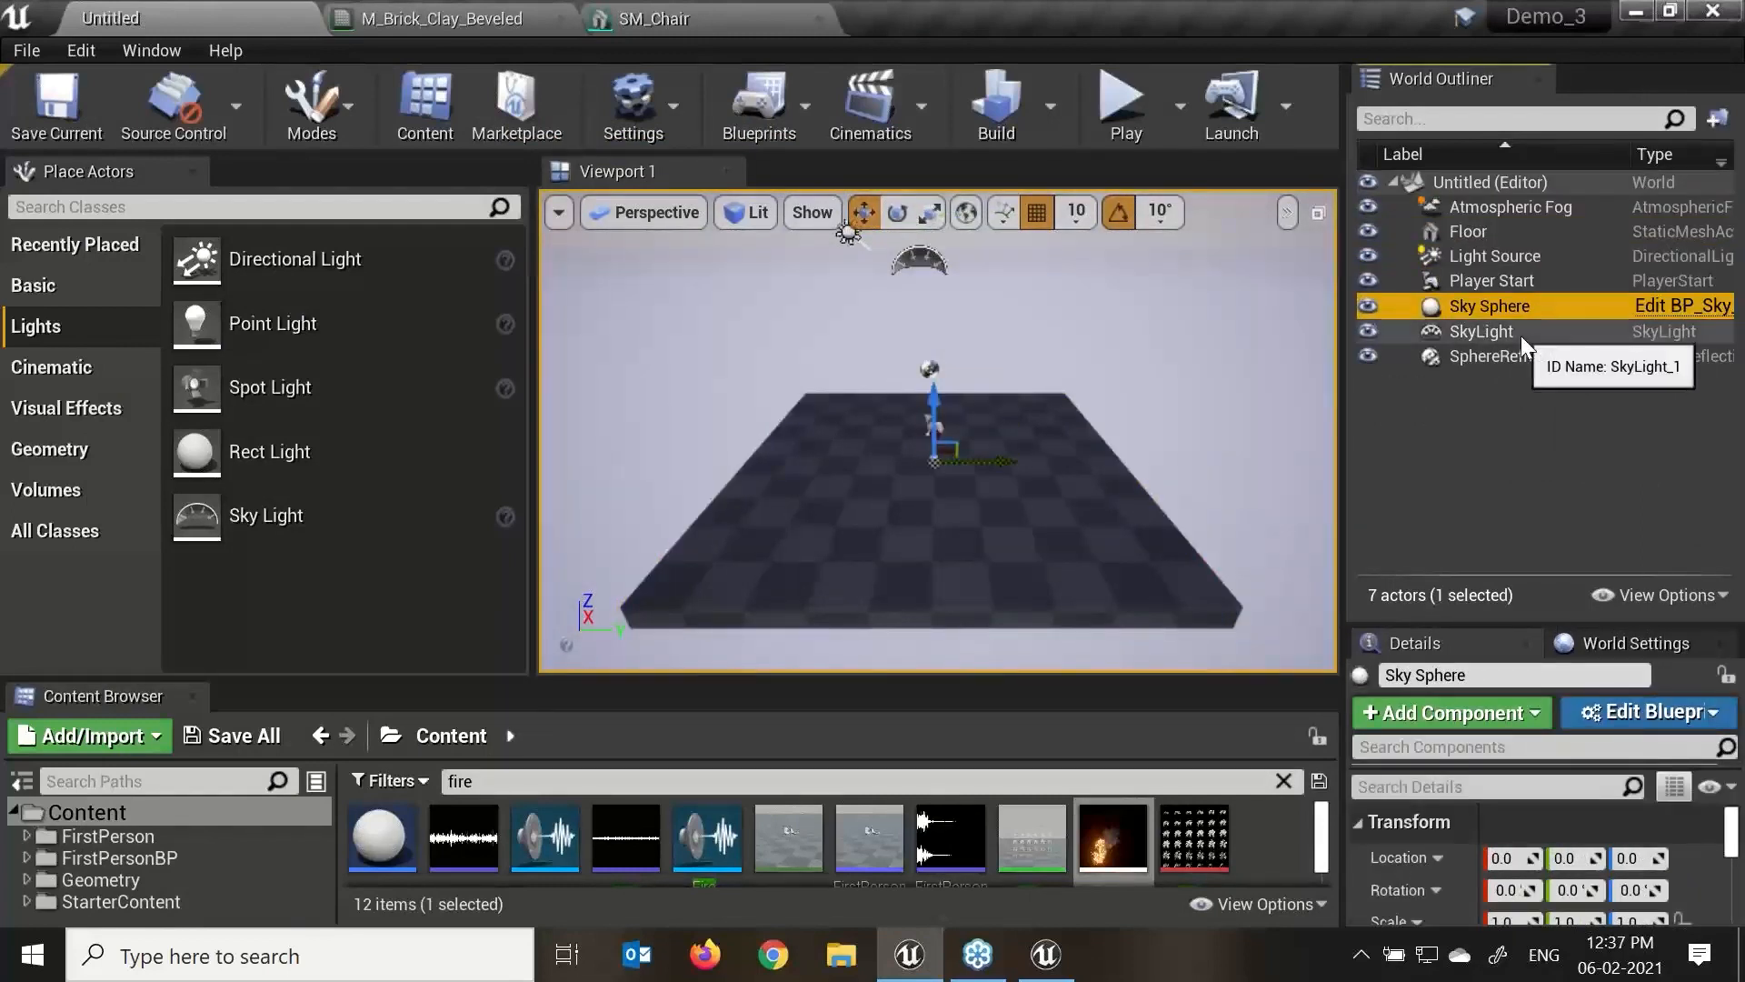
pyautogui.click(1520, 334)
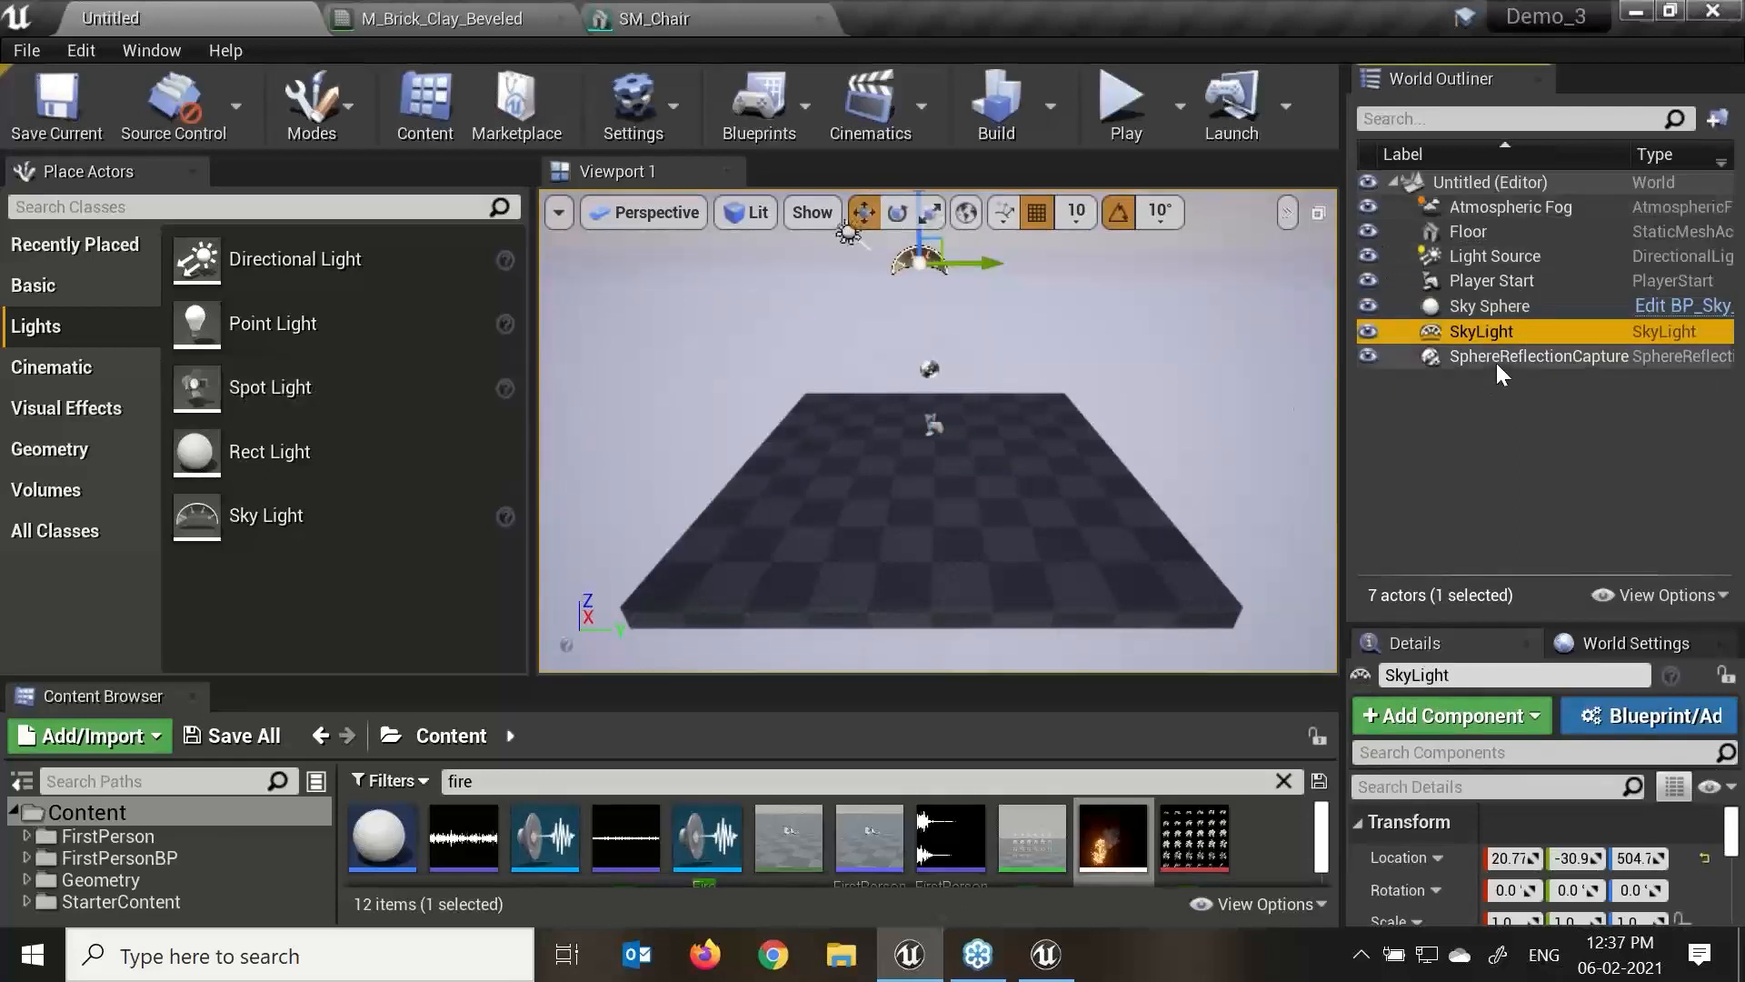
pyautogui.click(1524, 211)
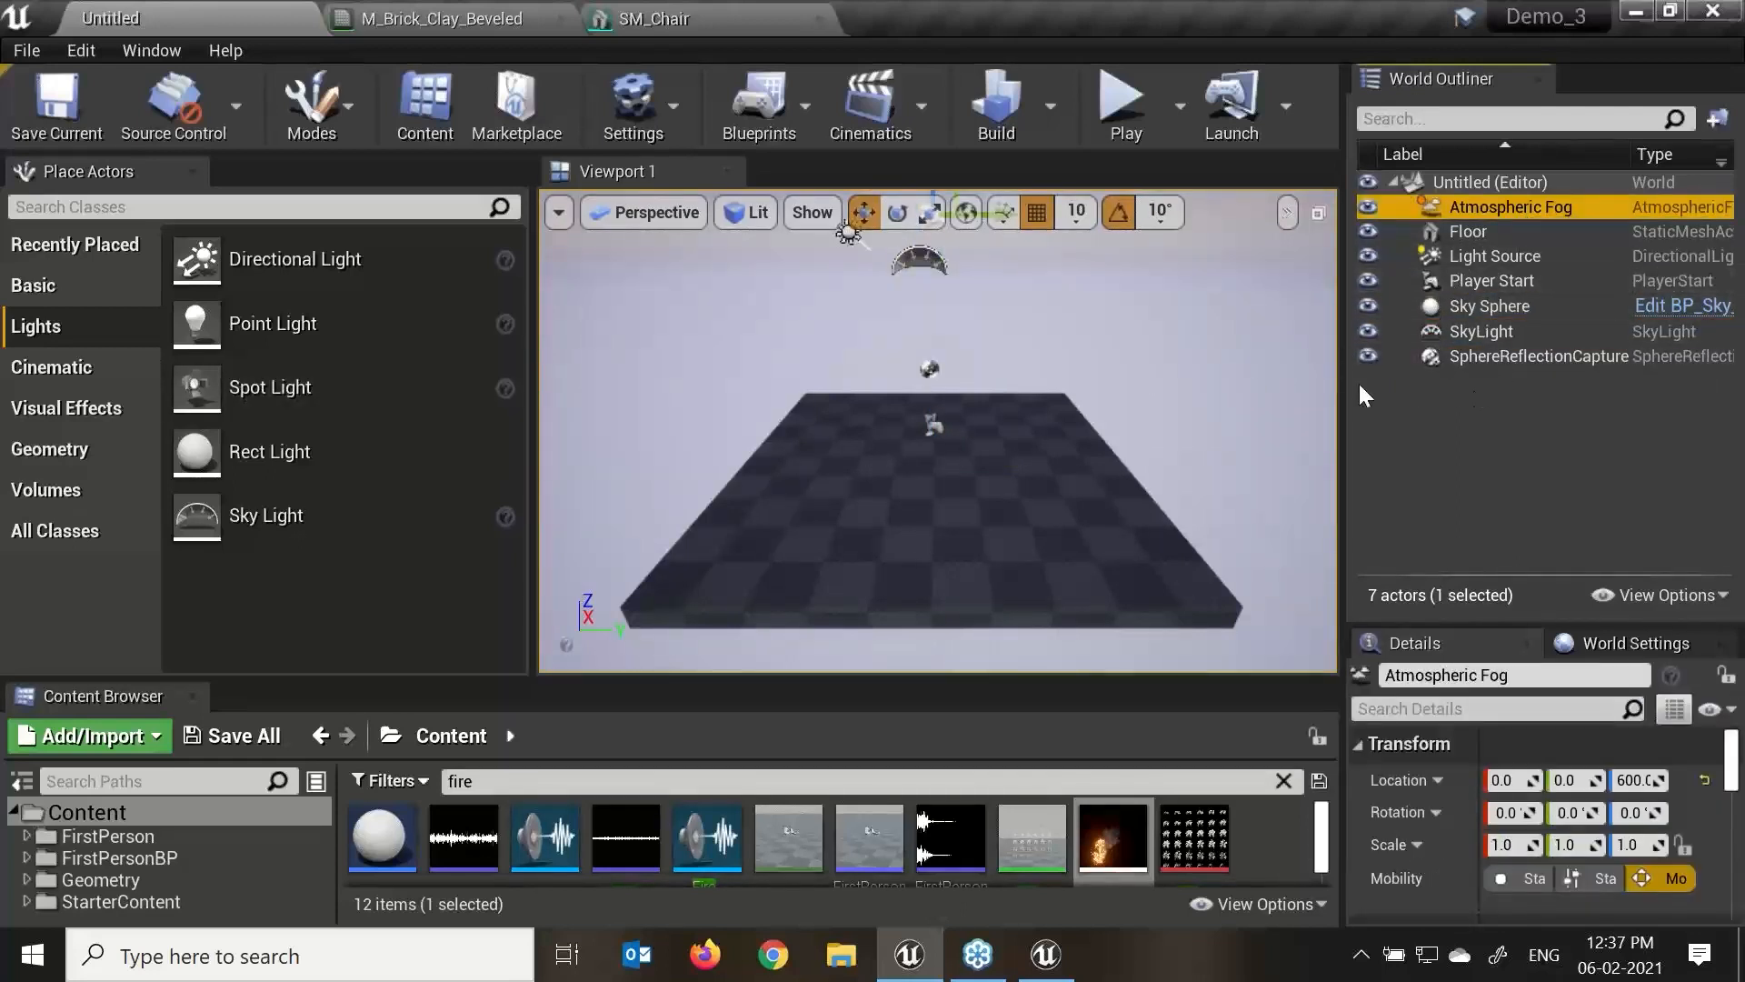
pyautogui.click(1445, 254)
pyautogui.click(1458, 232)
pyautogui.click(1491, 281)
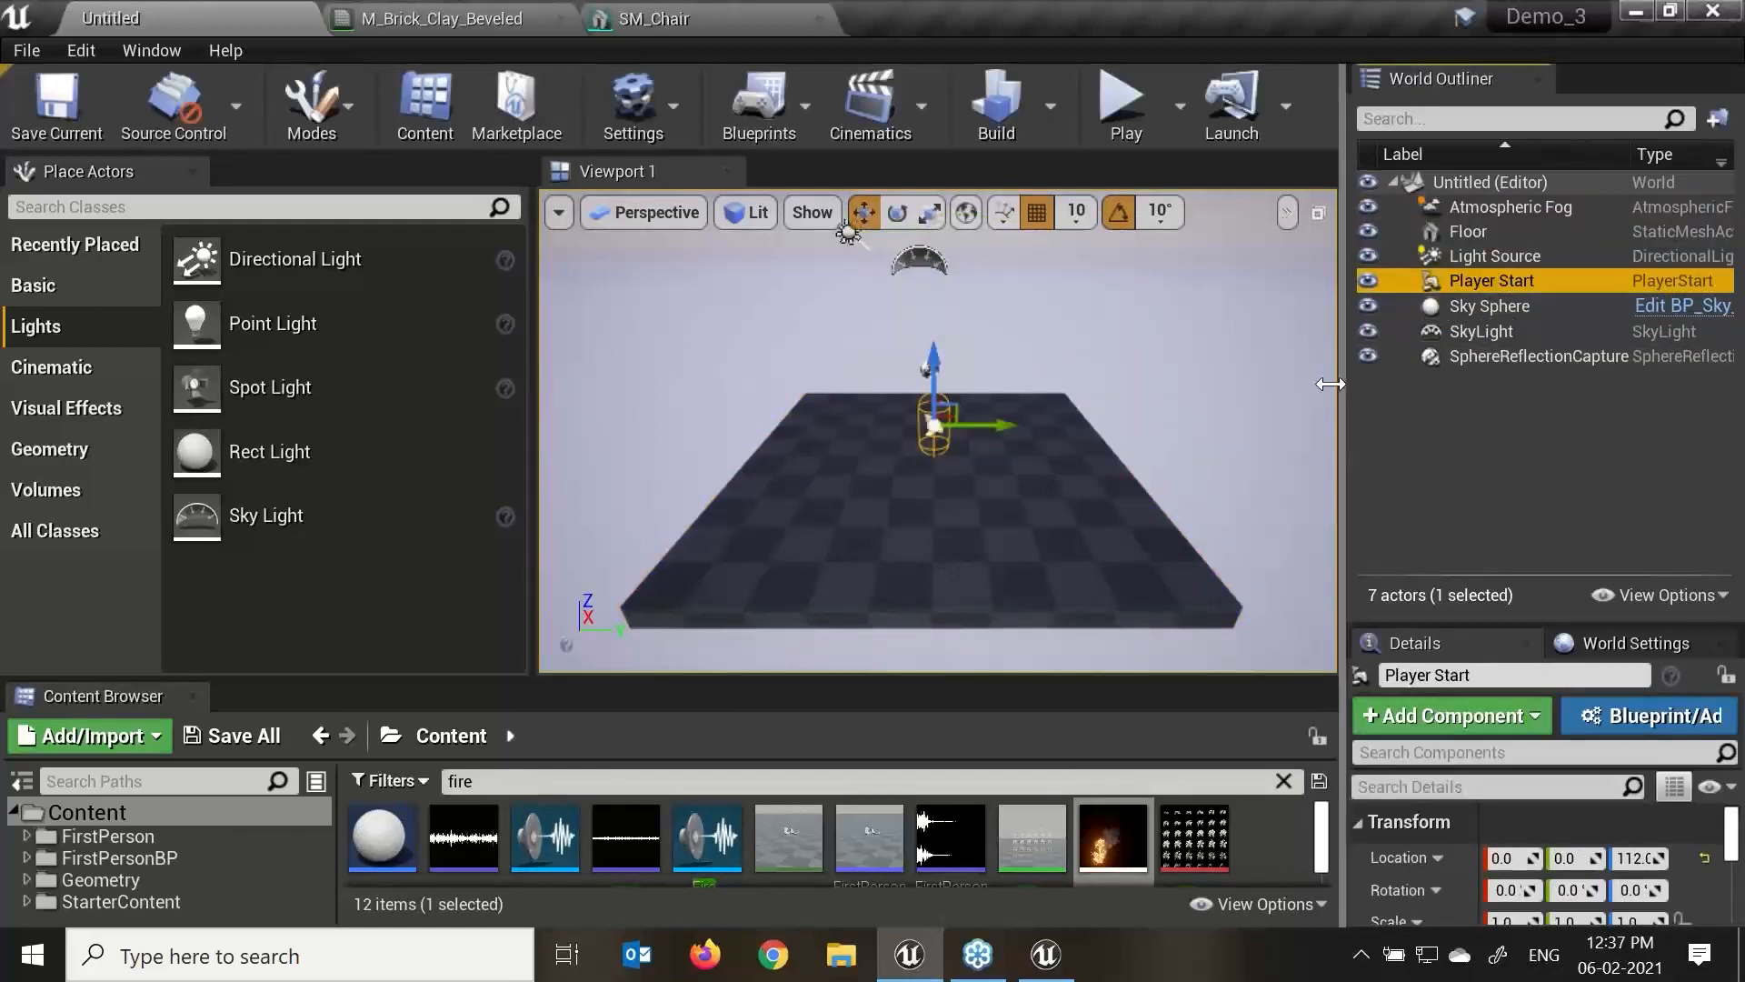
pyautogui.moveTo(1344, 386); pyautogui.dragTo(1234, 398)
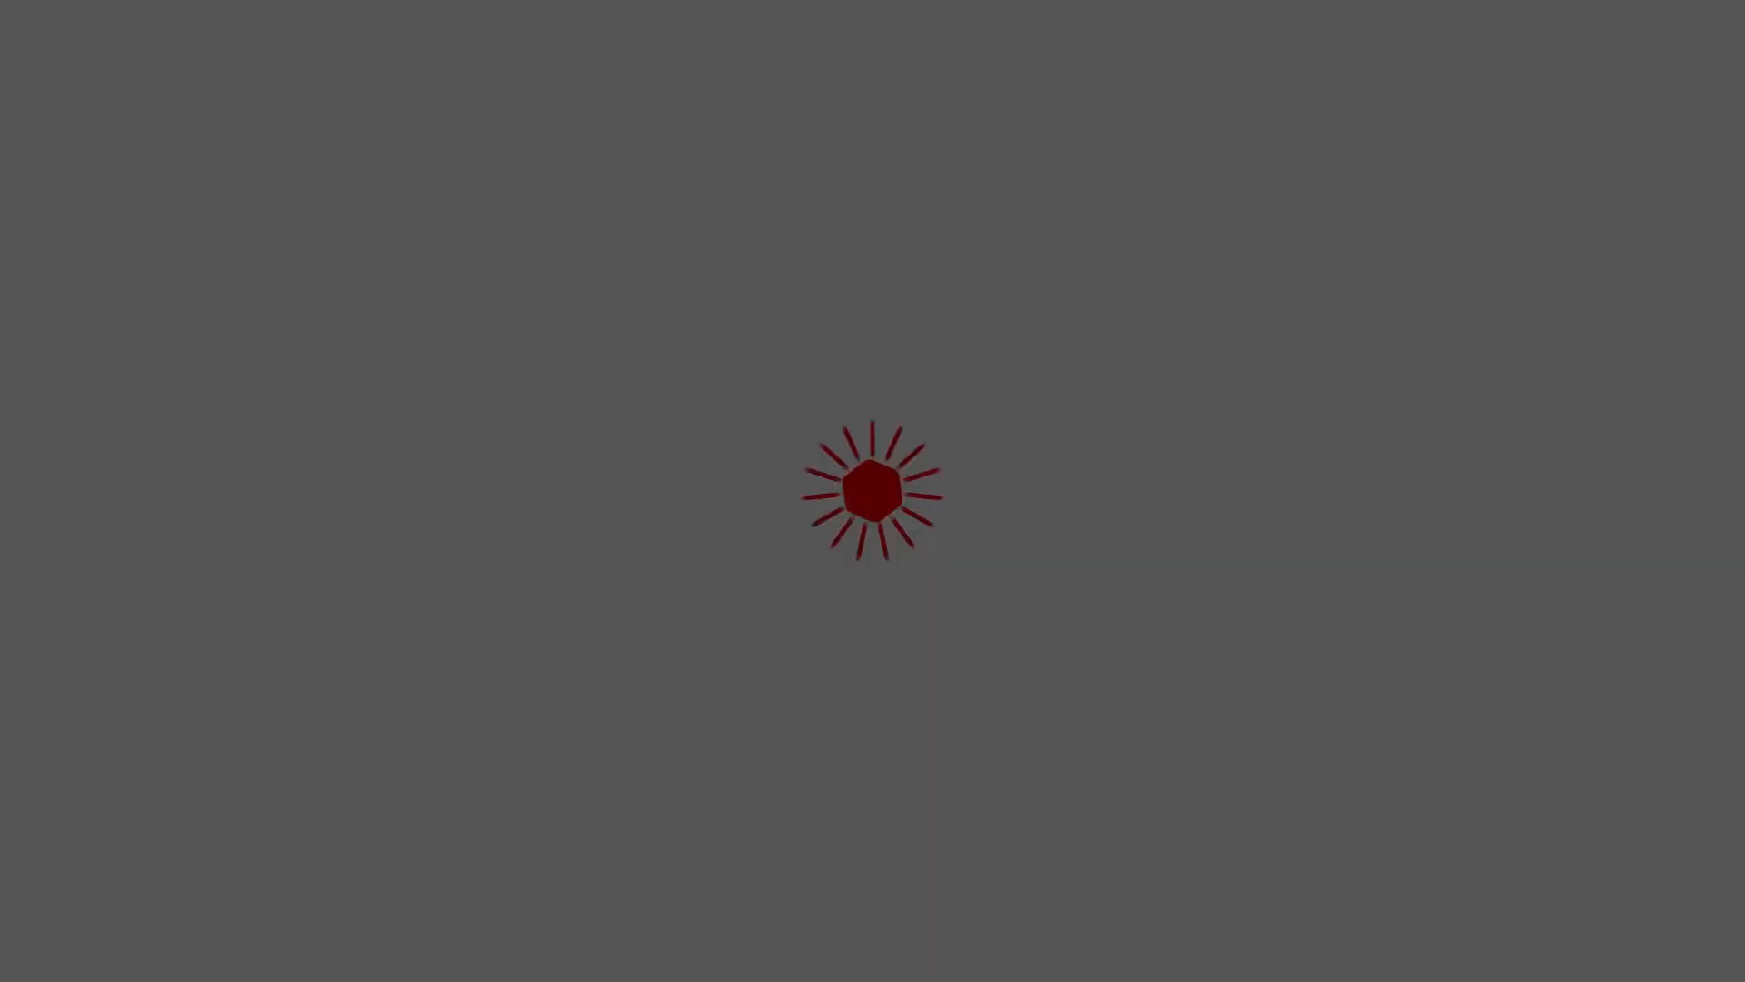